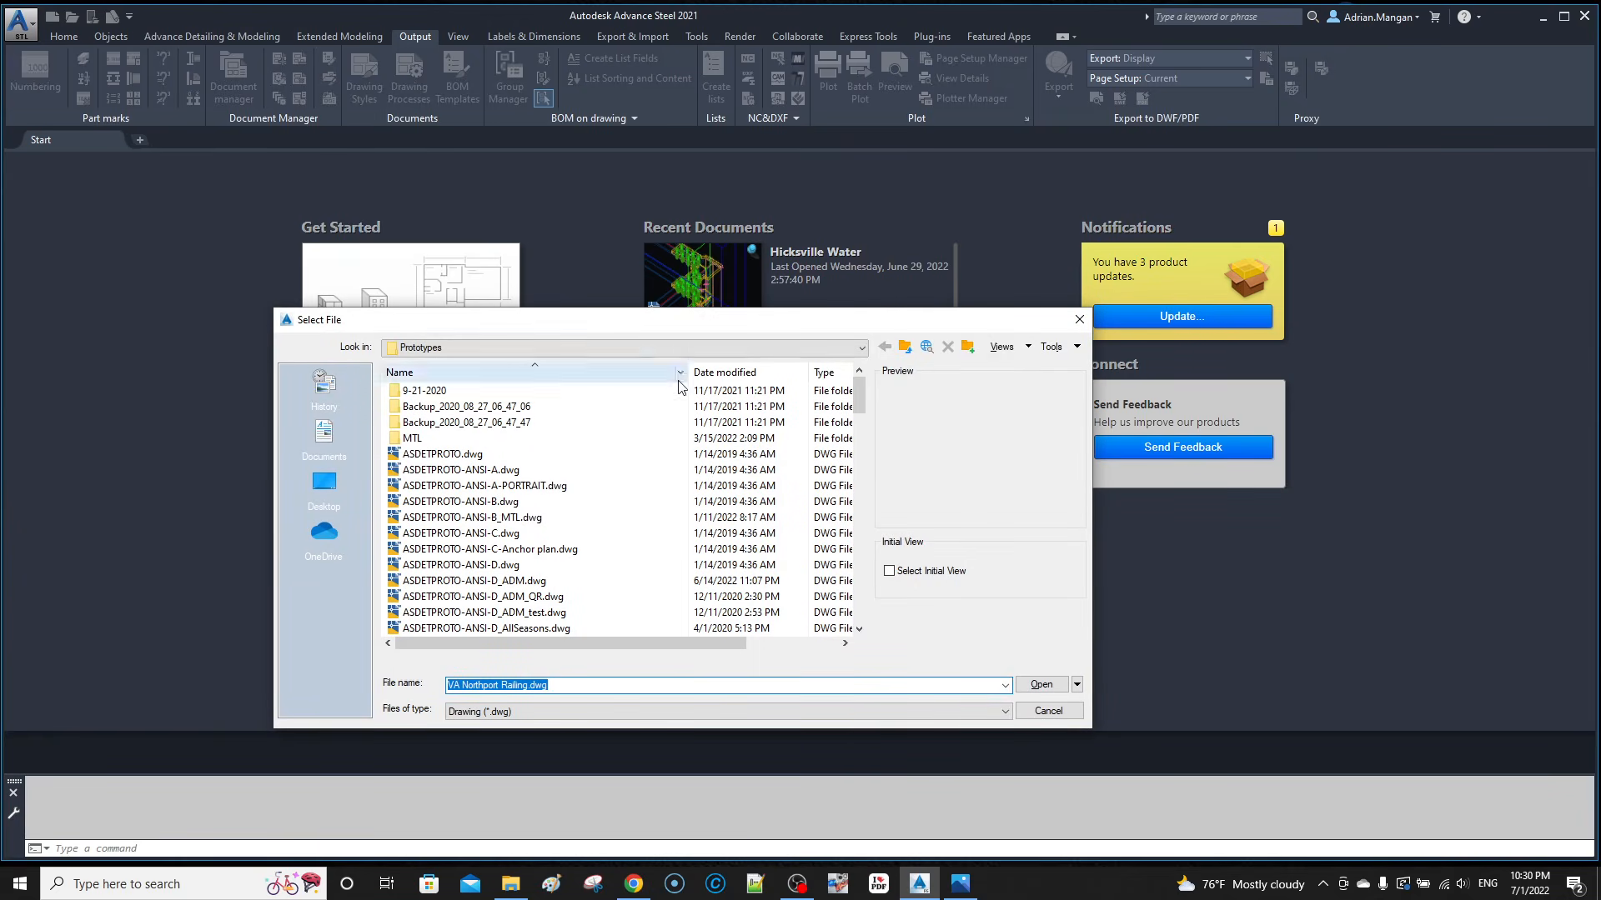
click(751, 348)
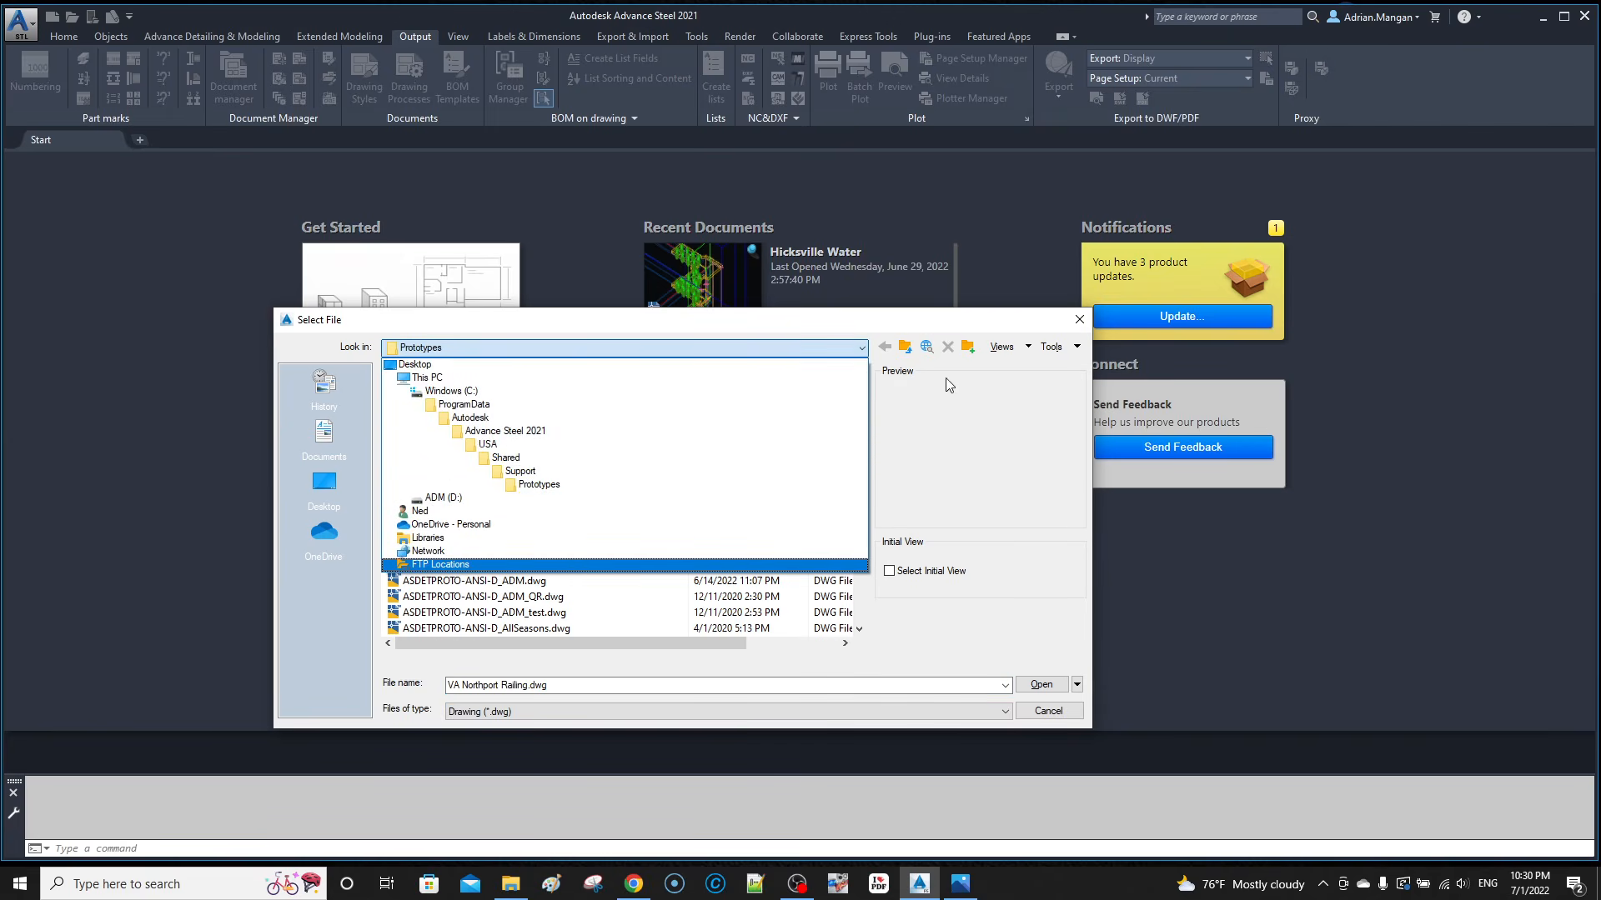
click(917, 330)
click(1079, 319)
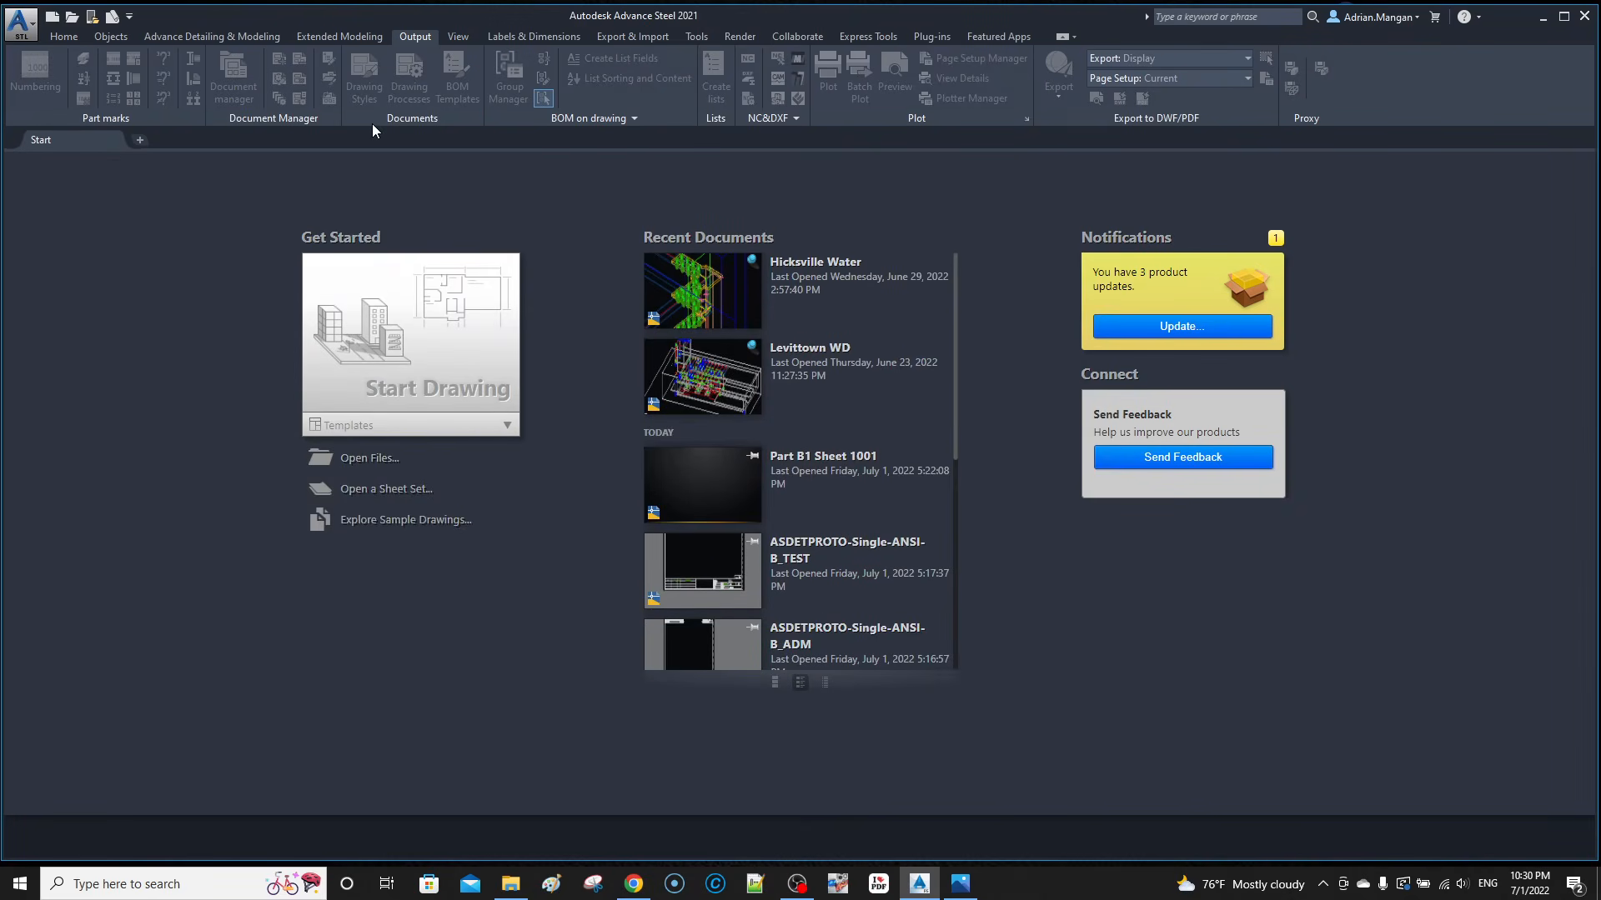
Step: Start a new drawing from the Neds2021_ASTemplate.dwt template and close the External References palette
click(498, 426)
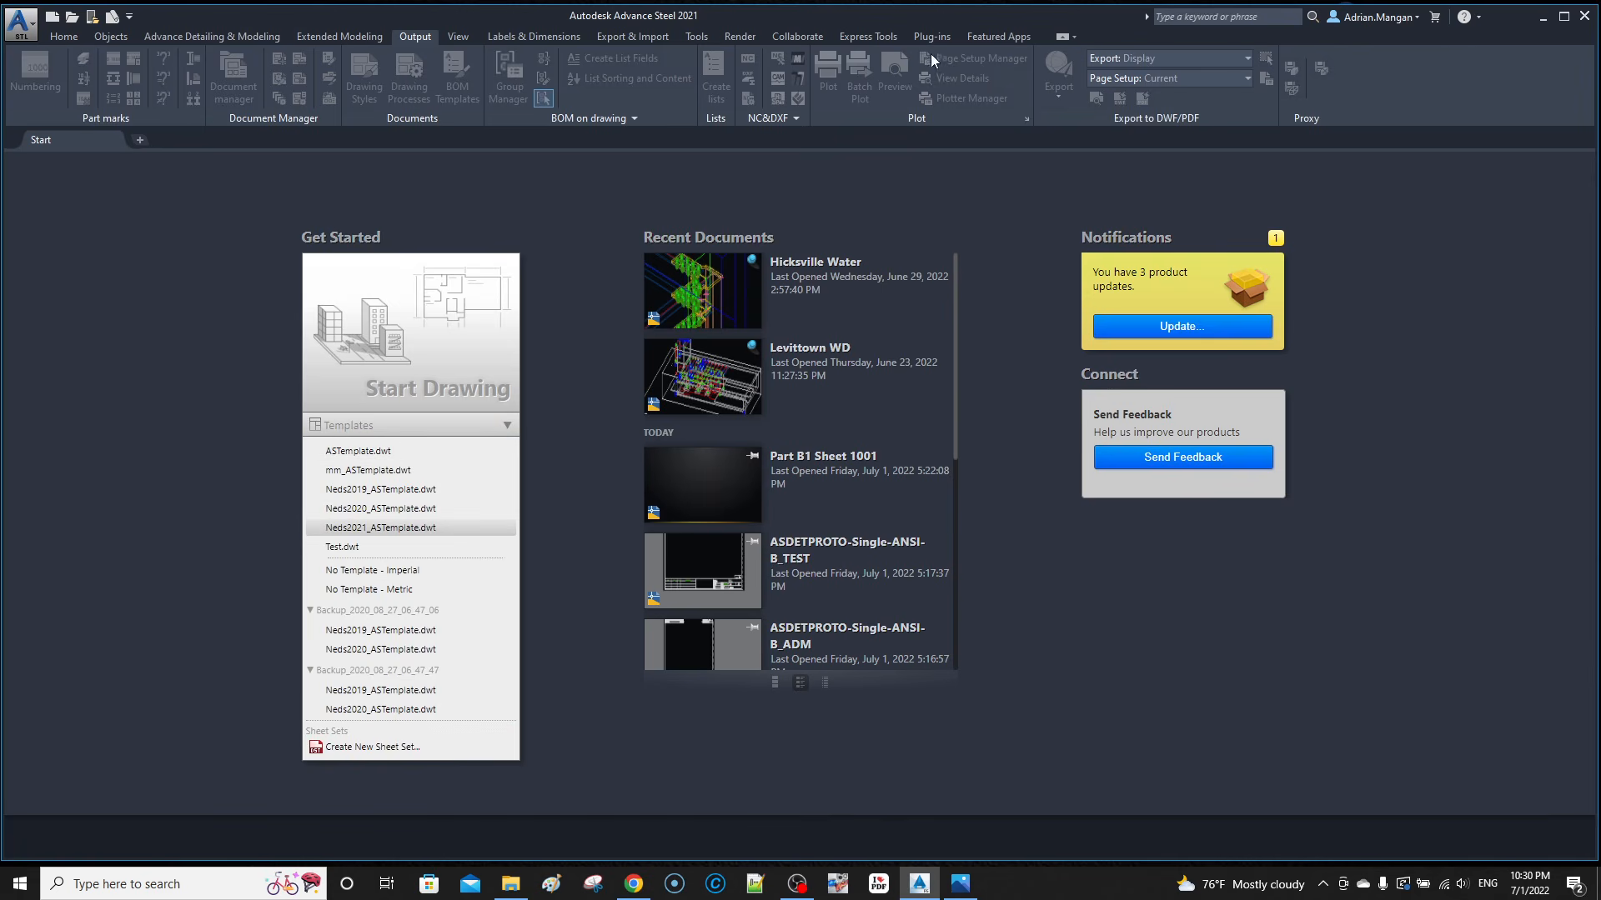
click(421, 508)
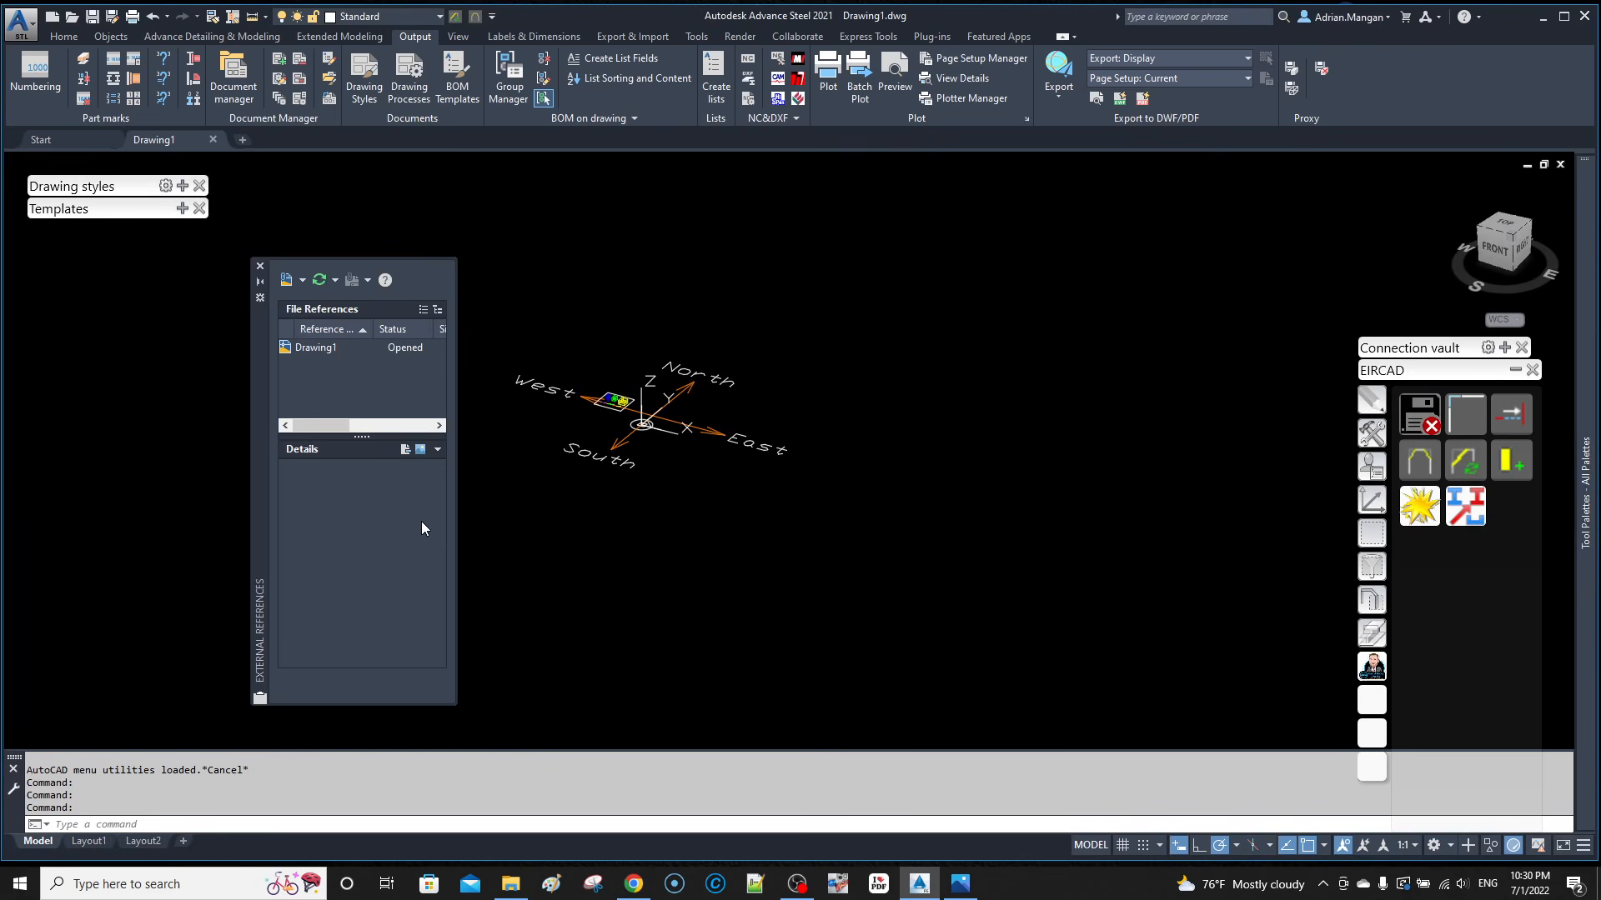
click(259, 266)
middle_drag(265, 265, 154, 258)
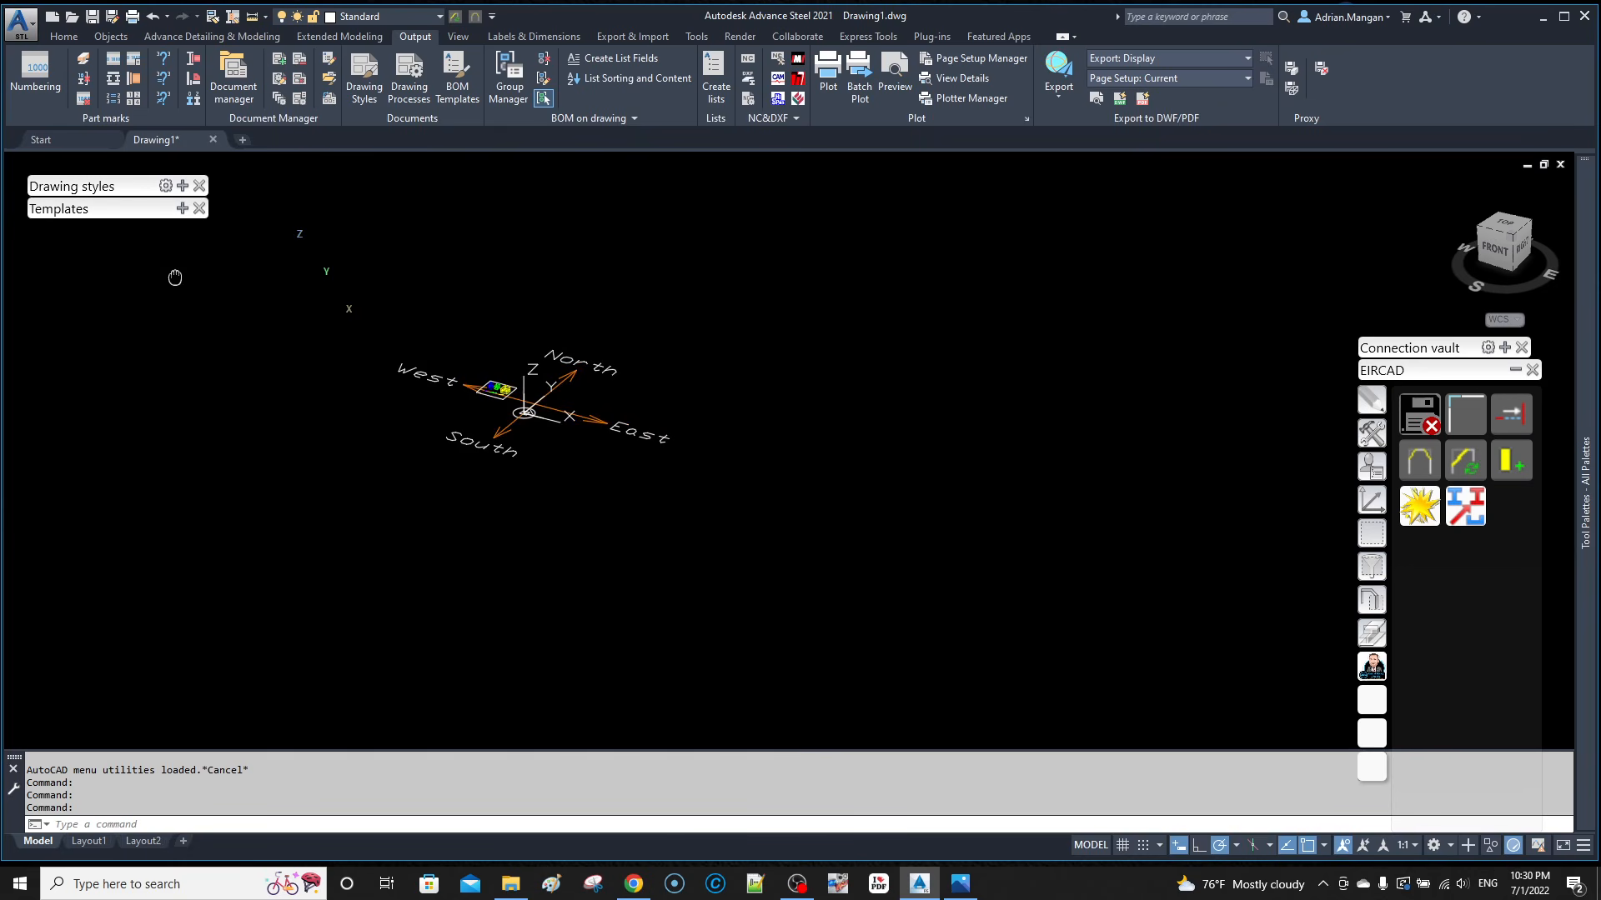
Step: Start saving the drawing under a new name and duplicate the AA-314_ folder inside AA-Clients
click(112, 16)
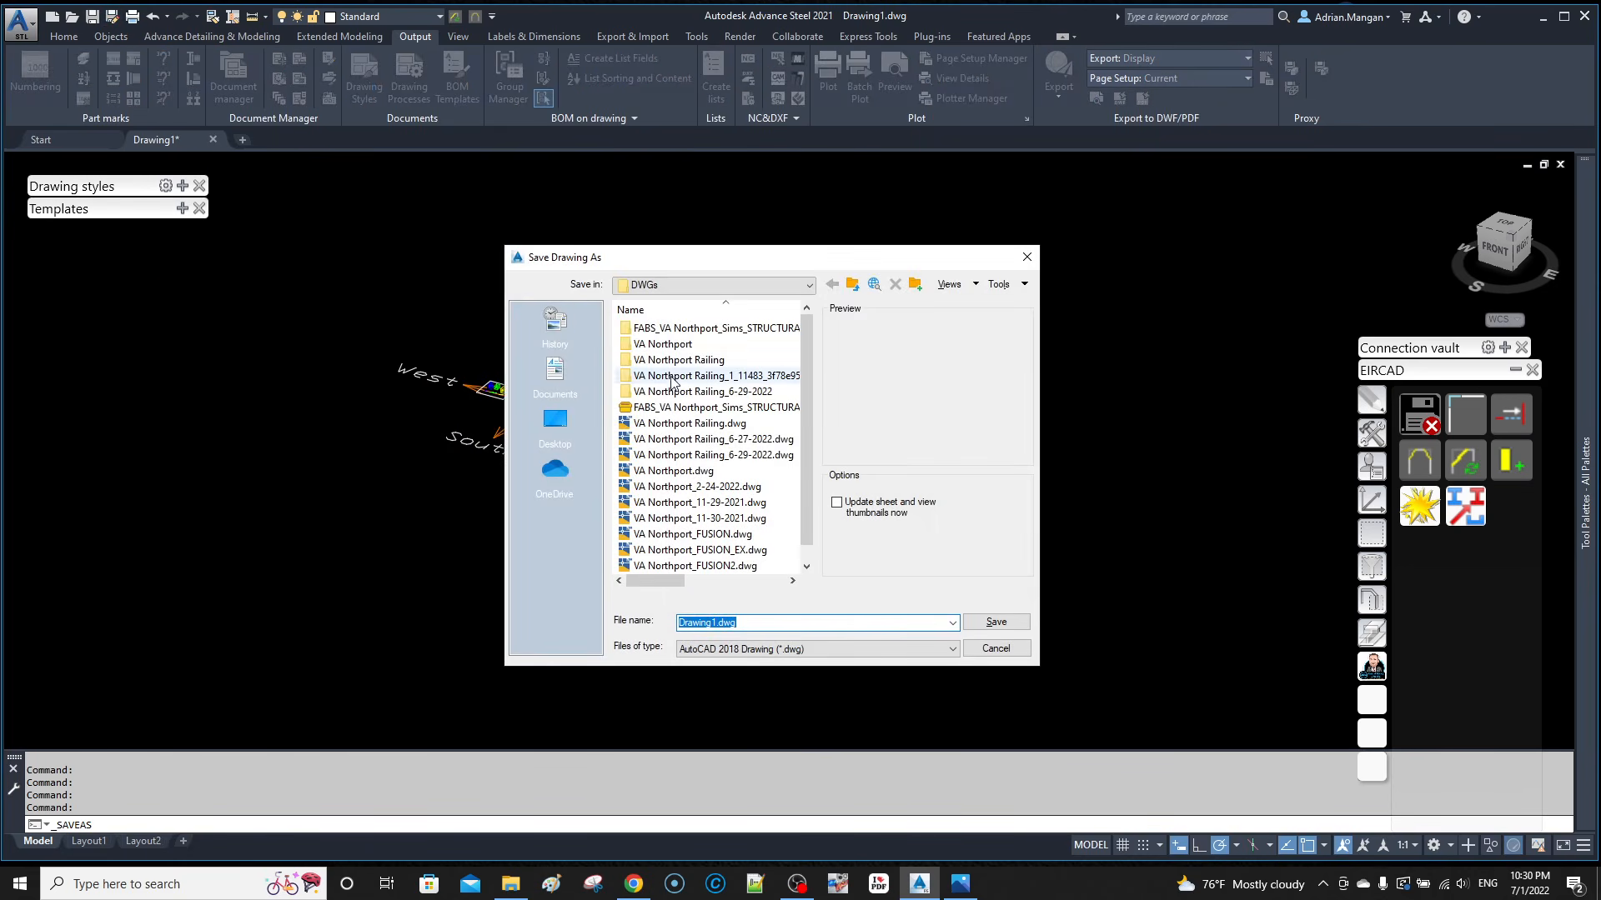
click(716, 285)
click(703, 356)
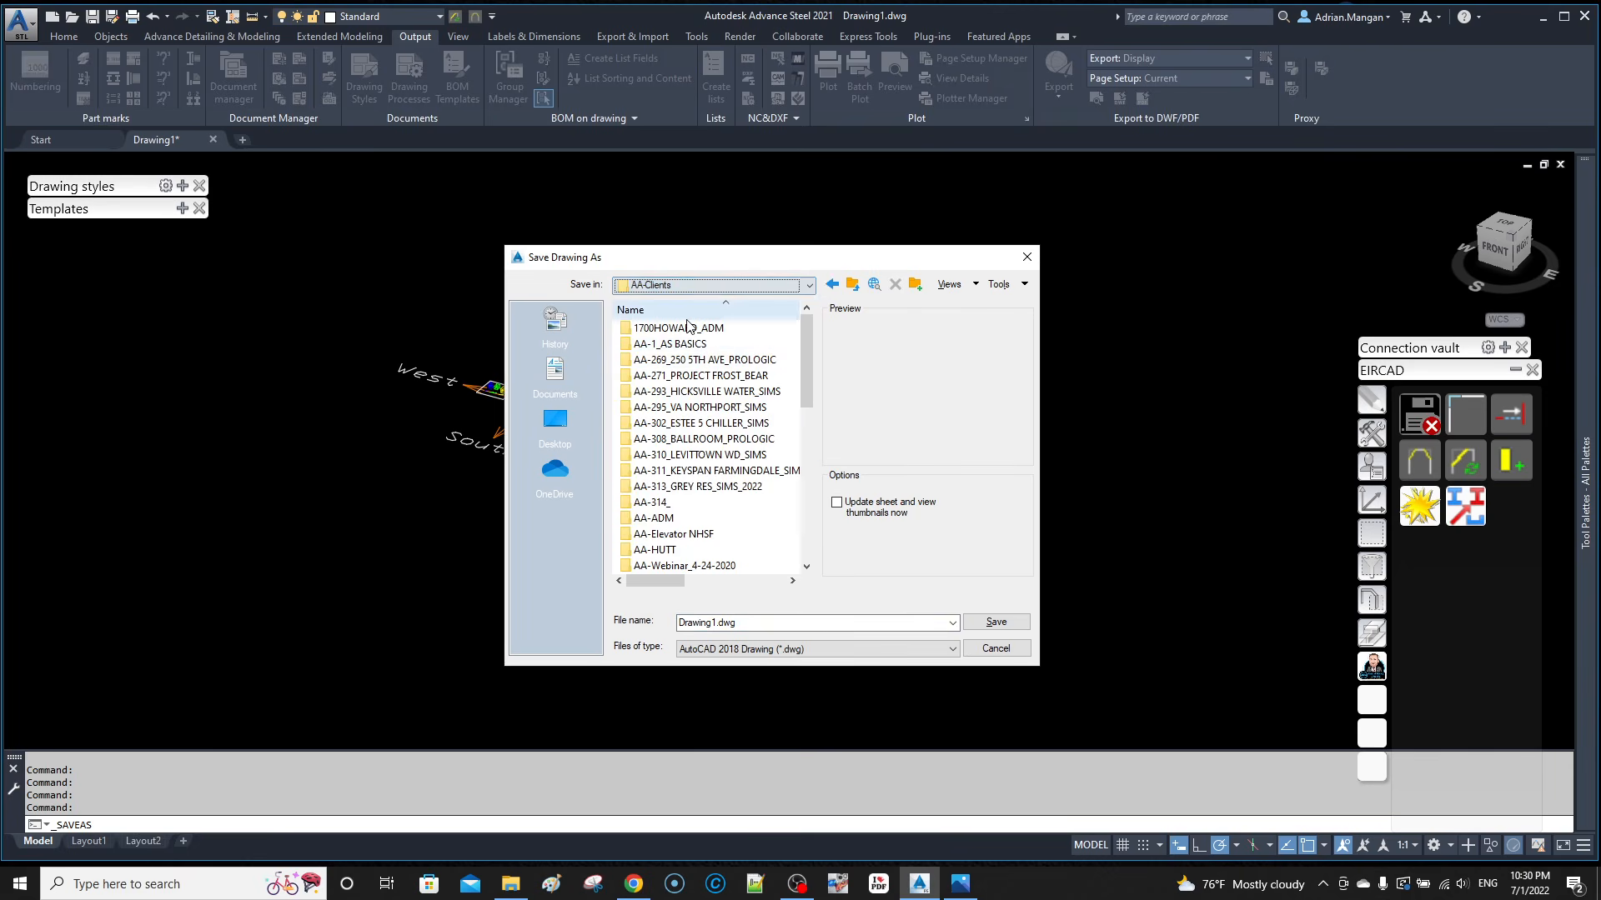
right_click(684, 504)
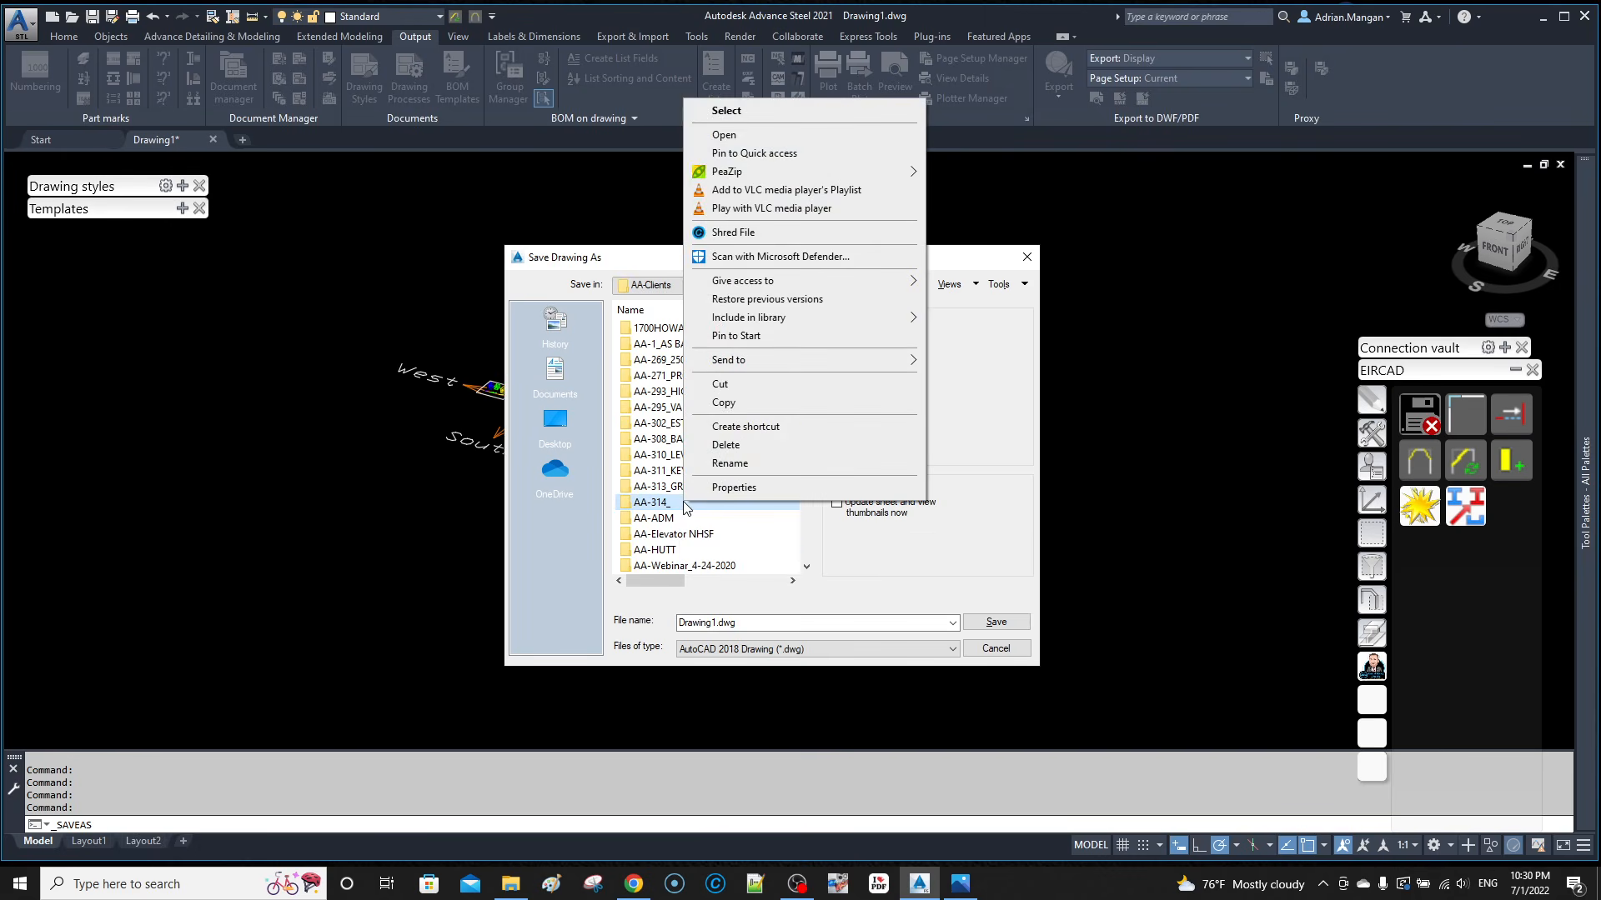
click(725, 448)
right_click(765, 527)
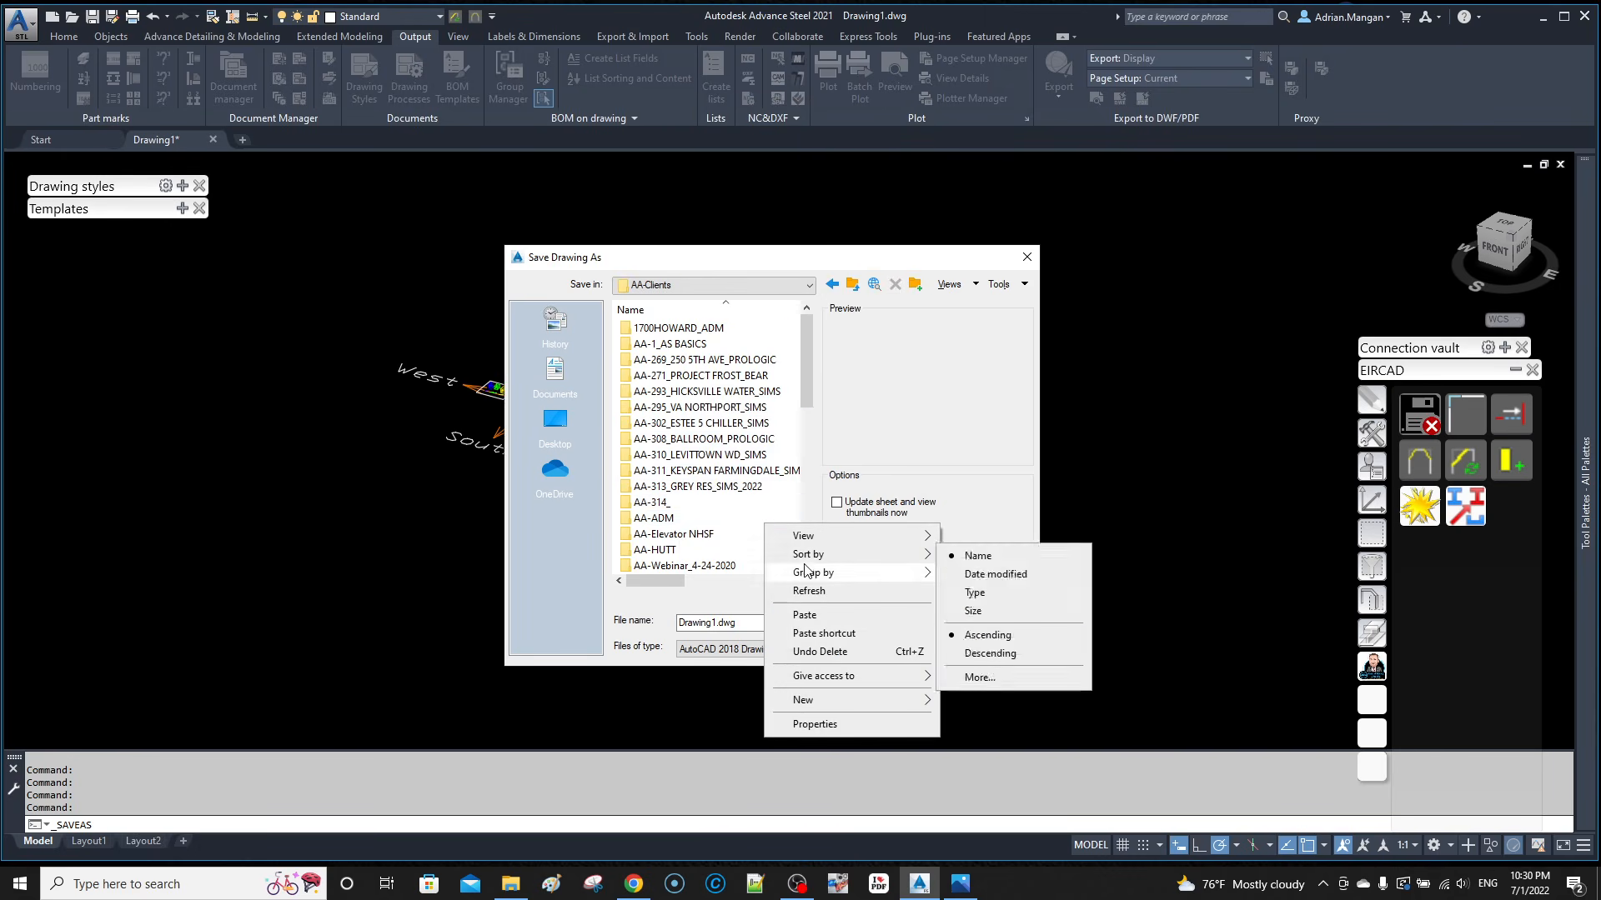
click(812, 615)
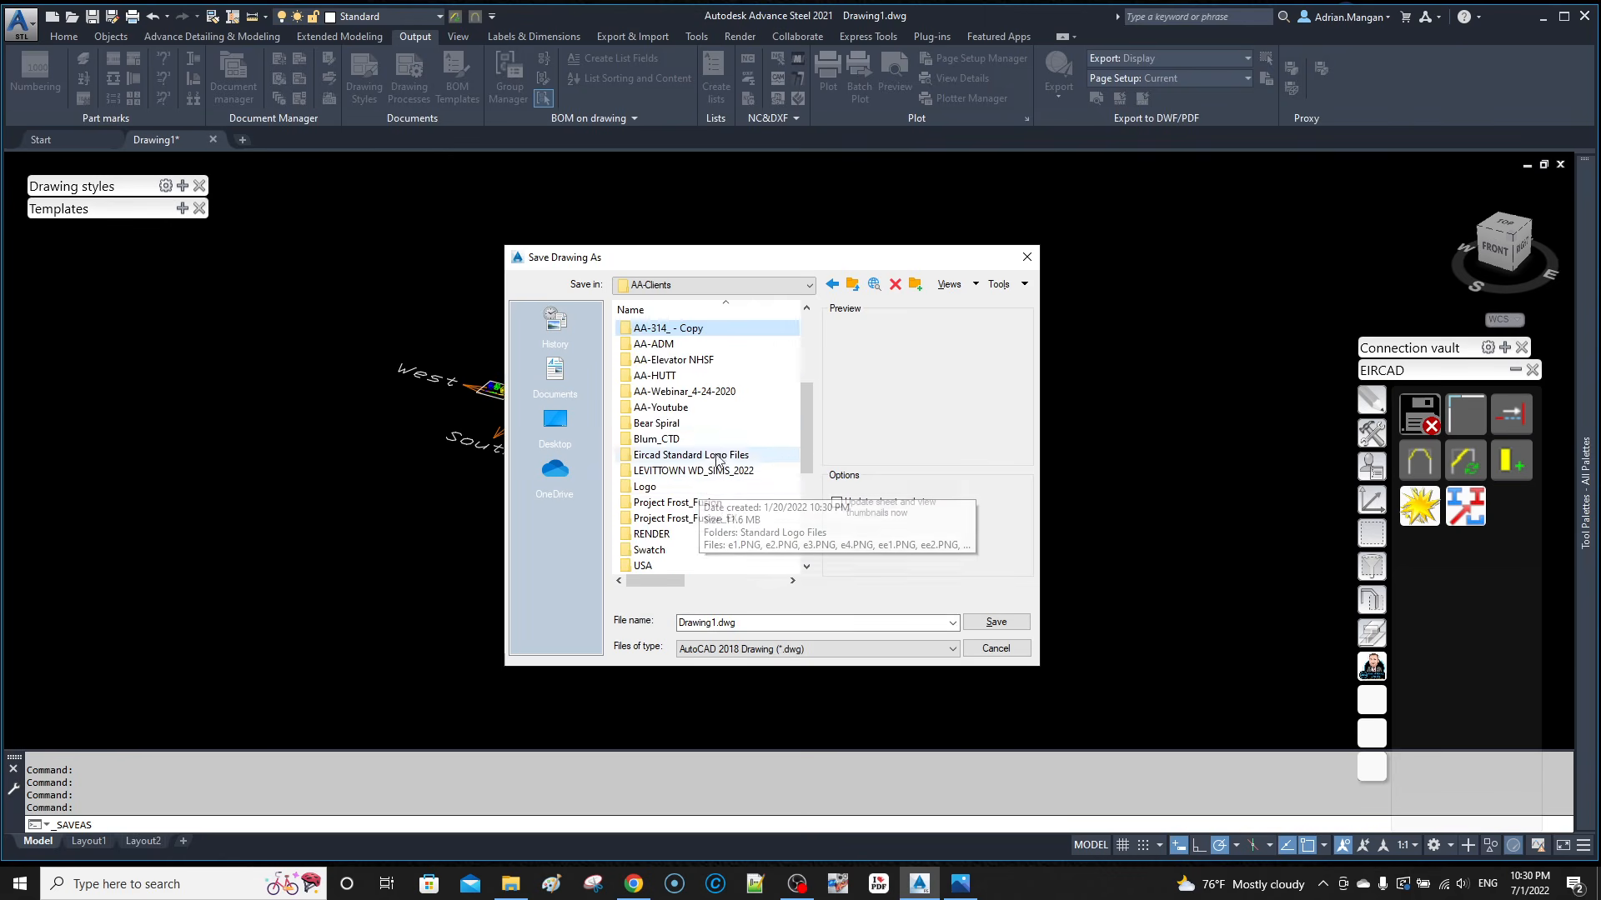
Step: Rename the copied AA-314_ folder as AA-400_Eircad_ADM
right_click(687, 328)
mouse_move(772, 592)
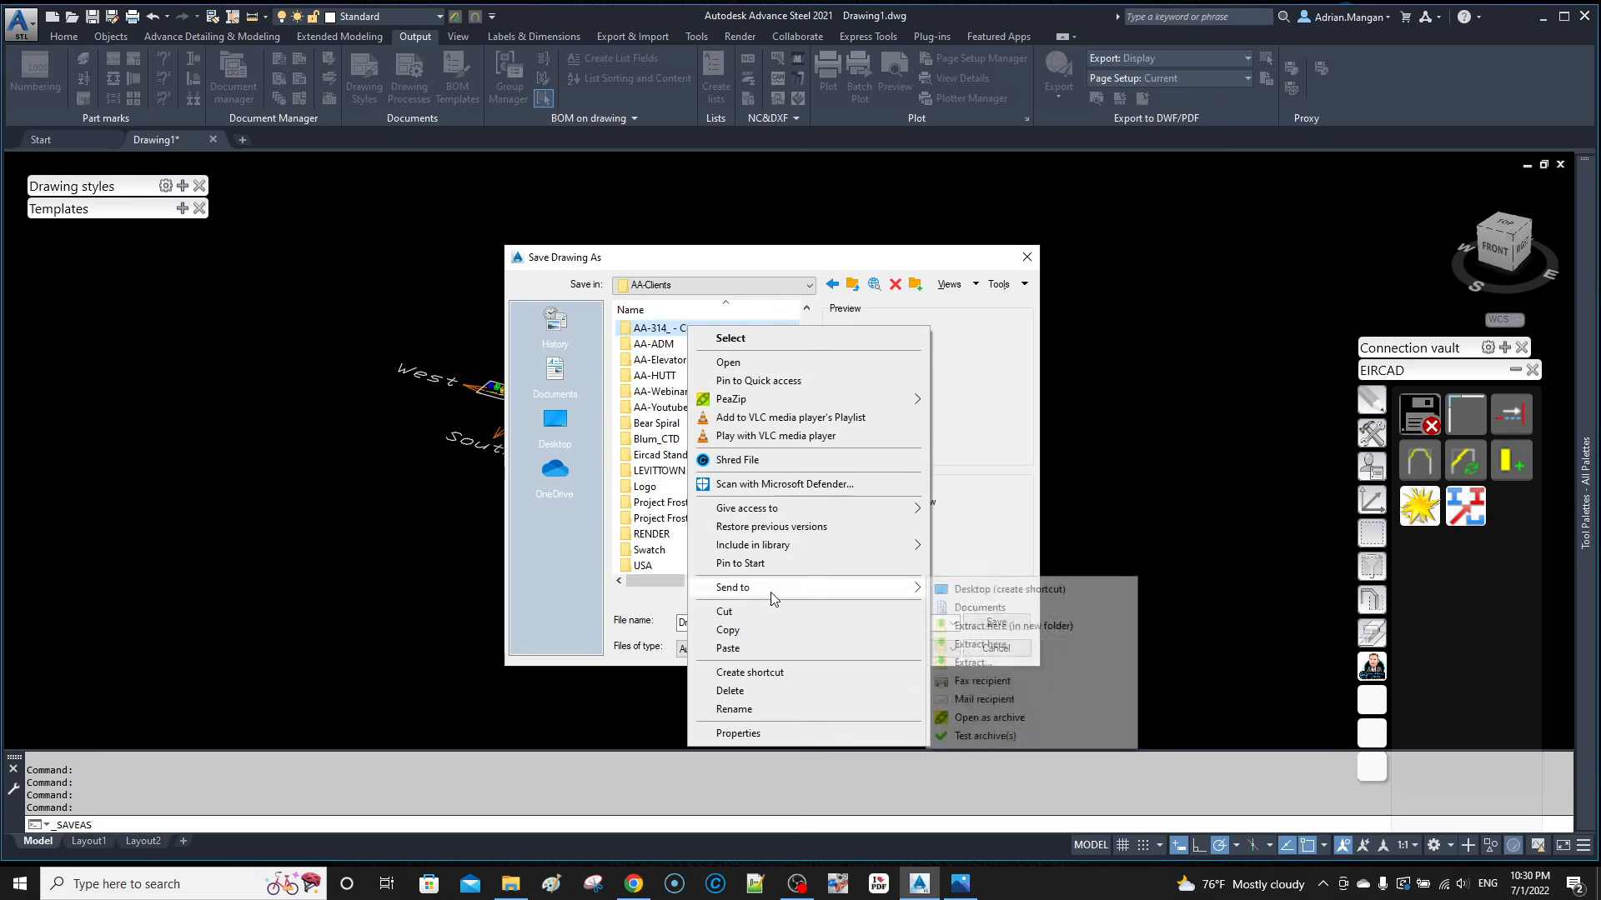
click(759, 710)
drag(711, 322, 653, 331)
text(400_Eircad_ADM)
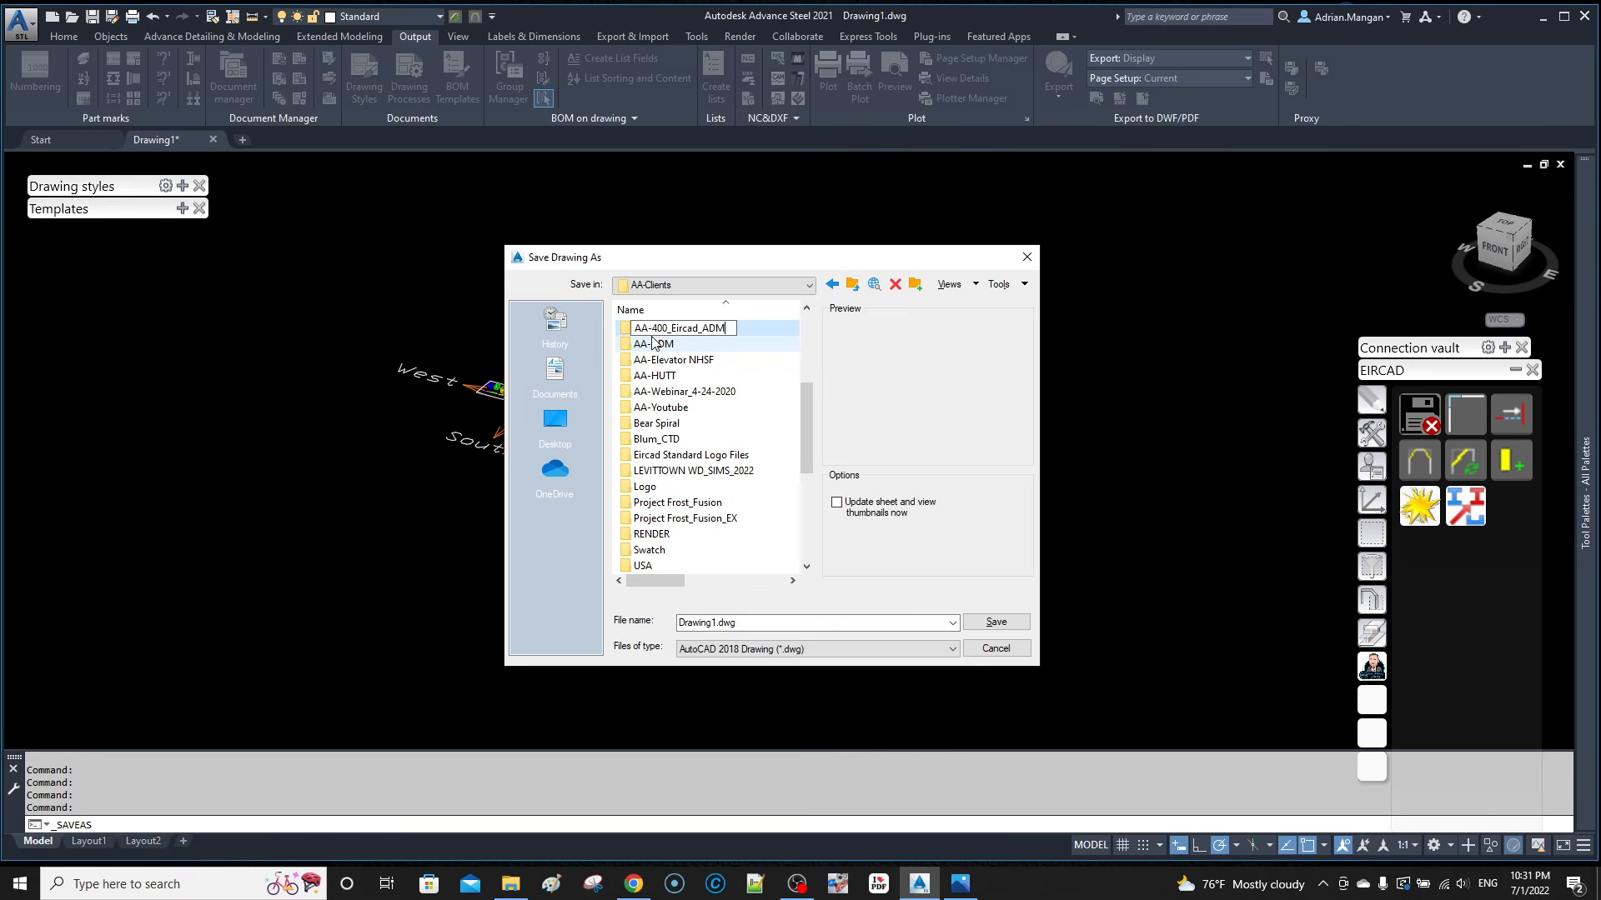
key(Return)
Step: Open the AA-400_Eircad_ADM folder and delete Elevator.zip from it
double_click(671, 329)
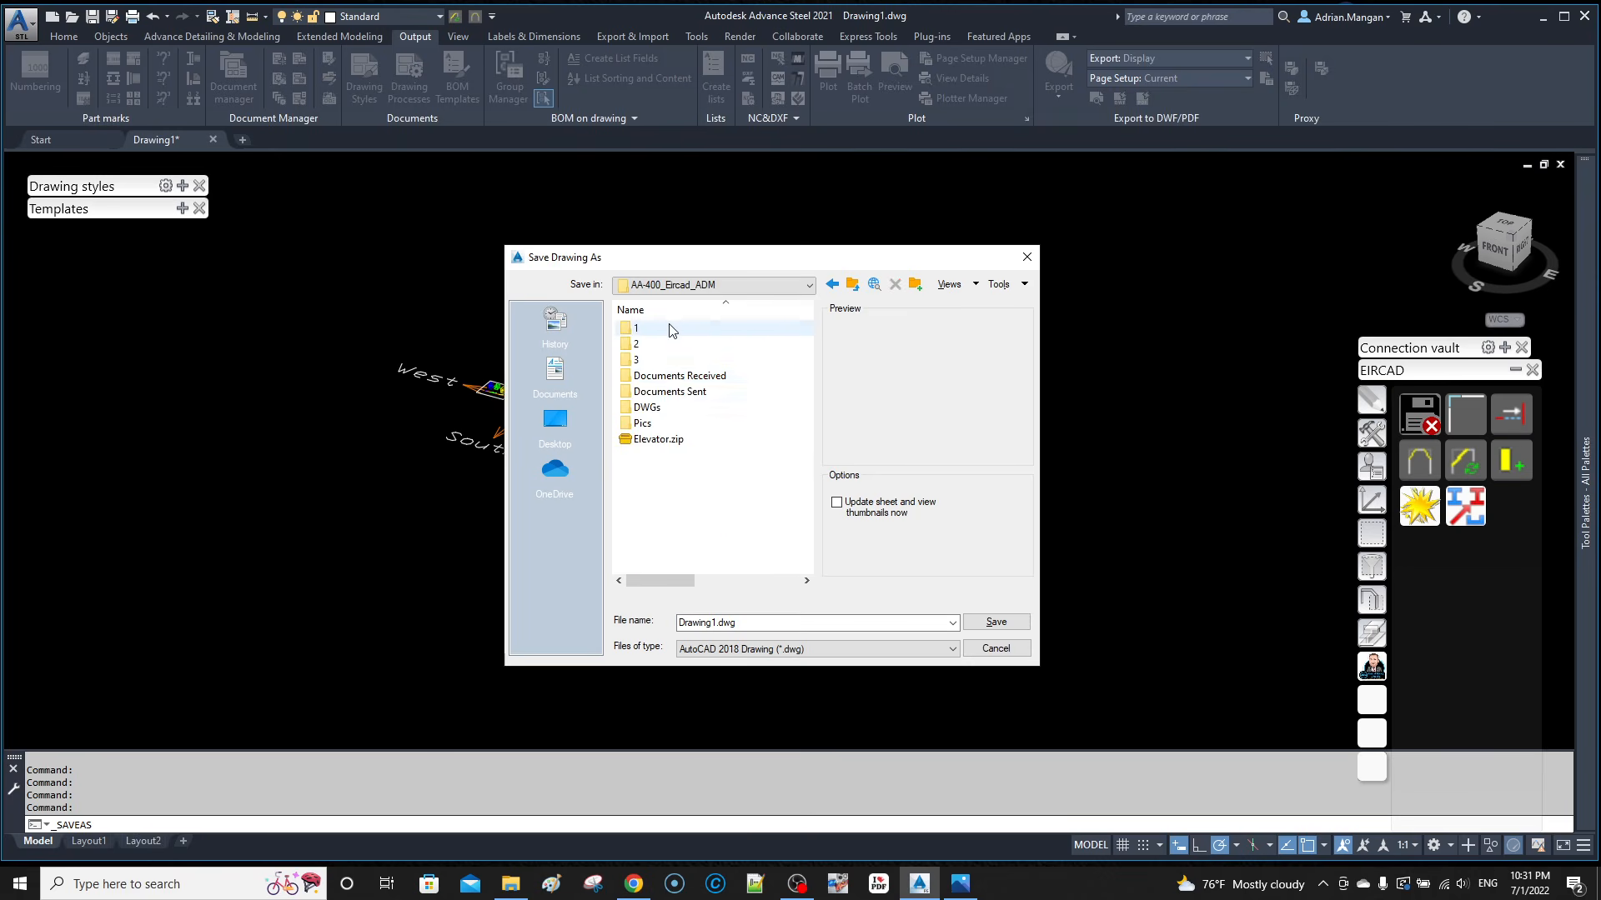
click(659, 440)
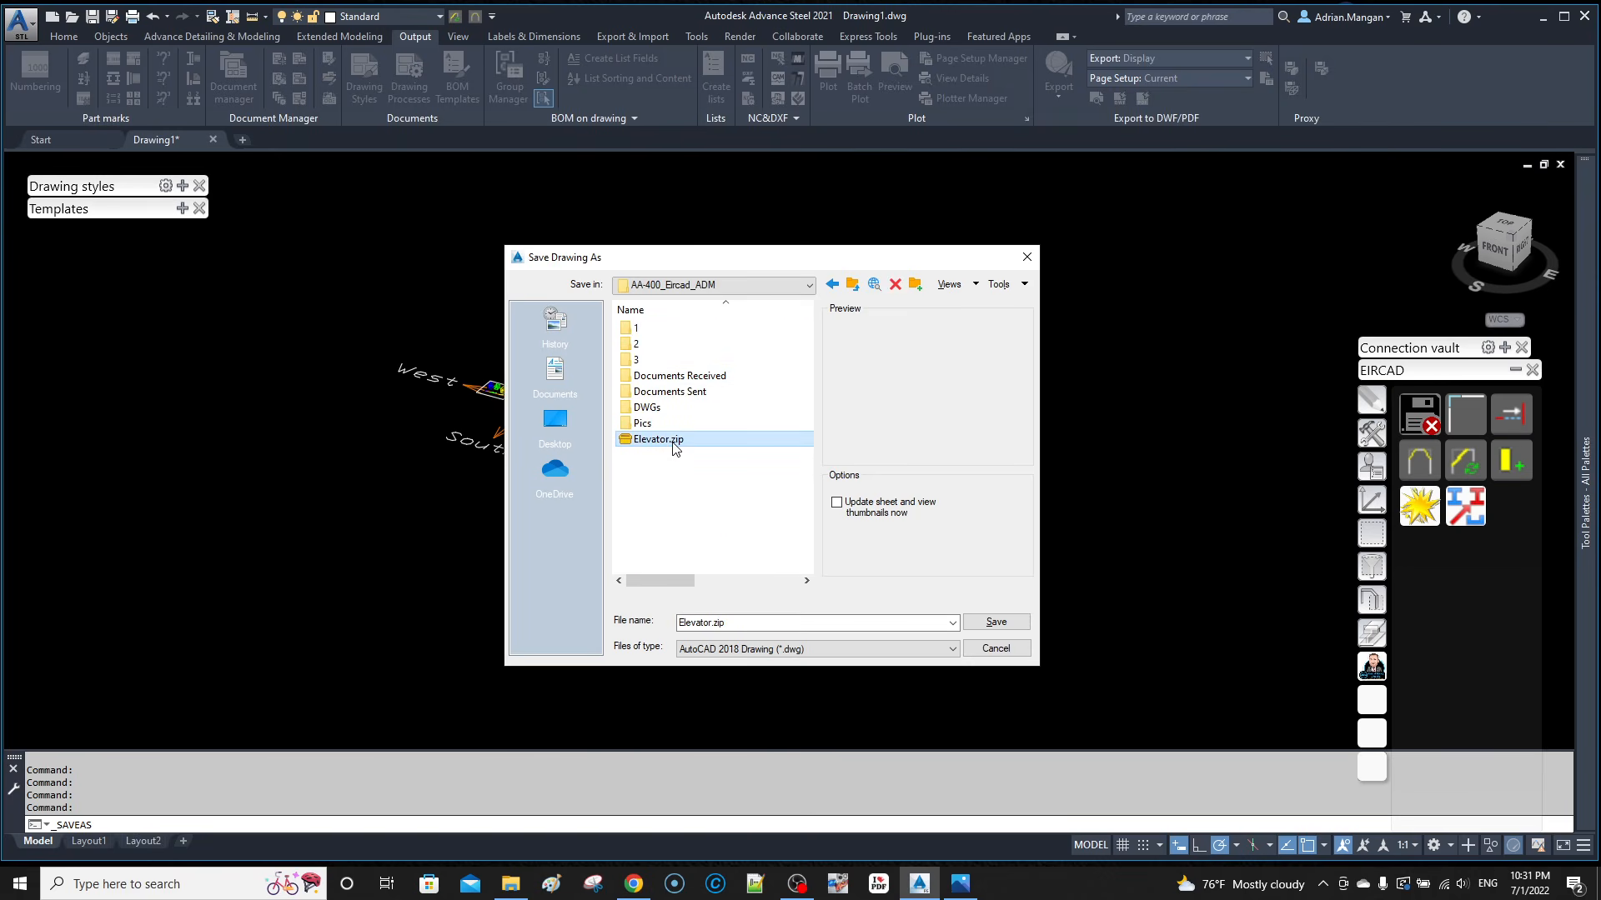
key(Delete)
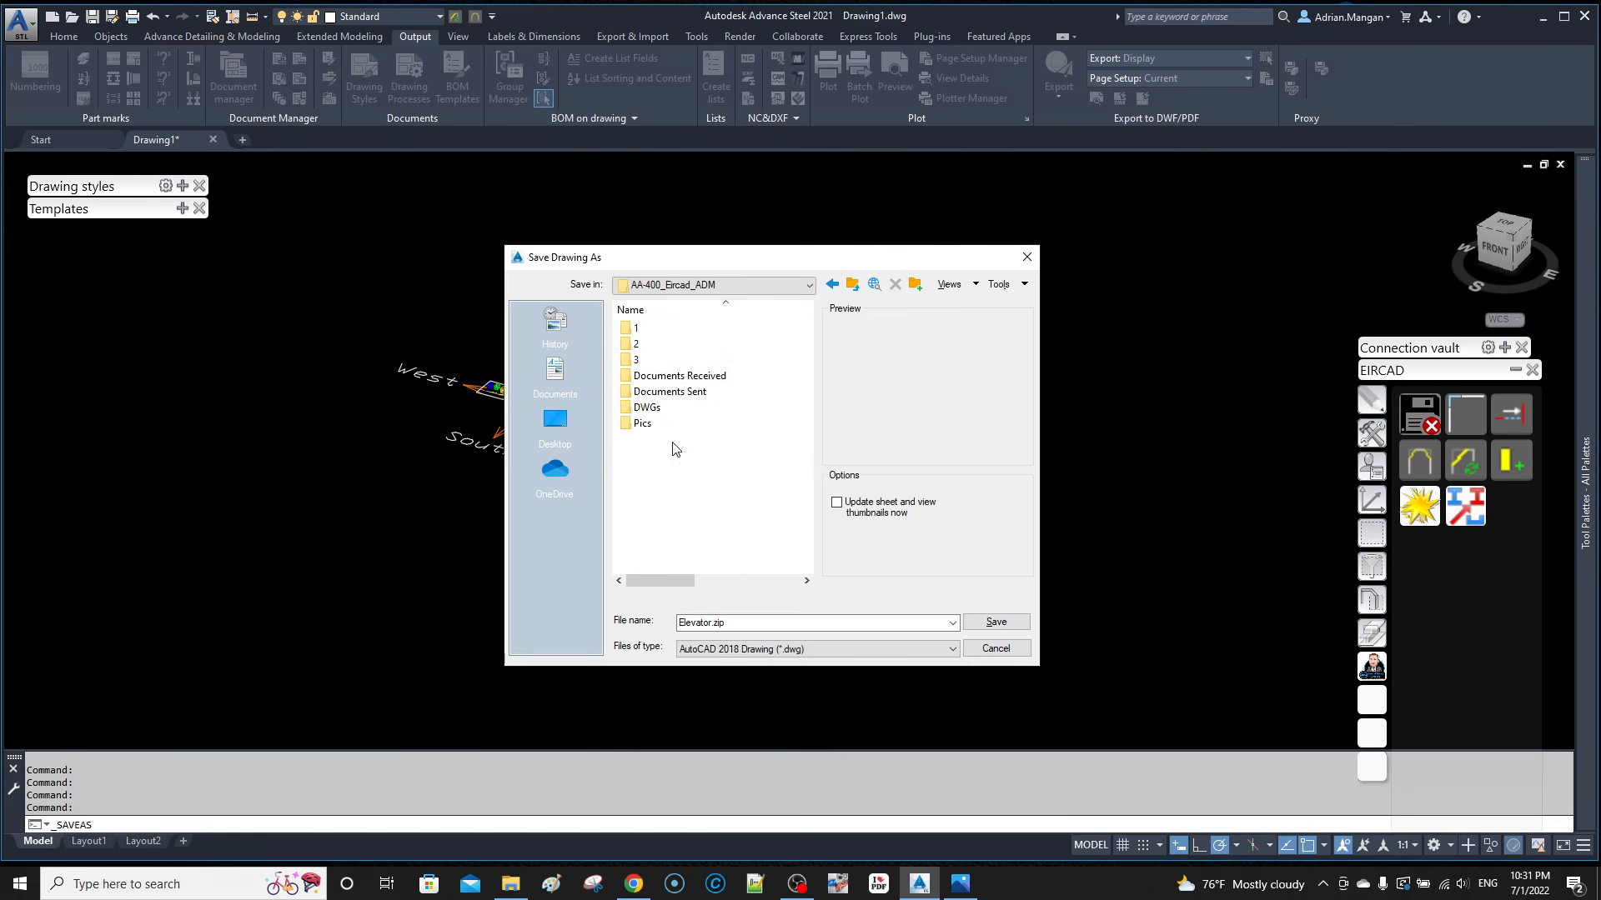
Step: Save the drawing as Platform2022.dwg in the DWGs subfolder of AA-400_Eircad_ADM
double_click(669, 408)
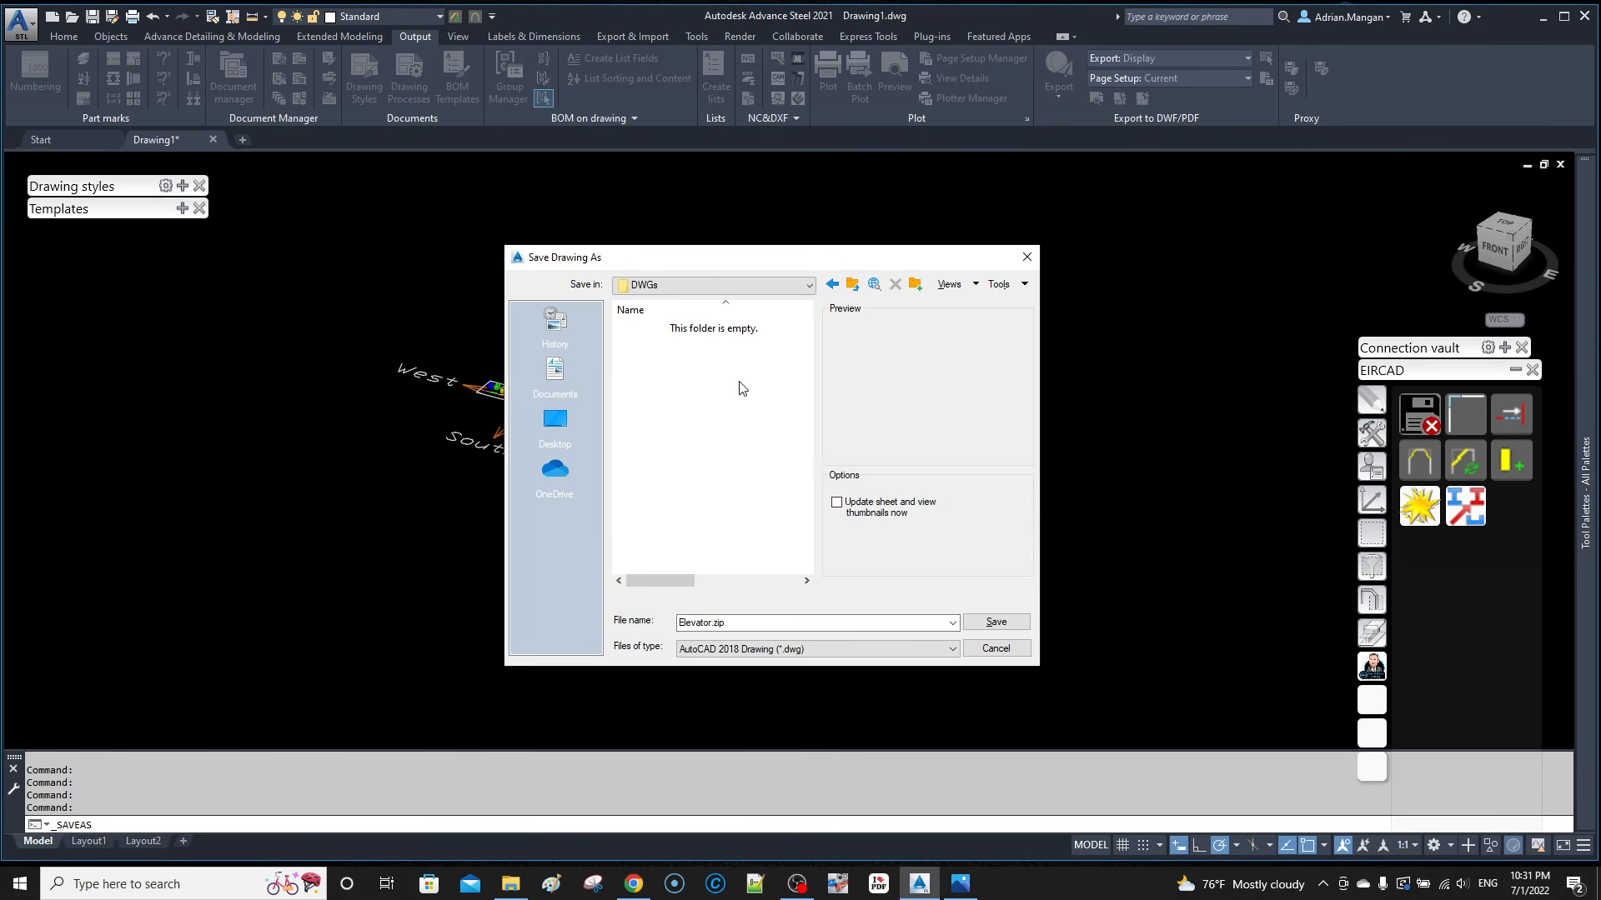
click(763, 623)
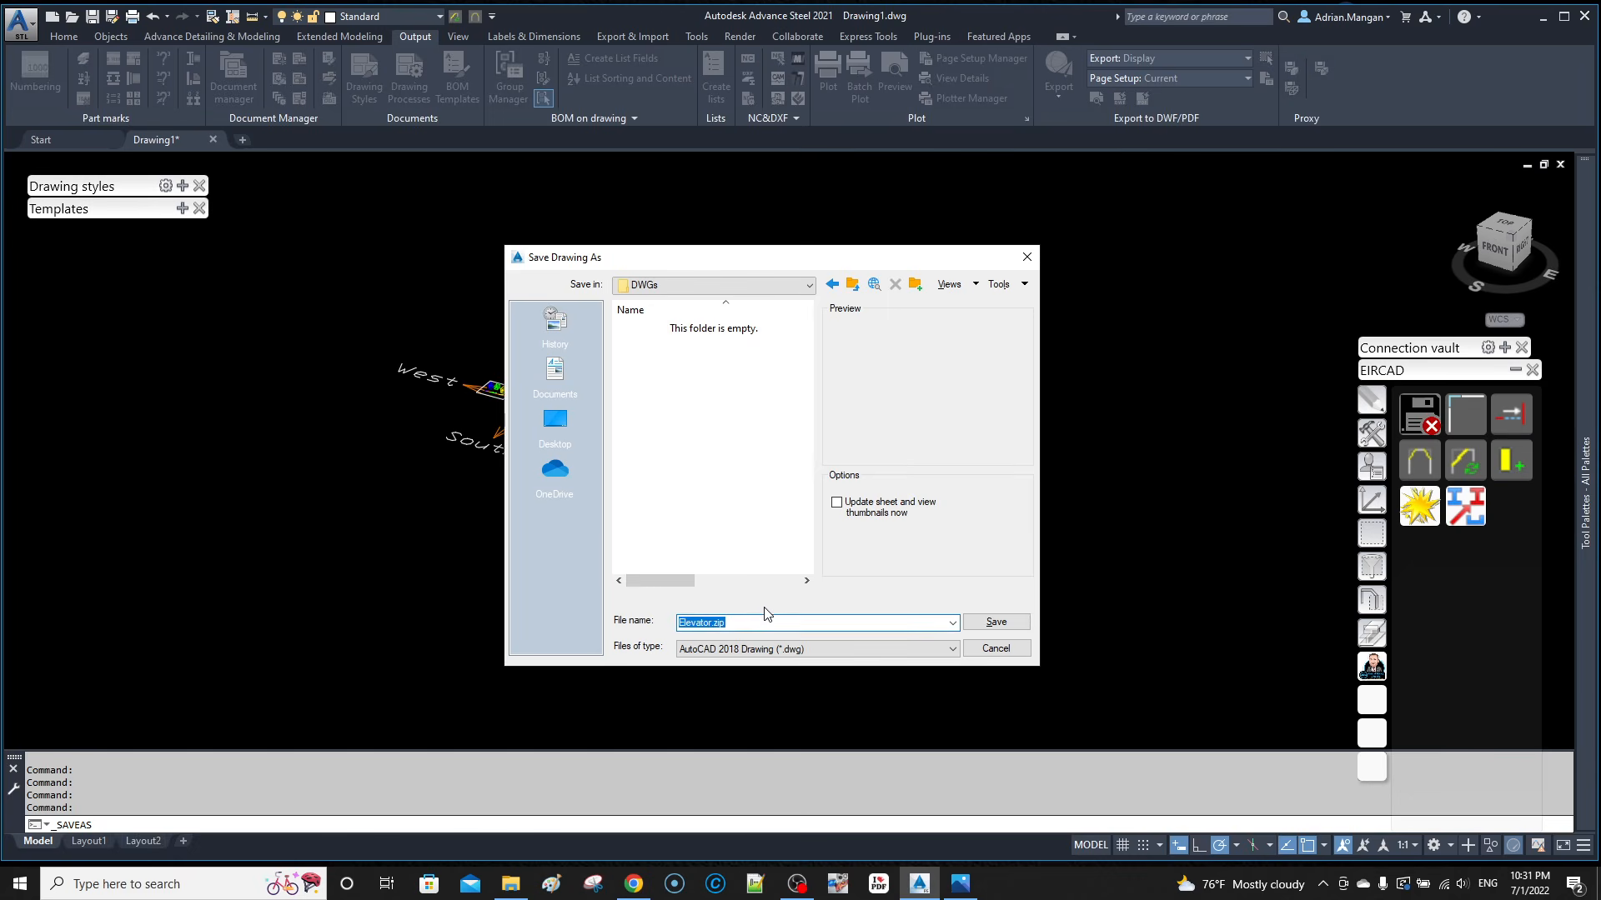
text(pla)
click(994, 623)
Step: Create a single-axis grid line 30' long in the positive Y direction, starting at the outer end of the X axis line
middle_drag(779, 440, 743, 470)
scroll(501, 442, up, 5)
shift+middle_drag(558, 490, 577, 435)
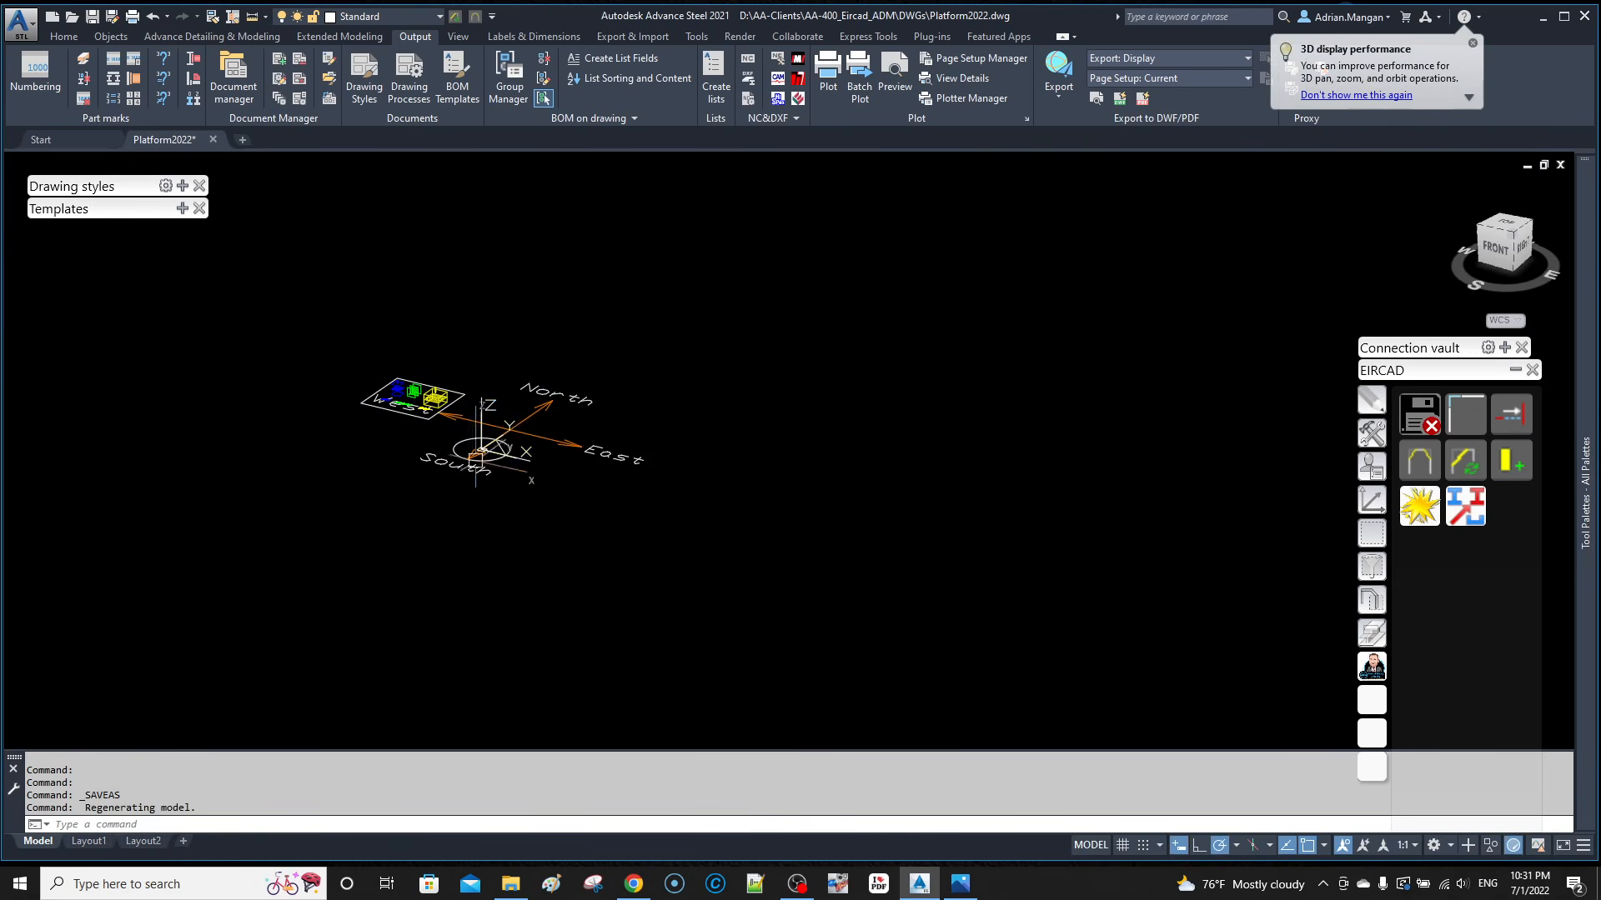
scroll(500, 440, up, 6)
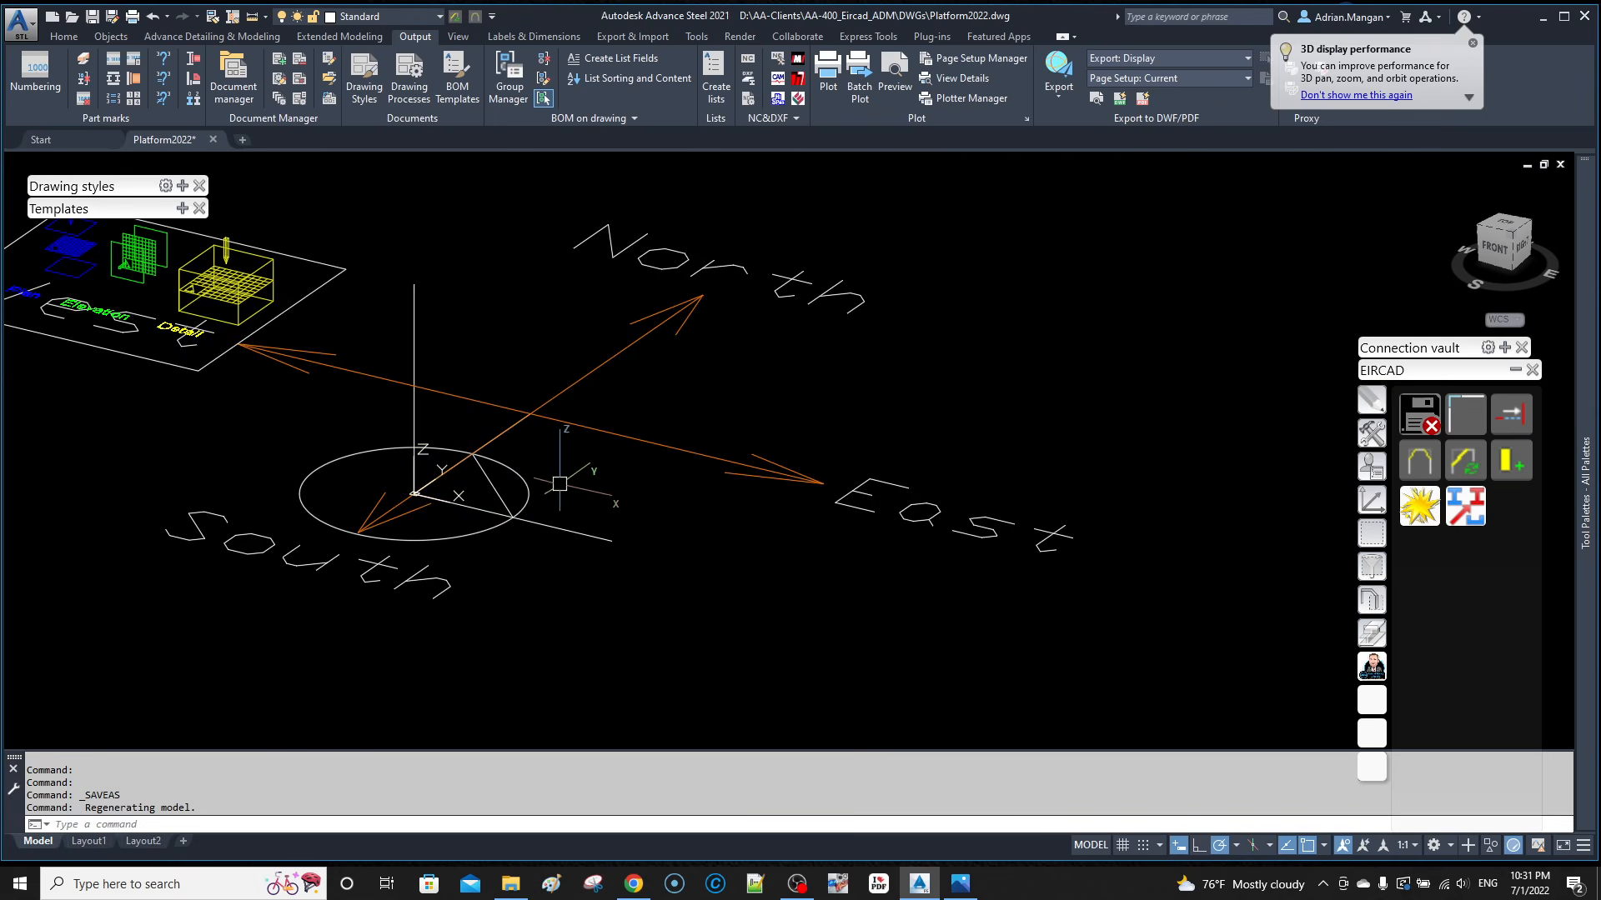
scroll(559, 483, down, 5)
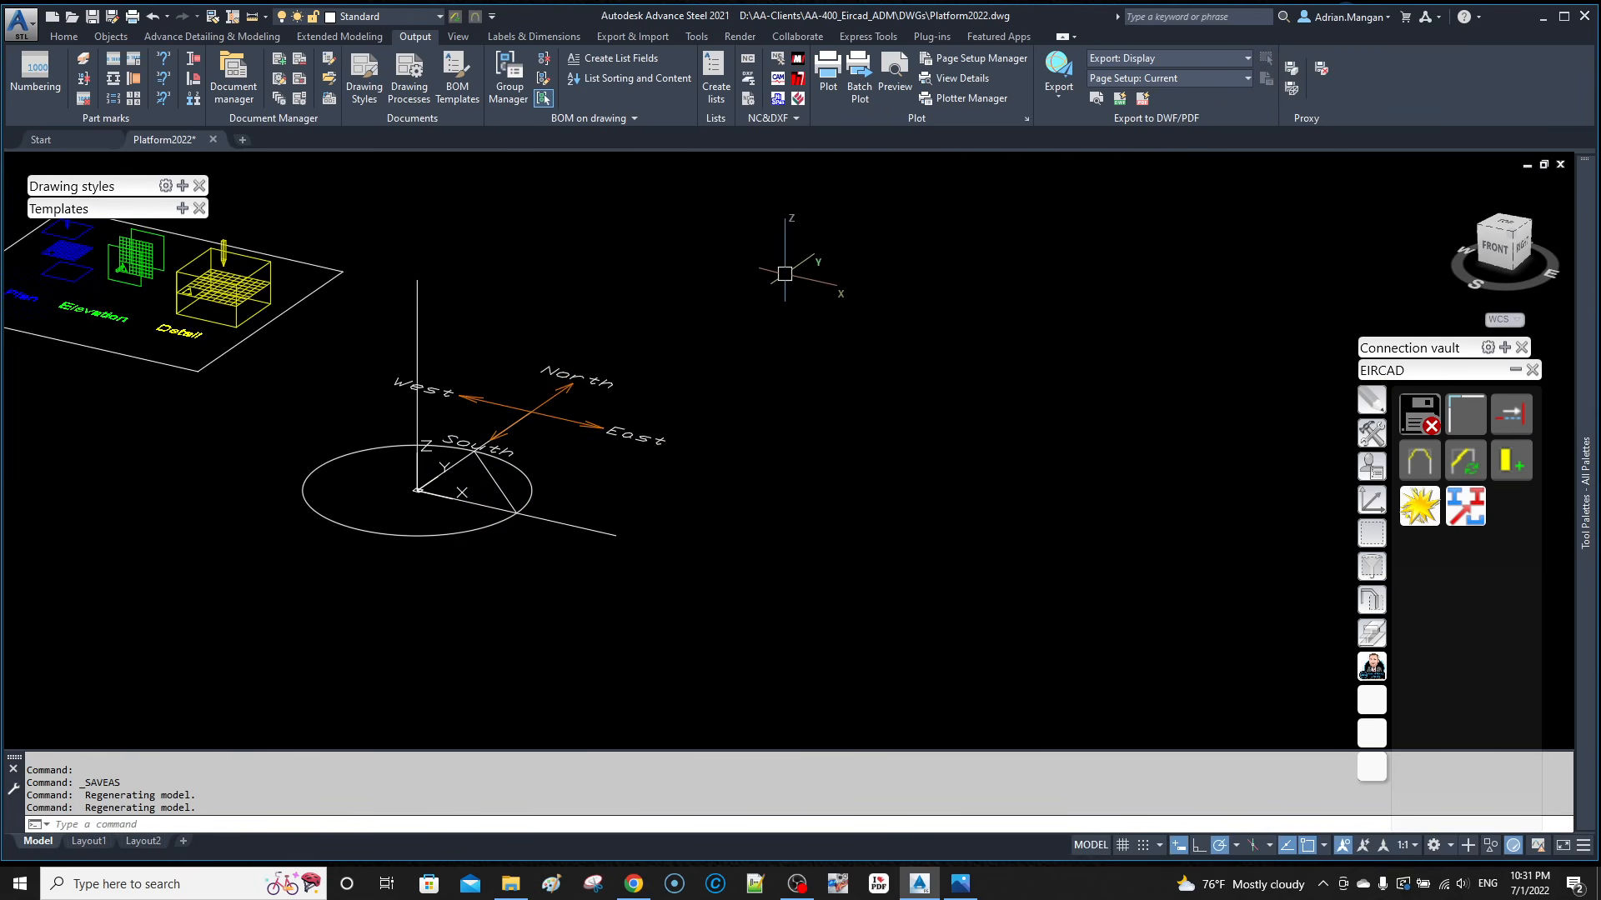
click(107, 35)
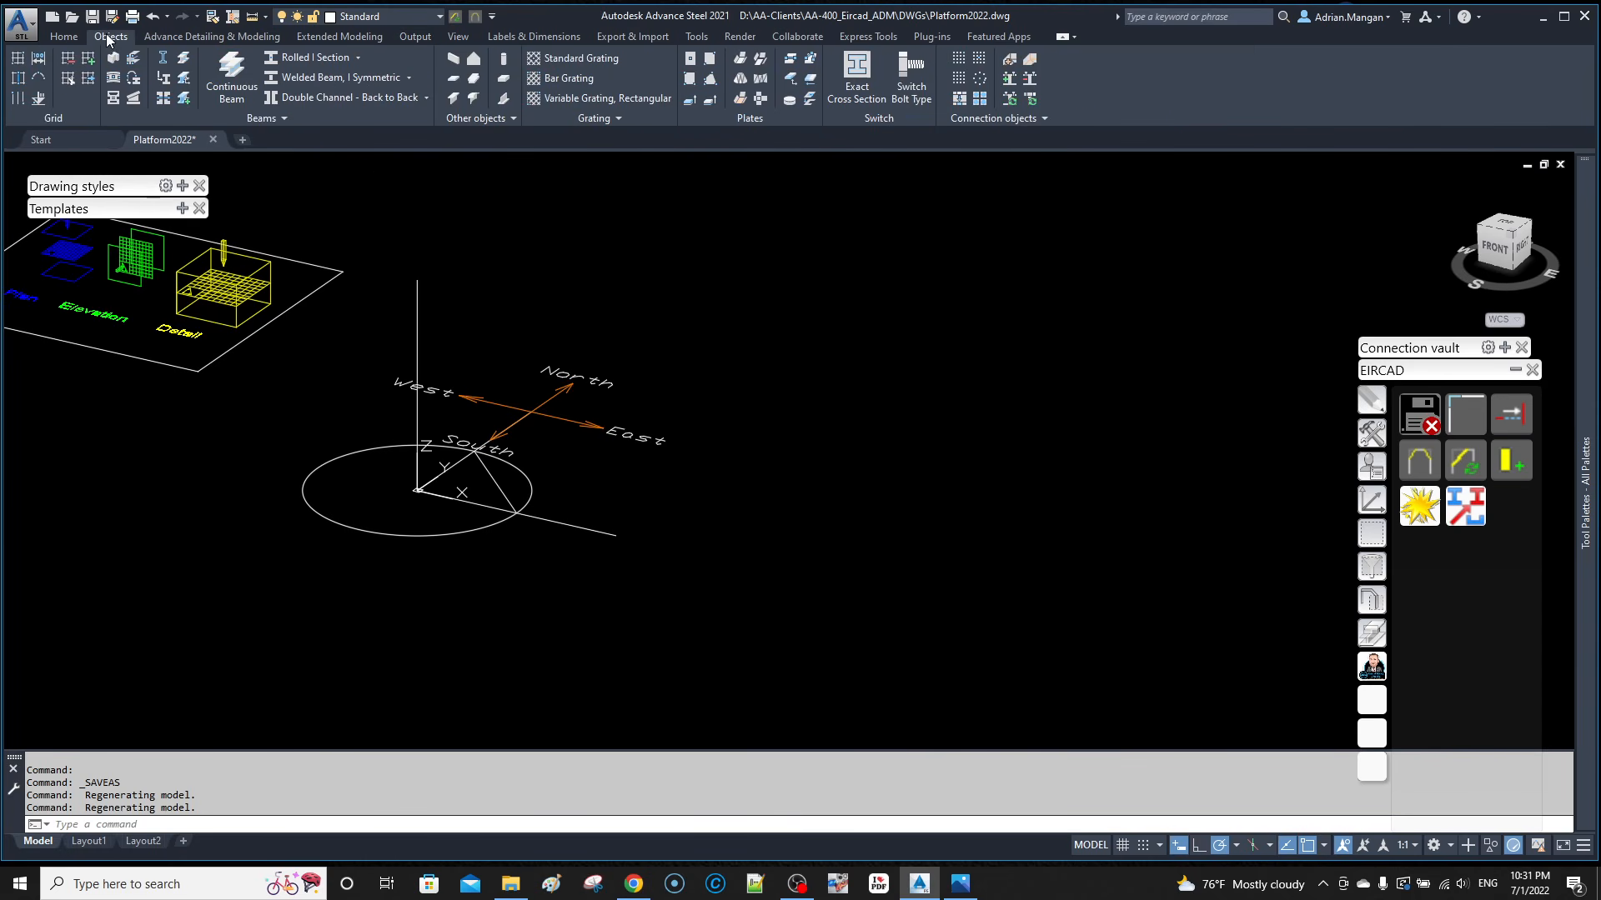
click(17, 80)
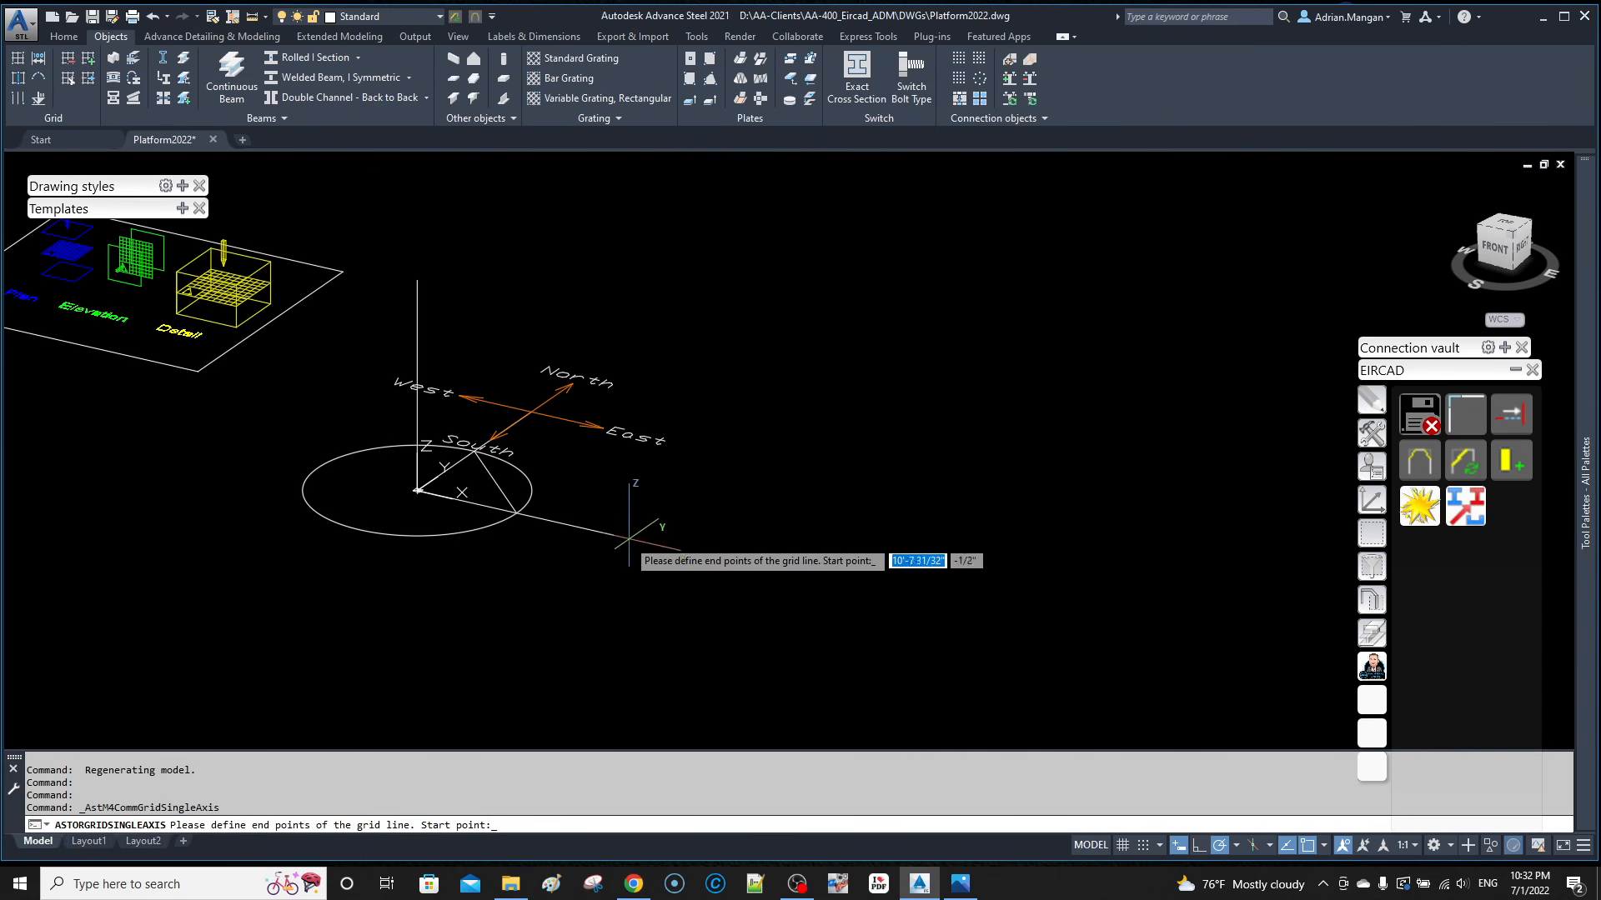
click(616, 535)
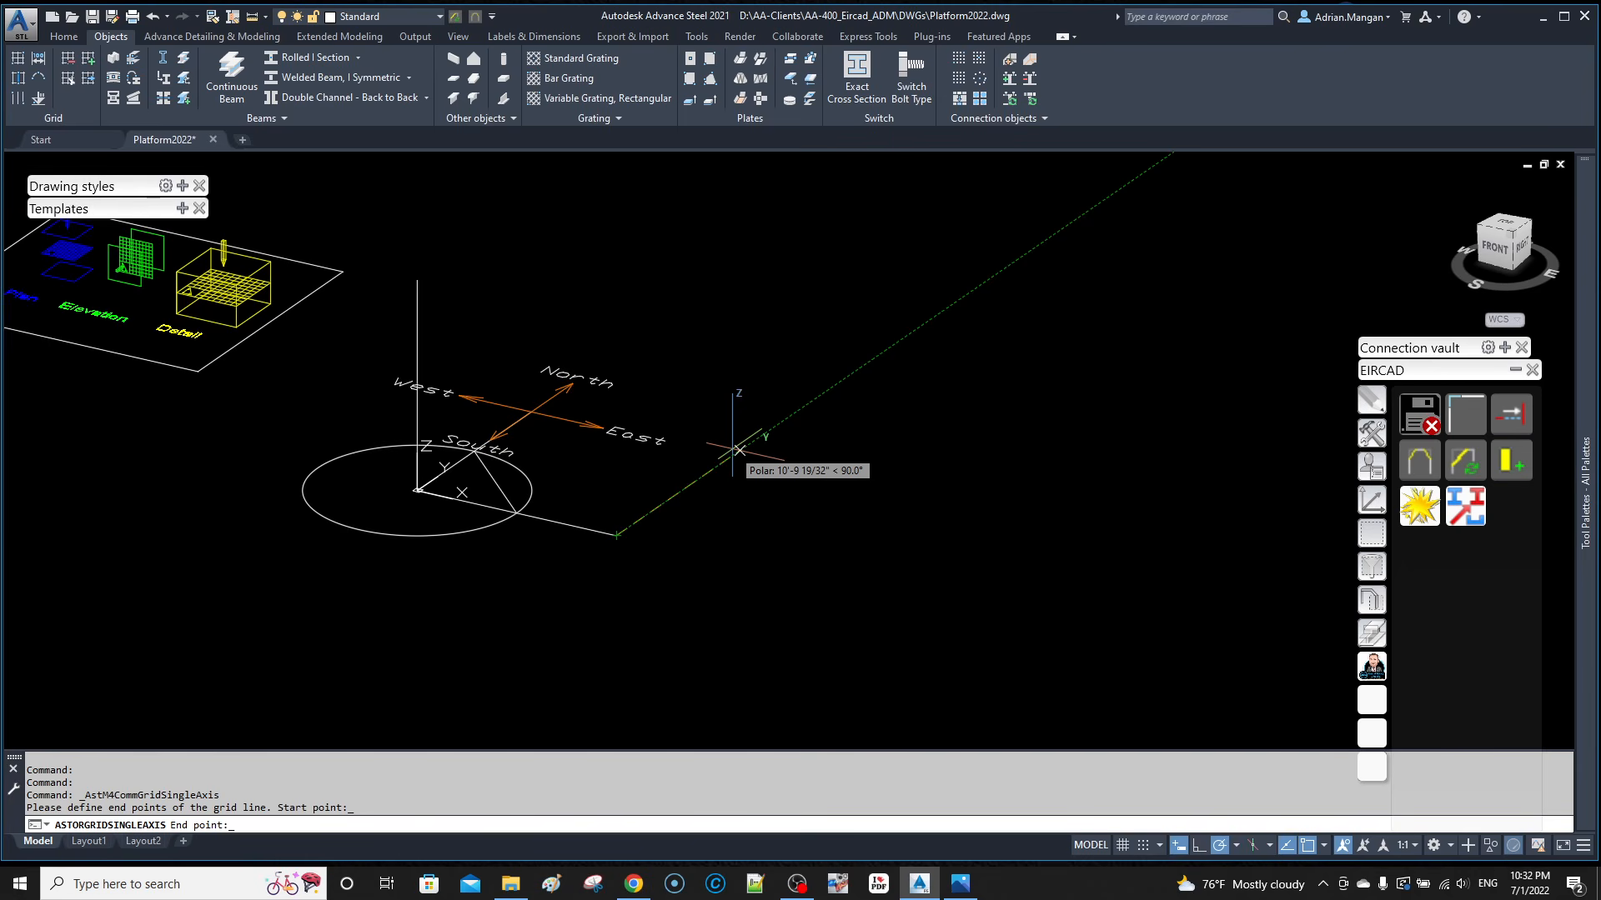
text(30)
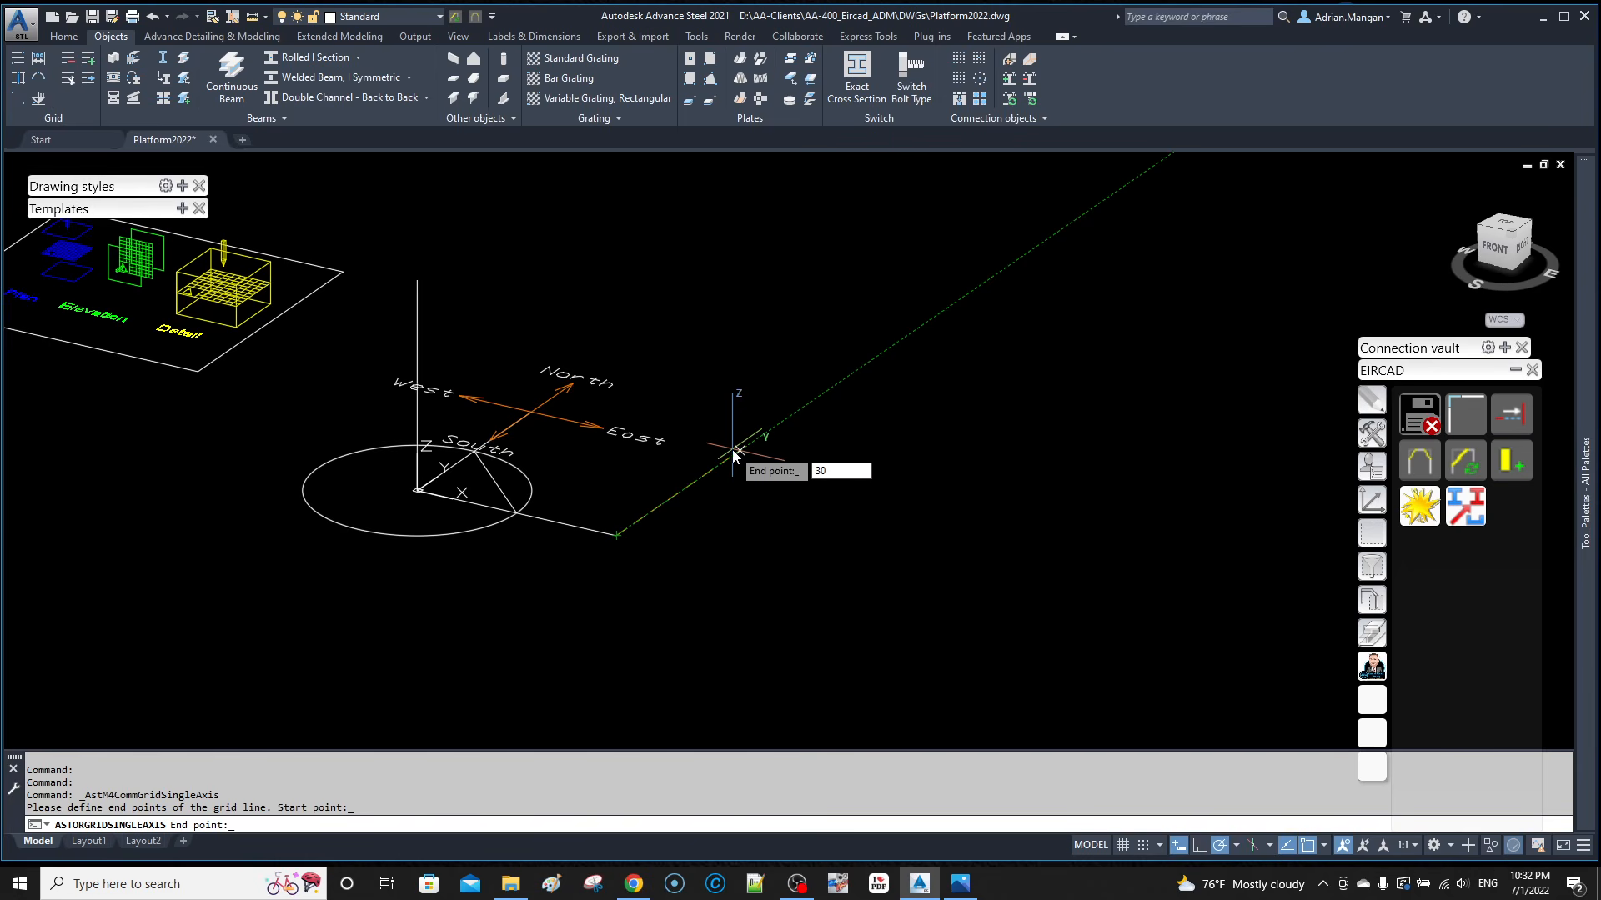
text(')
key(Return)
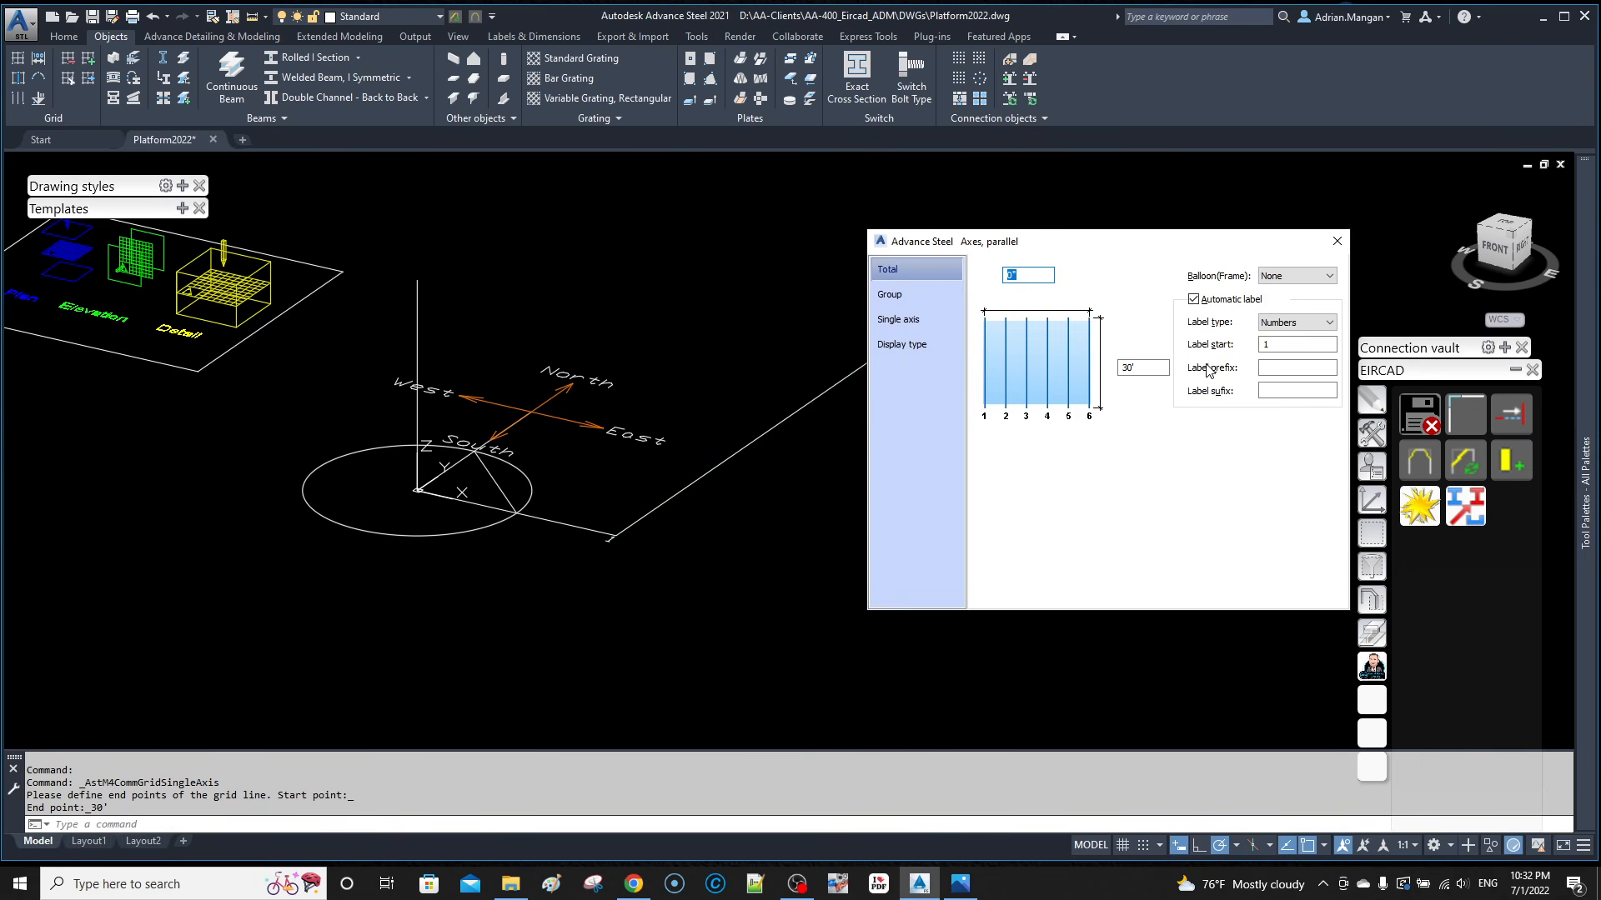
Step: Give the grid line an Edging balloon frame and close its properties
click(1322, 276)
click(1283, 302)
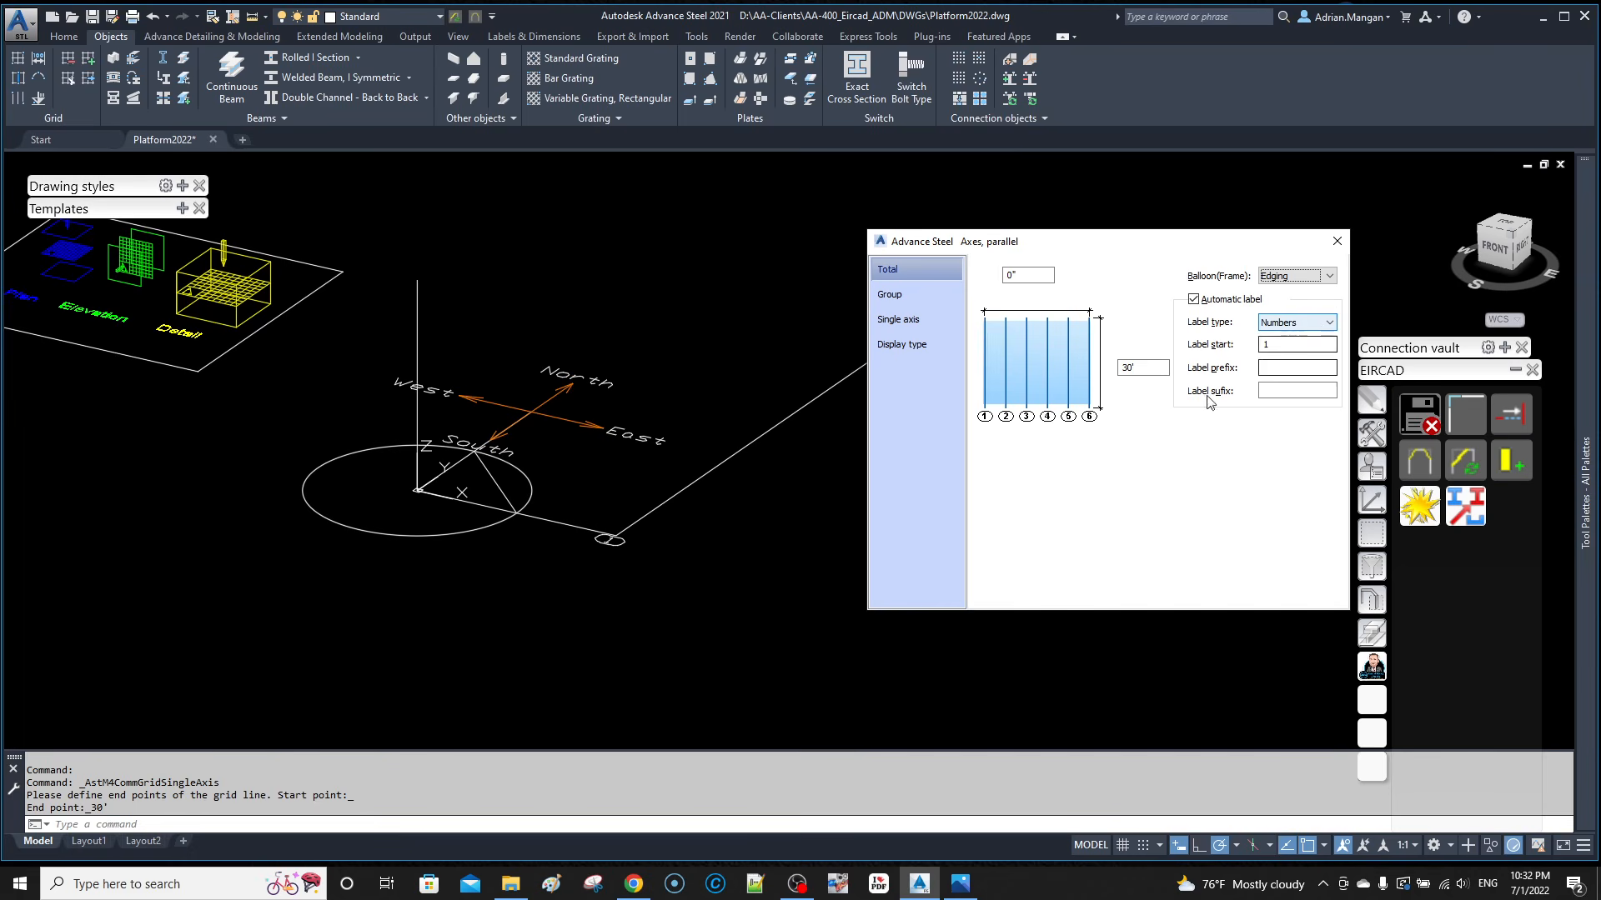
click(1336, 242)
middle_drag(750, 458, 739, 411)
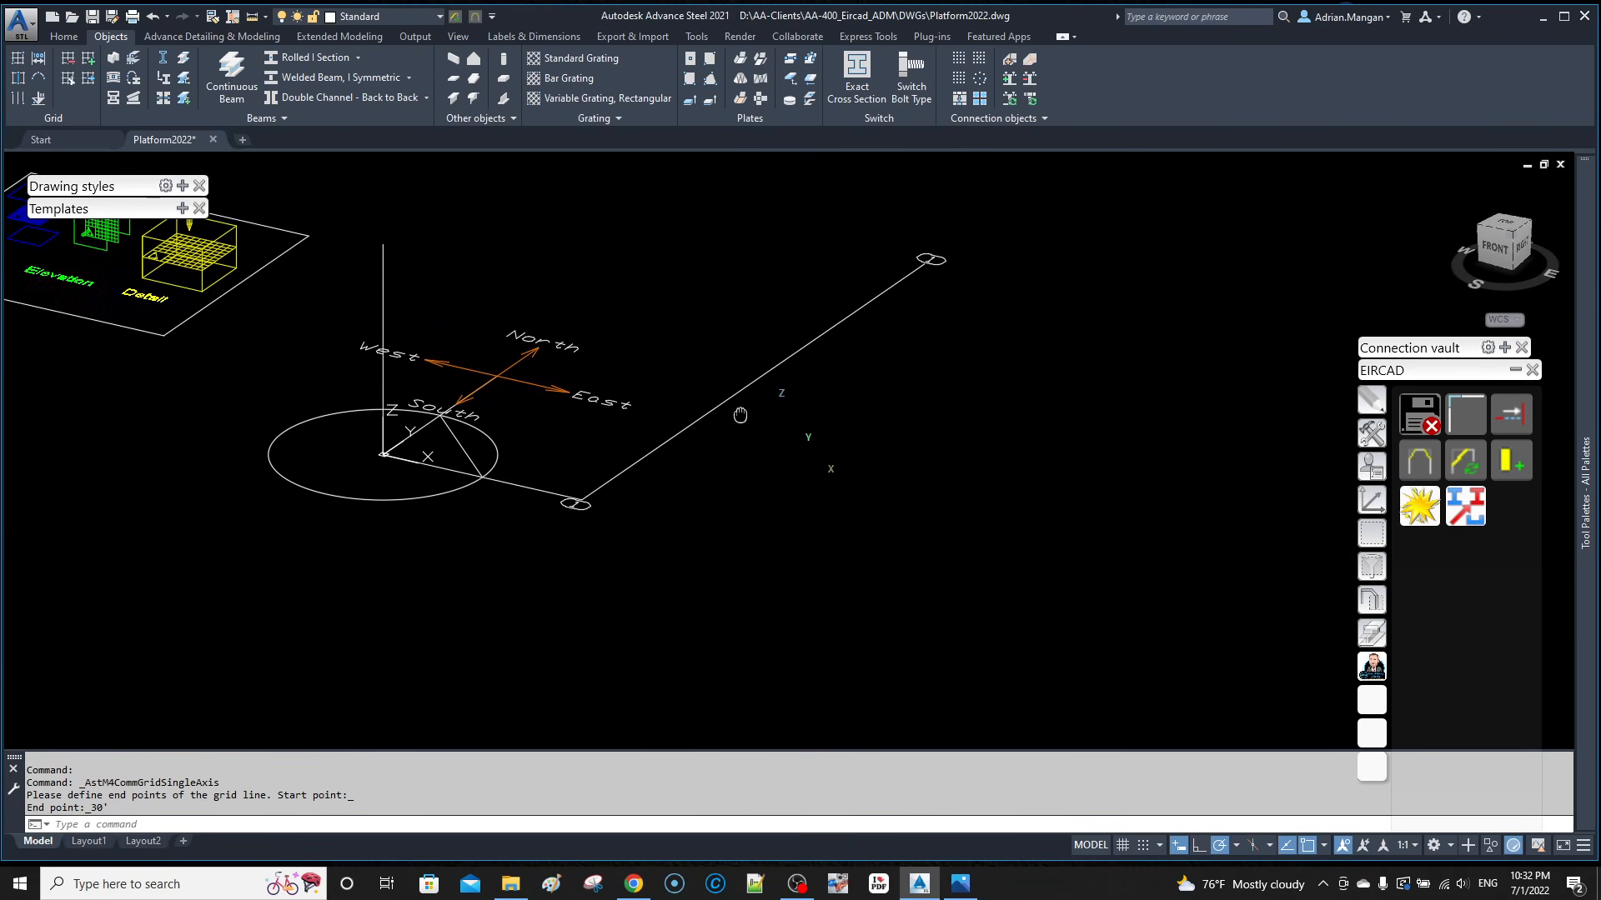
double_click(754, 383)
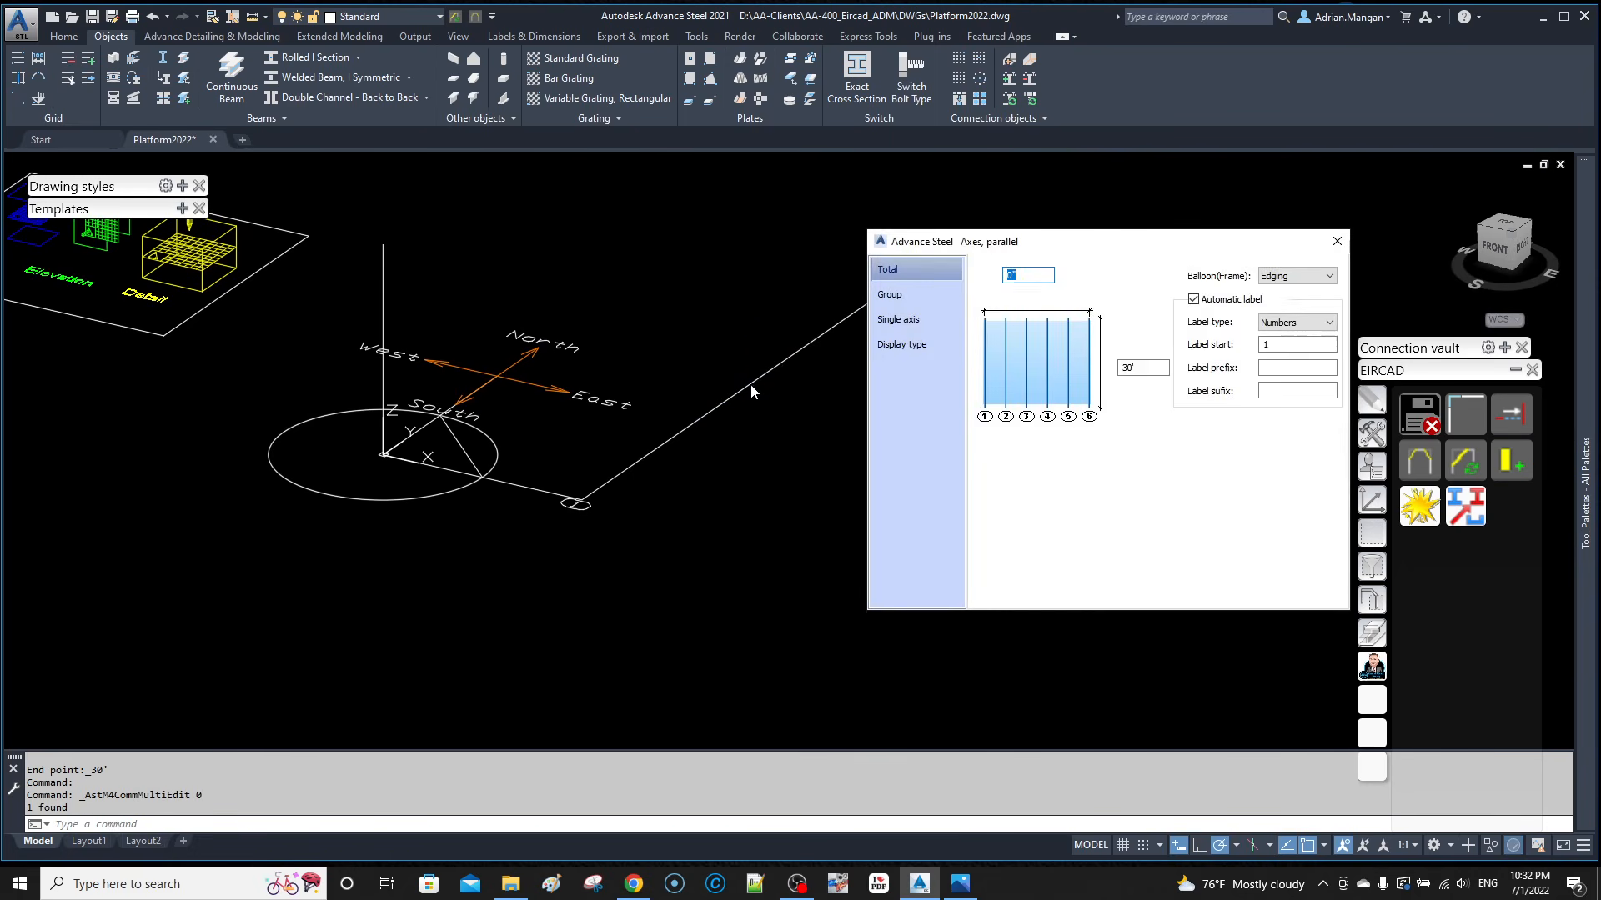
click(1337, 242)
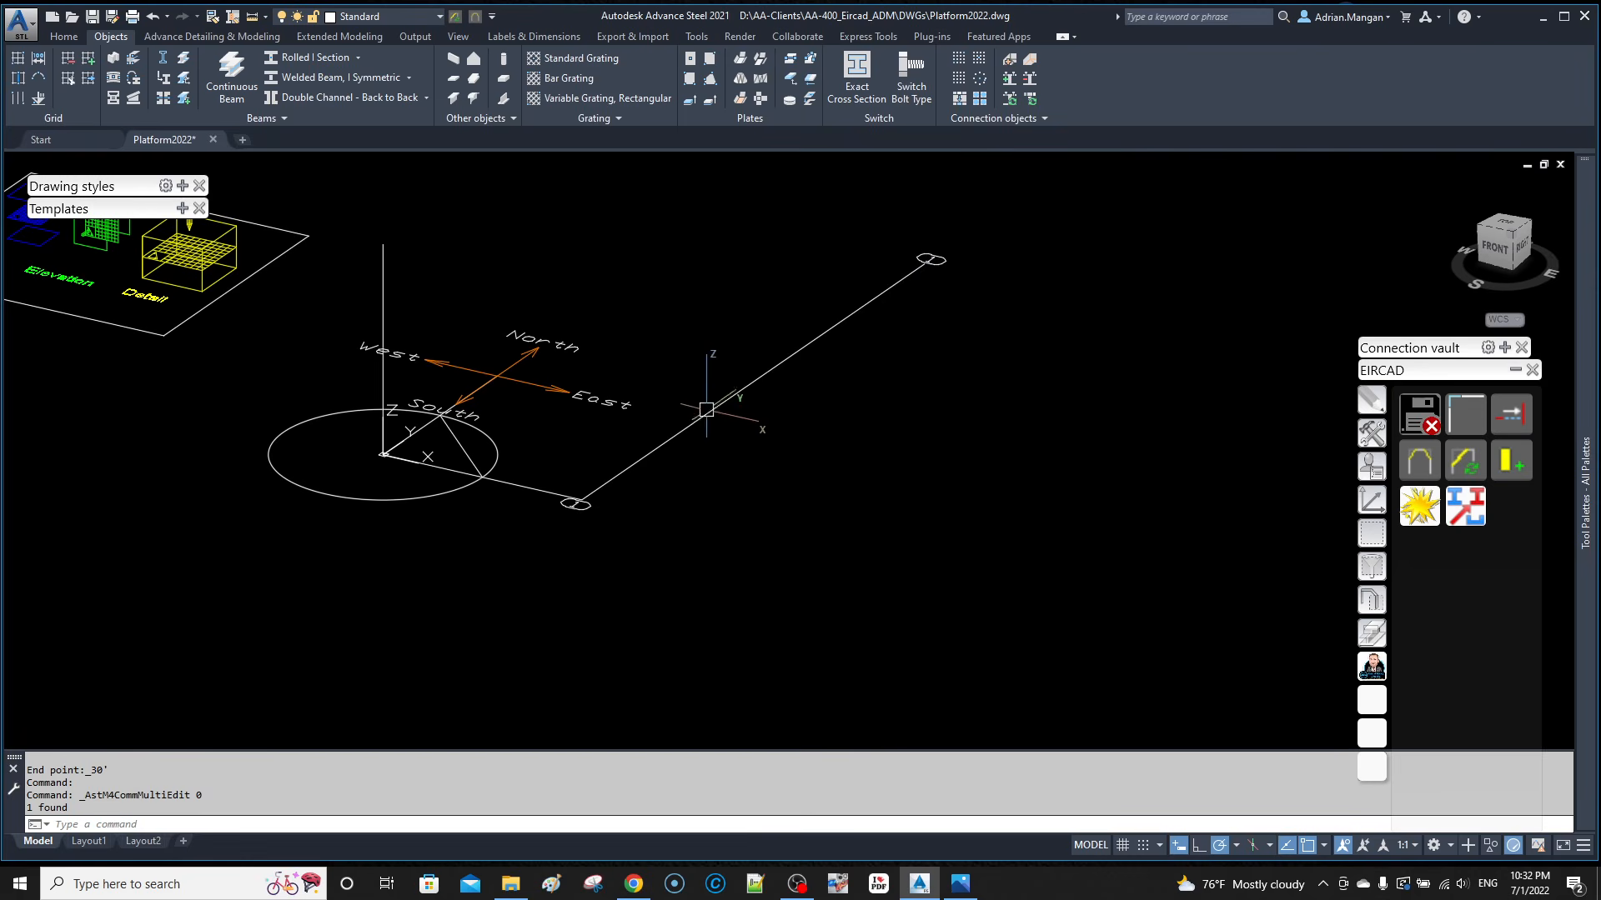
Step: Copy the grid line 20' in the positive X direction
click(721, 404)
right_click(704, 344)
click(764, 480)
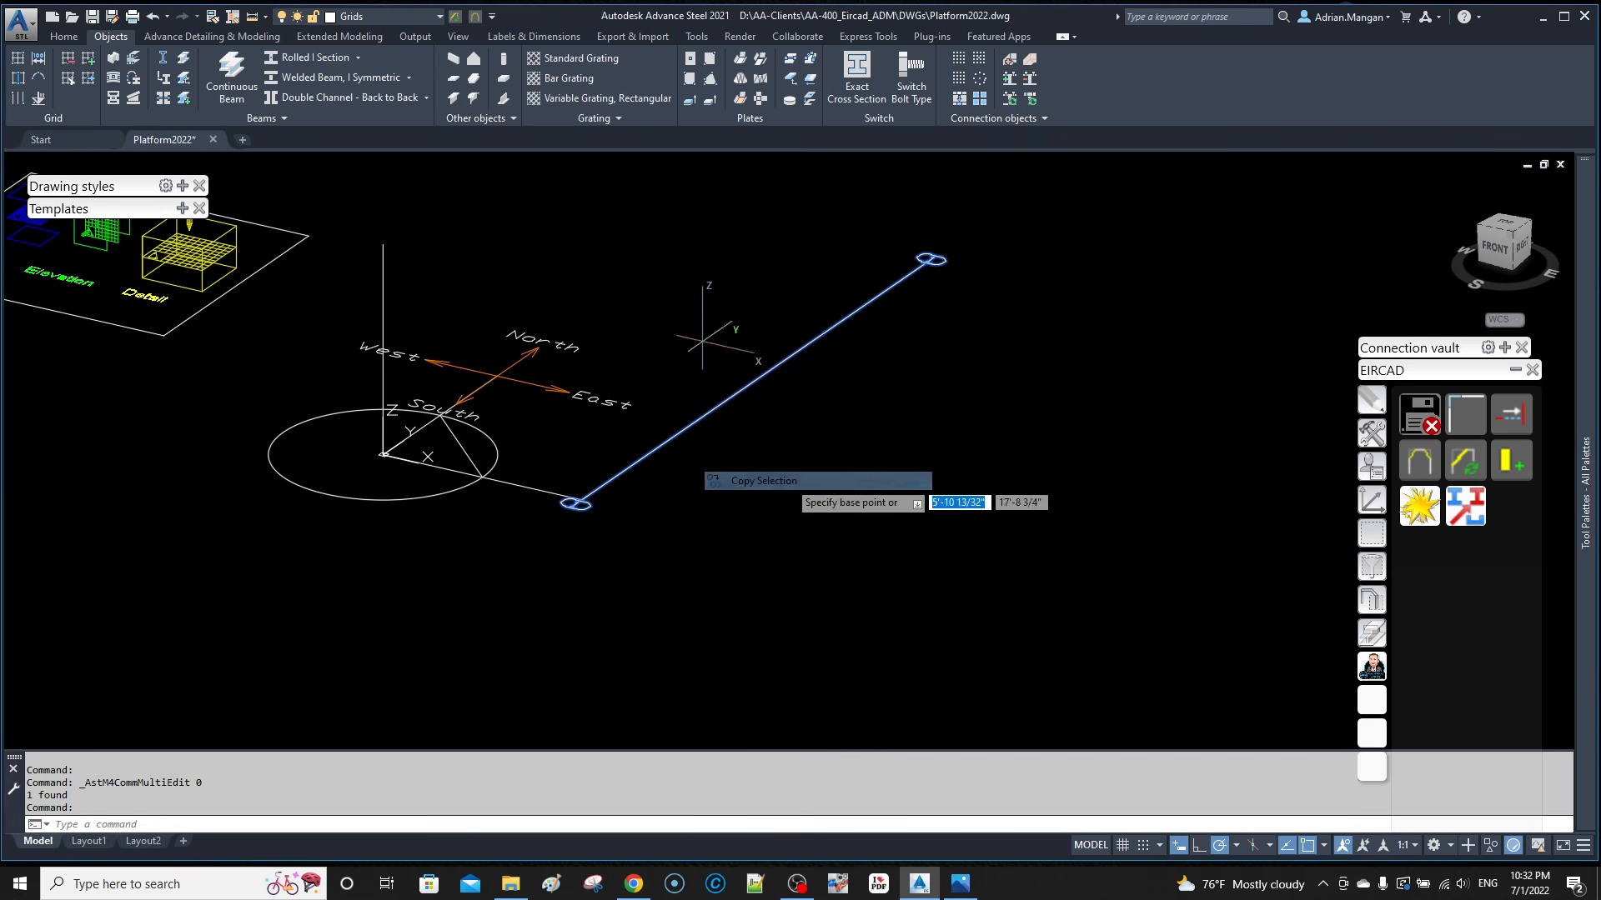
click(842, 416)
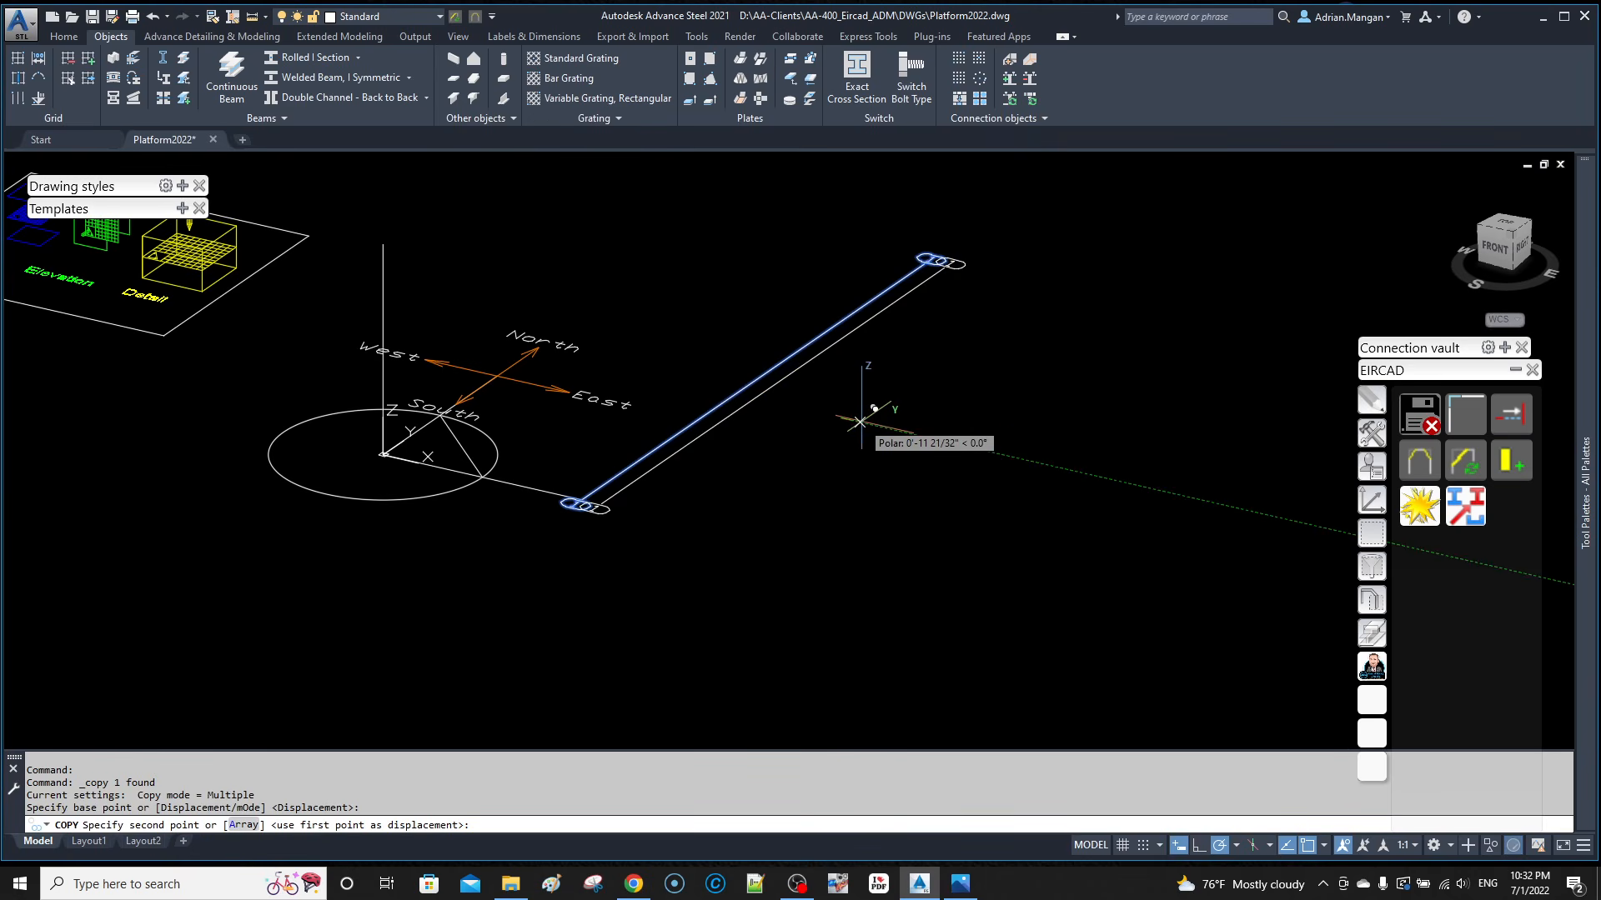
text(20)
key(Return)
key(Escape)
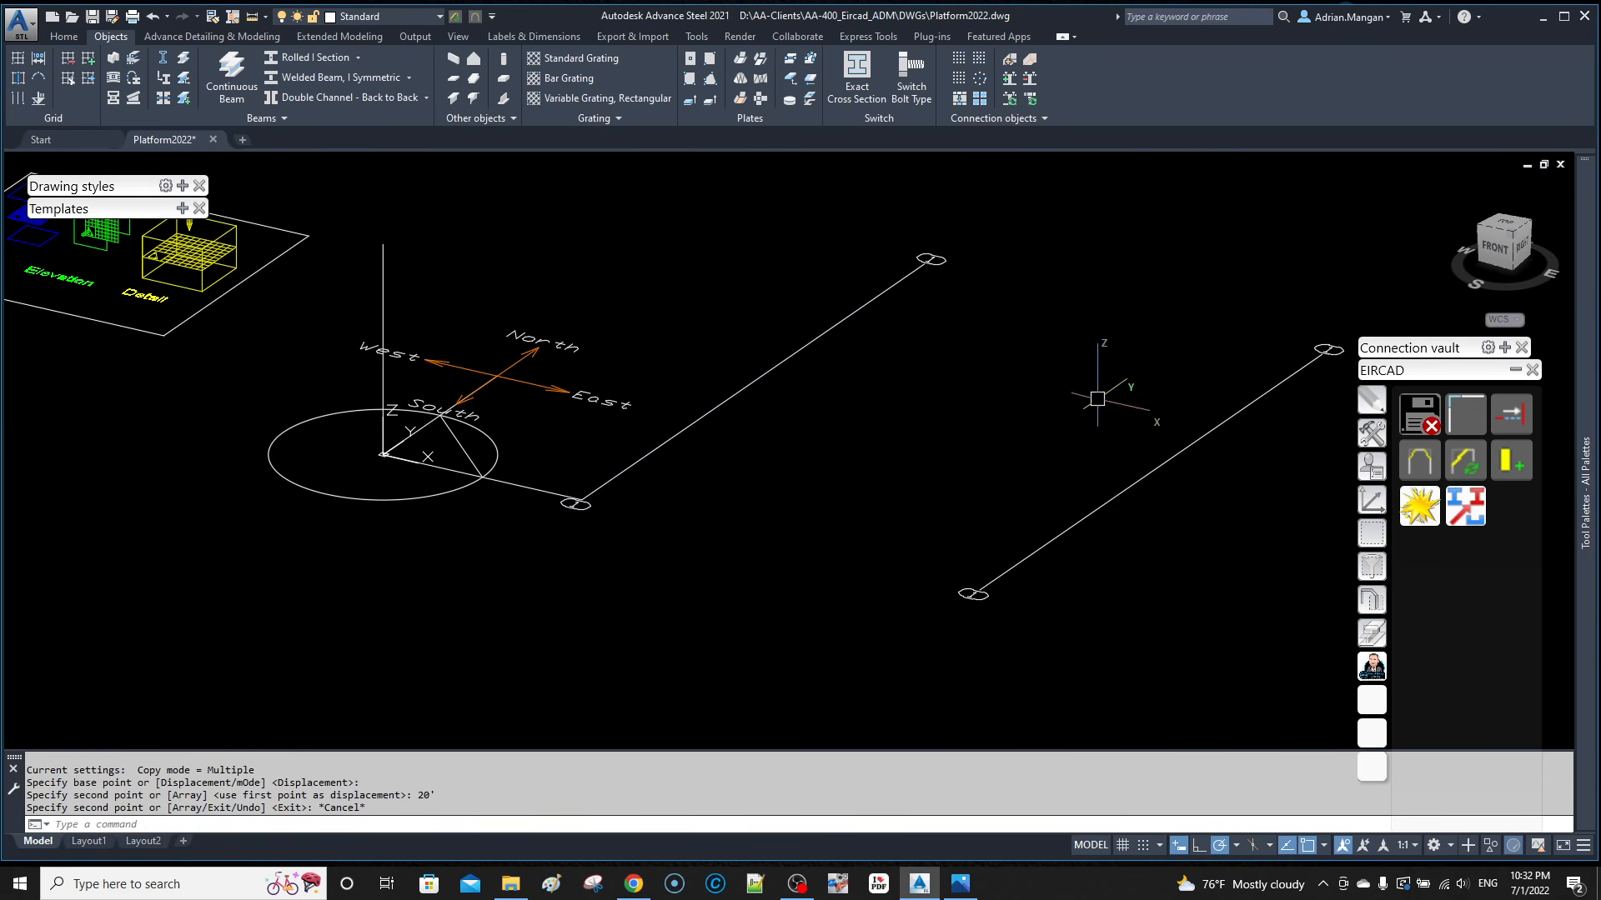
Step: Set the copied grid line's label start to 2
double_click(1151, 472)
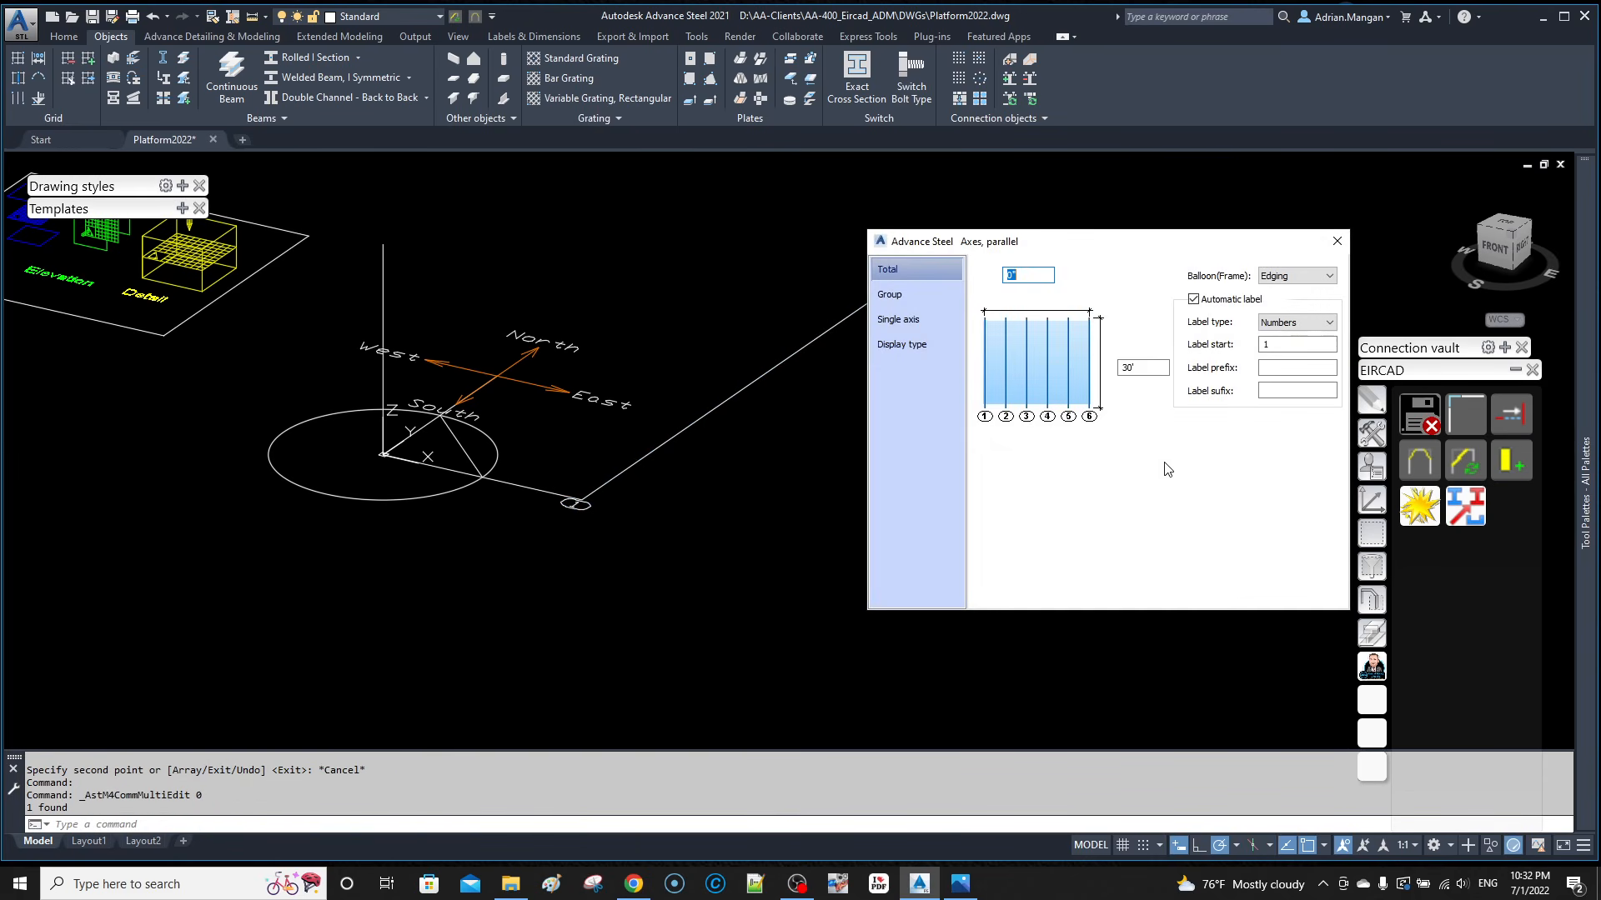
double_click(1283, 345)
text(2)
click(1338, 242)
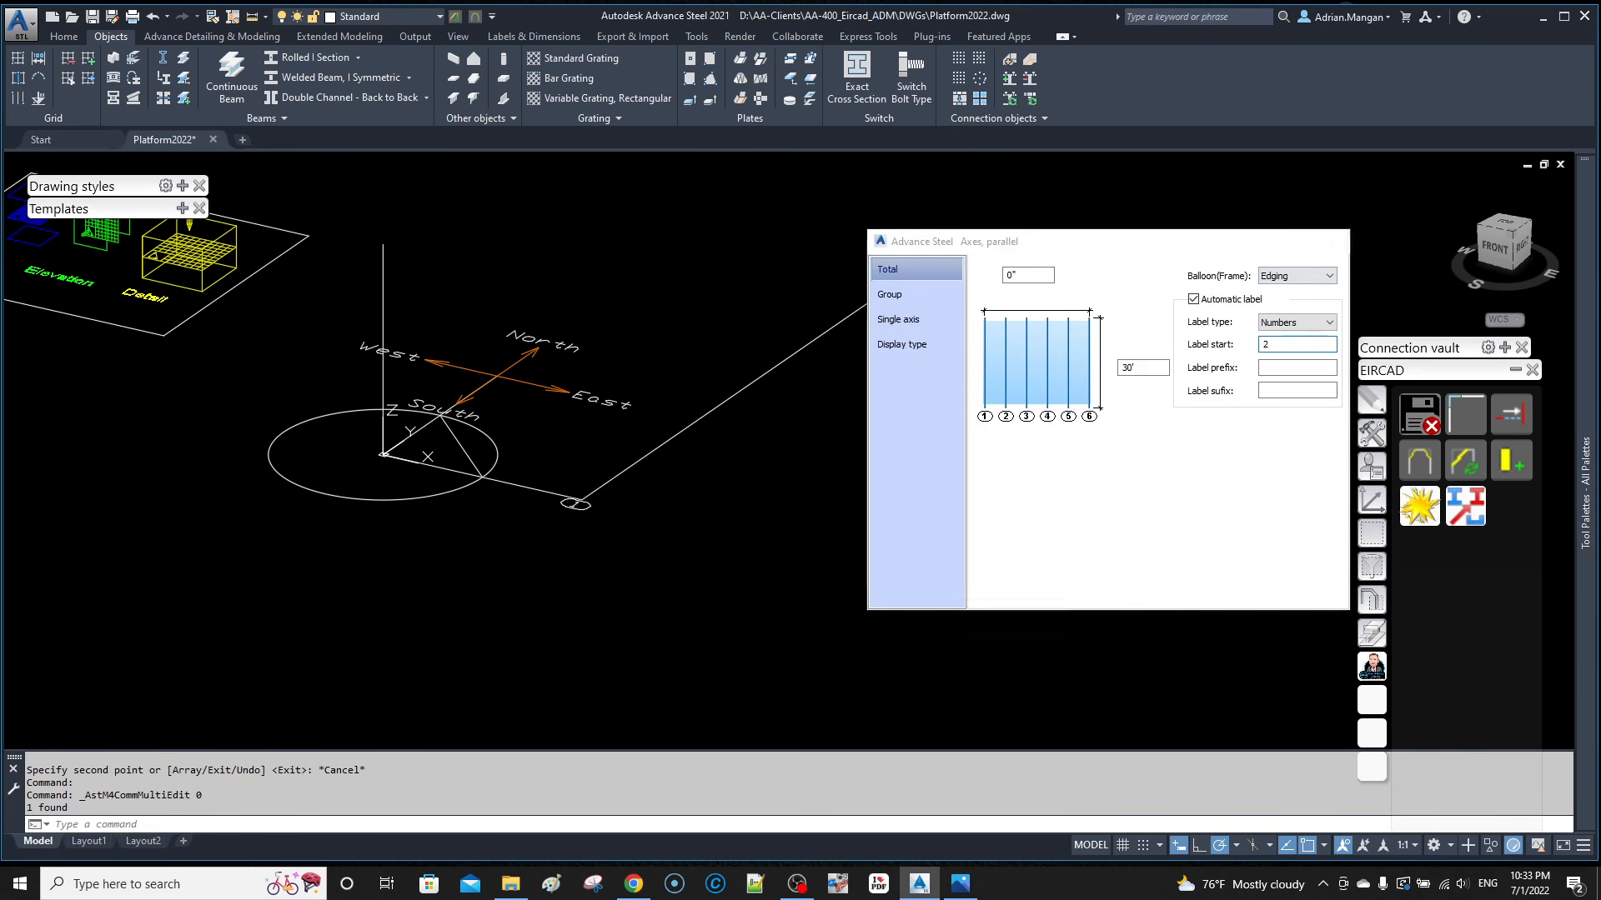
middle_drag(1025, 409, 879, 408)
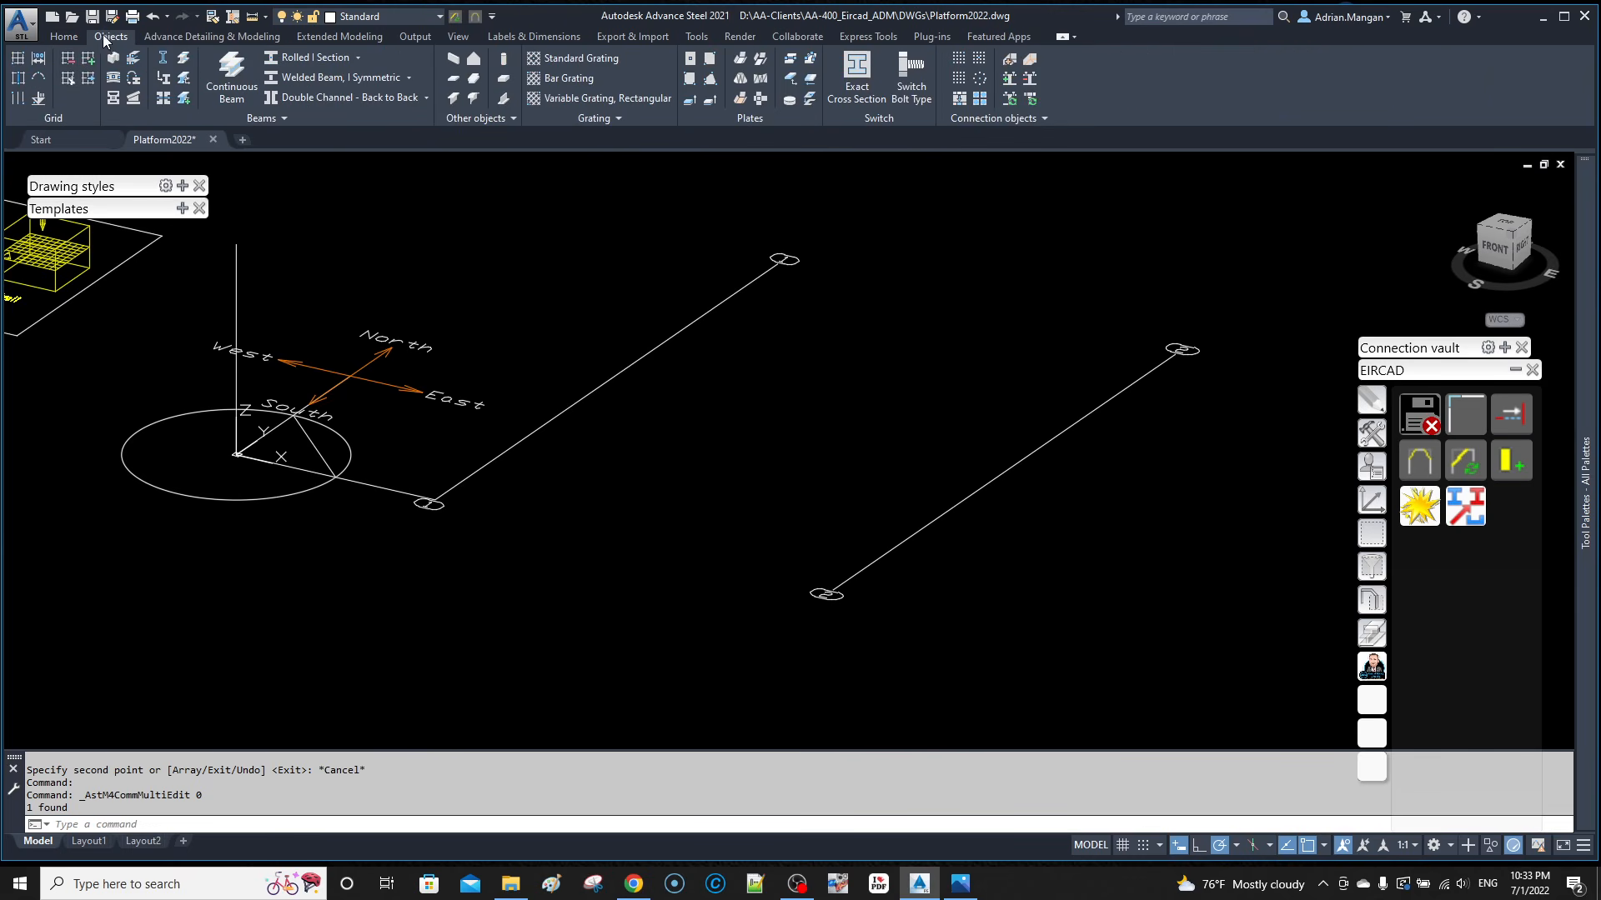
Step: Create a single-axis grid line connecting the near (south) ends of grid lines 1 and 2
click(37, 77)
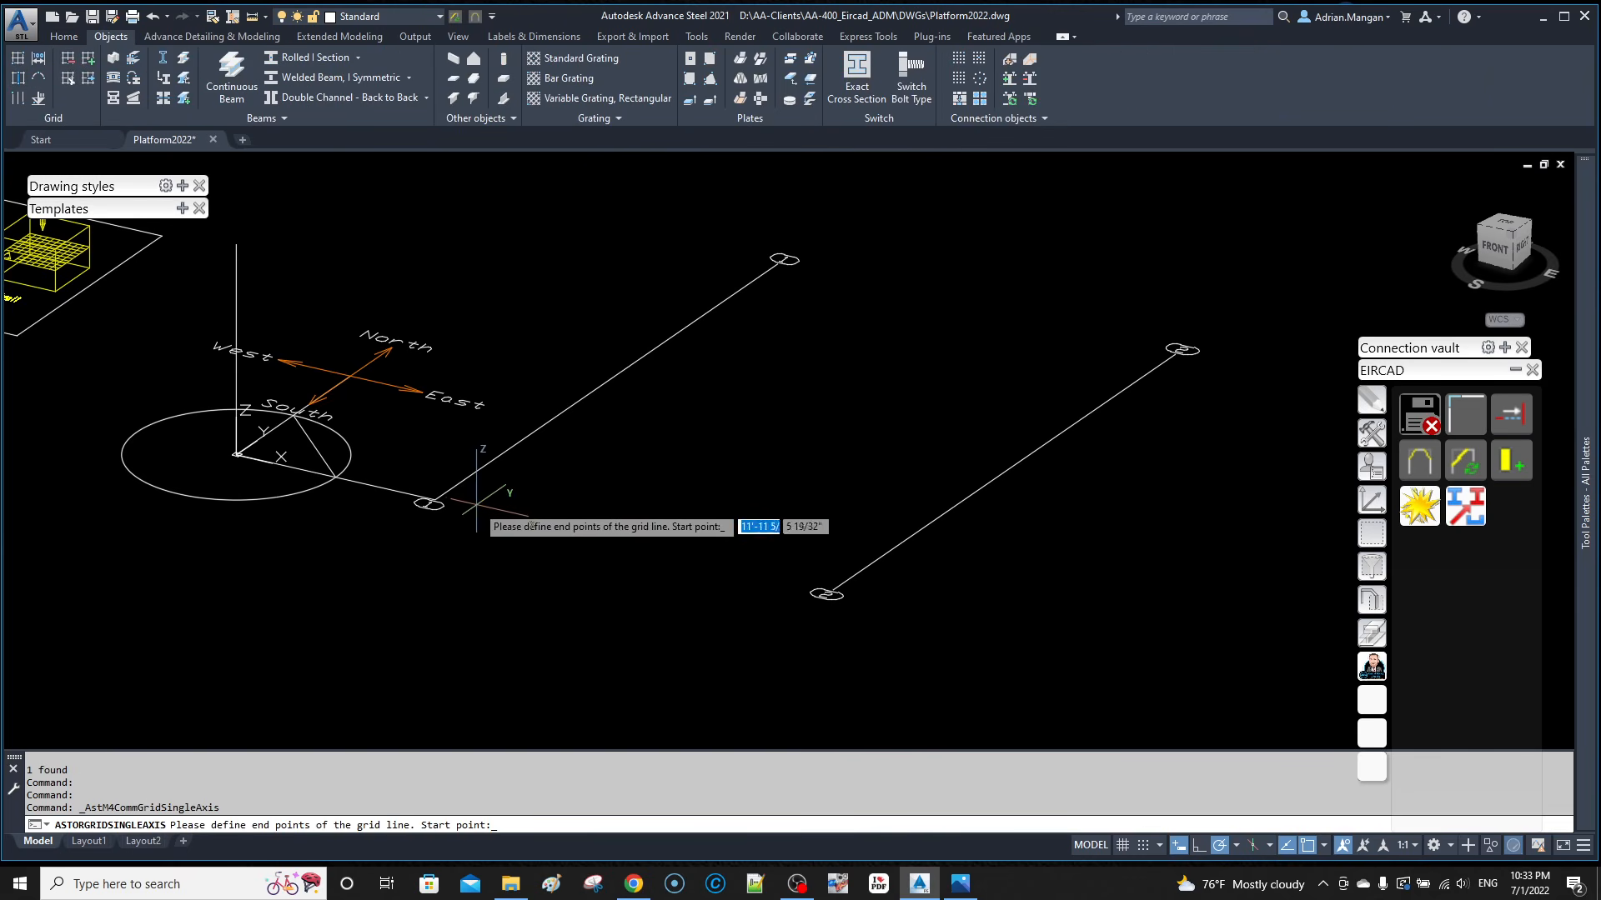
click(435, 500)
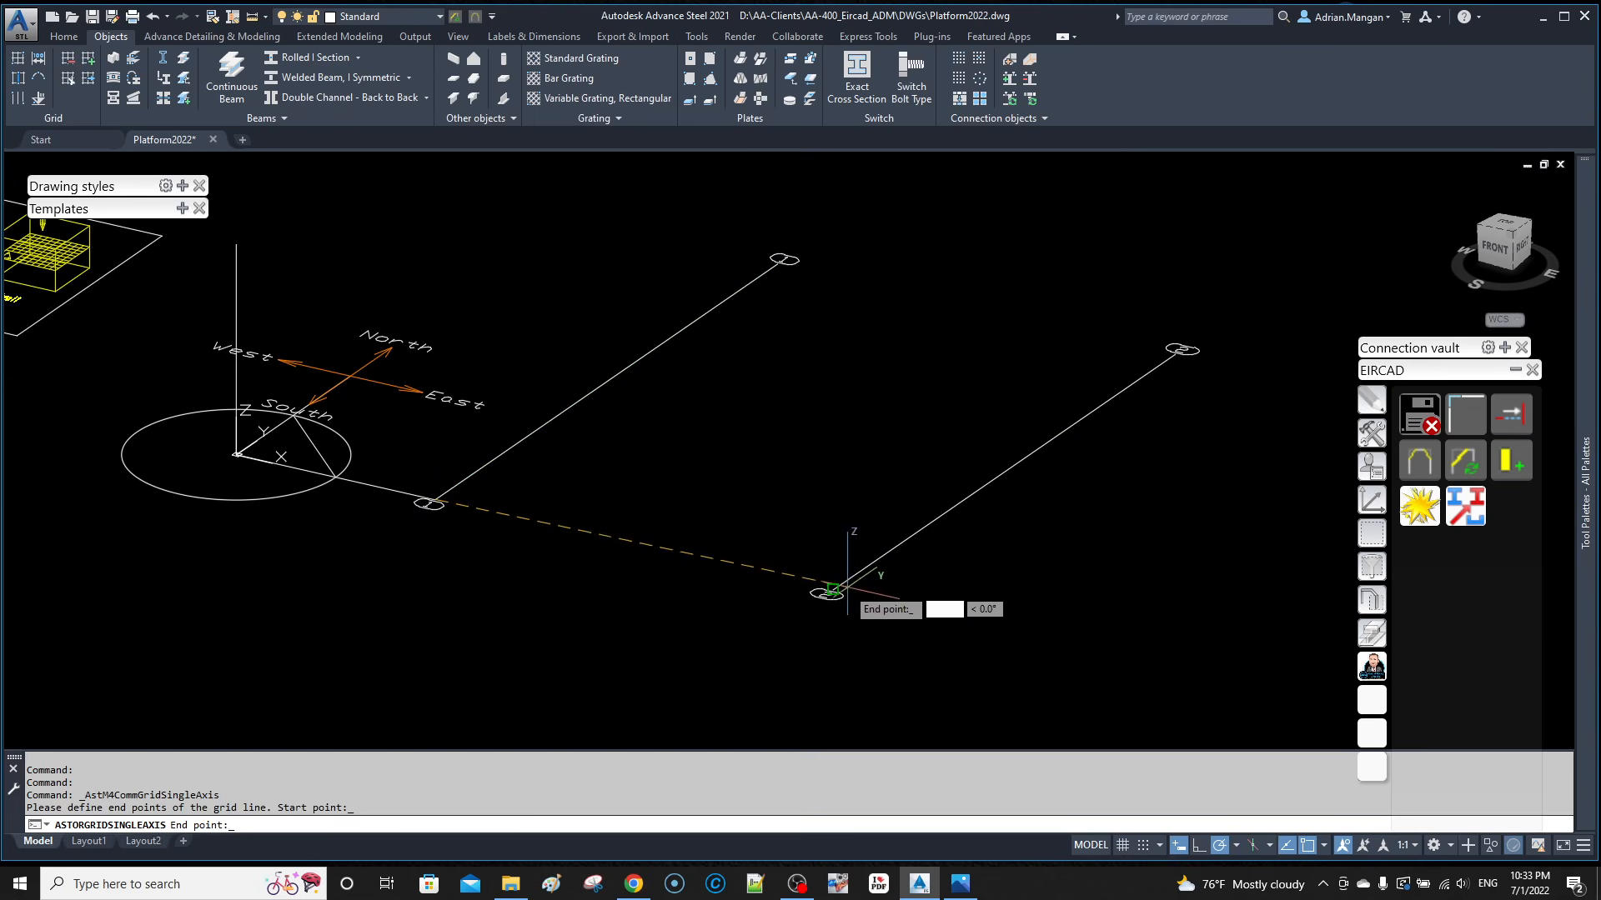
click(833, 591)
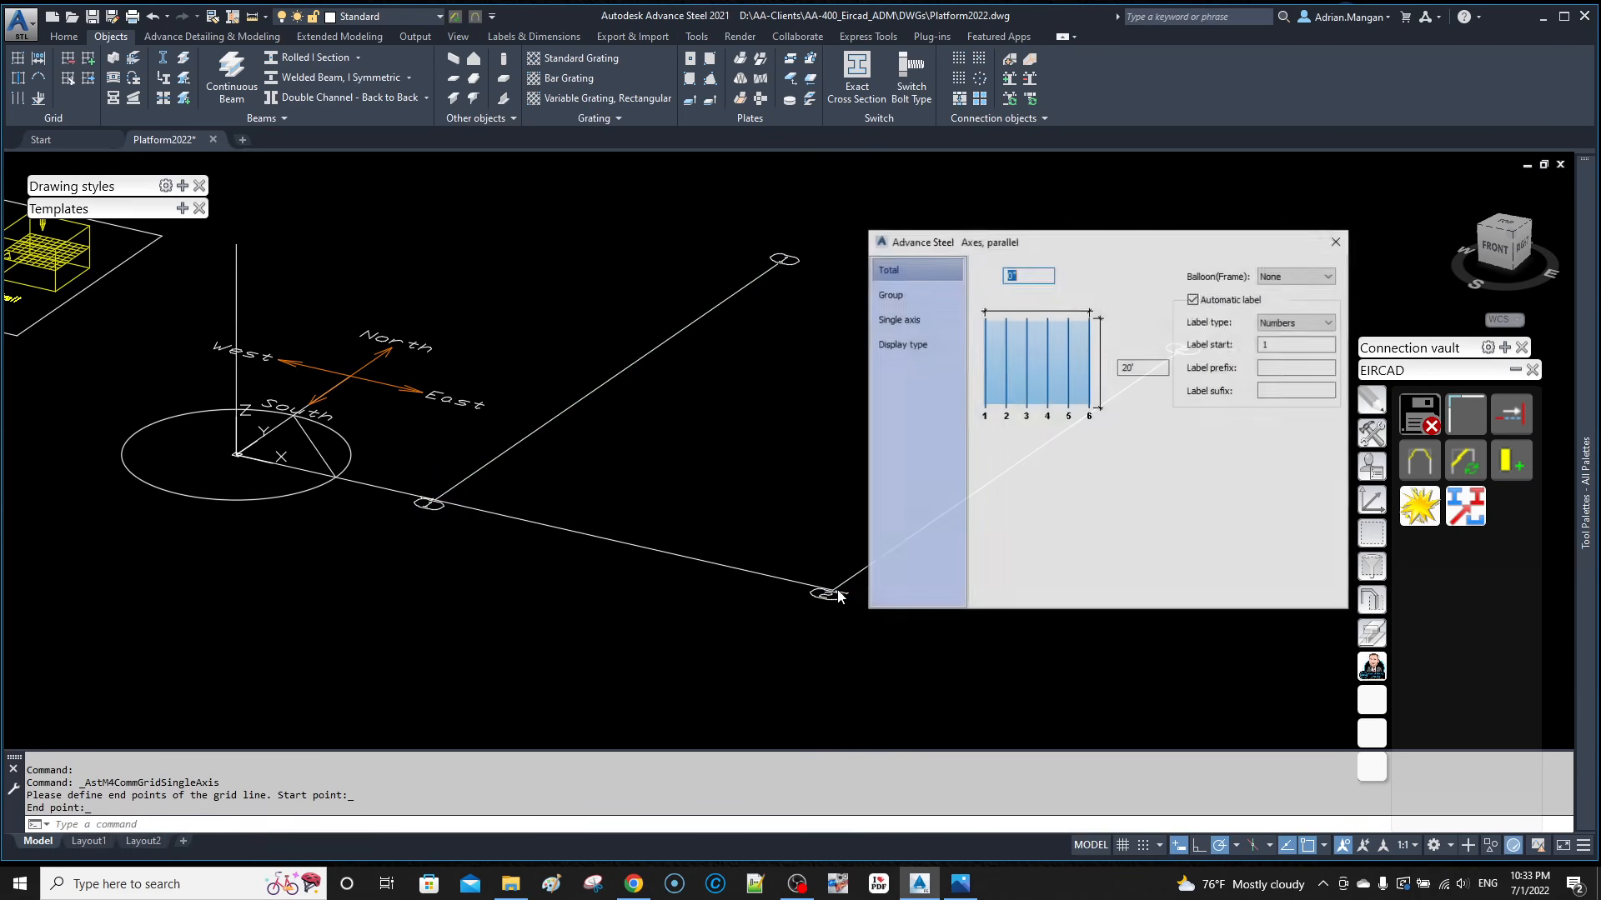
Step: Give the new grid line an Edging balloon frame and capital-letter labels, and close its properties
click(1297, 276)
click(1288, 299)
click(1304, 323)
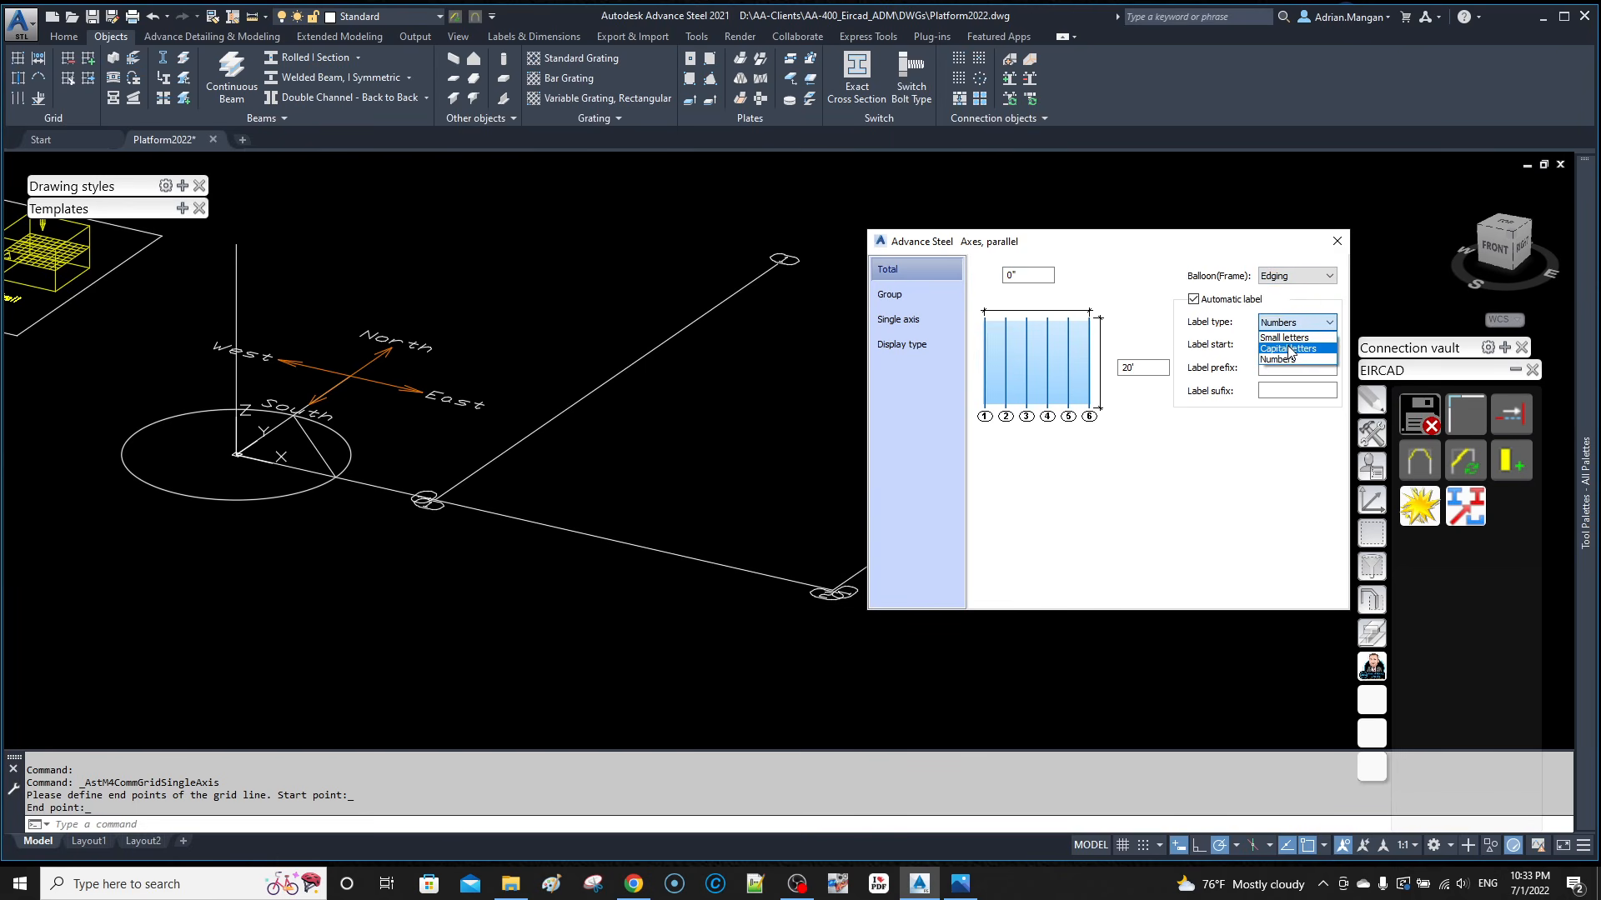
click(1289, 349)
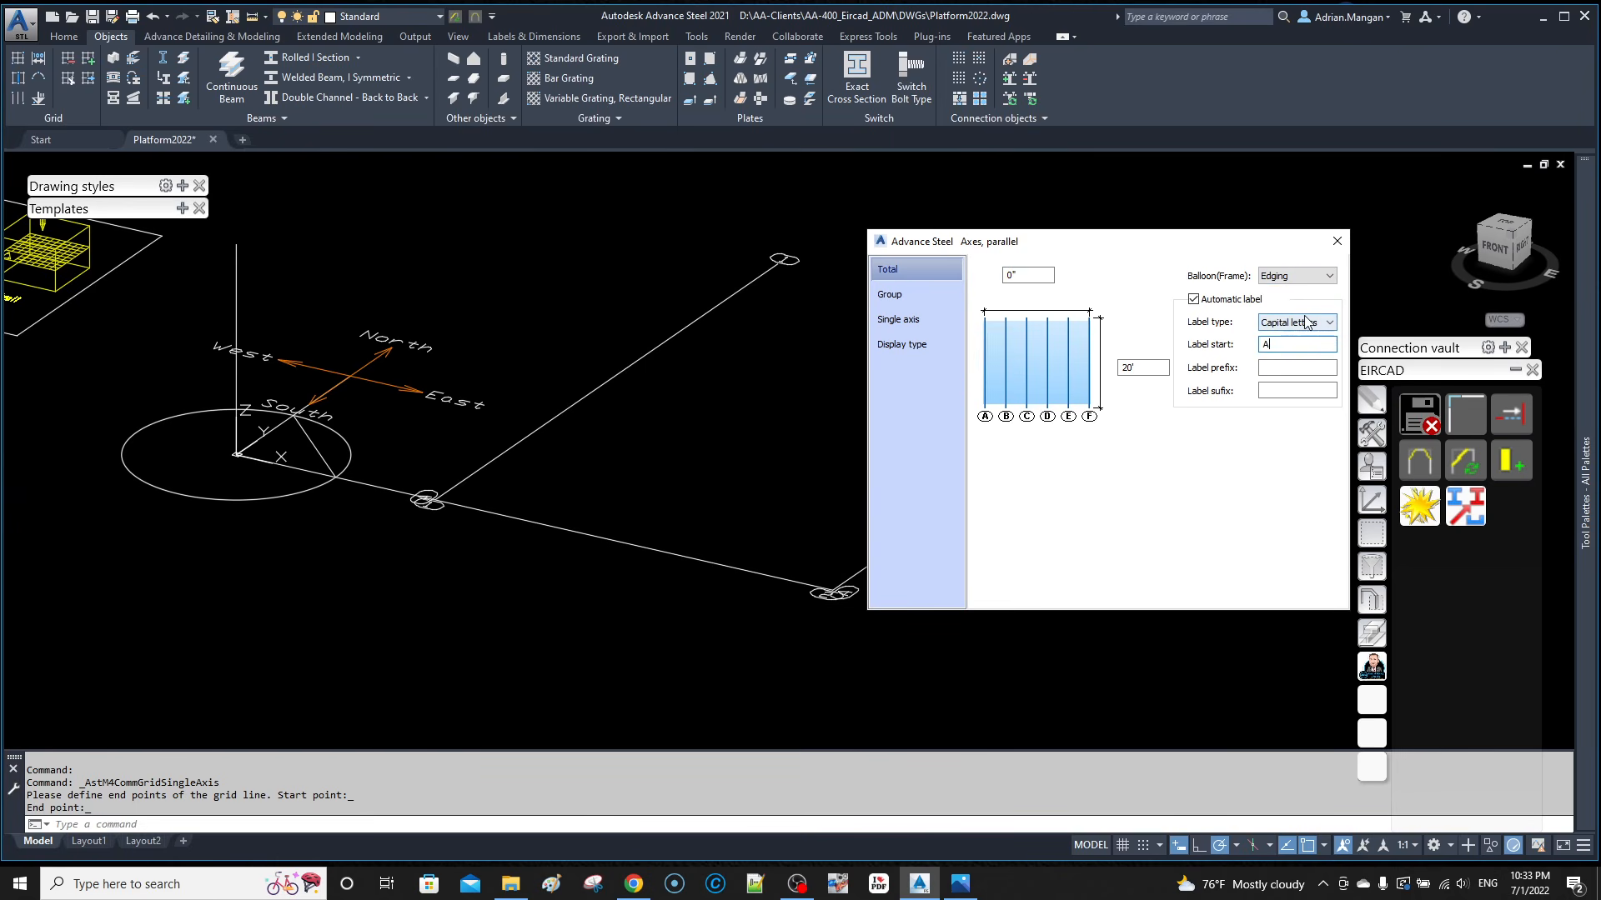
click(1337, 241)
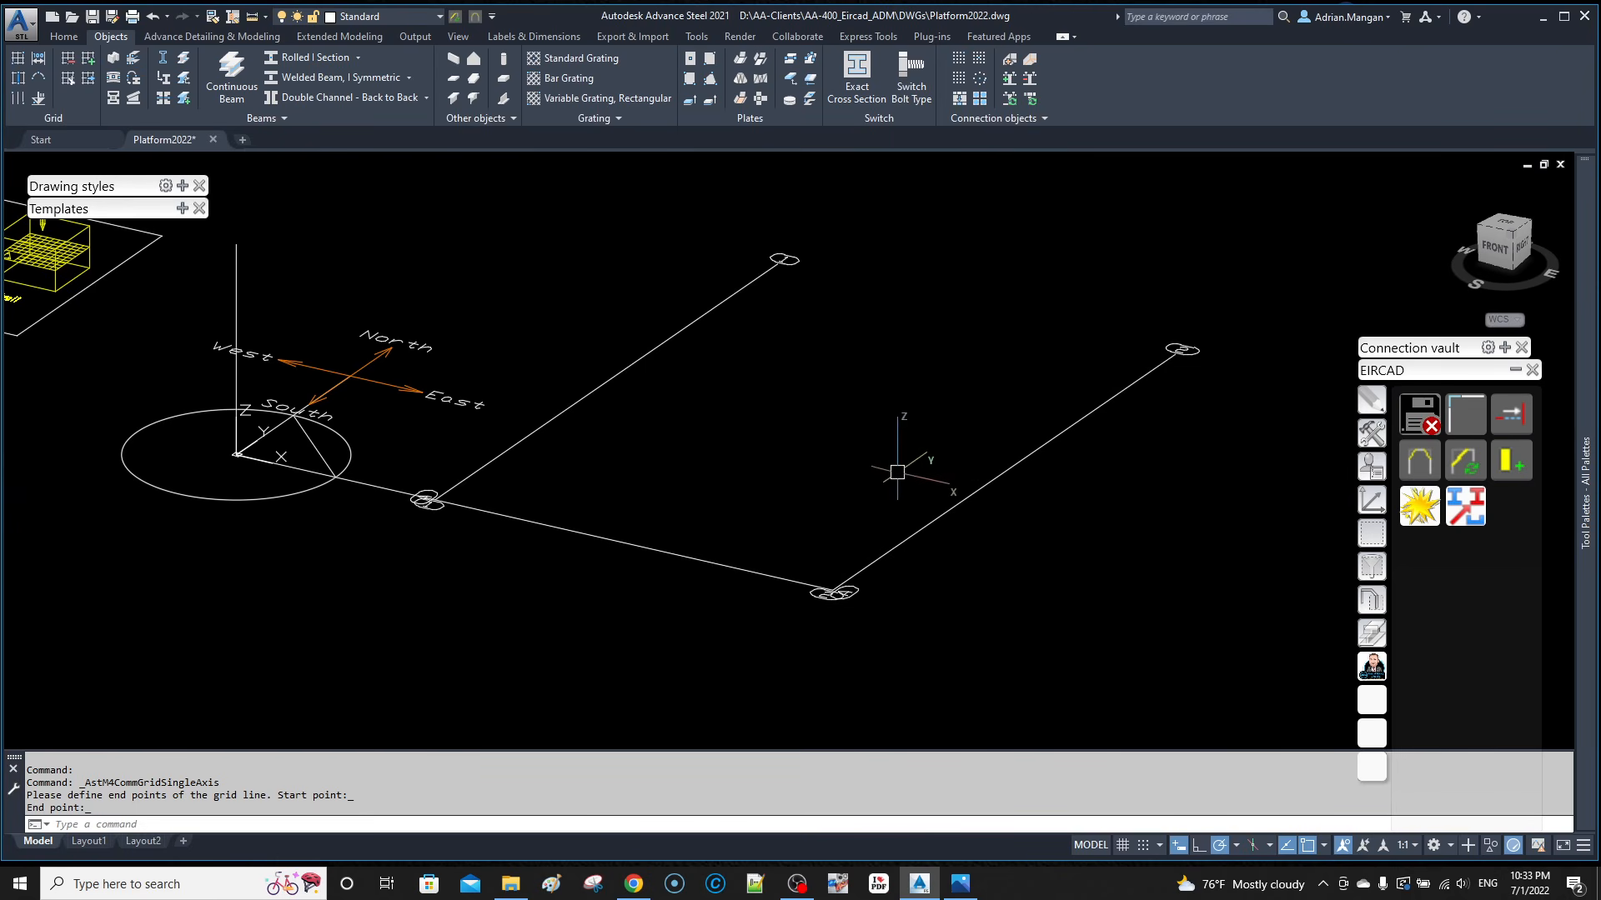
Step: Copy the lettered grid line 15' and 30' in the positive Y direction
right_click(781, 343)
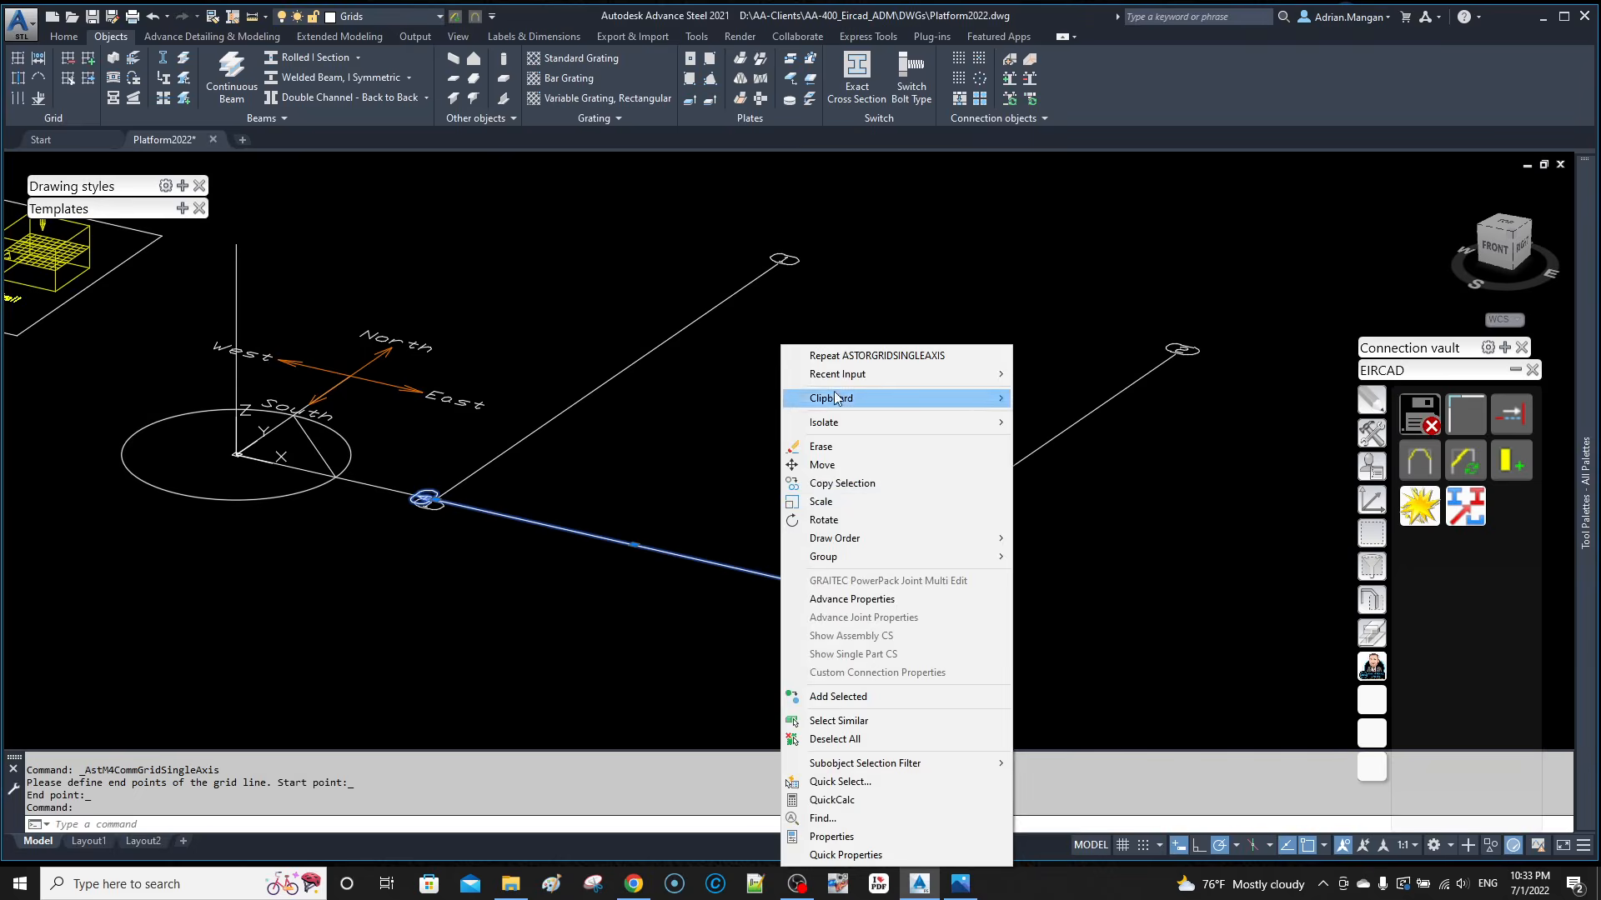
click(834, 483)
click(832, 473)
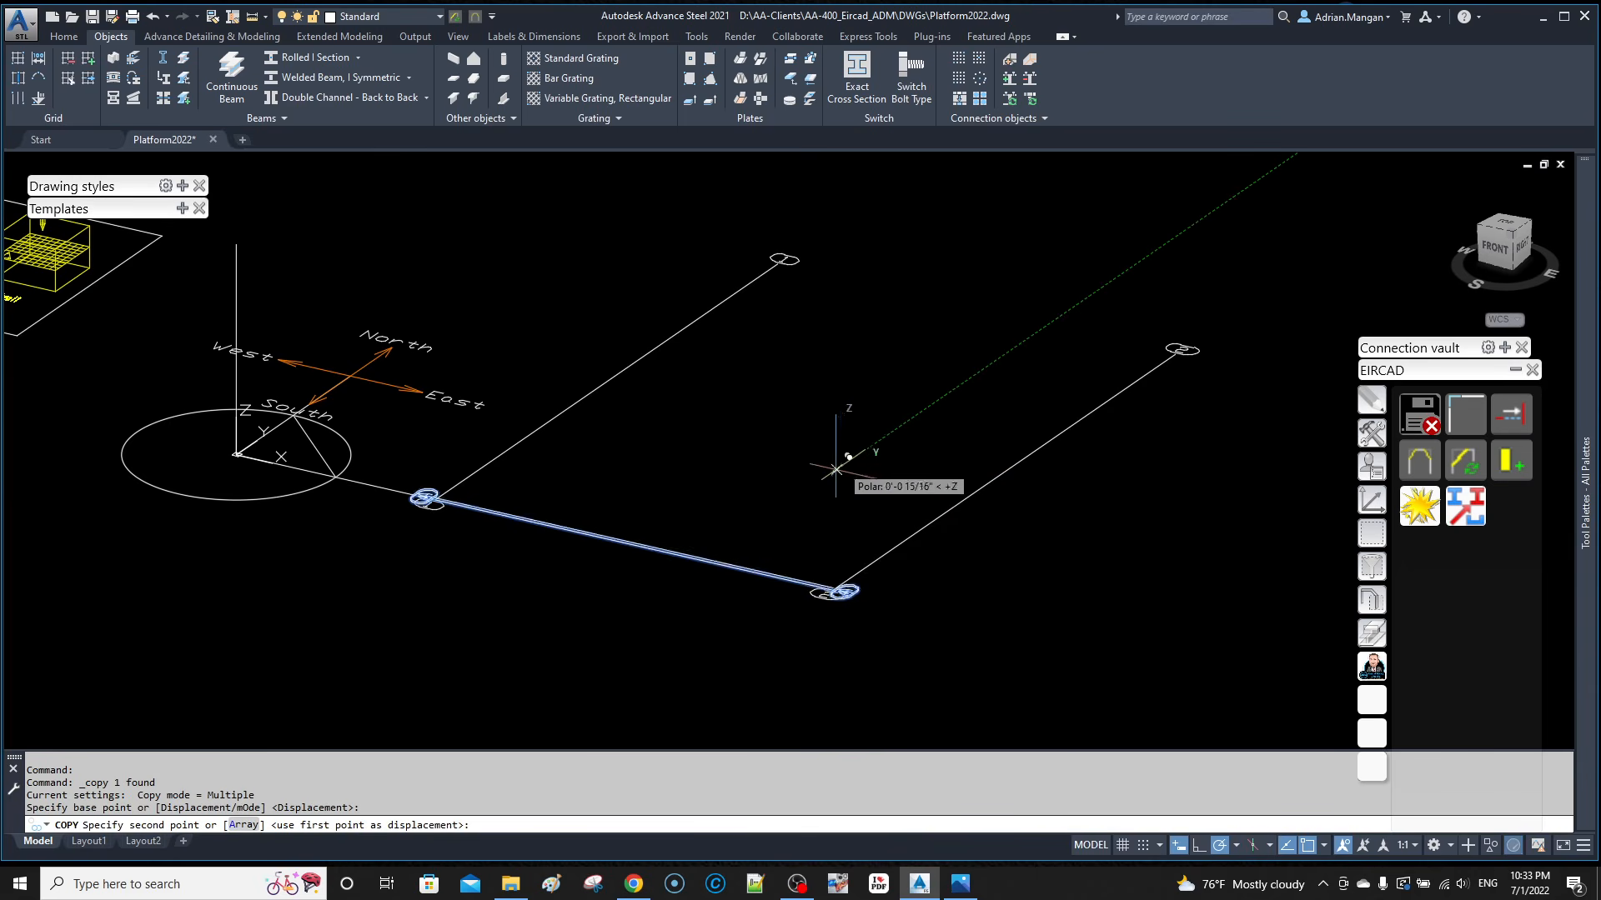
text(15')
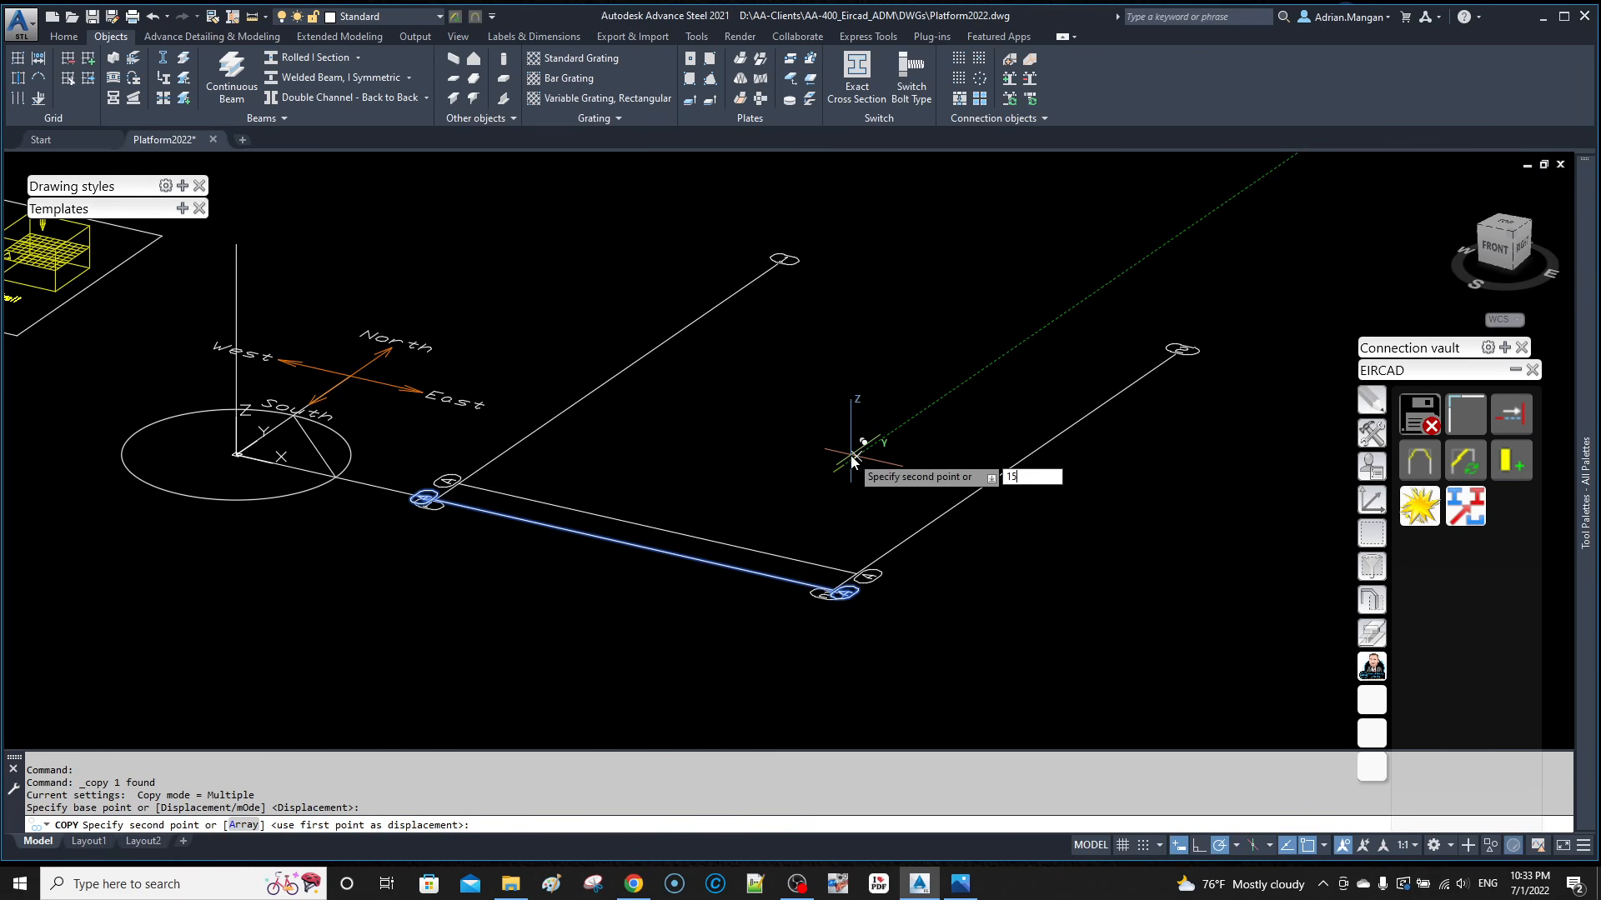
key(Return)
text(3)
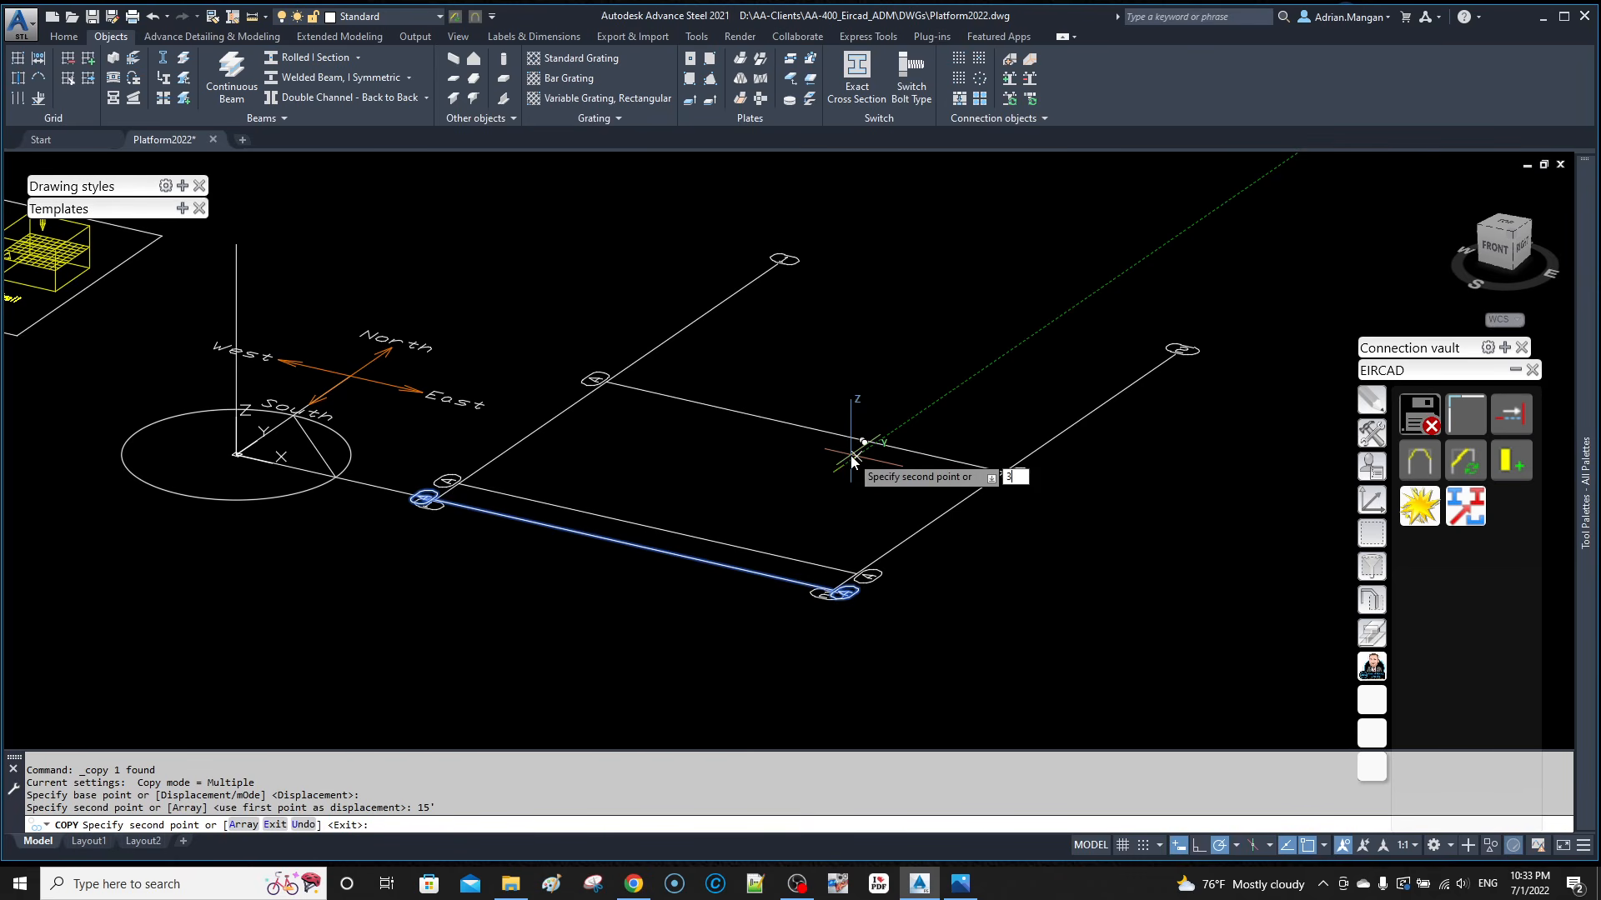
text(0)
key(Return)
key(Escape)
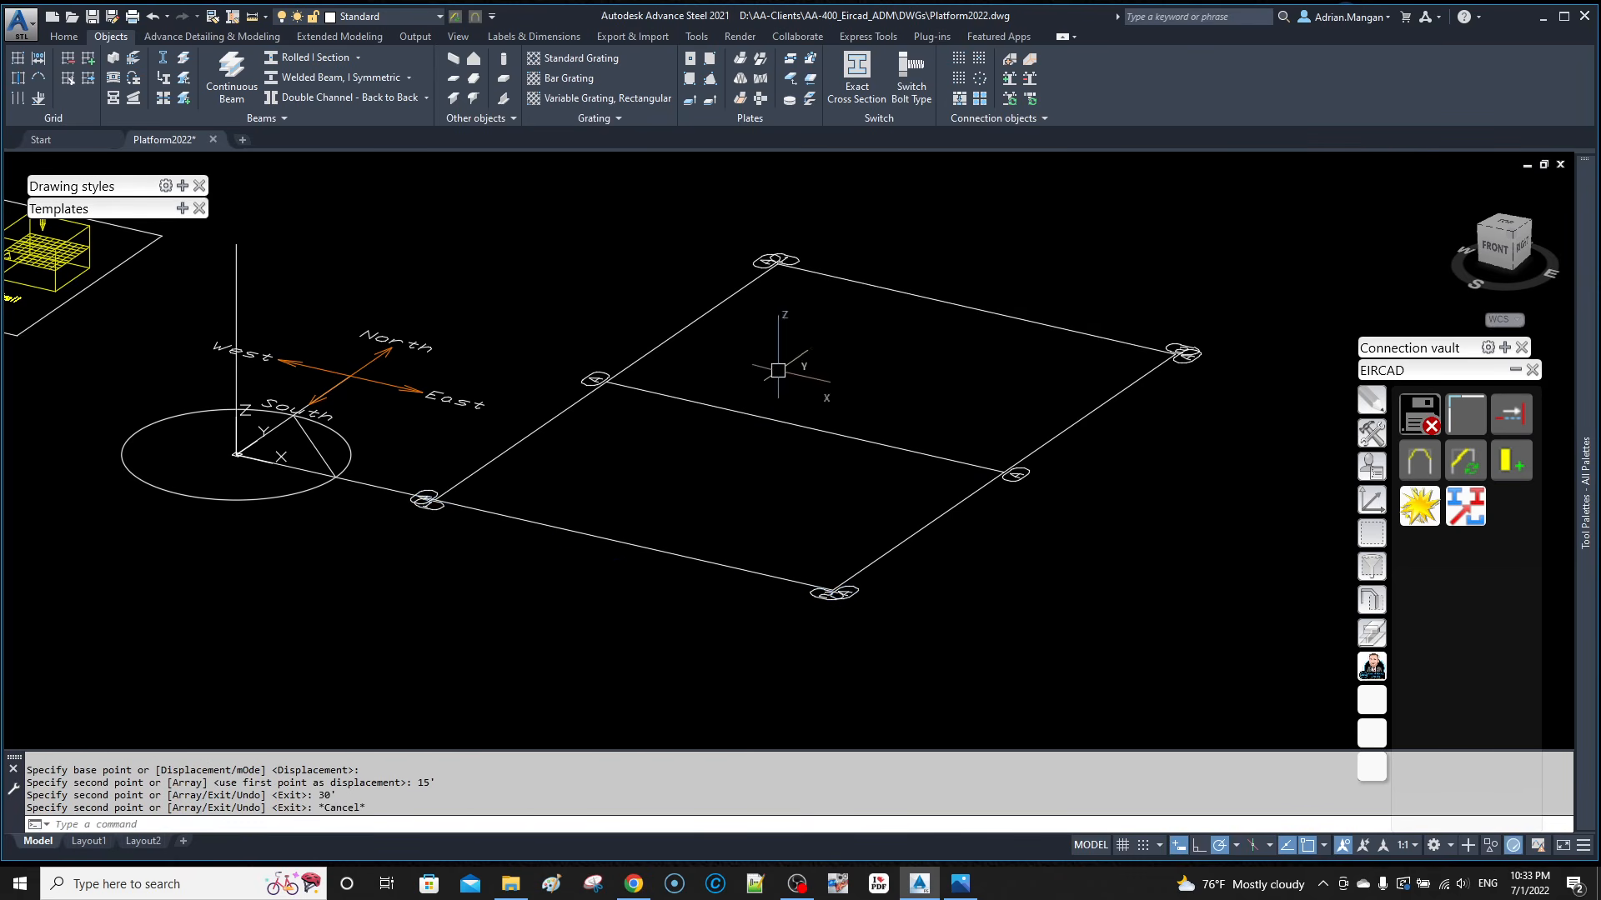
Step: Set the label start of the middle lettered grid line to B and of the southernmost one to C
click(719, 411)
double_click(720, 411)
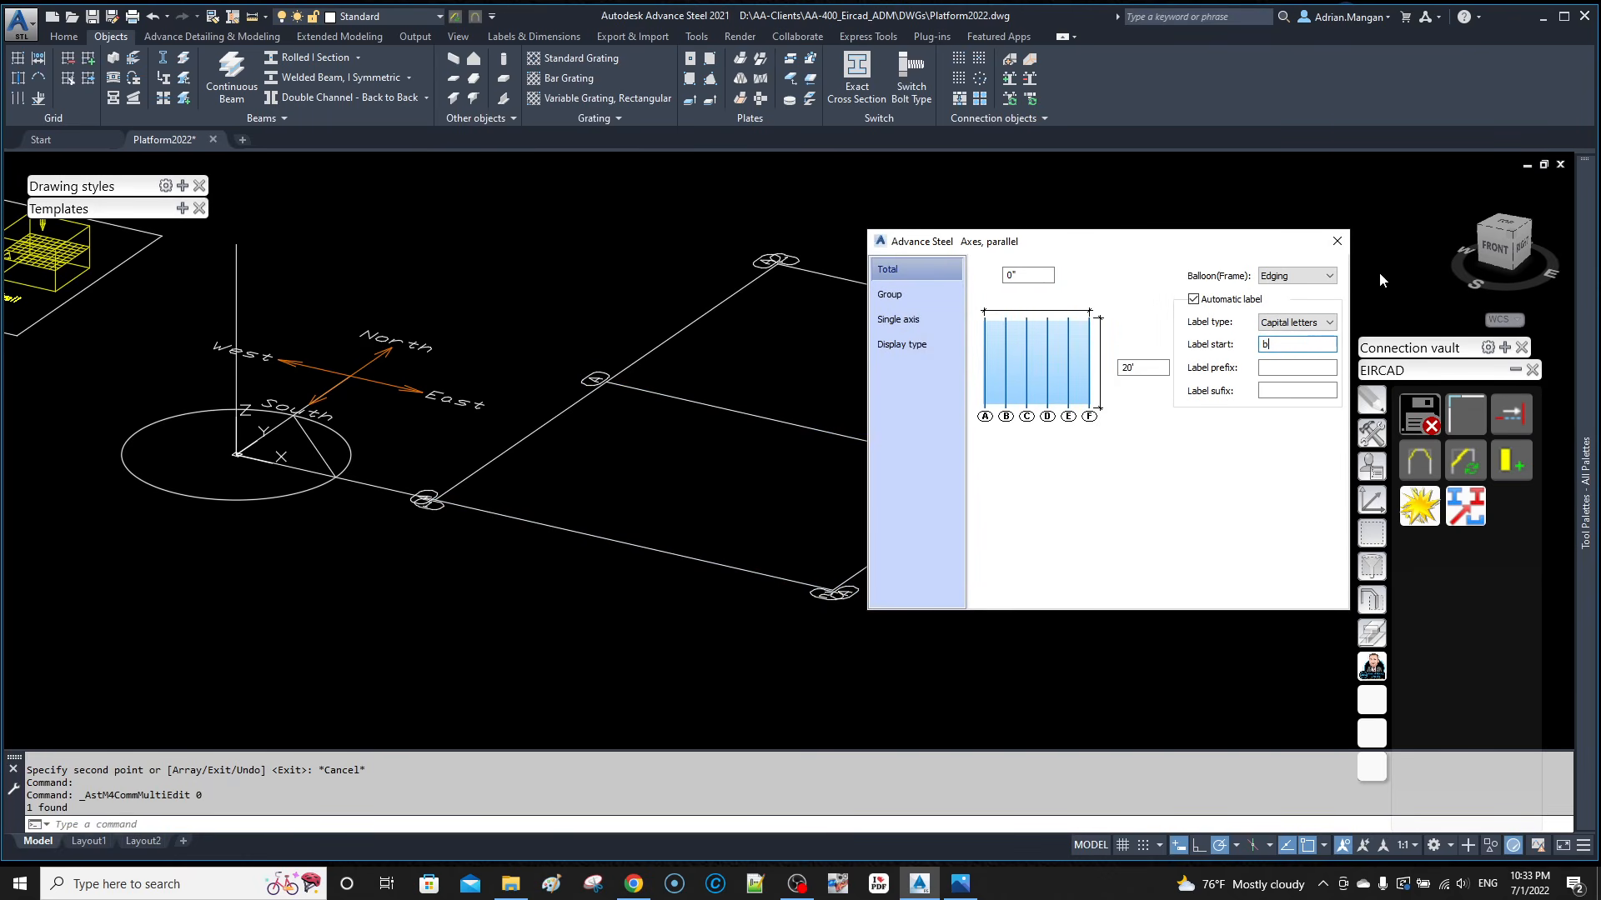
click(1336, 242)
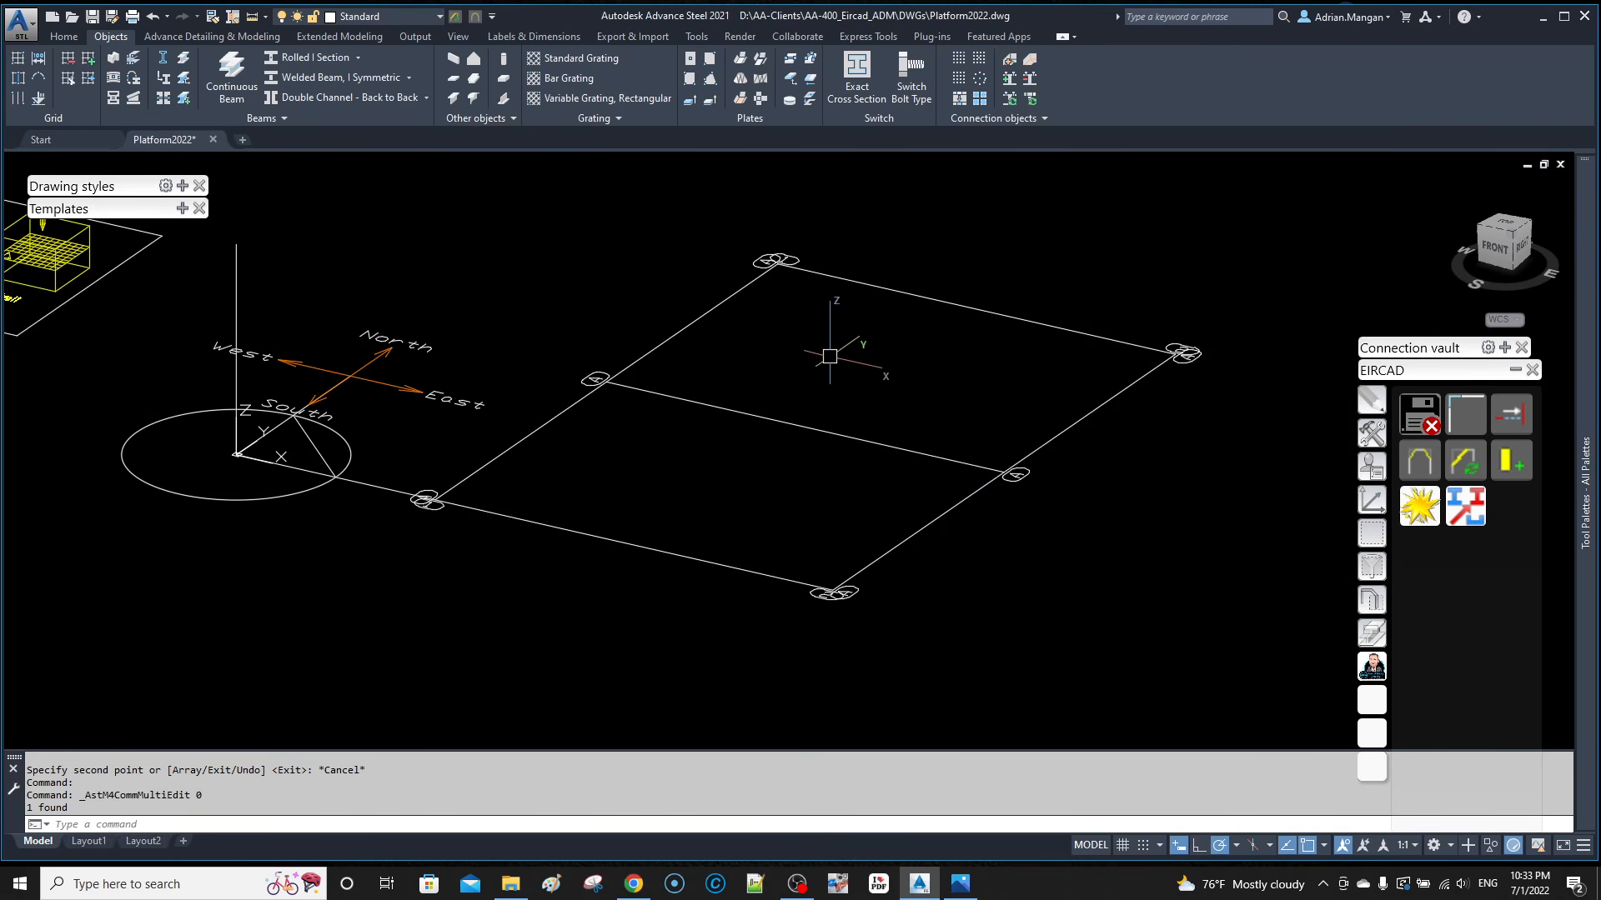
double_click(905, 450)
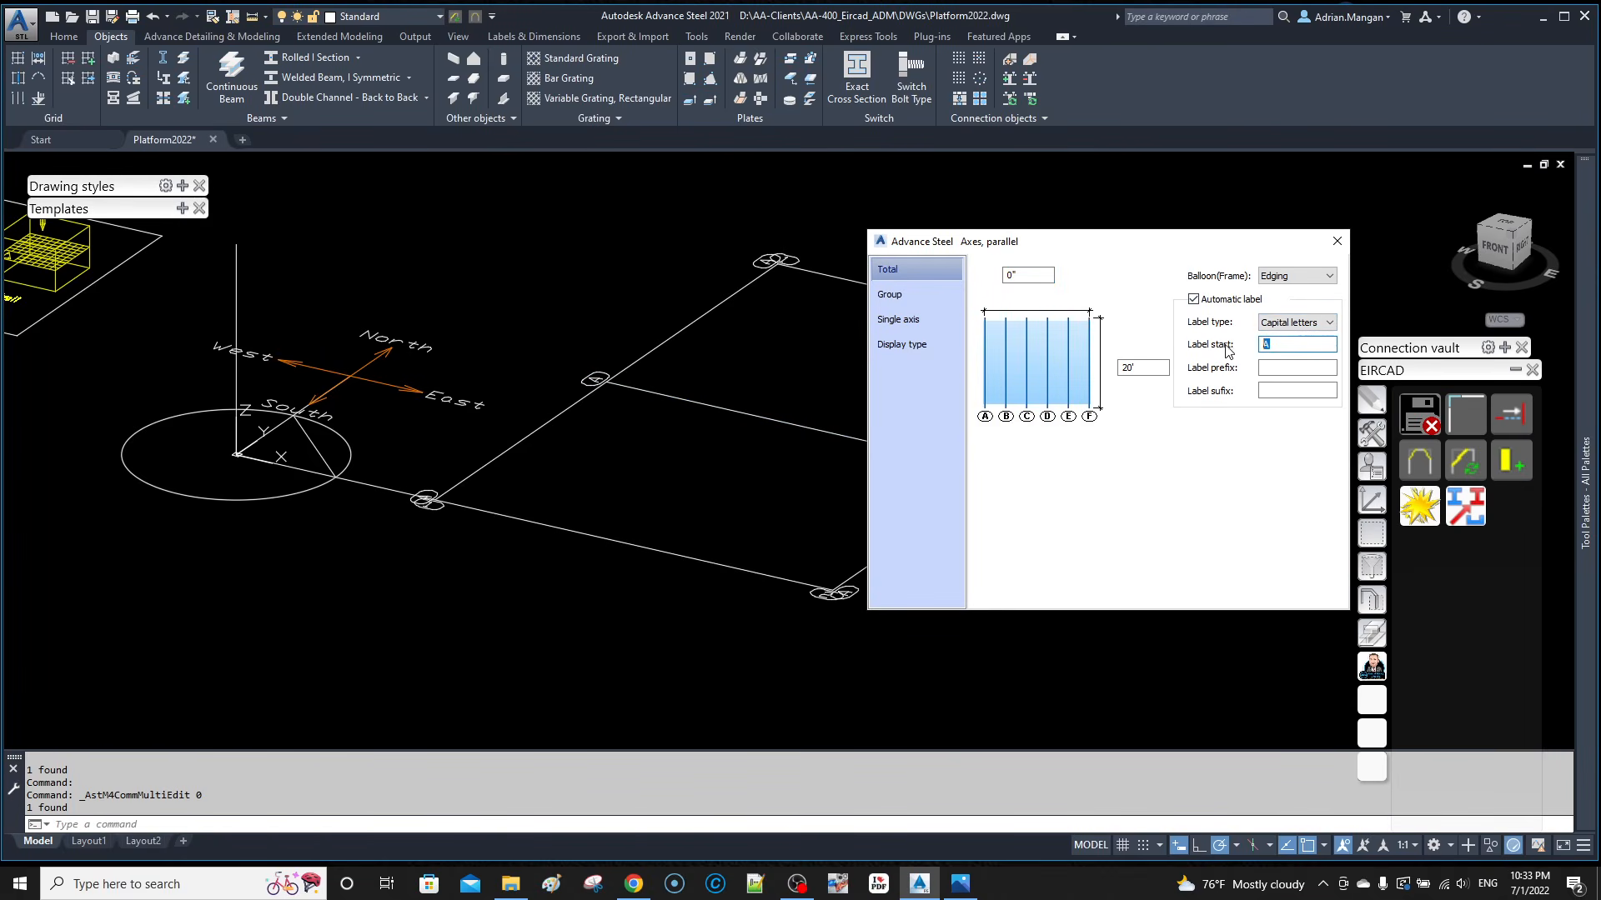
click(1336, 242)
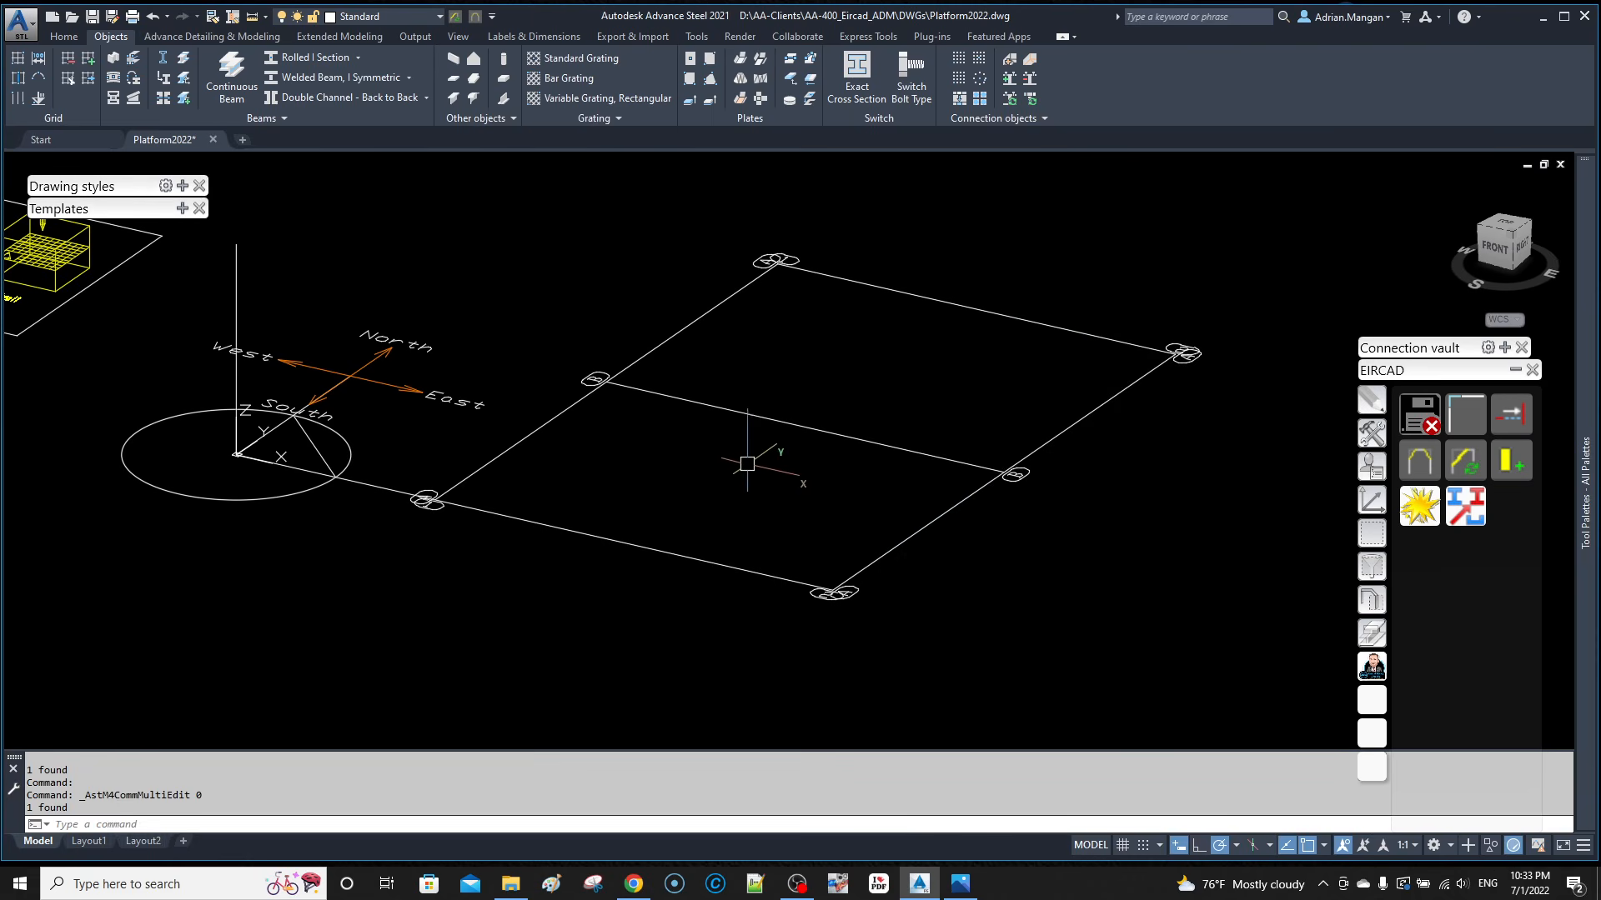
double_click(747, 565)
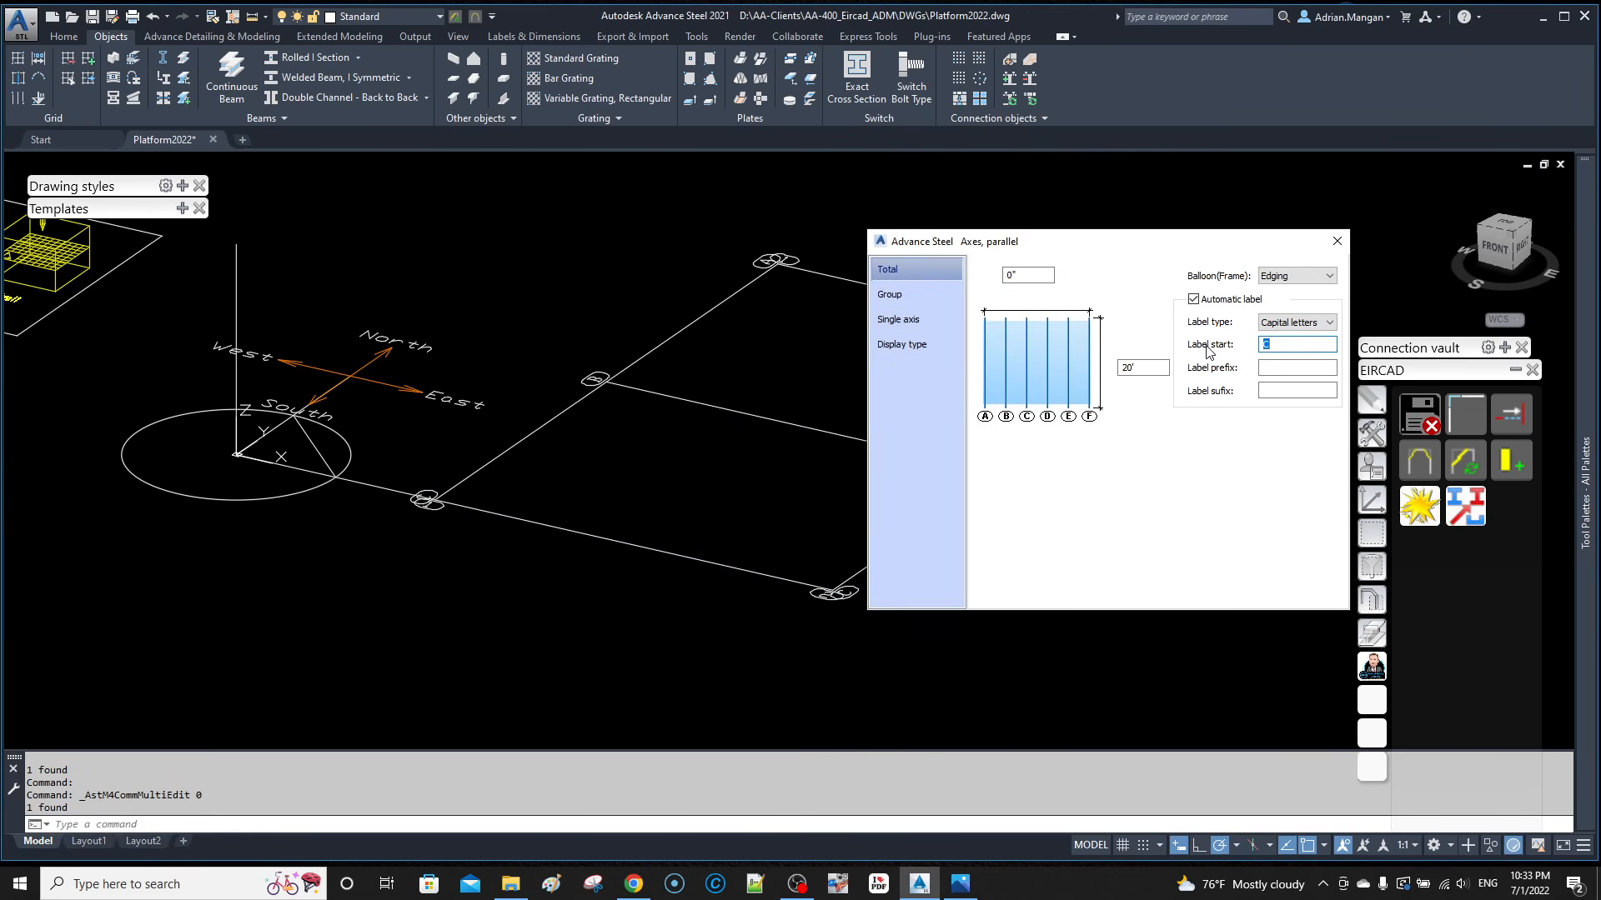
click(1330, 243)
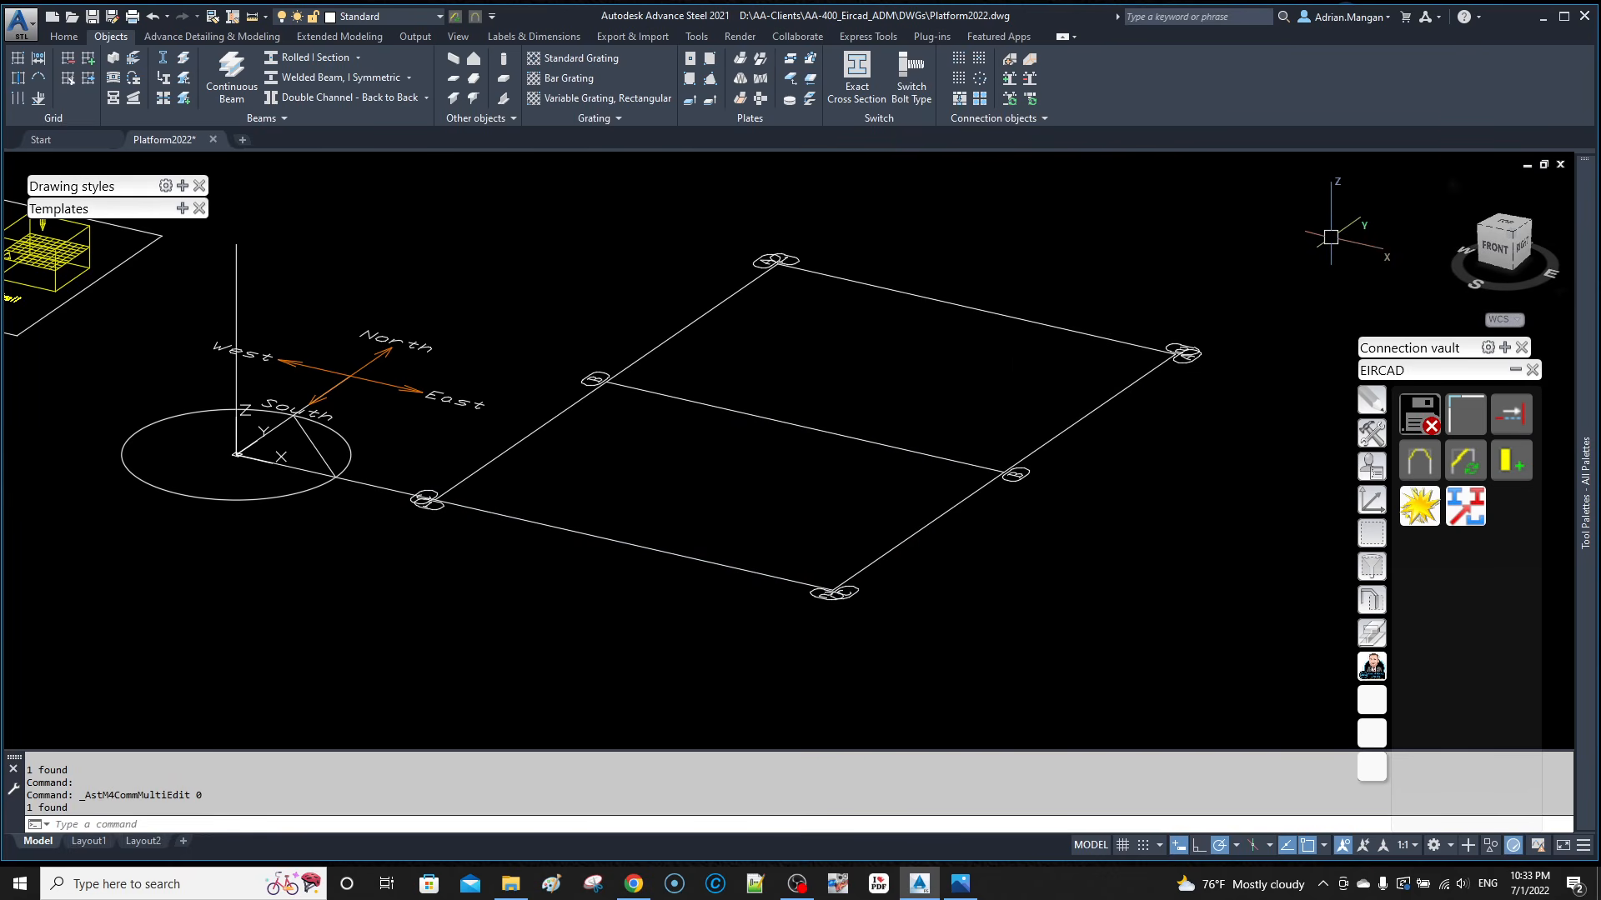
Step: Examine the grid layout and its balloon labels from slightly different angles and up close
middle_drag(799, 470, 812, 412)
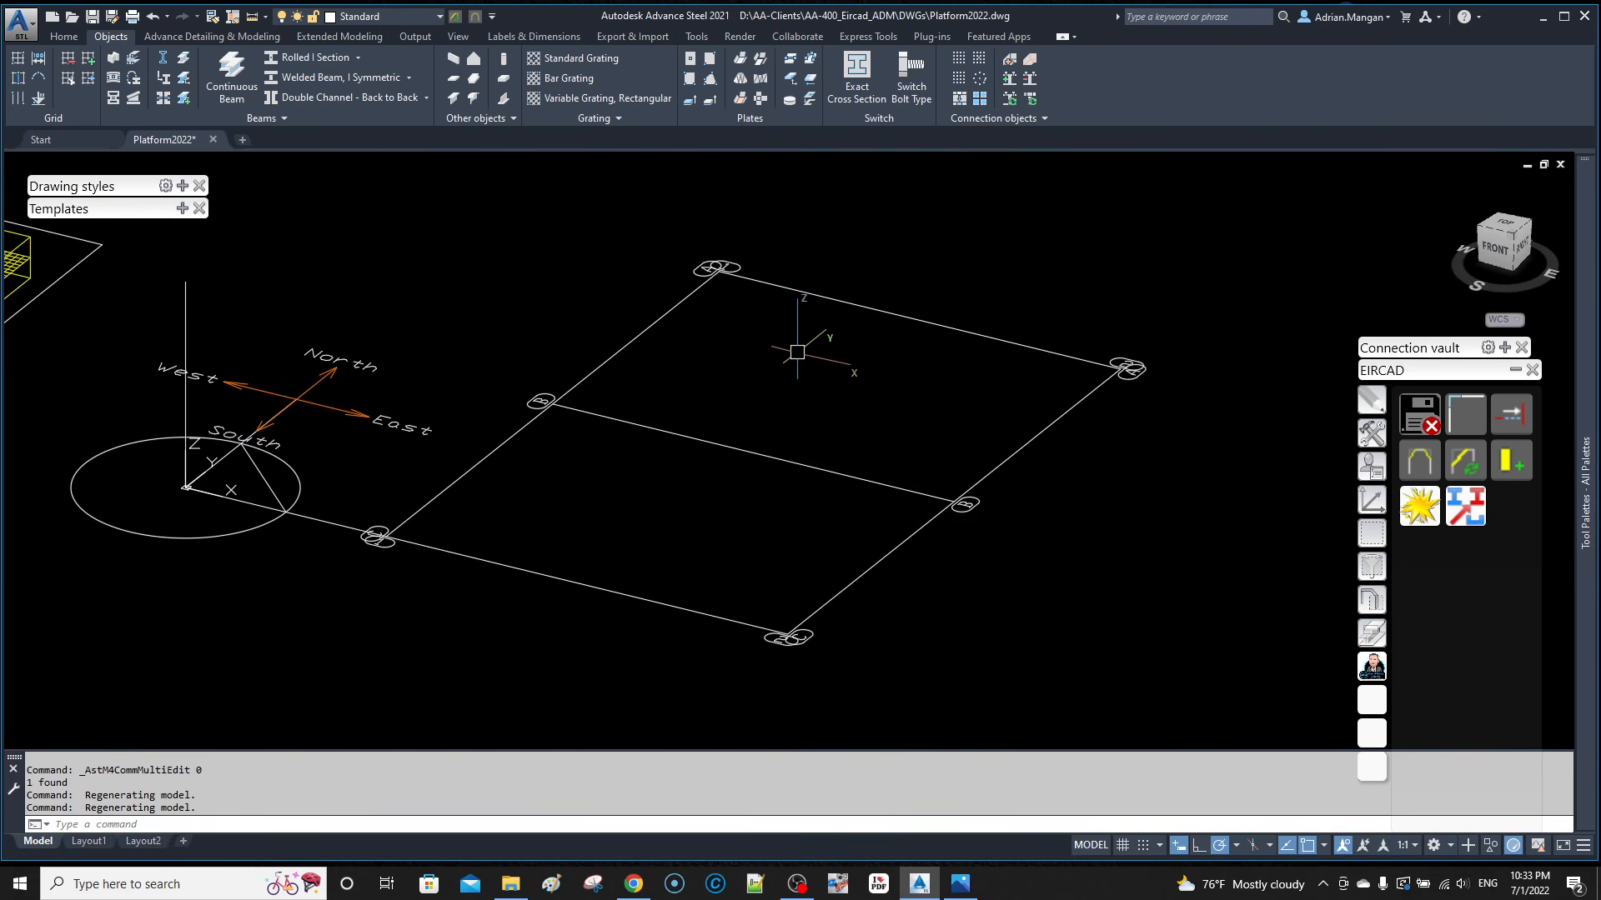
middle_drag(801, 356, 834, 342)
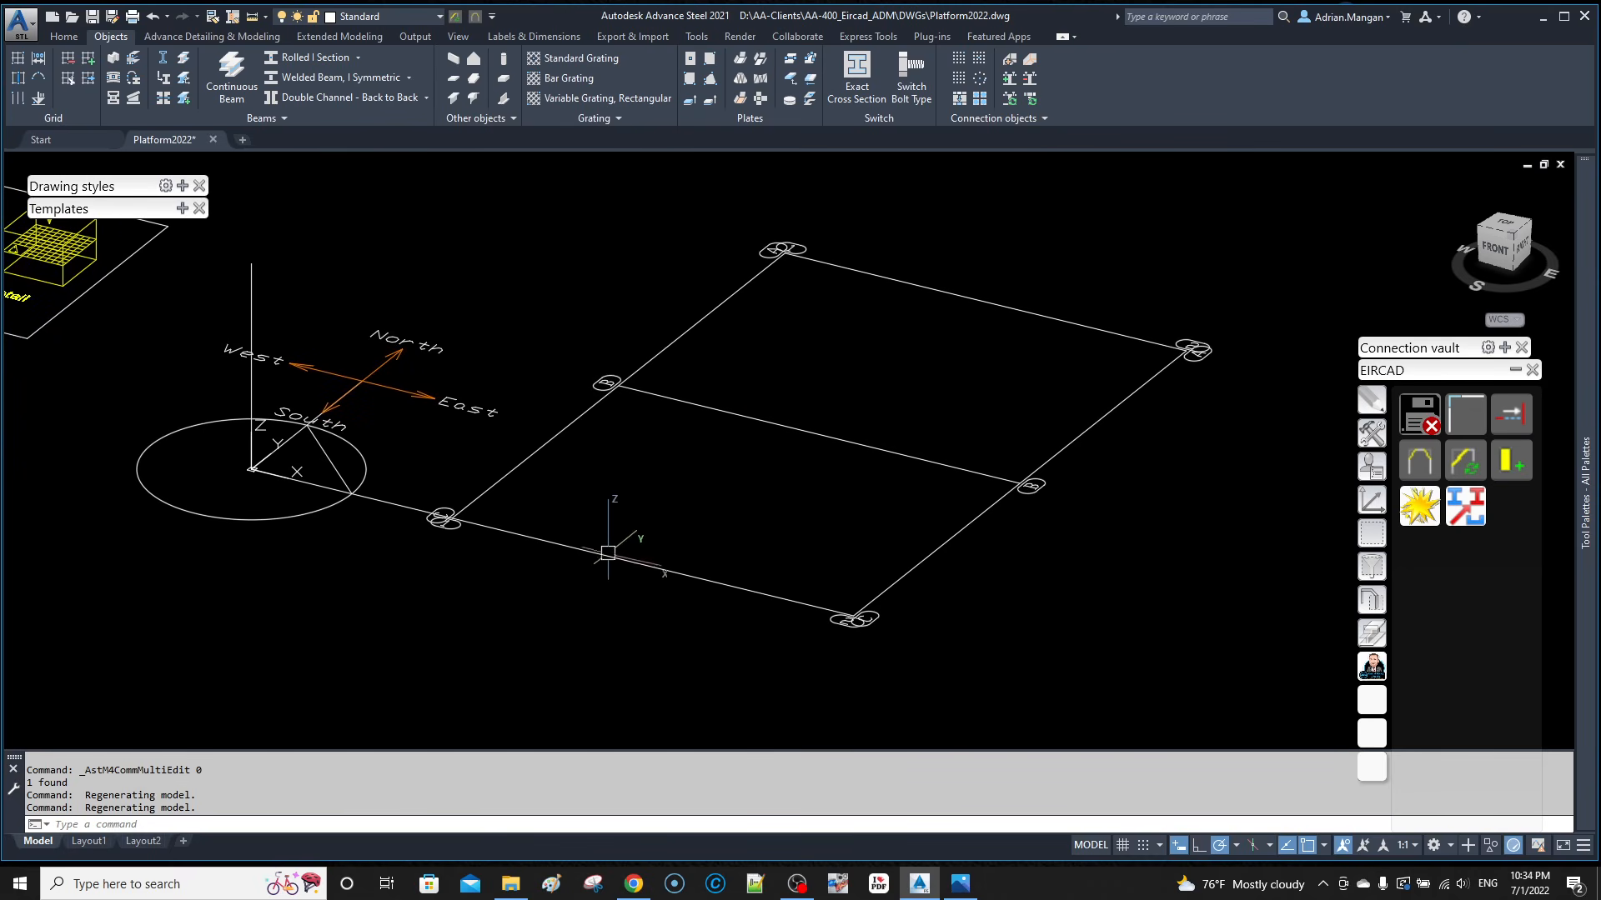
shift+middle_drag(680, 520, 637, 508)
middle_drag(705, 407, 661, 421)
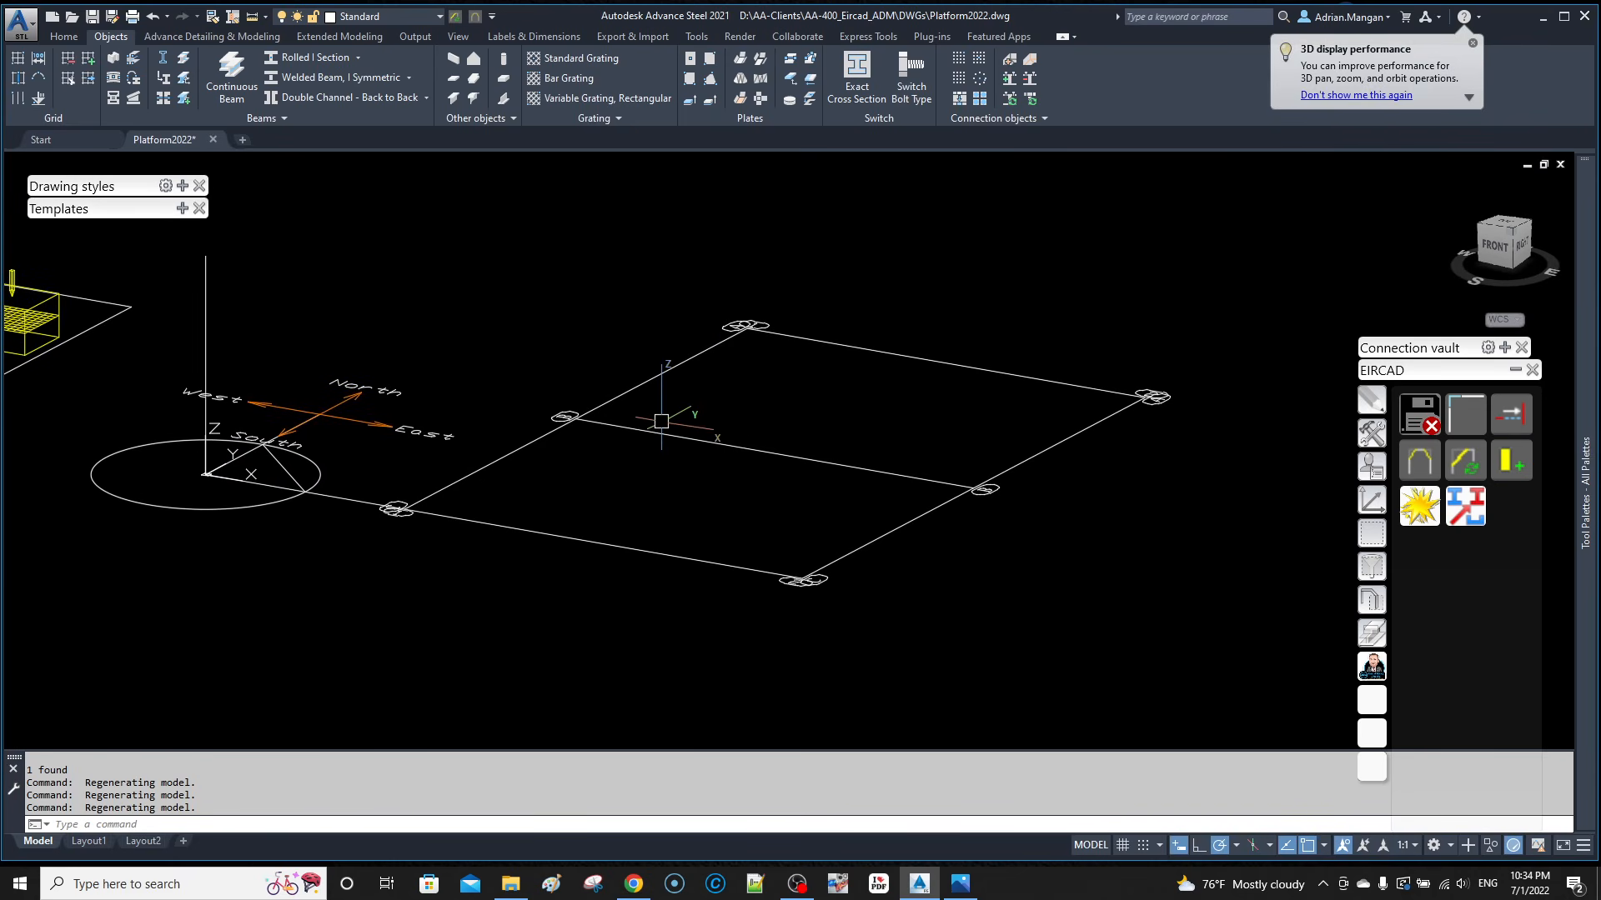
middle_drag(661, 421, 740, 416)
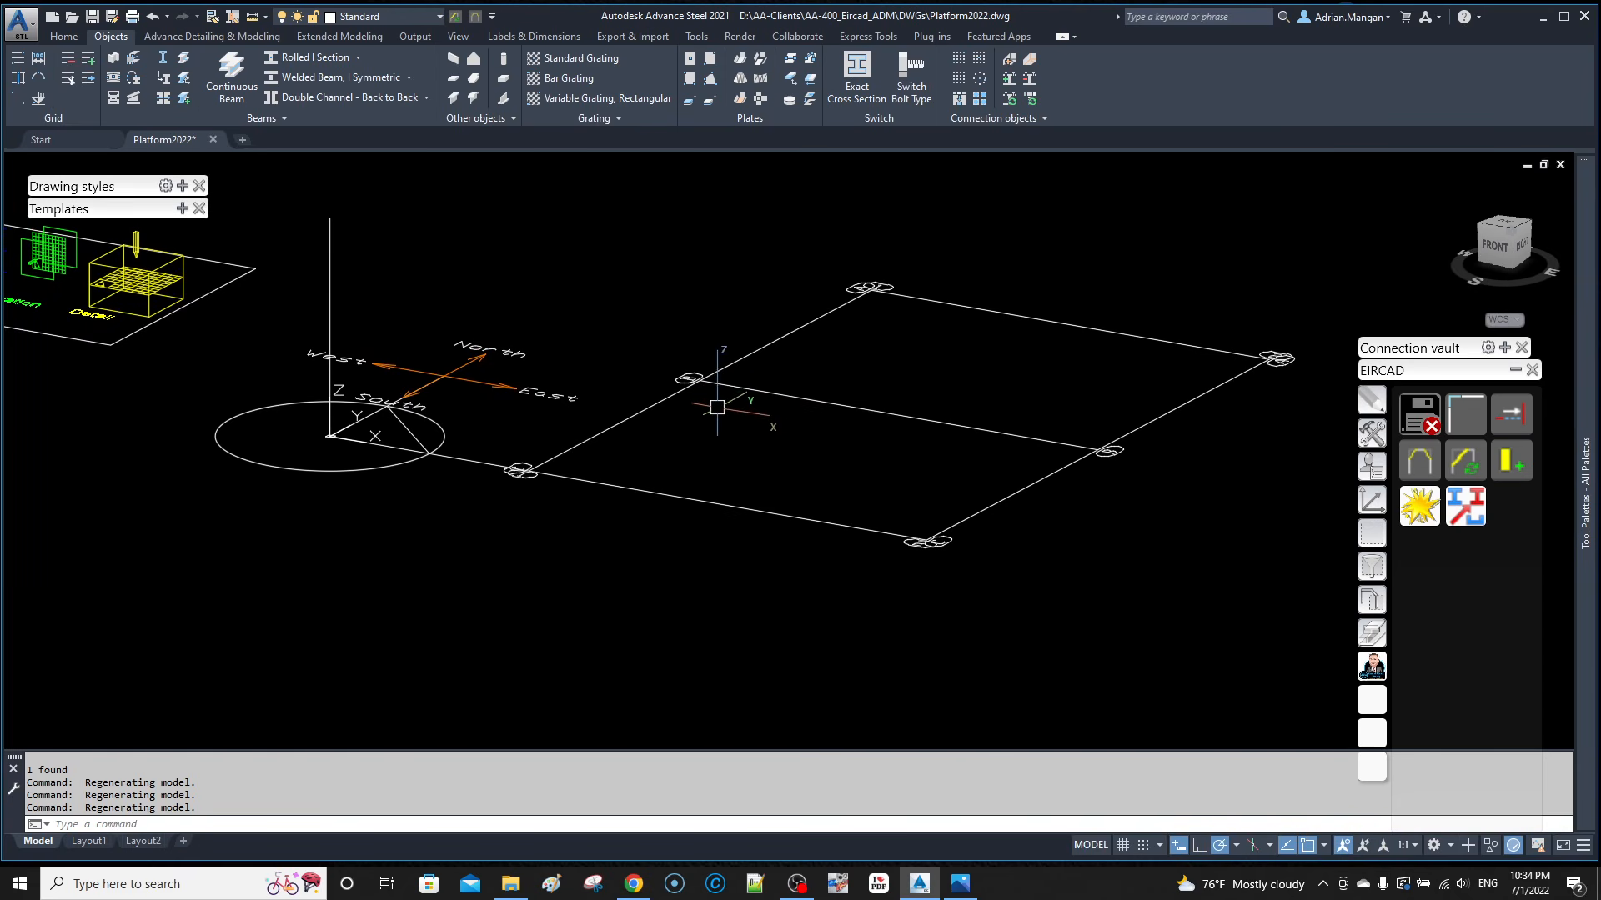
scroll(392, 449, up, 4)
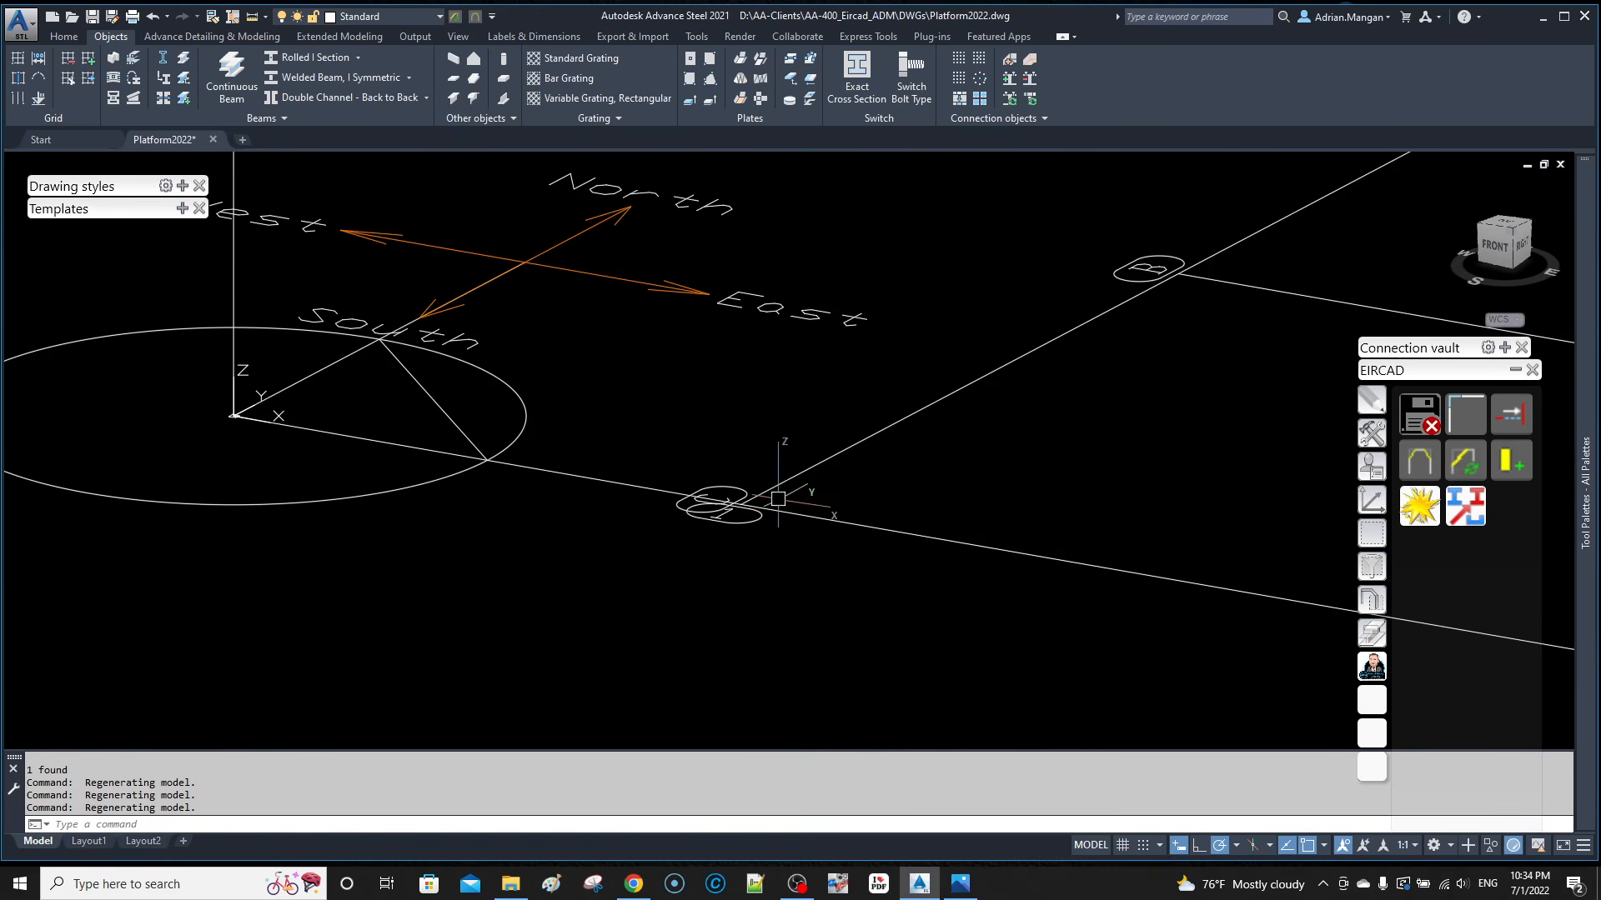
scroll(733, 504, down, 4)
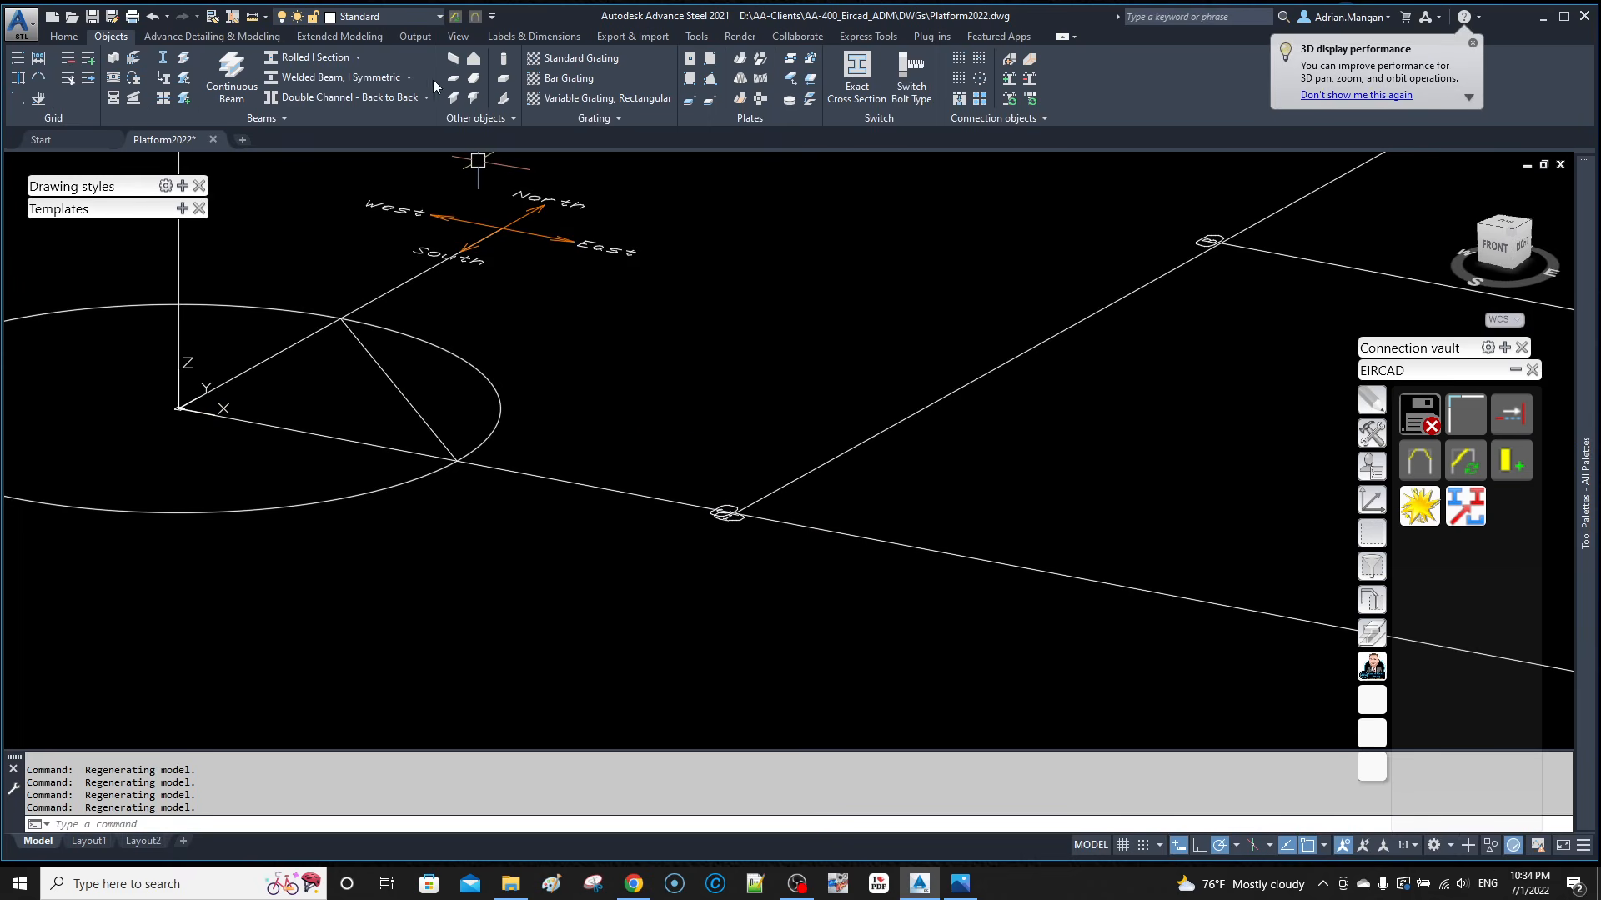
Step: Place a level symbol where the X axis line meets the circle and set its global datum level to 60'
click(65, 38)
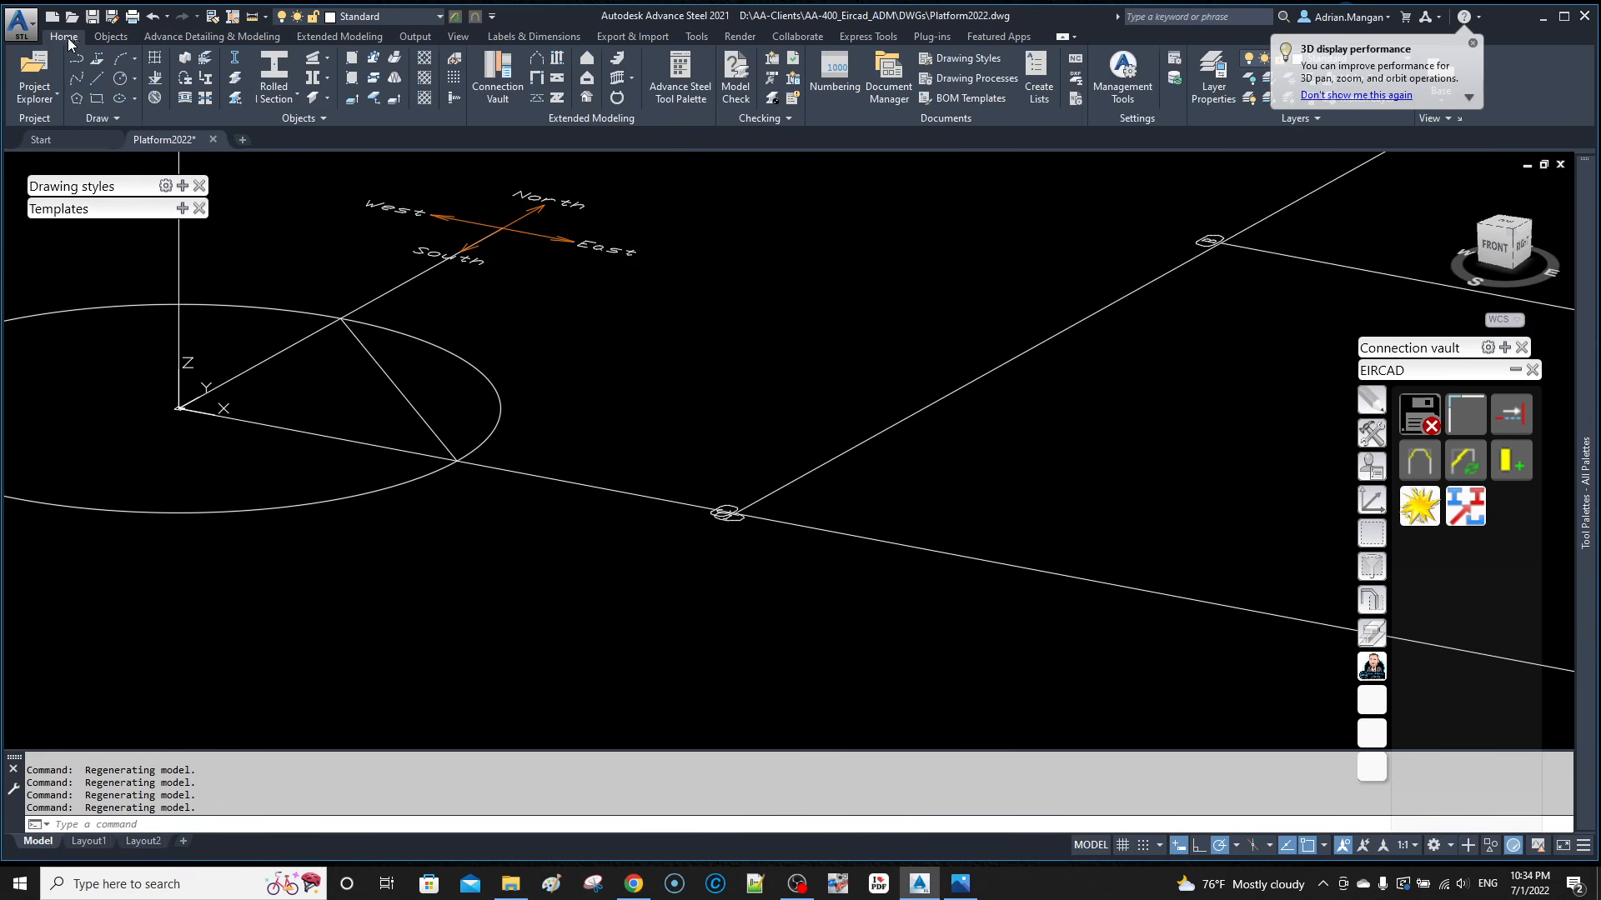
click(168, 77)
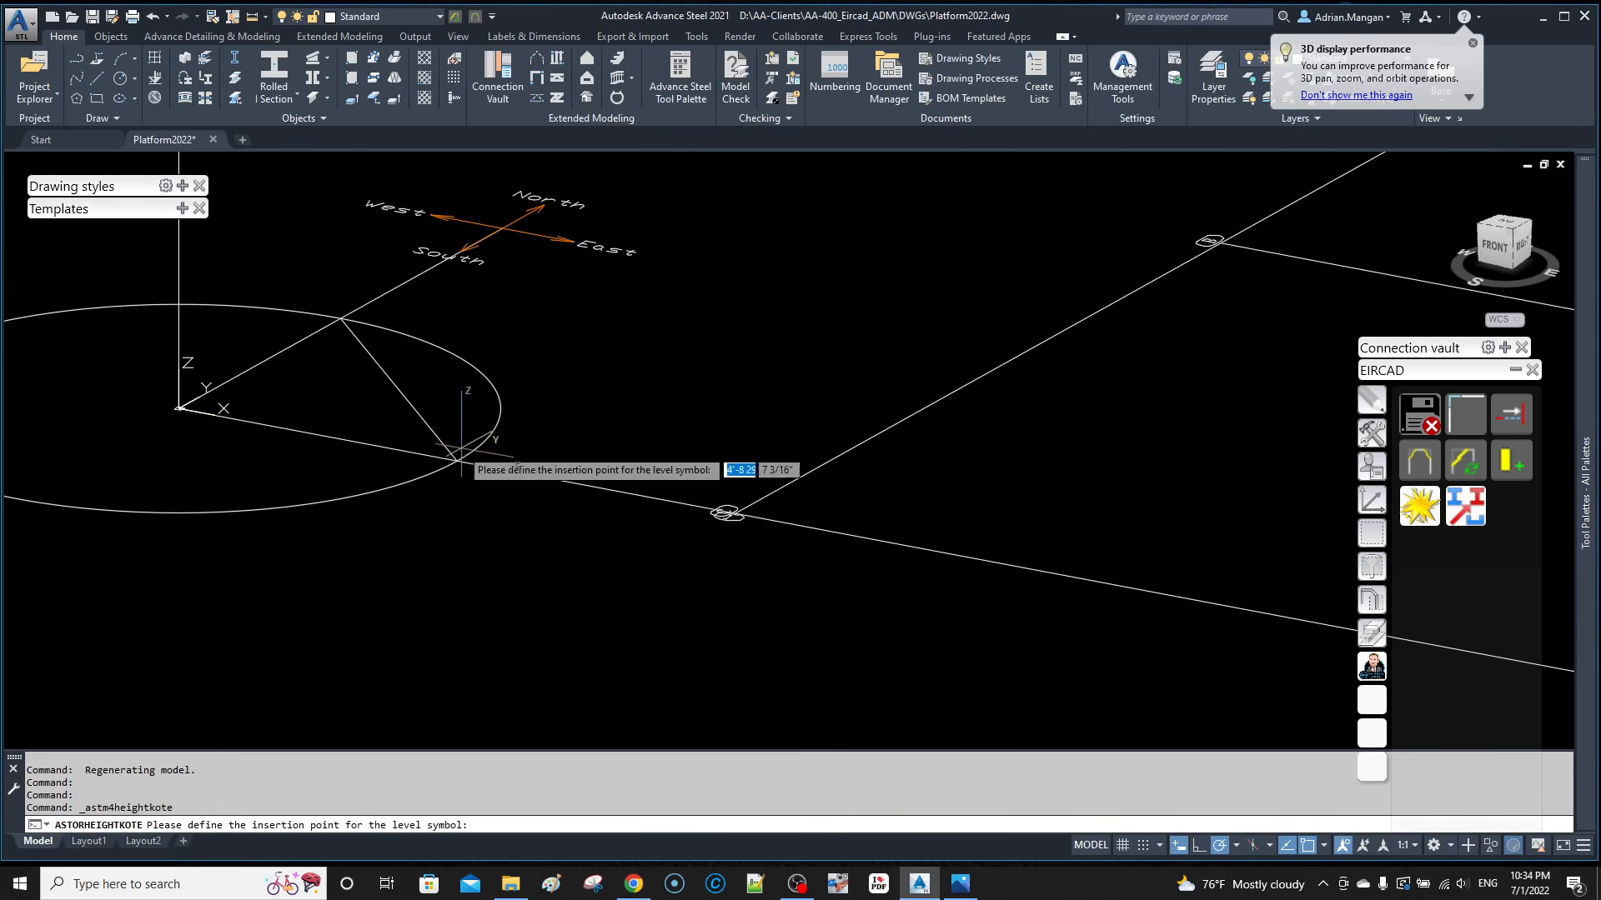
click(457, 460)
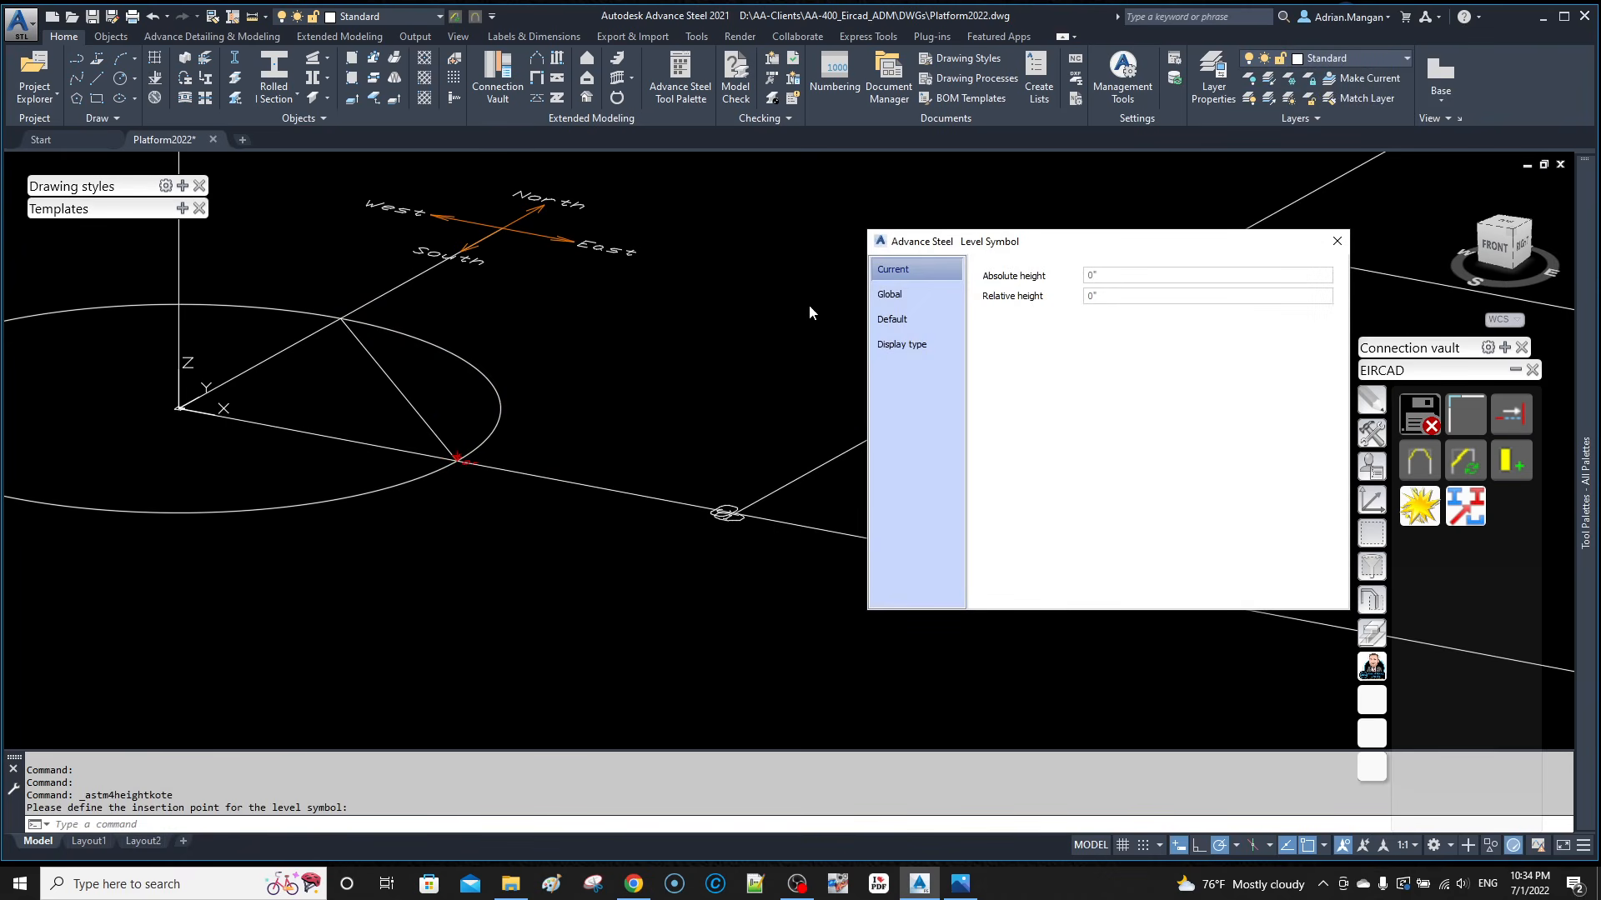
click(925, 303)
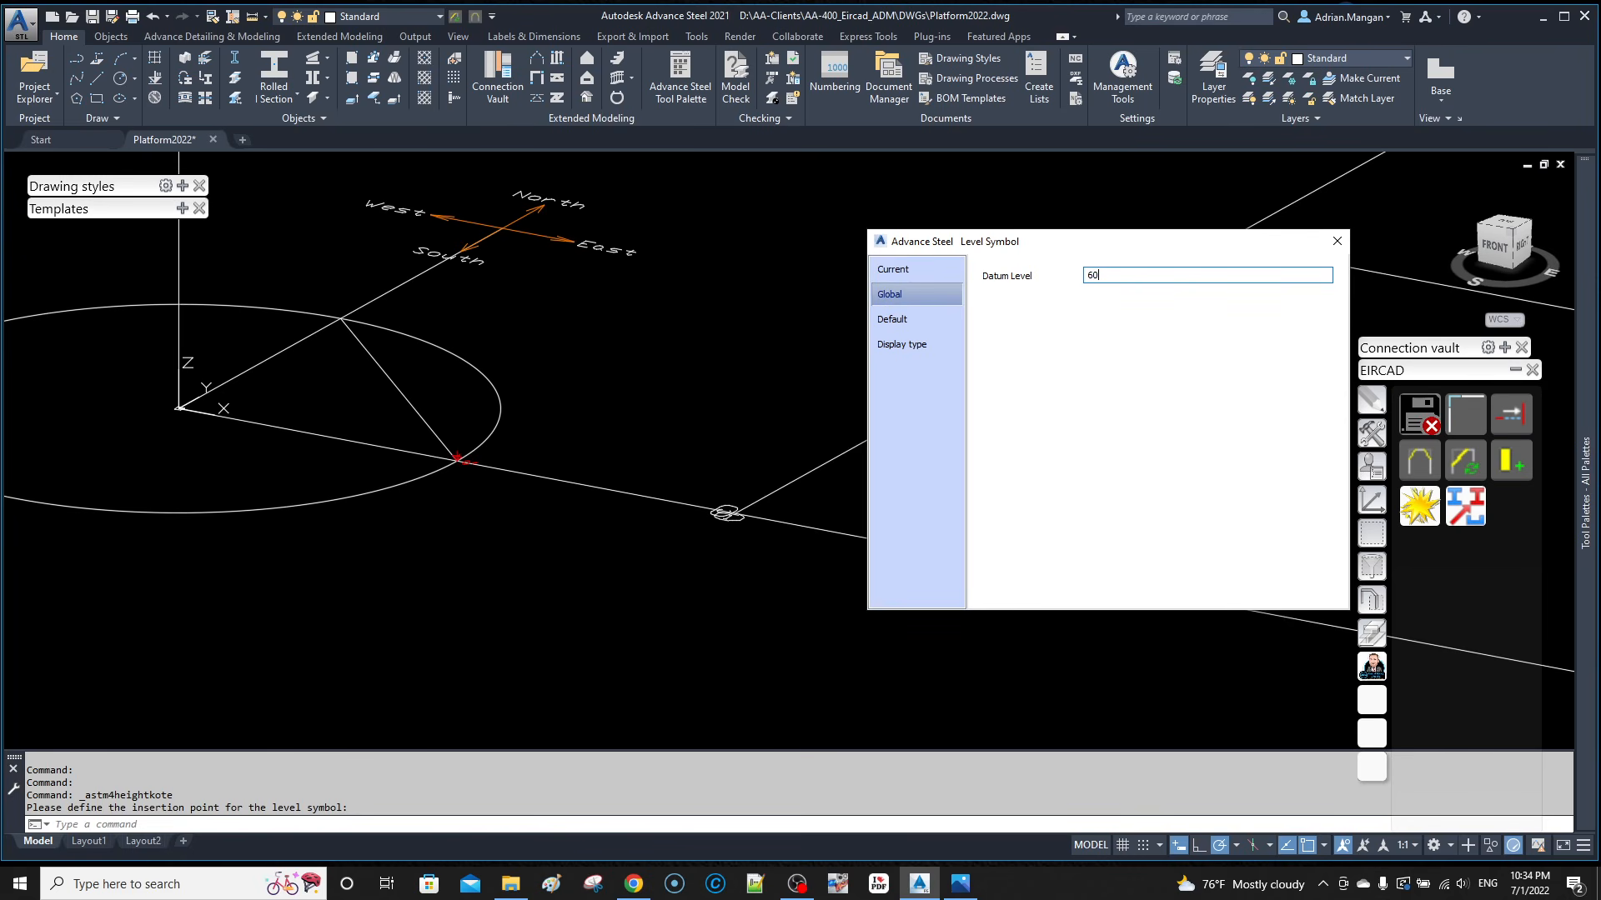
text(60')
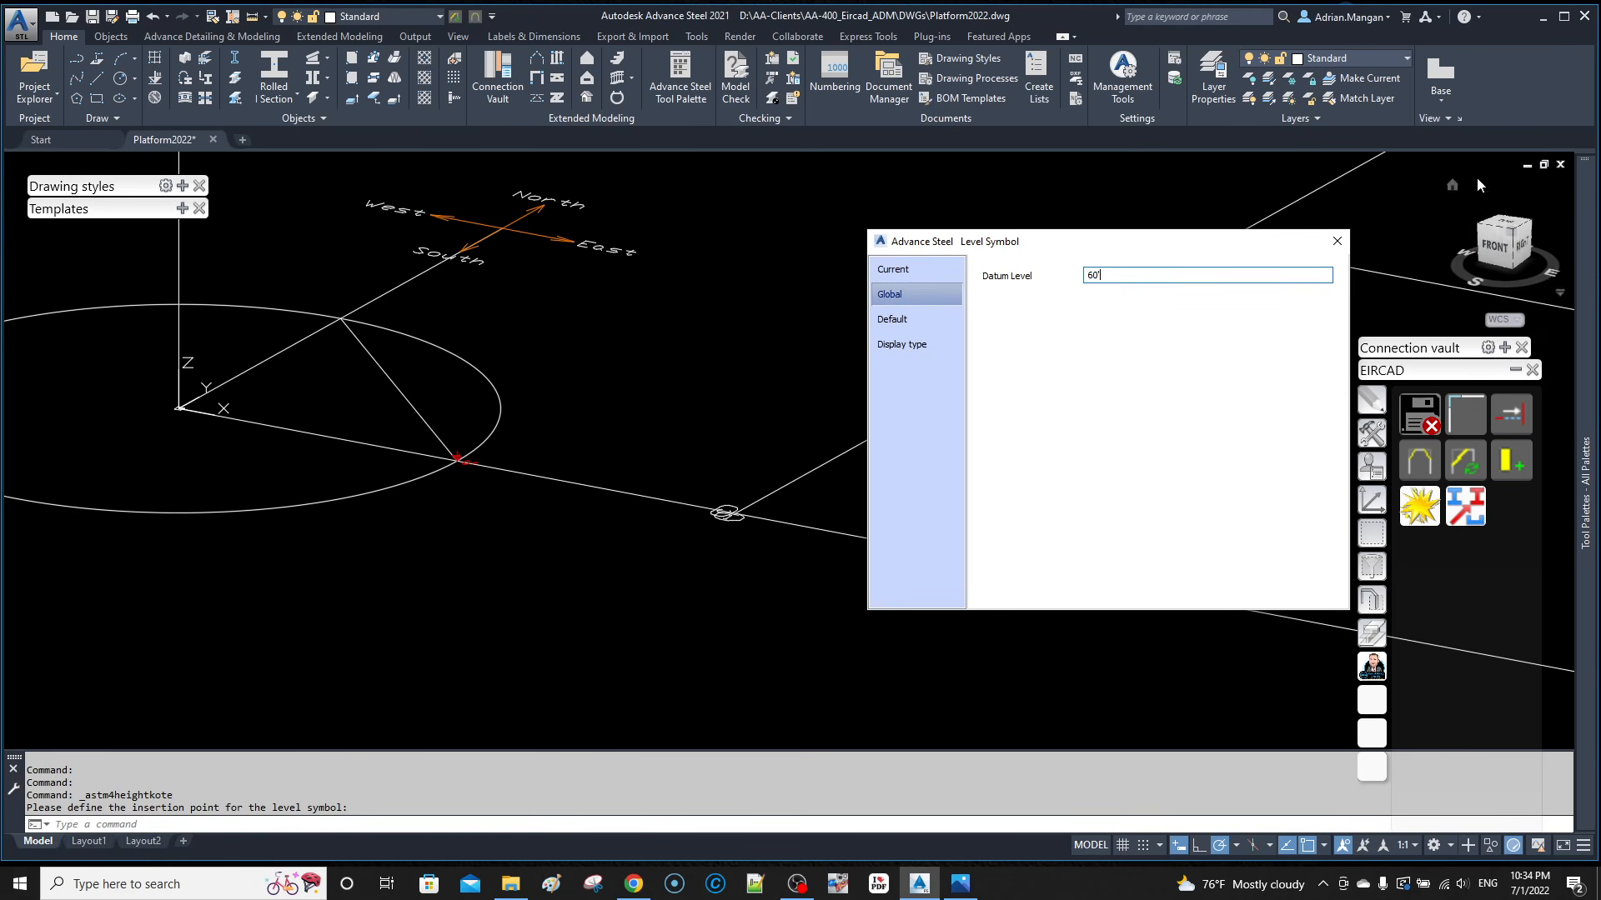
key(Return)
scroll(492, 472, up, 8)
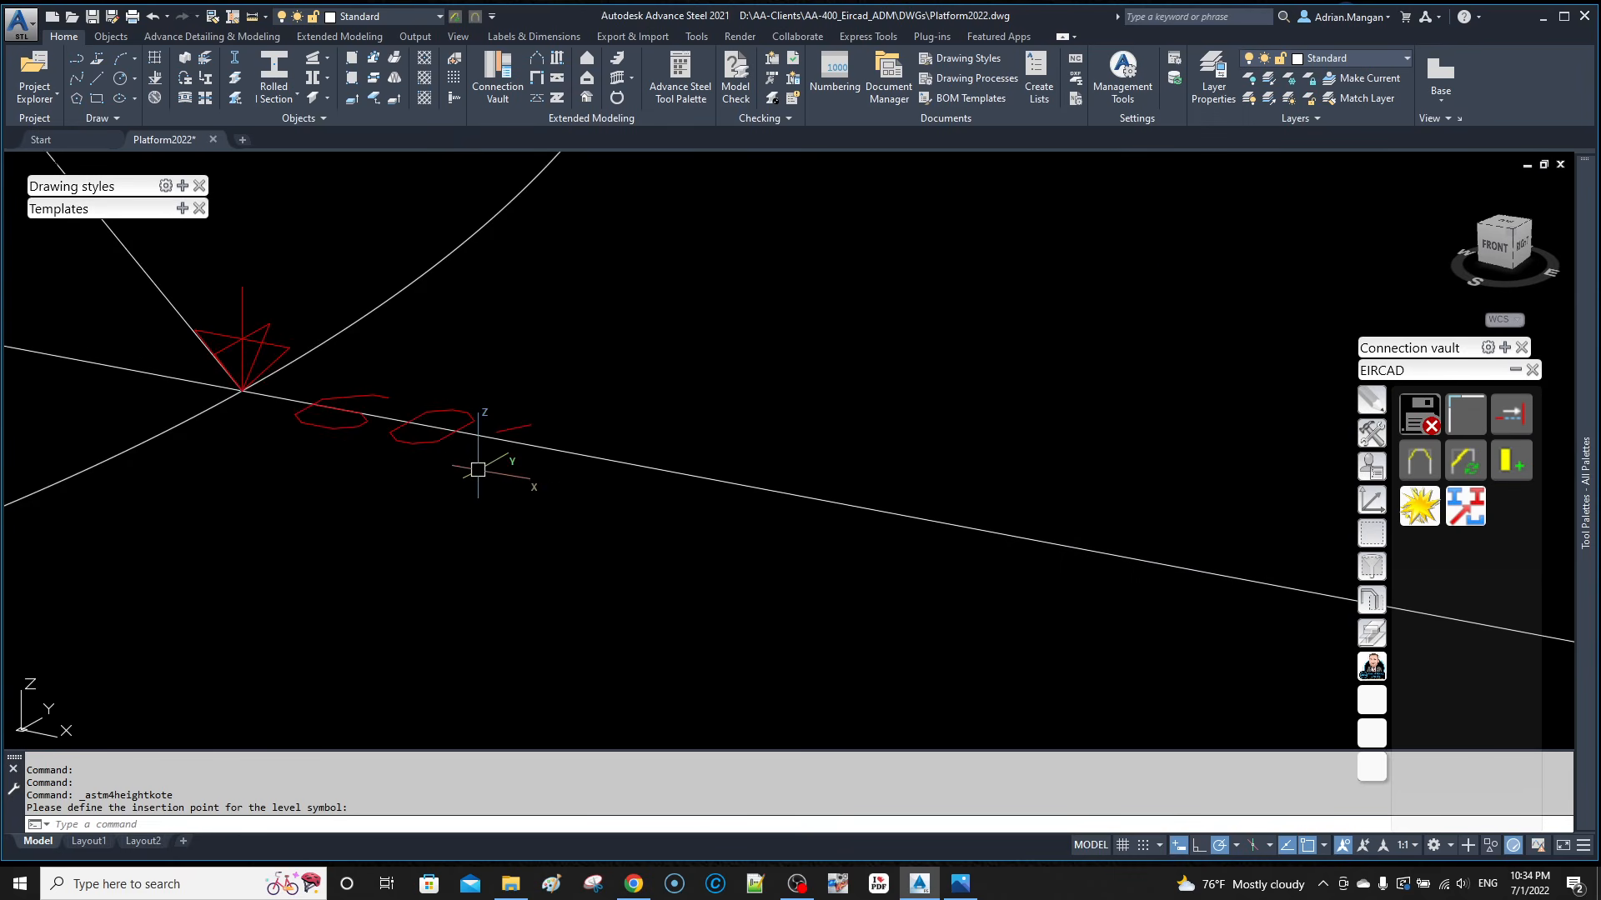
Step: Place a 50' rolled I-section beam from the southwest grid intersection in the positive Y direction
scroll(465, 423, down, 10)
scroll(727, 404, down, 2)
middle_drag(727, 403, 645, 402)
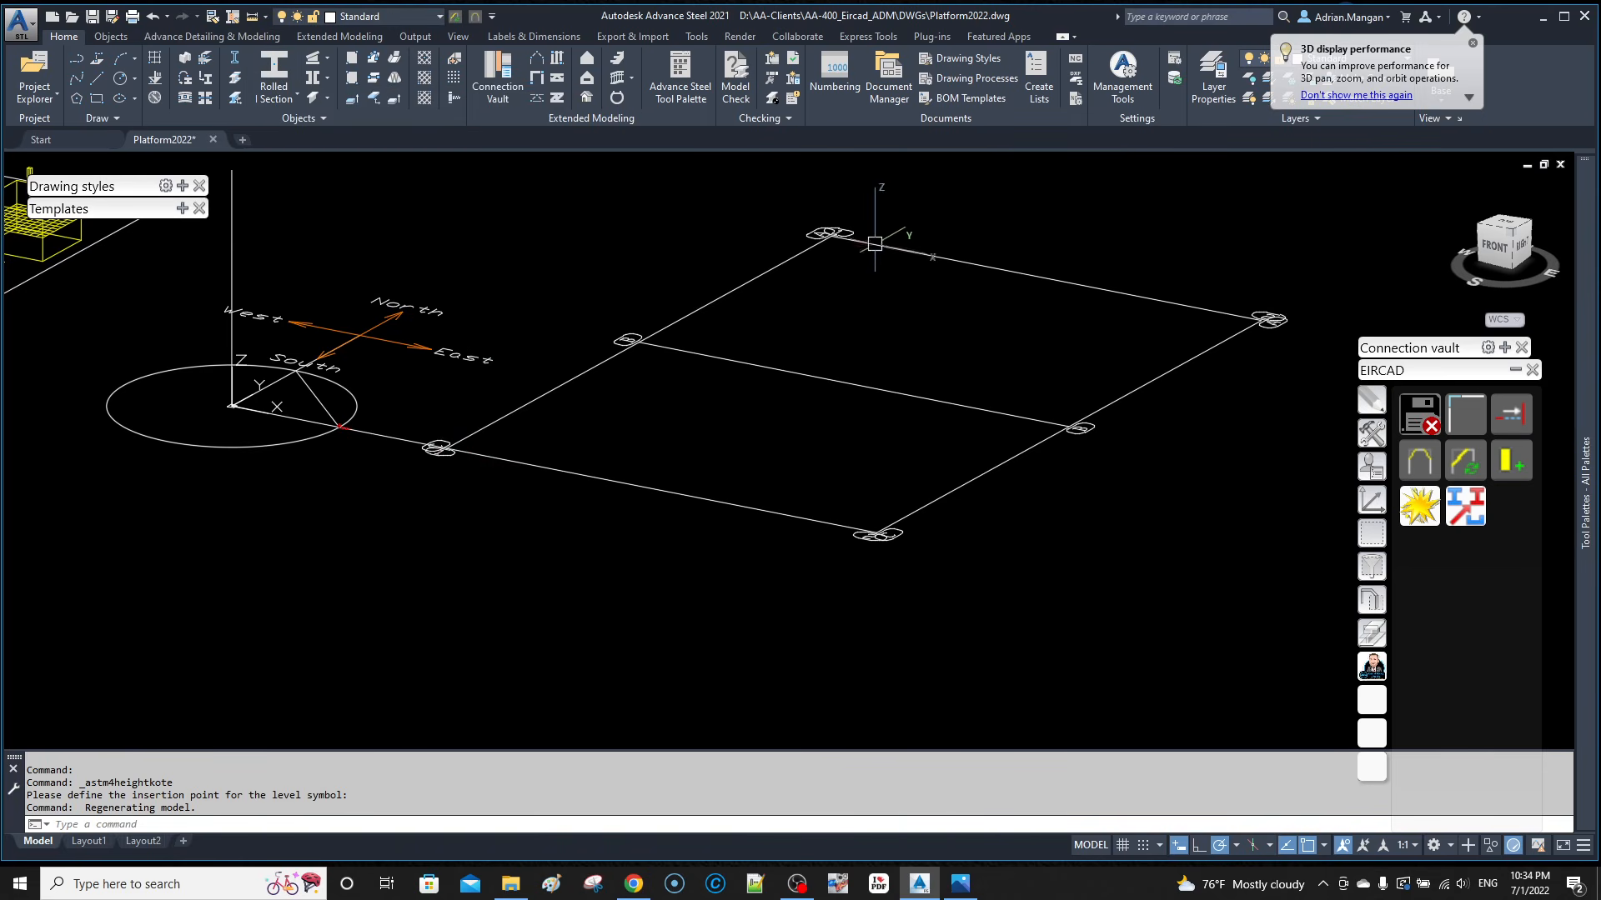
click(274, 66)
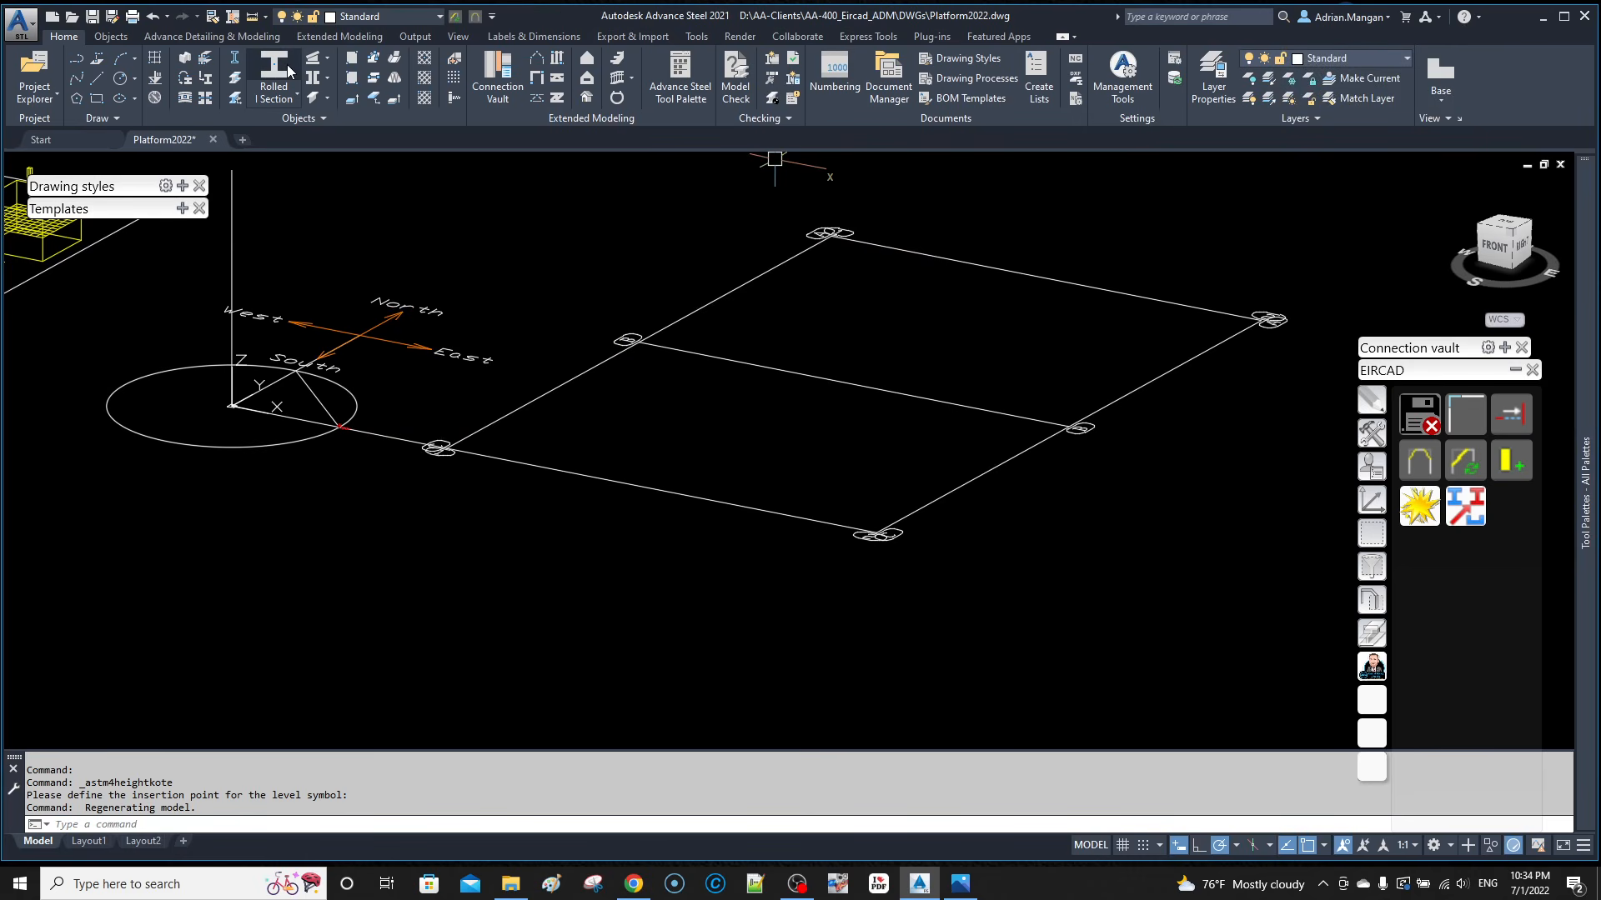
scroll(456, 410, up, 8)
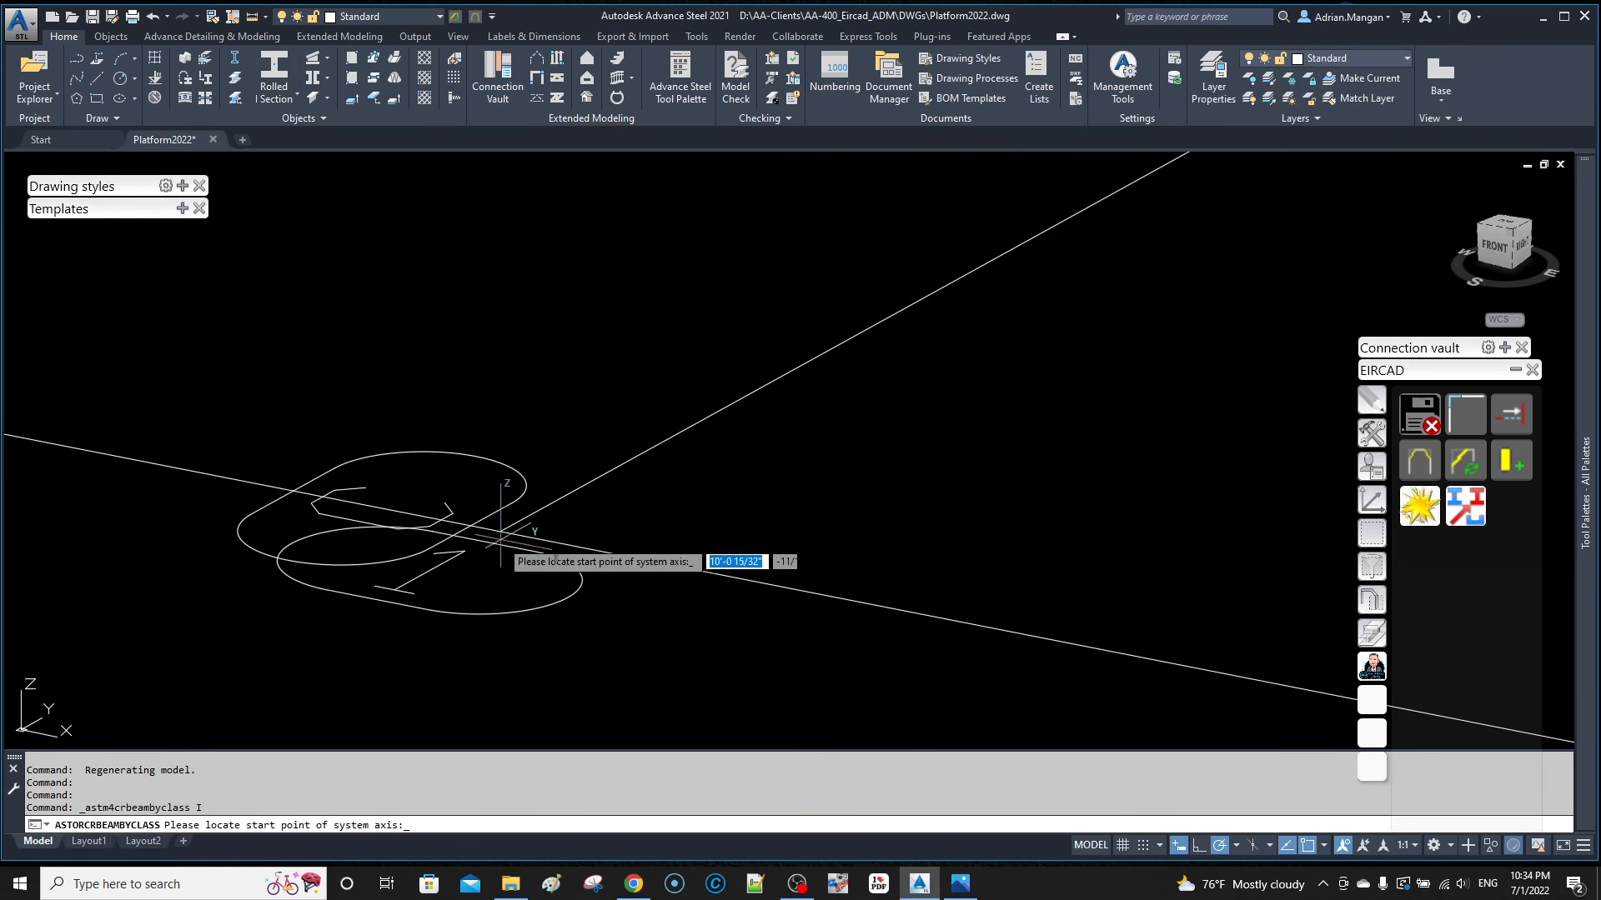
scroll(821, 467, down, 5)
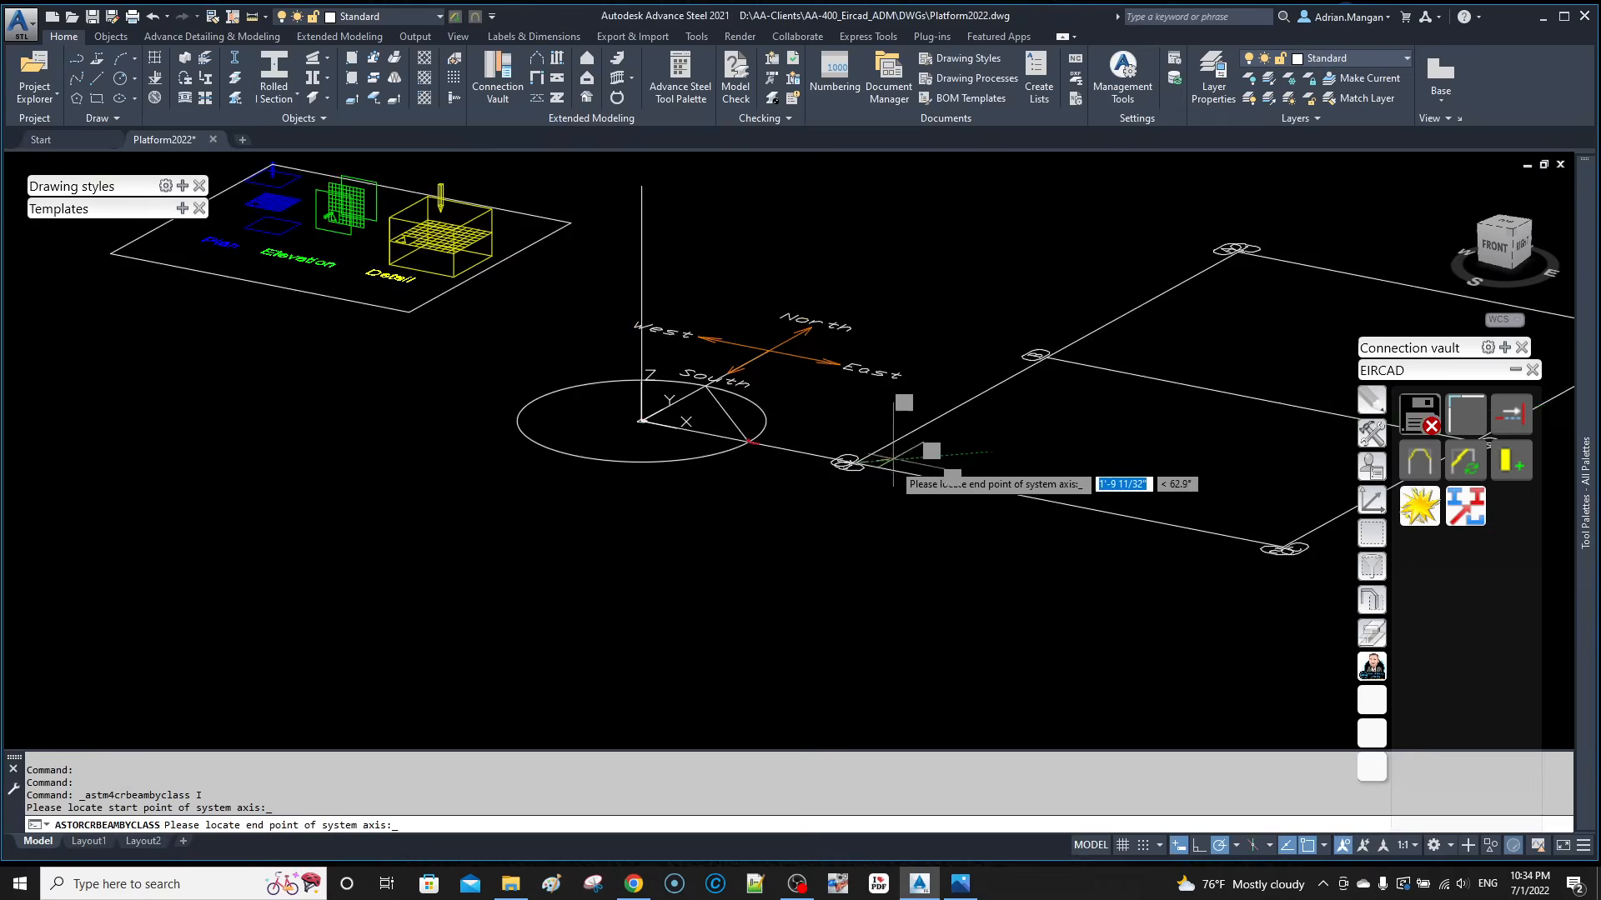
click(657, 582)
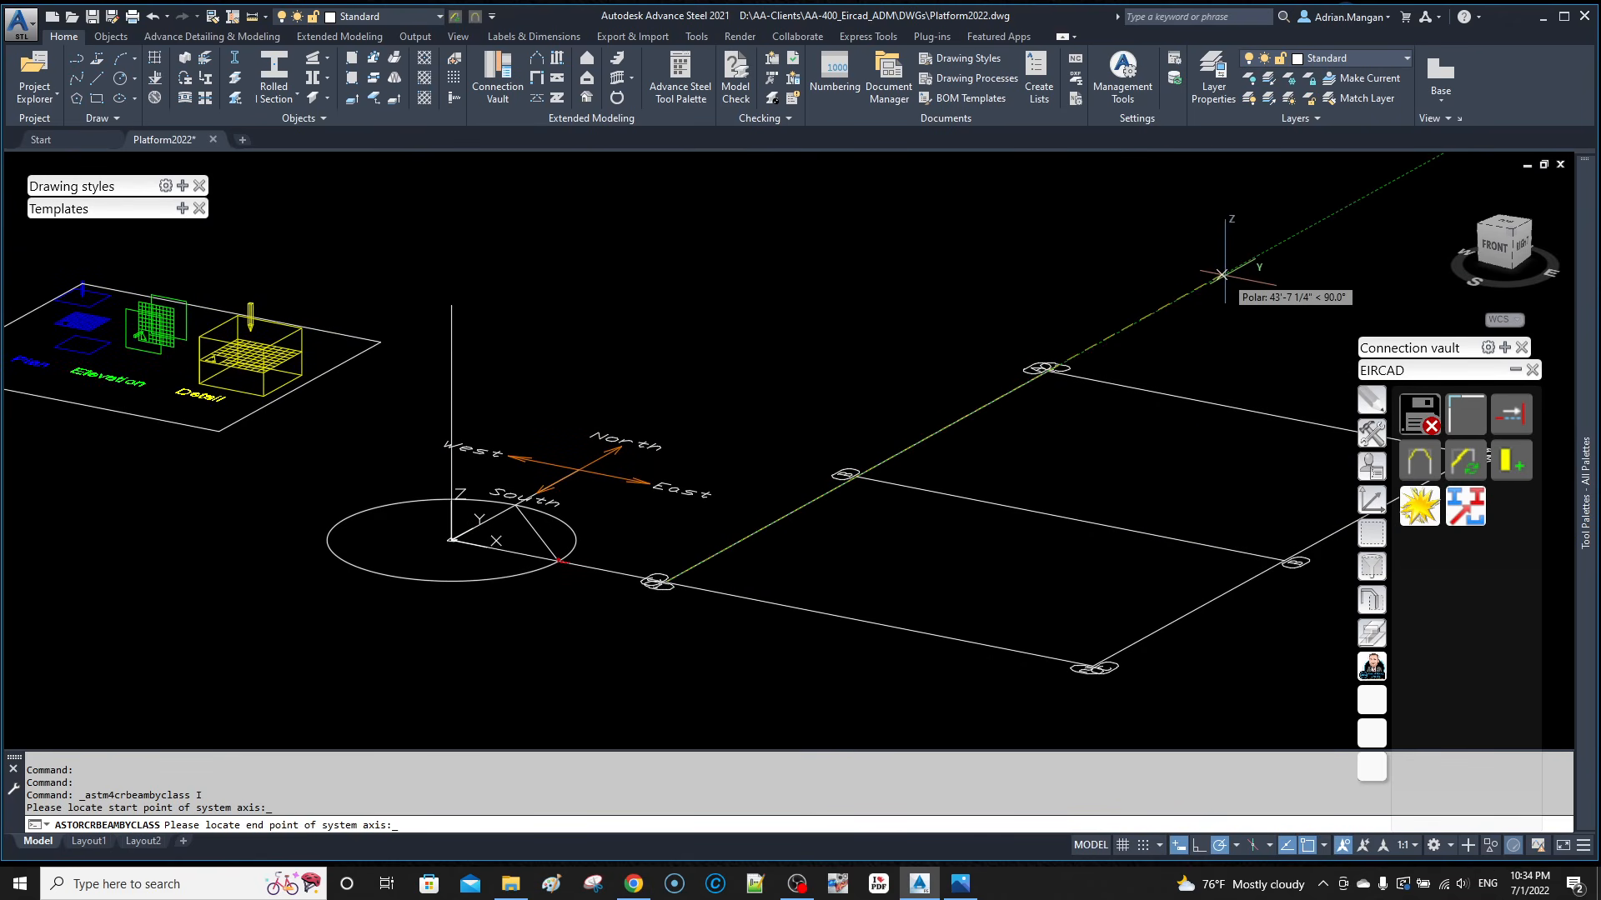
text(50')
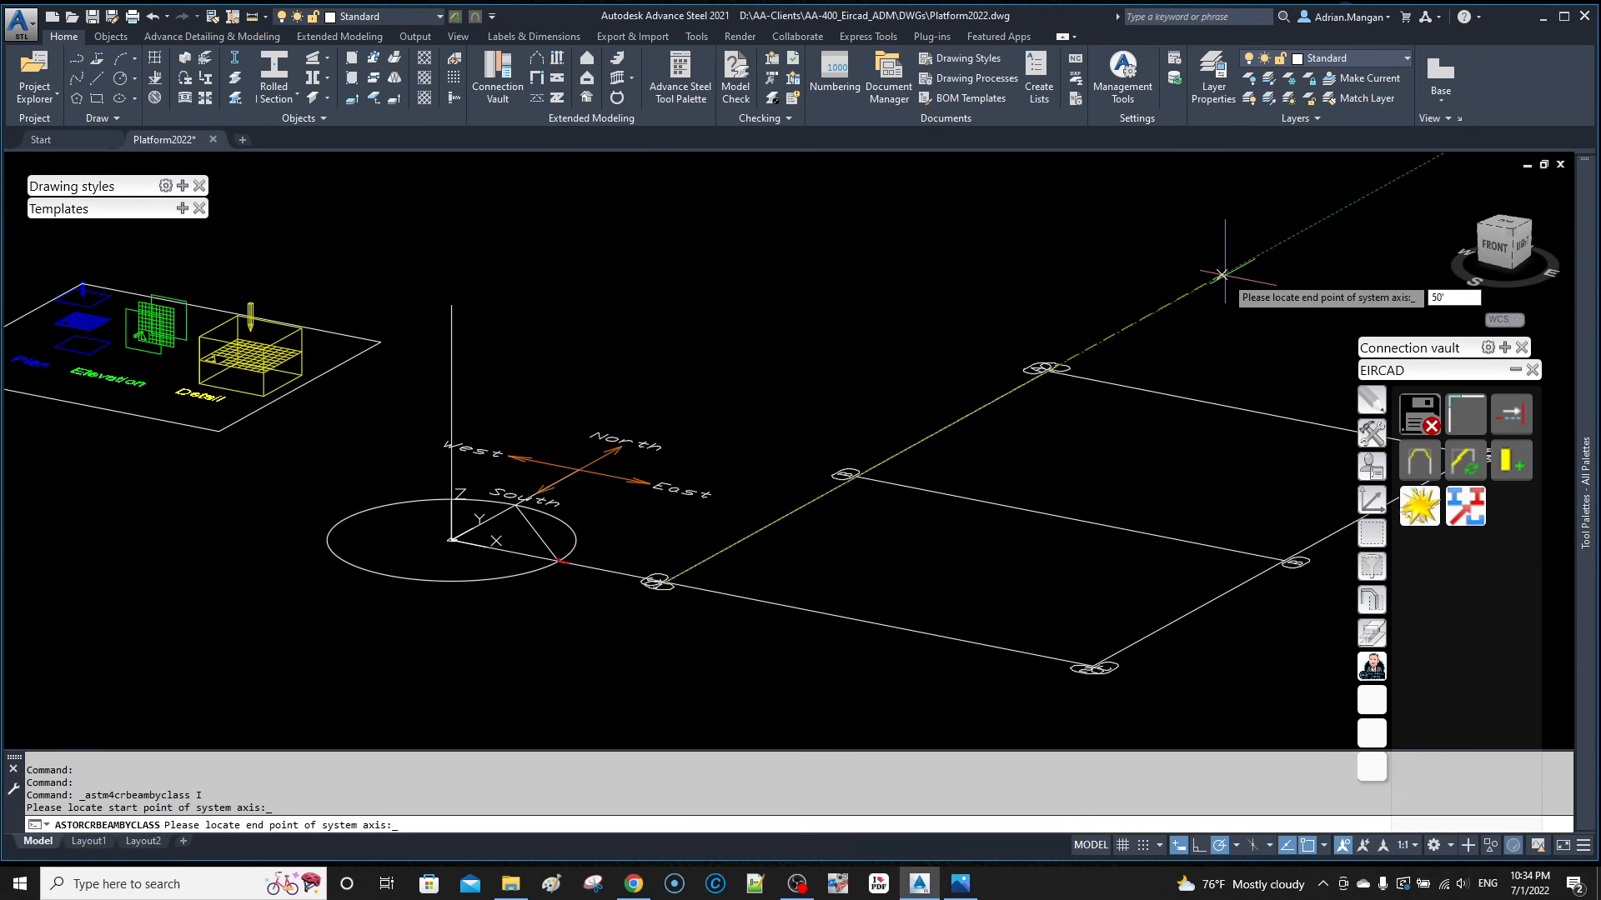
key(Return)
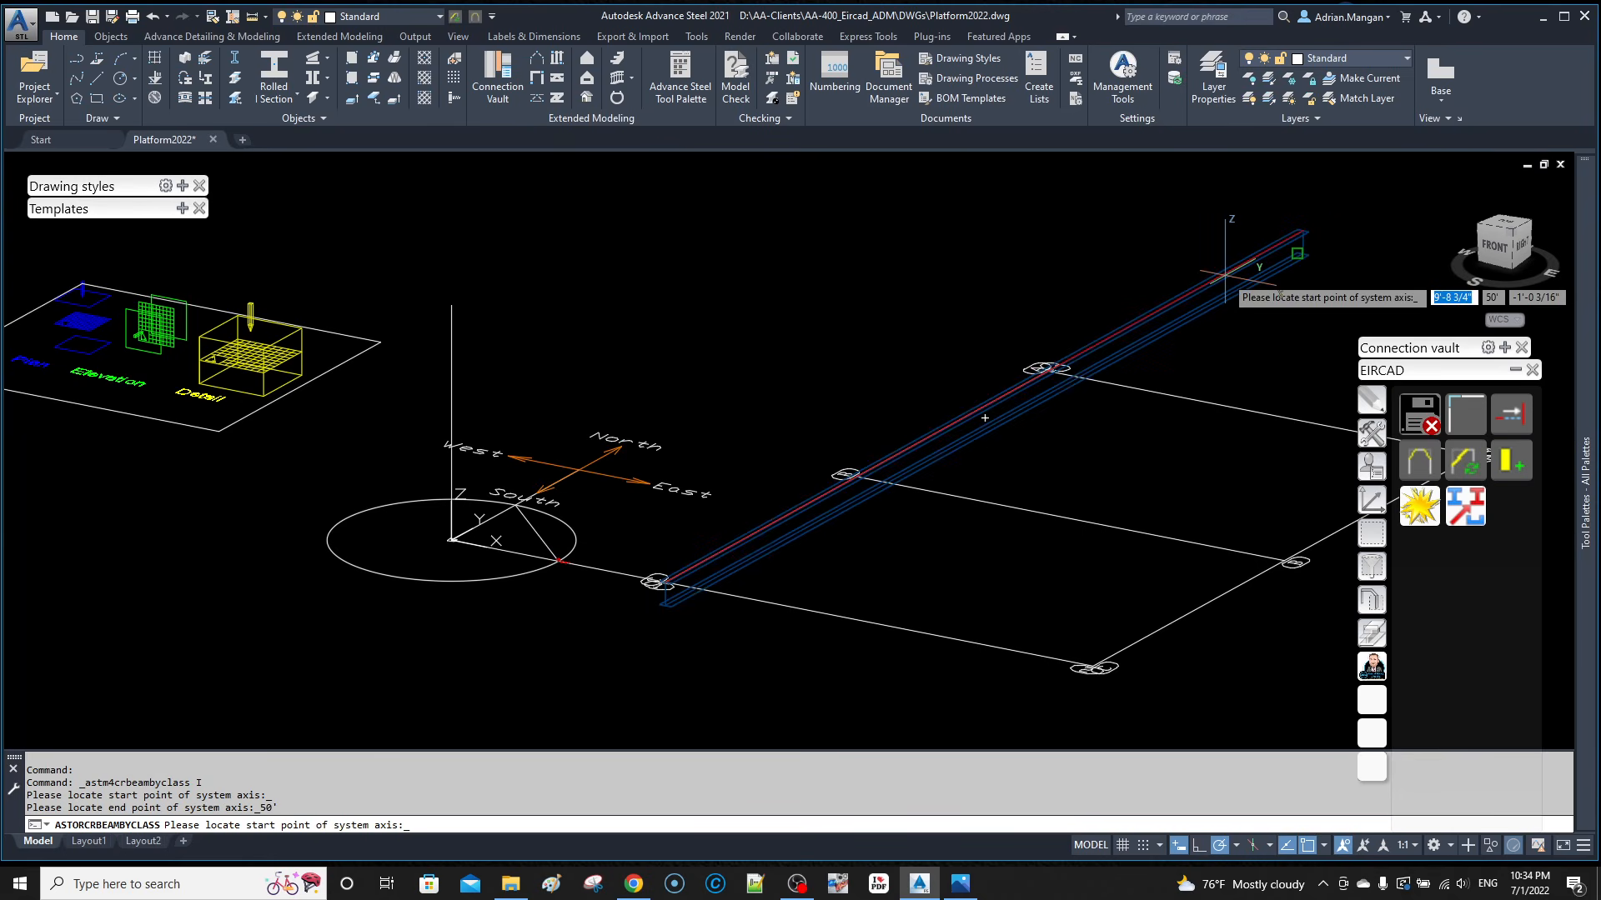
middle_drag(1199, 289, 934, 242)
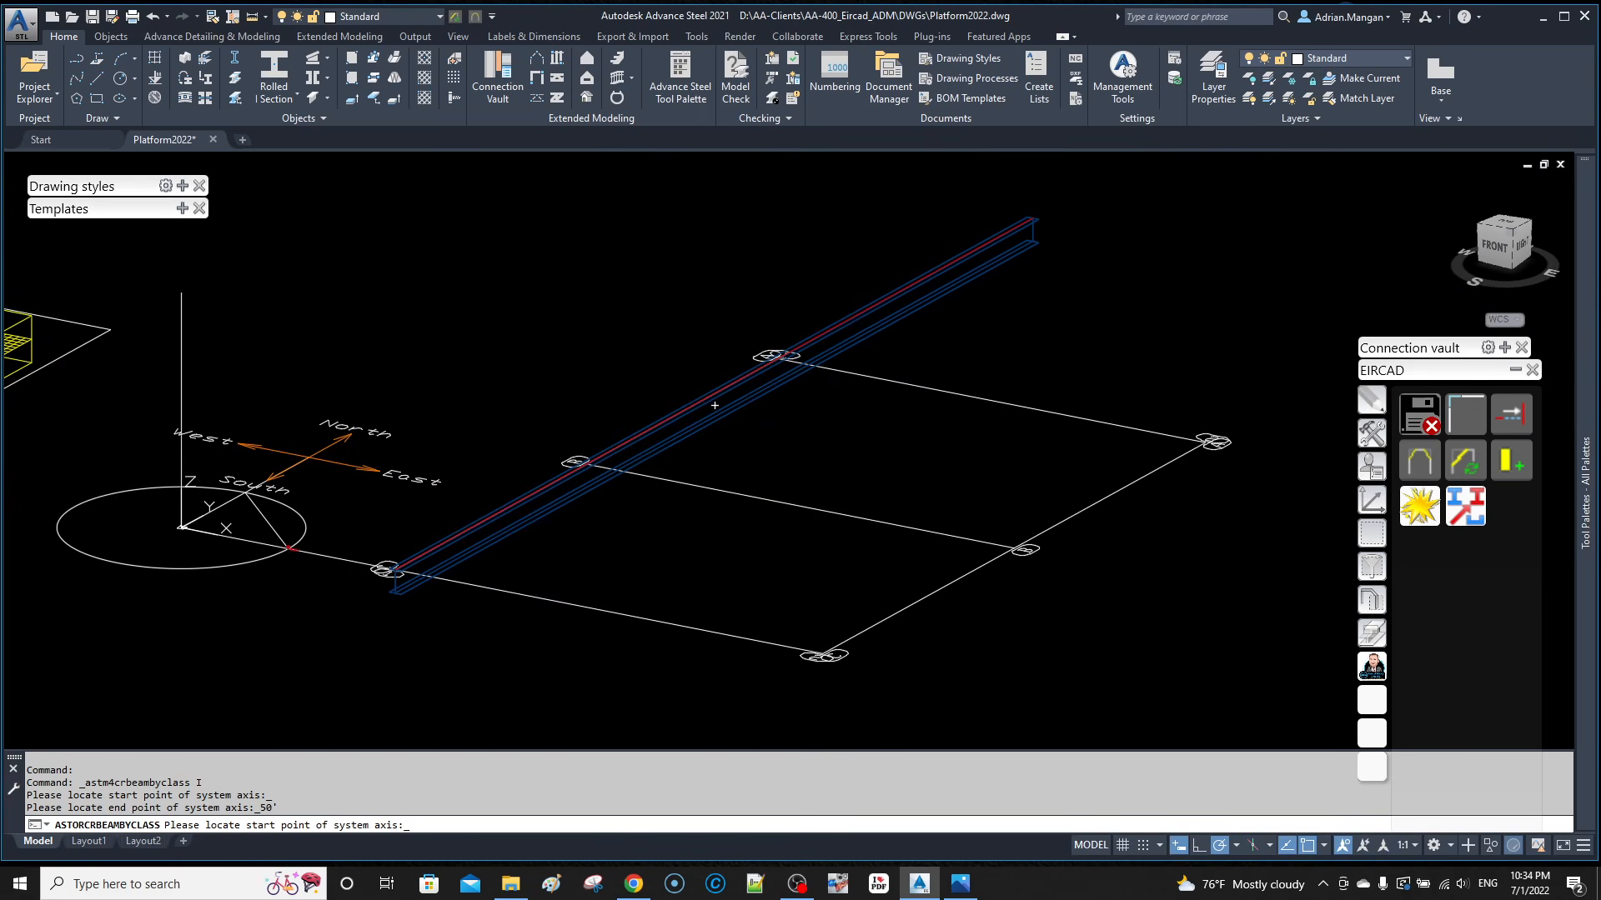
key(Return)
Step: Review which section, material and positioning properties of the beam are remembered as defaults
drag(1102, 243, 848, 297)
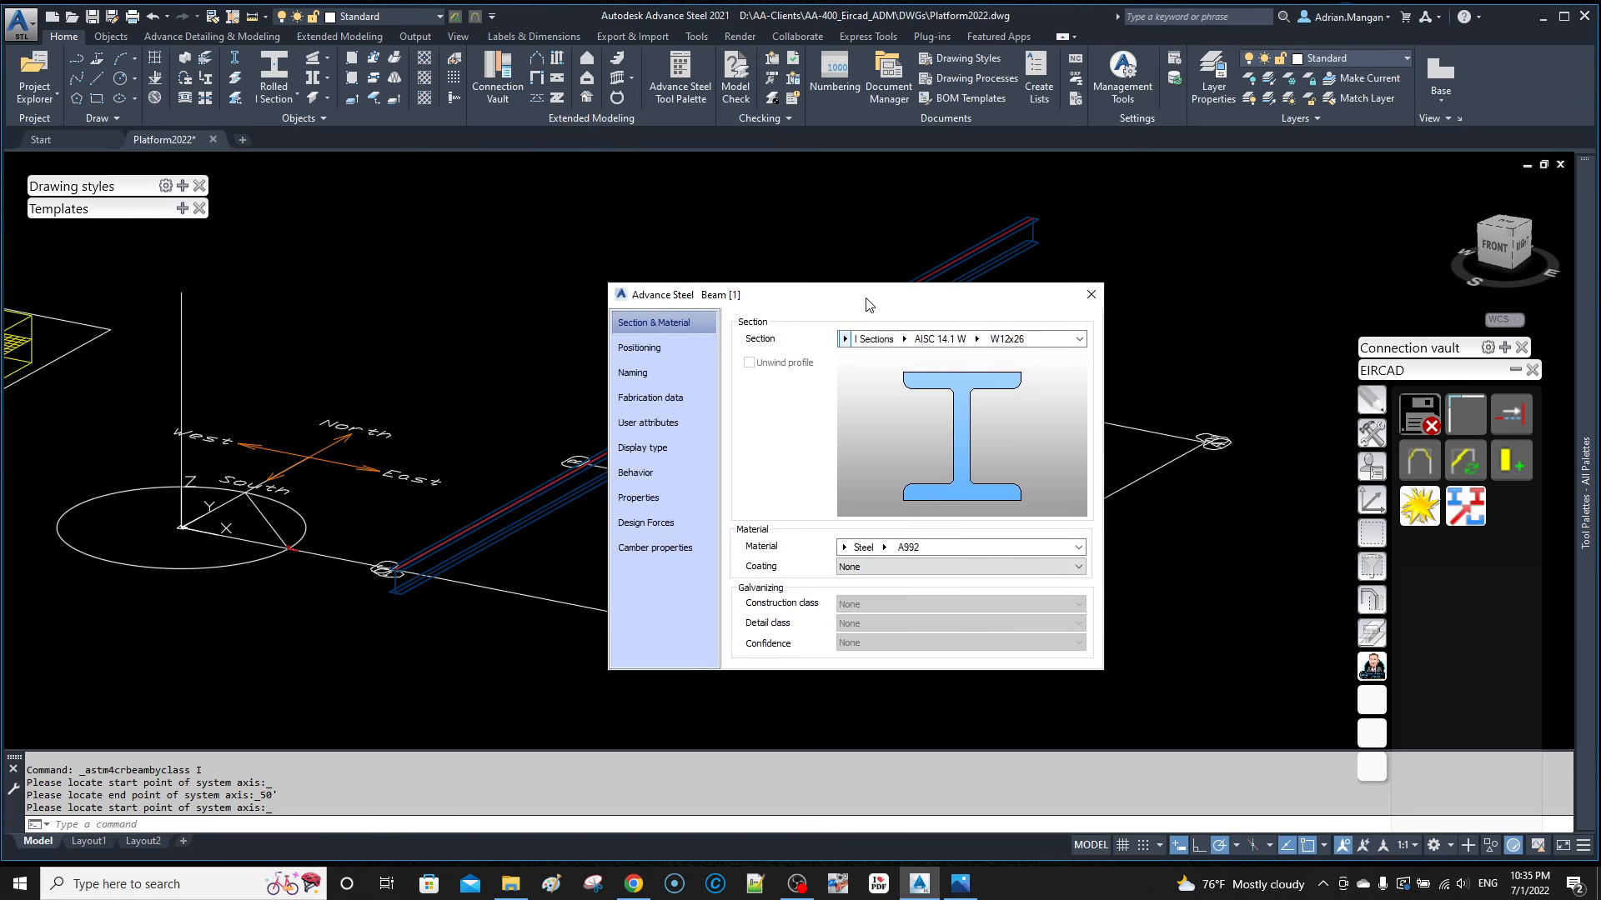
right_click(867, 303)
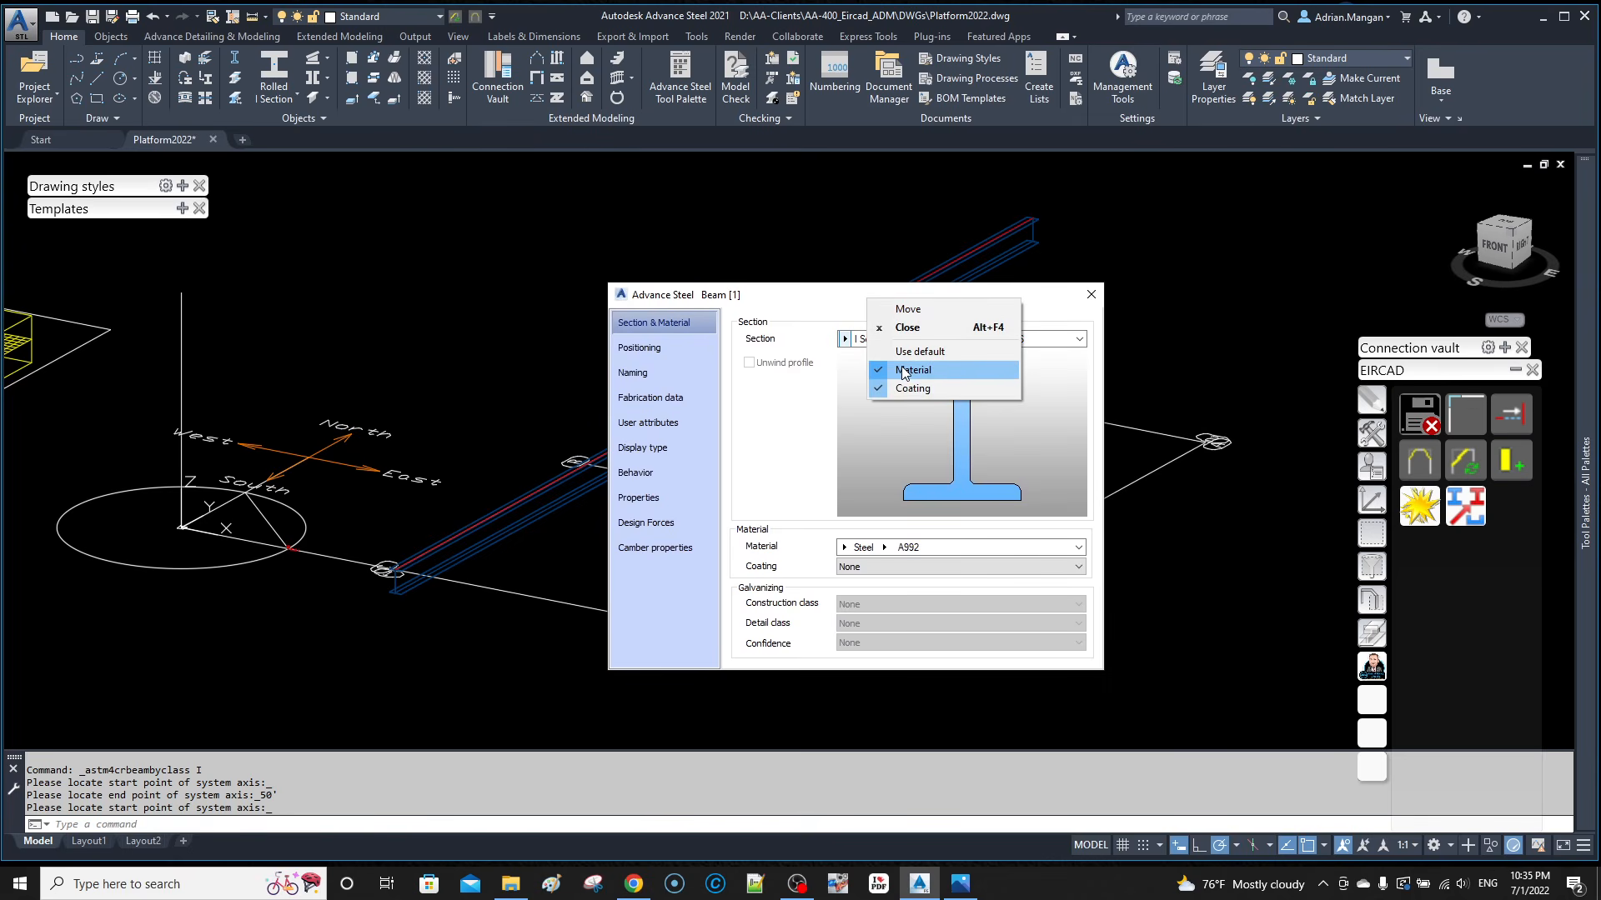
click(831, 308)
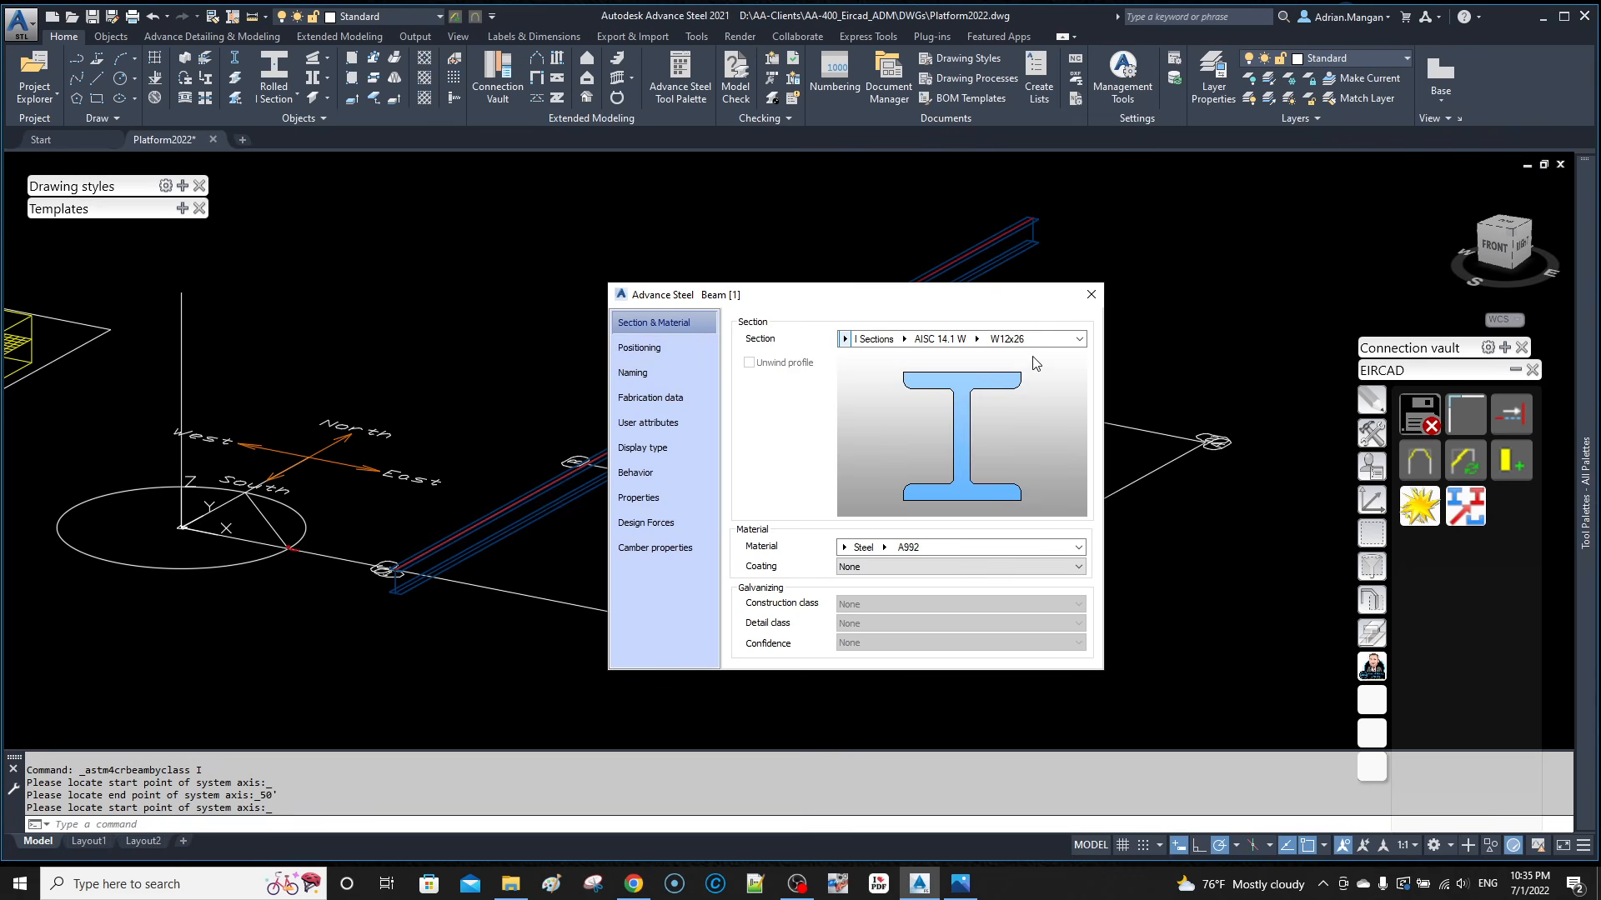
click(702, 348)
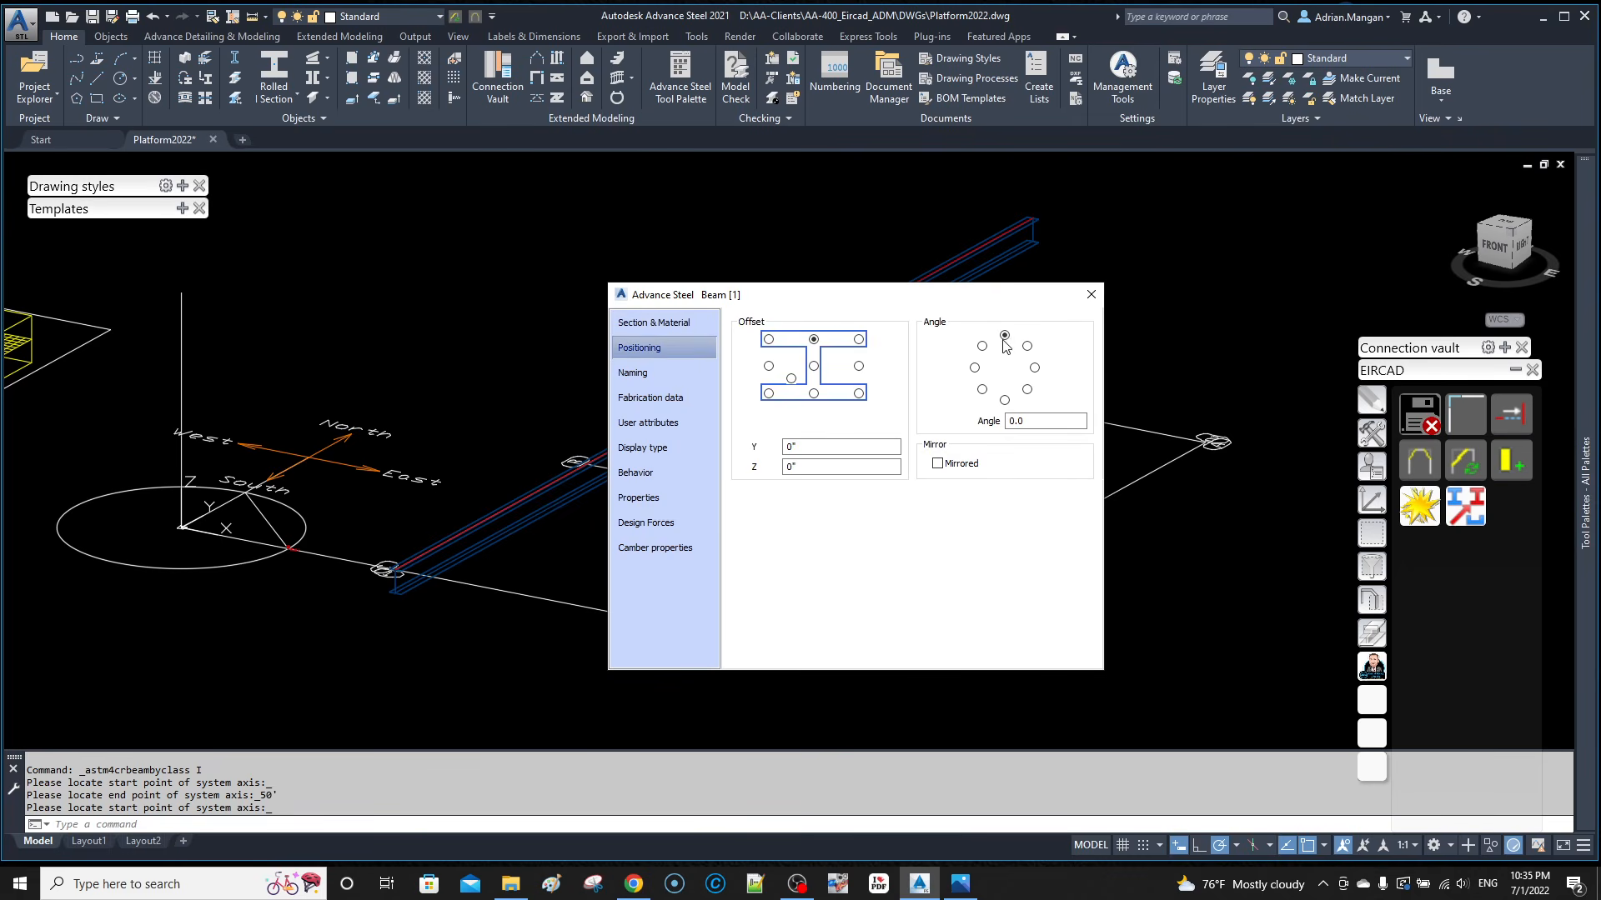
right_click(893, 297)
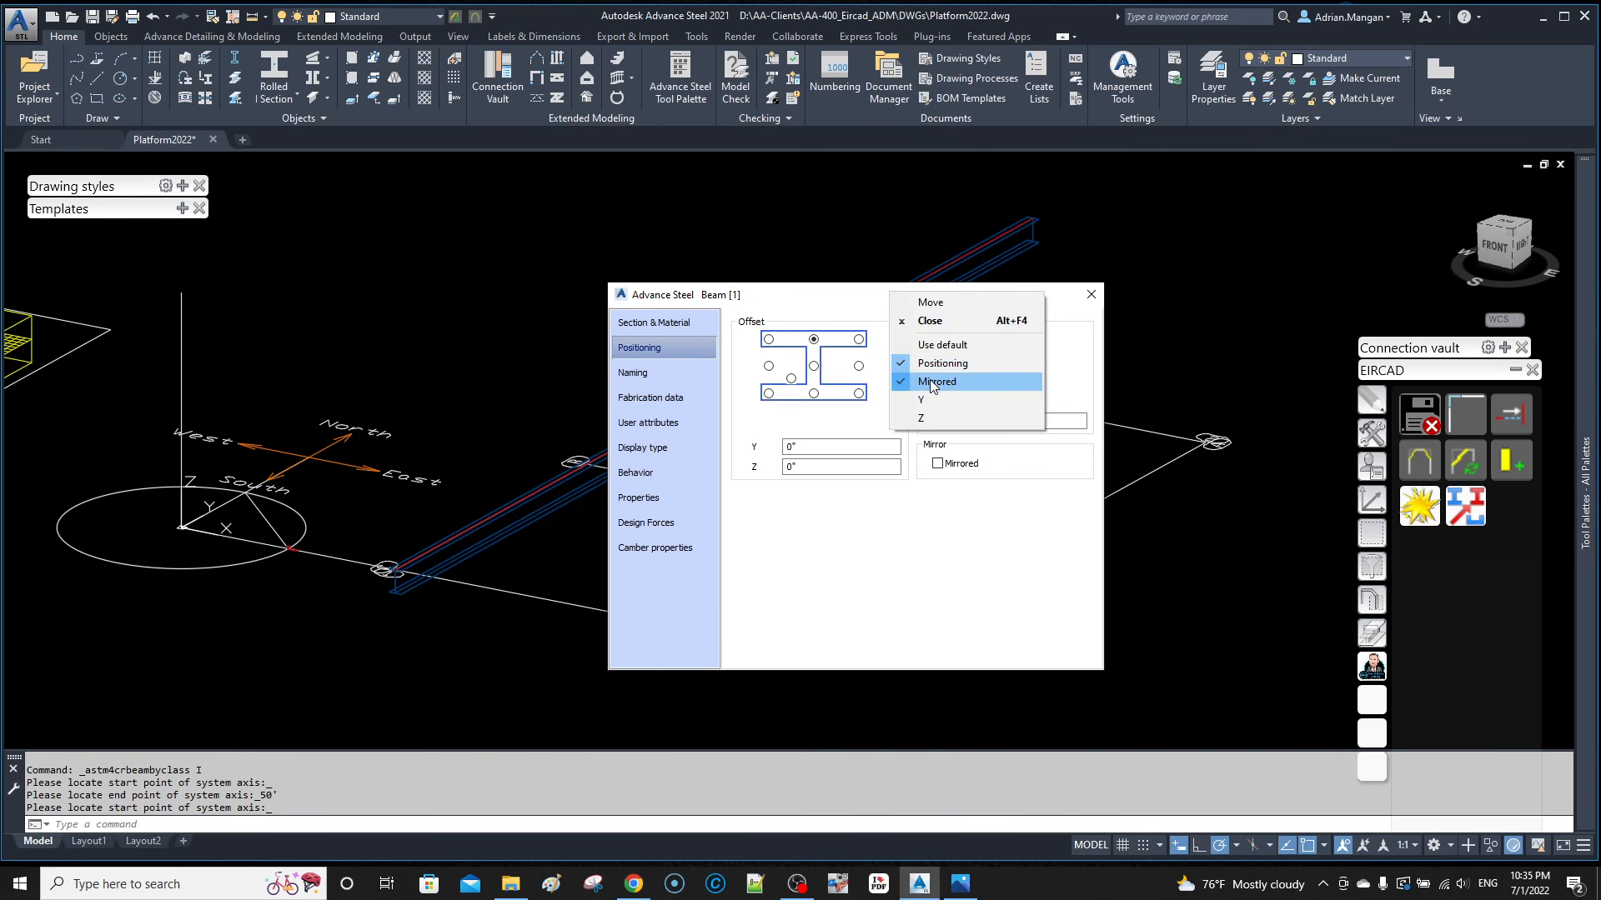
click(774, 319)
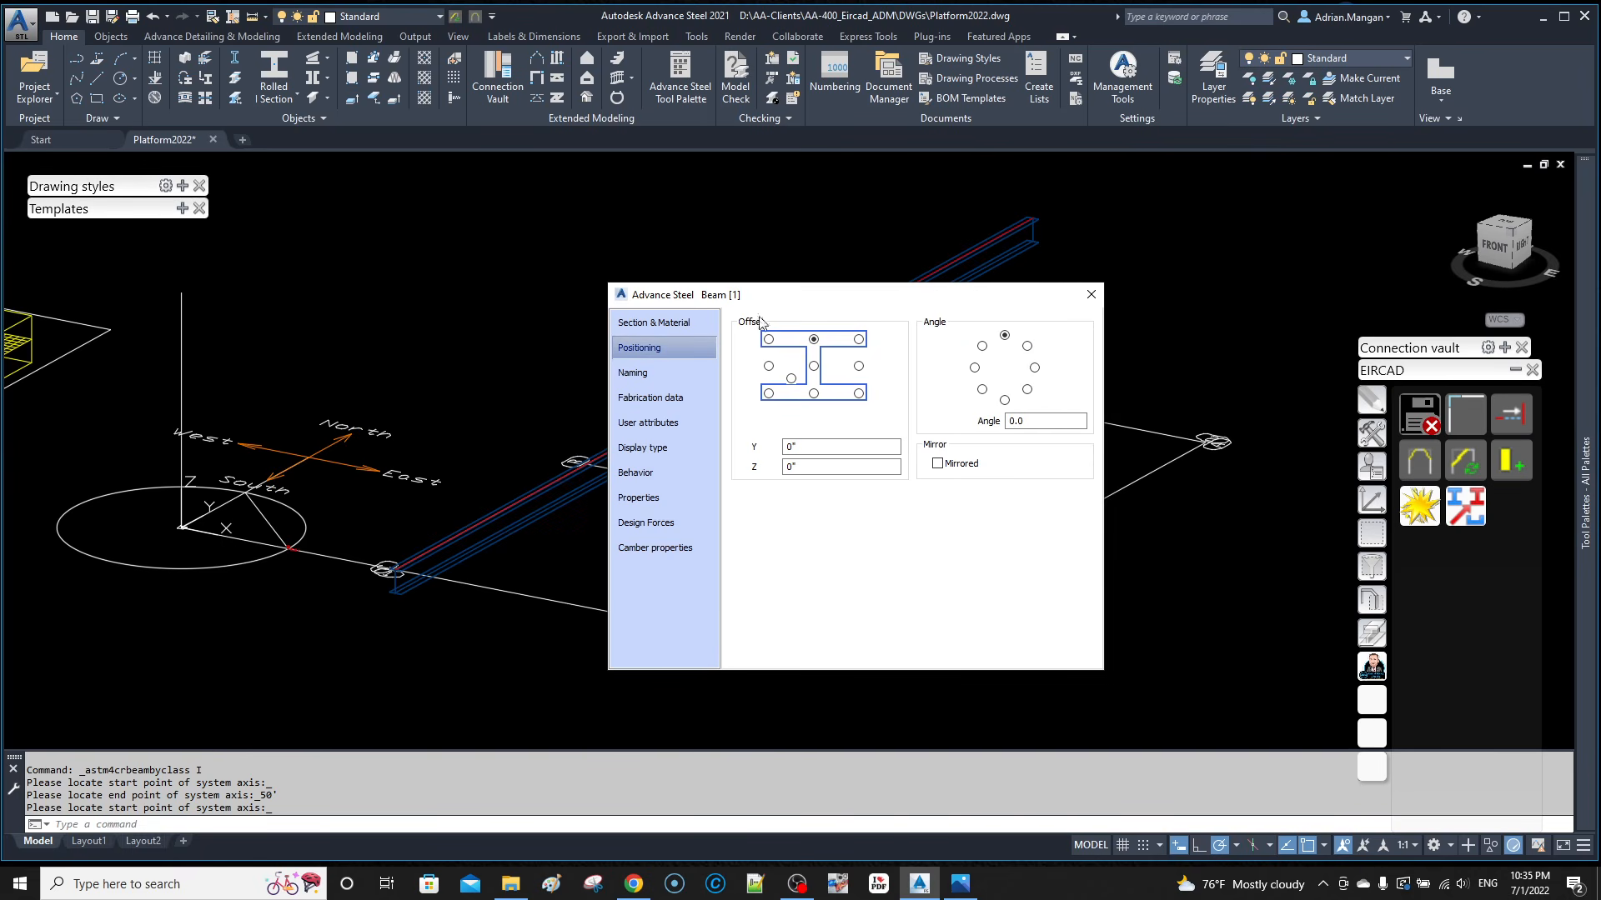
Step: Enable Model Role as a remembered default among the beam's naming properties
click(707, 381)
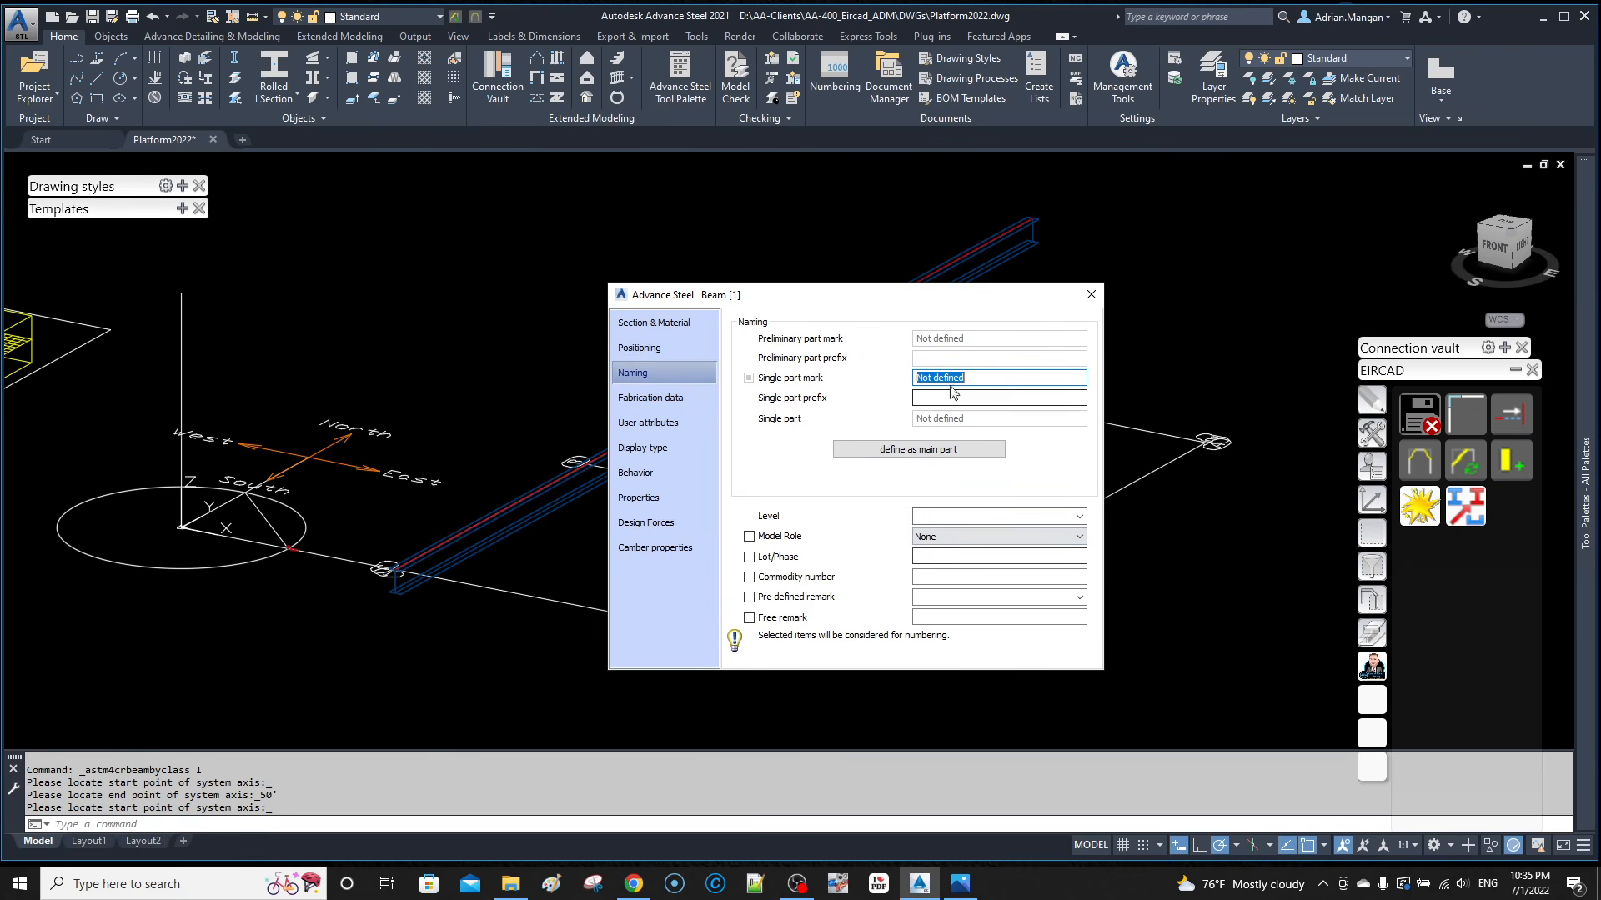
right_click(972, 296)
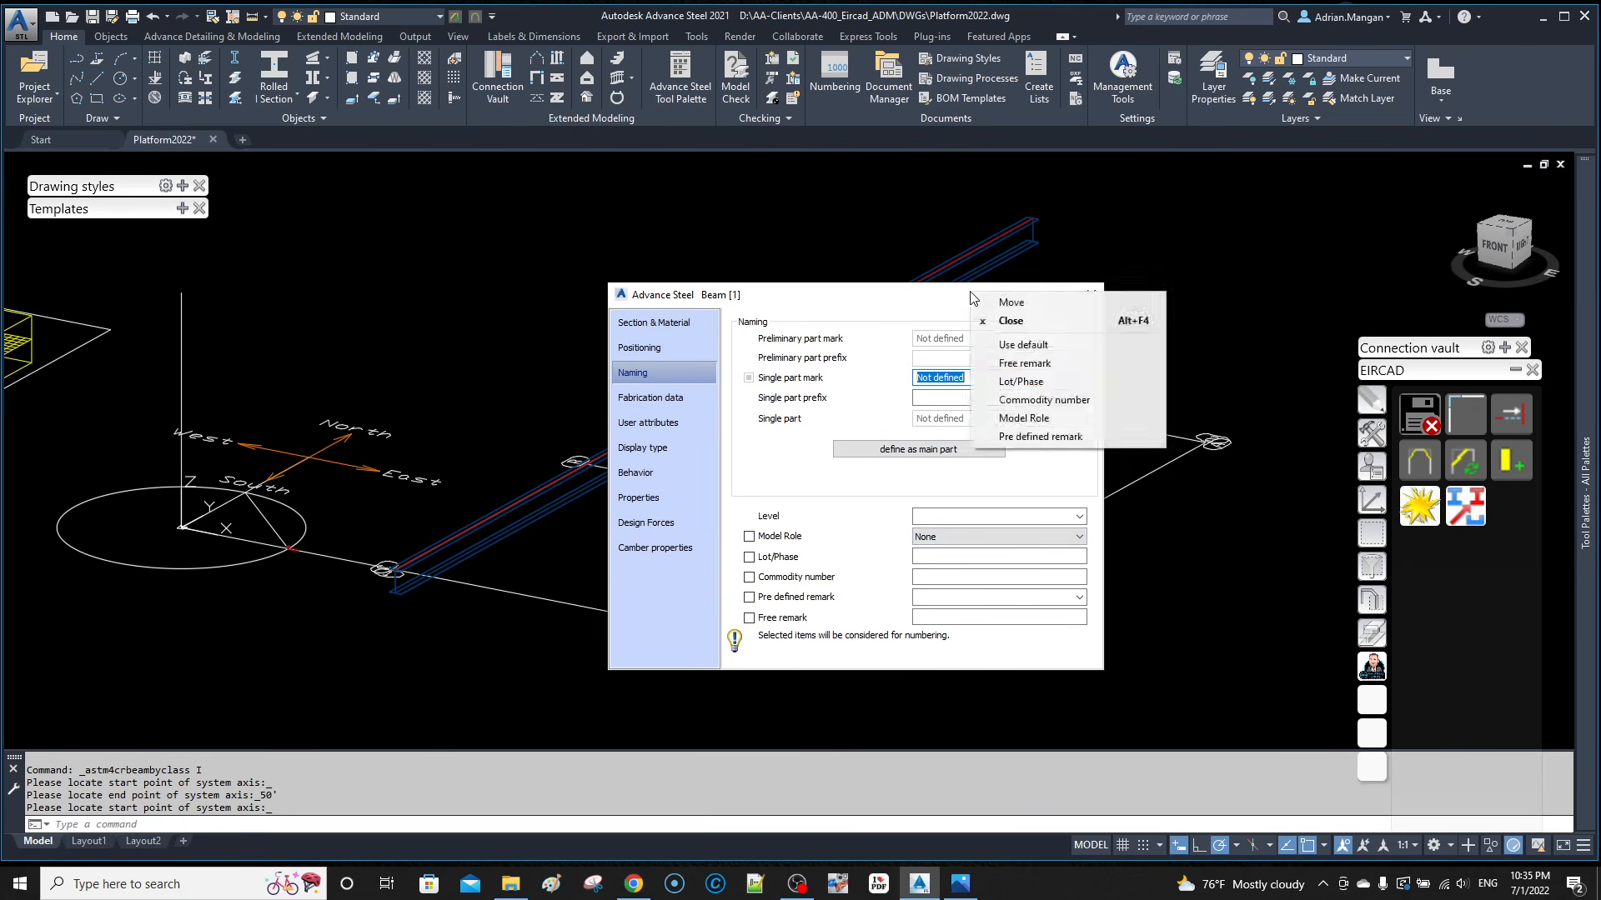
click(1030, 430)
right_click(972, 298)
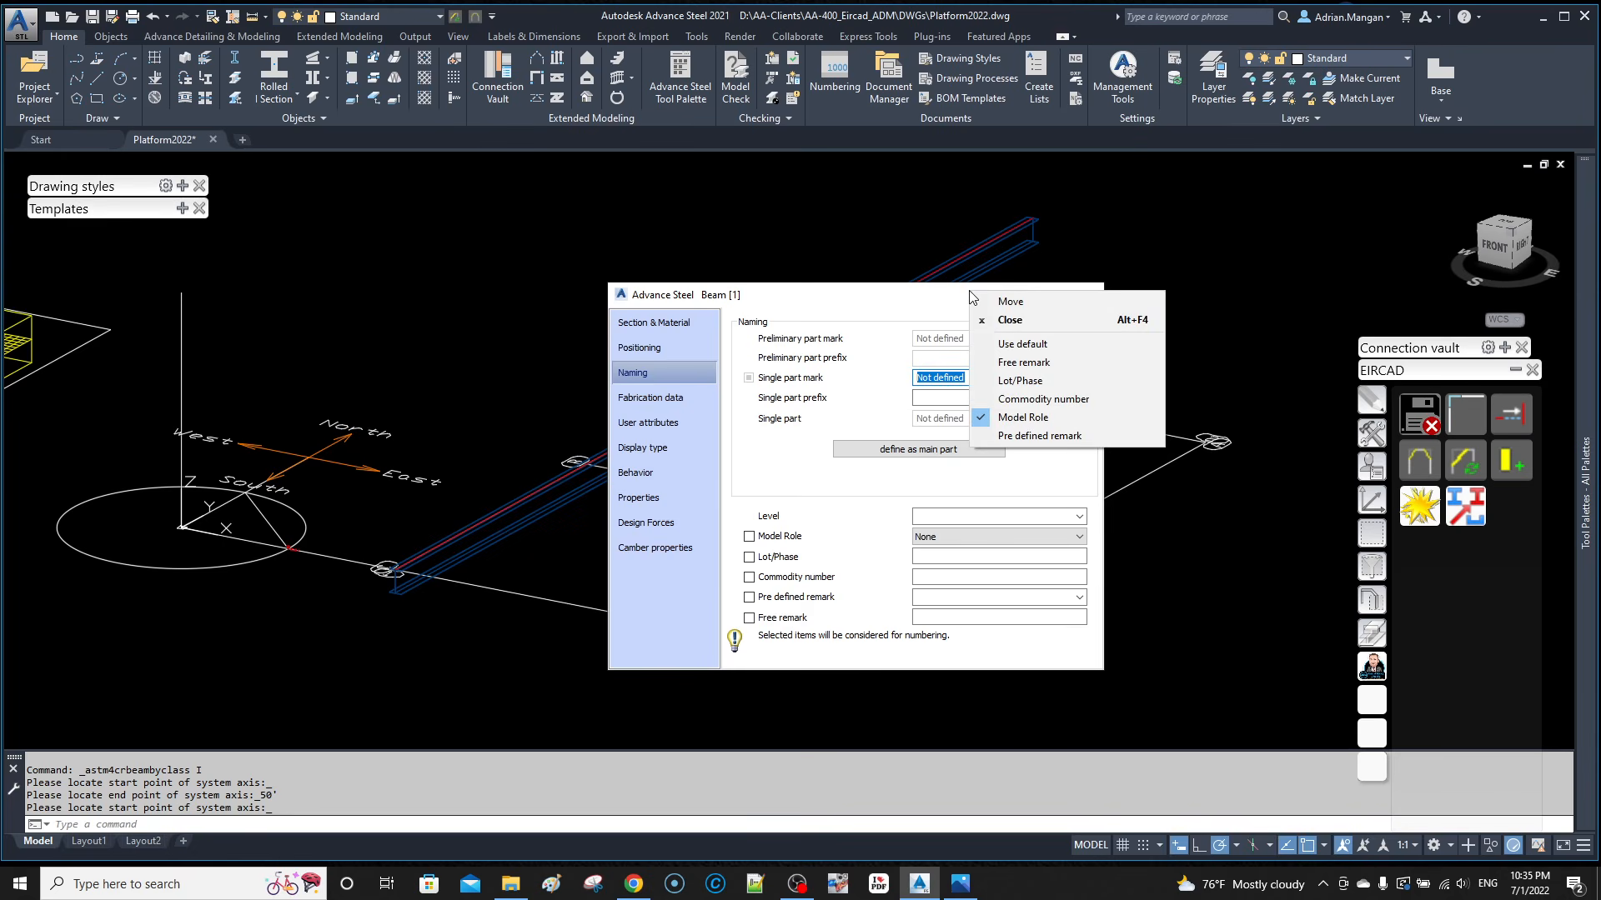
click(936, 299)
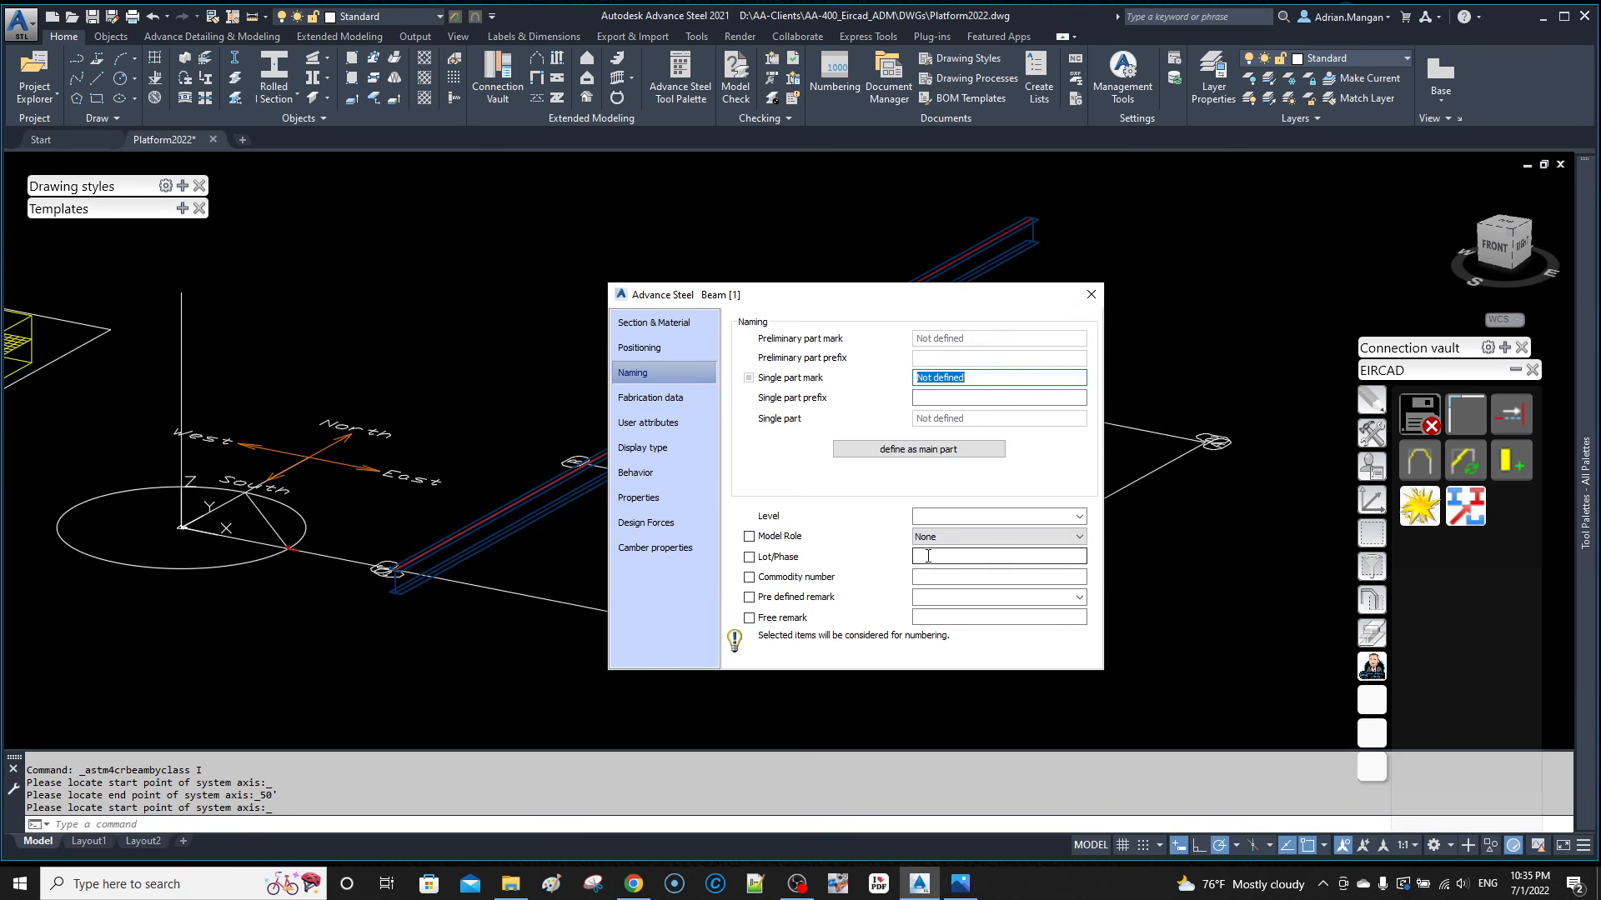
Step: Set the beam's model role to Existing and assign the beam to the Existing steel layer
click(1001, 537)
scroll(1018, 679, up, 3)
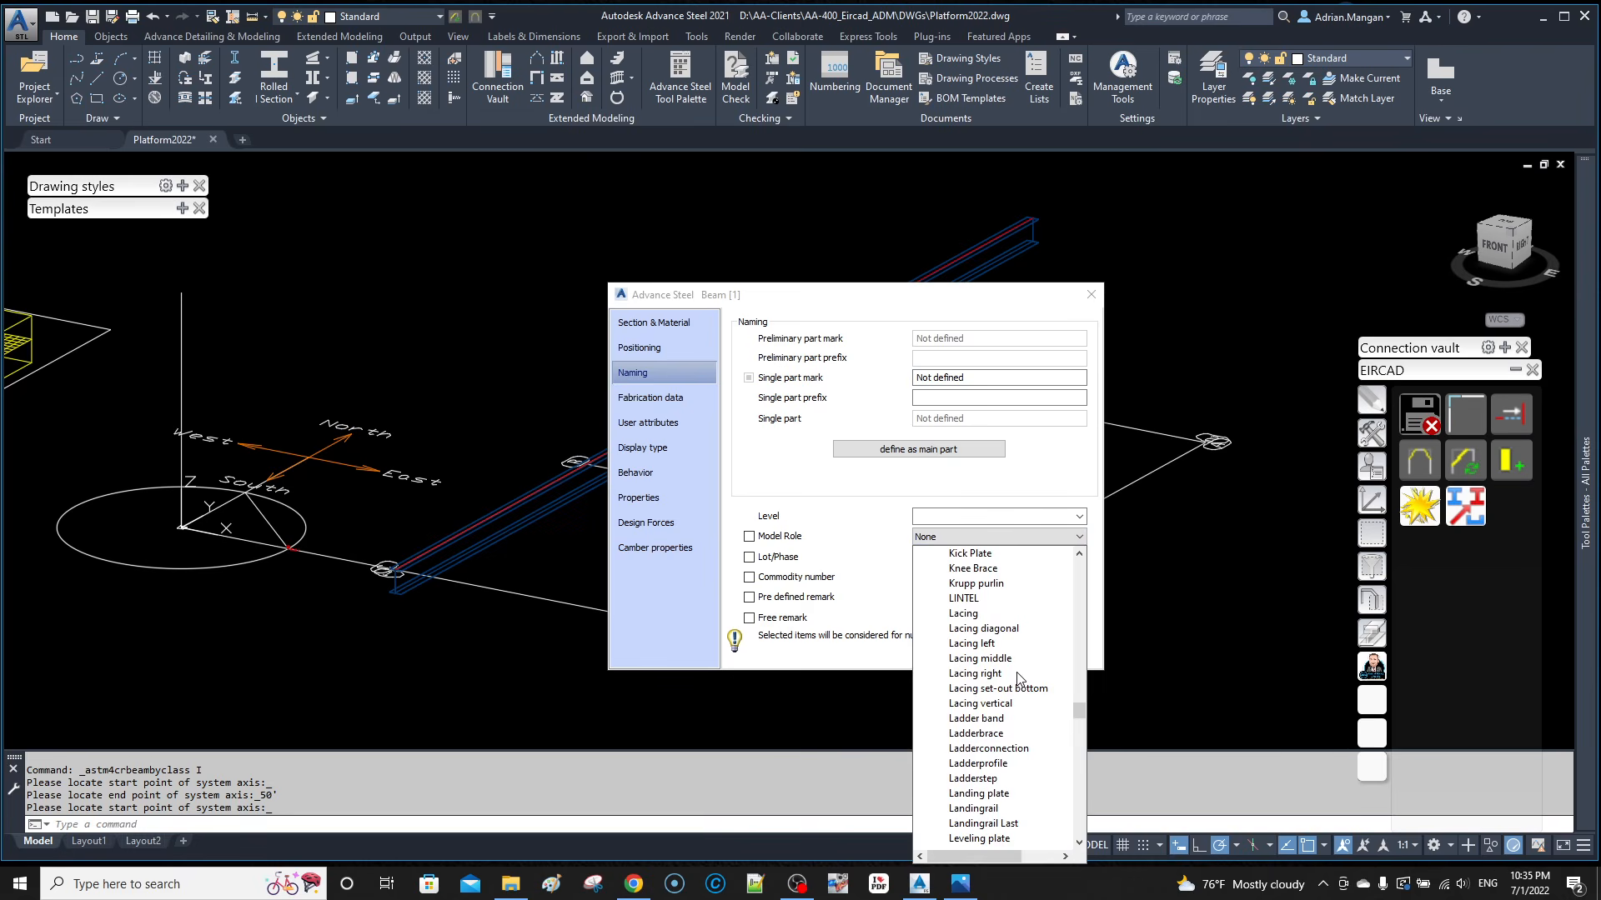
click(1017, 673)
scroll(1036, 602, up, 5)
scroll(1045, 581, down, 1)
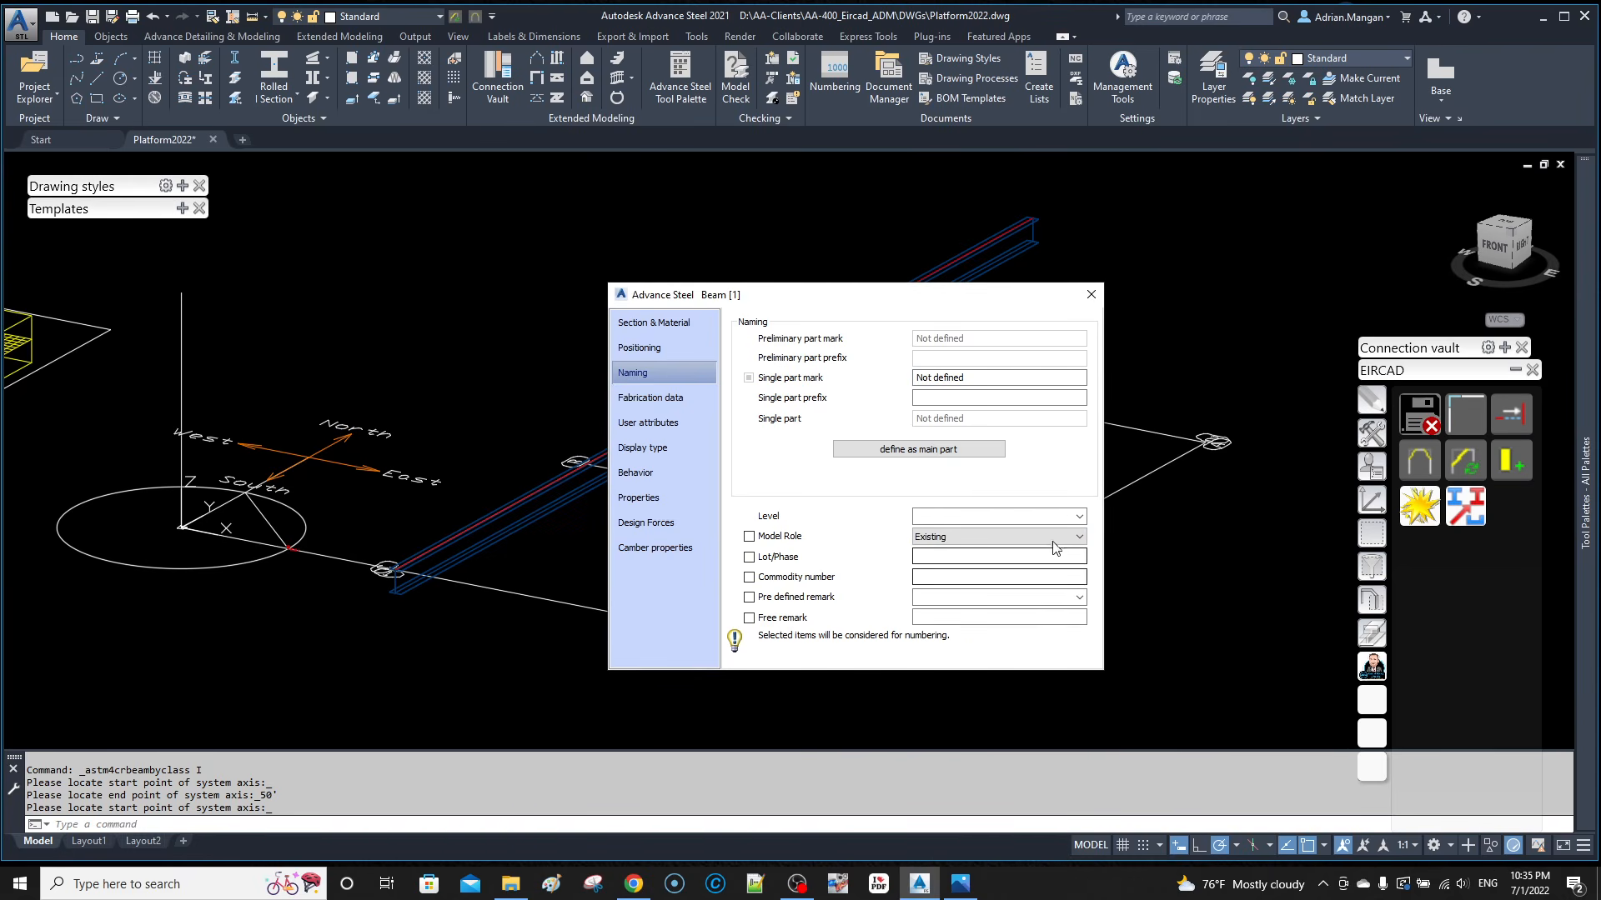
click(1091, 294)
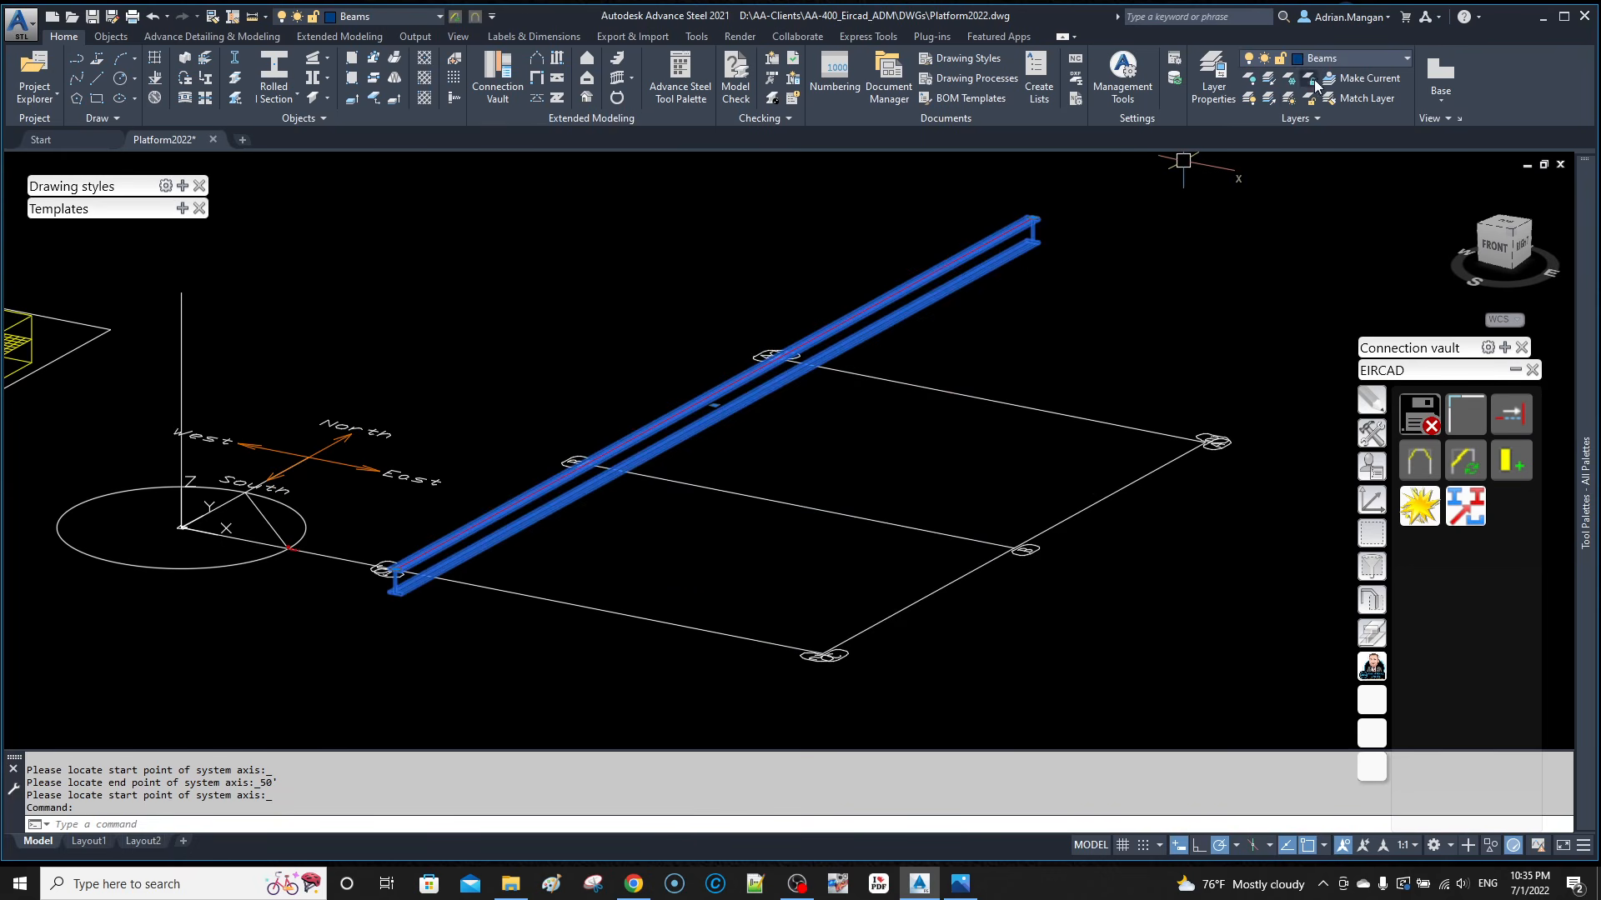
click(1390, 60)
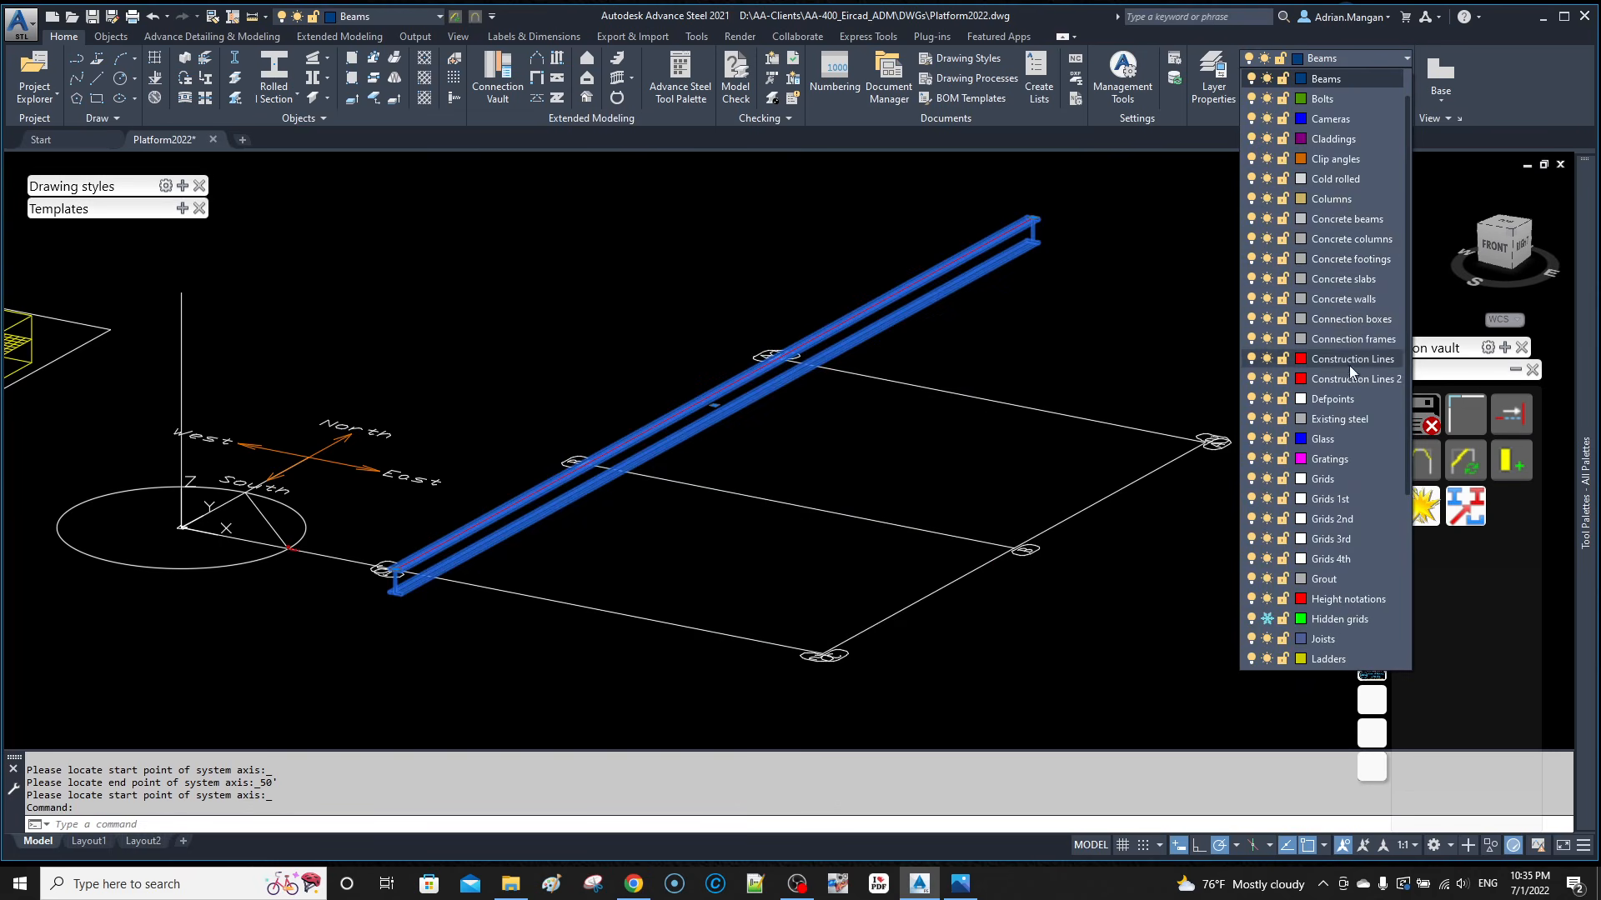
click(1339, 419)
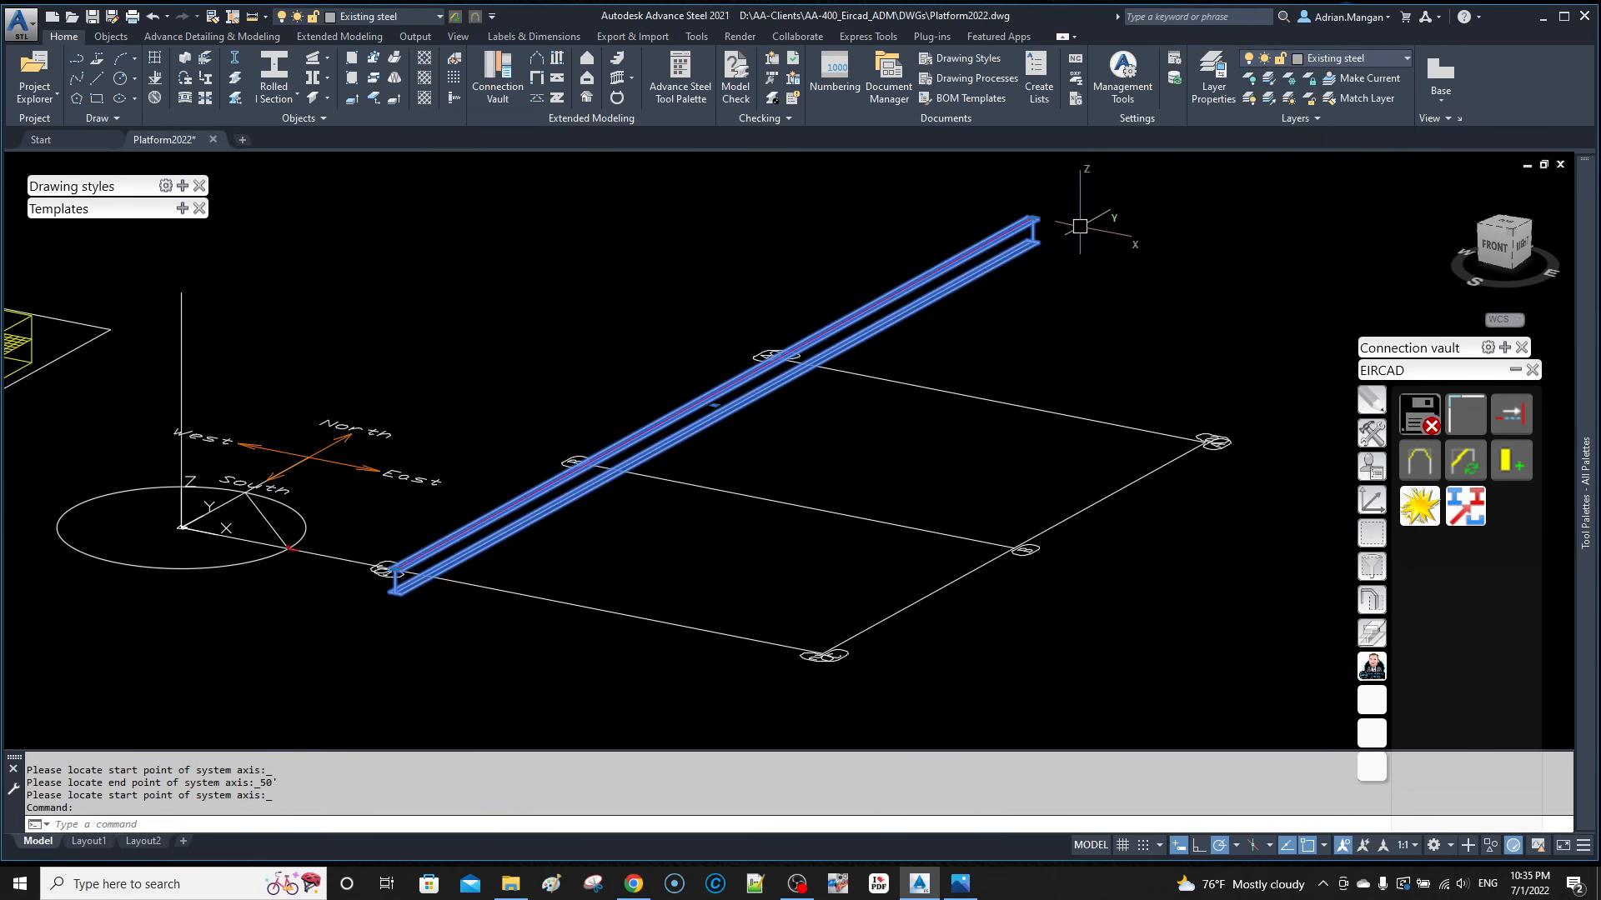
Step: Move the existing beam 10' in the negative Y direction
right_click(1103, 277)
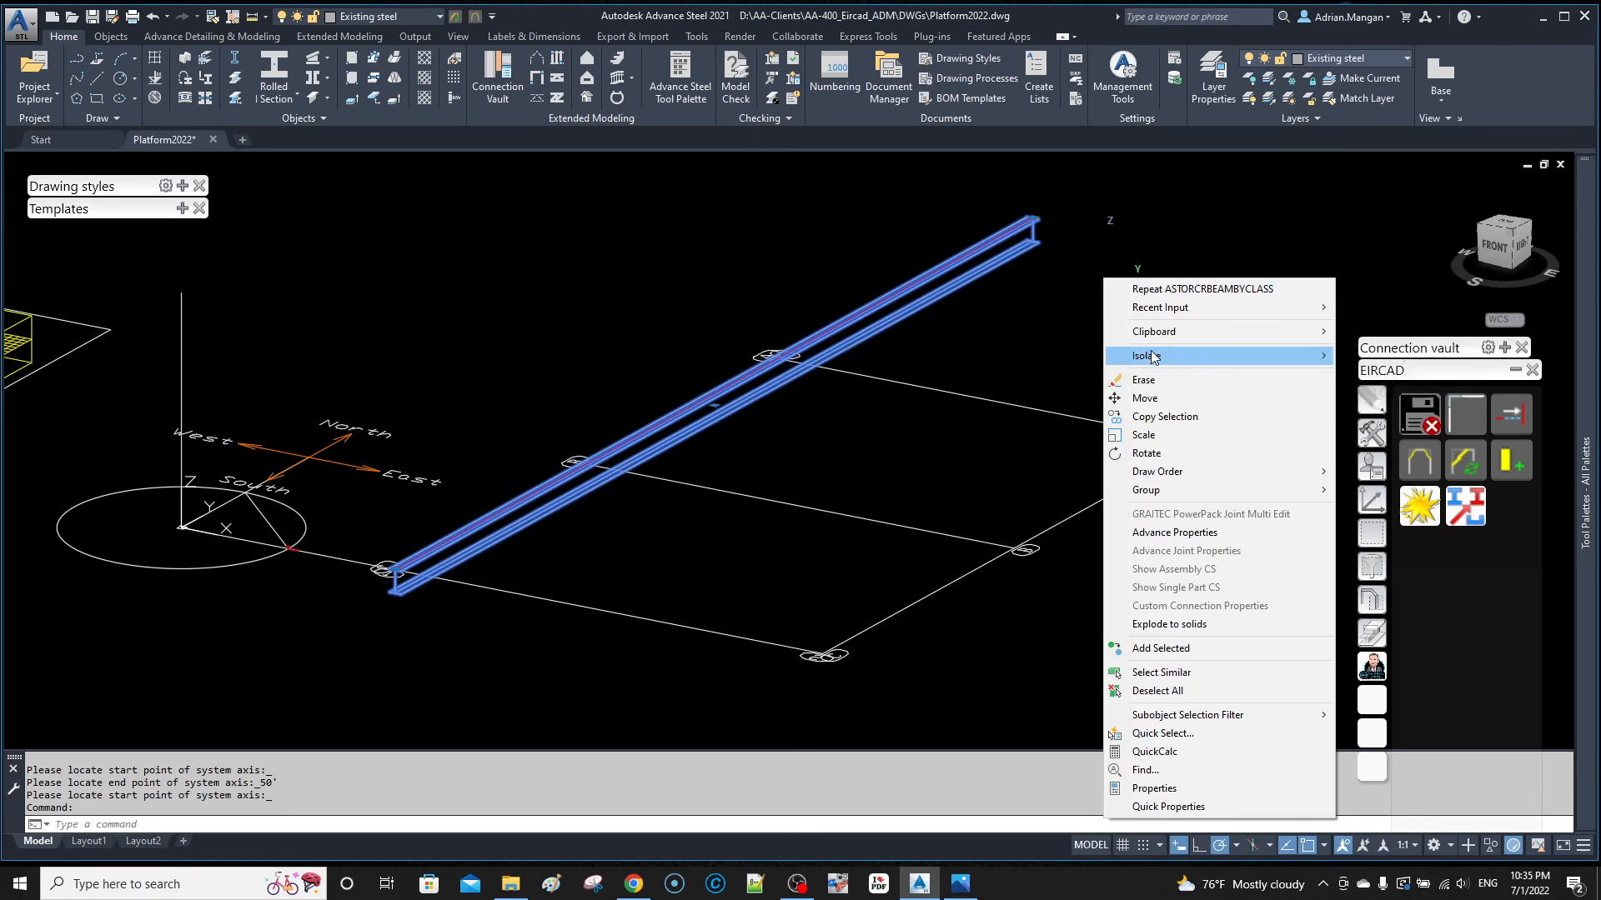
click(1148, 398)
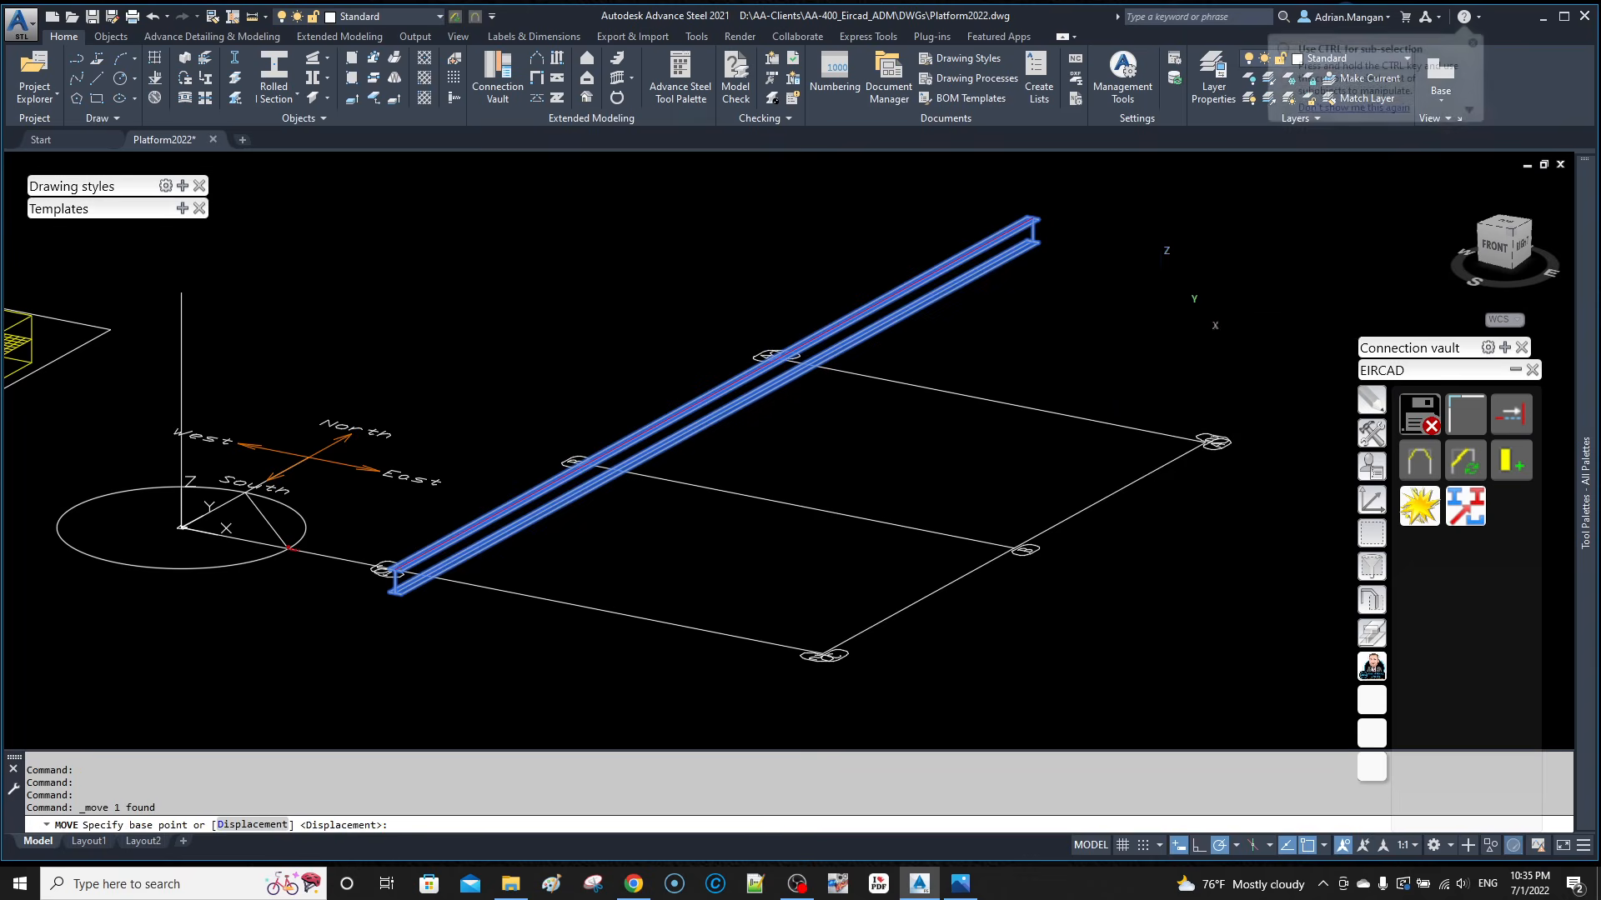
text(10)
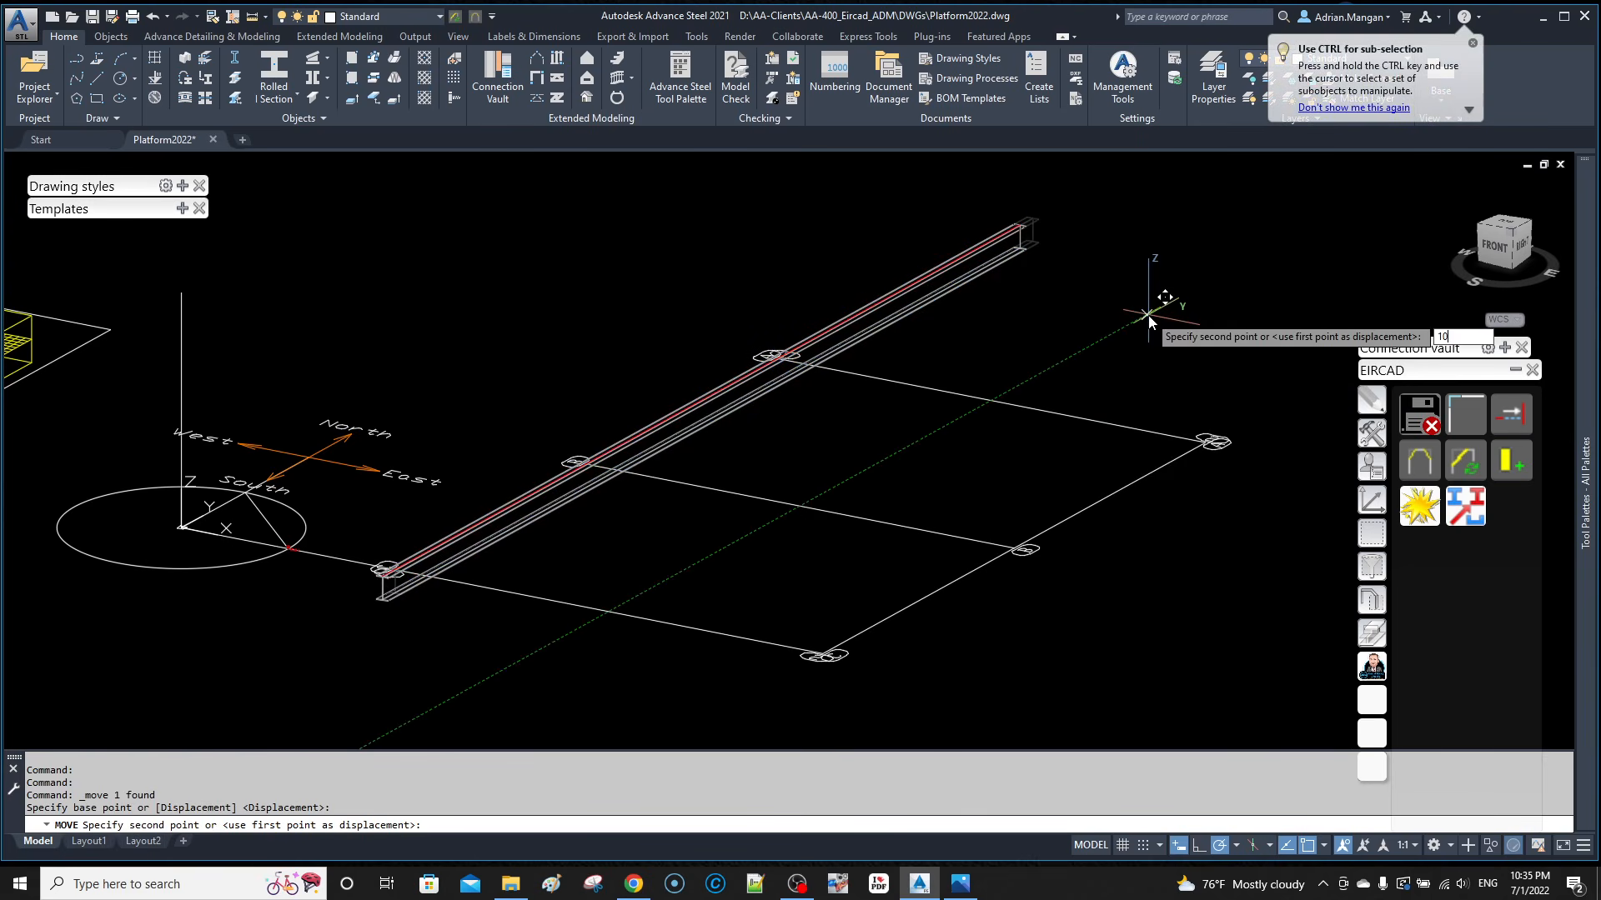
key(Return)
key(Escape)
middle_drag(1012, 295, 1037, 214)
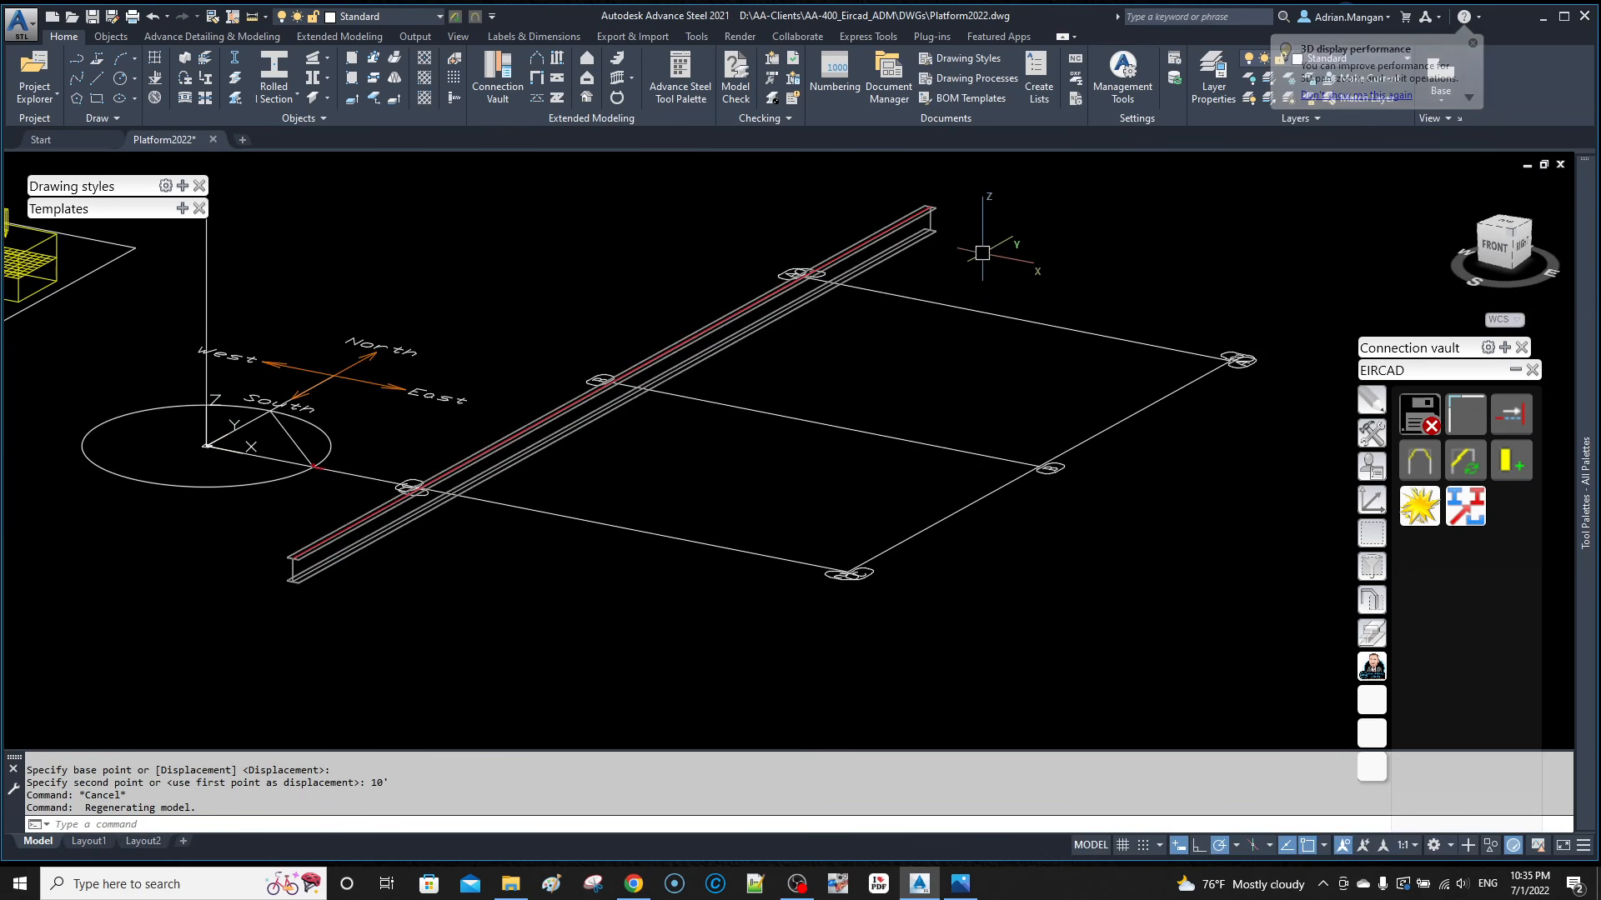
Step: Define the beam as a main part and exclude it from numbering and lists, both as single part and as assembly
double_click(919, 231)
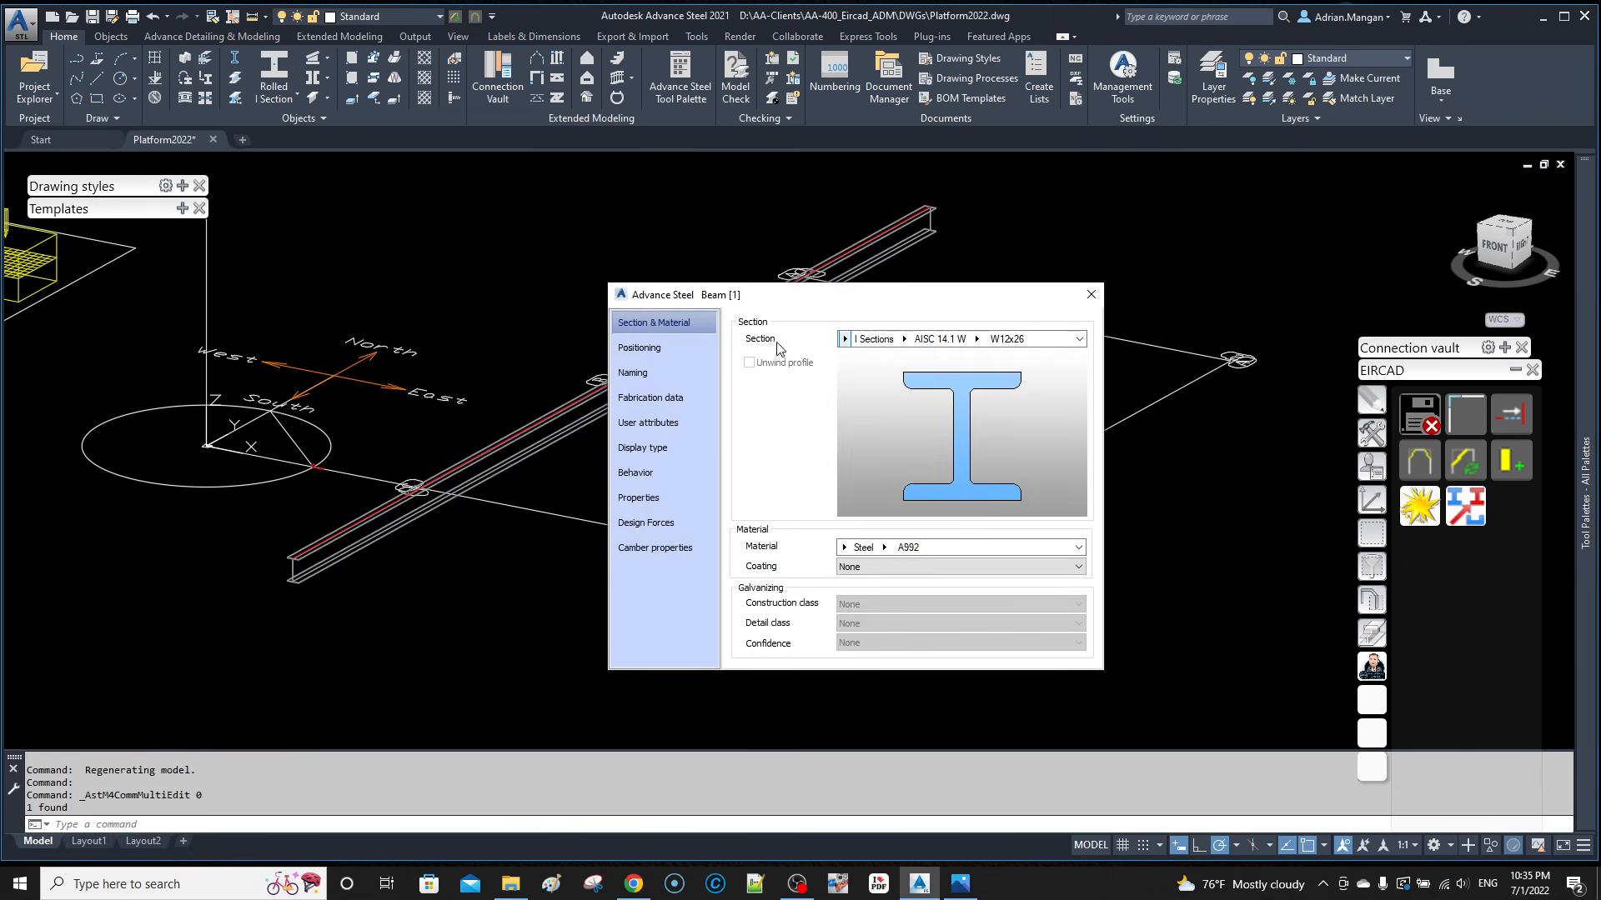
click(652, 372)
click(890, 450)
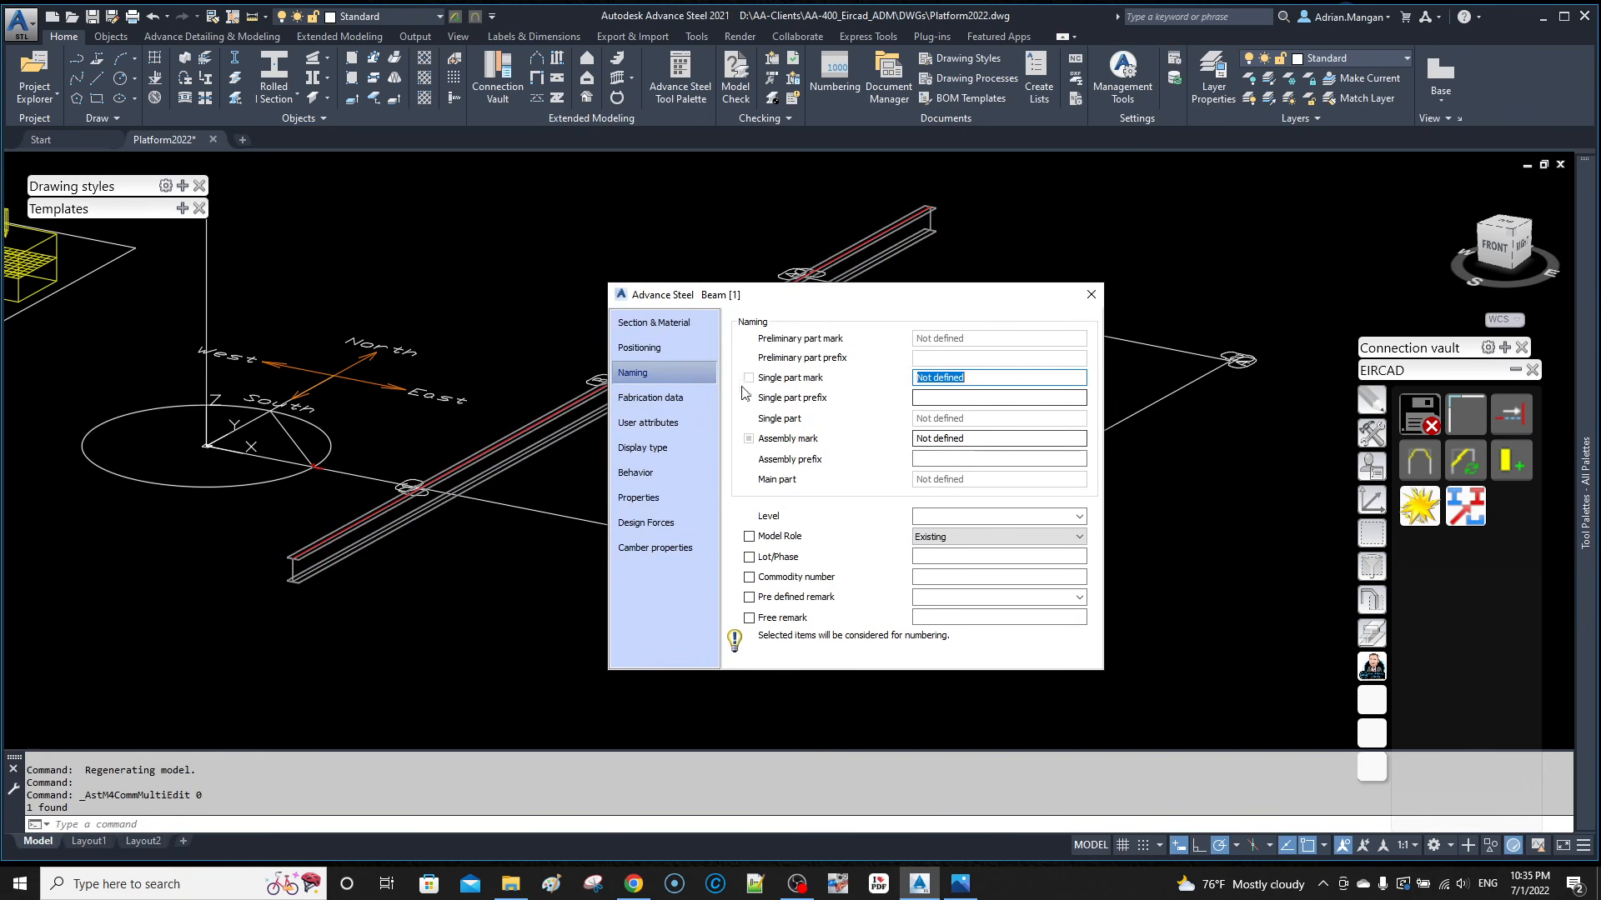
click(667, 472)
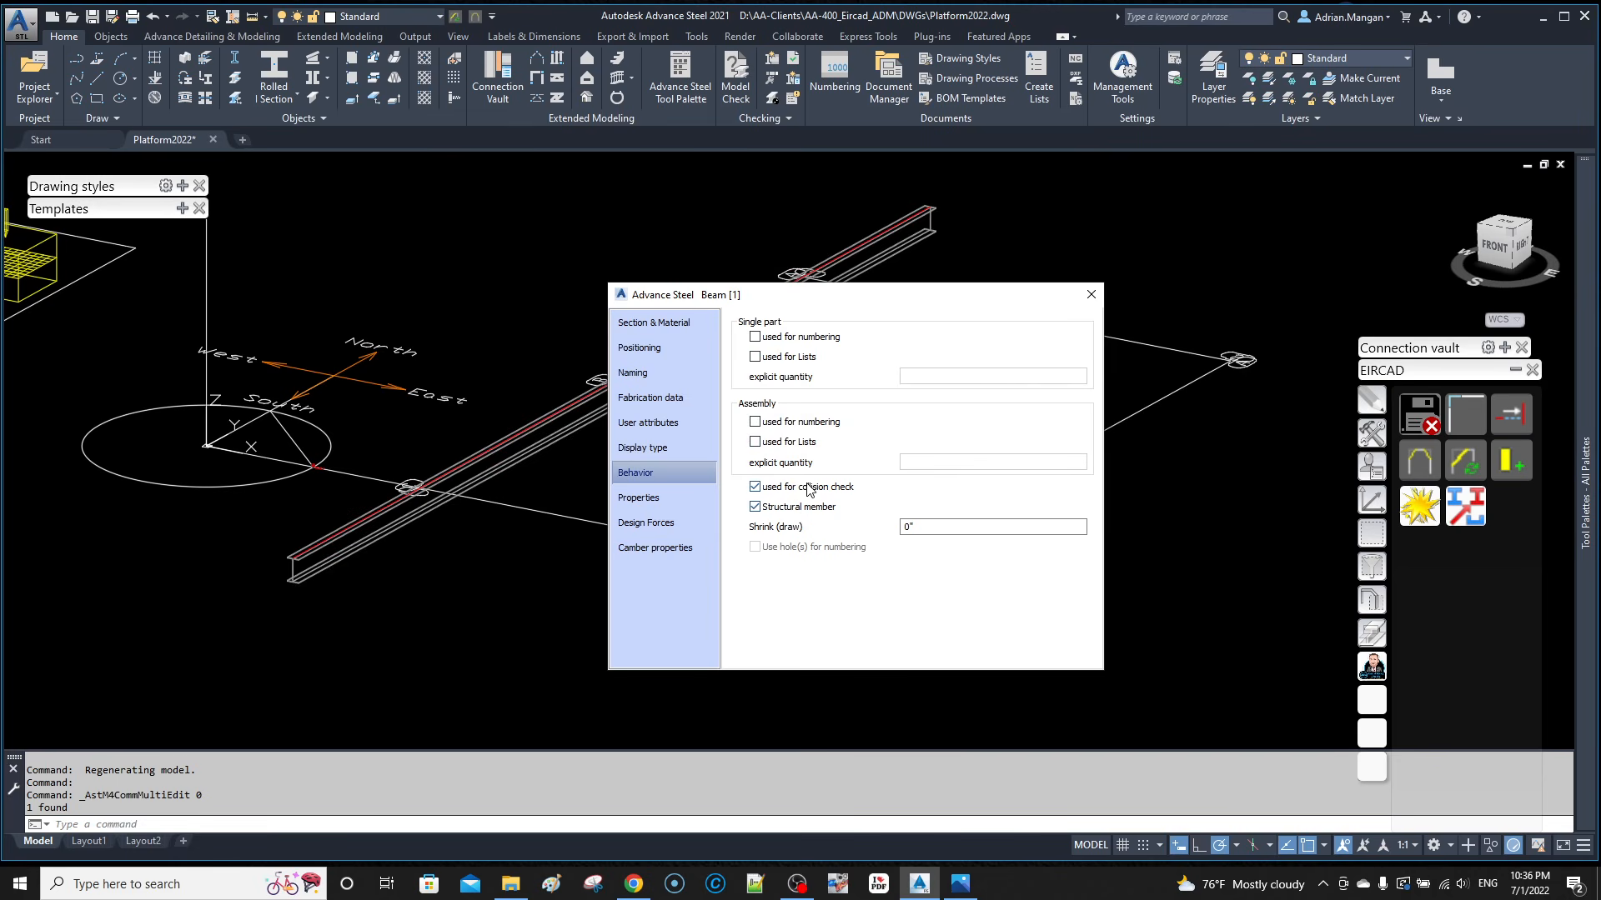
click(1090, 294)
Step: Copy the existing beam 20' in the positive X direction onto the eastern grid line
click(919, 219)
right_click(911, 231)
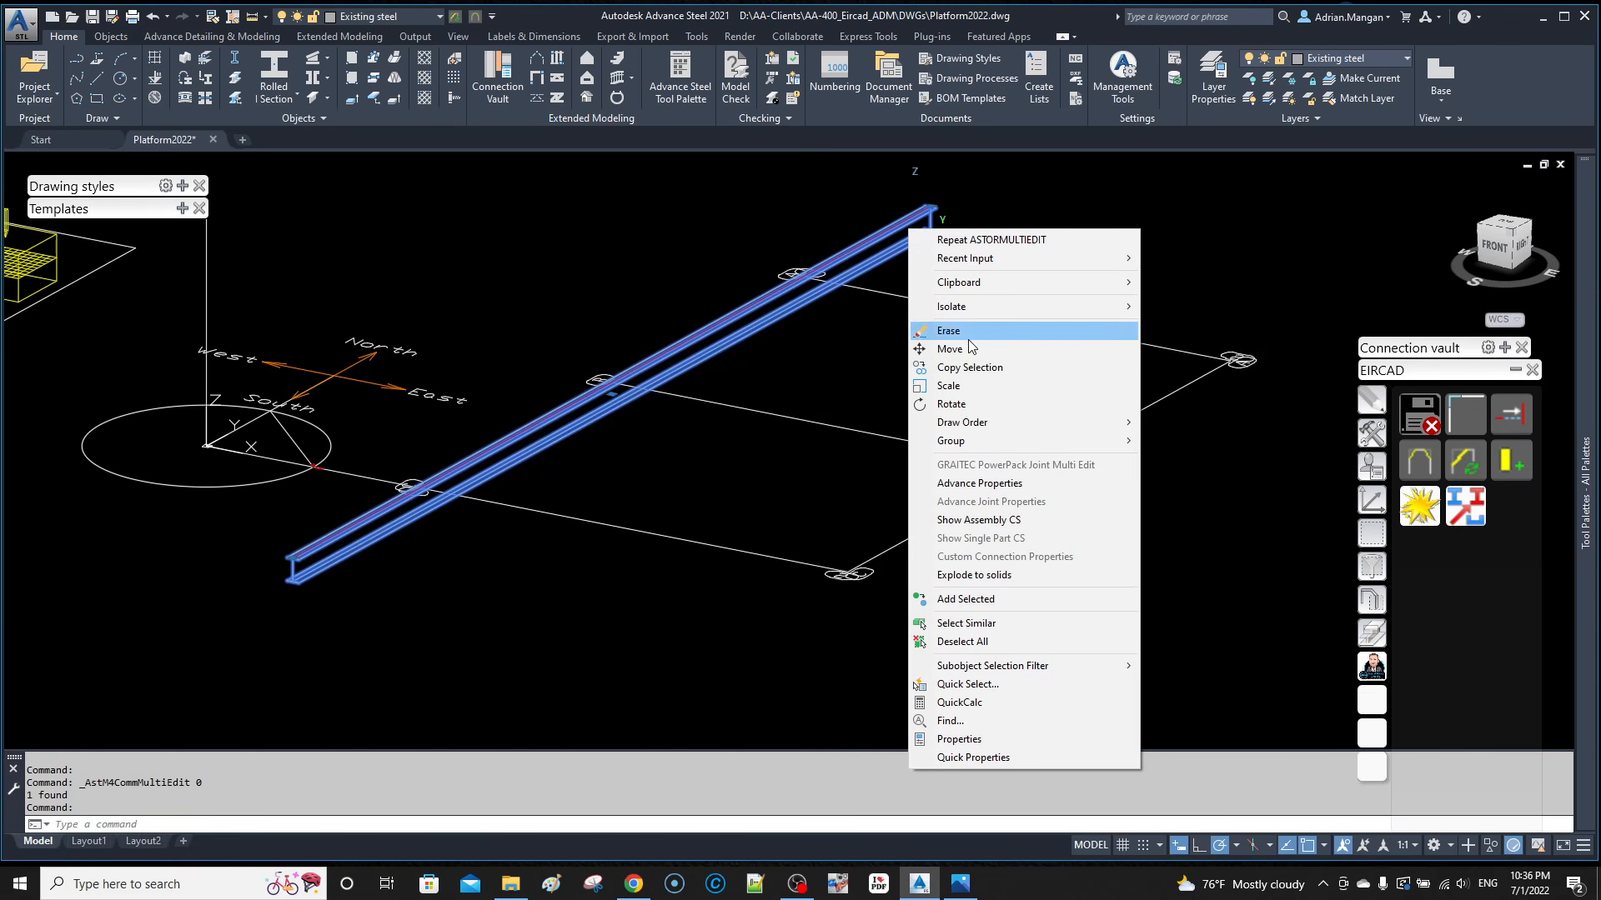
click(969, 368)
click(1057, 258)
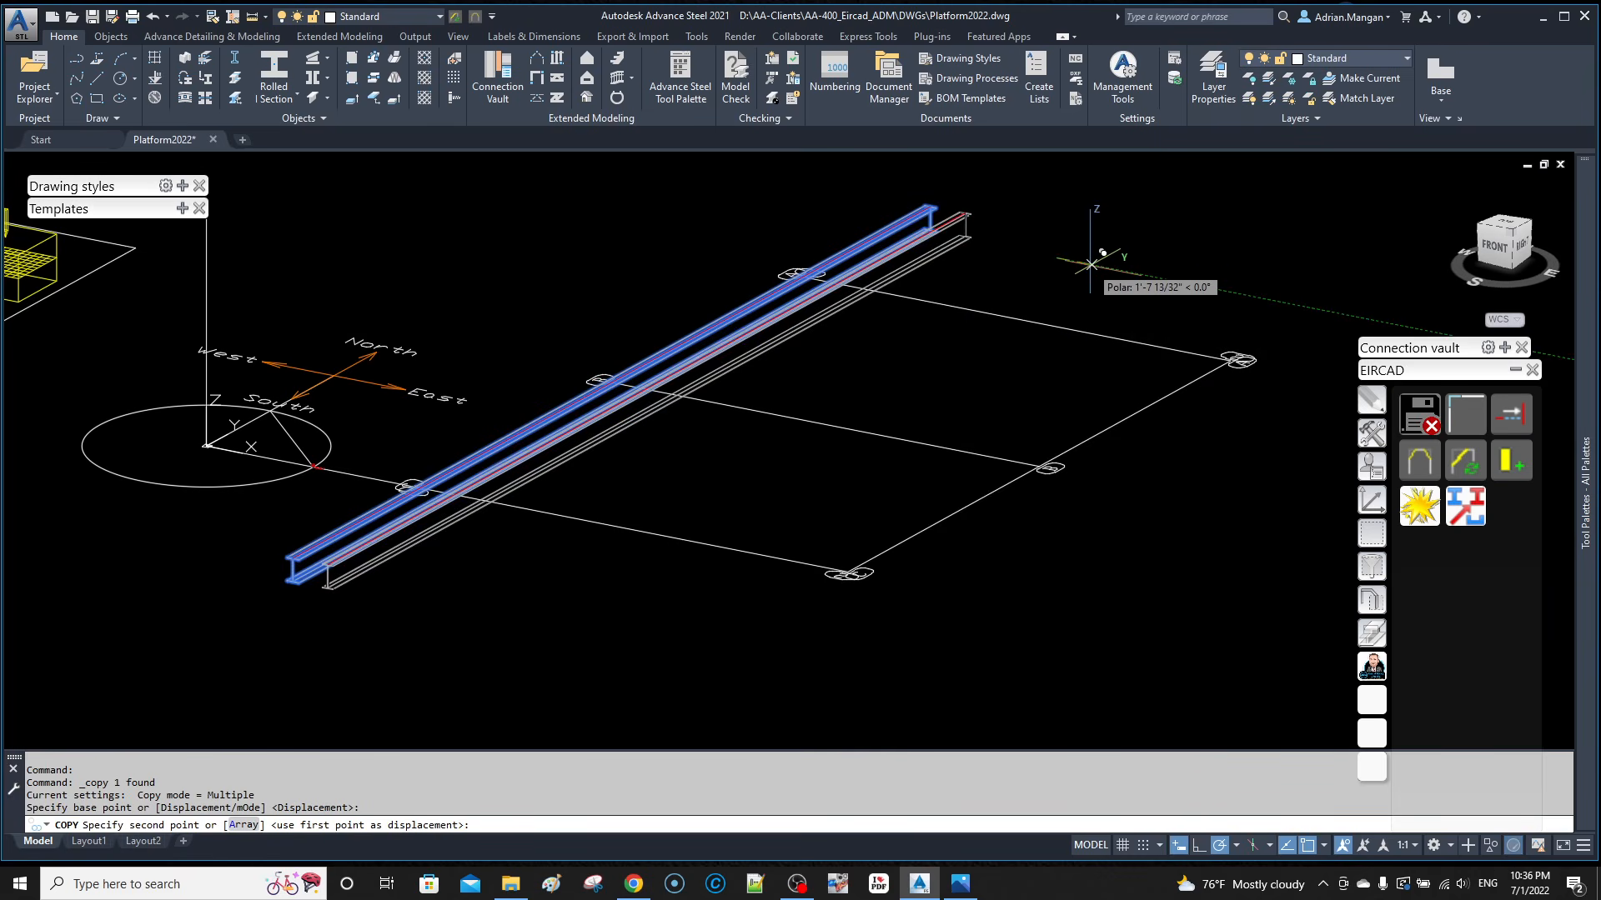
text(20')
key(Return)
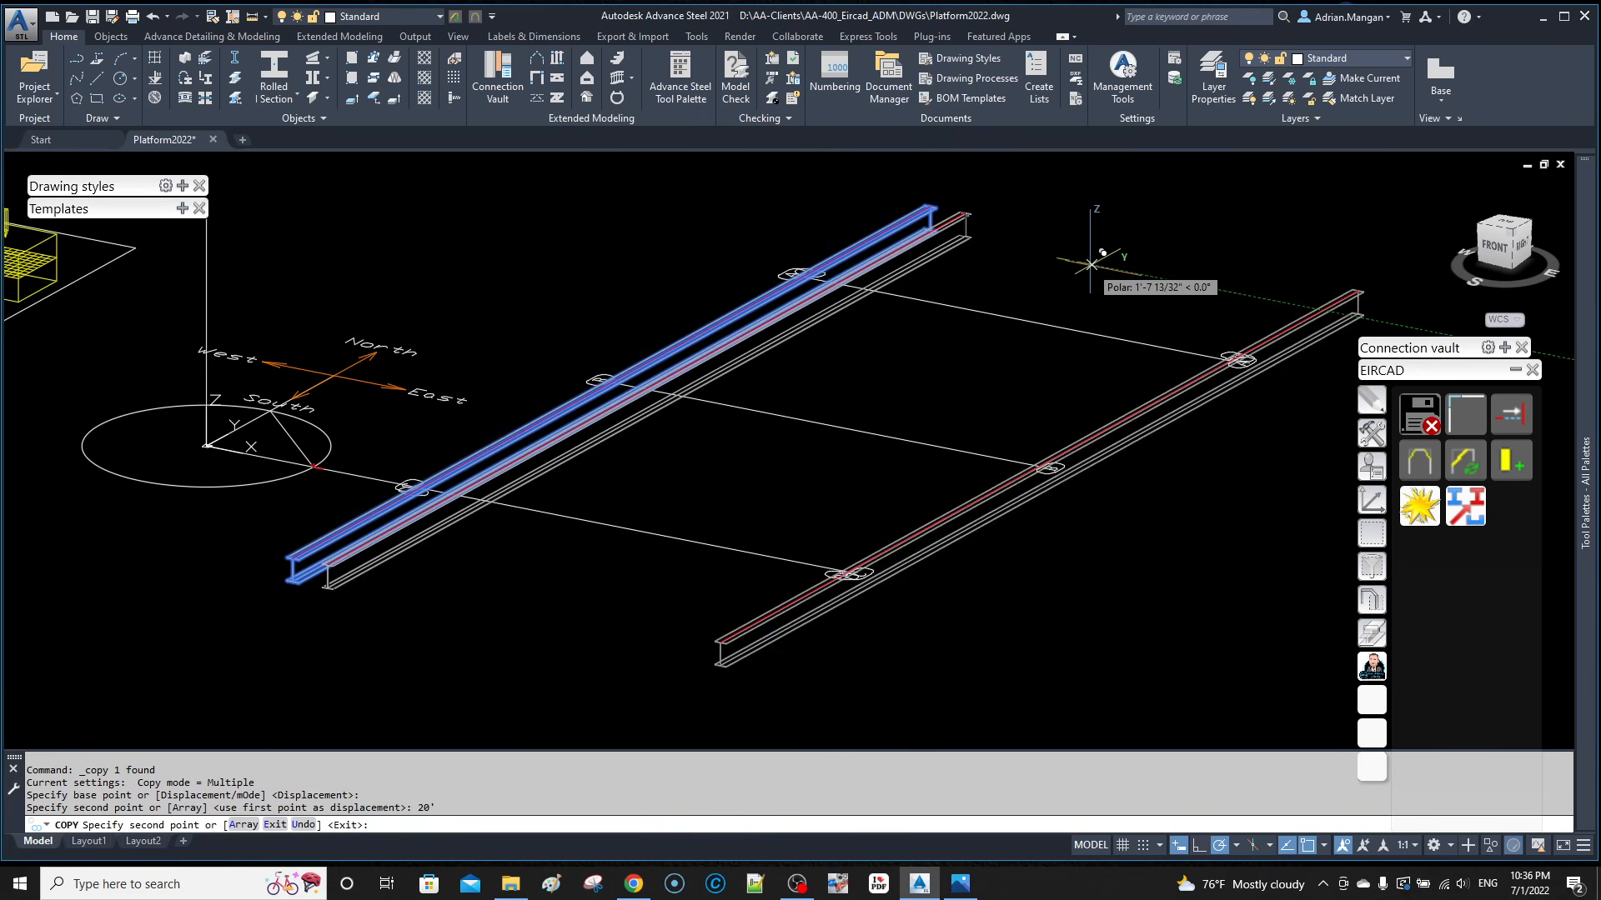
key(Escape)
middle_drag(1089, 329, 1026, 384)
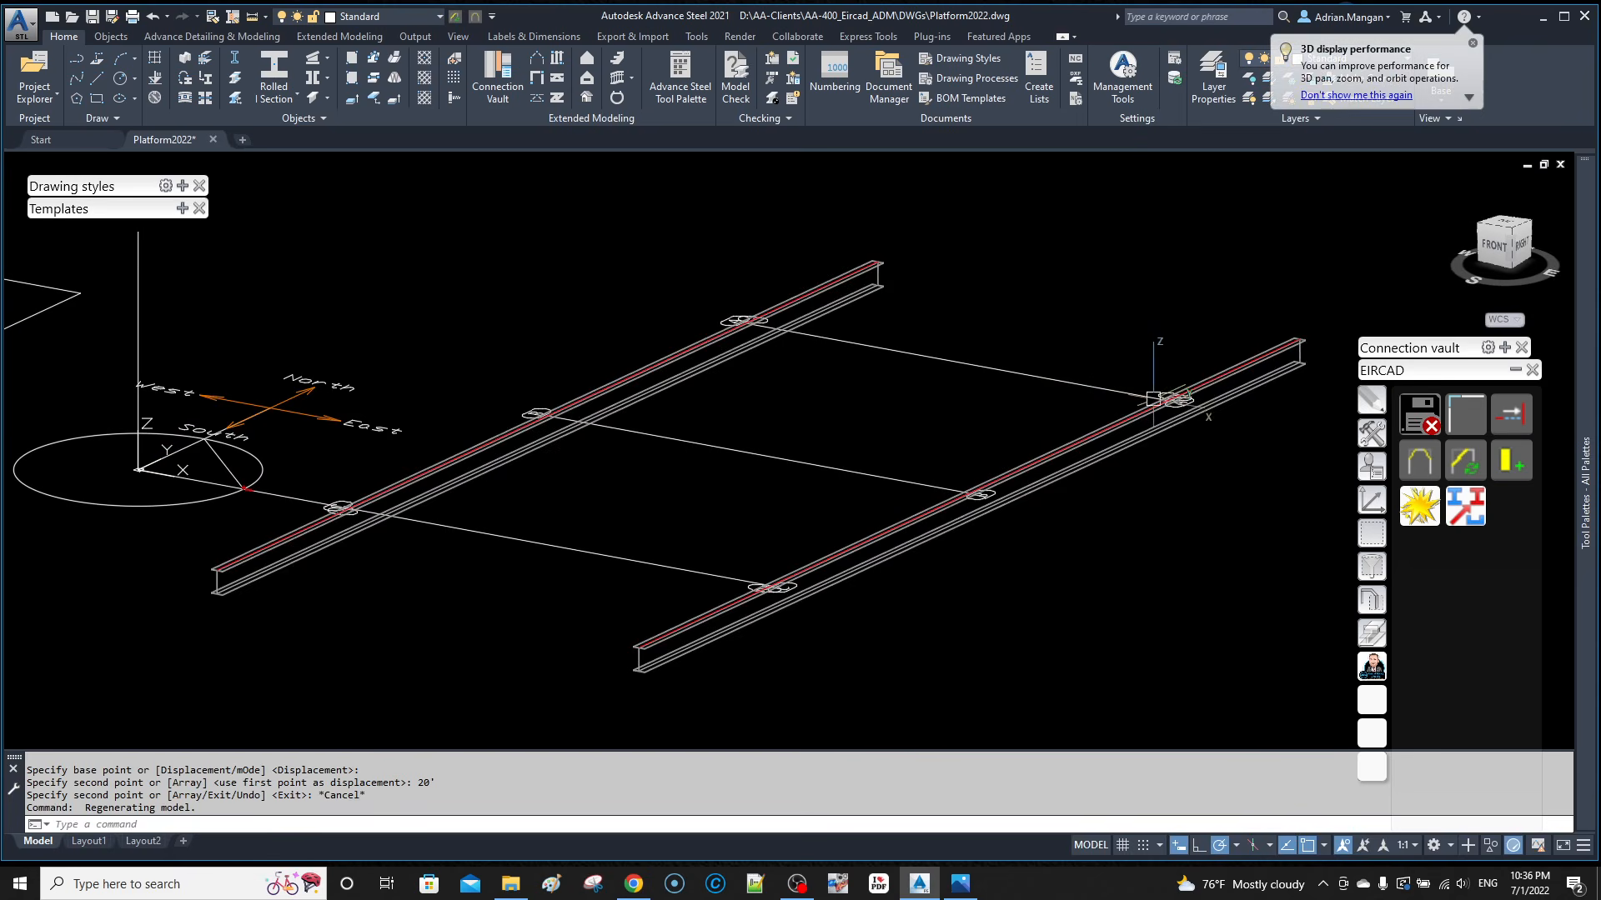
shift+middle_drag(1076, 337, 1085, 370)
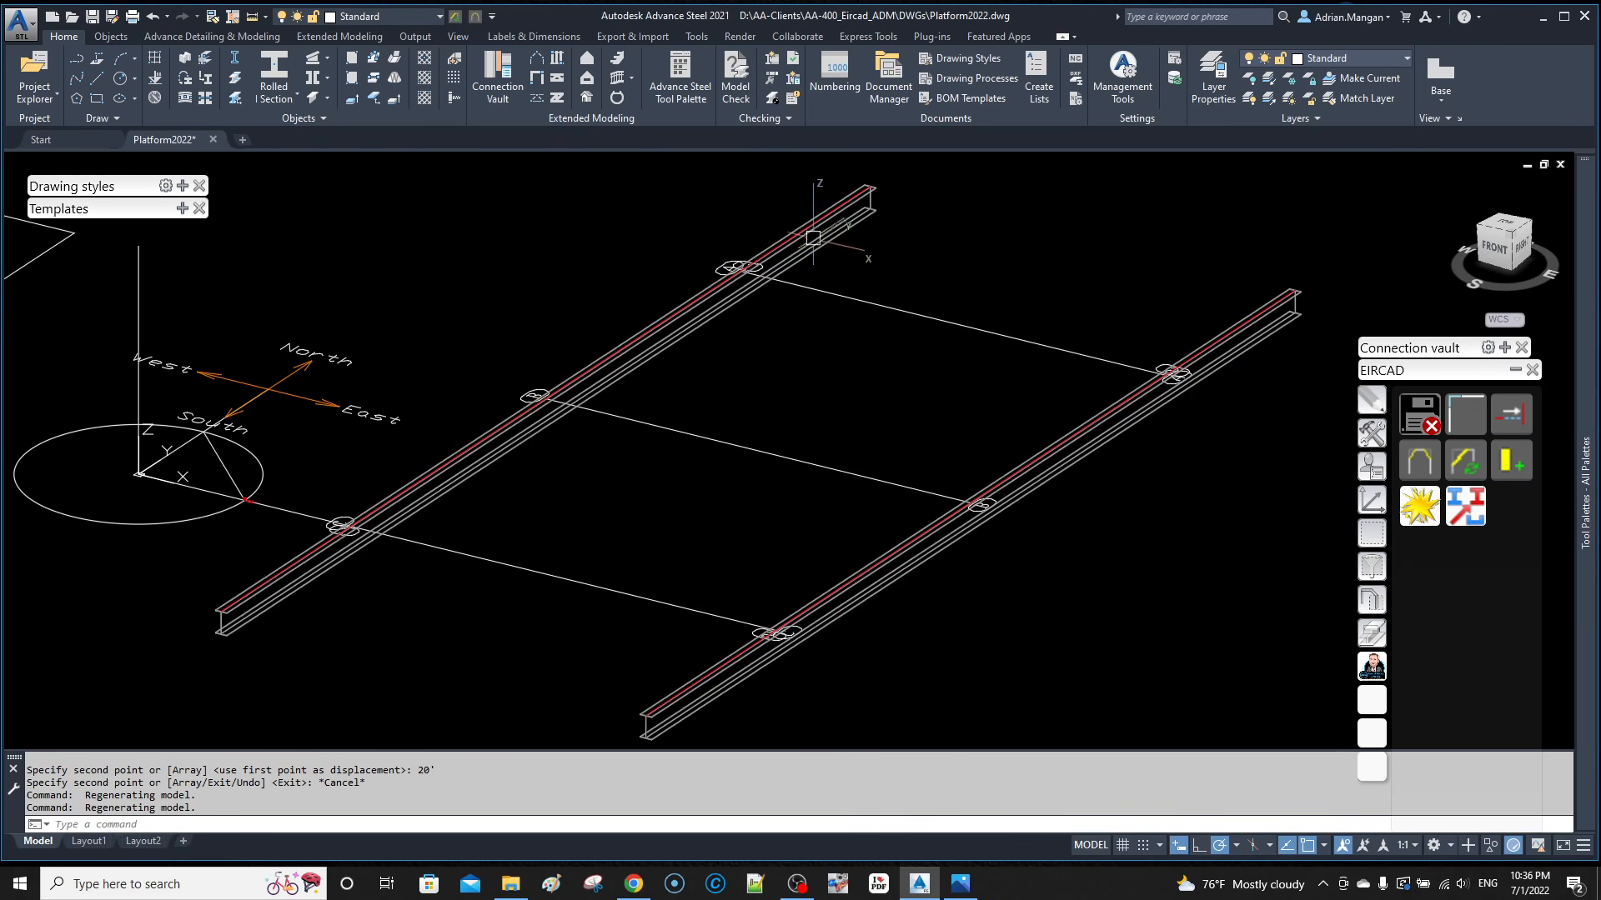
Step: Try to copy the western existing beam from its southern end to the northern grid intersection on the same grid line
click(828, 222)
right_click(813, 242)
click(870, 372)
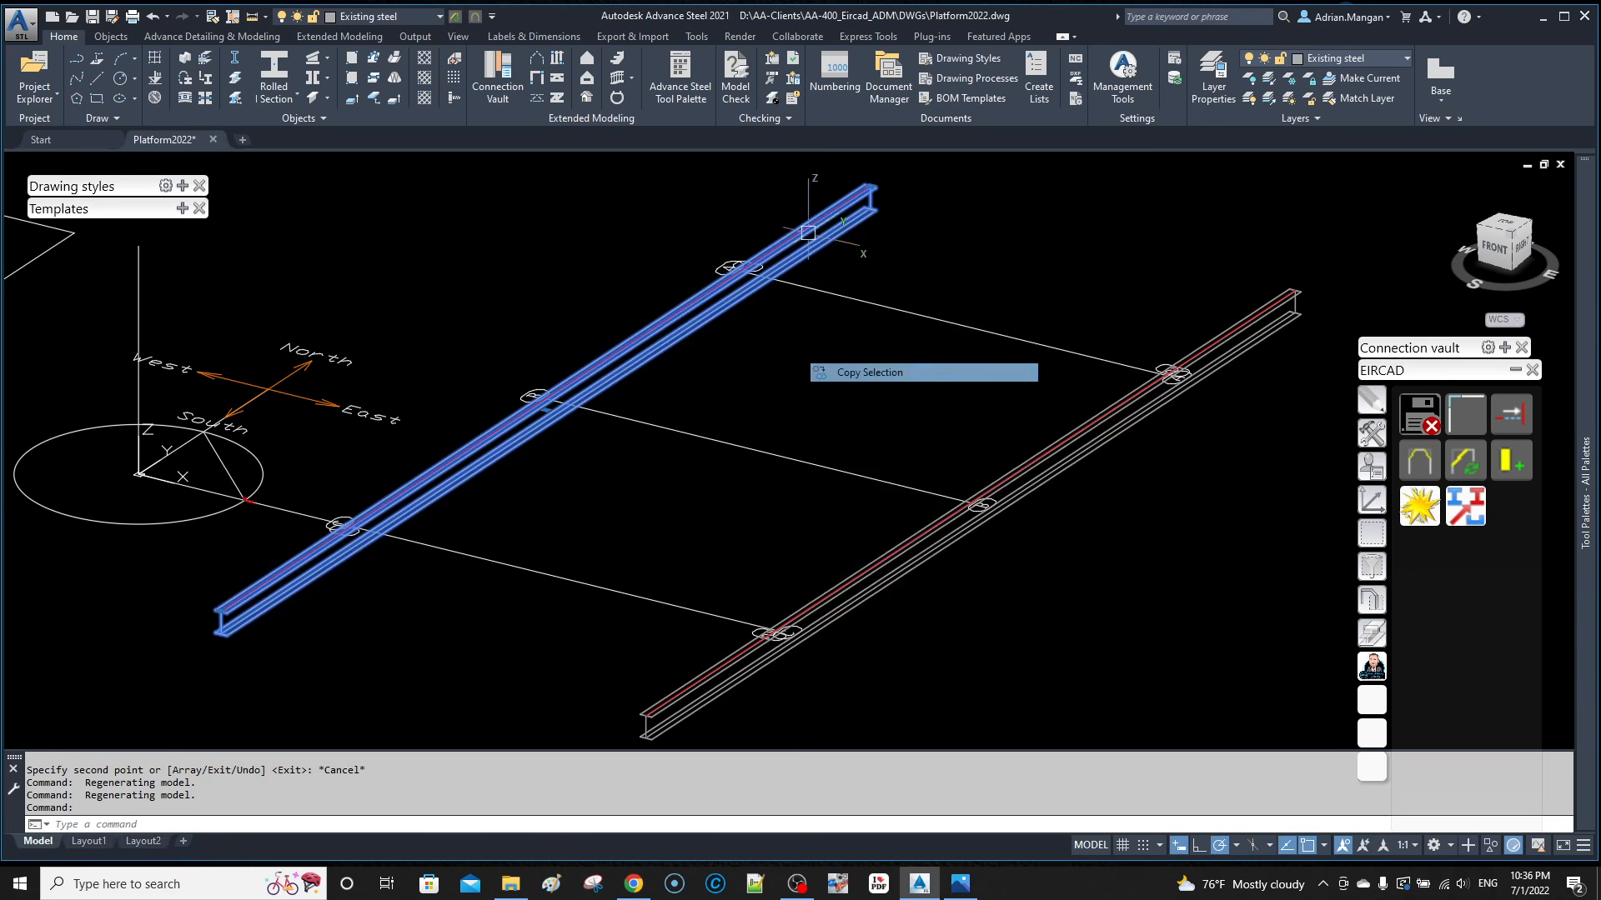
scroll(236, 644, up, 5)
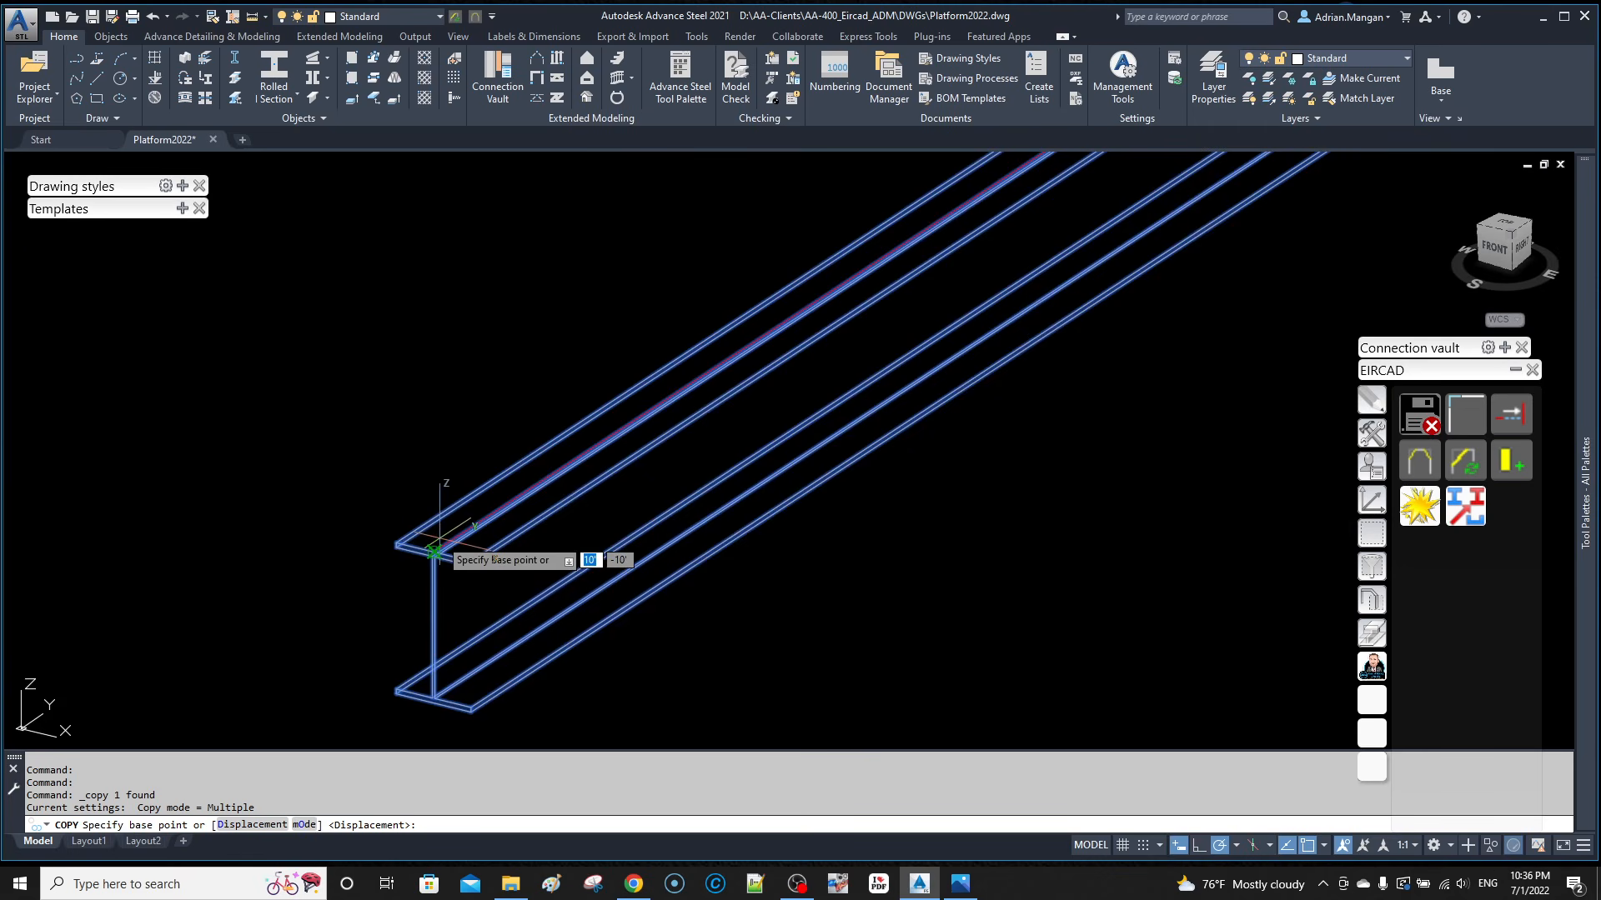
click(434, 552)
scroll(597, 436, down, 5)
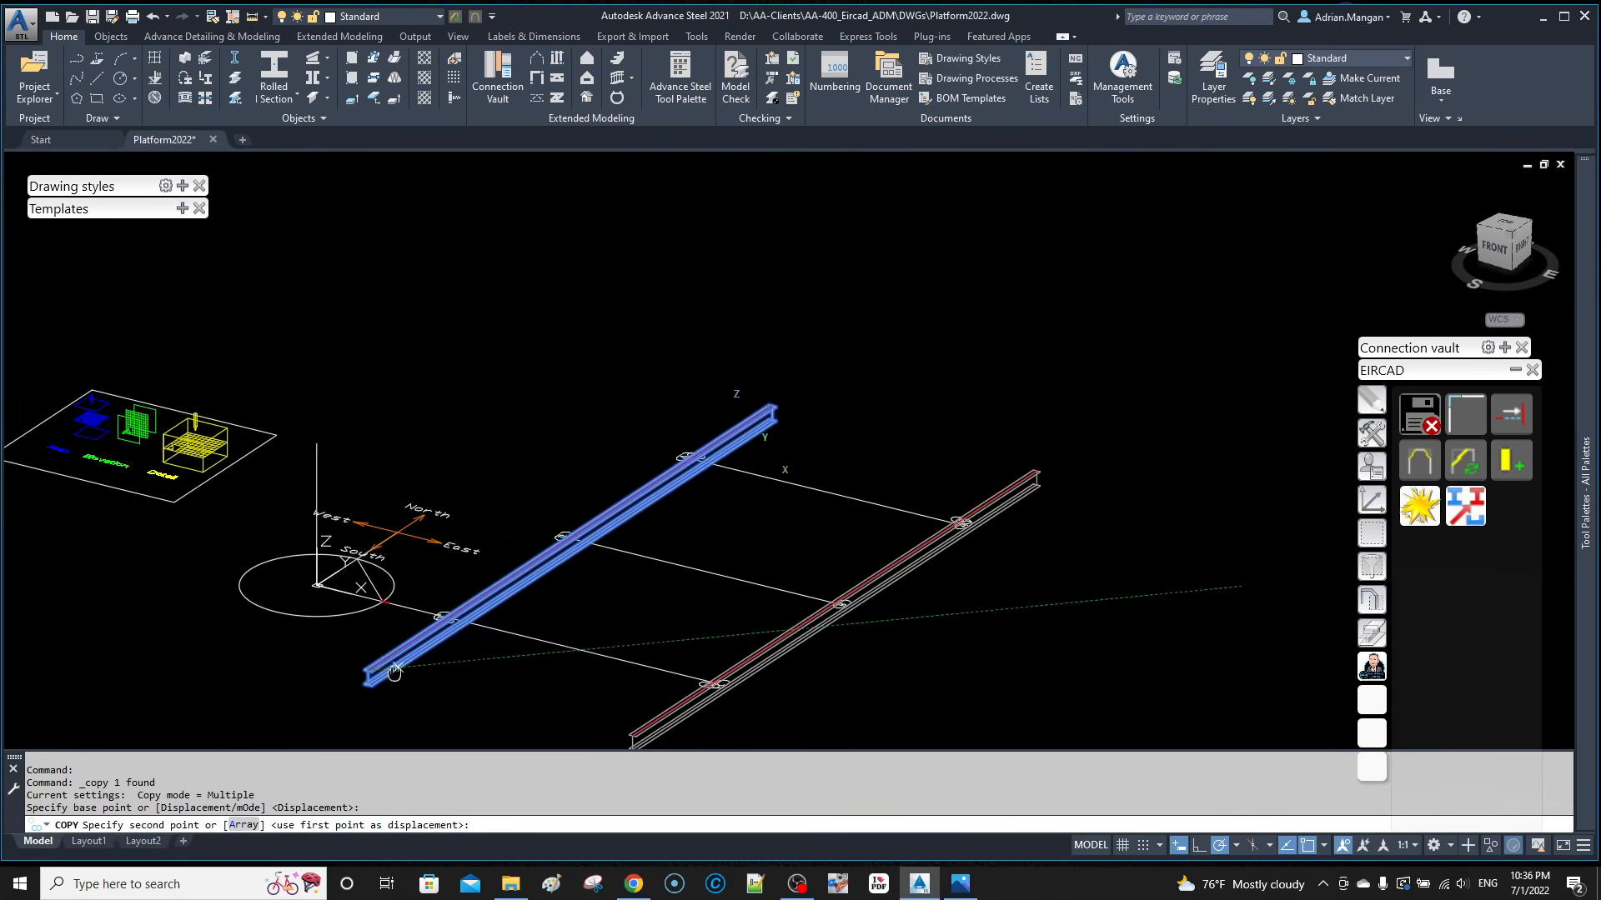
scroll(751, 458, up, 4)
scroll(727, 459, up, 7)
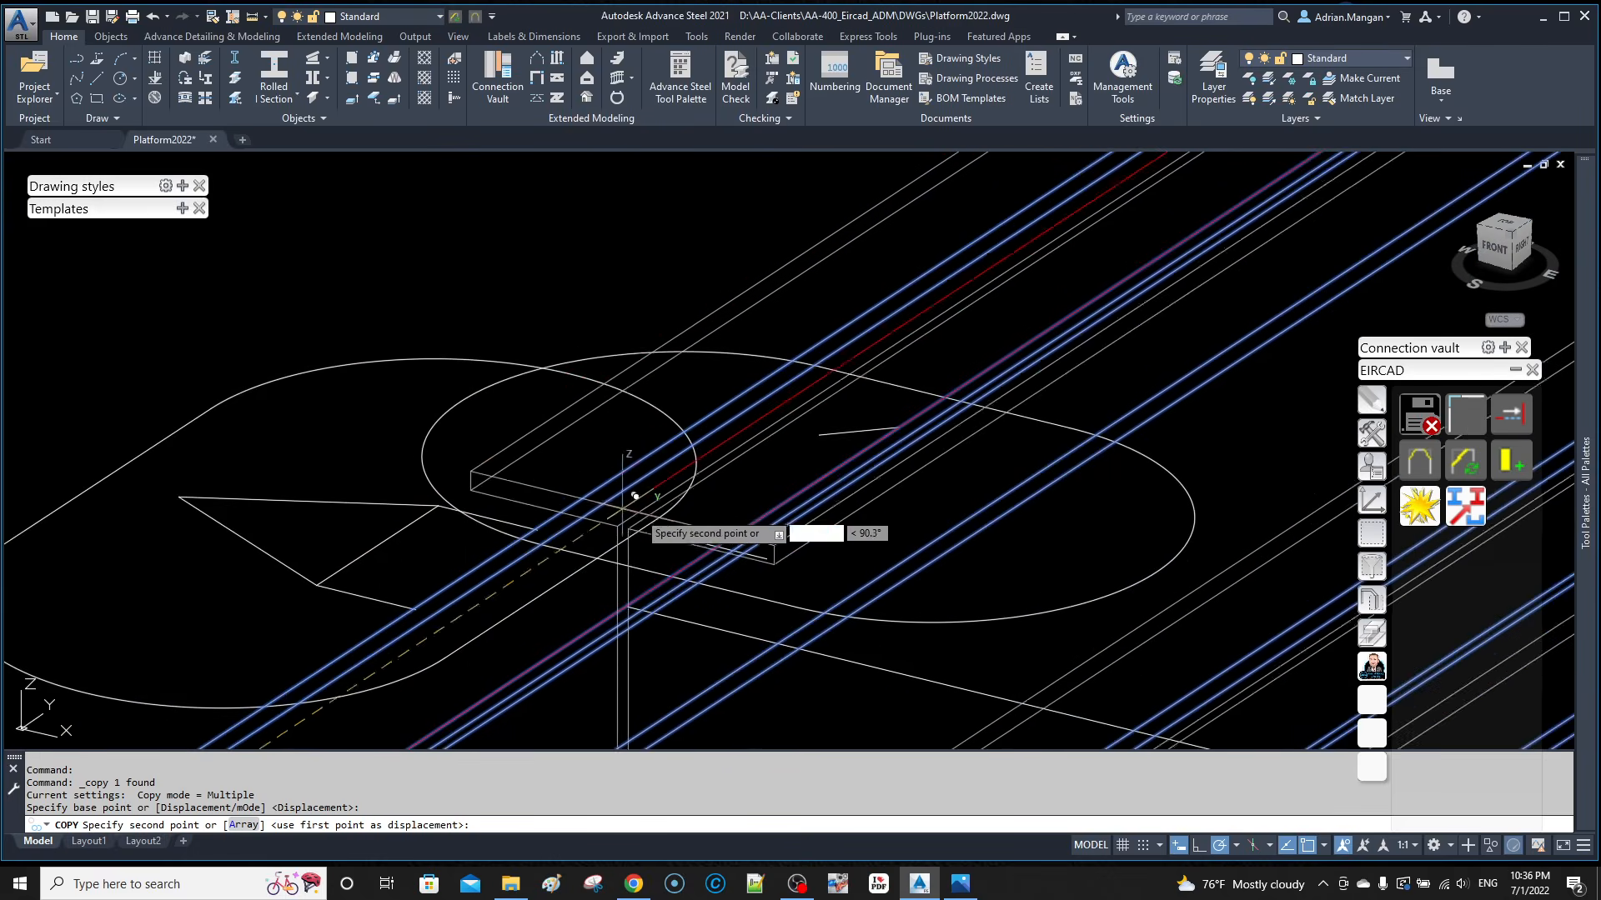
scroll(761, 296, down, 8)
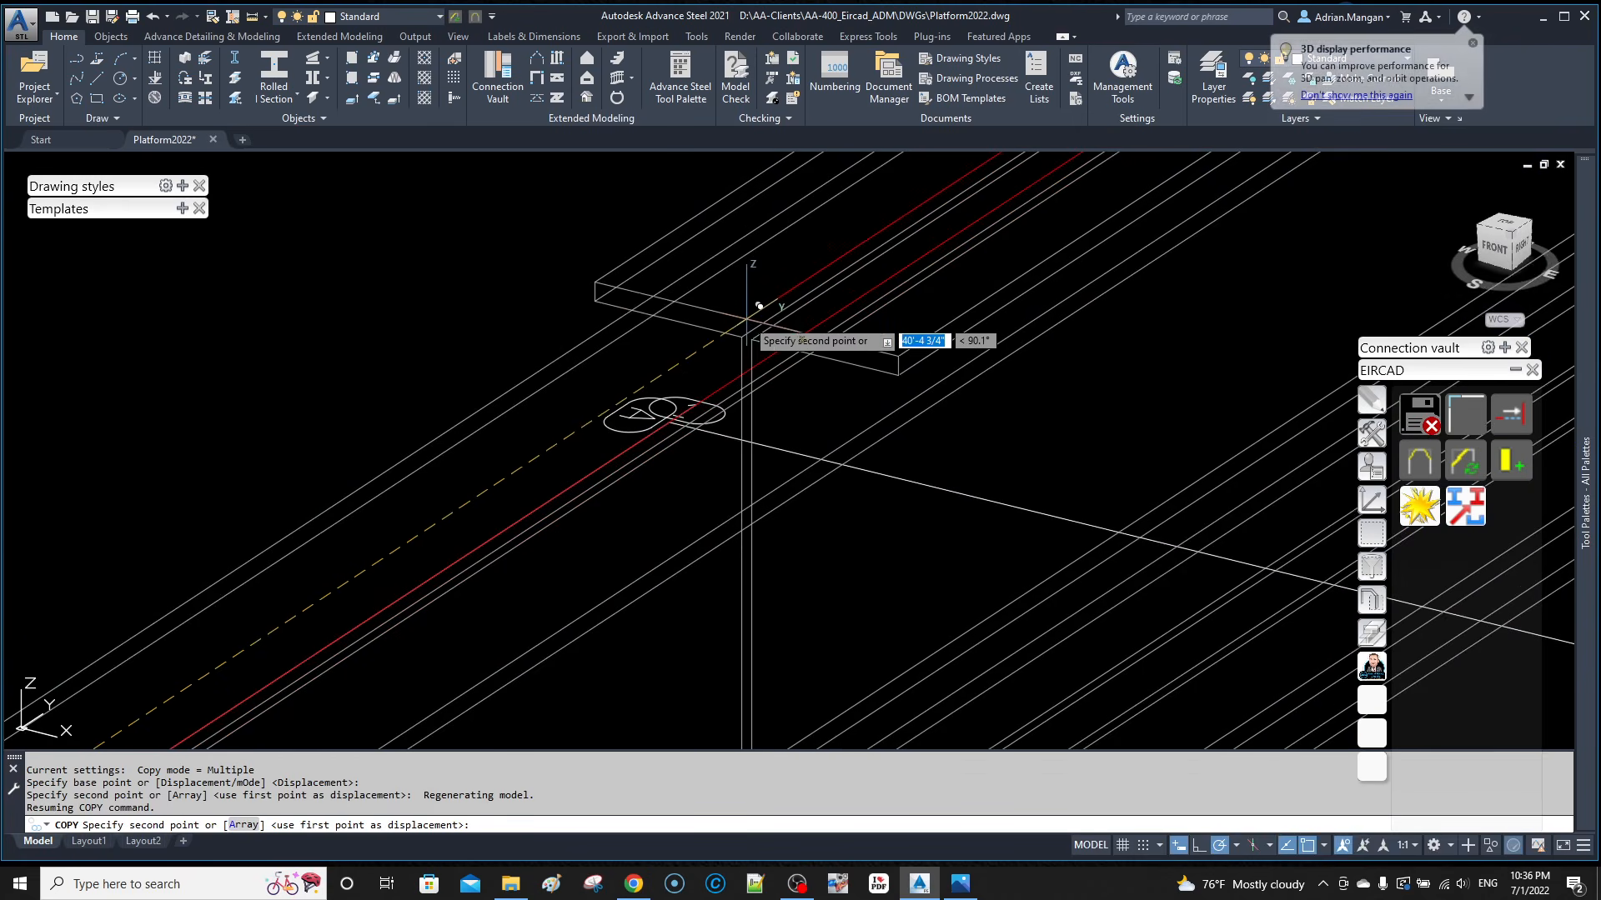
shift+right_click(744, 328)
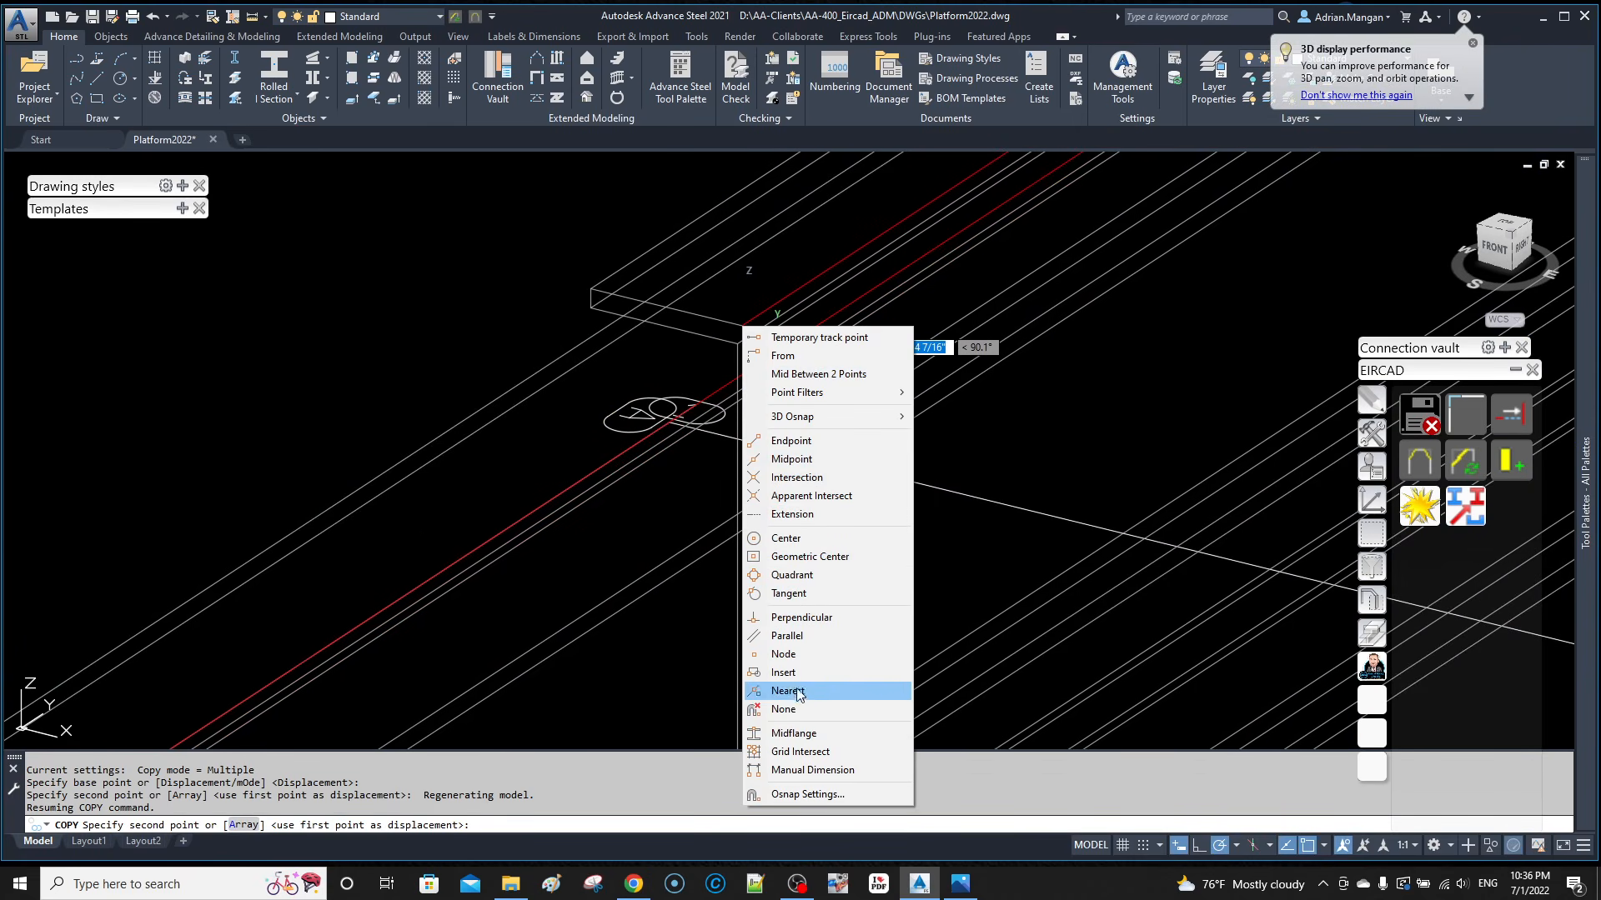
click(800, 751)
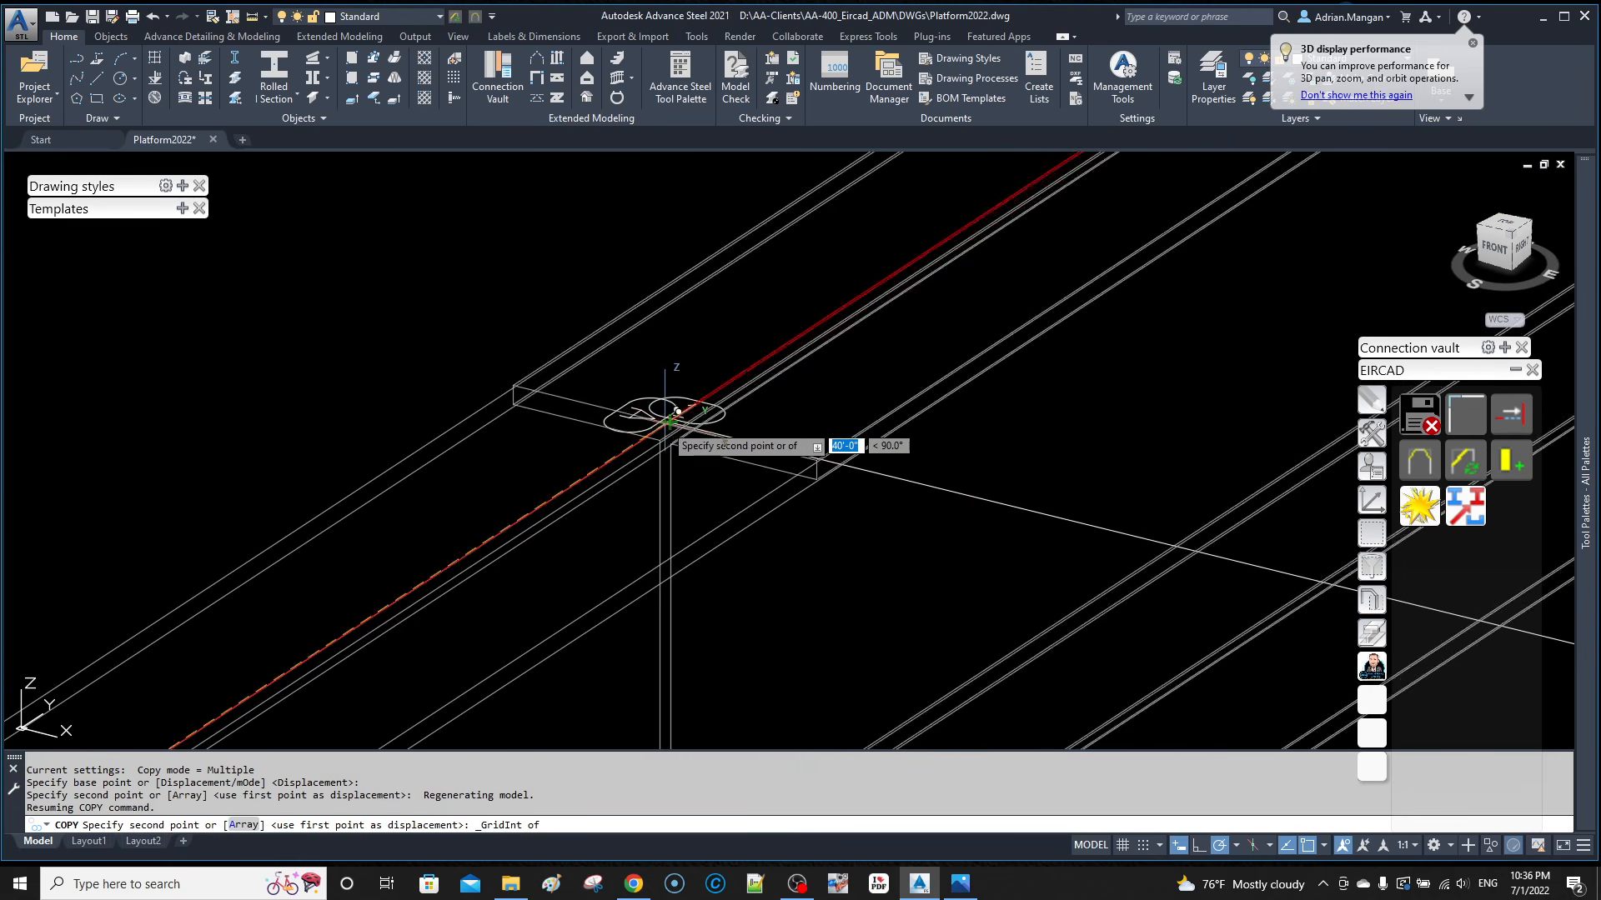
click(668, 405)
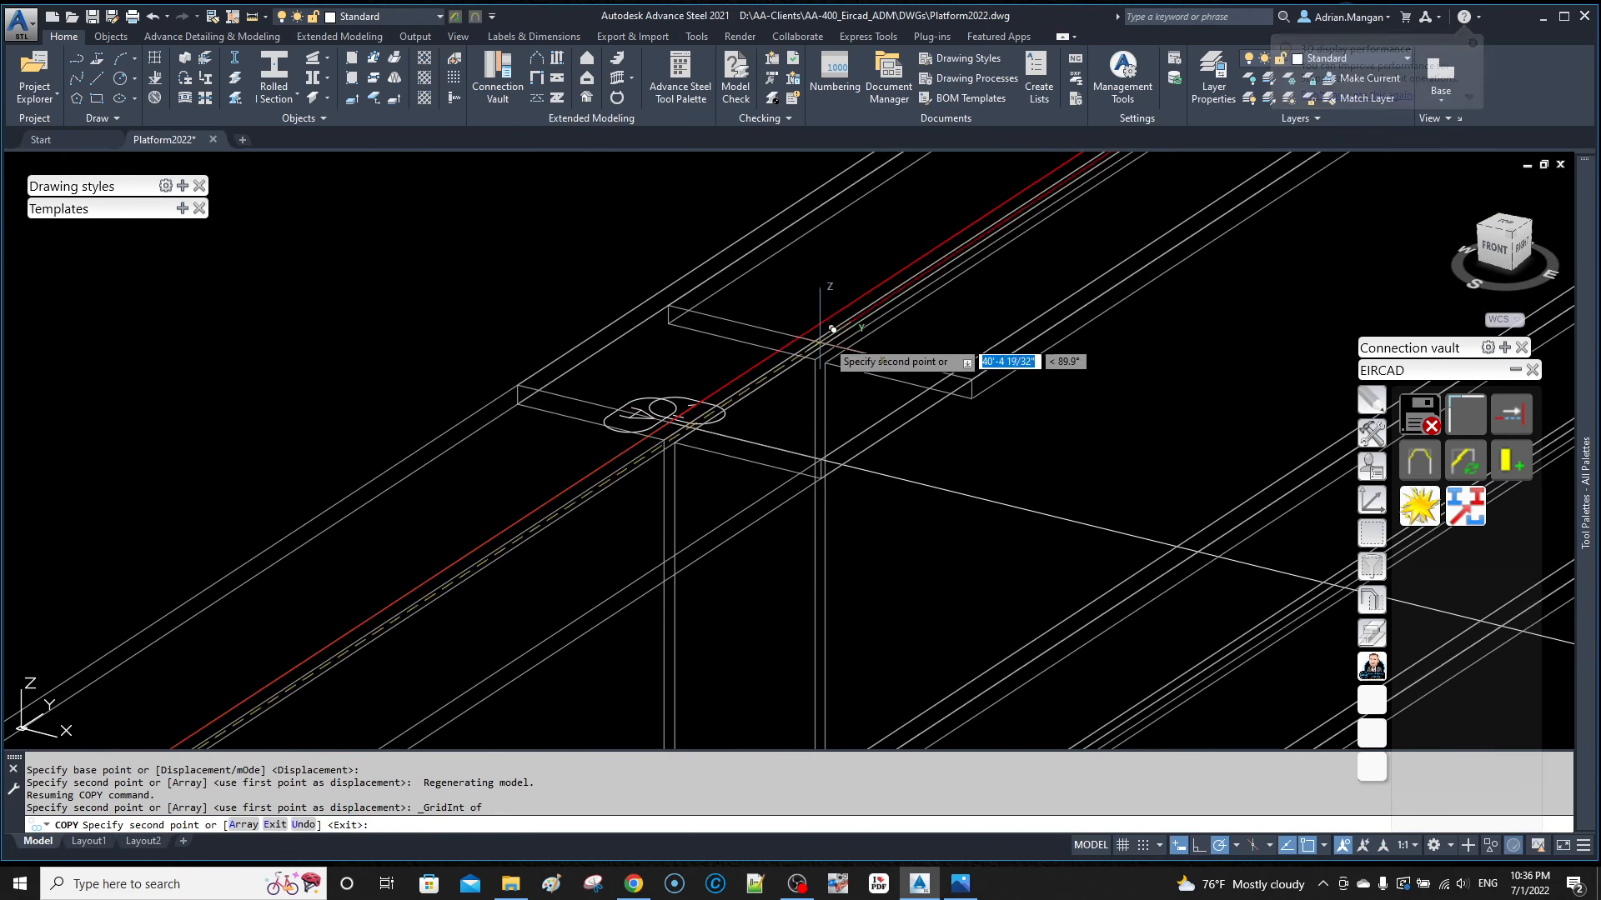
key(Escape)
Step: Delete the beam copy that extends beyond the northern end of the western existing beam
scroll(850, 351, down, 10)
middle_drag(863, 361, 766, 370)
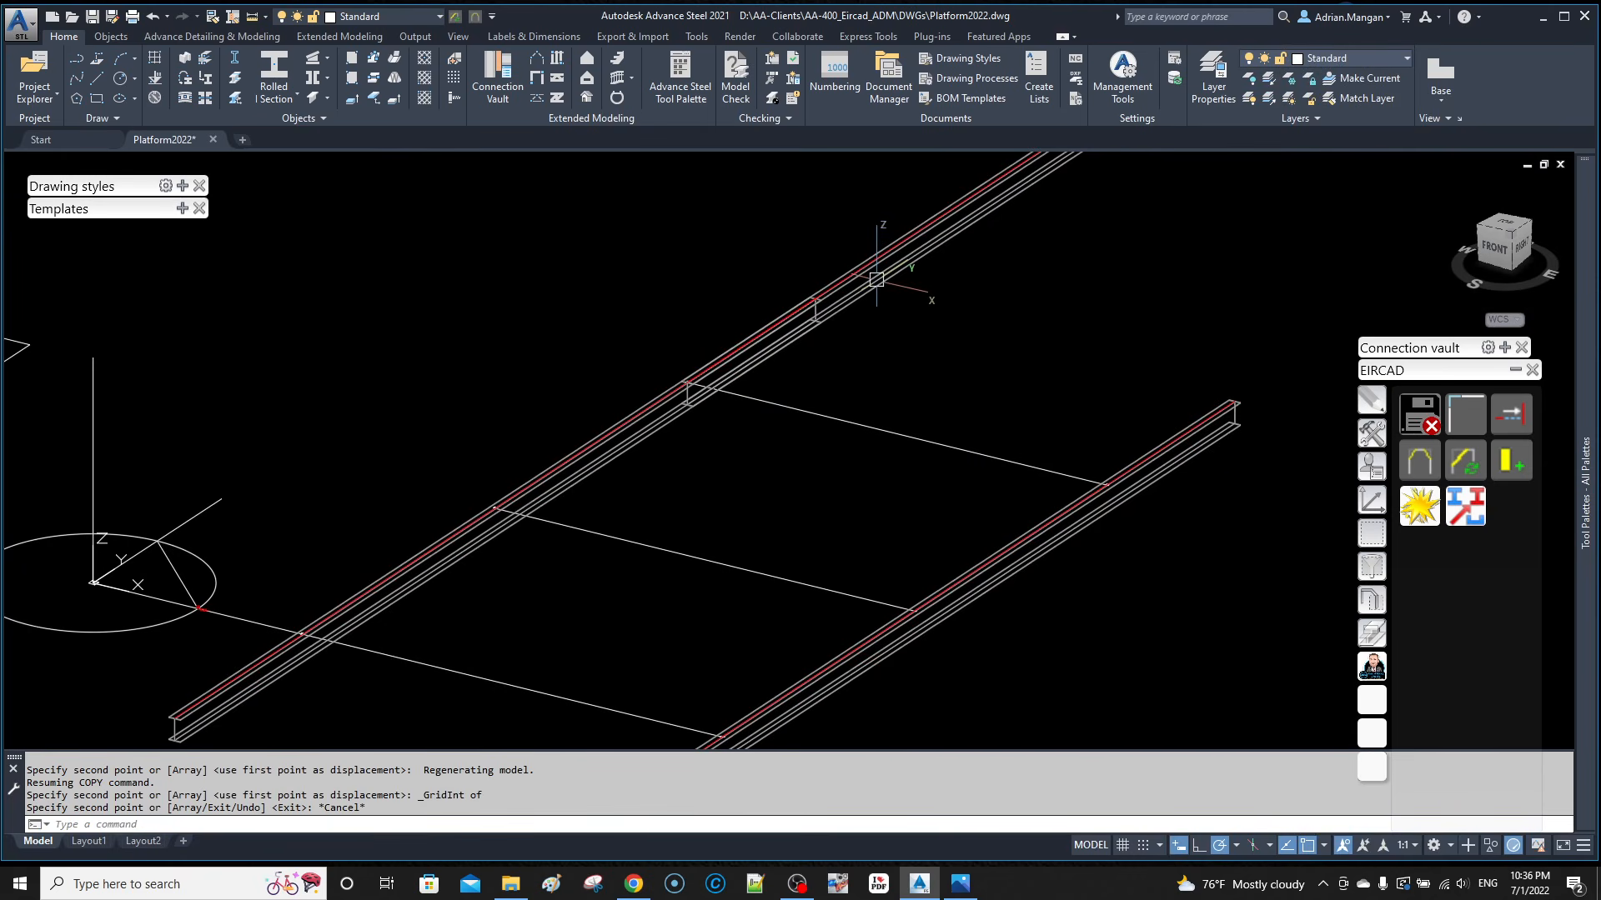
click(877, 278)
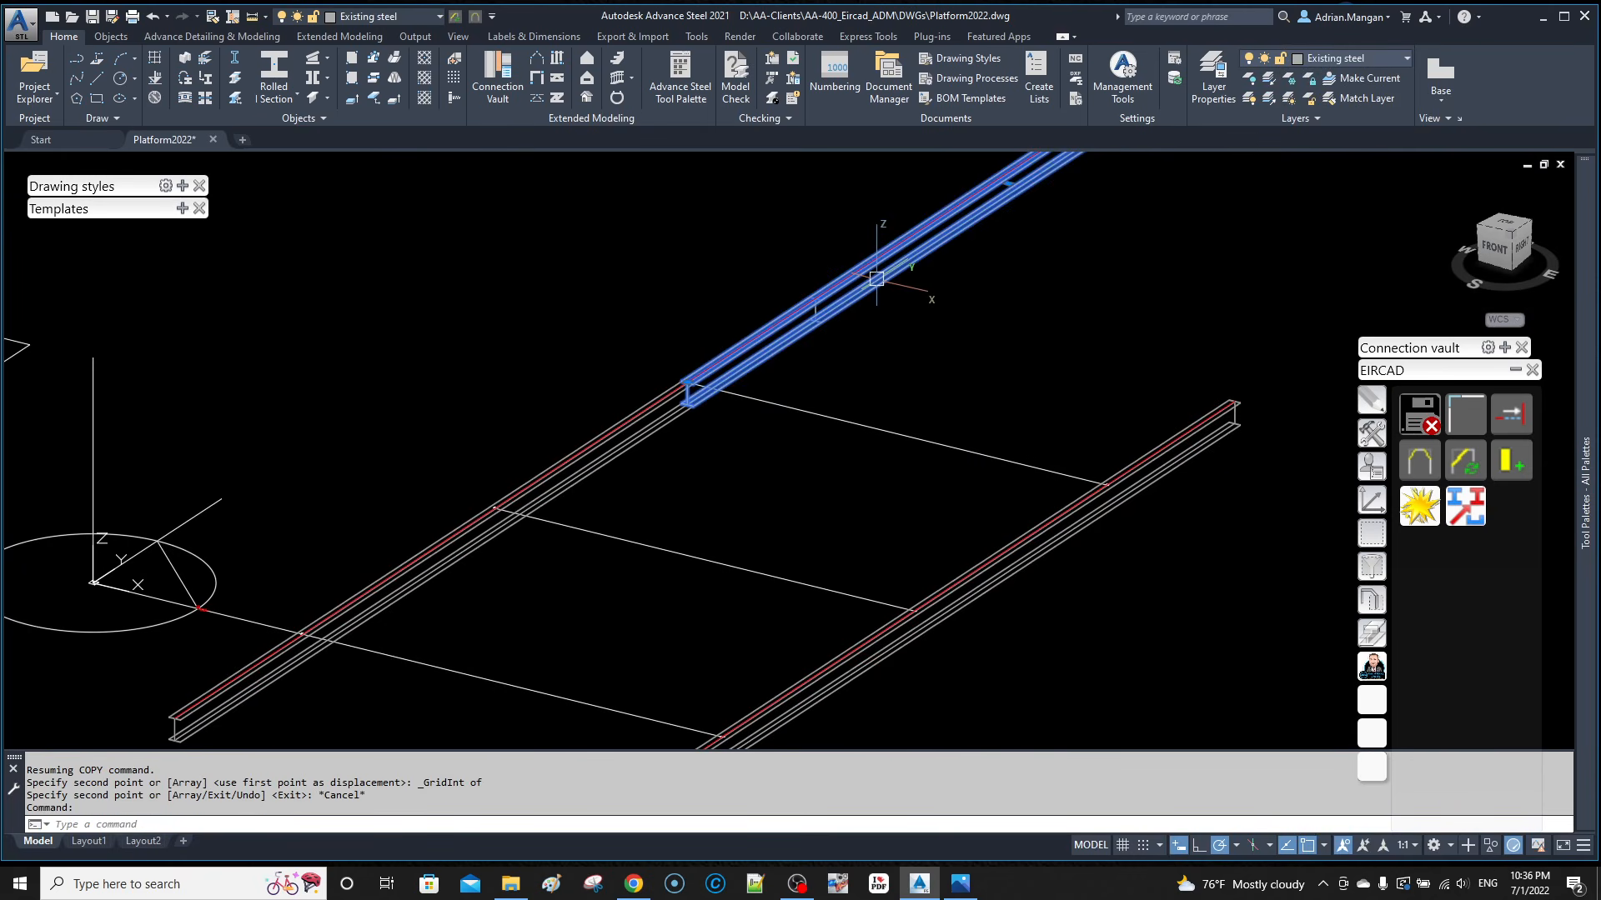
key(Delete)
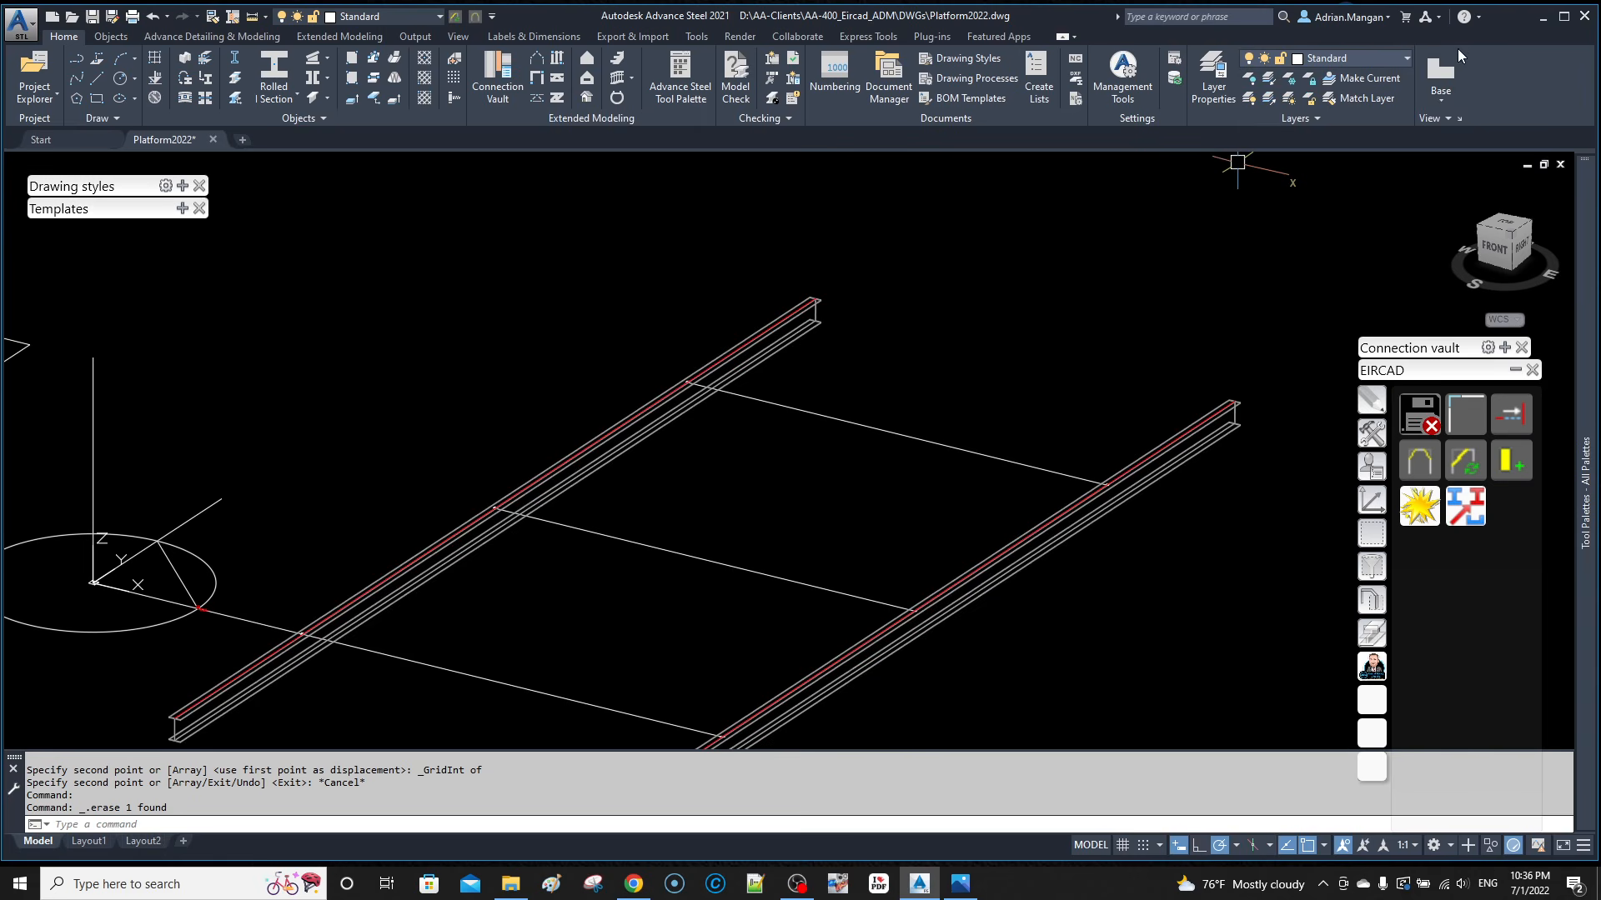
Step: Make Existing steel the current layer
middle_drag(837, 352, 866, 306)
click(1474, 43)
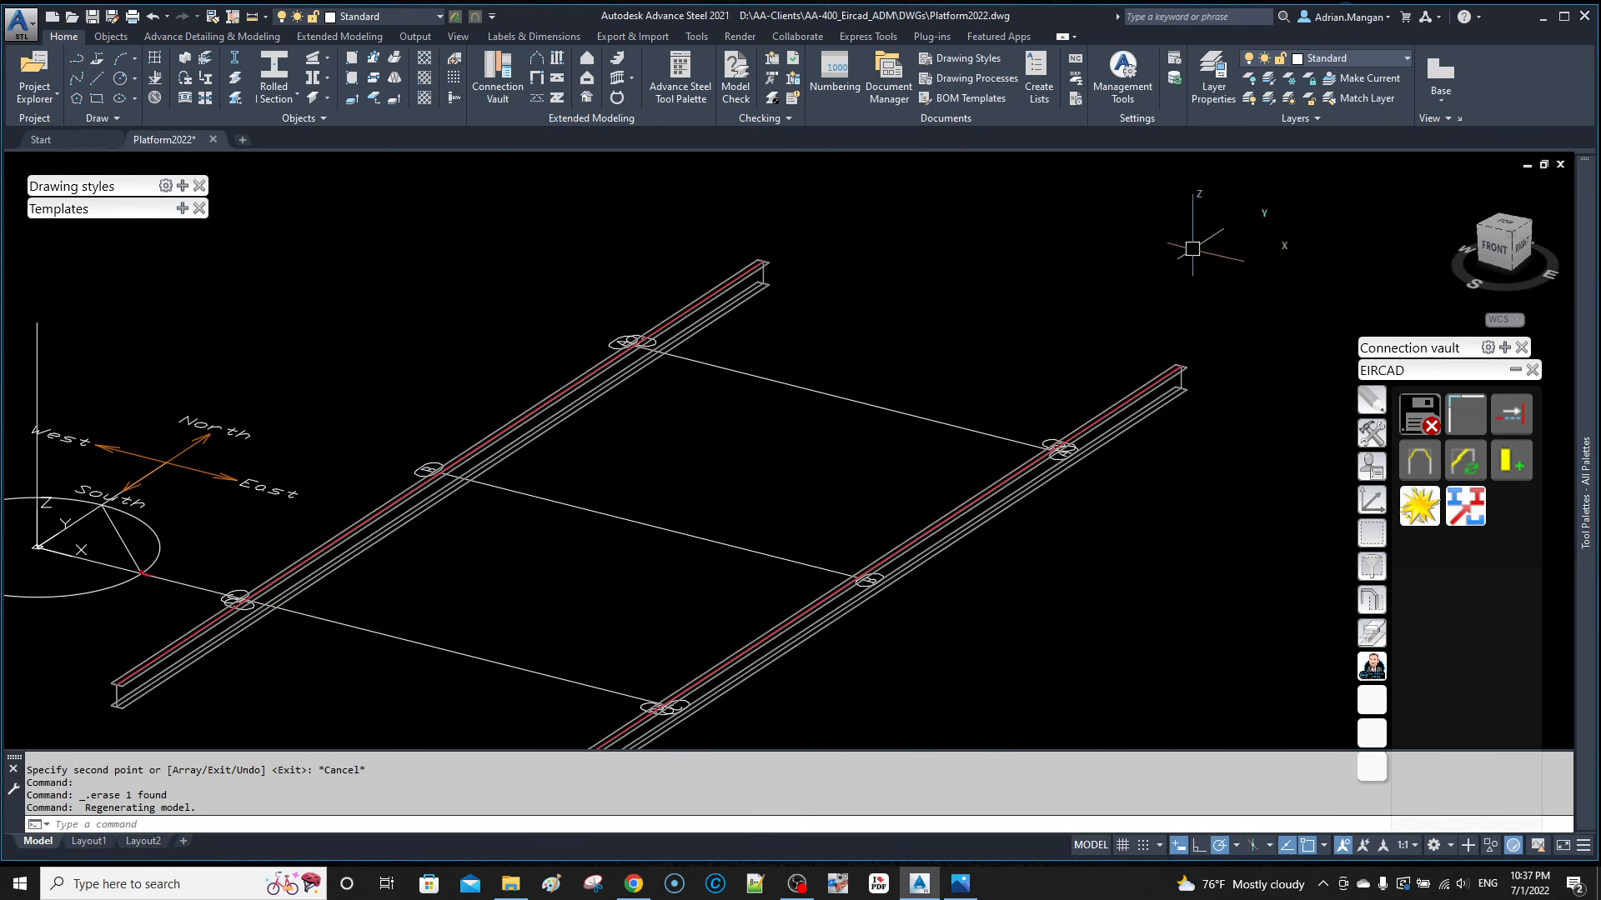
click(1397, 58)
scroll(1363, 125, up, 1)
scroll(1324, 321, up, 3)
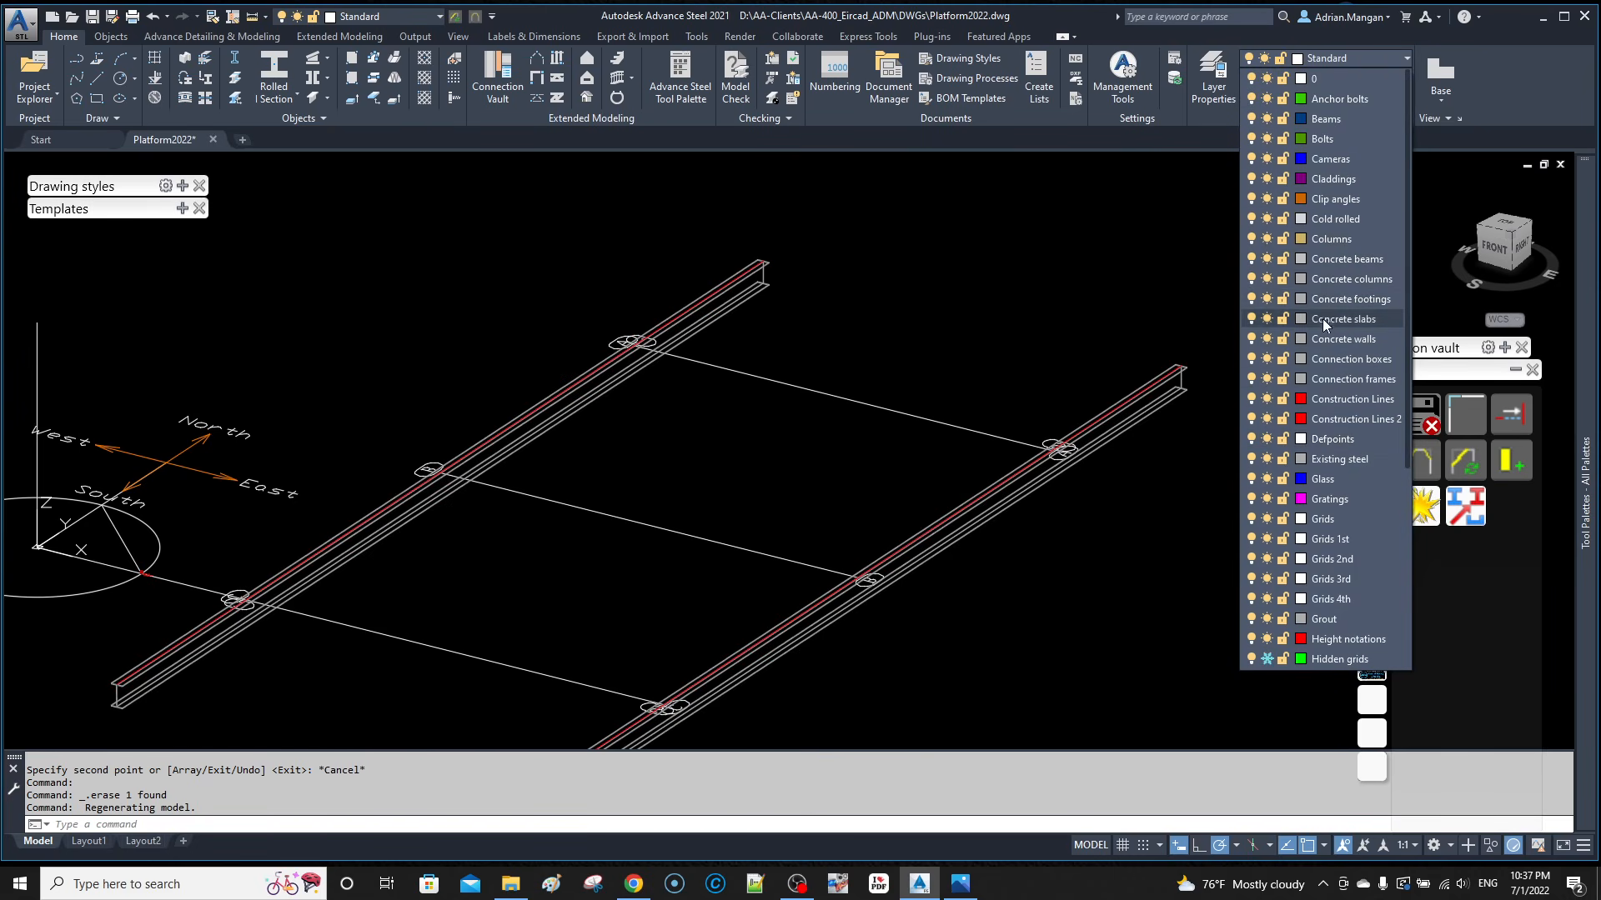
click(1329, 462)
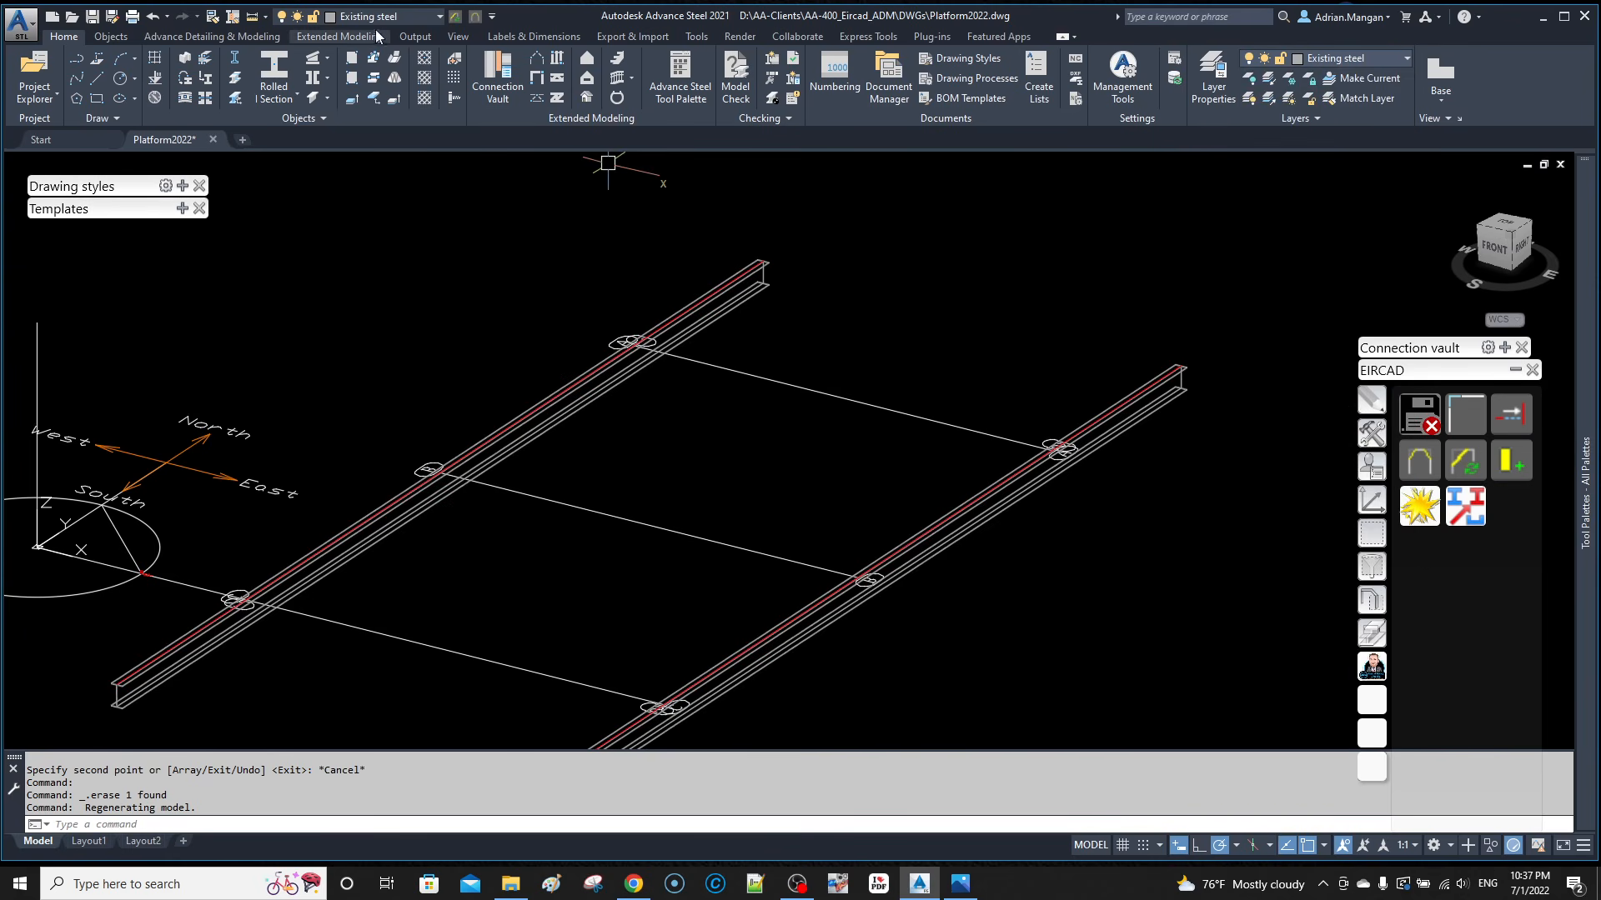
Step: Draw a 40' rolled I-section beam eastward from the north-western grid intersection and check its Existing model role
click(274, 66)
scroll(638, 346, up, 8)
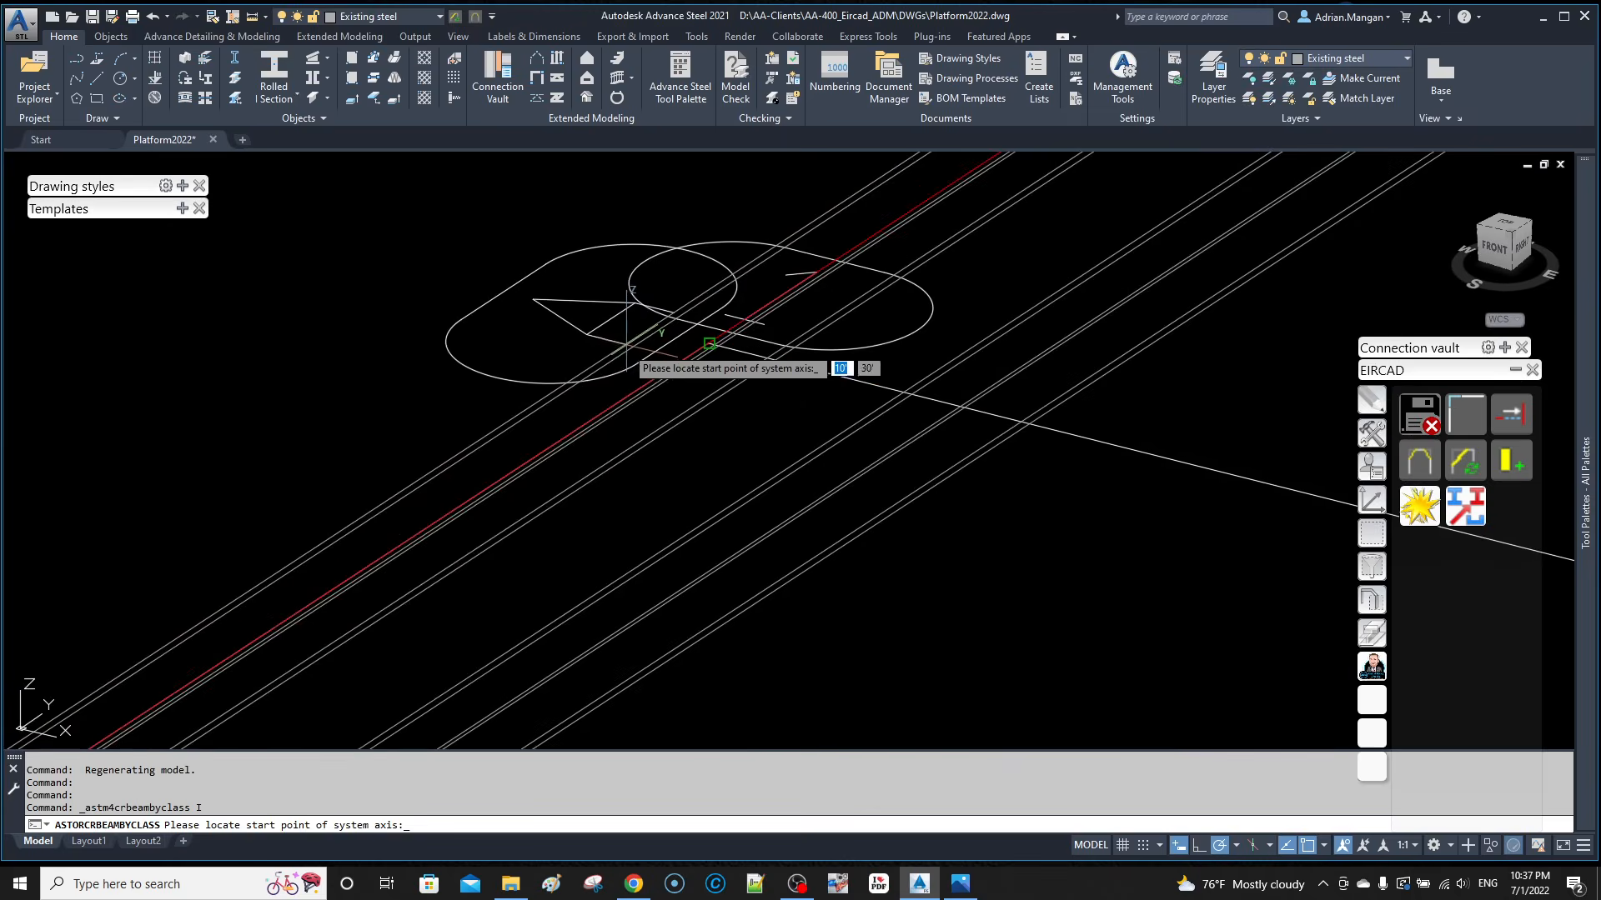
click(704, 342)
scroll(904, 325, down, 8)
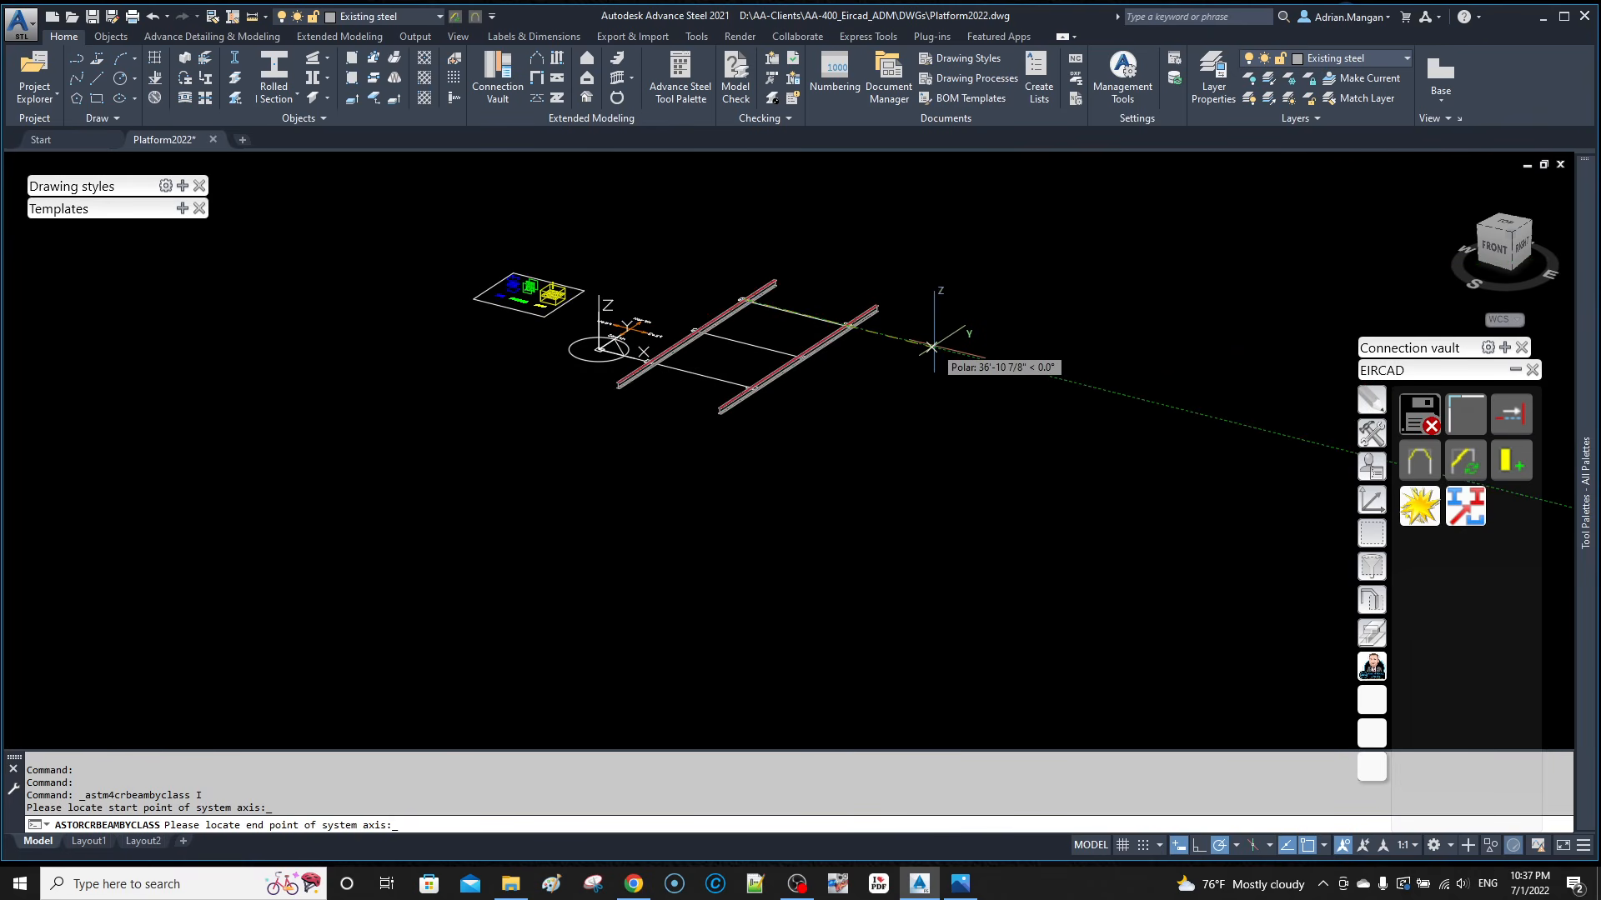
text(40)
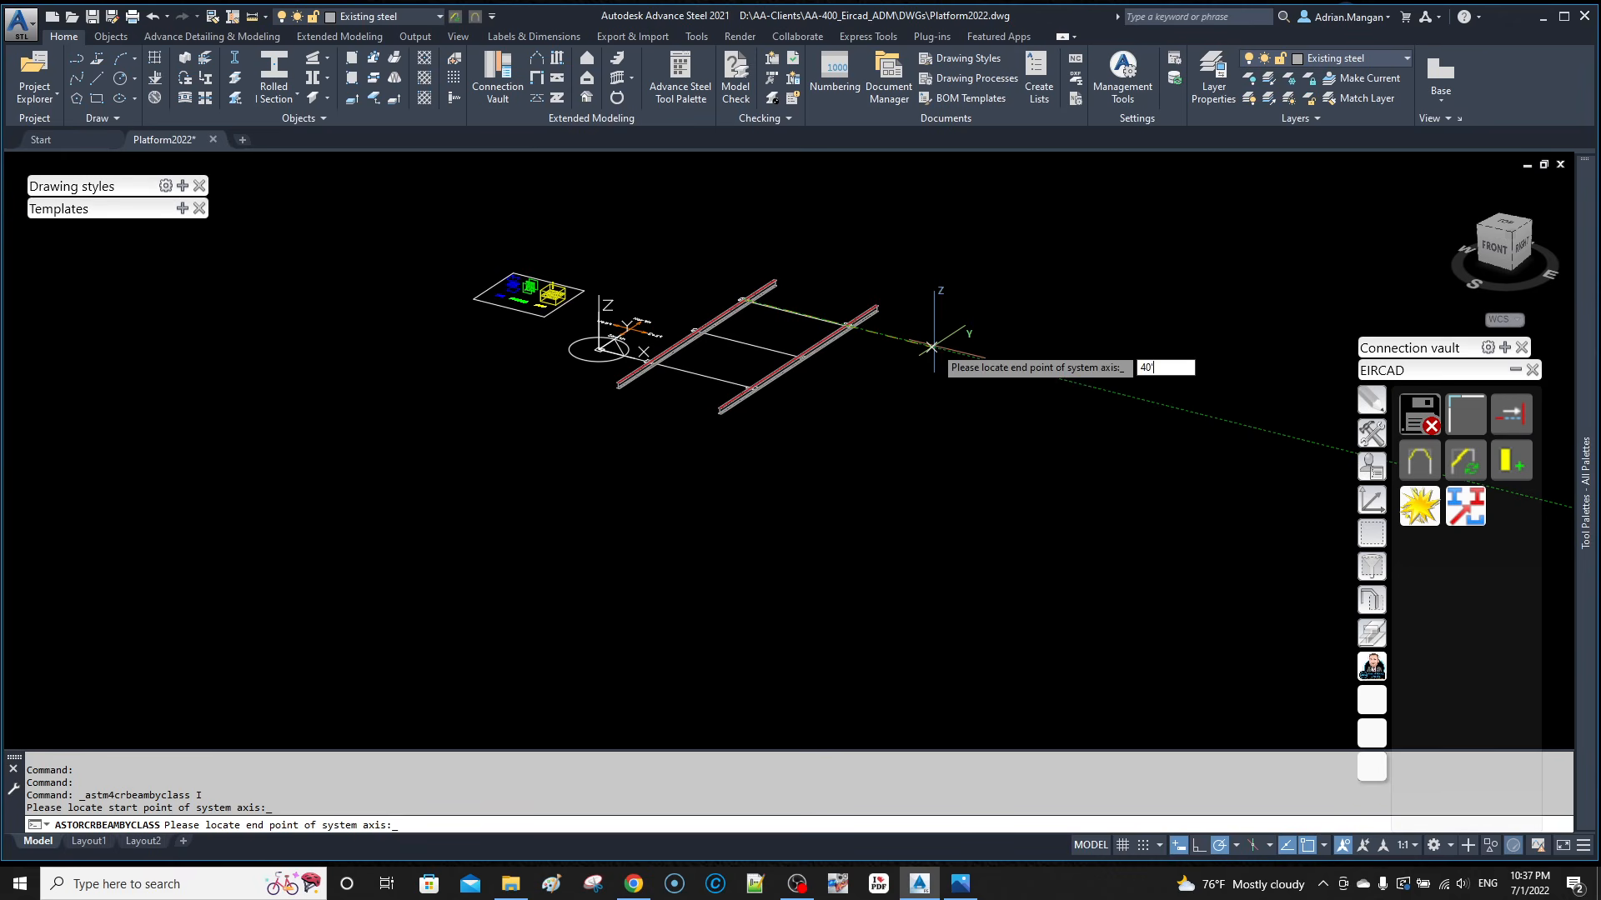
key(Return)
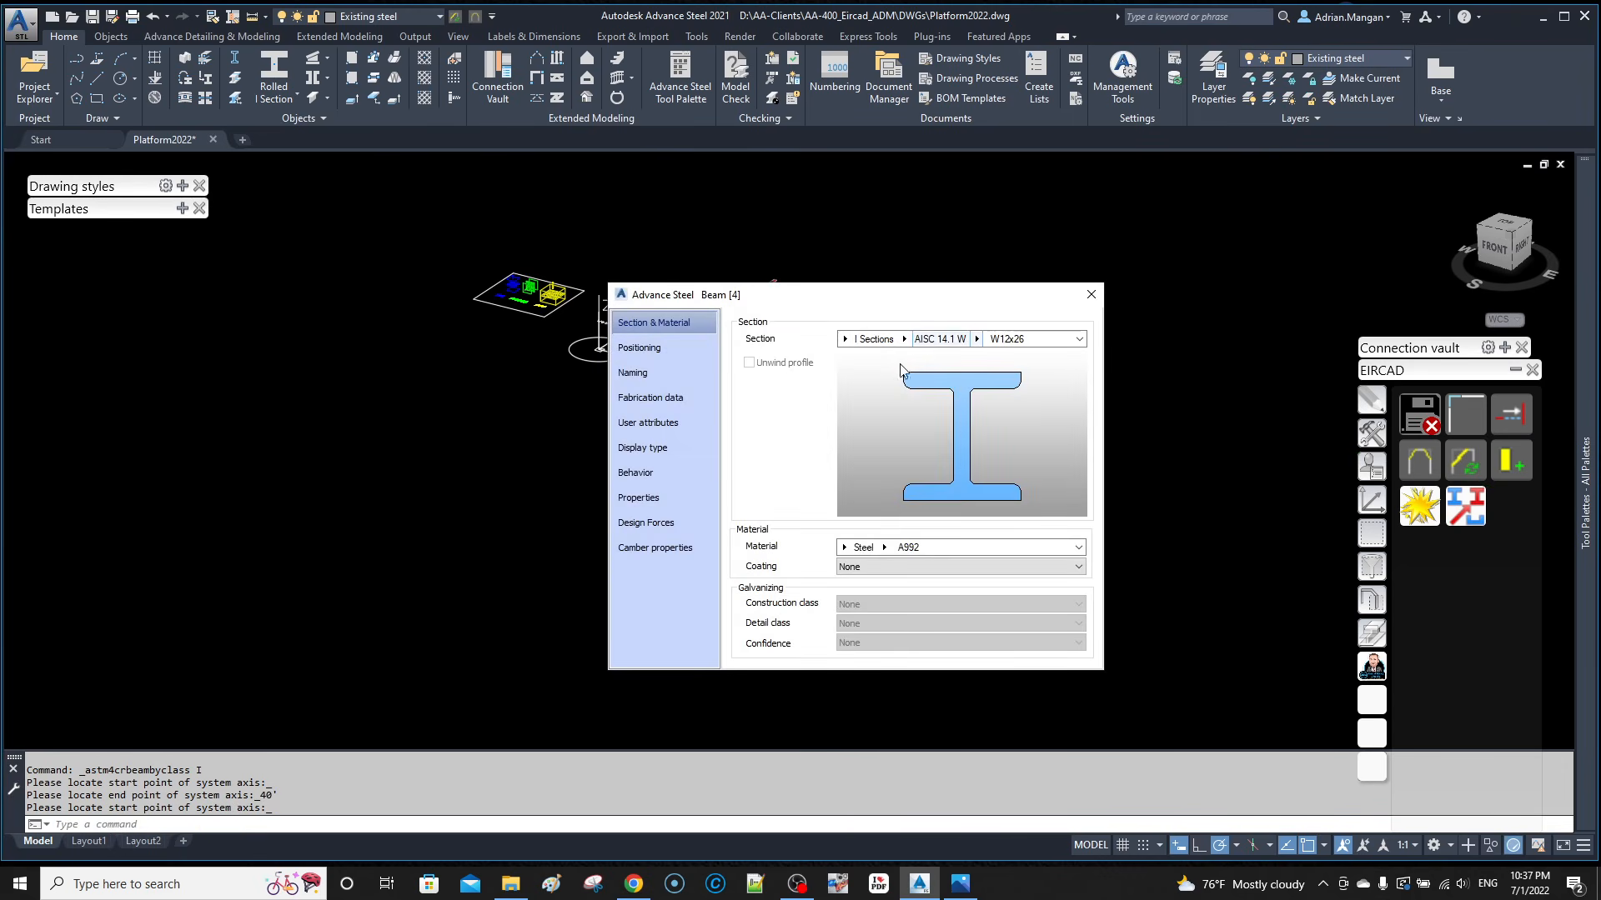
click(682, 369)
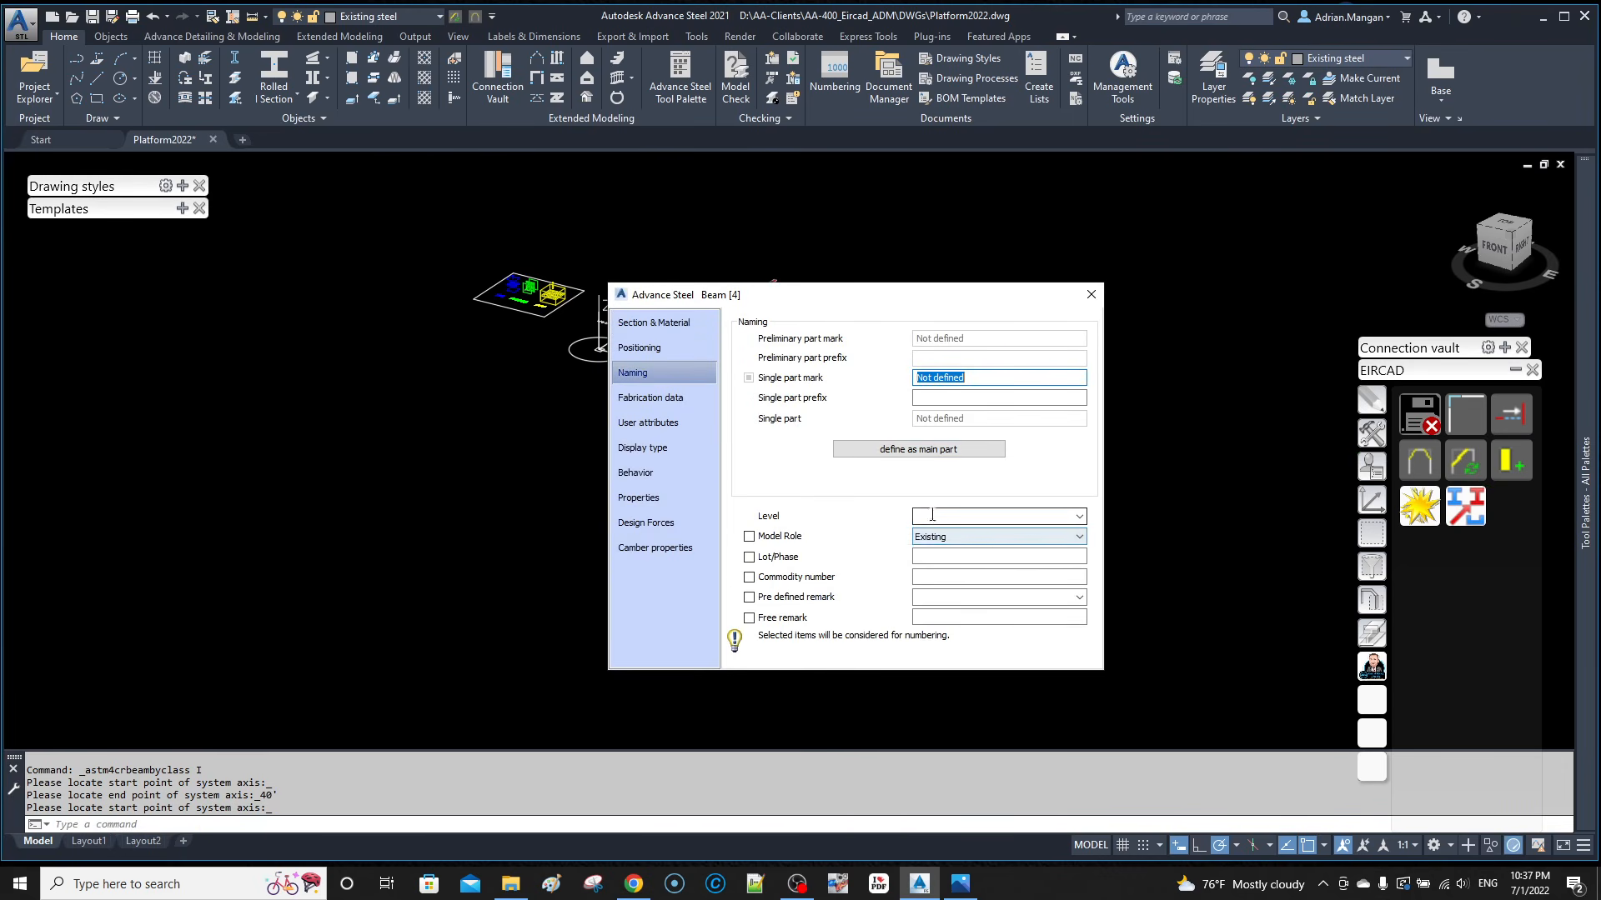
right_click(986, 298)
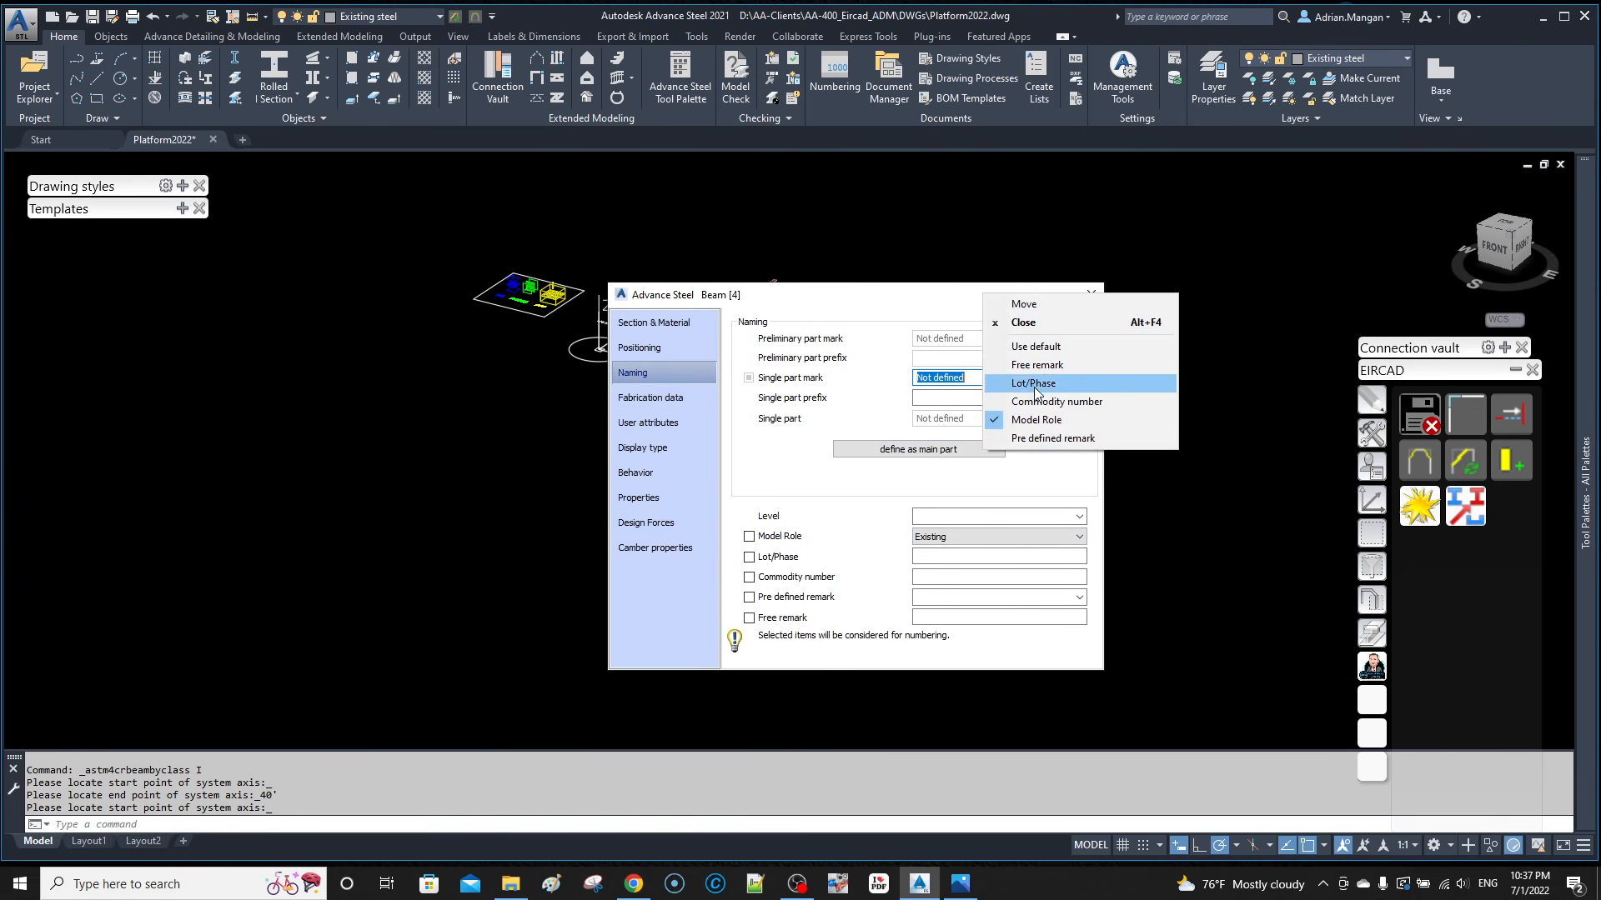
click(935, 296)
click(1091, 295)
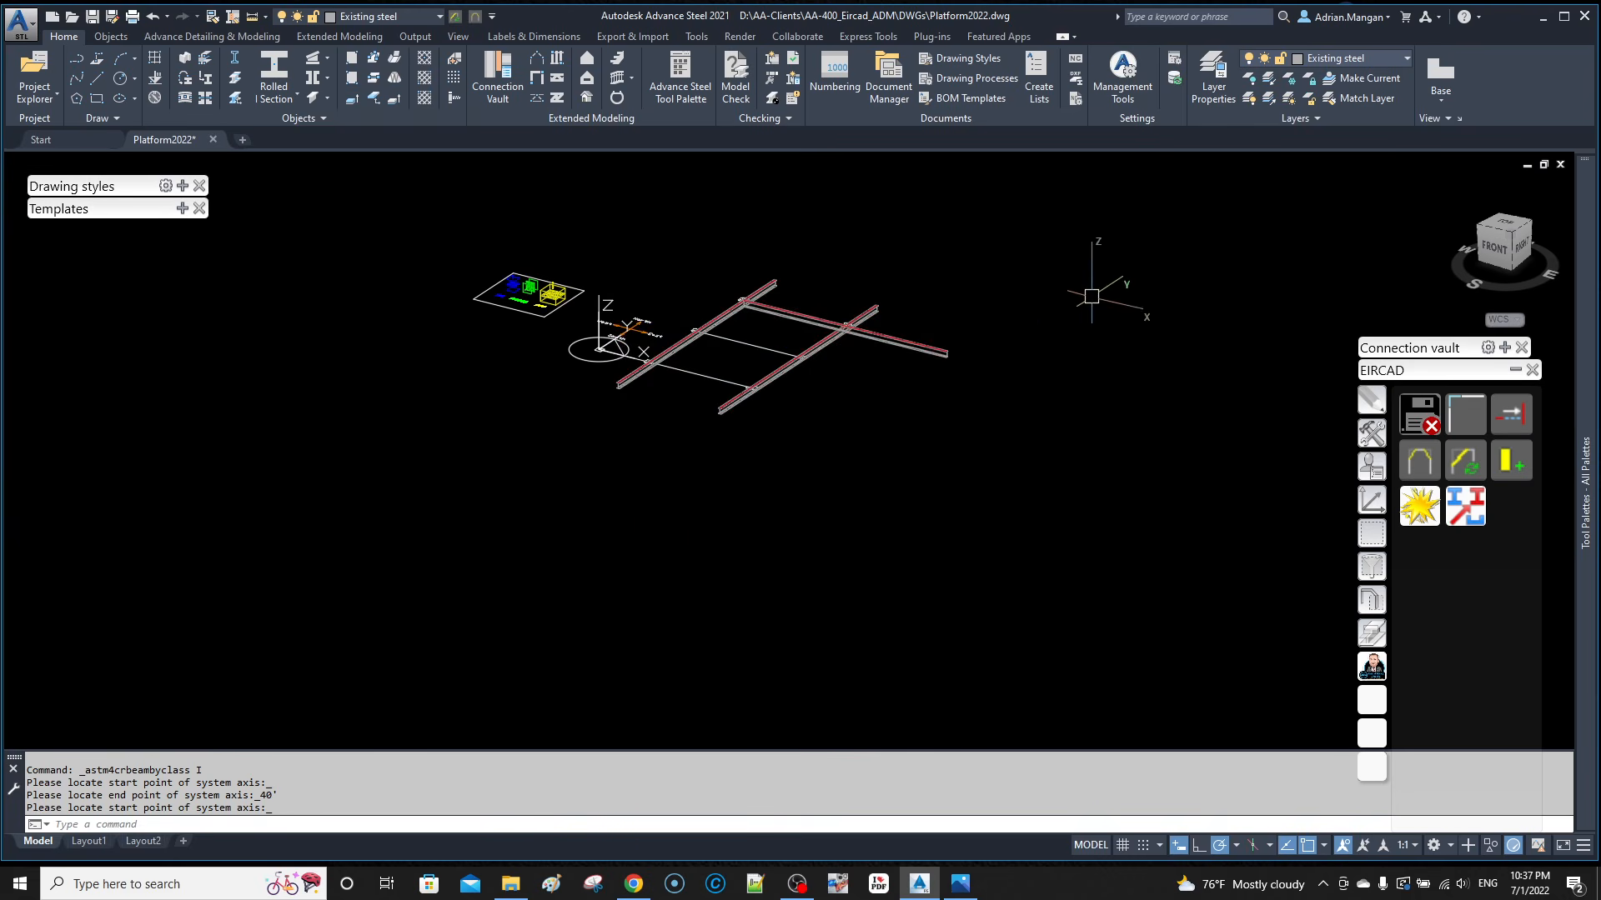
Step: Move the new northern cross beam 10' in the negative X direction
scroll(812, 341, up, 4)
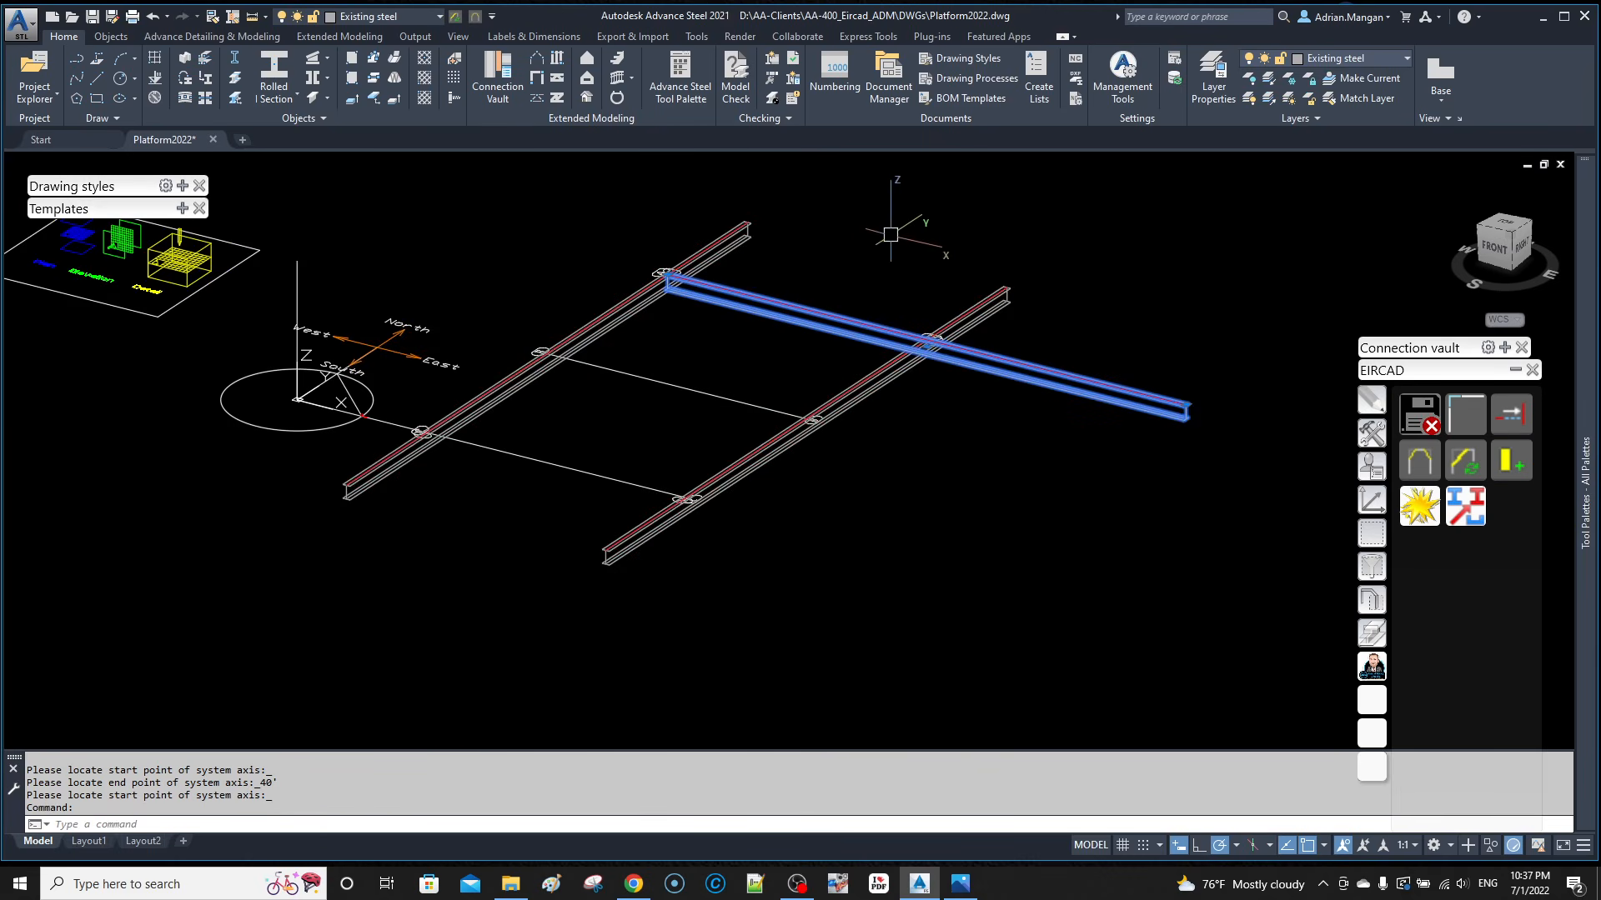
right_click(891, 235)
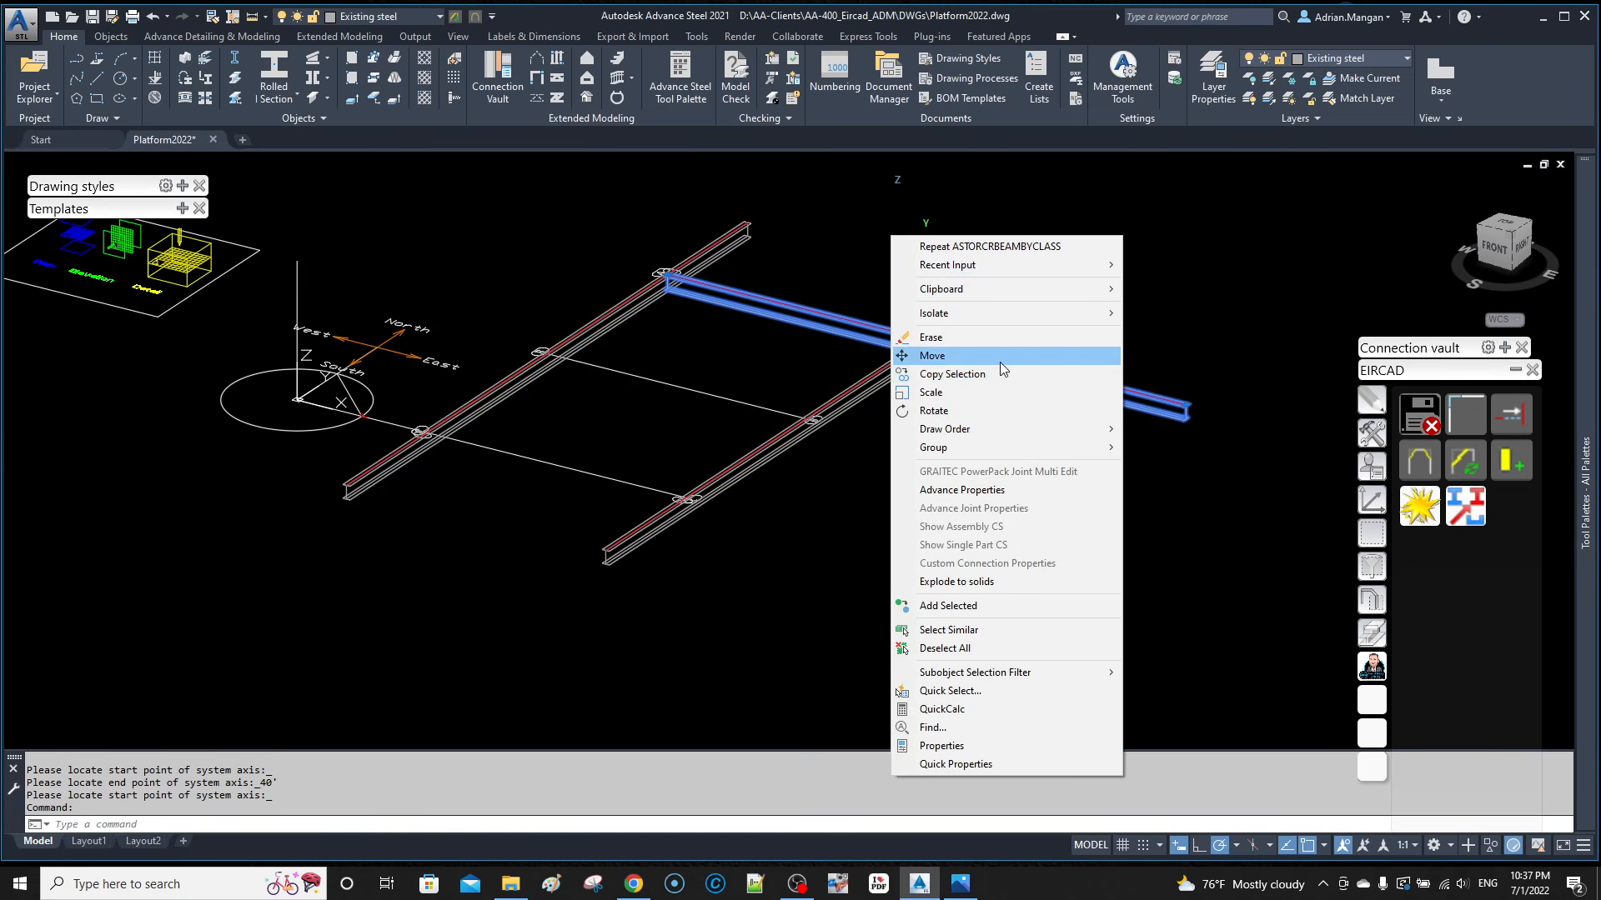
click(1000, 363)
click(1129, 334)
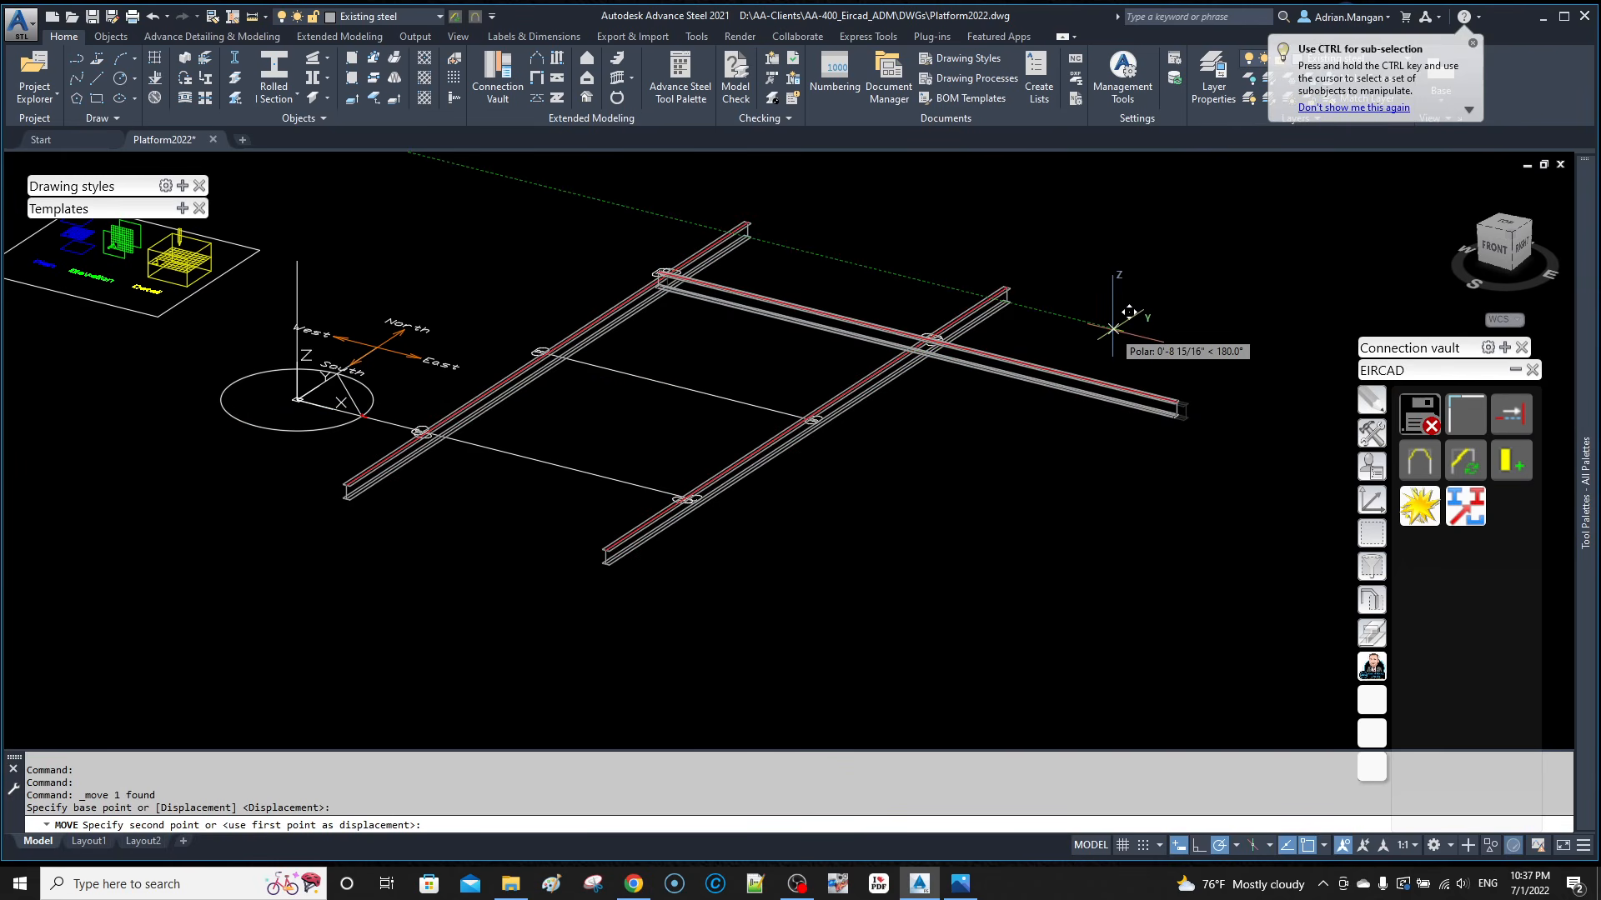
text(10')
key(Return)
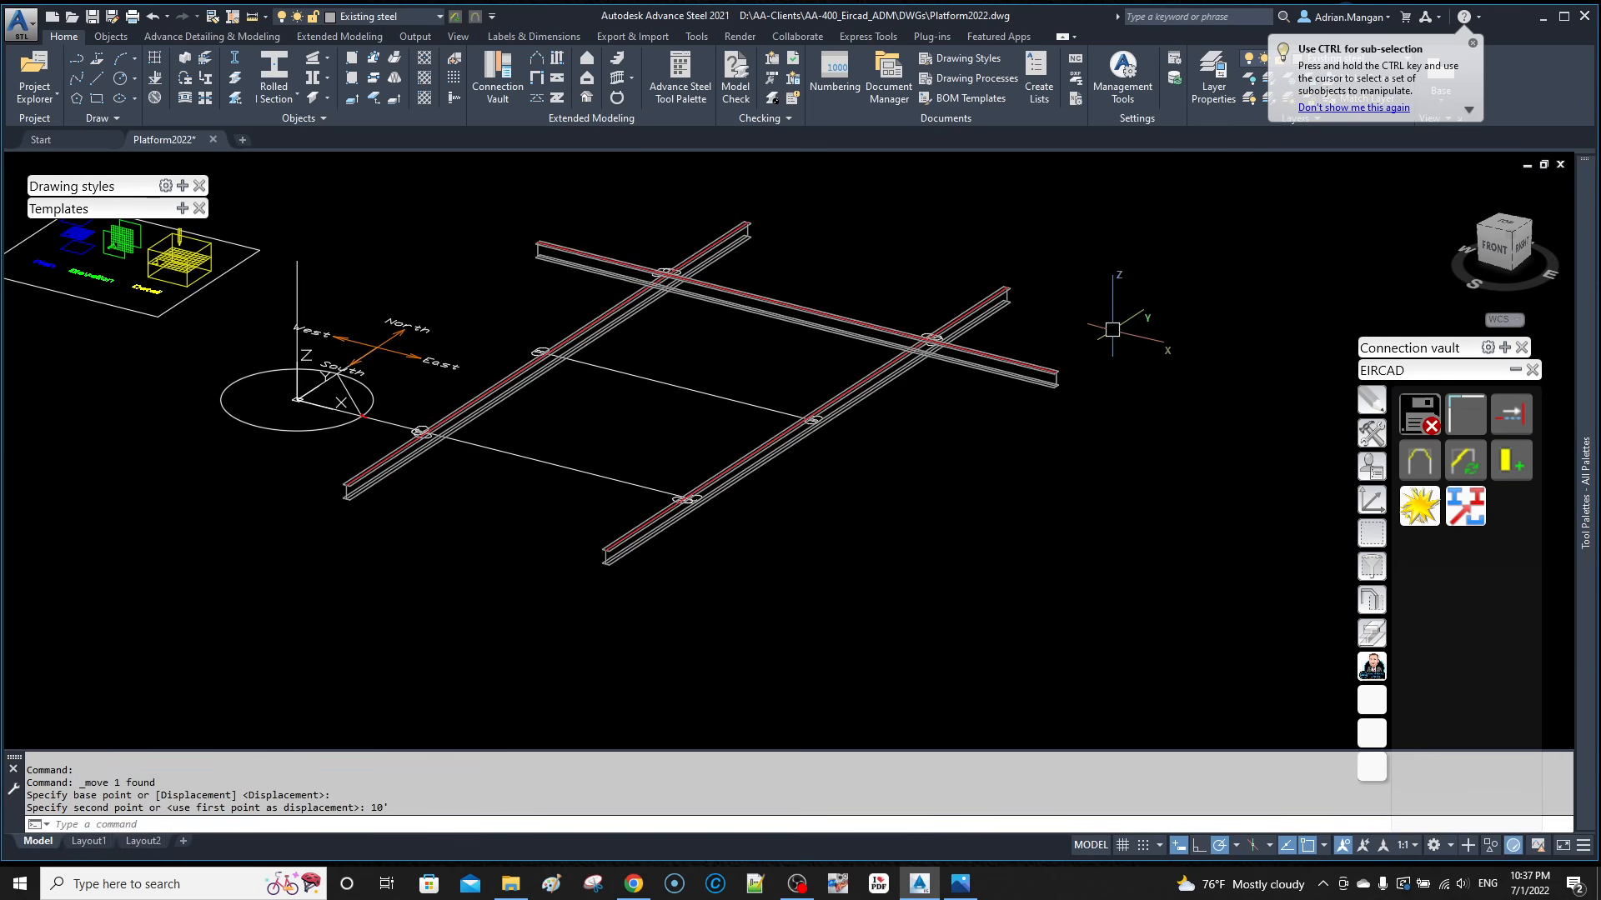
shift+middle_drag(1105, 330, 1096, 355)
scroll(1095, 355, up, 1)
click(990, 386)
key(Escape)
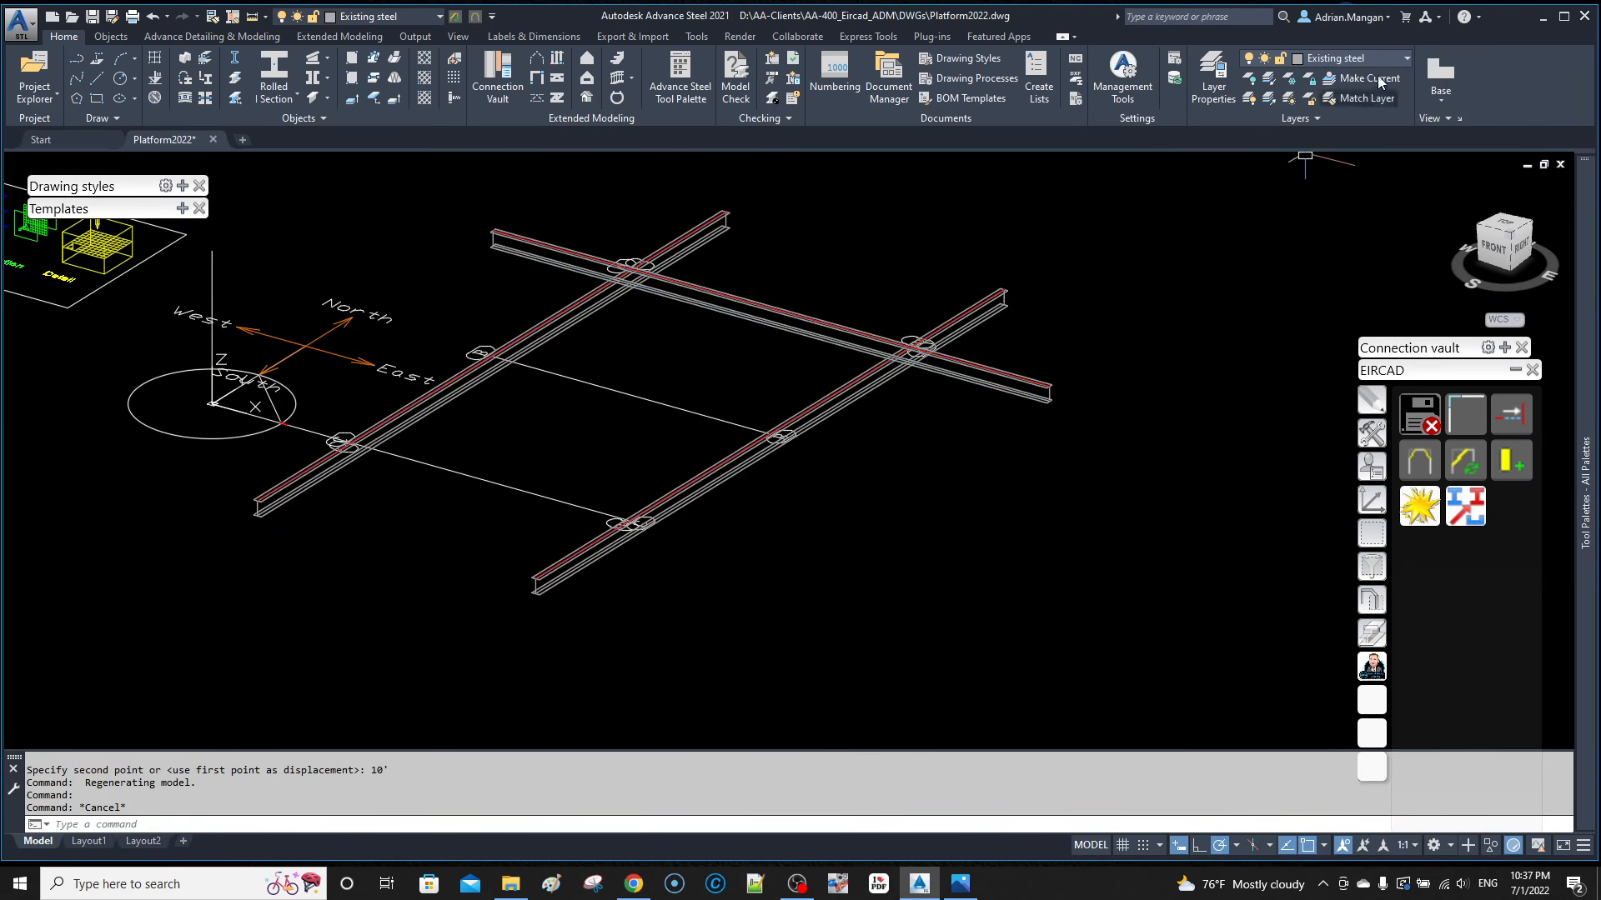
Step: Make Standard the current layer
click(1397, 63)
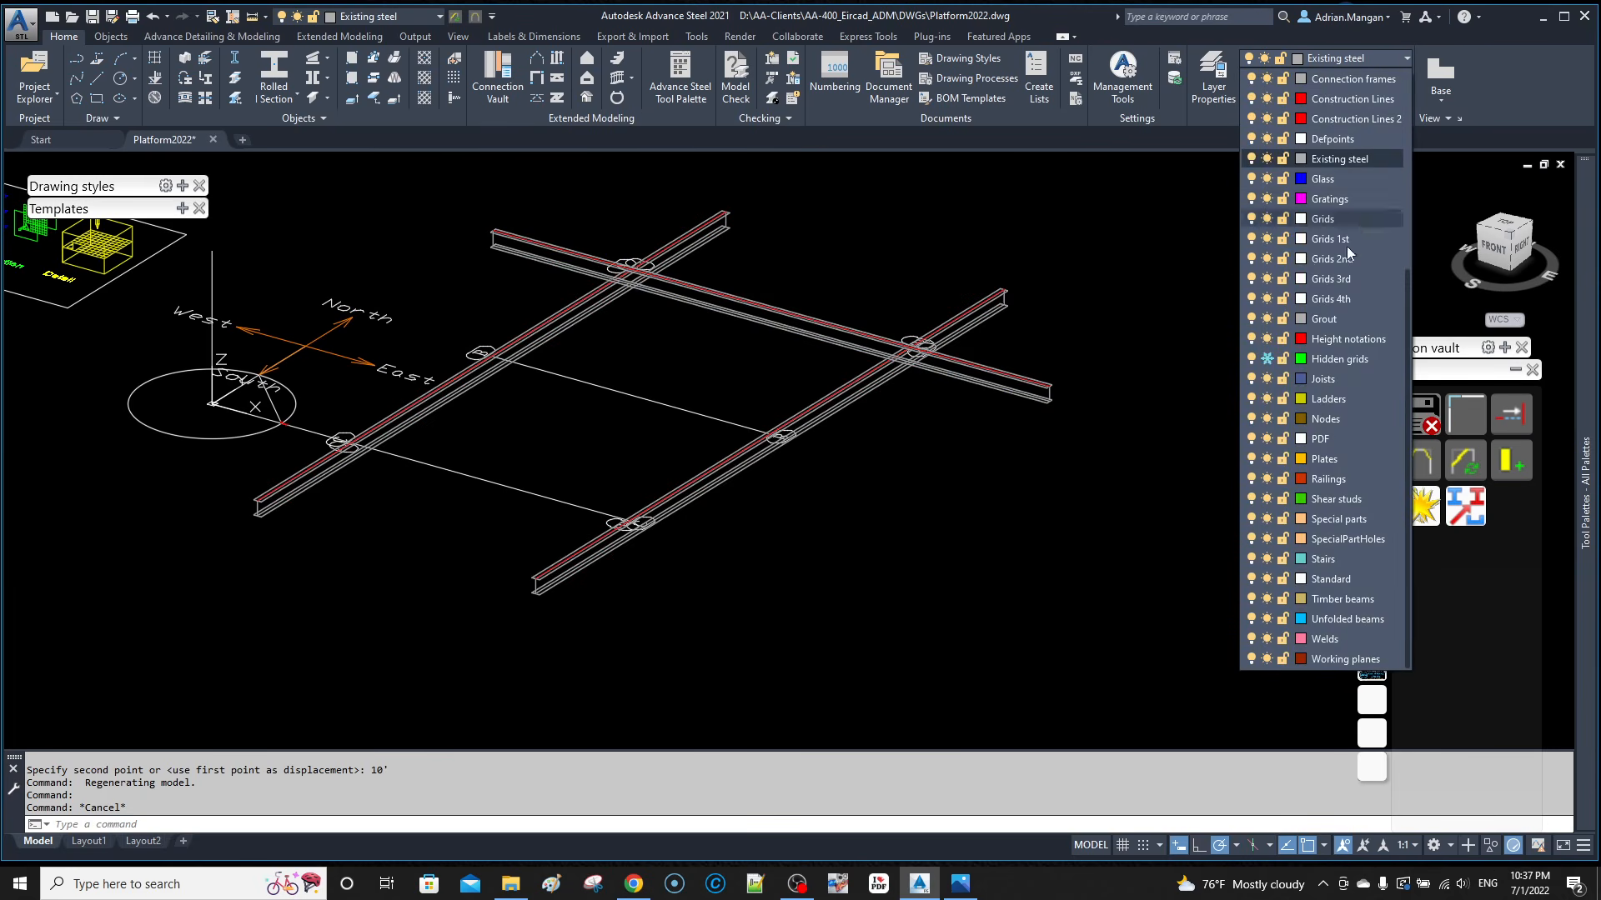
click(1351, 583)
key(Escape)
middle_drag(784, 350, 1075, 262)
click(274, 67)
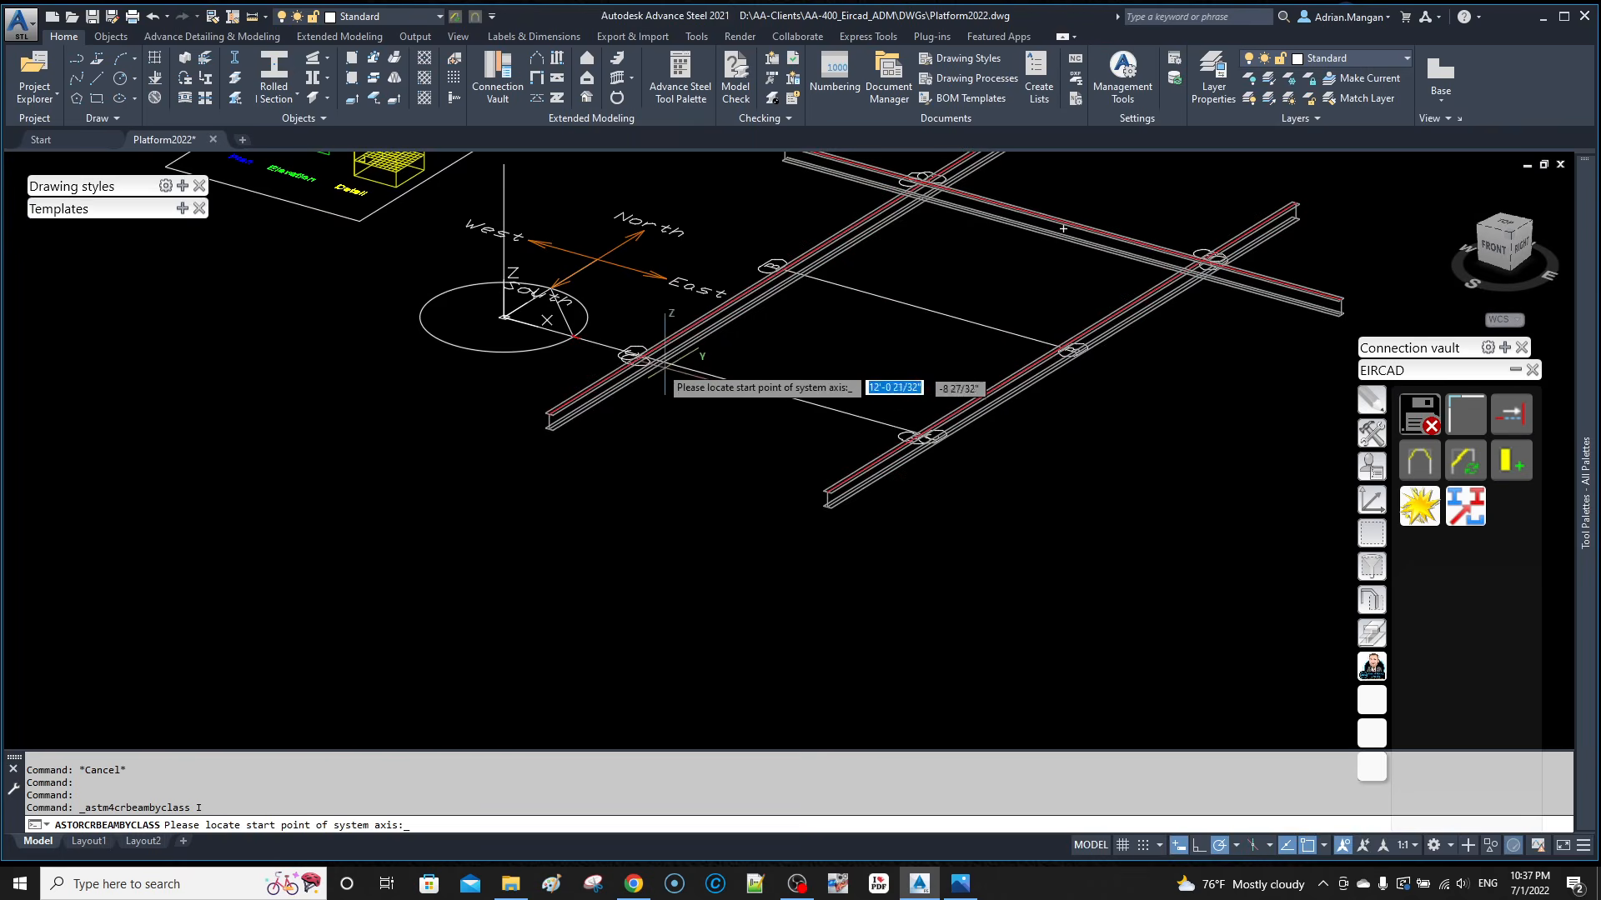
scroll(659, 375, up, 5)
shift+right_click(599, 214)
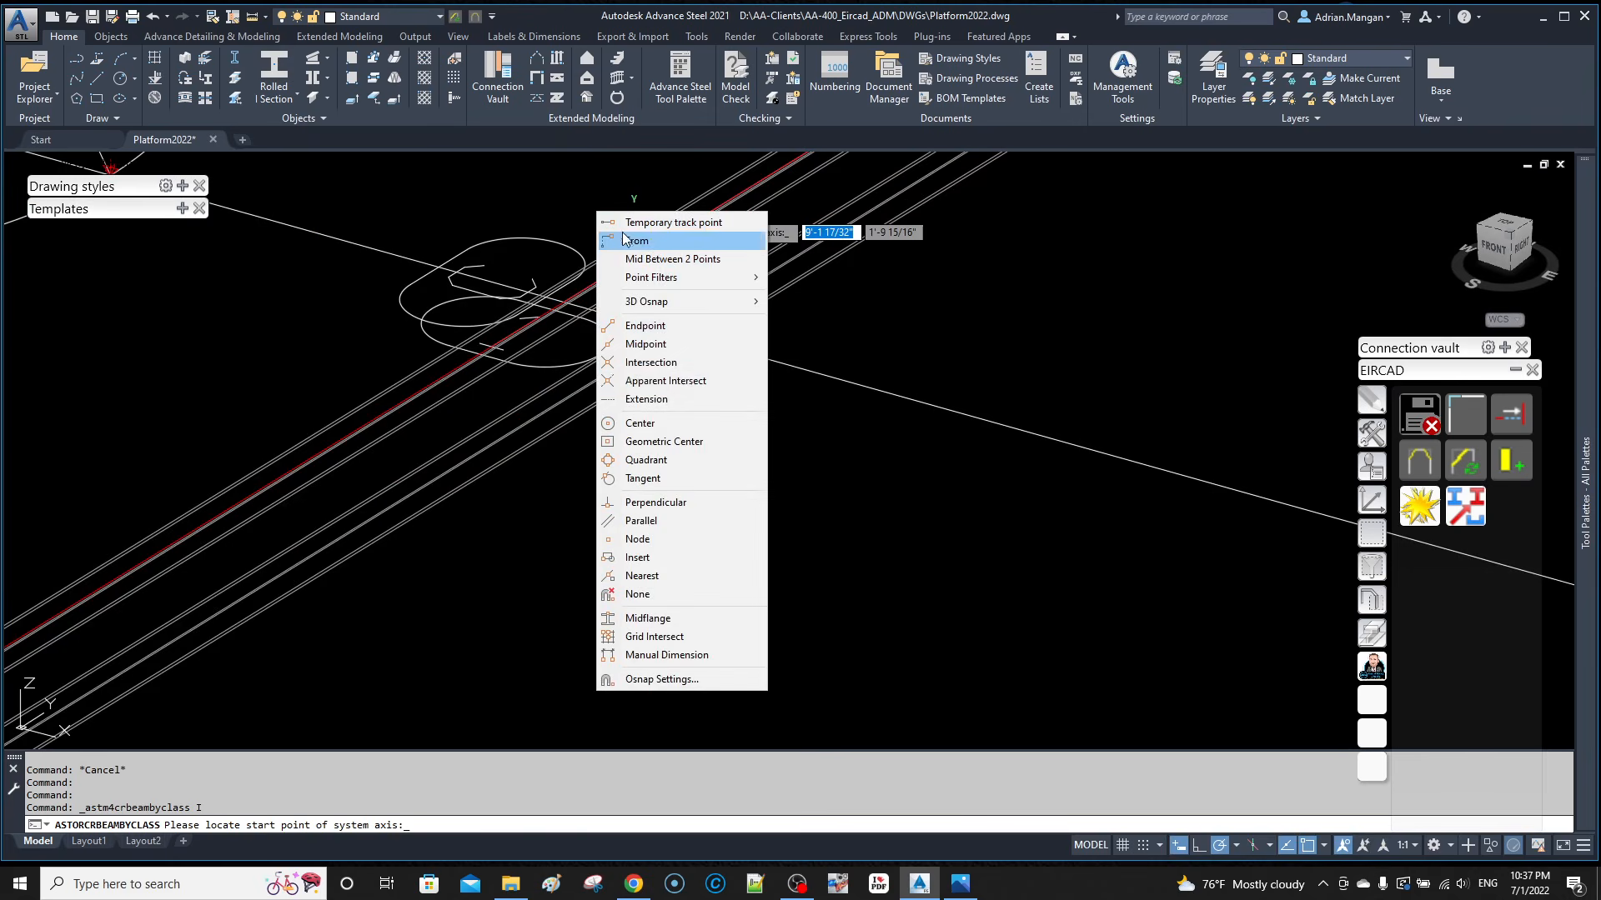
click(648, 618)
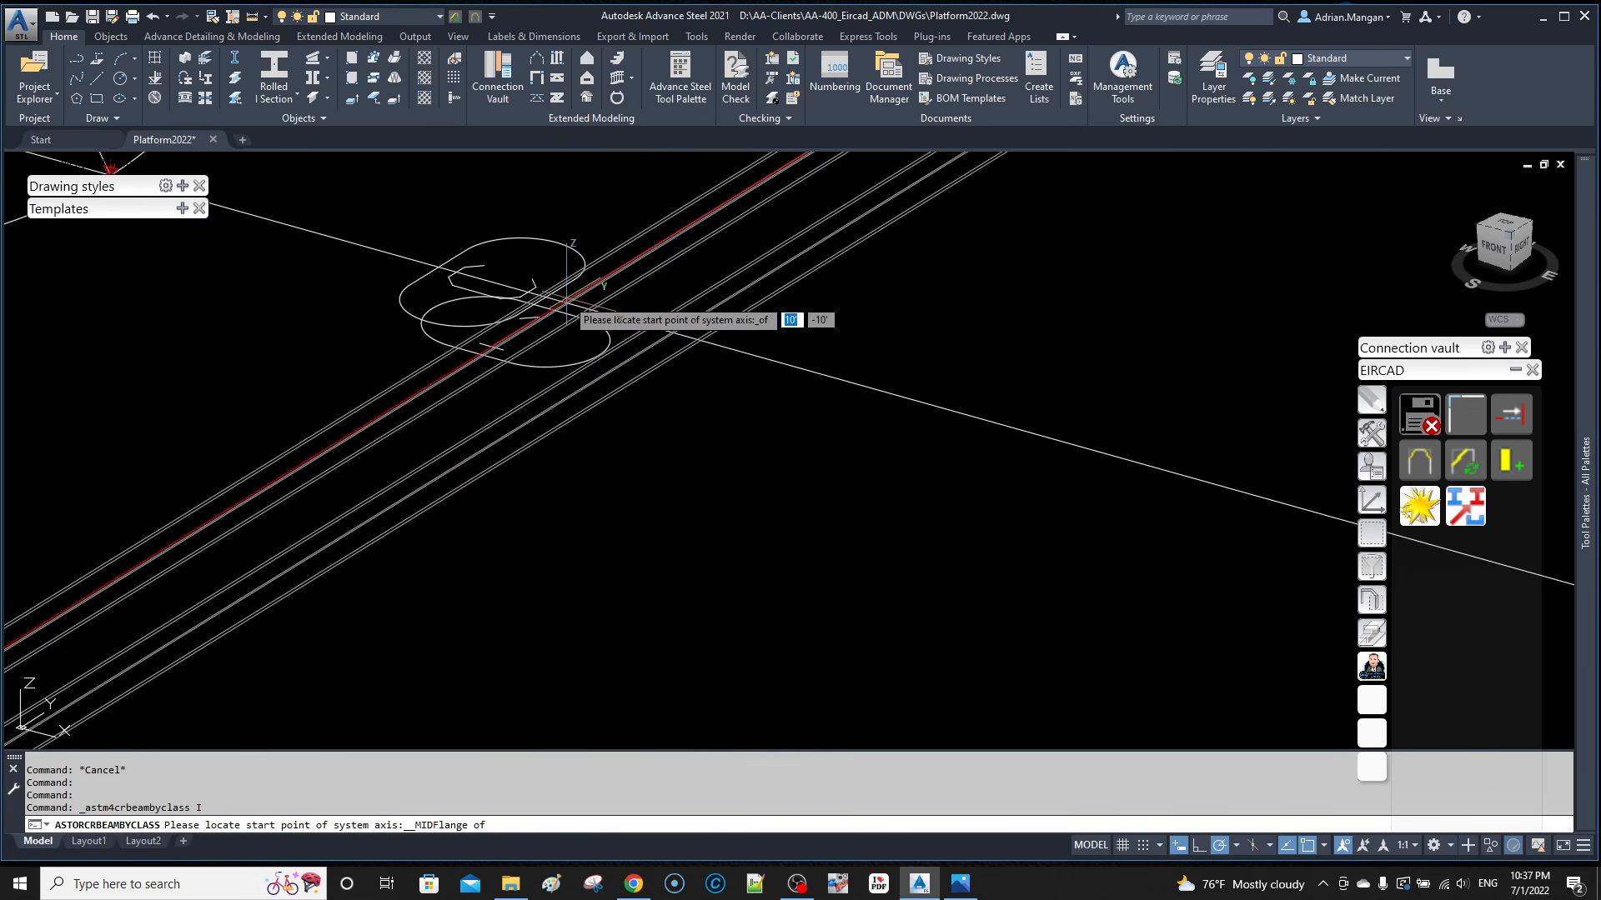
scroll(570, 315, up, 3)
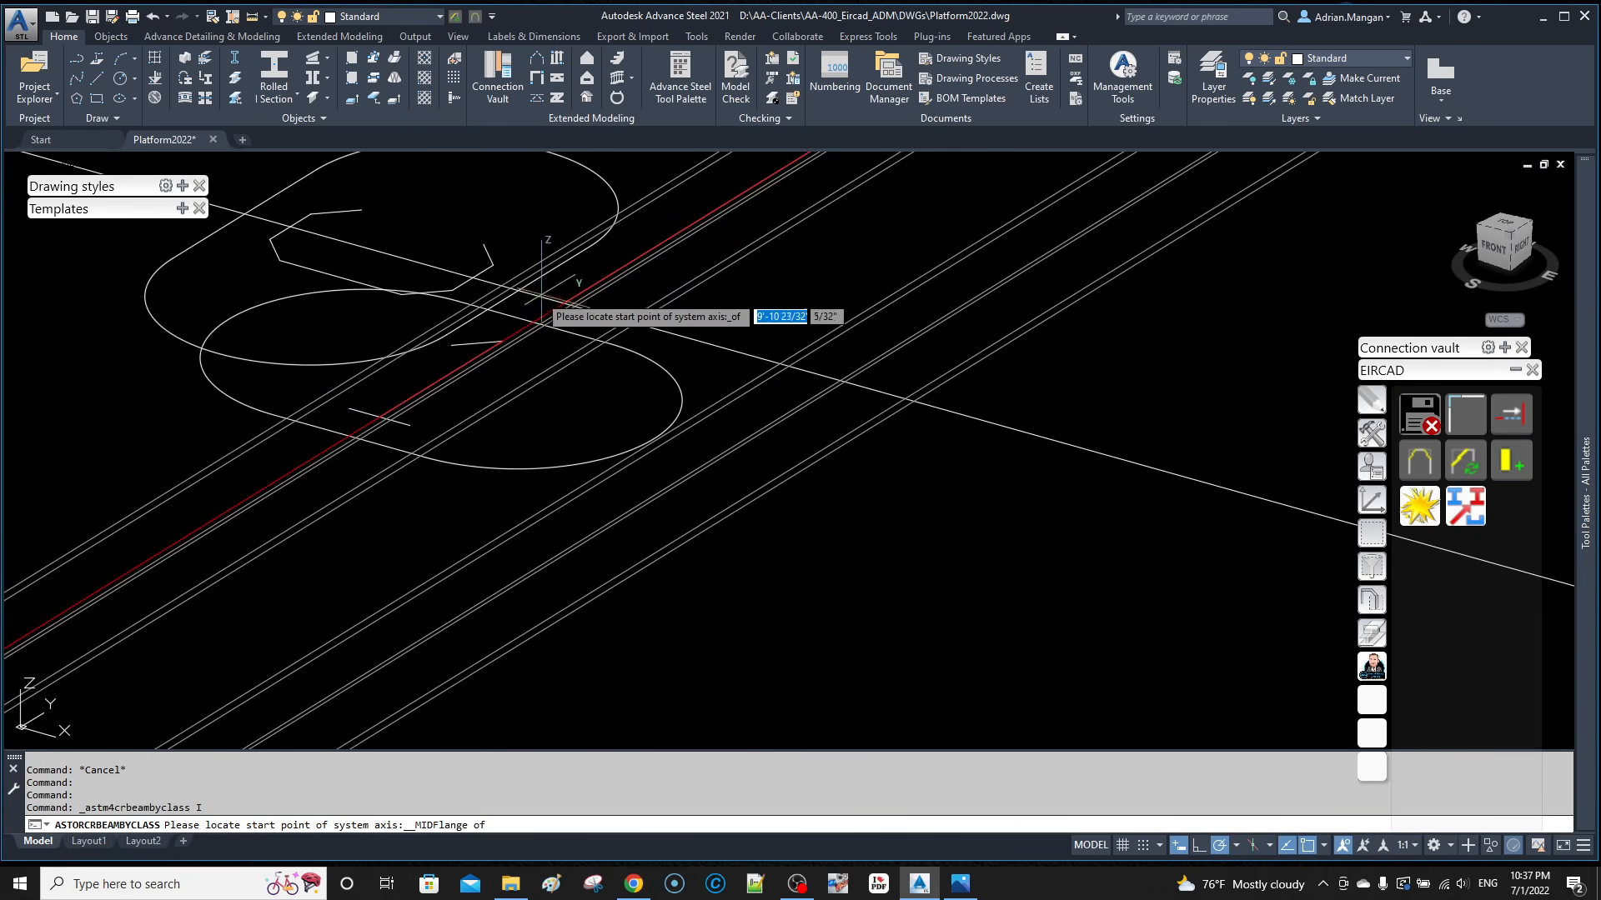
scroll(567, 308, down, 5)
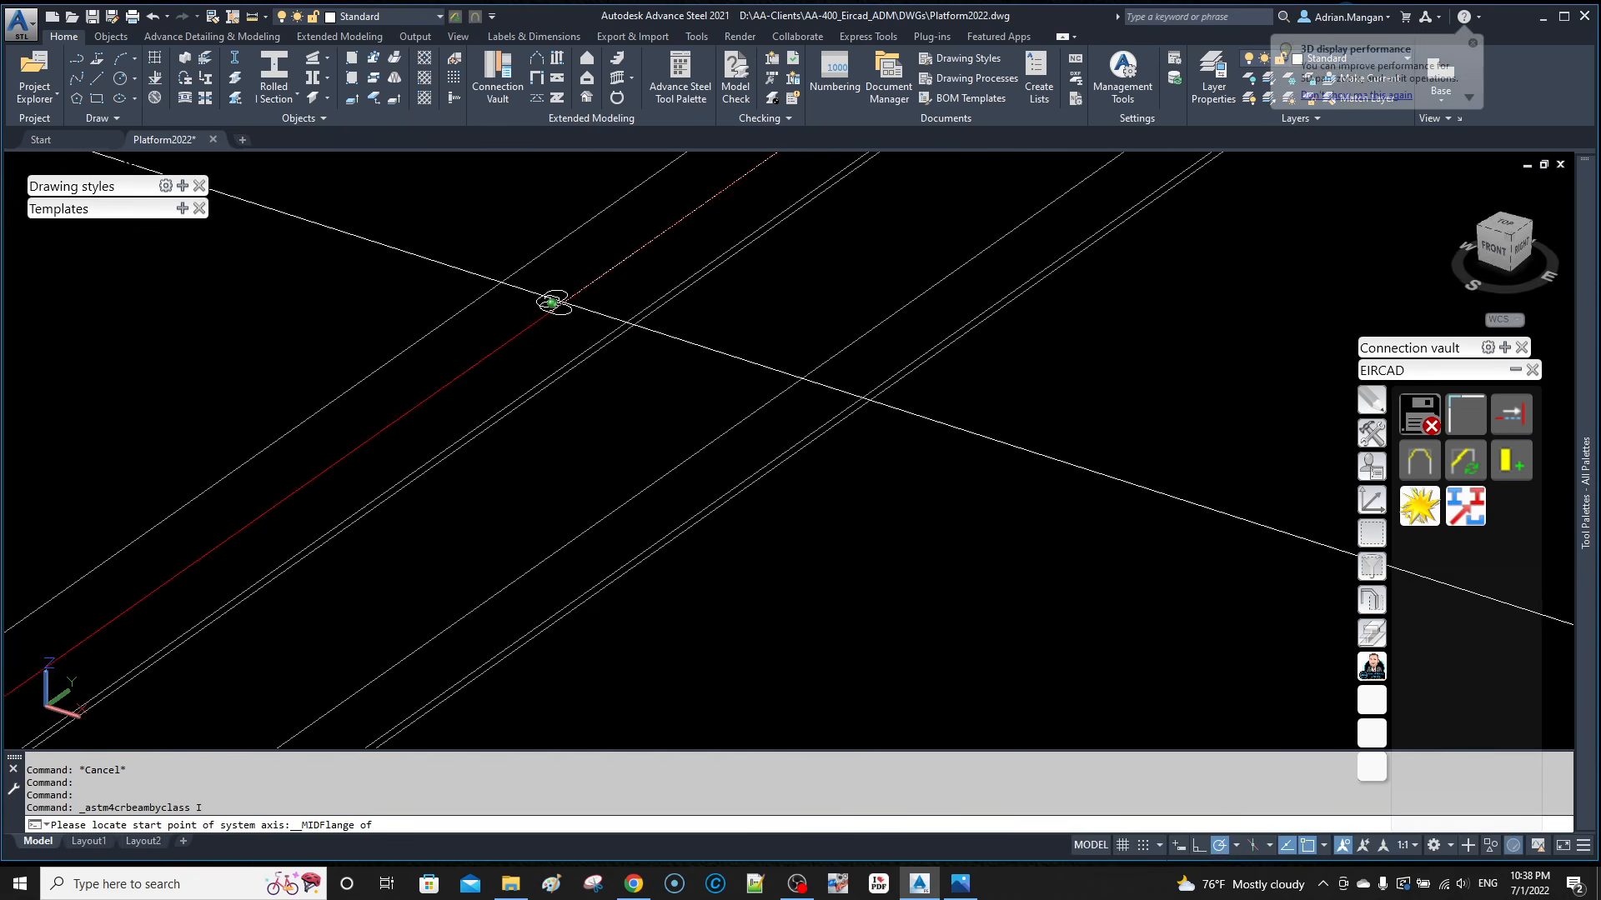
scroll(557, 307, up, 3)
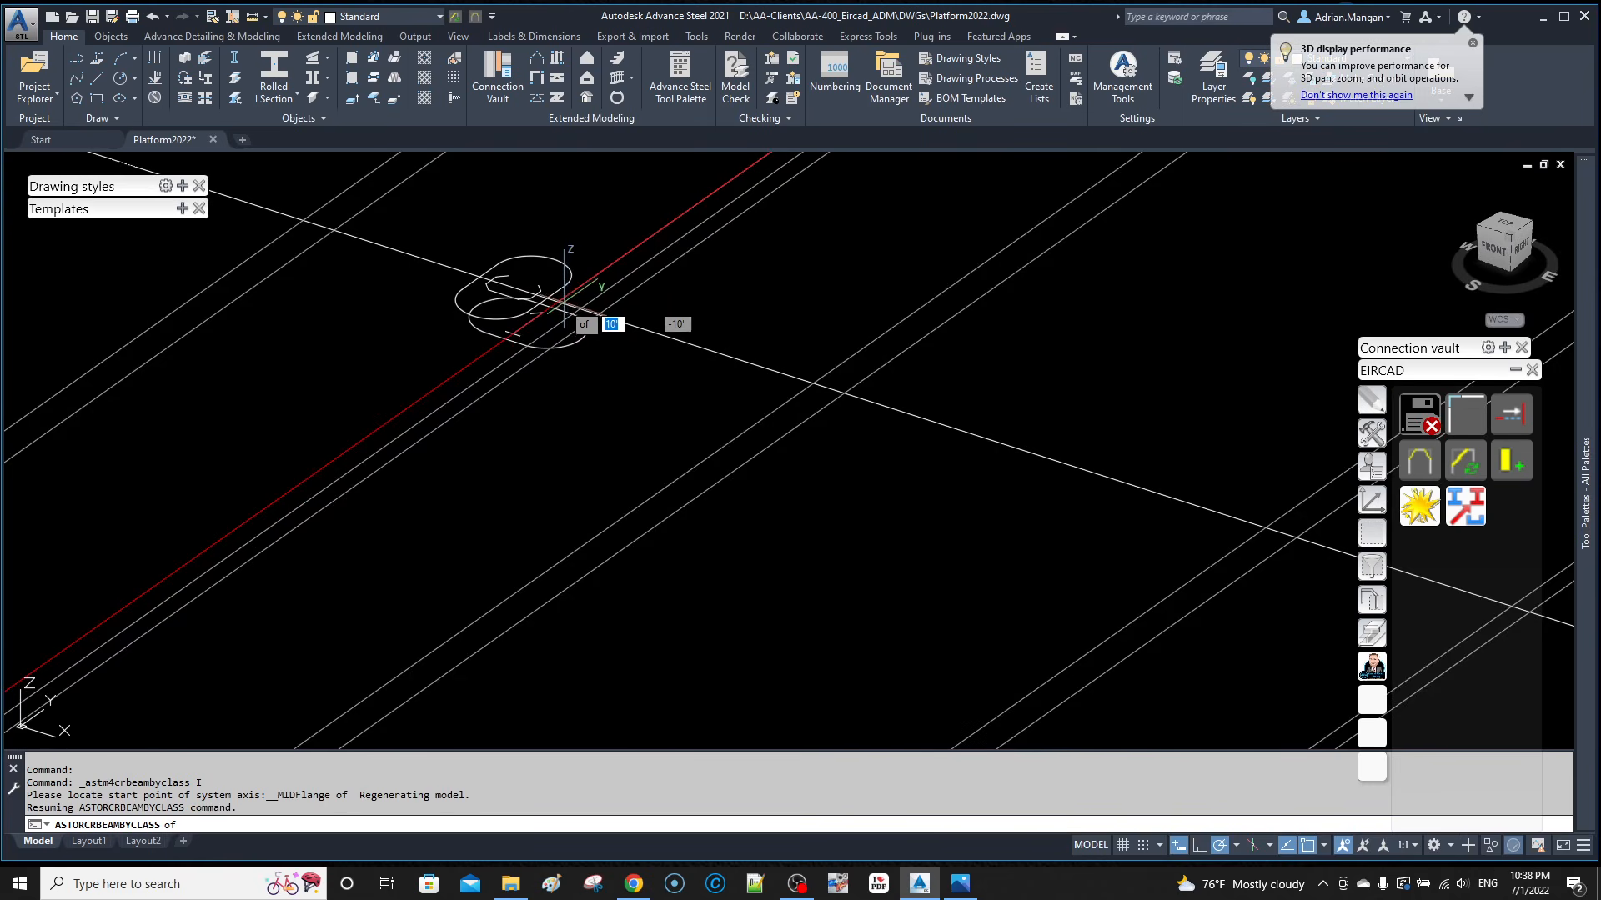
shift+right_click(569, 285)
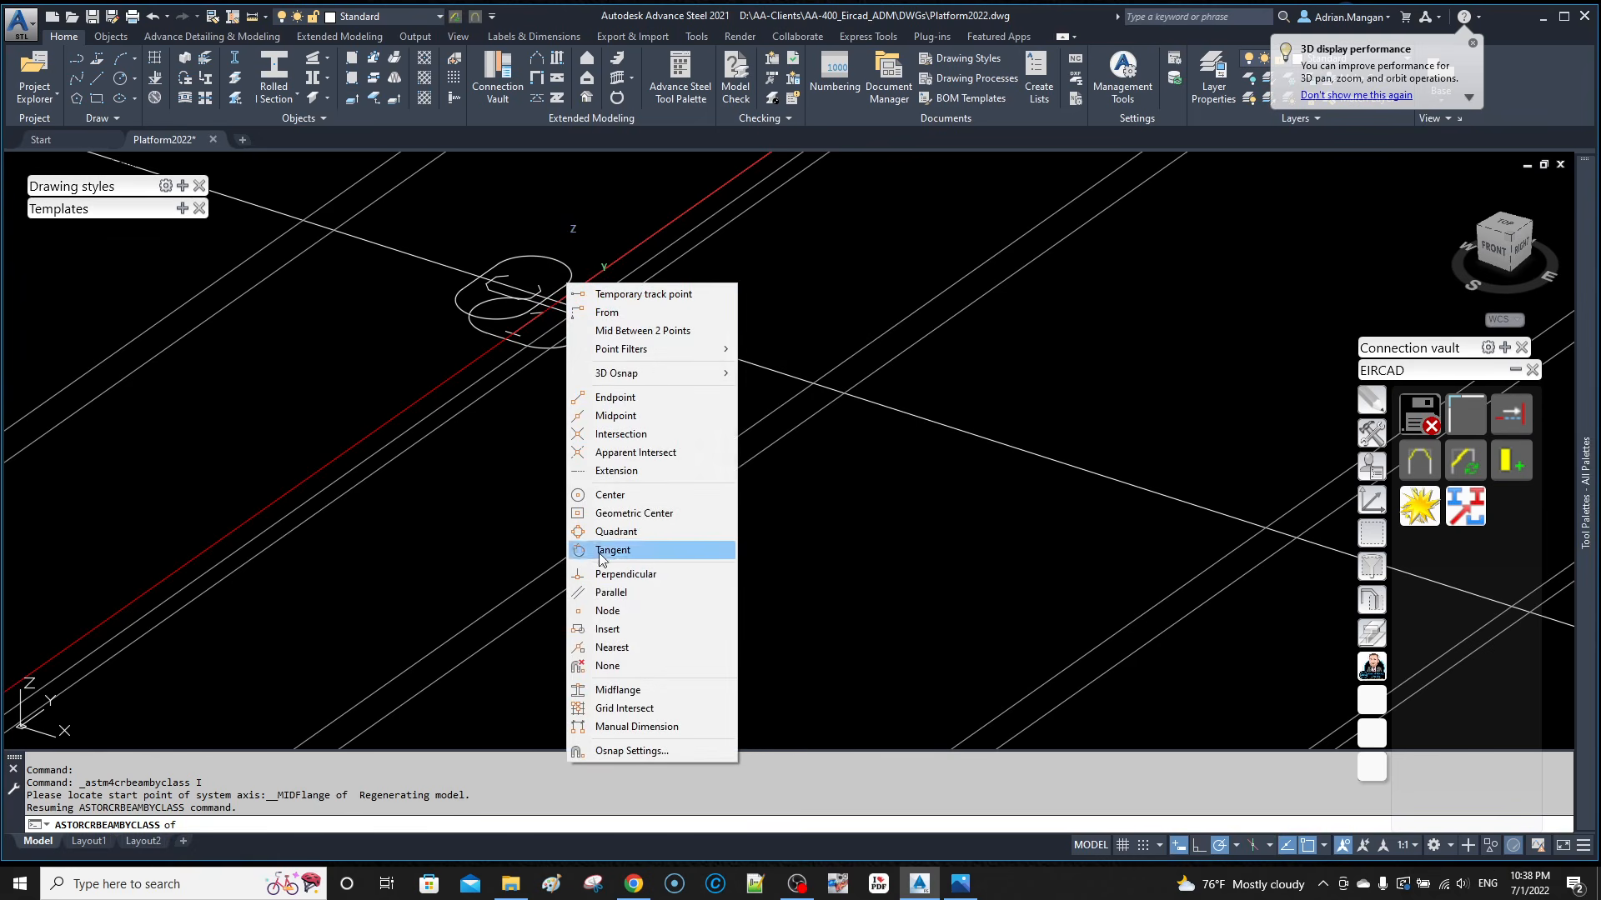
click(624, 708)
click(559, 302)
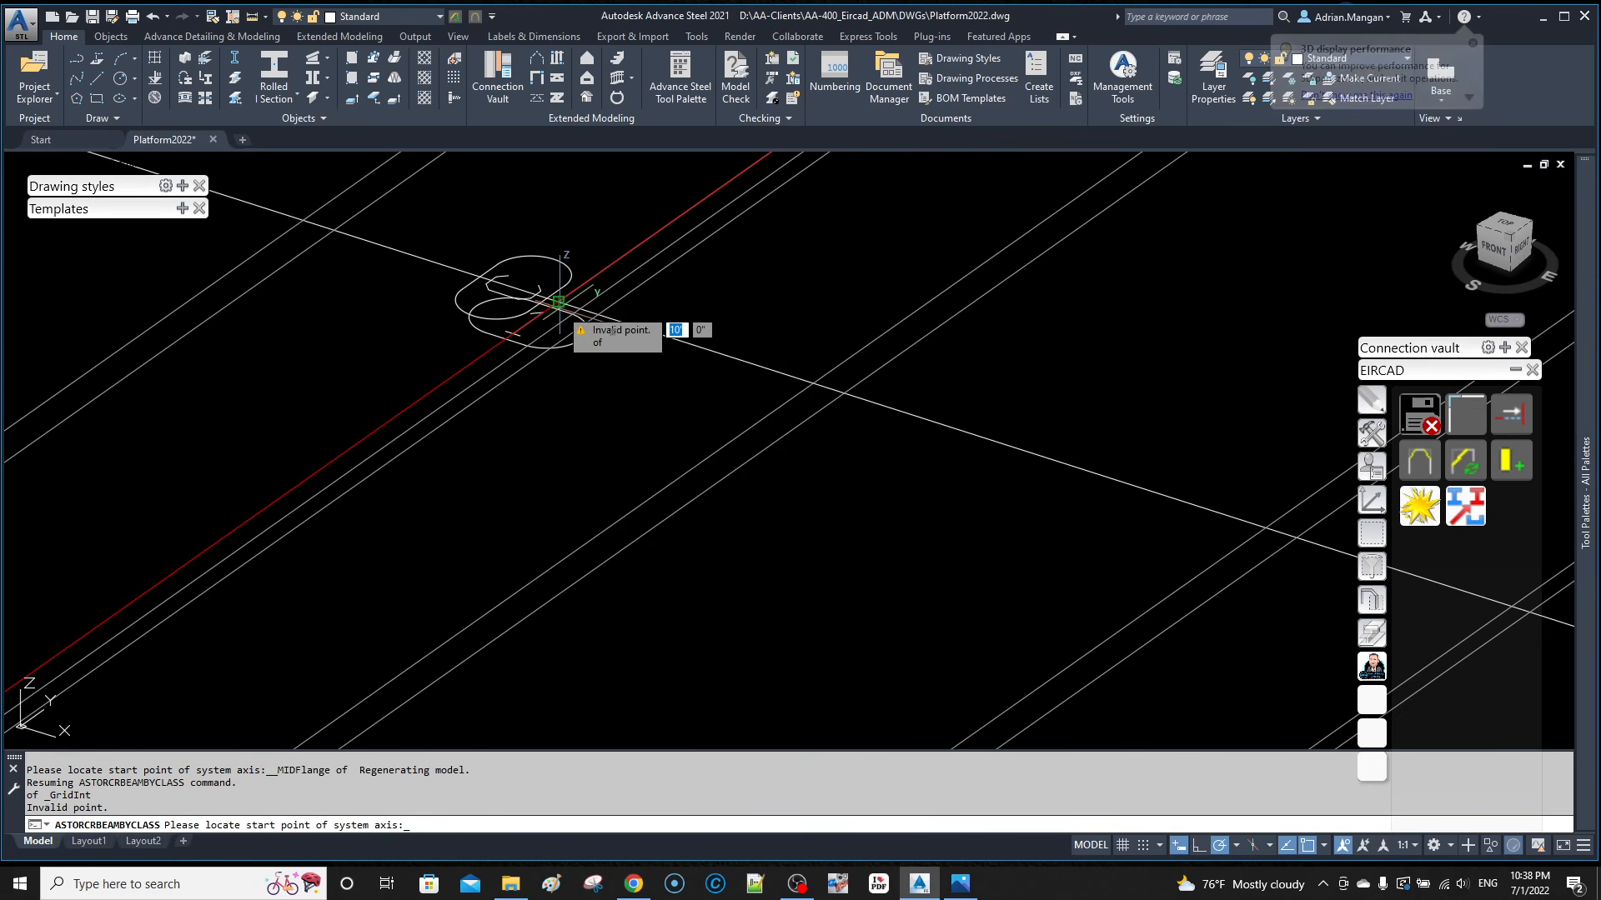
key(Escape)
Step: Draw a 40' rolled I-section beam eastward from the south-western grid intersection, using the Grid Intersect snap for its start point
click(273, 70)
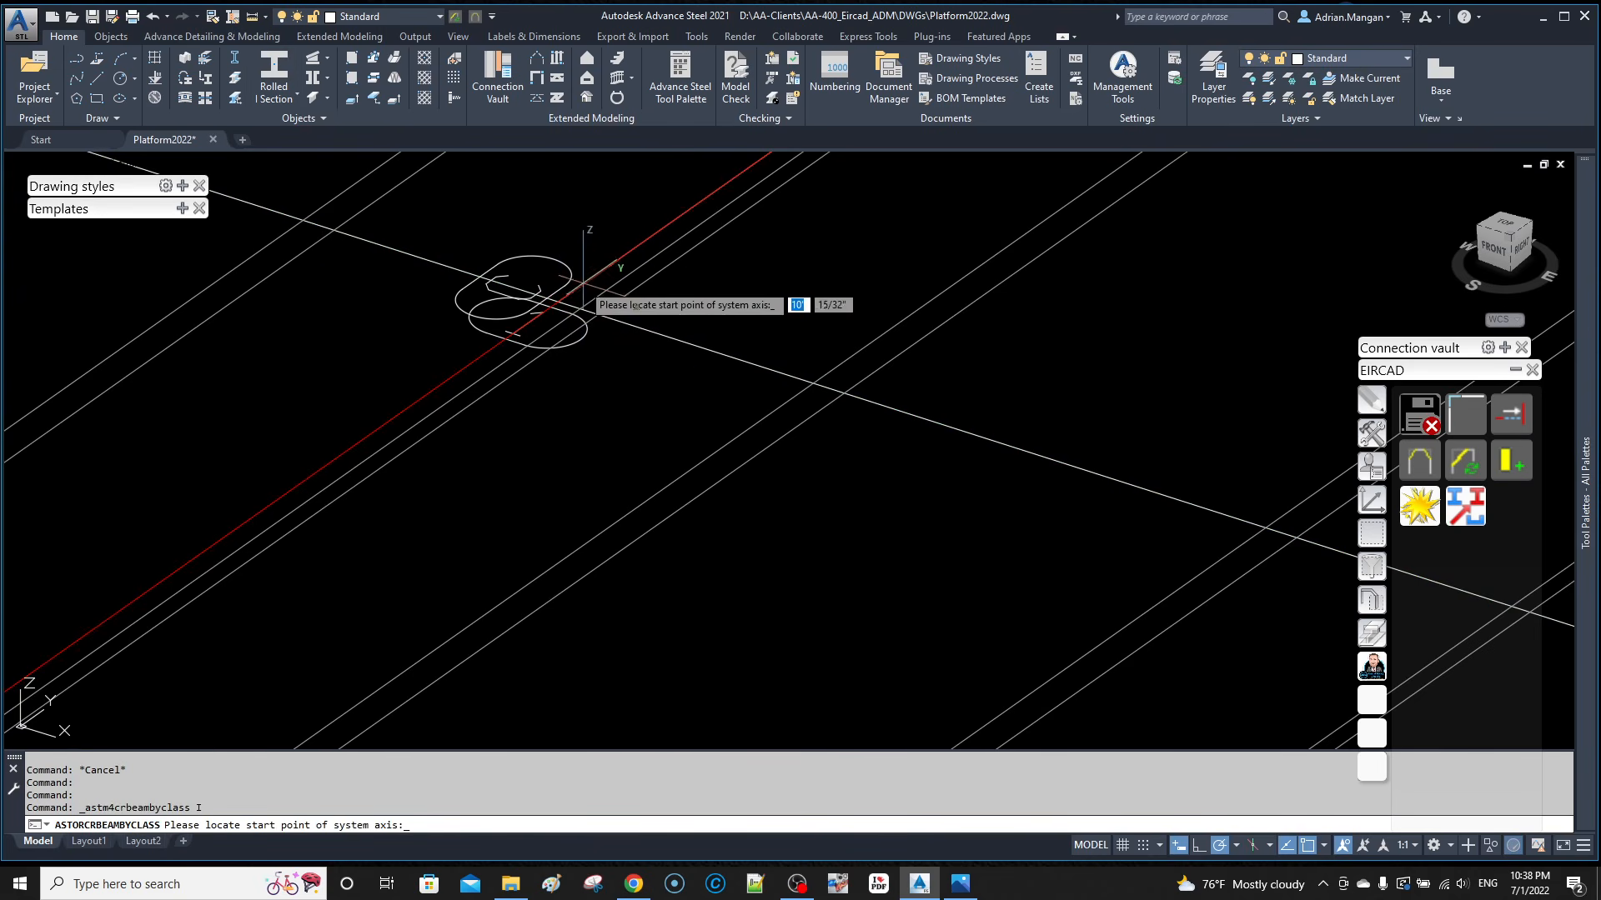
shift+right_click(604, 227)
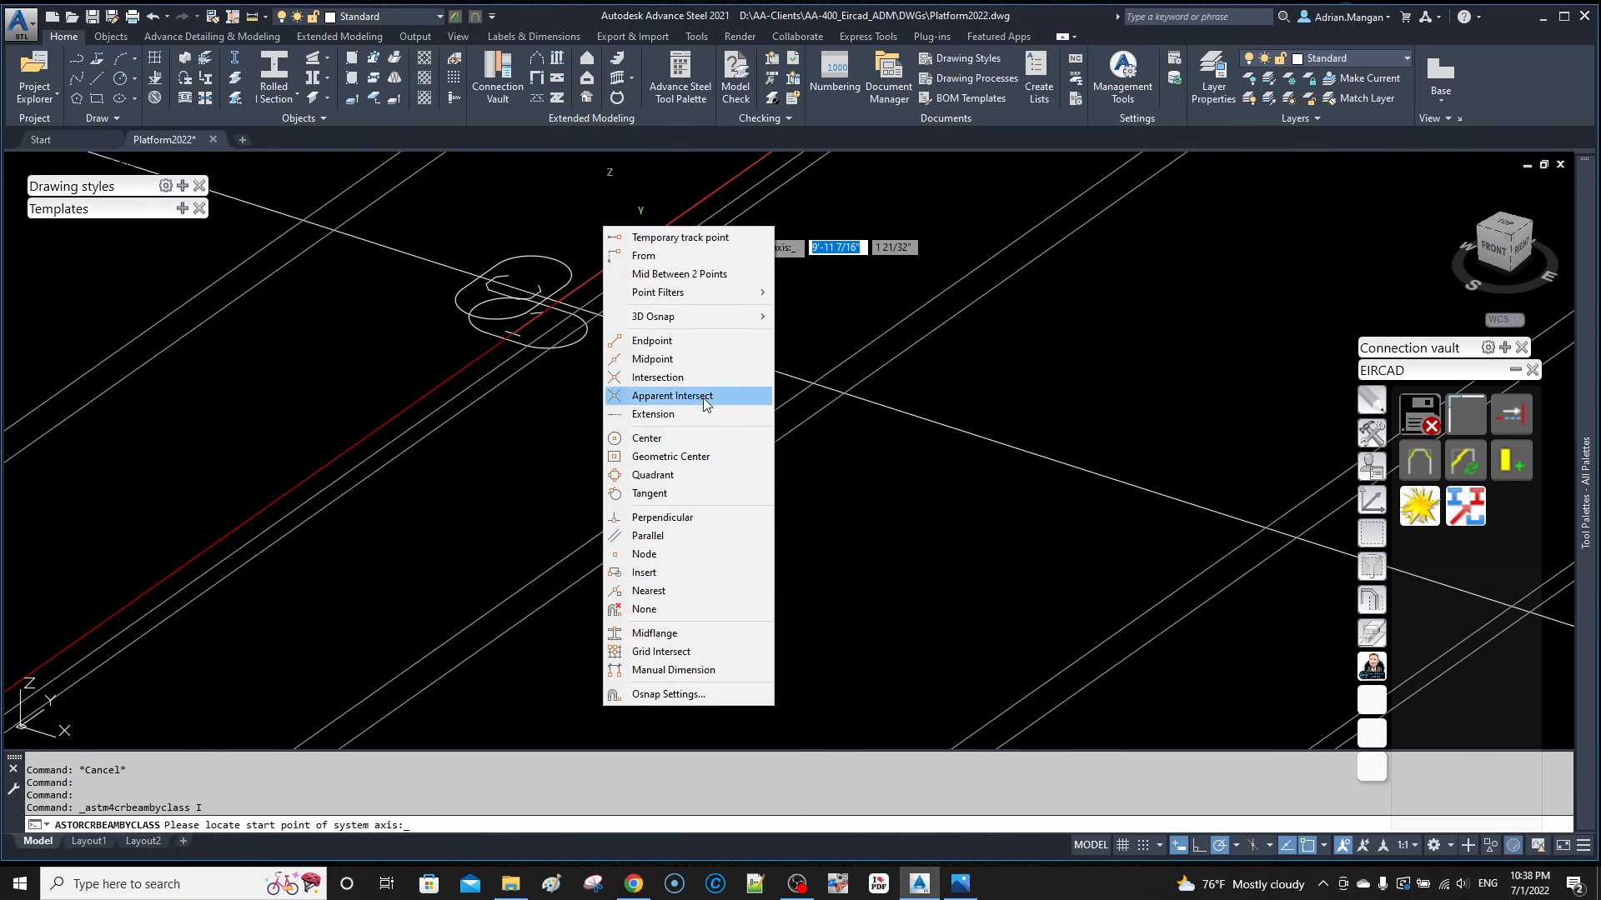
click(671, 651)
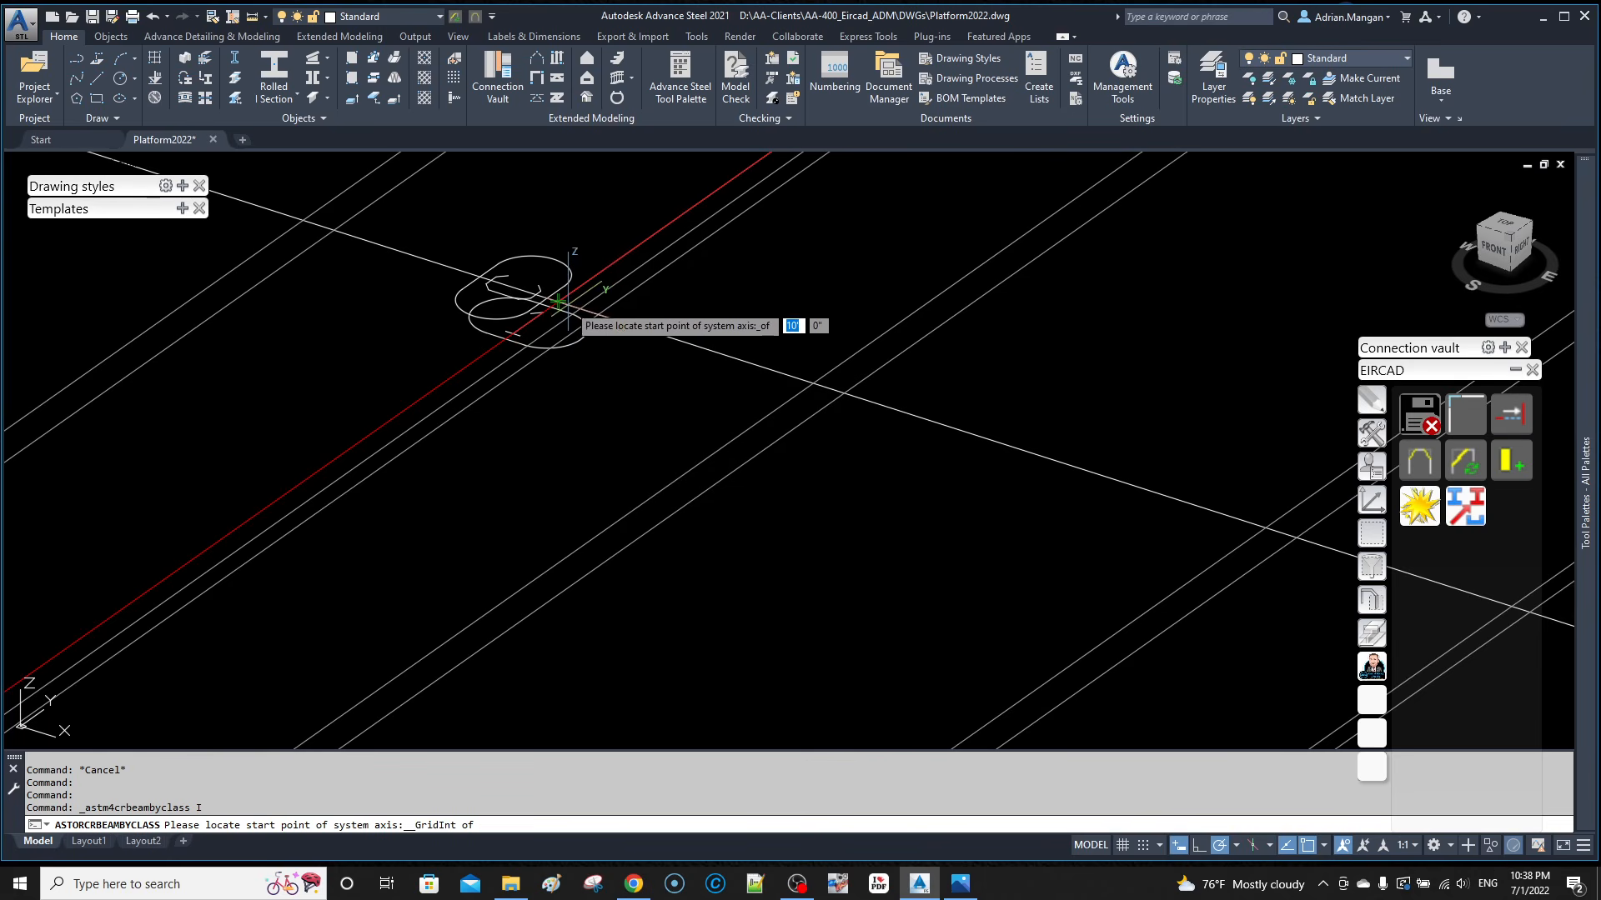
click(575, 325)
scroll(802, 334, down, 5)
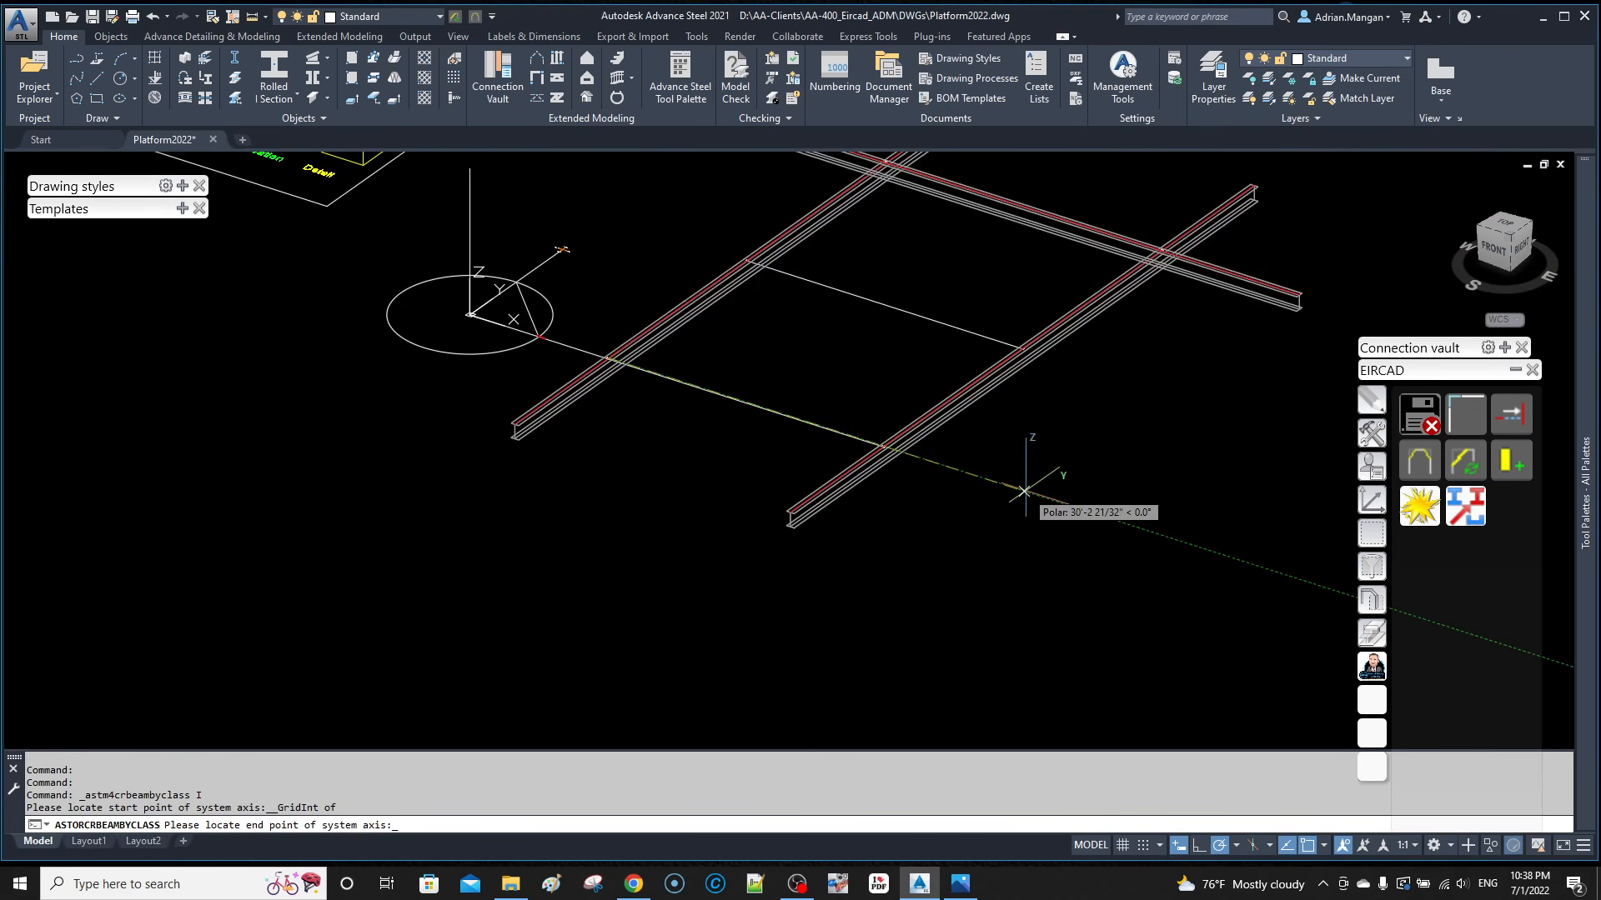
text(40')
key(Return)
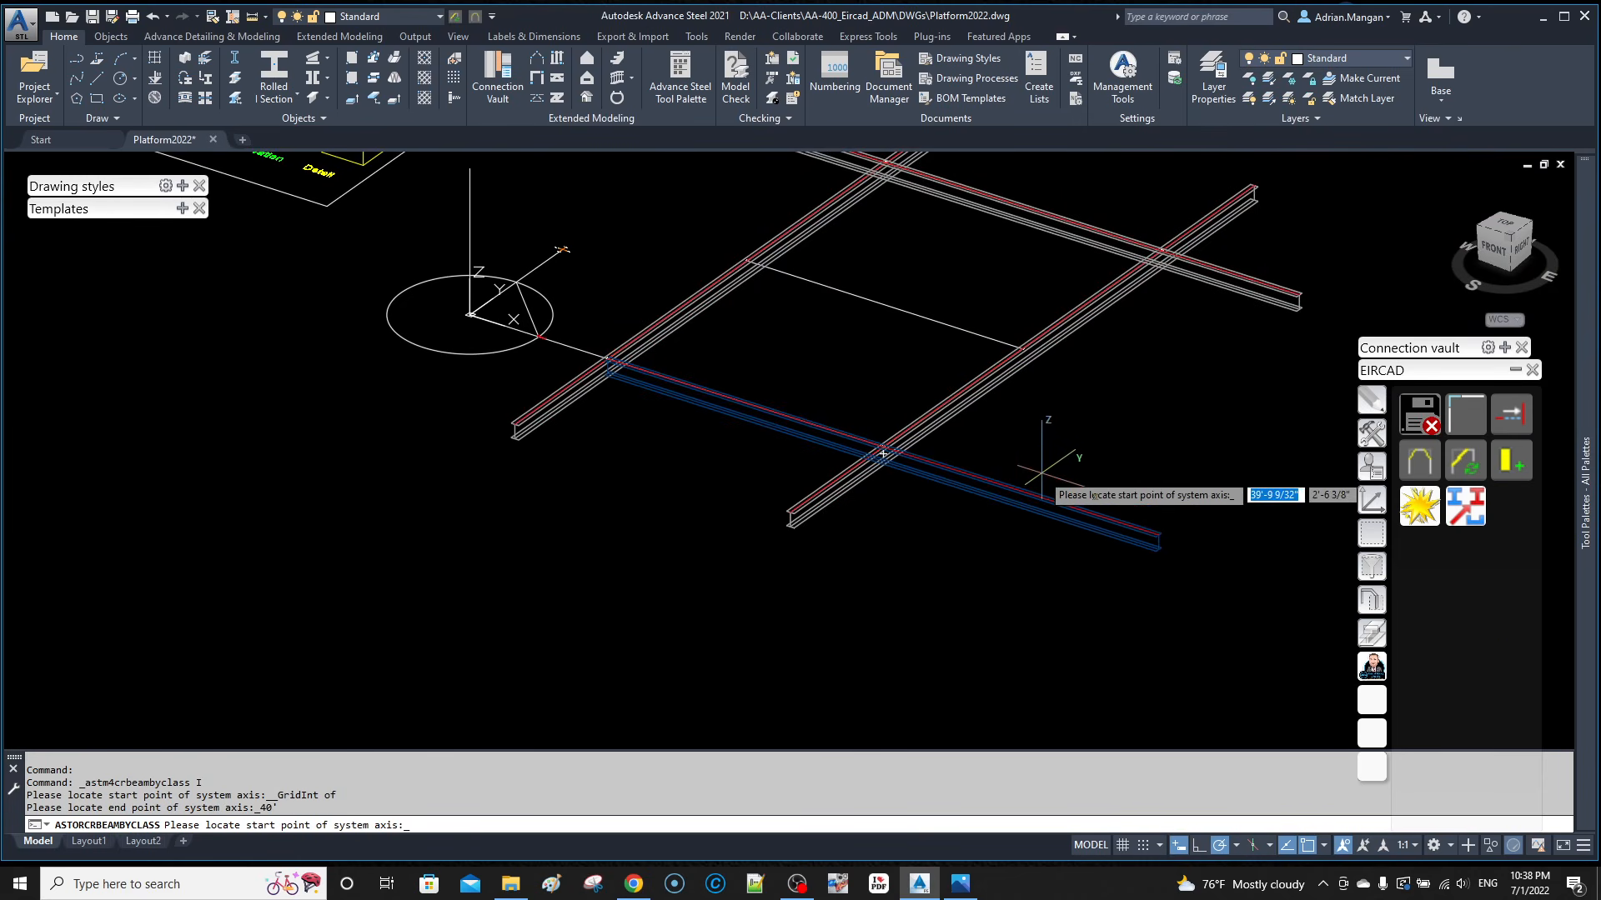
key(Return)
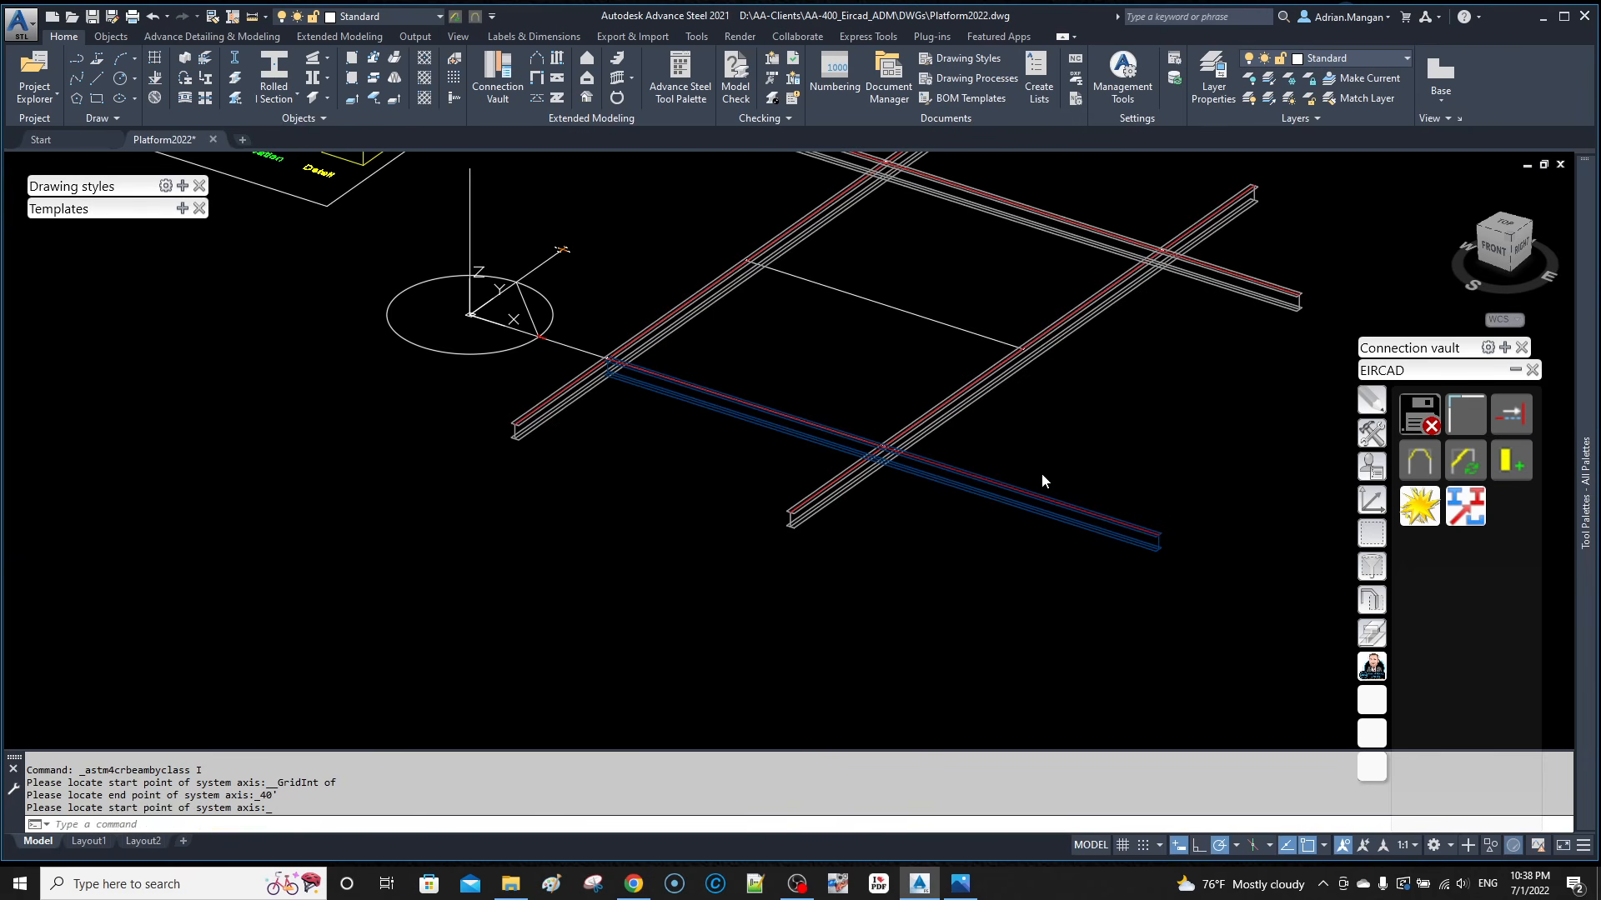
Step: Check the new southern beam's model role and section, and look through the available layers
click(657, 377)
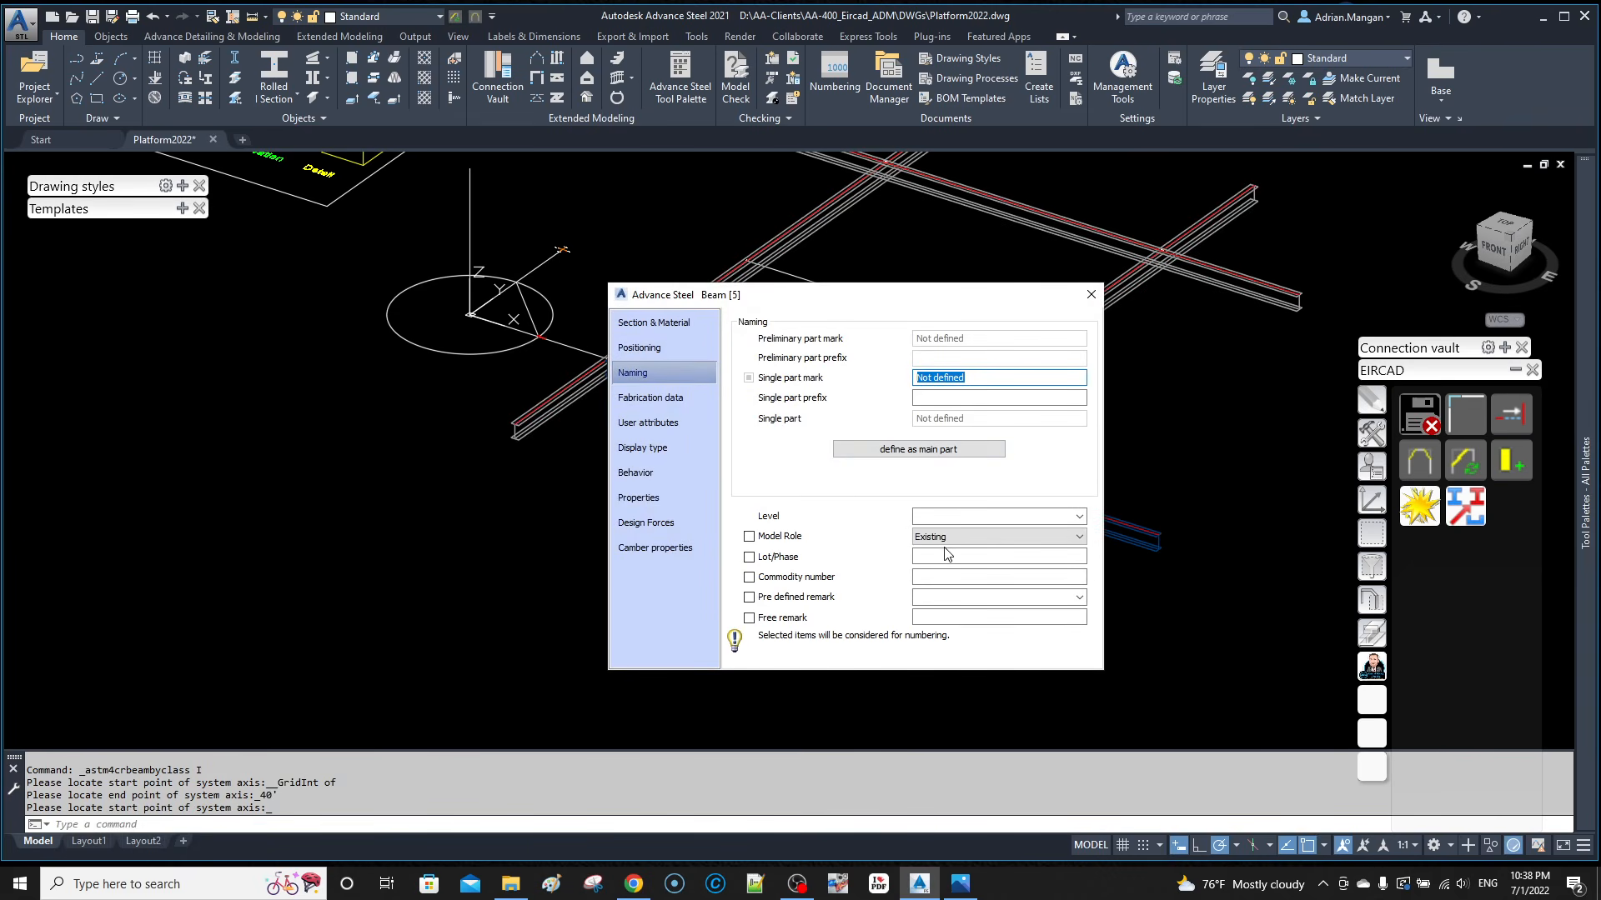
click(680, 329)
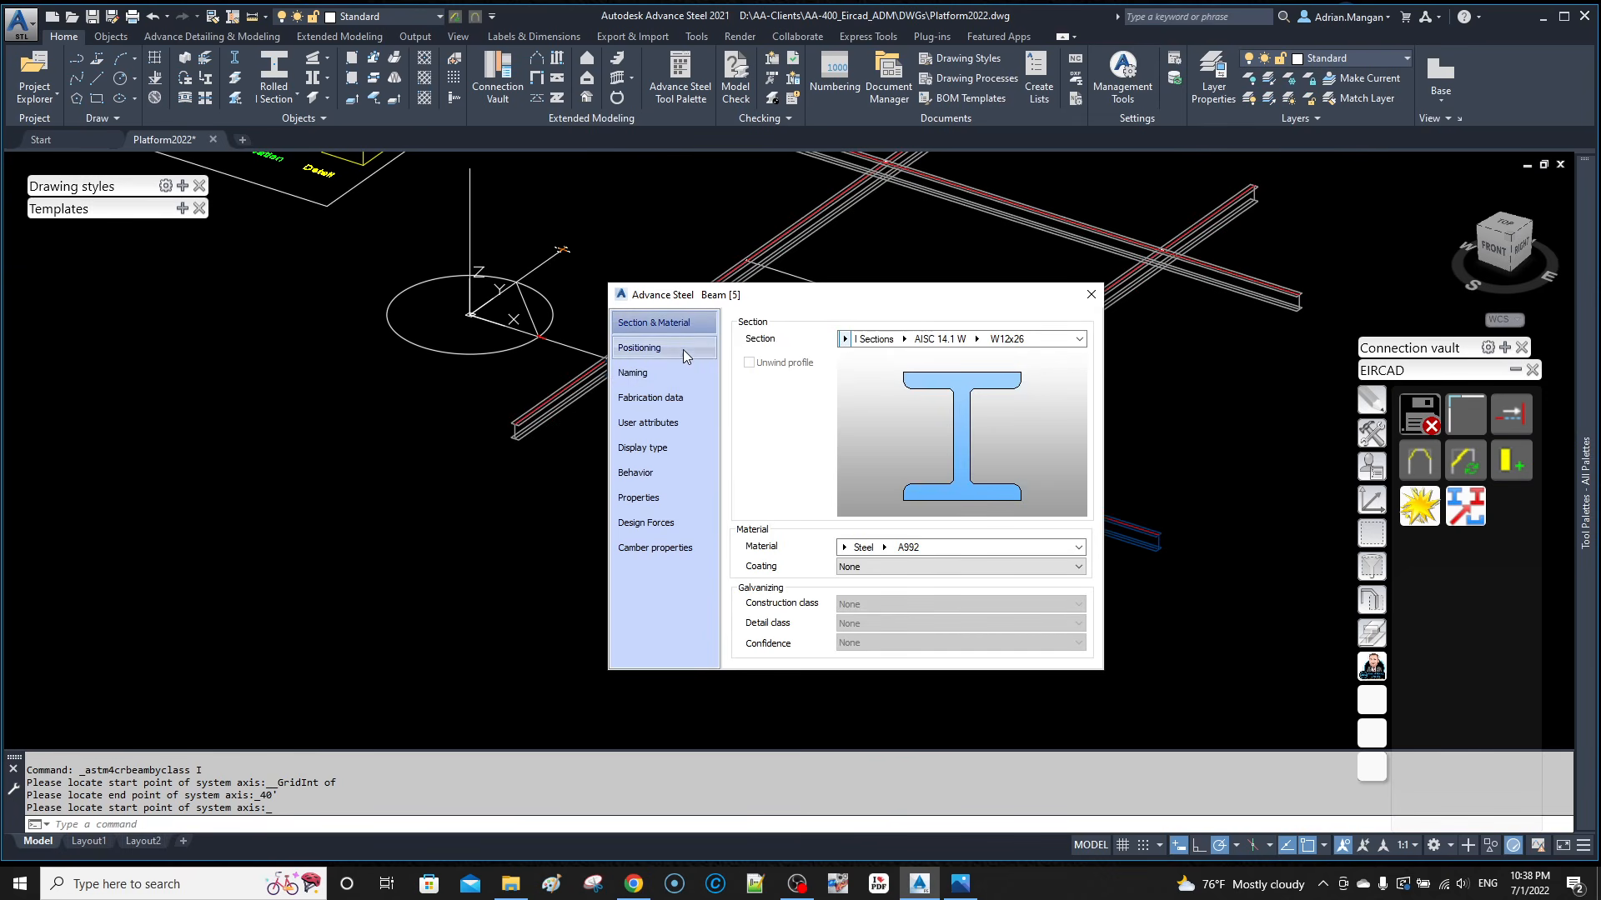
click(1091, 295)
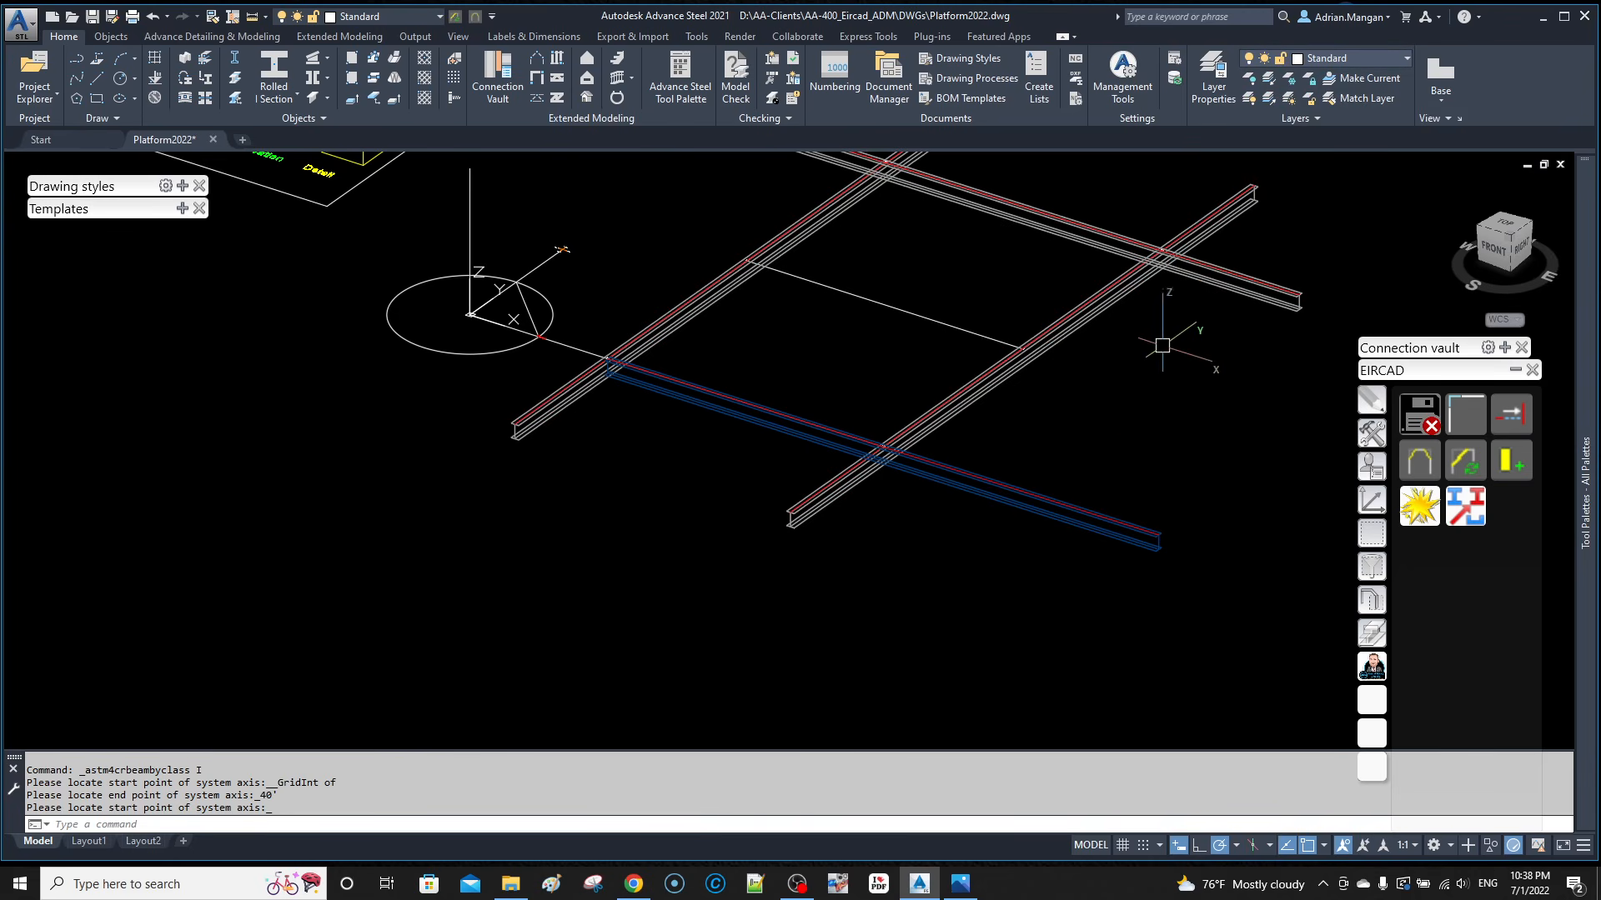
click(1383, 58)
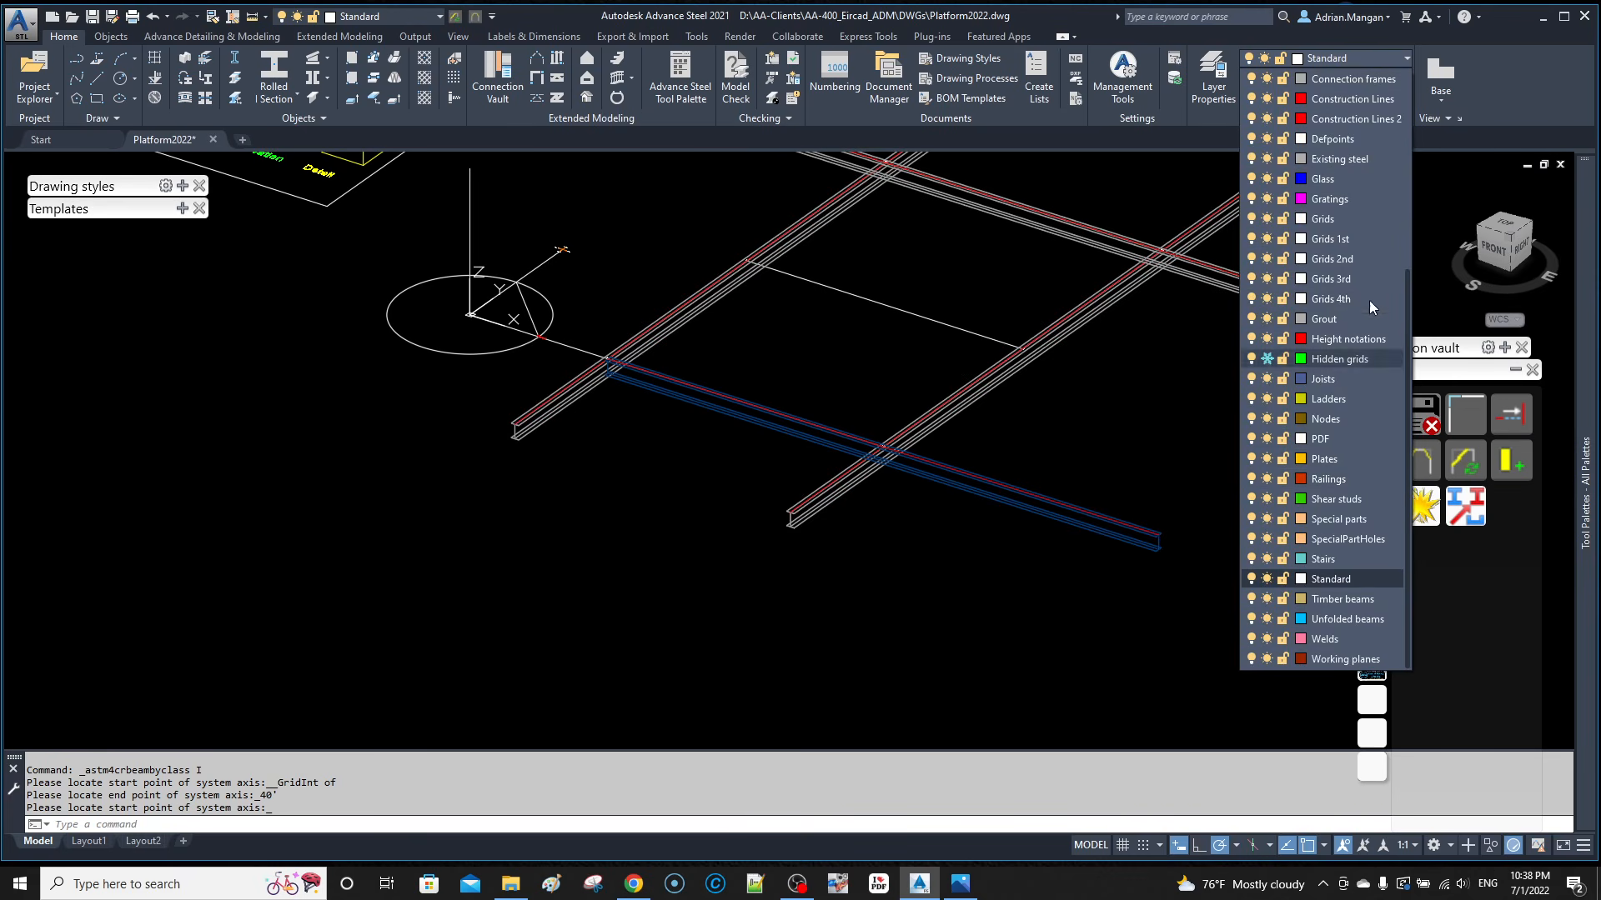
Step: Move the new southern cross beam 10' in the negative X direction
click(1034, 501)
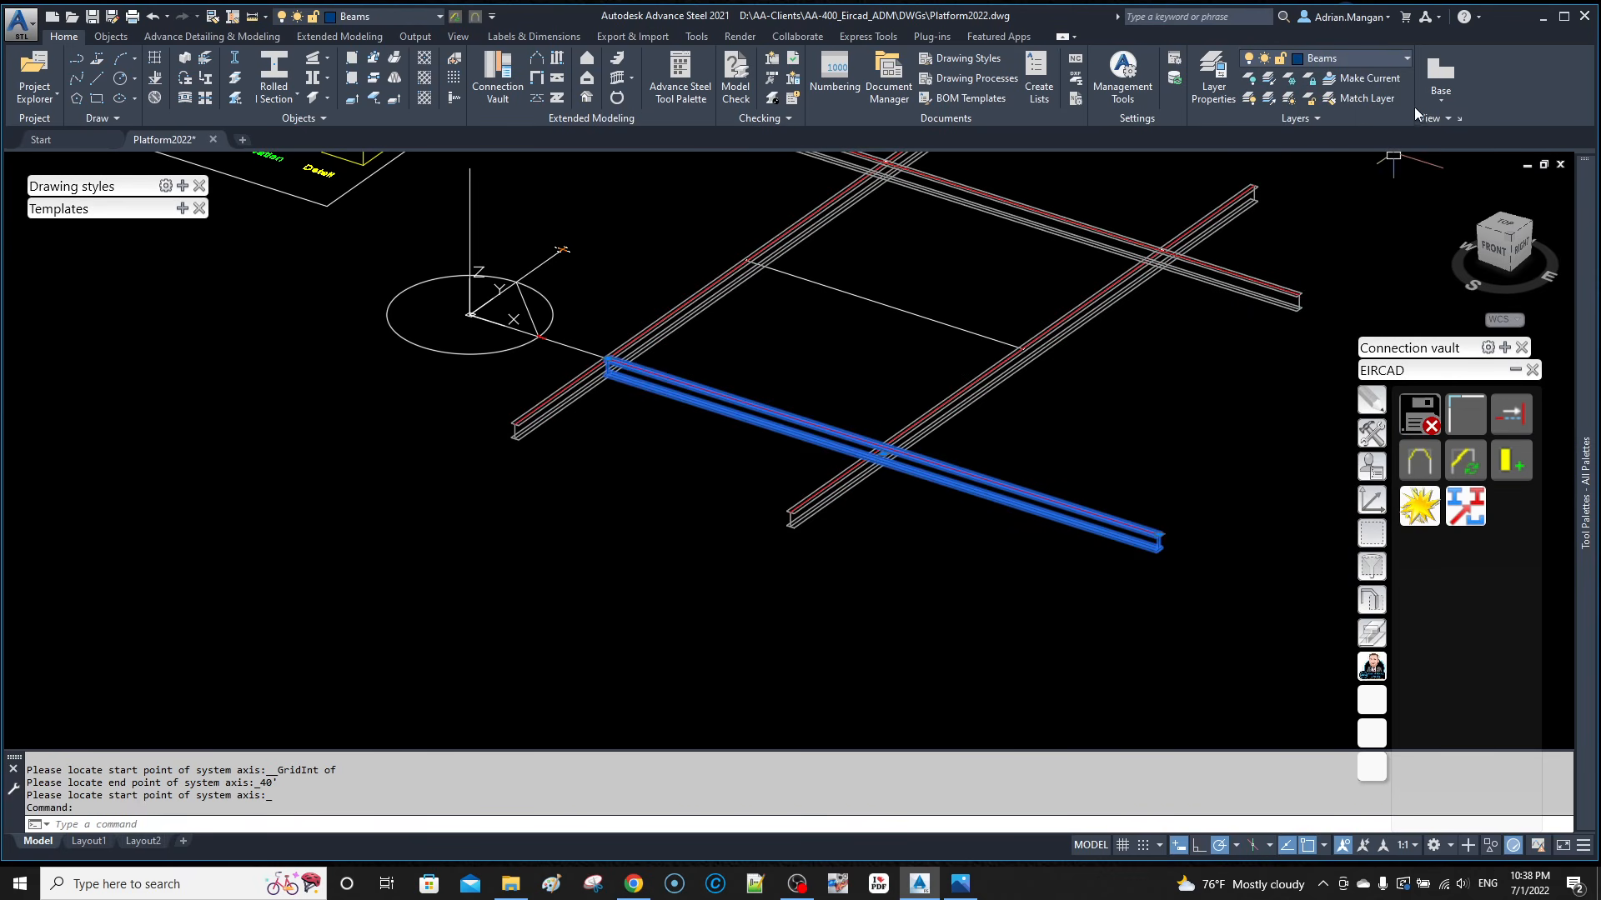
right_click(1076, 408)
click(1109, 442)
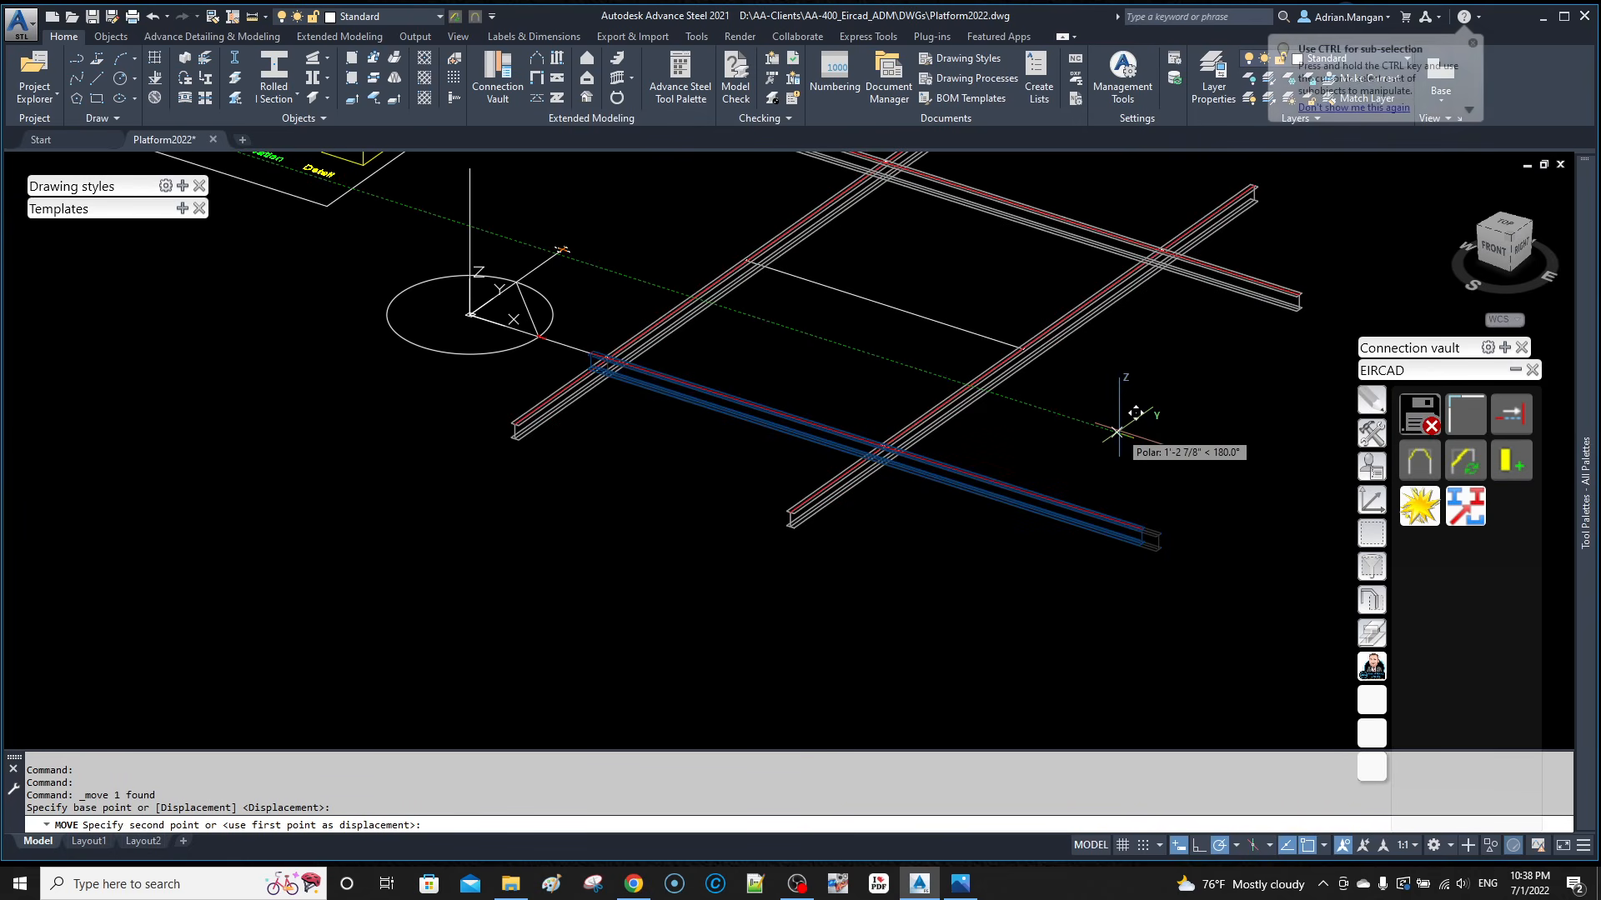
text(10')
key(Return)
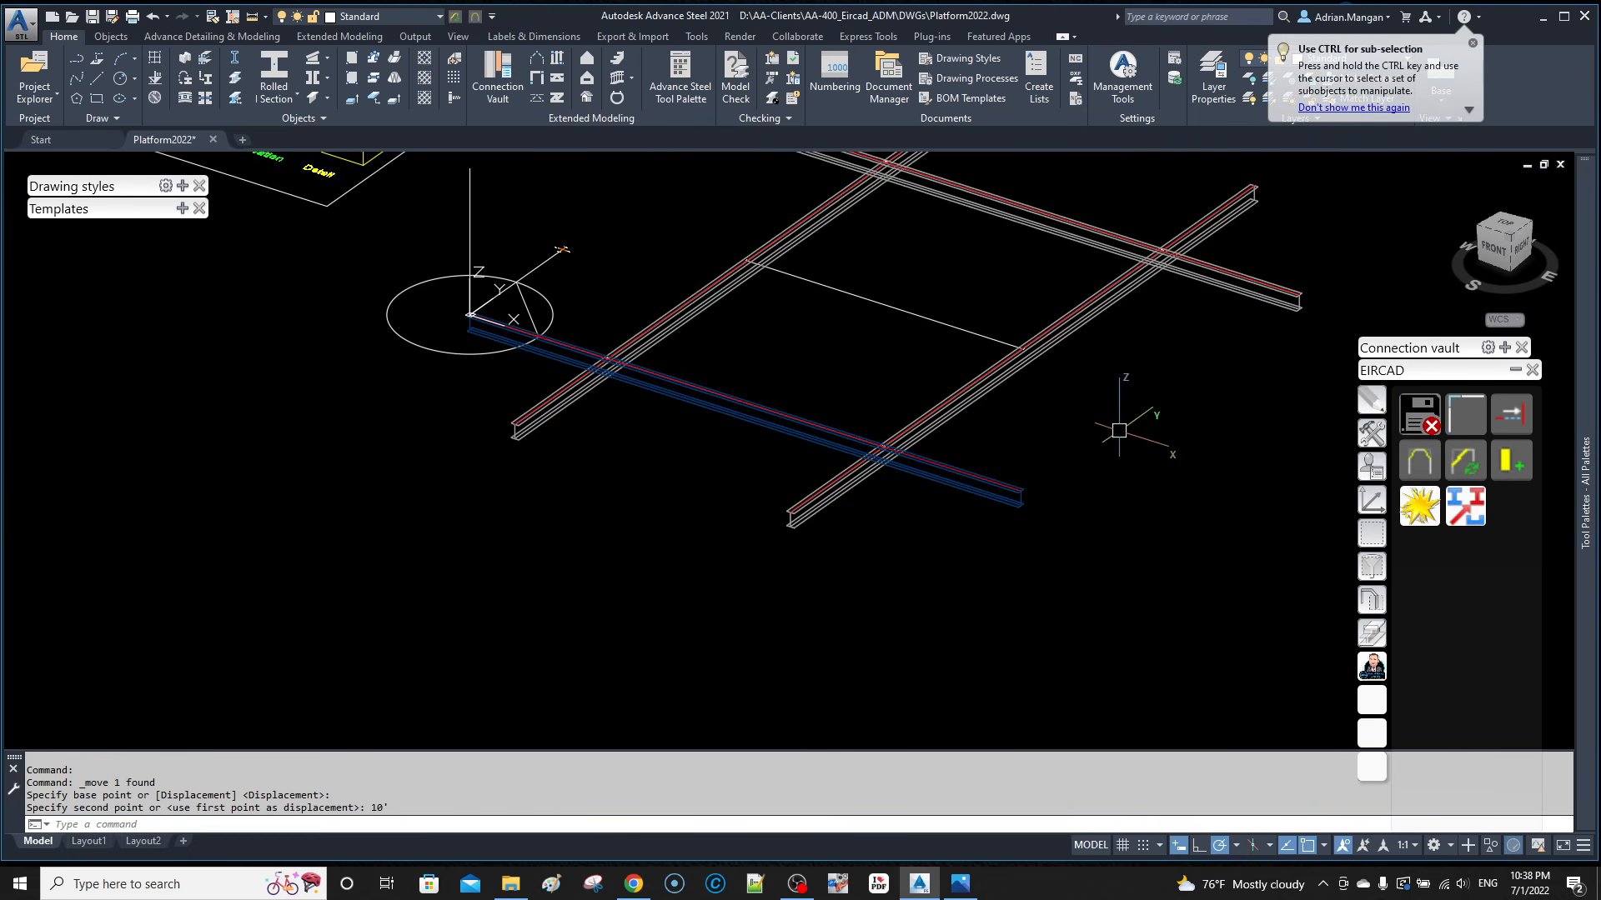
key(Escape)
middle_drag(1139, 391, 989, 448)
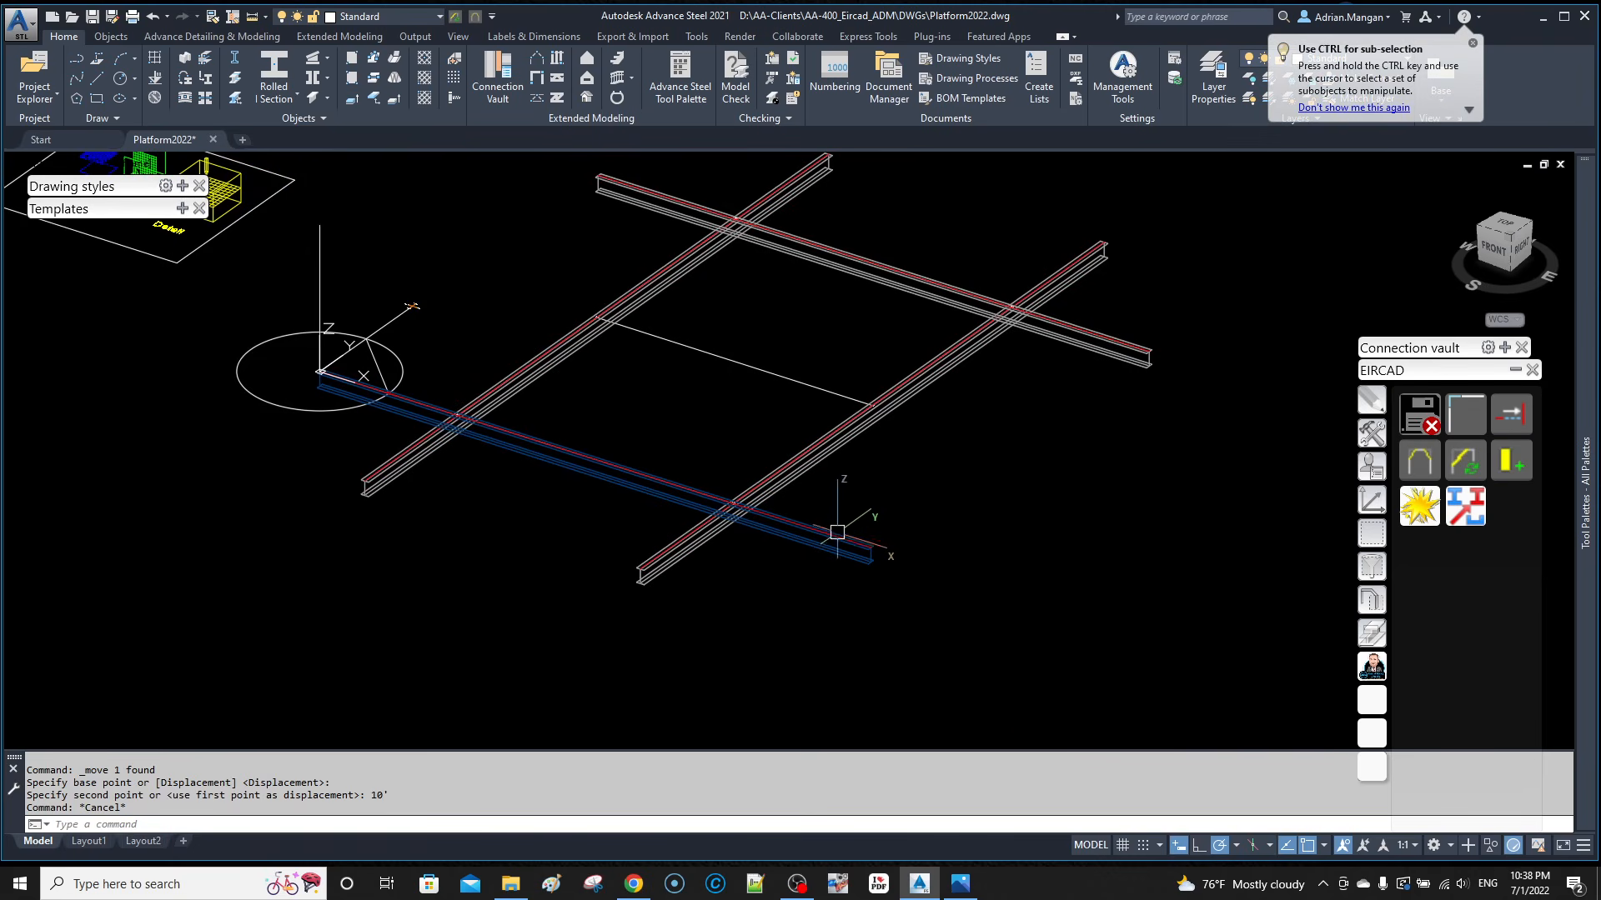
click(835, 538)
right_click(971, 495)
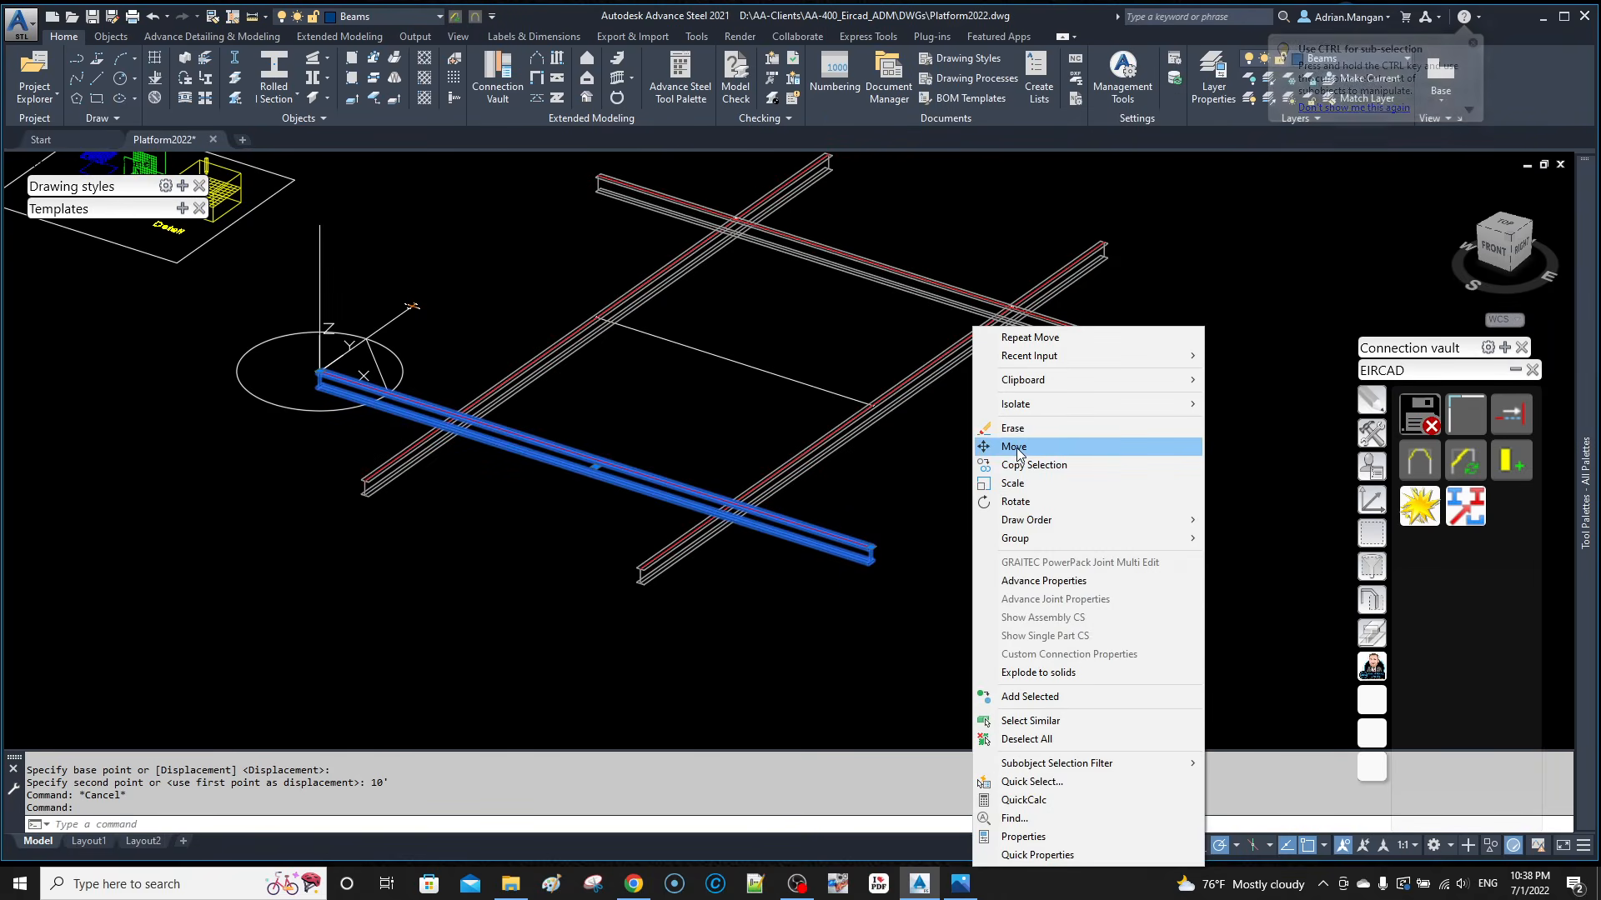
click(1005, 442)
click(988, 547)
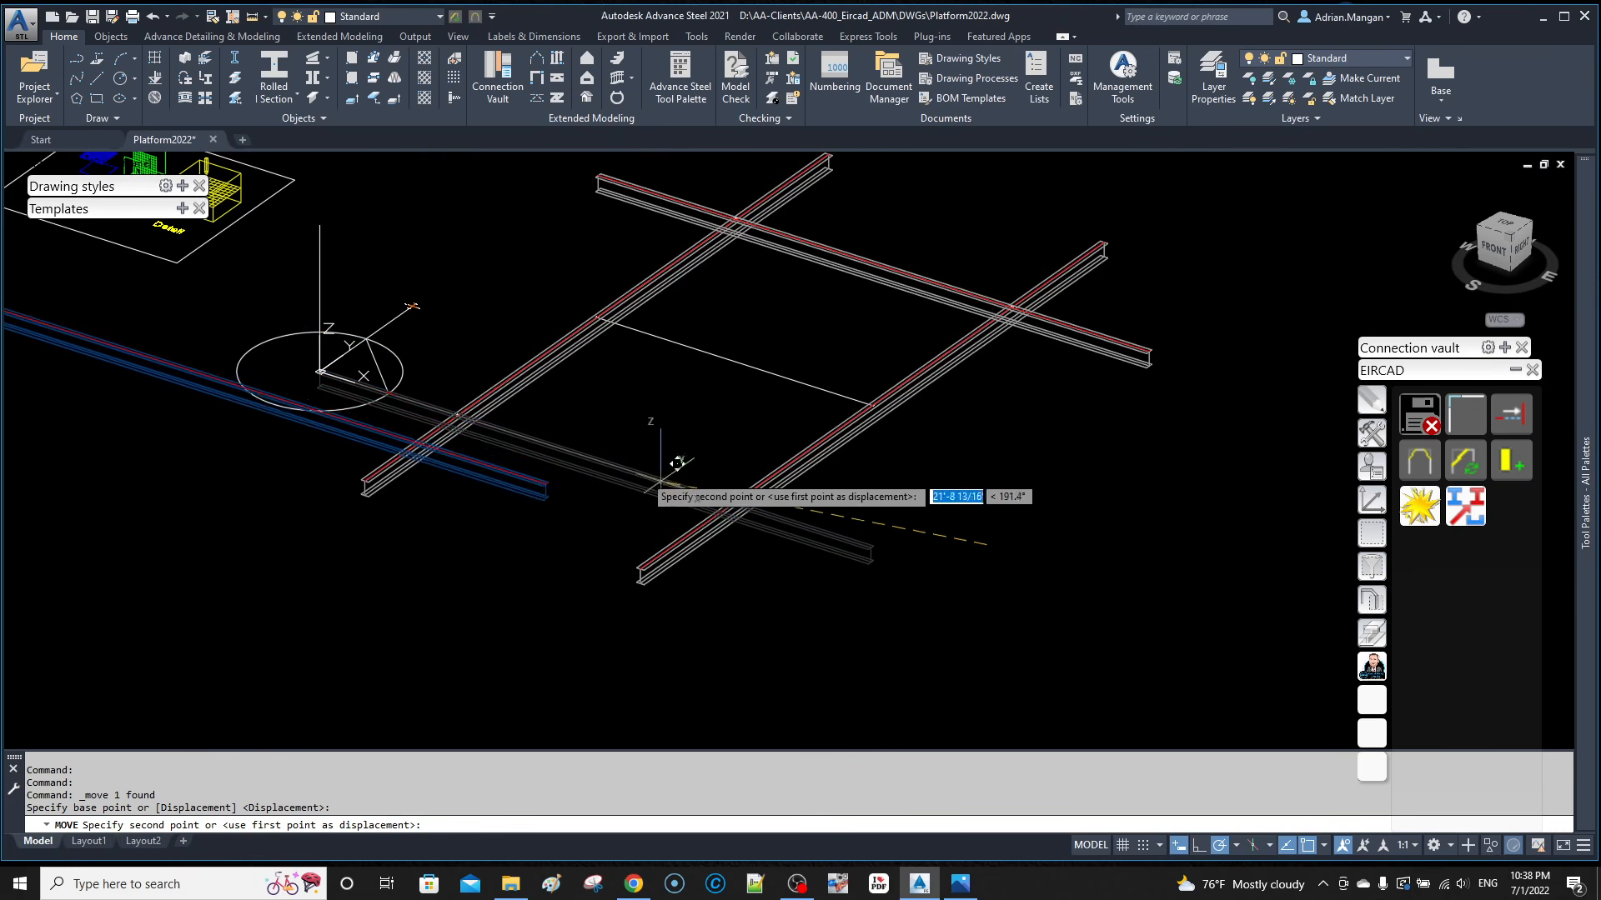
click(1372, 500)
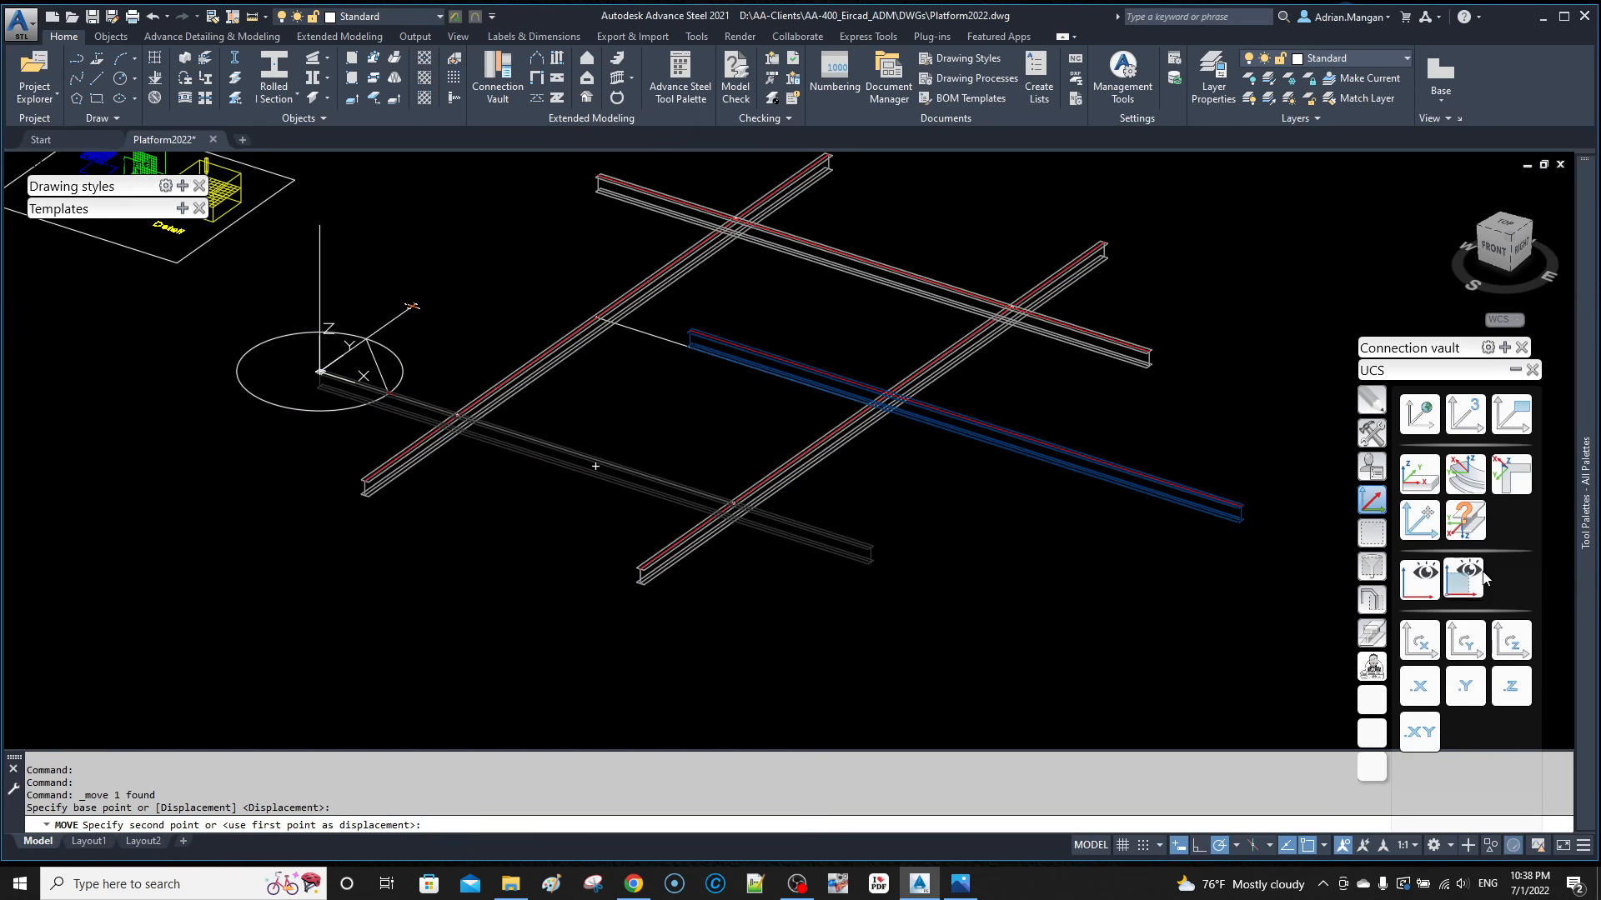
click(1419, 687)
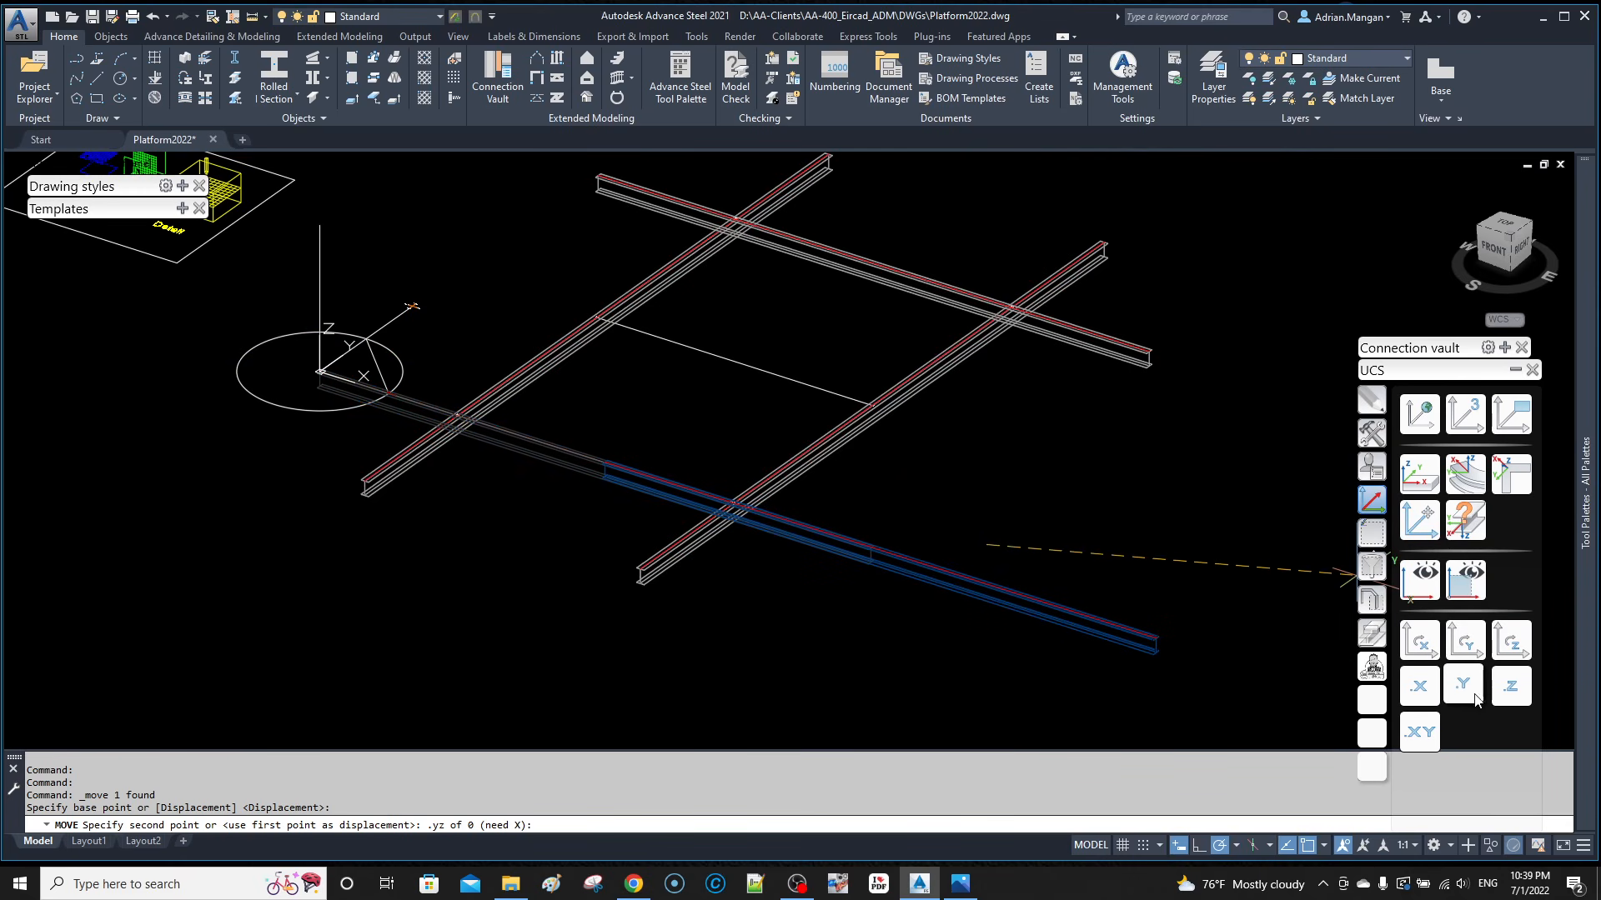
key(Escape)
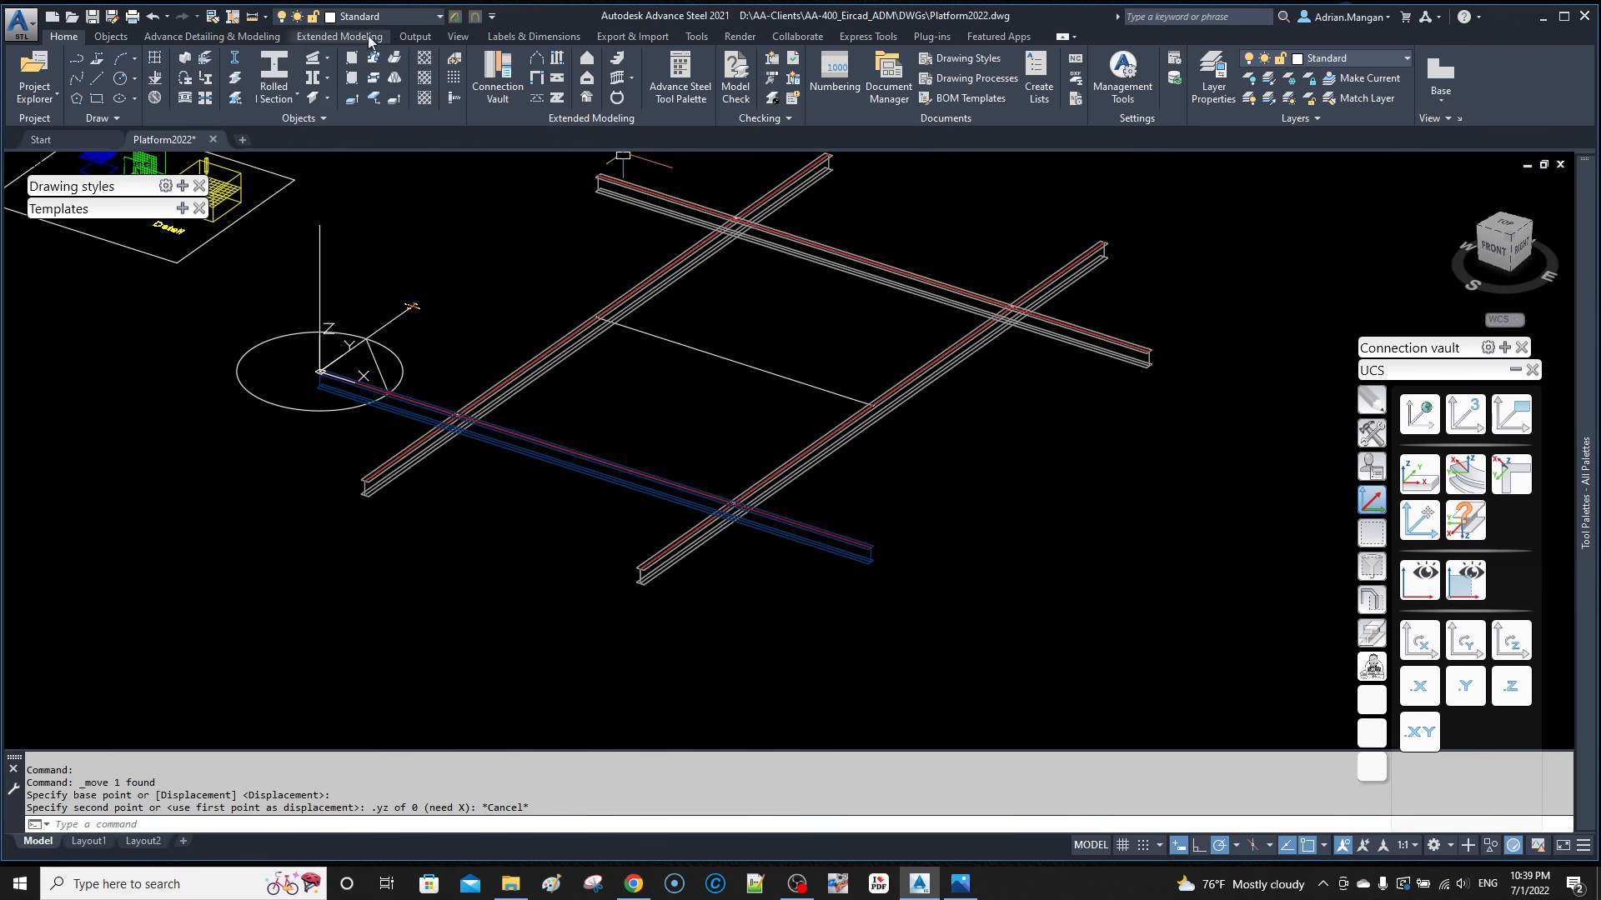
Step: Match the southern cross beam's properties to those of the northern cross beam on the Existing steel layer
click(492, 16)
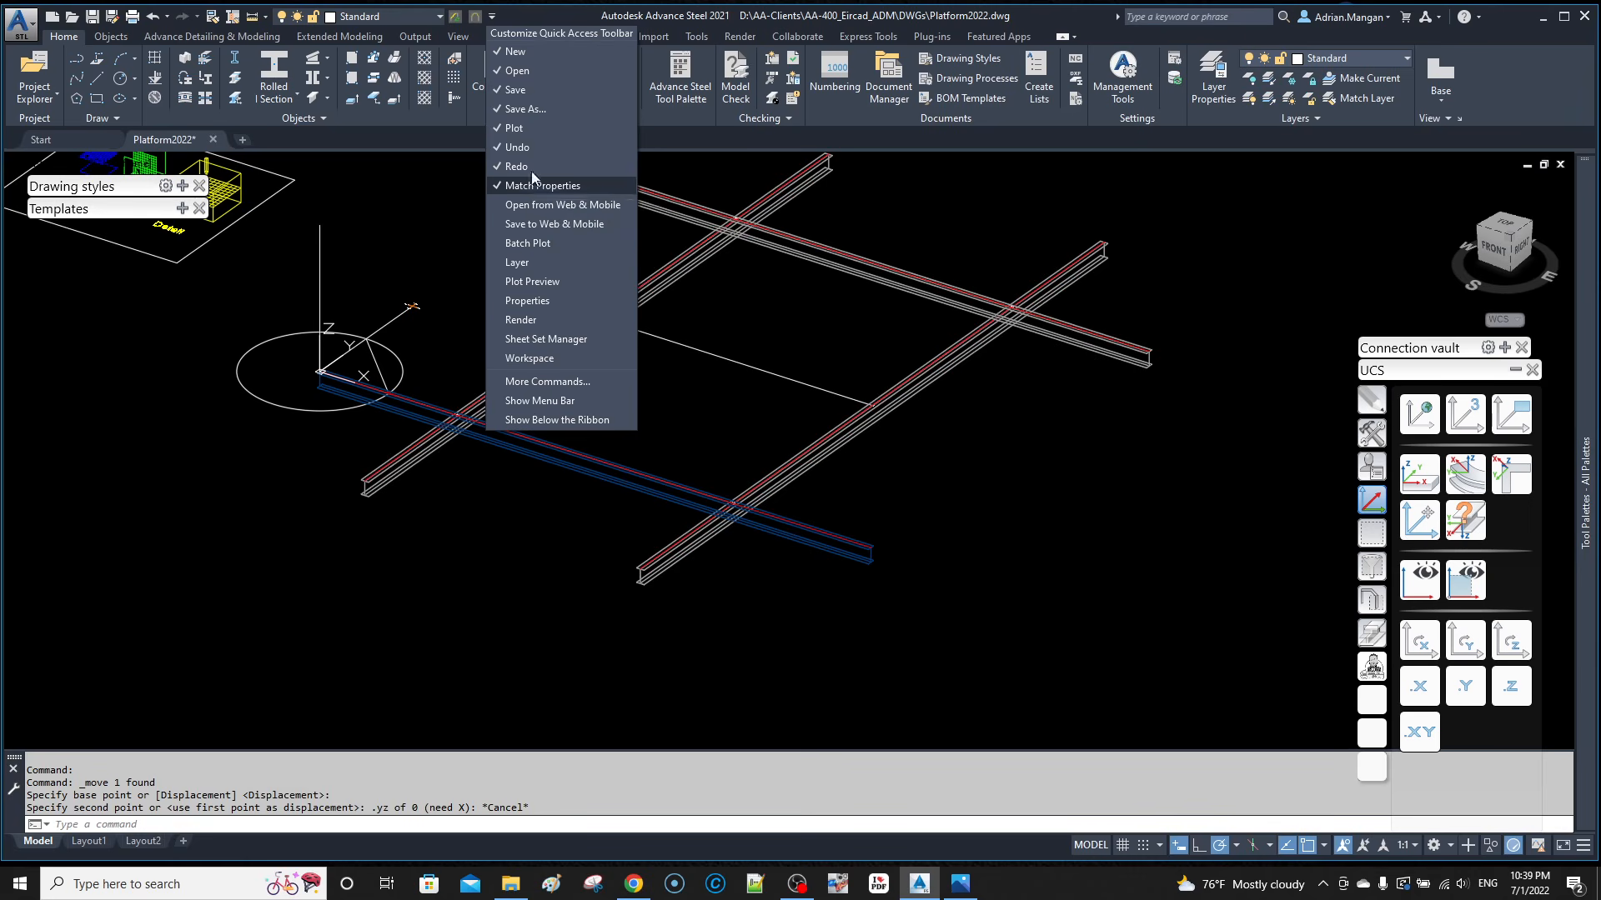
click(532, 15)
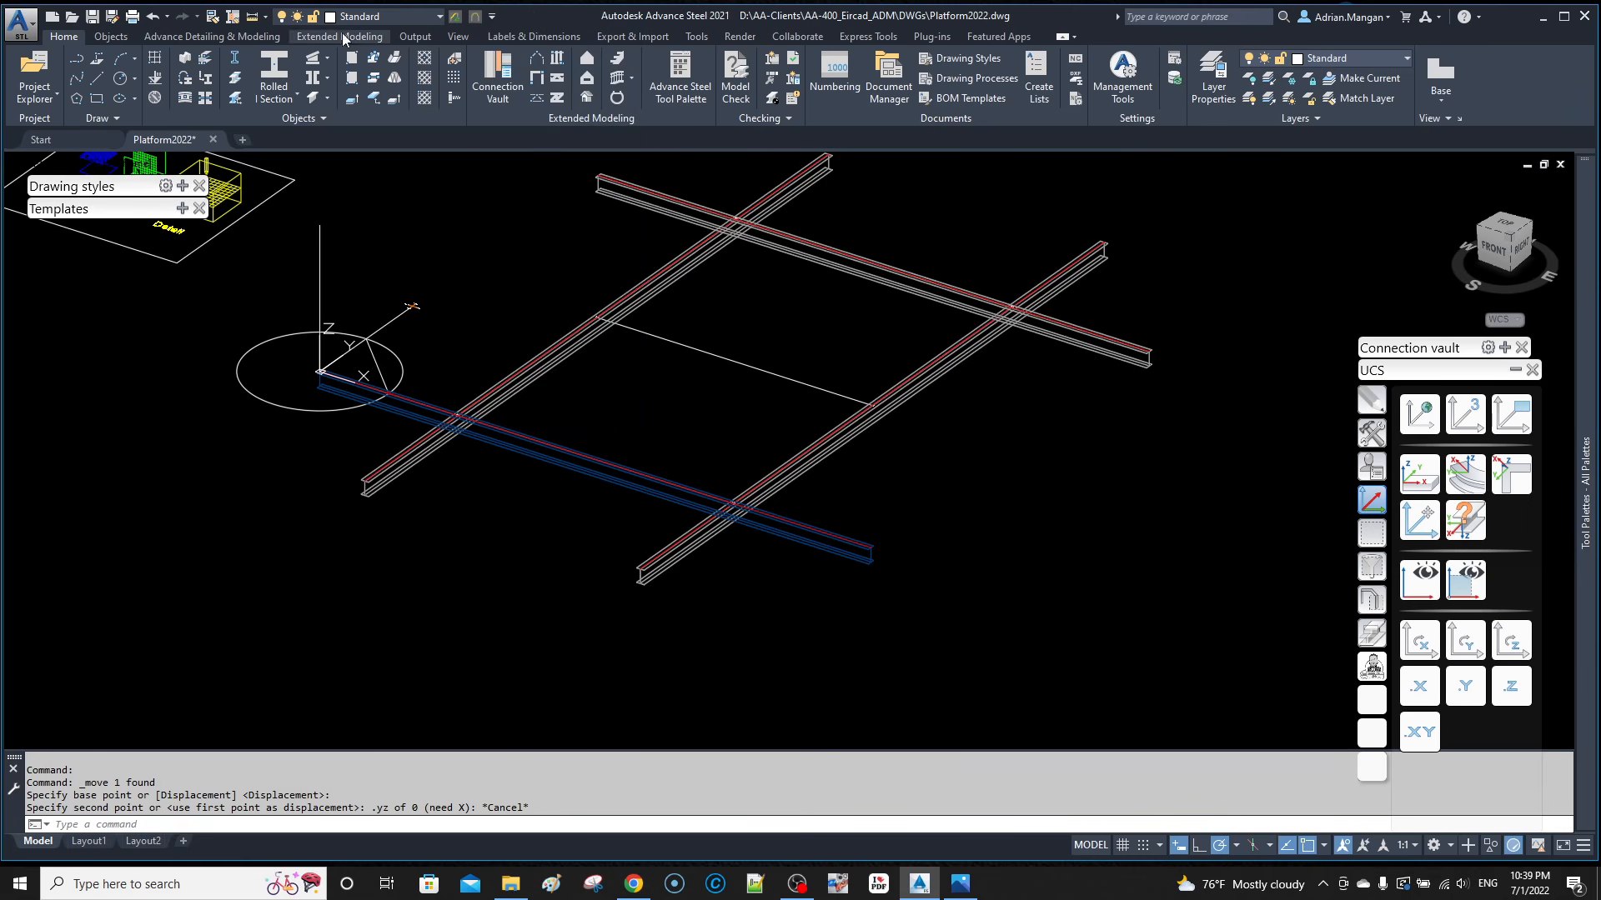
click(212, 17)
click(903, 283)
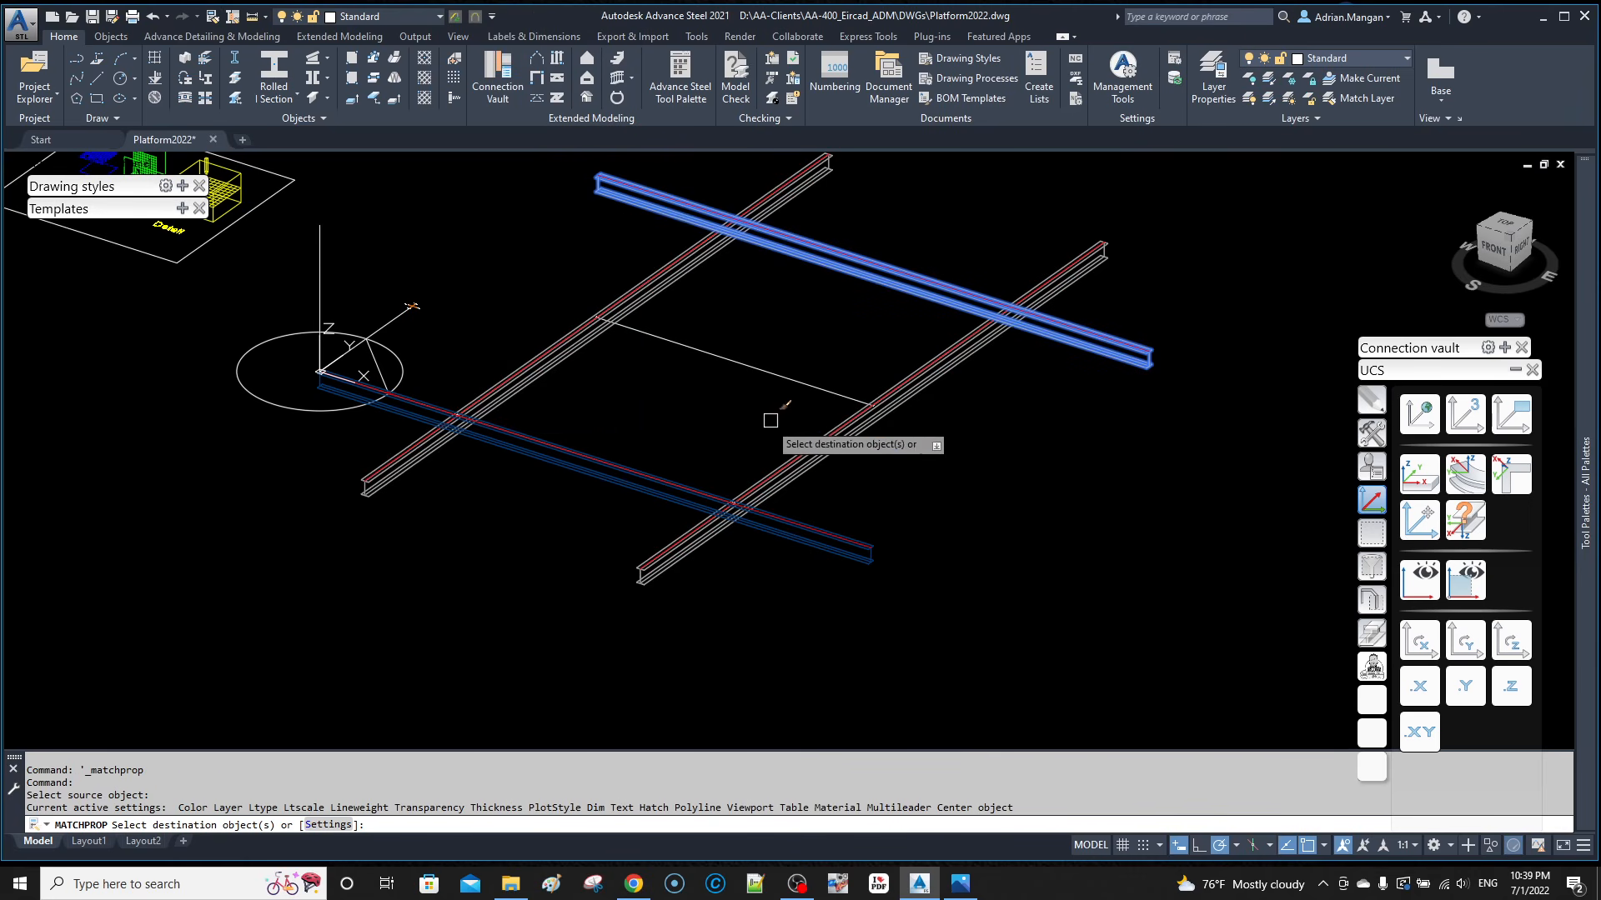
click(674, 492)
right_click(706, 426)
click(732, 440)
Step: Move all four existing beams 6" down in the negative Z direction and inspect them at the north-western grid intersection
middle_drag(795, 450, 1143, 446)
middle_drag(1148, 444, 762, 440)
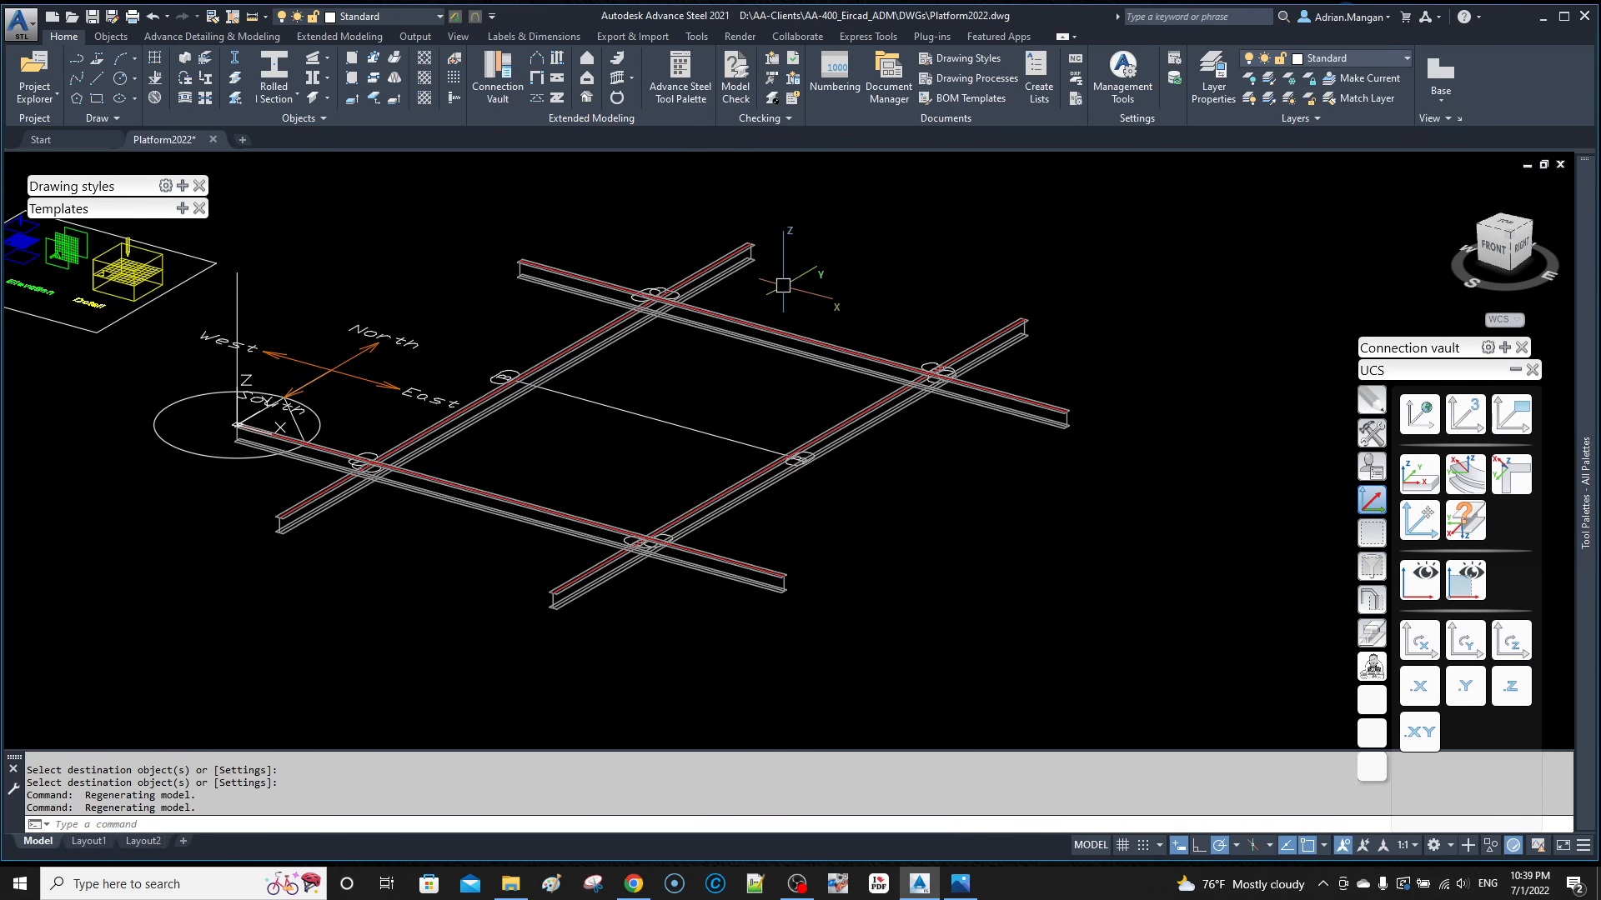
click(745, 260)
click(792, 342)
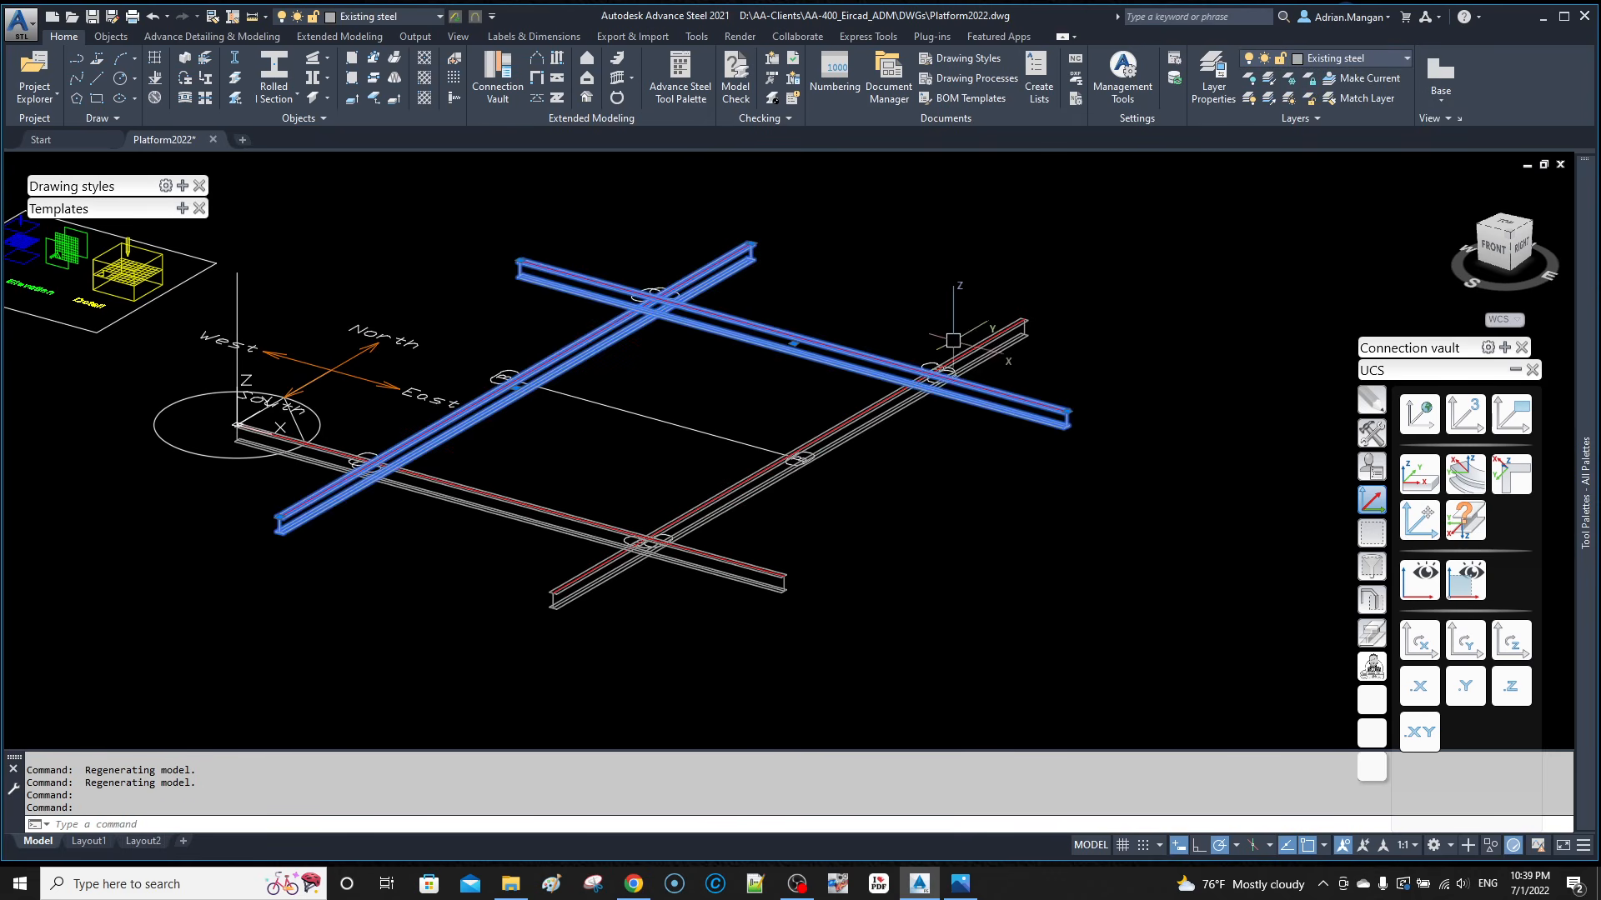
click(984, 349)
click(523, 491)
right_click(532, 352)
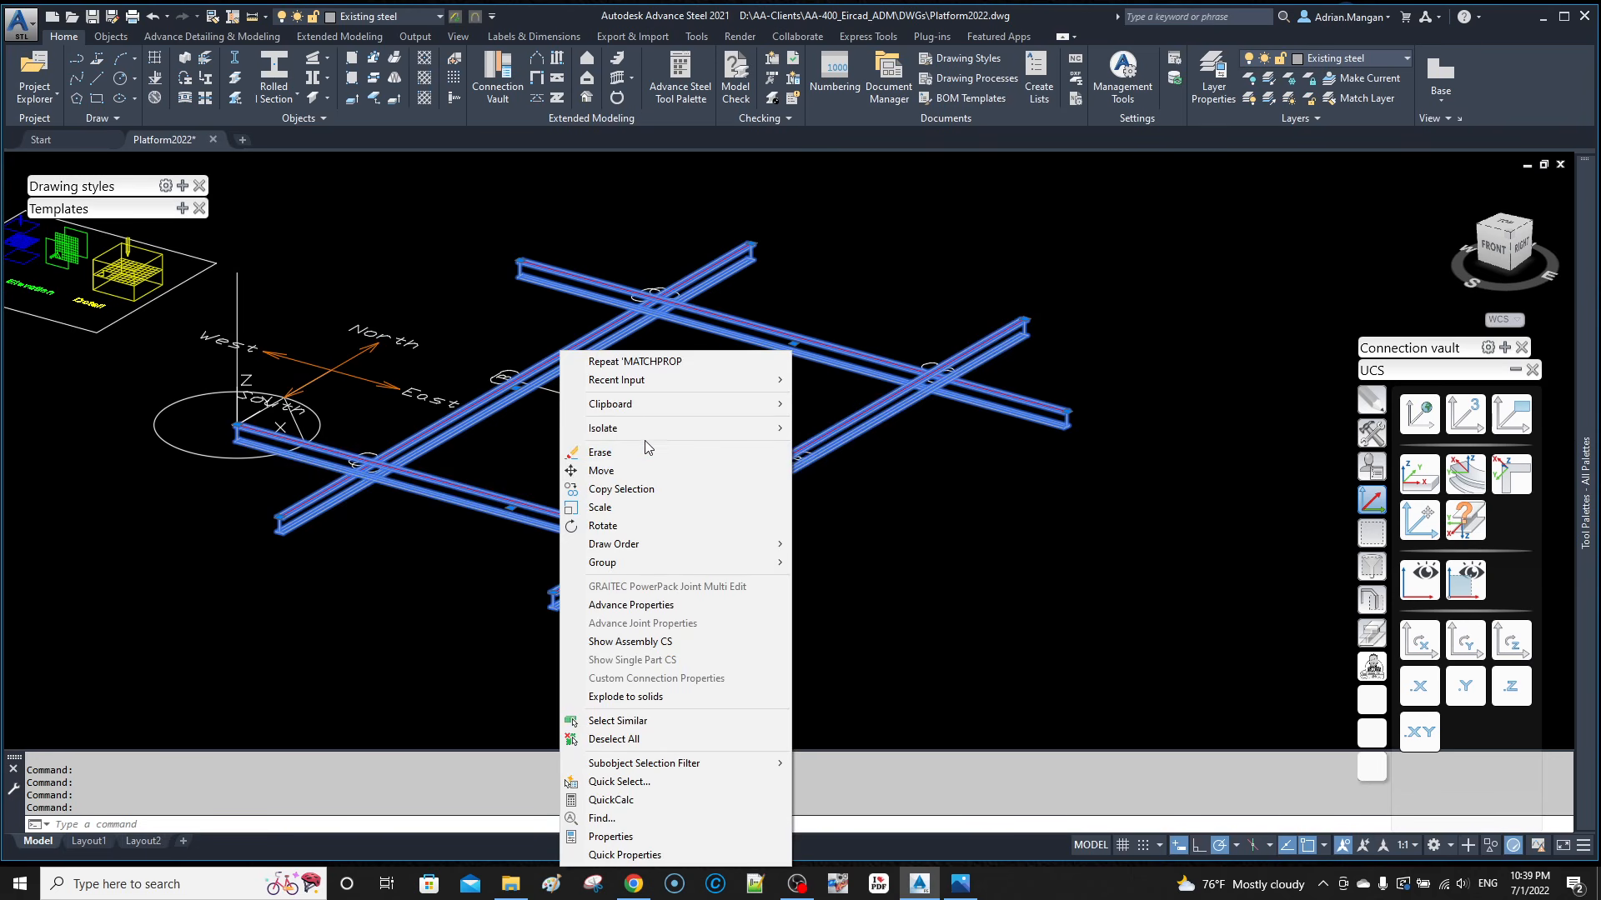
click(636, 465)
click(928, 532)
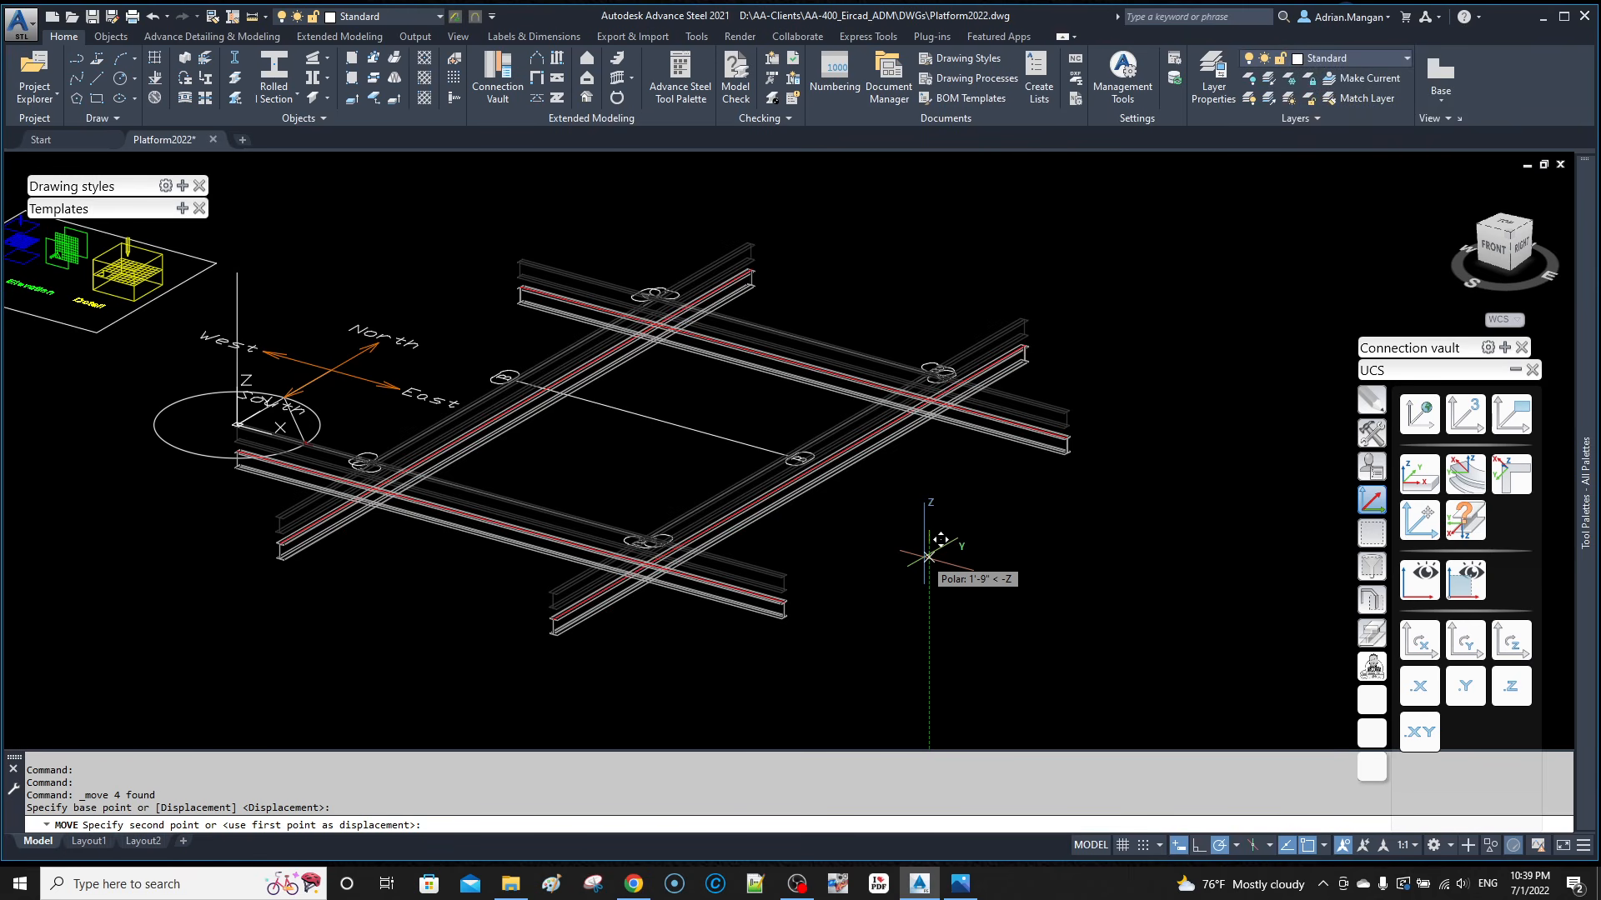
text(6)
key(Return)
mouse_move(992, 425)
shift+middle_down()
mouse_move(953, 372)
mouse_move(981, 426)
mouse_move(993, 398)
shift+middle_up()
scroll(636, 197, up, 4)
shift+middle_drag(635, 195, 664, 251)
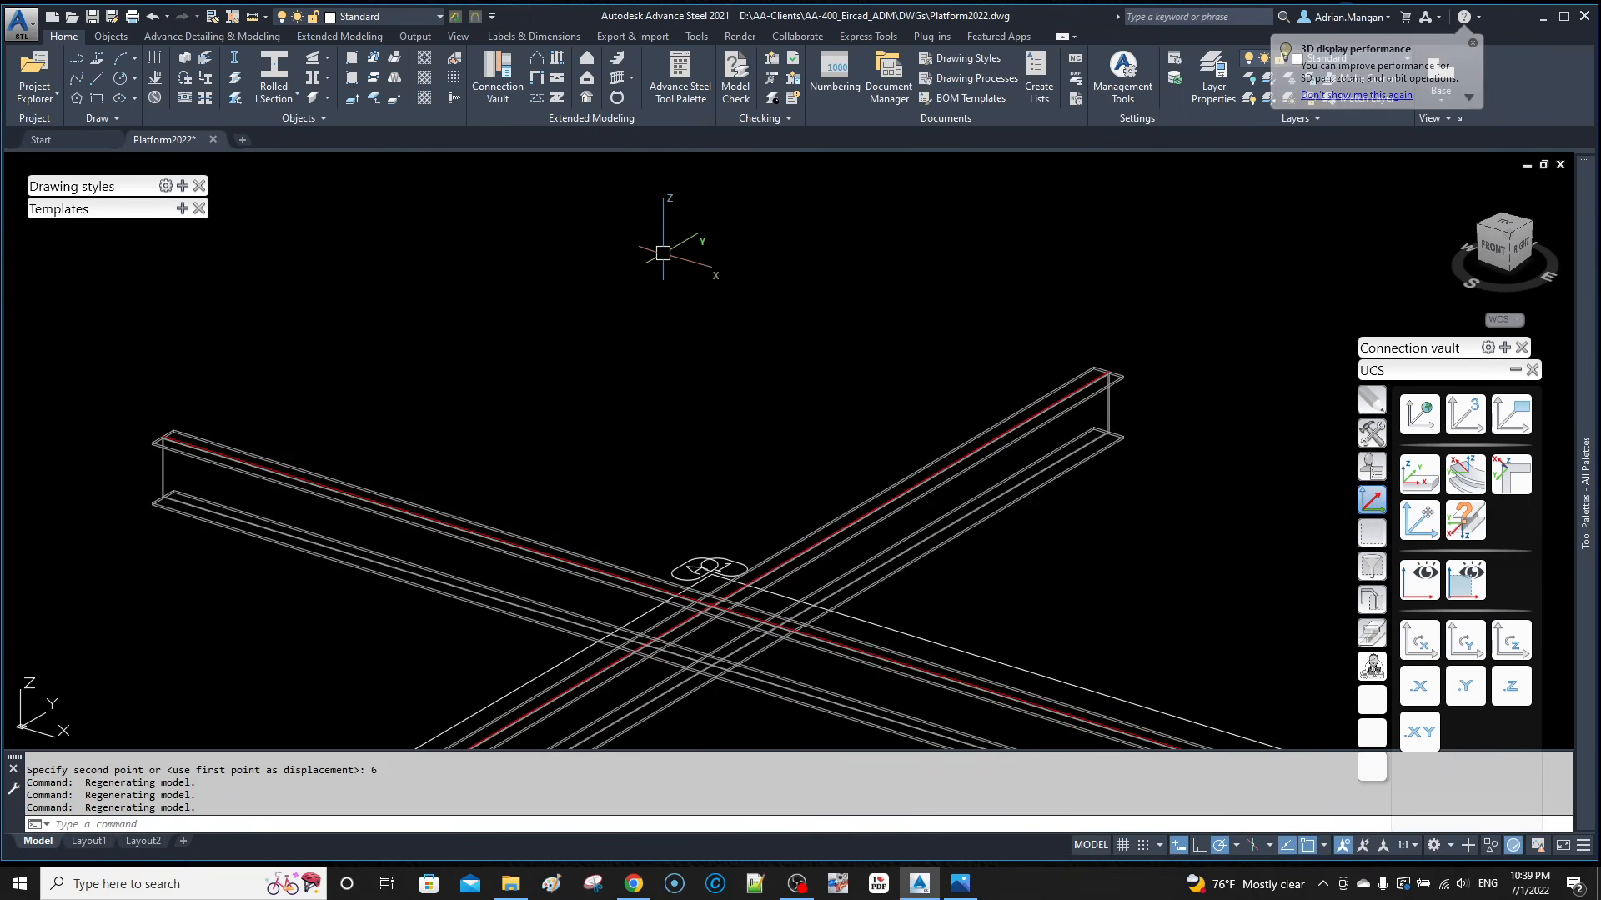
Step: Draw a rectangular slab about 40'7" by 50', from the north-western corner aligned with the beam ends to the south-eastern corner
scroll(619, 266, down, 4)
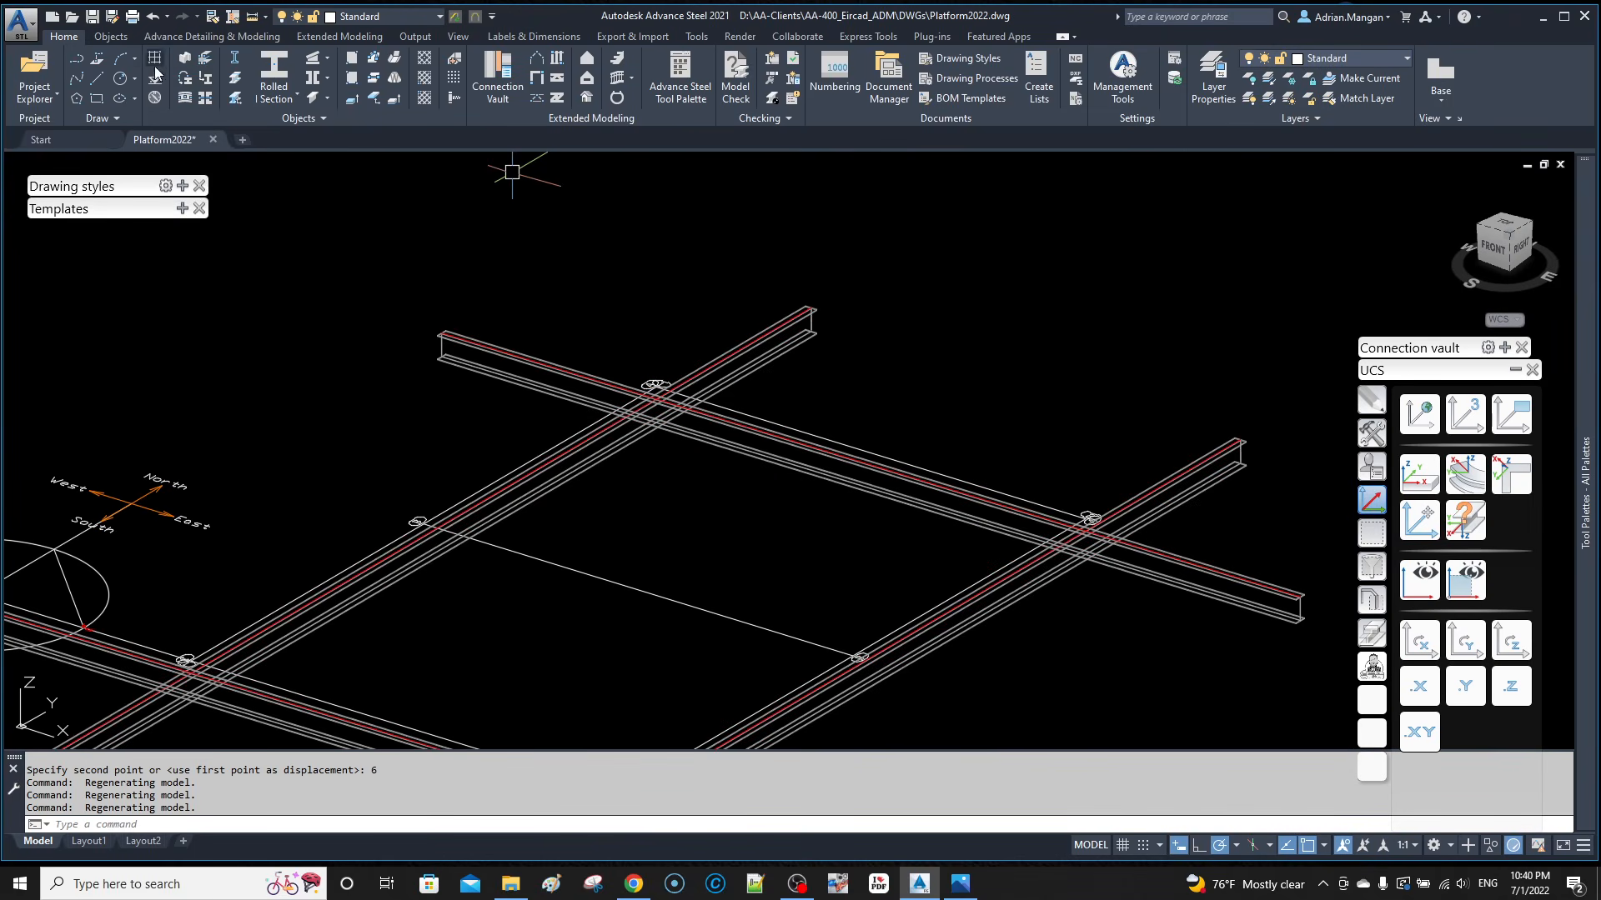
click(111, 37)
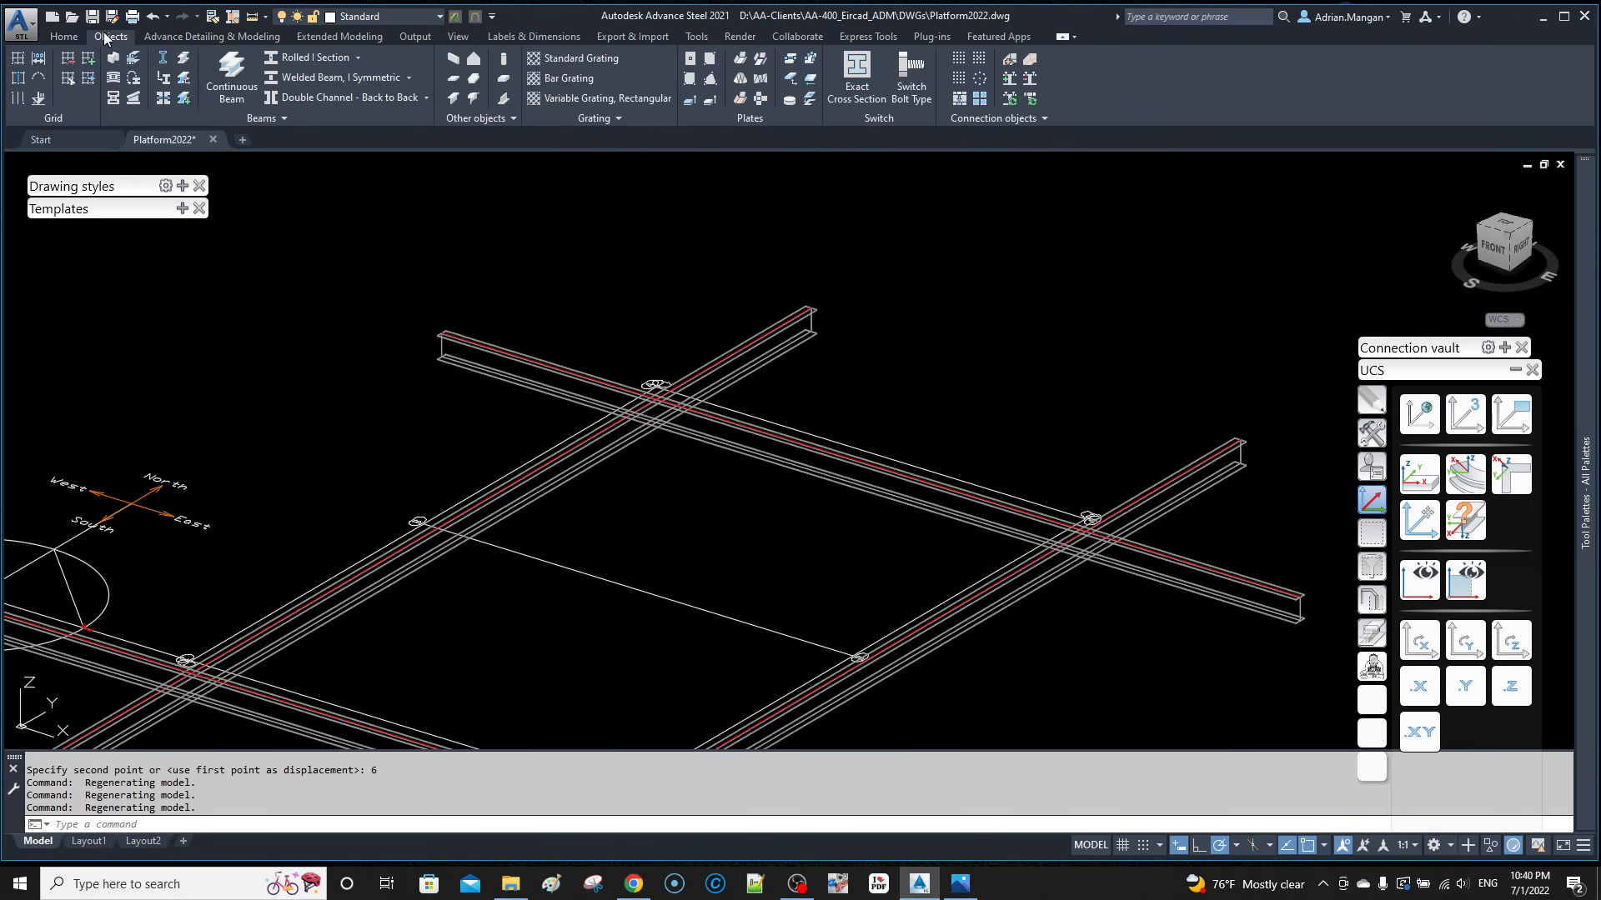
click(454, 86)
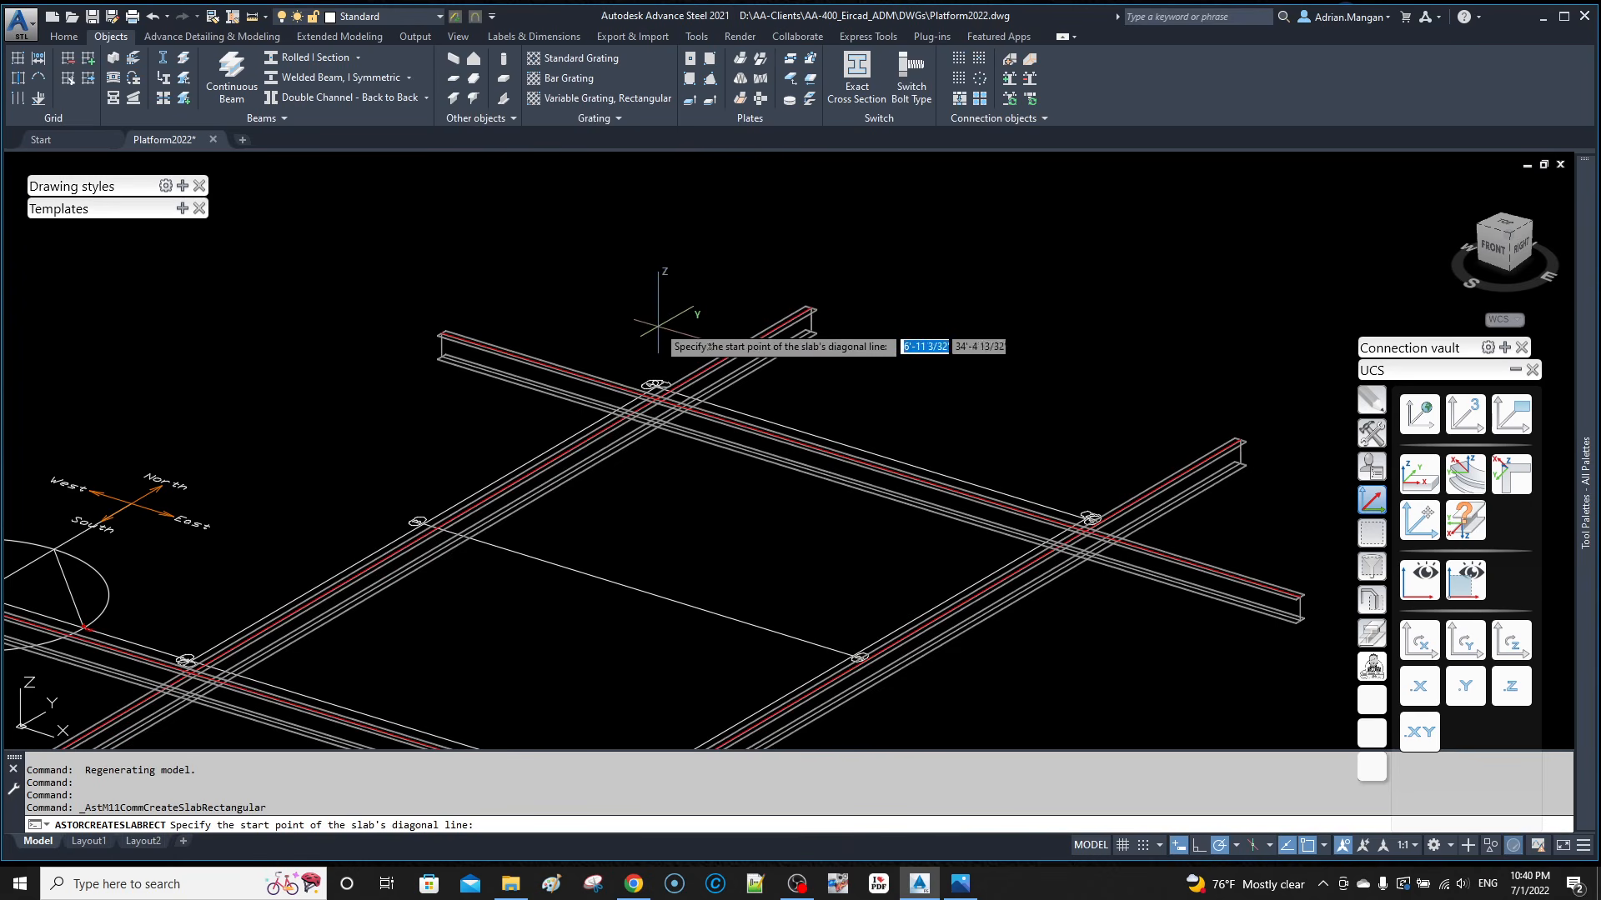
scroll(465, 314, up, 4)
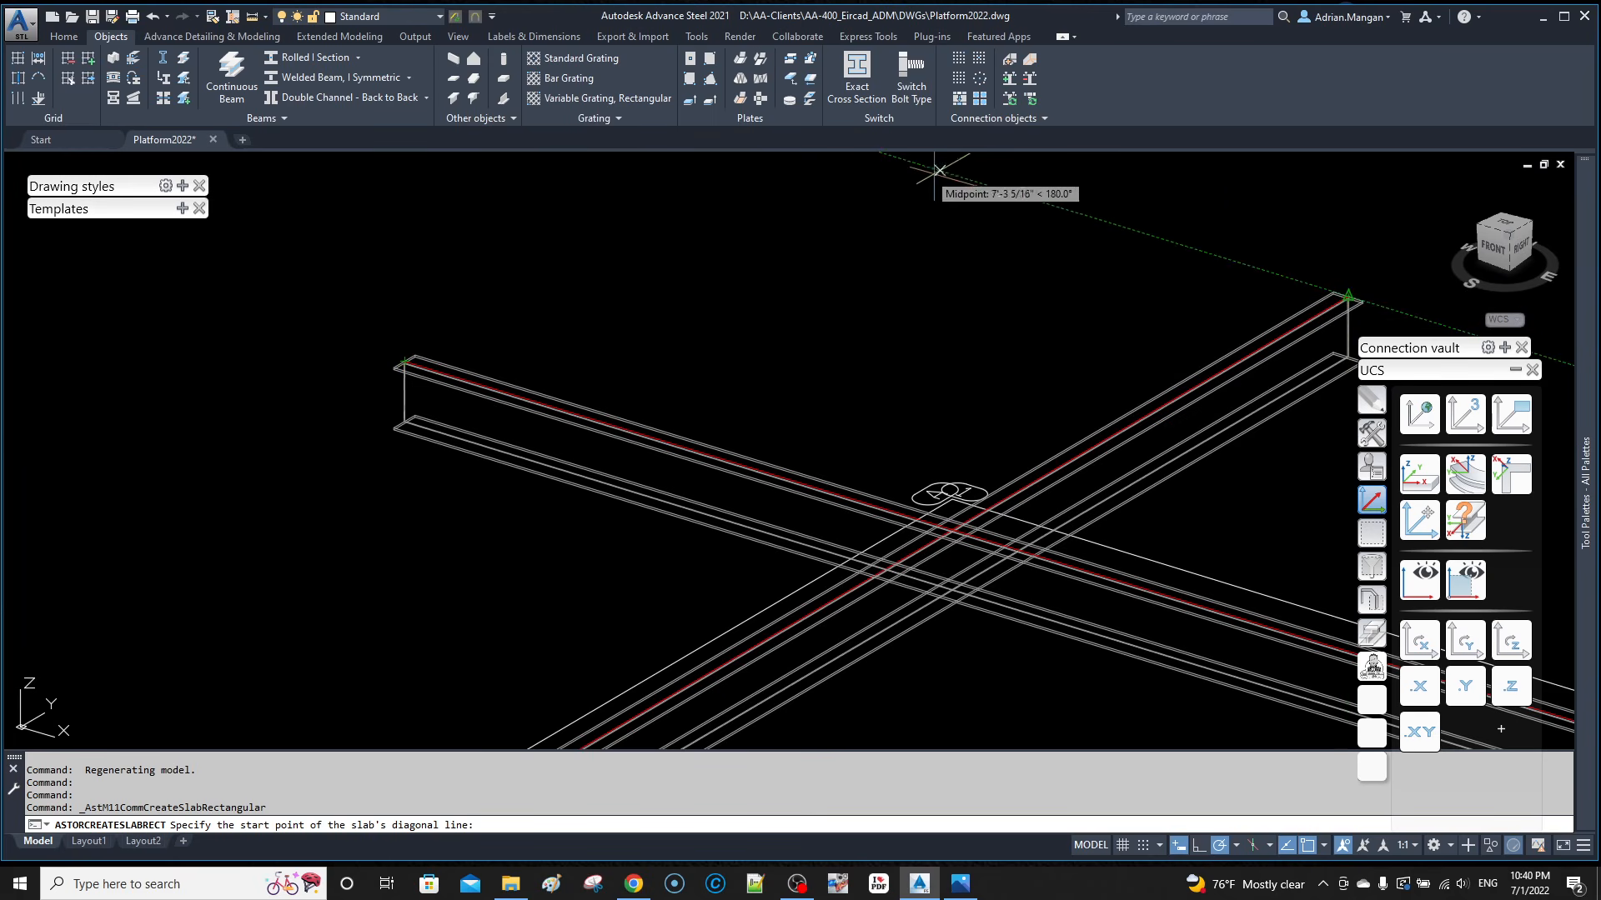
middle_drag(850, 159, 817, 224)
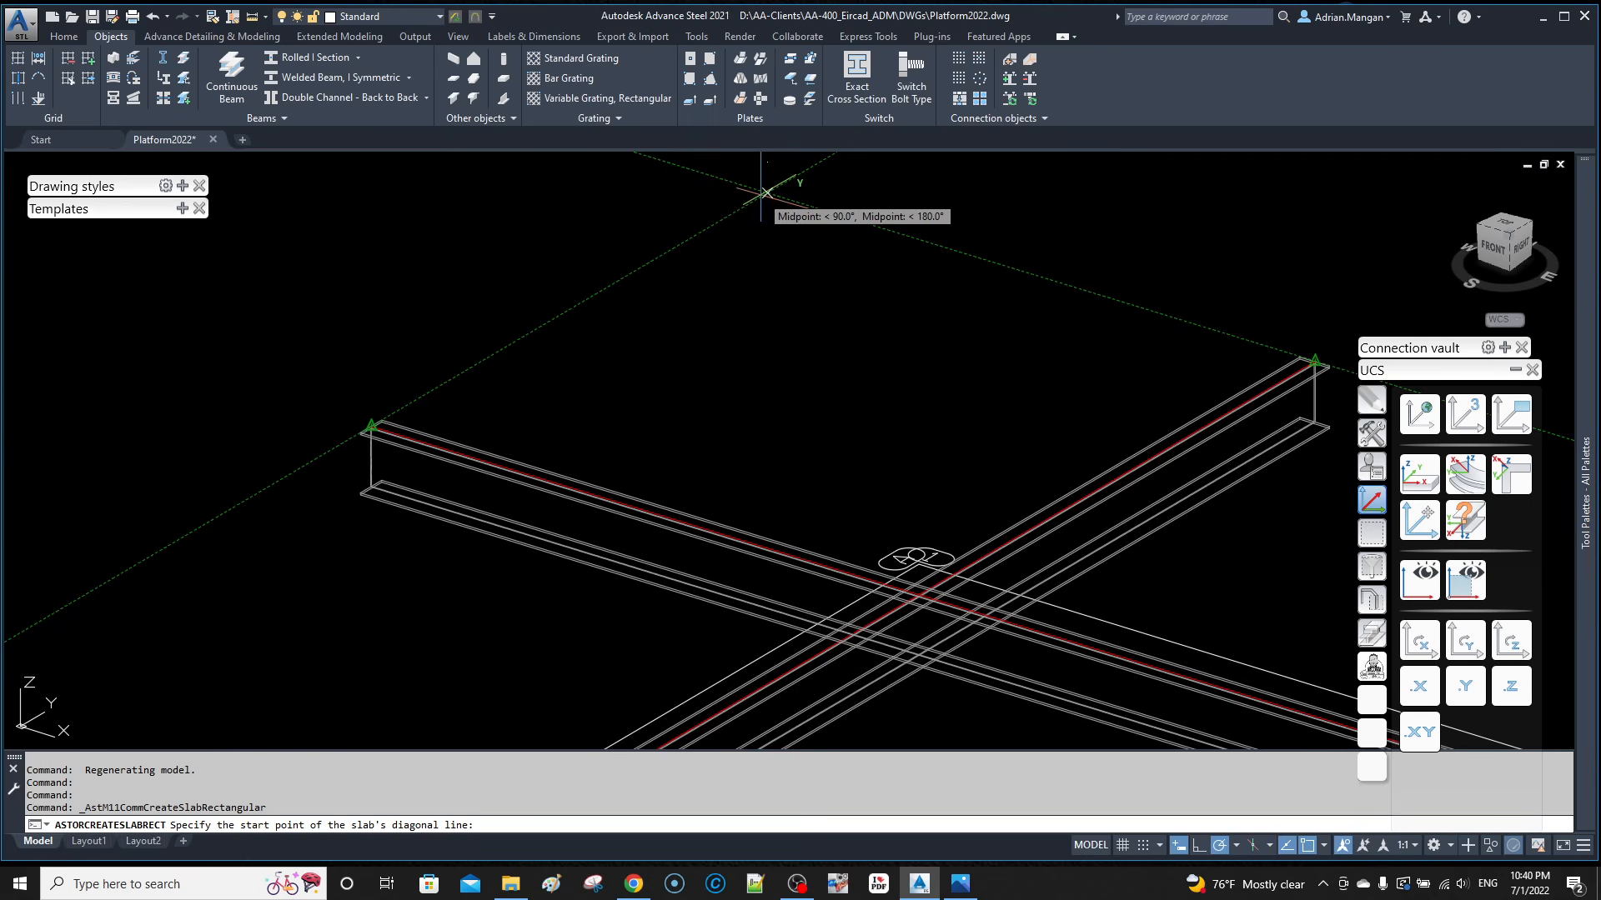
click(756, 190)
scroll(934, 333, down, 3)
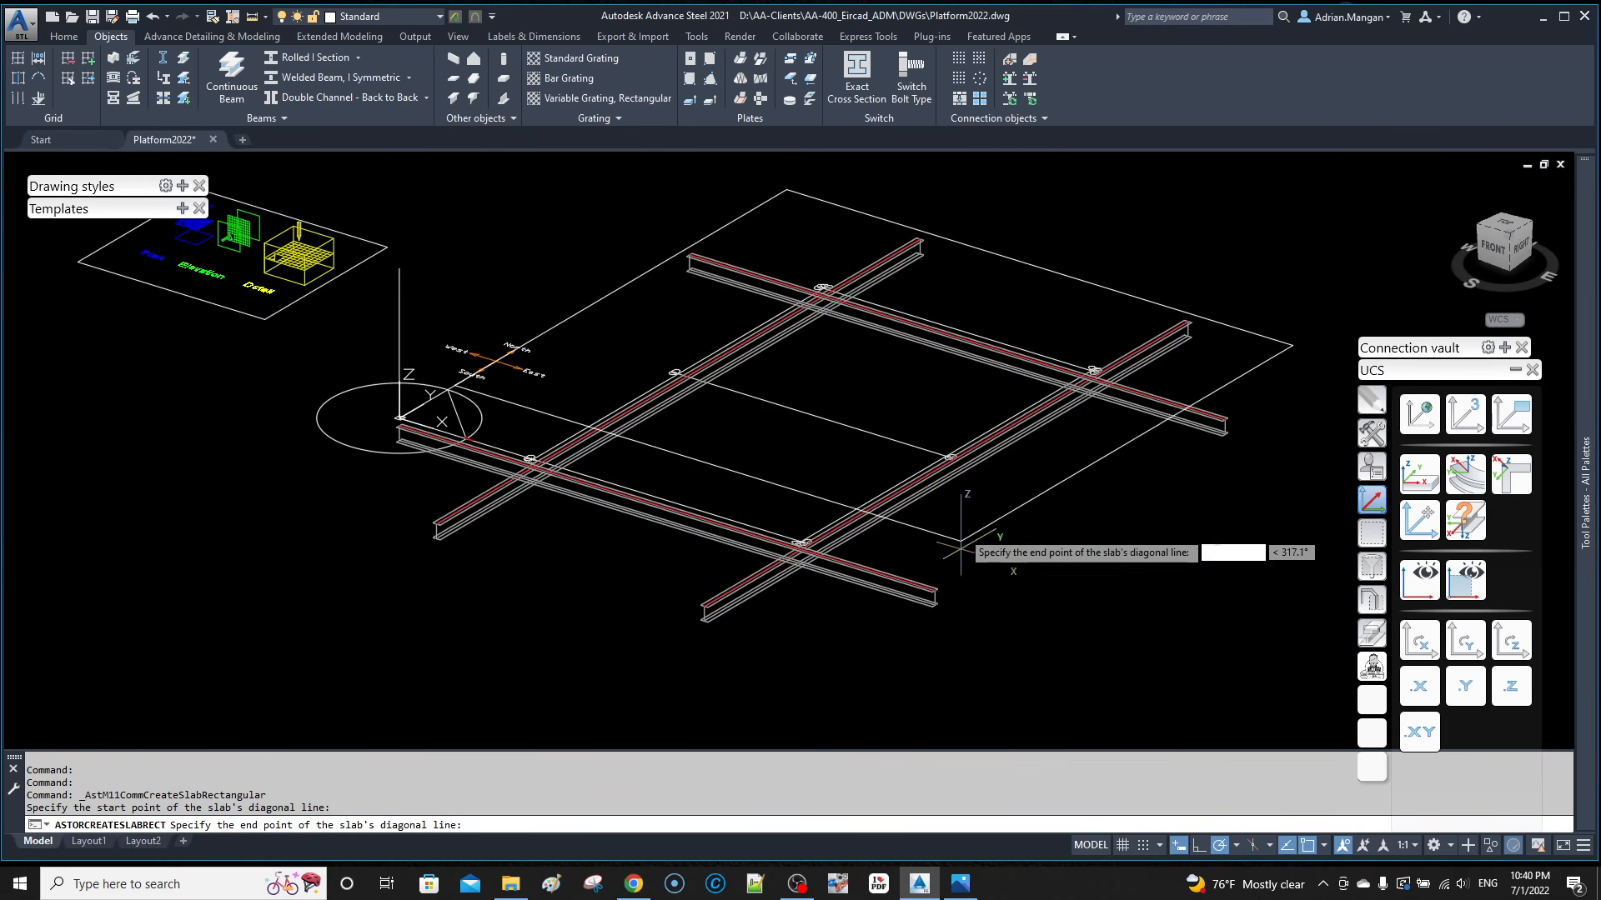
scroll(894, 567, up, 5)
middle_drag(893, 567, 970, 484)
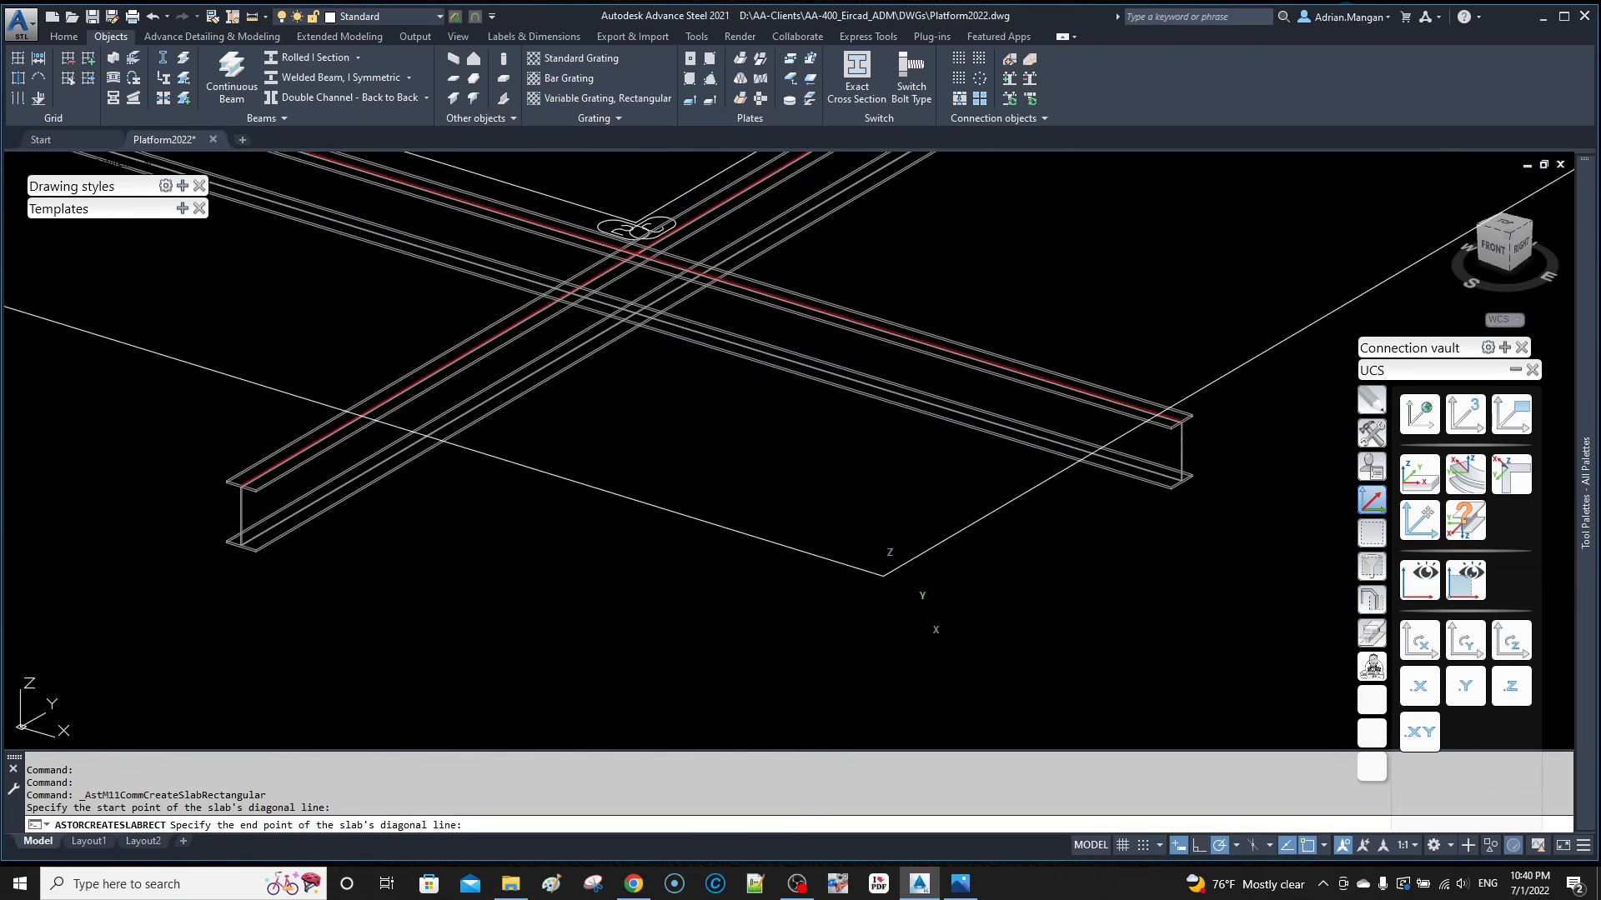
middle_drag(884, 575, 982, 439)
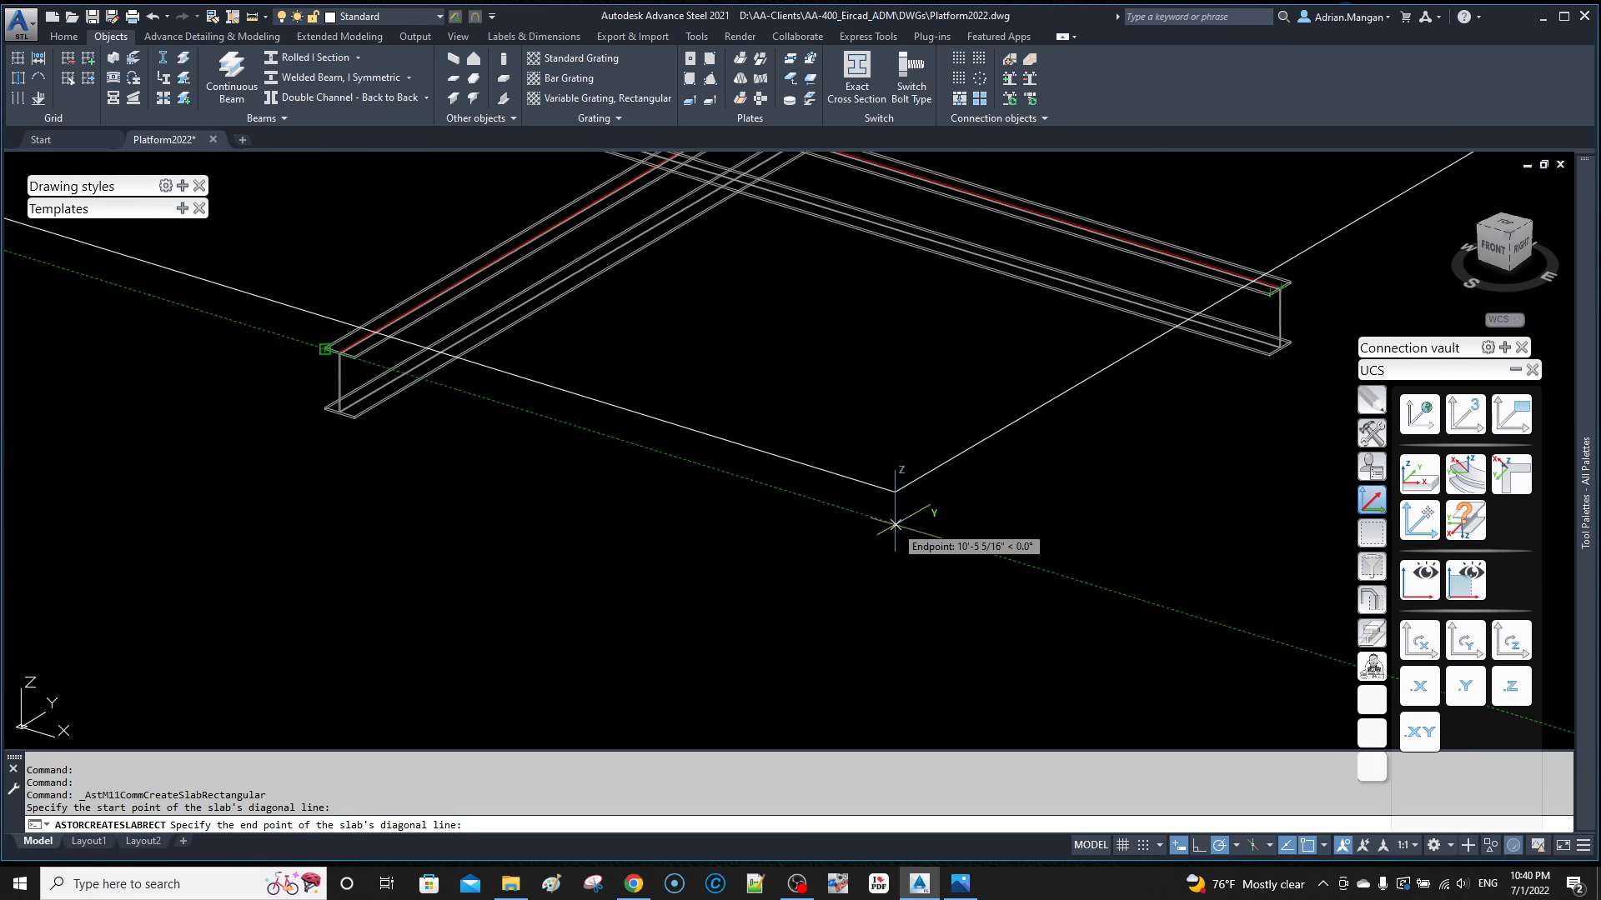
click(918, 530)
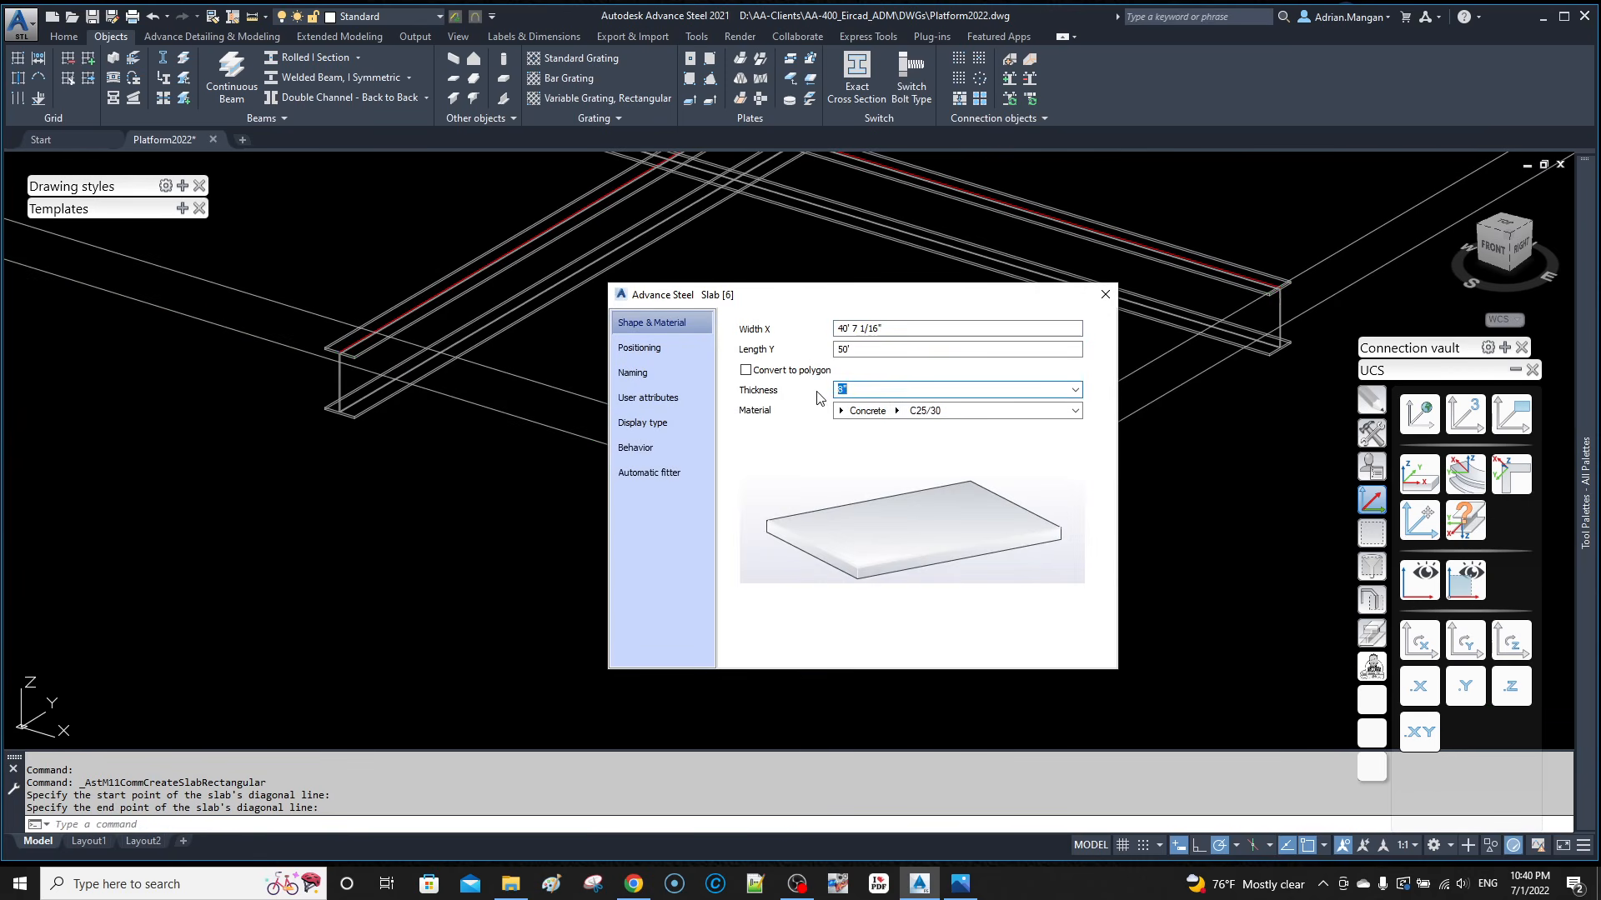
Step: Set the slab's thickness to 6" and close its properties
click(867, 351)
drag(980, 305, 1194, 226)
drag(994, 213, 341, 260)
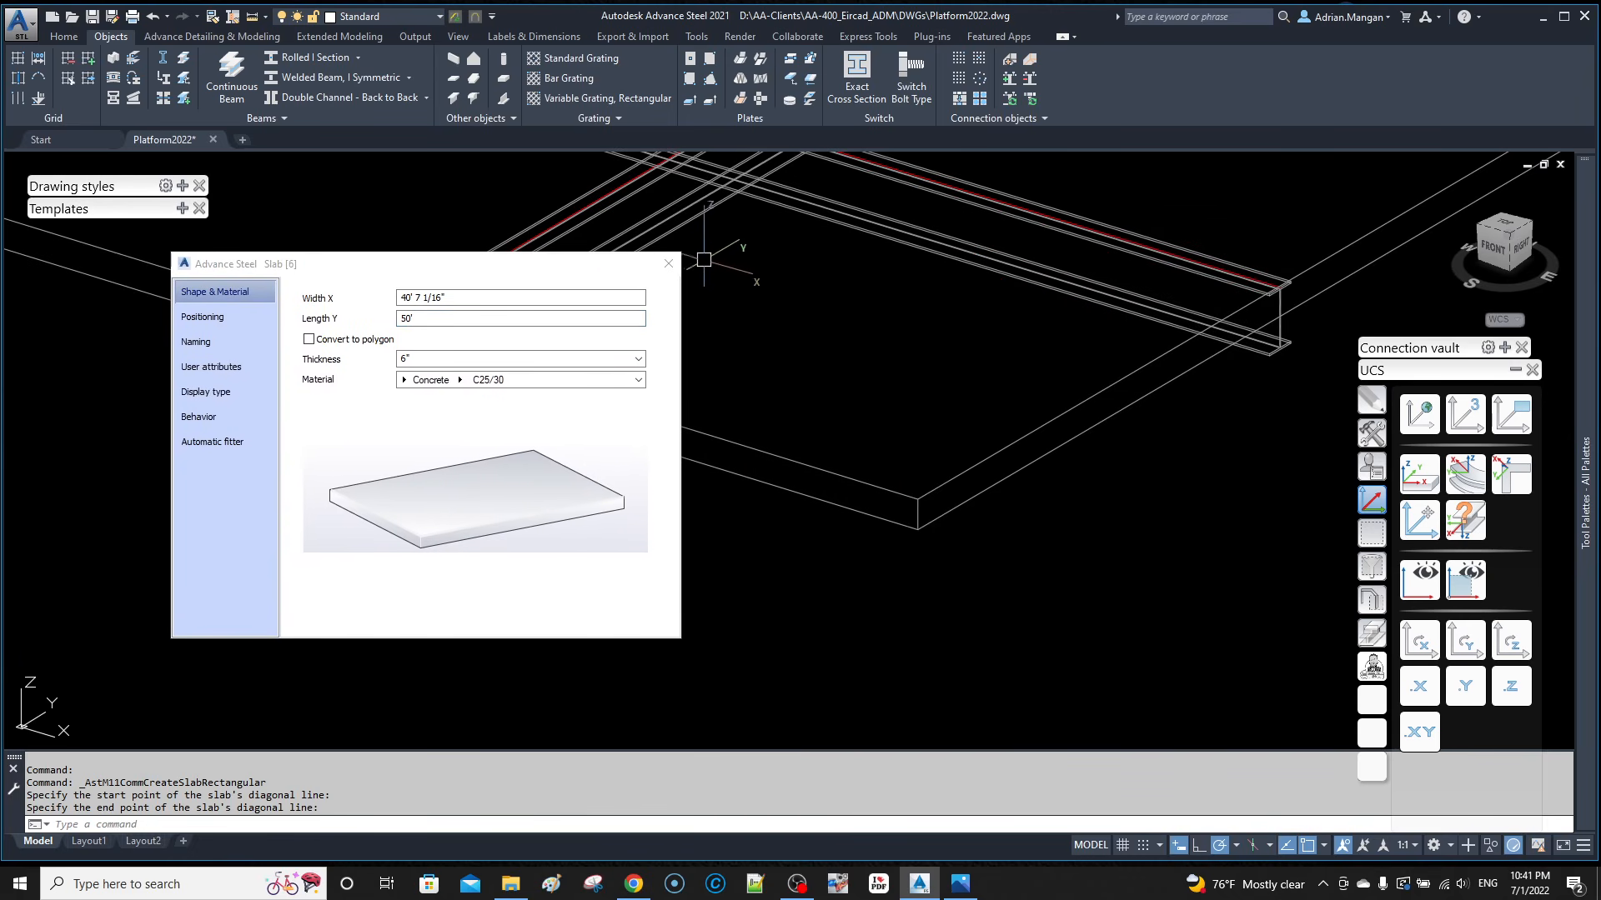
click(668, 265)
Step: Stretch the slab's eastern edge in the X direction only, to the eastern end of the southern cross beam
scroll(1107, 382, down, 4)
scroll(1033, 354, up, 6)
click(1049, 341)
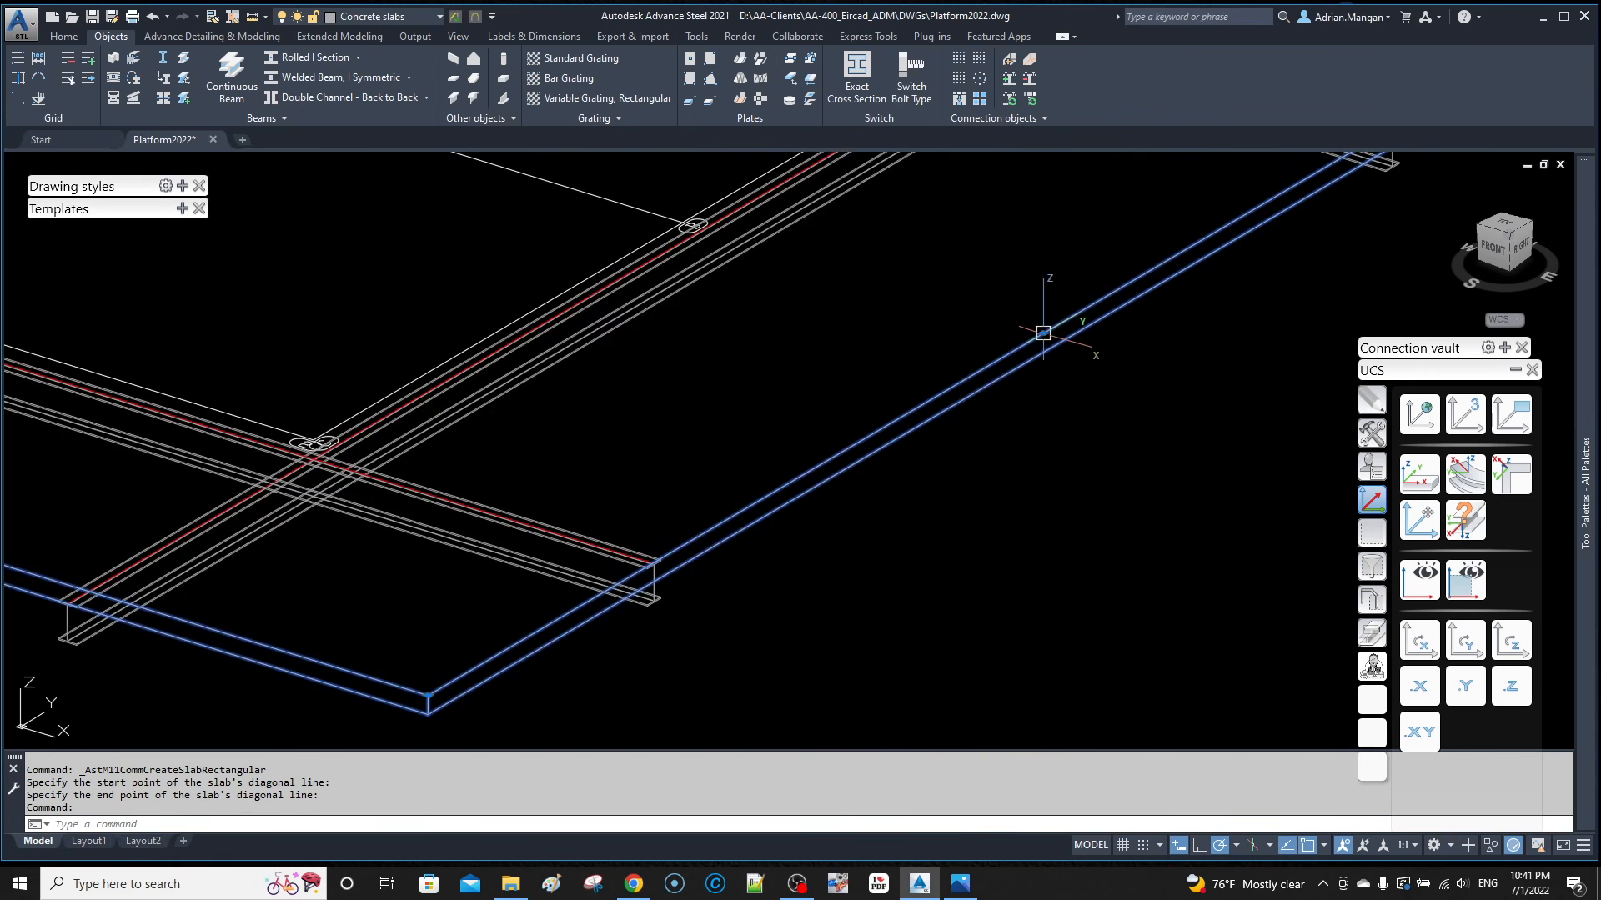
click(1043, 333)
click(1427, 687)
scroll(635, 564, up, 5)
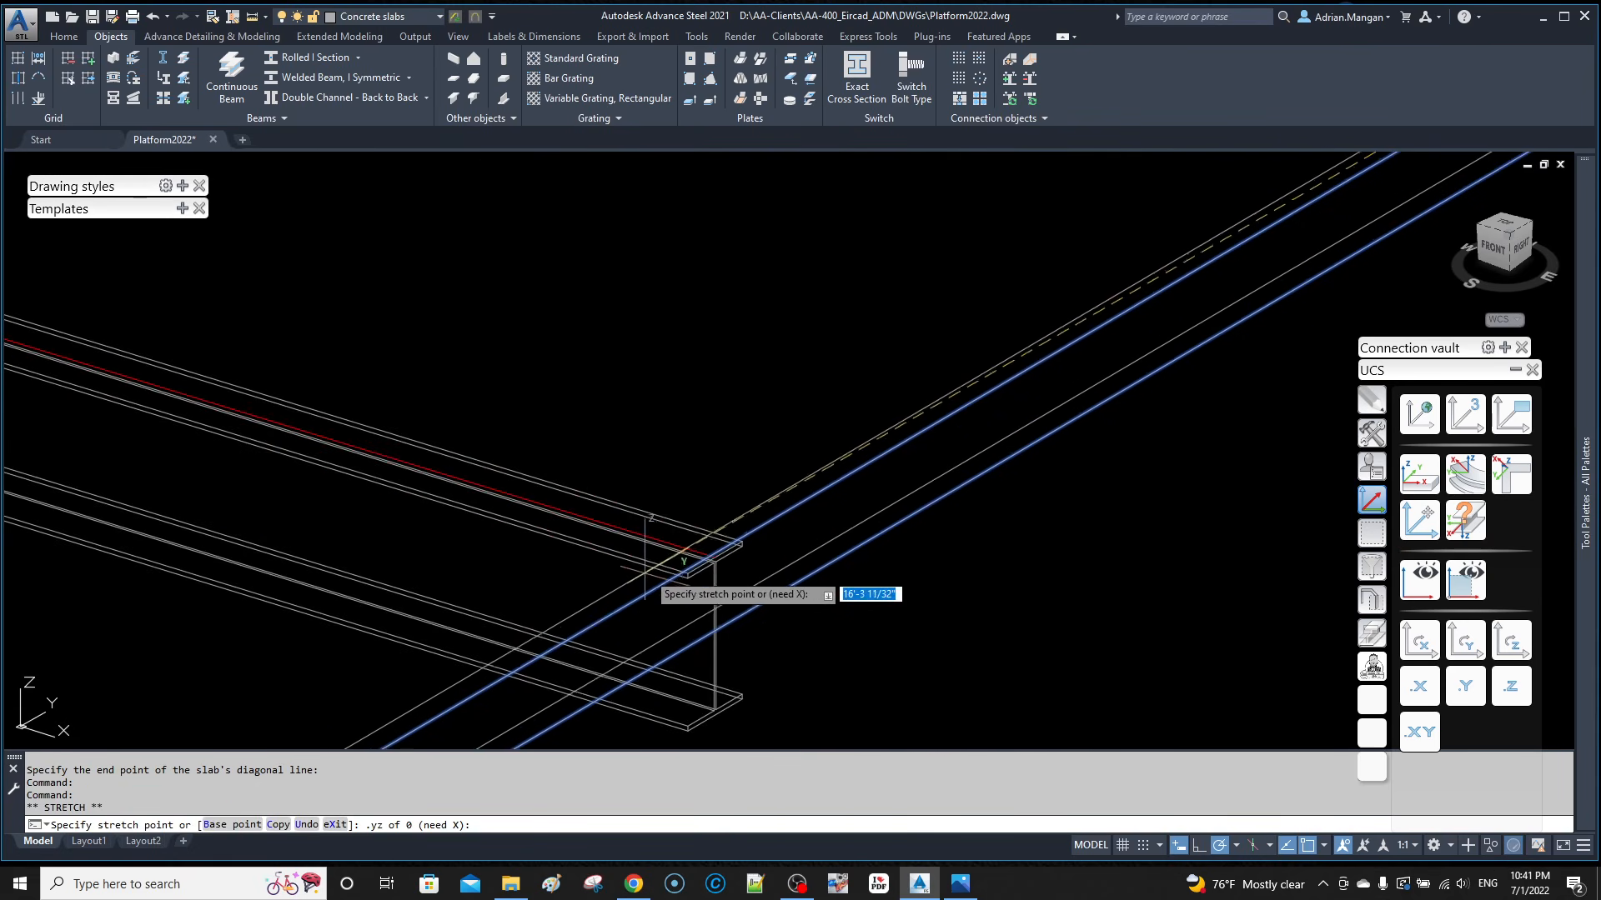
click(715, 556)
scroll(715, 556, down, 5)
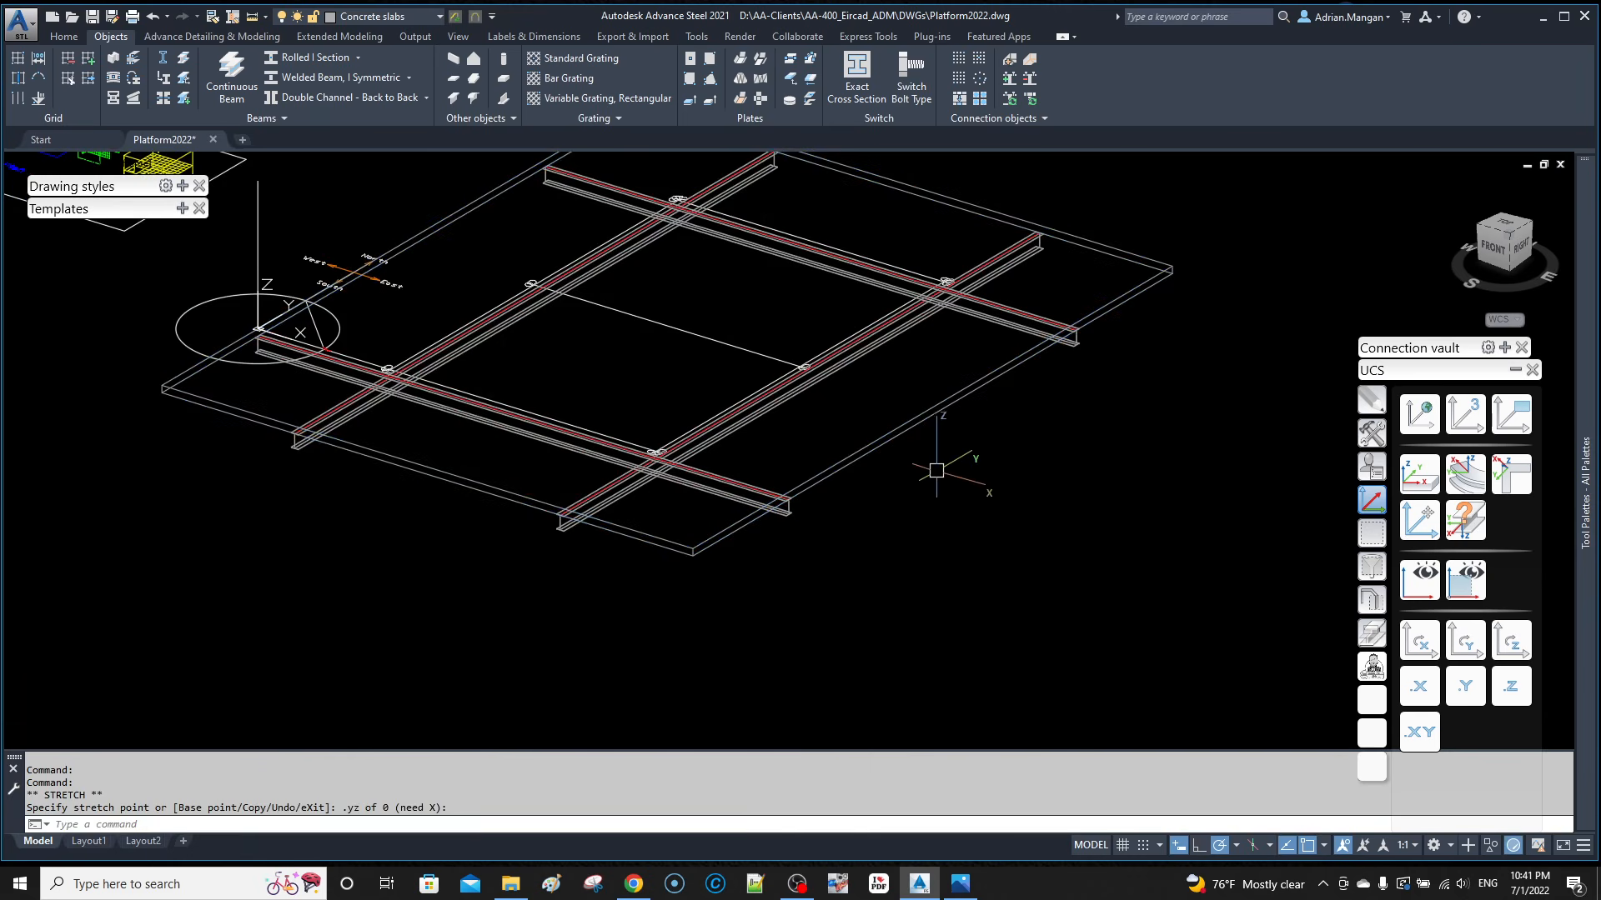
key(Escape)
key(Escape)
key(Escape)
Step: Split the northern and southern cross beams where they meet the eastern longitudinal beam's axis, using the beam's southern end as split point
shift+middle_drag(1034, 416, 1008, 357)
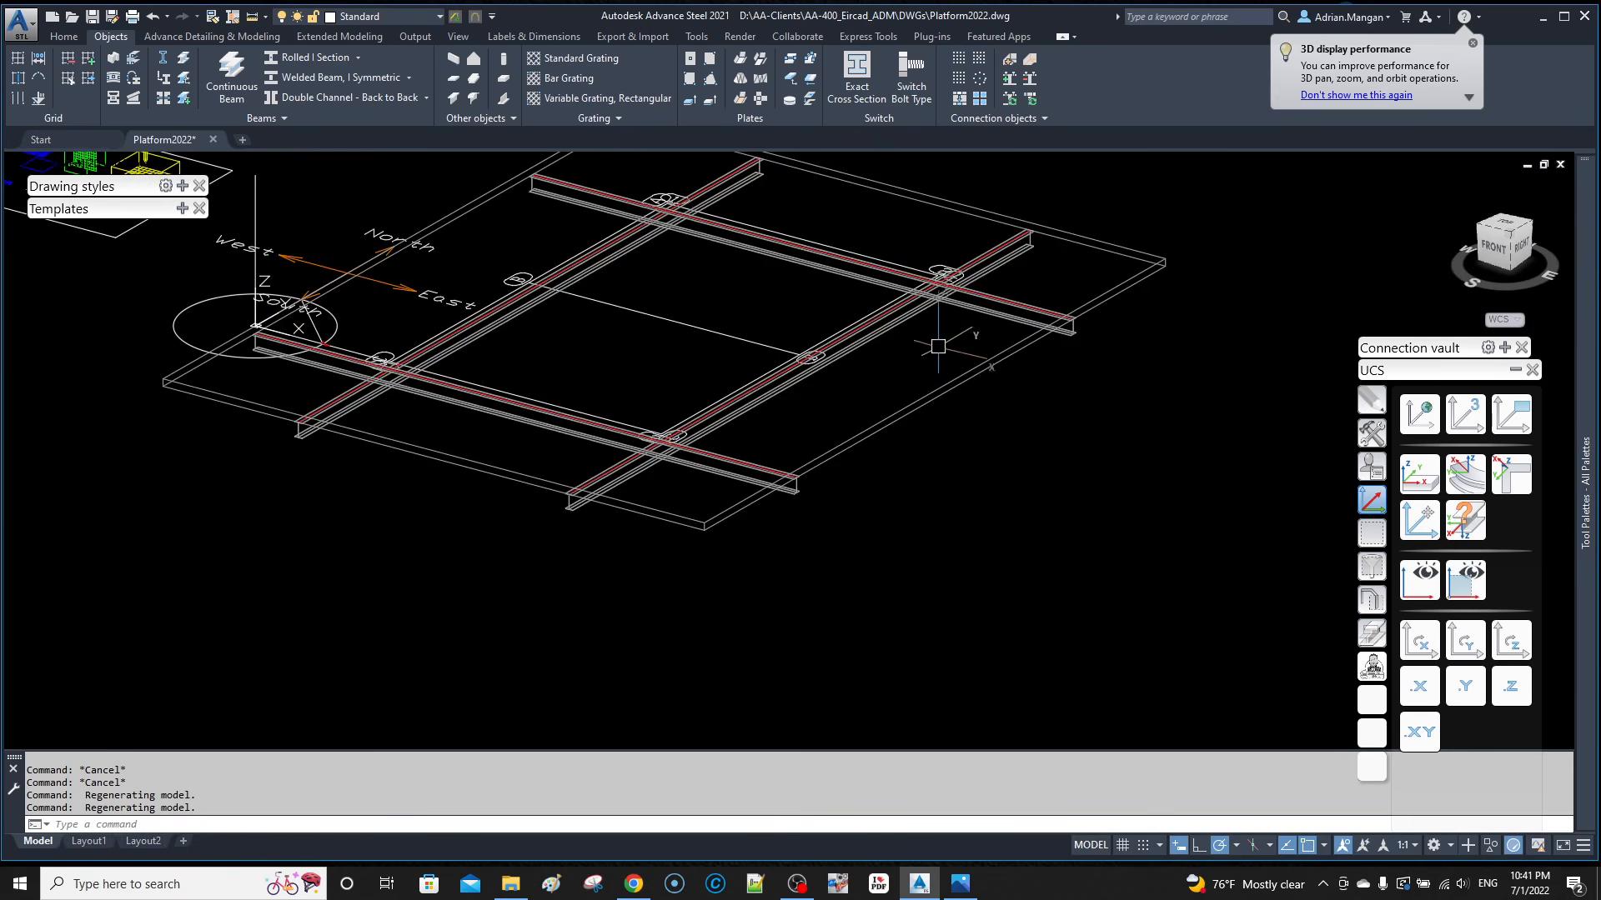
scroll(930, 275, up, 6)
click(880, 280)
scroll(882, 284, down, 4)
middle_drag(882, 286, 1197, 284)
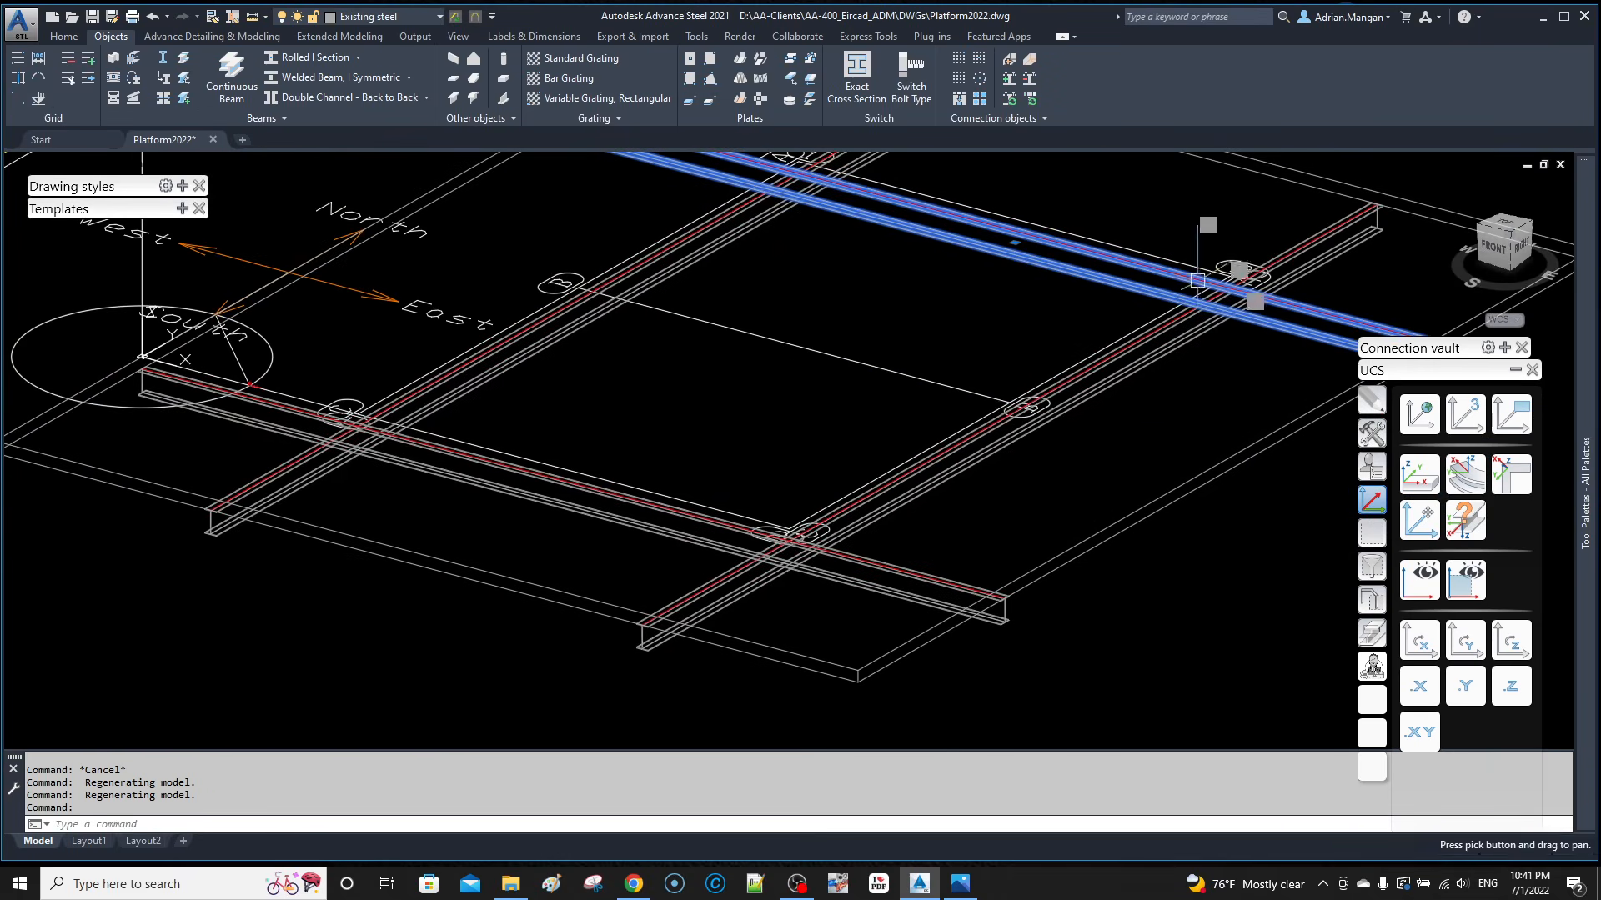
click(890, 591)
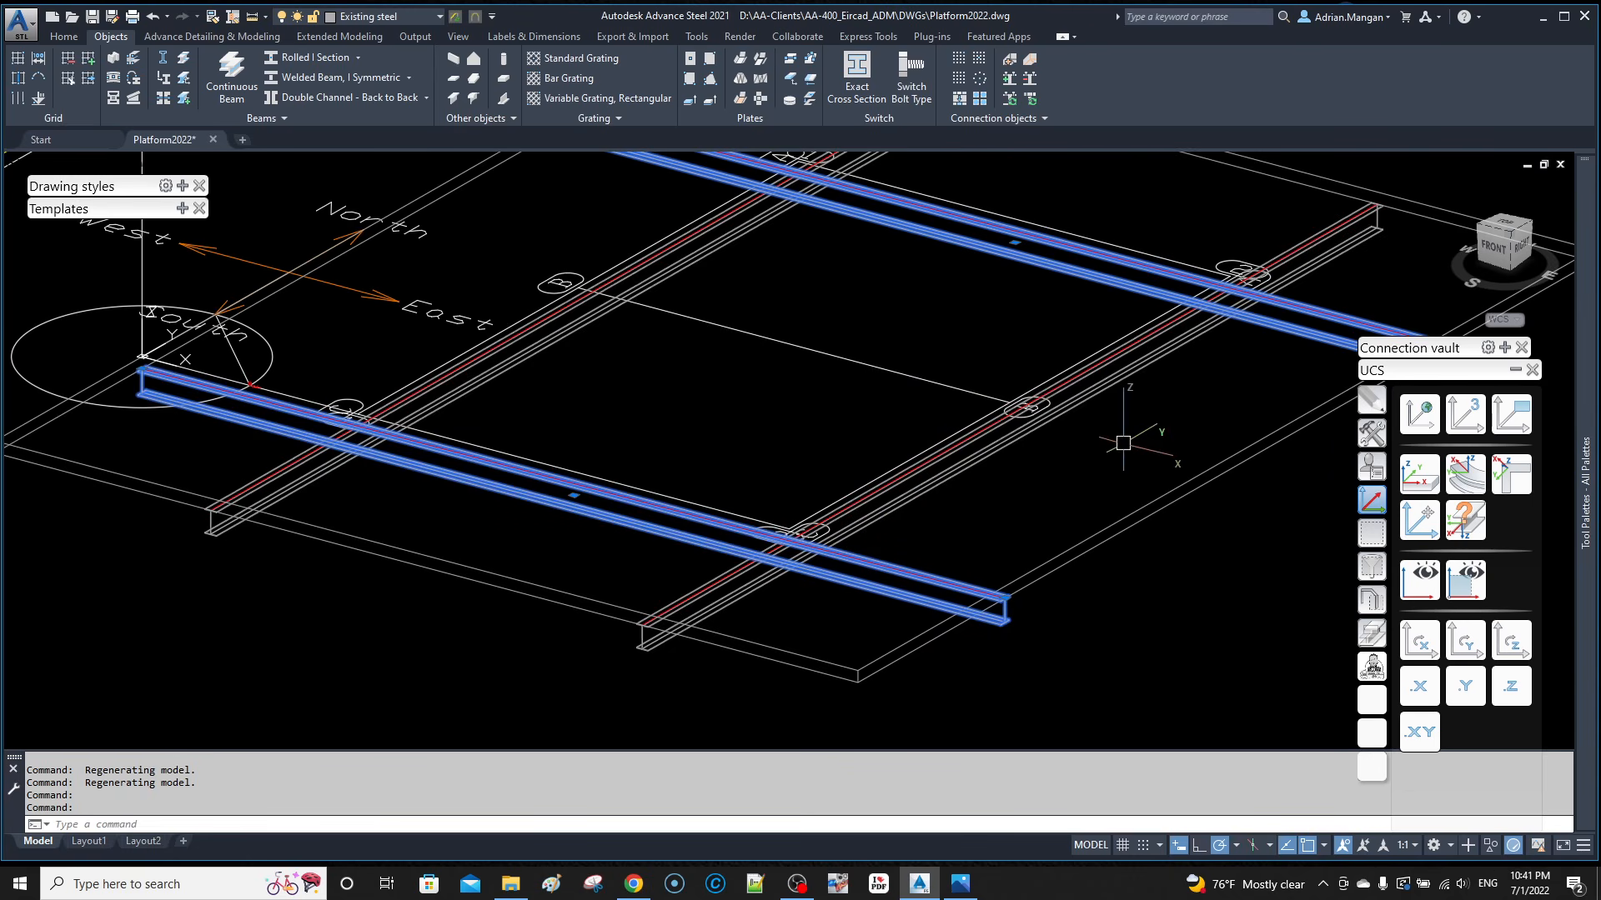
middle_drag(1276, 493, 1190, 545)
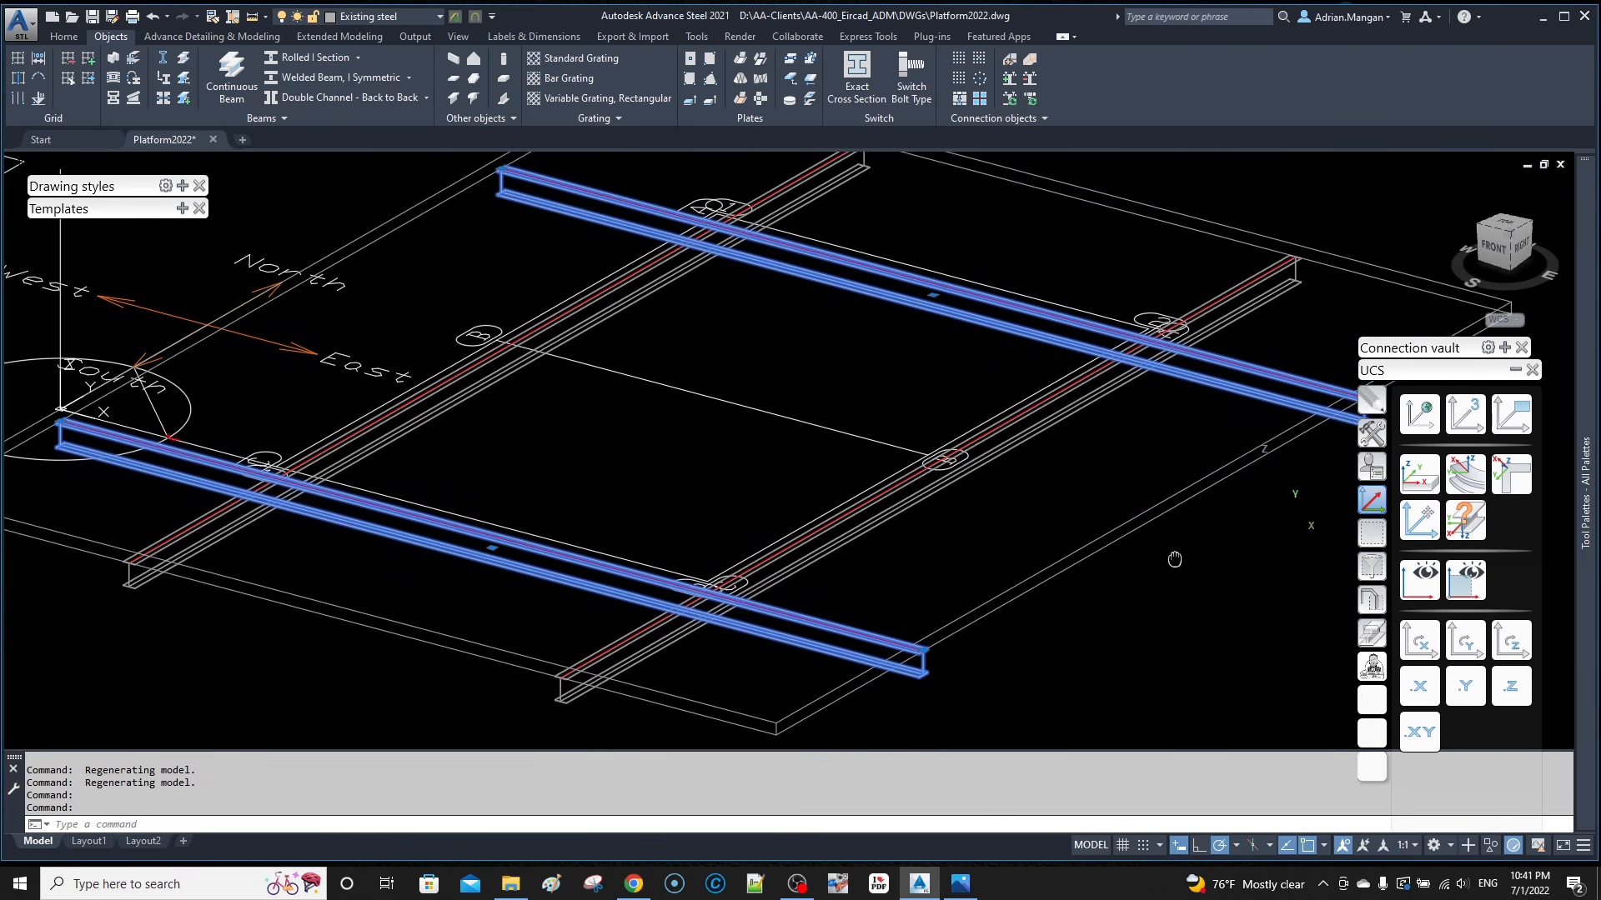
click(187, 59)
scroll(525, 588, up, 10)
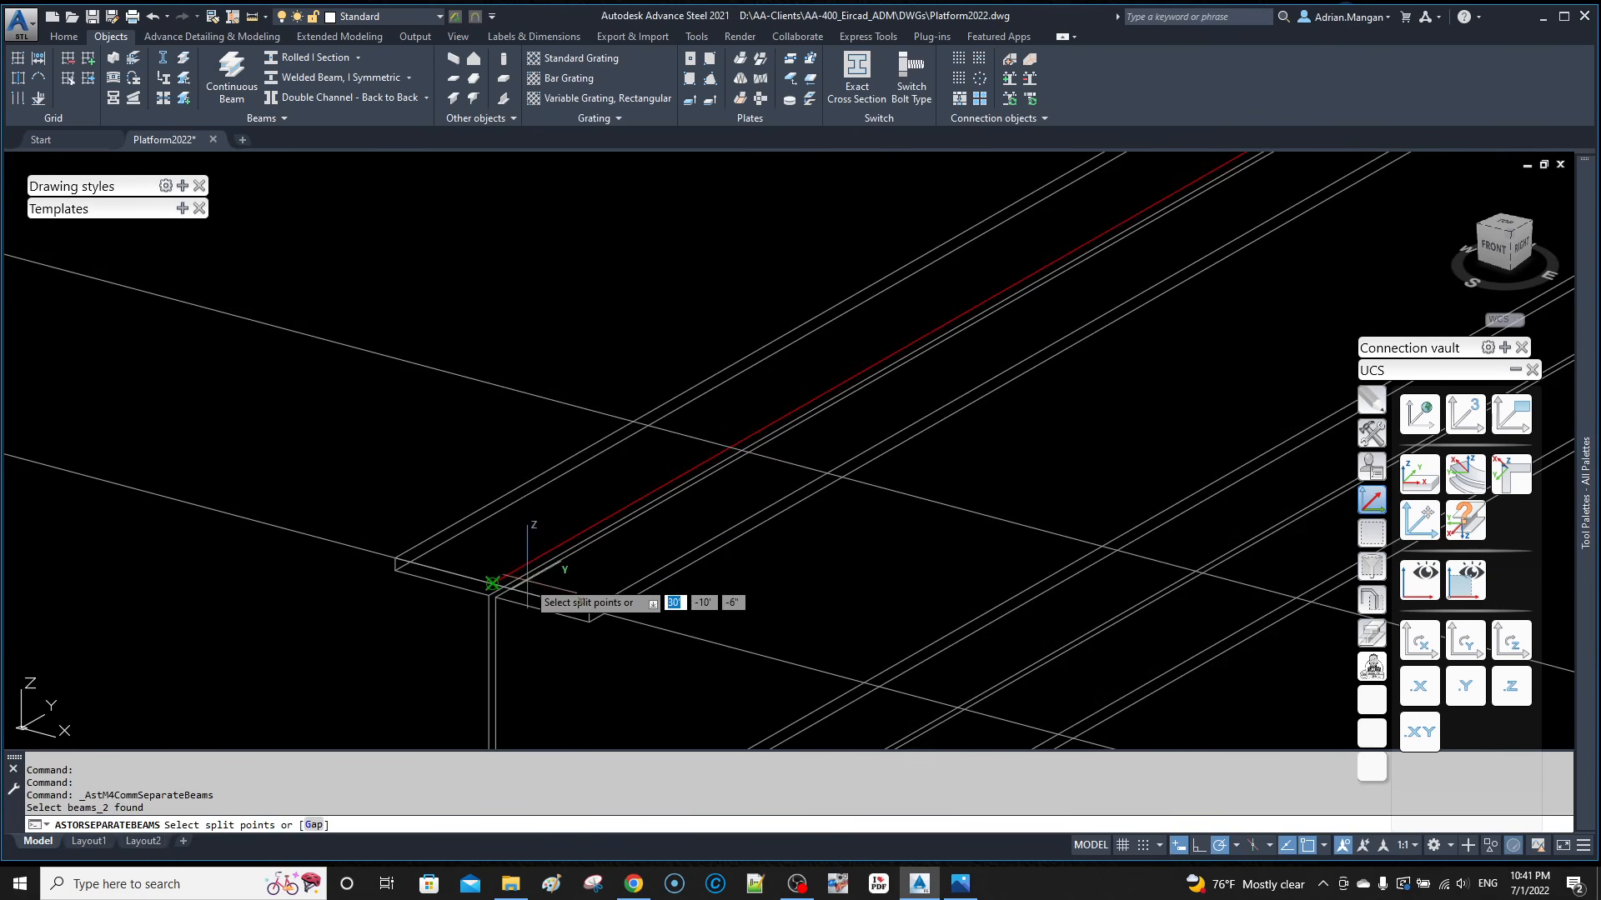
click(490, 581)
Step: Split the same two cross beams at the western longitudinal beam's axis as well and finish the split
scroll(555, 506, down, 6)
middle_drag(556, 506, 1311, 645)
scroll(1271, 621, down, 5)
scroll(825, 514, up, 5)
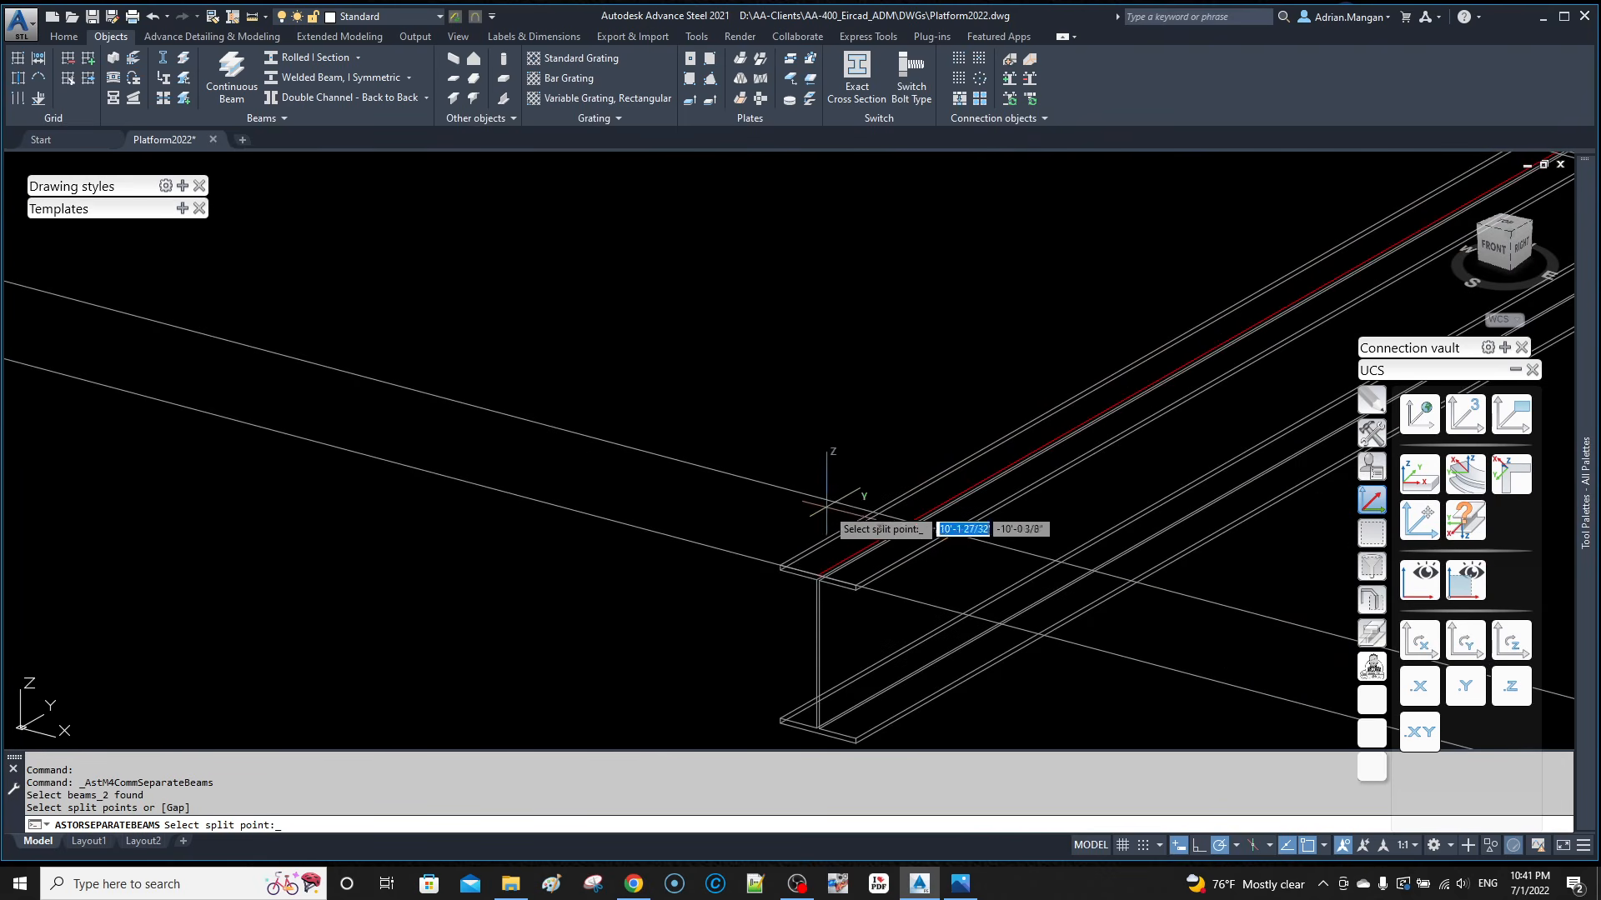
click(819, 574)
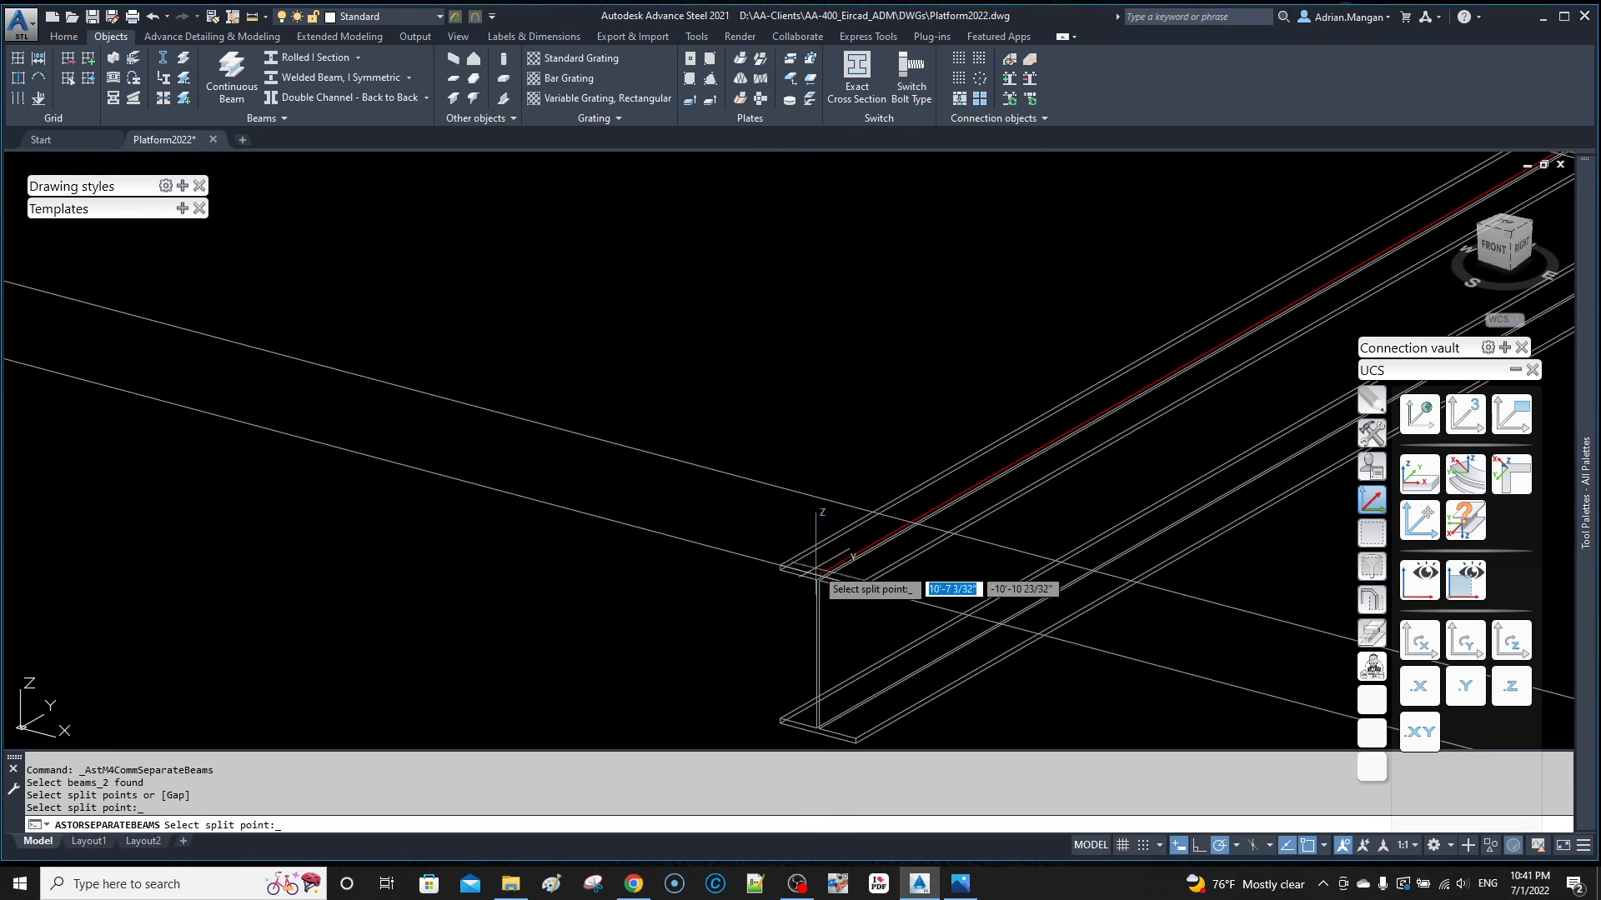
scroll(821, 576, down, 5)
key(Return)
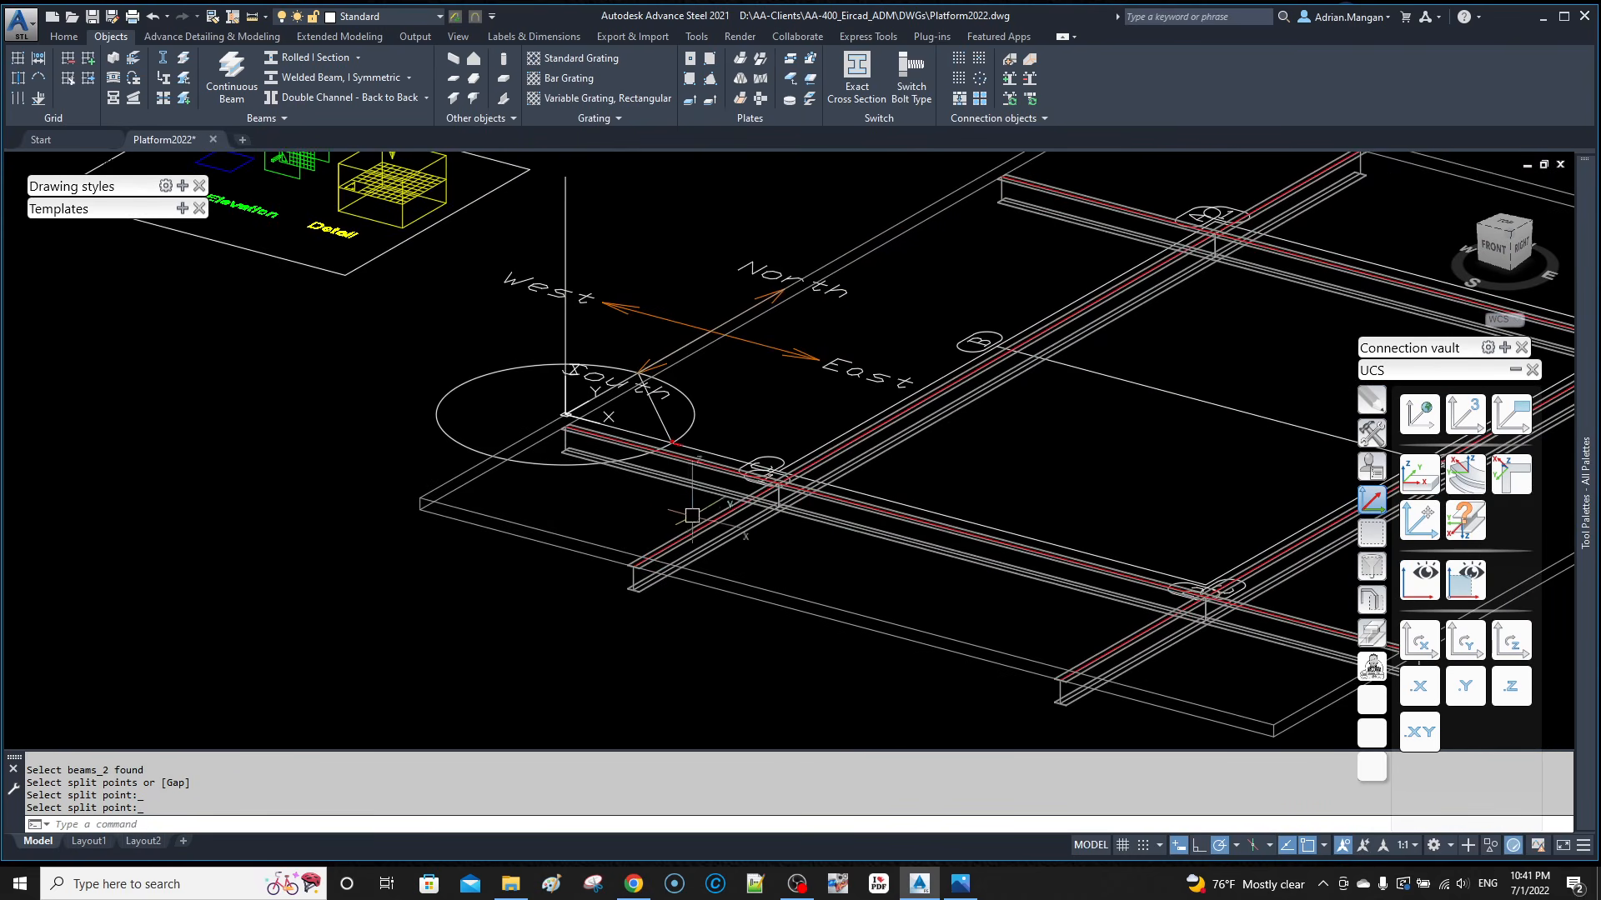
Step: Check the split by selecting the middle segments of both cross beams, and clear the selection
click(945, 530)
click(1360, 293)
scroll(1250, 330, down, 3)
middle_drag(1224, 338, 855, 341)
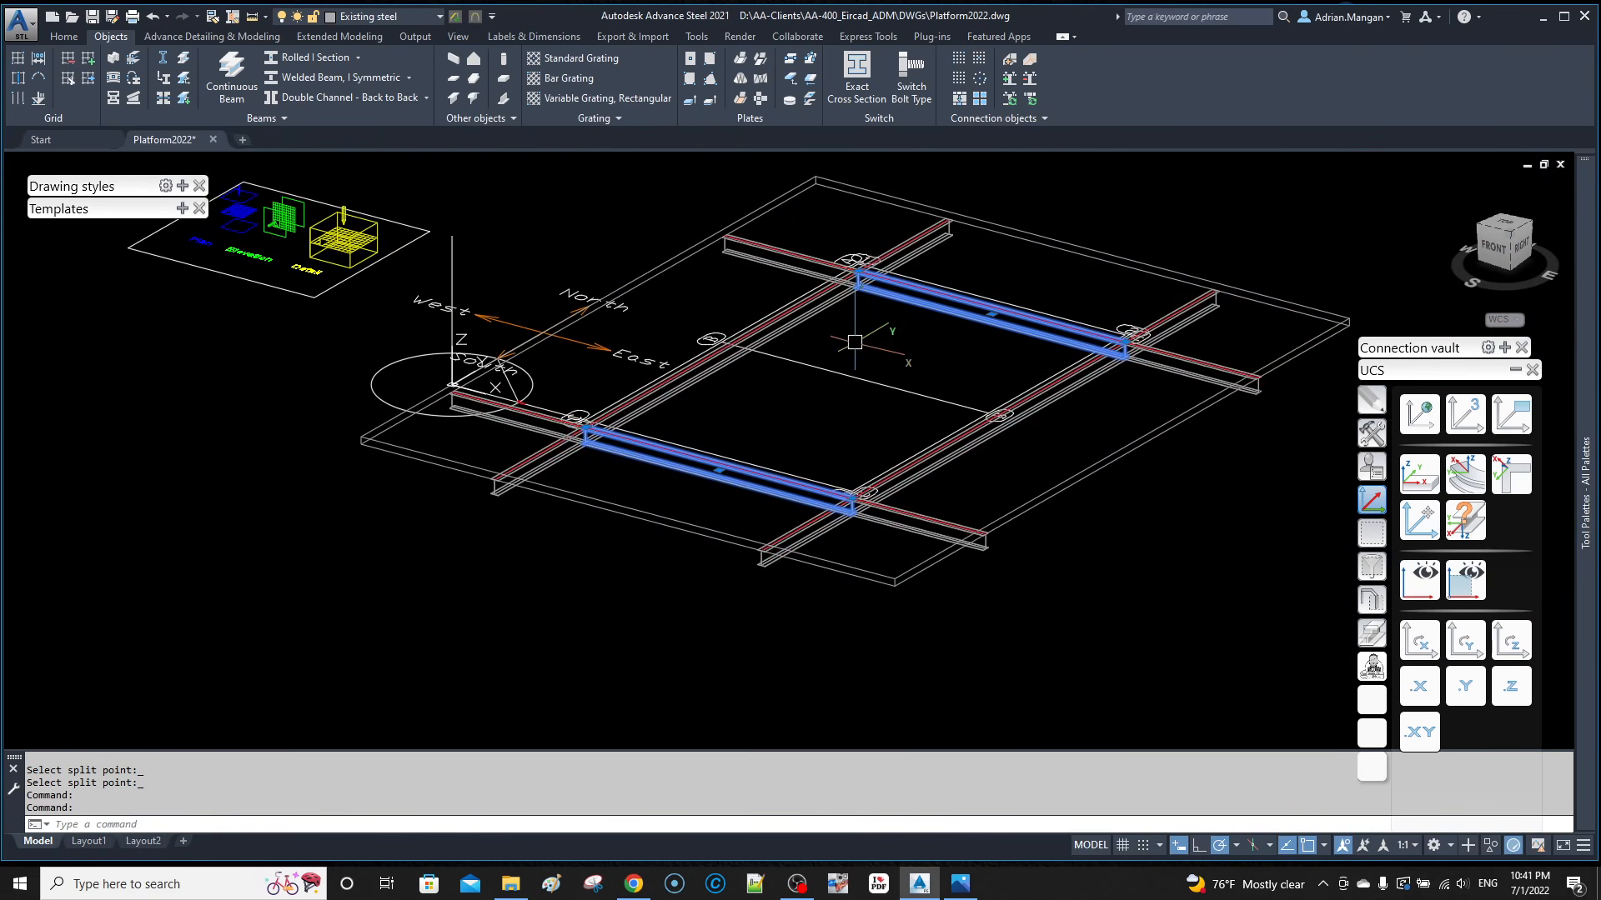
key(Escape)
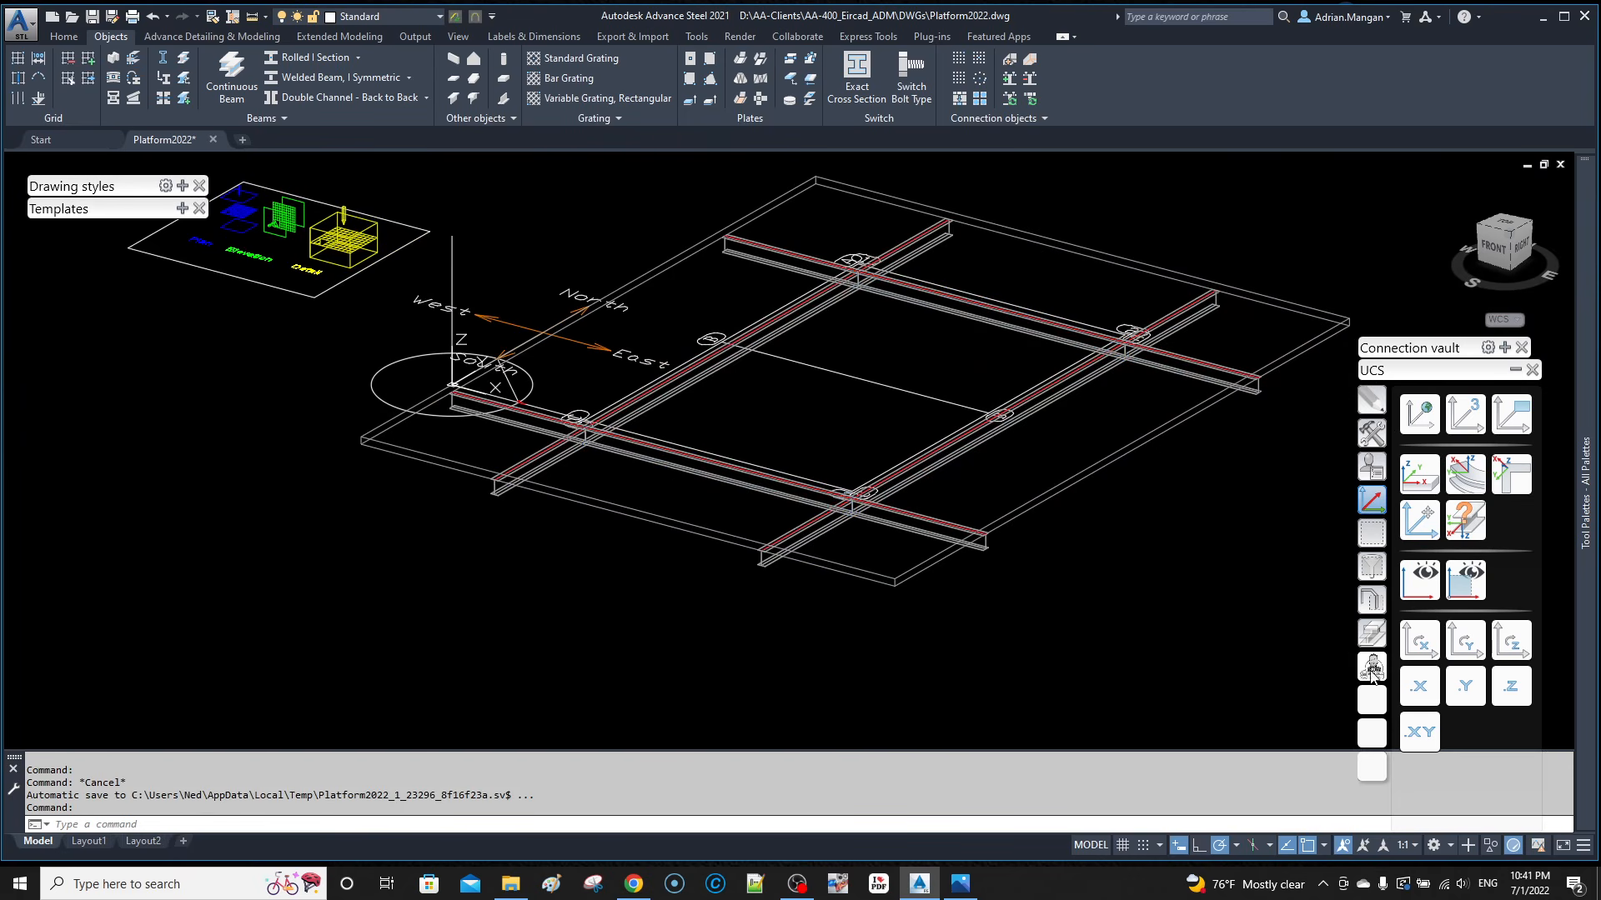
Step: Add a parametric cope to the eastern stub of the northern cross beam, with the eastern longitudinal beam as main beam
click(1375, 631)
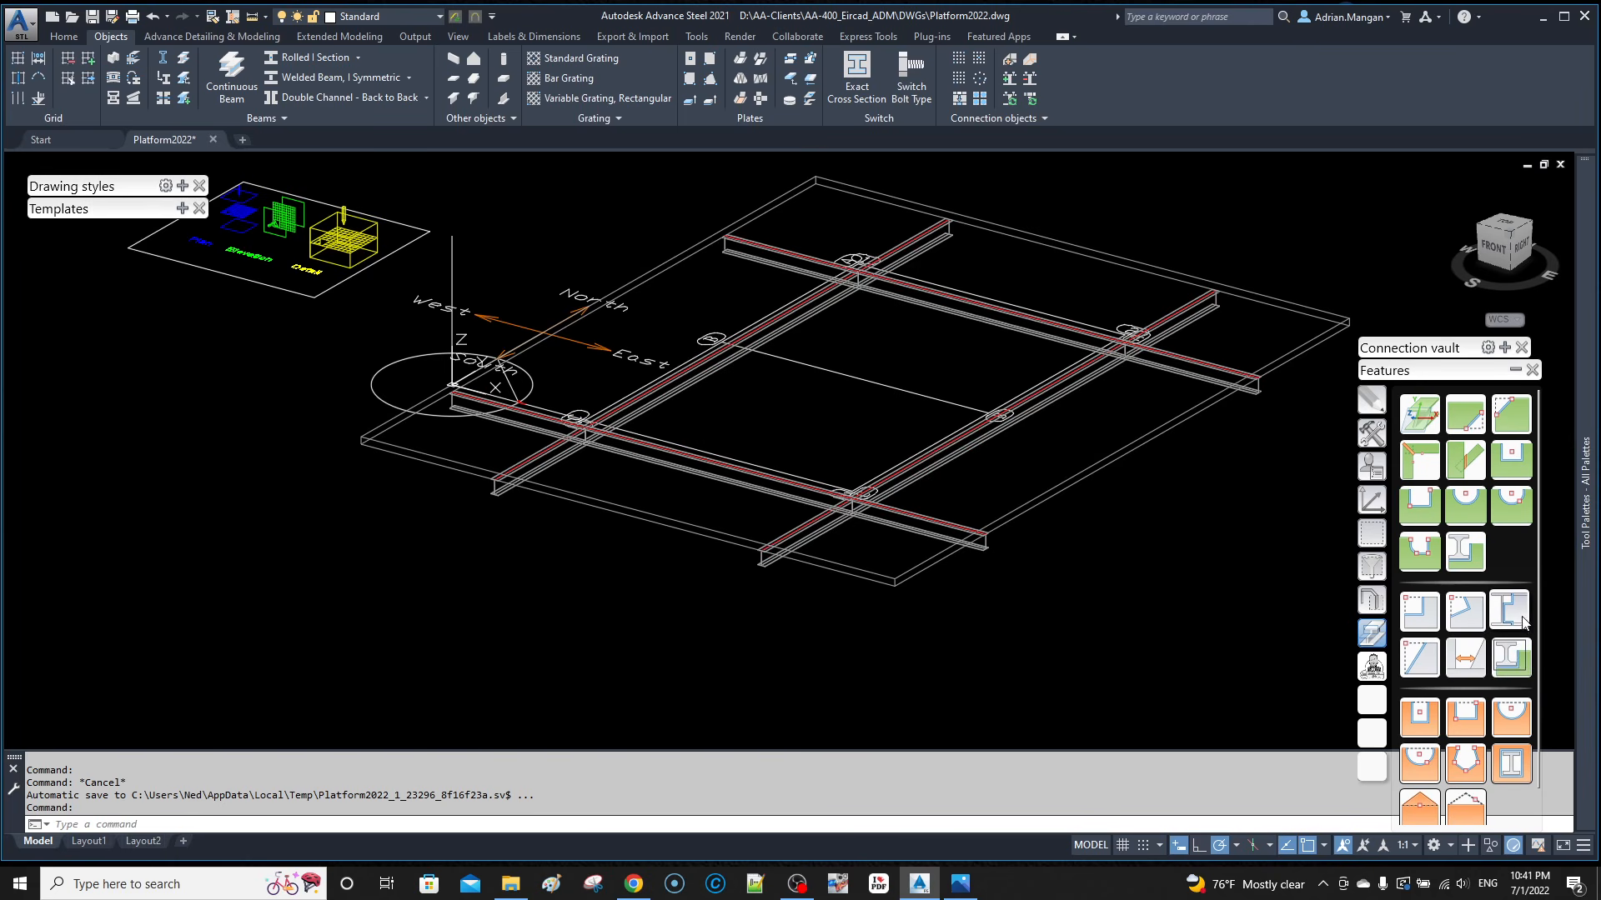
scroll(1126, 342, up, 5)
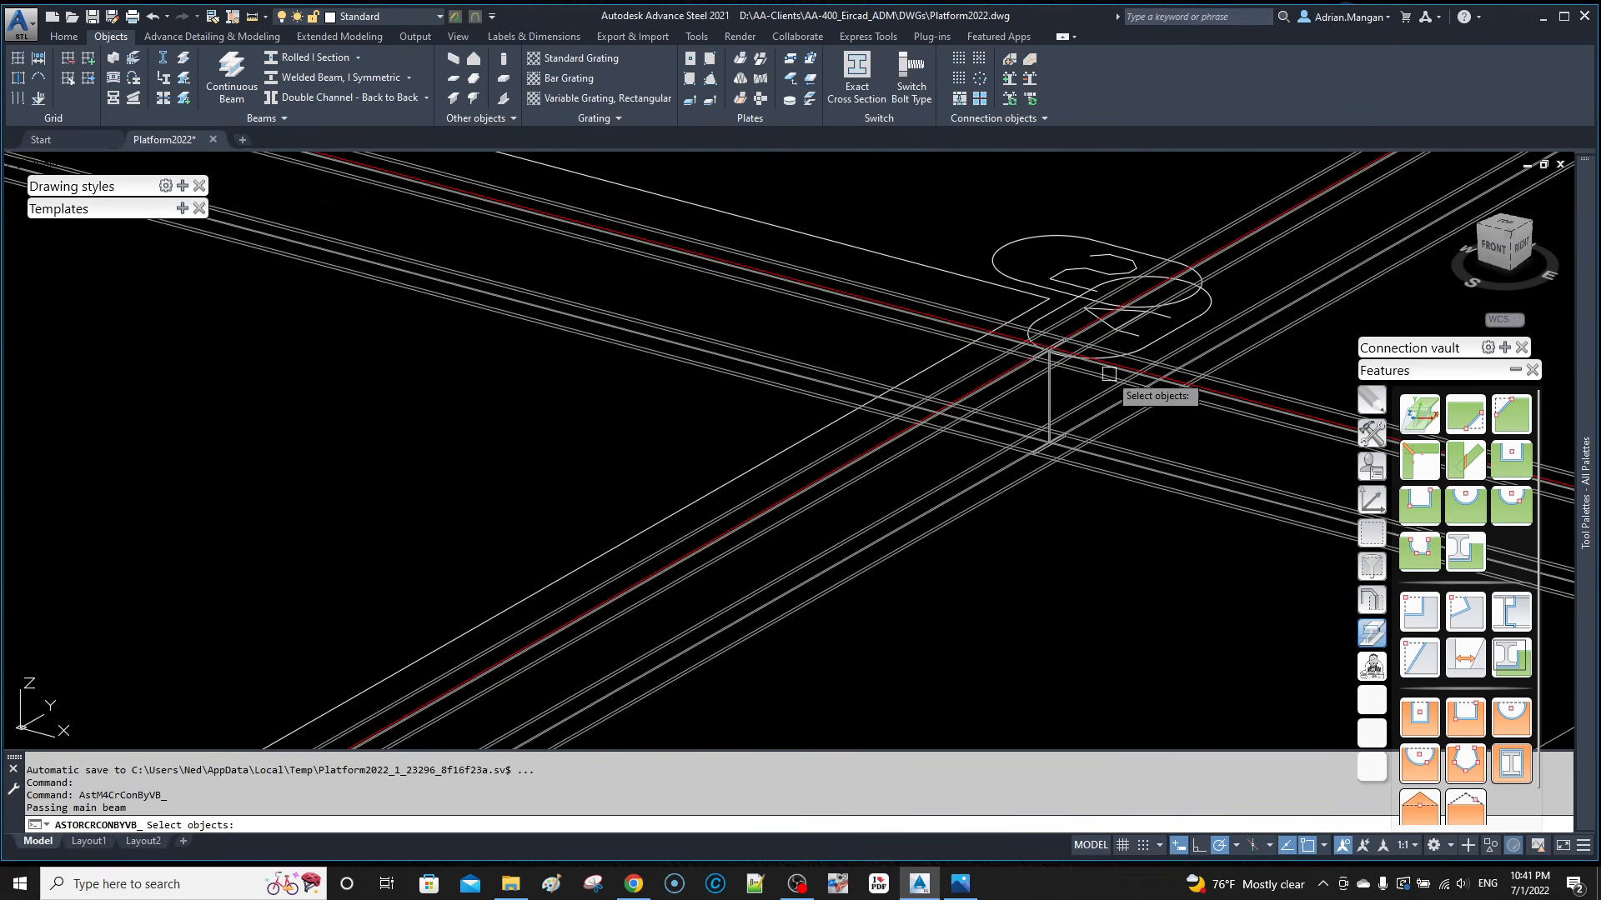
click(1034, 463)
key(Return)
click(1095, 469)
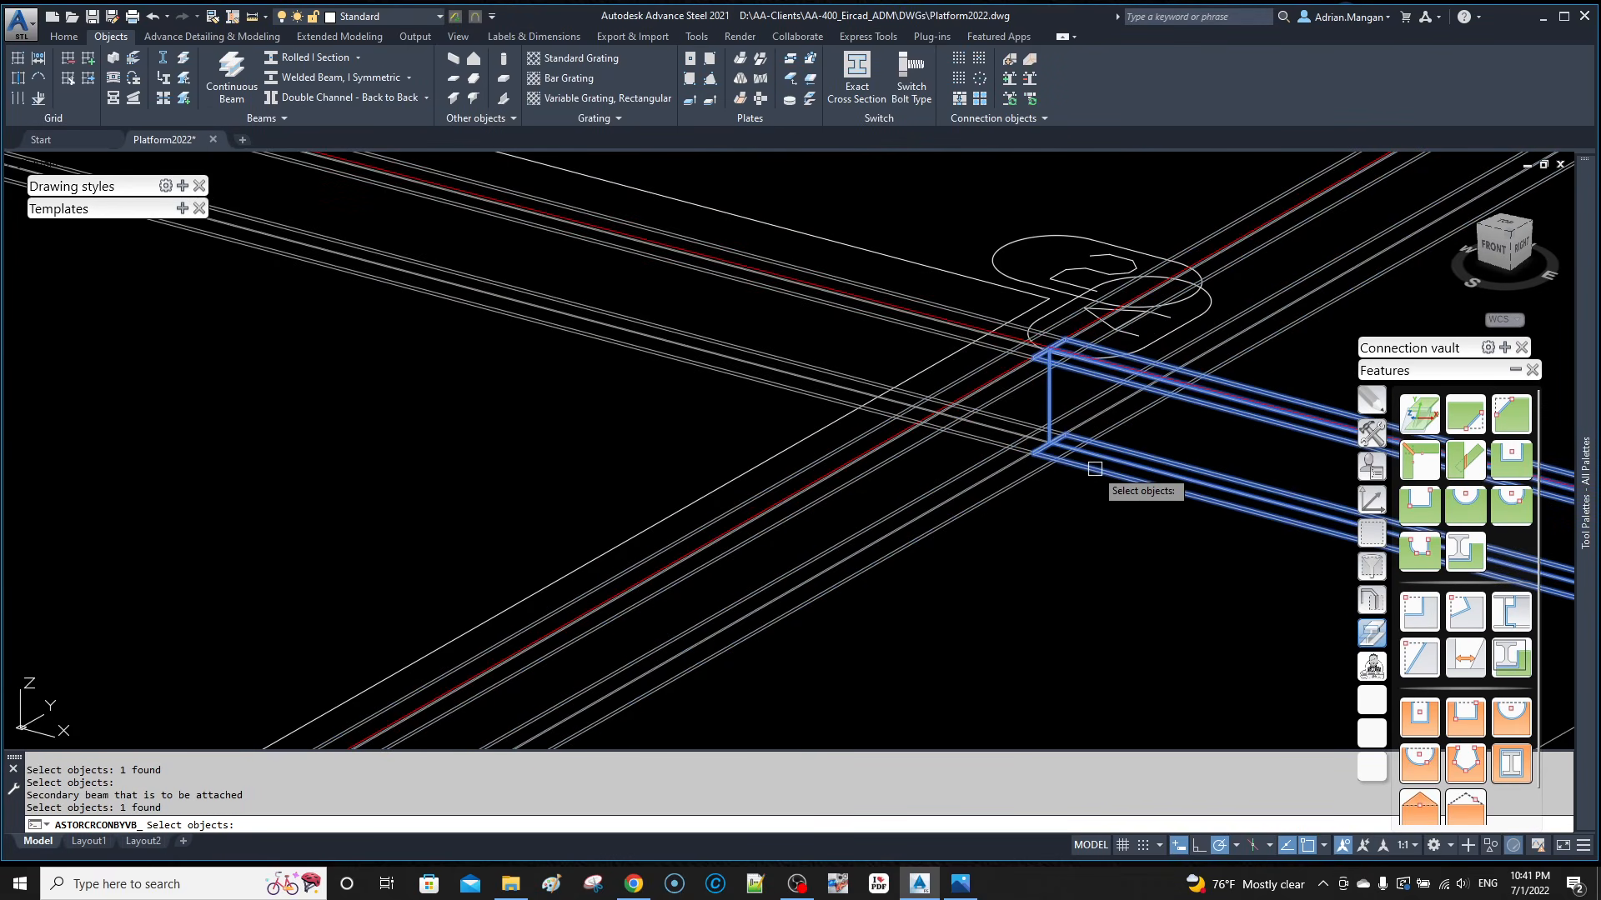
key(Return)
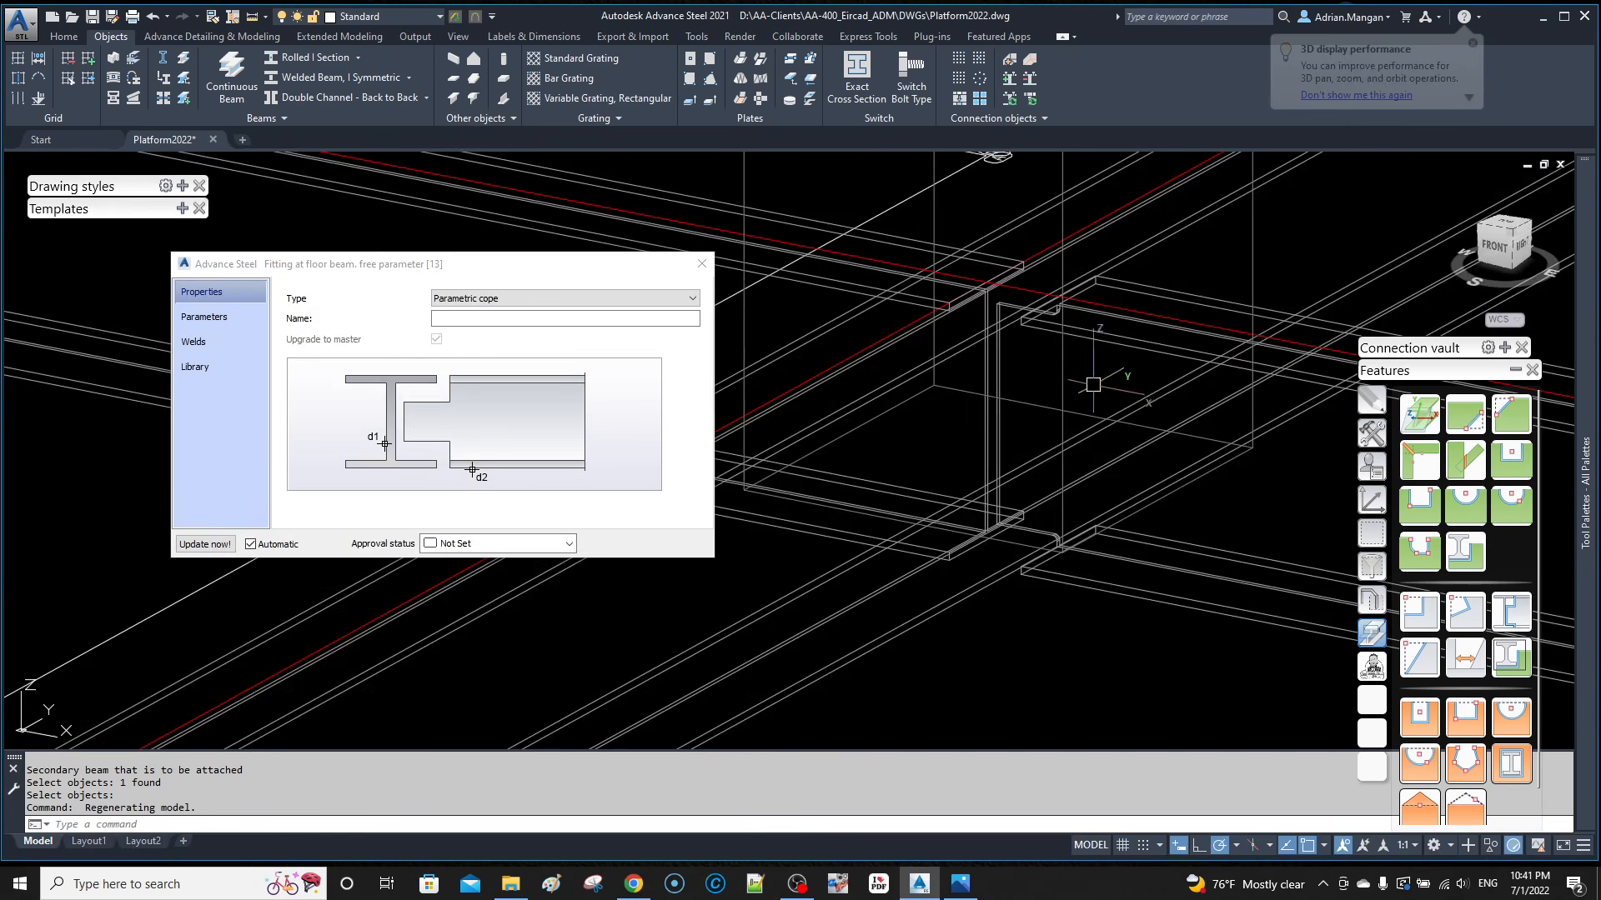
shift+middle_drag(1094, 402, 1064, 334)
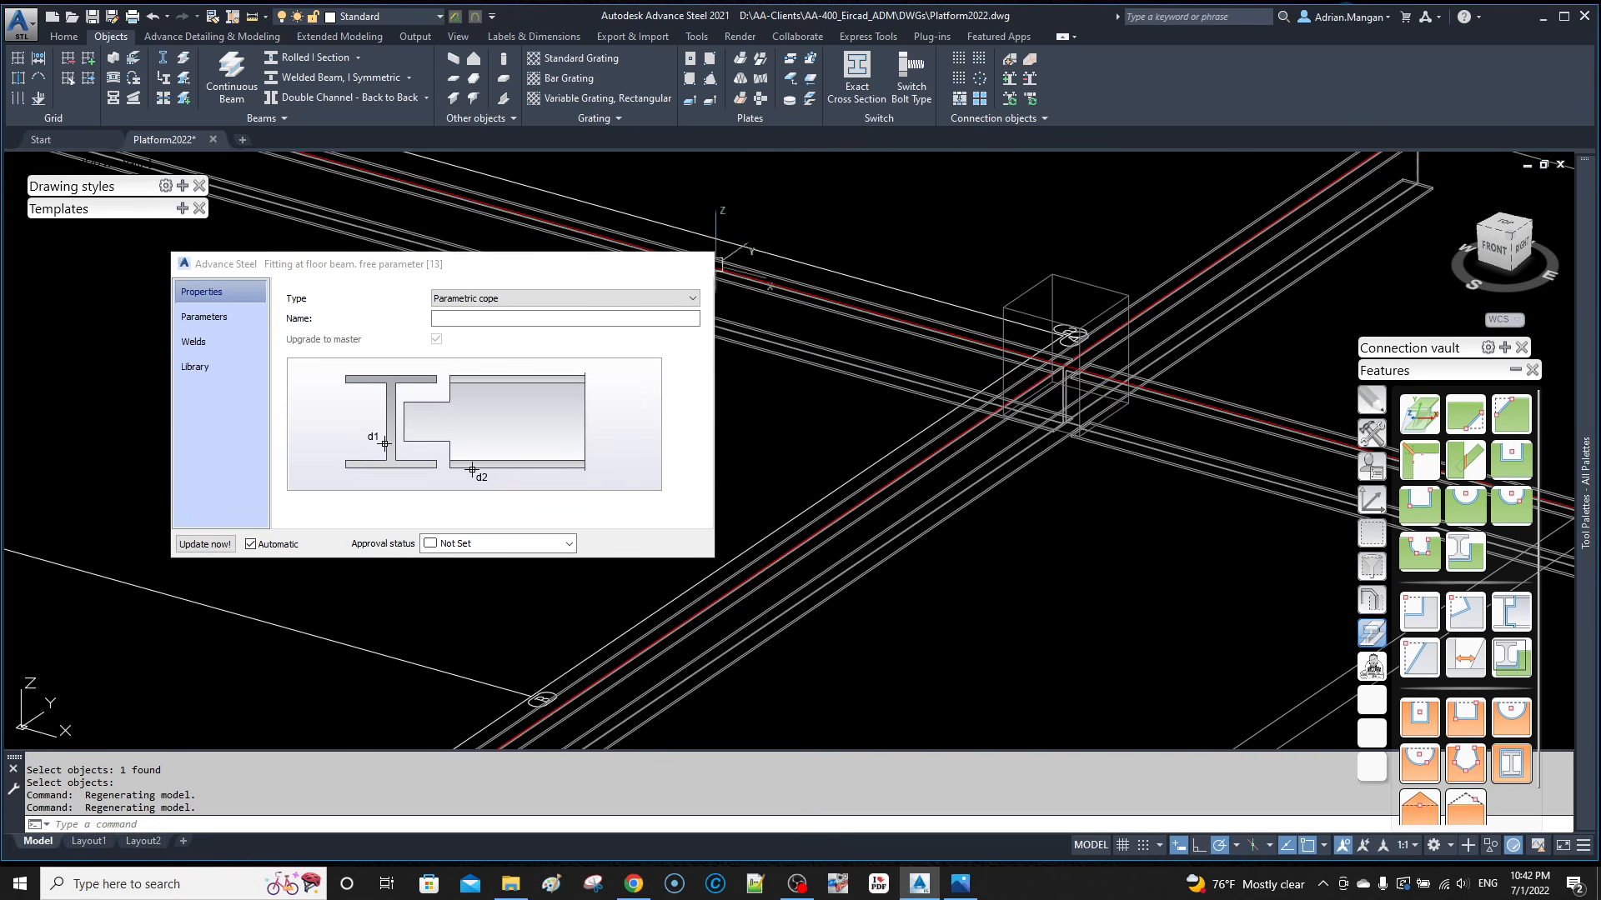
click(700, 264)
Step: Transfer the parametric cope to the northern cross beam's middle segment where it meets the eastern longitudinal beam
click(1089, 284)
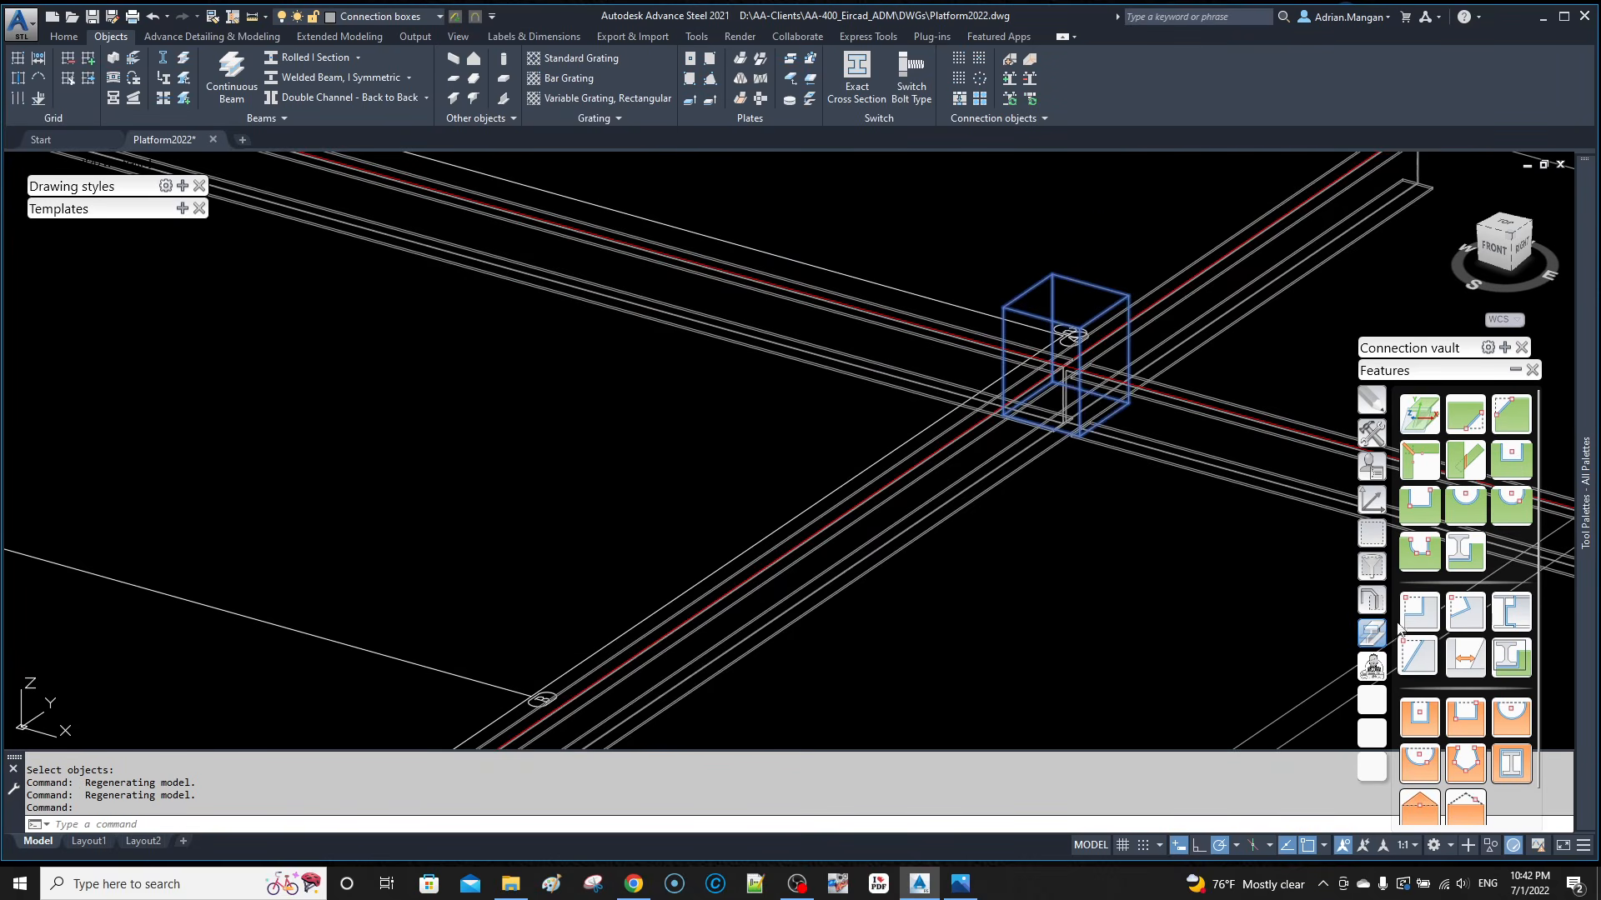
click(1371, 433)
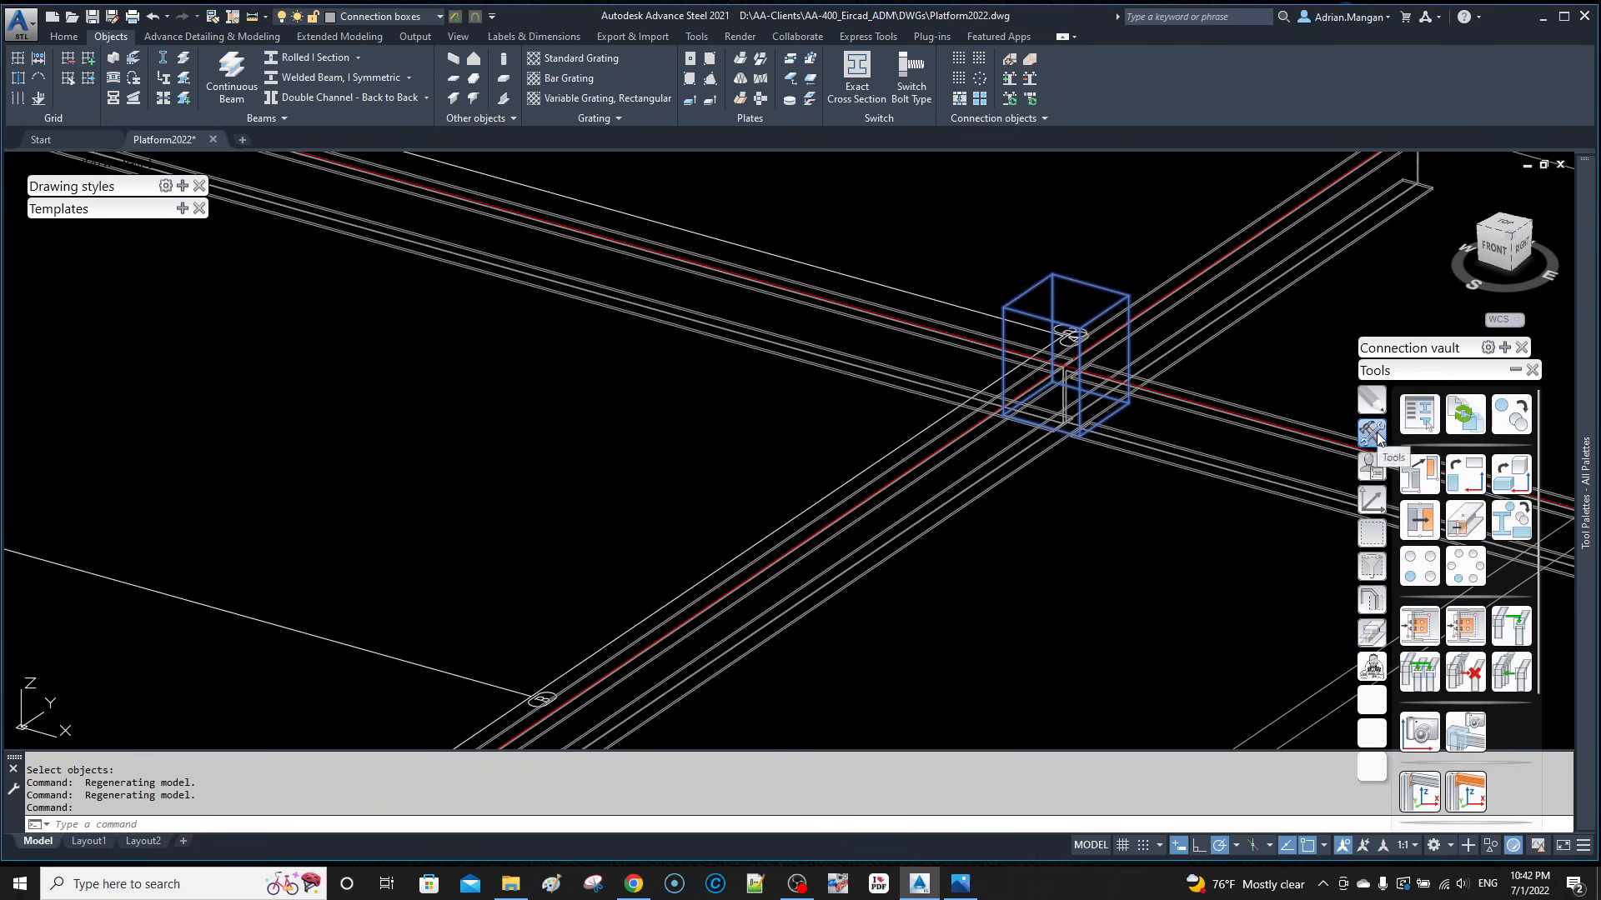
click(1418, 627)
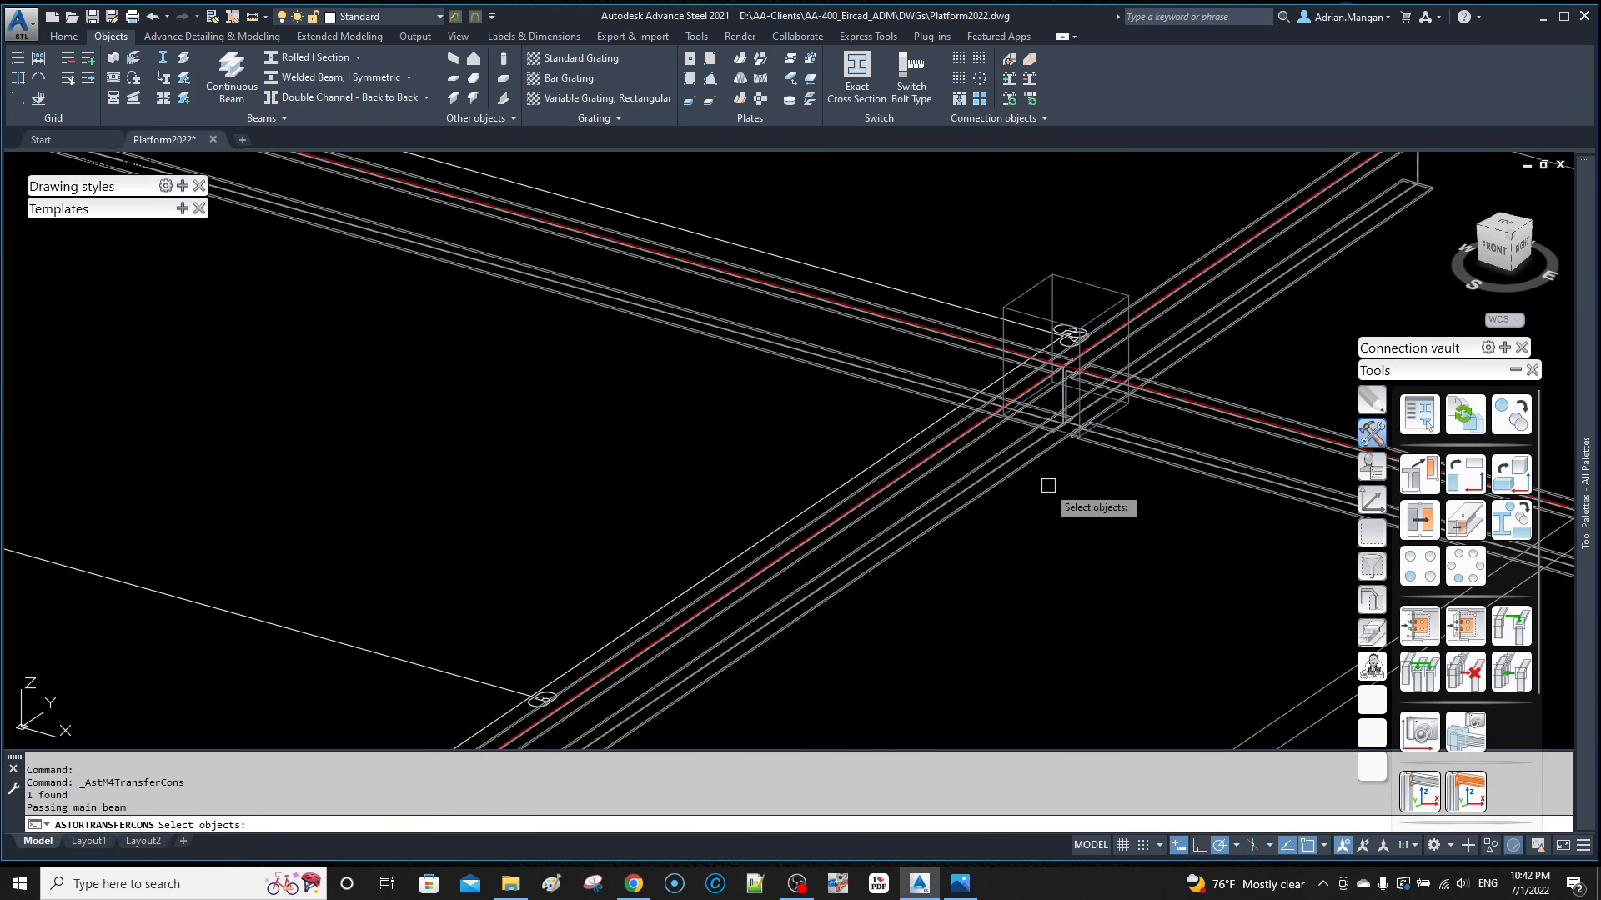
right_click(918, 377)
Step: Transfer the cope to the northern cross beam's segments at the north-western intersection, with the western longitudinal beam as main beam
scroll(1223, 512, down, 6)
scroll(1021, 444, up, 6)
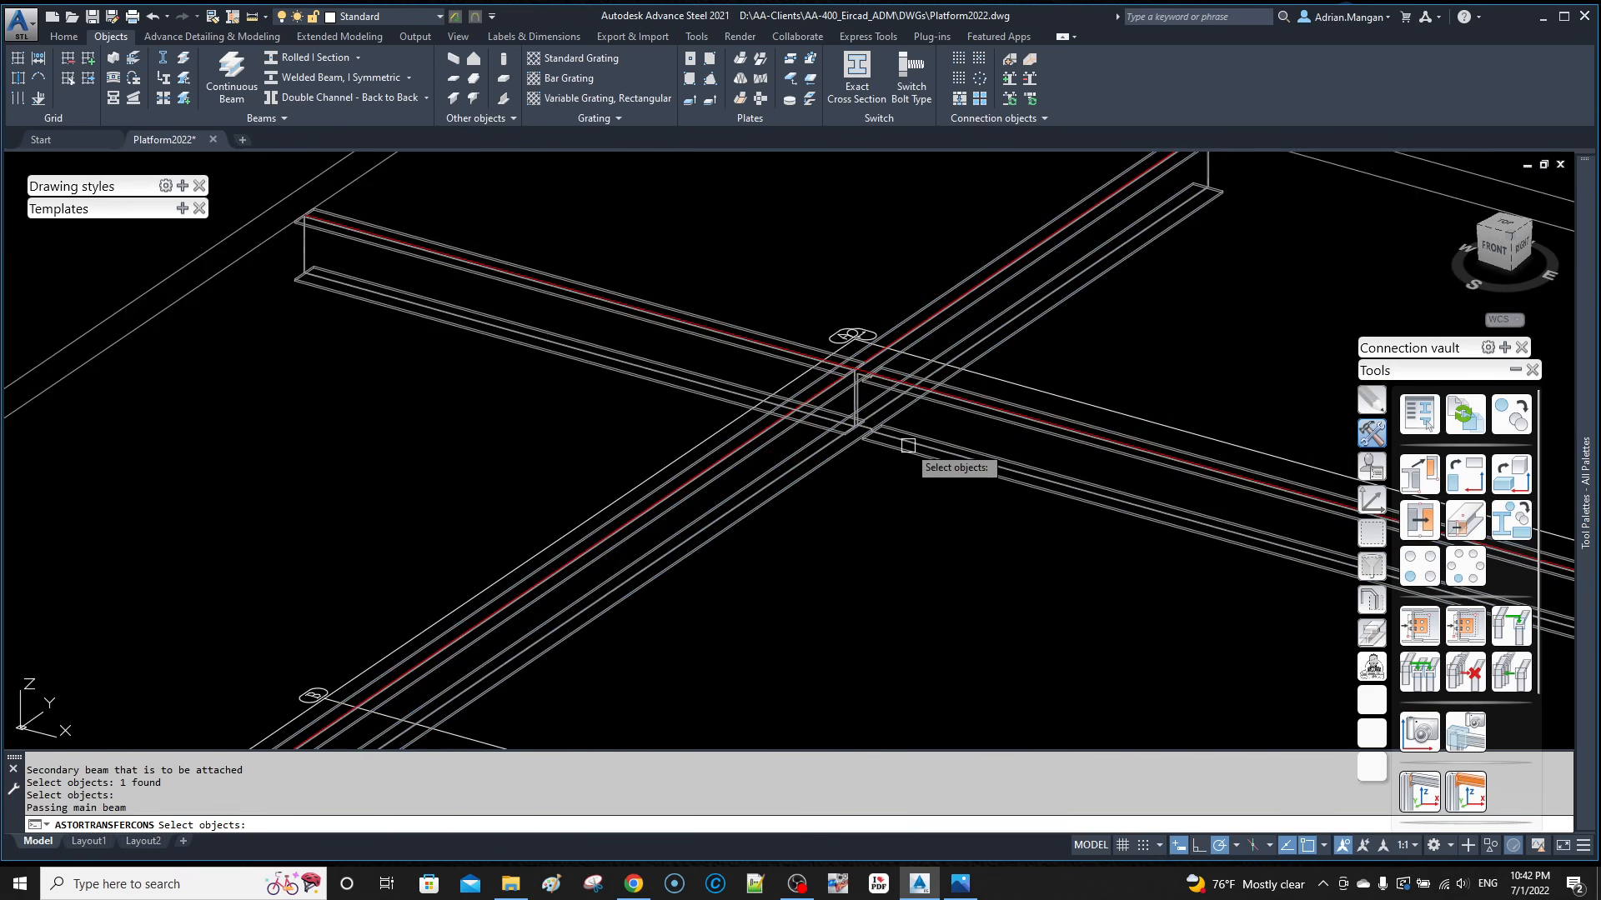
click(837, 457)
right_click(825, 443)
click(731, 386)
right_click(735, 388)
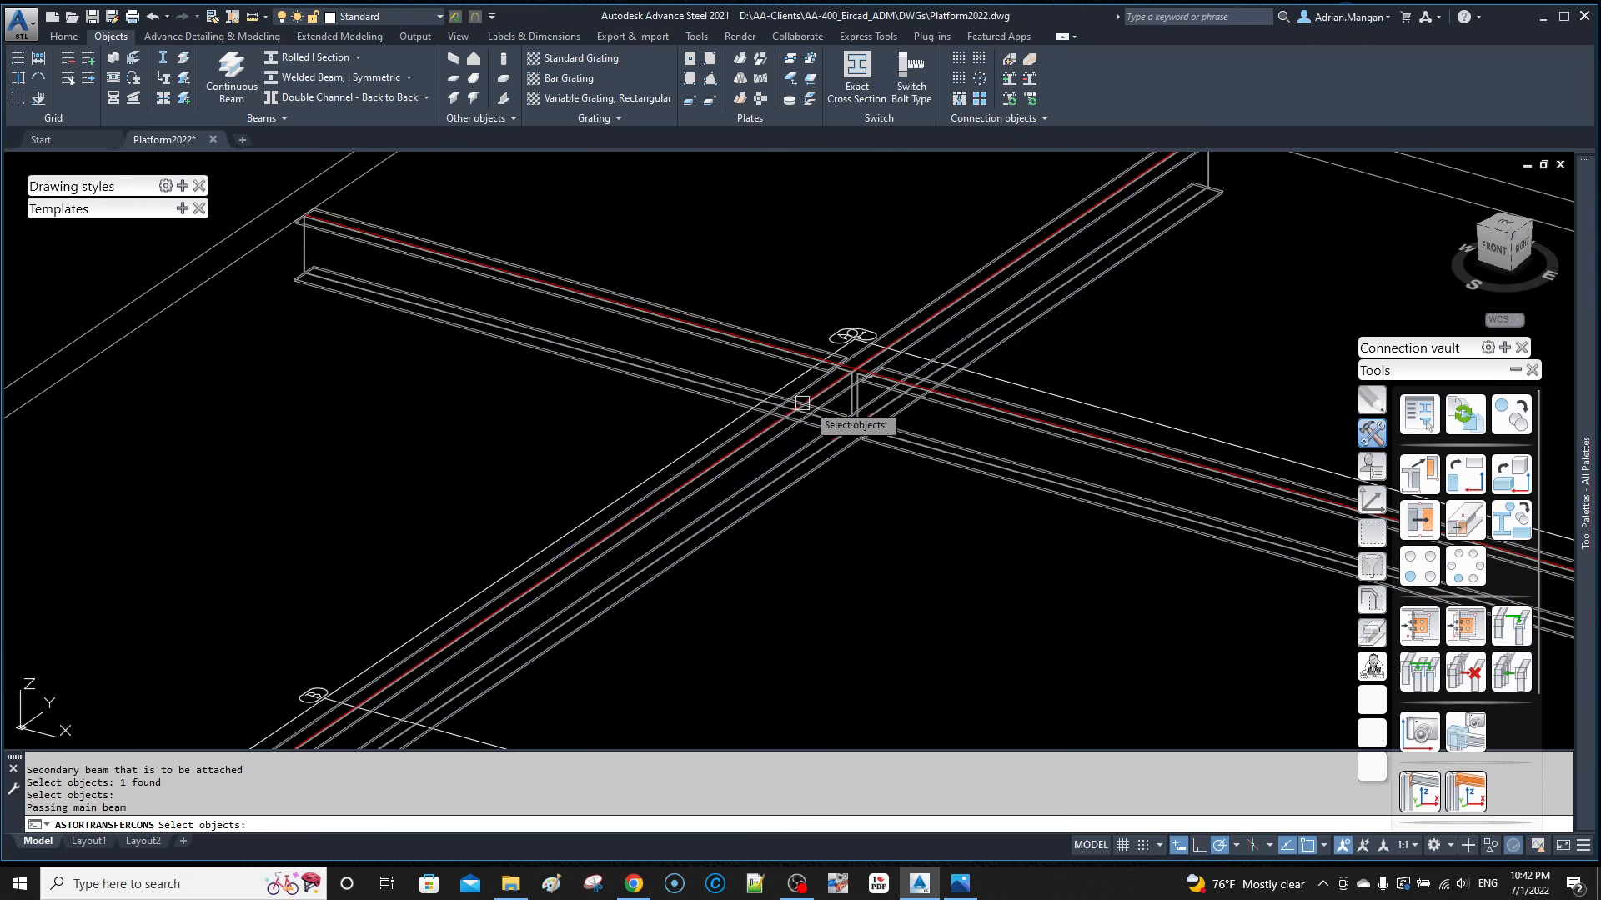
Step: Transfer the cope to the southern cross beam's segments where they meet the longitudinal beams
scroll(807, 402, down, 5)
middle_drag(817, 402, 1062, 250)
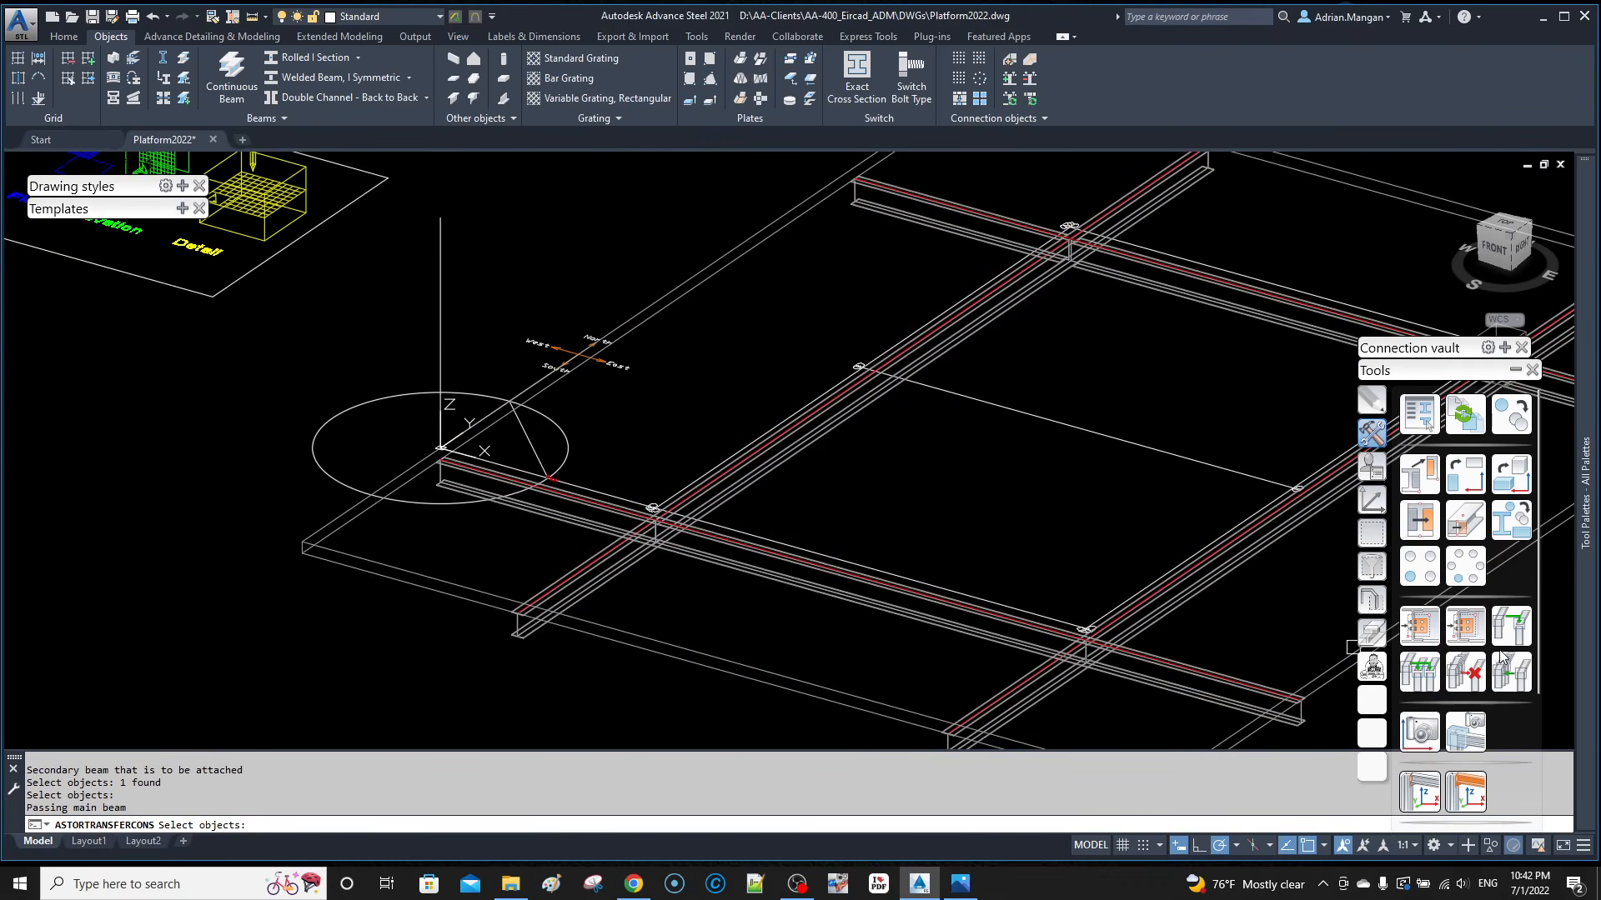
scroll(624, 547, up, 2)
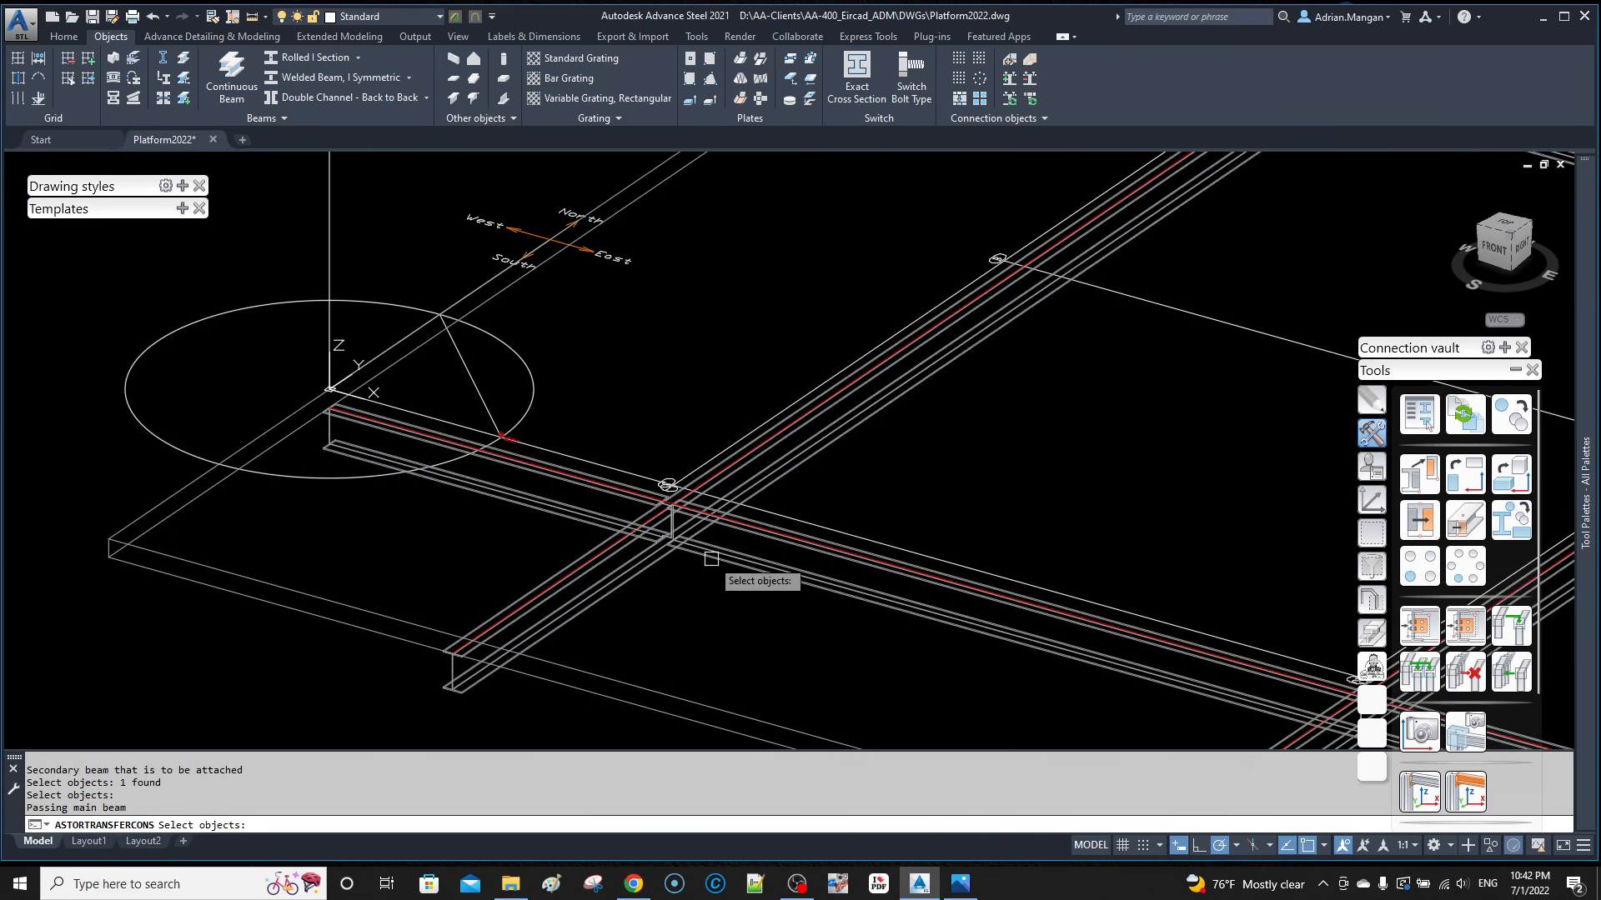
scroll(671, 531, down, 3)
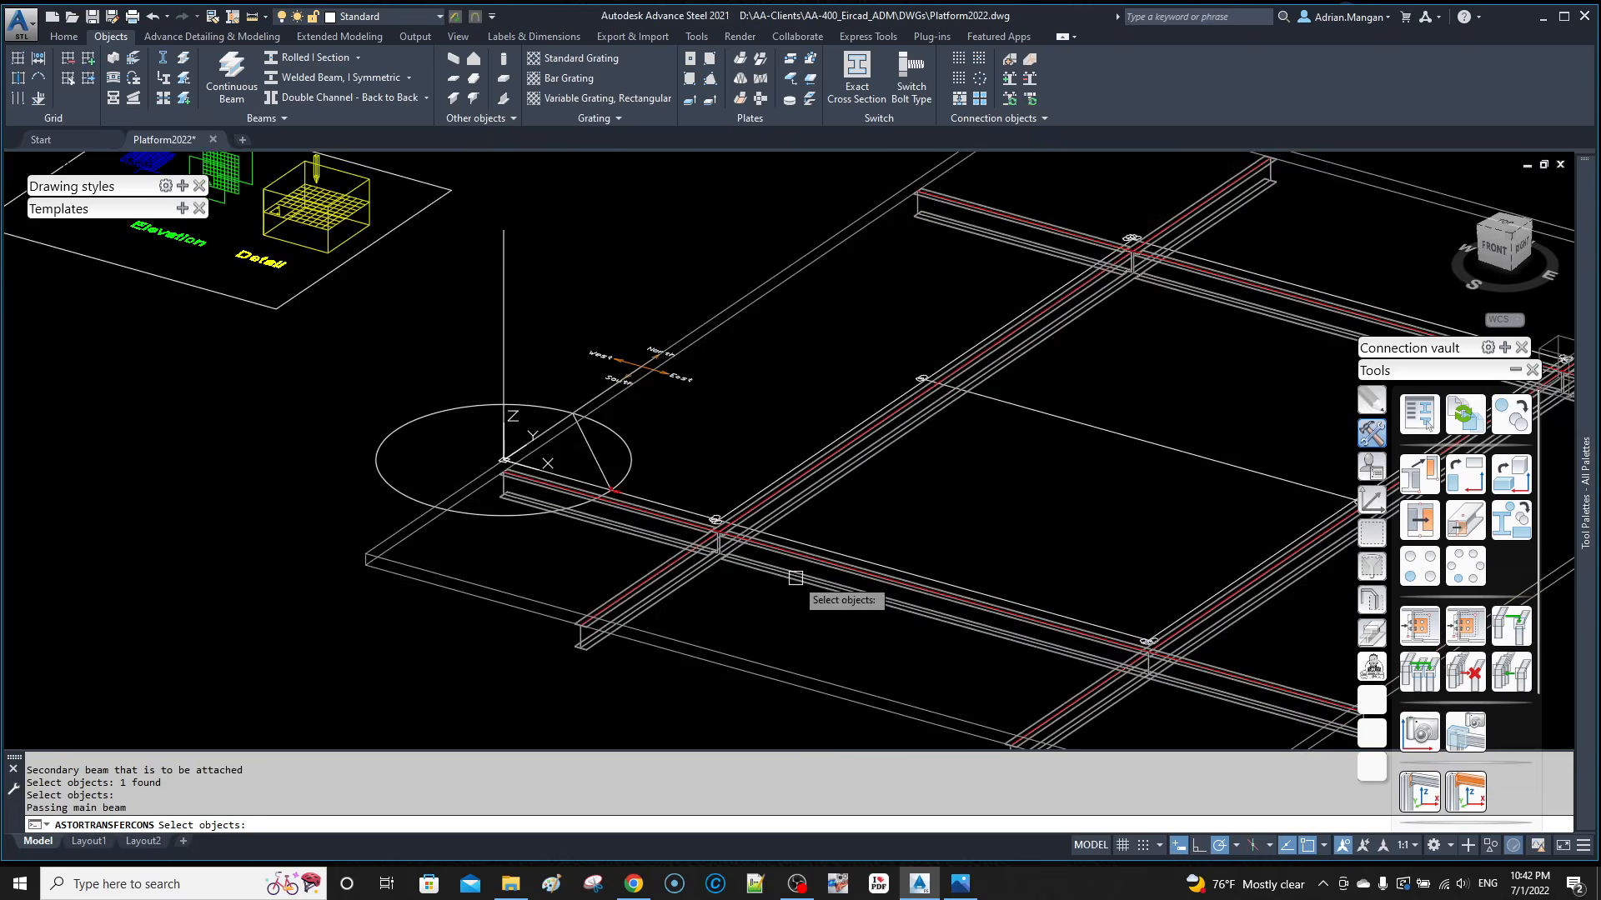
scroll(992, 581, up, 4)
click(993, 581)
right_click(990, 579)
click(878, 491)
right_click(989, 500)
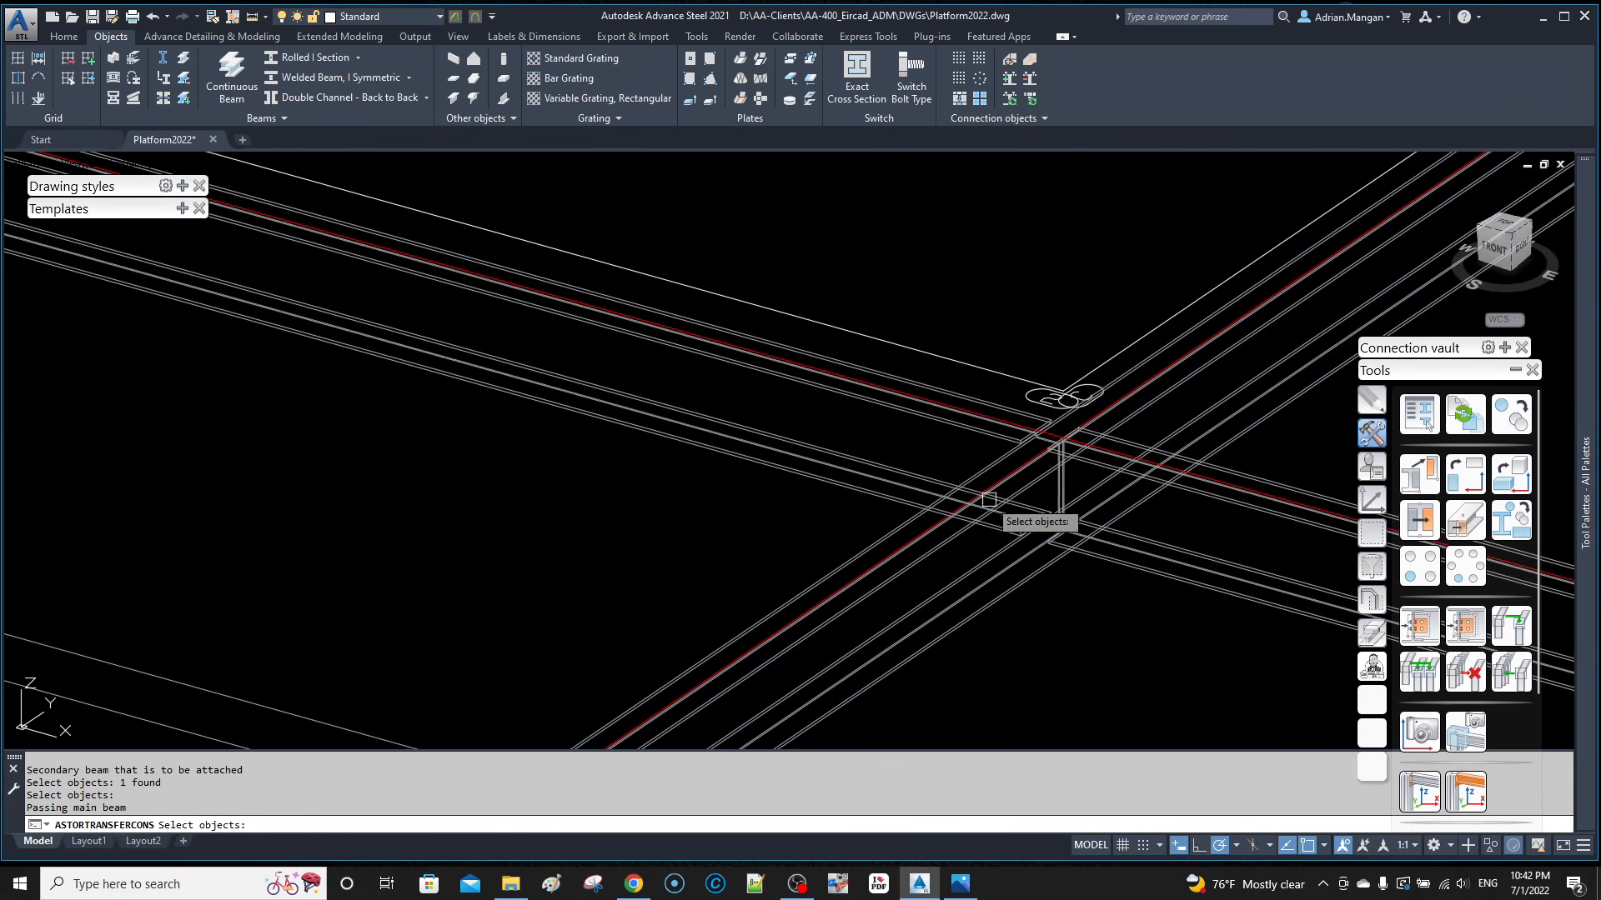
click(1041, 556)
right_click(1101, 544)
Step: Define all six segments of both cross beams as main parts, excluding them from single-part numbering and lists and from assembly numbering
scroll(1117, 542, down, 6)
middle_drag(1129, 504, 884, 507)
shift+middle_drag(991, 479, 949, 493)
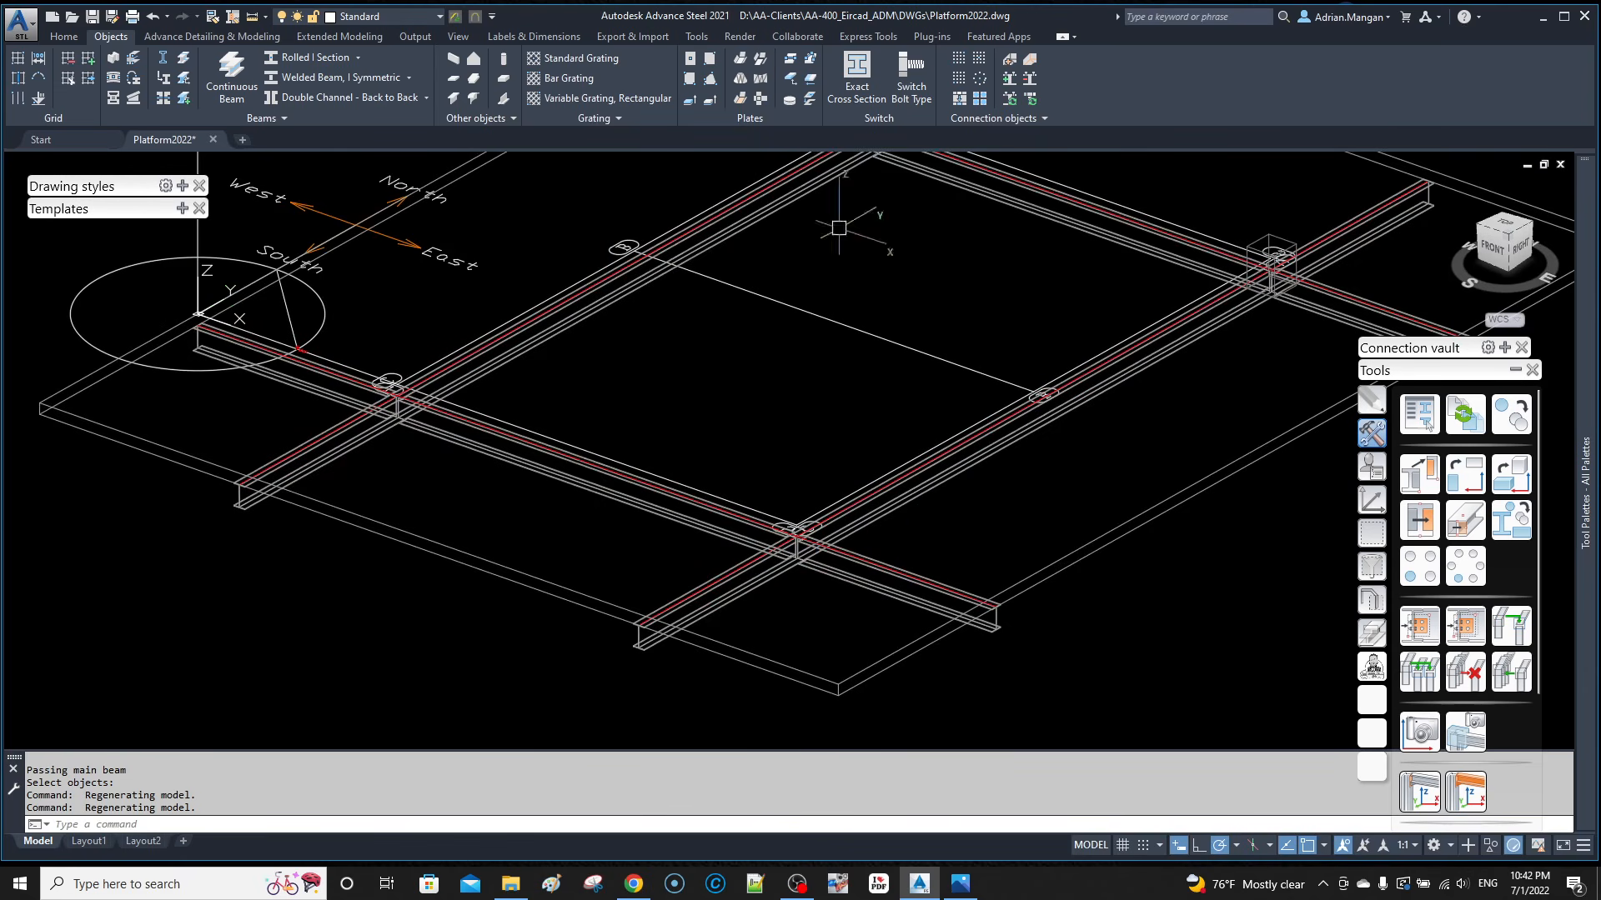
click(355, 382)
click(717, 516)
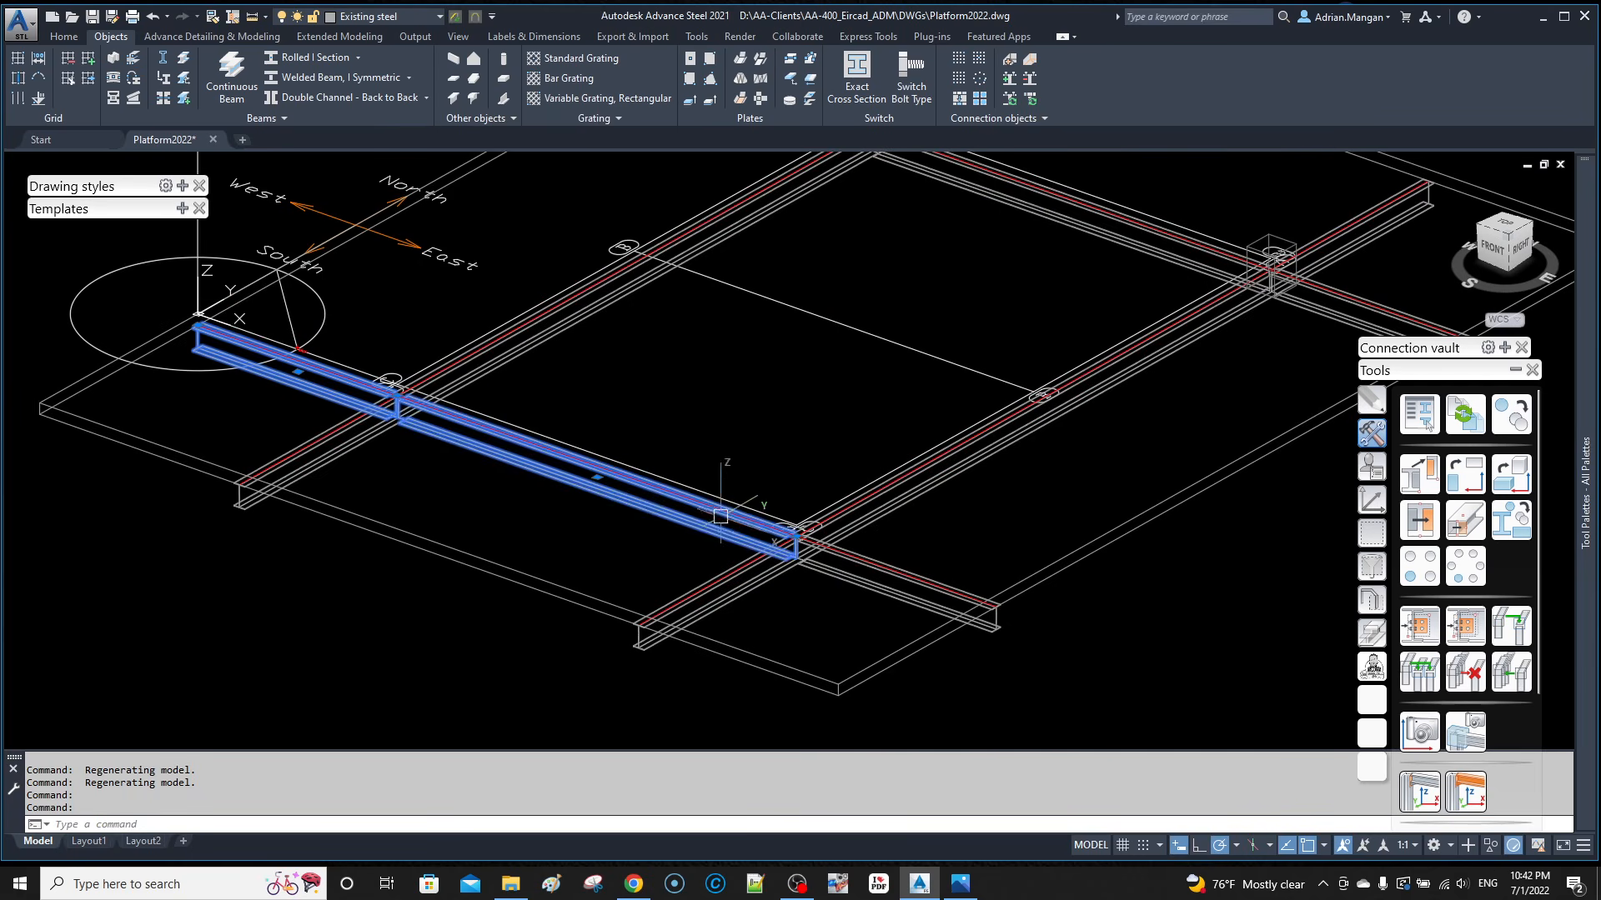
click(857, 584)
click(1352, 311)
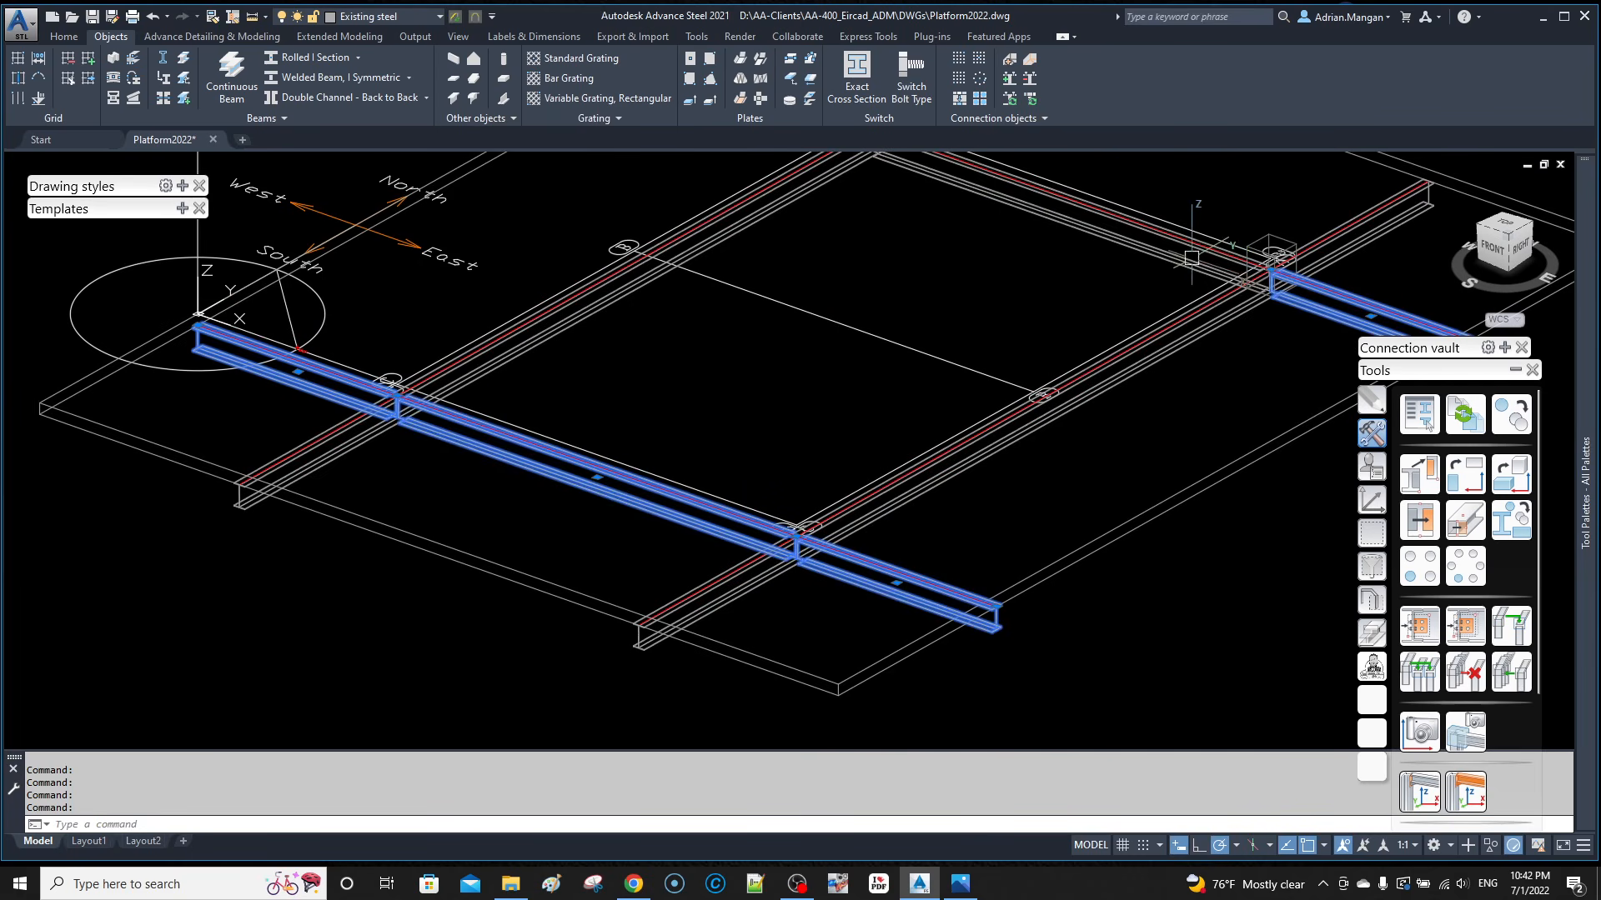
middle_drag(1030, 228, 1029, 337)
click(755, 222)
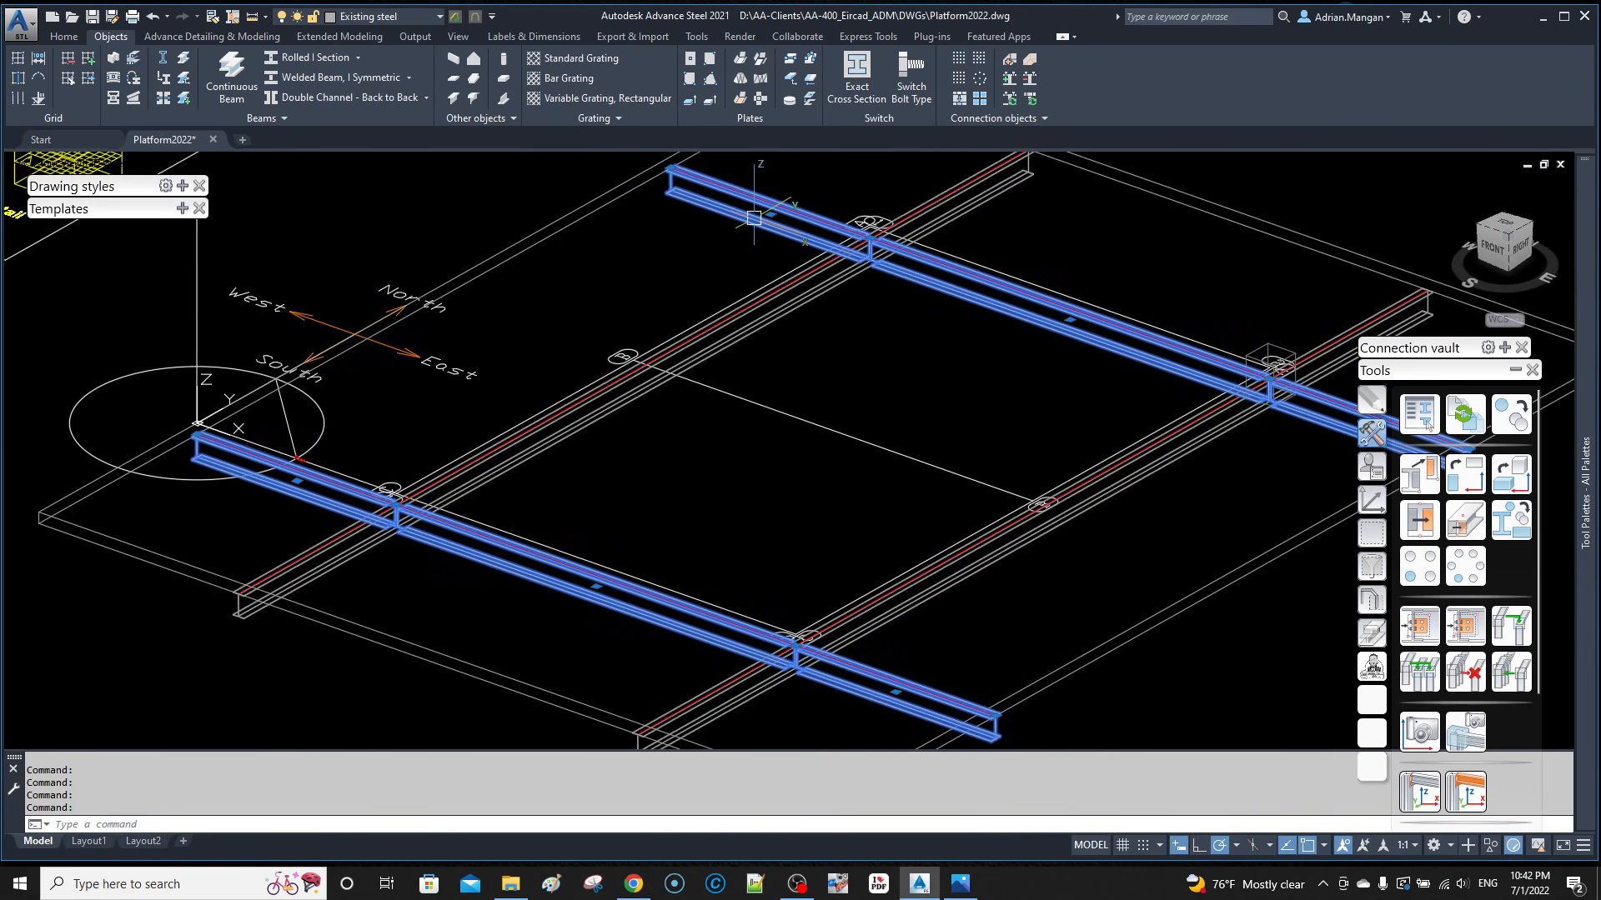
right_click(754, 220)
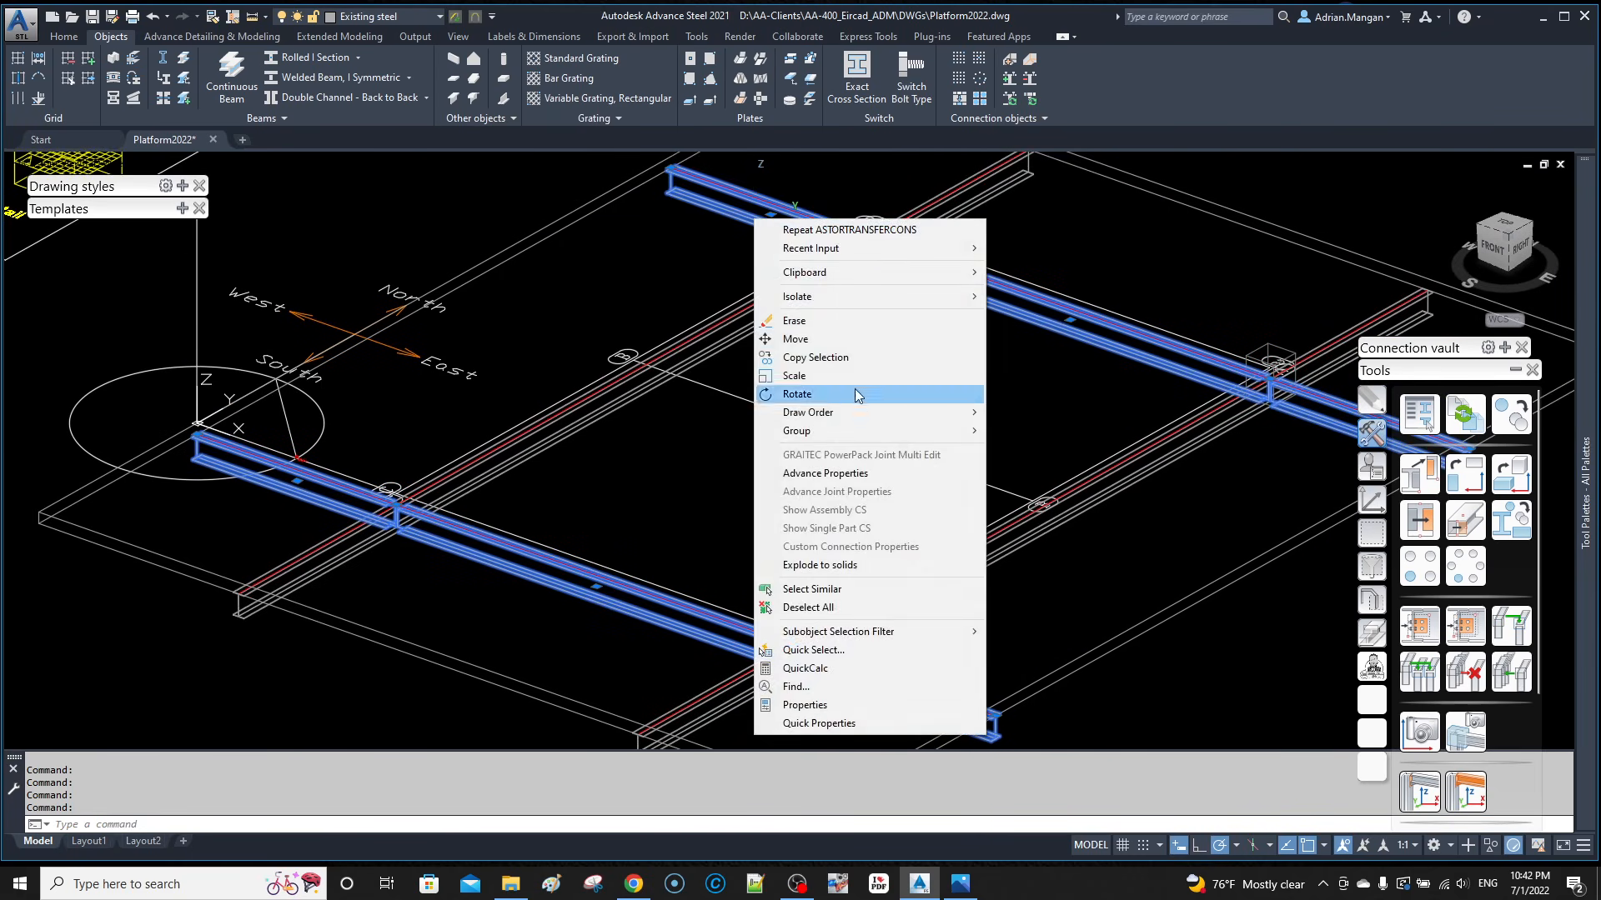
click(869, 475)
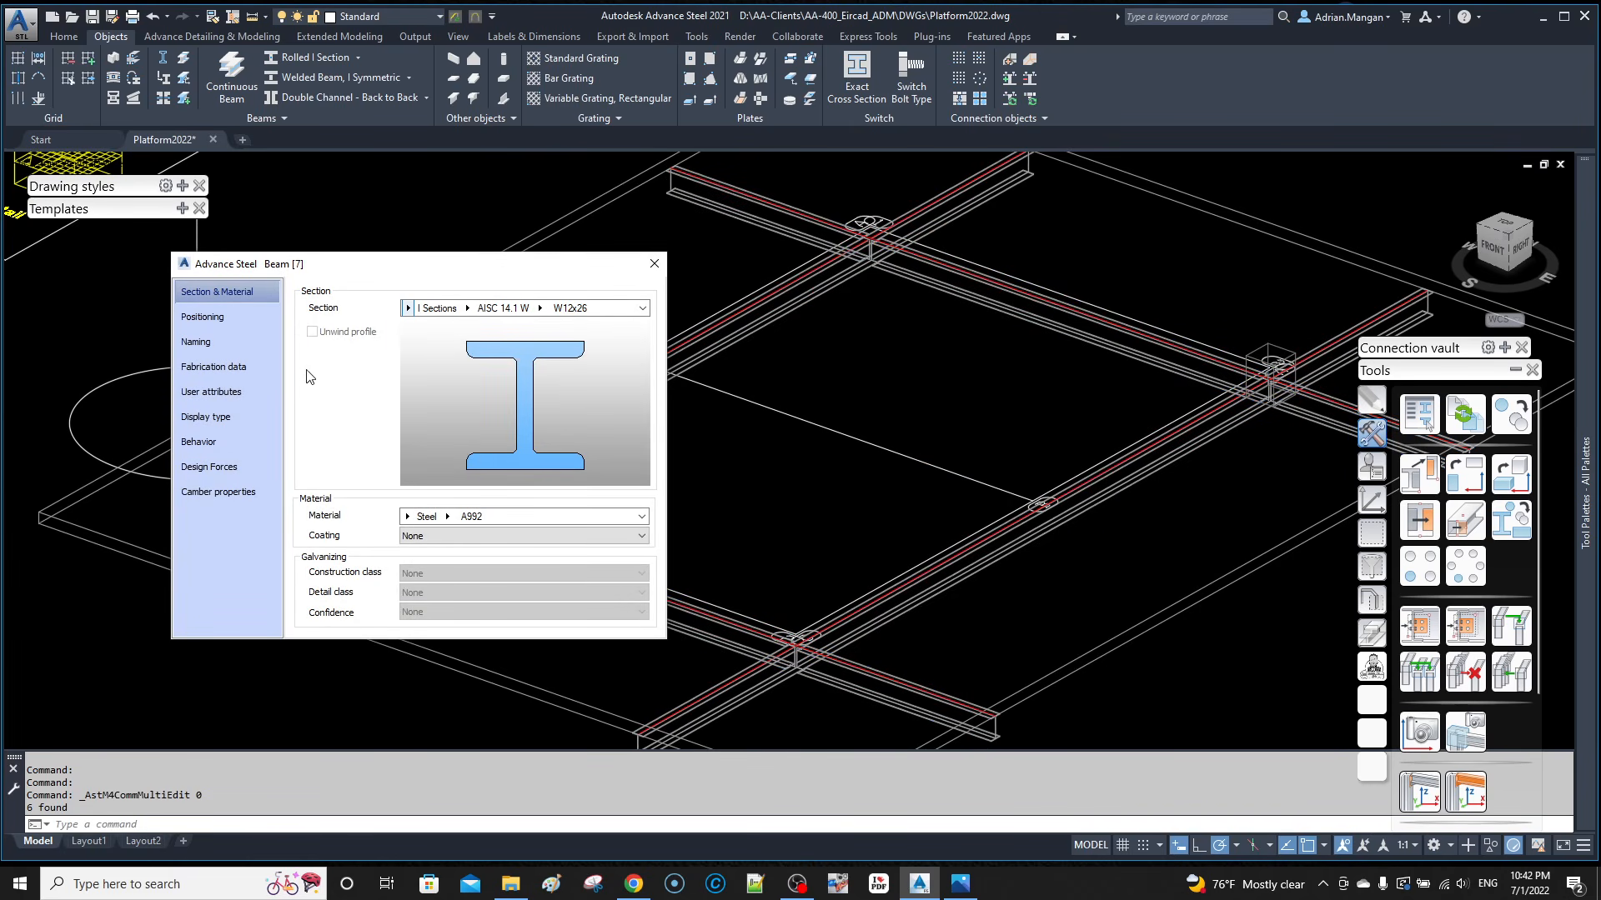
click(247, 339)
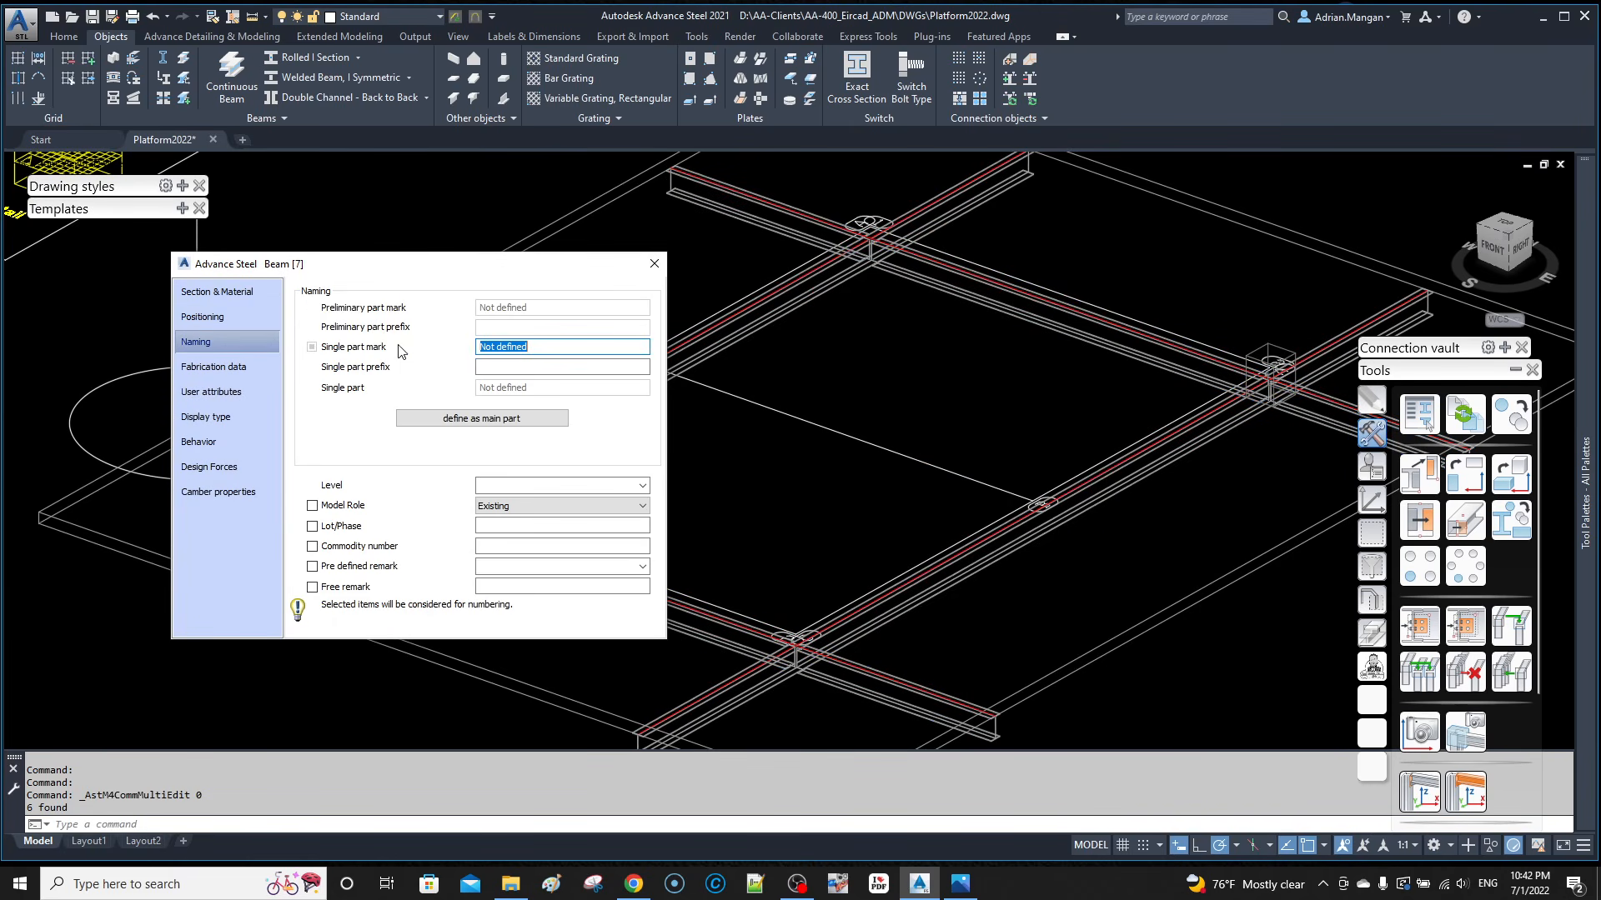
click(494, 419)
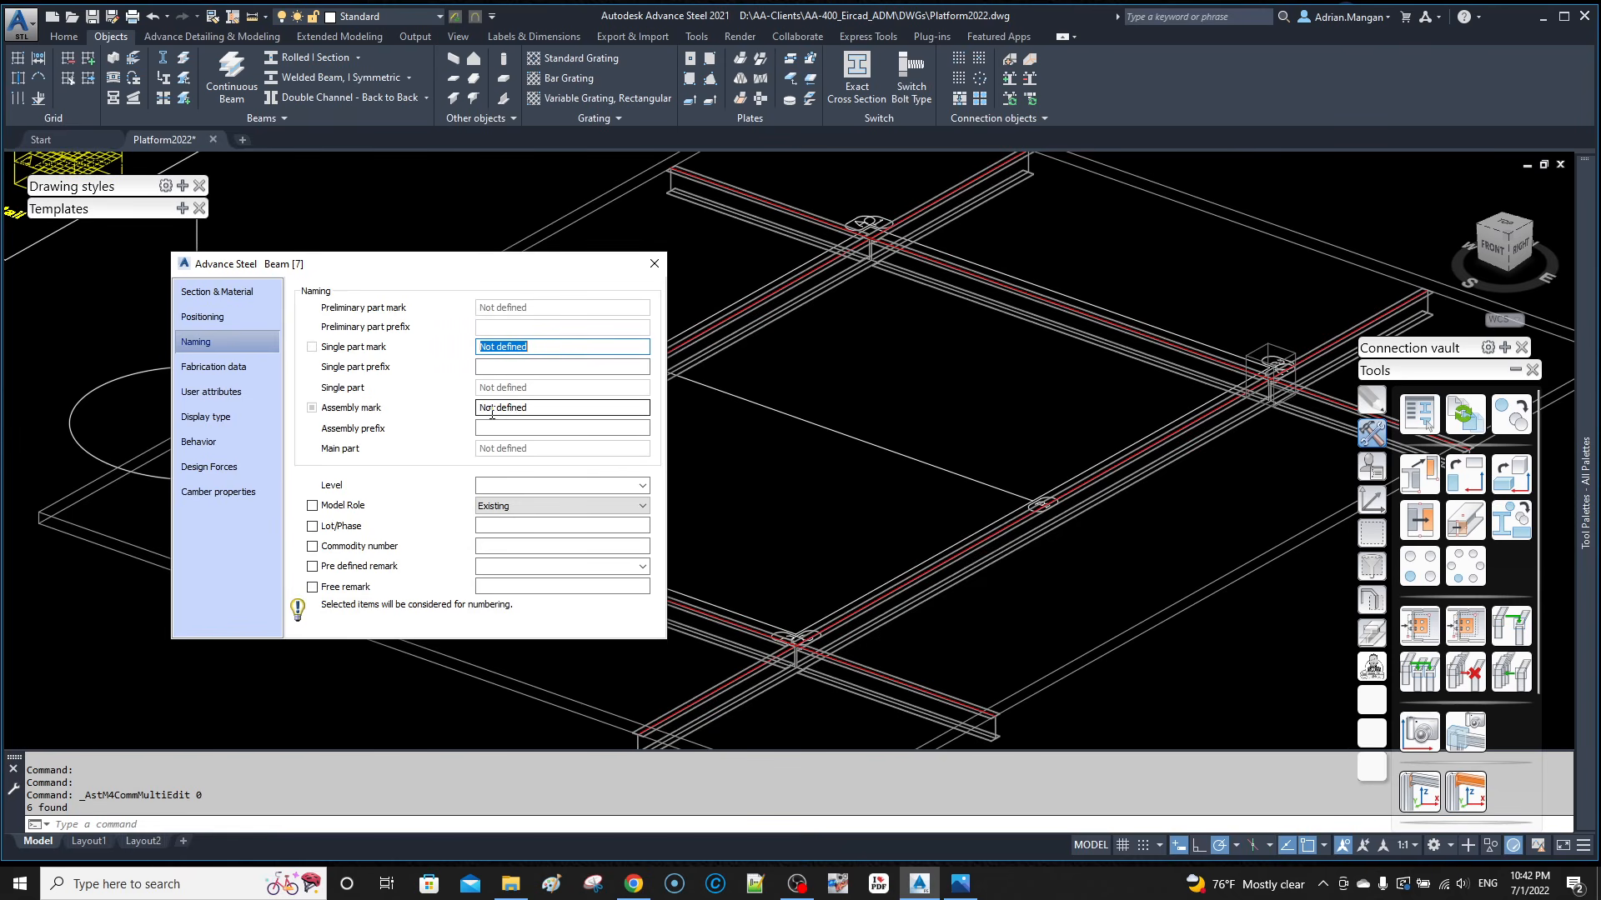
click(214, 440)
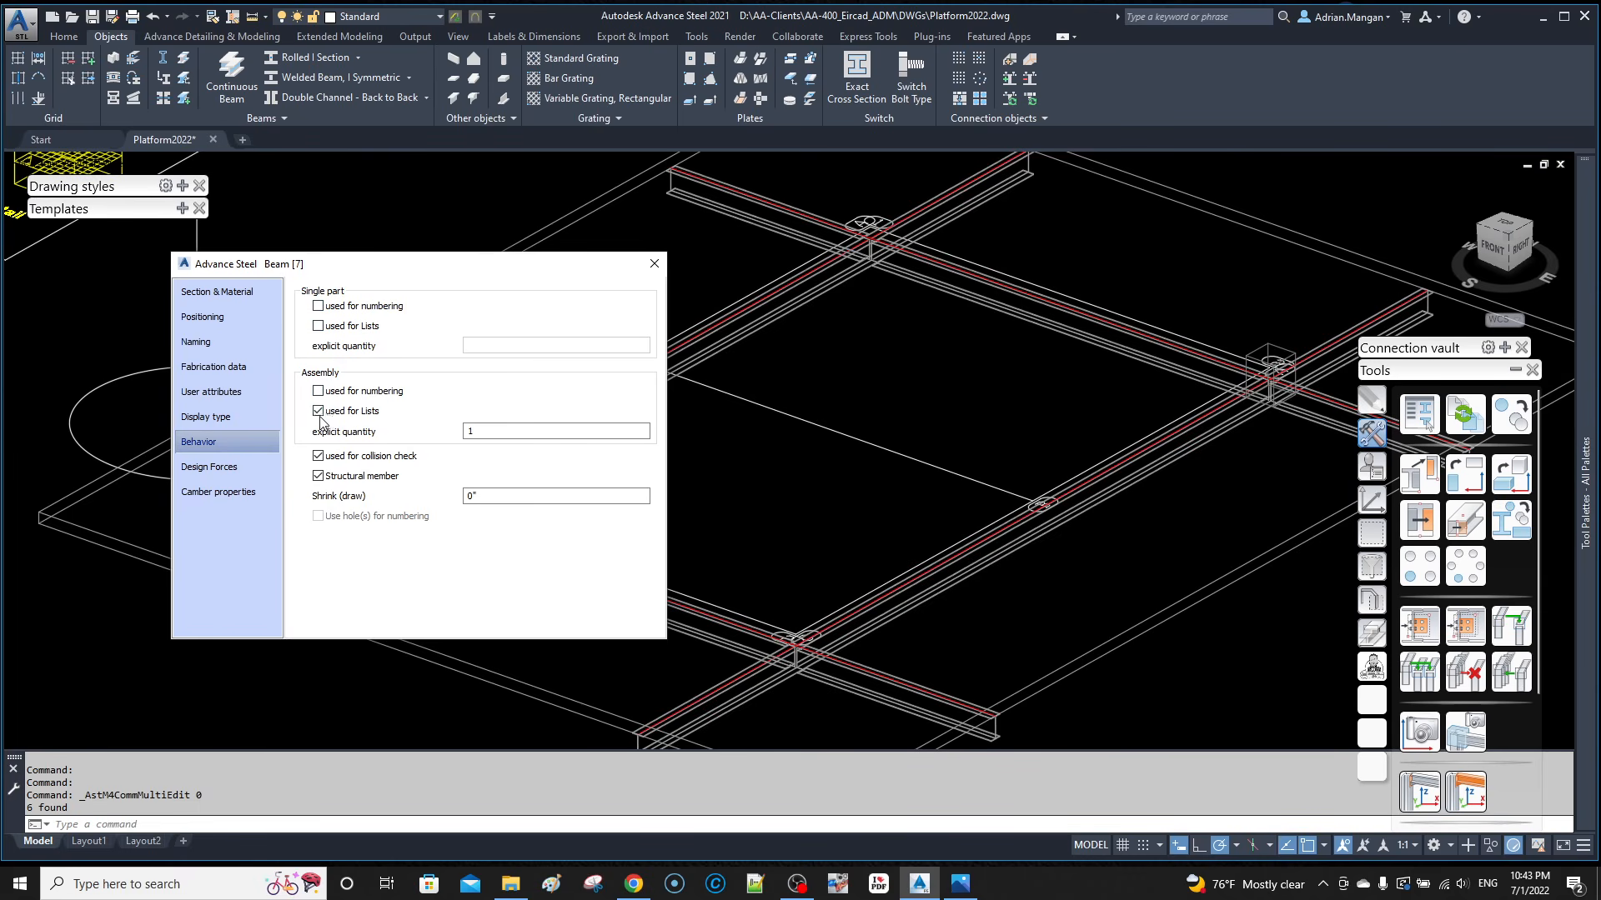
click(649, 271)
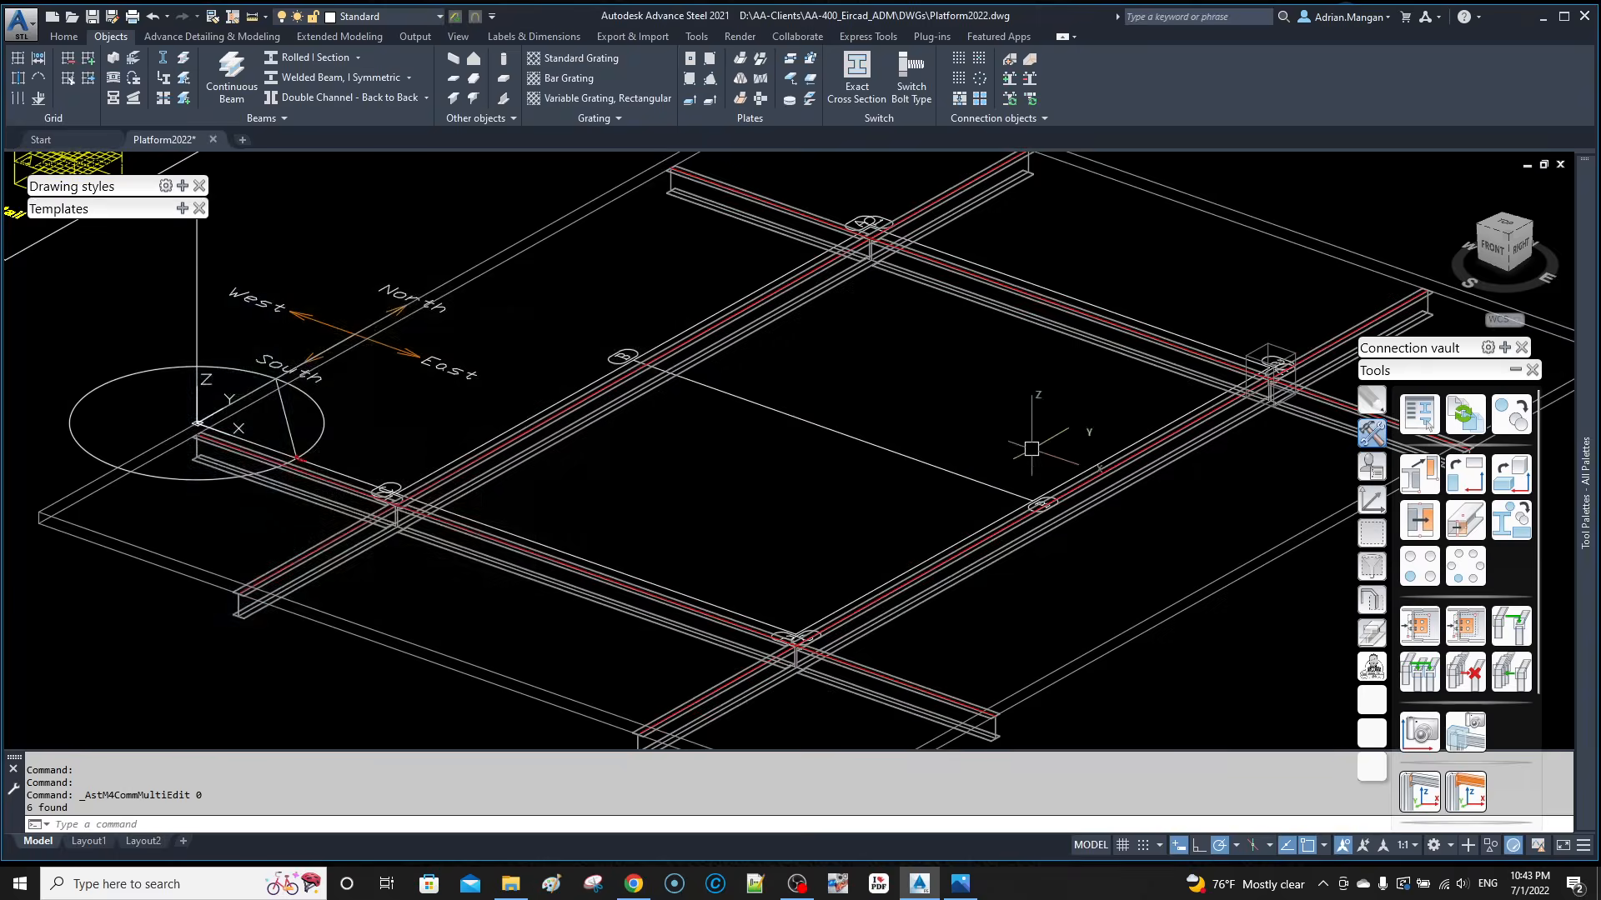
Step: Copy the concrete slab 35' to the east
scroll(843, 407, down, 5)
shift+middle_drag(879, 390, 867, 388)
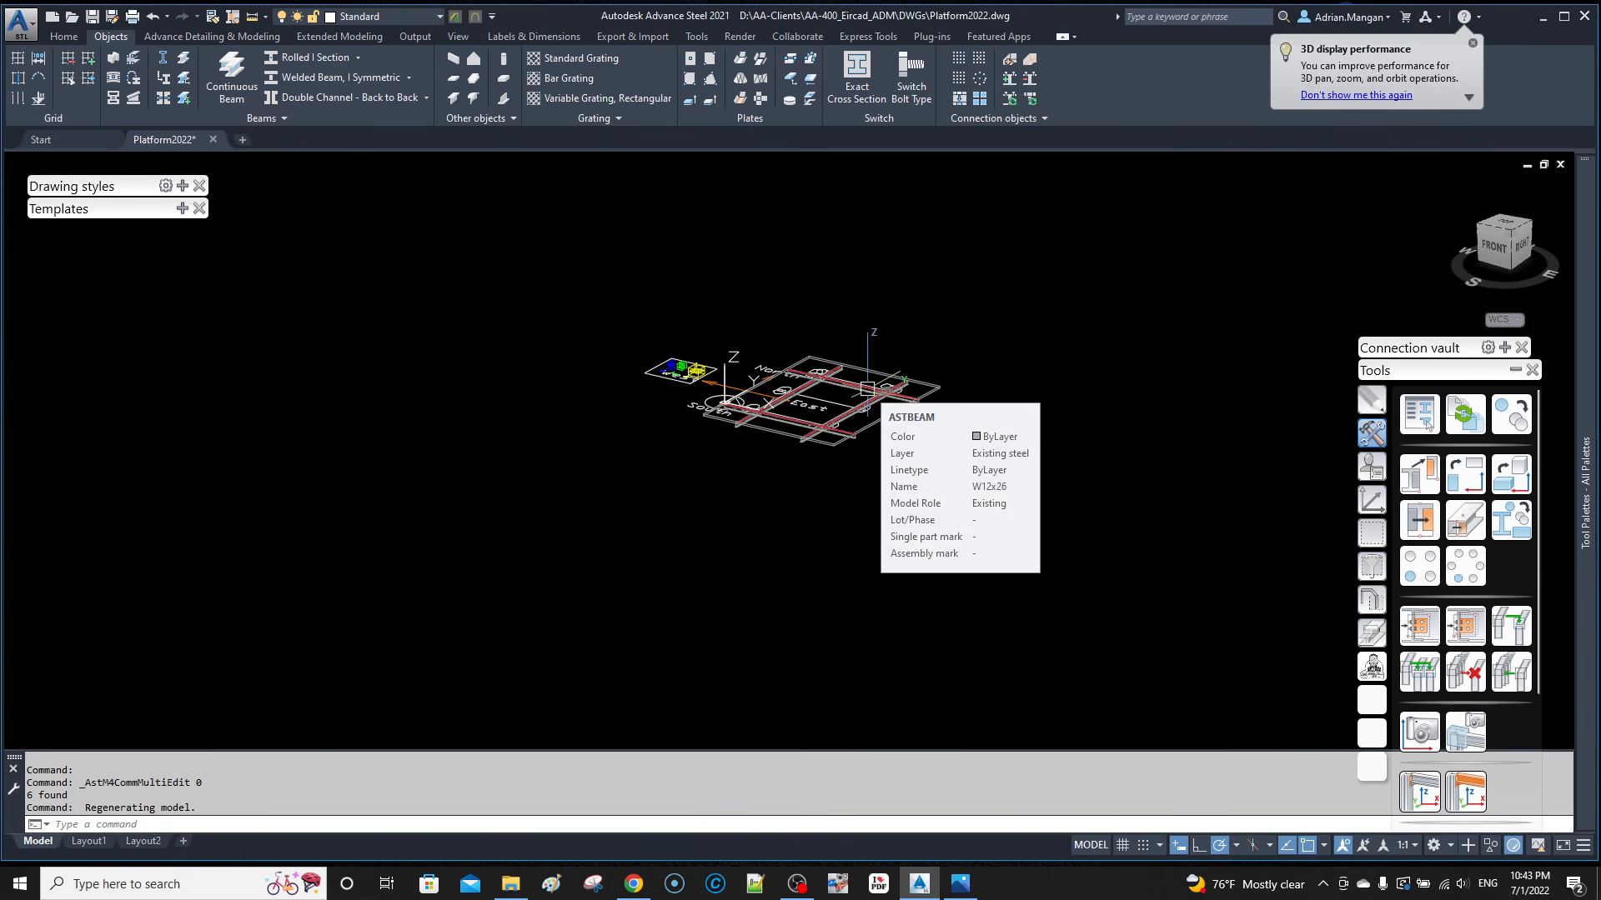
scroll(728, 400, up, 7)
shift+middle_drag(884, 373, 657, 377)
shift+middle_drag(704, 383, 715, 384)
middle_drag(885, 401, 683, 438)
click(665, 501)
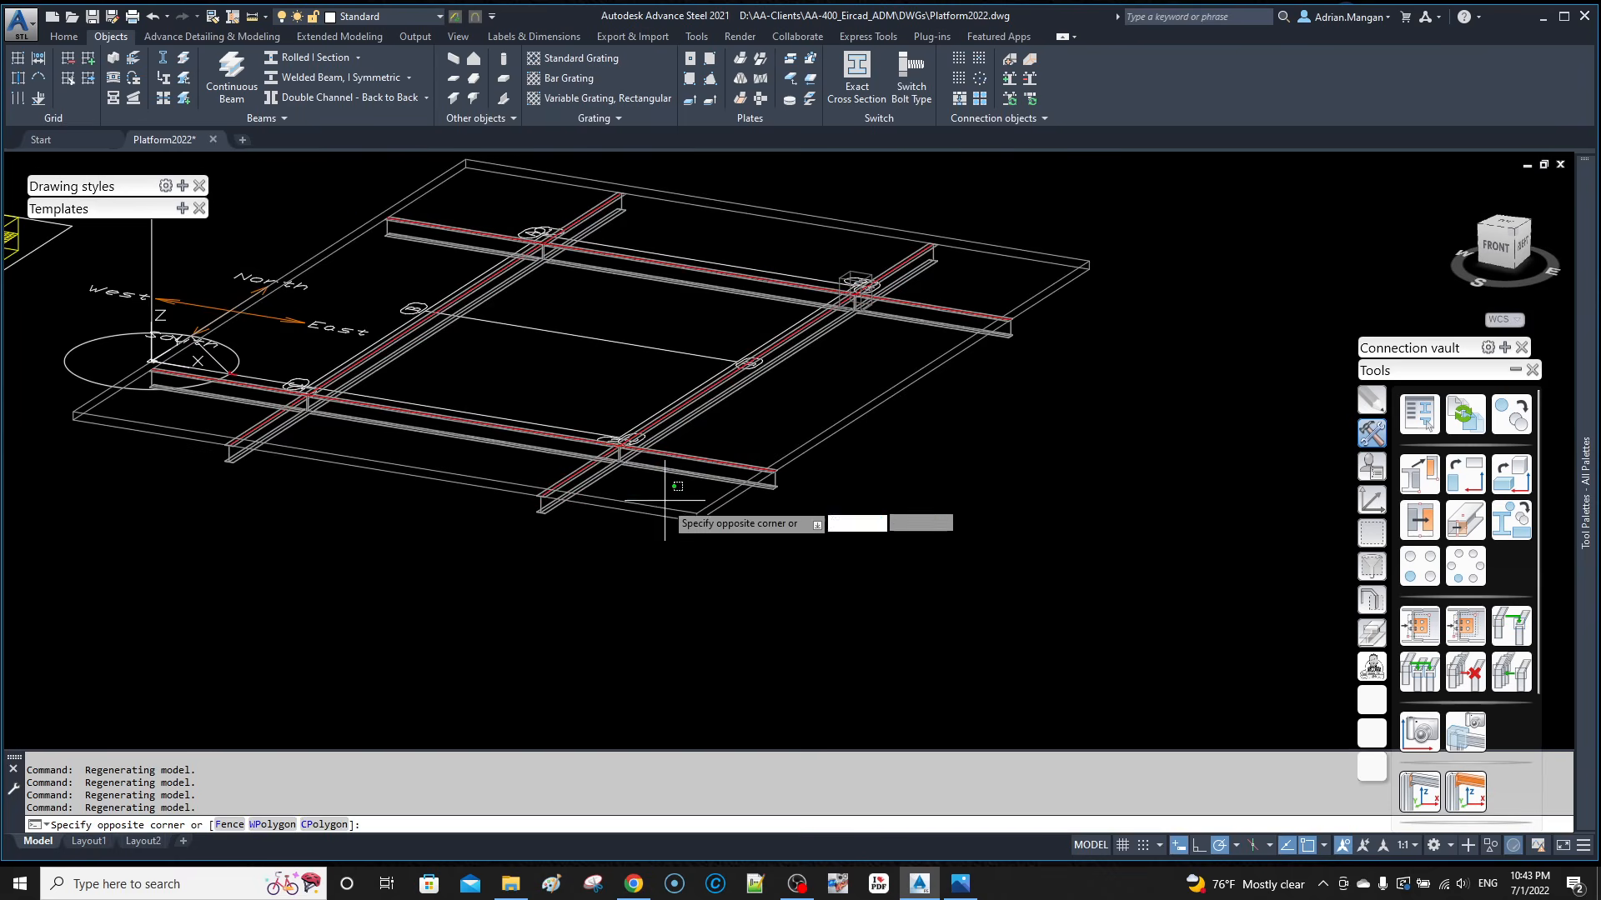
click(657, 508)
right_click(660, 504)
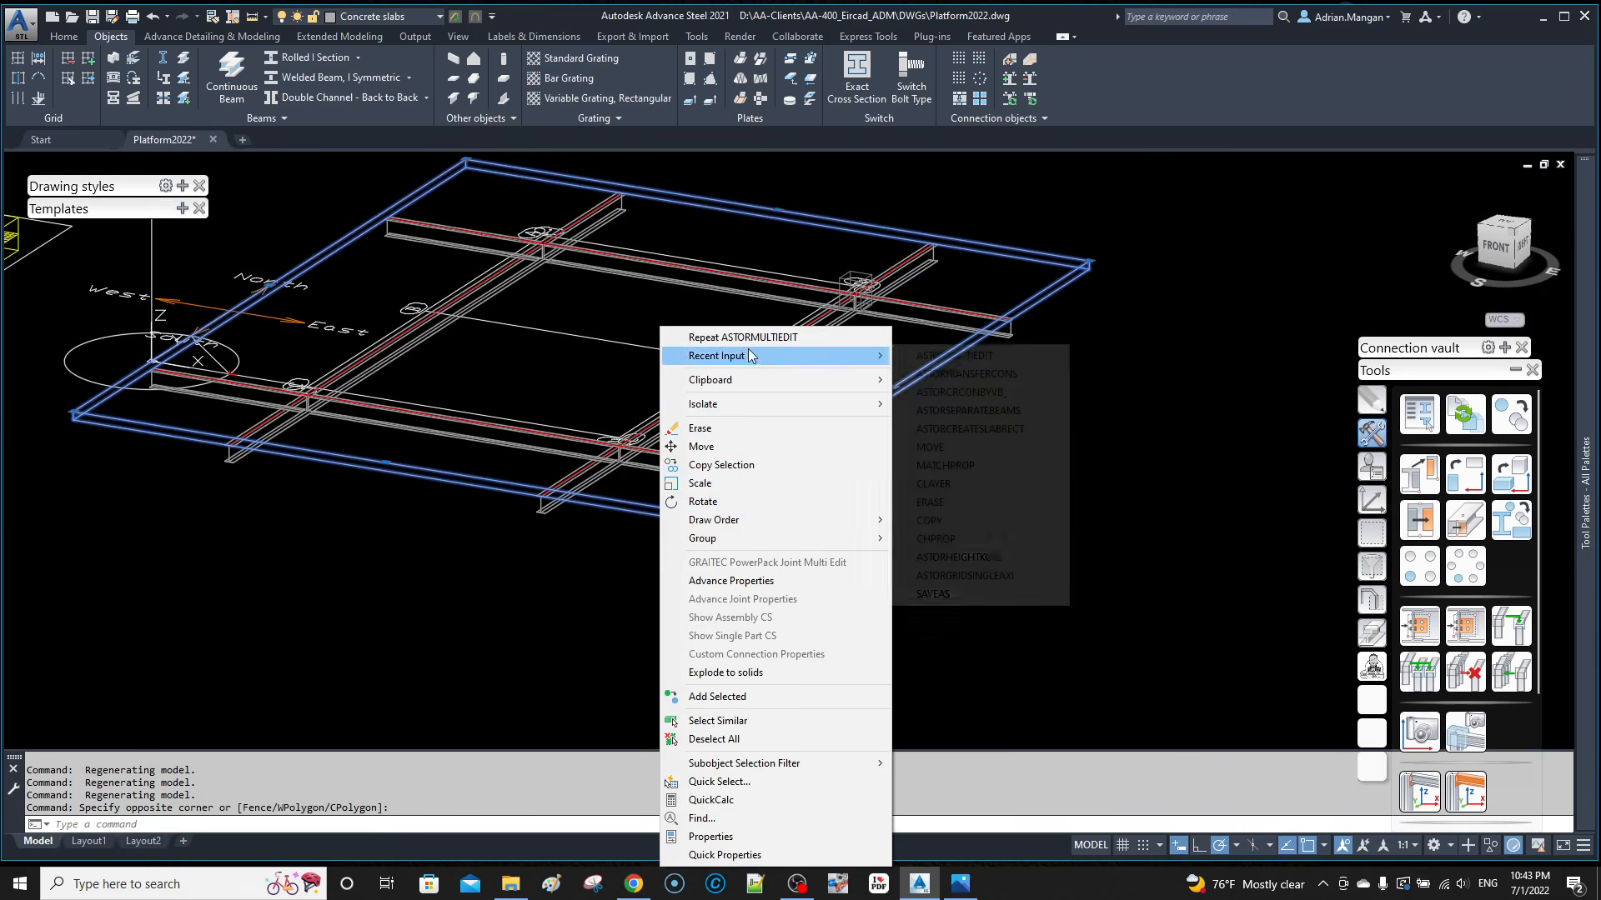
click(753, 464)
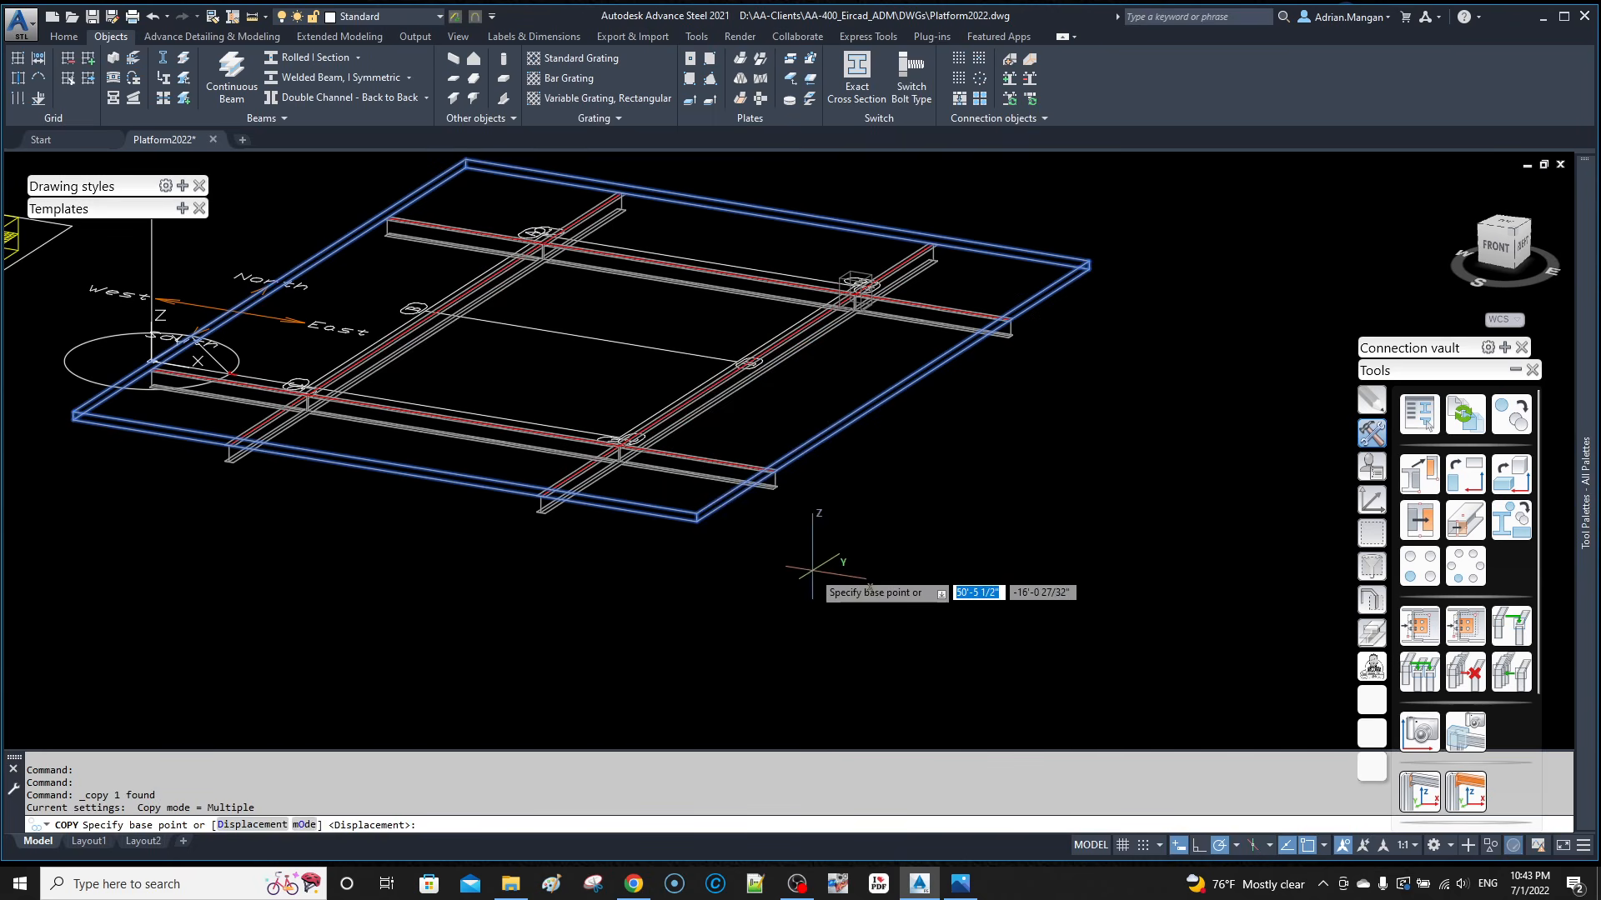
scroll(775, 530, down, 4)
click(696, 549)
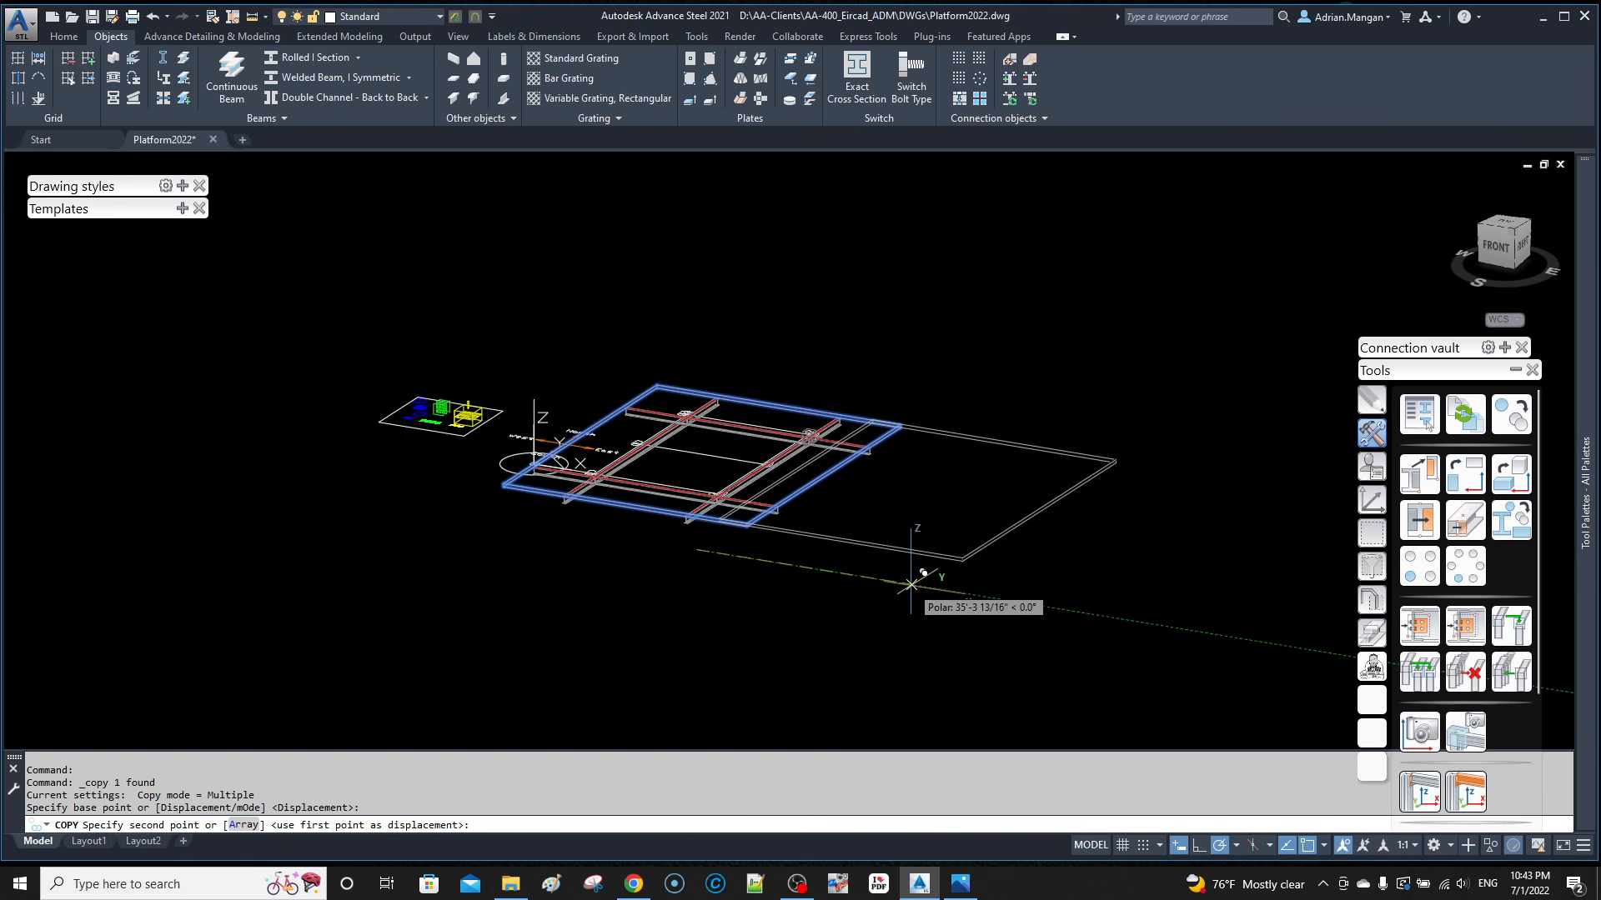
text(35)
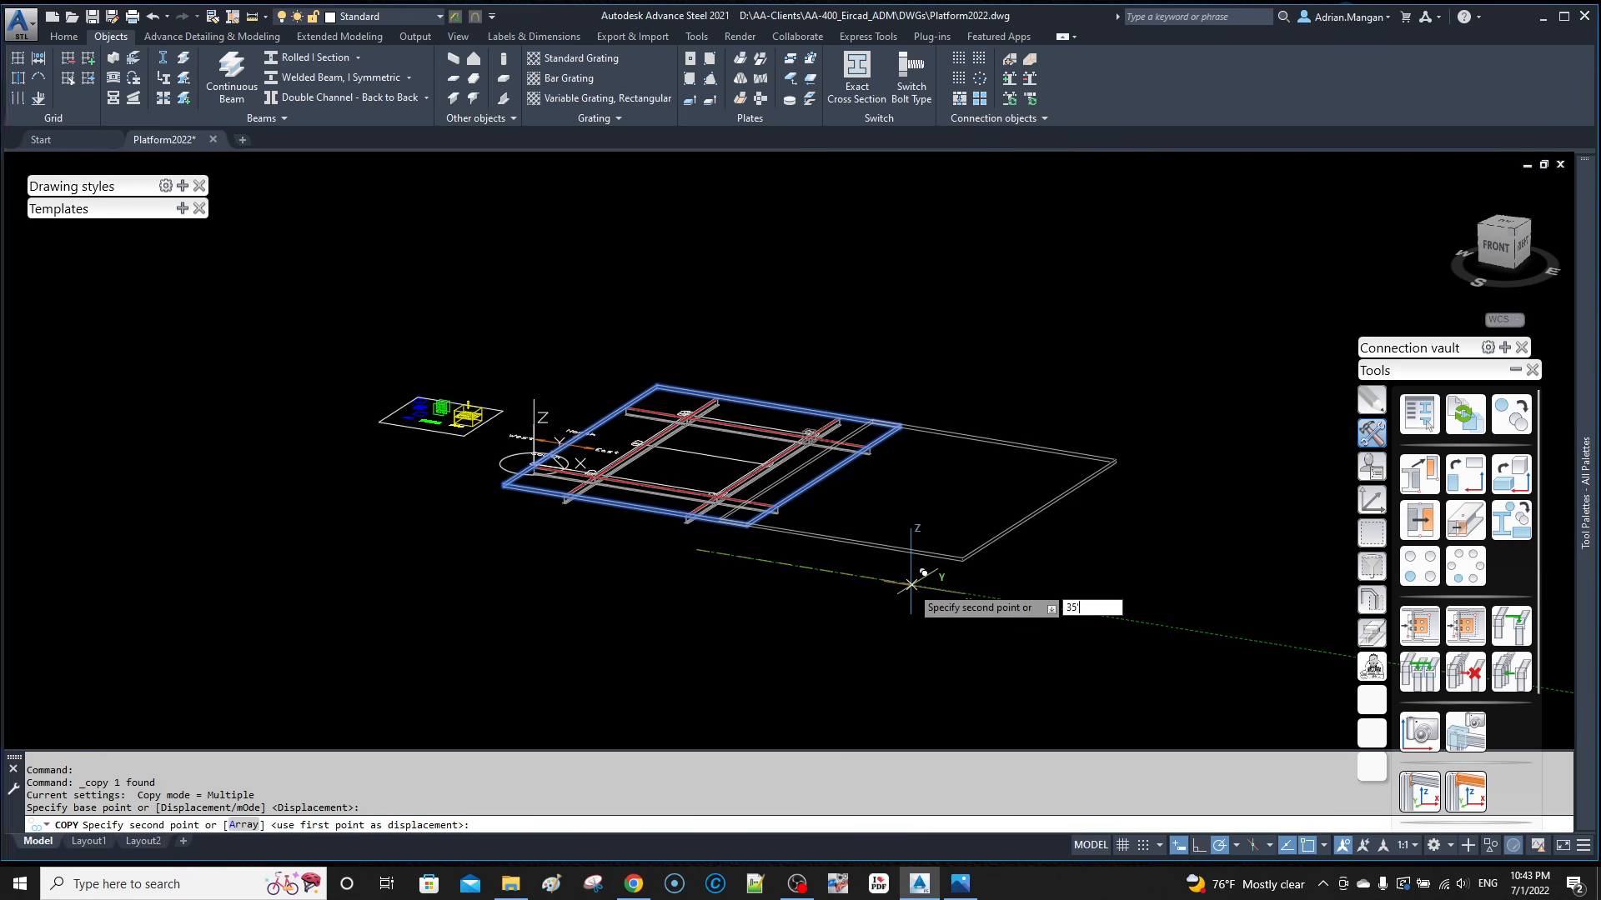
text(')
key(Return)
key(Escape)
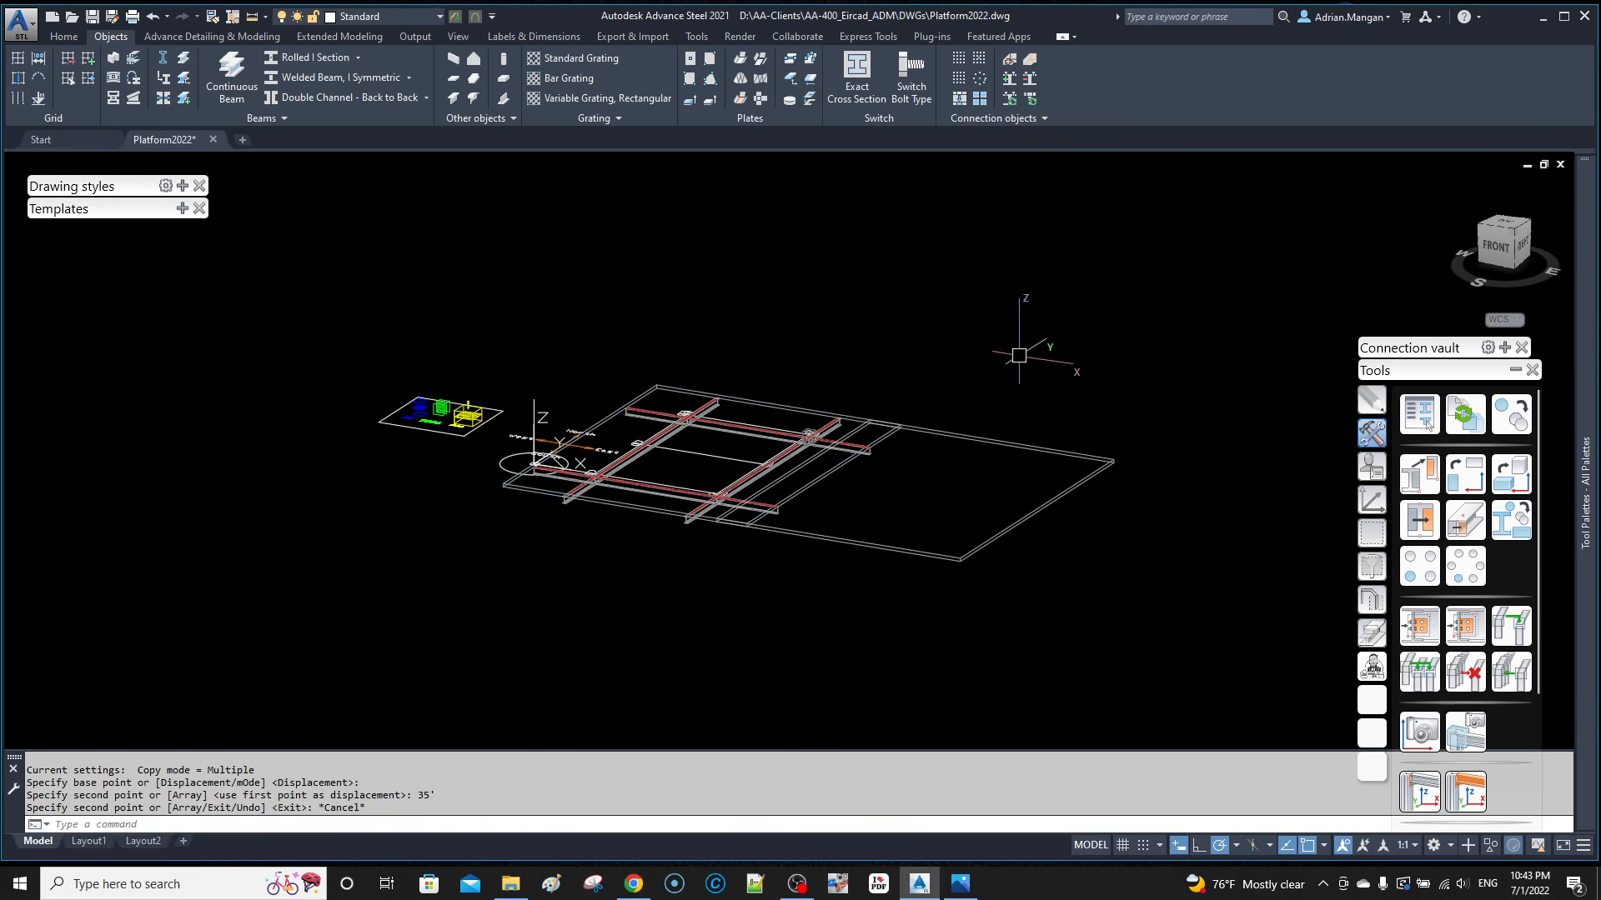
Step: Examine the area where the original slab and its copy overlap
scroll(925, 412, up, 5)
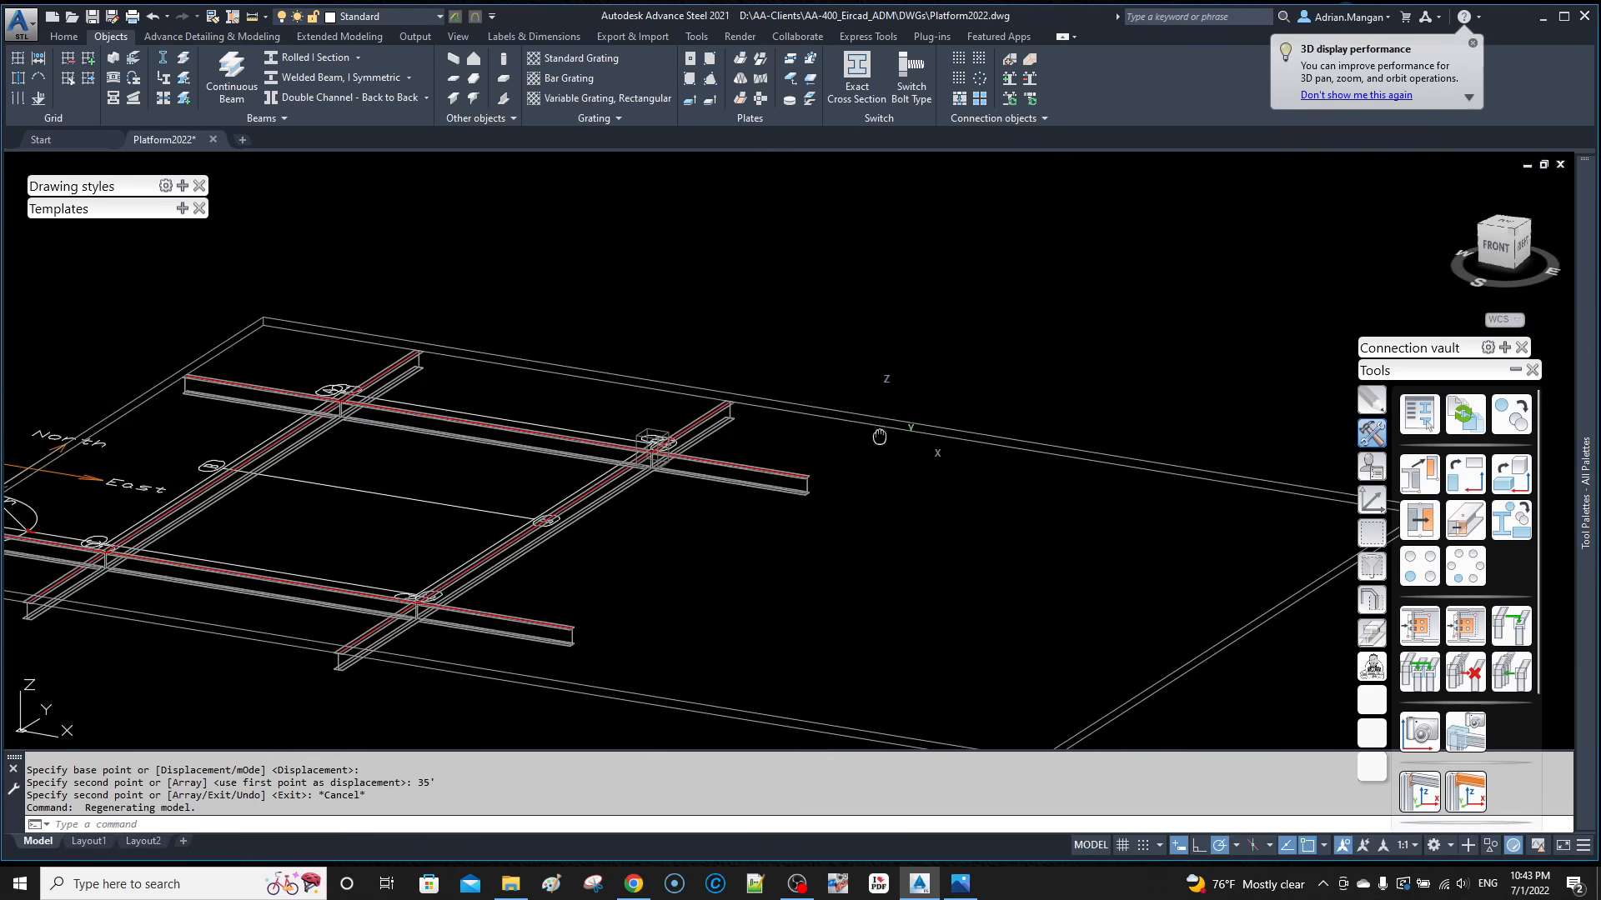
middle_drag(879, 437, 929, 381)
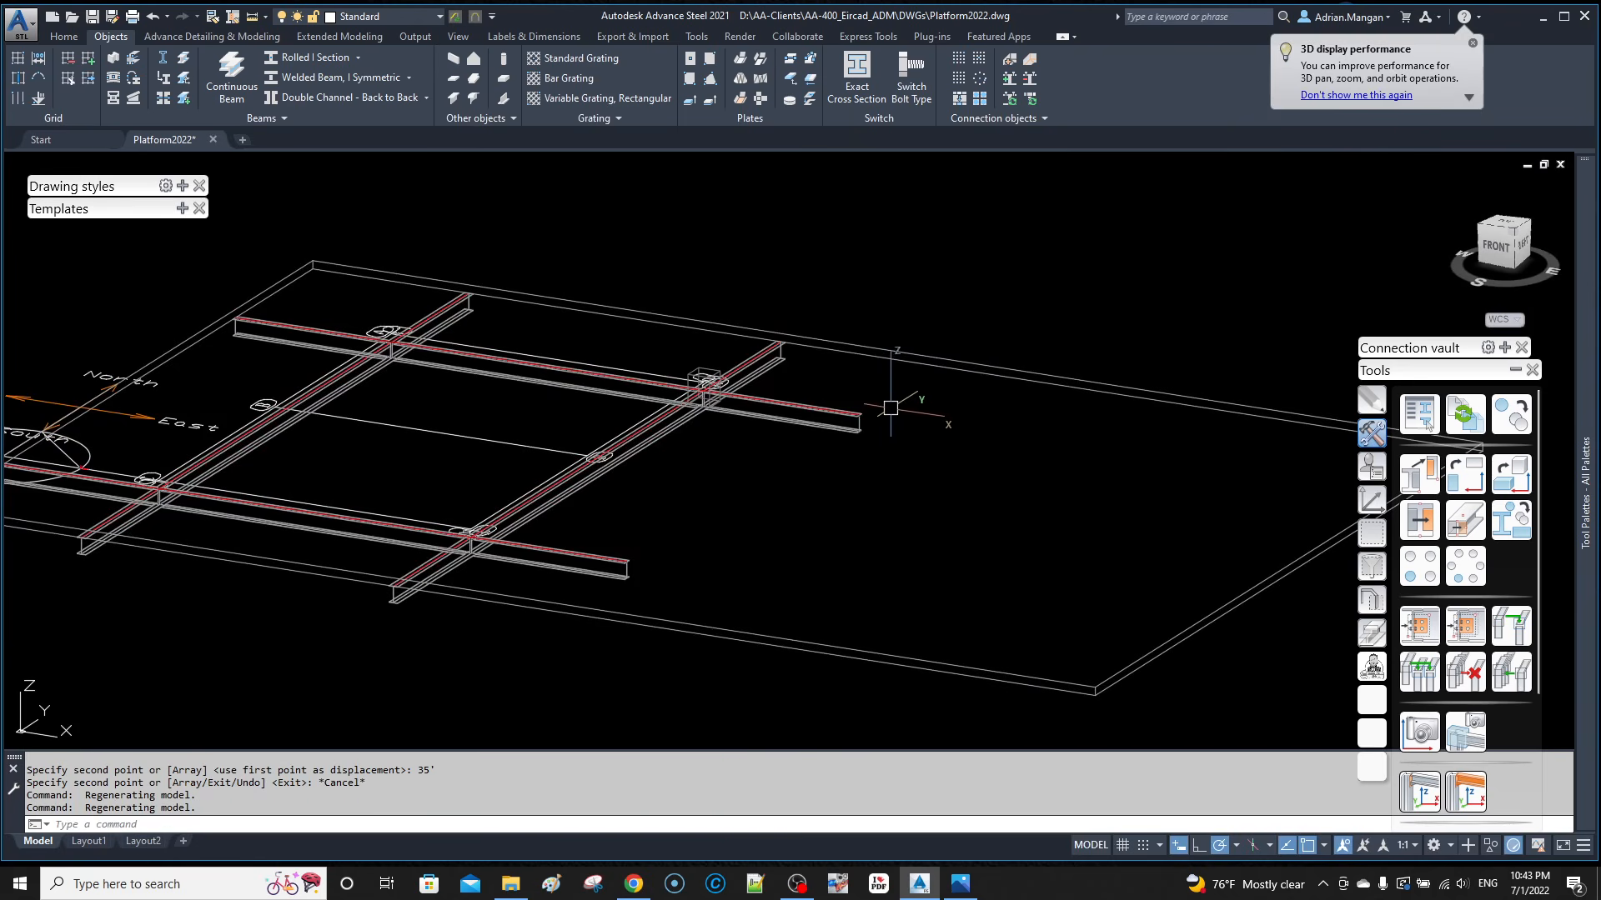
scroll(885, 413, down, 3)
scroll(880, 418, up, 3)
scroll(879, 419, down, 3)
scroll(881, 418, up, 3)
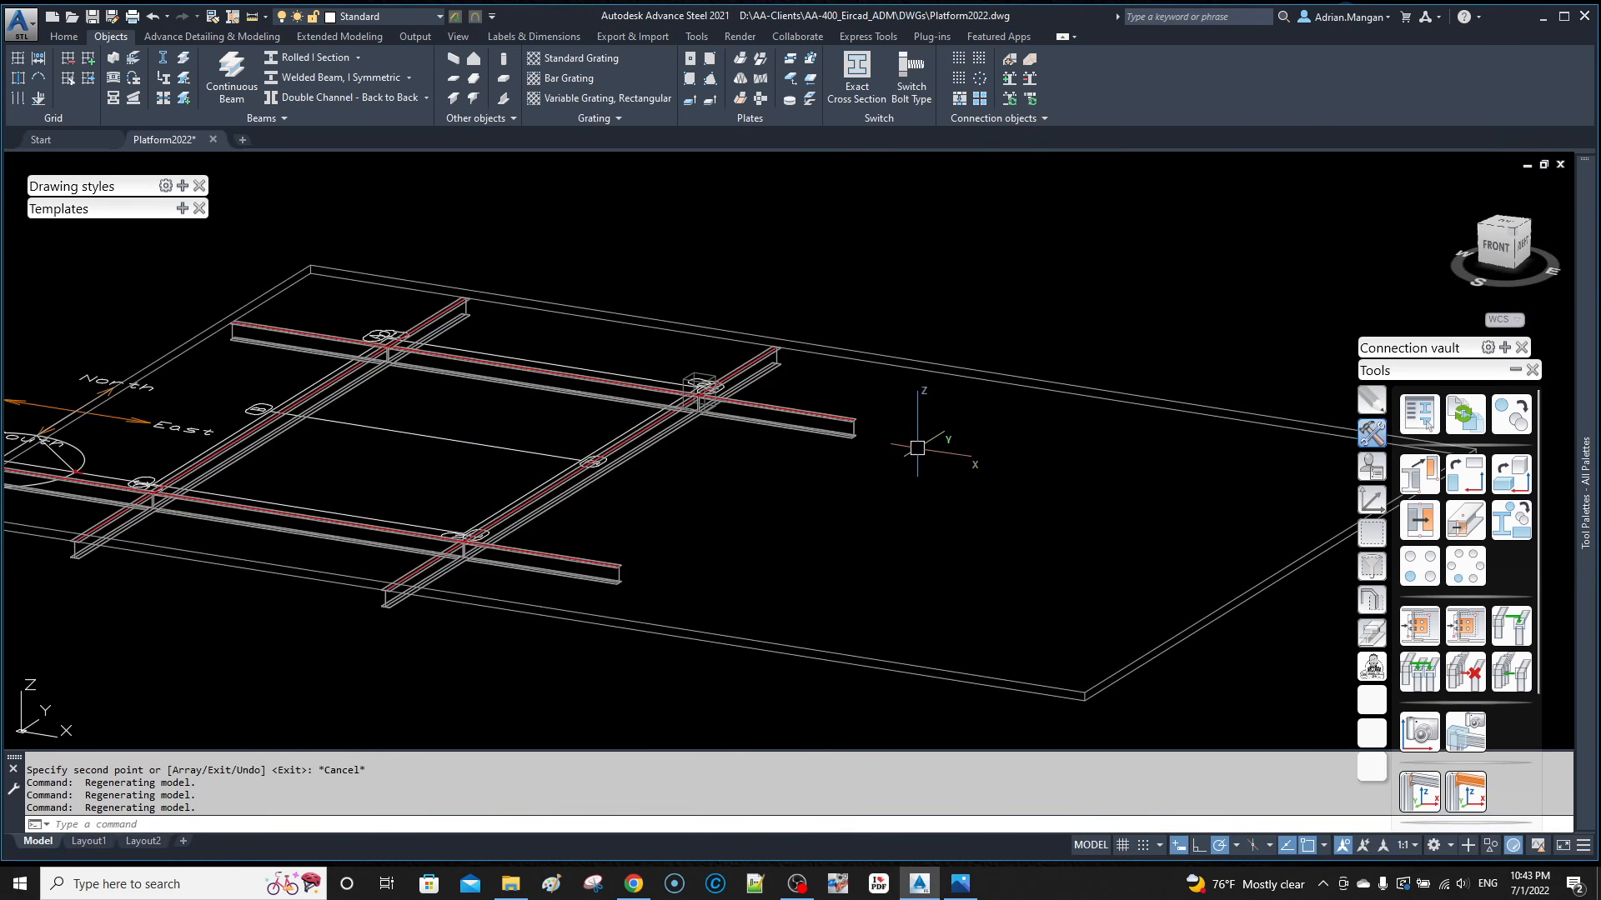
middle_drag(937, 423, 929, 427)
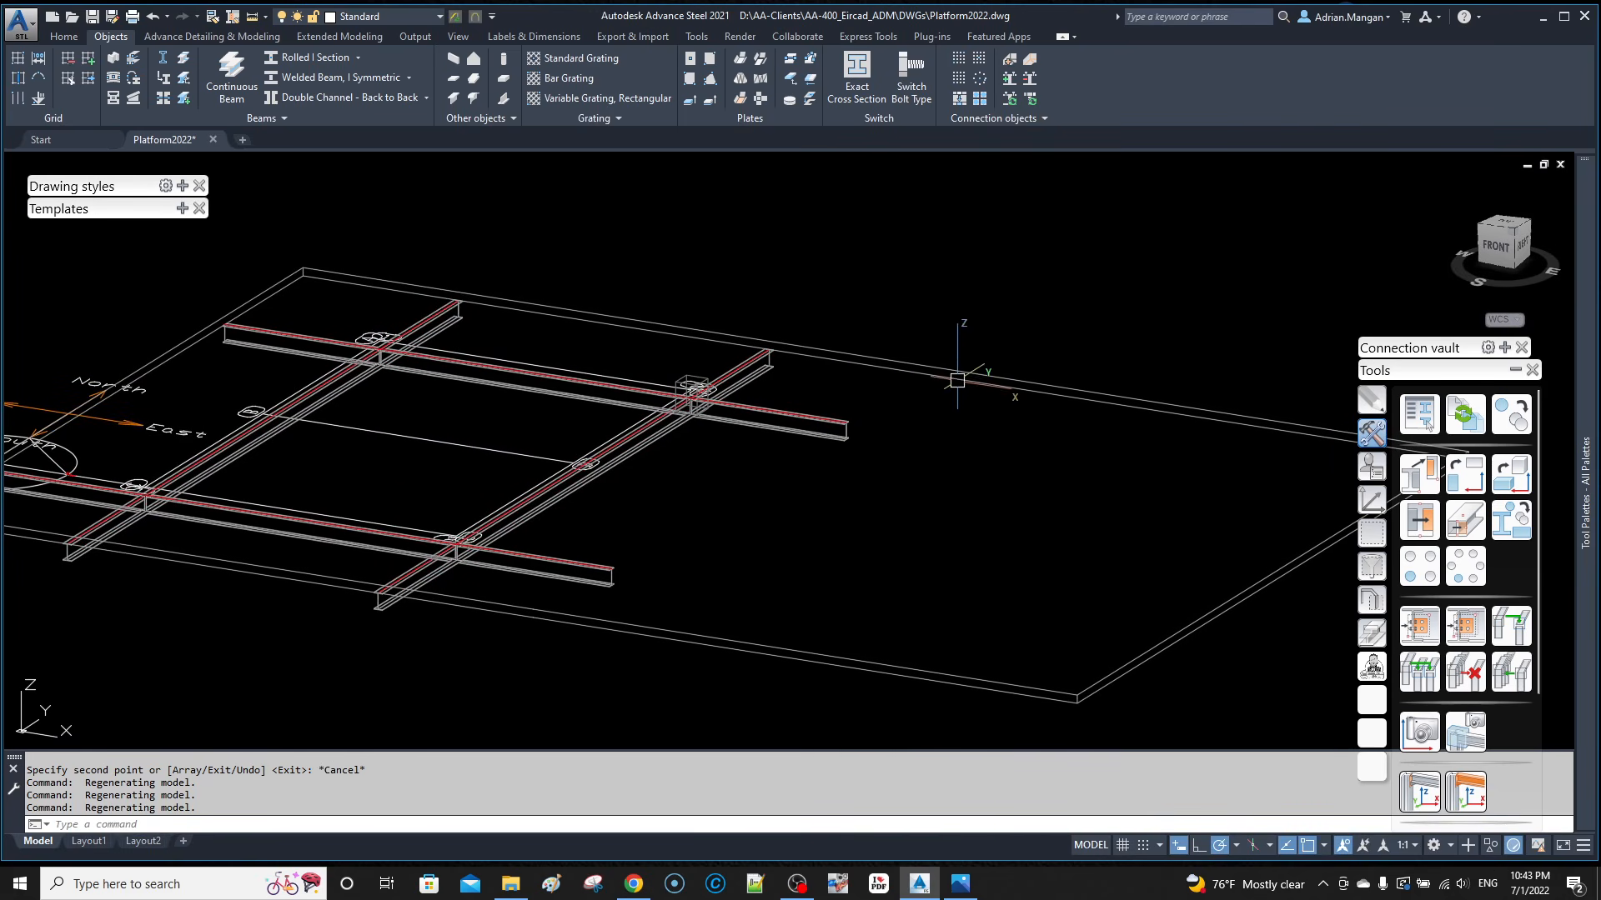
Step: Try moving the copied slab 5' farther east, and undo the move
click(957, 376)
right_click(960, 298)
click(1013, 419)
click(1005, 338)
text(5')
key(Return)
shift+middle_drag(1014, 345, 992, 362)
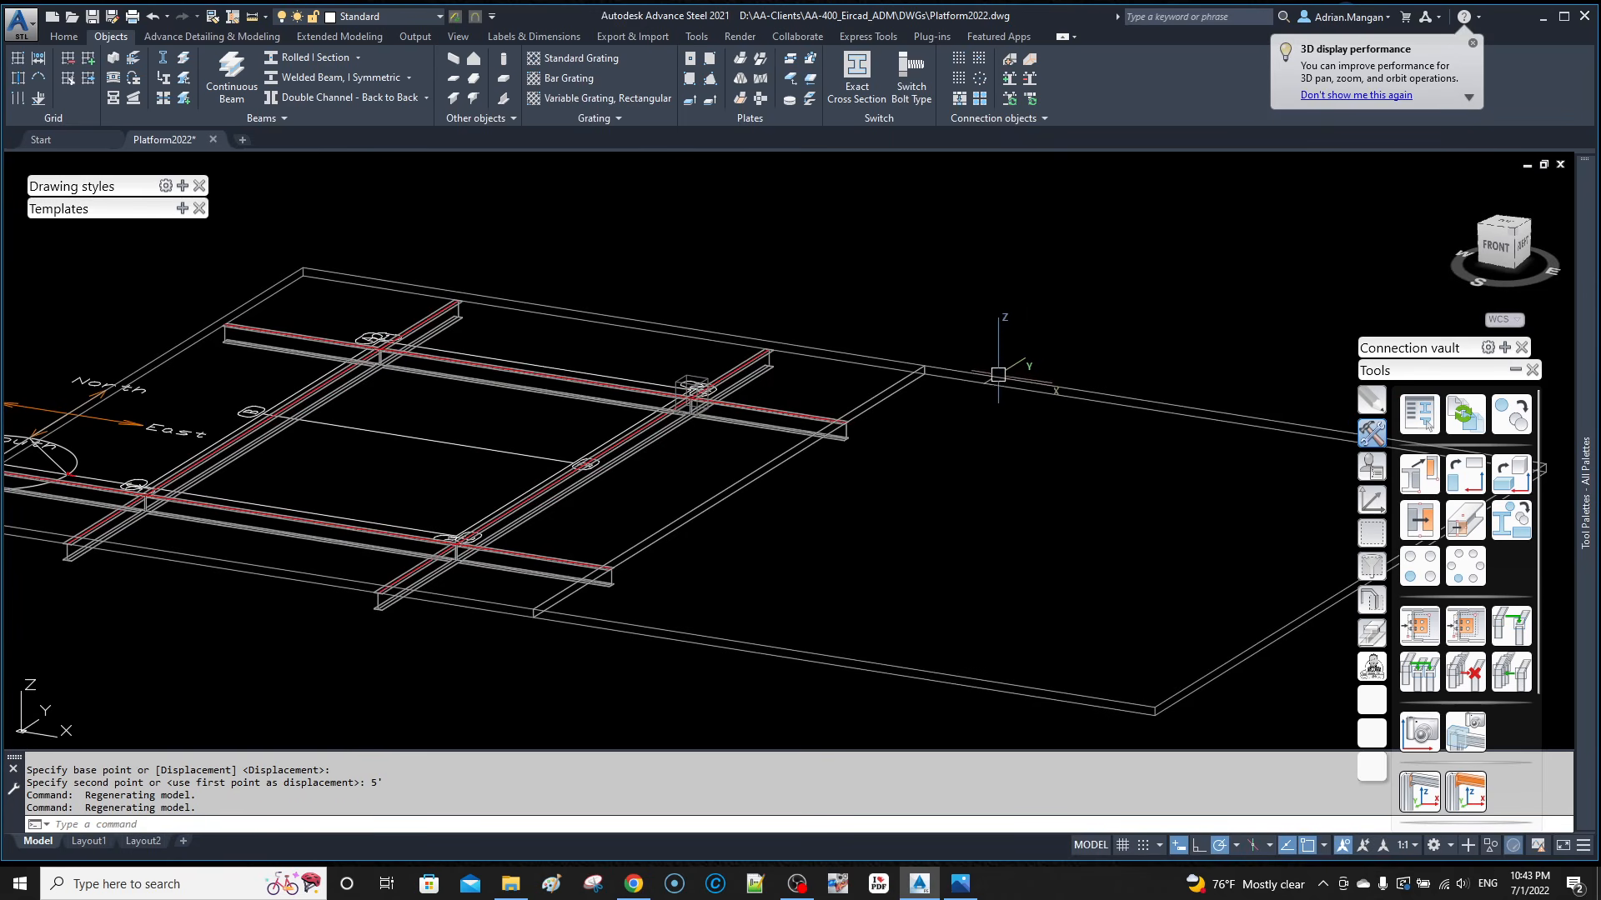
click(997, 376)
key(Escape)
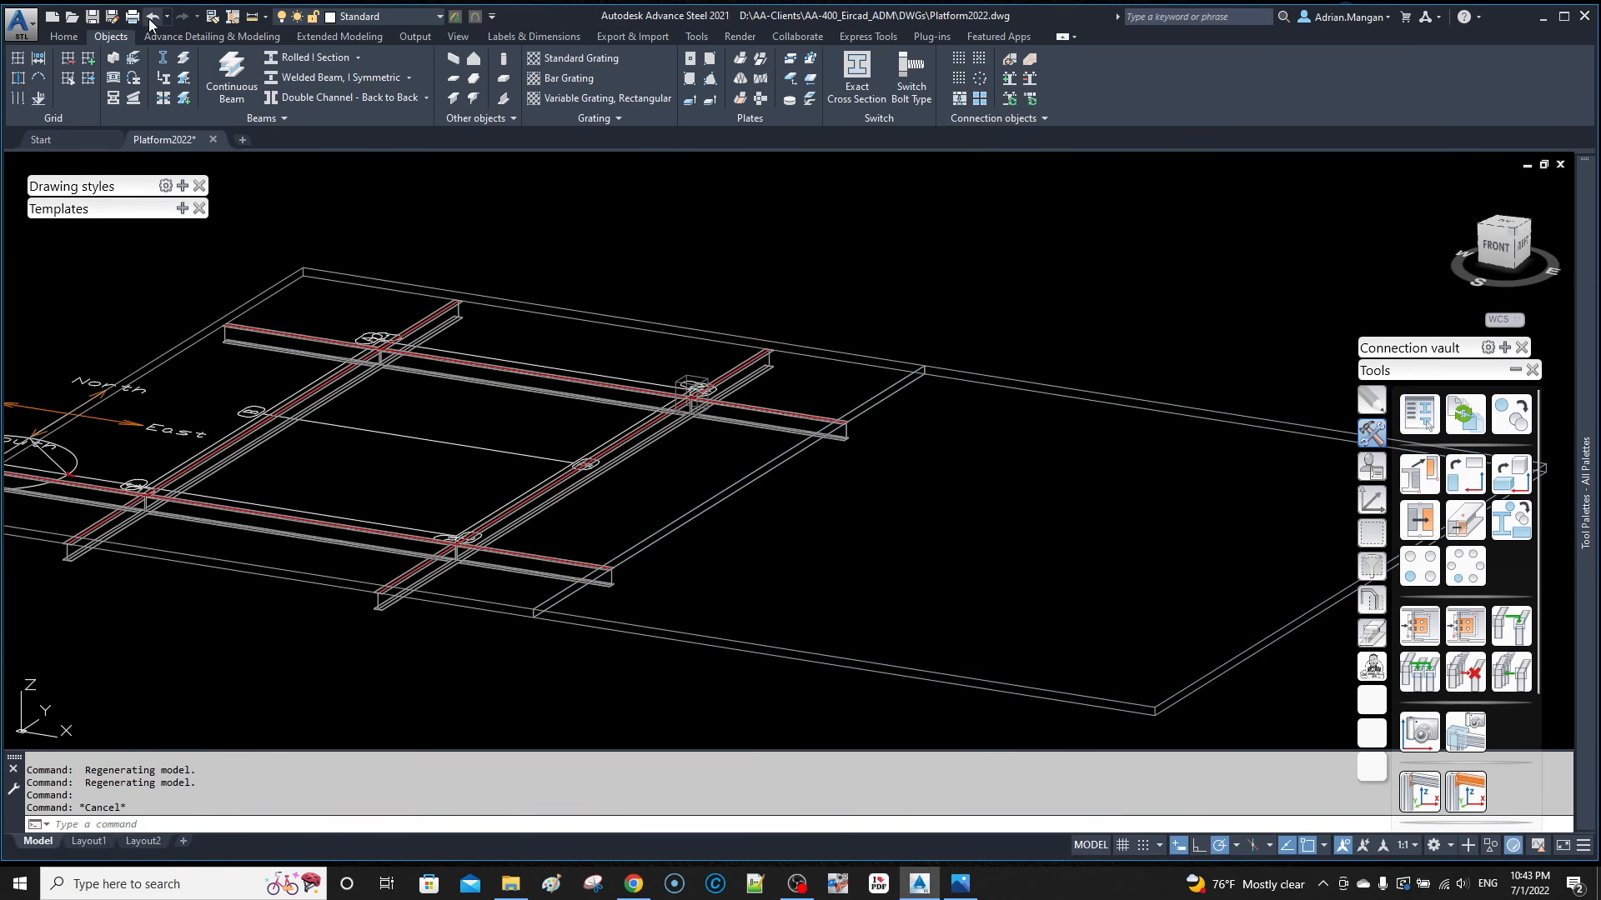
click(152, 19)
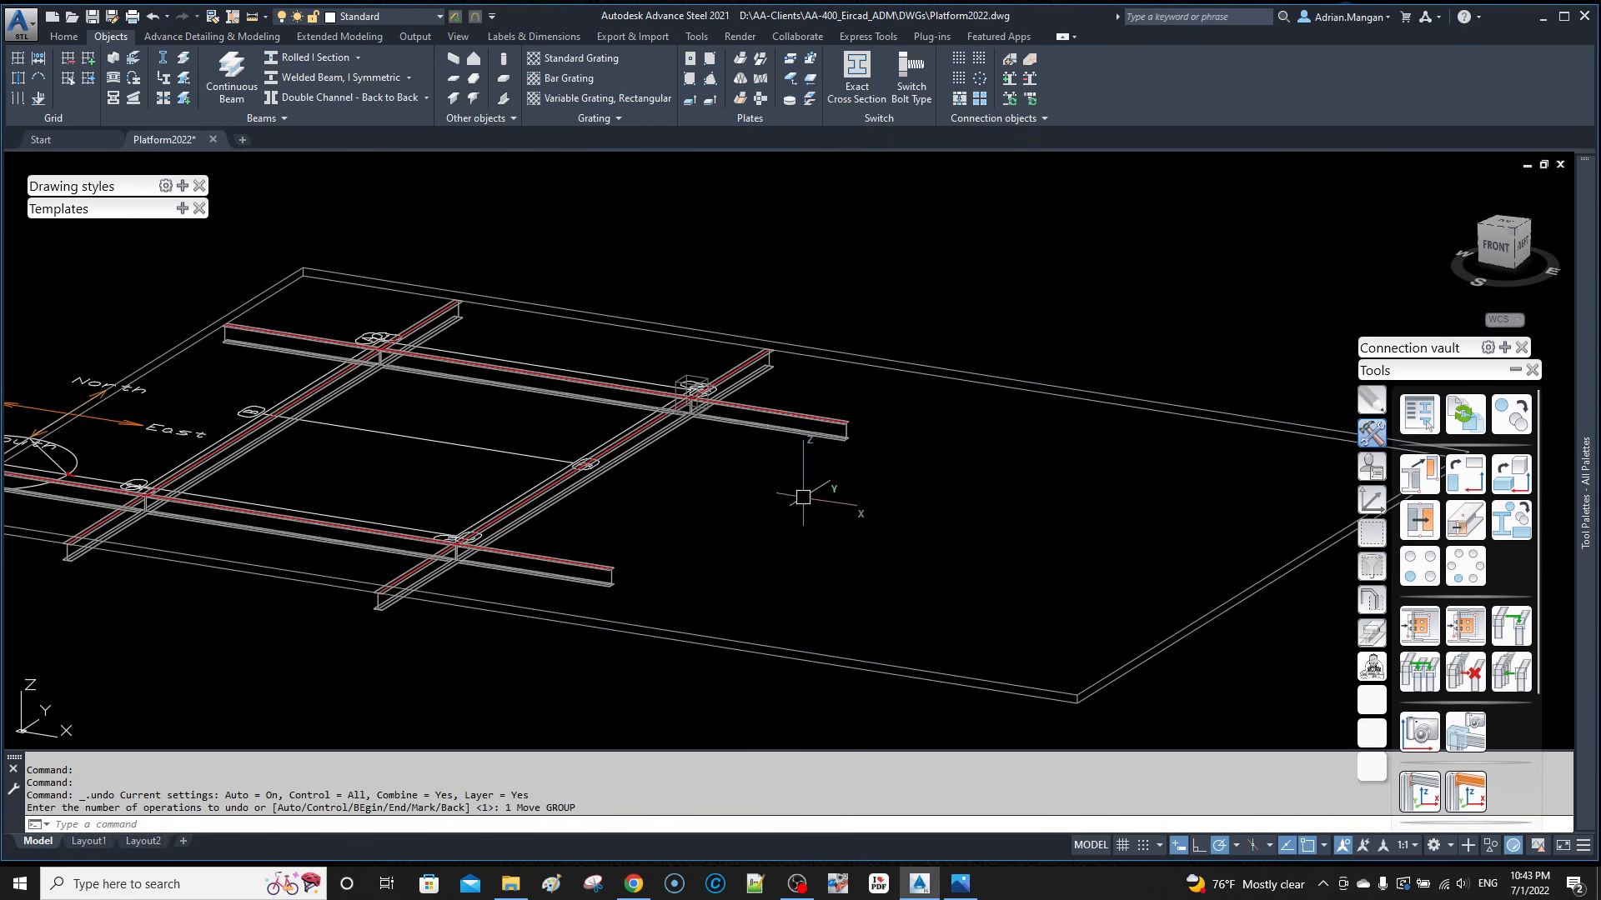
Step: Enable the automatic fitter priority on the copied slab and set it to 10
click(892, 354)
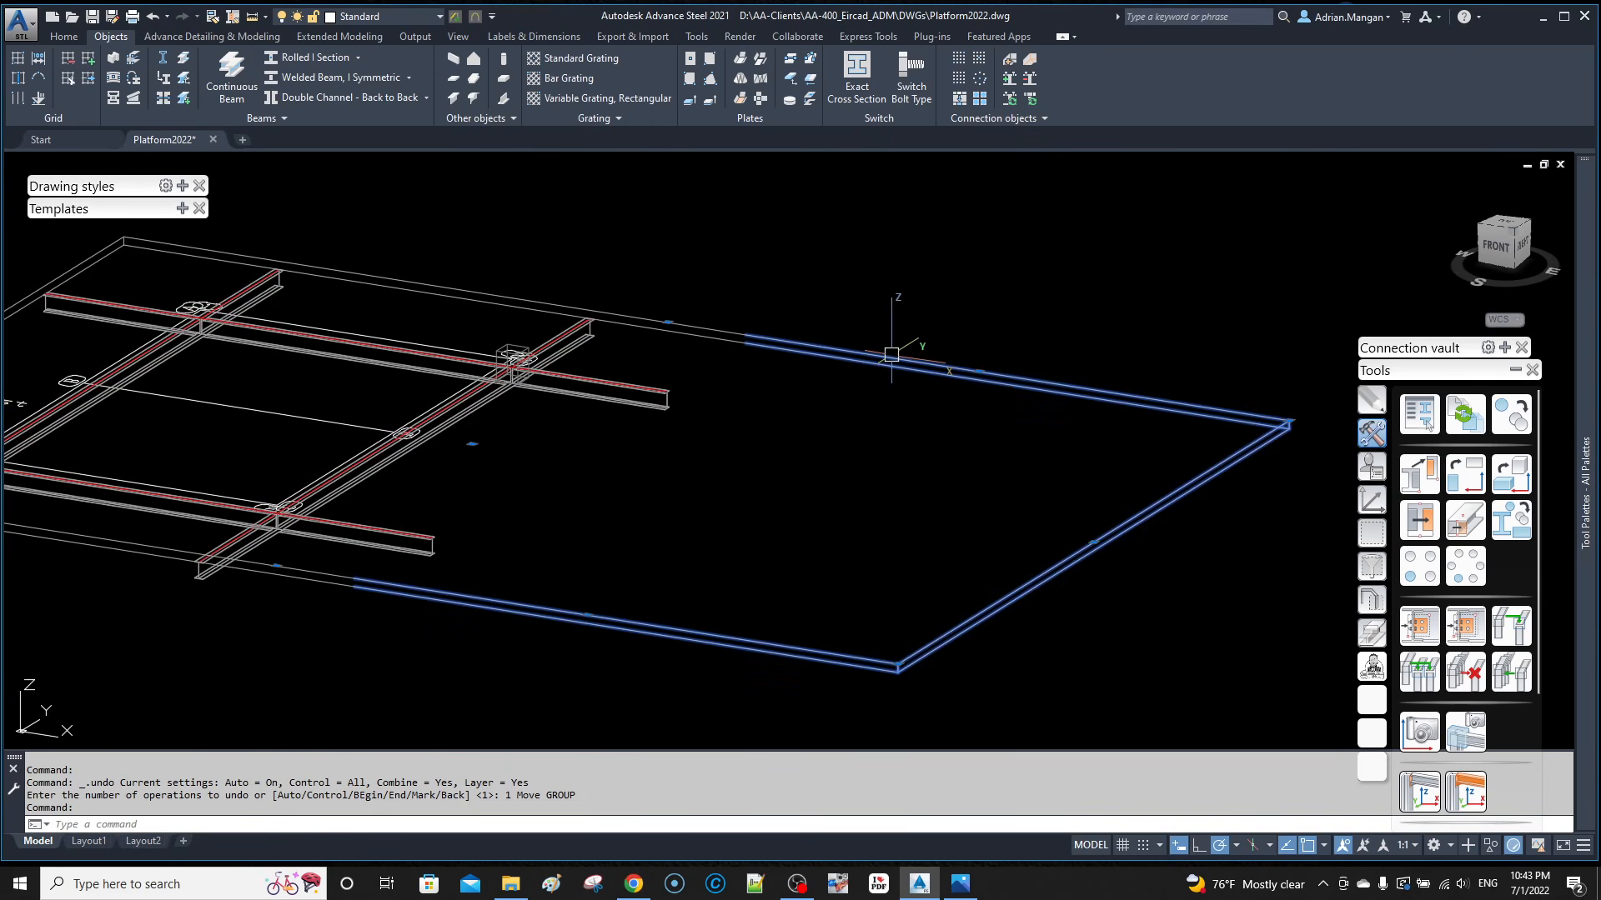
double_click(883, 364)
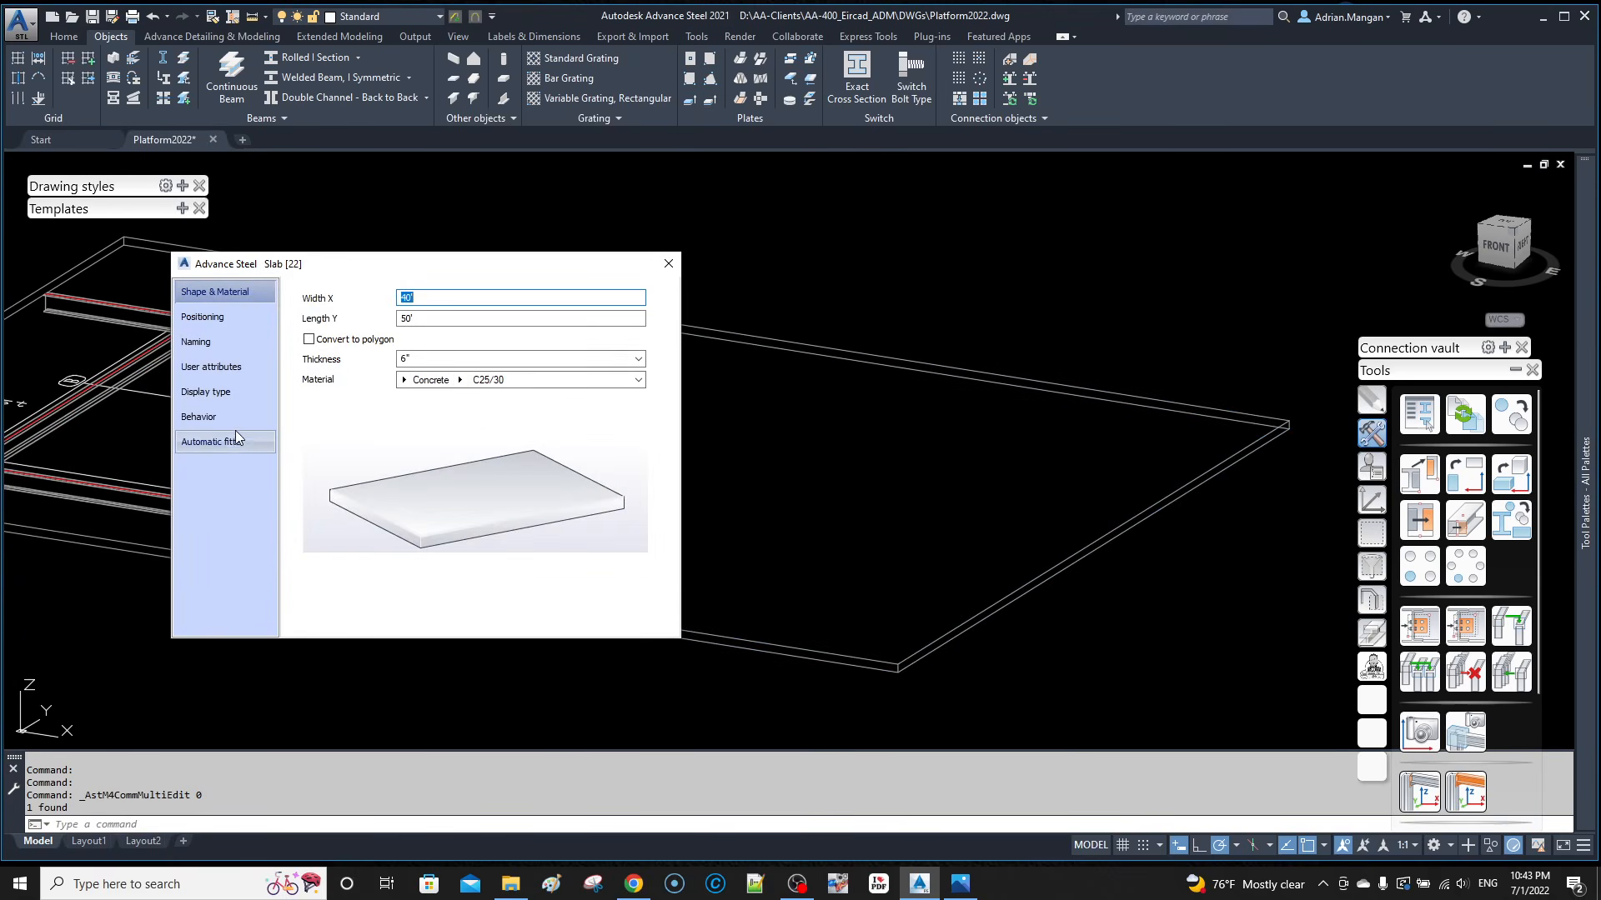
click(228, 442)
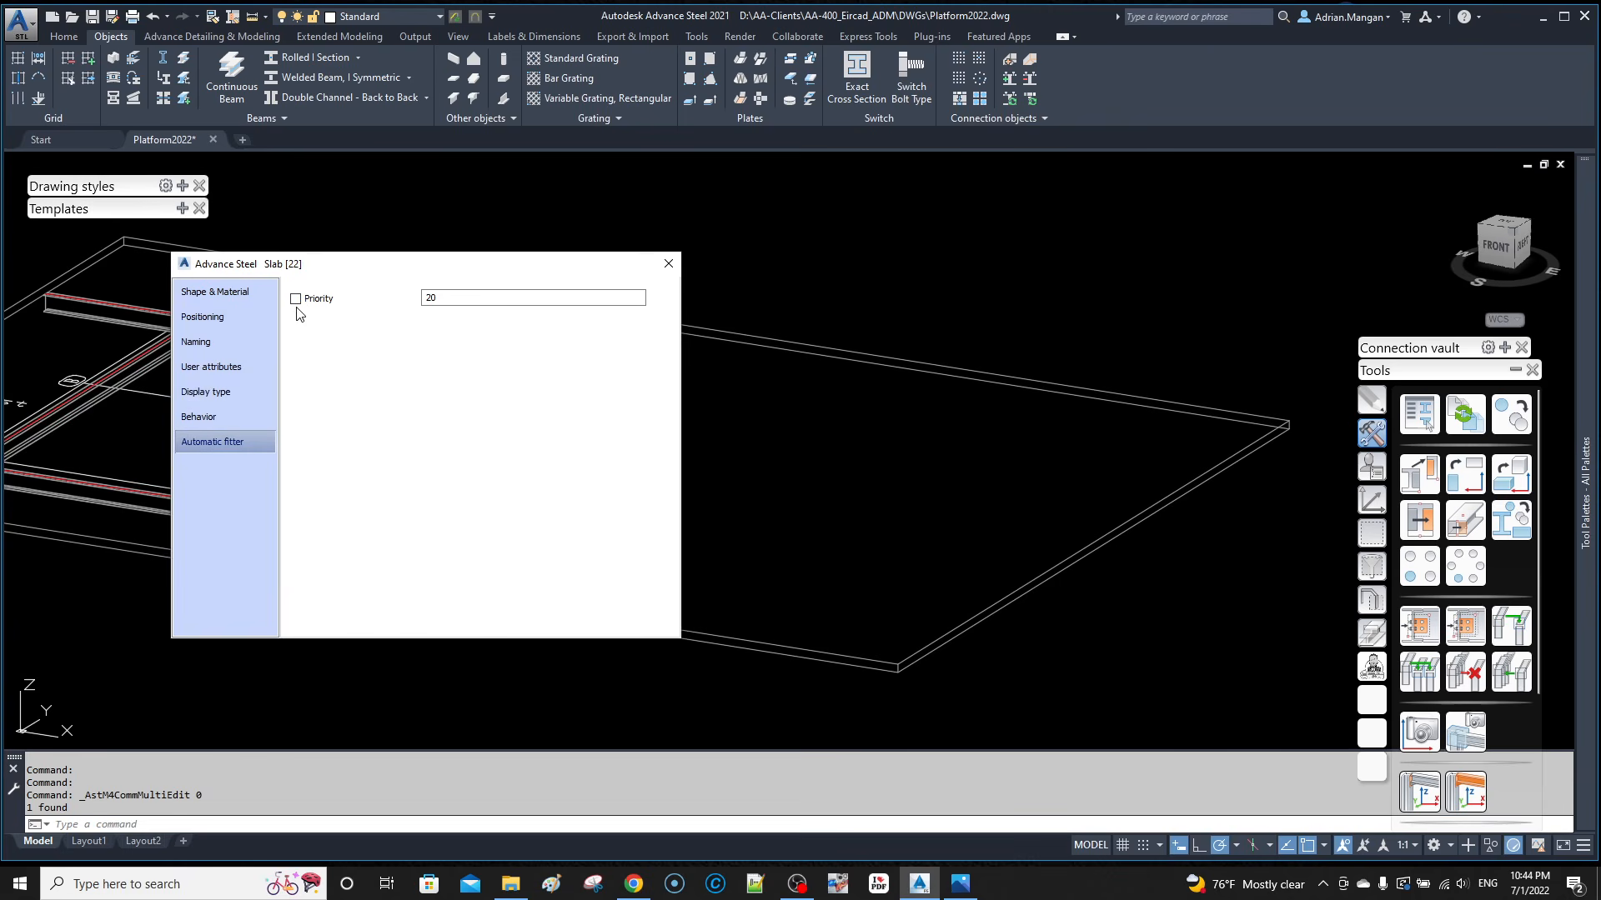
double_click(458, 299)
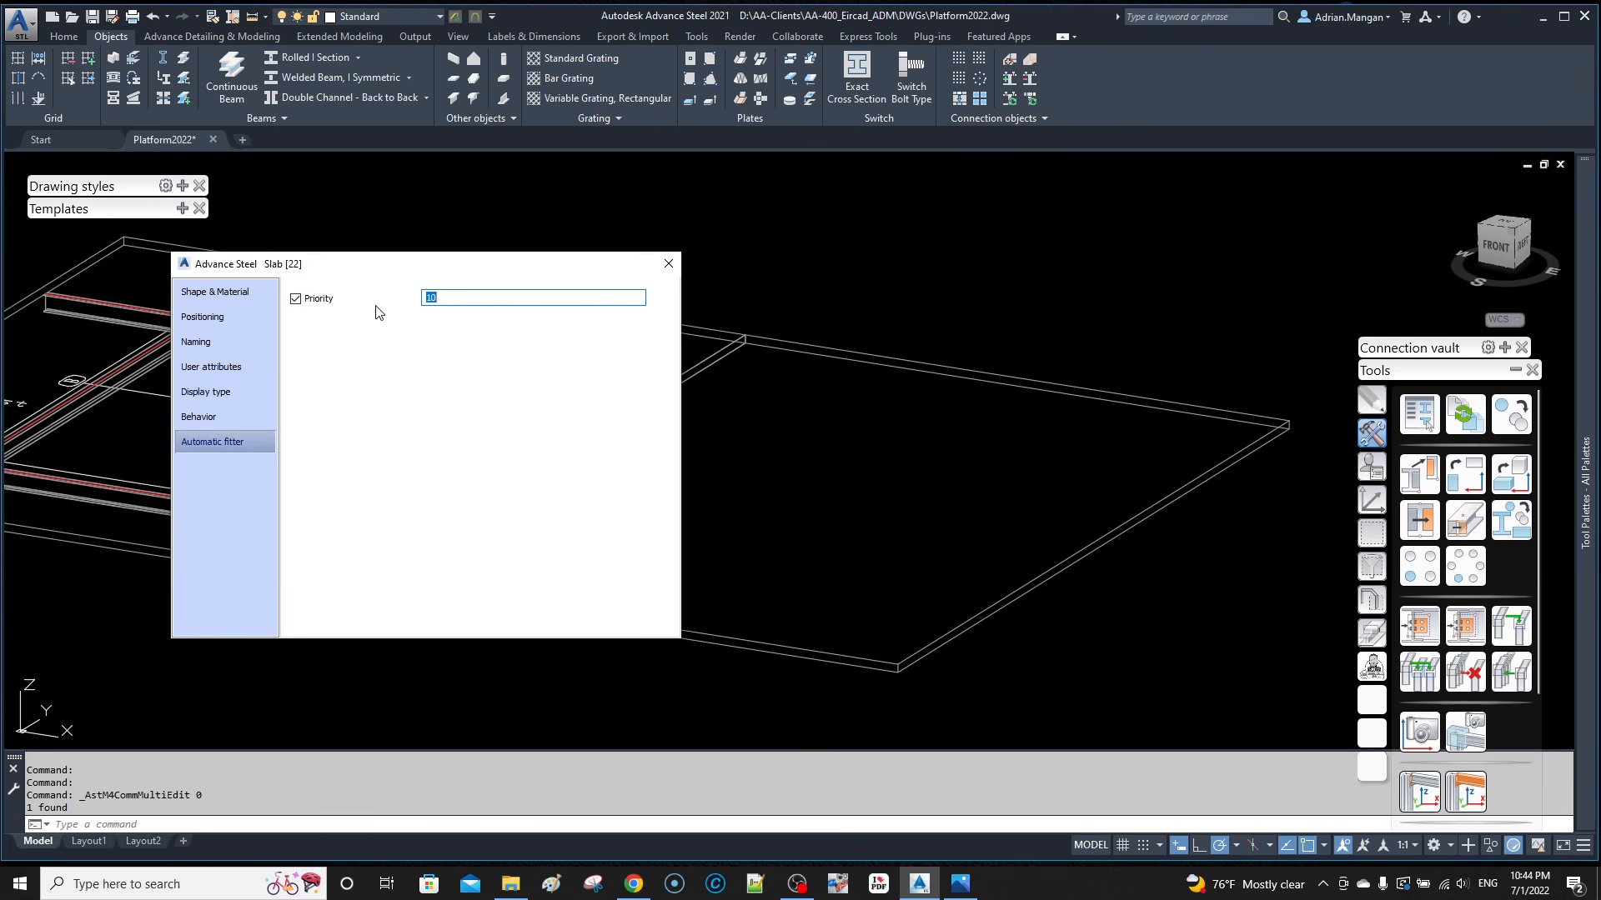
click(668, 265)
click(661, 250)
key(Escape)
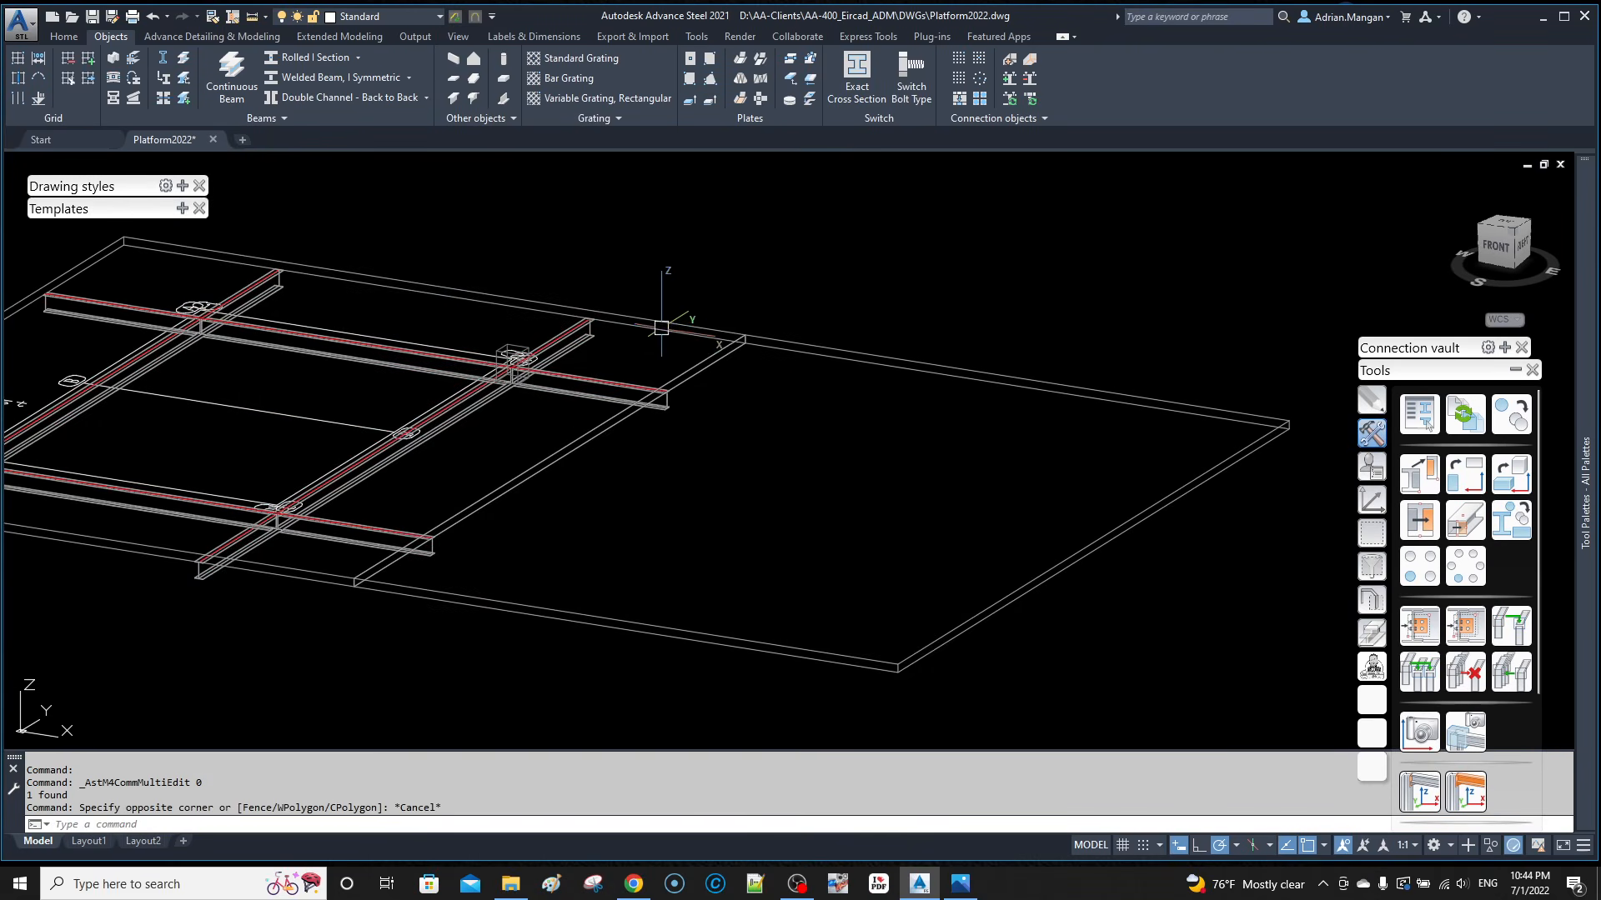
Step: Check the automatic fitter priority of the original slab
double_click(670, 331)
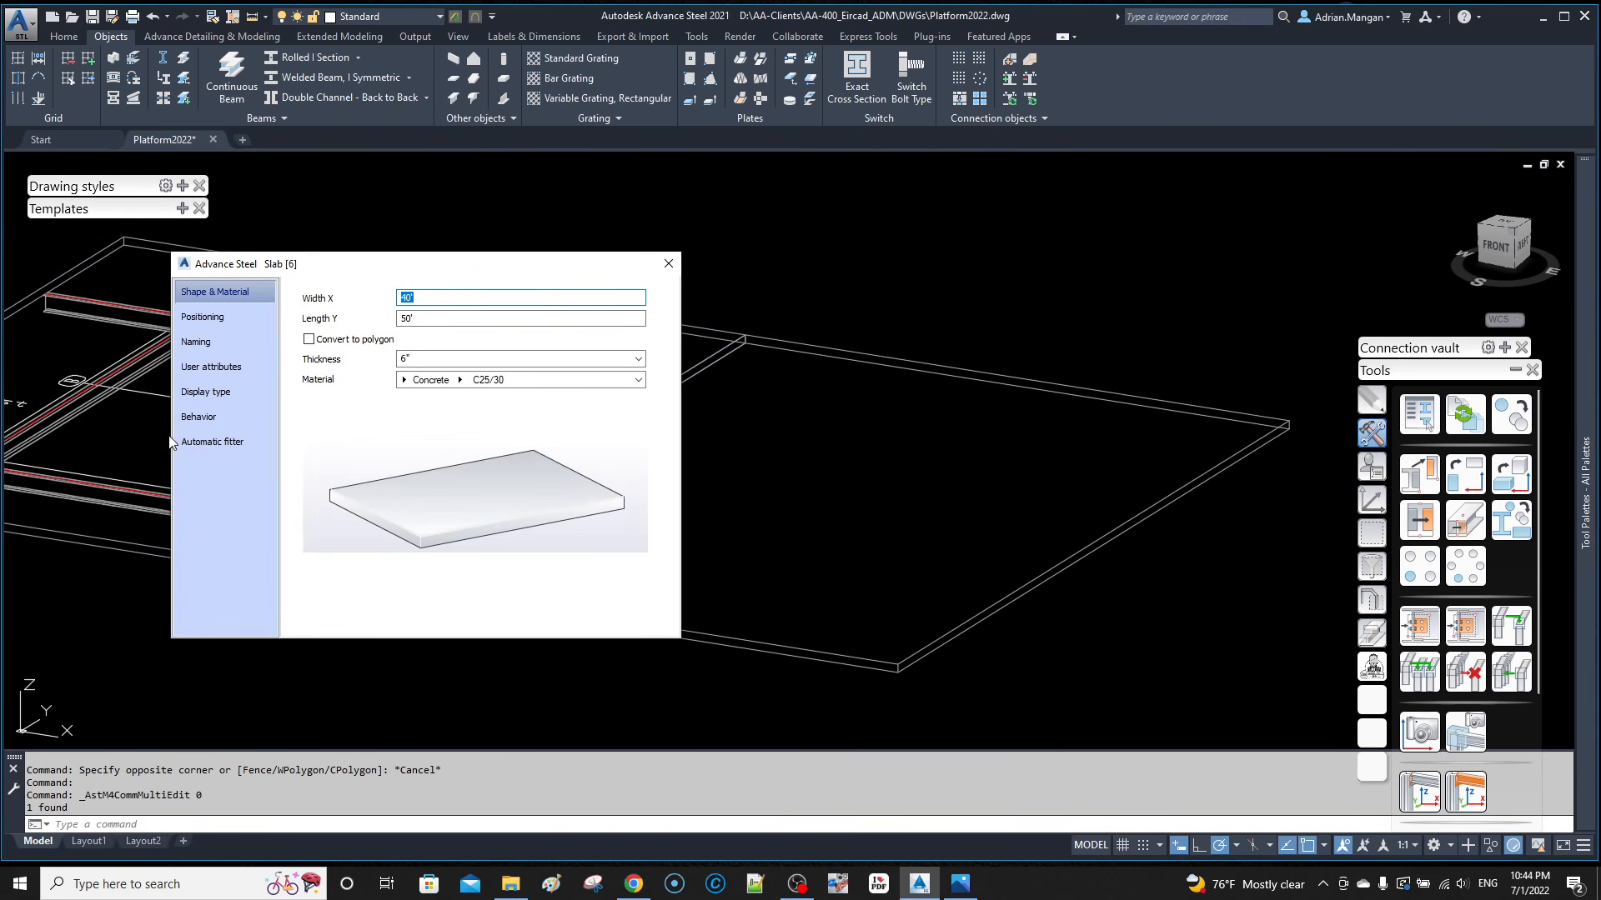
click(254, 441)
click(667, 263)
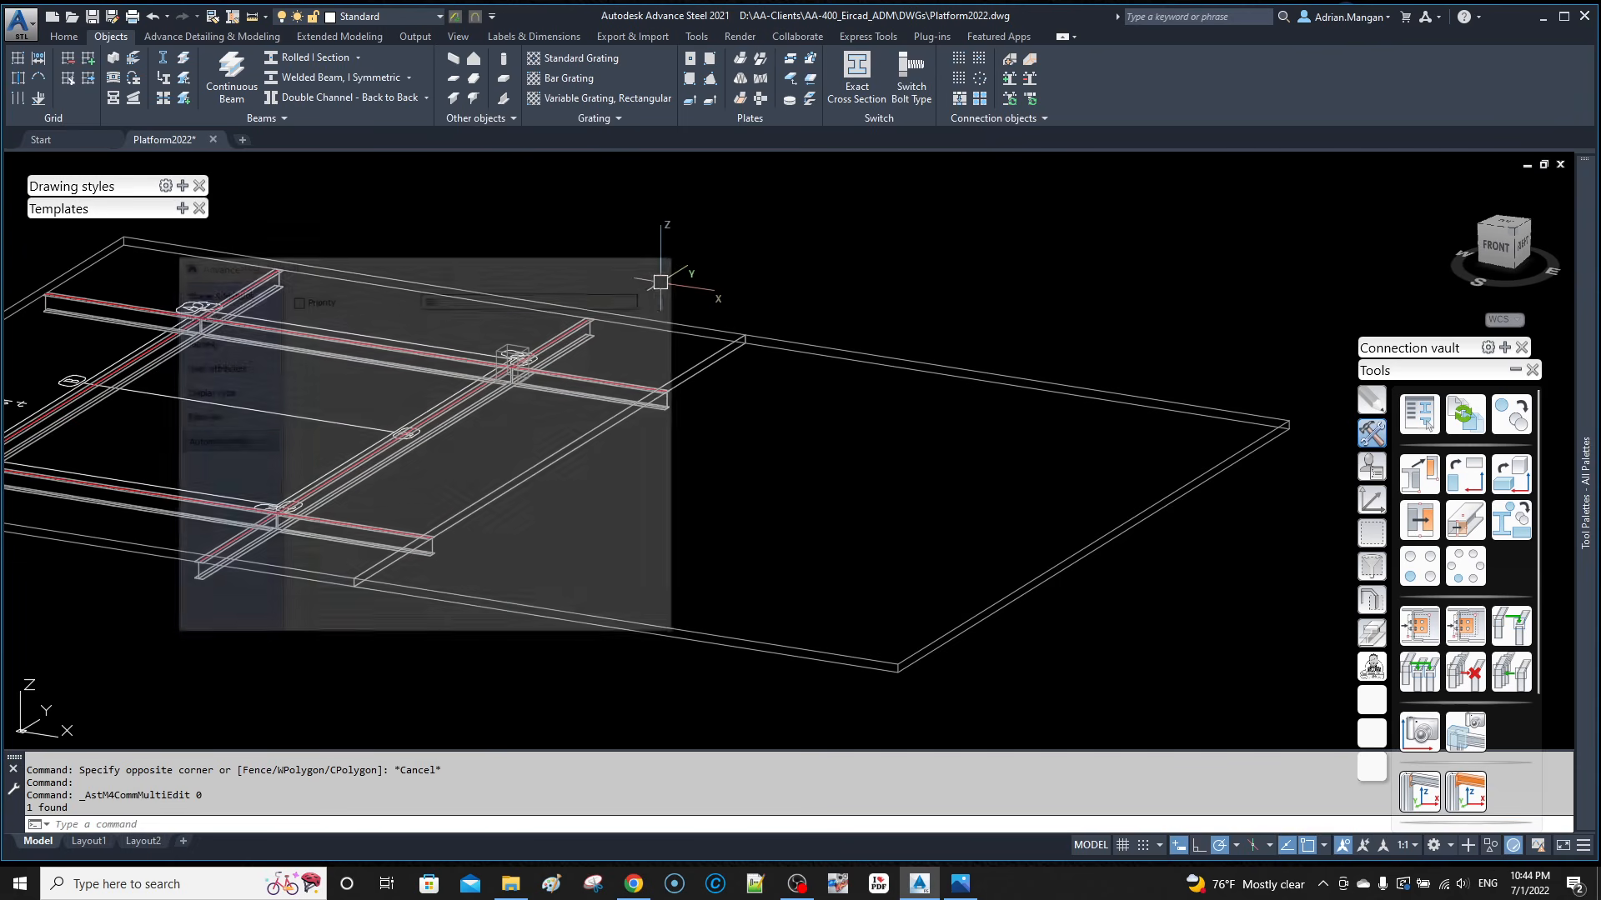
Step: Delete the copied concrete slab east of the original slab
click(677, 326)
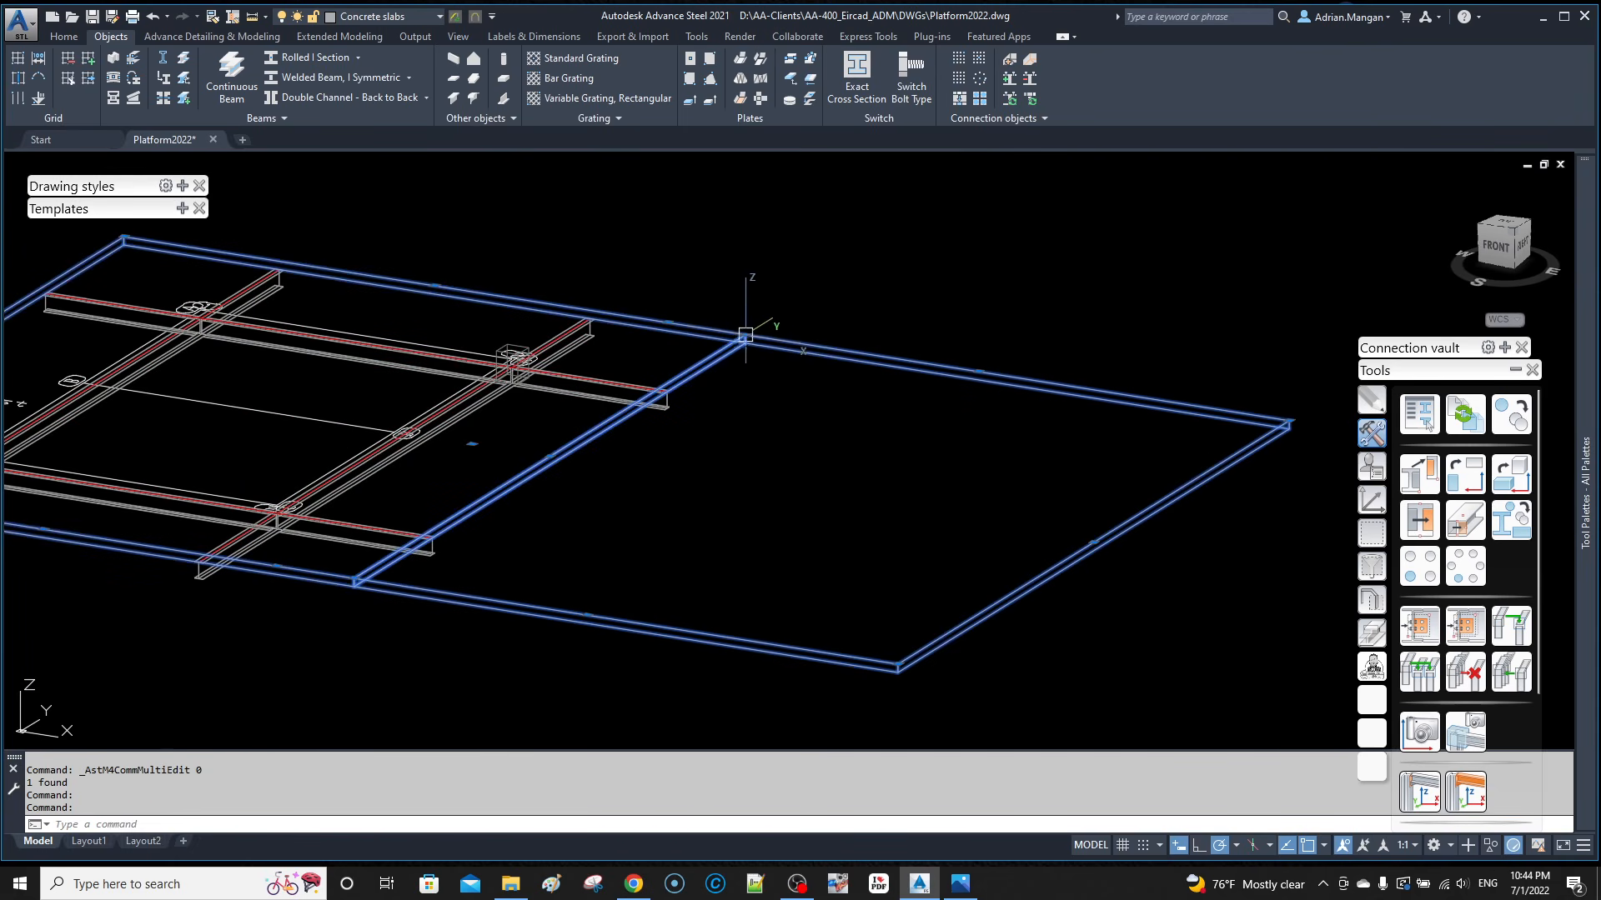
key(Escape)
click(700, 326)
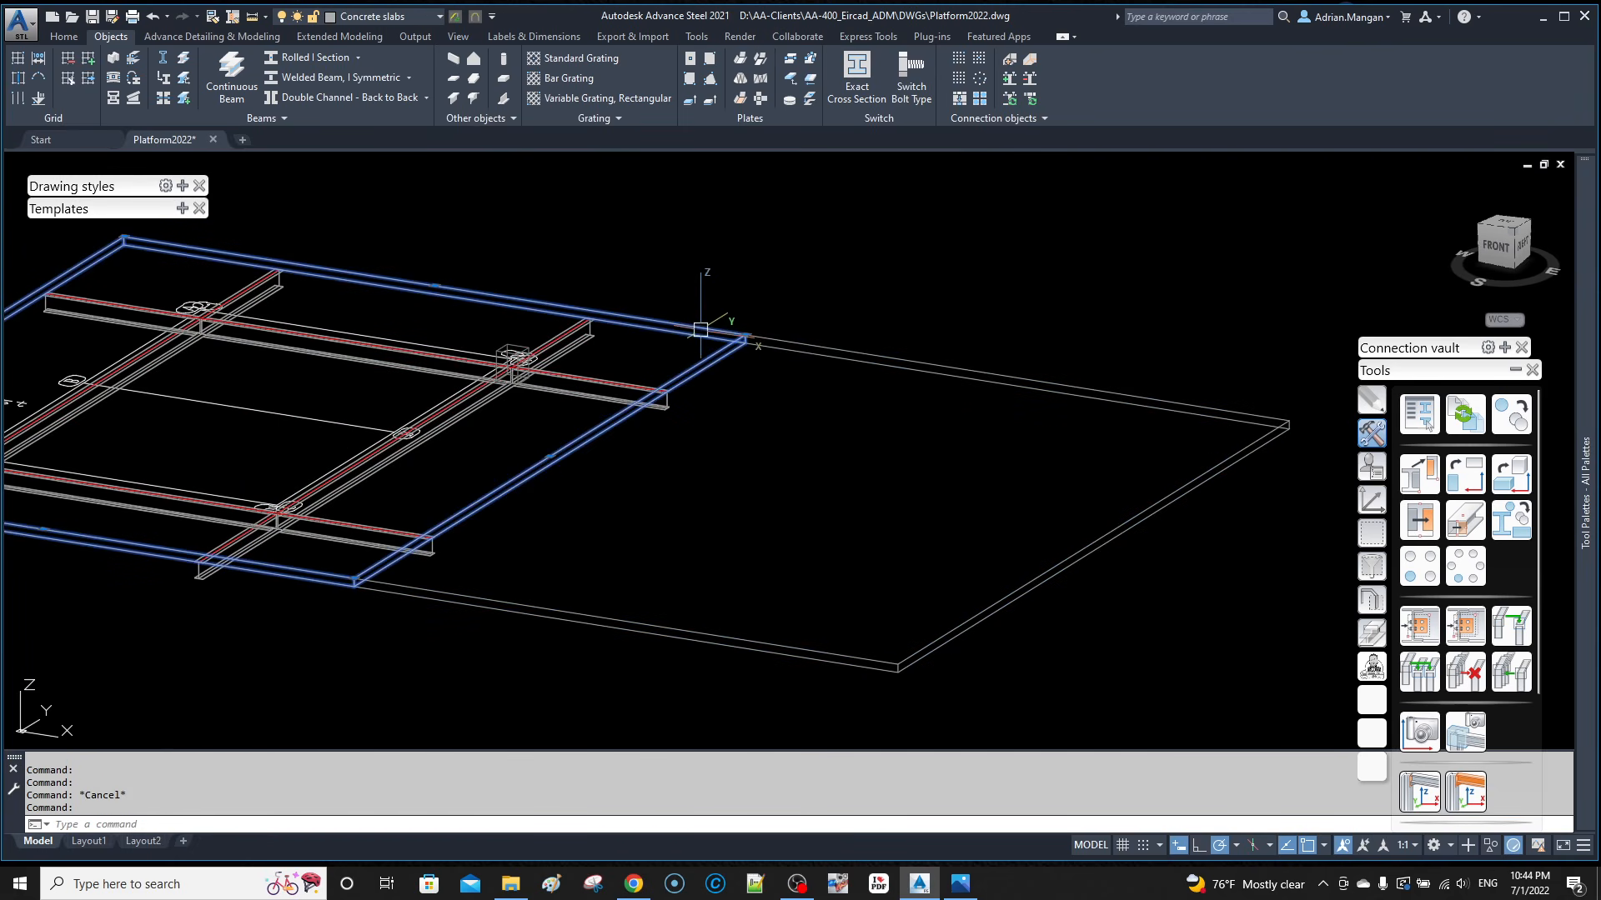
key(Escape)
click(805, 349)
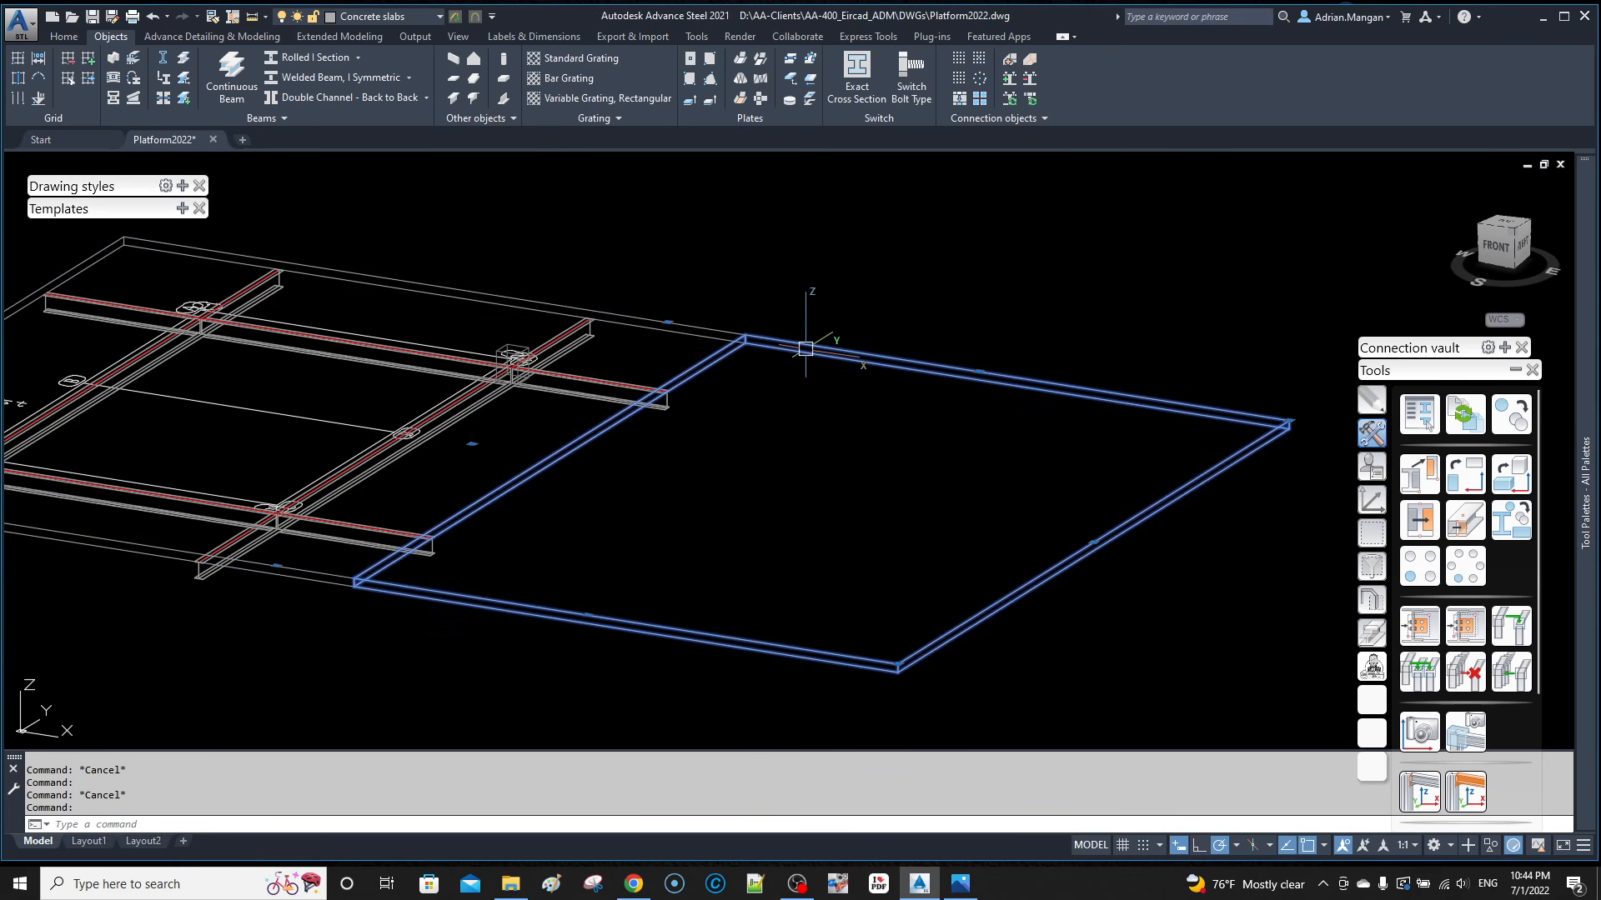
middle_drag(778, 348, 927, 351)
scroll(927, 351, down, 2)
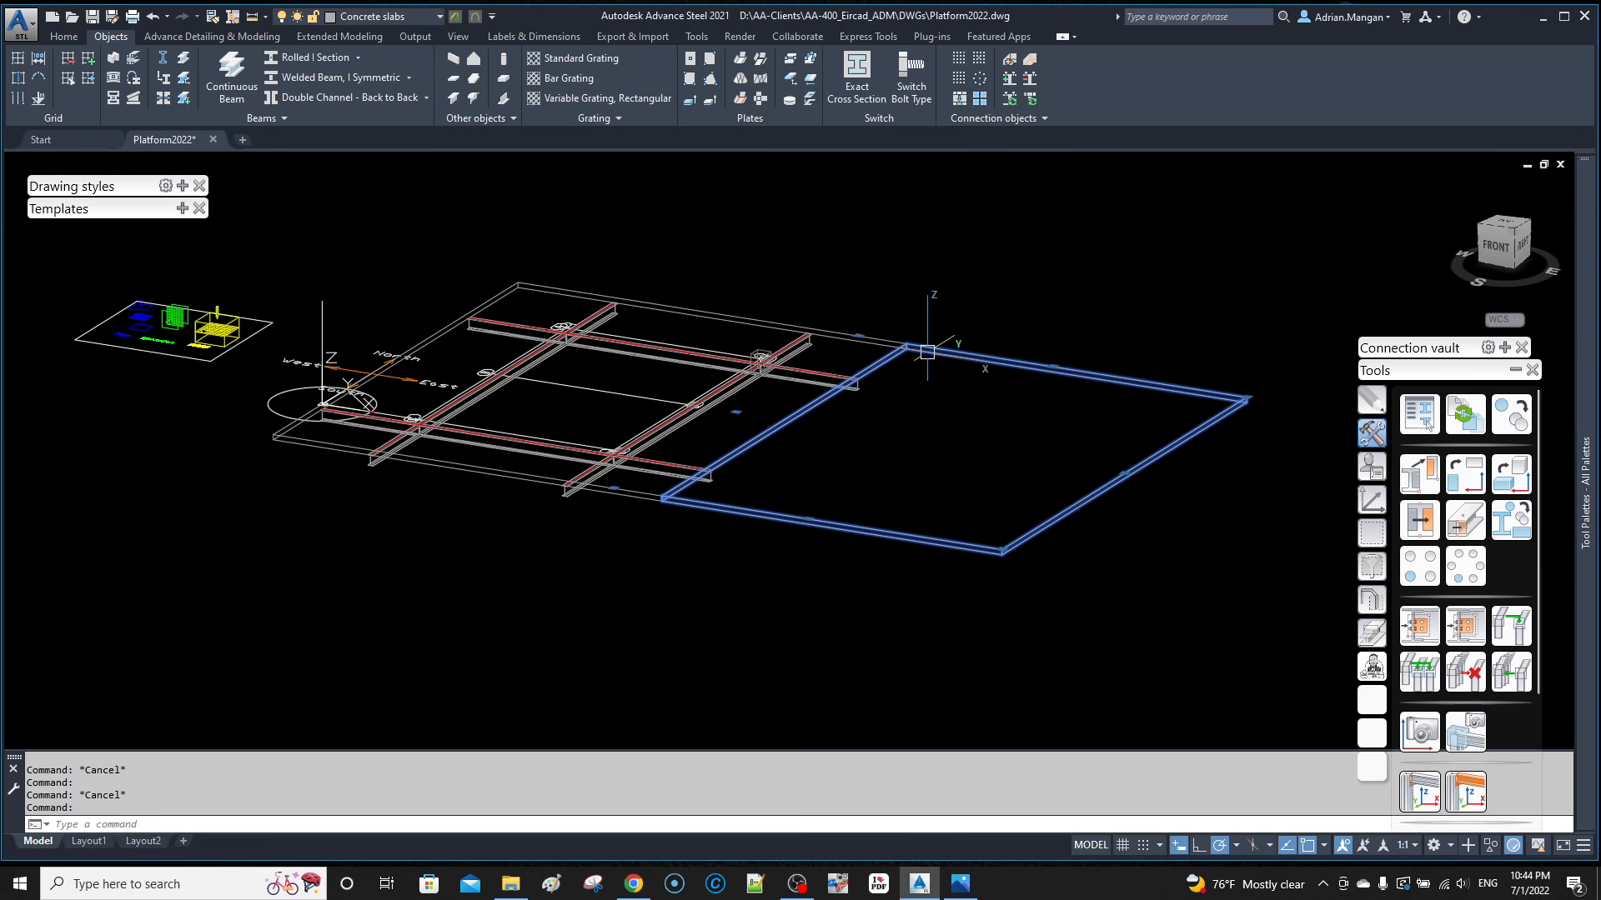
key(Delete)
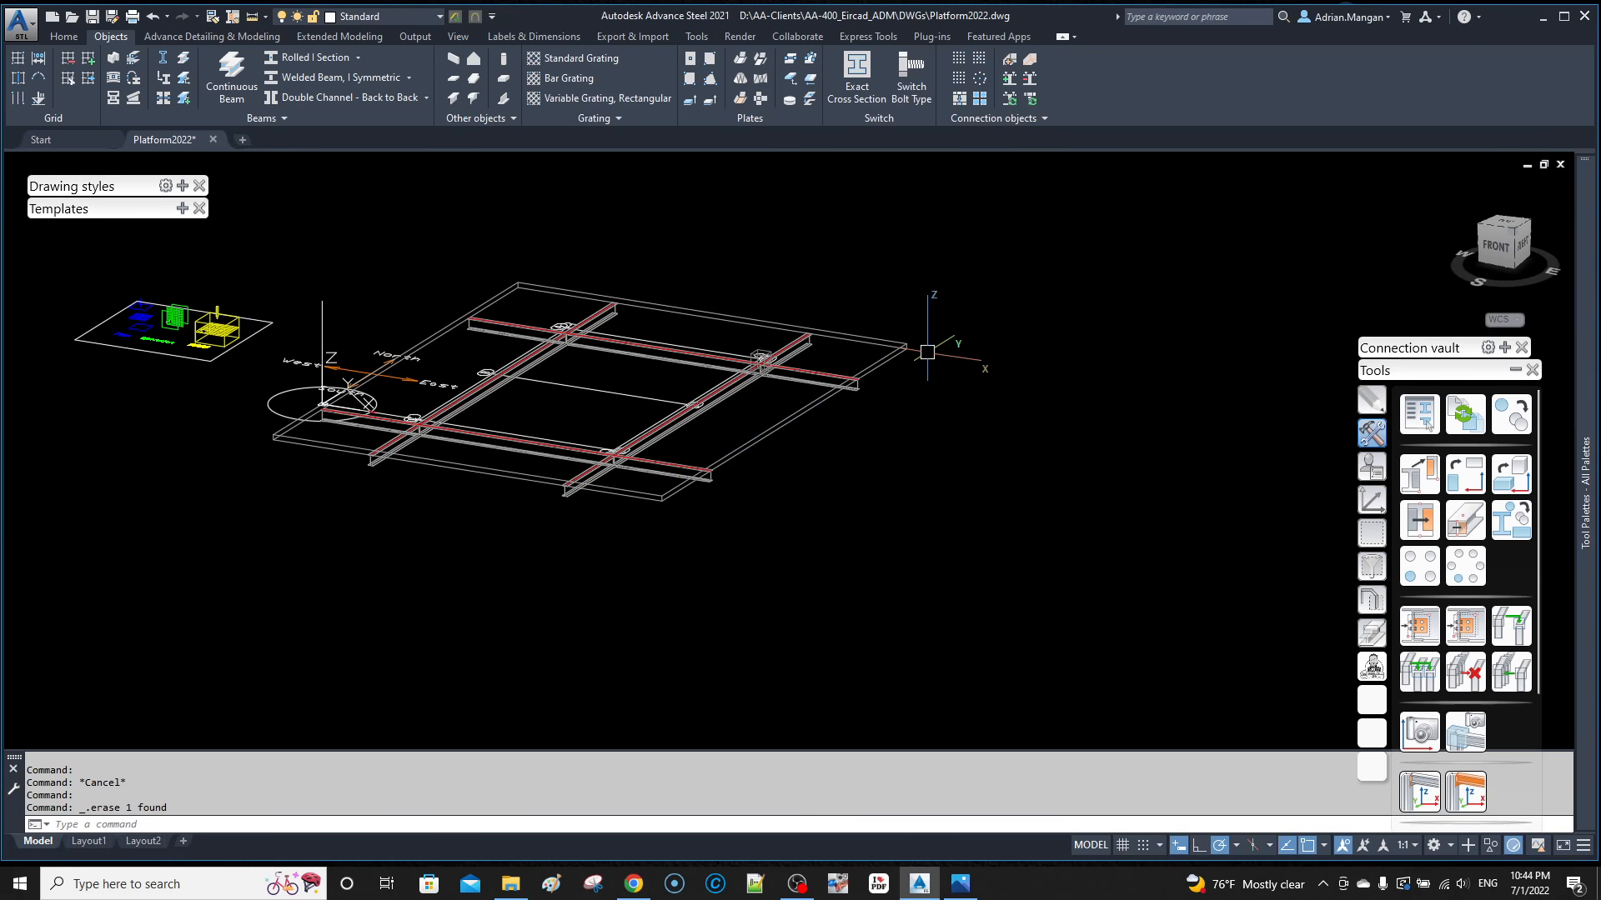
Step: Stretch the south edge of the remaining concrete slab 20' southward
middle_drag(752, 398, 942, 401)
scroll(658, 450, up, 5)
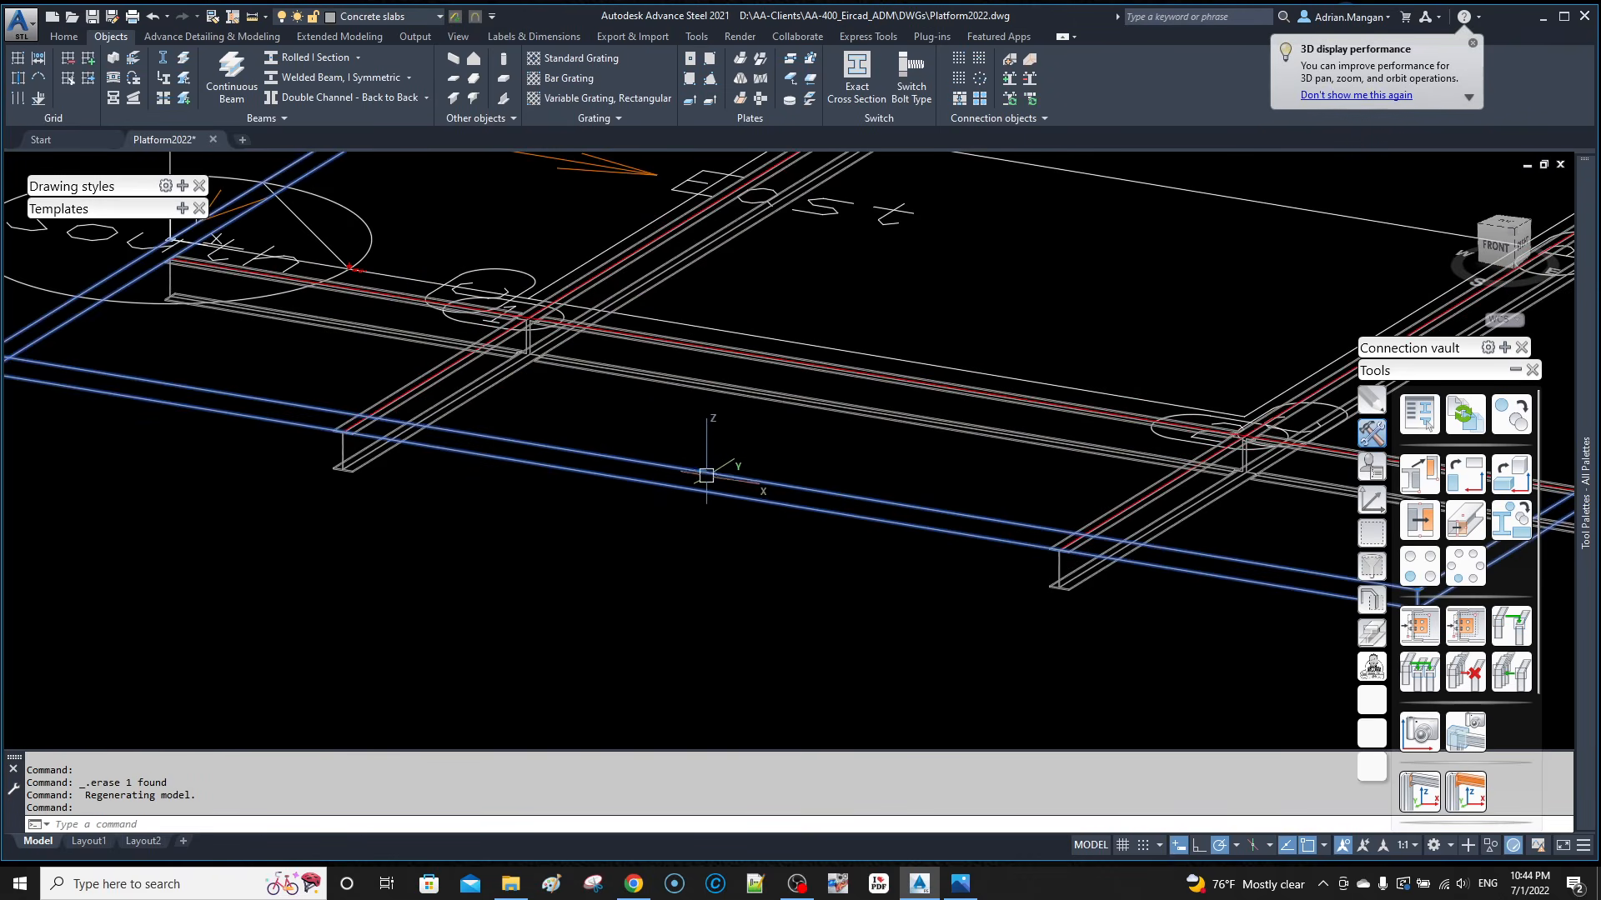
click(703, 473)
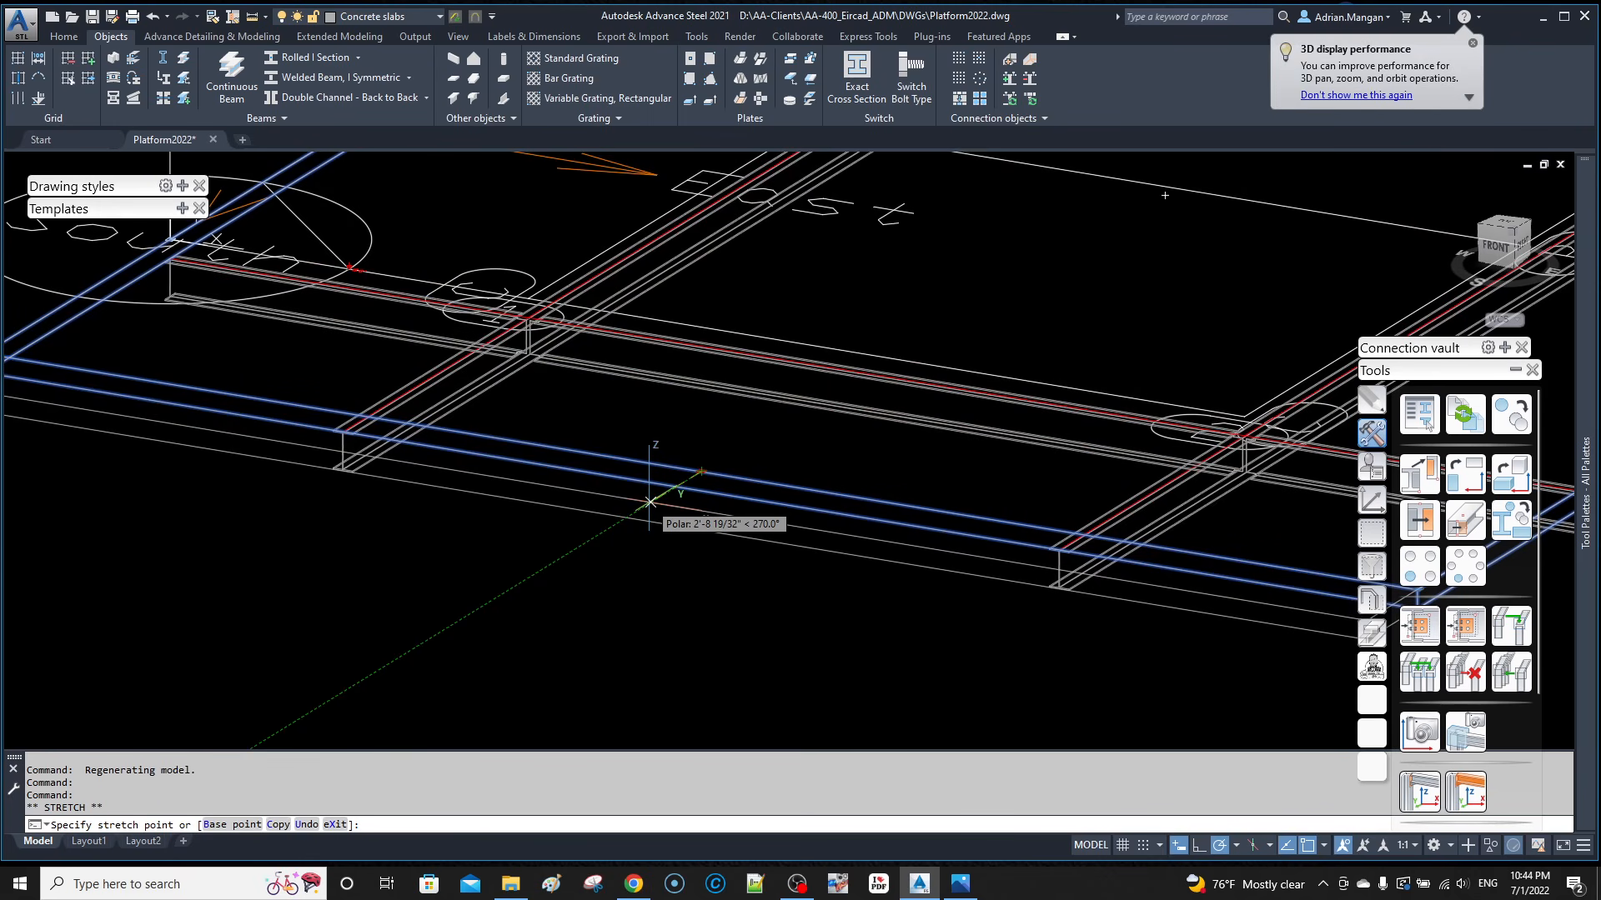
text(20')
key(Return)
key(Escape)
Step: Try to lengthen the south ends of the two north-south beams together toward the slab's edge, and undo the change
scroll(677, 482, down, 5)
middle_drag(677, 483, 643, 454)
scroll(793, 473, up, 4)
middle_drag(793, 473, 997, 455)
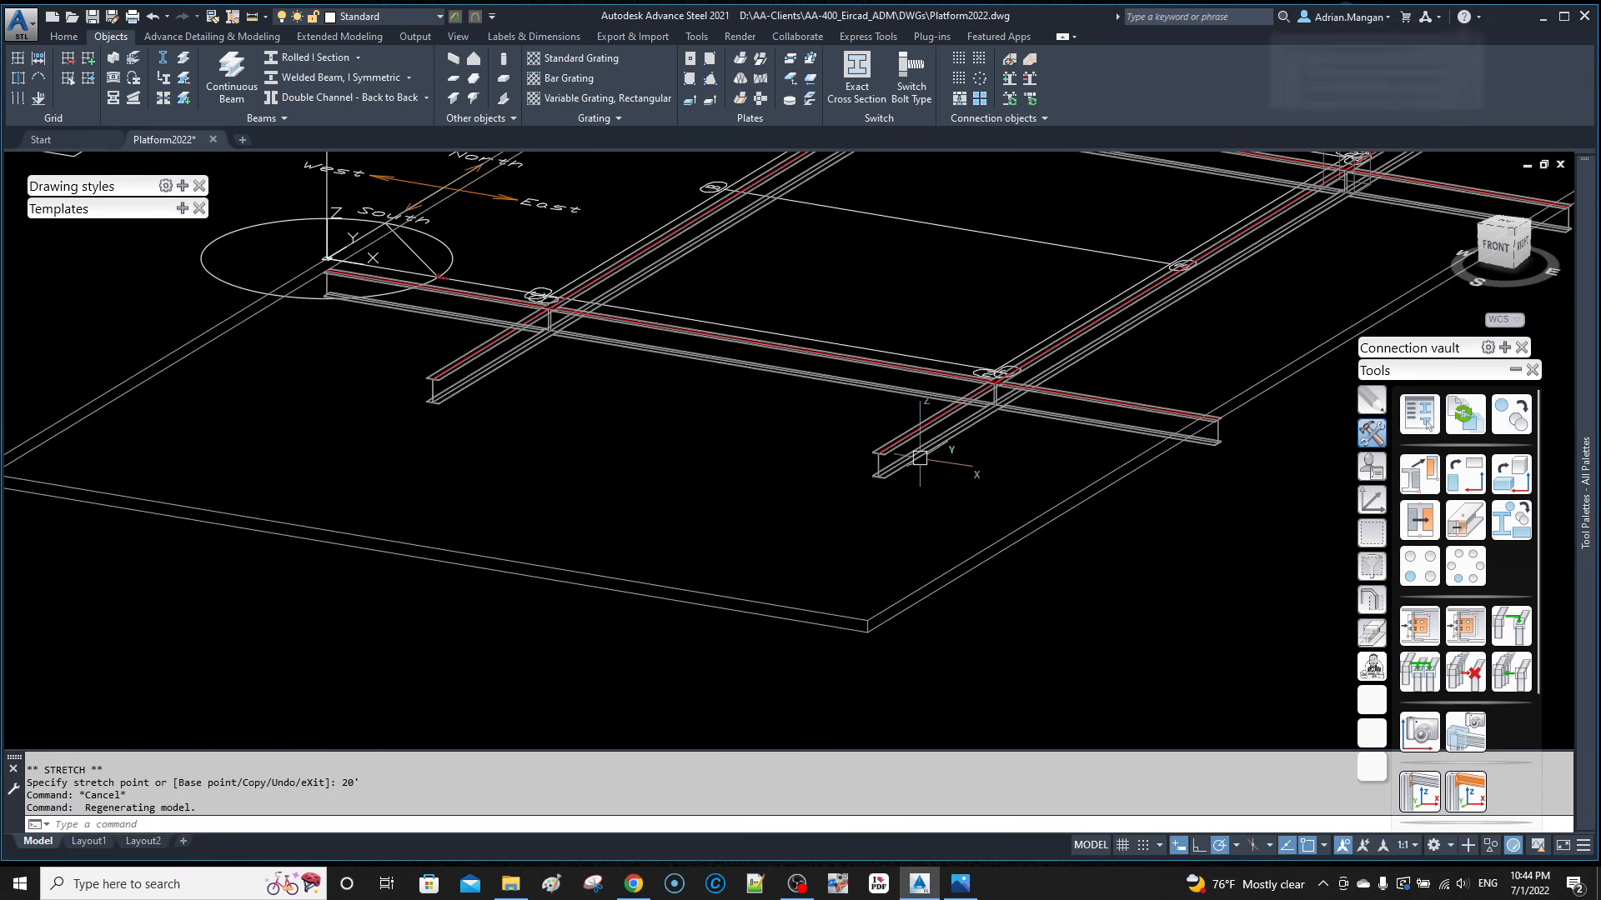
click(435, 379)
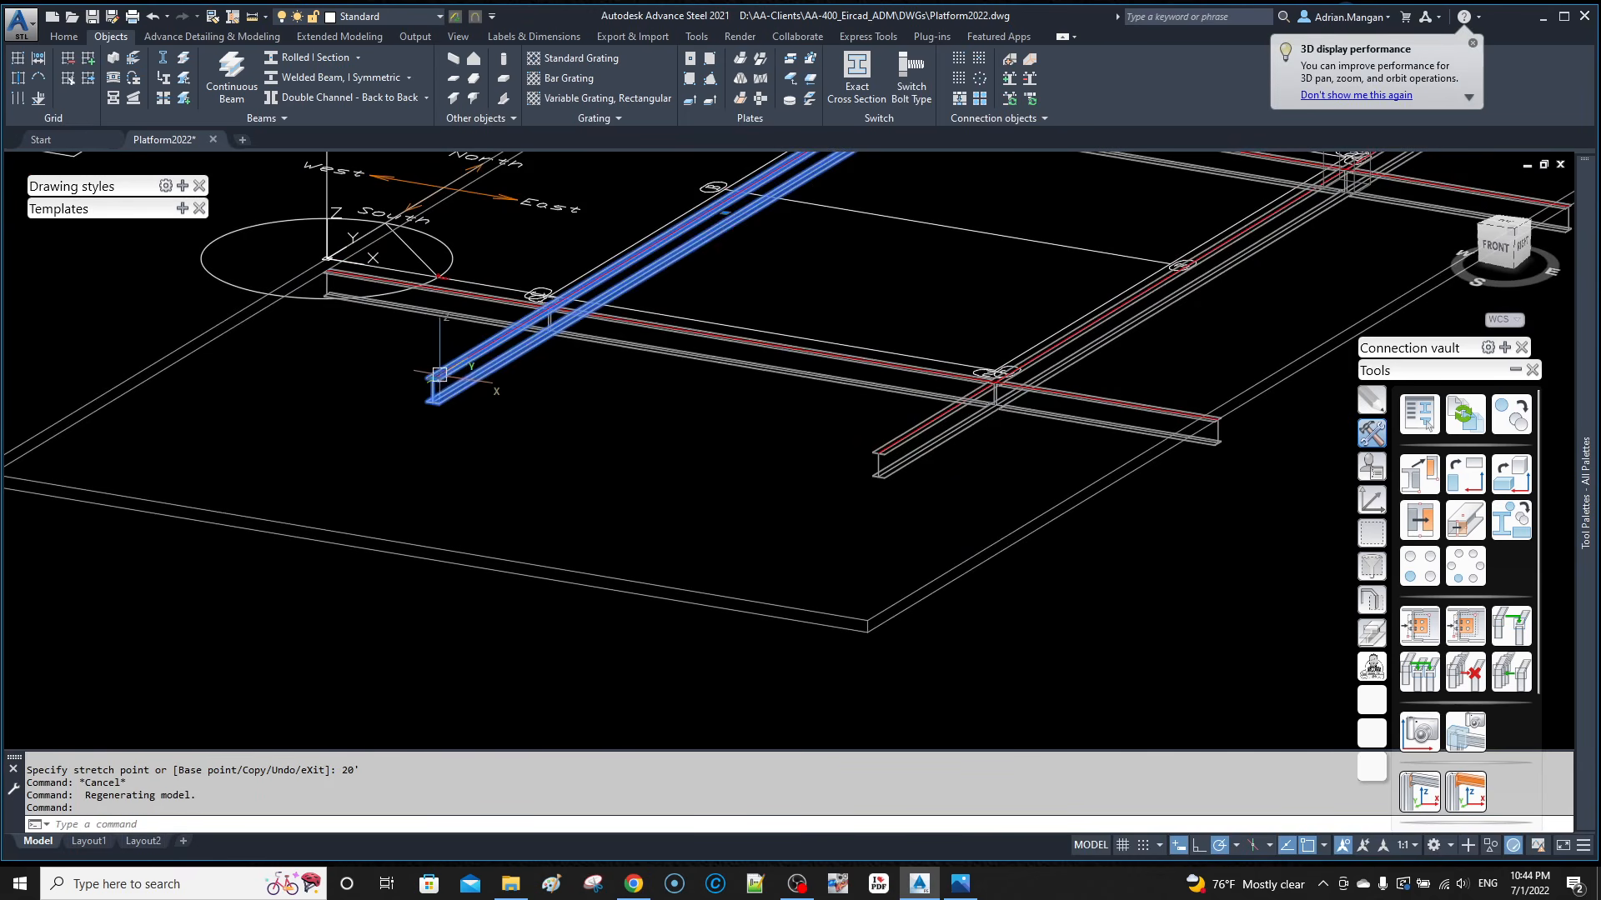
click(918, 438)
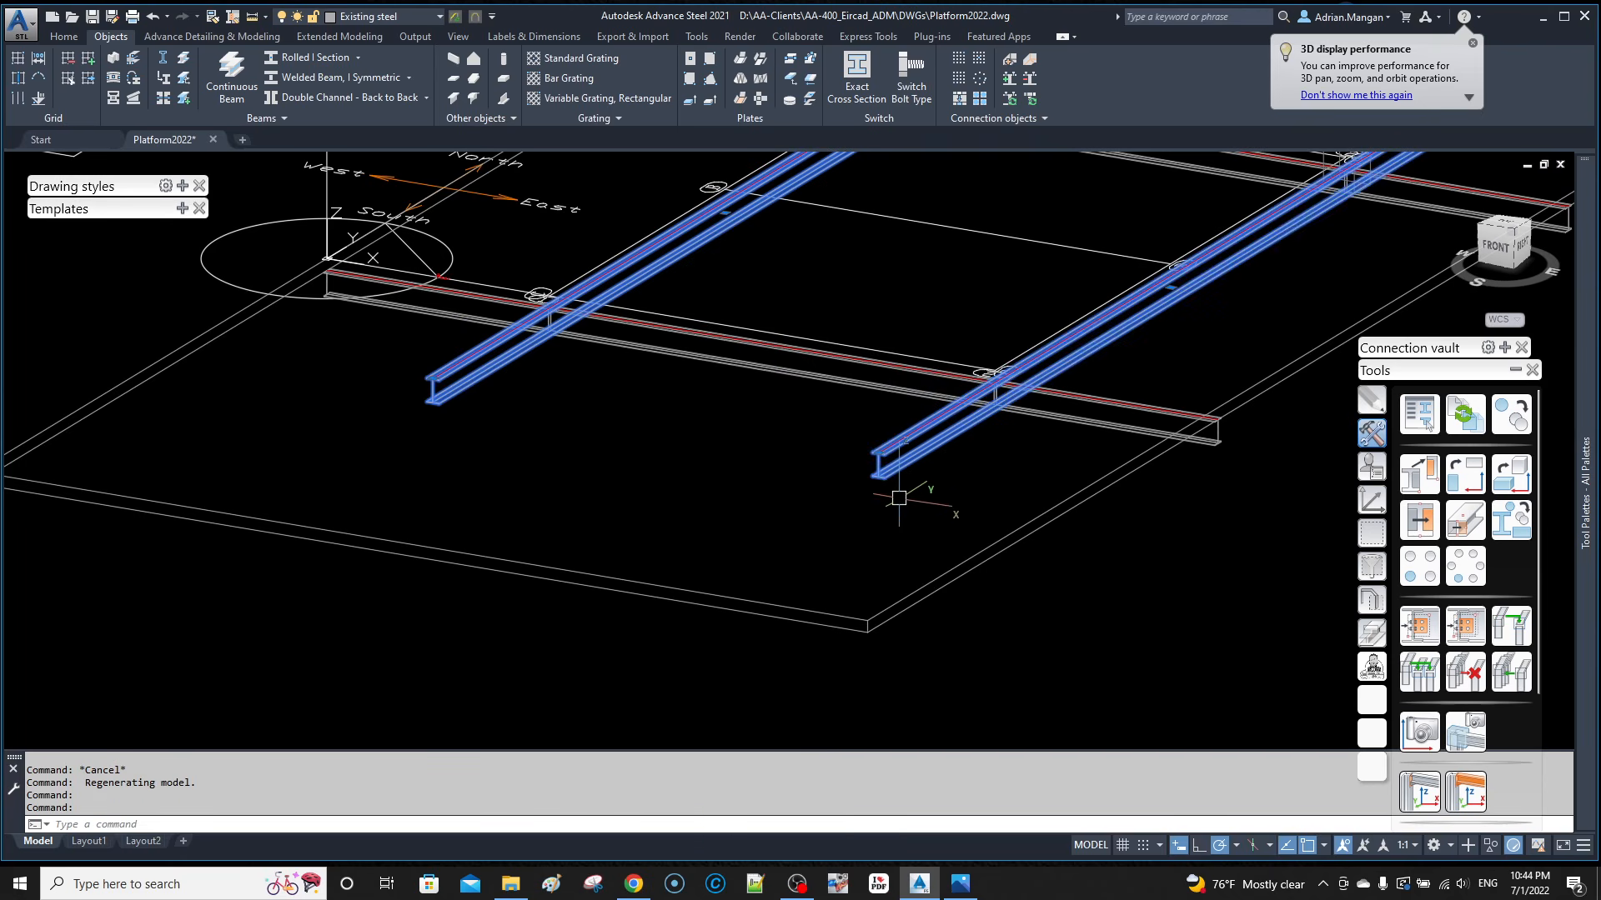
mouse_move(879, 455)
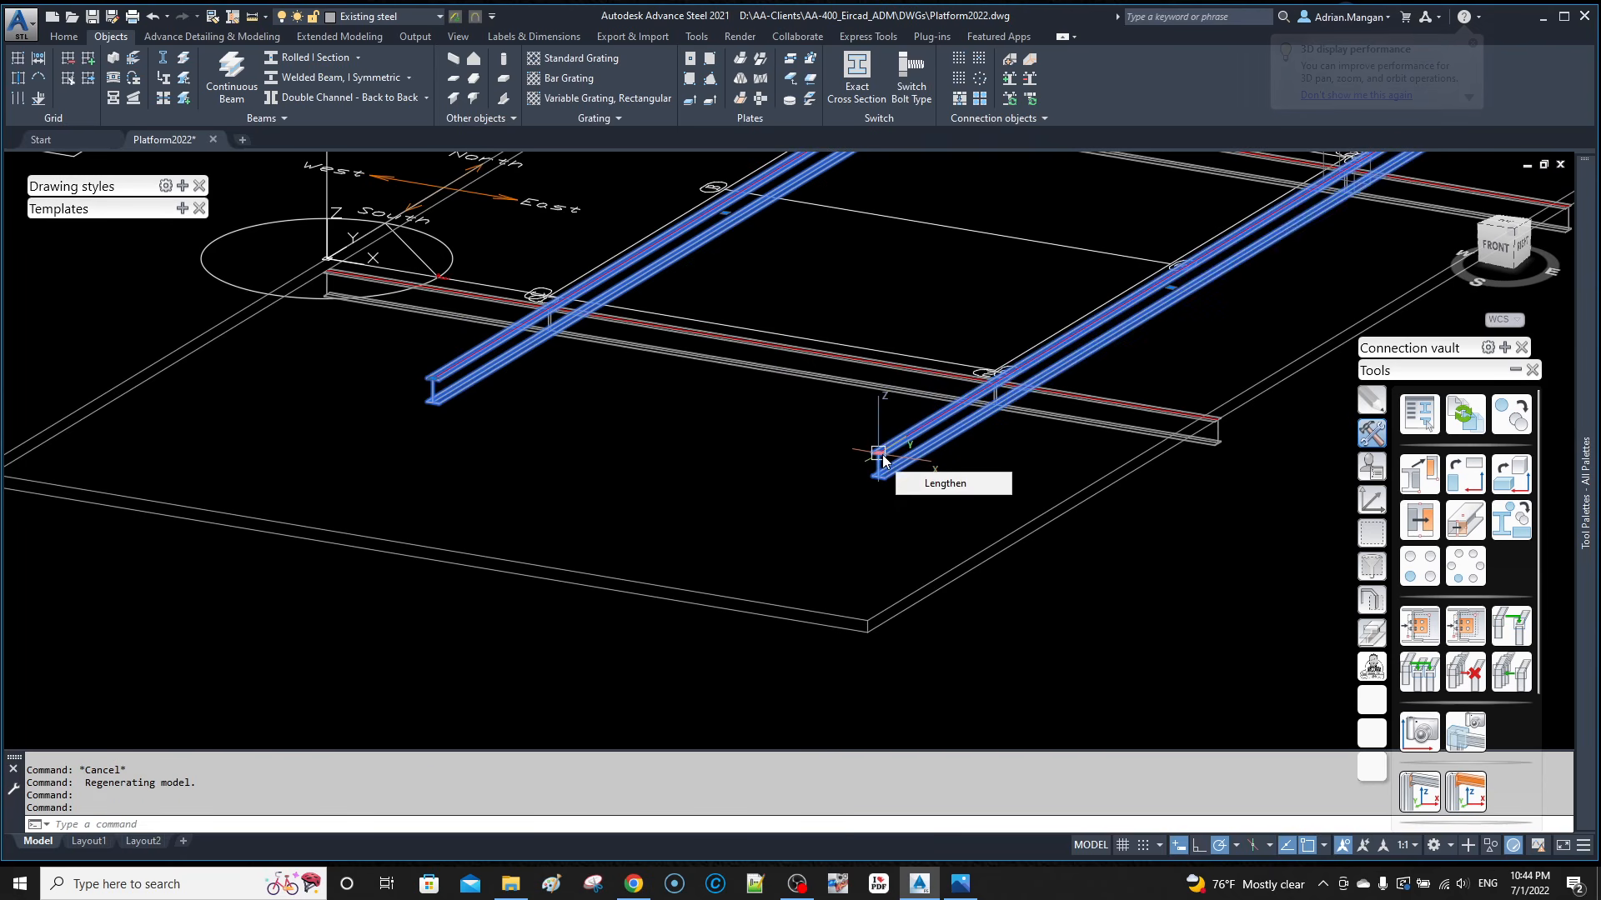
click(433, 380)
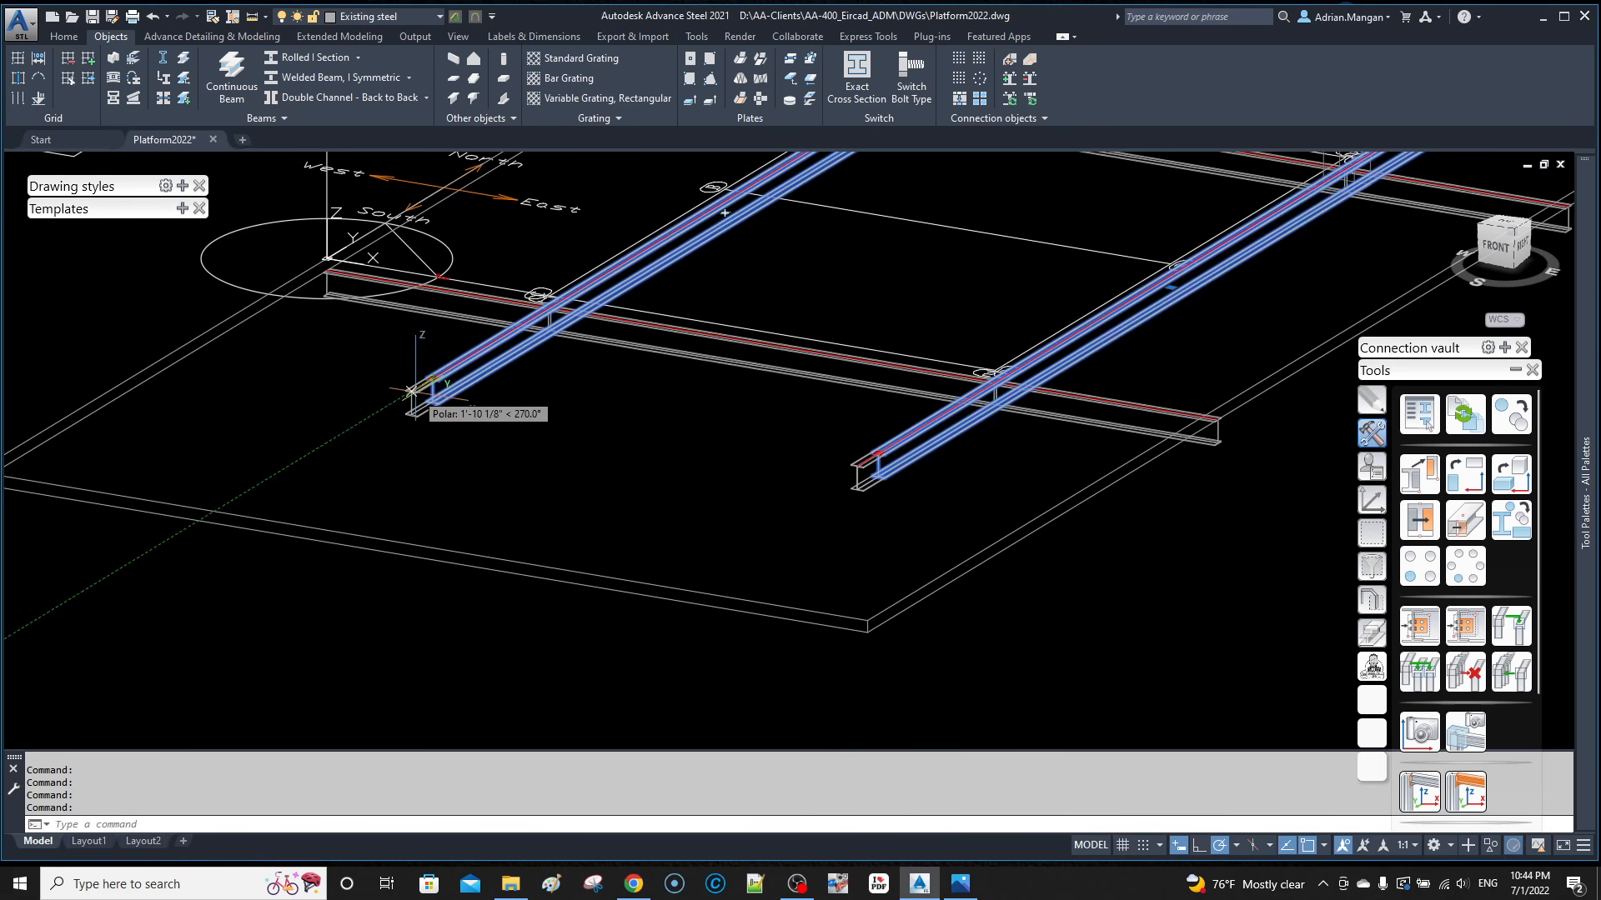
text(20)
key(Return)
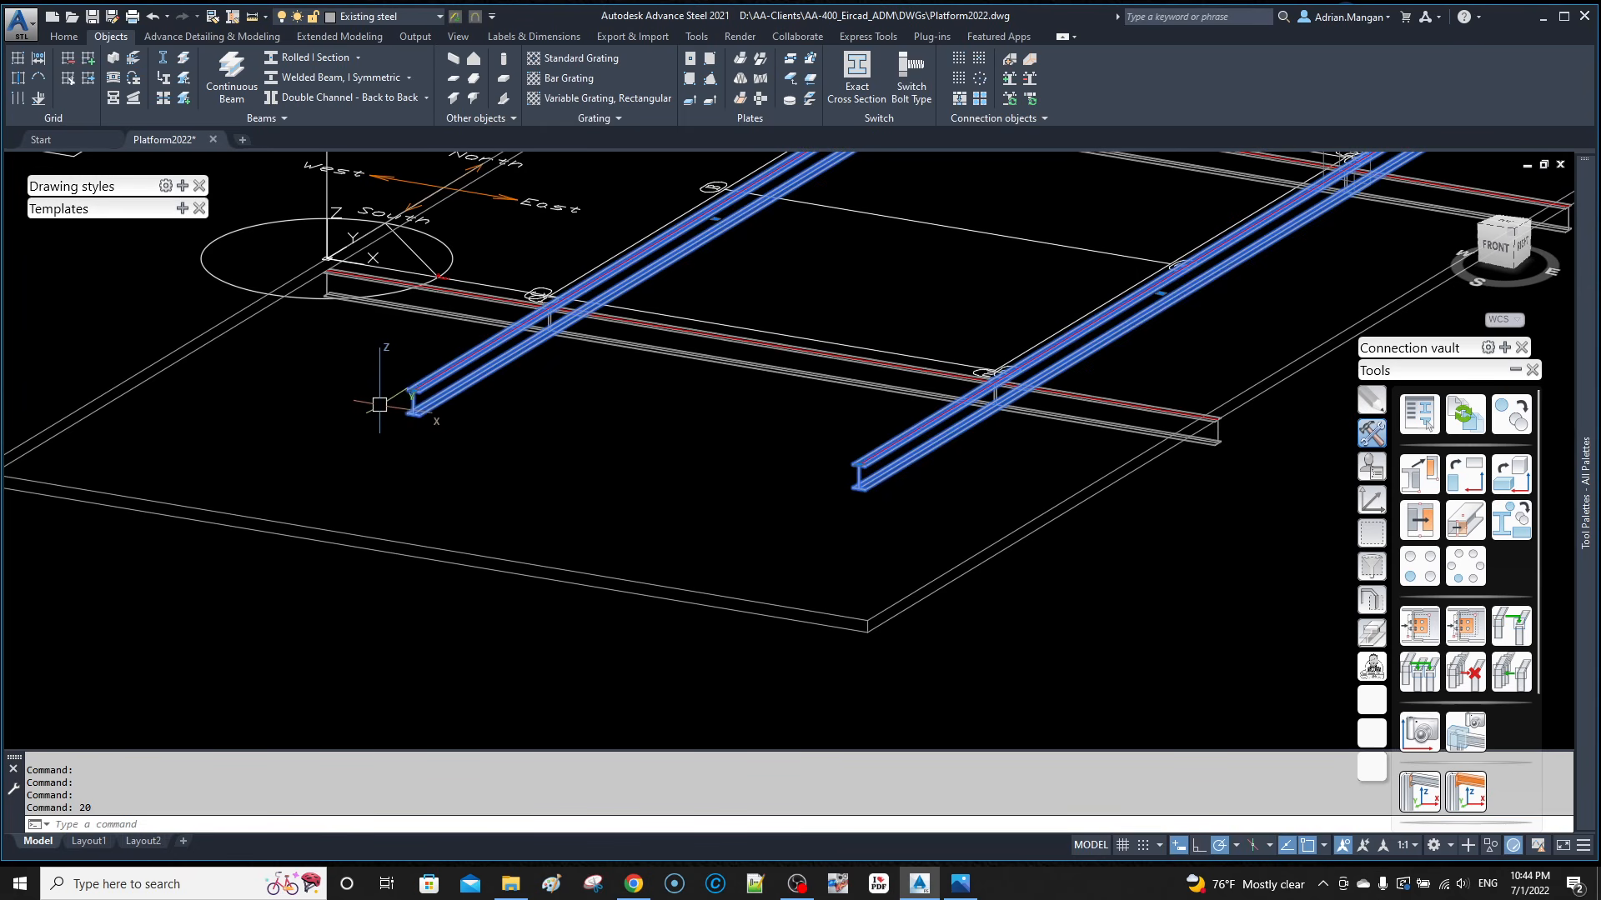
key(Escape)
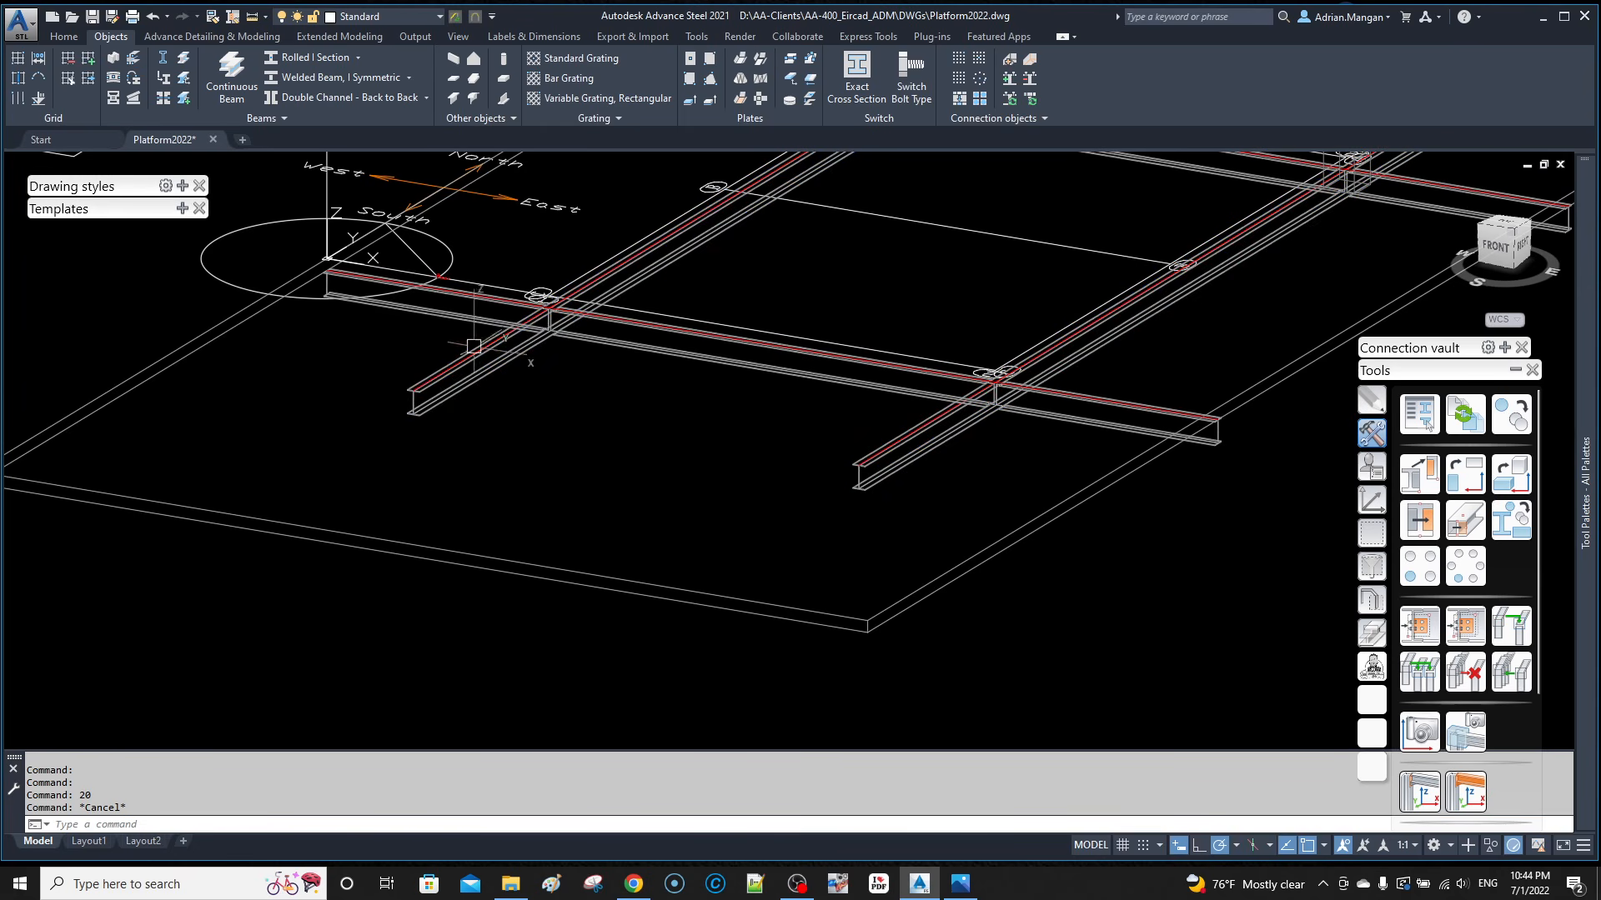
click(153, 16)
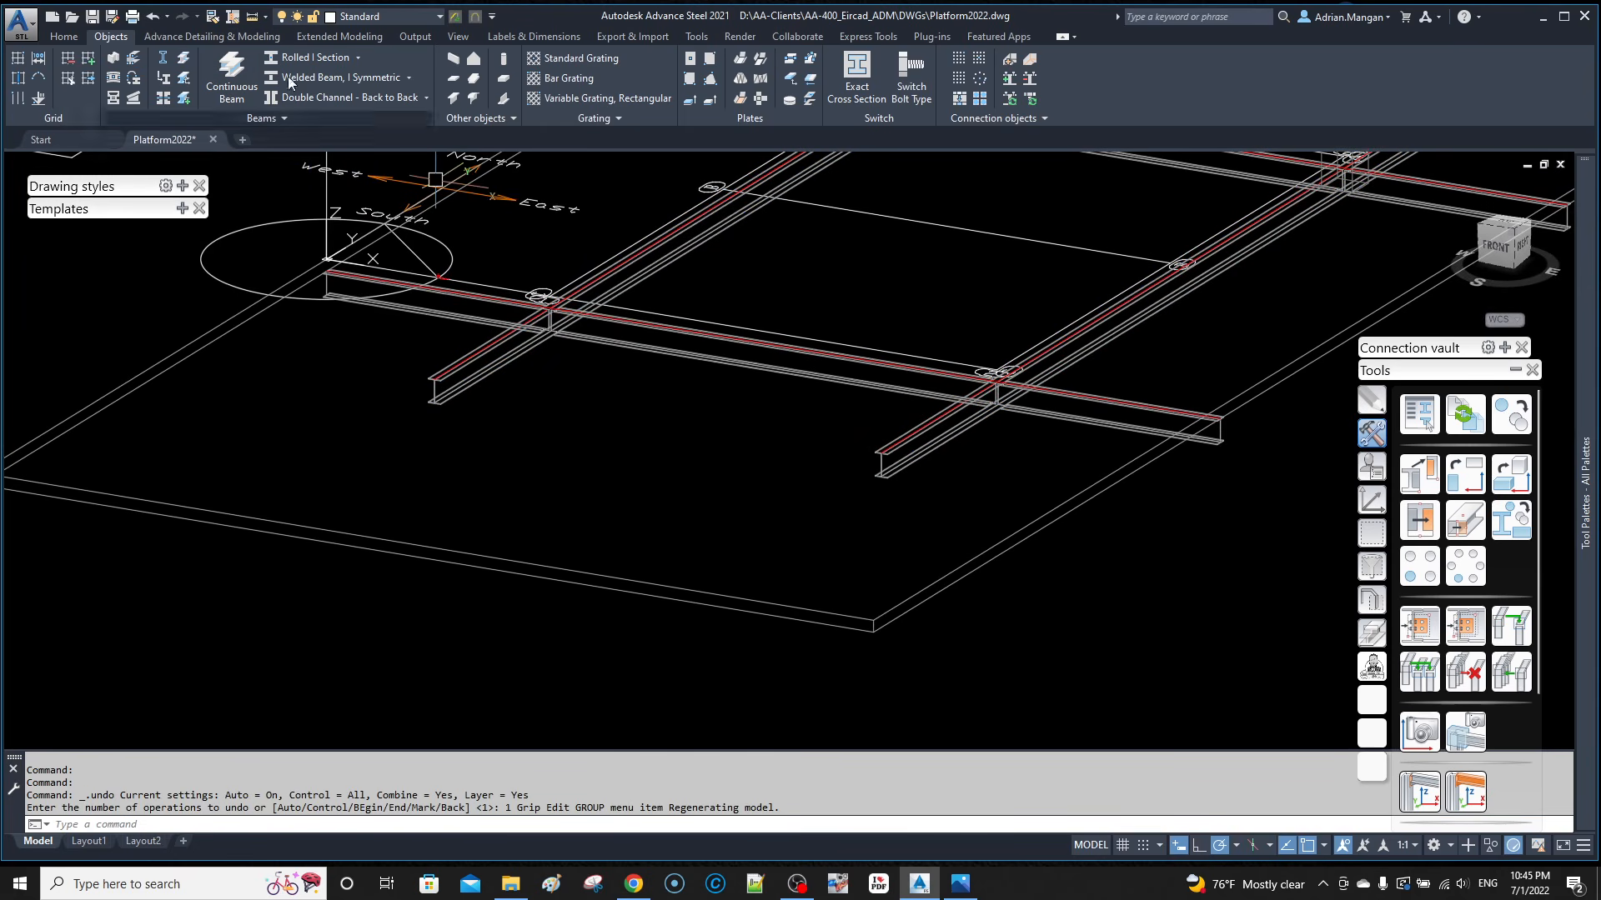
Step: Draw a short rolled I-section beam running east from the underside of the slab's southeast corner as an extension boundary
middle_drag(739, 380, 613, 456)
shift+middle_drag(676, 415, 741, 367)
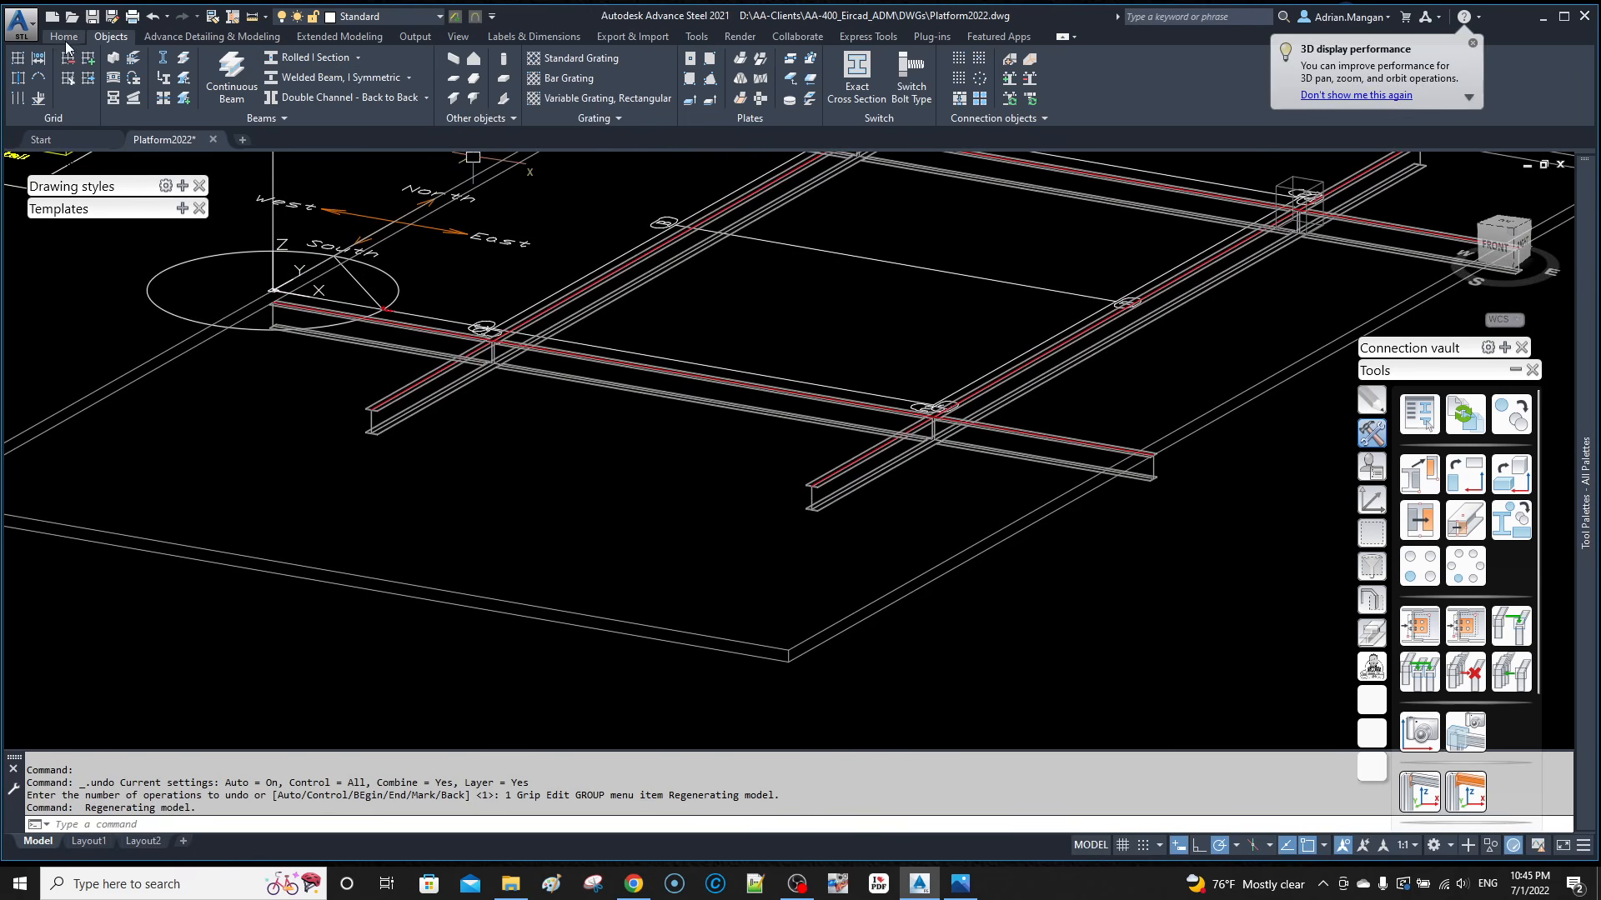
click(64, 37)
click(274, 74)
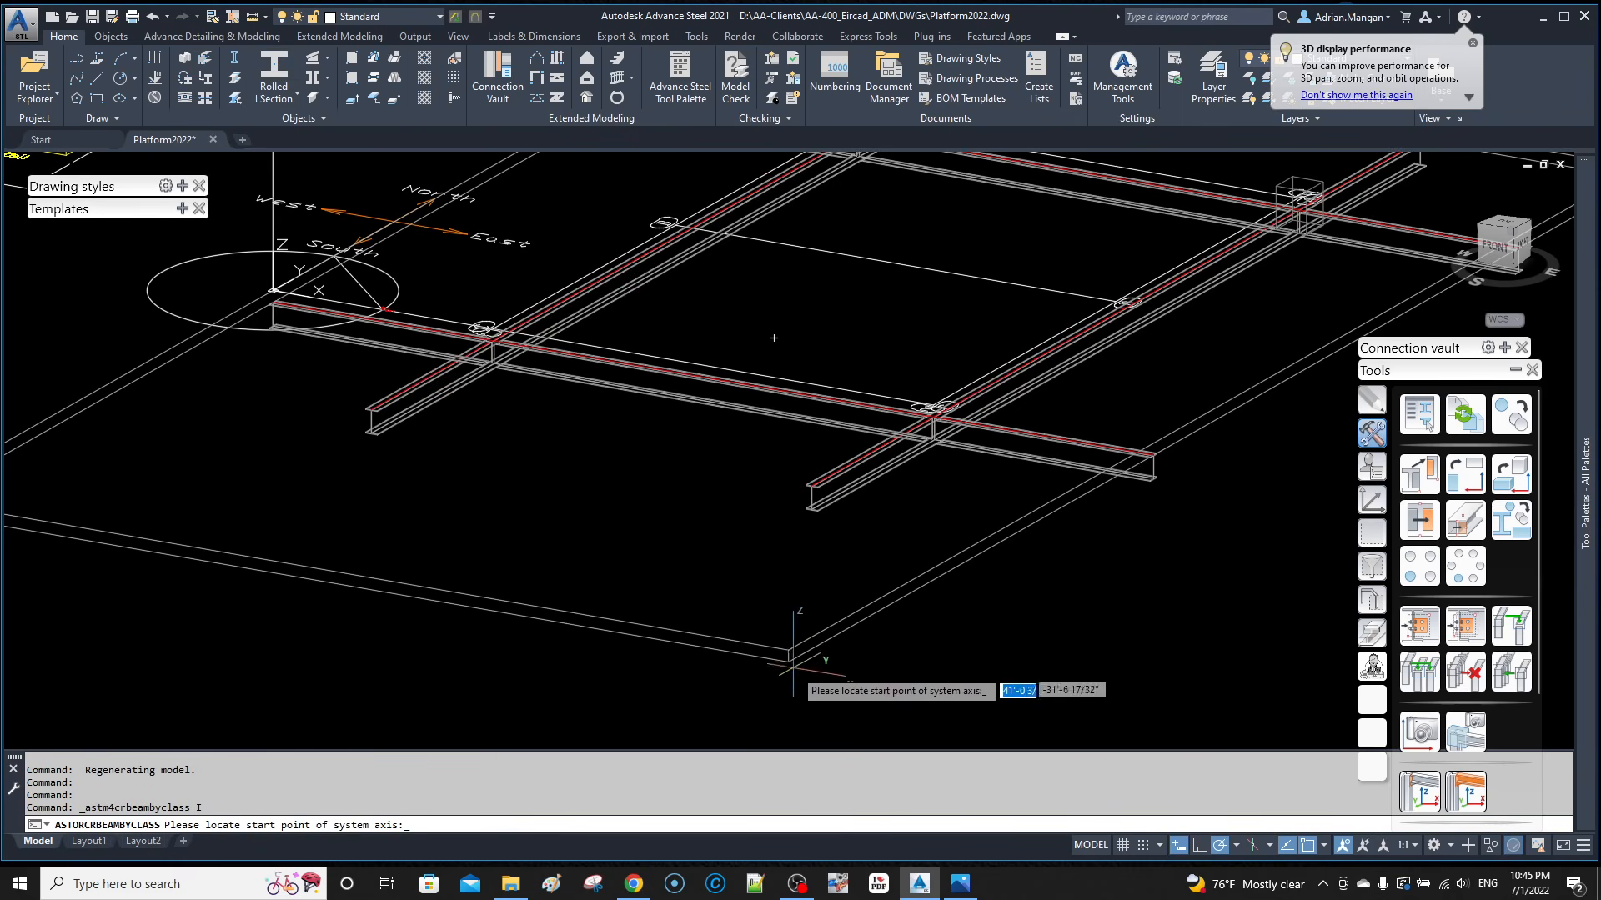
click(789, 663)
click(852, 670)
key(Return)
click(655, 265)
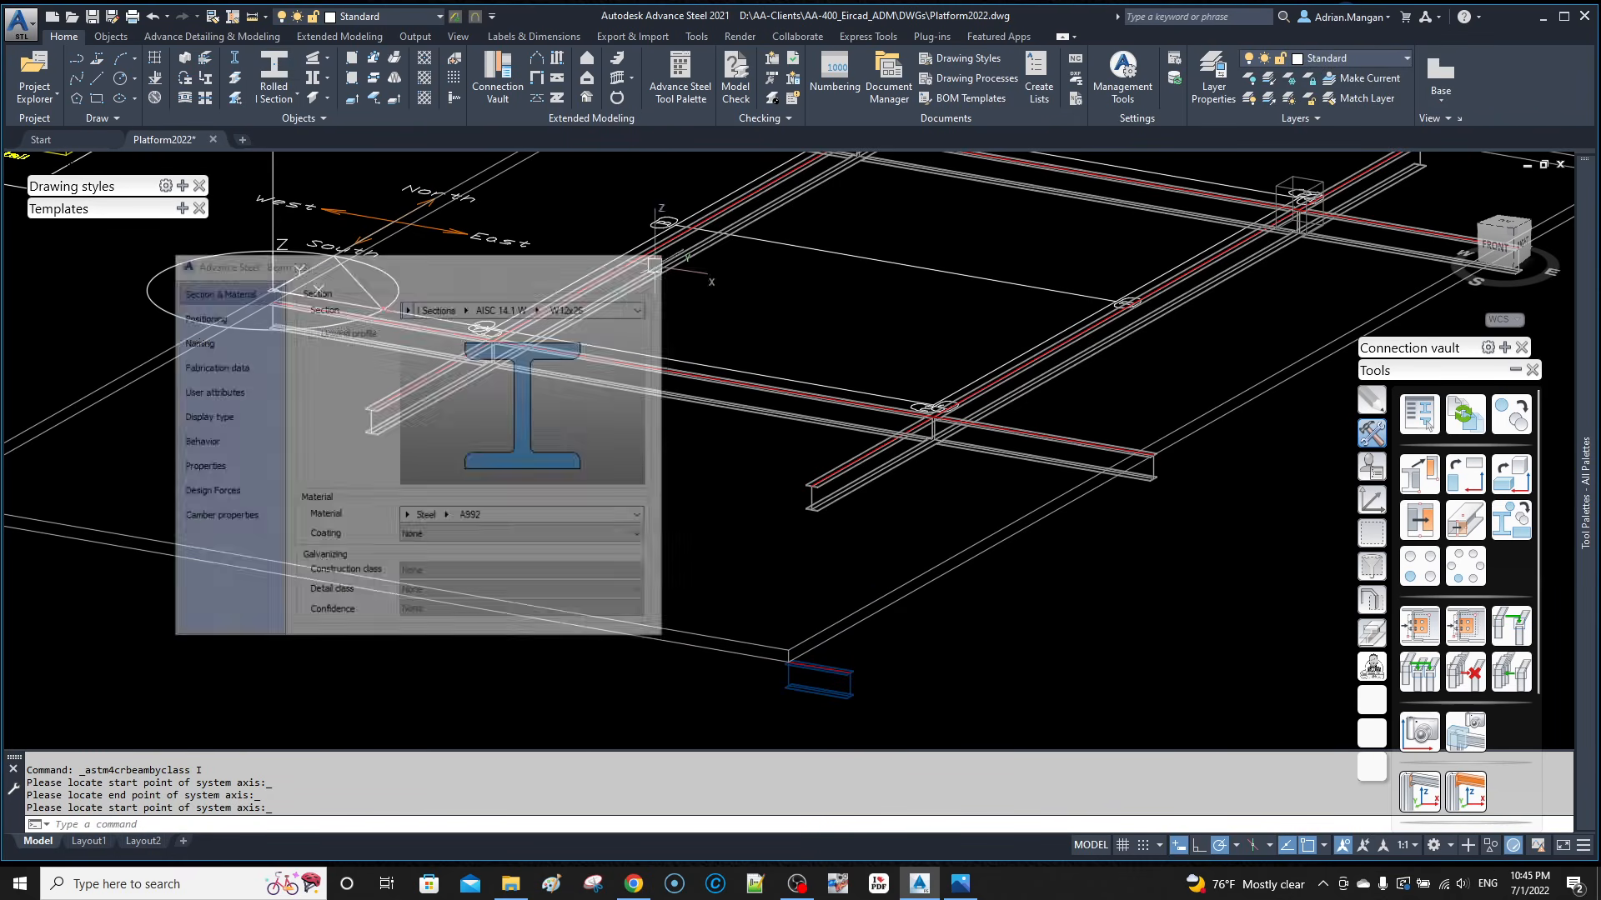
Step: Extend the two north-south beams to the short boundary beam's system line with Trim/Extend, and delete the boundary beam
click(1370, 671)
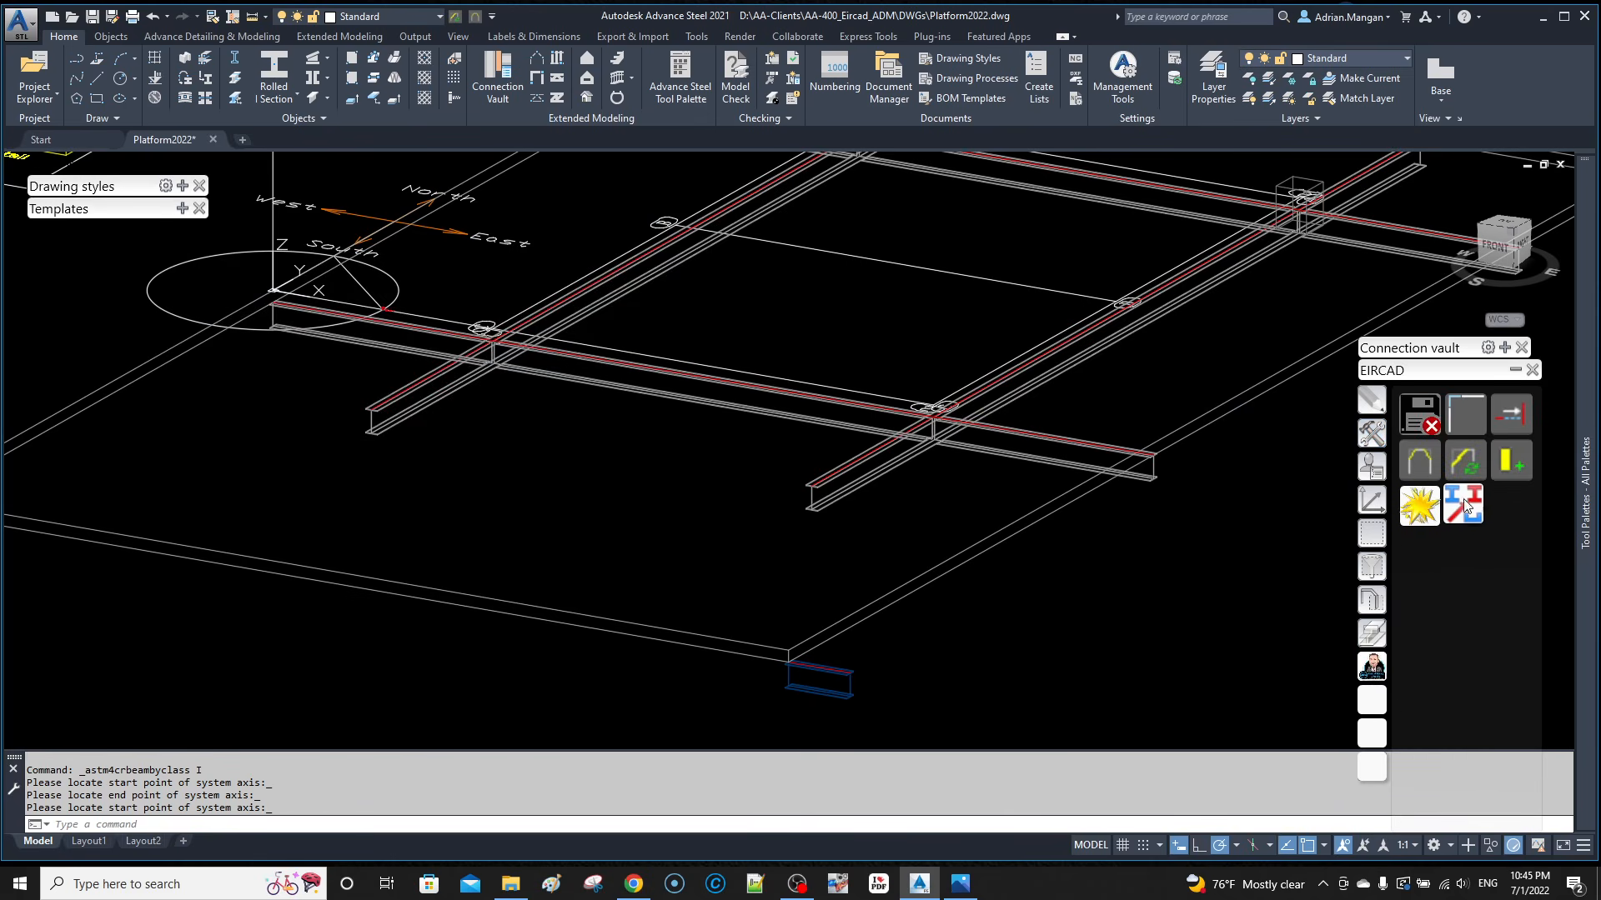
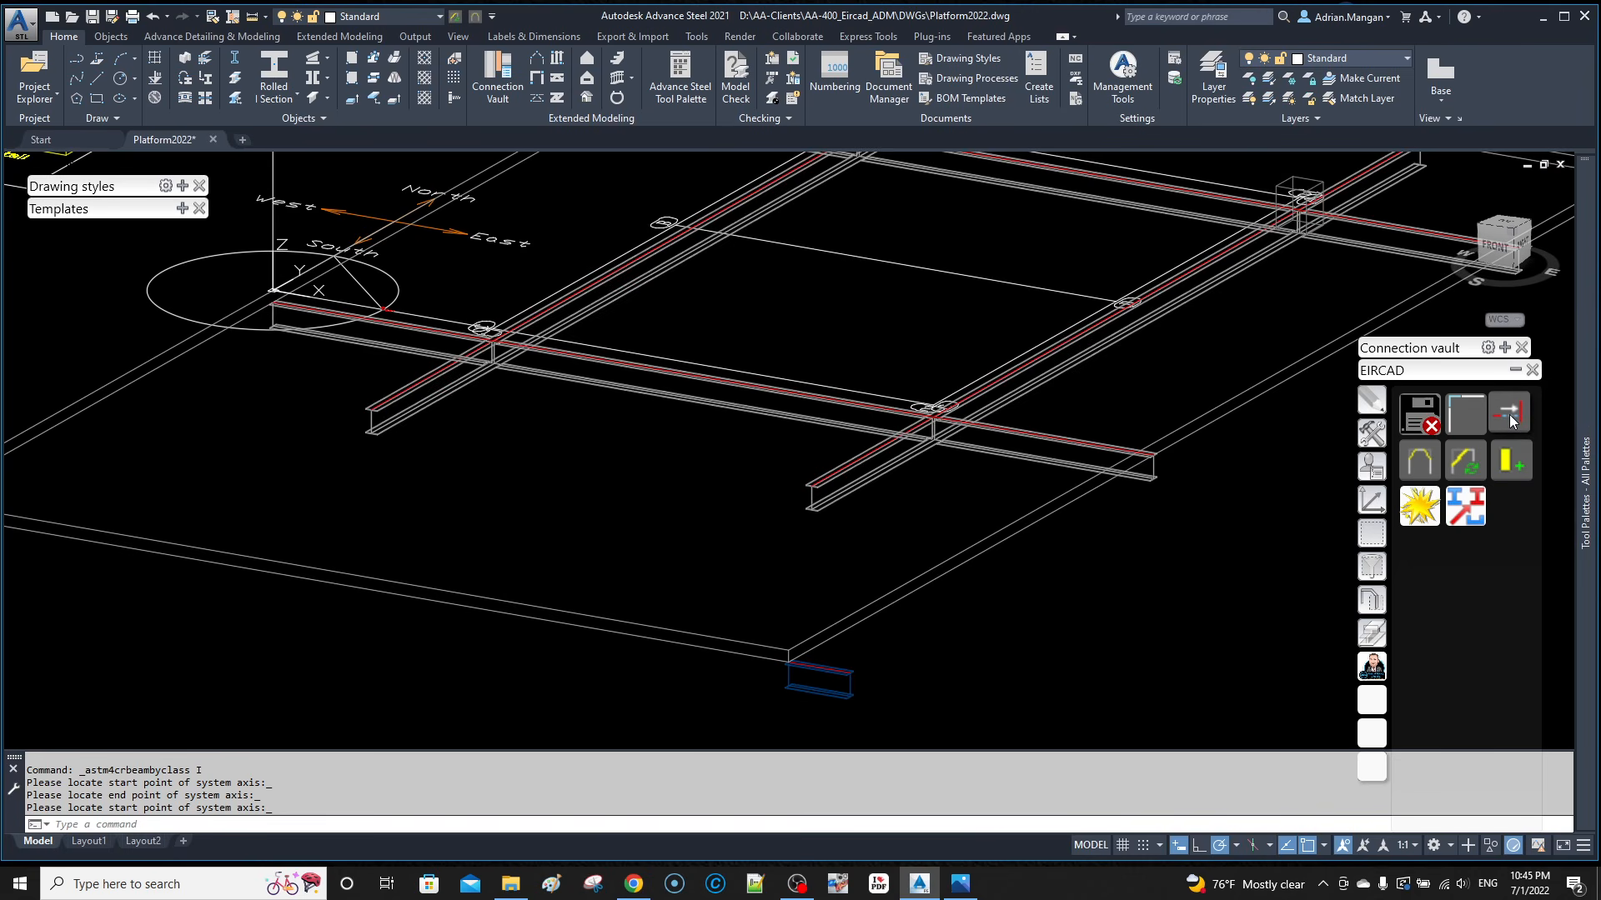
click(1511, 421)
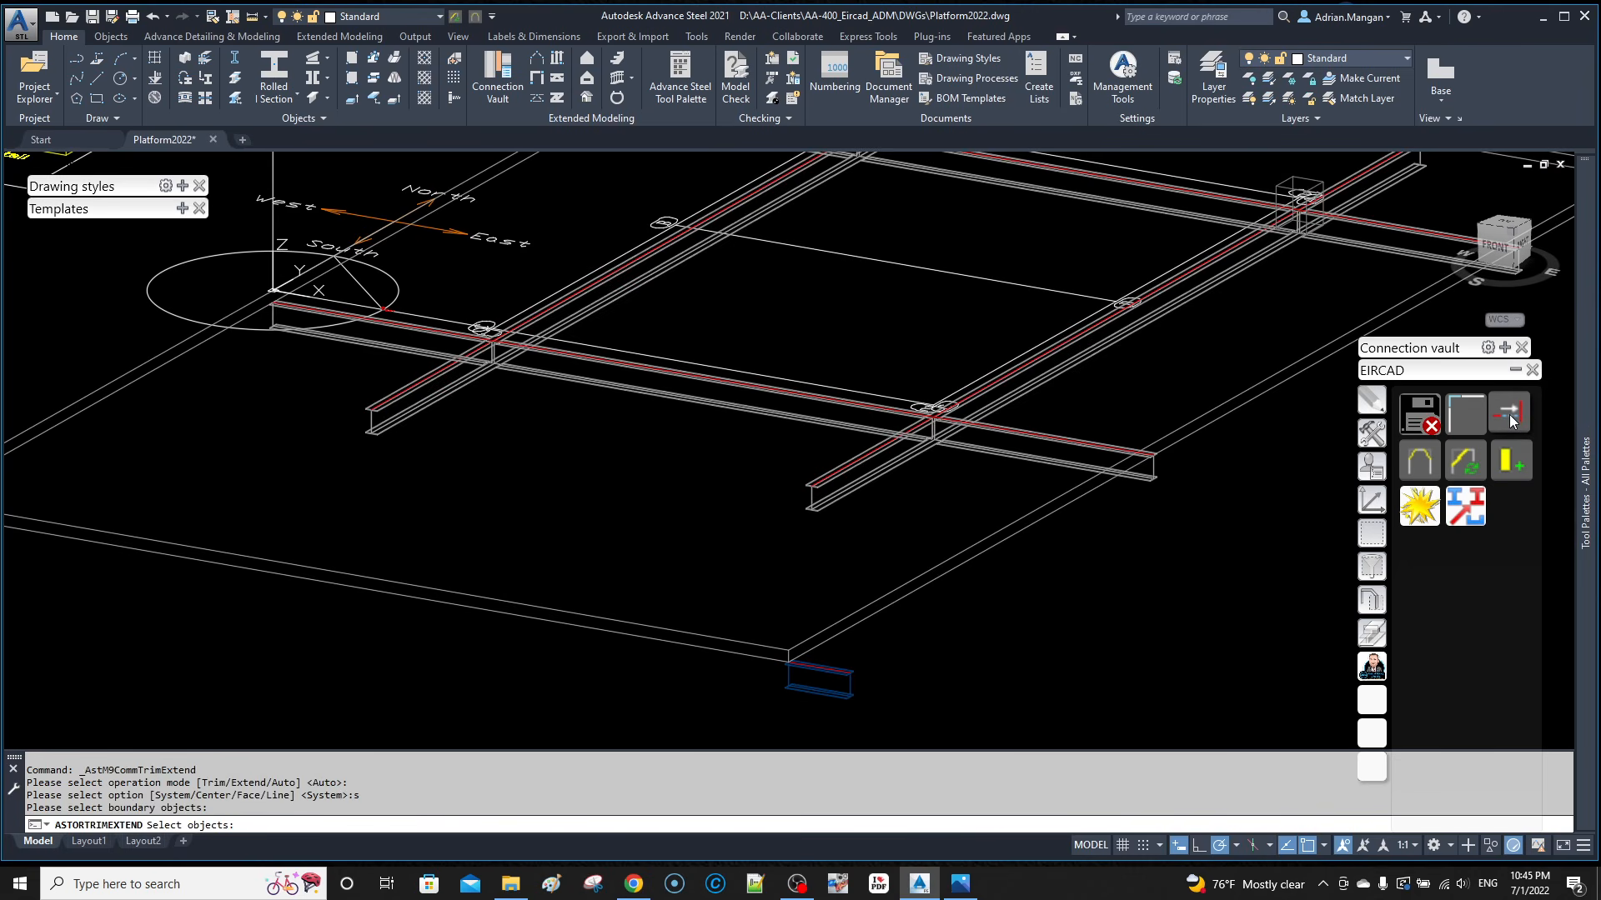
click(839, 696)
key(Return)
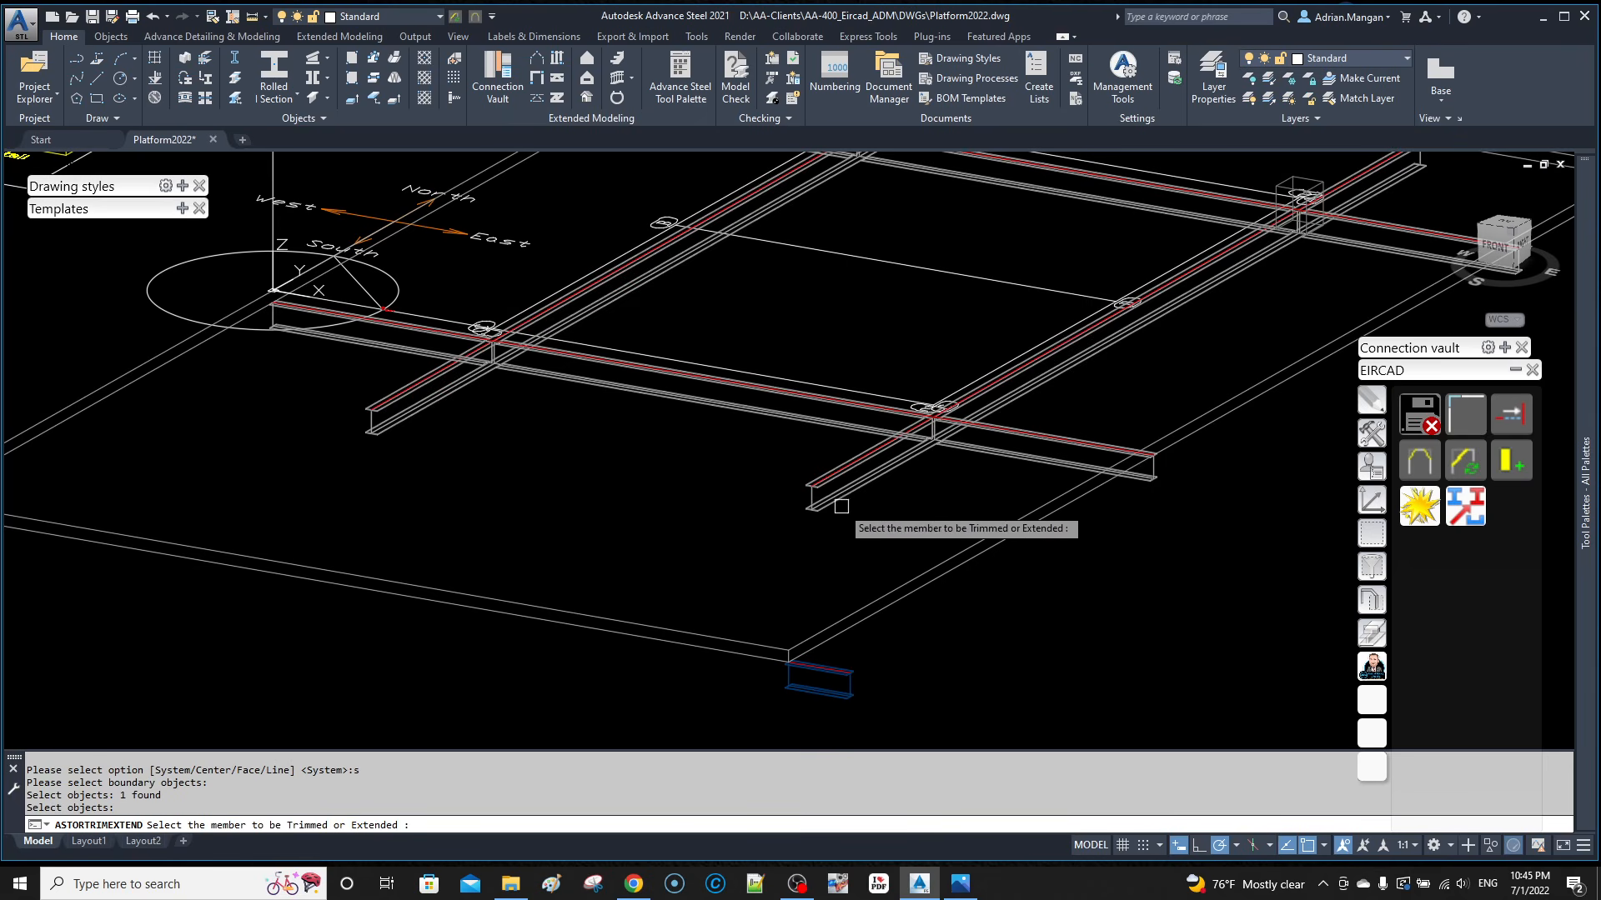
click(840, 503)
click(402, 386)
key(Return)
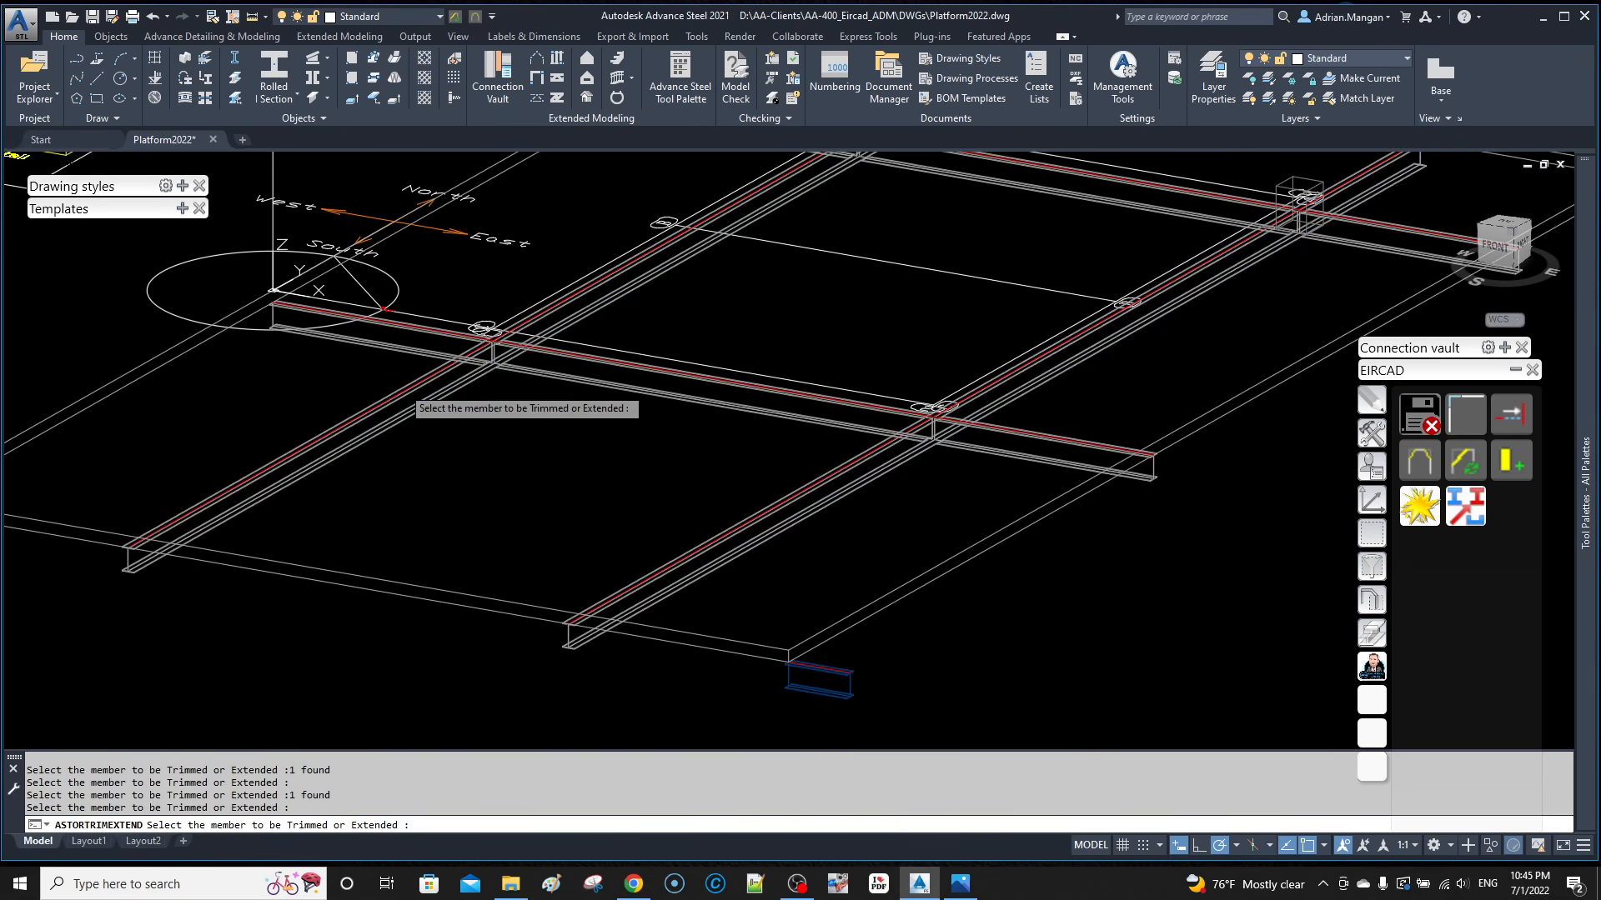
key(Return)
click(846, 684)
key(Delete)
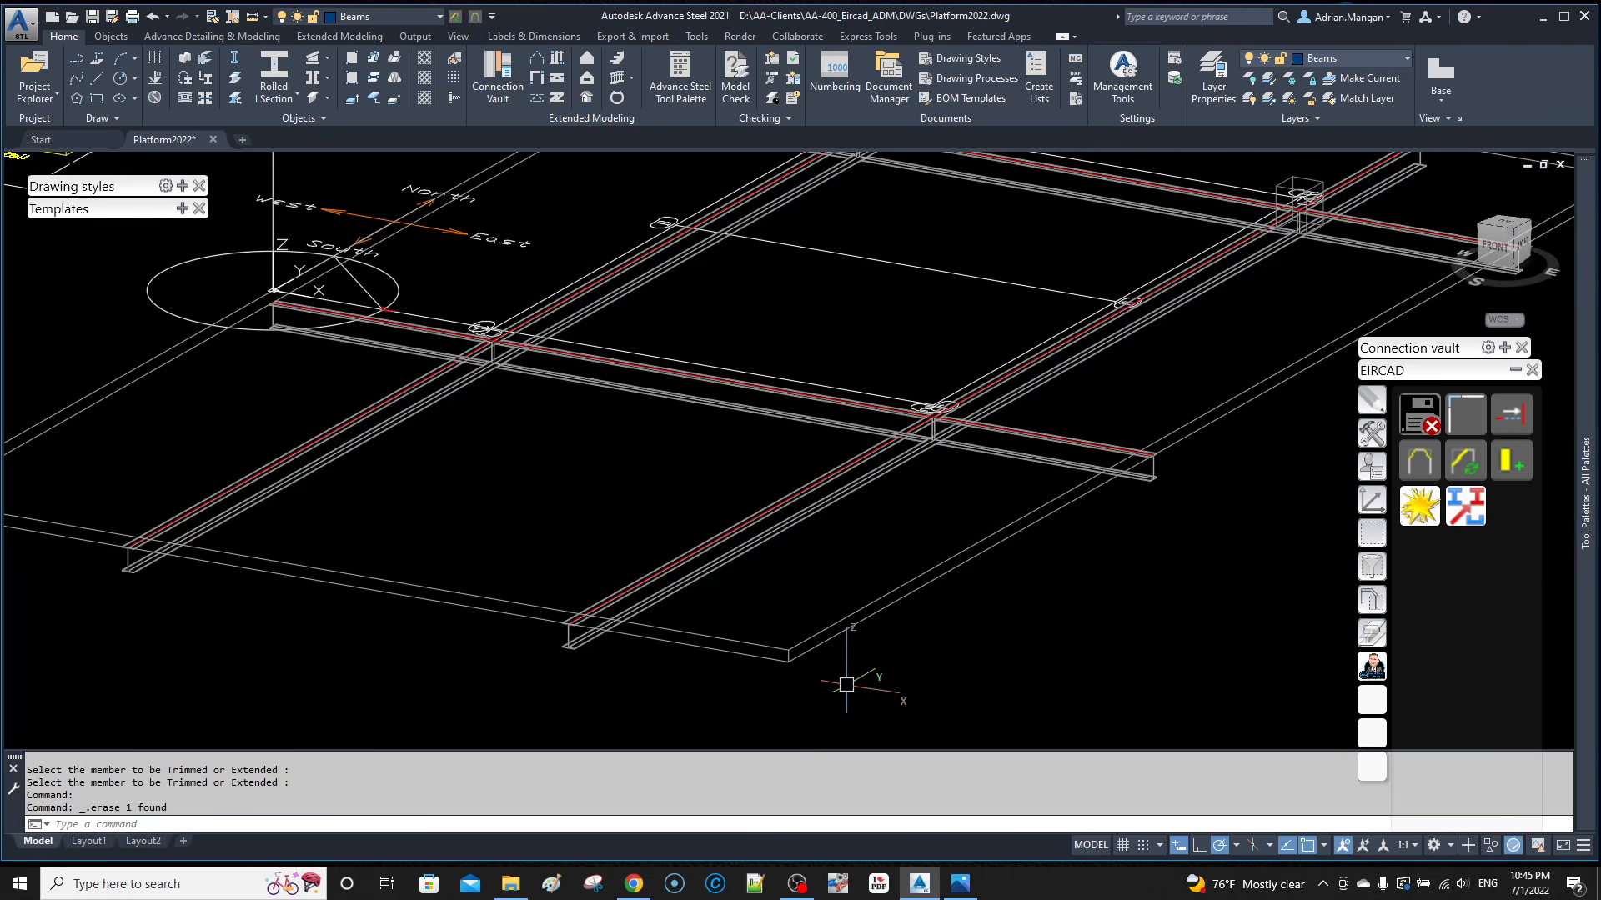
Step: Draw a 12' vertical rolled I-section member upward from the system-line crossing of the coped beams at the southeast intersection
scroll(713, 492, down, 5)
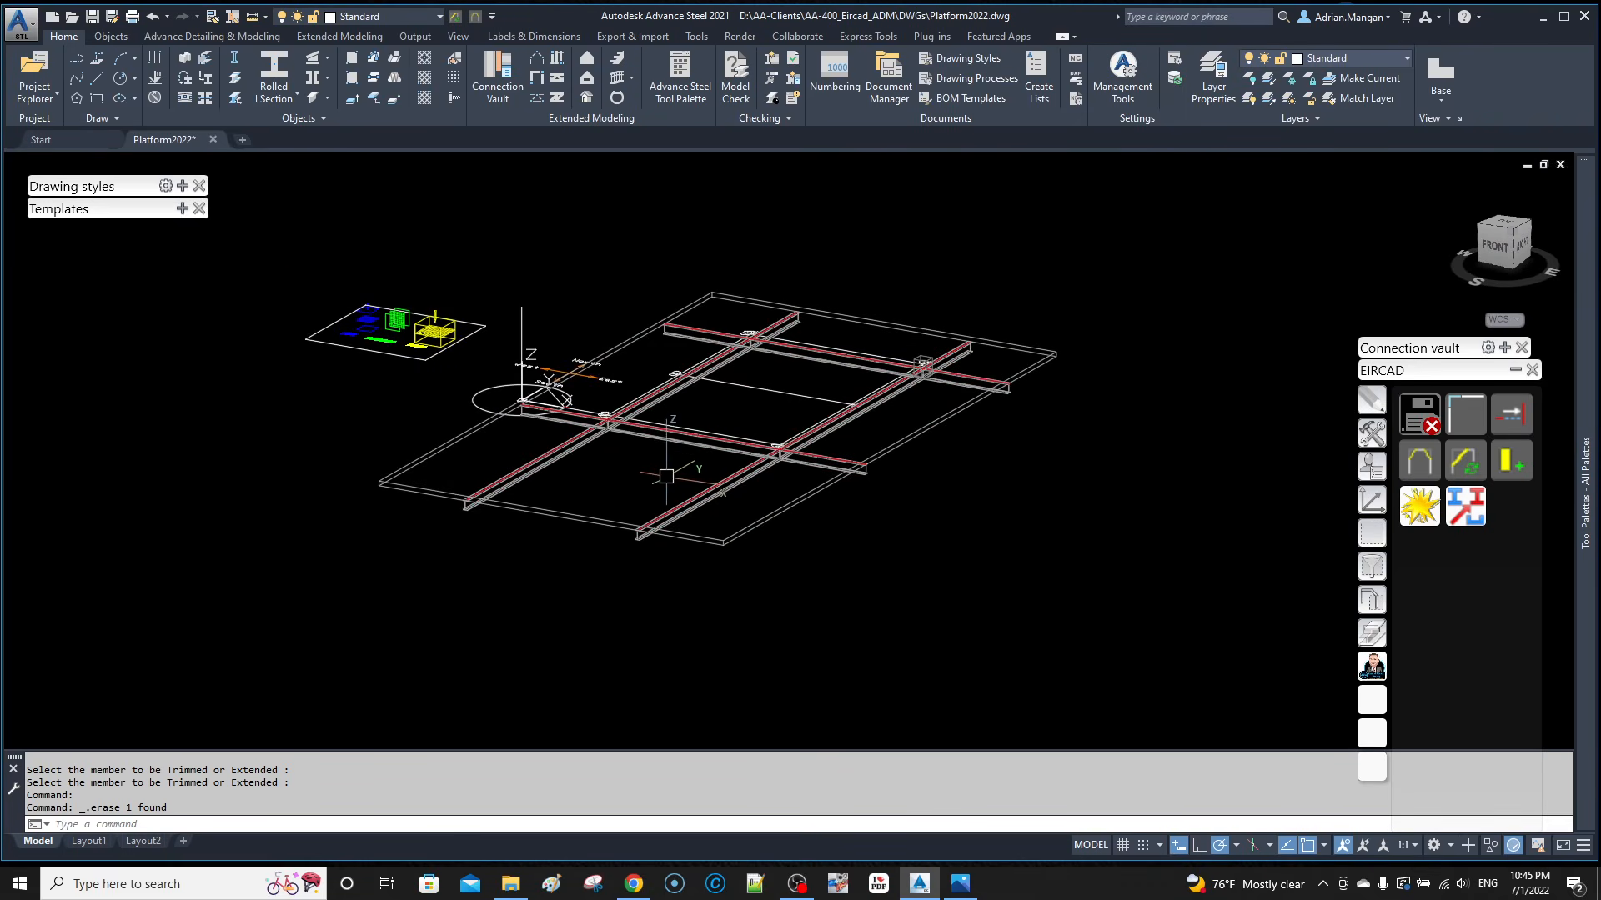
middle_drag(642, 531, 726, 507)
middle_drag(792, 465, 649, 395)
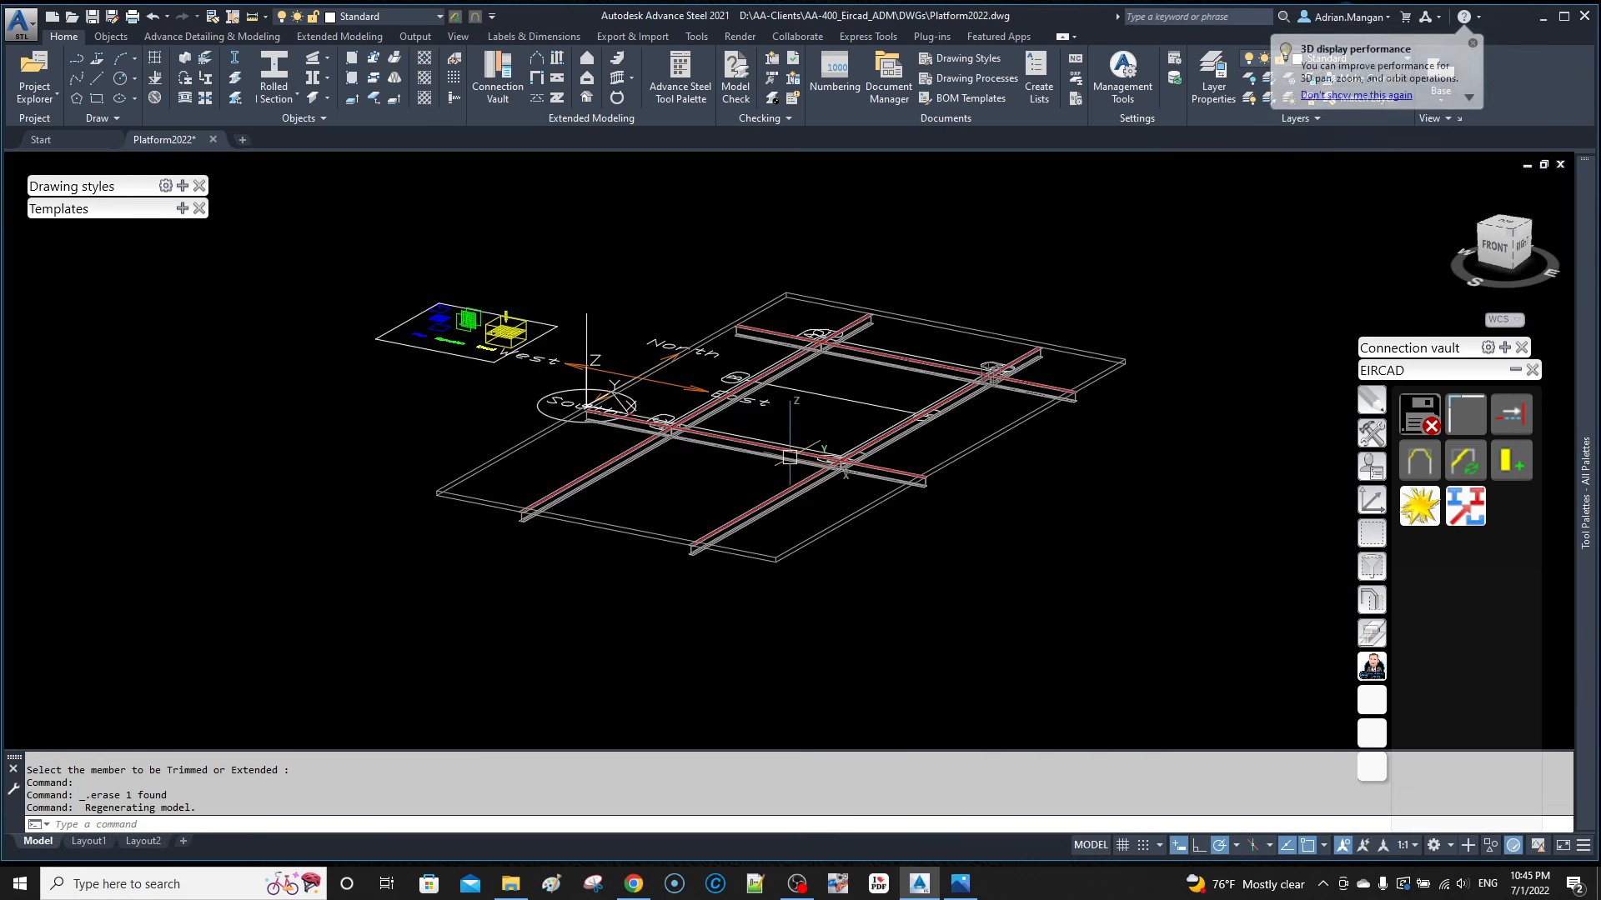
scroll(648, 396, up, 6)
middle_drag(976, 530, 565, 514)
scroll(671, 515, down, 4)
scroll(668, 600, up, 8)
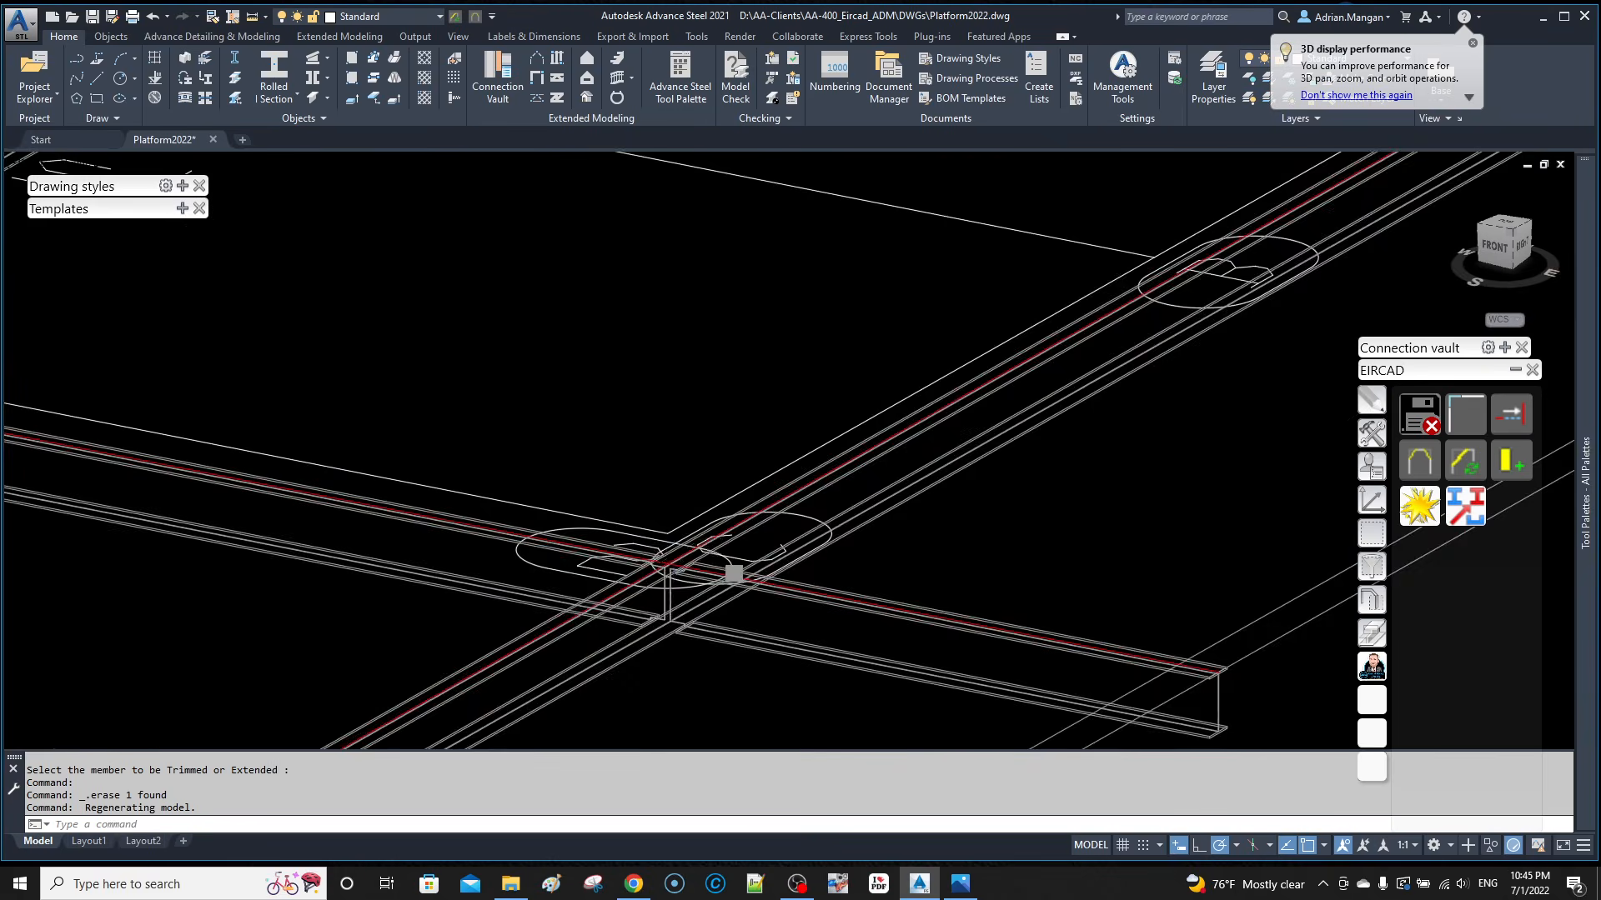
shift+middle_drag(646, 588, 665, 548)
scroll(651, 595, down, 3)
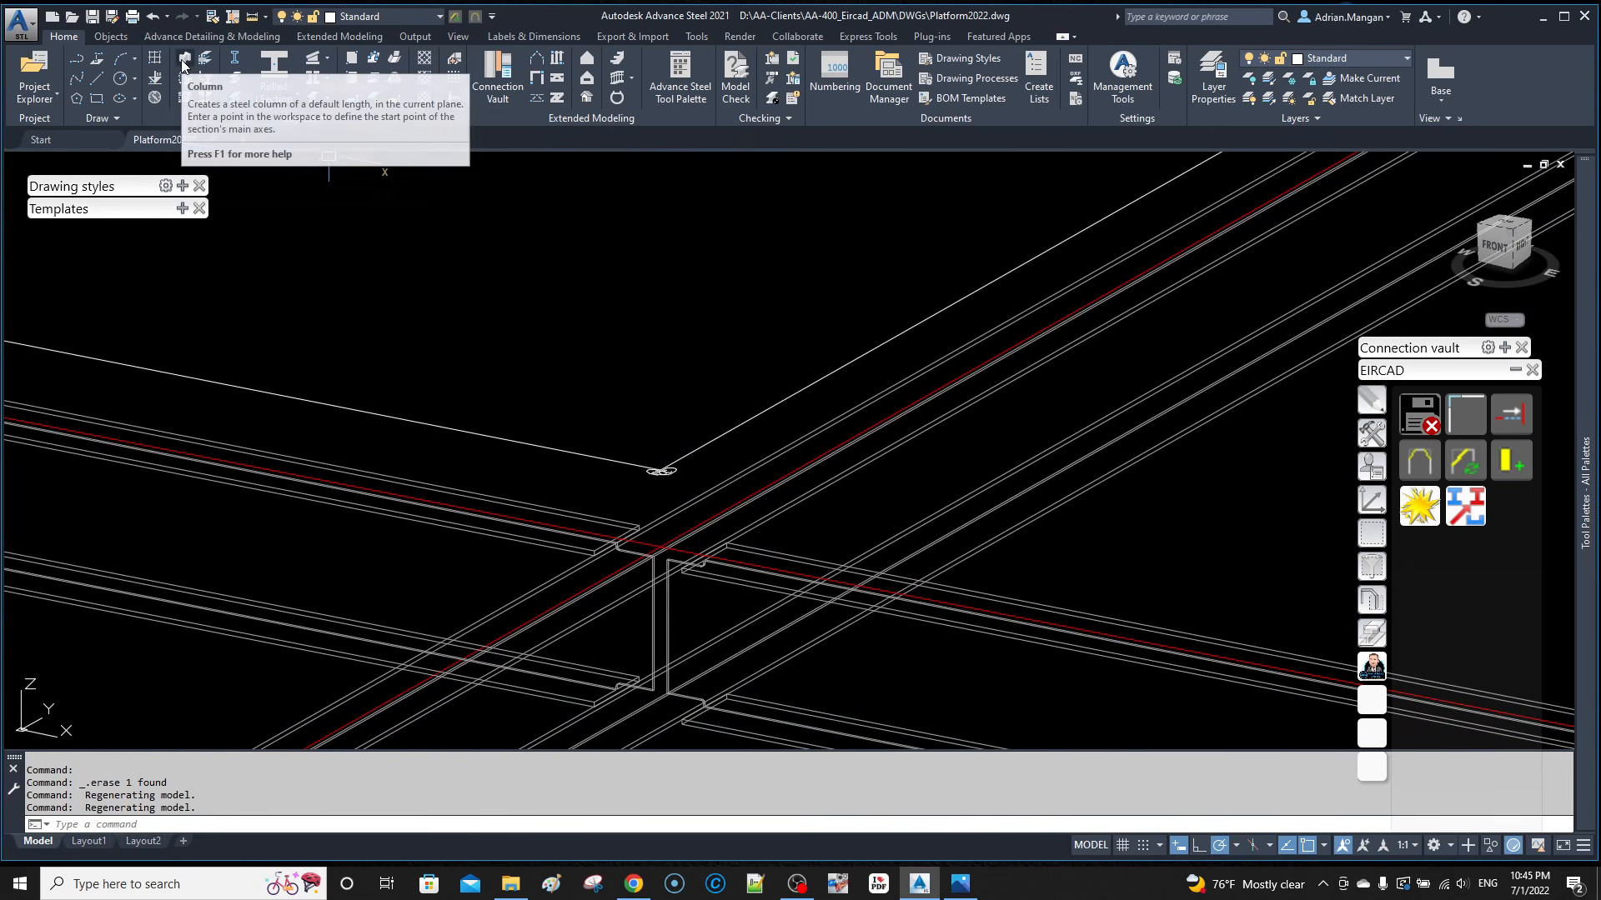
click(292, 90)
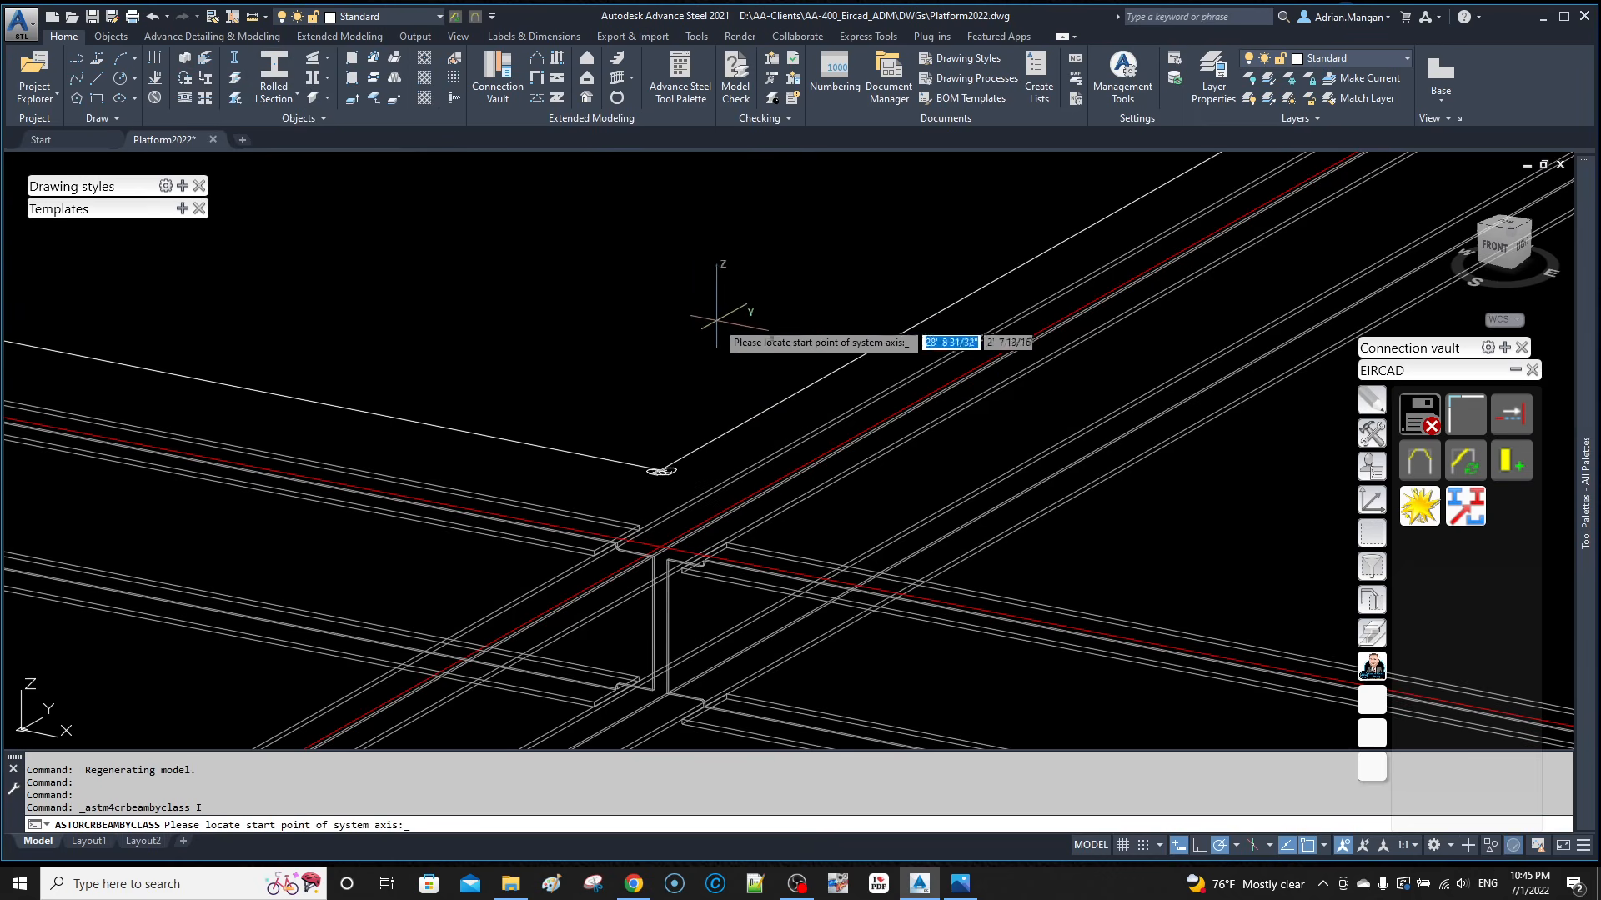
click(662, 549)
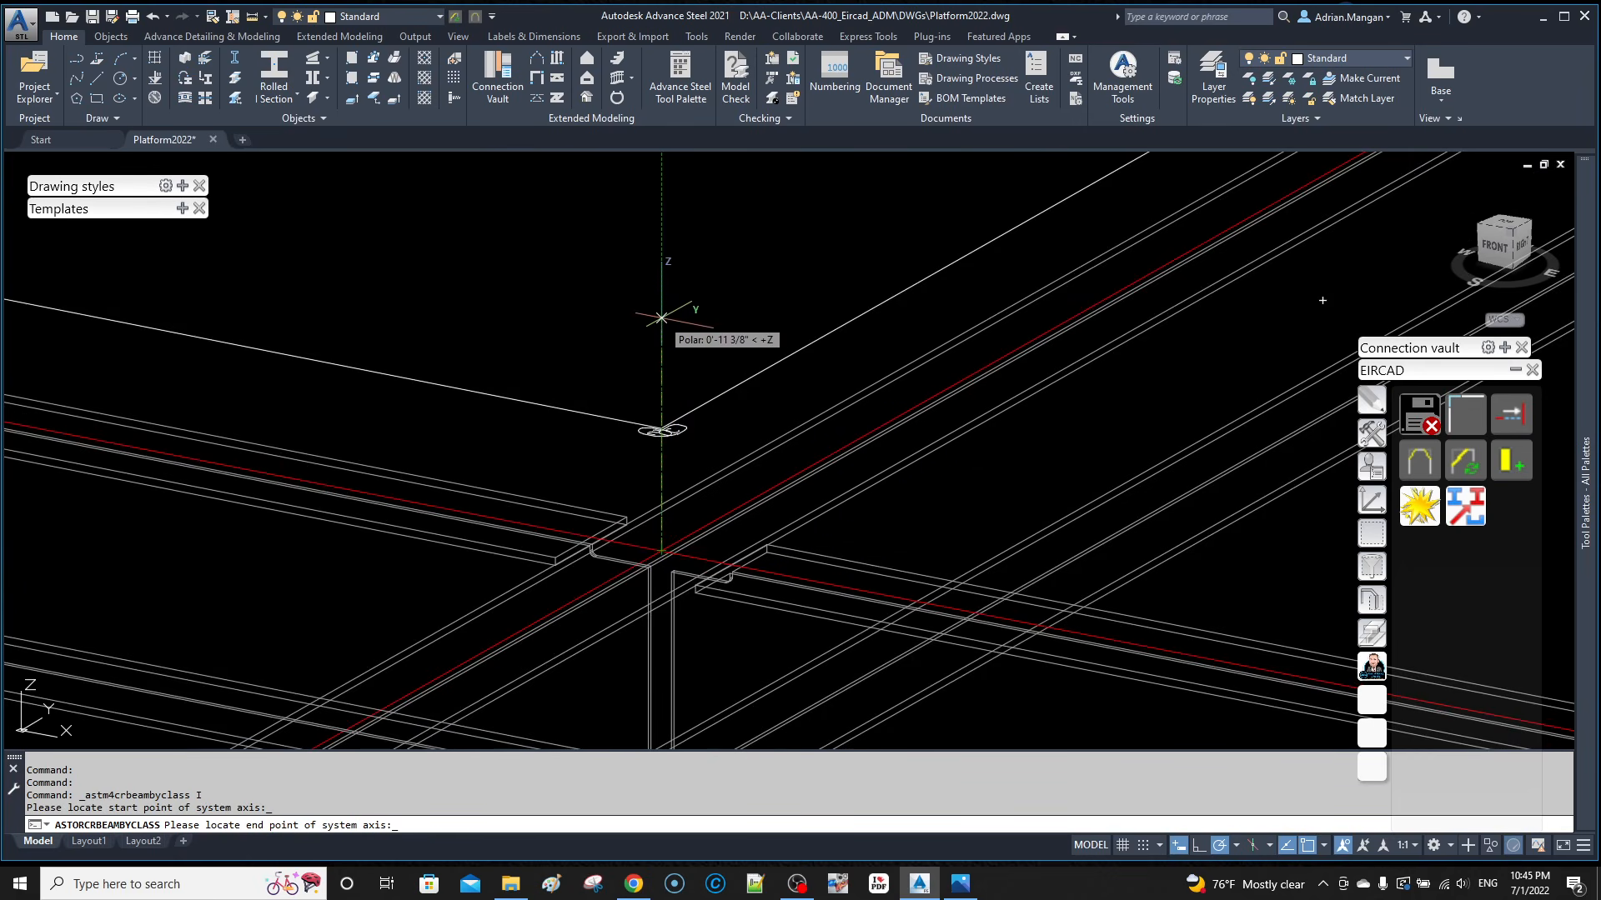
text(12')
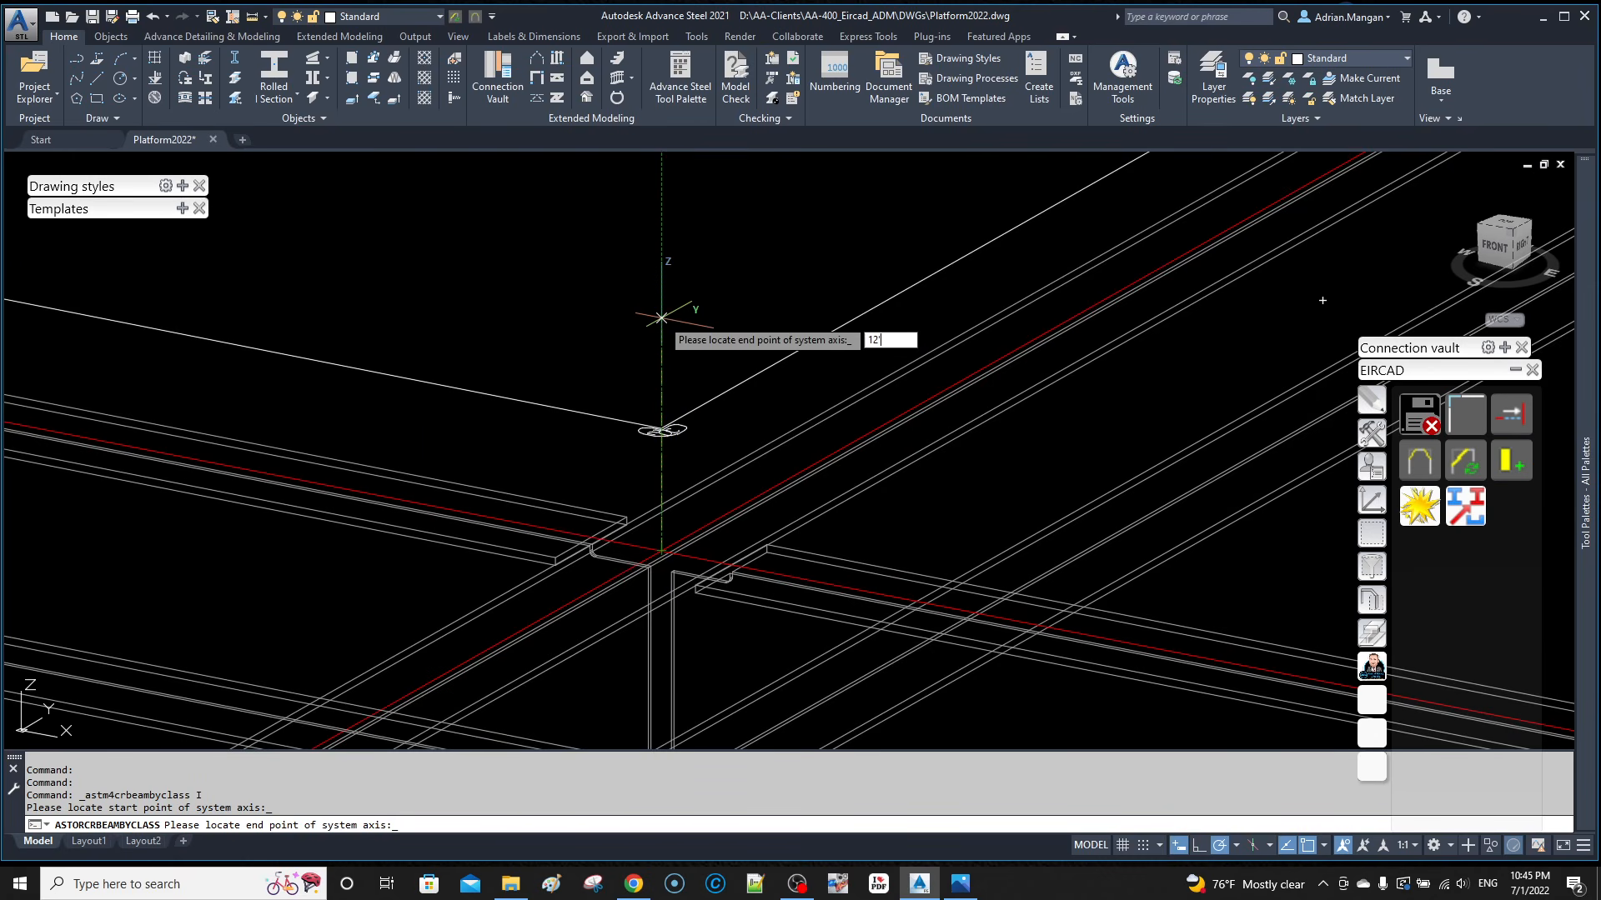
key(Return)
key(Return)
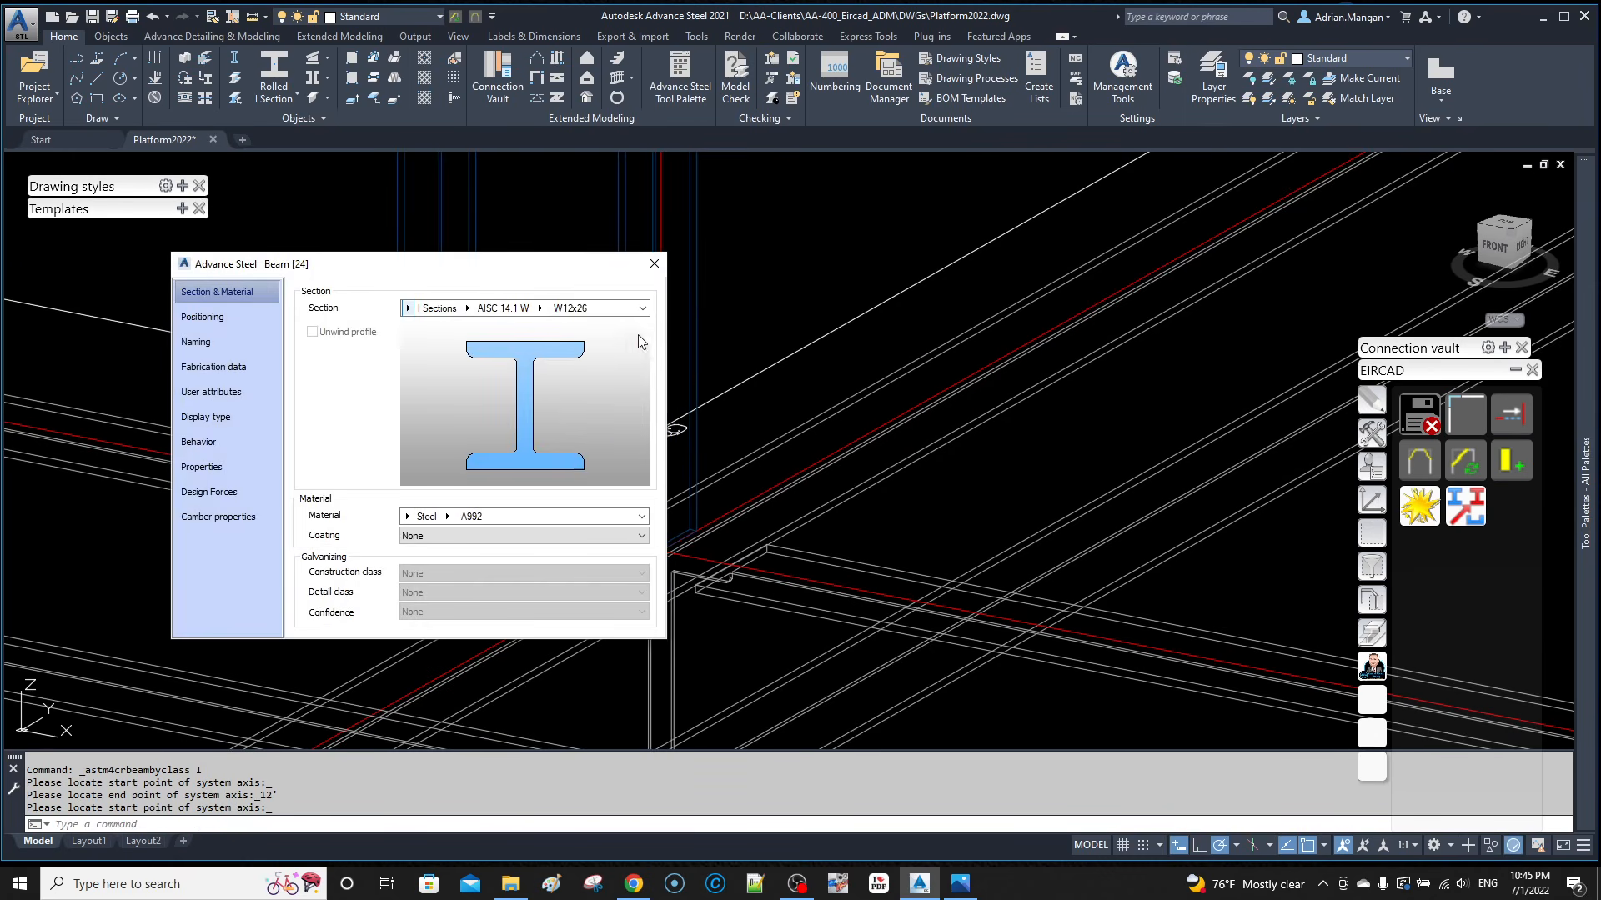
Step: Set the vertical member's section offset to the center of its profile
drag(550, 272, 1217, 225)
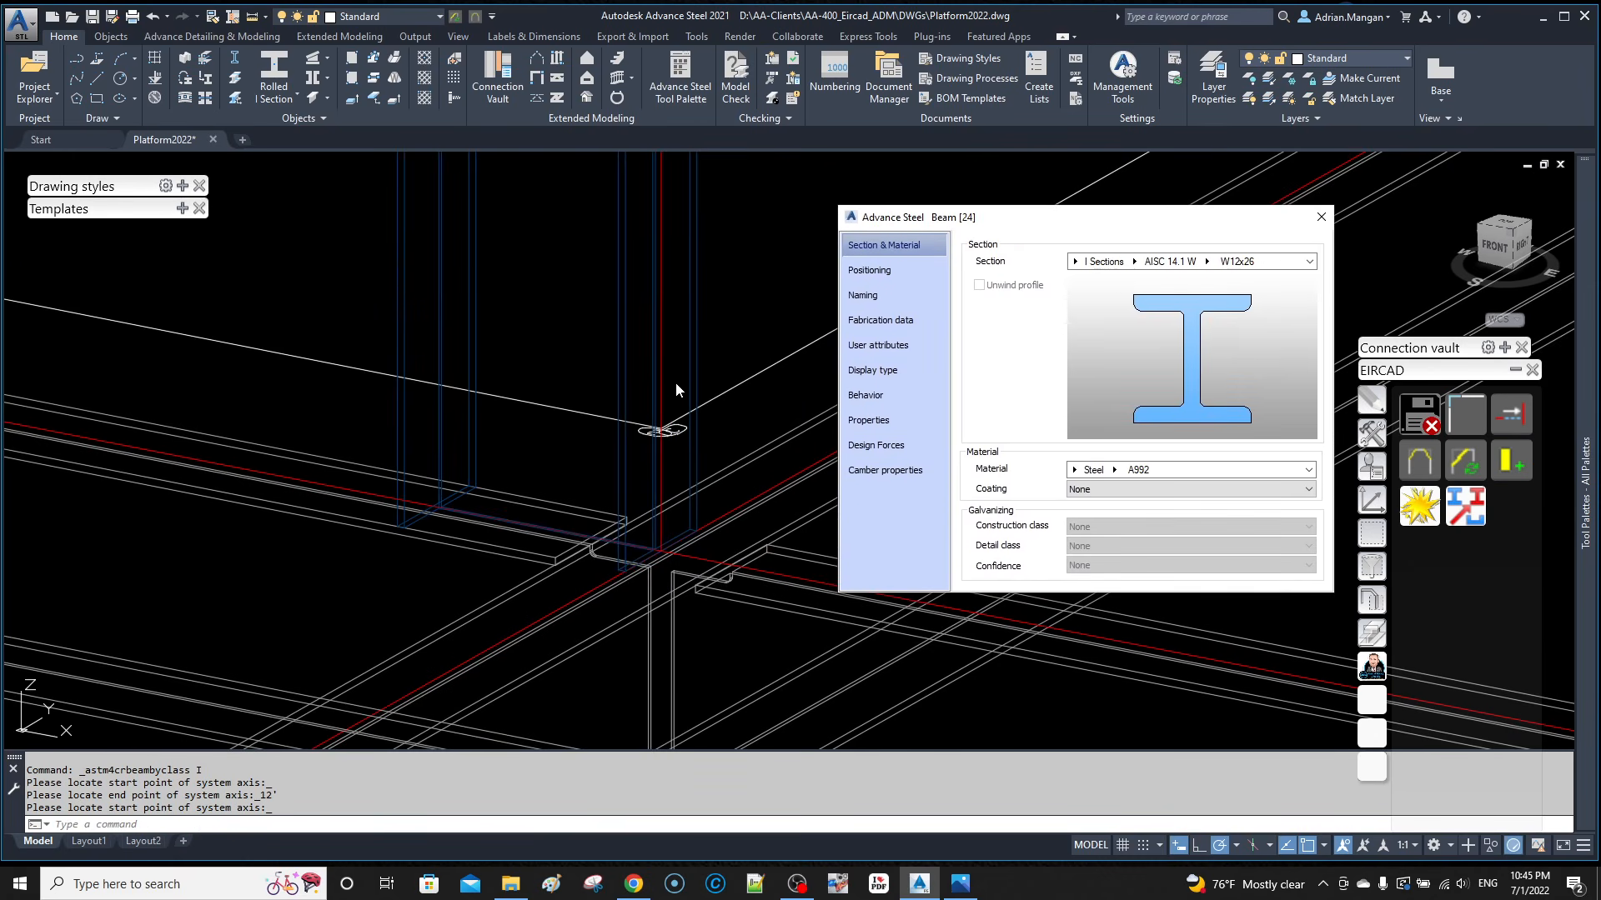
click(937, 266)
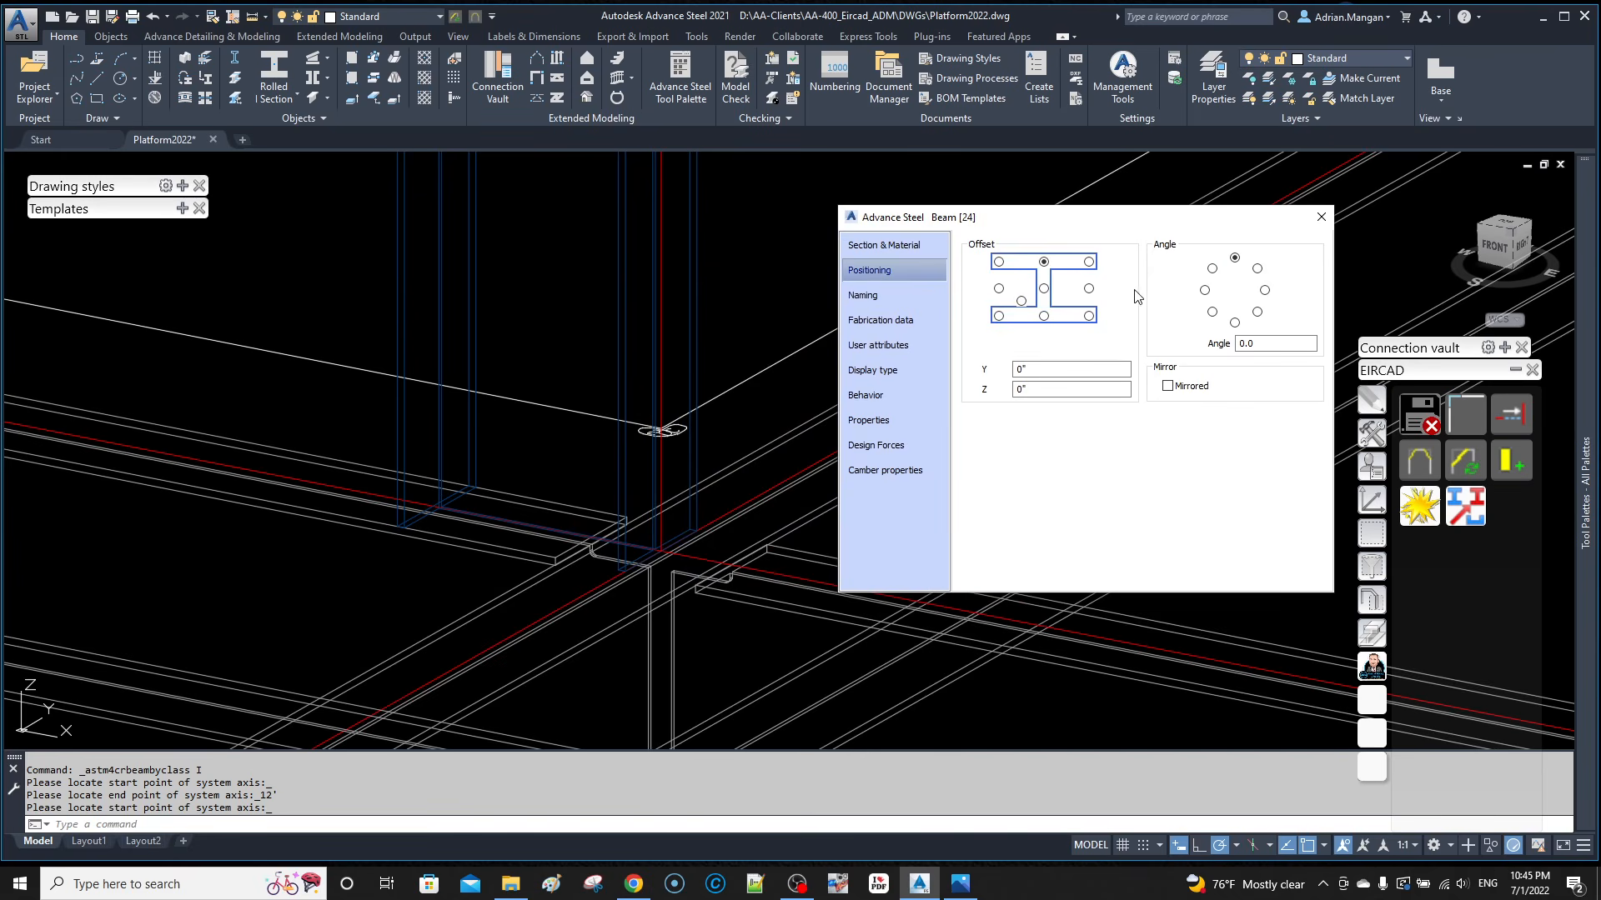
click(1043, 290)
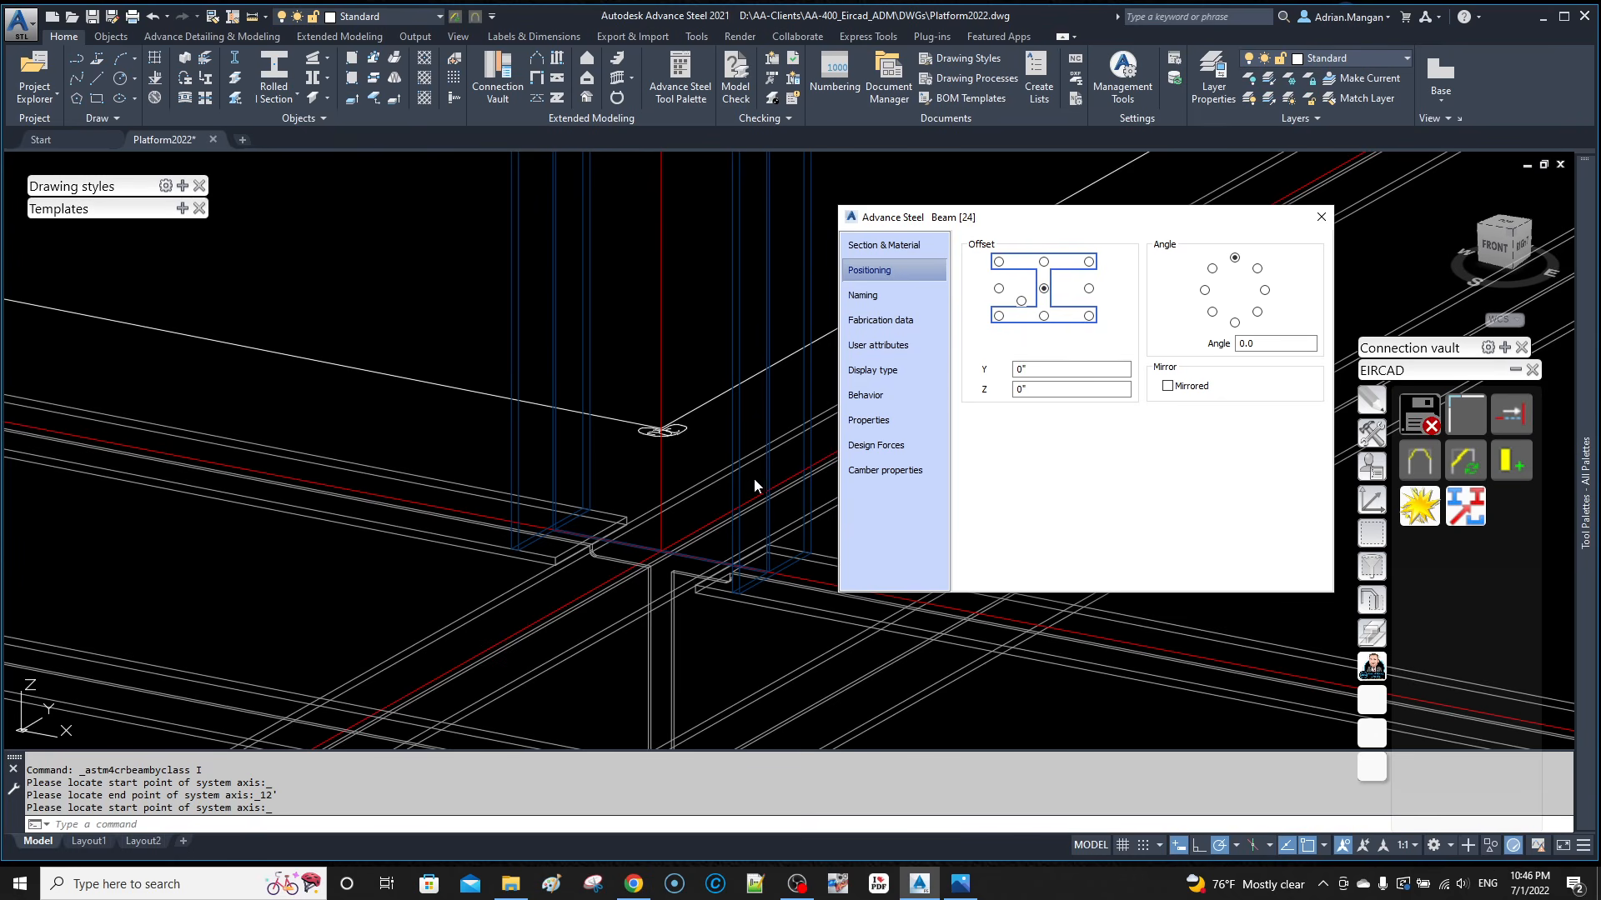
Step: Change the vertical member's section to the AISC 14.1 HSS square profile HSS 5X5X3/8
click(929, 250)
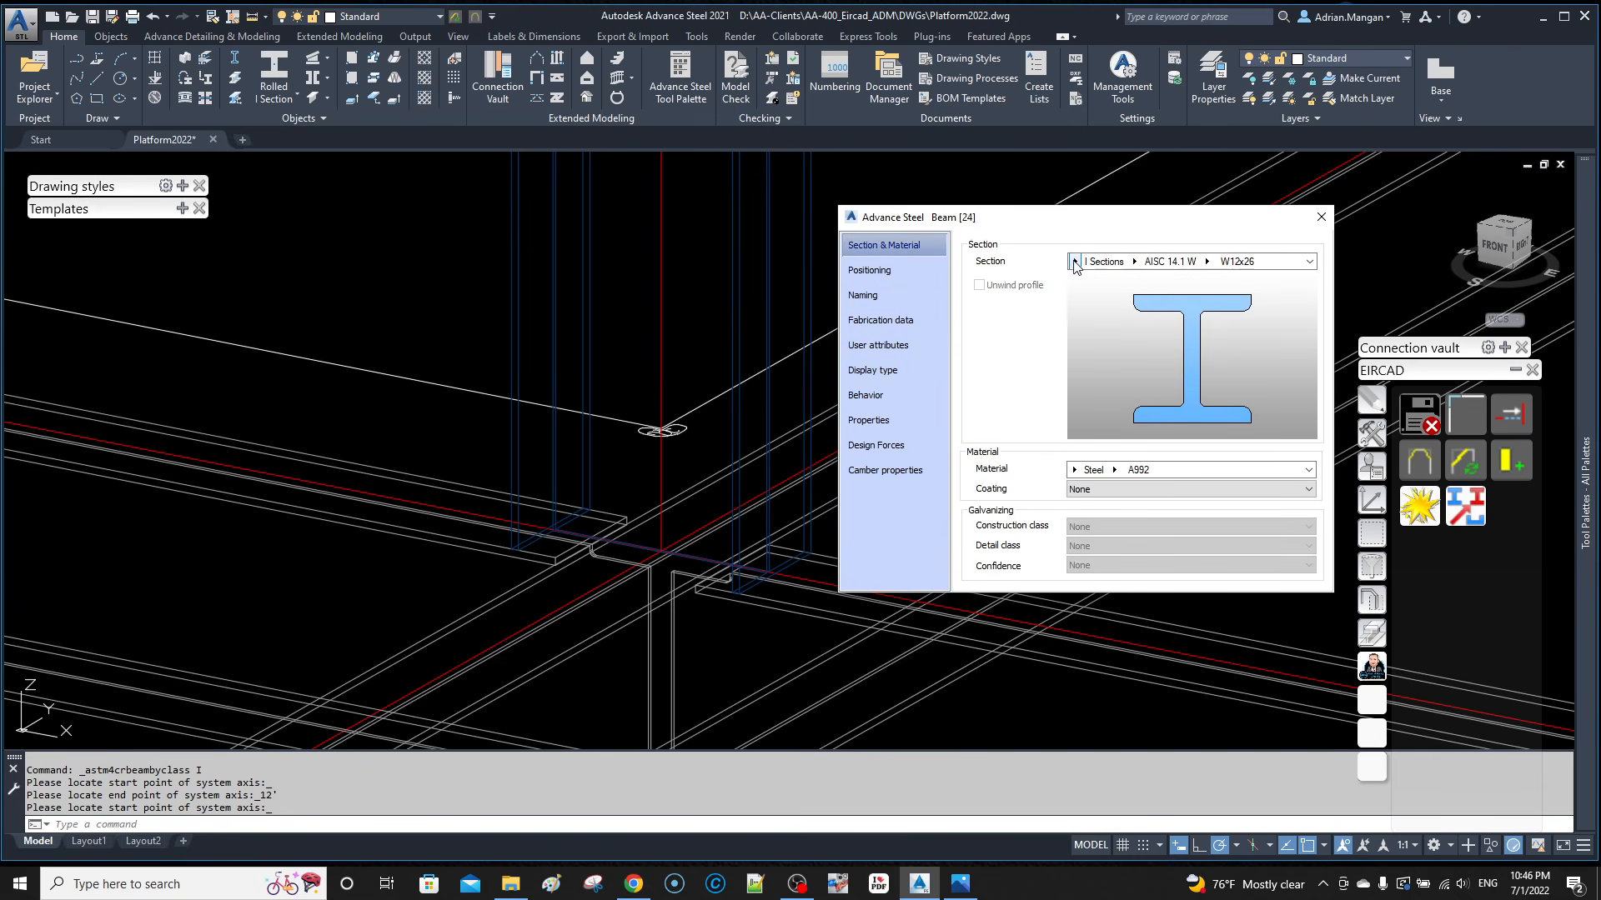
click(1075, 262)
click(1138, 426)
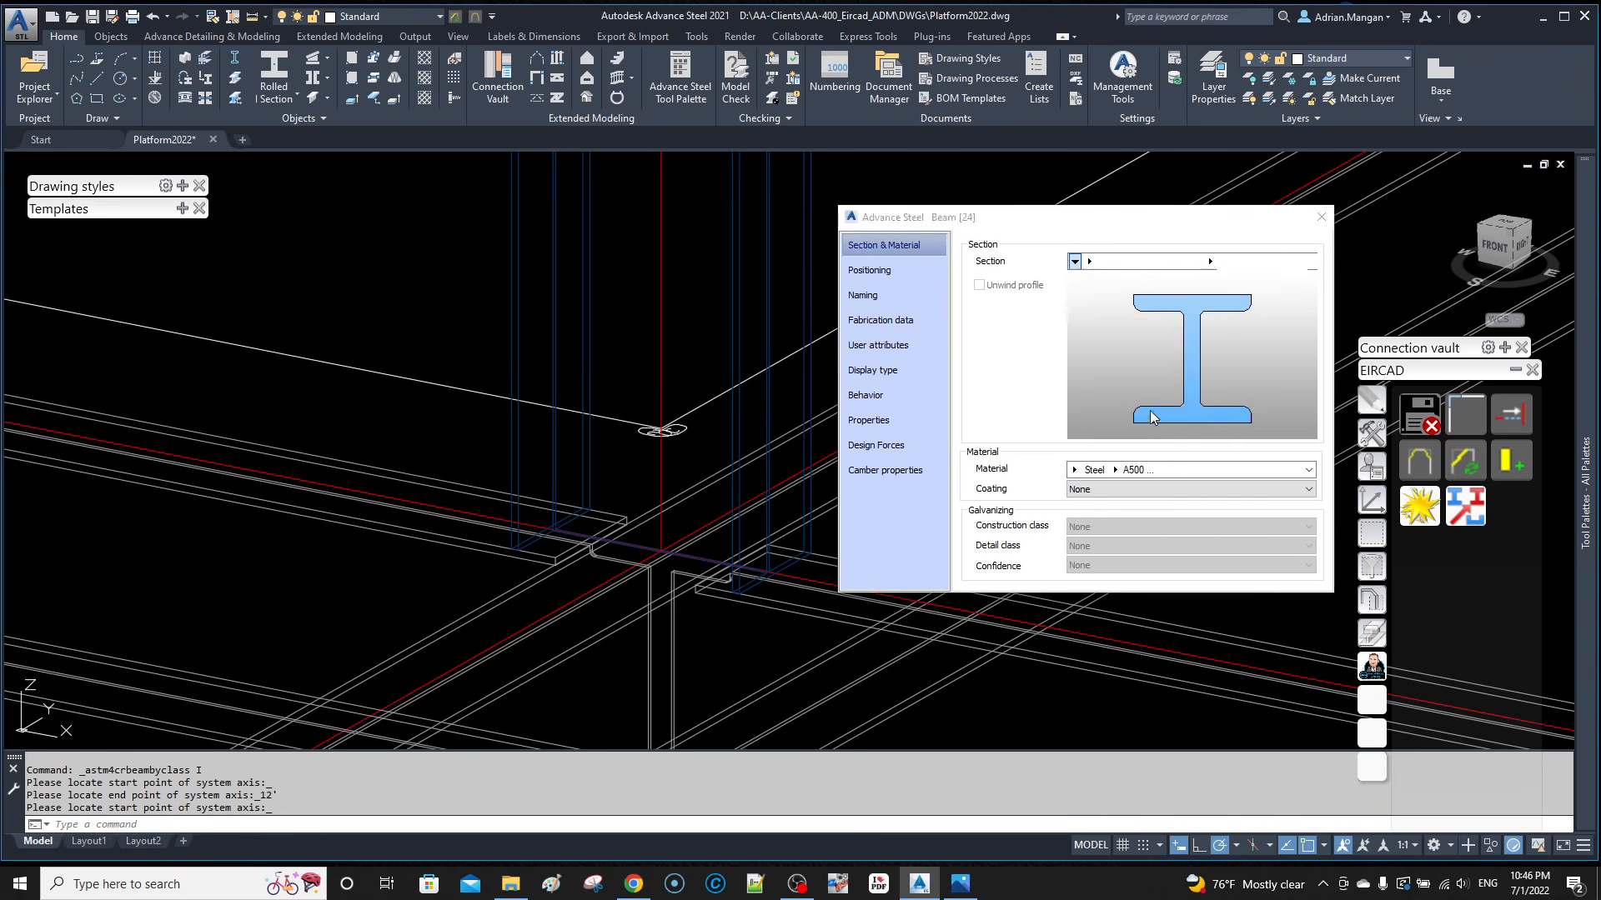
click(1099, 262)
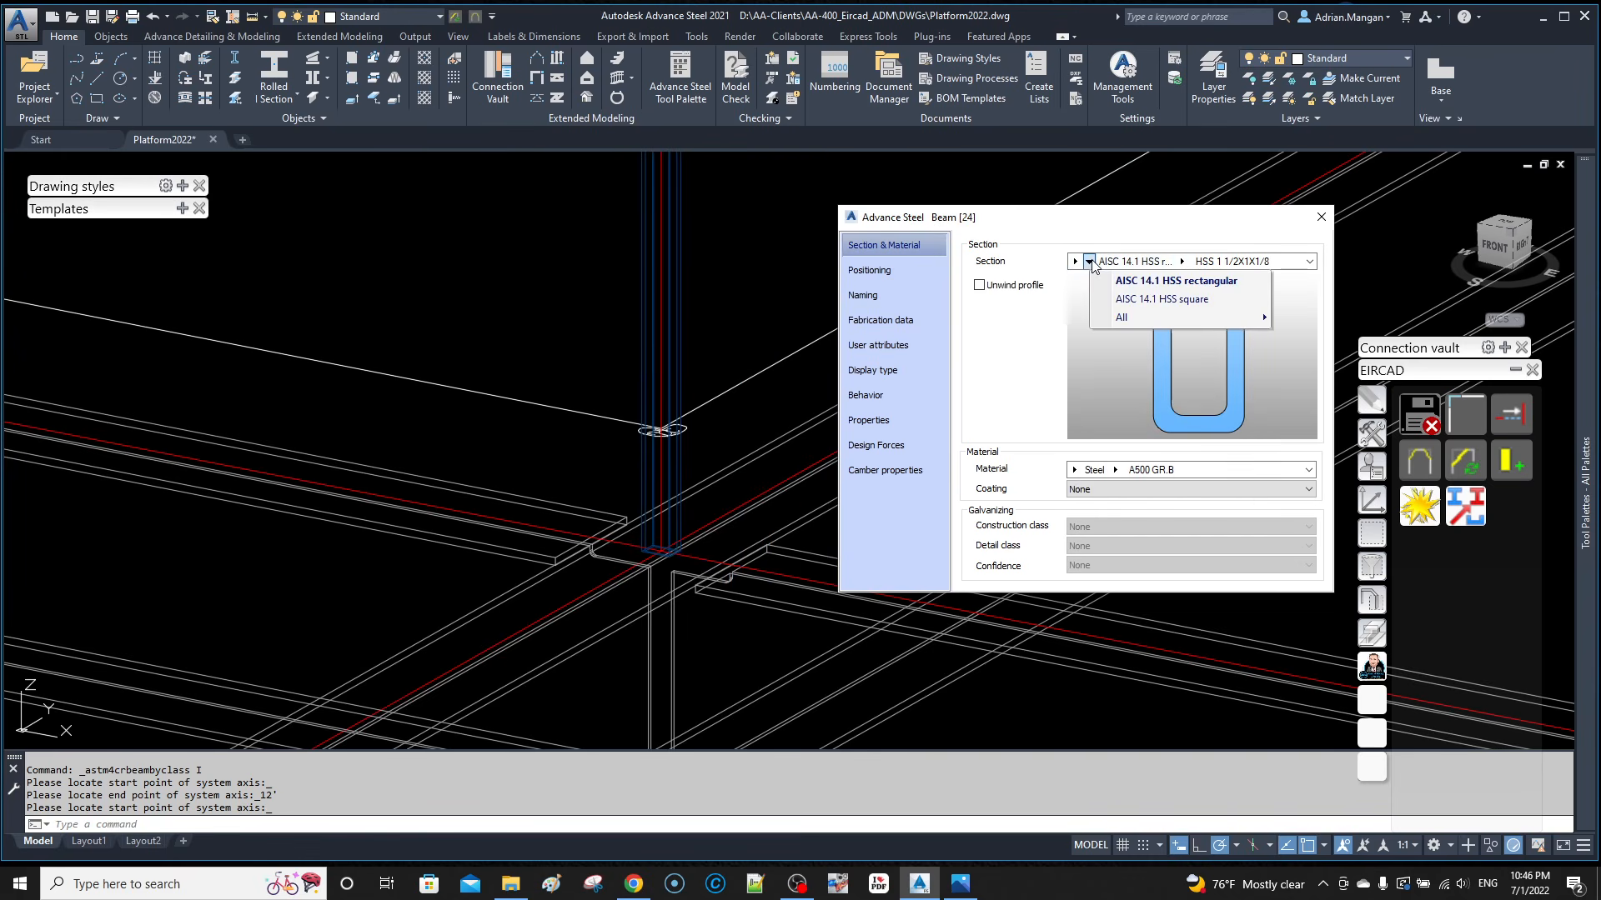
click(1135, 300)
click(1177, 264)
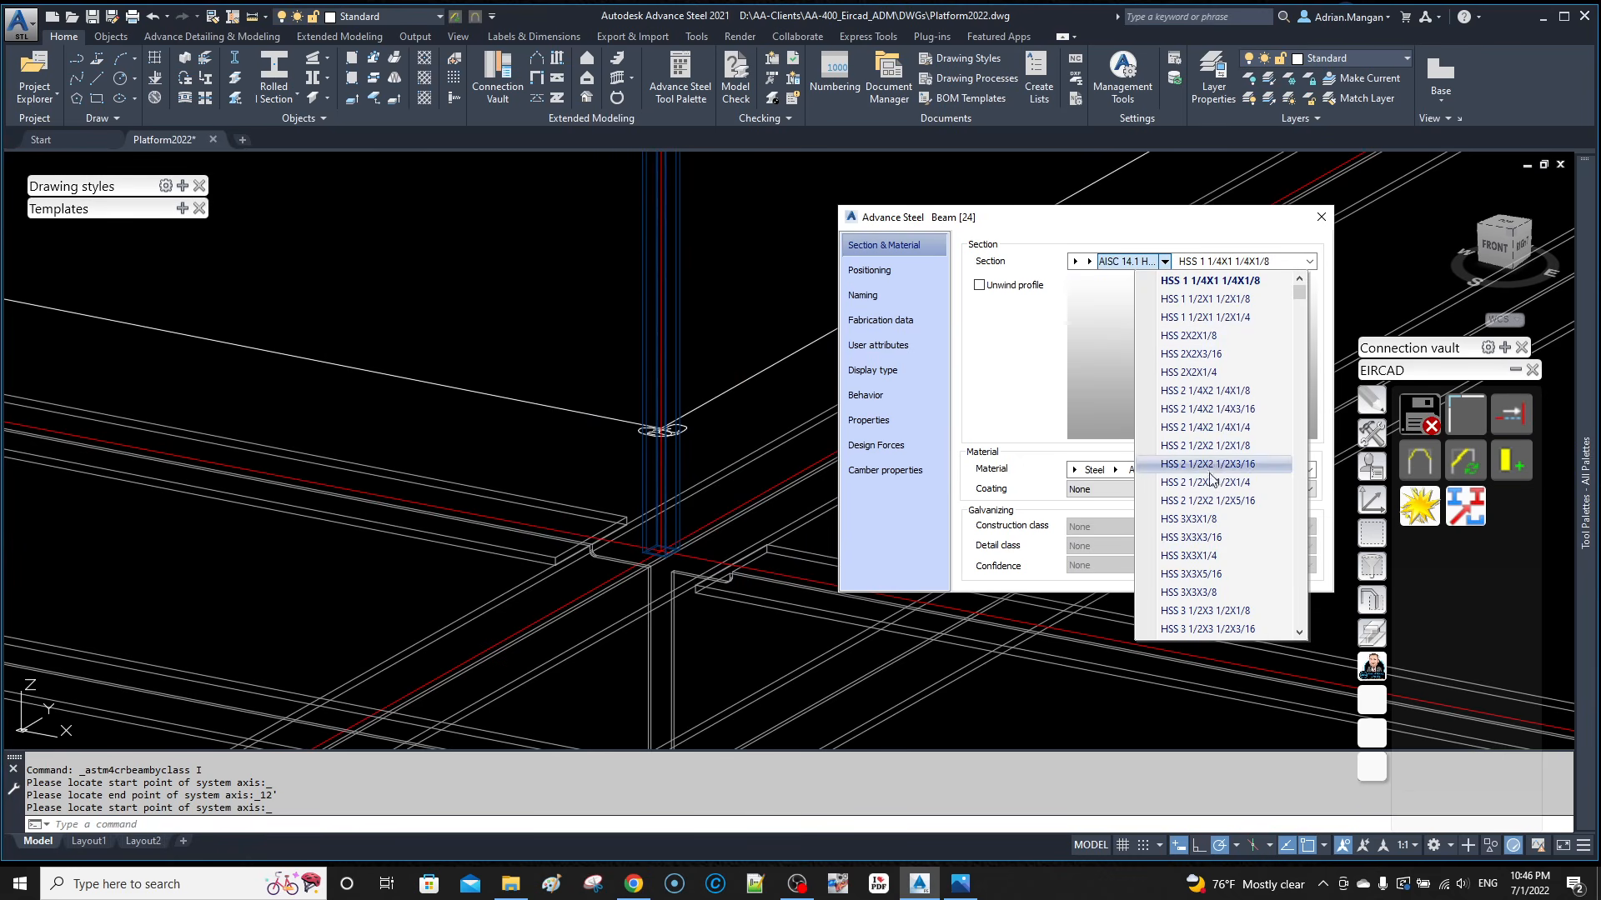
scroll(1198, 575, down, 1)
scroll(1198, 575, down, 3)
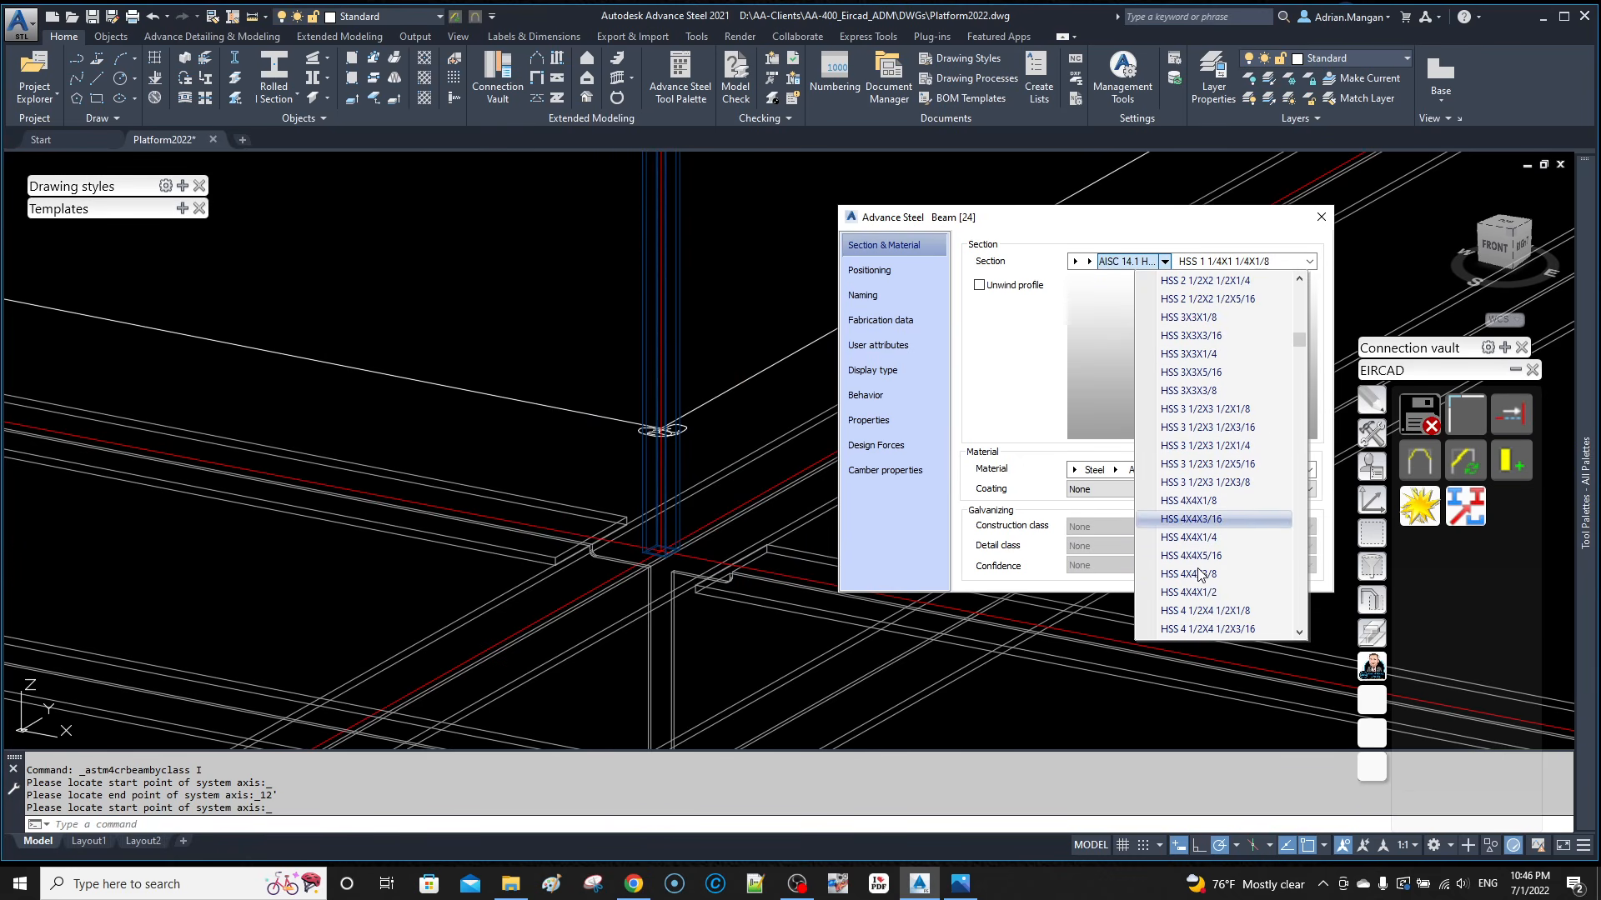
scroll(1218, 596, down, 2)
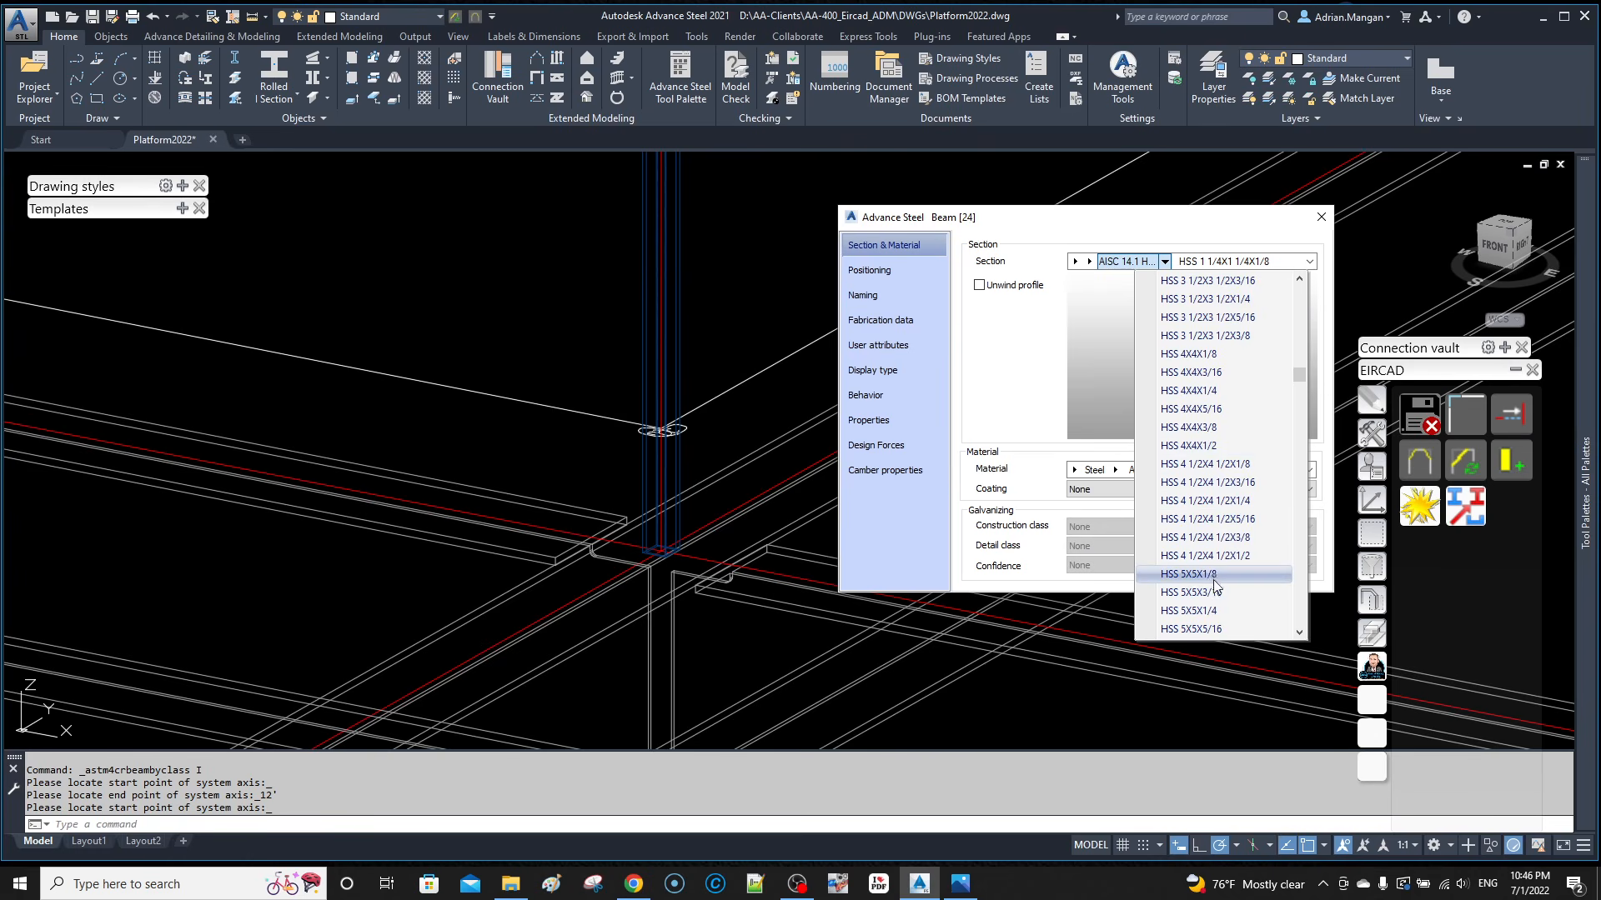
scroll(1214, 612, down, 1)
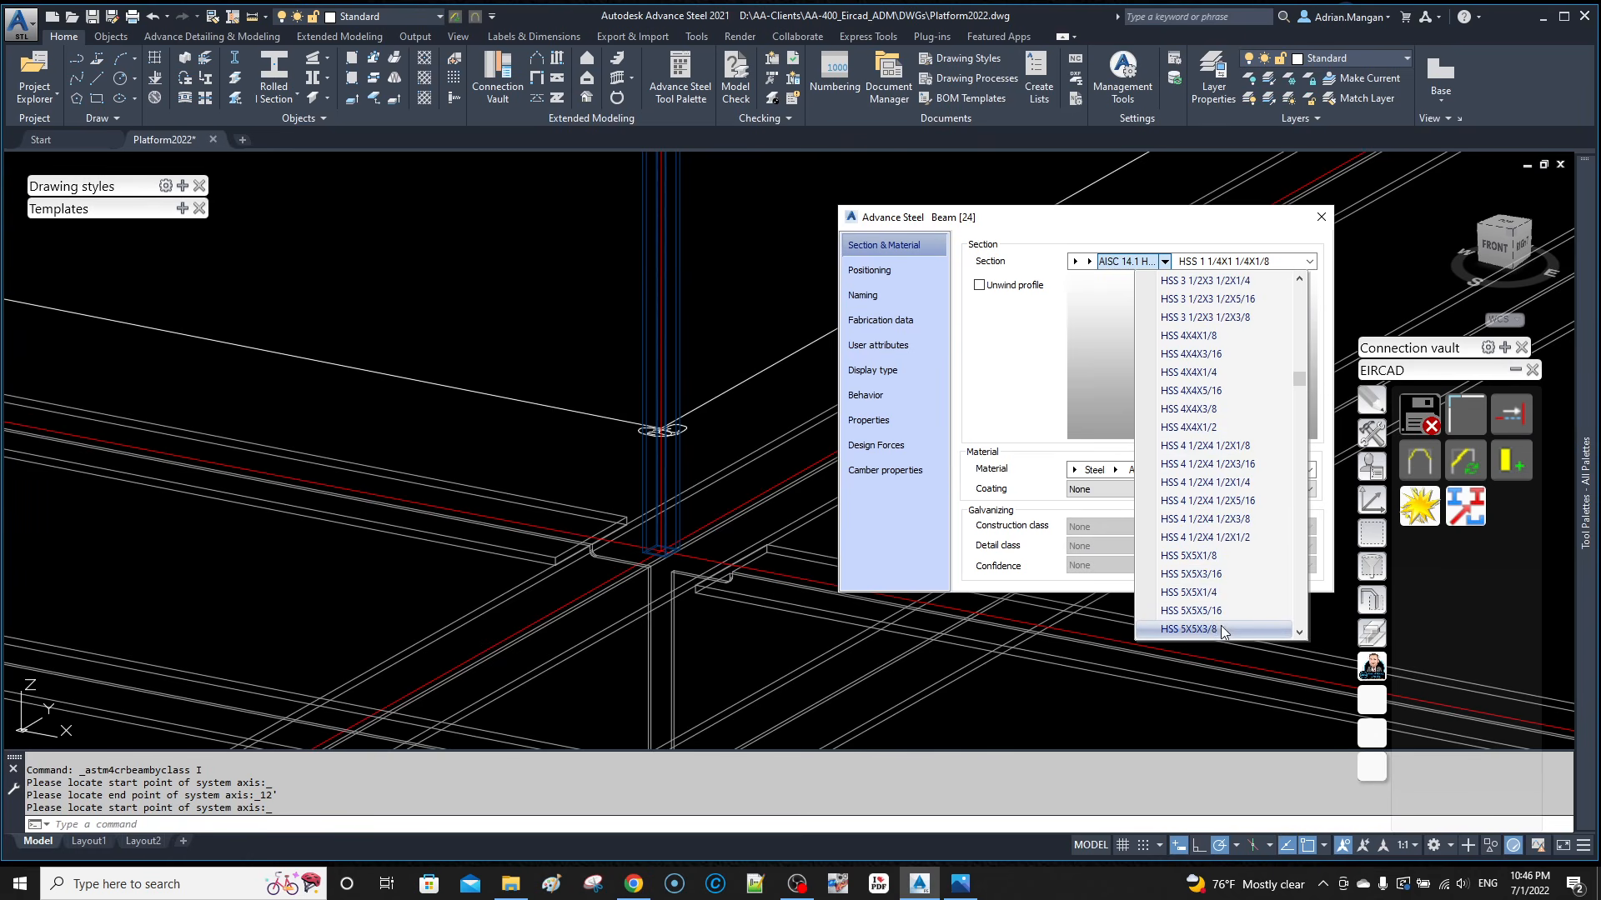
click(1204, 630)
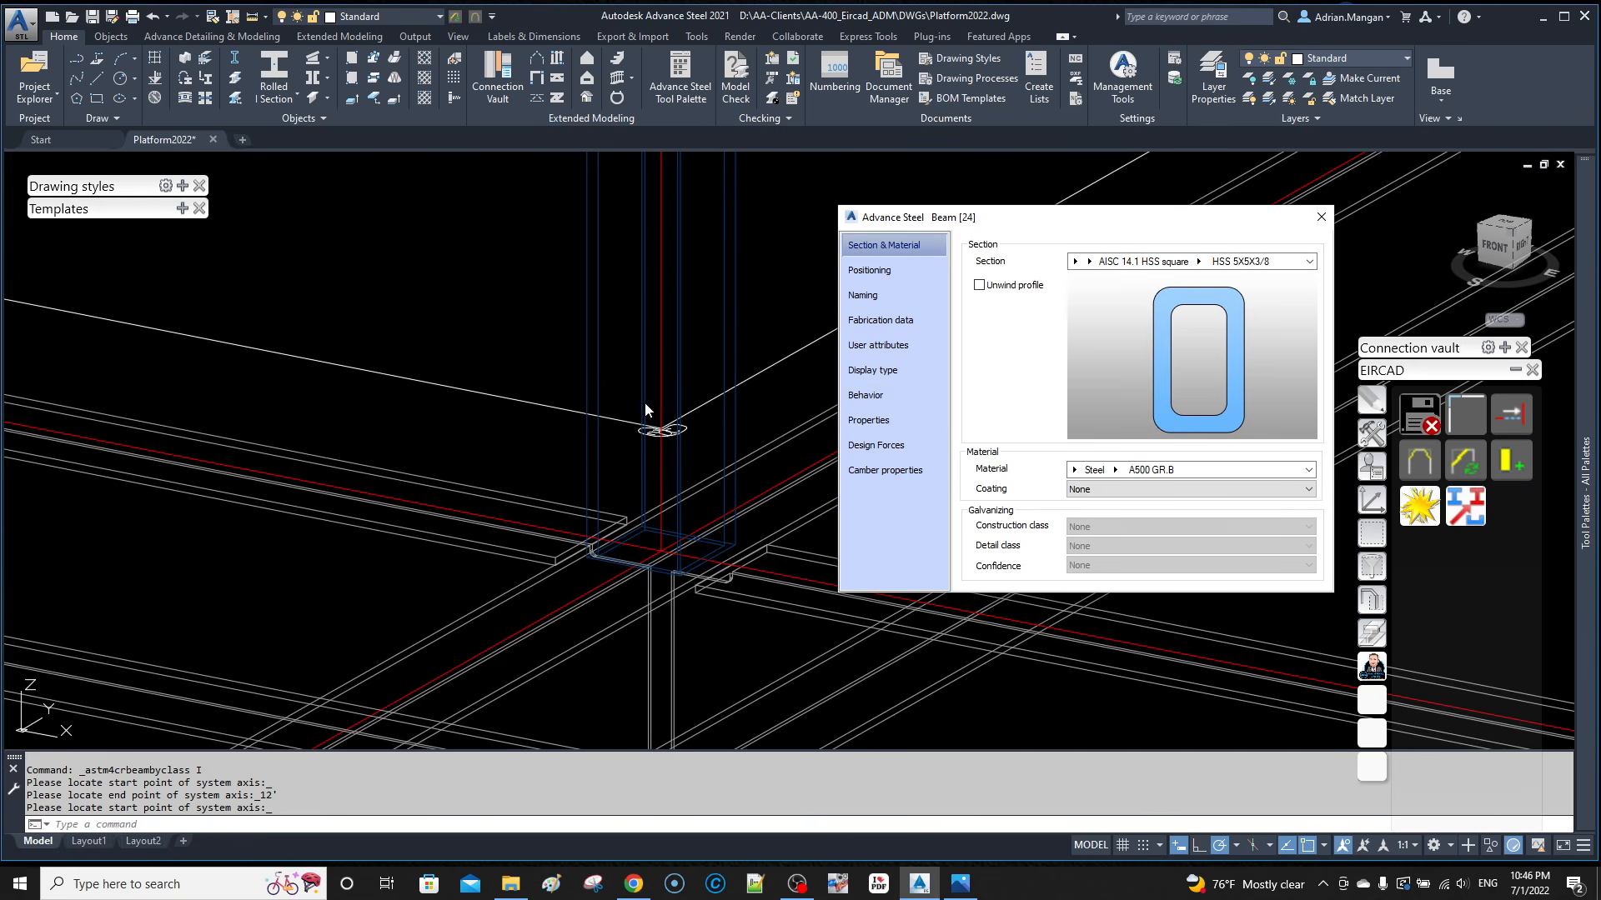
Step: Try the Off display type on the vertical member, restore the Standard display type, and close its properties
scroll(624, 310, down, 2)
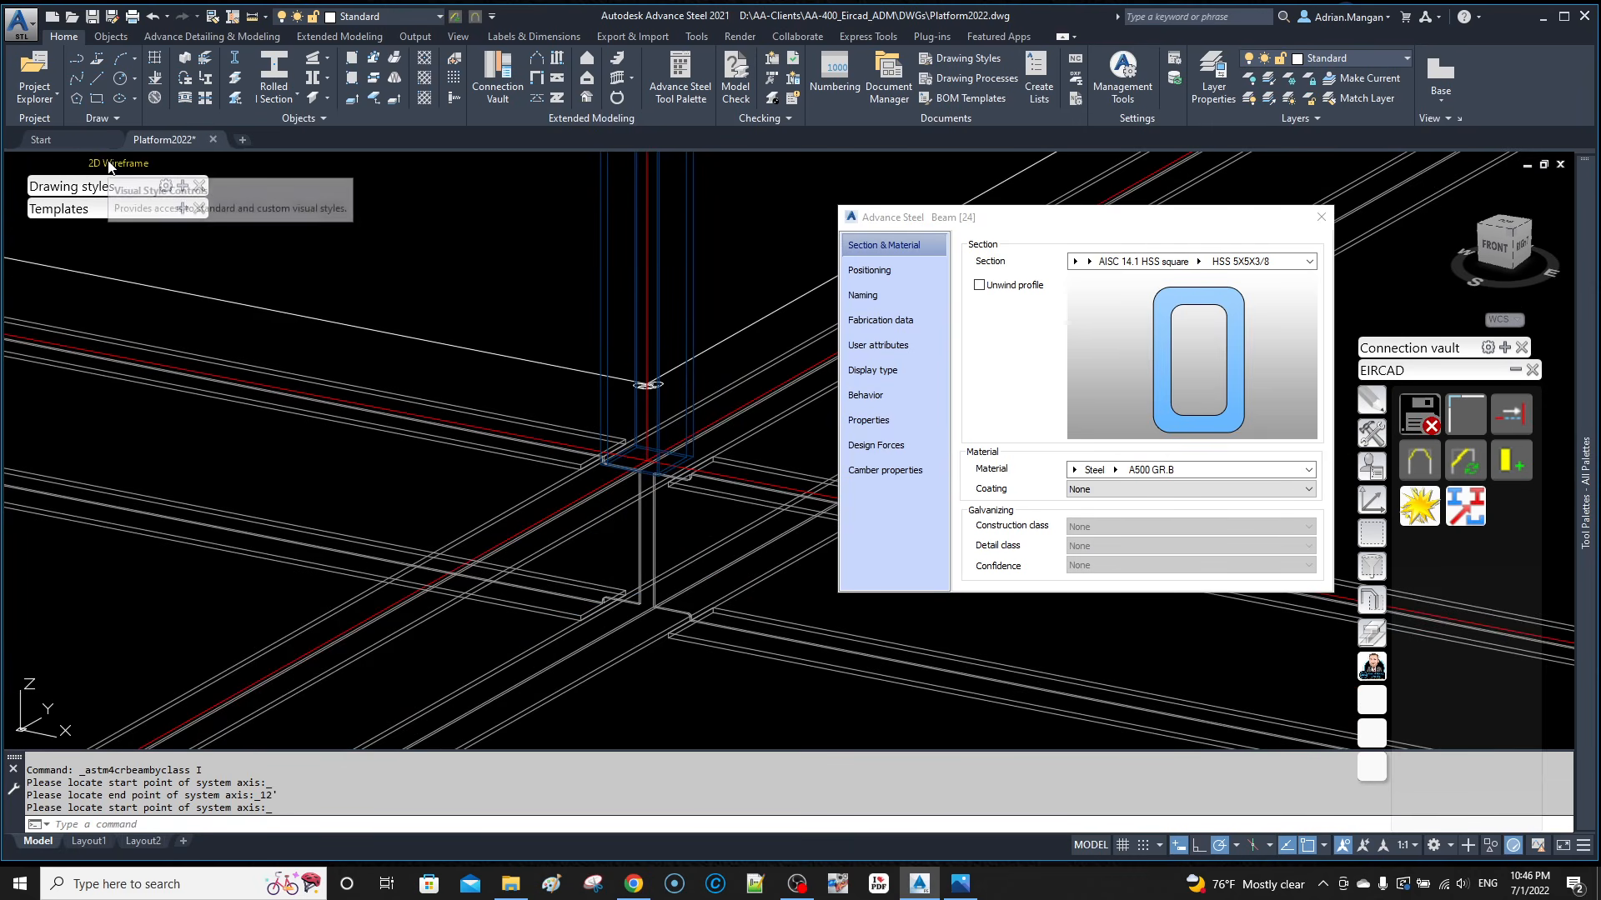
middle_drag(679, 382, 661, 454)
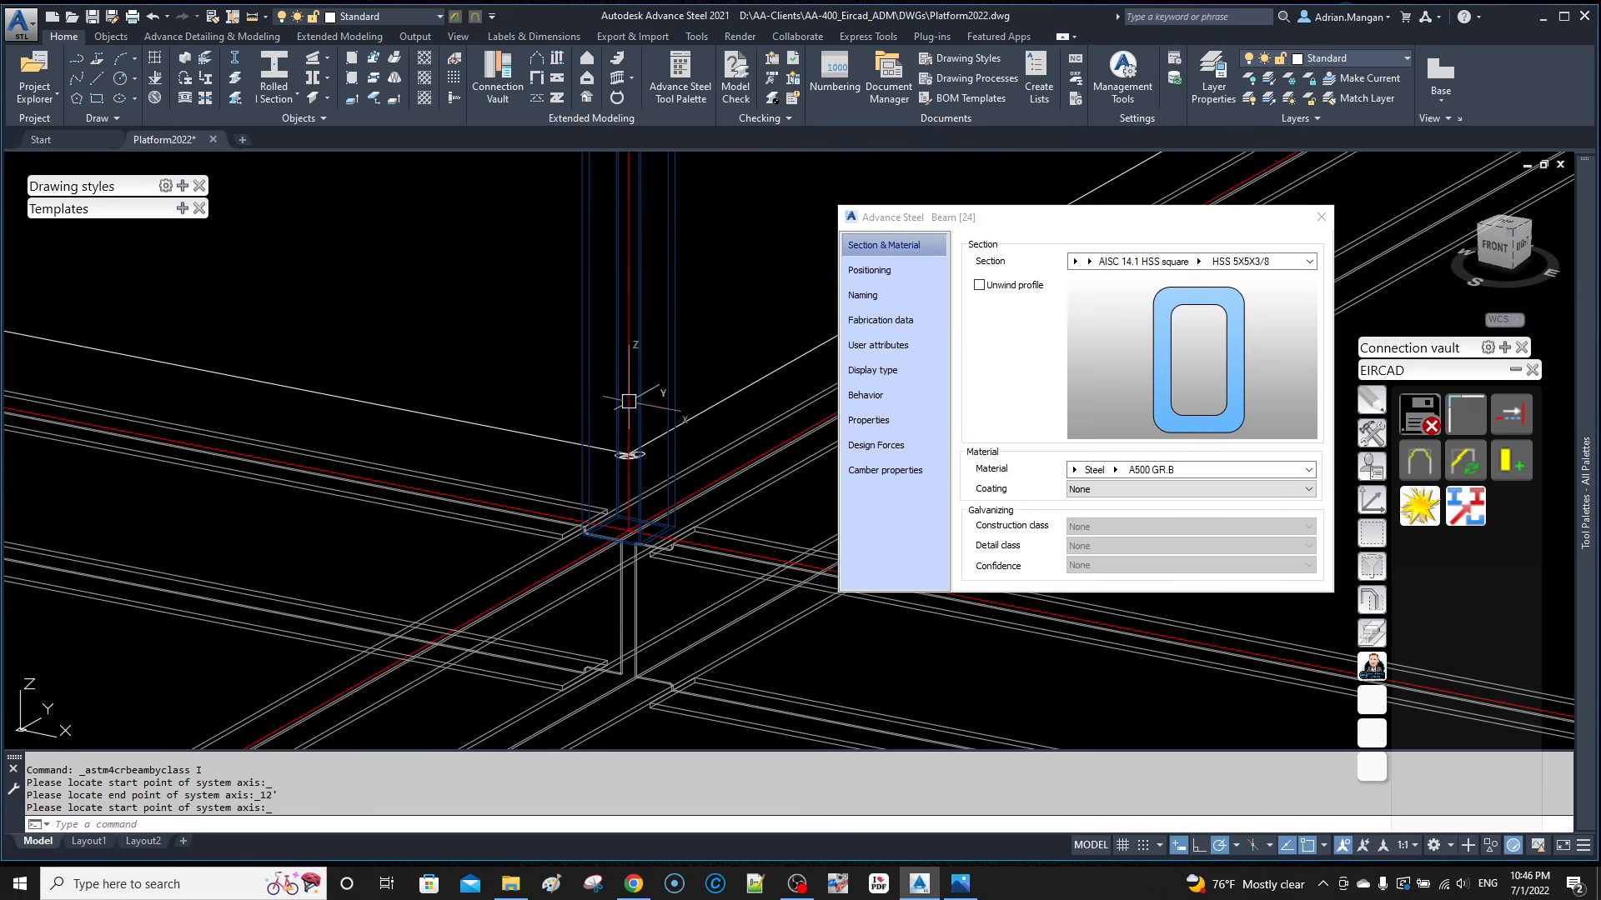
scroll(675, 513, up, 3)
scroll(674, 513, up, 1)
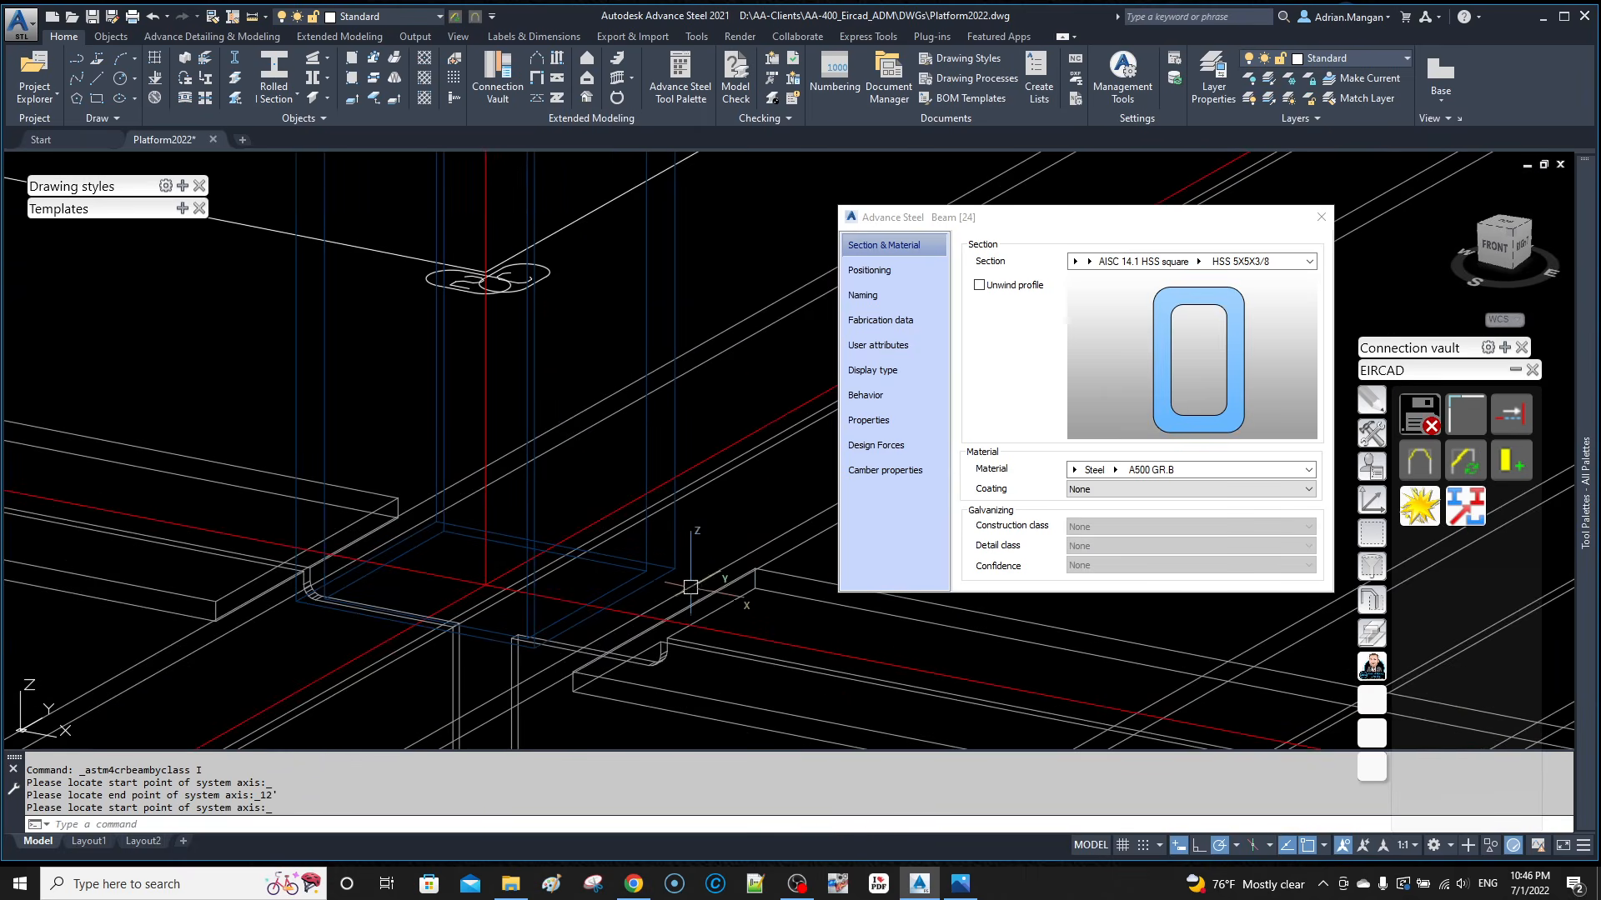
click(872, 370)
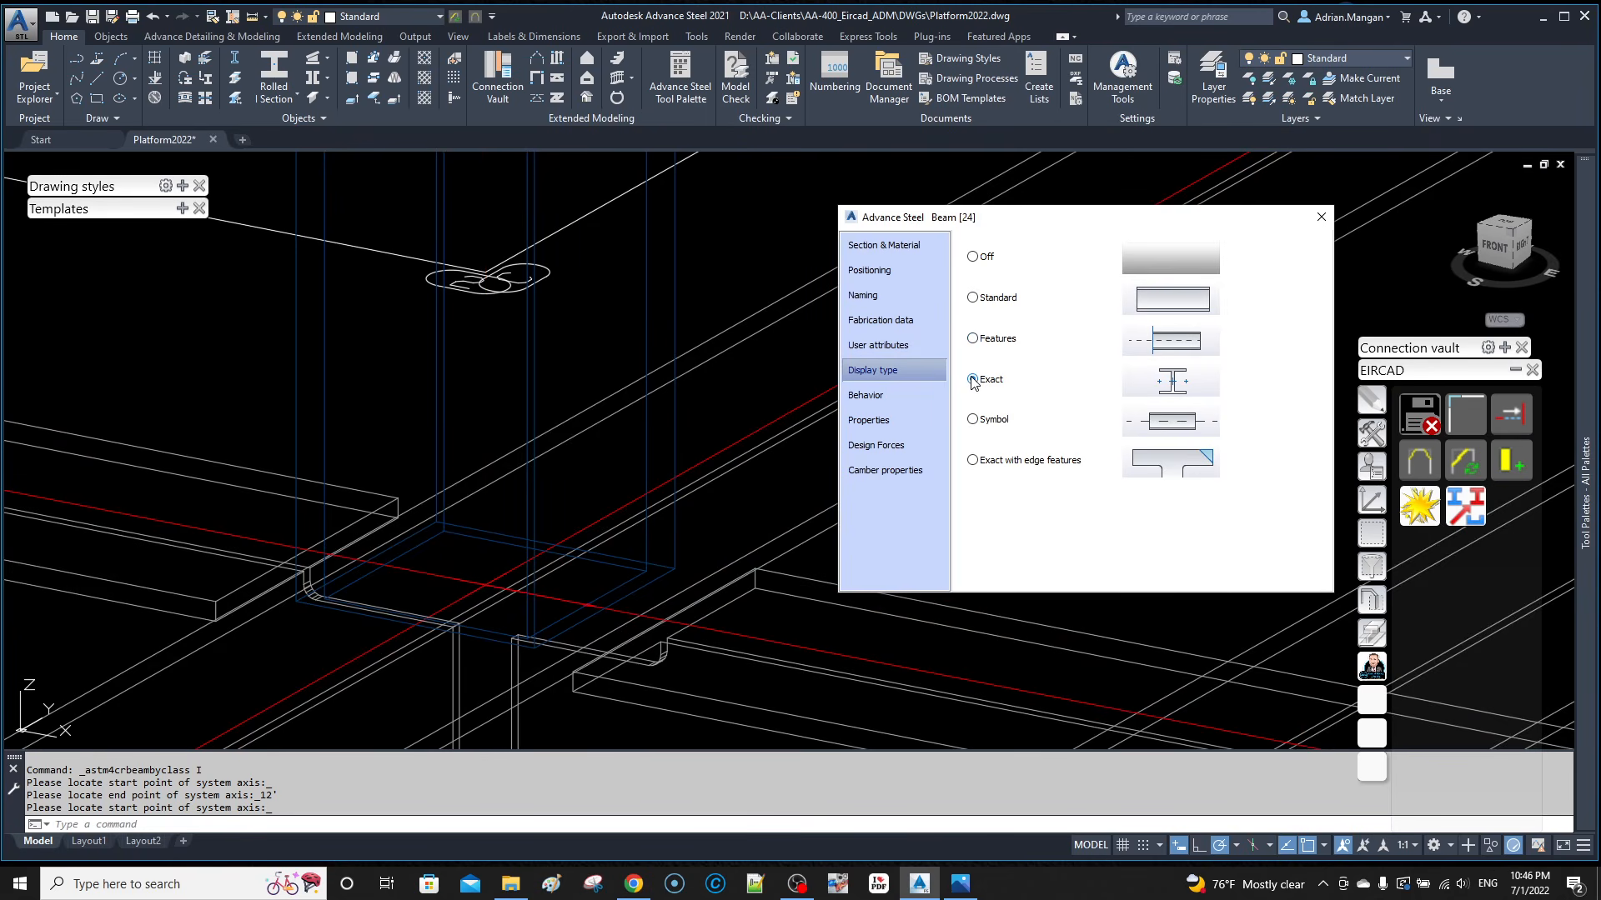
click(972, 420)
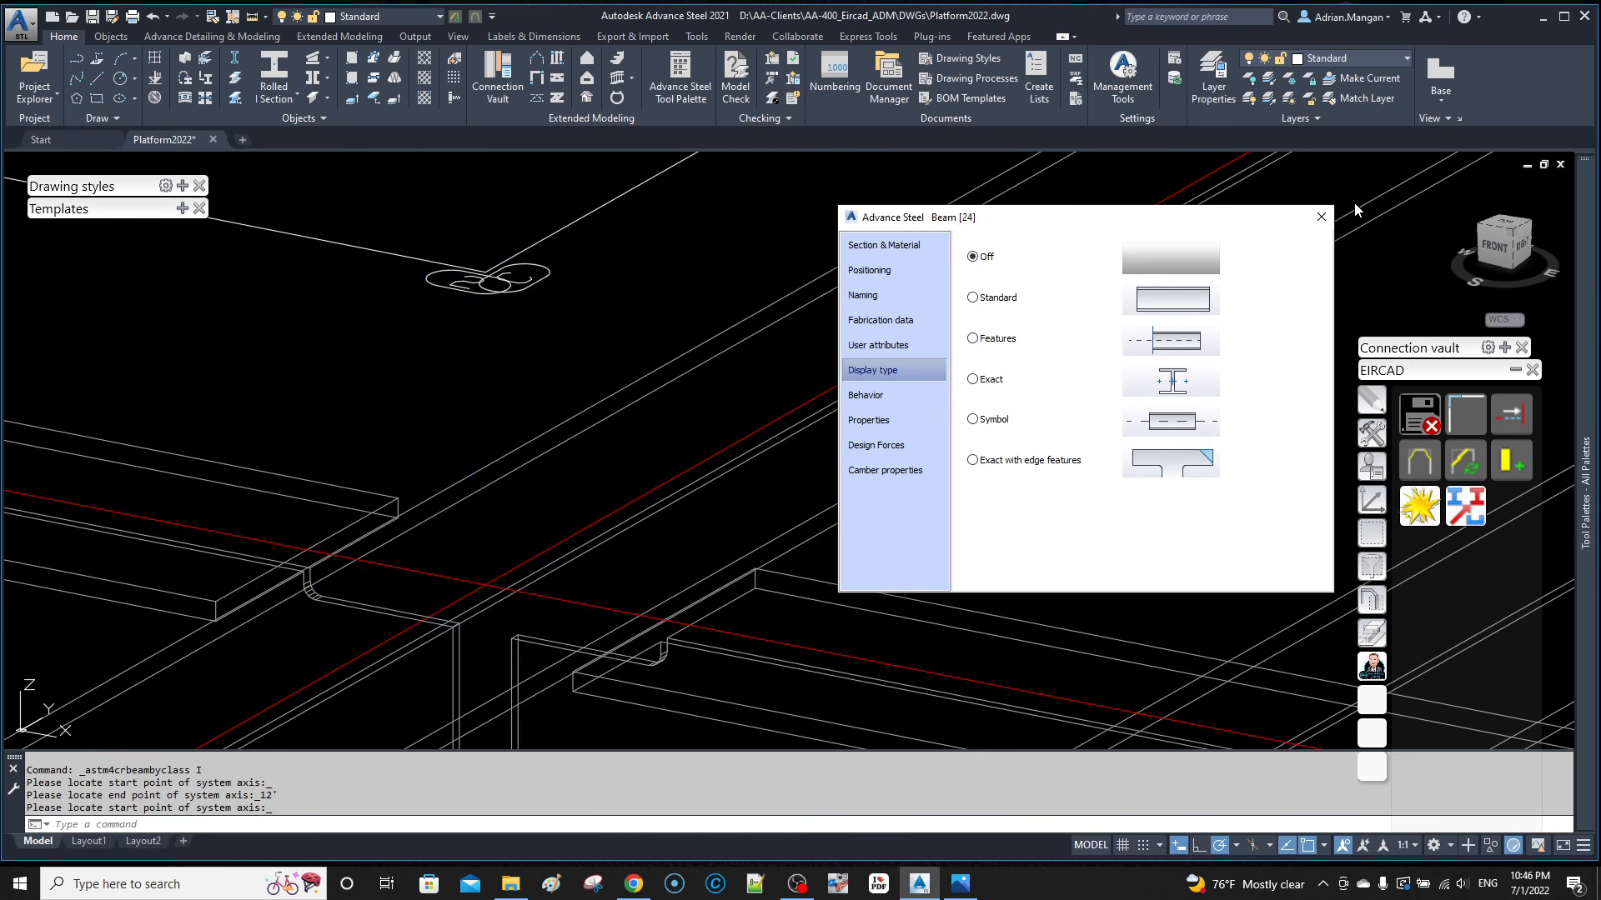
click(1003, 297)
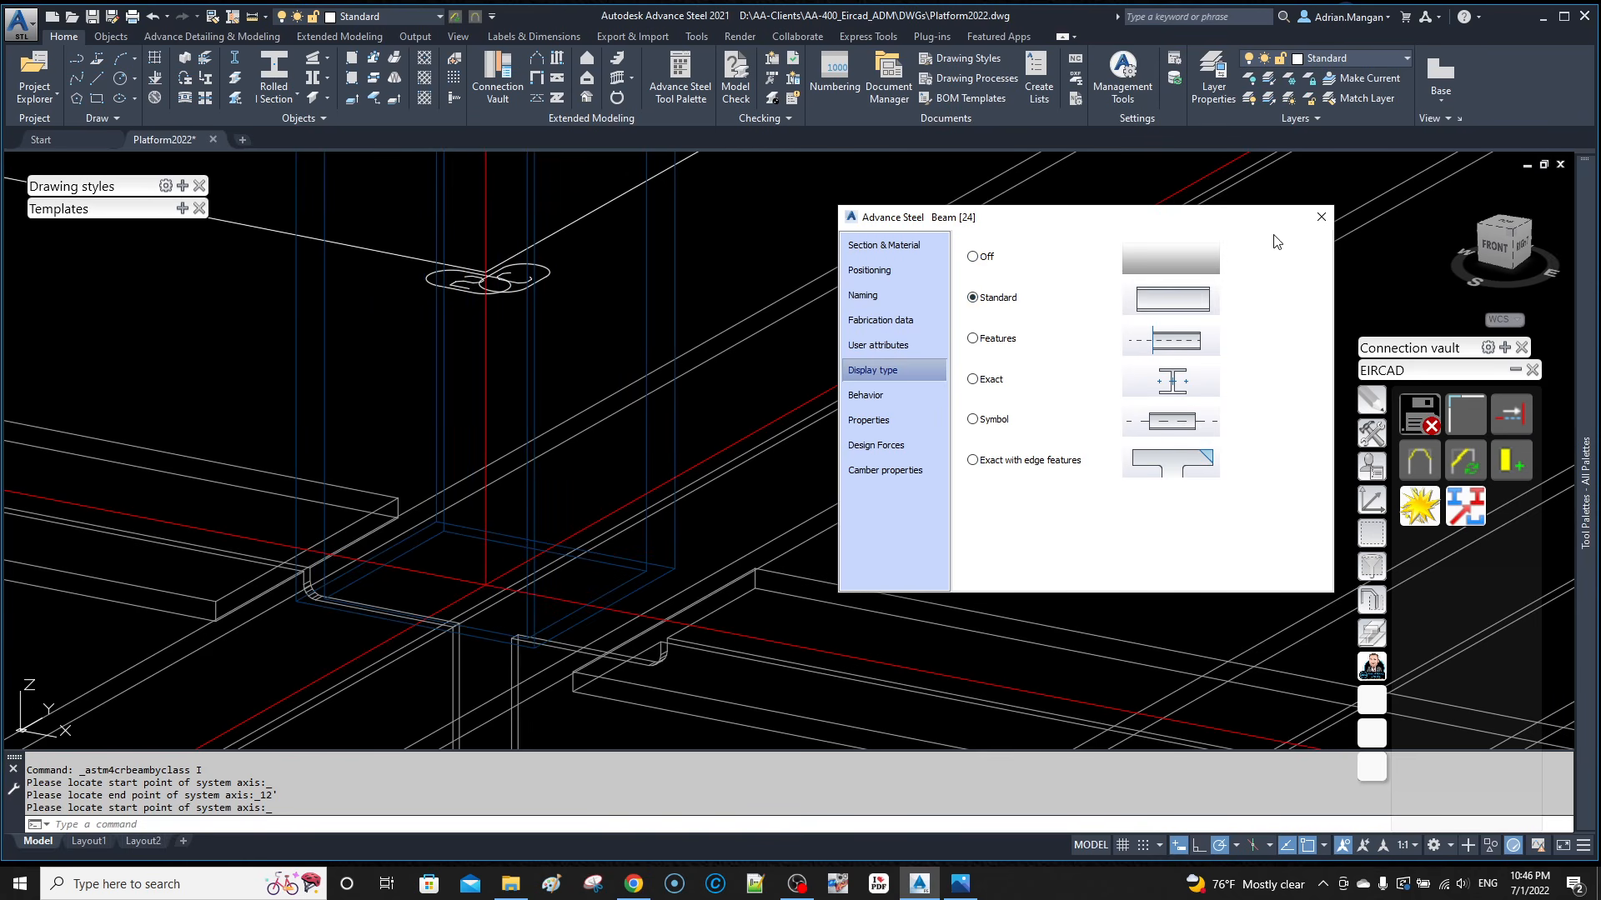
click(1320, 217)
key(Escape)
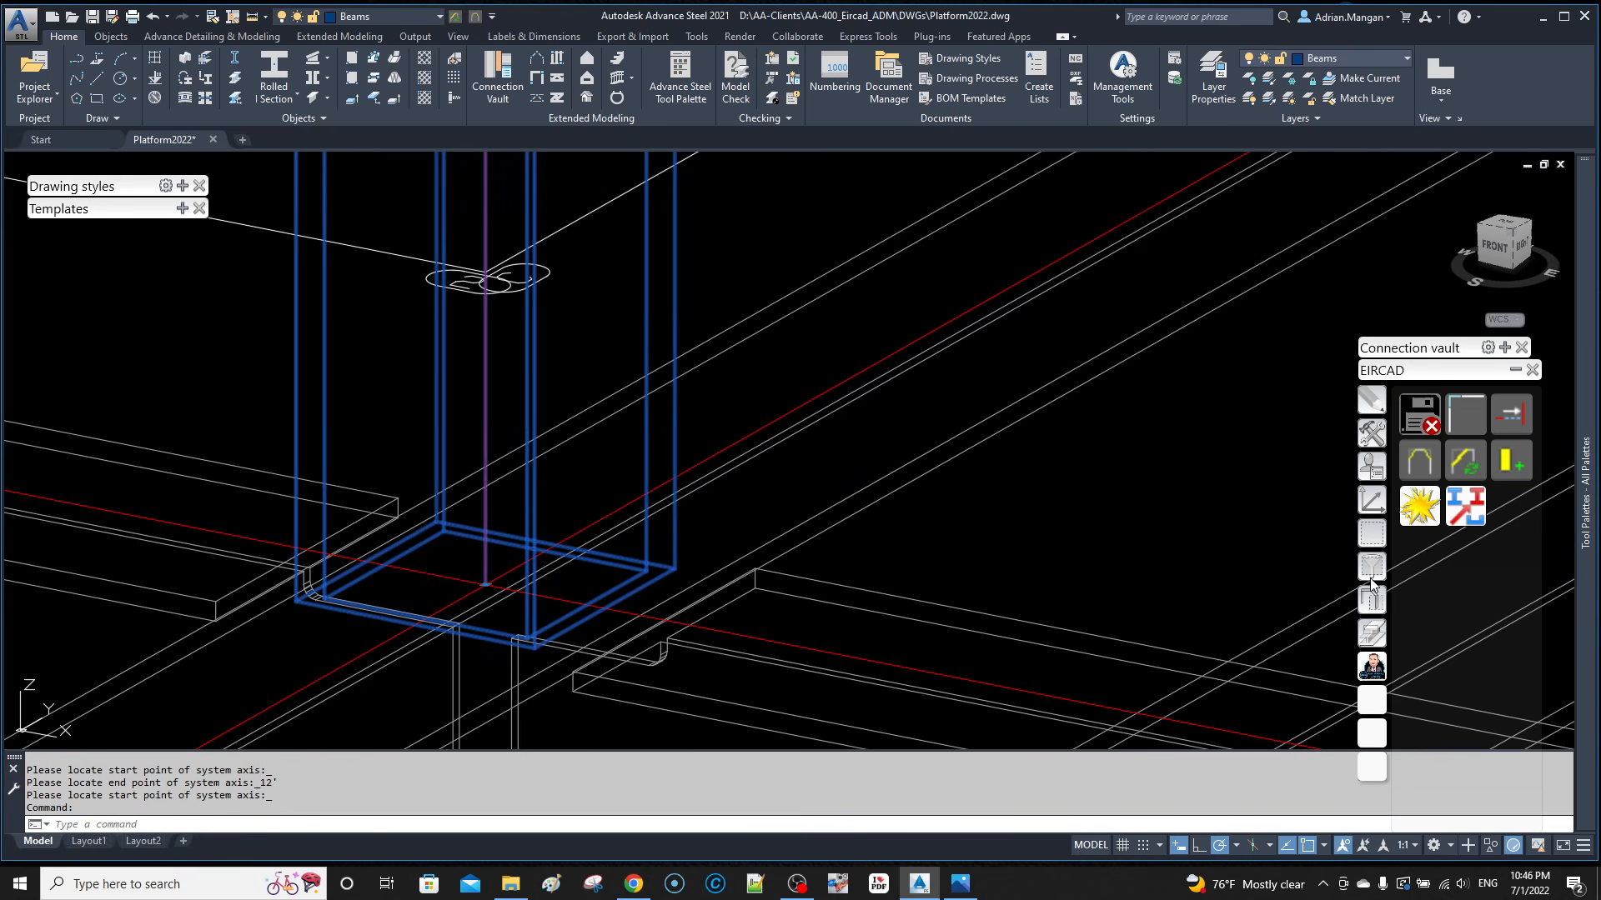
Step: Cycle the vertical member through its display representations with the quick views, and reset it to the standard representation
click(1372, 599)
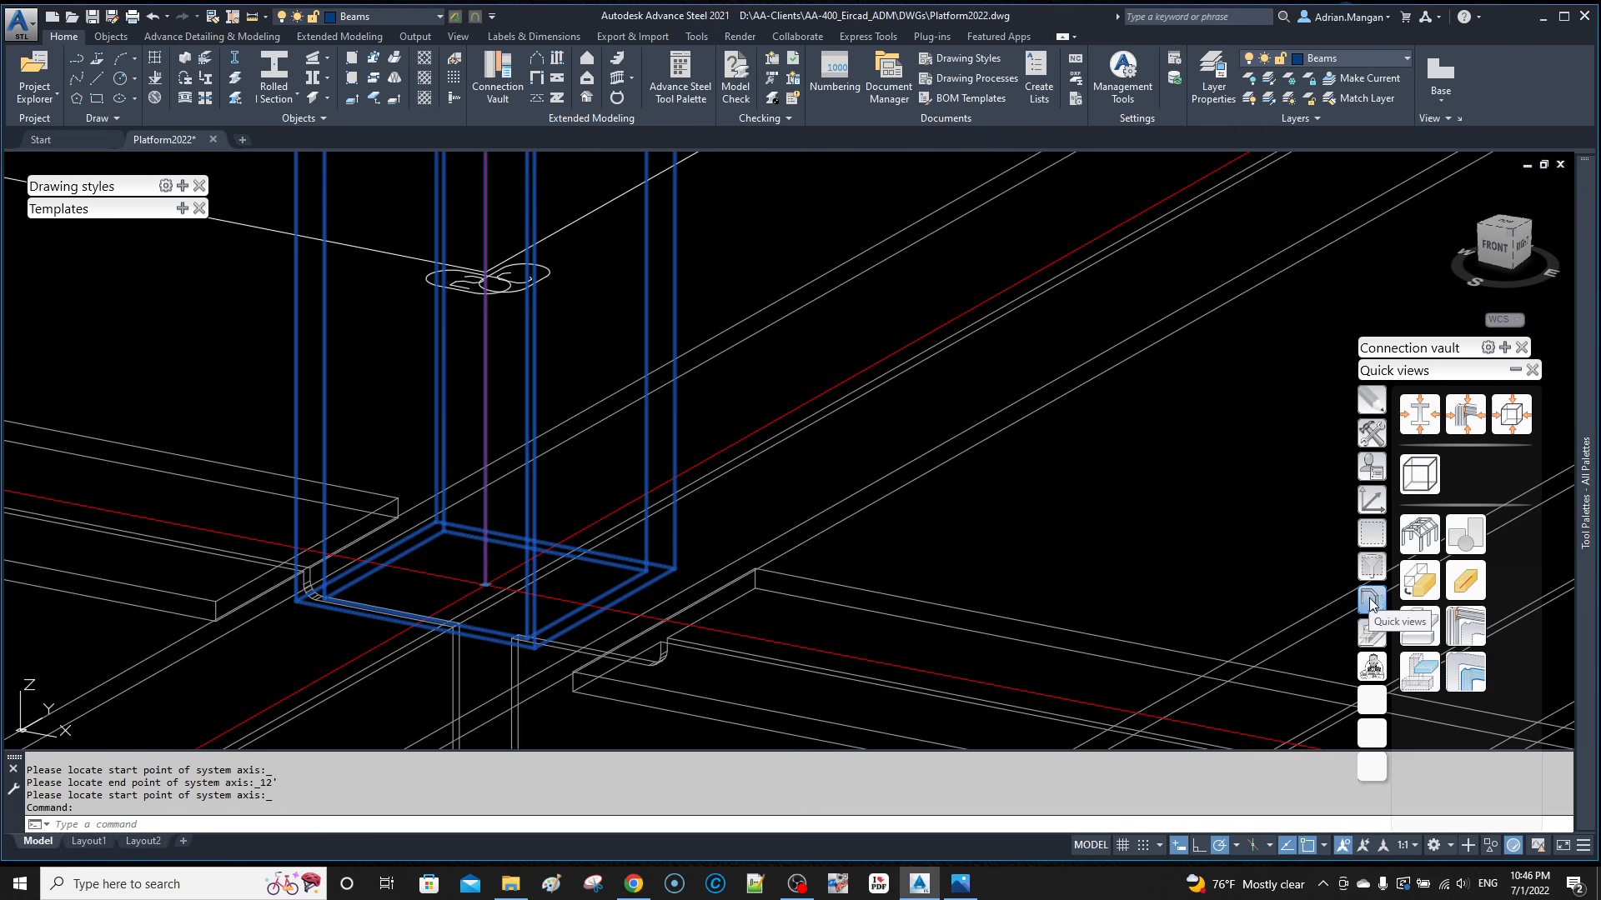
click(1428, 583)
click(1428, 584)
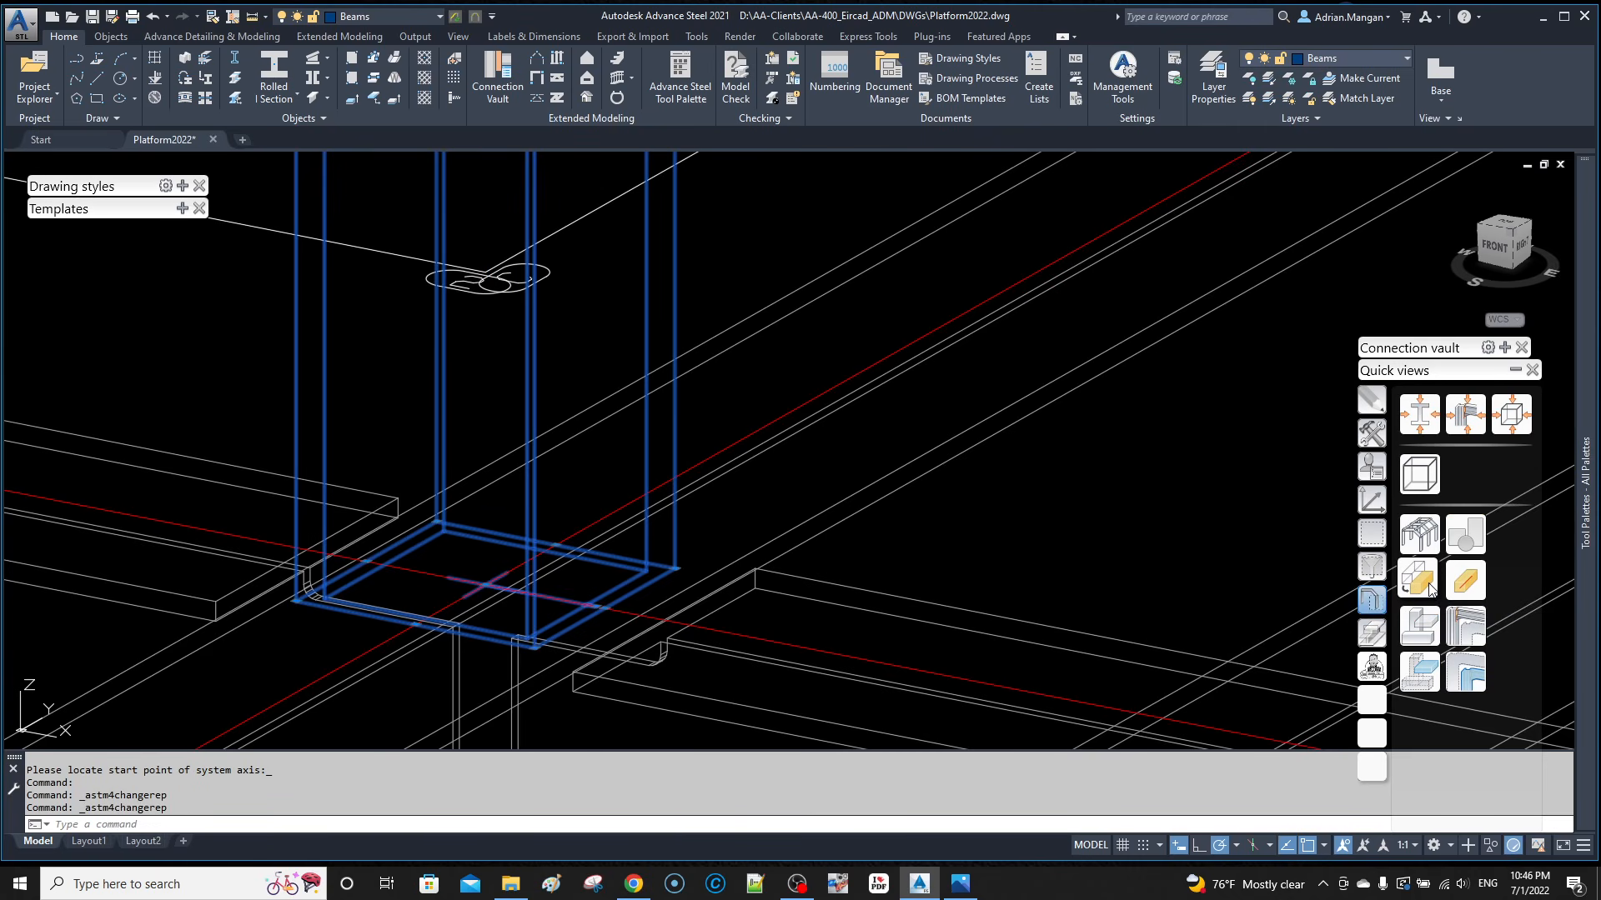
click(1429, 584)
click(1428, 583)
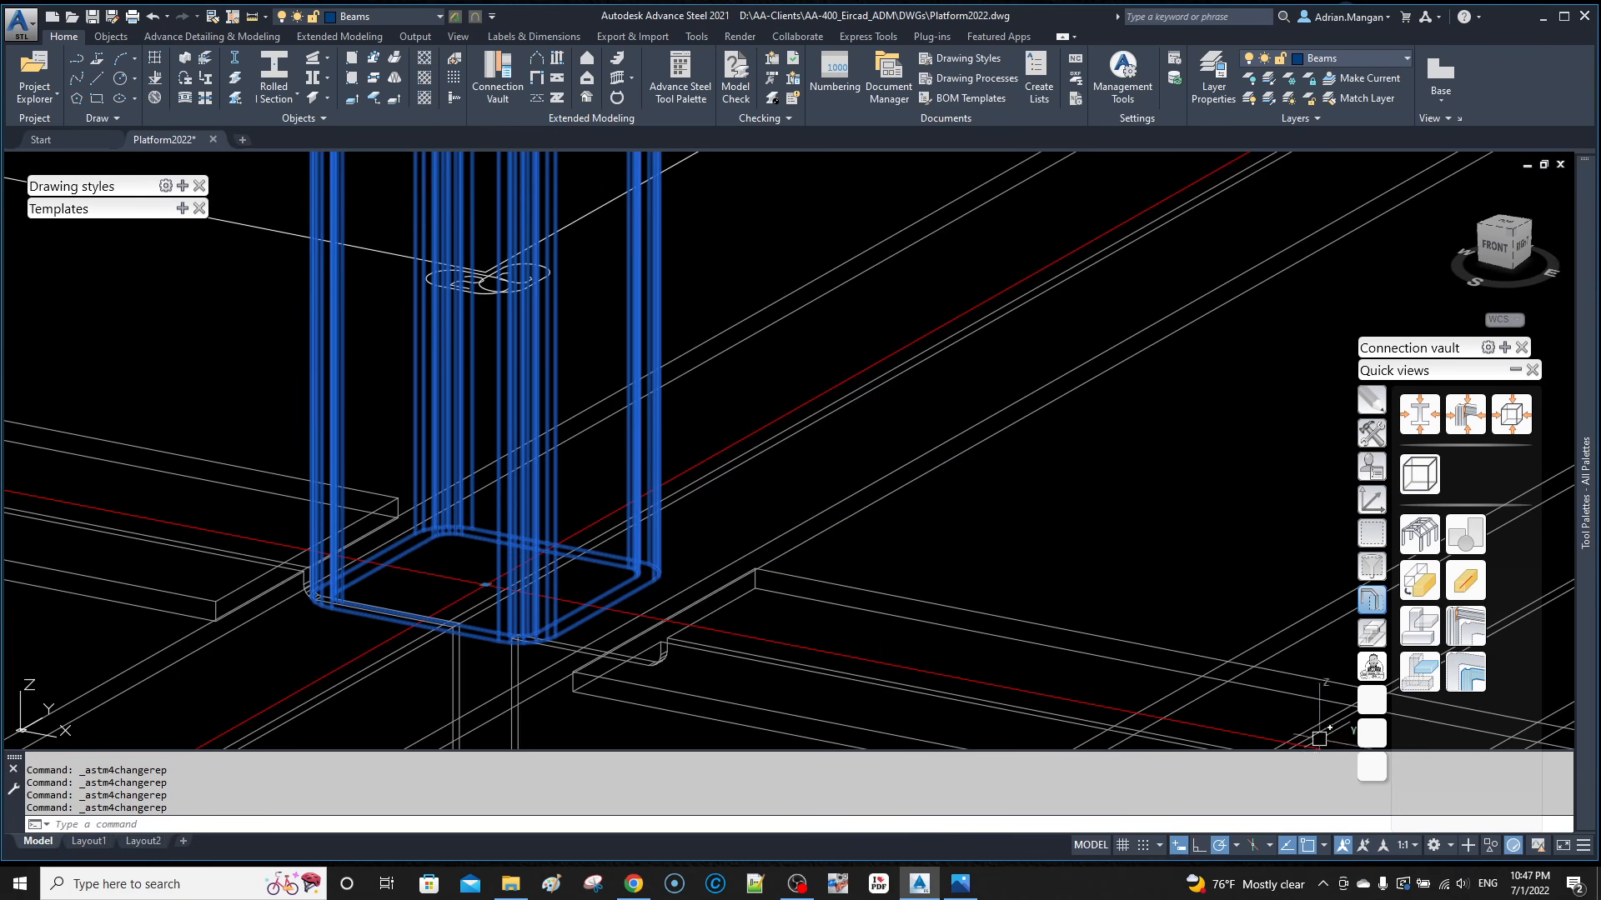
click(1465, 581)
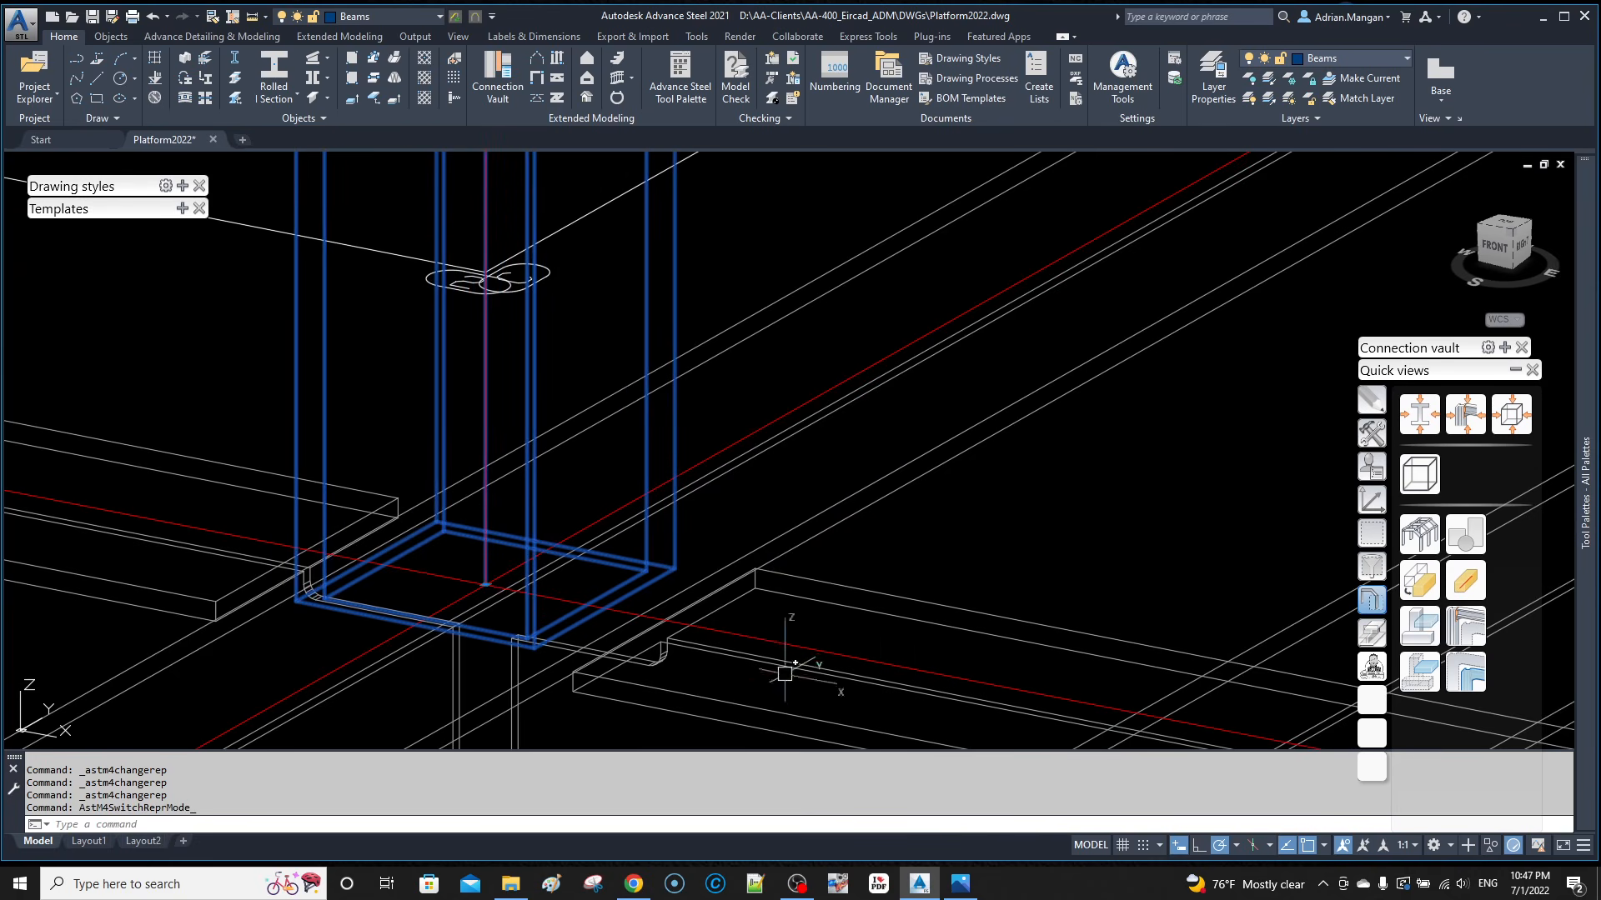
key(Escape)
Step: Set the vertical member's model role to Column in its naming properties
scroll(710, 492, down, 6)
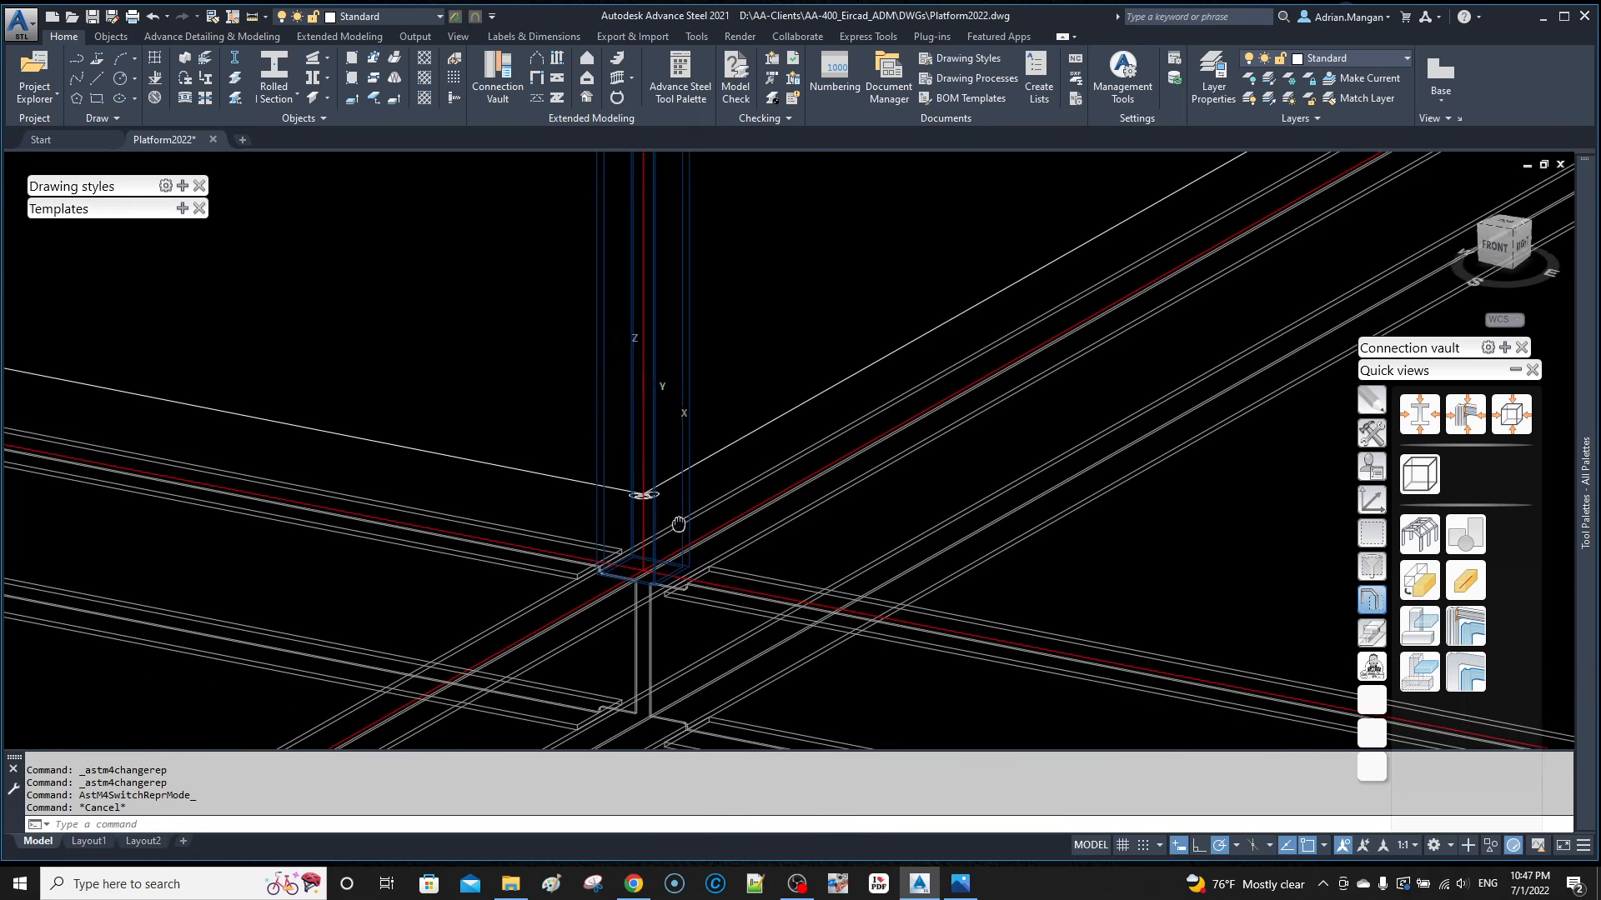
scroll(710, 492, down, 5)
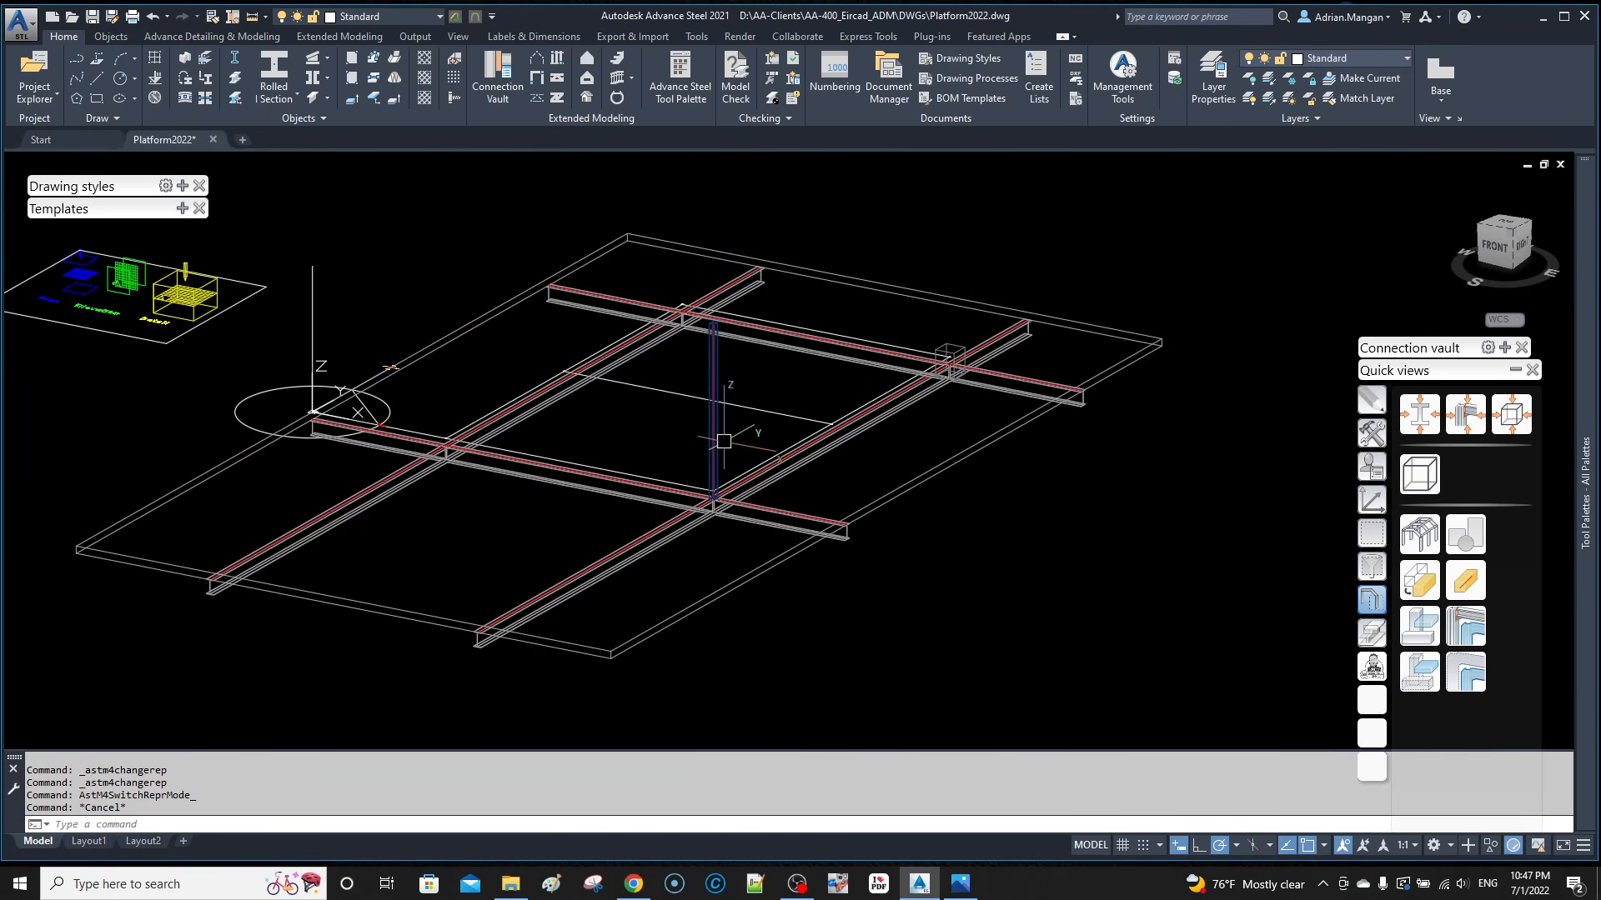
double_click(720, 440)
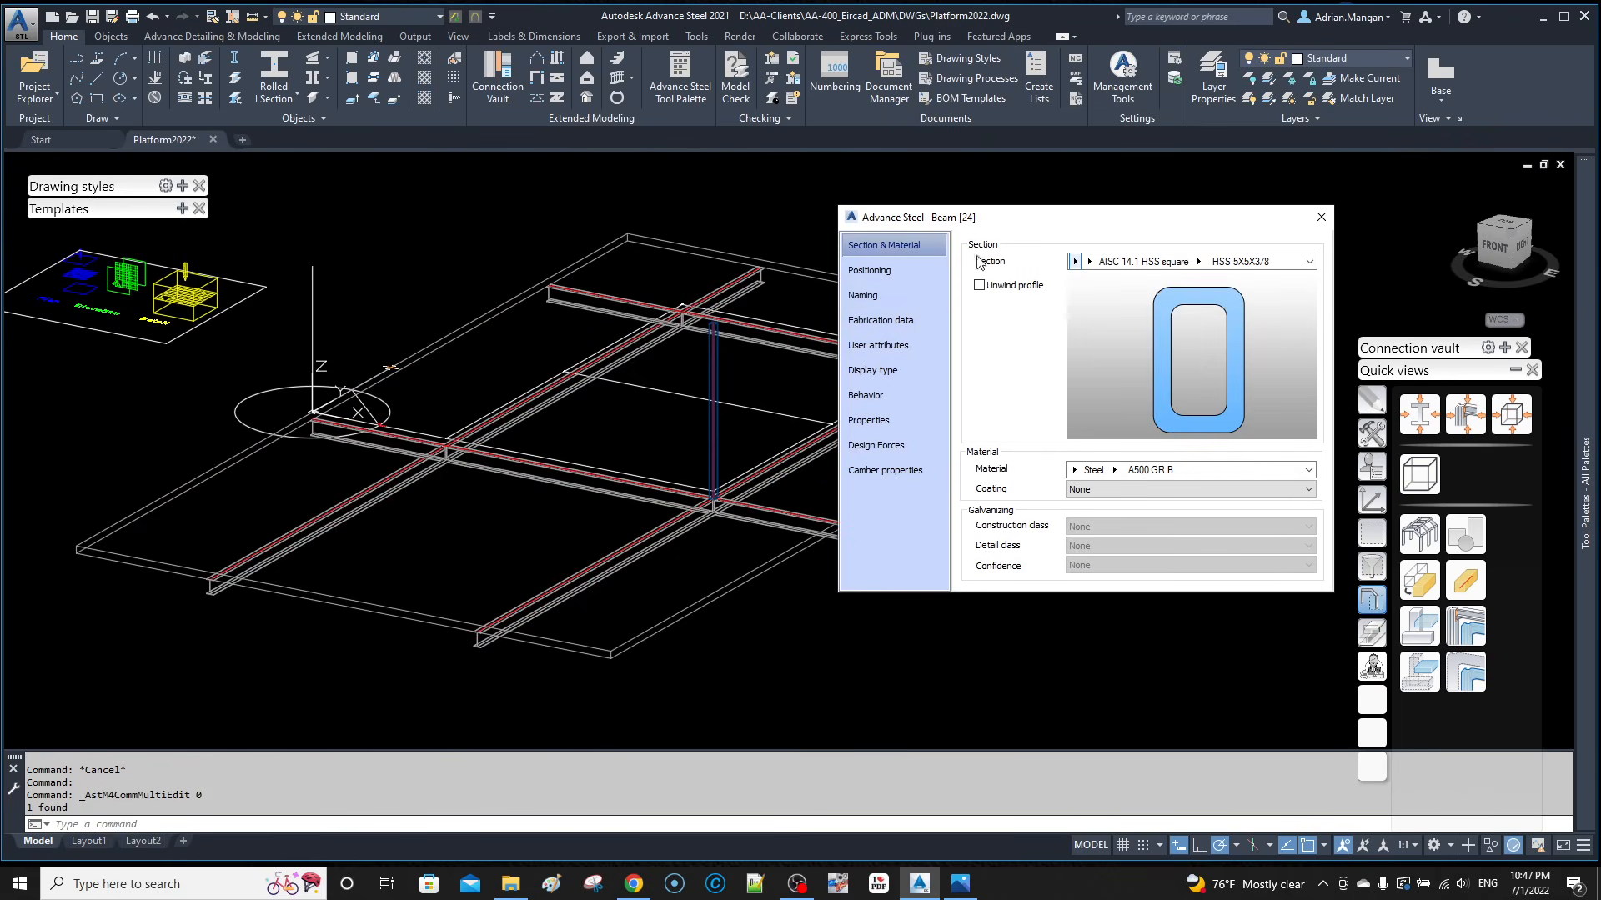
click(882, 295)
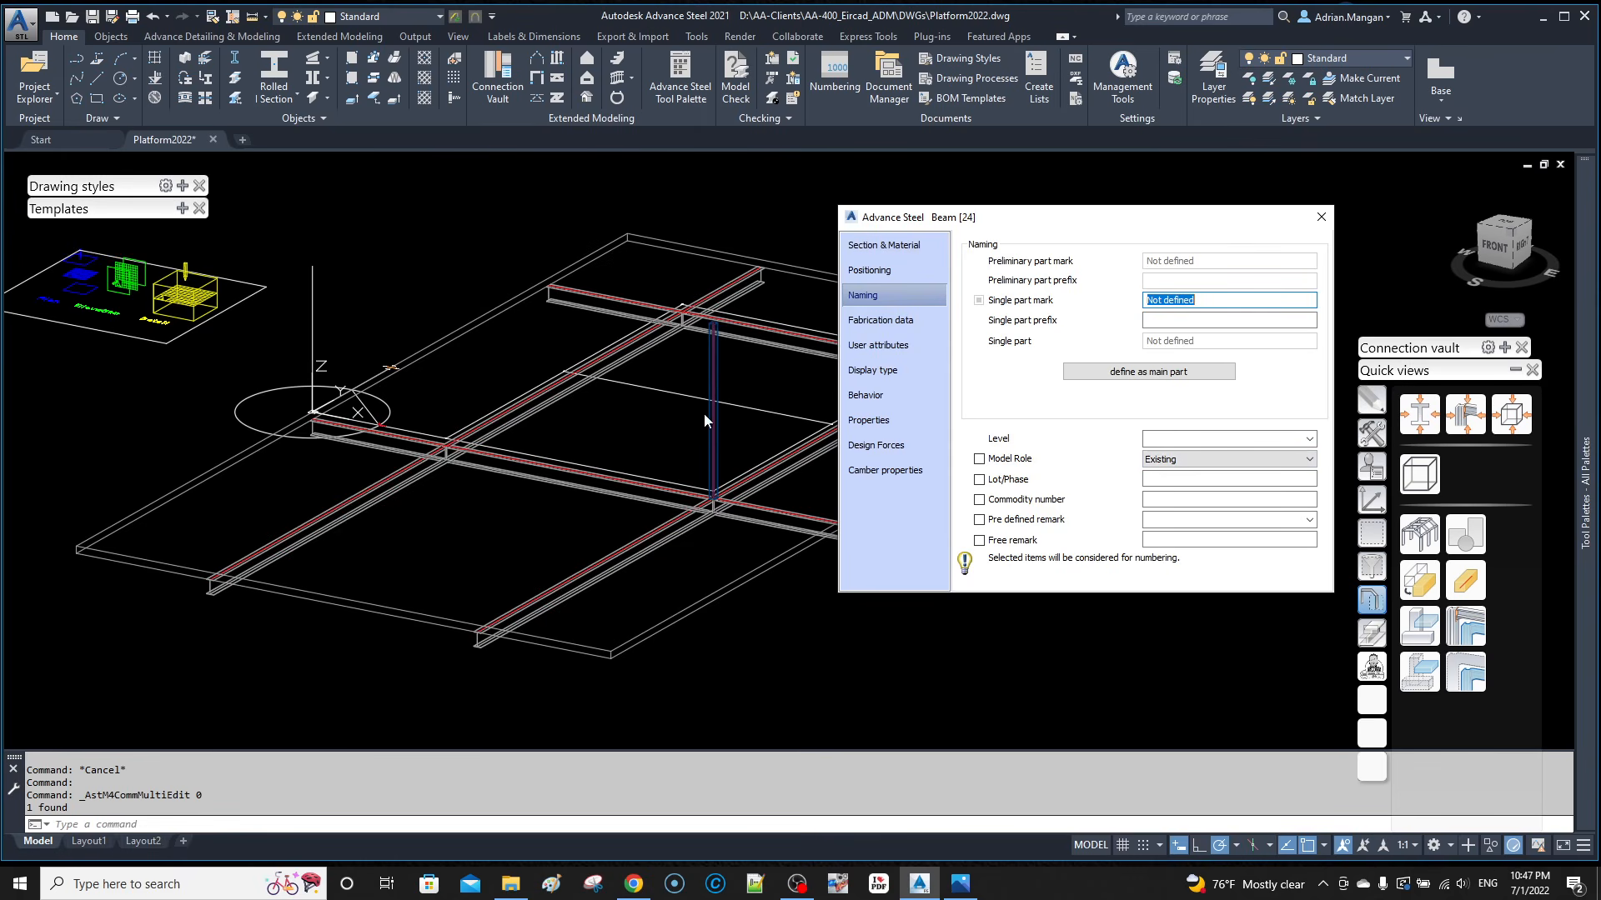
right_click(1134, 220)
right_click(1100, 216)
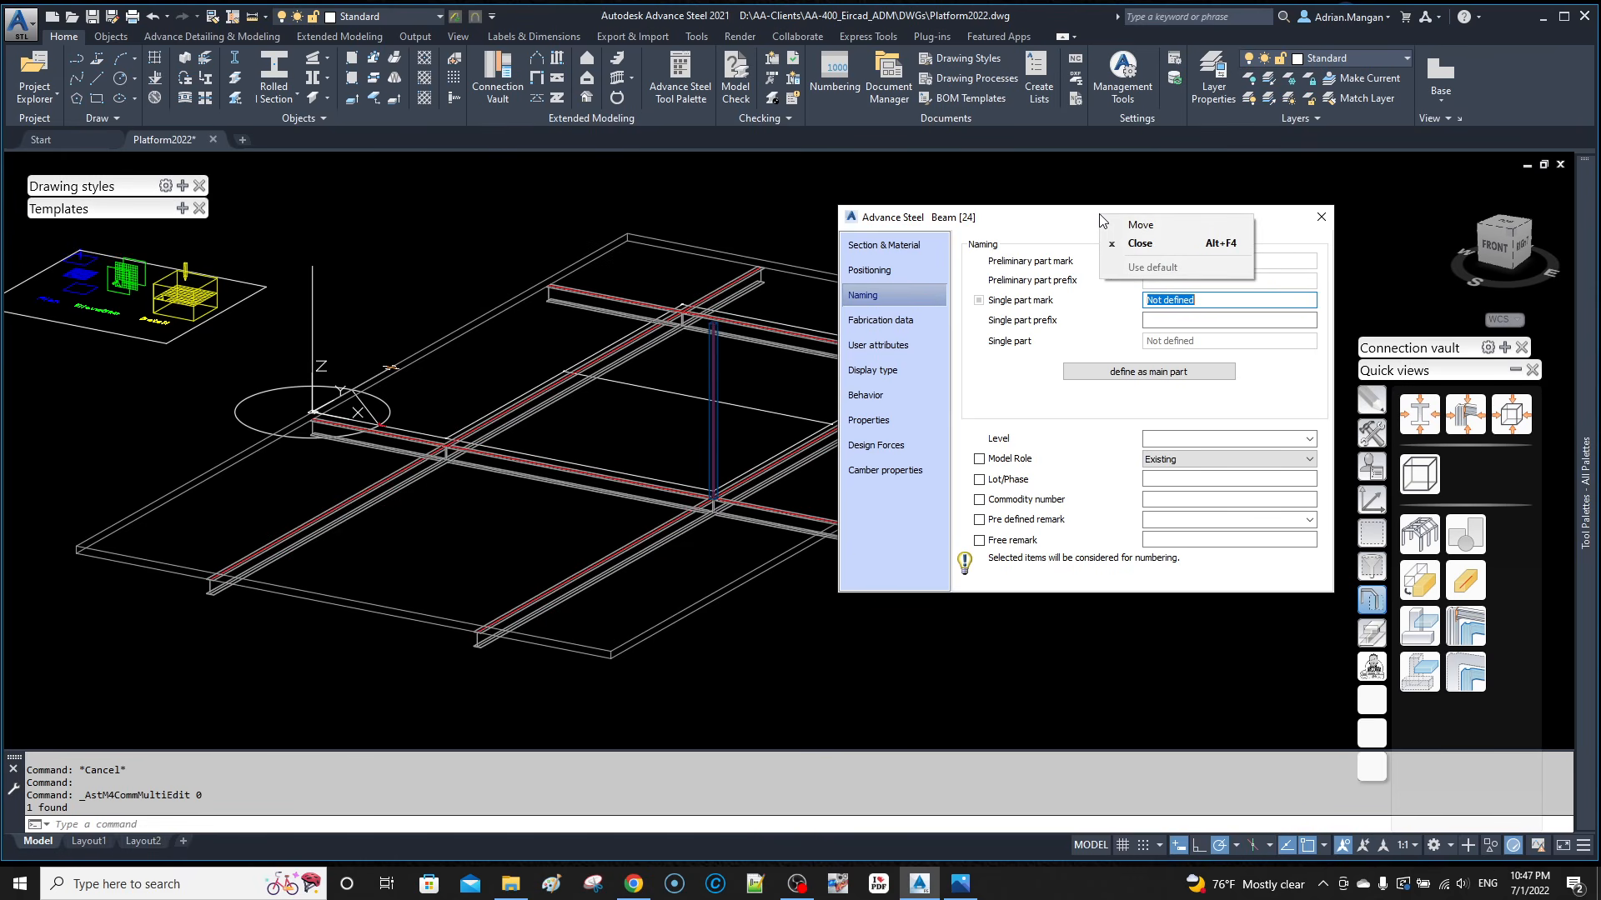
right_click(1083, 219)
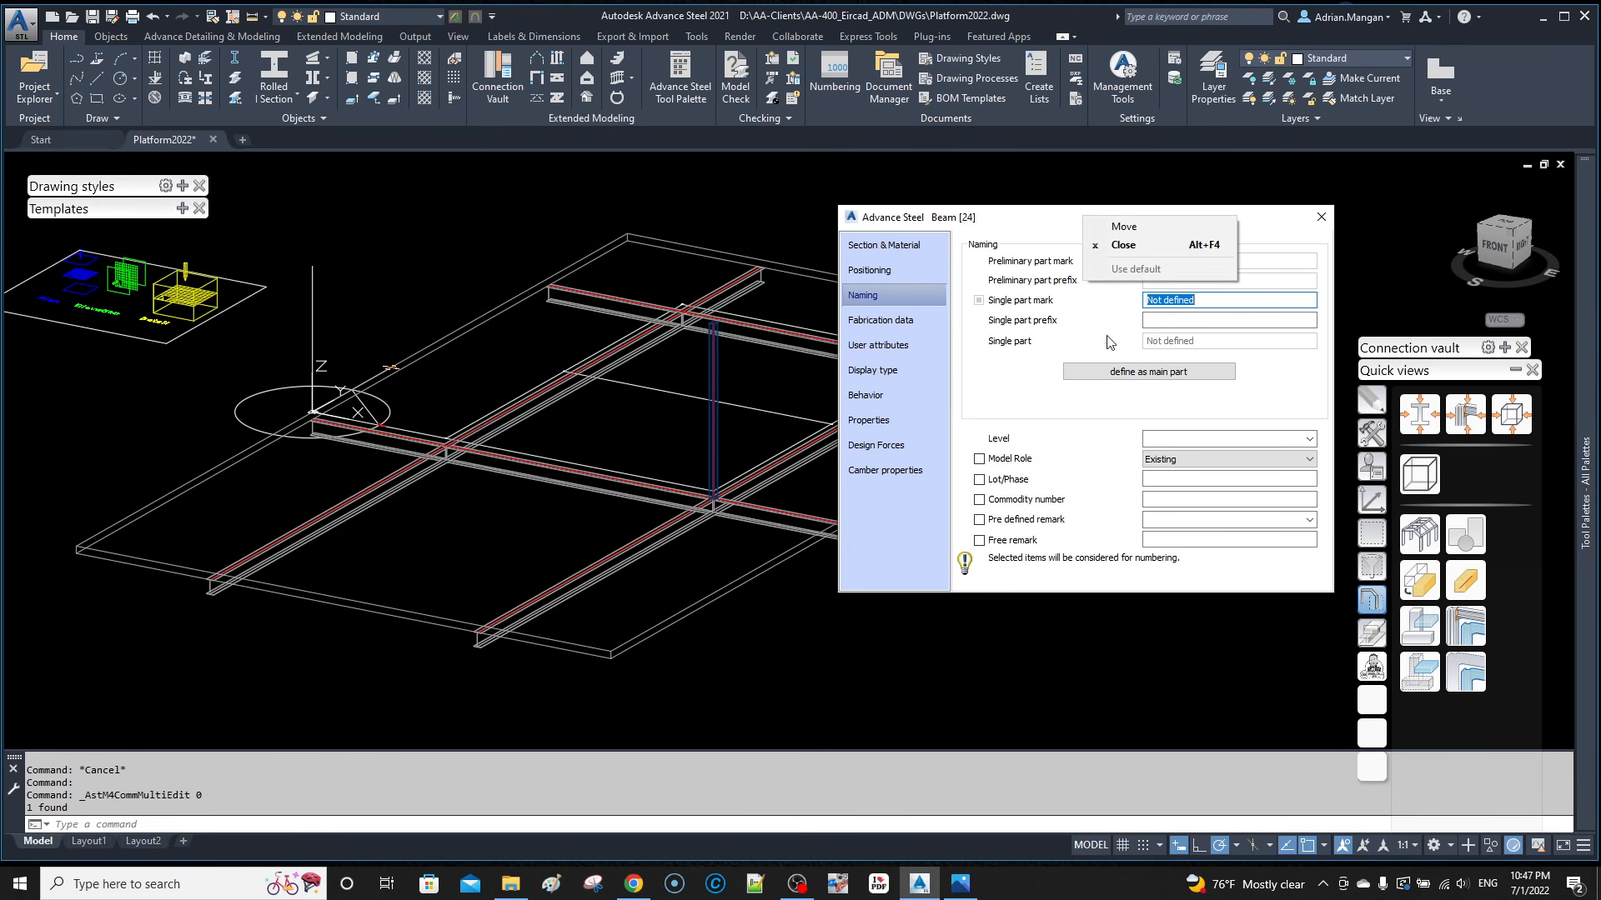
click(1193, 454)
click(1202, 459)
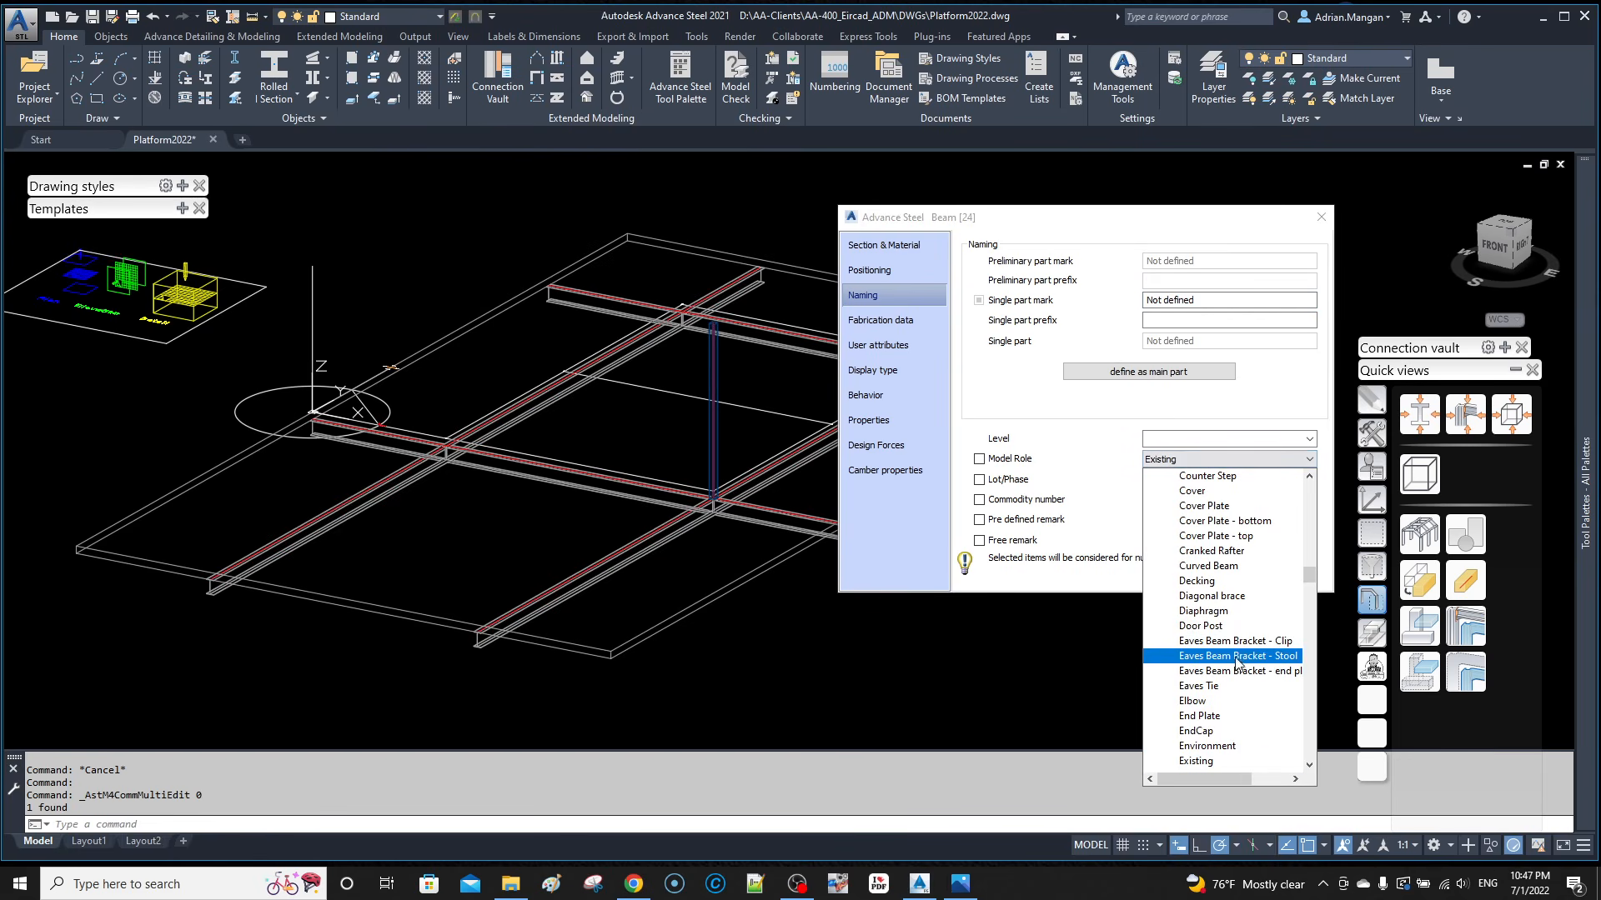
scroll(1229, 657, up, 8)
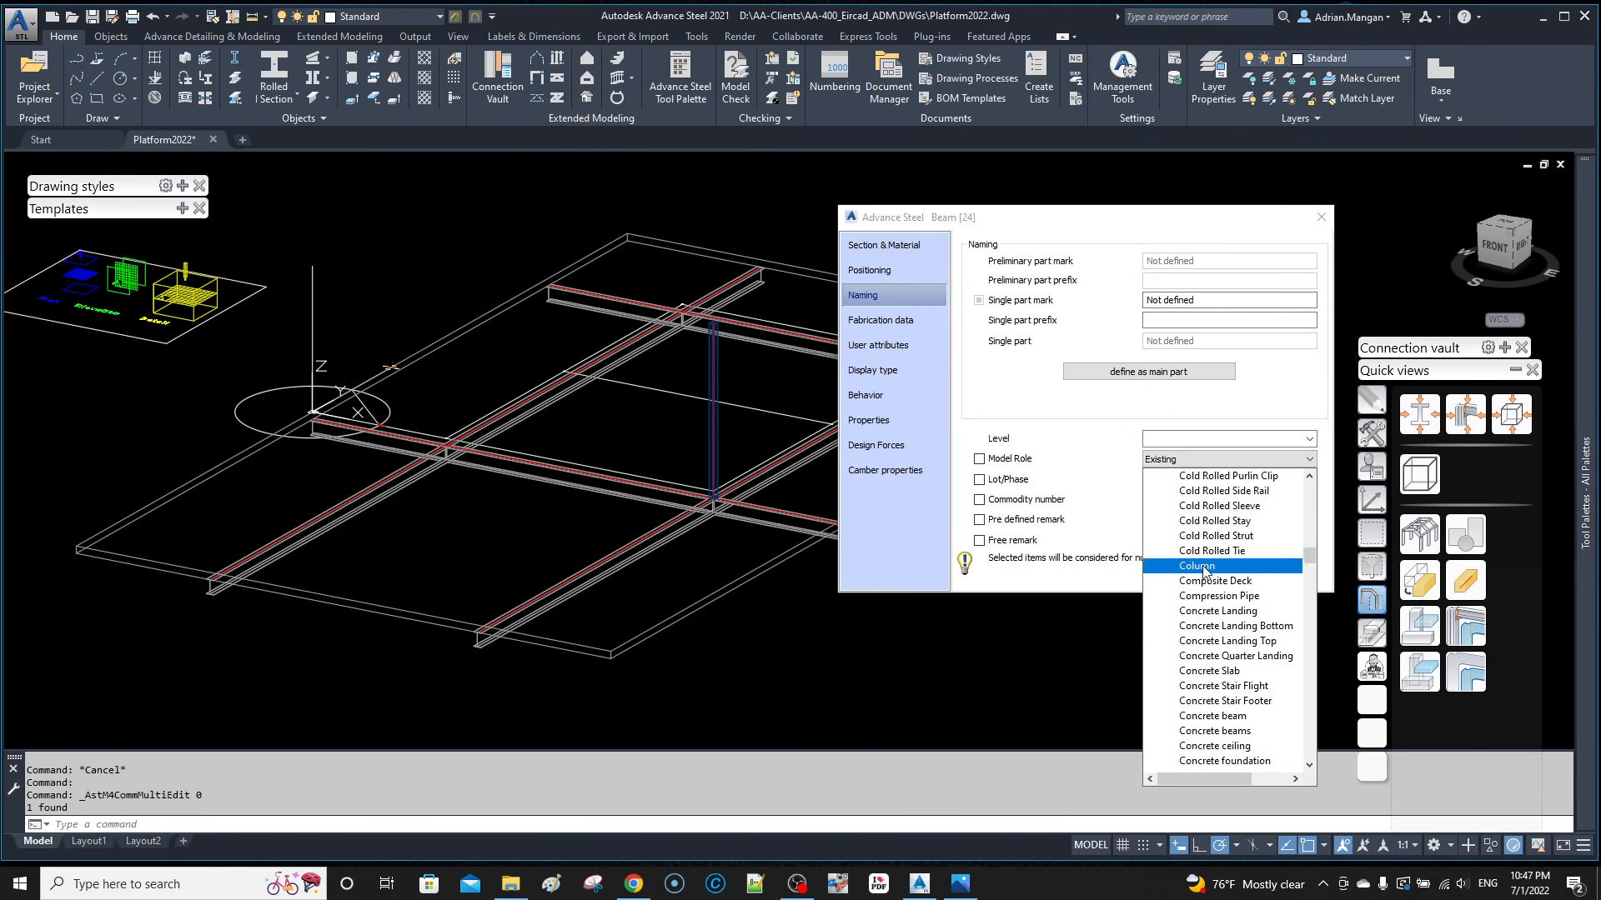
click(1209, 656)
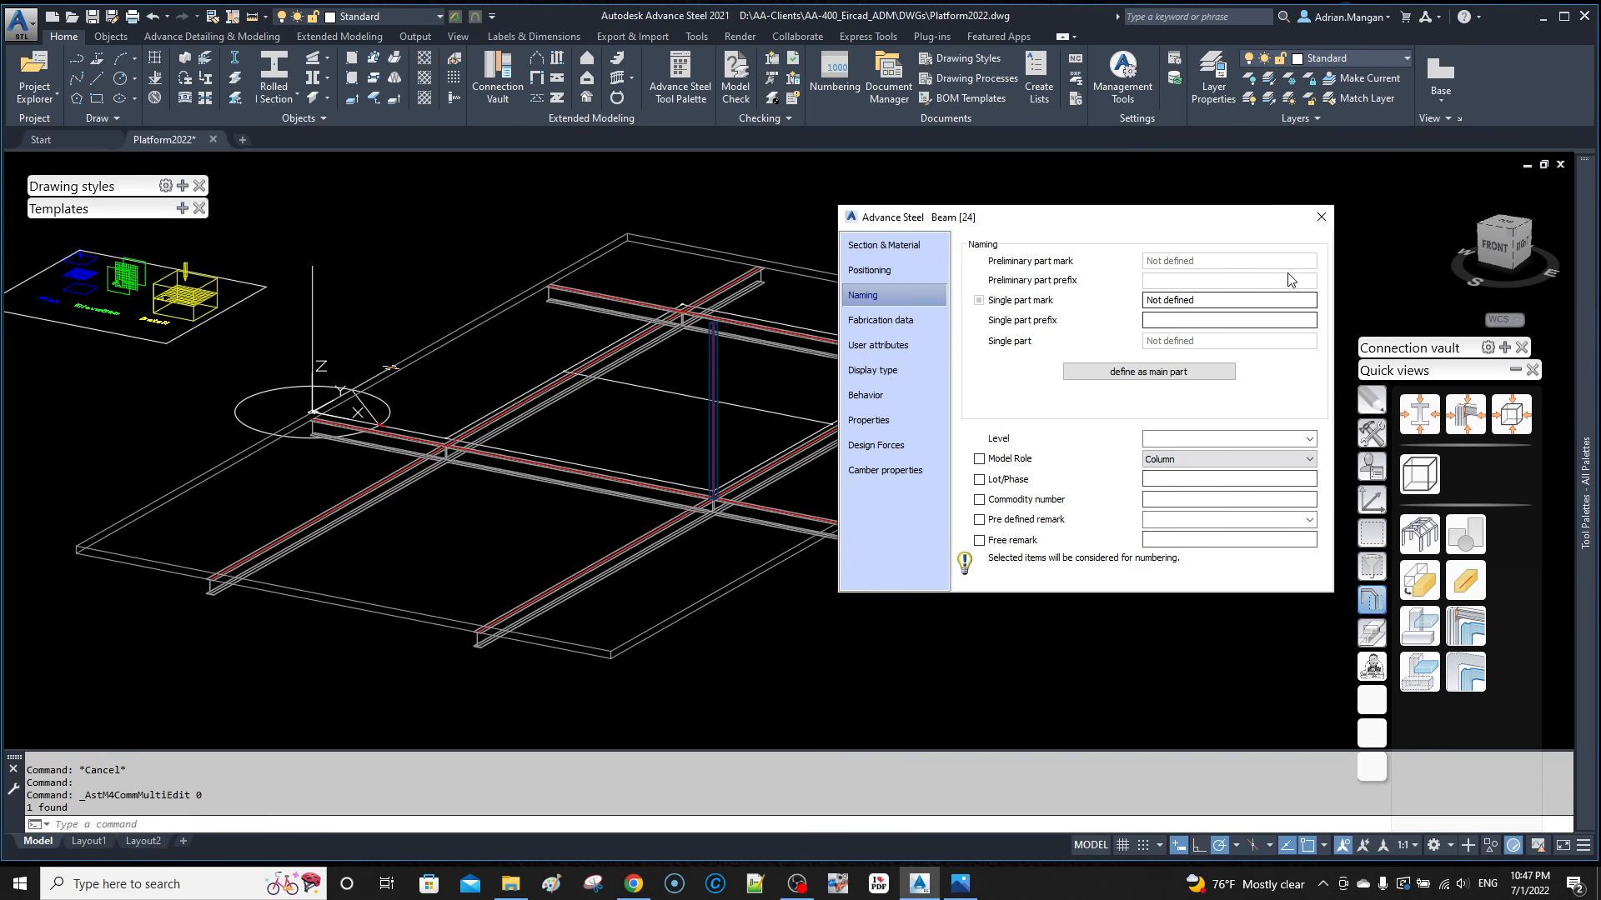
click(1320, 218)
Step: Make Columns the current layer and assign the vertical member to the Columns layer
click(1382, 58)
scroll(1342, 153, up, 5)
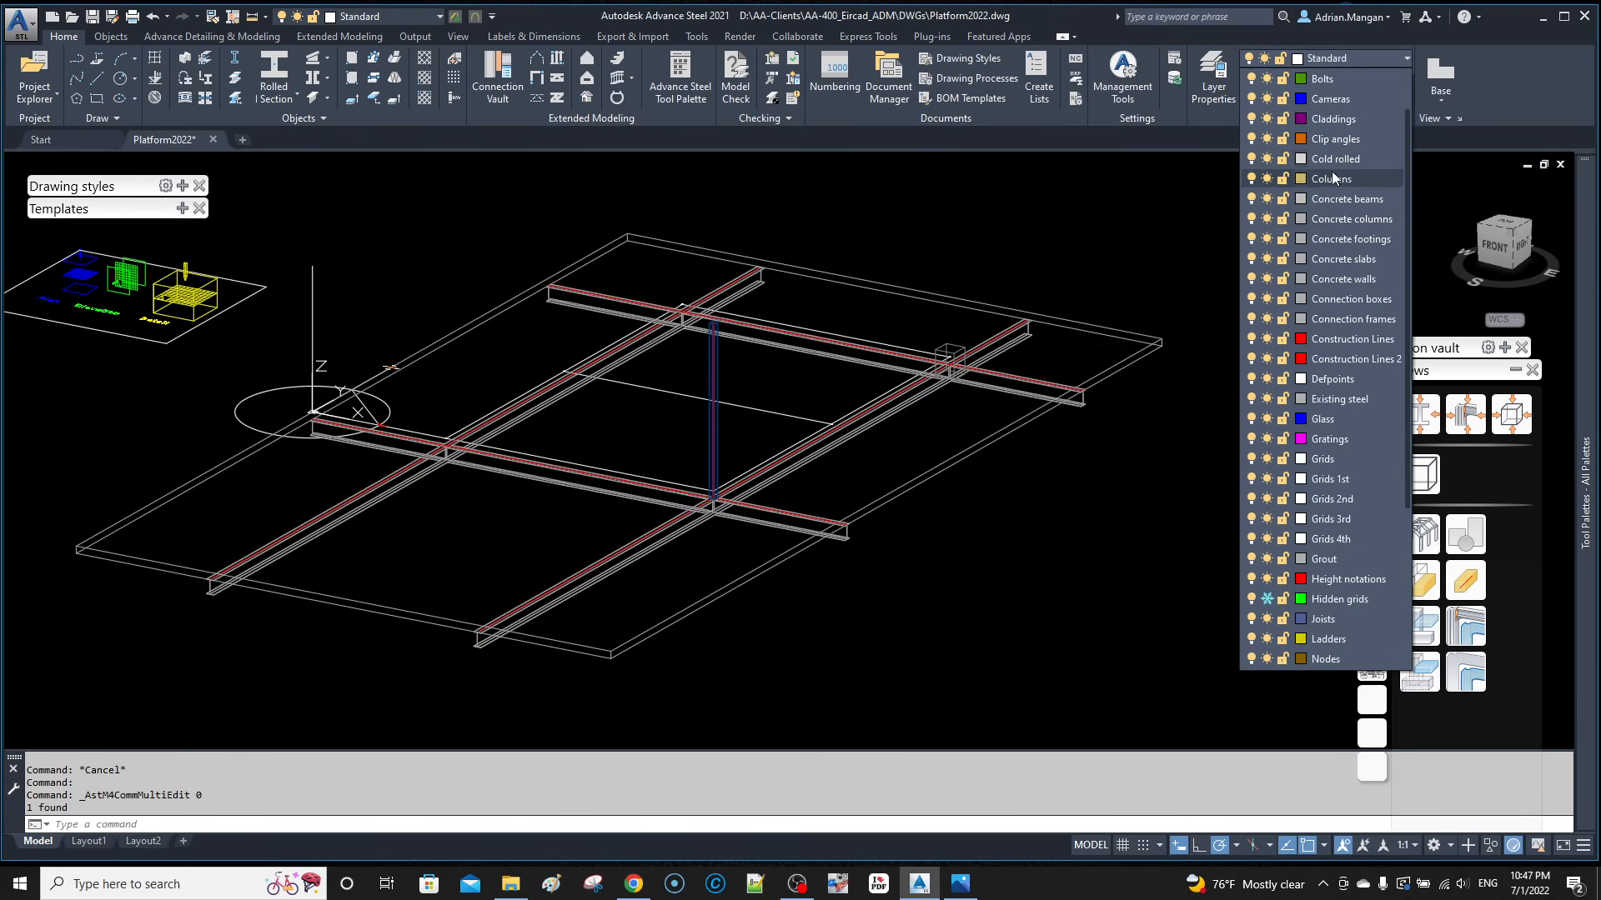
click(1332, 162)
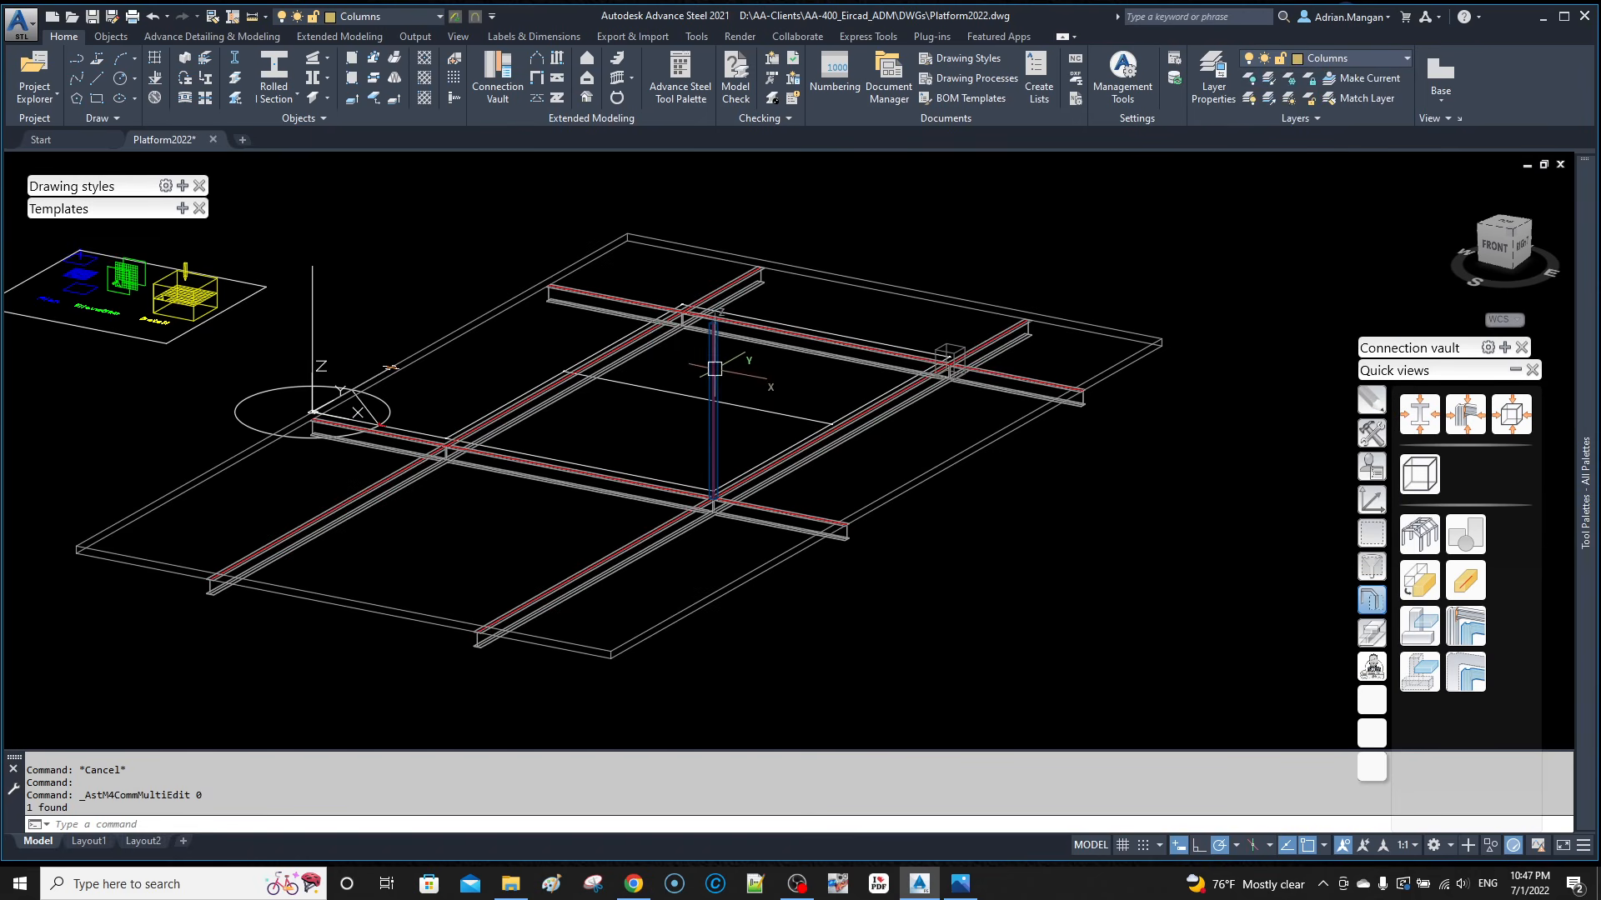
key(Escape)
click(1407, 59)
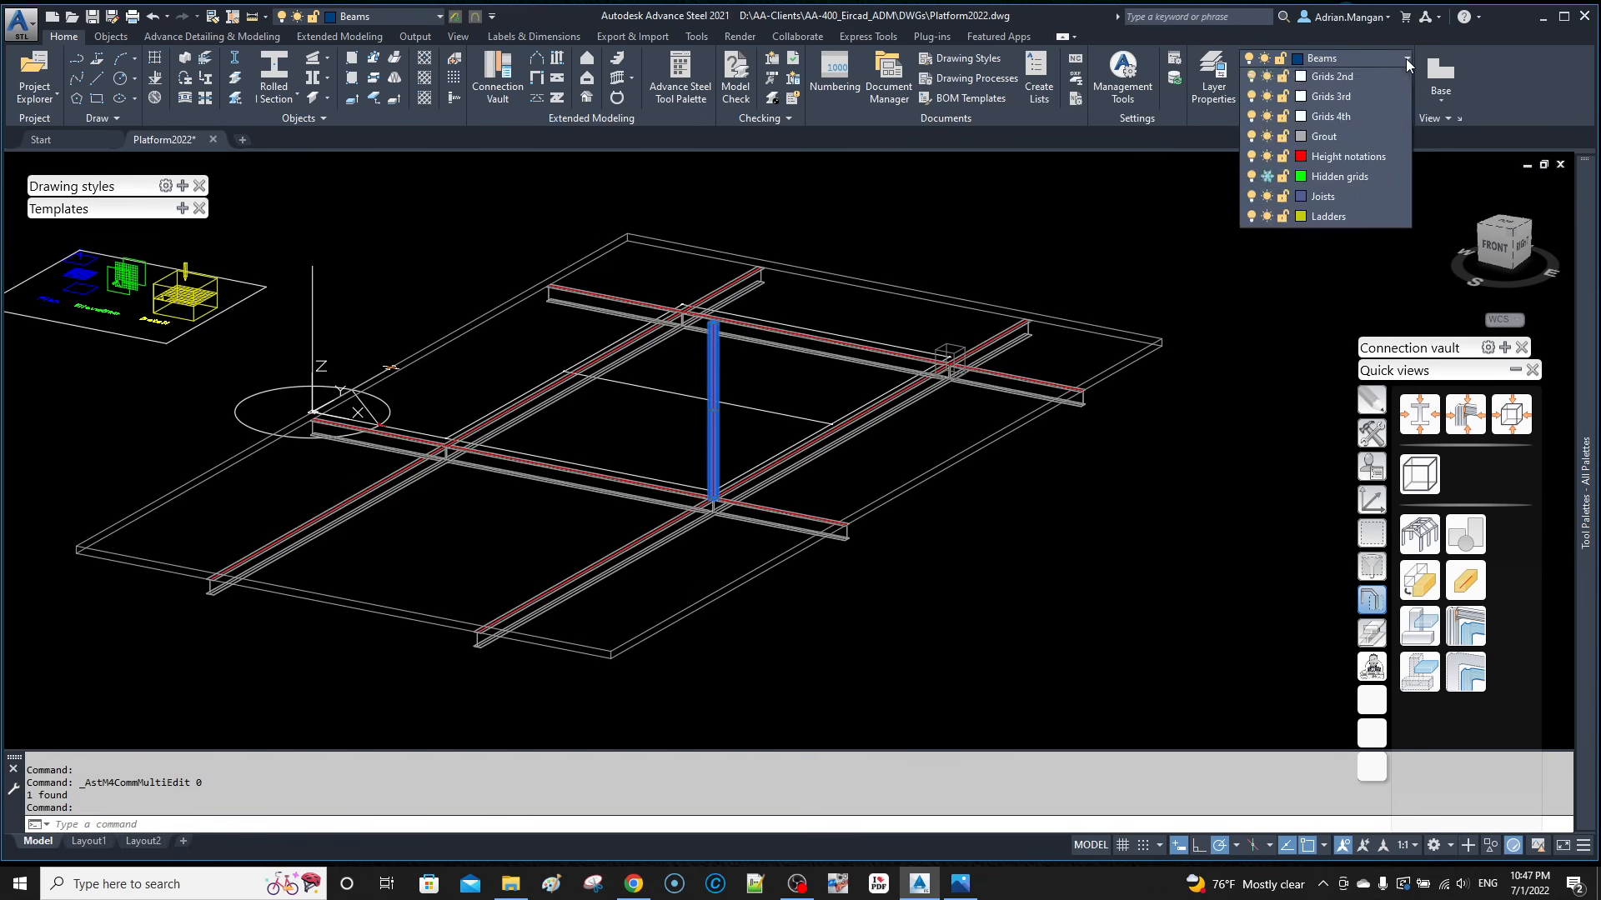
scroll(1342, 167, up, 2)
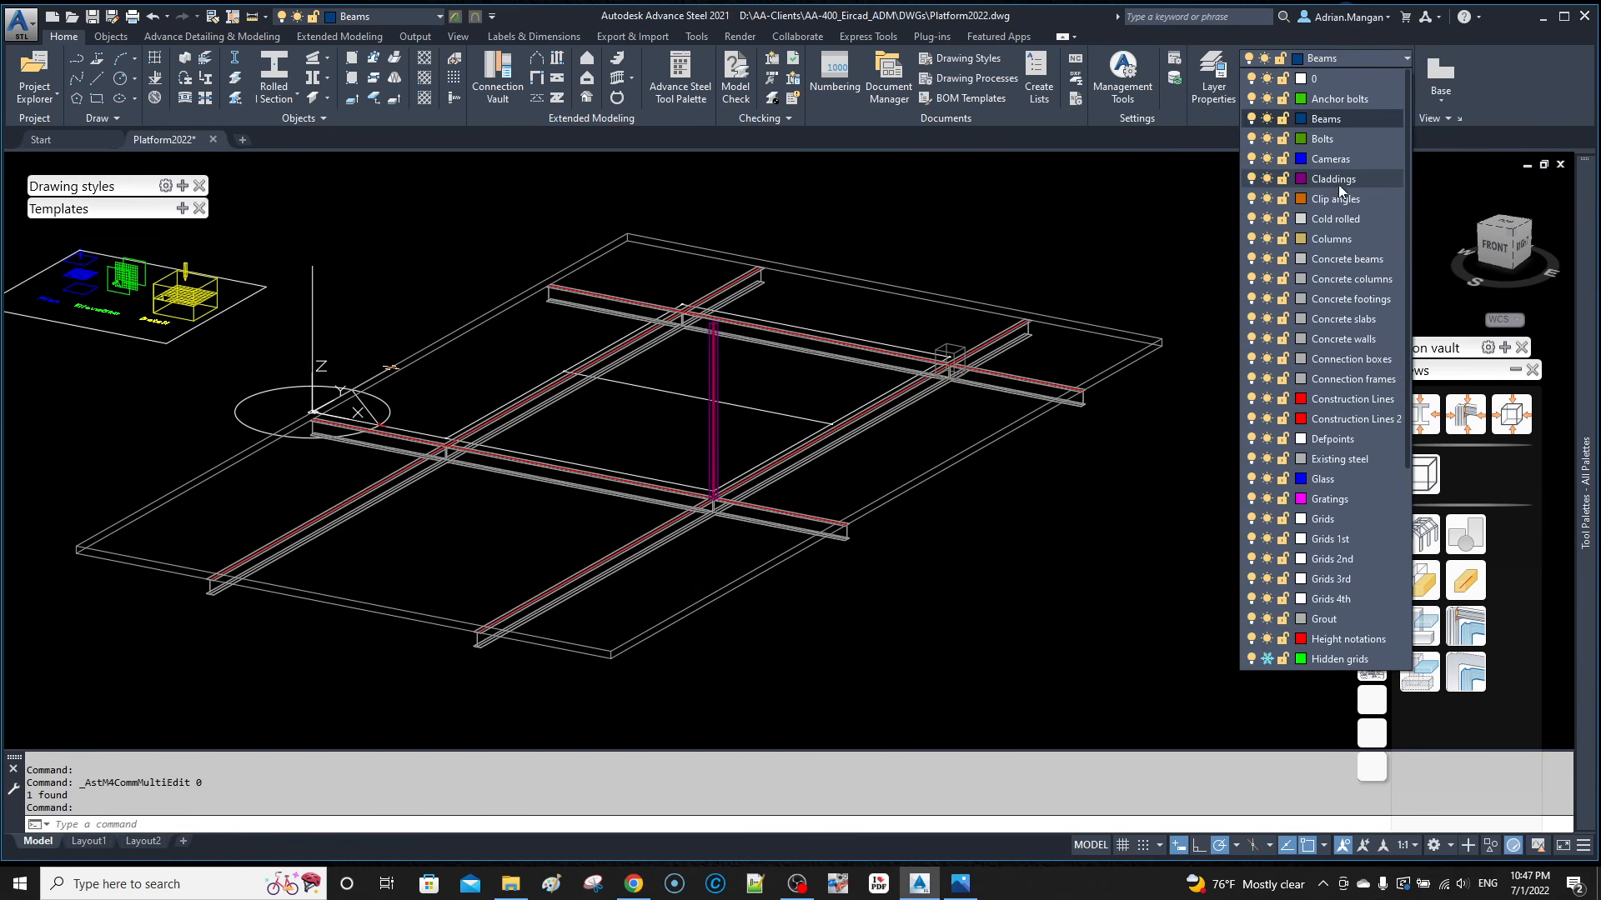
click(1336, 239)
Step: Copy the southeast HSS column 20' to the west, onto the neighbouring beam intersection
shift+middle_drag(760, 406, 950, 420)
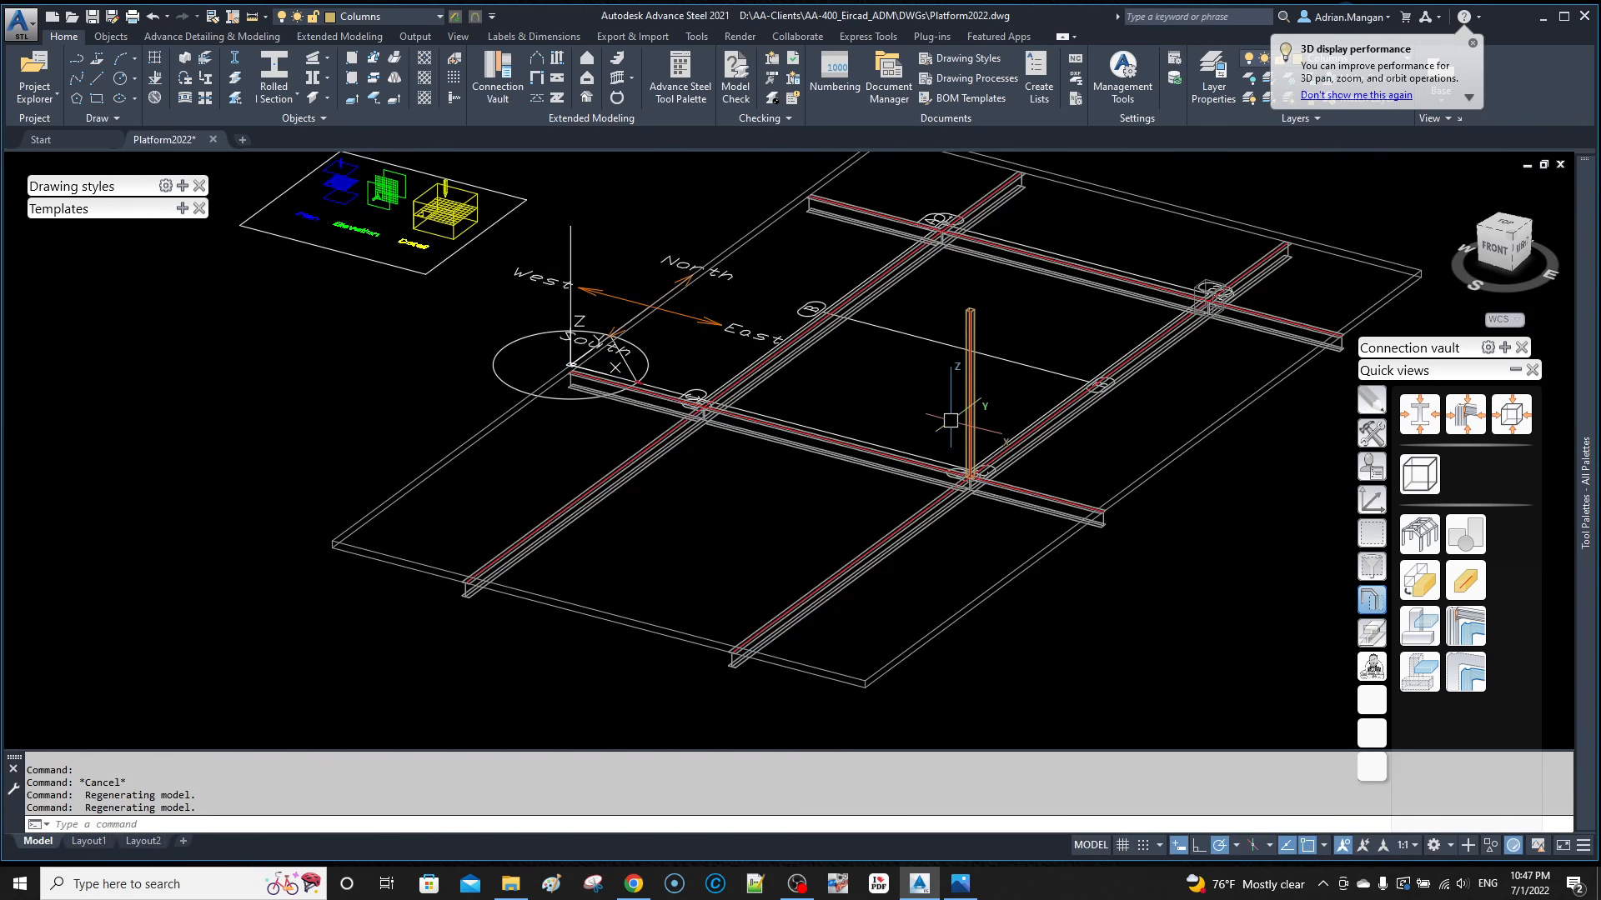
click(971, 417)
right_click(972, 417)
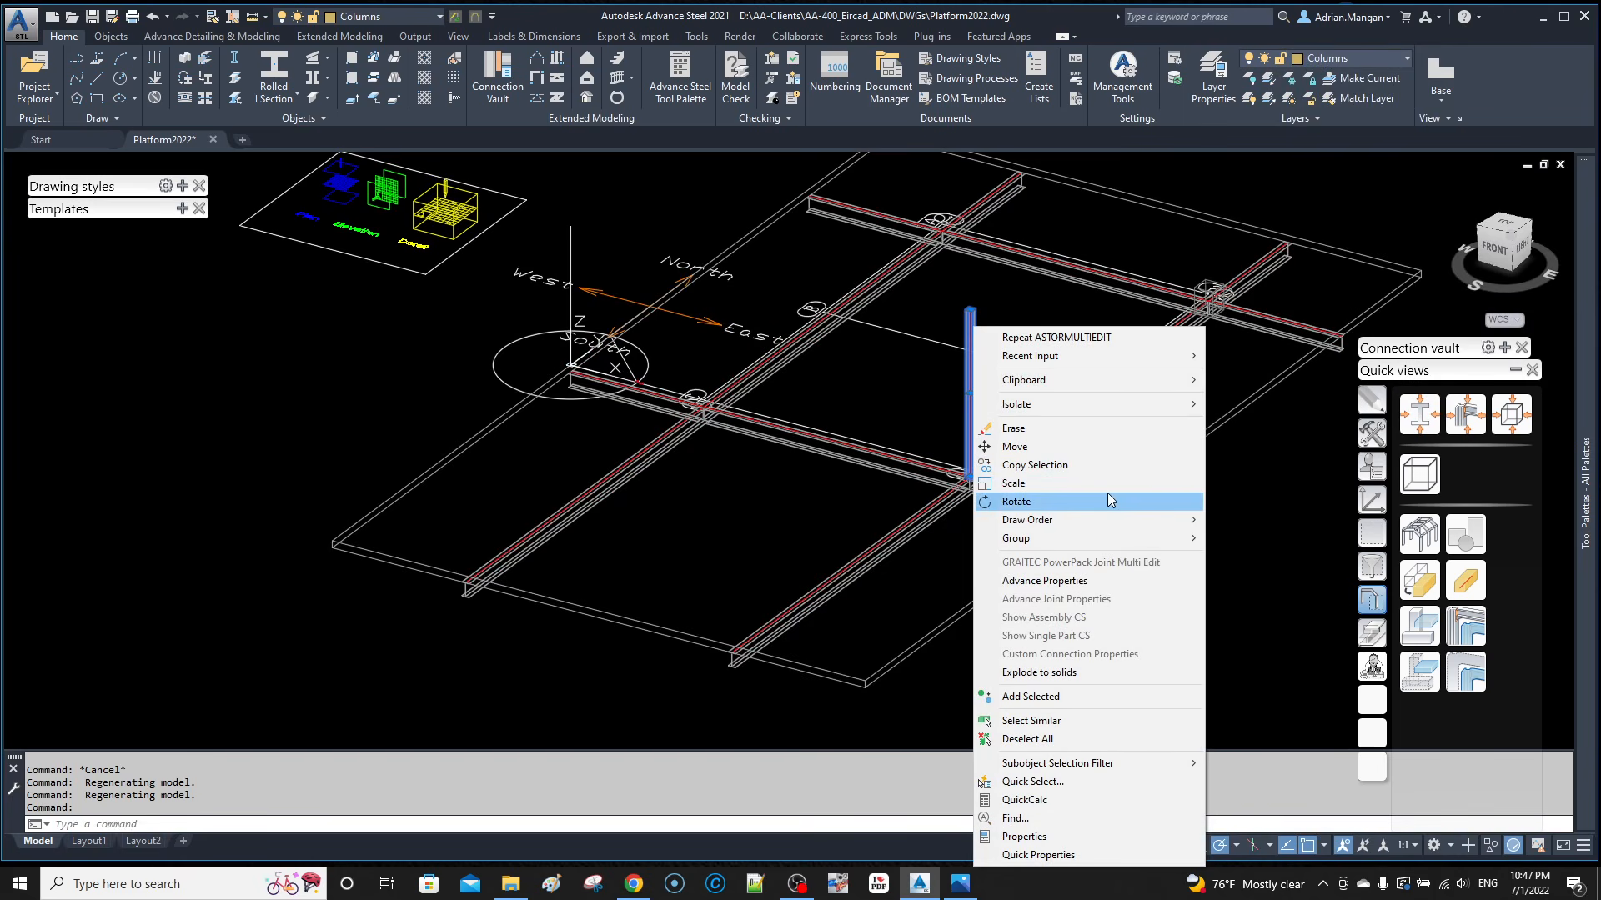
click(1079, 465)
click(932, 402)
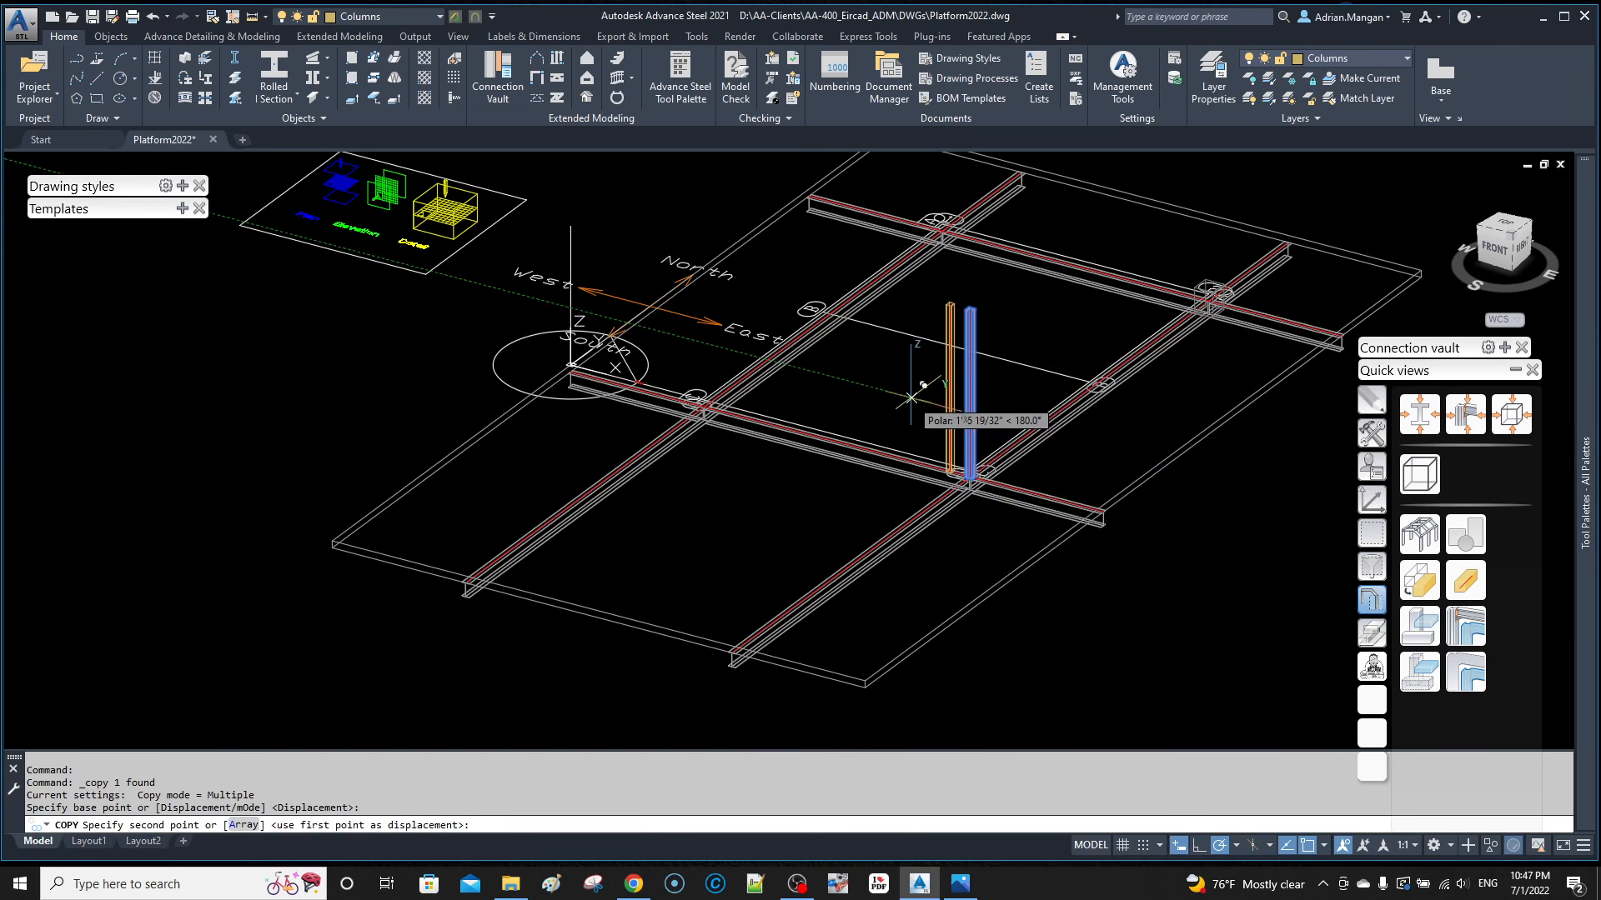
text(2)
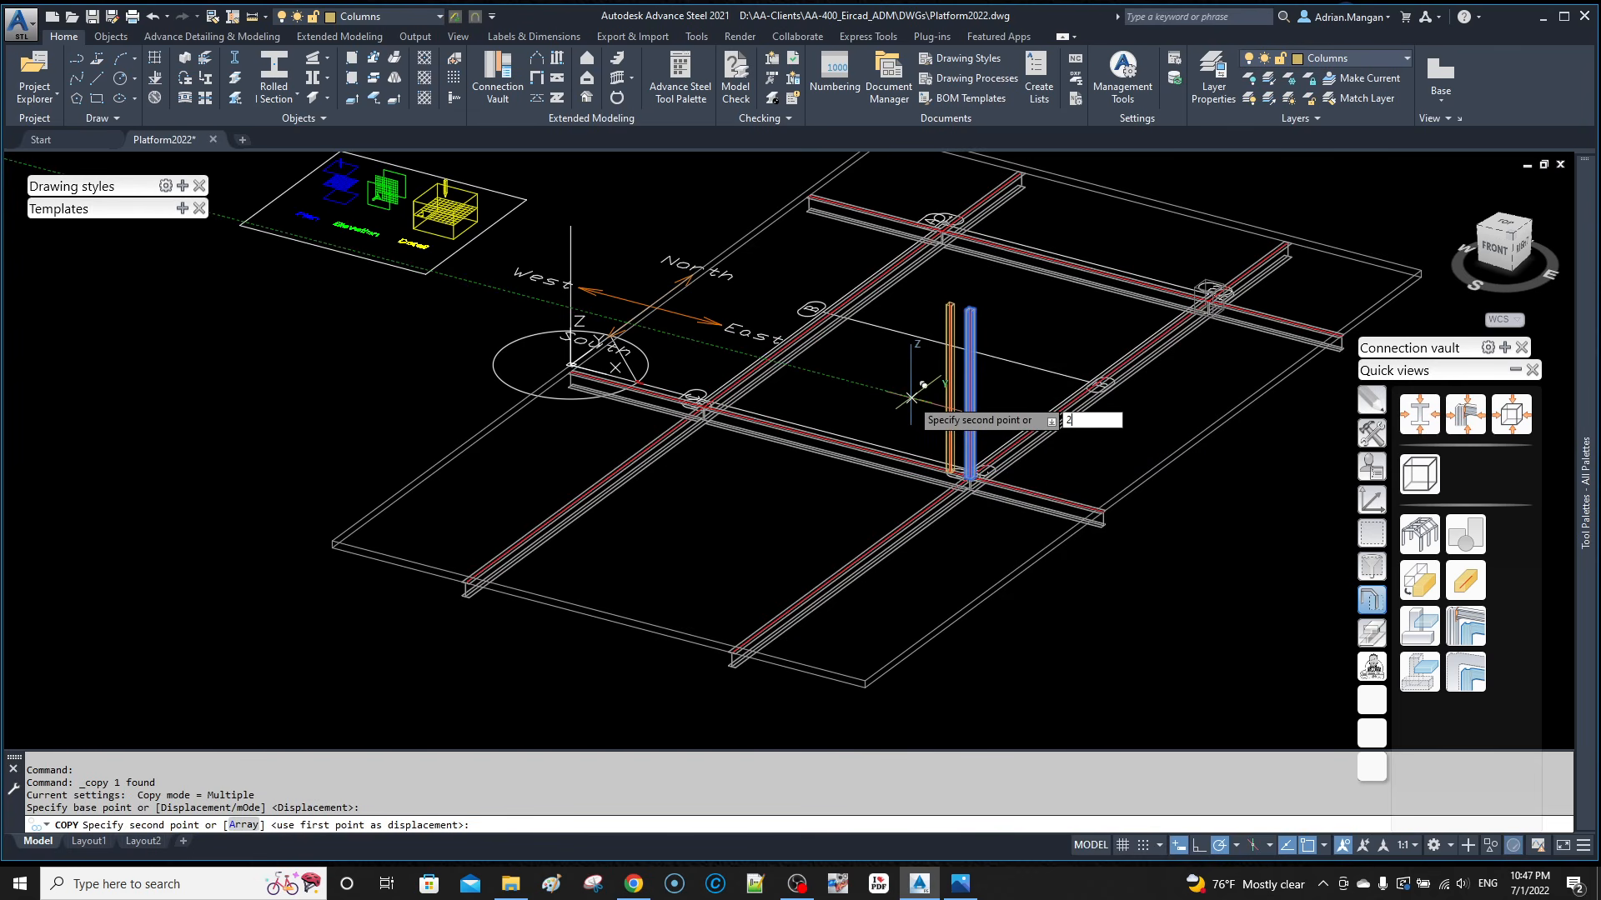
text(0')
key(Return)
key(Escape)
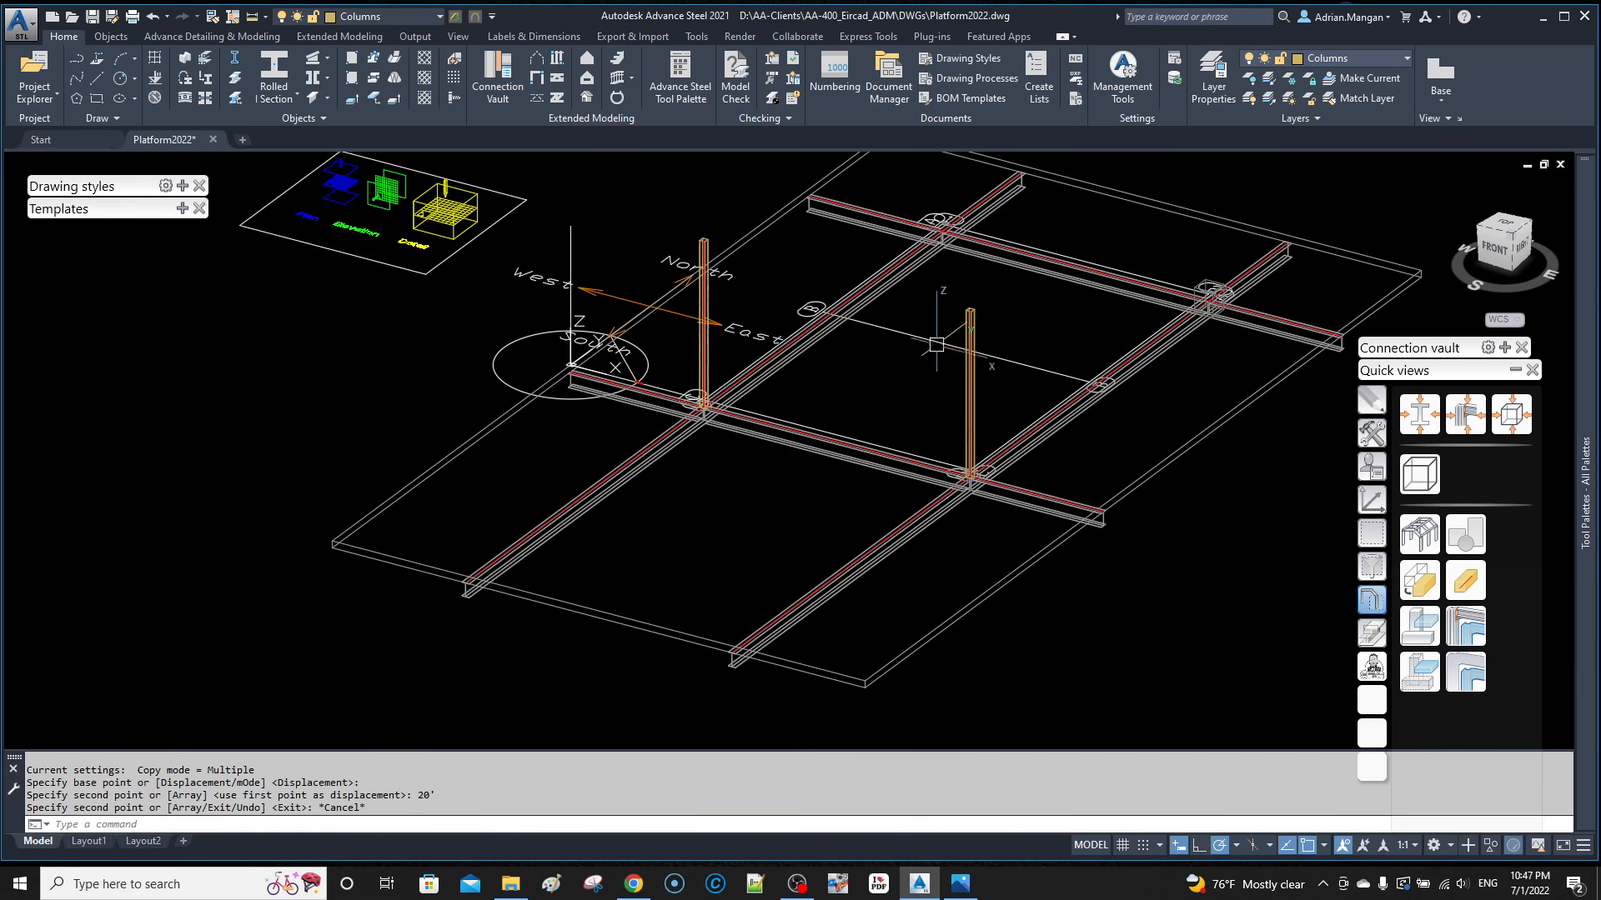
Step: Copy both southern columns 30' to the north using polar tracking, onto the northern beam intersections
click(969, 392)
click(703, 333)
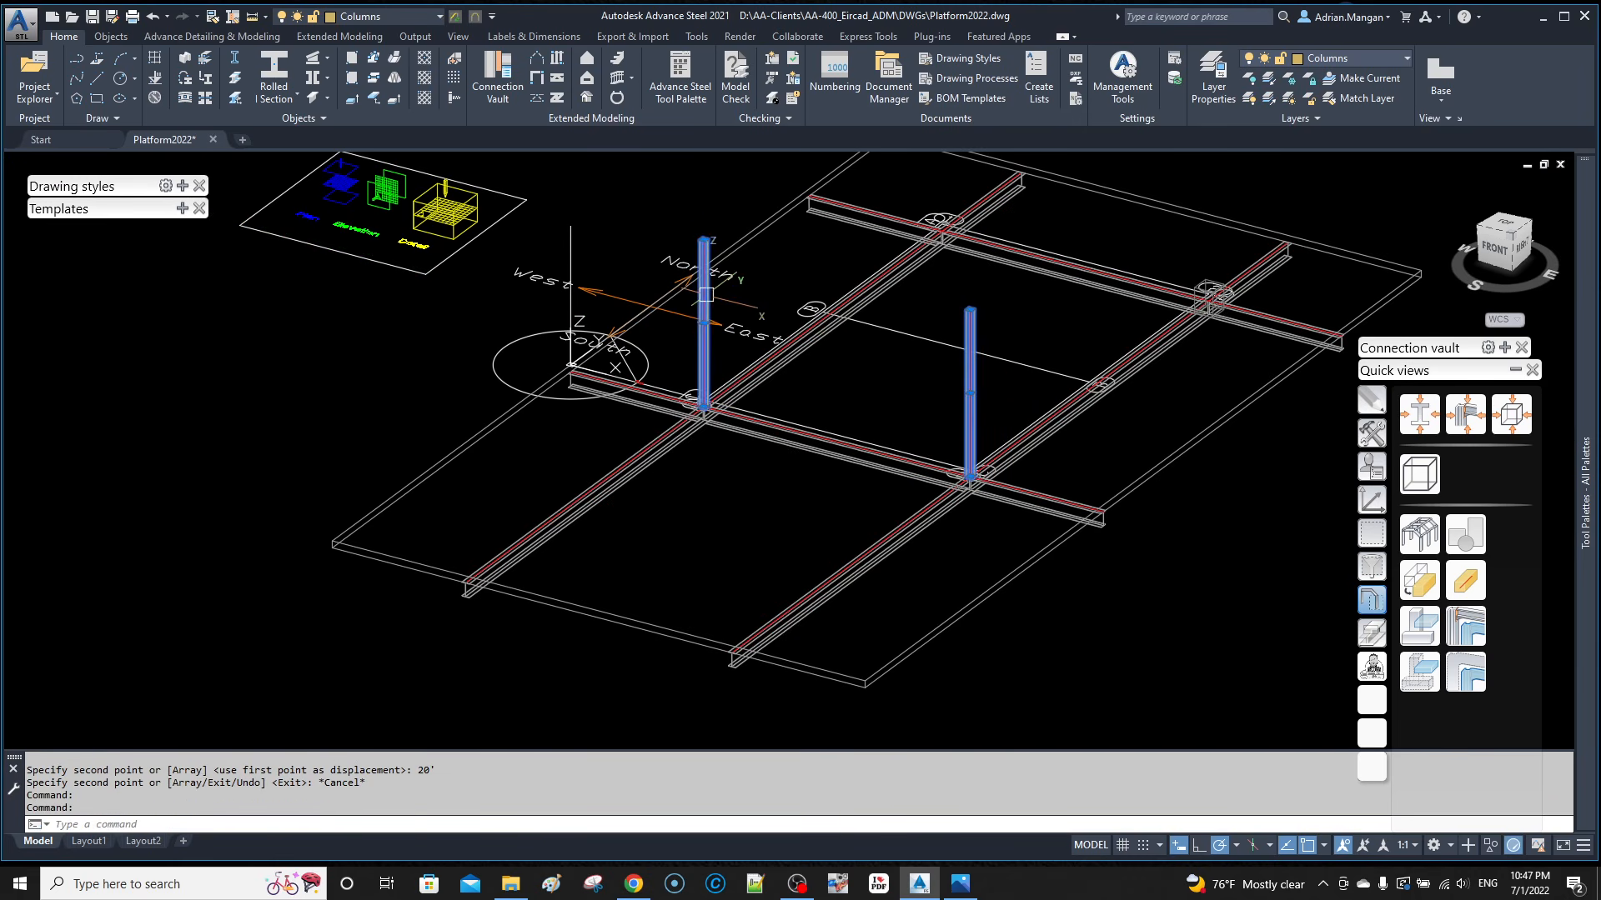
right_click(708, 296)
click(823, 433)
click(904, 391)
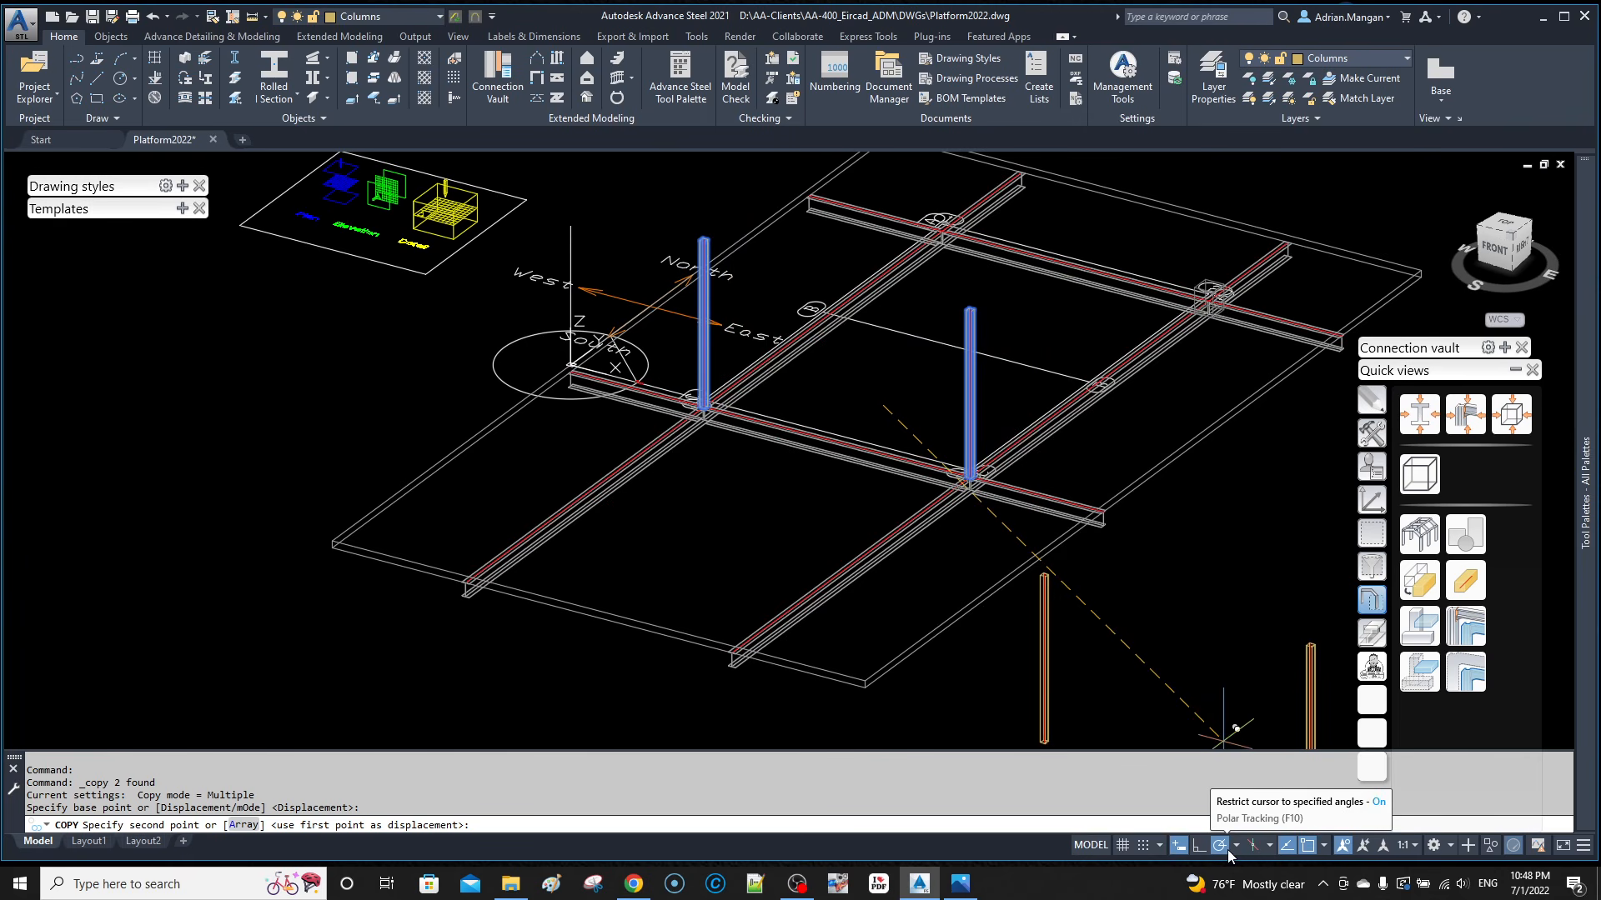
click(1201, 847)
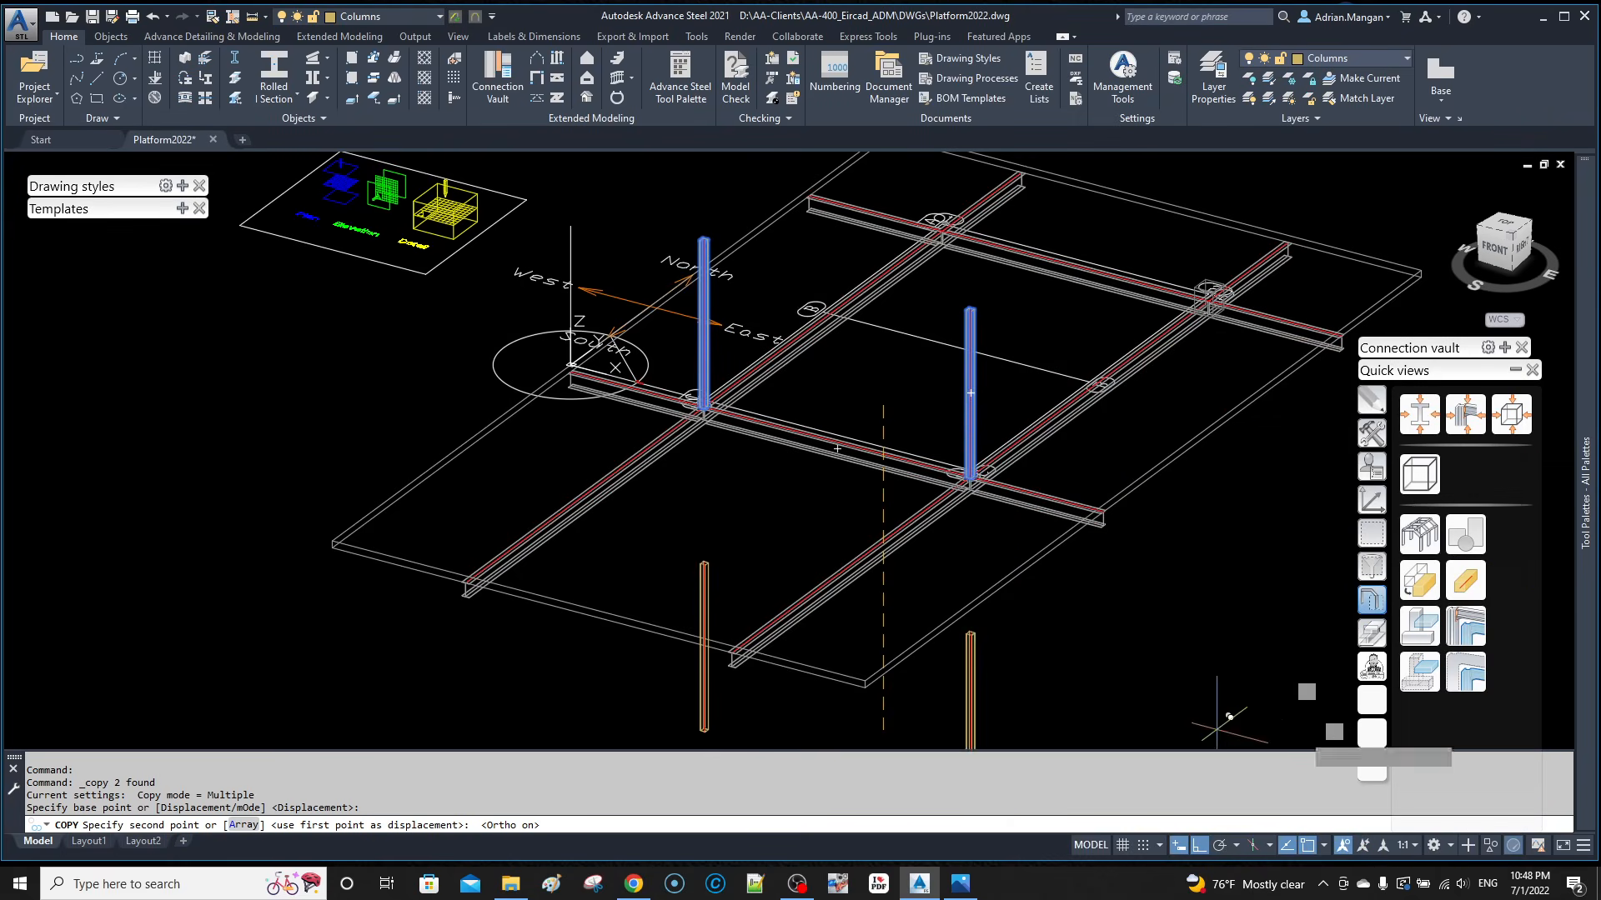
click(1220, 845)
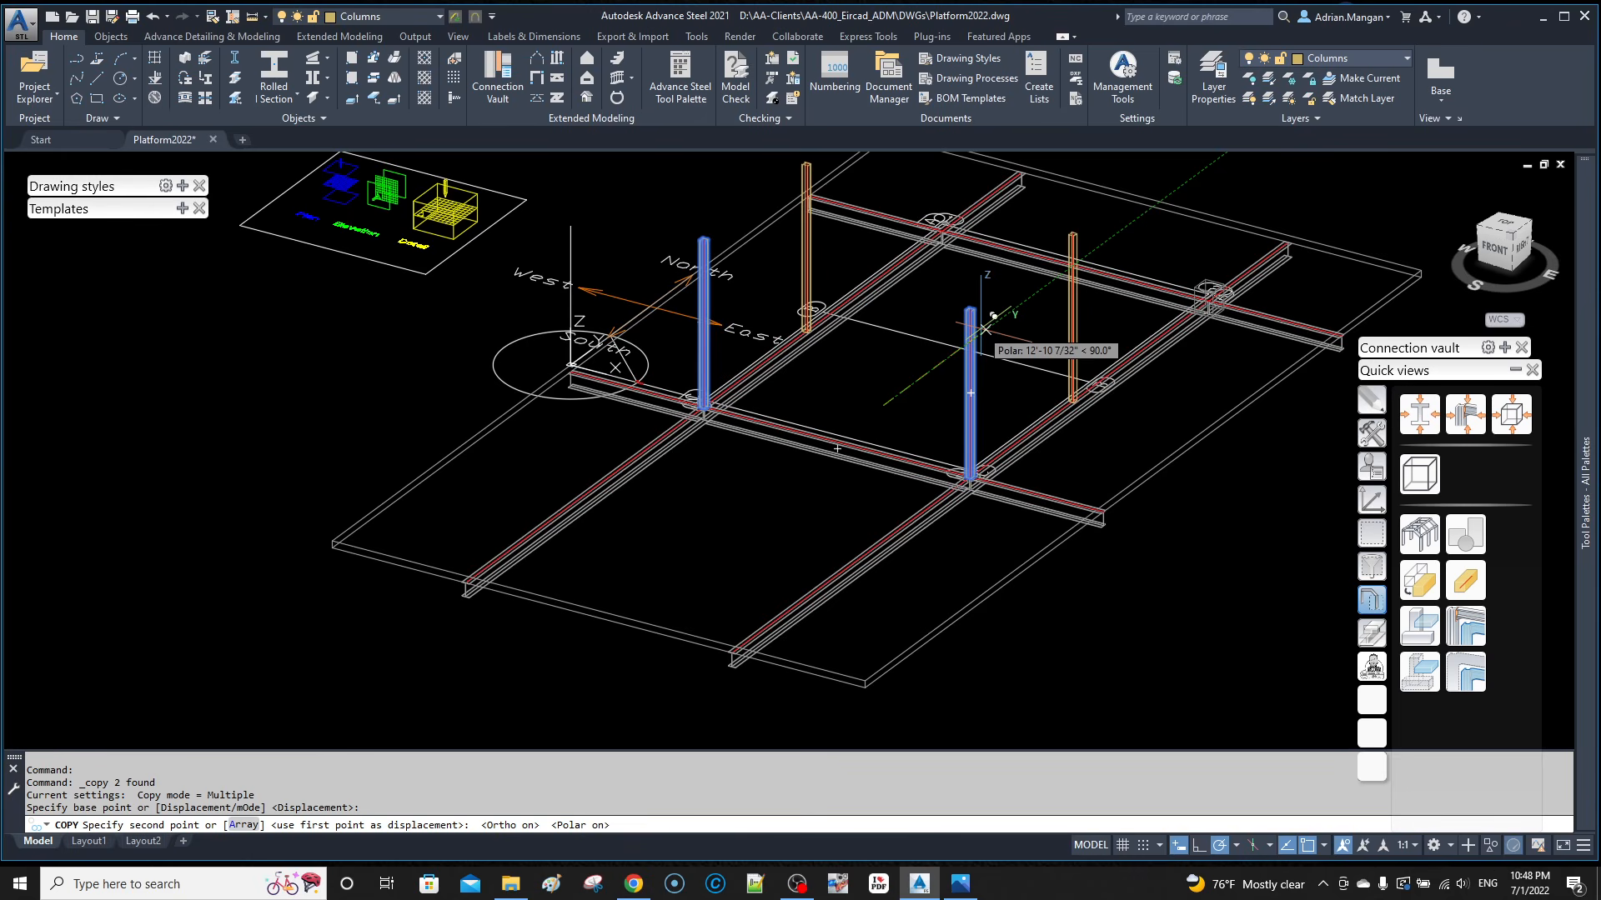
text(30)
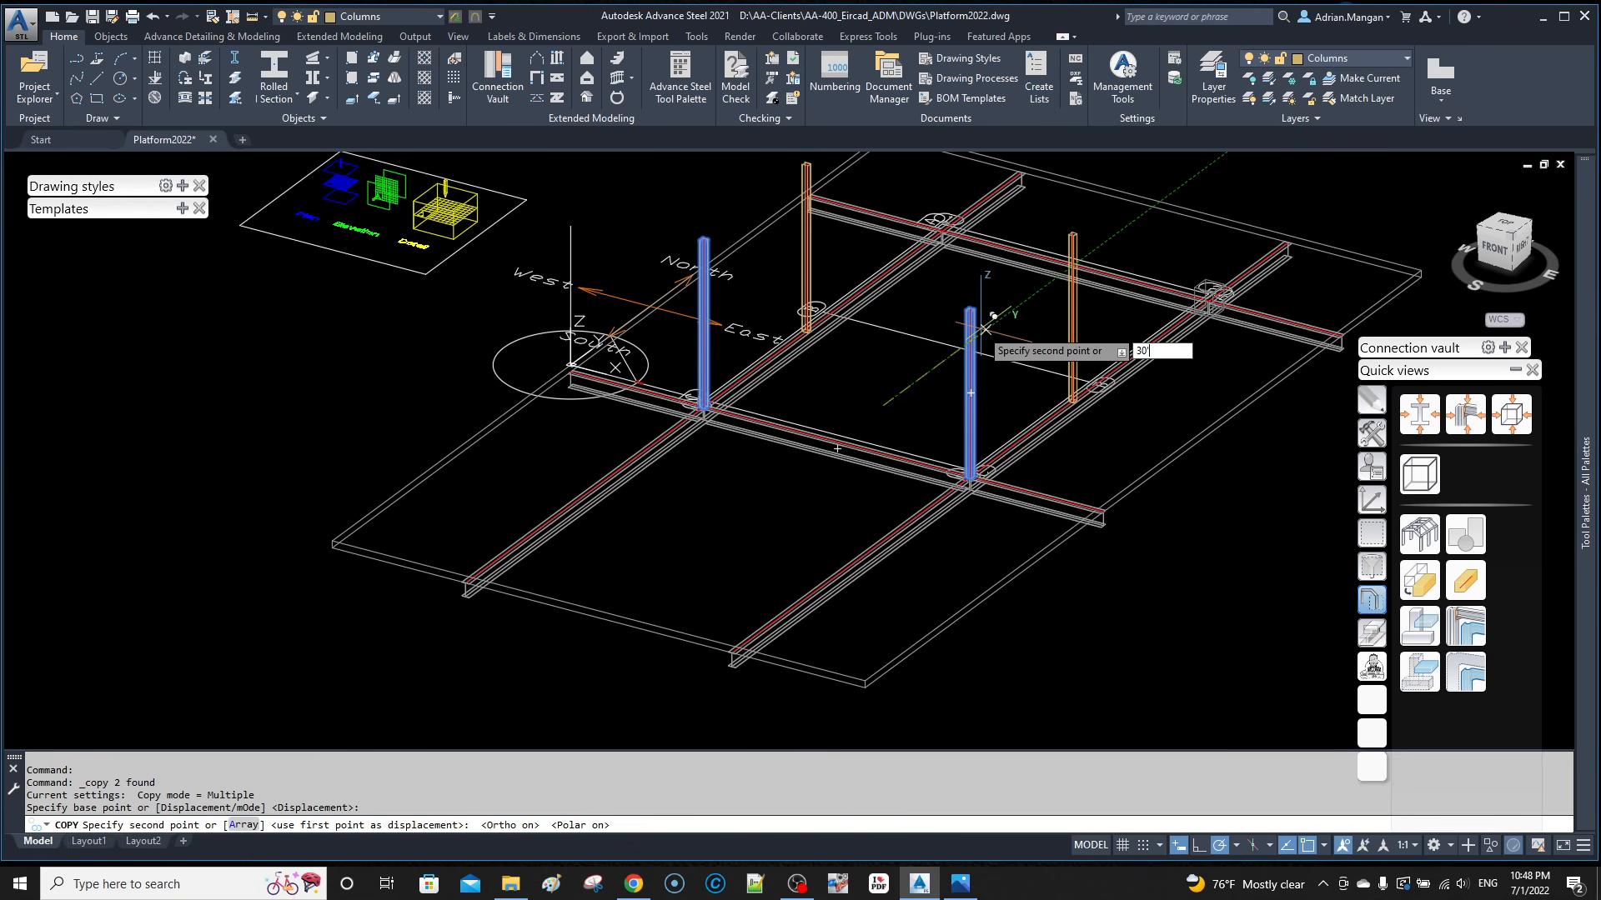
key(Return)
key(Escape)
scroll(1000, 438, down, 2)
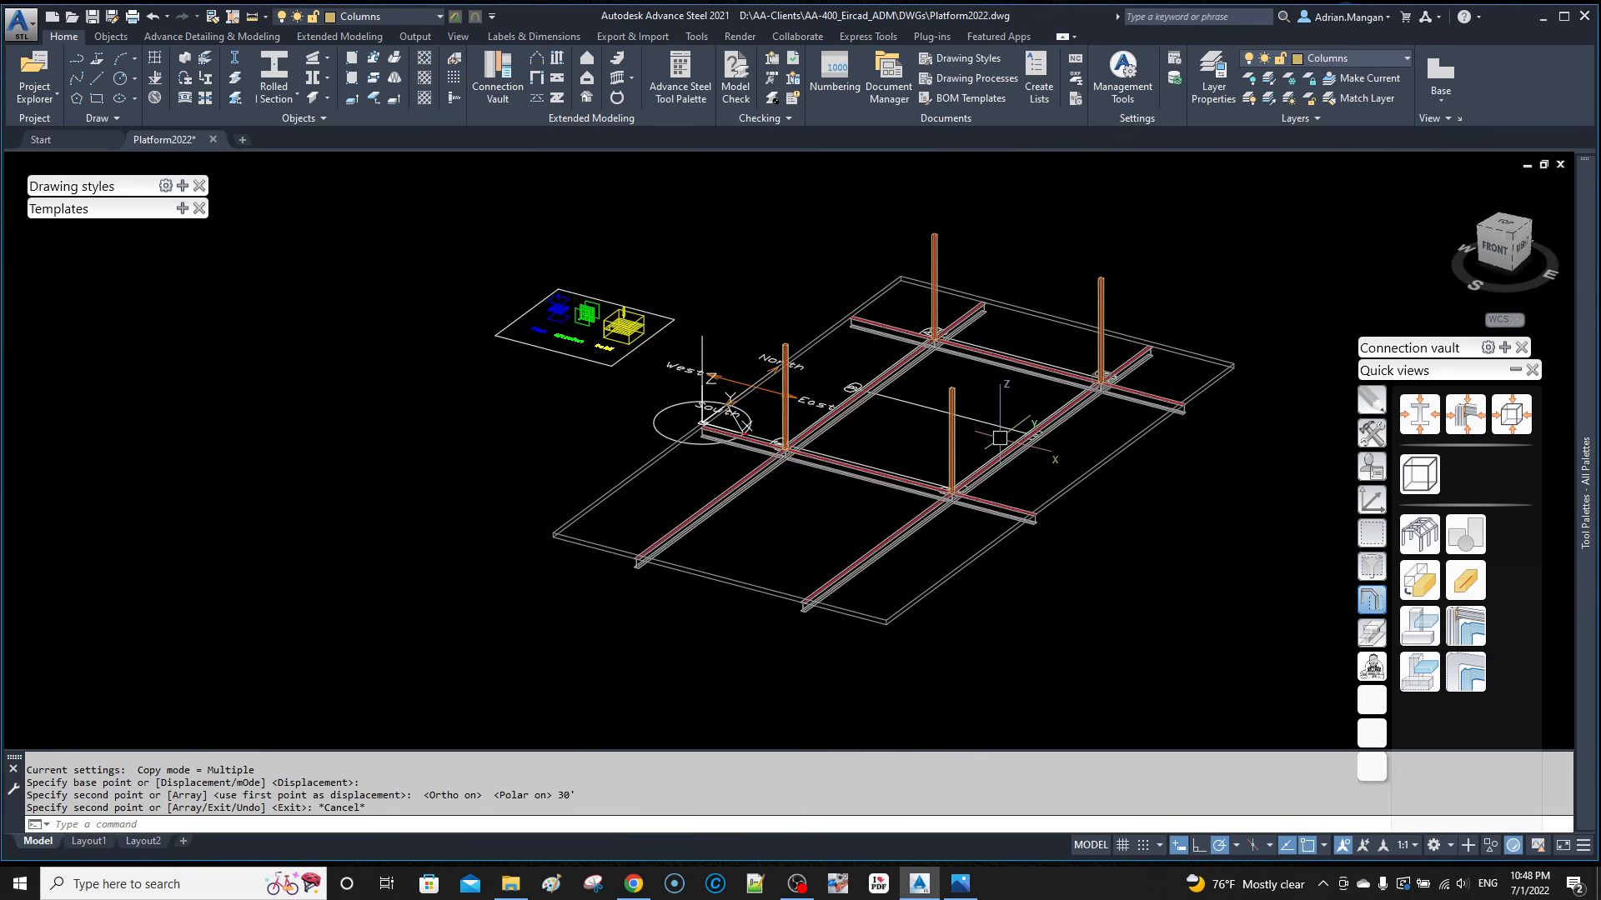
shift+middle_drag(1042, 317, 990, 329)
shift+middle_drag(793, 342, 815, 313)
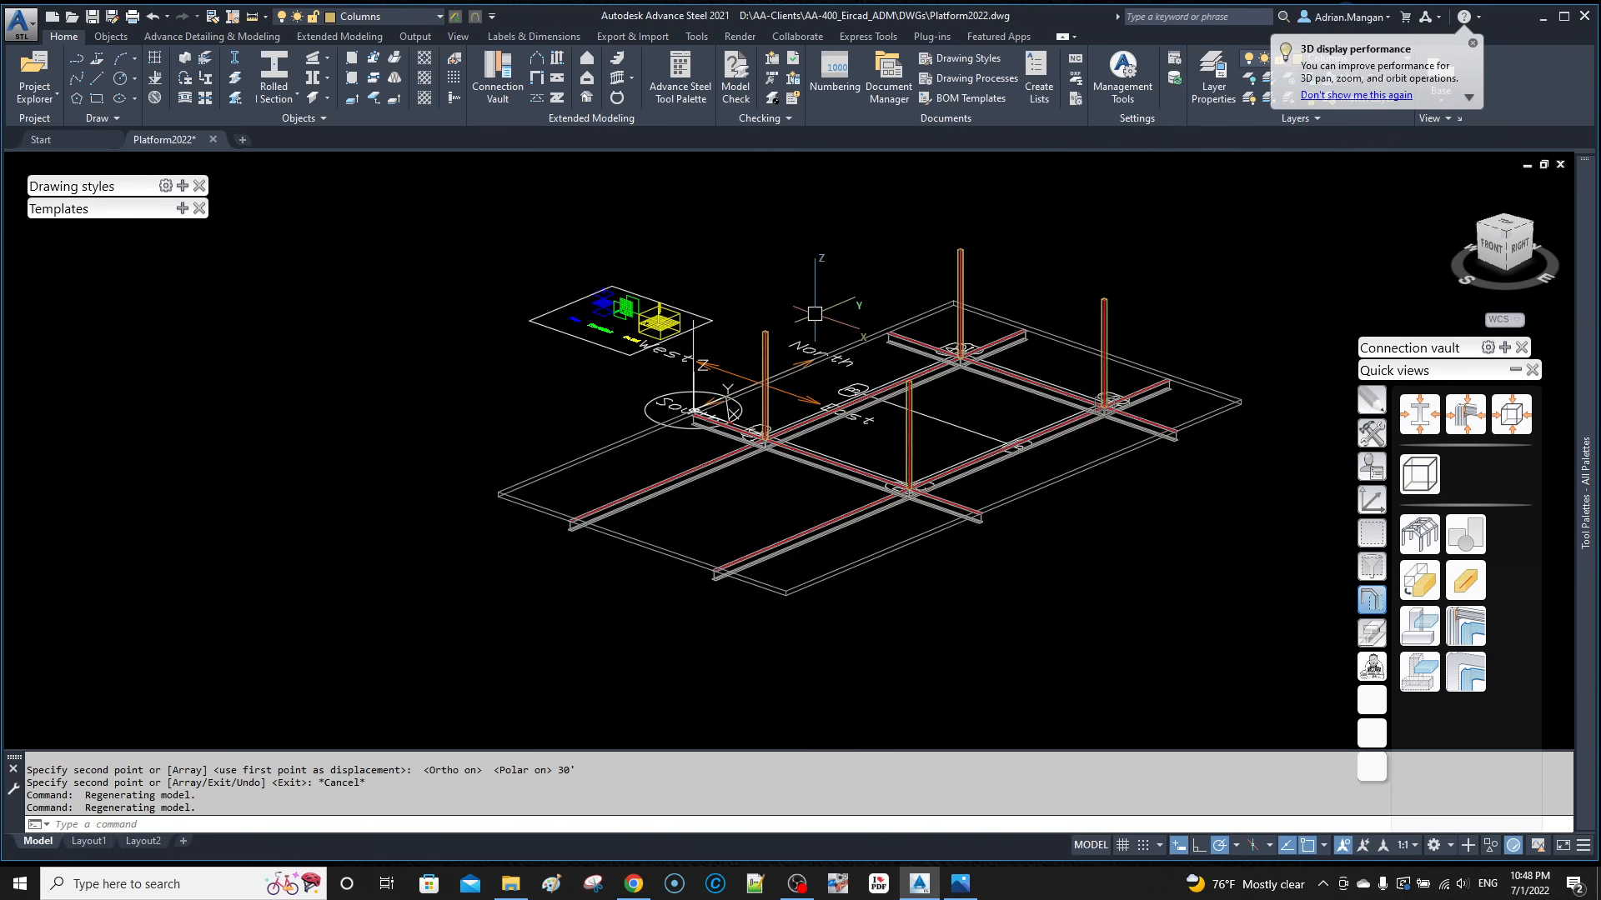
scroll(814, 314, up, 5)
scroll(815, 313, down, 7)
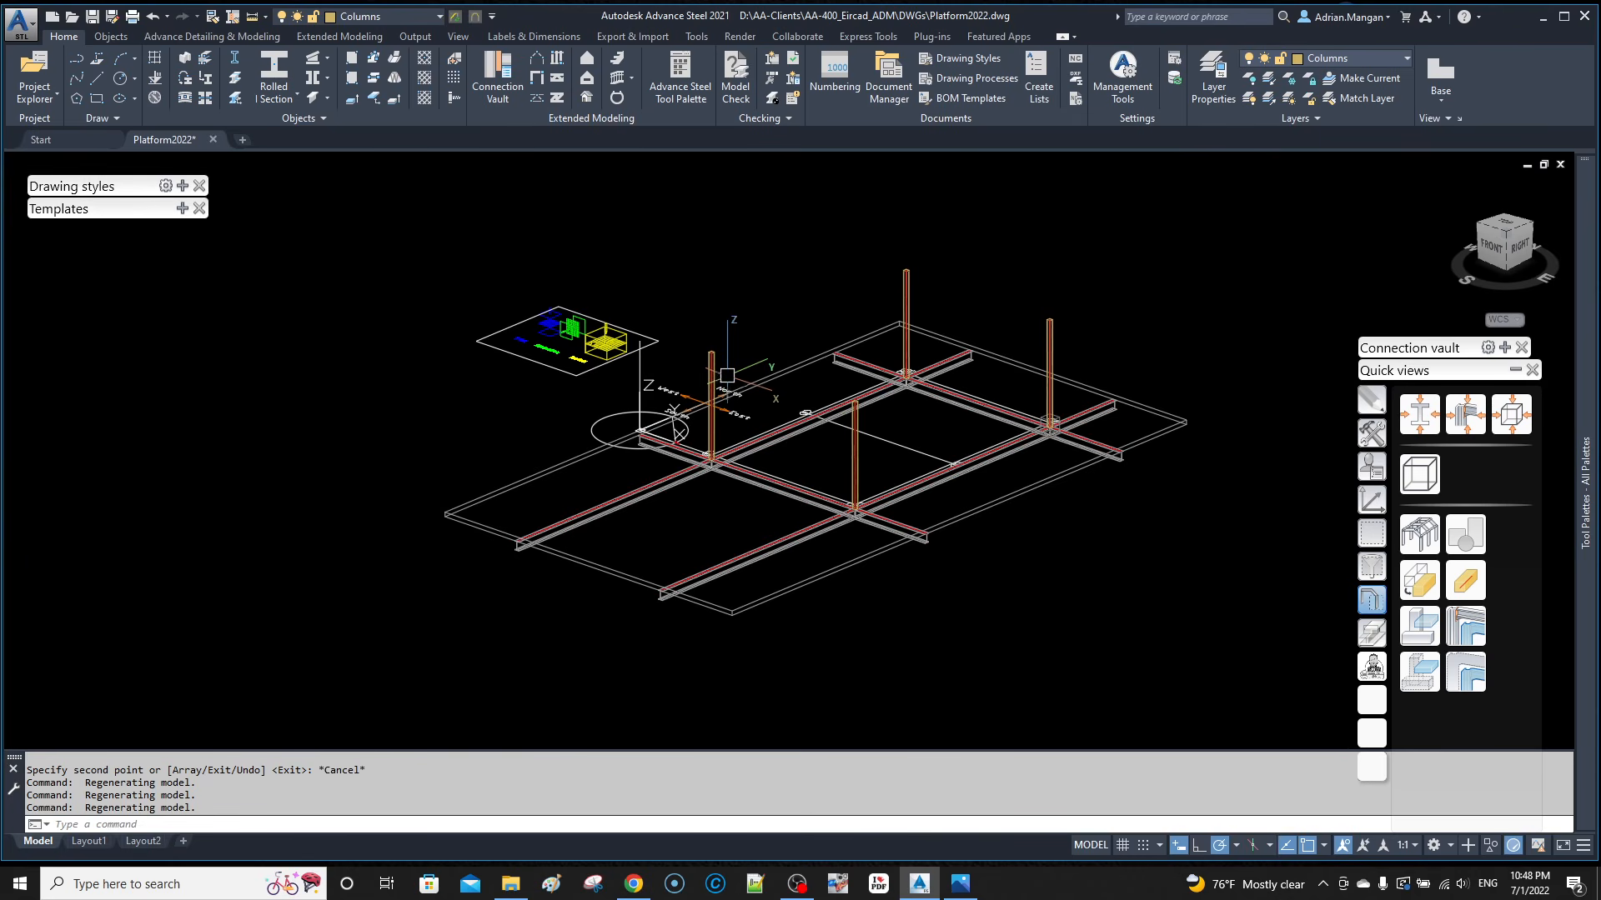
middle_drag(674, 409, 640, 421)
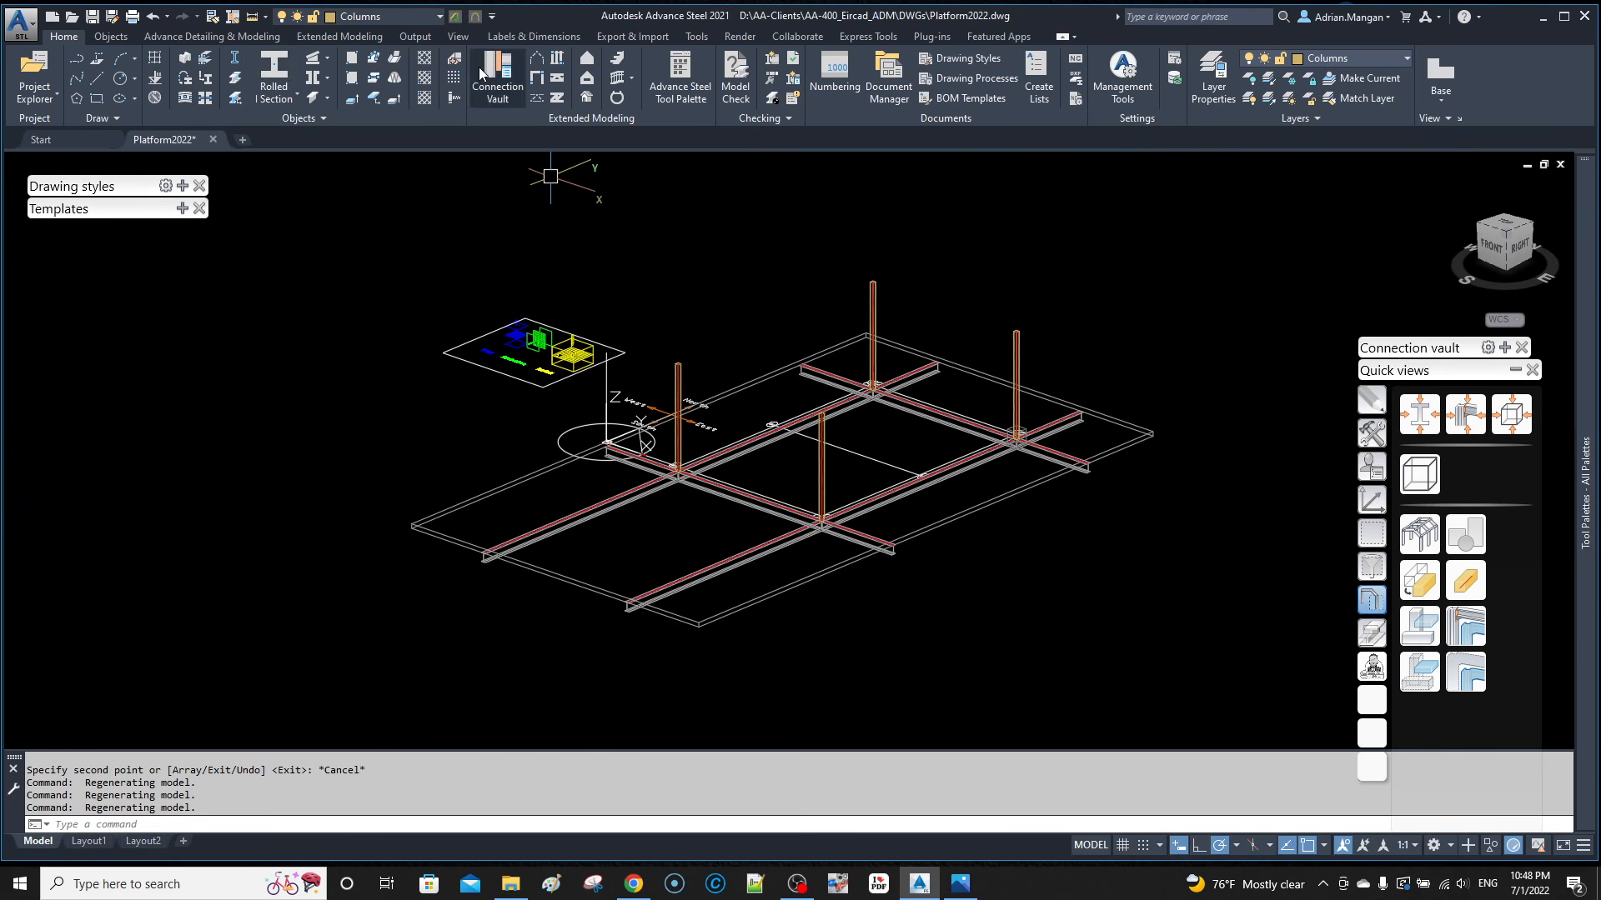
click(250, 37)
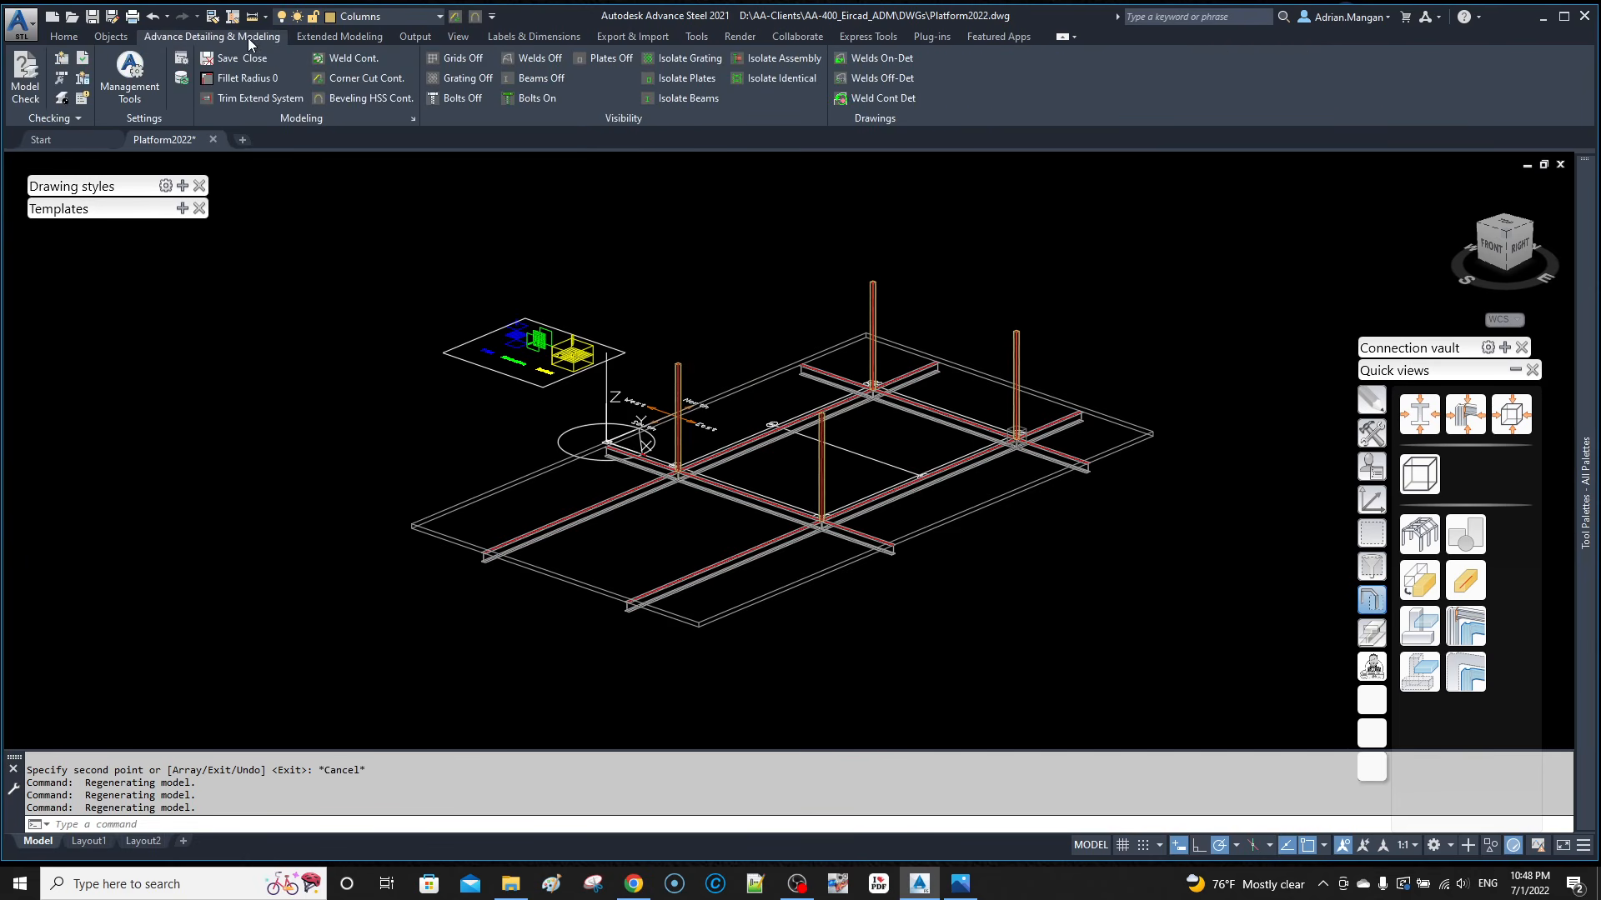
Step: Start a Continuous Beam at the top of the southwest column and run it to the top of the northwest column
click(116, 38)
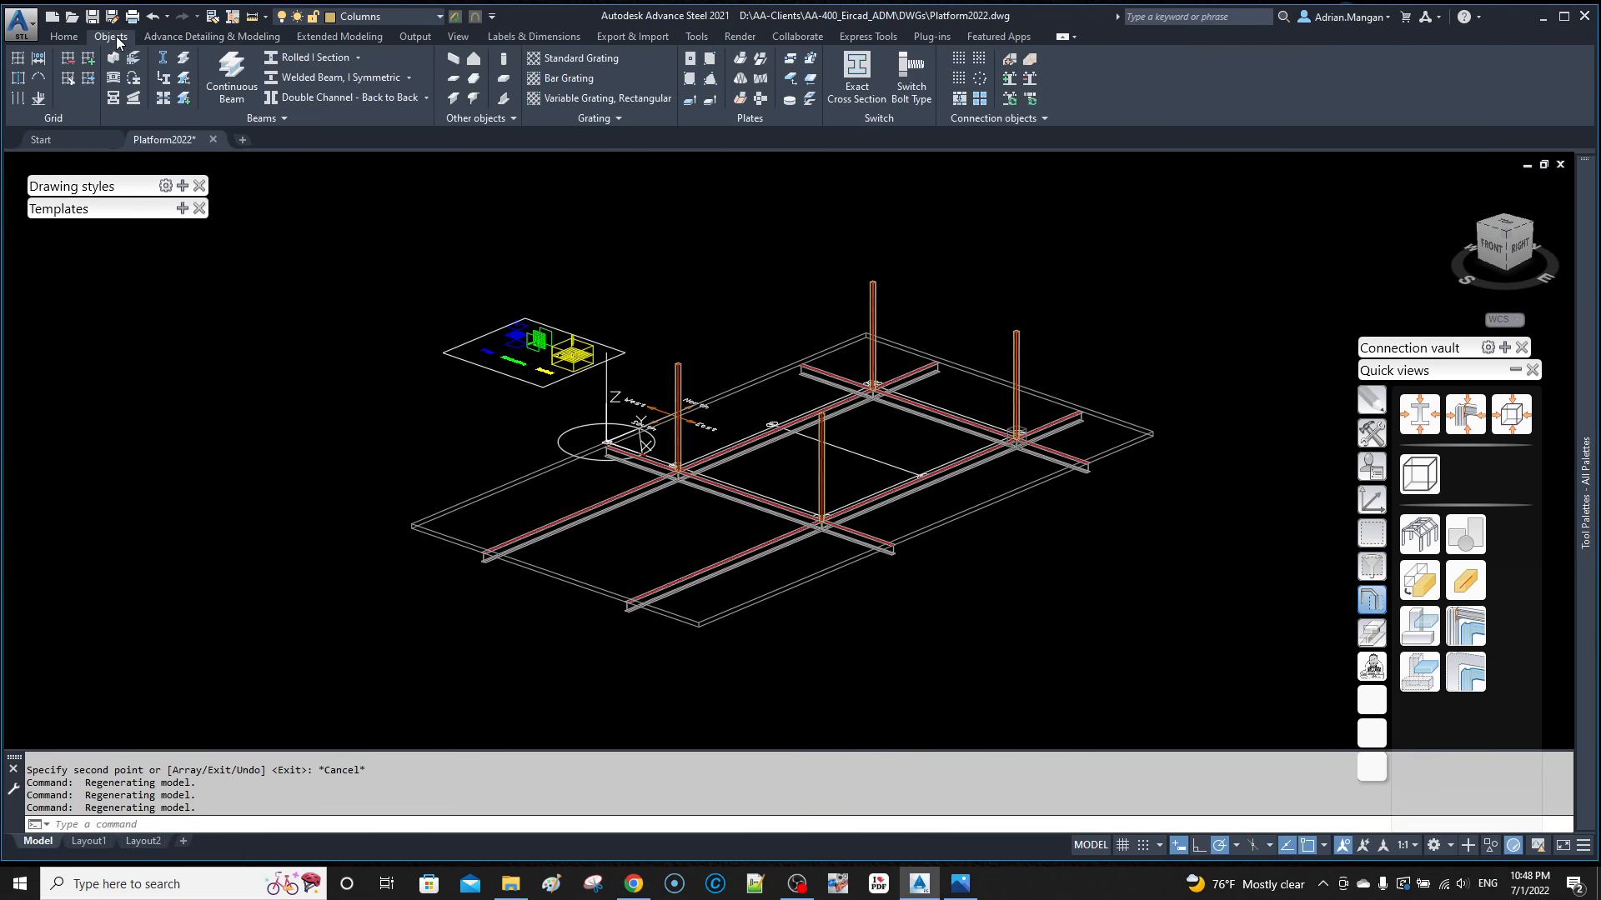
click(248, 68)
scroll(557, 308, up, 5)
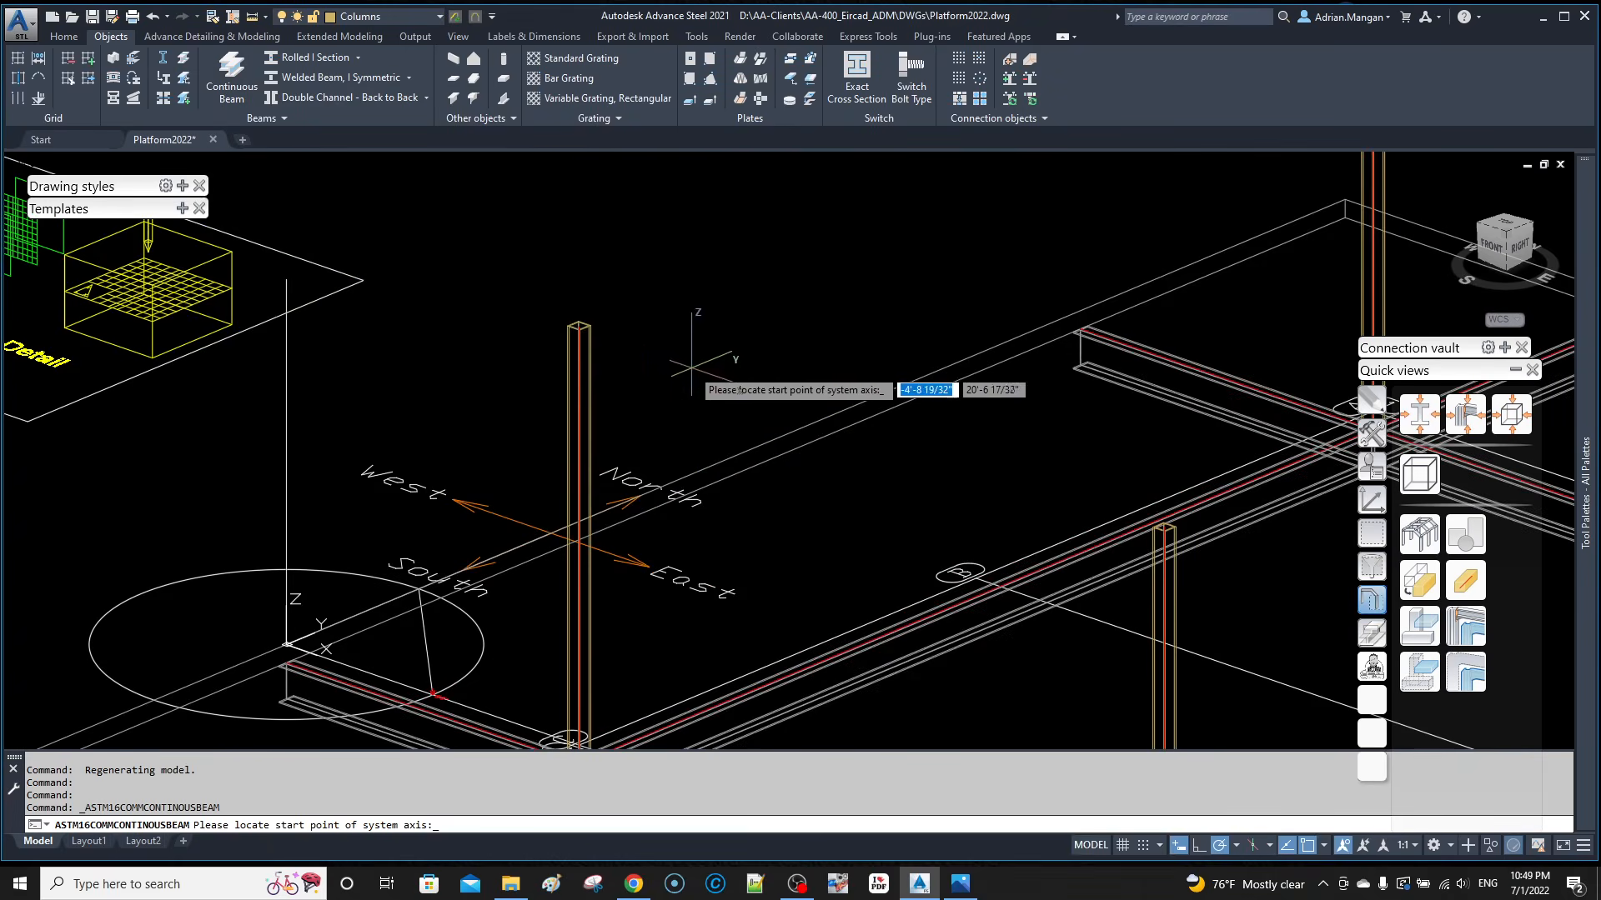
click(647, 373)
scroll(694, 334, down, 5)
scroll(717, 267, up, 7)
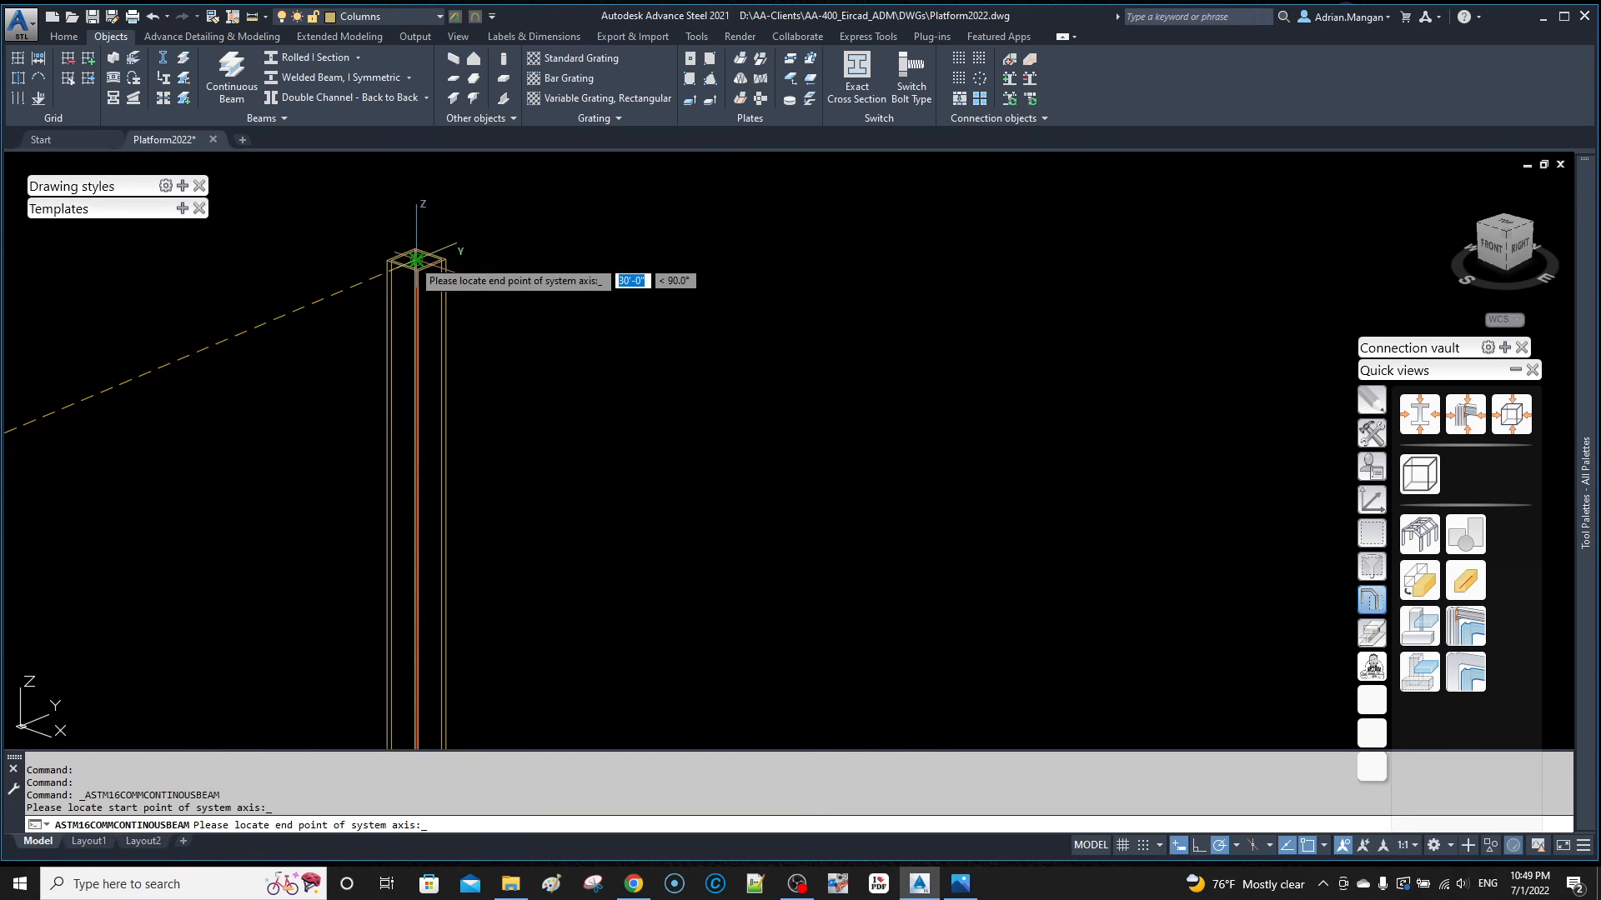
click(416, 261)
Step: Continue the beam run from the northwest column top to the top of the northeast column
scroll(812, 295, down, 4)
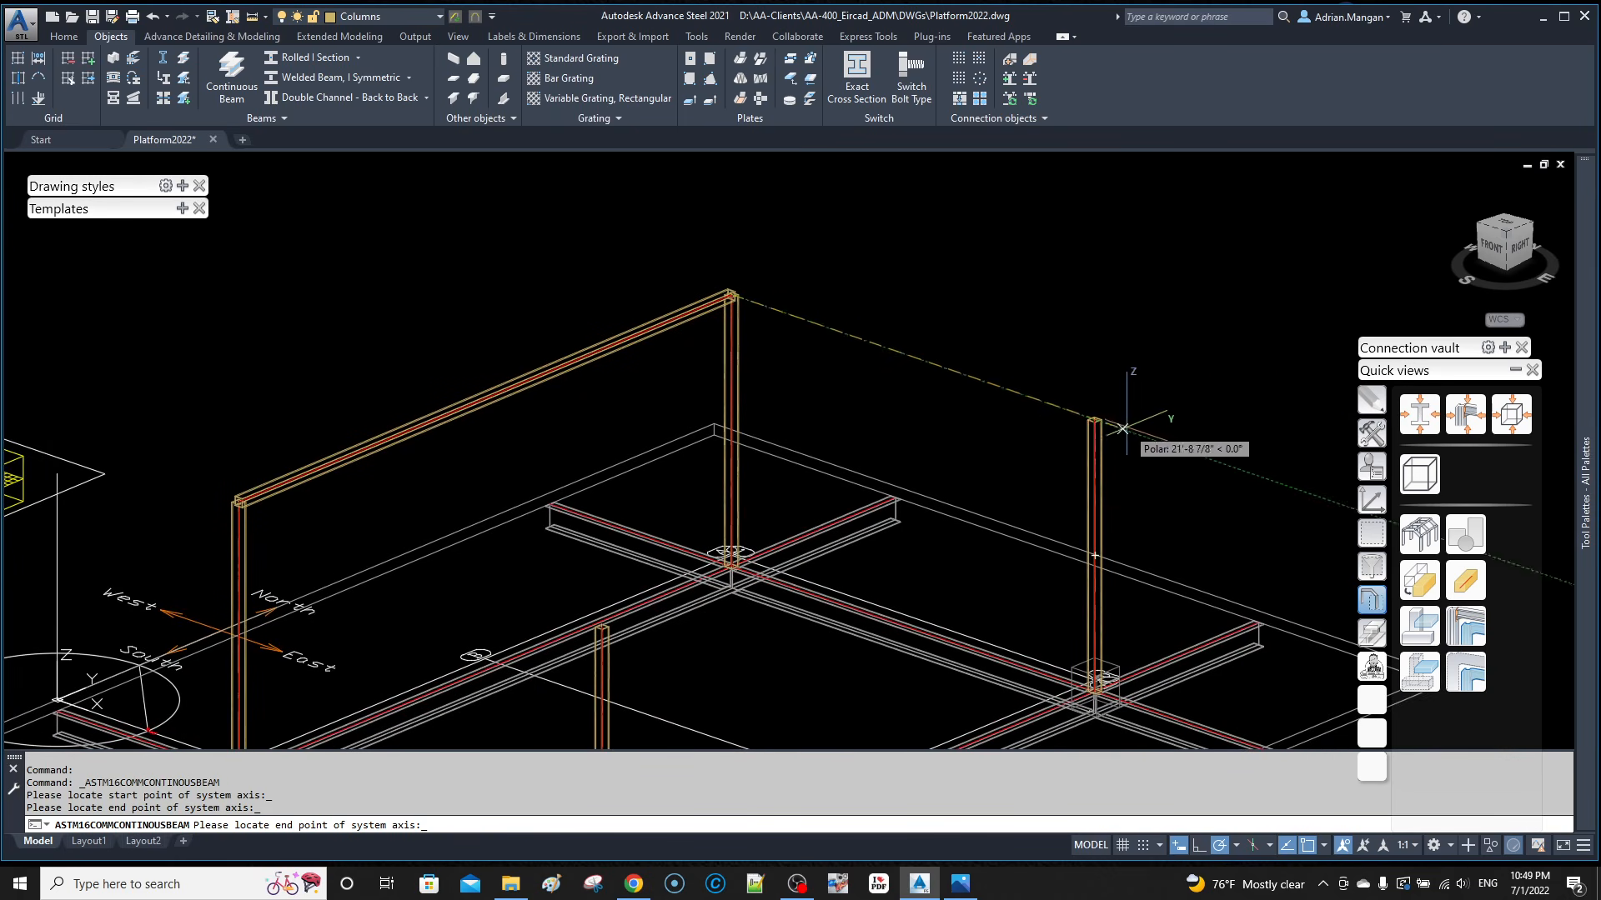
scroll(1094, 424, up, 6)
scroll(1094, 421, down, 6)
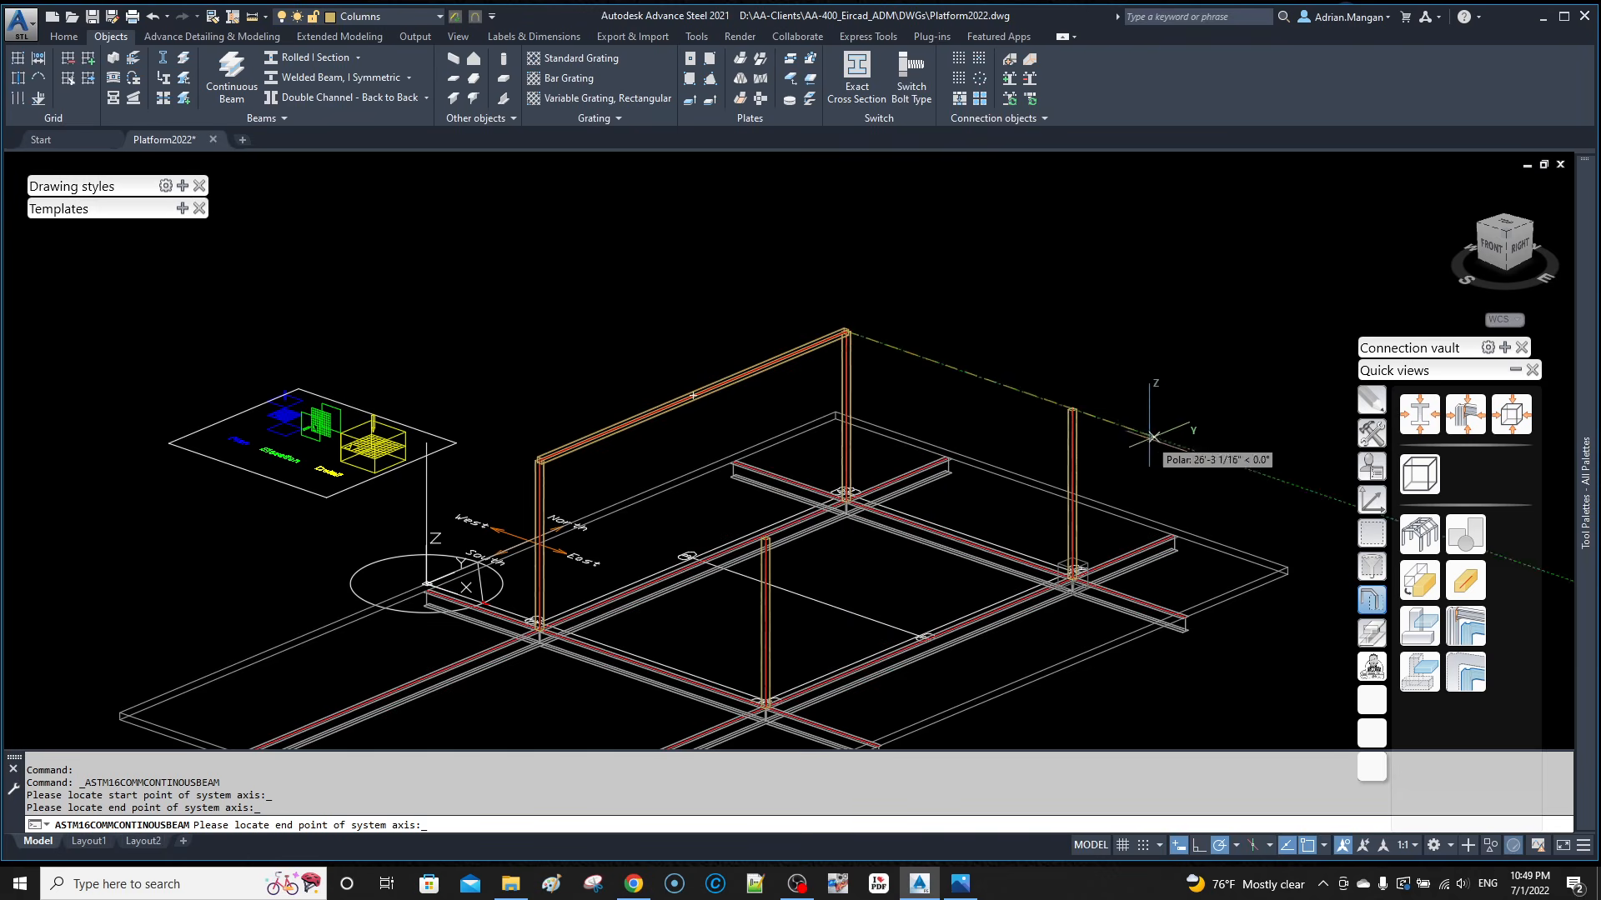
scroll(1077, 413, up, 6)
click(1006, 361)
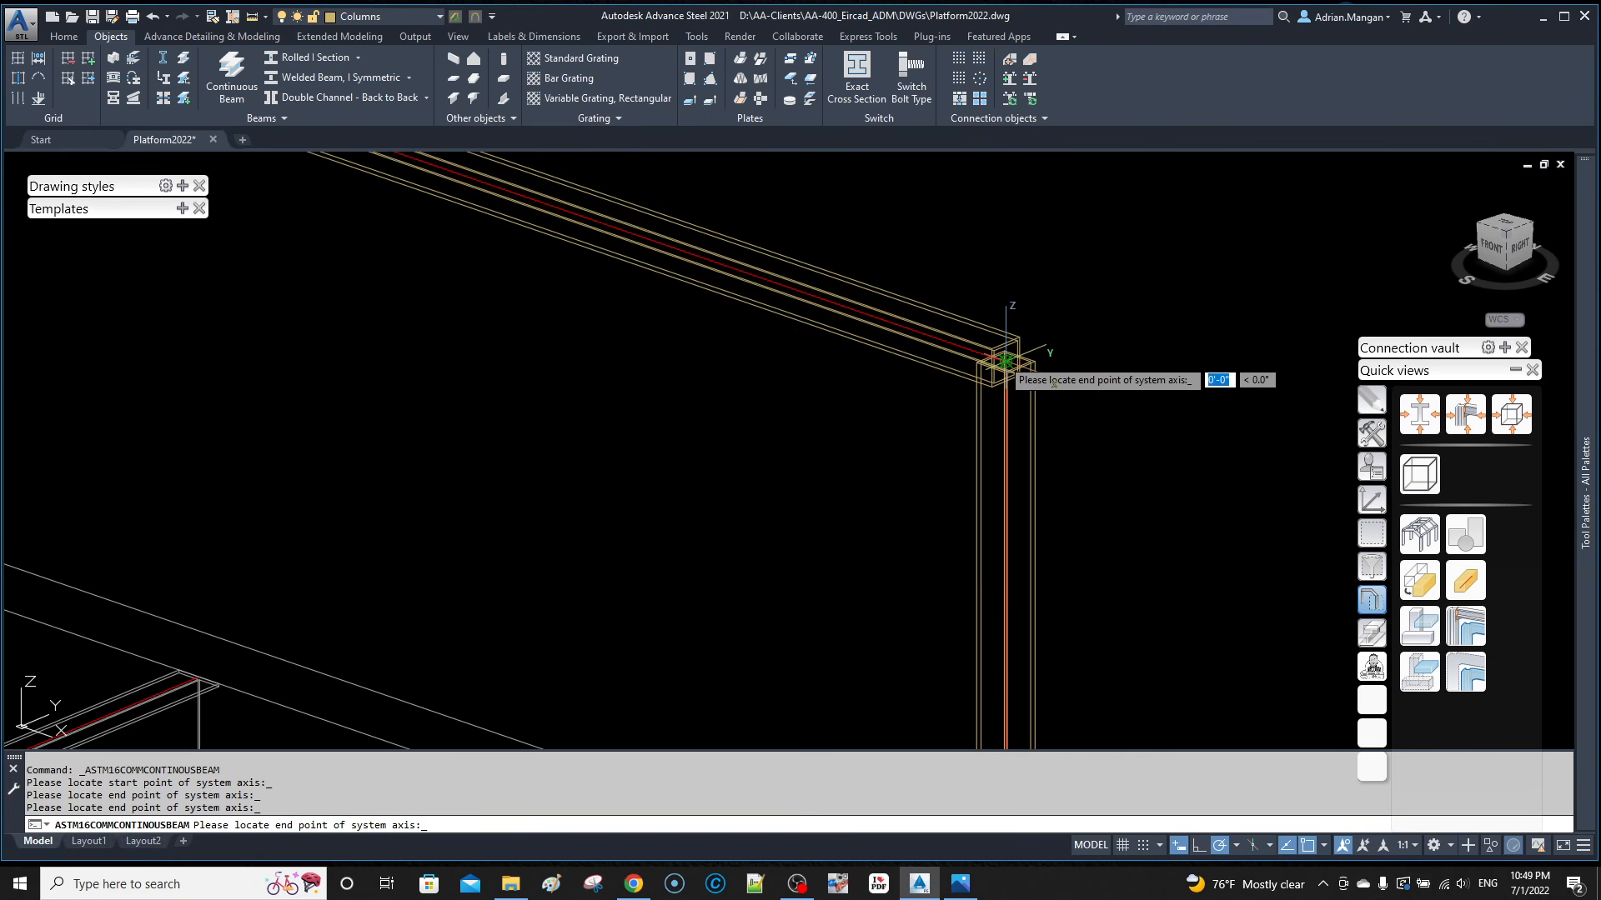
scroll(905, 457, down, 6)
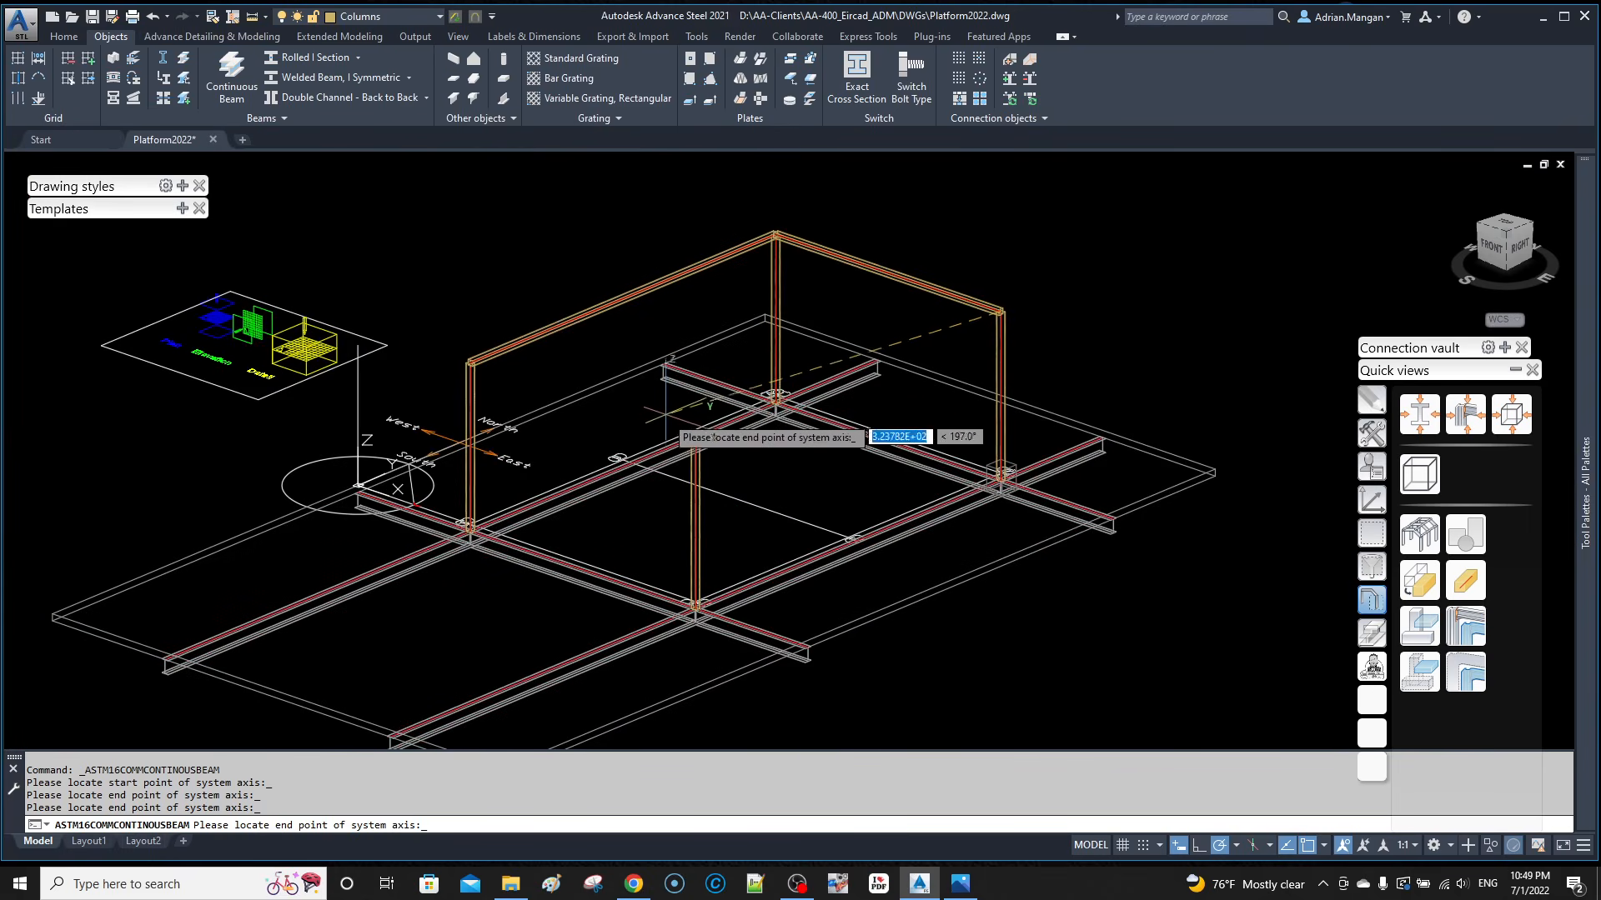
Step: Run the continuous beam to the southeast column top, close it at the southwest column top, and finish the command
scroll(690, 440, up, 6)
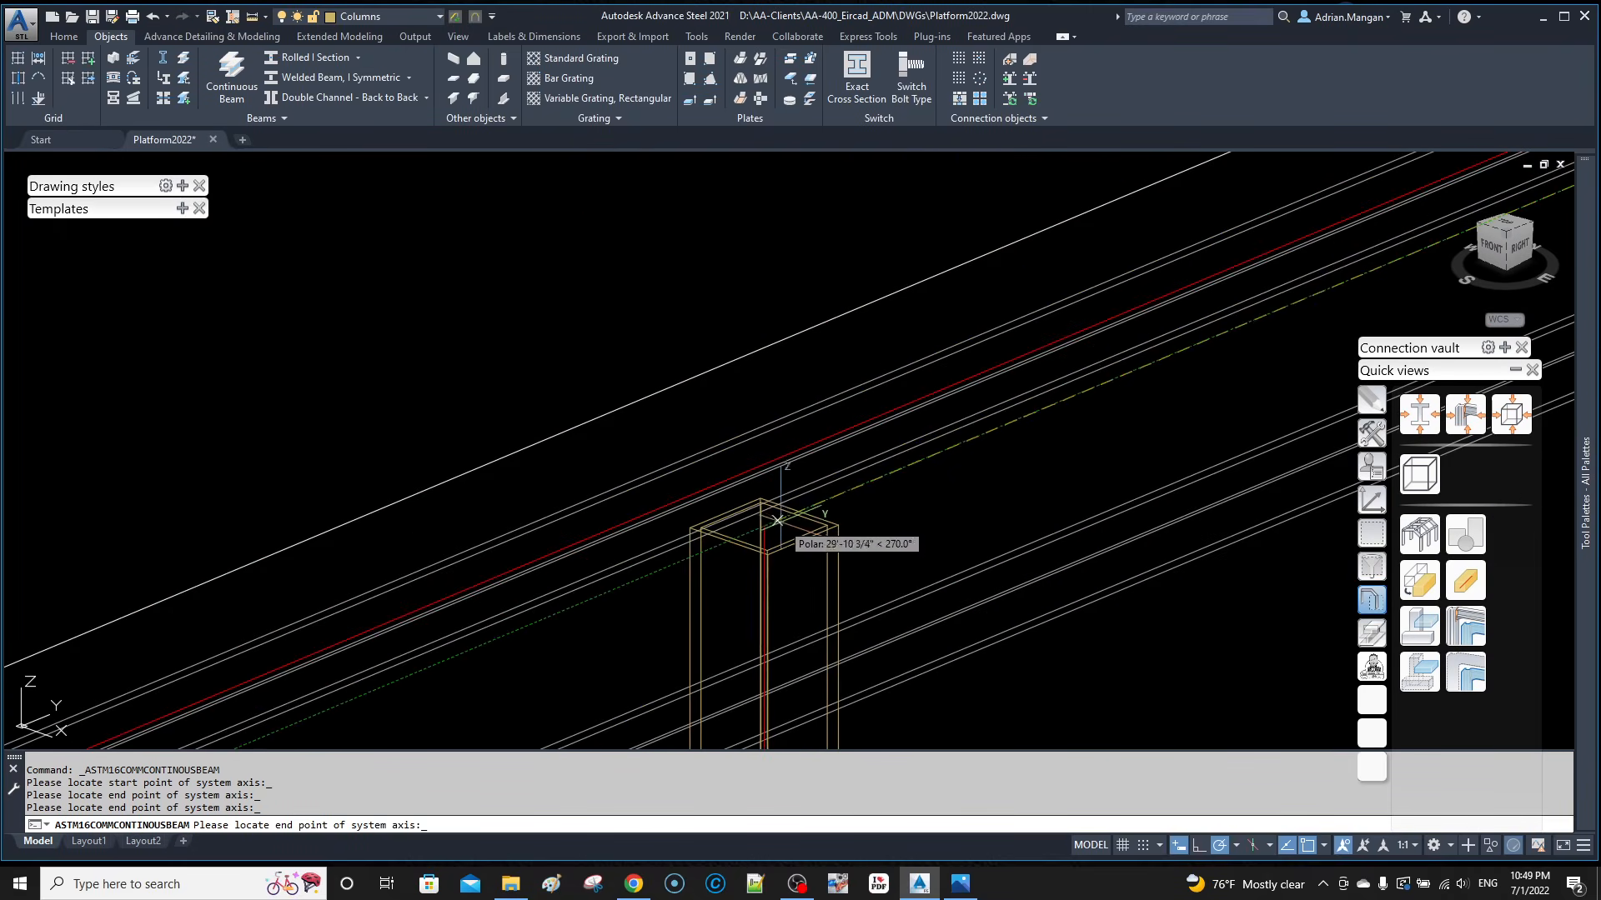
click(764, 526)
scroll(763, 526, down, 5)
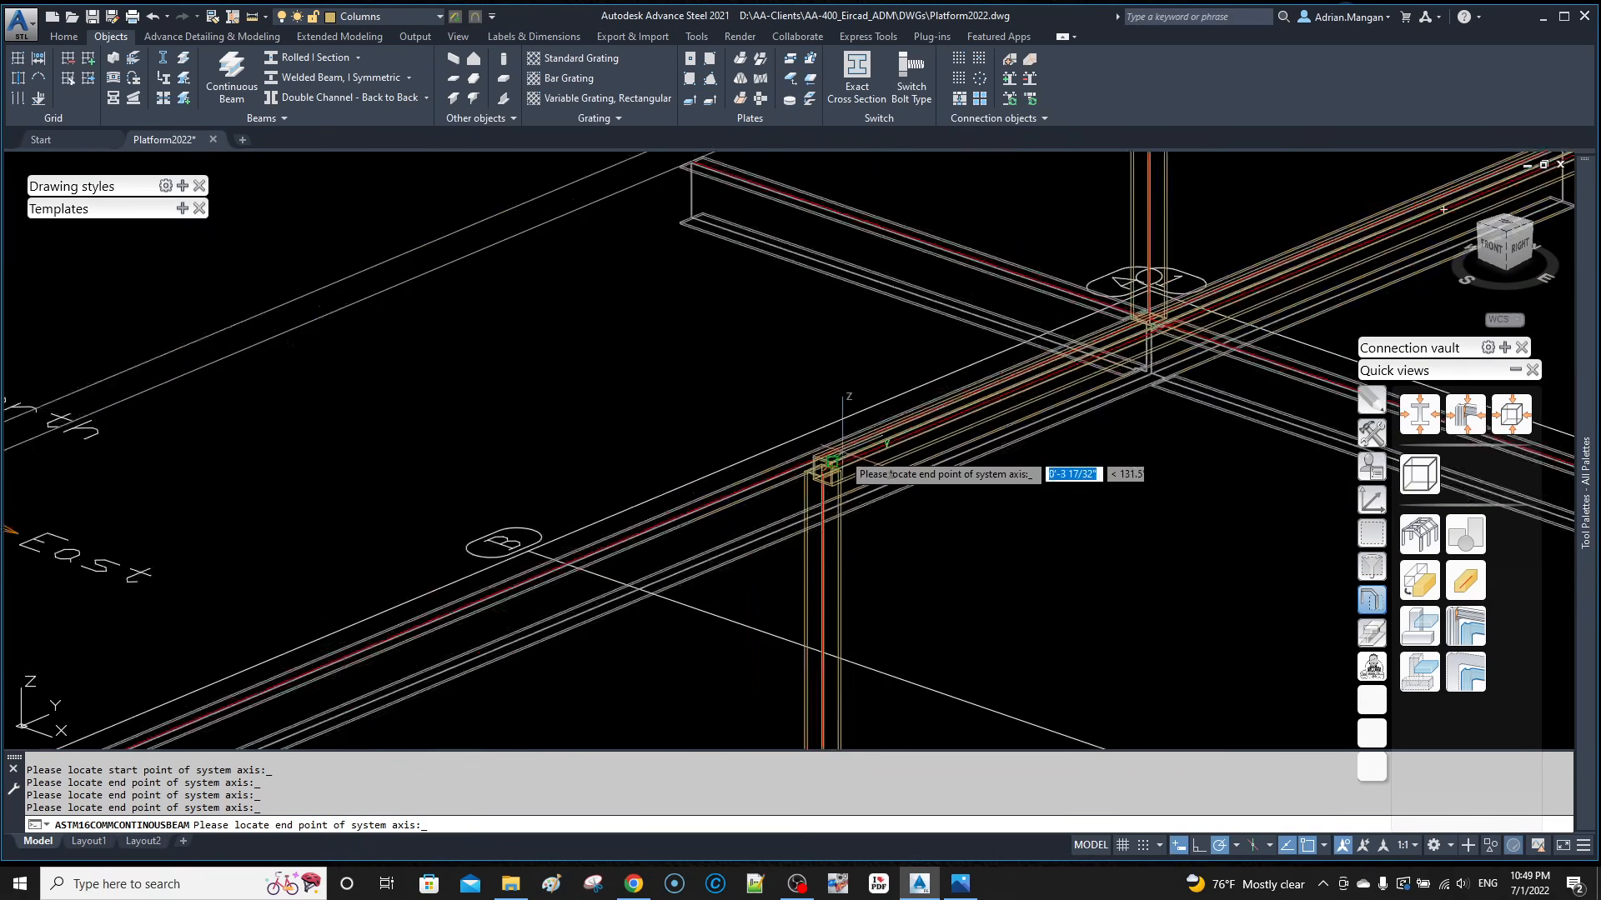
click(256, 269)
scroll(255, 268, up, 5)
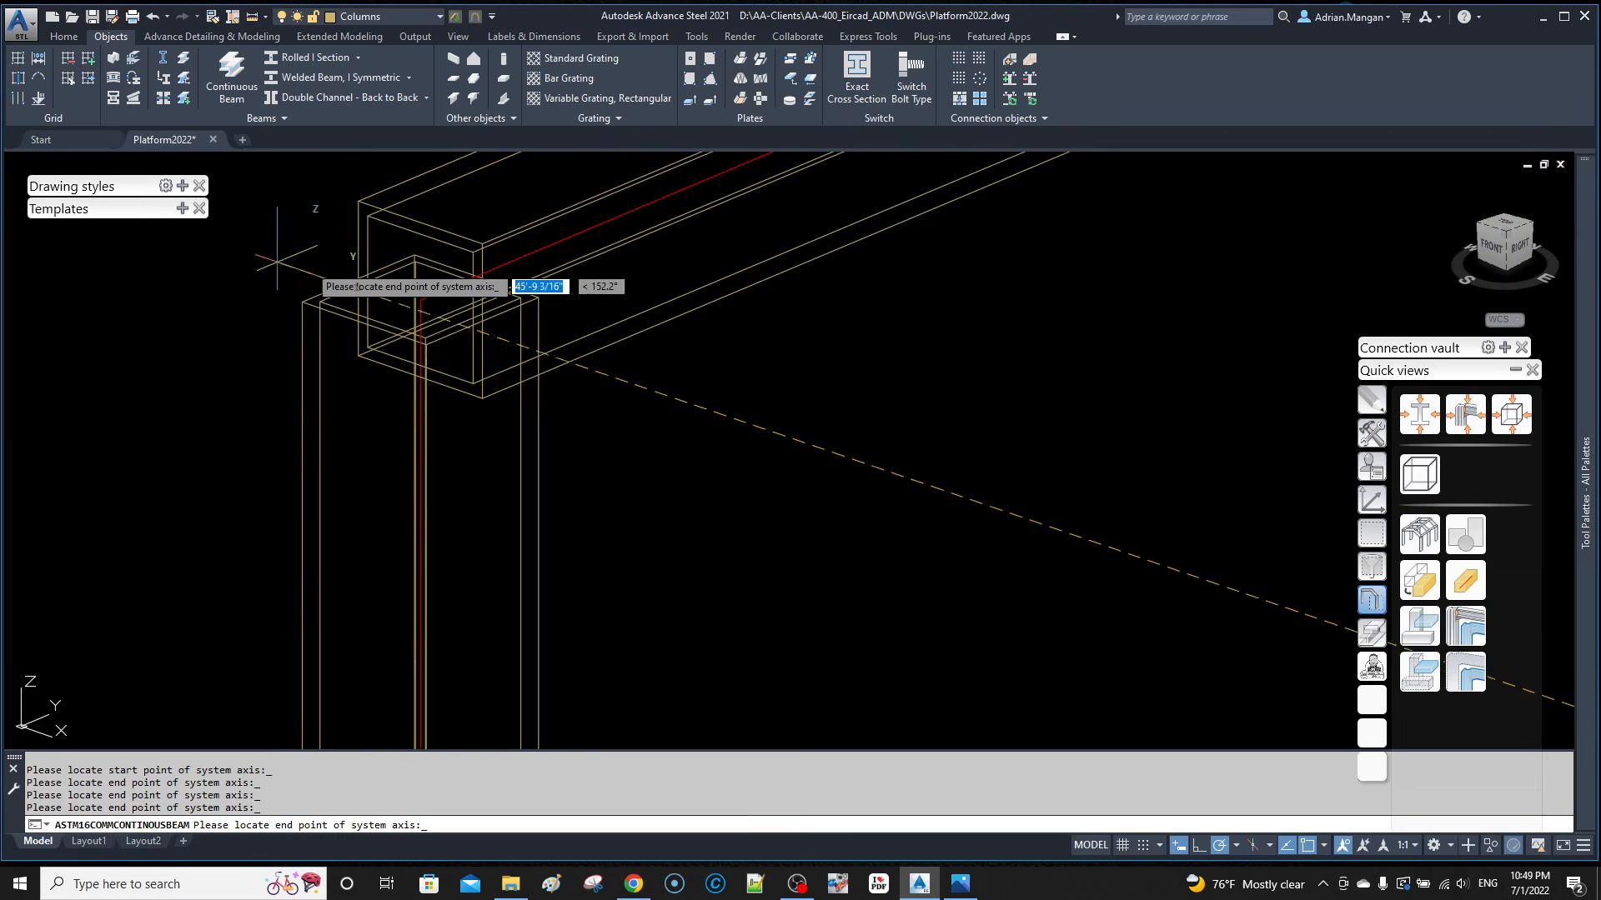
scroll(667, 371, down, 5)
key(Return)
Step: Change the new perimeter beams' section to the I Sections class, AISC 14.1 W, size W10x33
click(911, 281)
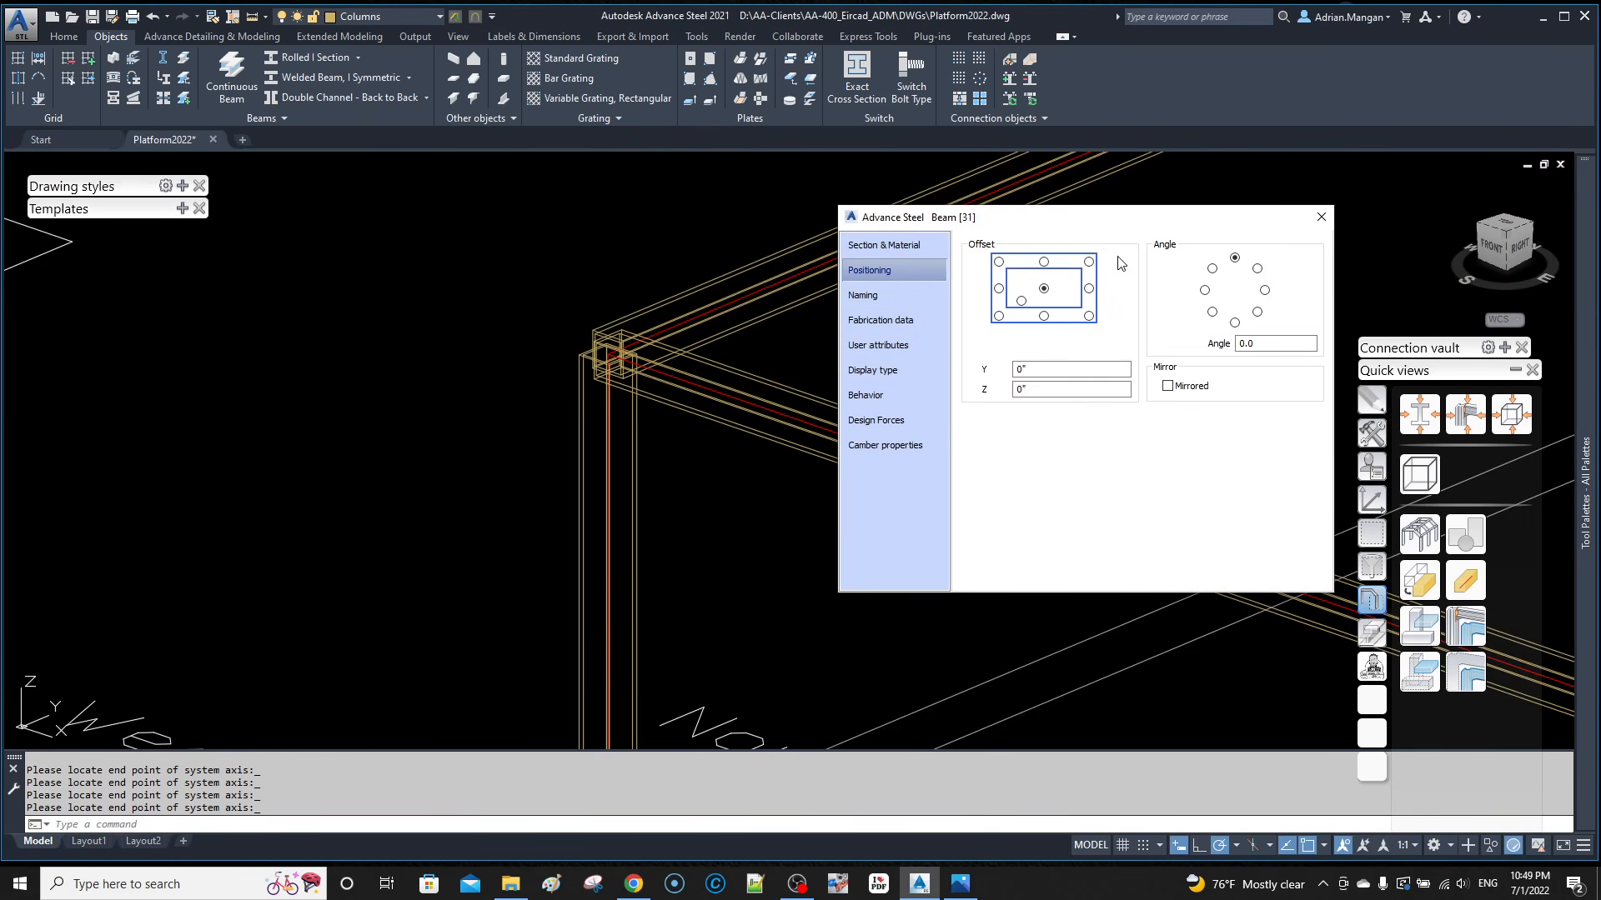
click(934, 250)
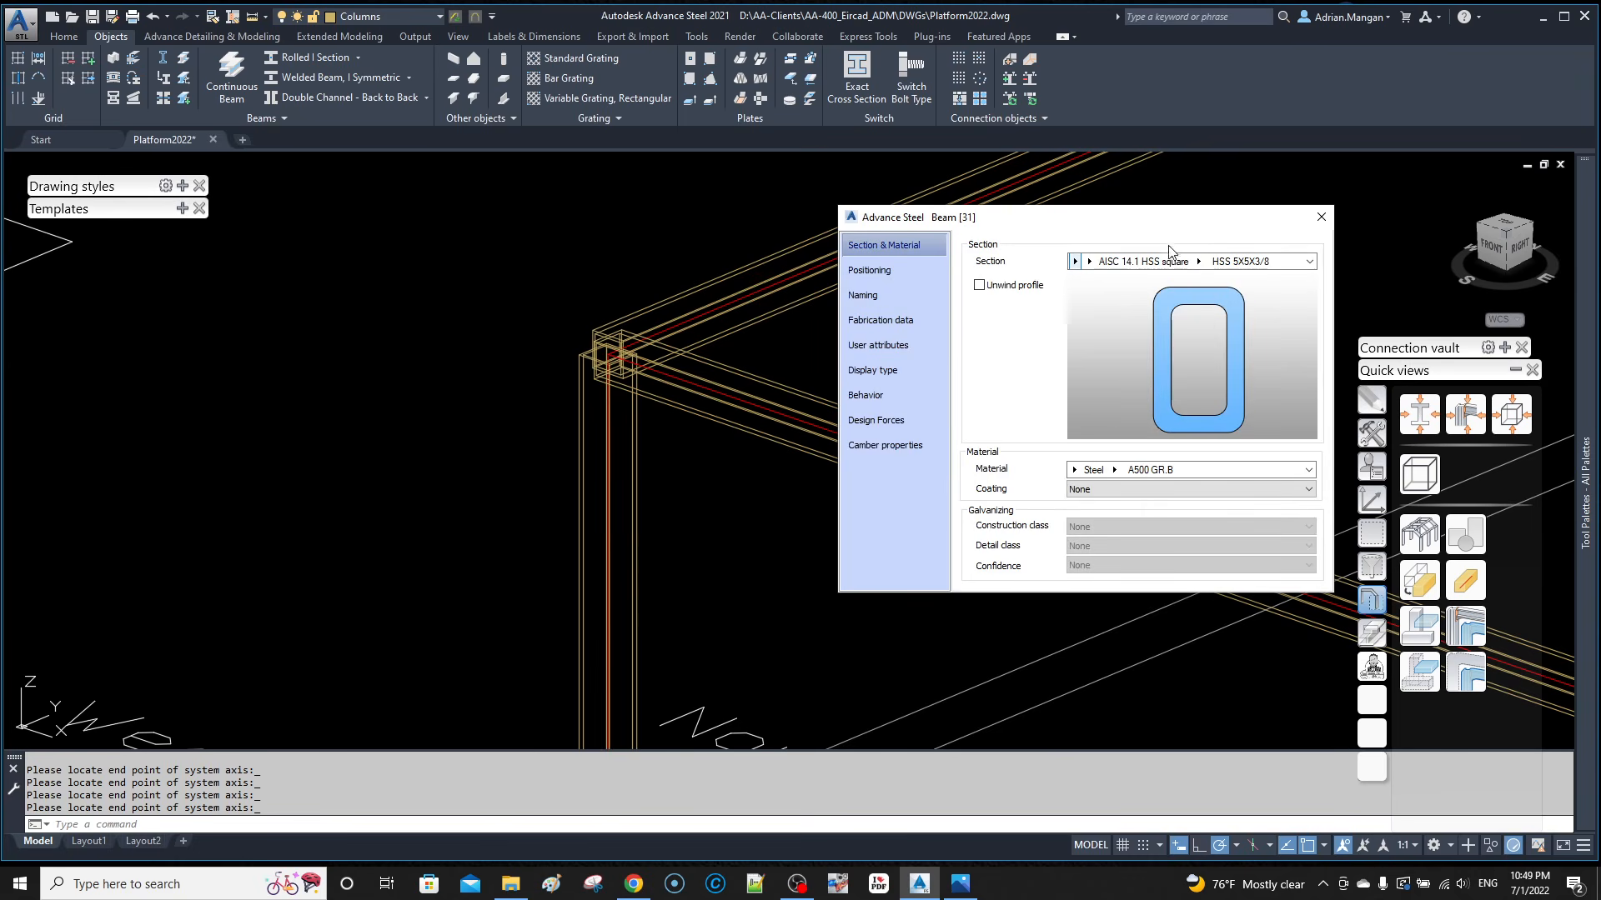
click(1086, 262)
click(1081, 263)
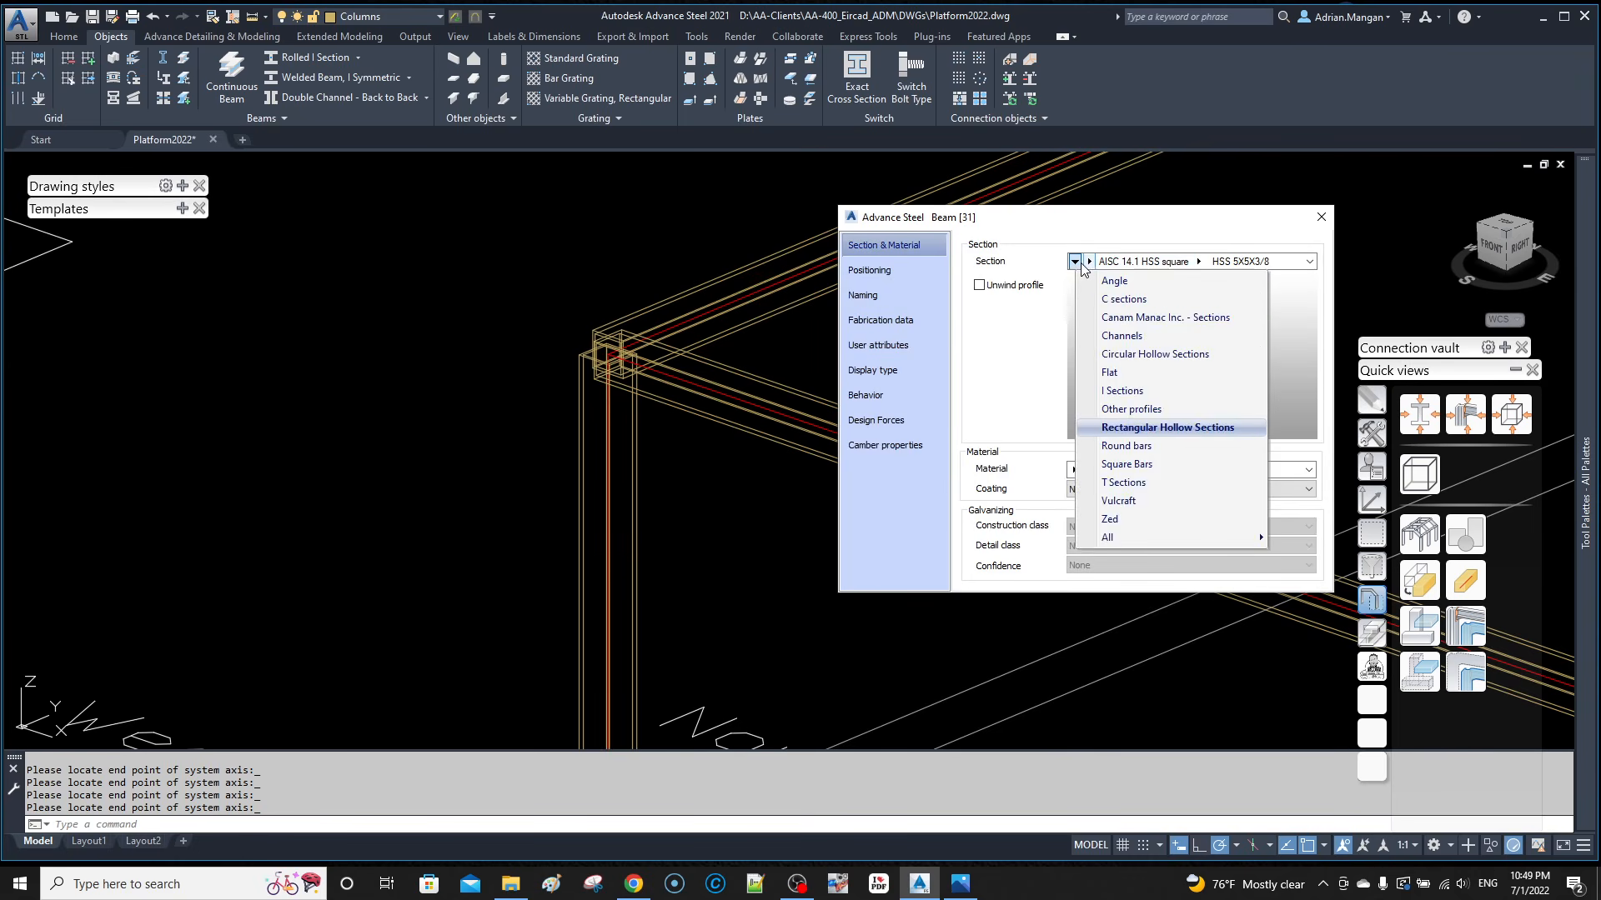
click(1125, 389)
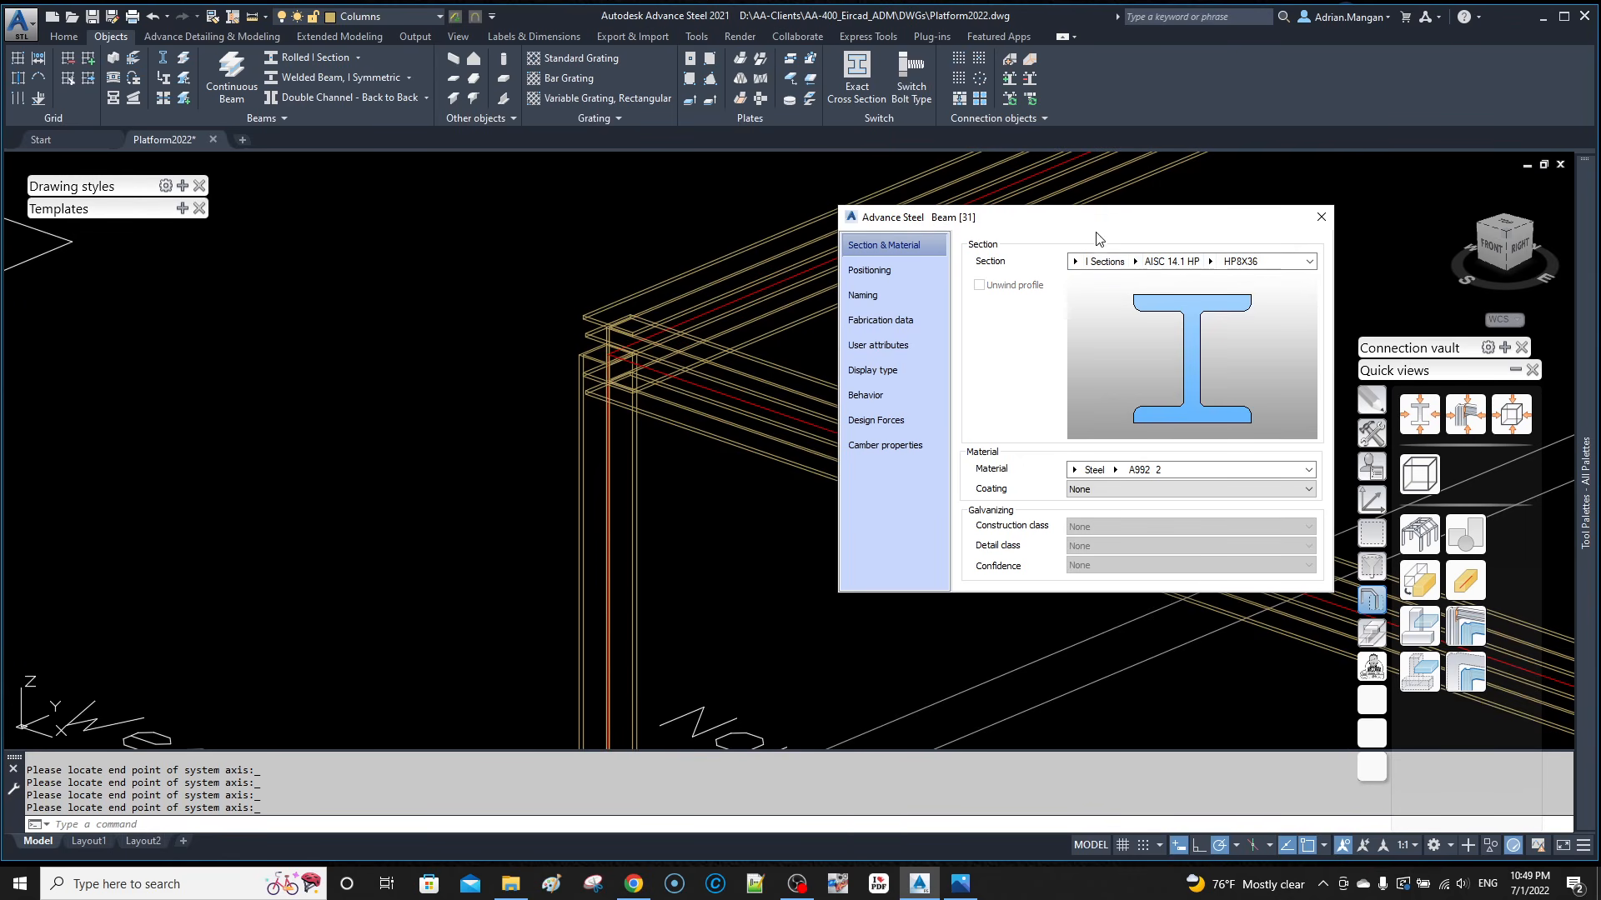
click(1144, 265)
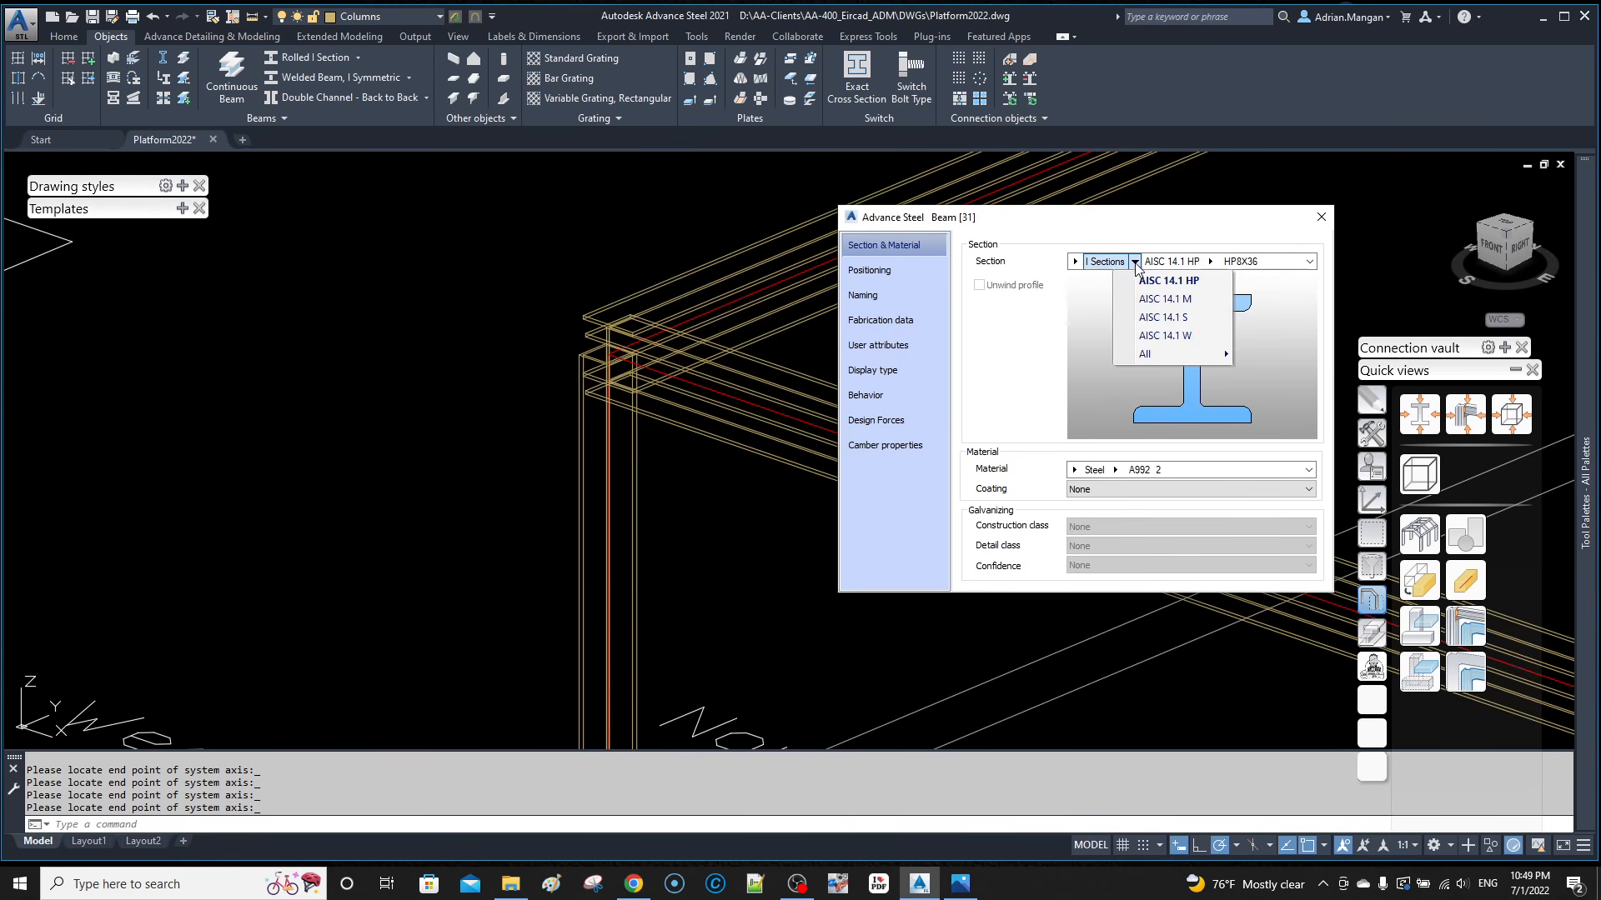
click(1139, 334)
click(1178, 264)
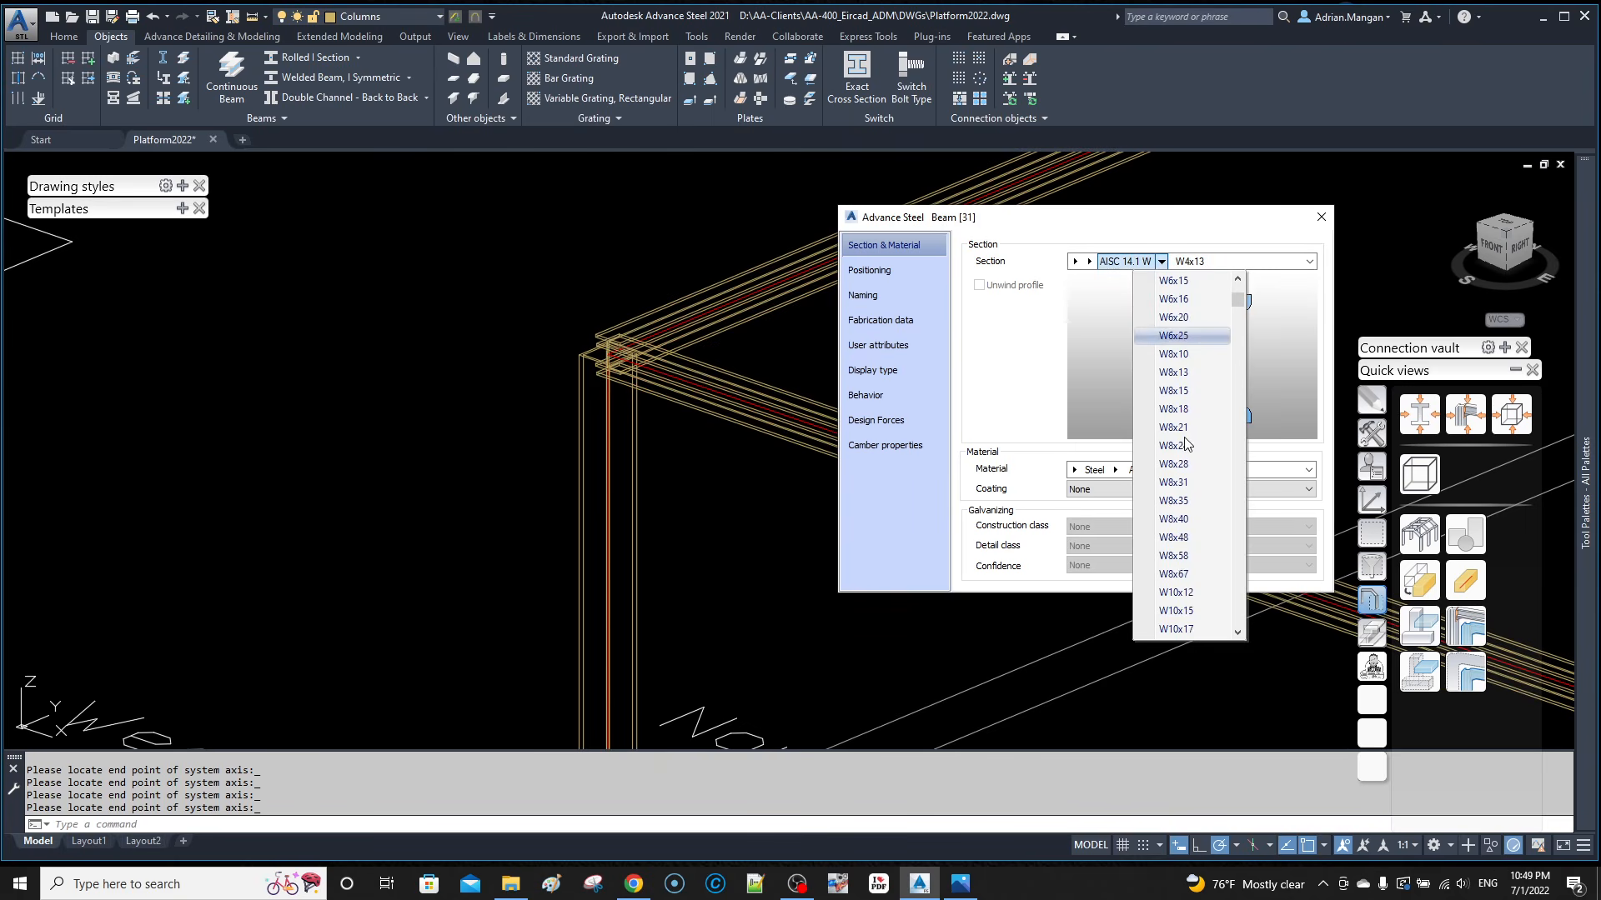
click(1187, 611)
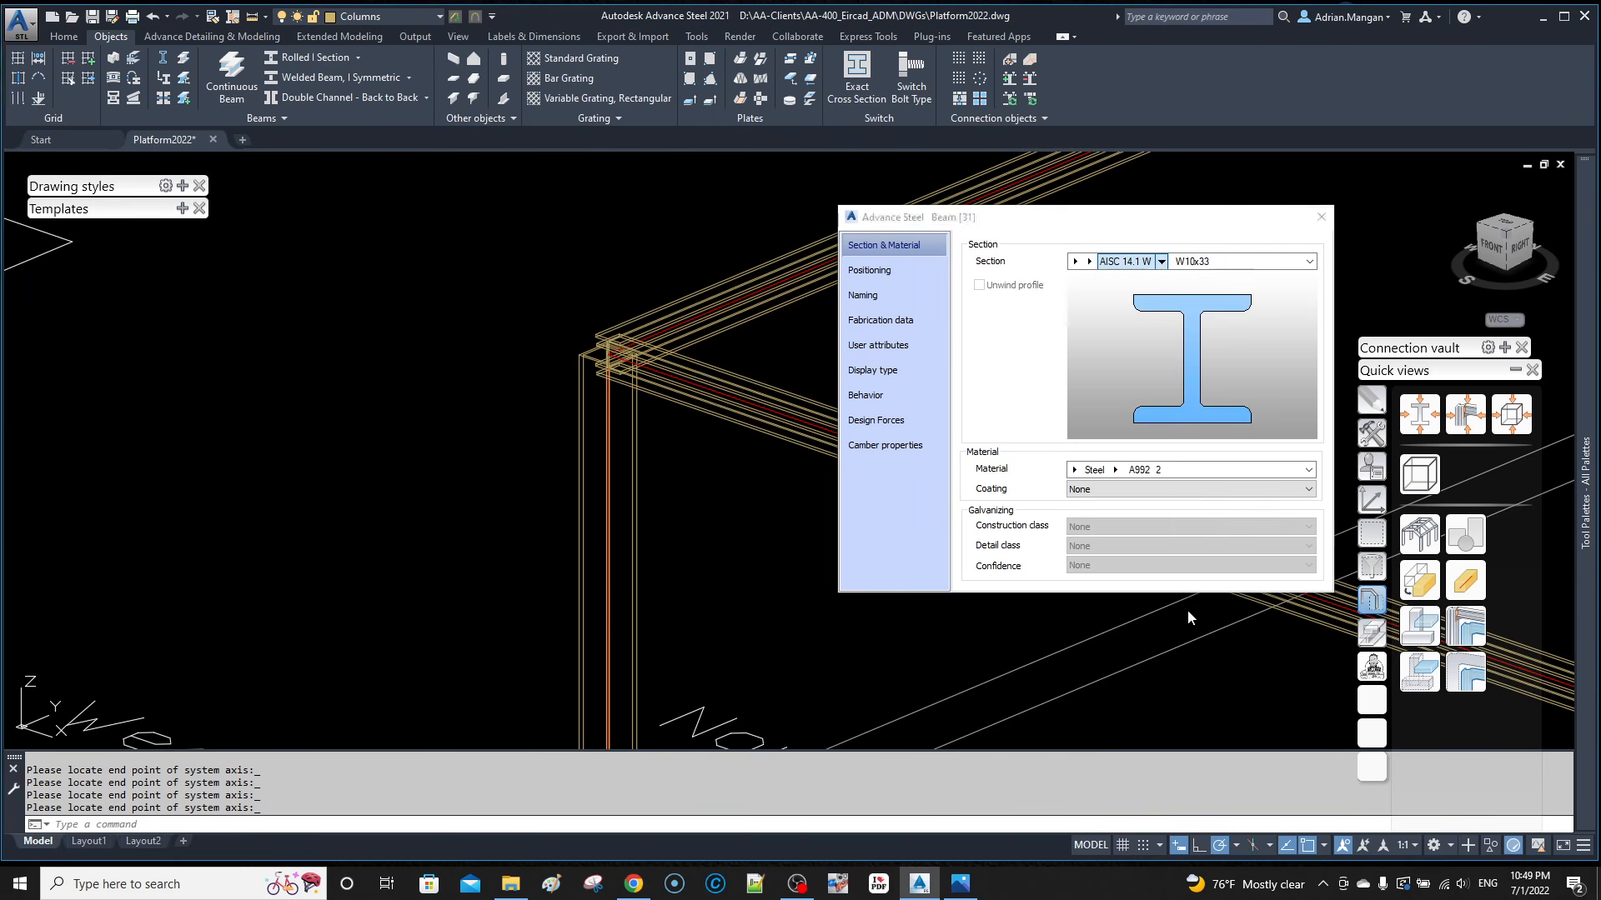
Step: Set the perimeter beams' offset to the top centre of the section and close their properties
click(871, 270)
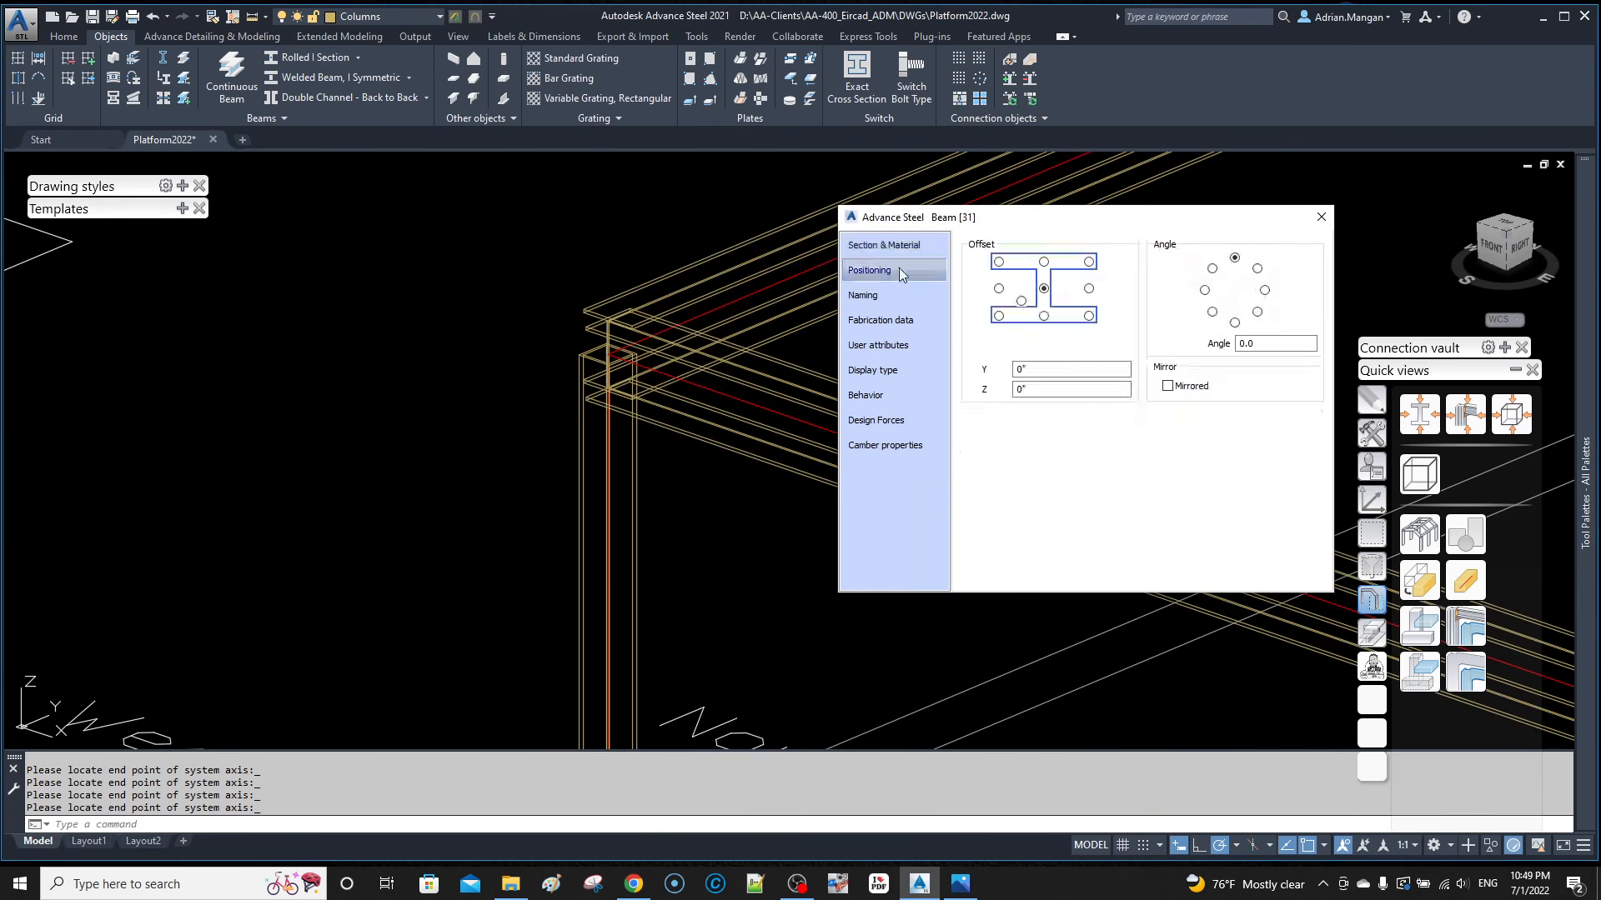
click(1045, 263)
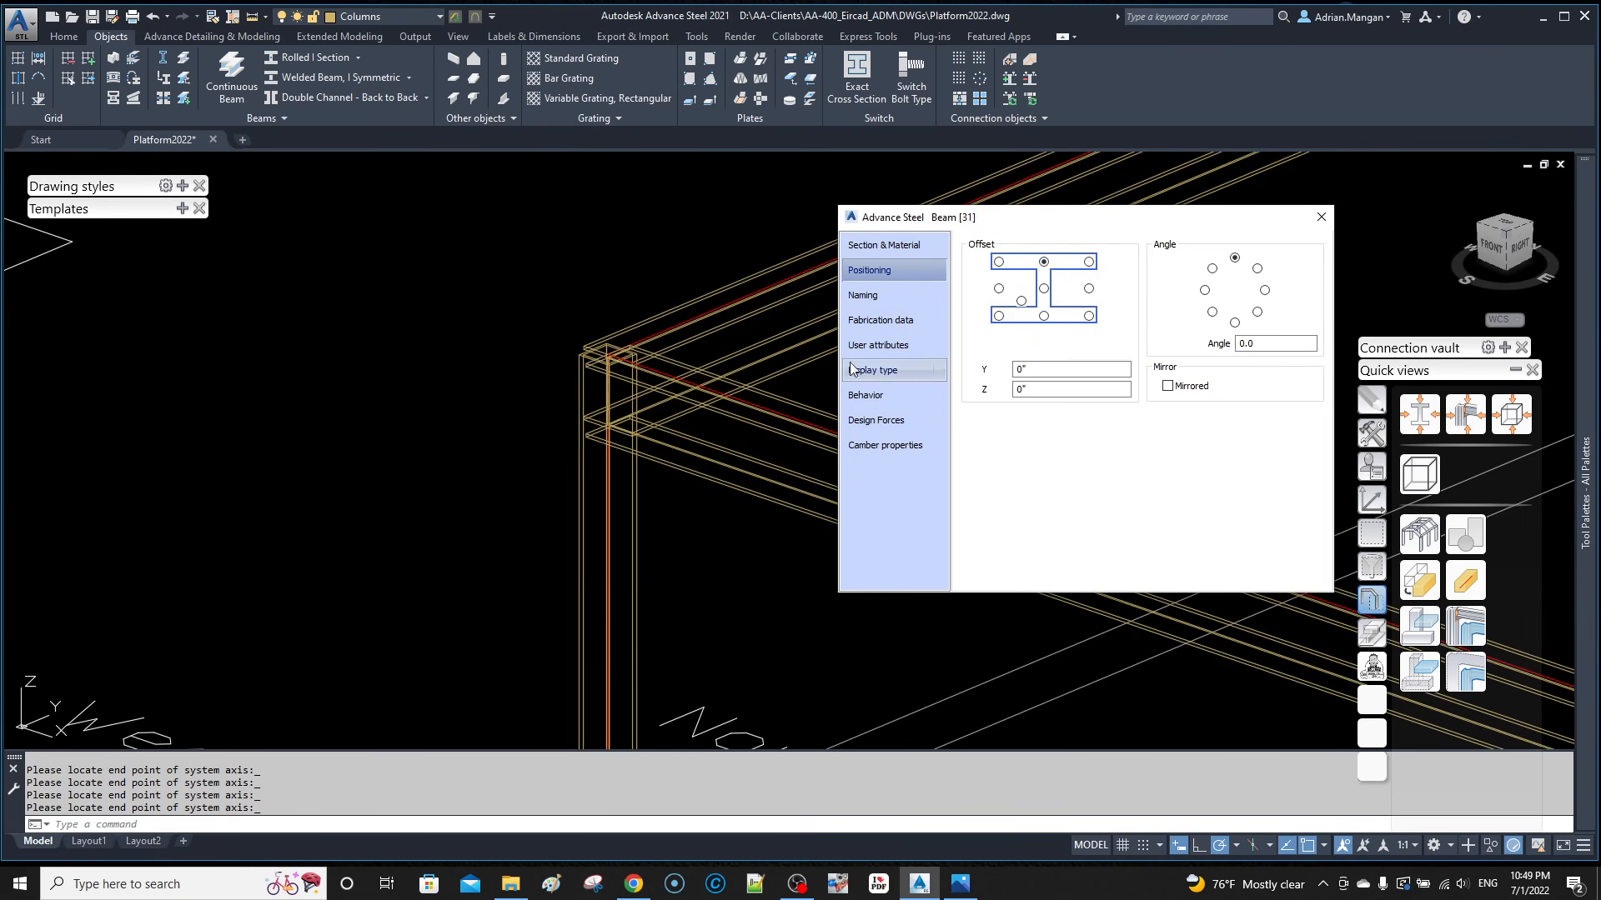
click(1321, 217)
scroll(1055, 214, down, 4)
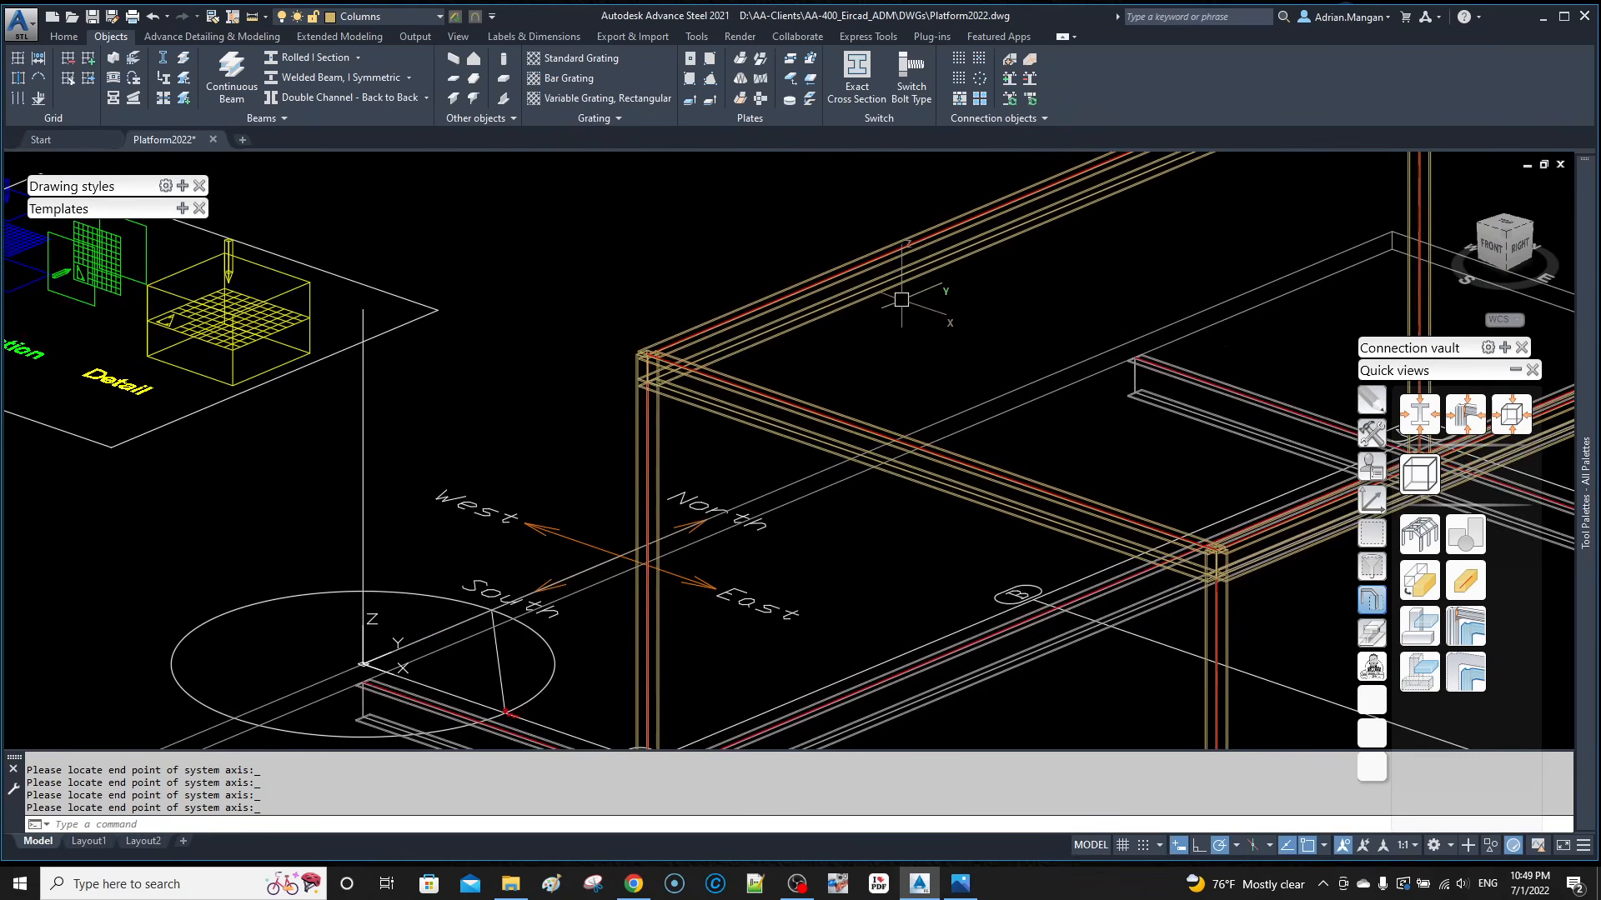
Step: Move all four perimeter beams on top of the columns to the Beams layer and clear the selection
click(1163, 200)
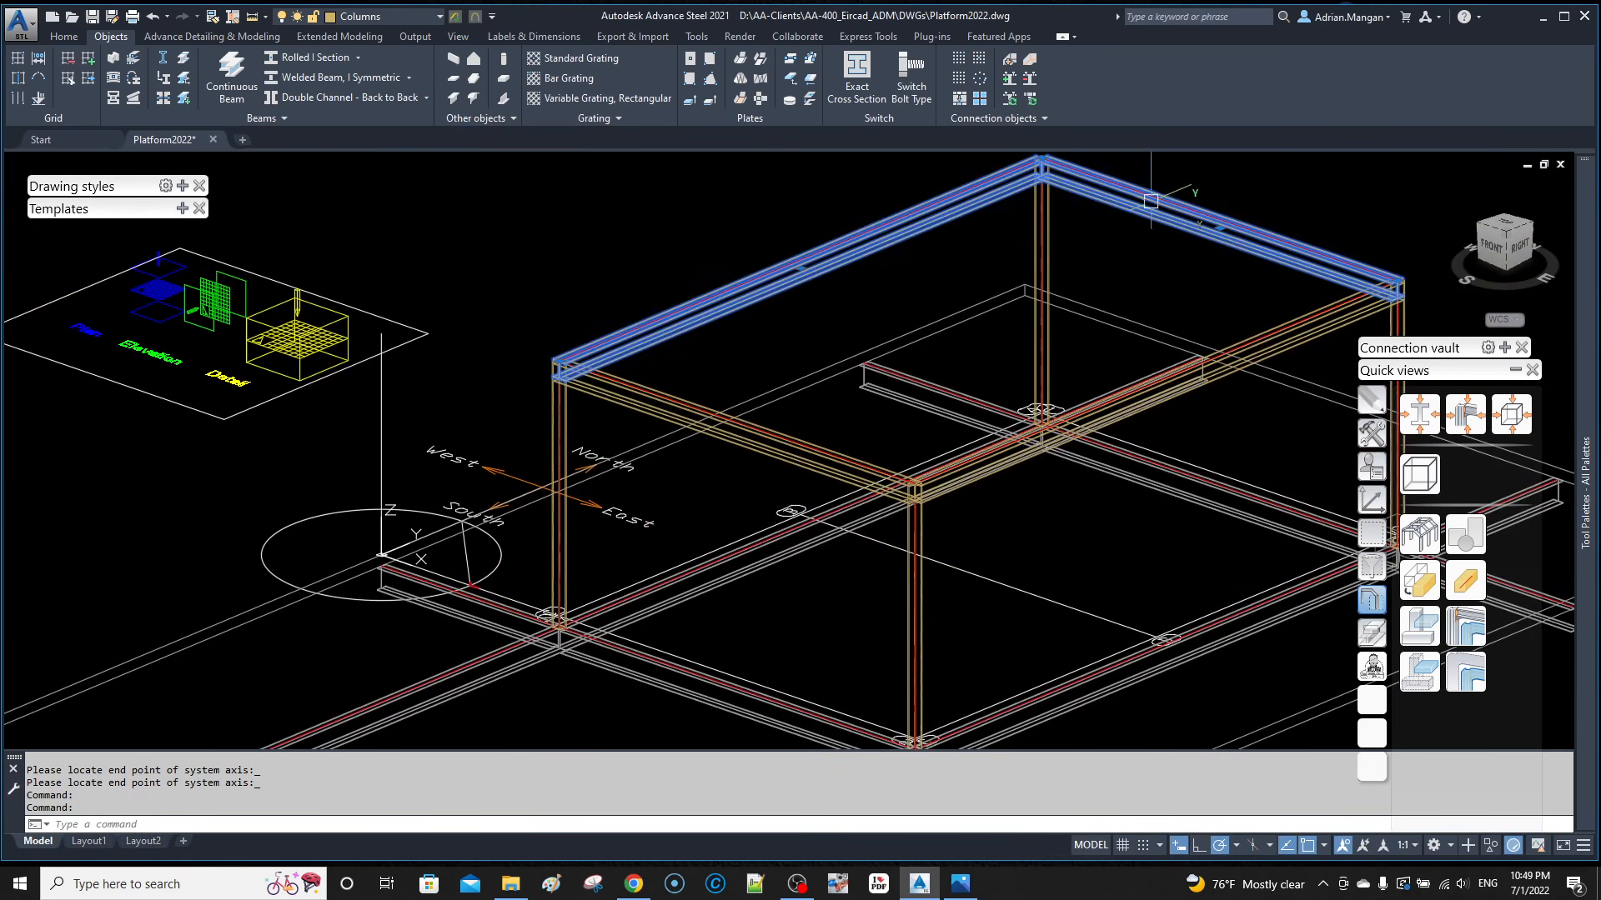
click(801, 441)
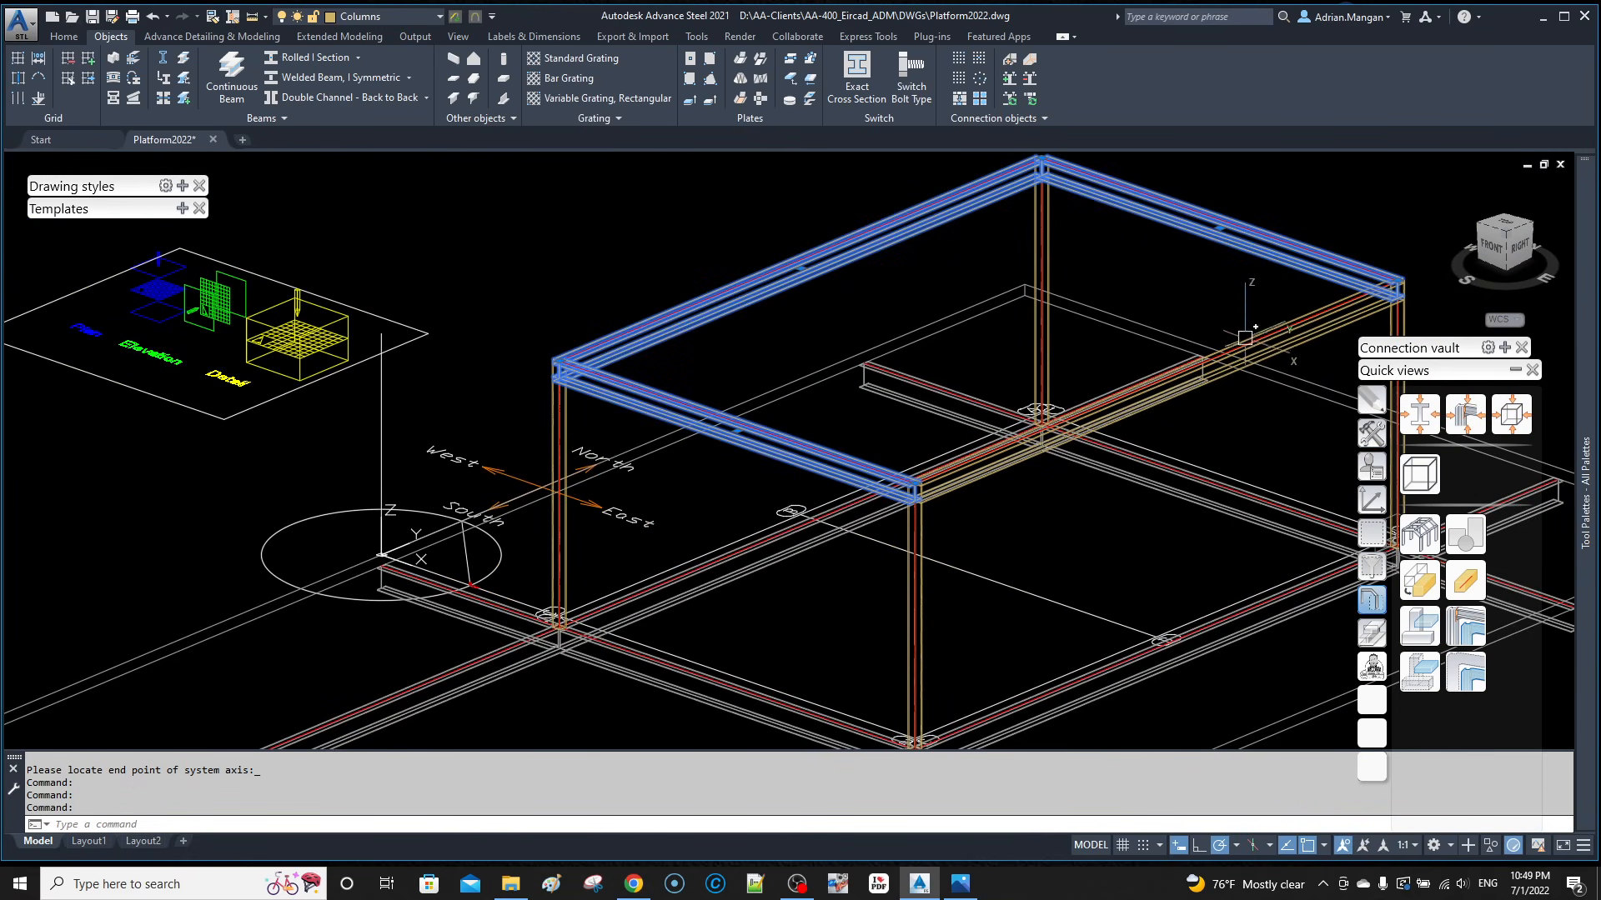
click(1245, 337)
click(75, 36)
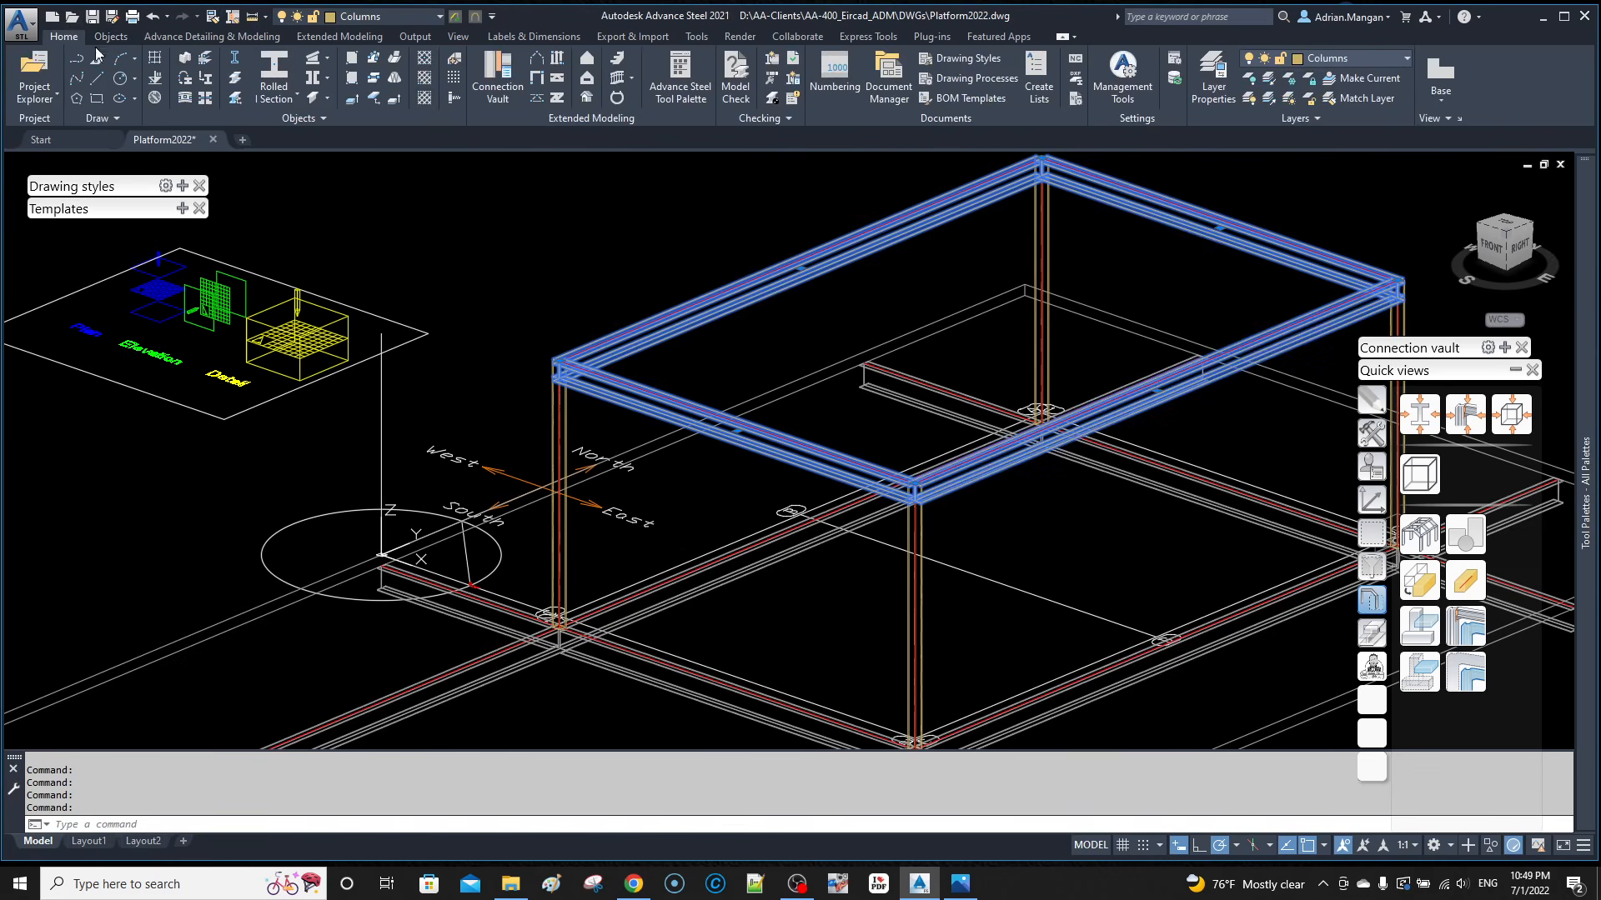
click(1354, 58)
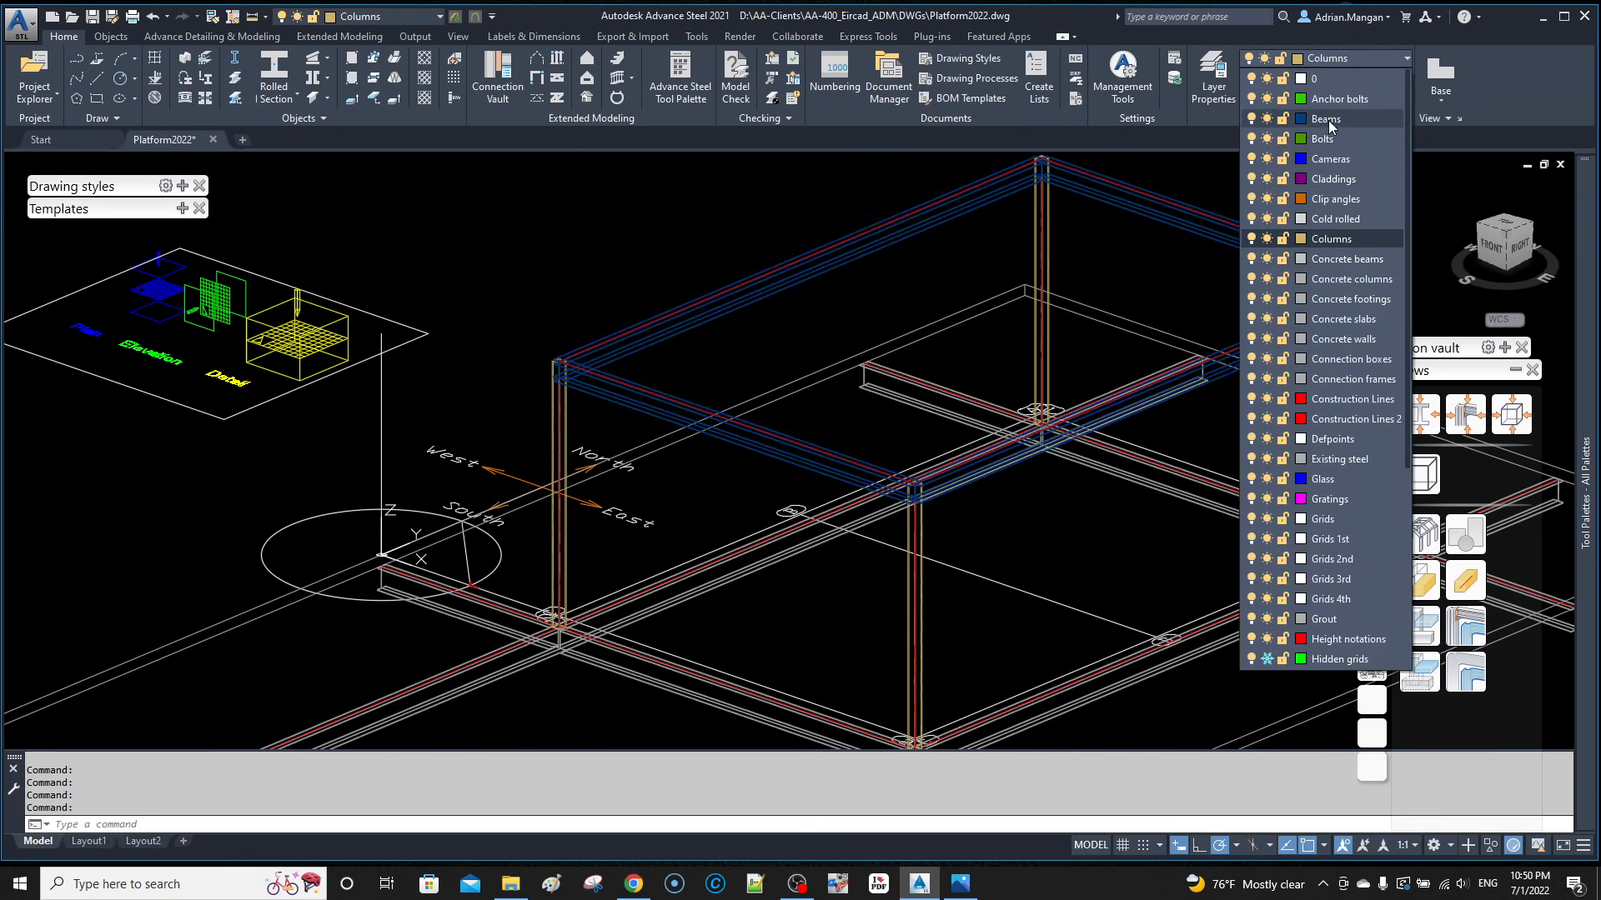
key(Escape)
key(Escape)
Step: Make Standard the current layer with no objects selected
middle_drag(1284, 214, 1178, 229)
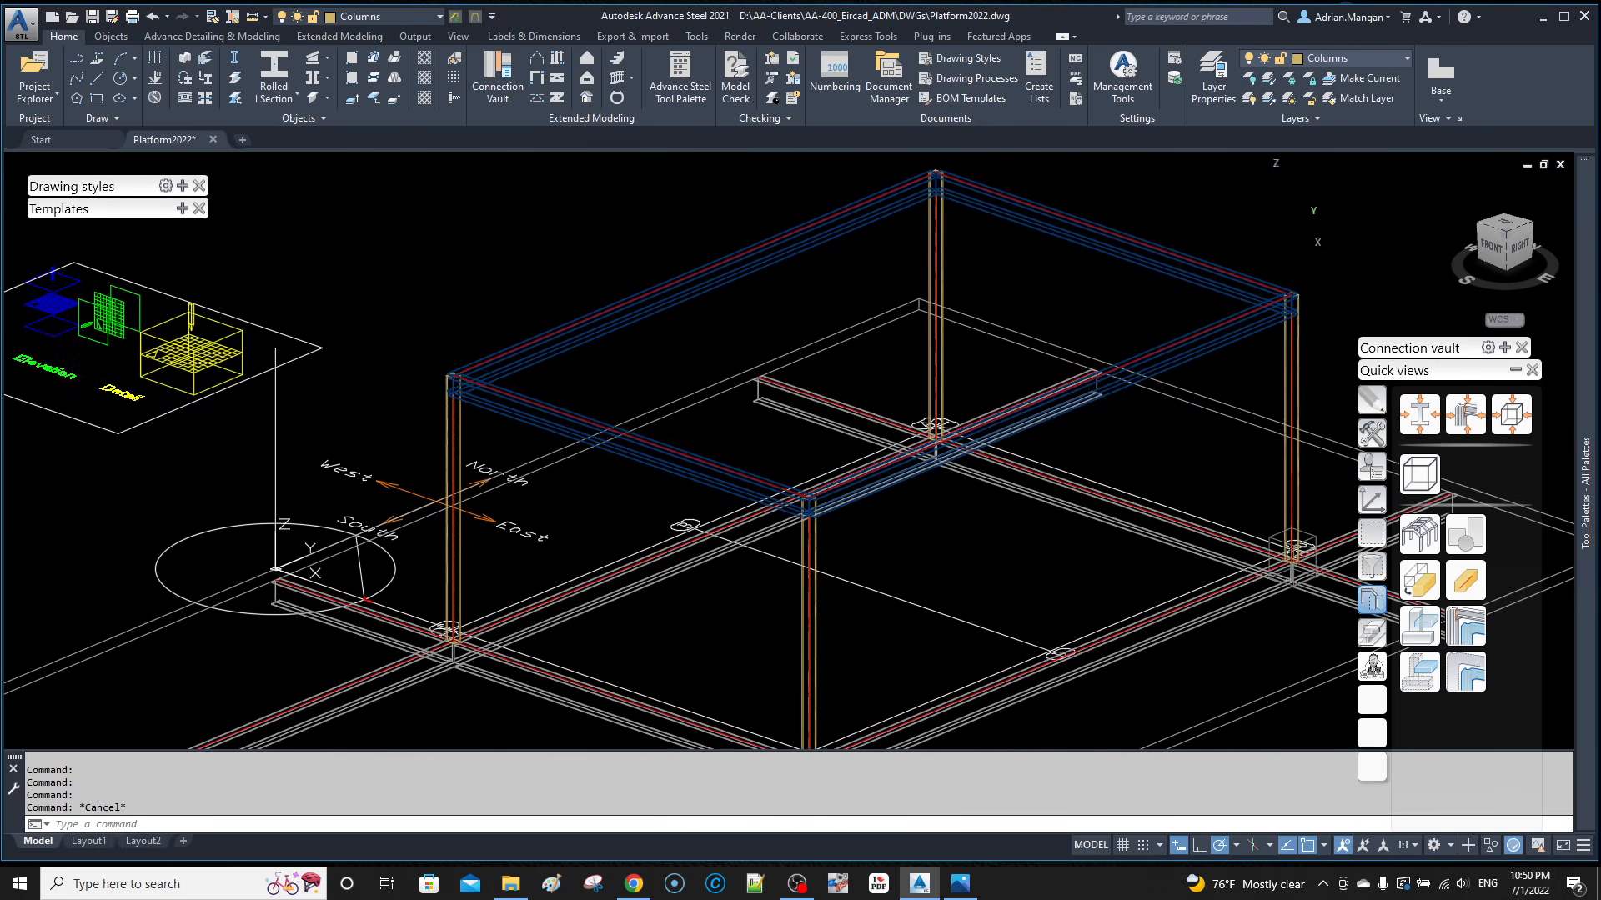
click(1393, 61)
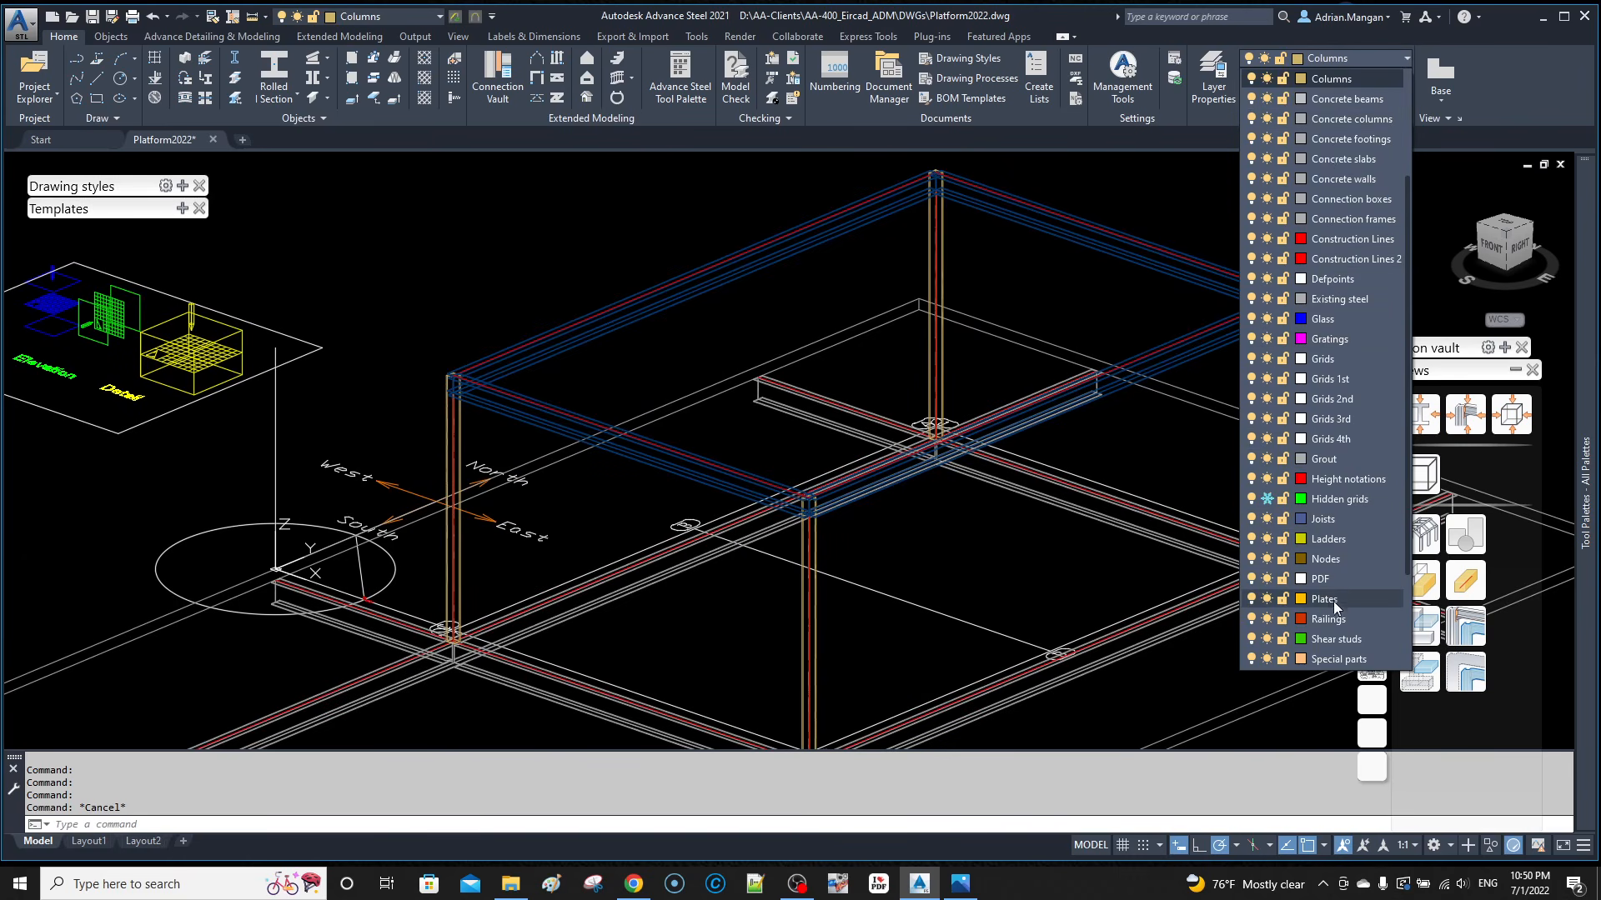
scroll(1338, 570, down, 3)
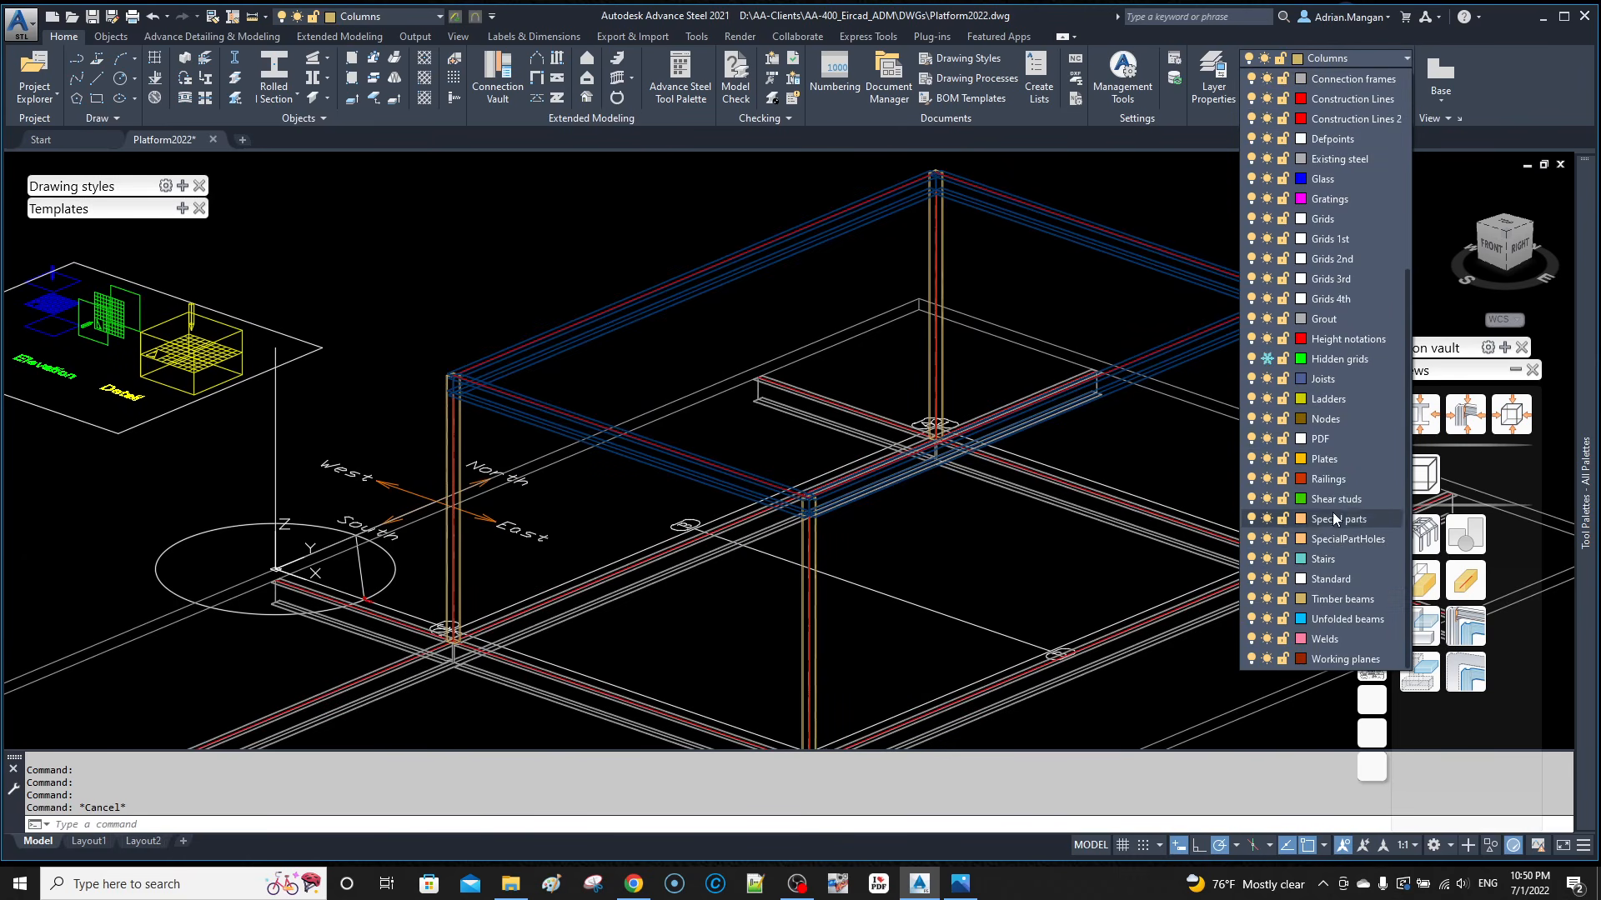
click(1338, 579)
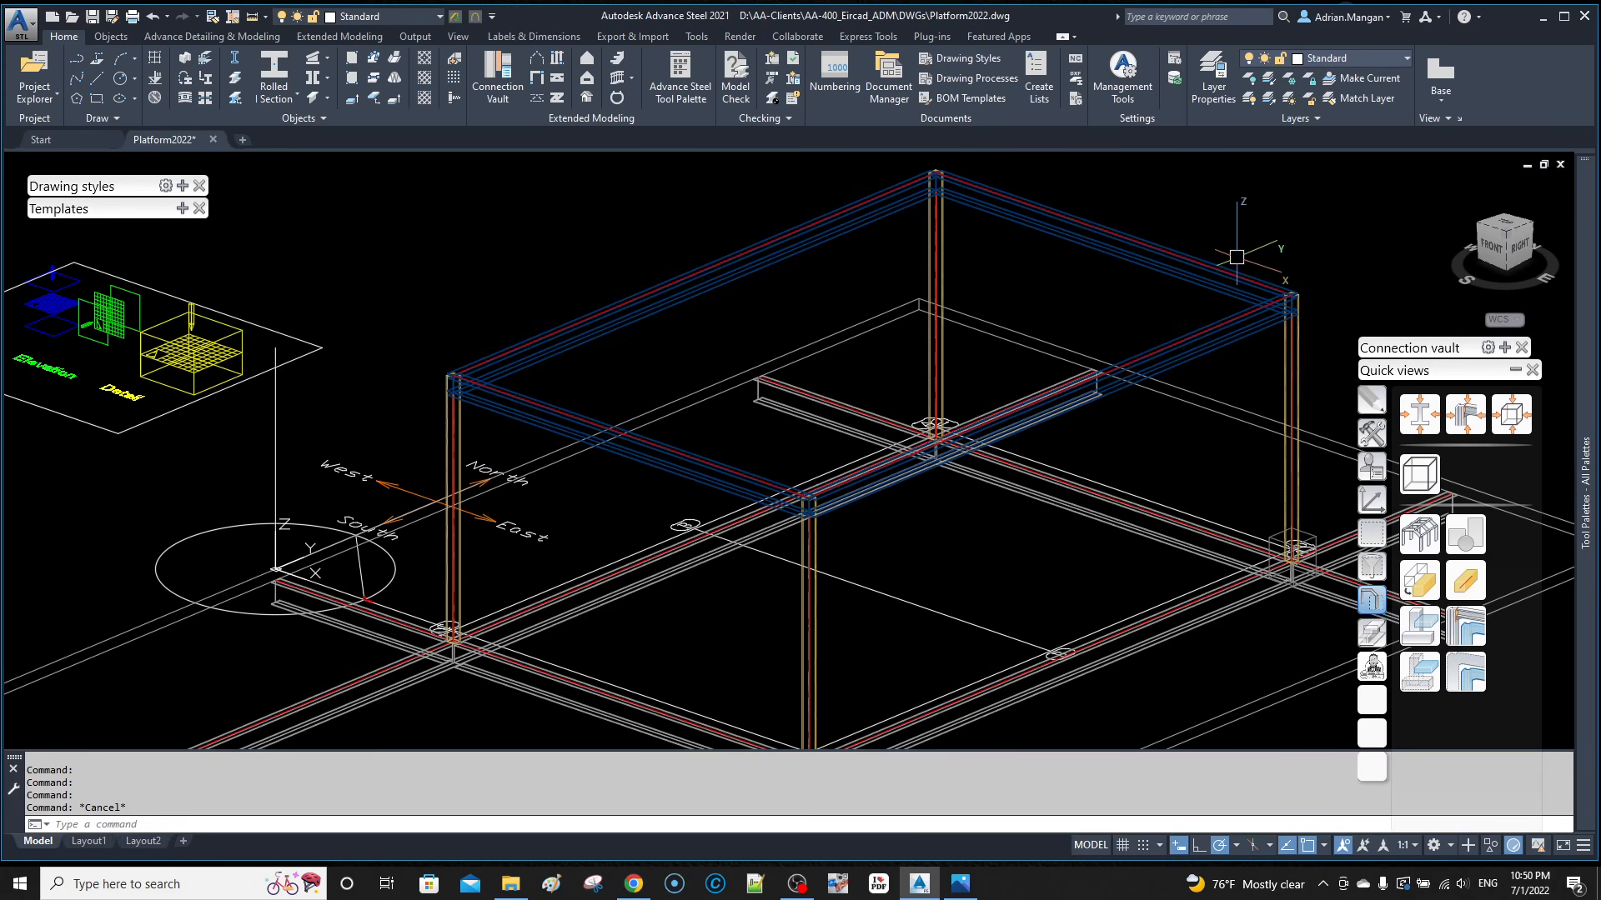
shift+middle_drag(1228, 275, 1180, 234)
shift+middle_drag(998, 320, 1048, 383)
click(1093, 406)
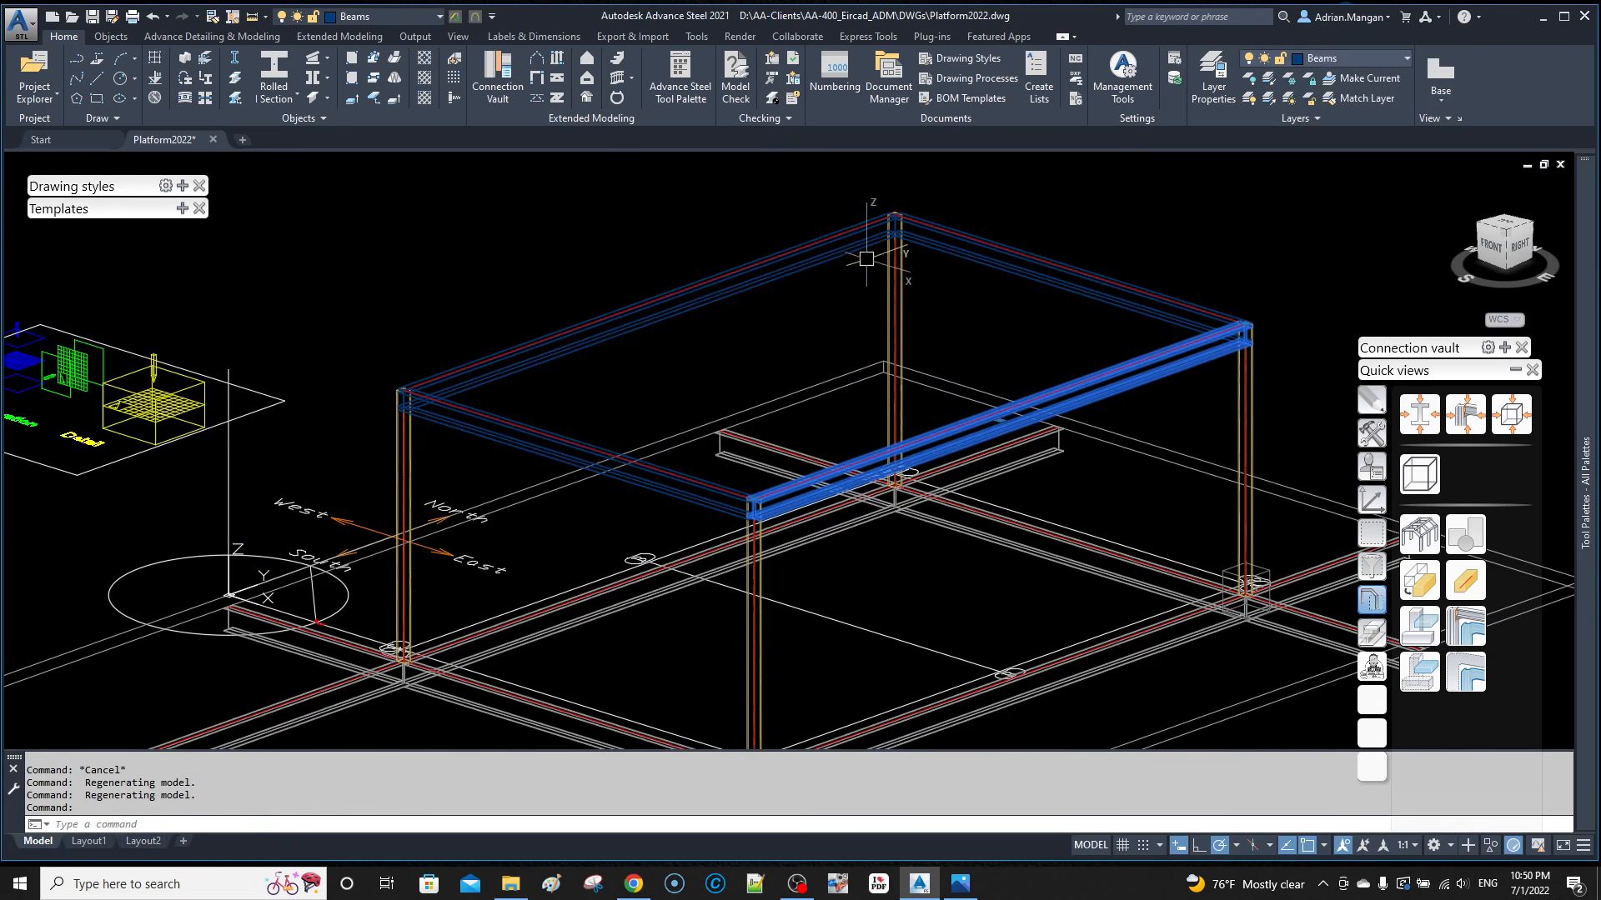
click(817, 256)
click(690, 474)
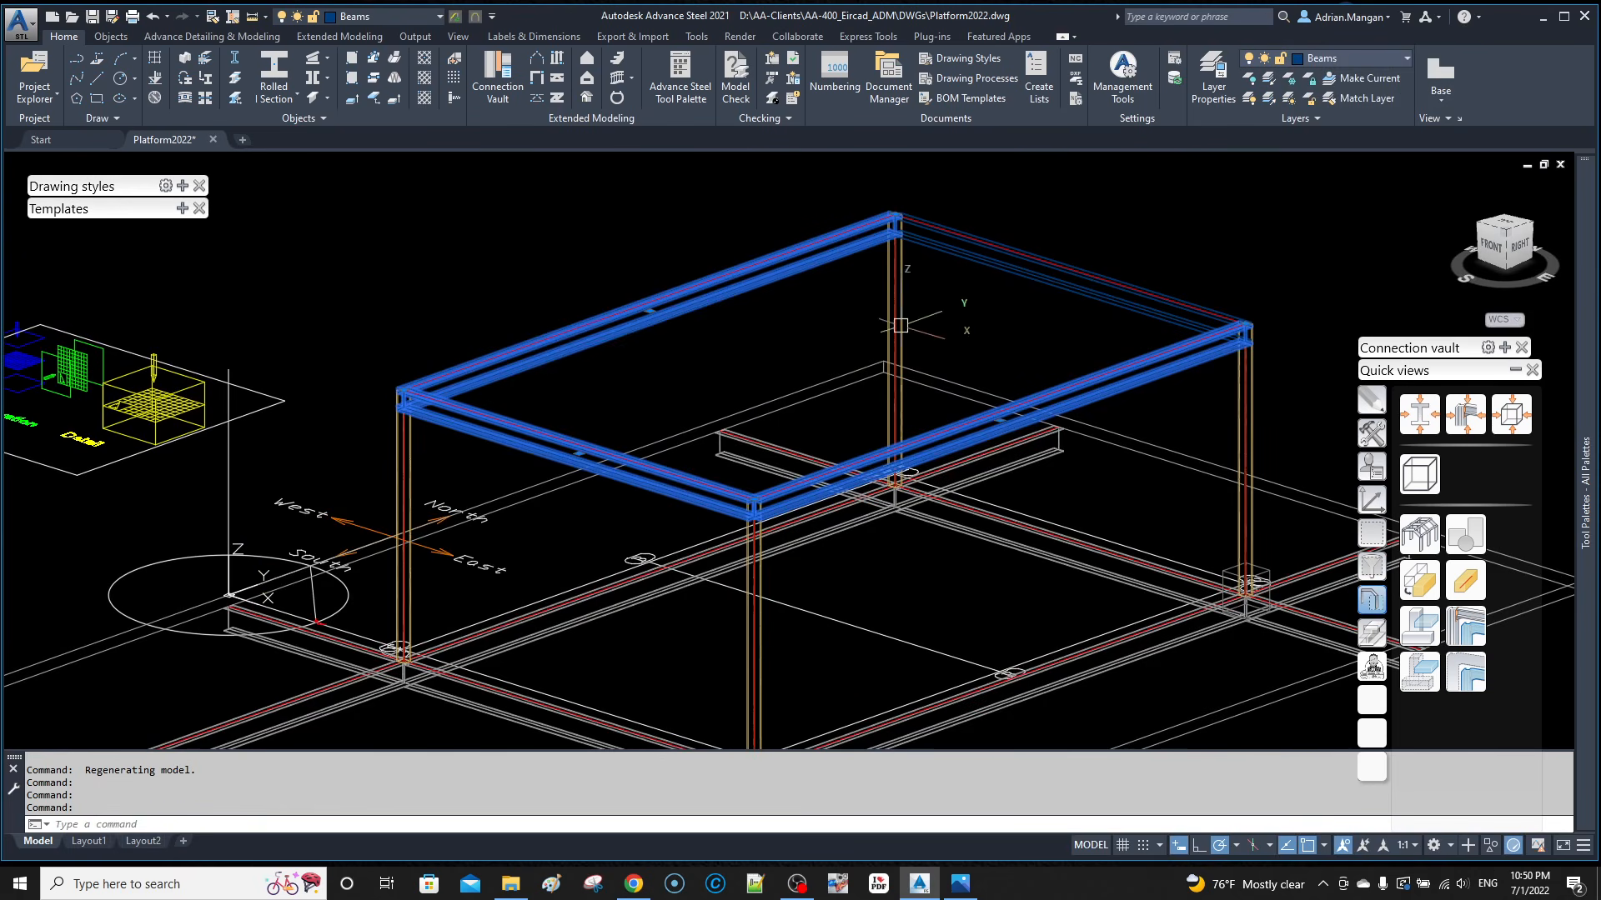
click(996, 268)
key(Escape)
Step: Delete the perimeter beams along the east and south sides of the platform
click(1147, 367)
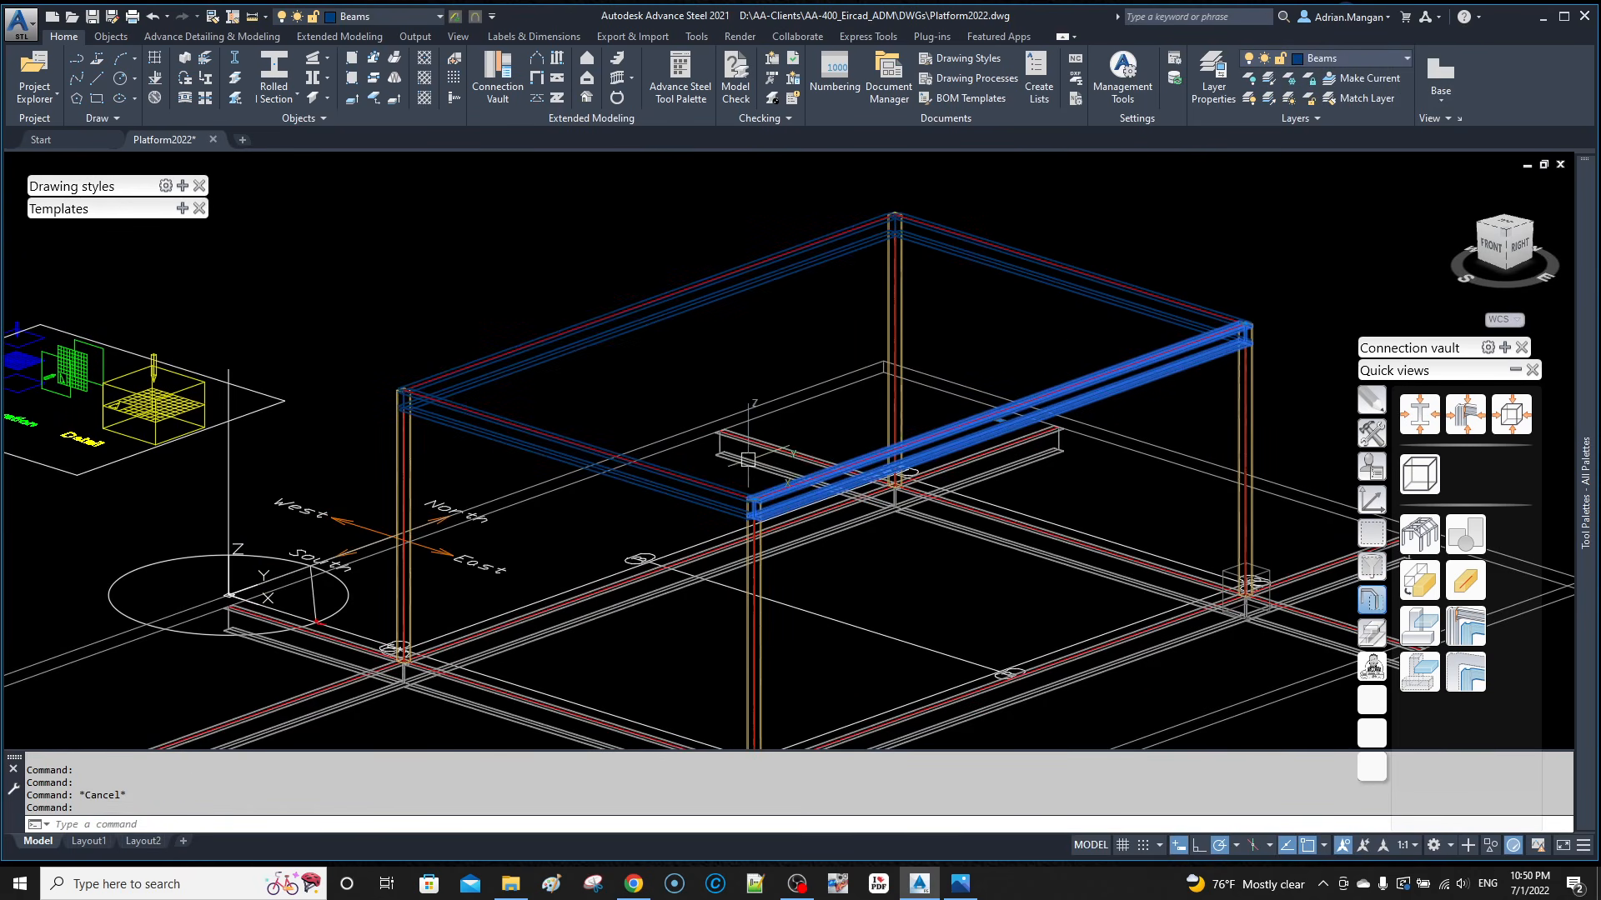
click(700, 481)
key(Delete)
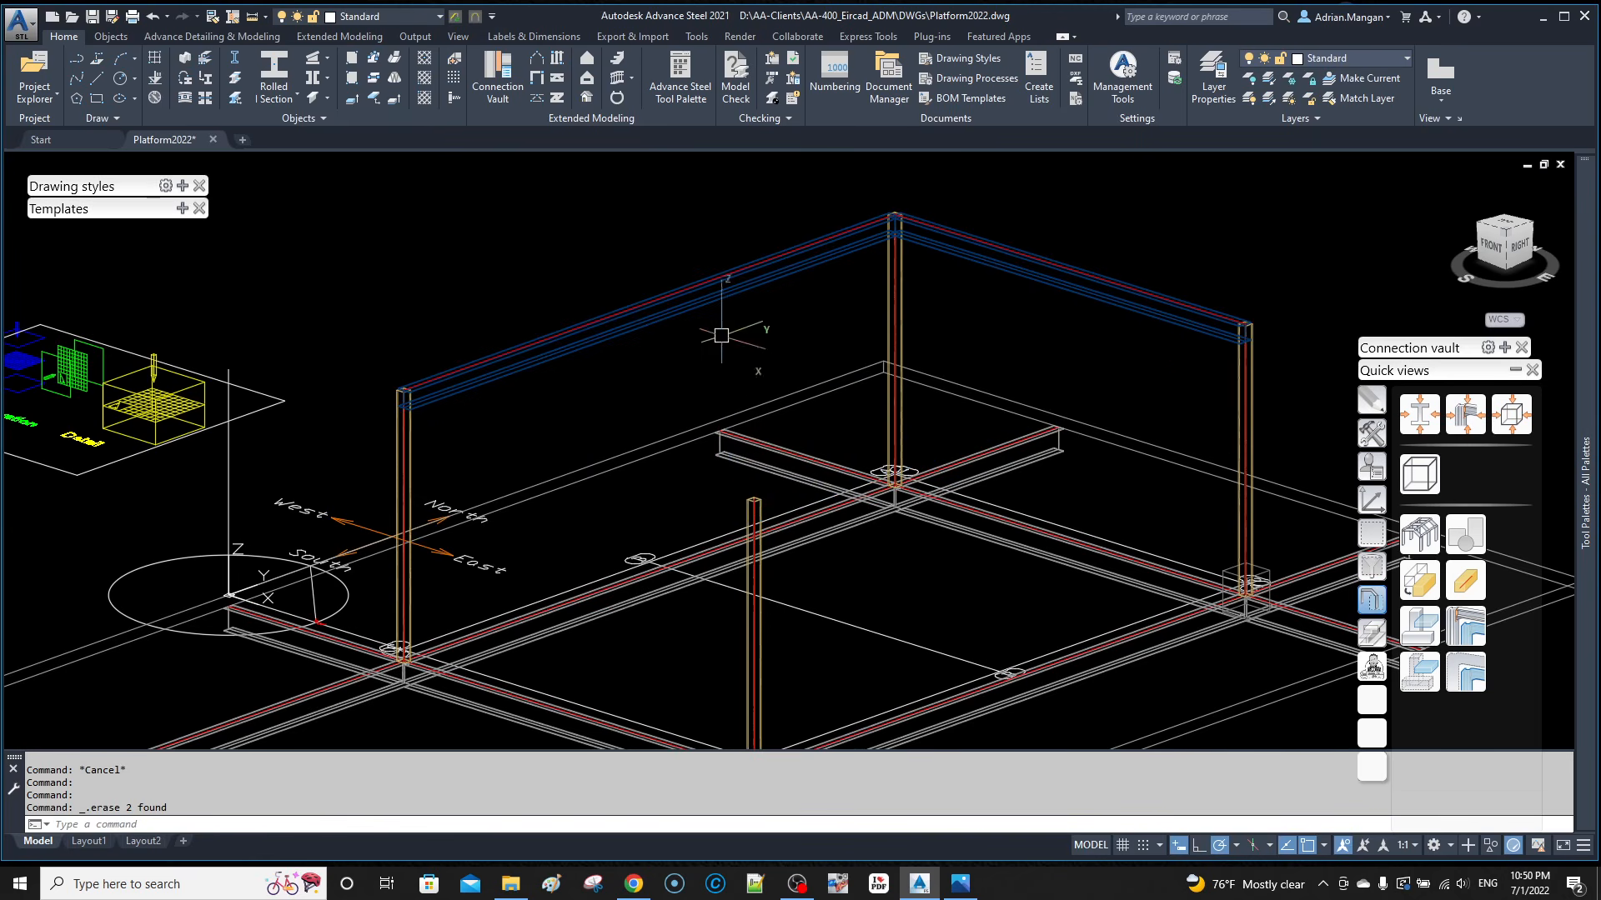
Step: Copy the north top beam 30' south onto the two southern columns
shift+middle_drag(569, 430, 627, 450)
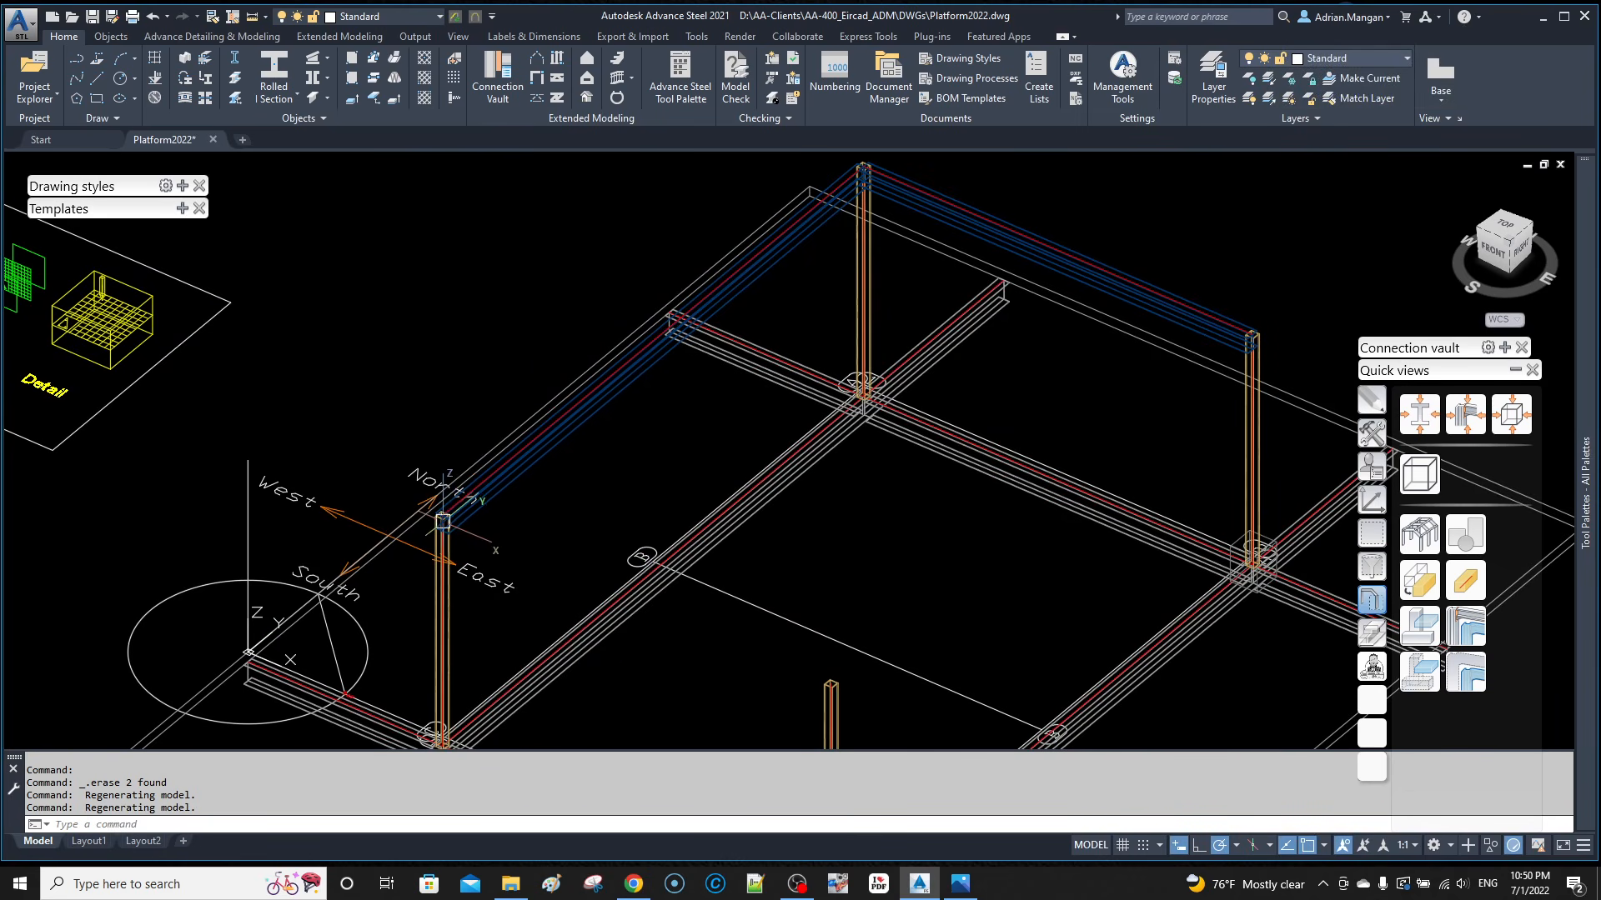
click(1186, 324)
right_click(1198, 244)
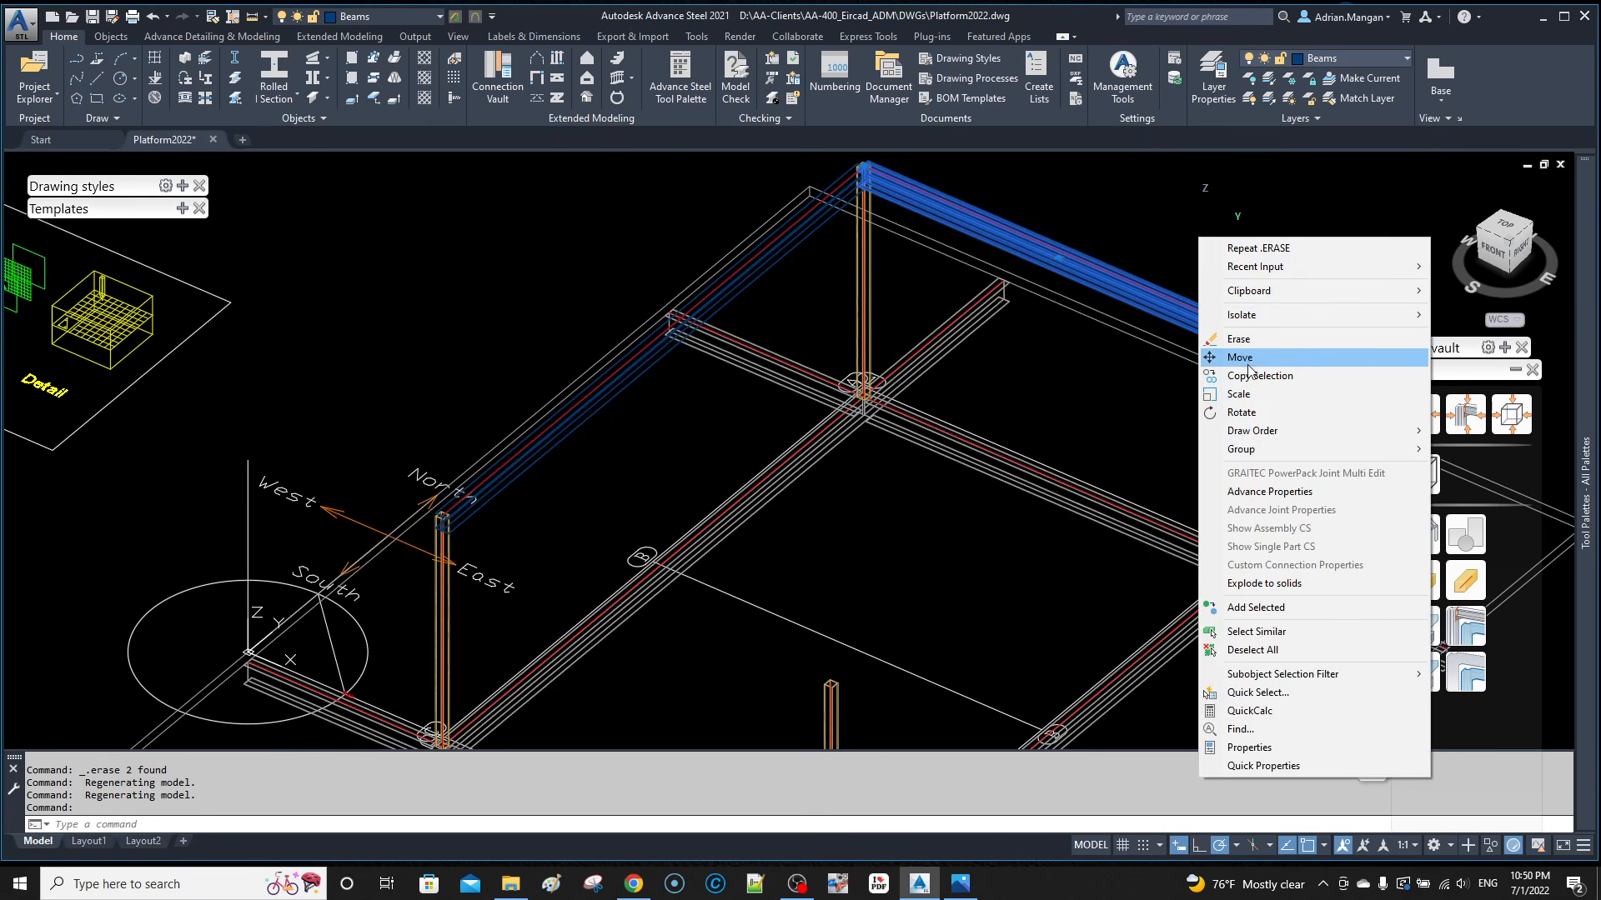
click(1288, 376)
click(1283, 235)
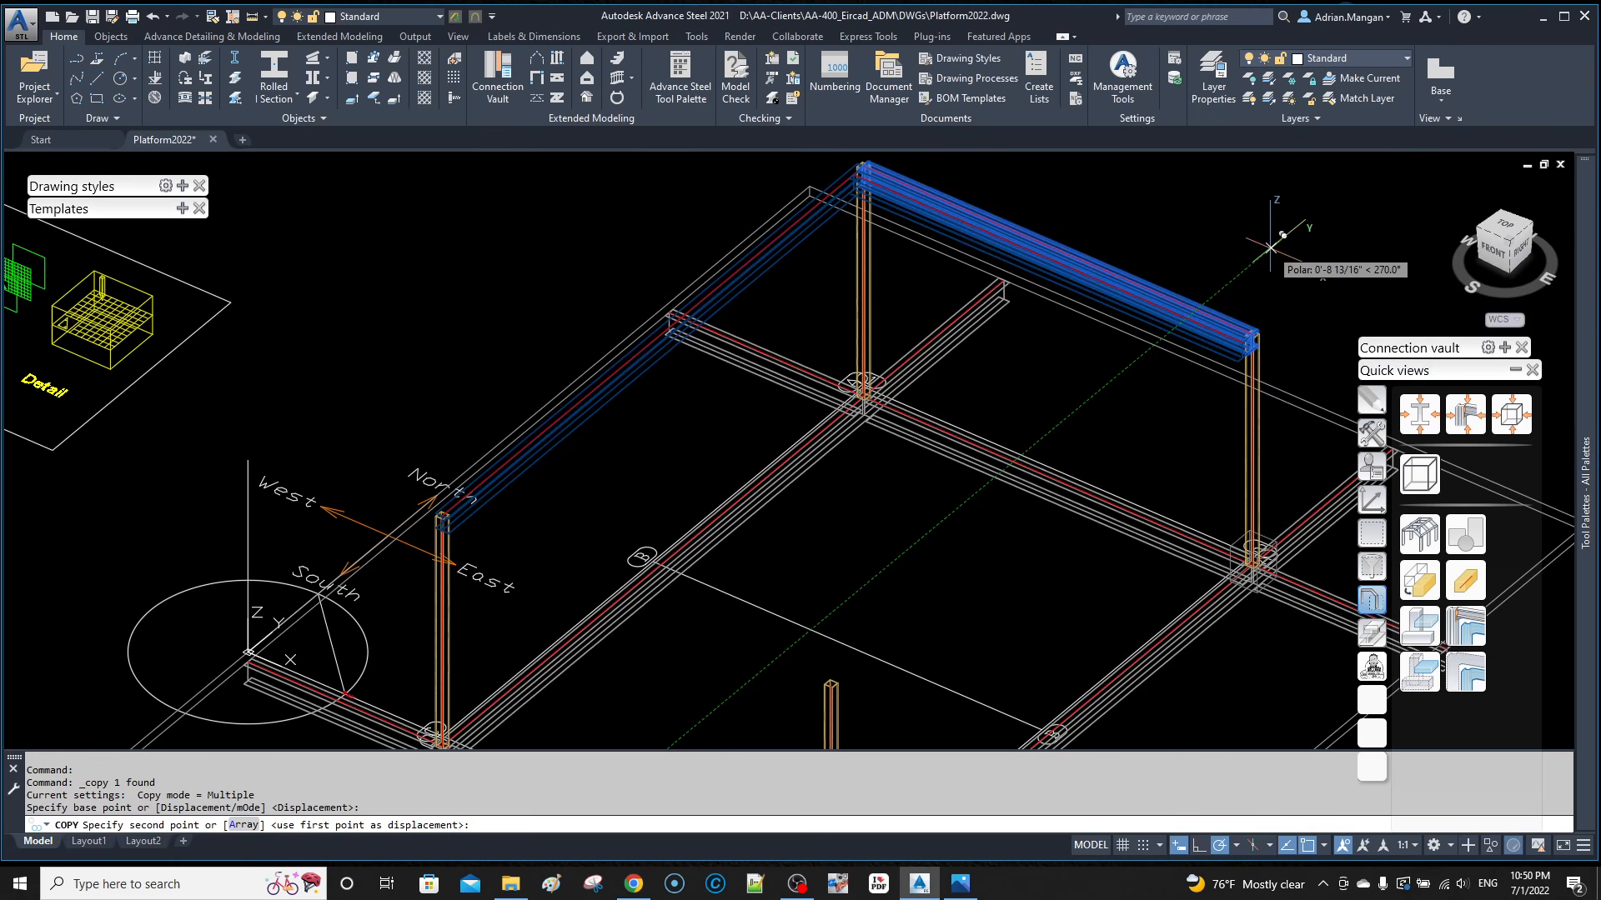
text(30')
key(Return)
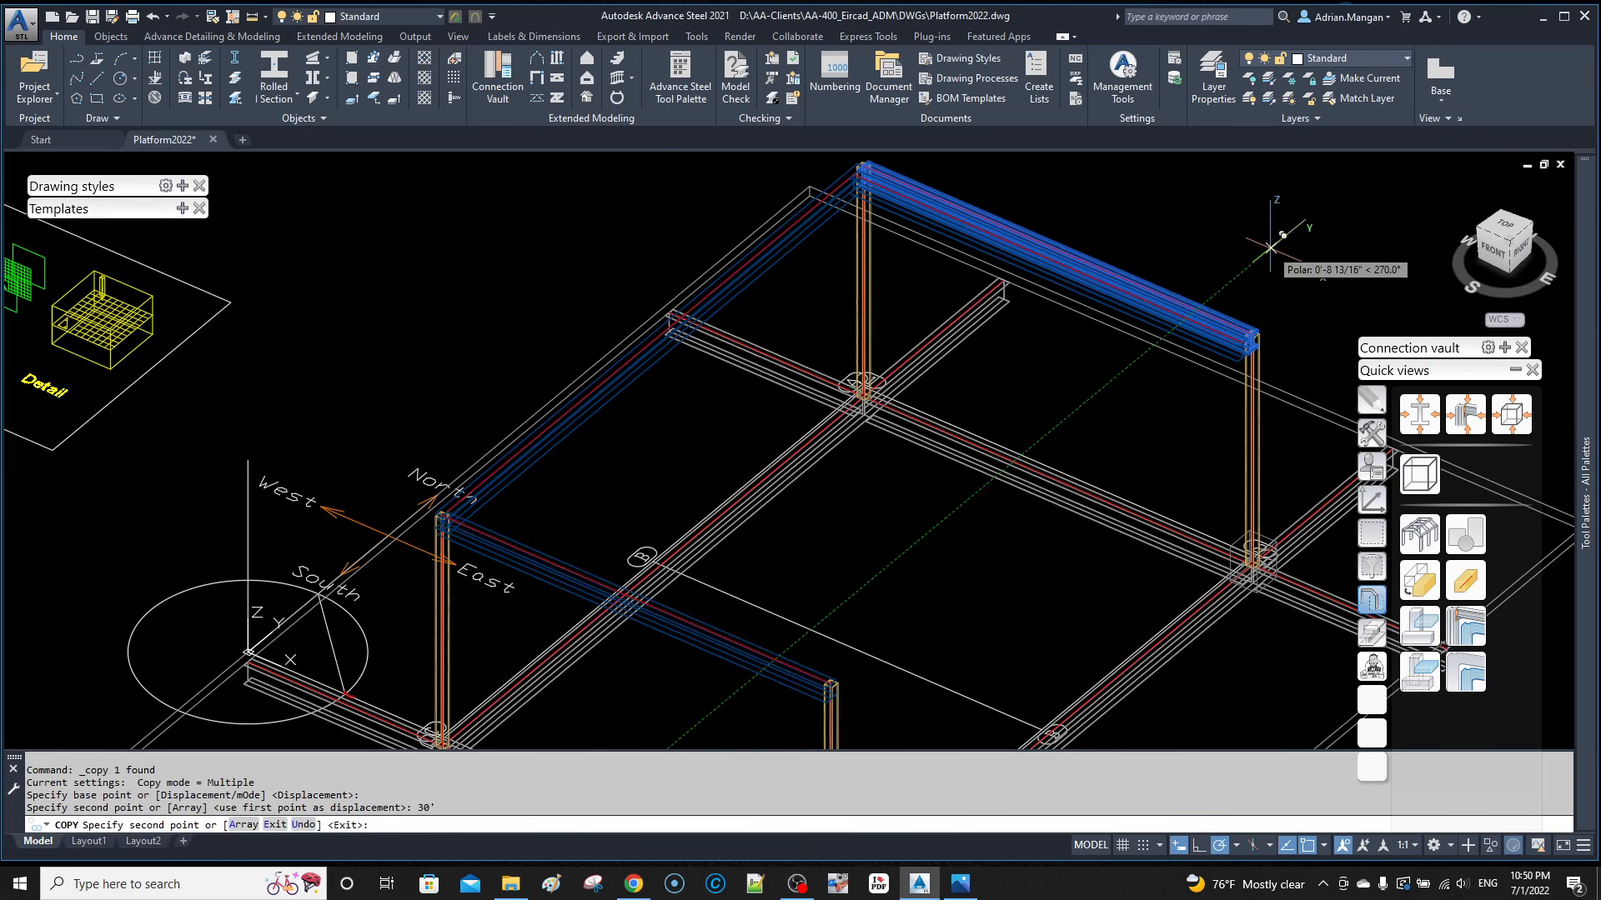
key(Escape)
right_click(799, 233)
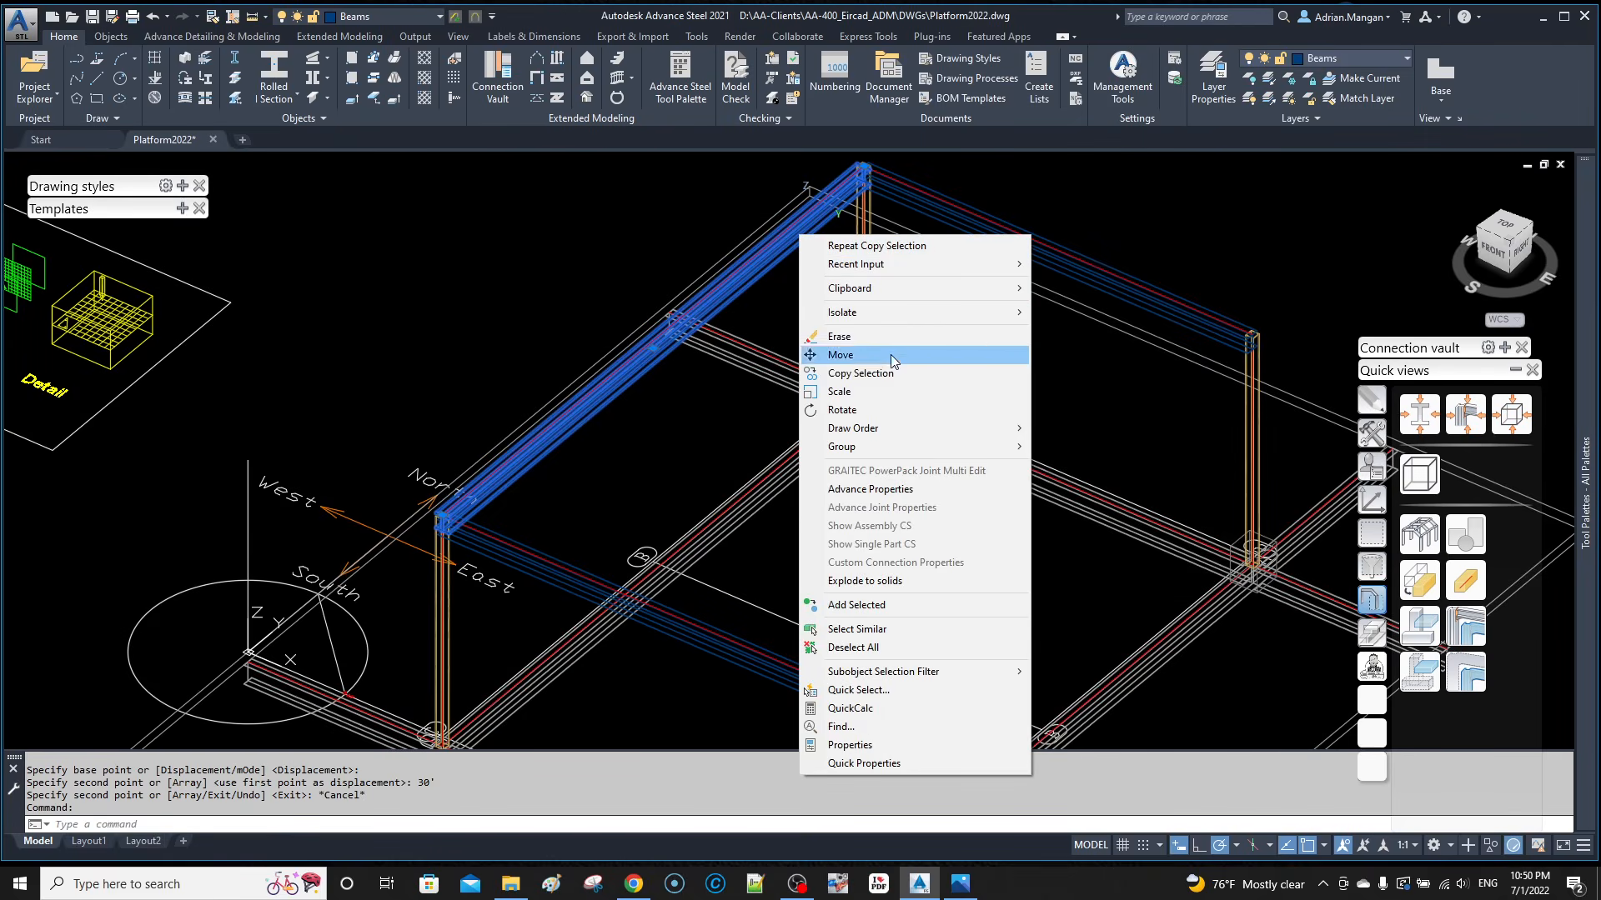
click(887, 378)
click(1039, 381)
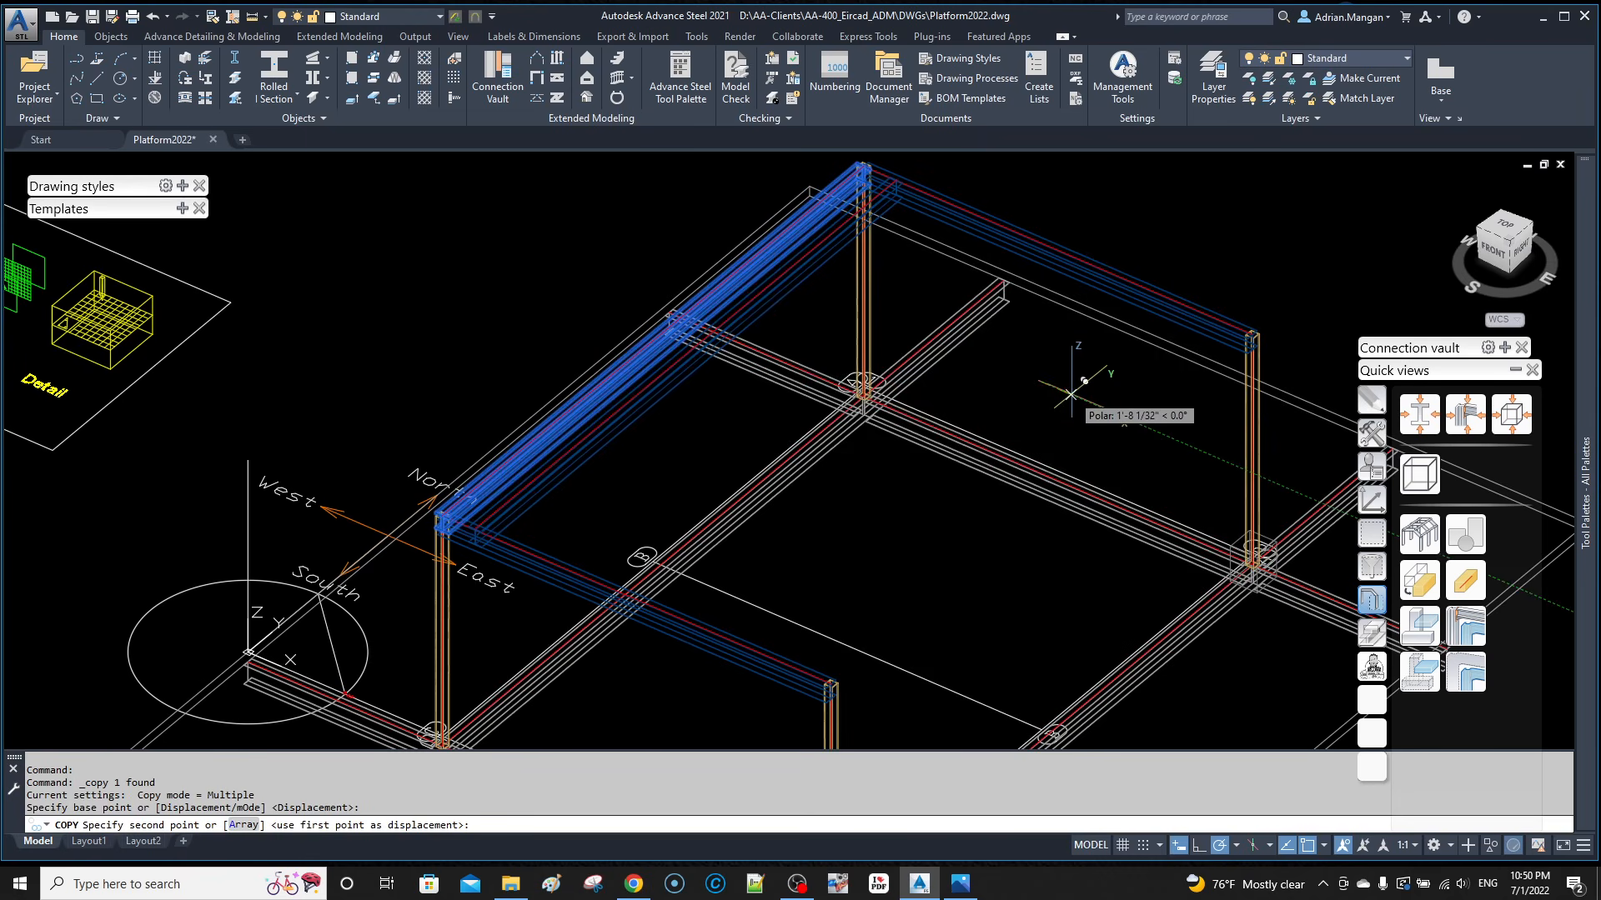
key(Escape)
Step: Turn off the Center, Midpoint and Endpoint object snaps, leaving the Node snap on
middle_drag(870, 198, 832, 254)
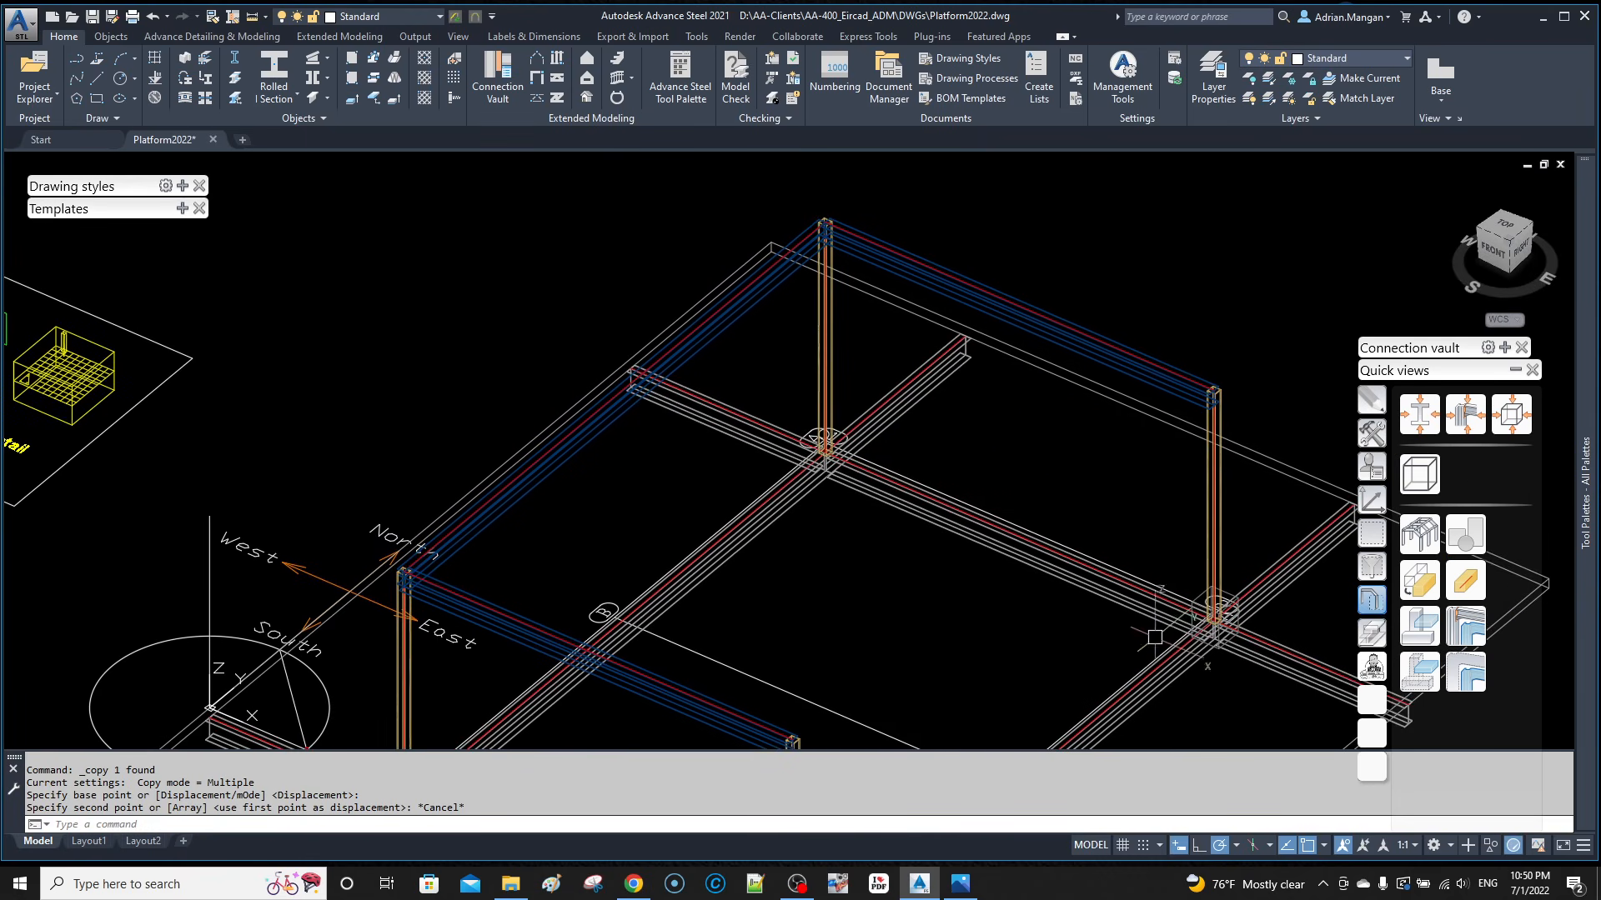
middle_drag(1152, 637, 963, 450)
middle_drag(1191, 596, 1288, 671)
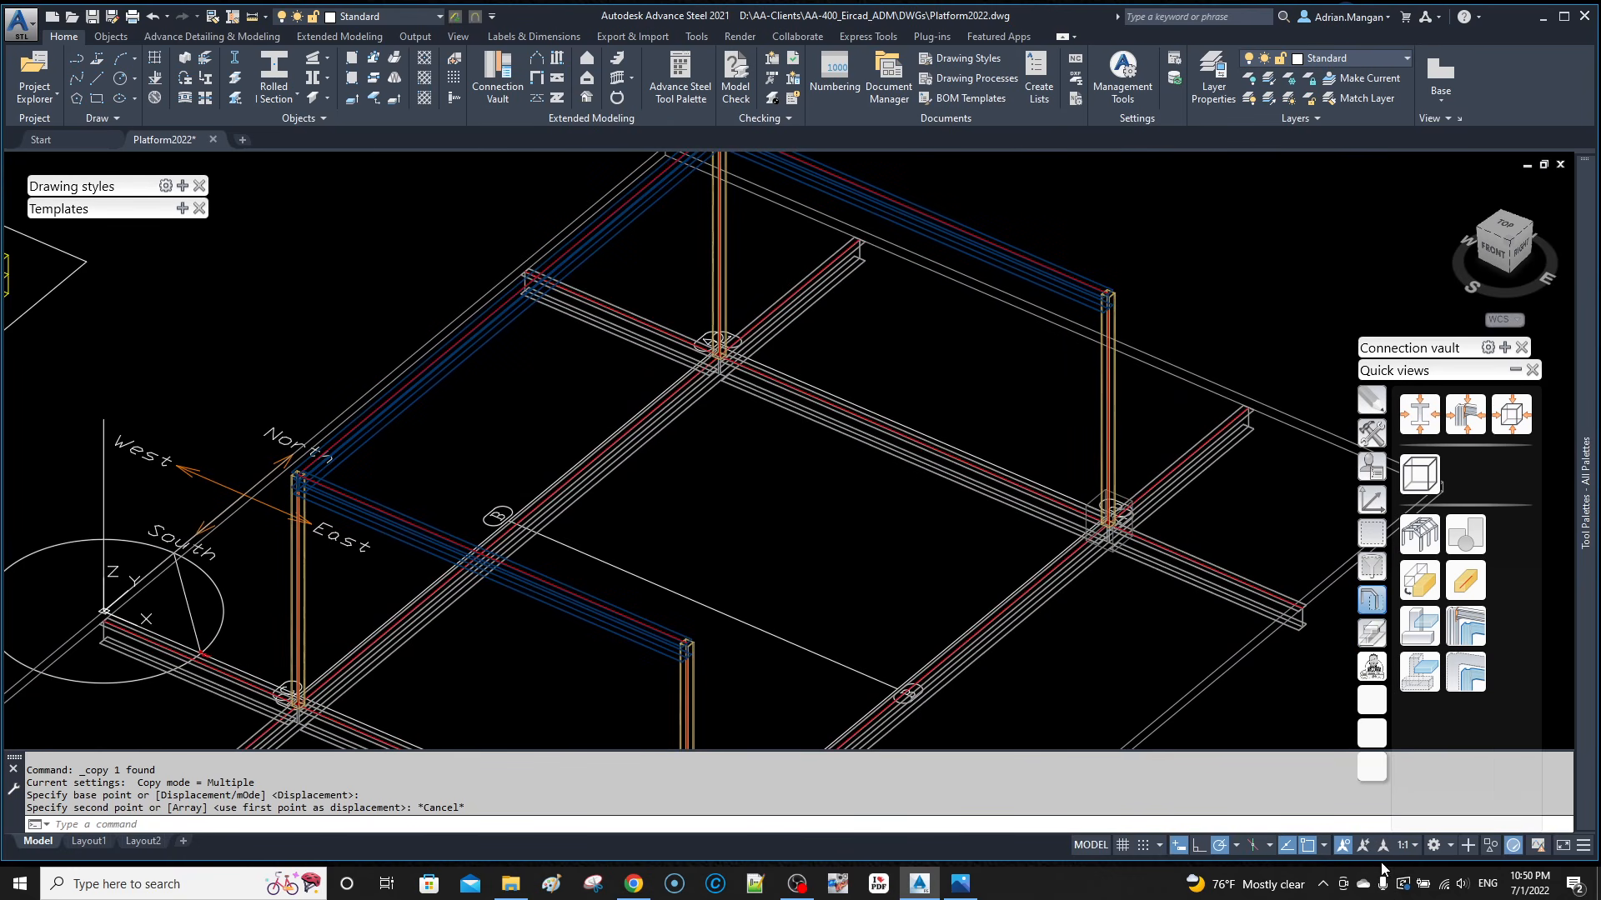
click(1323, 846)
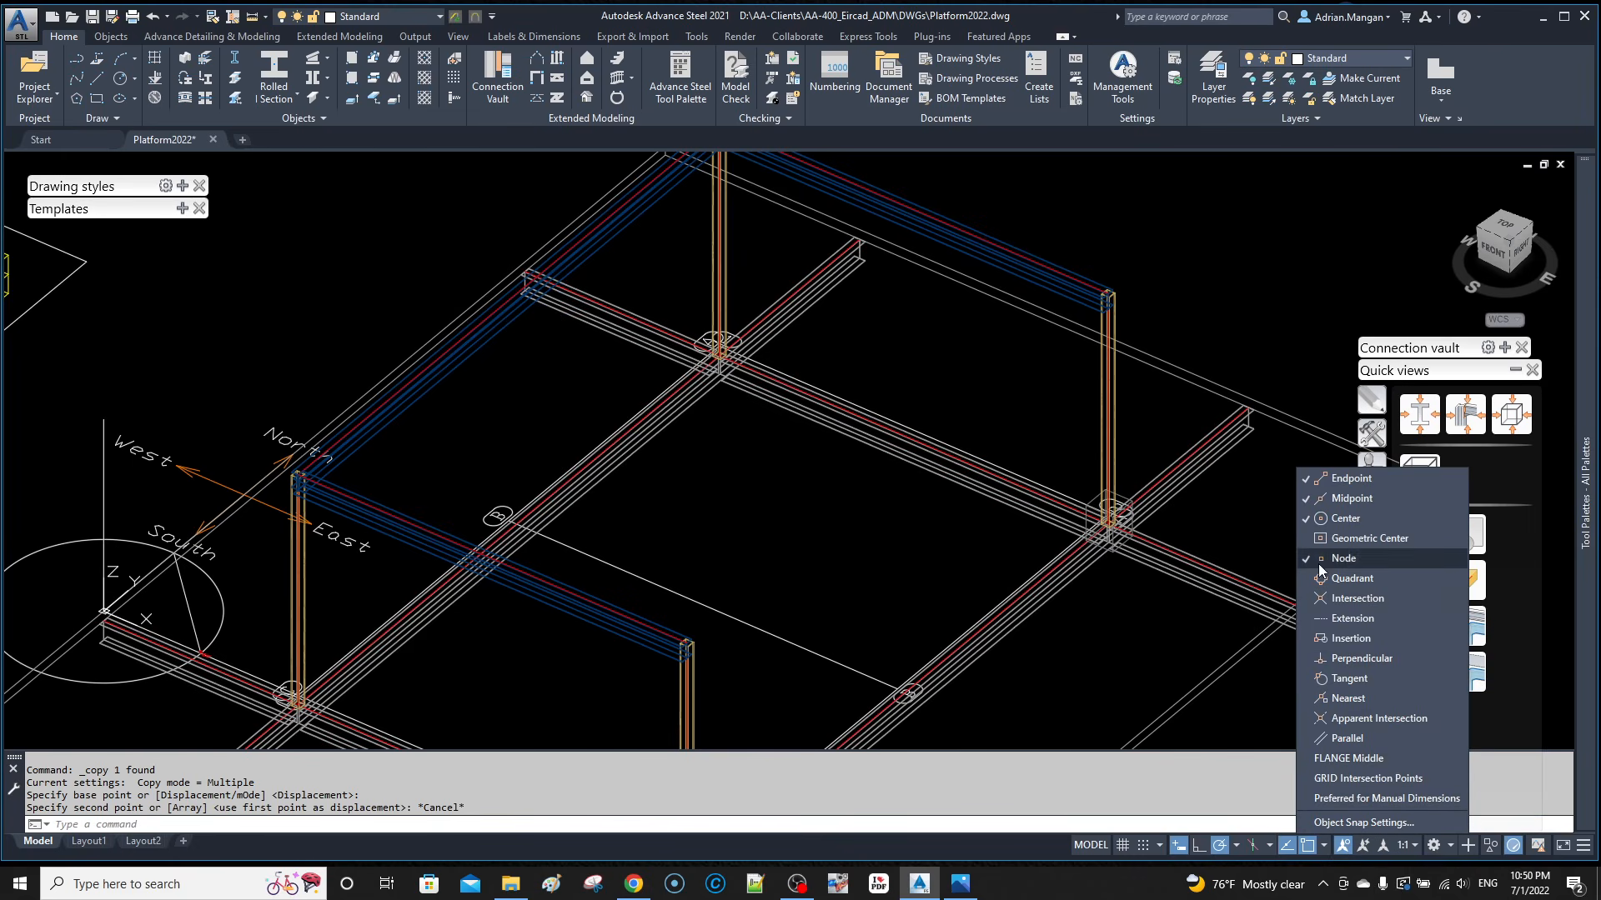
click(1333, 518)
click(1334, 498)
click(1334, 479)
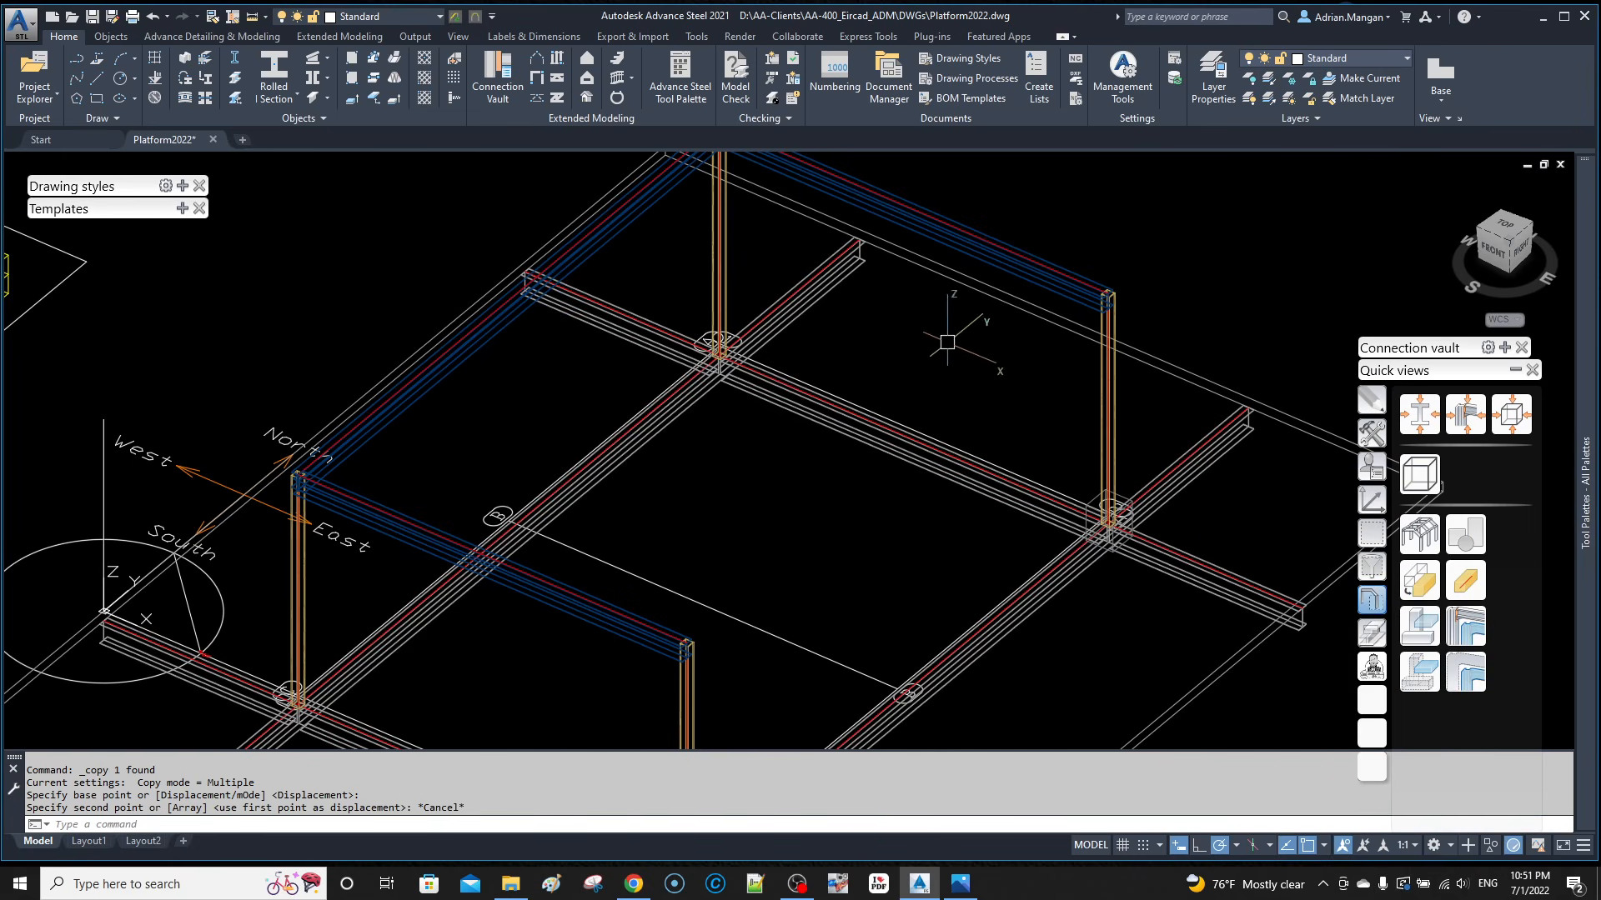
Step: Copy the west top beam 20' east, from the northwest column's top to the northeast column's top
scroll(949, 340, down, 3)
scroll(847, 357, up, 8)
click(915, 437)
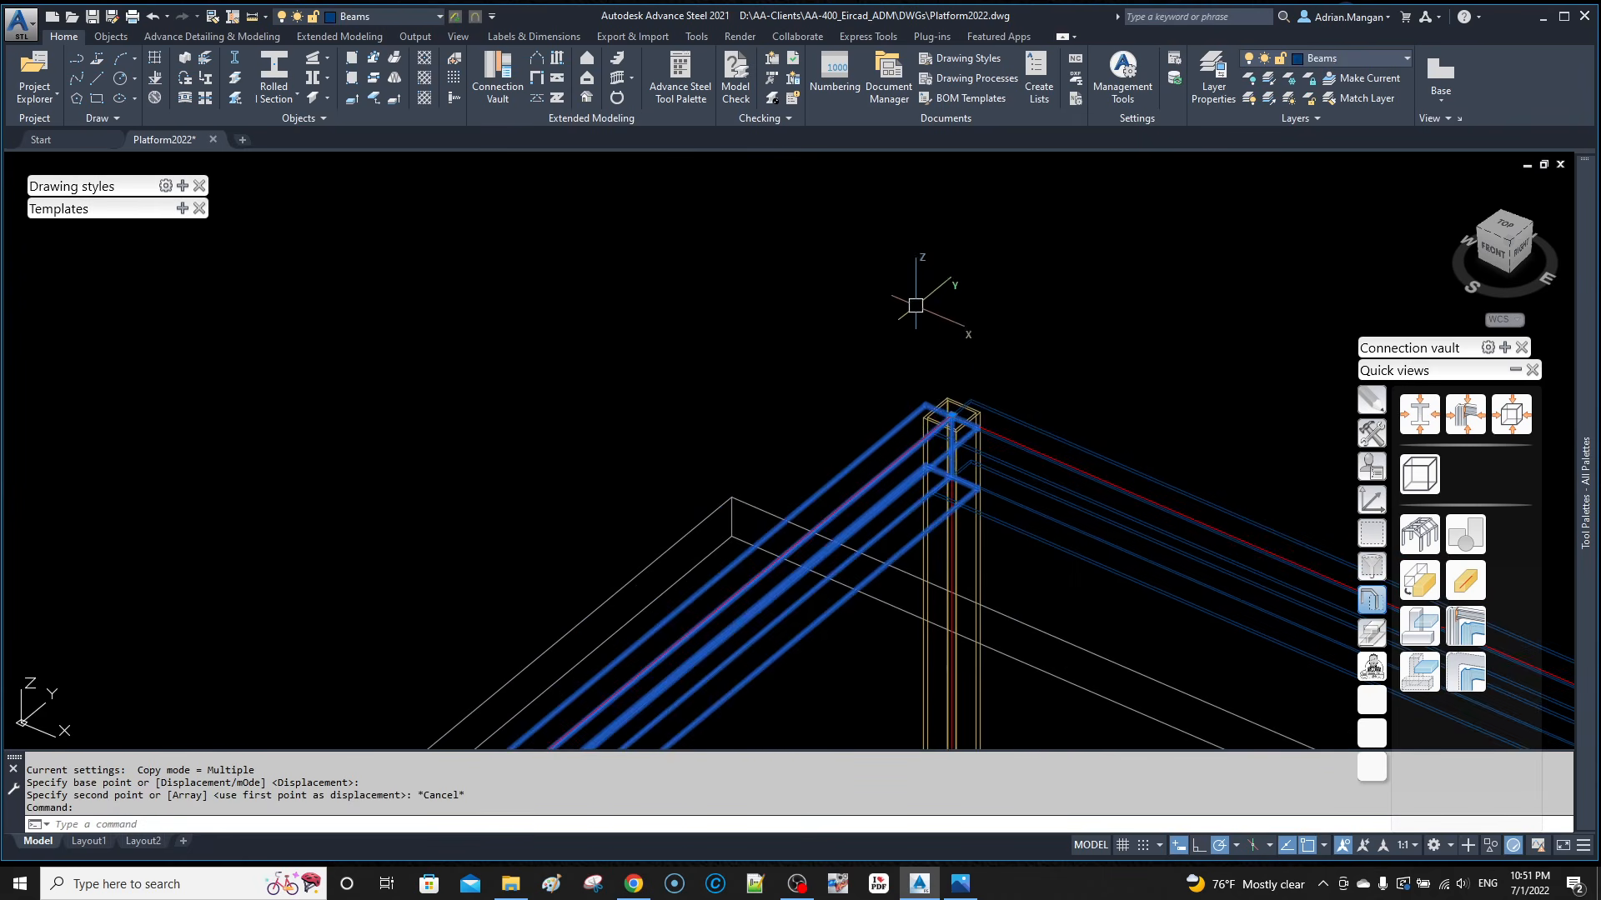
right_click(921, 296)
click(992, 444)
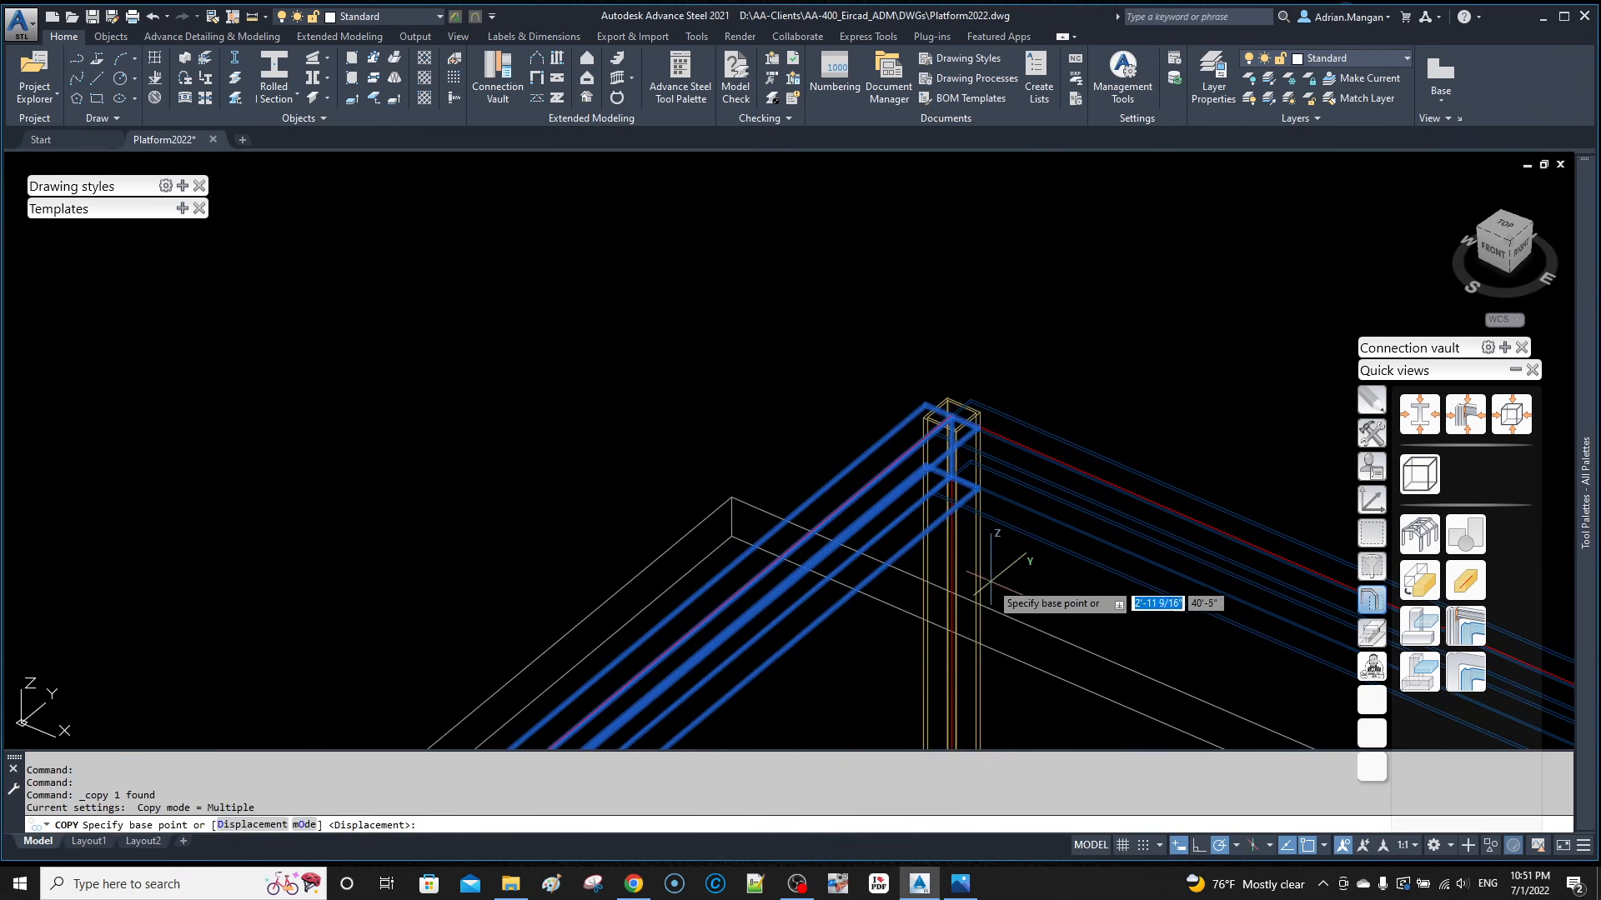
click(974, 584)
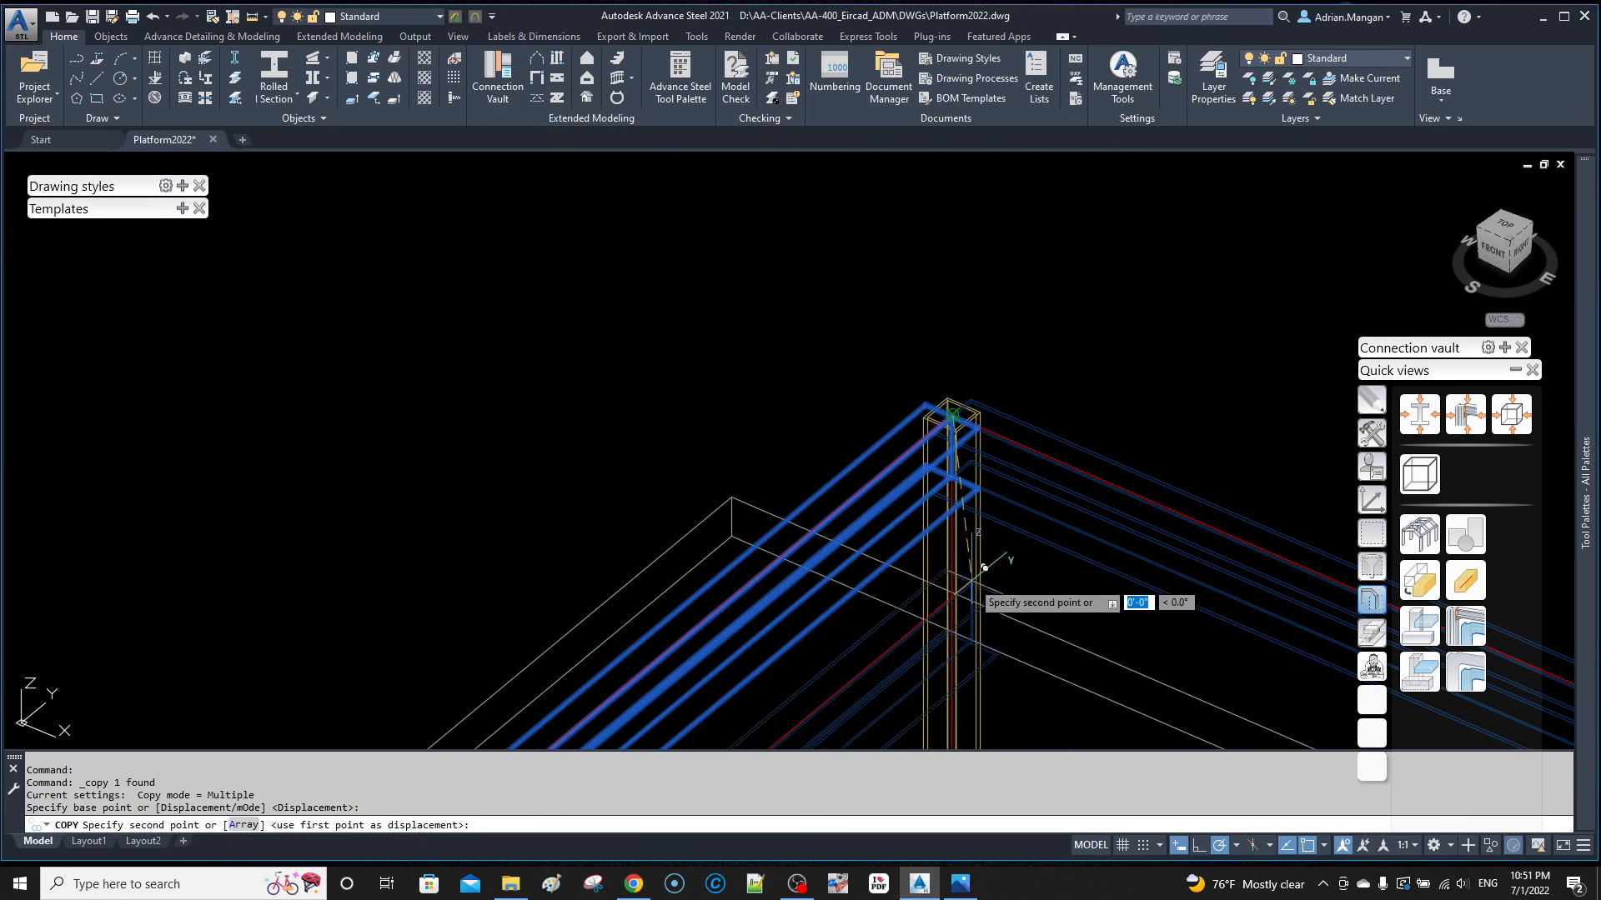
scroll(1084, 551, down, 3)
scroll(1079, 366, up, 6)
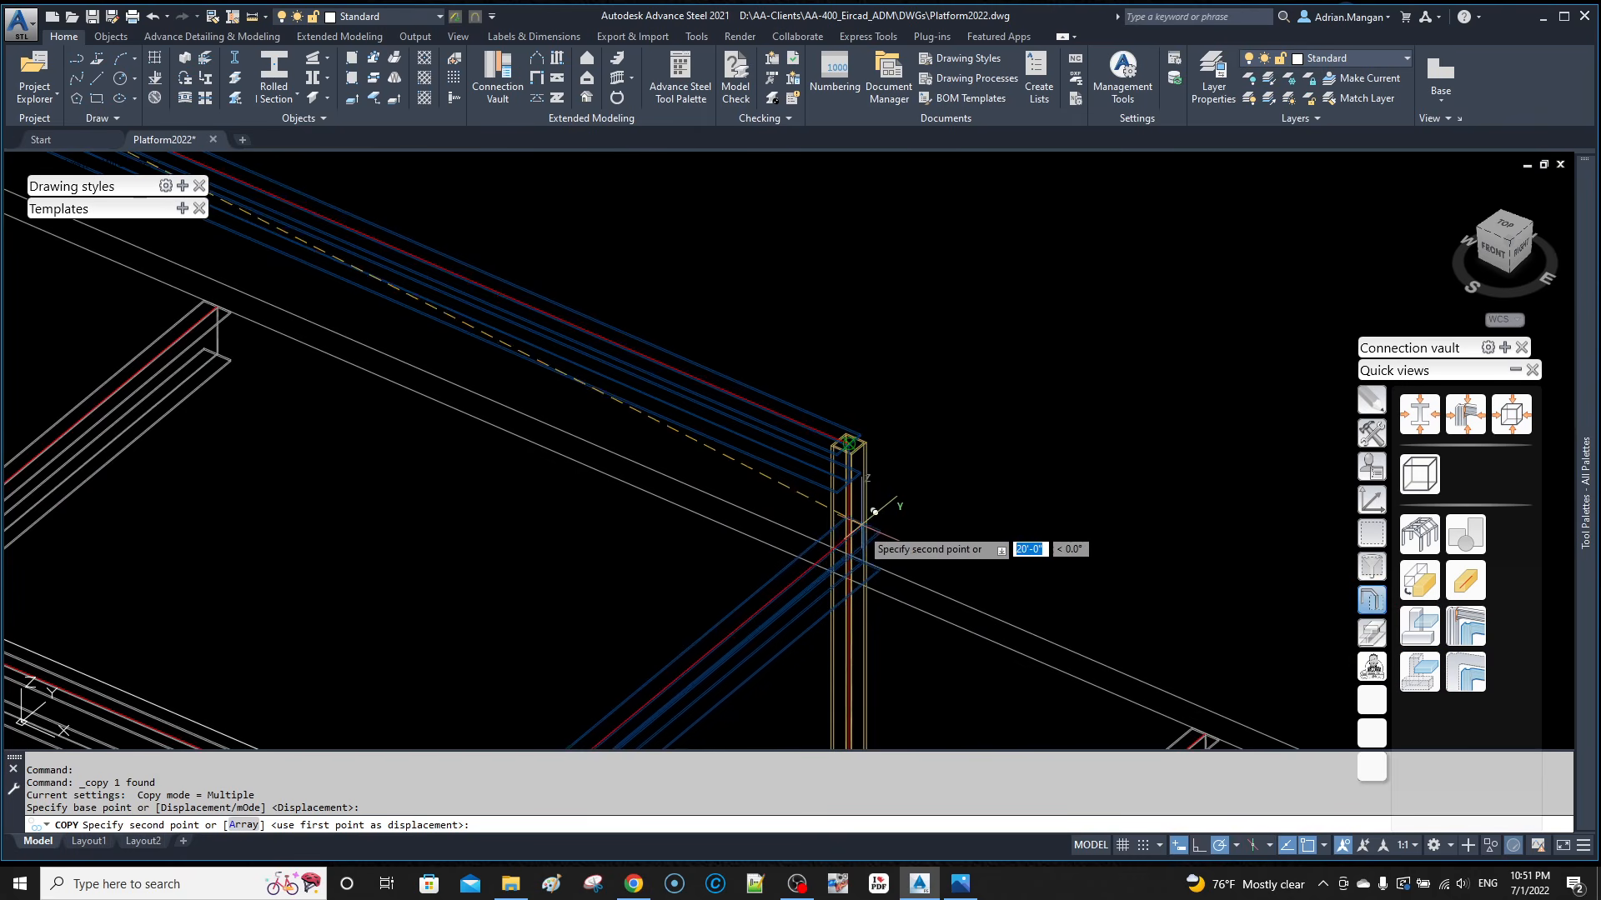
click(884, 499)
scroll(1027, 354, down, 6)
key(Escape)
middle_drag(1028, 354, 1007, 295)
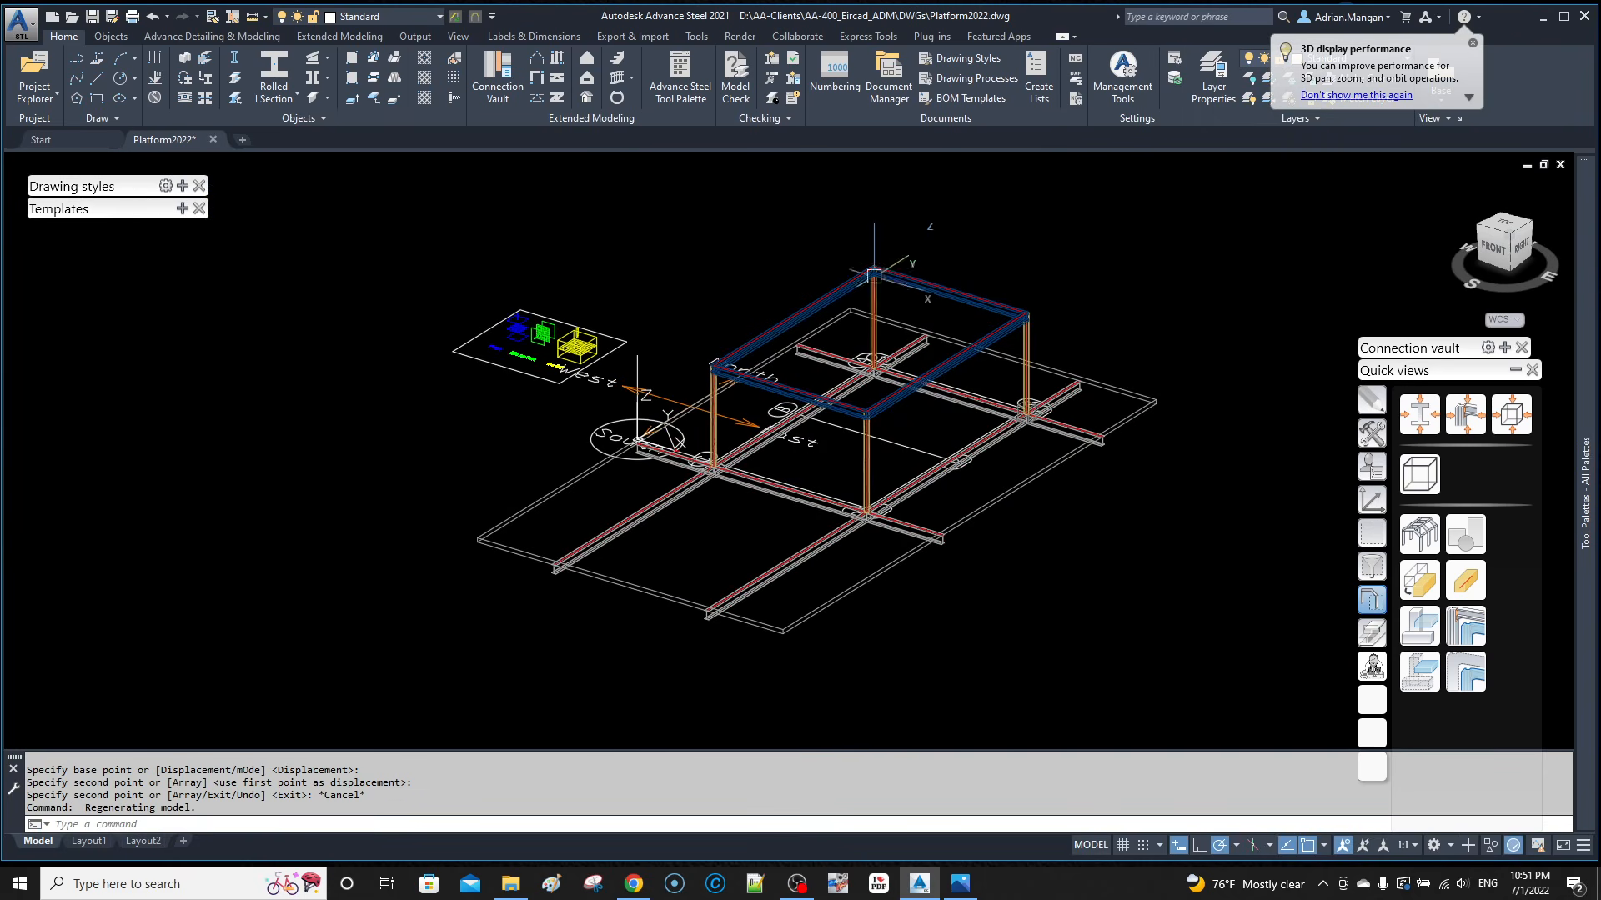
Step: Move all four top perimeter beams down 1.5" along the Z axis
scroll(862, 306, up, 6)
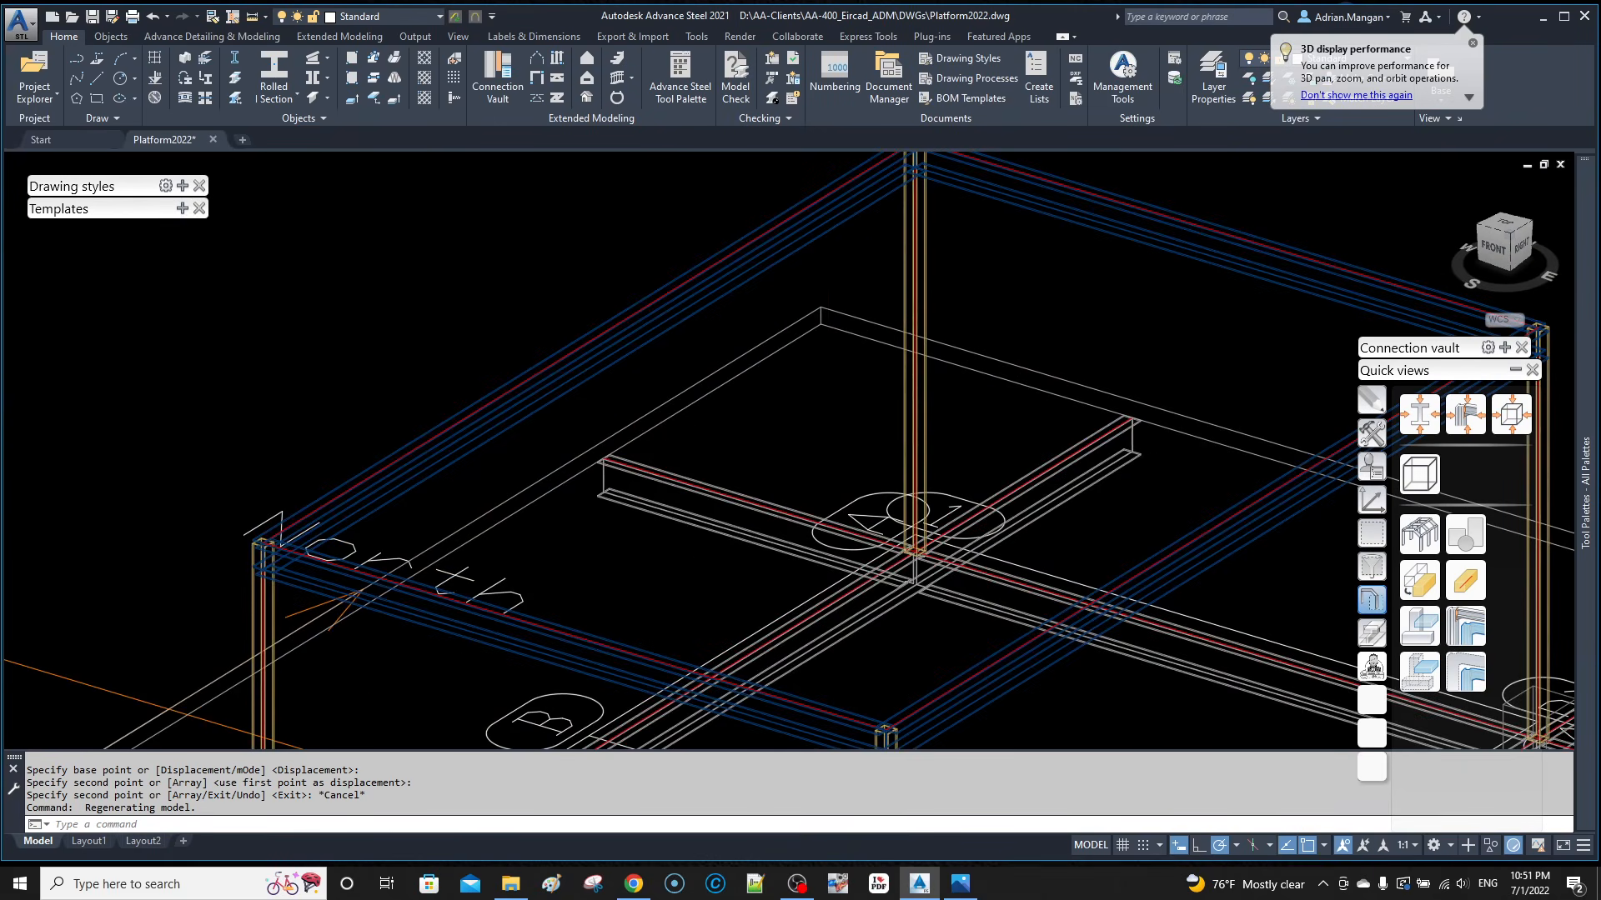
scroll(867, 310, down, 5)
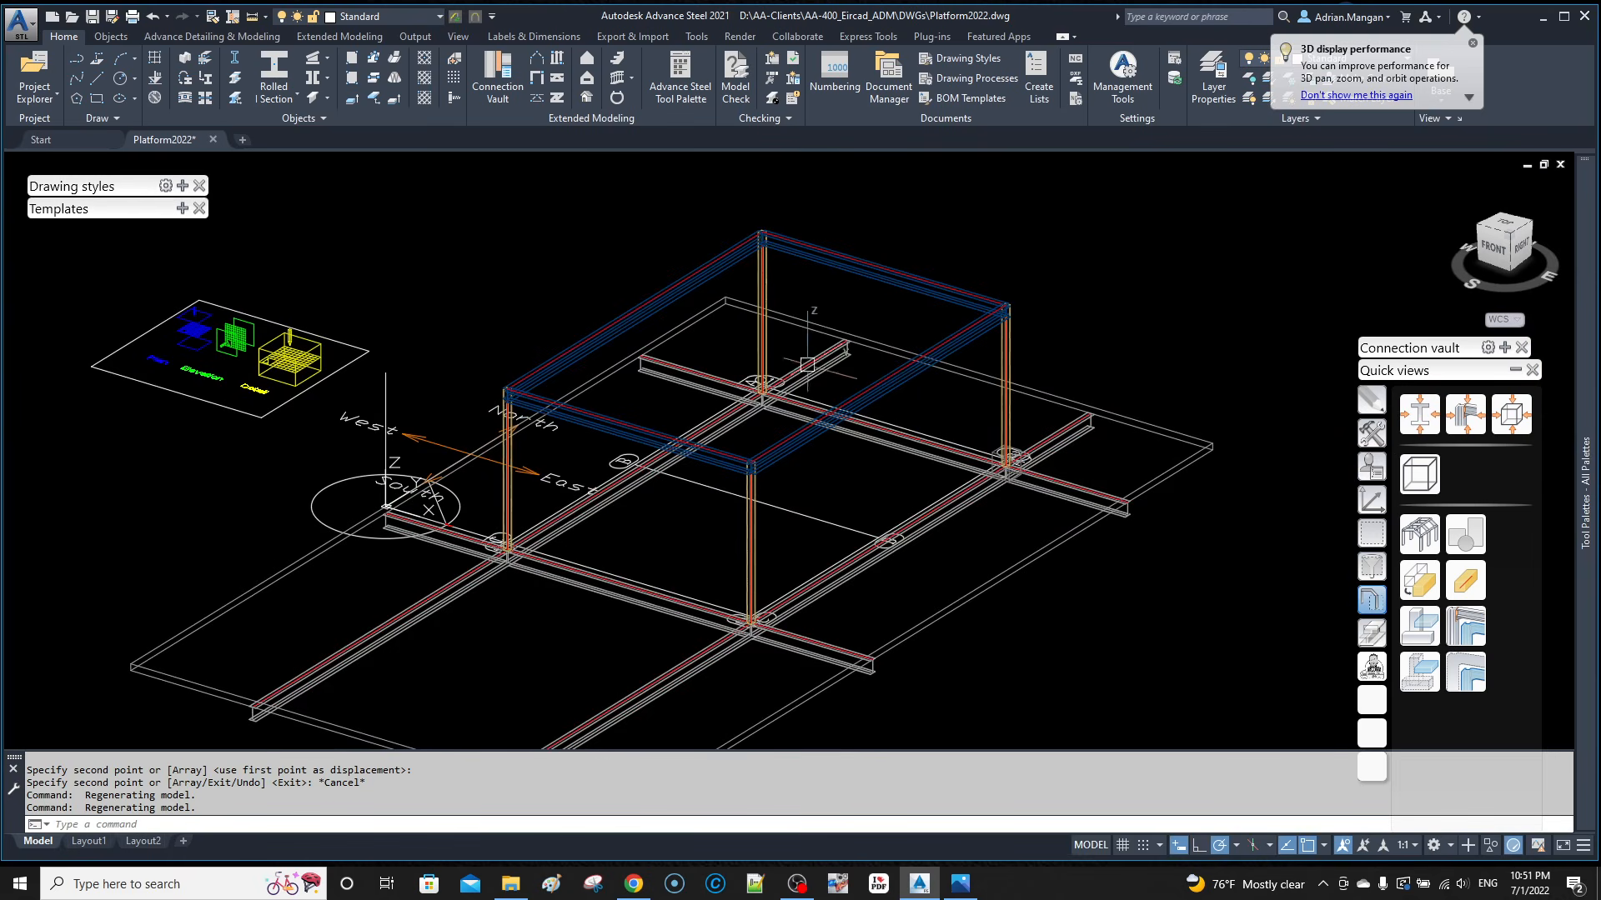
mouse_move(862, 282)
shift+middle_down()
mouse_move(761, 261)
mouse_move(843, 283)
mouse_move(815, 274)
mouse_move(831, 290)
mouse_move(837, 264)
mouse_move(834, 288)
shift+middle_up()
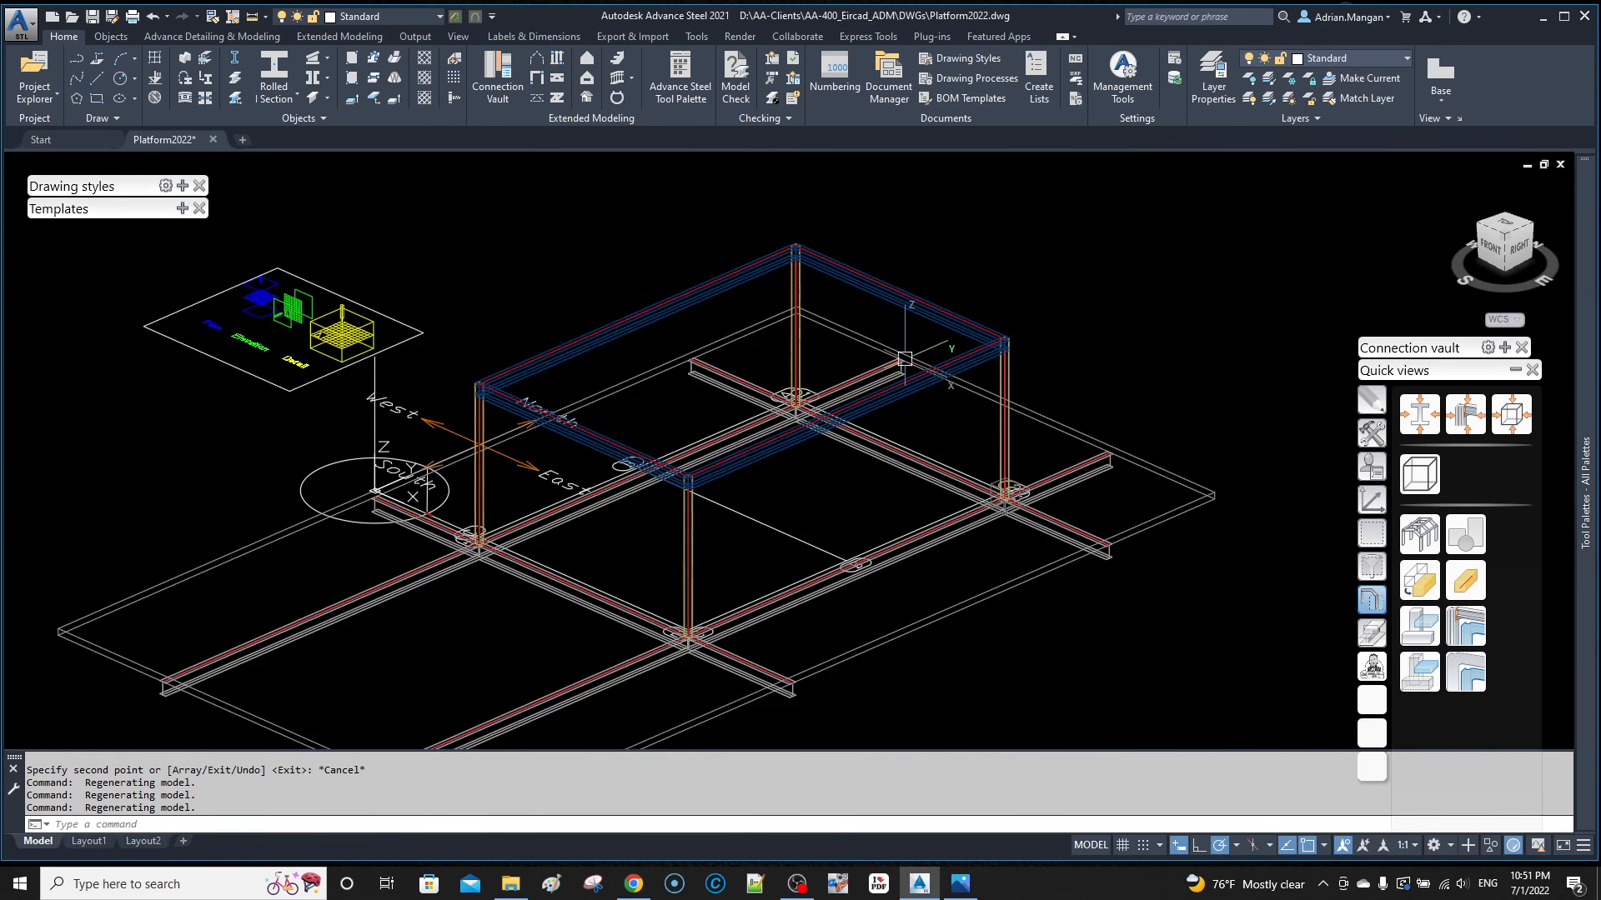
click(907, 298)
click(751, 268)
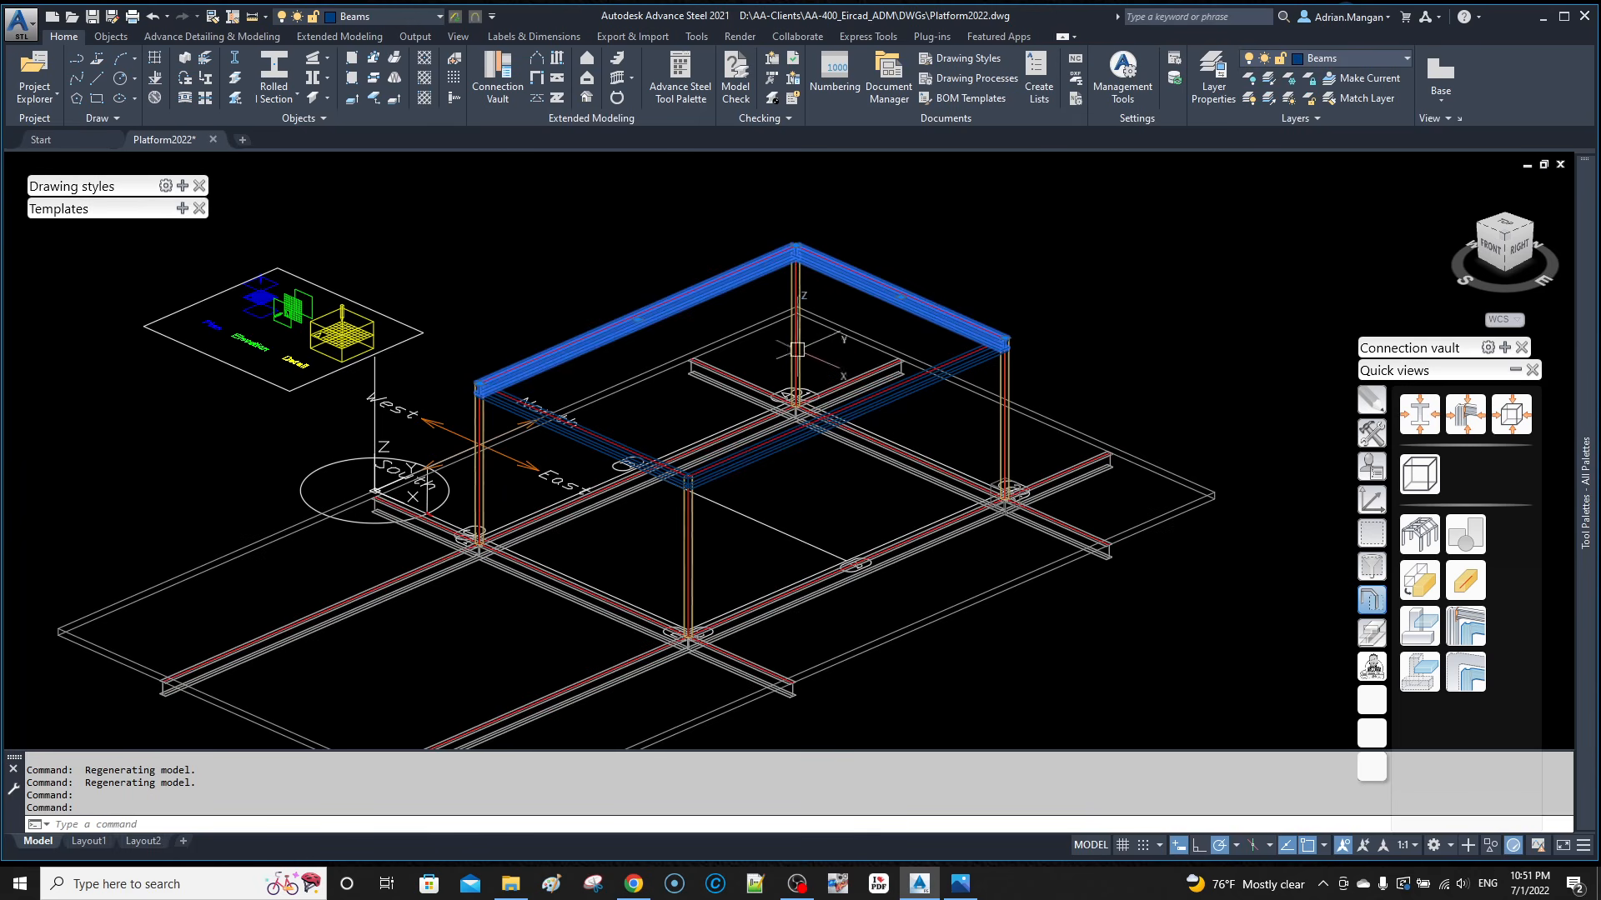
click(832, 420)
click(607, 443)
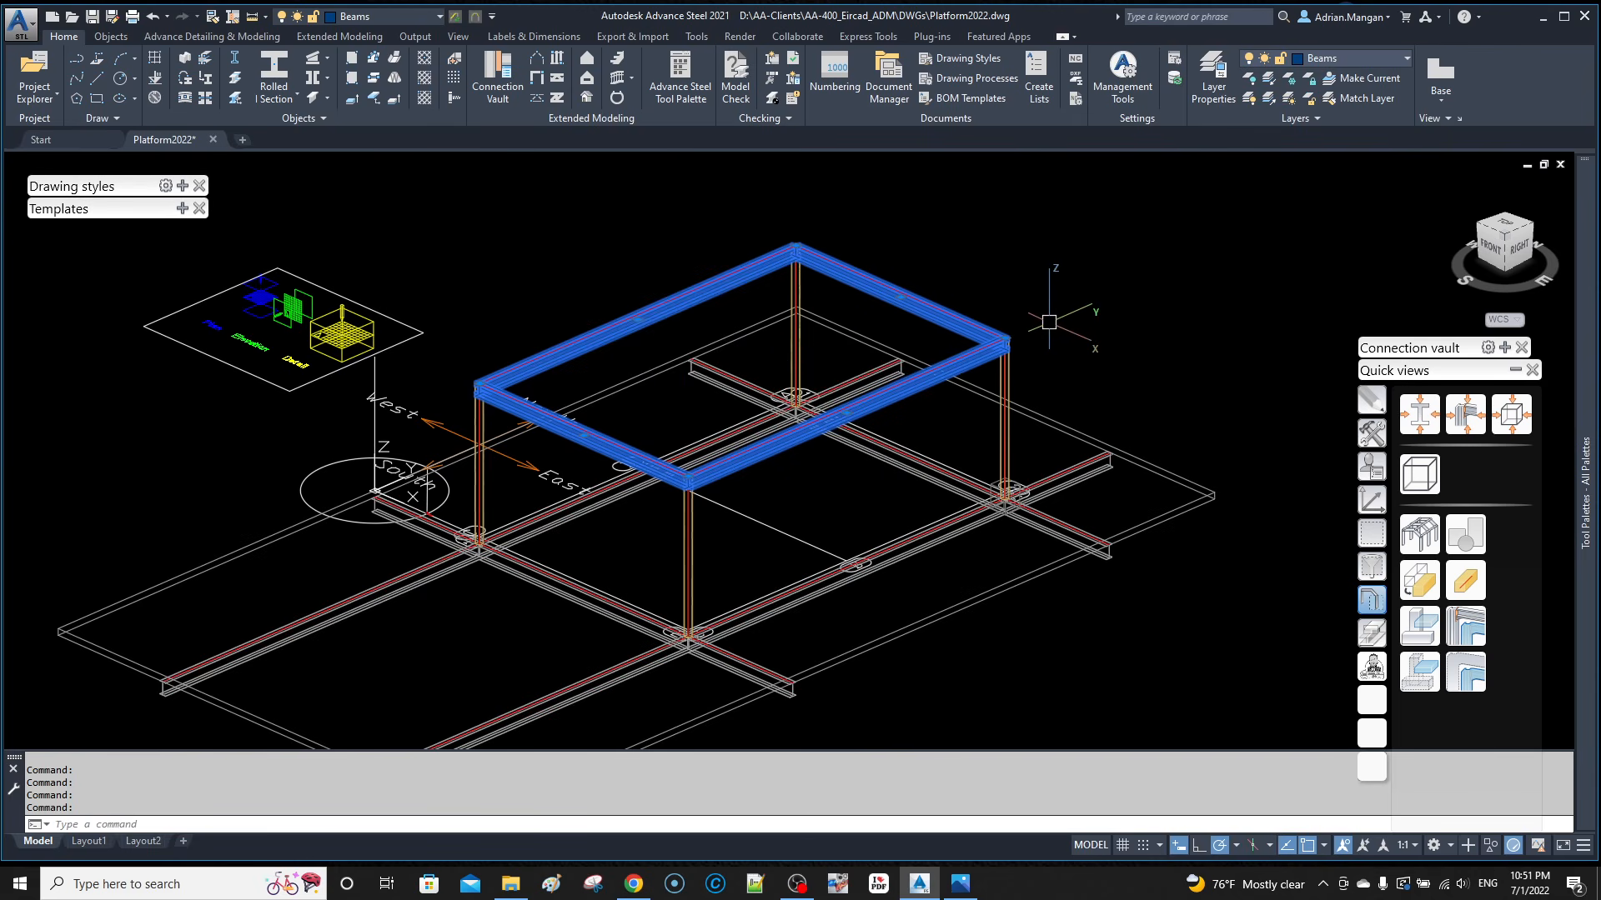
right_click(1080, 278)
click(1109, 373)
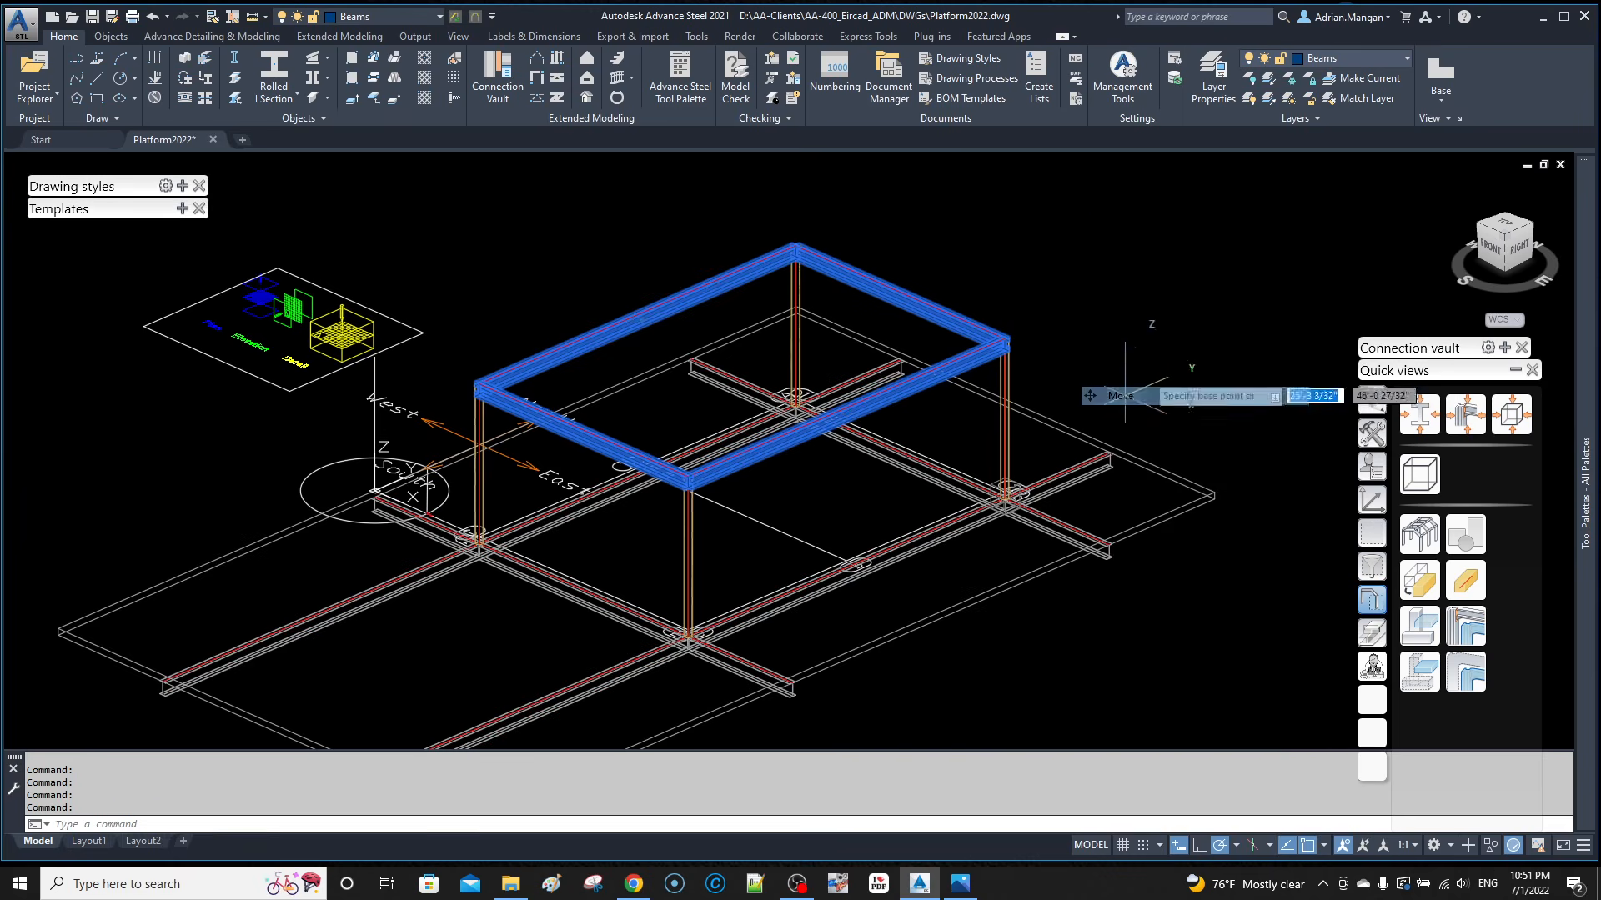
click(1126, 284)
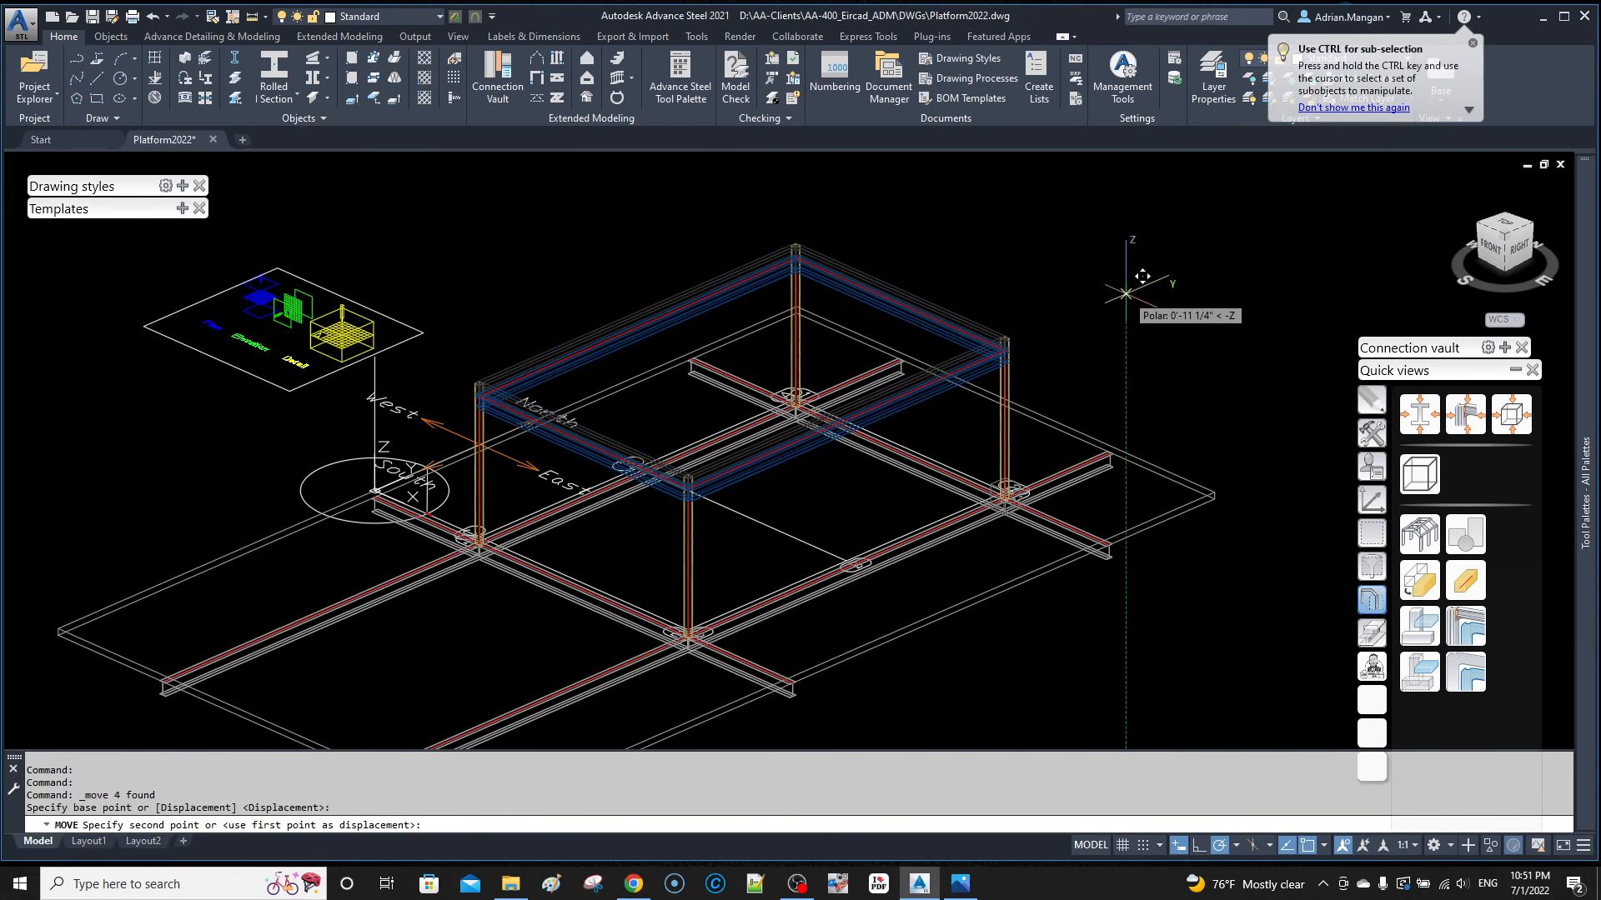
text(1.)
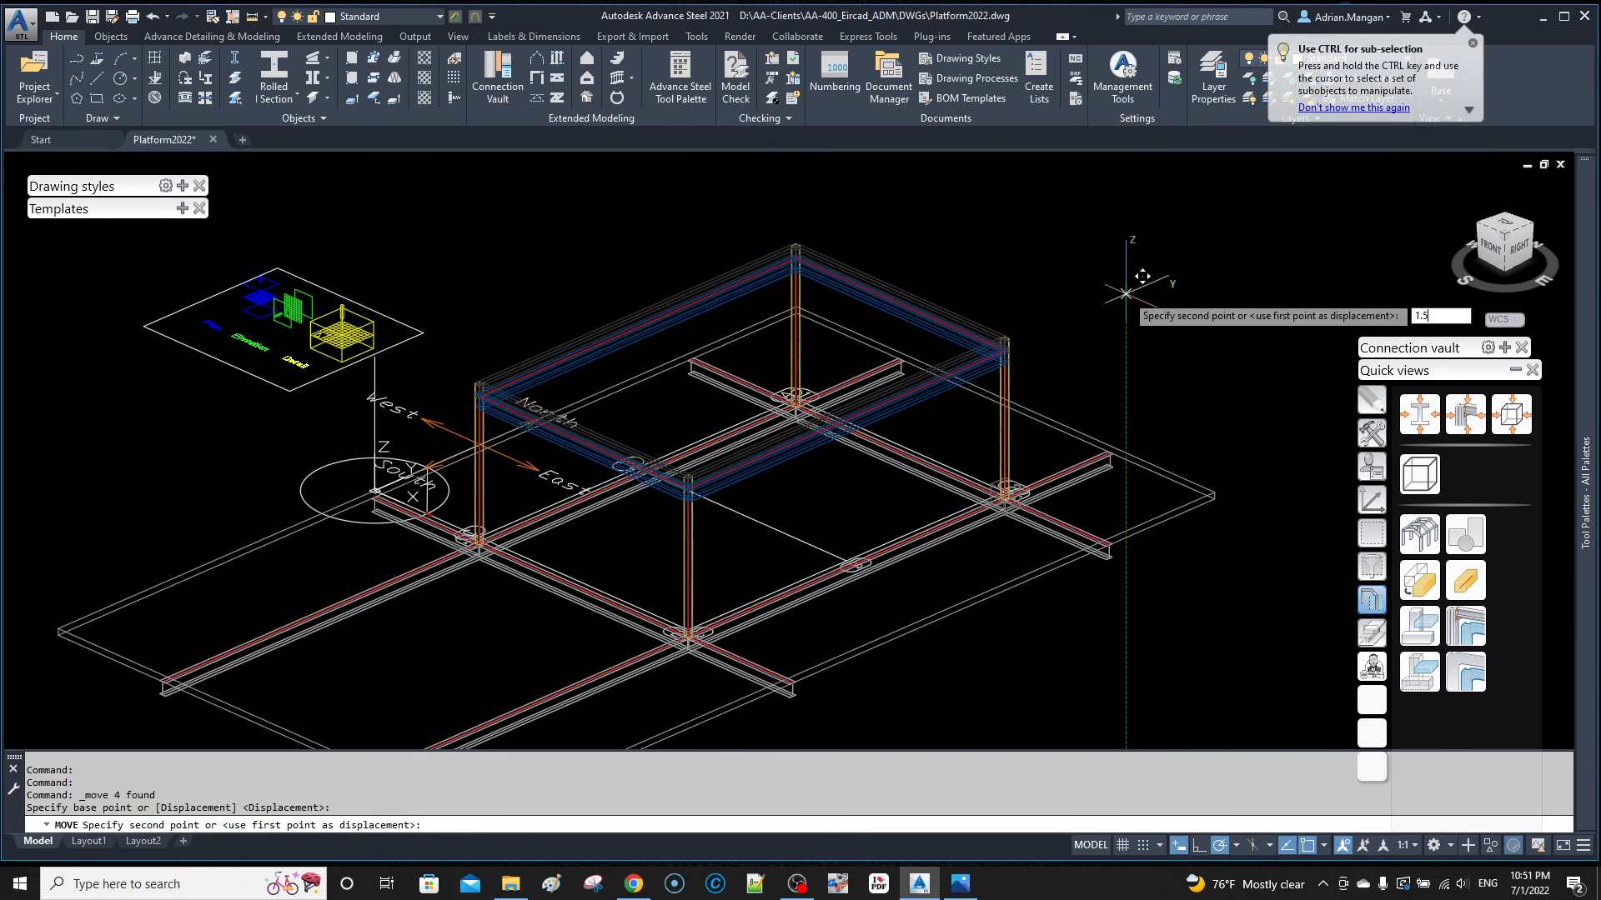
text(5)
key(Return)
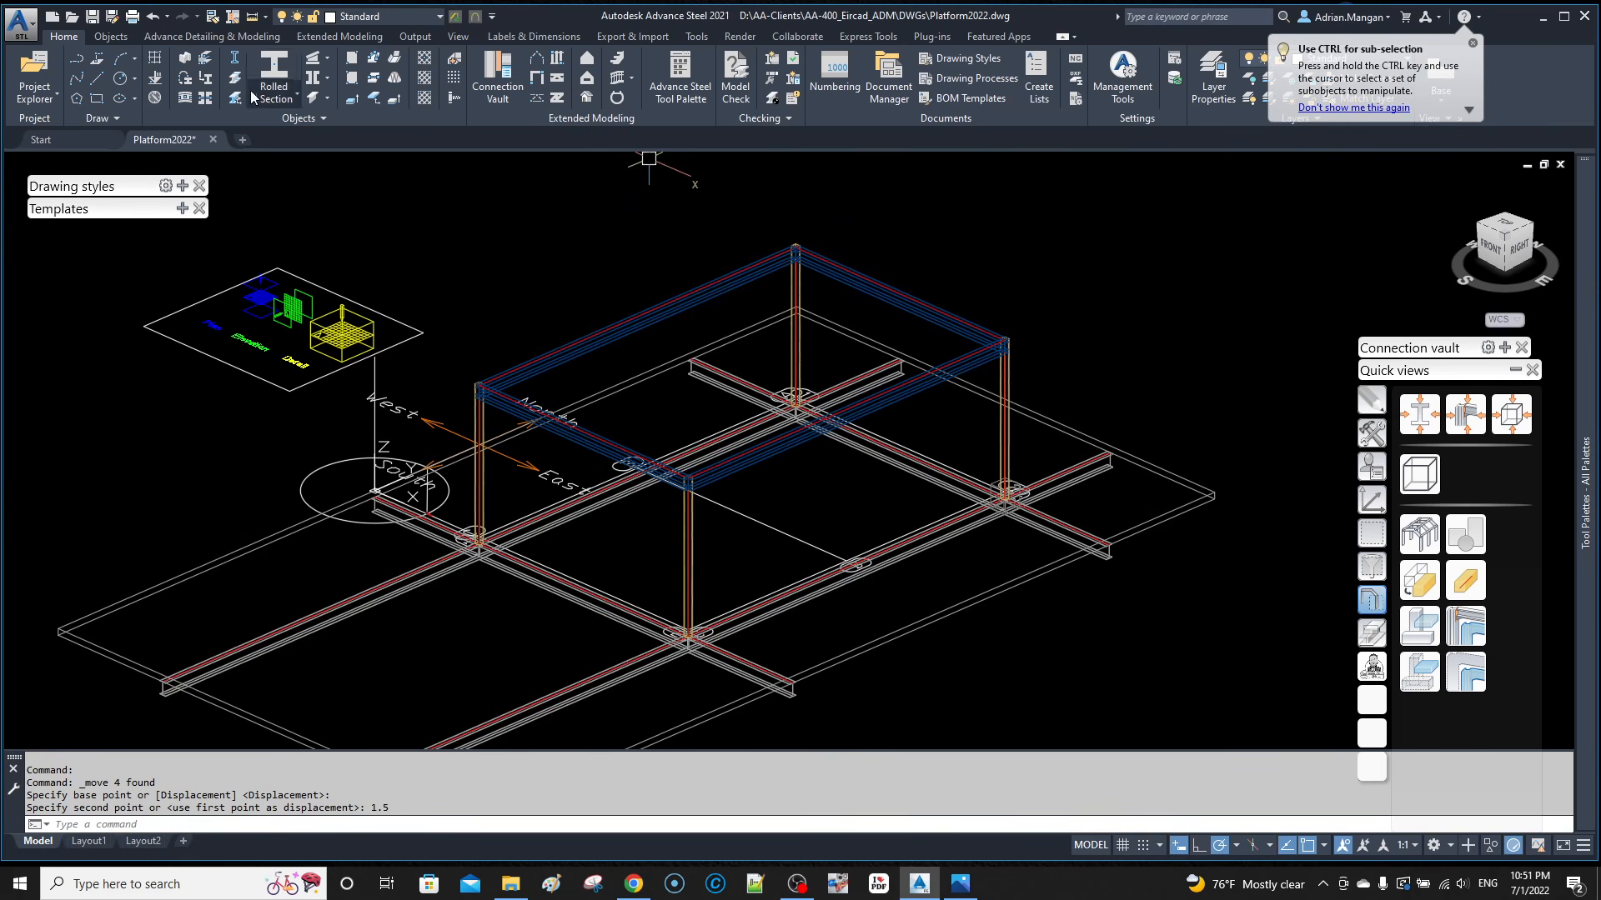
Step: Place a level symbol at the midpoint of the north top beam, keeping its default settings
click(155, 78)
scroll(464, 557, up, 6)
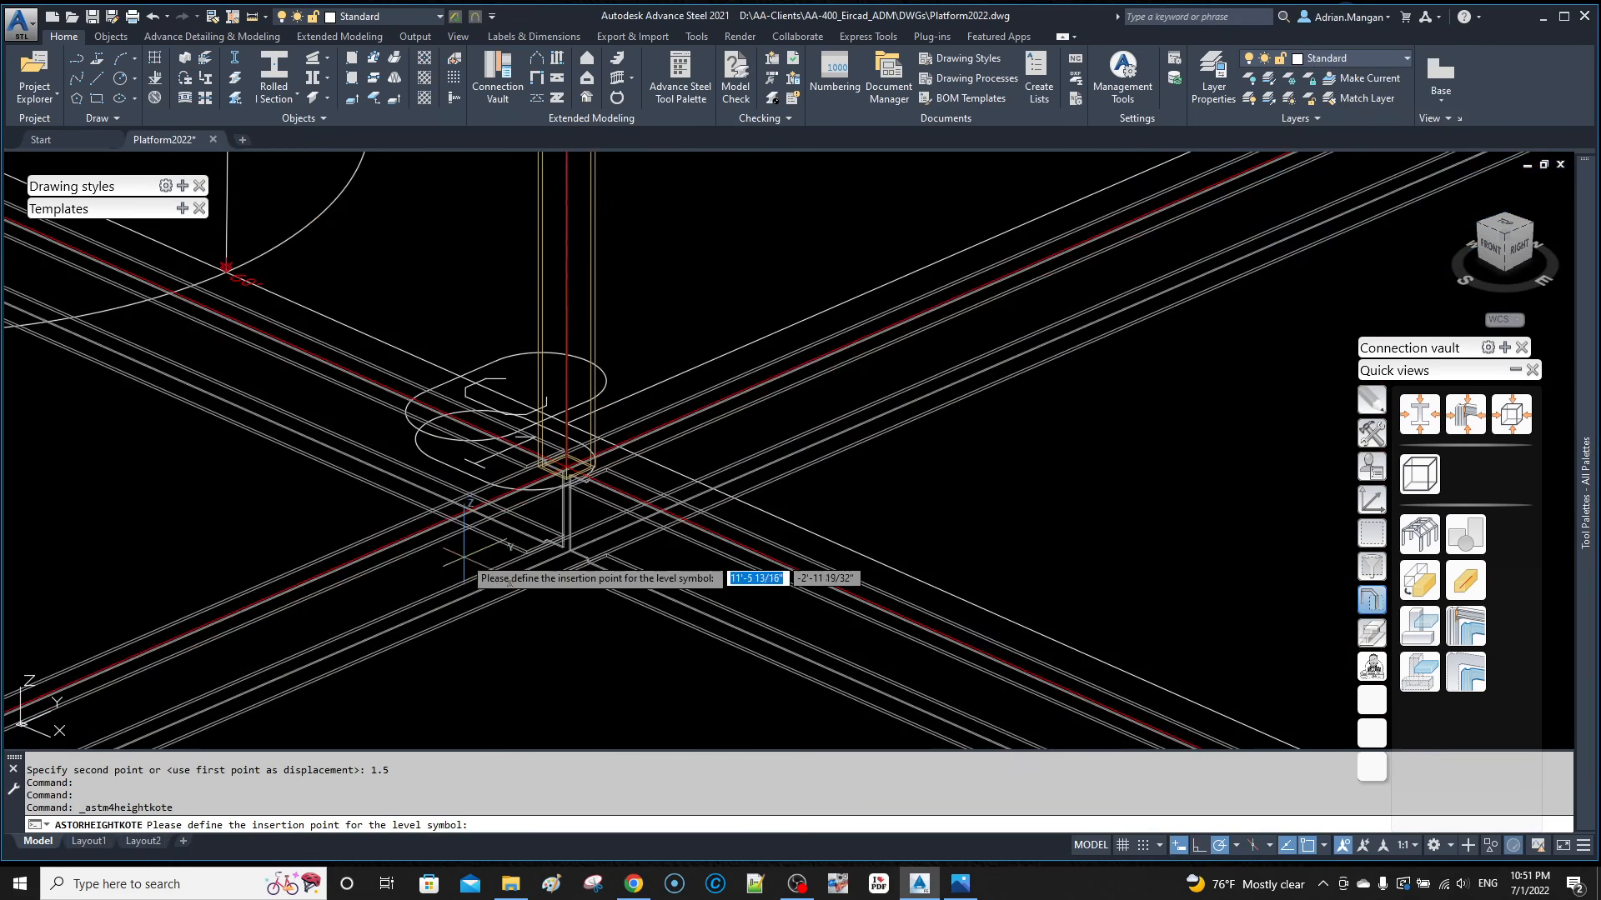
scroll(252, 291, up, 3)
scroll(253, 291, down, 5)
scroll(626, 260, down, 2)
middle_drag(603, 278, 443, 483)
scroll(796, 255, up, 7)
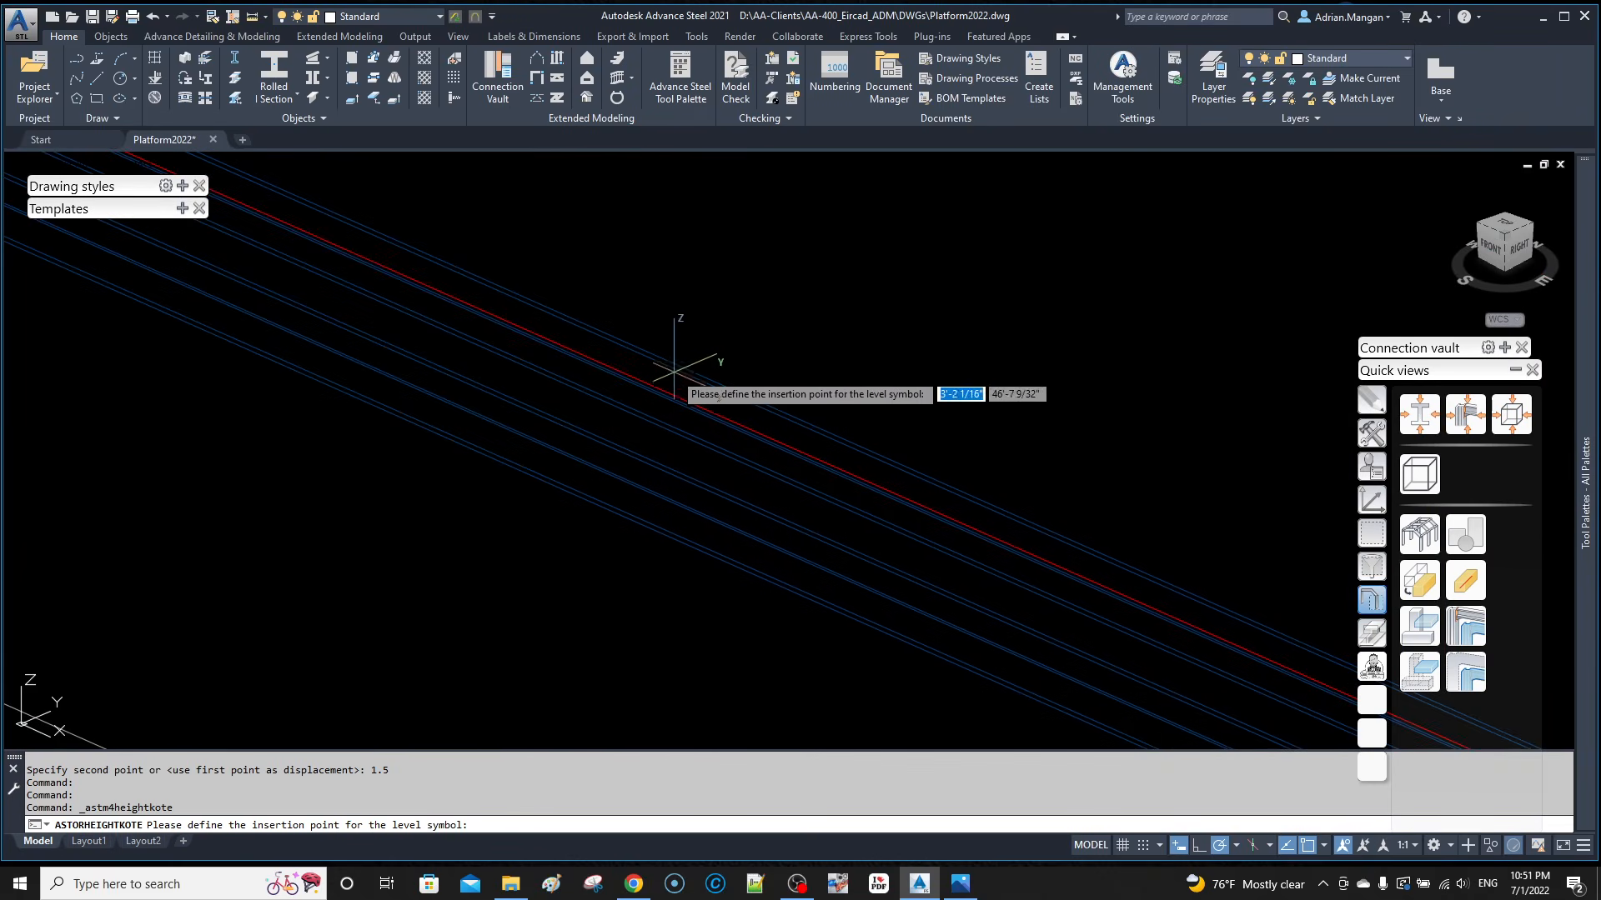
scroll(684, 375, up, 2)
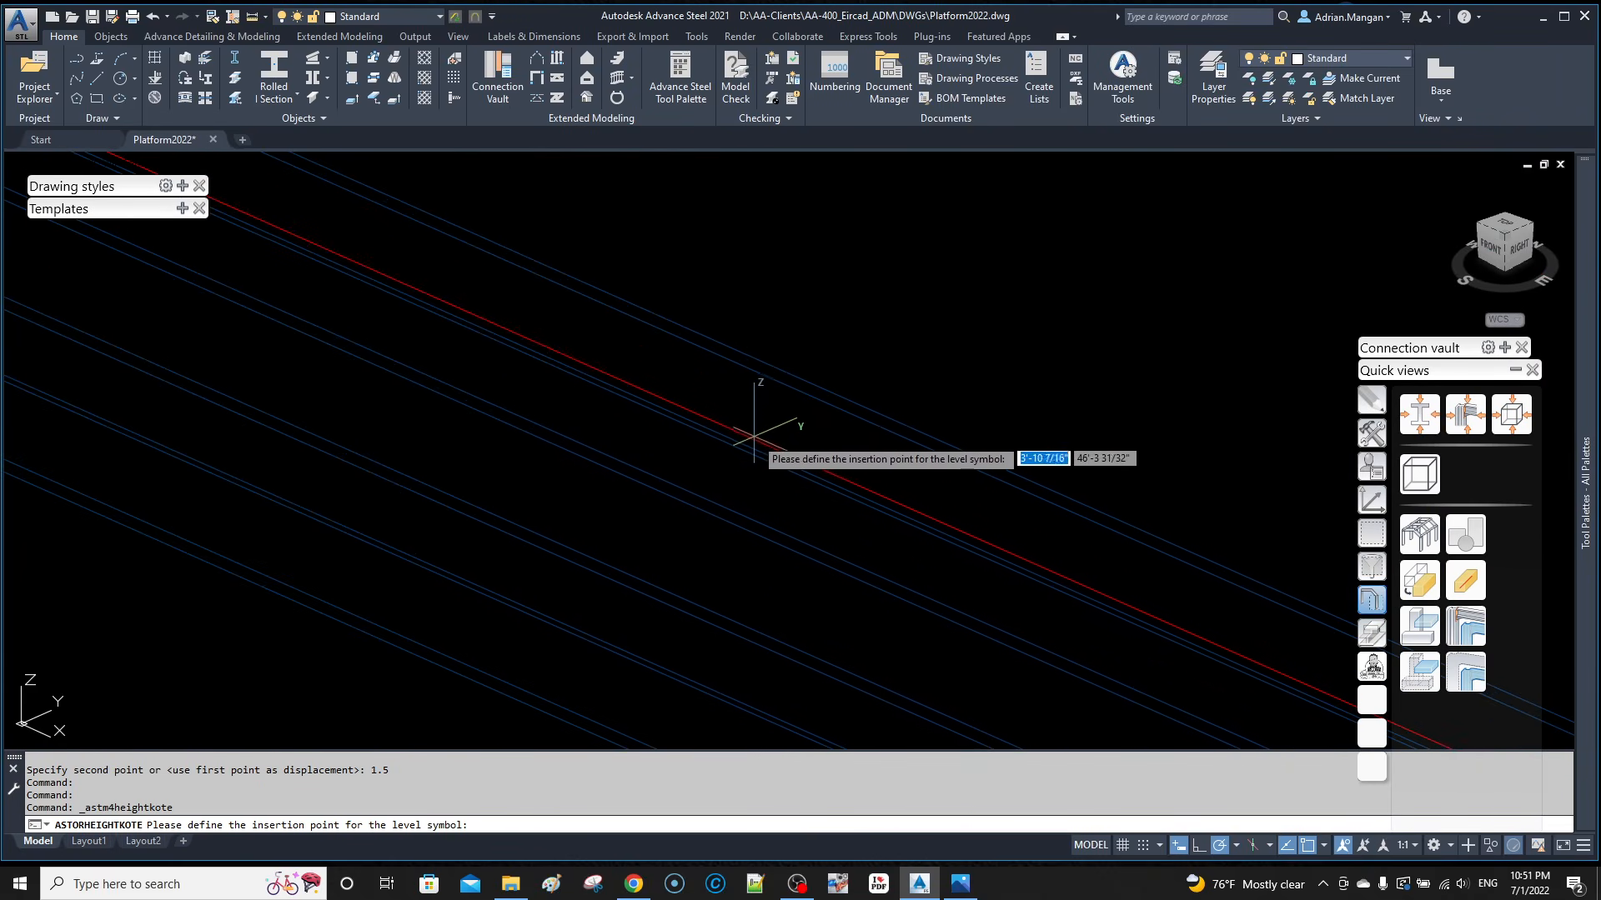
scroll(854, 482, down, 2)
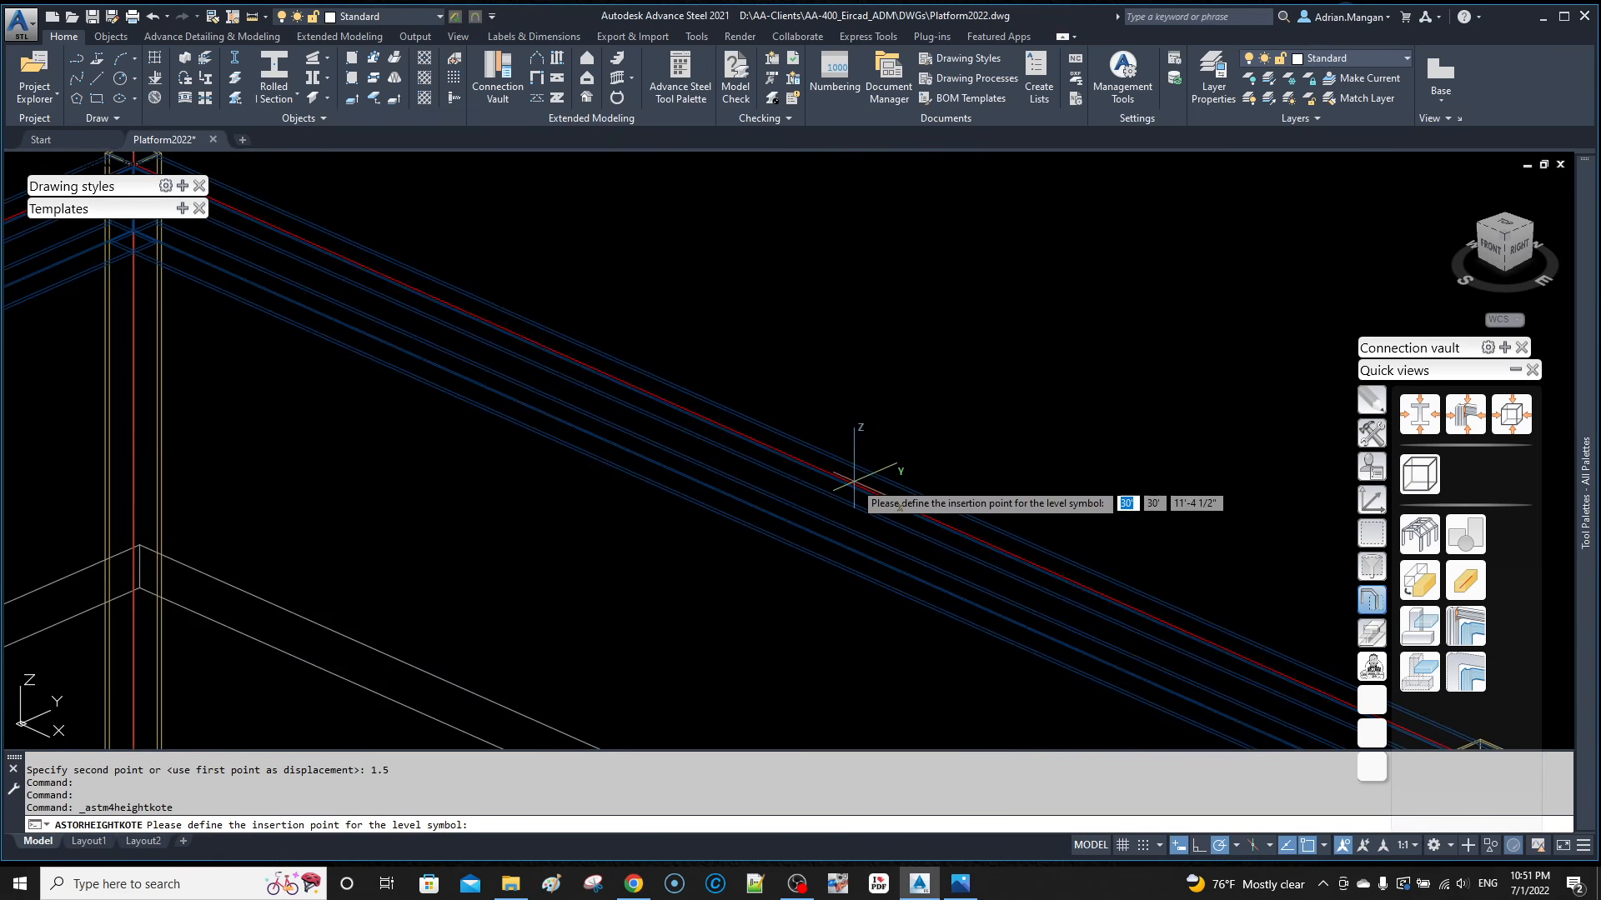
scroll(854, 481, down, 3)
shift+right_click(846, 455)
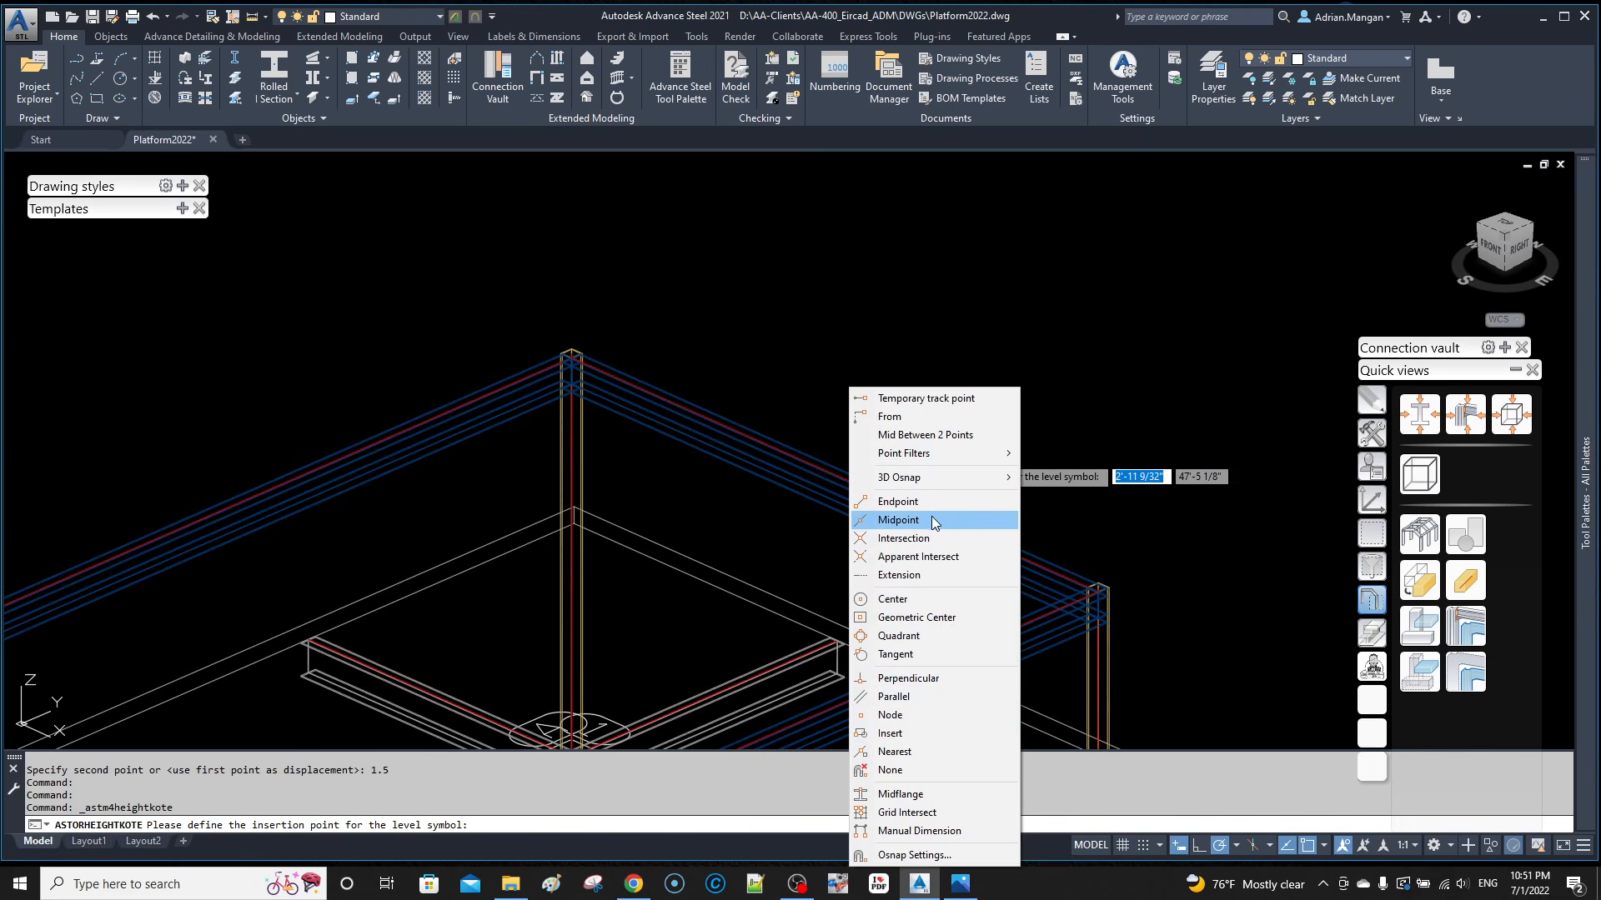
click(929, 517)
scroll(867, 483, up, 5)
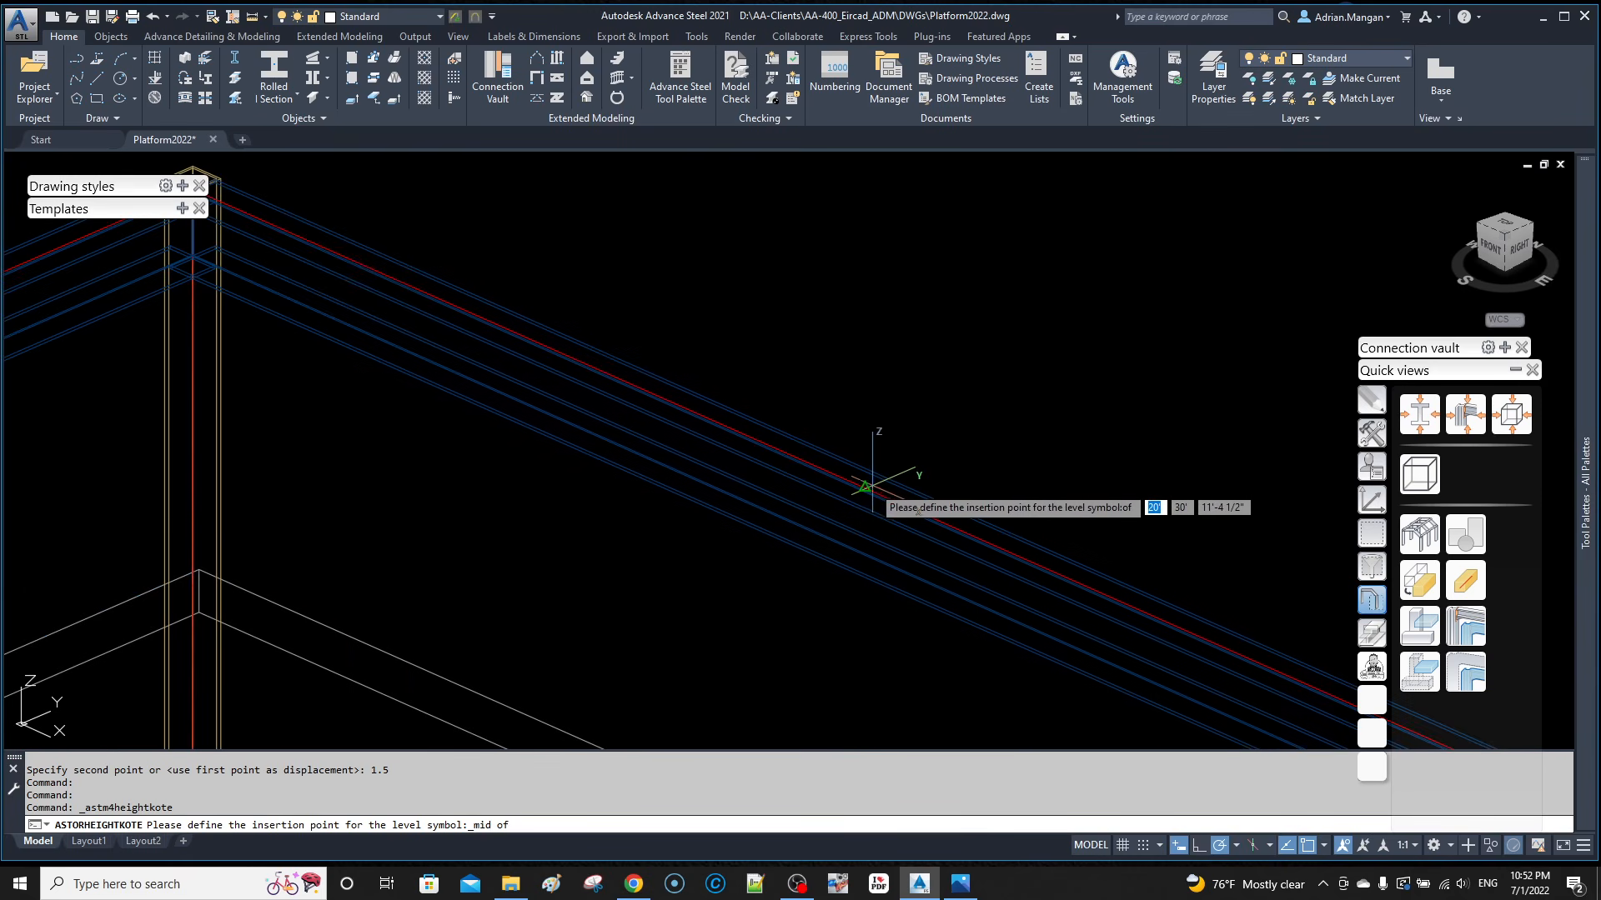
click(867, 484)
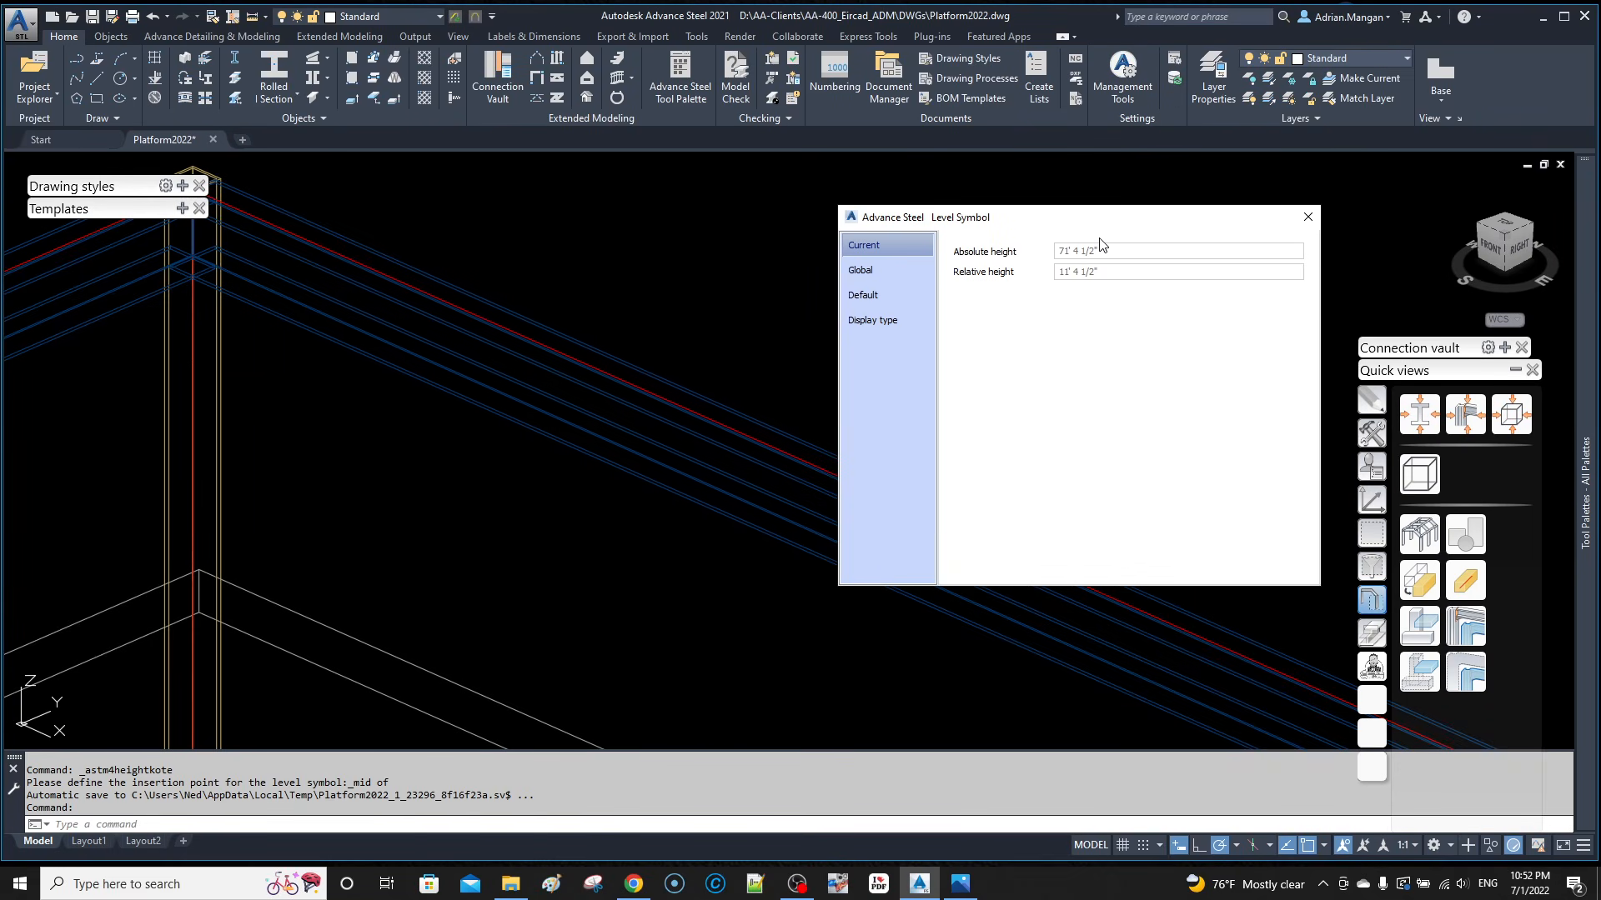
click(1315, 225)
Step: Examine the level symbol on the north top beam and the one on the base beam near the compass
scroll(1063, 330, down, 6)
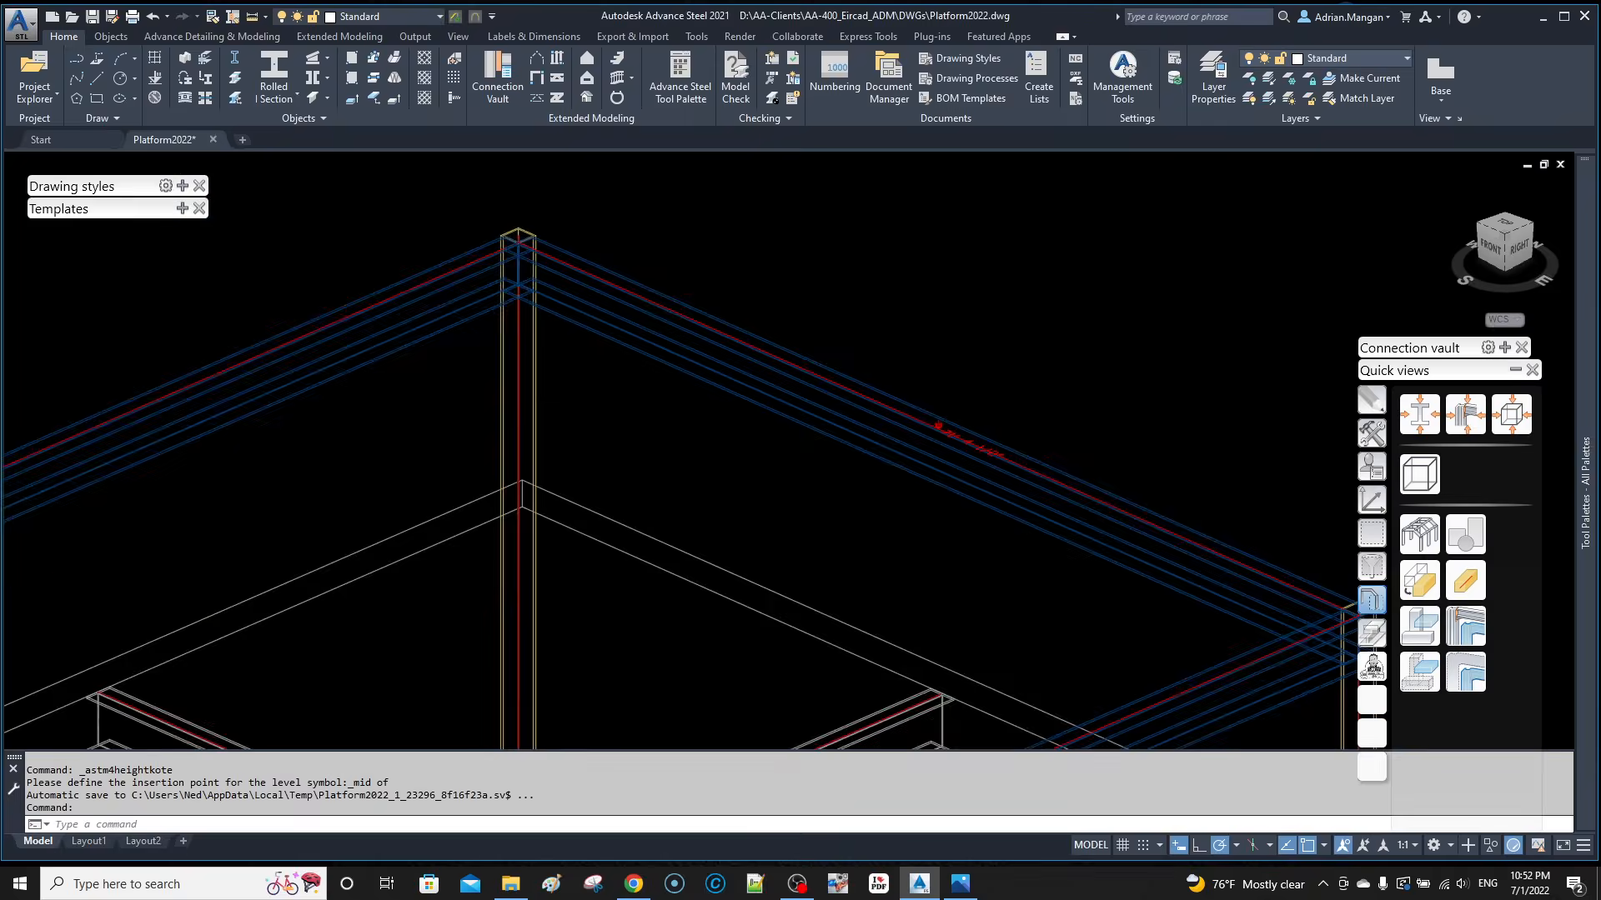
scroll(1022, 387, up, 4)
scroll(1063, 329, up, 3)
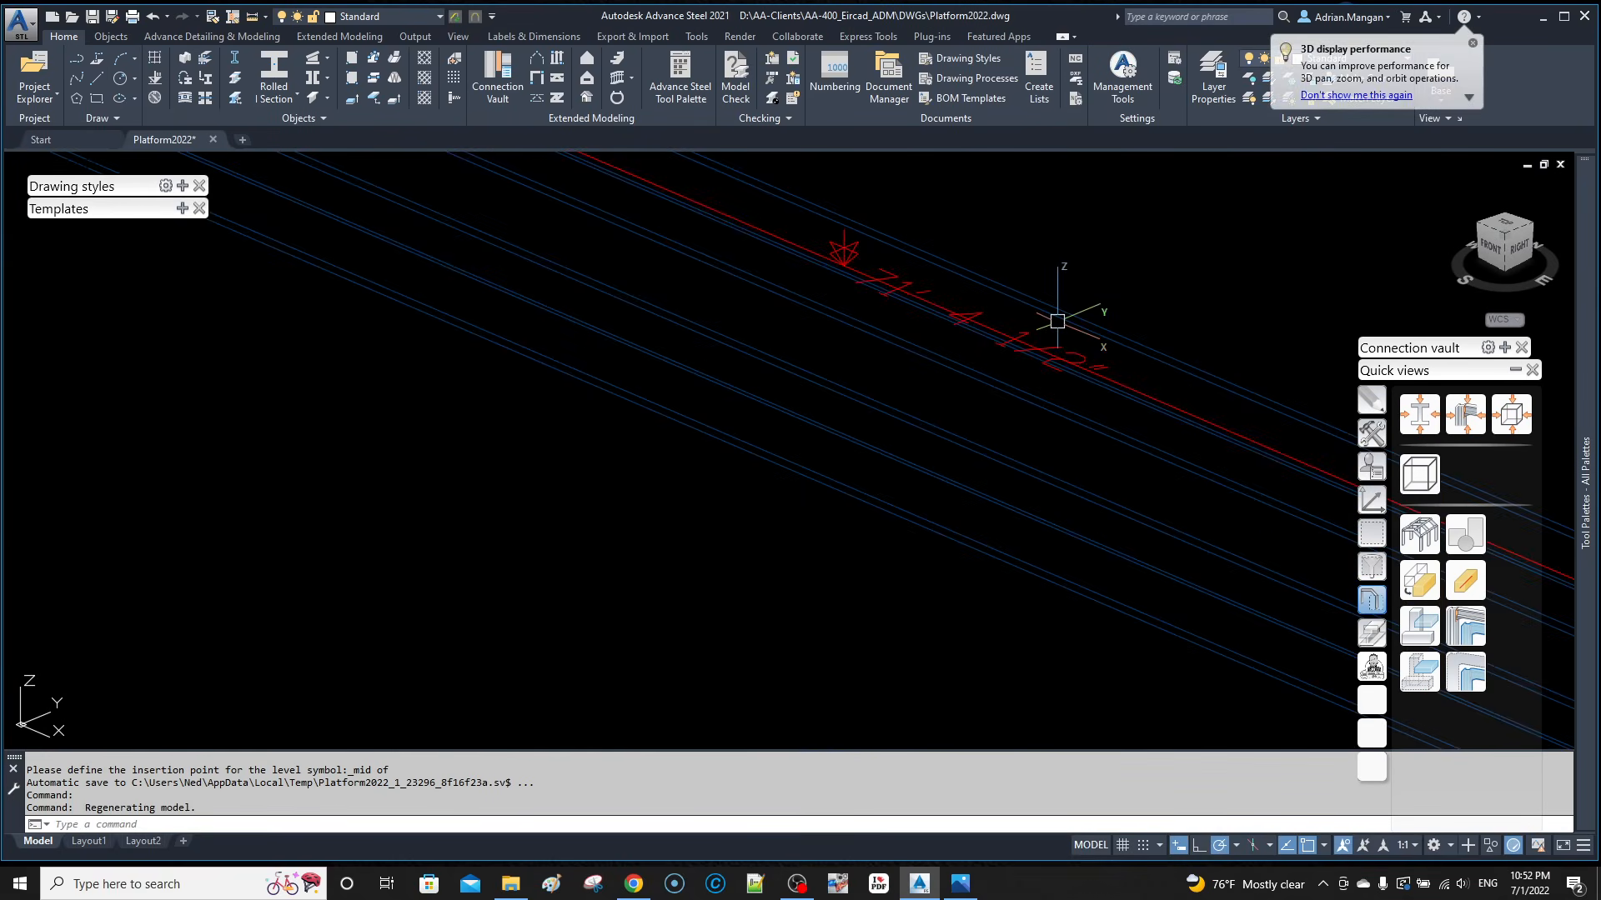
scroll(1057, 321, down, 6)
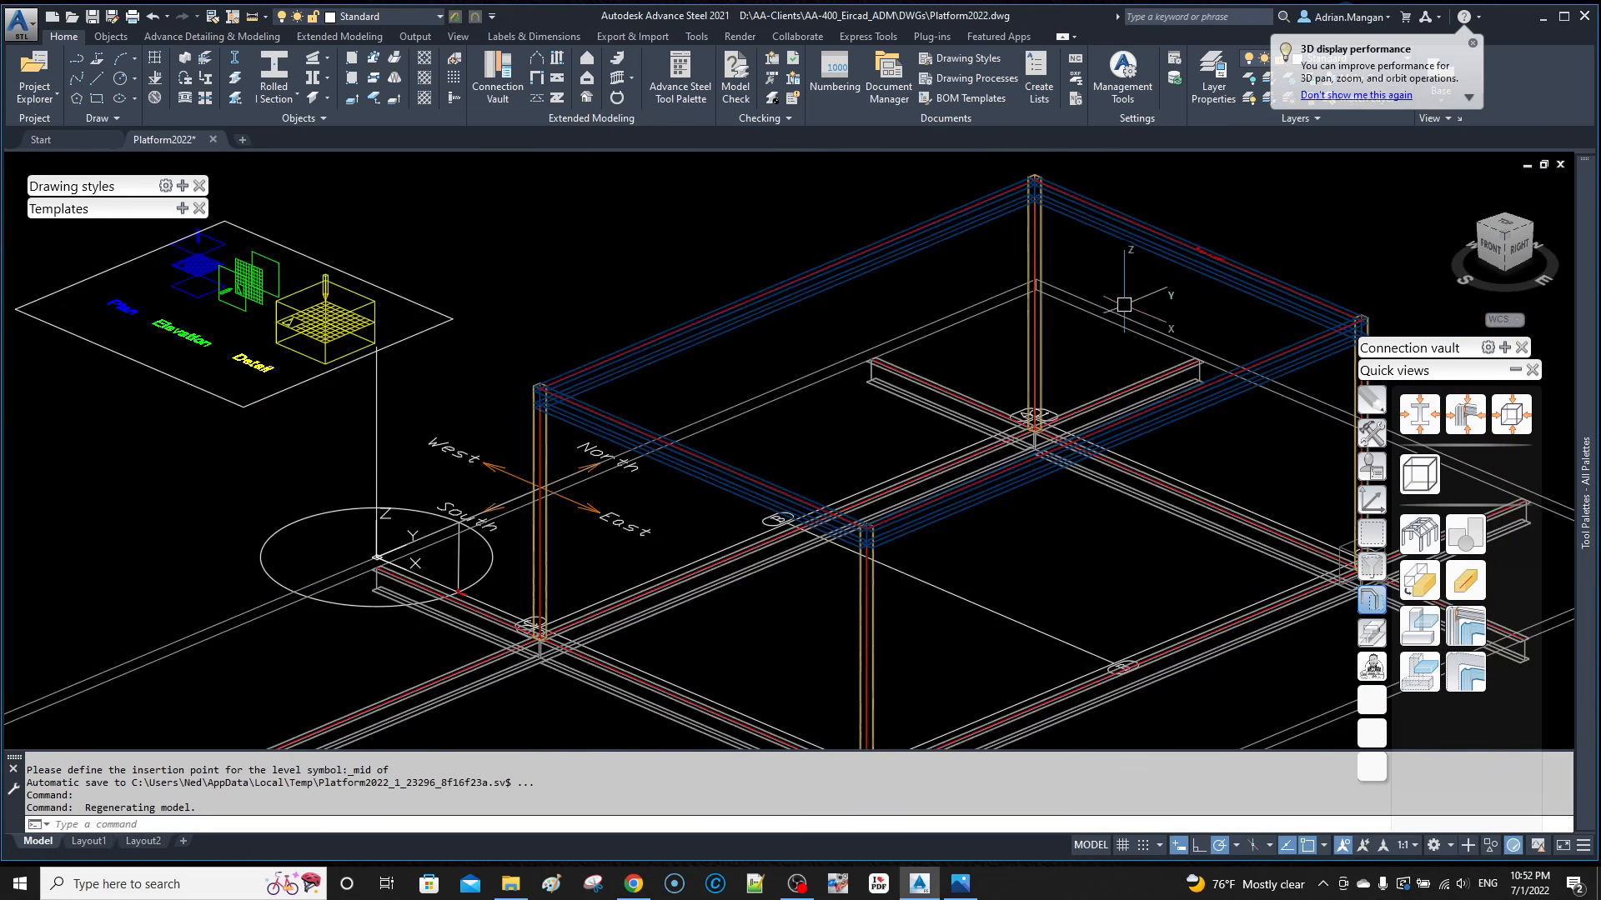
shift+middle_drag(970, 385, 979, 373)
middle_drag(827, 460, 879, 392)
scroll(531, 521, up, 2)
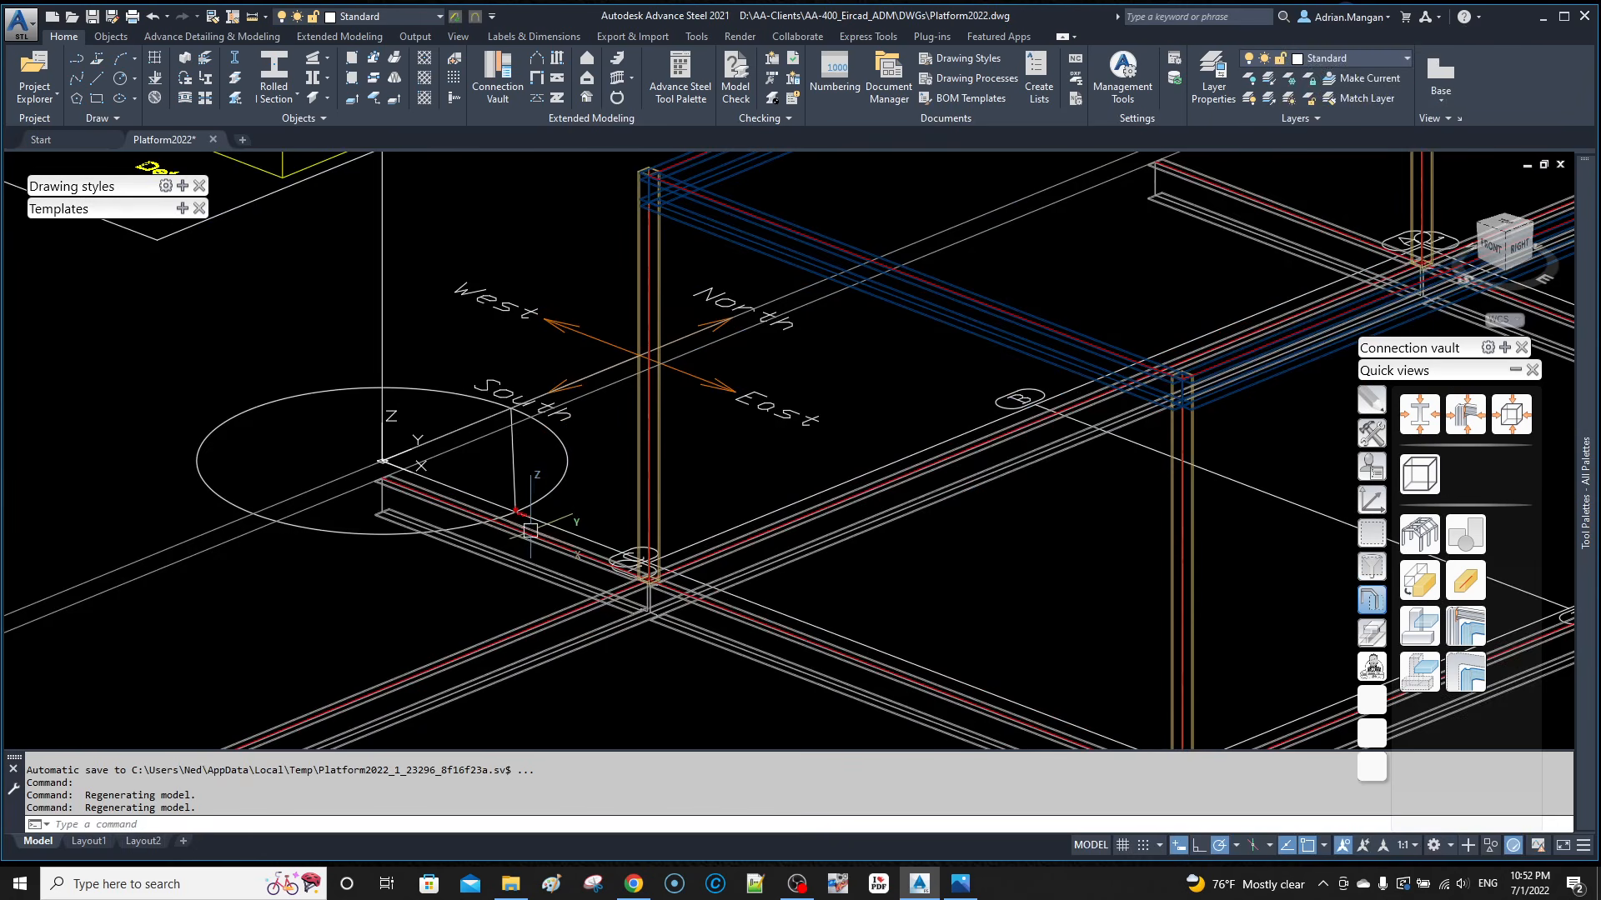
Step: Move the four top perimeter beams and the level symbol up 6" along the Z axis
middle_drag(679, 475, 621, 581)
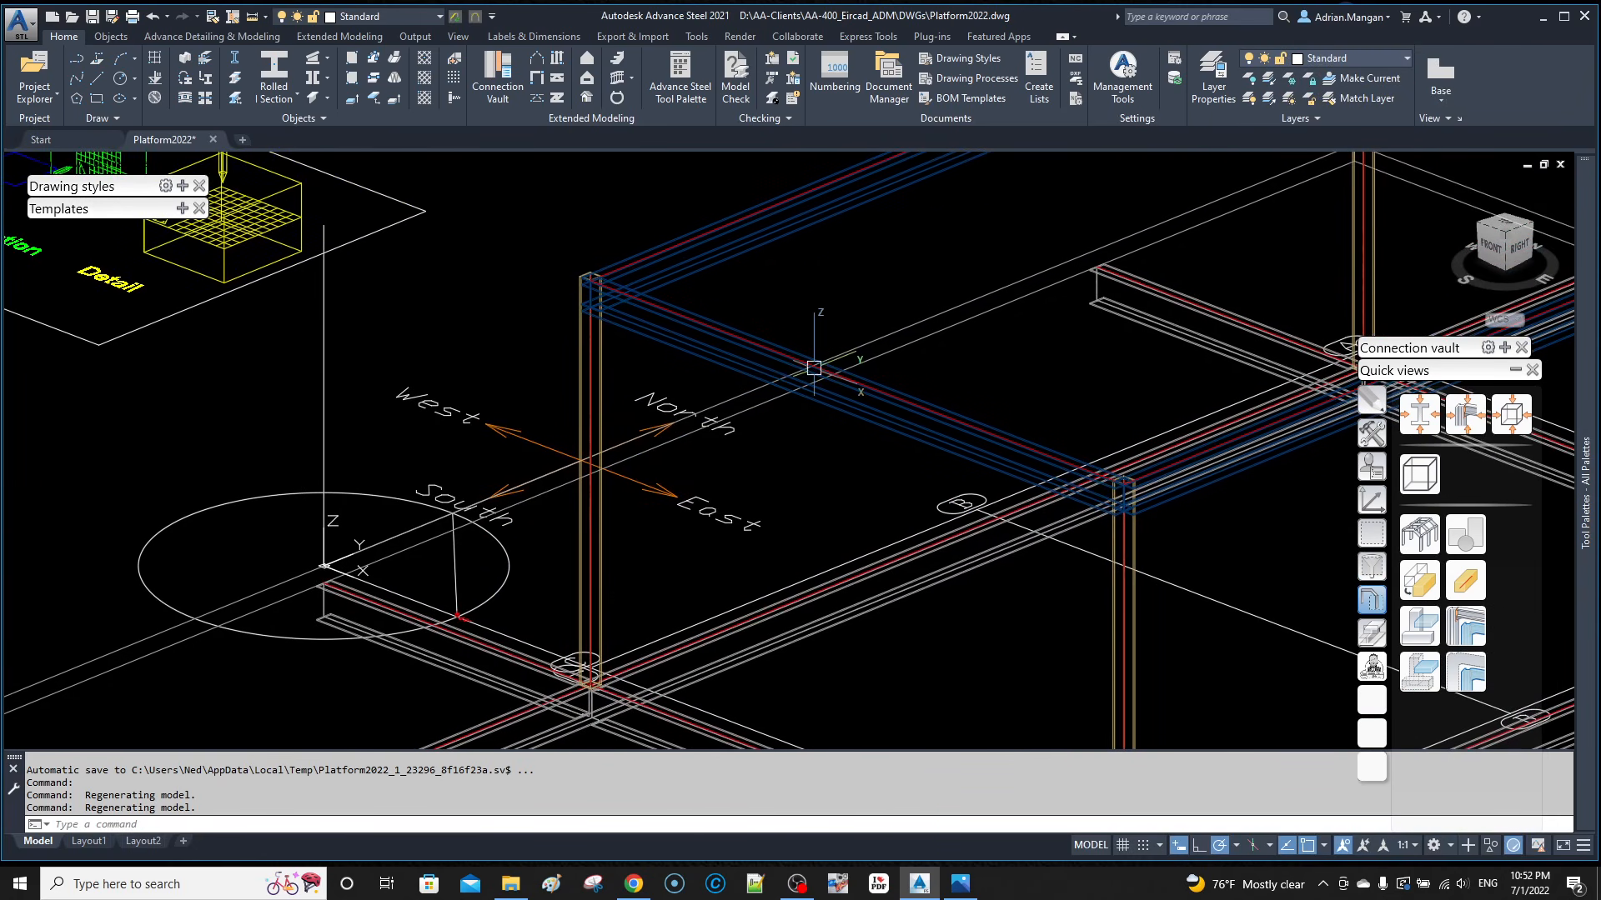
scroll(433, 538, down, 4)
click(882, 334)
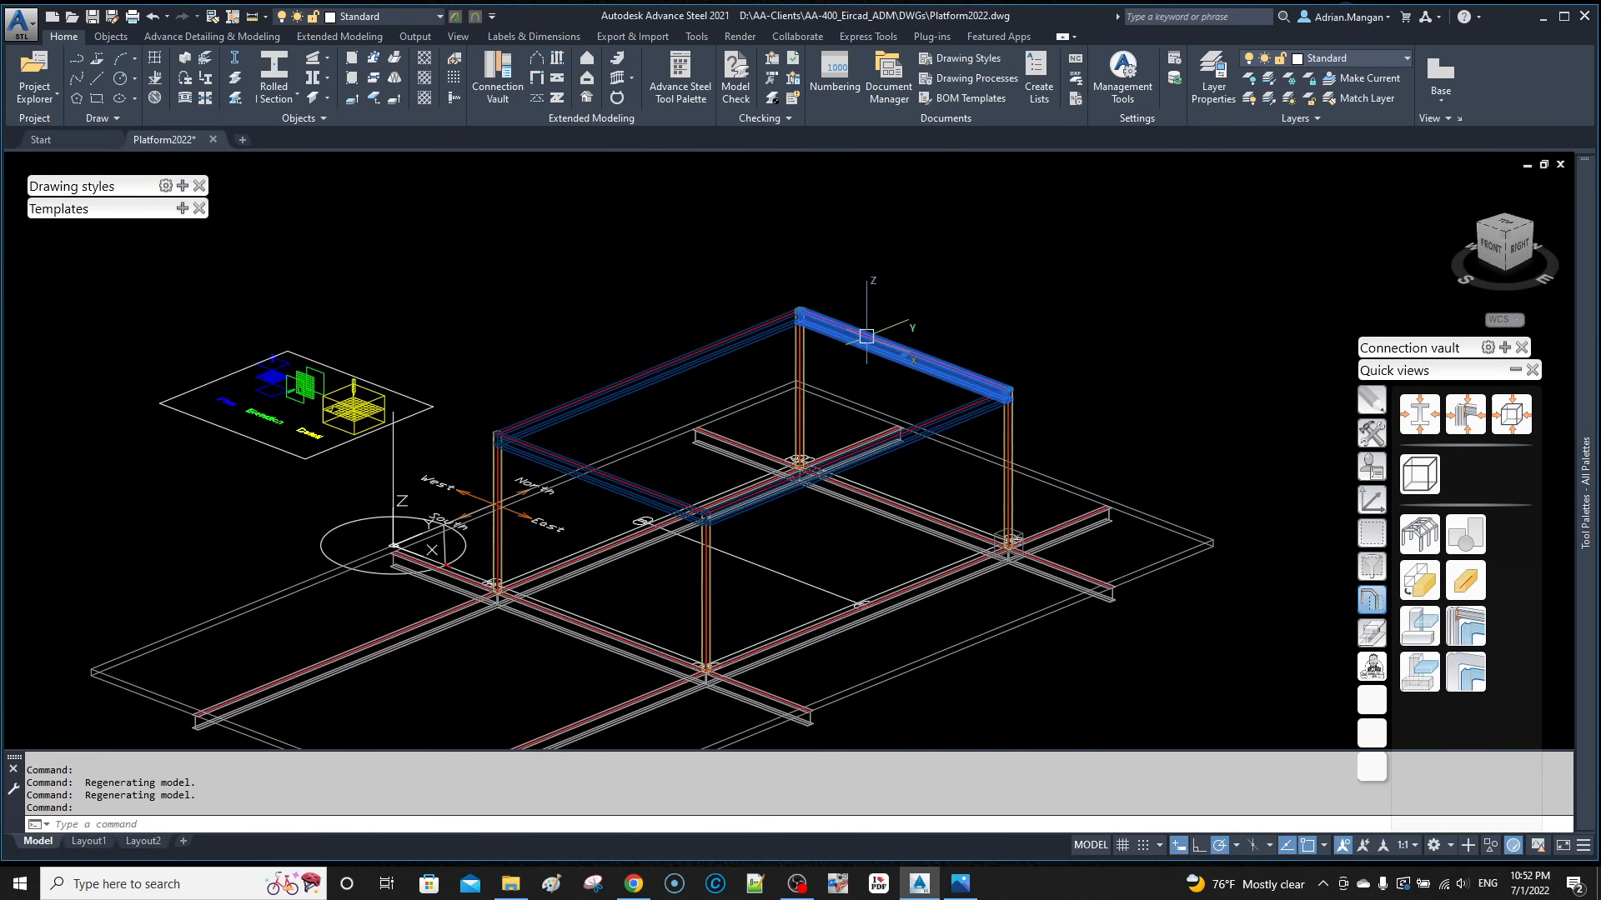
click(722, 328)
click(600, 389)
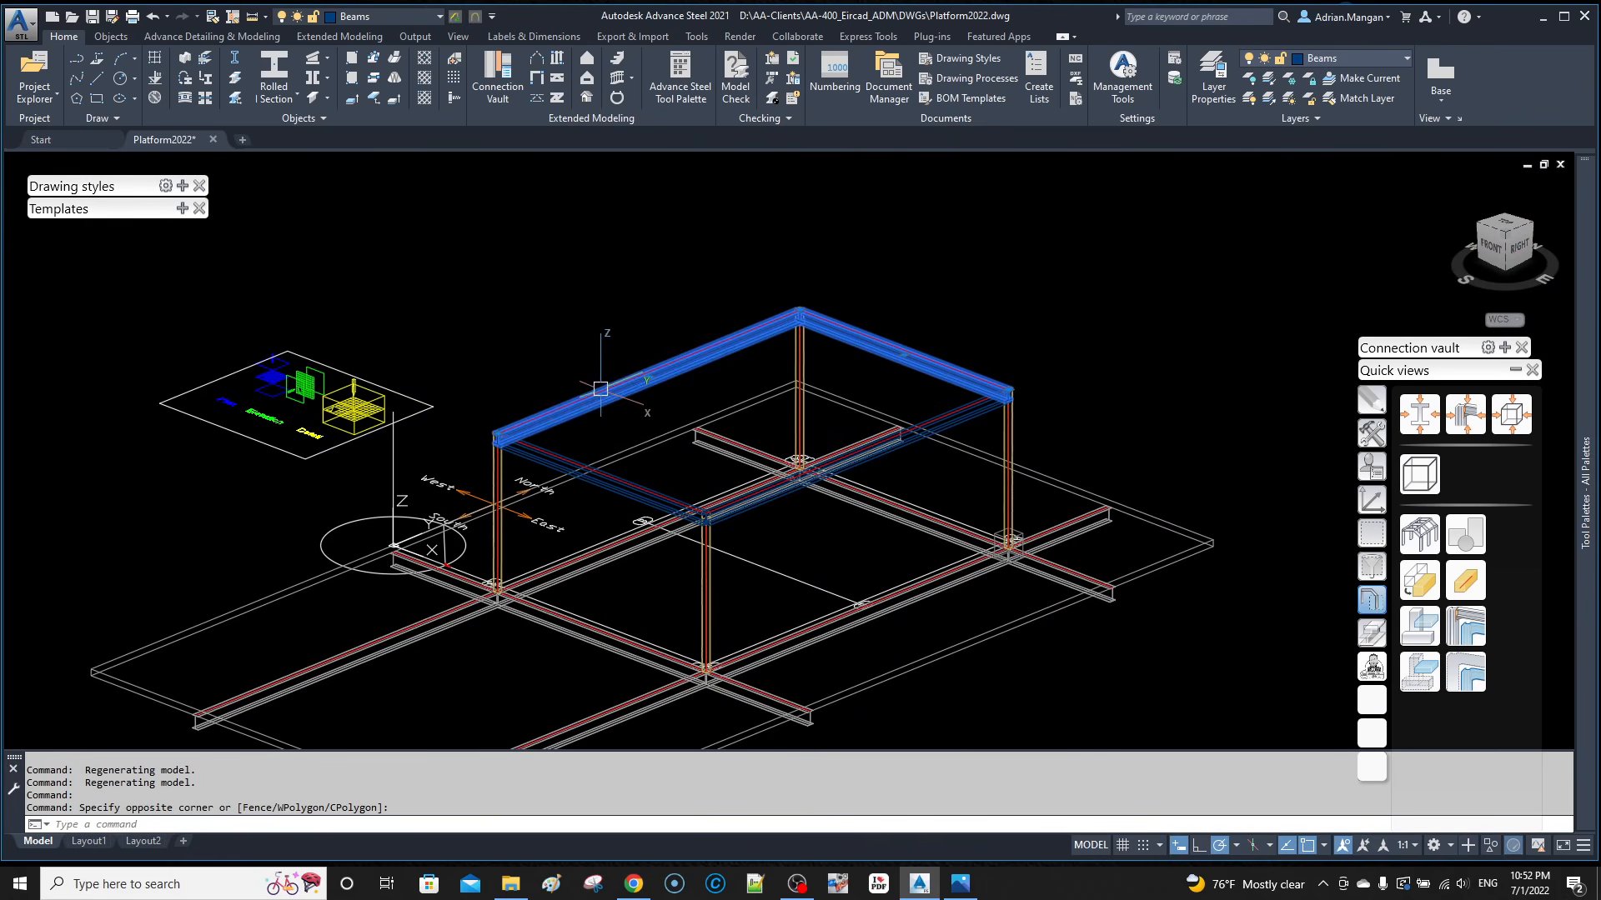
click(578, 467)
click(898, 429)
scroll(929, 350, up, 8)
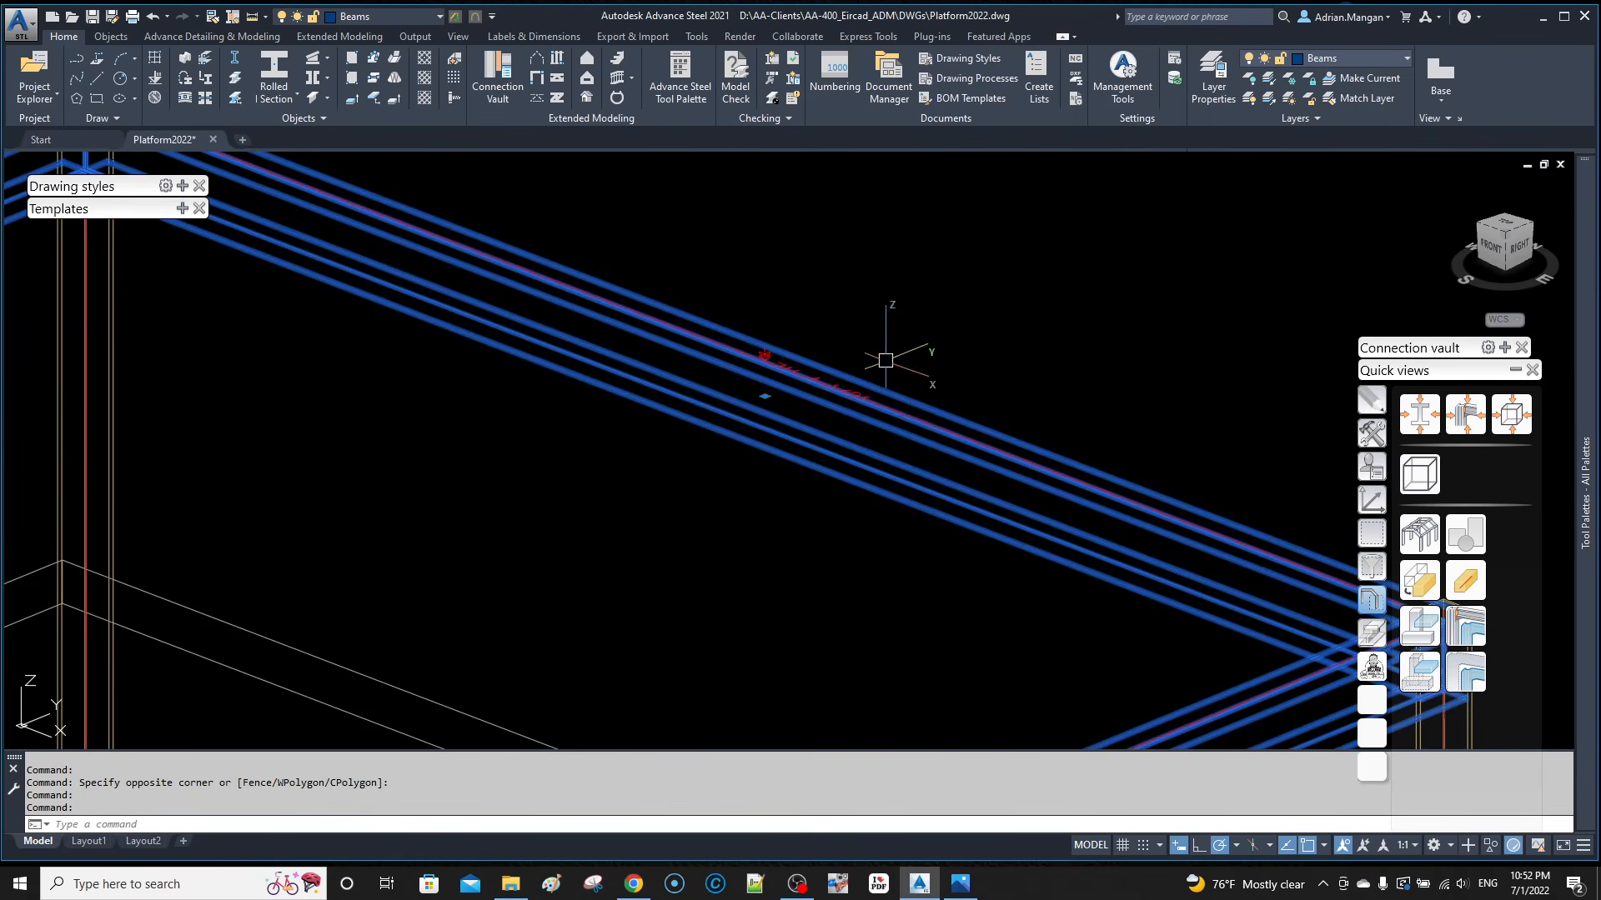
scroll(780, 370, up, 6)
click(785, 357)
click(785, 345)
scroll(785, 345, down, 6)
middle_drag(785, 345, 816, 322)
right_click(814, 321)
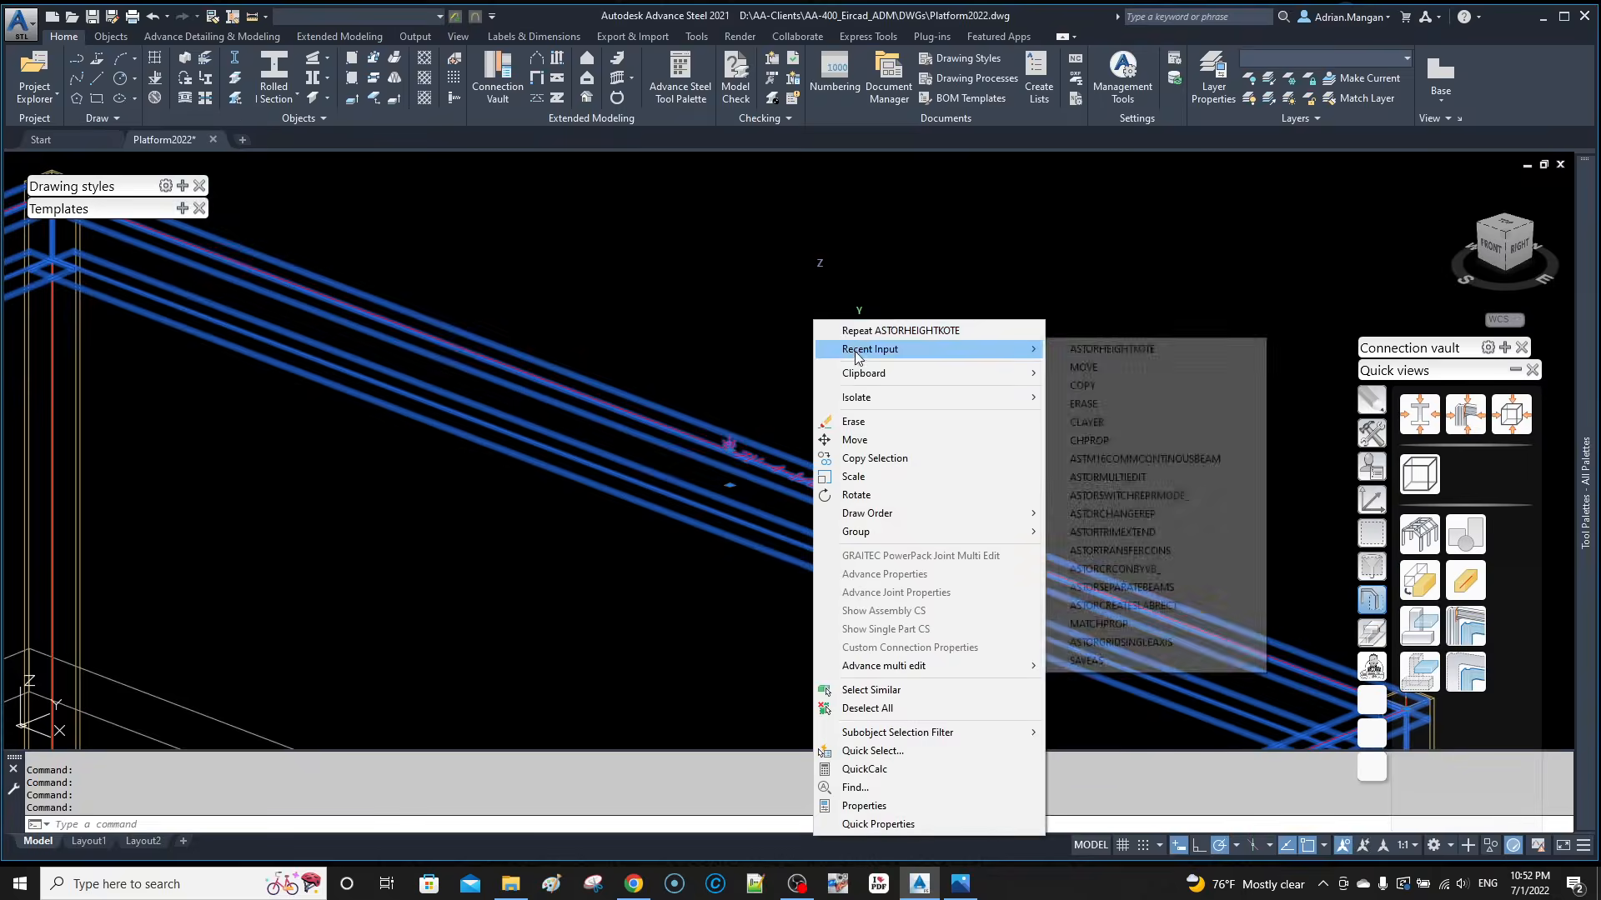
click(855, 439)
click(877, 405)
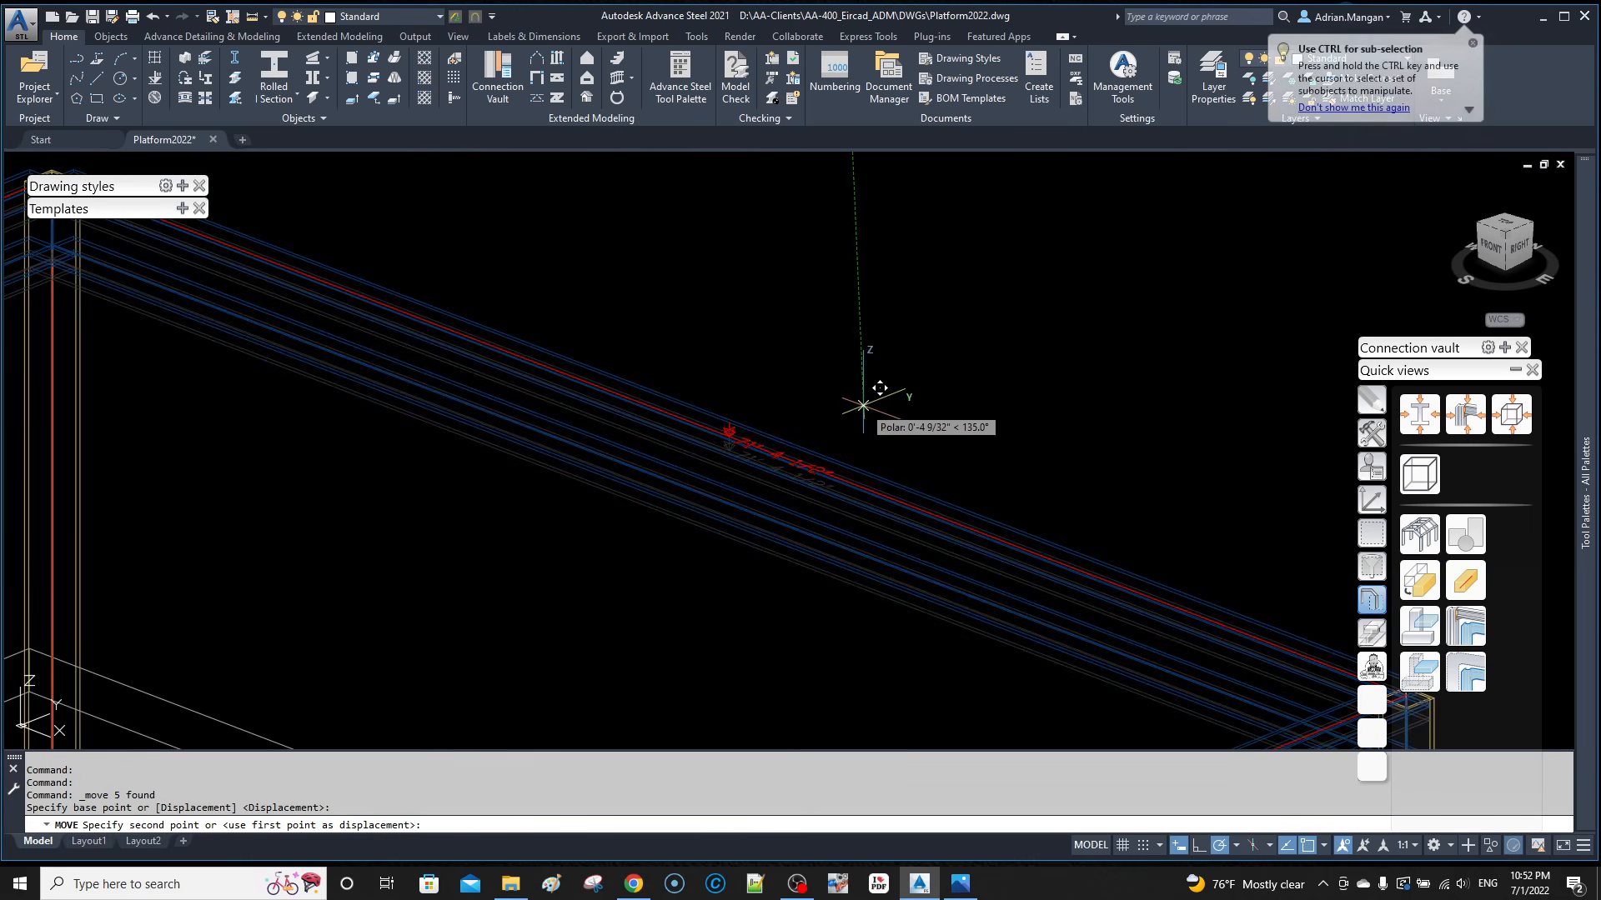
text(6)
key(Return)
scroll(800, 401, up, 5)
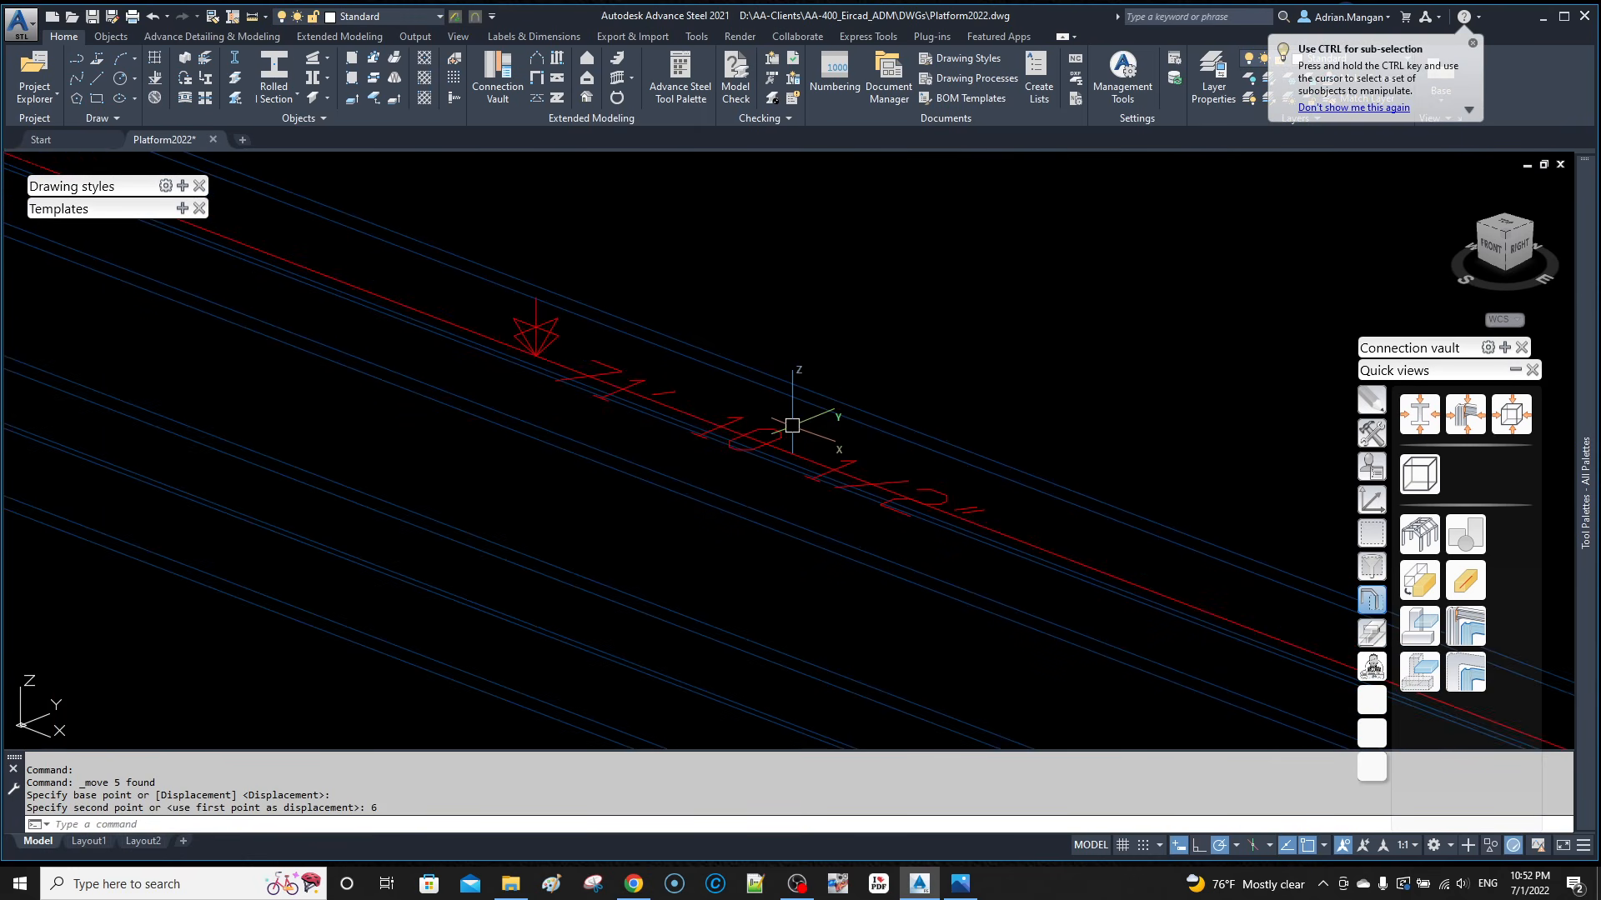
scroll(791, 414, down, 8)
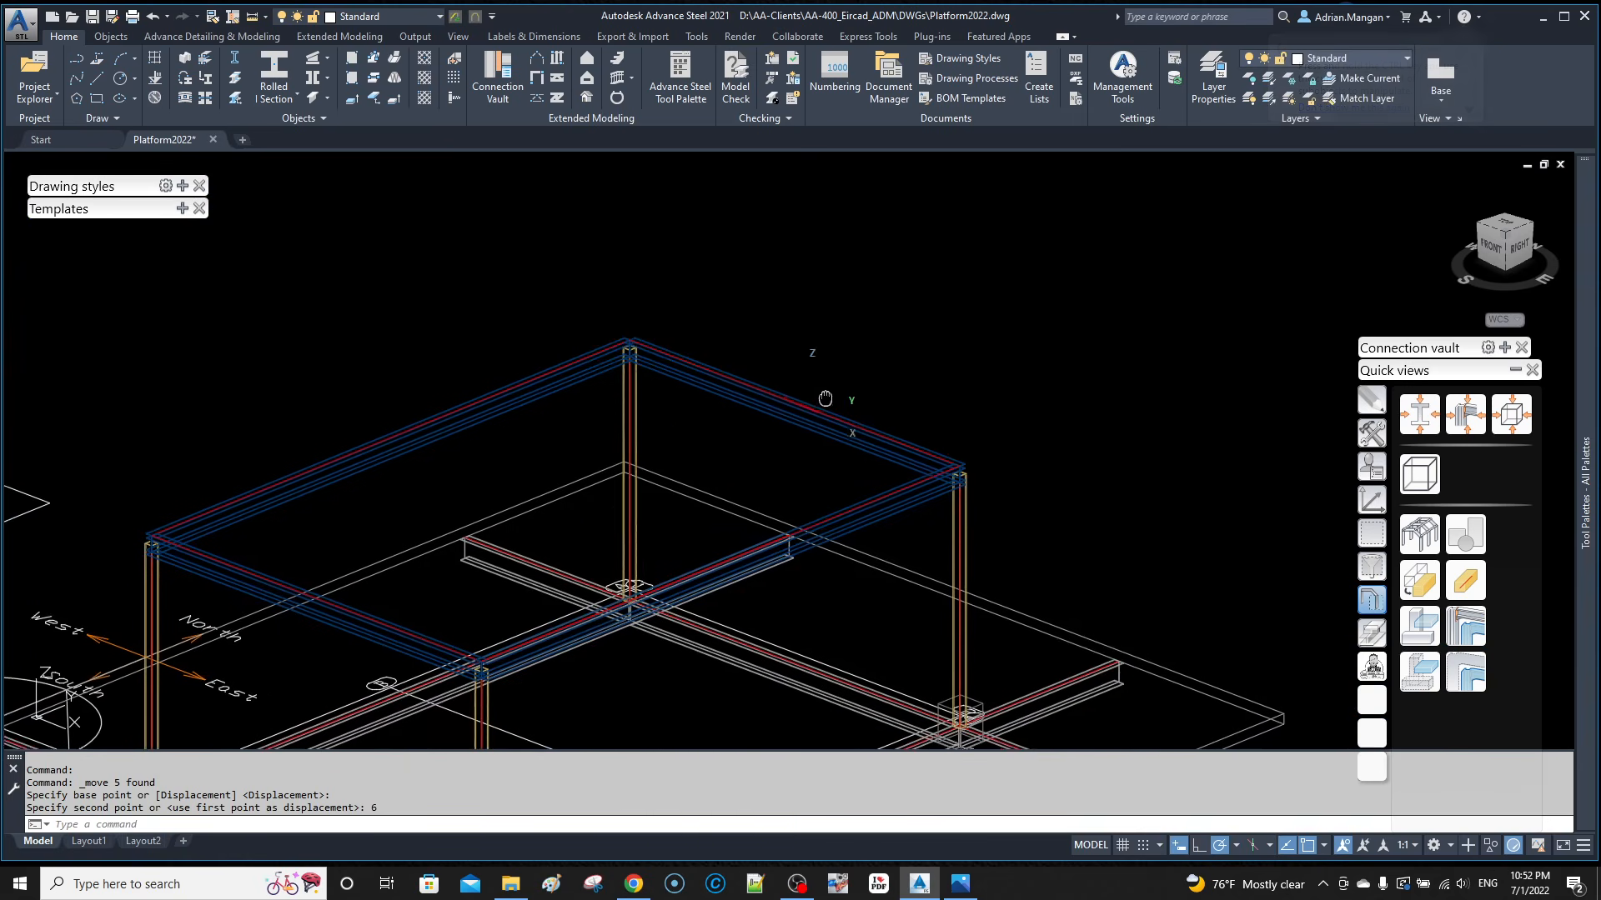
Step: Extend the four columns up to the north top beam with the EIRCAD trim/extend tool
scroll(901, 258, up, 6)
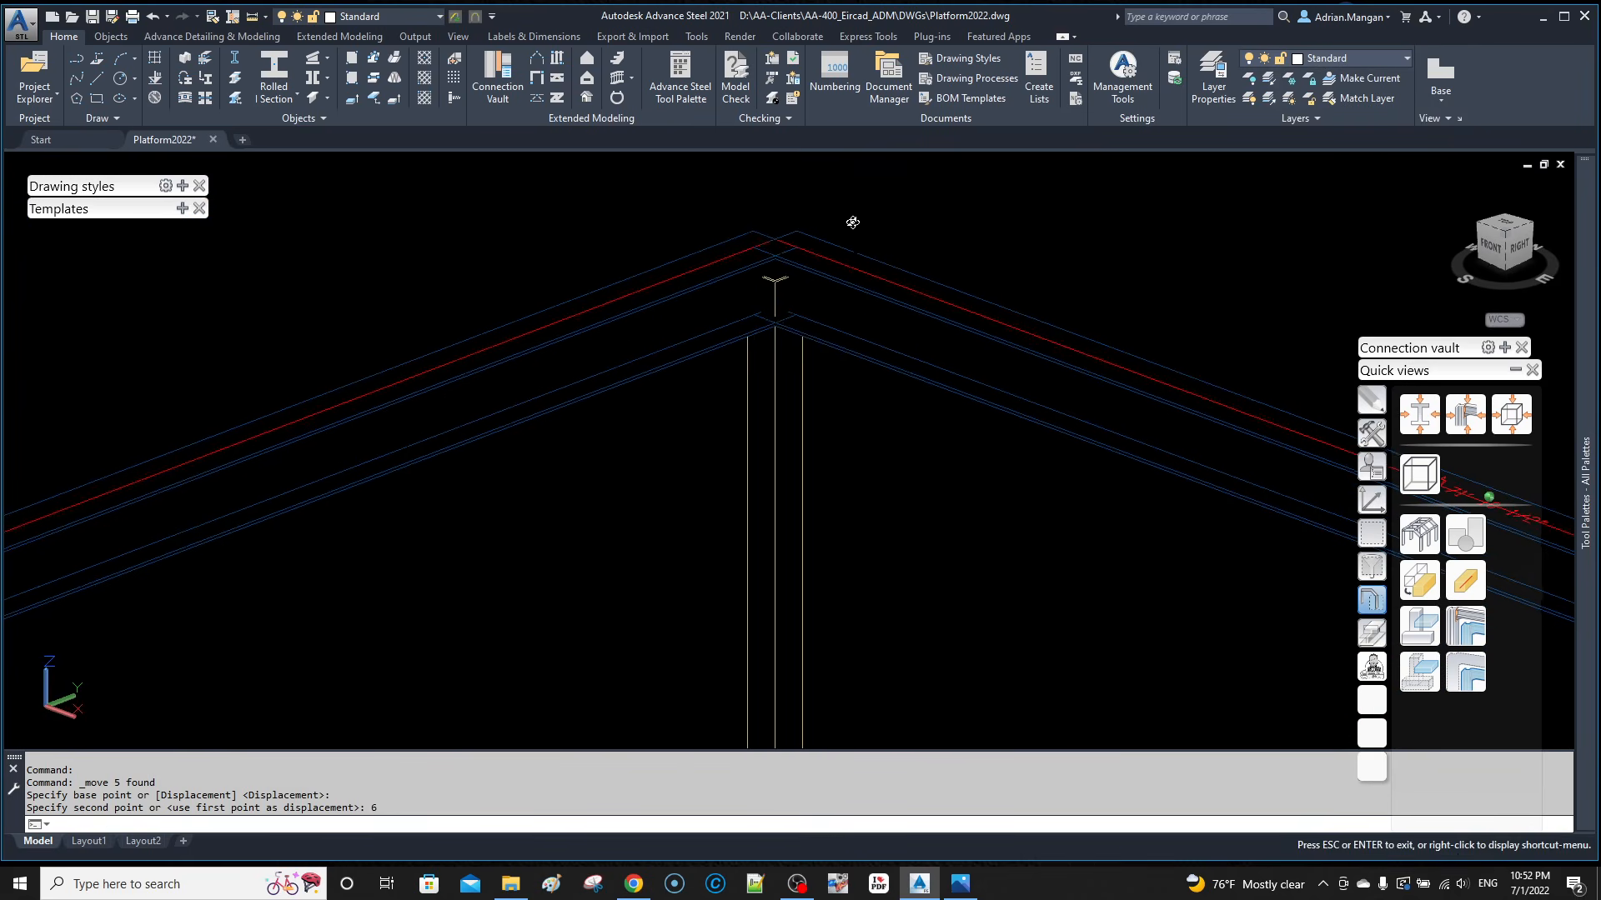
scroll(821, 286, down, 4)
middle_drag(821, 286, 882, 226)
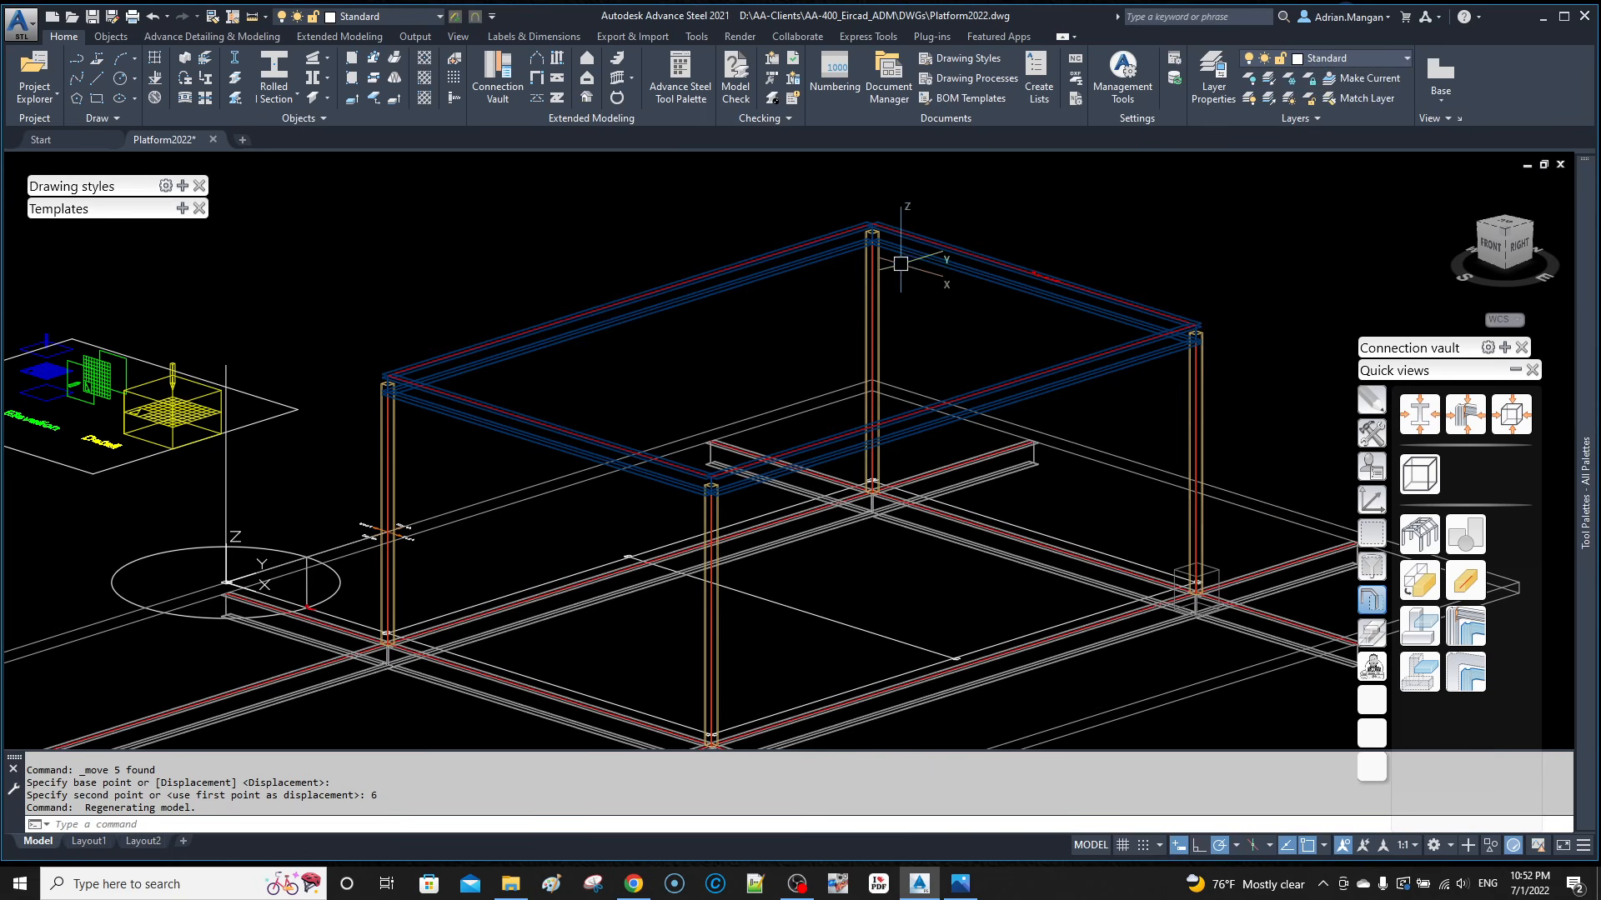
click(1372, 534)
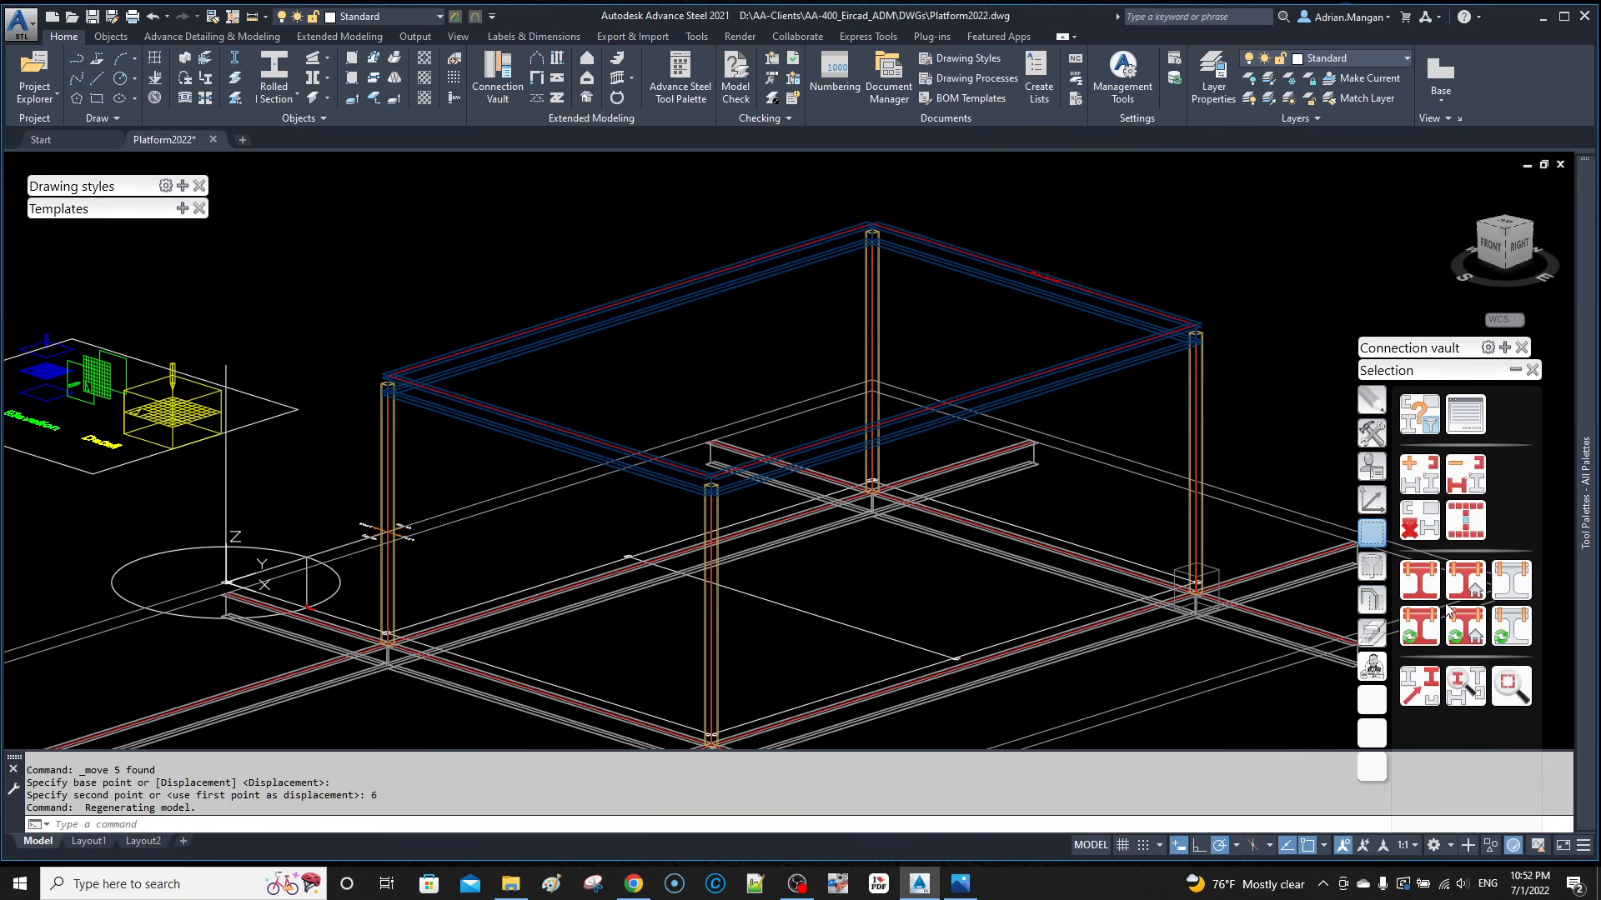
click(1373, 668)
click(1510, 414)
click(948, 245)
key(Return)
click(872, 300)
click(1192, 413)
click(713, 512)
click(392, 427)
key(Return)
middle_drag(854, 256, 931, 229)
scroll(1007, 199, up, 5)
scroll(959, 267, down, 3)
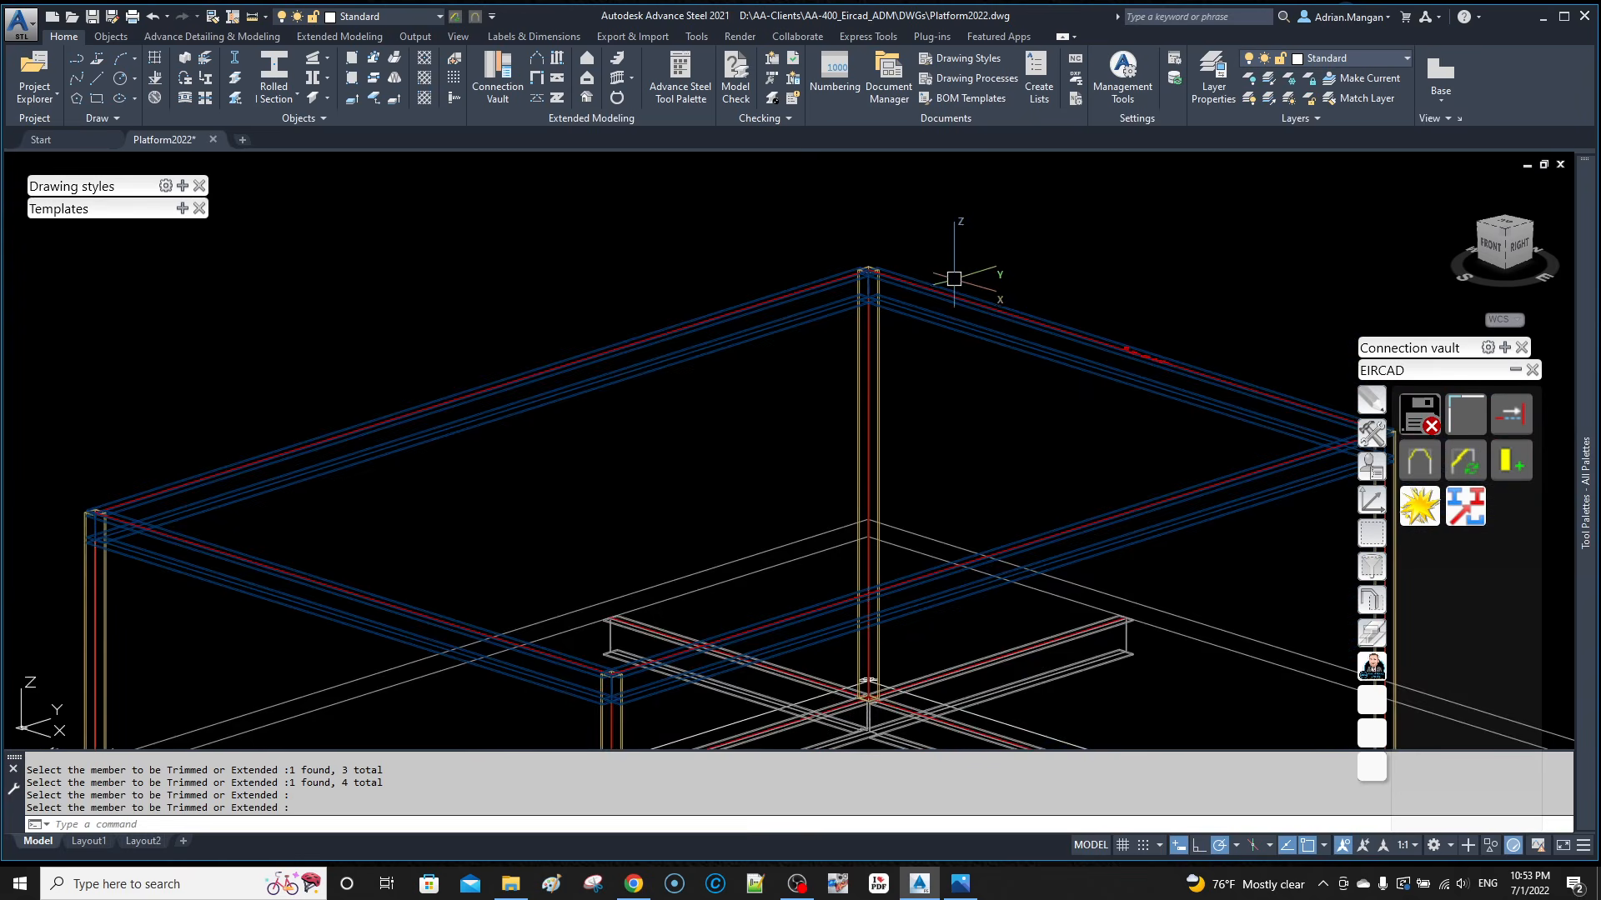
Step: Move all segments of the two existing east-west base beam lines 5' south, off the column lines
scroll(685, 364, down, 4)
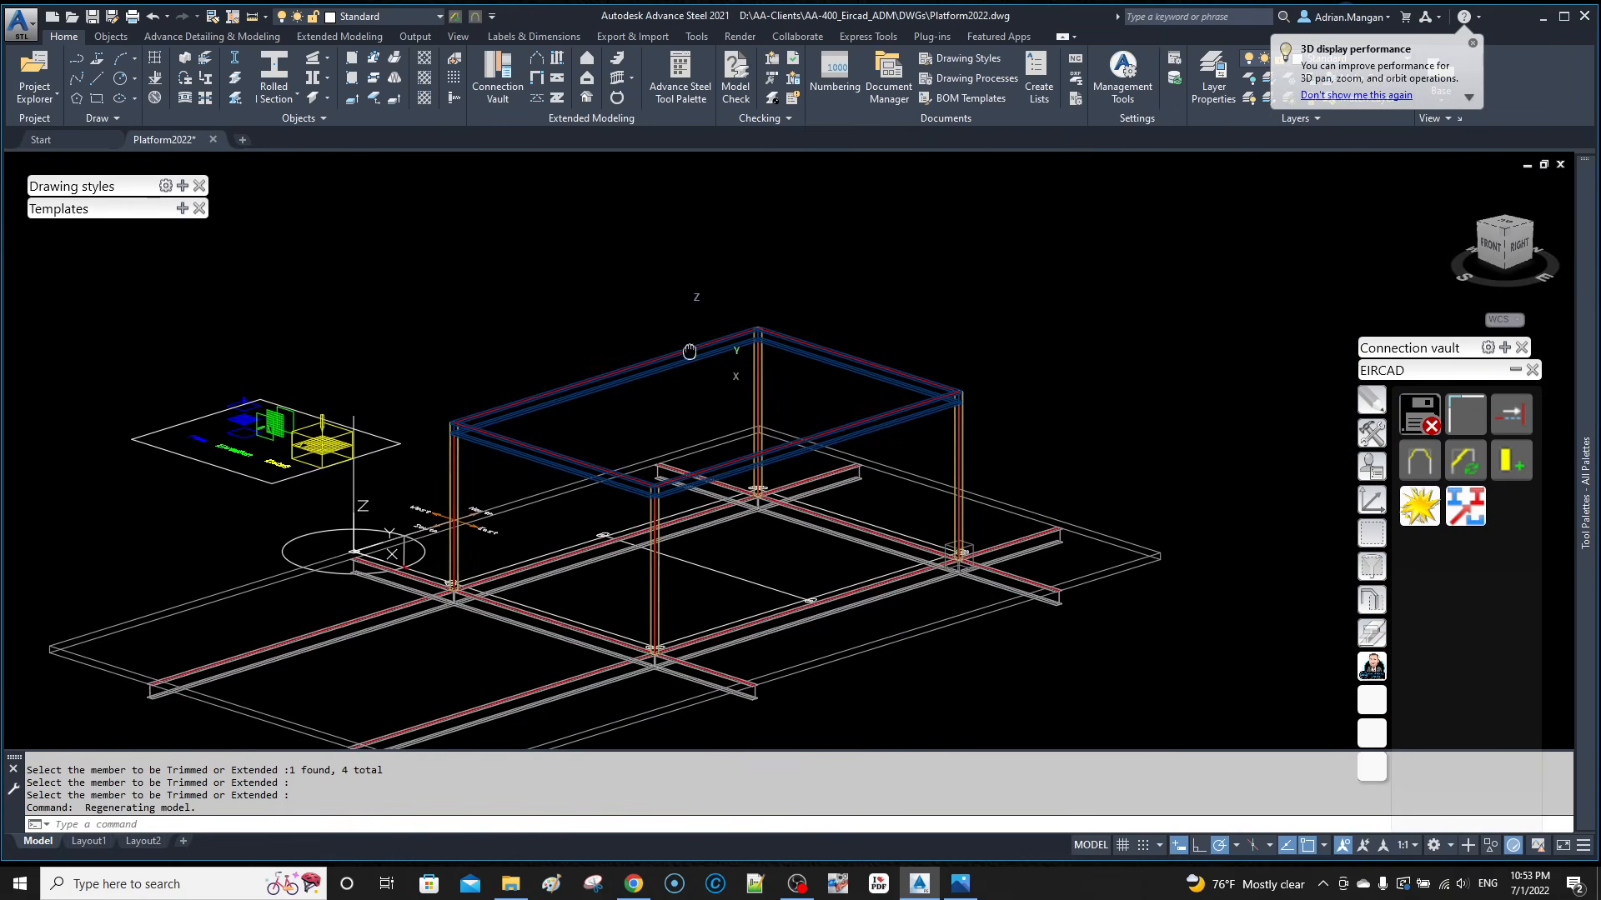
middle_drag(689, 354, 685, 293)
shift+middle_drag(759, 364, 792, 350)
scroll(771, 425, up, 6)
scroll(771, 421, down, 6)
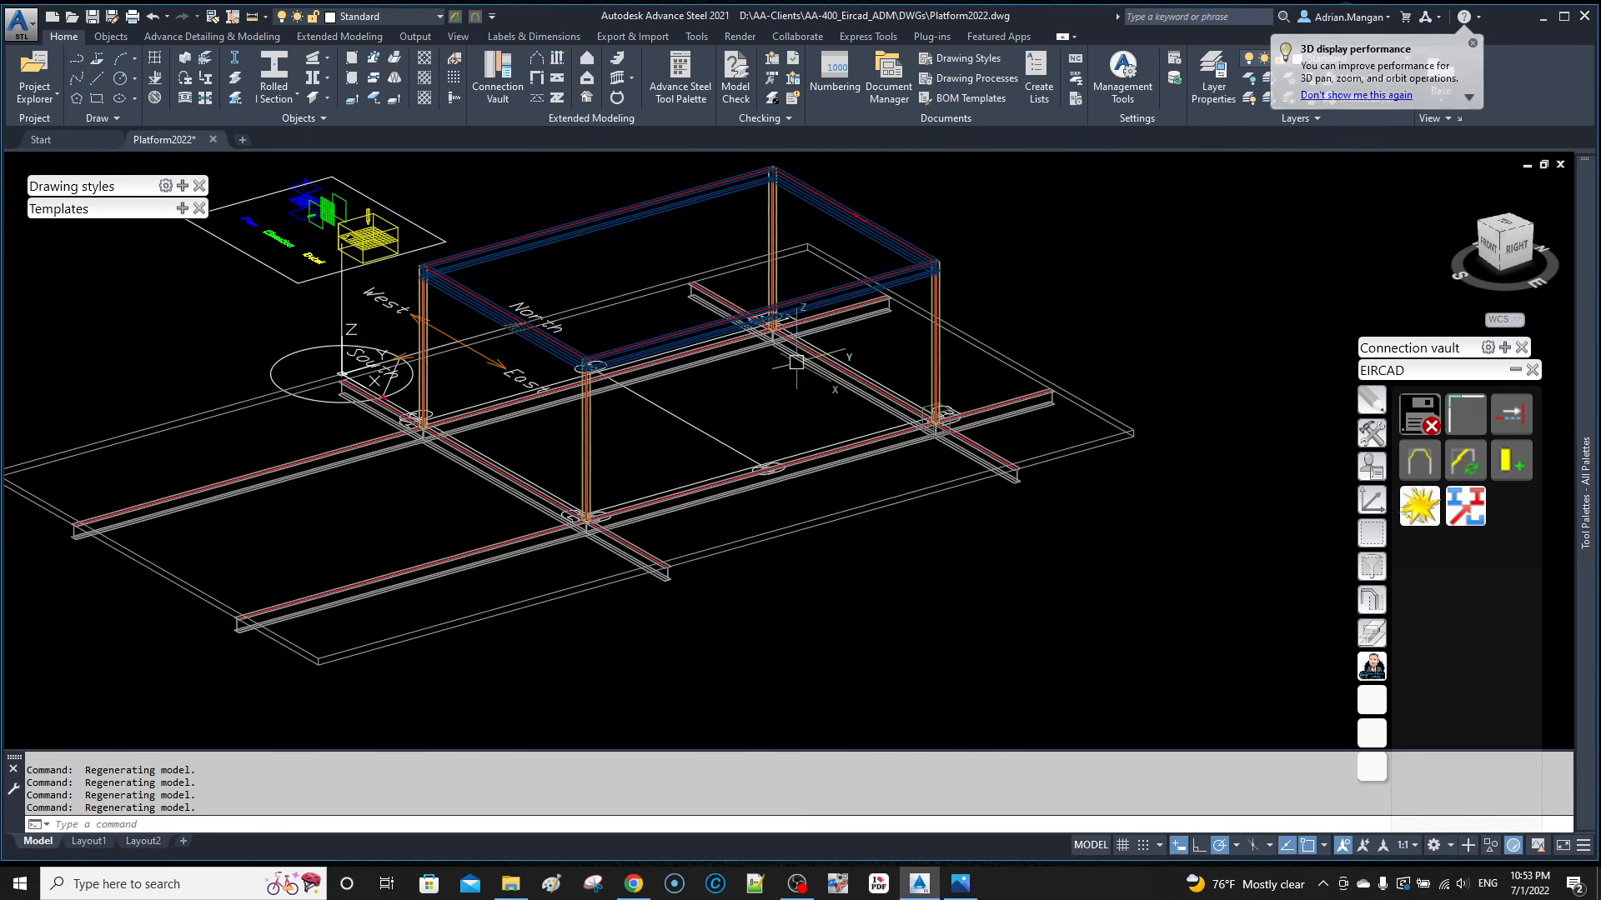
click(938, 433)
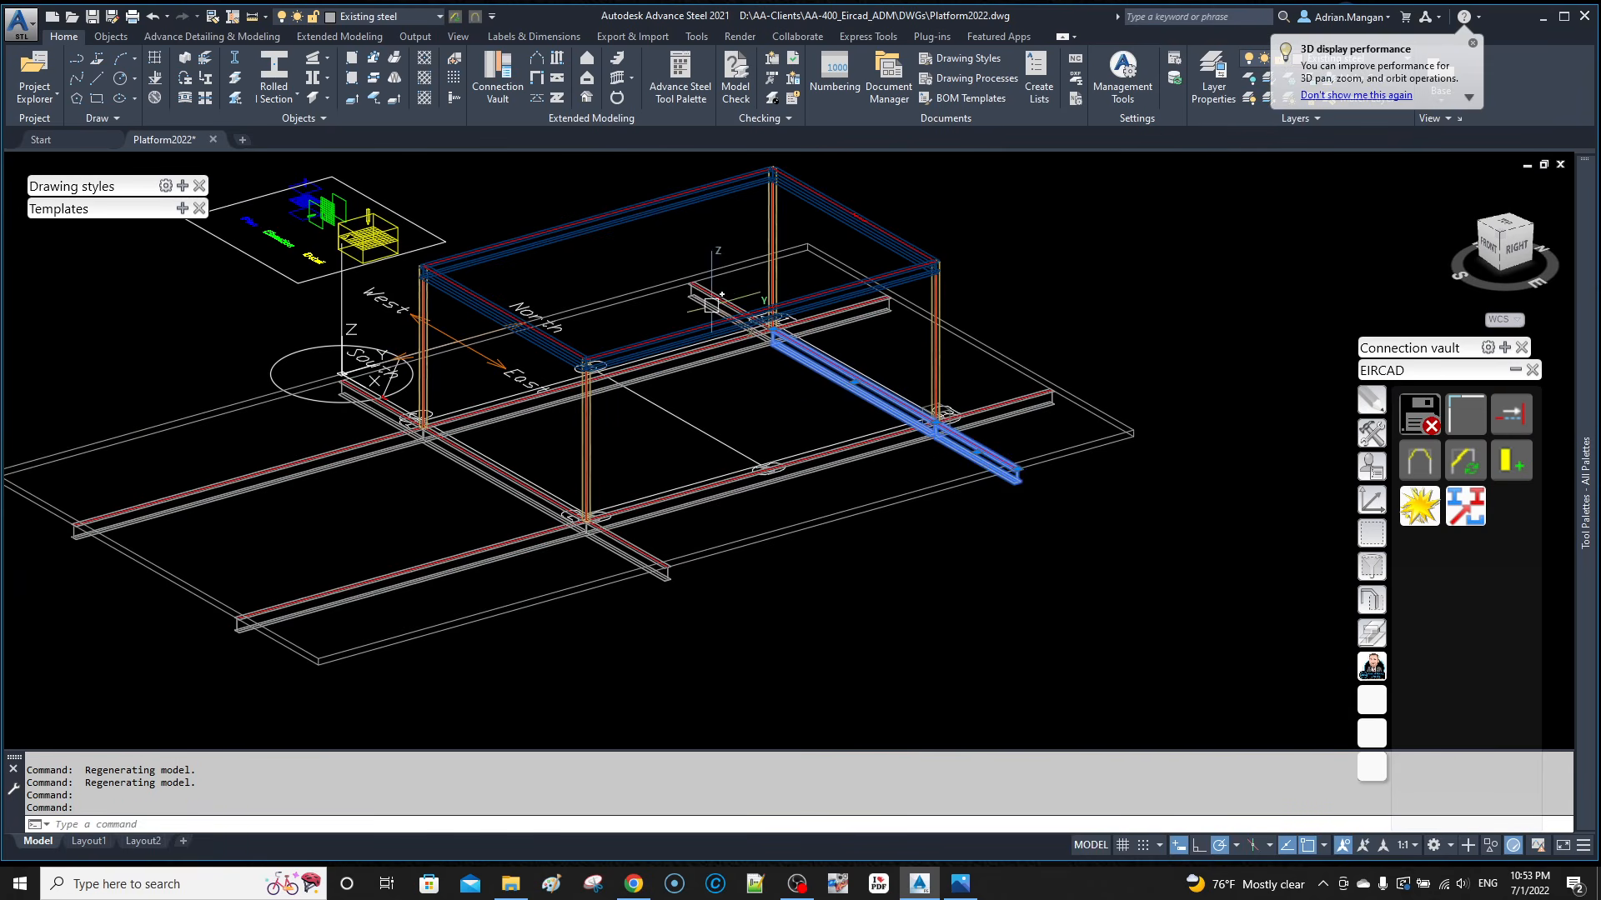
scroll(711, 306, up, 5)
scroll(626, 350, down, 7)
scroll(467, 367, up, 7)
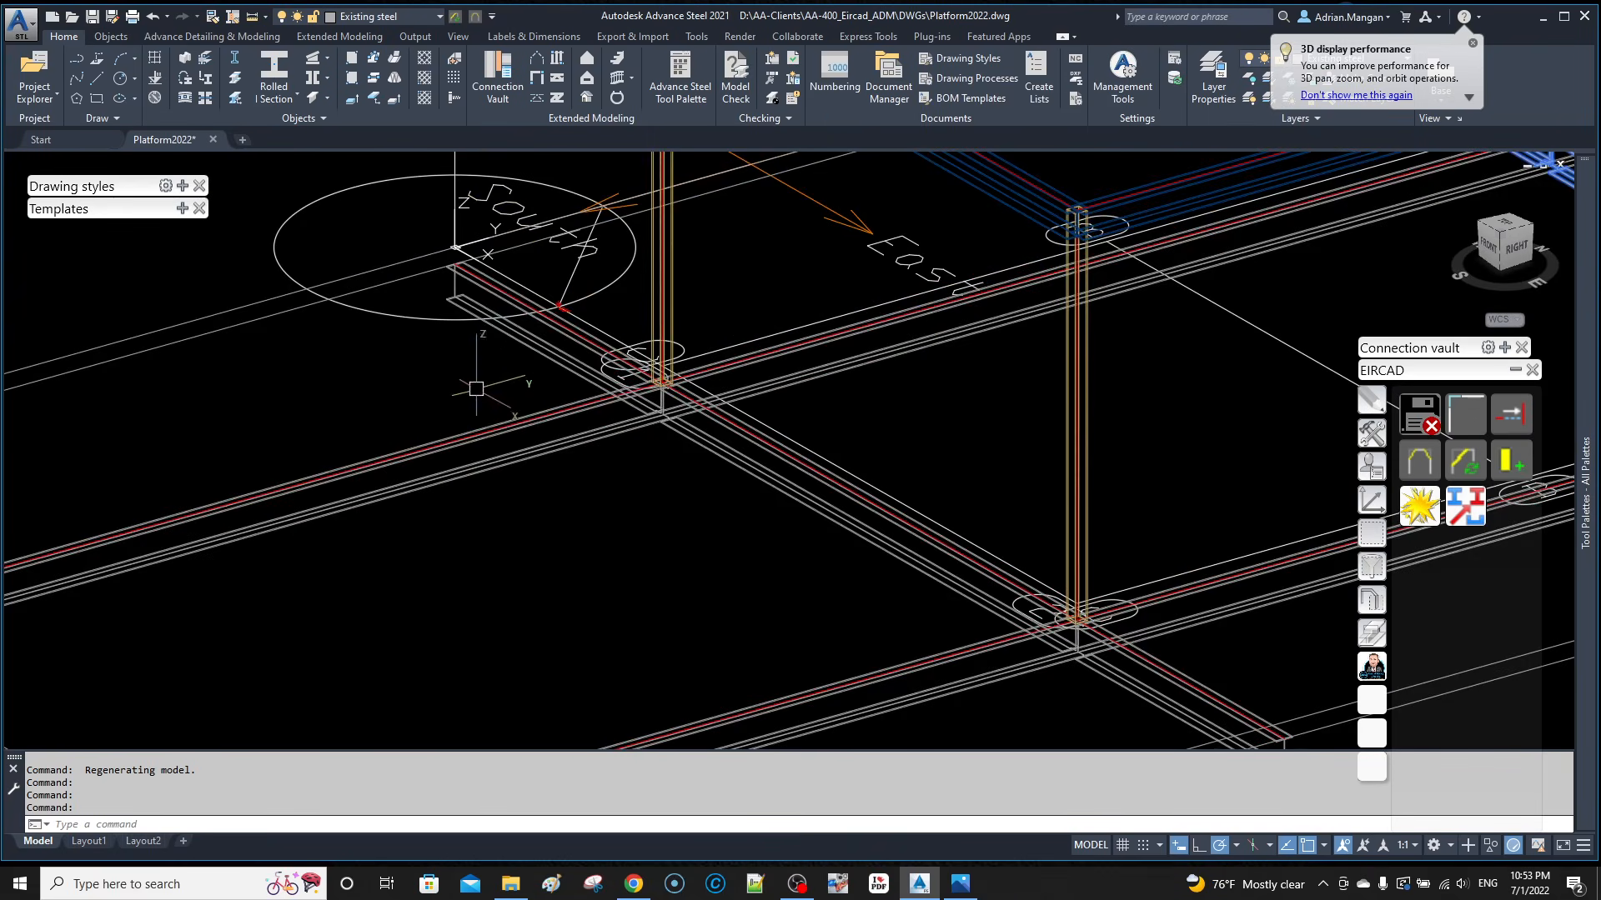
click(521, 344)
click(730, 461)
click(1138, 691)
scroll(1138, 690, down, 1)
scroll(976, 534, down, 7)
right_click(1008, 594)
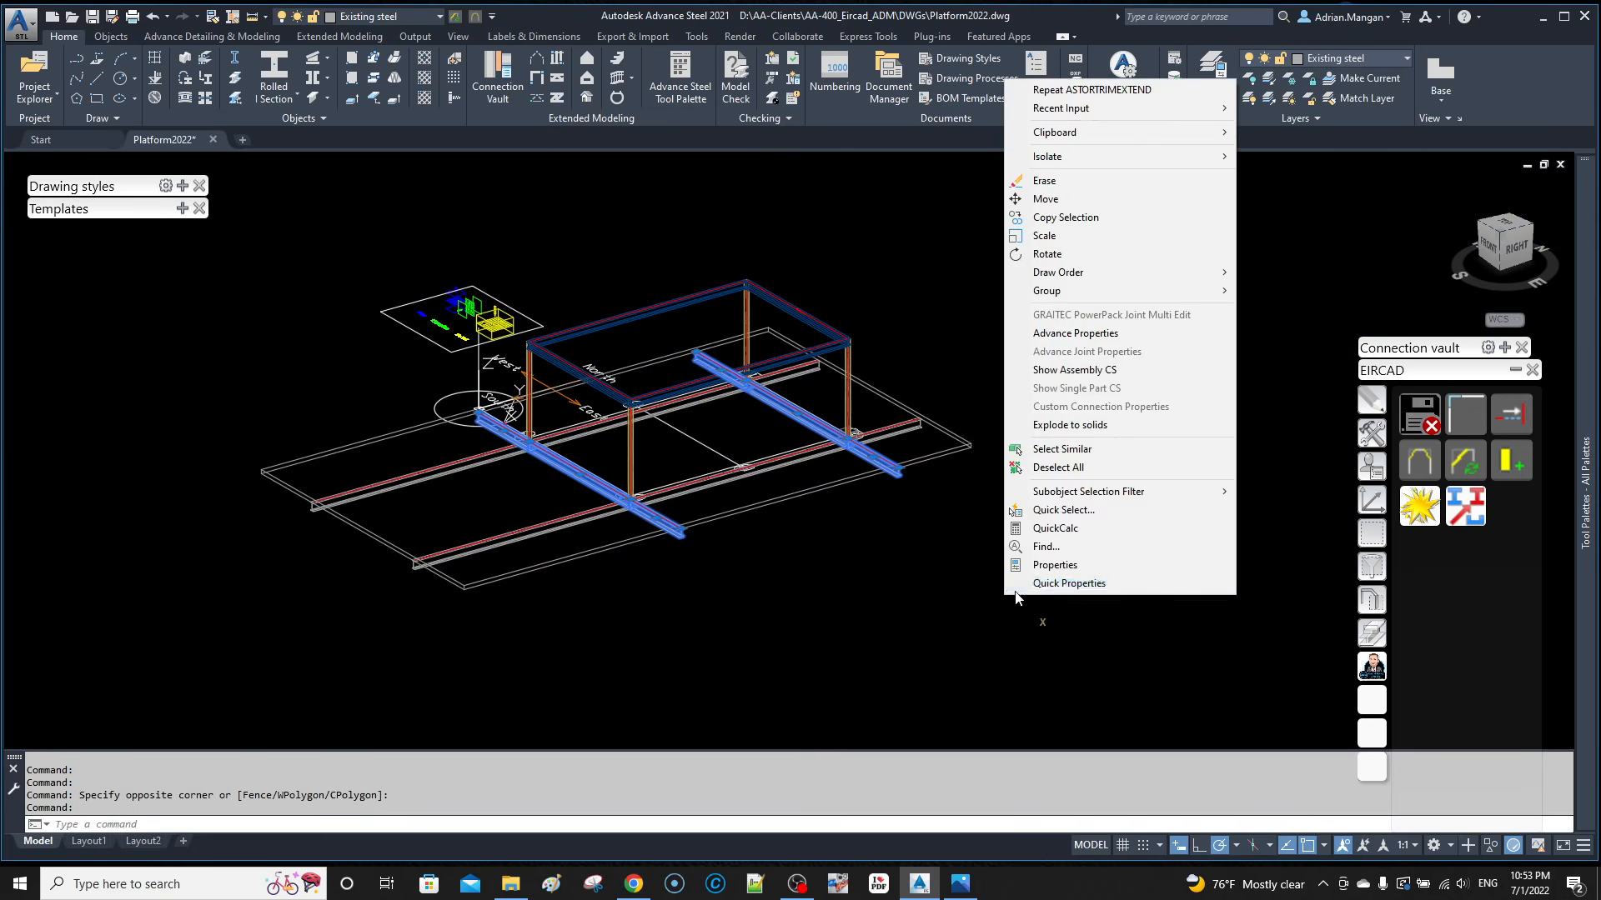
click(1098, 197)
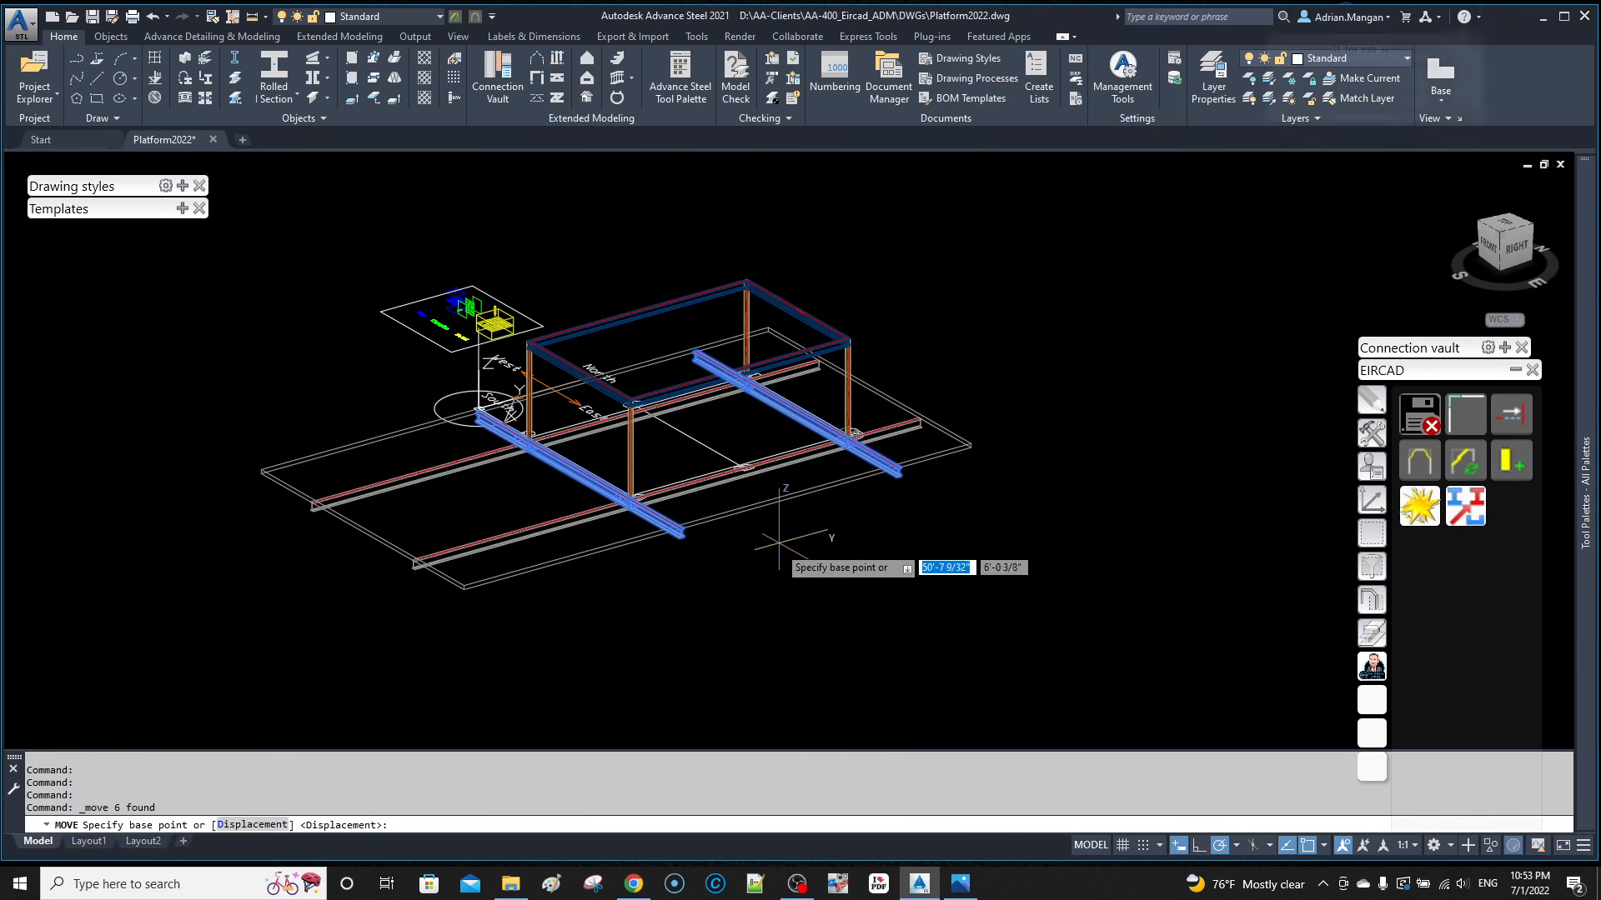
click(787, 556)
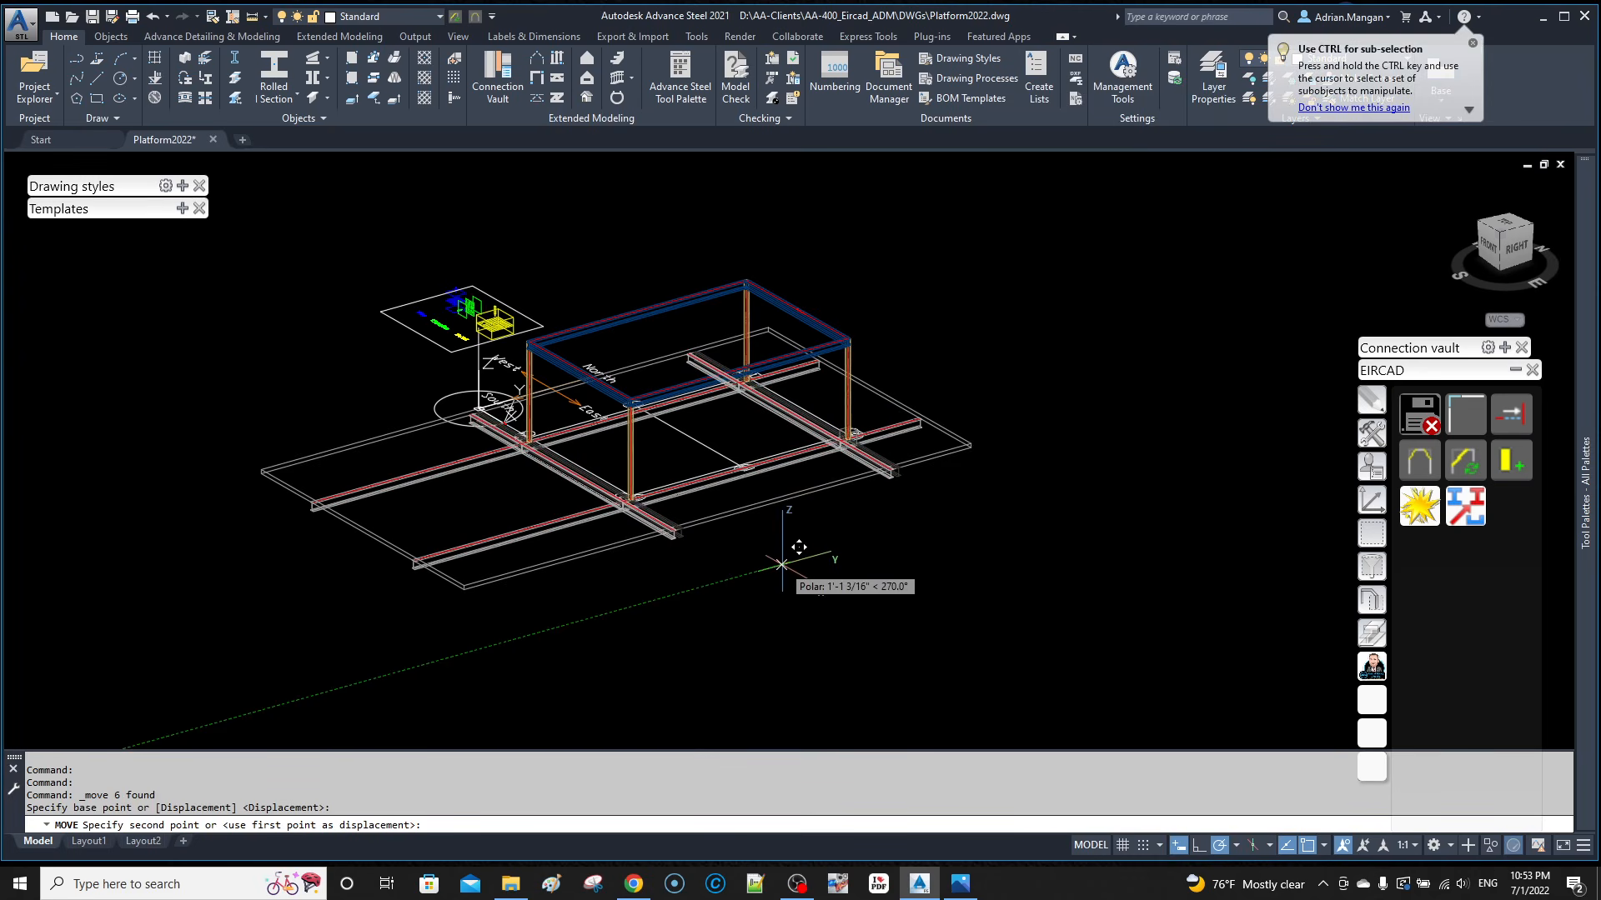
text(5')
key(Return)
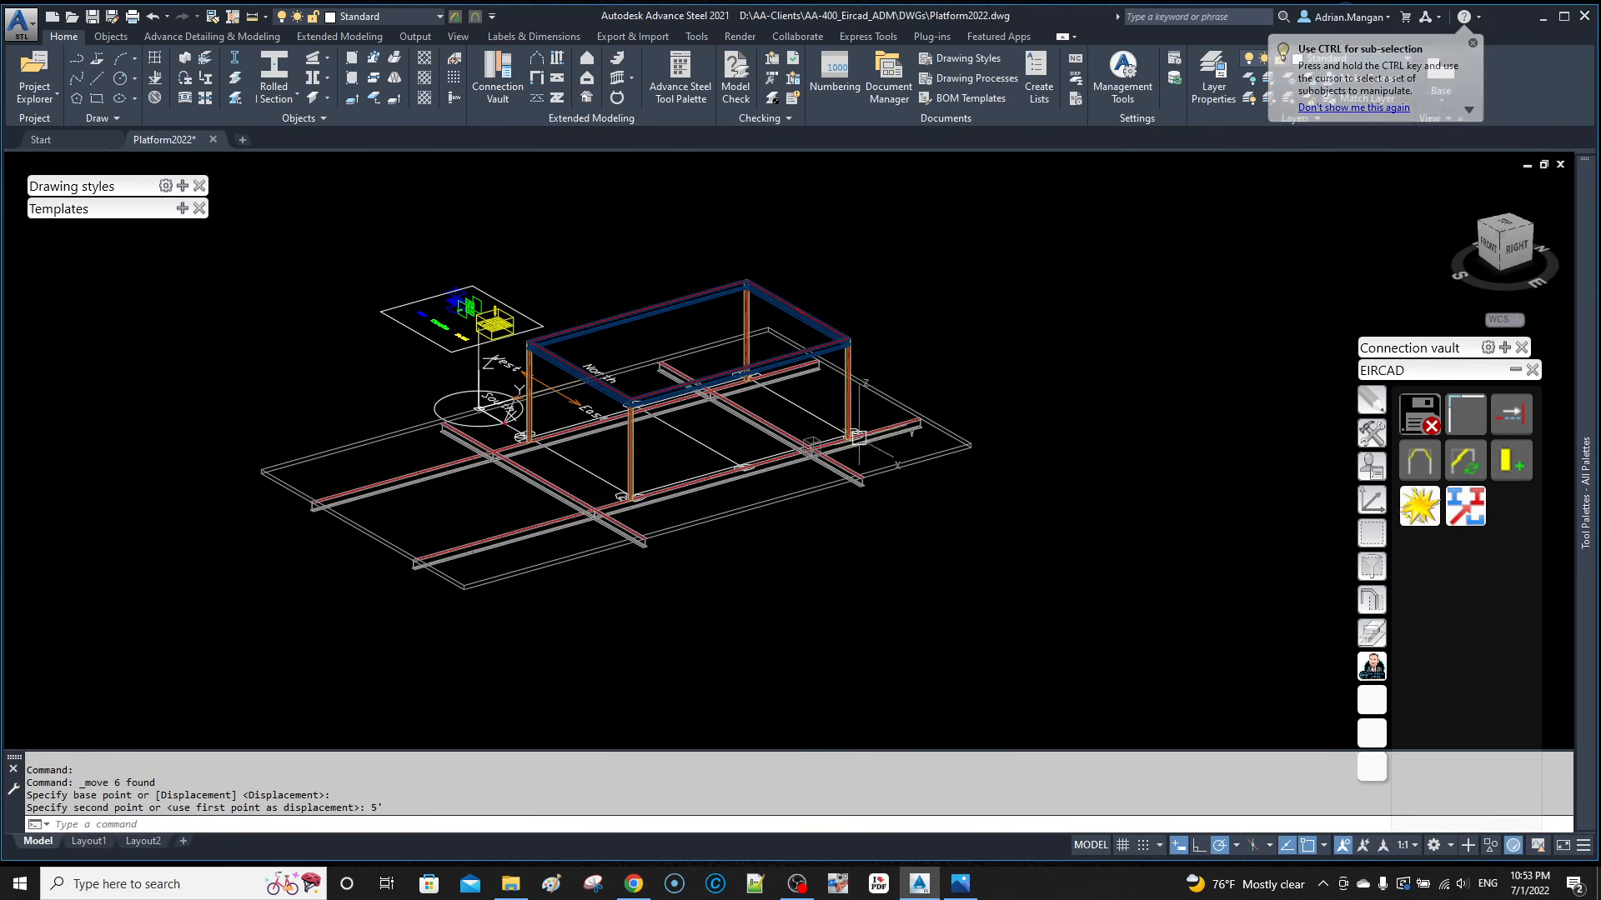
Step: Examine the column tops and how the top perimeter beams meet them at the corners
middle_drag(863, 376, 859, 394)
scroll(859, 394, up, 3)
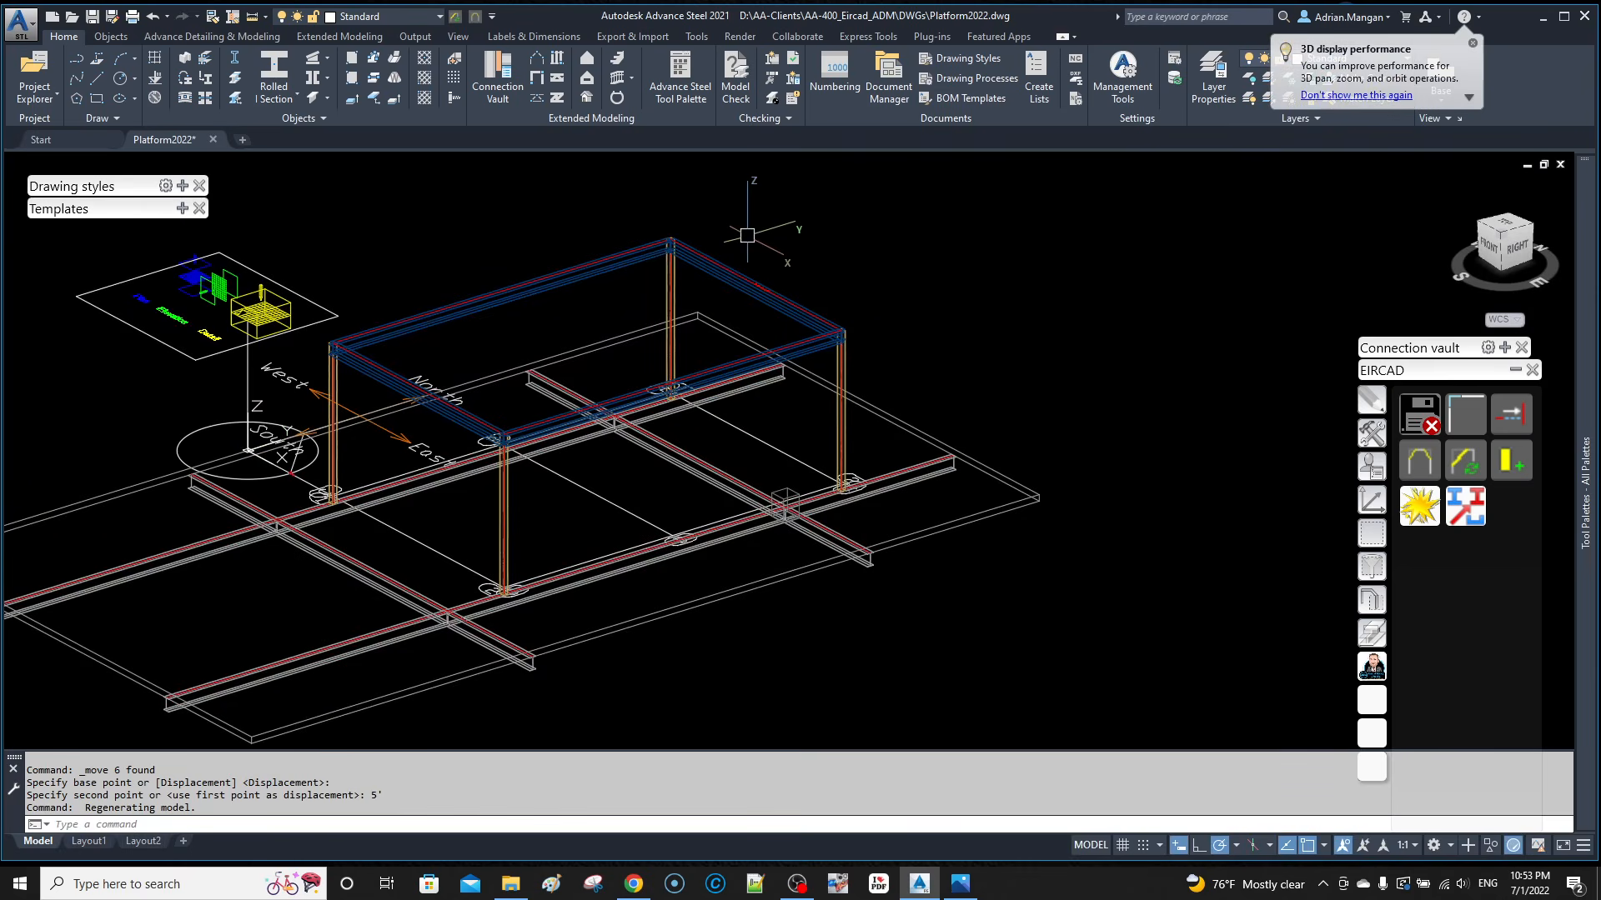
scroll(671, 241, up, 5)
scroll(654, 236, up, 5)
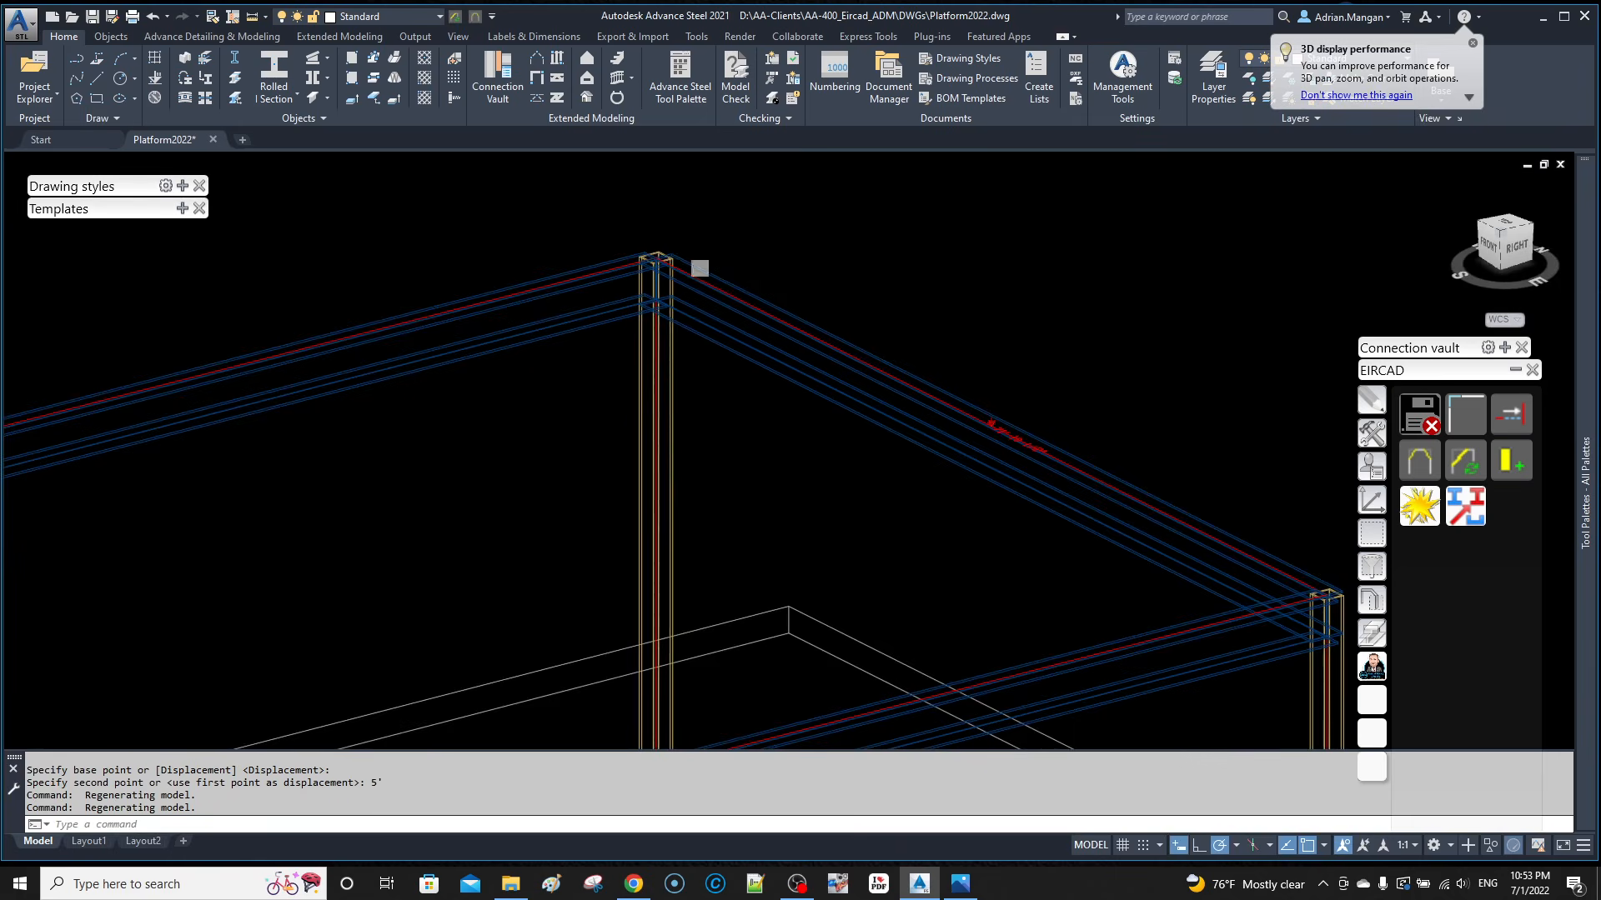
scroll(654, 236, down, 5)
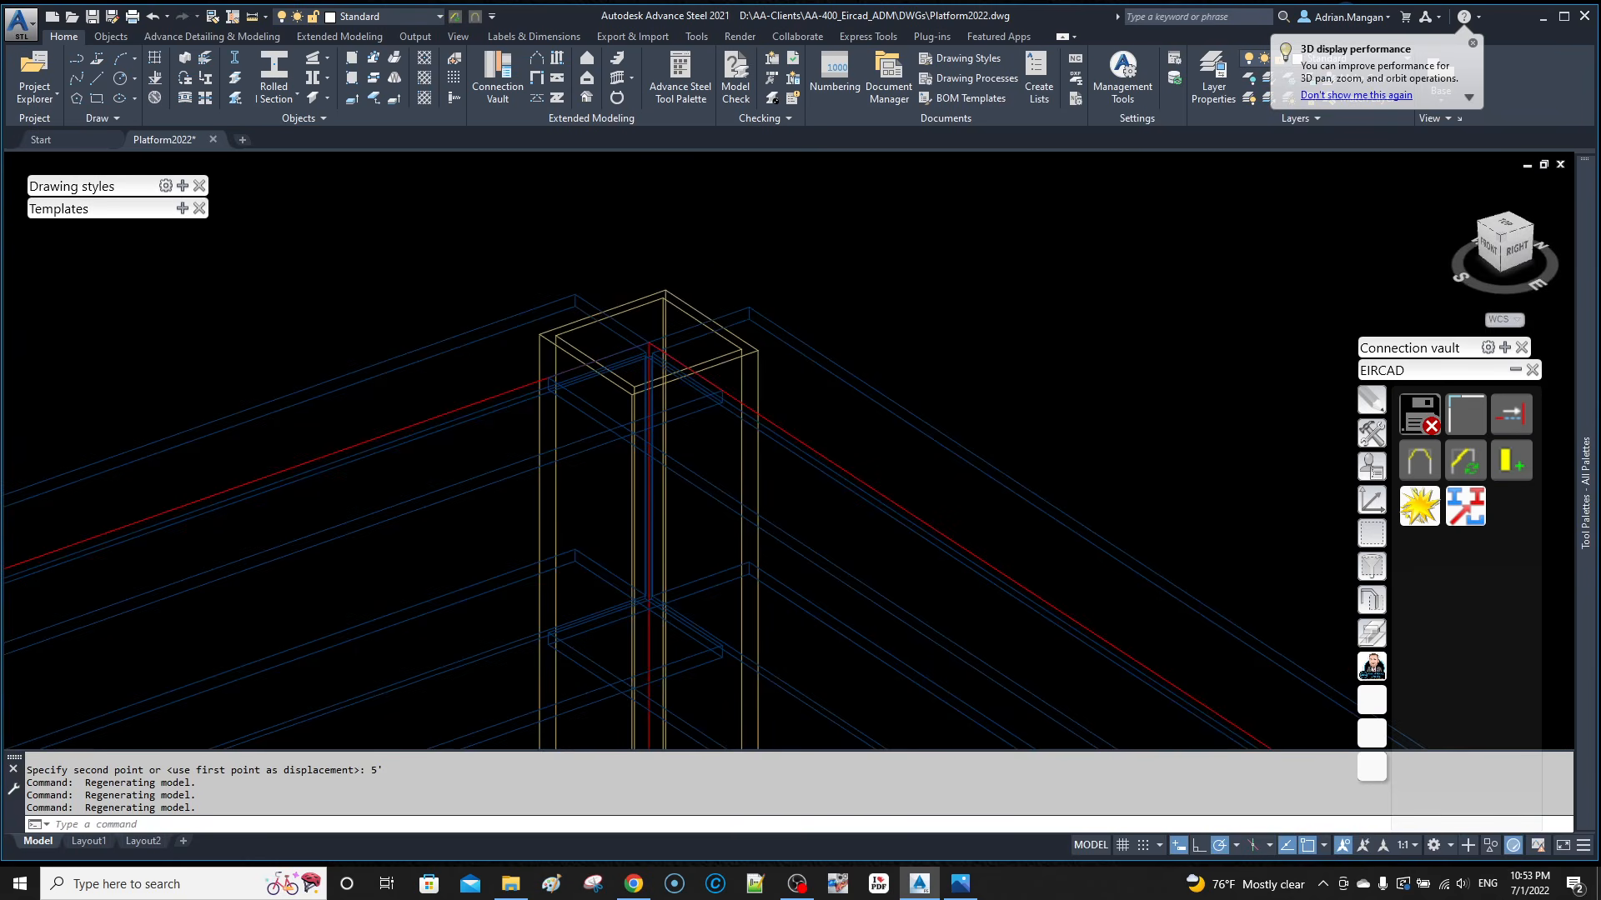
scroll(1008, 442, up, 5)
scroll(1002, 546, down, 6)
middle_drag(997, 525, 647, 394)
scroll(641, 417, down, 2)
scroll(536, 279, down, 4)
middle_drag(536, 278, 800, 205)
scroll(436, 313, up, 6)
scroll(436, 312, up, 3)
scroll(467, 312, down, 8)
middle_drag(504, 296, 368, 485)
scroll(606, 407, up, 6)
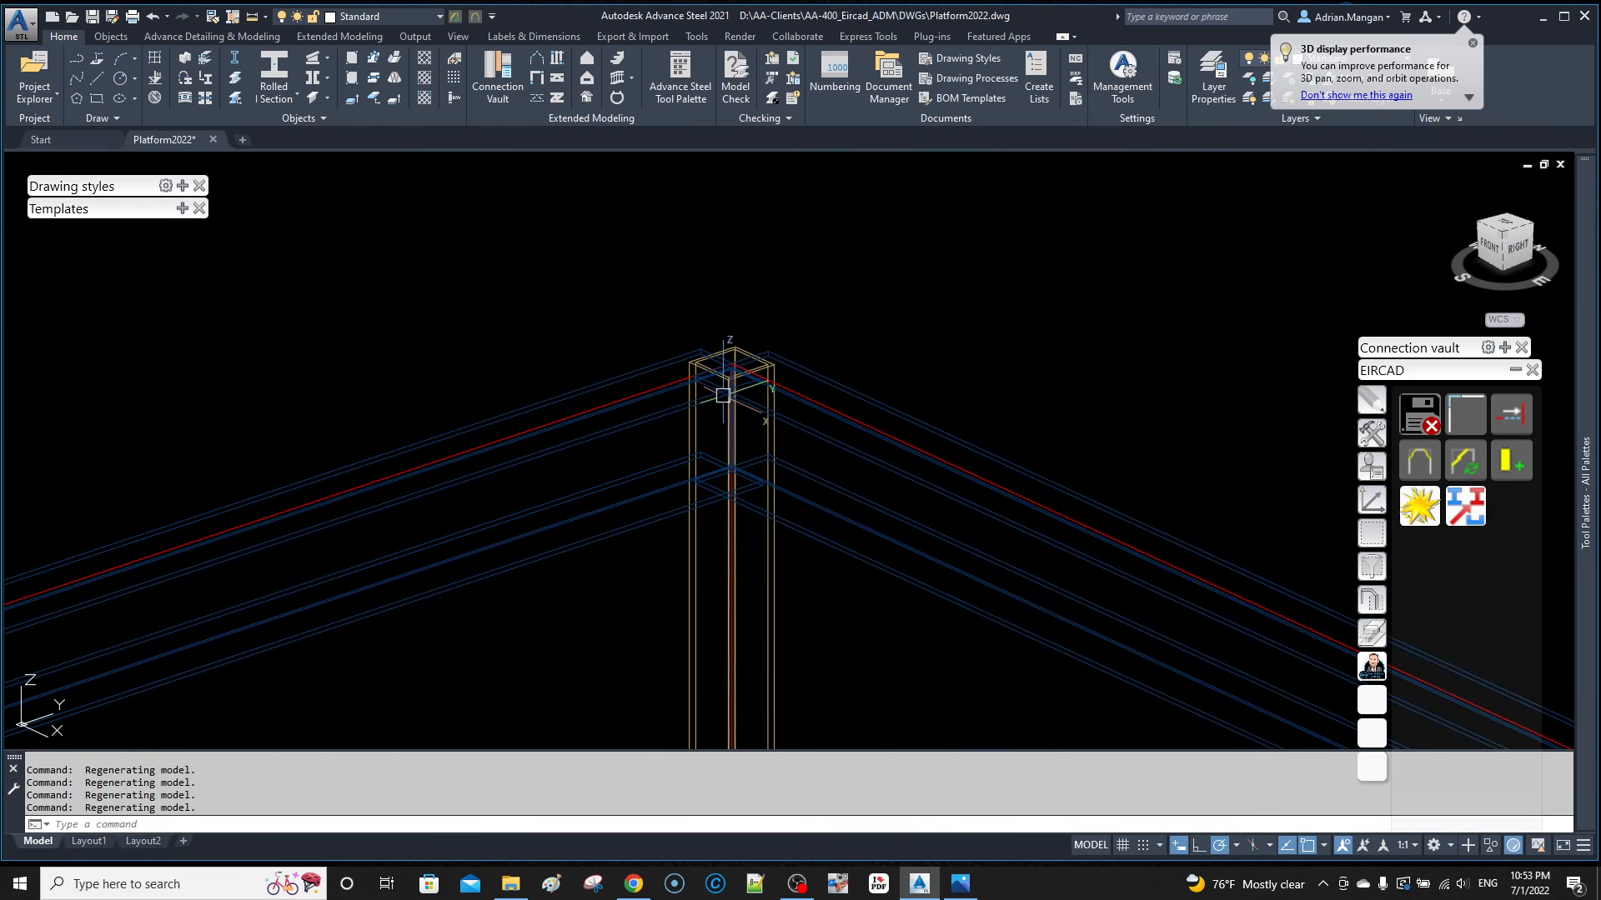
Step: Collapse the Advance Tool Palette, open the Connection Vault and review its beam end to end, column-beam, plate and platform beam connections
click(1515, 372)
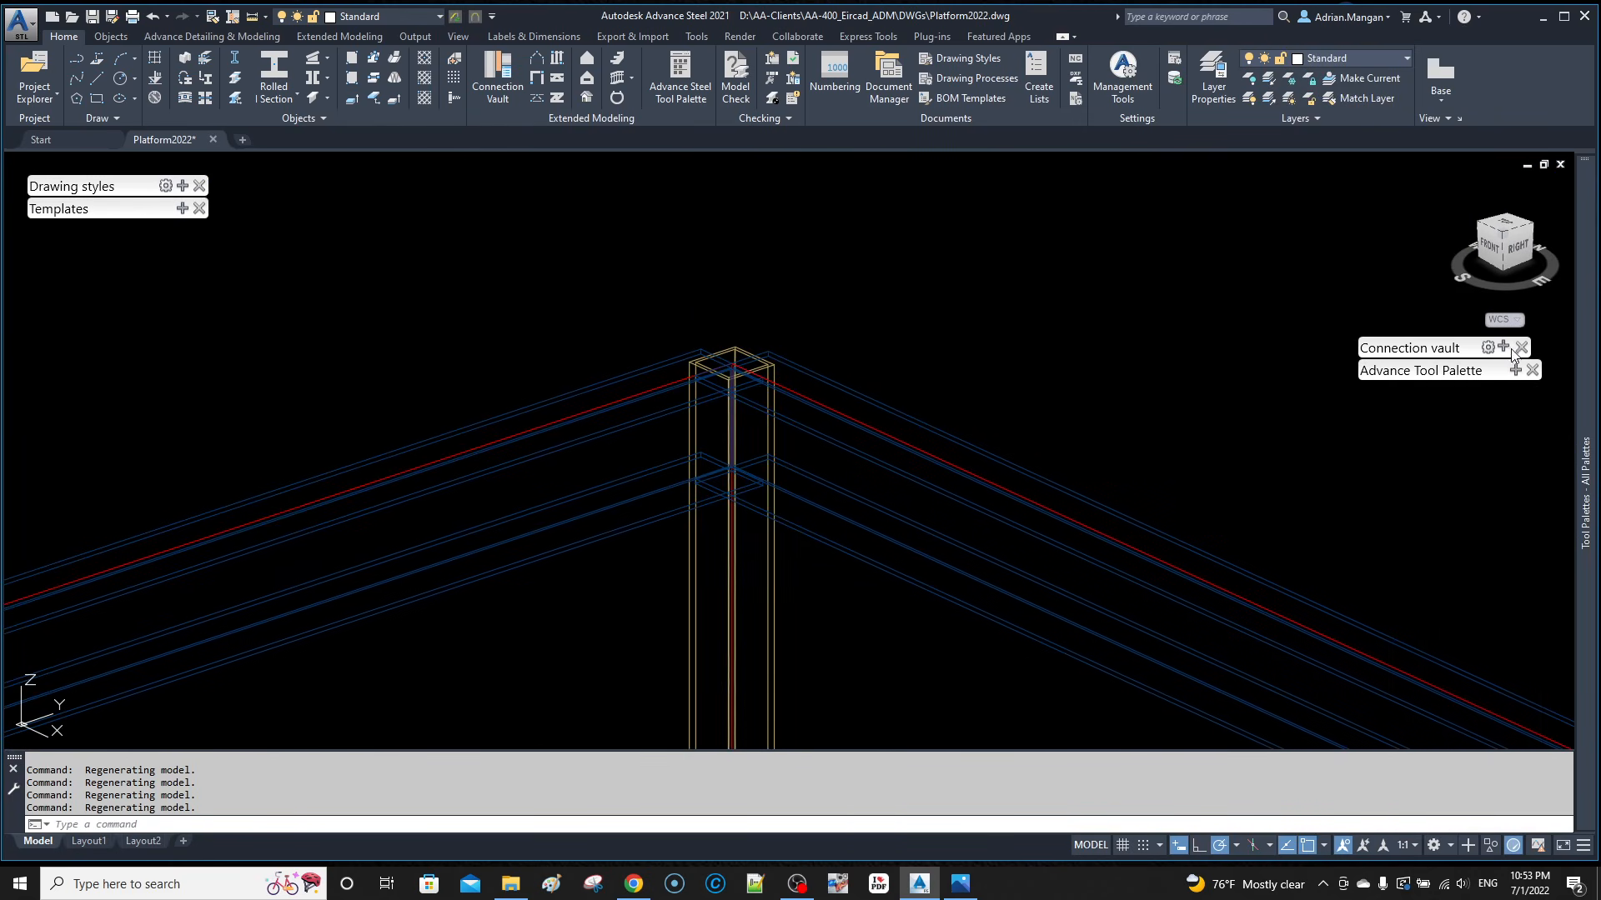
click(1505, 349)
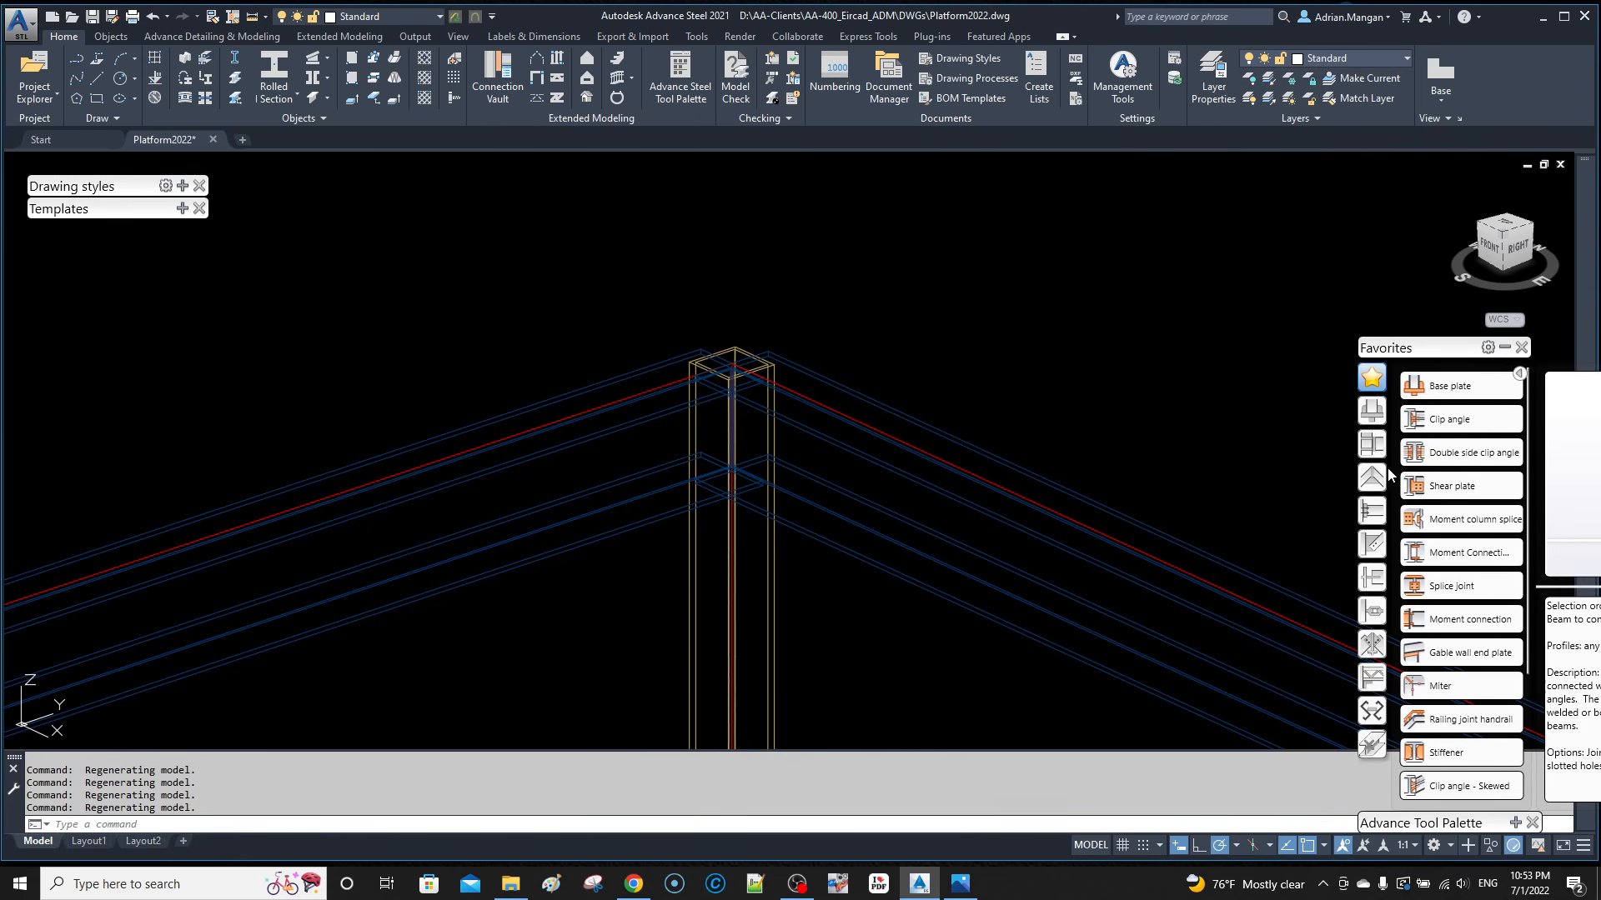
click(1372, 510)
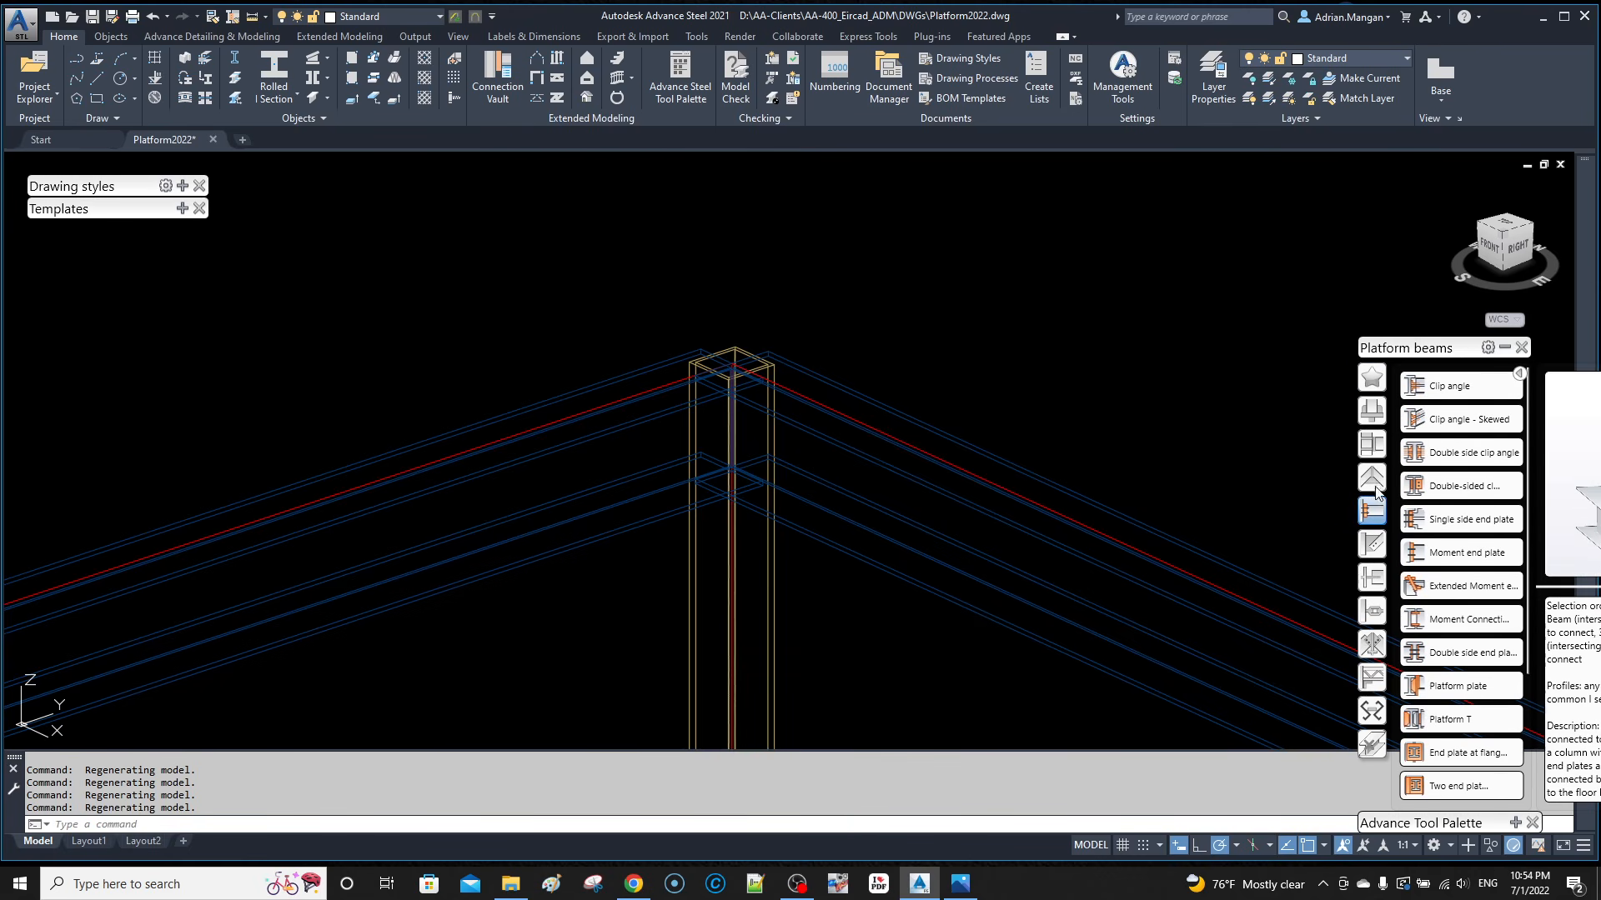
click(1370, 451)
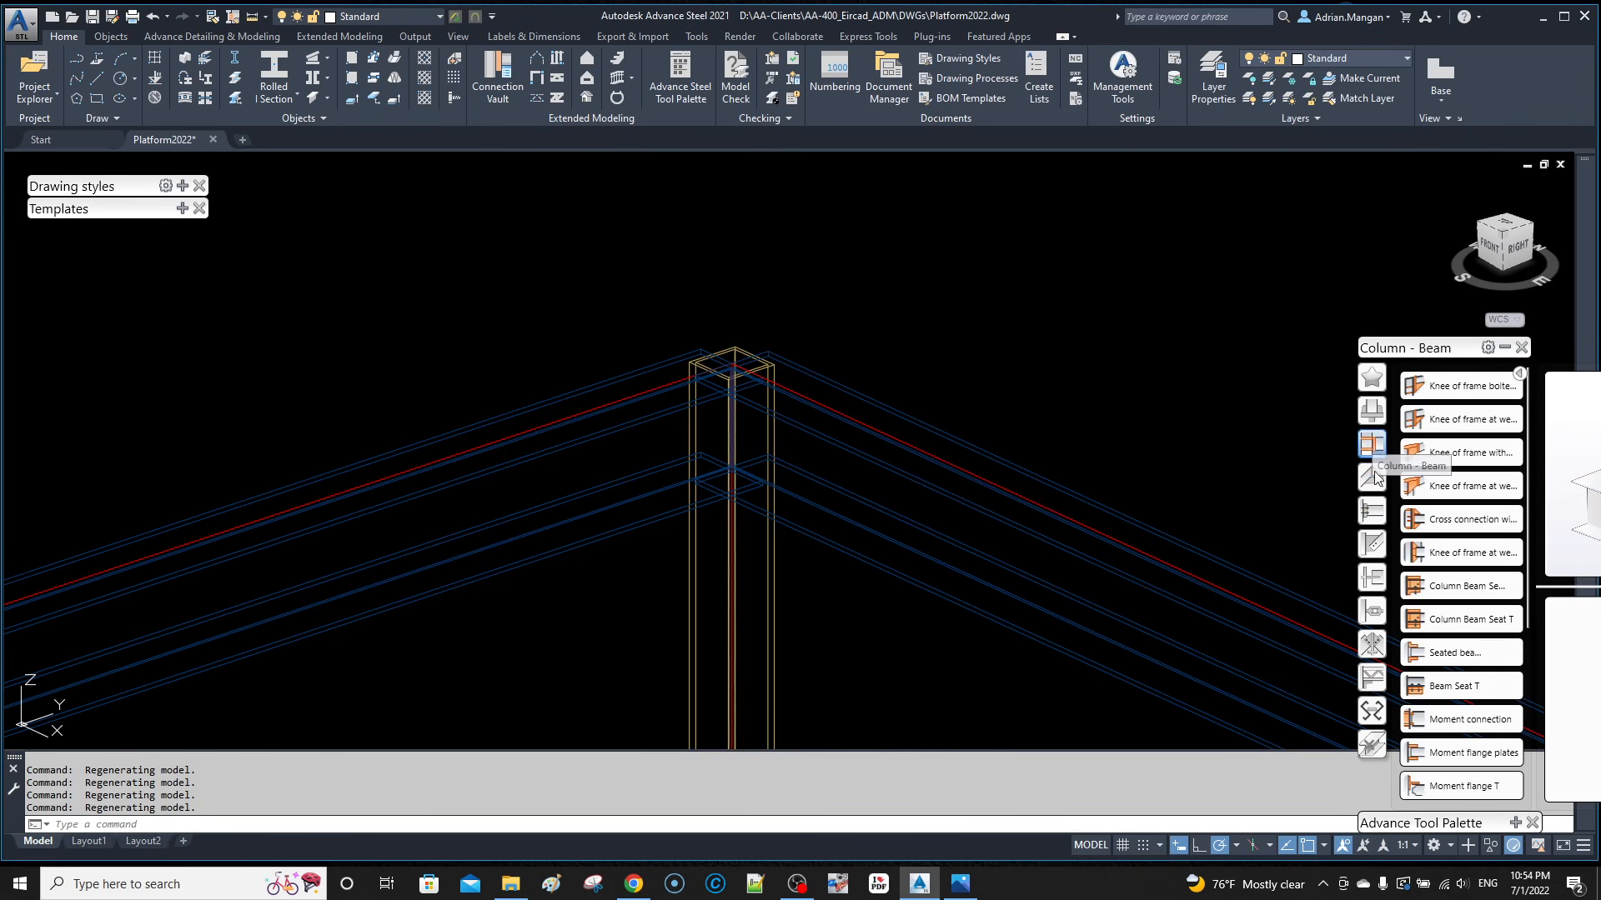
click(1372, 479)
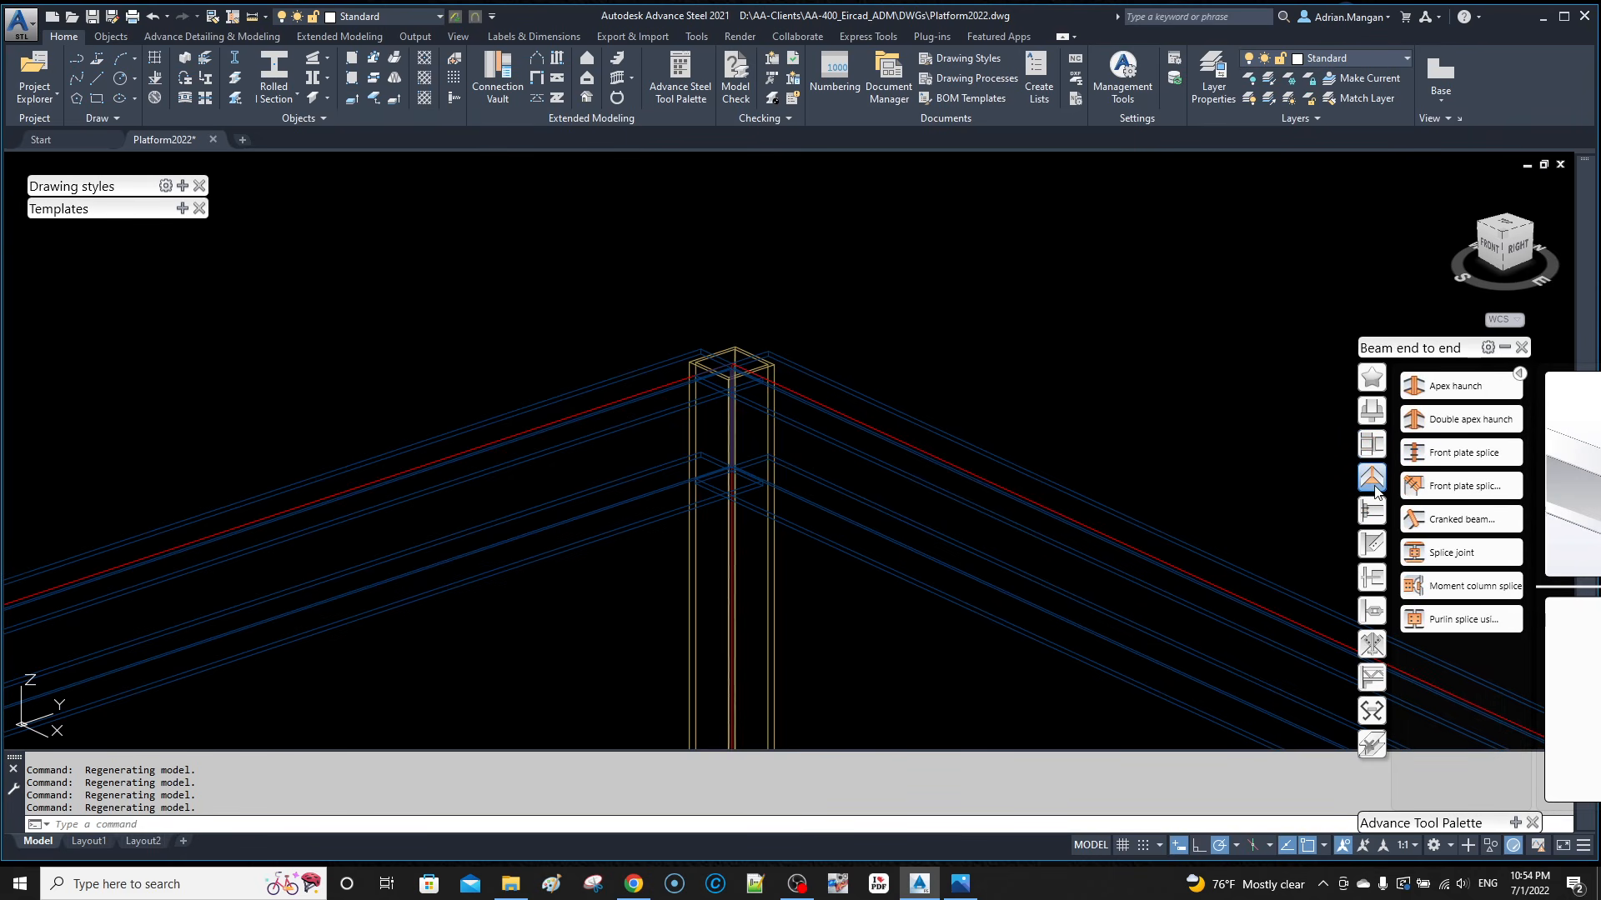
click(1371, 421)
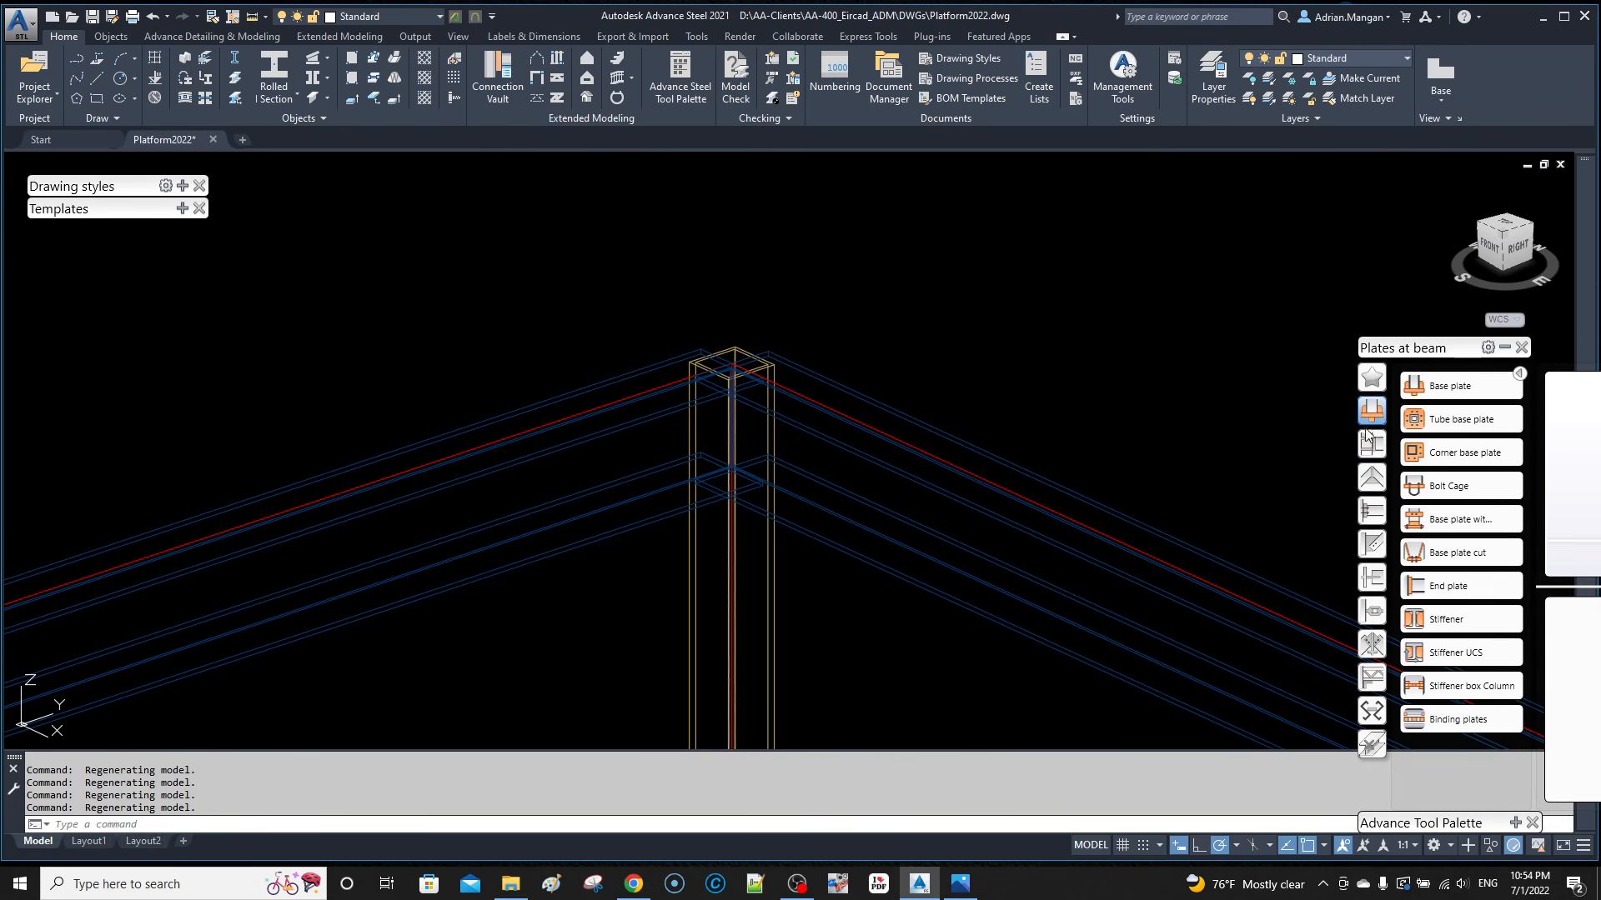
click(1377, 481)
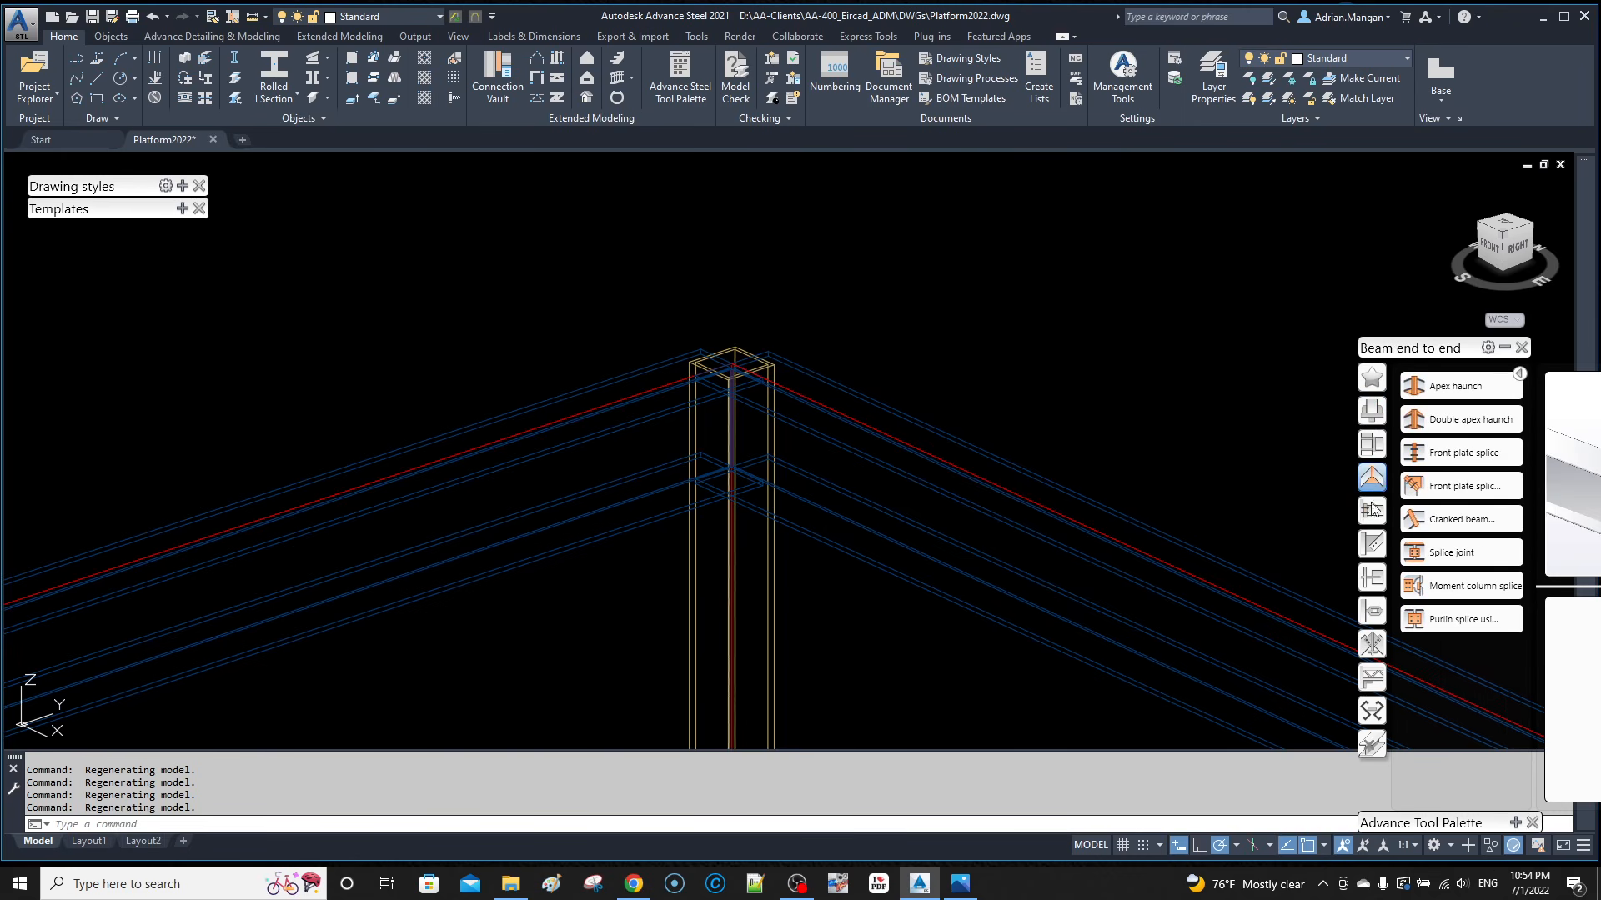
click(1371, 507)
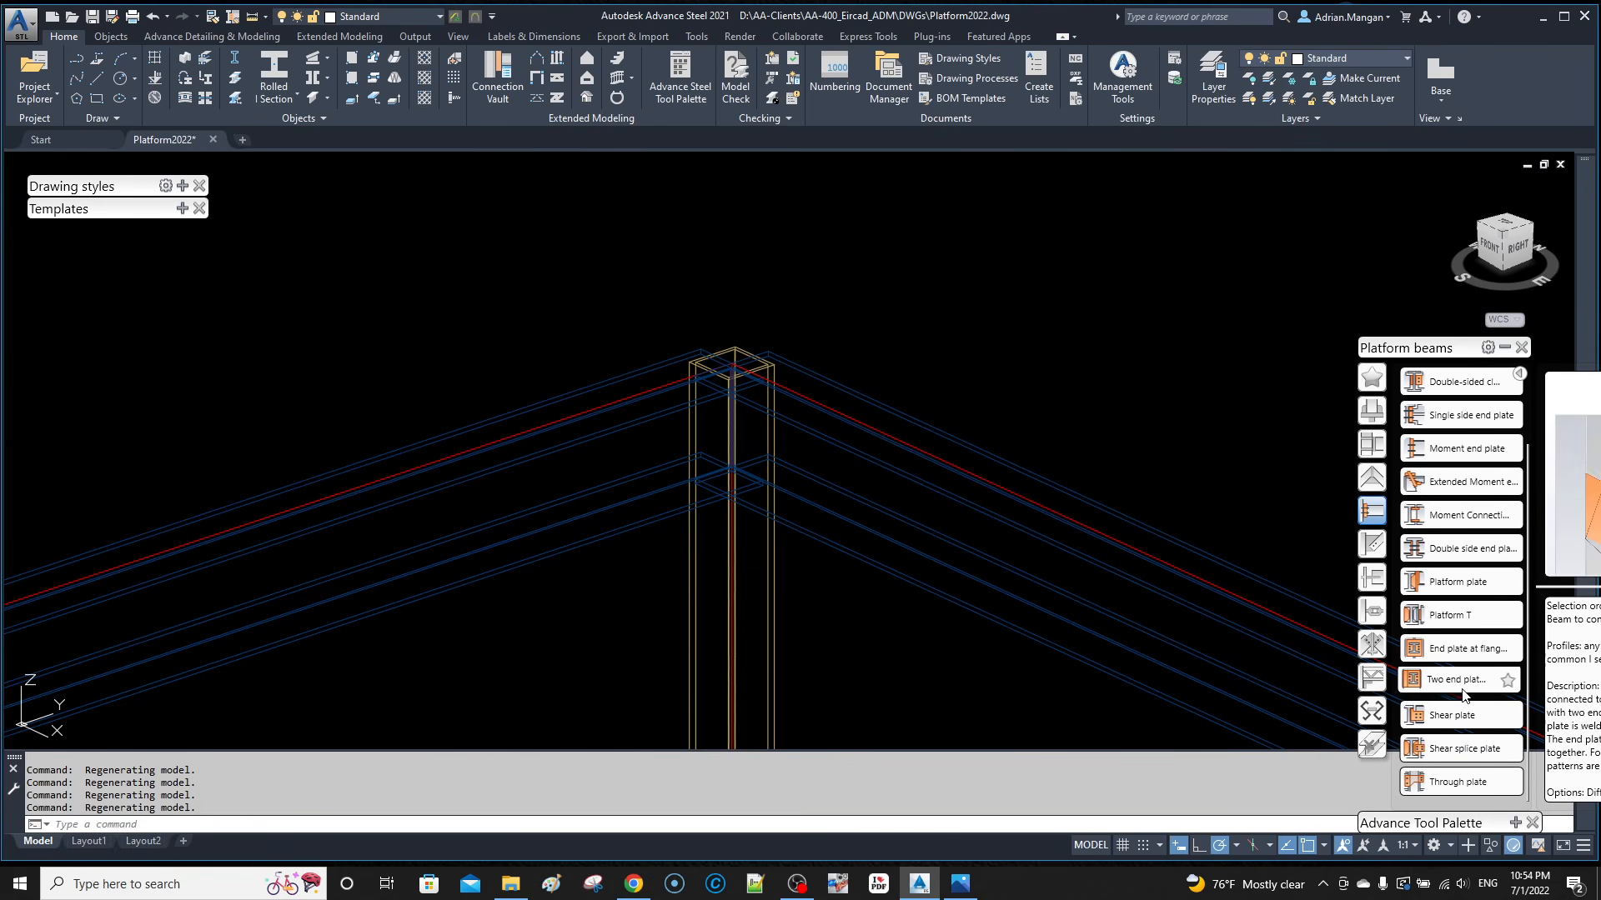
Step: Add the favorite Shear plate connection joining the west top beam to the northwest column
click(1371, 377)
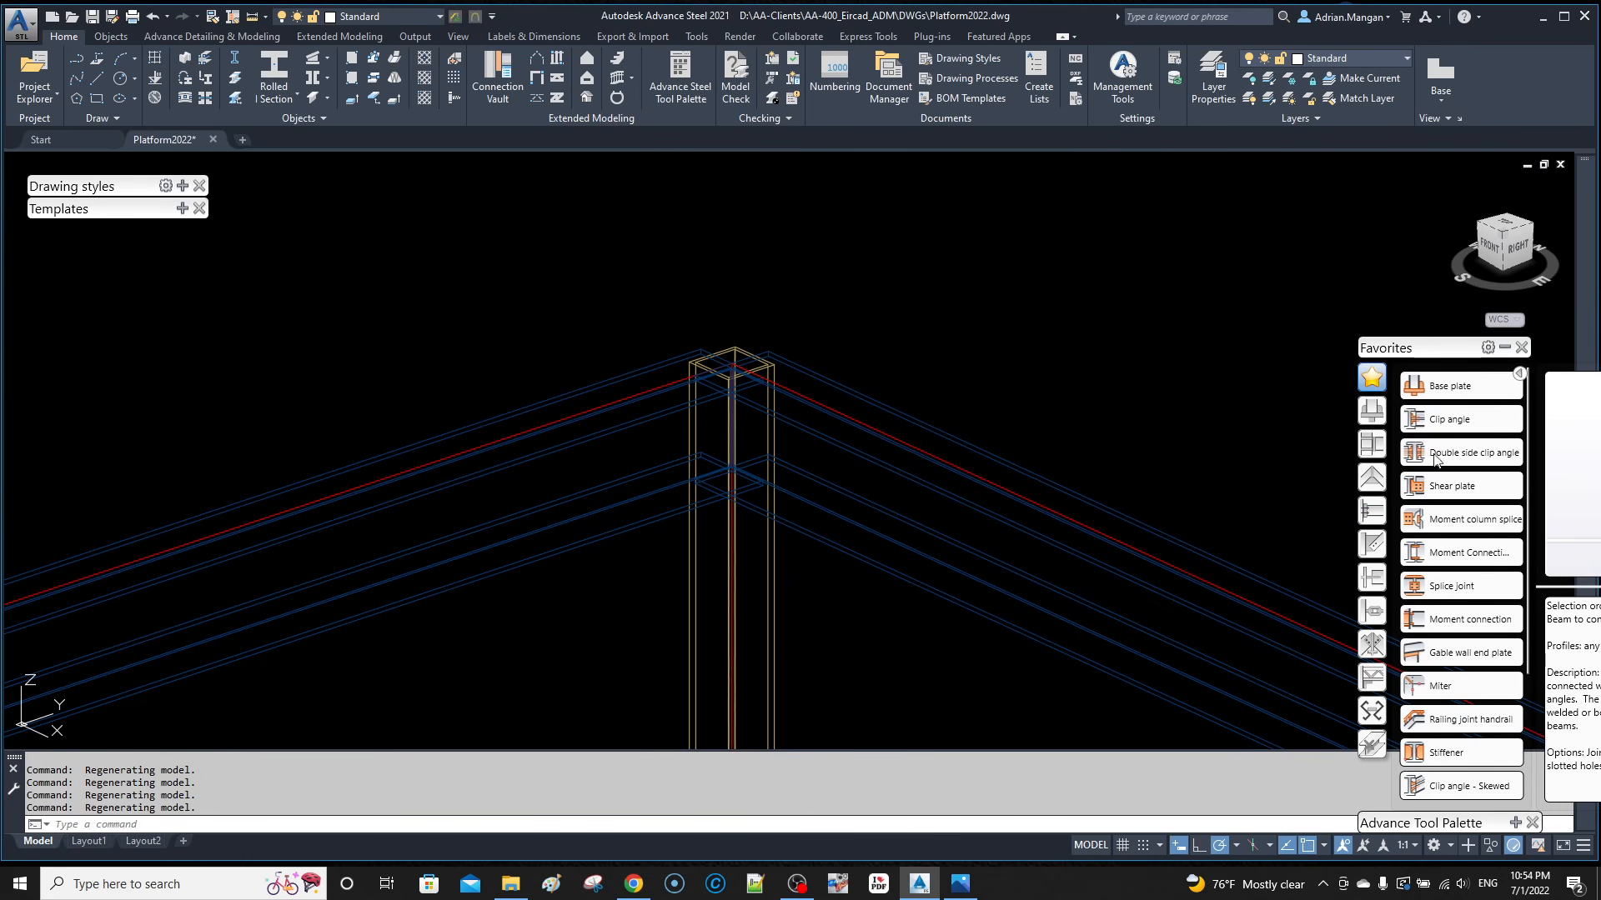
click(1448, 492)
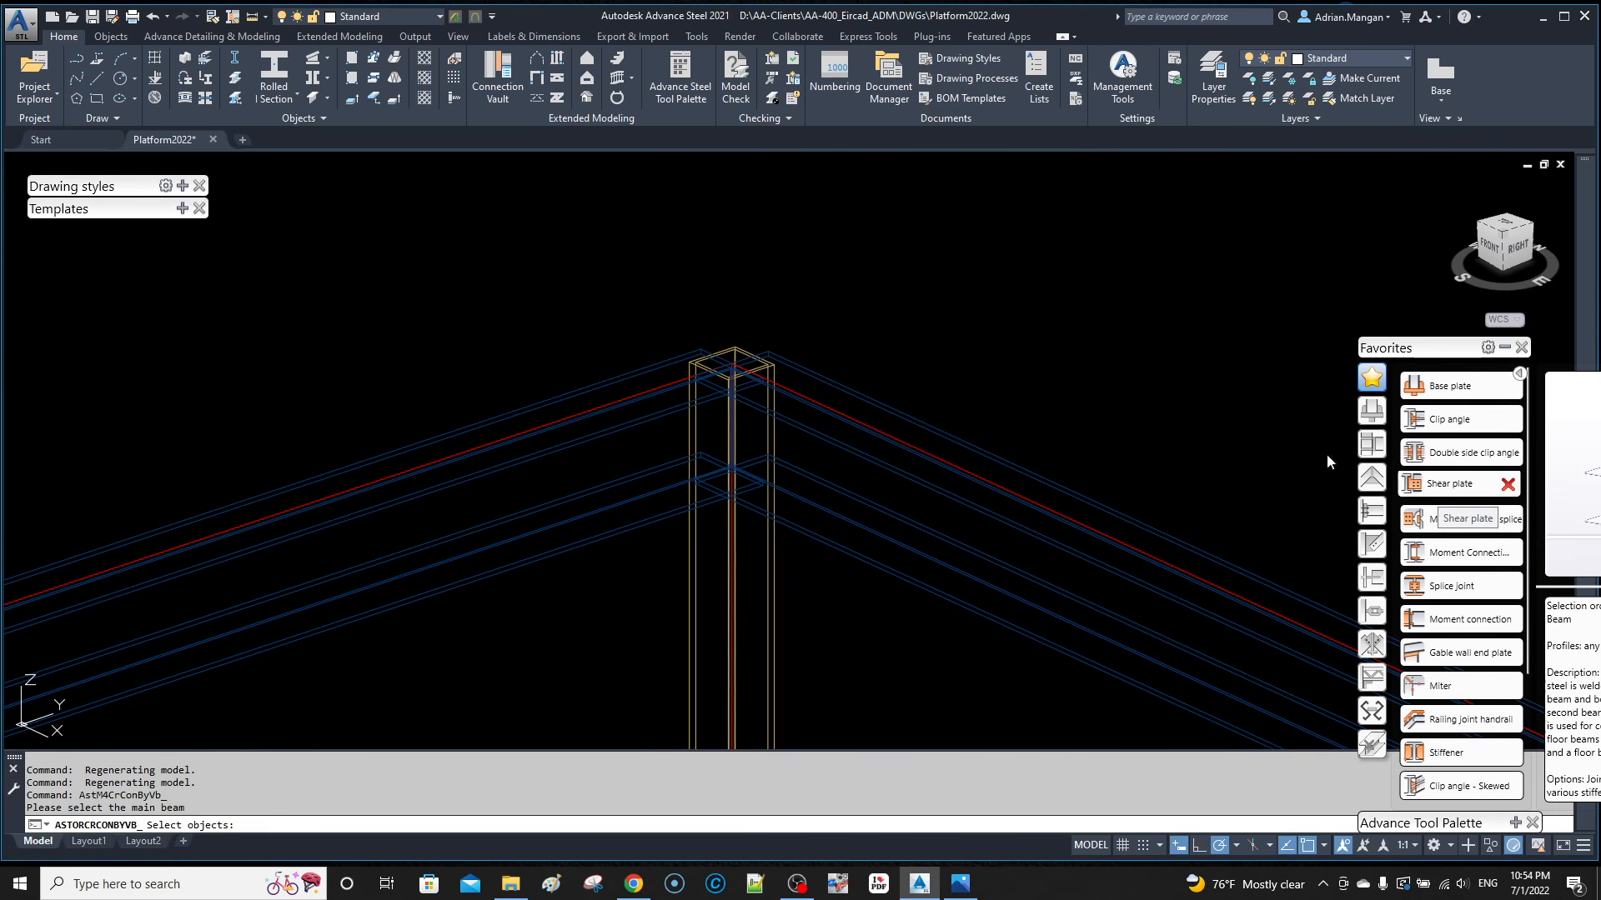
click(723, 541)
key(Return)
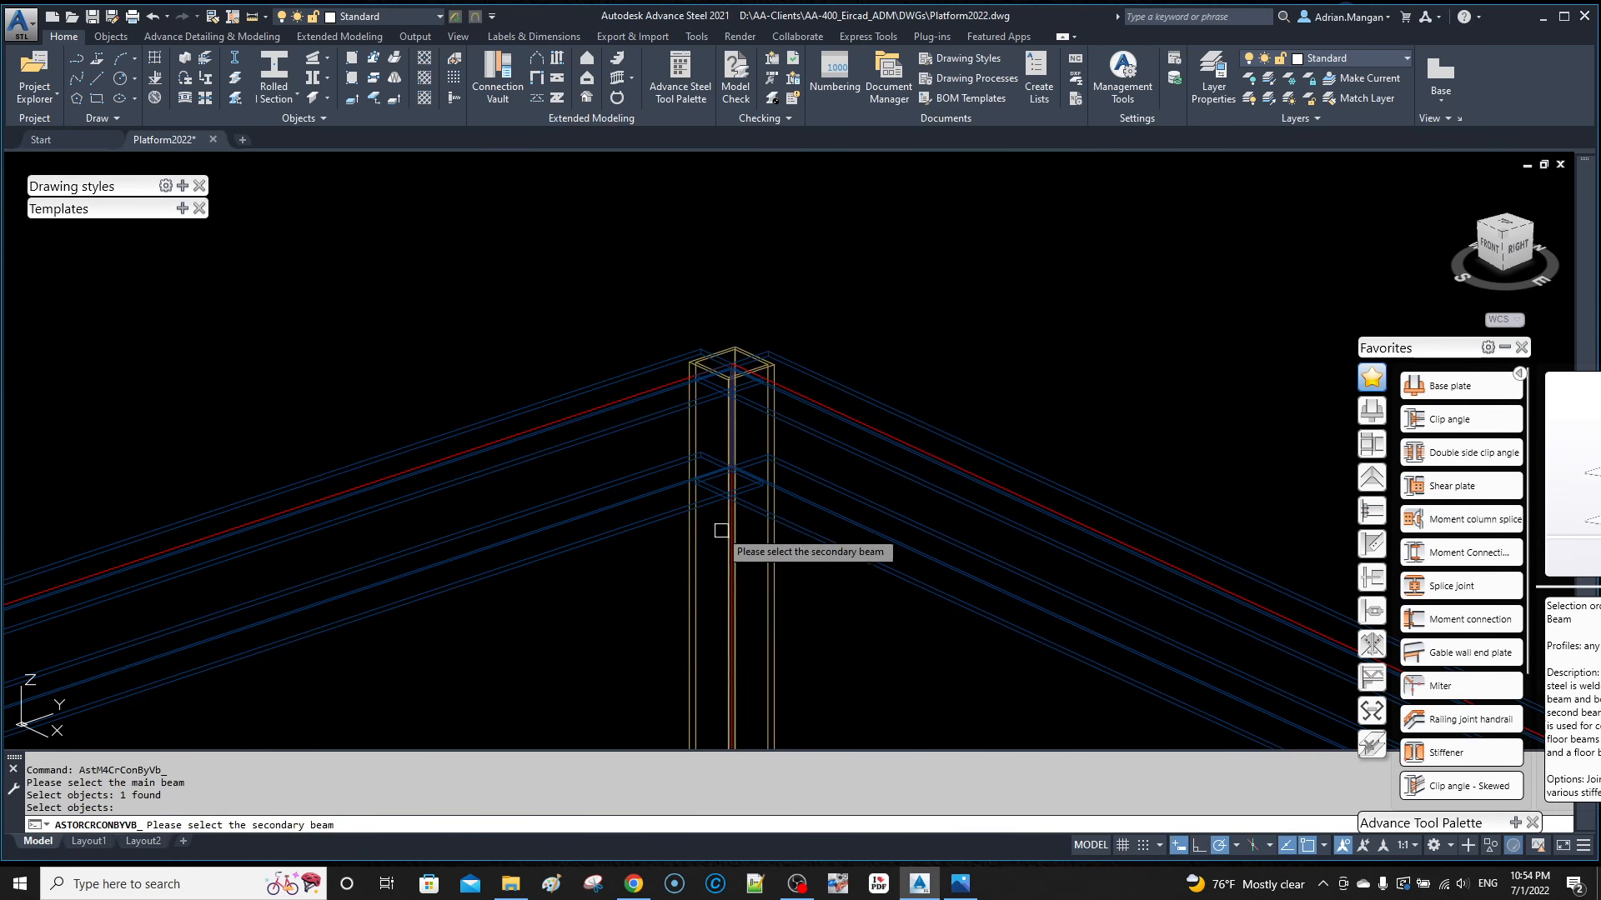
click(661, 494)
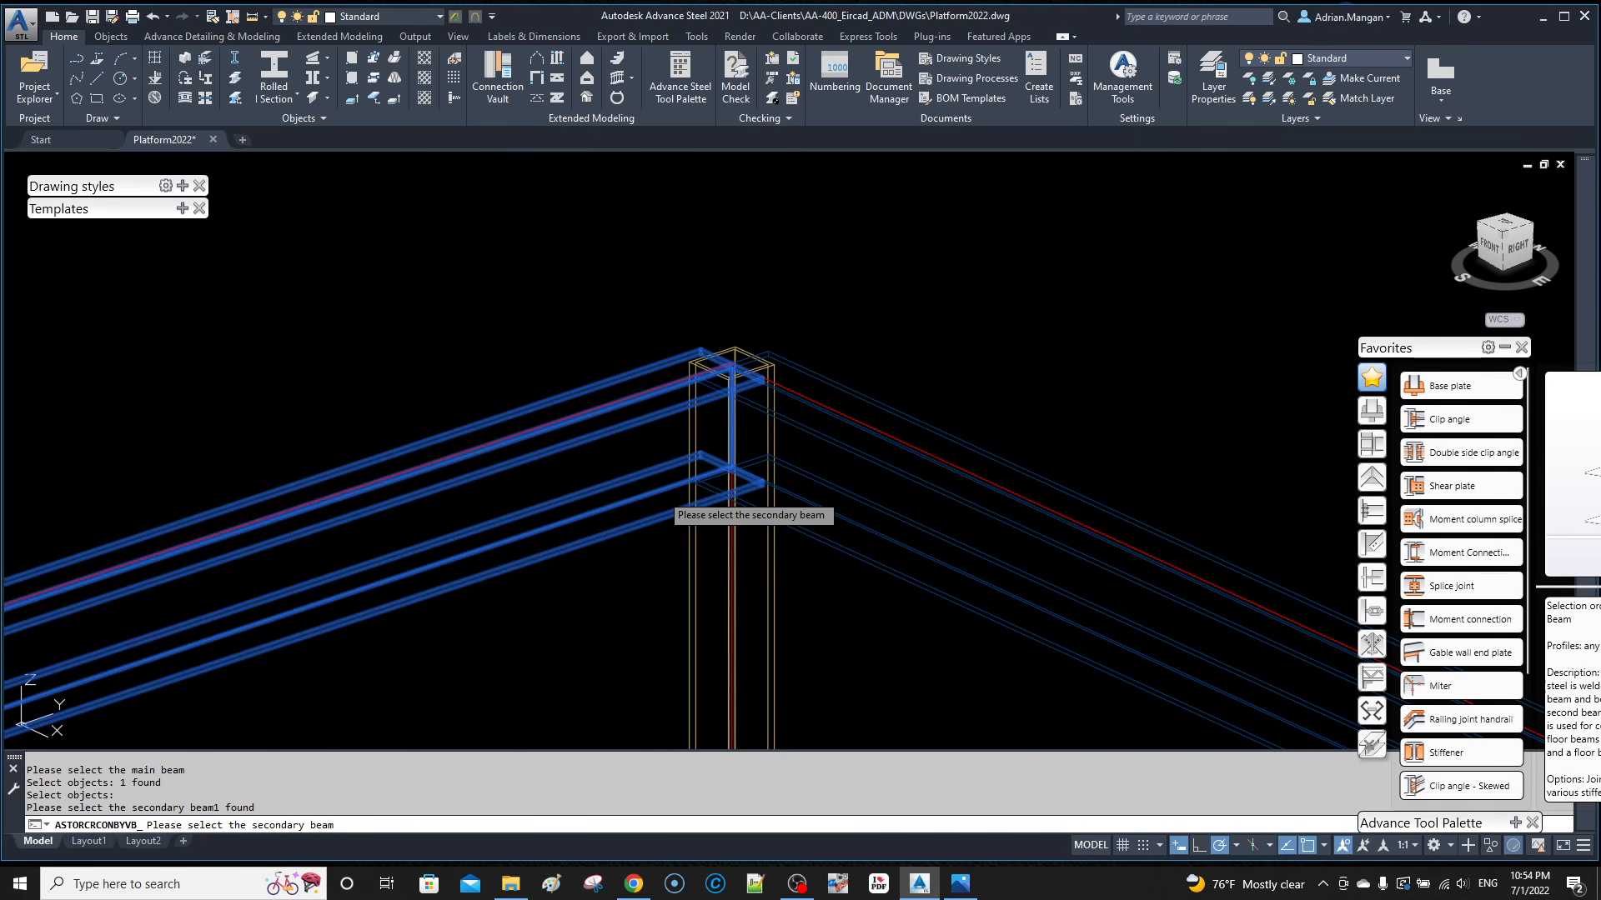
key(Return)
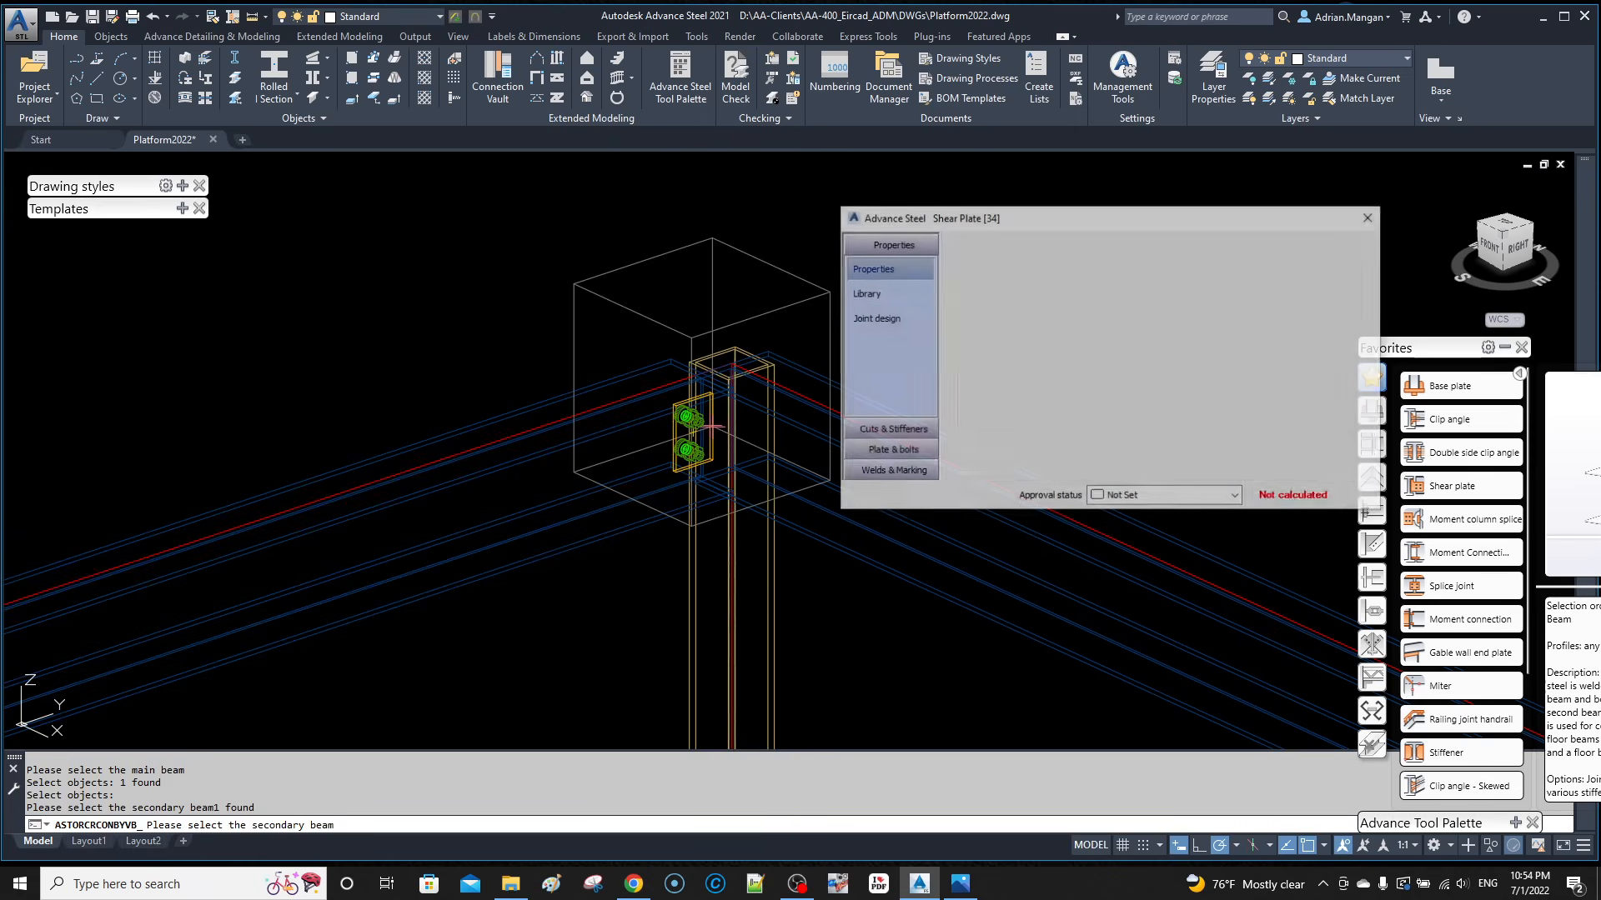
mouse_move(713, 427)
shift+middle_down()
mouse_move(623, 331)
mouse_move(611, 350)
mouse_move(617, 325)
mouse_move(615, 346)
mouse_move(612, 333)
mouse_move(543, 354)
mouse_move(518, 404)
mouse_move(606, 442)
mouse_move(621, 354)
shift+middle_up()
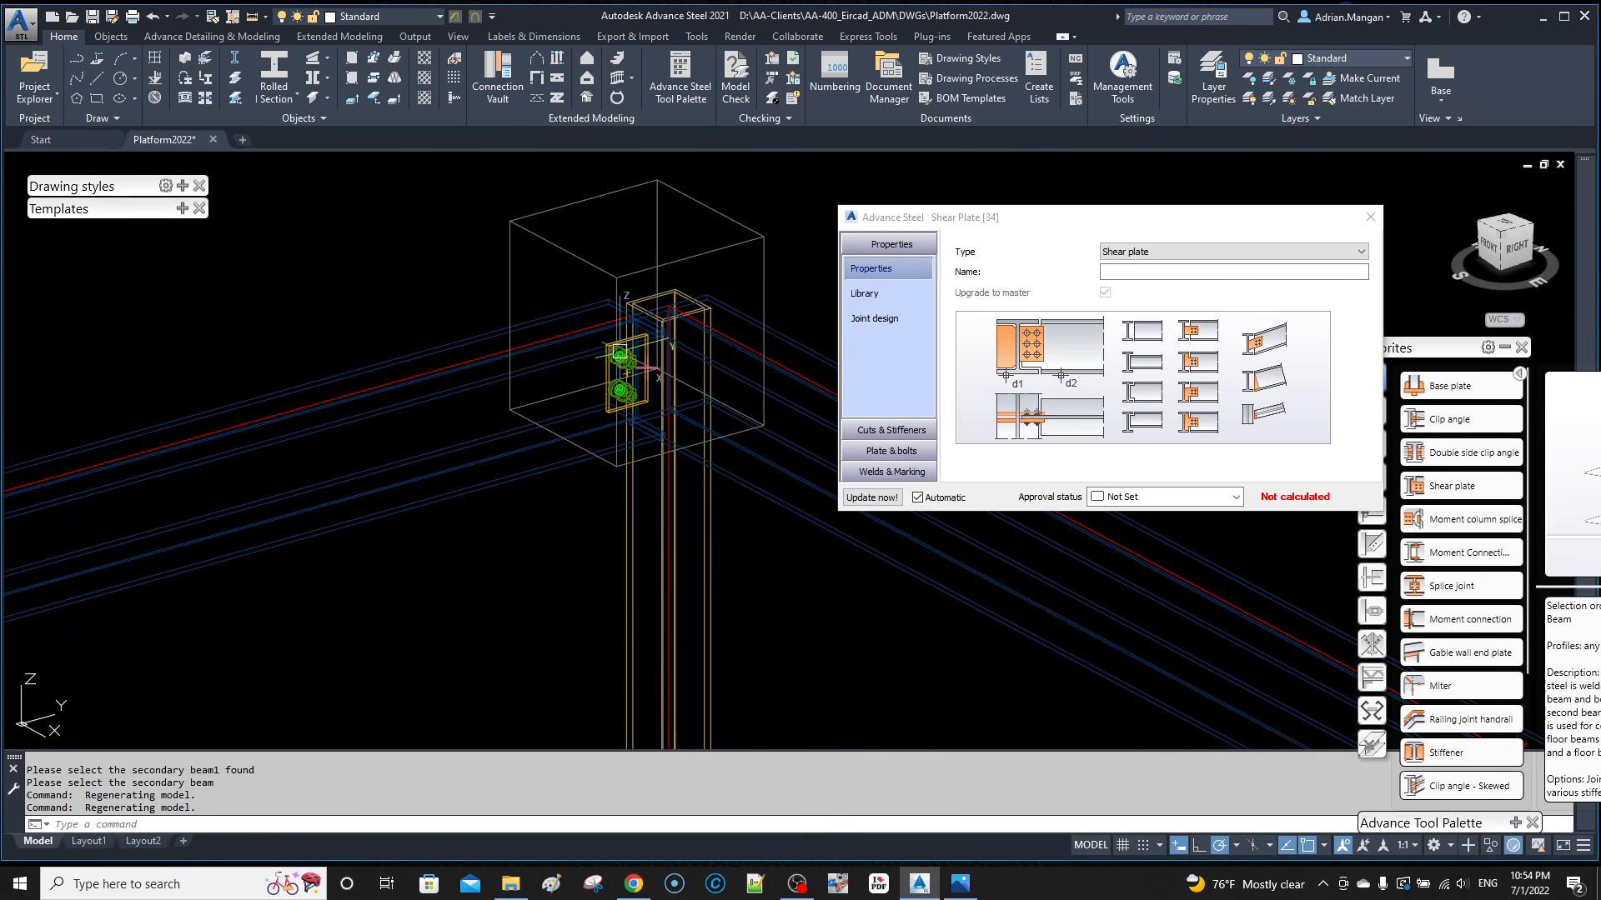
Step: Examine the shear plate's beam cut, top cope, bottom cope, beam stiffener and column stiffener settings
click(892, 429)
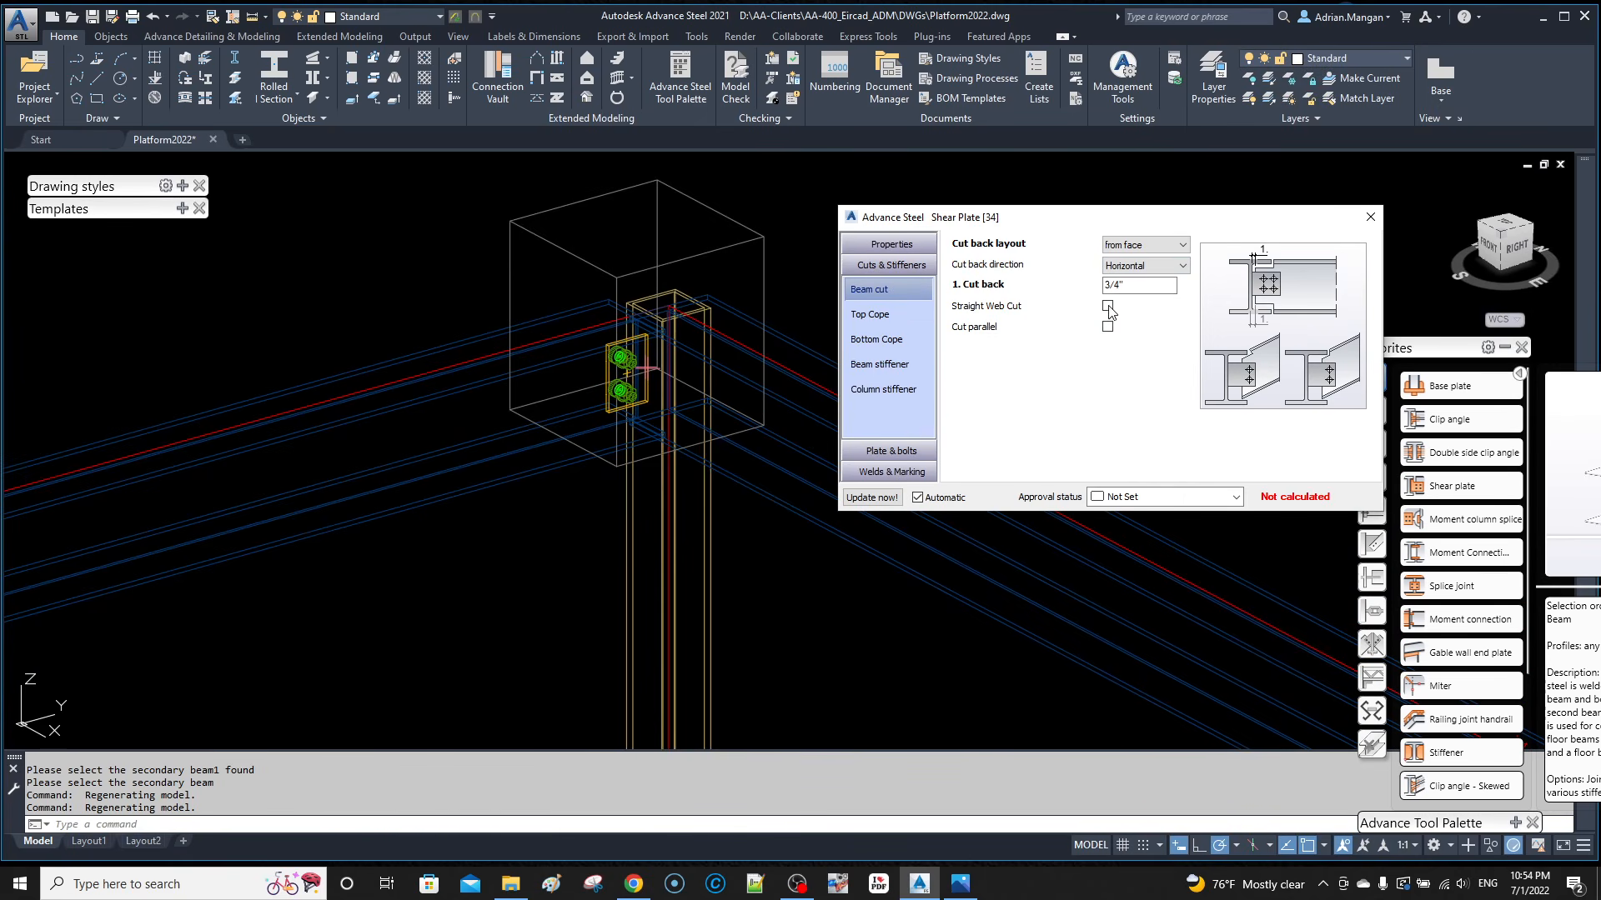
click(1108, 327)
click(922, 323)
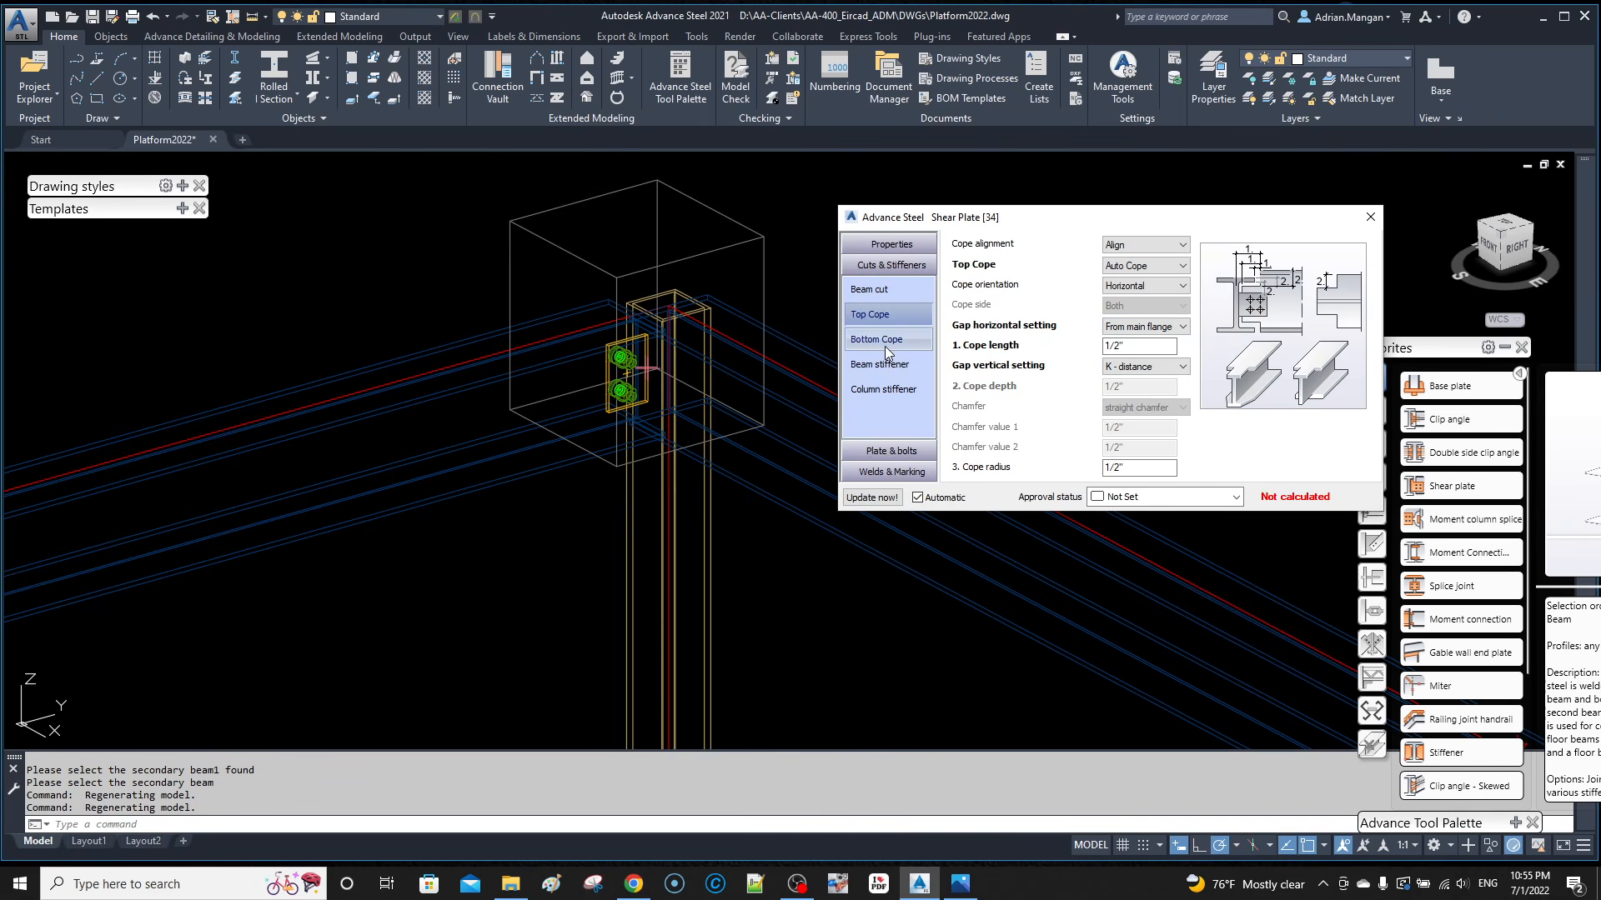
scroll(786, 312, down, 5)
middle_drag(825, 307, 474, 281)
shift+middle_drag(458, 350, 461, 354)
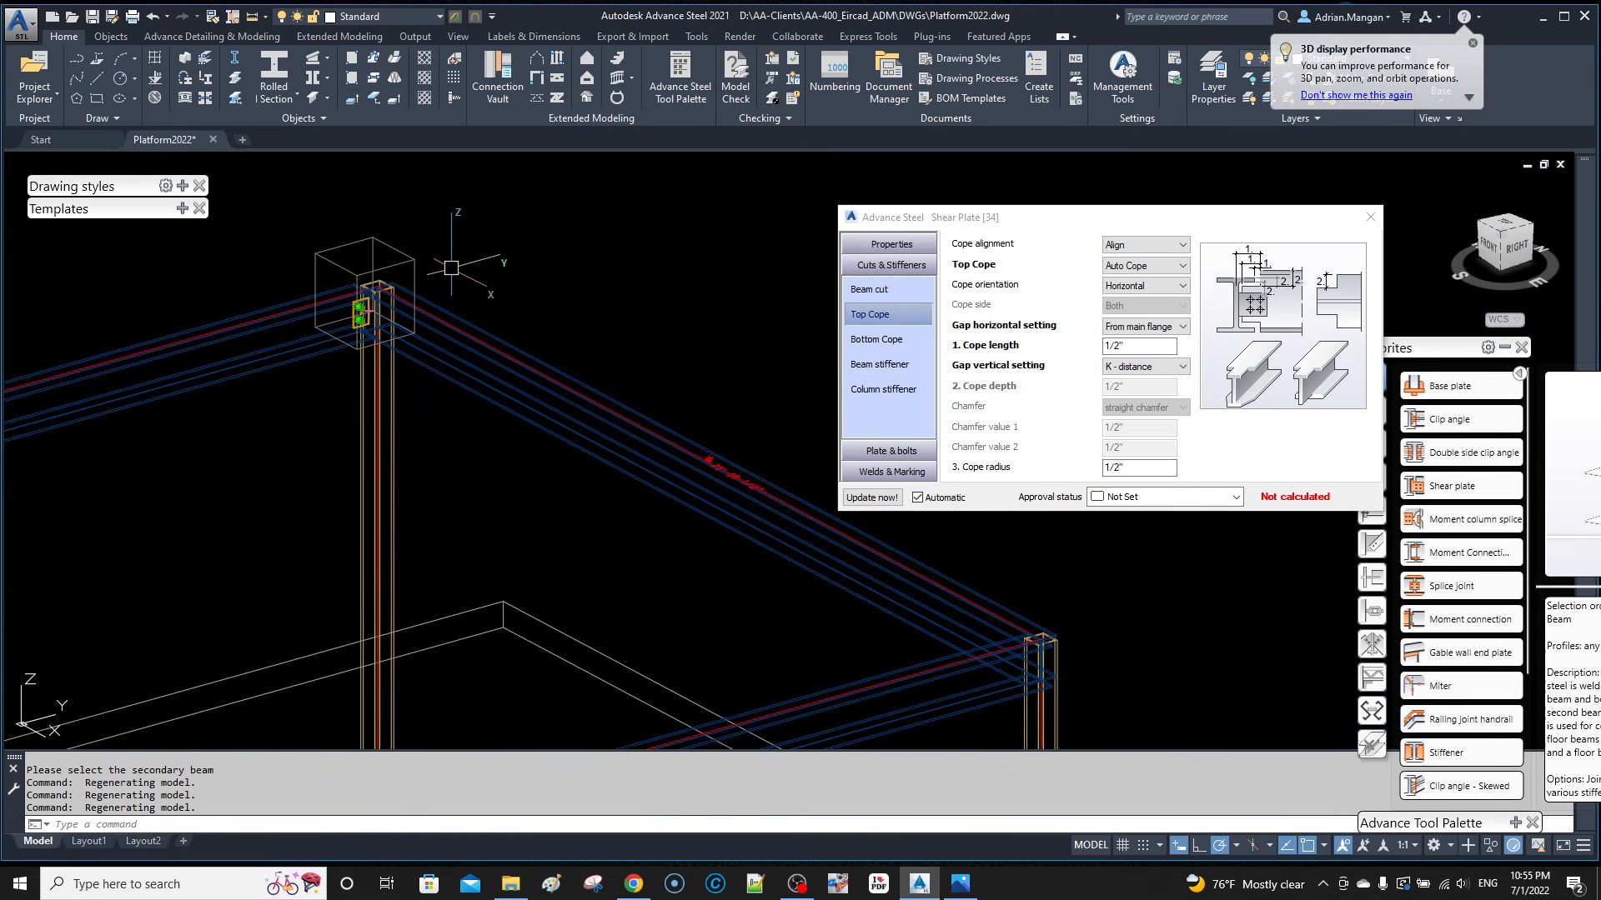
scroll(451, 268, down, 4)
shift+middle_drag(460, 271, 461, 275)
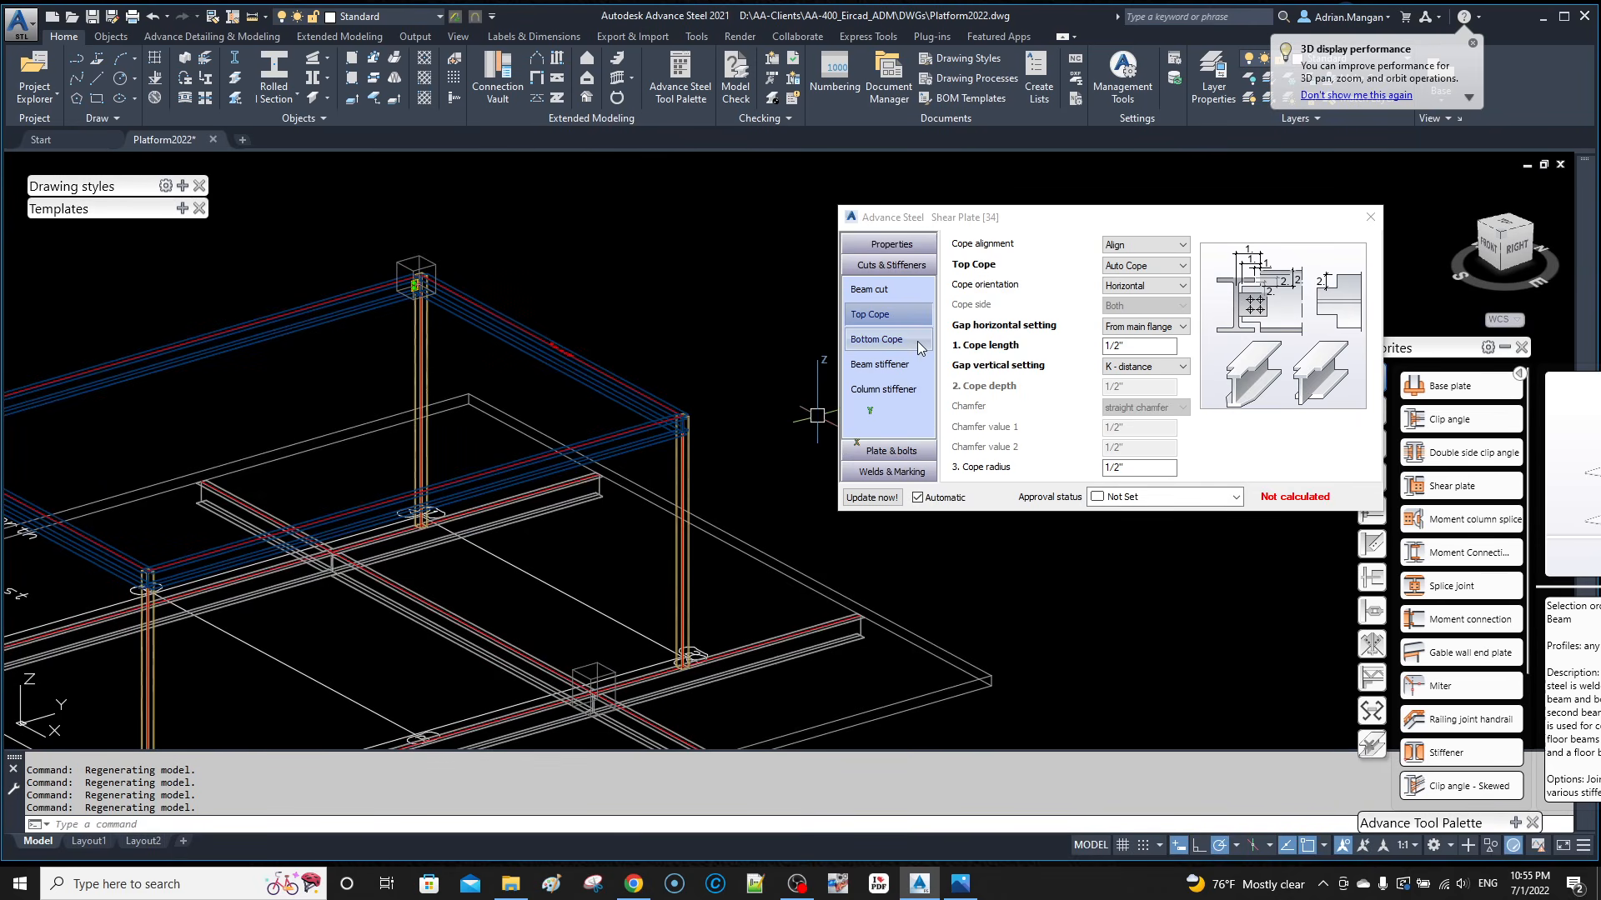
click(905, 342)
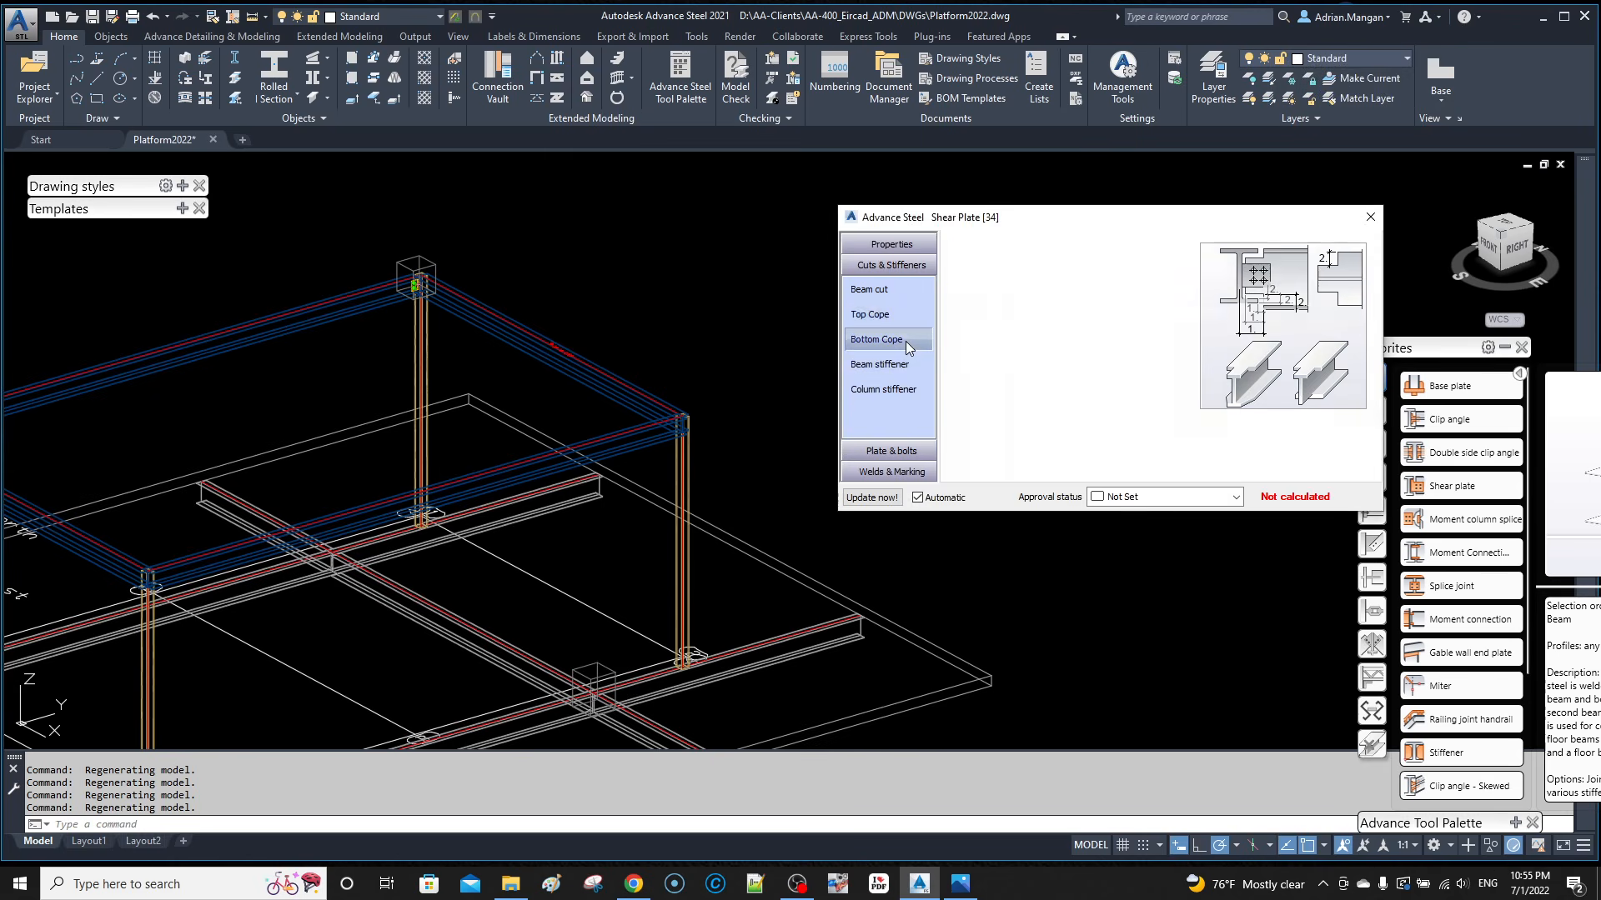
click(895, 364)
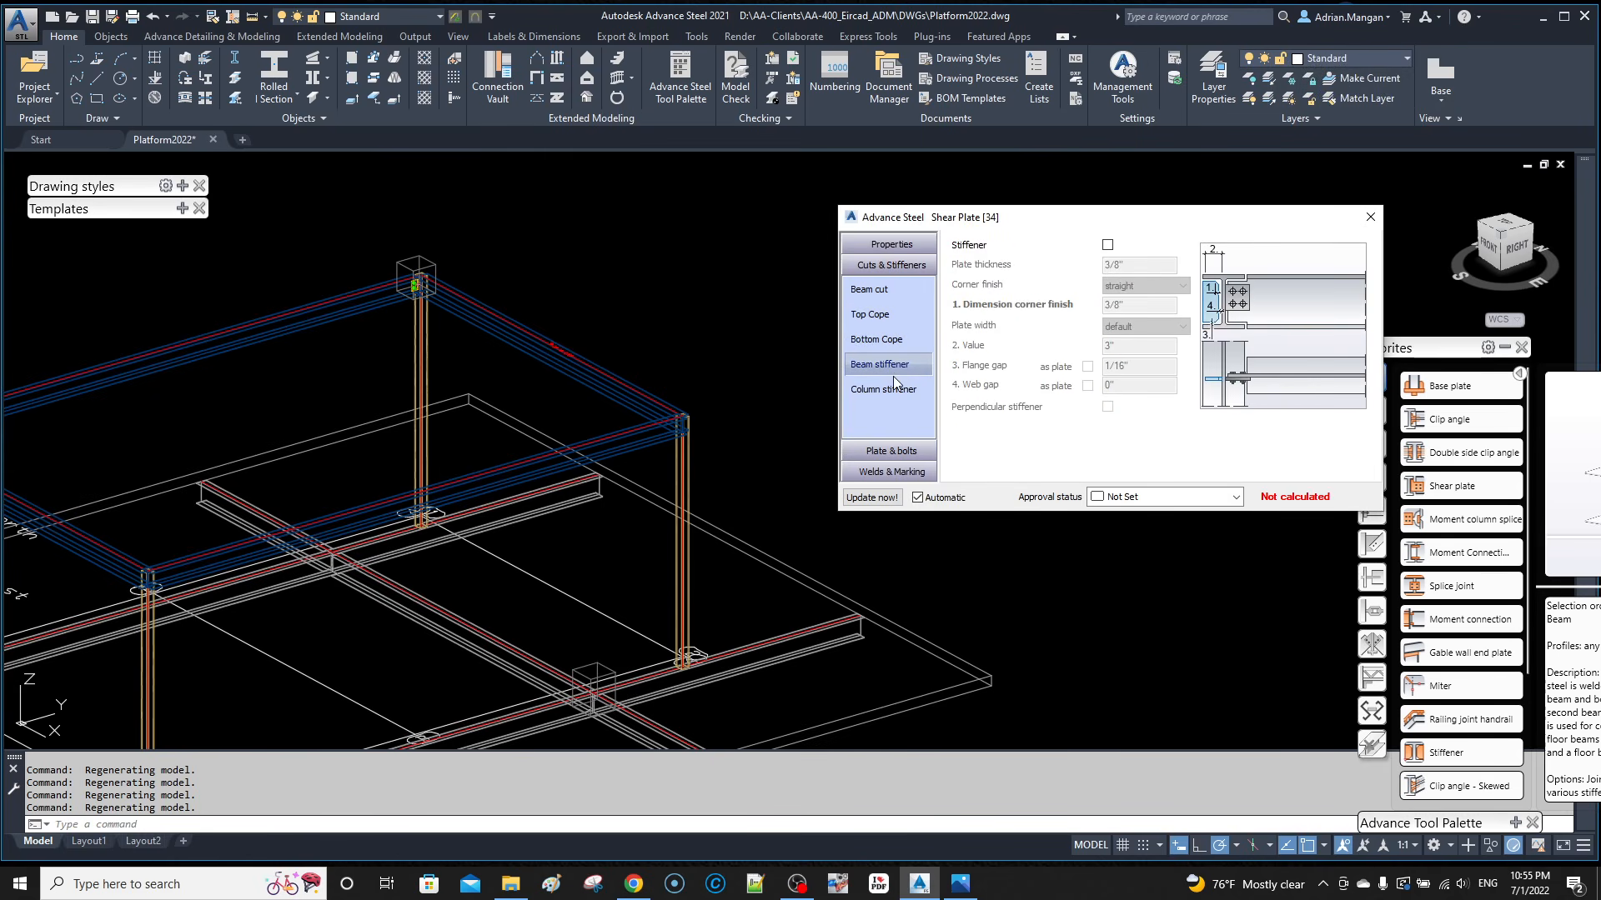
click(899, 392)
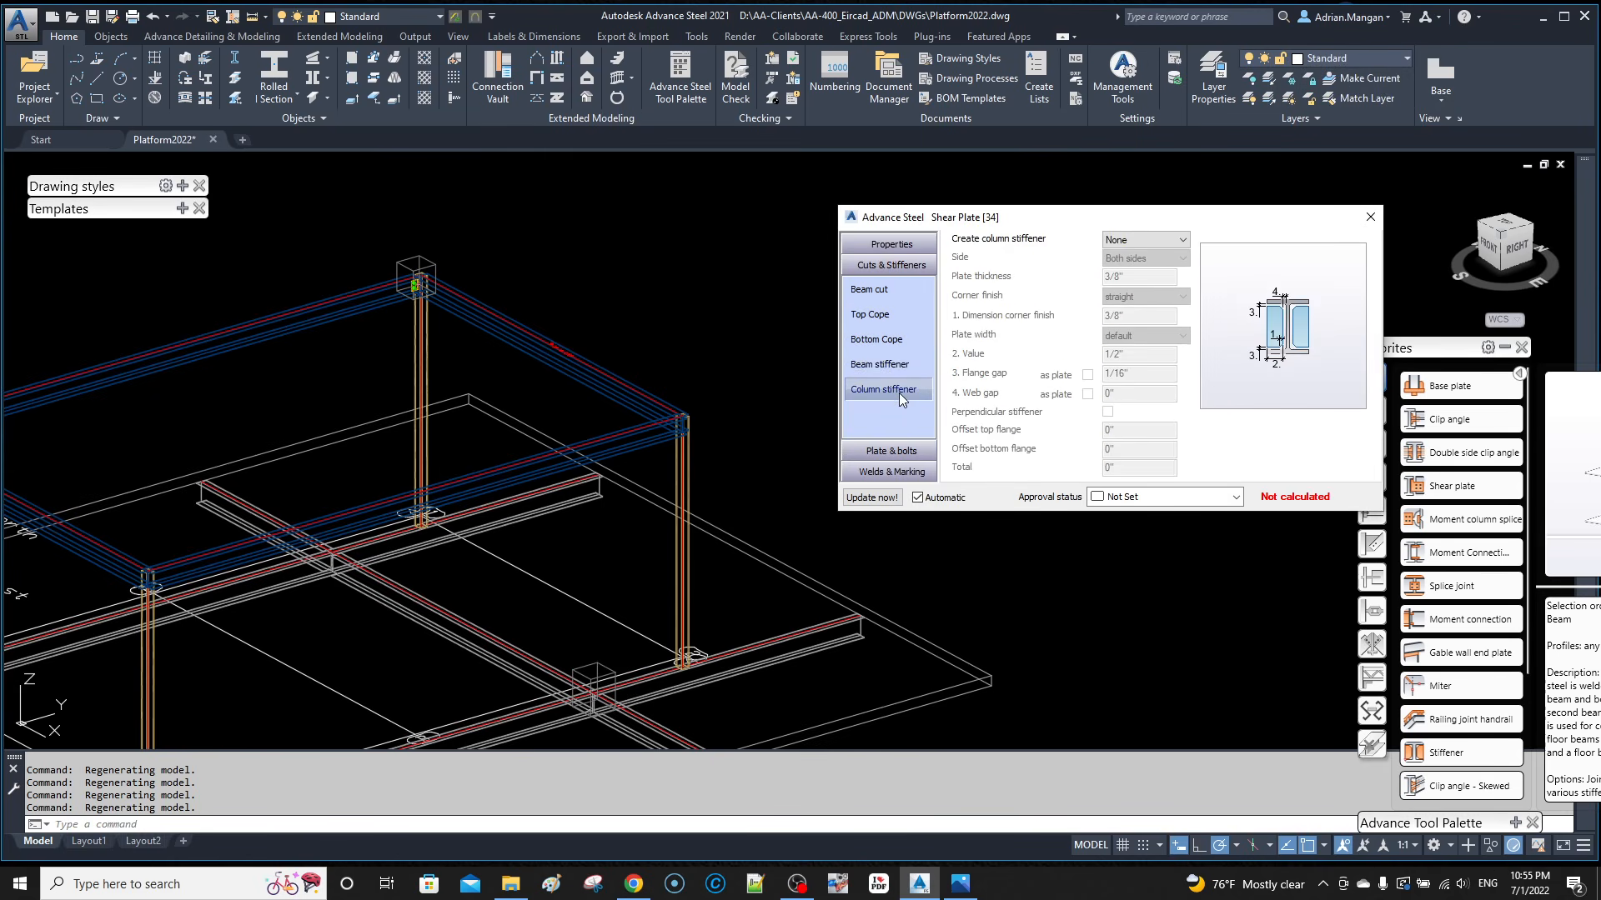
Step: Change the side of the shear plate to Right in its plate layout
click(912, 451)
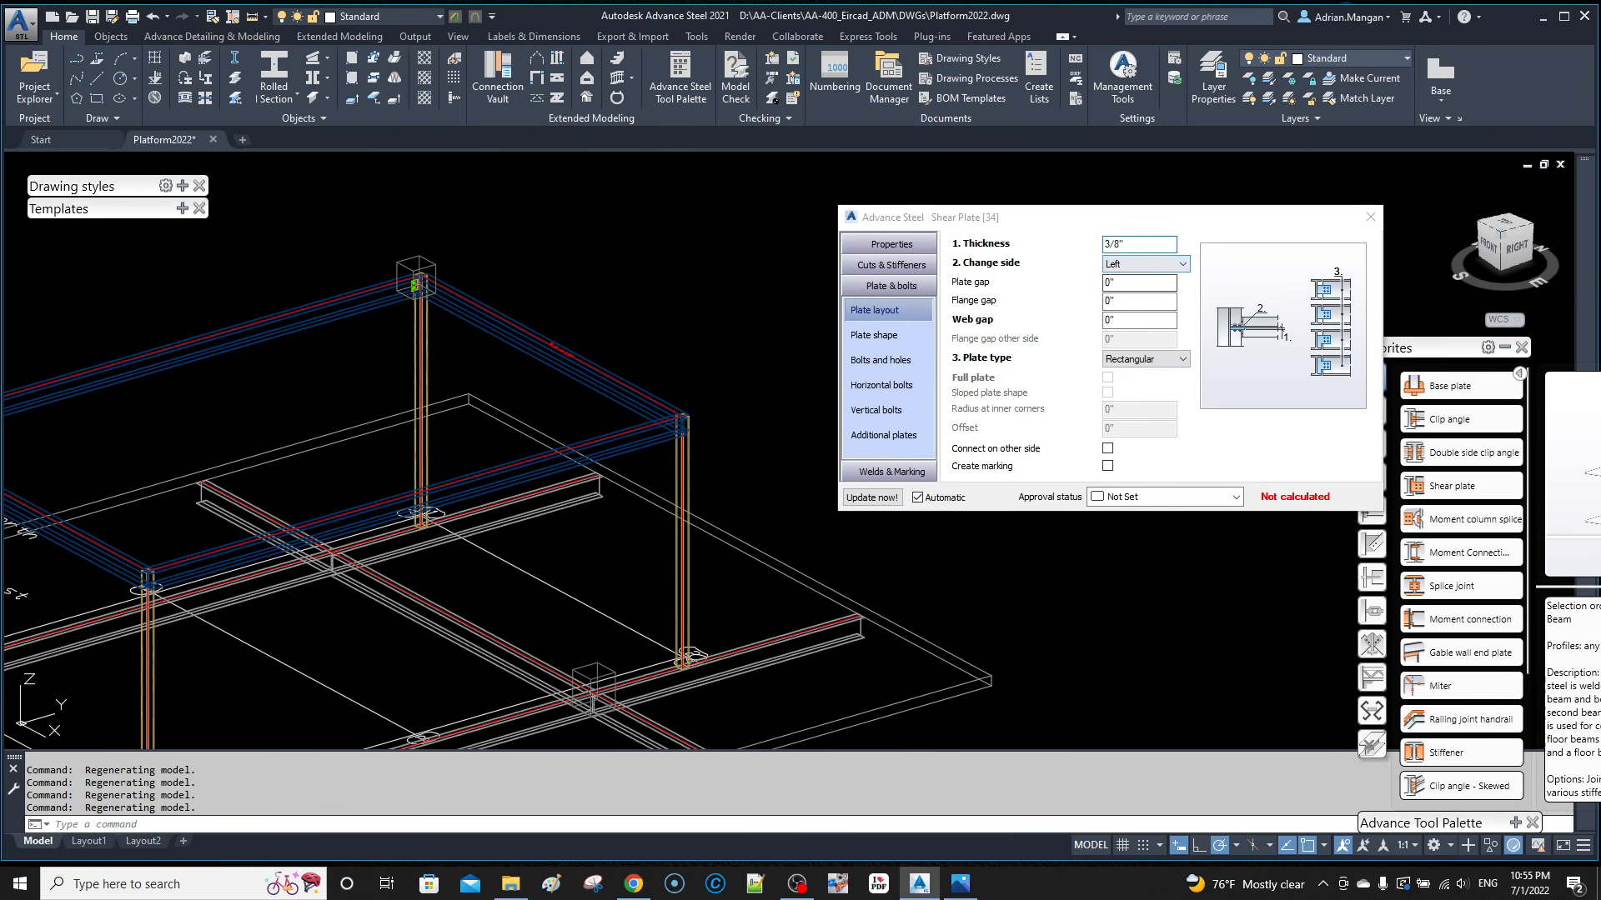
scroll(442, 263, up, 2)
scroll(472, 336, up, 8)
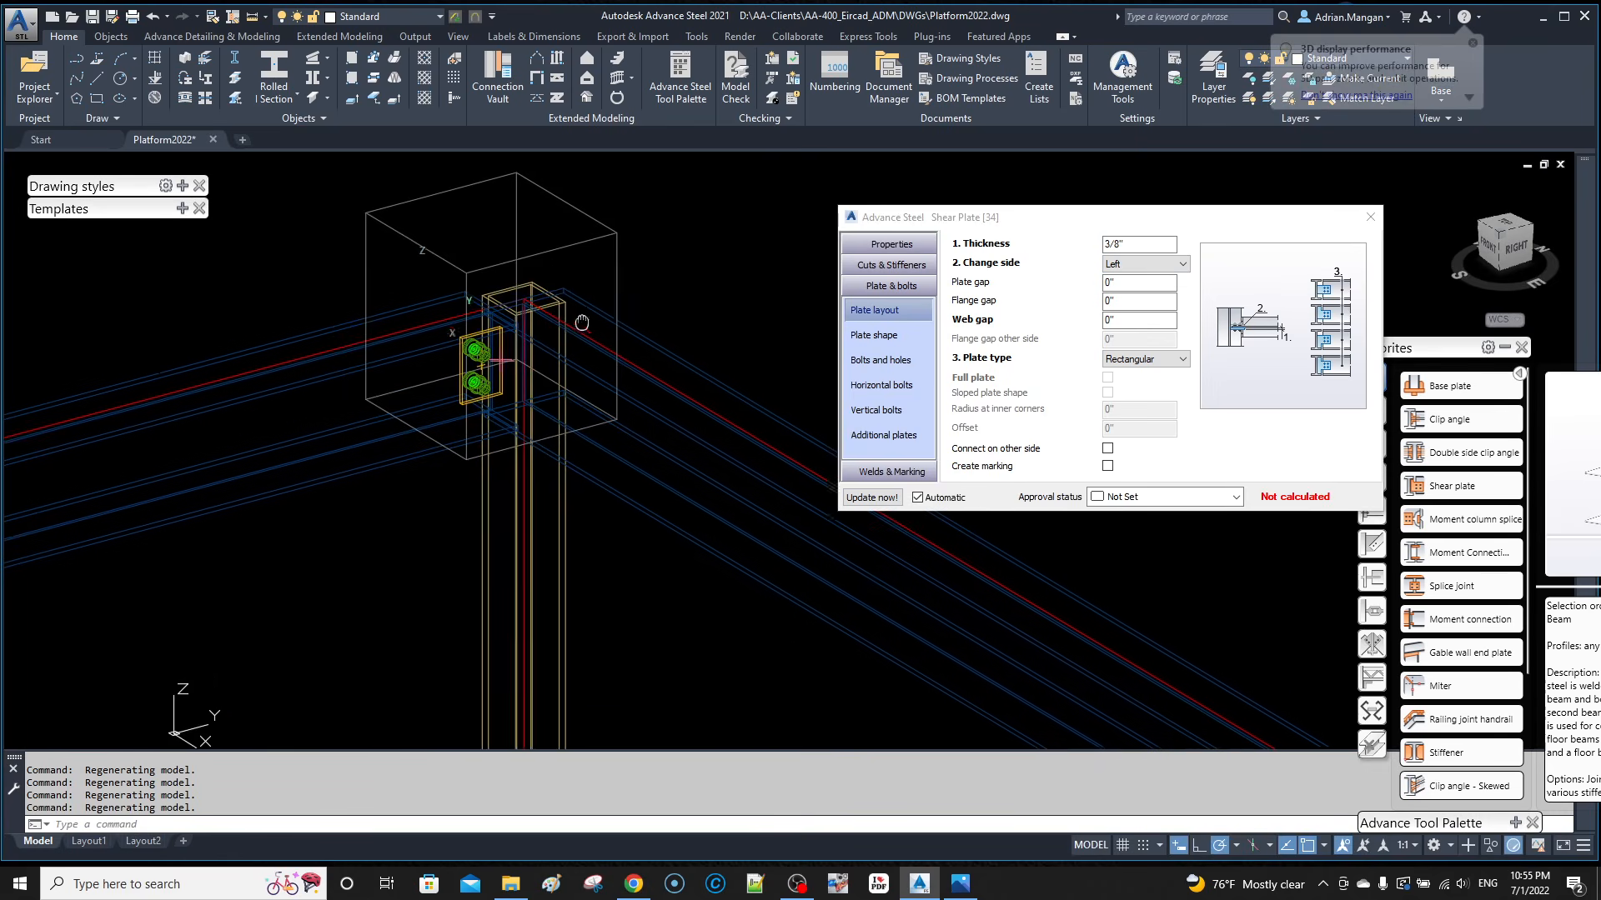
shift+middle_drag(471, 336, 489, 335)
scroll(566, 380, up, 3)
shift+middle_drag(565, 379, 563, 377)
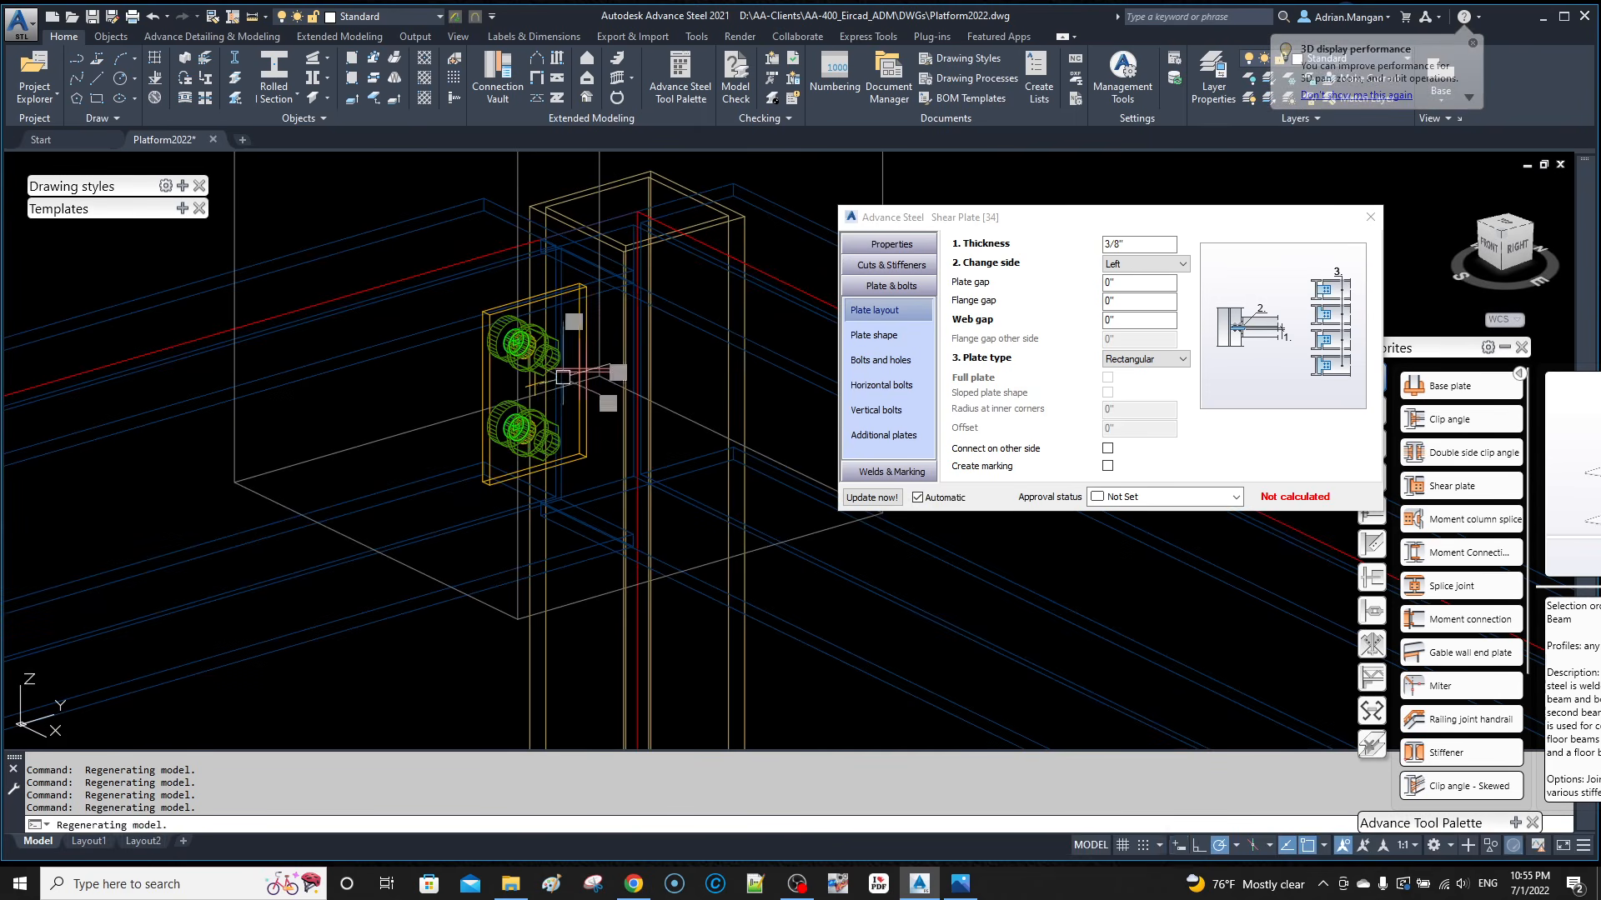
click(1164, 265)
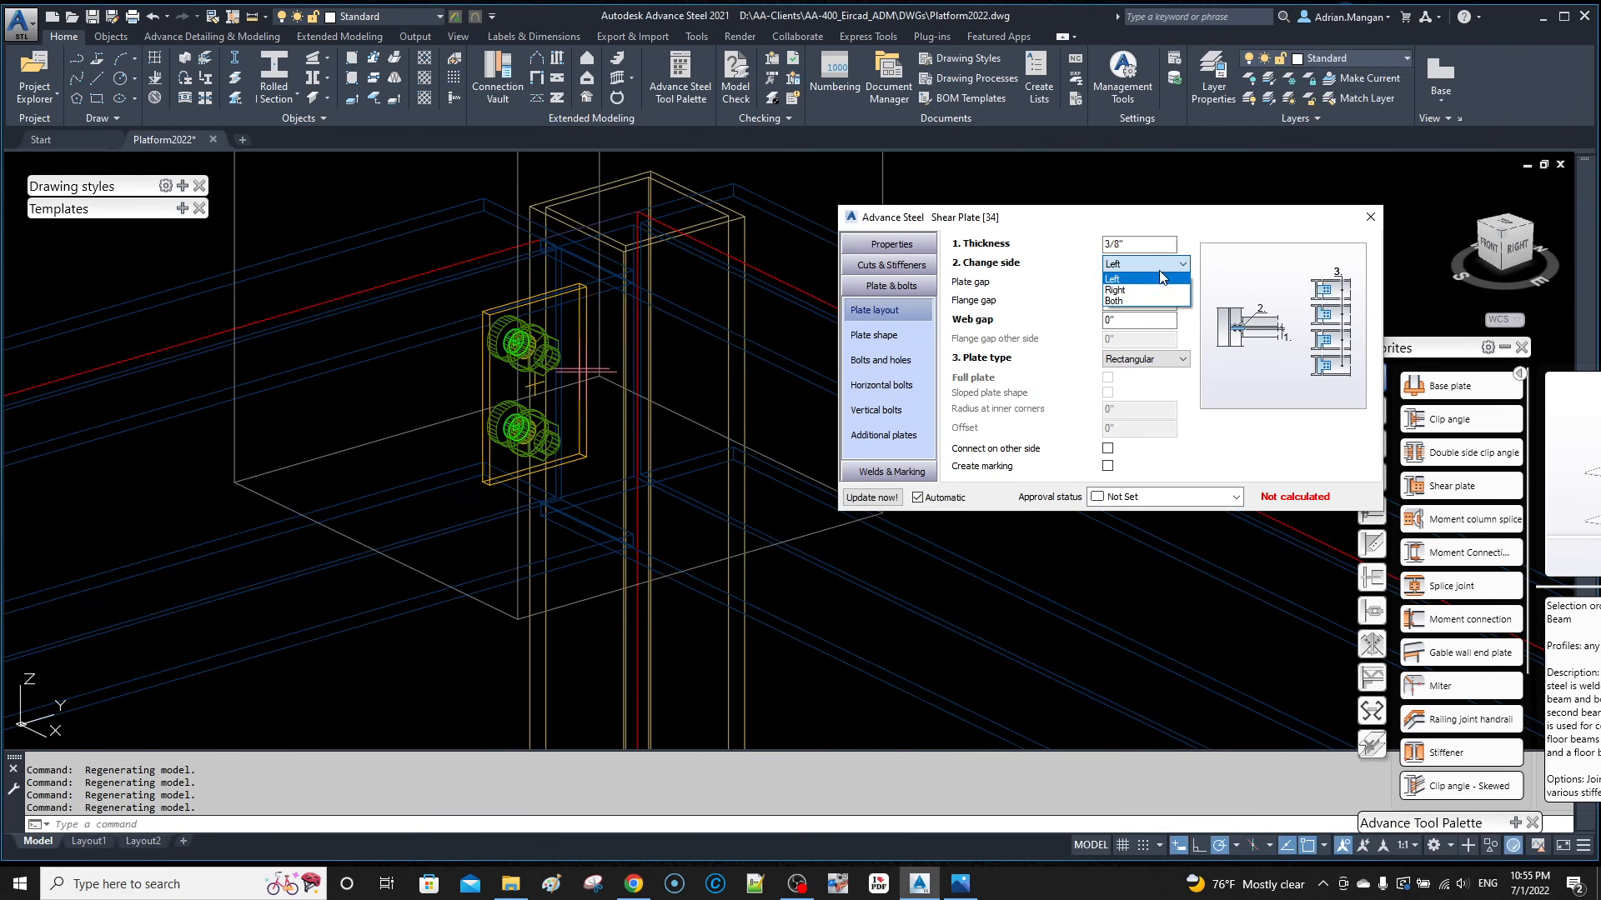
click(1148, 291)
shift+middle_drag(634, 372, 564, 391)
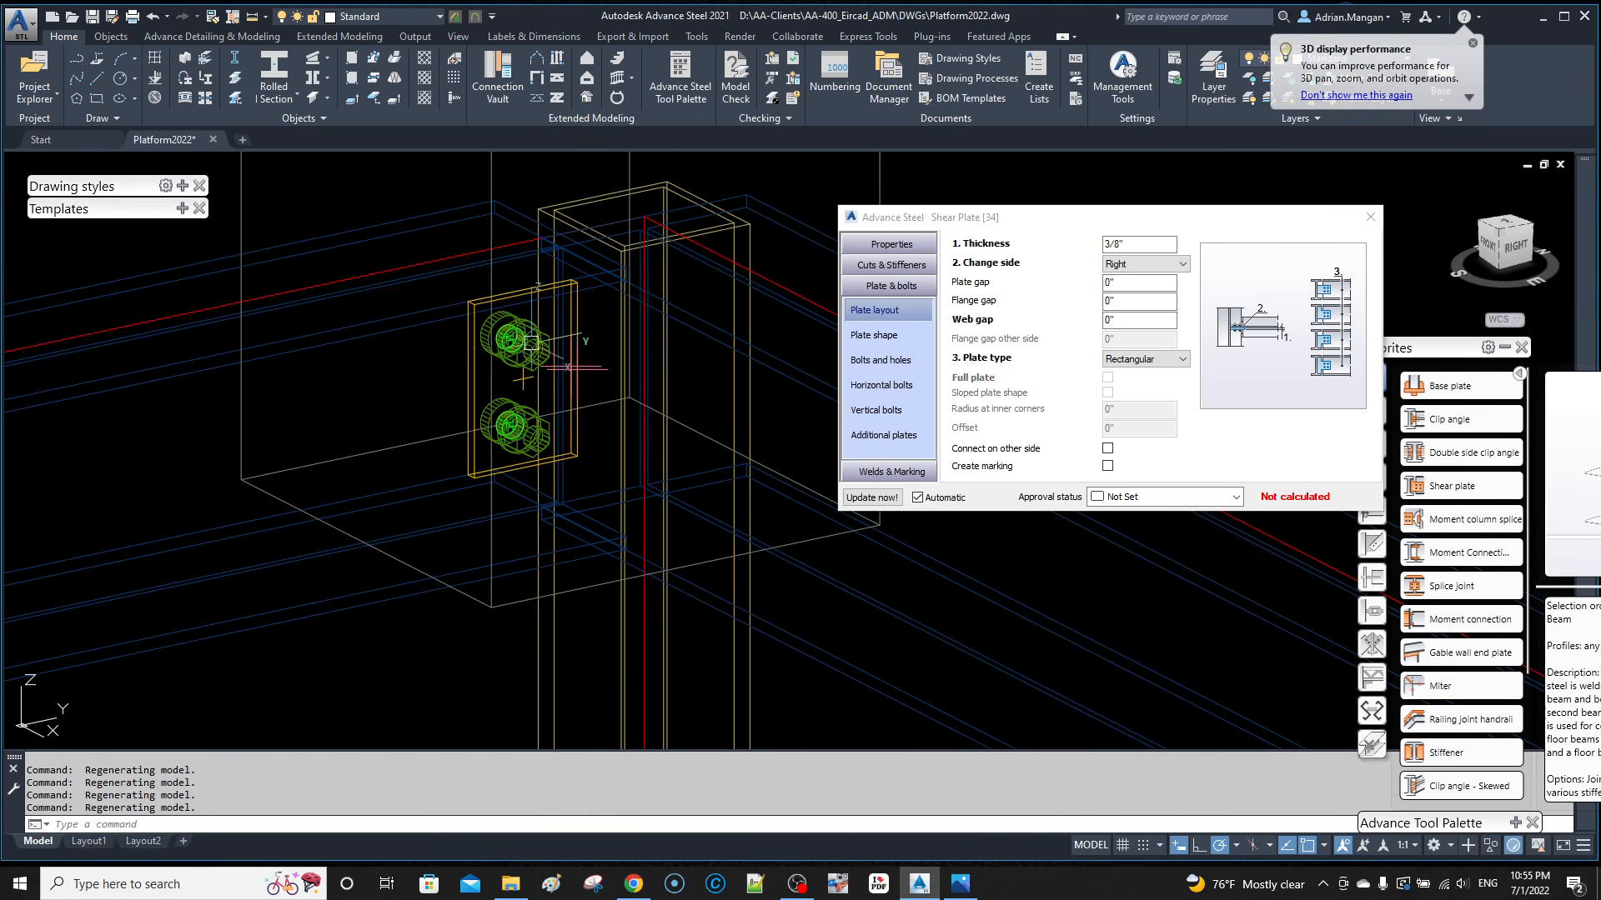
Step: Invert the direction of the shear plate's bolts and close the connection's properties
shift+middle_drag(567, 329, 854, 360)
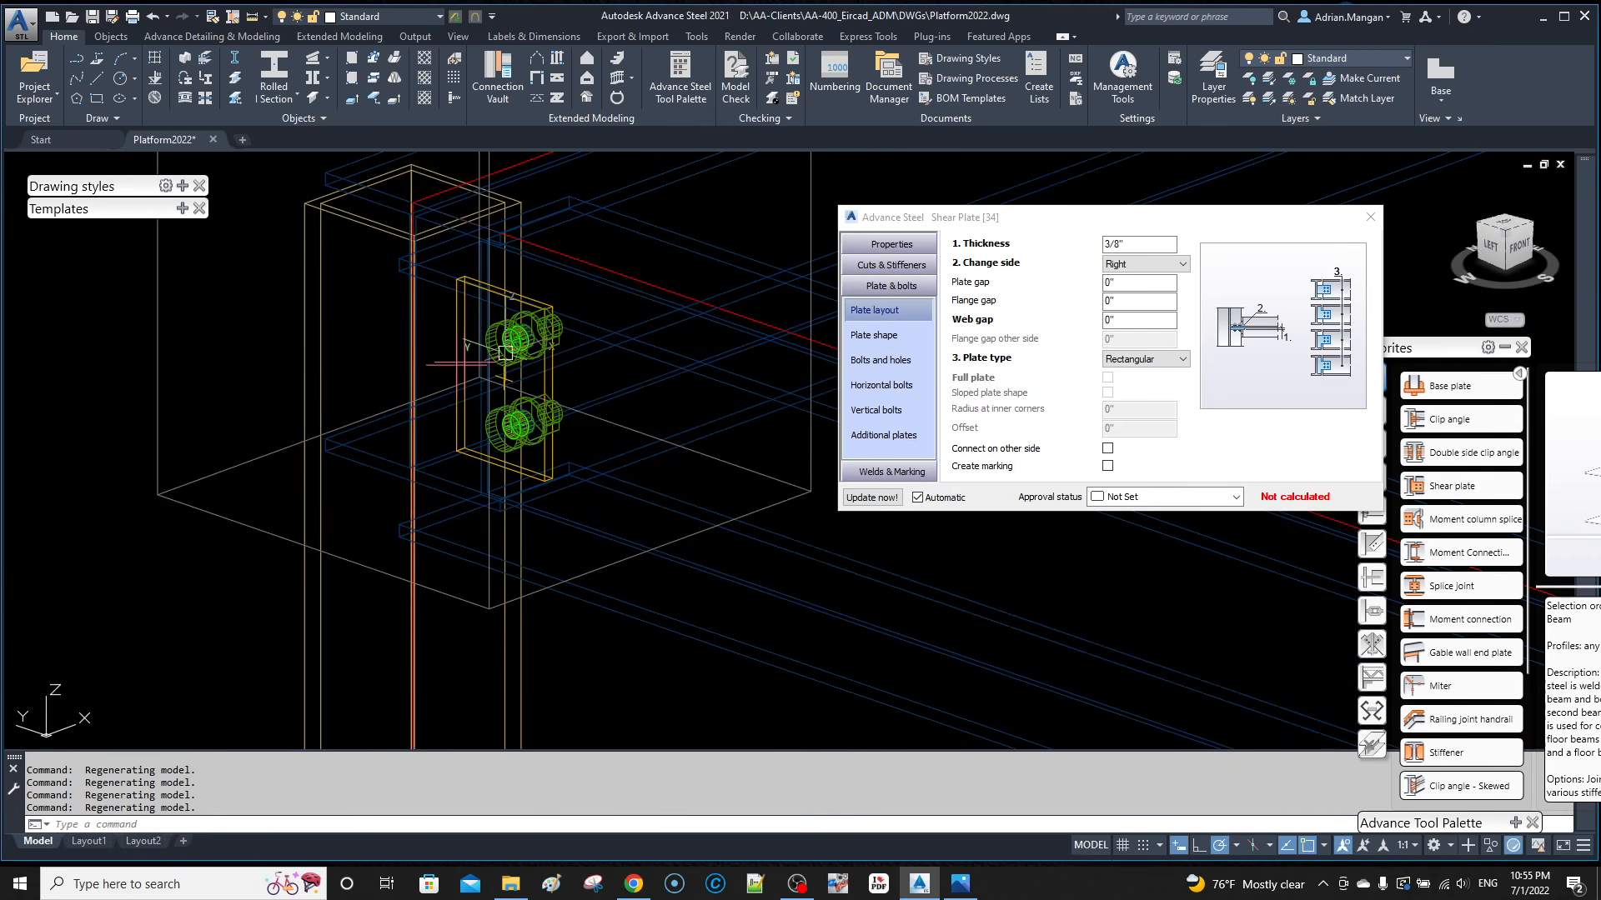
scroll(505, 353, up, 4)
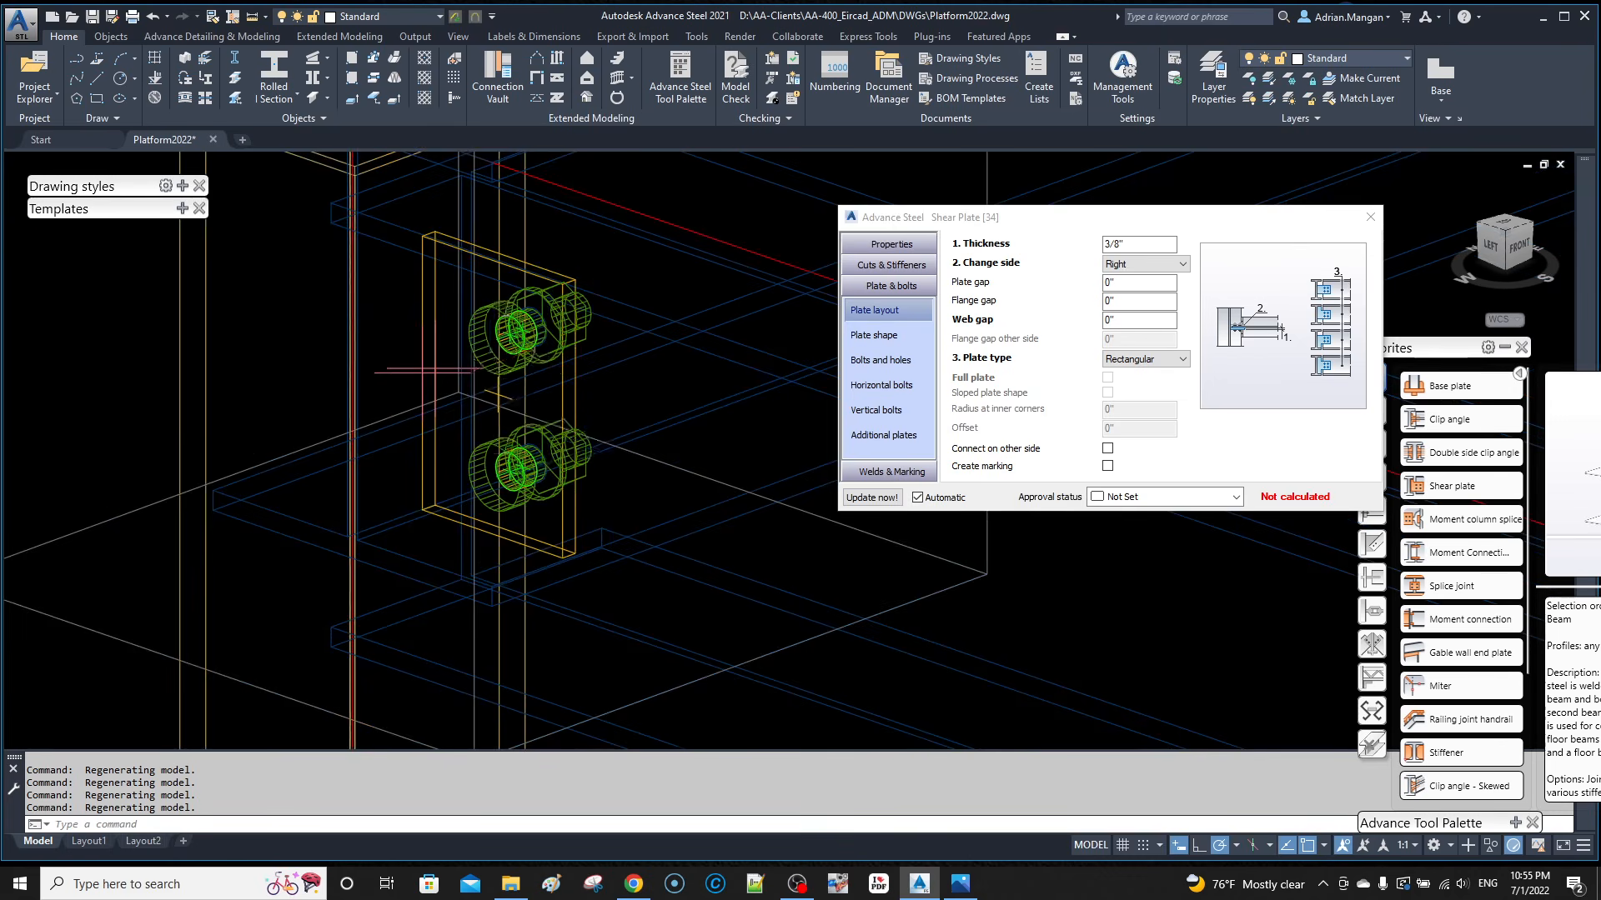
scroll(489, 365, down, 4)
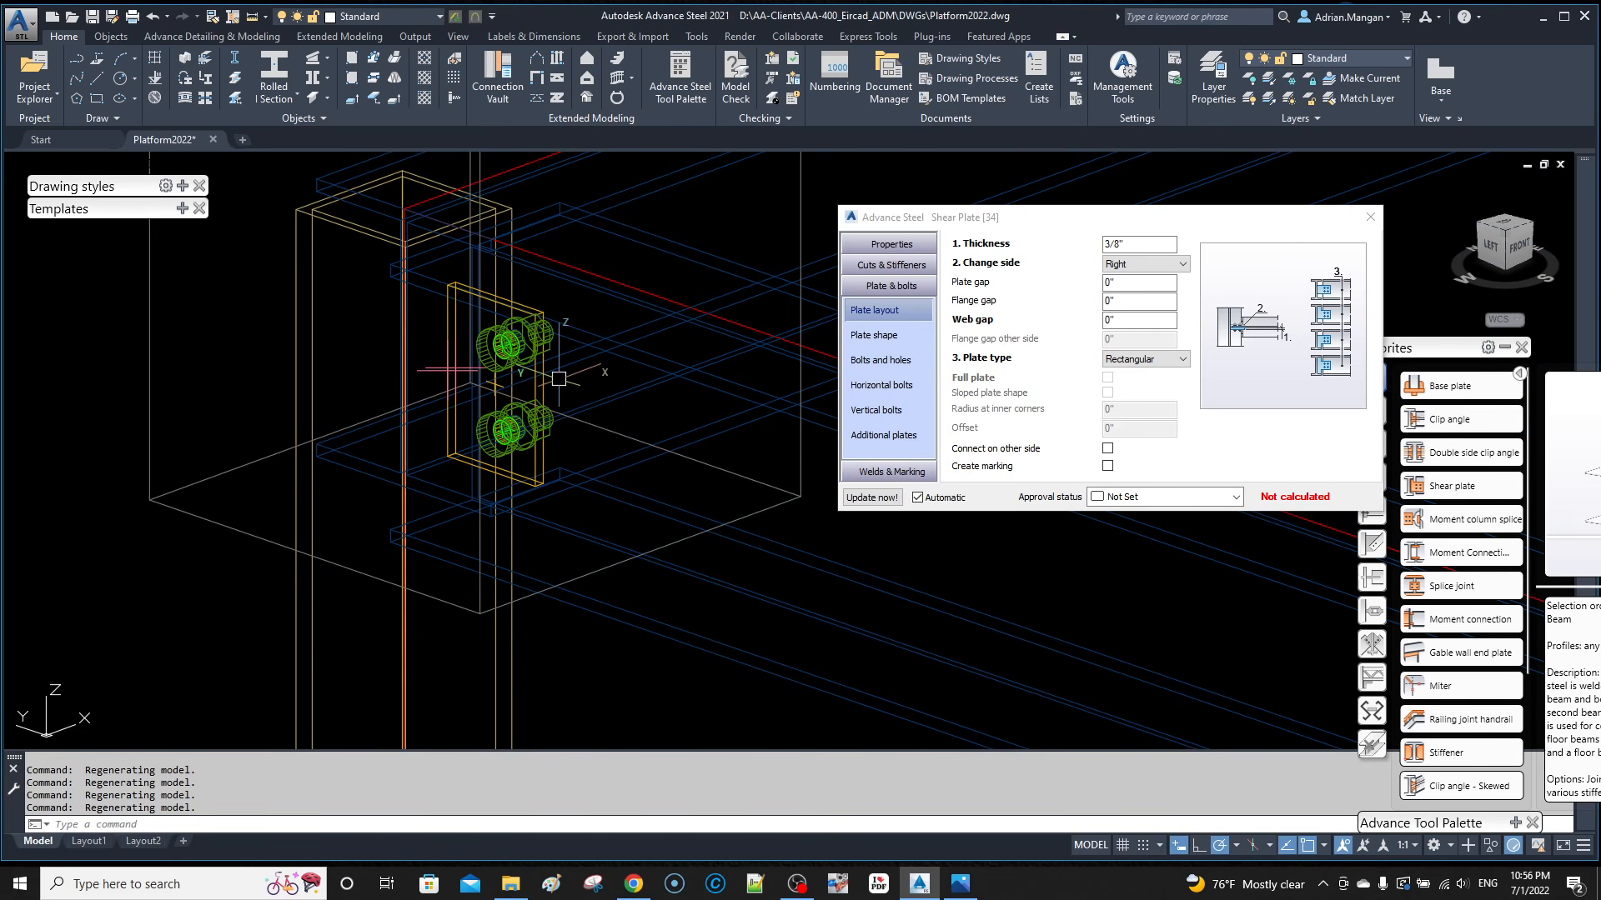
click(354, 236)
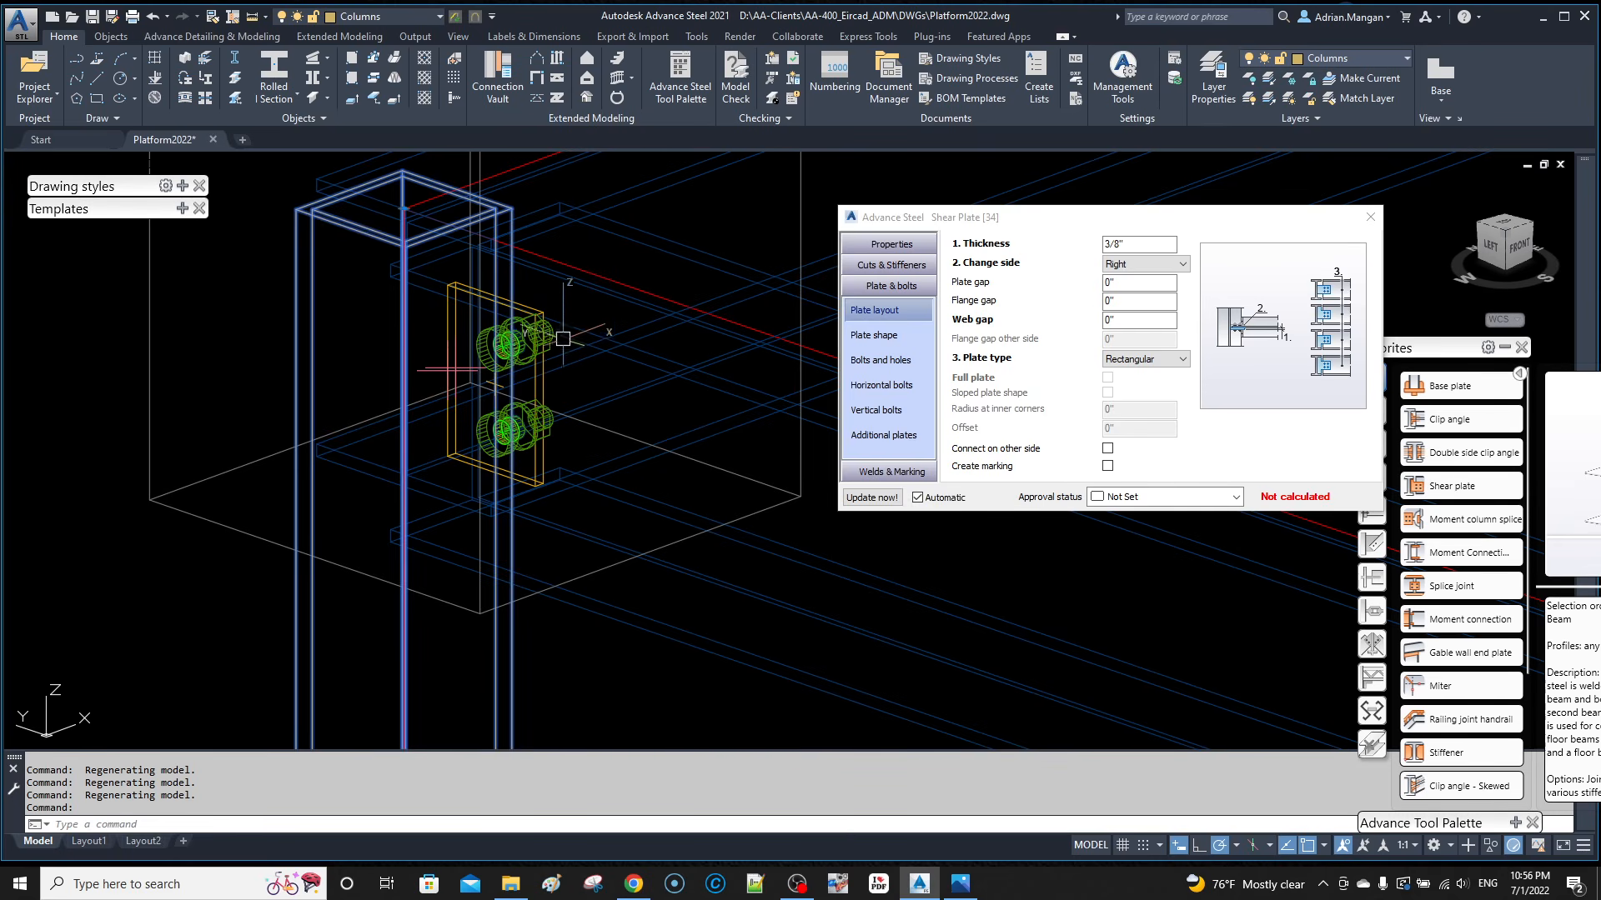
shift+middle_drag(529, 368, 395, 397)
shift+middle_drag(492, 422, 258, 407)
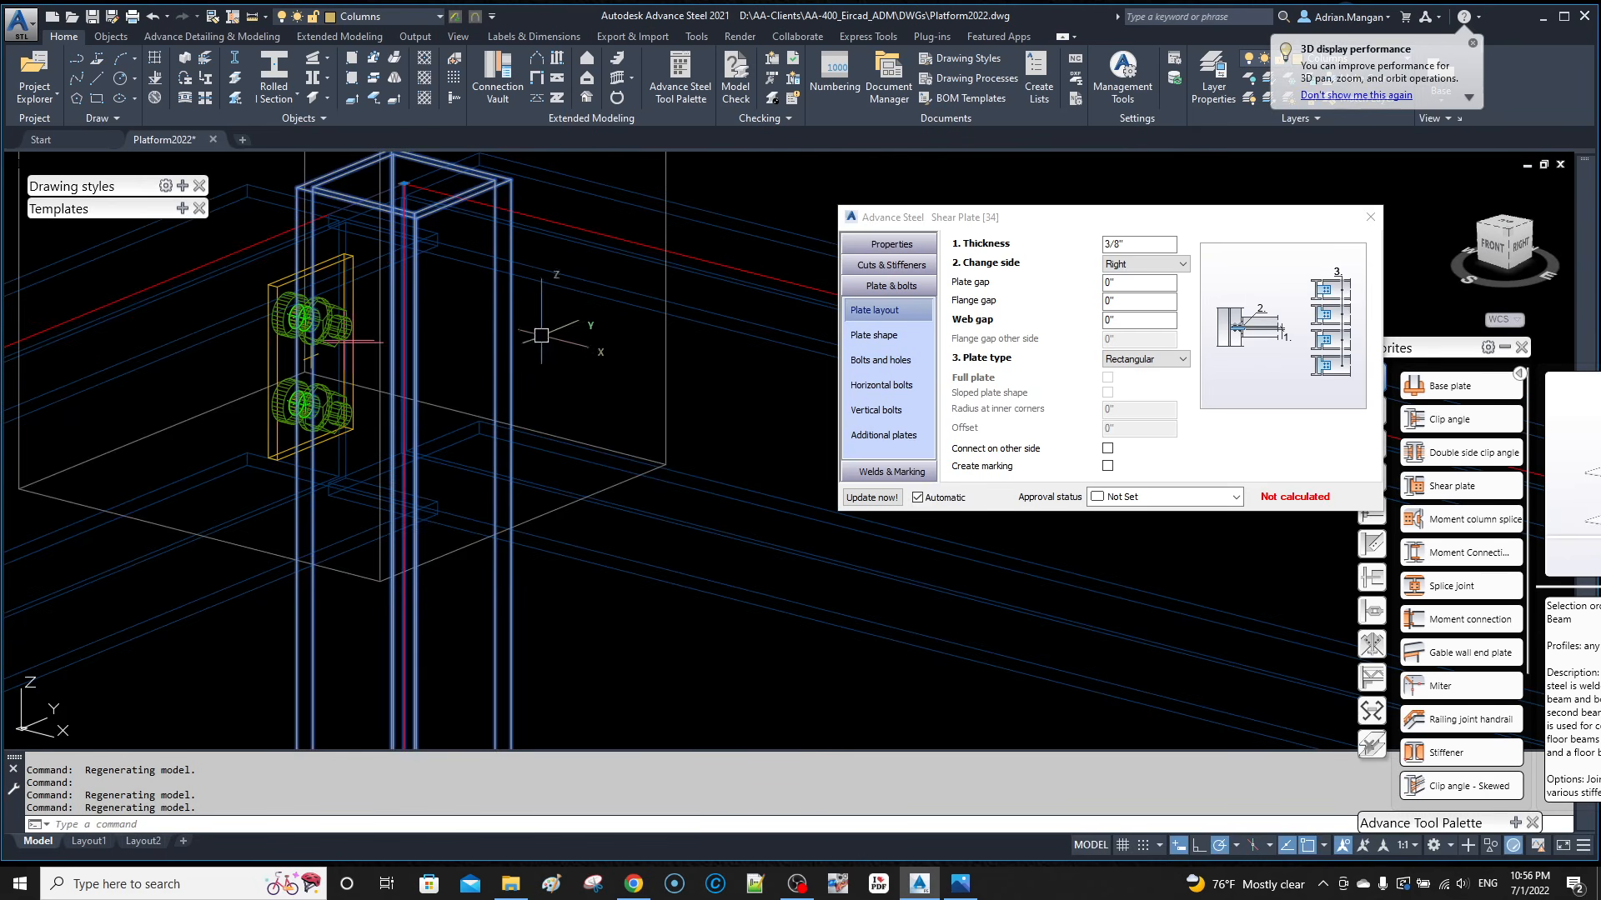
click(912, 360)
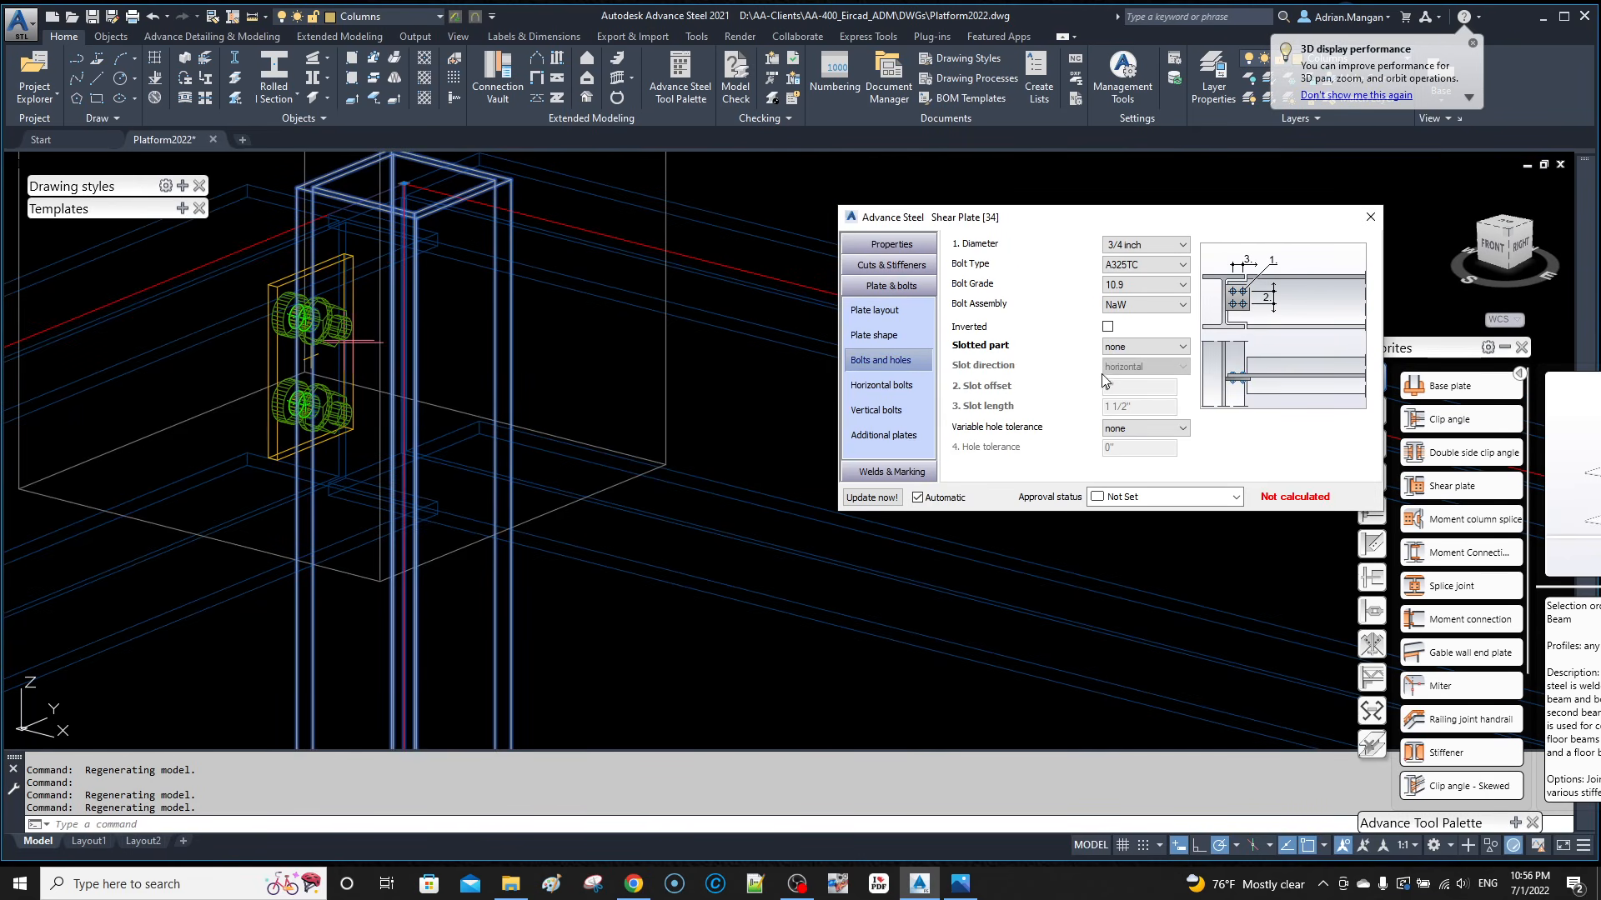
click(1108, 327)
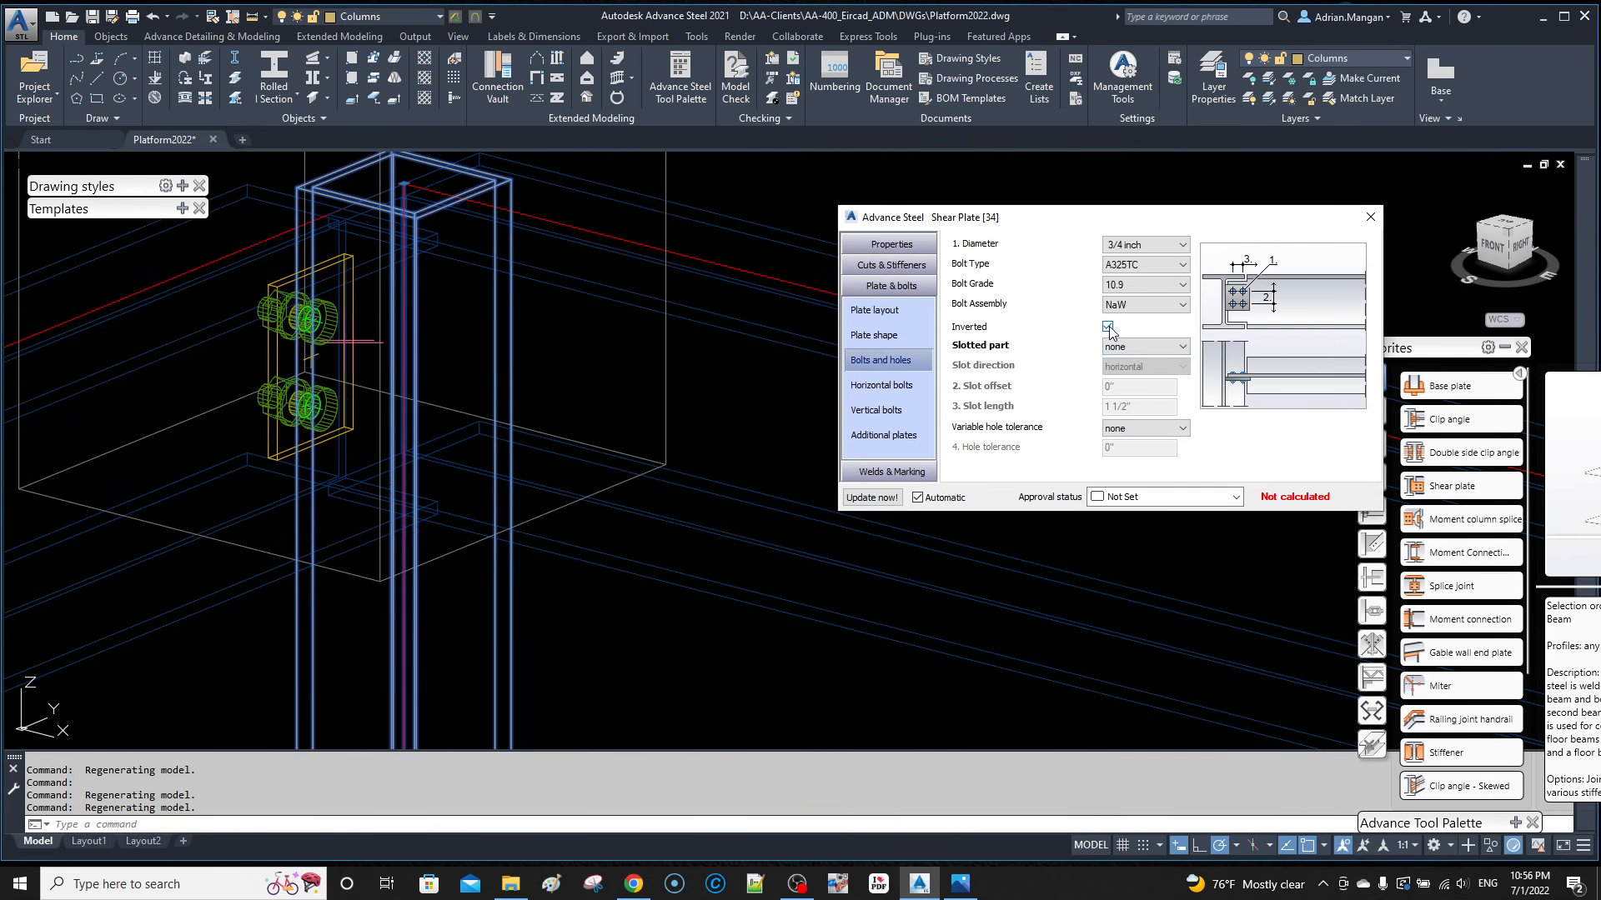
click(1370, 217)
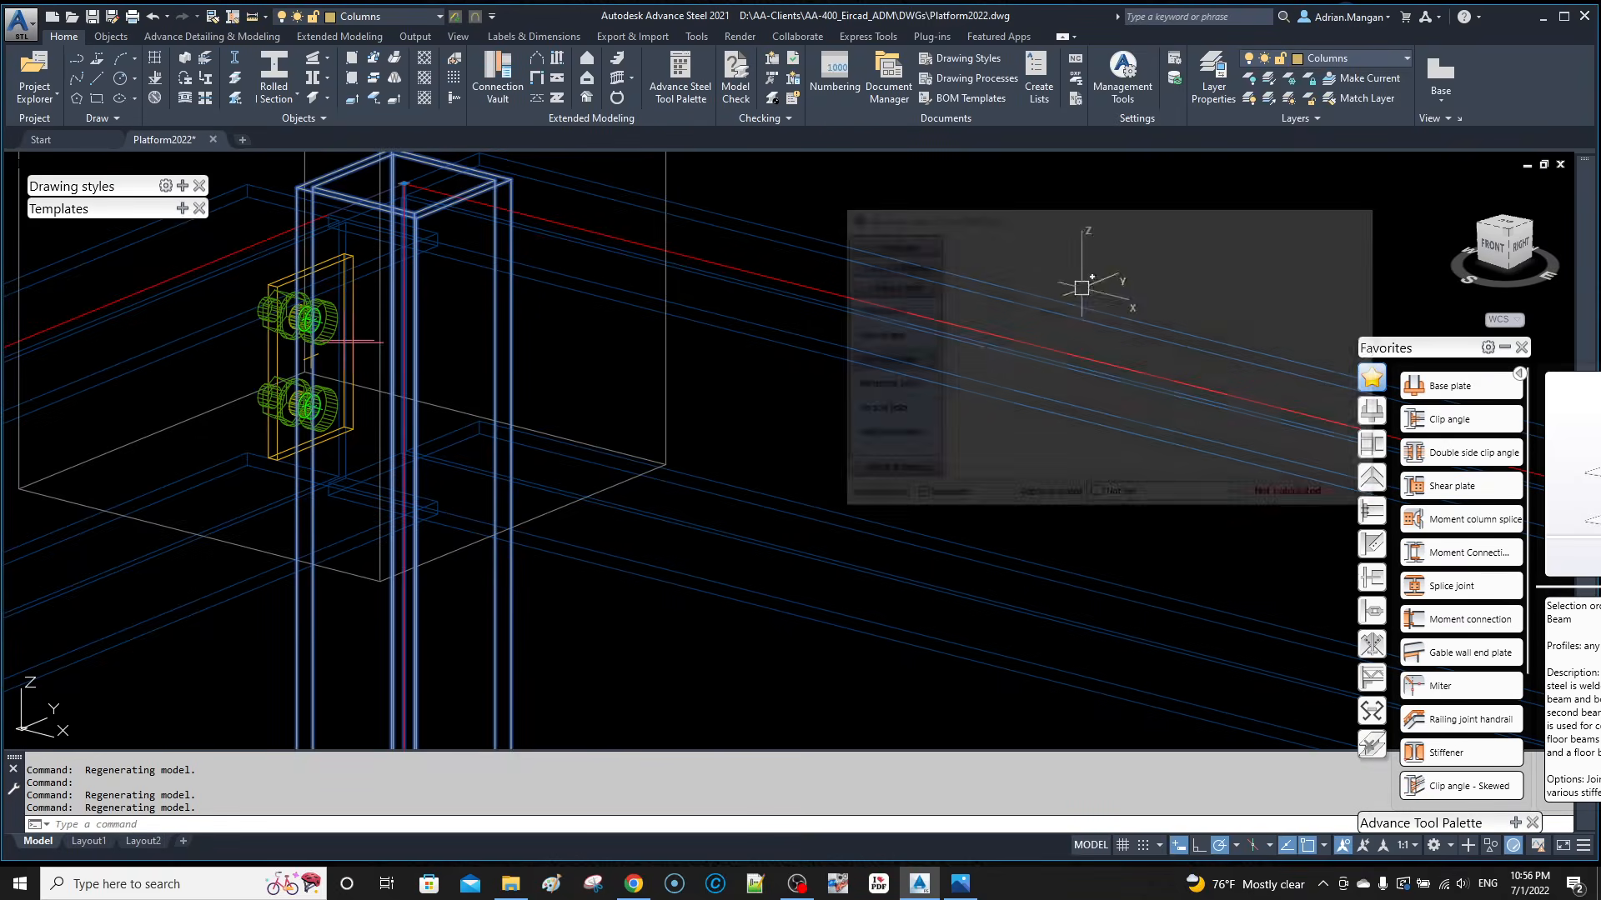
Step: Copy the north top beam southward at 10' and 20' to create two intermediate east-west beams
scroll(790, 316, down, 6)
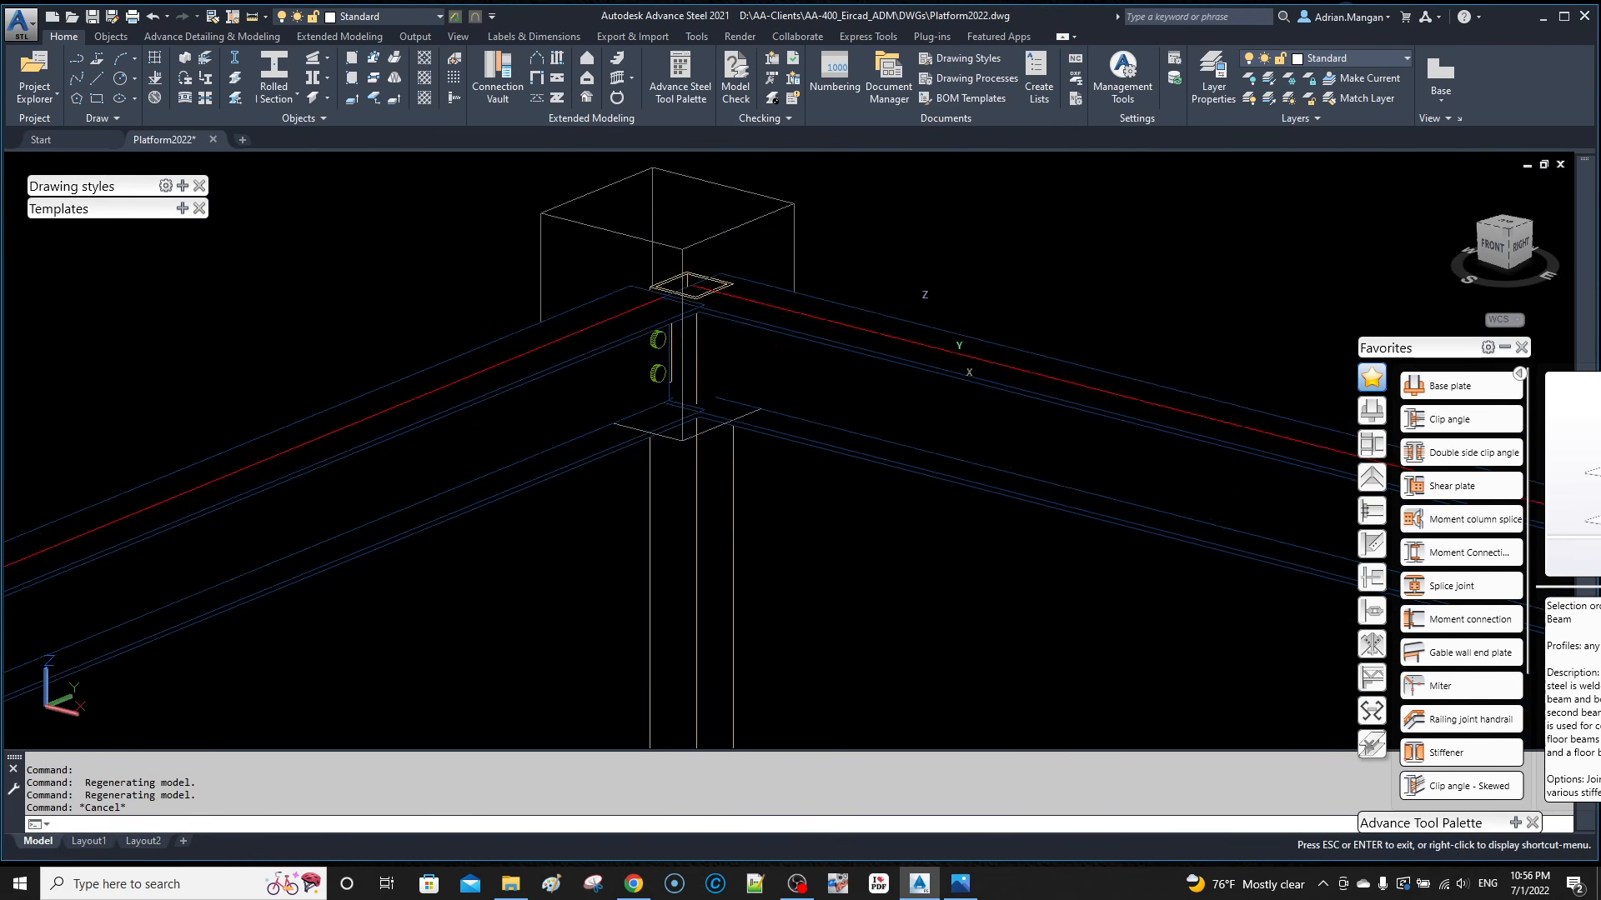
scroll(791, 317, down, 6)
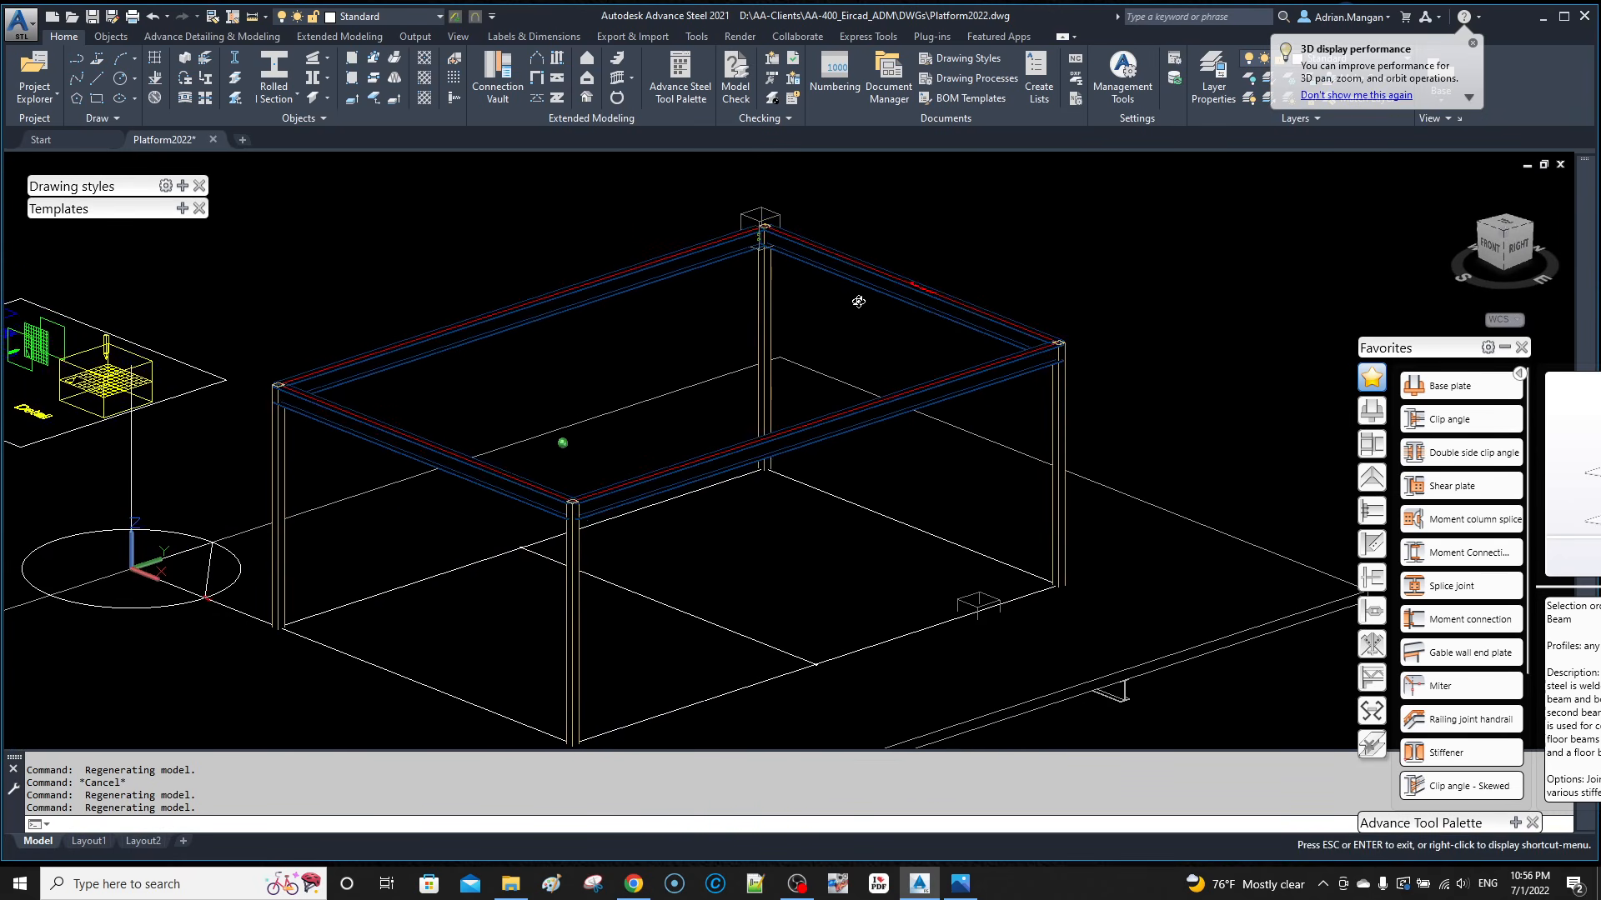
click(907, 289)
right_click(905, 288)
click(1042, 354)
click(1148, 244)
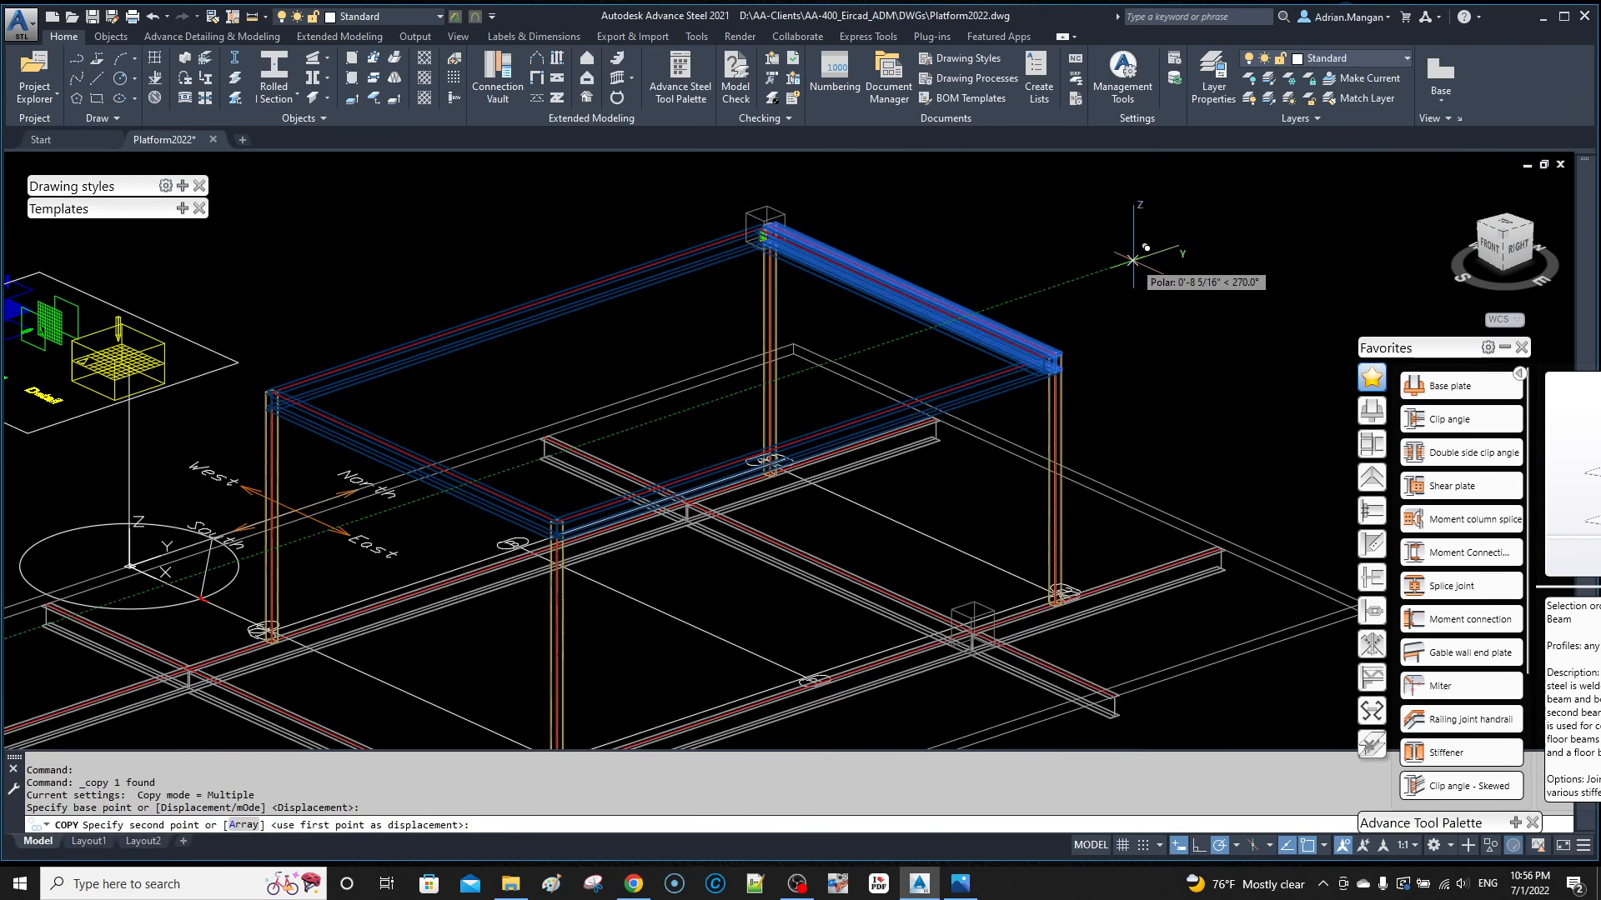
text(10)
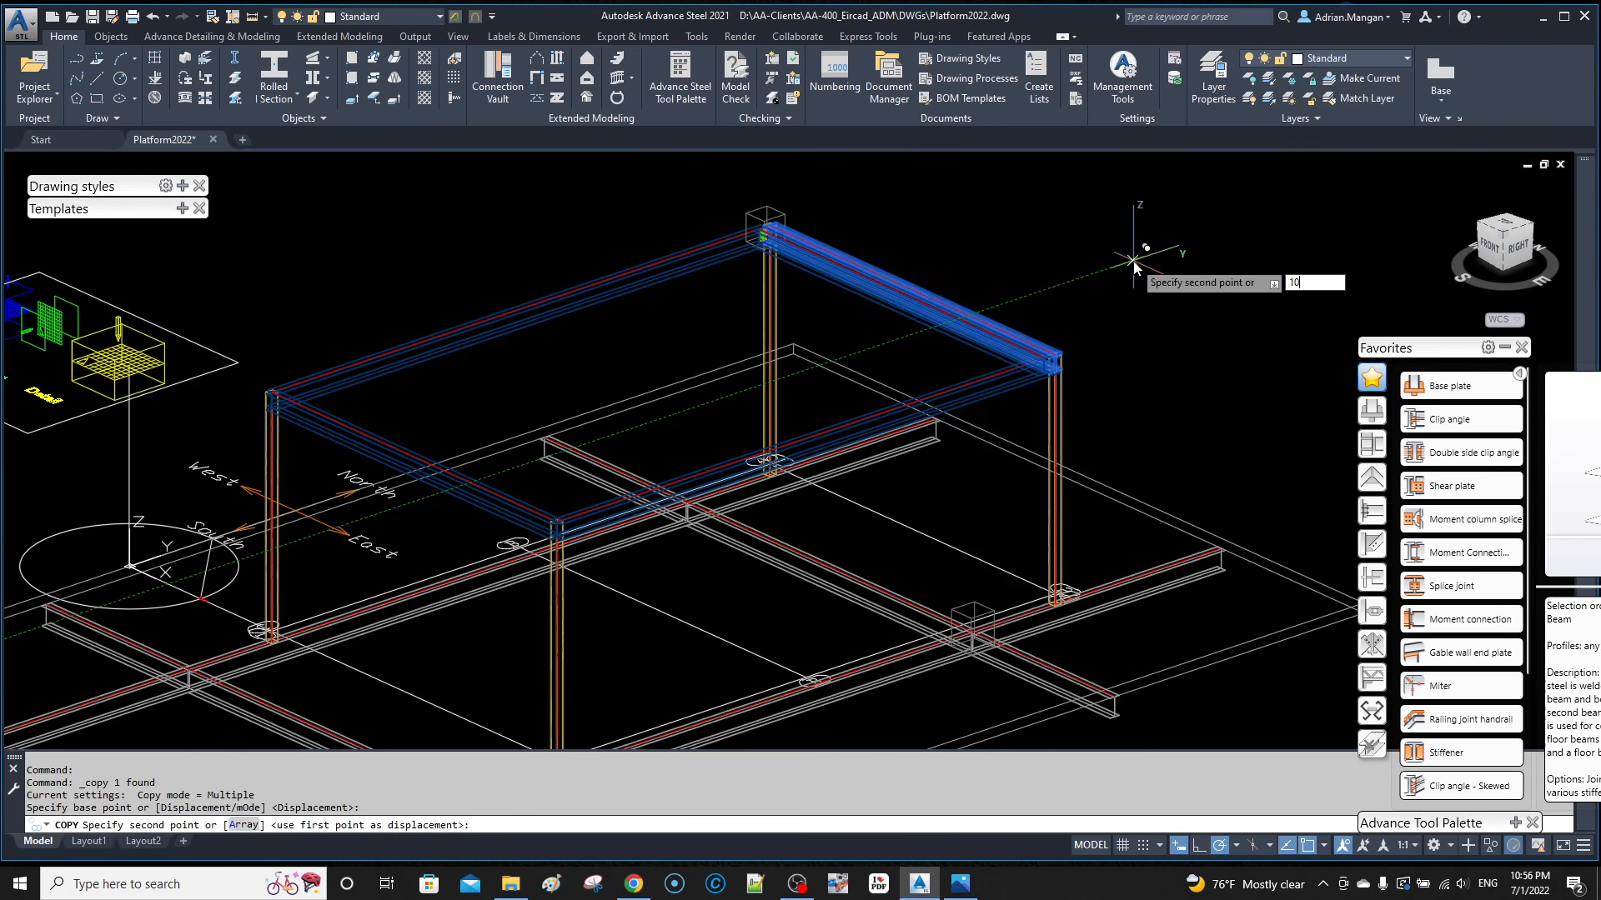
text(')
key(Return)
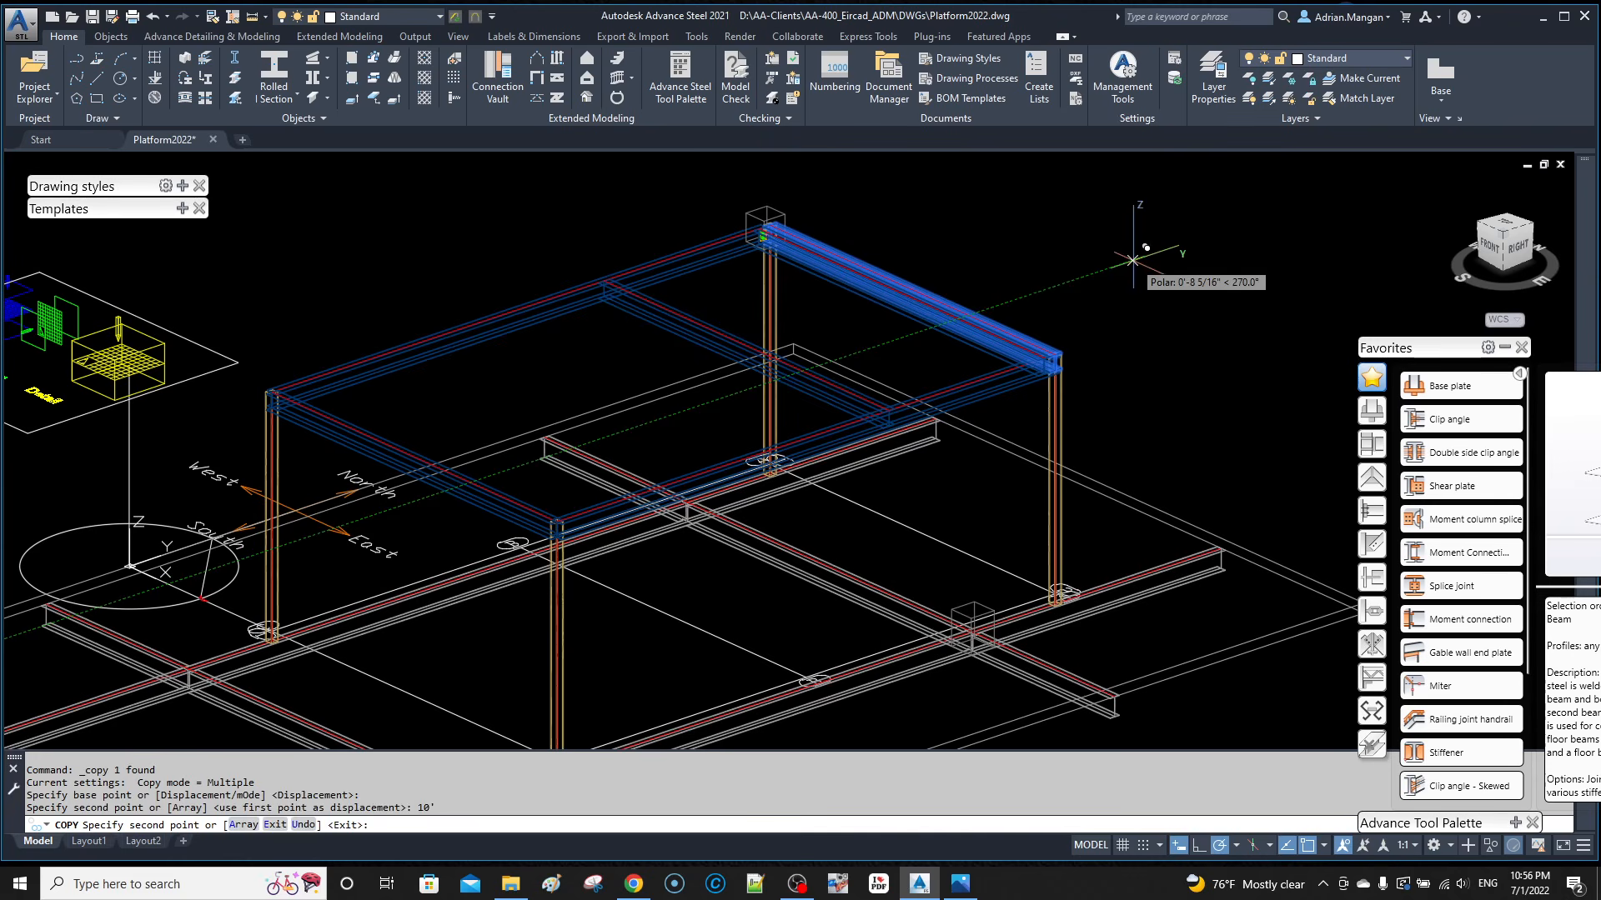
text(20')
key(Return)
key(Escape)
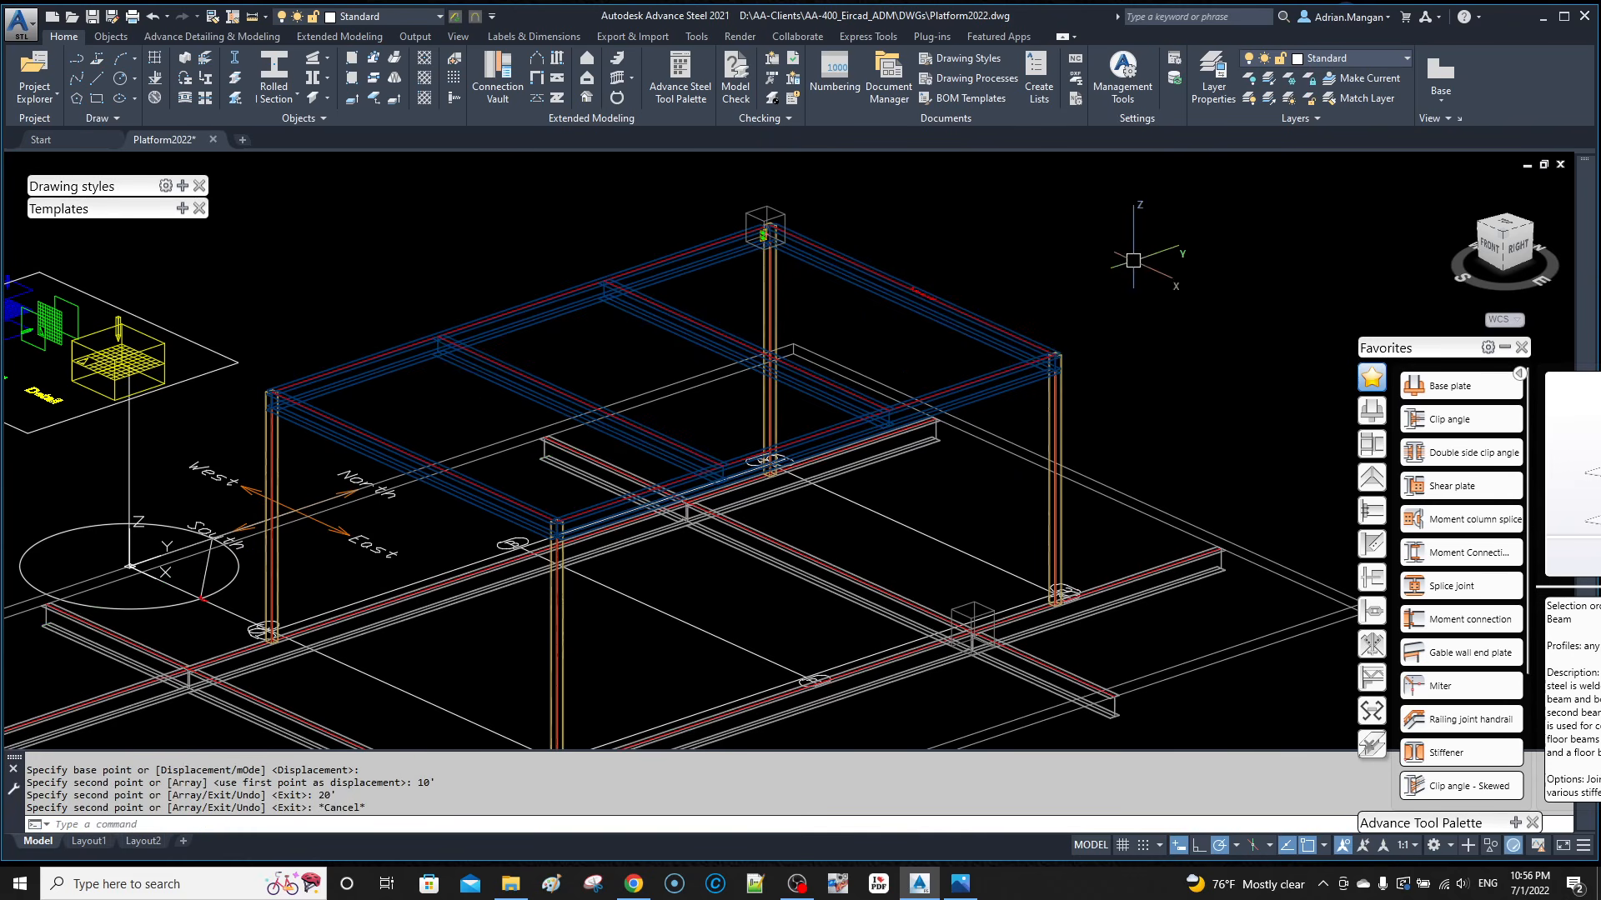
Step: Copy the east top beam 10' west to create a north-south intermediate beam
click(977, 379)
right_click(1135, 275)
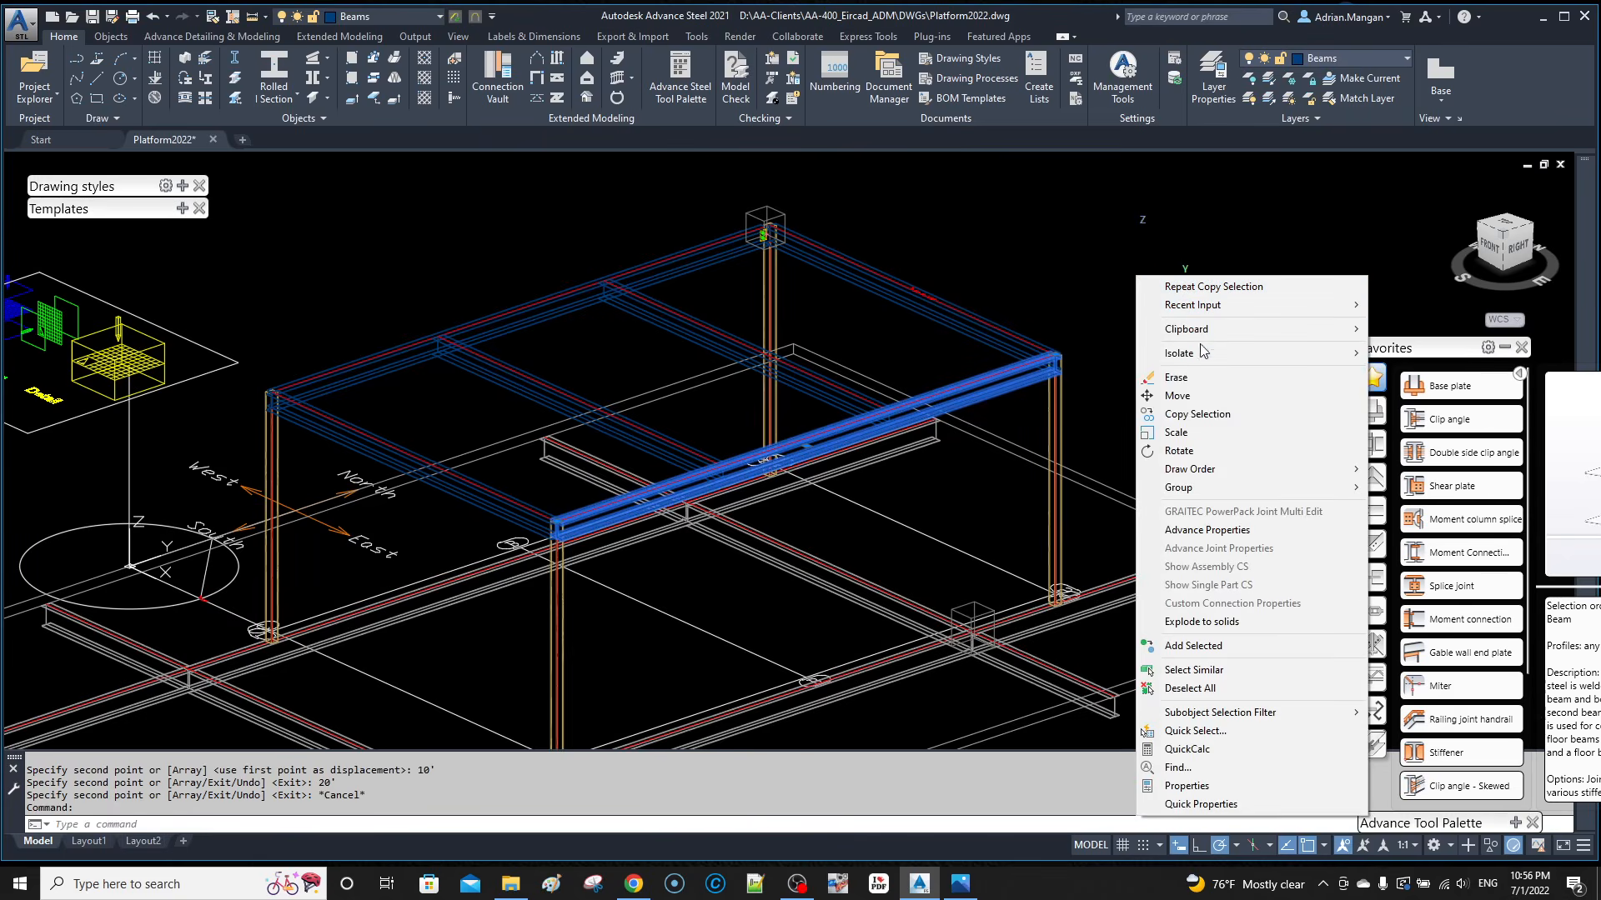
click(1200, 416)
click(1188, 330)
text(10')
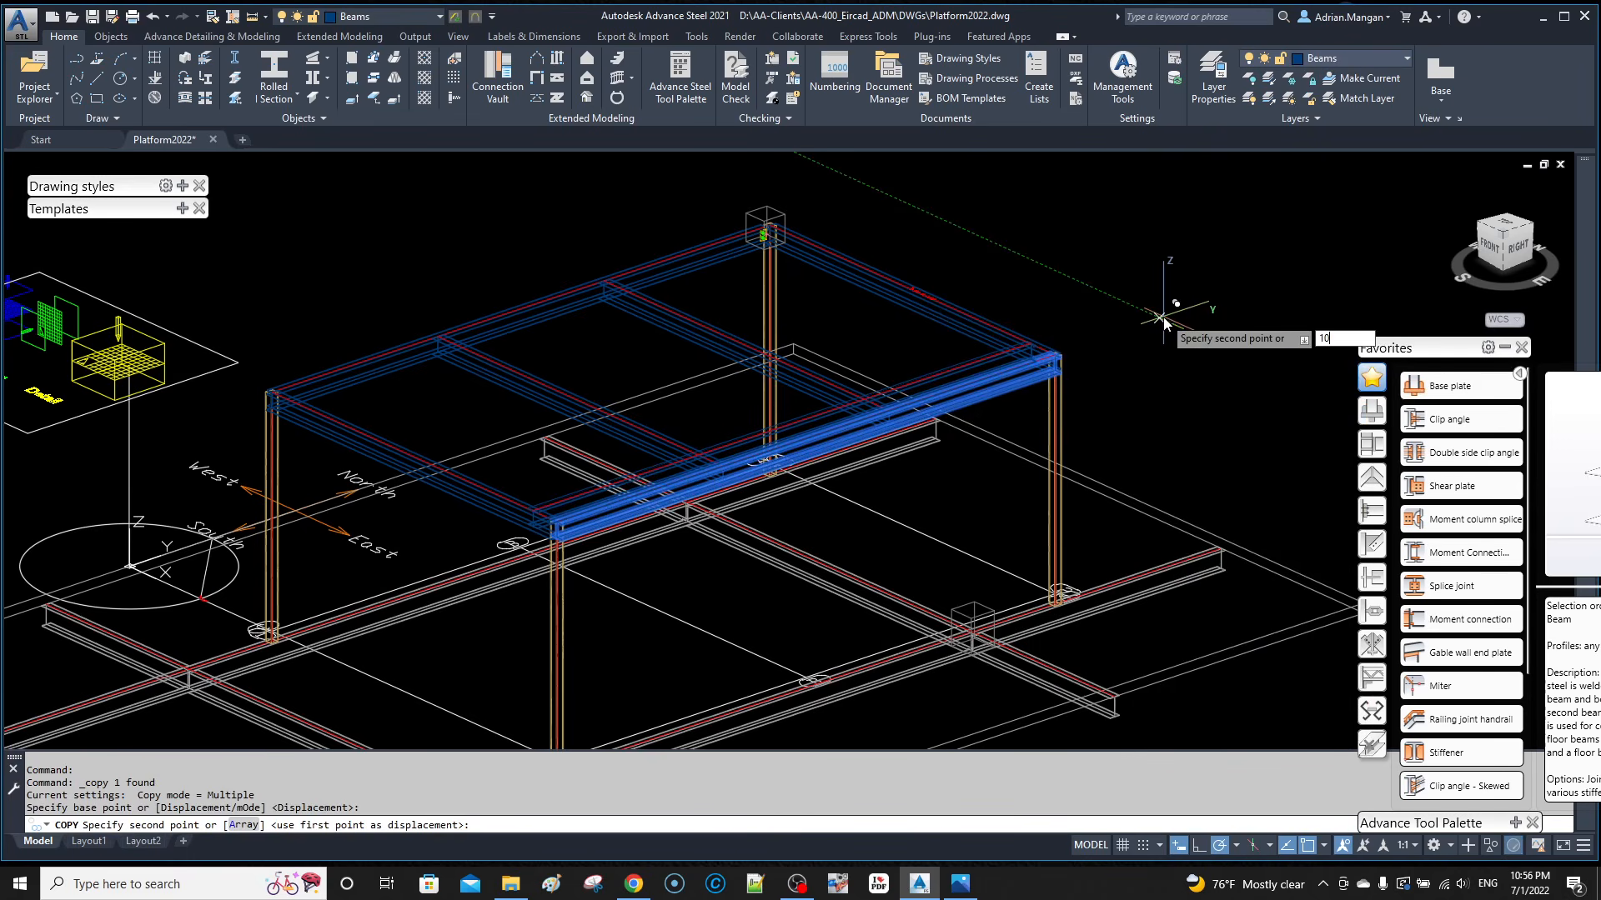
key(Return)
key(Escape)
middle_drag(1197, 335, 1156, 232)
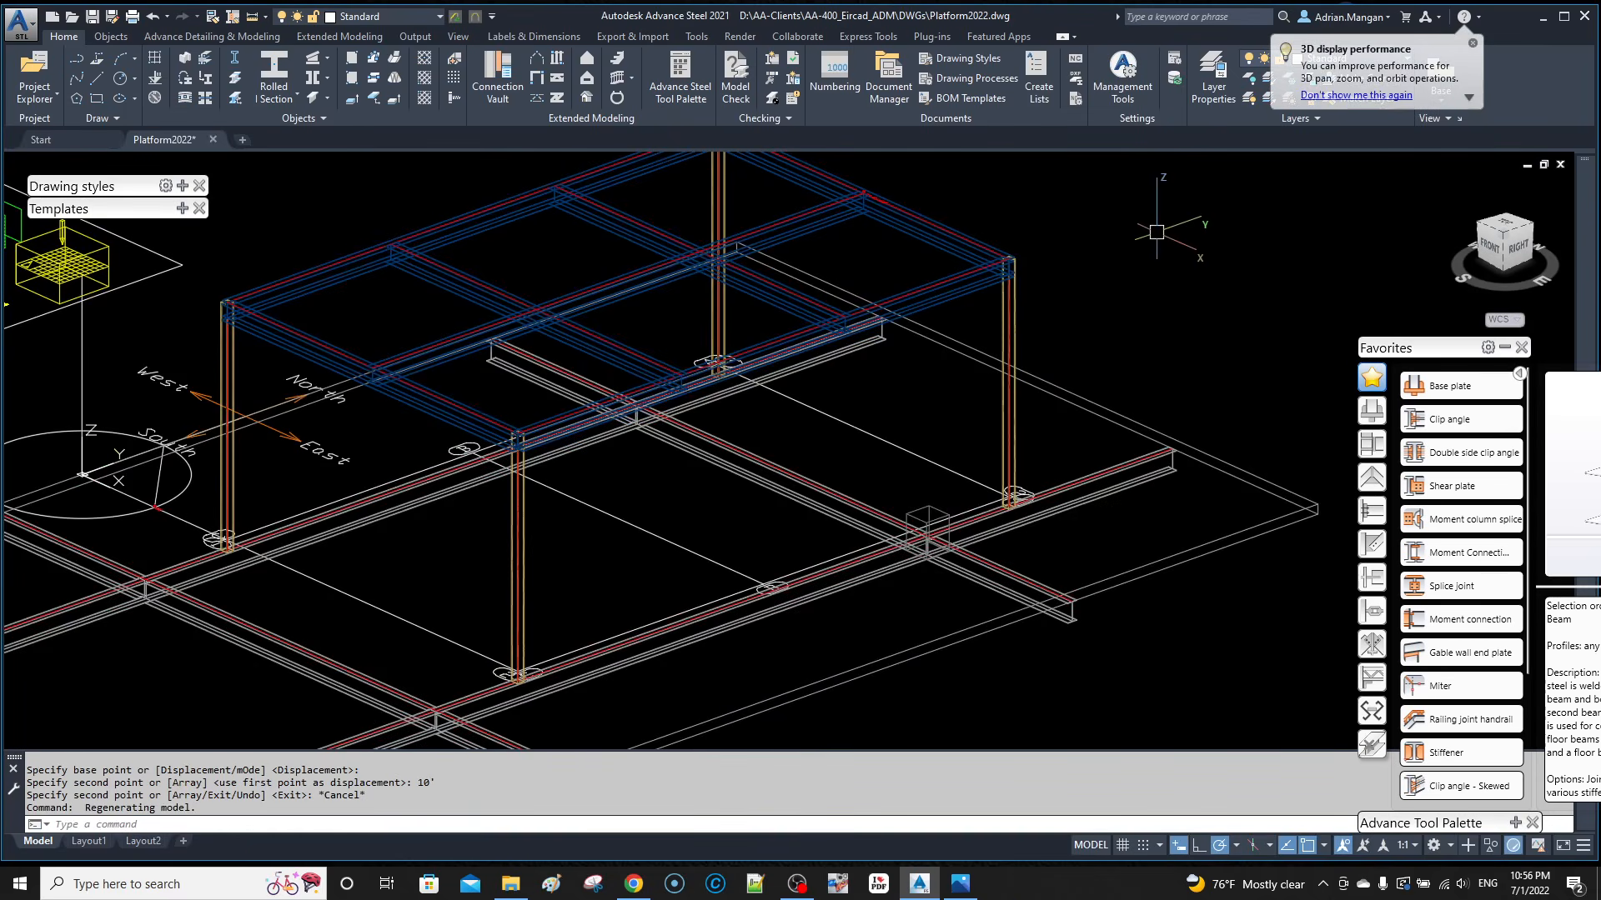
Step: Split the two intermediate east-west beams at their intersection with the north-south intermediate beam
scroll(1159, 238, down, 6)
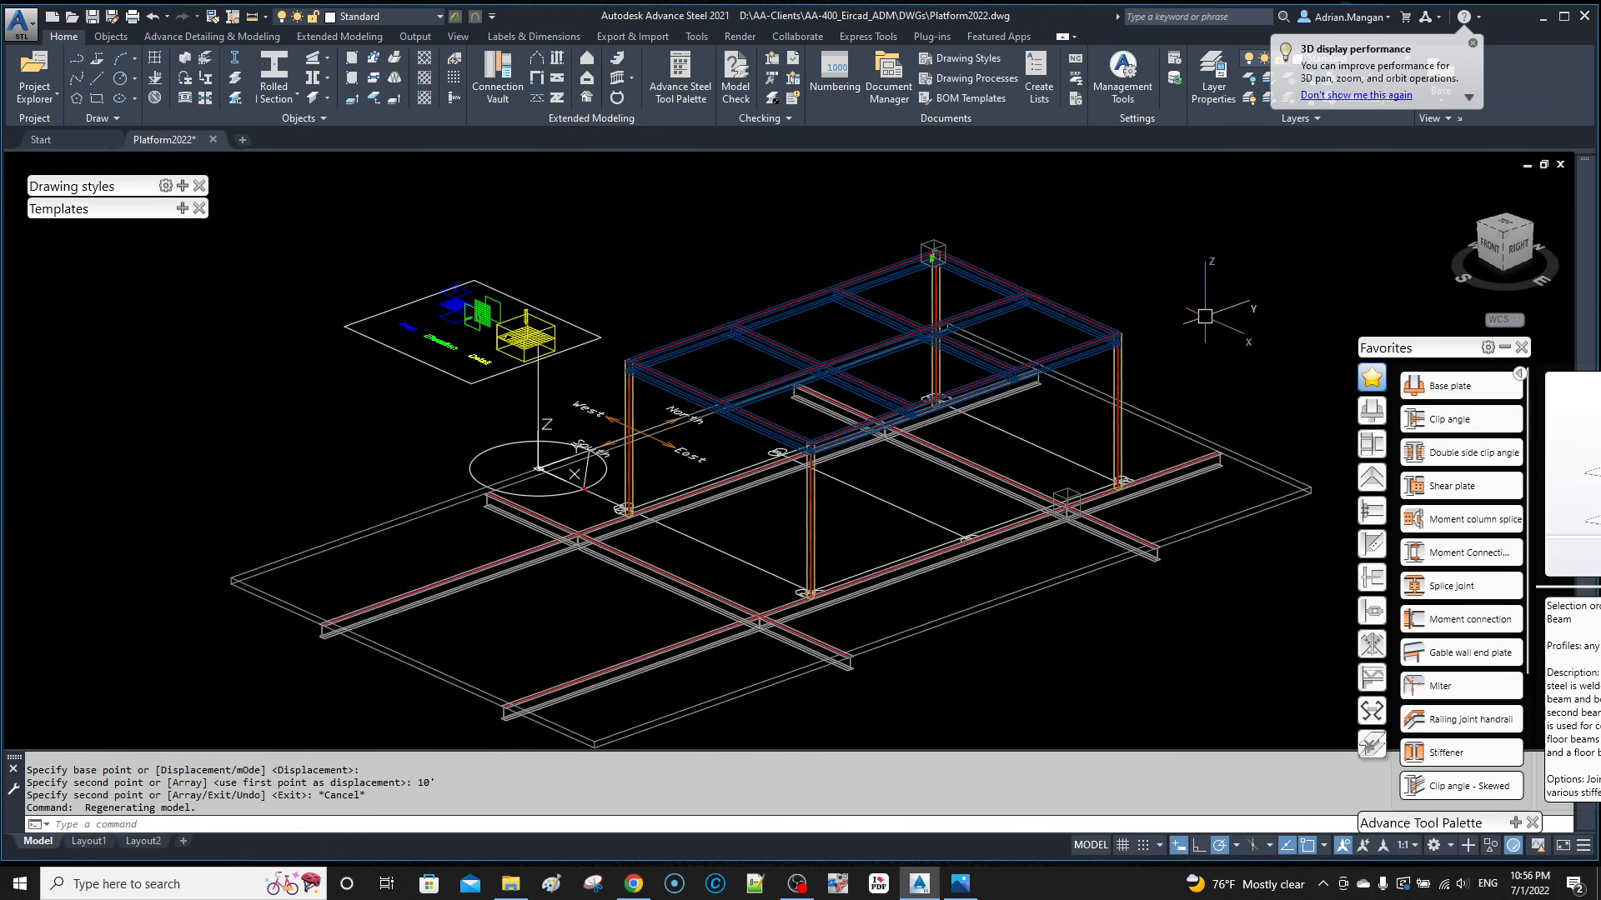
drag(1210, 319, 1223, 314)
scroll(1019, 330, up, 5)
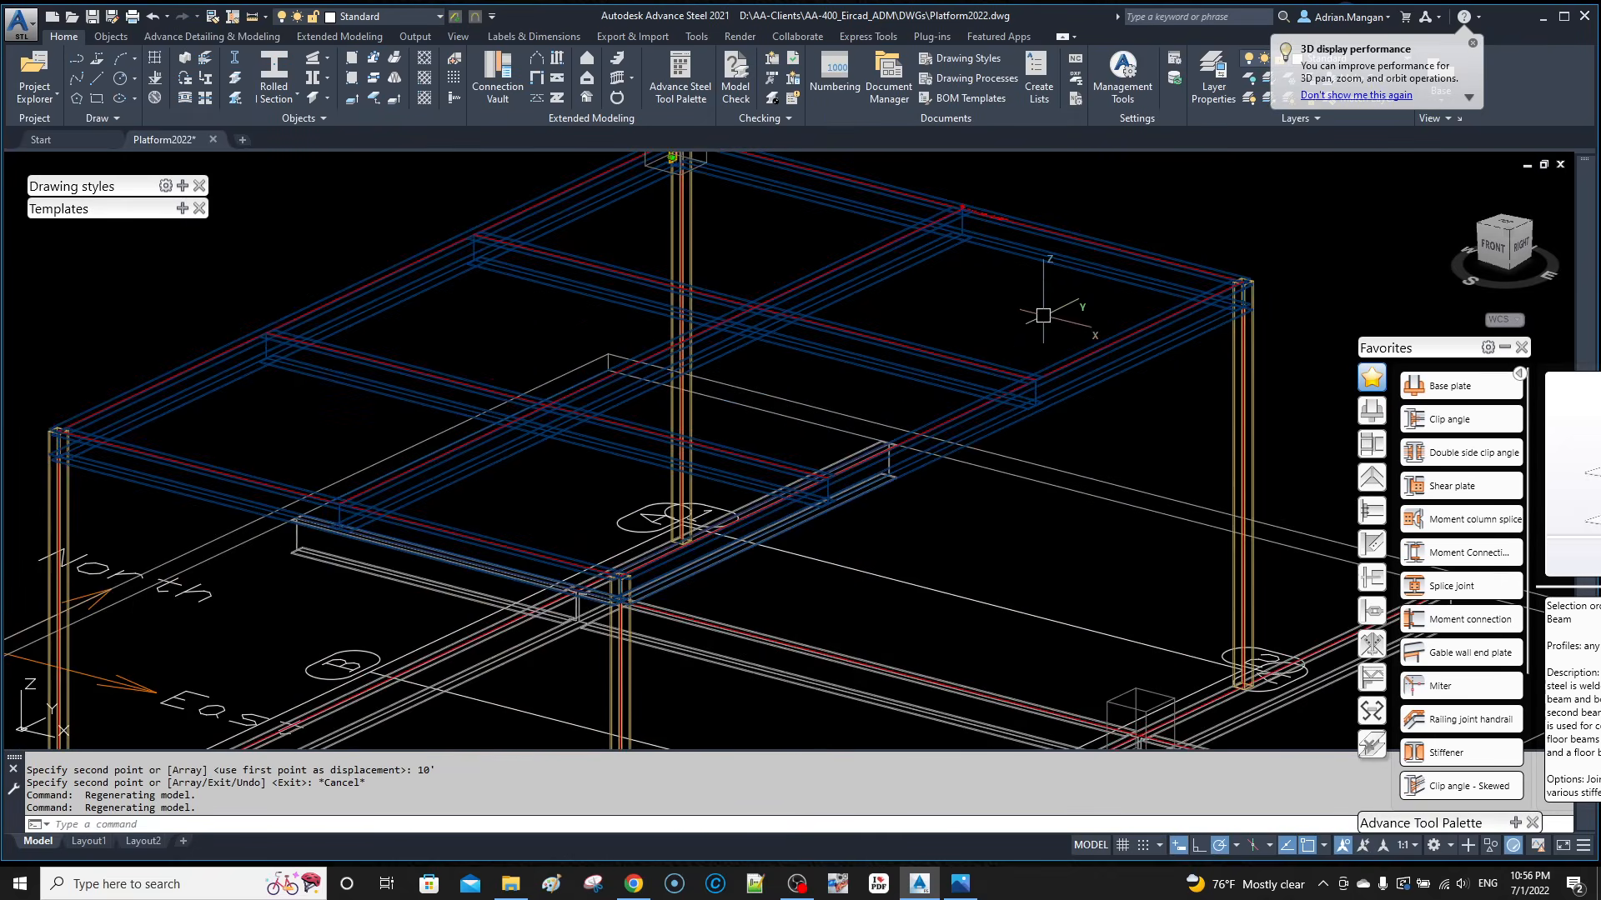
scroll(1019, 330, down, 5)
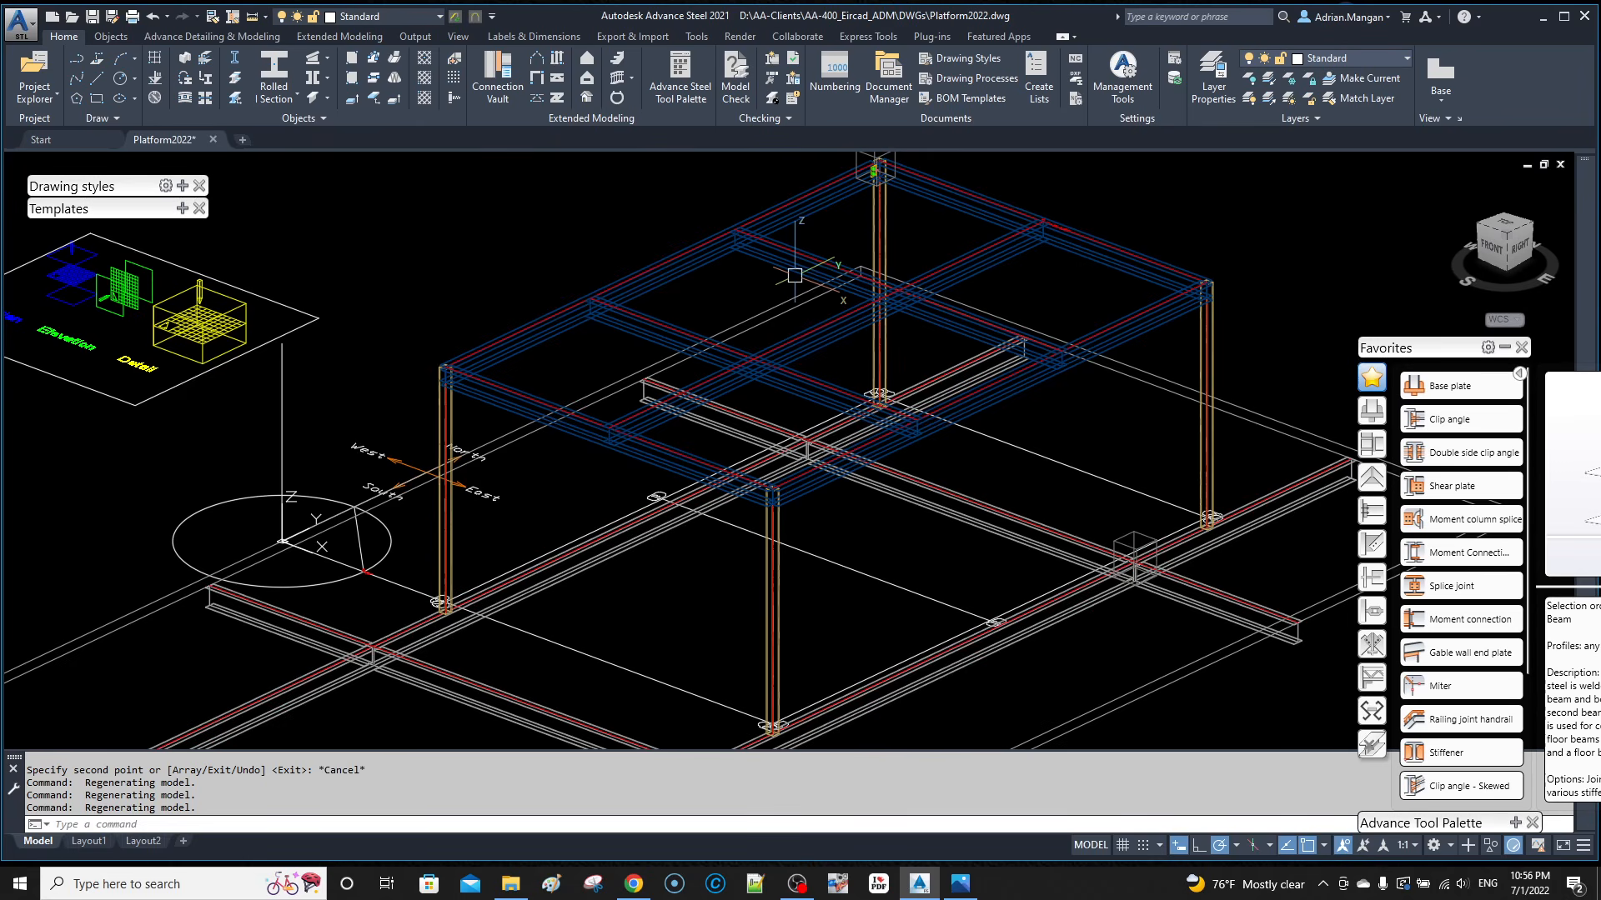
mouse_move(794, 275)
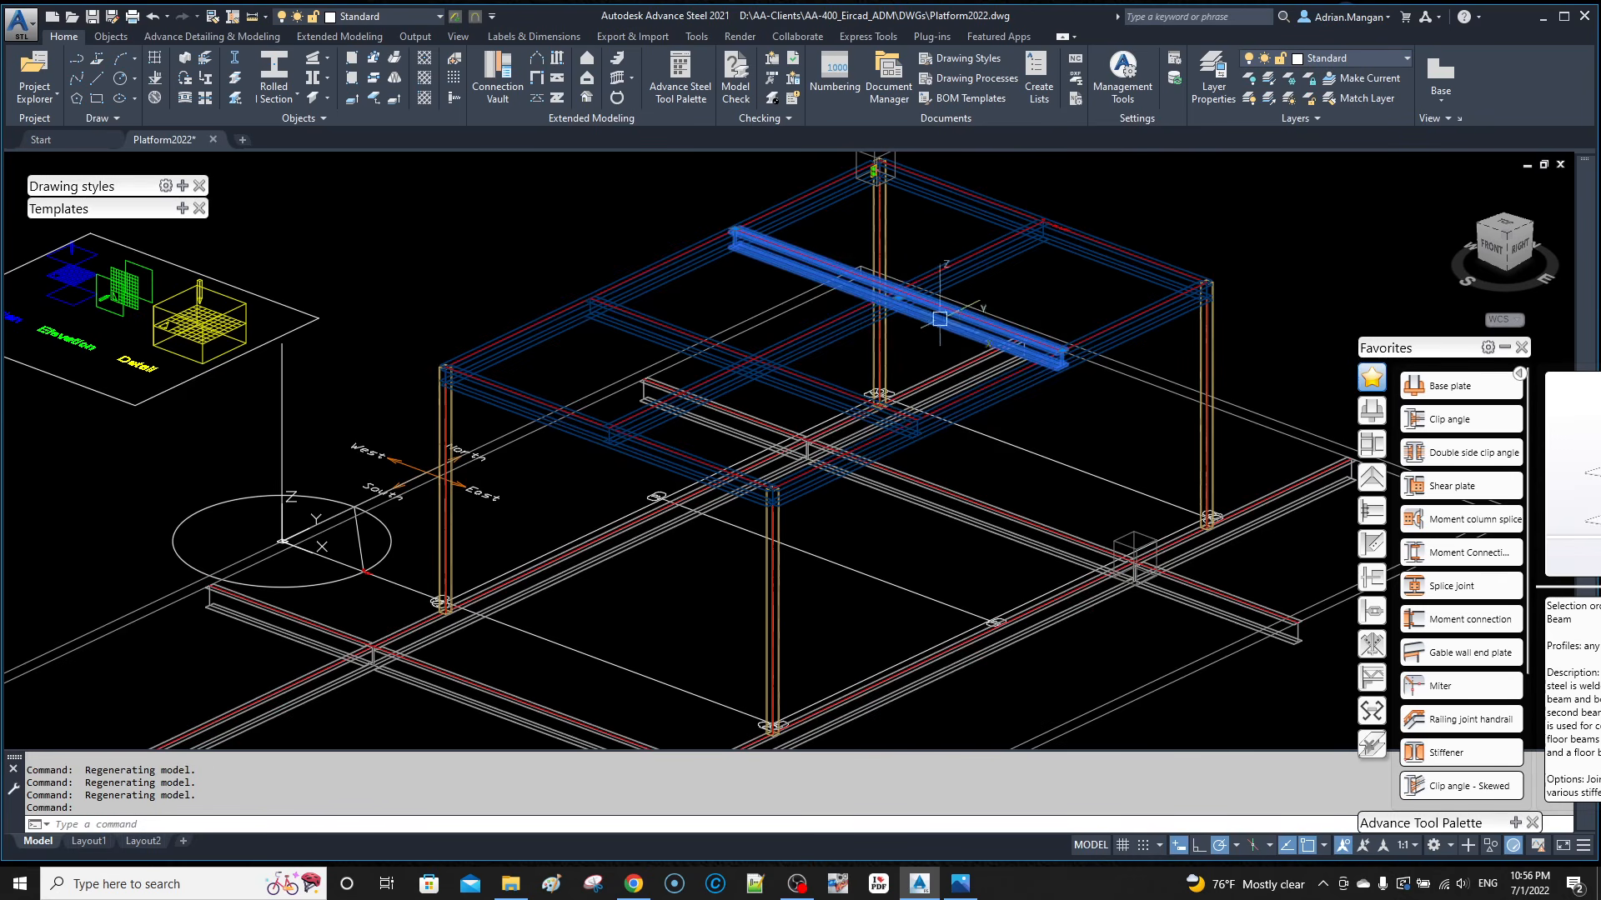
click(795, 384)
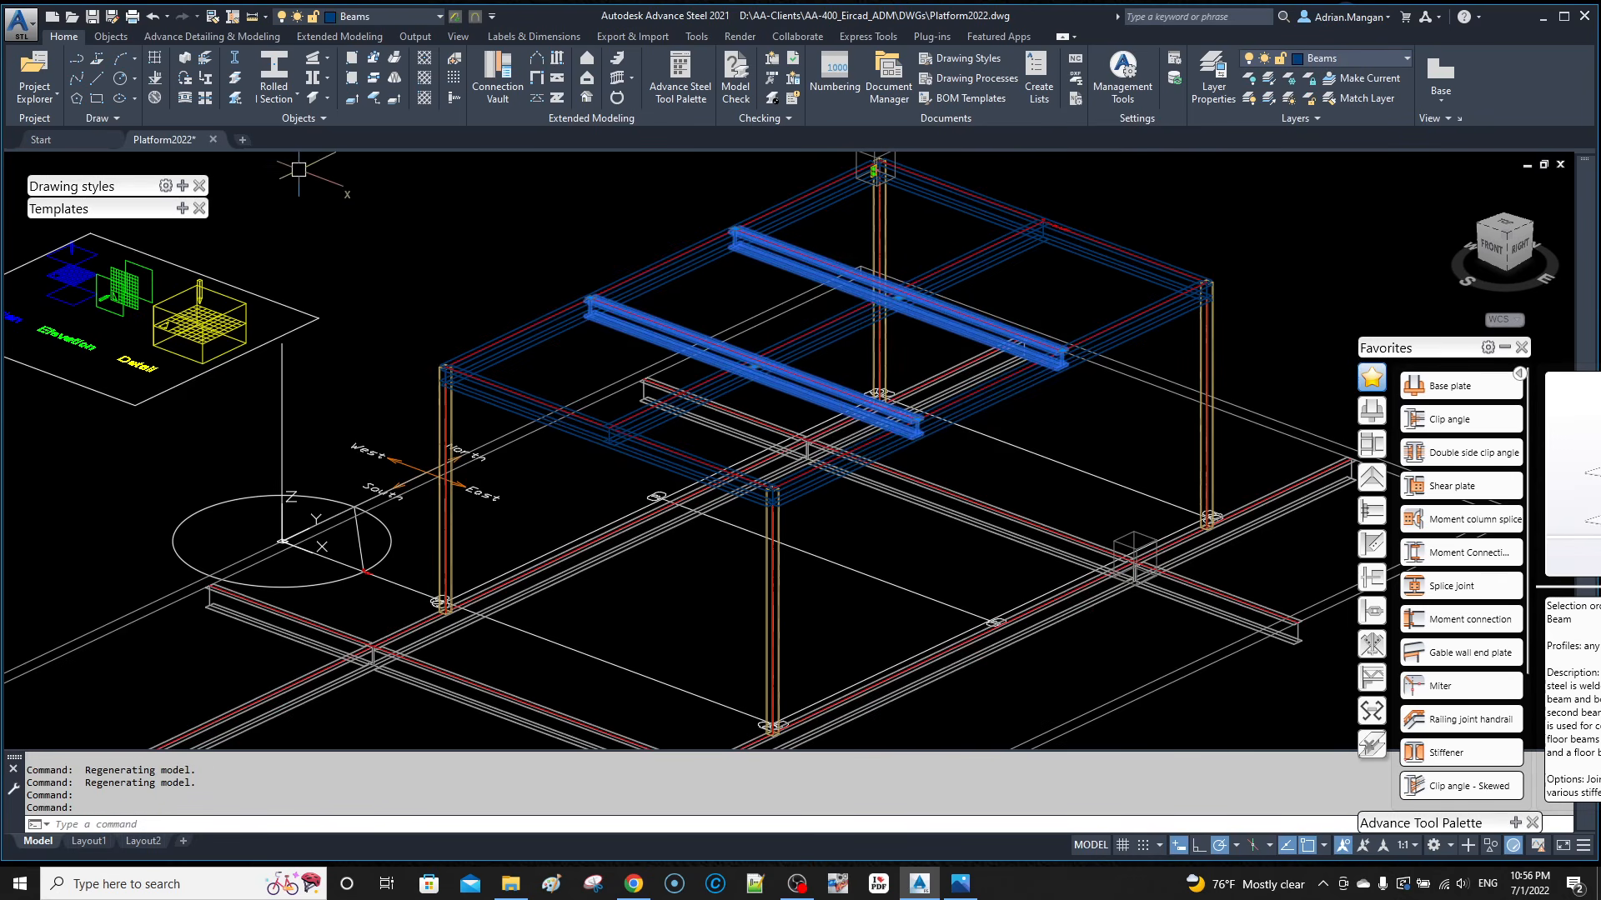
click(237, 81)
scroll(933, 334, up, 5)
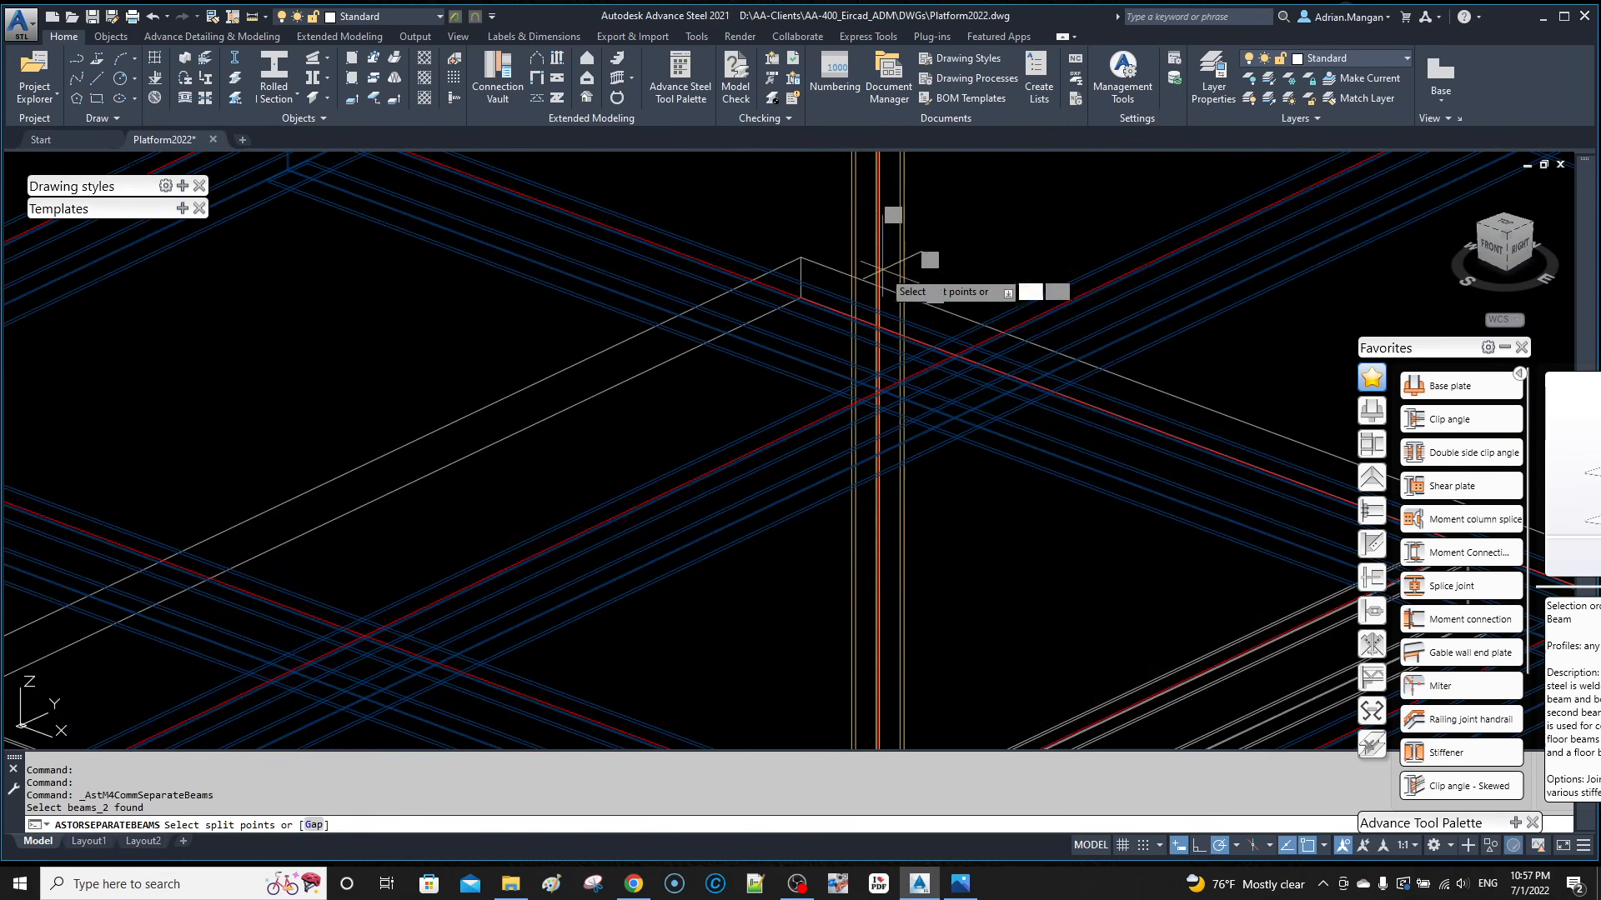
scroll(959, 358, up, 5)
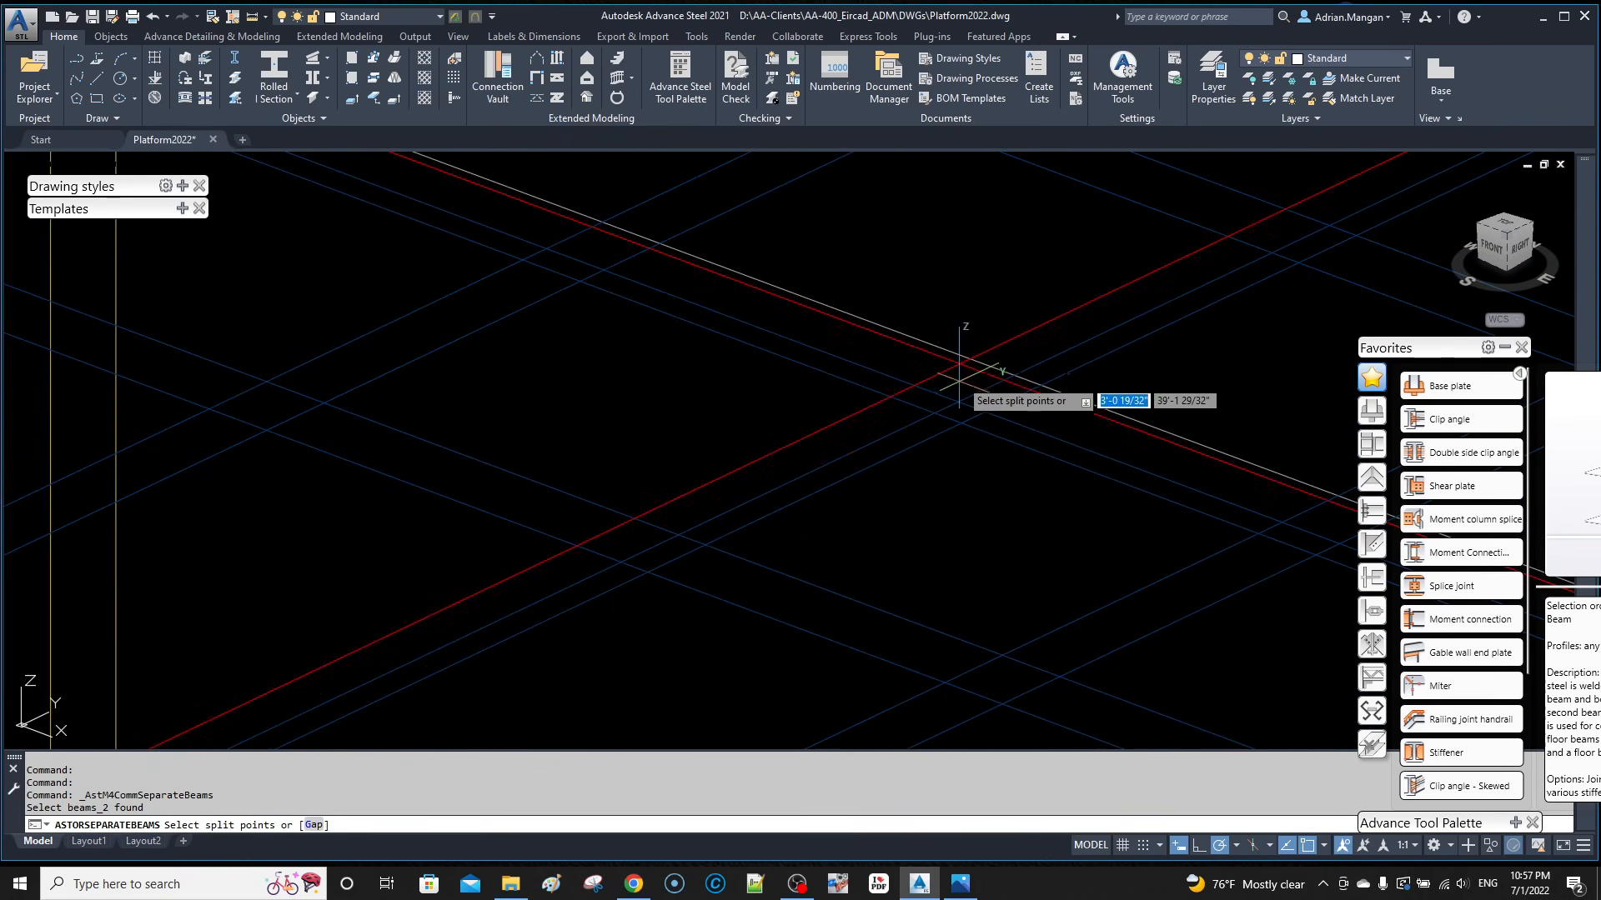
shift+right_click(965, 333)
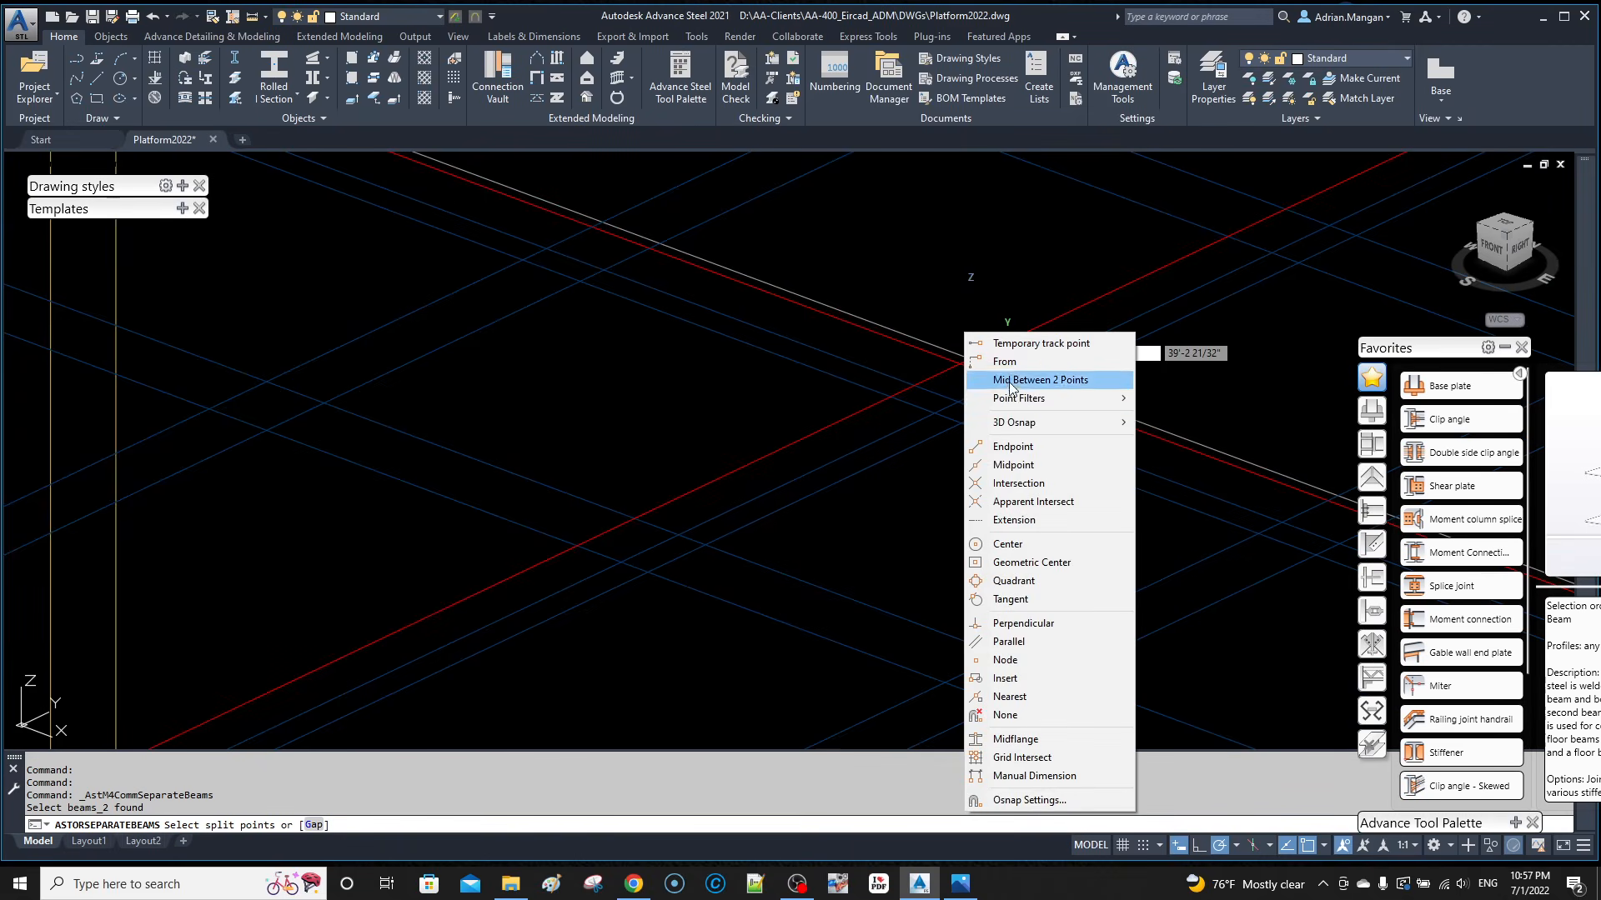
click(1024, 483)
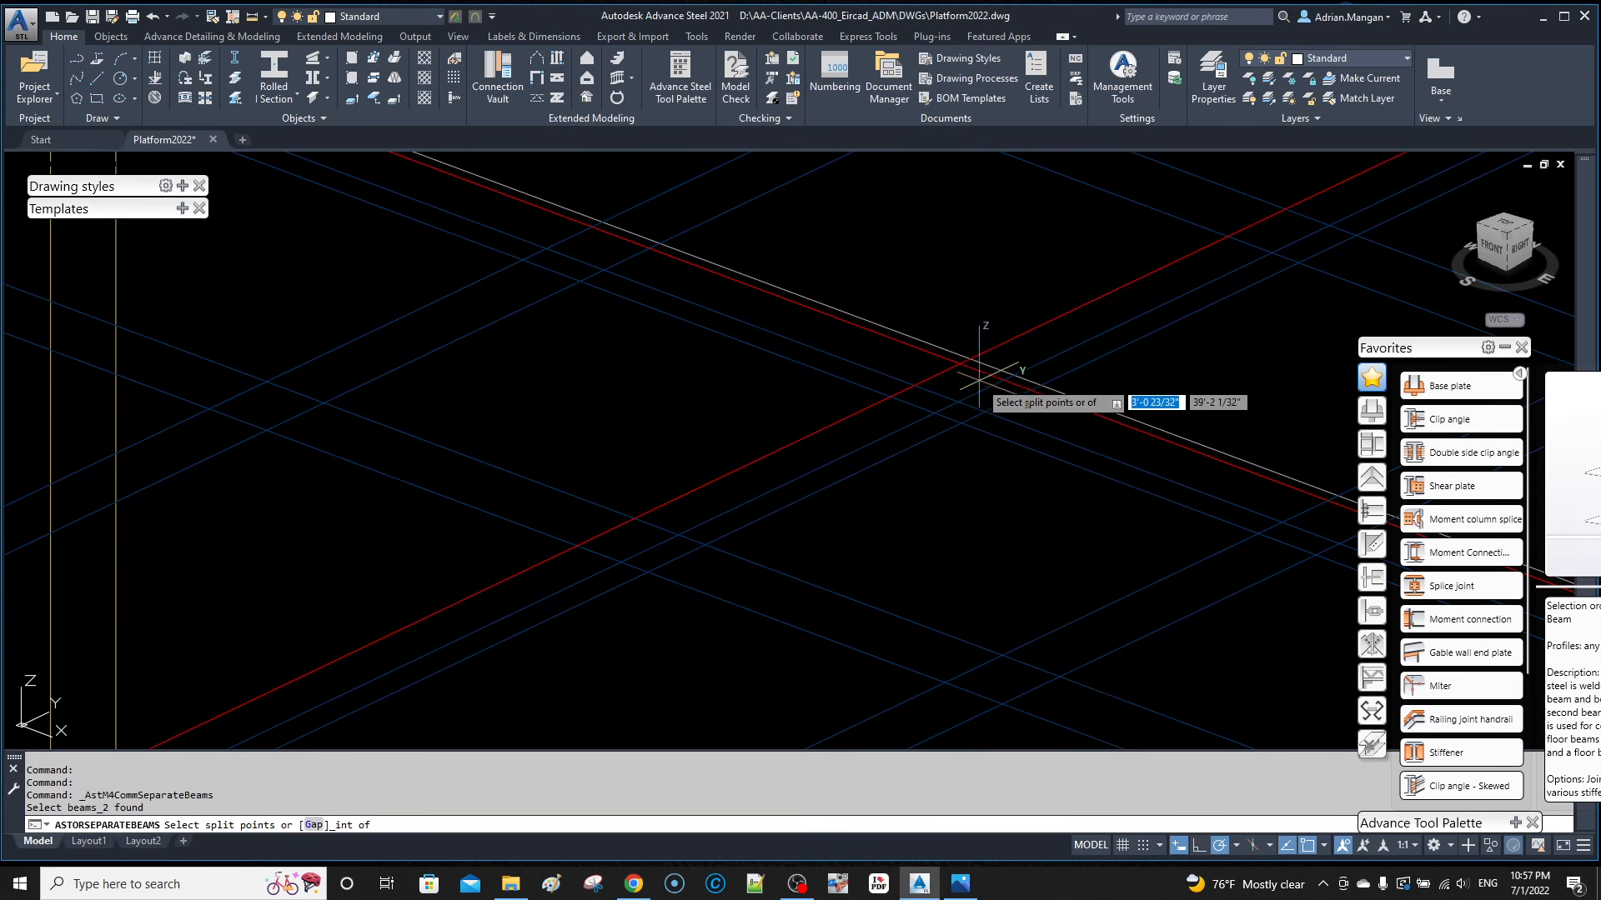
click(960, 363)
scroll(975, 361, down, 5)
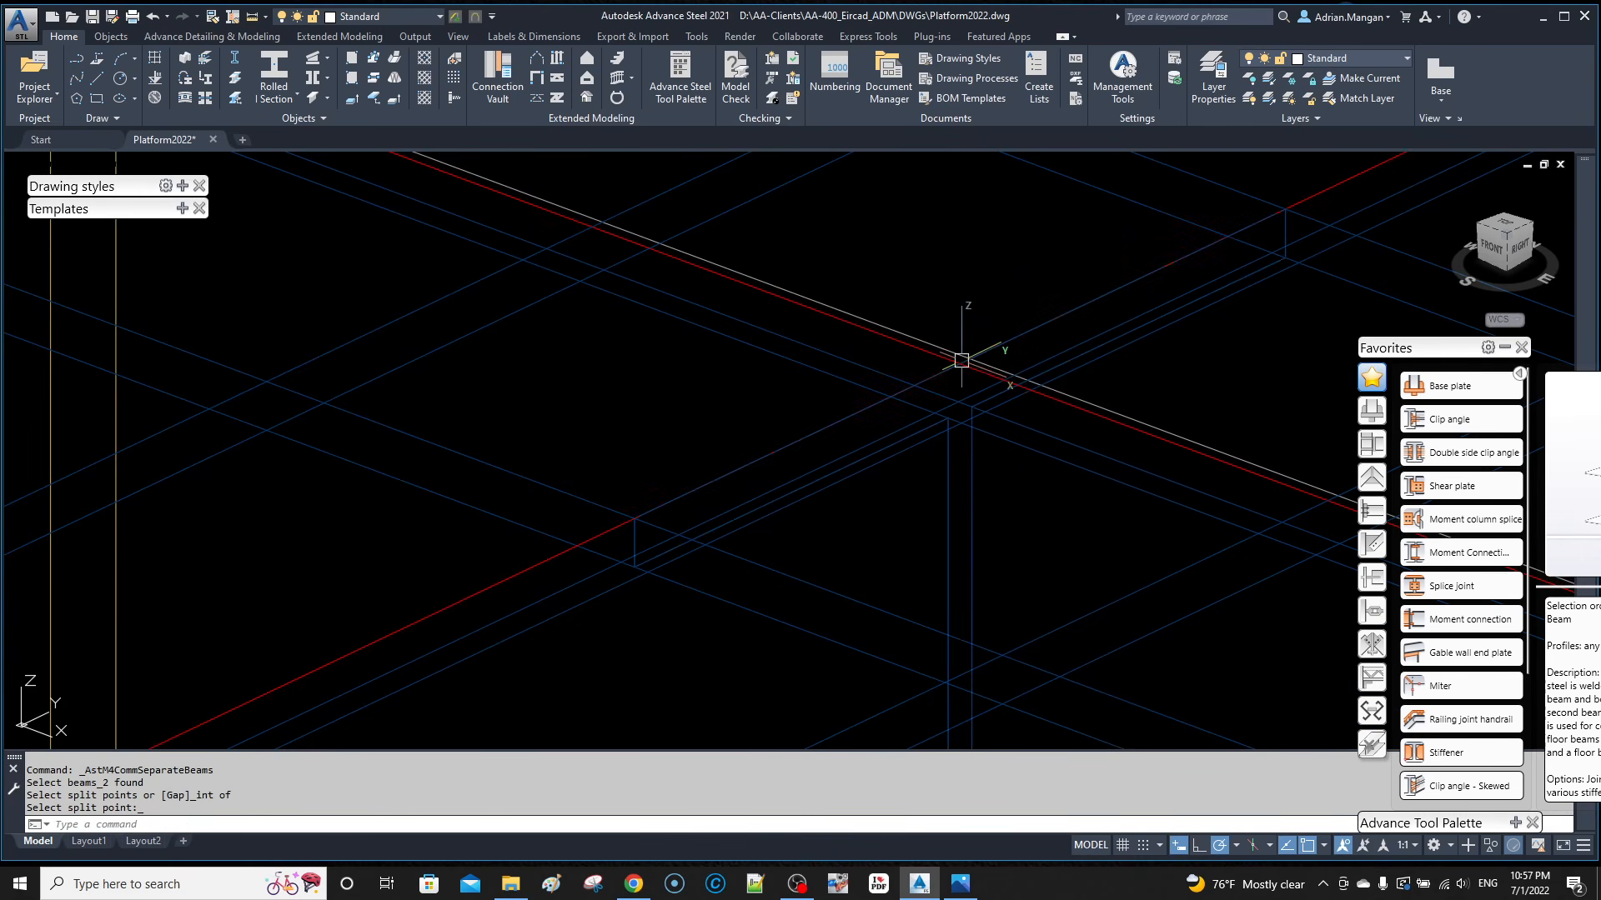
Step: Move the south top beam 5' to the south, beyond the columns
mouse_move(1006, 366)
shift+middle_down()
mouse_move(985, 371)
mouse_move(980, 350)
shift+middle_up()
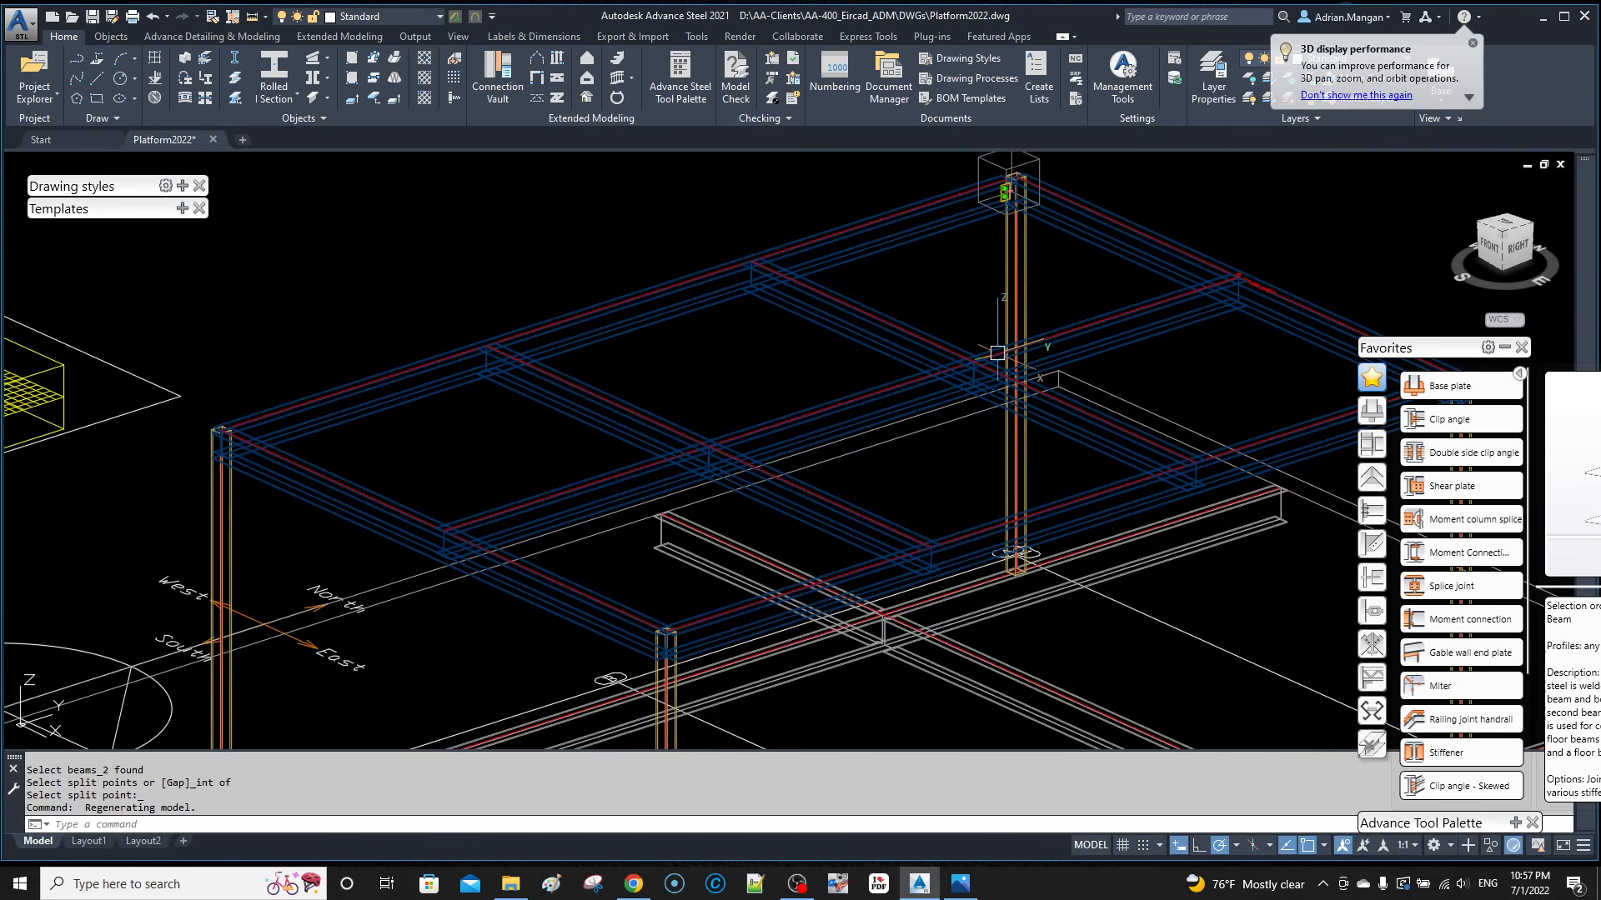
middle_drag(997, 352, 954, 360)
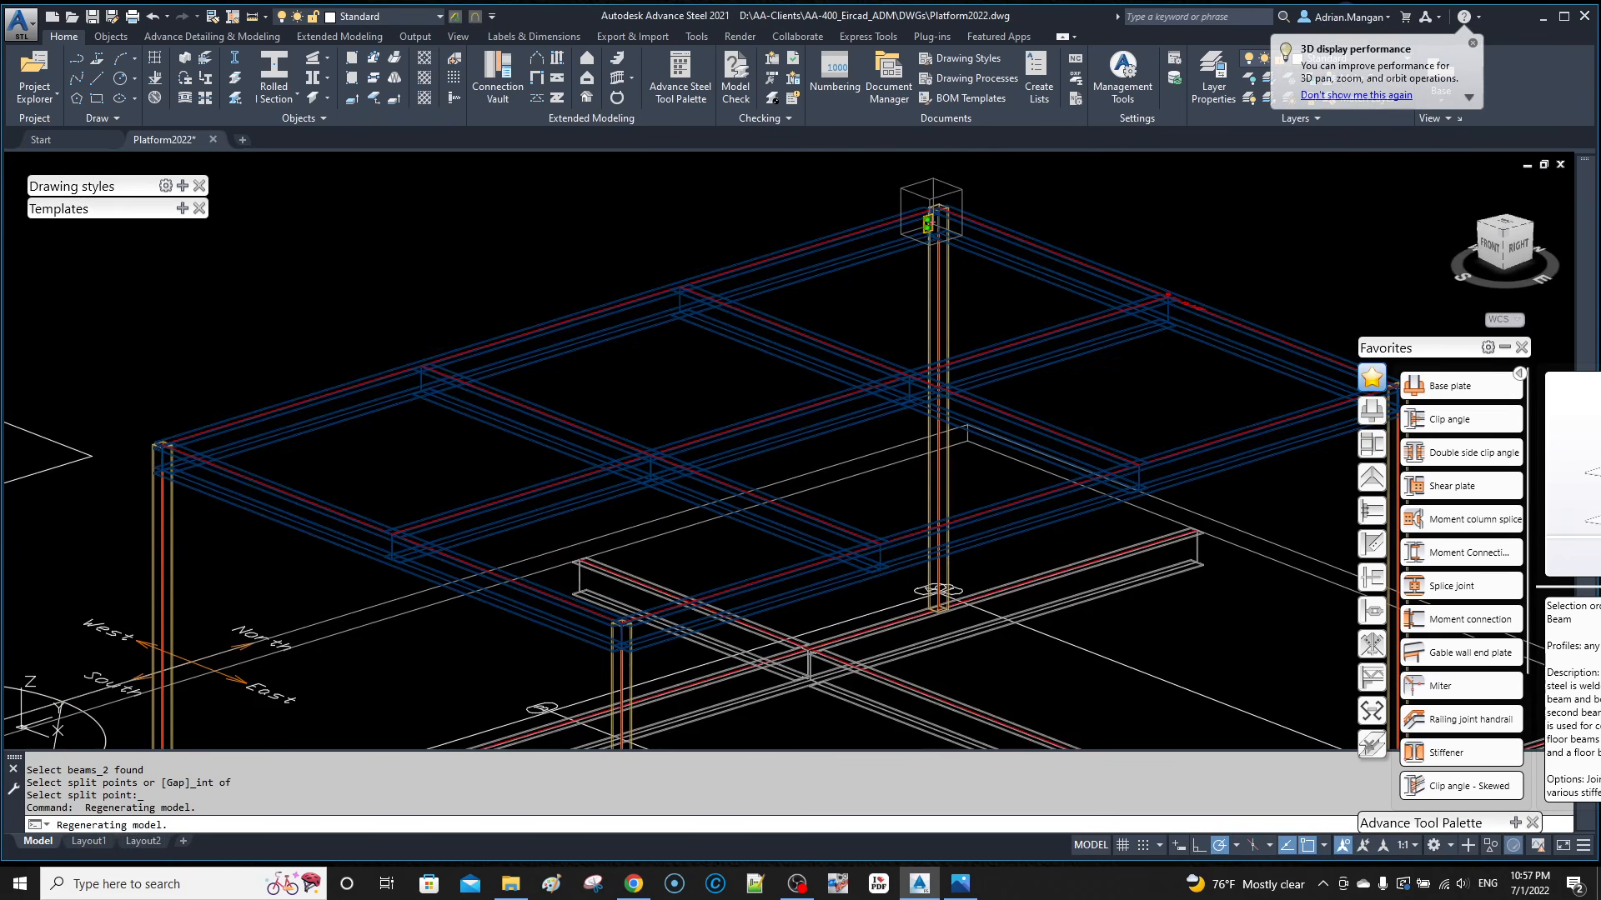
mouse_move(949, 279)
shift+middle_down()
mouse_move(978, 272)
mouse_move(893, 386)
mouse_move(1121, 258)
shift+middle_up()
middle_drag(413, 396, 728, 302)
scroll(645, 271, up, 4)
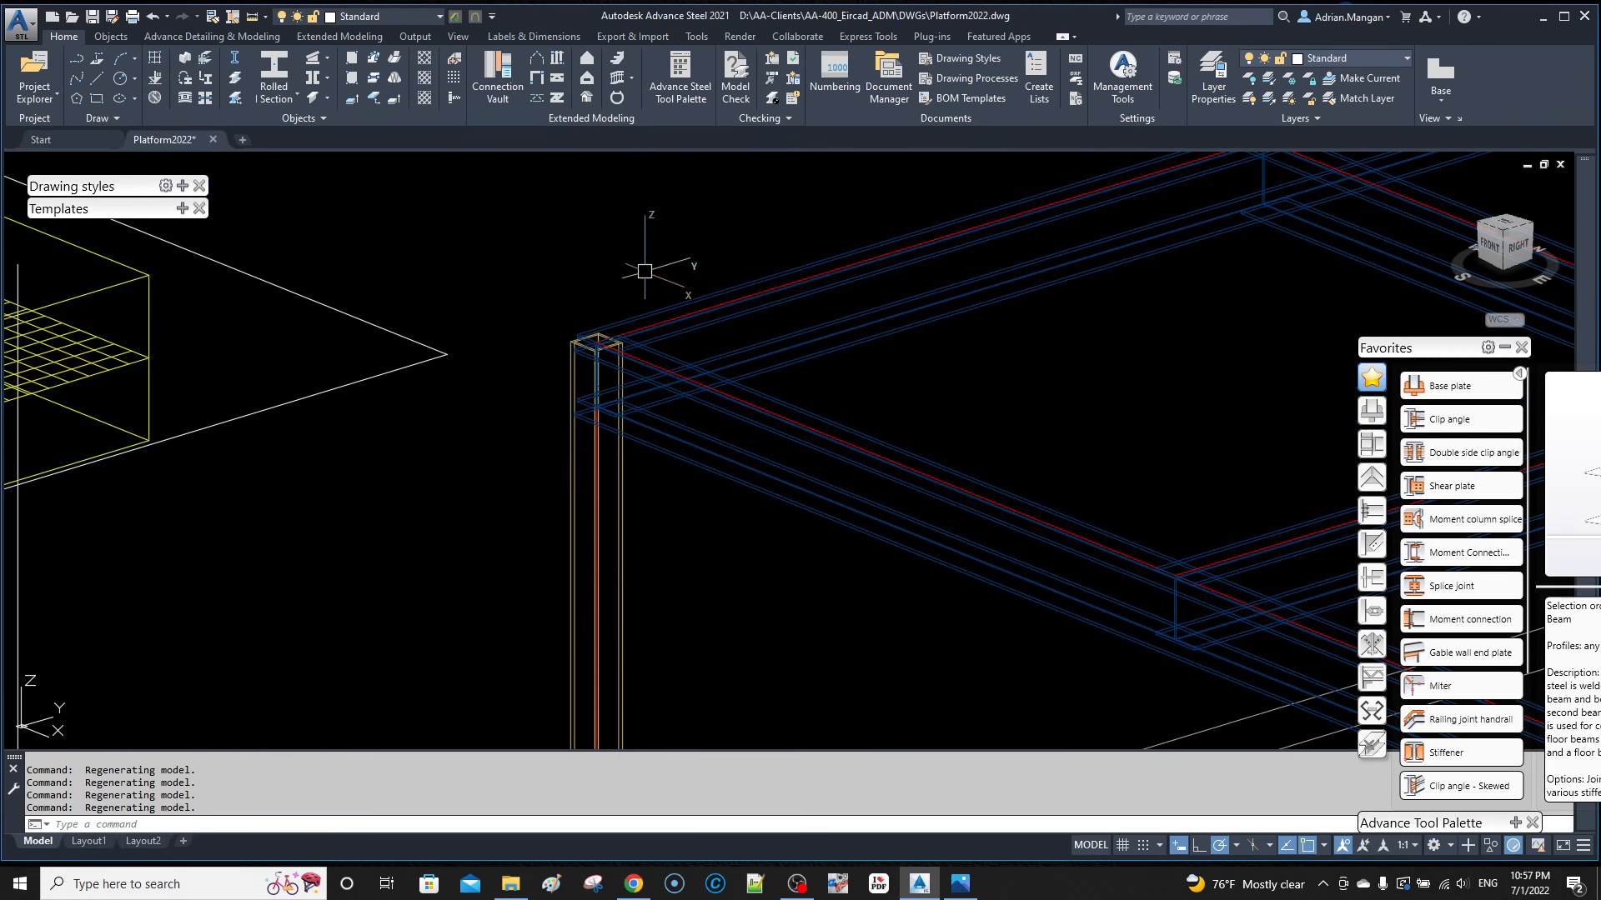
click(761, 410)
right_click(763, 410)
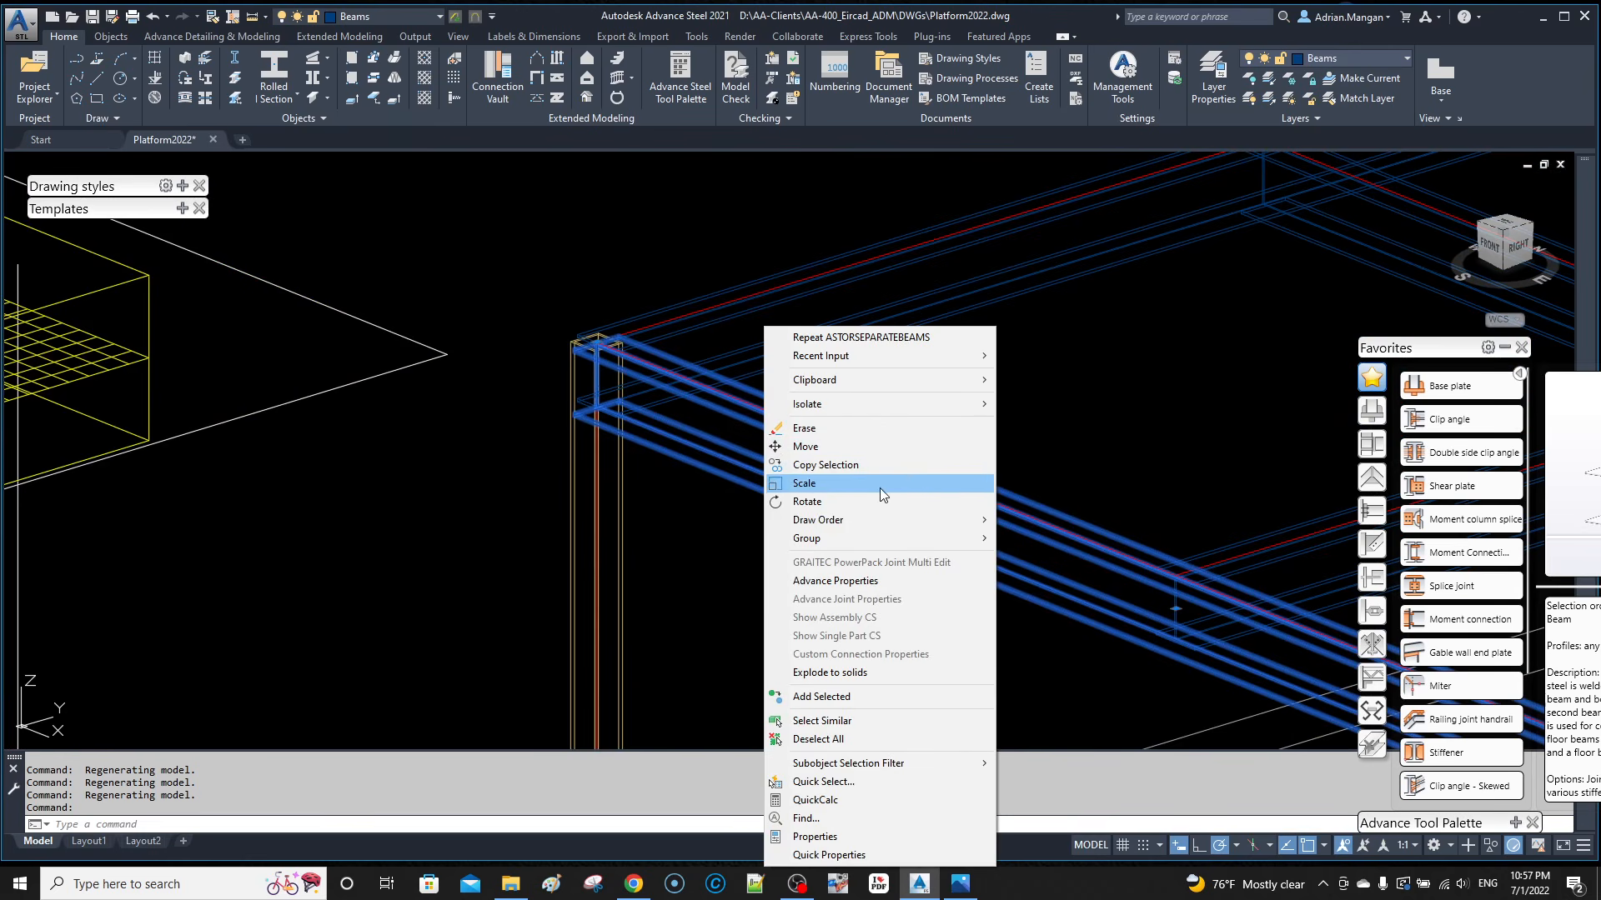
click(863, 442)
click(1084, 357)
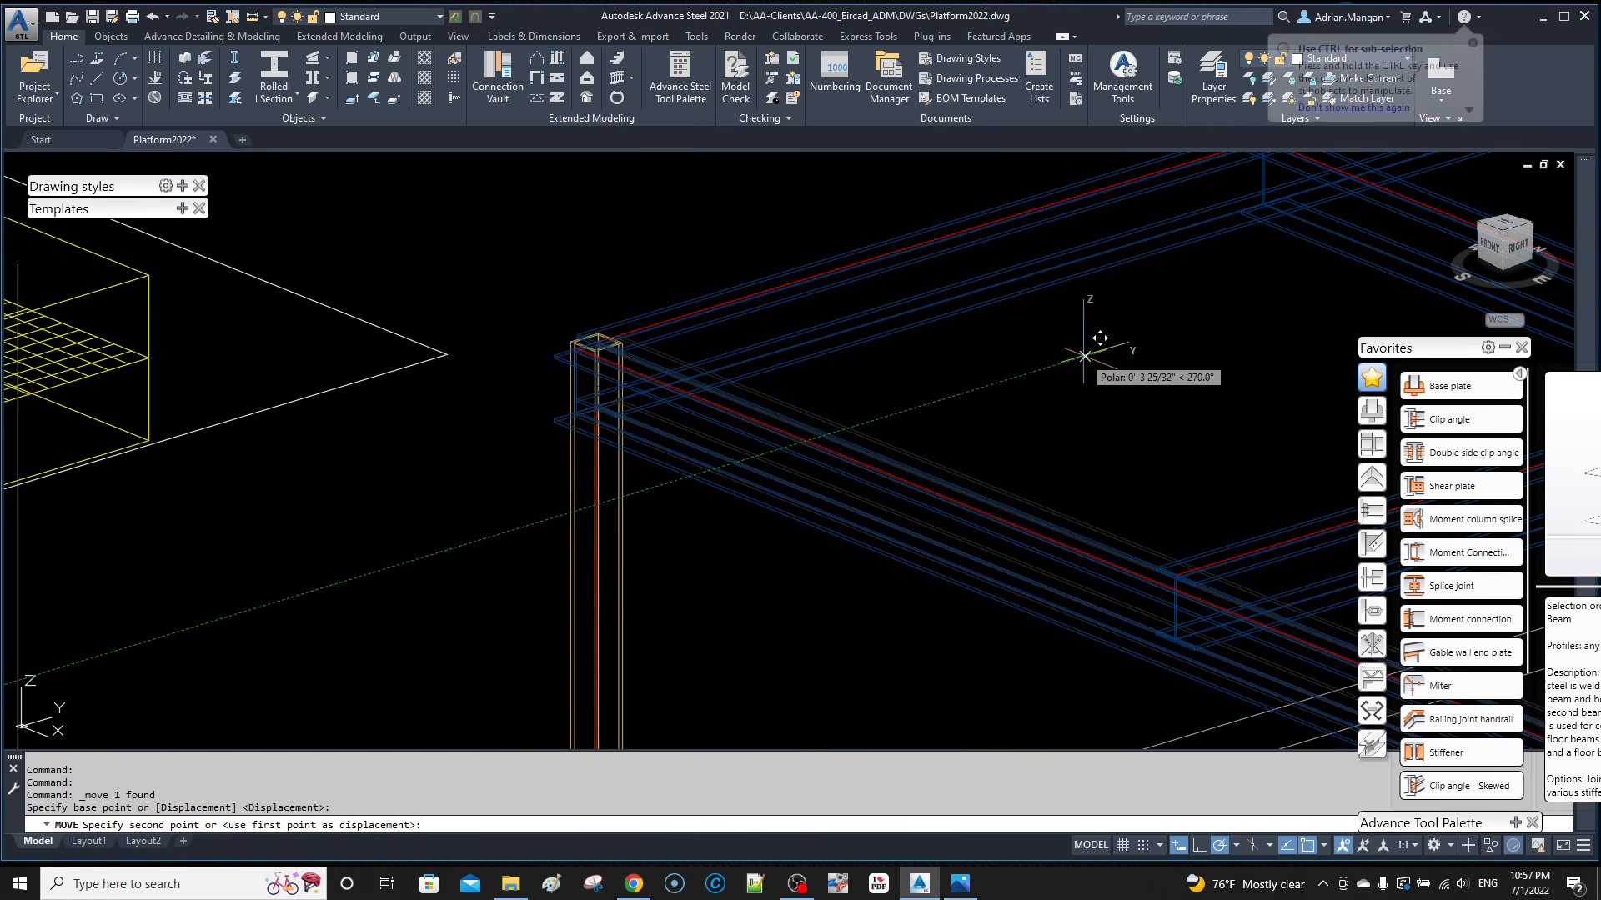
text(5')
key(Return)
key(Escape)
Step: Extend the west and east top beams to the relocated south top beam with the custom trim/extend tool
scroll(853, 413, down, 3)
middle_drag(854, 413, 758, 284)
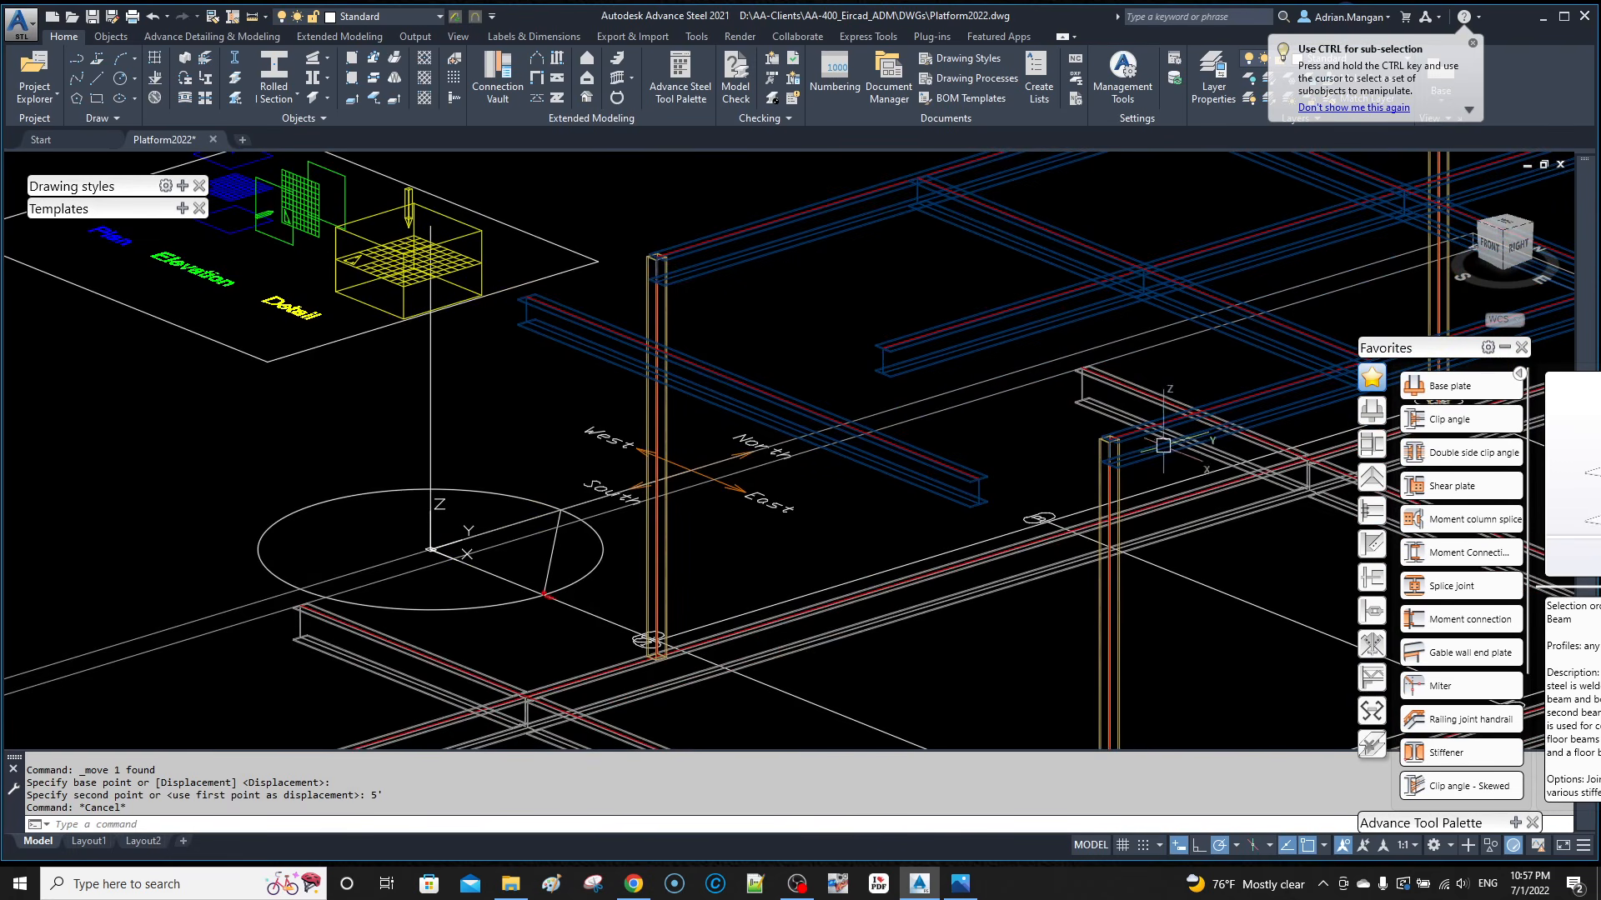
click(1505, 348)
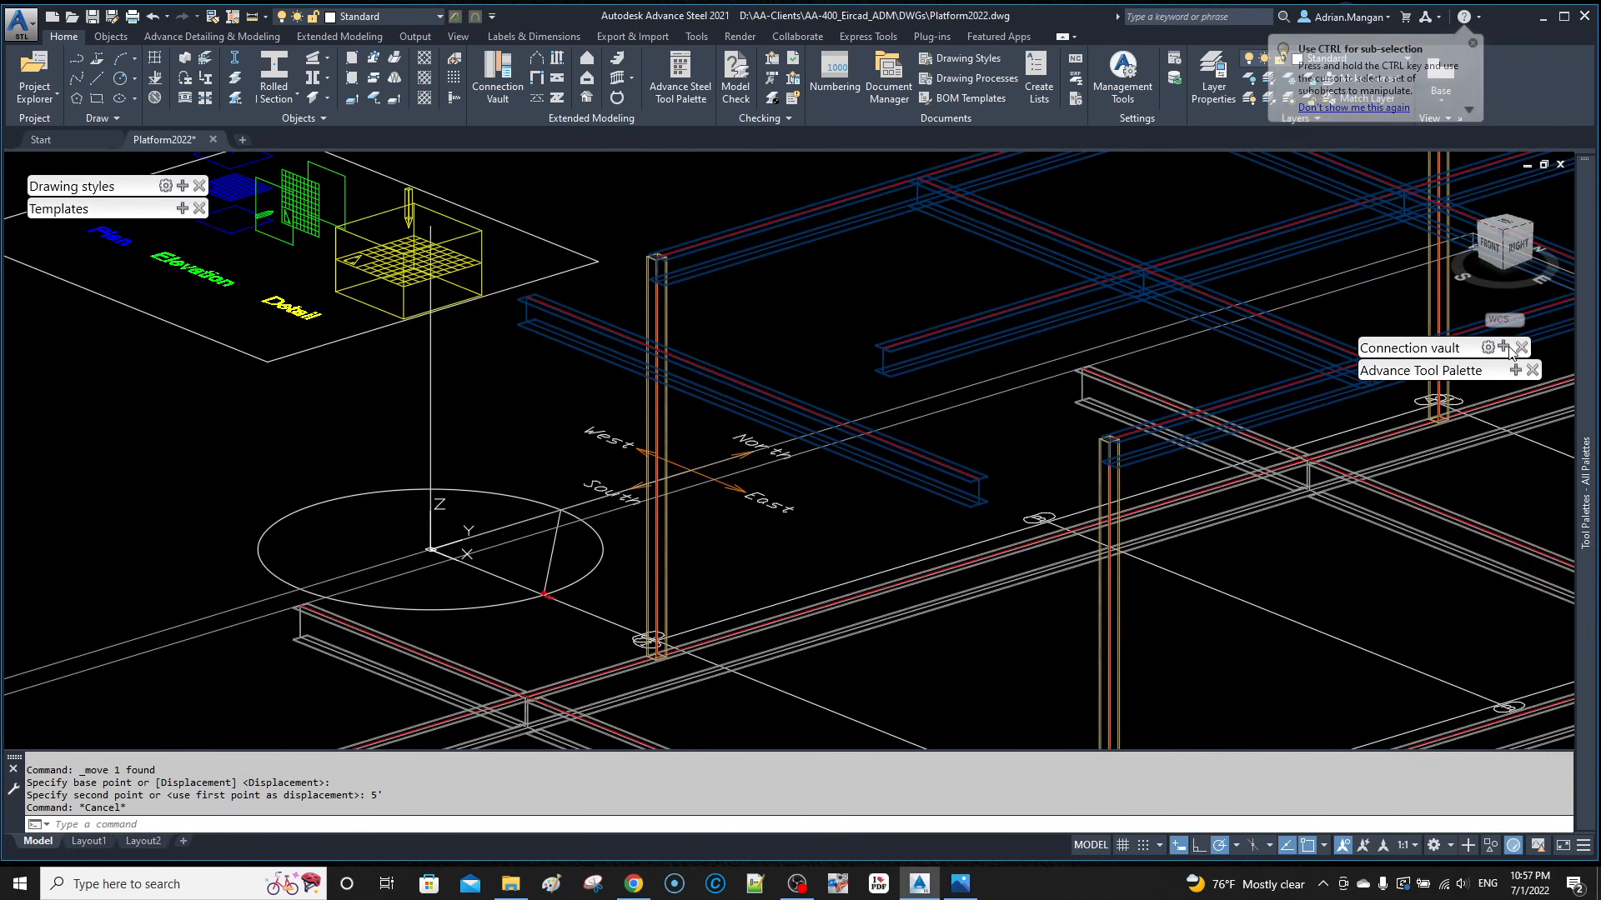
mouse_move(1517, 372)
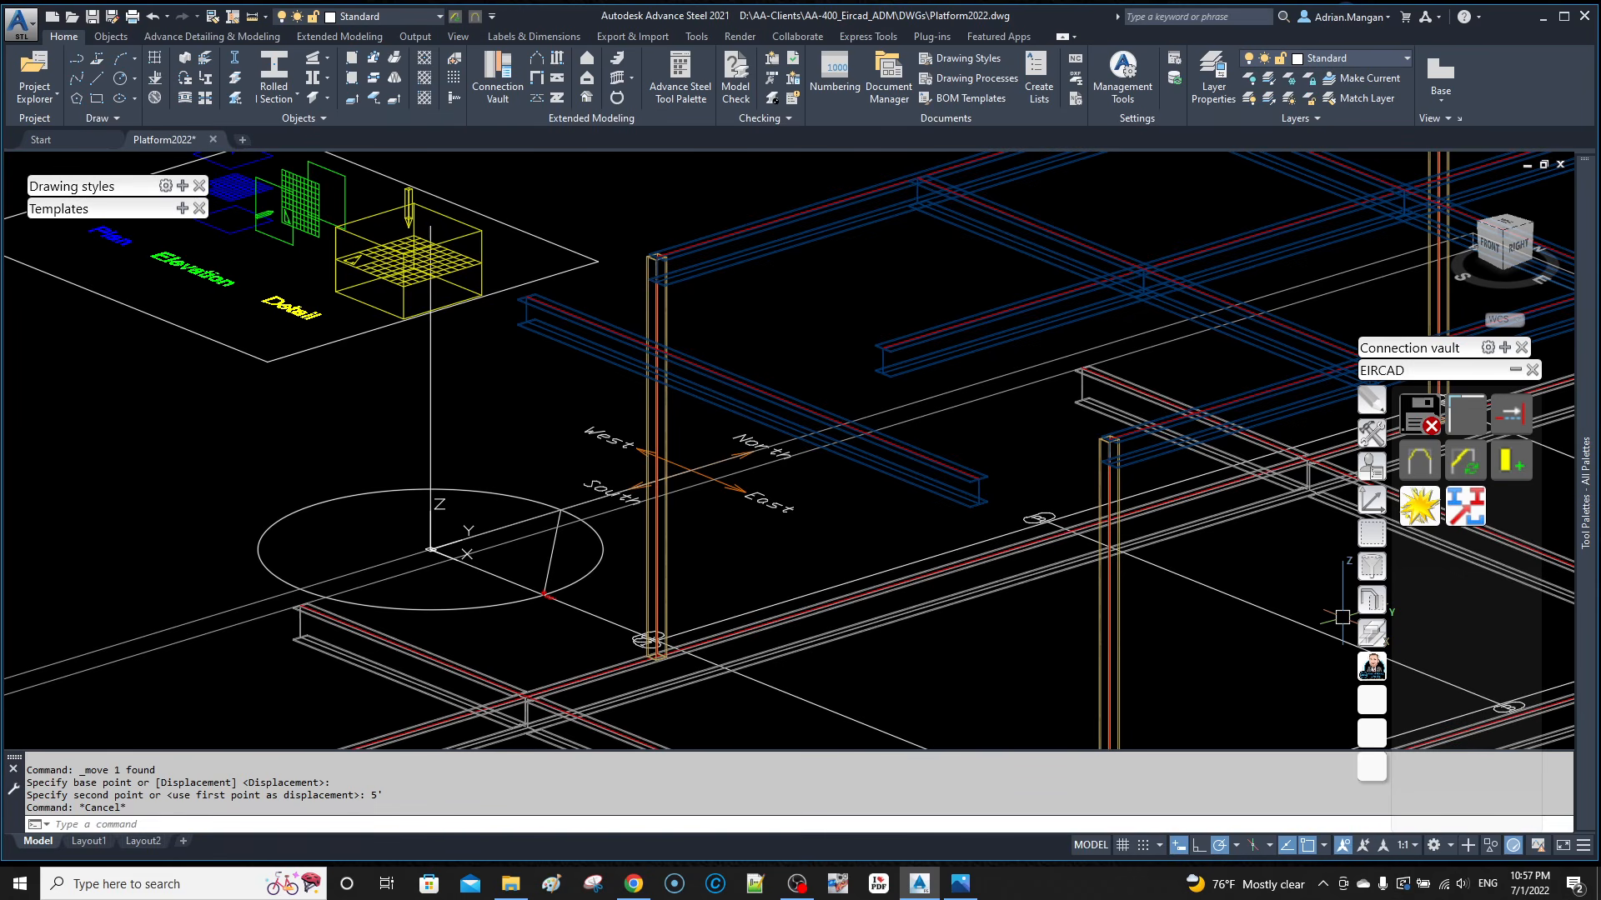
click(1511, 416)
click(935, 459)
right_click(935, 458)
click(703, 247)
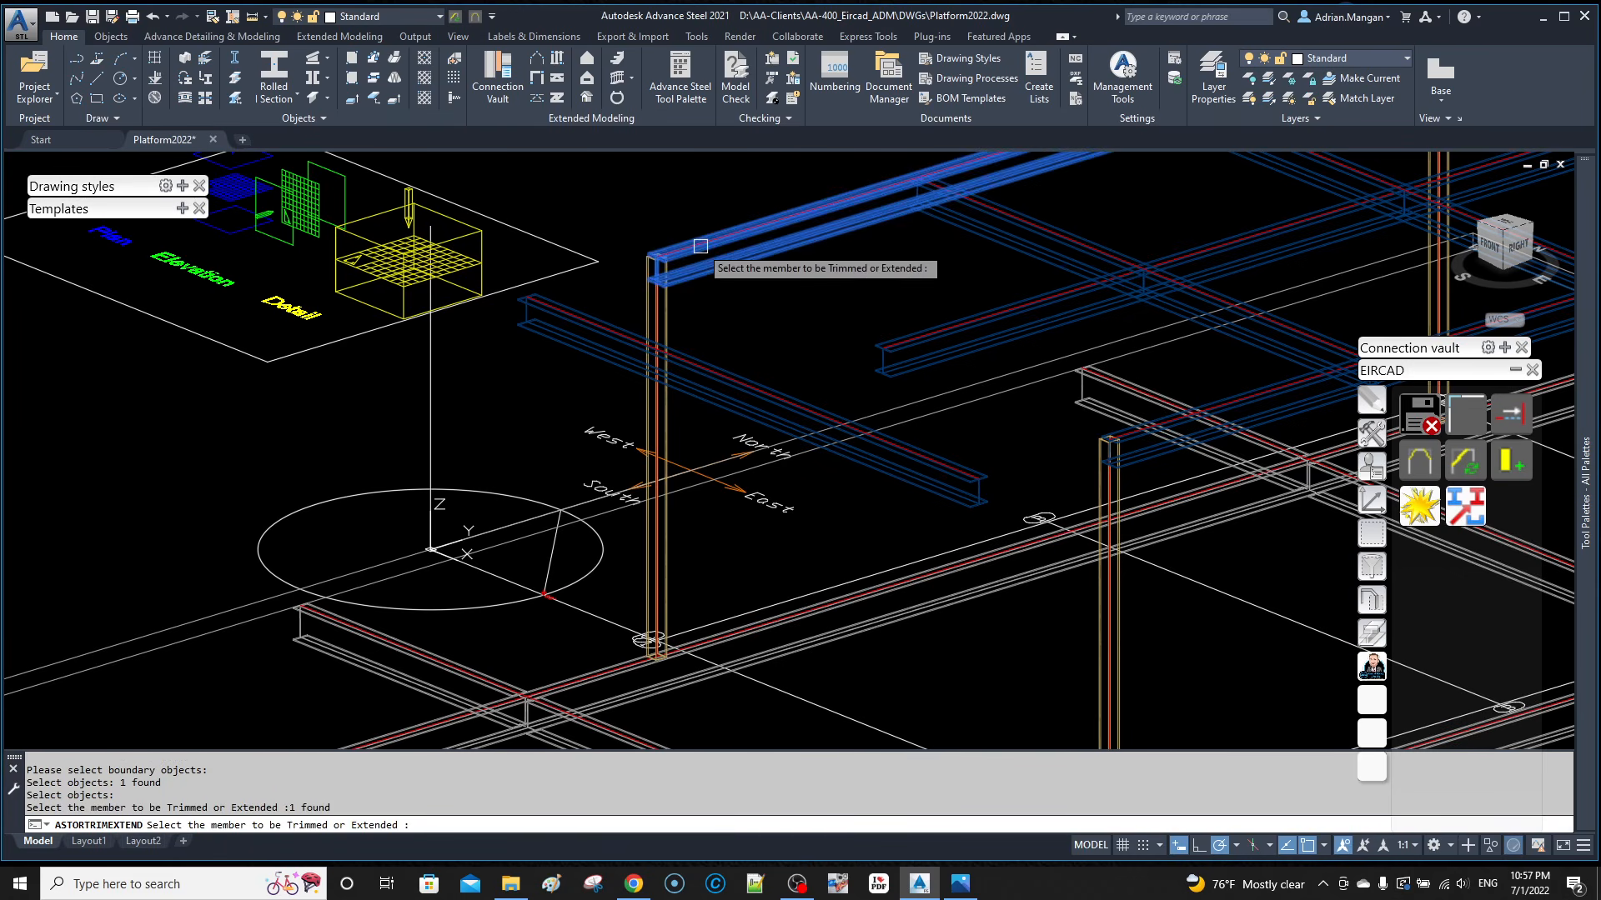
click(1138, 446)
right_click(1047, 350)
middle_drag(961, 370, 962, 379)
scroll(720, 302, down, 6)
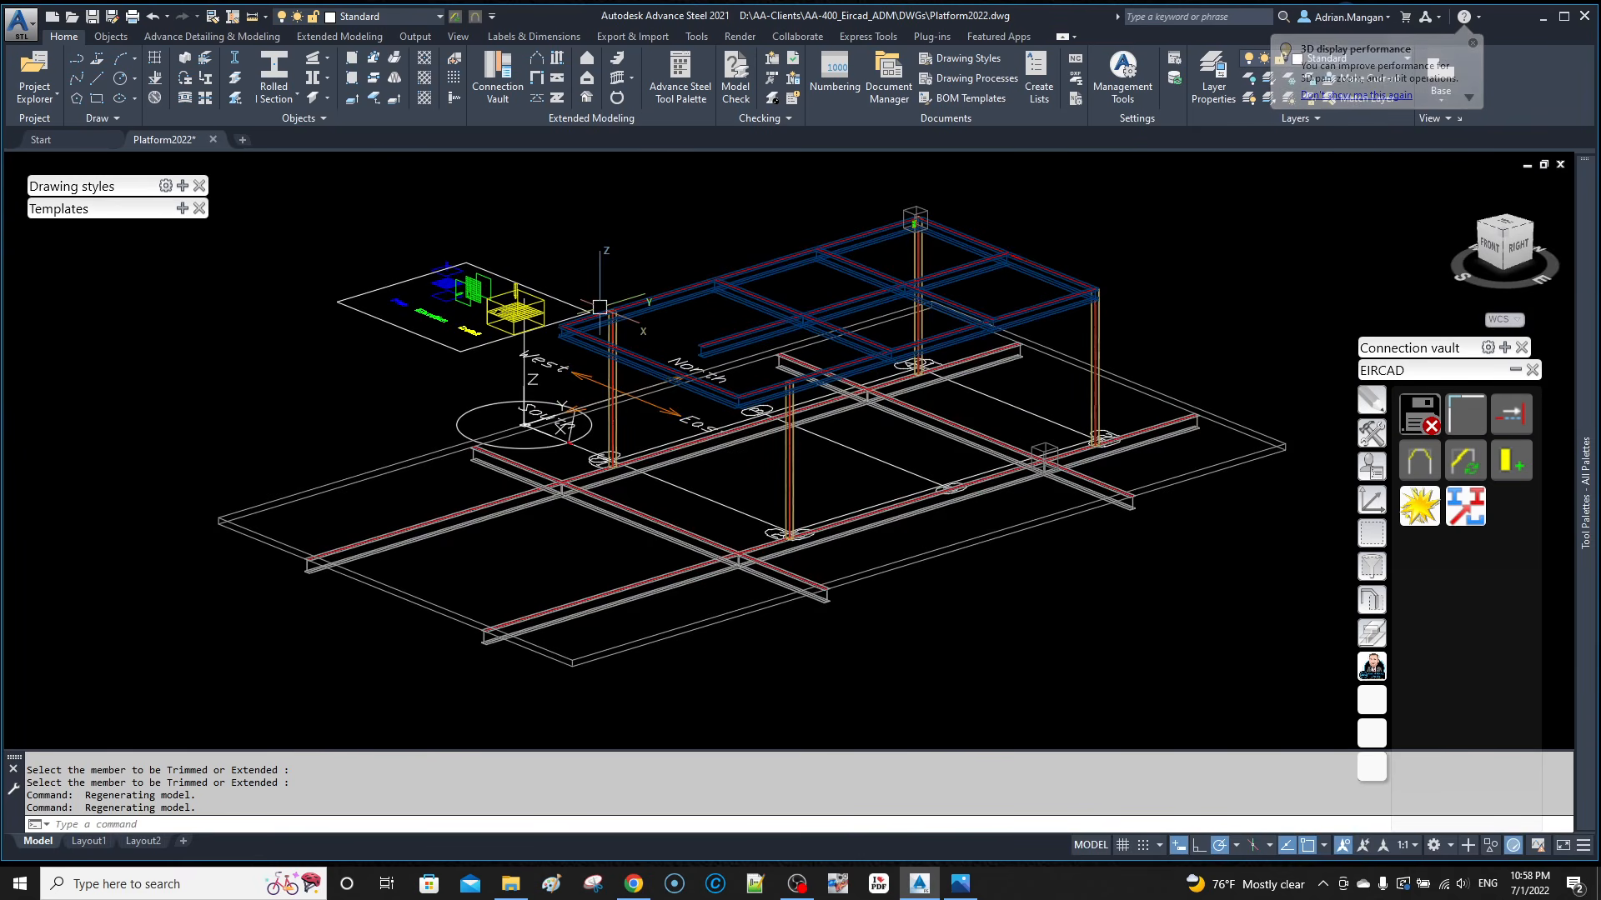
Step: Copy both halves of the southern intermediate east-west beam 10' south, onto the south column line
click(722, 293)
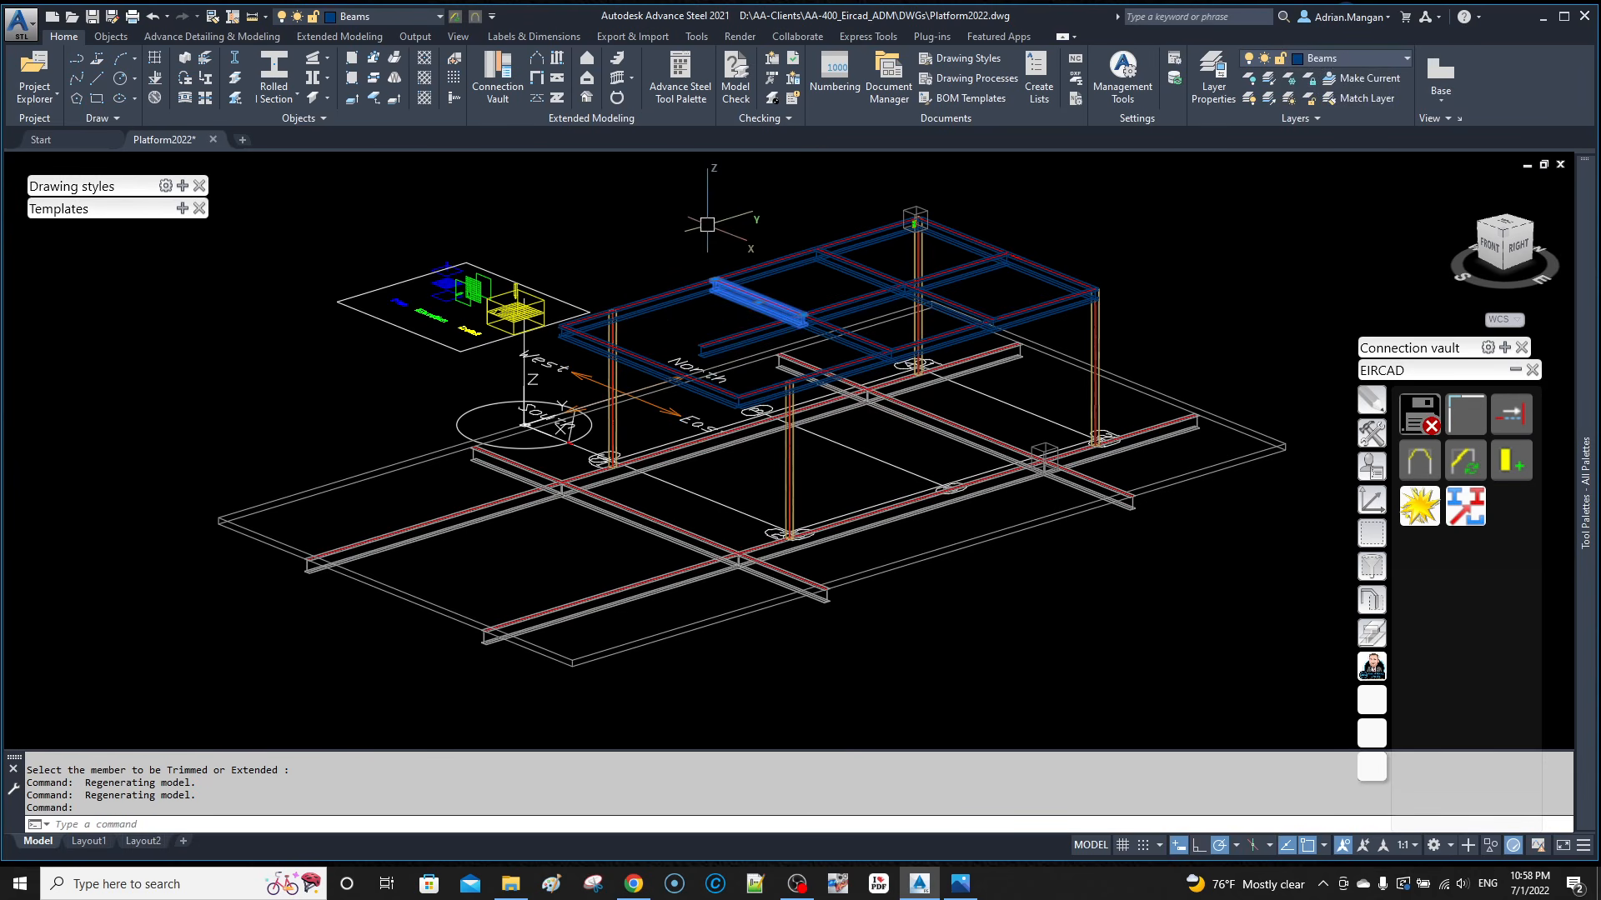
right_click(707, 223)
key(Escape)
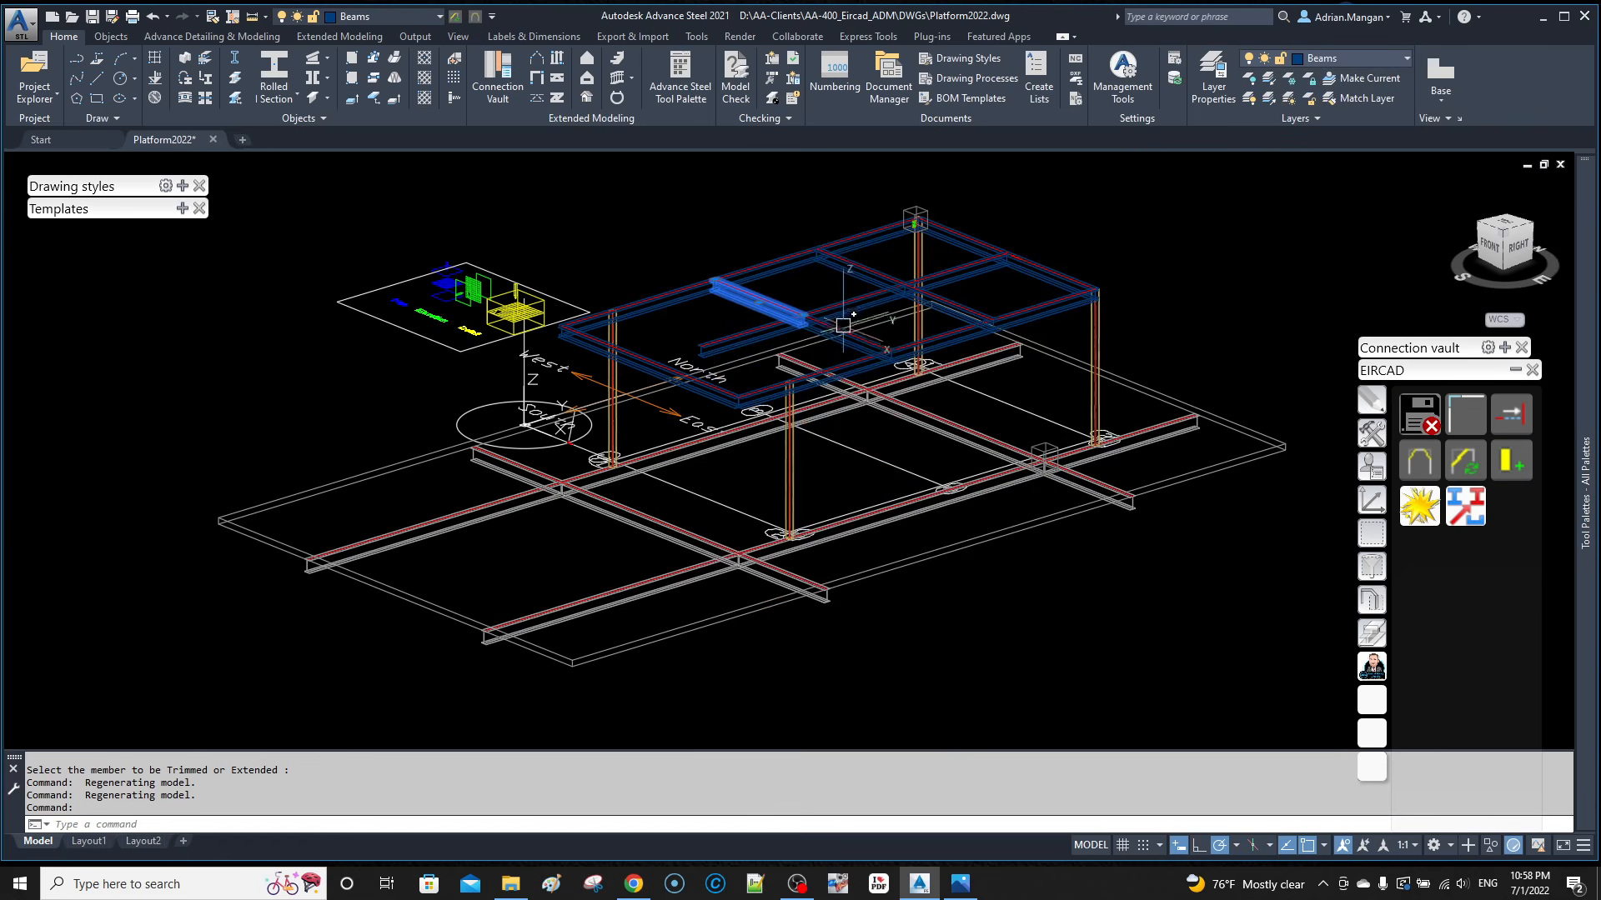
right_click(765, 219)
click(823, 356)
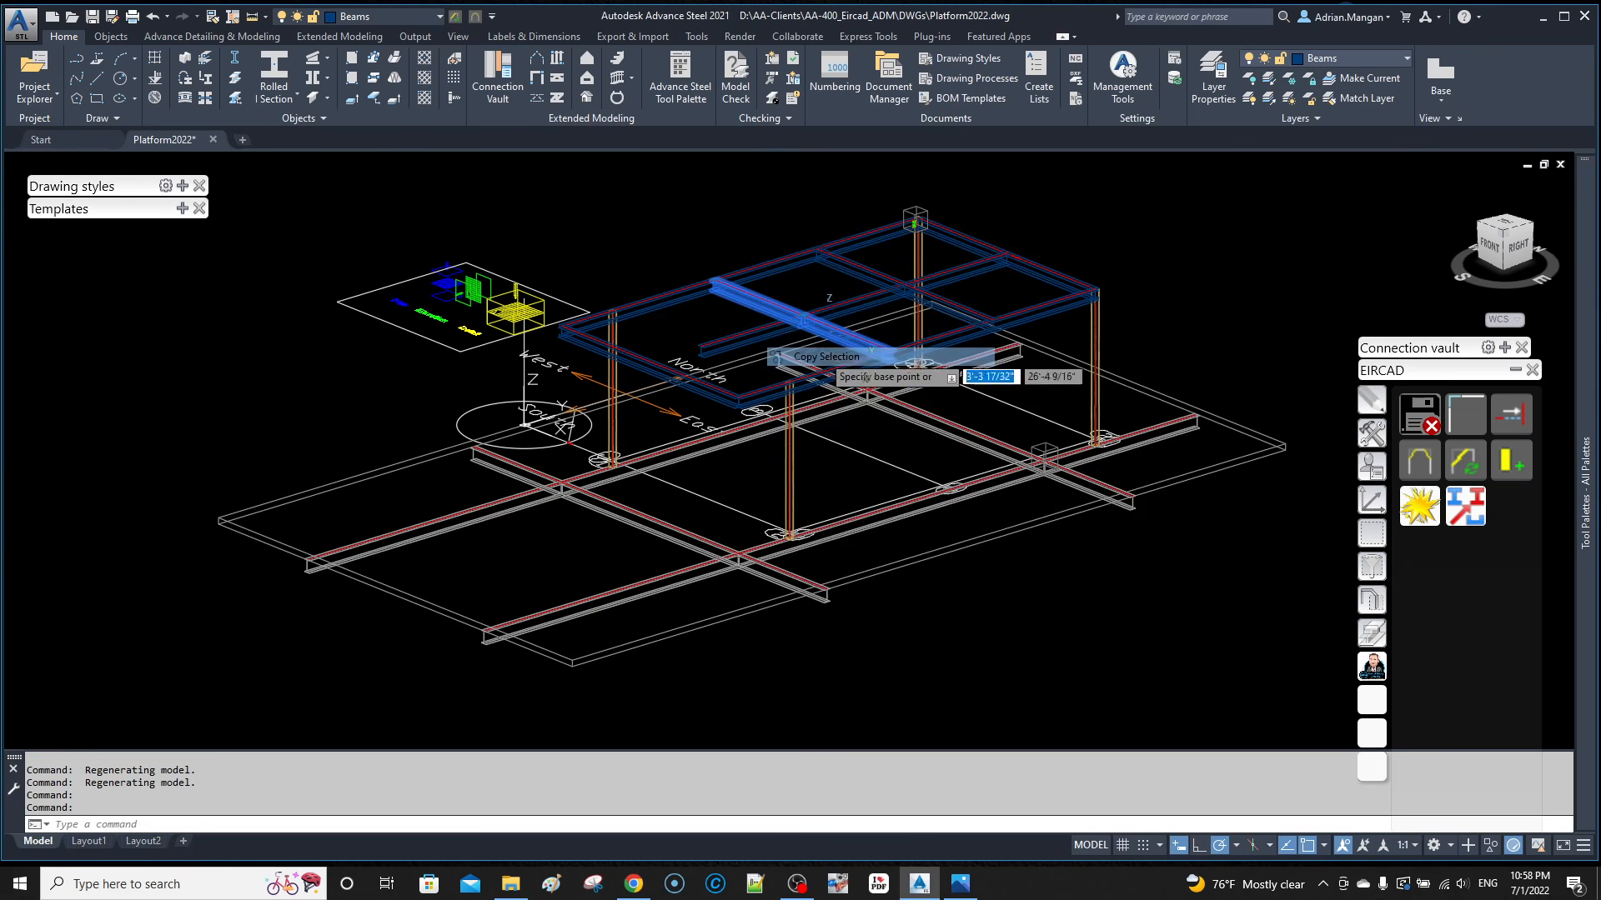
click(822, 351)
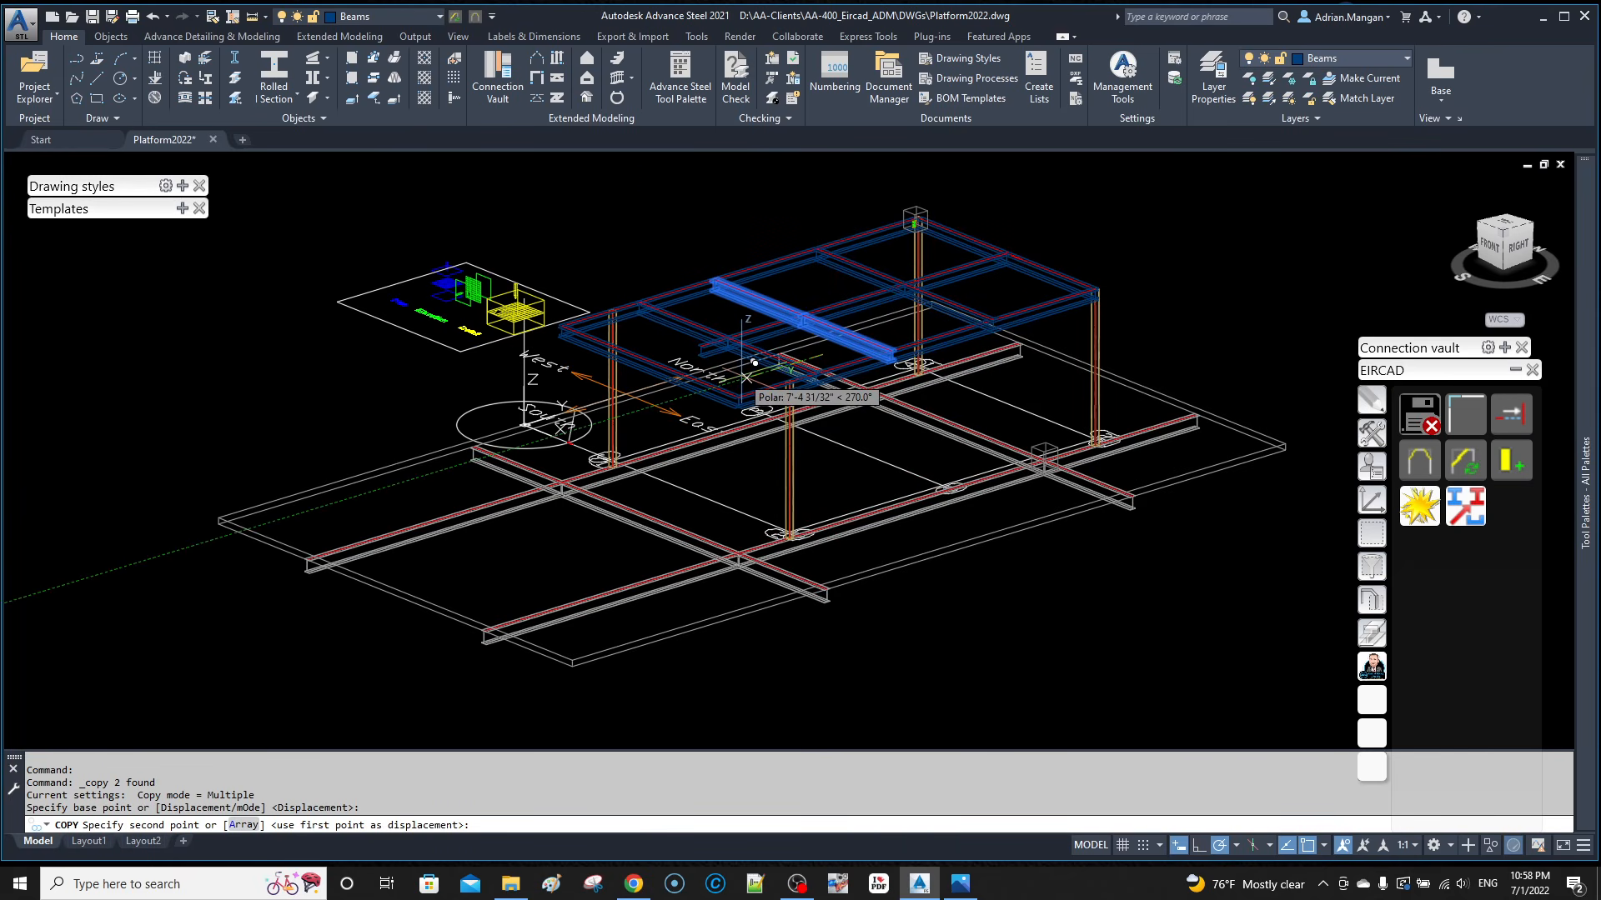
text(10')
key(Return)
key(Escape)
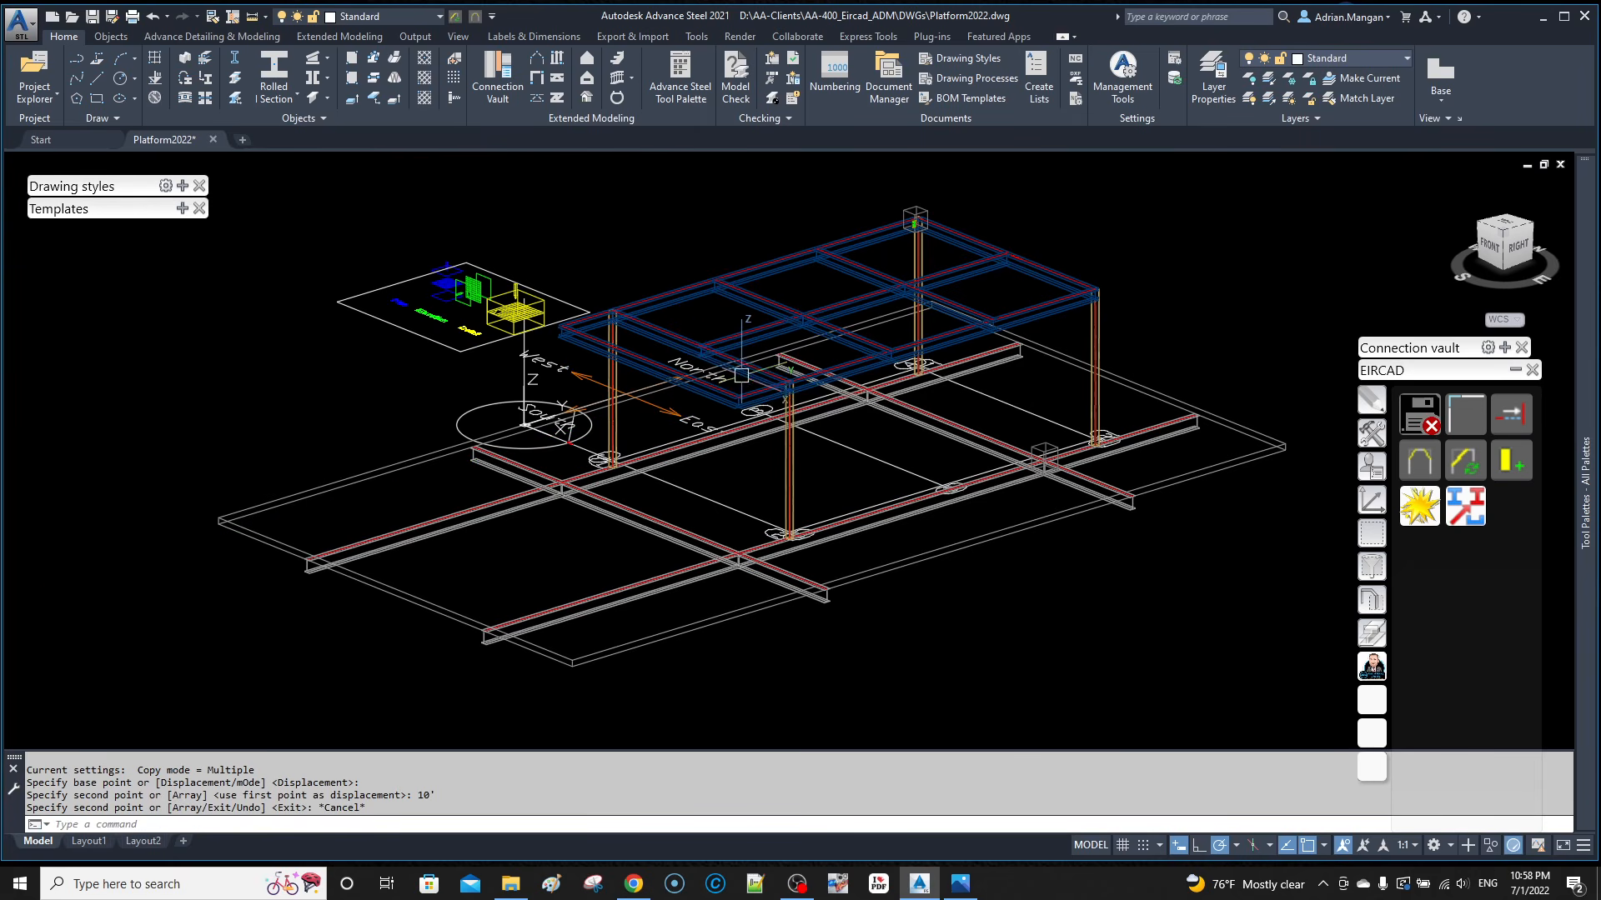
Step: Extend the north-south intermediate beam to the outer south top beam with the trim/extend tool
scroll(740, 346, up, 3)
click(1524, 418)
click(517, 381)
key(Return)
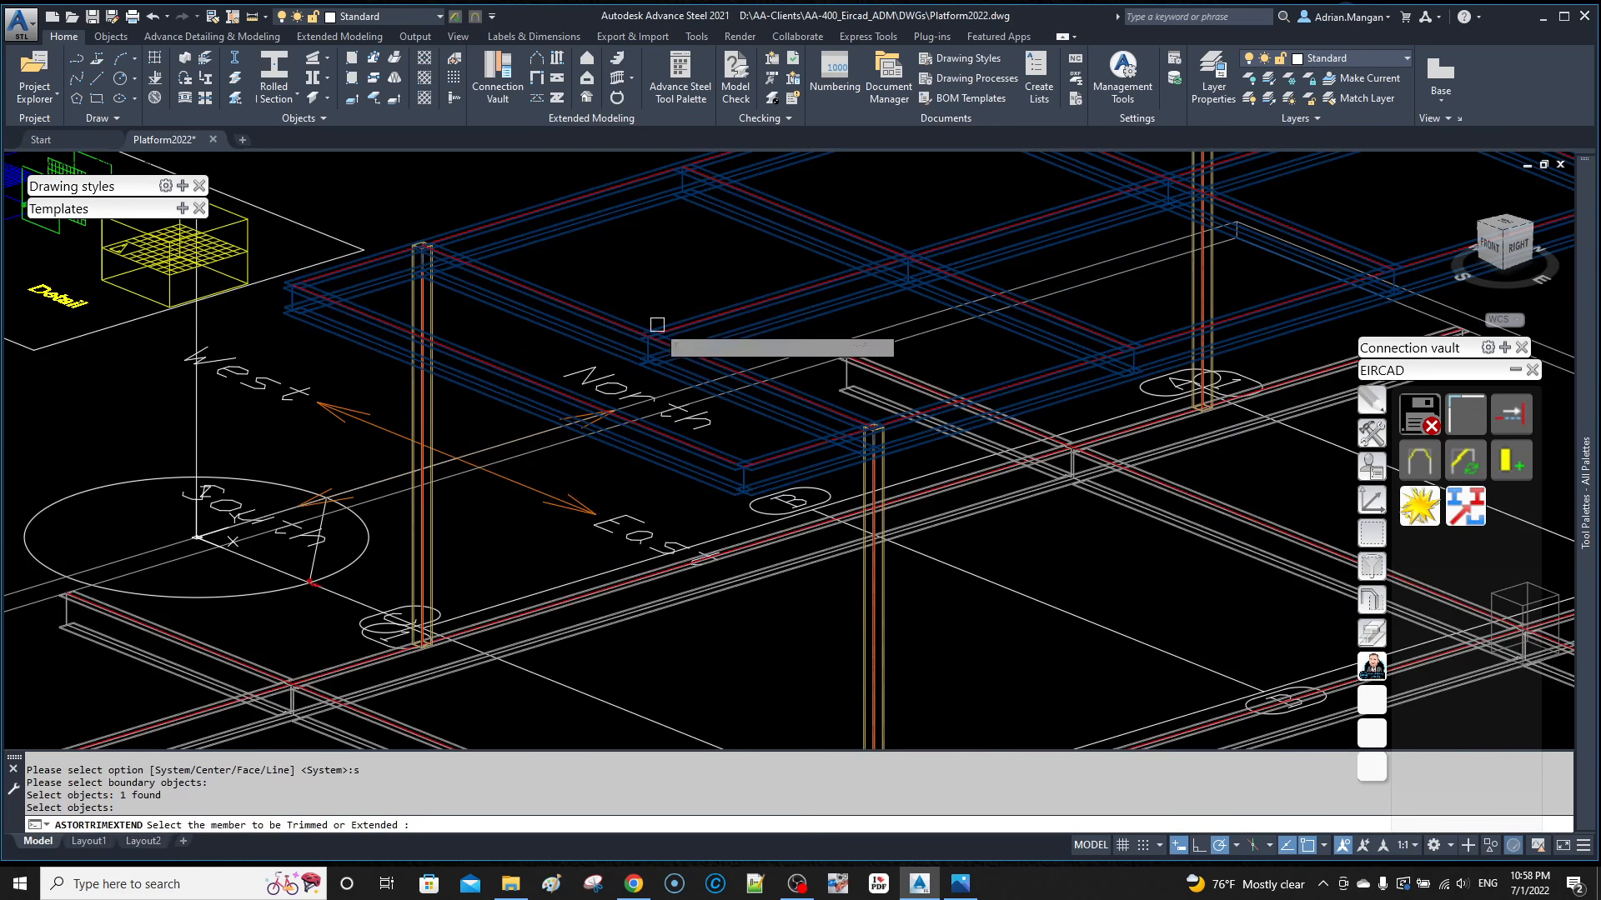
click(659, 328)
shift+middle_drag(691, 247, 701, 276)
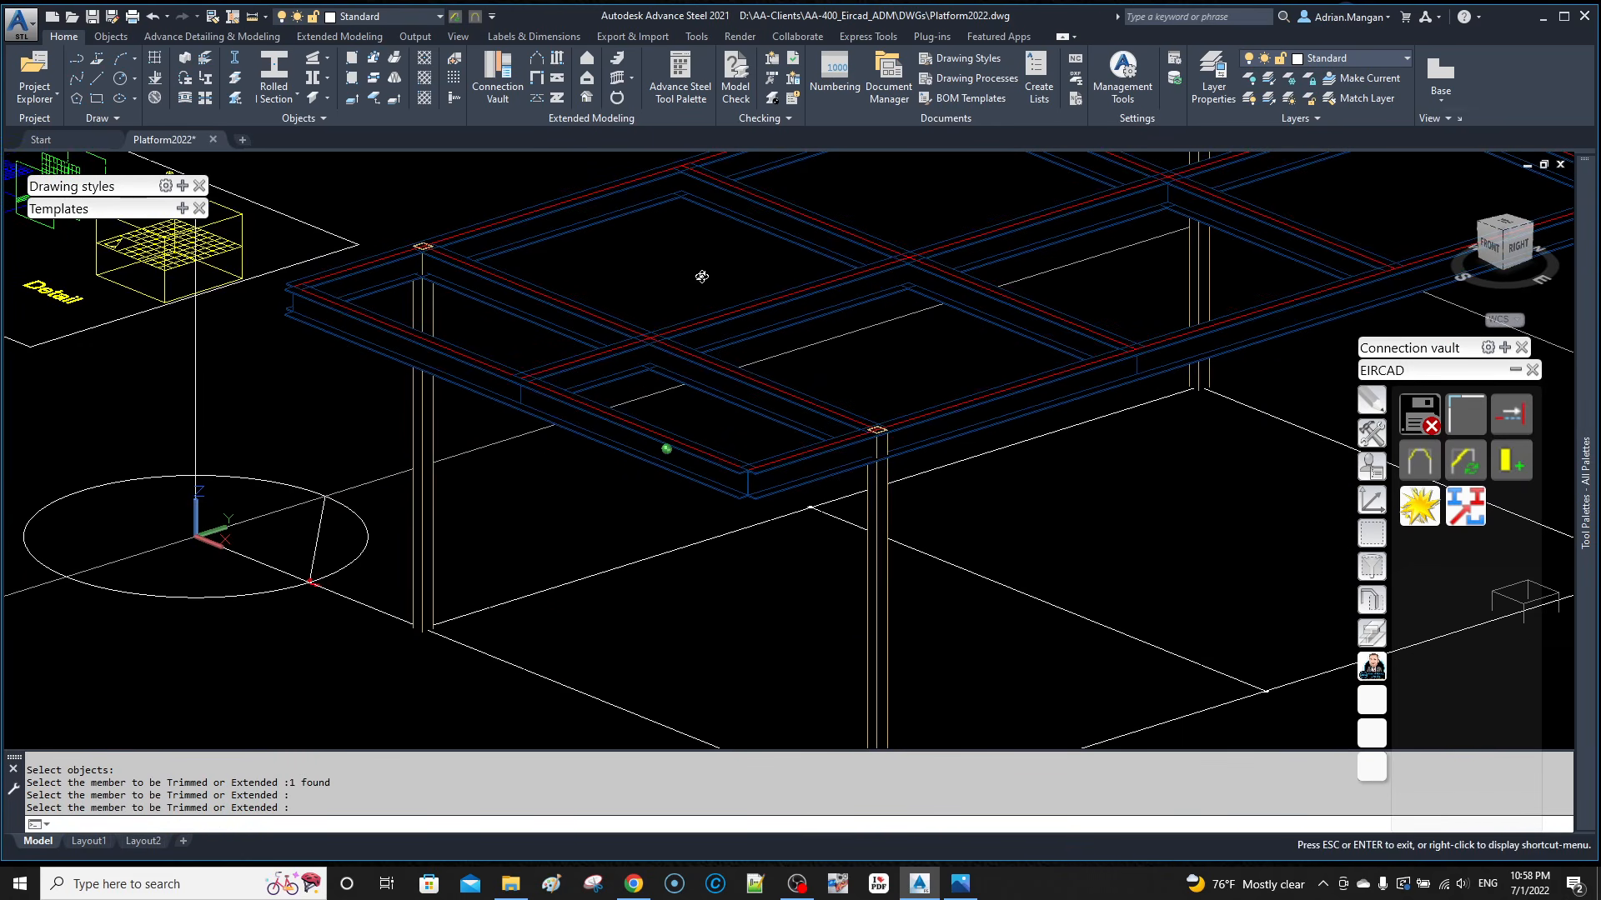
key(Return)
click(580, 299)
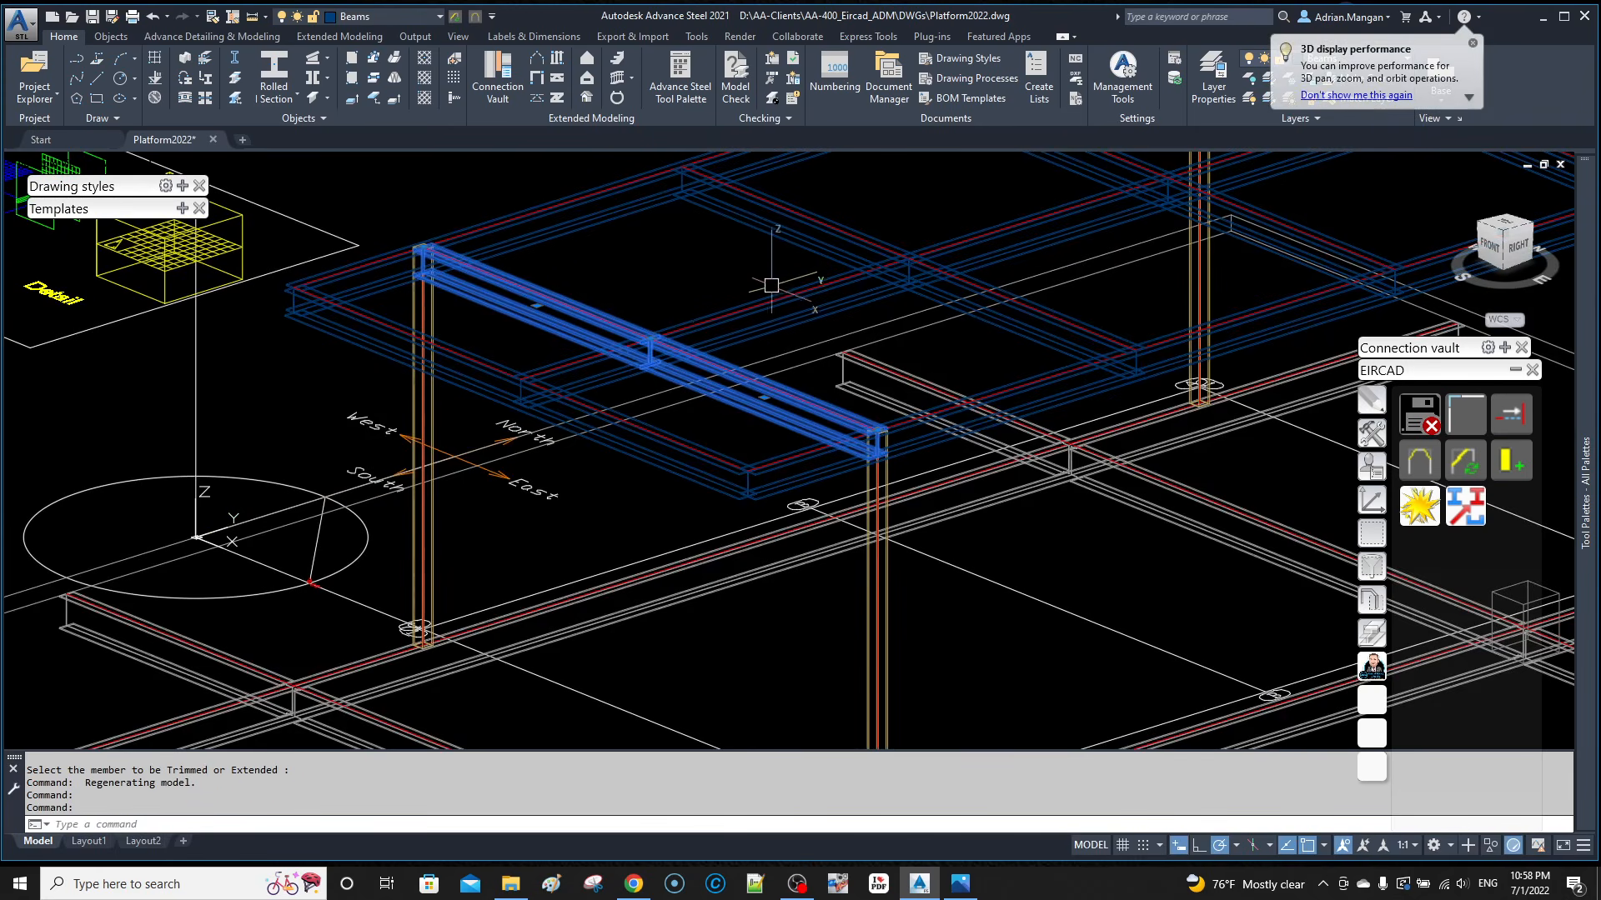
key(Escape)
scroll(756, 294, down, 3)
click(837, 329)
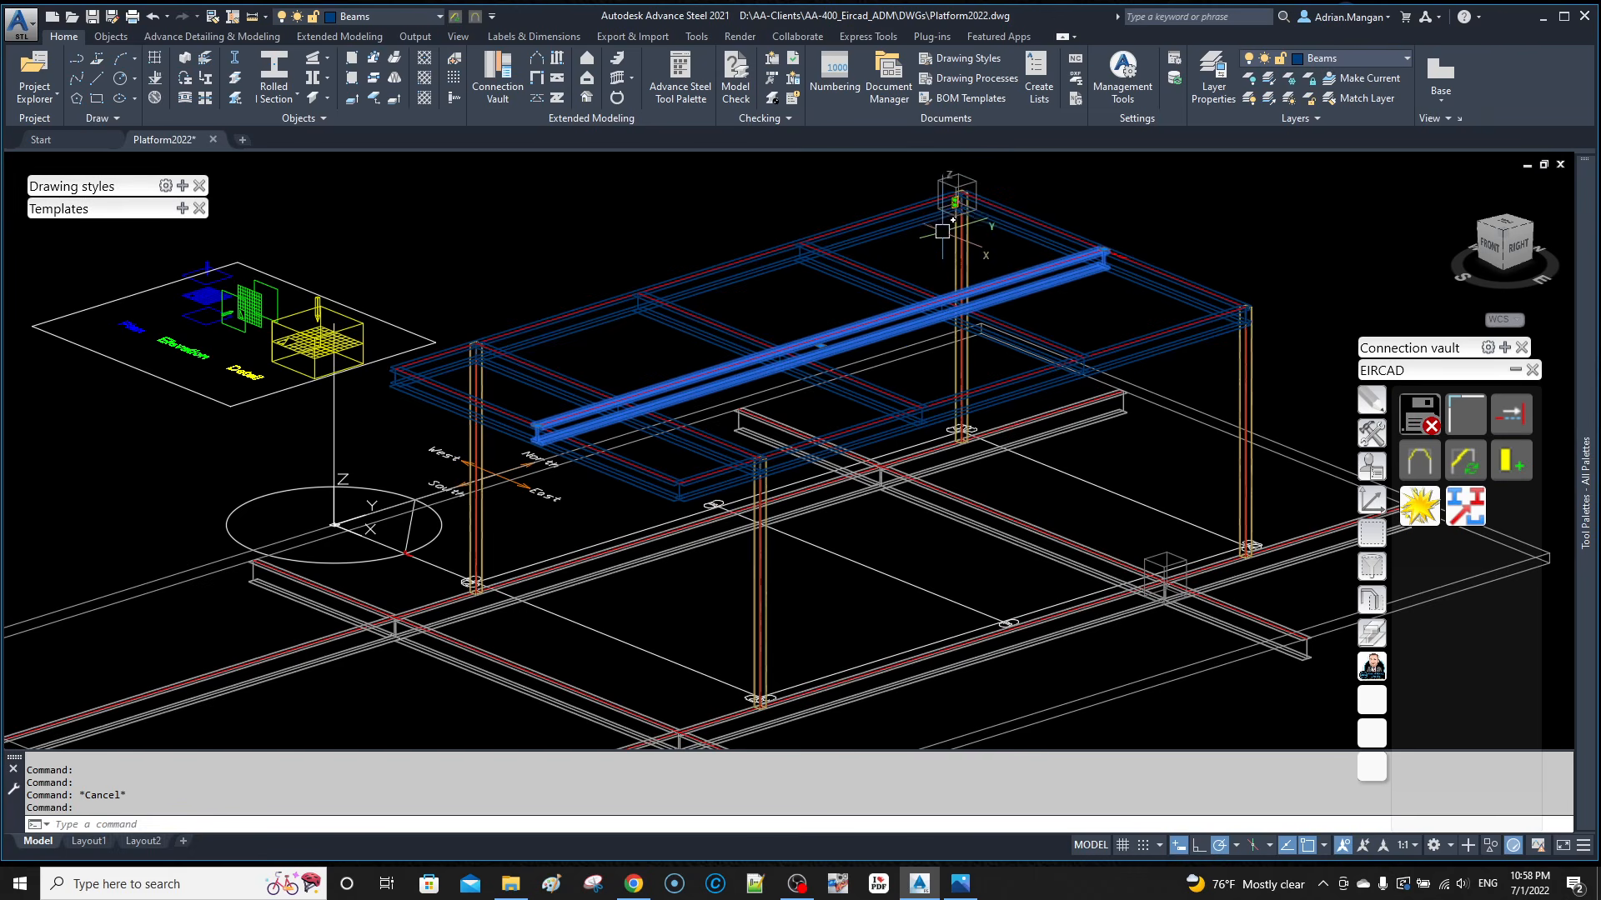
key(Escape)
middle_drag(871, 301, 877, 293)
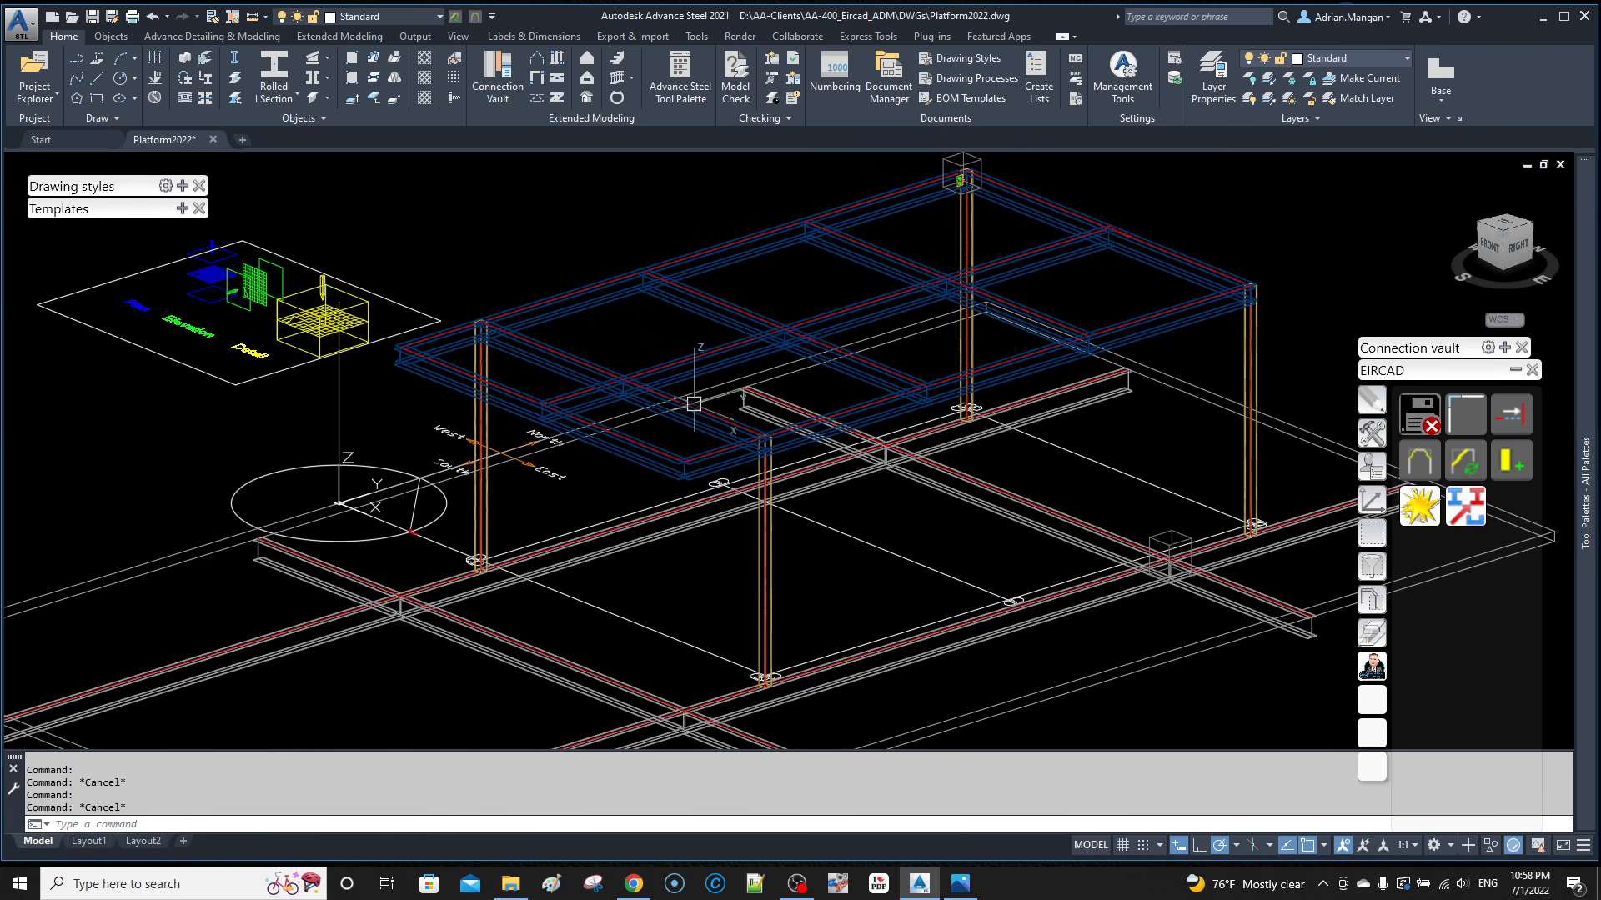
Step: Merge the split halves of each of the three intermediate east-west beams into single full-length beams
click(562, 364)
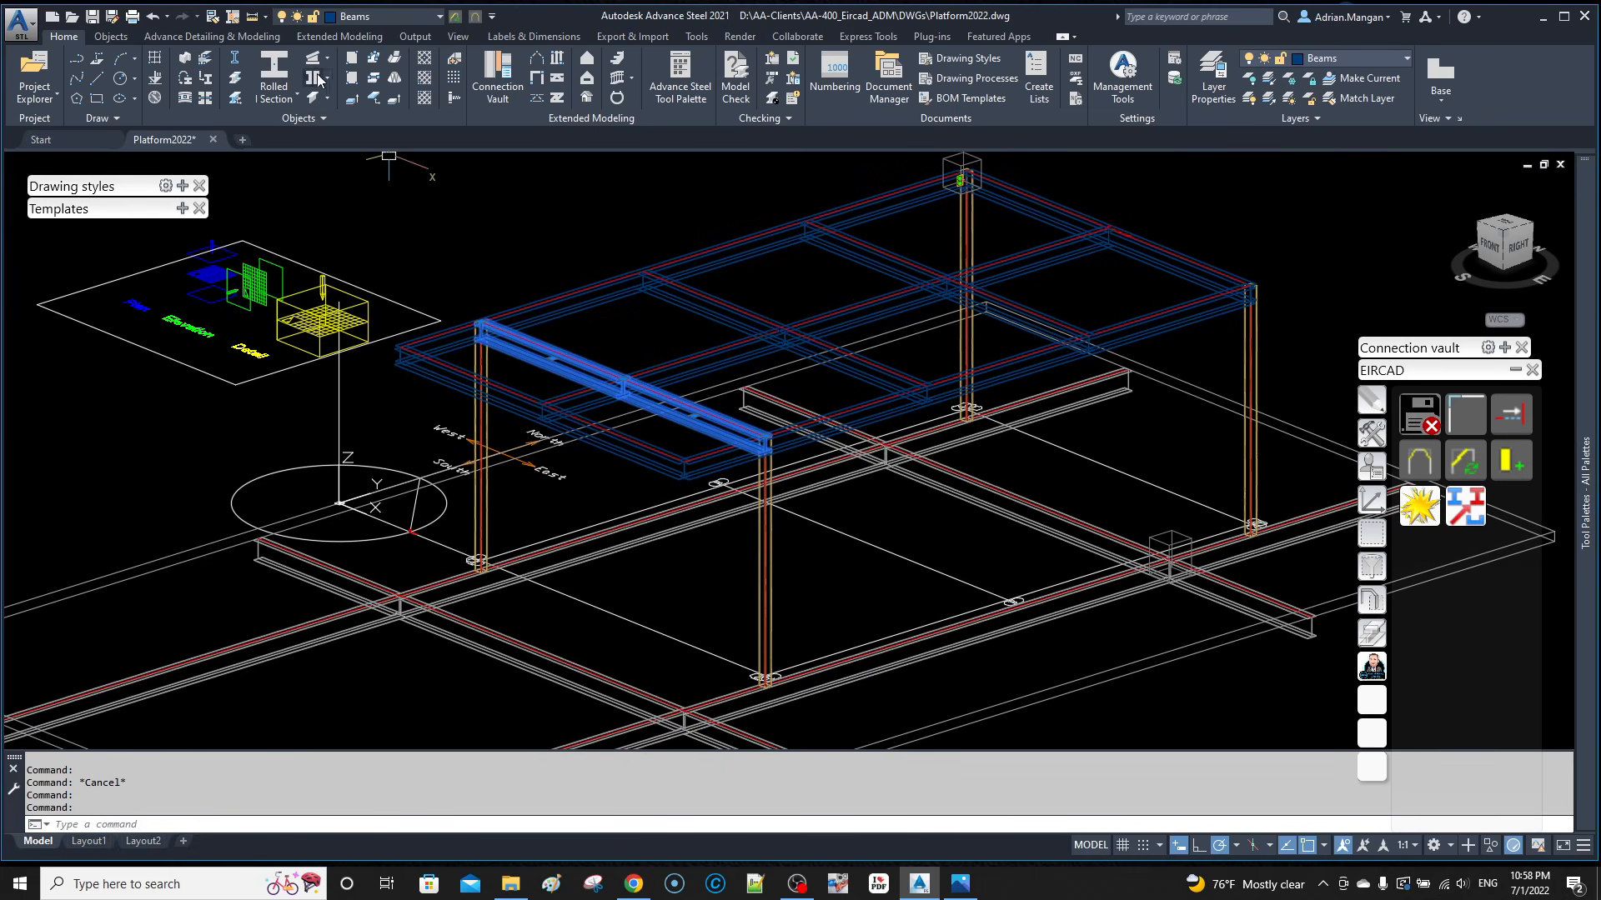
click(238, 99)
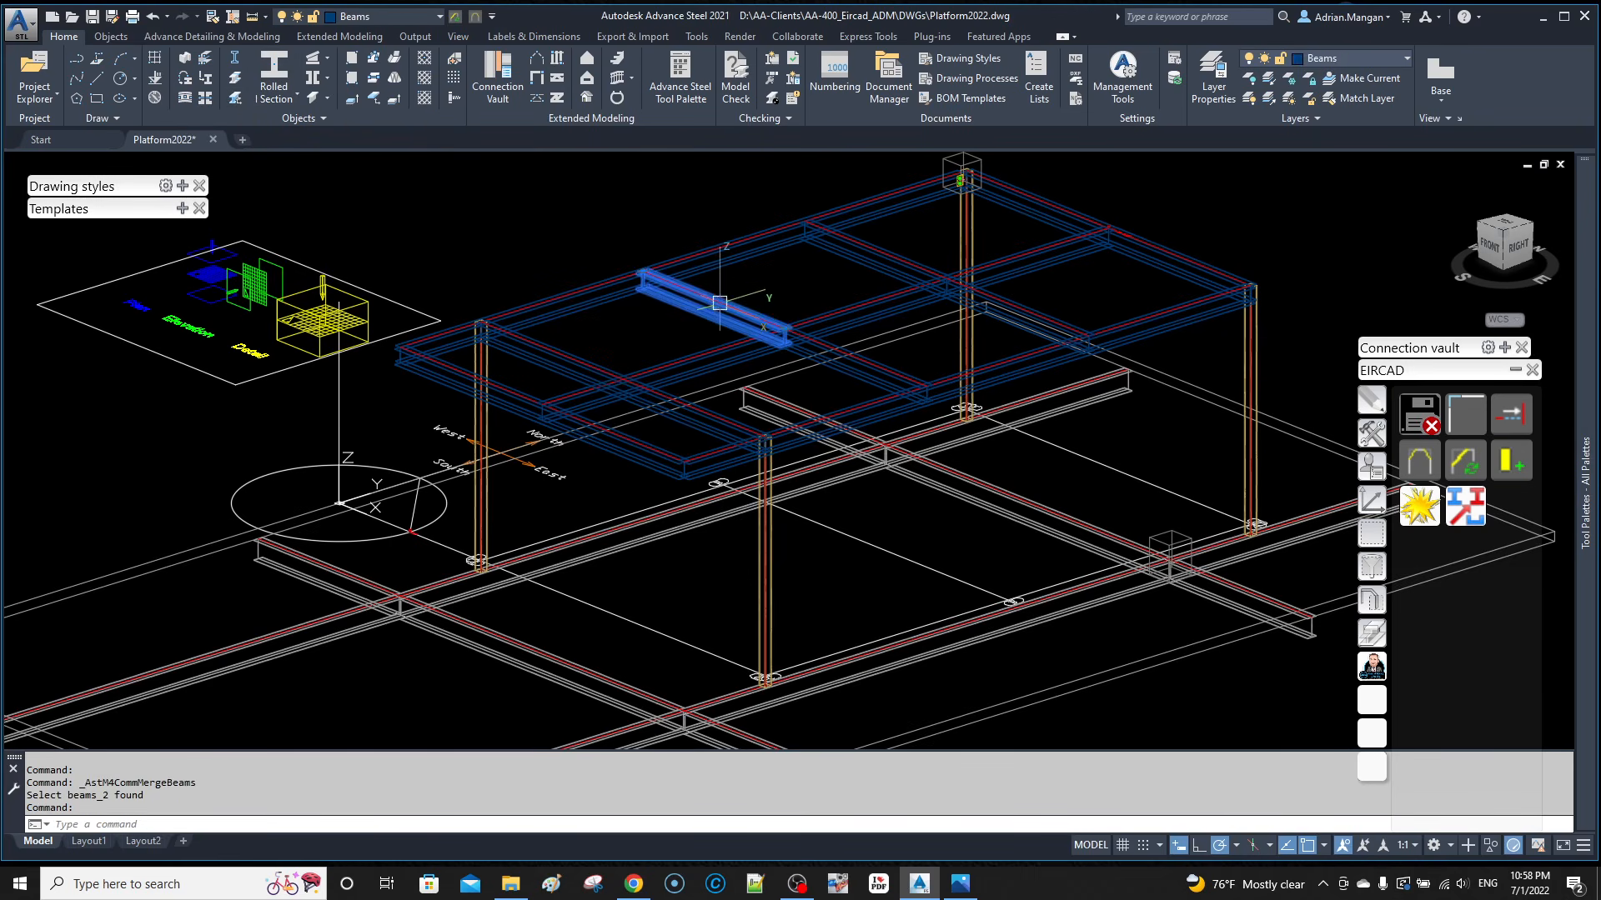
click(235, 98)
click(897, 252)
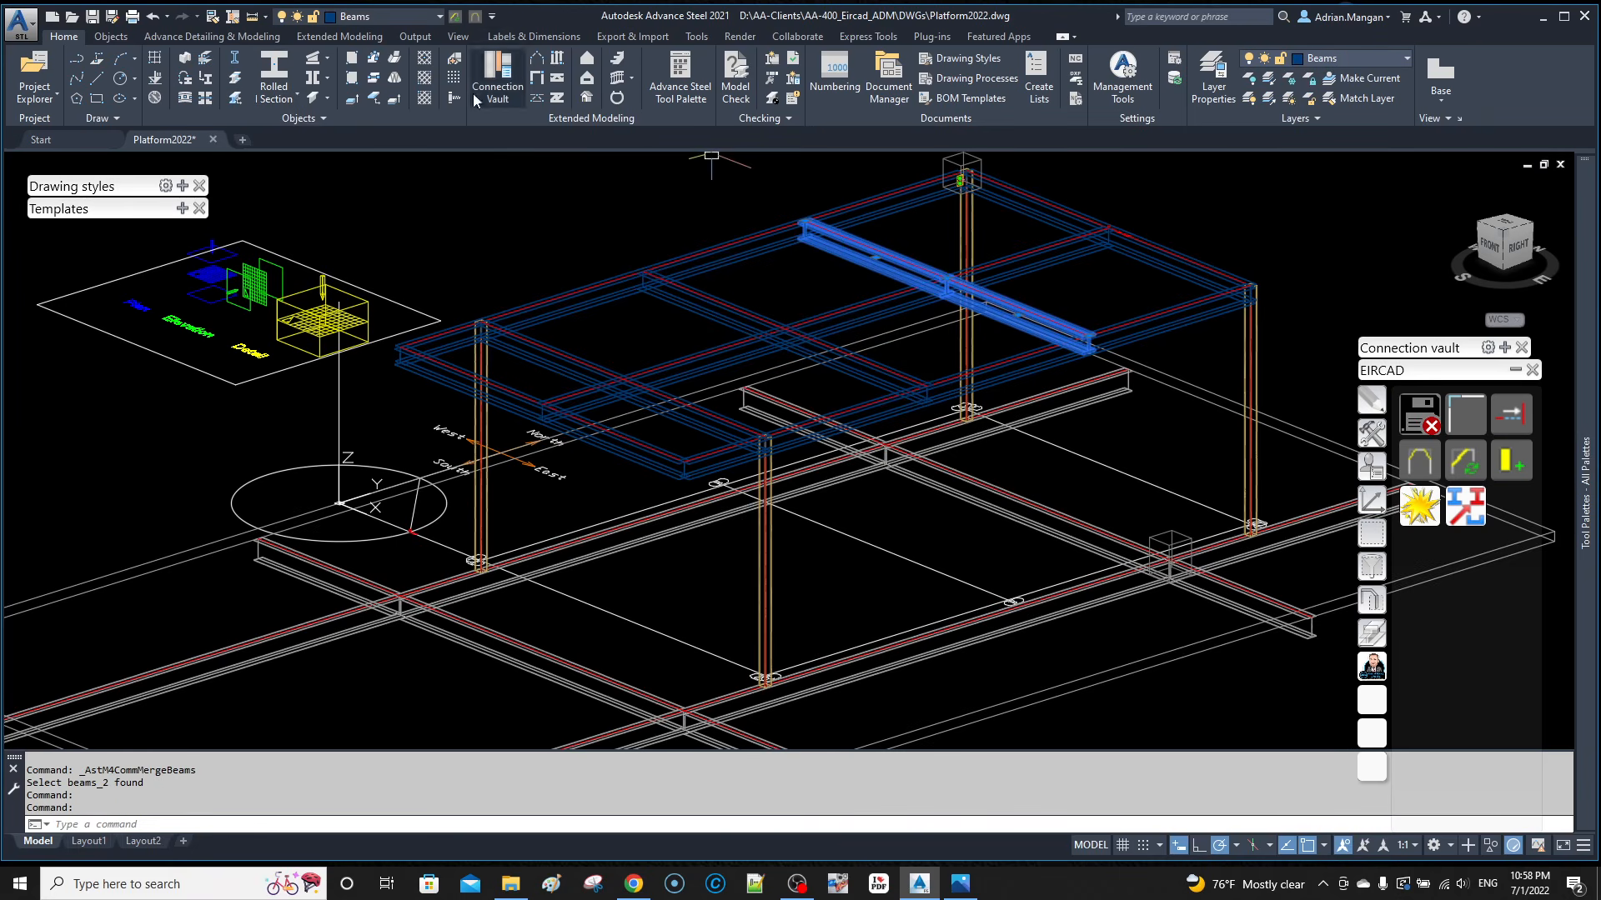
key(Escape)
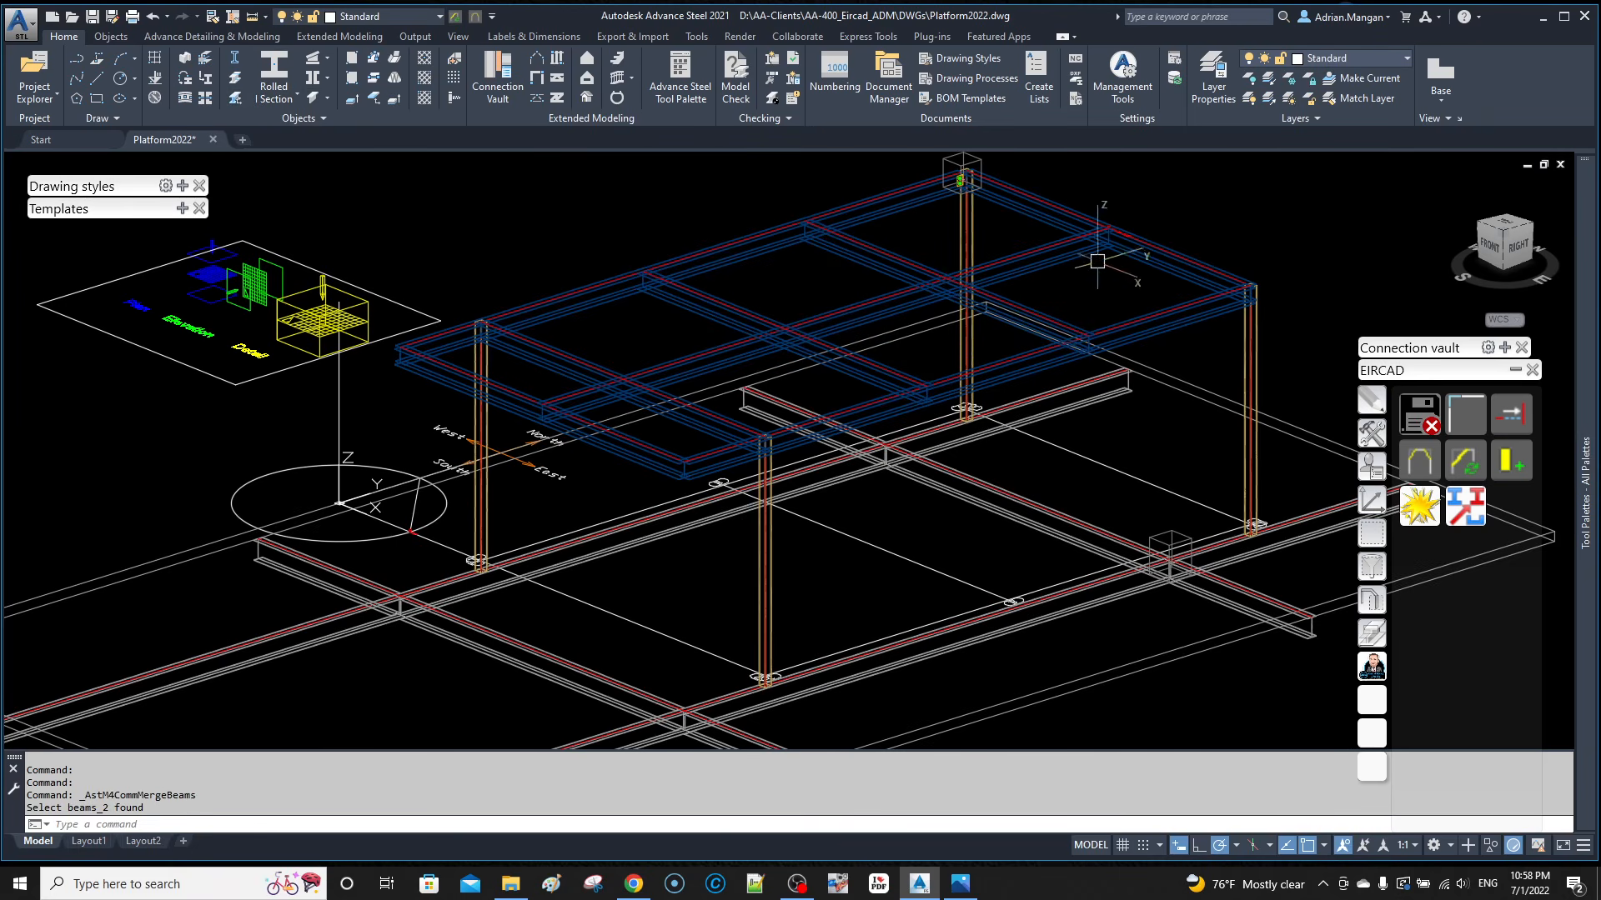
Step: Select the north-south intermediate beam for splitting and turn on the Endpoint, Center and Intersection object snaps
click(1028, 236)
click(1045, 277)
click(1000, 264)
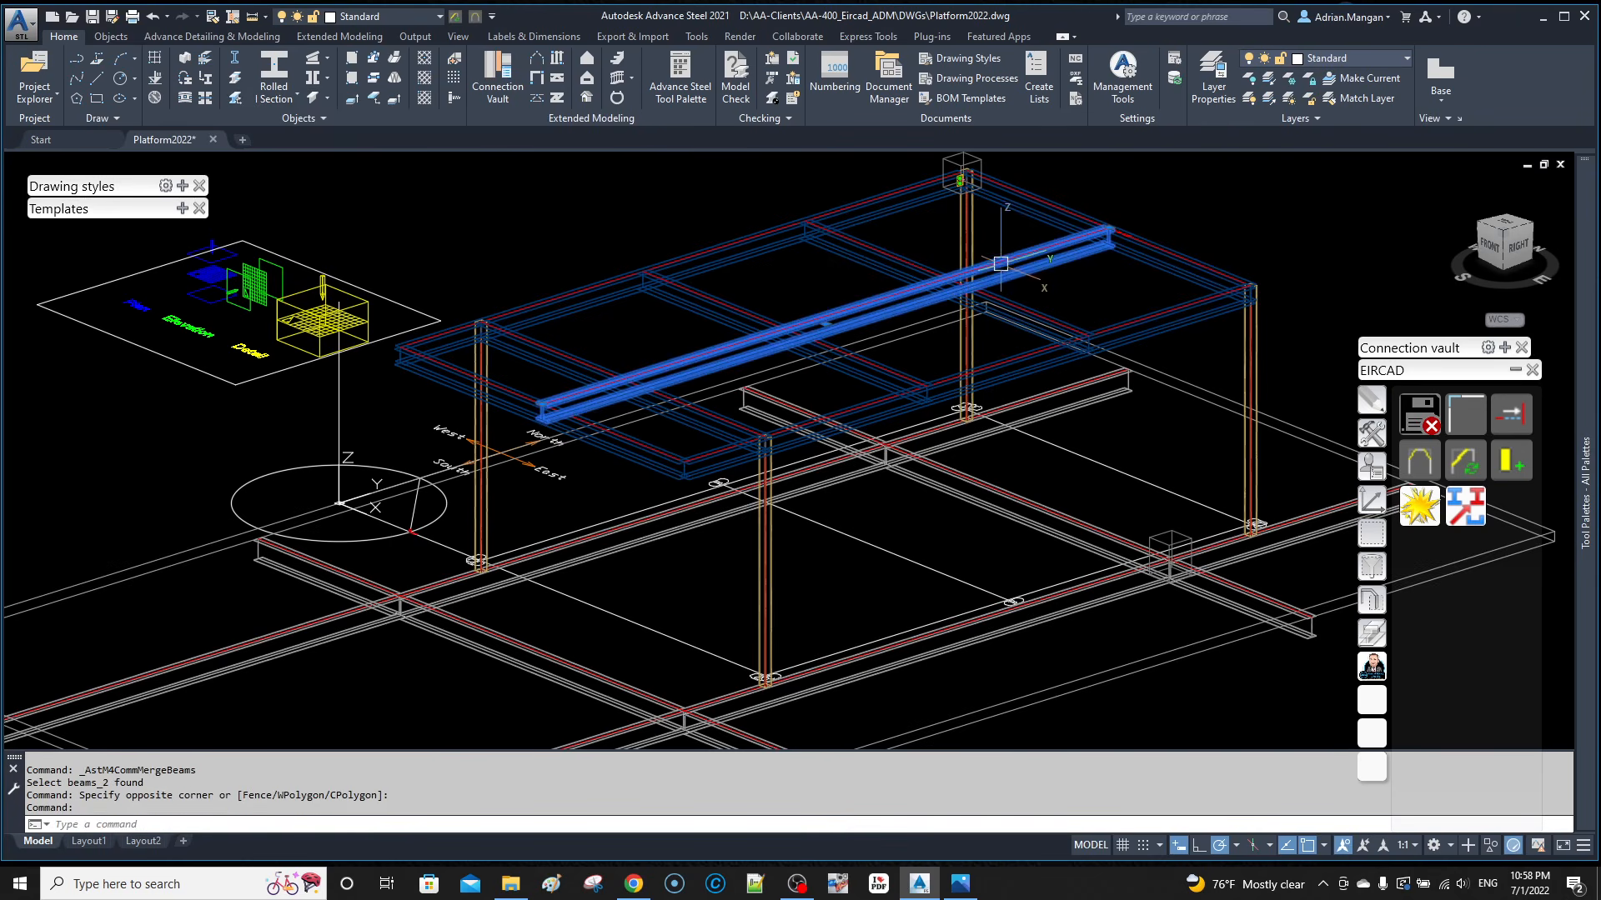
click(234, 79)
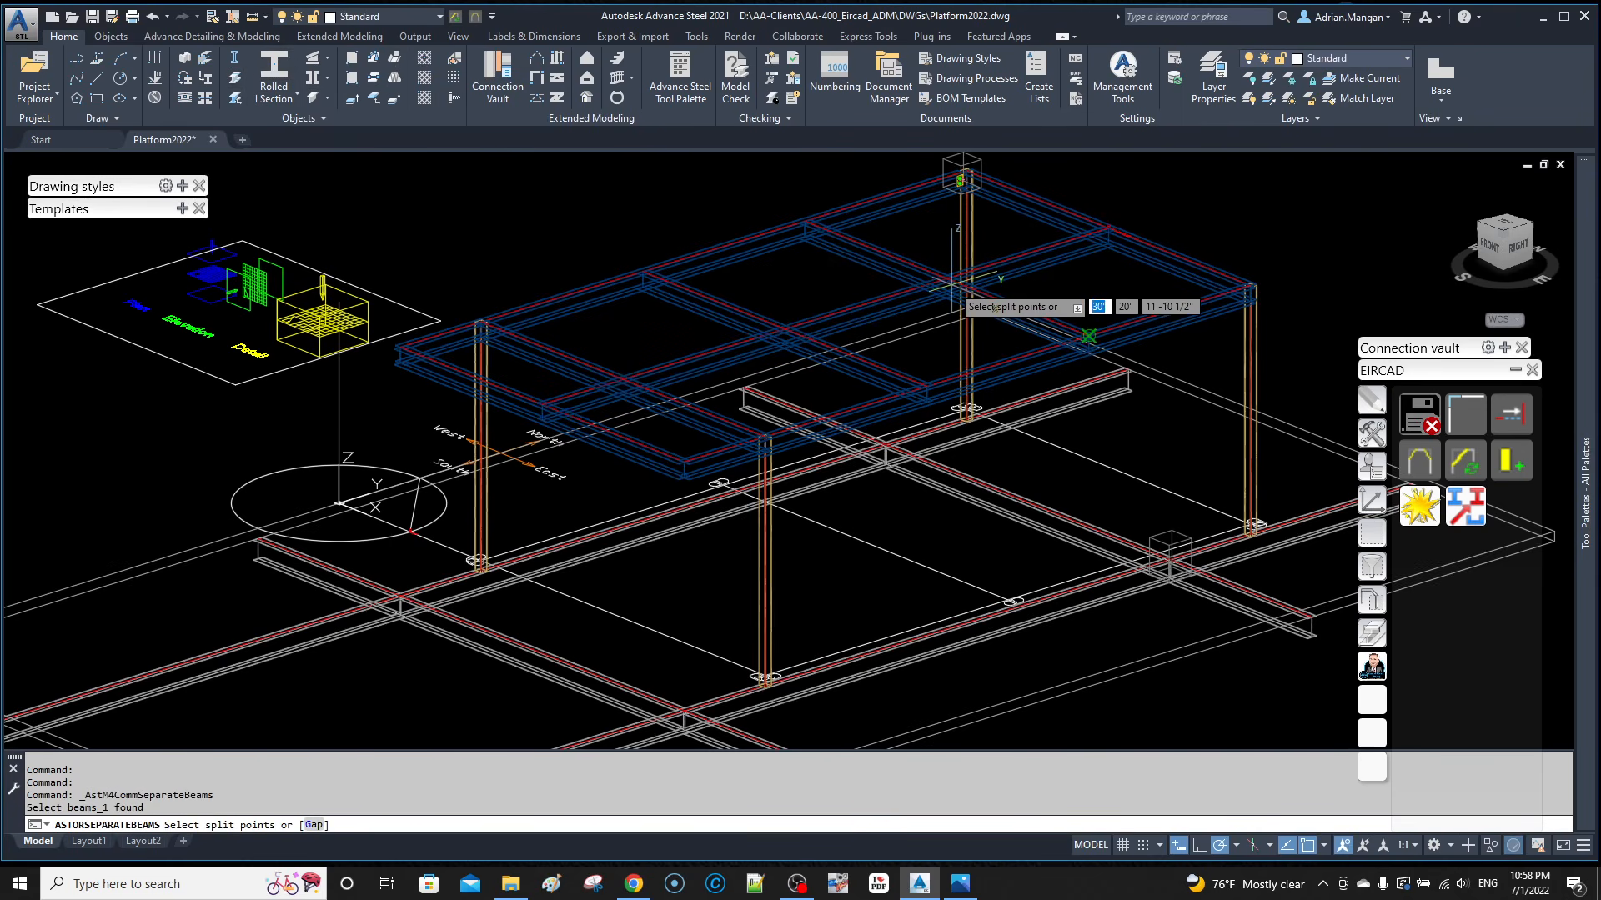
scroll(950, 279, up, 5)
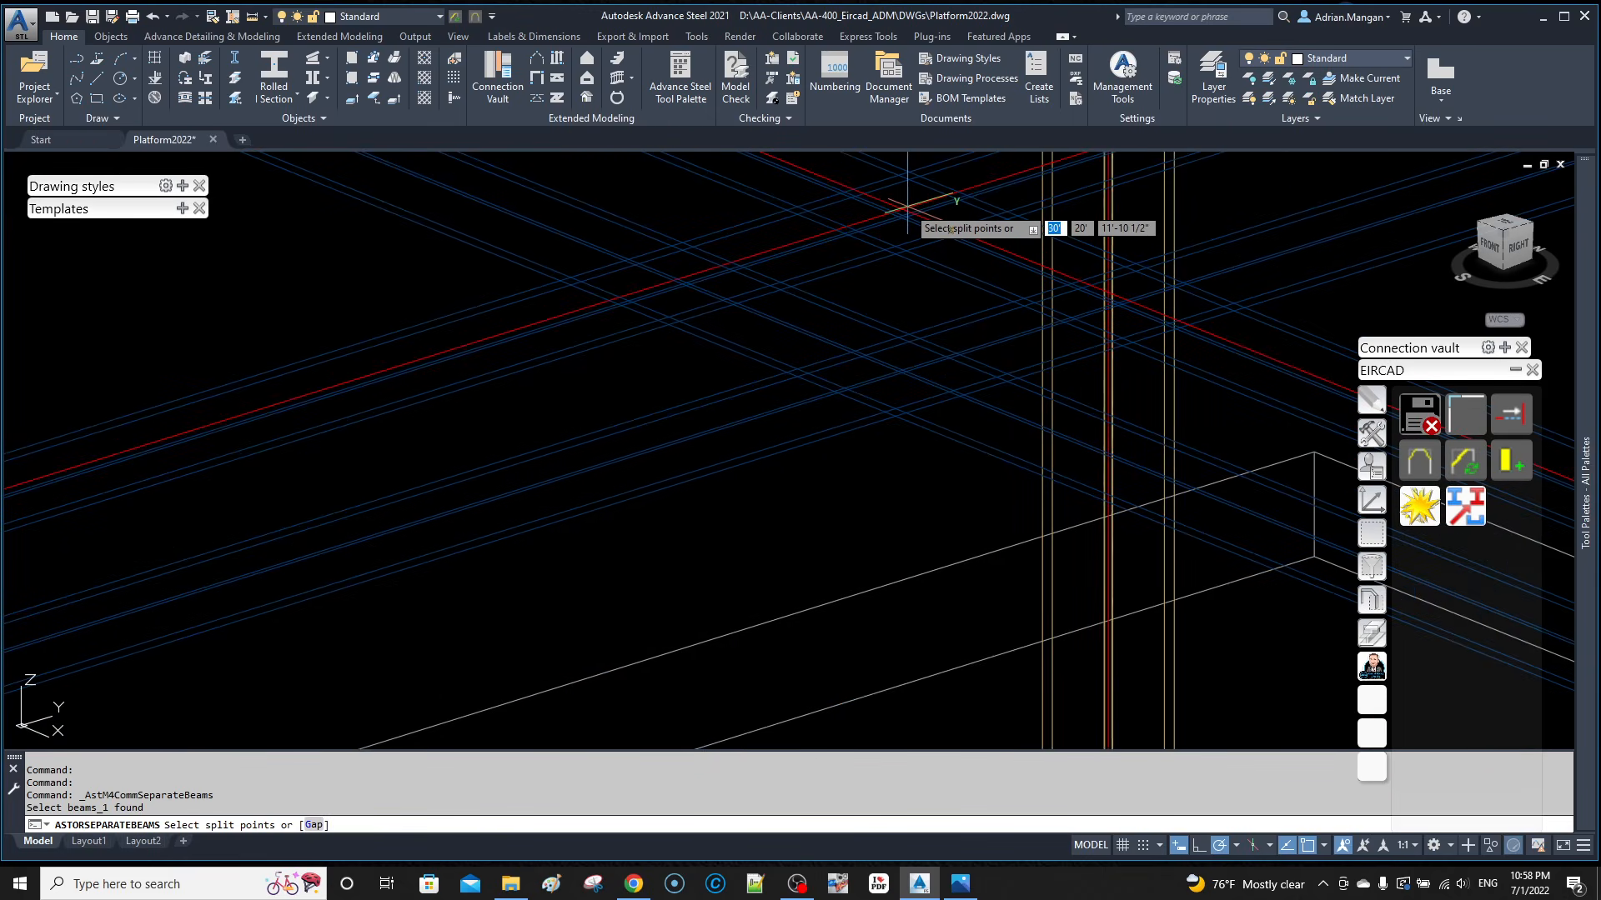
click(1324, 845)
click(1338, 499)
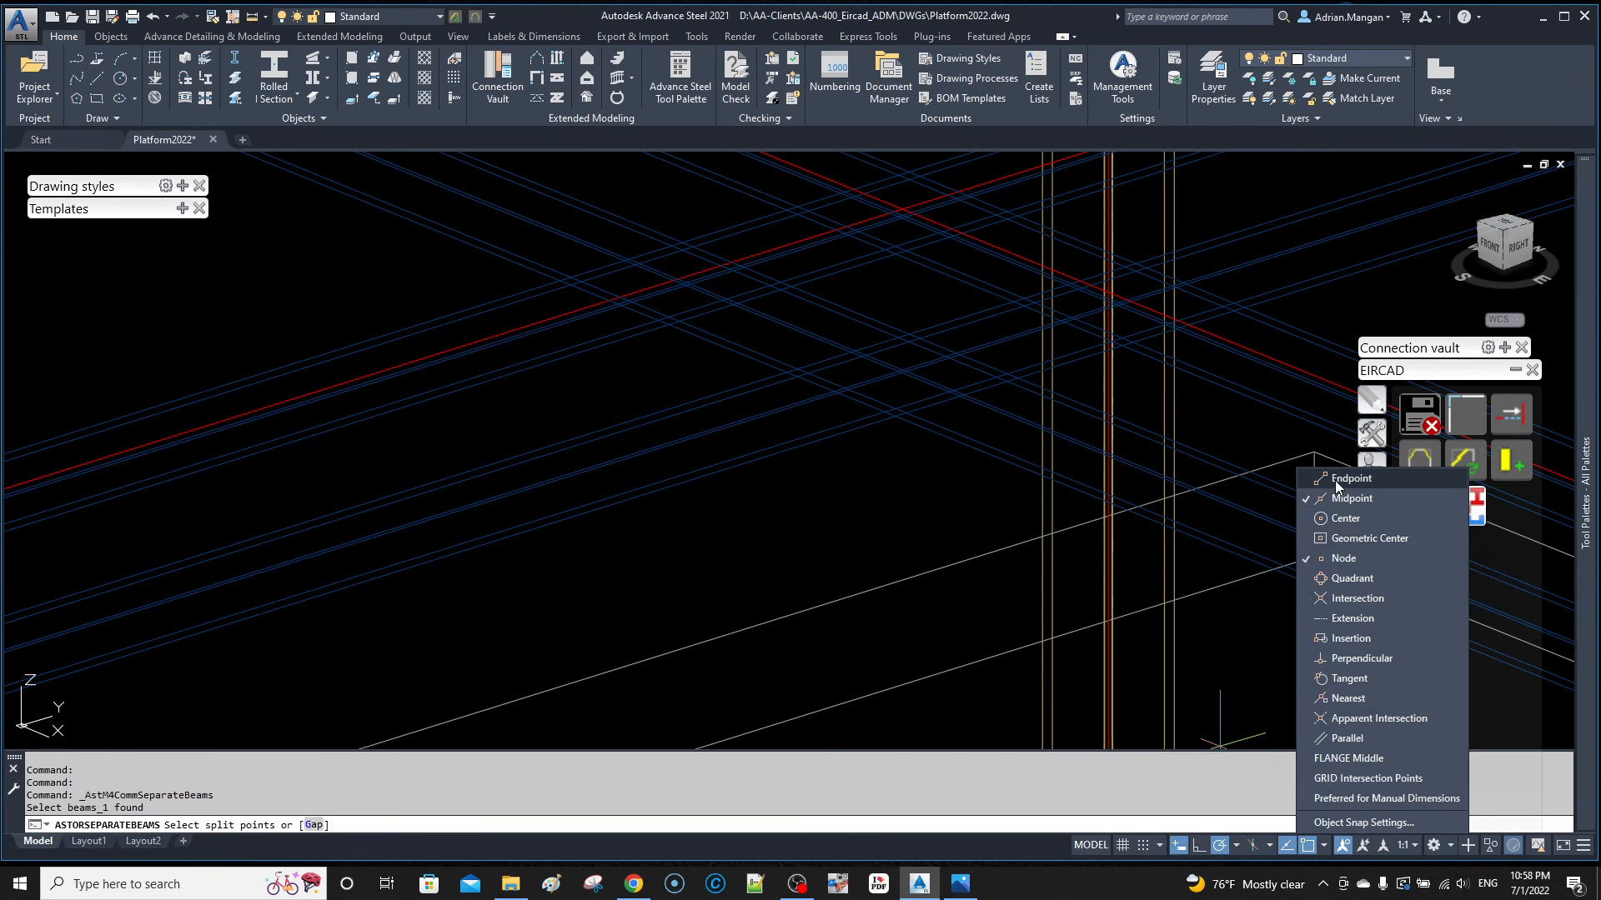
click(1334, 480)
click(1354, 522)
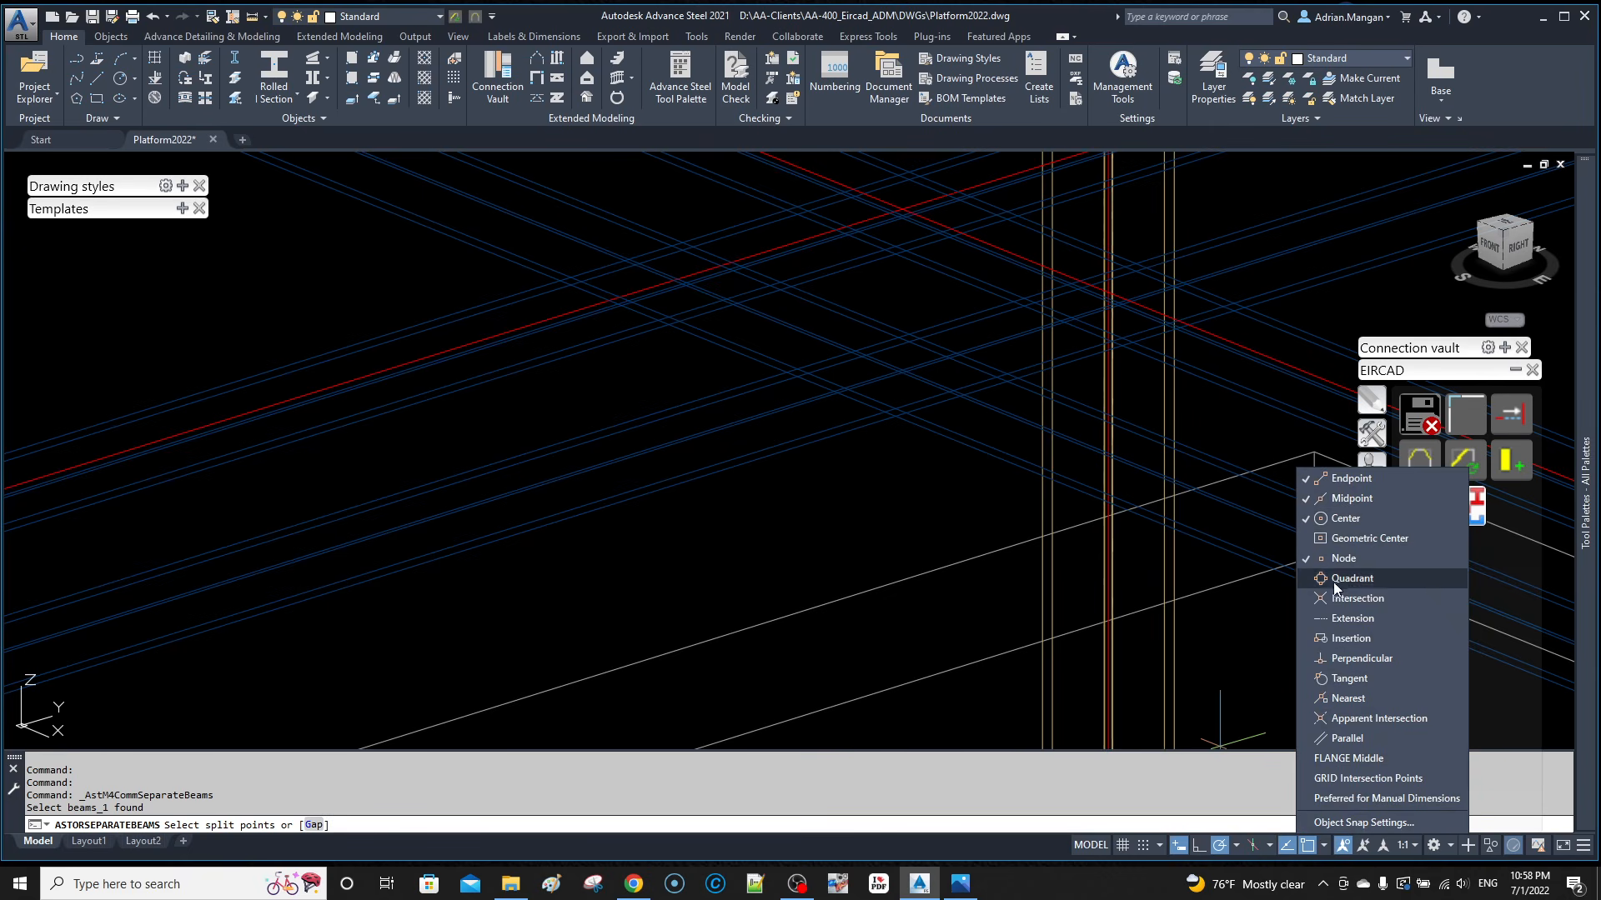
click(1348, 597)
click(897, 499)
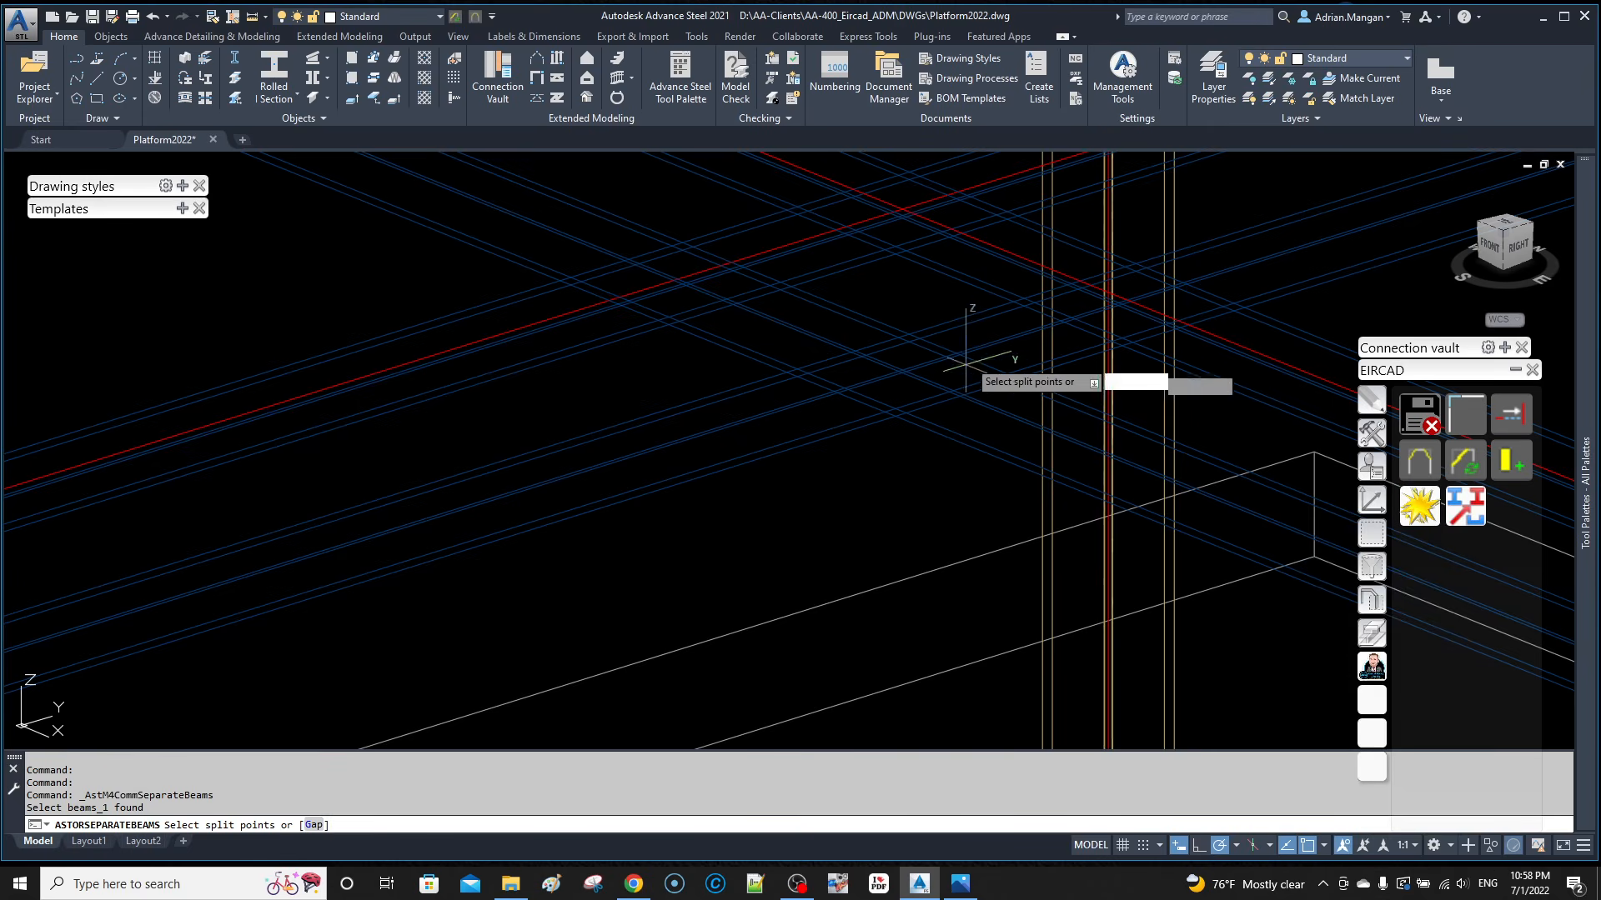
Step: Split the north-south intermediate beam at its crossings with the intermediate east-west beams
click(902, 208)
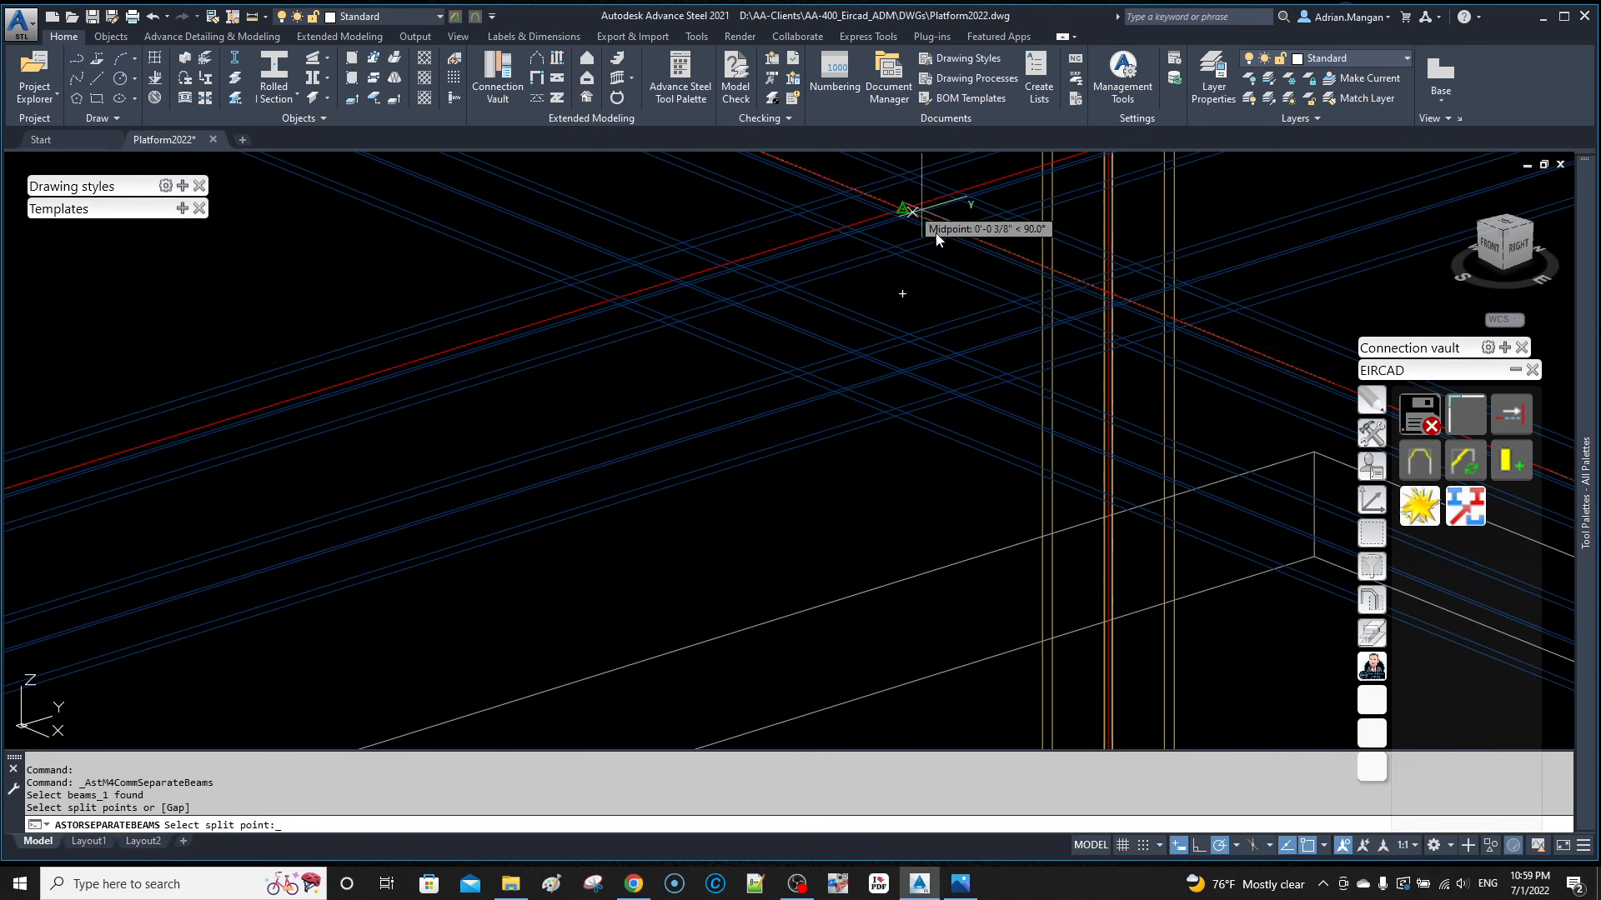
scroll(978, 284, down, 6)
scroll(720, 347, up, 6)
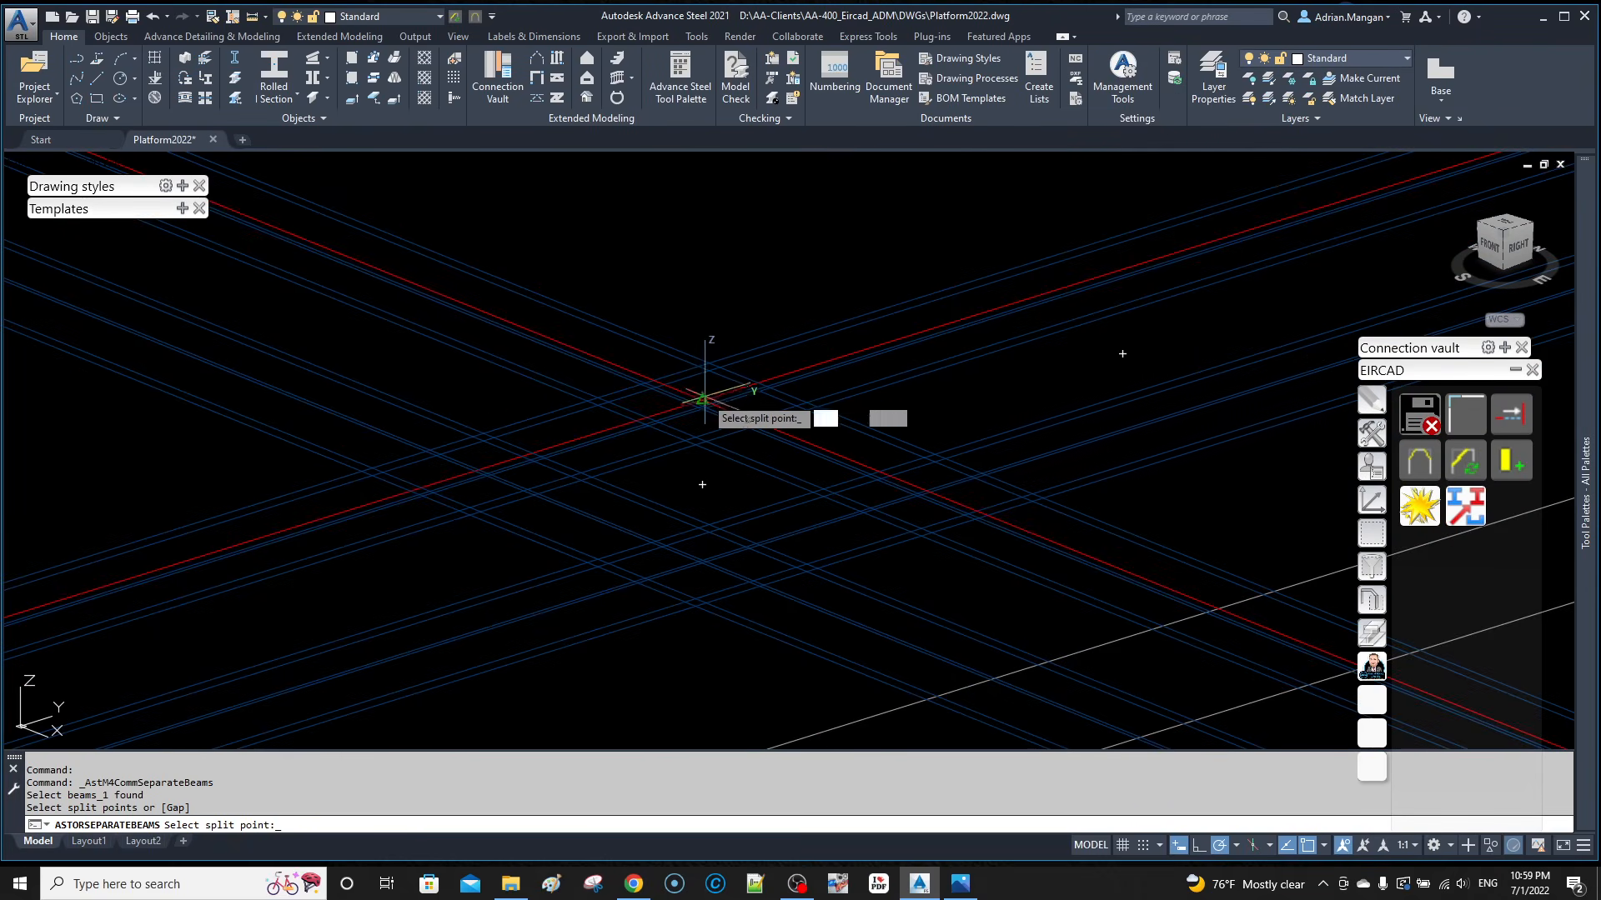
scroll(704, 376, down, 5)
scroll(682, 348, up, 8)
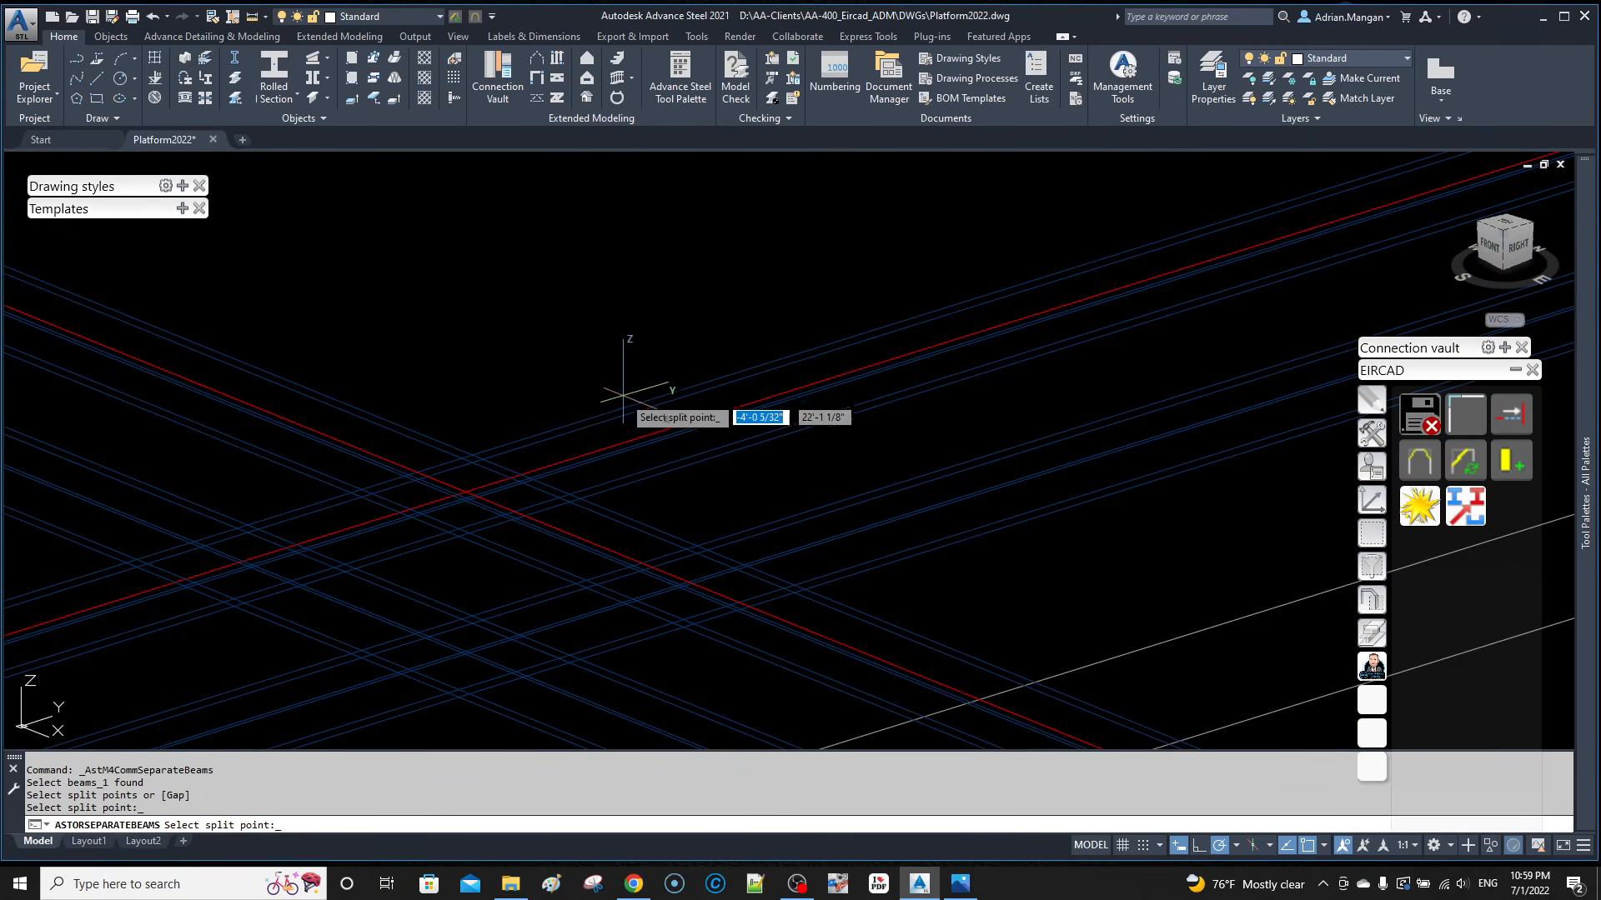
click(466, 490)
key(Return)
scroll(654, 375, down, 9)
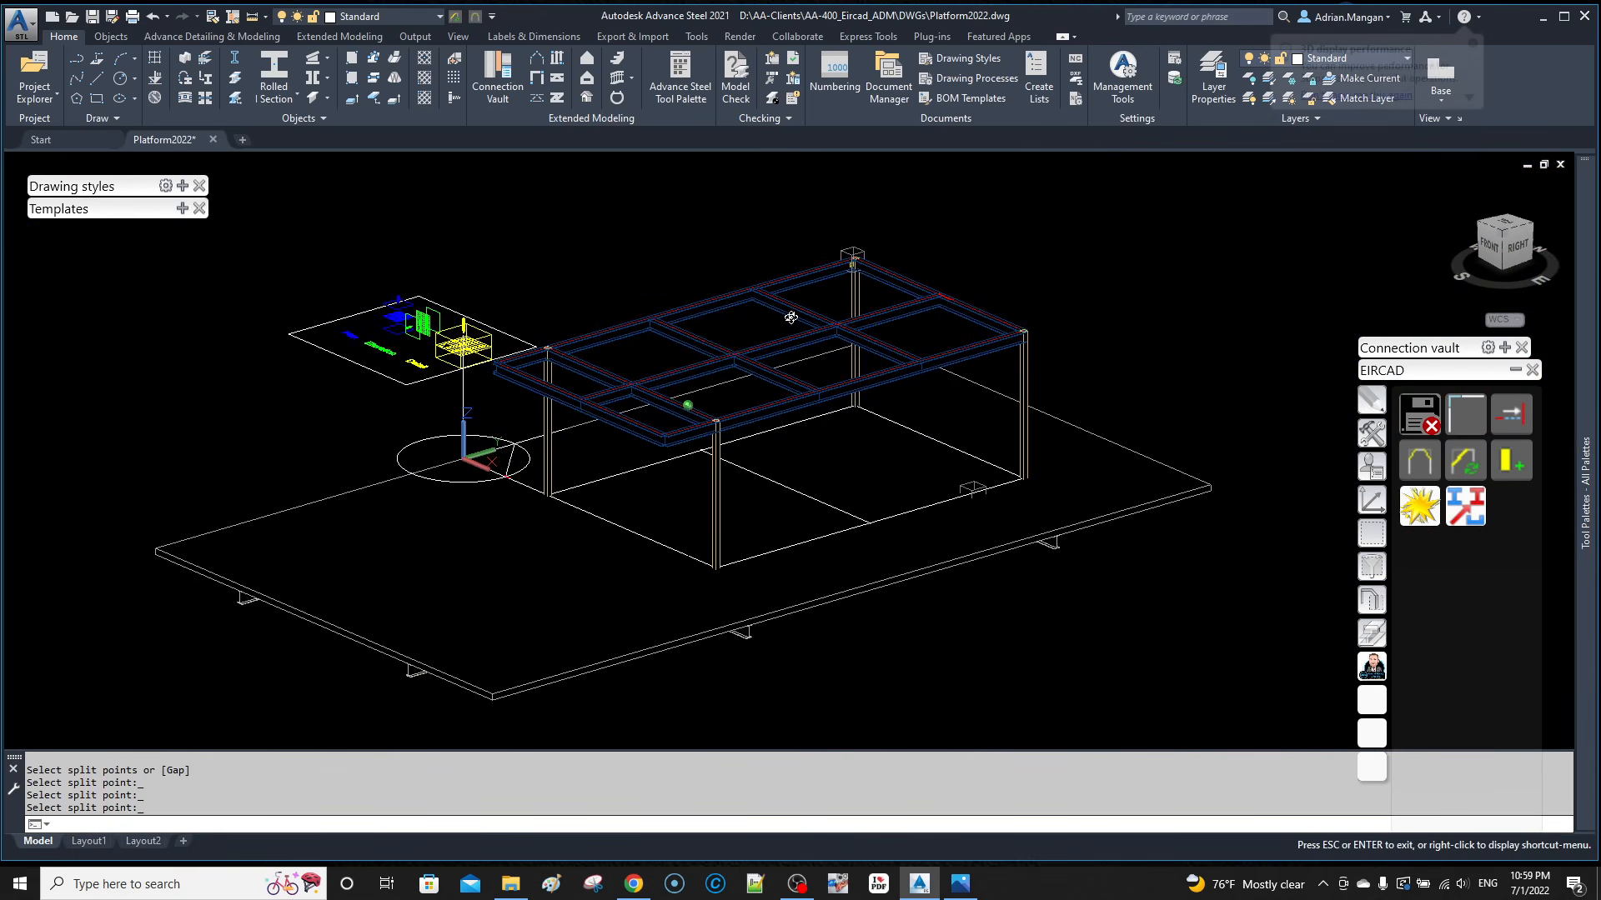
Step: Bring up the connection tools and focus on the existing shear plate at the northwest column
scroll(847, 262, up, 10)
shift+middle_drag(965, 243, 973, 244)
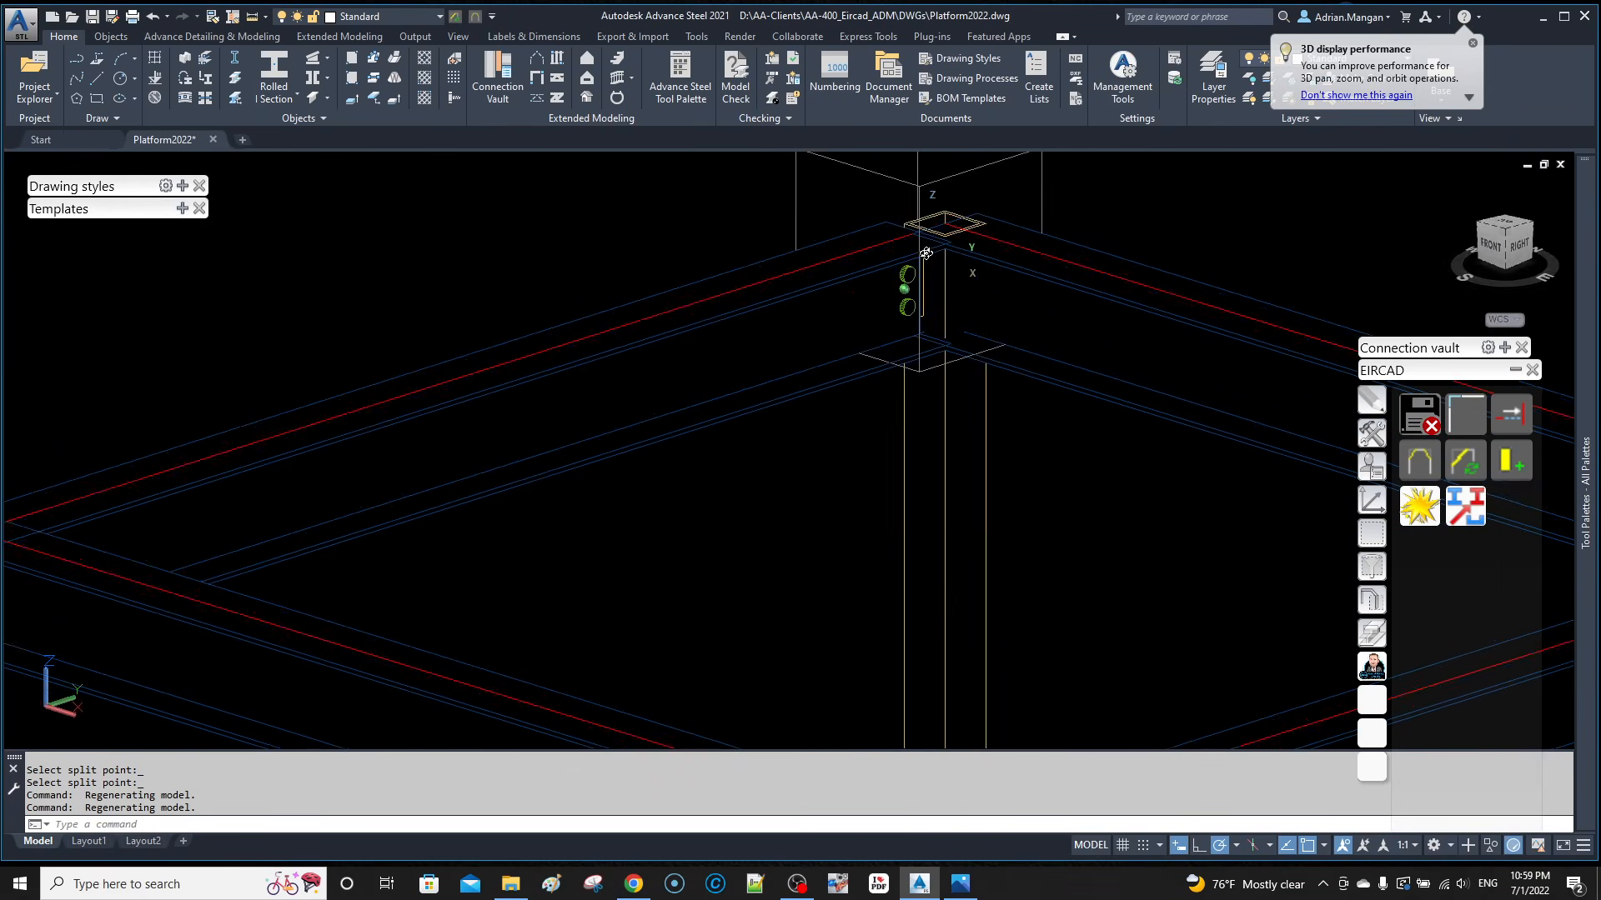
scroll(962, 254, up, 4)
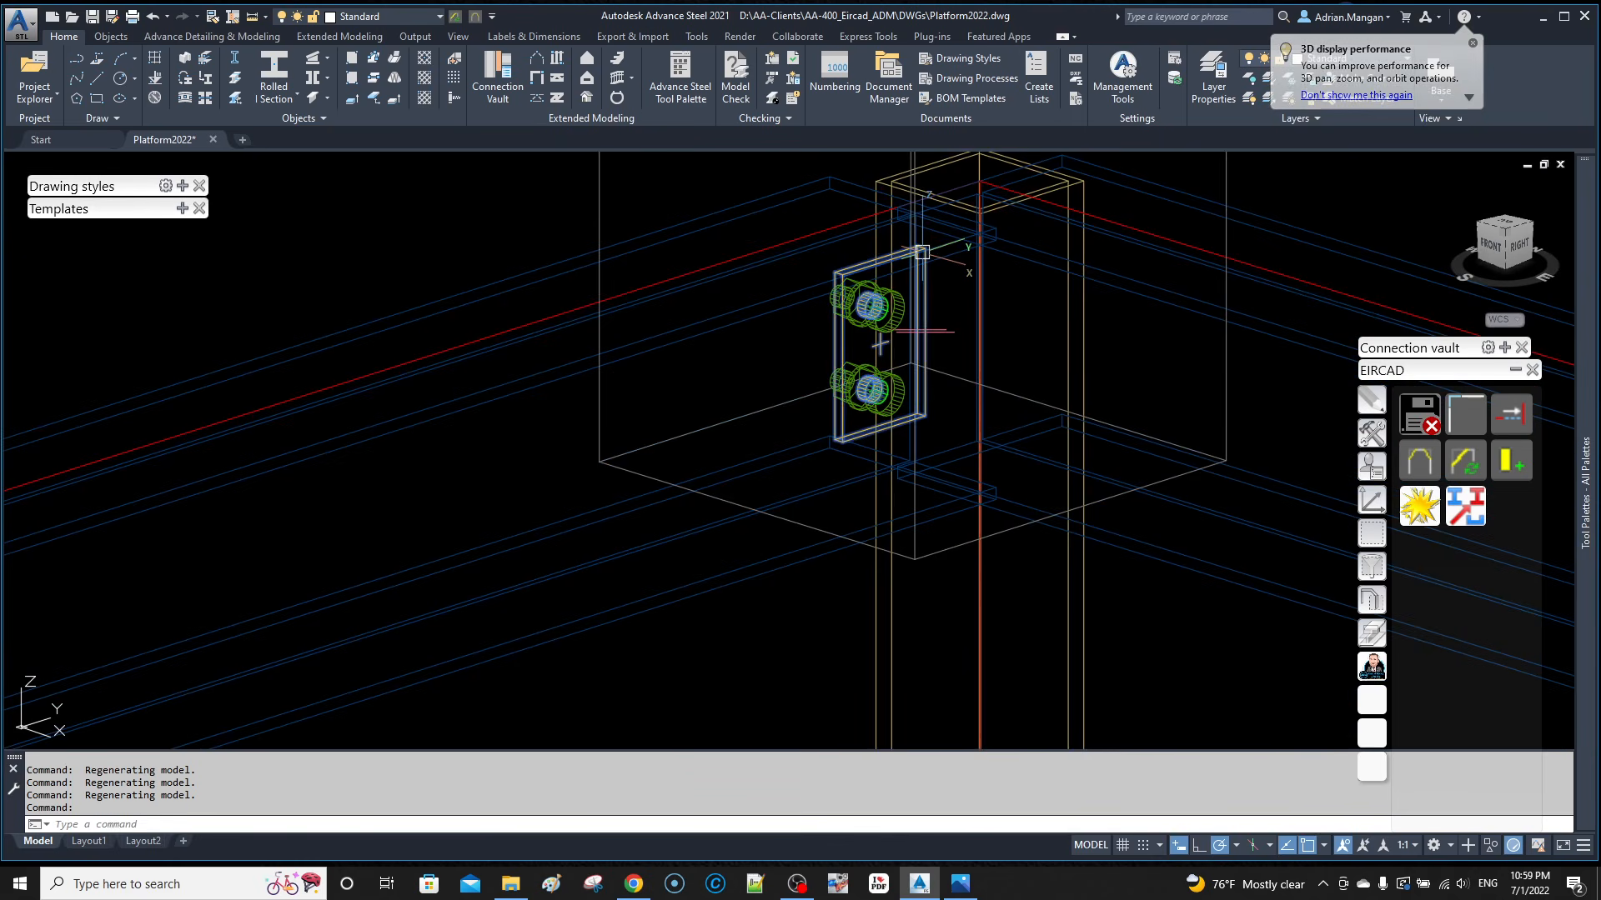
click(1377, 538)
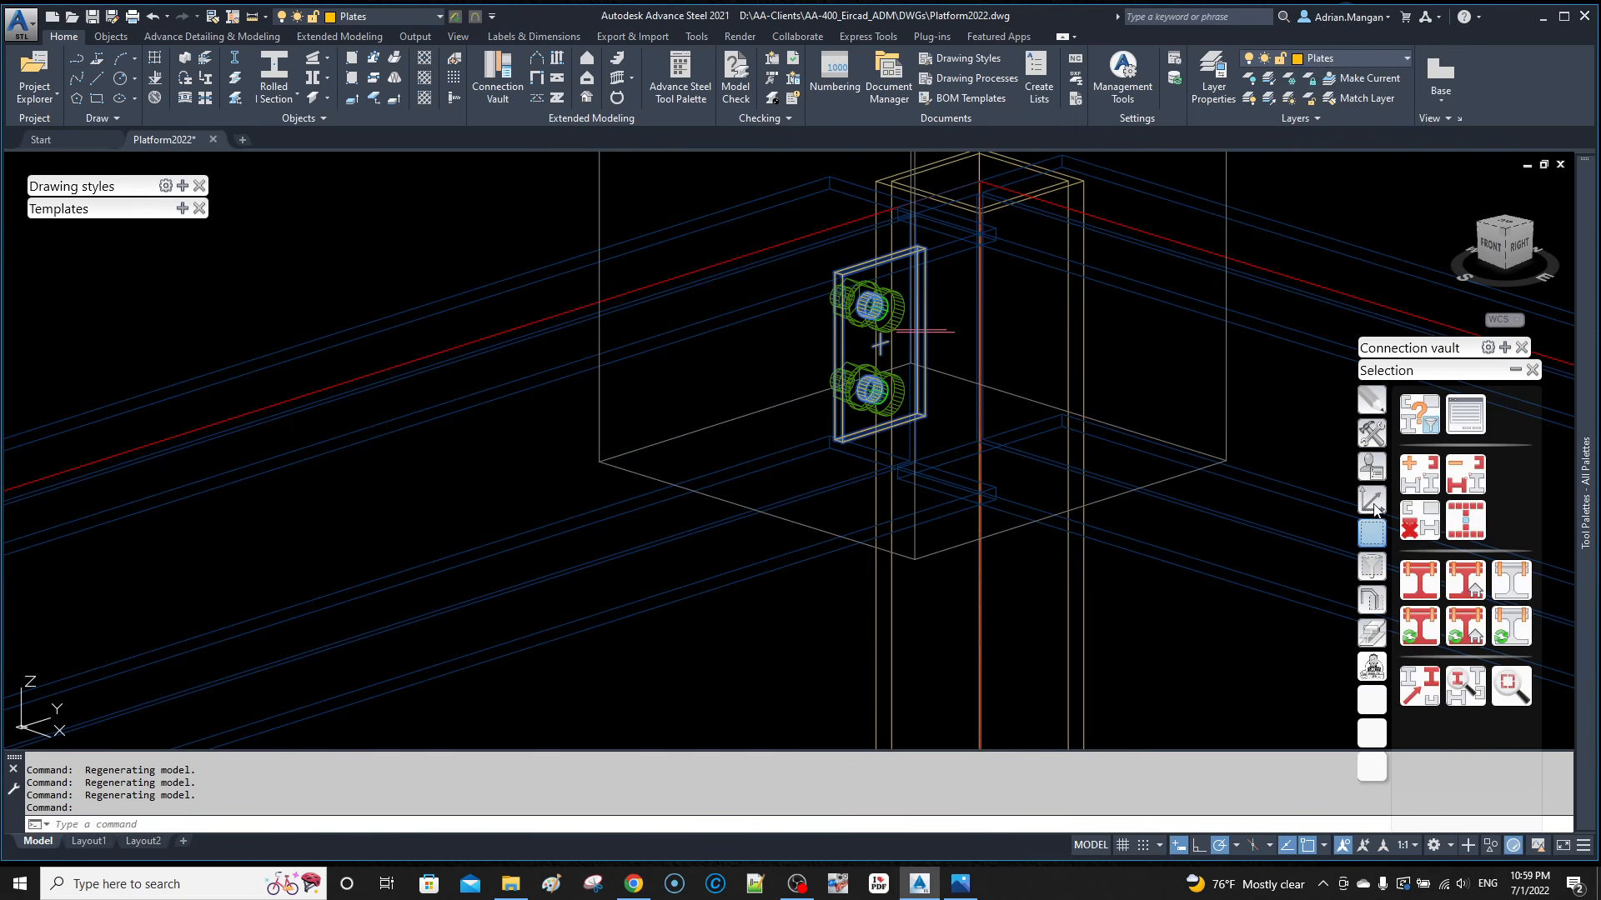
click(1372, 434)
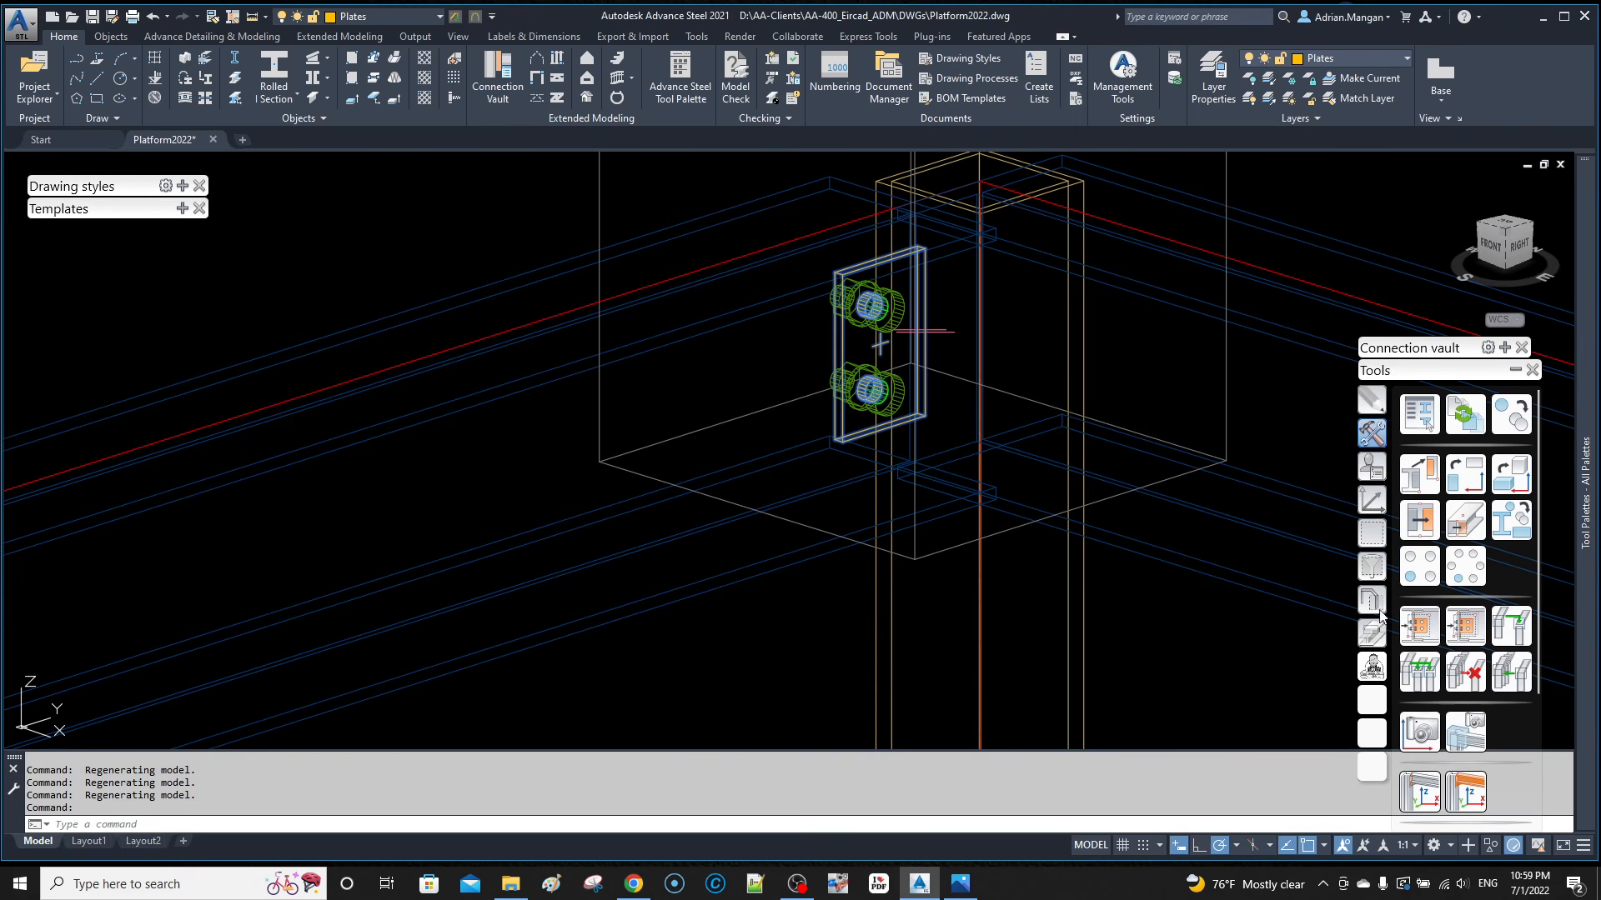
middle_drag(1192, 456, 1147, 433)
shift+middle_click(1130, 411)
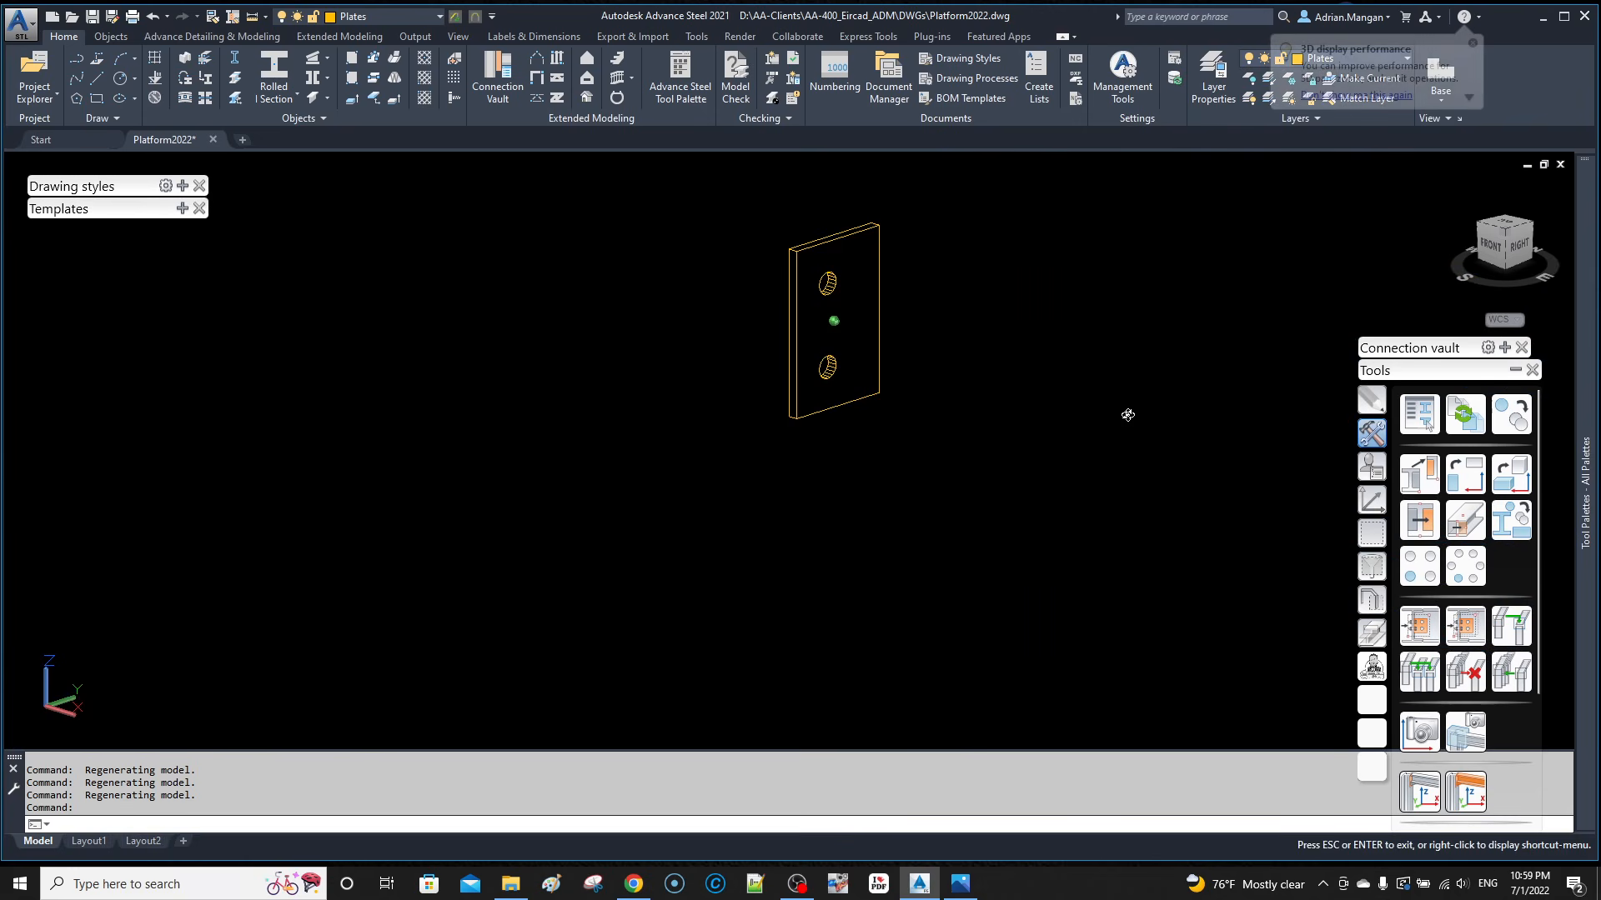
key(Escape)
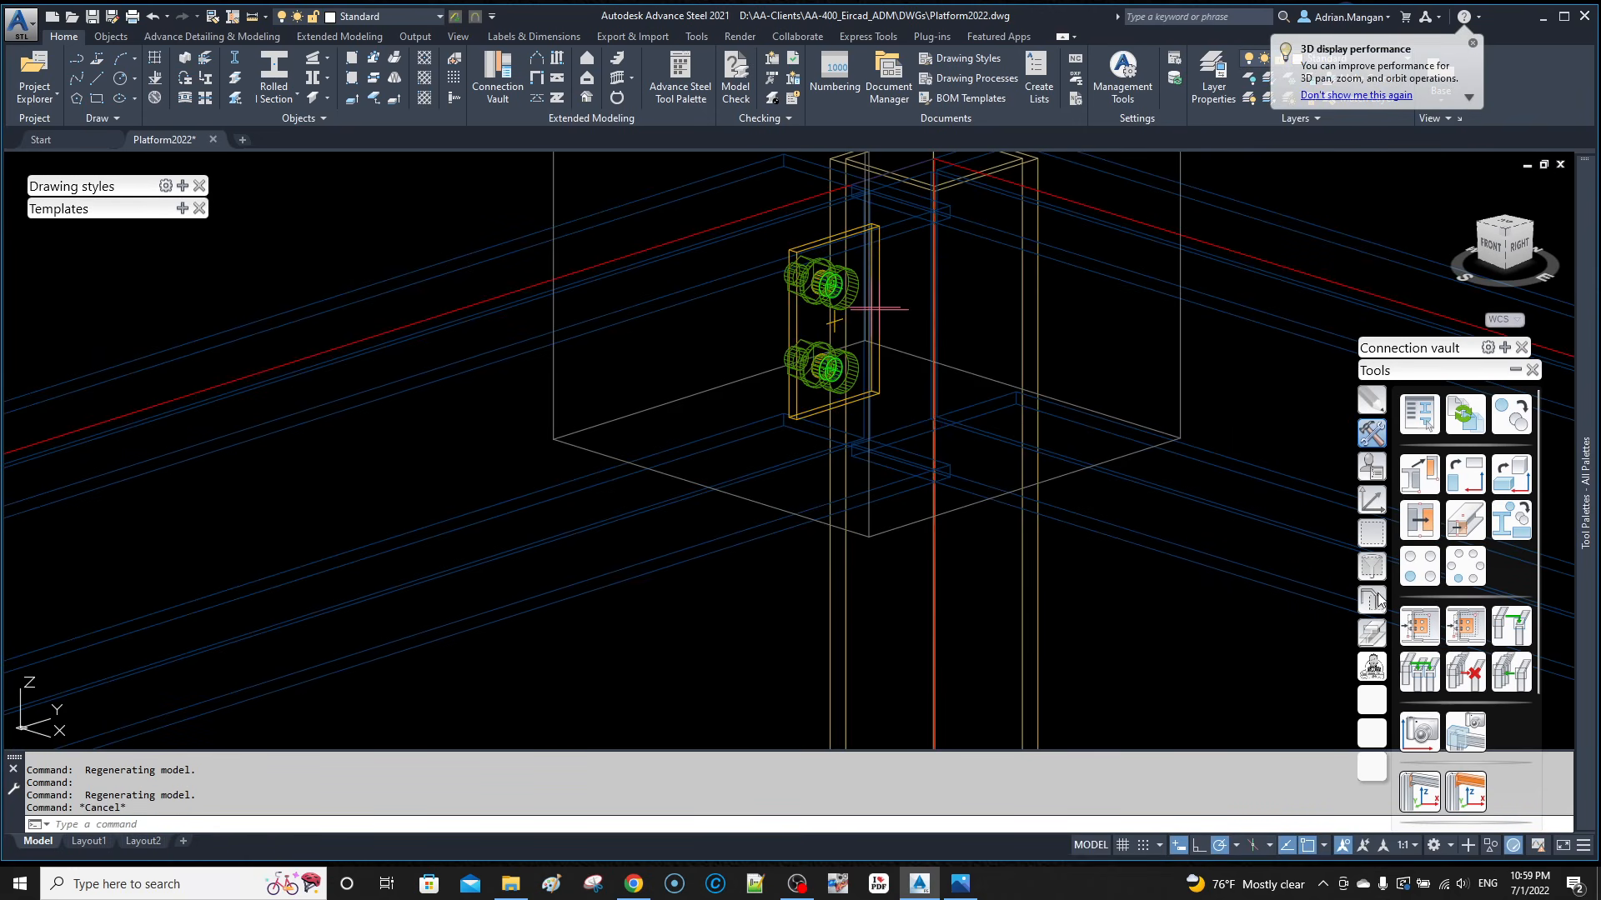
Step: Propagate the west beam's shear plate connection as a slave joint between the northwest column and the north top beam
click(1510, 631)
click(843, 238)
key(Return)
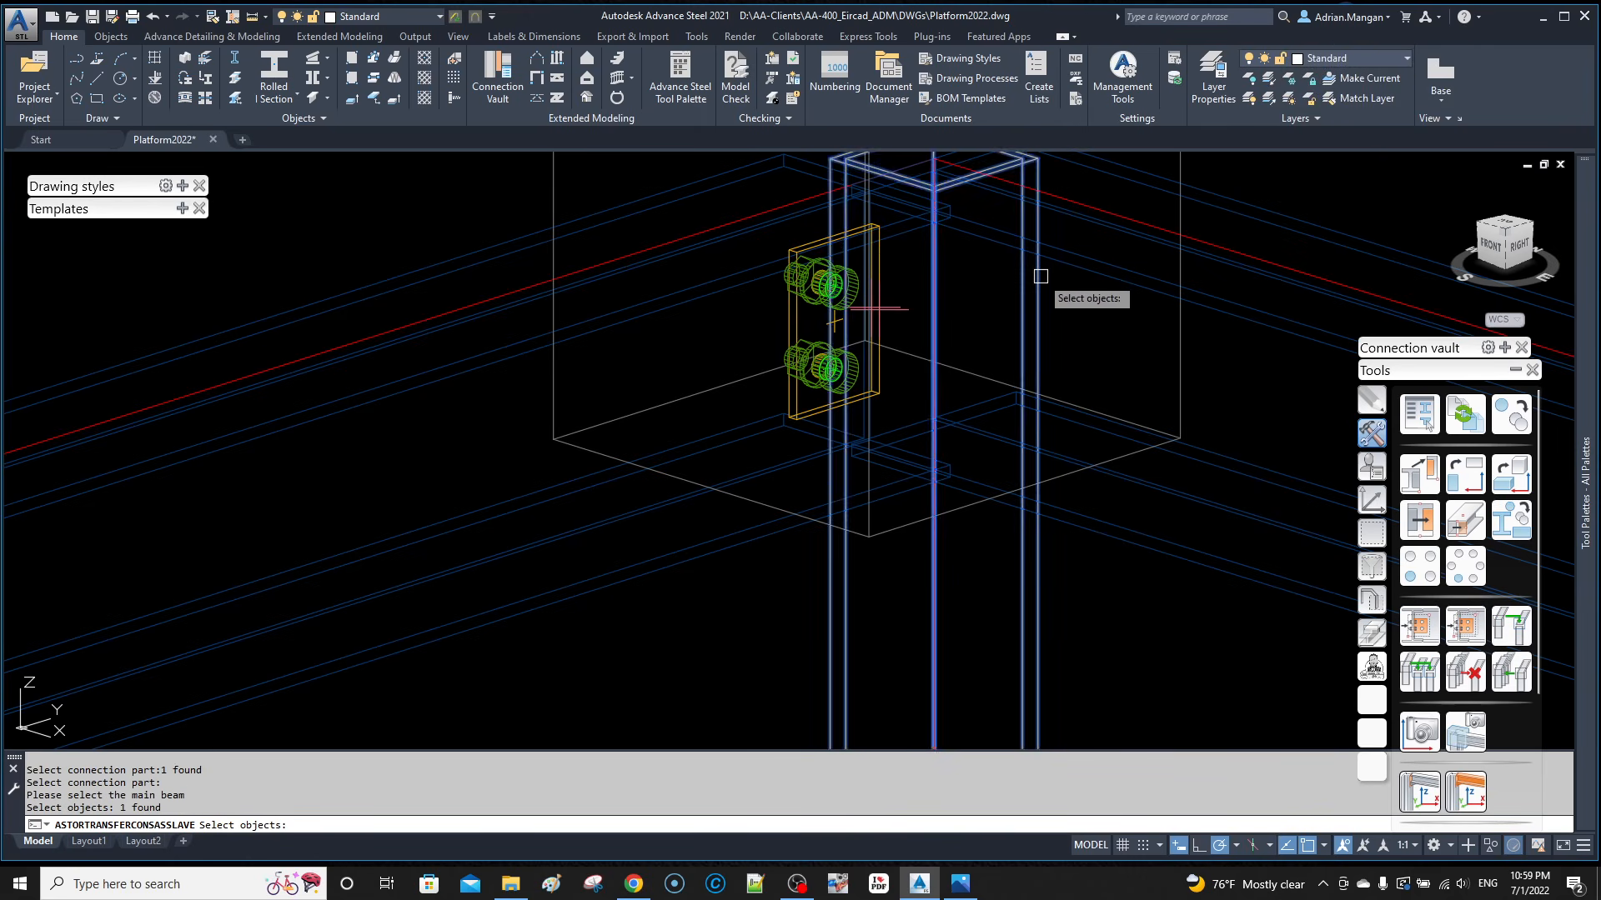
click(1037, 269)
key(Return)
click(1070, 257)
key(Return)
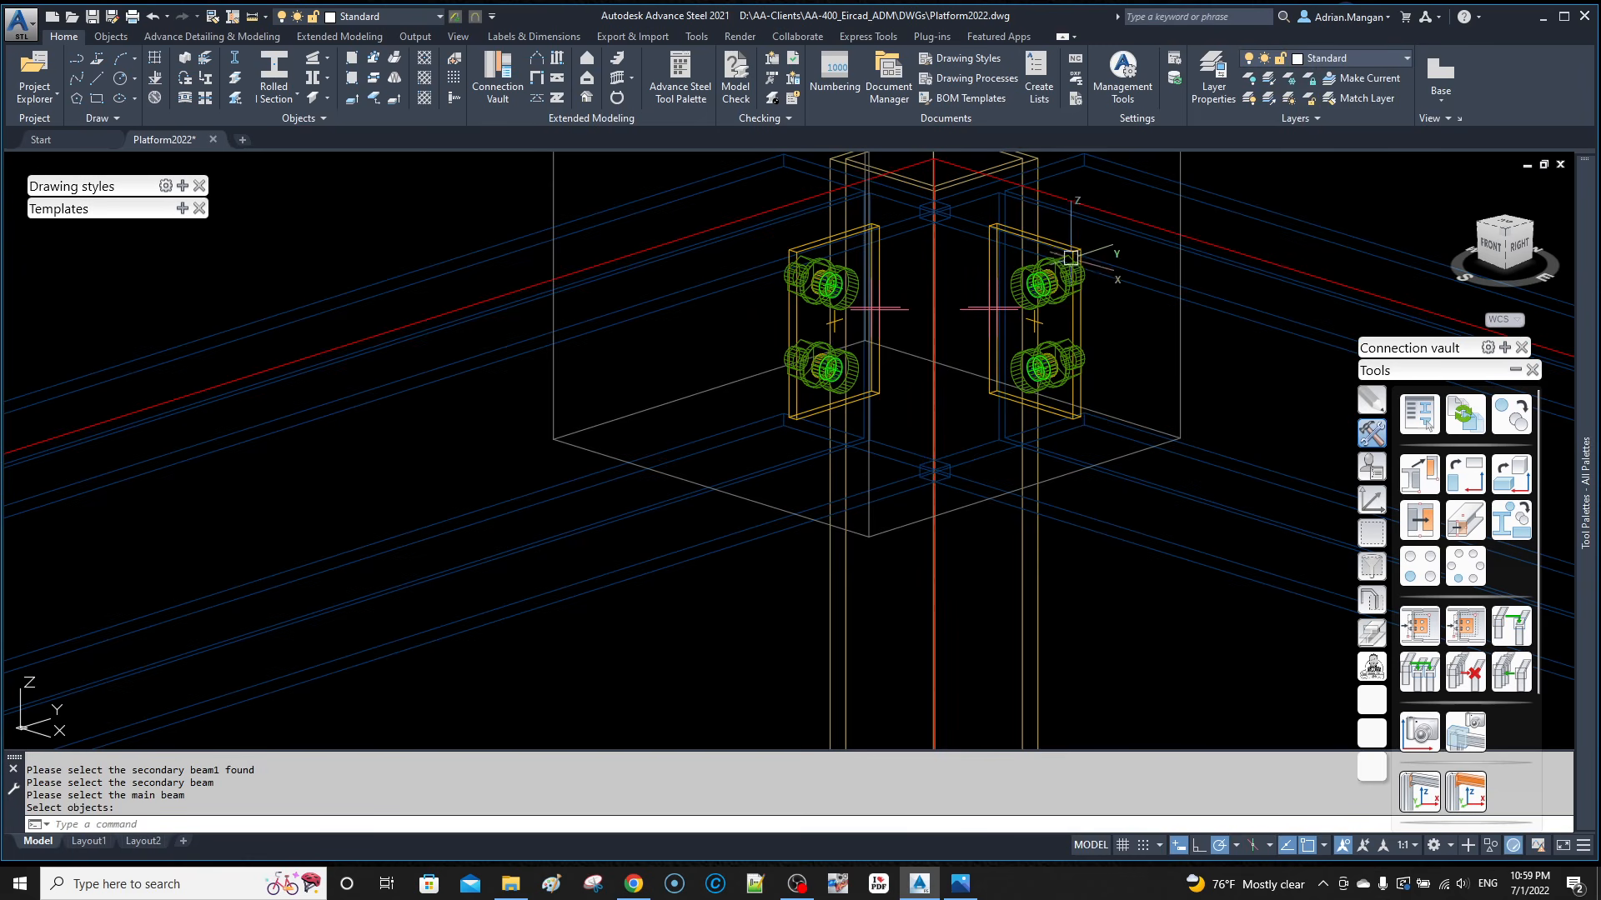
Step: Detach the north top beam's shear plate joint at the northwest column from its master
mouse_move(1089, 261)
shift+middle_down()
mouse_move(1061, 260)
mouse_move(1075, 273)
shift+middle_up()
shift+middle_drag(878, 264, 878, 269)
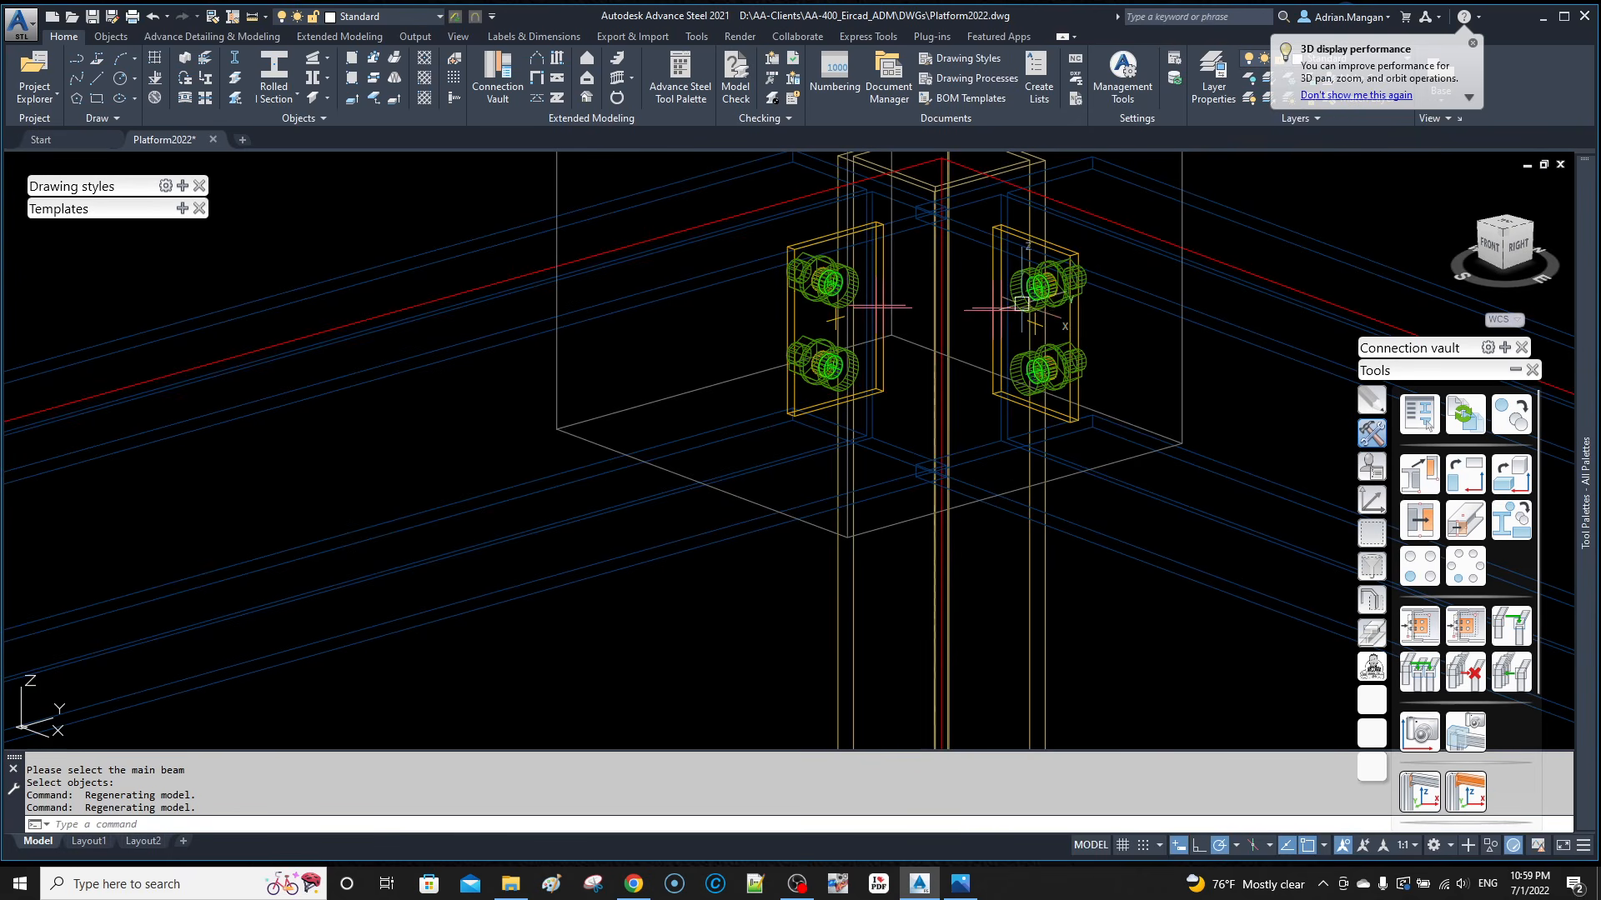
scroll(788, 304, down, 4)
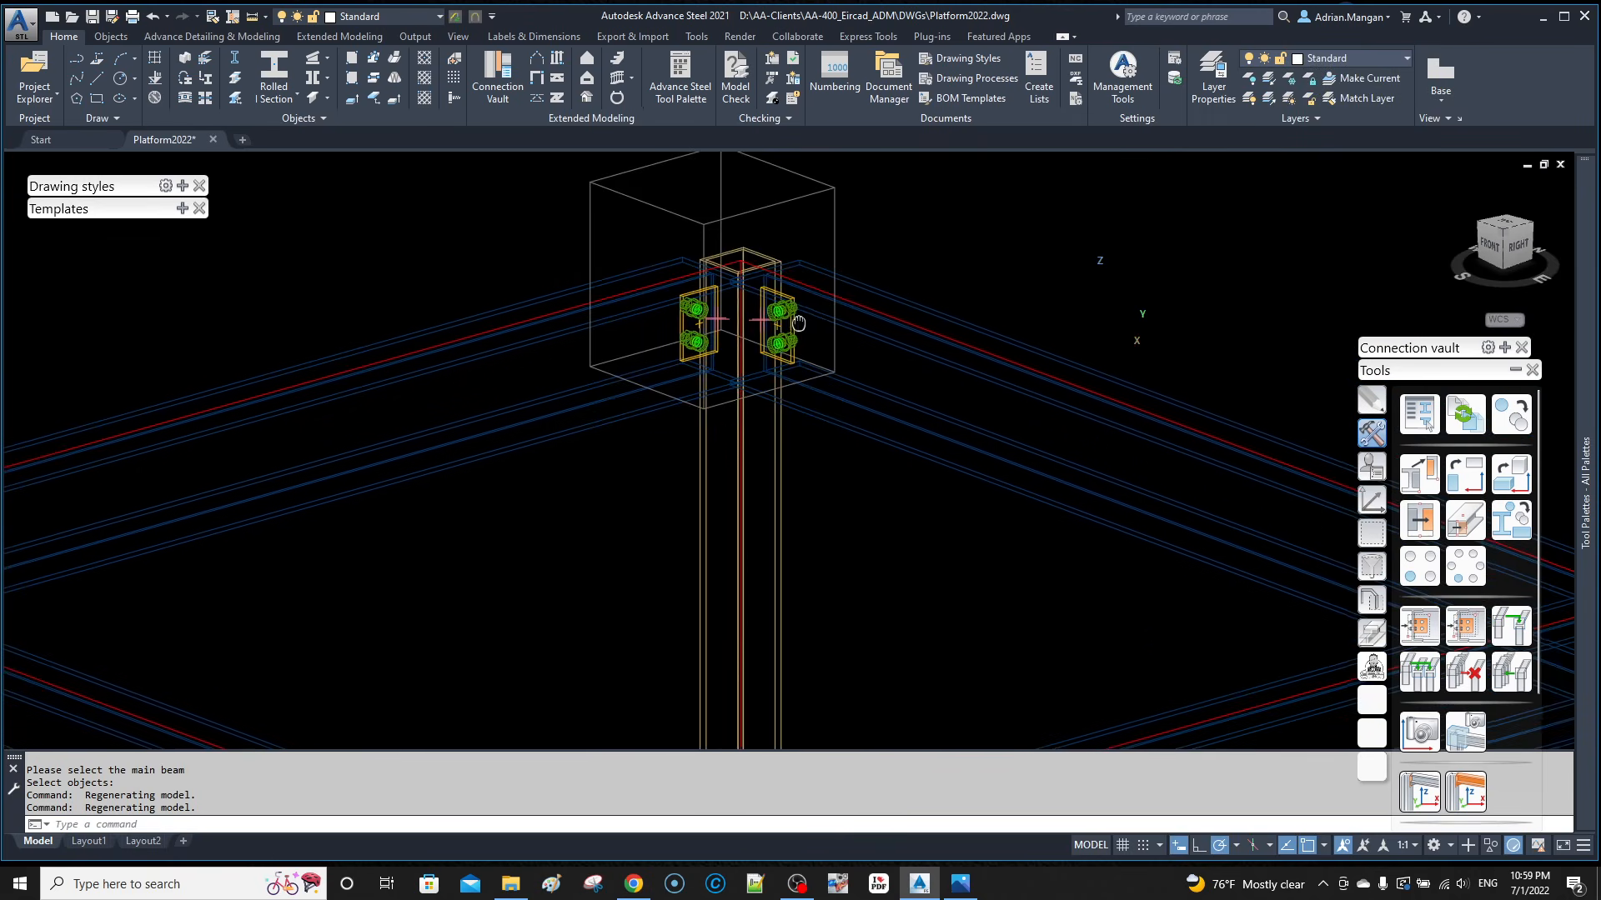
shift+middle_drag(641, 300, 679, 298)
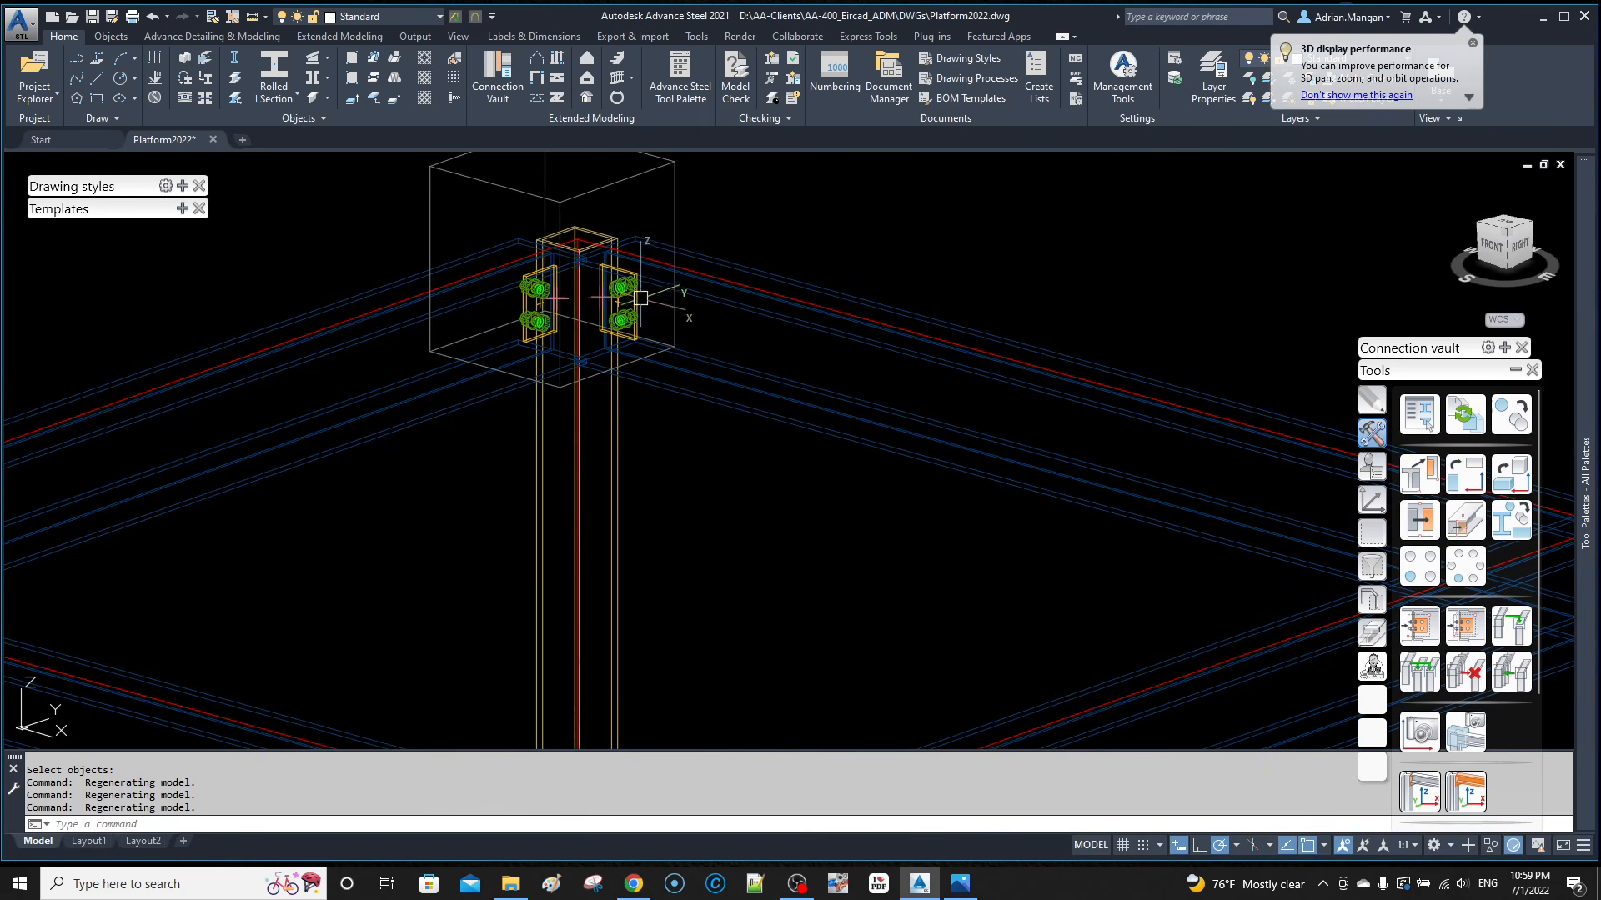
click(638, 267)
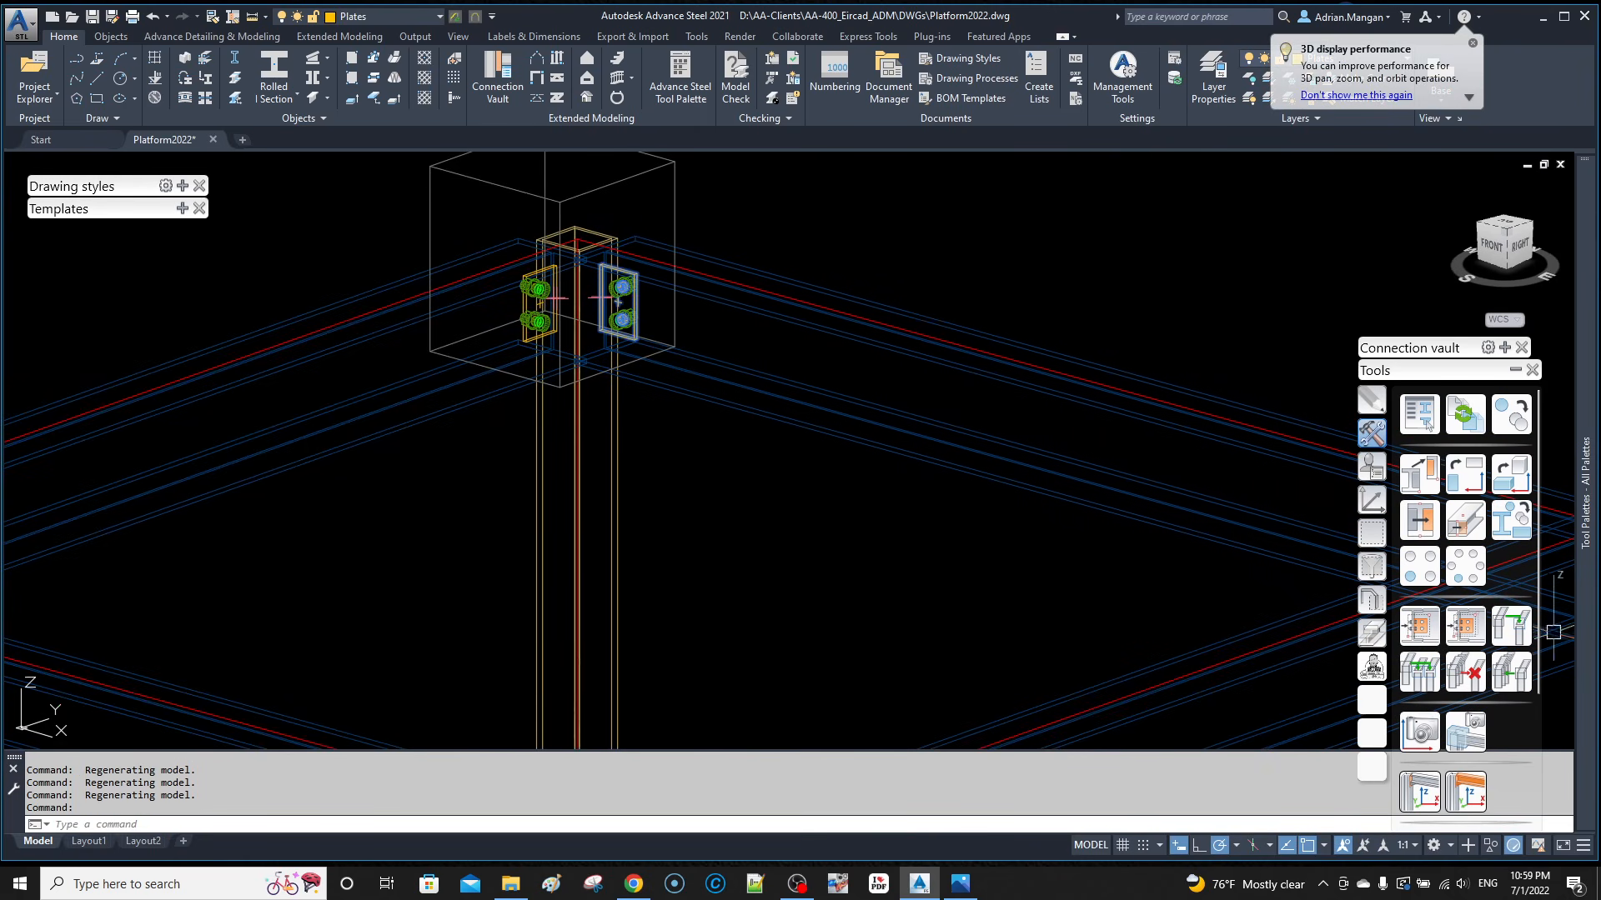
click(1466, 670)
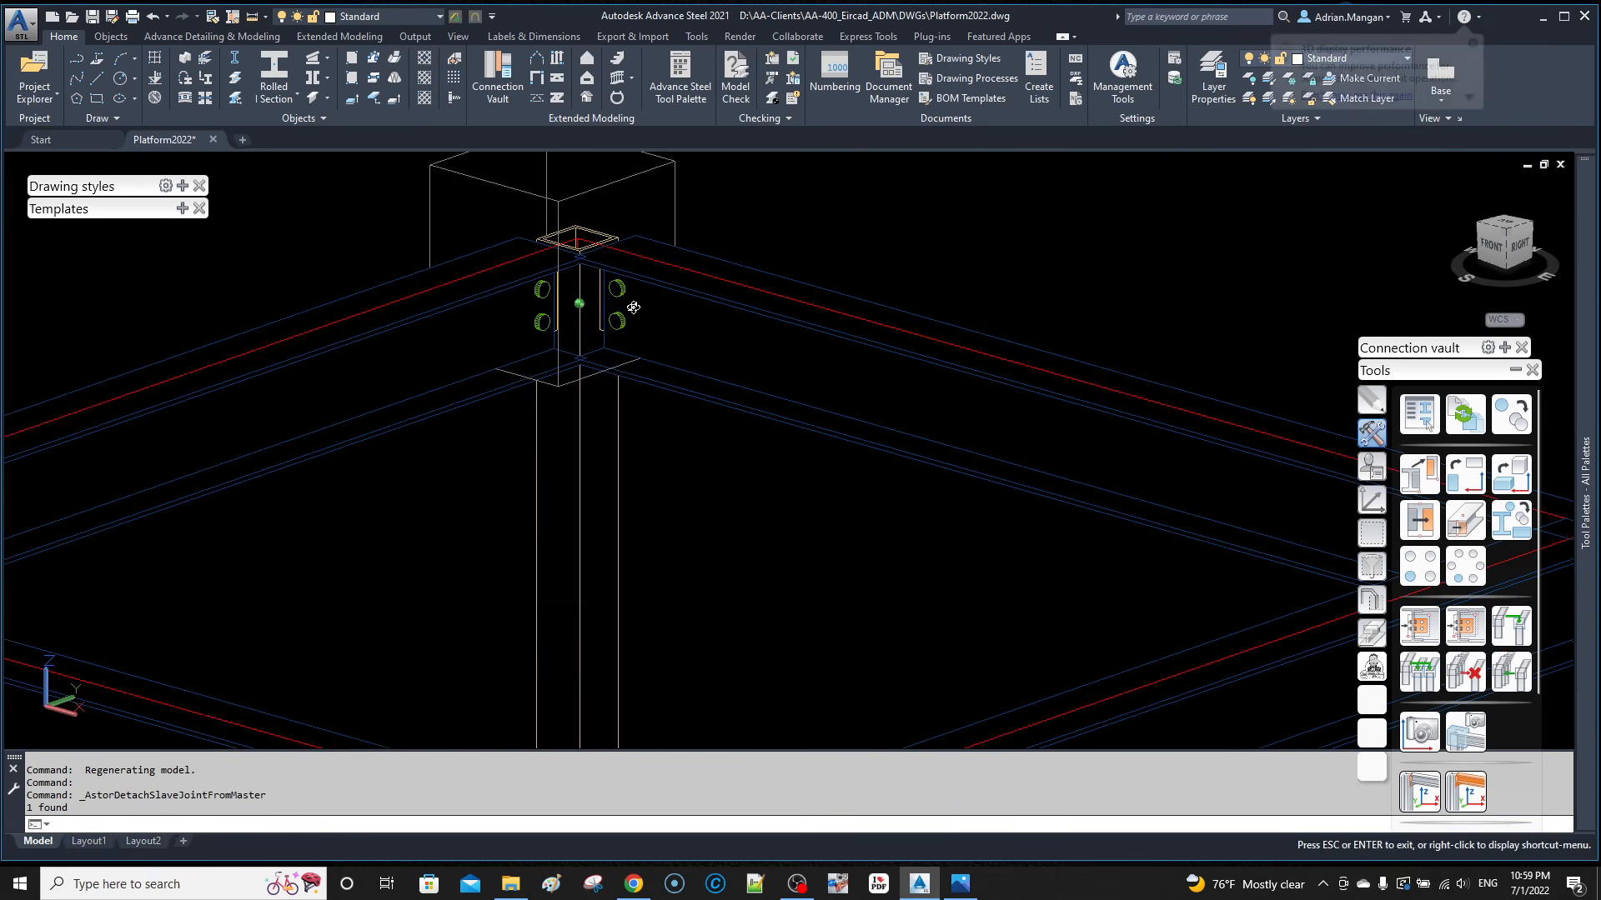
scroll(590, 258, up, 6)
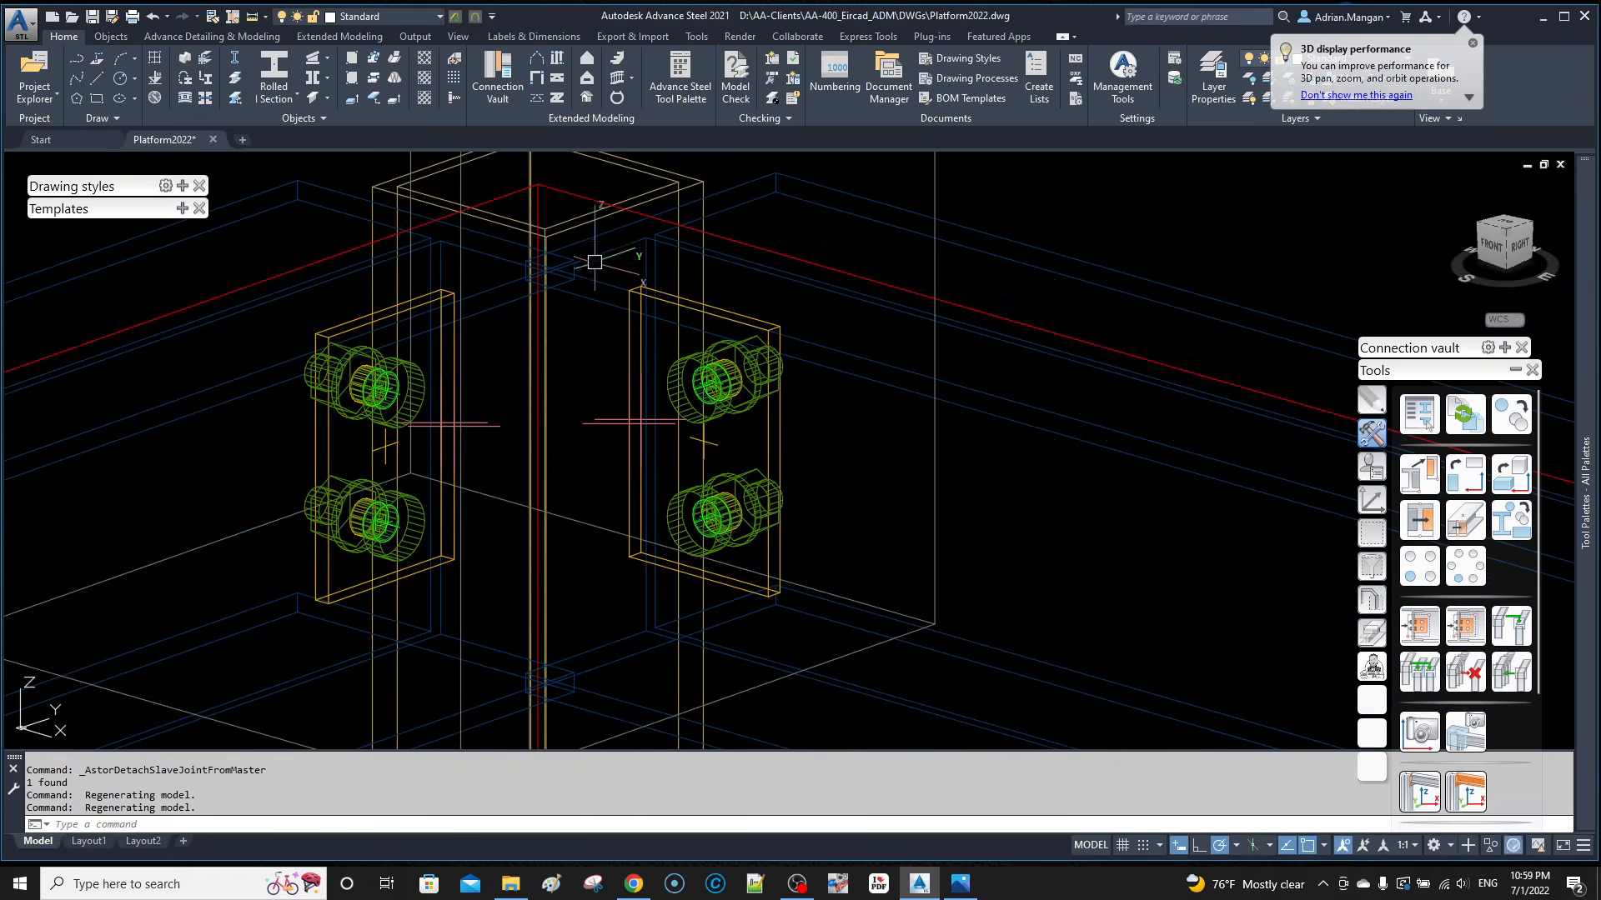
scroll(653, 294, down, 3)
key(Escape)
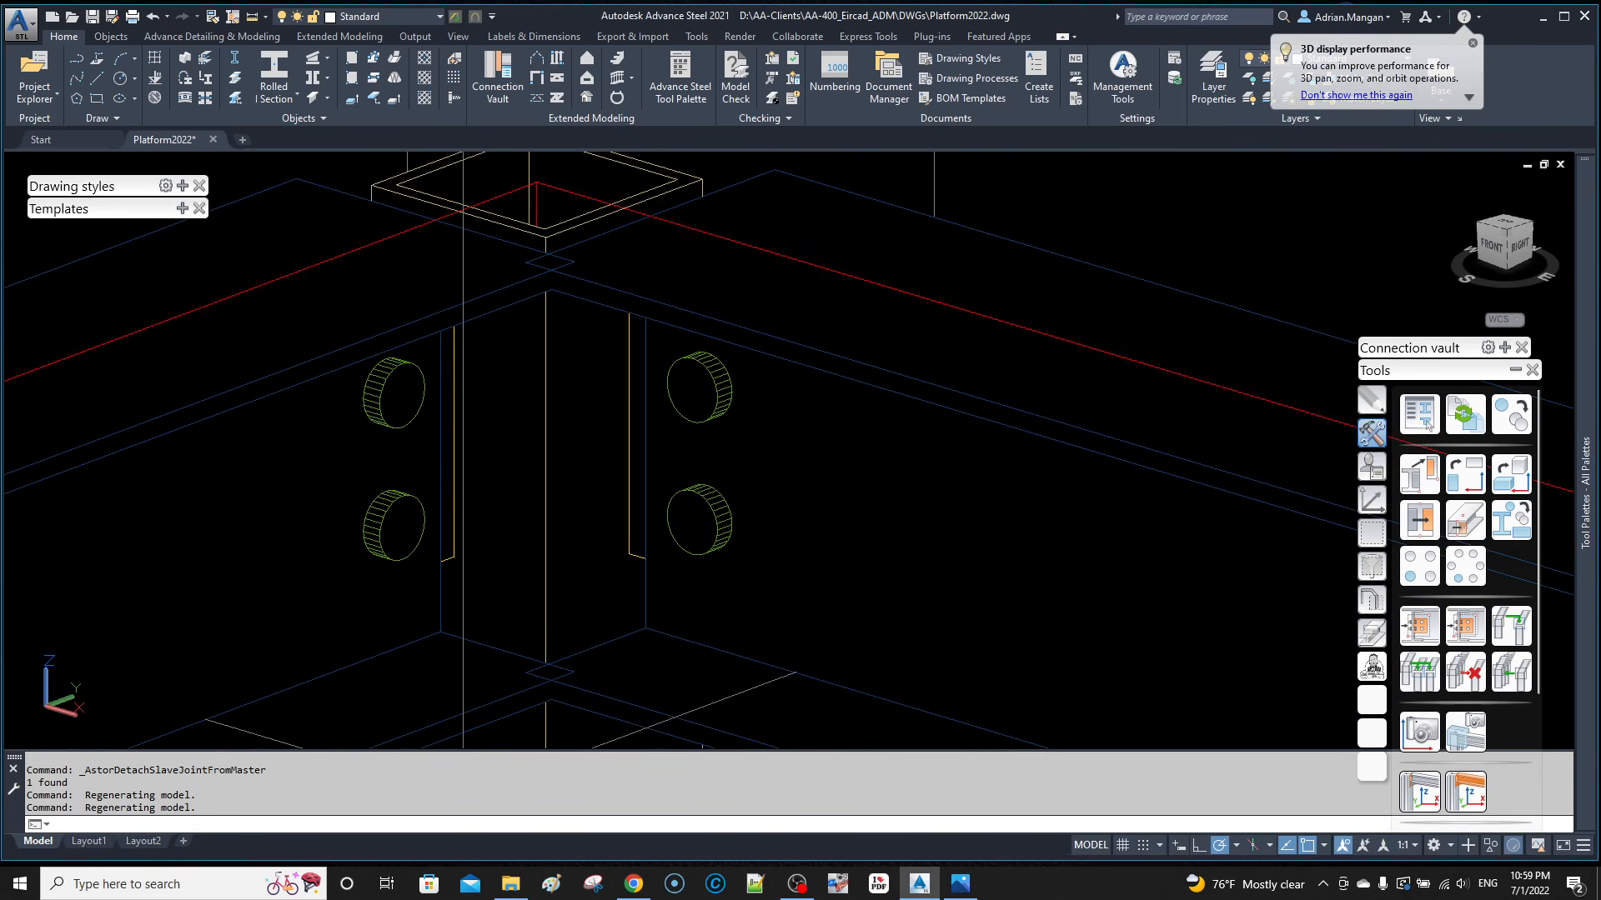
Step: Set the side of the north top beam's shear plate to Left in its joint properties
click(675, 298)
right_click(674, 299)
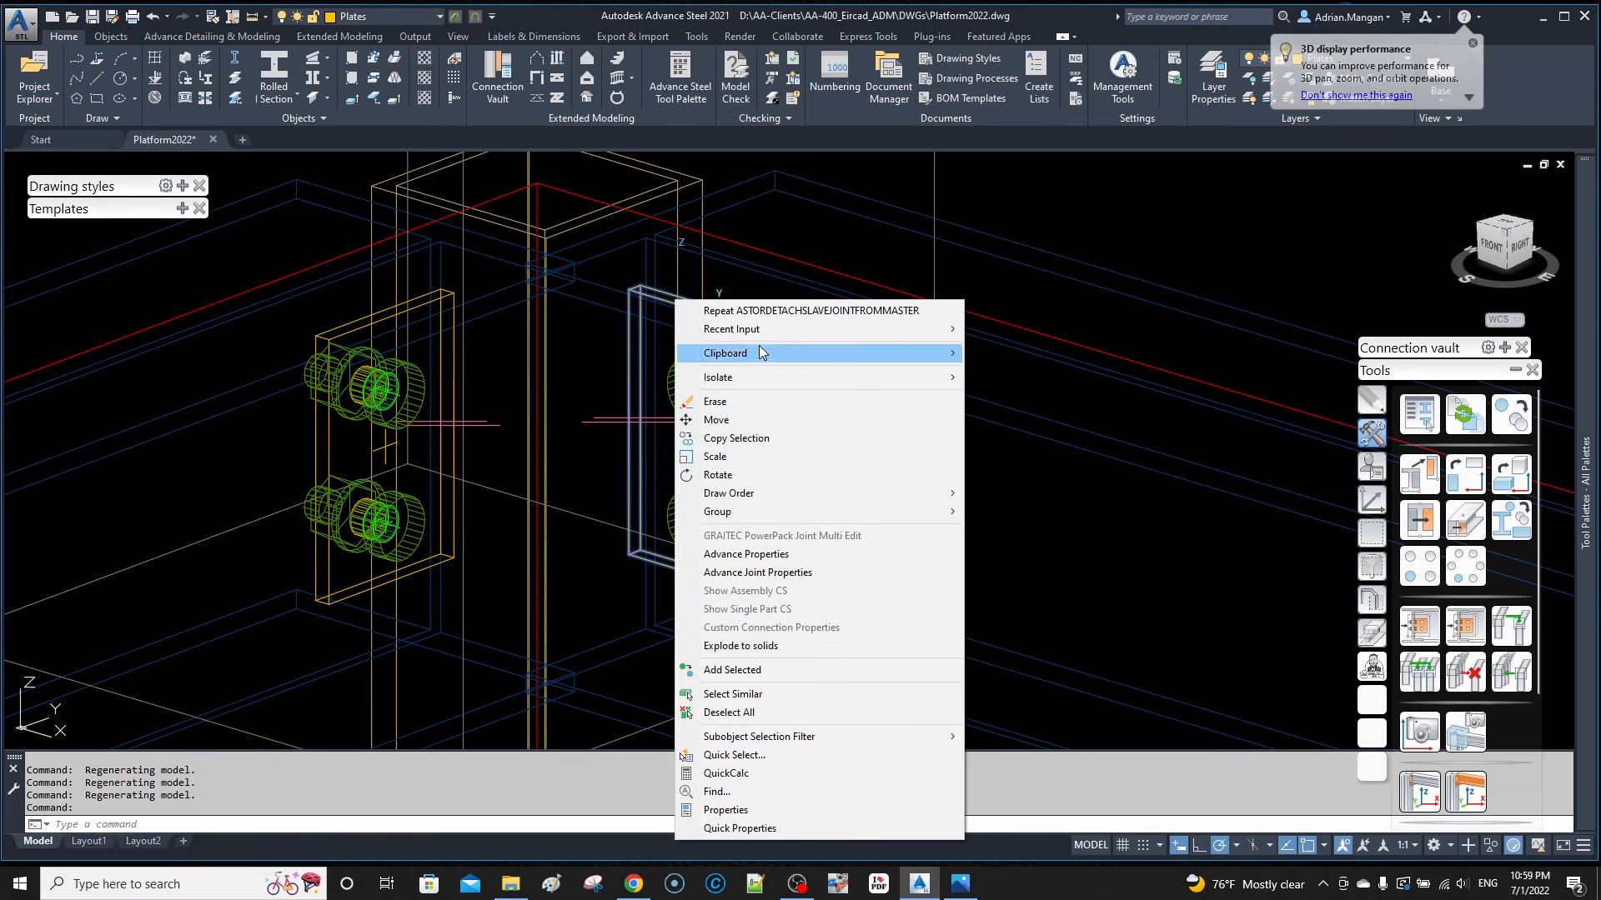
click(787, 573)
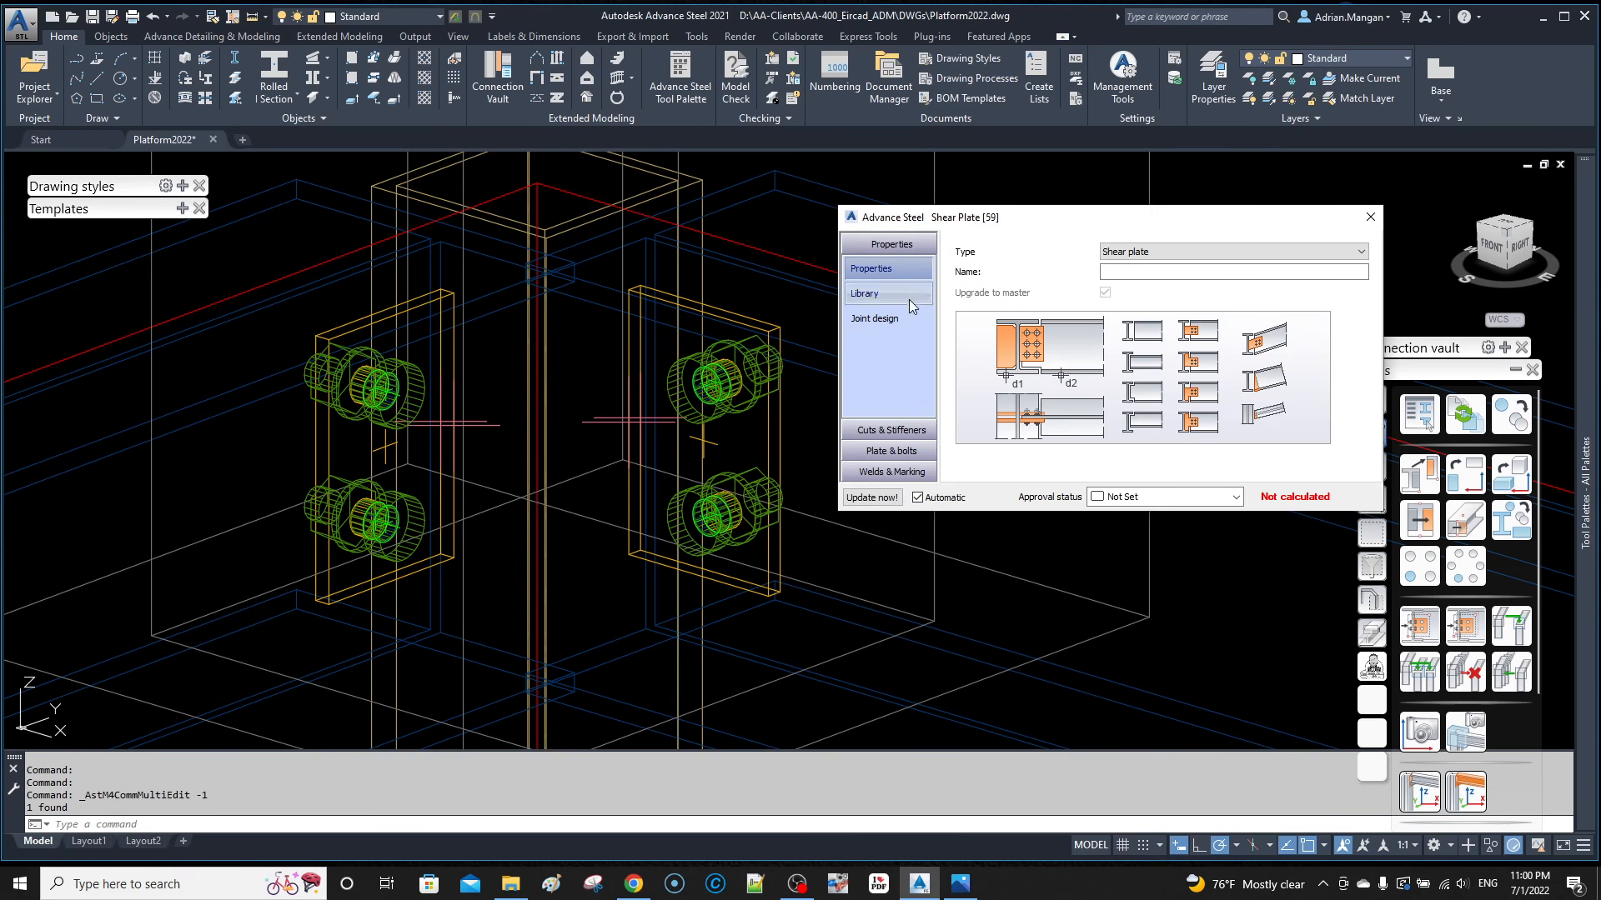
click(925, 451)
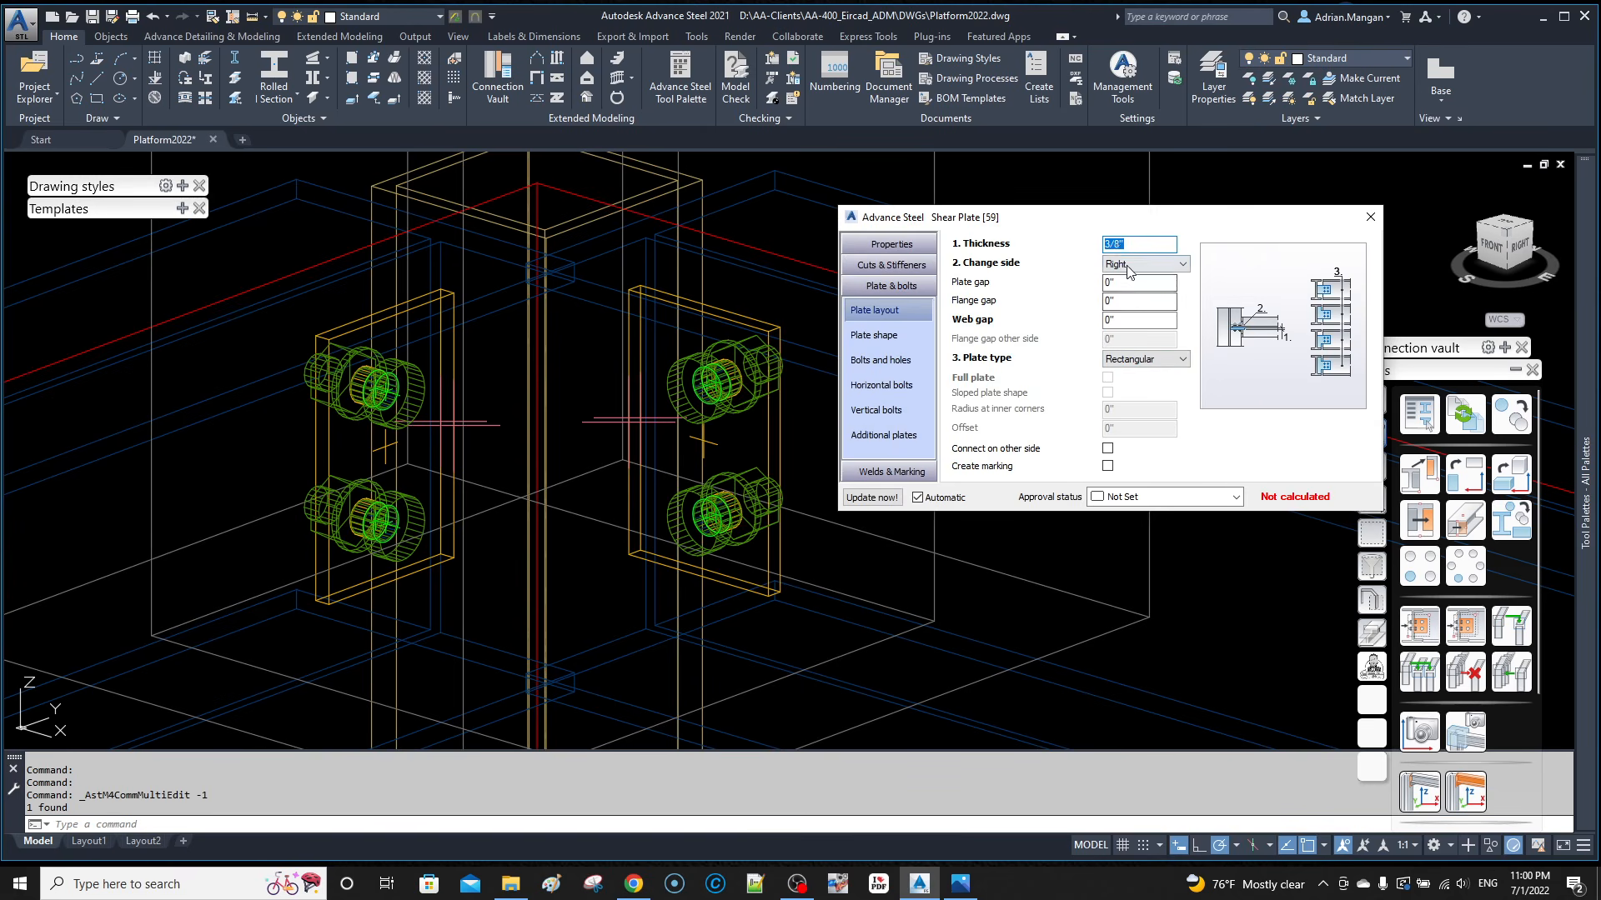
click(1142, 264)
click(1122, 286)
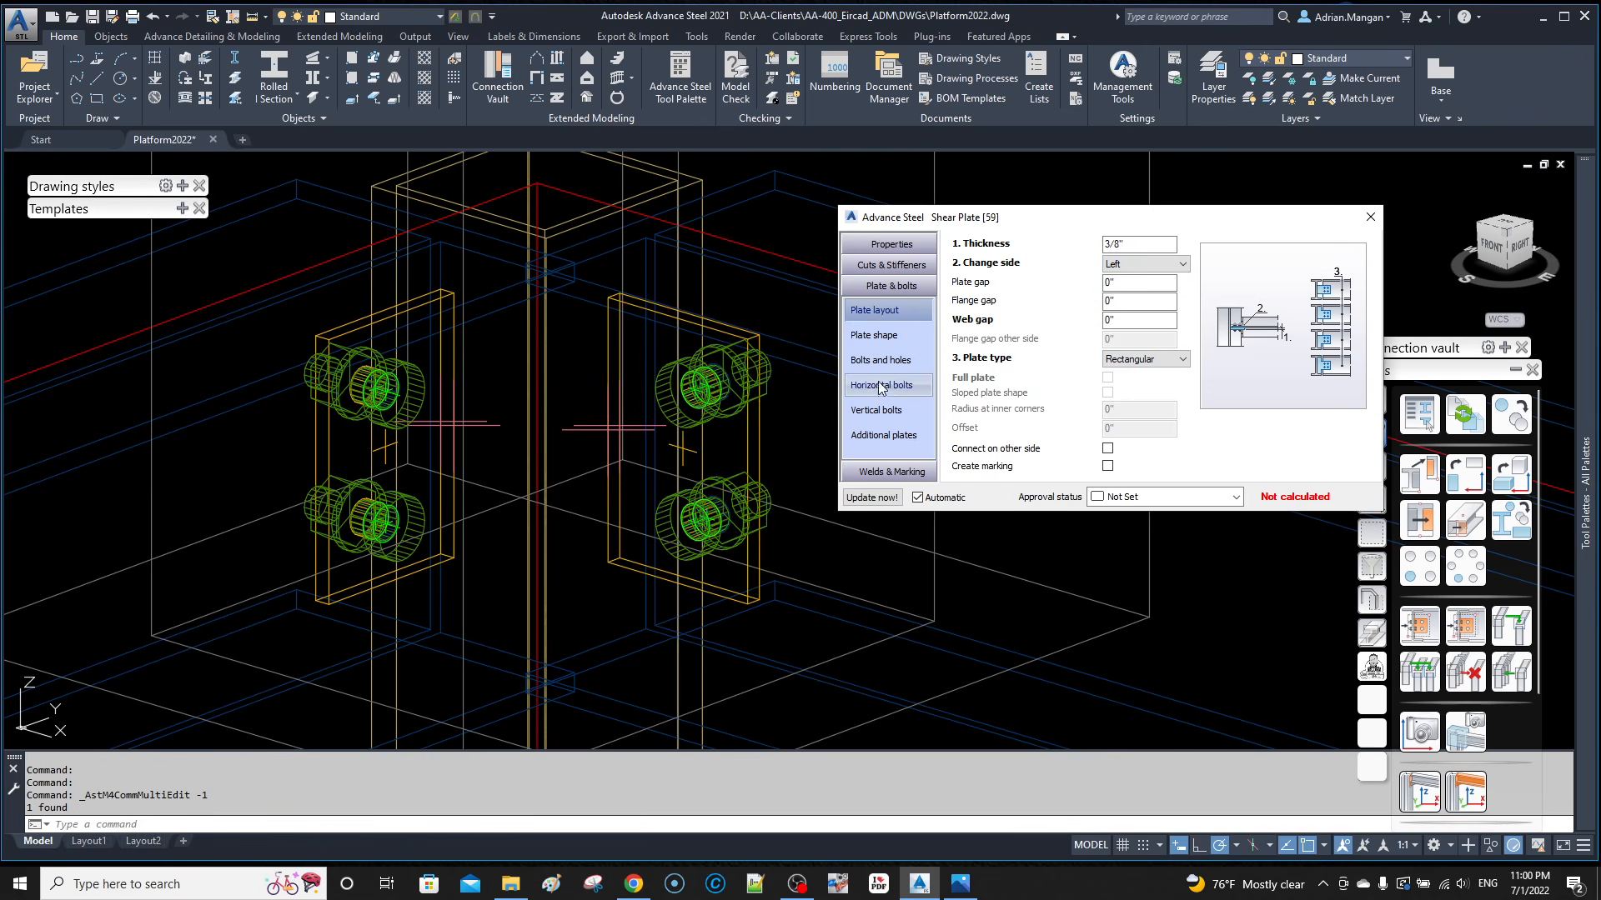
Step: Turn off the Inverted option for the bolts of the north top beam's shear plate
click(898, 360)
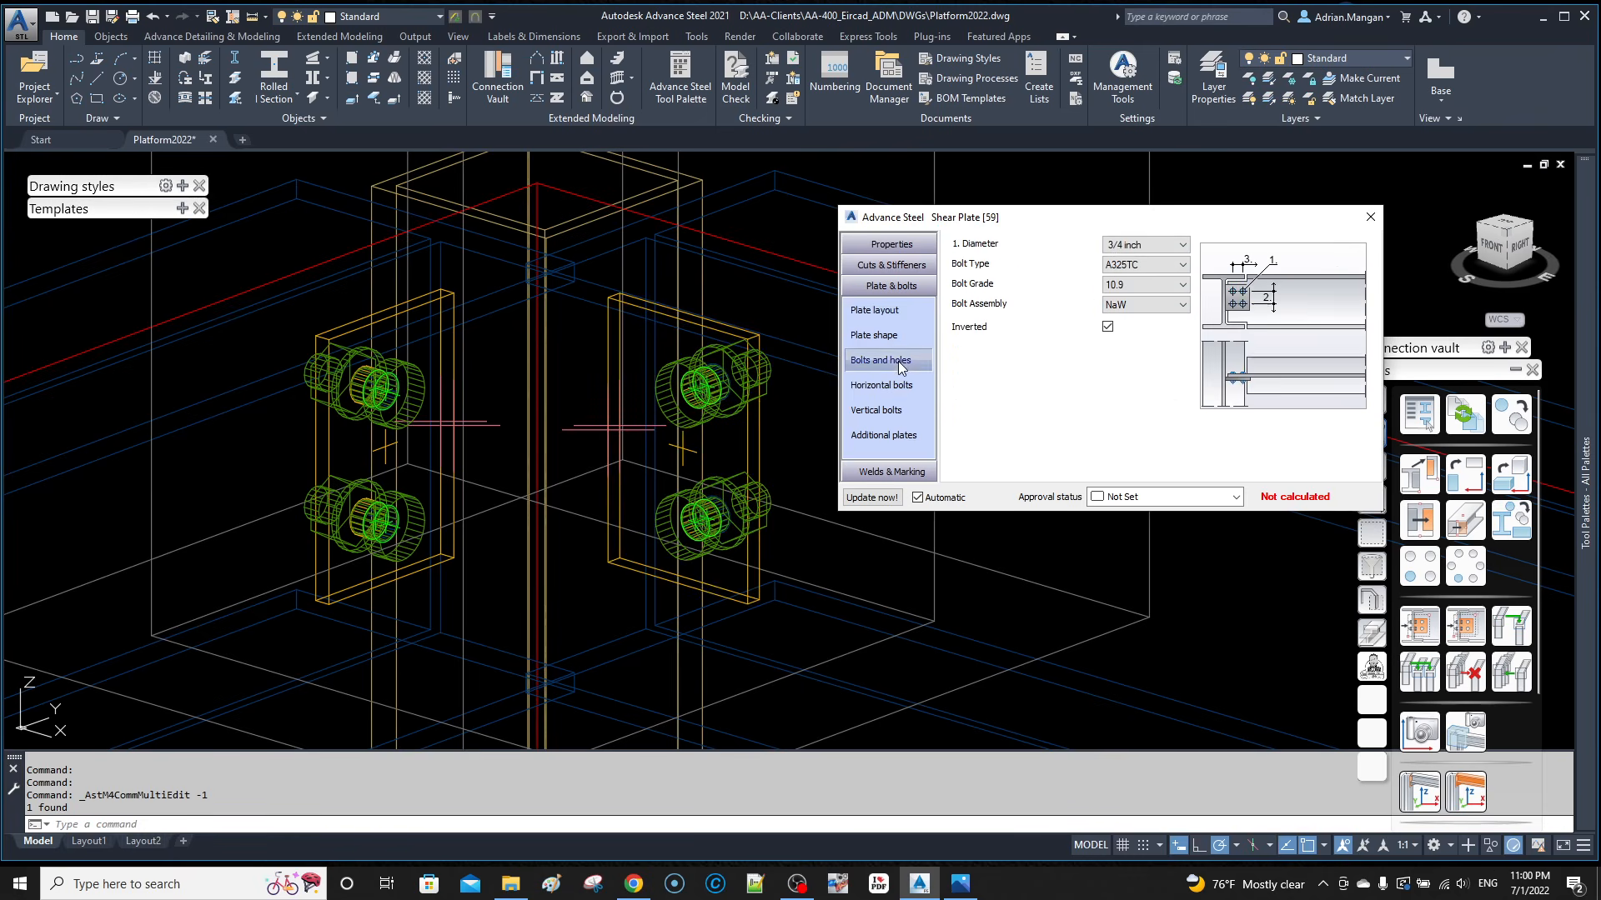
click(1107, 327)
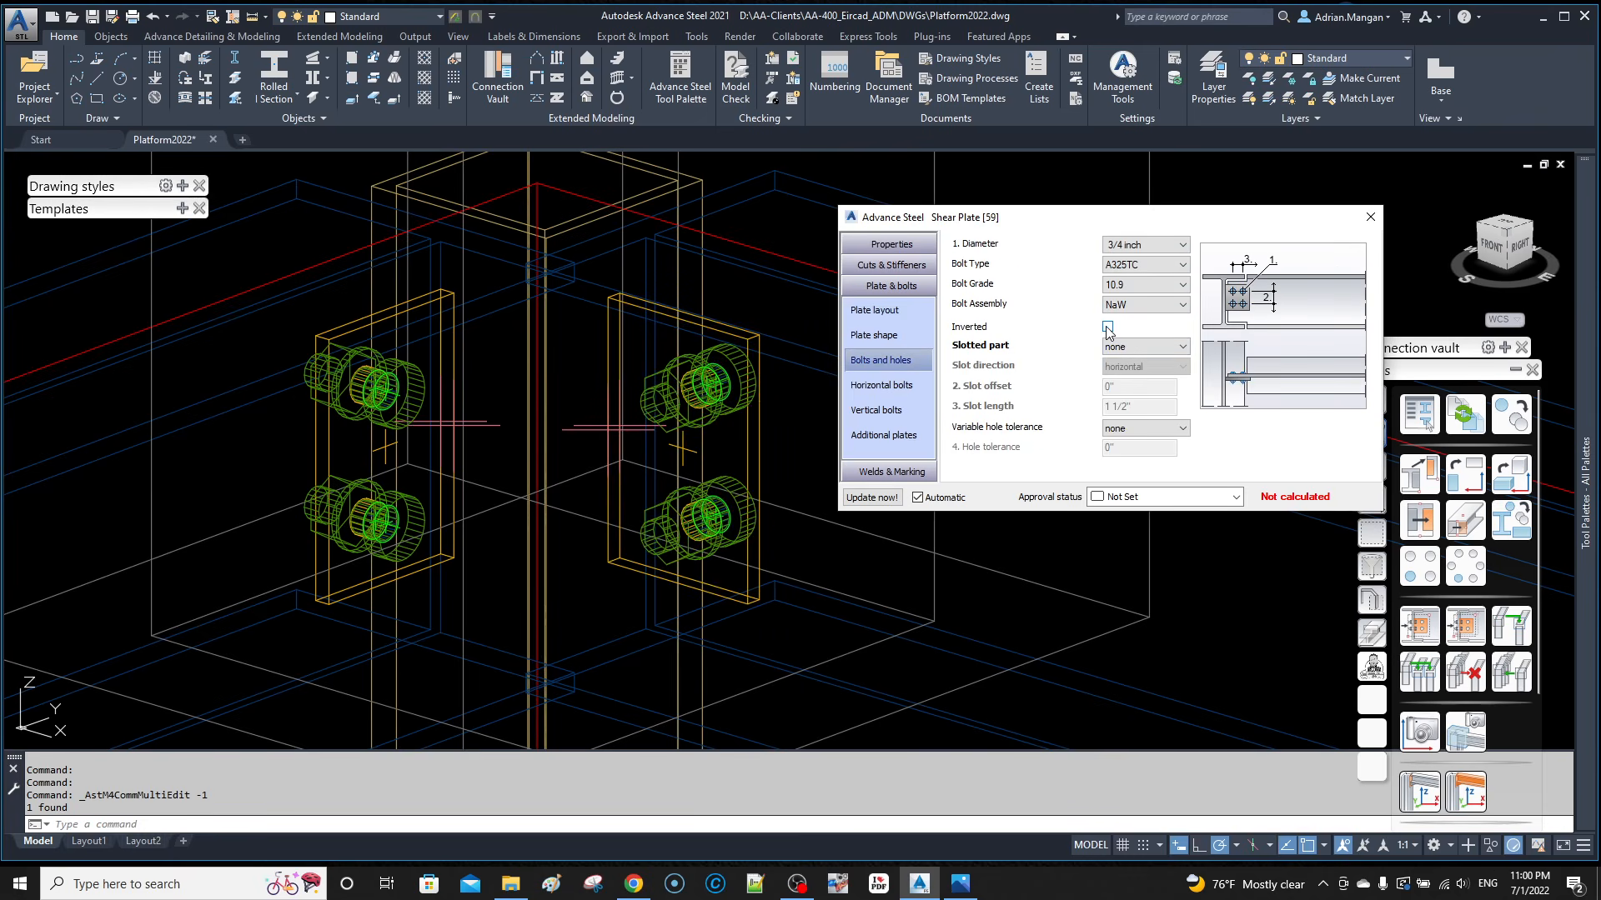
click(1367, 217)
scroll(815, 436, up, 3)
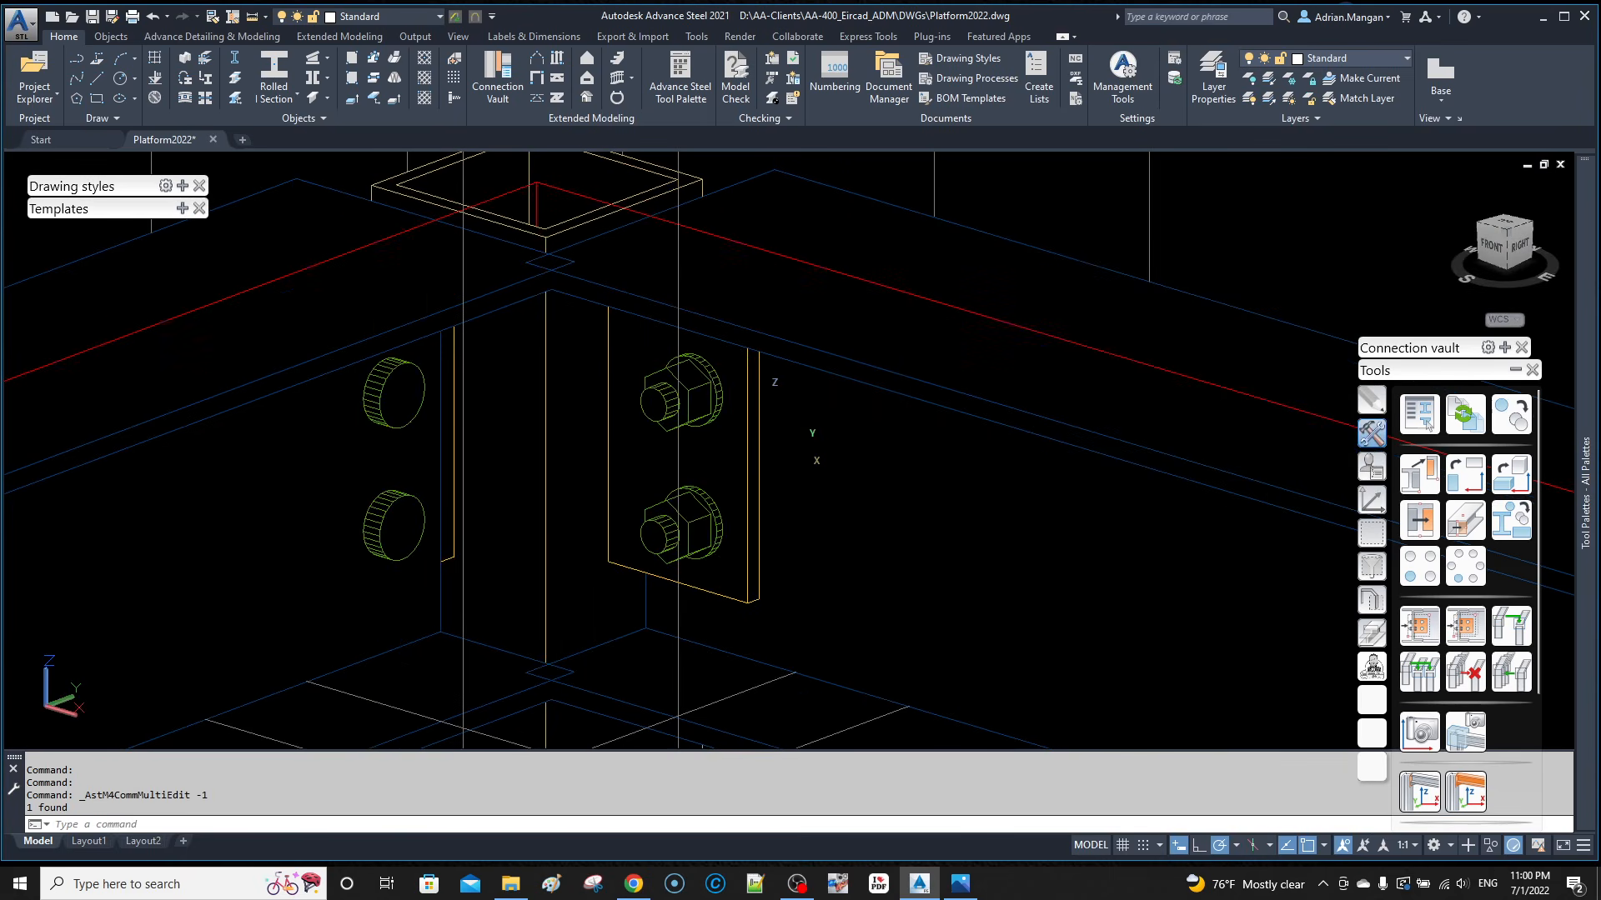
scroll(772, 428, down, 5)
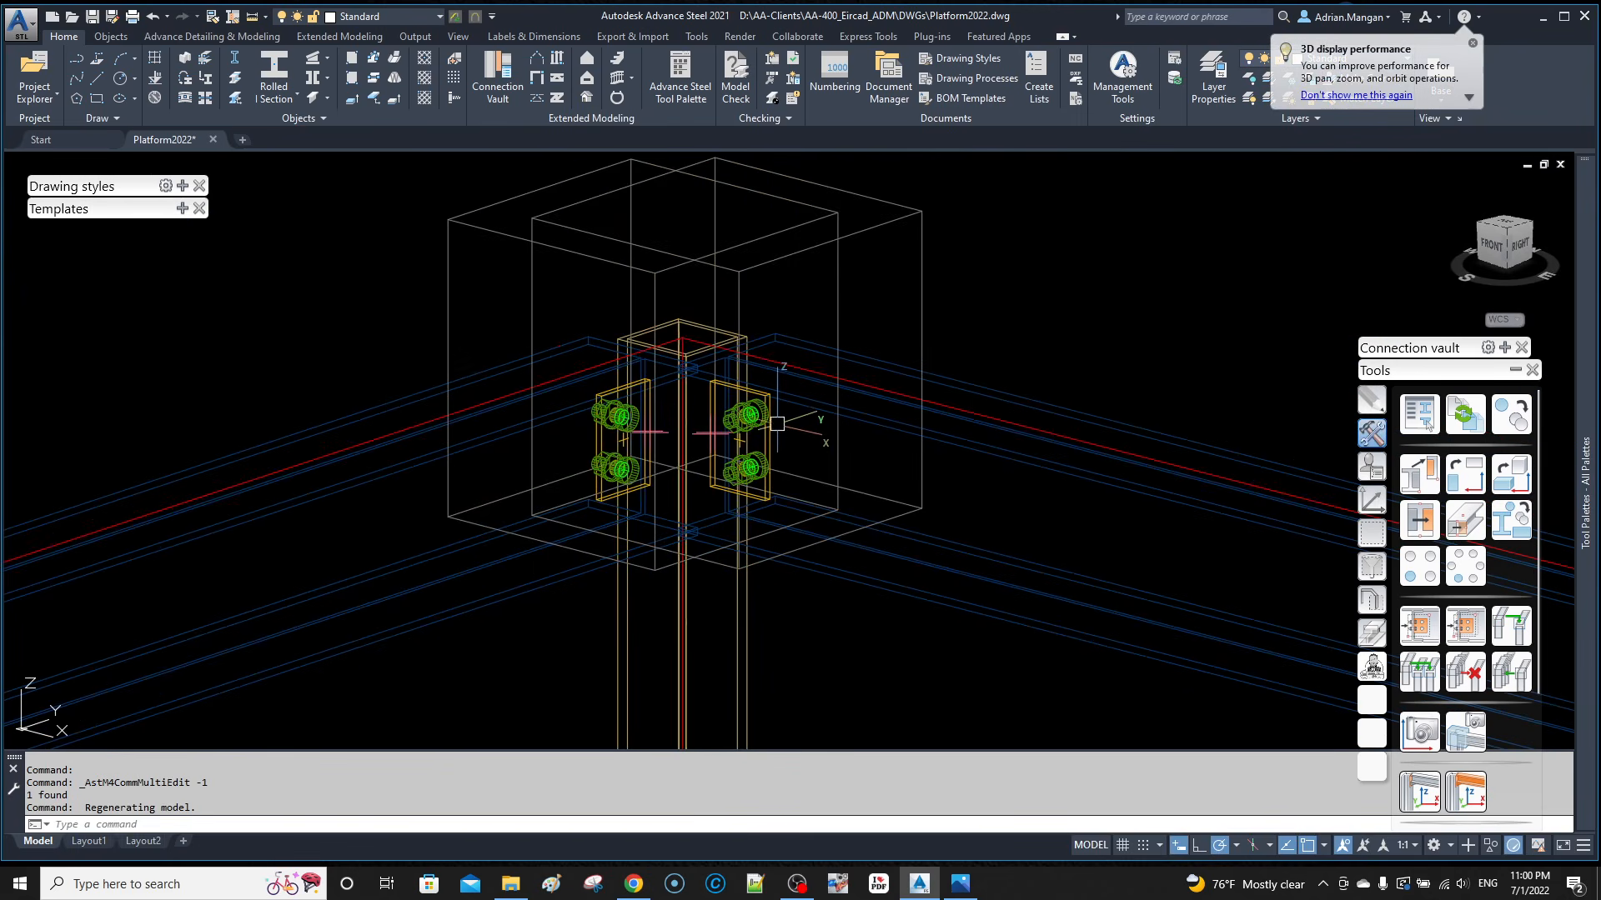
Step: Change the north top beam's section to W12x26 from the AISC 14.1 W sections
scroll(696, 373, up, 4)
scroll(692, 377, down, 6)
shift+middle_drag(701, 396, 705, 319)
scroll(708, 390, down, 6)
scroll(706, 319, up, 4)
scroll(705, 318, up, 8)
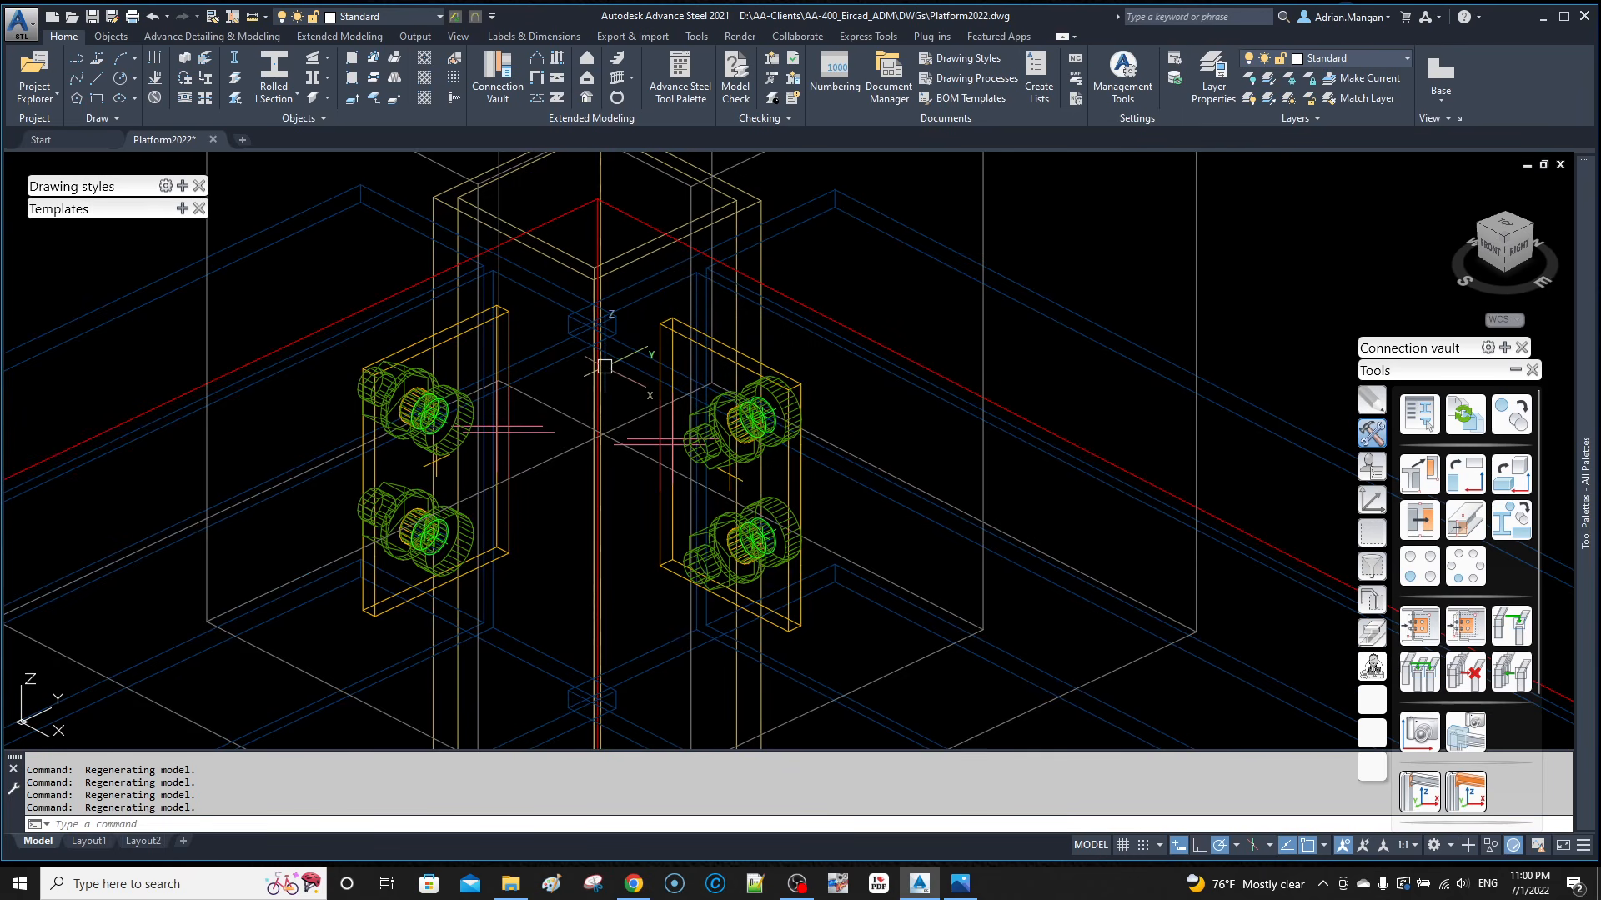
double_click(921, 369)
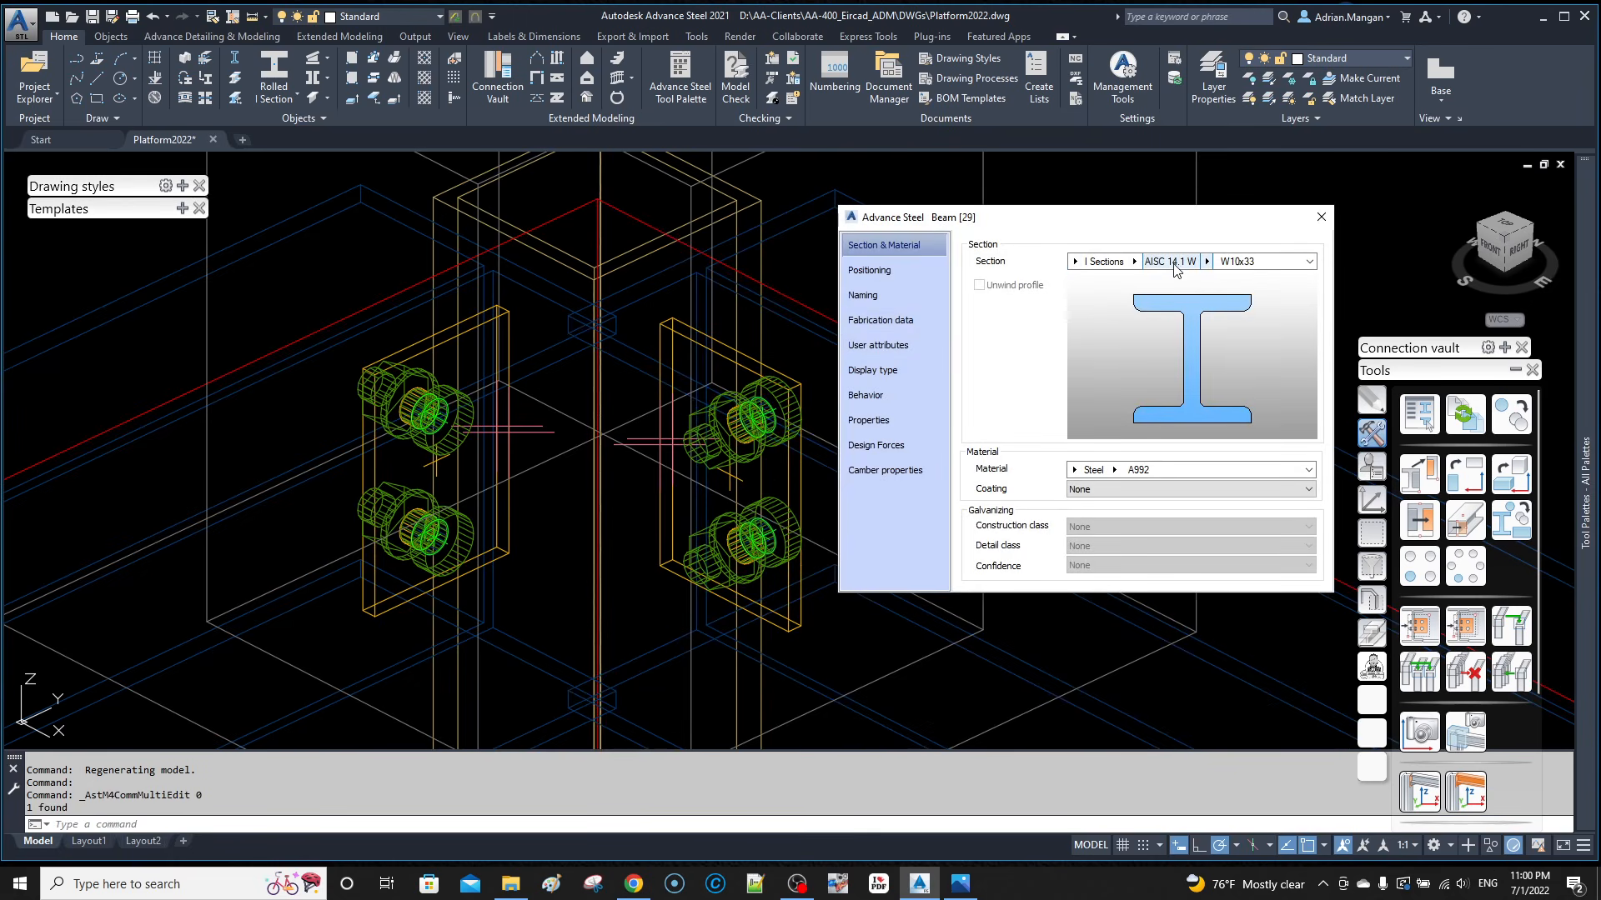
click(1207, 262)
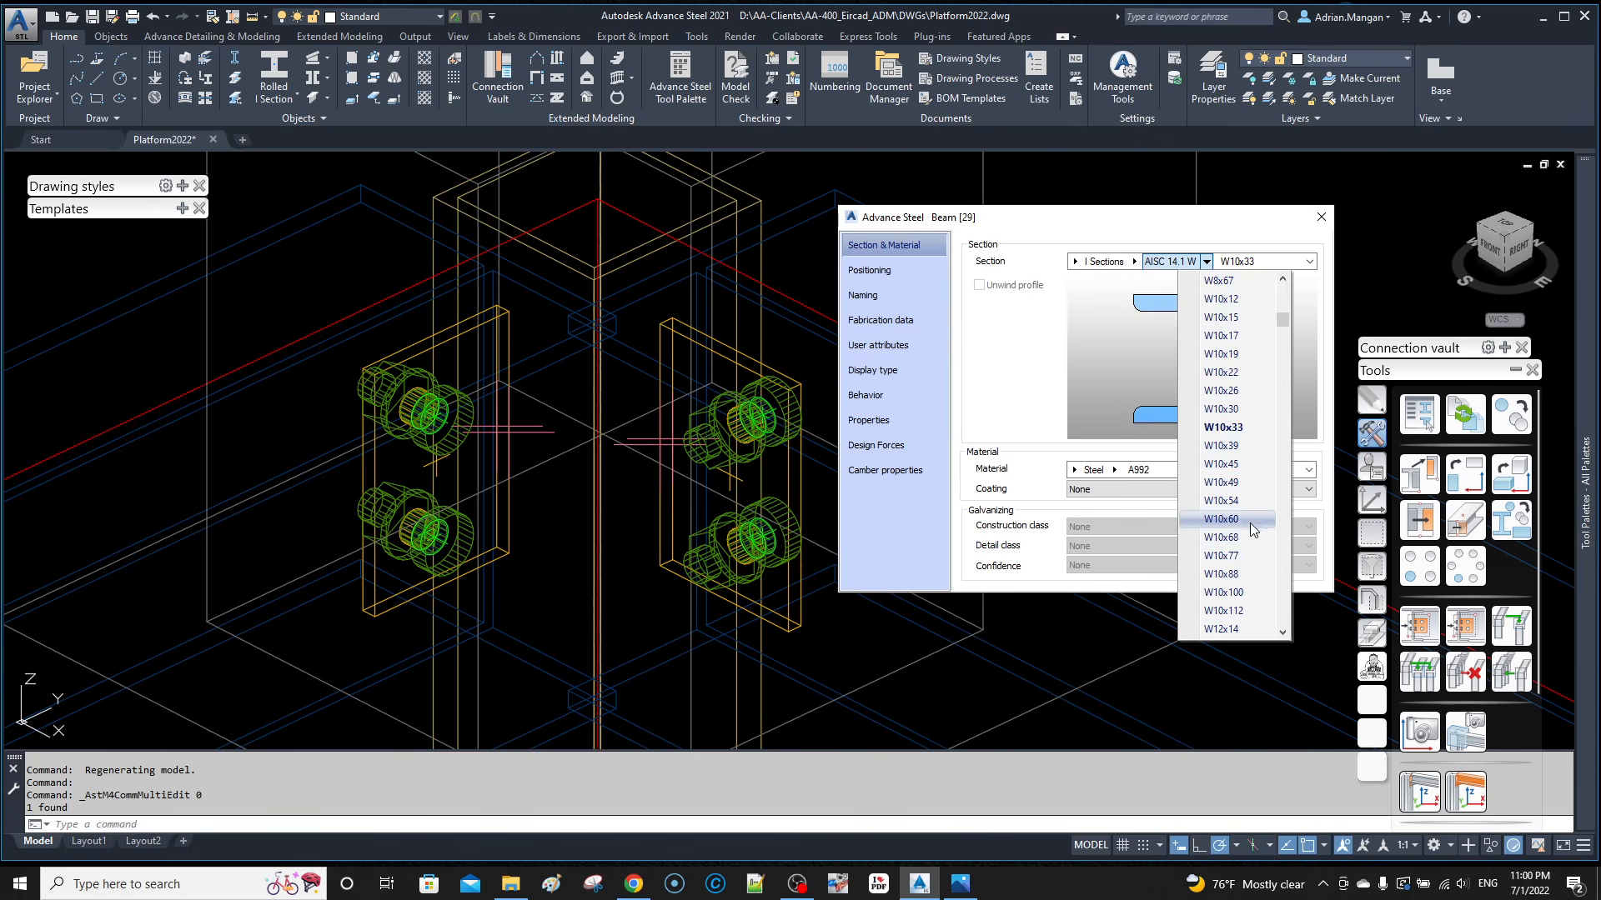
scroll(1272, 574, down, 3)
scroll(1272, 573, down, 2)
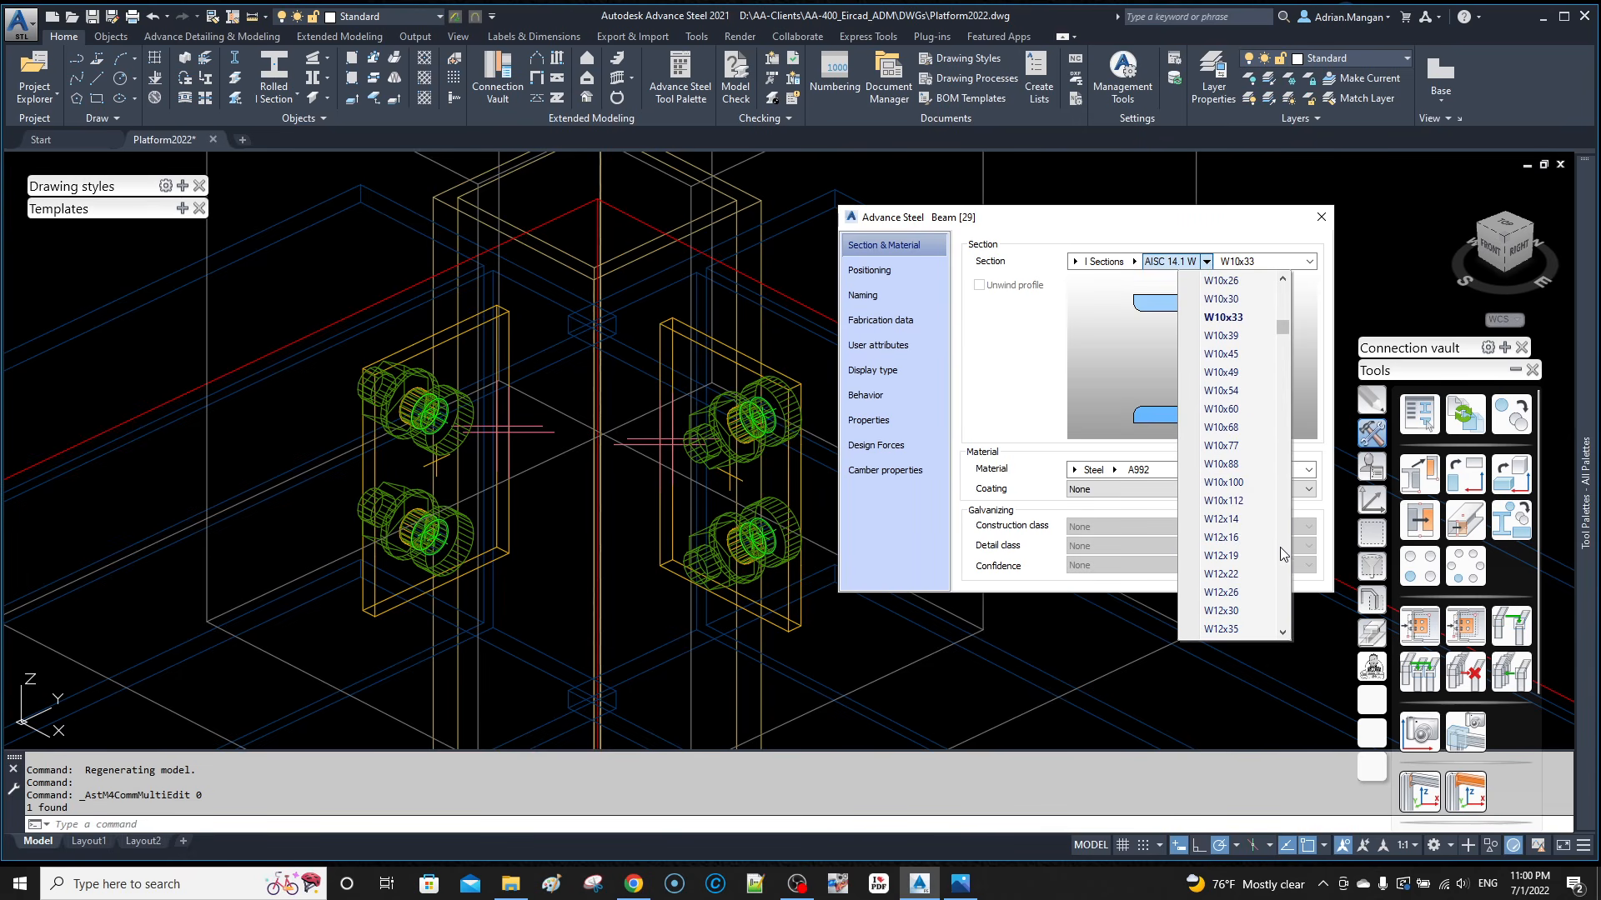
click(1242, 574)
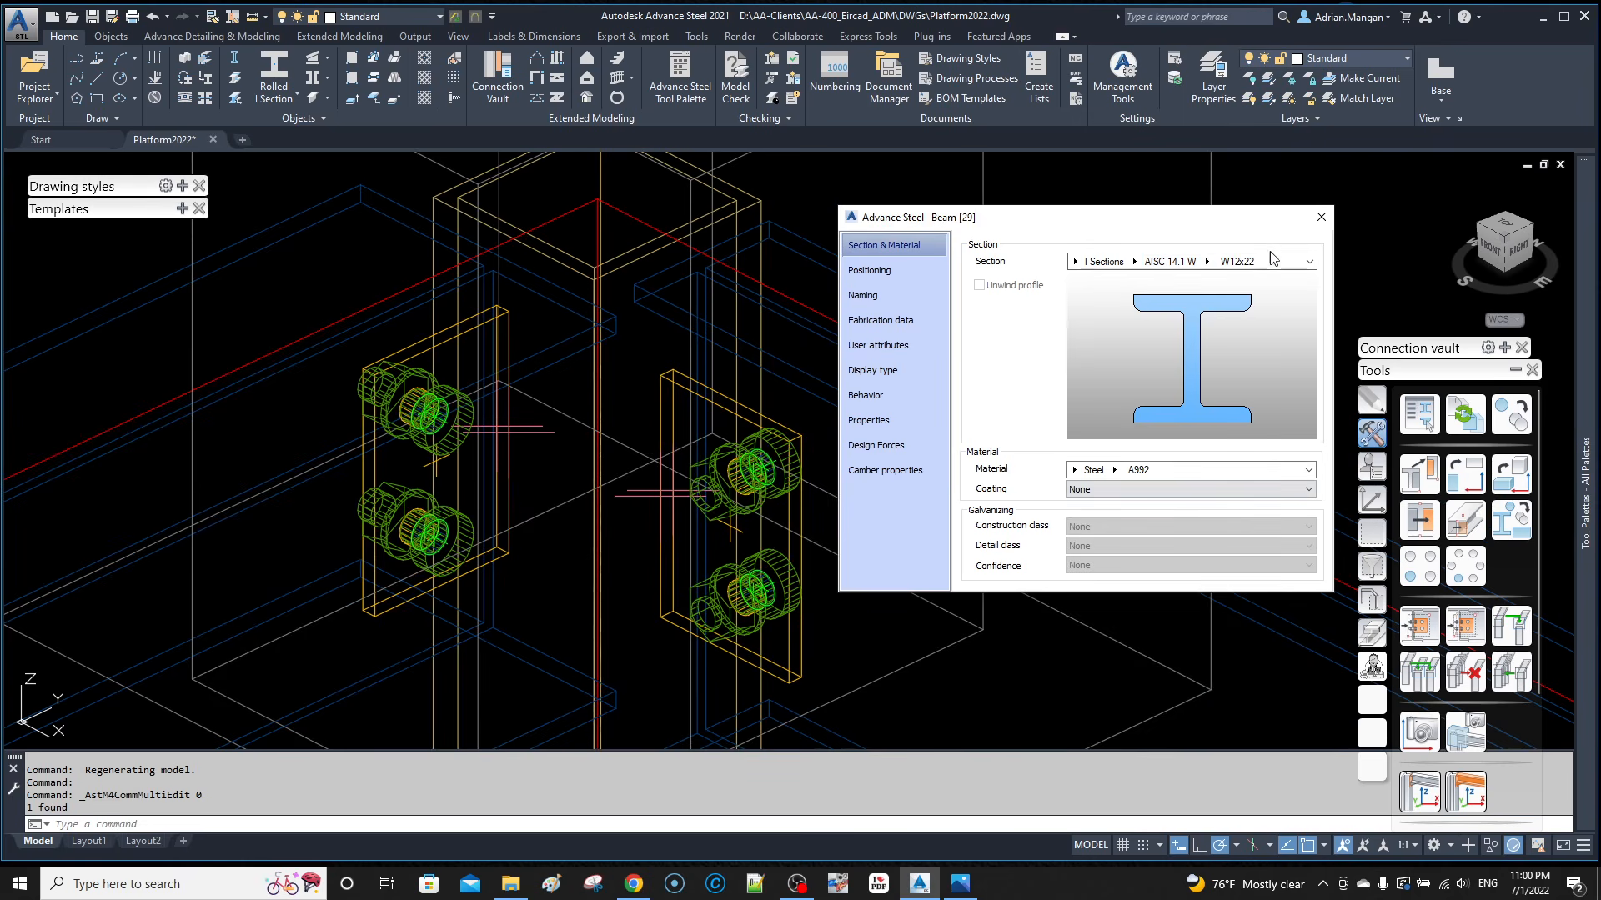
click(1226, 261)
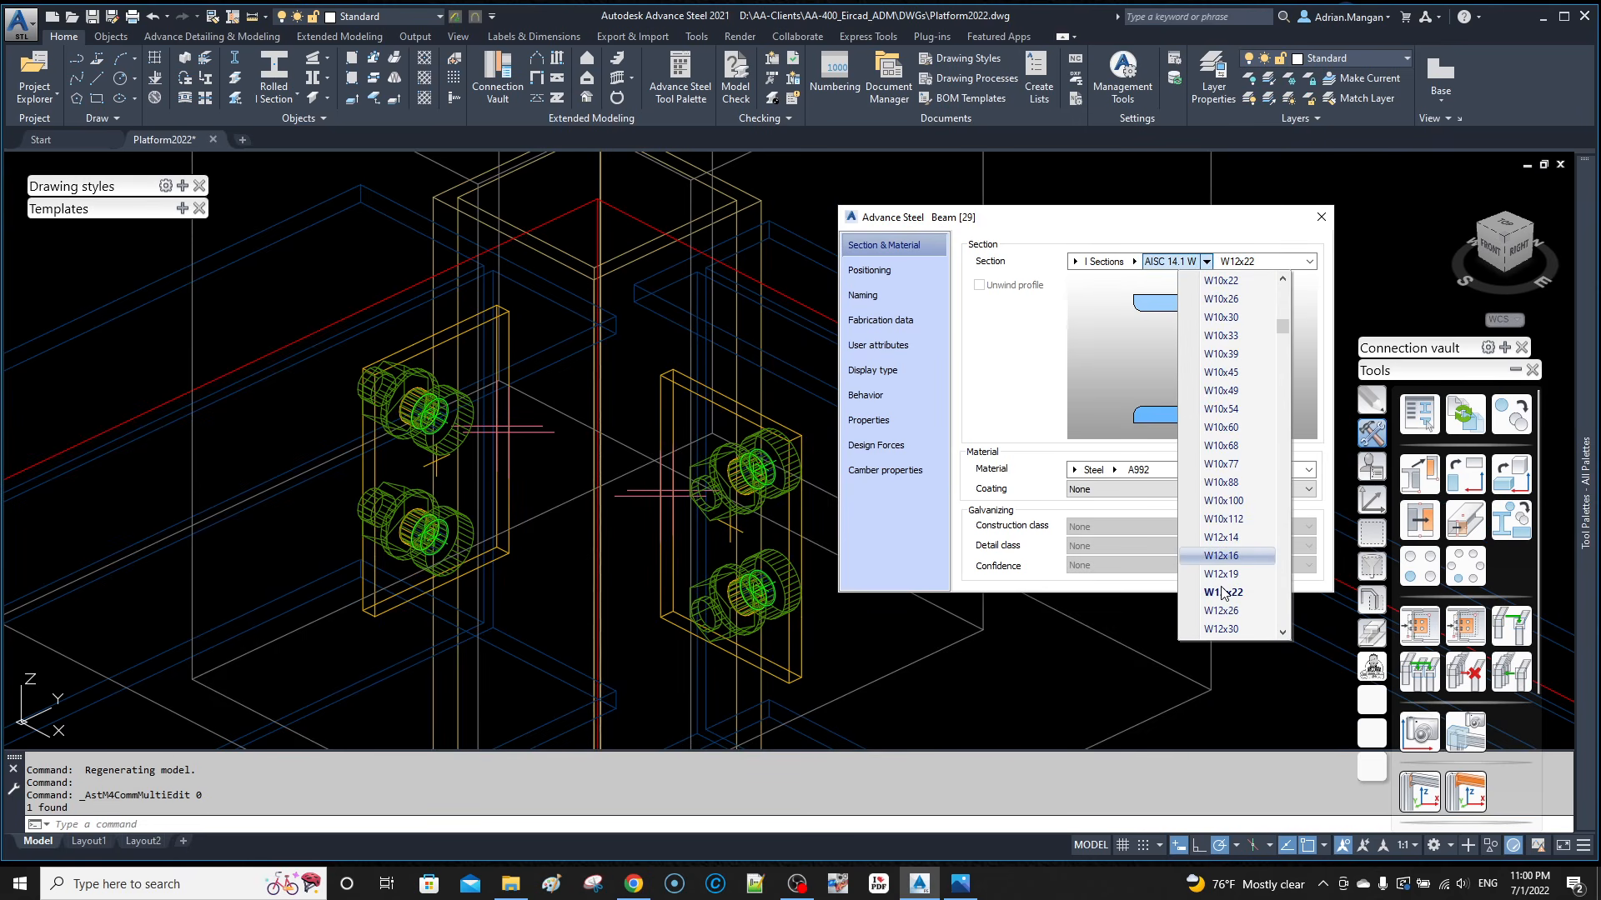
click(1237, 609)
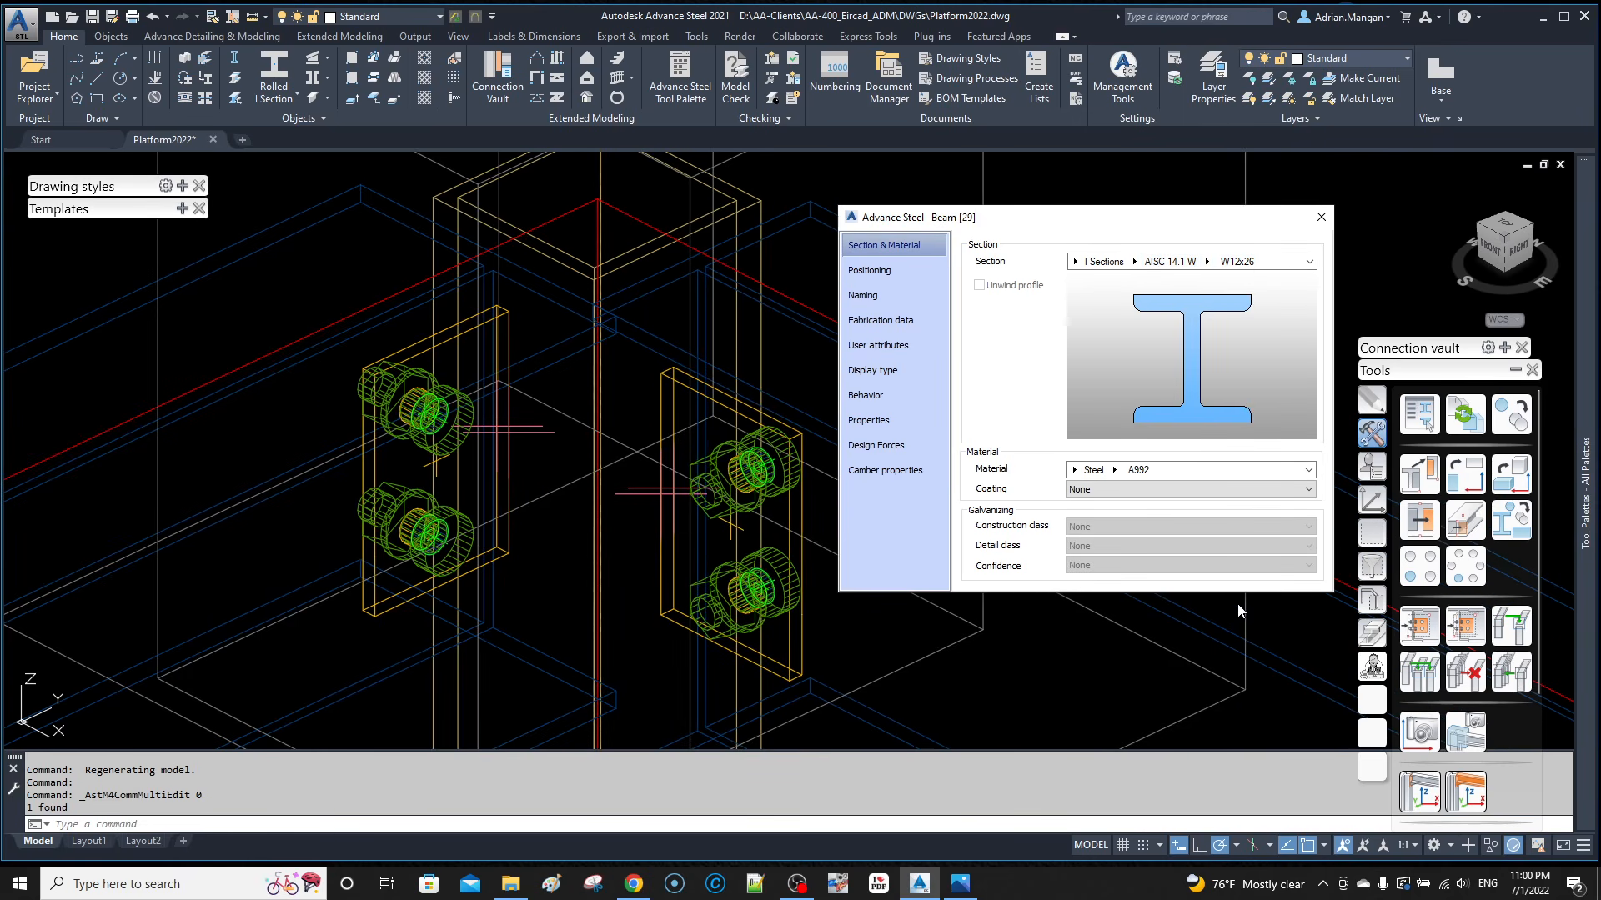
click(1321, 217)
scroll(577, 308, up, 5)
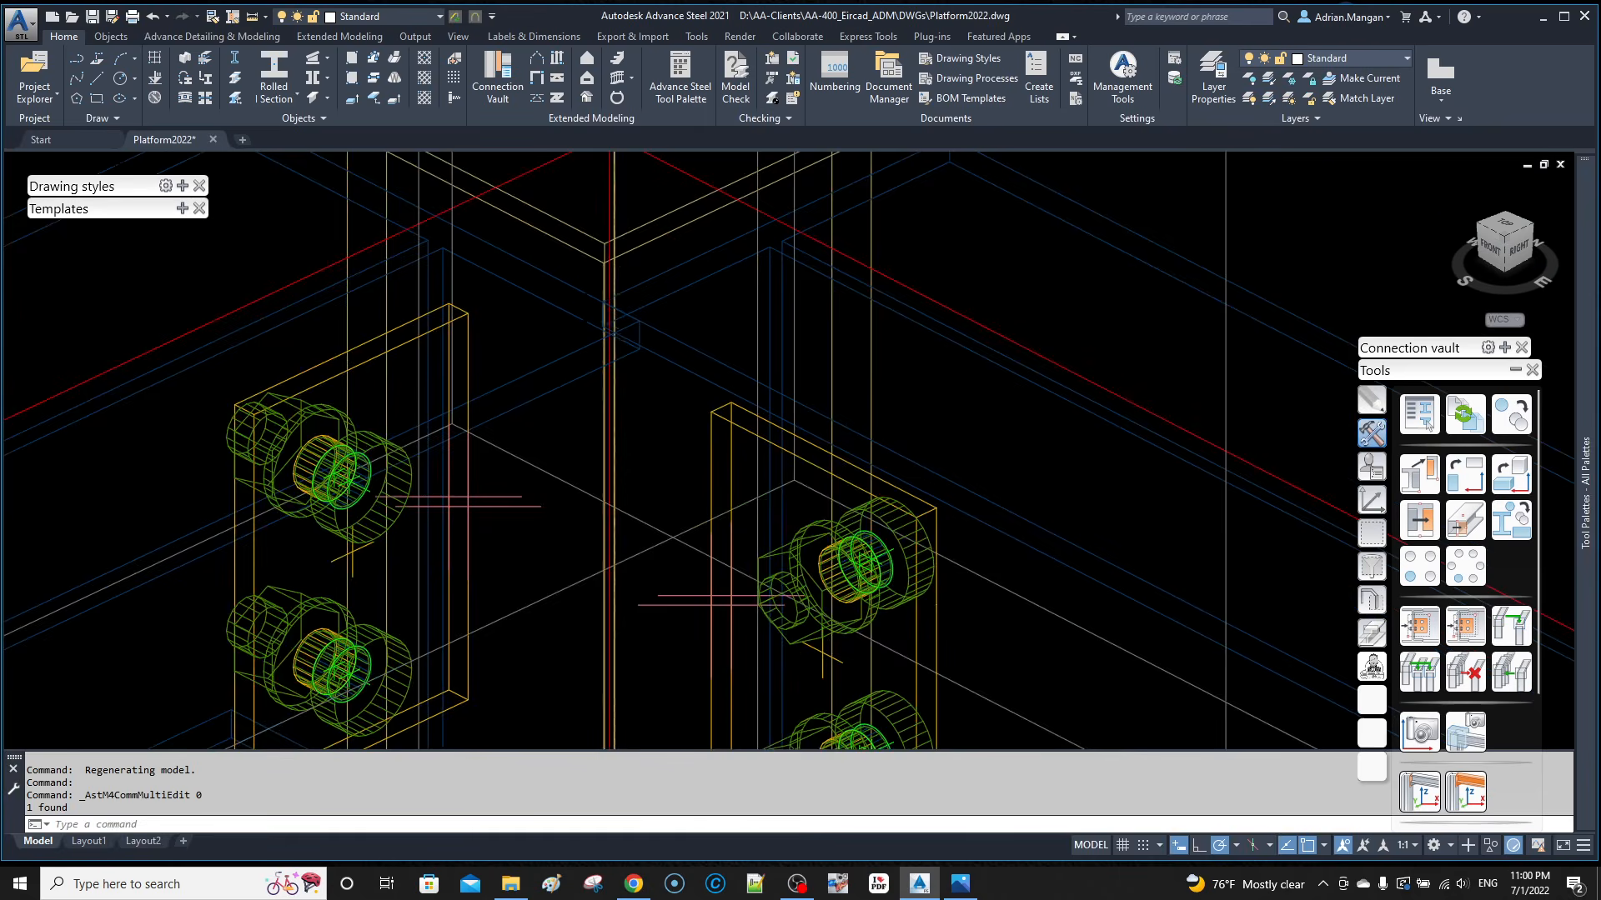
Step: Match the north top beam's properties onto the platform's other top beams
scroll(837, 344, down, 6)
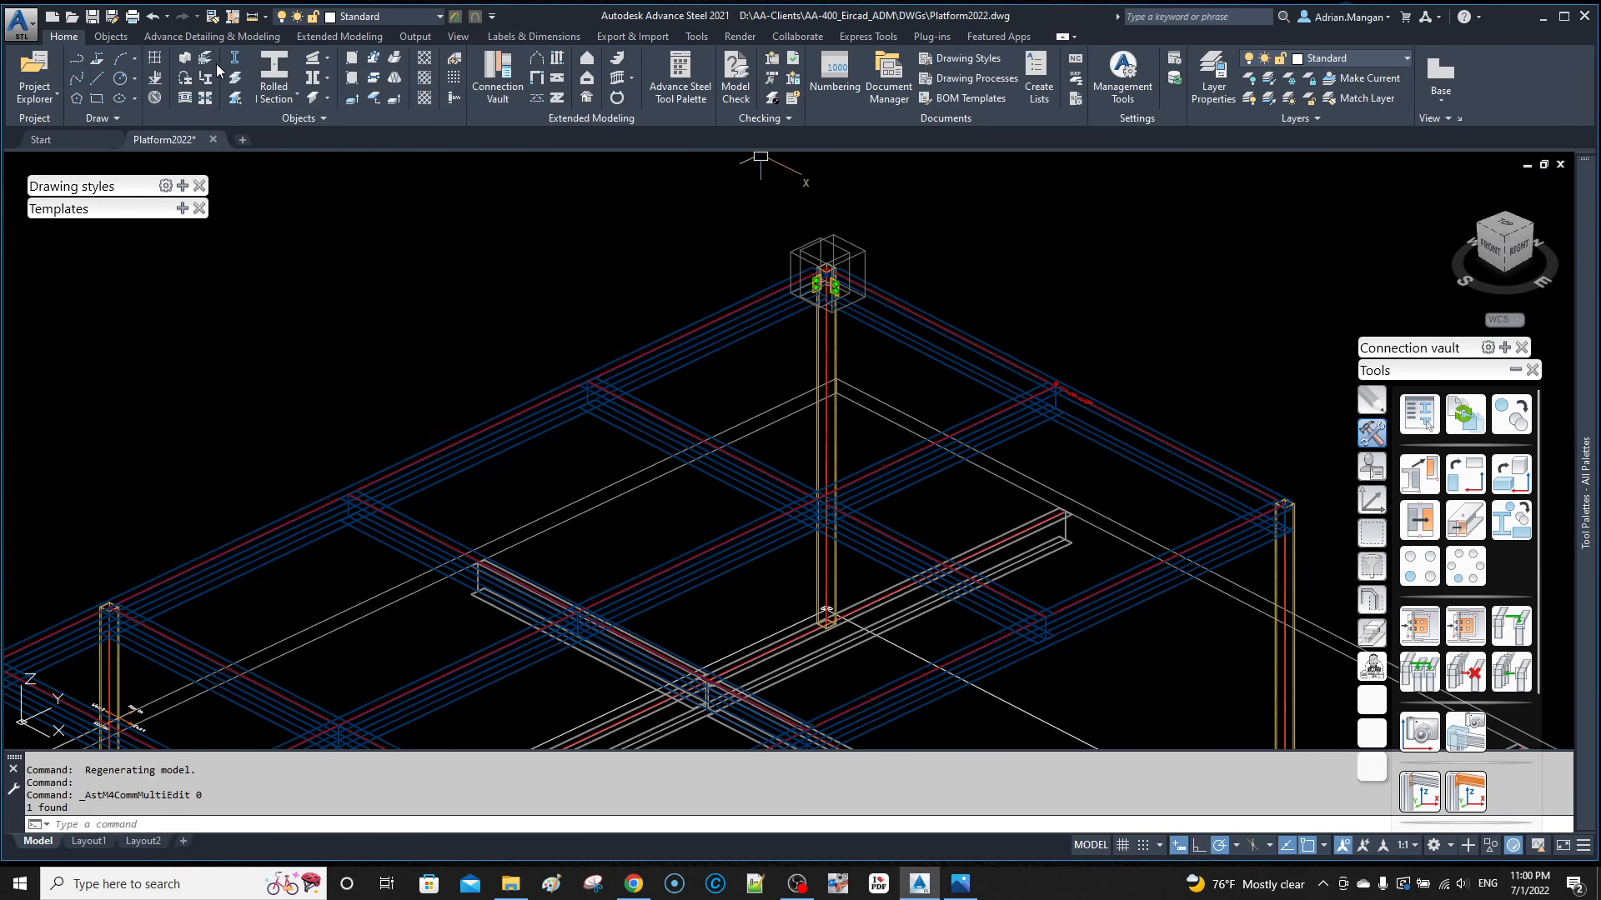
click(220, 15)
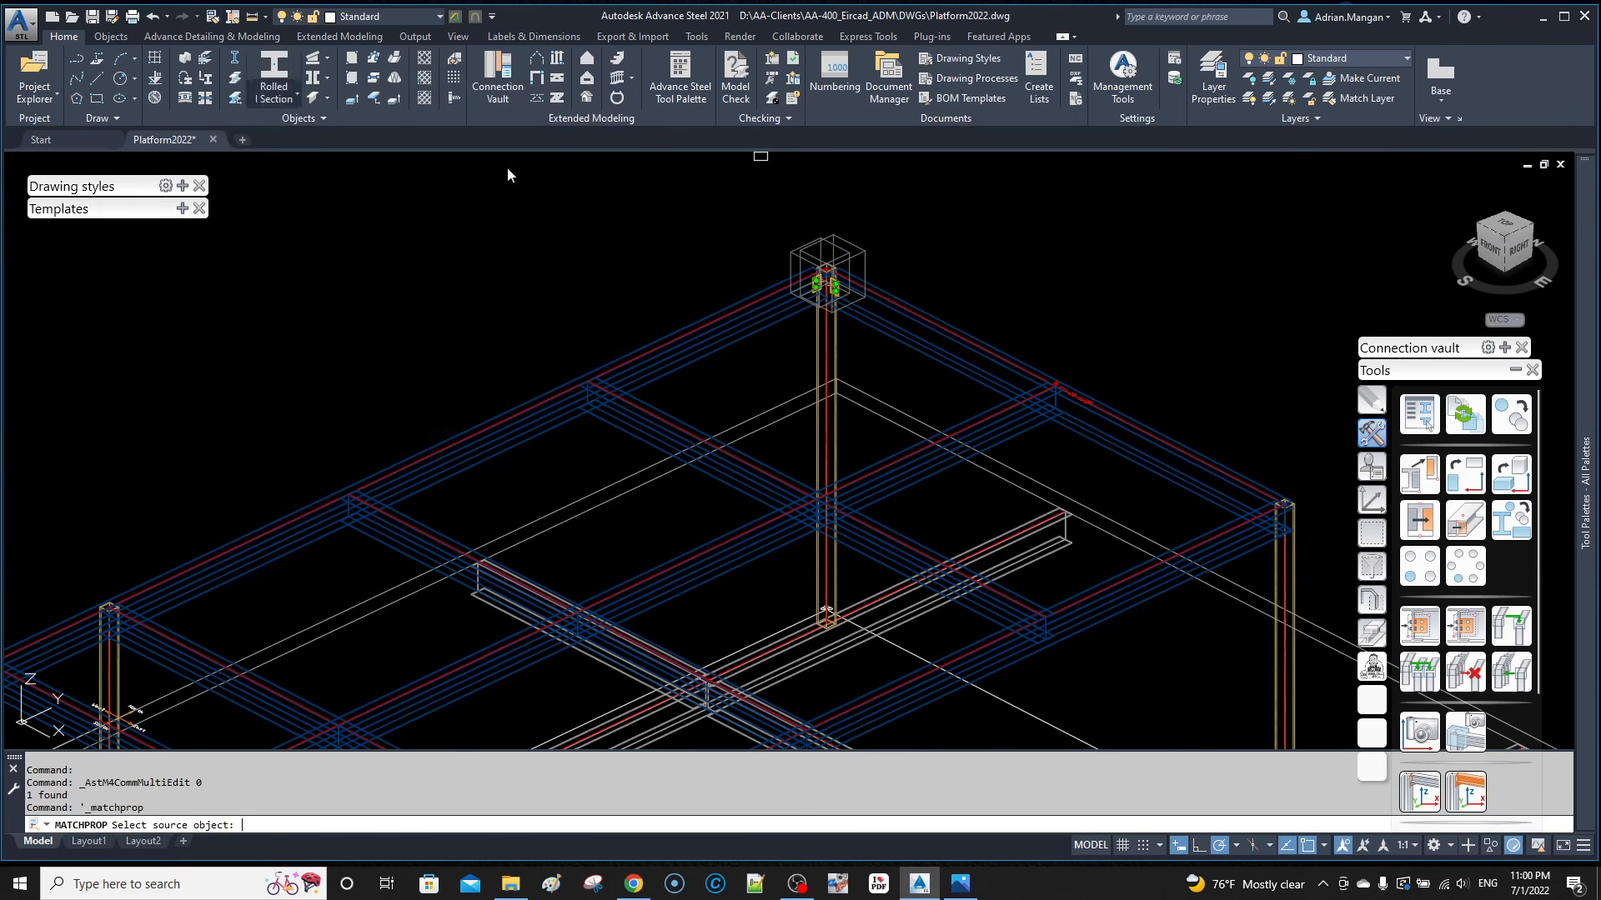
click(1013, 345)
scroll(767, 315, down, 4)
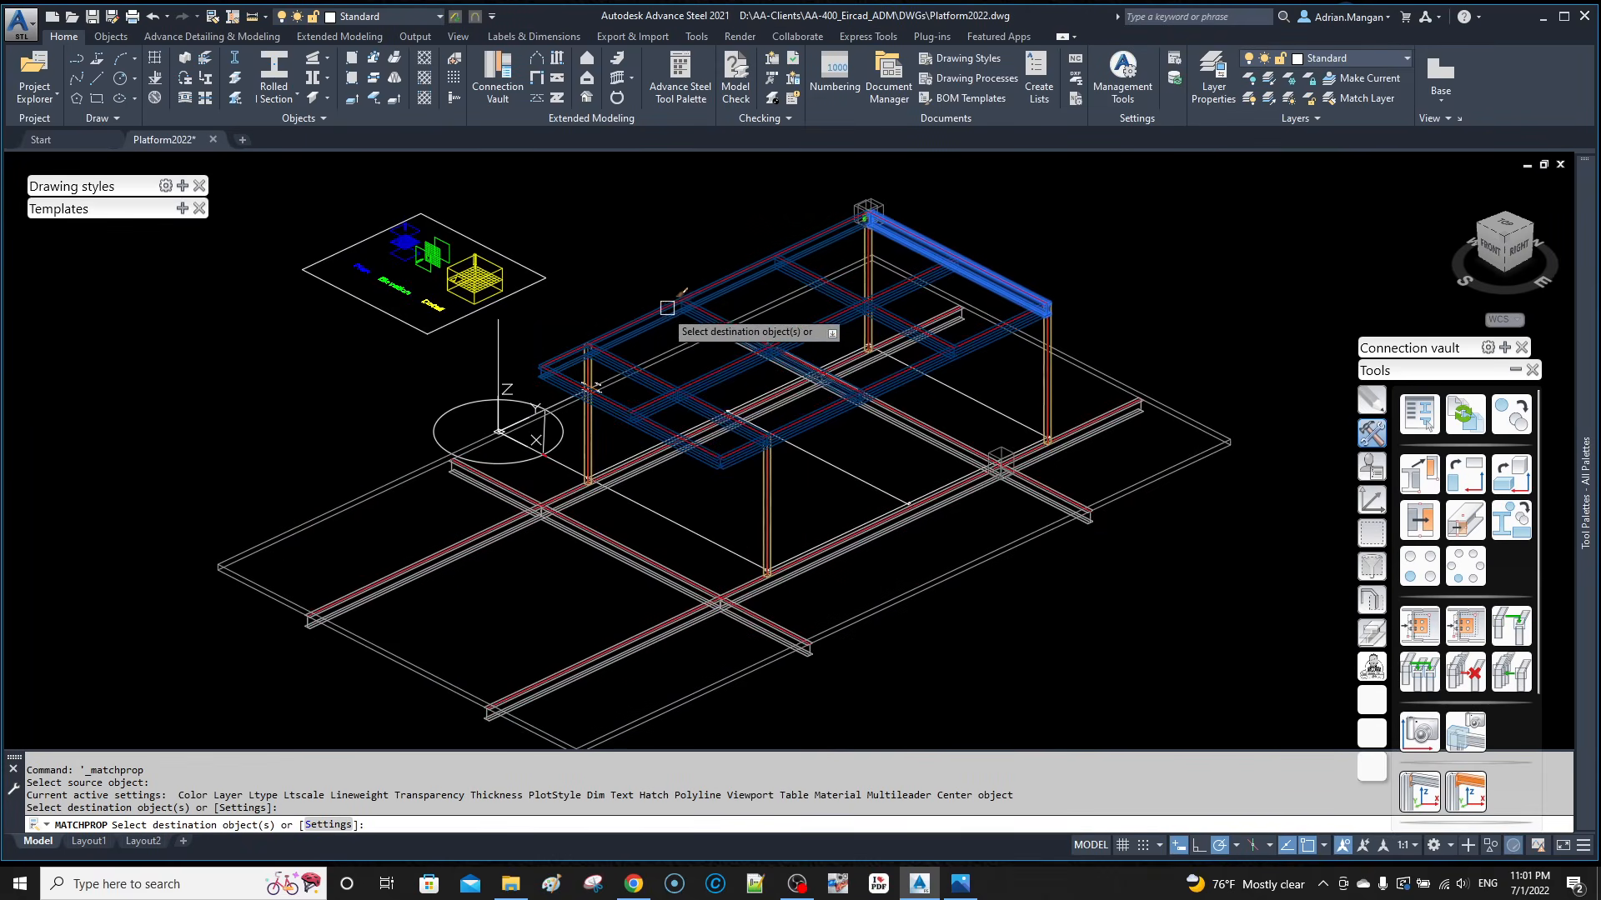
scroll(575, 408, up, 4)
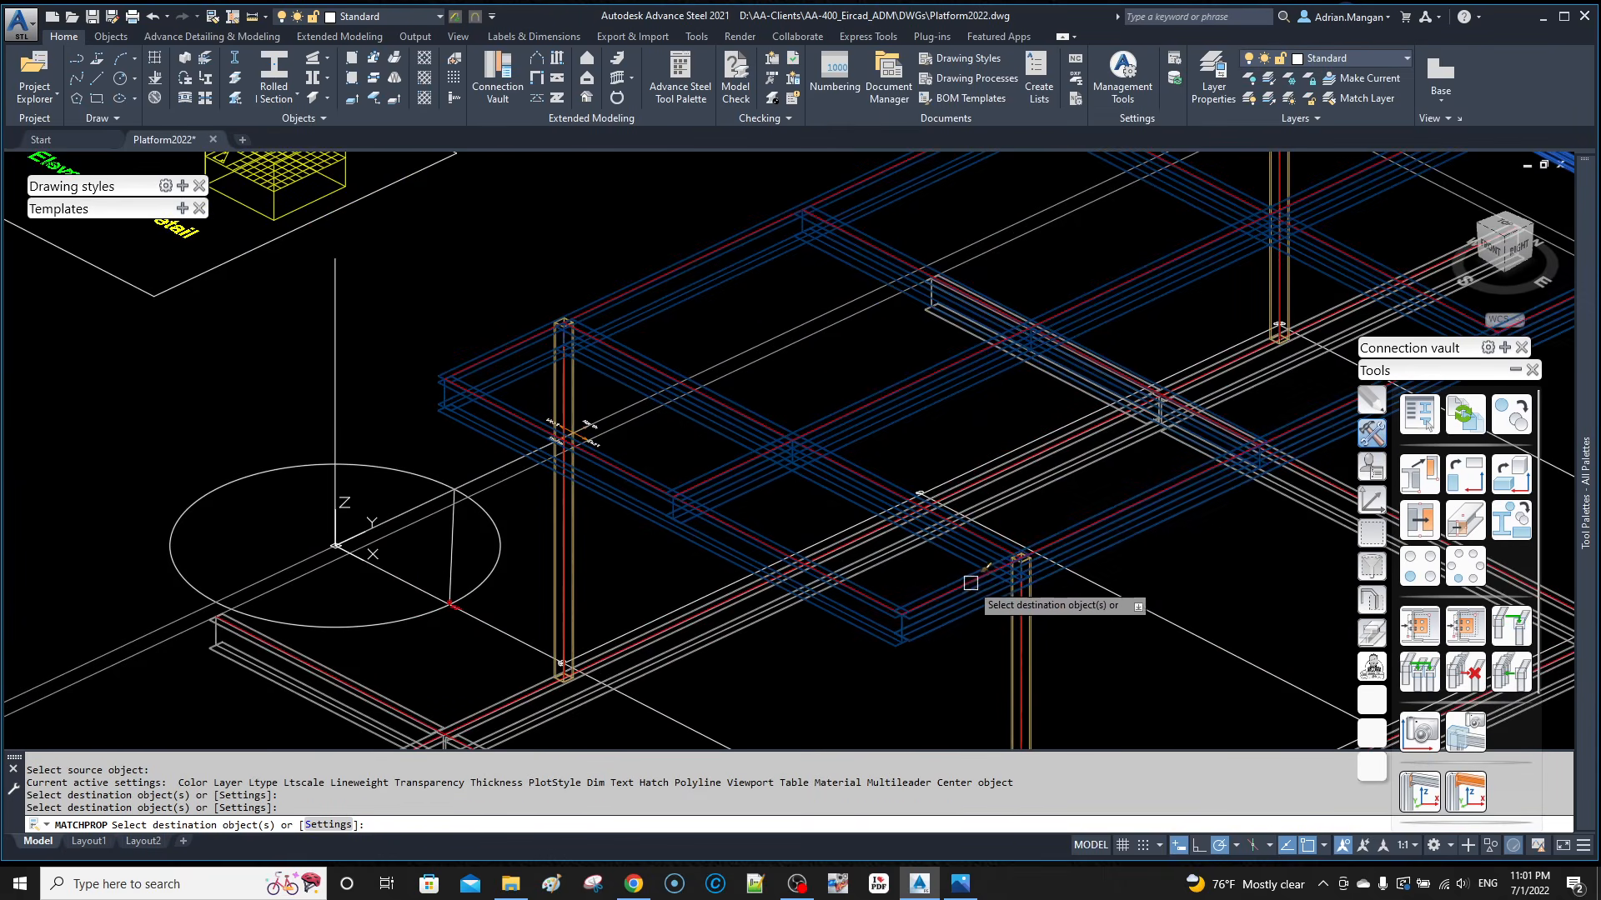
scroll(613, 481, down, 5)
scroll(1042, 396, up, 5)
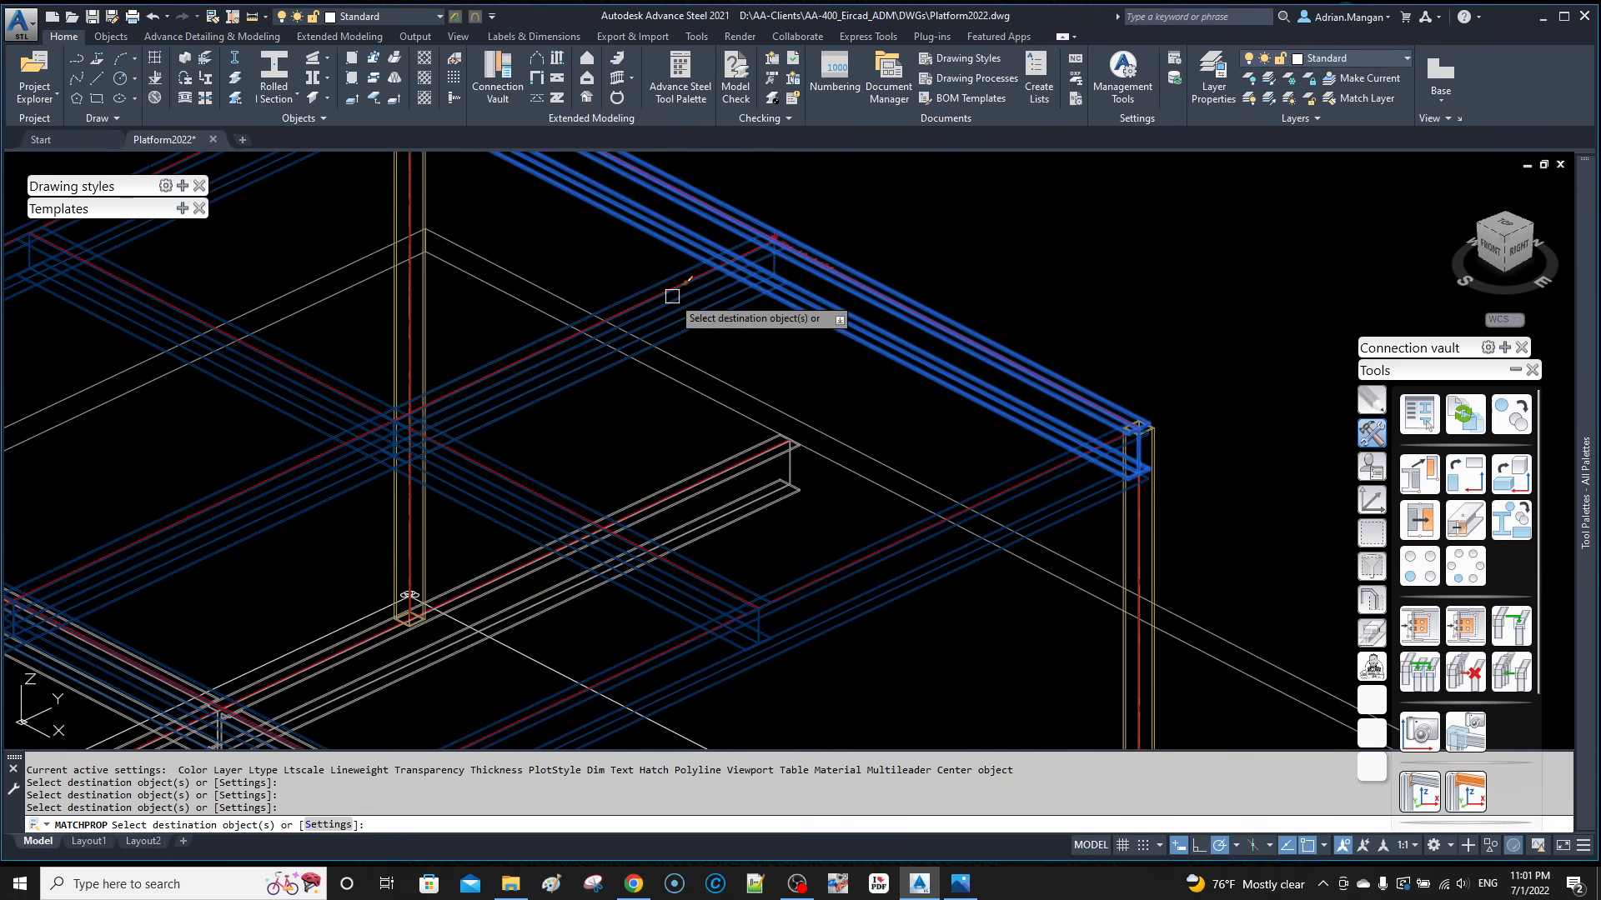
right_click(810, 189)
click(834, 208)
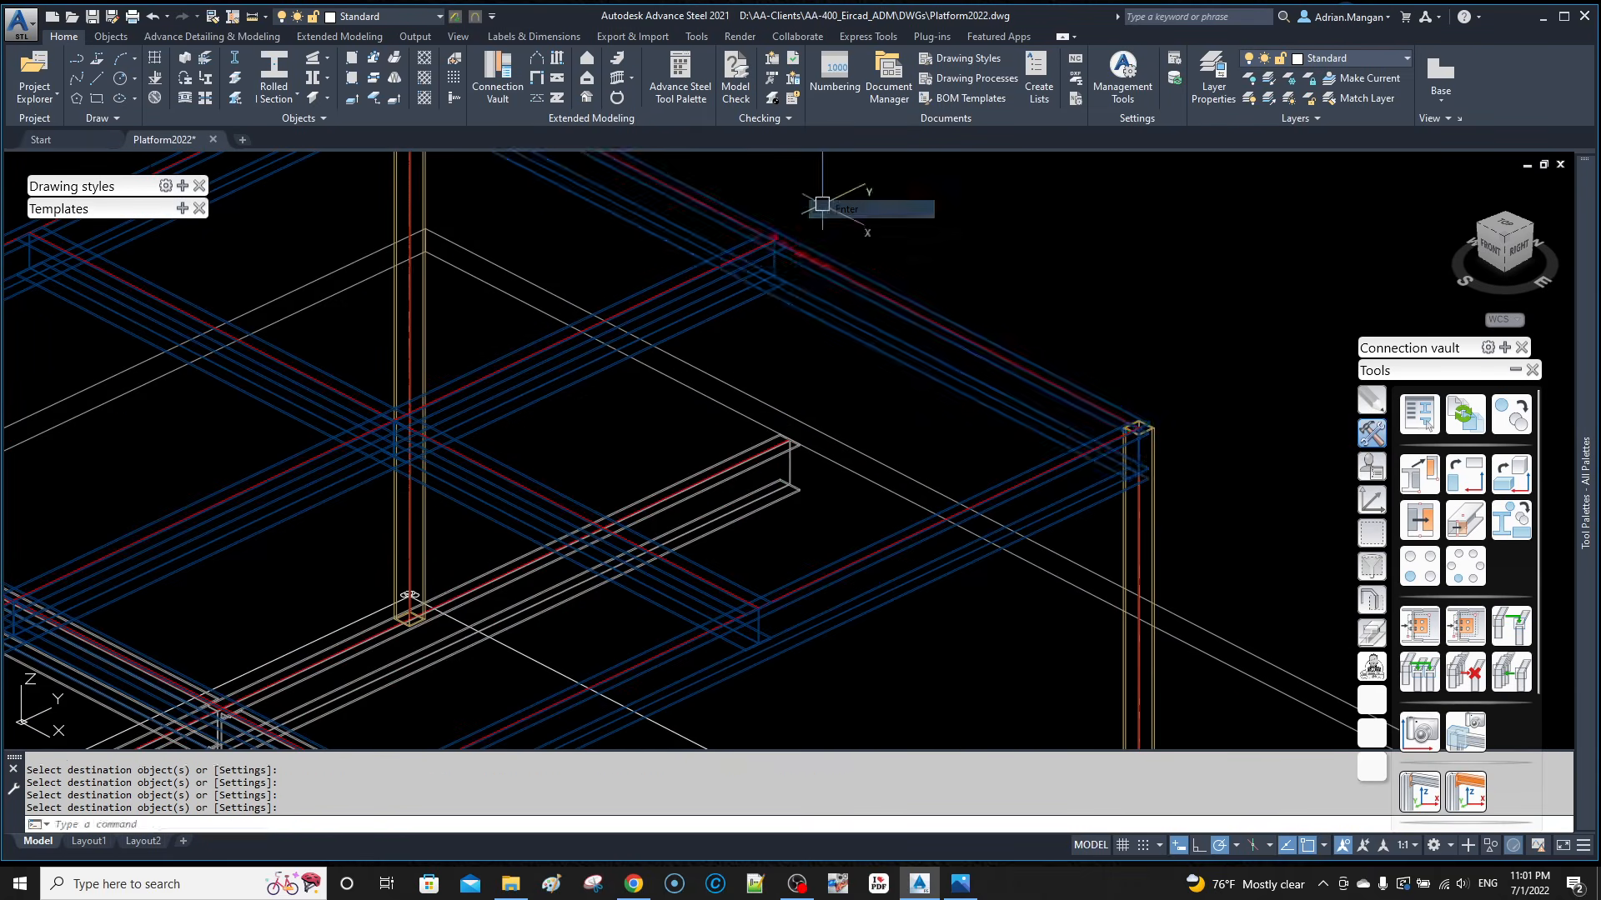
Step: Set the vertical bolt layout of the west beam's shear plate at the northwest column to beam top in its joint properties
scroll(878, 276, down, 2)
middle_drag(878, 276, 1016, 364)
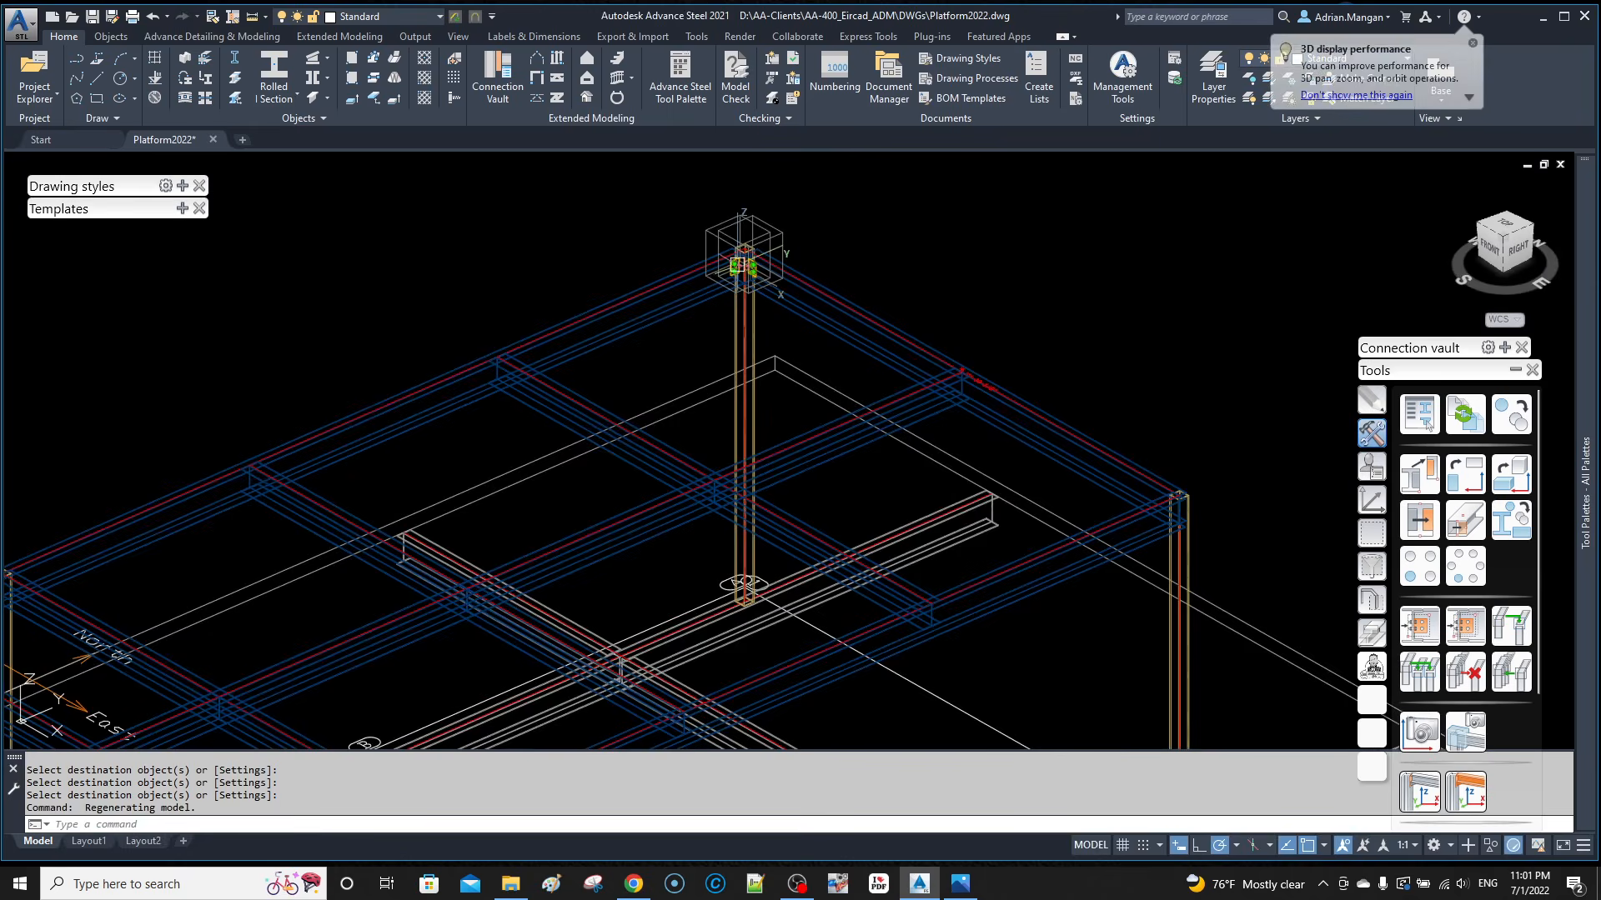
scroll(741, 249, up, 5)
shift+middle_drag(741, 249, 757, 154)
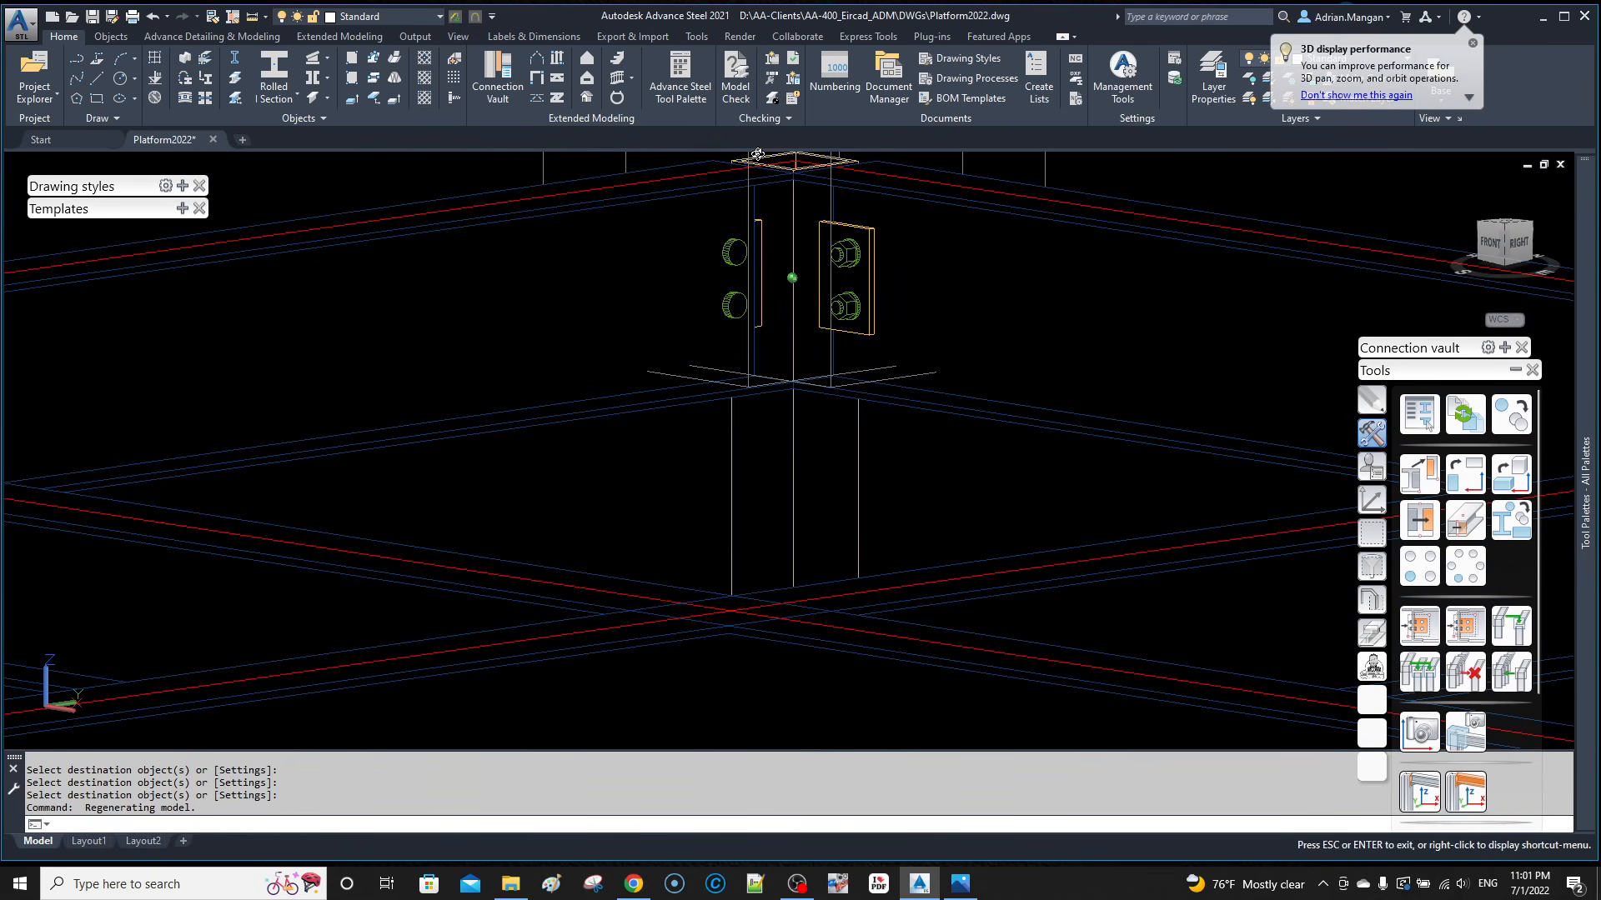
shift+middle_drag(757, 154, 752, 178)
scroll(751, 220, up, 5)
click(737, 218)
right_click(738, 220)
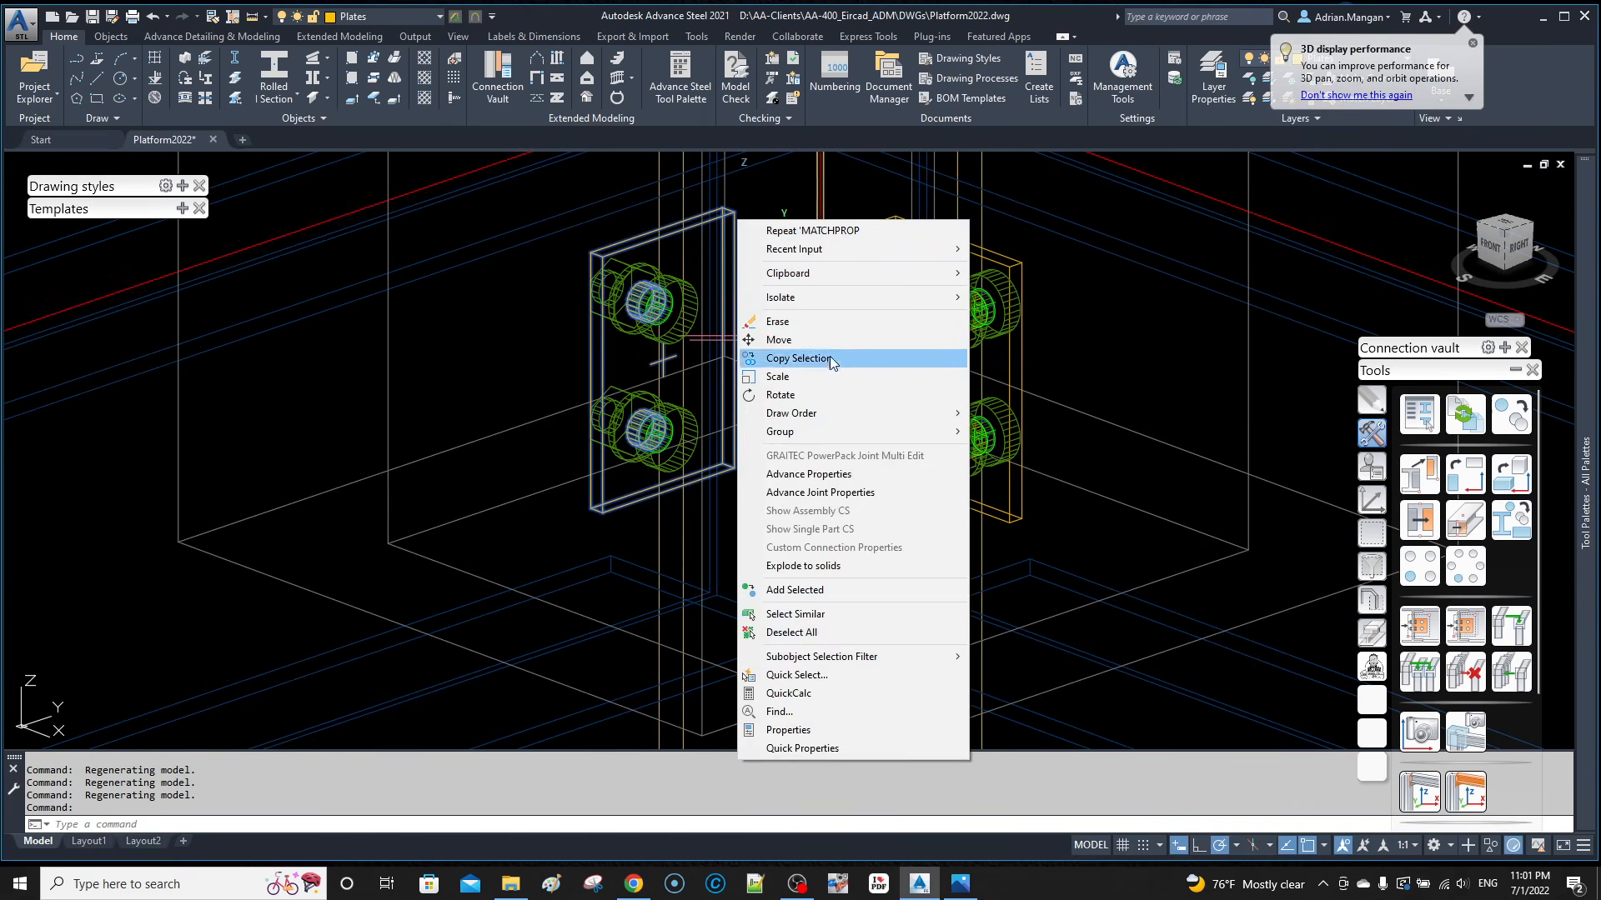
click(834, 492)
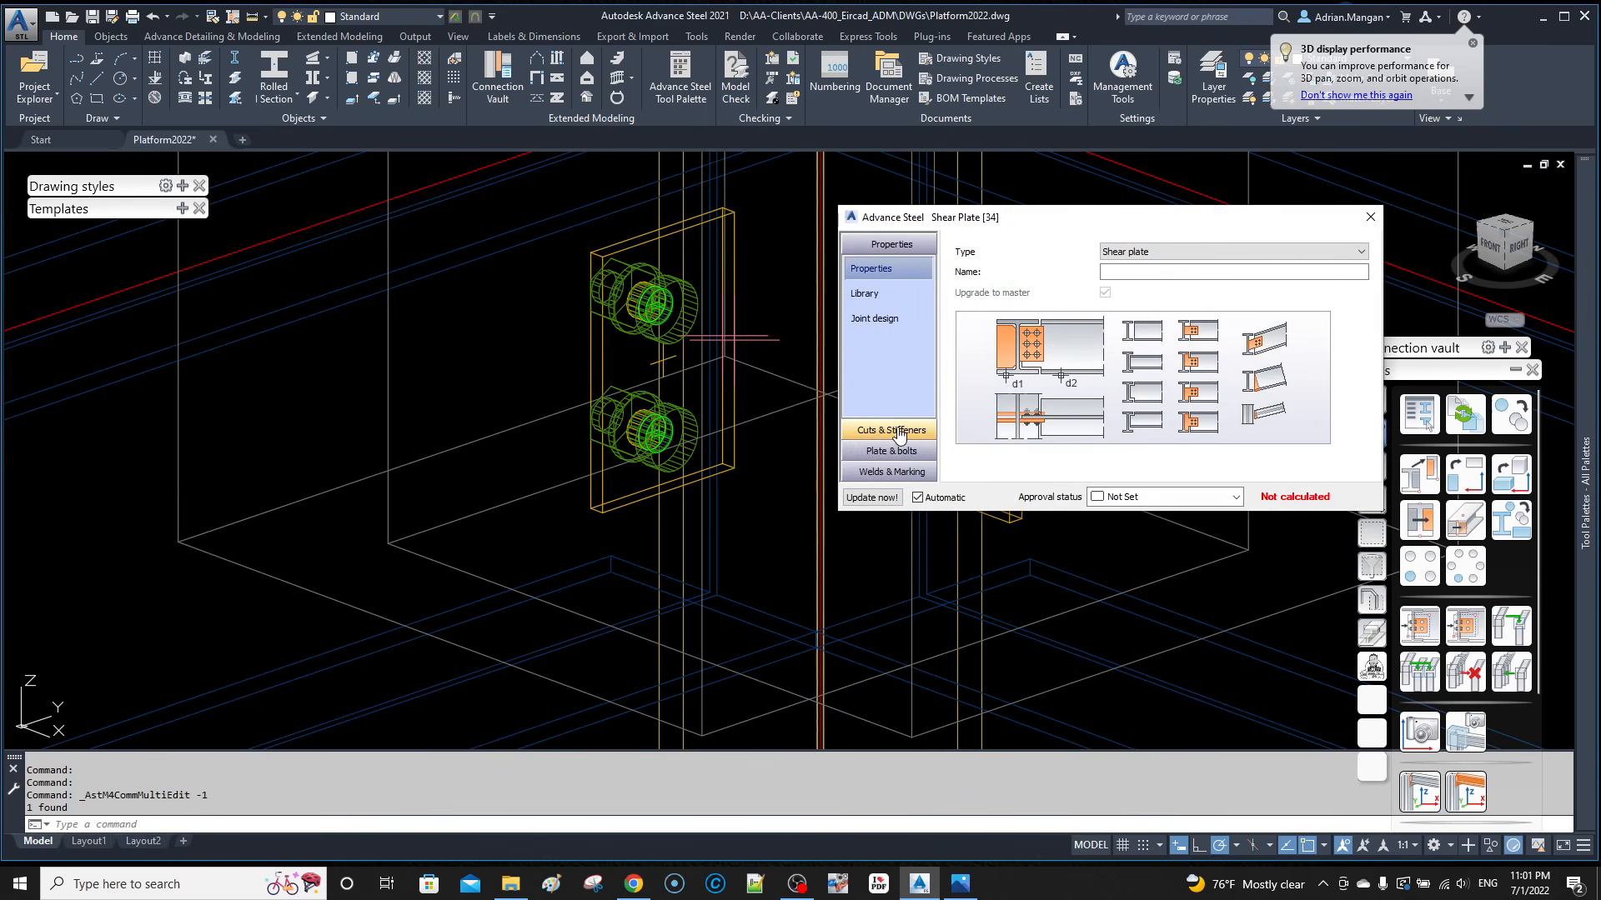
click(900, 450)
click(902, 409)
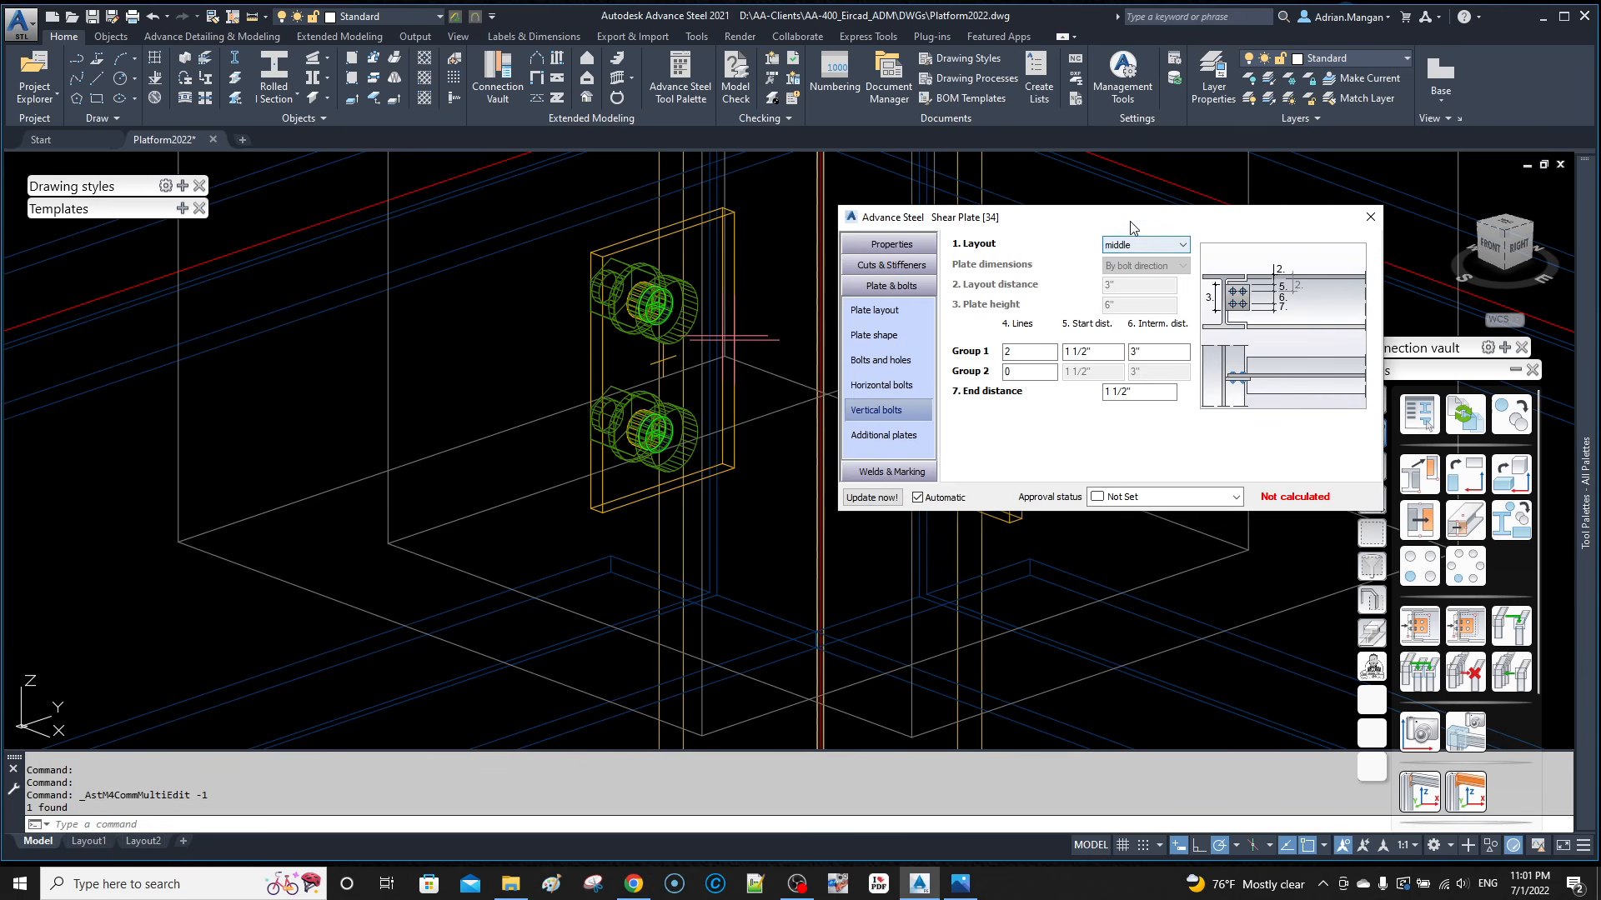
click(1183, 246)
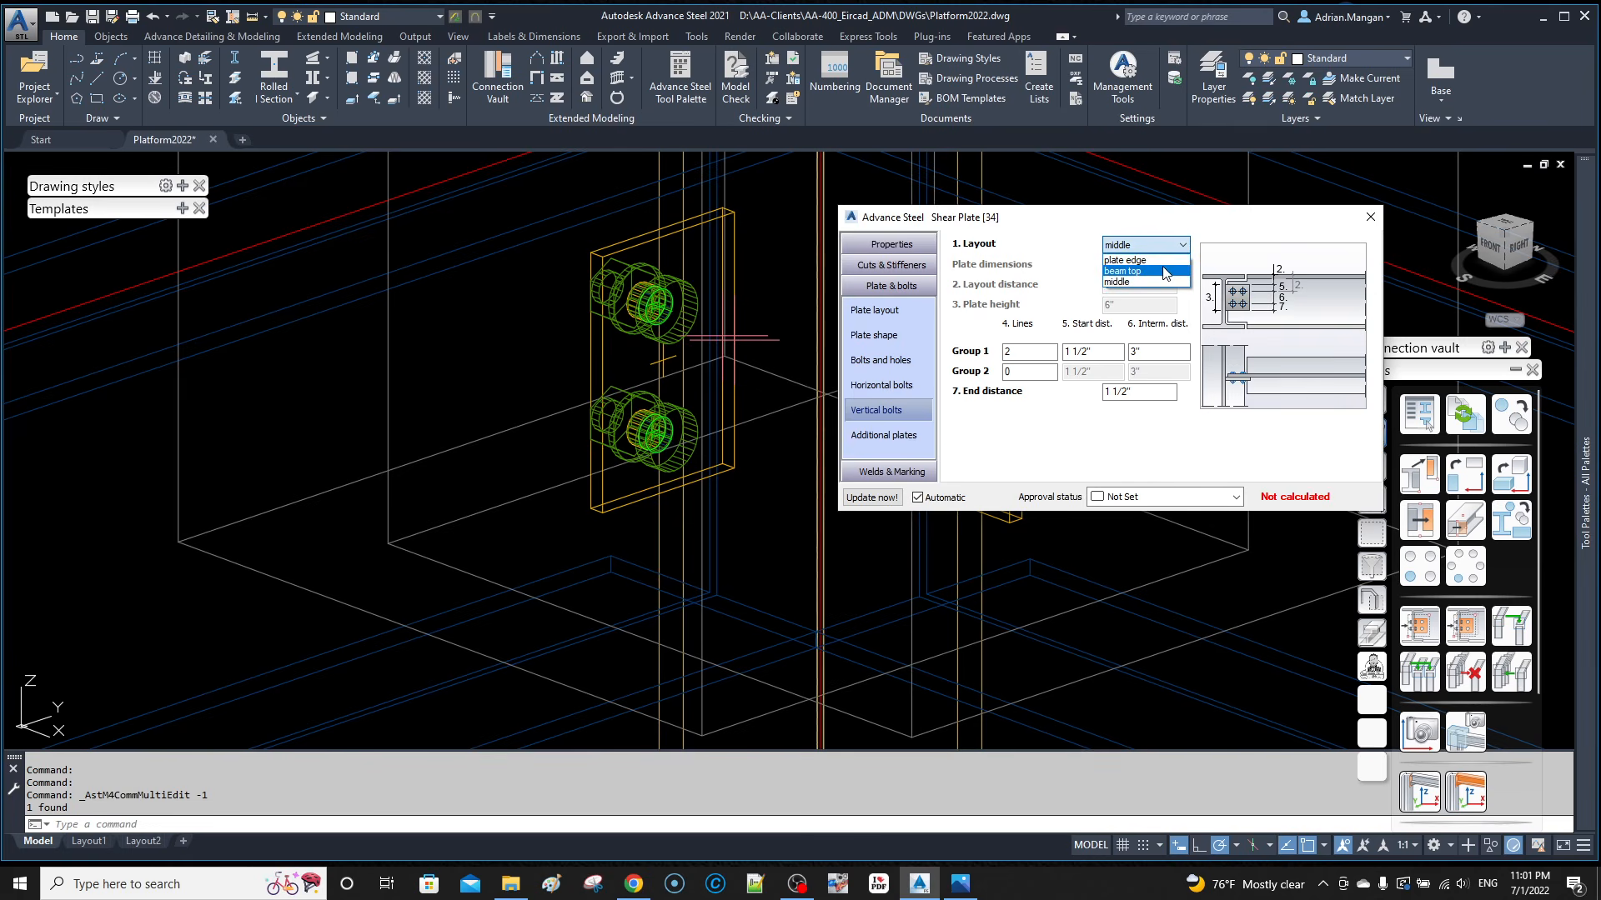
click(1166, 260)
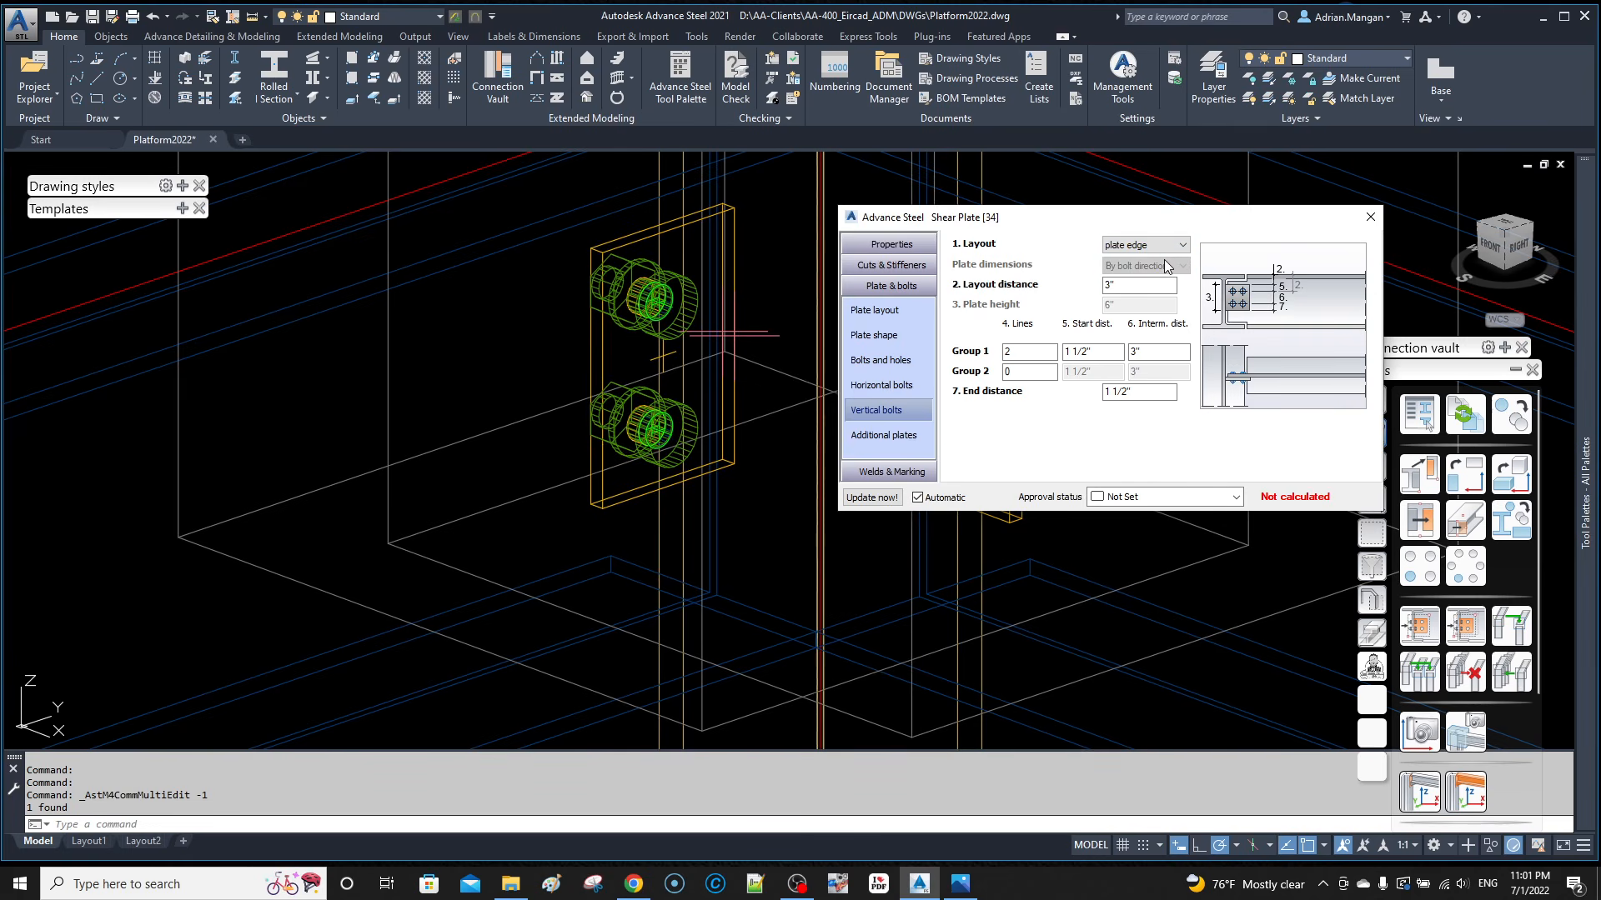
click(1167, 245)
click(1153, 271)
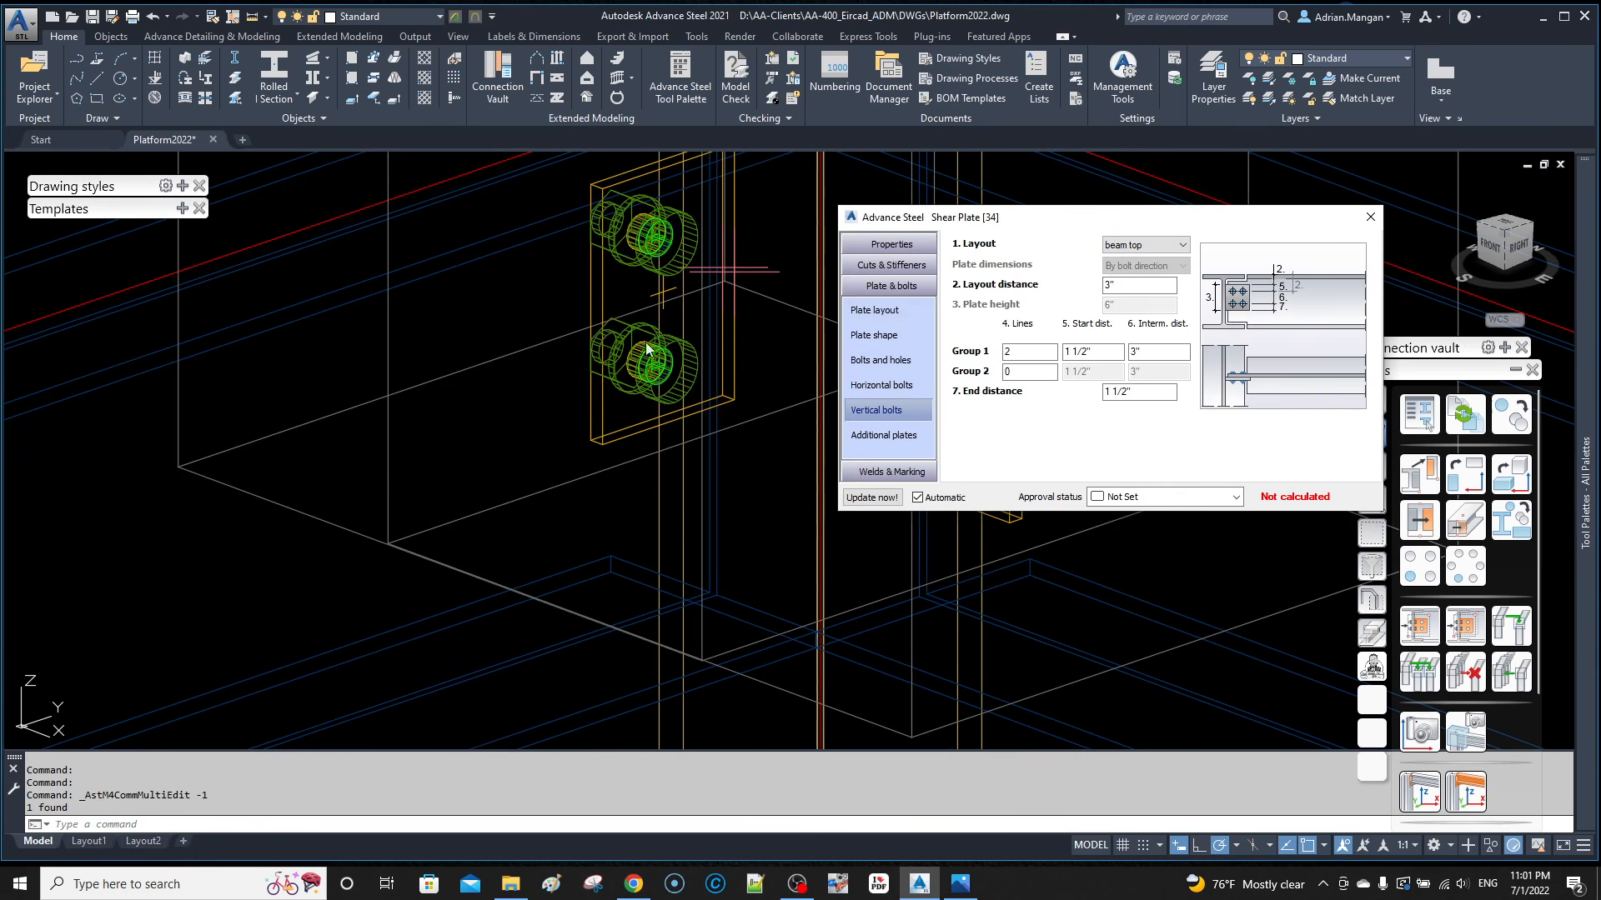
Step: Set the west beam's shear plate to 3 bolt lines in Group 1 of its vertical bolts
shift+middle_drag(598, 331, 788, 323)
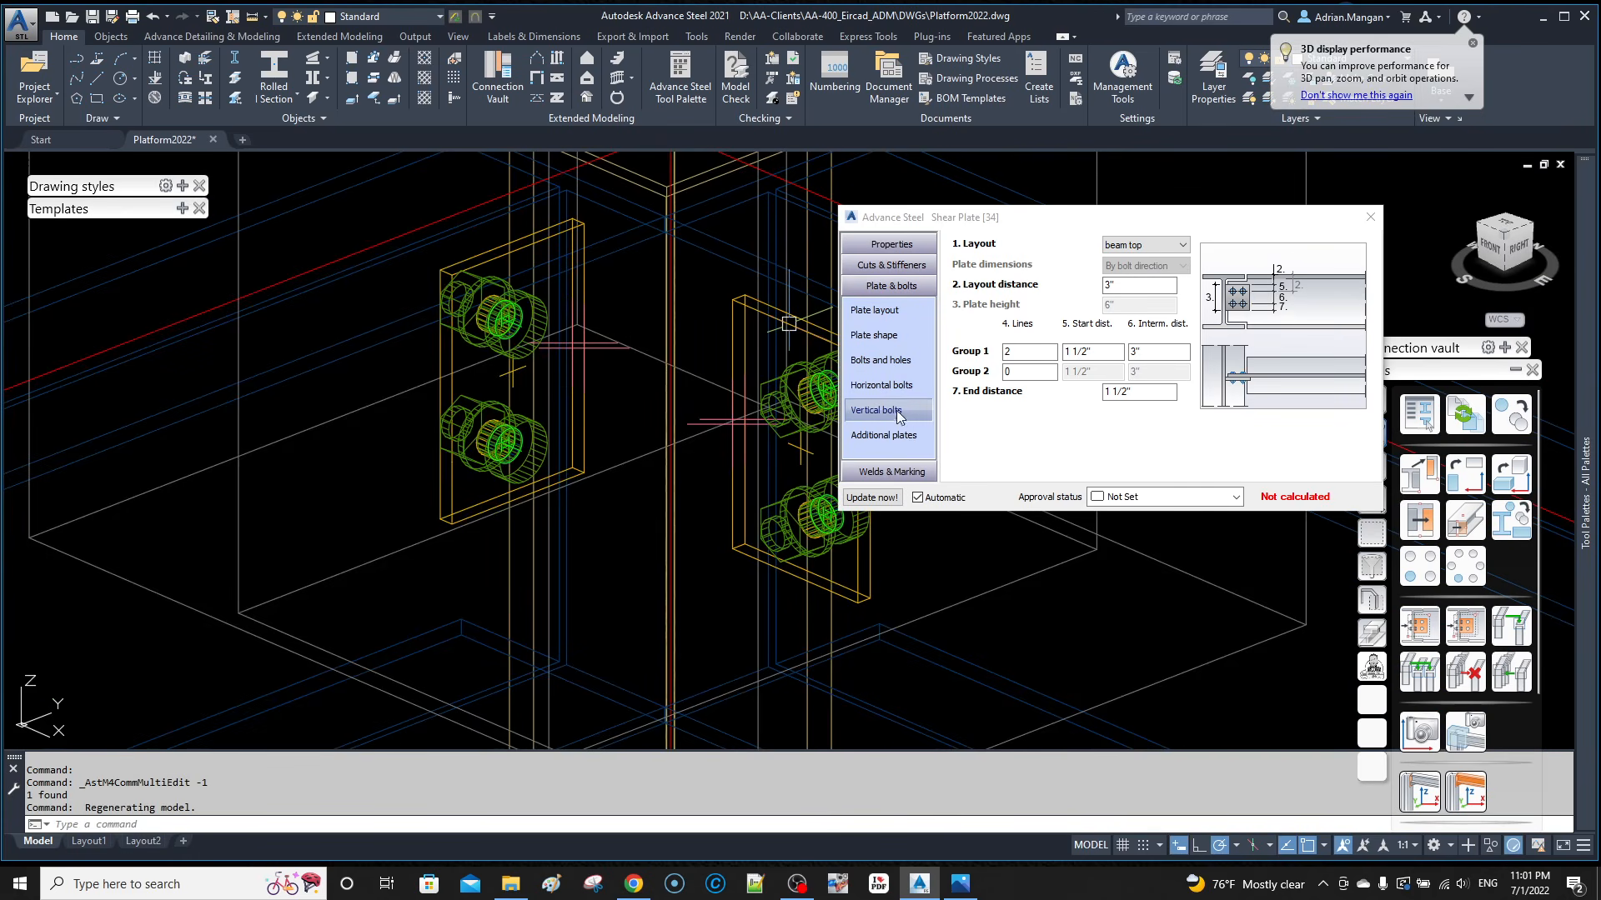
click(1018, 352)
text(3)
click(1115, 353)
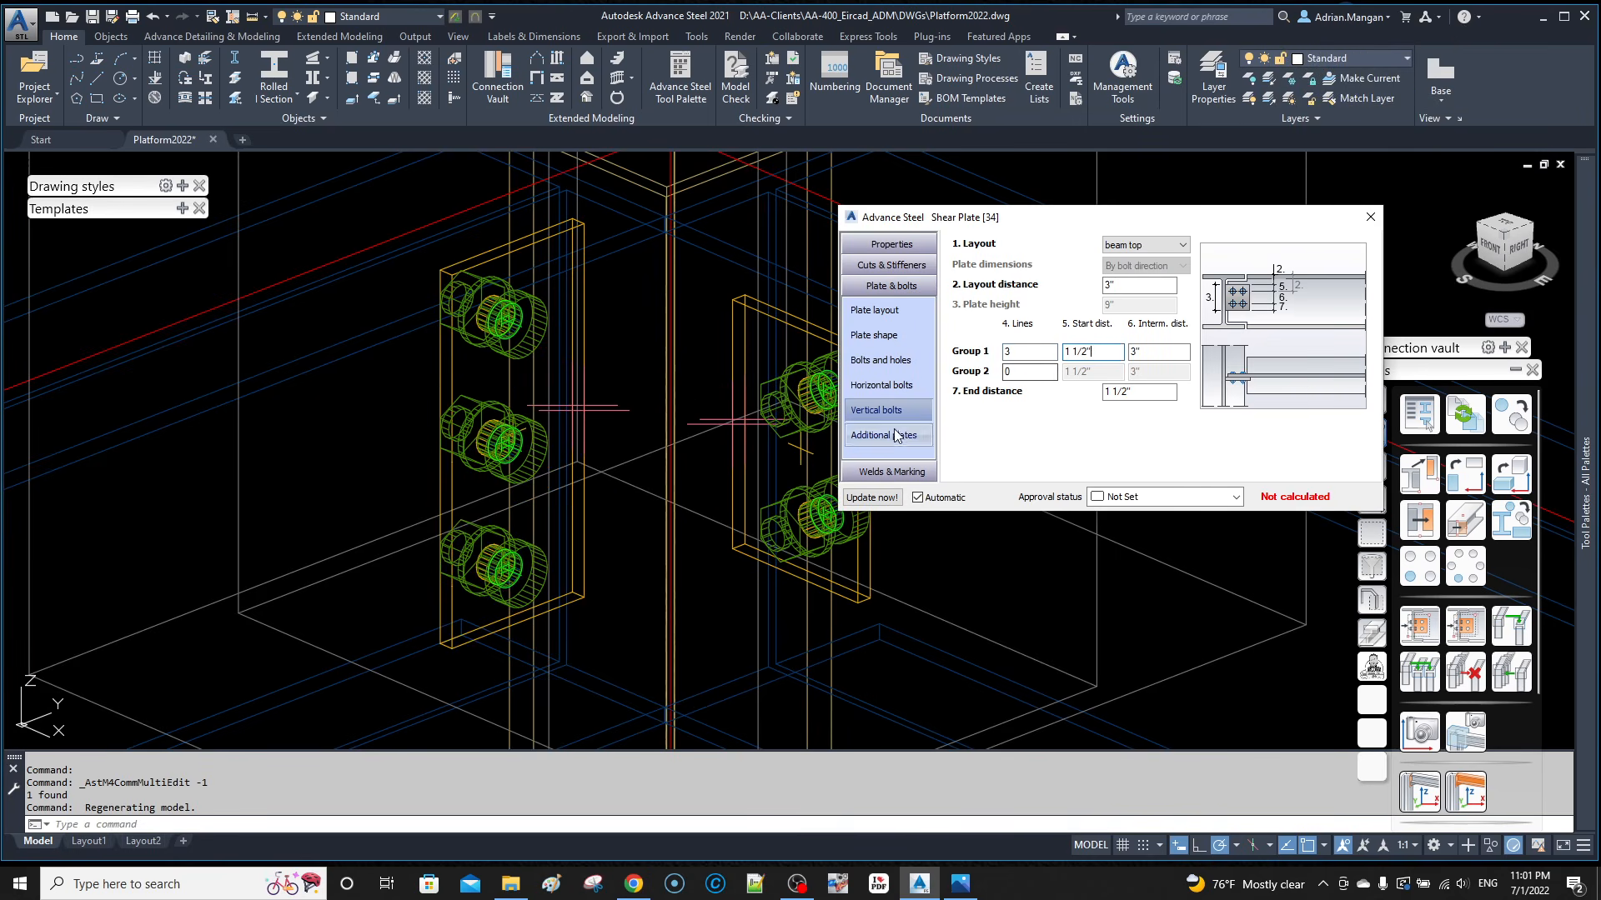
Step: Review the west beam shear plate's horizontal bolt settings and examine the connection at the northwest column from several angles
click(885, 386)
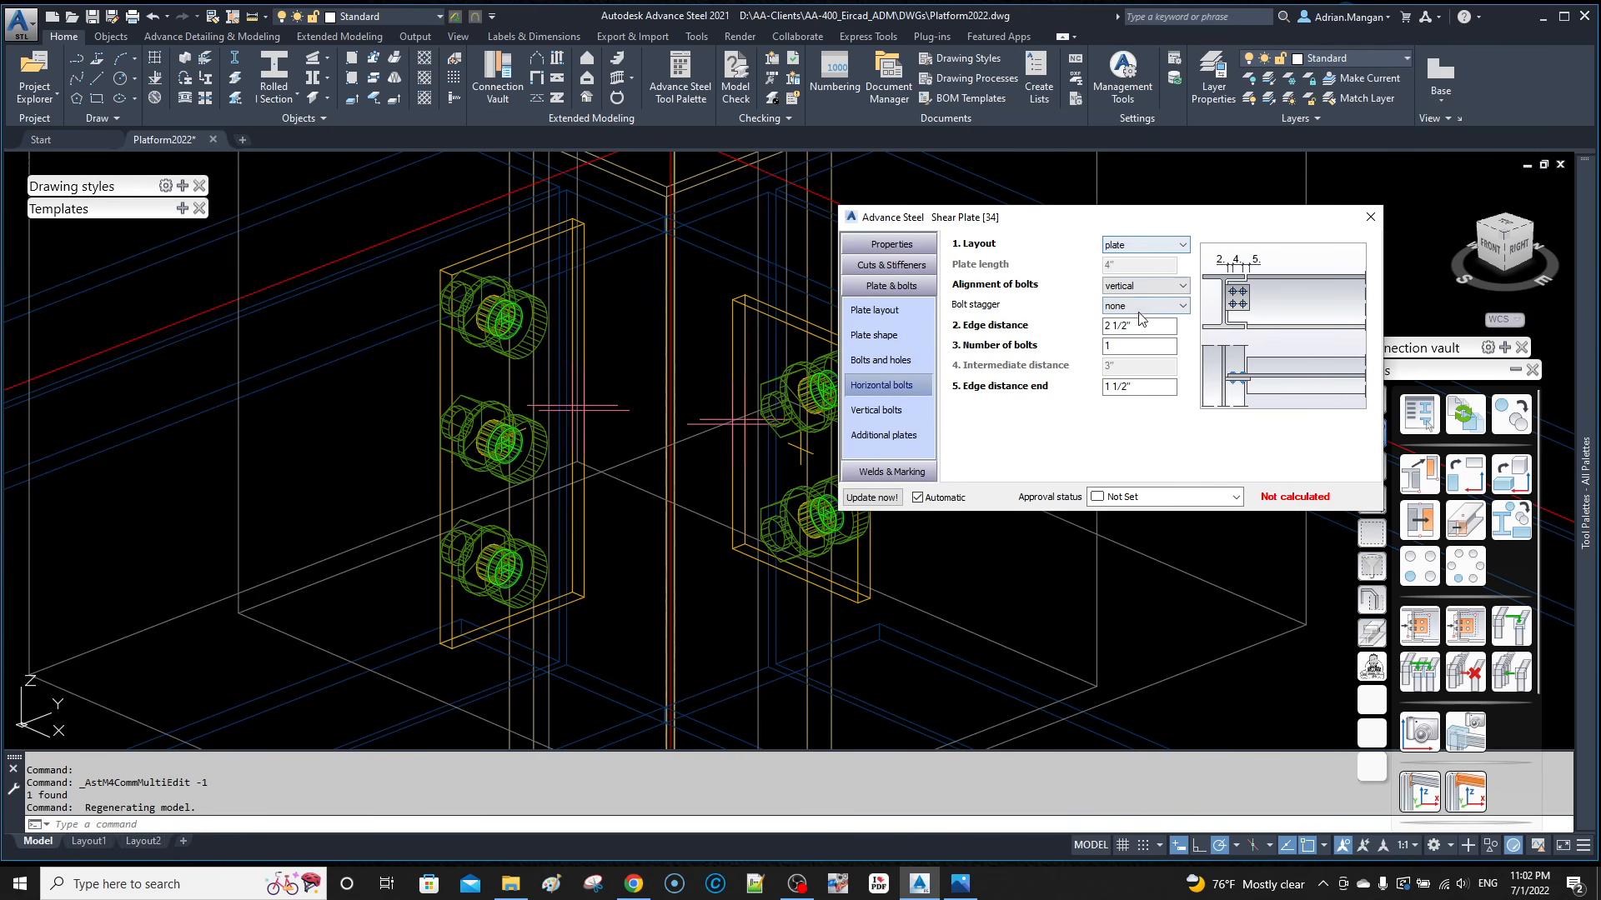
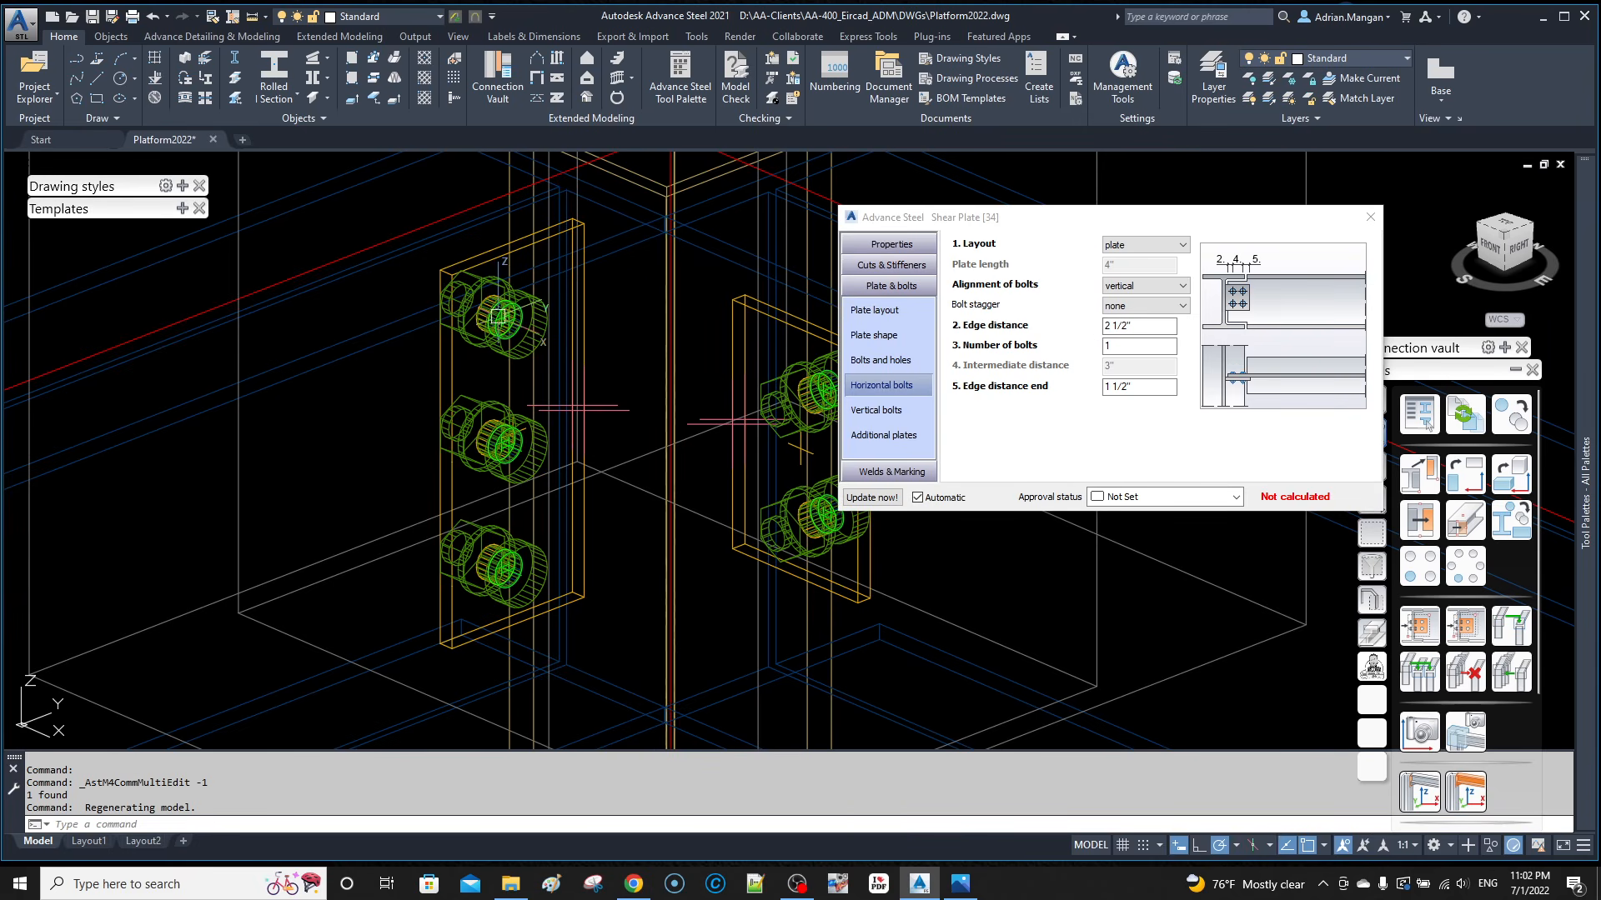
mouse_move(501, 315)
scroll(626, 259, down, 5)
key(Escape)
key(Escape)
scroll(601, 277, up, 6)
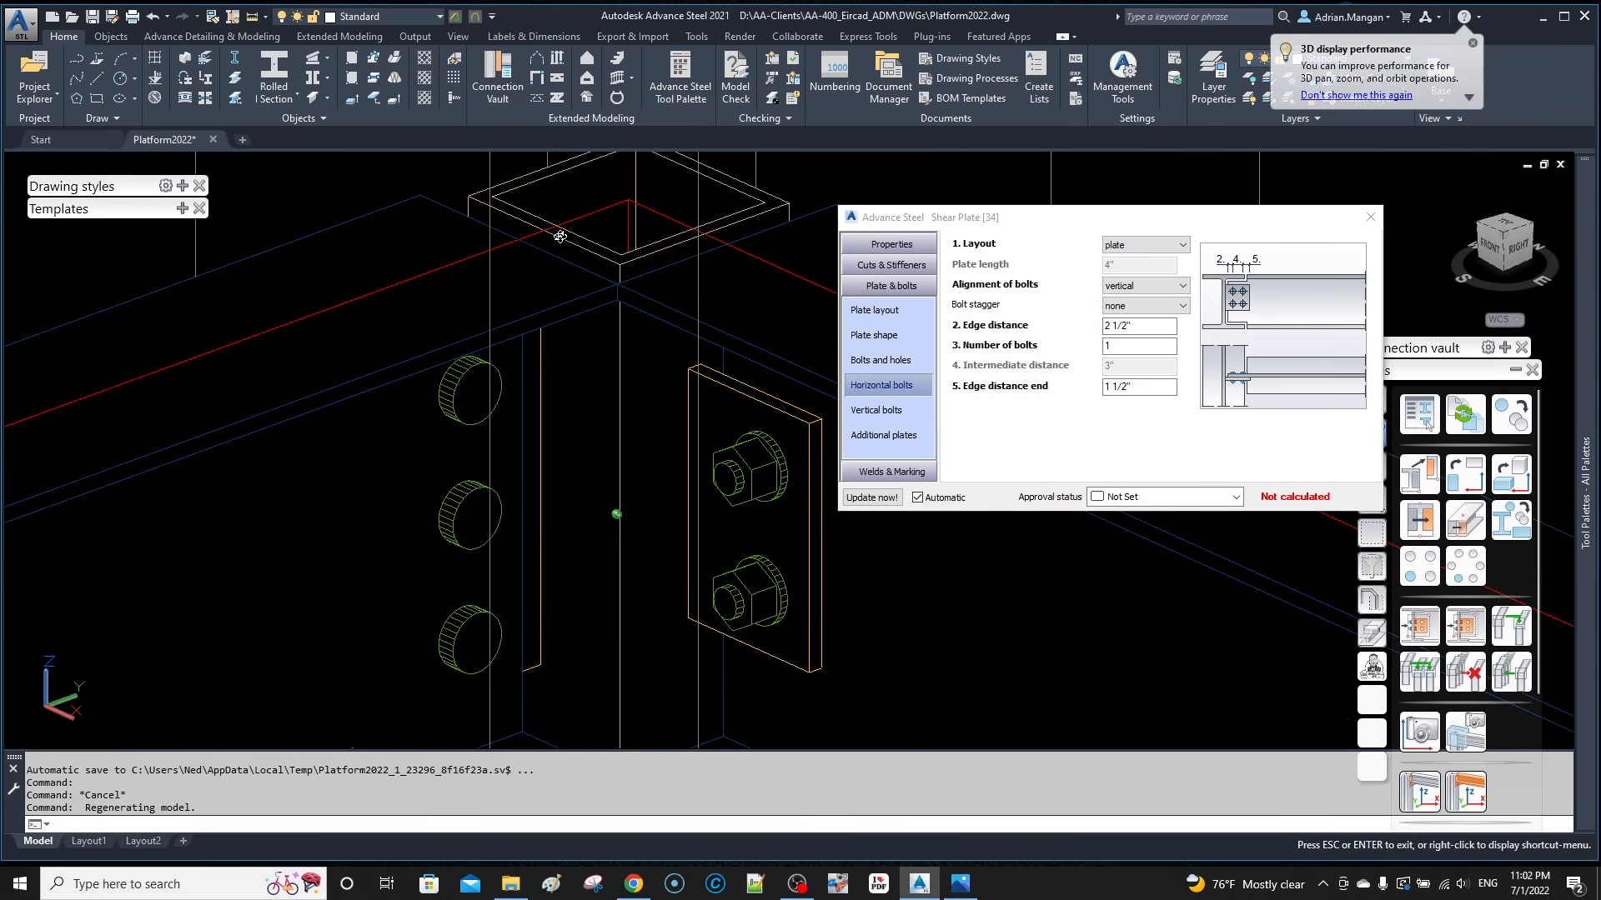
scroll(542, 240, down, 2)
scroll(583, 252, up, 5)
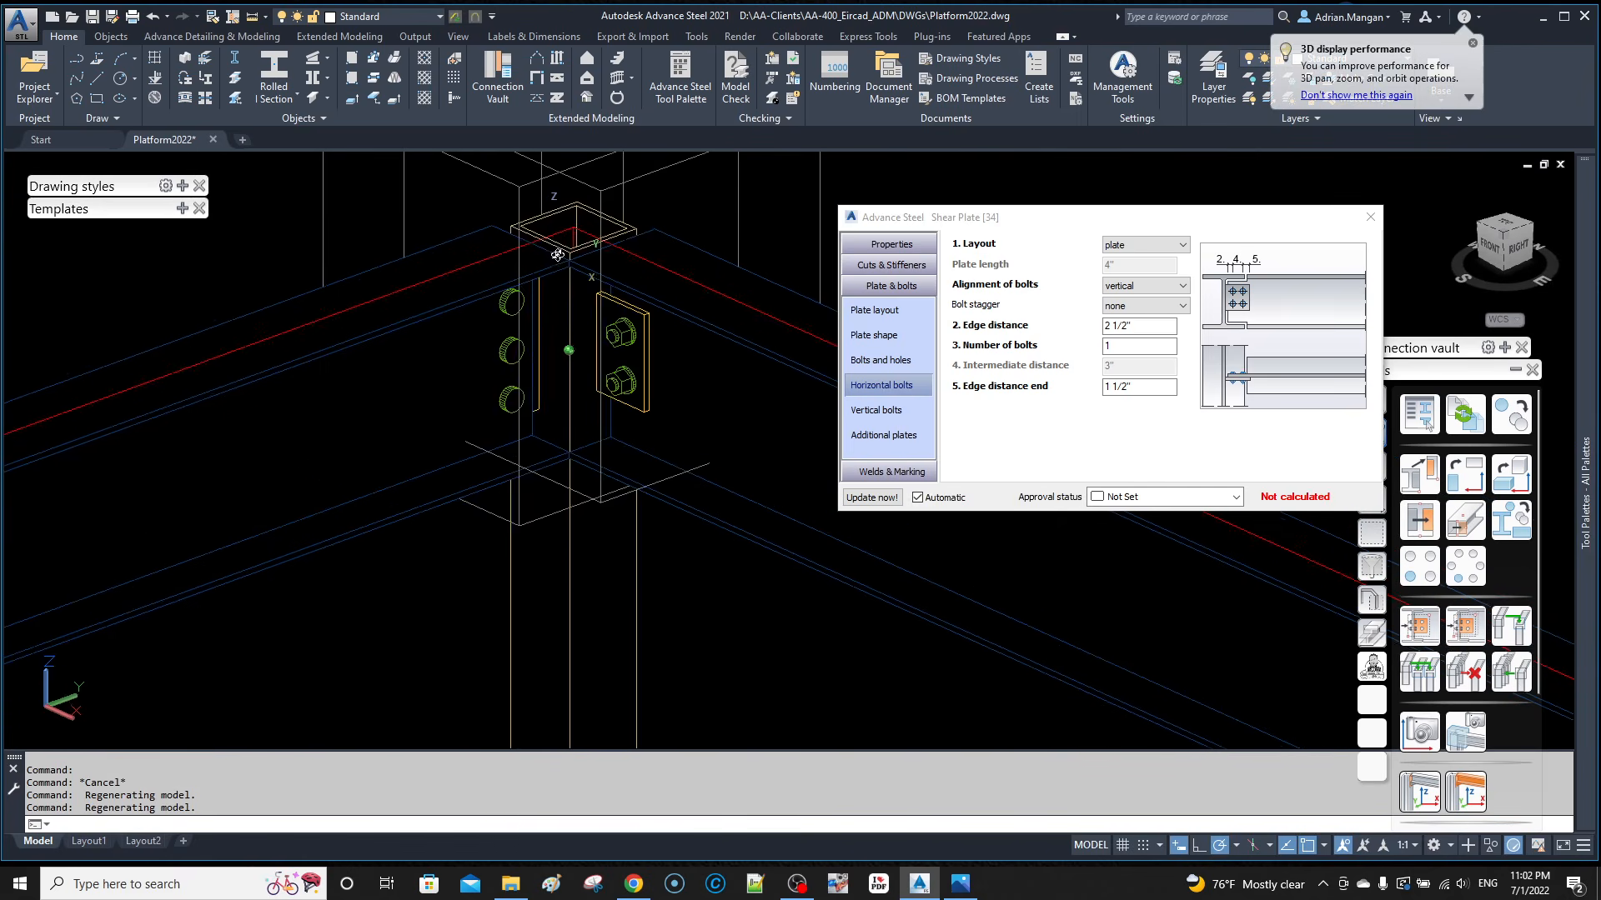
scroll(499, 299, up, 6)
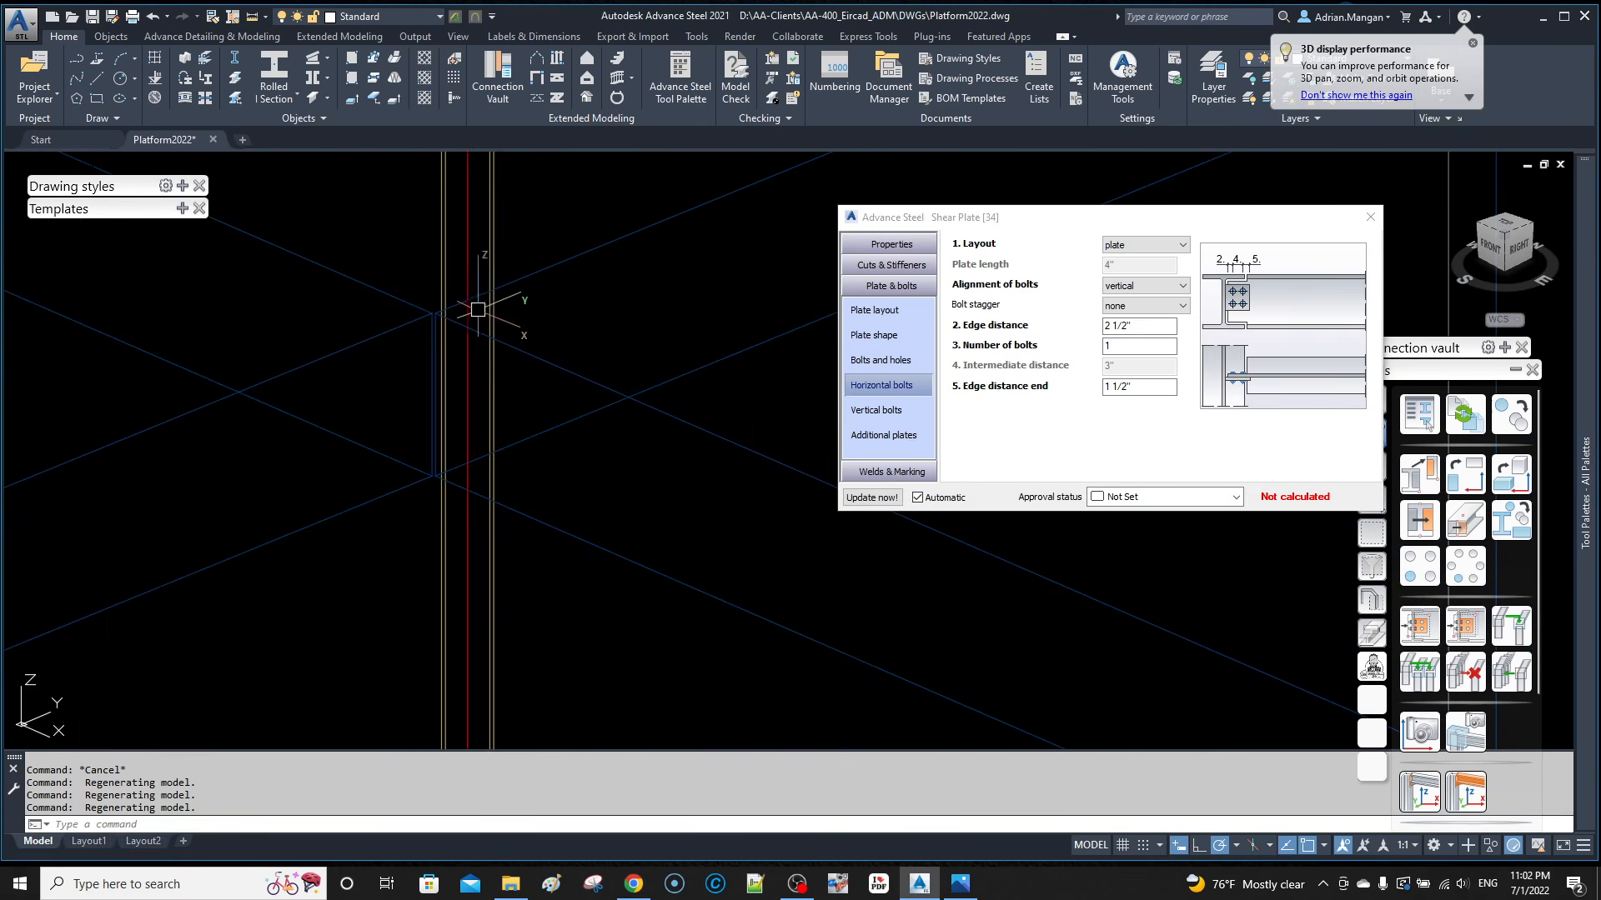
shift+drag(483, 311, 473, 312)
shift+middle_drag(473, 312, 478, 317)
scroll(477, 318, down, 8)
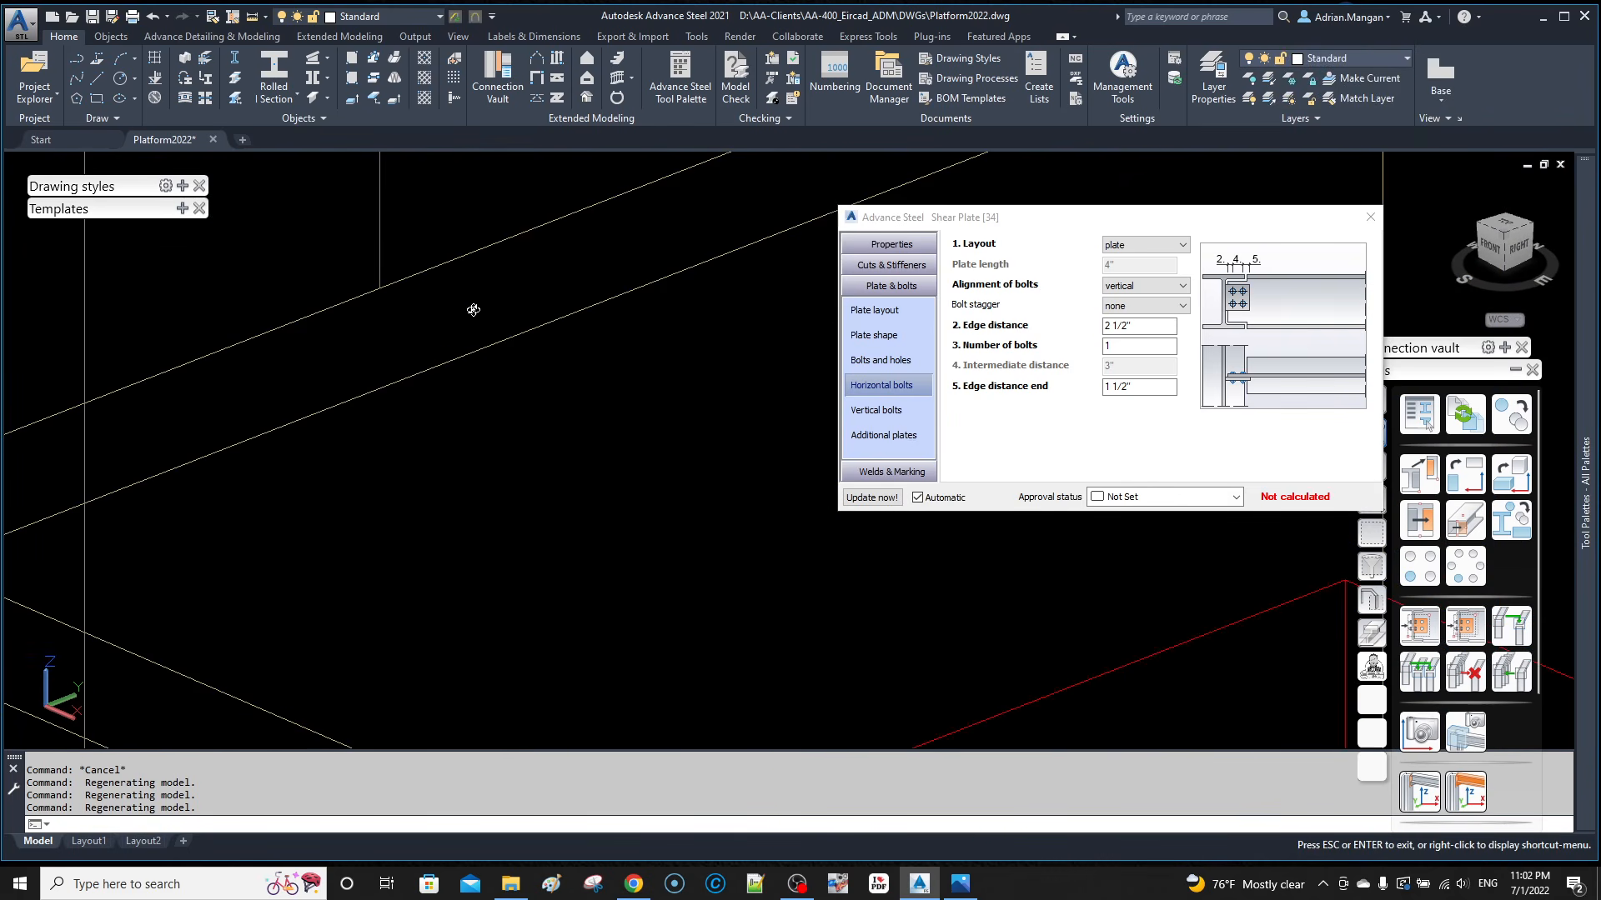
scroll(504, 321, up, 4)
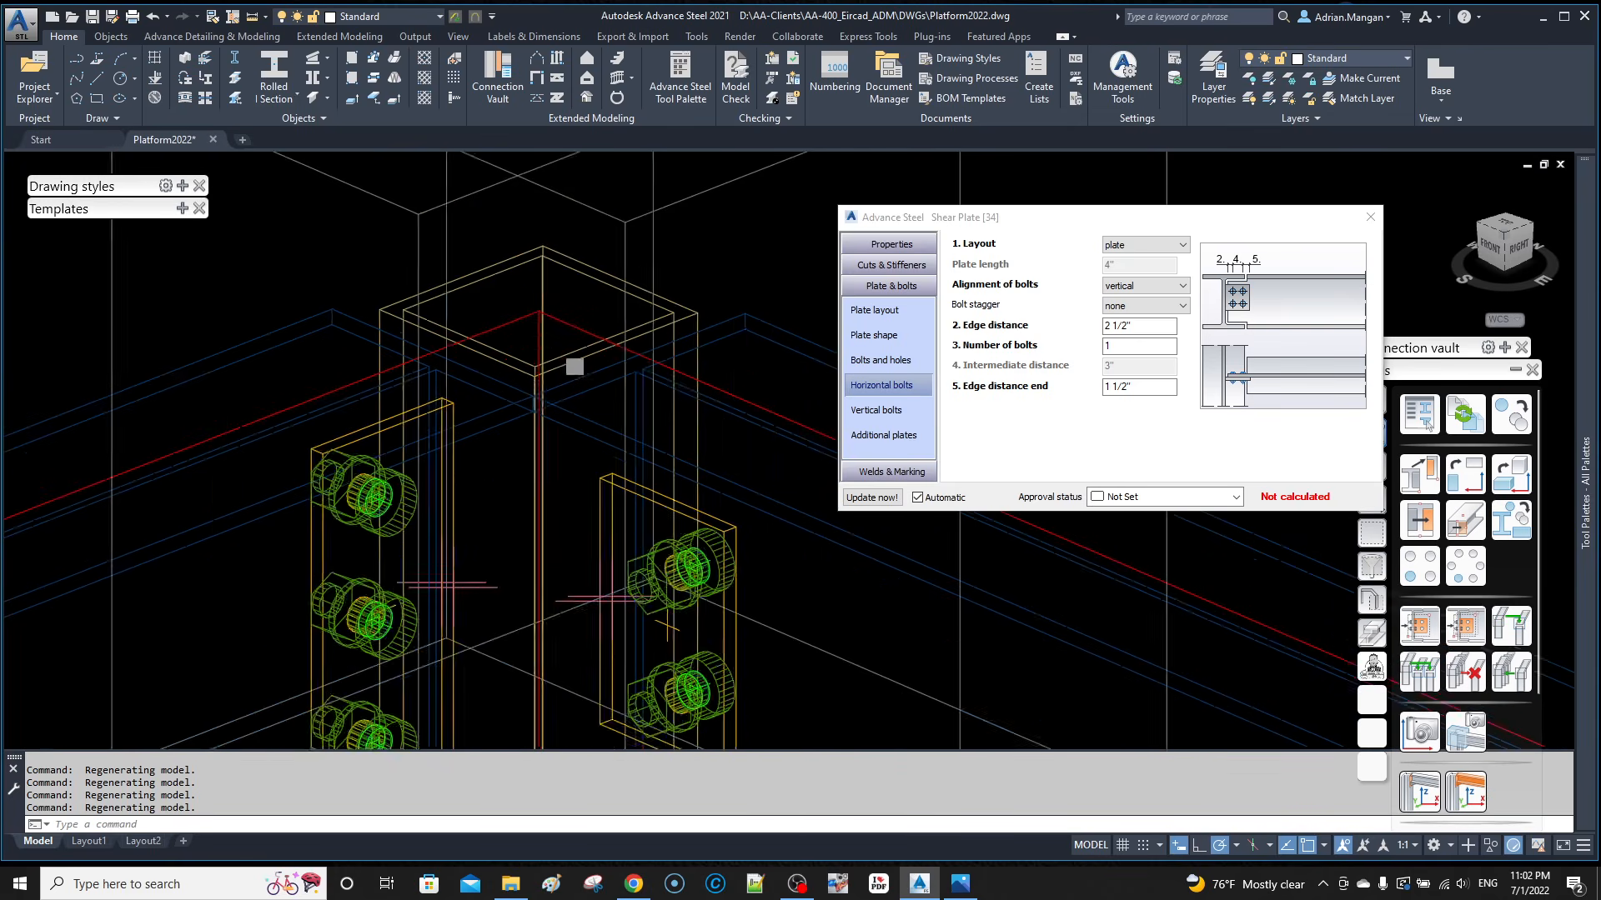
shift+middle_drag(586, 392, 582, 415)
scroll(492, 330, down, 8)
scroll(481, 336, up, 6)
scroll(520, 368, down, 5)
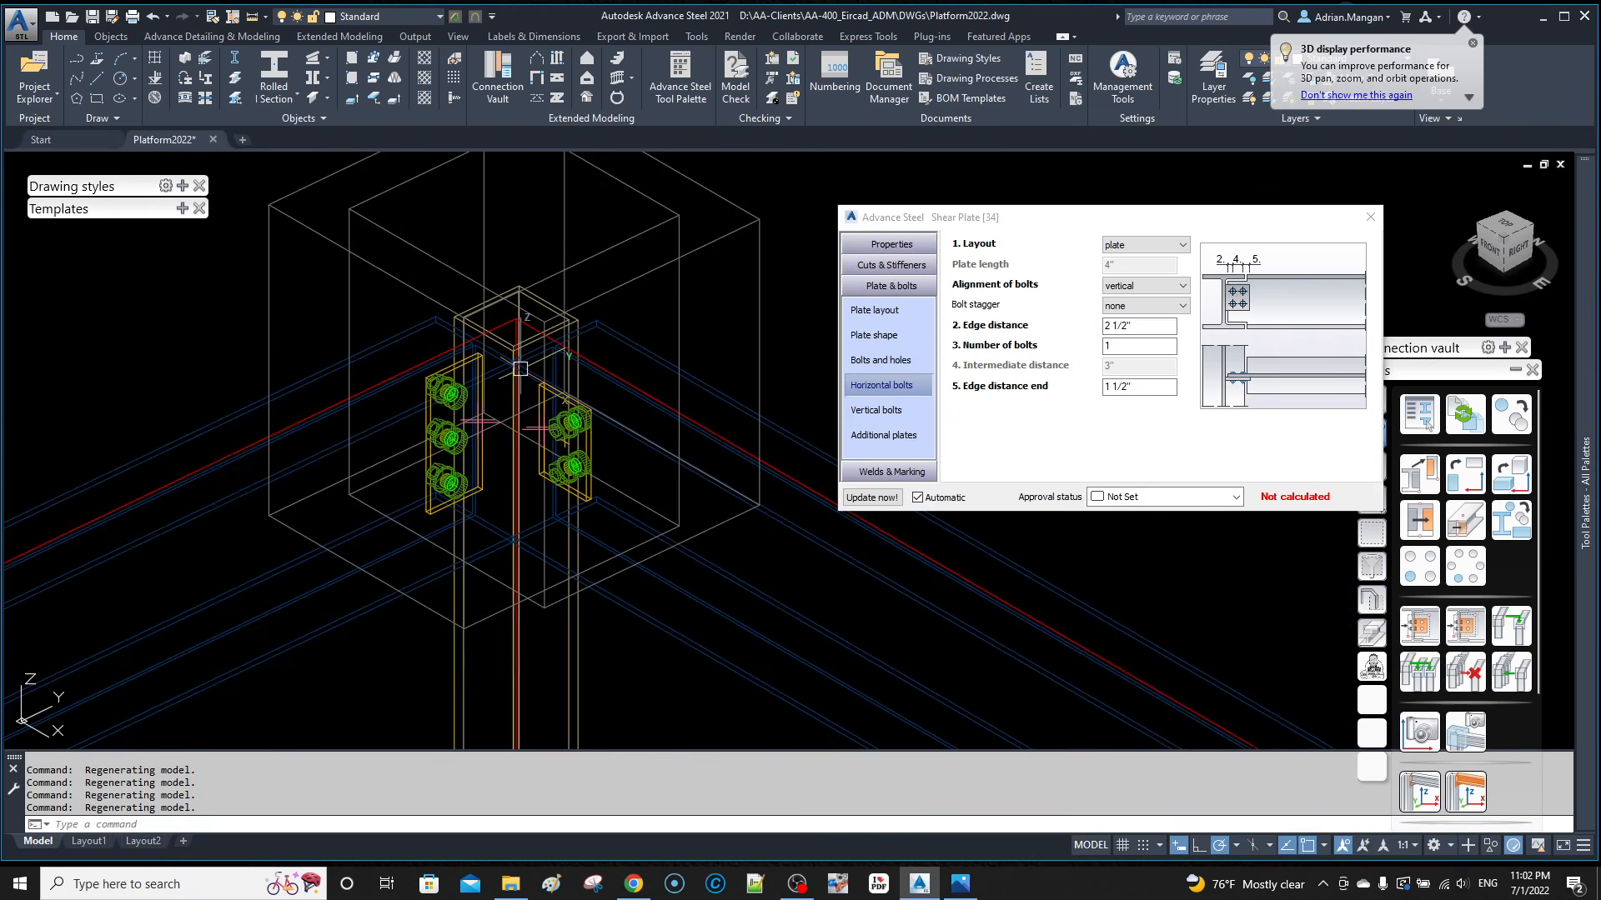
scroll(520, 368, up, 9)
mouse_move(460, 308)
shift+middle_down()
mouse_move(510, 310)
mouse_move(583, 412)
shift+middle_up()
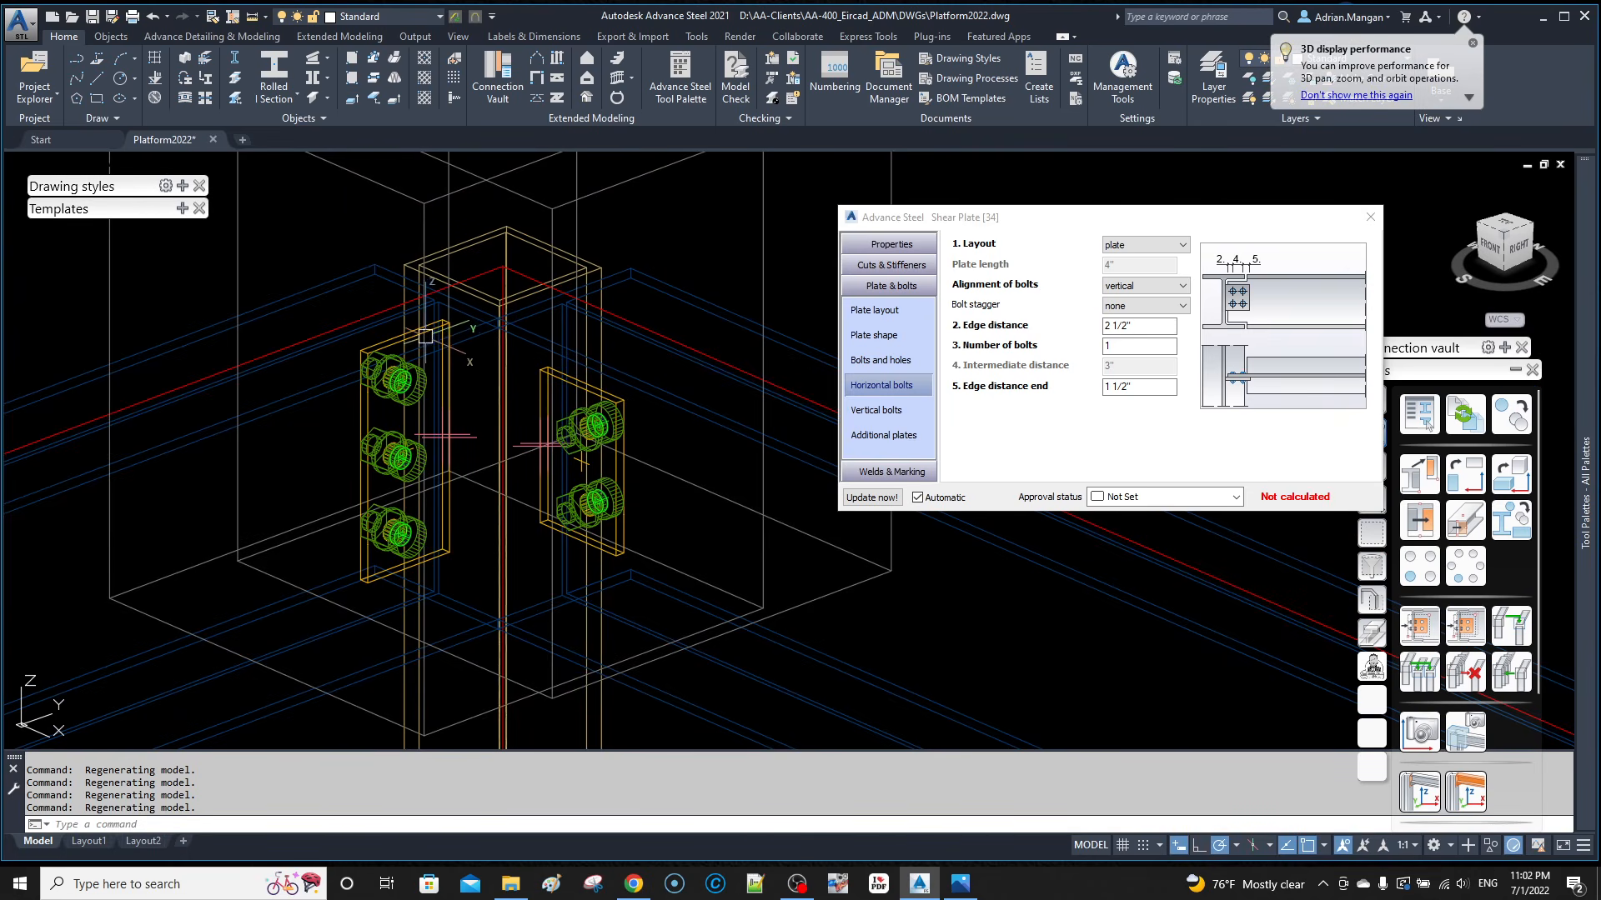
click(1367, 217)
Step: Delete the north beam's two-bolt shear plate at the northwest column
middle_drag(532, 309, 658, 239)
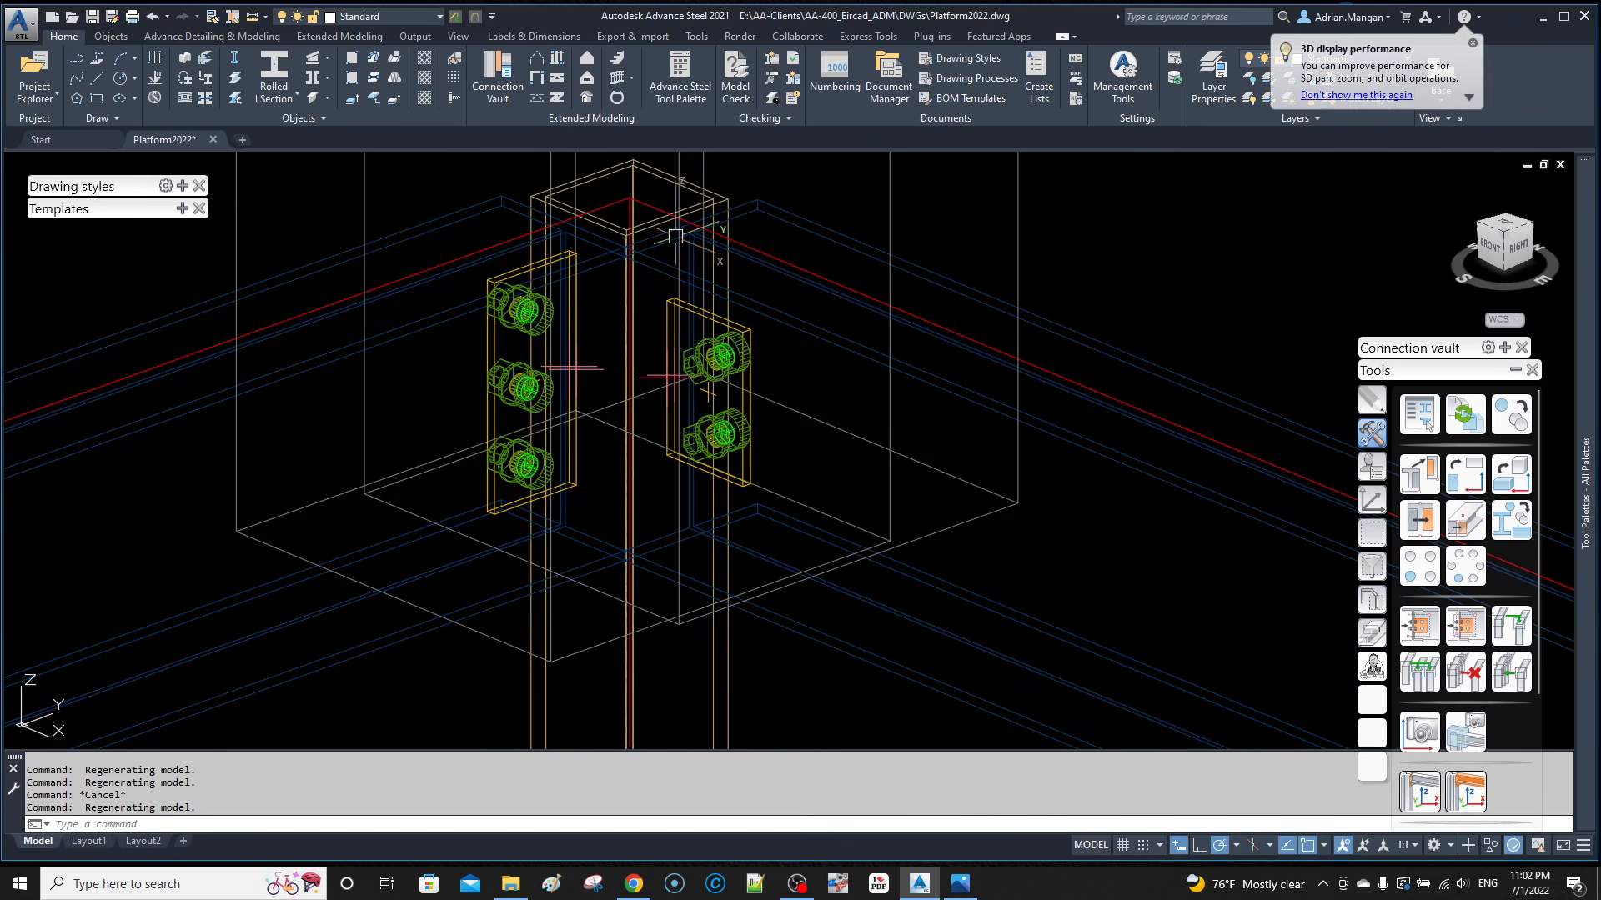
click(702, 315)
right_click(703, 315)
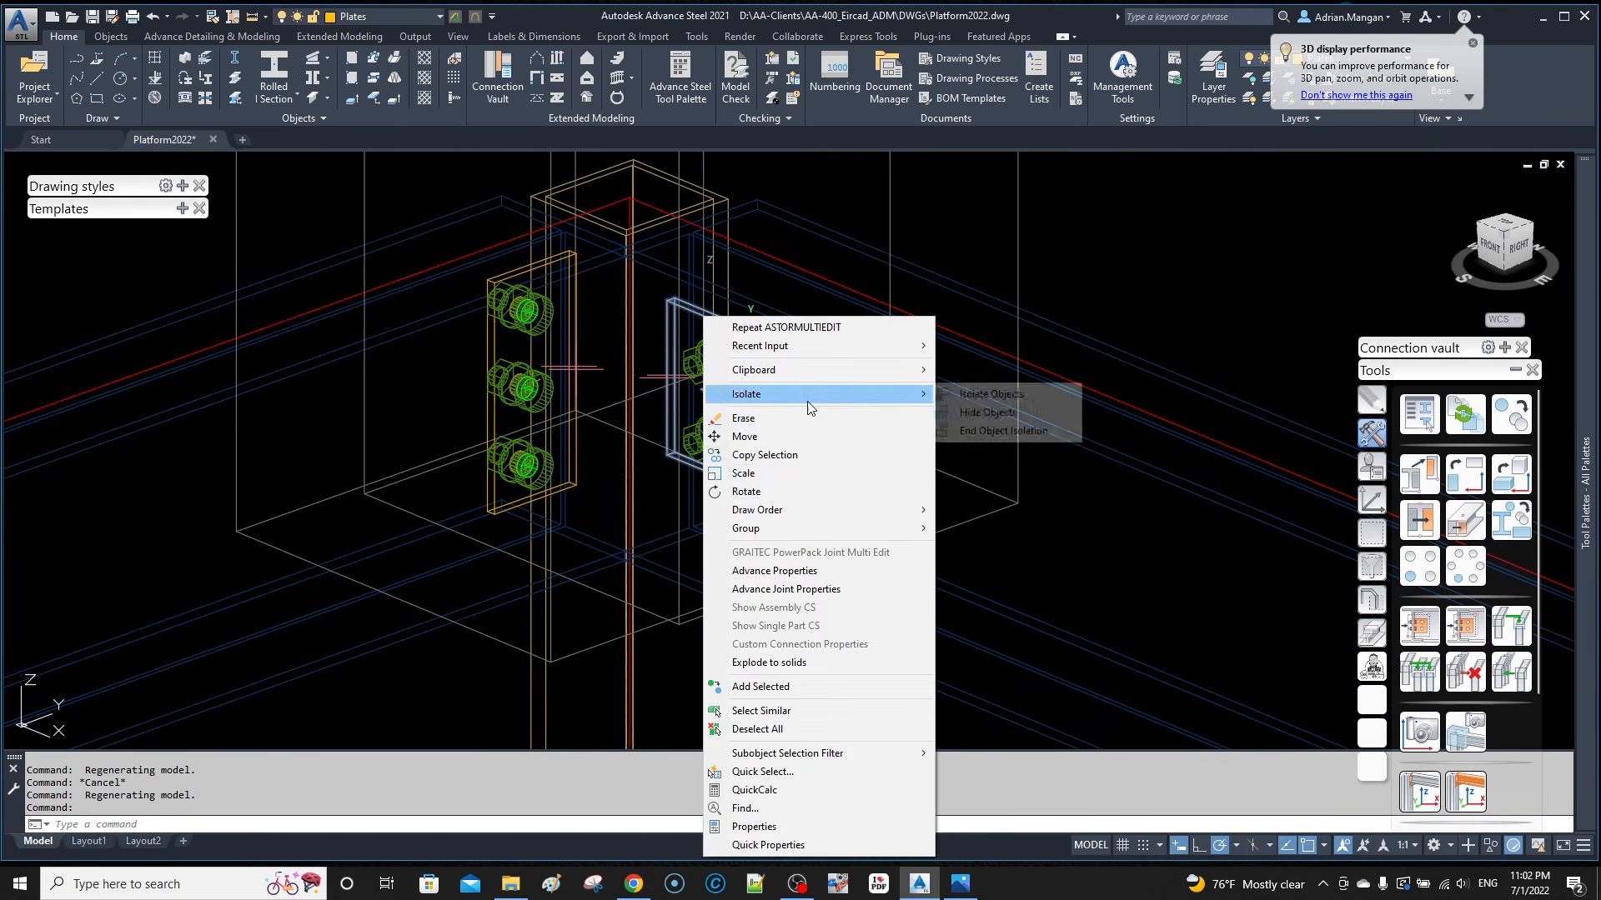
click(815, 589)
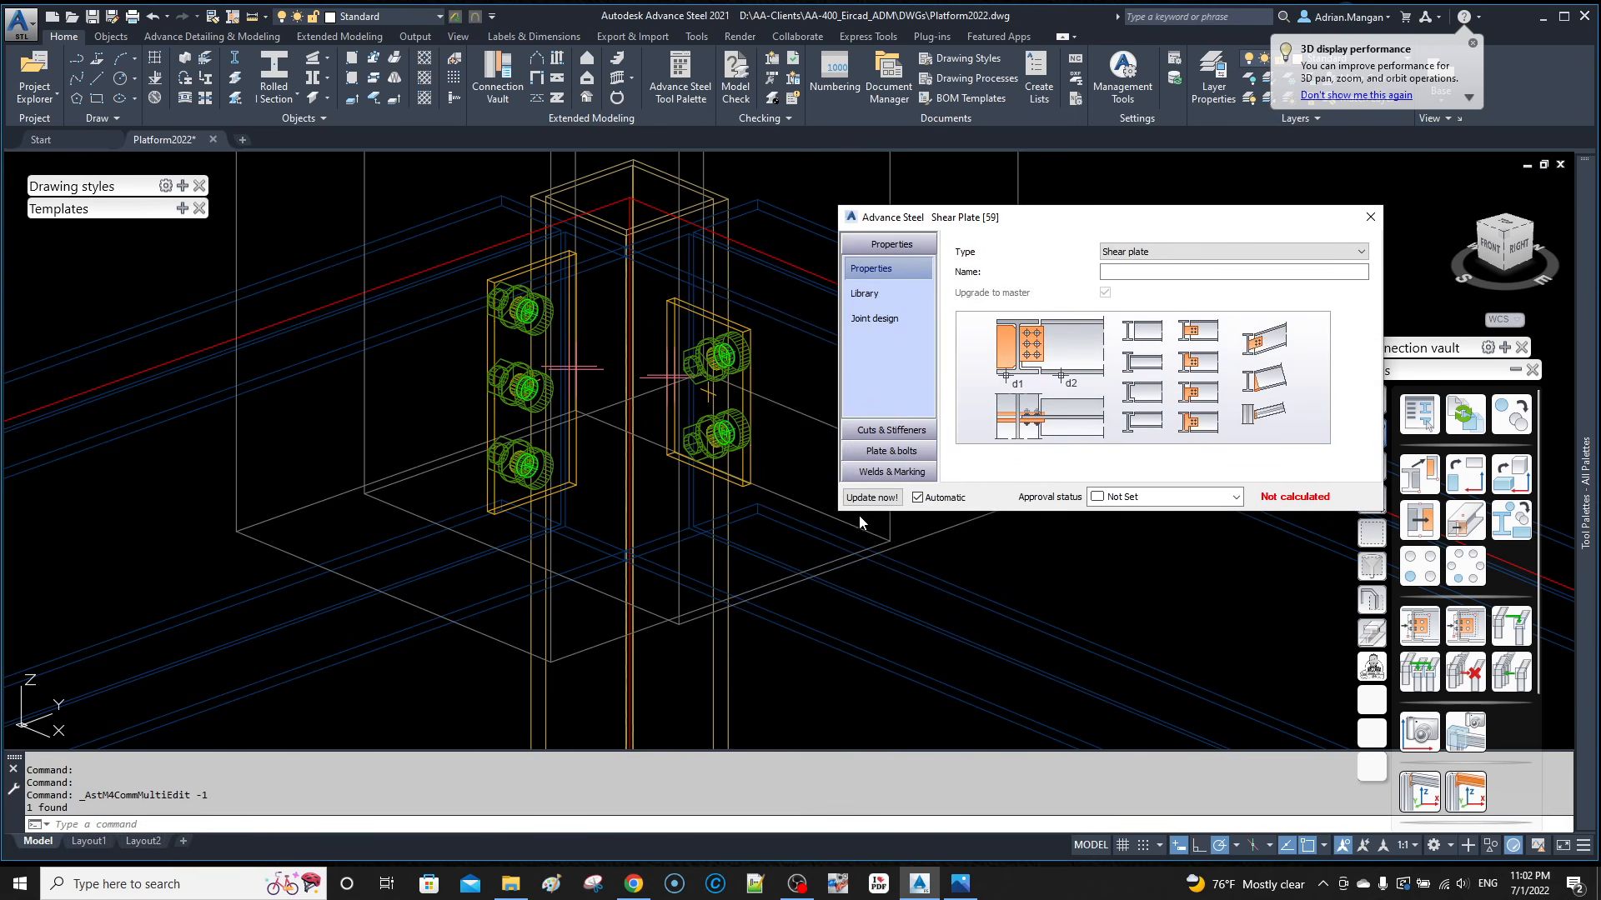
key(Escape)
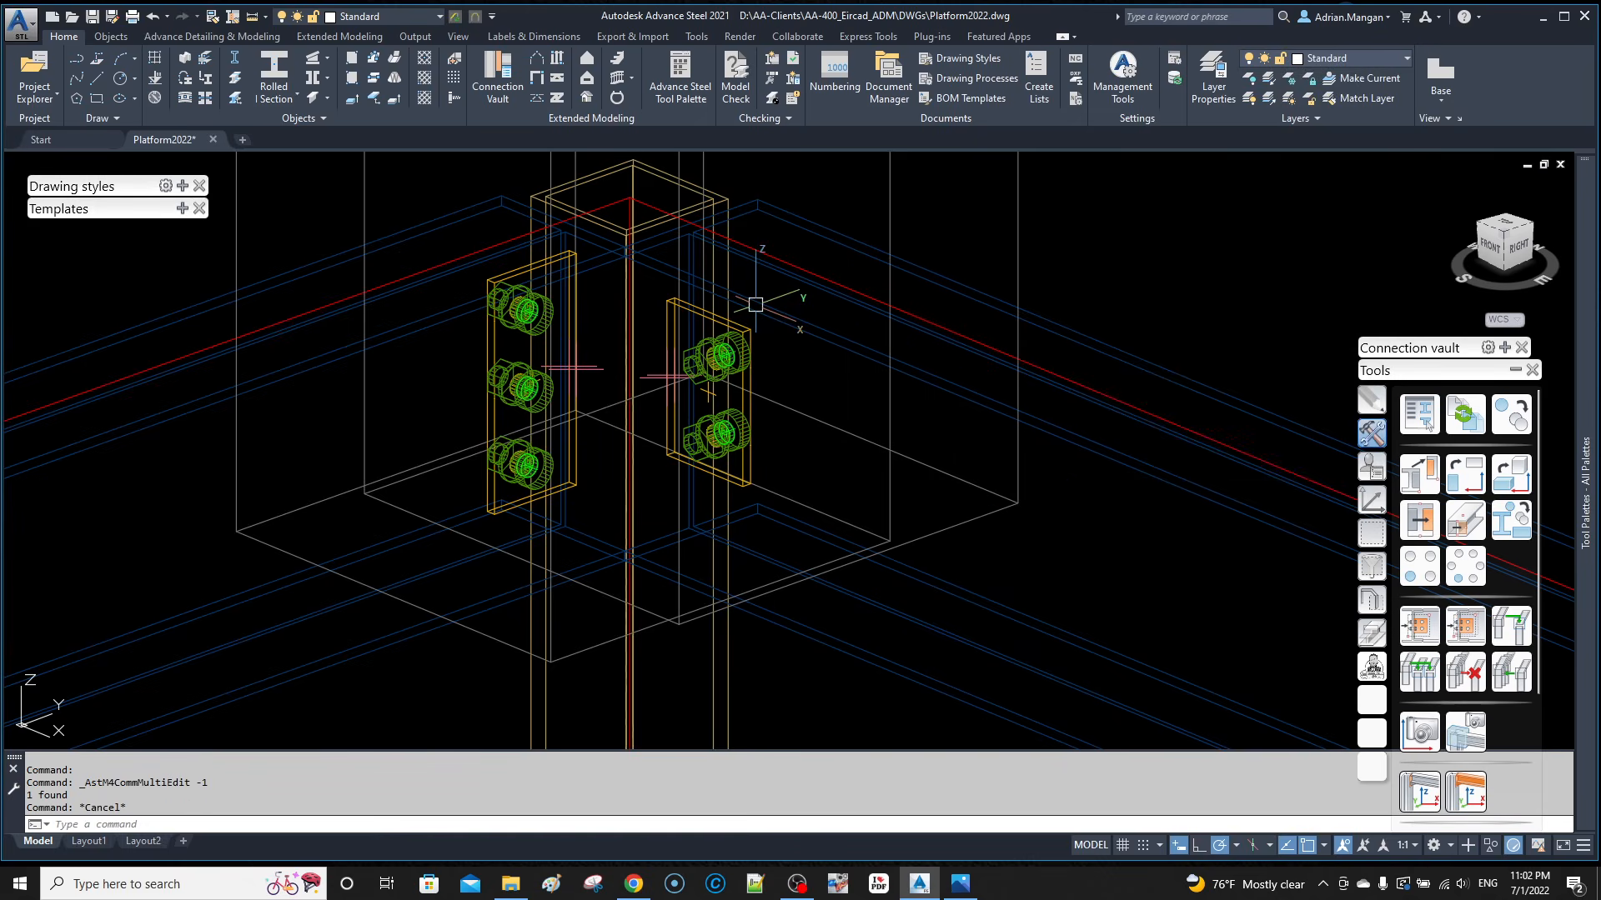
click(699, 314)
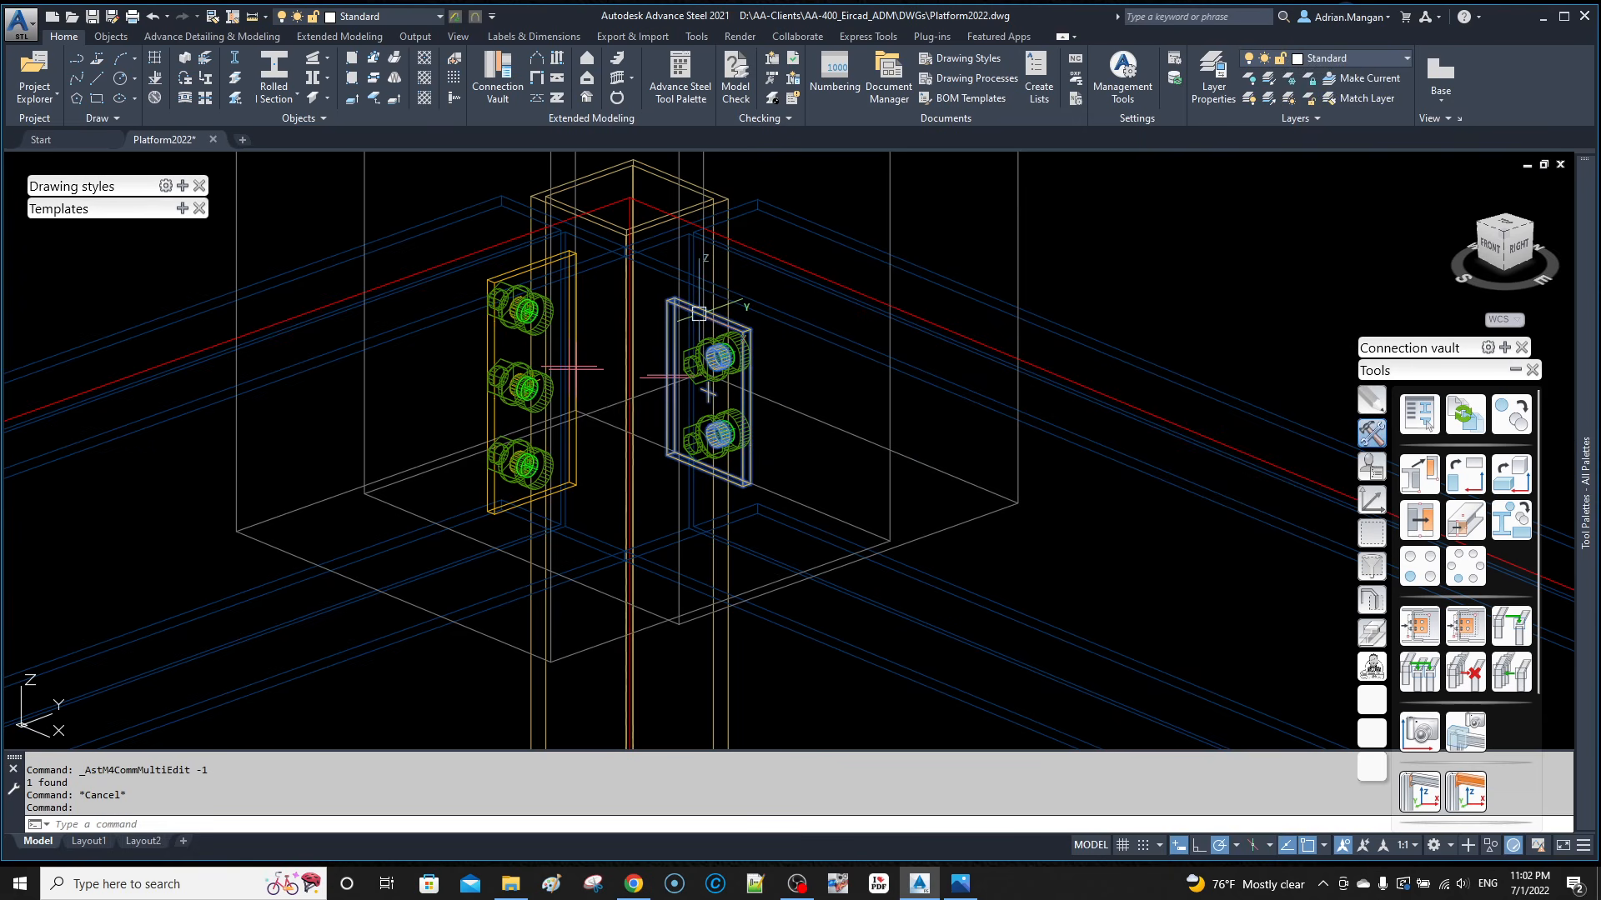
key(Delete)
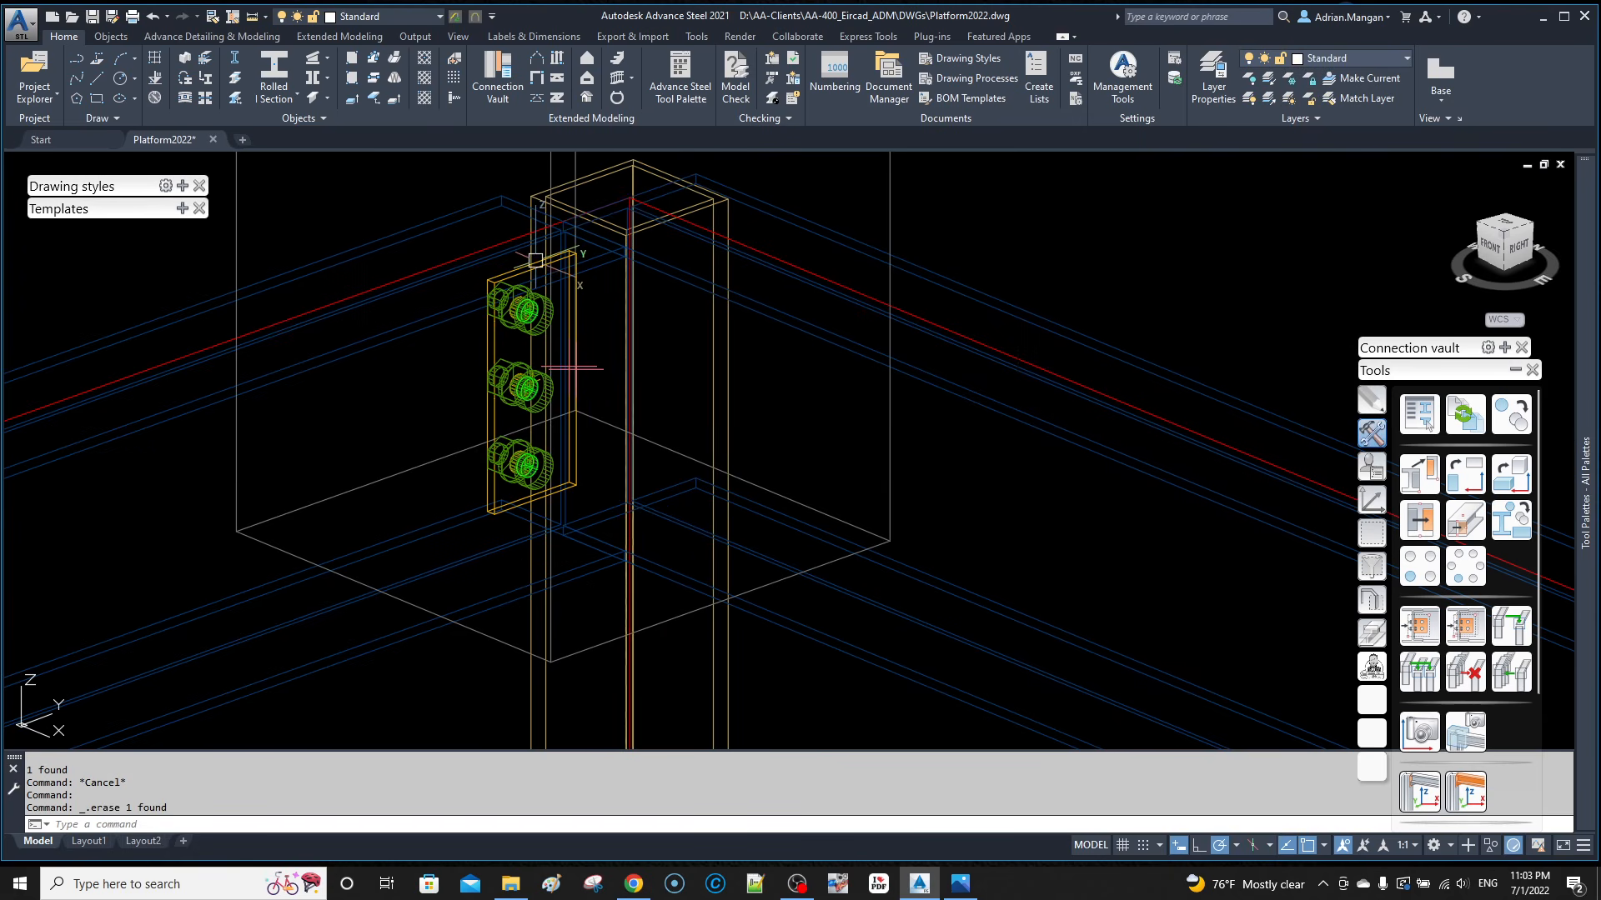
Step: Change the west beam's shear plate at the northwest column to the Left side and turn off its inverted bolts
click(535, 260)
right_click(535, 260)
click(629, 537)
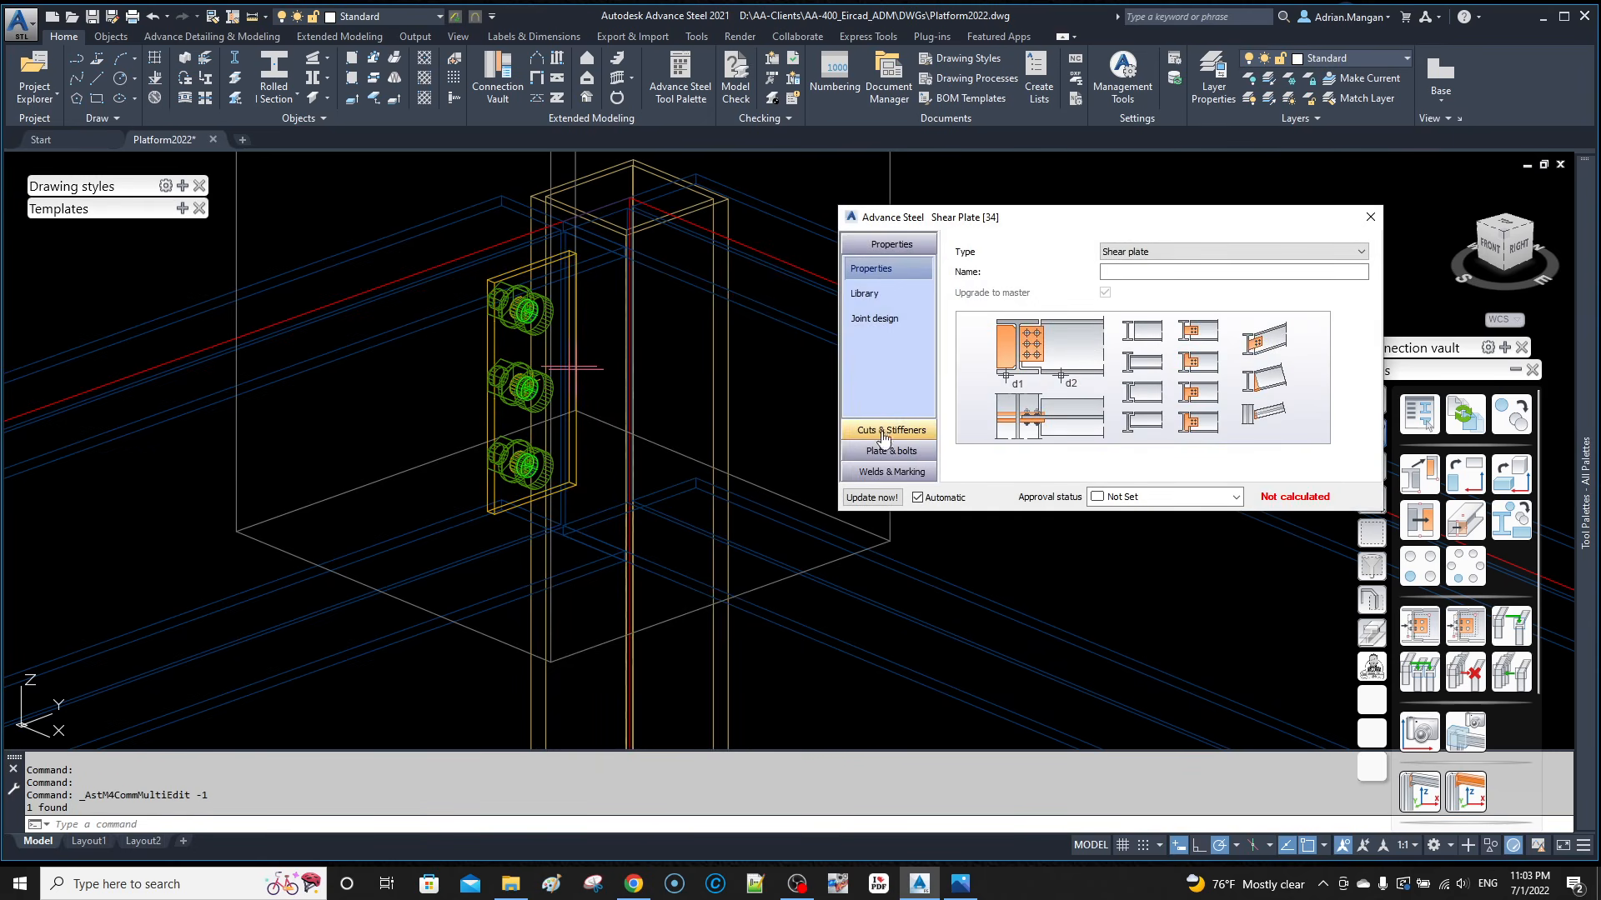
click(890, 450)
click(1140, 267)
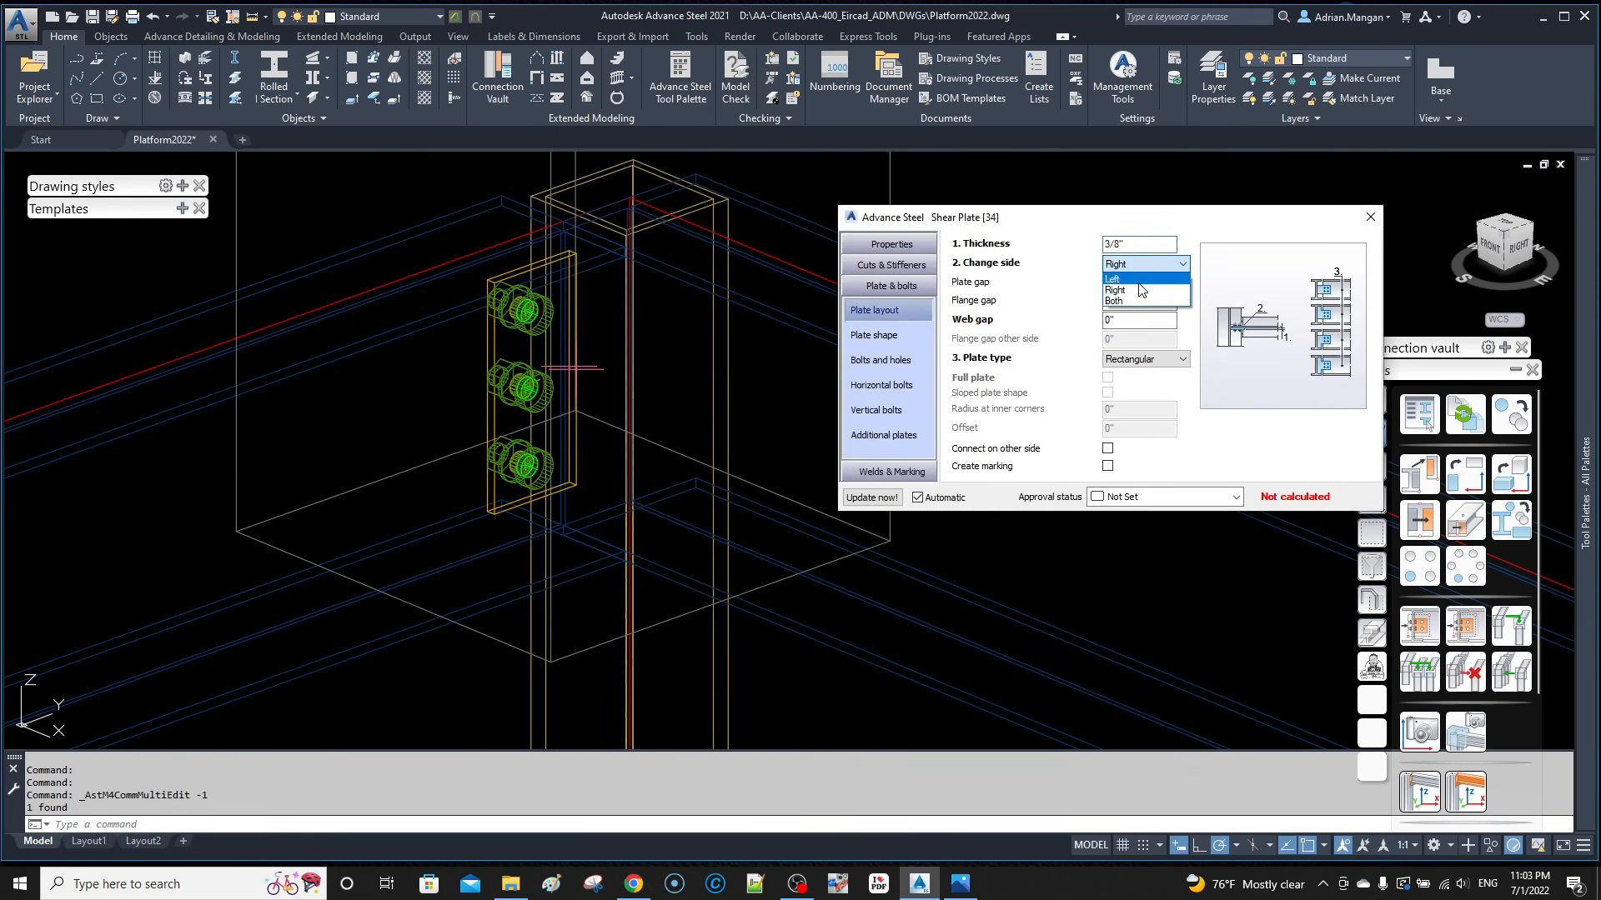
click(1139, 284)
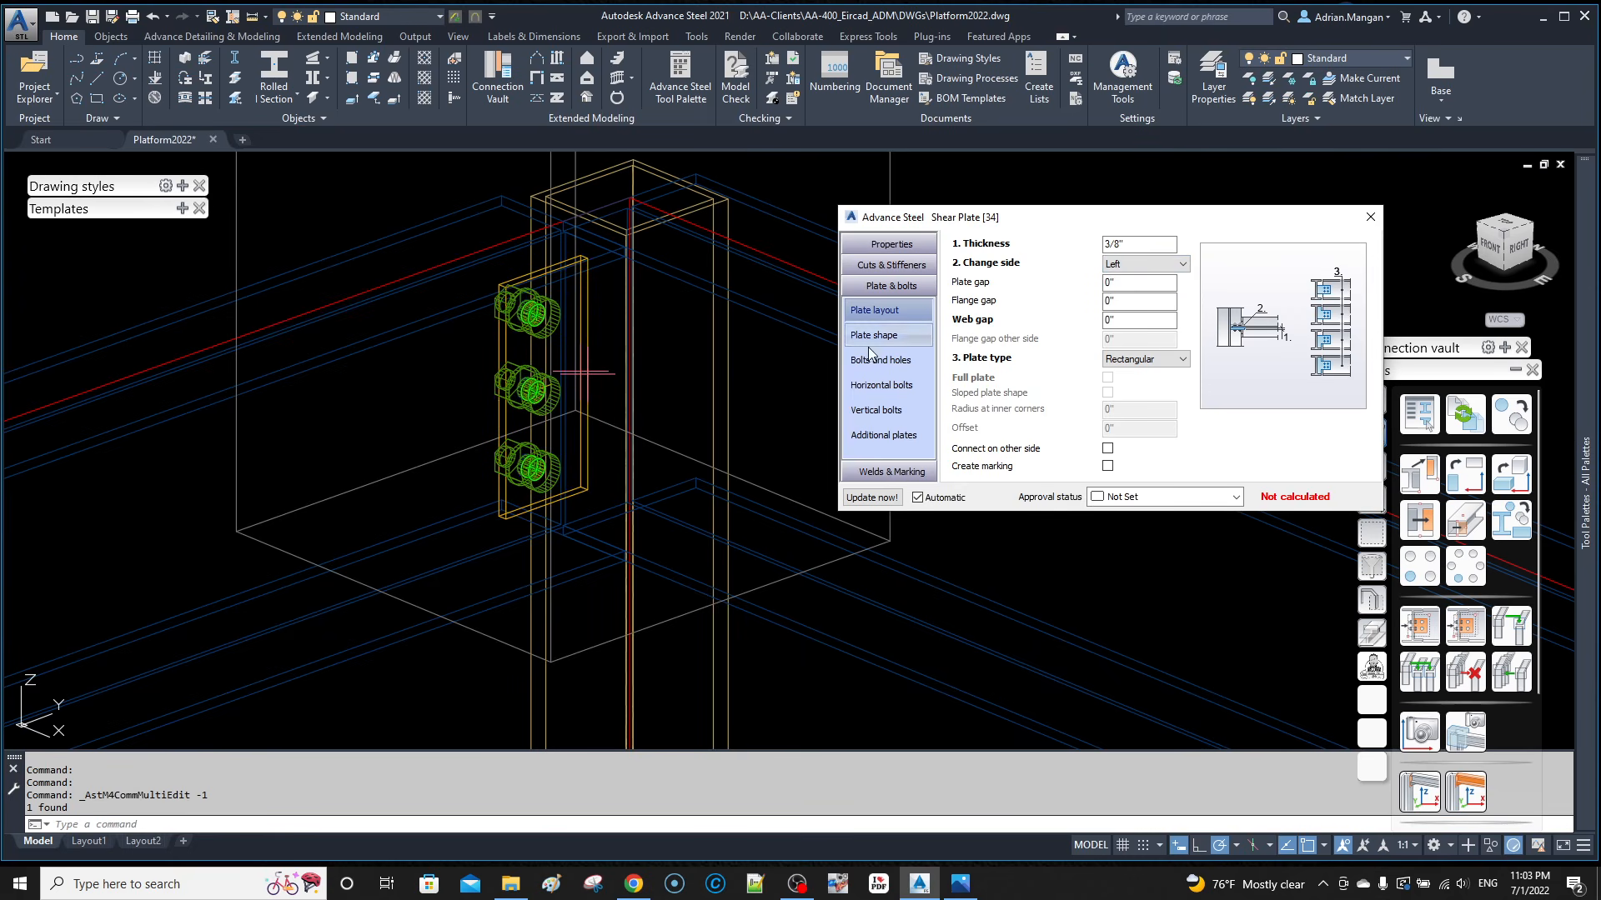
click(881, 364)
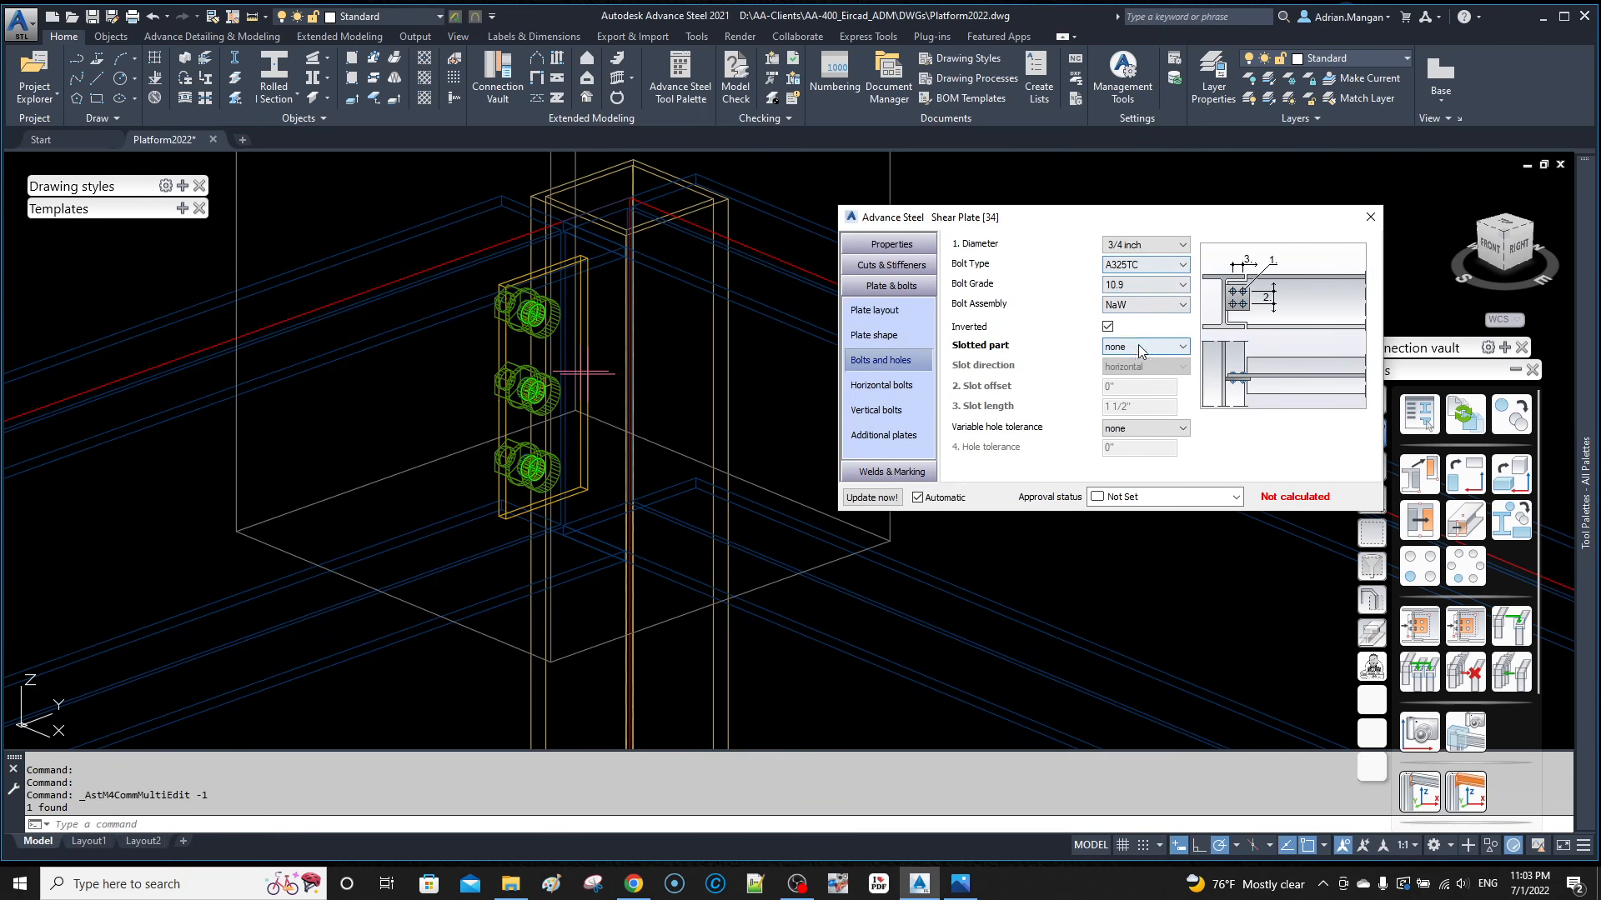
click(1112, 329)
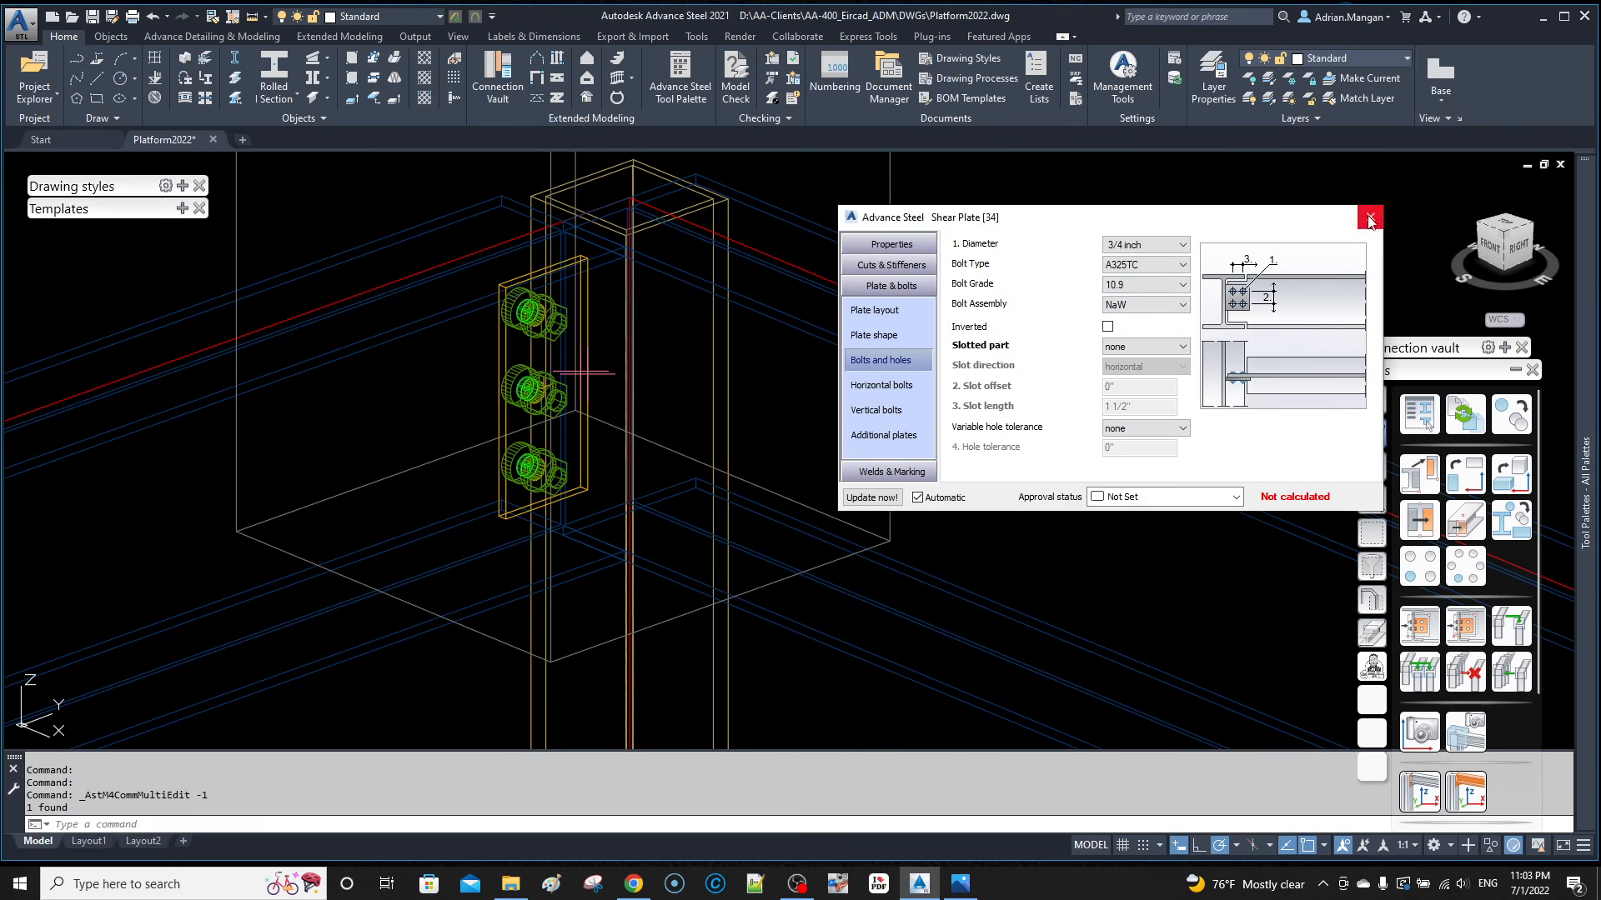
click(1369, 218)
Step: Transfer the west beam's shear plate as a slave joint to the north beam at the northwest column
click(1511, 625)
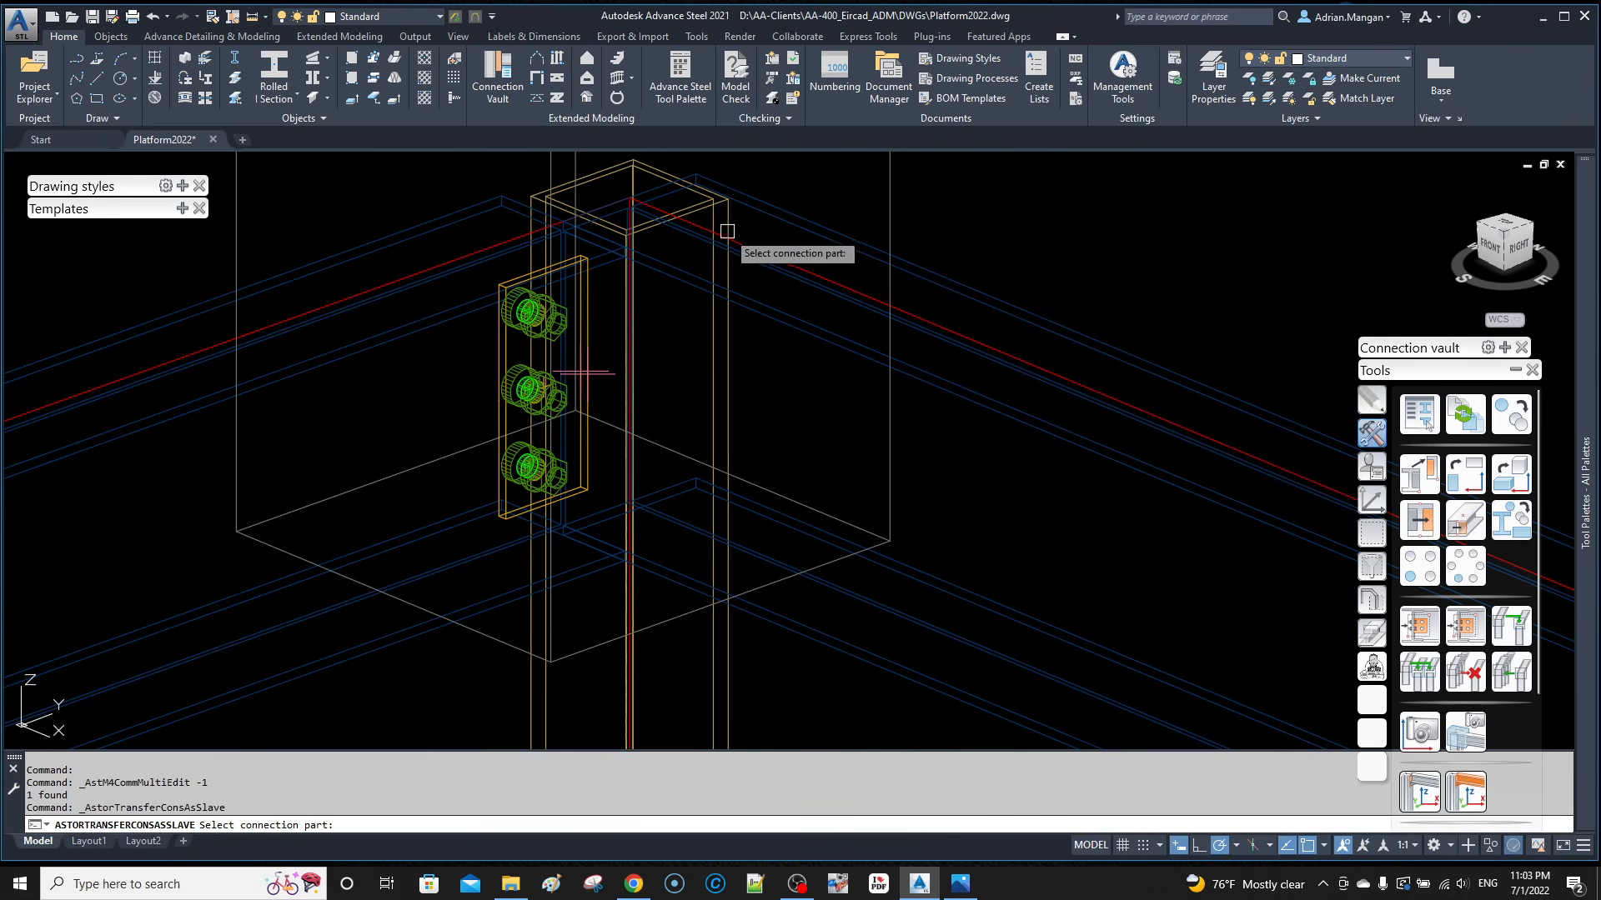
click(583, 293)
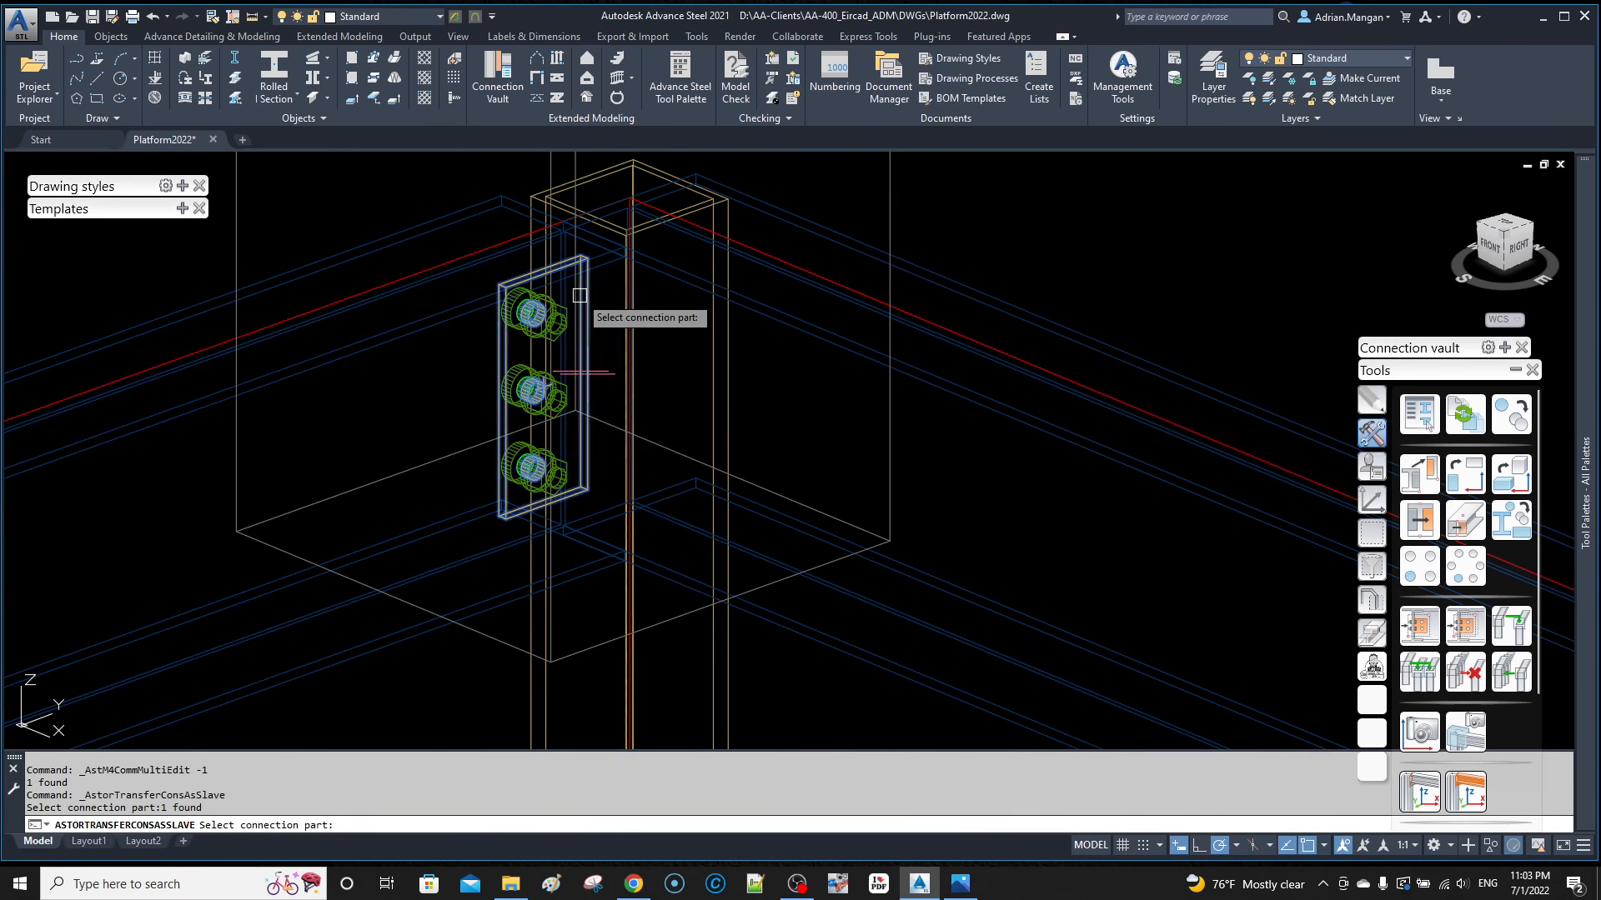
click(724, 269)
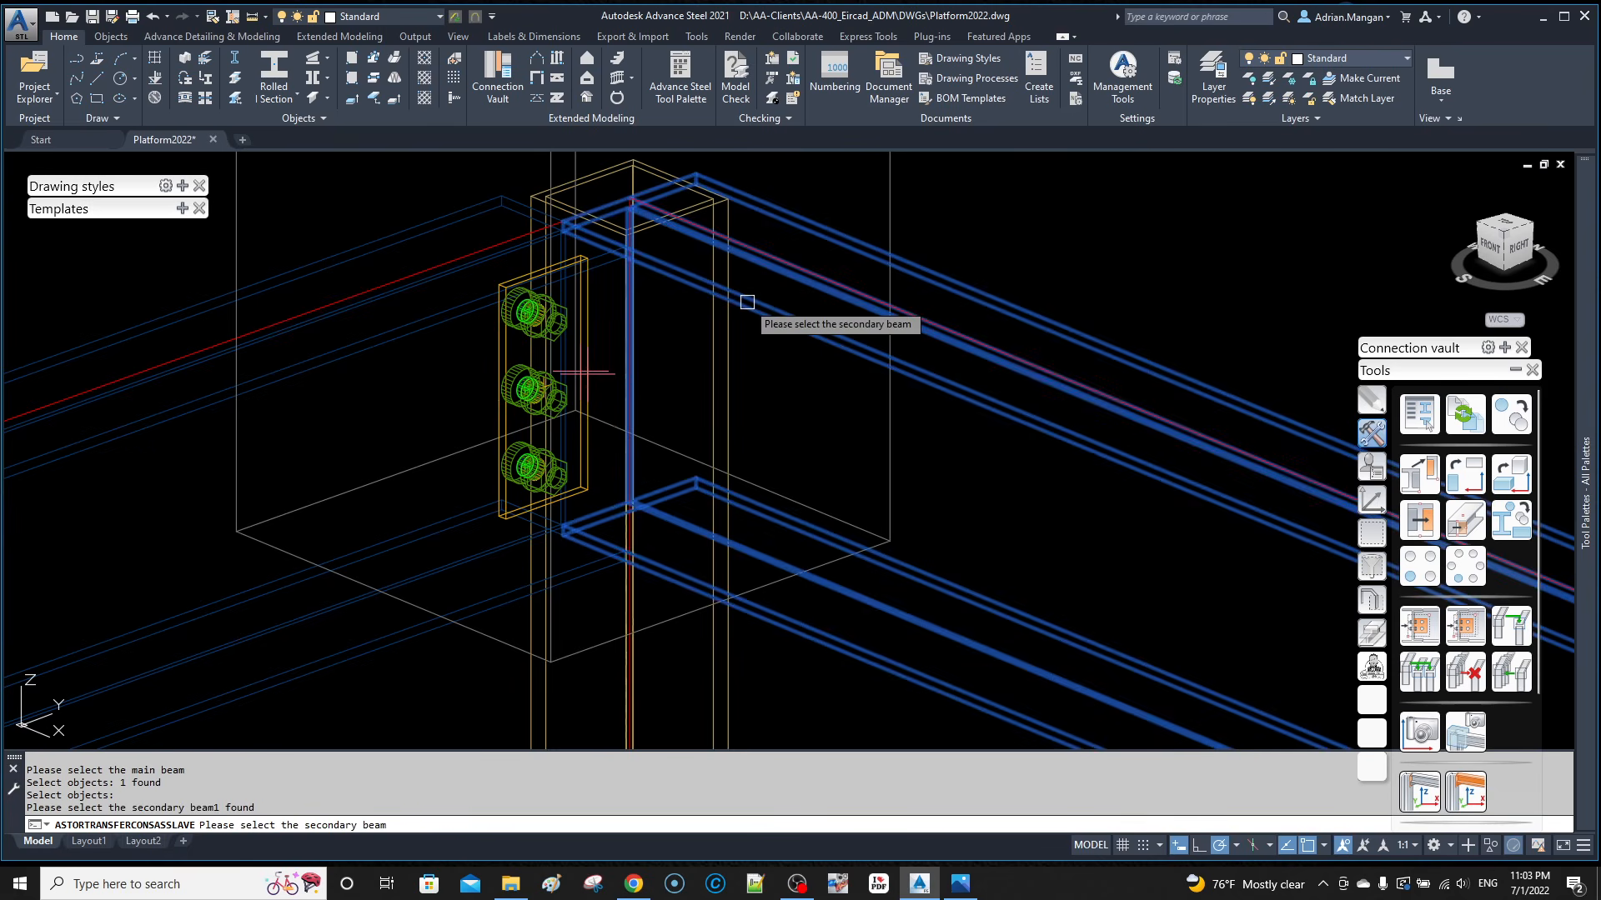
click(747, 302)
shift+middle_drag(747, 302, 707, 296)
scroll(757, 312, down, 3)
middle_drag(810, 329, 509, 236)
scroll(398, 199, up, 10)
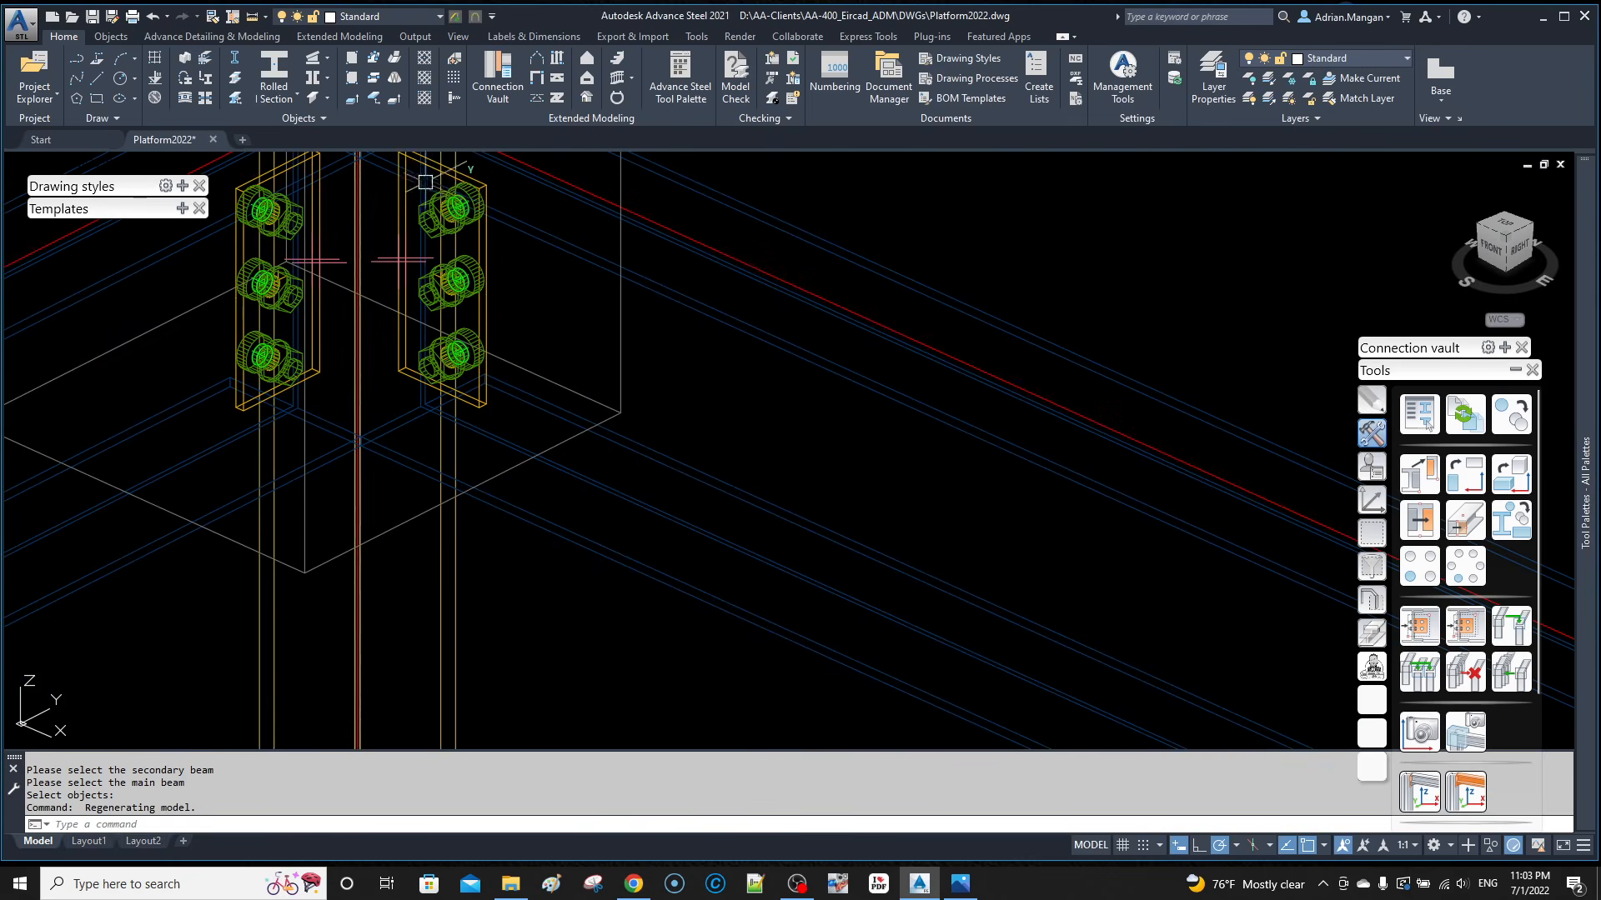
Step: Transfer the north beam's shear plate as a slave joint to the same beam's other end at the northeast column
click(429, 181)
scroll(430, 183, down, 8)
middle_drag(607, 250, 508, 238)
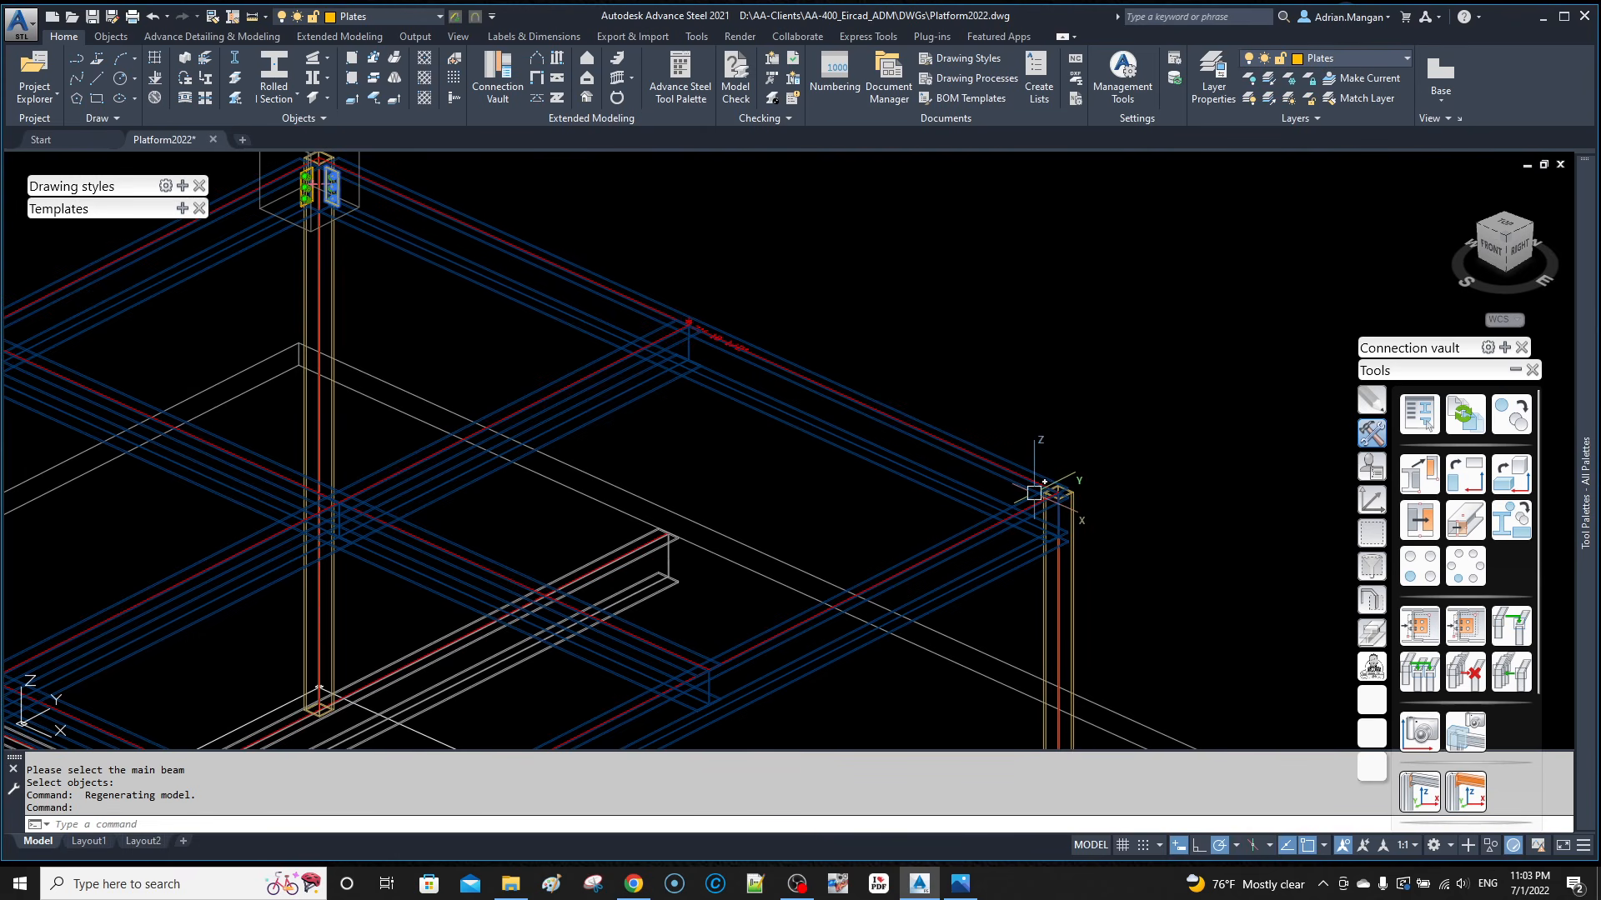
middle_drag(390, 272, 406, 344)
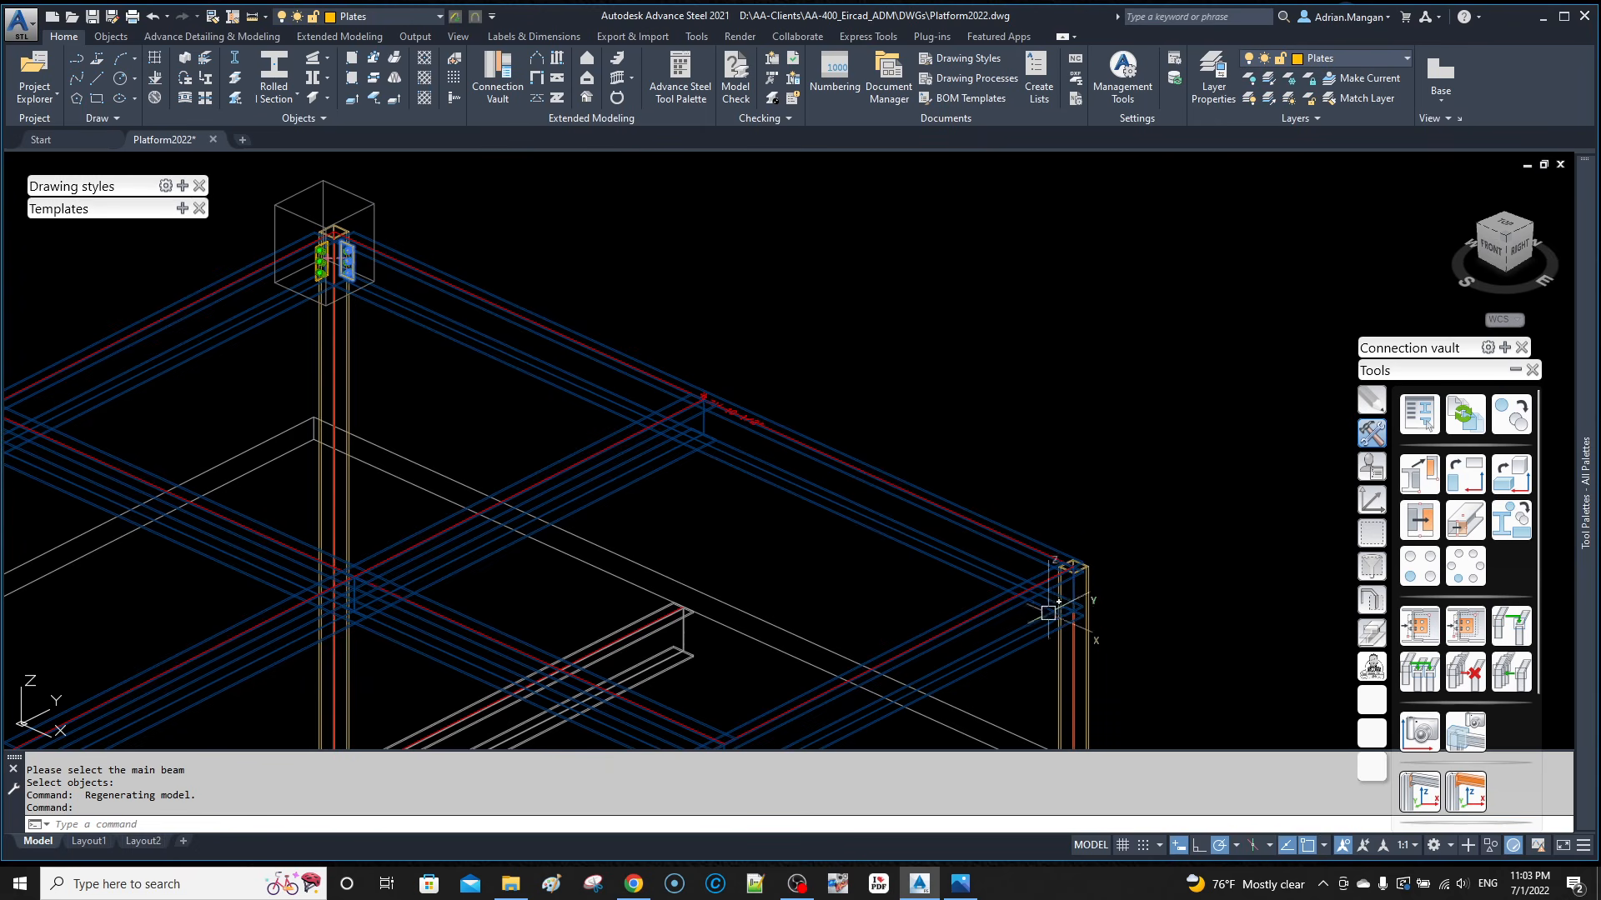
scroll(1076, 584, up, 2)
scroll(1075, 584, down, 2)
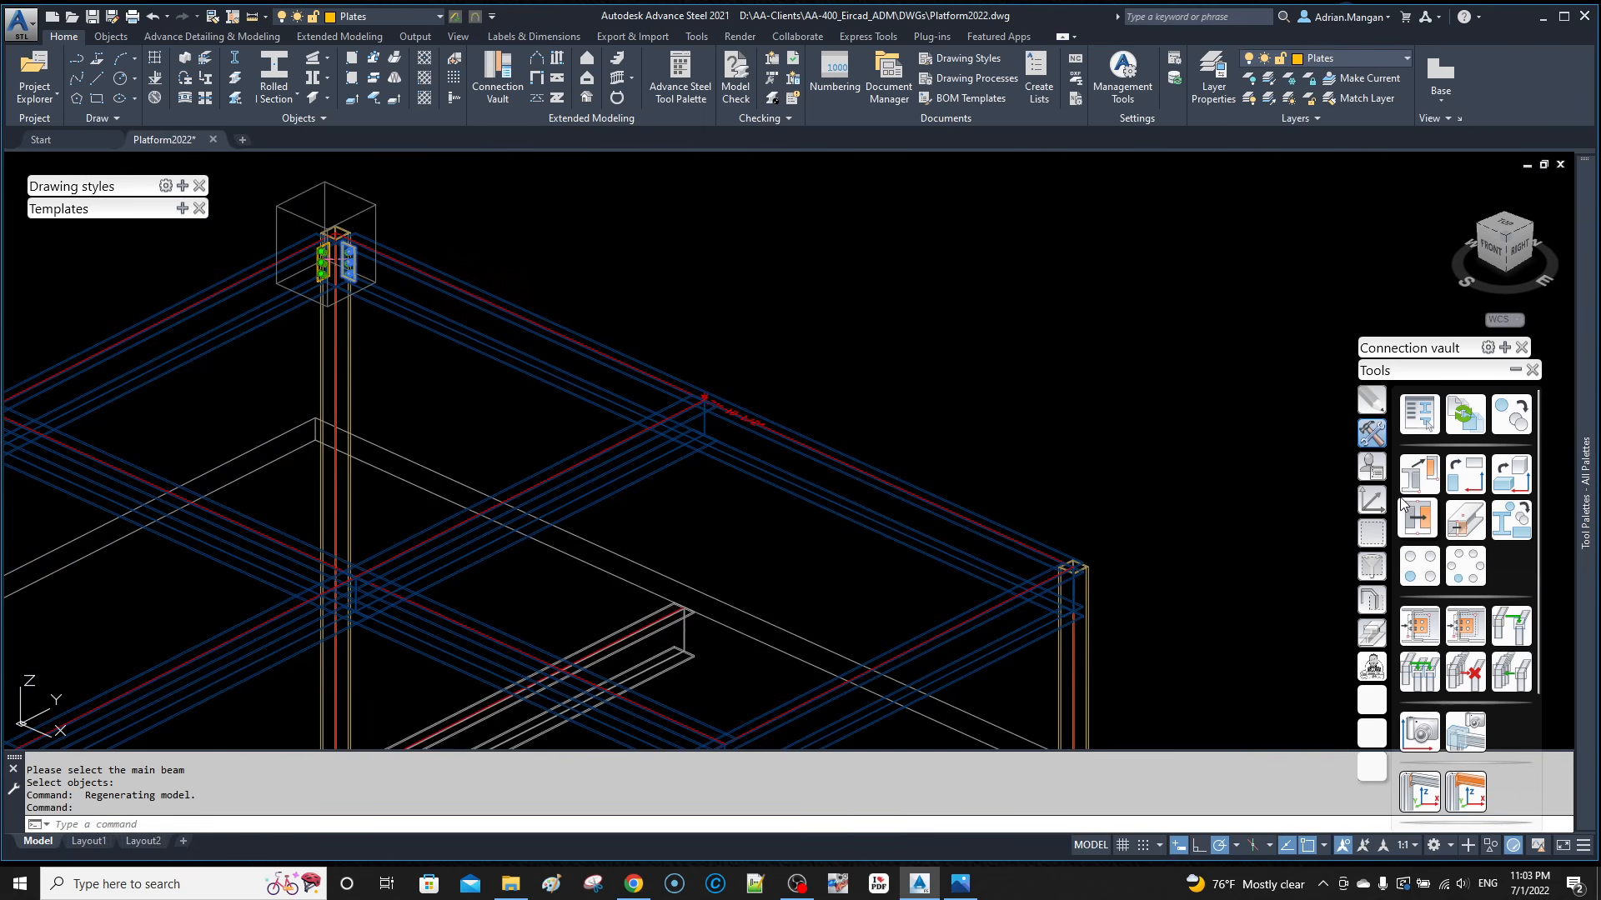
click(1509, 626)
click(1075, 651)
click(1036, 561)
key(Return)
Step: Apply the same slave shear plate joint to the east beam at the northeast column and end the transfer
click(1072, 657)
key(Return)
click(1044, 642)
key(Return)
key(Return)
scroll(1055, 617, up, 8)
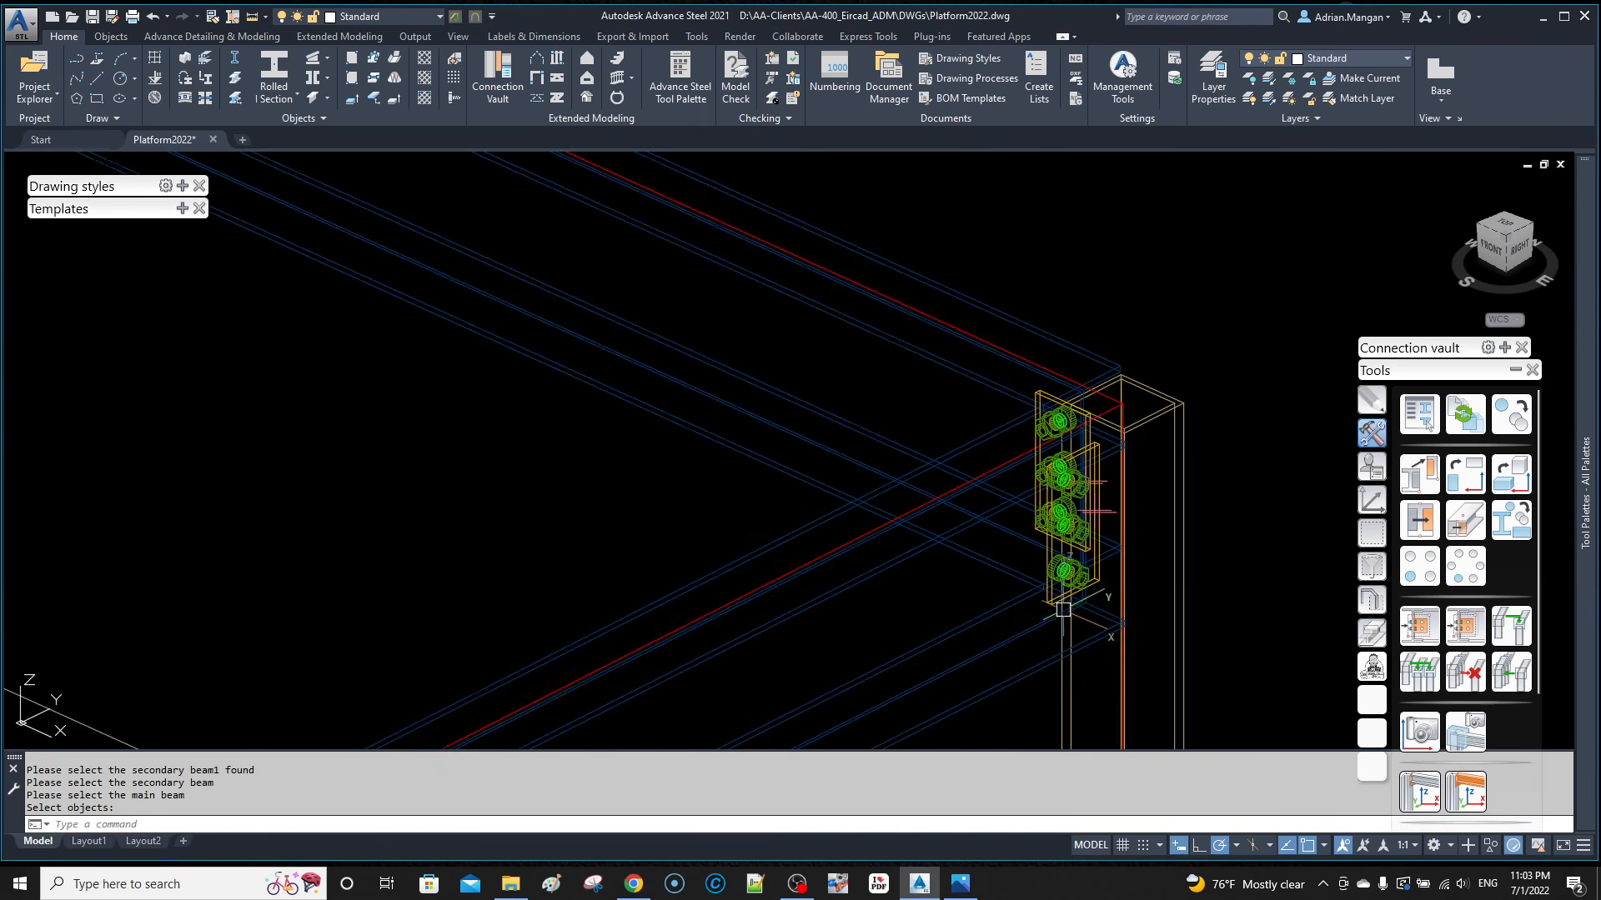
Step: Detach the east beam's shear plate at the northeast column from its master joint
shift+middle_drag(1066, 573, 1273, 568)
shift+middle_drag(1151, 524, 835, 478)
click(816, 441)
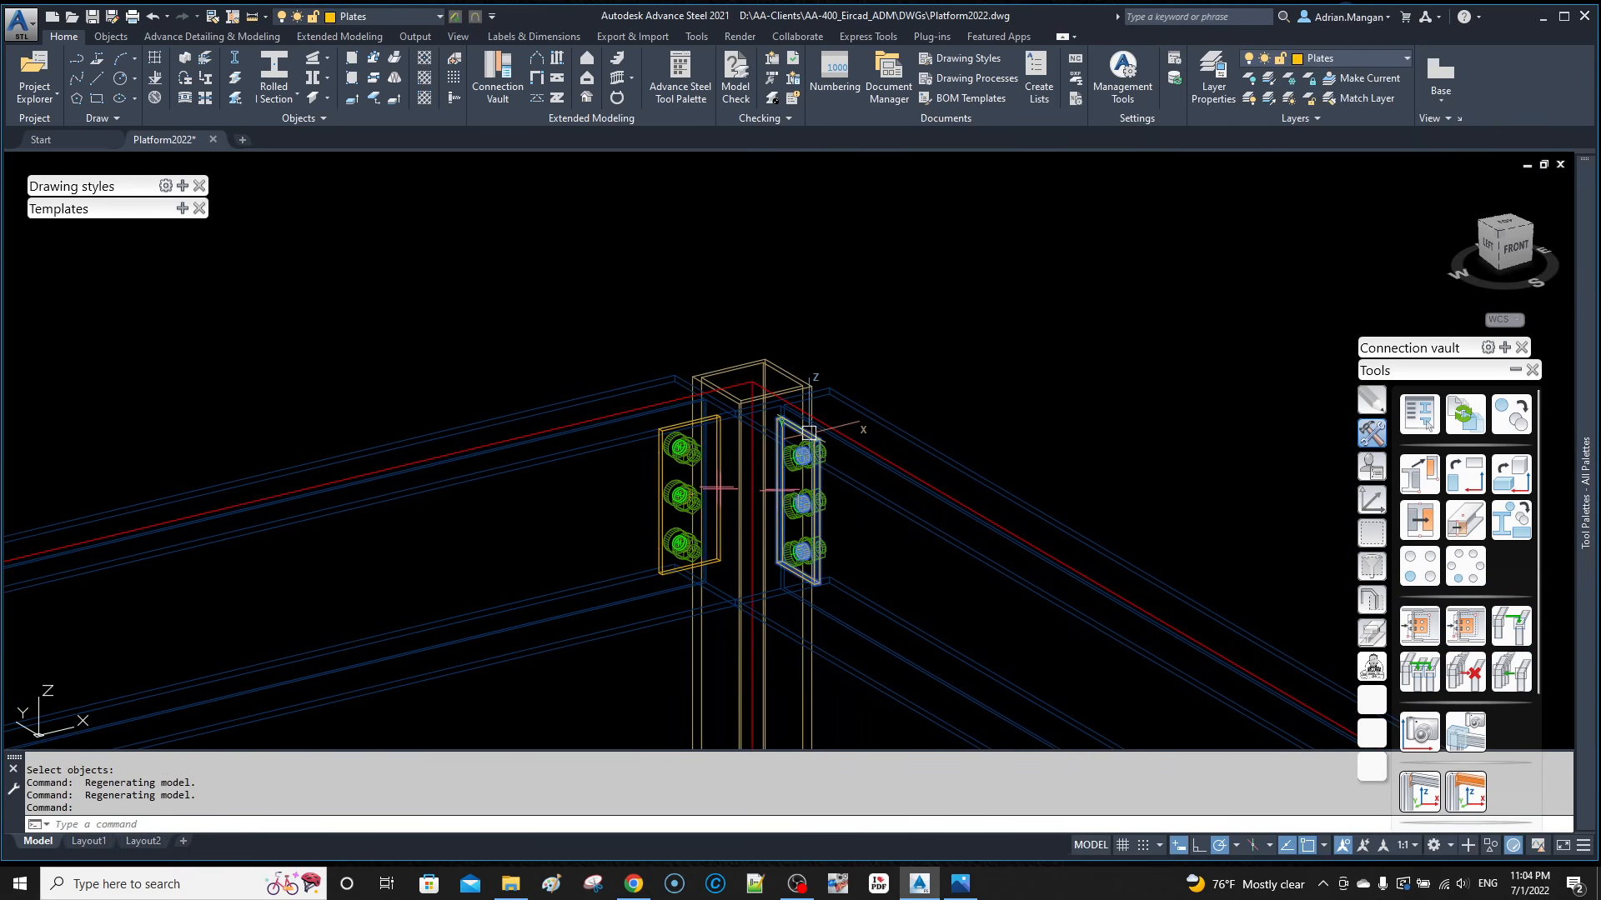
click(1479, 684)
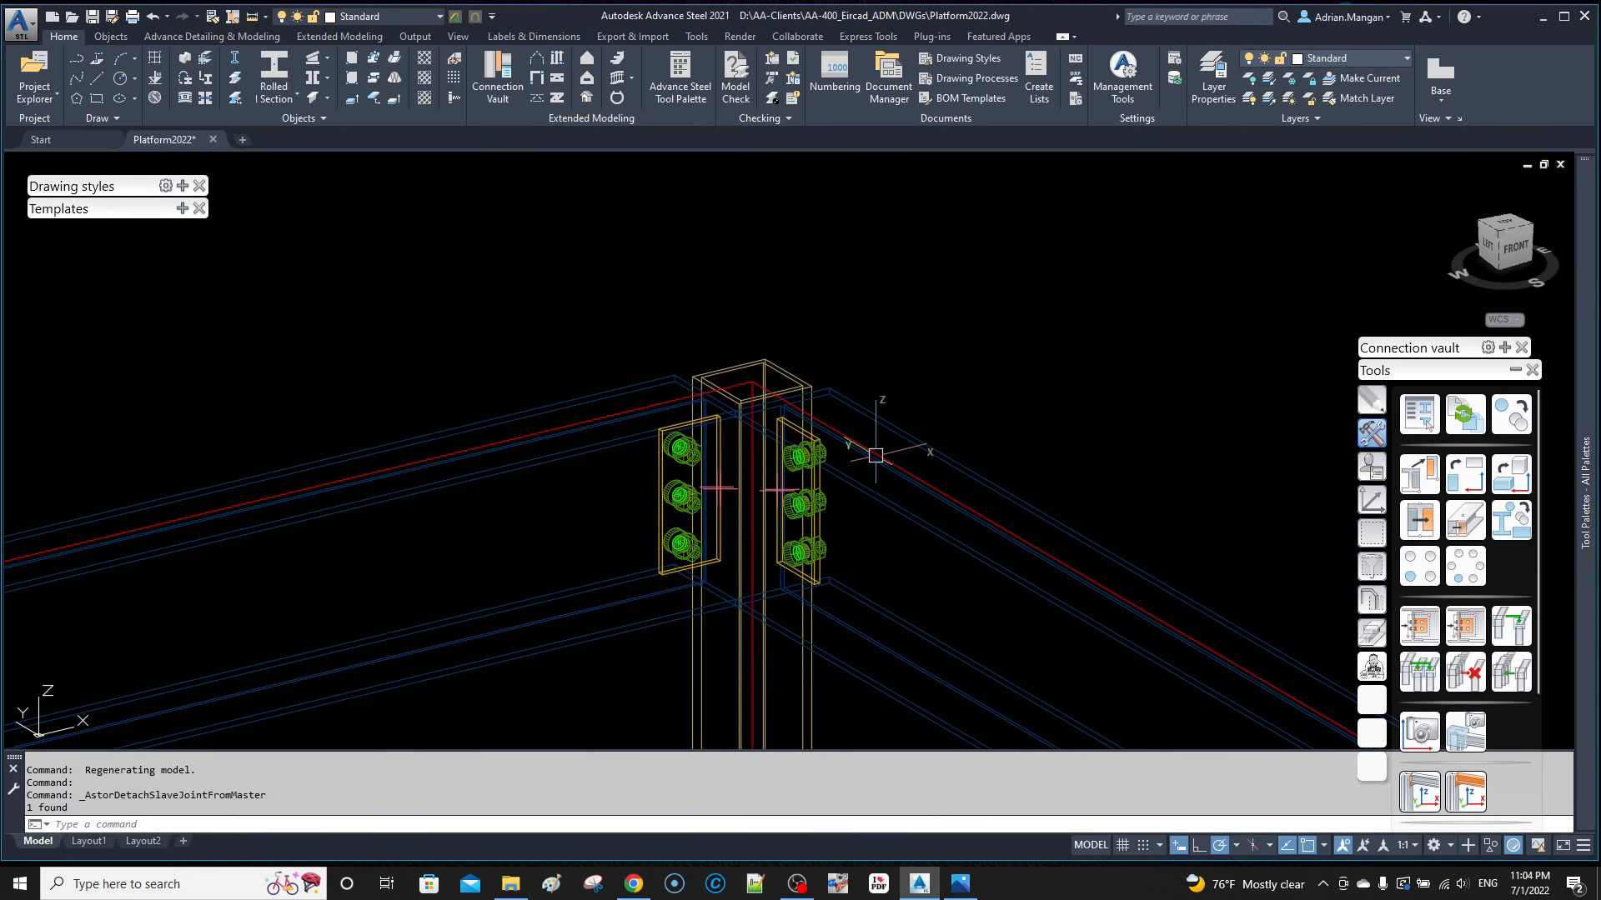
Step: Change the detached east beam shear plate to the Right side and set its bolts to inverted
right_click(813, 436)
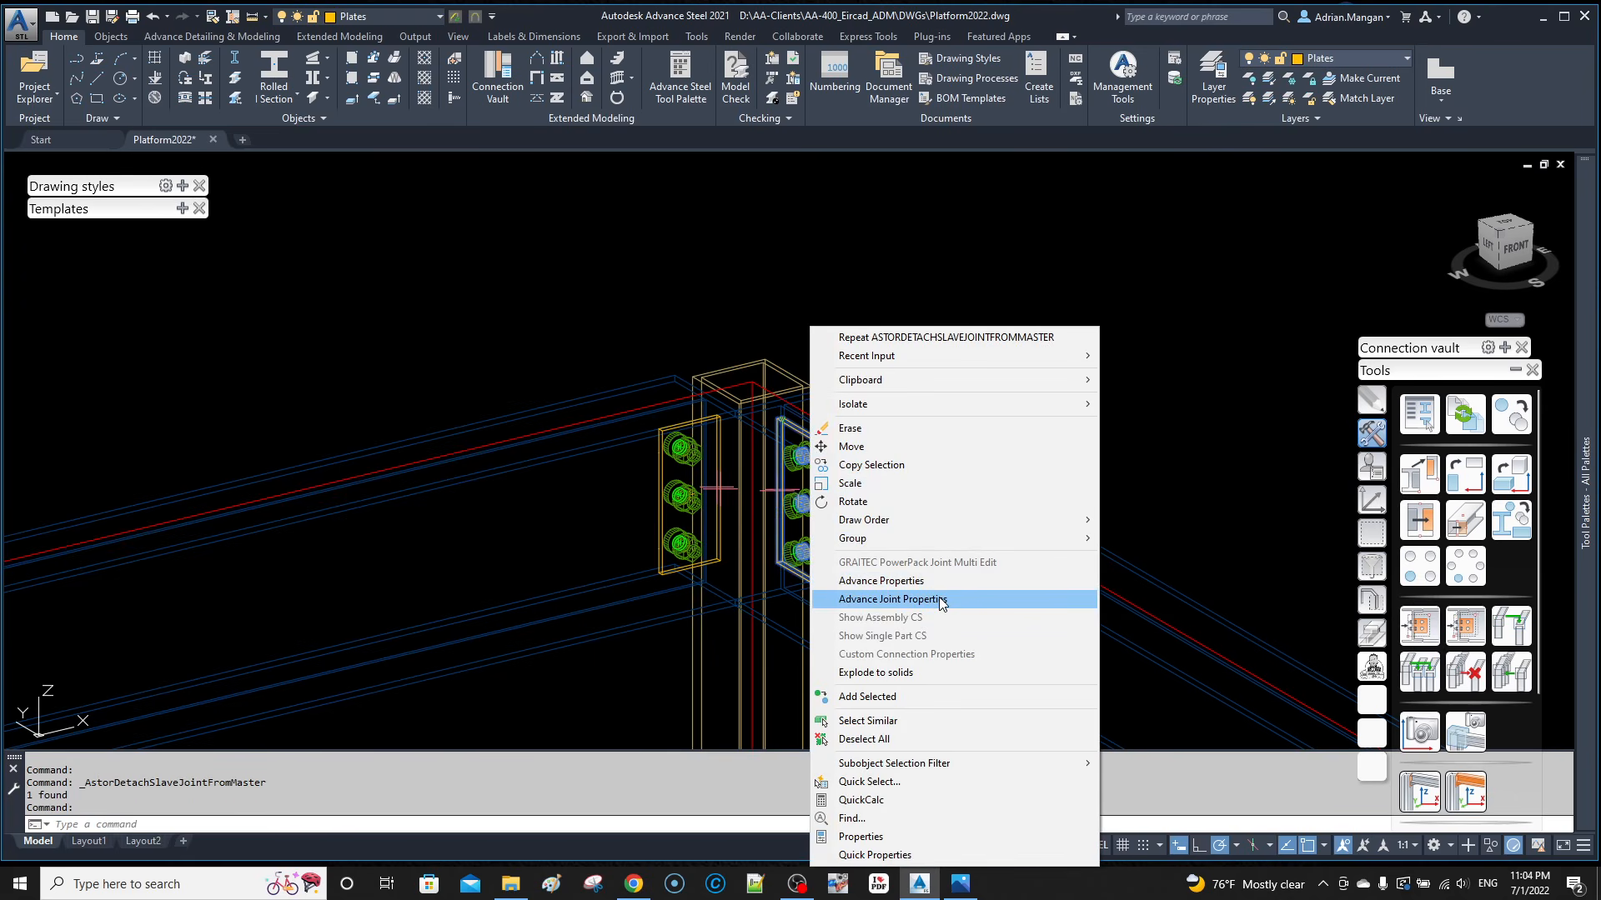
click(940, 600)
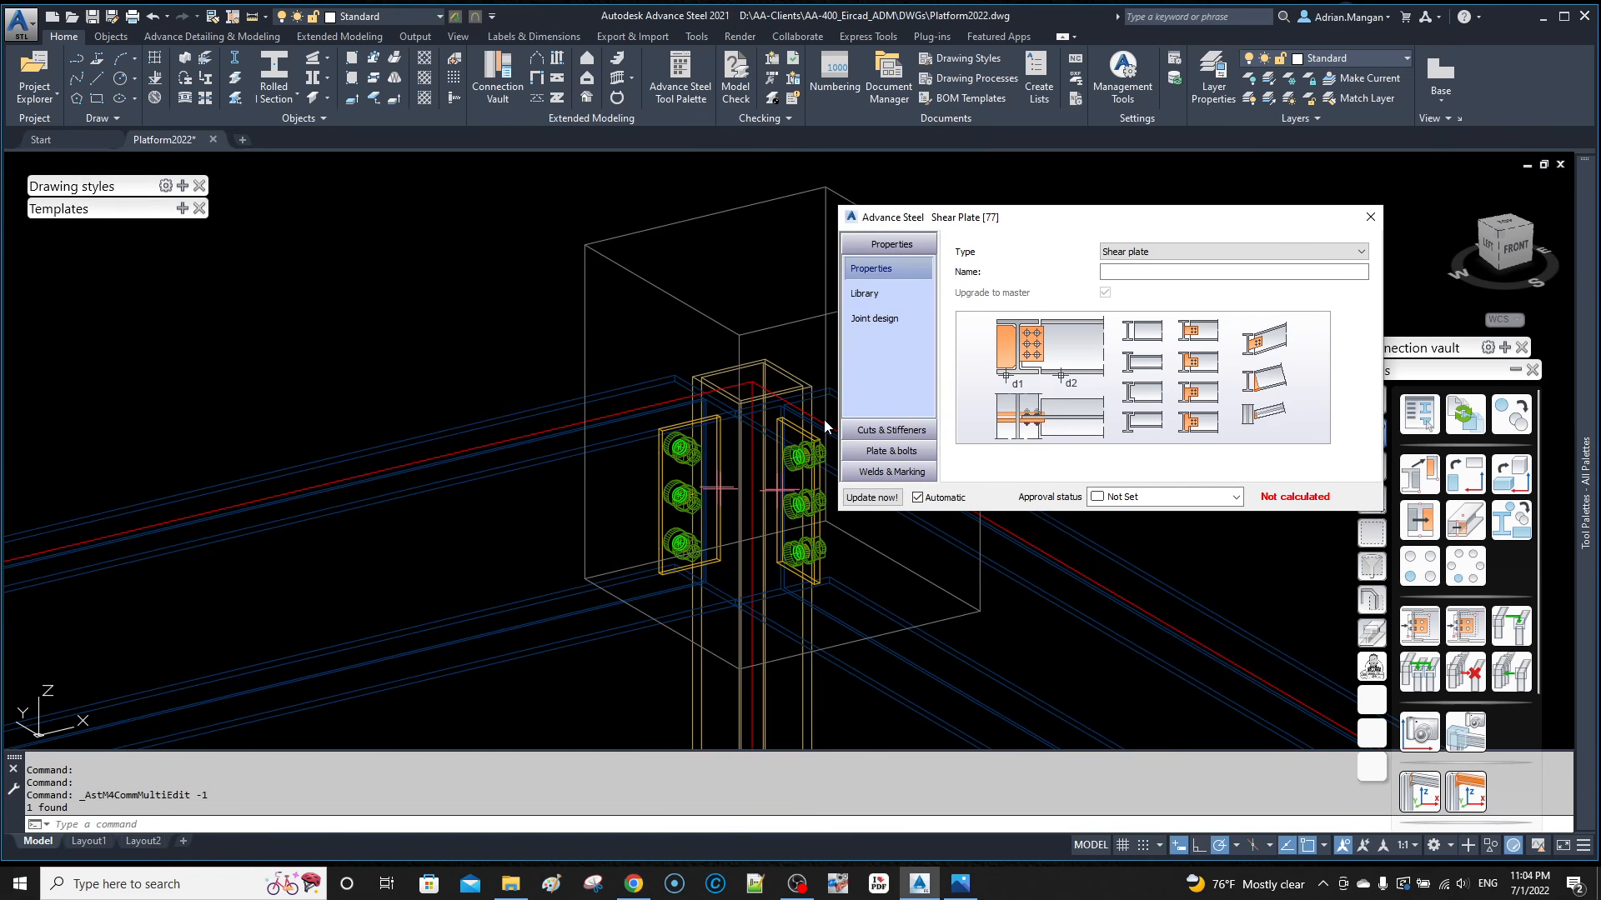
click(886, 452)
click(1131, 265)
click(1115, 285)
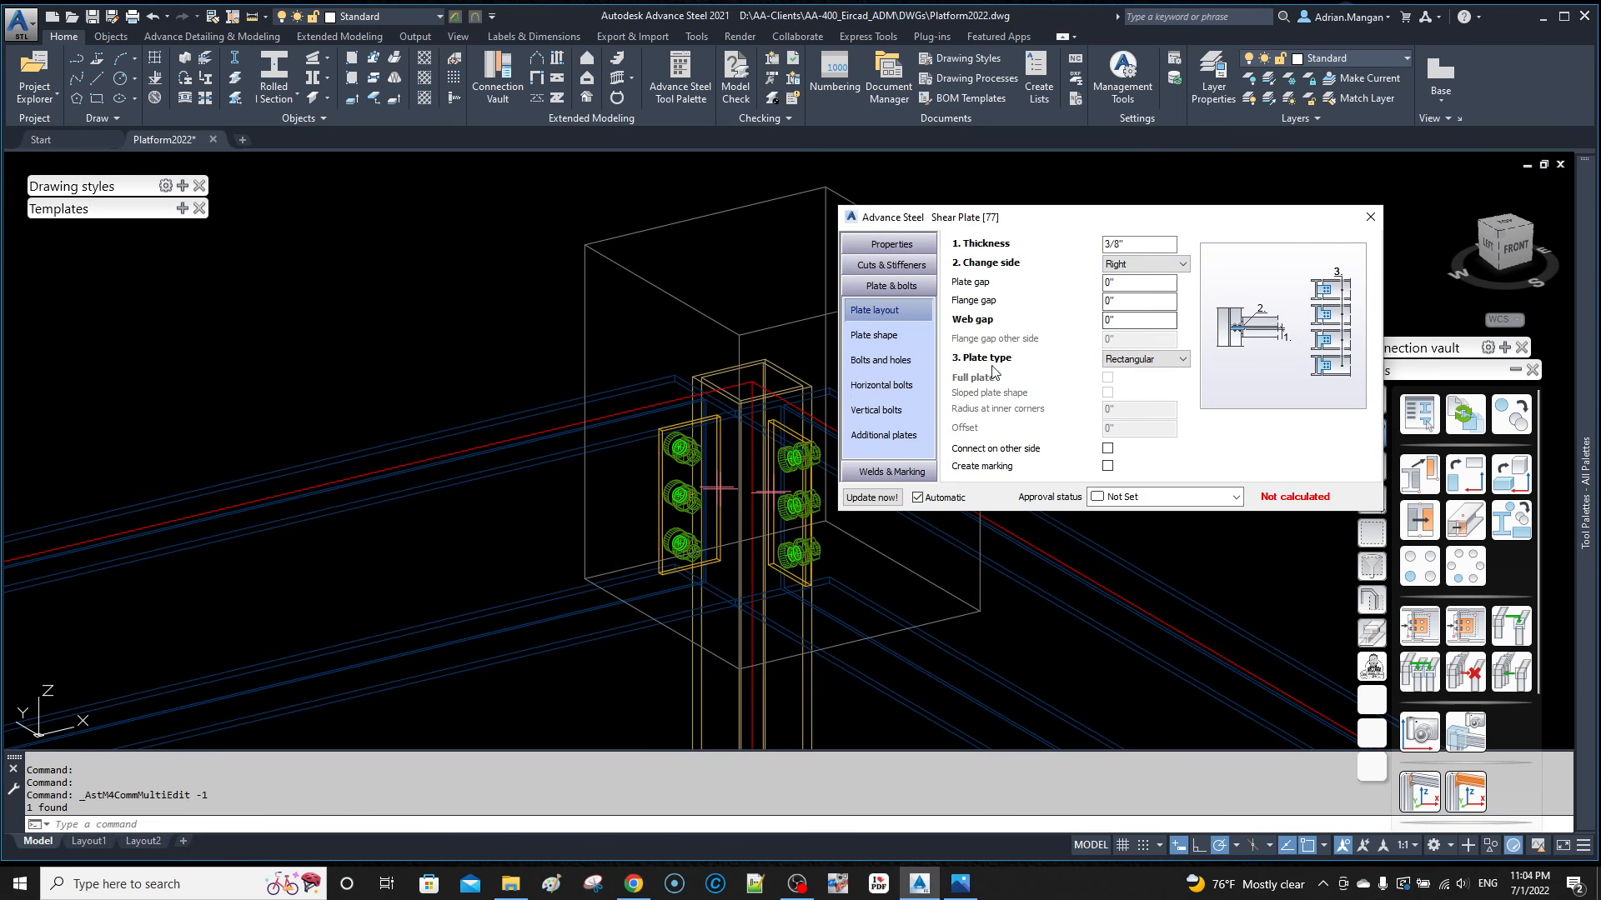
click(892, 365)
click(1108, 326)
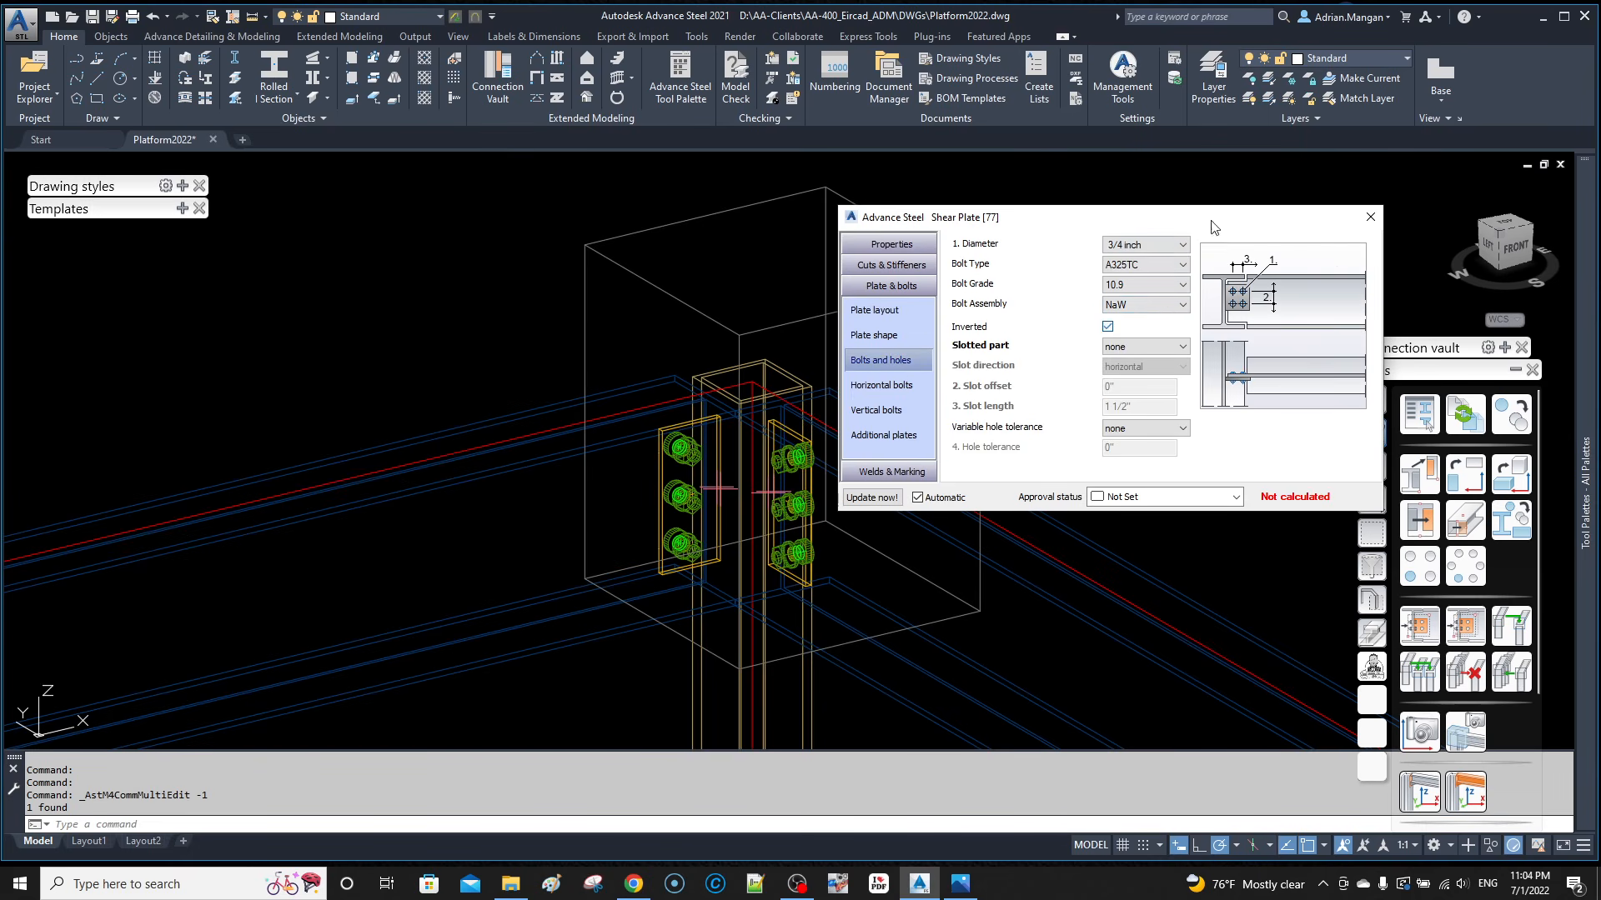
click(1372, 216)
scroll(1015, 393, down, 6)
mouse_move(1018, 393)
shift+middle_down()
mouse_move(1043, 360)
mouse_move(1040, 375)
shift+middle_up()
scroll(942, 457, up, 6)
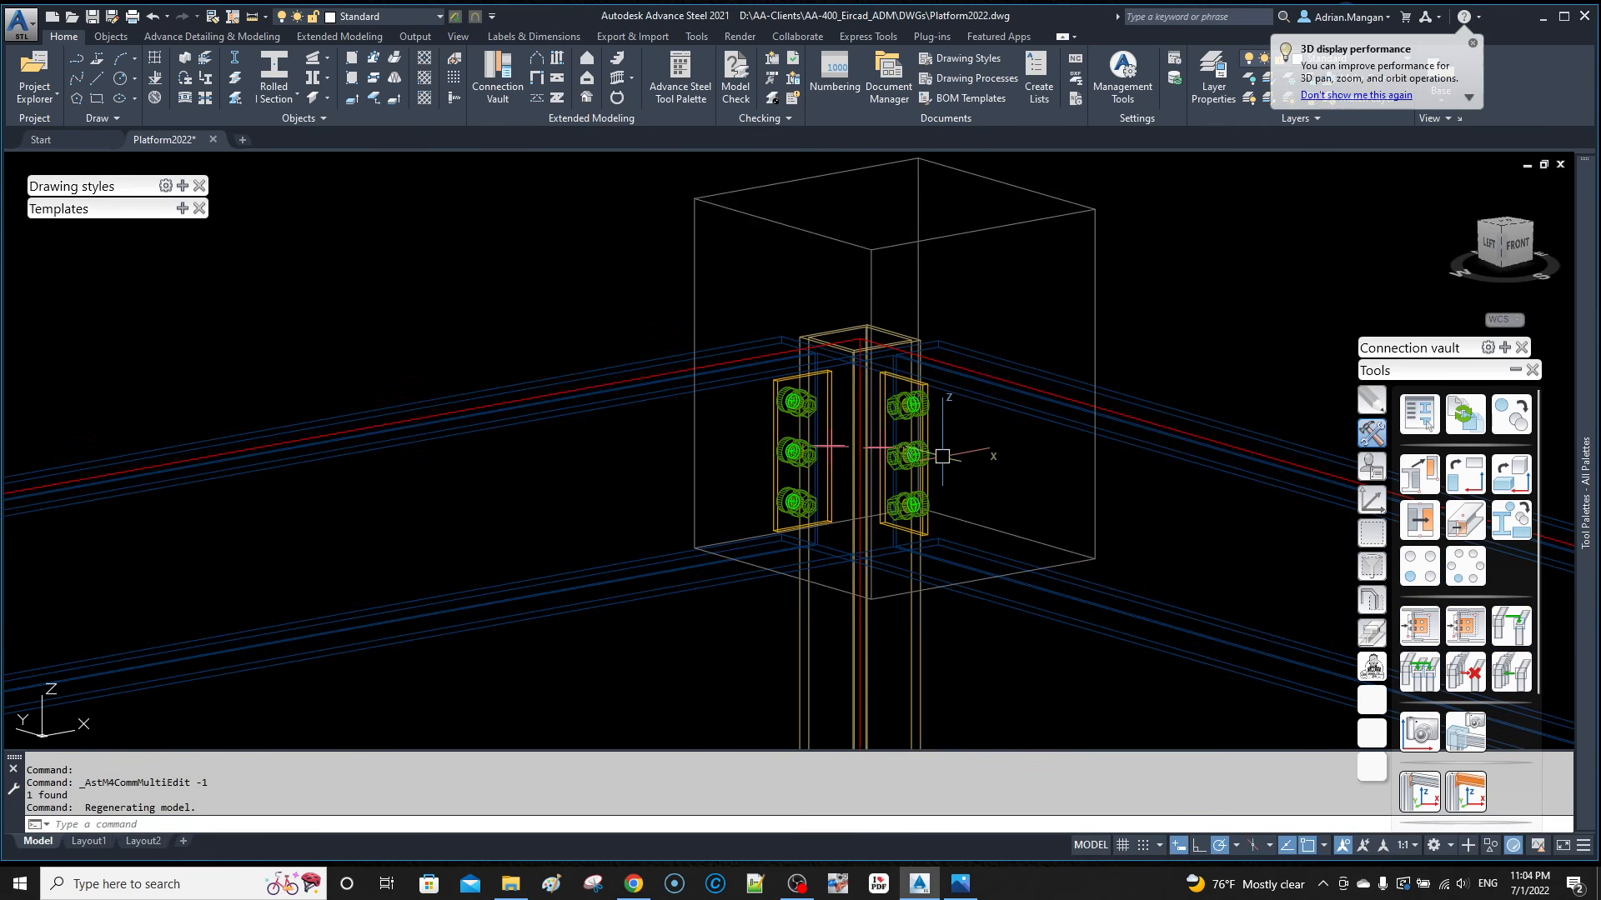
Step: Add an End plate joint to the top end of the northwest column
scroll(942, 457, down, 7)
middle_drag(945, 456, 755, 351)
middle_drag(622, 321, 1015, 347)
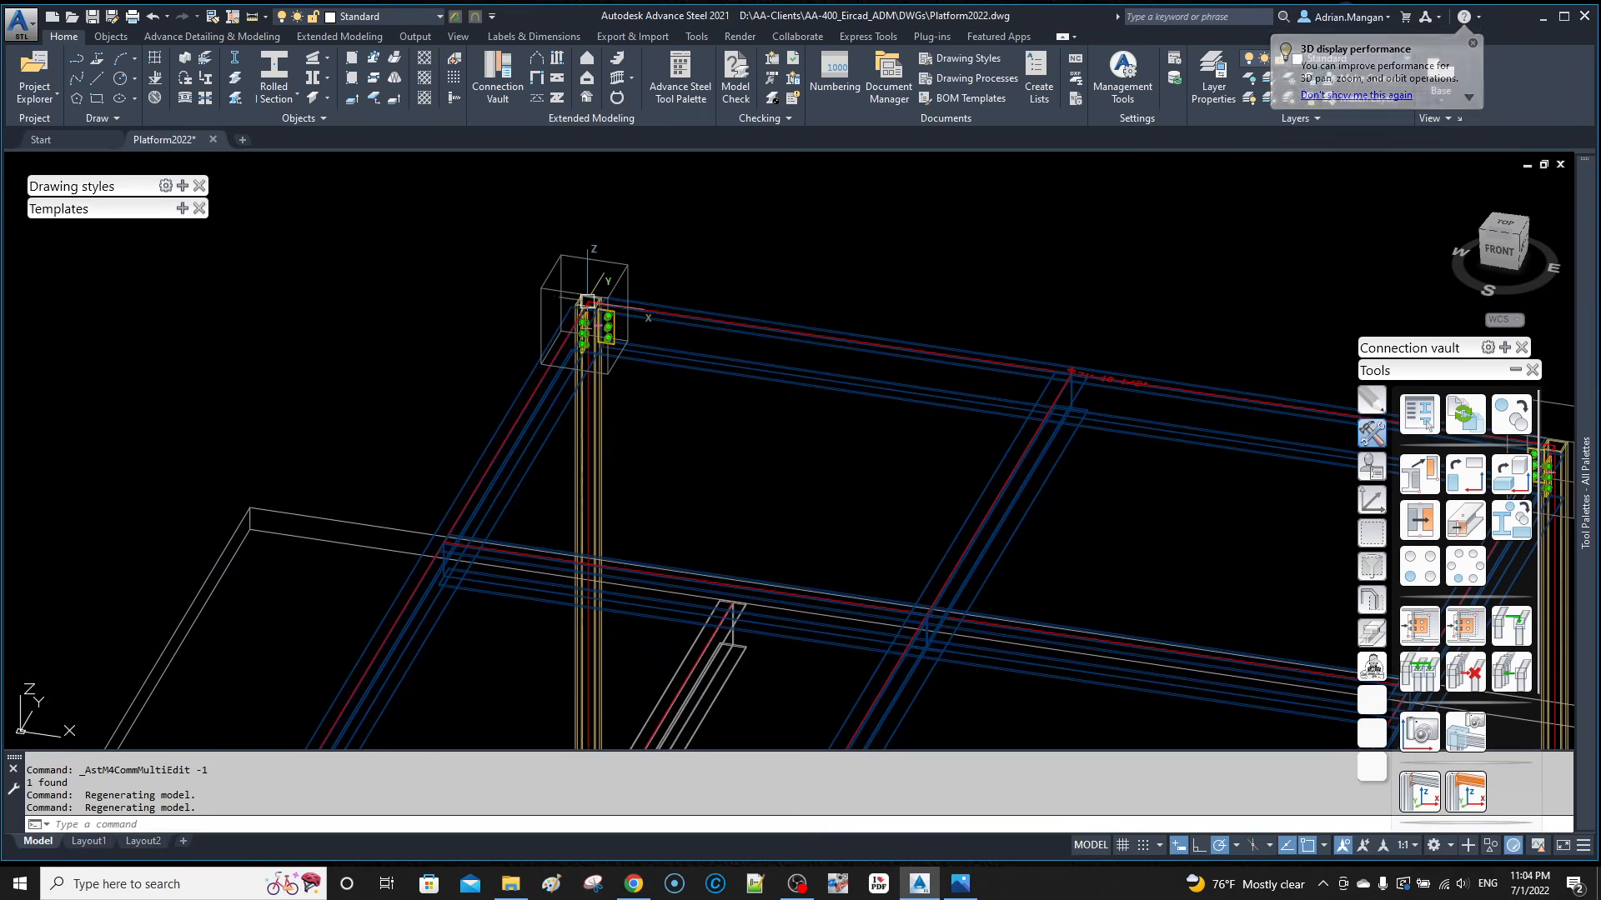
scroll(587, 301, up, 6)
scroll(588, 301, up, 5)
shift+middle_drag(589, 300, 553, 292)
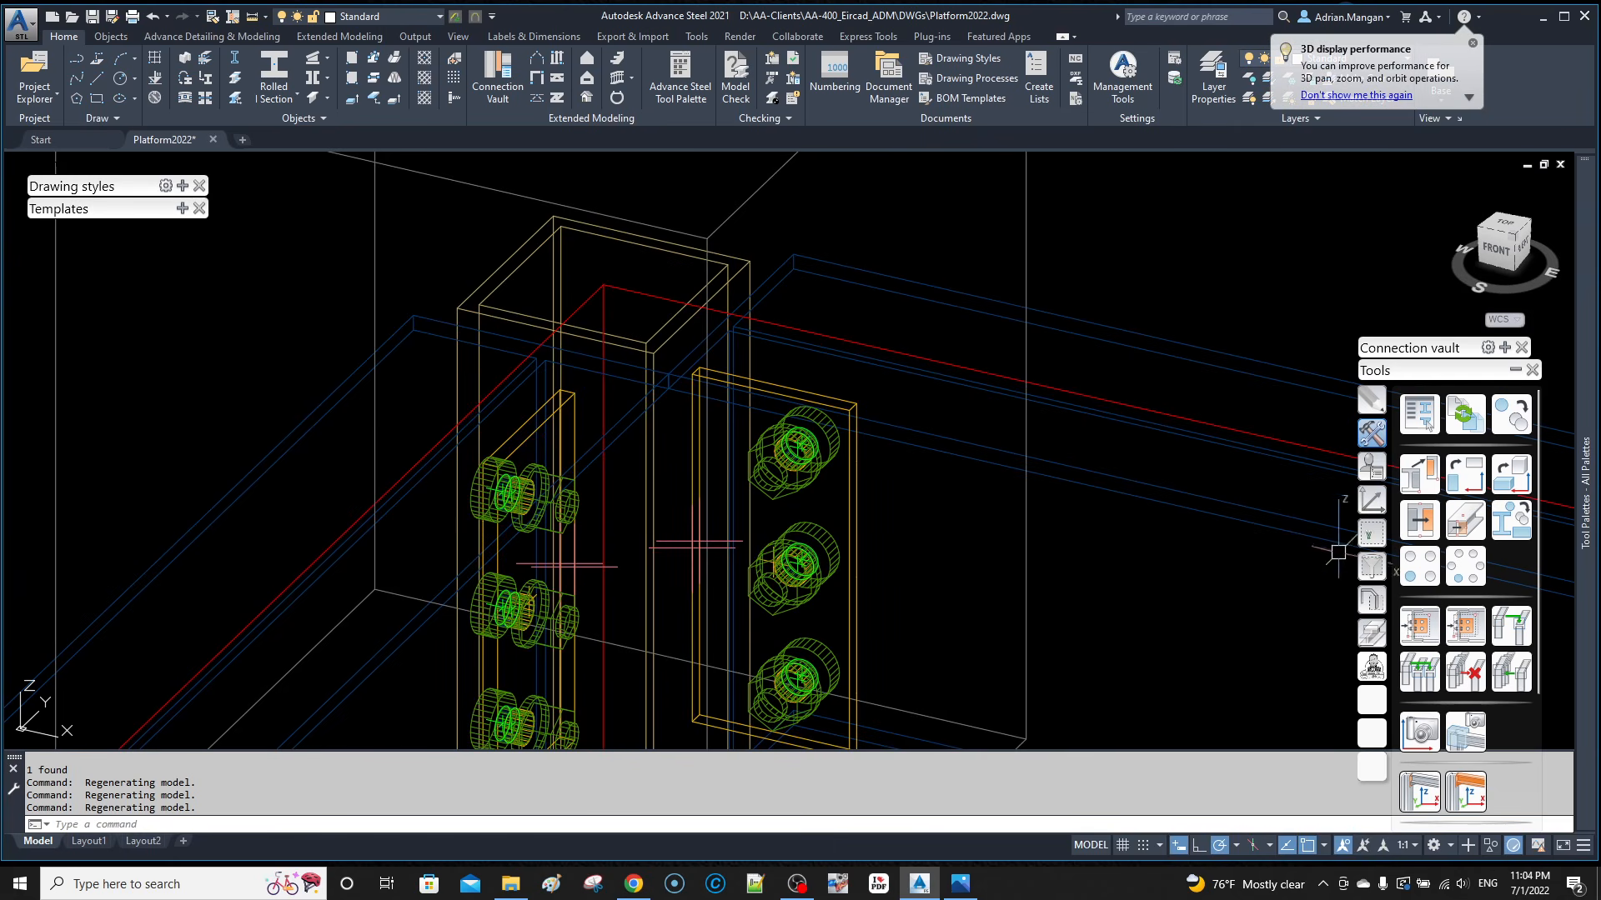
click(1504, 348)
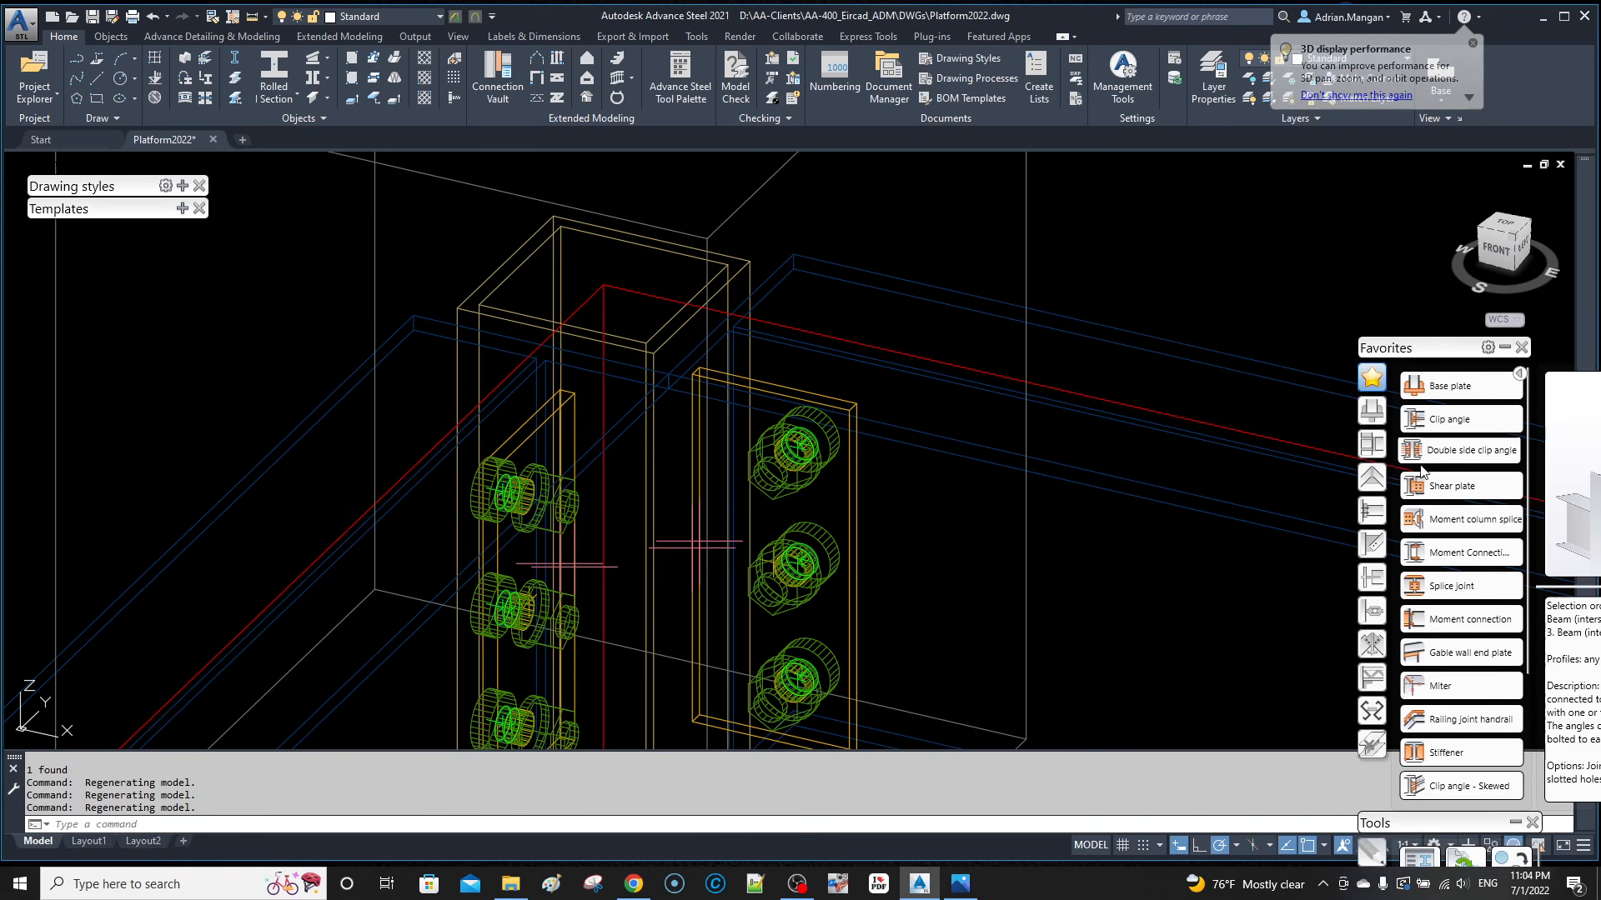
click(1382, 409)
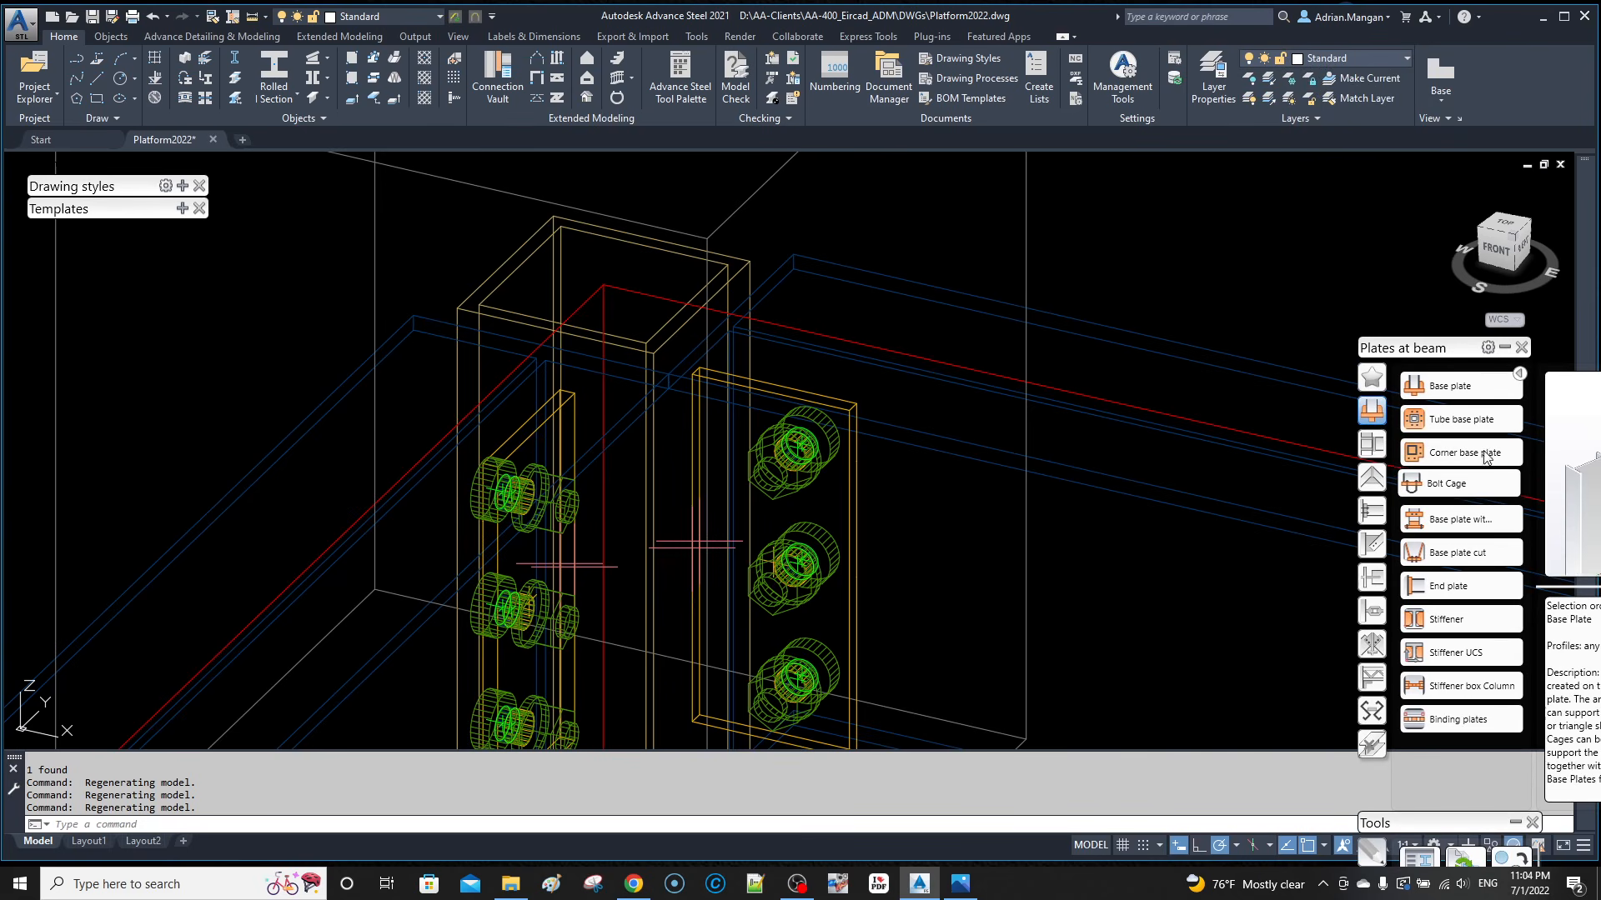
click(1464, 584)
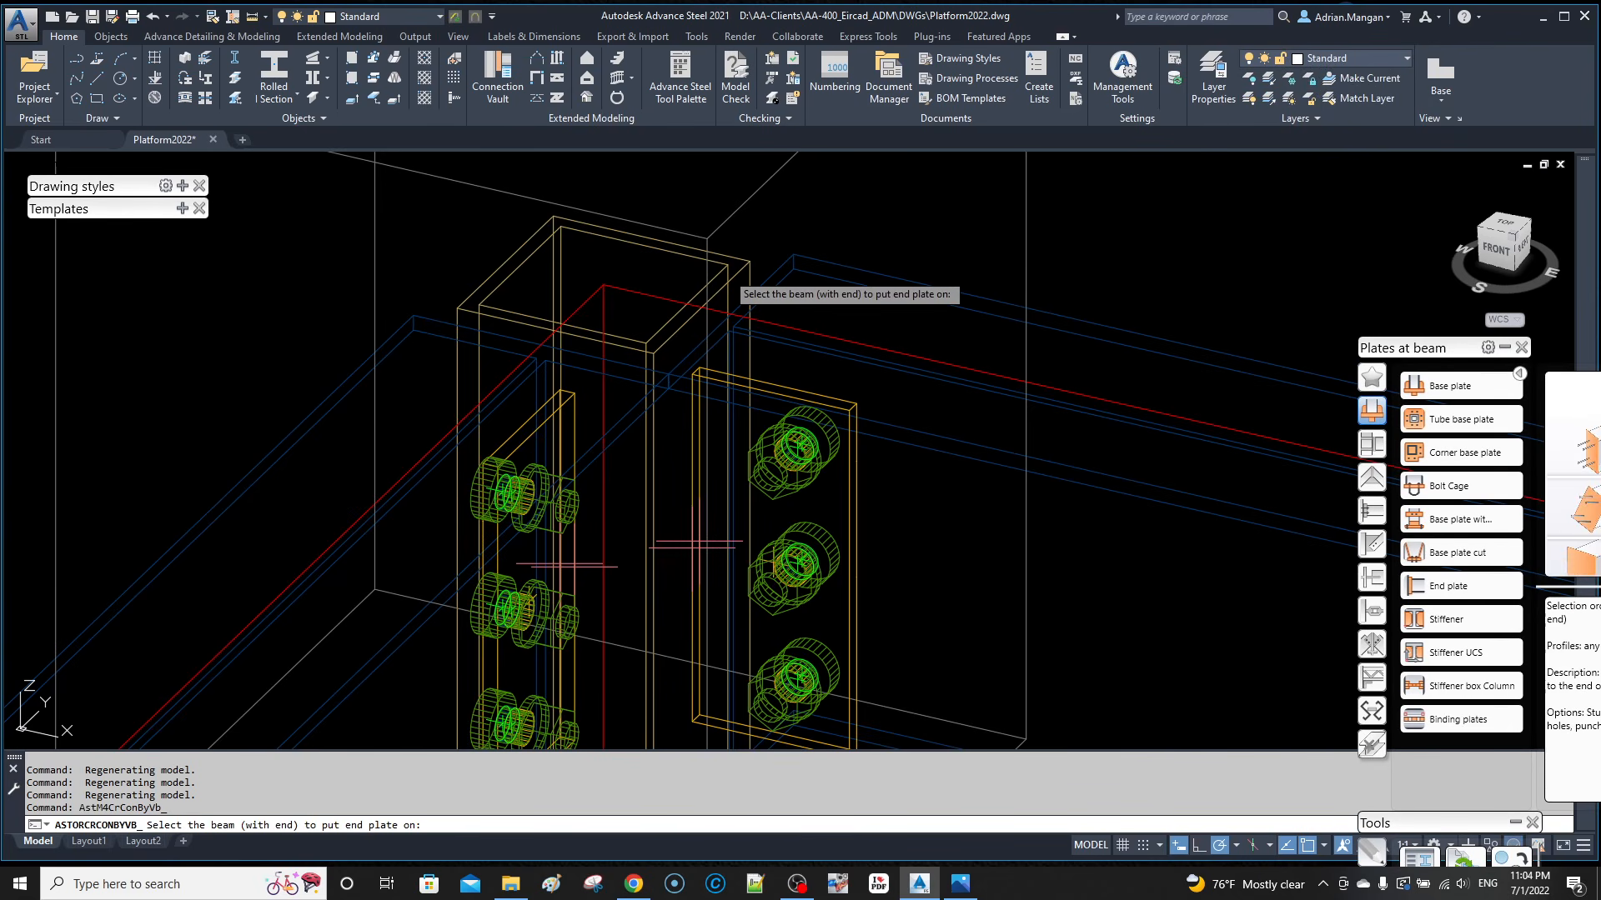
click(728, 278)
right_click(738, 259)
key(Escape)
key(Escape)
Step: Set the northwest column end plate's equal projections to -3/16"
middle_drag(764, 254, 647, 286)
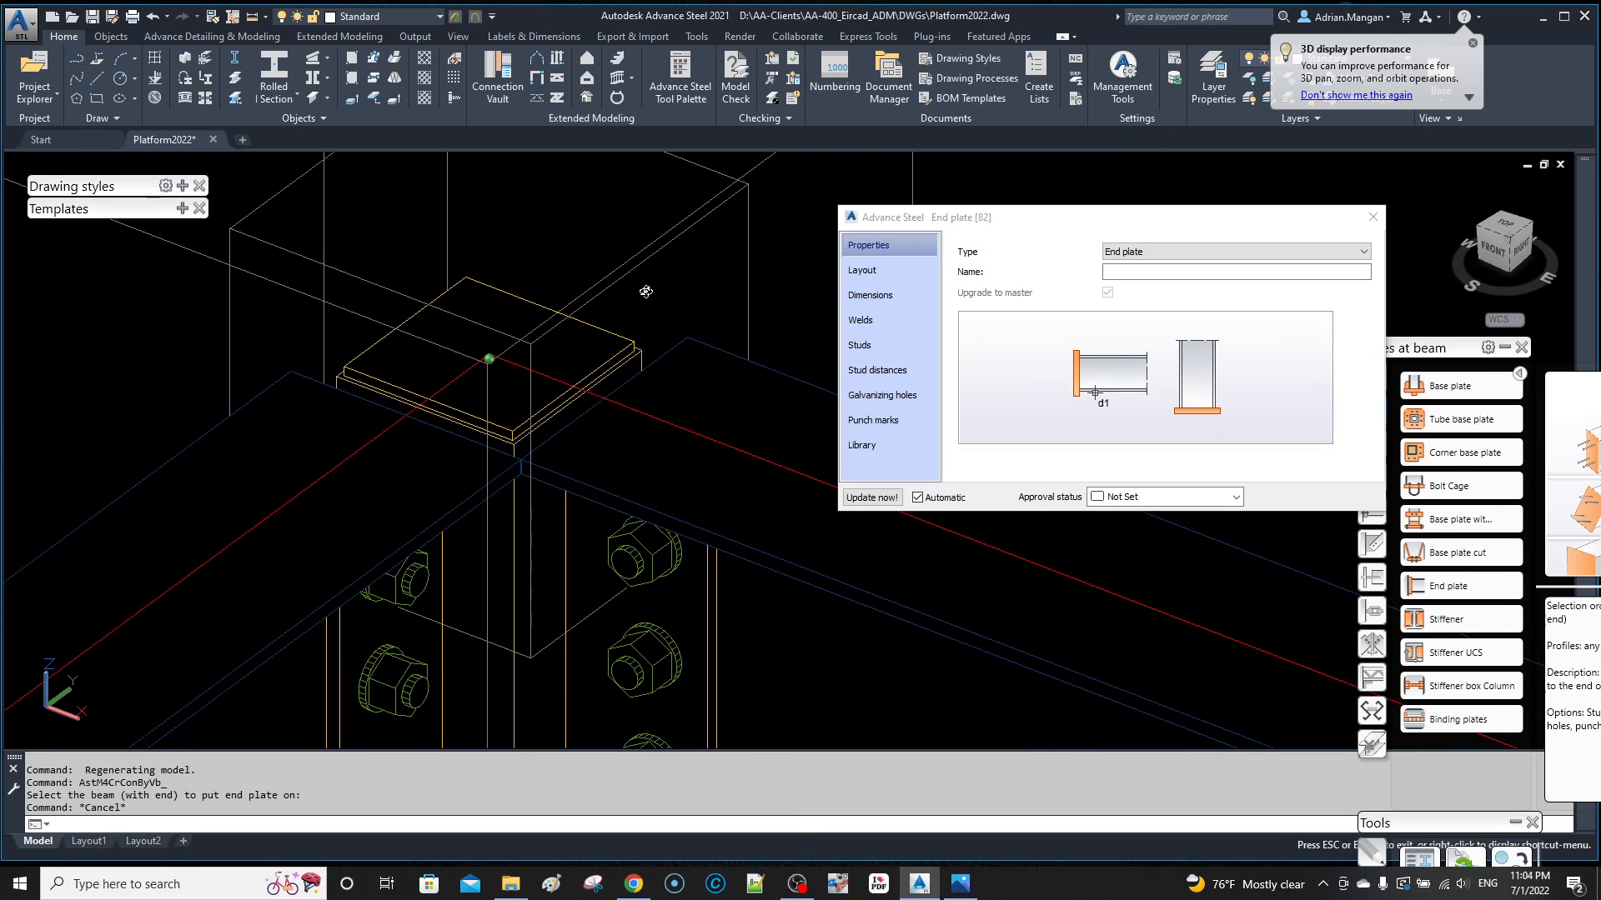
click(917, 269)
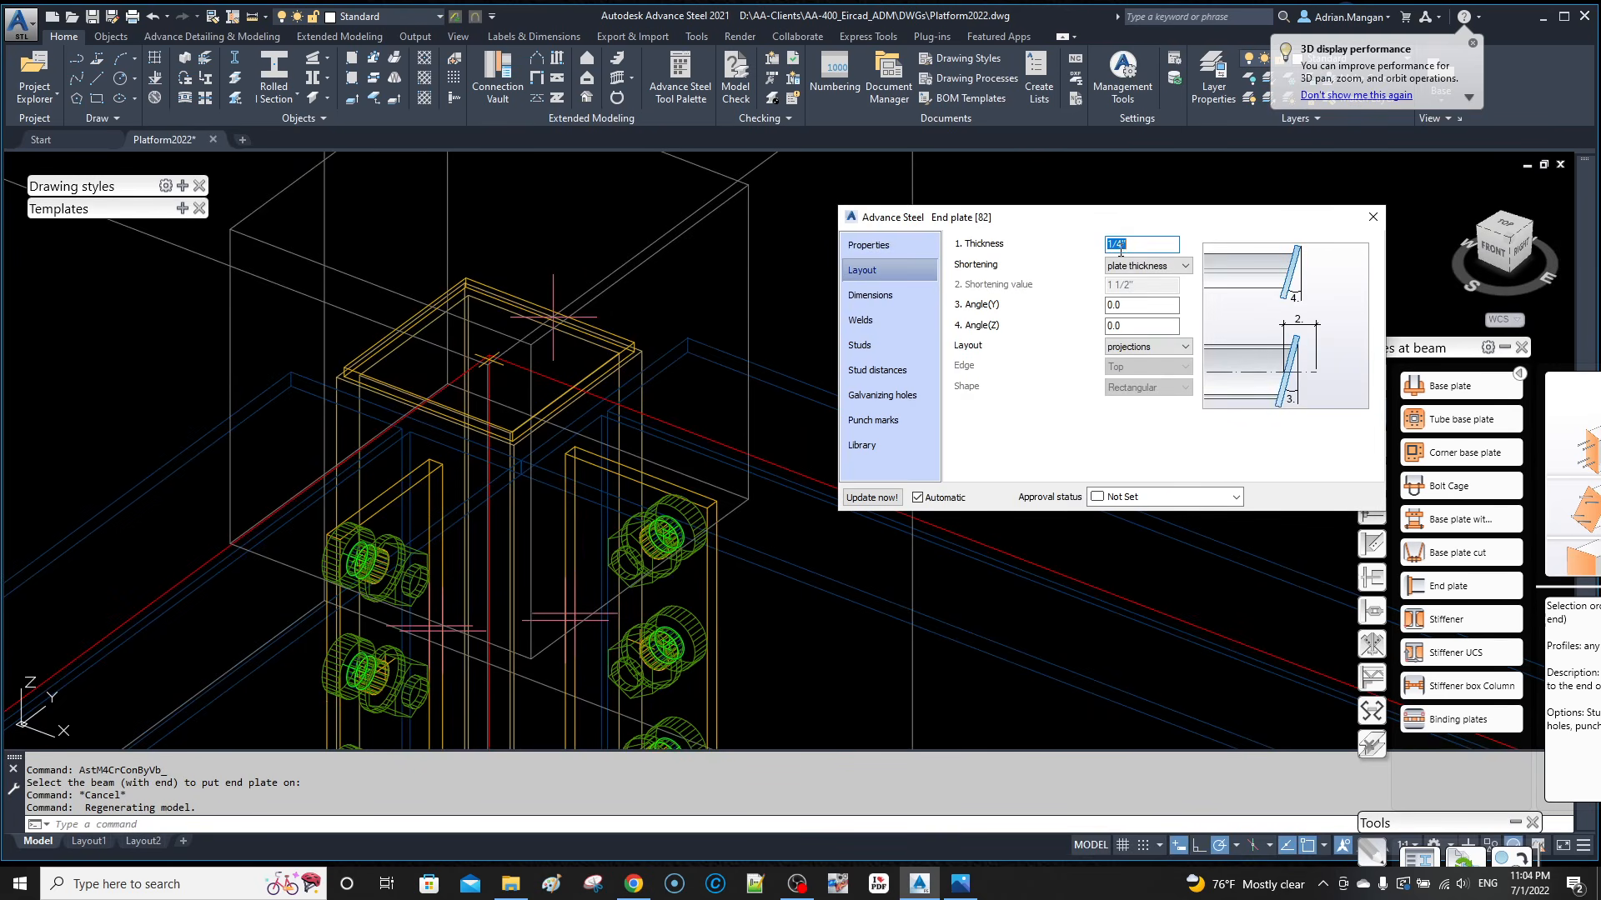
click(896, 293)
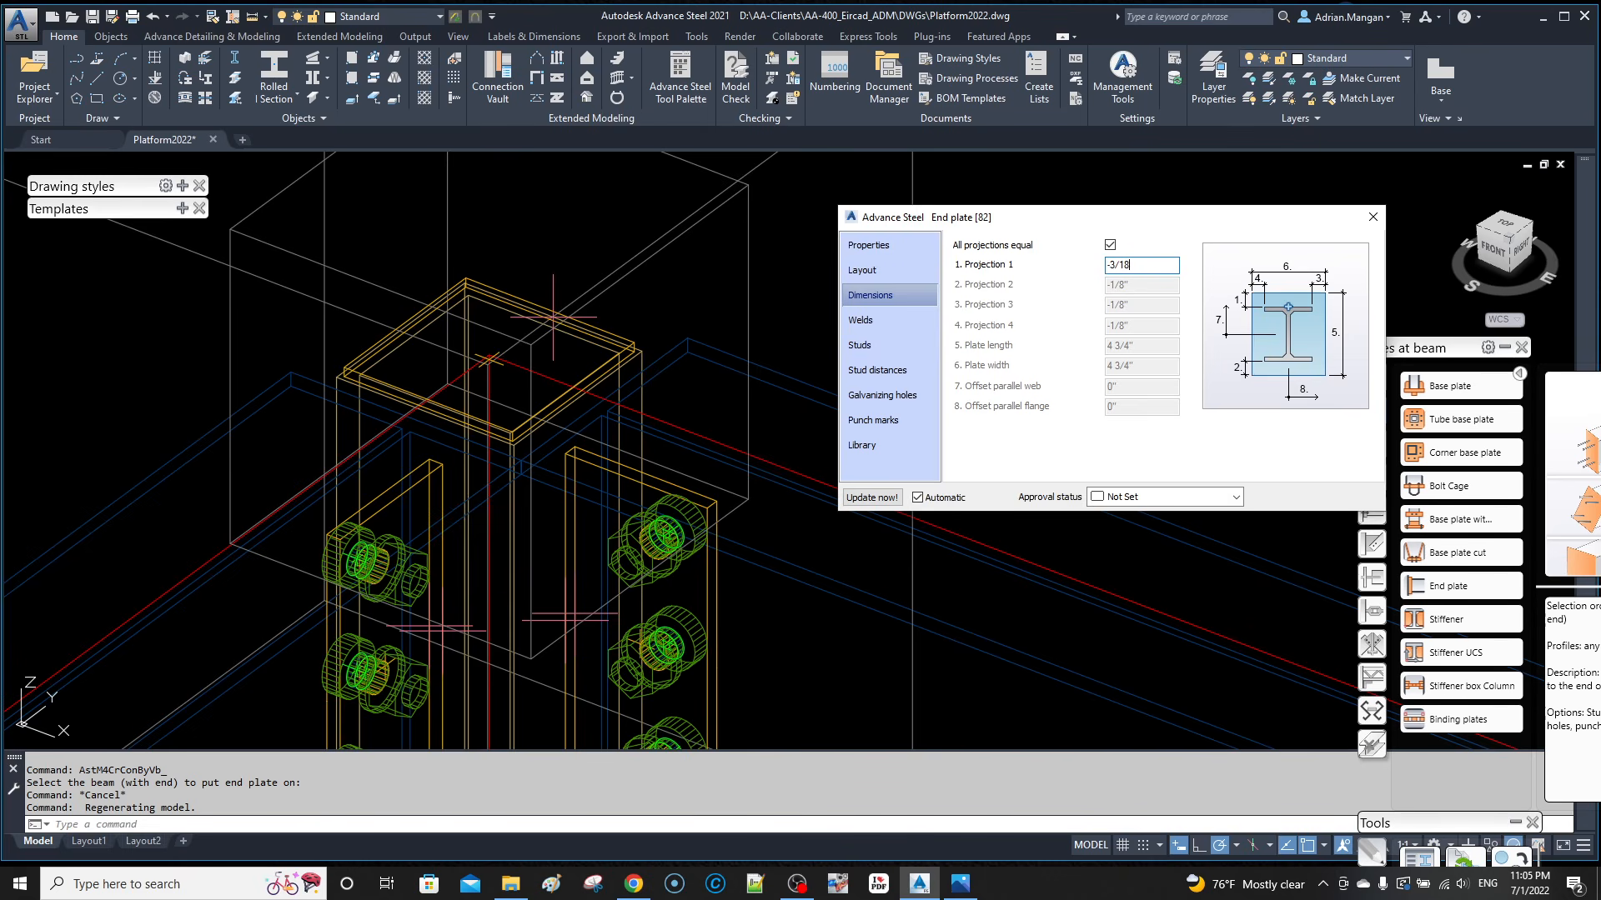
key(Return)
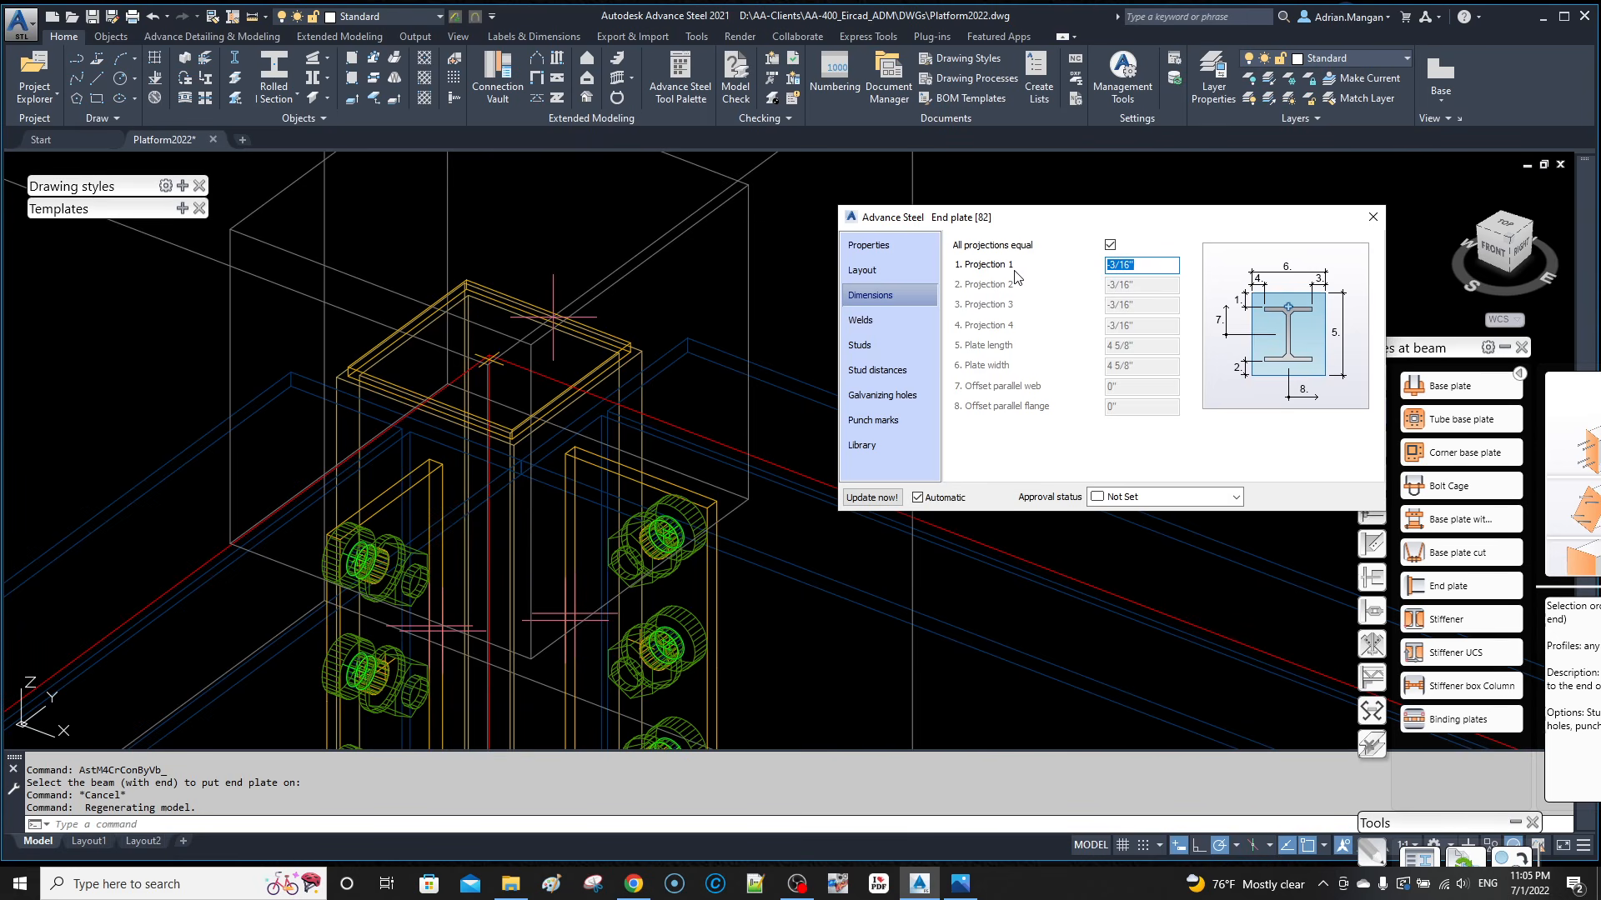
Step: Change the northwest column's presentation type to show its exact section with rounded corners
click(1373, 218)
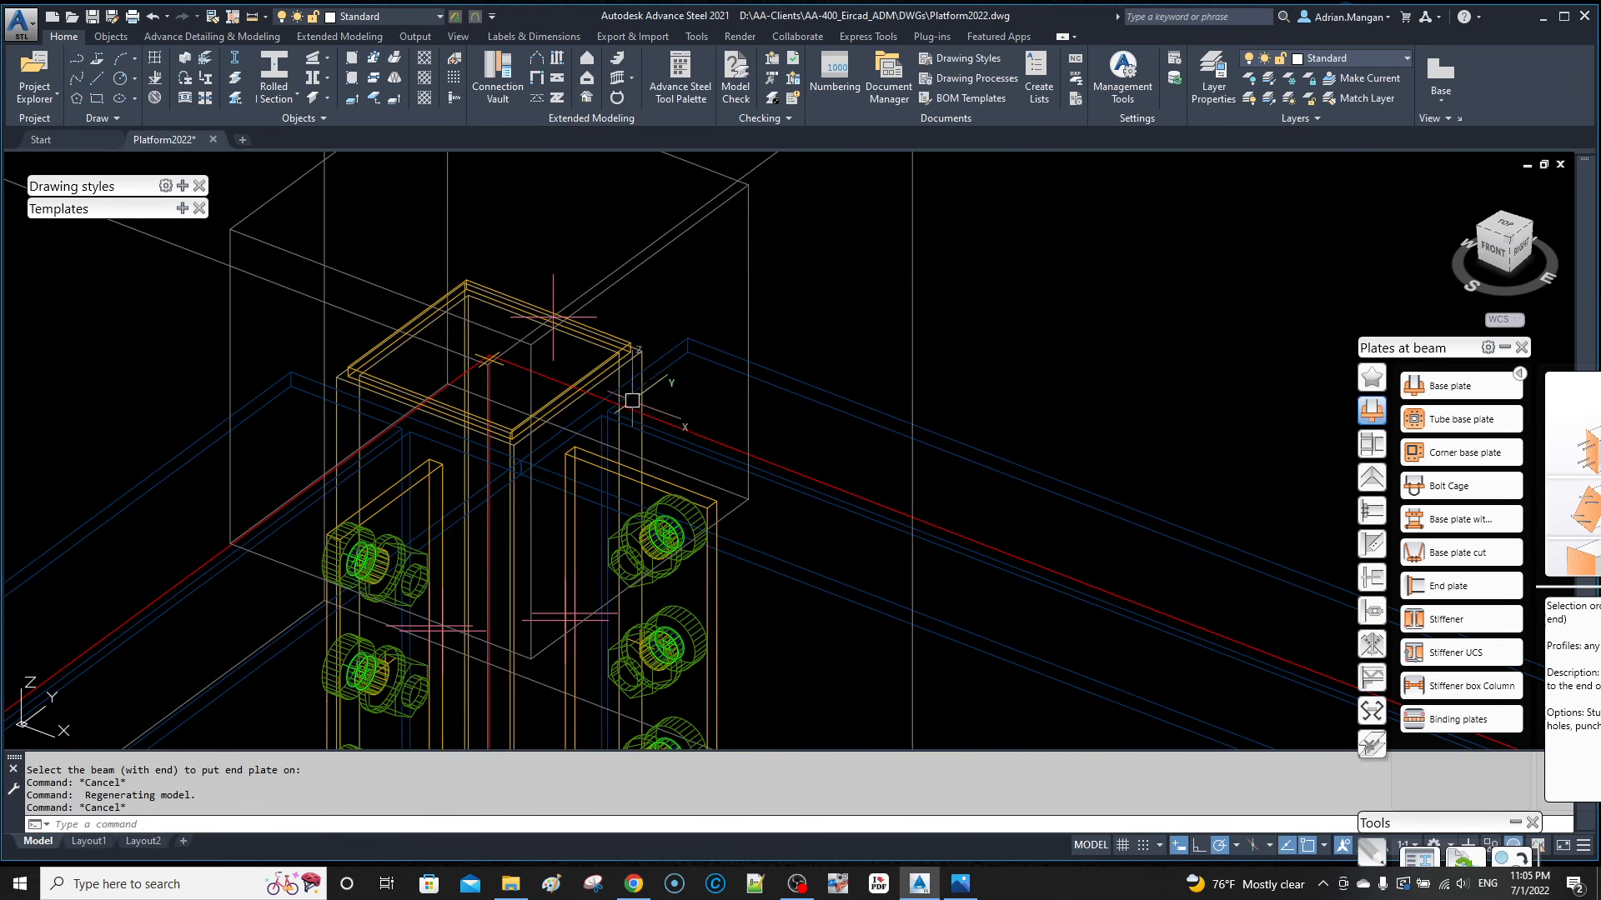
click(649, 394)
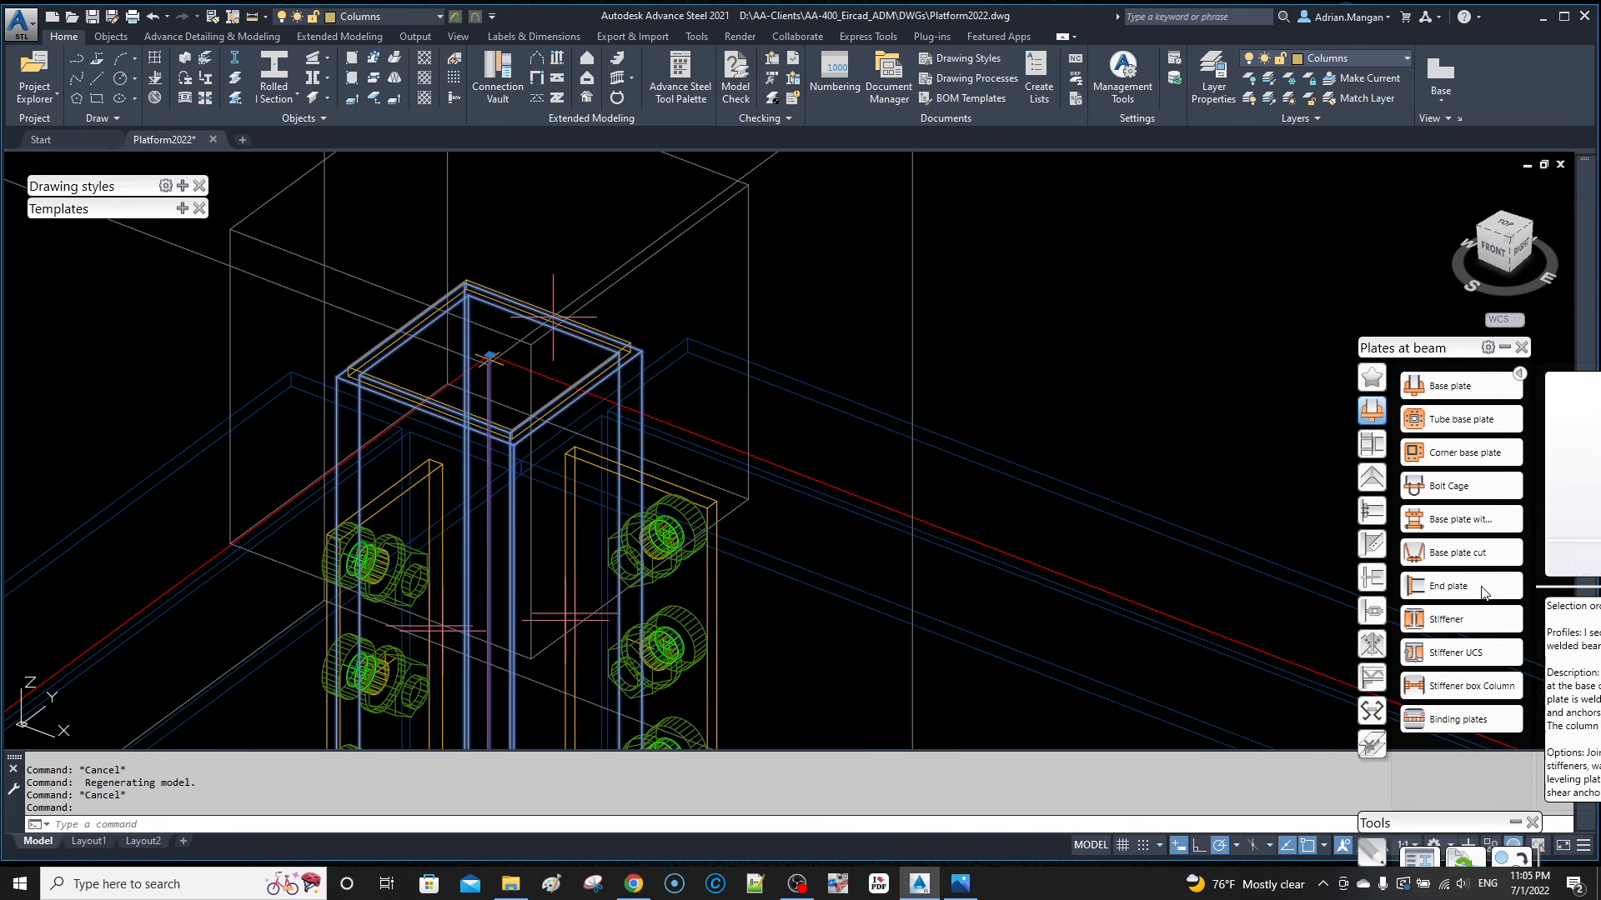
click(1505, 347)
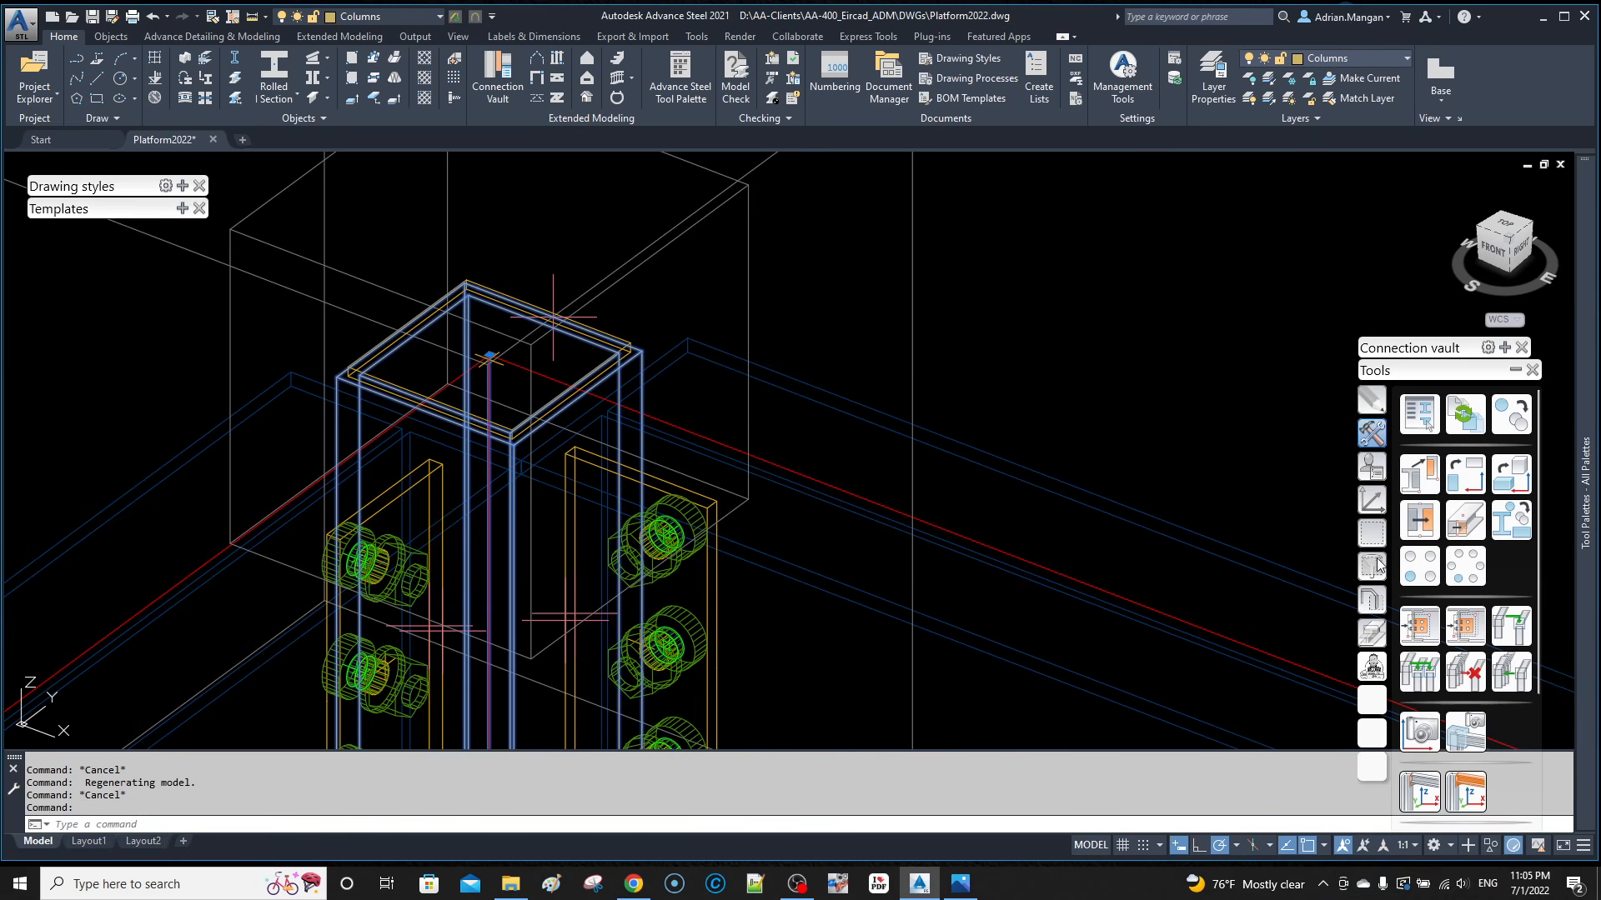
click(1371, 600)
click(1427, 587)
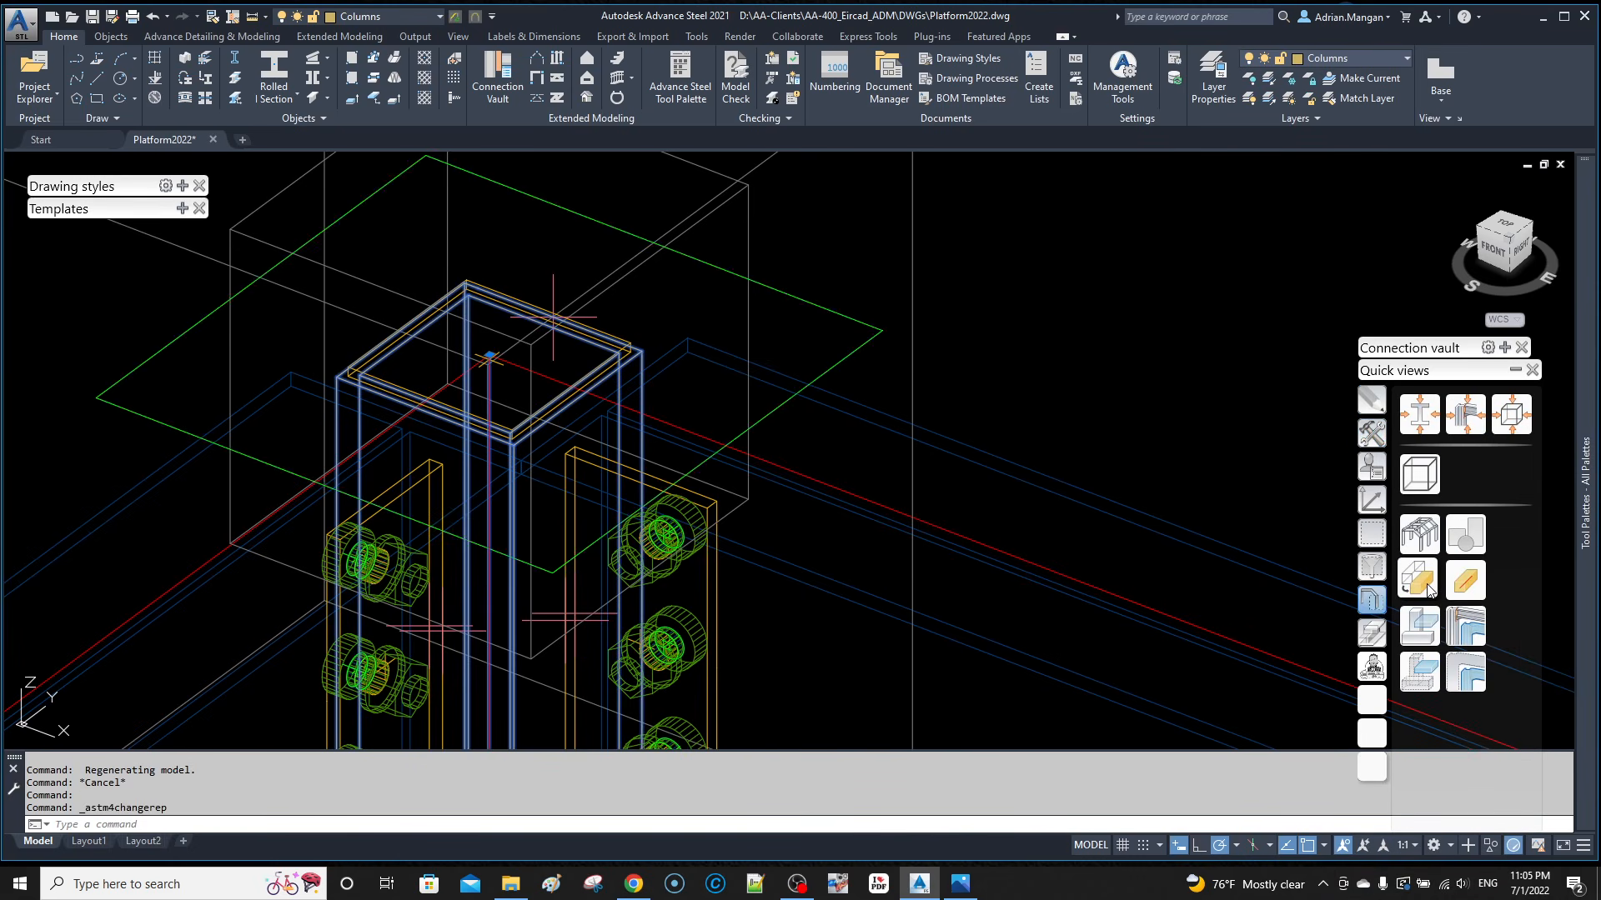
click(1427, 587)
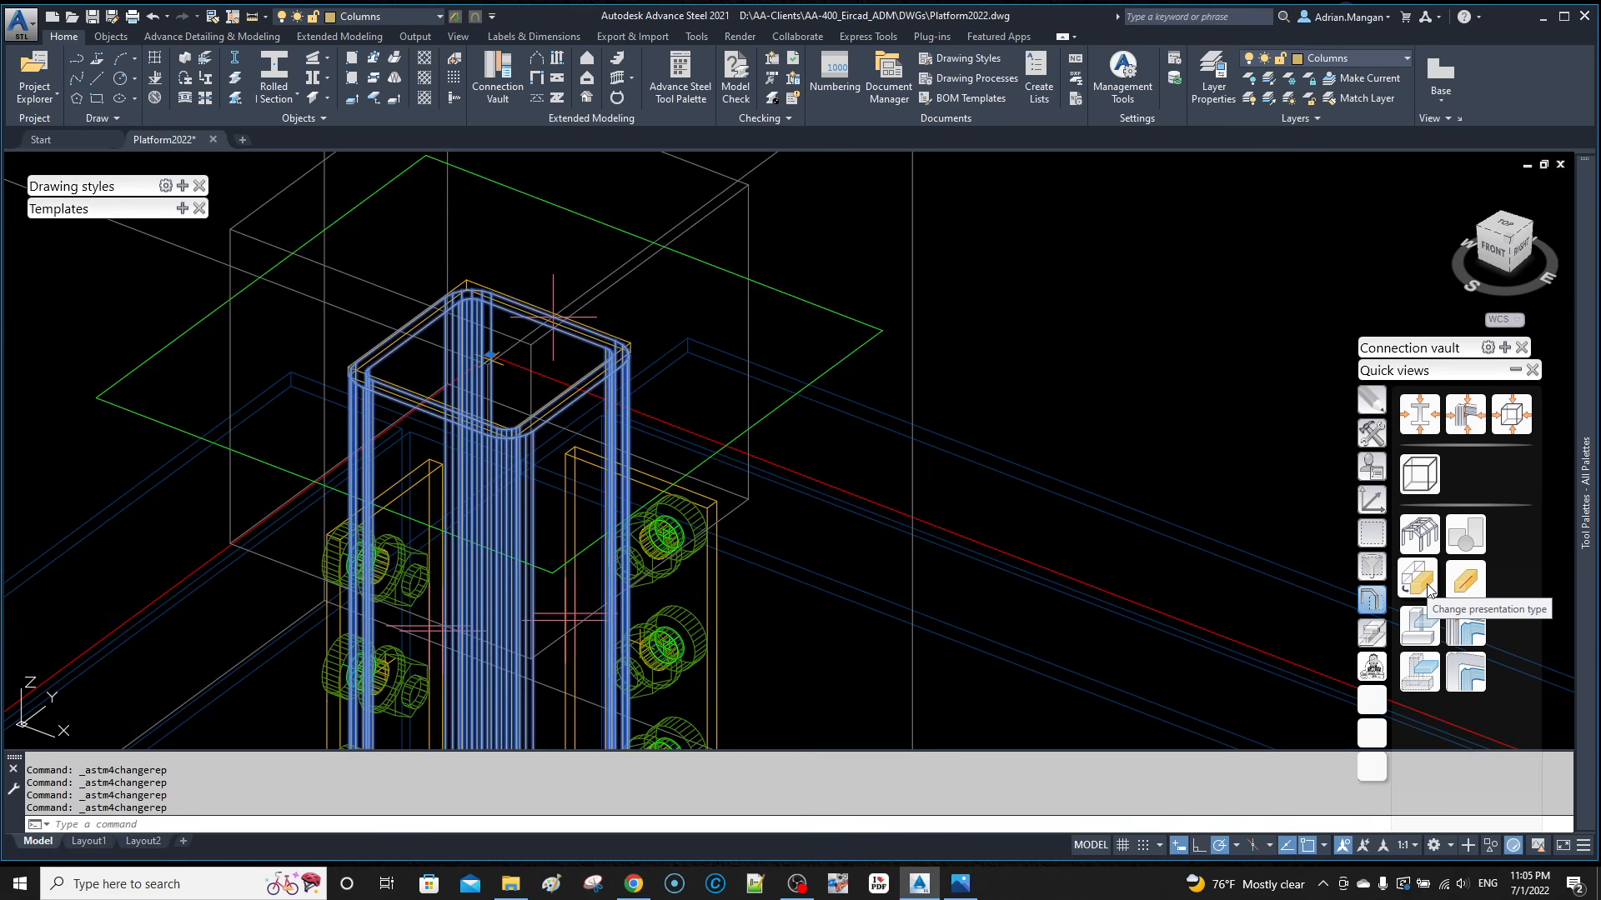
scroll(642, 350, up, 3)
key(Escape)
scroll(931, 285, up, 5)
scroll(932, 285, down, 5)
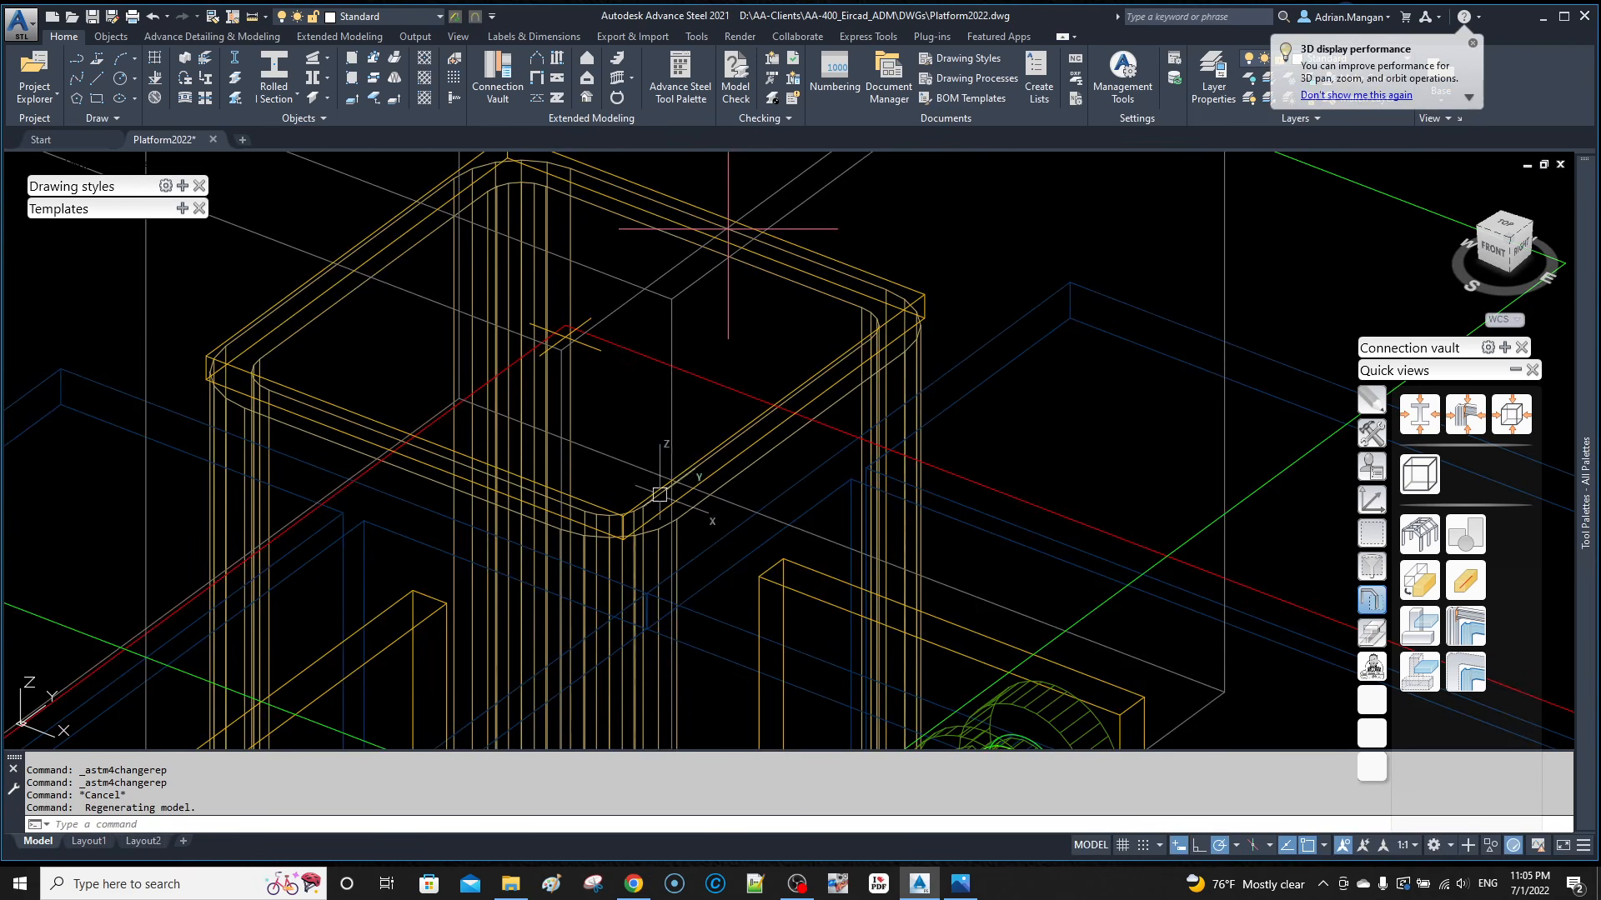
key(Escape)
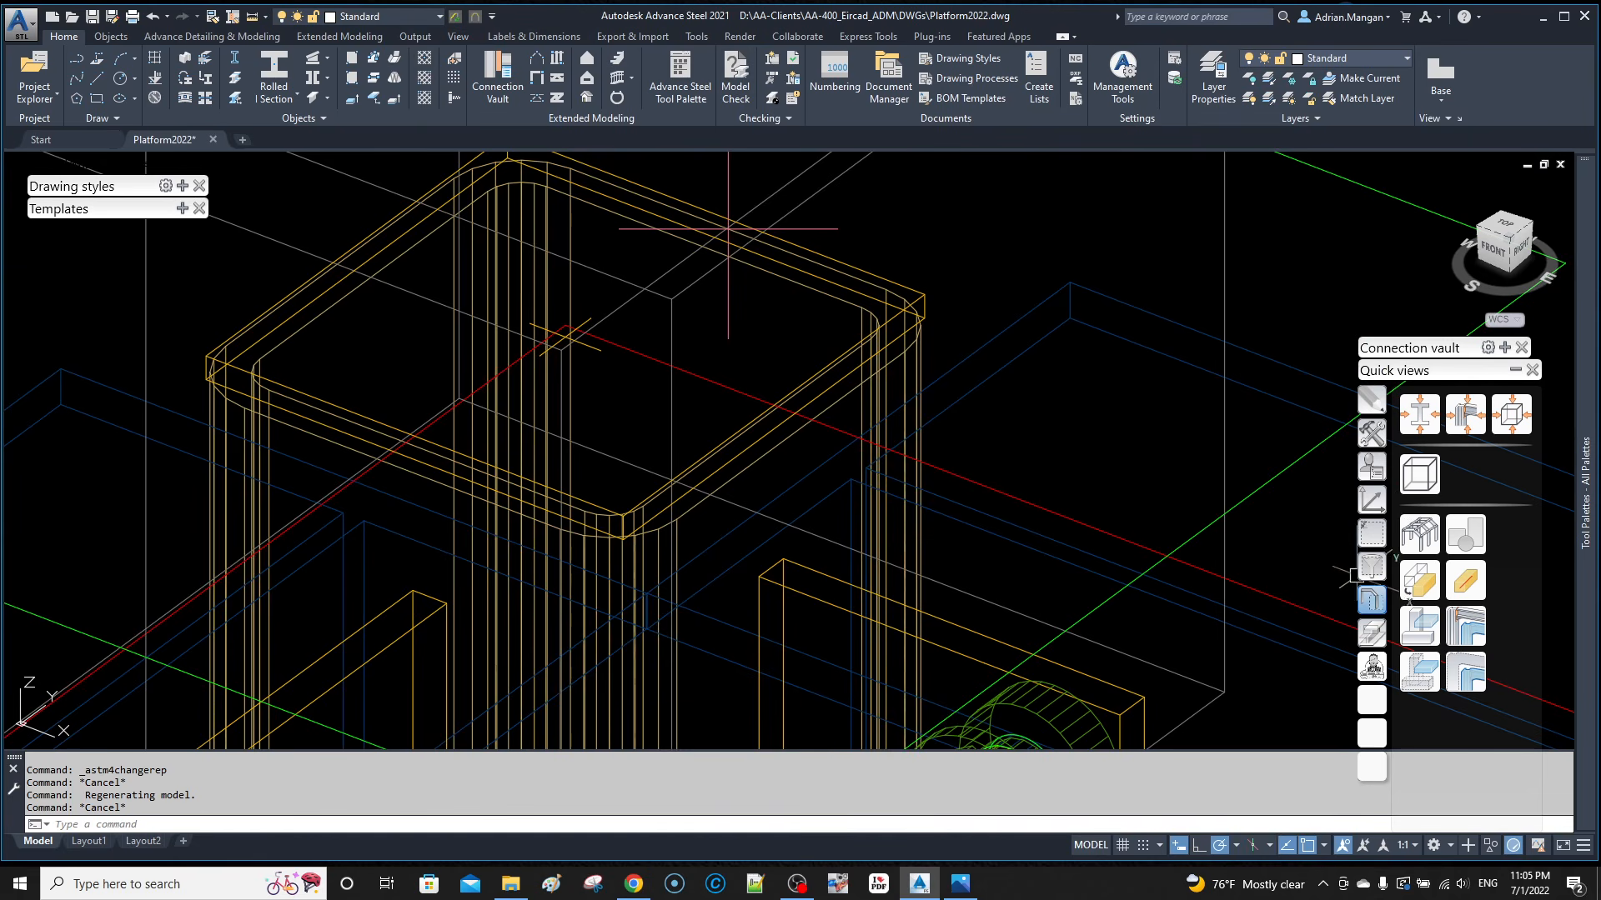
Step: Add a convex corner cut with a 1/2" radius to the northeast corner of the northwest column's end plate
click(1372, 635)
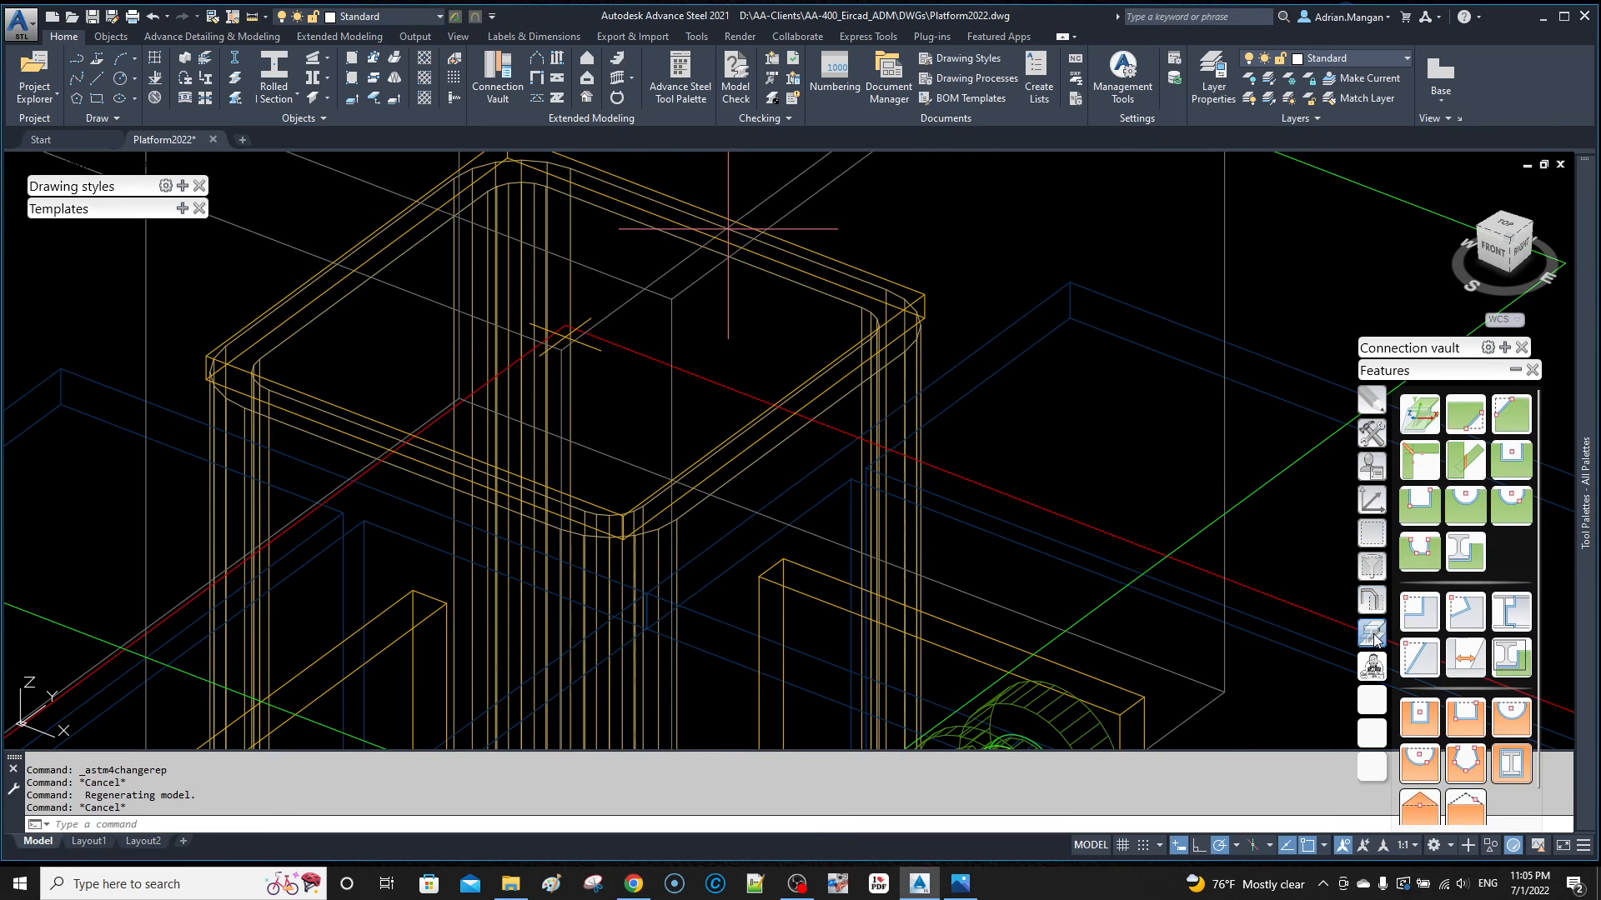
click(1512, 413)
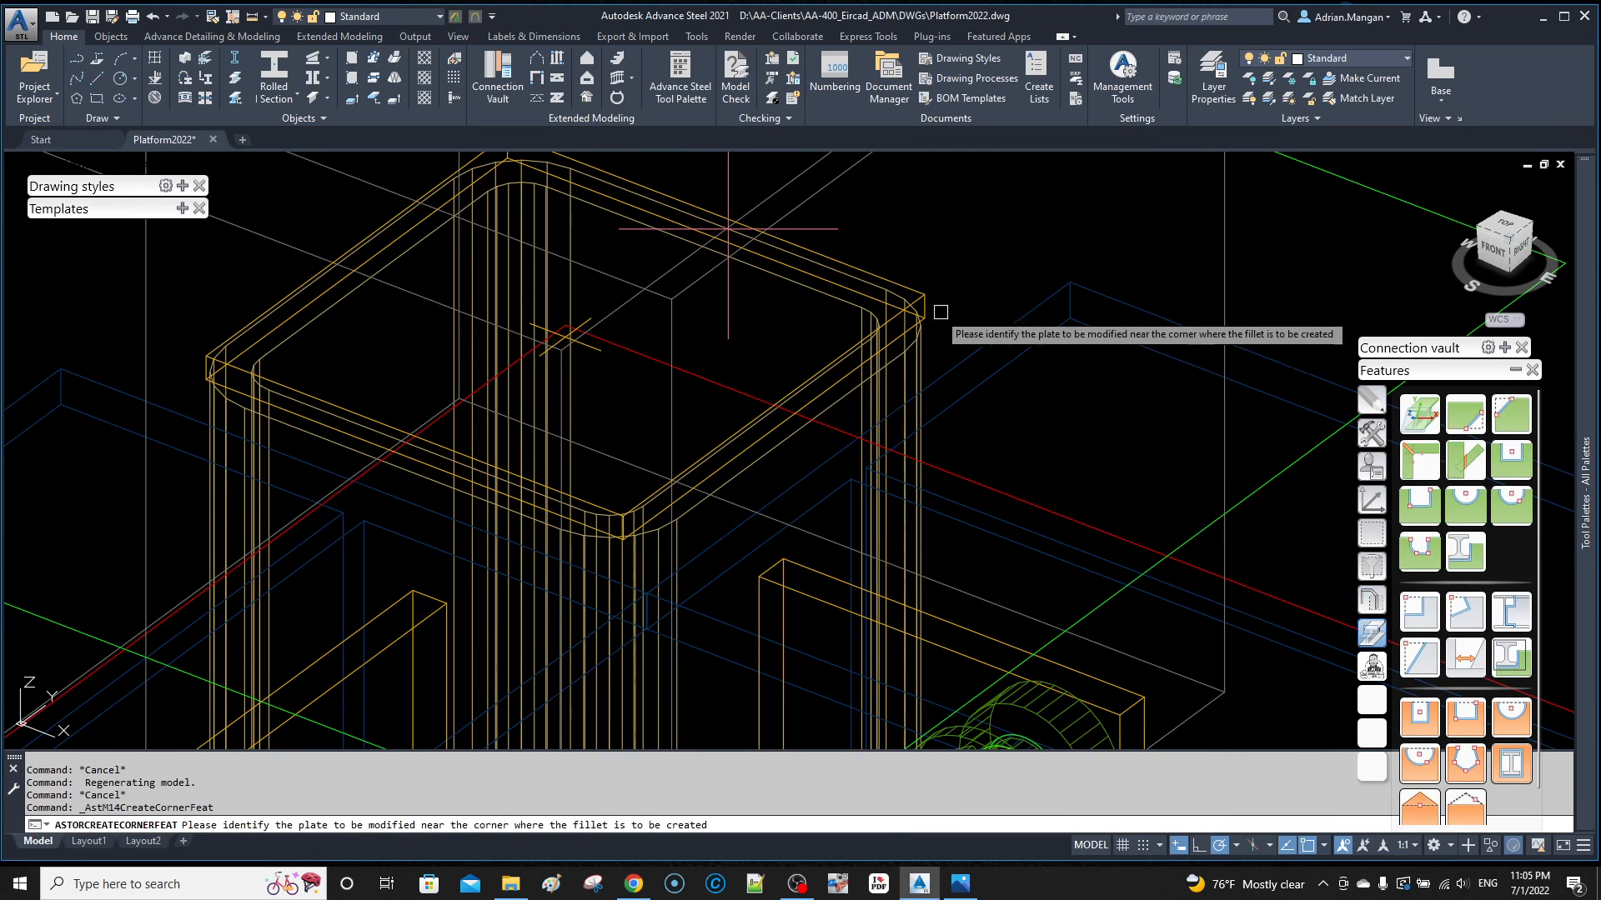
scroll(927, 303, up, 3)
click(920, 299)
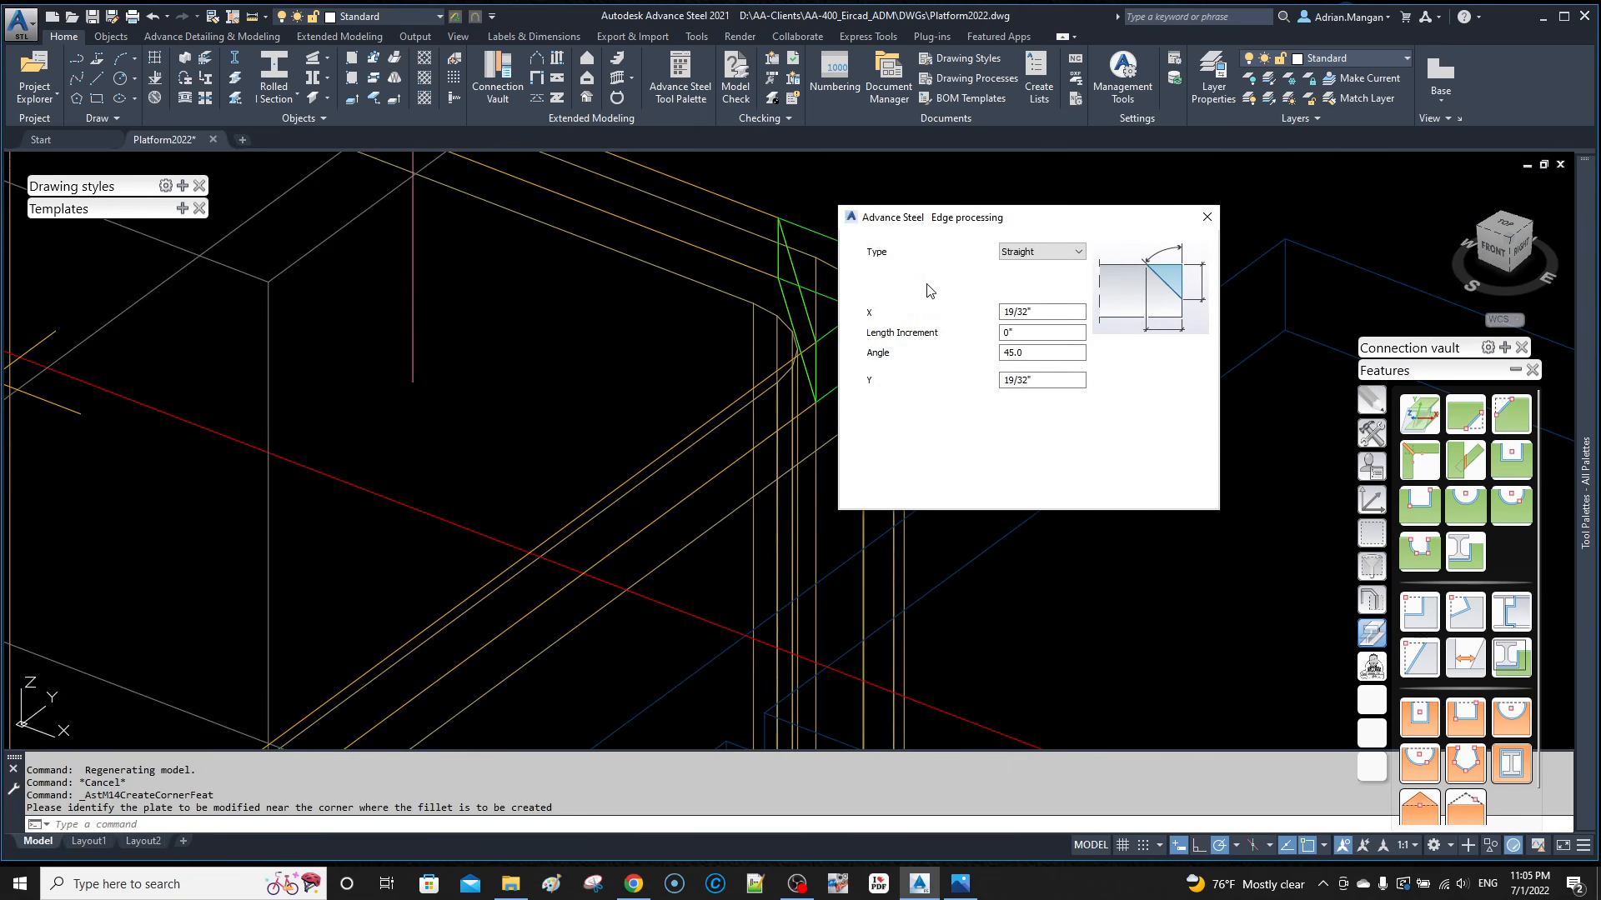
scroll(467, 256, down, 3)
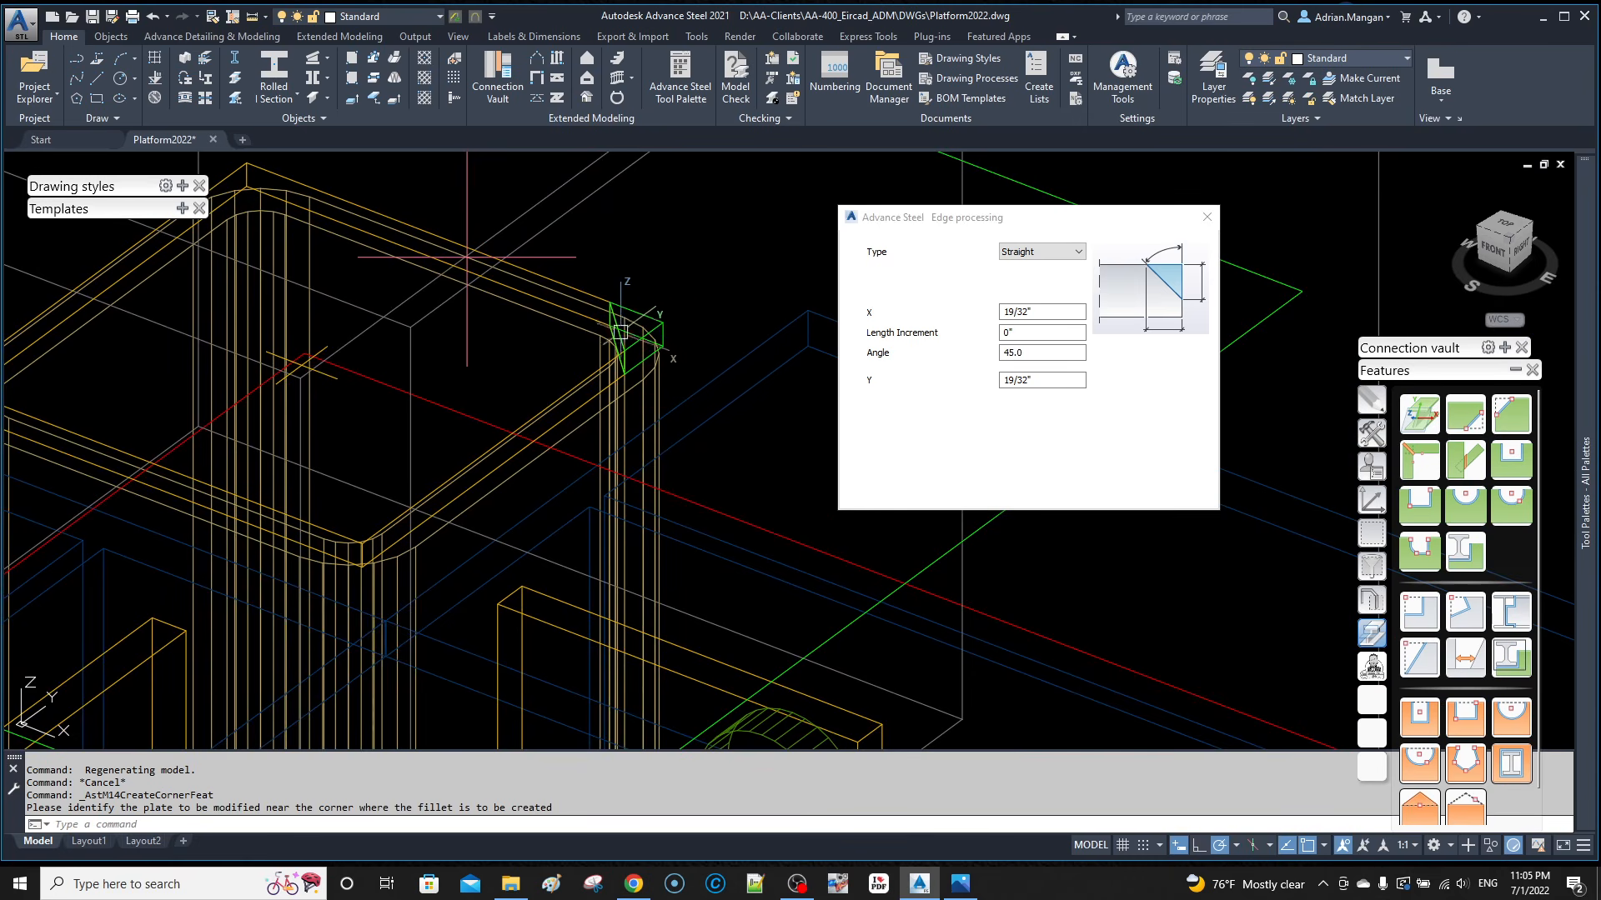
click(1030, 252)
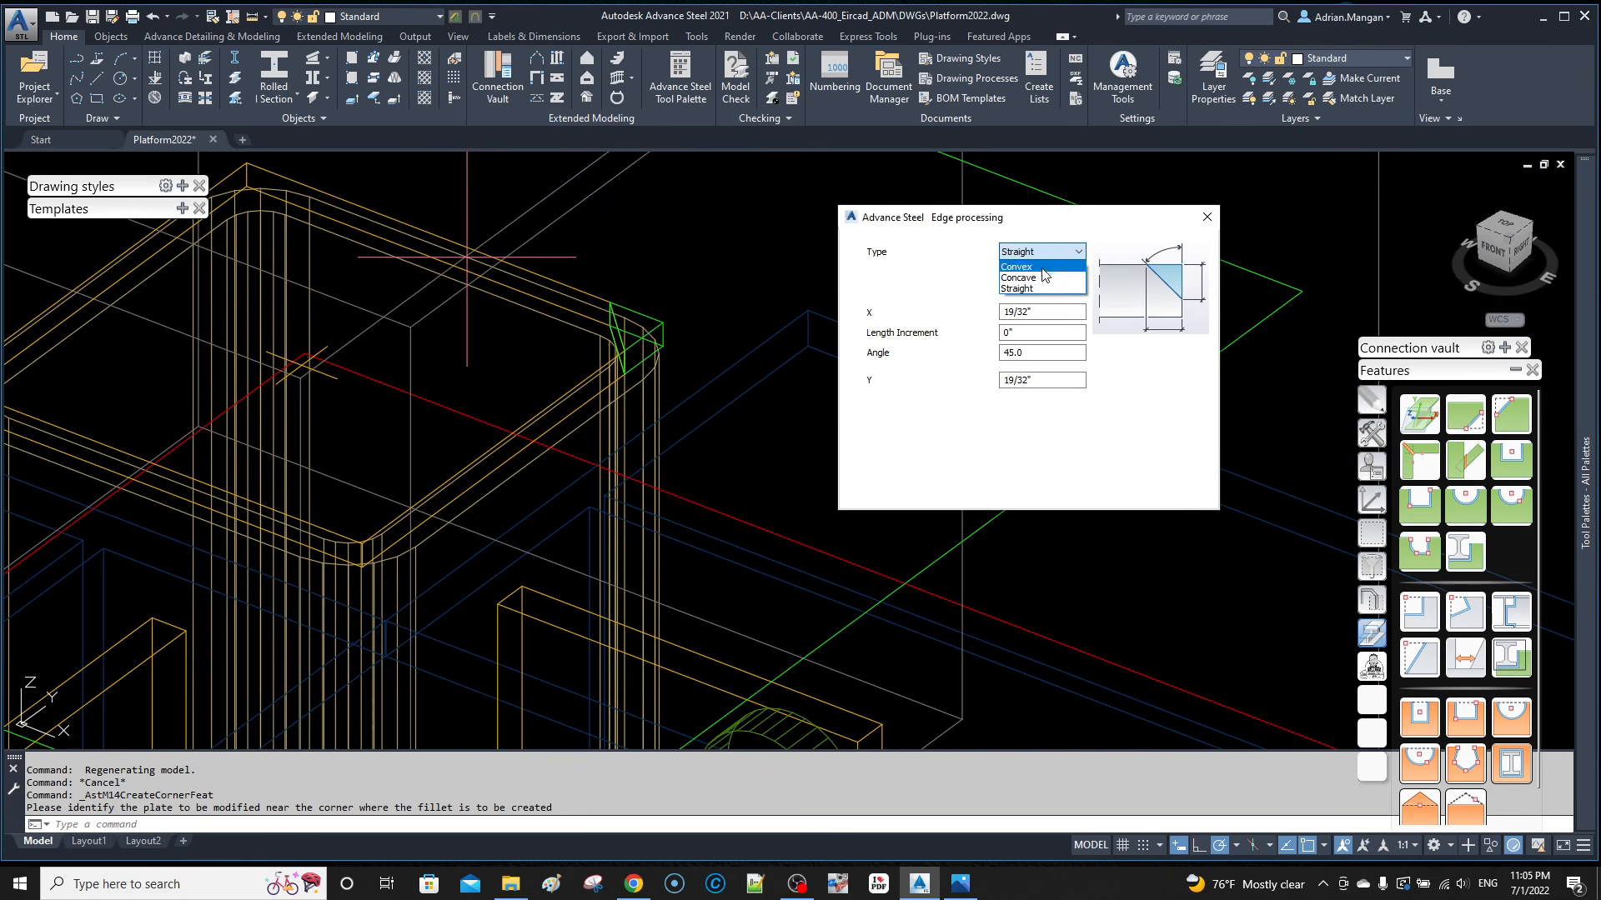
click(1044, 267)
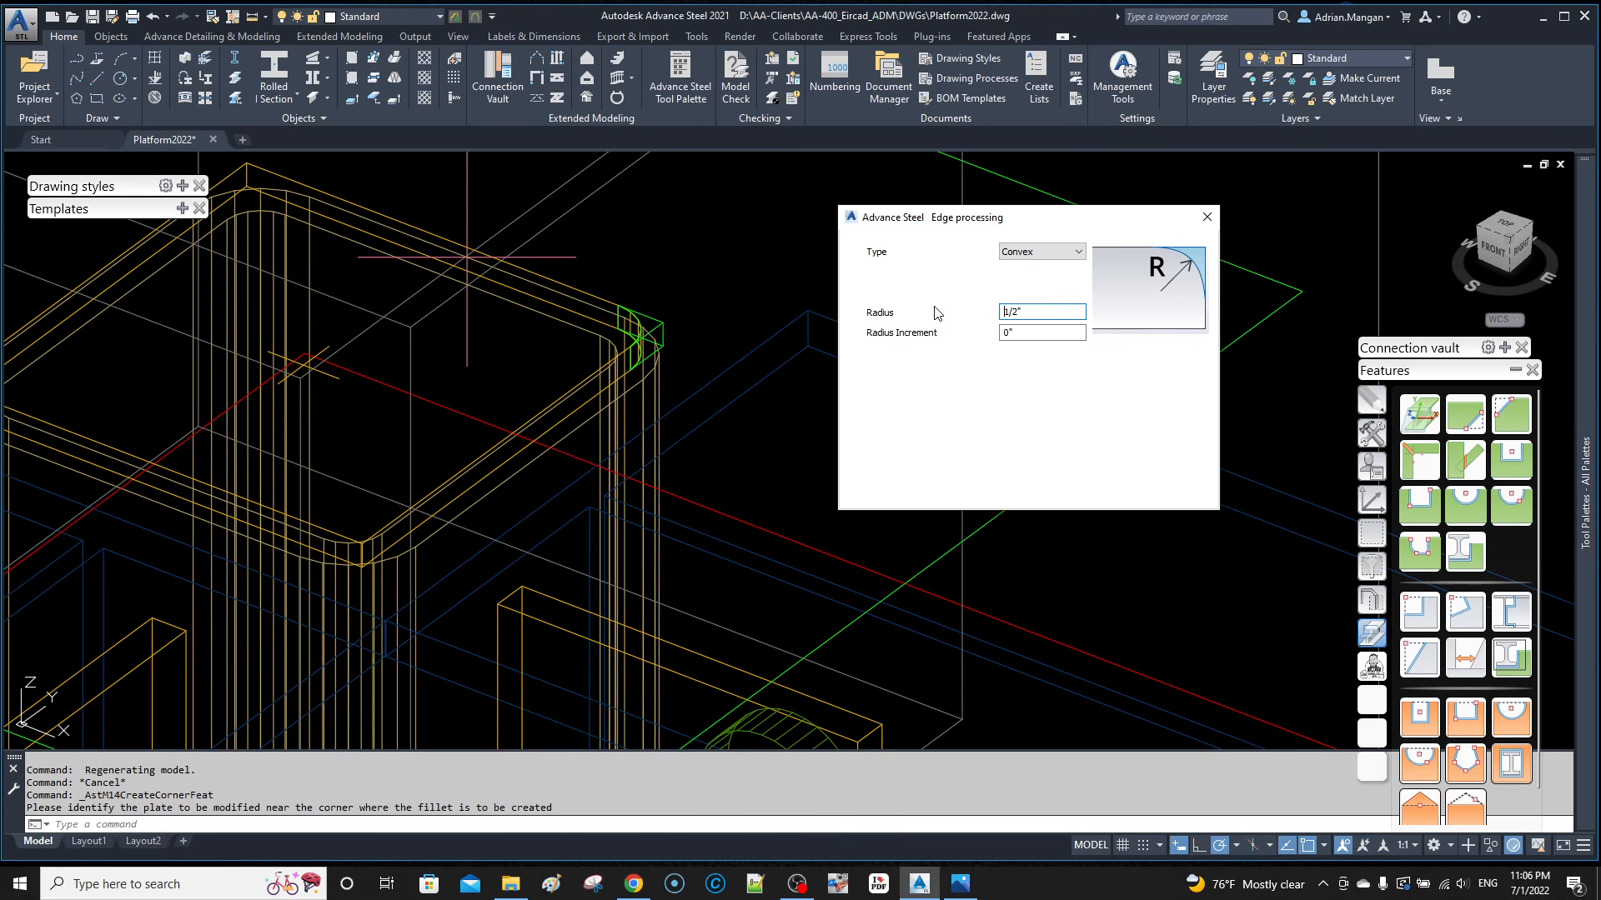
click(1207, 218)
scroll(836, 324, down, 3)
scroll(865, 298, up, 3)
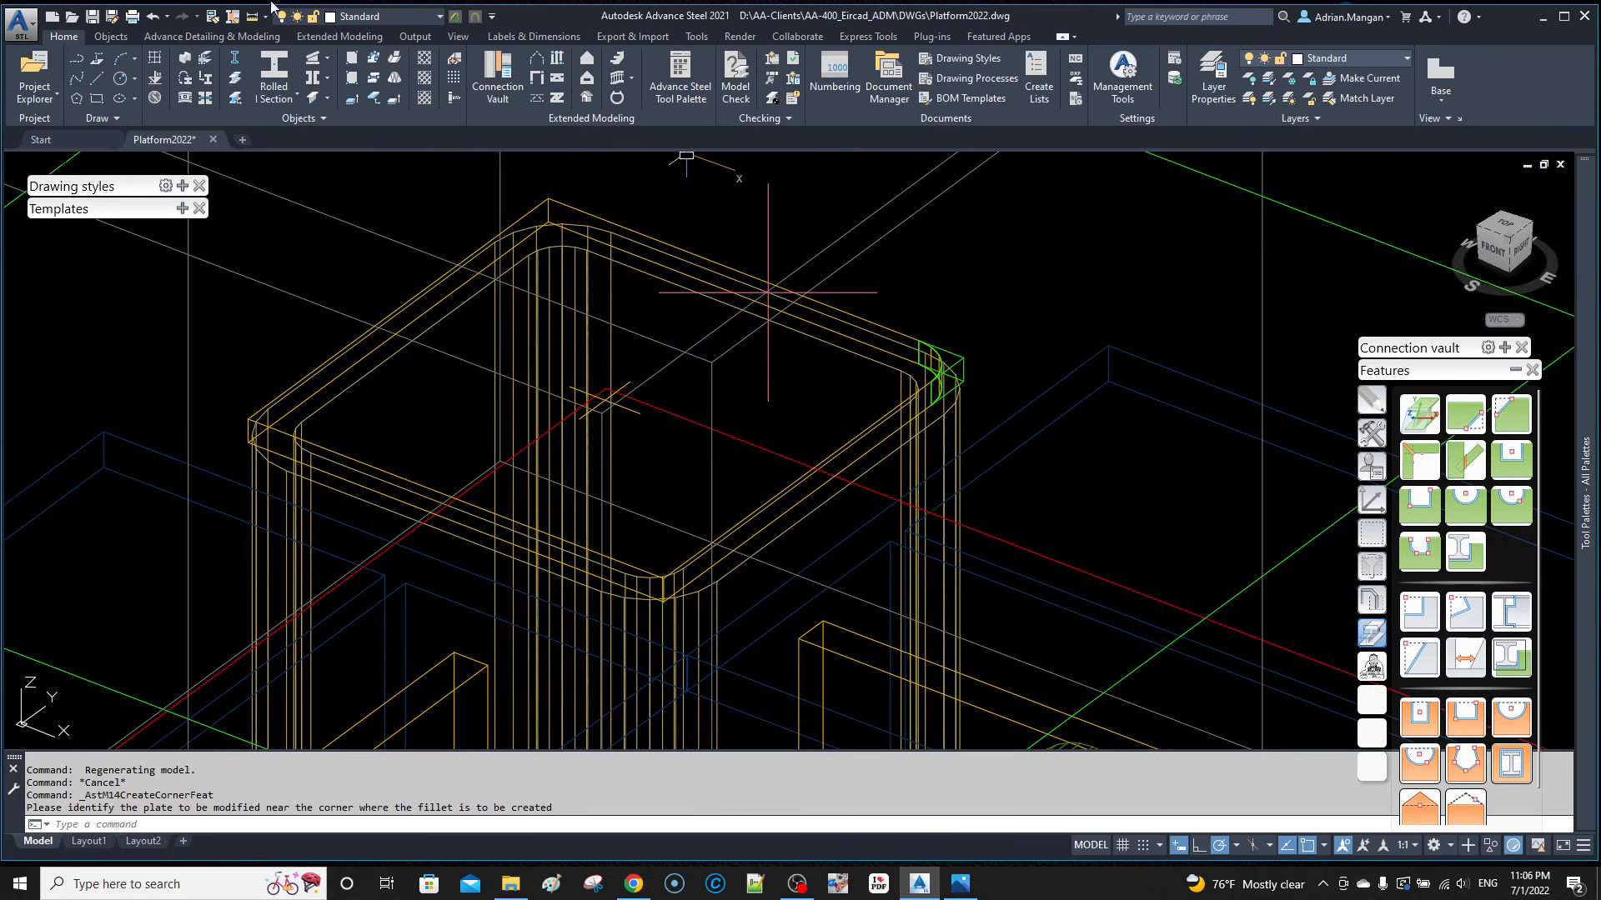
Step: Apply the continuous corner cut to the end plate's remaining northwest, southwest and southeast corners
click(221, 38)
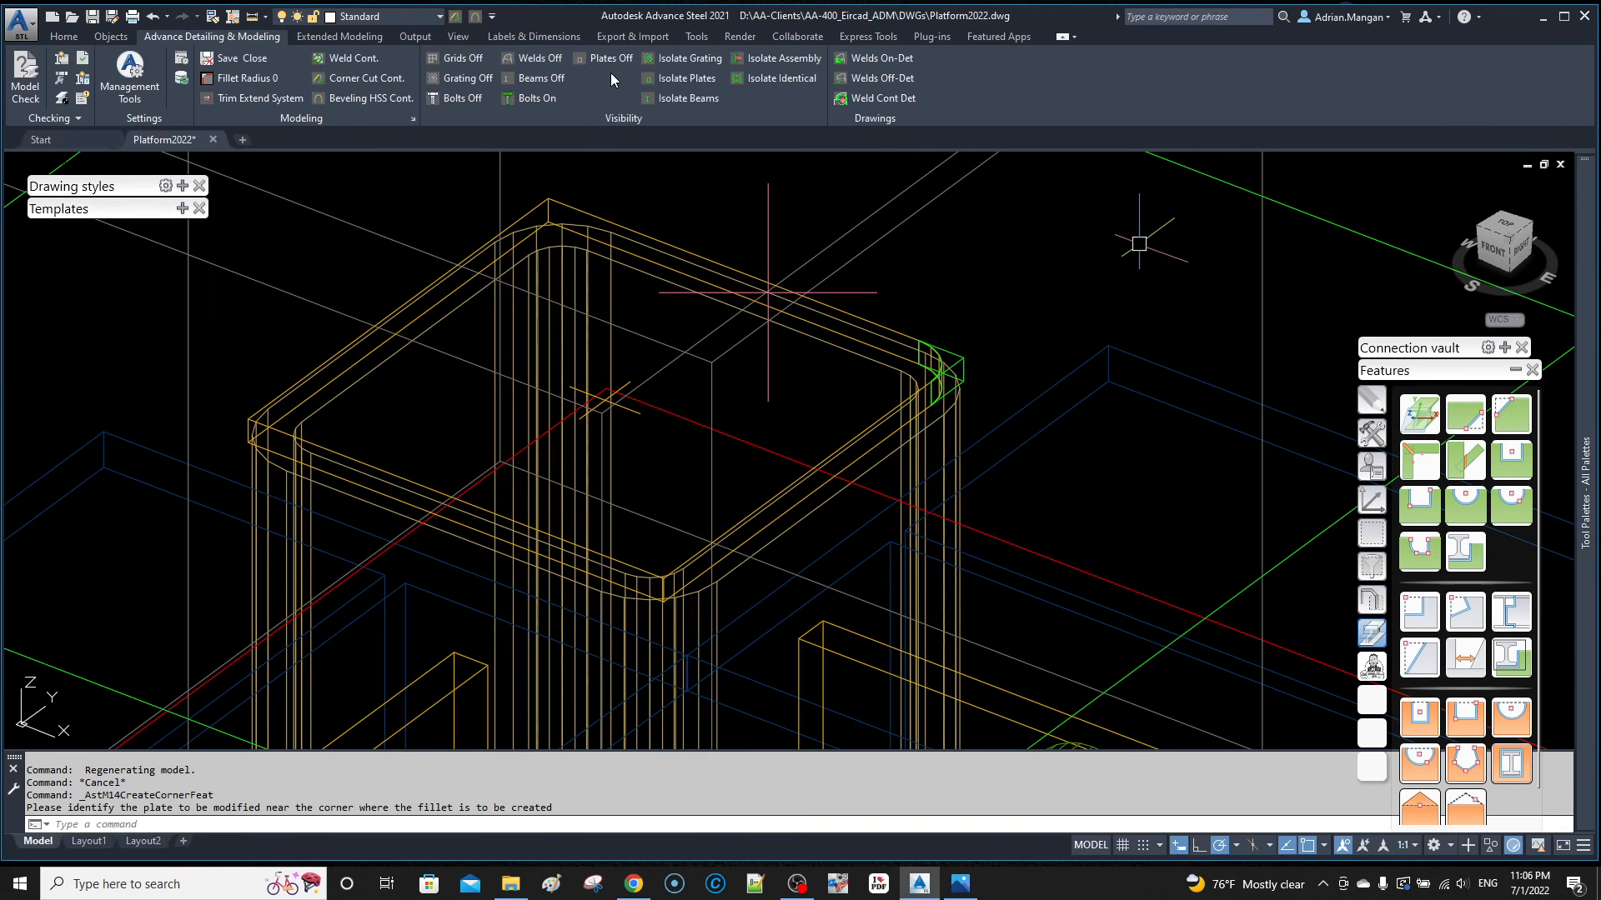
click(372, 80)
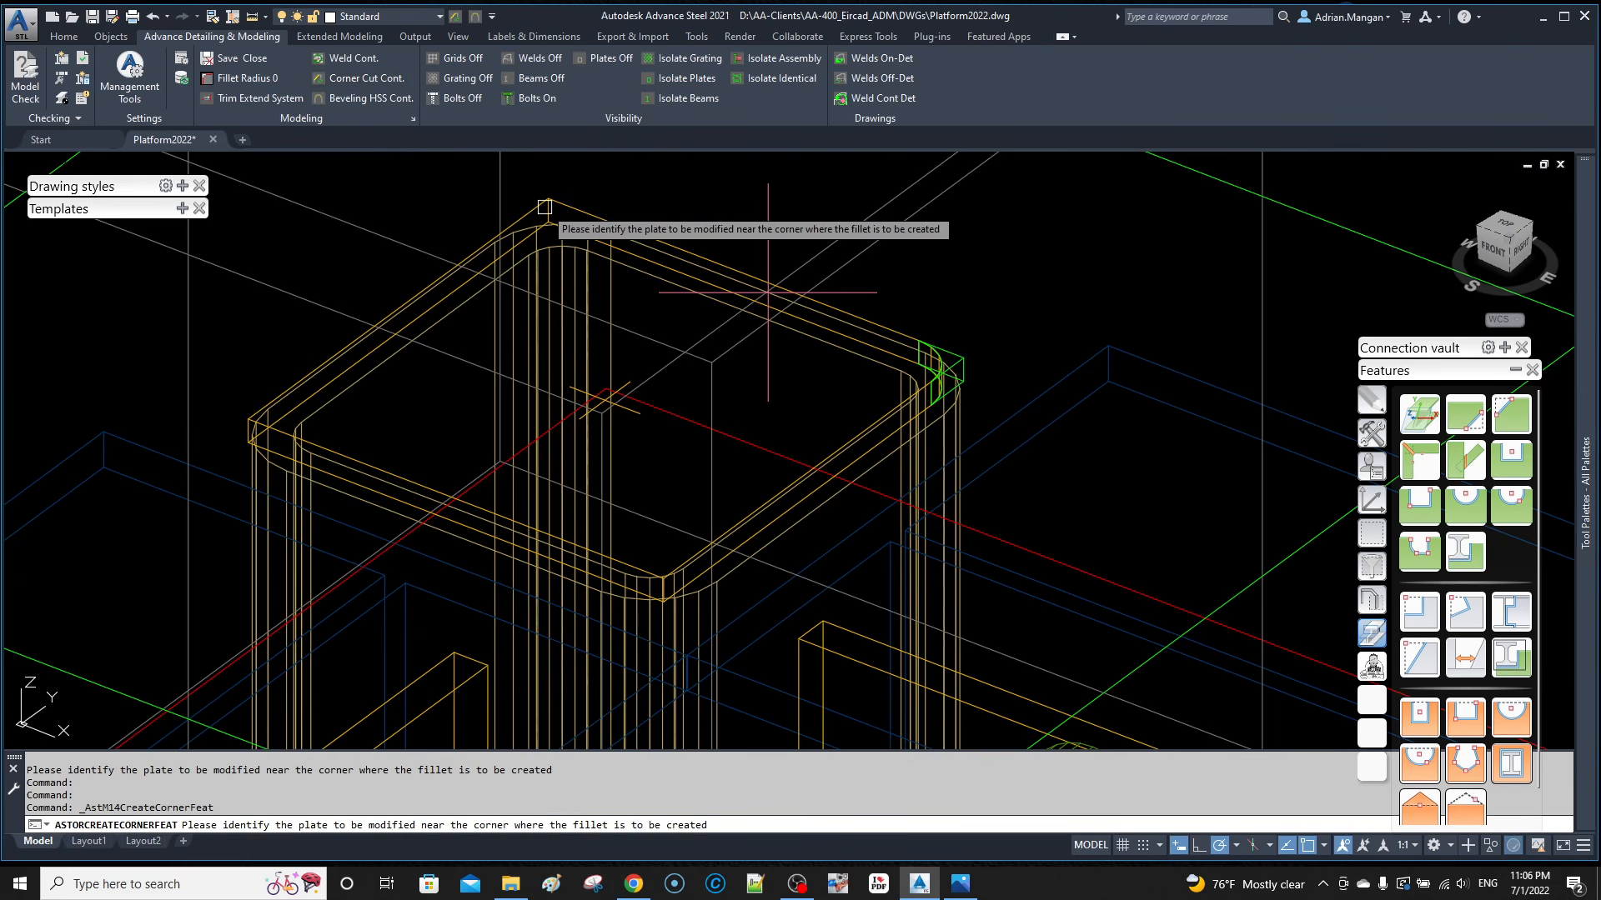
scroll(545, 207, up, 2)
click(552, 208)
scroll(565, 204, down, 2)
middle_drag(511, 249, 538, 217)
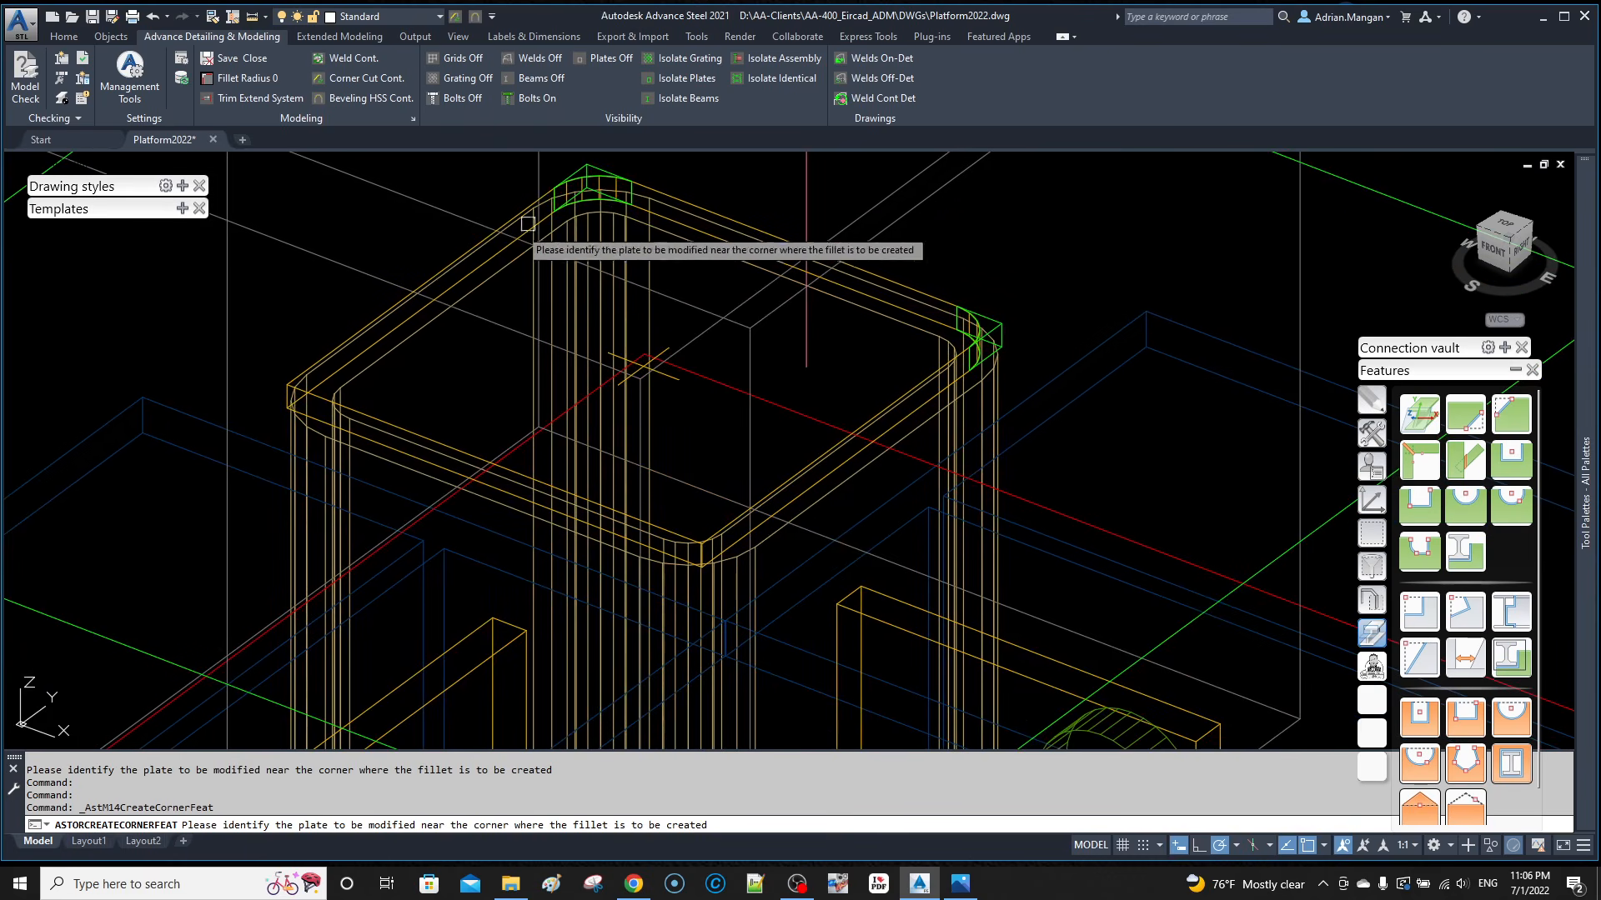
scroll(292, 389, up, 2)
click(282, 396)
scroll(383, 346, down, 1)
middle_drag(387, 344, 340, 151)
scroll(900, 451, up, 2)
scroll(966, 439, up, 1)
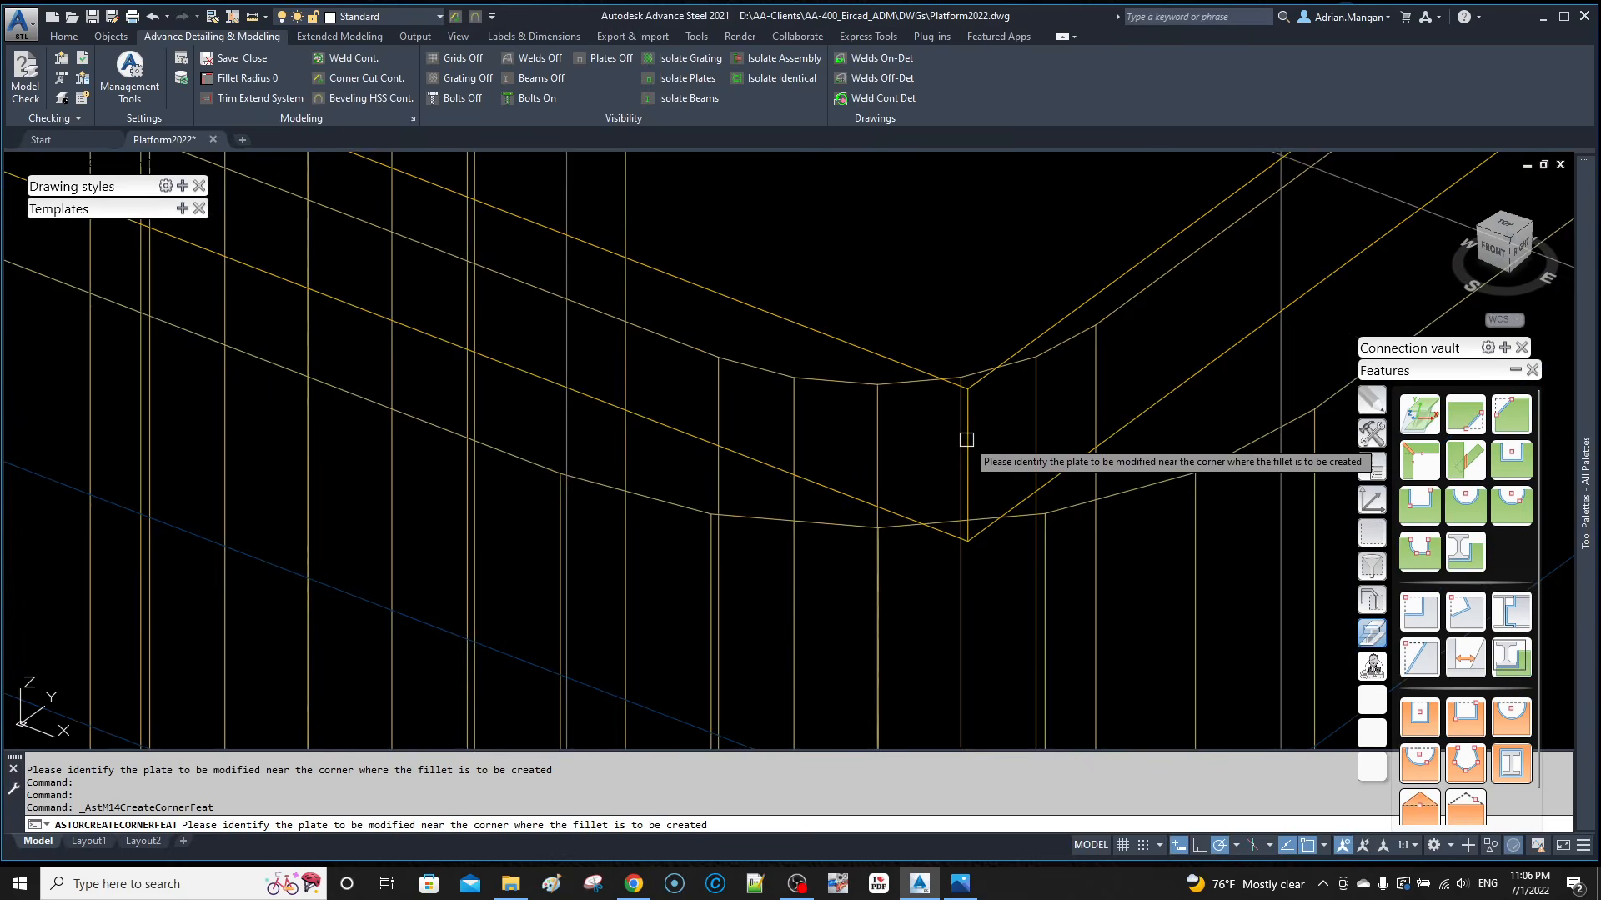
click(967, 439)
scroll(974, 429, down, 2)
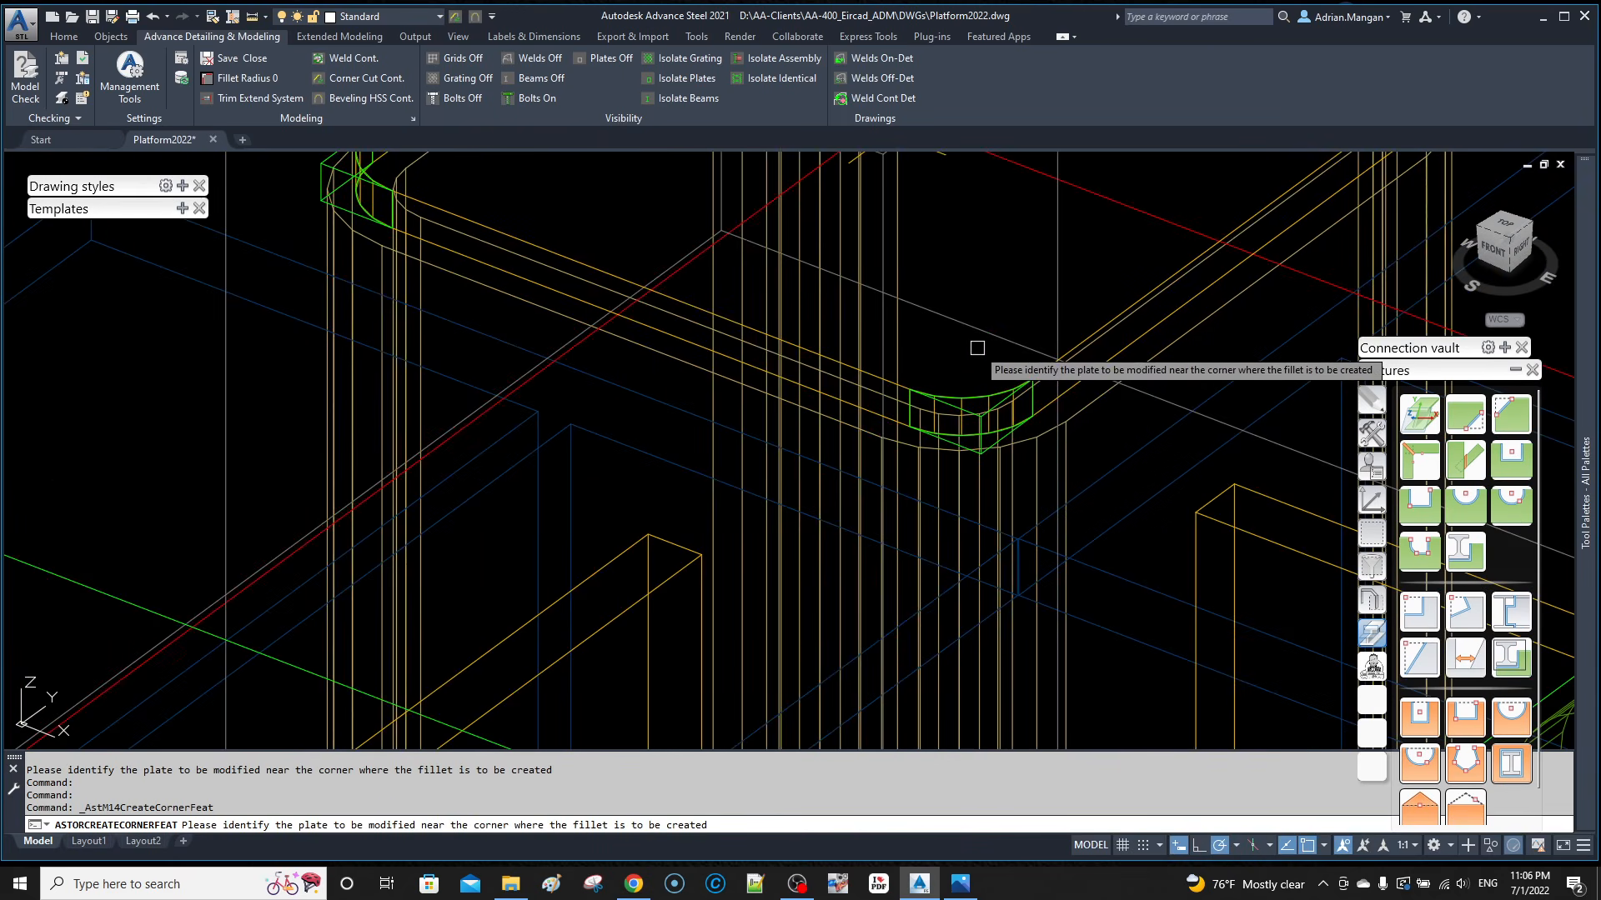
key(Escape)
Step: Set the visual style to Shaded and inspect the capped northwest column and the northeast column's open top
scroll(873, 373, down, 3)
middle_drag(873, 374, 788, 428)
click(119, 162)
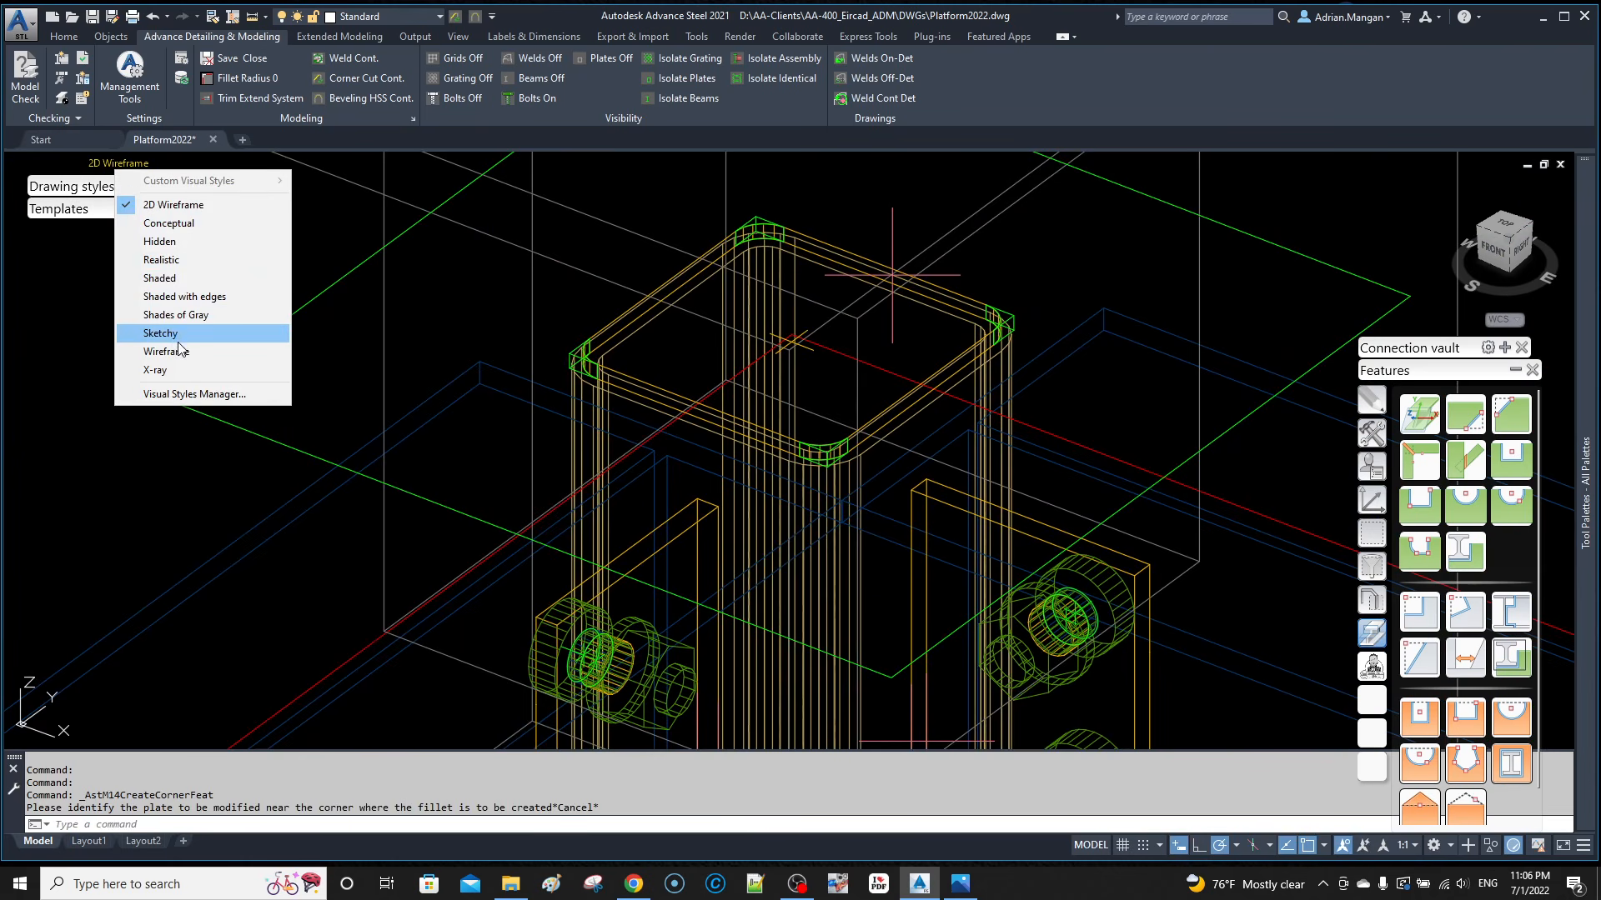
click(159, 278)
shift+middle_drag(1047, 382, 305, 216)
scroll(1062, 409, down, 7)
scroll(568, 270, down, 4)
scroll(693, 350, down, 6)
middle_drag(692, 350, 561, 325)
scroll(728, 355, up, 3)
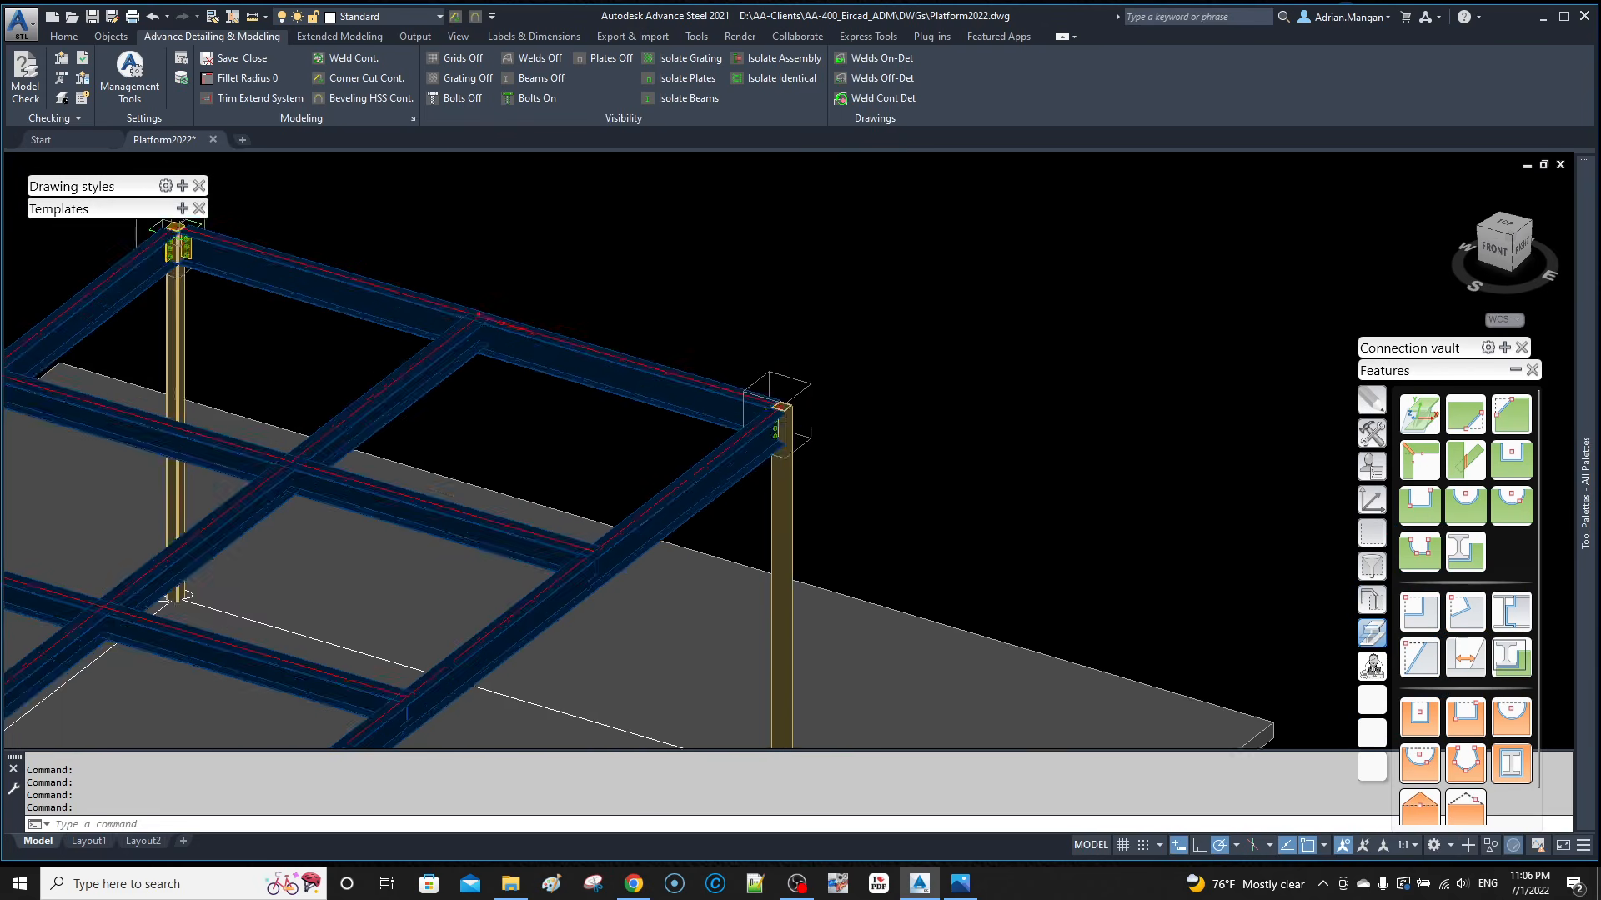
scroll(758, 376, up, 7)
scroll(834, 451, down, 5)
middle_drag(362, 334, 1184, 514)
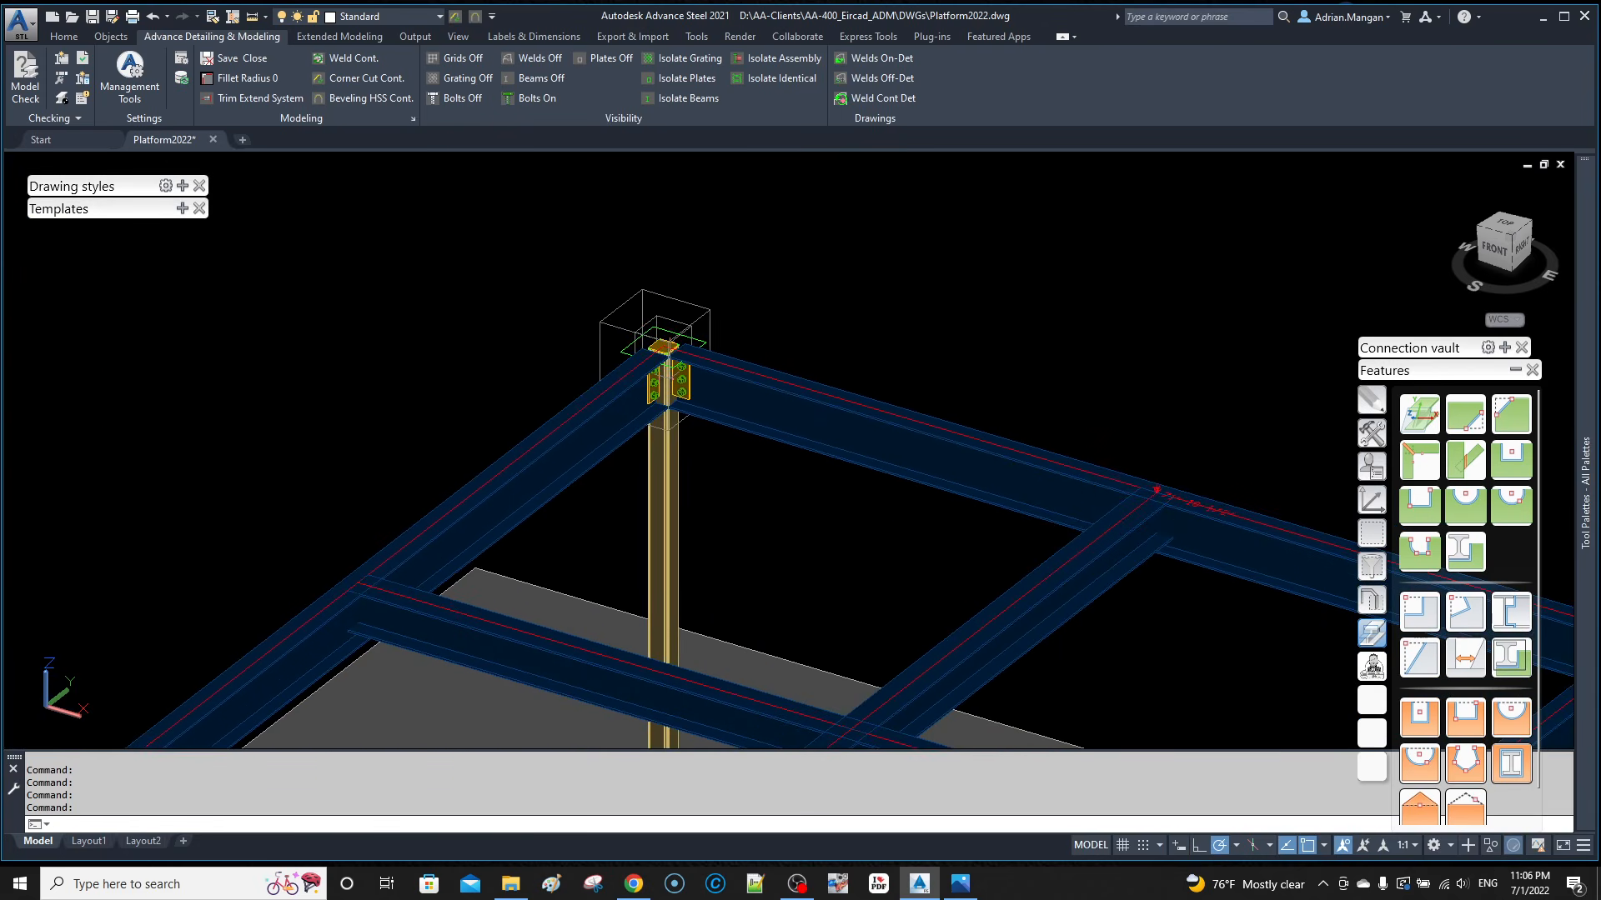
Step: Try to copy the northwest column's end plate joint to the top end of the northeast column
scroll(647, 342, up, 6)
click(665, 336)
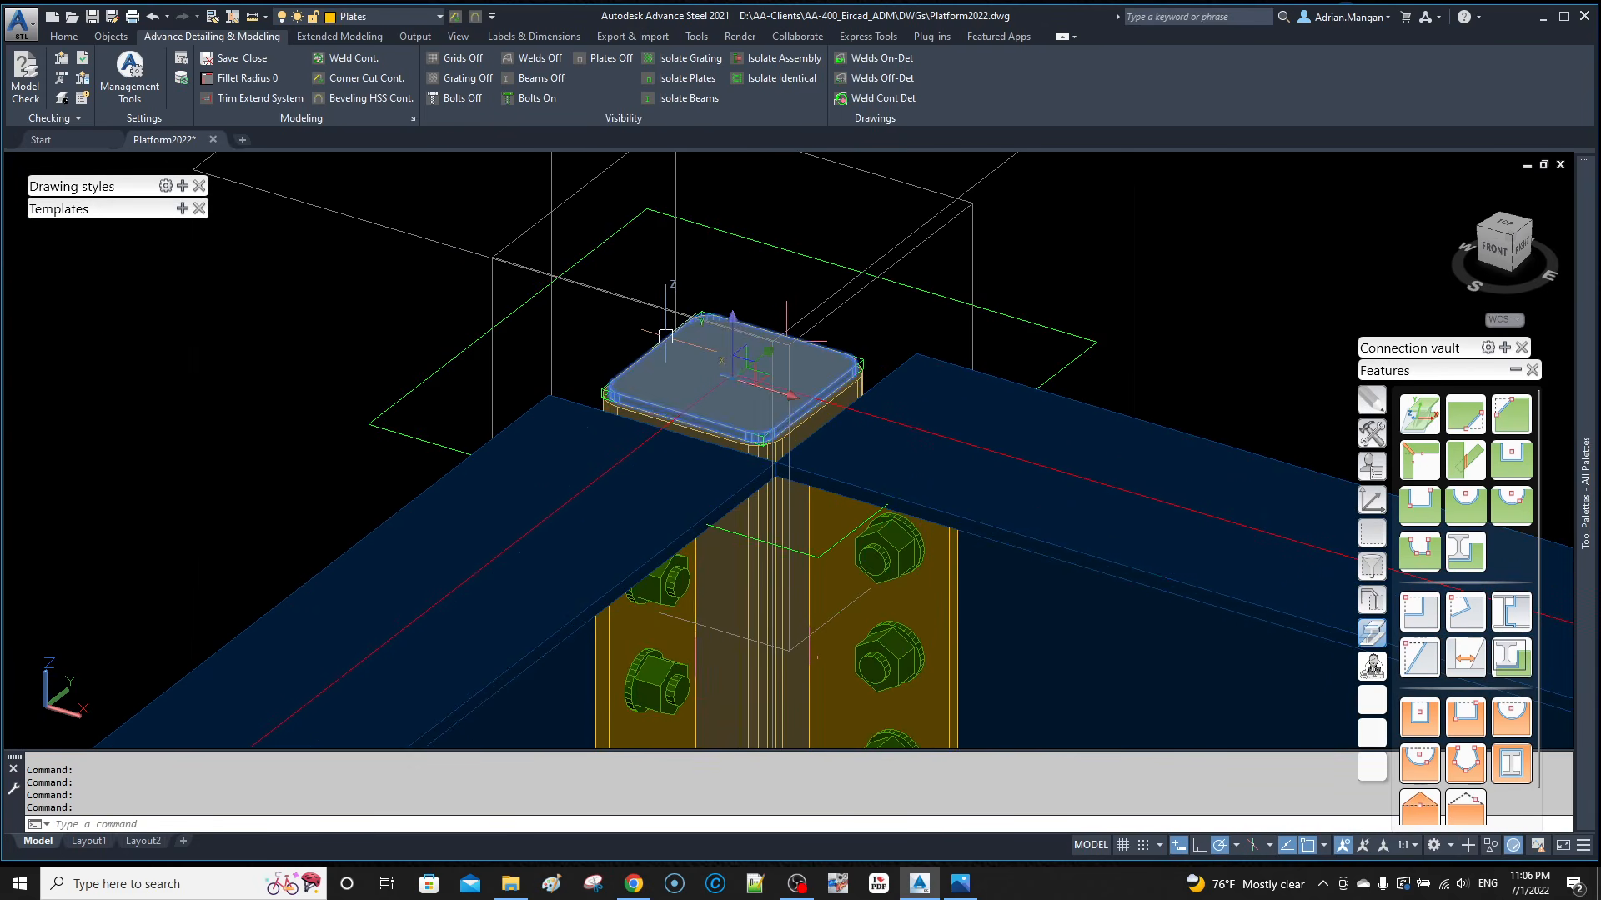
click(1362, 439)
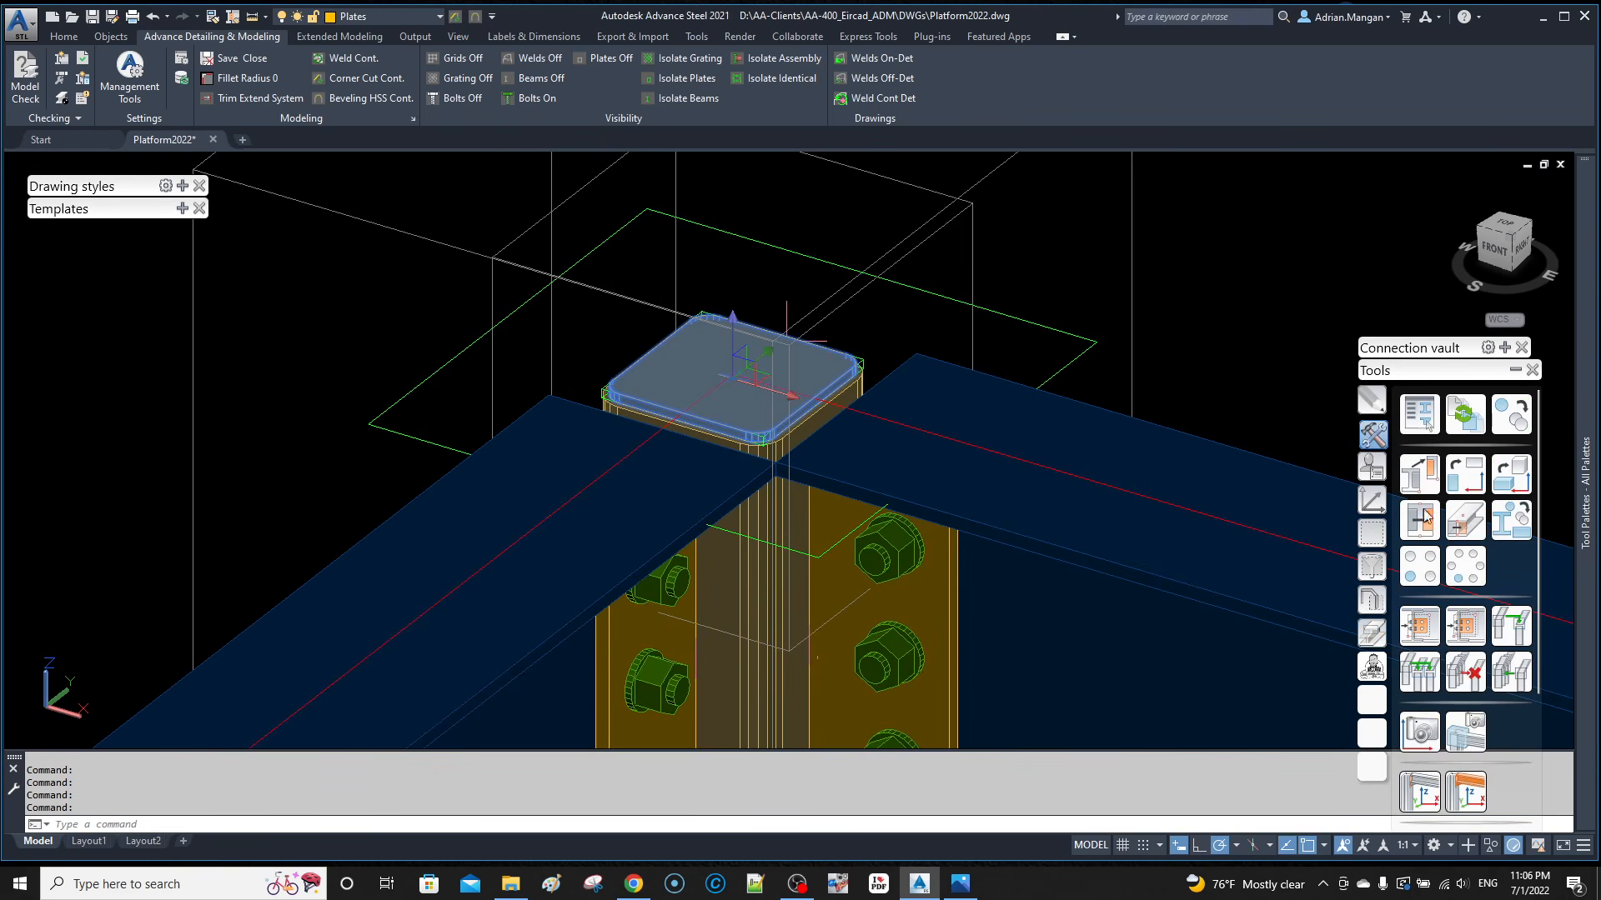
click(1428, 627)
scroll(1161, 468, down, 4)
middle_drag(1093, 405, 478, 212)
scroll(1062, 356, down, 1)
middle_drag(1076, 359, 318, 196)
scroll(661, 373, up, 8)
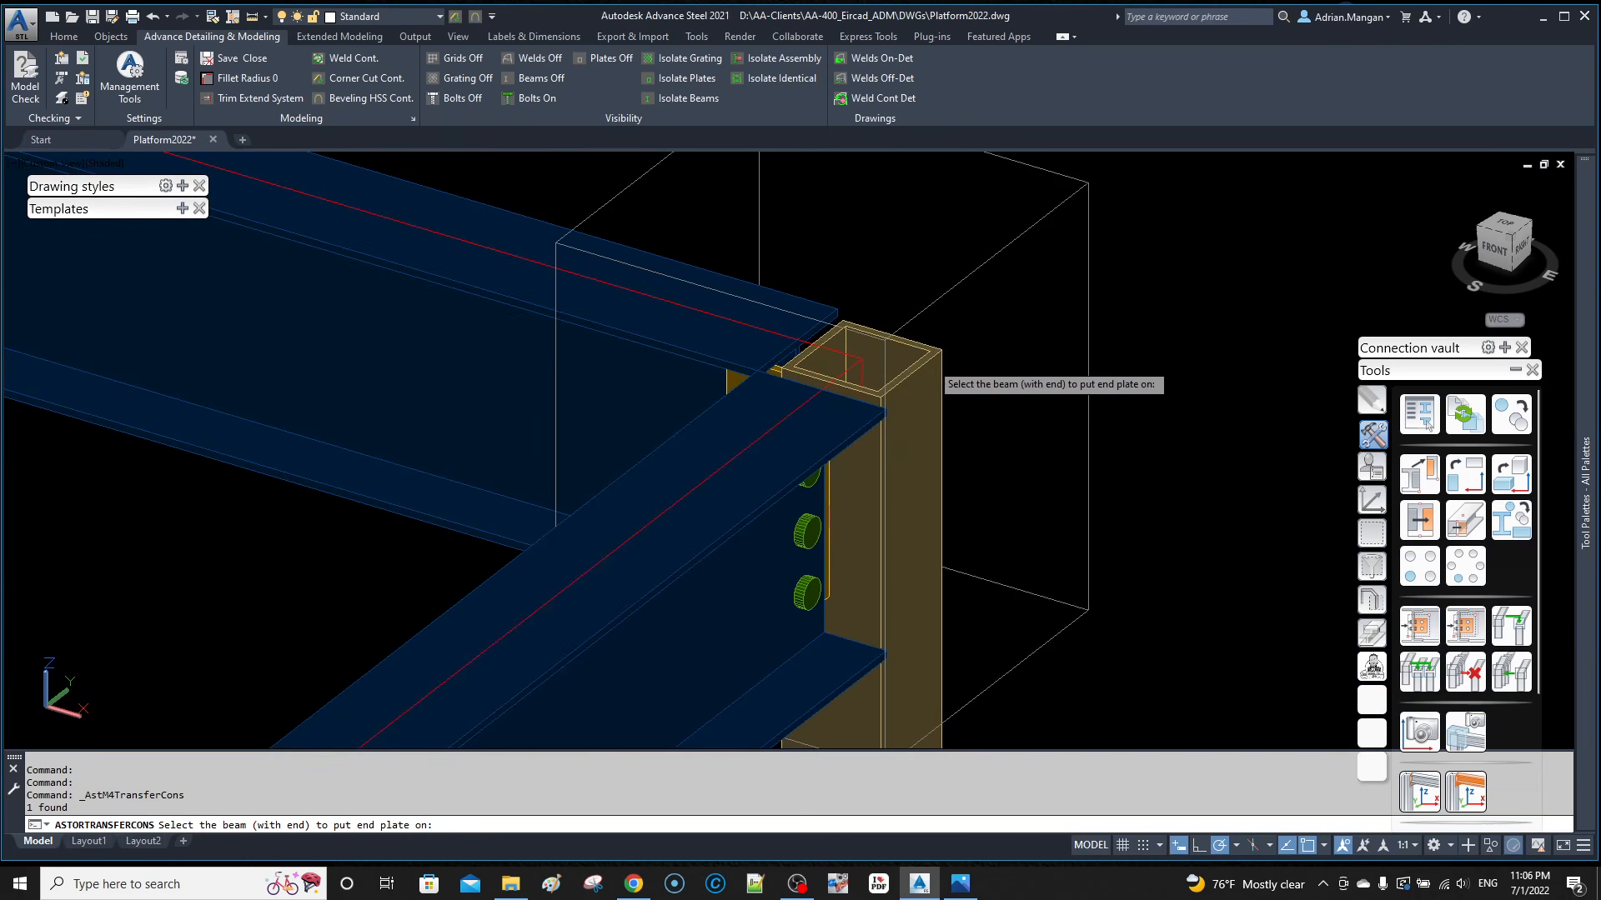
click(928, 361)
key(Return)
Step: Delete the copied end plate from the northeast column
click(927, 356)
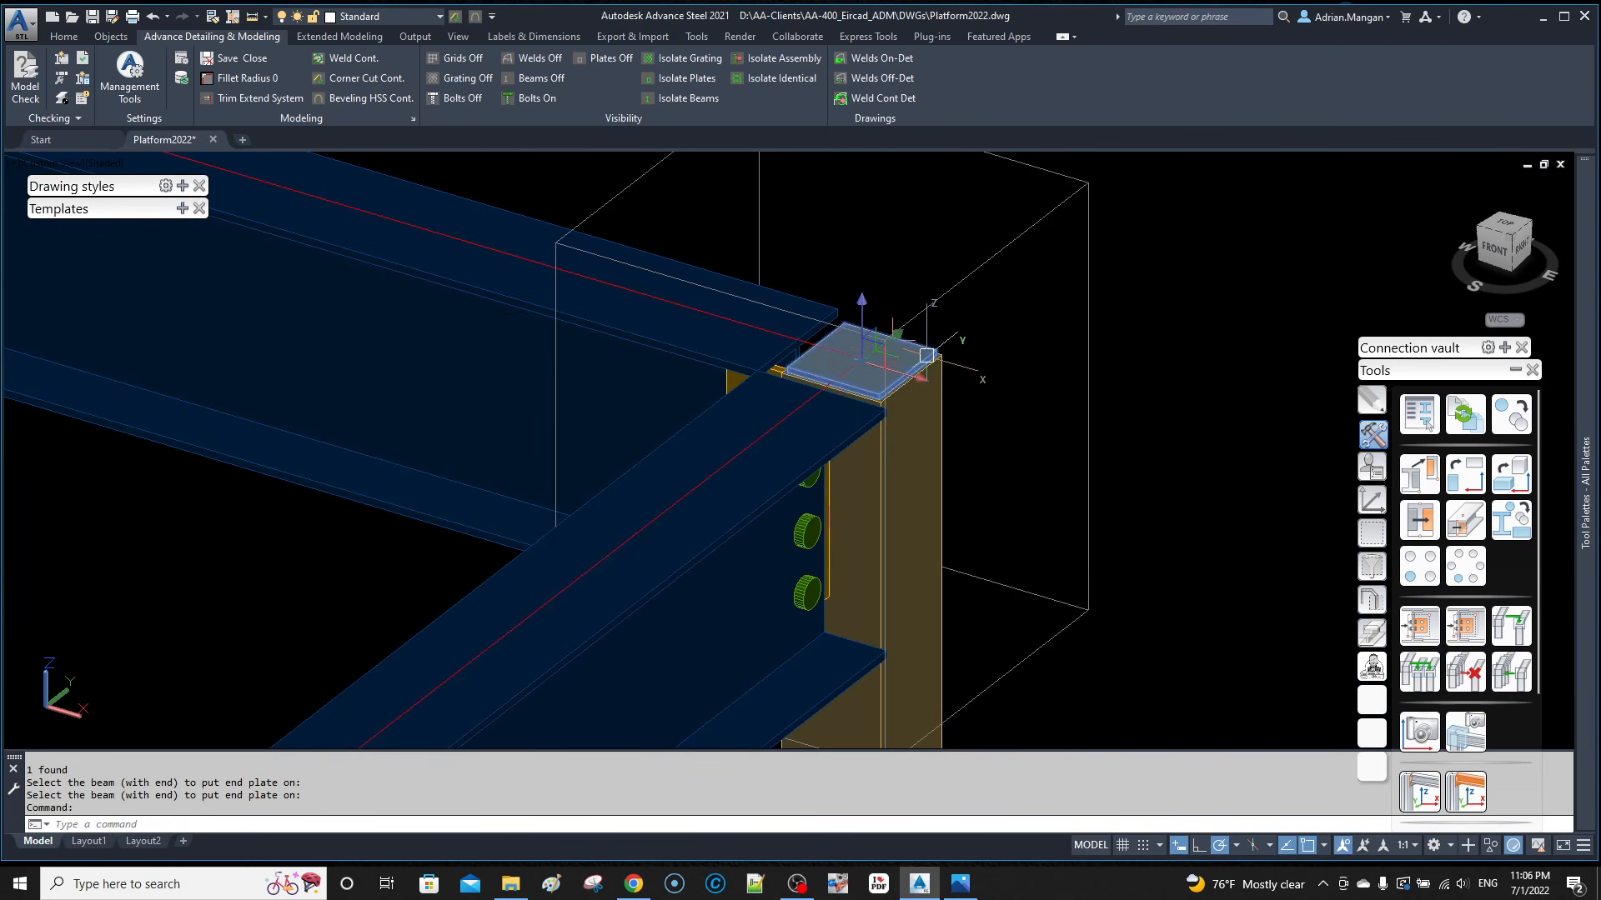
key(Delete)
scroll(926, 358, down, 5)
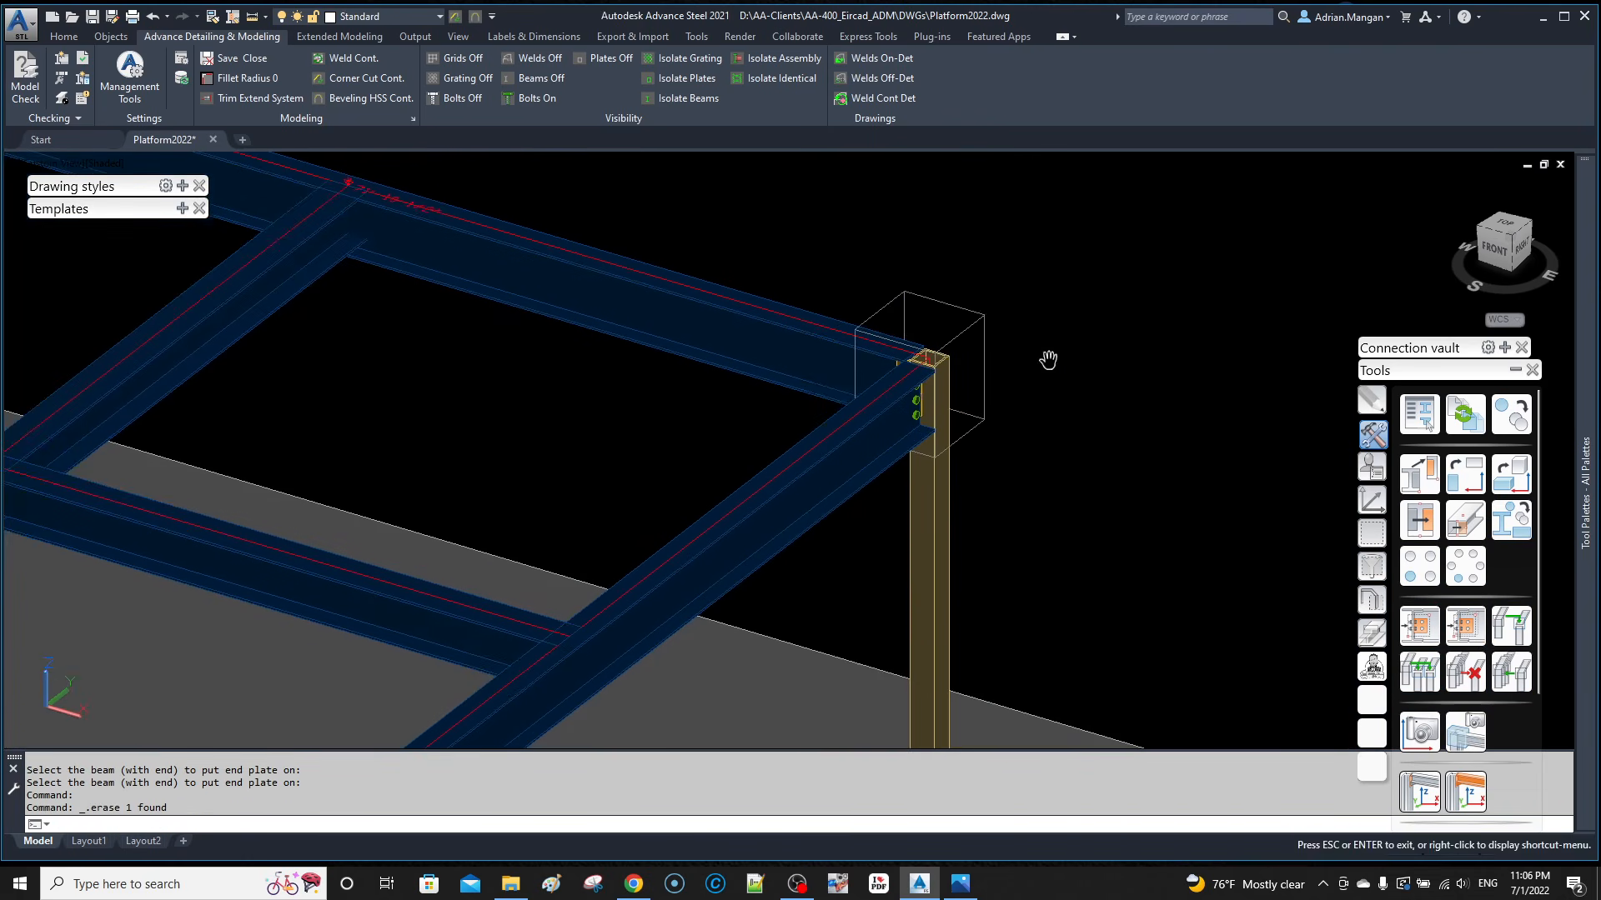
Step: Return to the northwest column's end plate and set the visual style to 2D Wireframe
middle_drag(1049, 360, 1171, 354)
middle_drag(500, 235, 877, 422)
mouse_move(469, 219)
middle_down()
mouse_move(731, 327)
mouse_move(684, 305)
middle_up()
scroll(528, 252, up, 6)
click(106, 166)
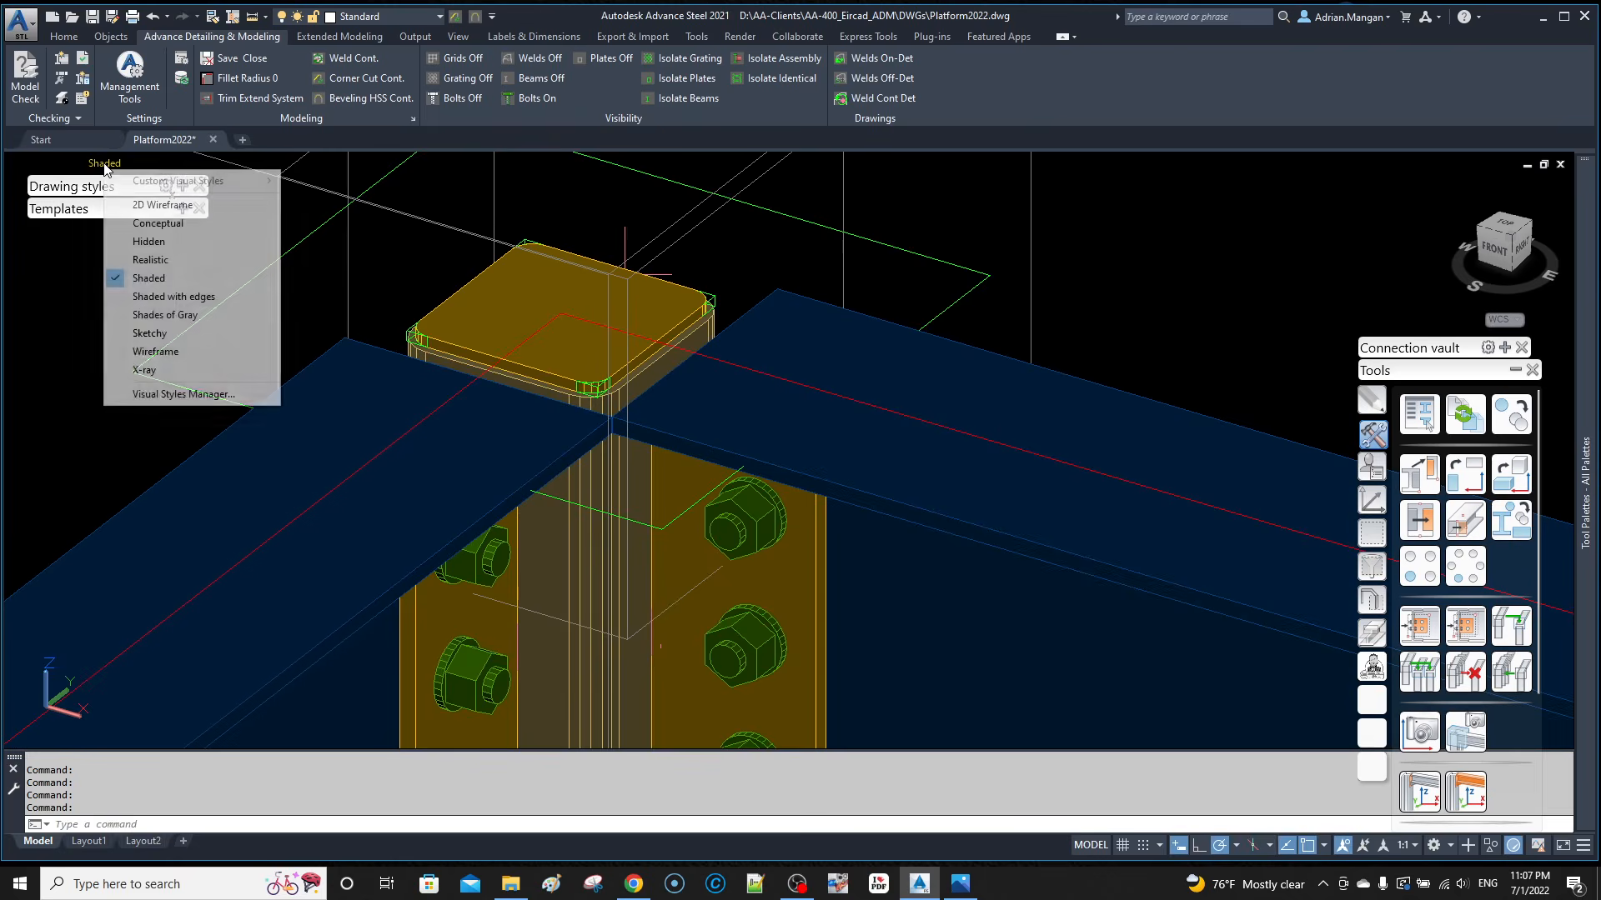
click(139, 208)
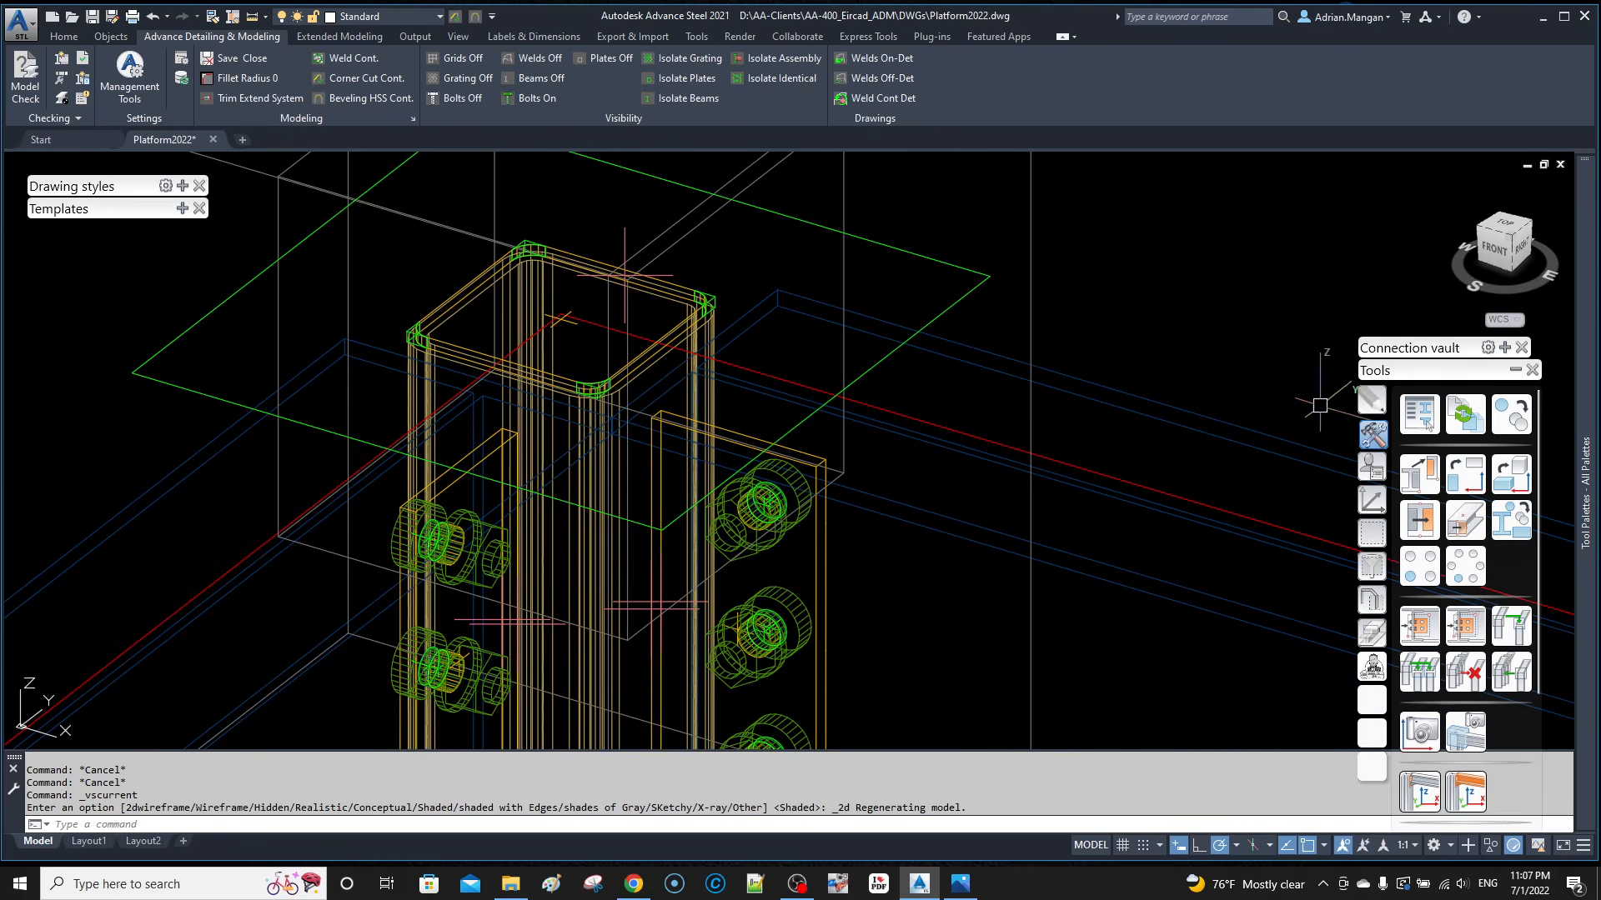
Step: Create a custom connection template for one beam with end on the northwest column, named 5x5 Post Cap
click(1371, 468)
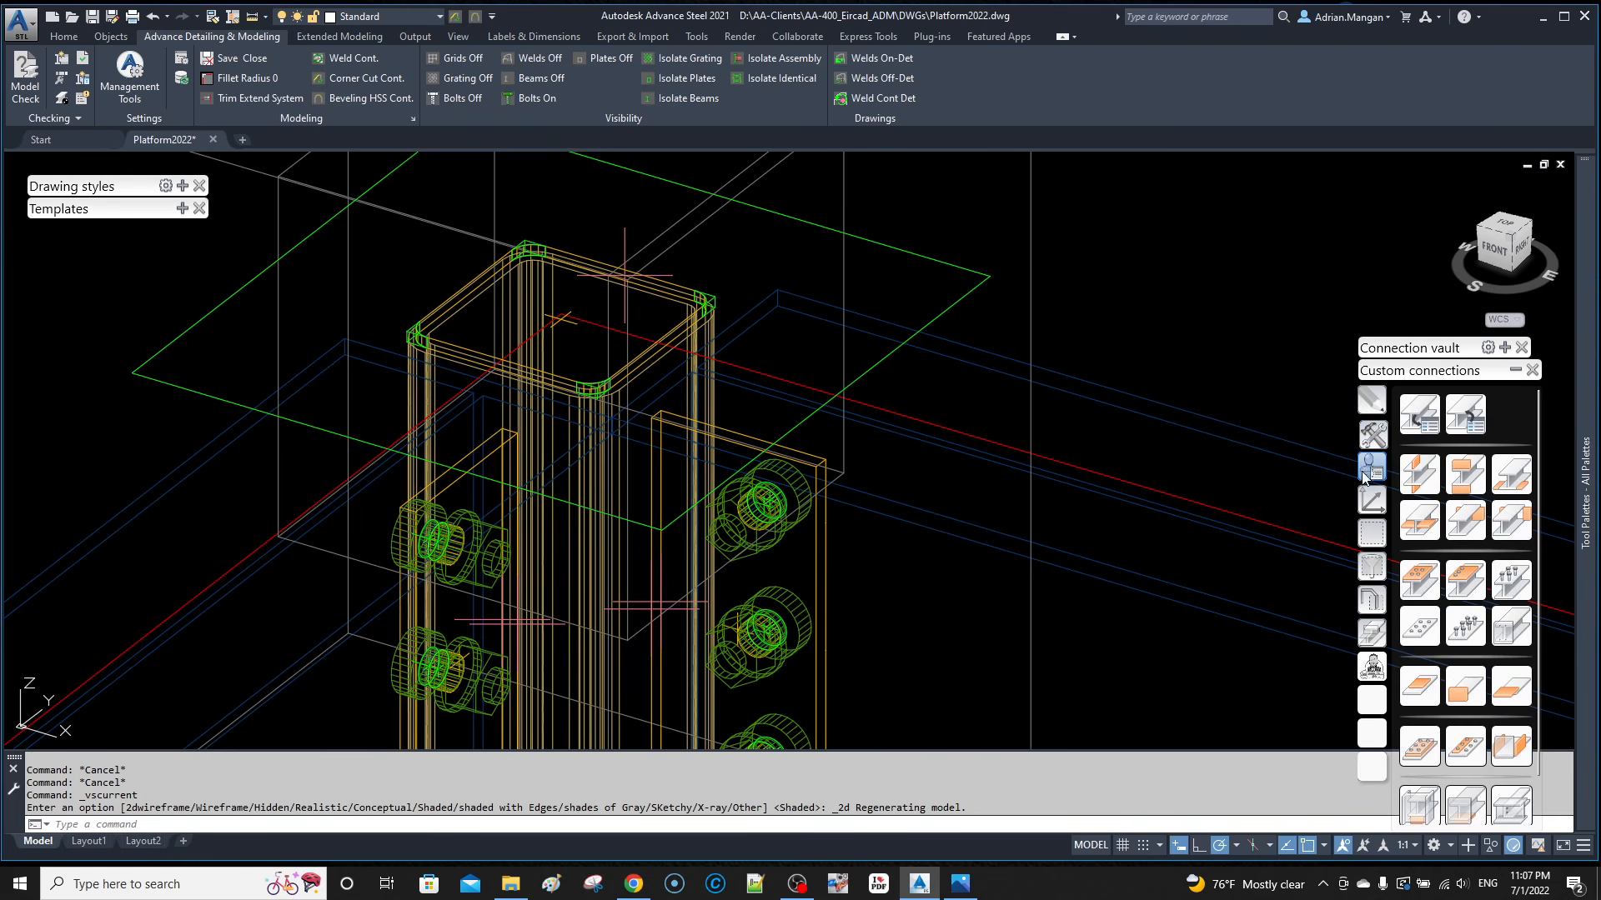
click(1427, 413)
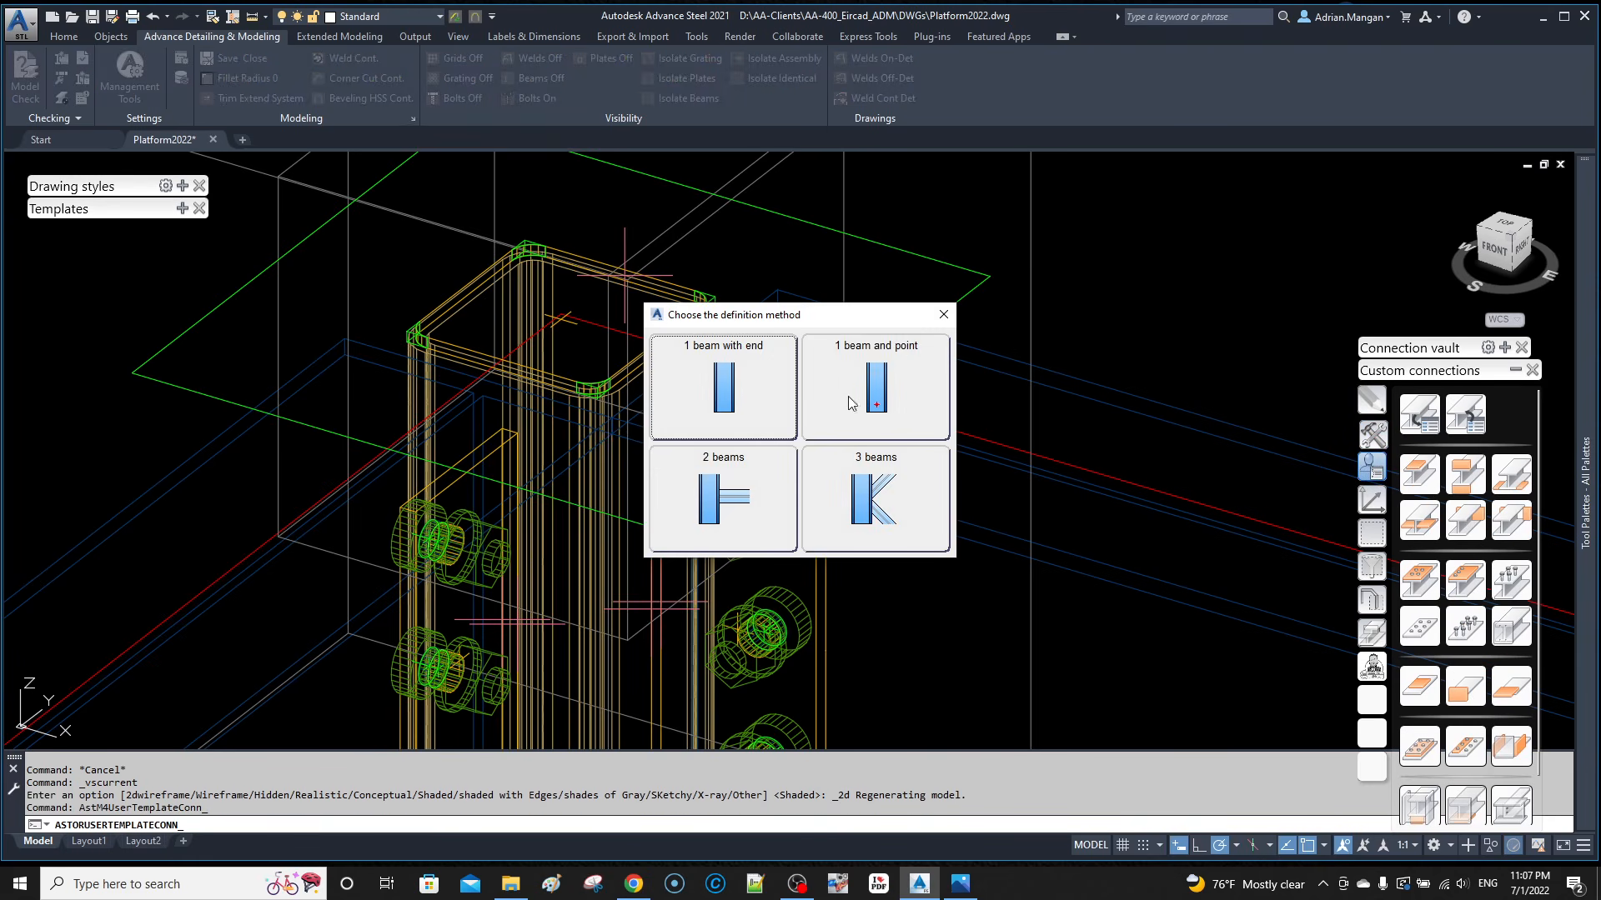
click(760, 392)
scroll(725, 383, up, 3)
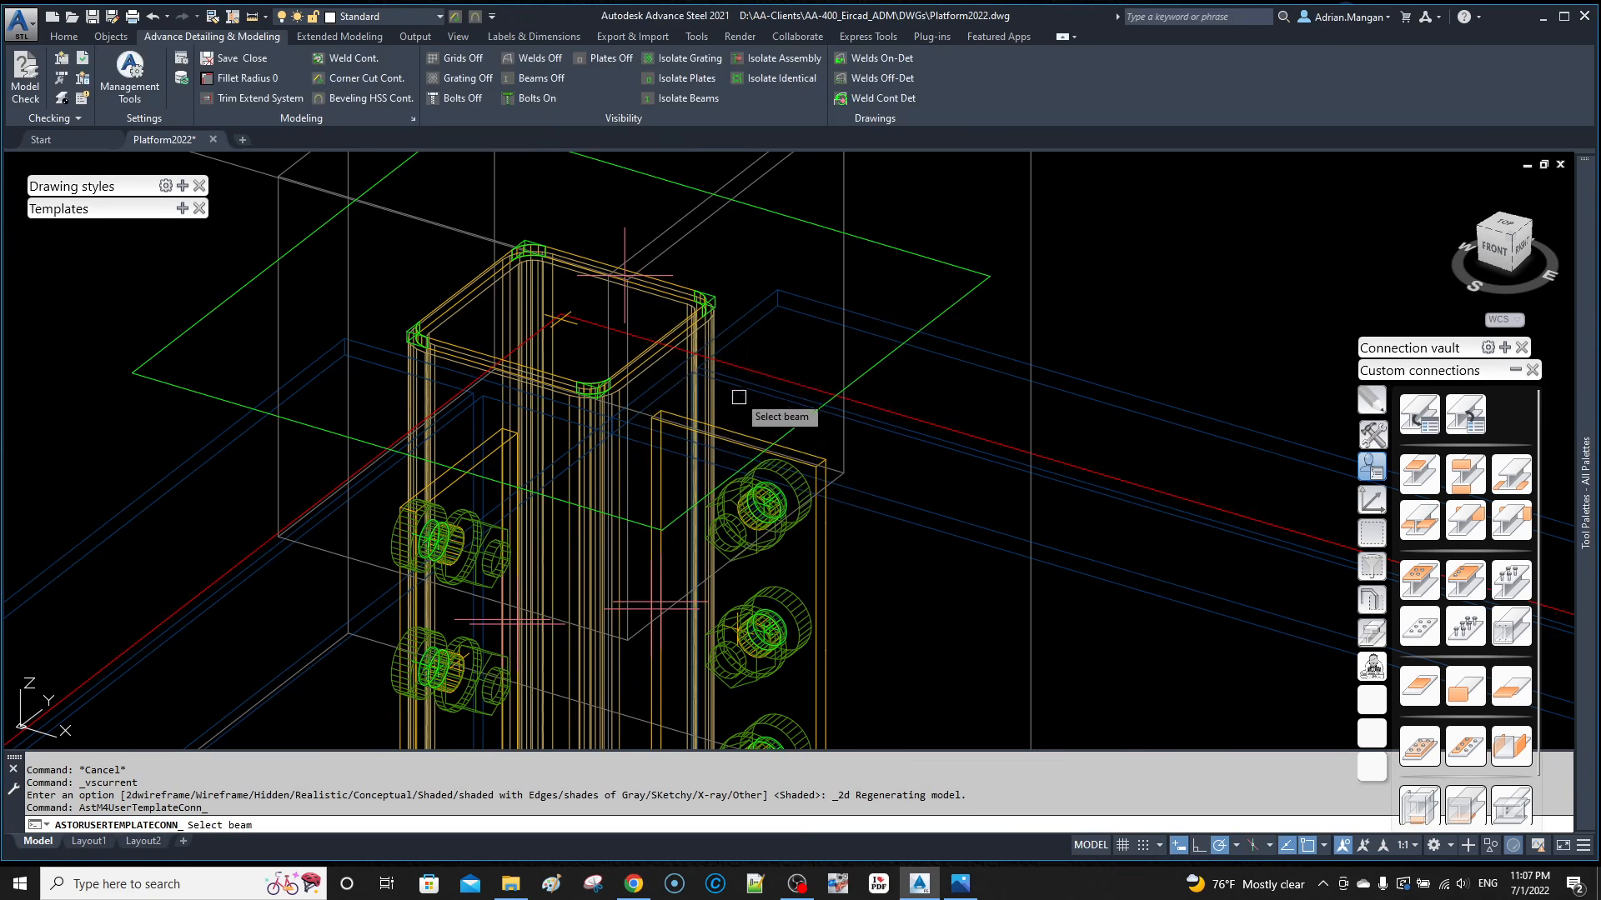
scroll(702, 339, up, 2)
click(722, 315)
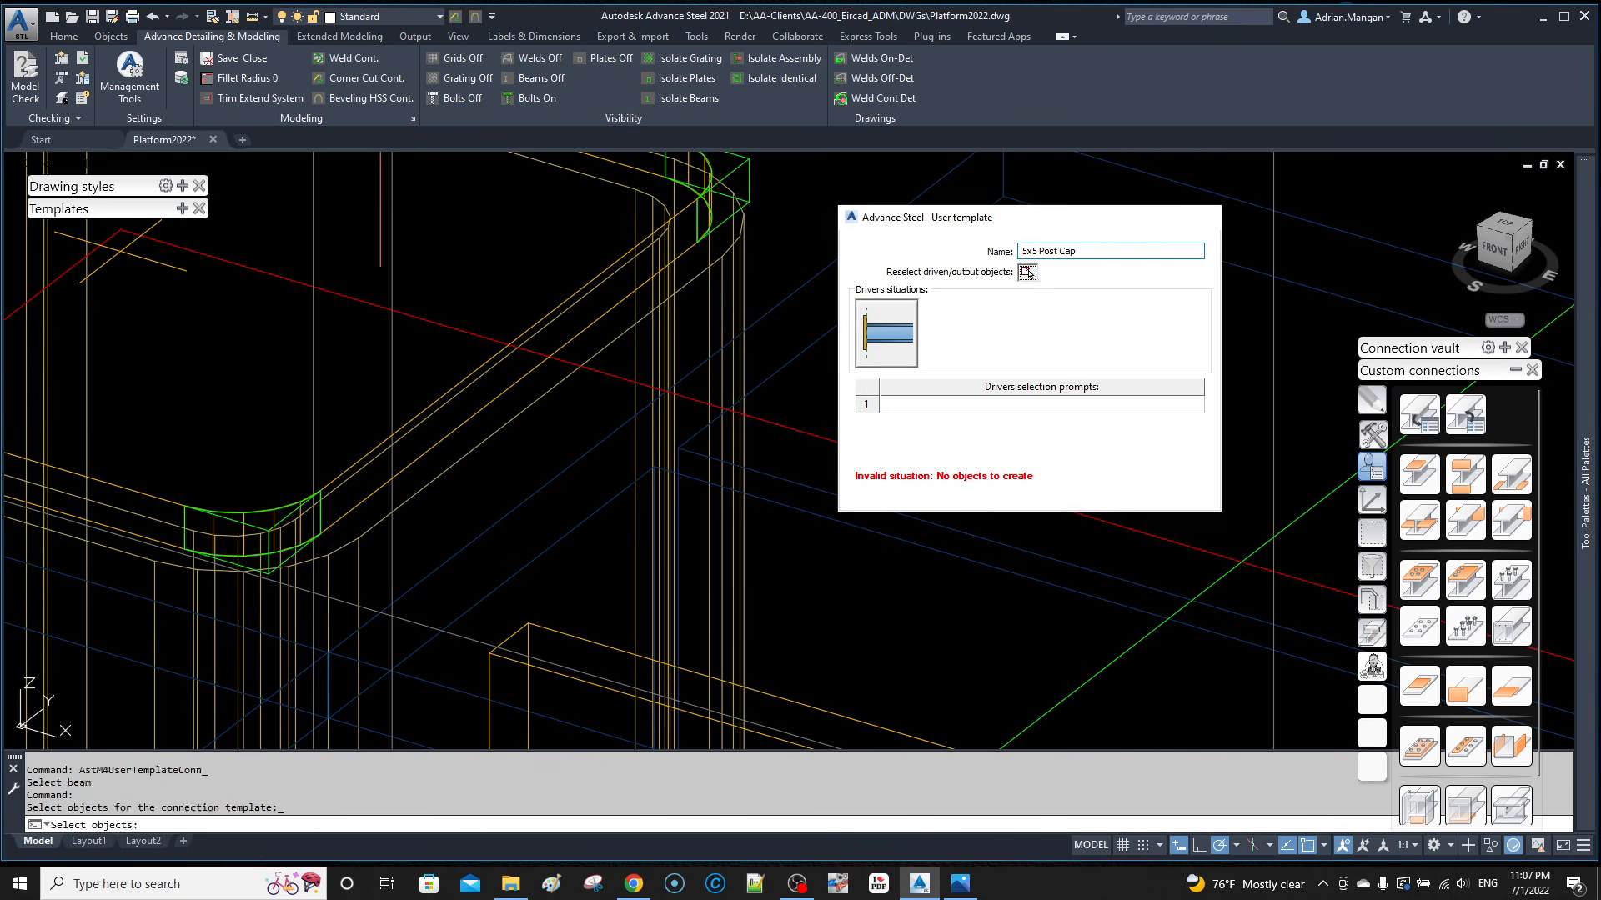
Step: Reselect the template's output objects: the column's end cut, the four rounded corner features, the cap plate and its weld
click(1028, 273)
click(1021, 264)
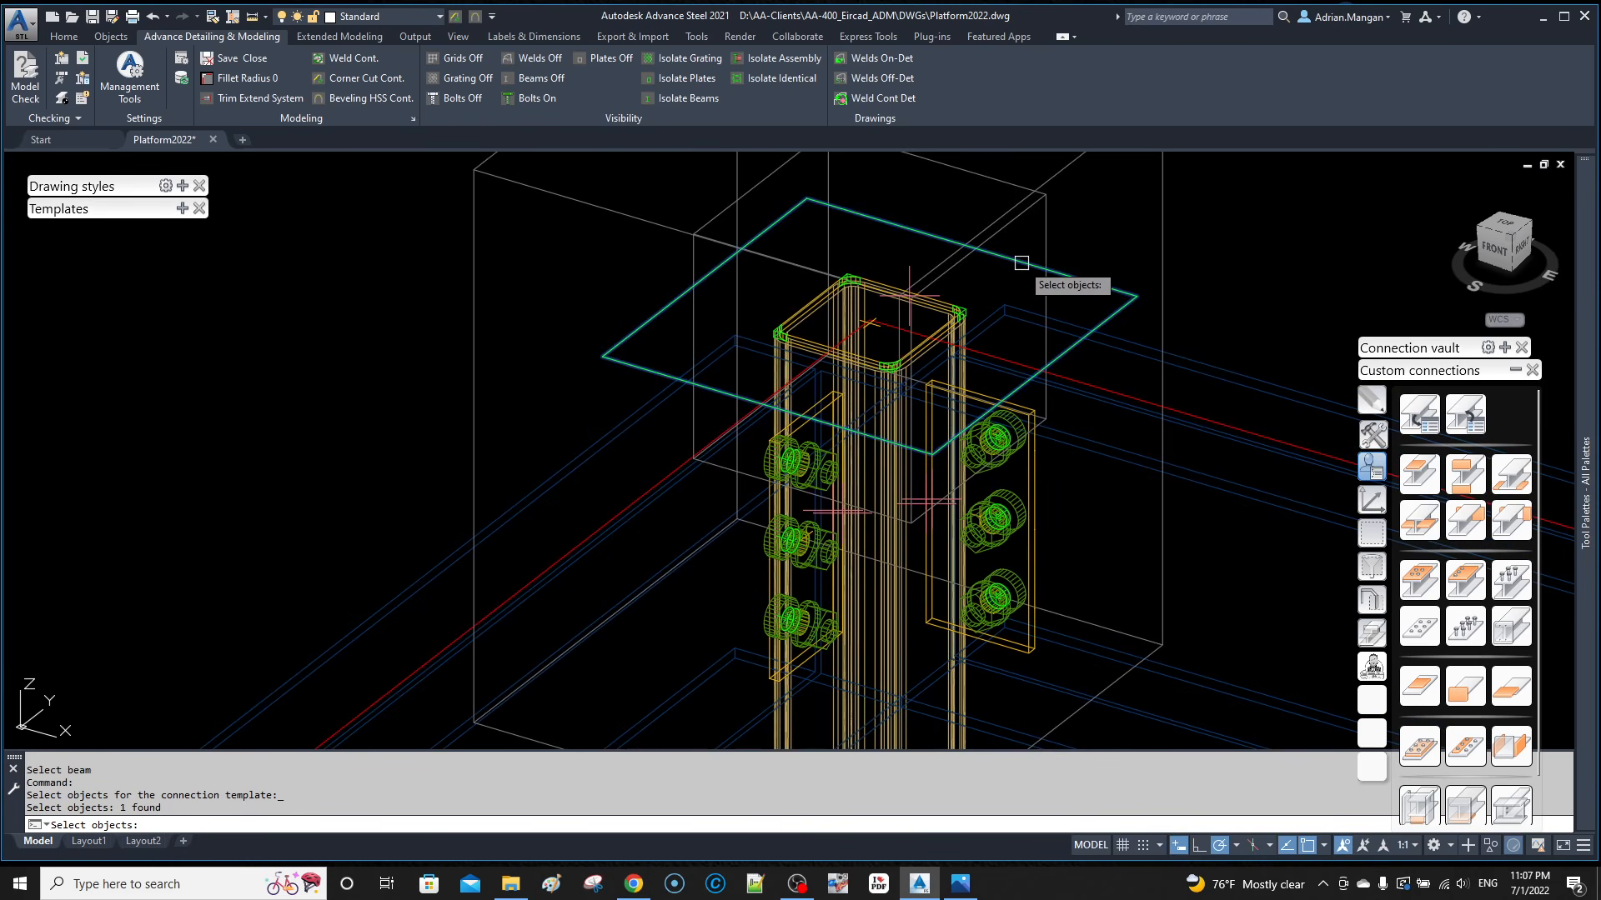
scroll(967, 291, up, 6)
click(985, 305)
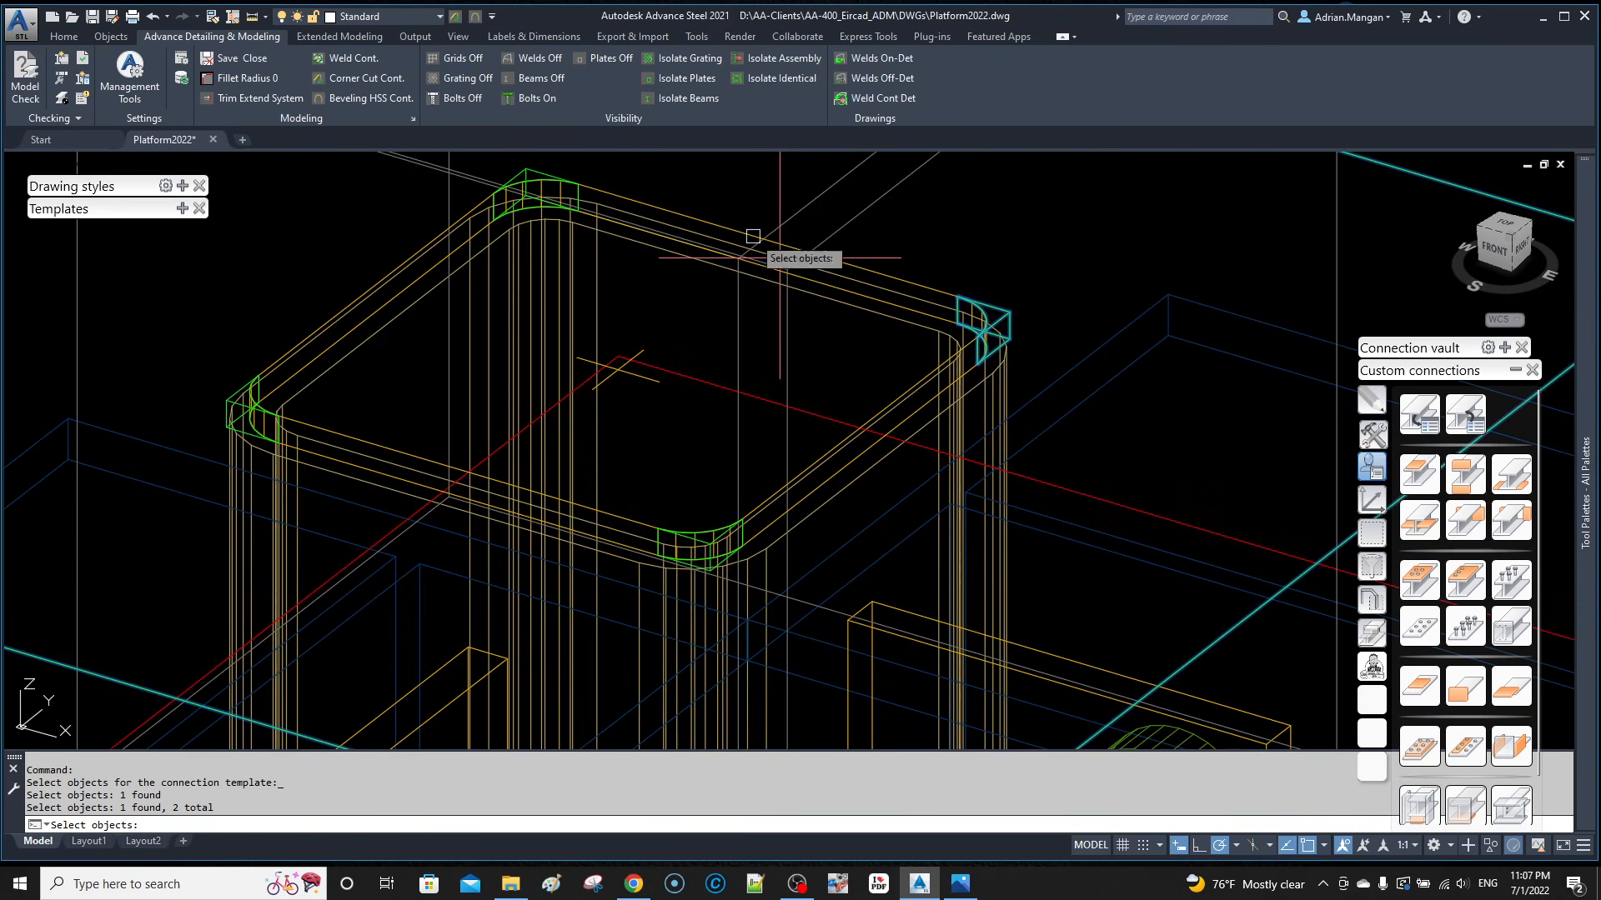
click(530, 166)
click(232, 395)
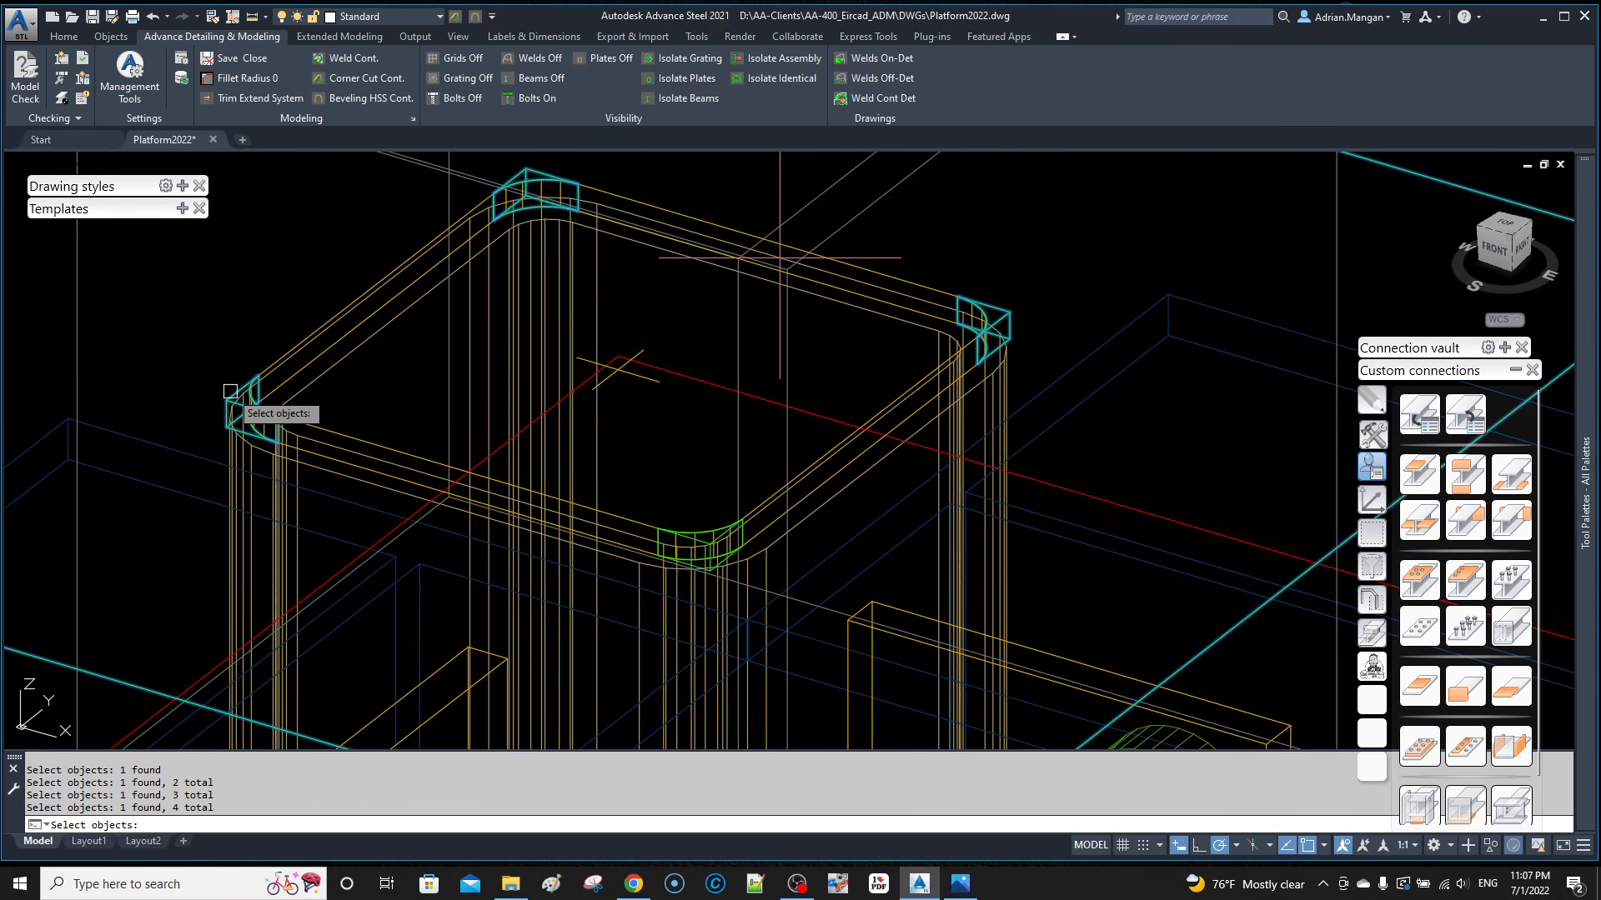
click(704, 522)
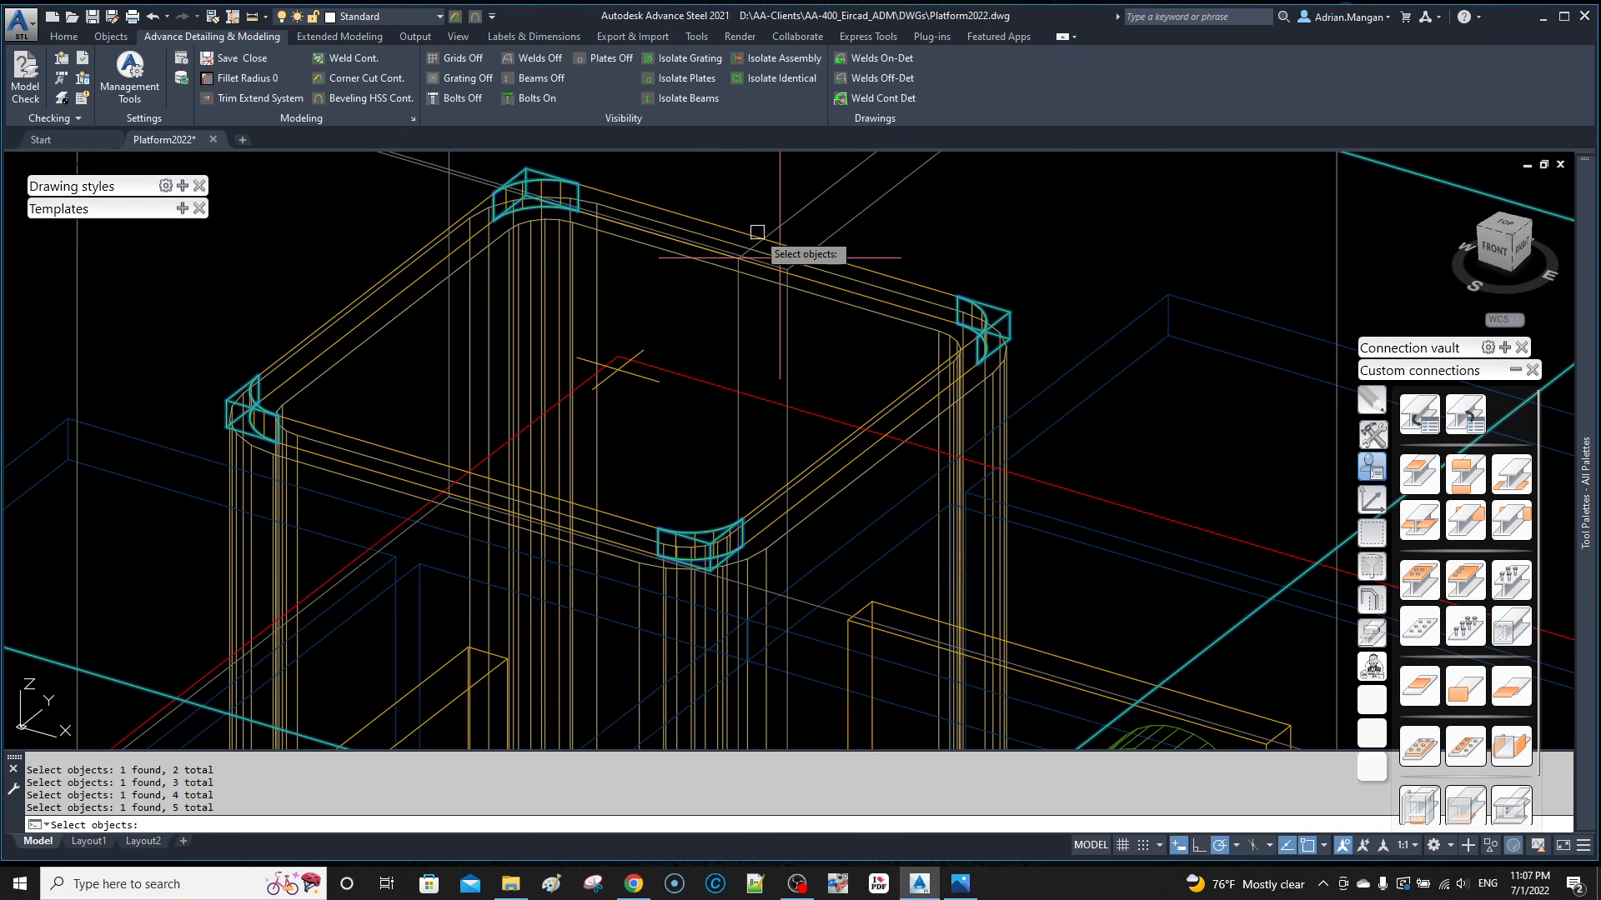
click(884, 266)
click(884, 256)
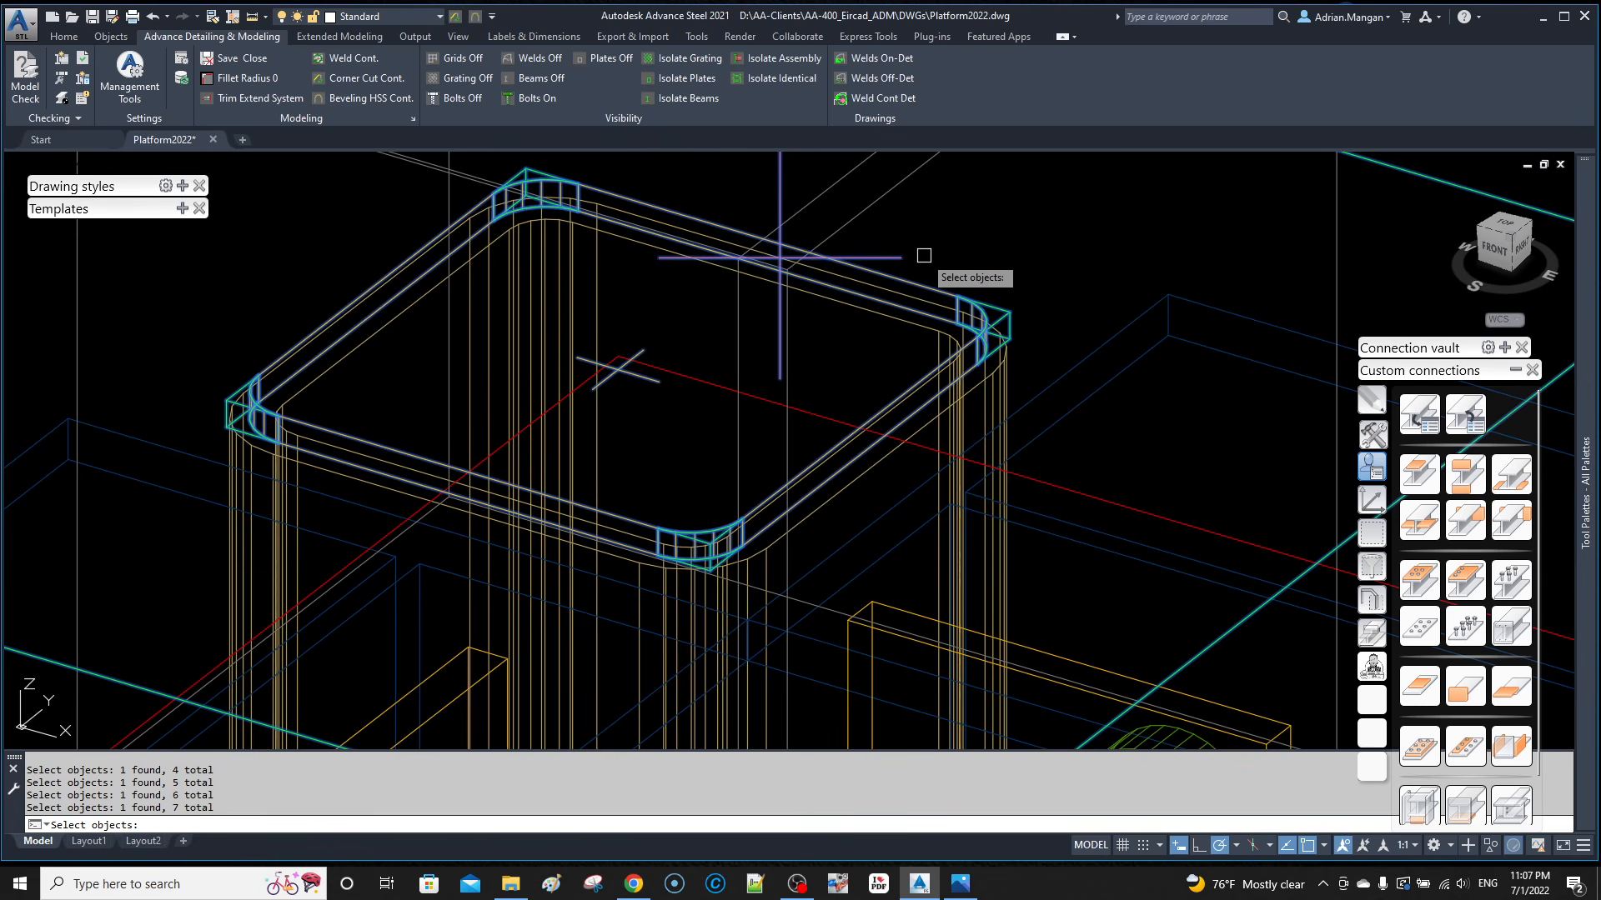
key(Return)
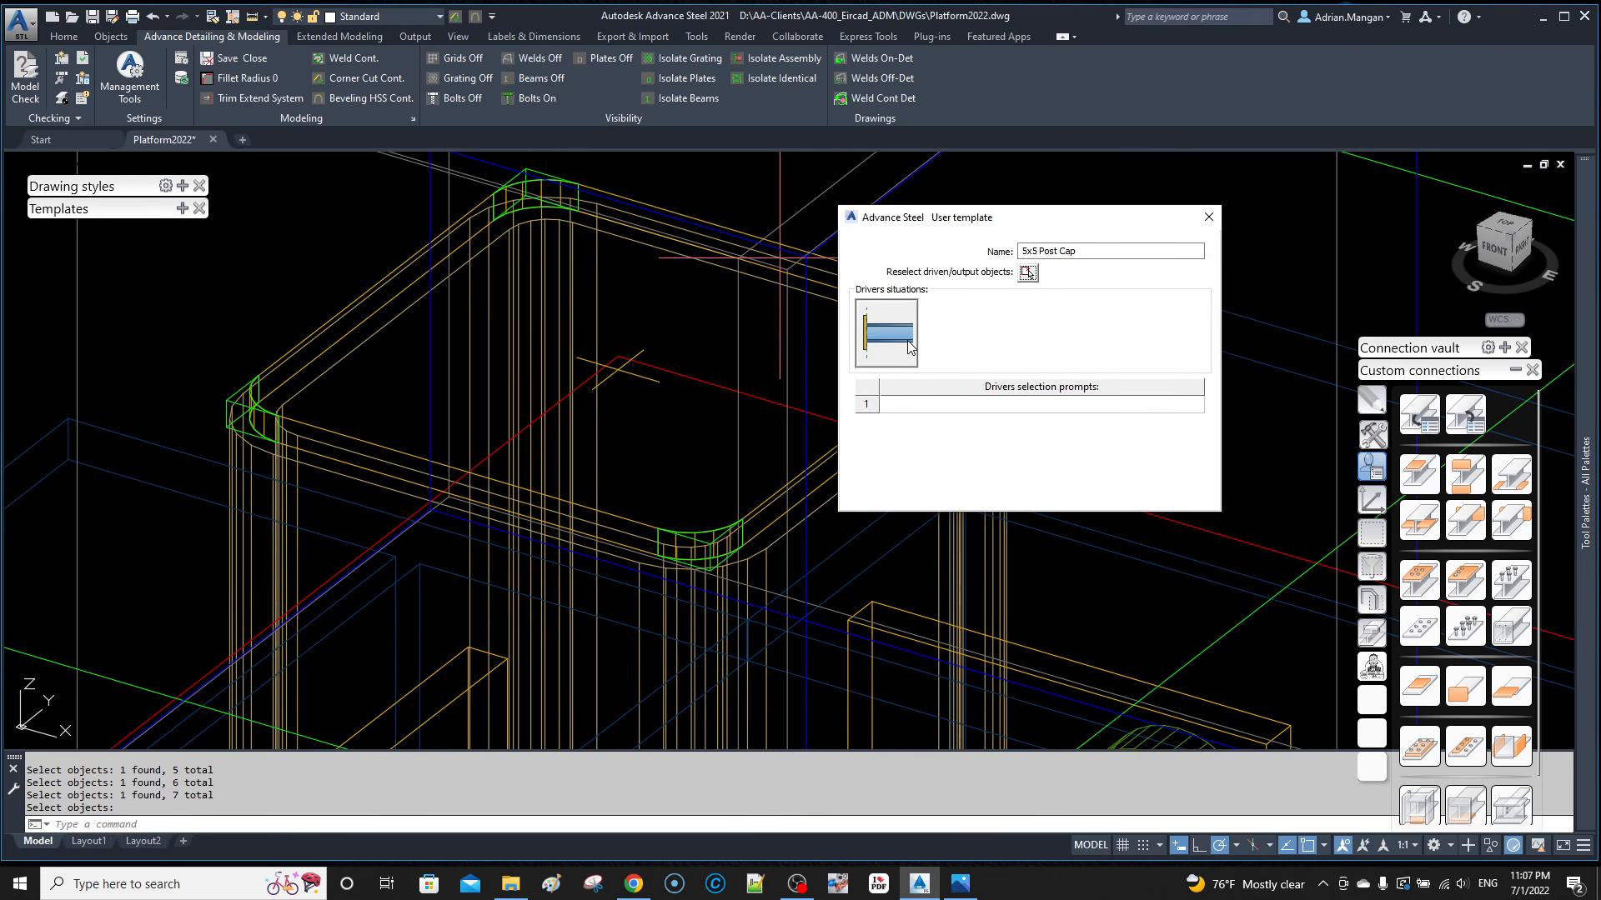
Step: Set the template's driver selection prompt to Post and finish the template definition
click(1015, 406)
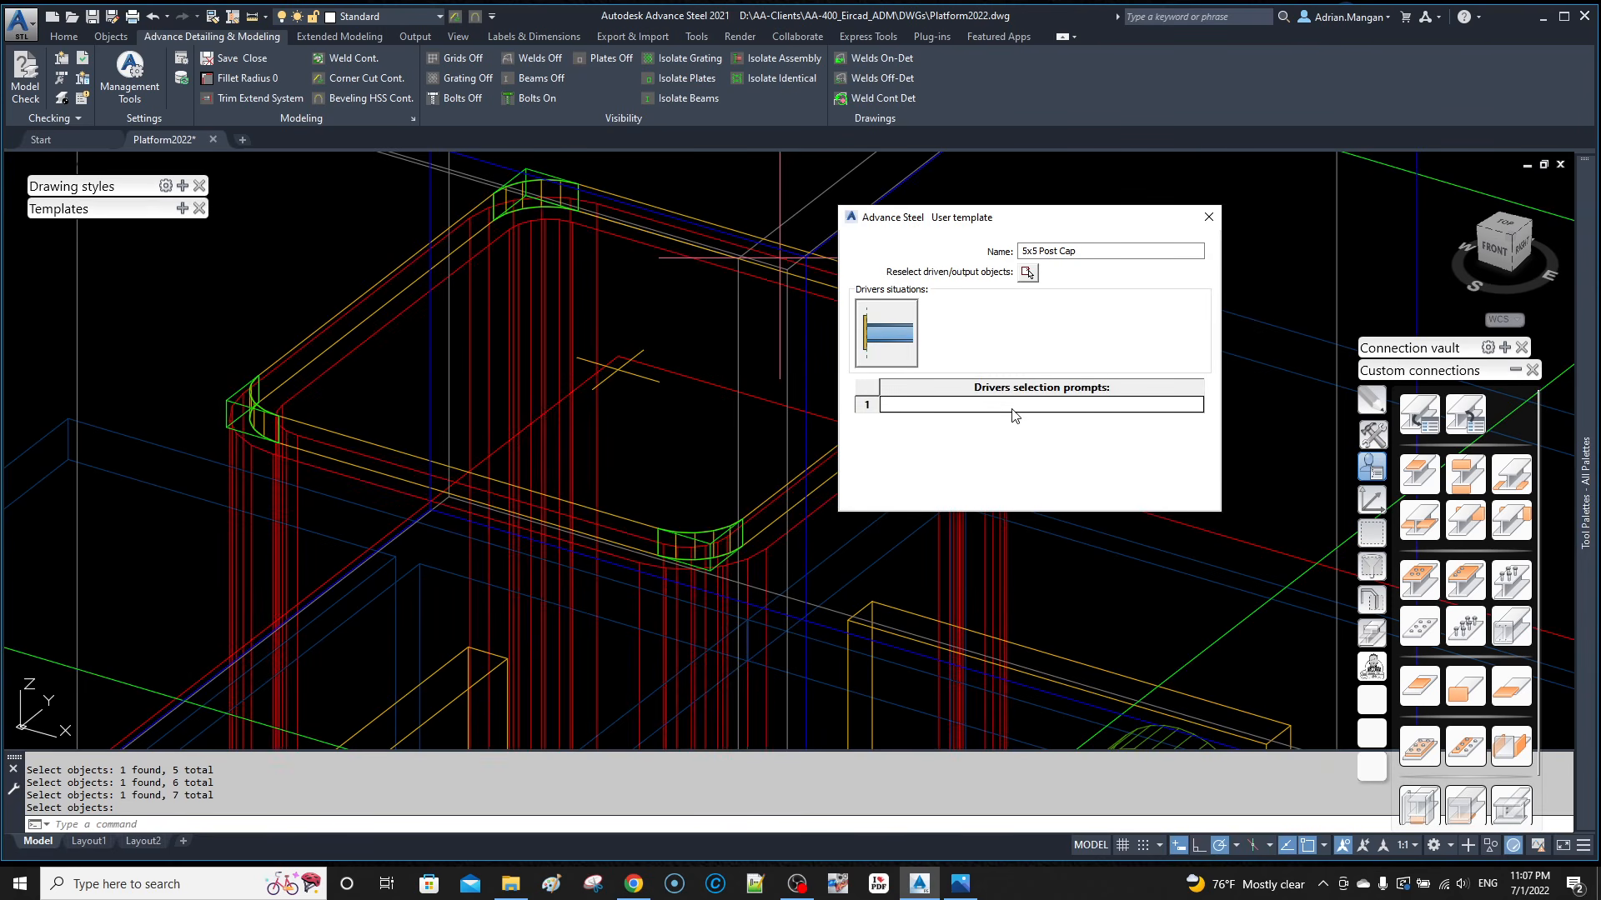
click(1016, 411)
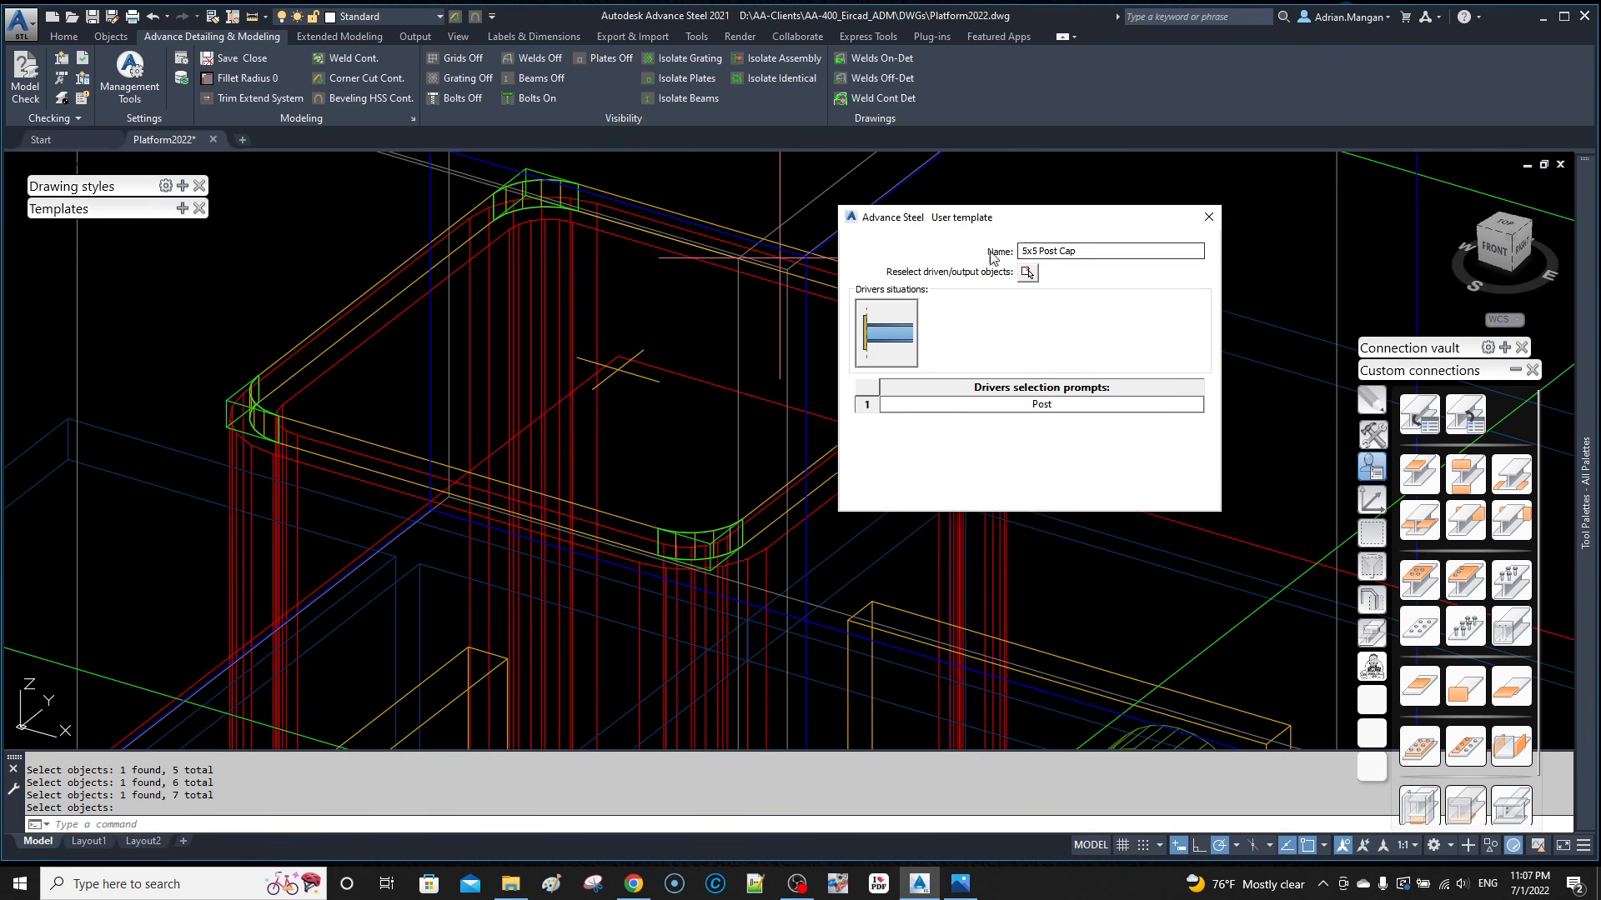
click(1209, 217)
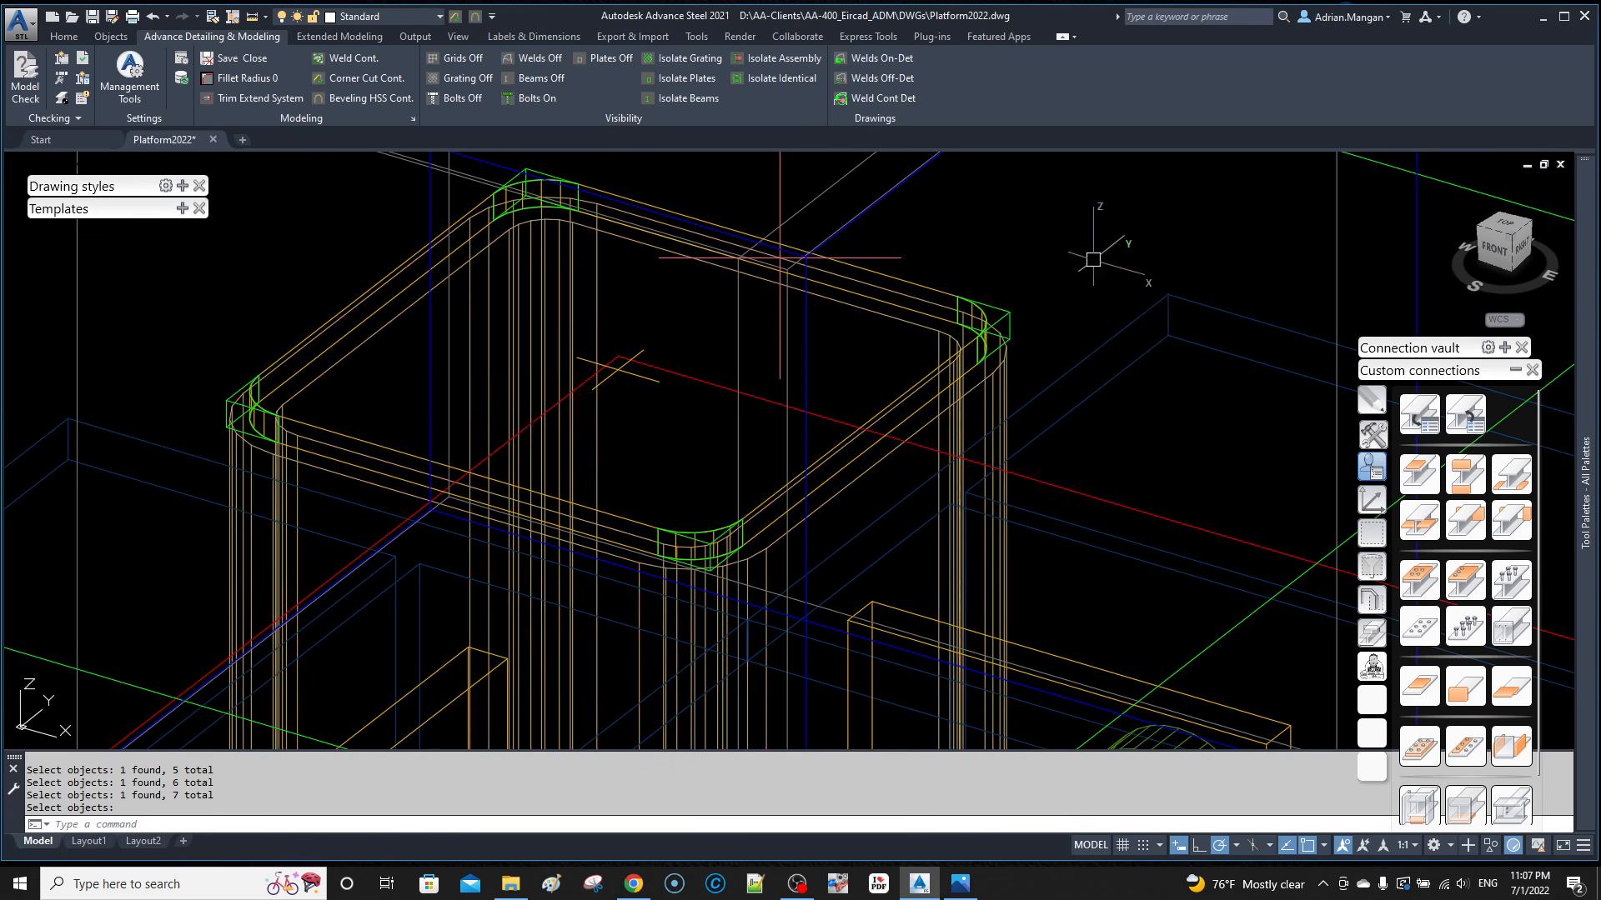
Step: Load the 5x5 Post Cap connection template from Platform2022.dwg for insertion
scroll(959, 430, down, 4)
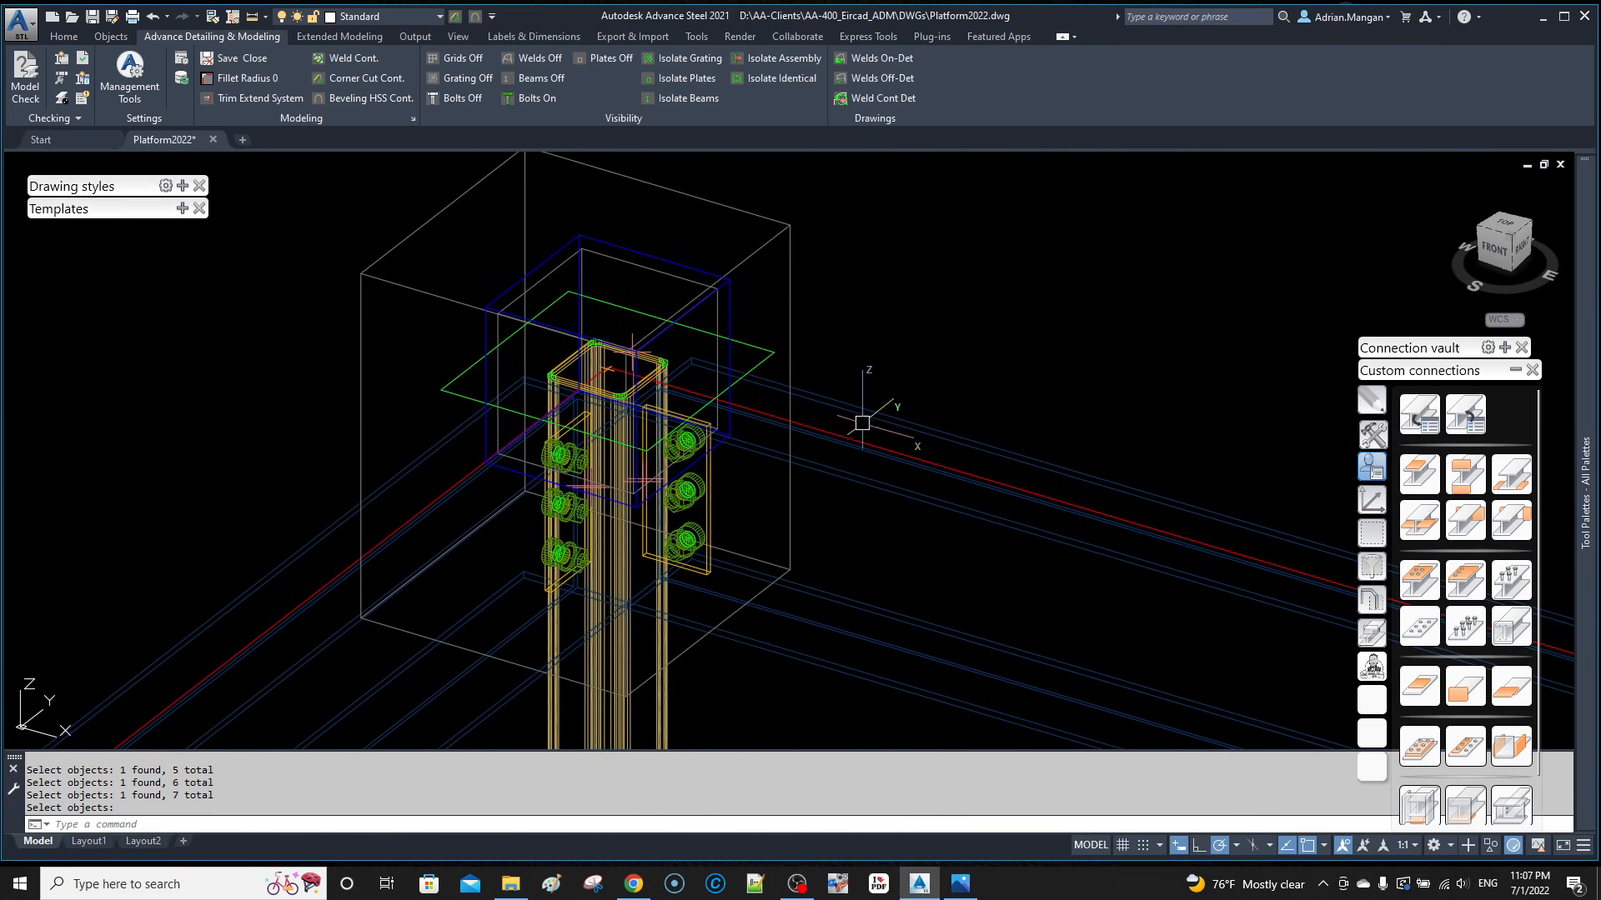
mouse_move(828, 378)
shift+middle_down()
mouse_move(804, 369)
mouse_move(828, 362)
shift+middle_up()
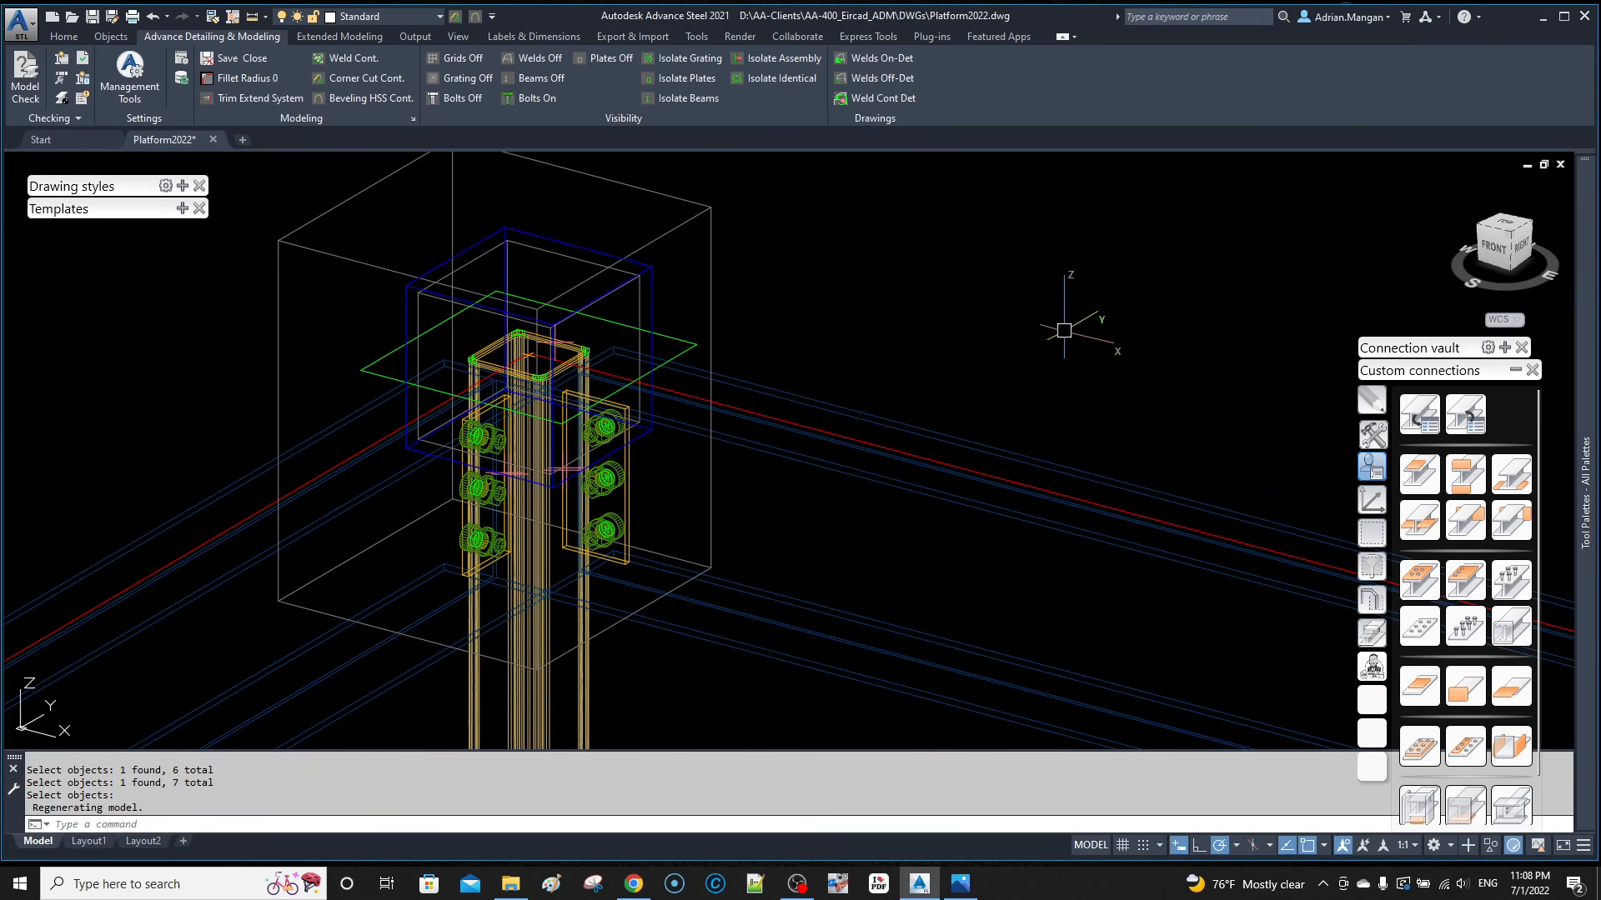
middle_drag(967, 366, 1015, 300)
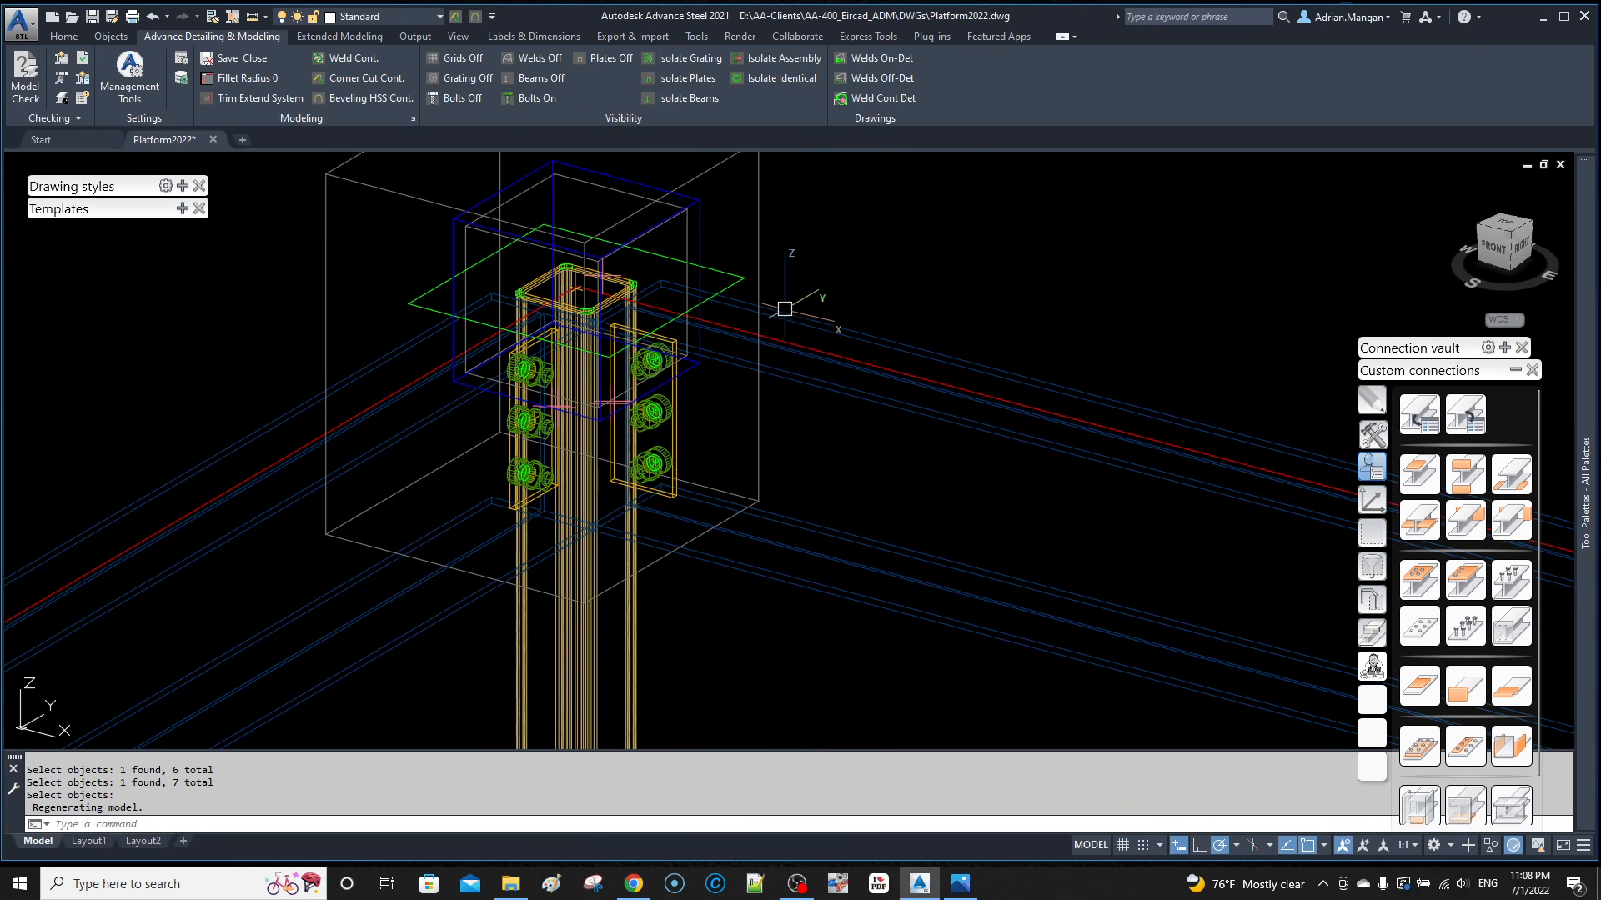
scroll(654, 311, up, 5)
scroll(654, 311, down, 6)
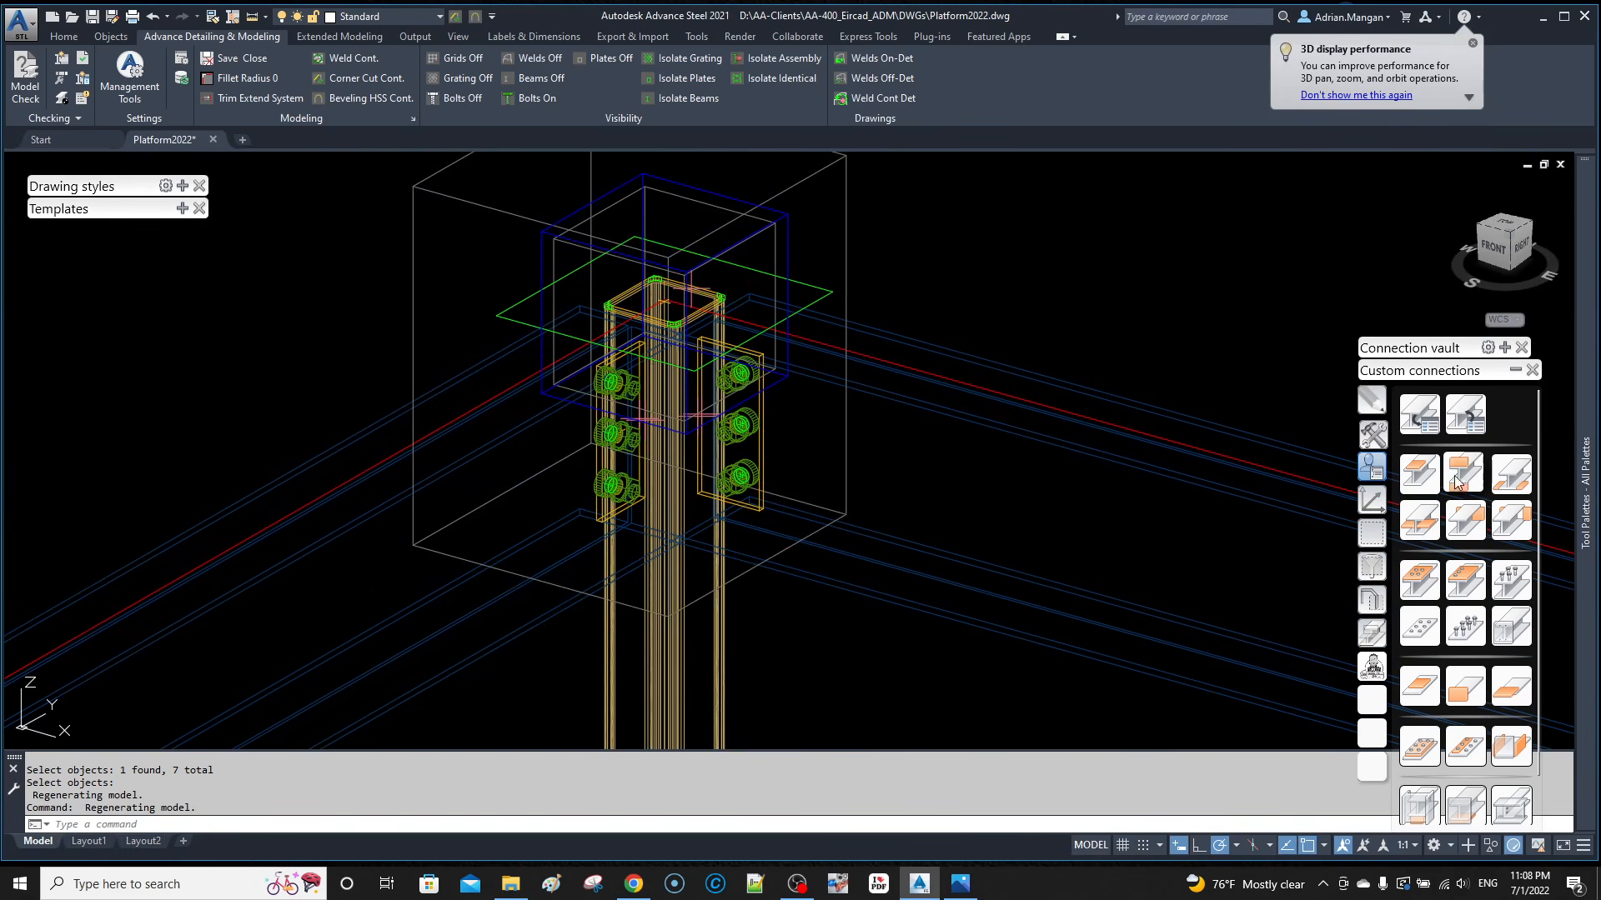
click(1465, 414)
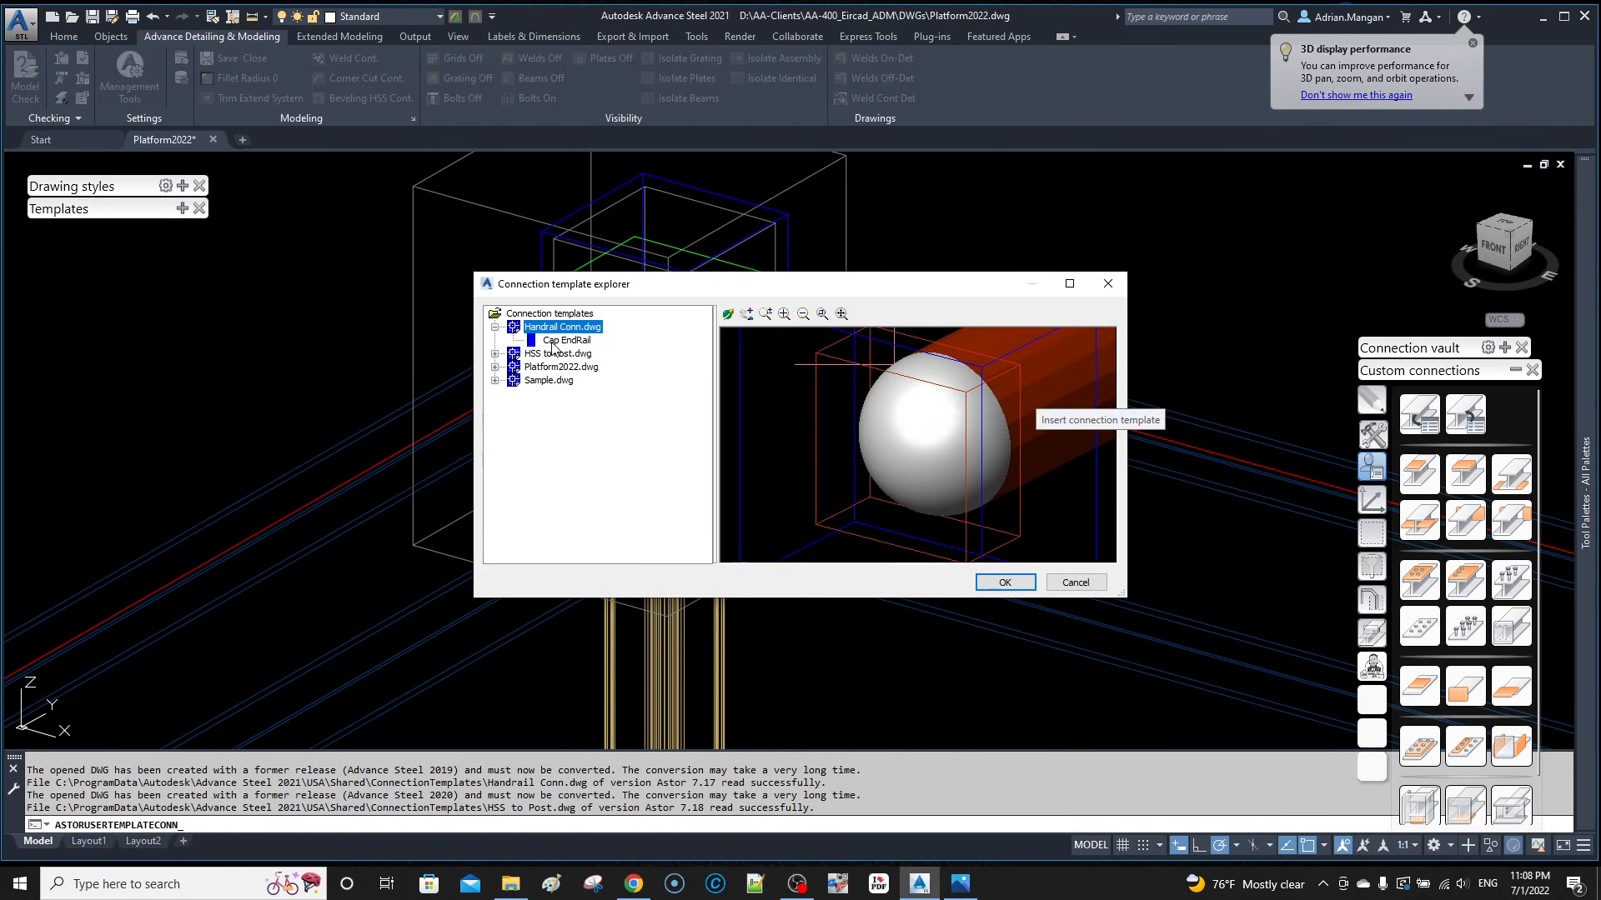
click(495, 327)
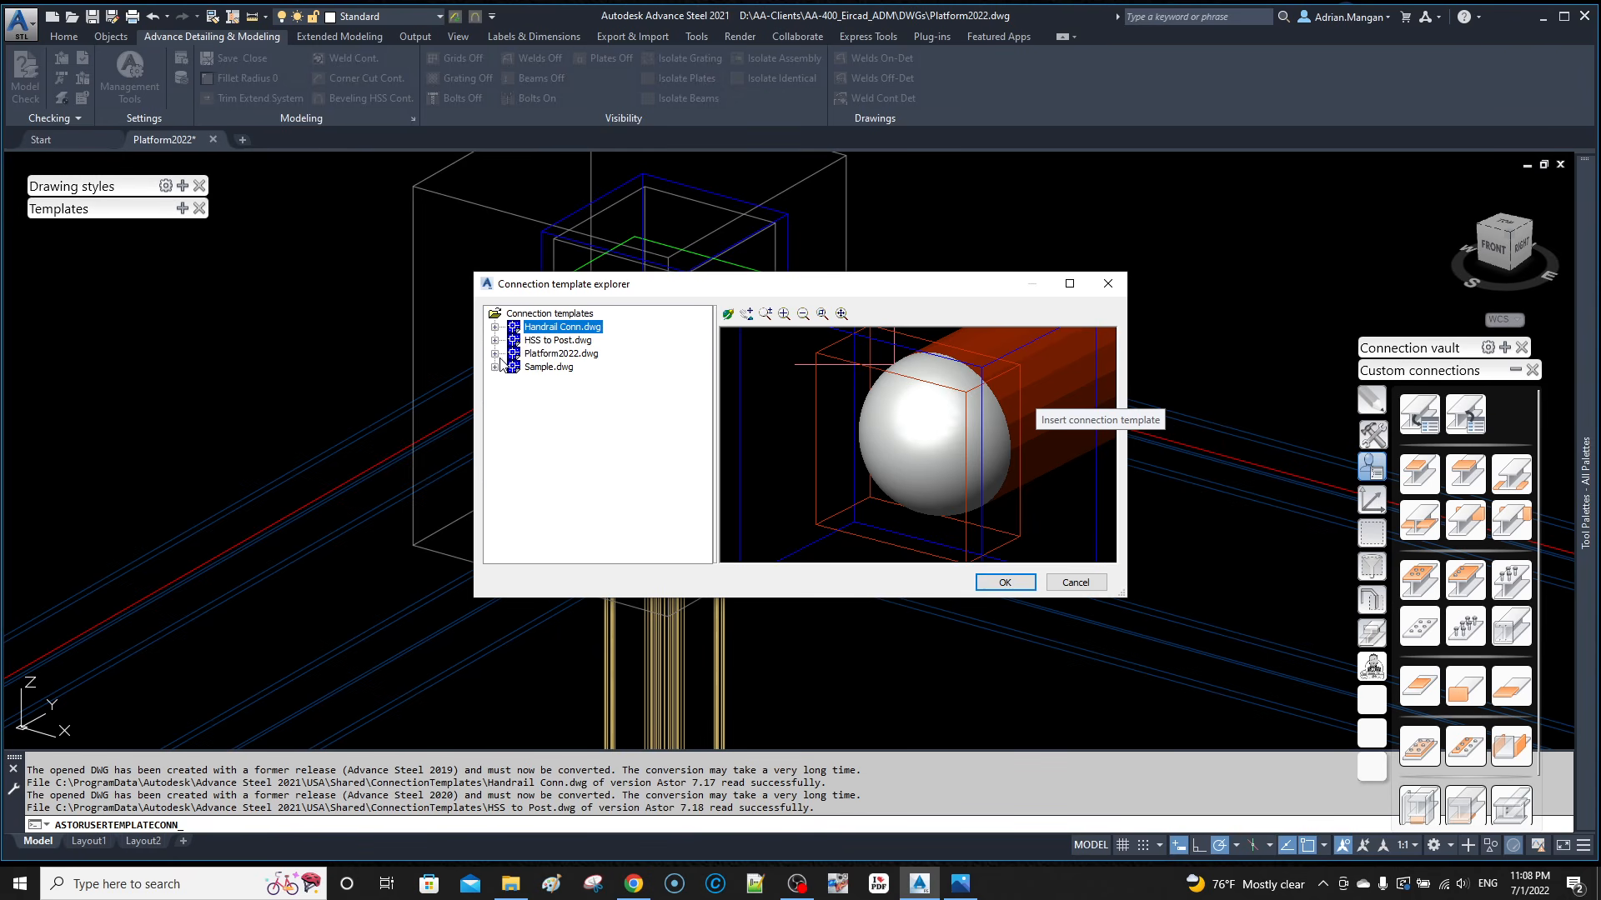
click(495, 353)
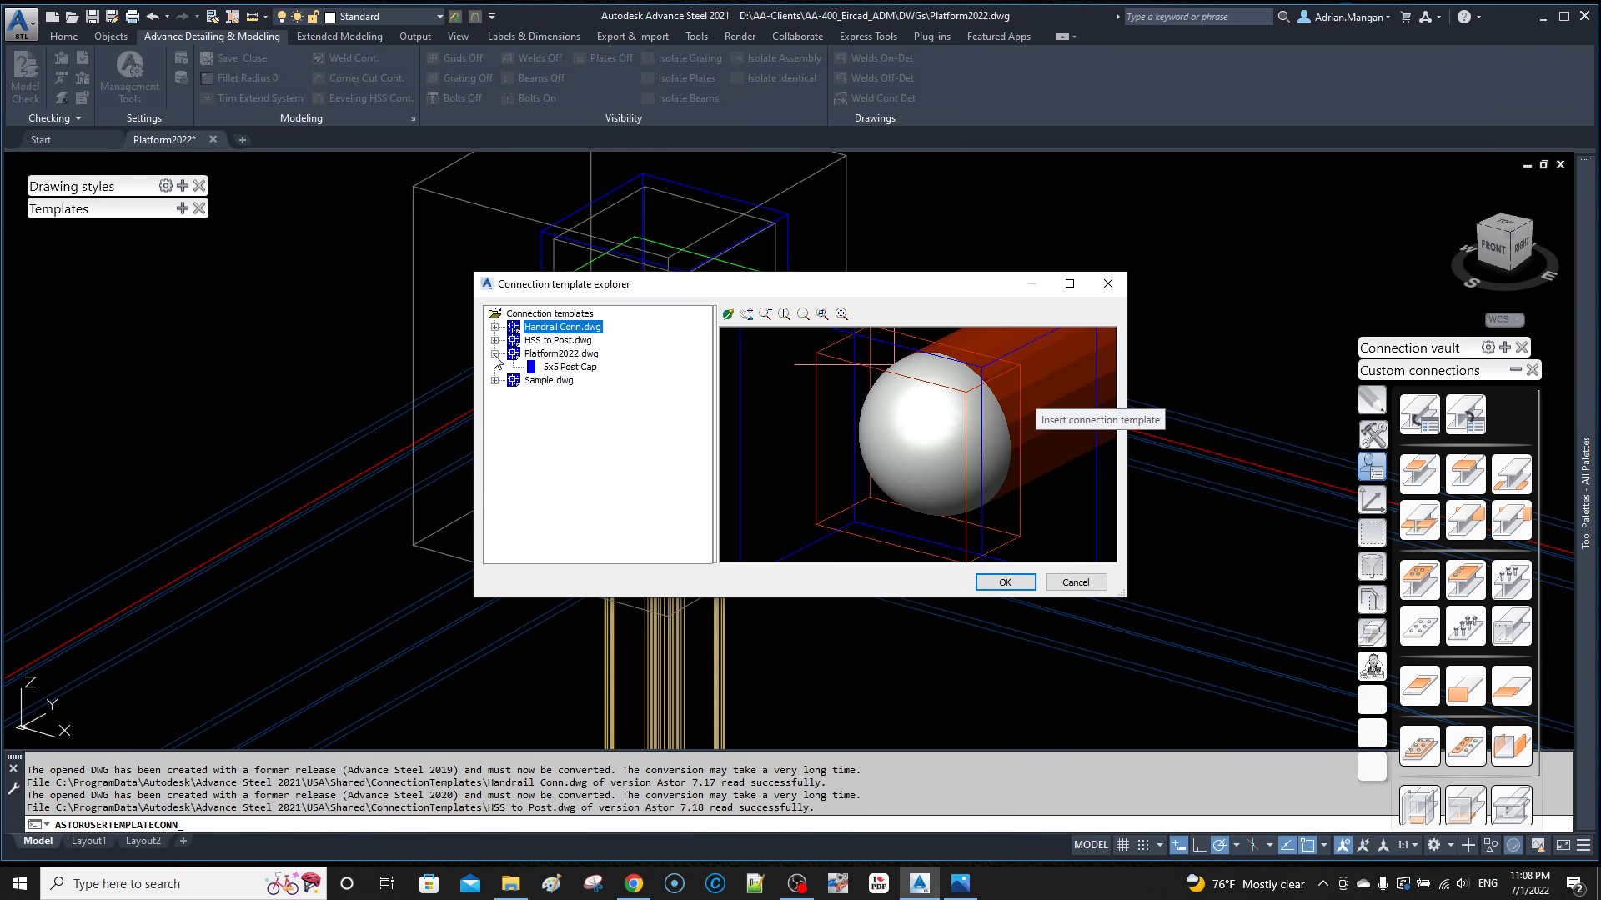
click(572, 368)
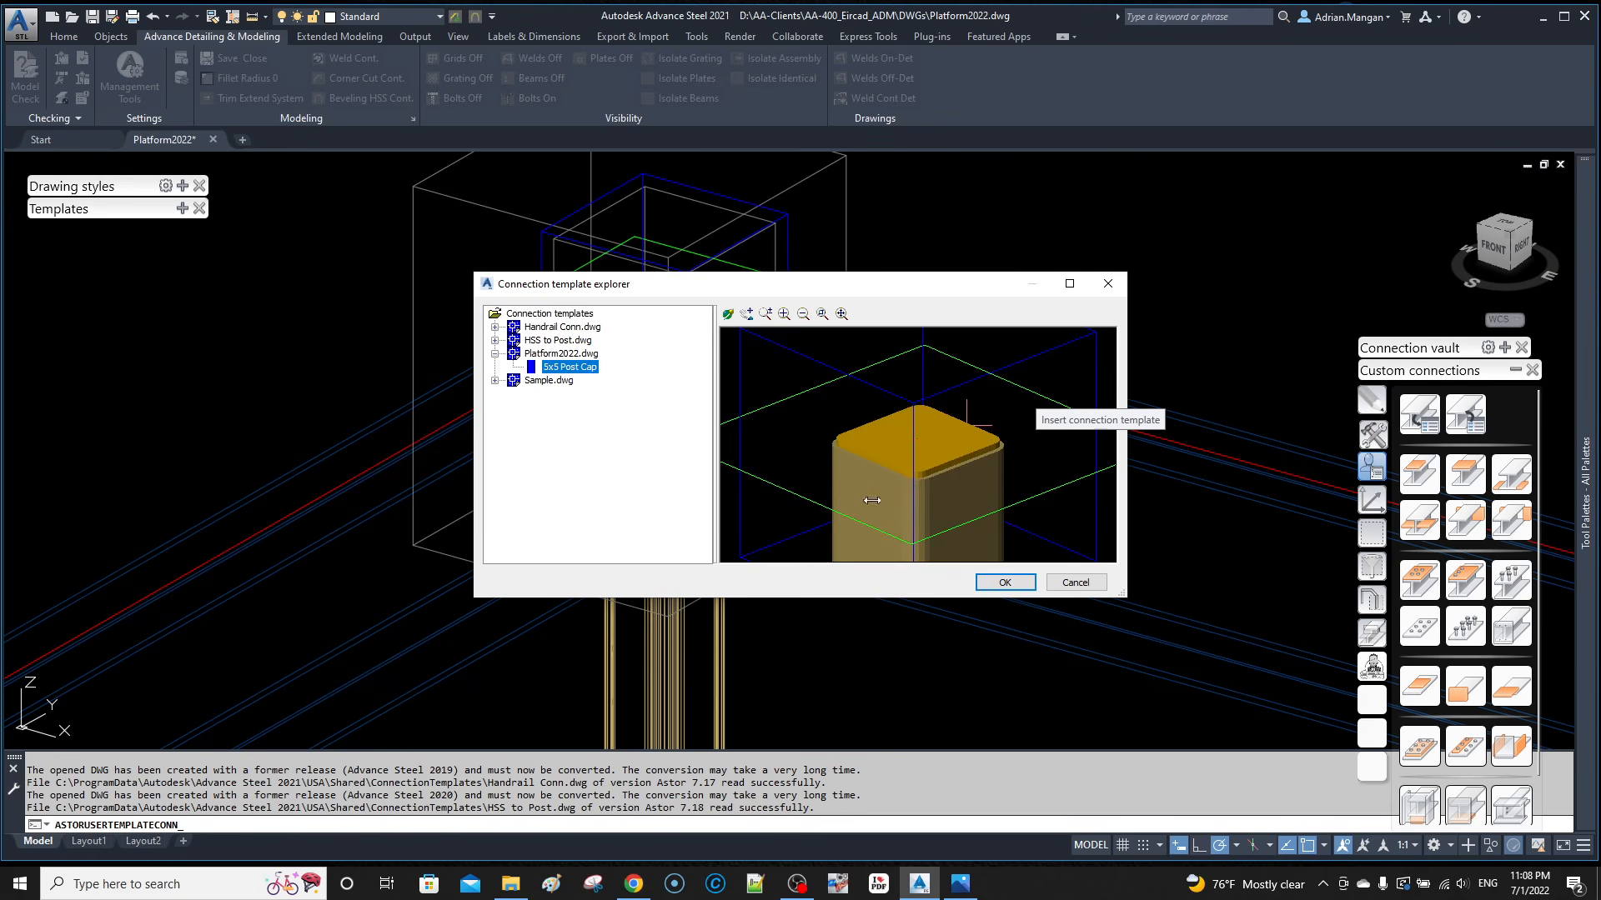
click(1005, 582)
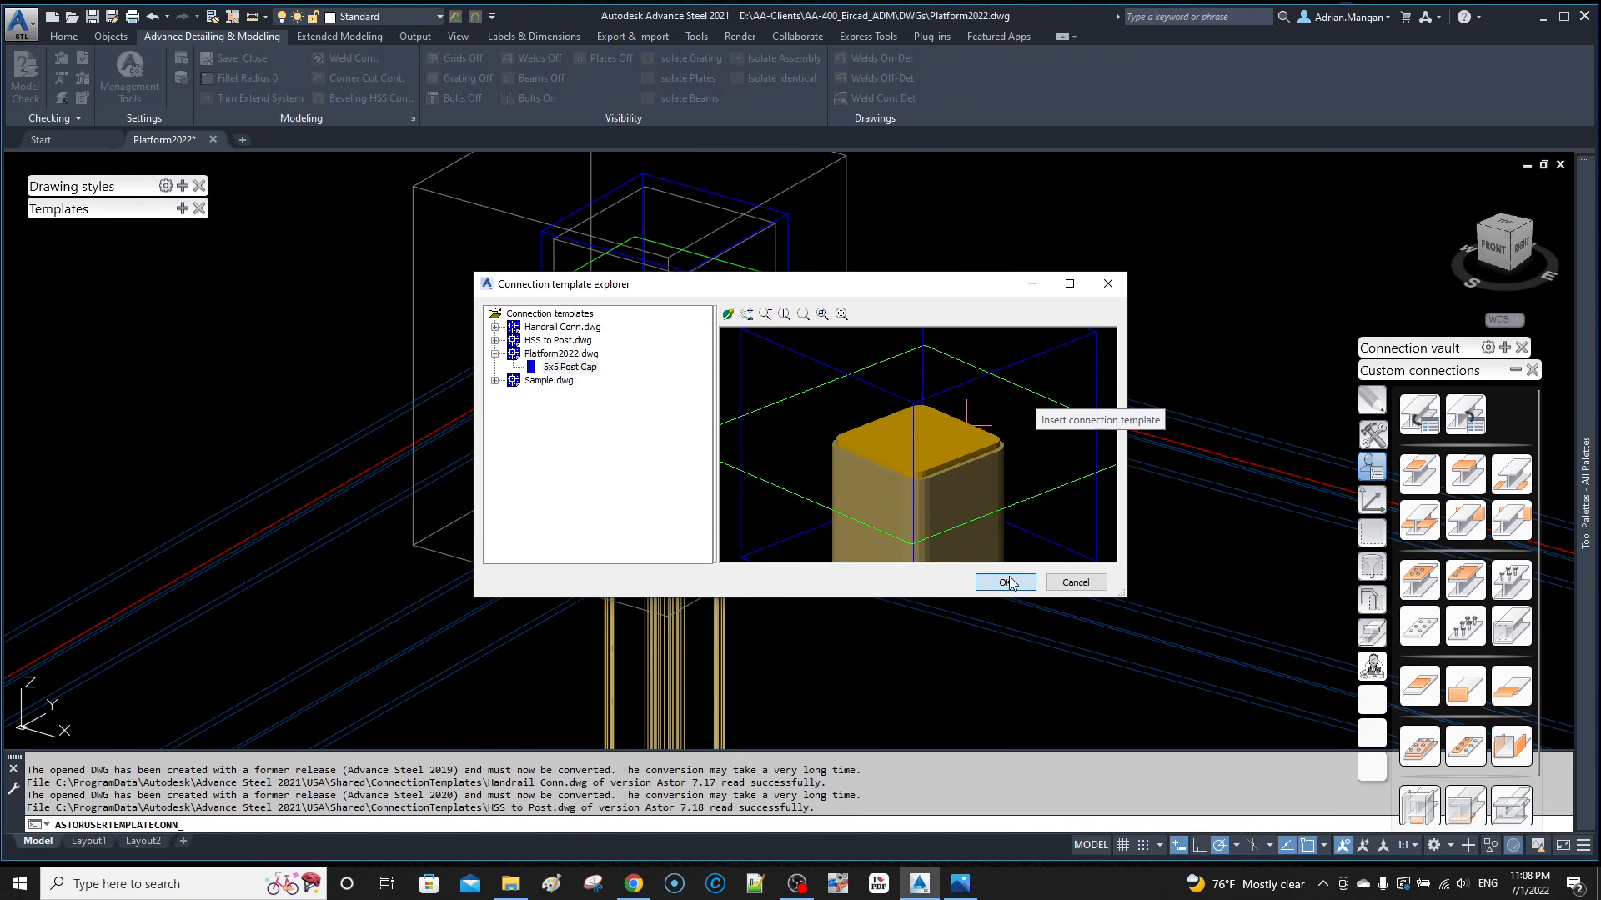
Step: Place the Post Cap template on the top end of the northeast column and accept its properties
scroll(917, 500, down, 5)
scroll(867, 463, up, 8)
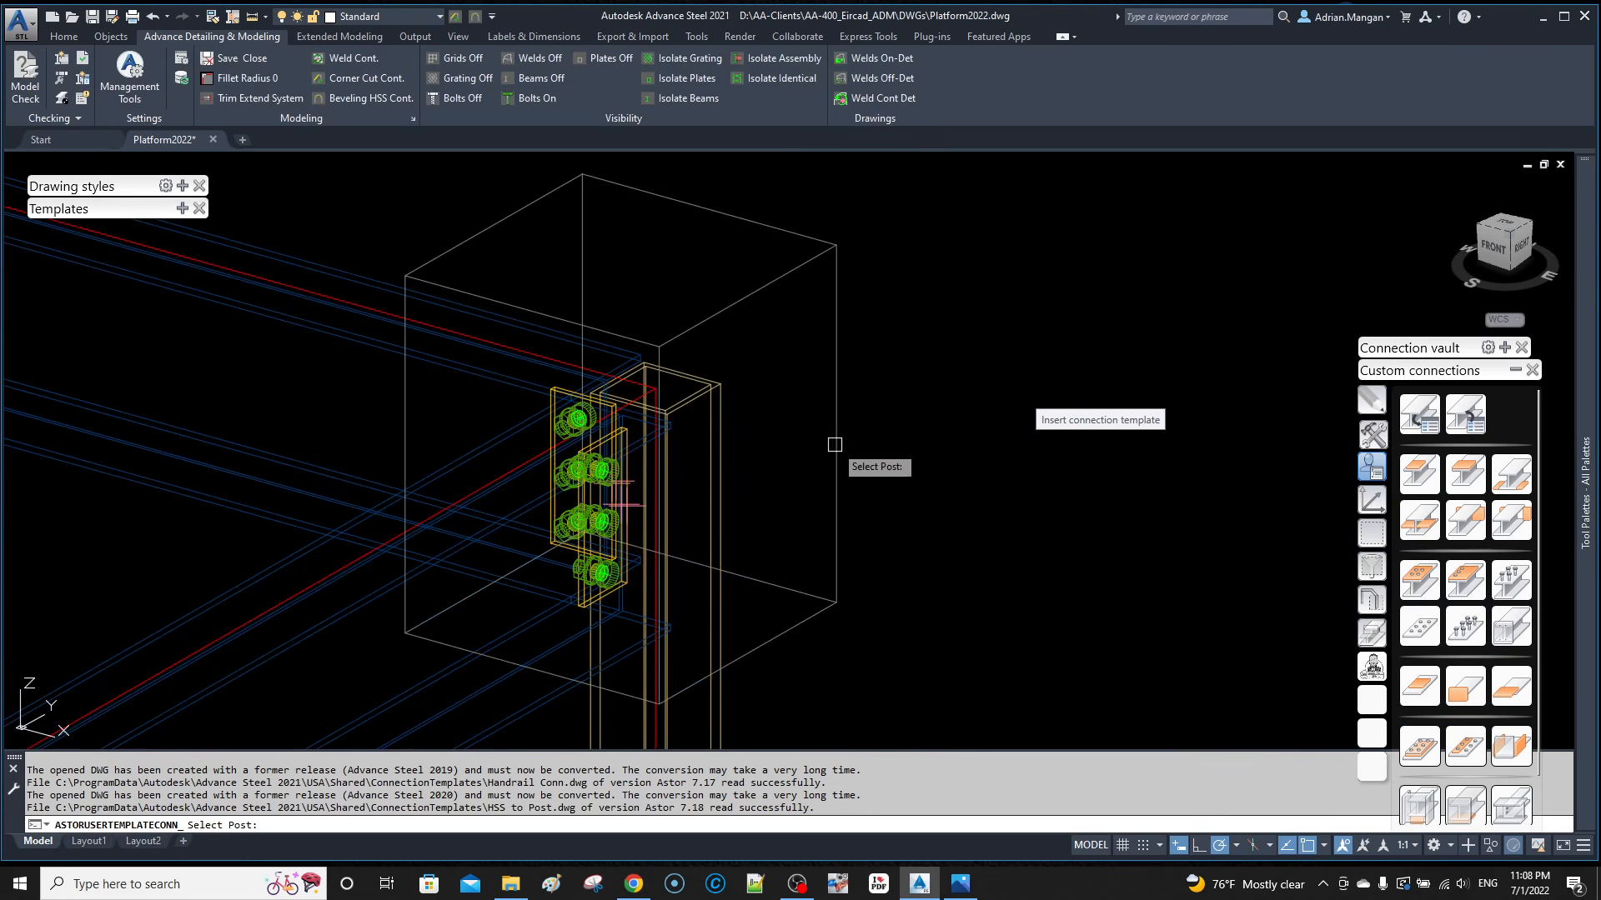
click(717, 388)
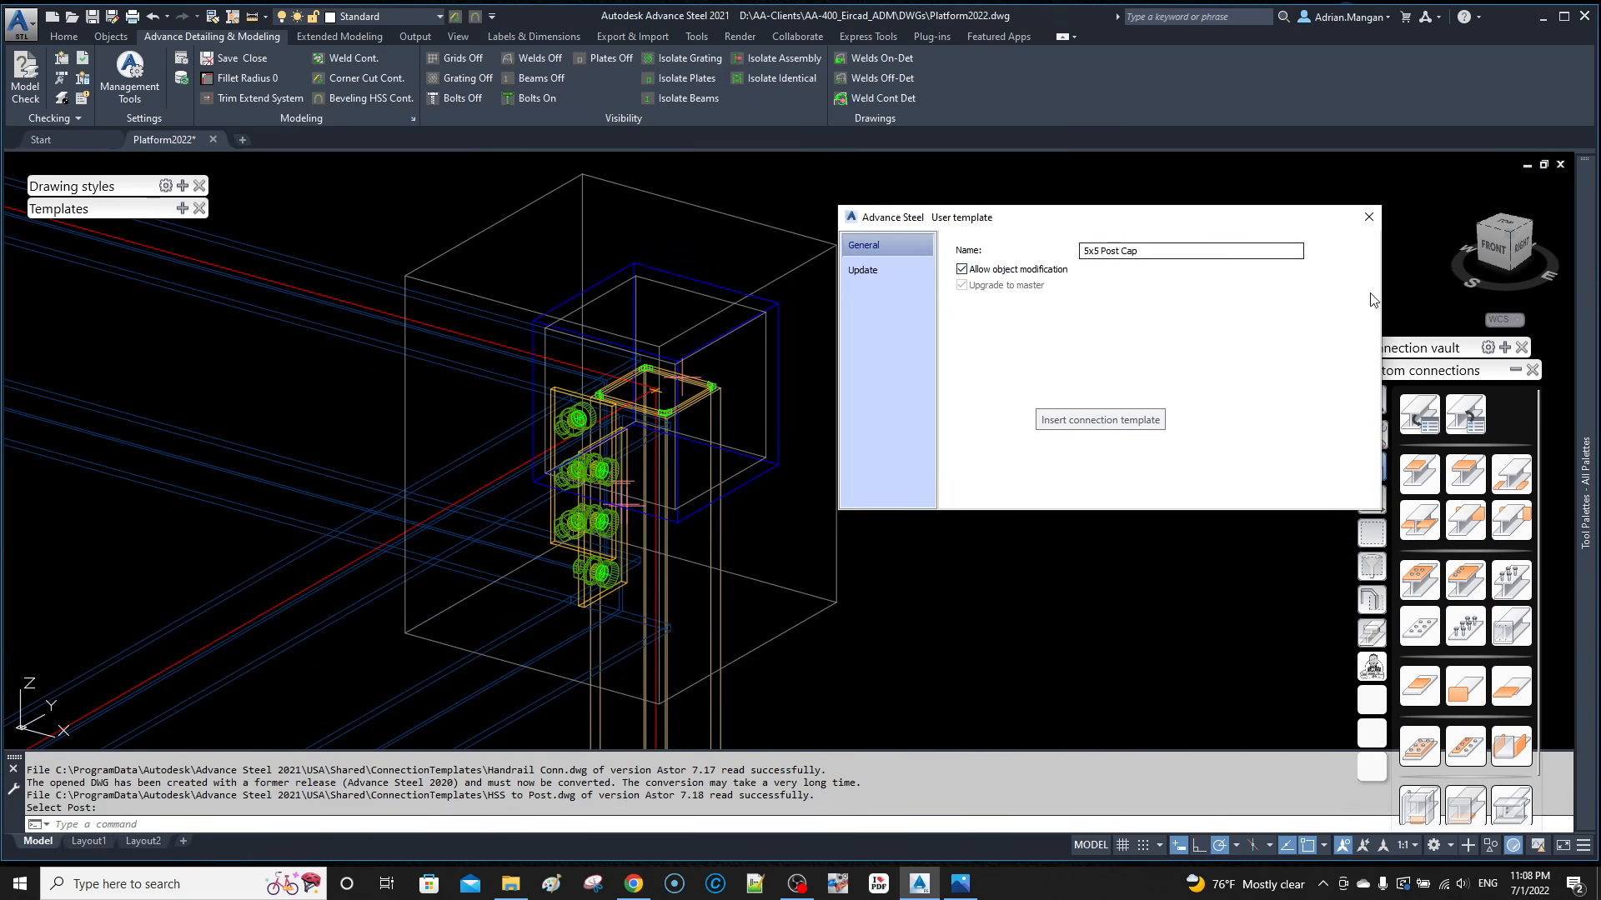
click(1101, 419)
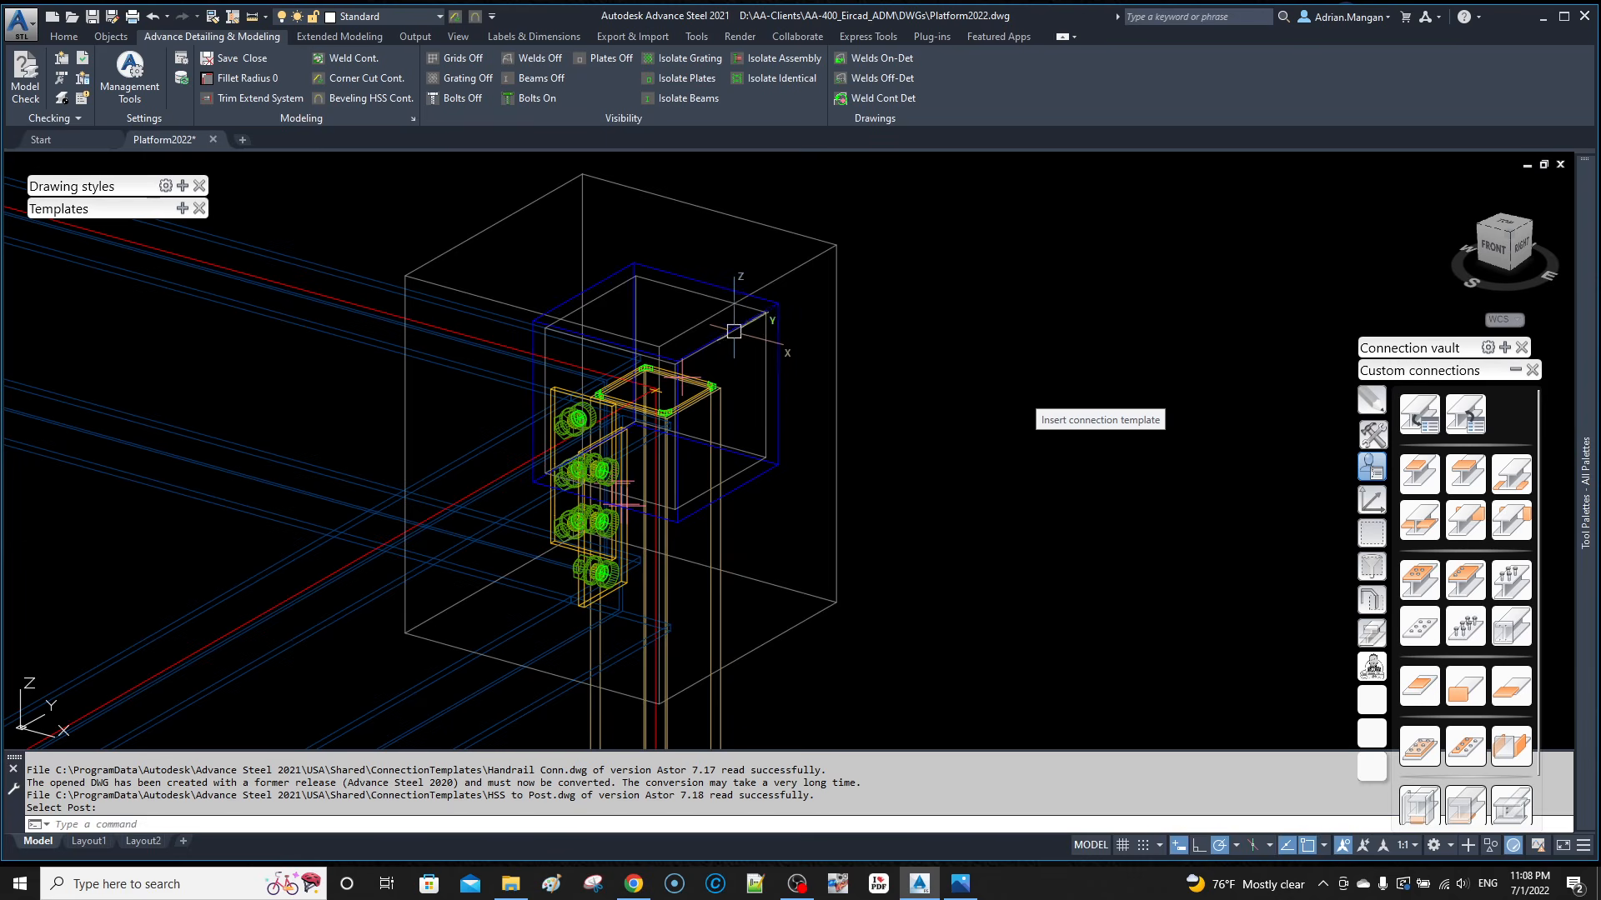
Step: Change the weld type of the northeast column's end plate to Fillet weld
scroll(741, 304, up, 2)
double_click(740, 304)
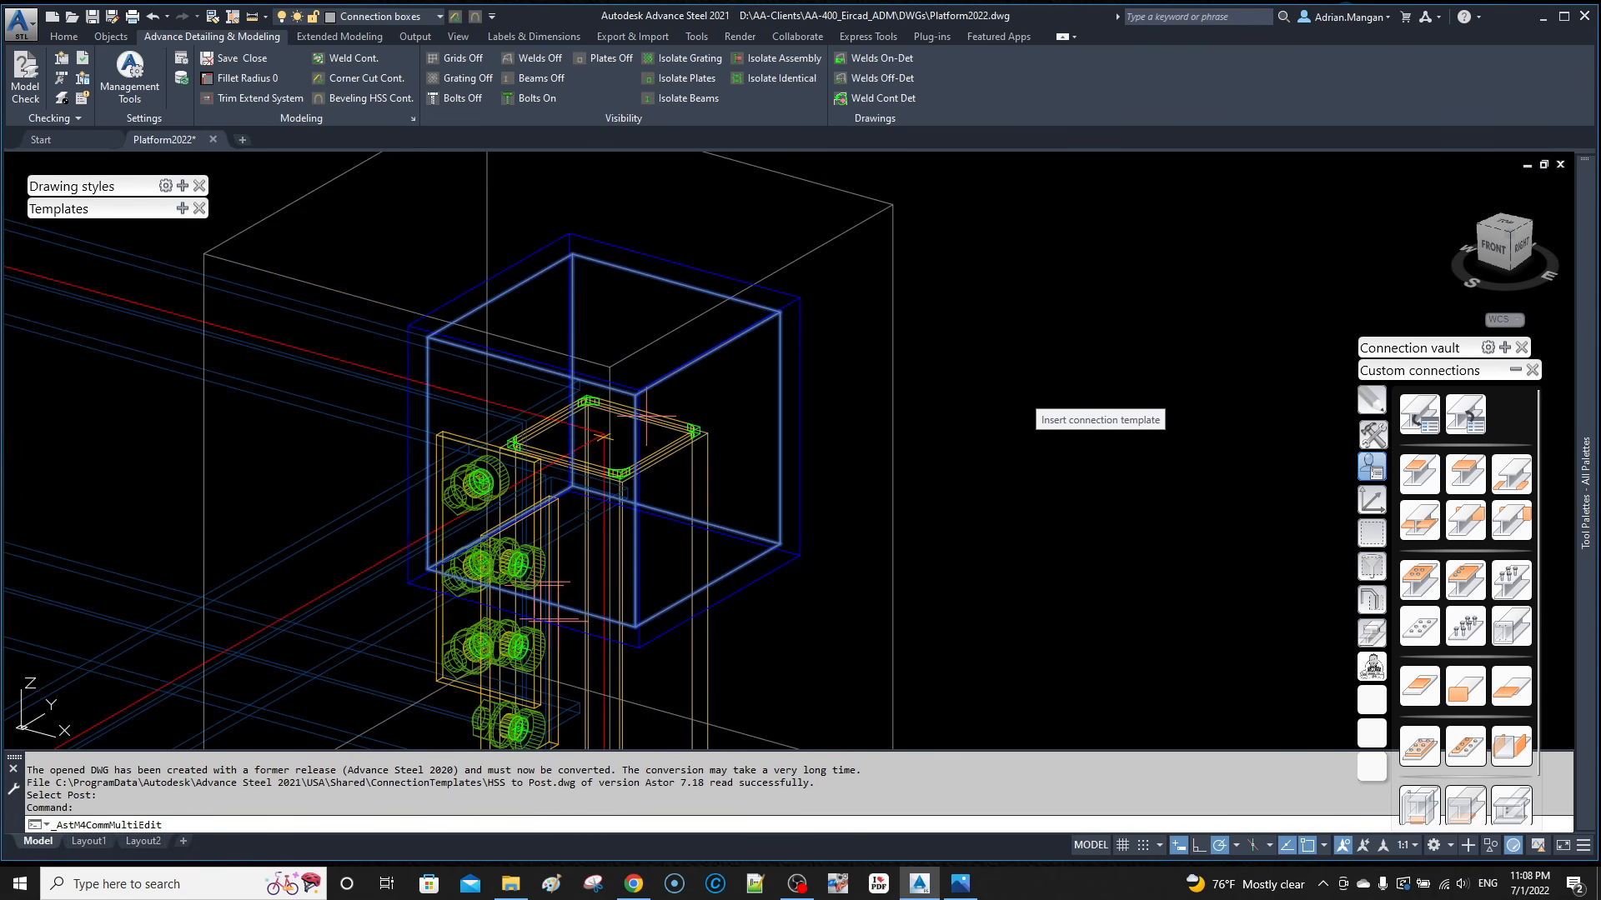
click(900, 325)
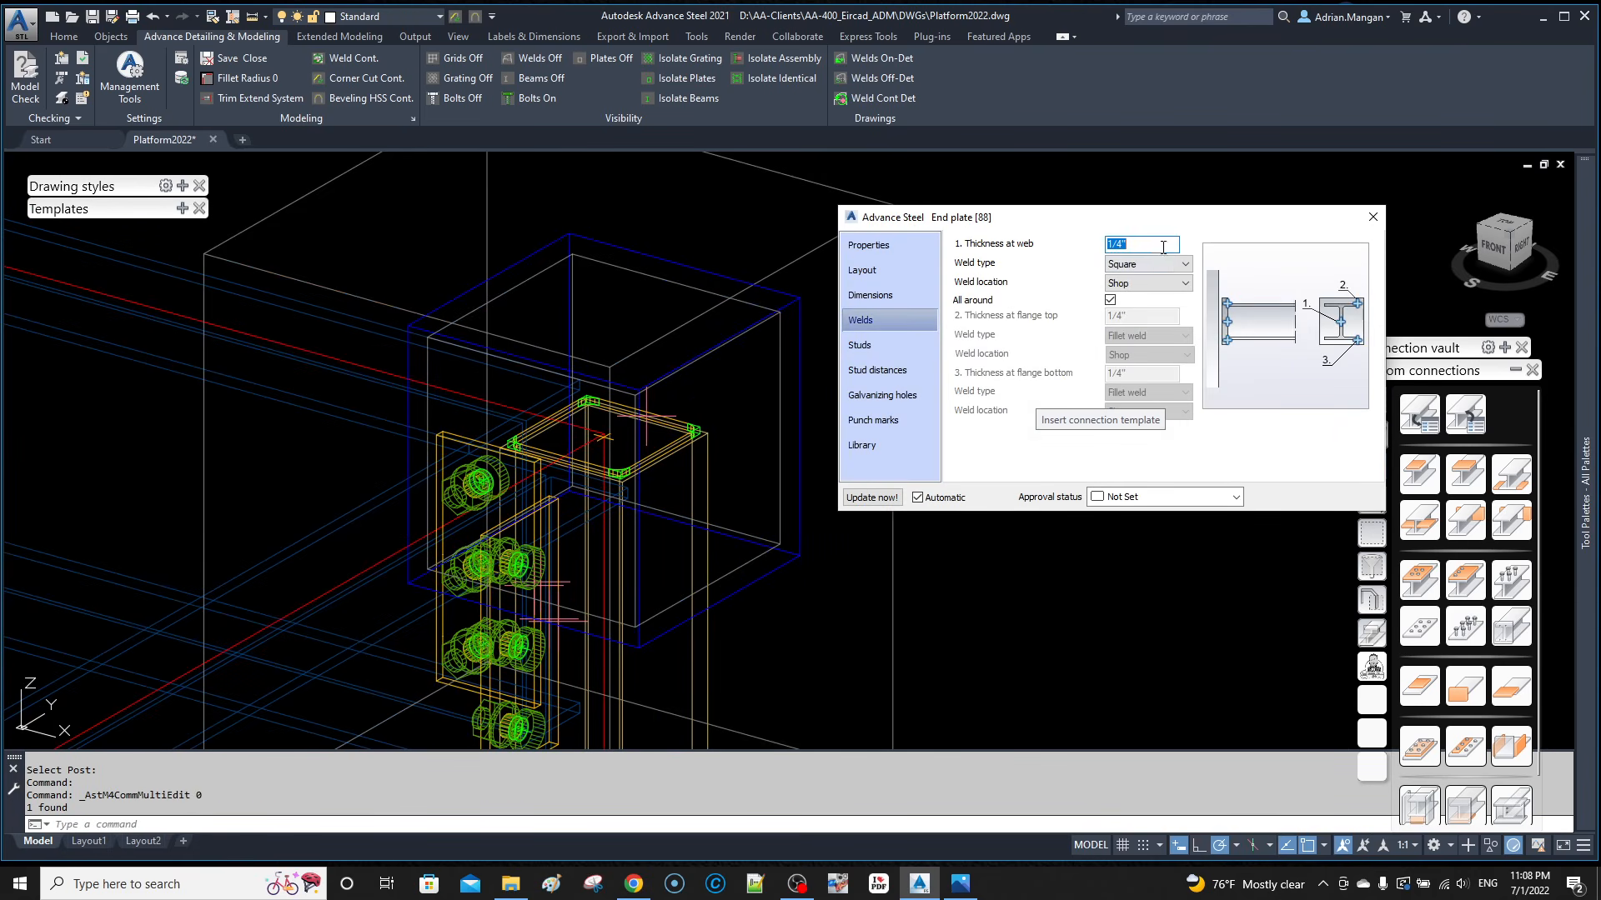
click(1165, 263)
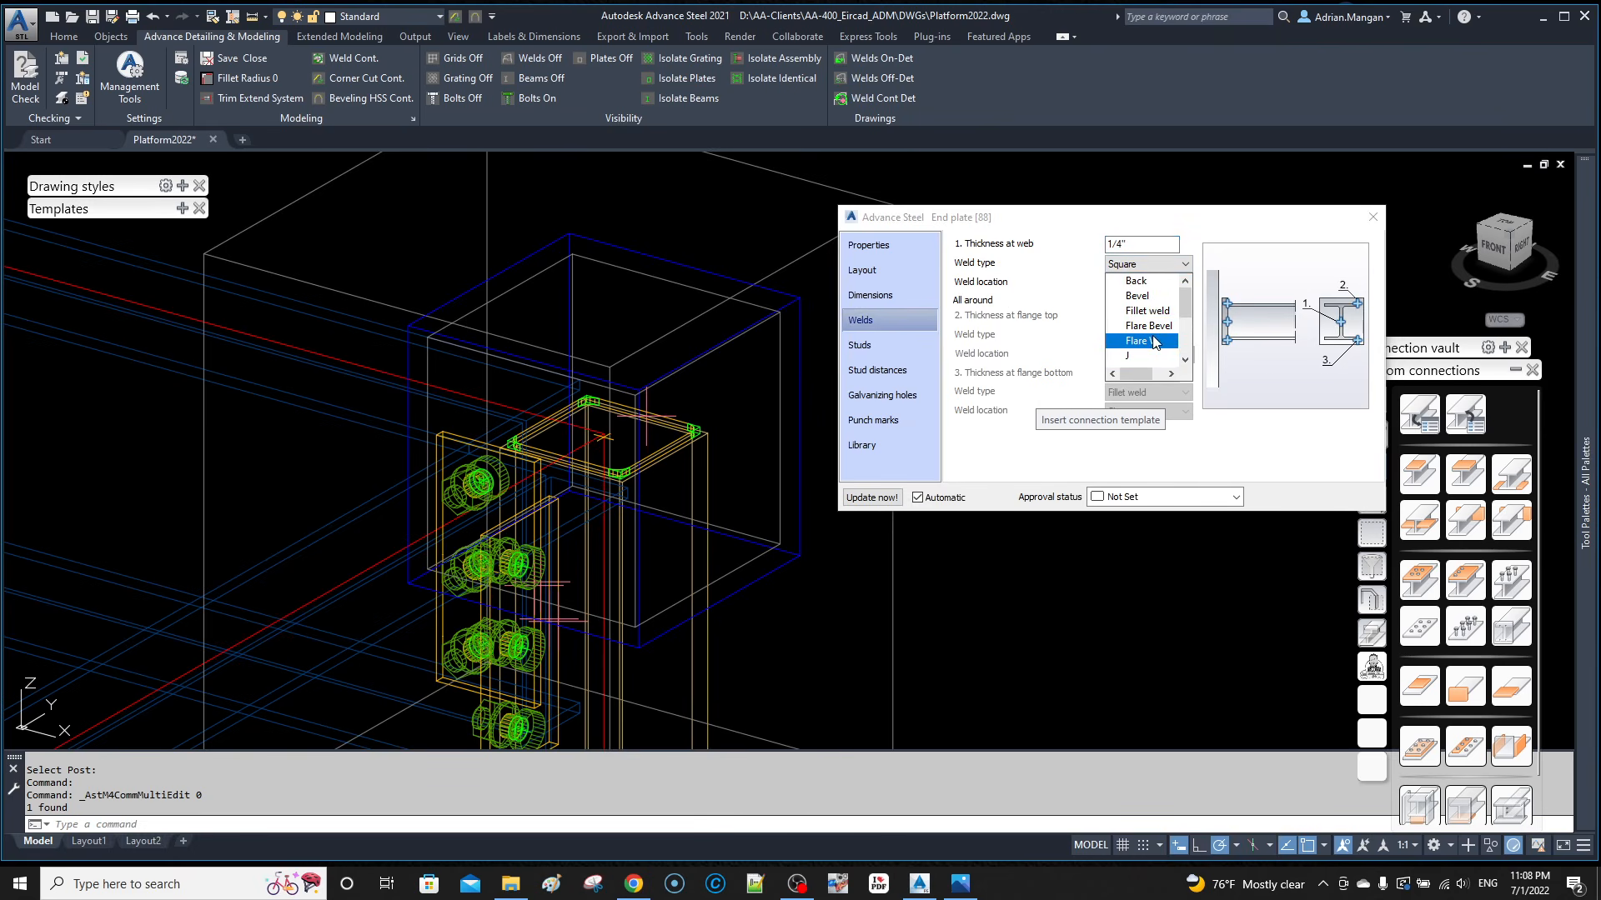
click(1152, 312)
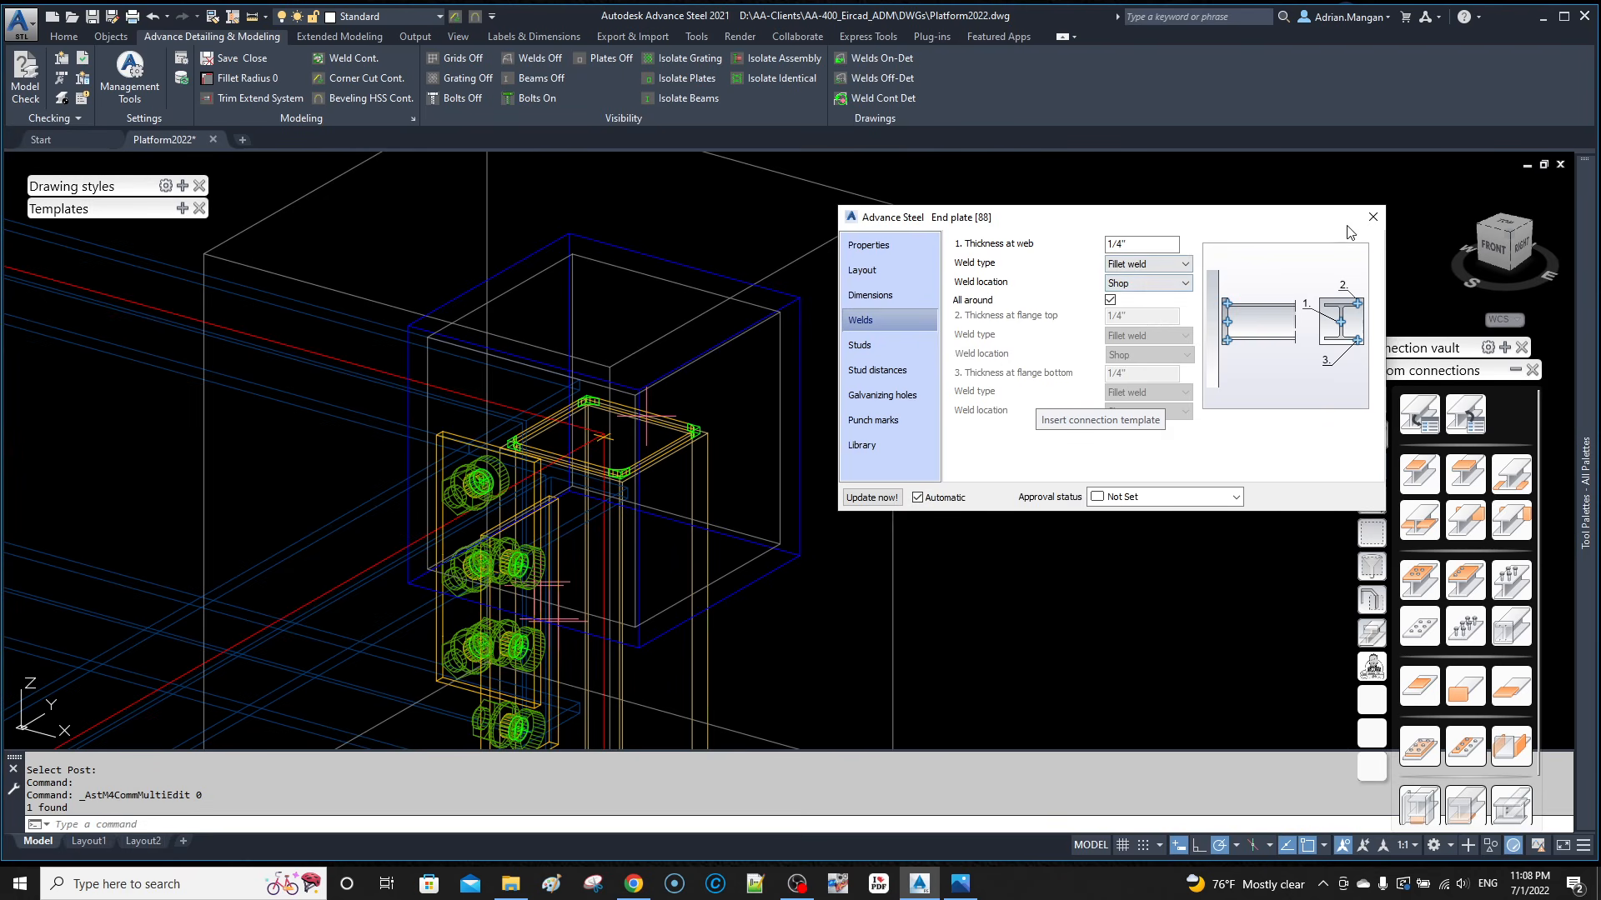
click(1373, 216)
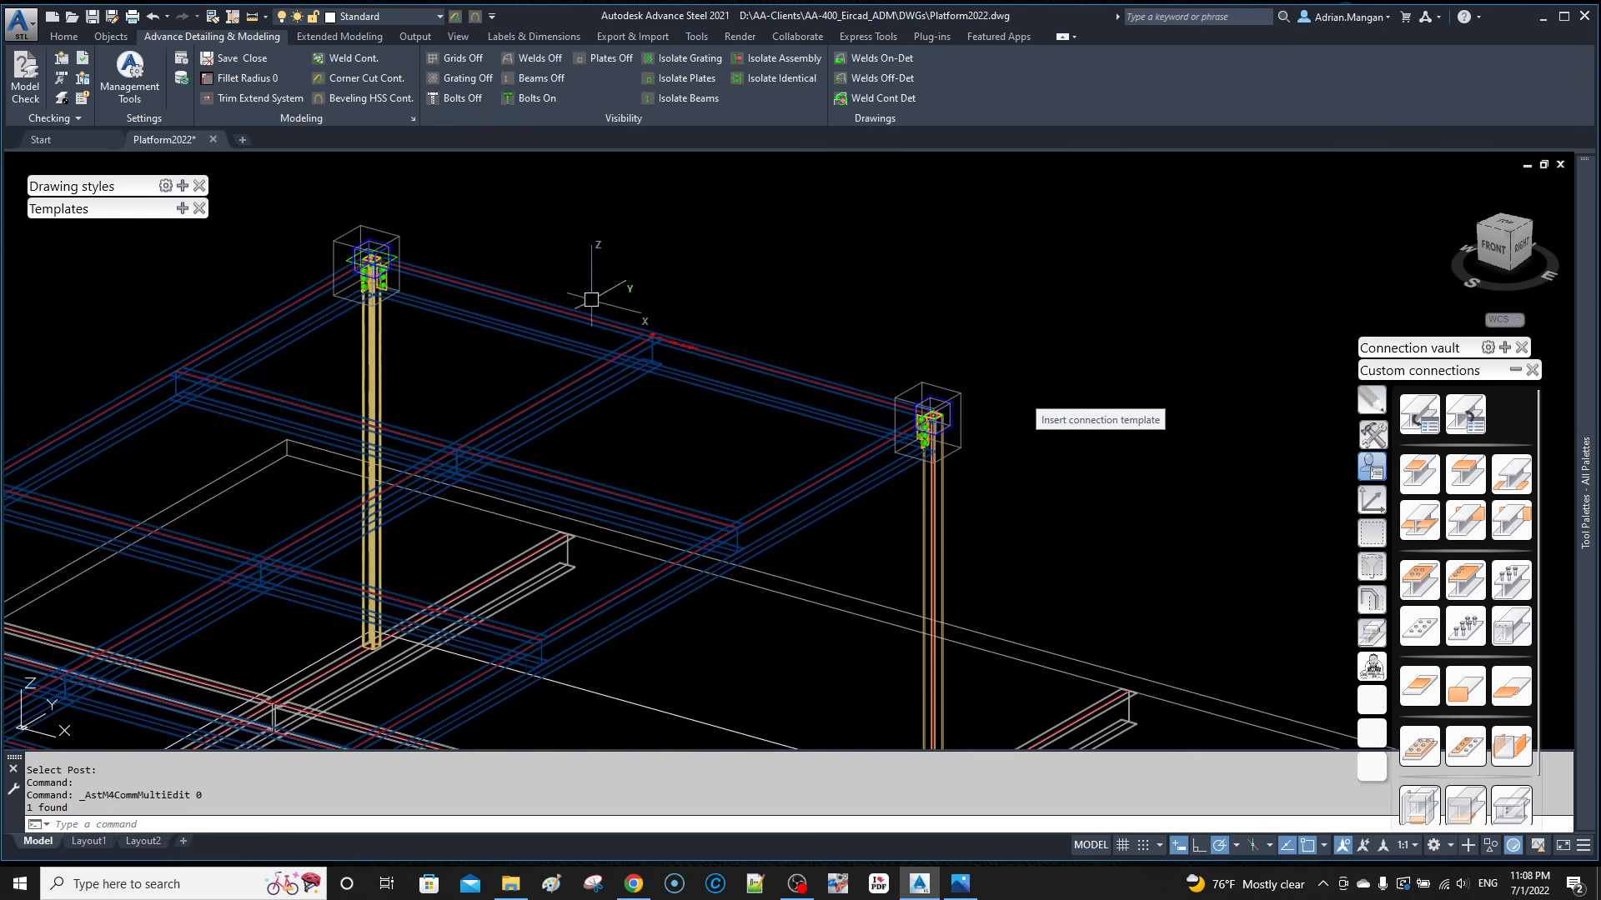
Step: Change the weld type of the northwest column's end plate to Fillet weld
scroll(392, 208, up, 5)
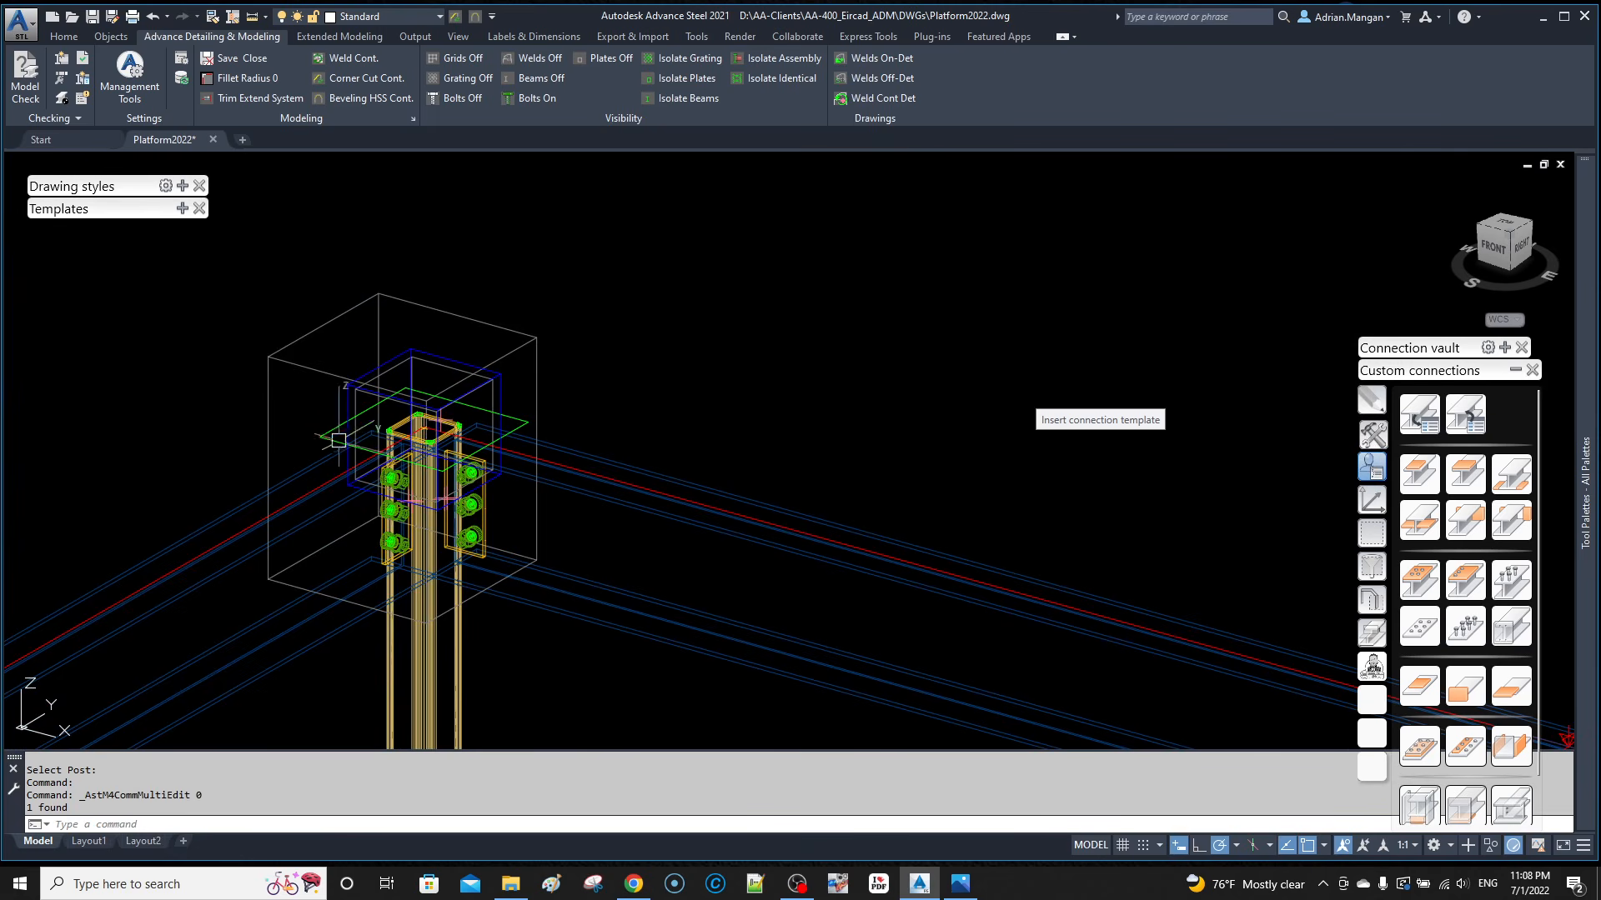
scroll(338, 440, up, 5)
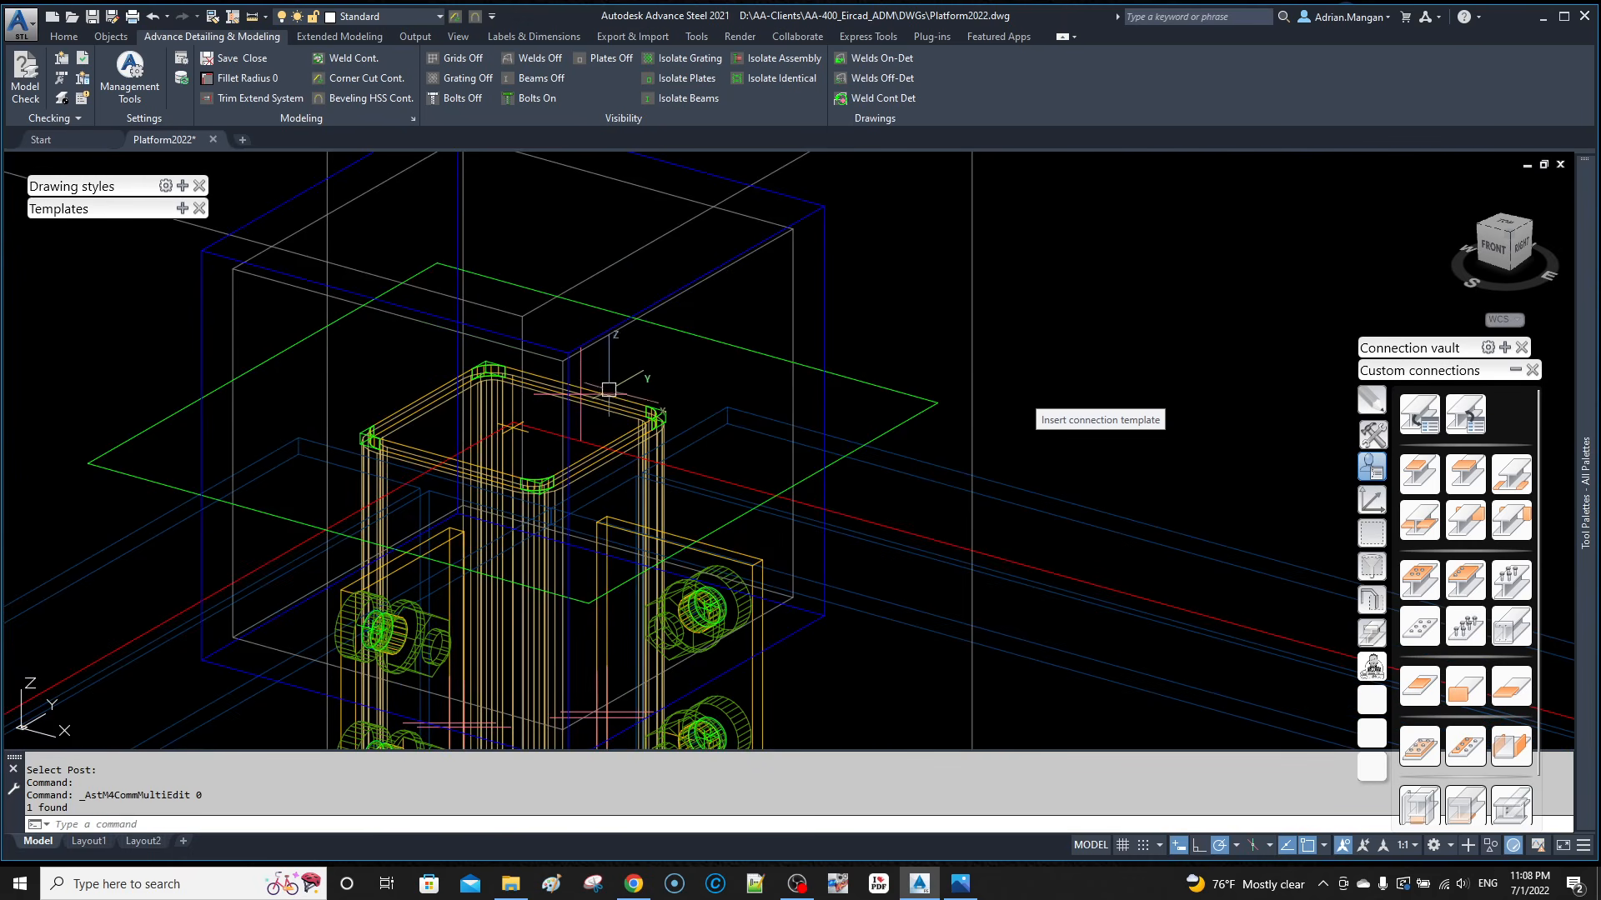
right_click(609, 388)
click(675, 617)
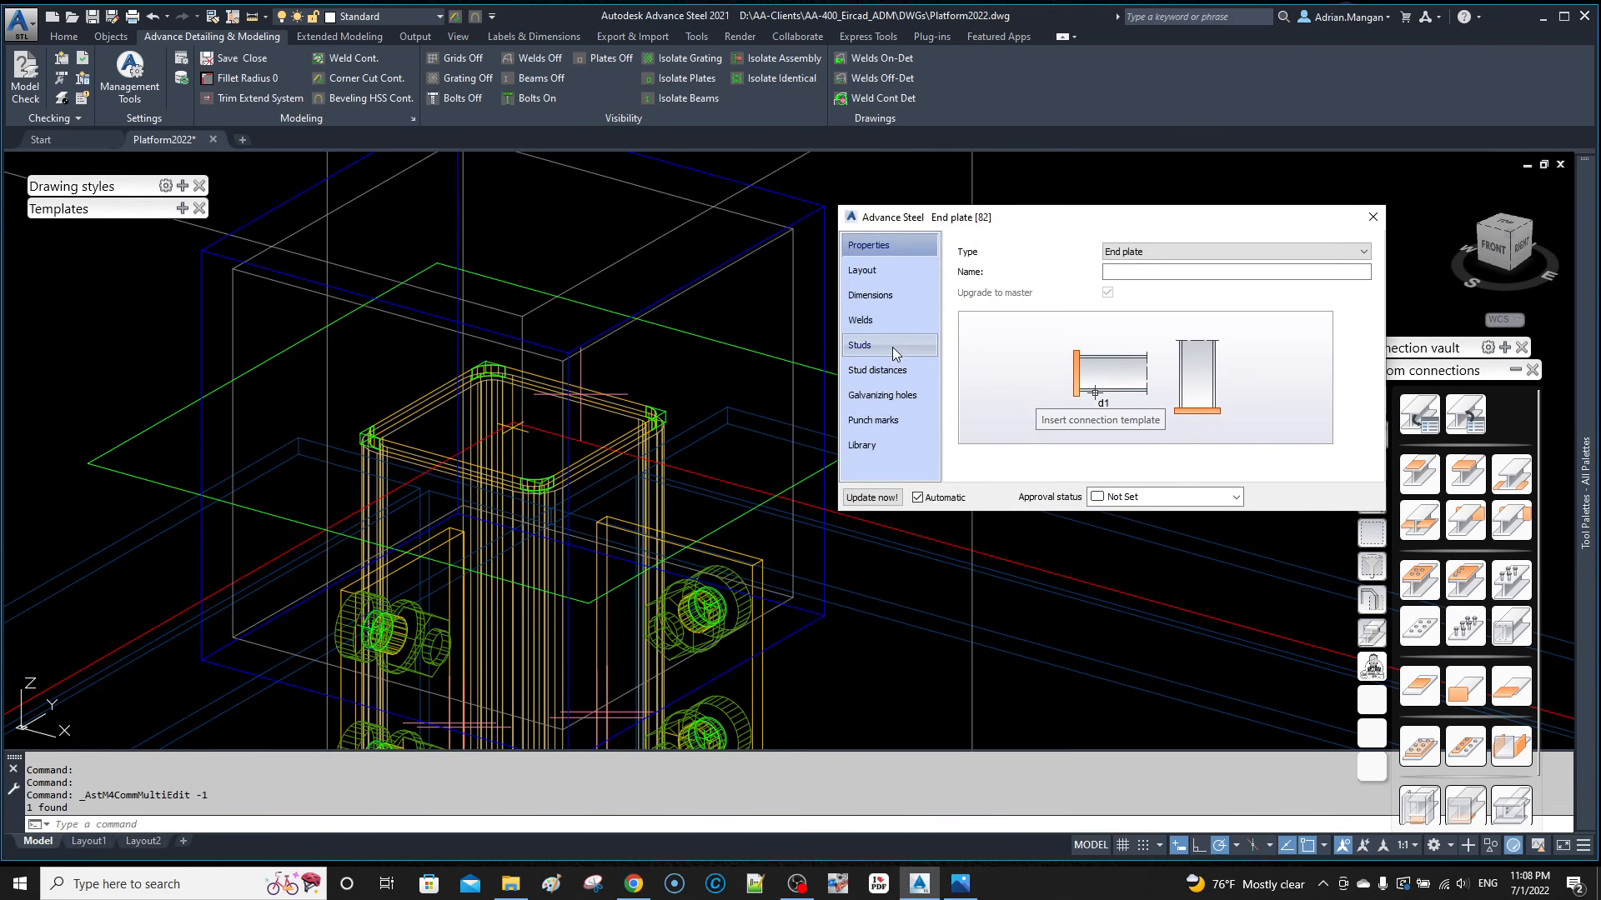
click(899, 323)
click(1154, 265)
scroll(1154, 288, up, 1)
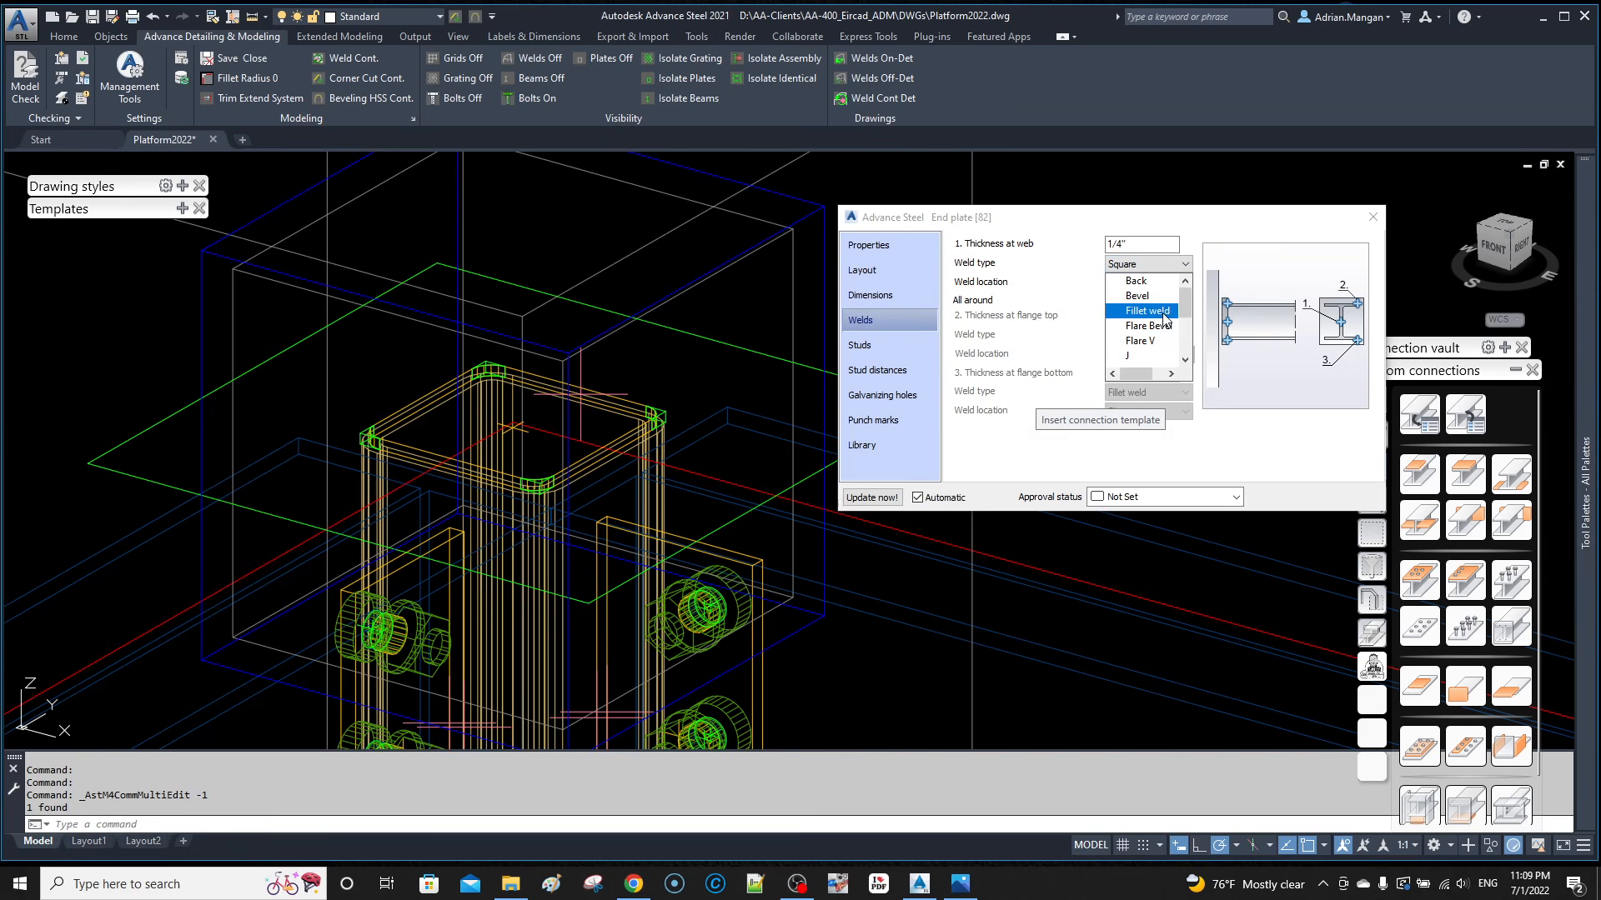
click(1163, 313)
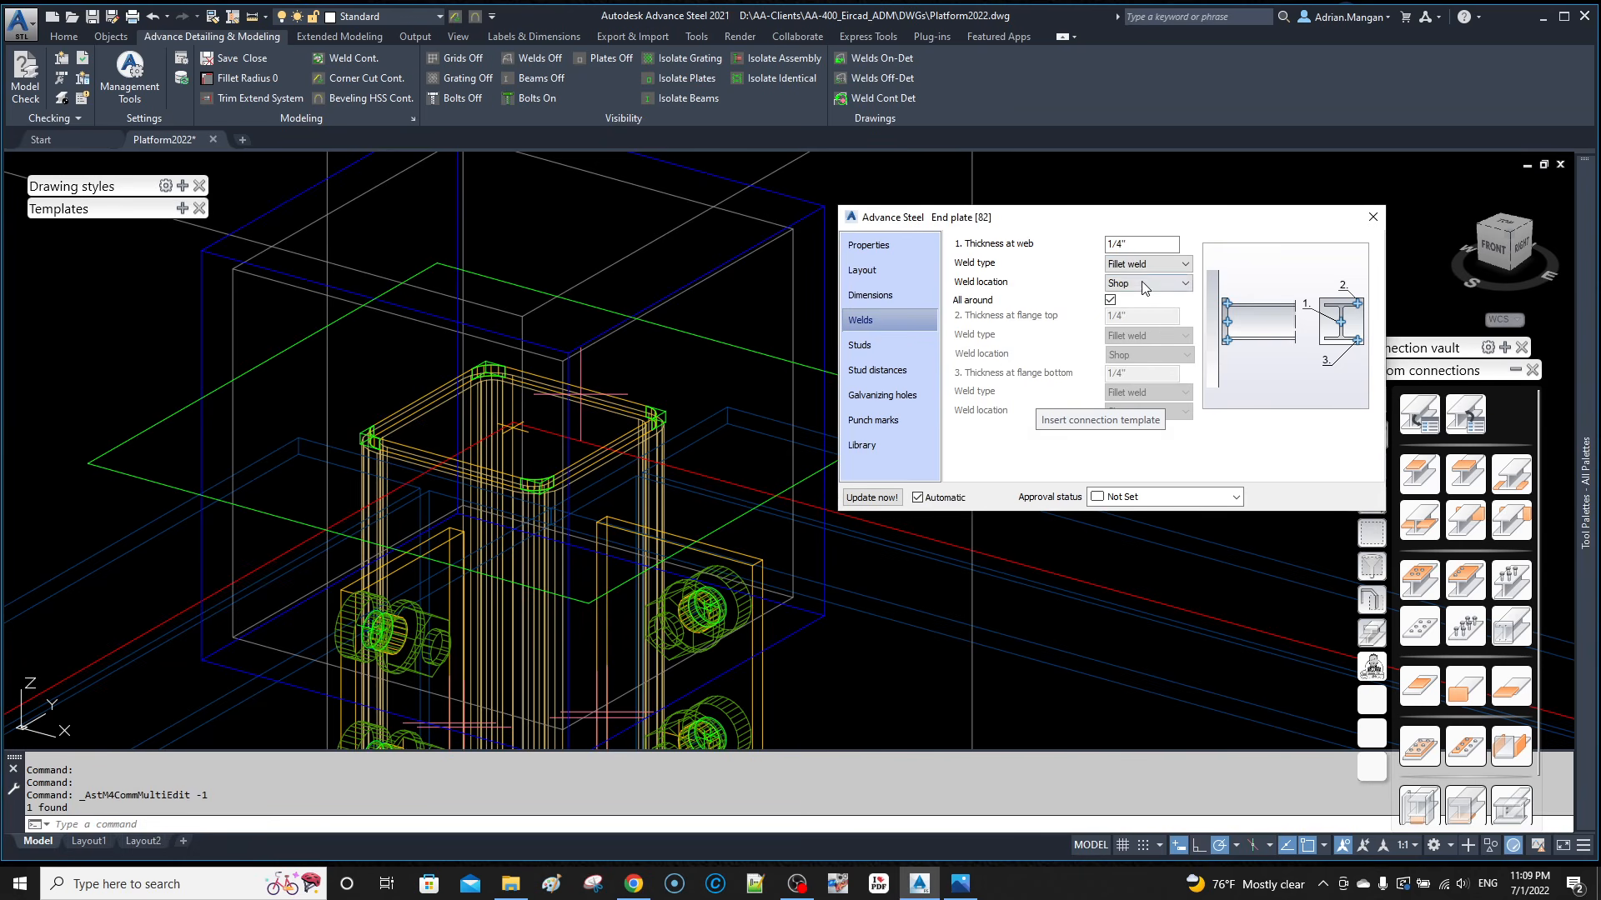
click(1373, 217)
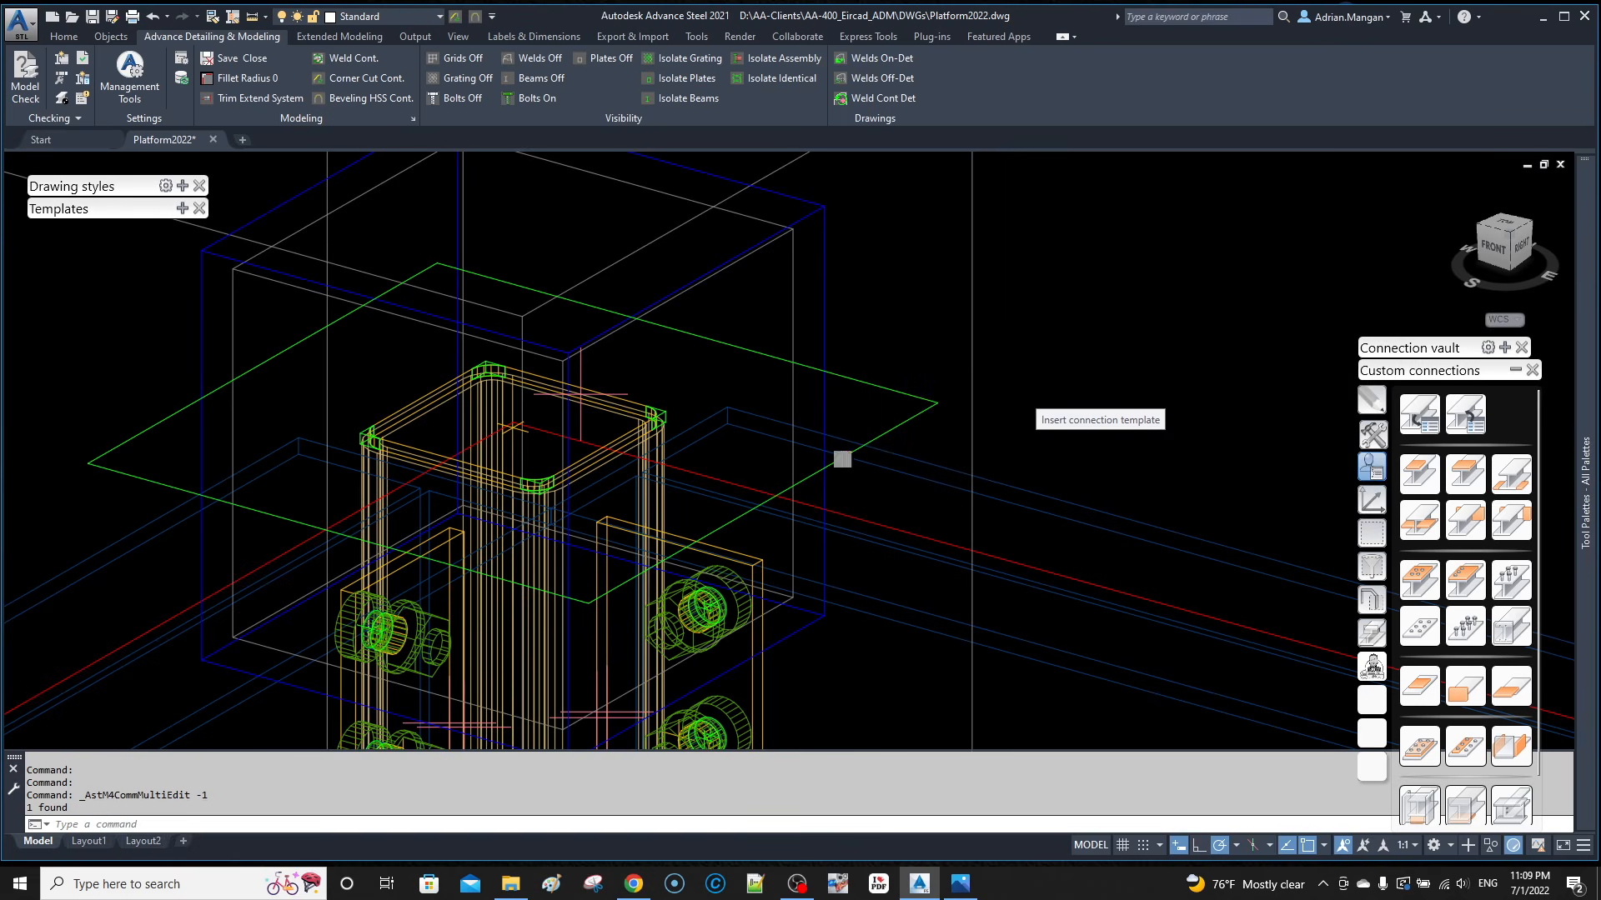
scroll(694, 340, down, 5)
middle_drag(695, 341, 593, 258)
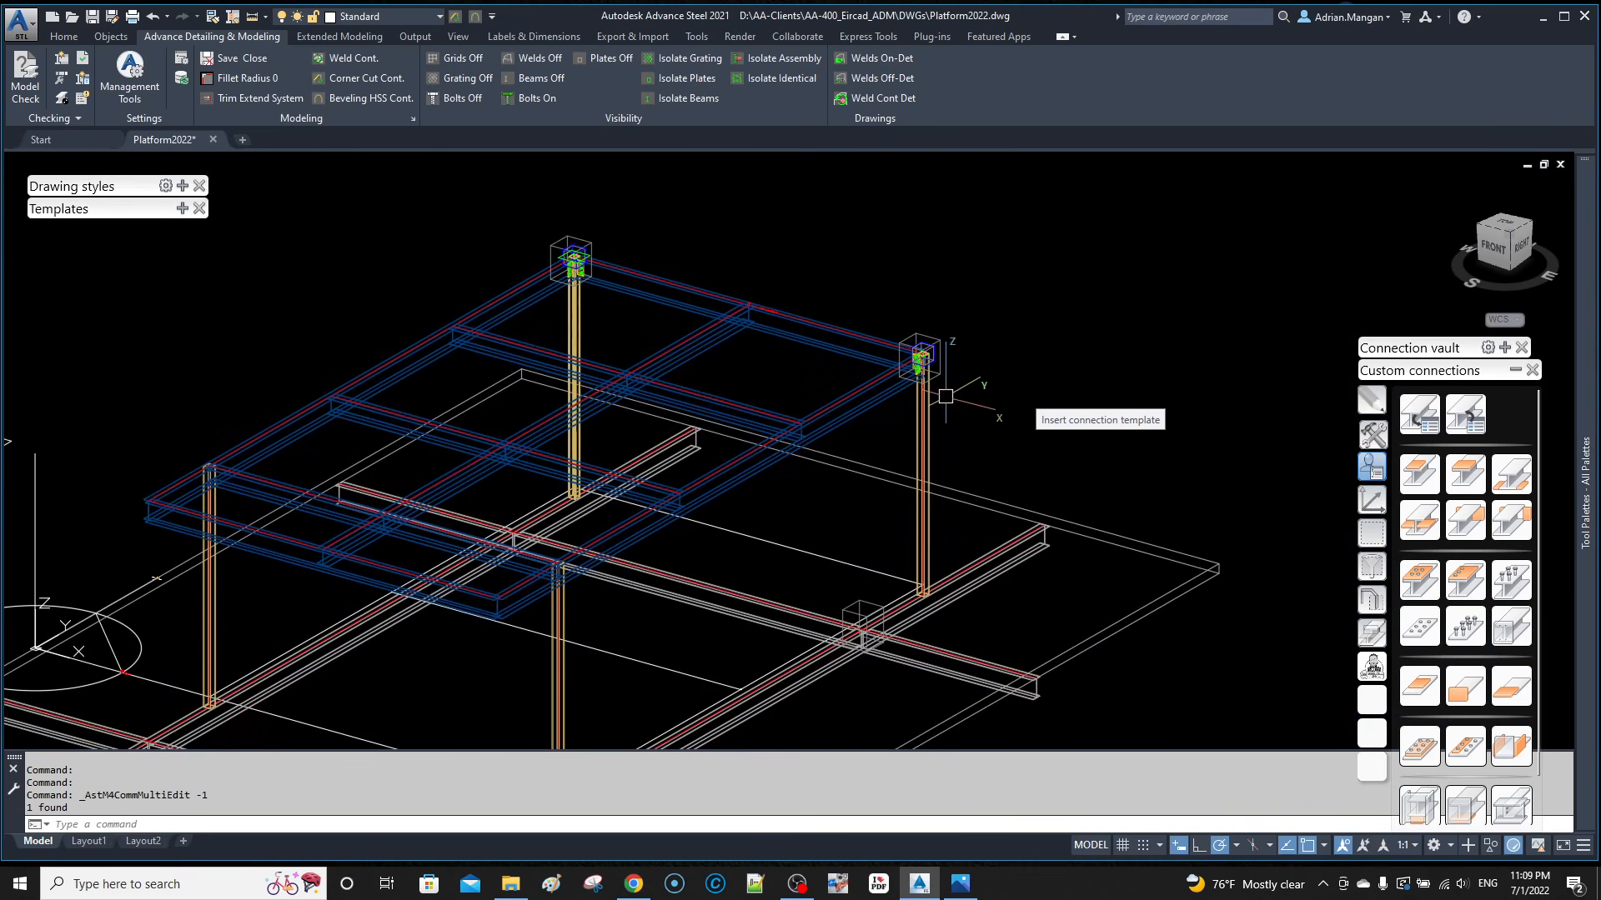
middle_drag(920, 358, 943, 317)
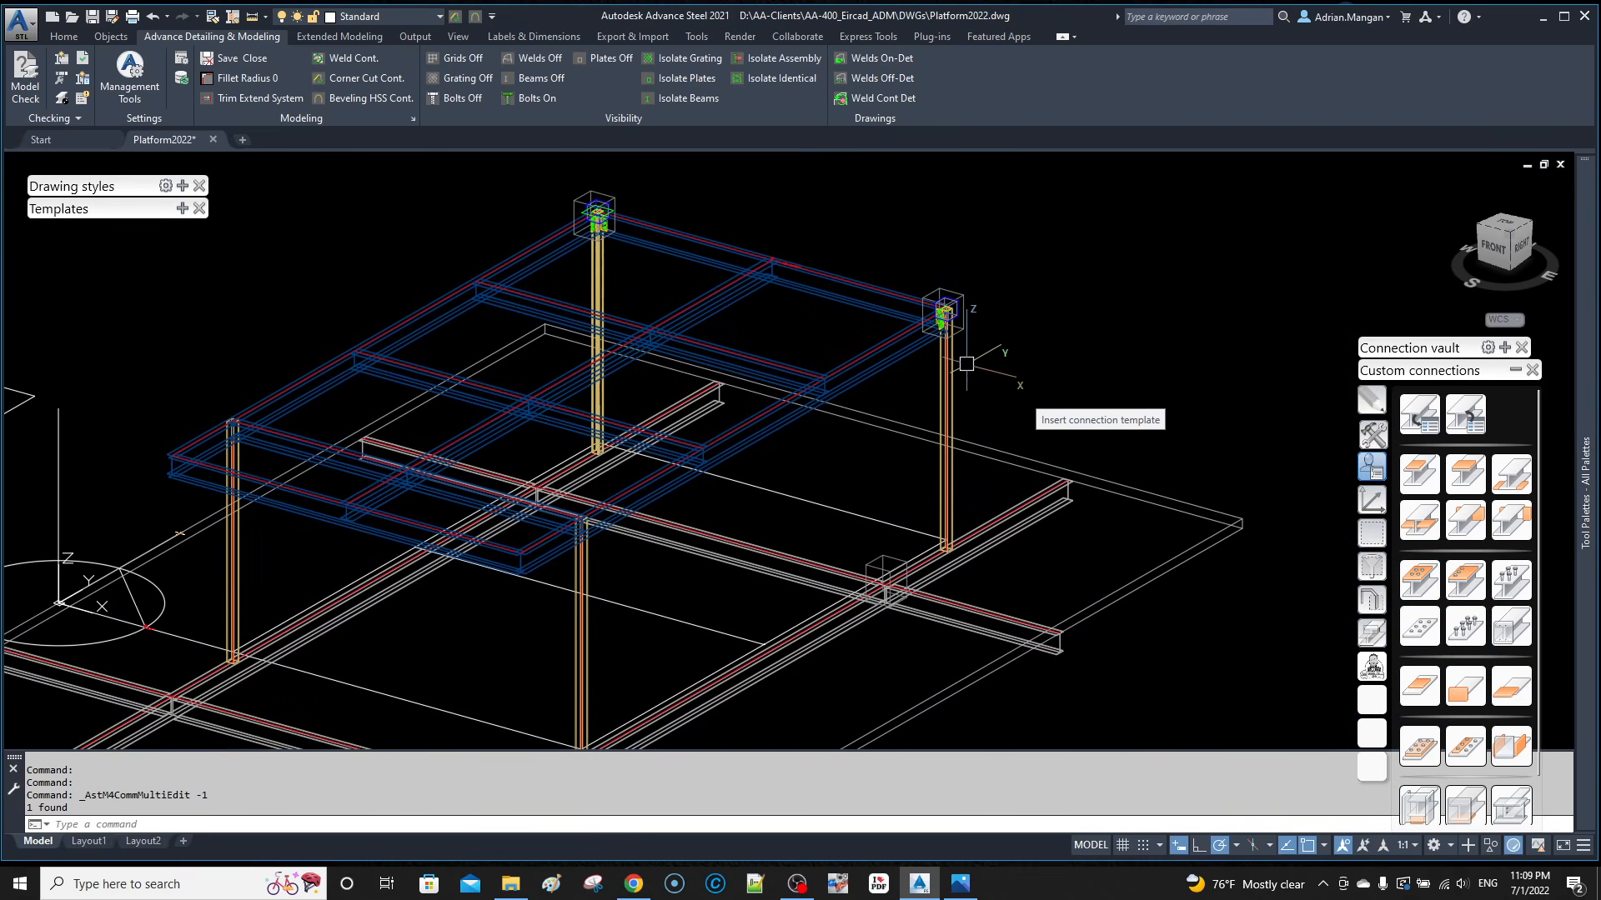
scroll(899, 529, up, 5)
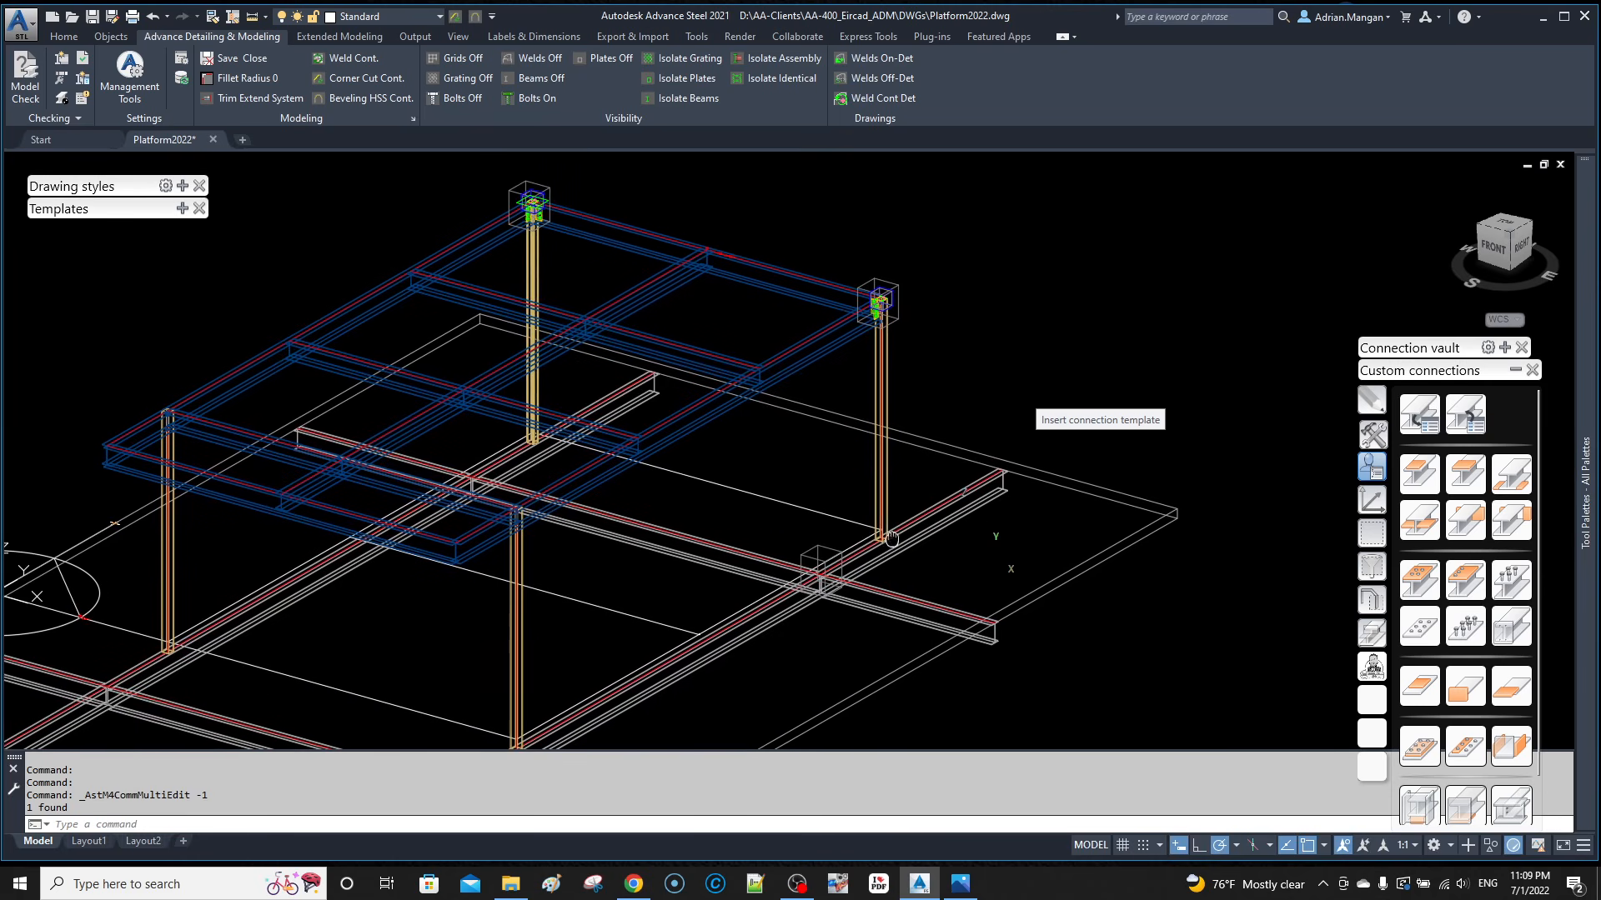
Step: Connect the foot of the northeast column to the base beam beneath it with a Gable wall end plate joint
scroll(871, 507, up, 5)
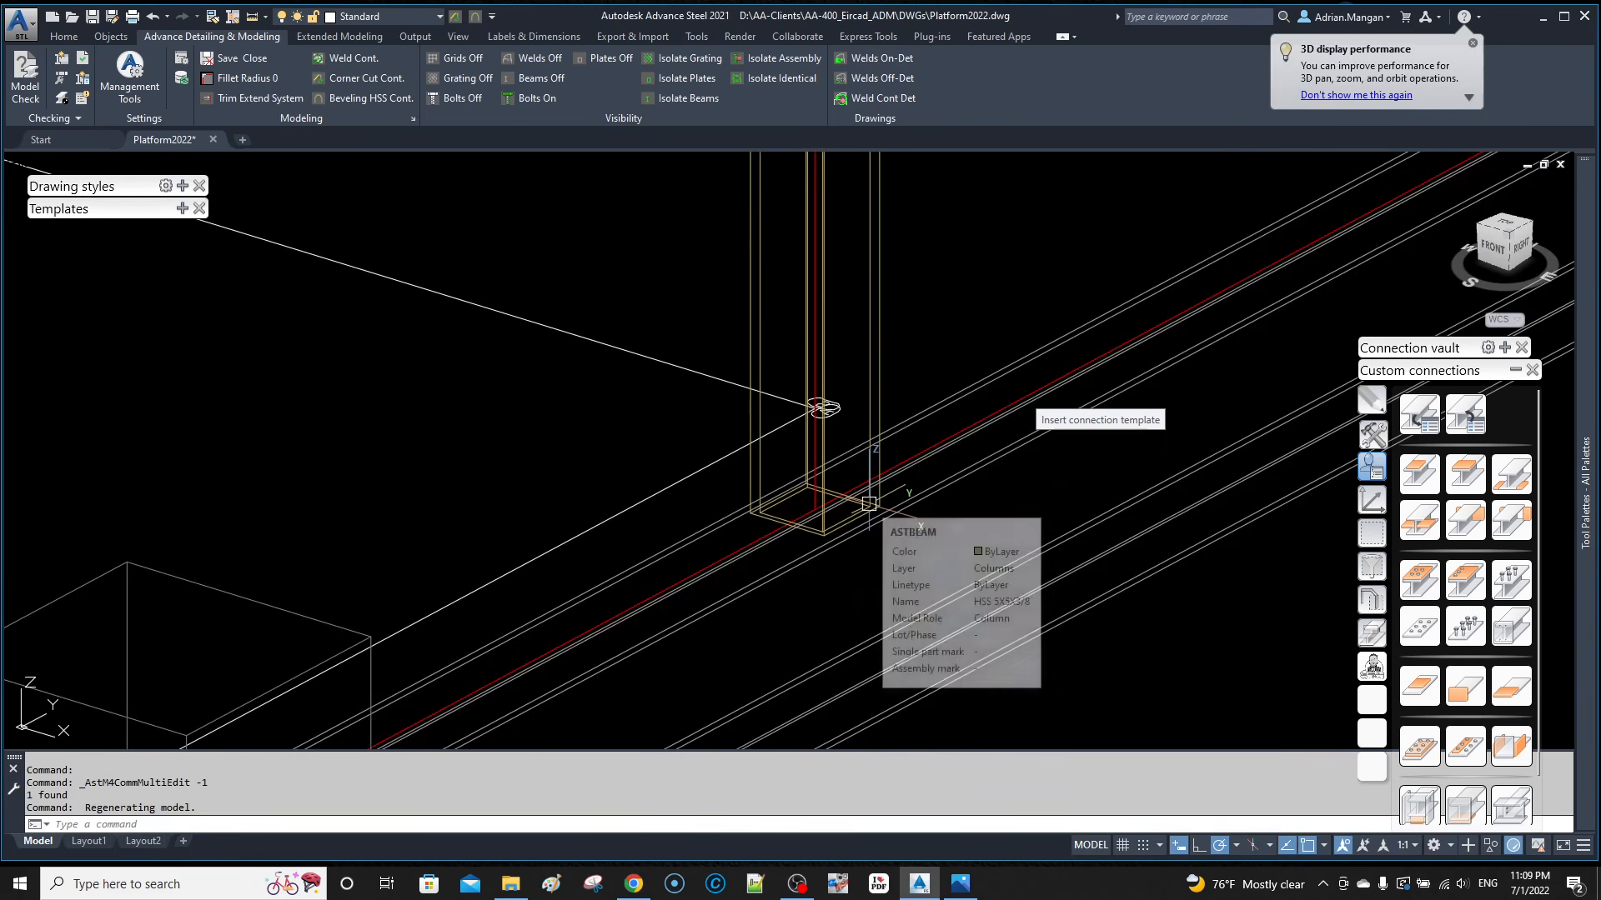
click(63, 36)
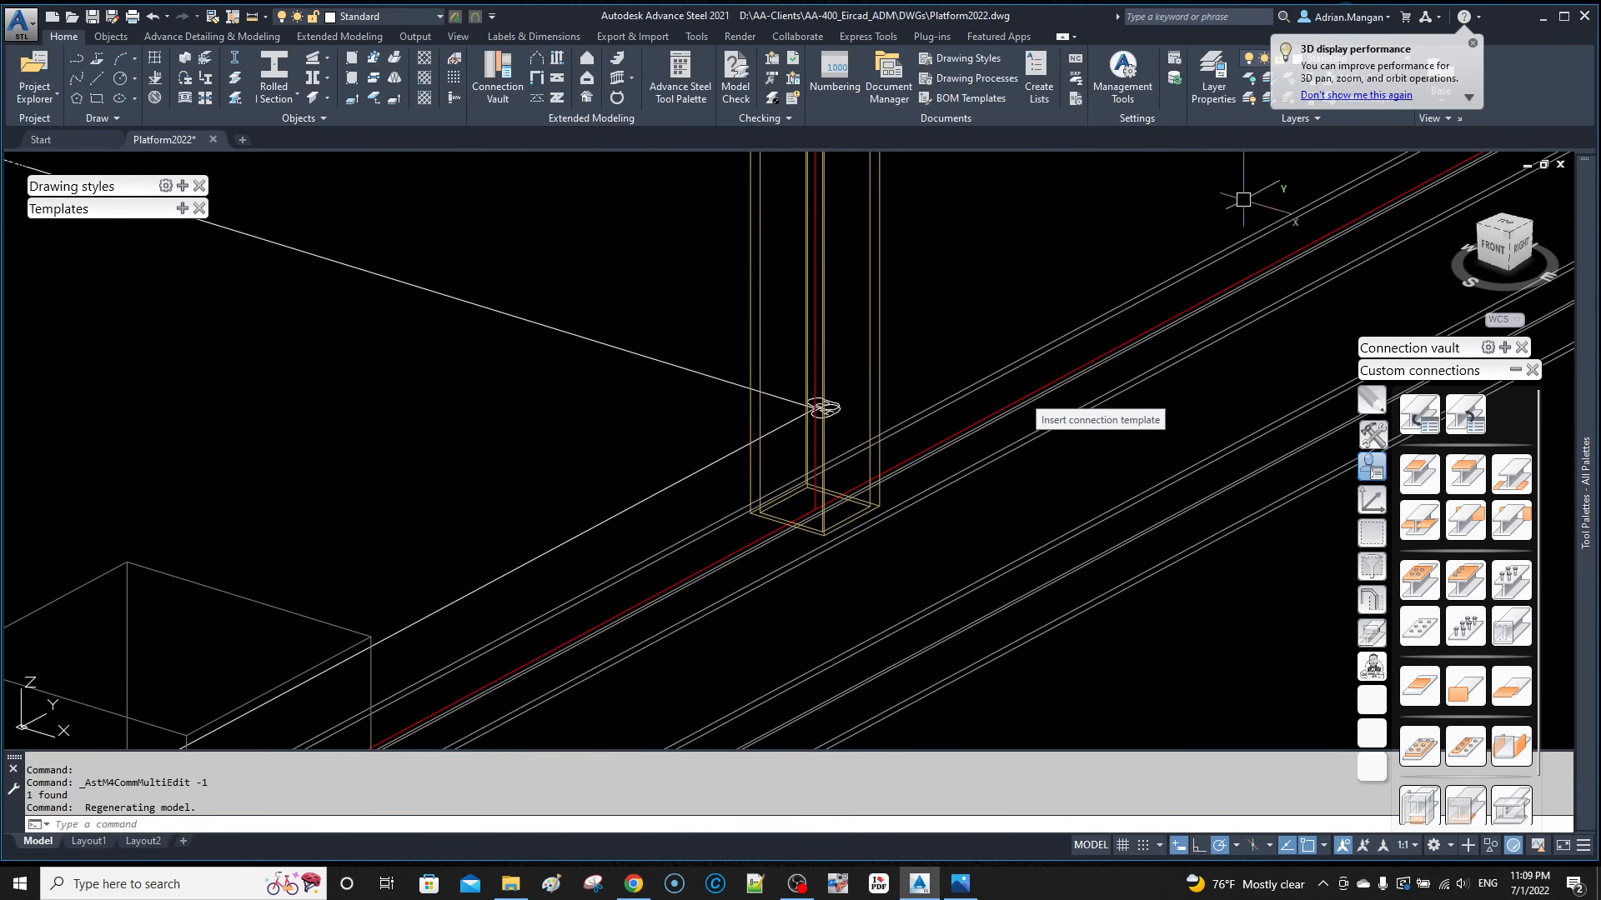
mouse_move(1508, 344)
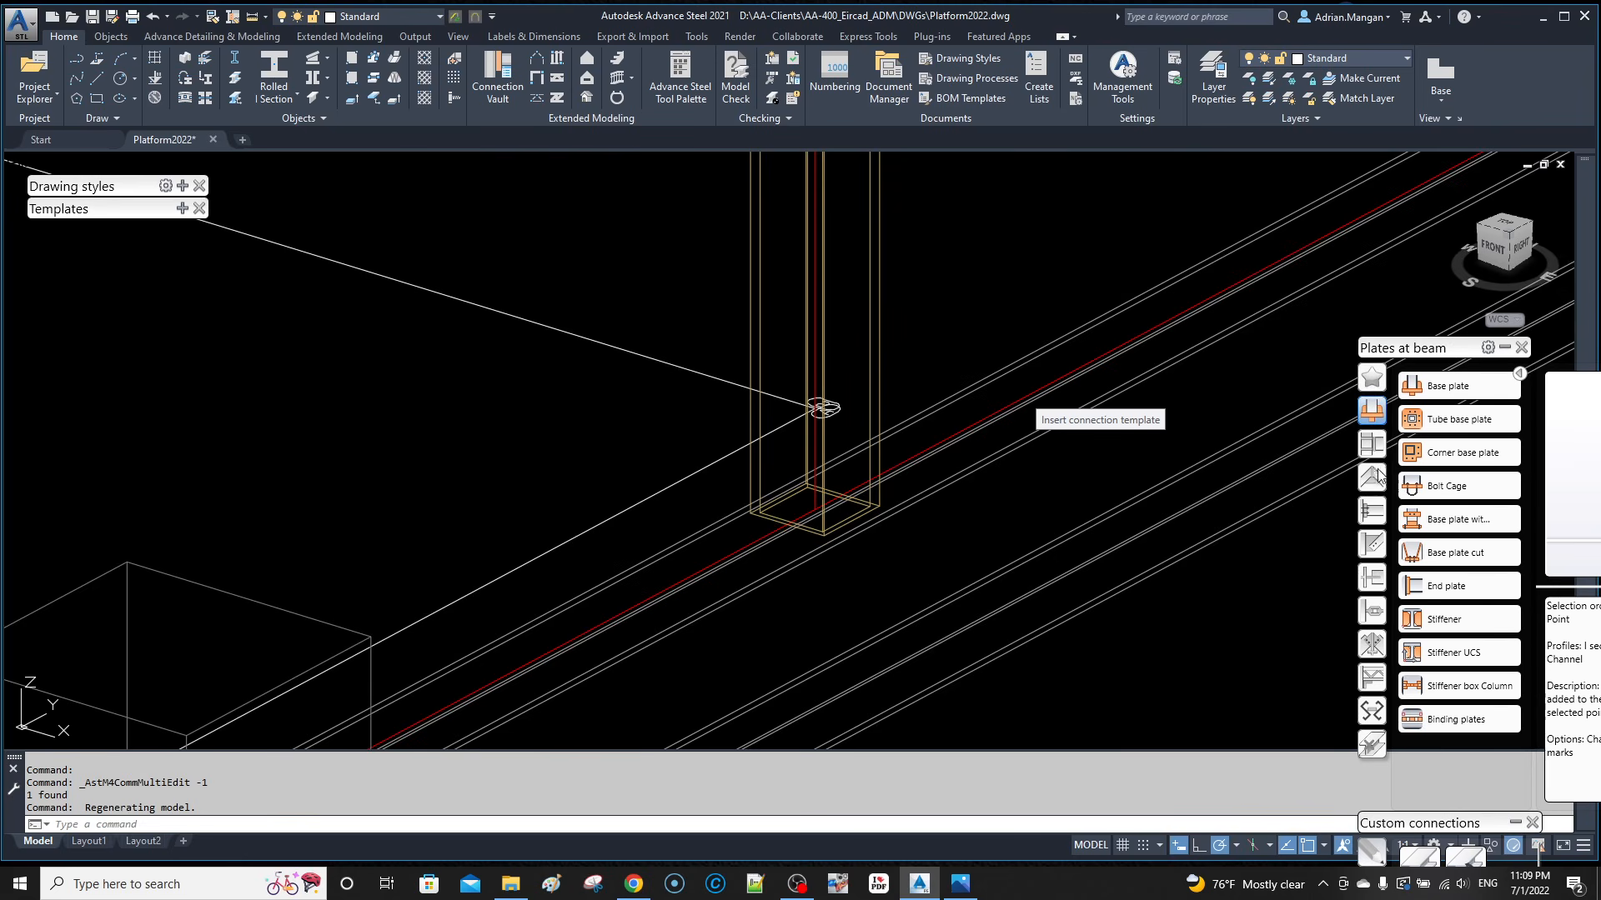
click(1371, 377)
click(1469, 653)
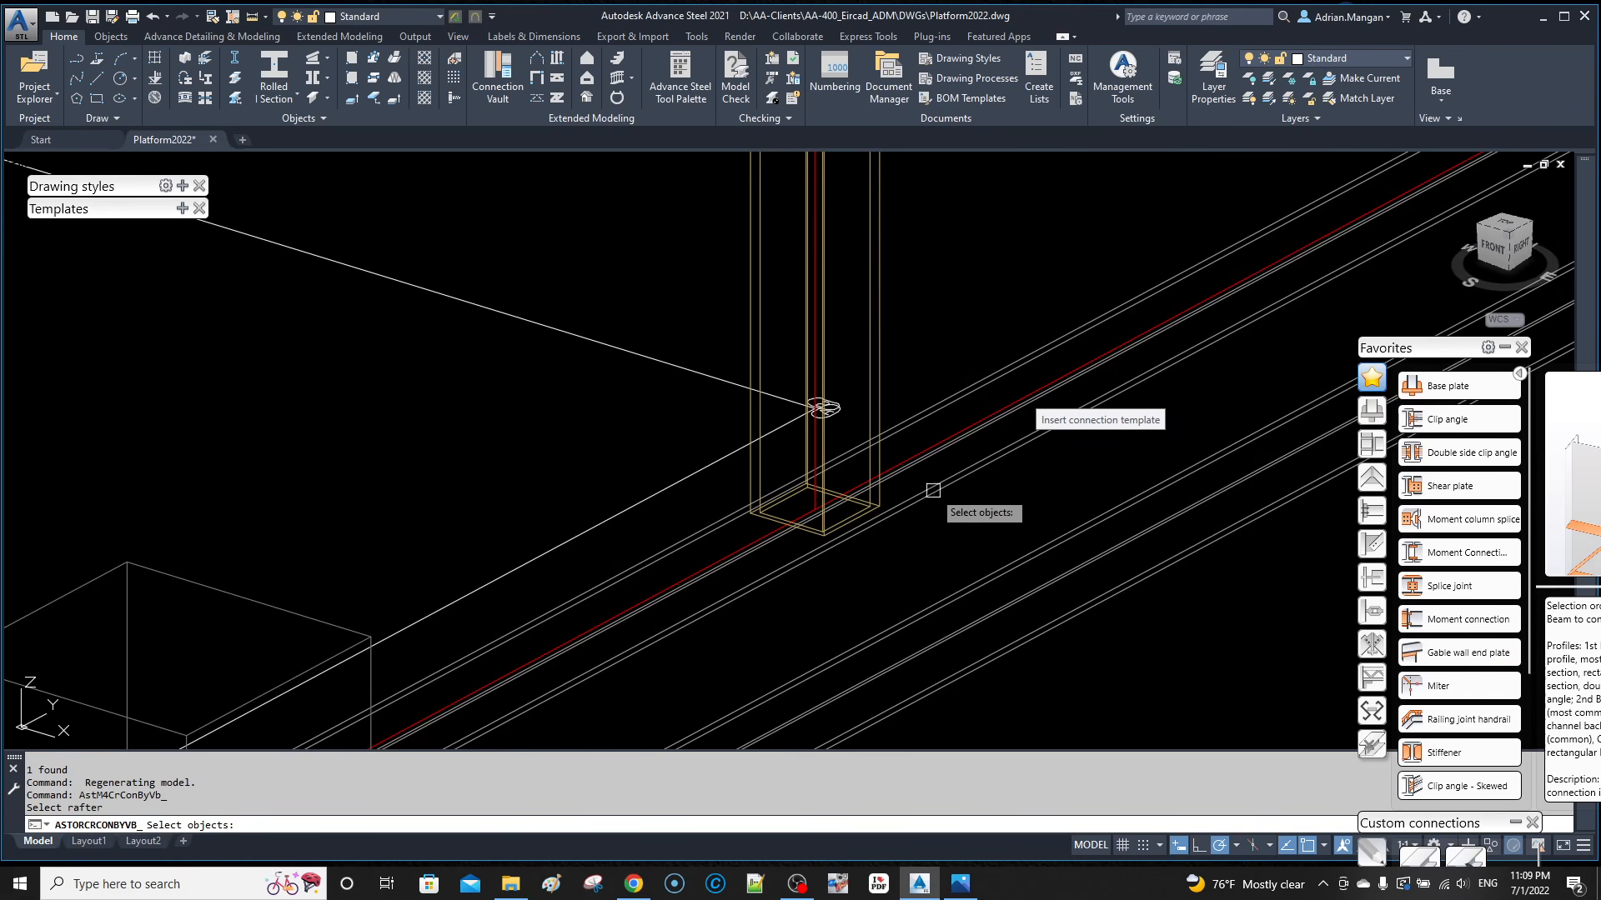
click(931, 498)
click(870, 393)
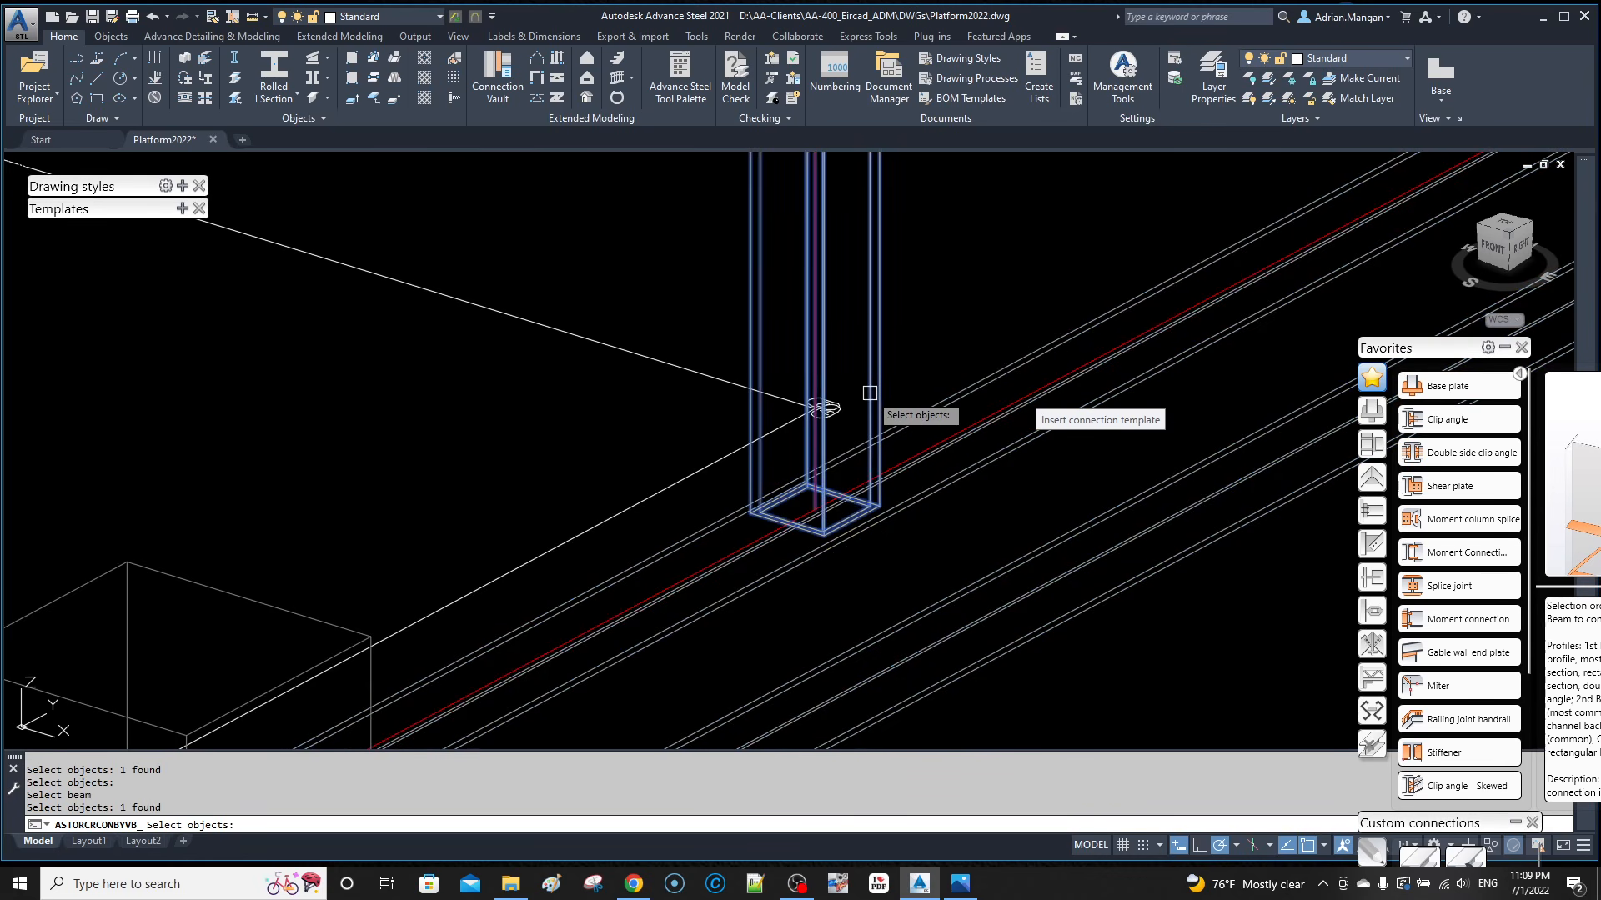
key(Return)
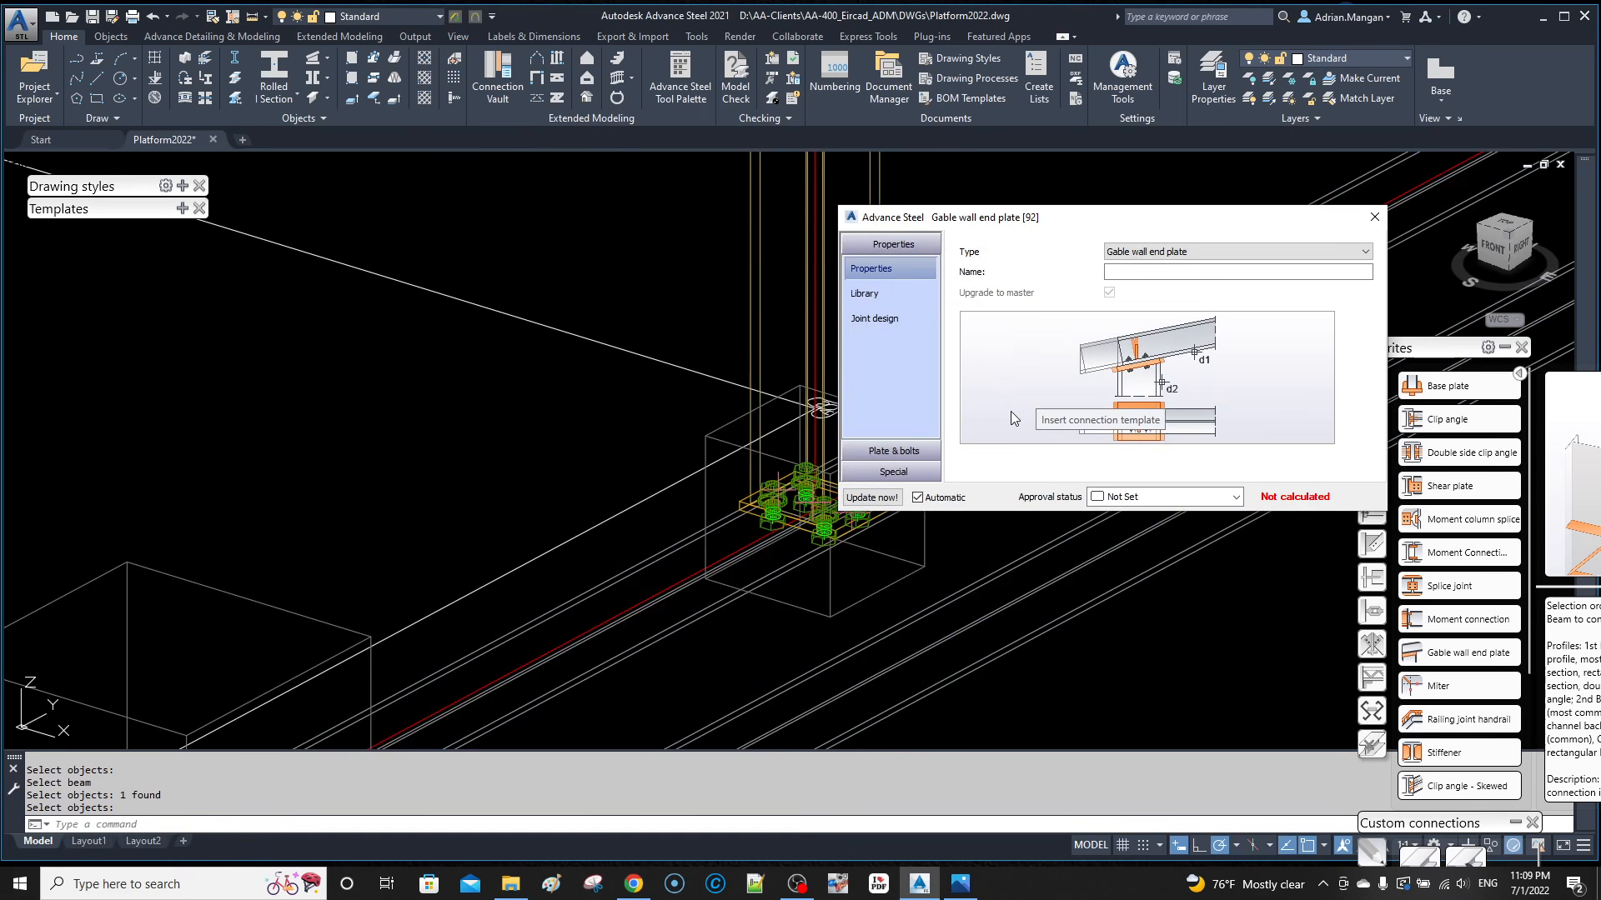
Step: Switch the column-foot plate's layout to total and set its length to 11 inches
scroll(761, 505, down, 5)
middle_drag(760, 505, 554, 493)
scroll(551, 497, up, 5)
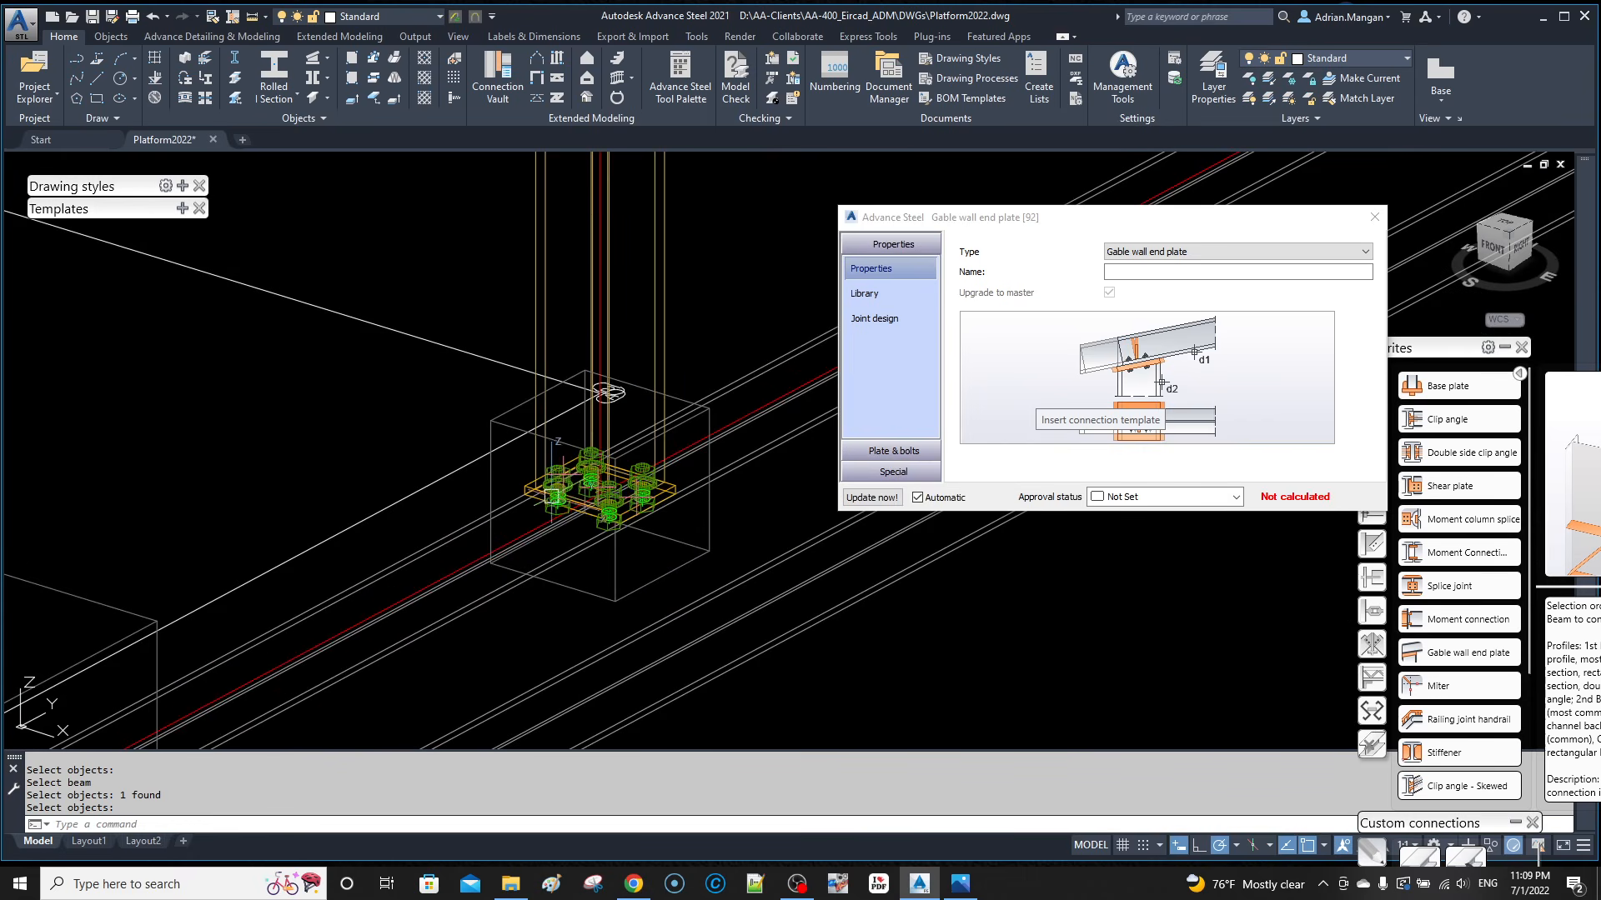
scroll(625, 500, up, 2)
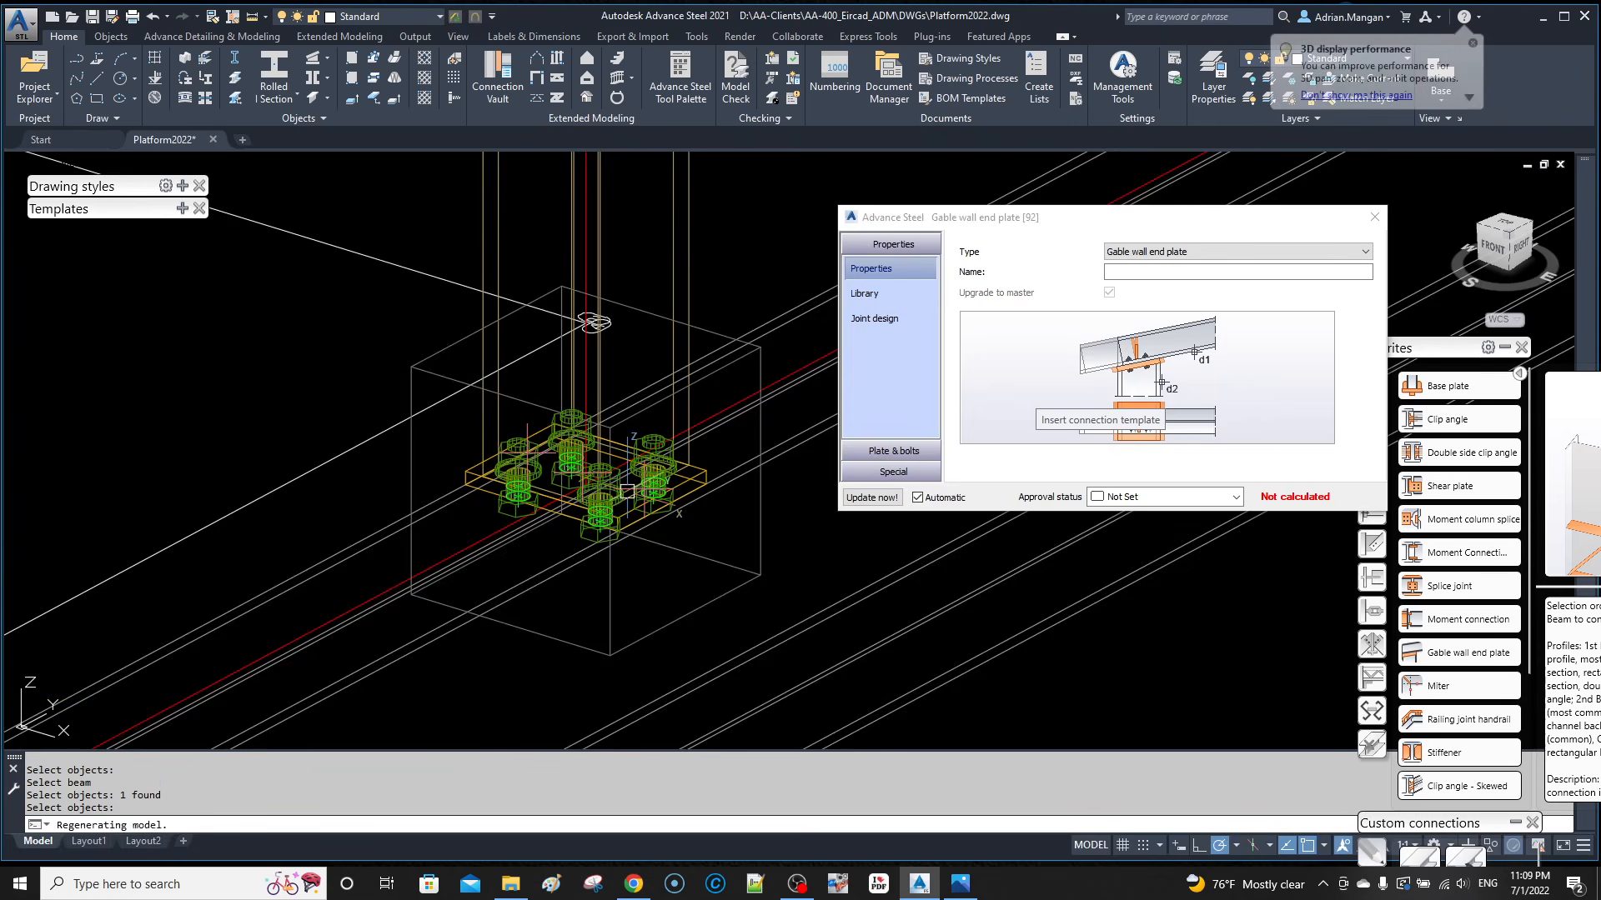
scroll(627, 492, down, 5)
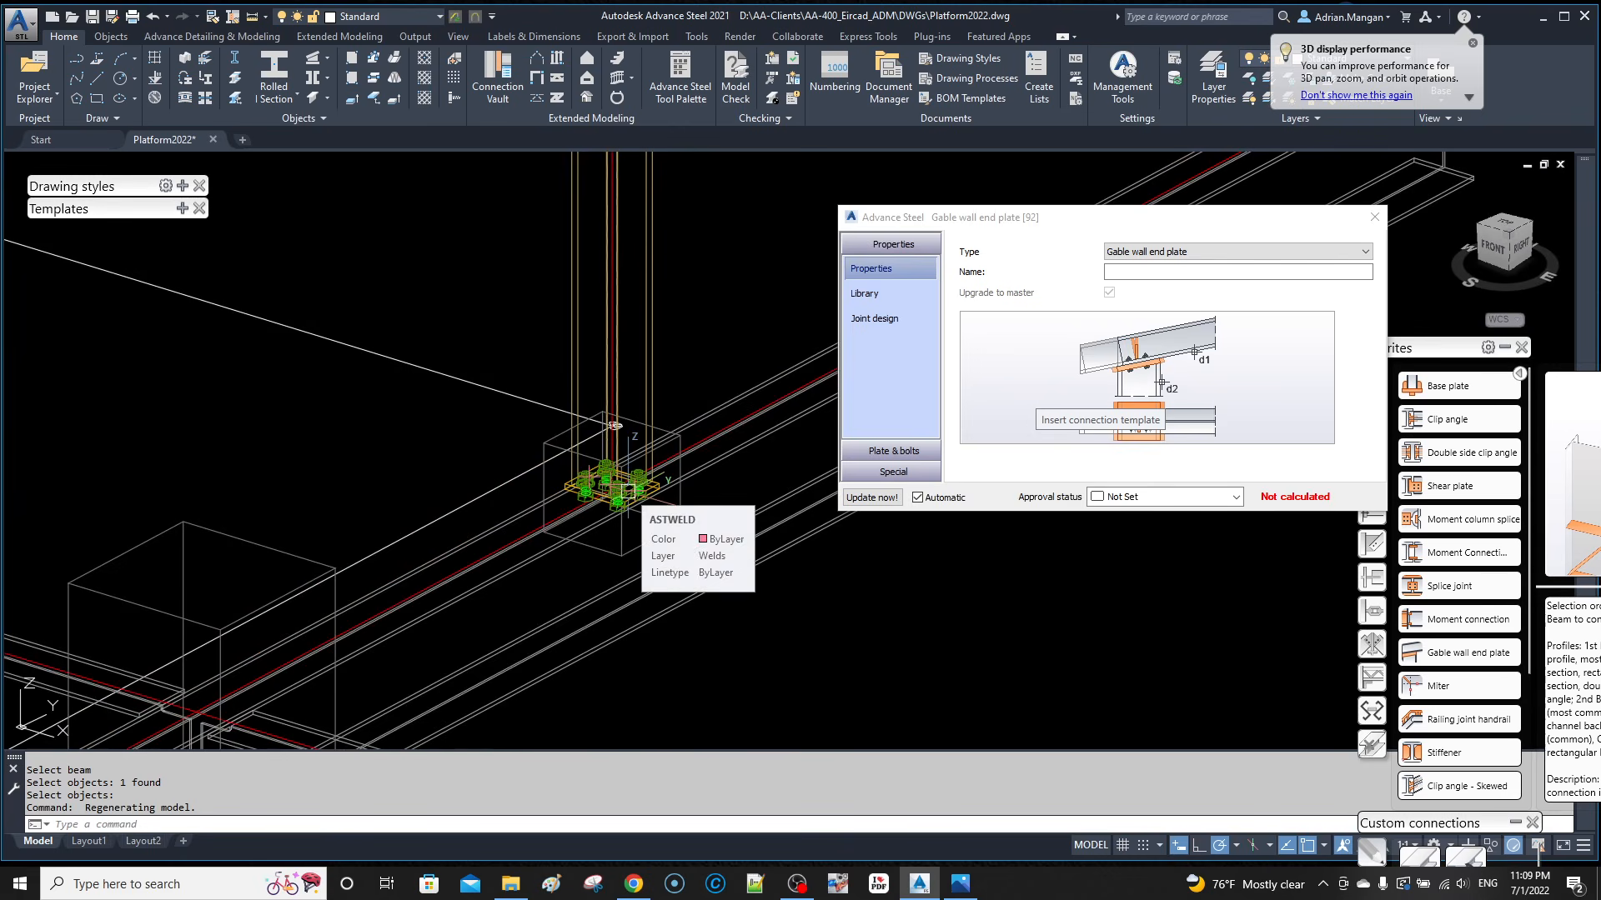
scroll(627, 492, up, 5)
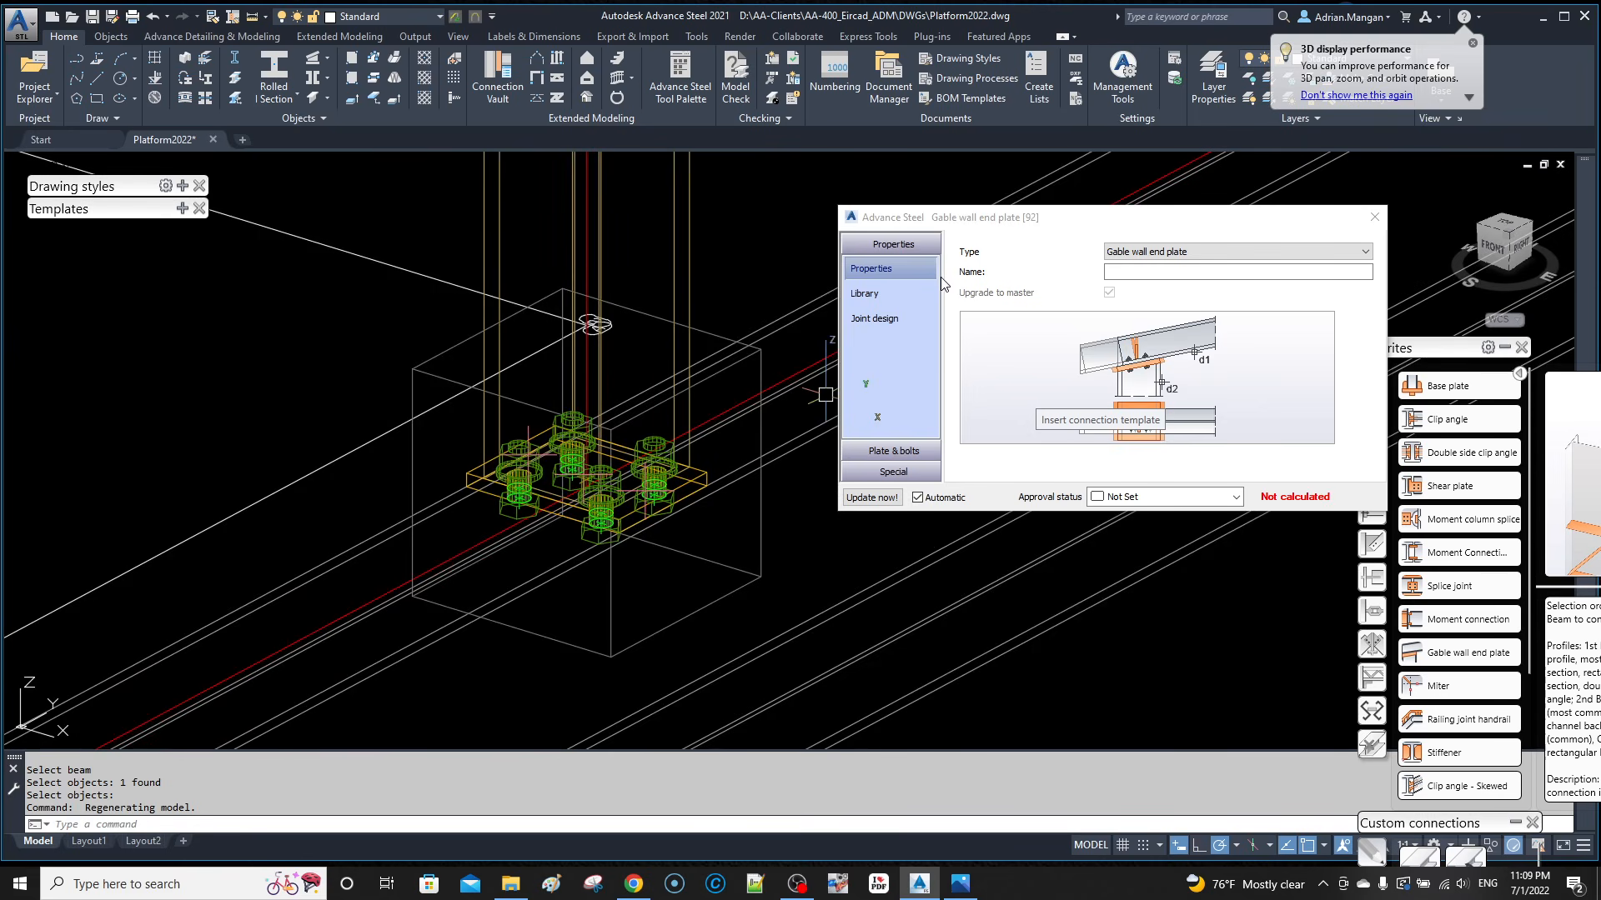
click(893, 450)
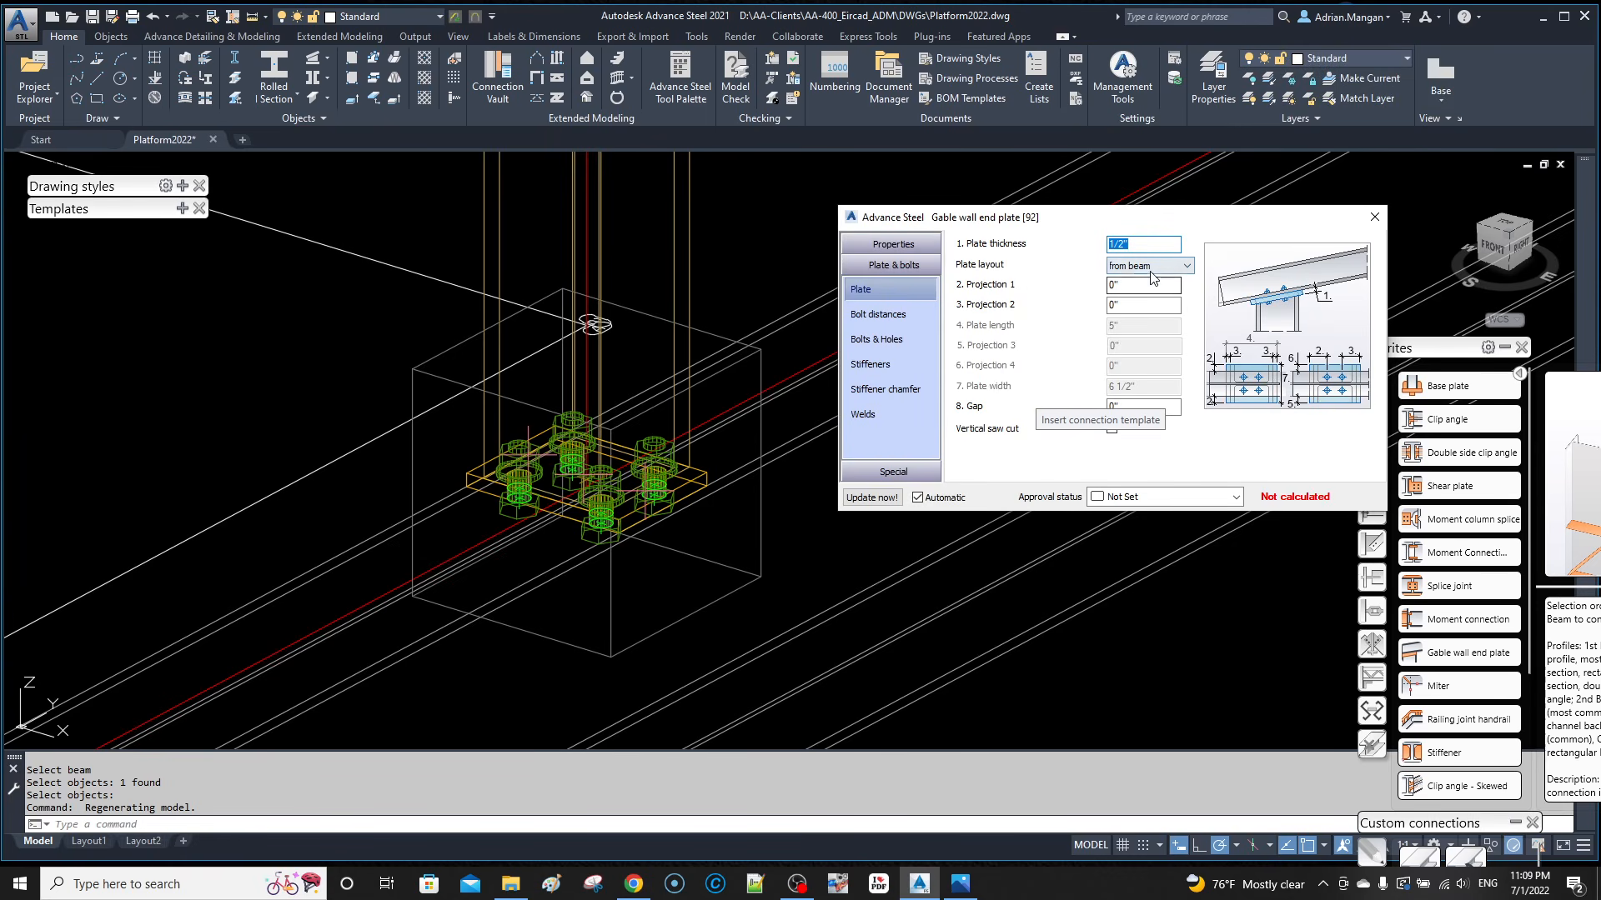
click(1157, 267)
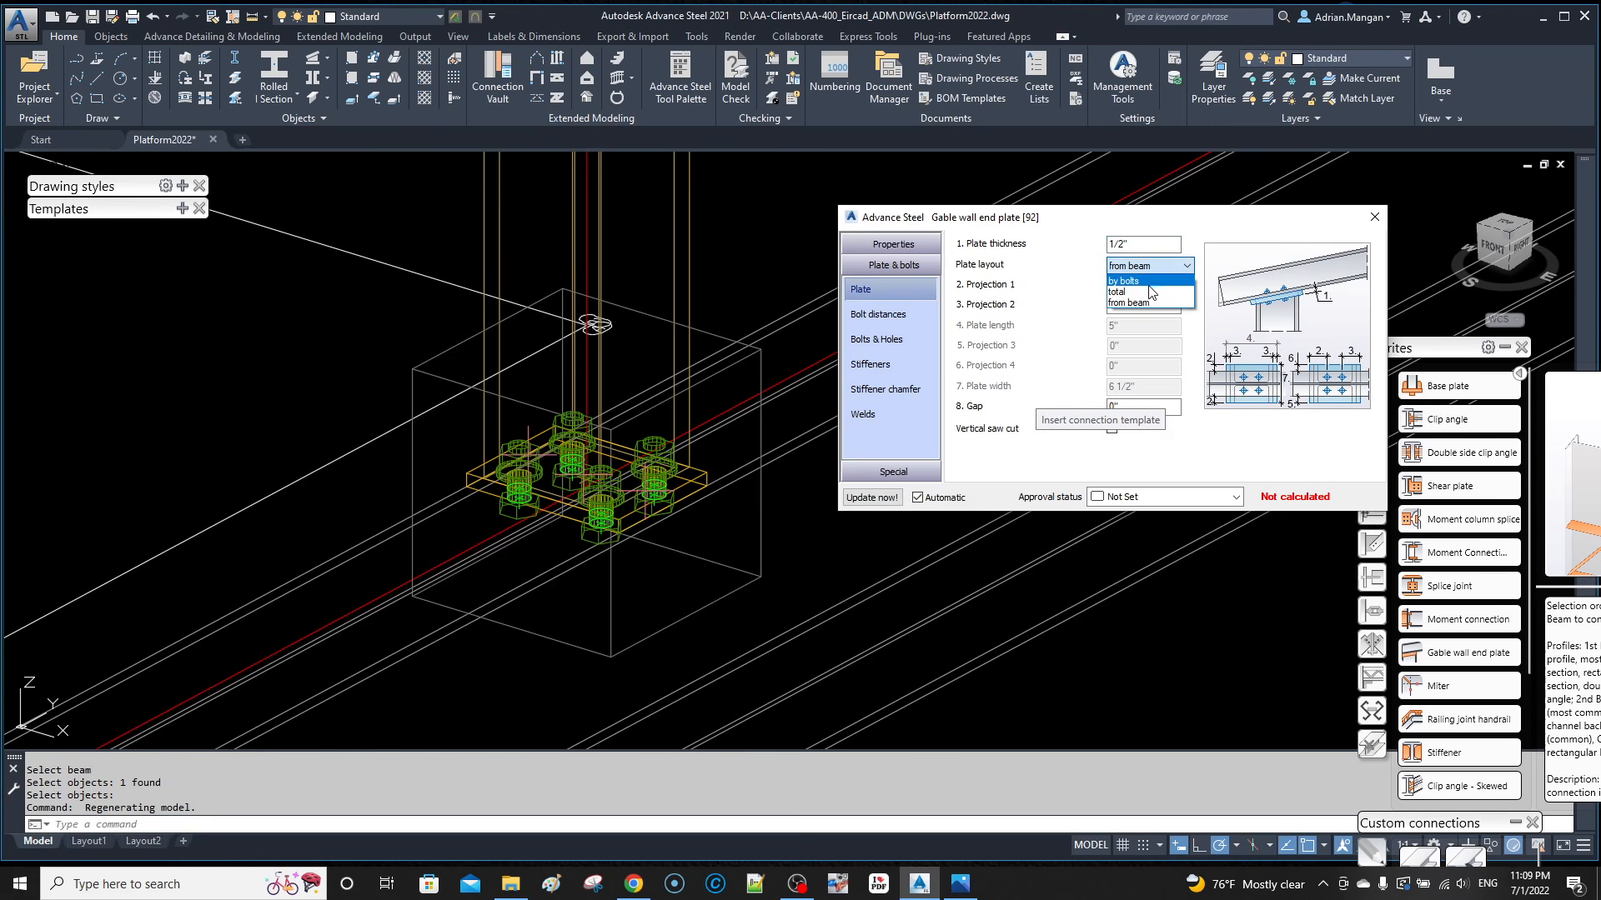
click(1150, 299)
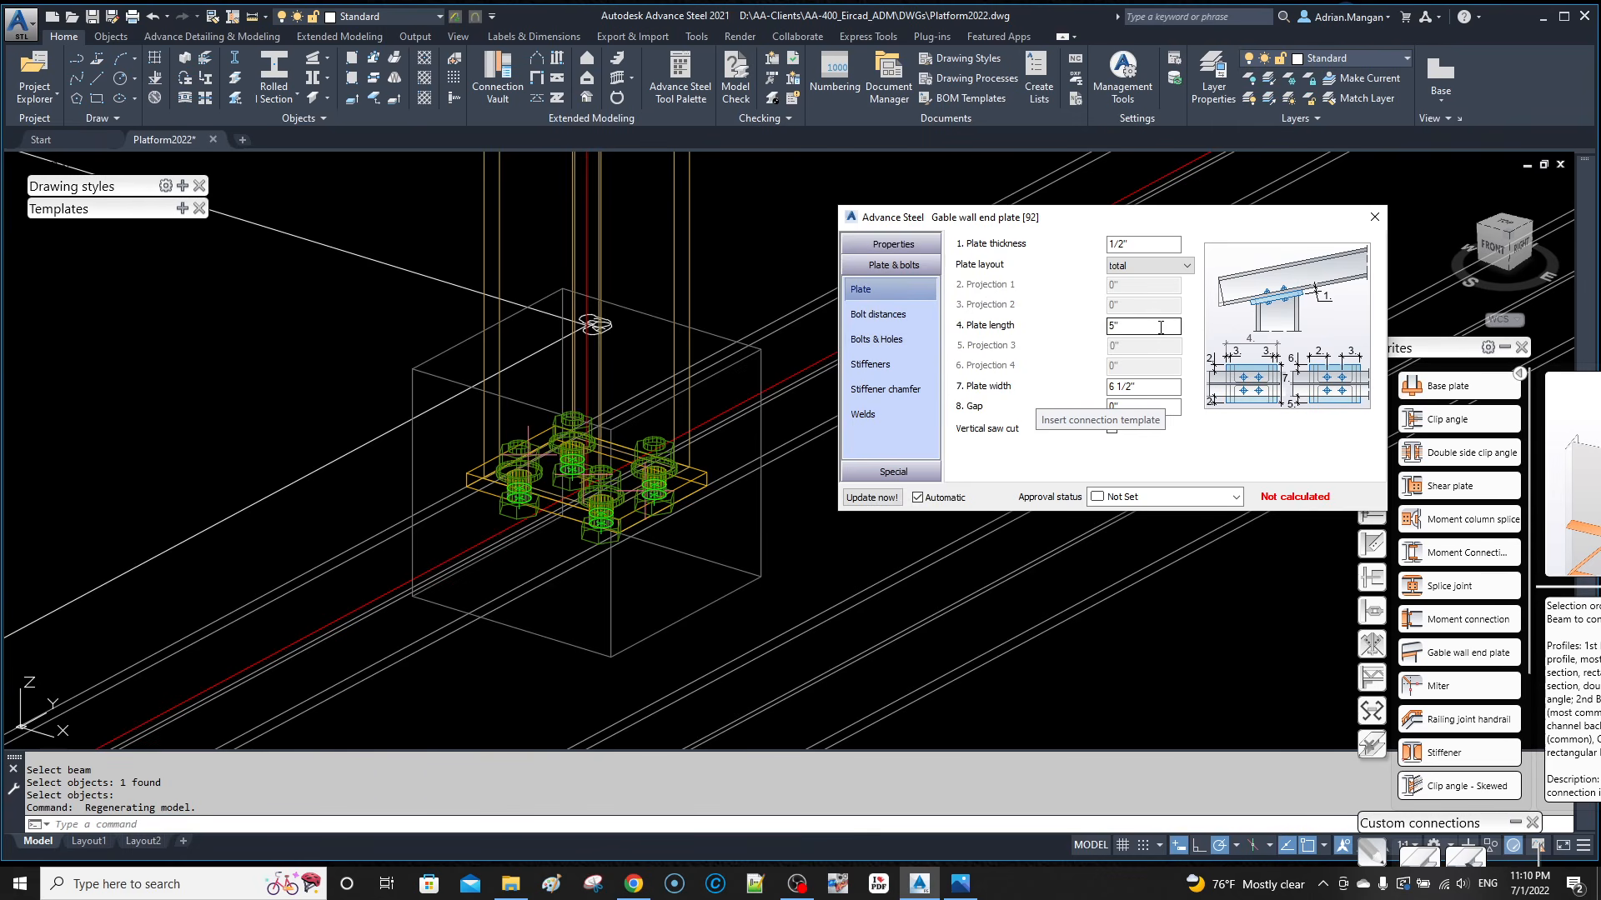
double_click(1150, 329)
text(11)
key(Return)
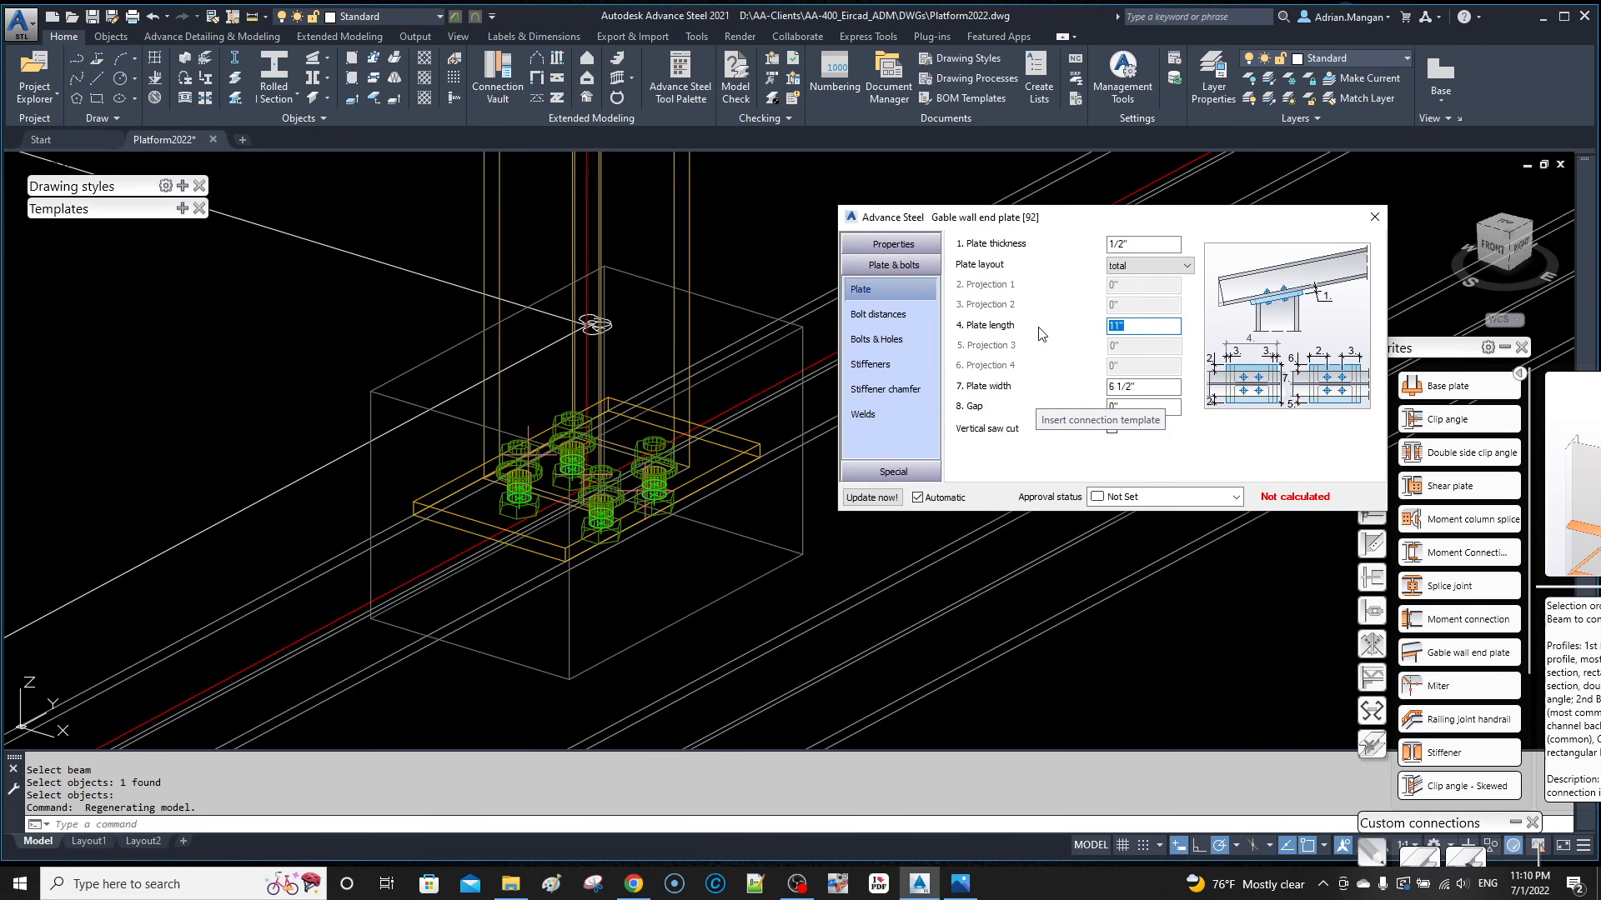
Step: Set the column-foot plate's width to 6 inches
double_click(1153, 388)
text(6)
key(Return)
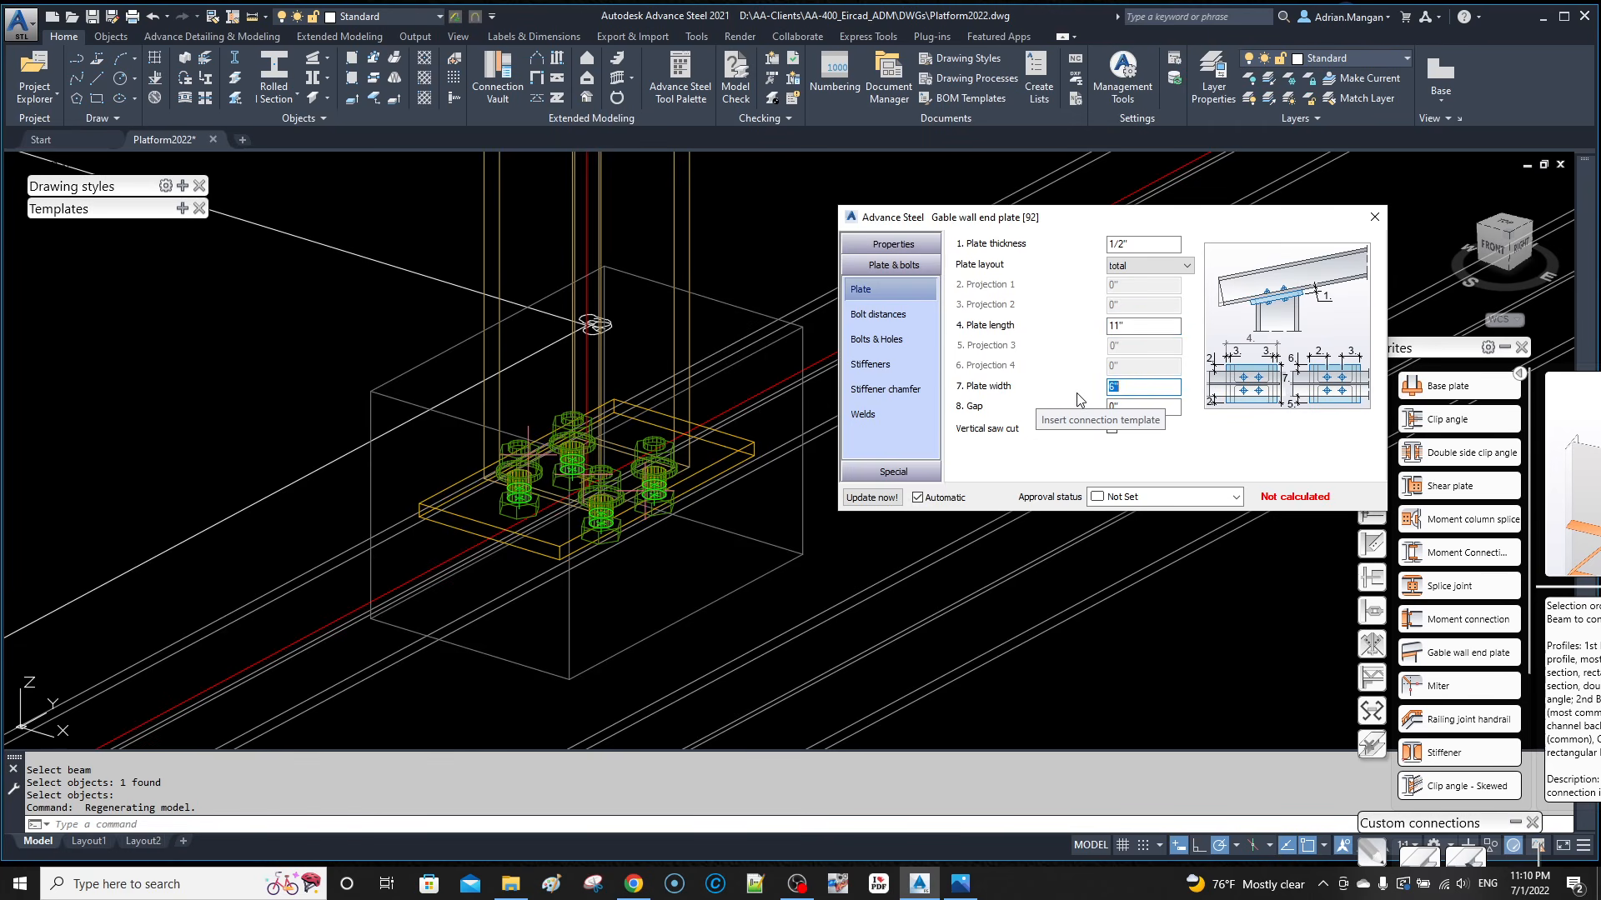
Step: Change the column-foot plate's width to 6 1/2 inches
click(889, 317)
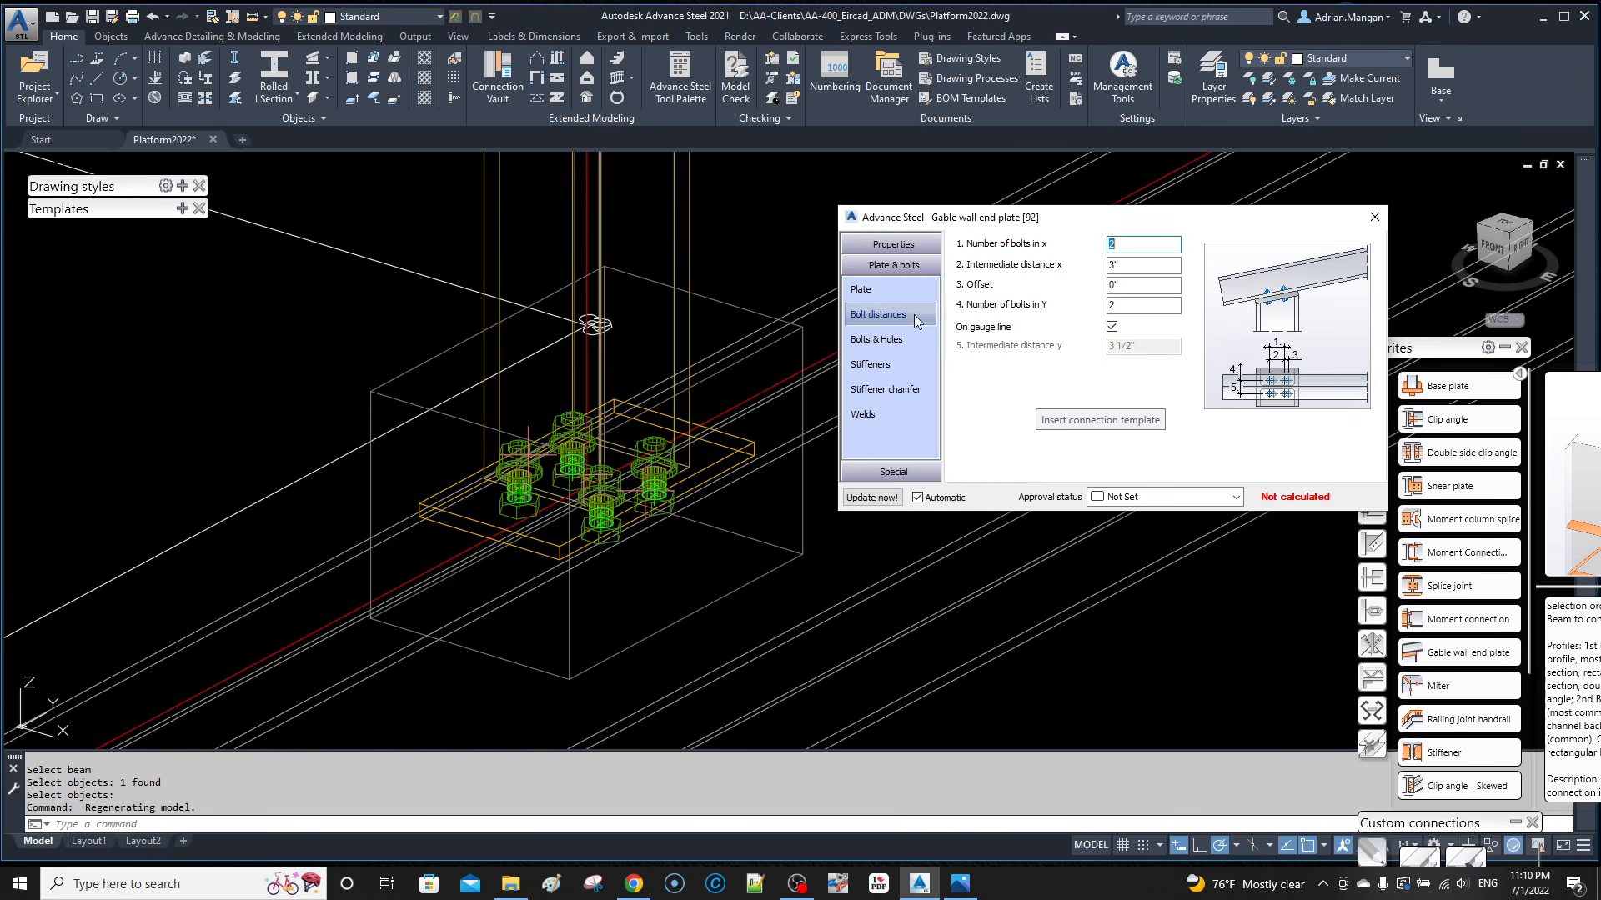
click(902, 292)
click(1148, 389)
text(6.5)
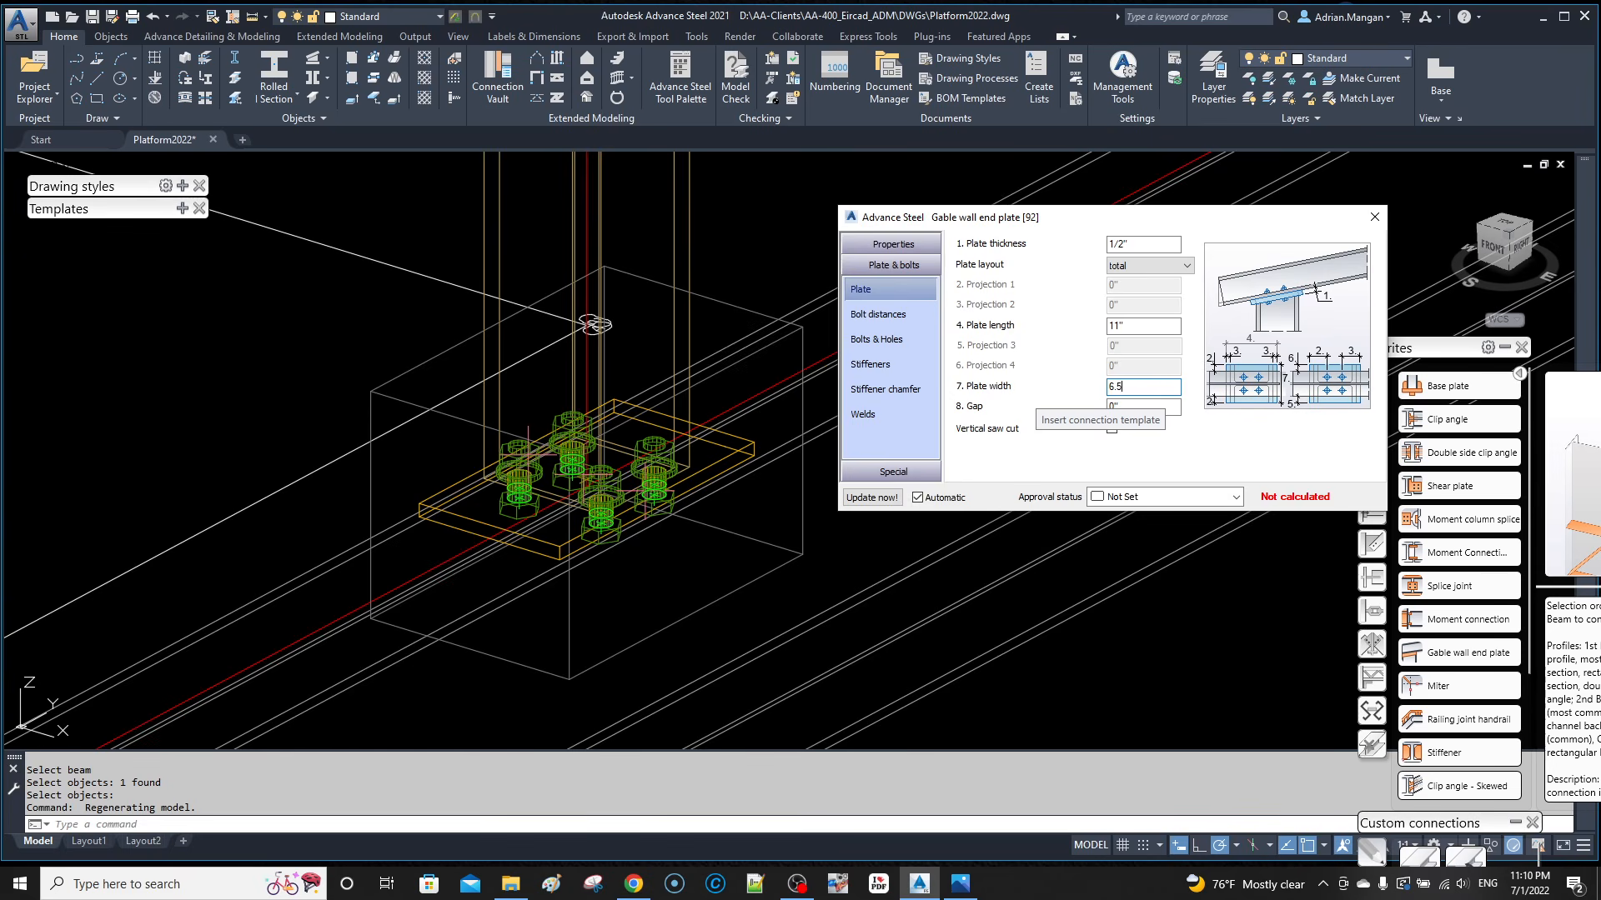
key(Return)
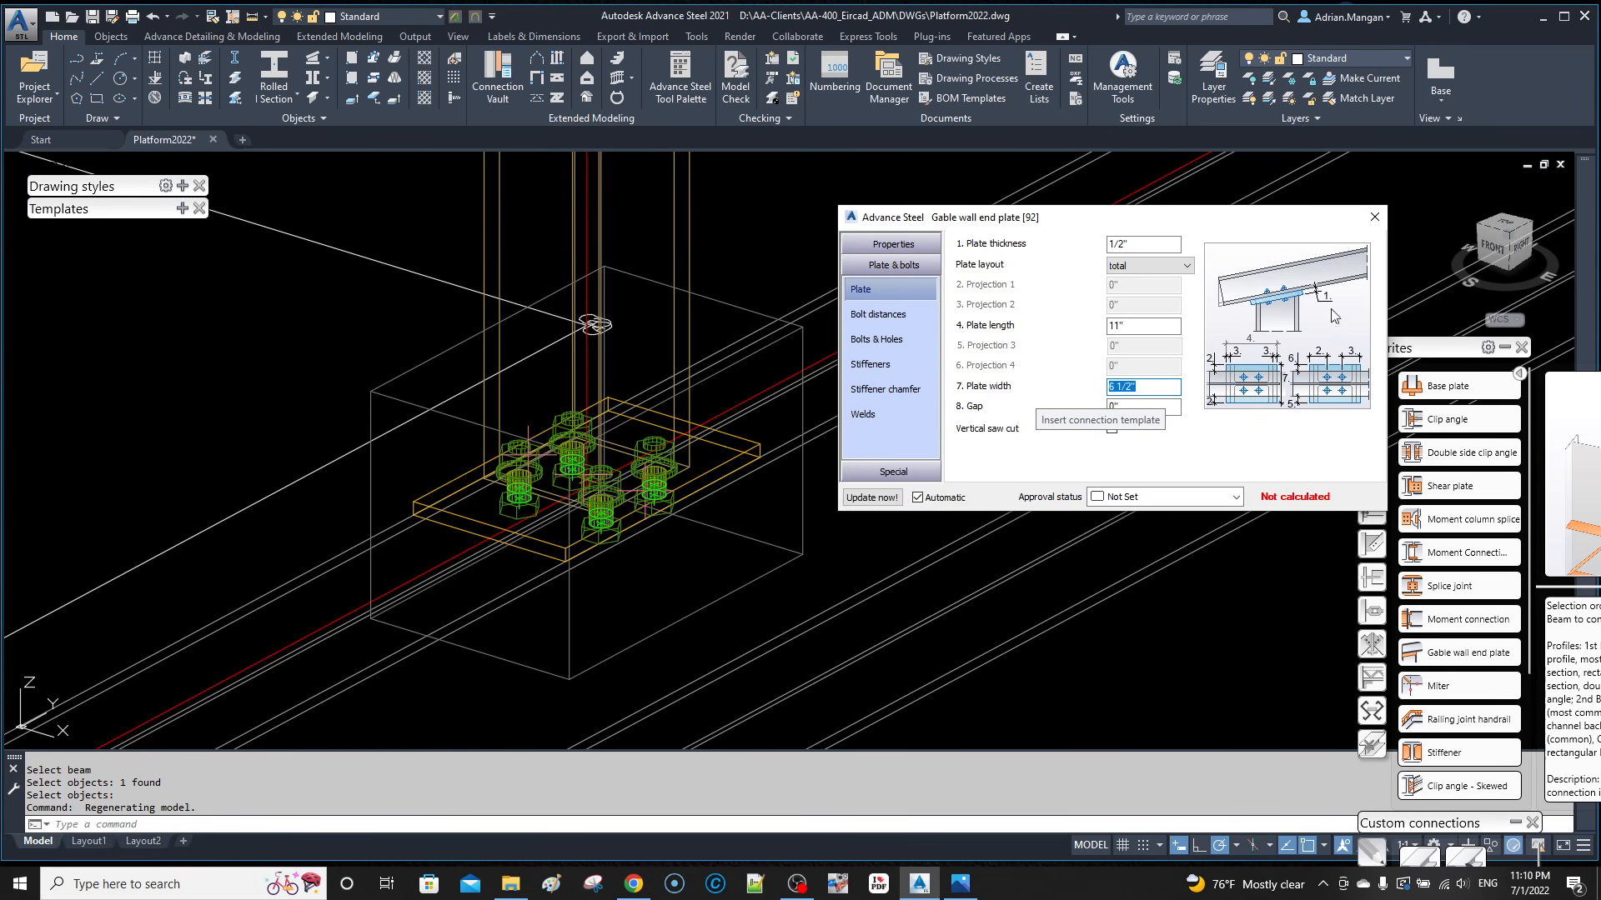
Step: Set the joint's intermediate bolt distance in x to 8 inches and the bolt type to A325TC
click(931, 327)
key(Tab)
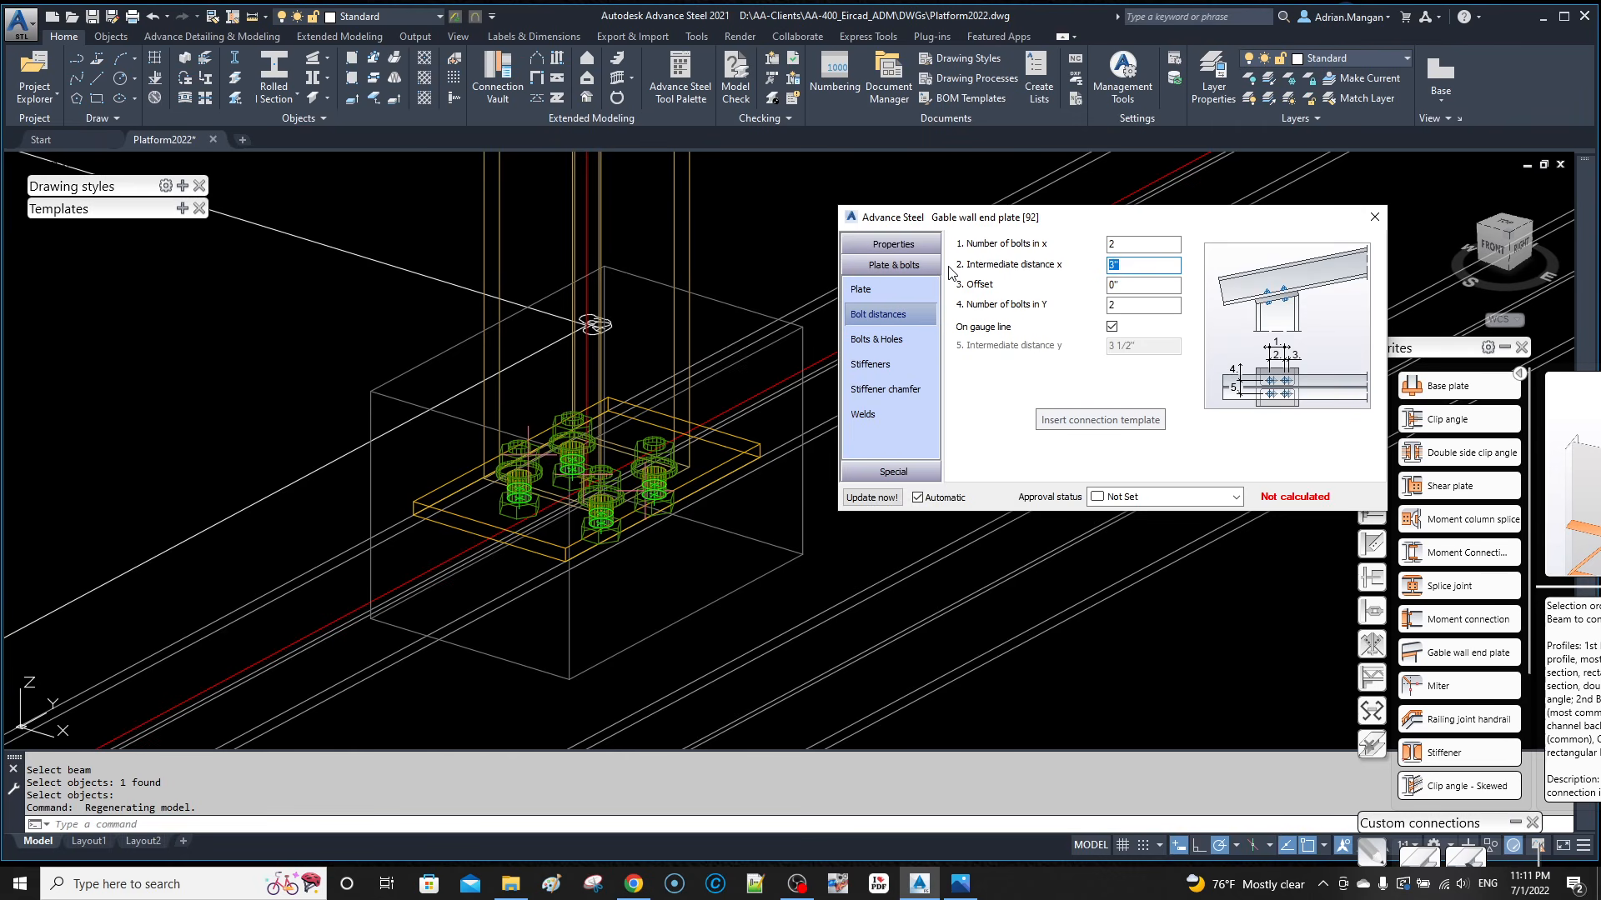
text(8)
key(Return)
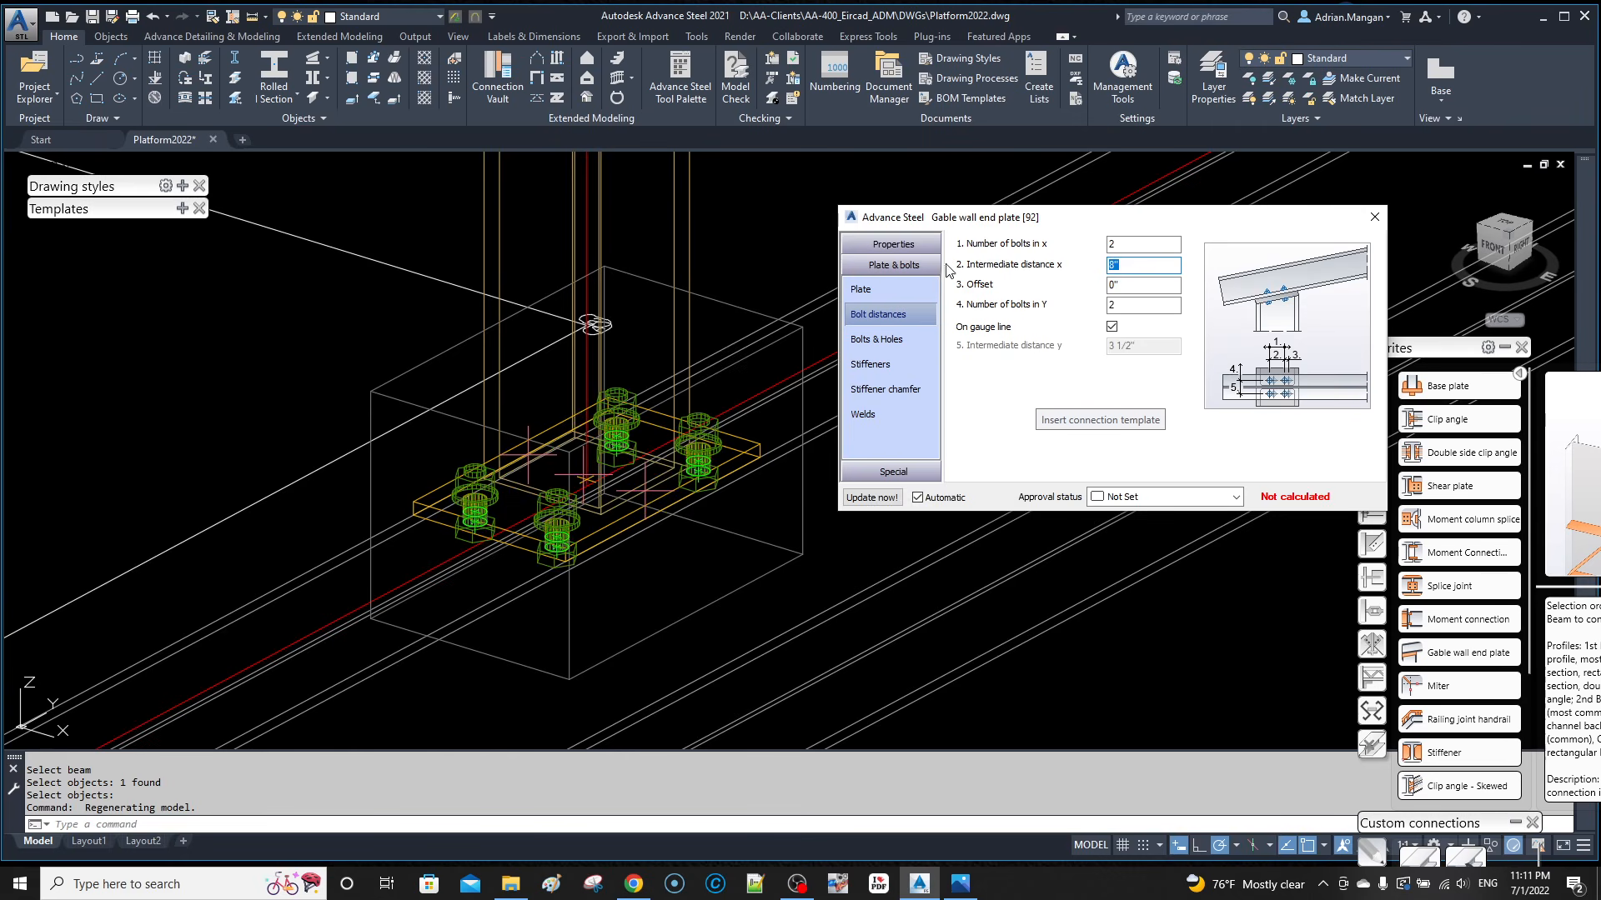
click(881, 339)
click(1137, 264)
click(1136, 290)
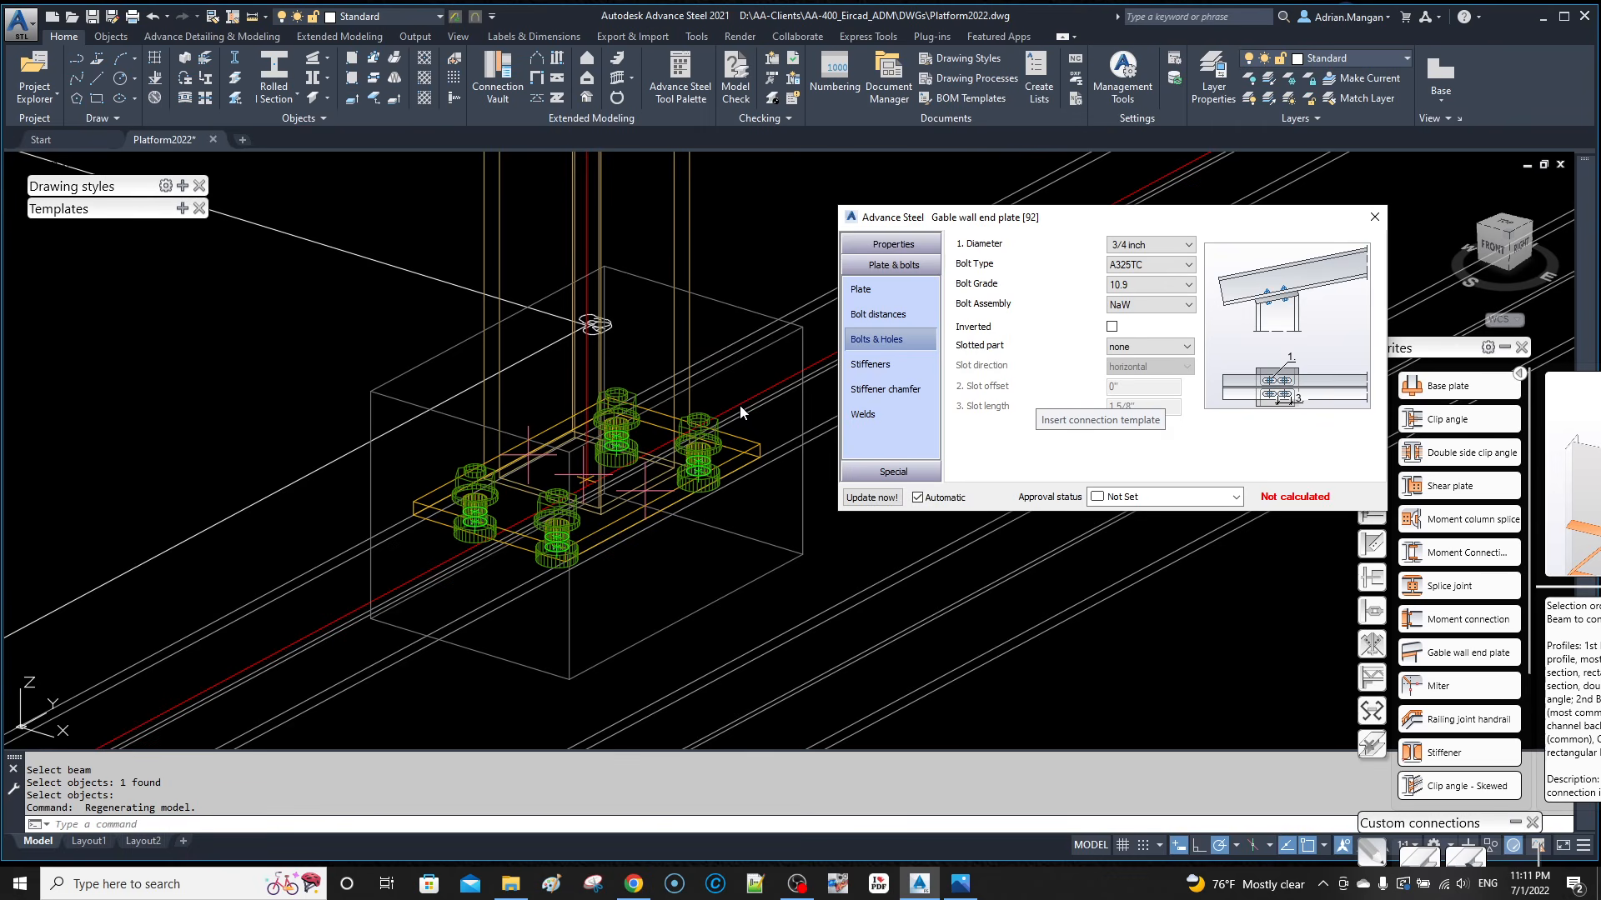
Step: Add full stiffeners to the base beam at the joint, with the arrangement set to on flange
click(910, 363)
click(1147, 245)
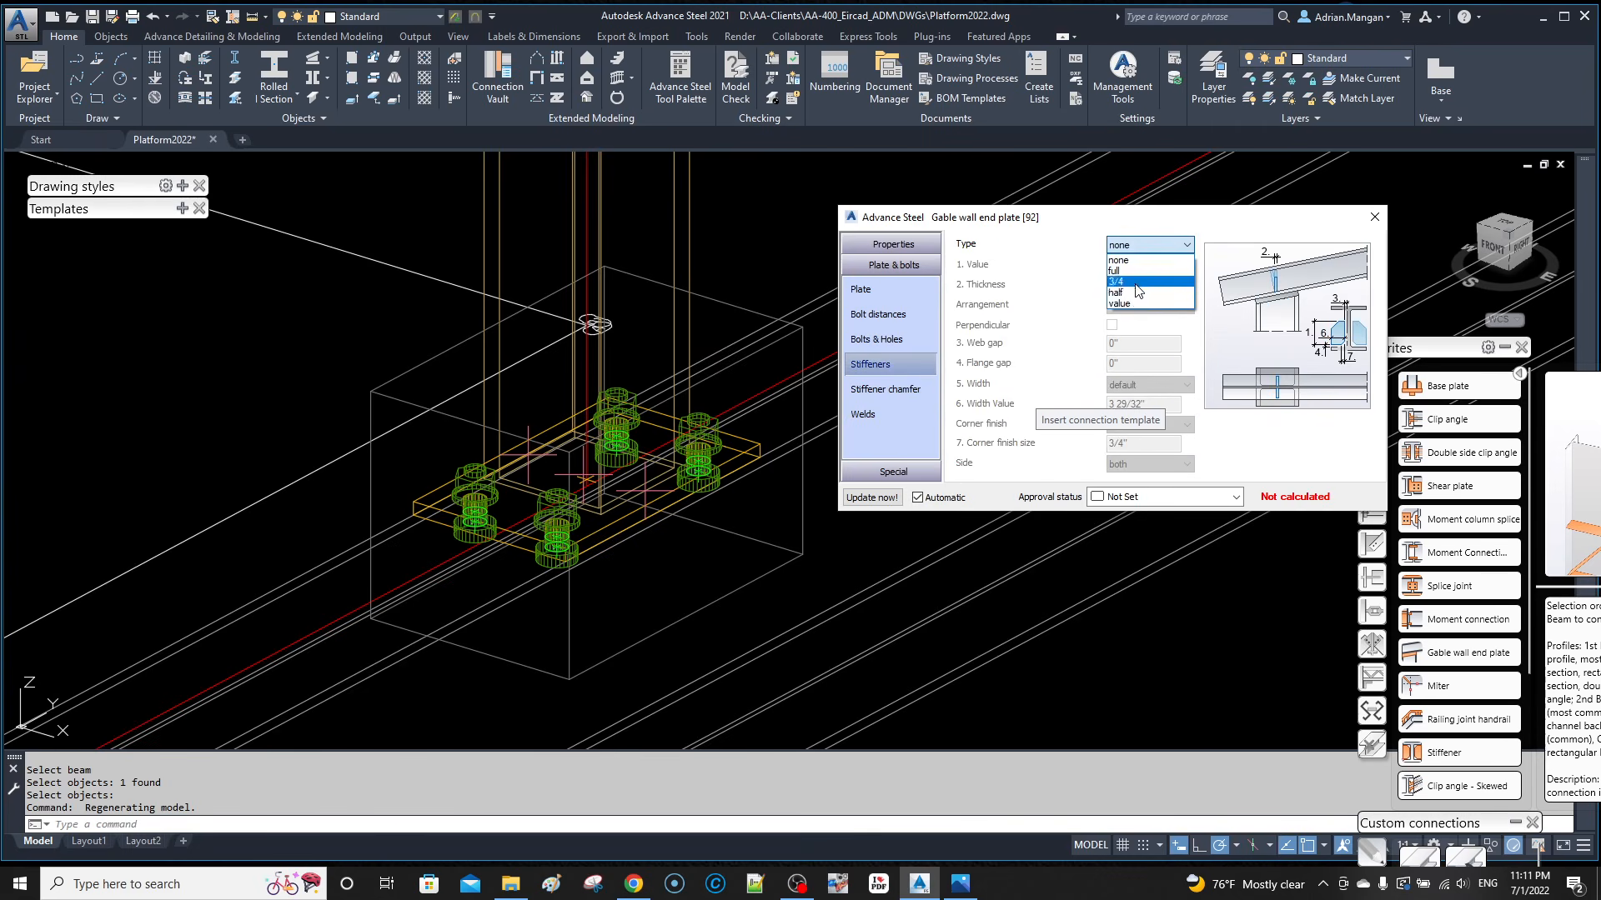
click(1118, 270)
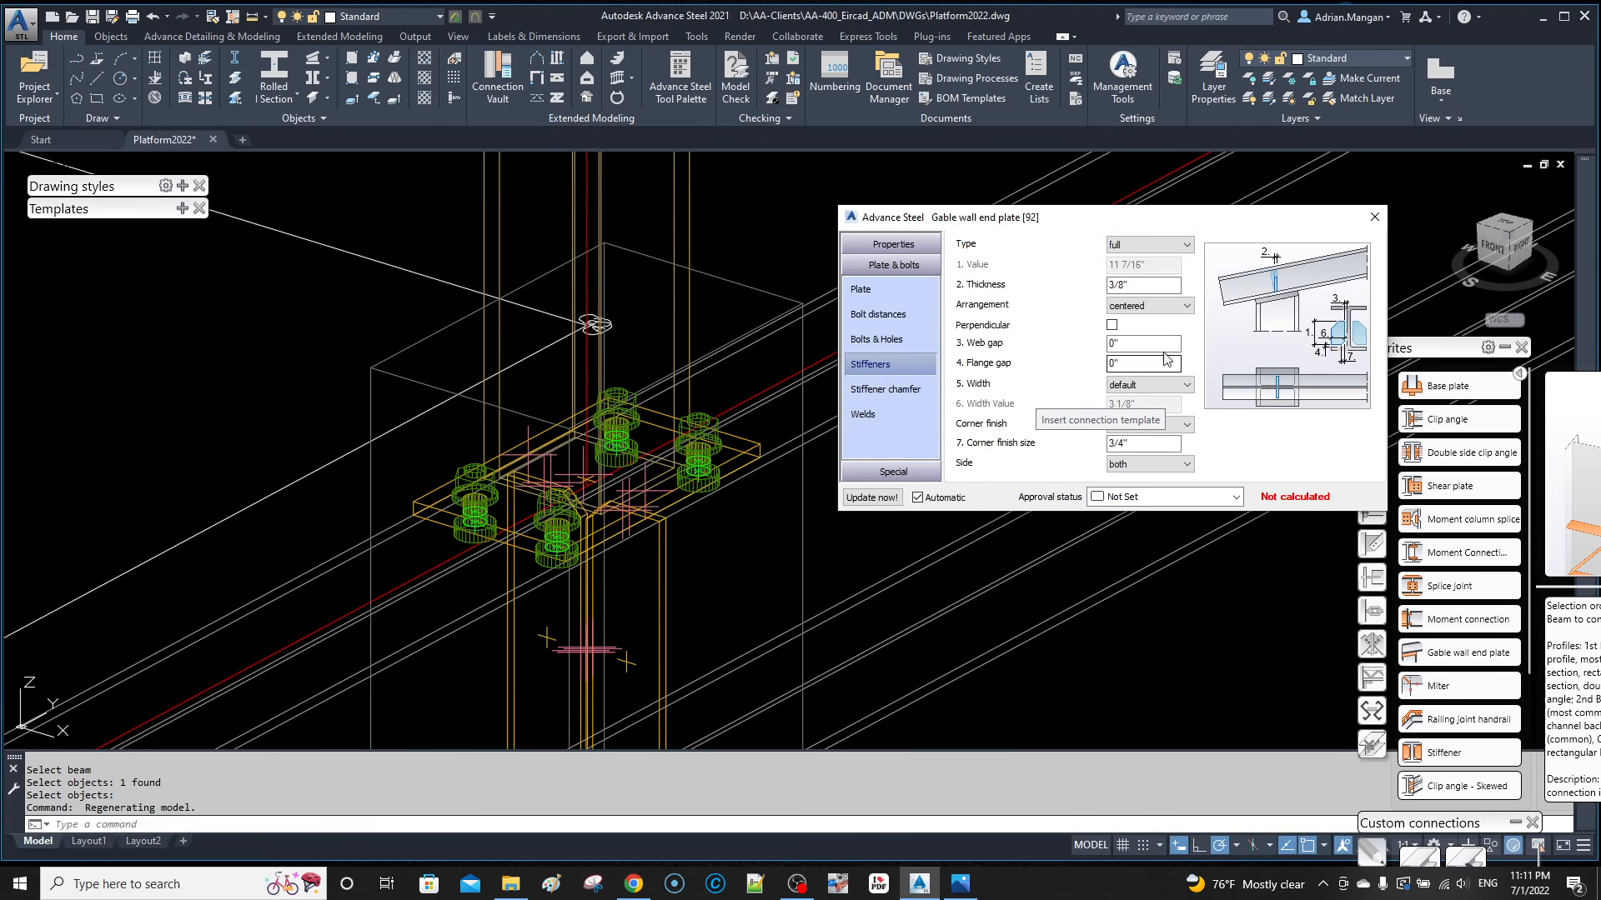
click(1144, 307)
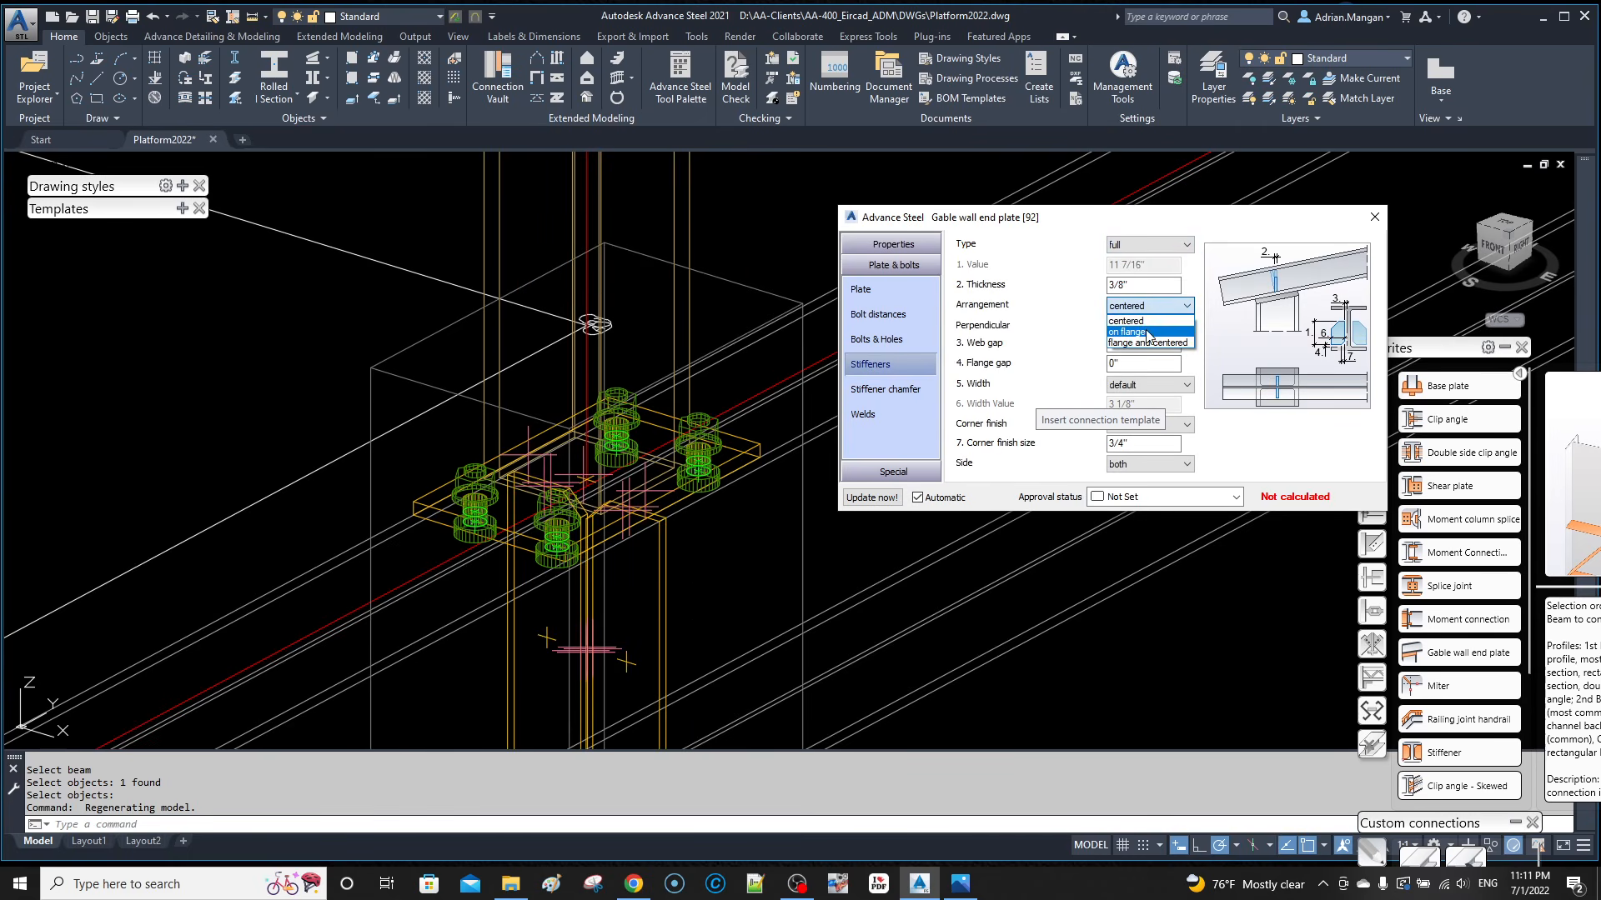
click(1127, 331)
Step: Hide the concrete slab around the base beams
scroll(728, 501, down, 2)
middle_drag(728, 502, 607, 380)
scroll(660, 412, down, 7)
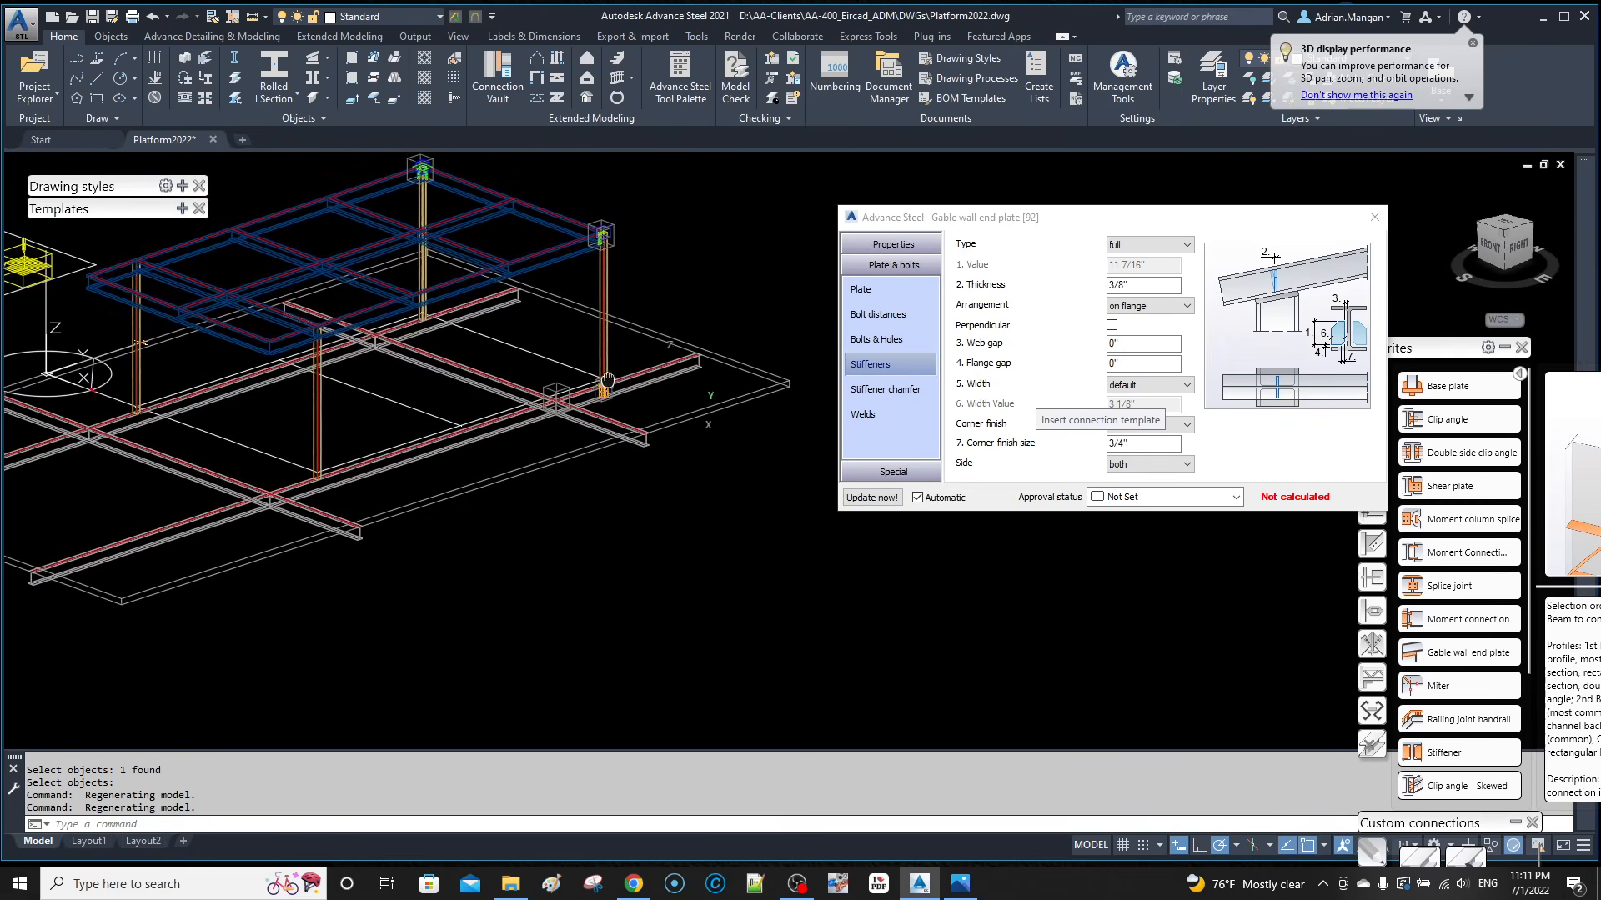
key(Escape)
key(Escape)
click(666, 339)
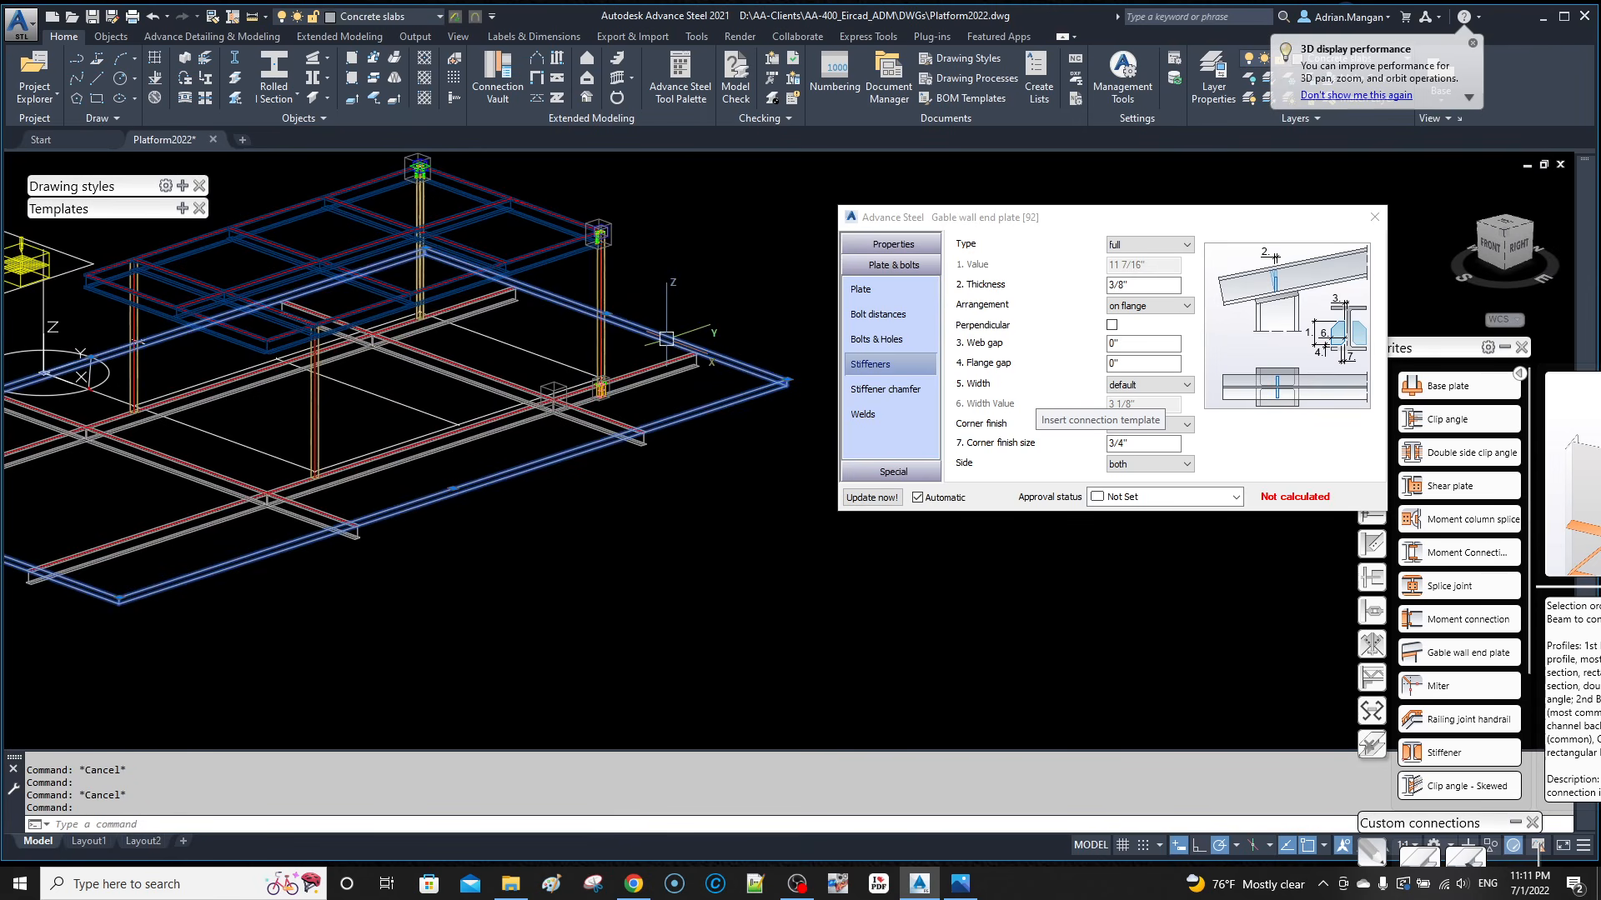
right_click(668, 331)
mouse_move(731, 408)
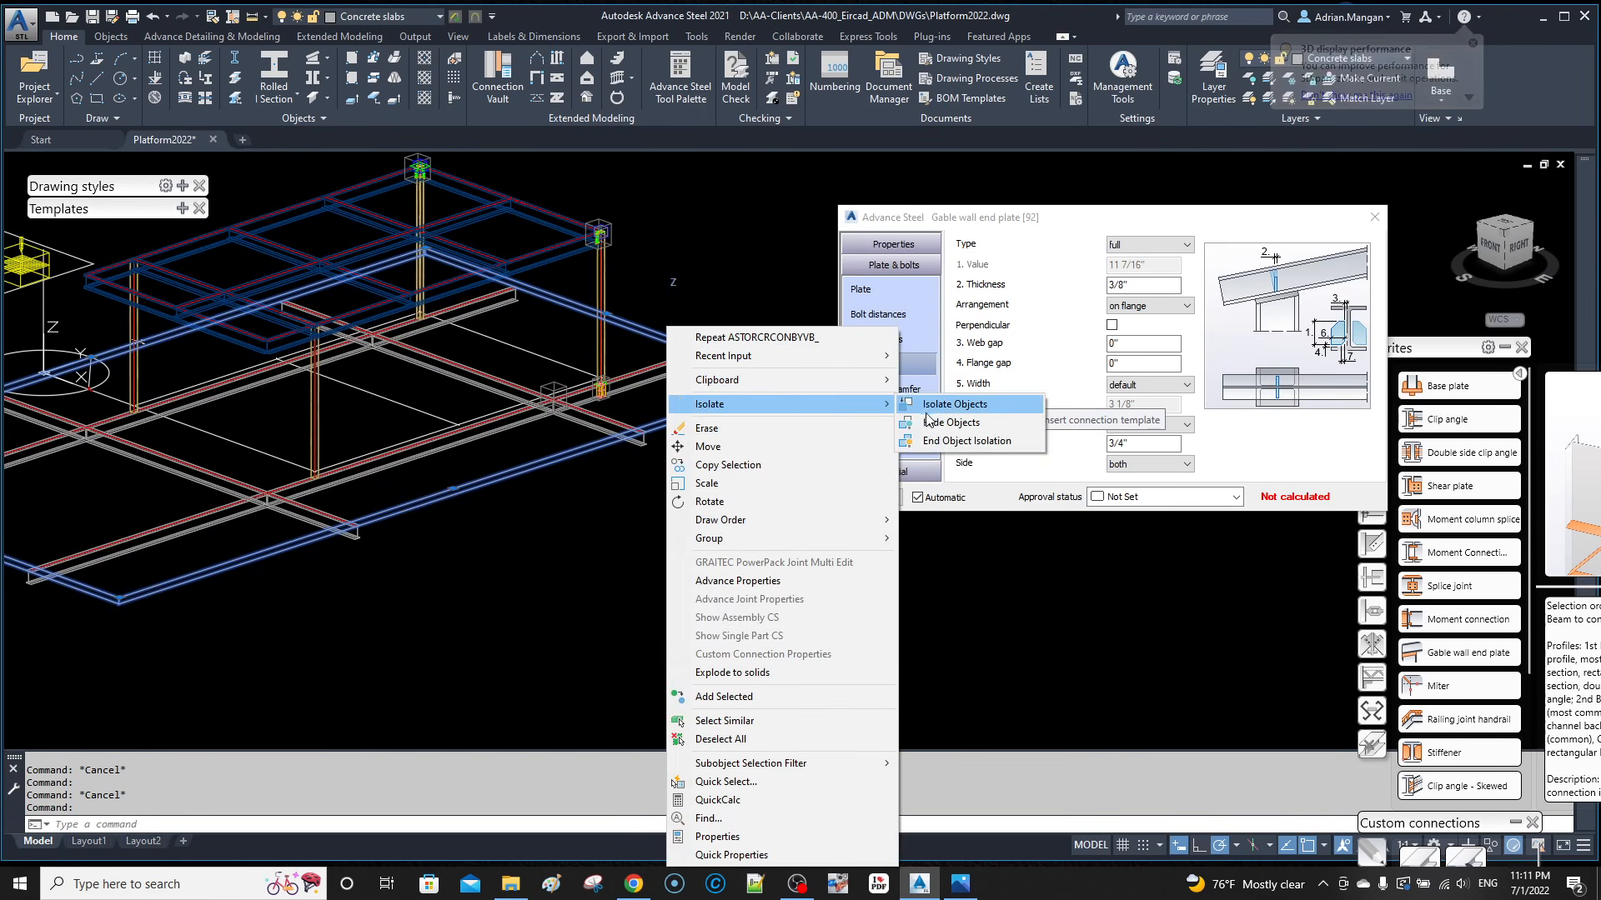
click(952, 422)
Step: Open the properties of the northeast column-foot joint to review them, and close the dialog
scroll(714, 341, up, 5)
scroll(834, 306, up, 4)
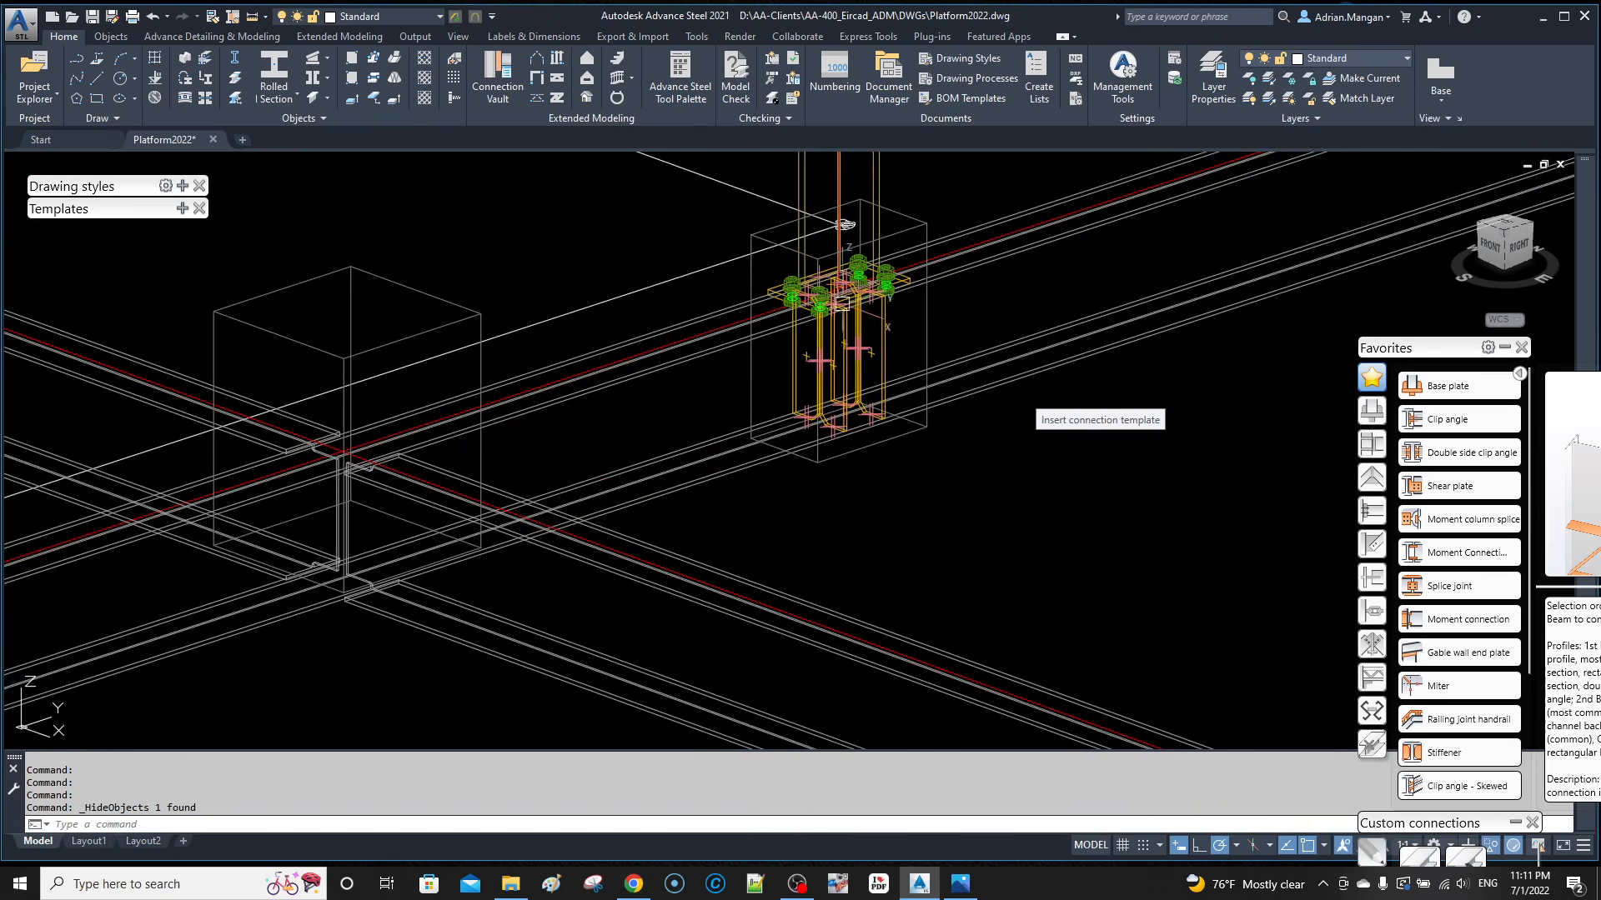
double_click(809, 260)
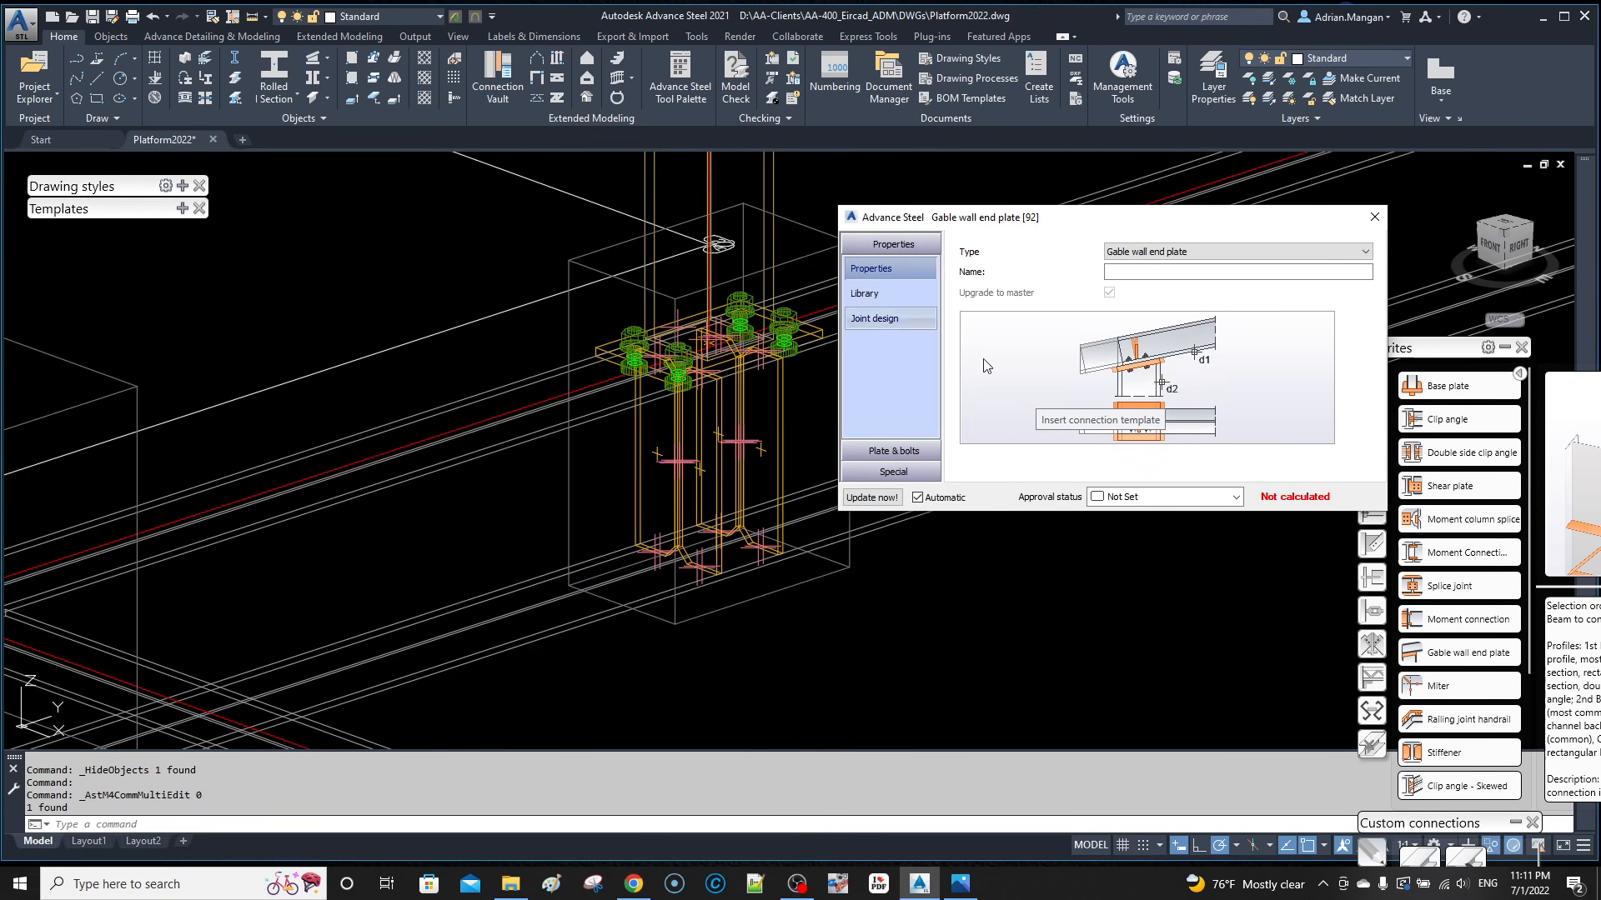
click(1374, 217)
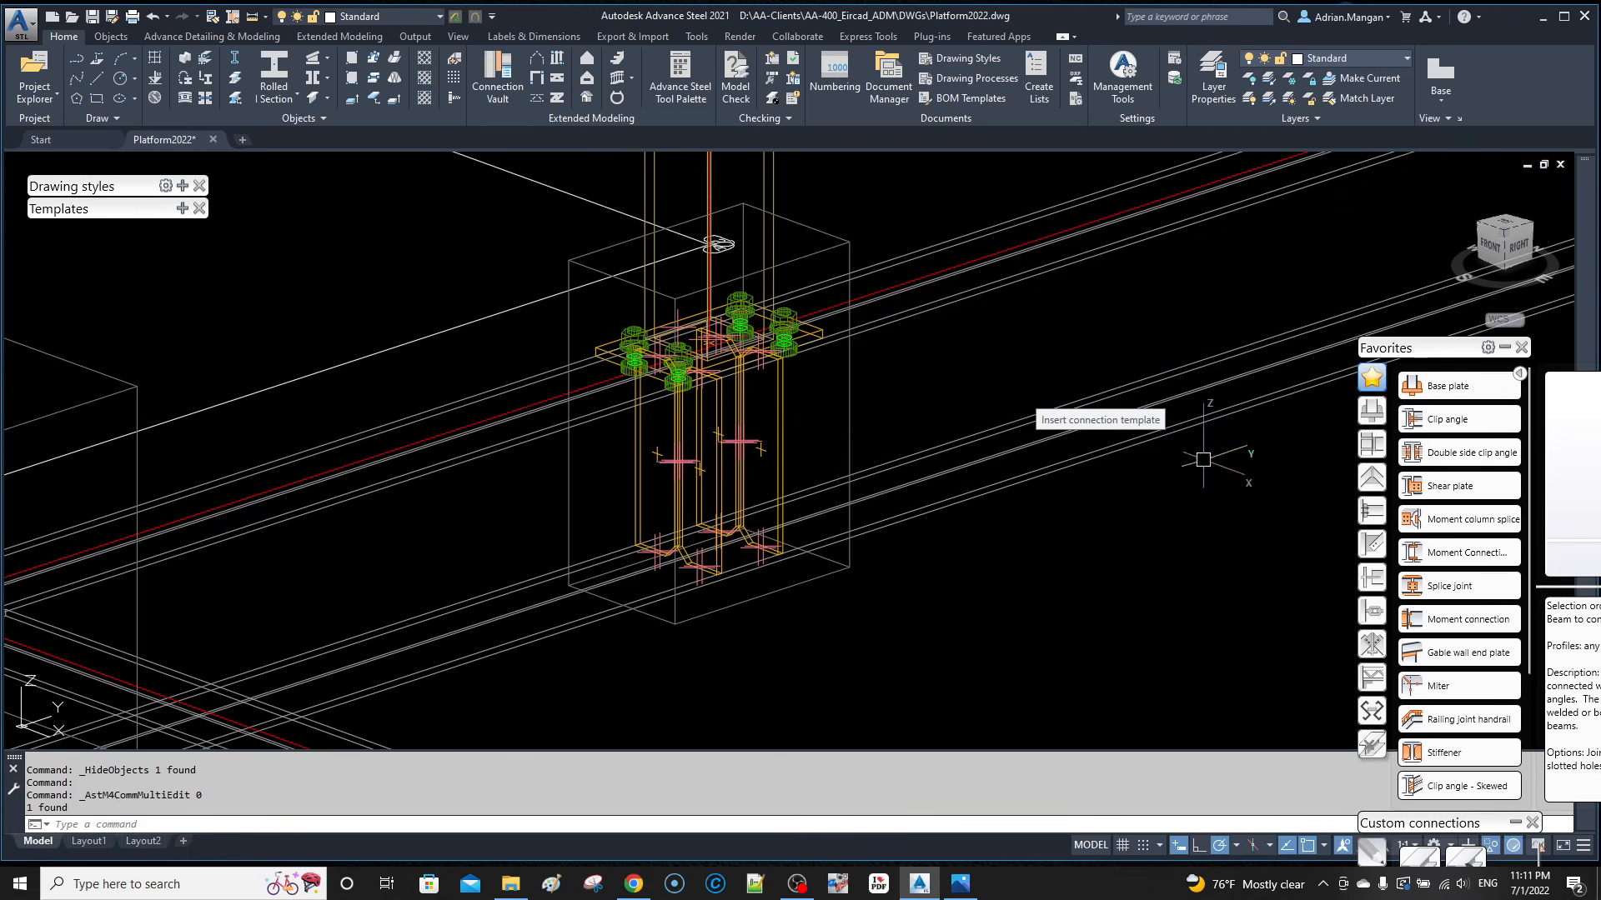
Step: Create a quick side view of the northeast column-foot joint, entering 2' for each view extension
scroll(992, 467, down, 5)
key(Escape)
scroll(994, 476, up, 1)
scroll(994, 476, down, 4)
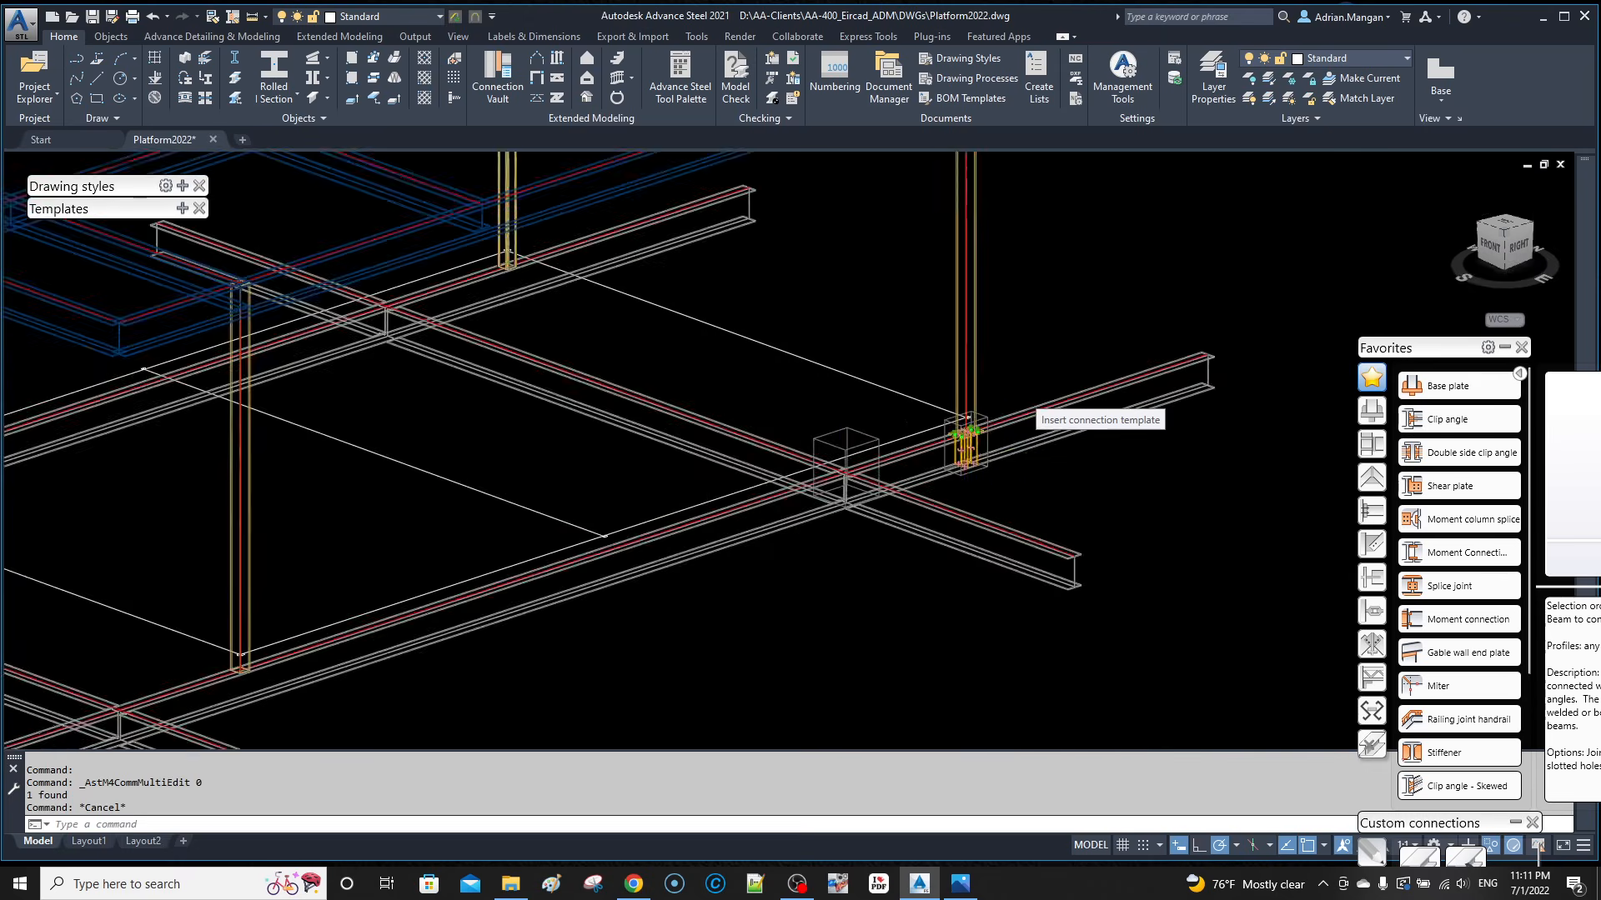
scroll(994, 453, up, 4)
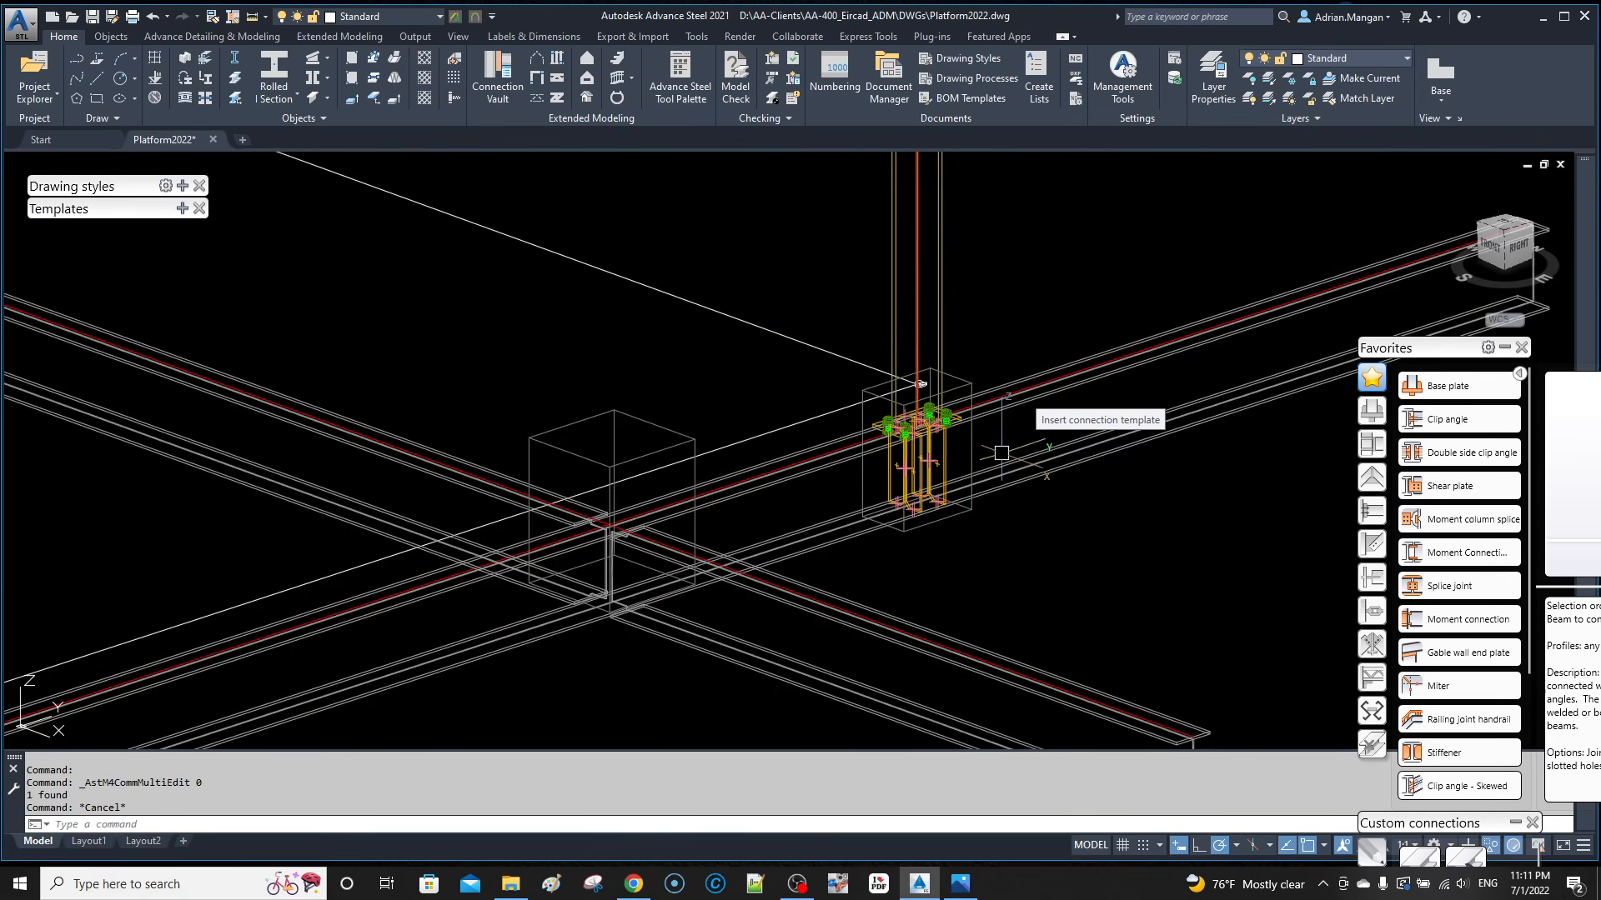
click(1504, 347)
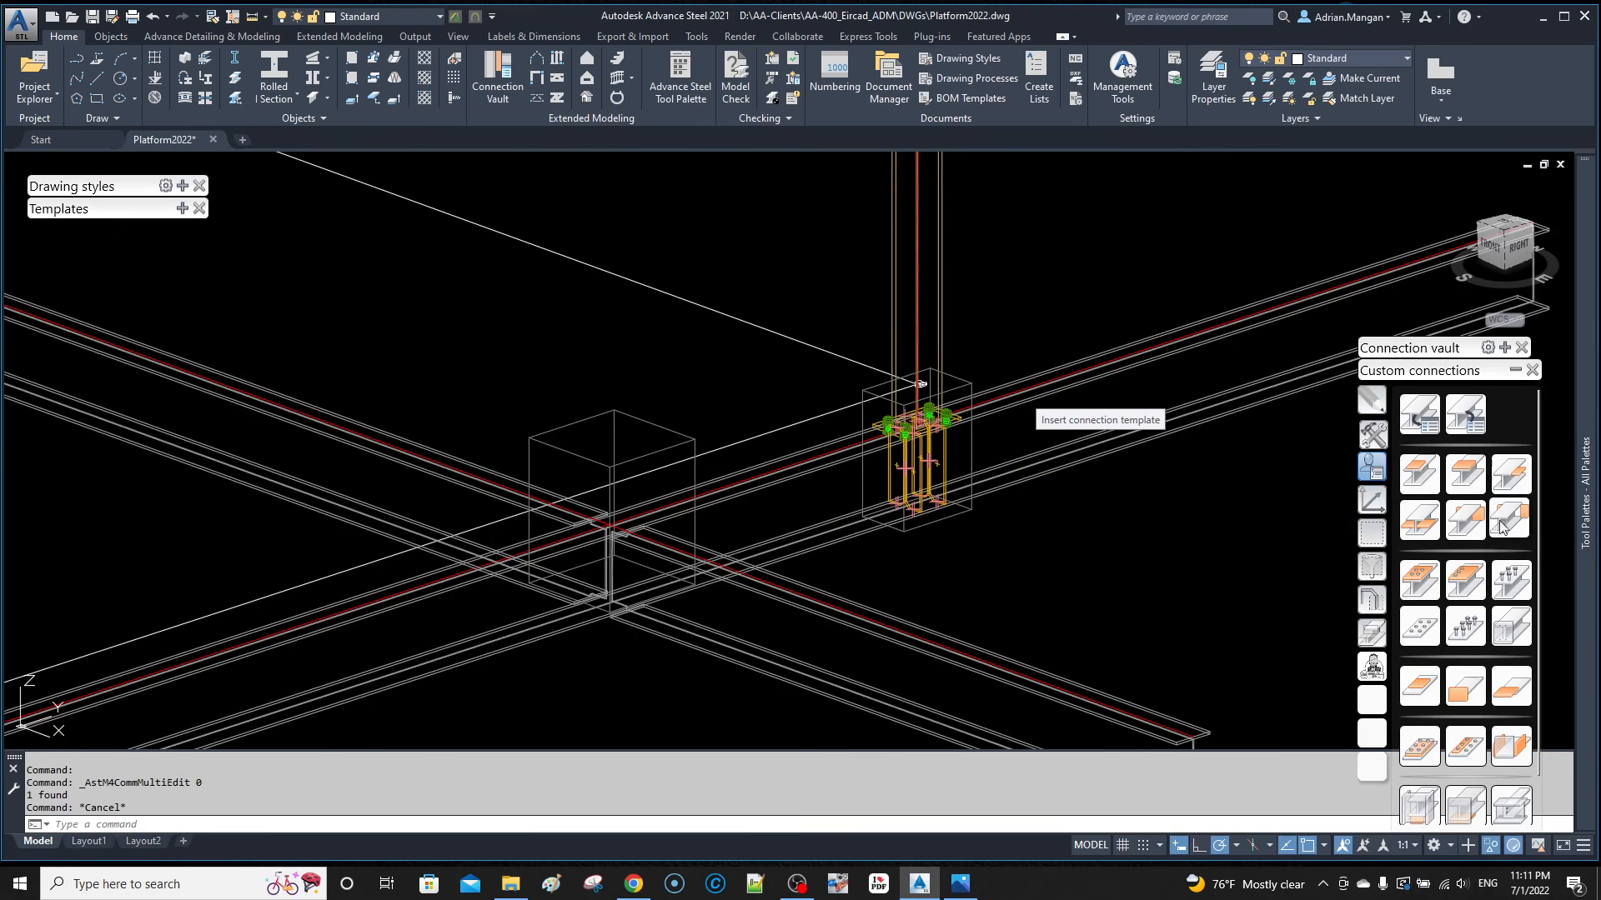
click(1371, 598)
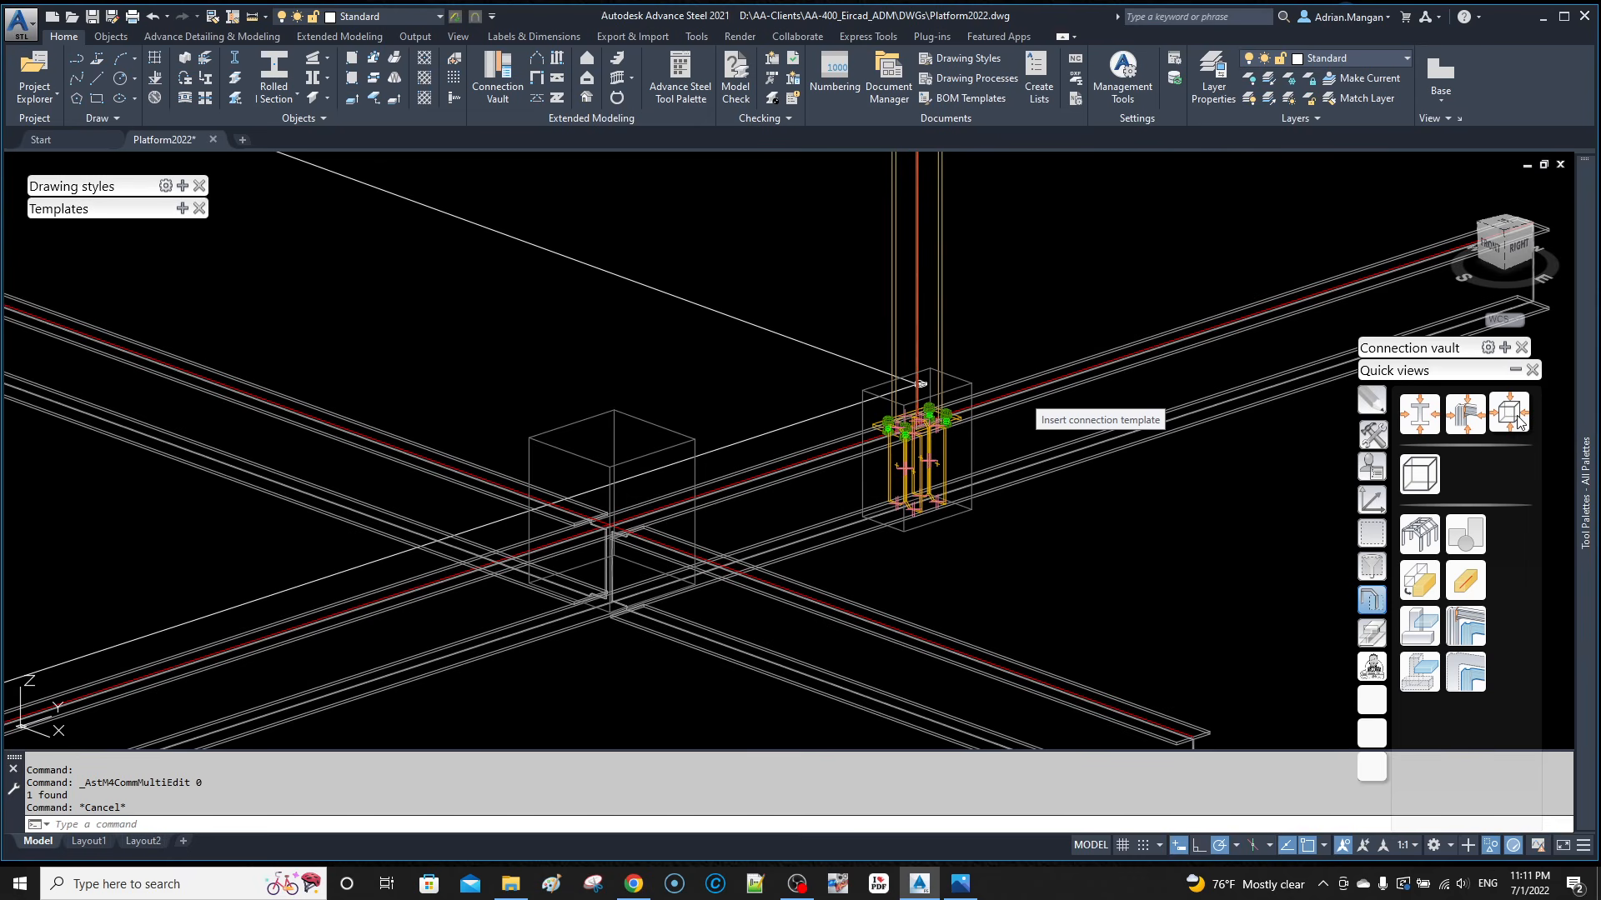
click(1465, 415)
click(970, 378)
click(977, 477)
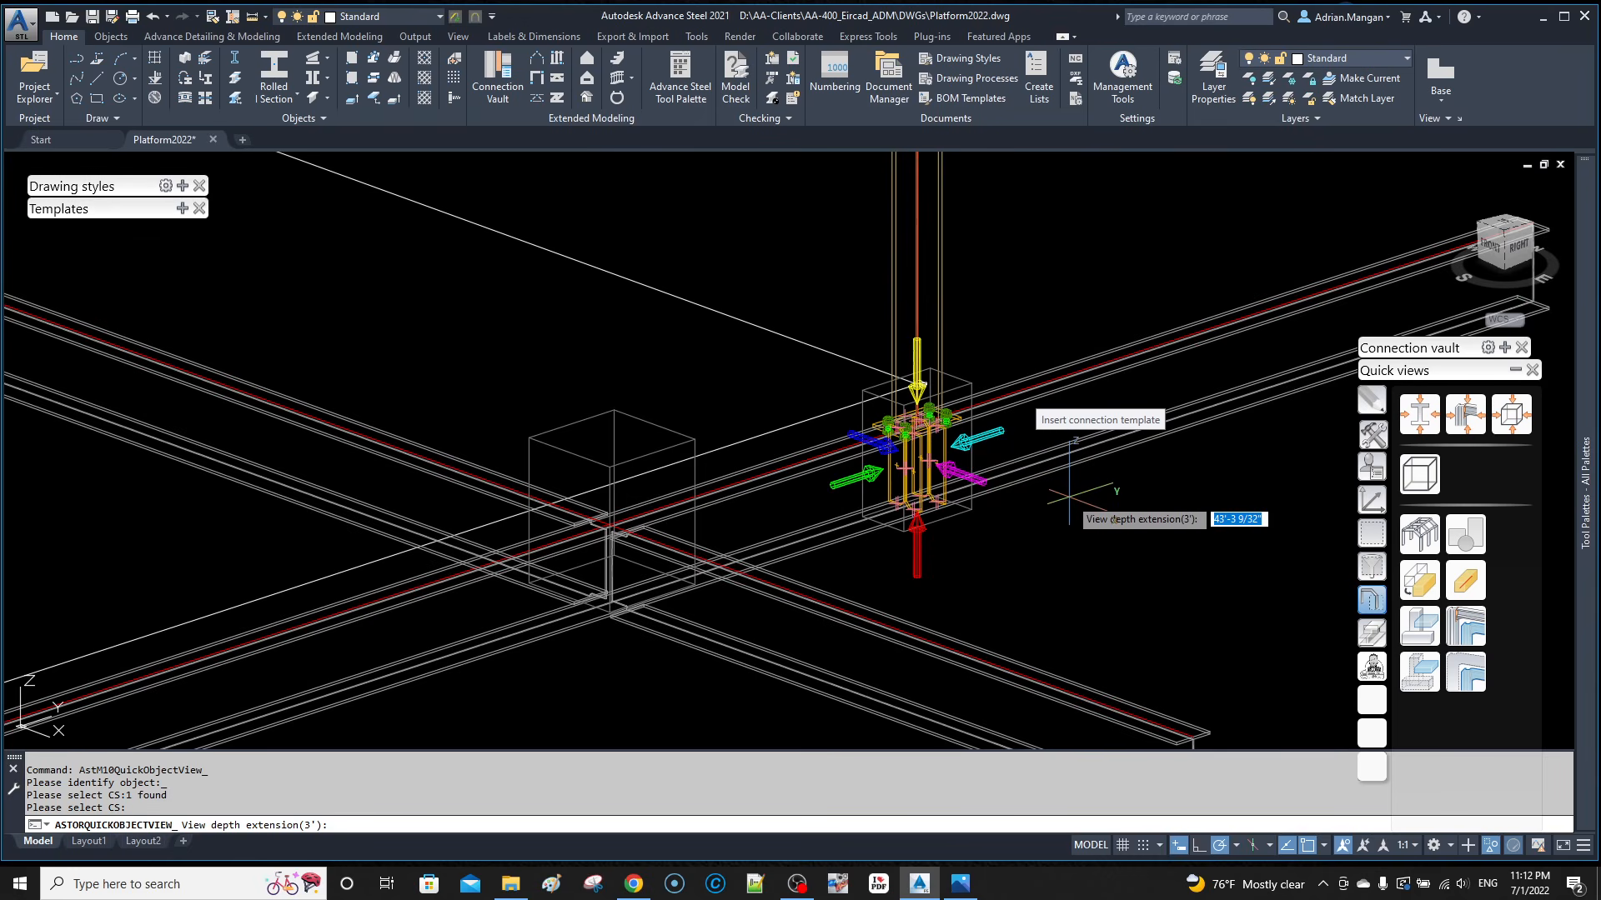
text(2')
key(Return)
text(2')
key(Return)
text(2')
key(Return)
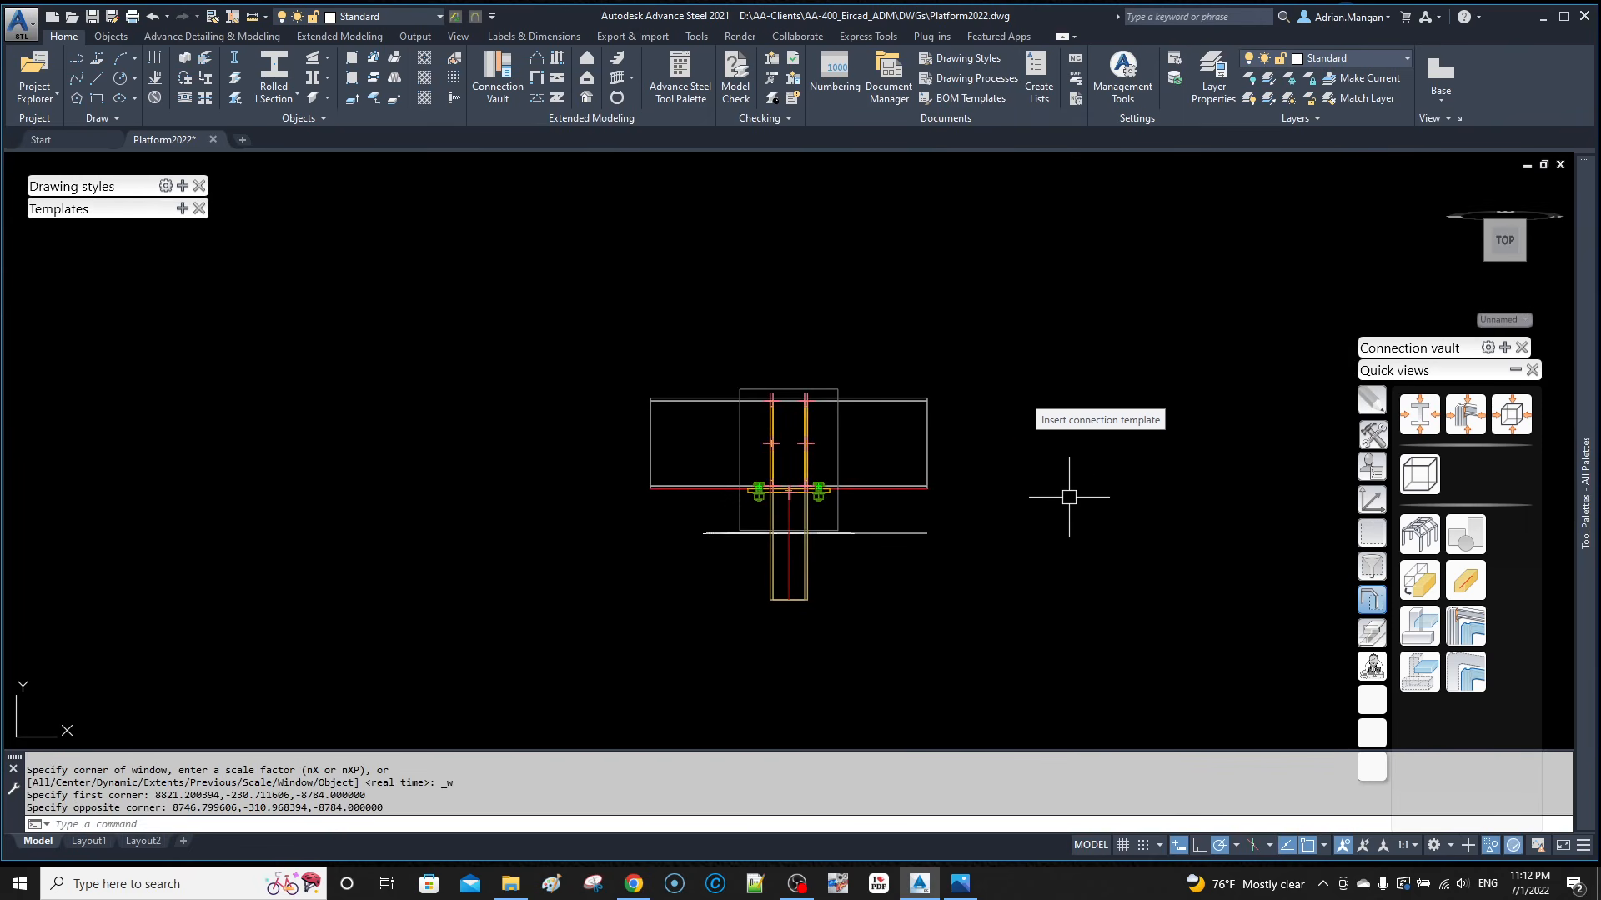
Step: Examine the bolted plate and beam stiffeners at the column foot from an angled 3D view
scroll(788, 447, up, 4)
shift+middle_drag(788, 446, 904, 529)
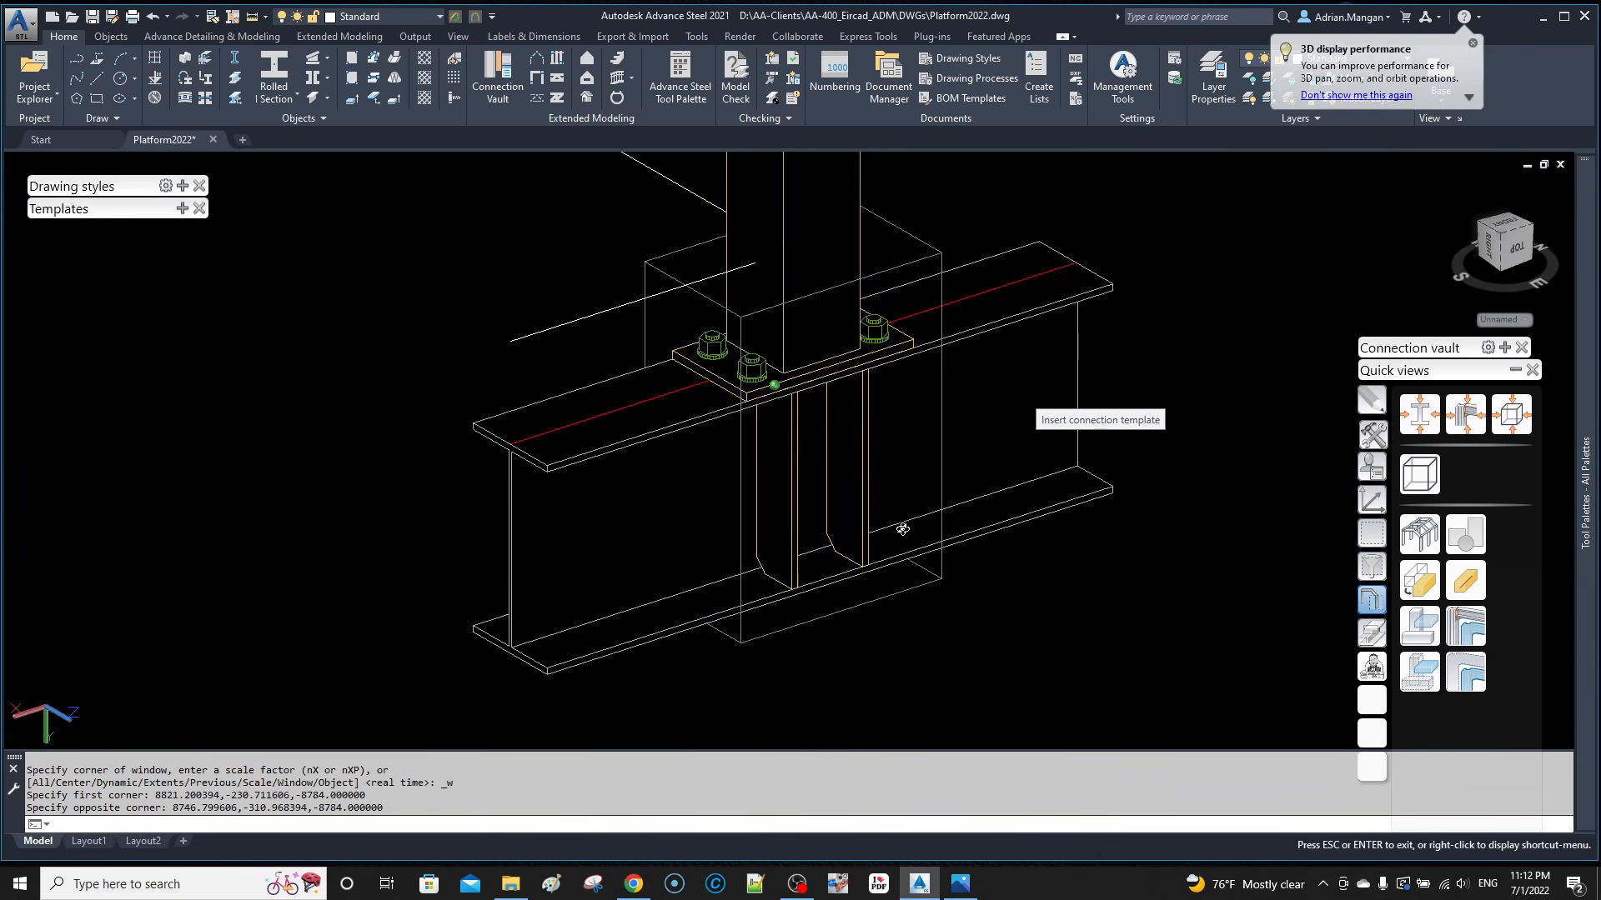
scroll(909, 501, down, 6)
scroll(926, 457, up, 2)
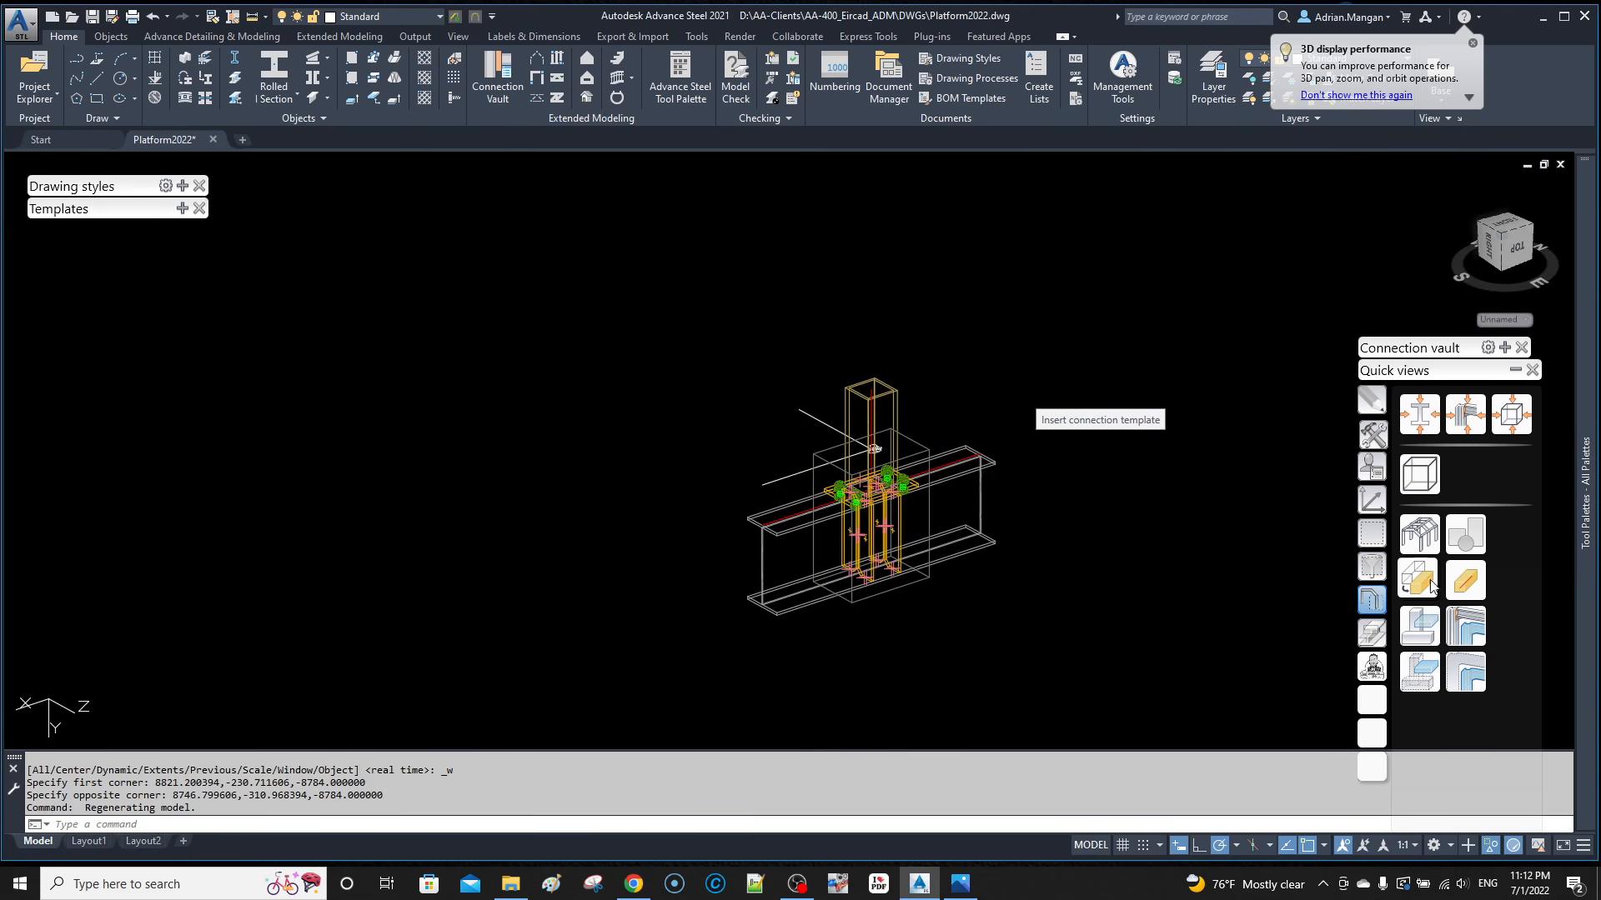
Step: Show all hidden objects in the model around the post base connection
middle_drag(325, 644, 567, 512)
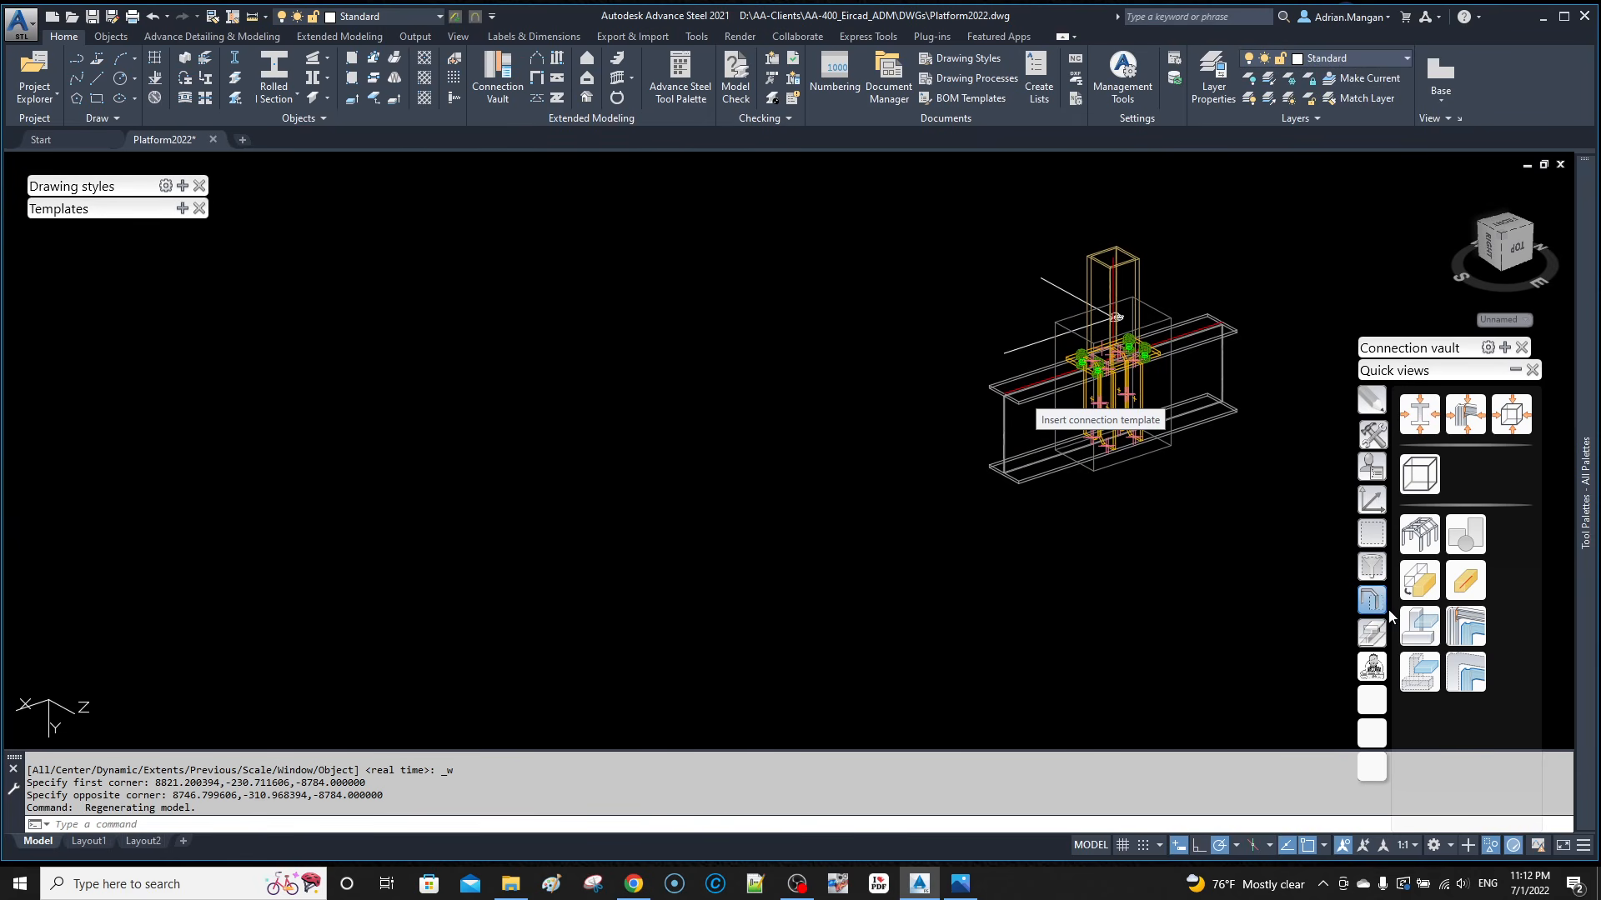
middle_drag(1198, 455, 1093, 504)
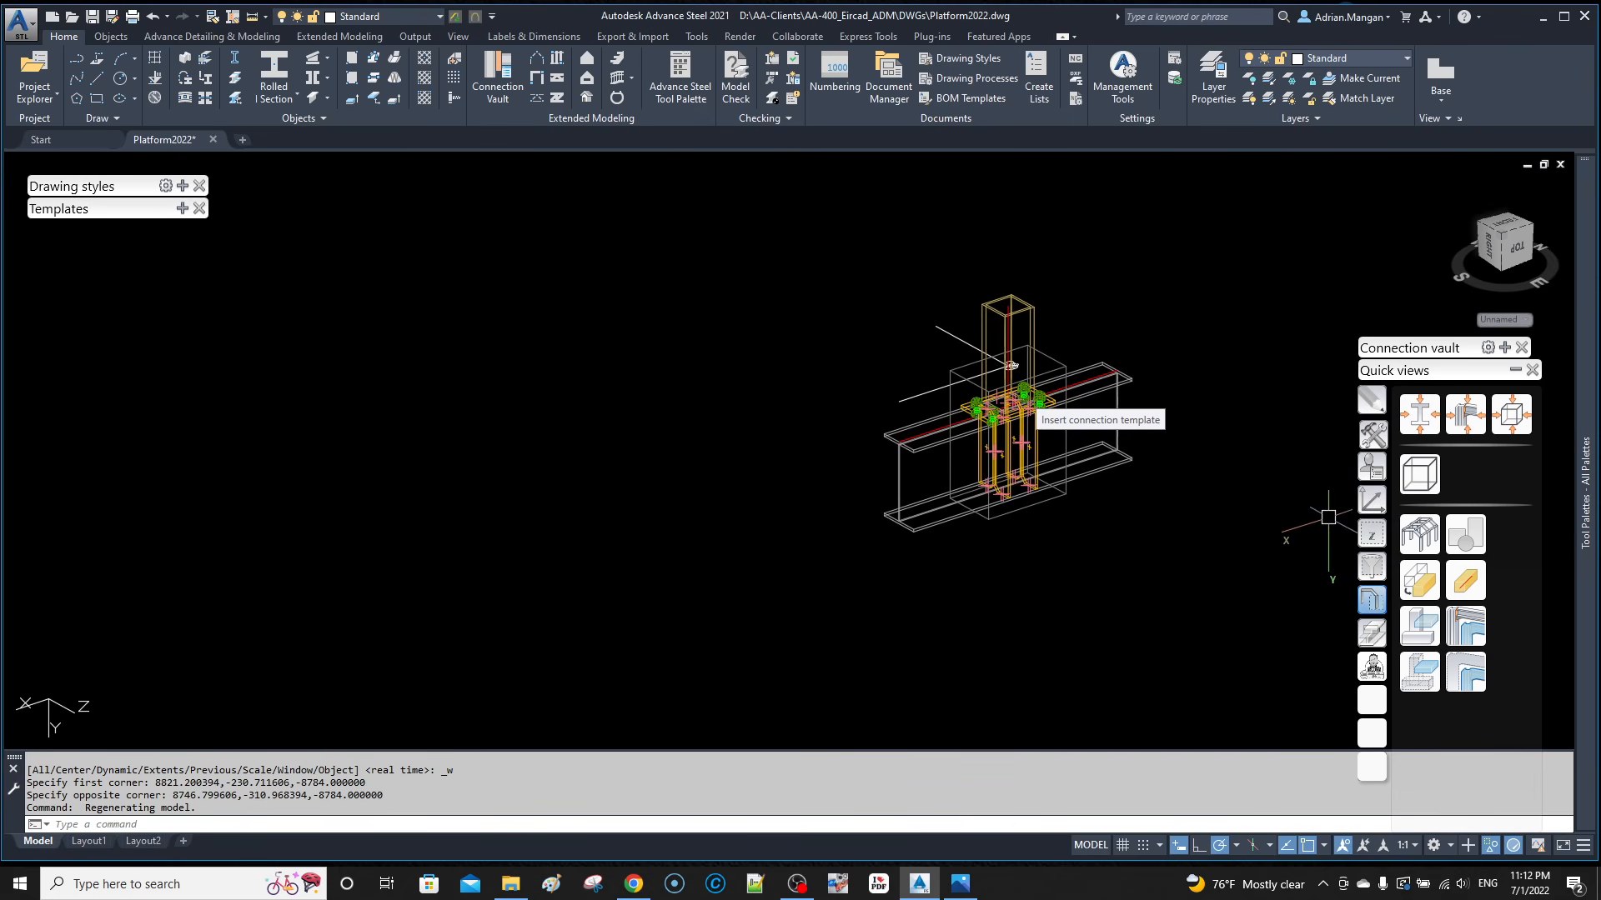
click(1419, 533)
middle_drag(869, 360, 772, 384)
key(Escape)
Step: Reset the UCS to the World coordinate system
click(1372, 501)
click(1374, 509)
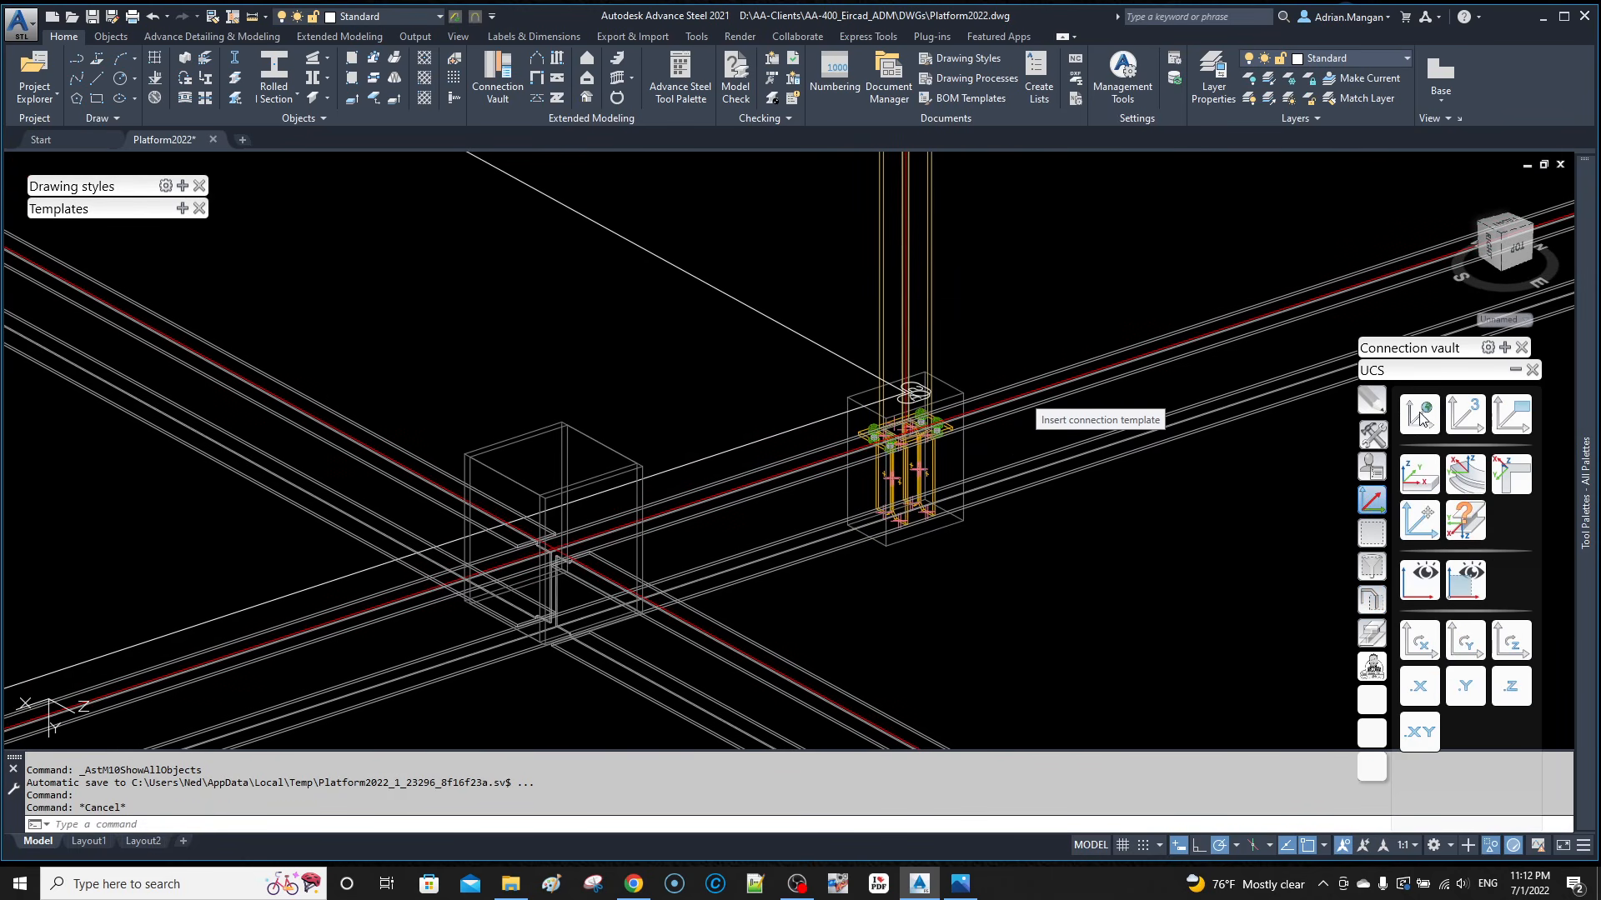
shift+middle_drag(948, 383, 642, 476)
scroll(917, 479, up, 4)
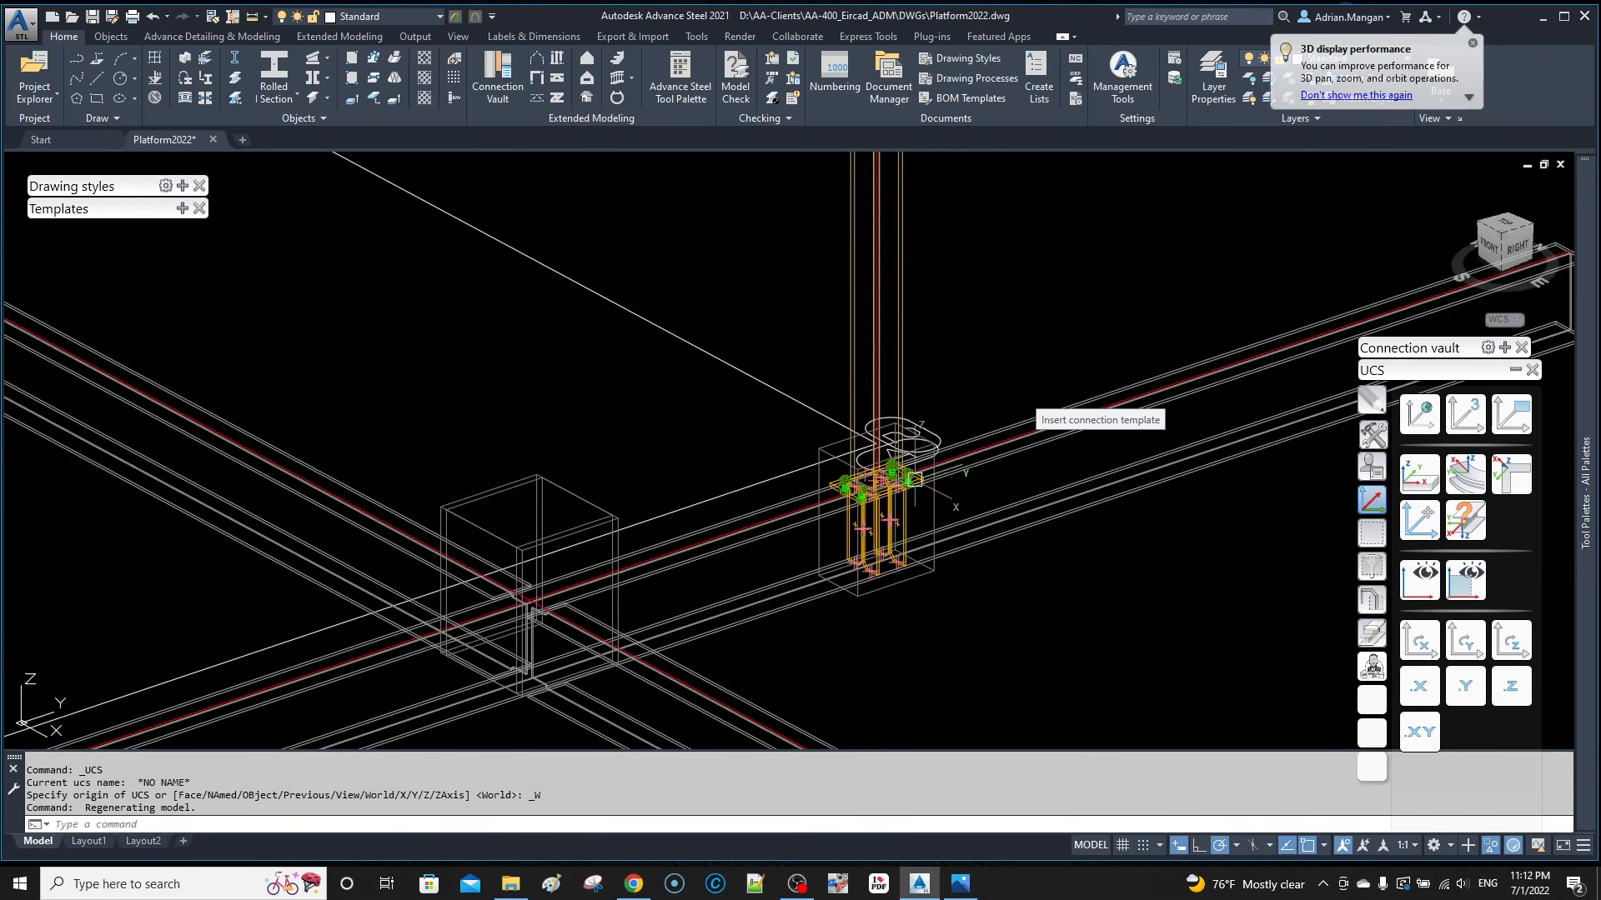
click(37, 93)
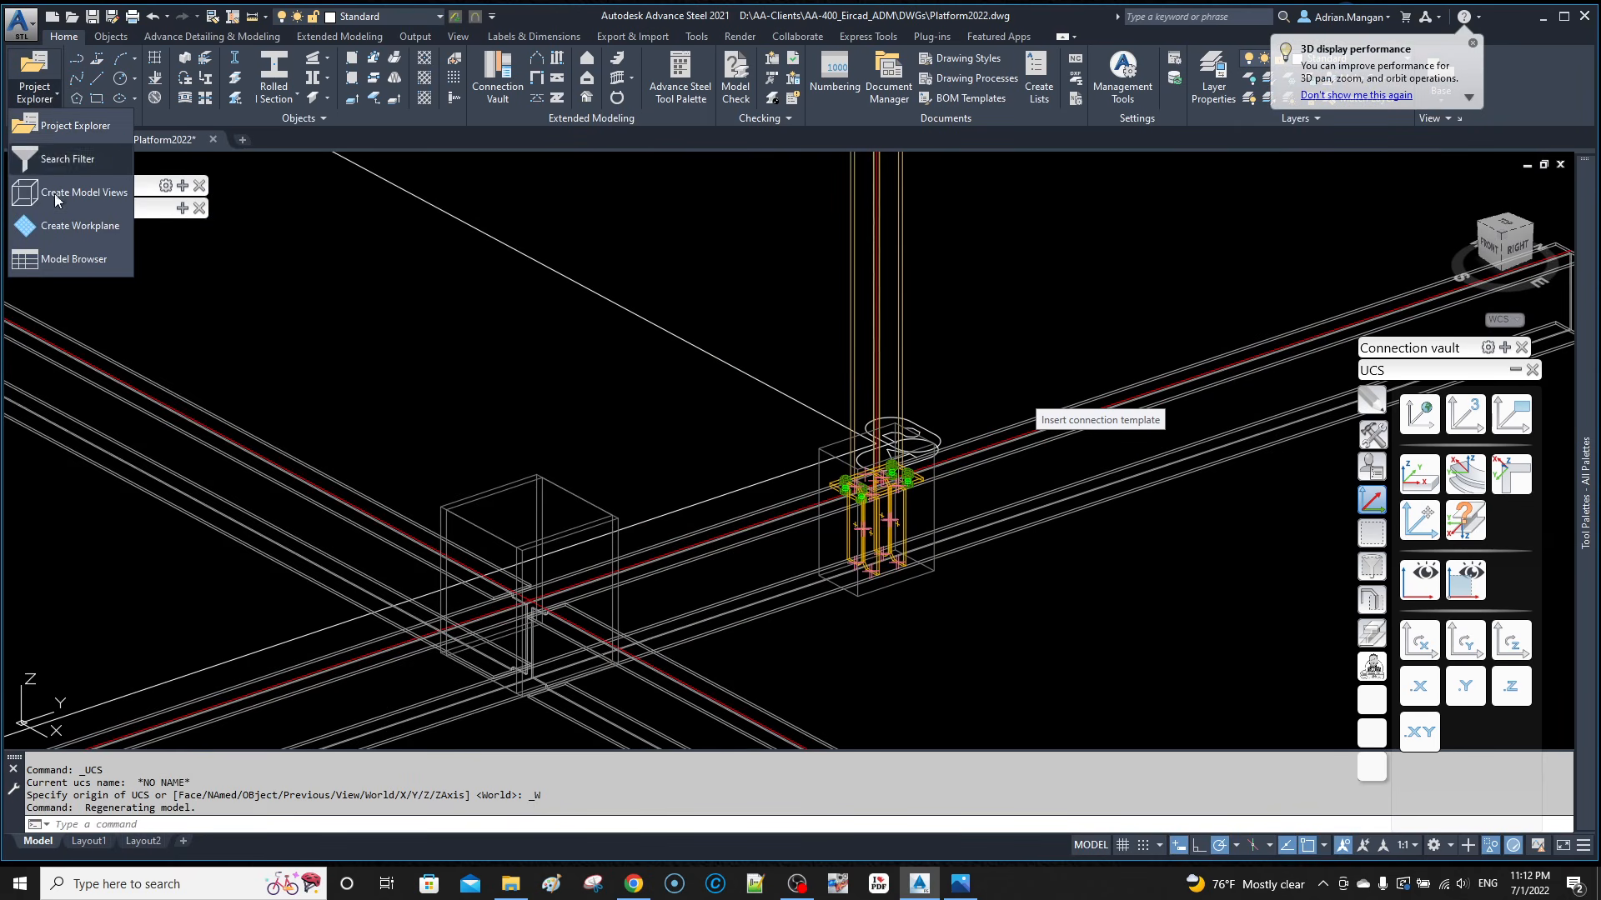
click(67, 132)
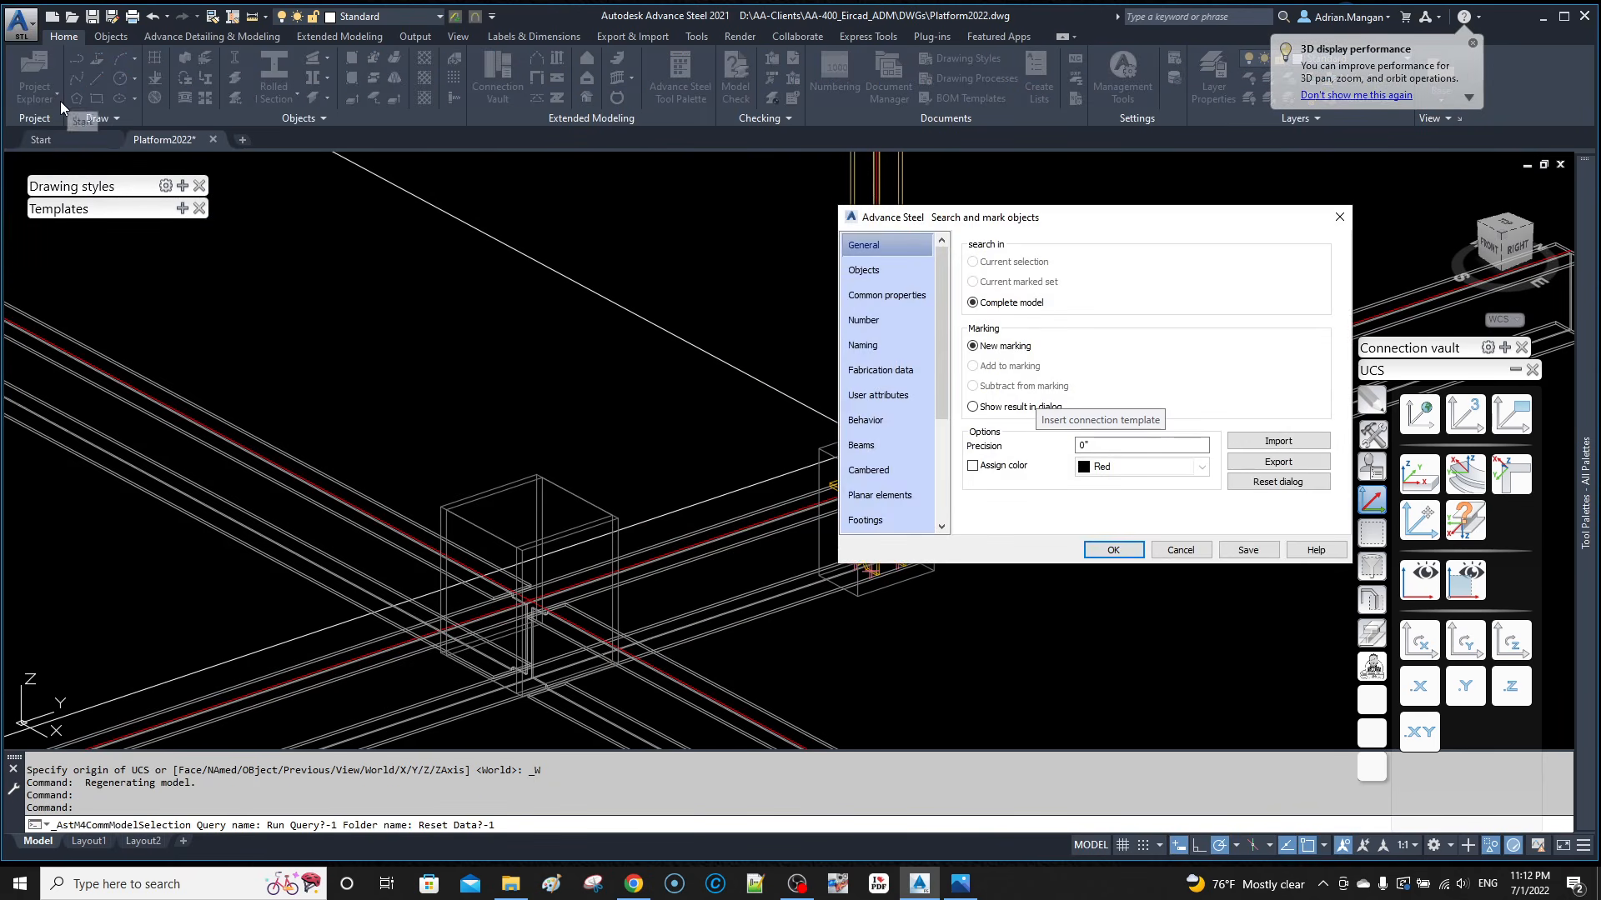
click(1338, 219)
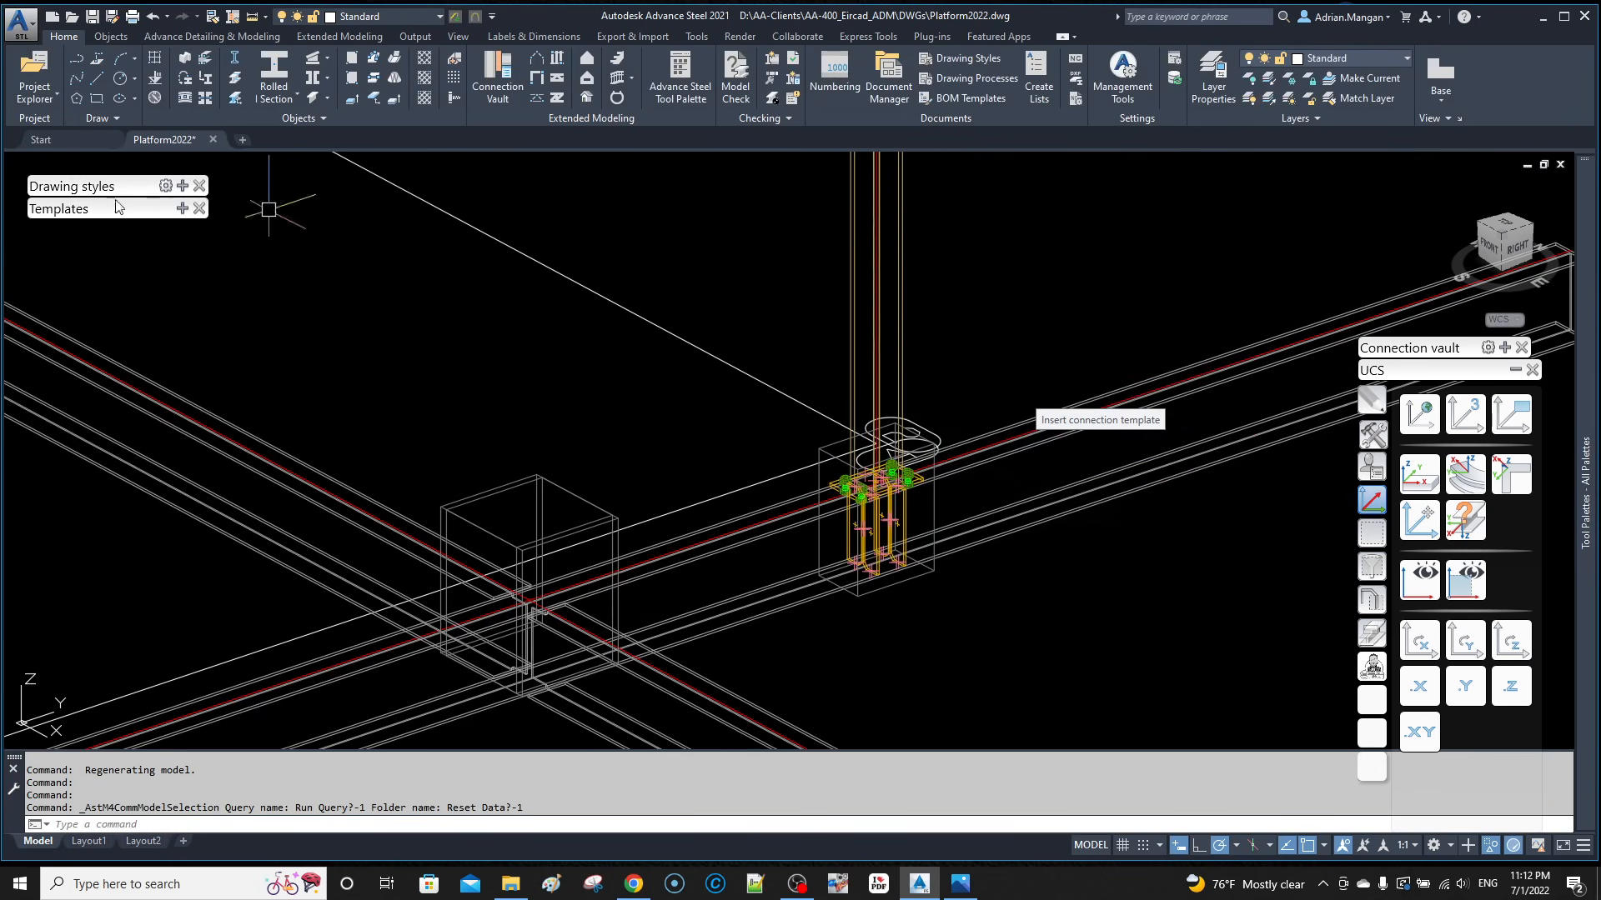
Step: Create a model view from the post base's joint box in the Project Explorer, named BaseConnection1, with the red arrow as default direction
click(35, 93)
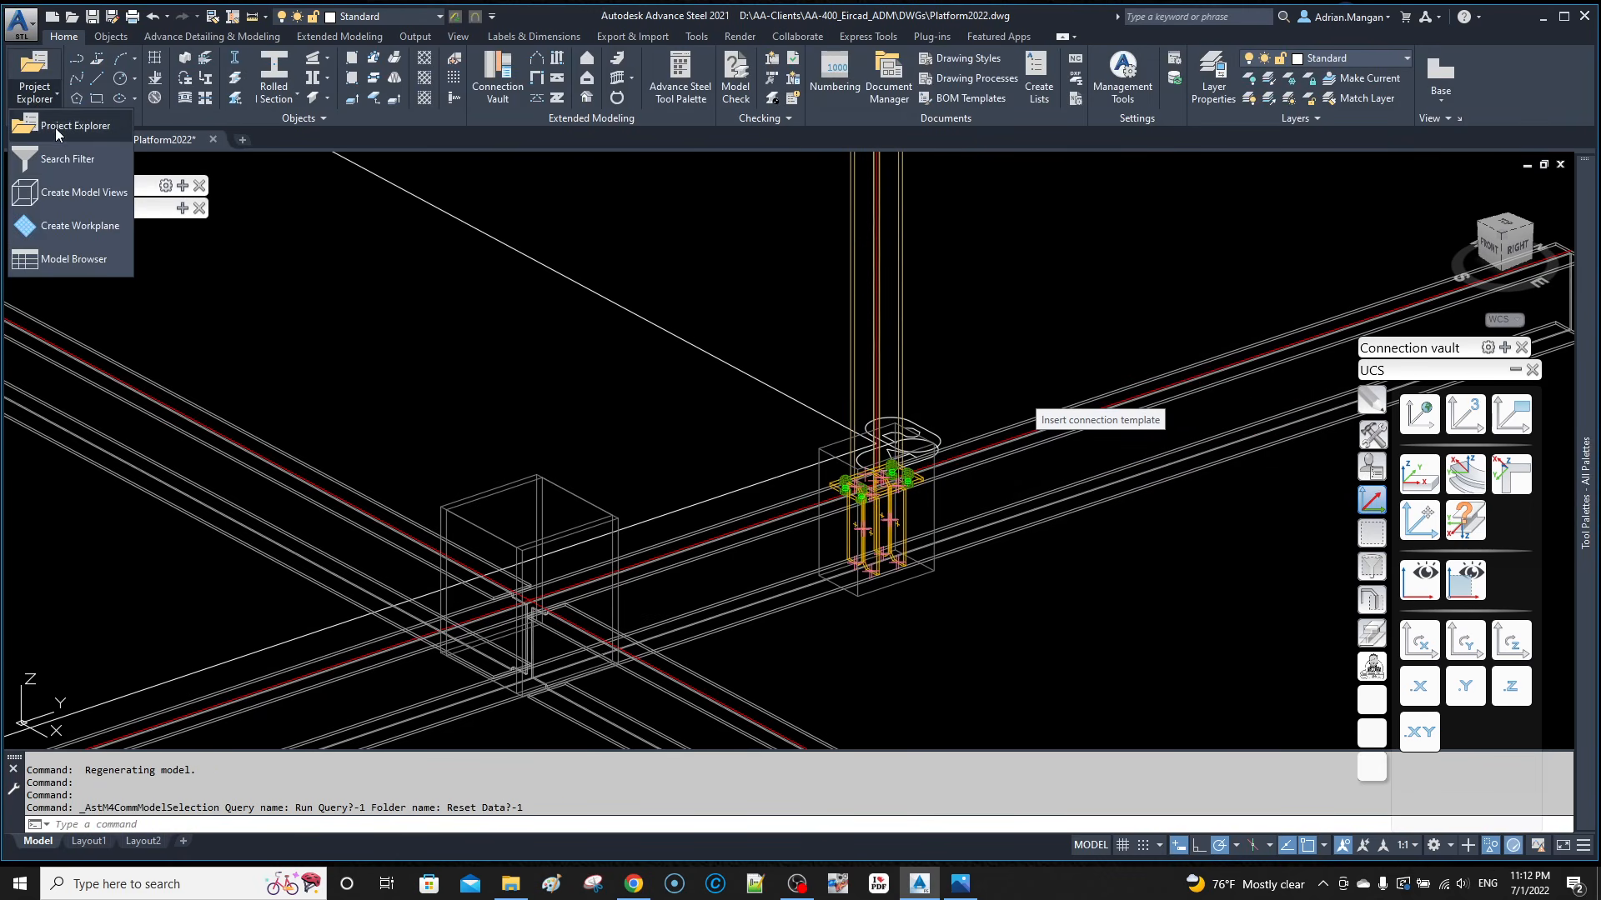
click(55, 127)
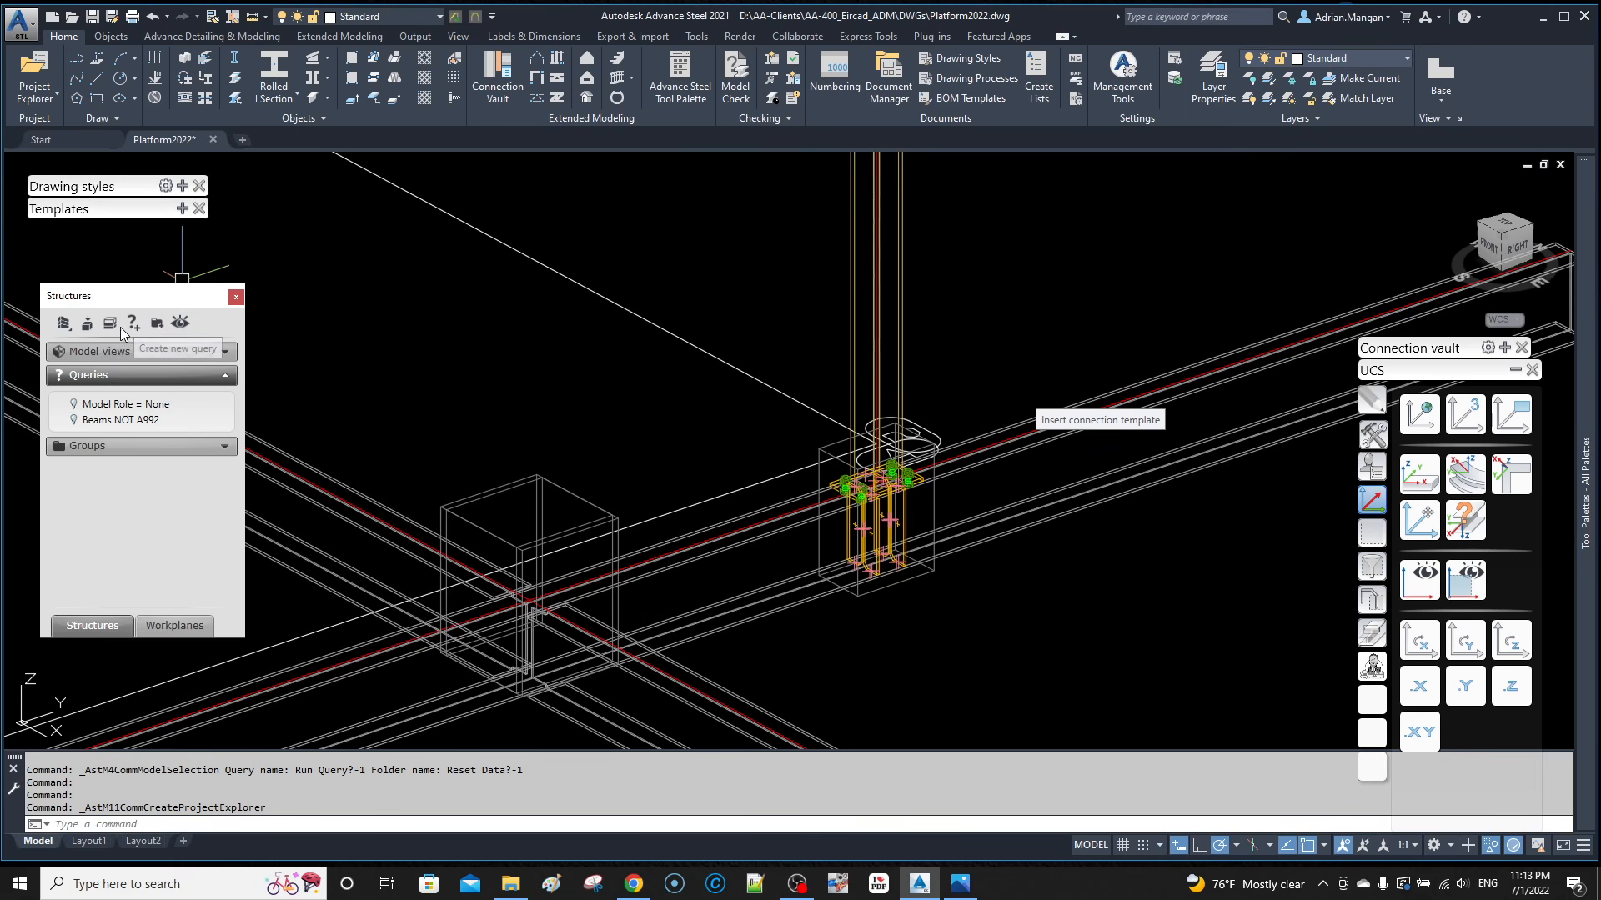
click(88, 324)
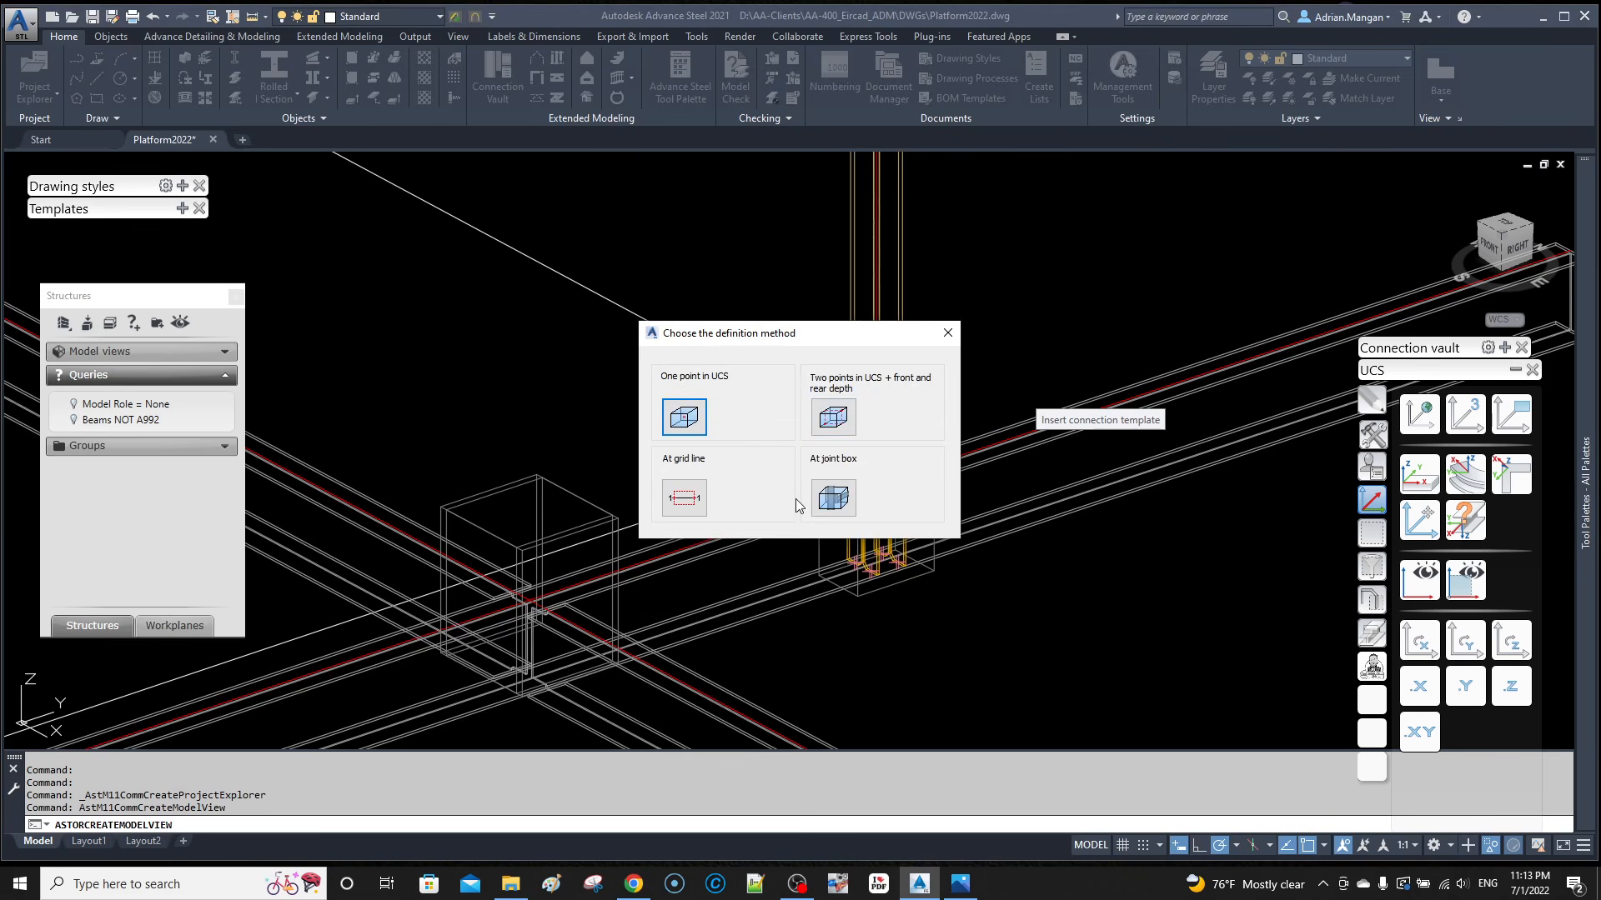
click(833, 498)
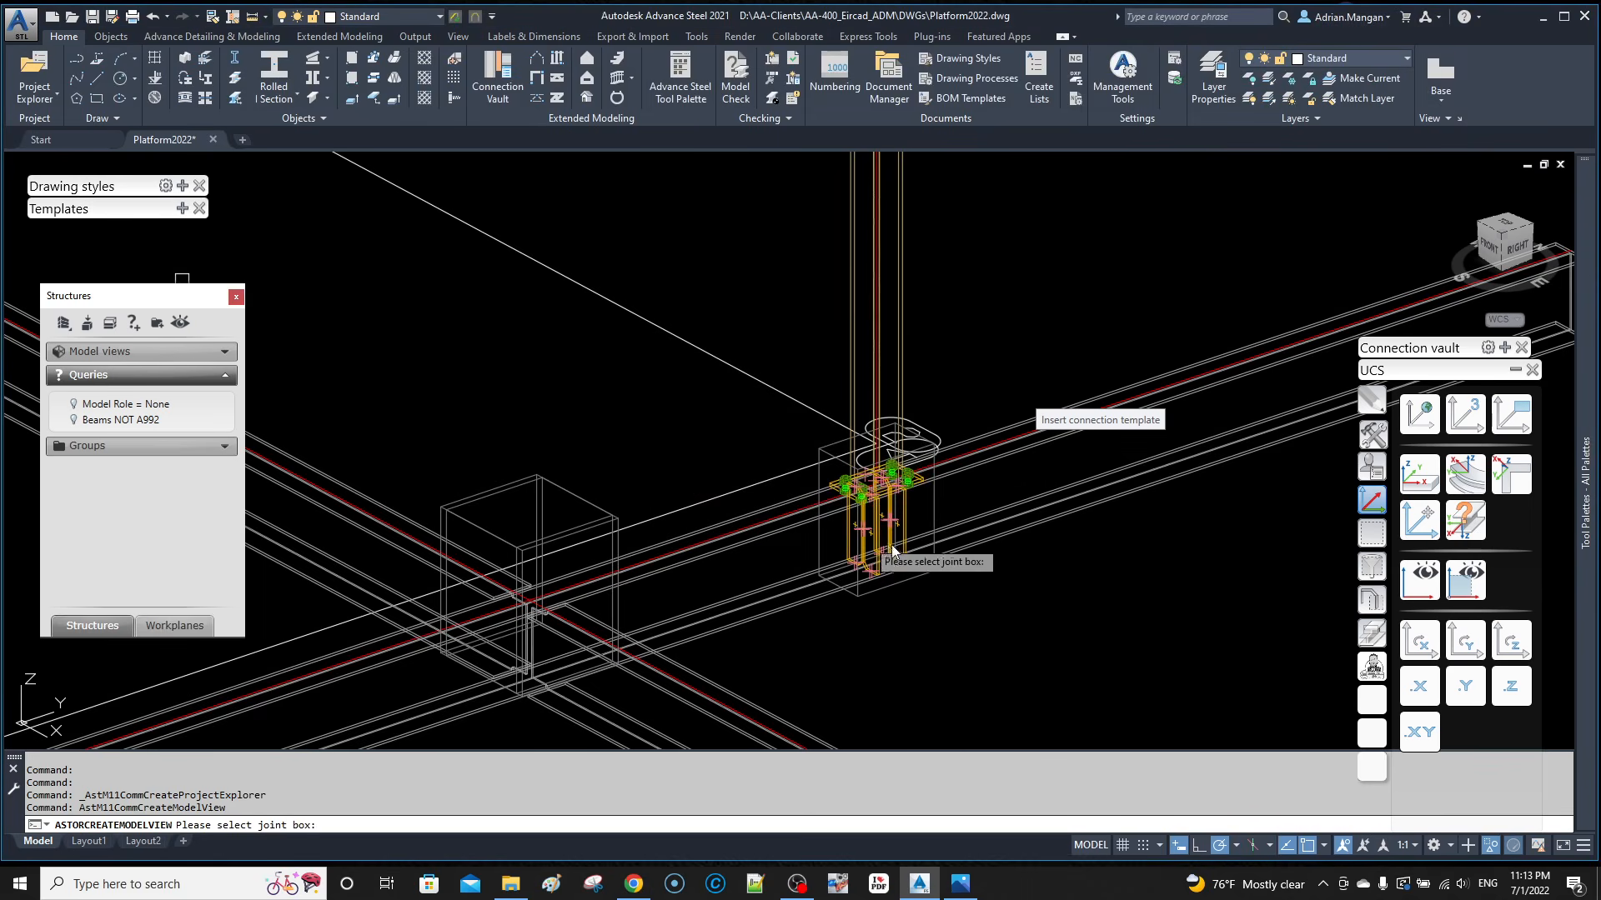
click(935, 503)
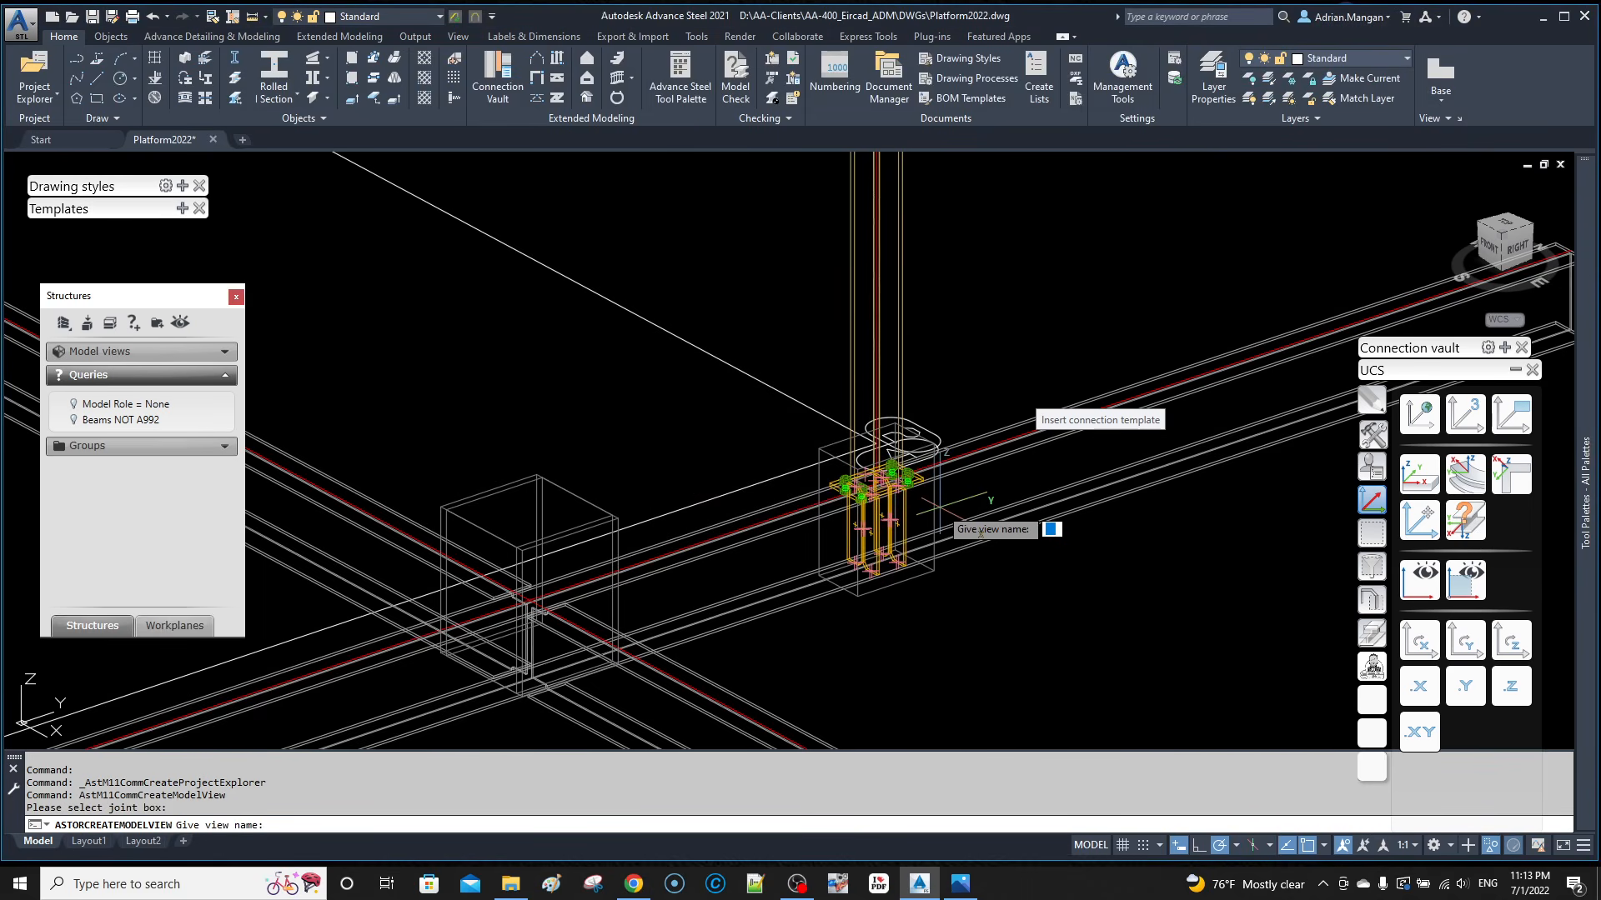
text(BaseConnectio)
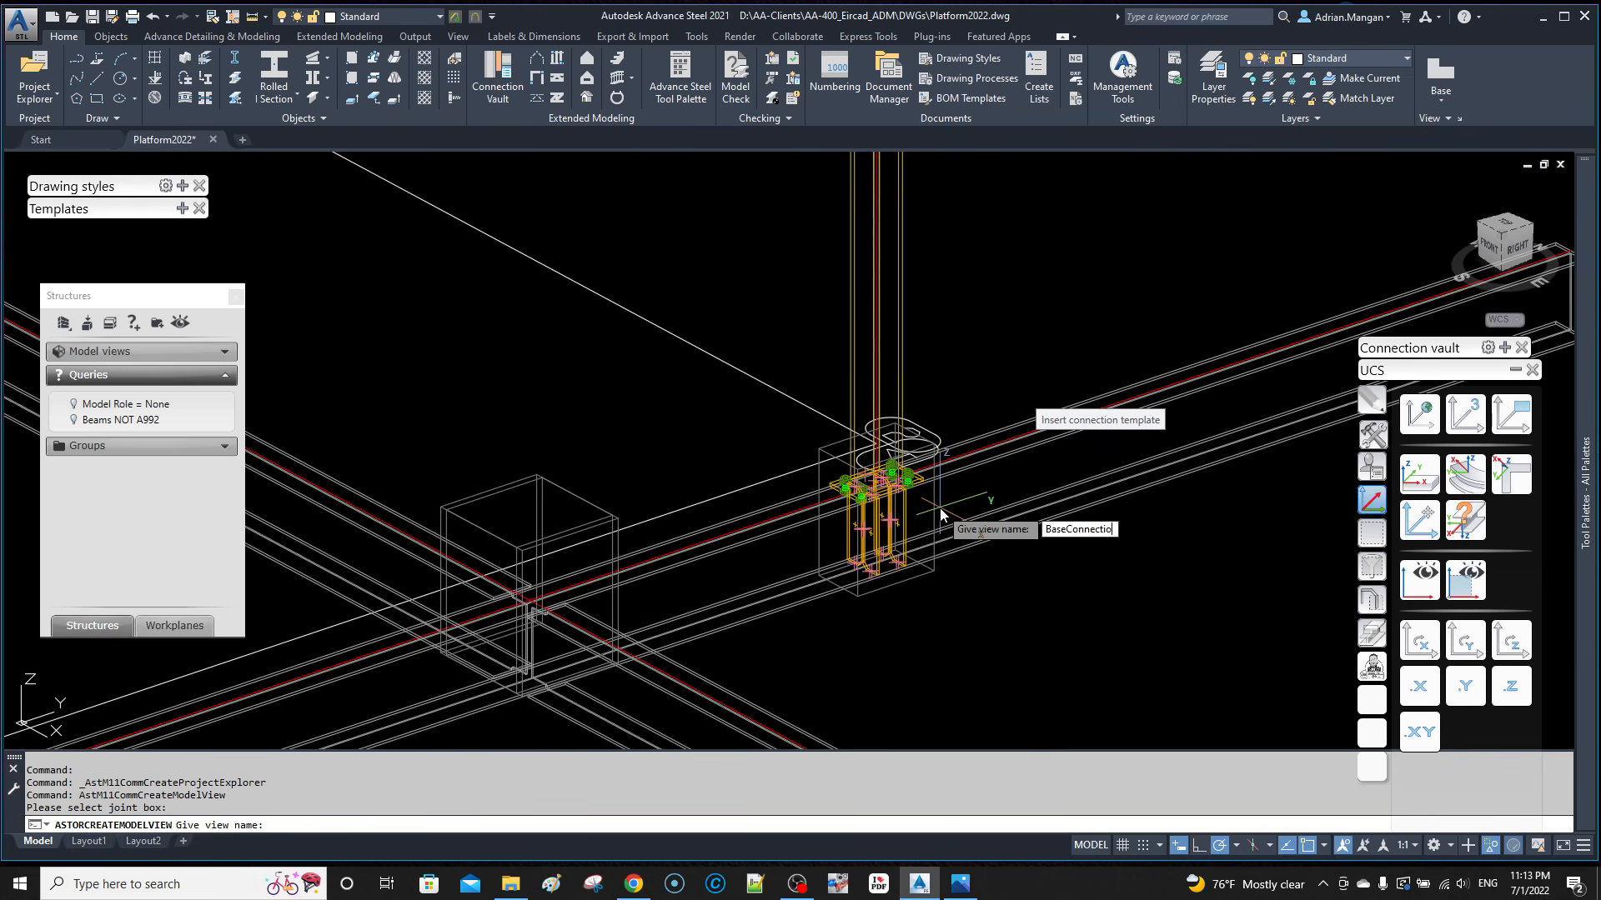
text(n1)
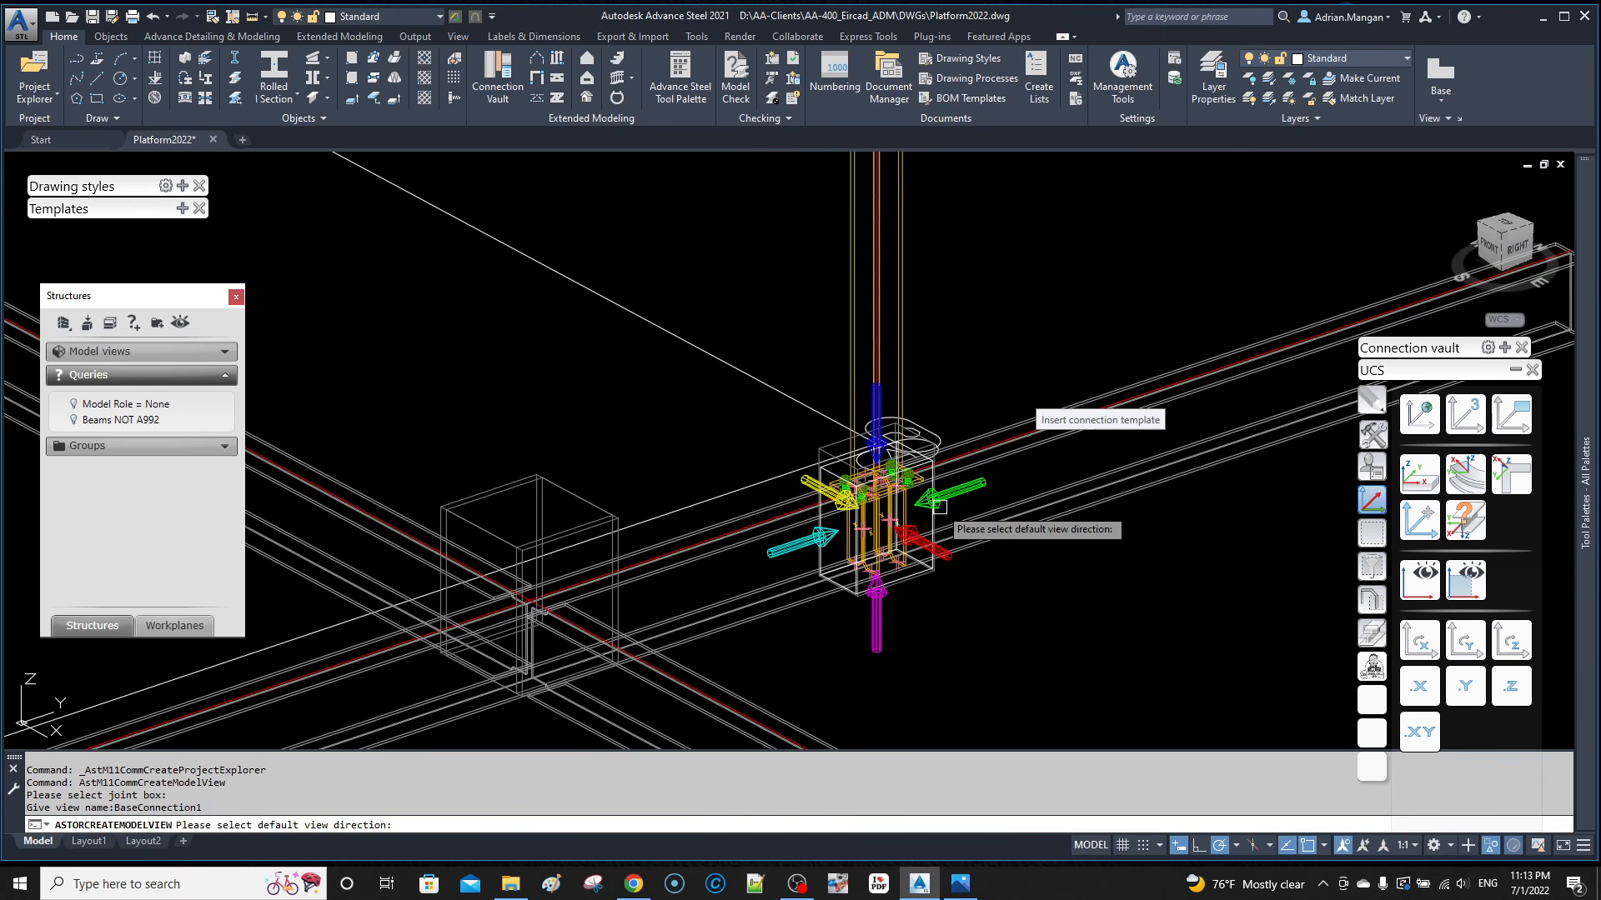
click(952, 550)
key(Return)
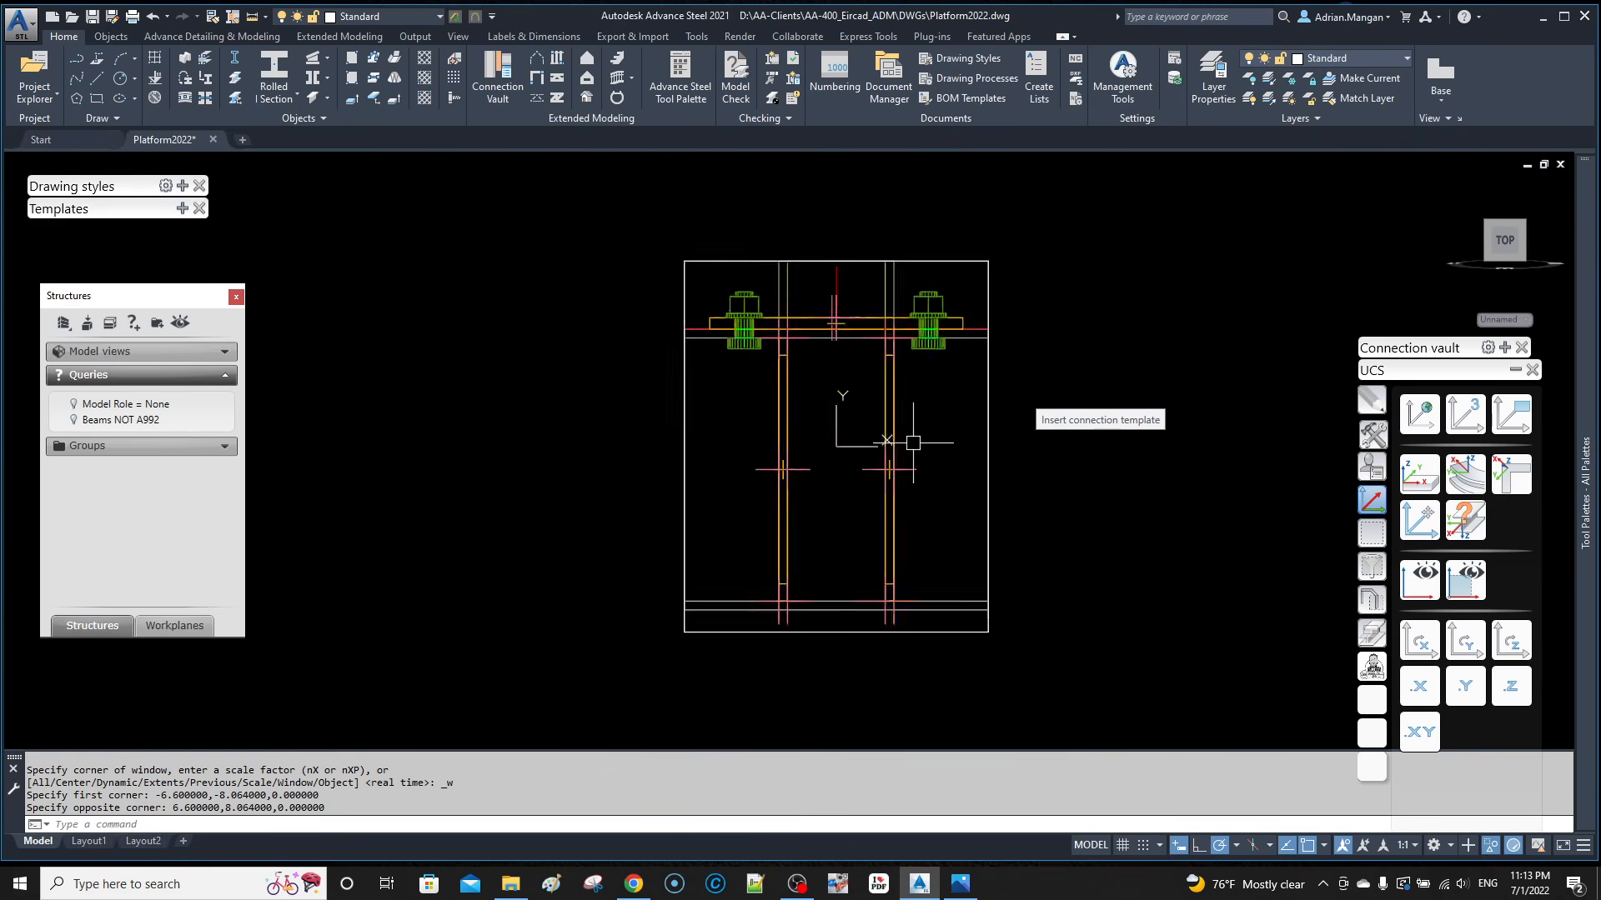
Step: Stretch the new model view's box outward on both sides of the post to include more of the beam
click(971, 362)
click(971, 342)
click(1021, 339)
click(1020, 339)
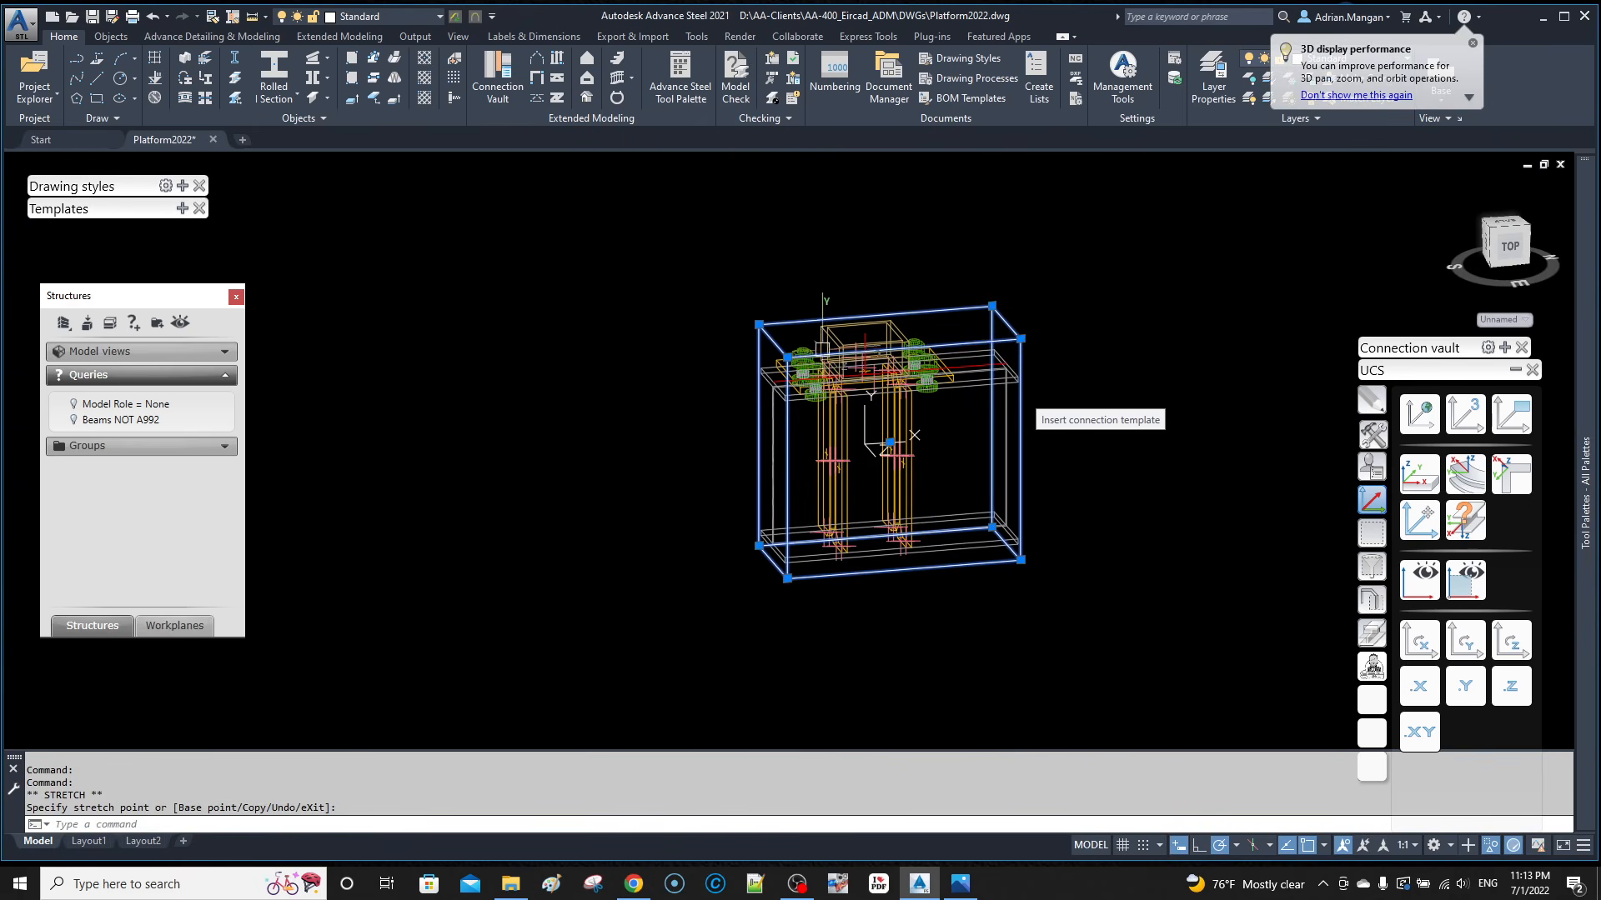
click(758, 324)
key(Escape)
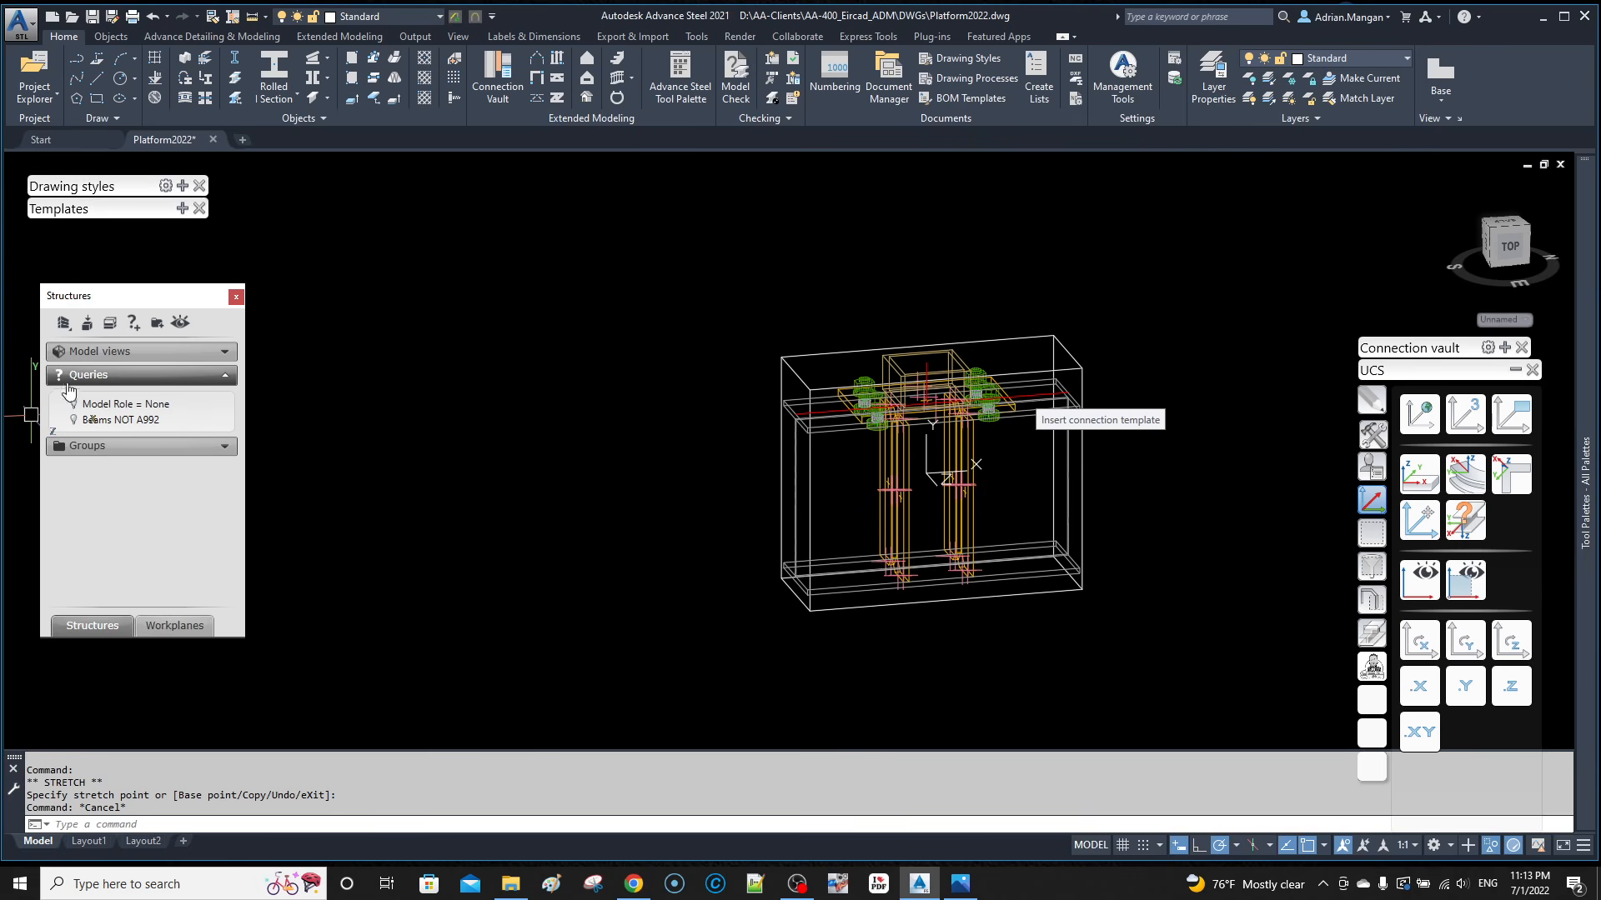
Step: List the model views and activate BaseConnection1
click(223, 352)
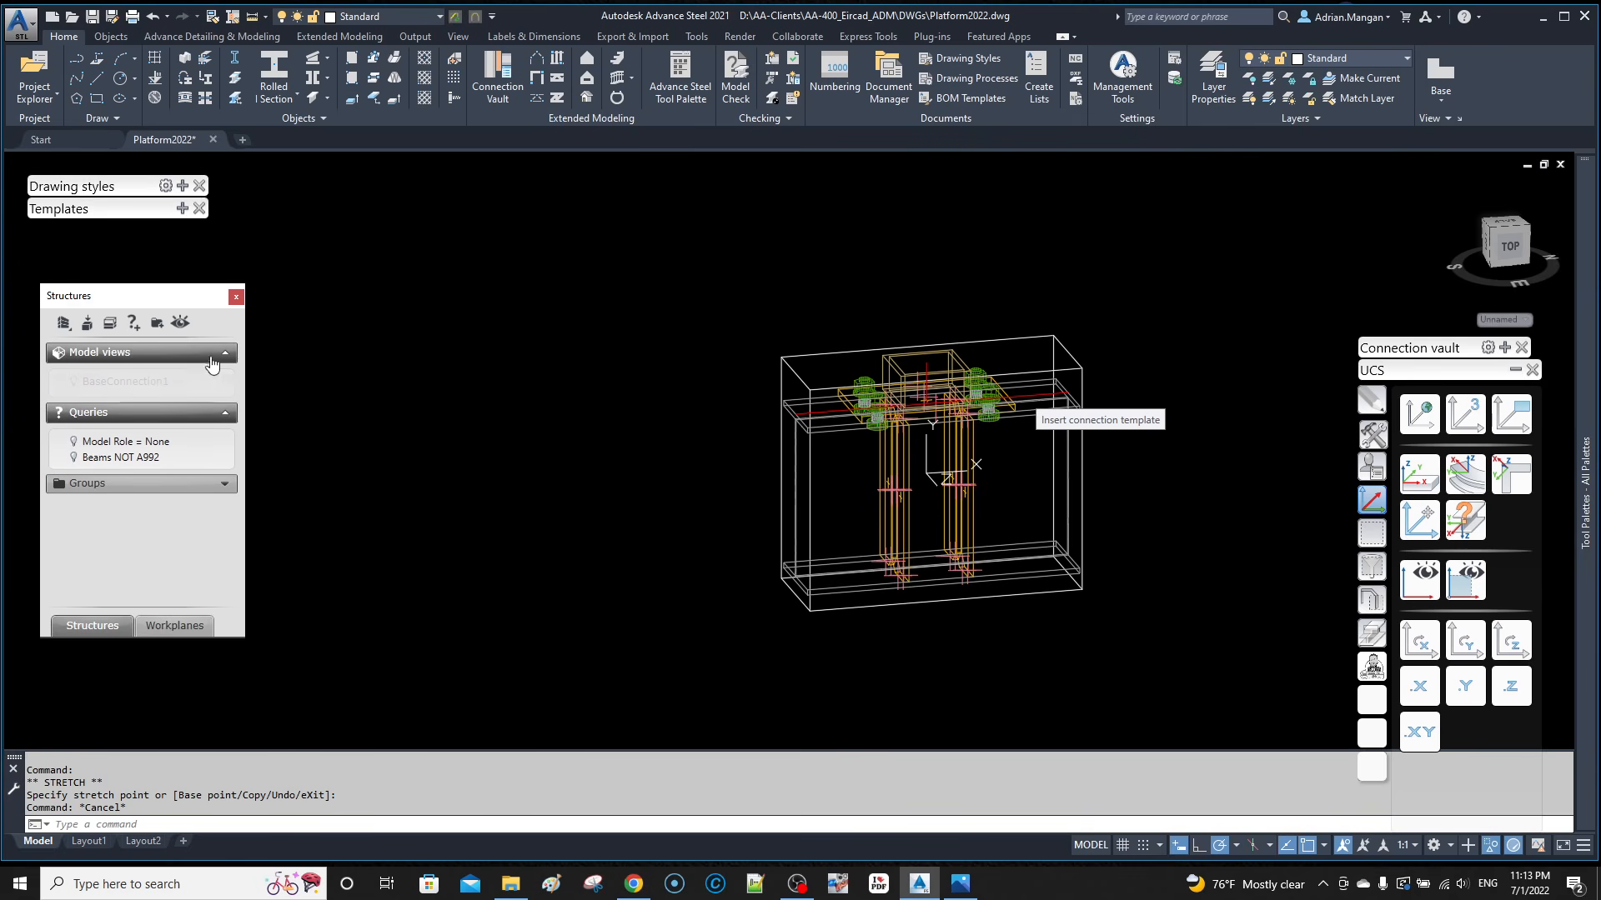
double_click(164, 389)
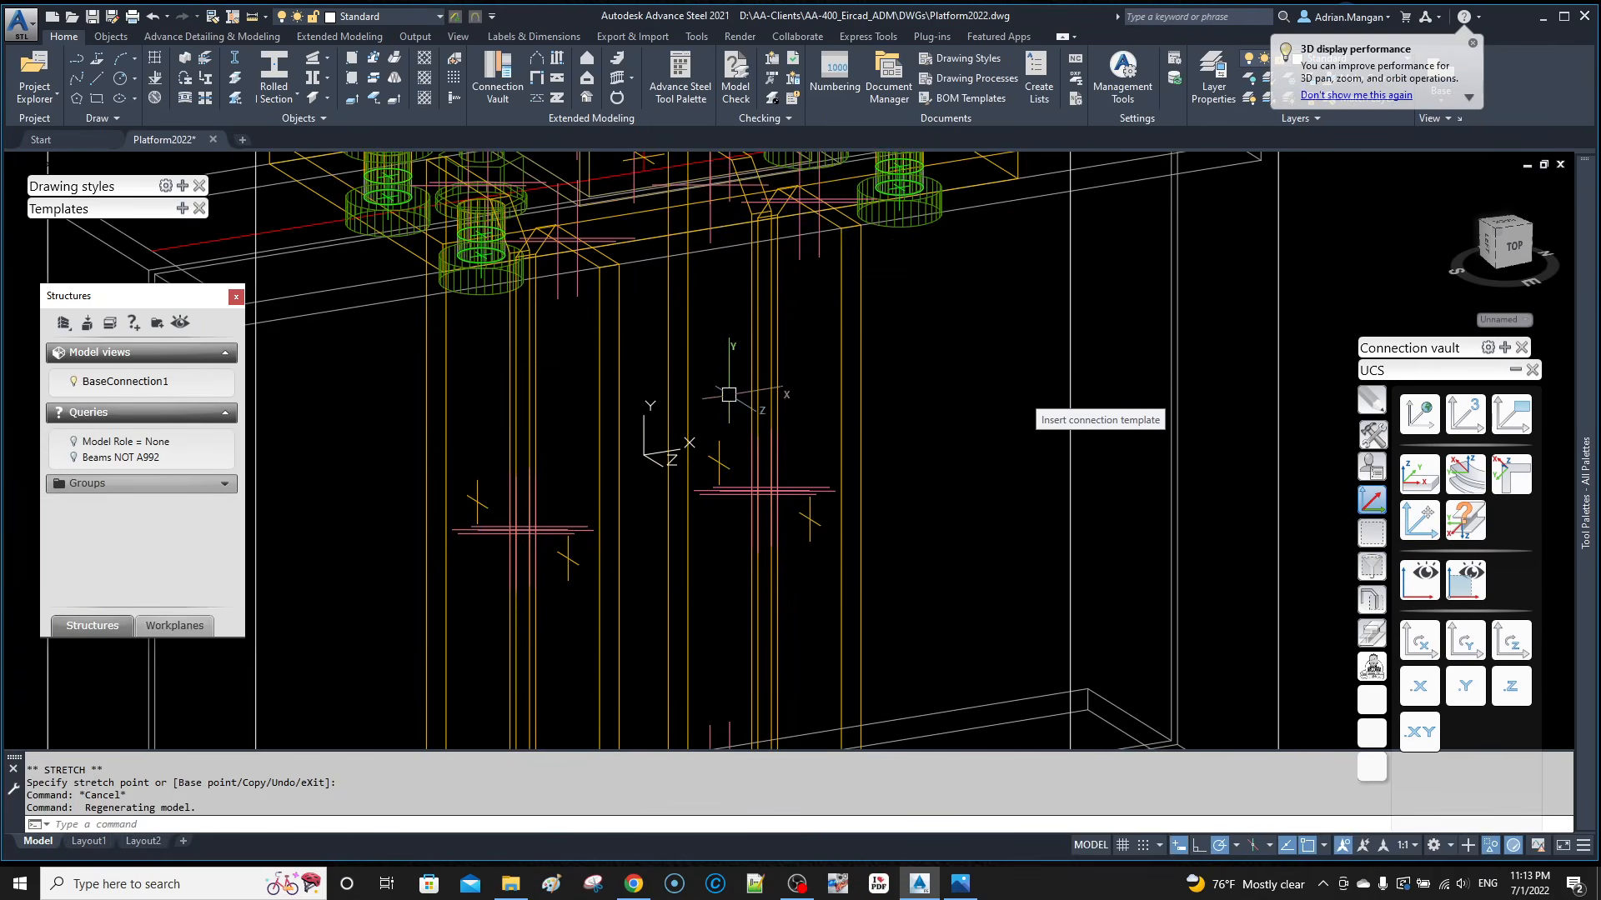
scroll(887, 334, up, 4)
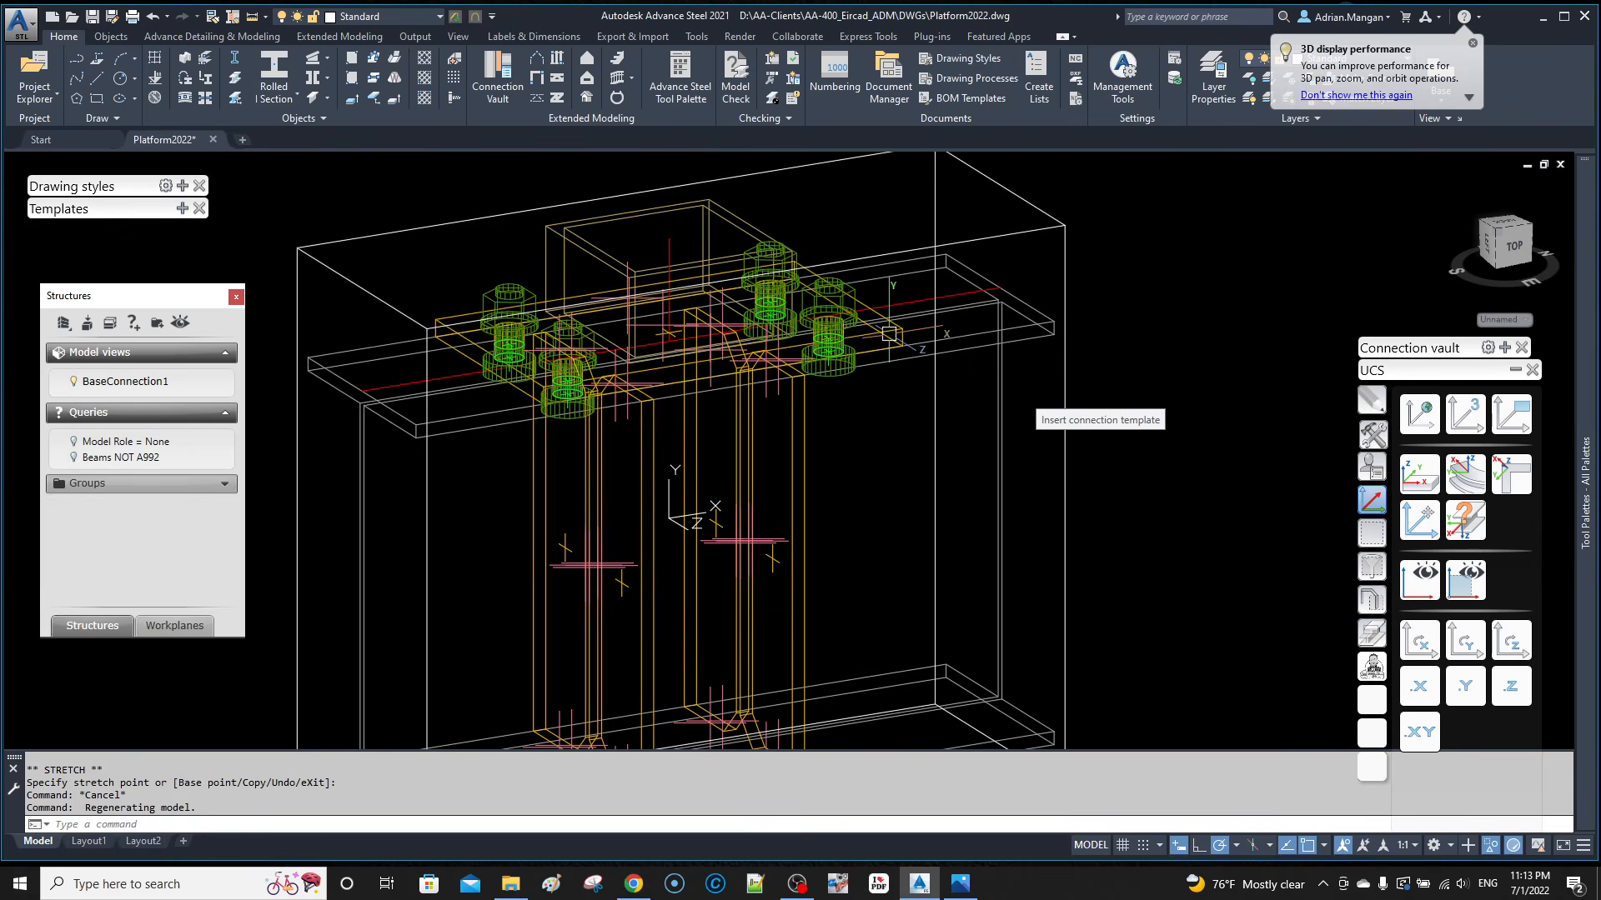
Step: Examine the stiffener, stiffener chamfer and weld settings in the base plate's gable wall end plate joint properties
click(889, 328)
right_click(889, 326)
click(972, 599)
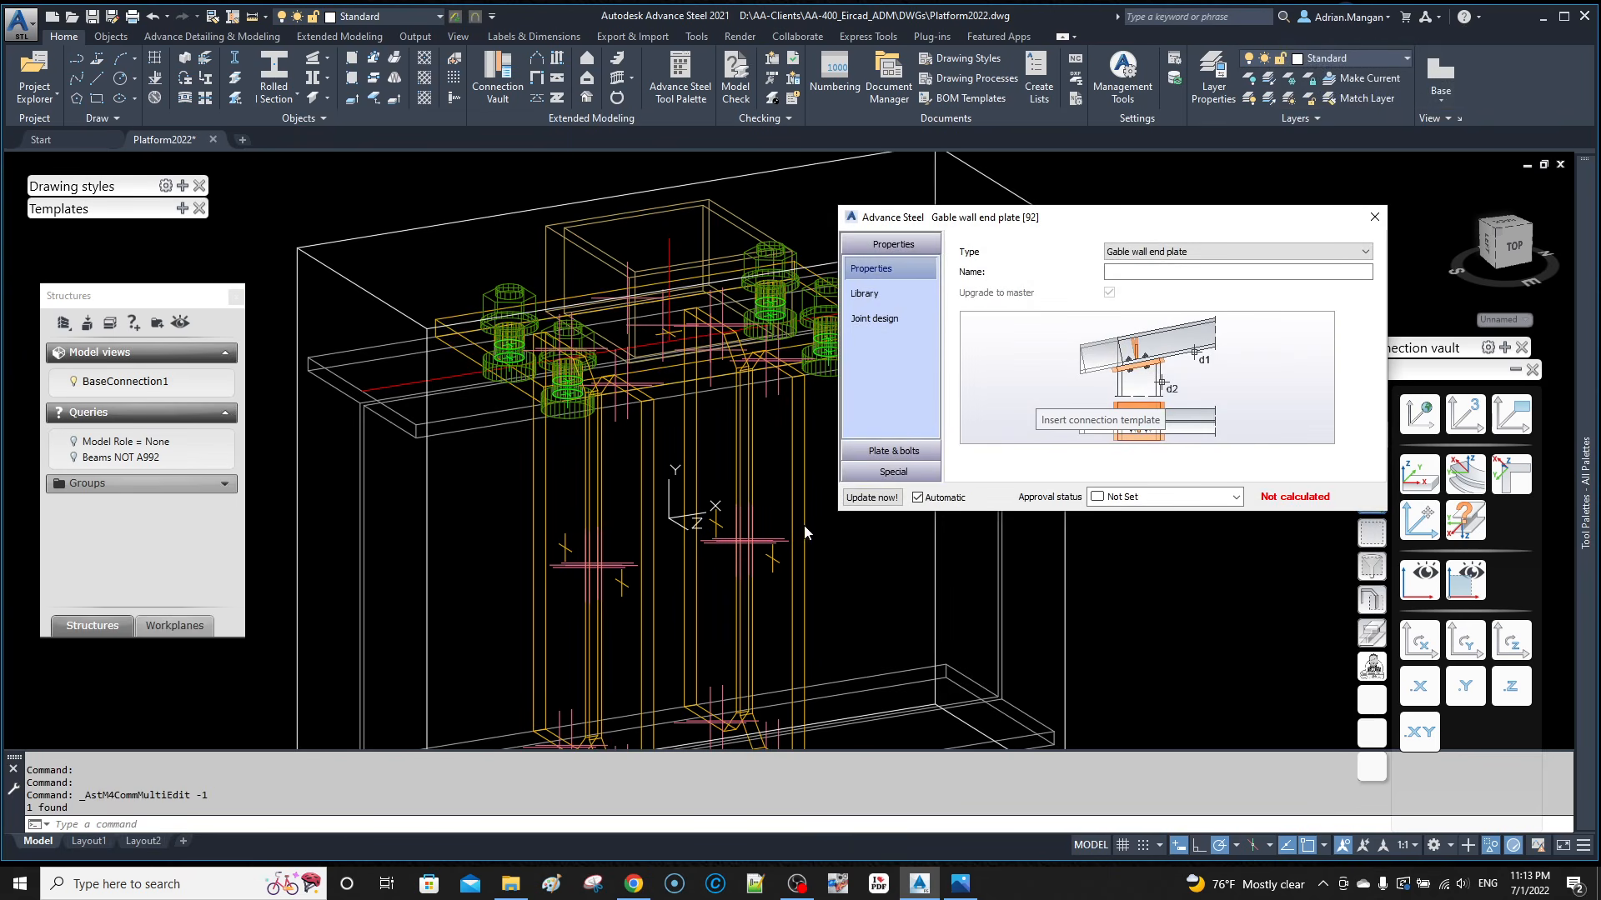
scroll(590, 471, down, 3)
middle_drag(590, 471, 592, 469)
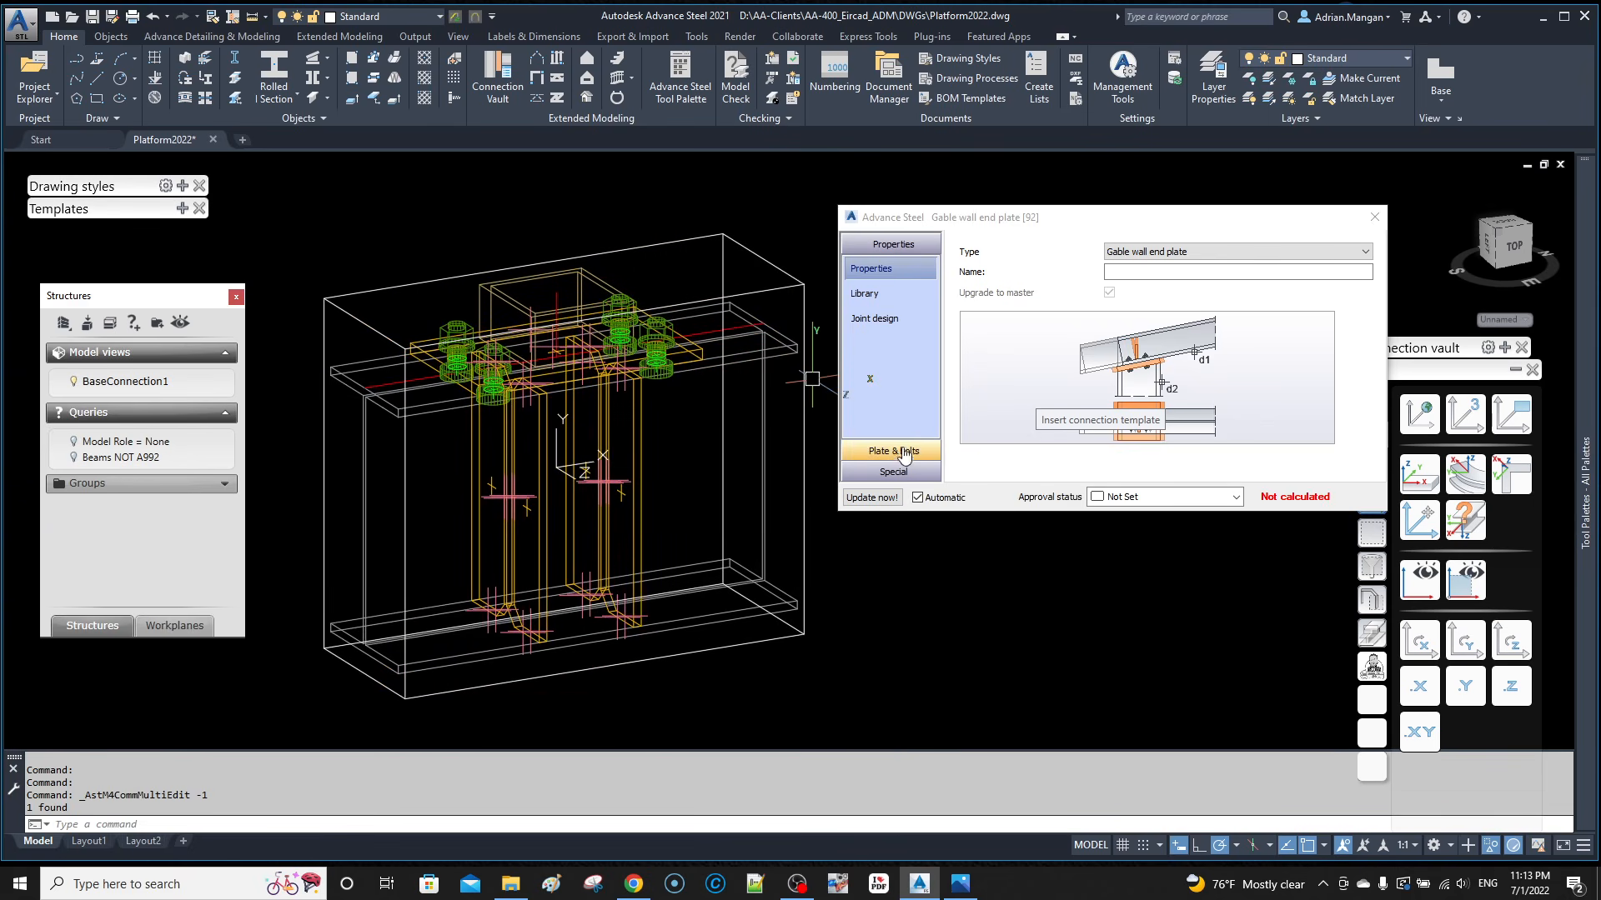
click(905, 451)
click(900, 366)
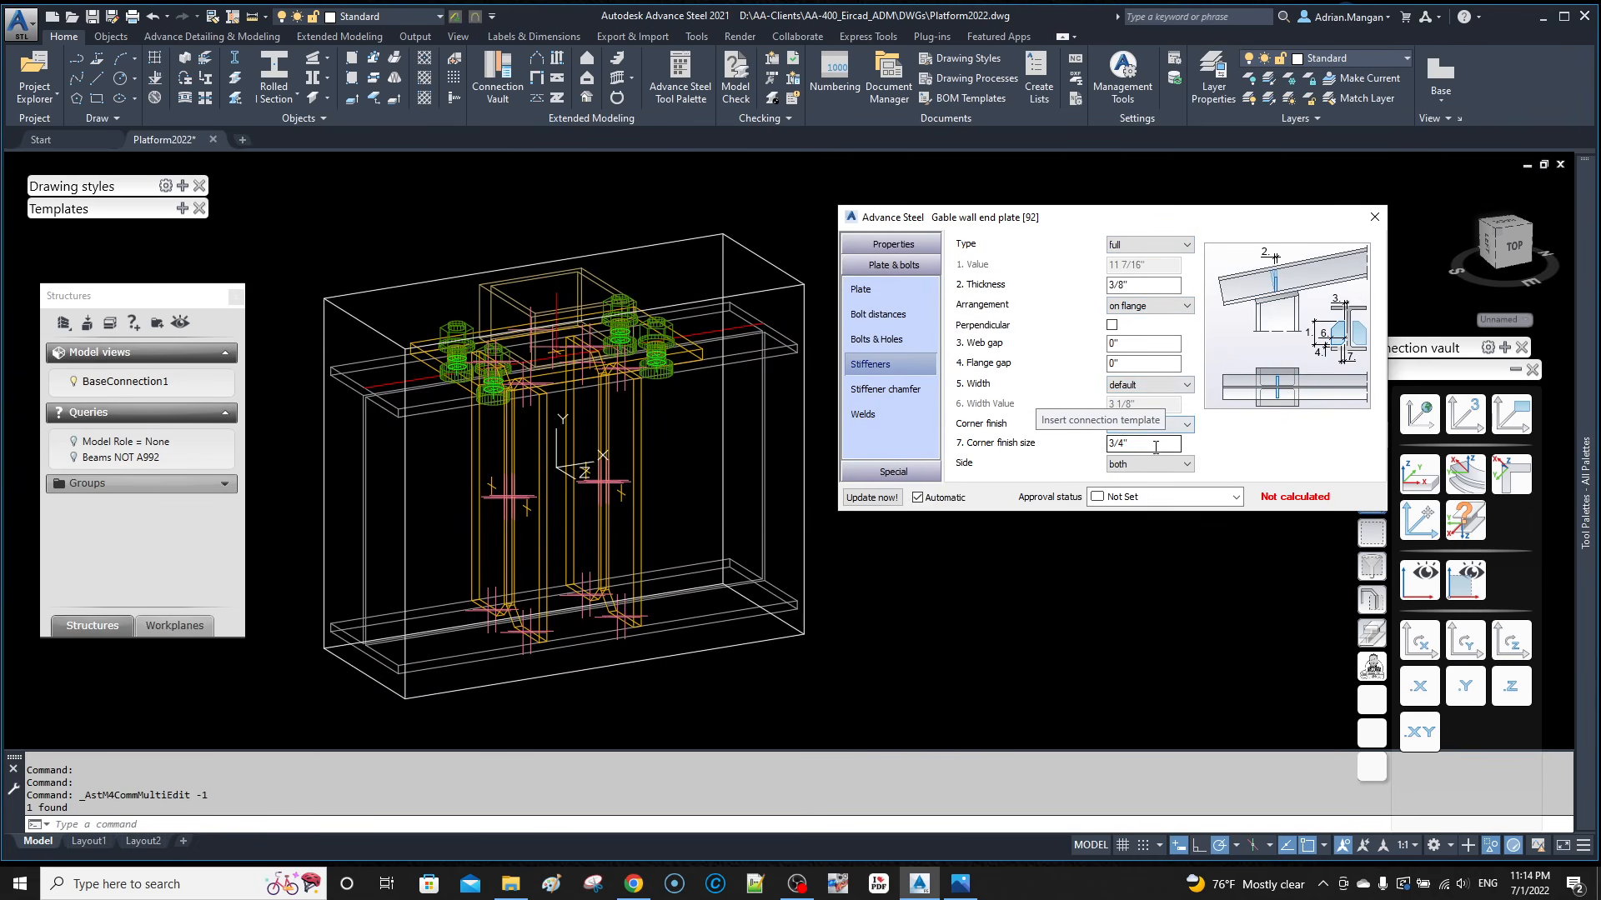
click(900, 393)
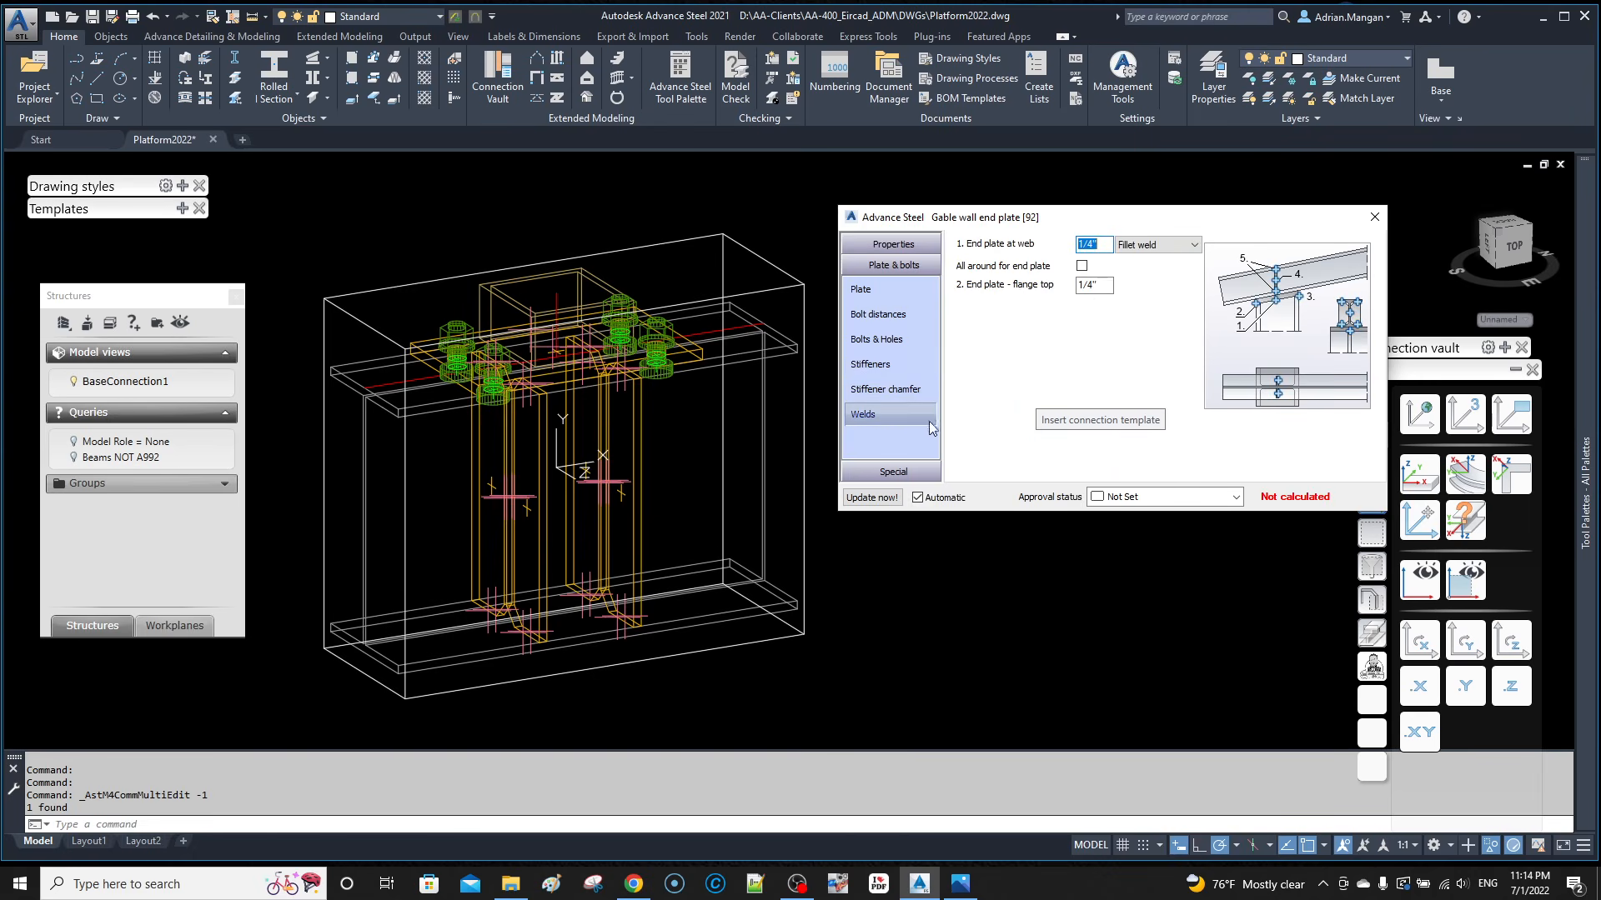
click(917, 416)
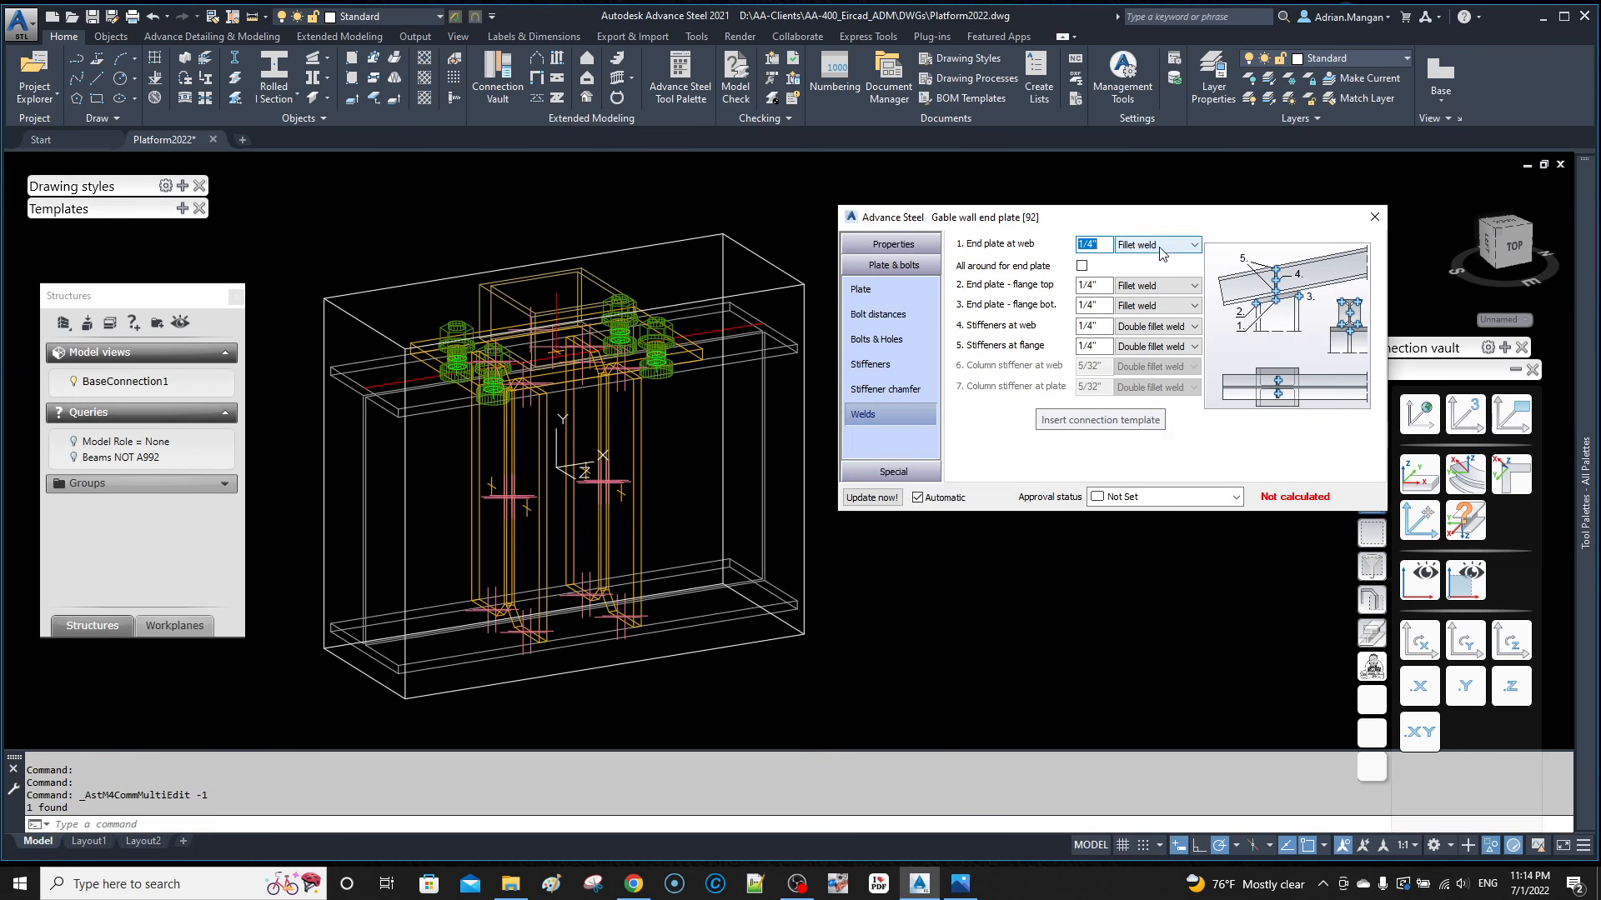
click(1197, 245)
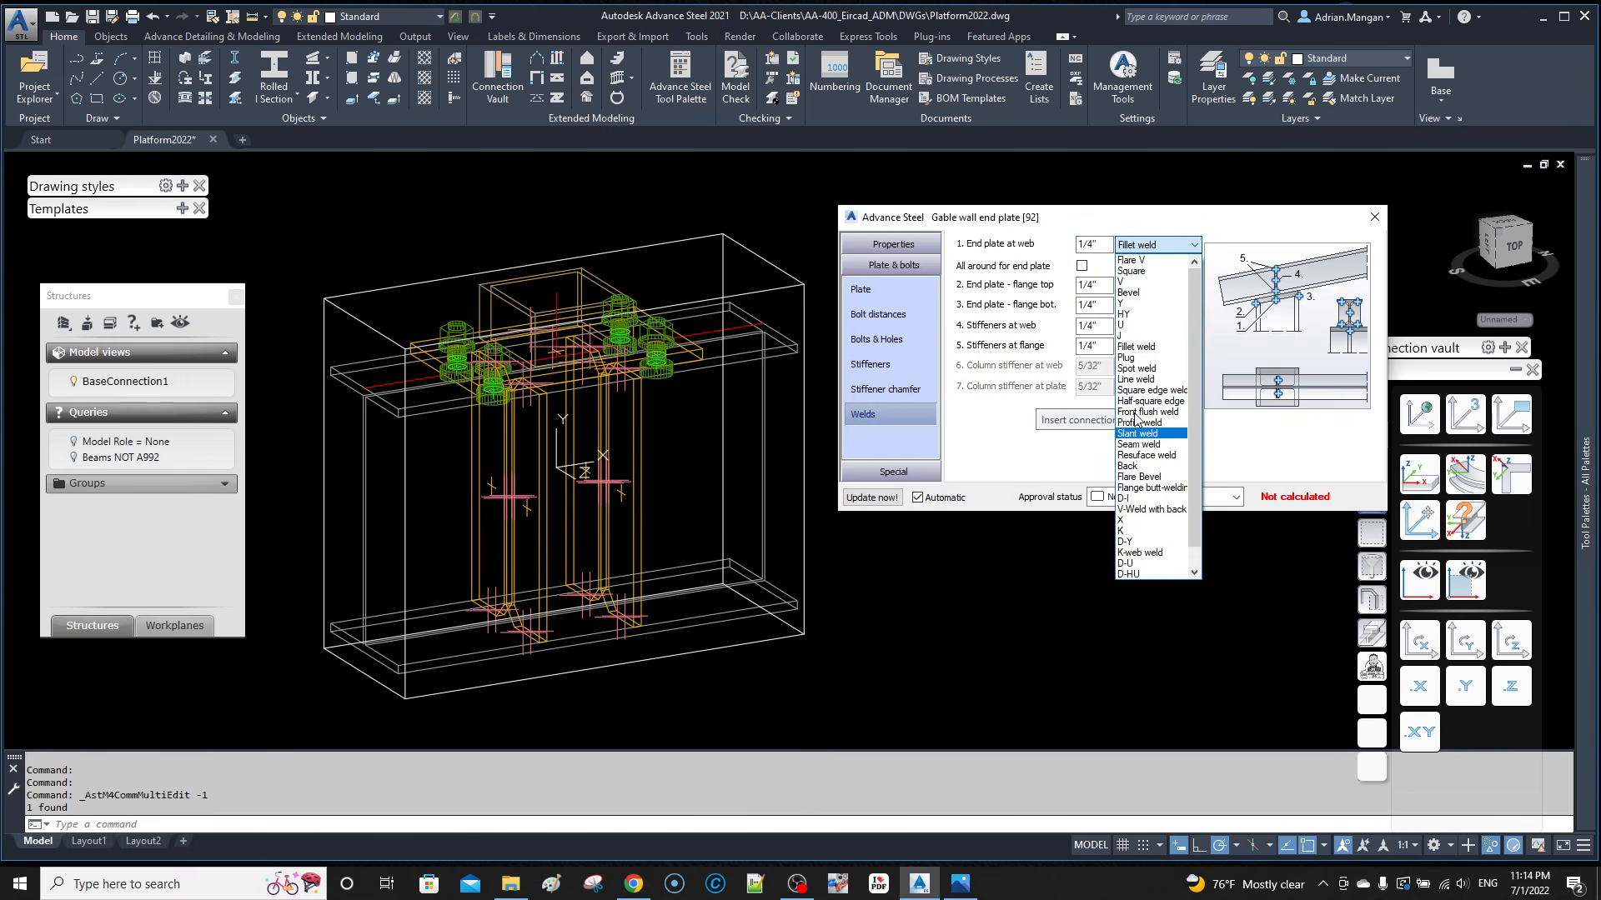
click(1178, 223)
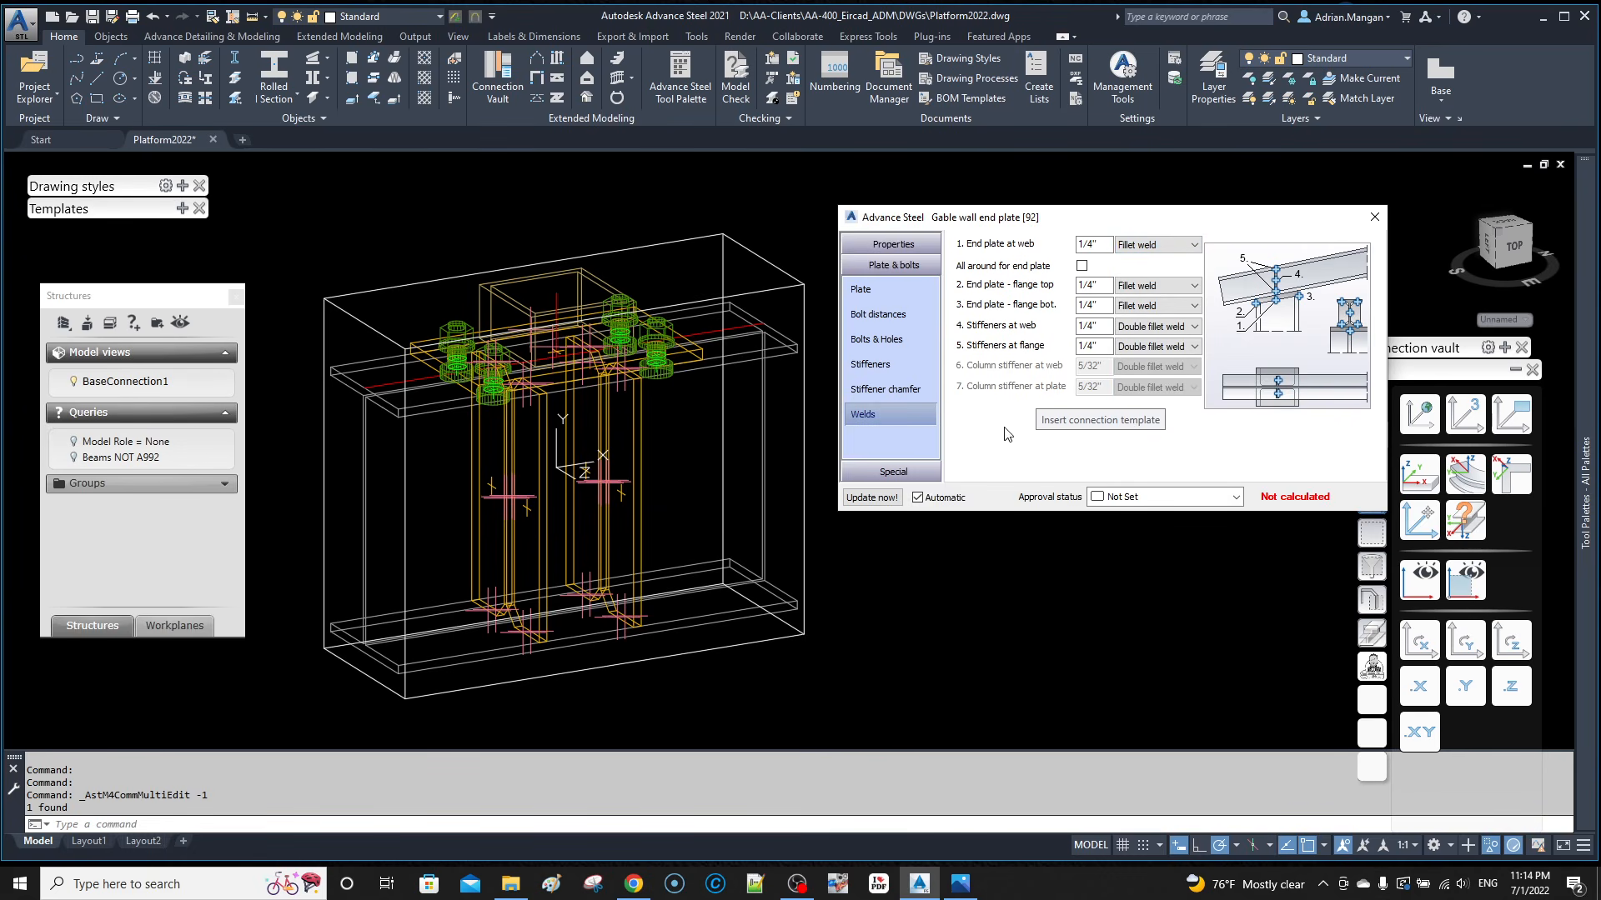
mouse_move(902, 369)
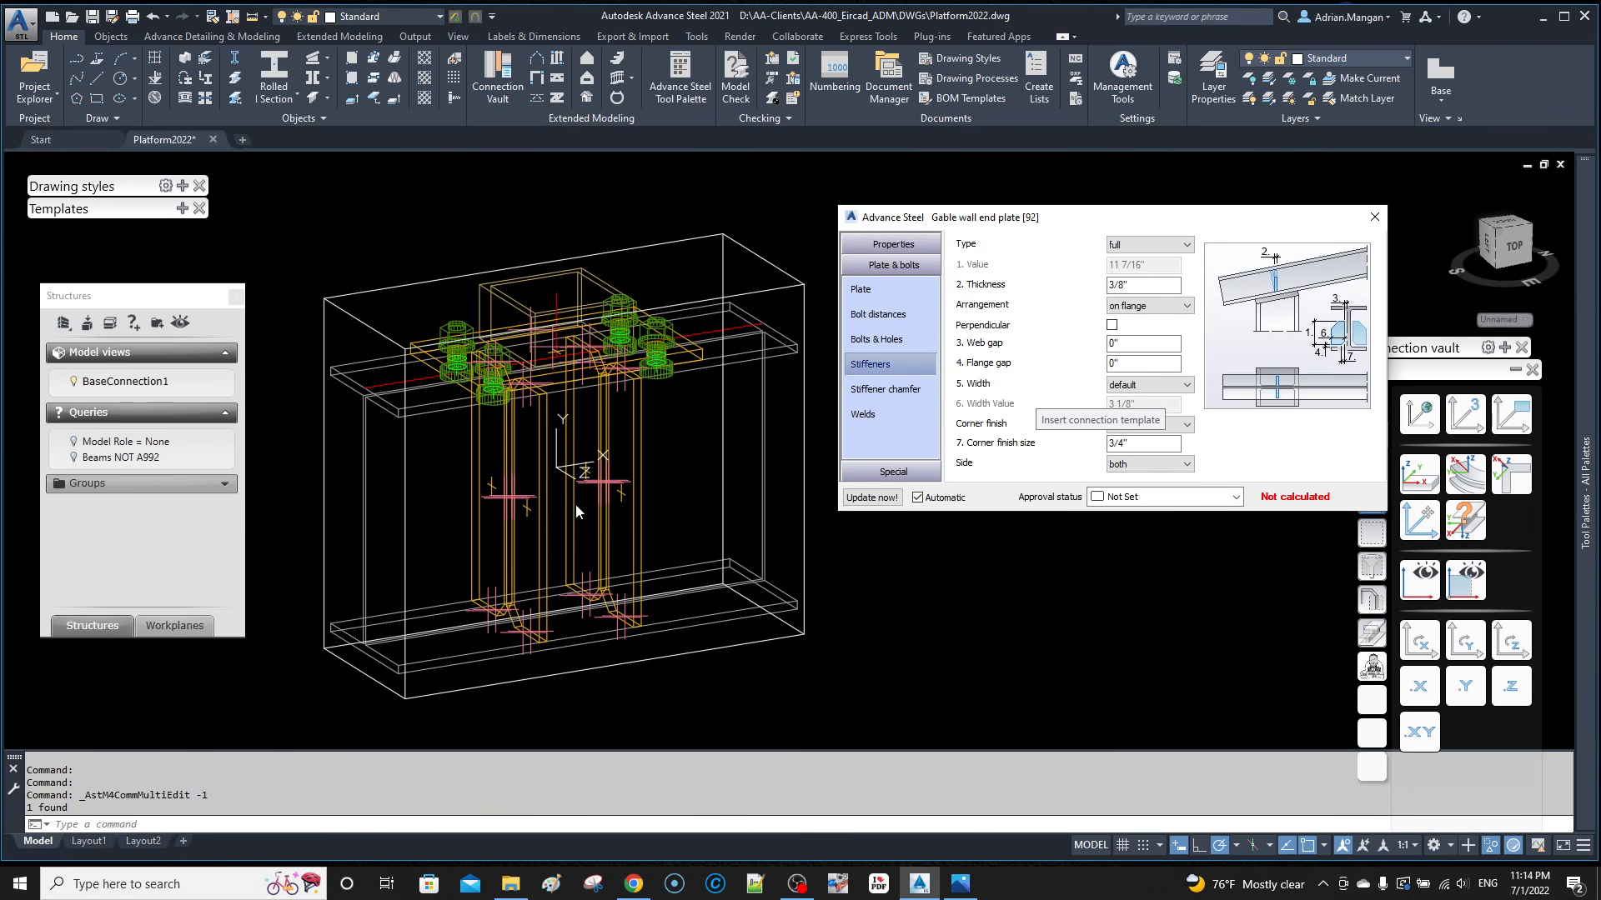
click(1374, 217)
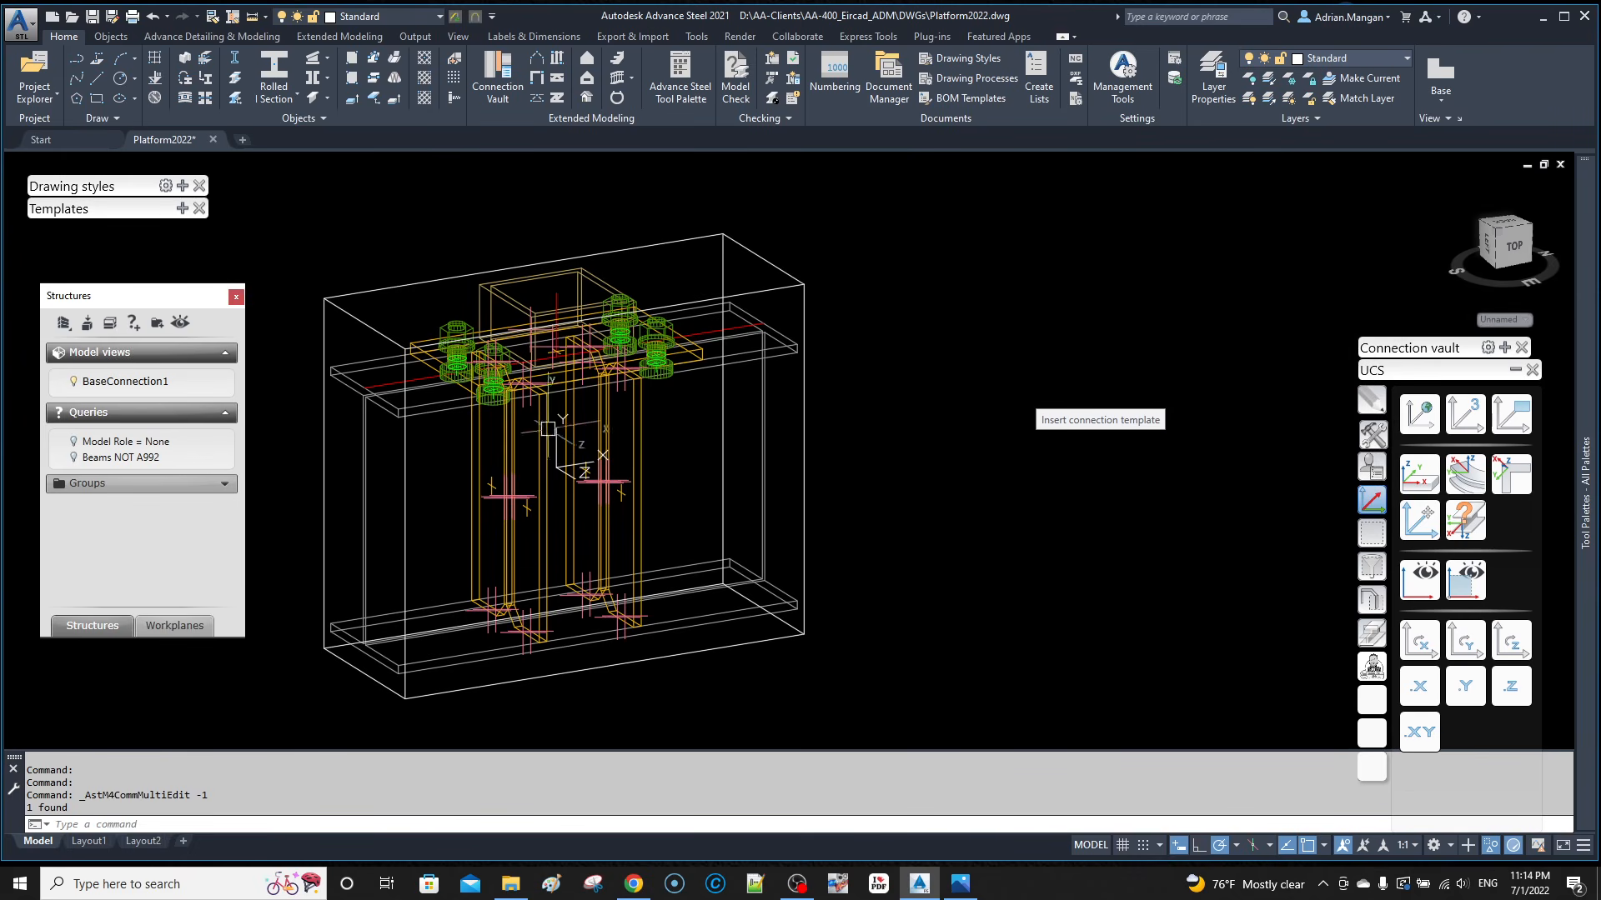
Step: Set the stiffener type to none in the base plate's gable wall end plate joint properties
middle_drag(622, 535, 861, 573)
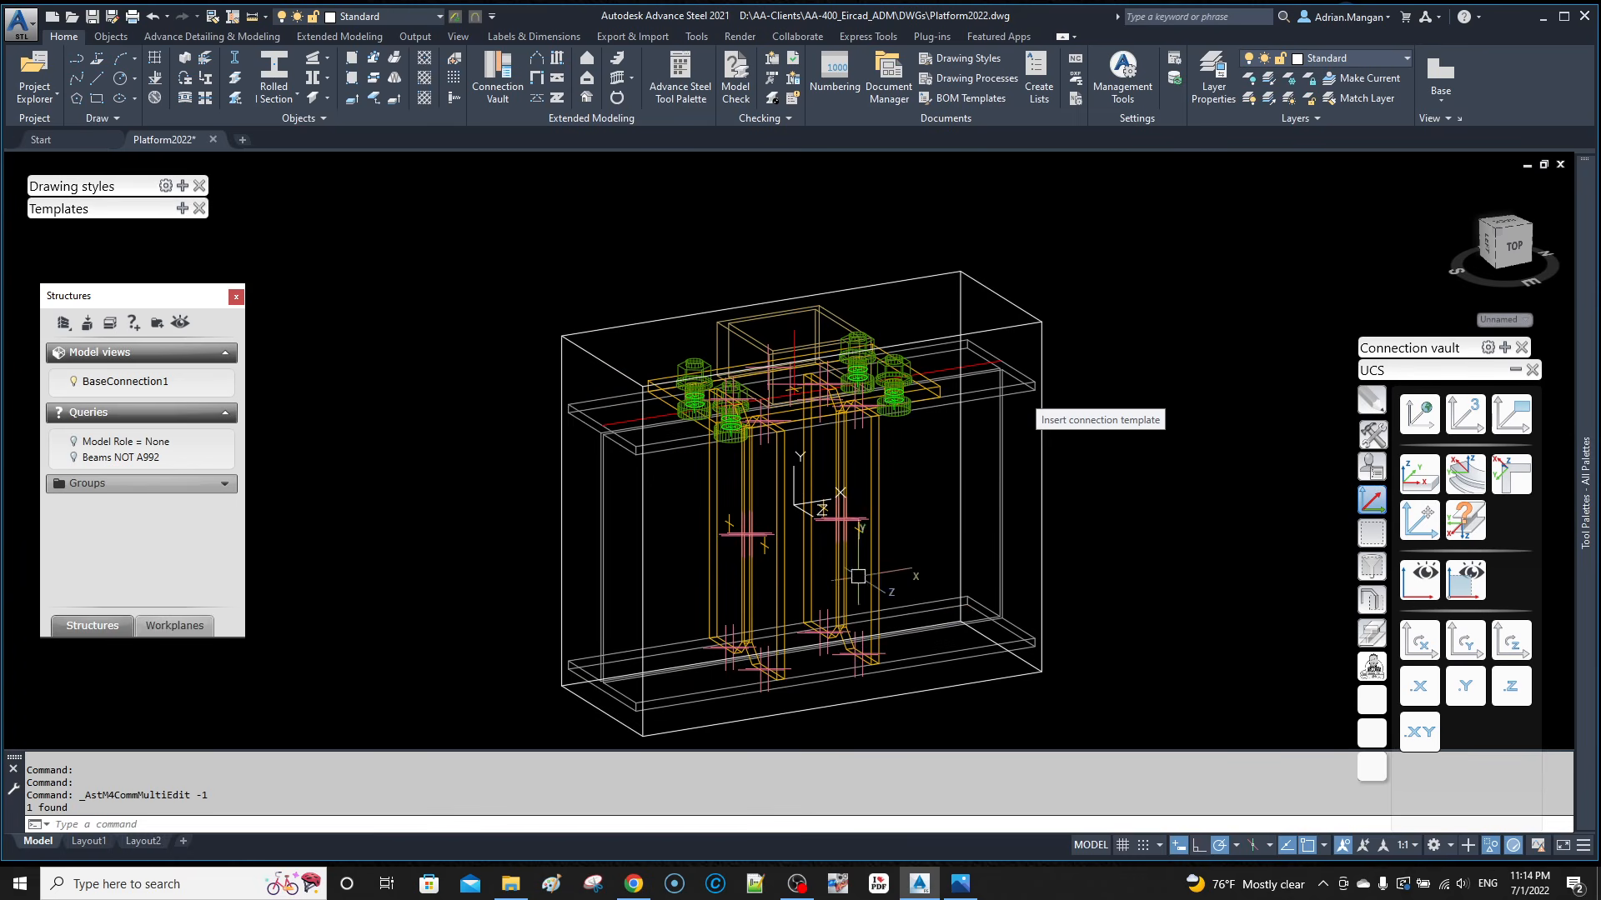
click(929, 392)
right_click(923, 399)
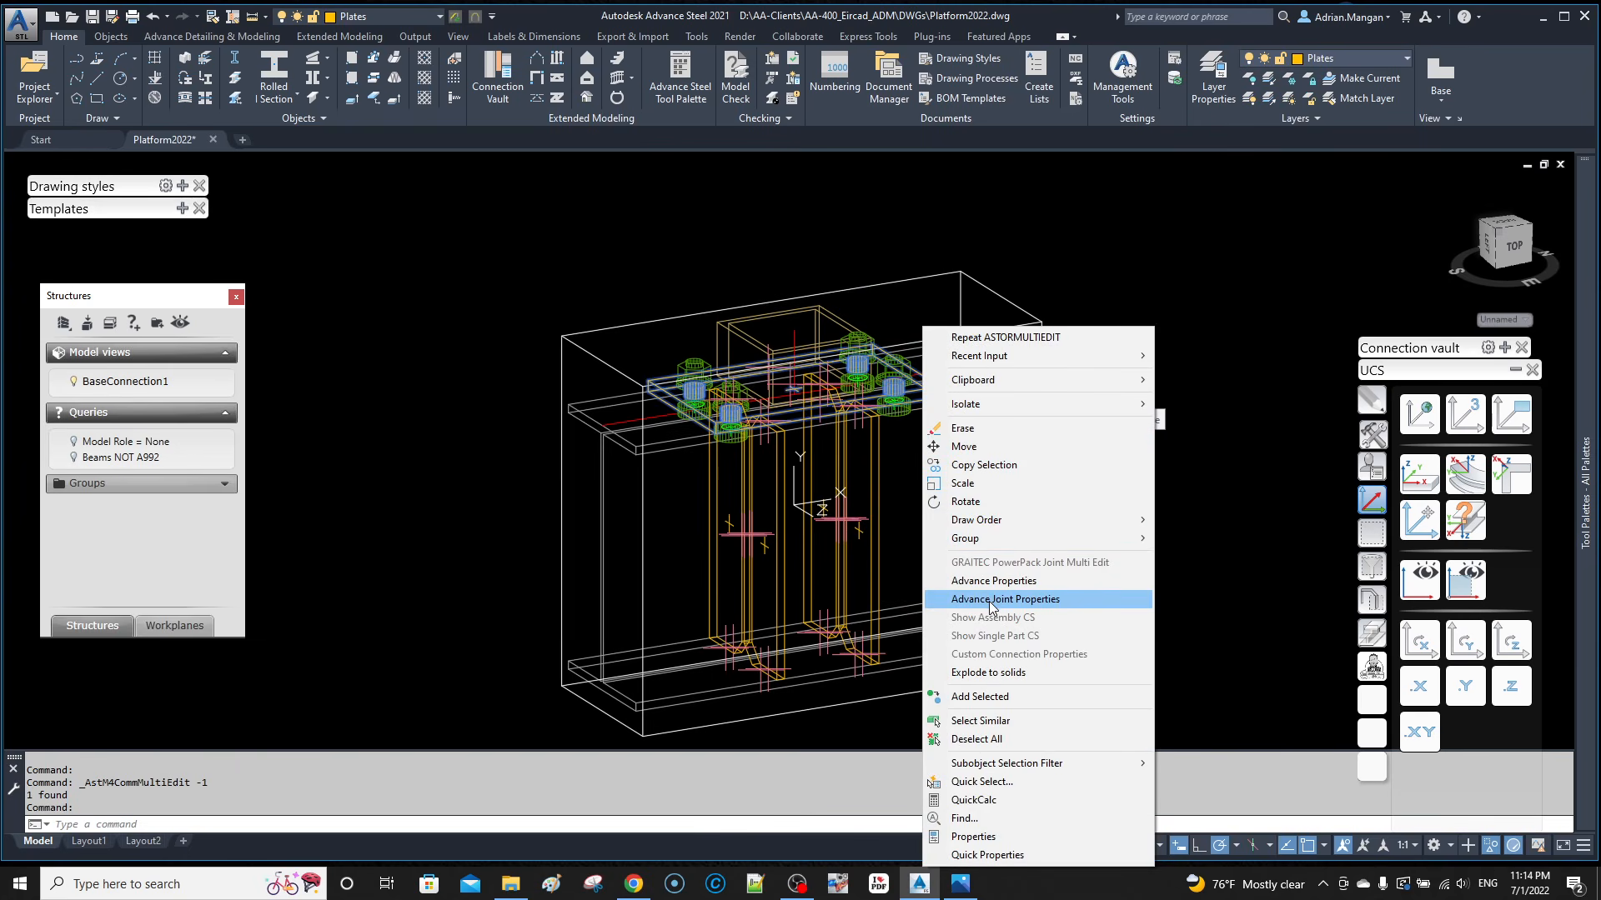
click(990, 601)
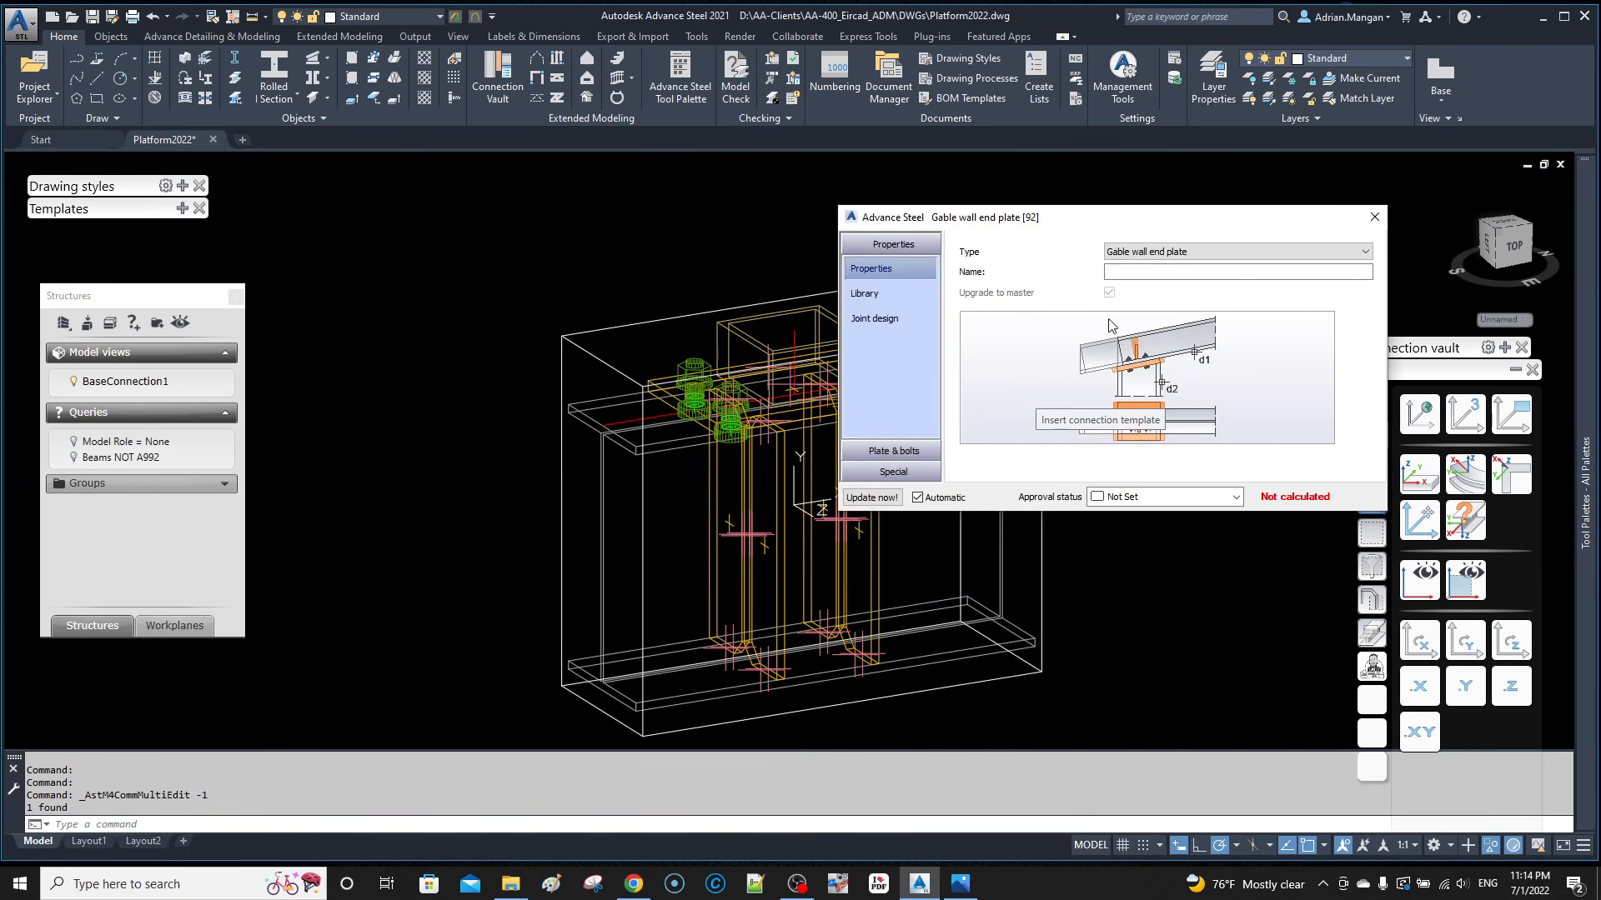
click(892, 451)
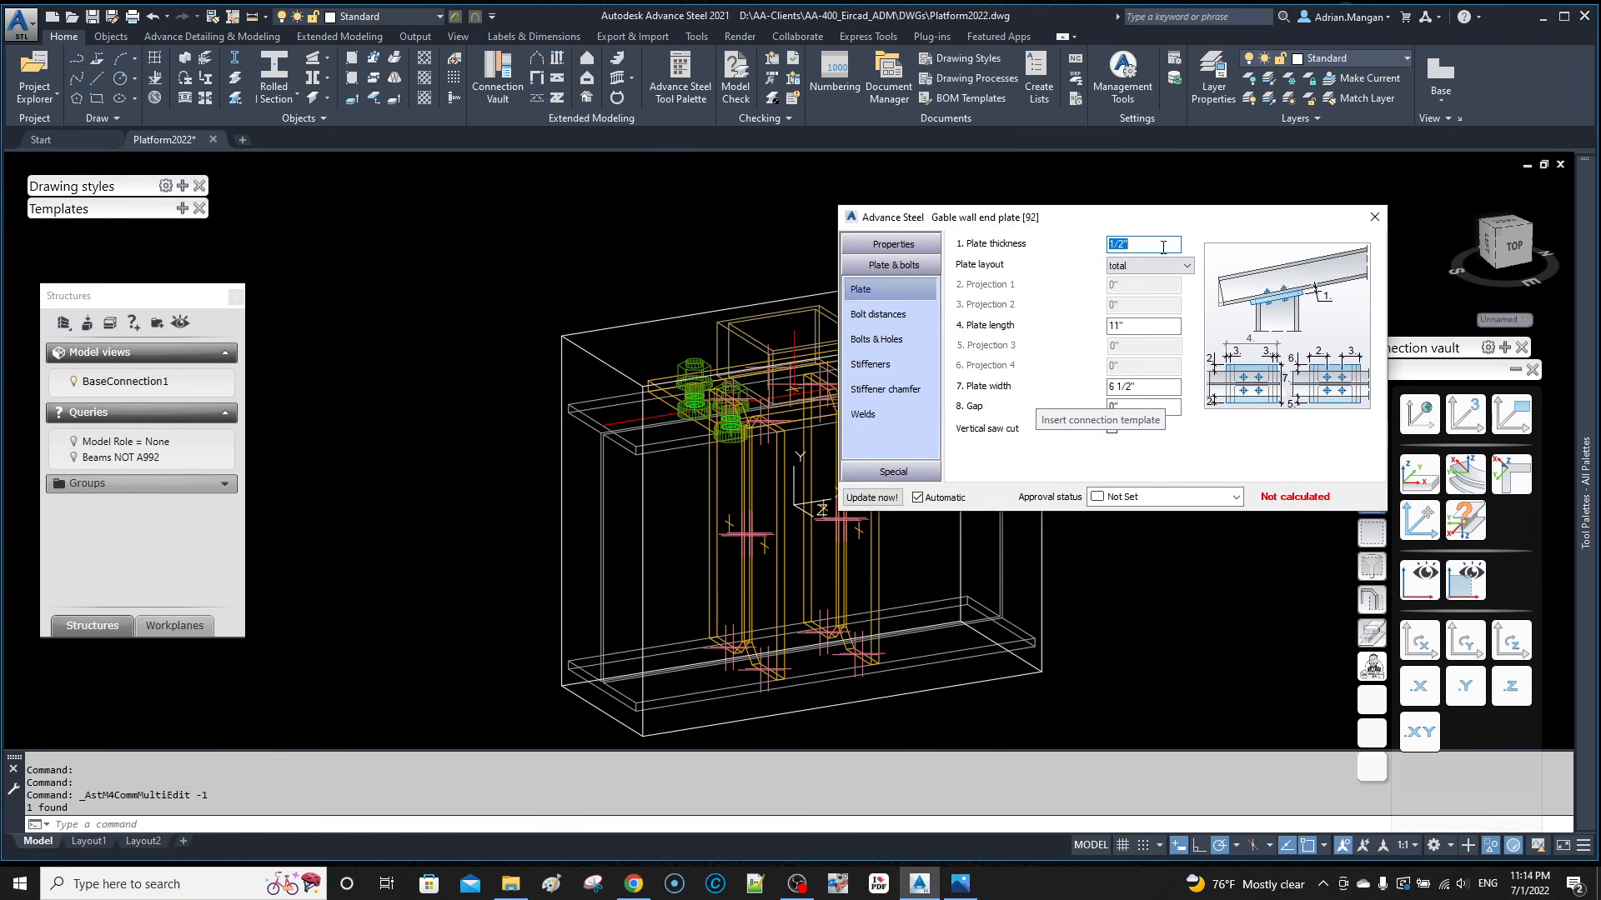
click(875, 364)
click(1134, 245)
click(1121, 260)
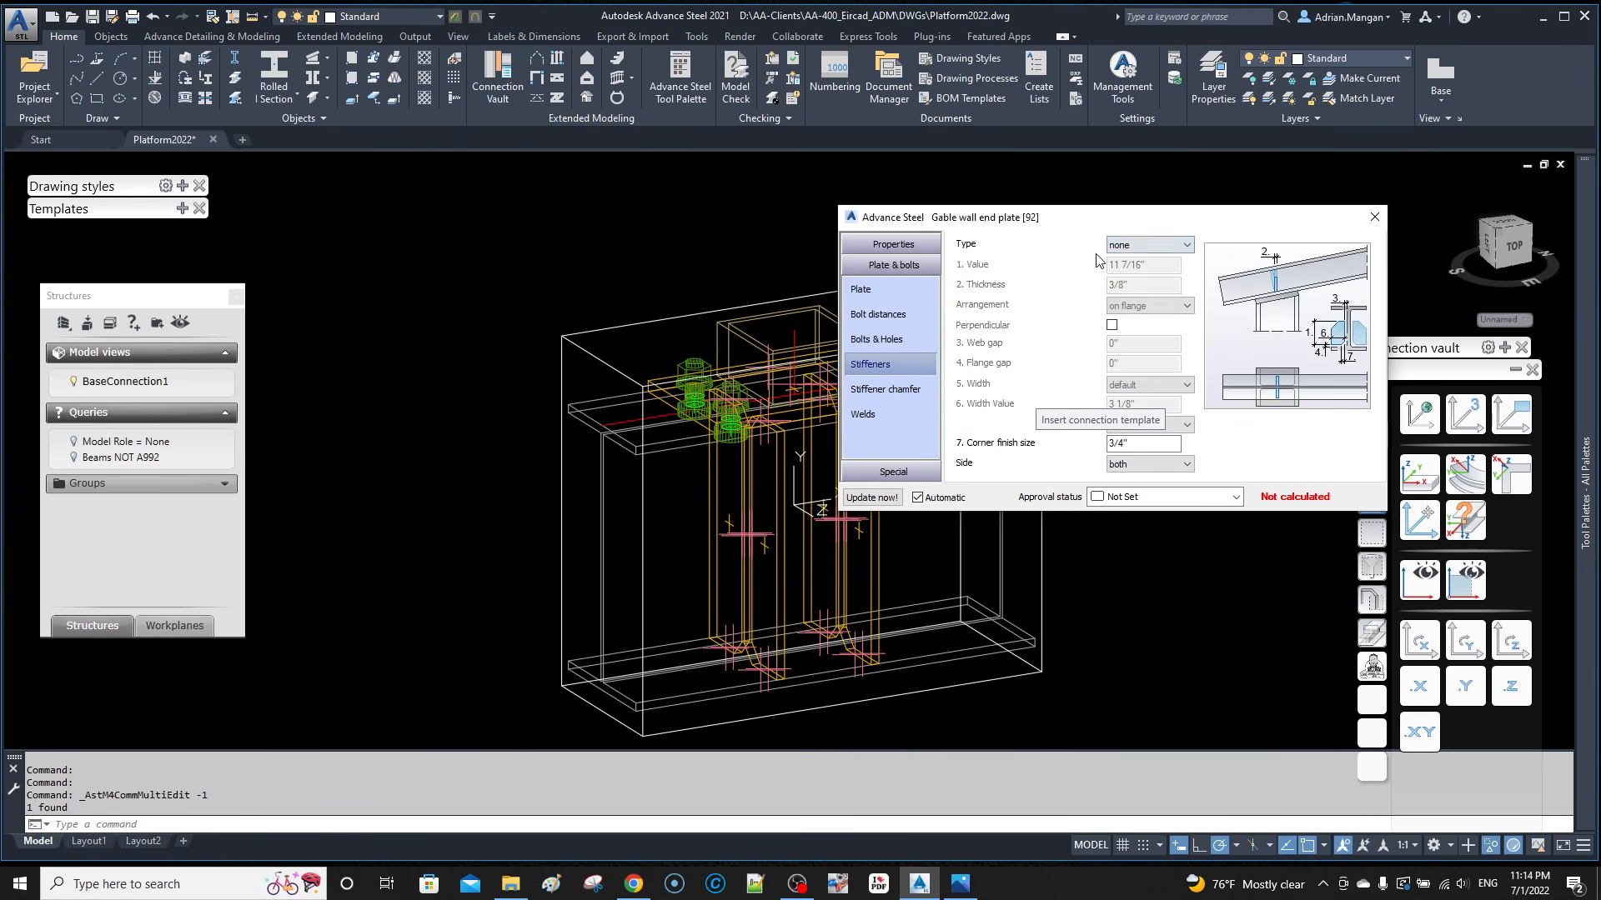
click(1375, 218)
middle_drag(937, 424, 876, 350)
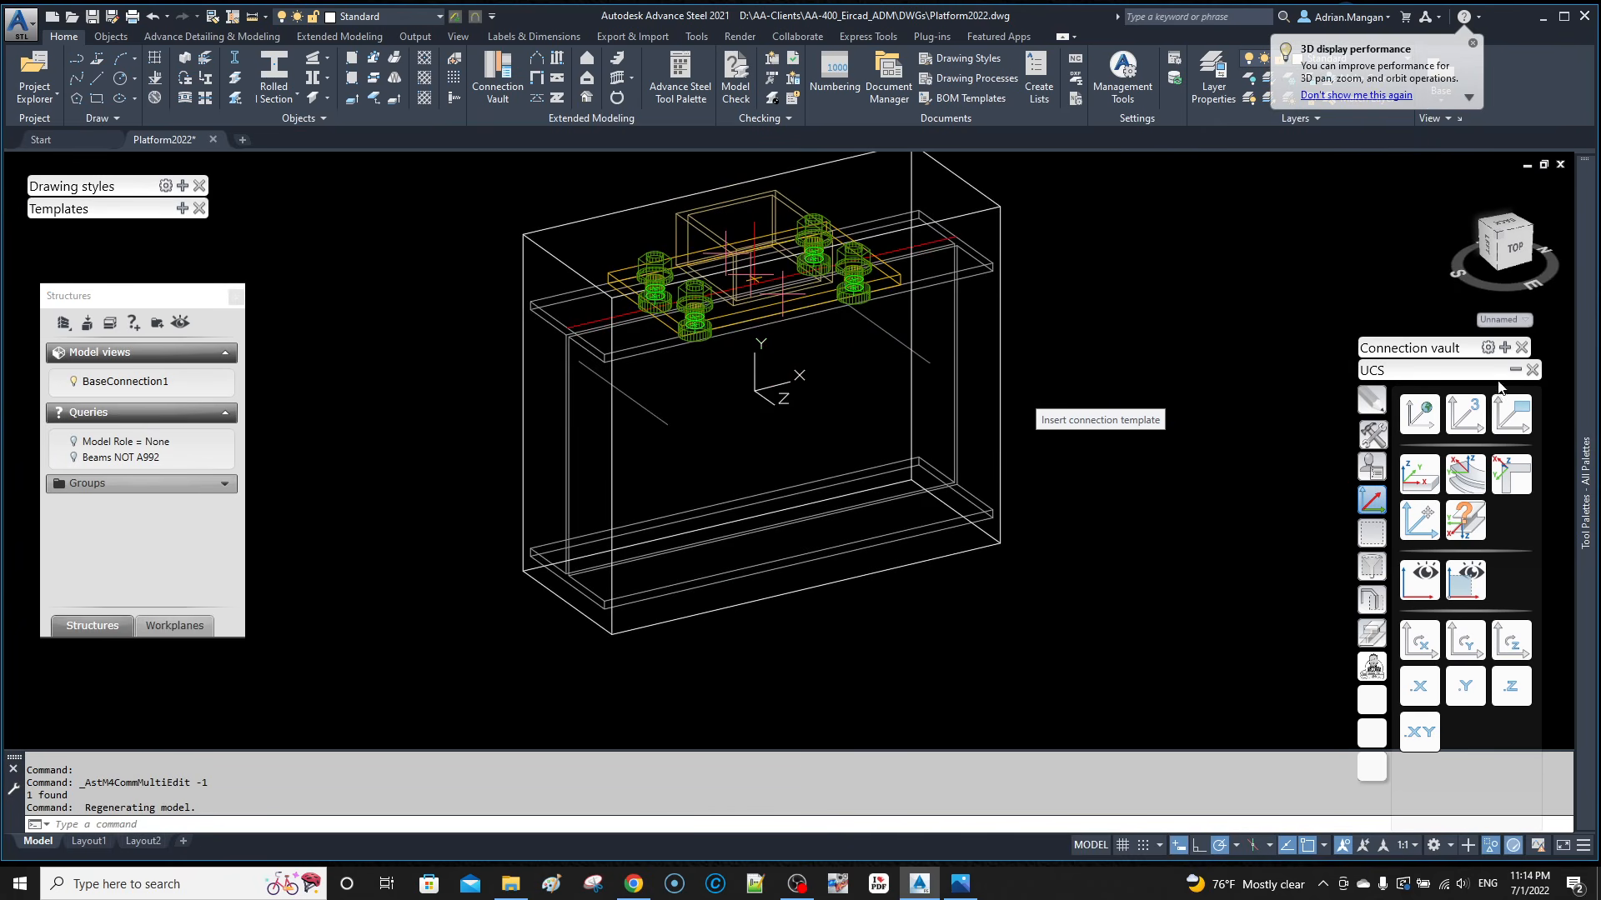
Step: Insert a Stiffener joint from the connection vault on the beam, located at the post's centre on the base plate
click(1505, 348)
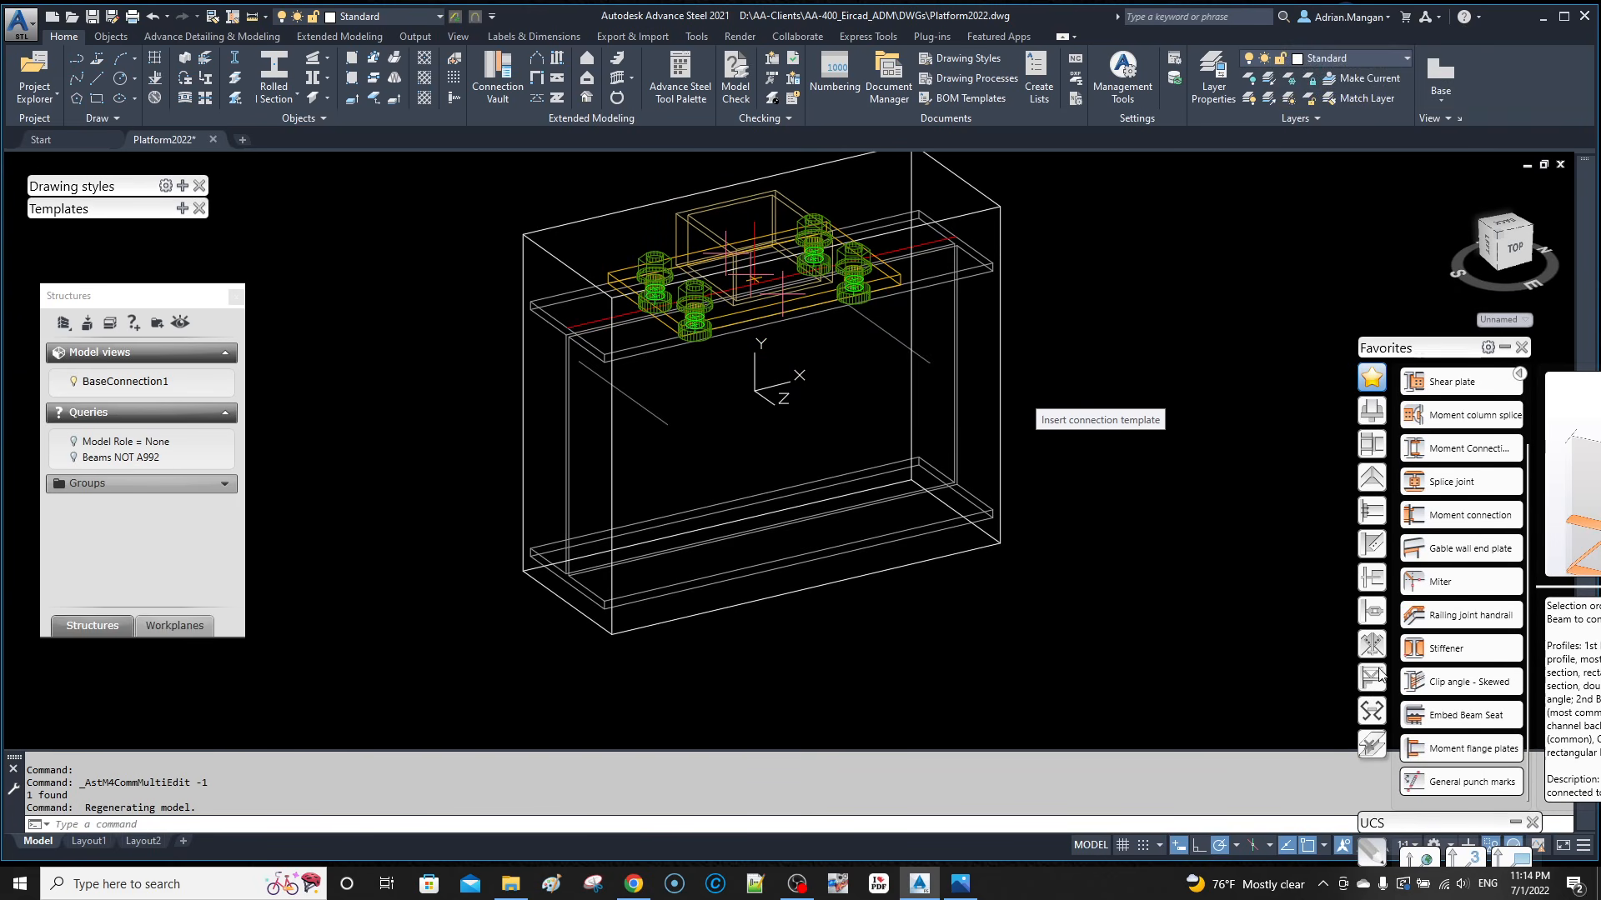
click(1441, 648)
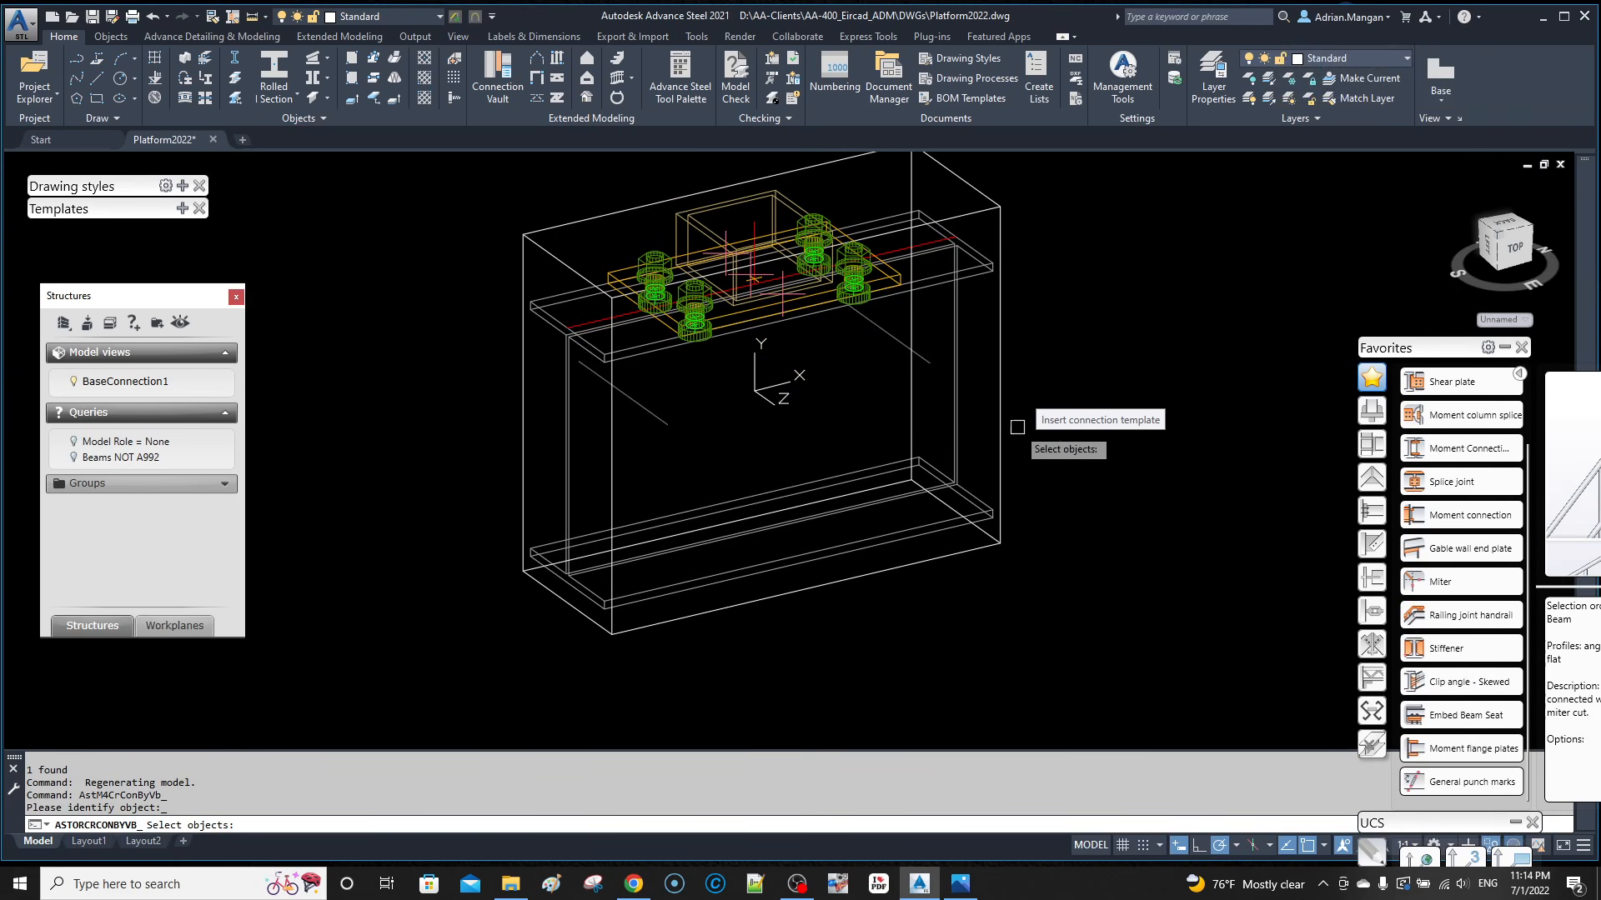
click(963, 483)
key(Return)
scroll(867, 300, up, 5)
click(798, 287)
scroll(753, 421, down, 8)
middle_drag(739, 480, 563, 322)
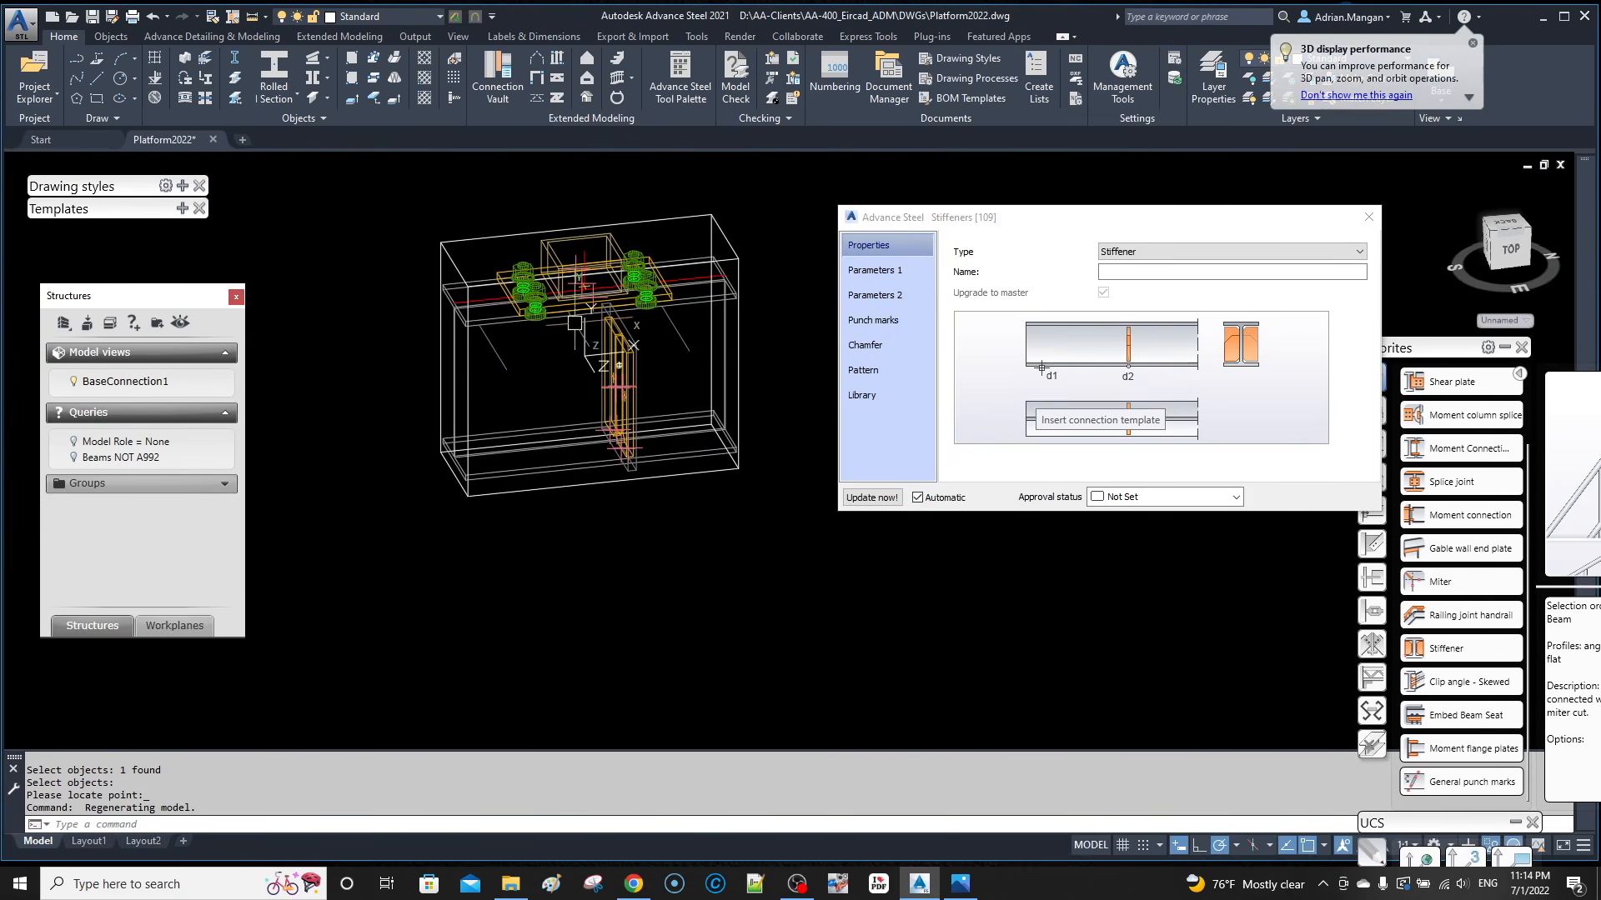
Step: Set the stiffener's plate thickness to 3/8" and its plate alignment to top
click(874, 270)
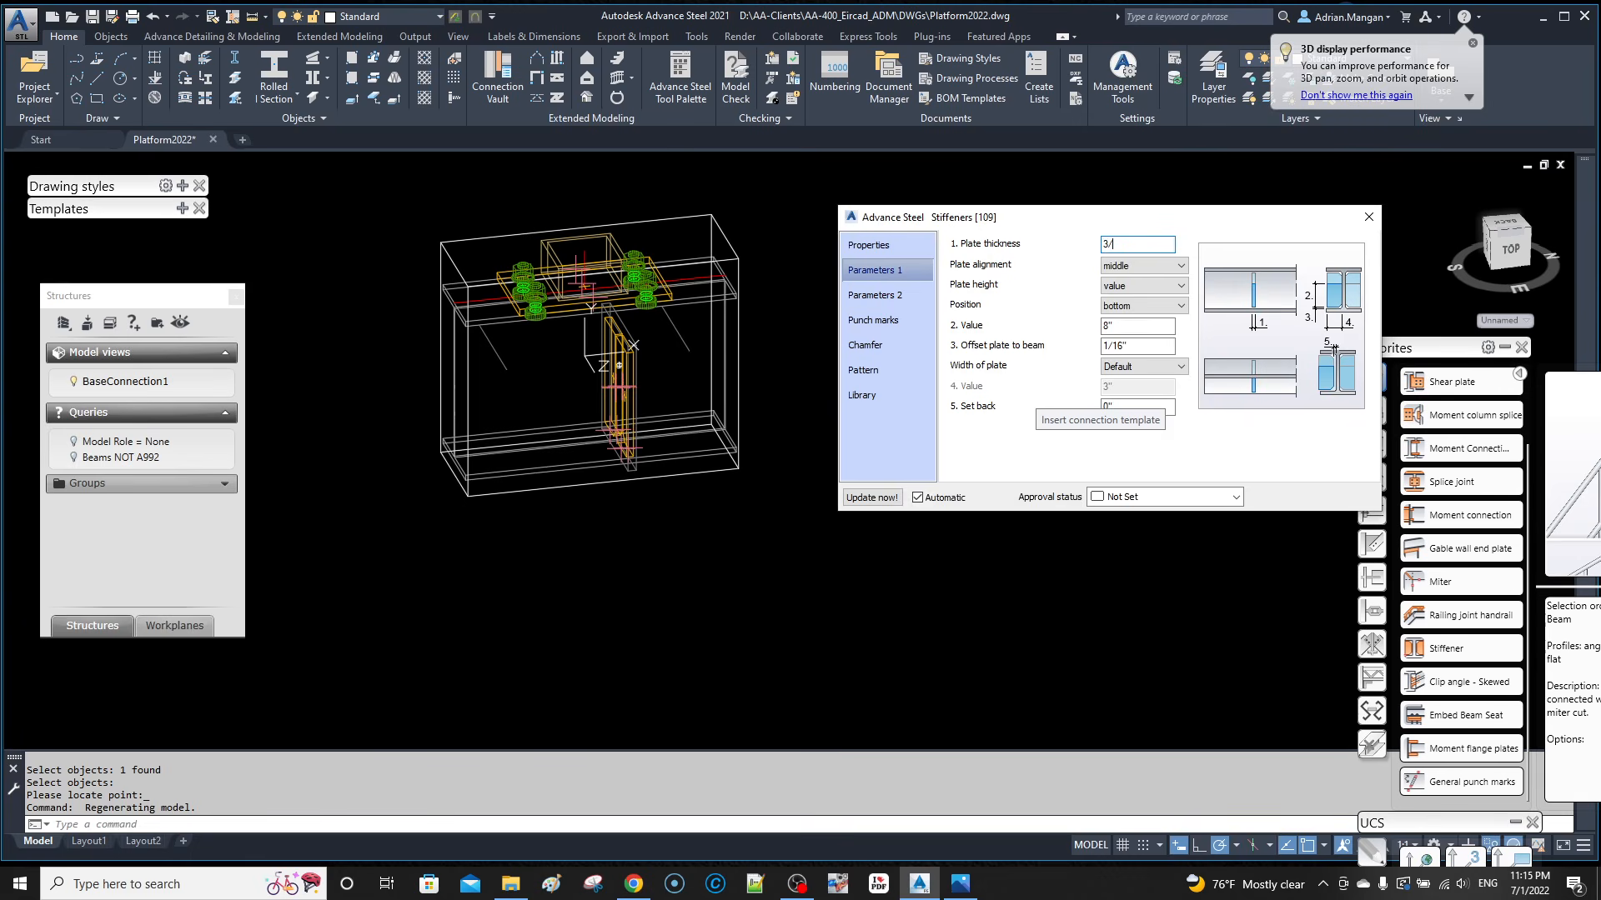
click(1177, 265)
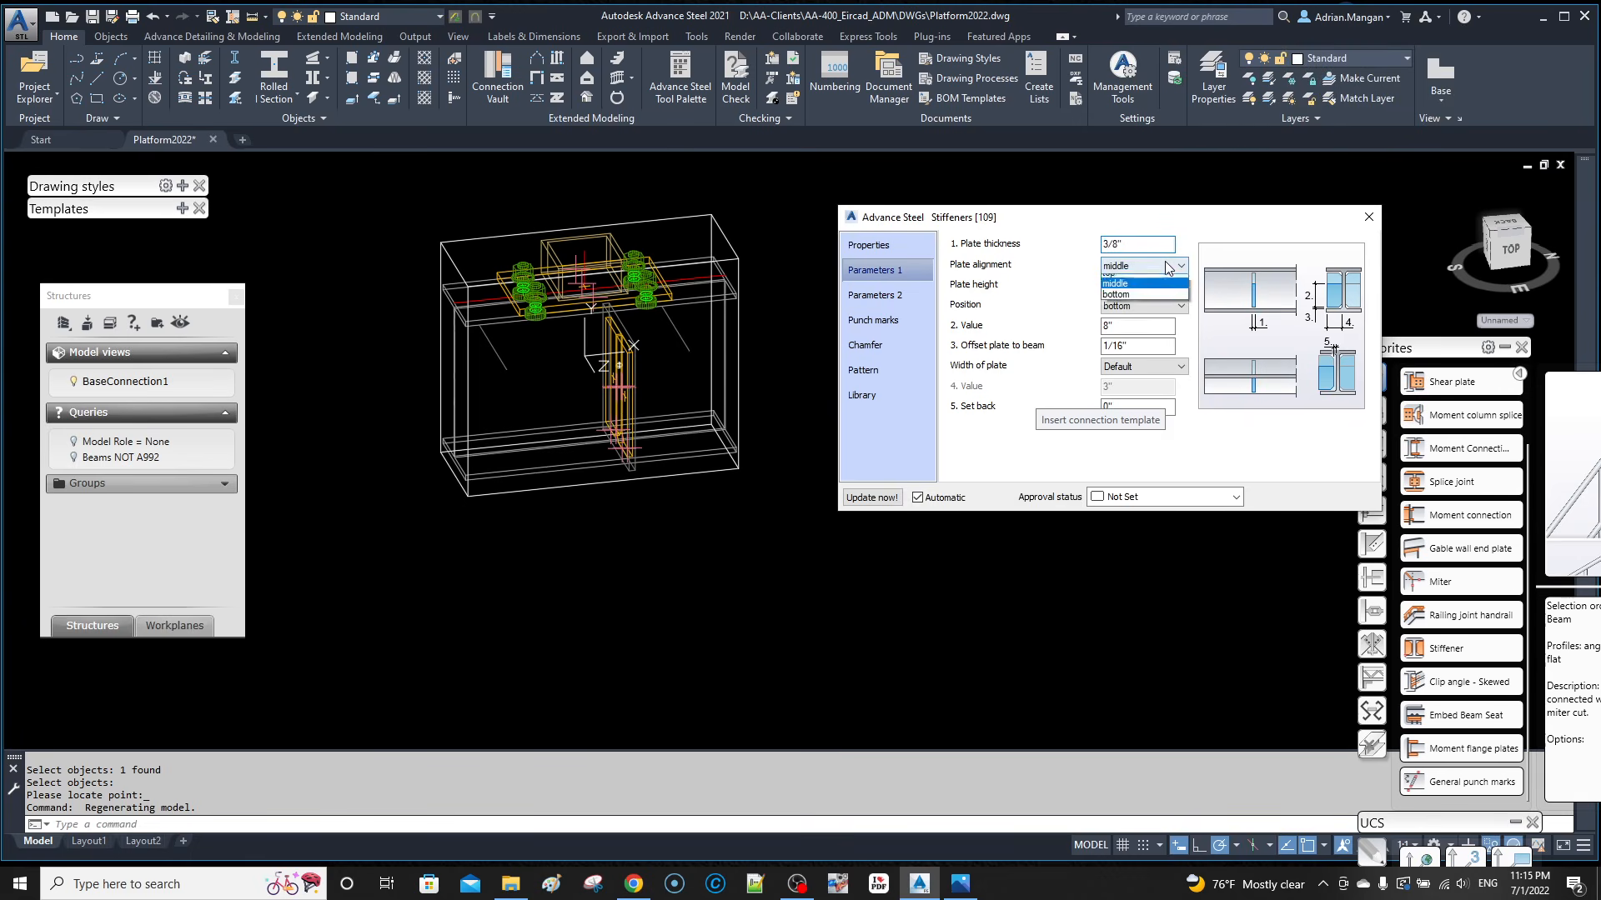
click(1132, 281)
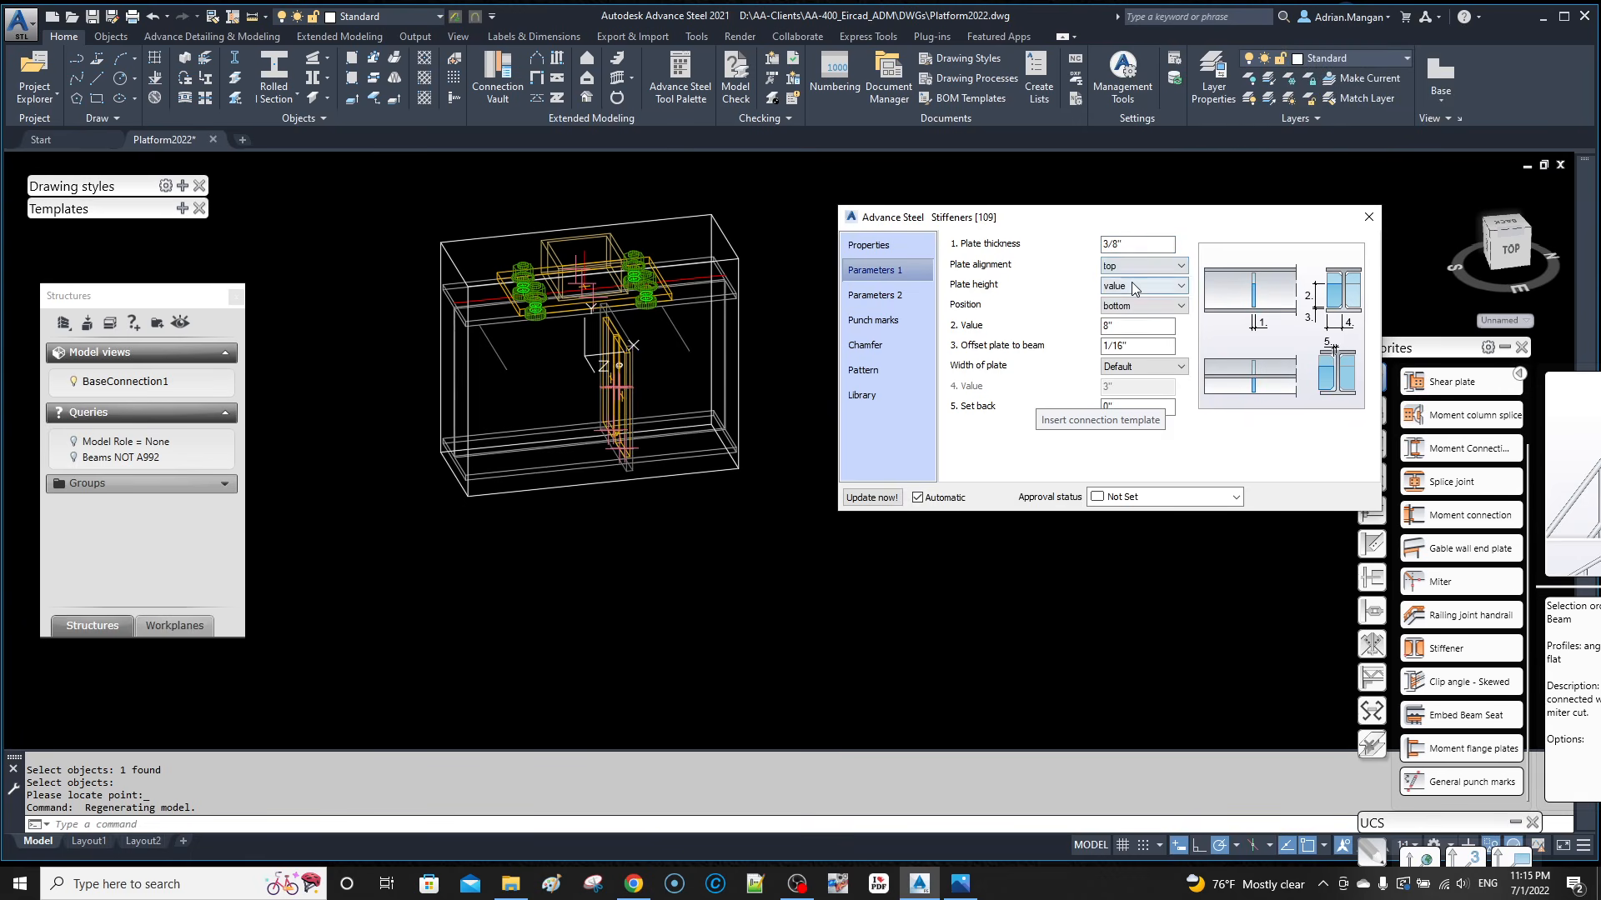
shift+middle_drag(644, 300, 684, 304)
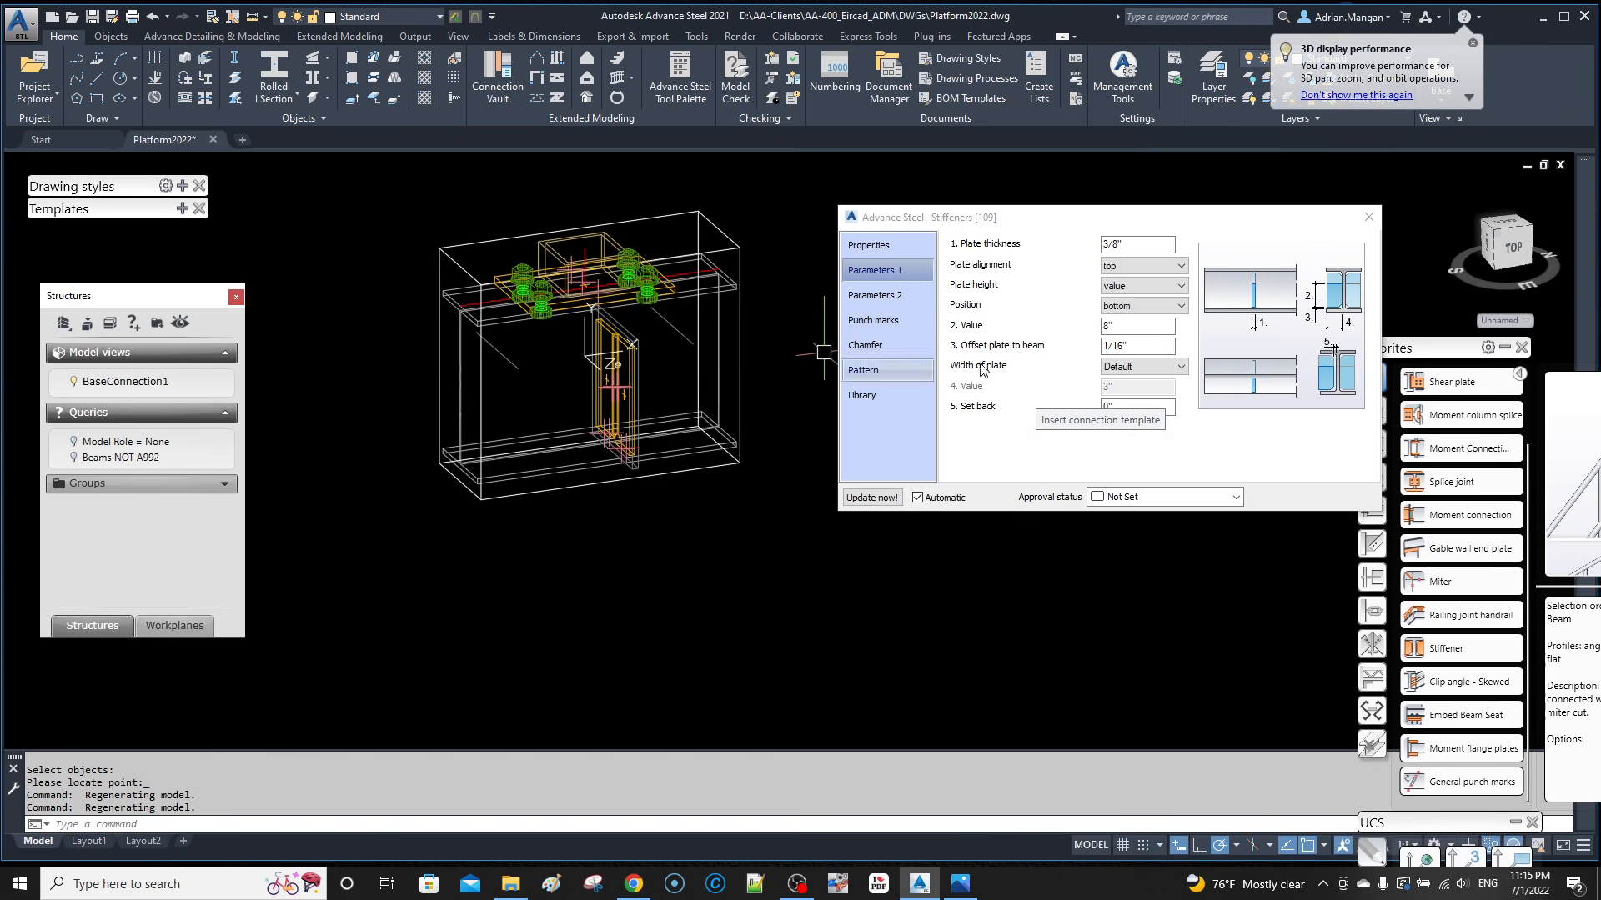
Step: Set the stiffener's plate height to full so it spans between the beam's flanges
click(1138, 306)
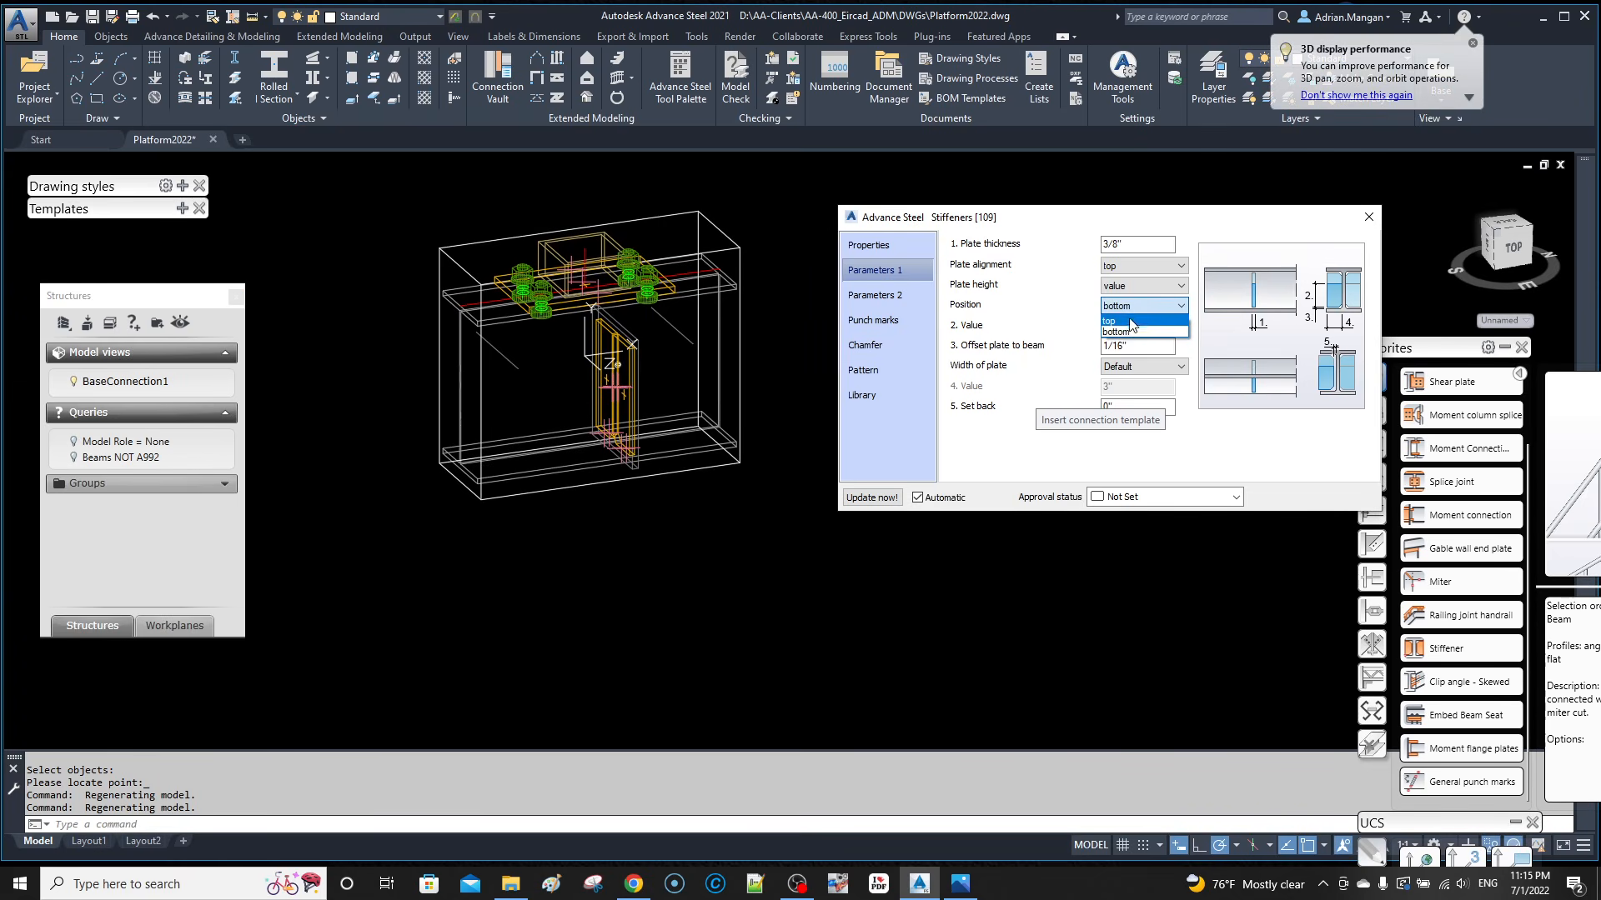
click(1138, 305)
click(1142, 285)
click(1128, 323)
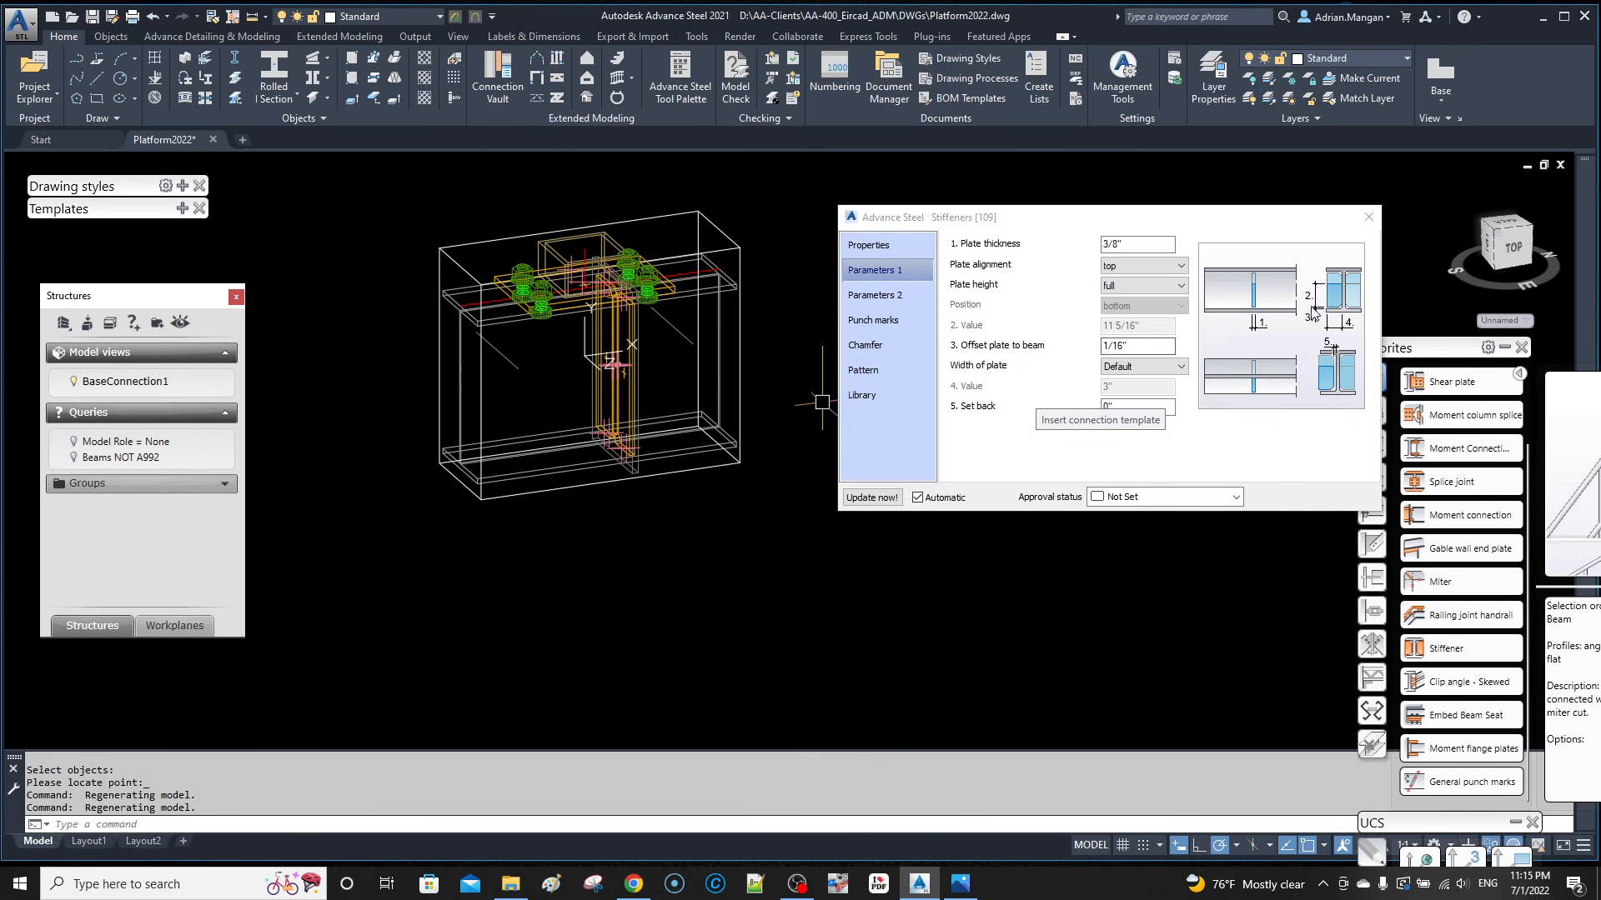
Step: Close the stiffener properties and inspect the plates' fit inside the beam from the left side
scroll(572, 335, up, 6)
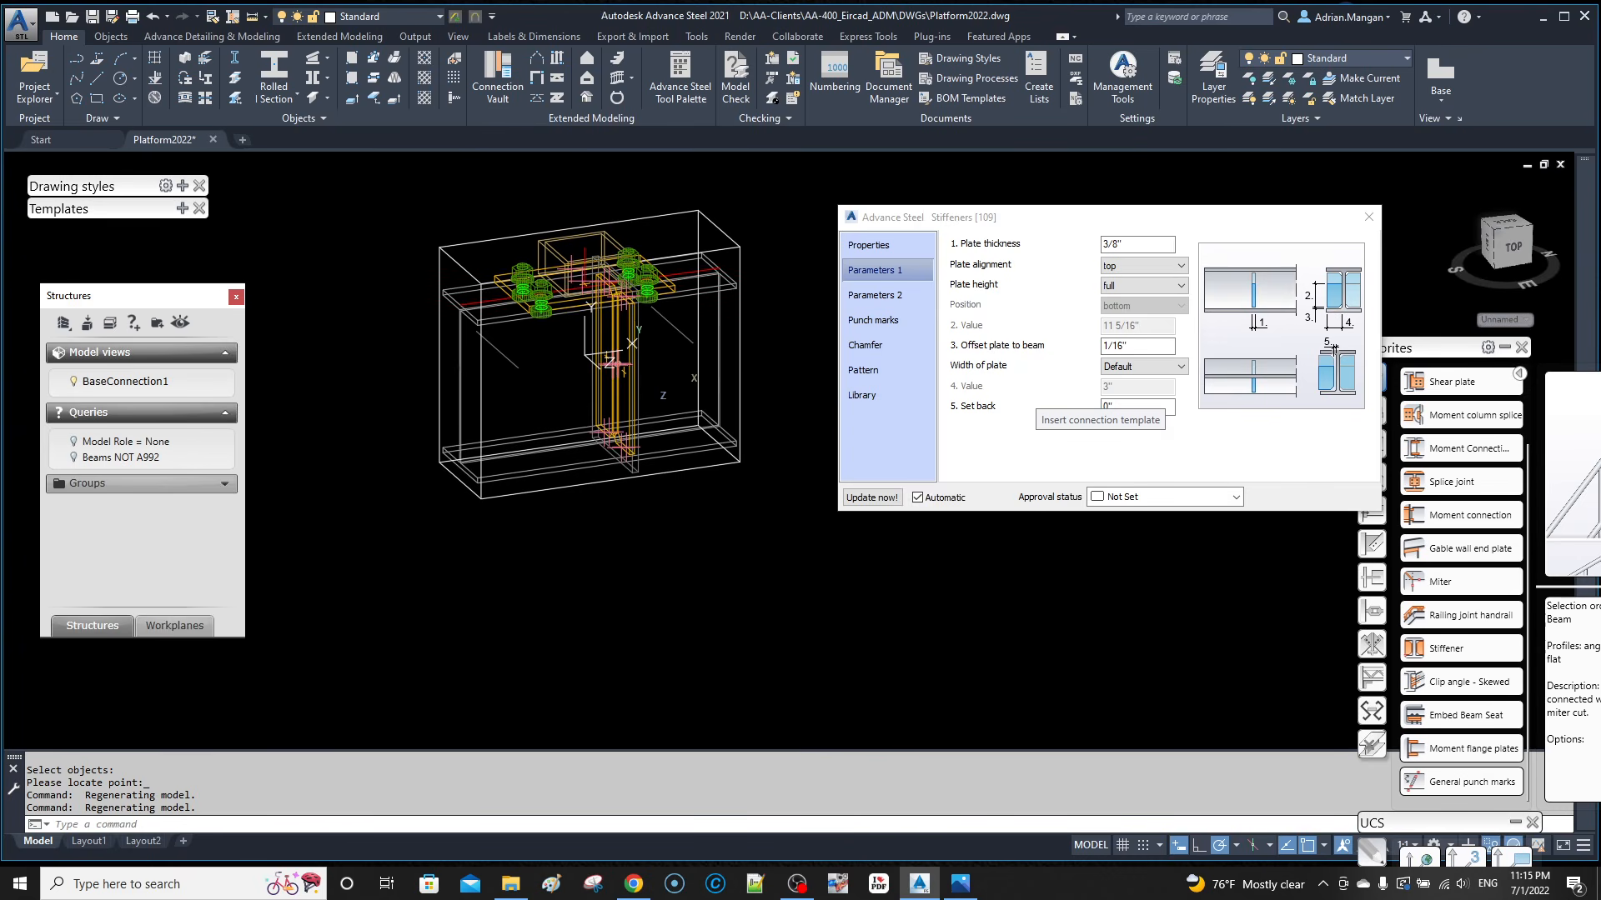
scroll(704, 380, down, 5)
shift+middle_drag(703, 381, 778, 324)
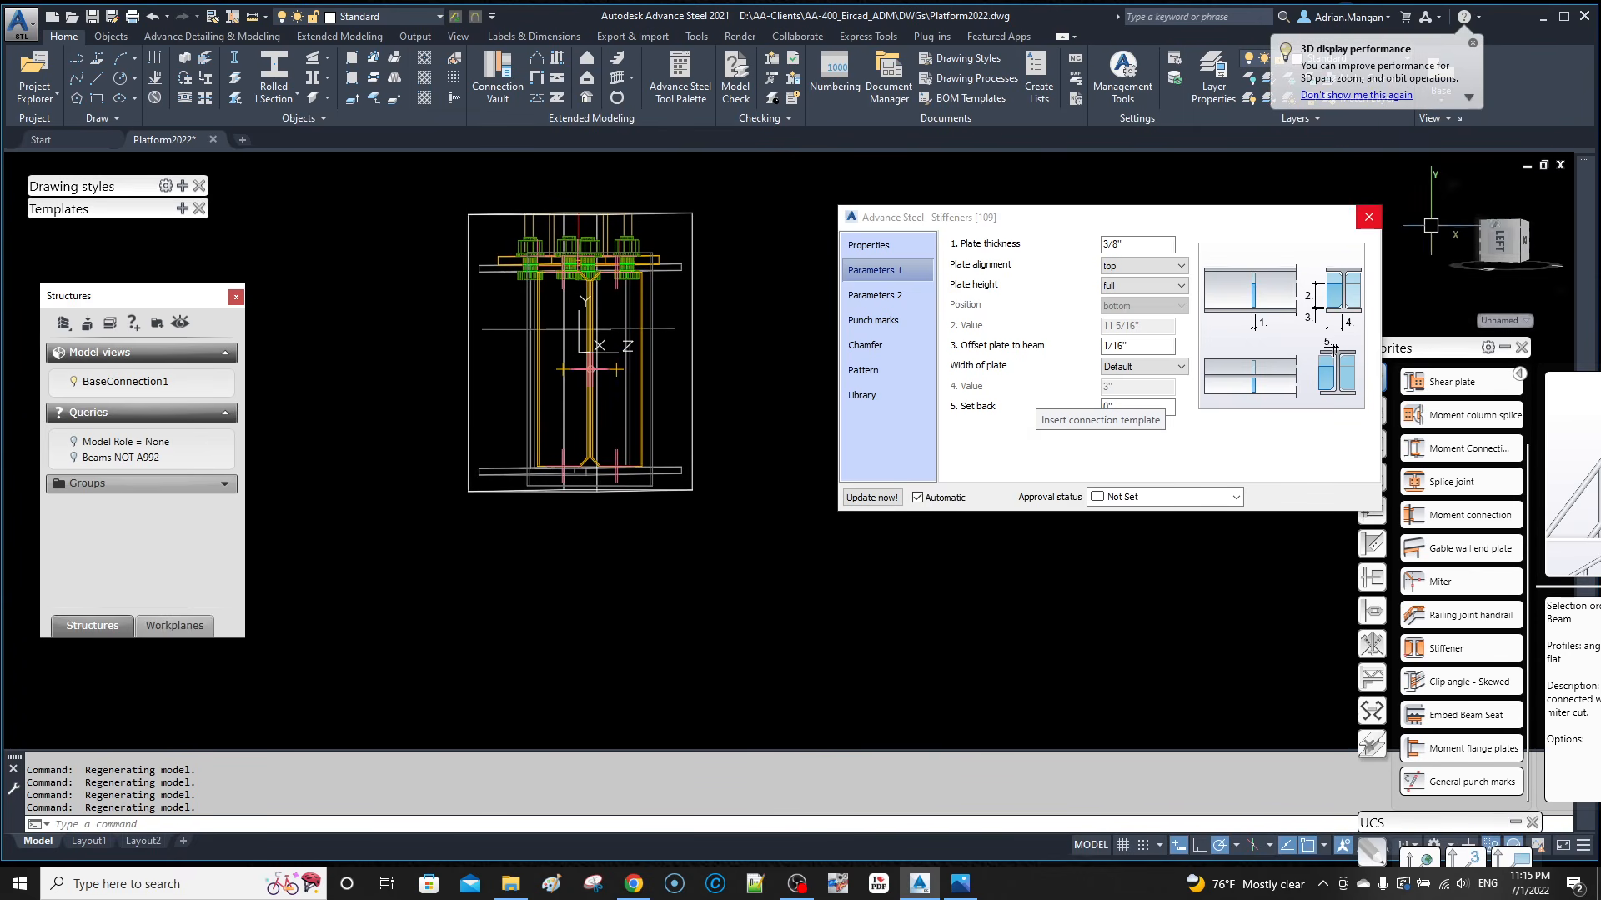
click(1503, 247)
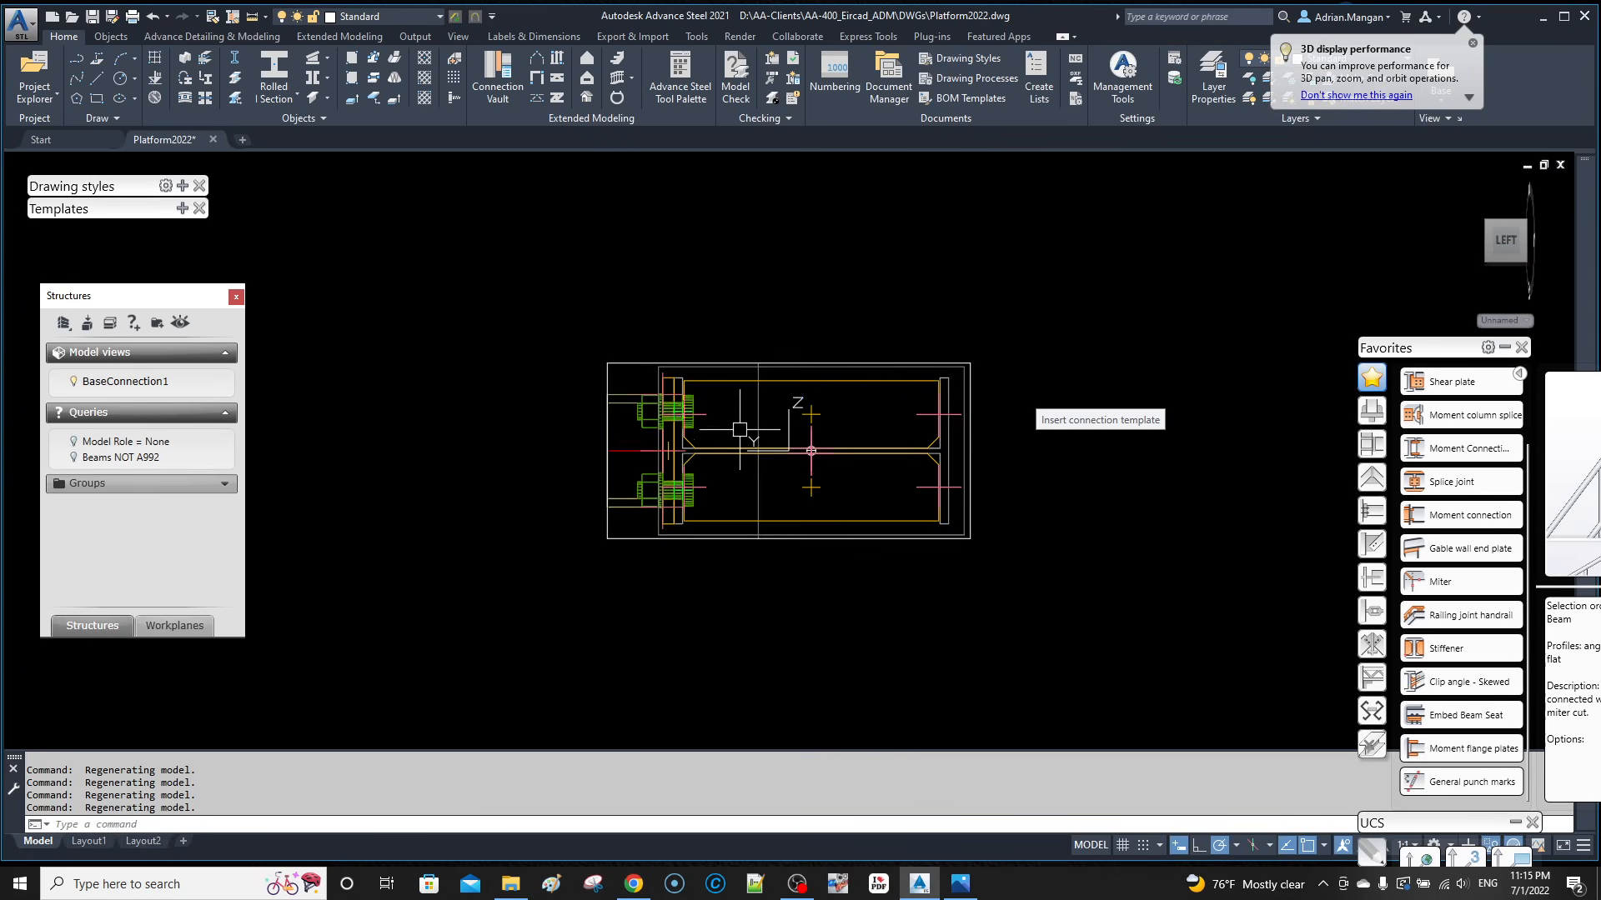
scroll(1101, 465, up, 5)
scroll(1090, 472, down, 5)
scroll(762, 316, up, 8)
scroll(763, 320, down, 5)
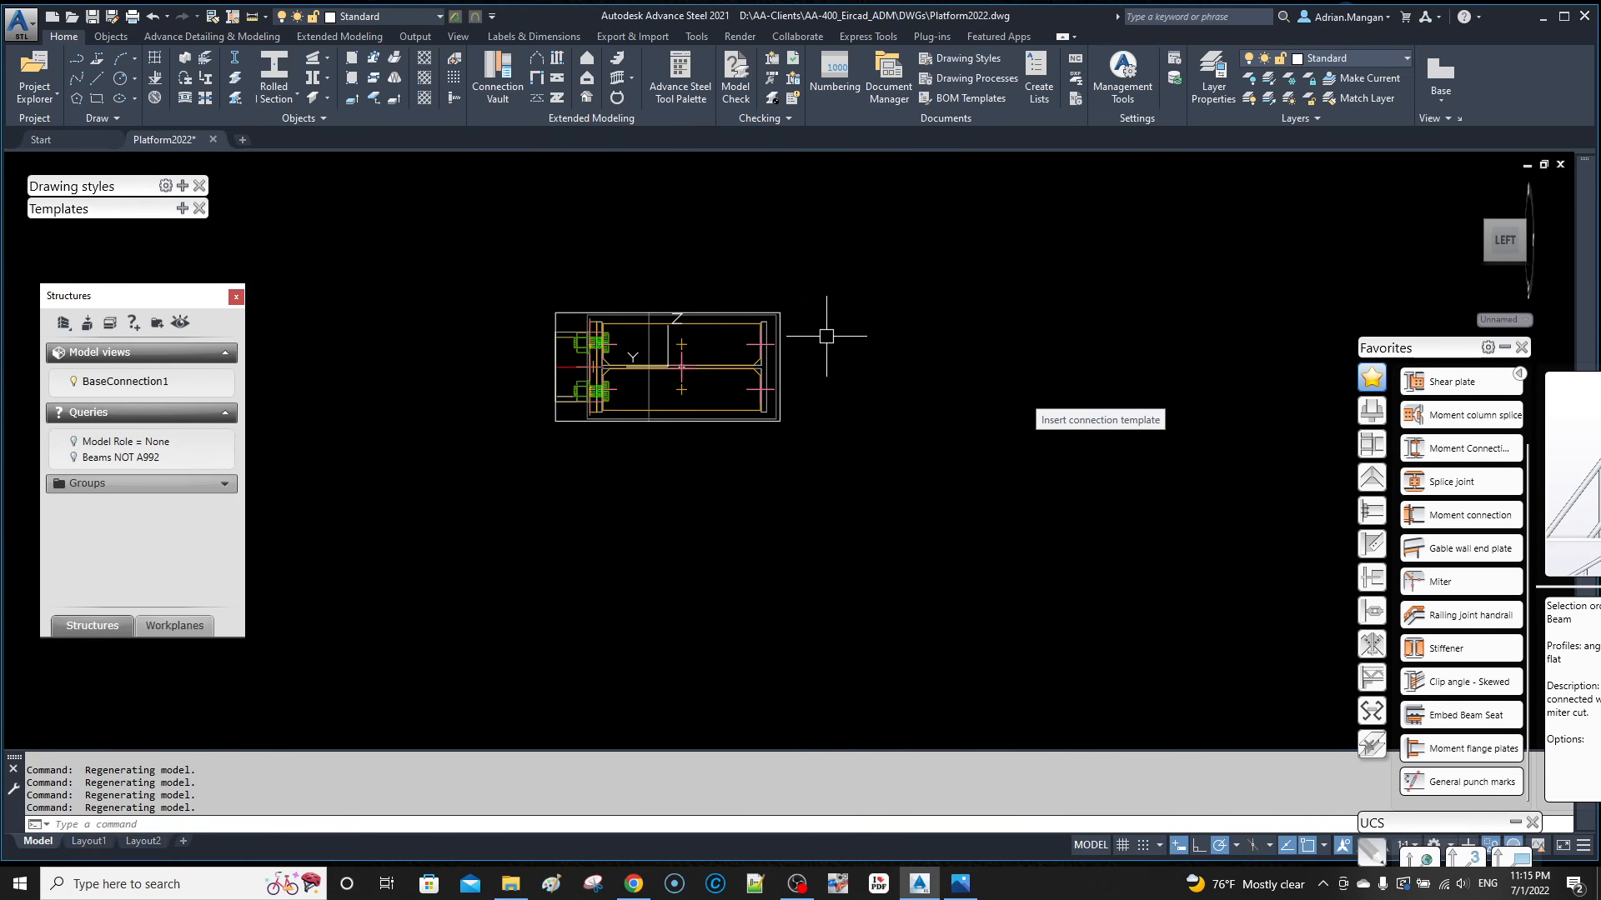
shift+middle_drag(818, 347, 734, 371)
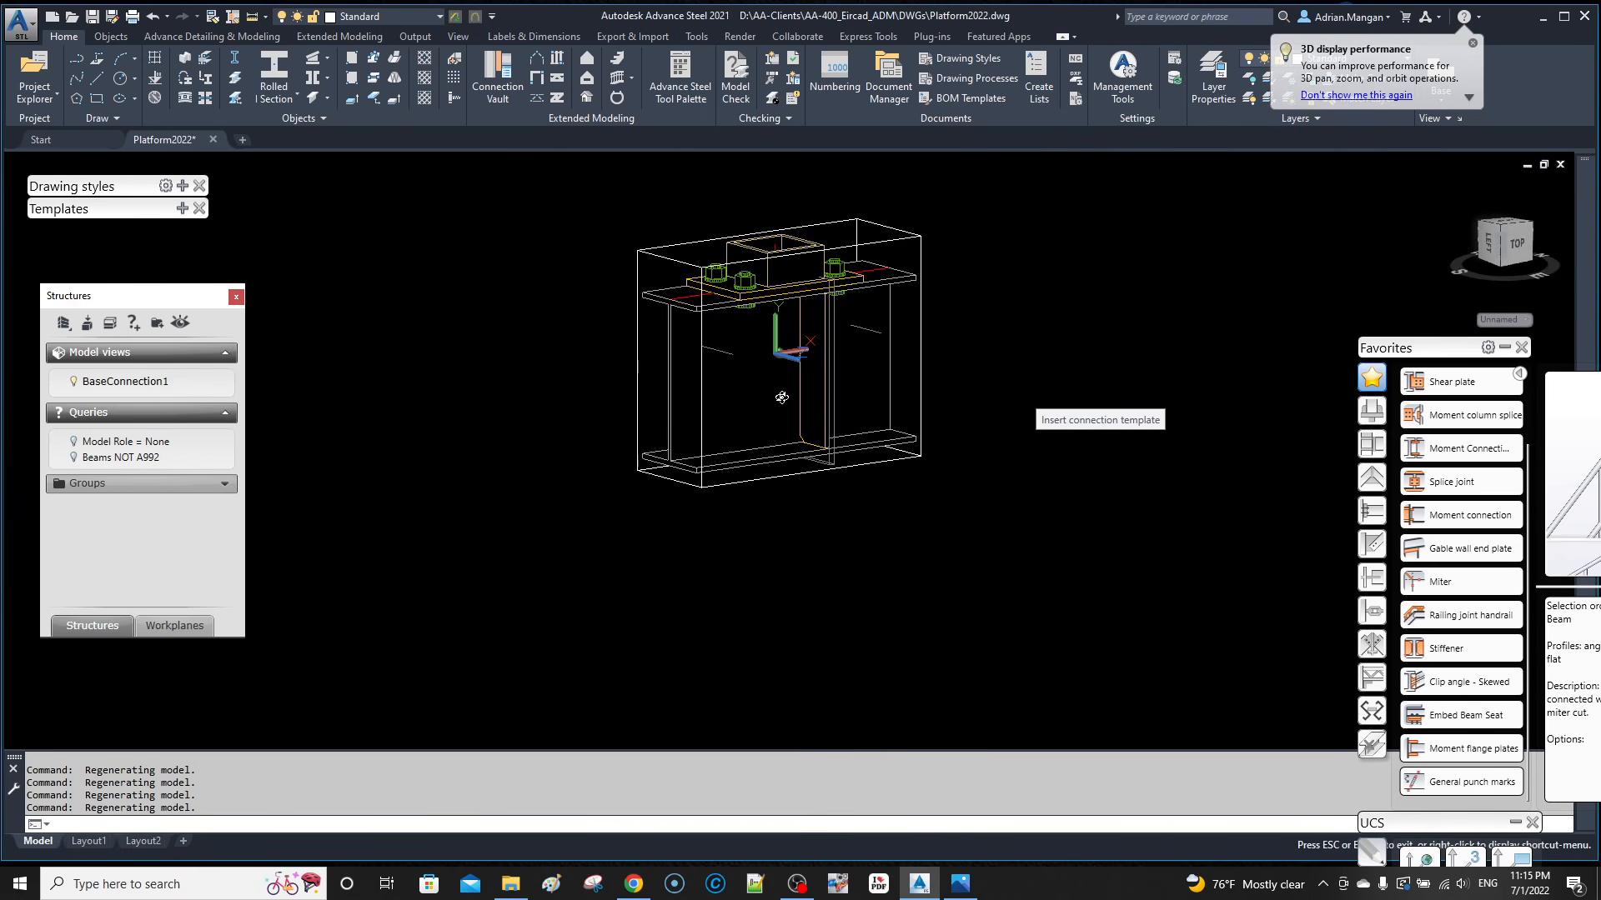
Step: Reopen the stiffener joint's properties and review its plate, corner finish, weld, punch mark, chamfer, pattern and library settings
scroll(824, 373, up, 5)
double_click(824, 373)
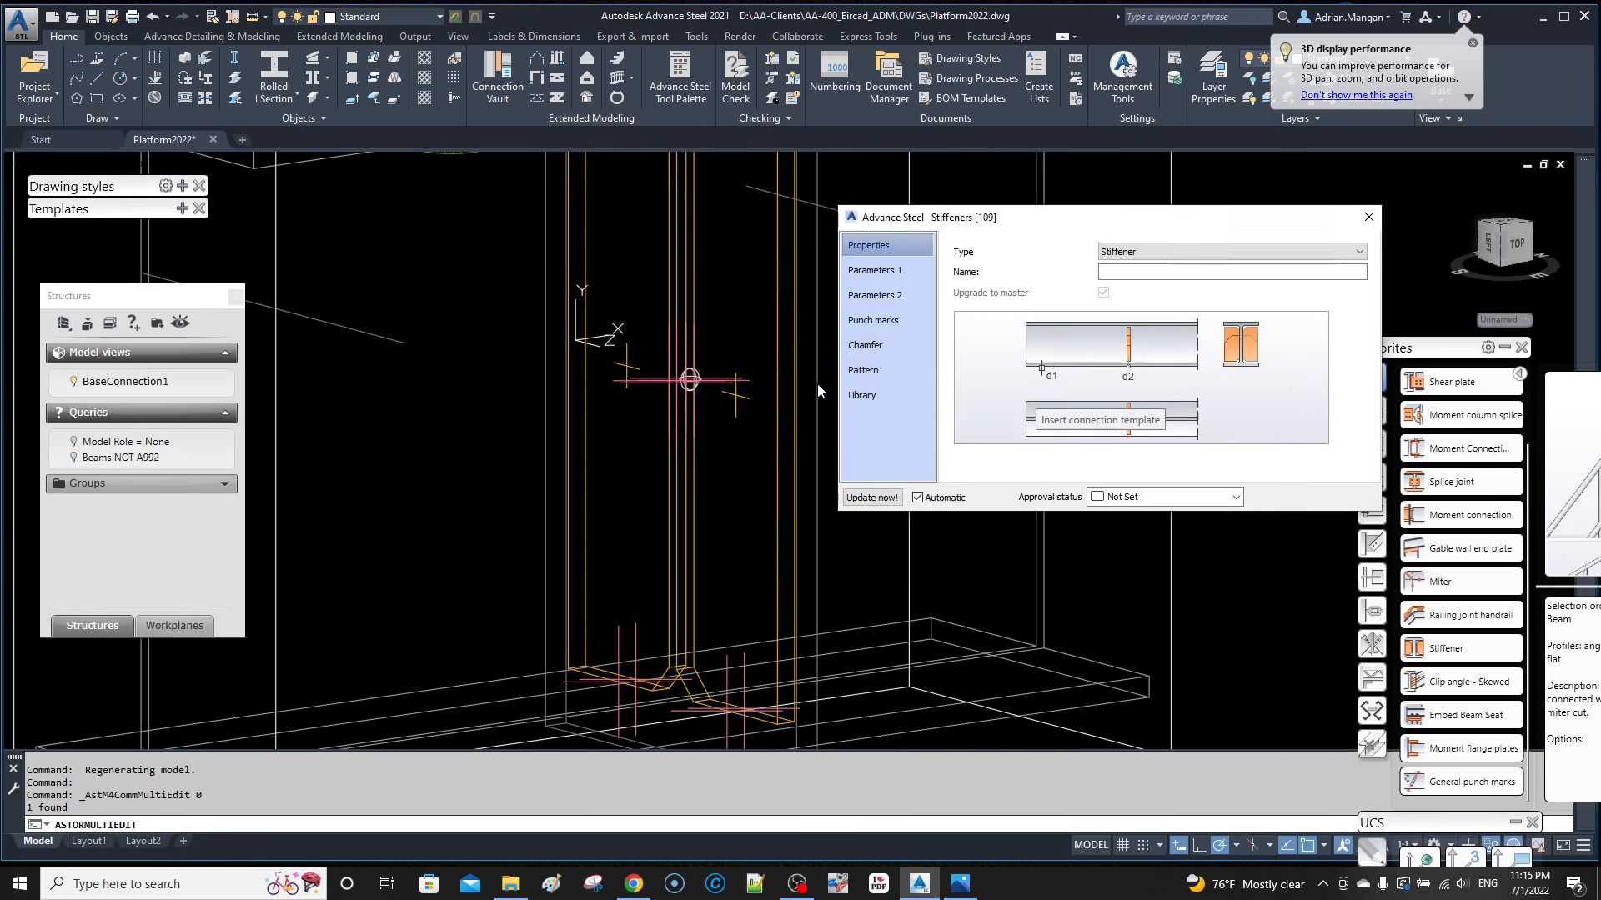
click(912, 271)
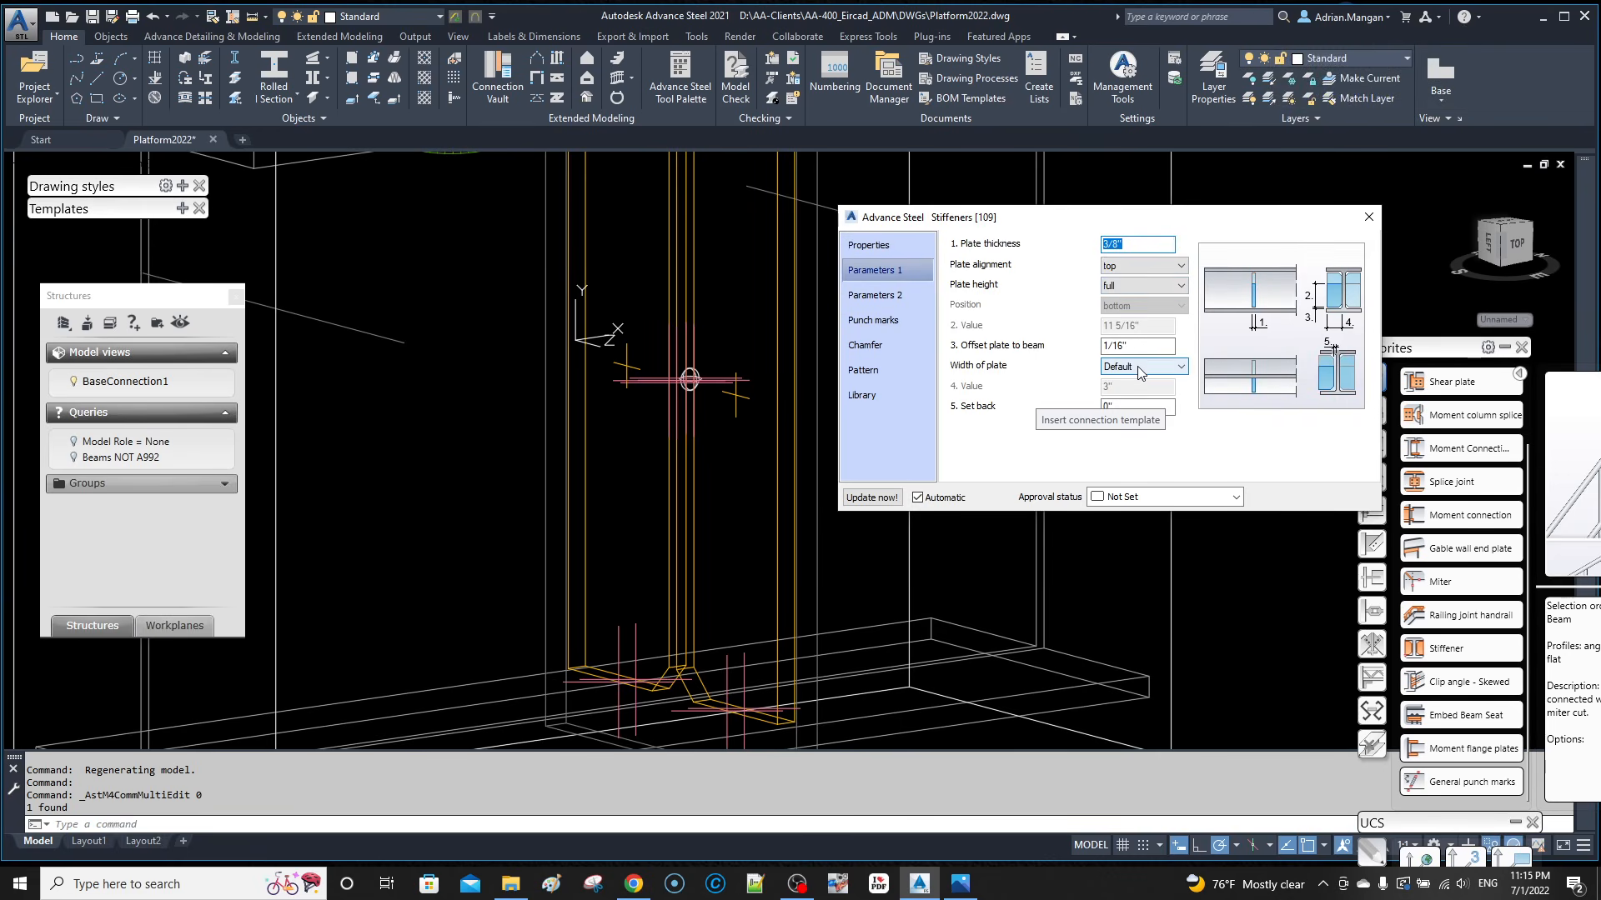
click(894, 295)
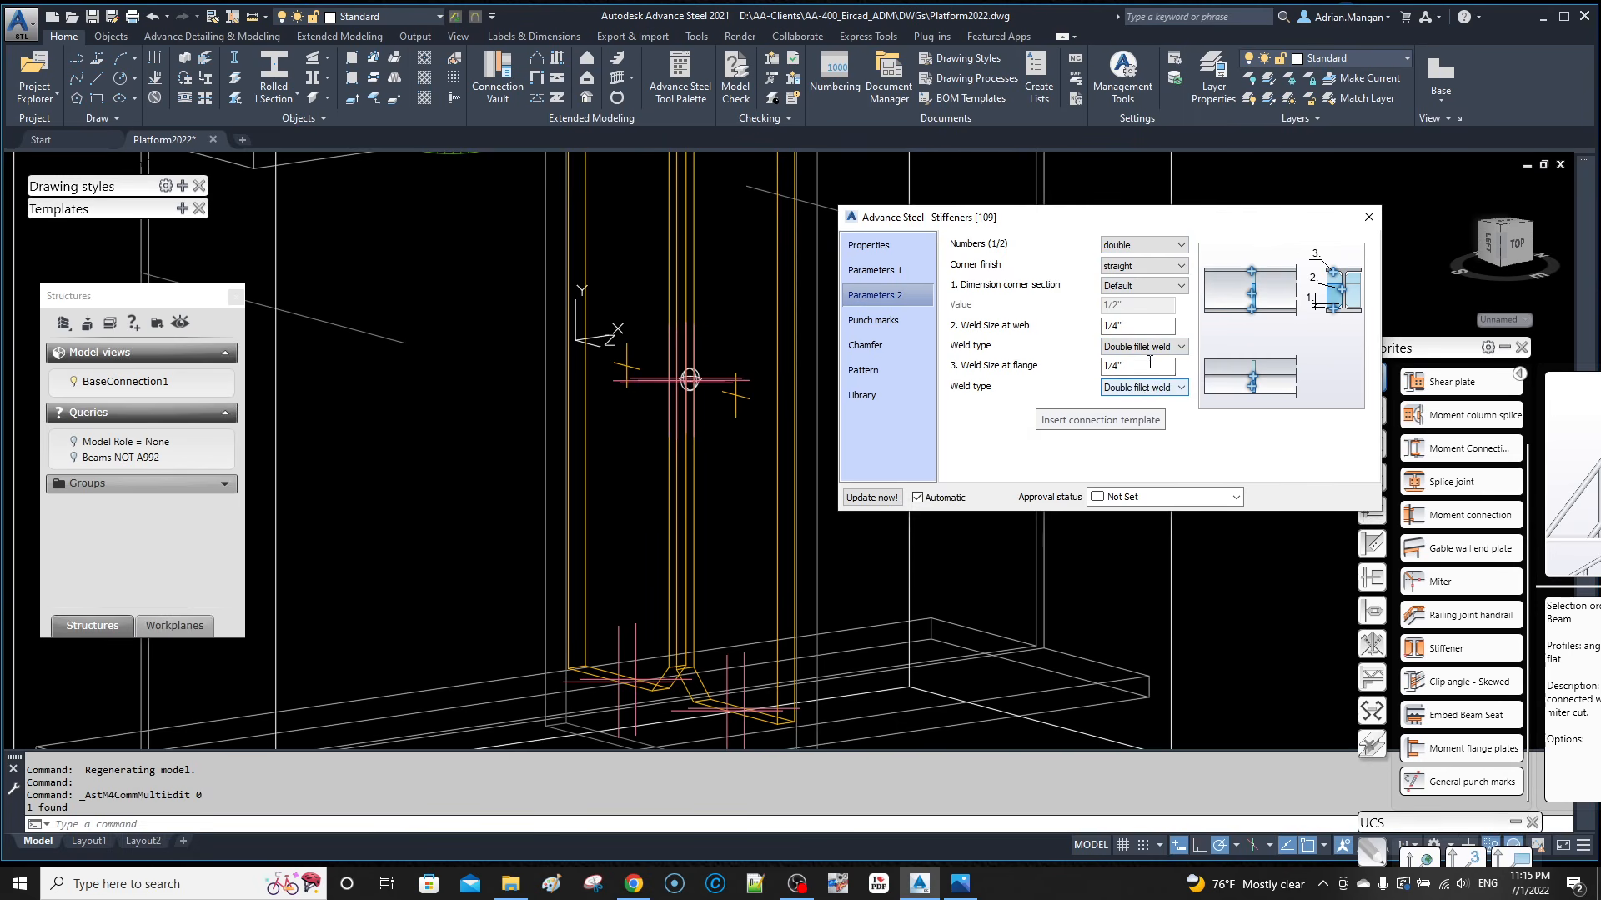
click(858, 321)
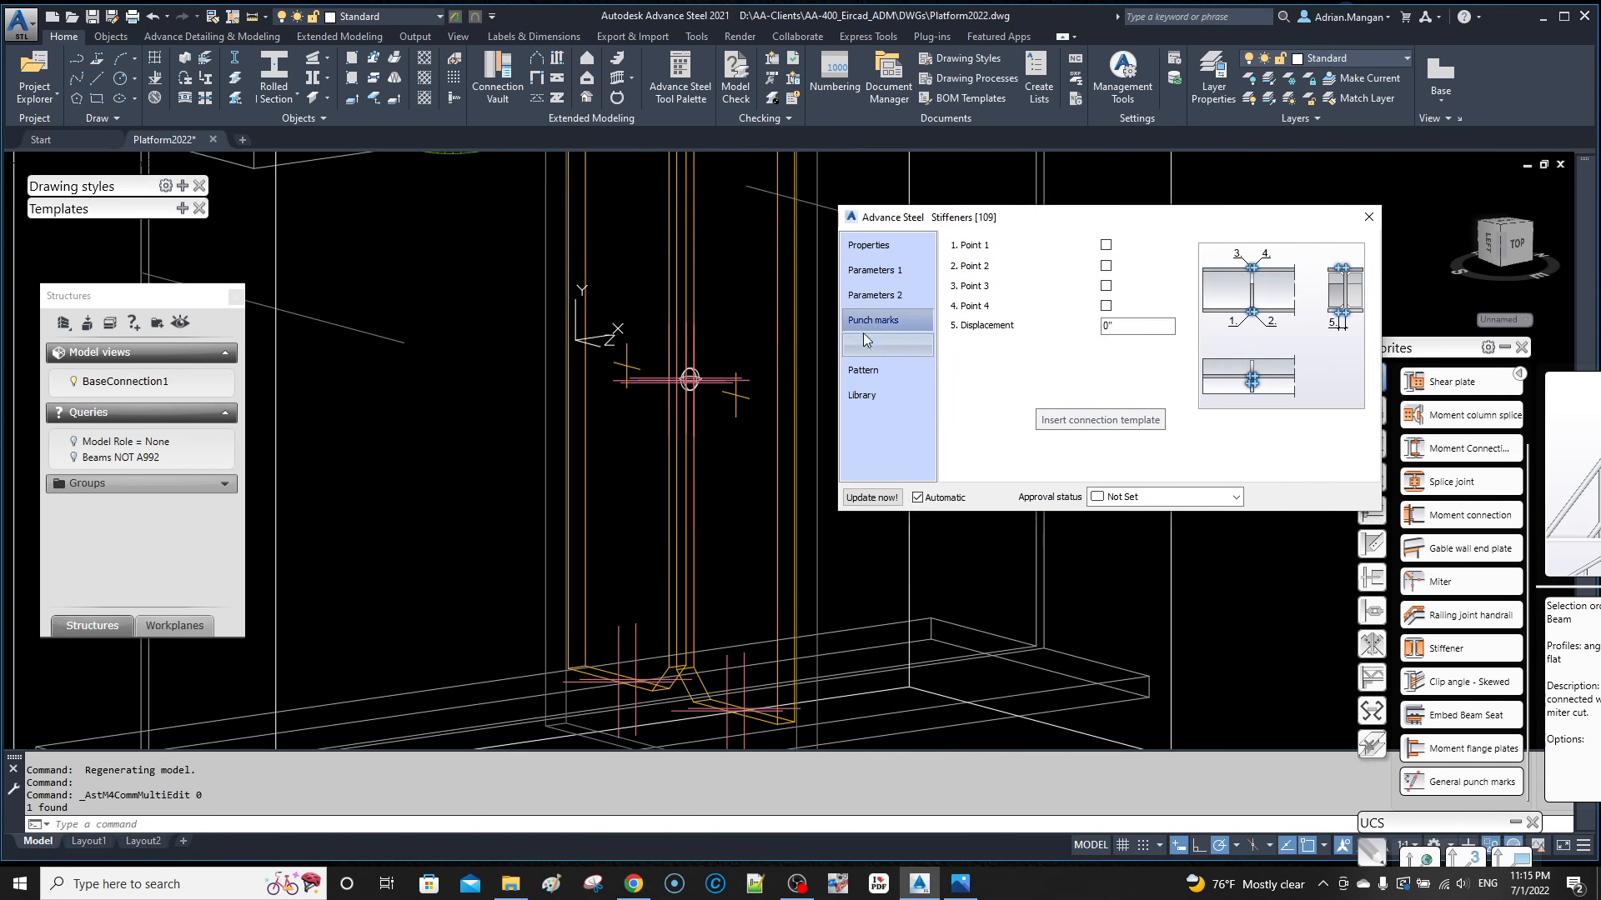
click(869, 352)
click(872, 373)
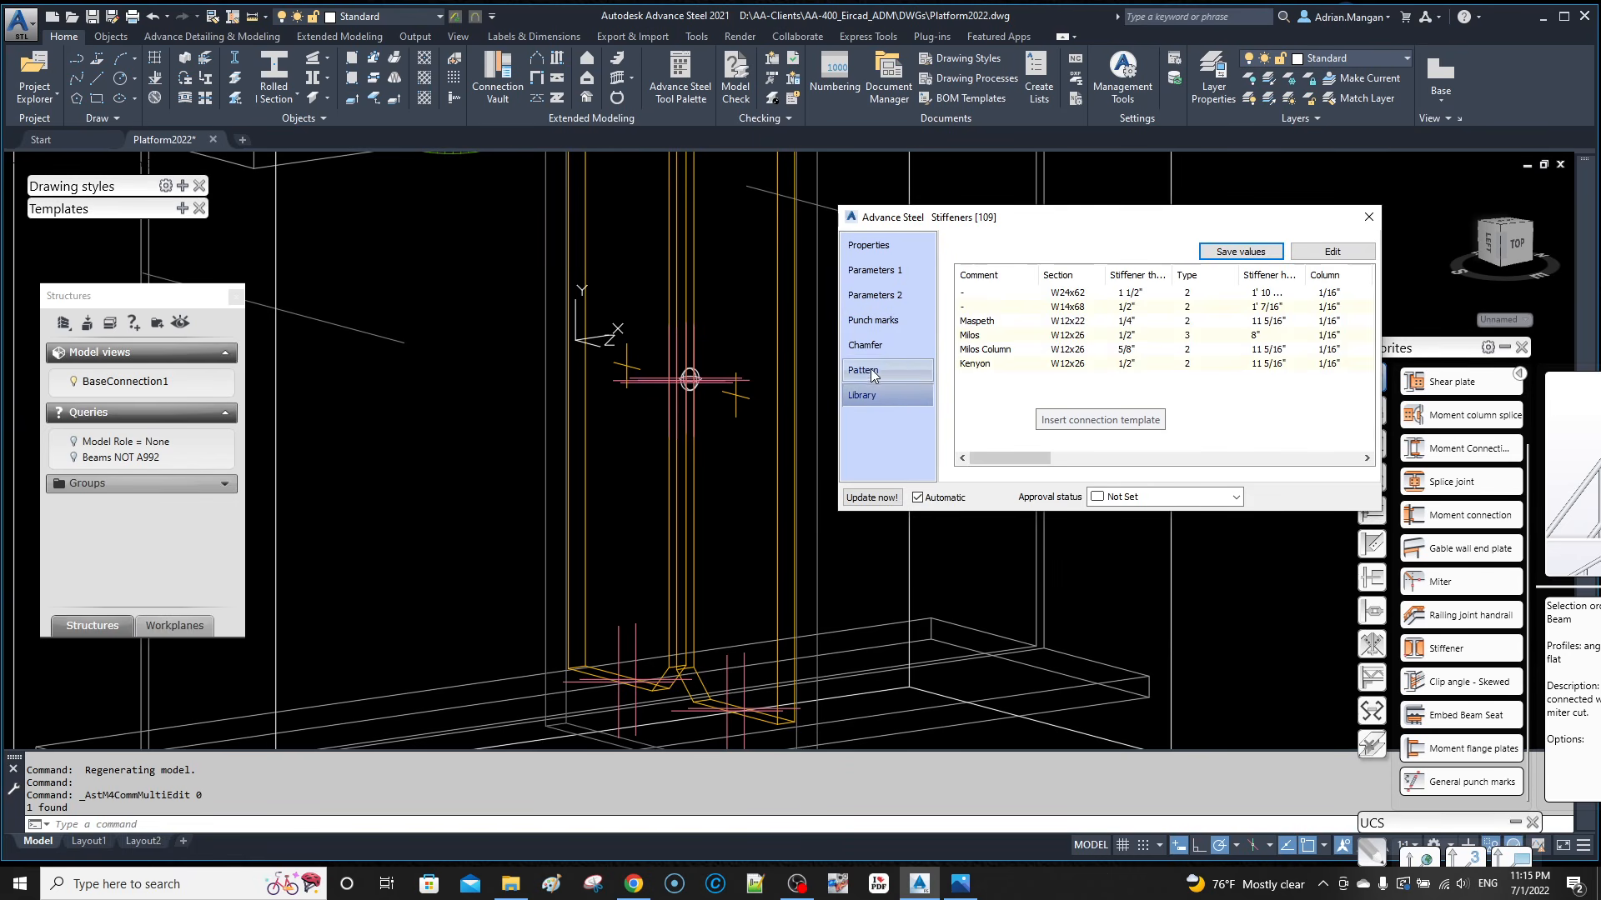
click(884, 297)
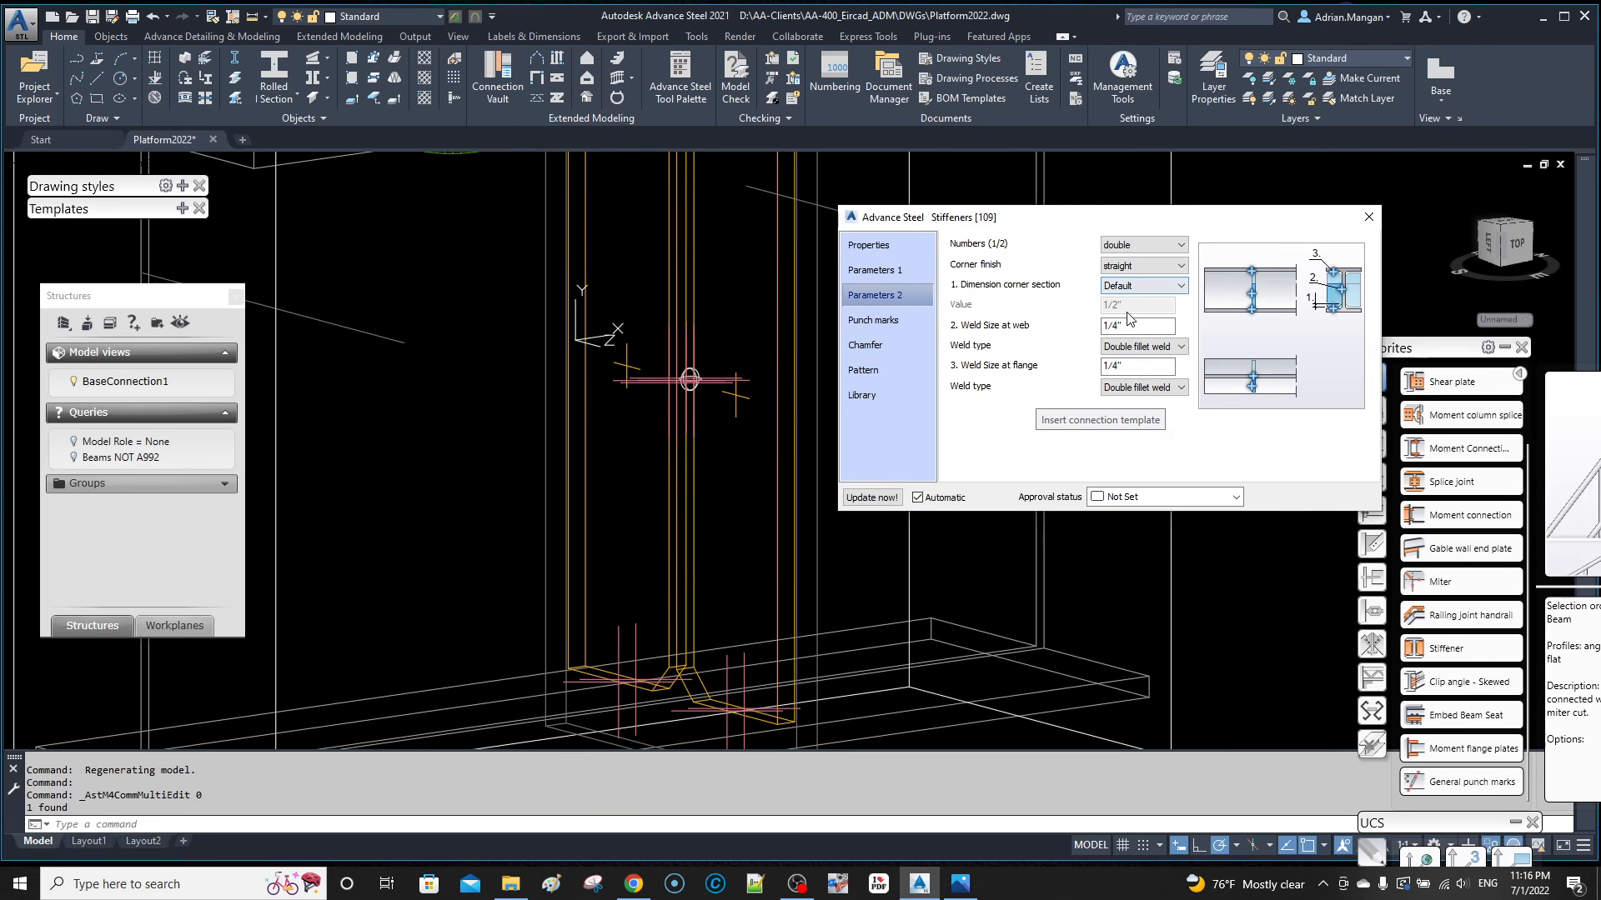
click(905, 275)
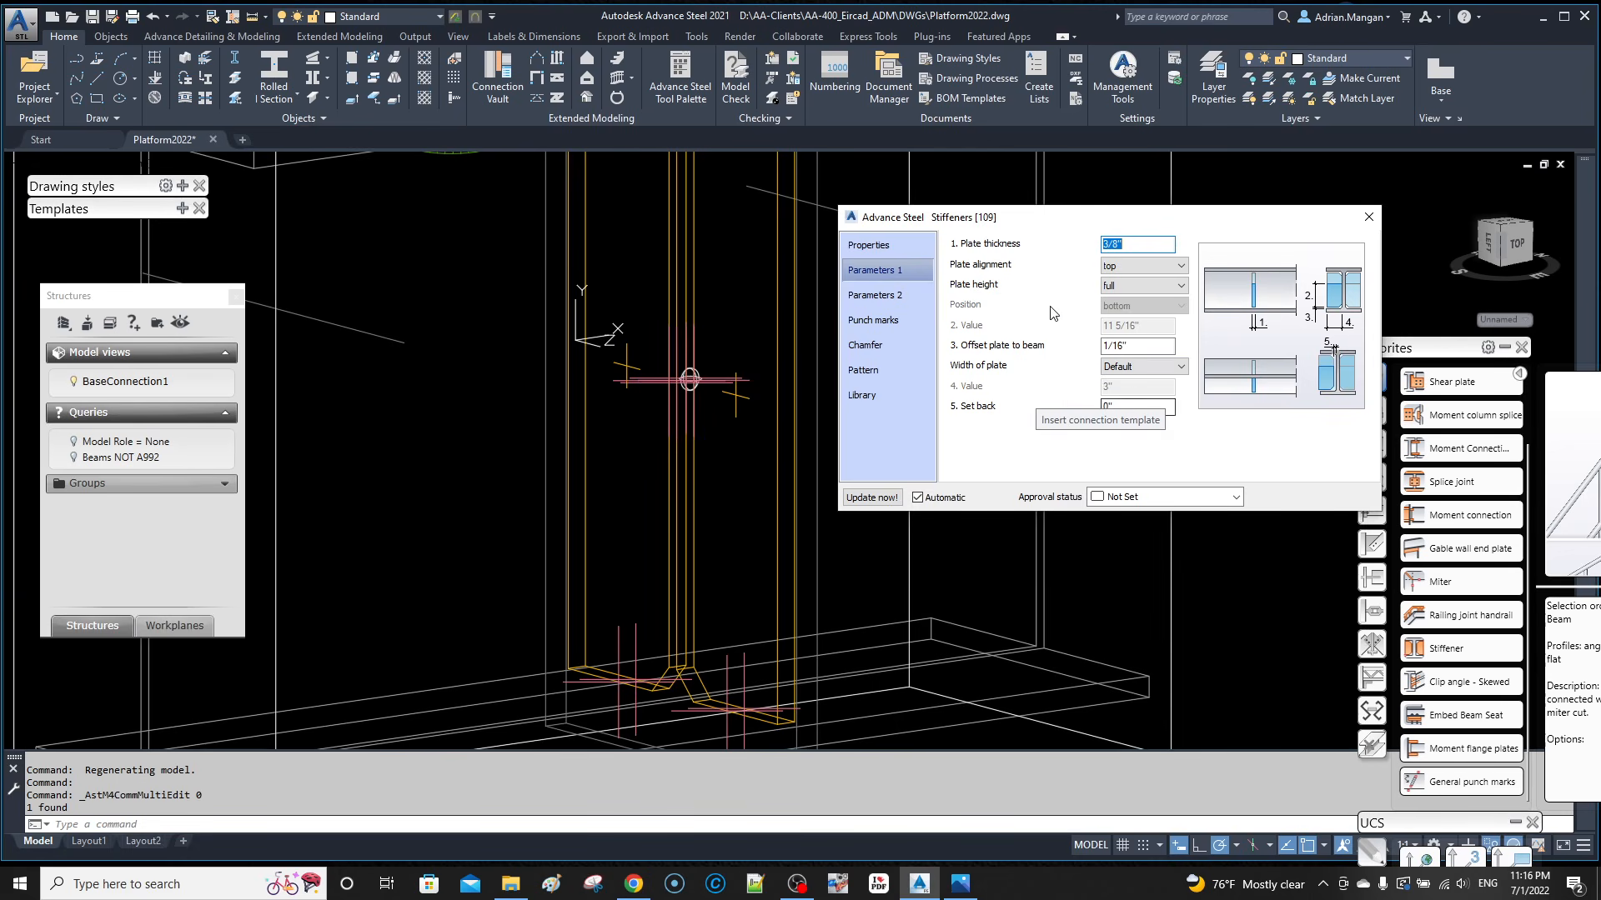
click(1368, 217)
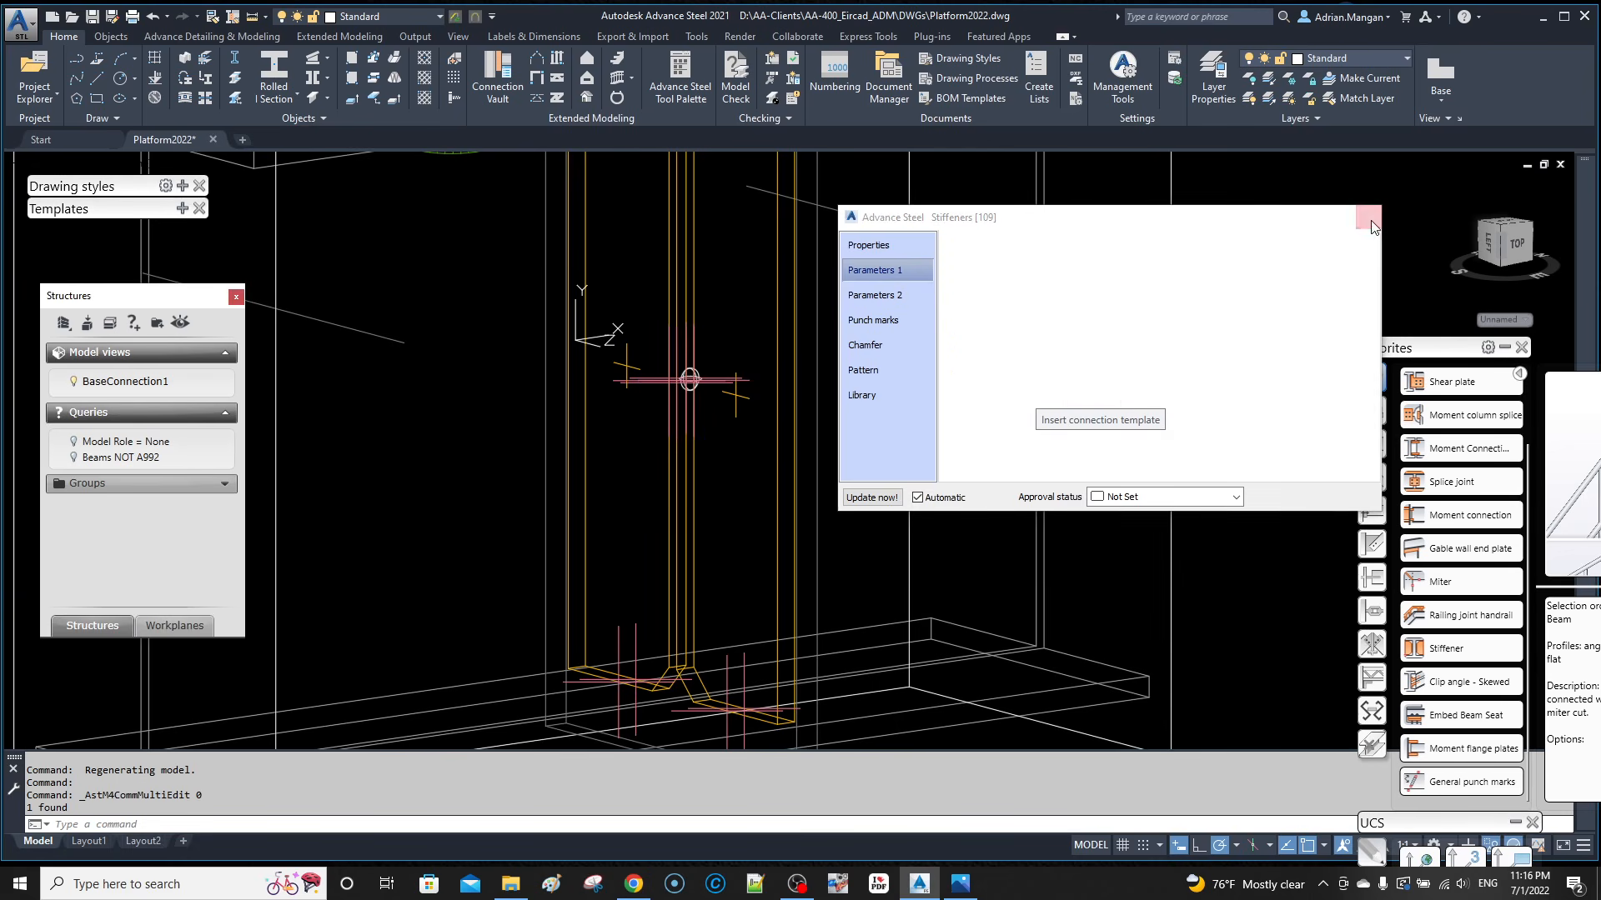
Step: Select the stiffeners' six welds at the beam's web and both flanges and set their weld location to Site
middle_drag(622, 333, 645, 420)
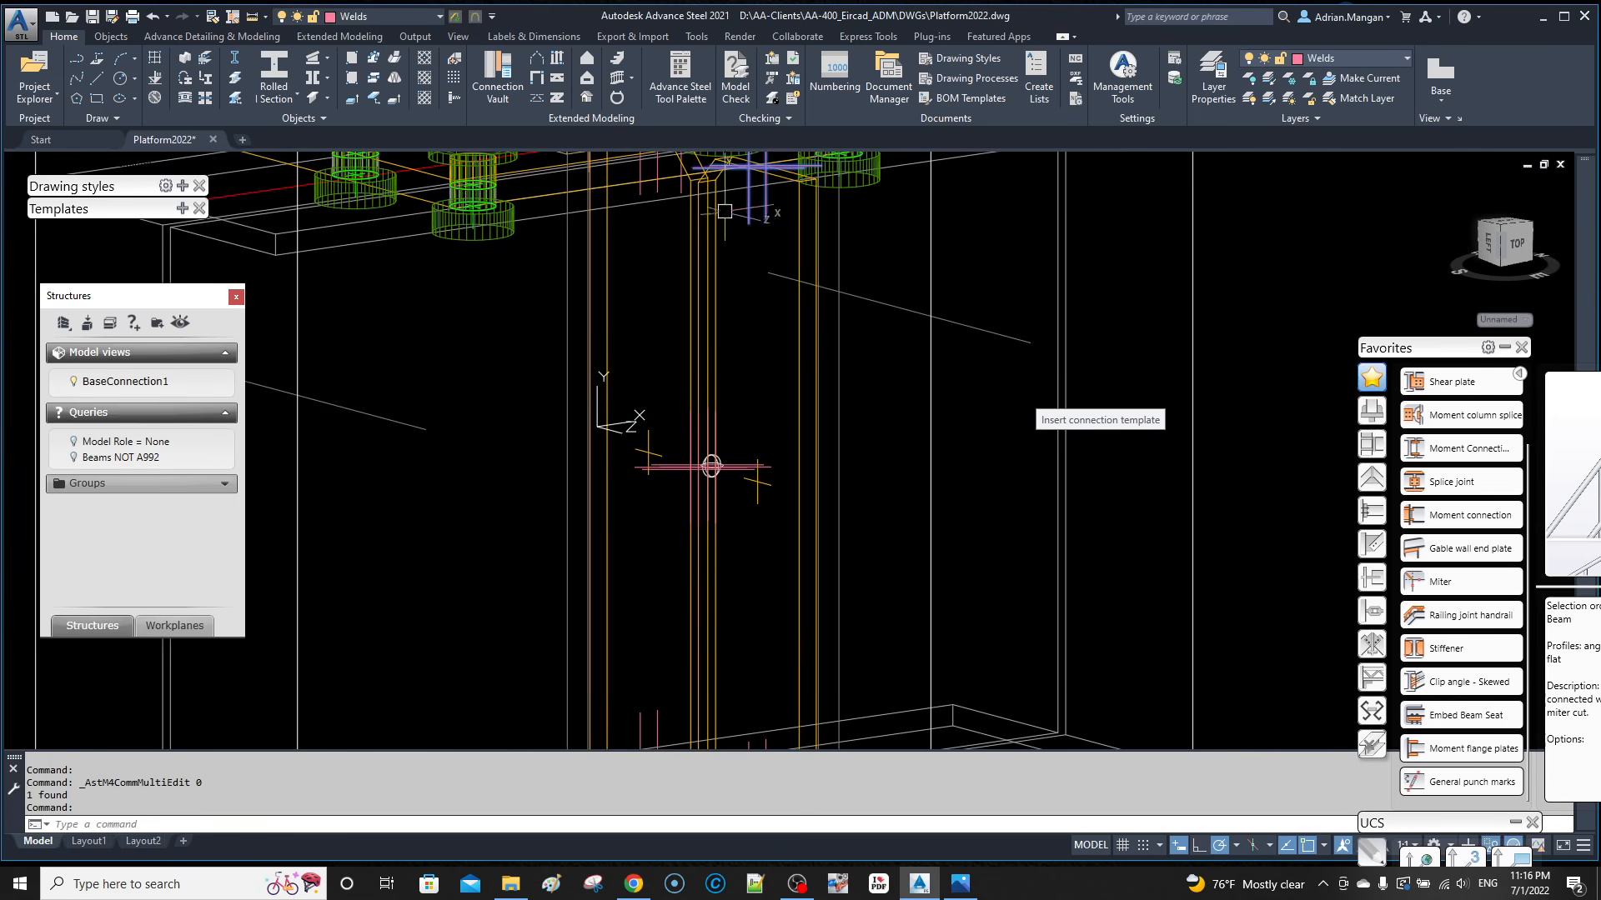
scroll(710, 301, down, 2)
middle_drag(710, 301, 708, 326)
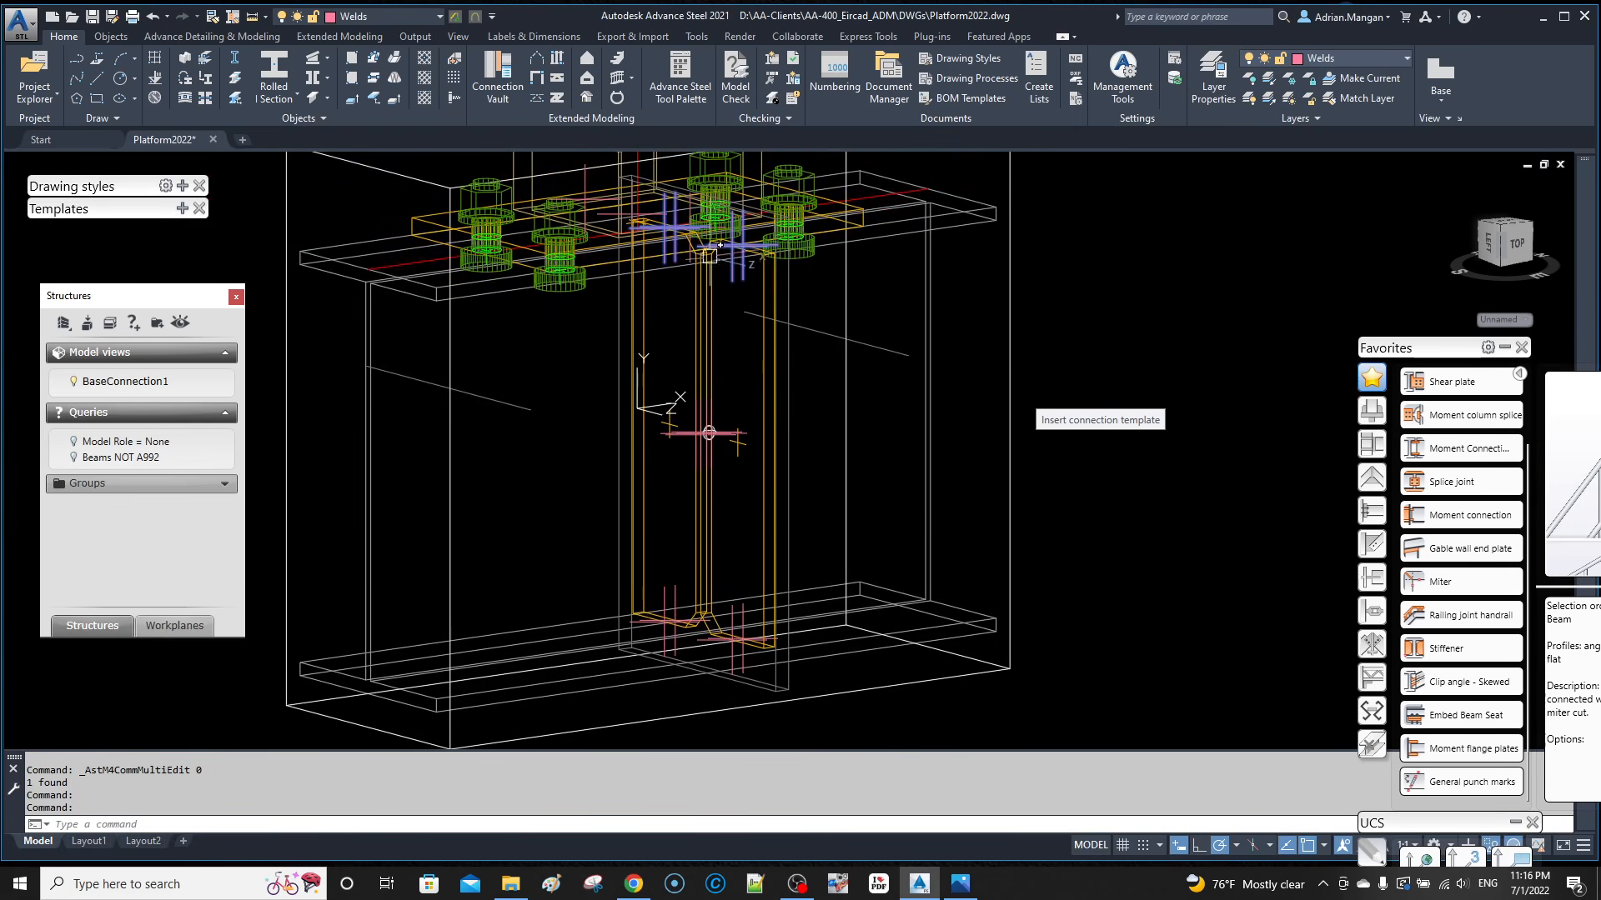
scroll(708, 250, up, 2)
scroll(704, 246, down, 1)
scroll(700, 240, up, 2)
scroll(696, 232, down, 2)
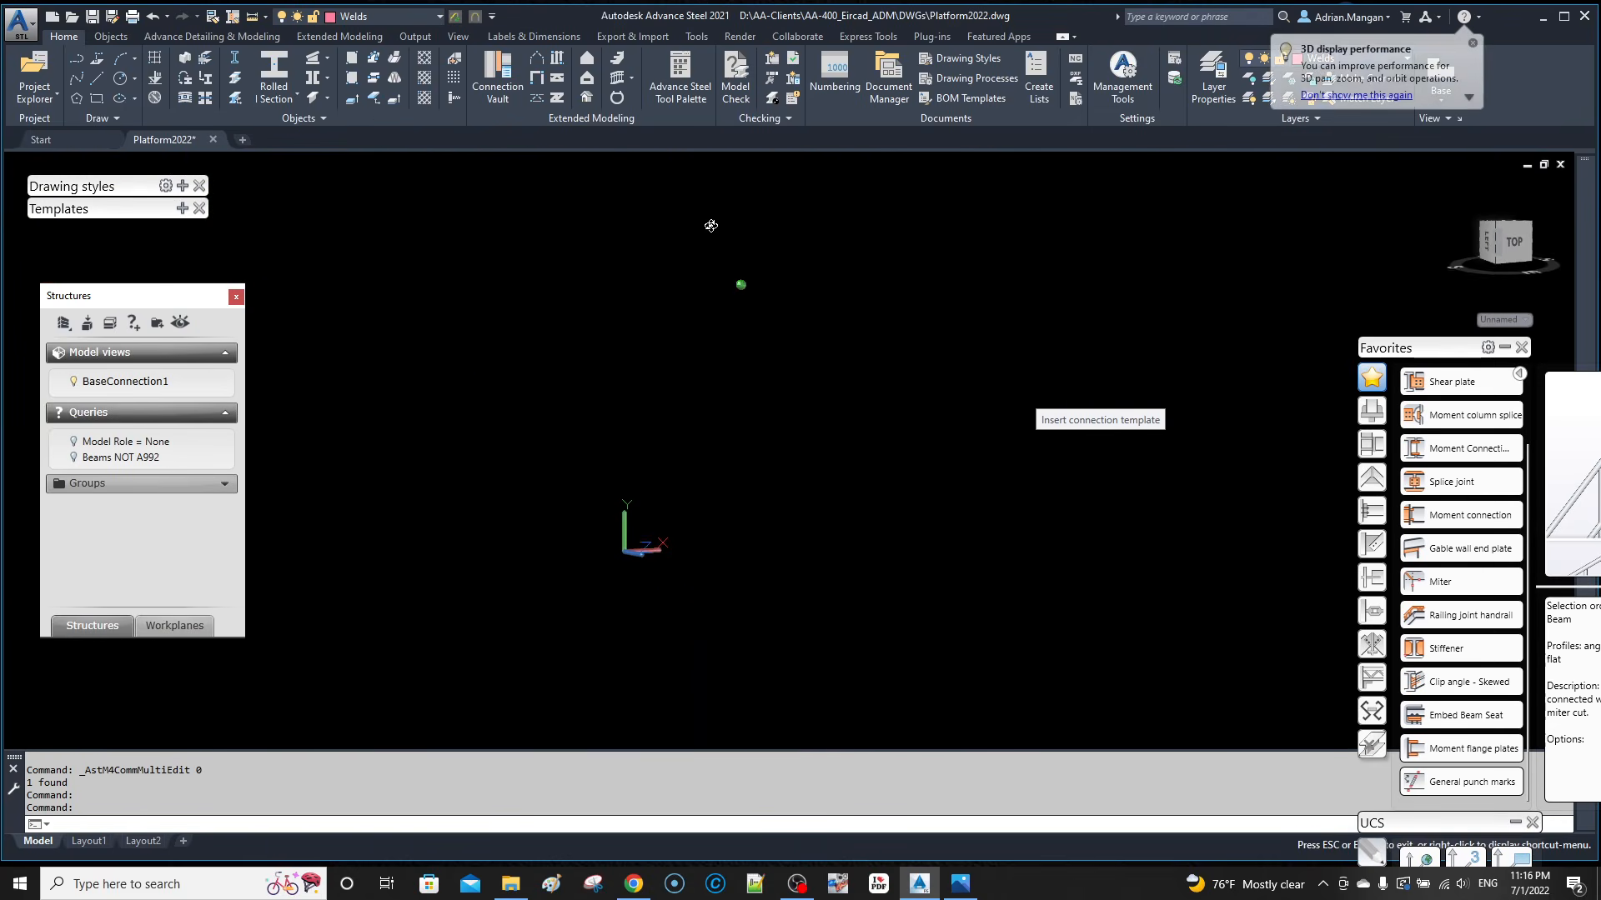
scroll(713, 230, up, 4)
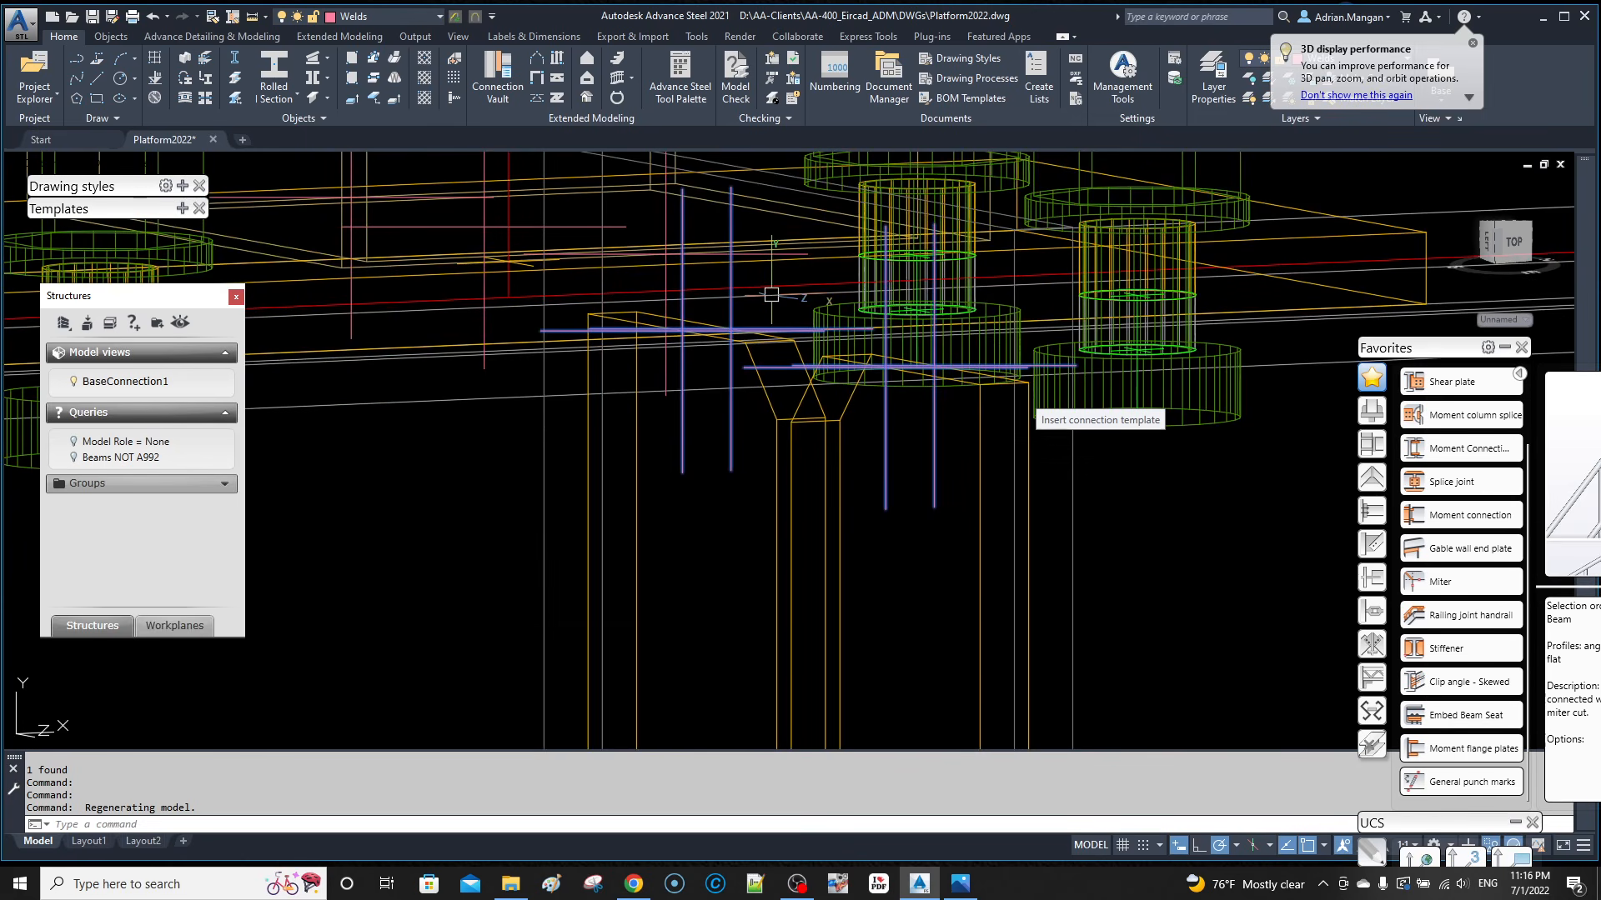
scroll(771, 295, down, 5)
scroll(777, 391, up, 4)
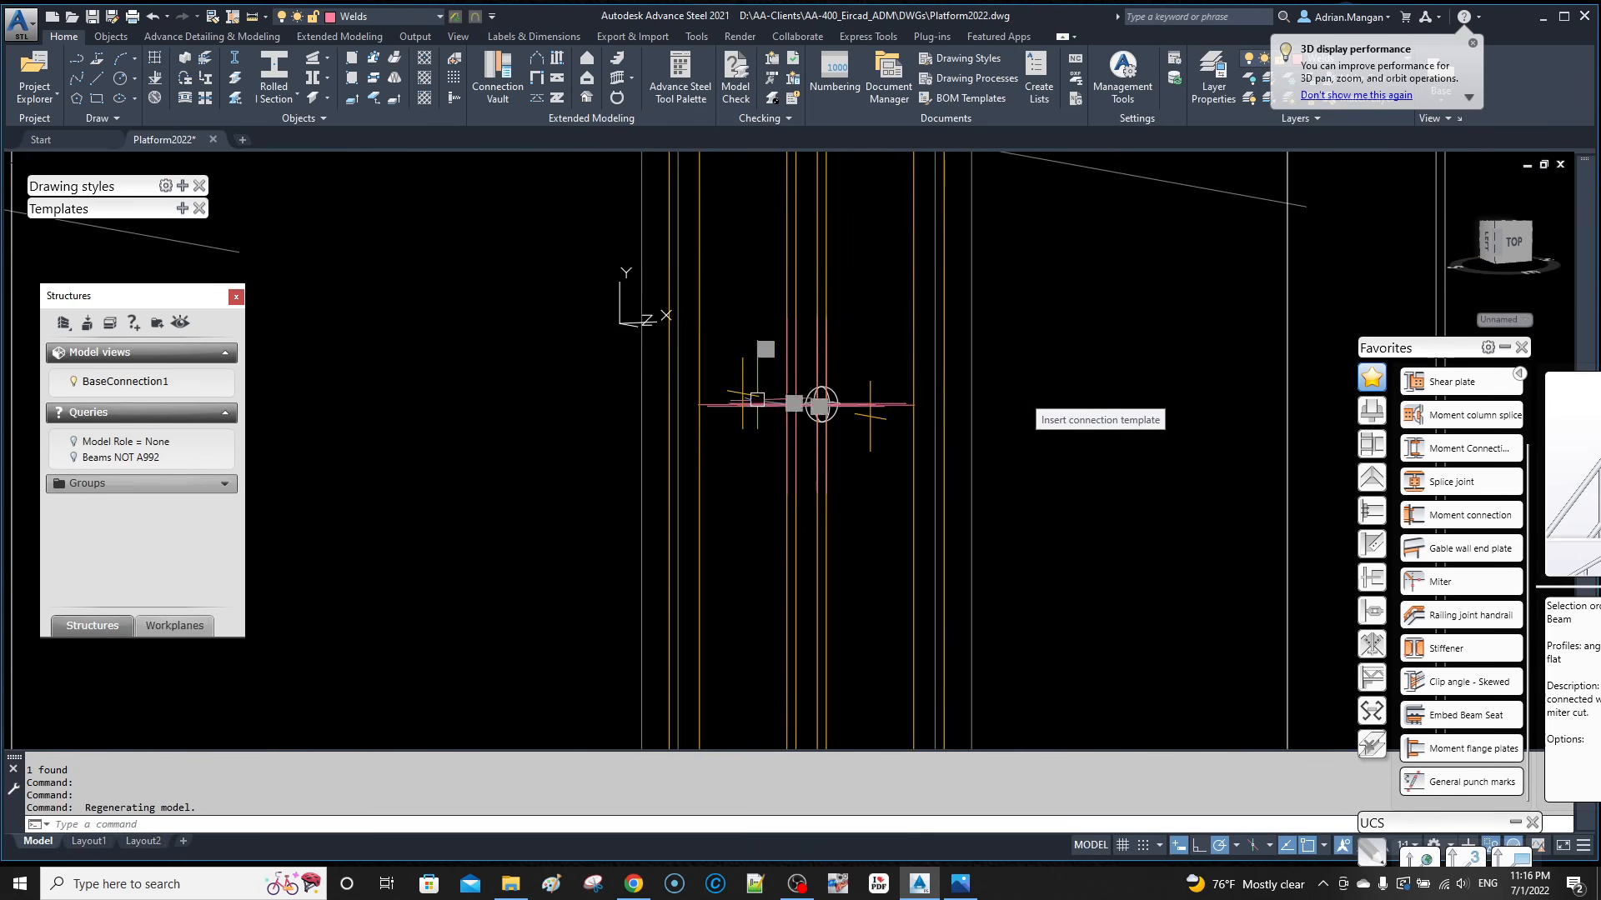
scroll(829, 346, down, 3)
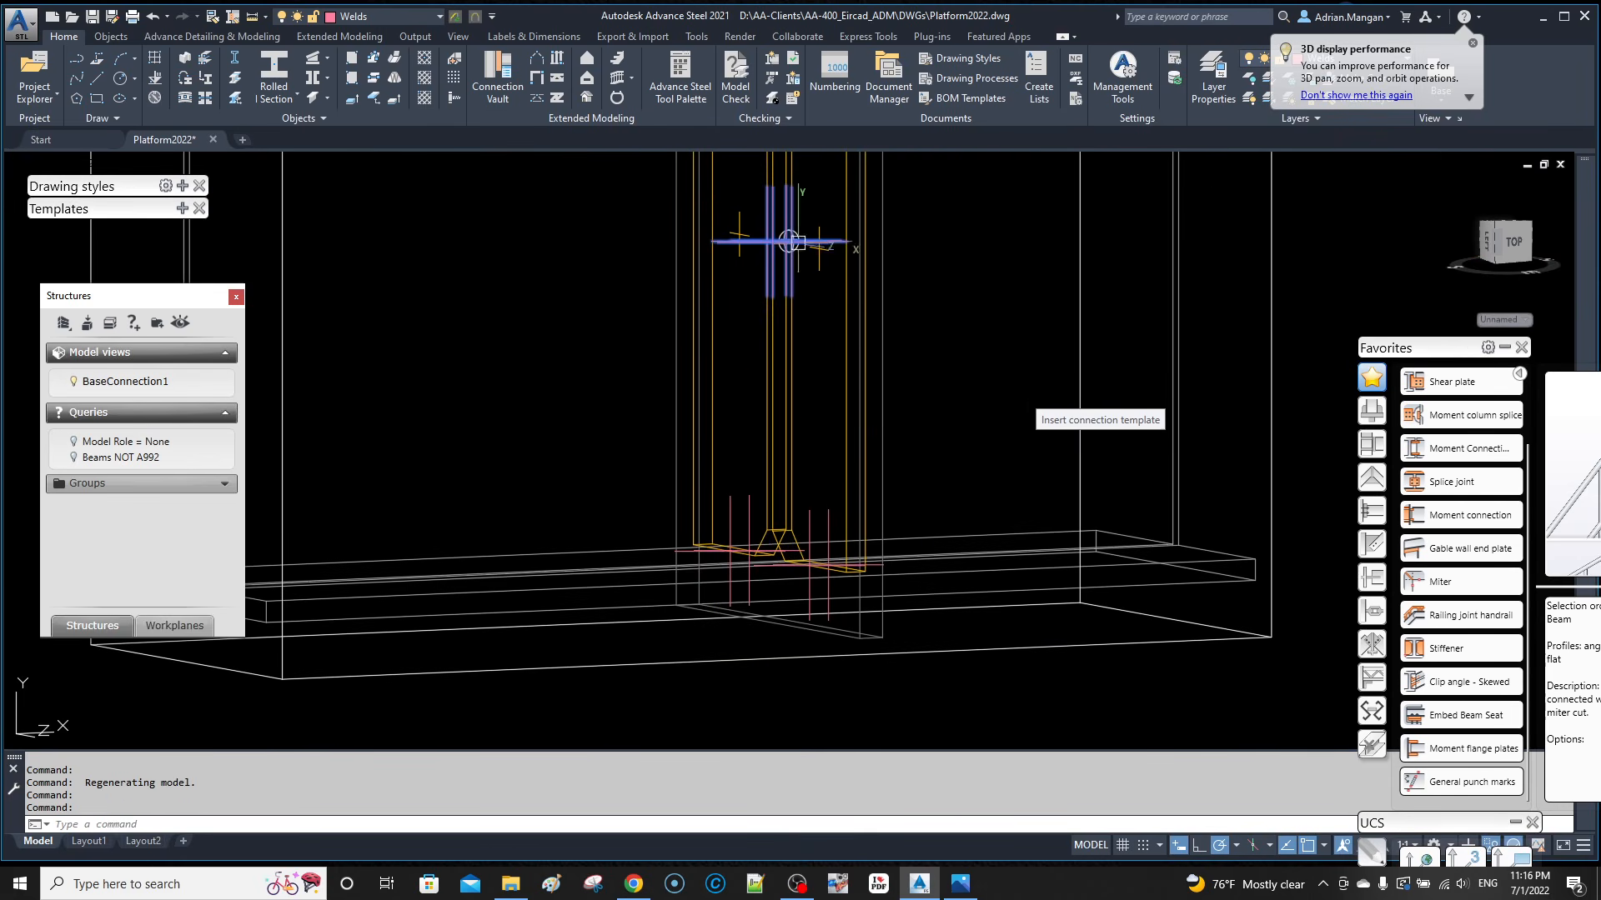
right_click(736, 501)
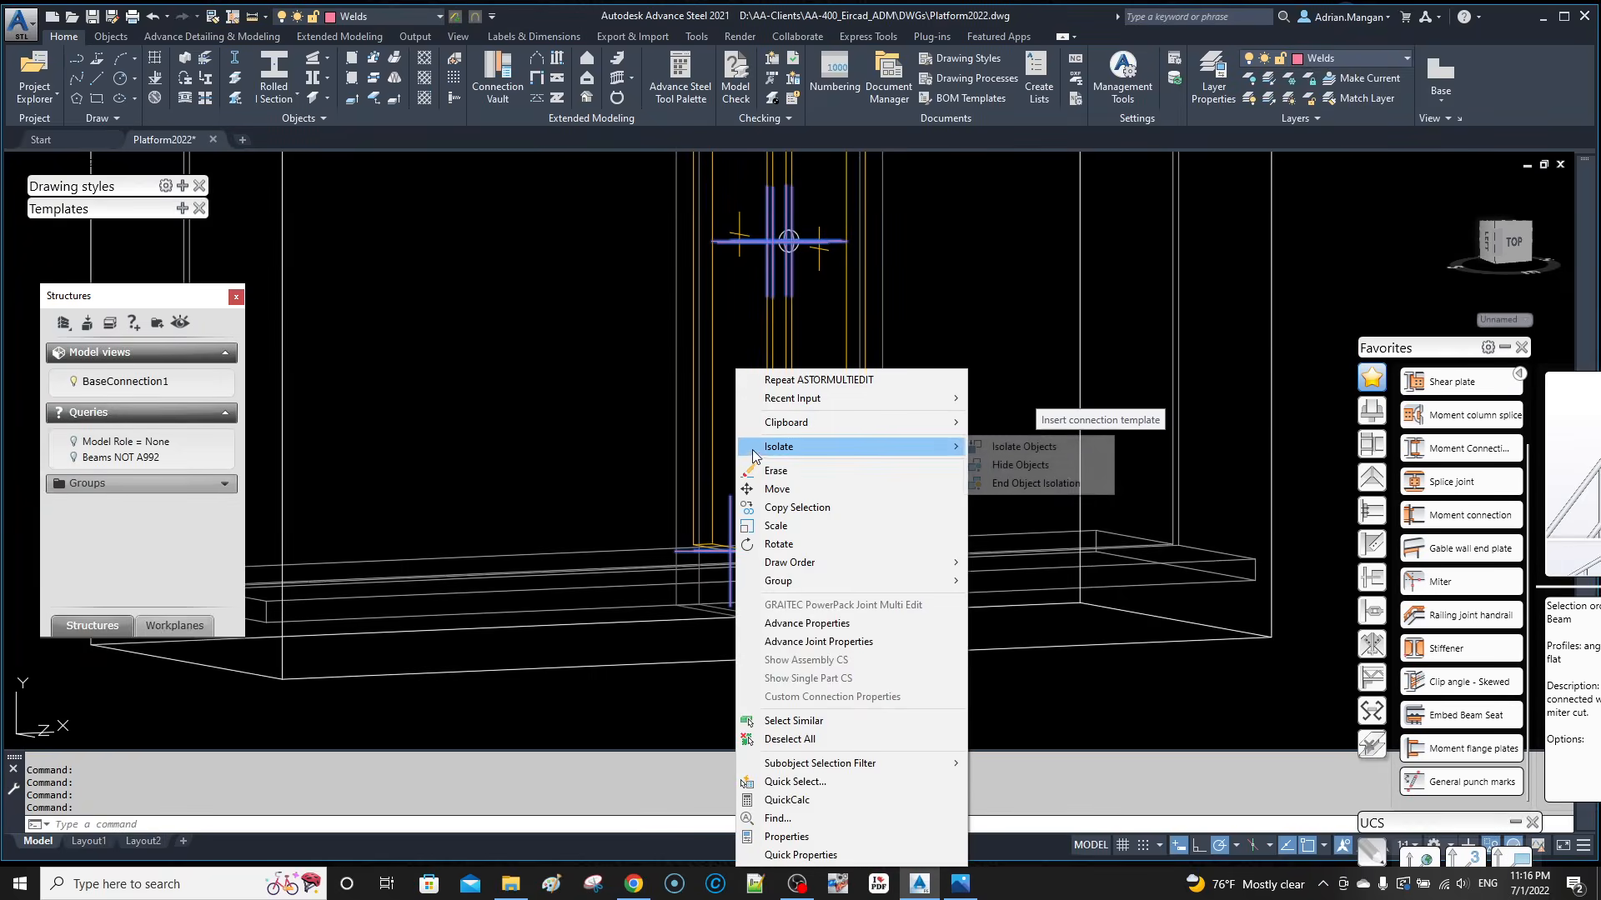
click(816, 625)
click(1084, 357)
click(1087, 377)
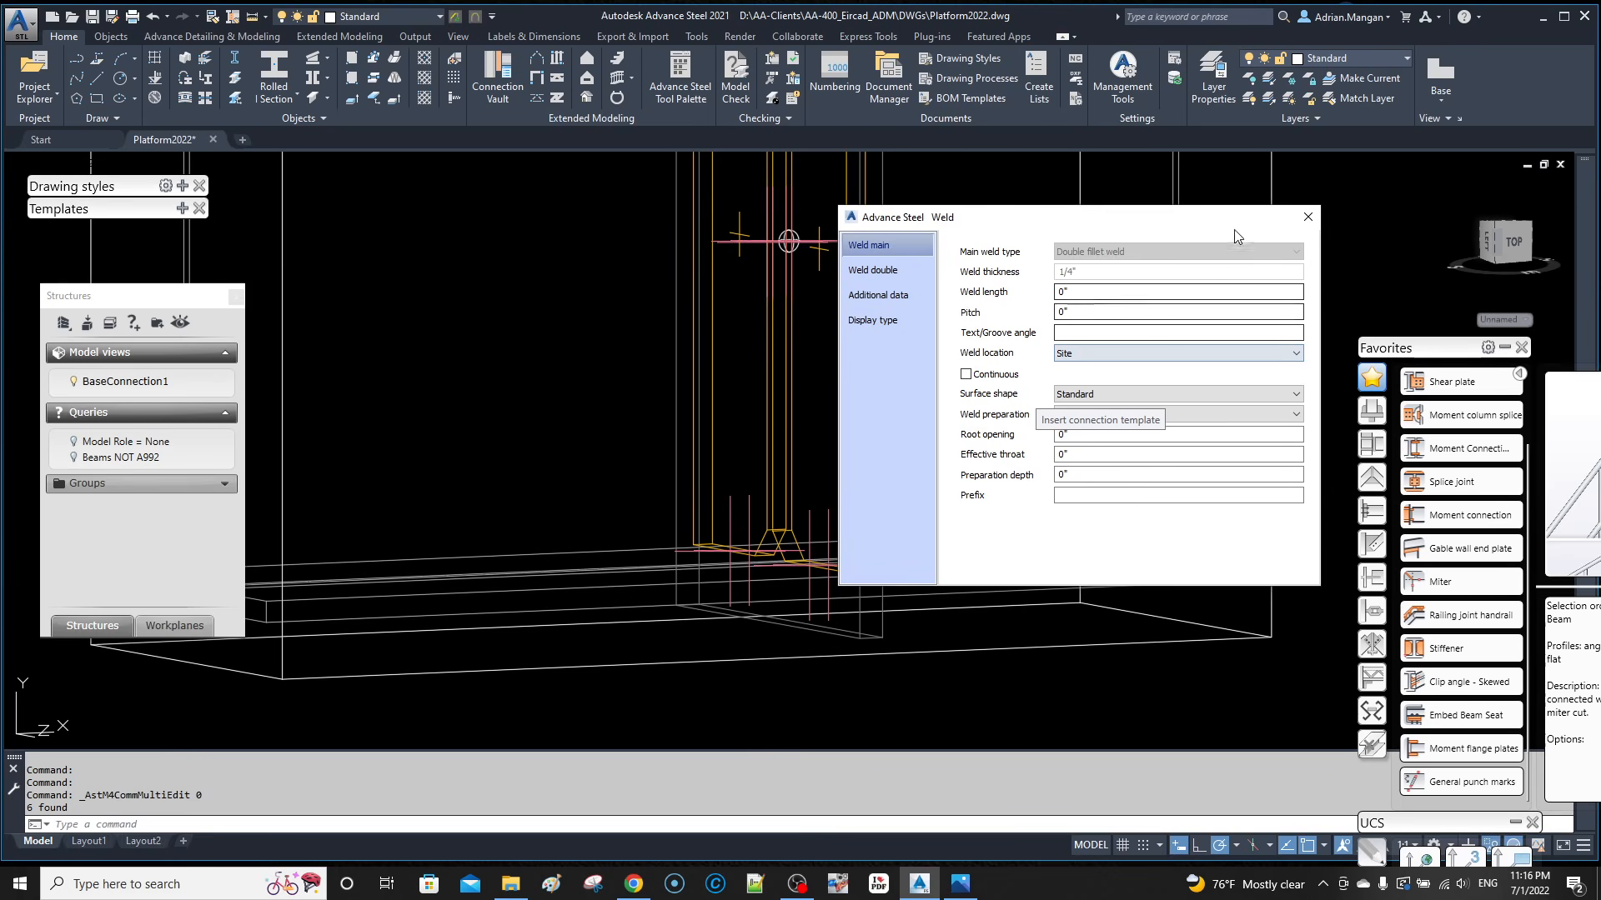
click(1305, 218)
Step: Collapse the connection vault and look through the tool palette's categories, from Selection filters to Features
scroll(947, 382, down, 8)
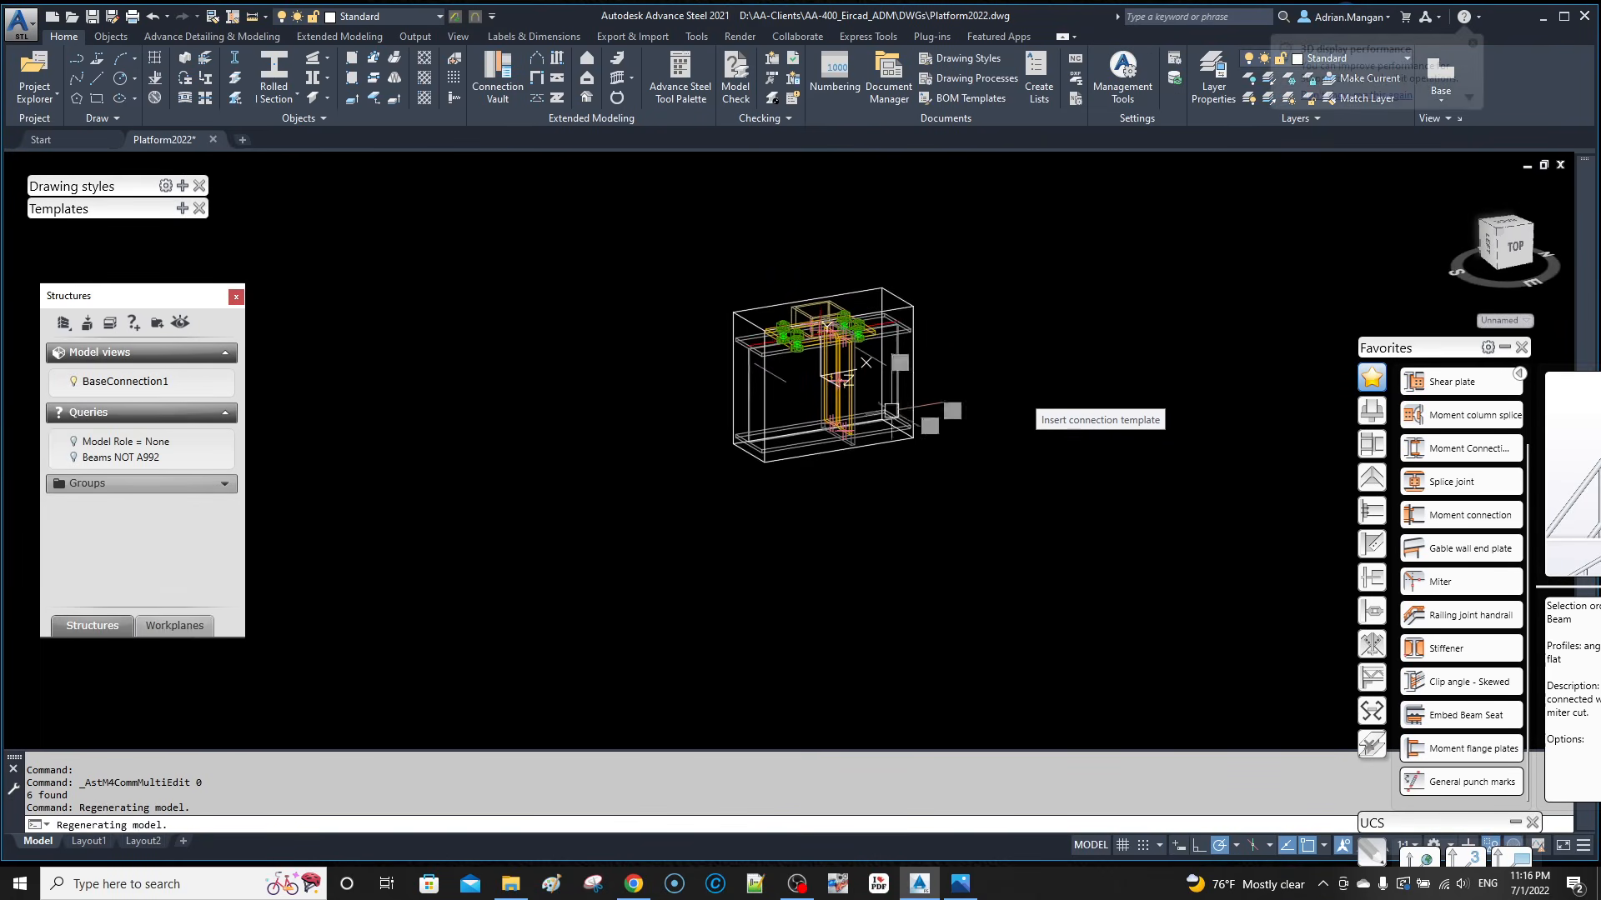
scroll(908, 353, up, 5)
scroll(908, 353, down, 2)
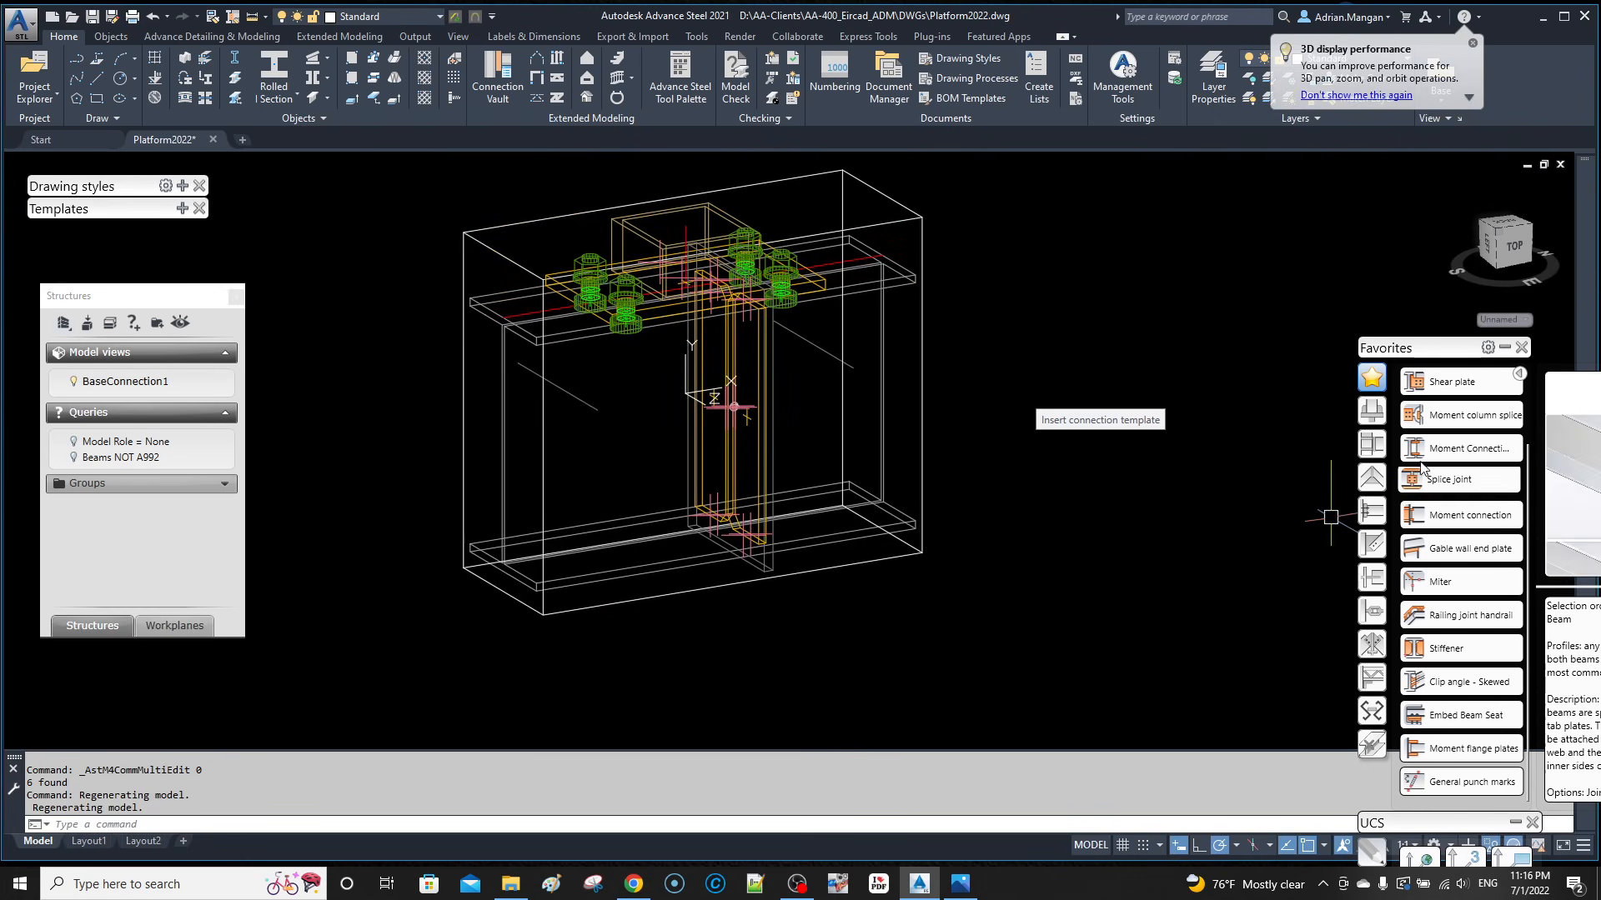
click(1508, 349)
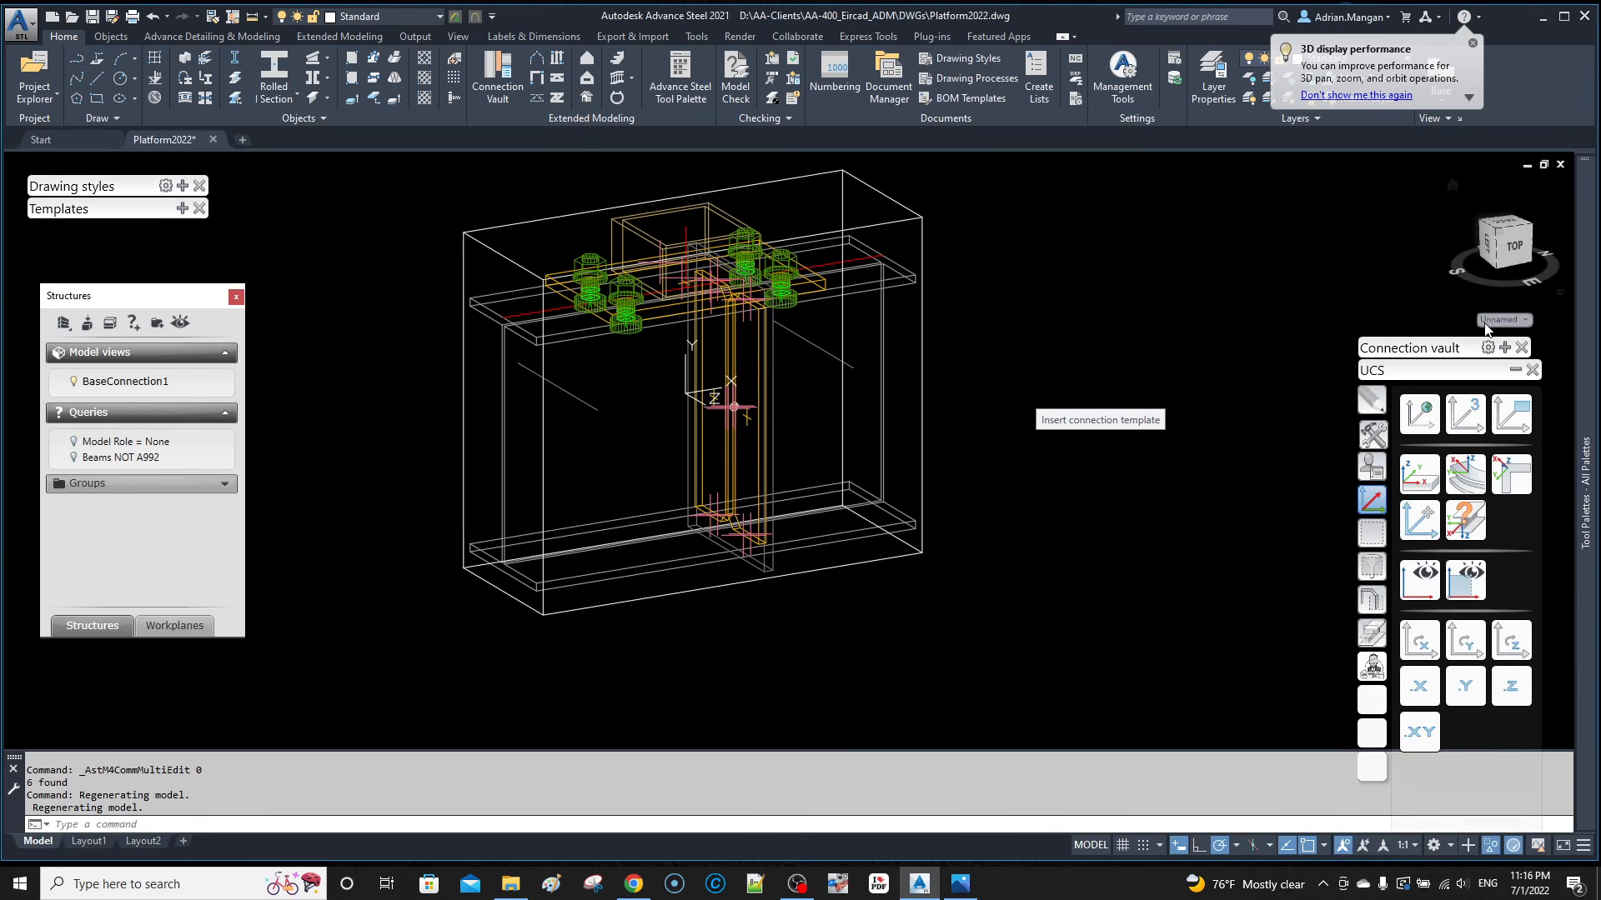
click(1368, 536)
click(1372, 567)
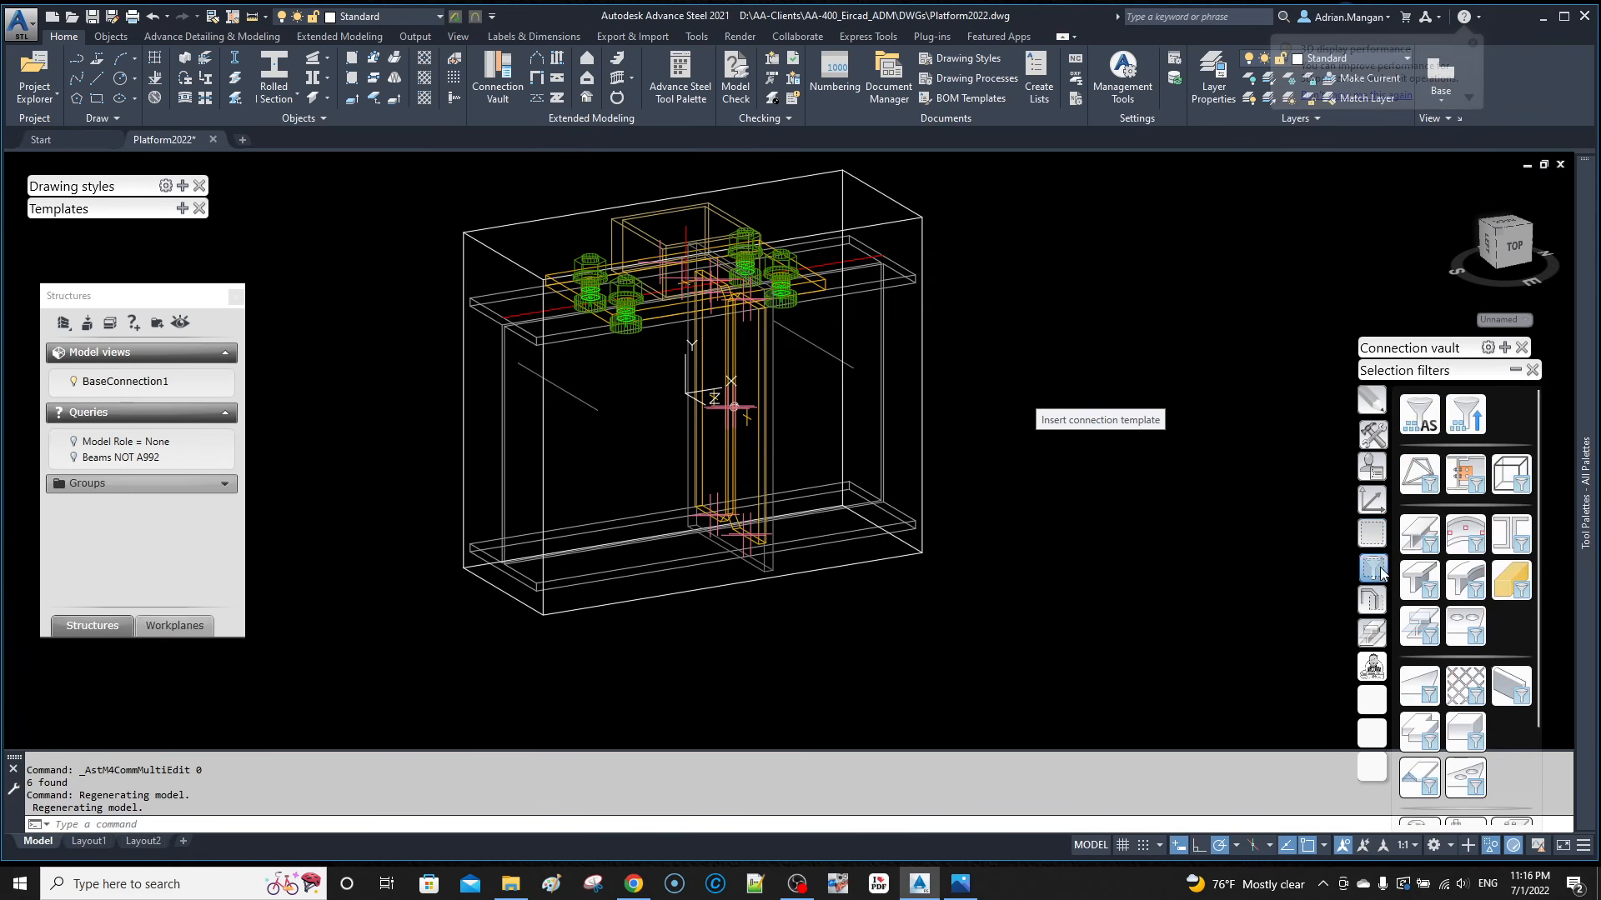
click(1376, 602)
click(1372, 633)
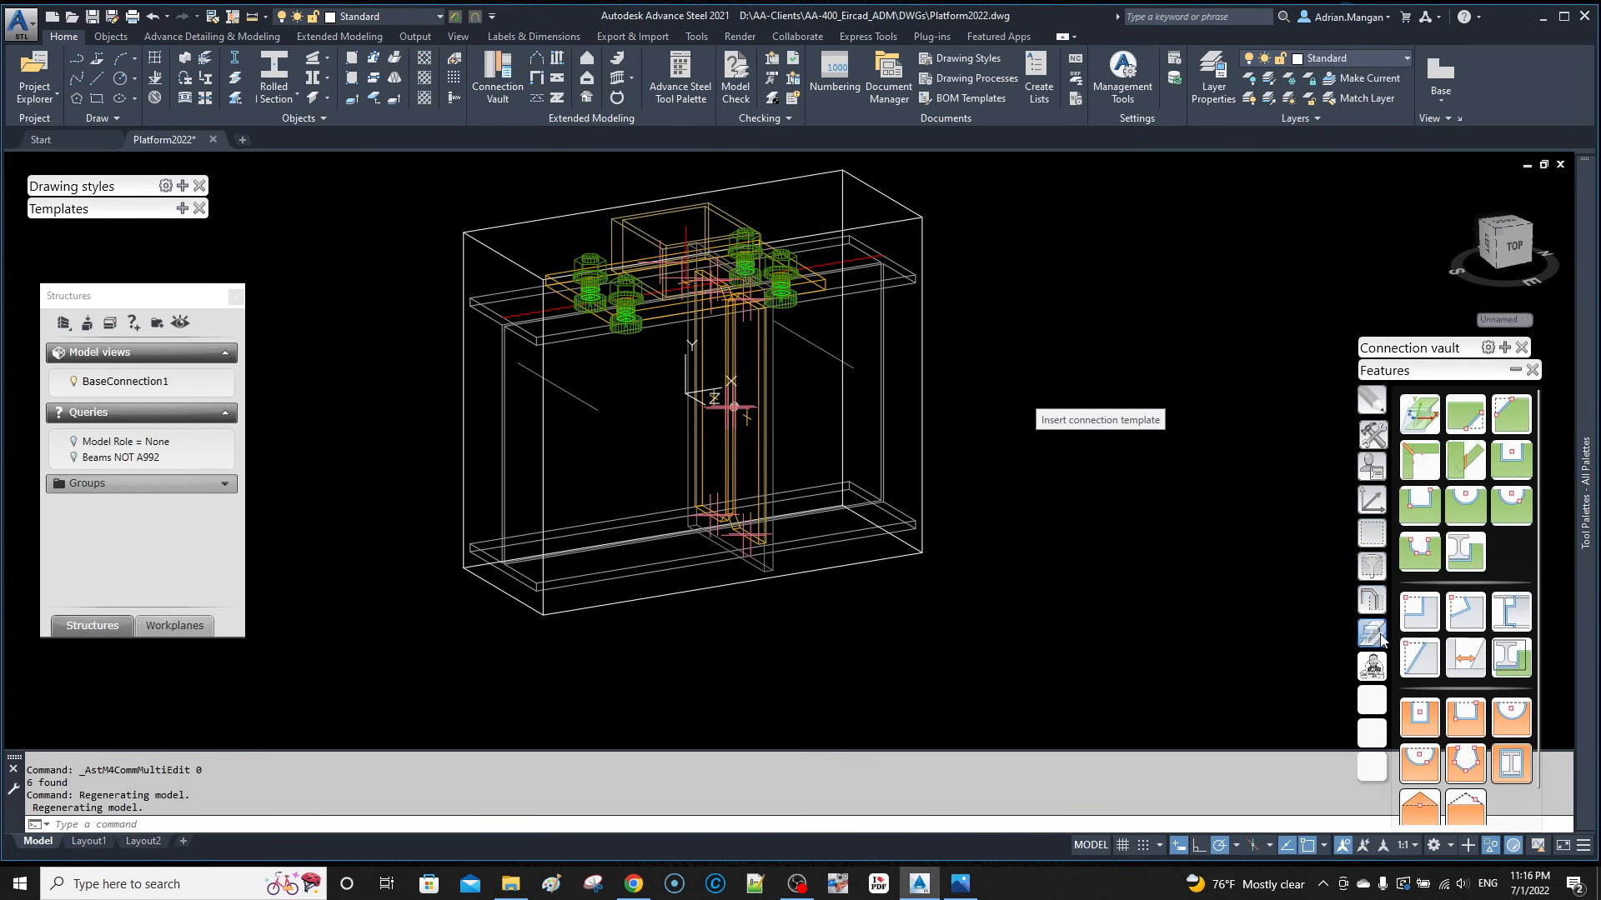
Step: Highlight the shop-connected assembly of the beam to check which parts belong to it
click(1374, 574)
click(1375, 602)
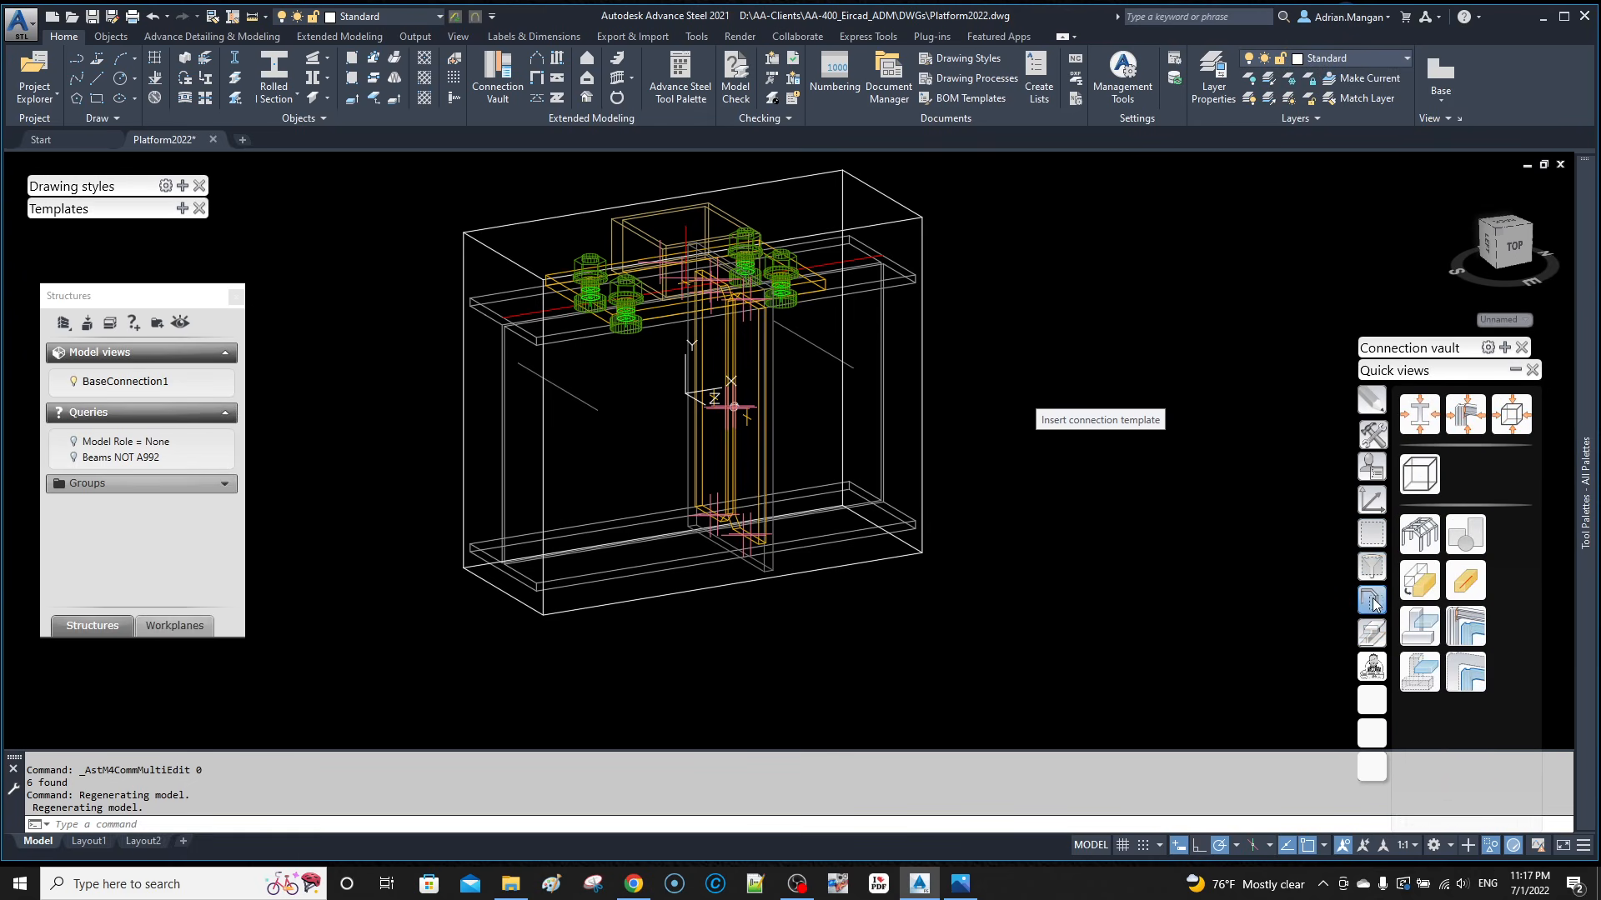
click(1373, 534)
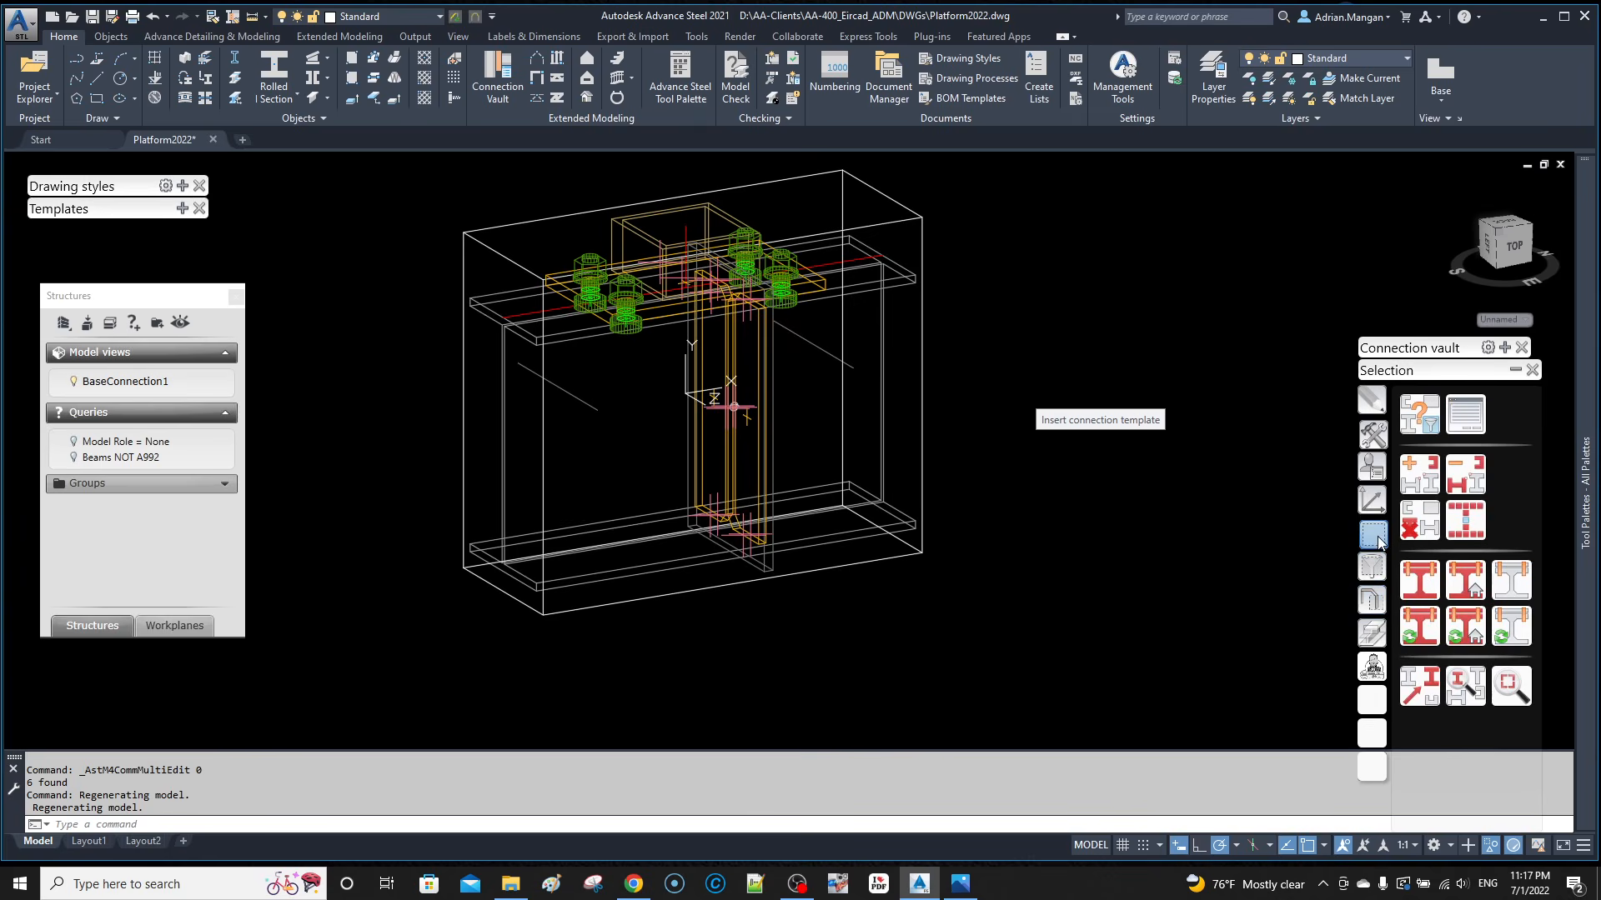
click(1469, 633)
click(845, 534)
scroll(725, 371, up, 5)
scroll(727, 372, down, 5)
shift+middle_drag(740, 362, 748, 362)
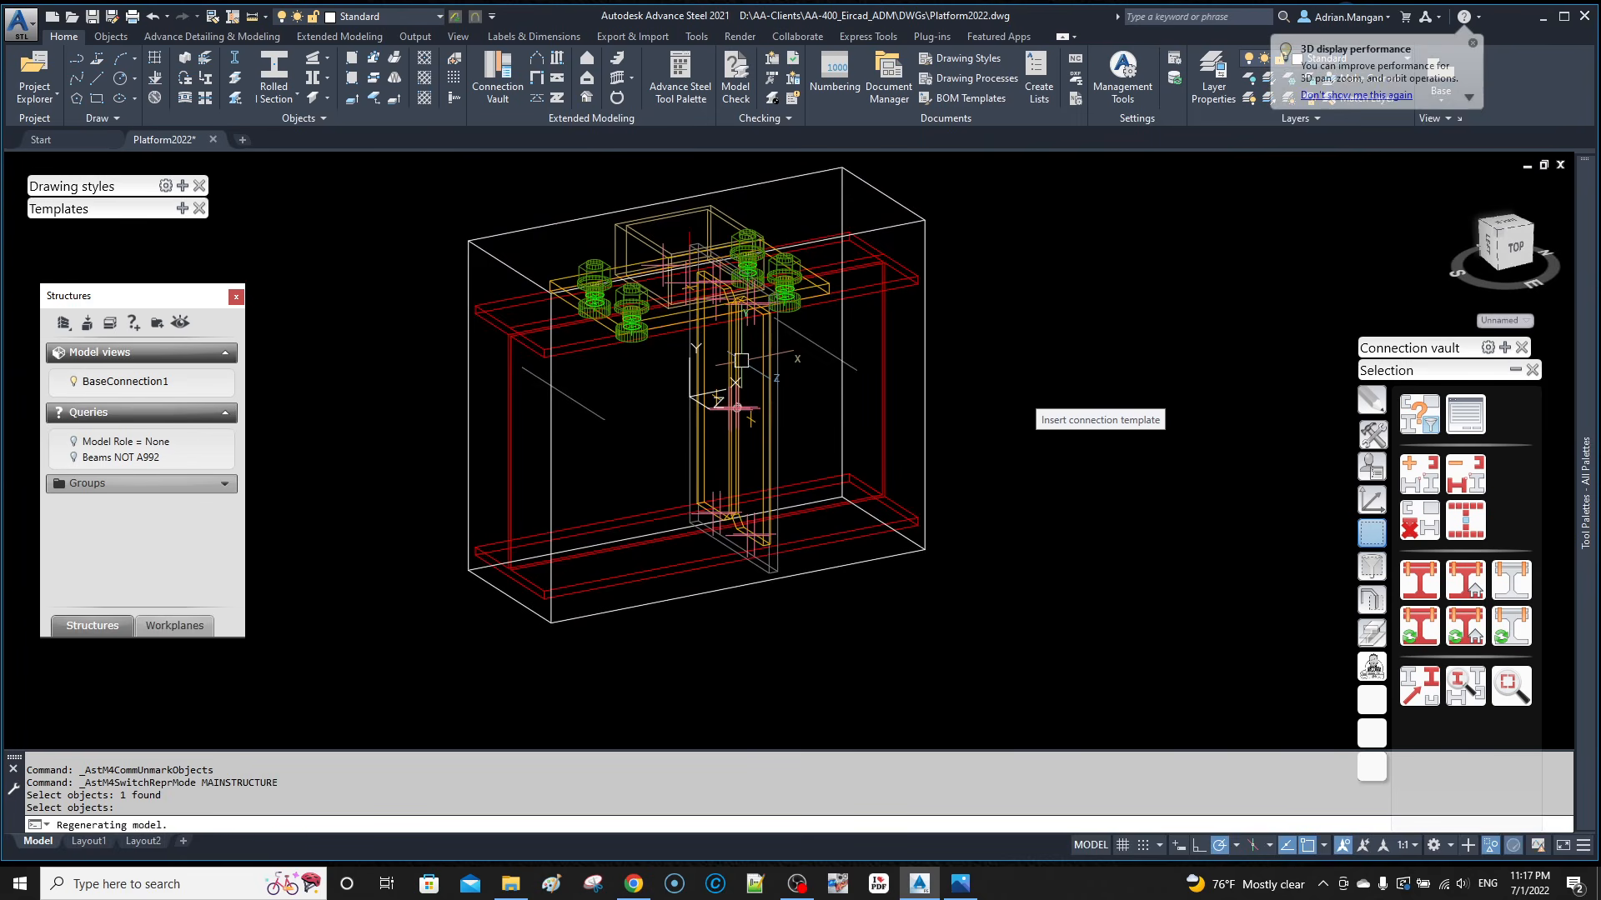
key(Escape)
middle_drag(872, 393, 950, 446)
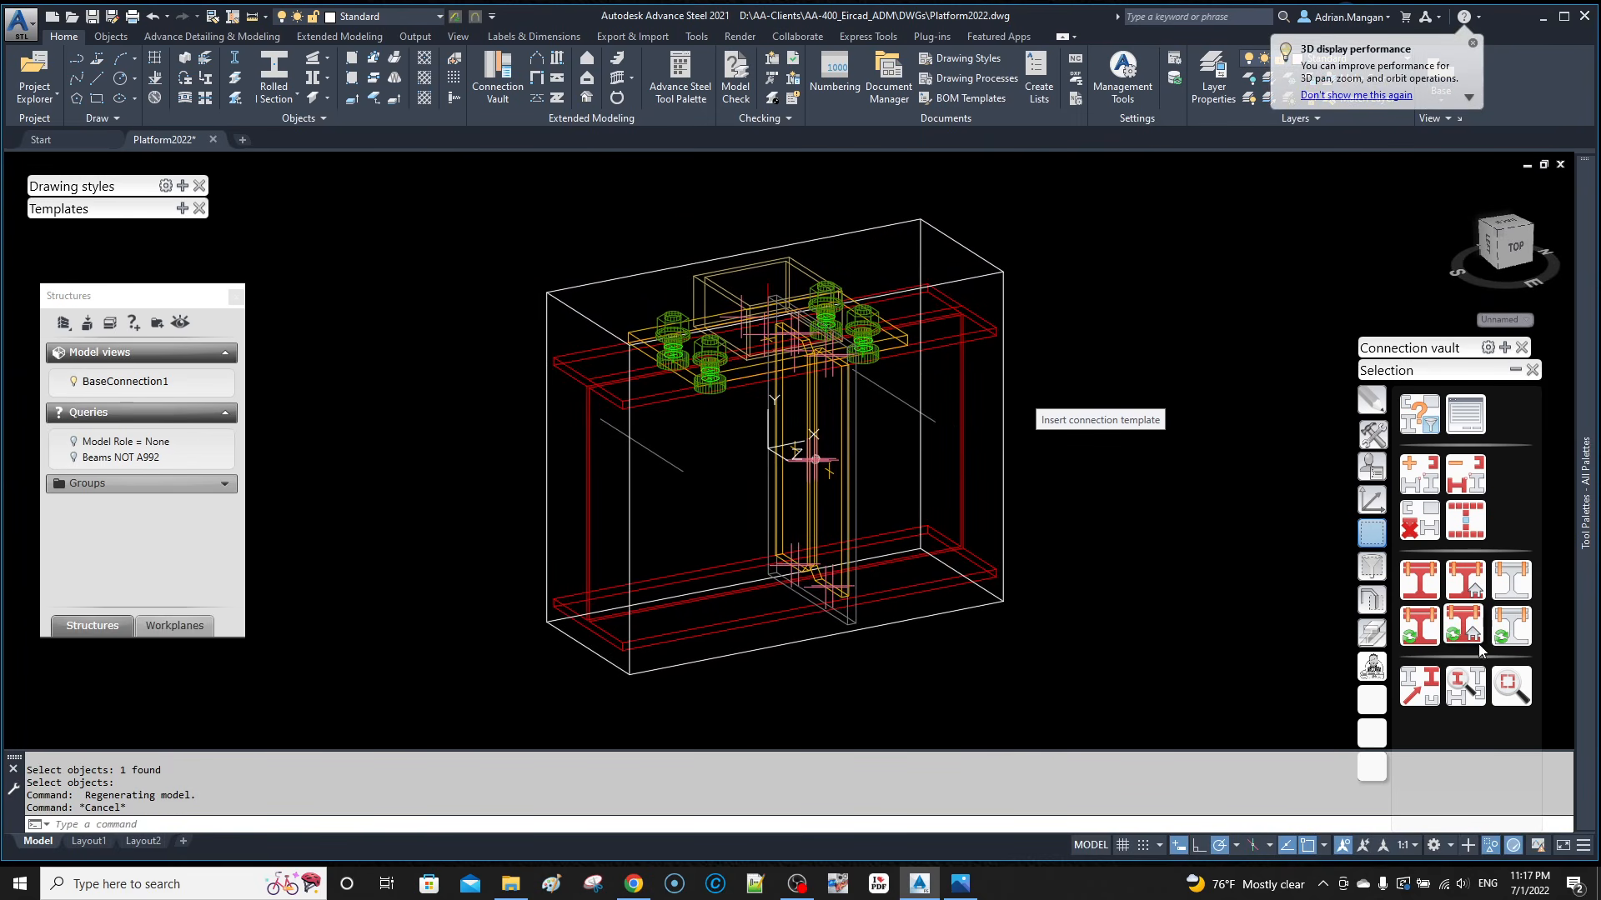
Step: Highlight the post's shop-connected assembly, select its marked objects, and clear that selection
click(1460, 600)
click(808, 269)
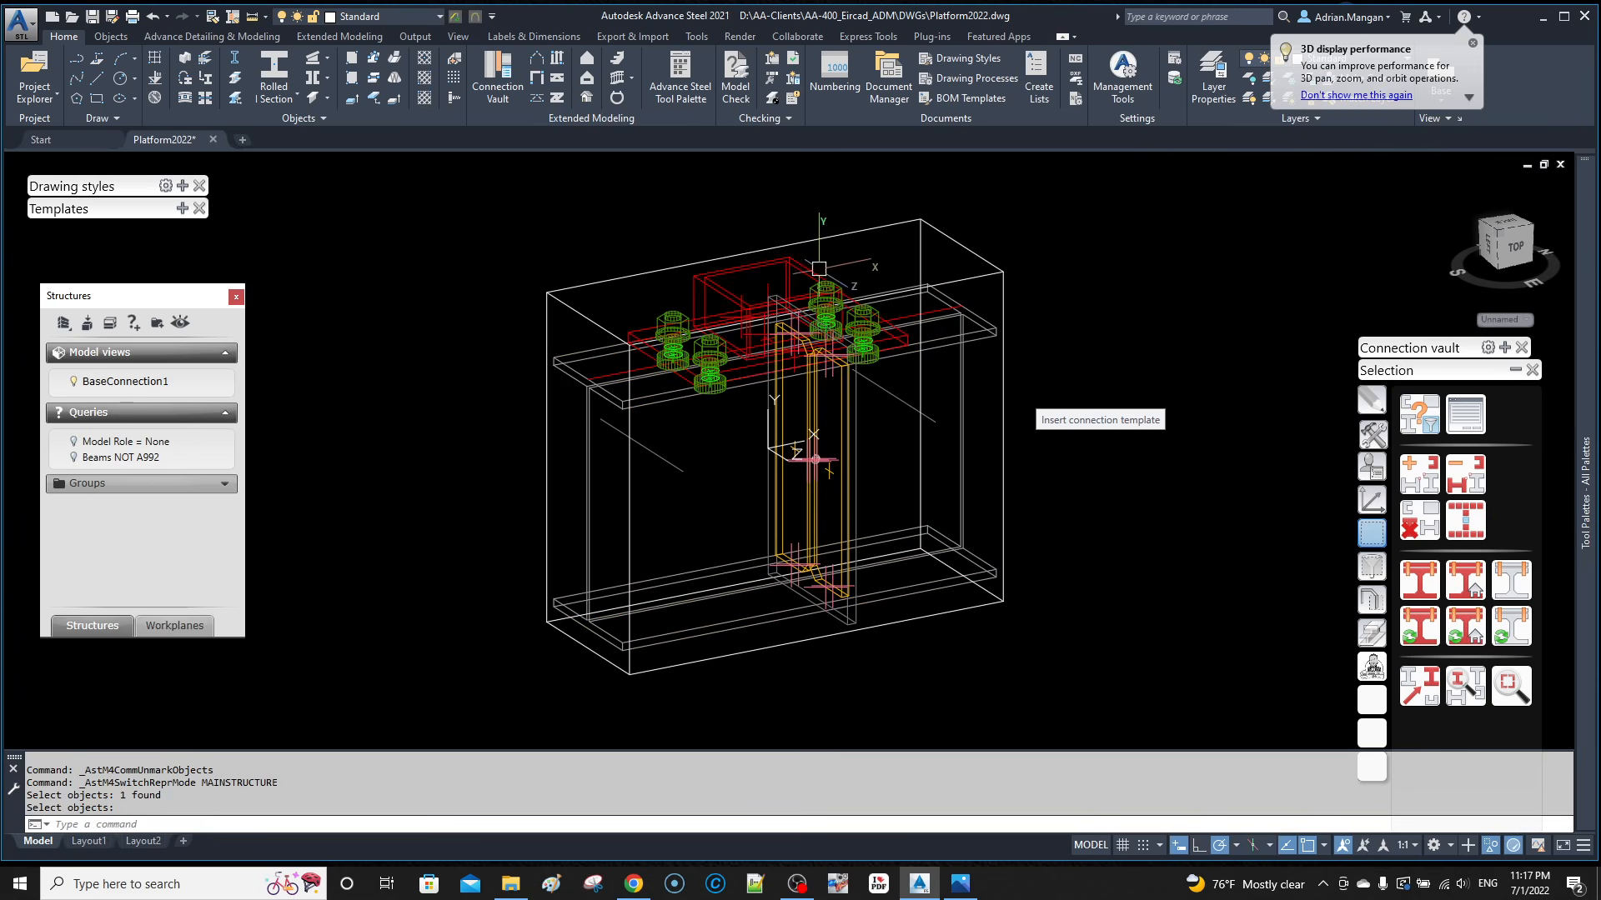
shift+middle_drag(874, 271, 868, 265)
key(Return)
click(1465, 518)
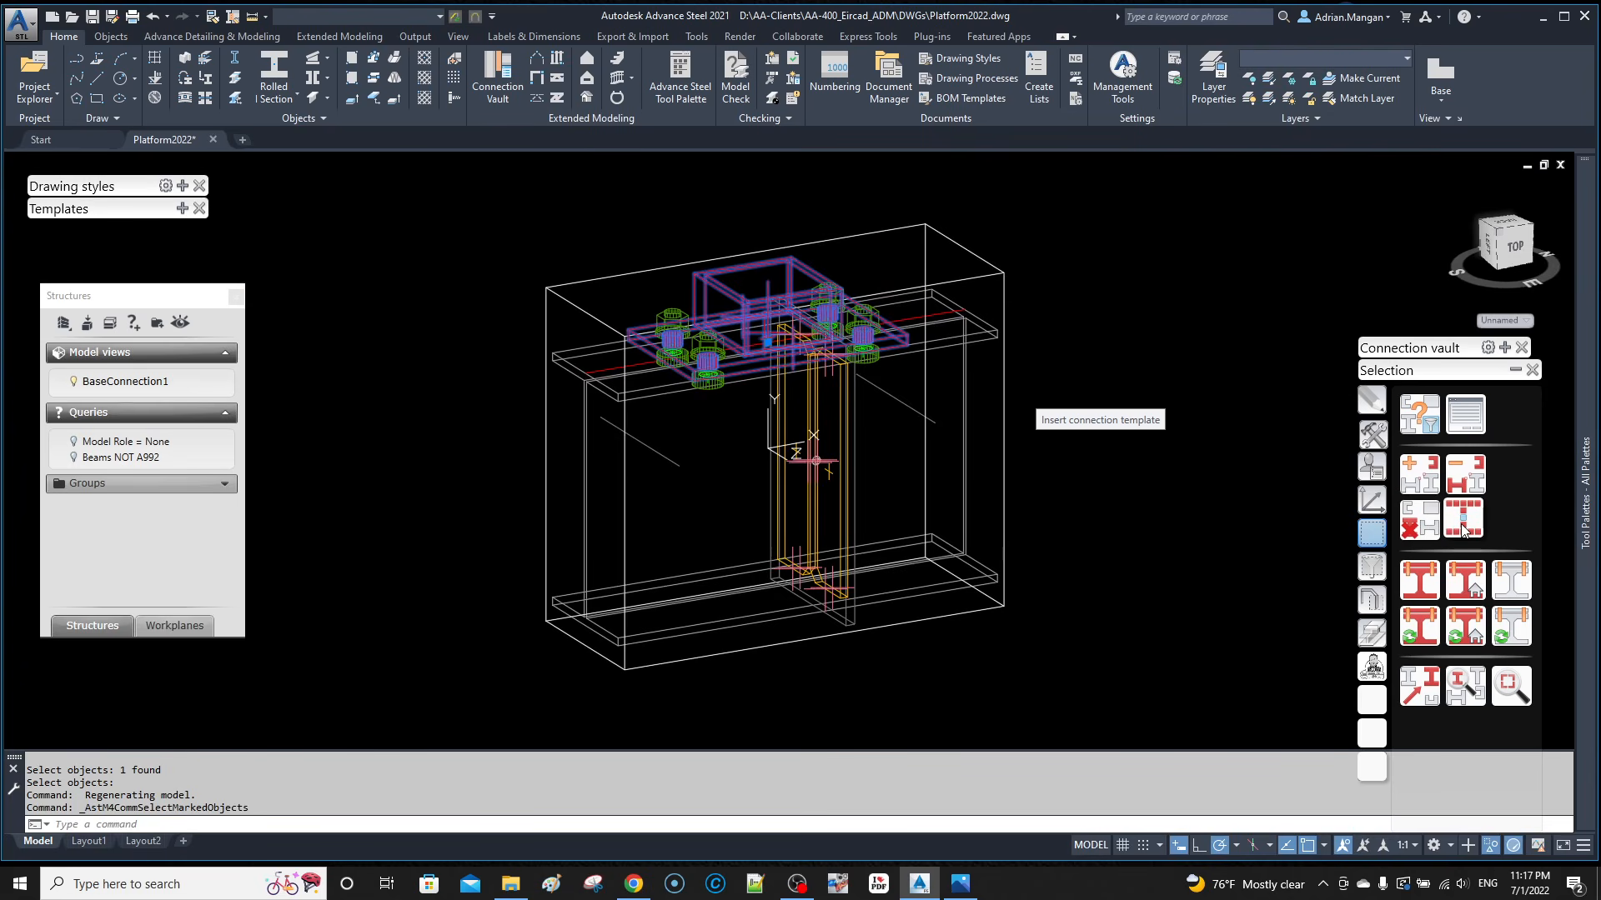
mouse_move(1078, 303)
shift+middle_down()
mouse_move(1136, 297)
mouse_move(936, 304)
mouse_move(1082, 314)
mouse_move(1090, 293)
mouse_move(1130, 297)
shift+middle_up()
key(Escape)
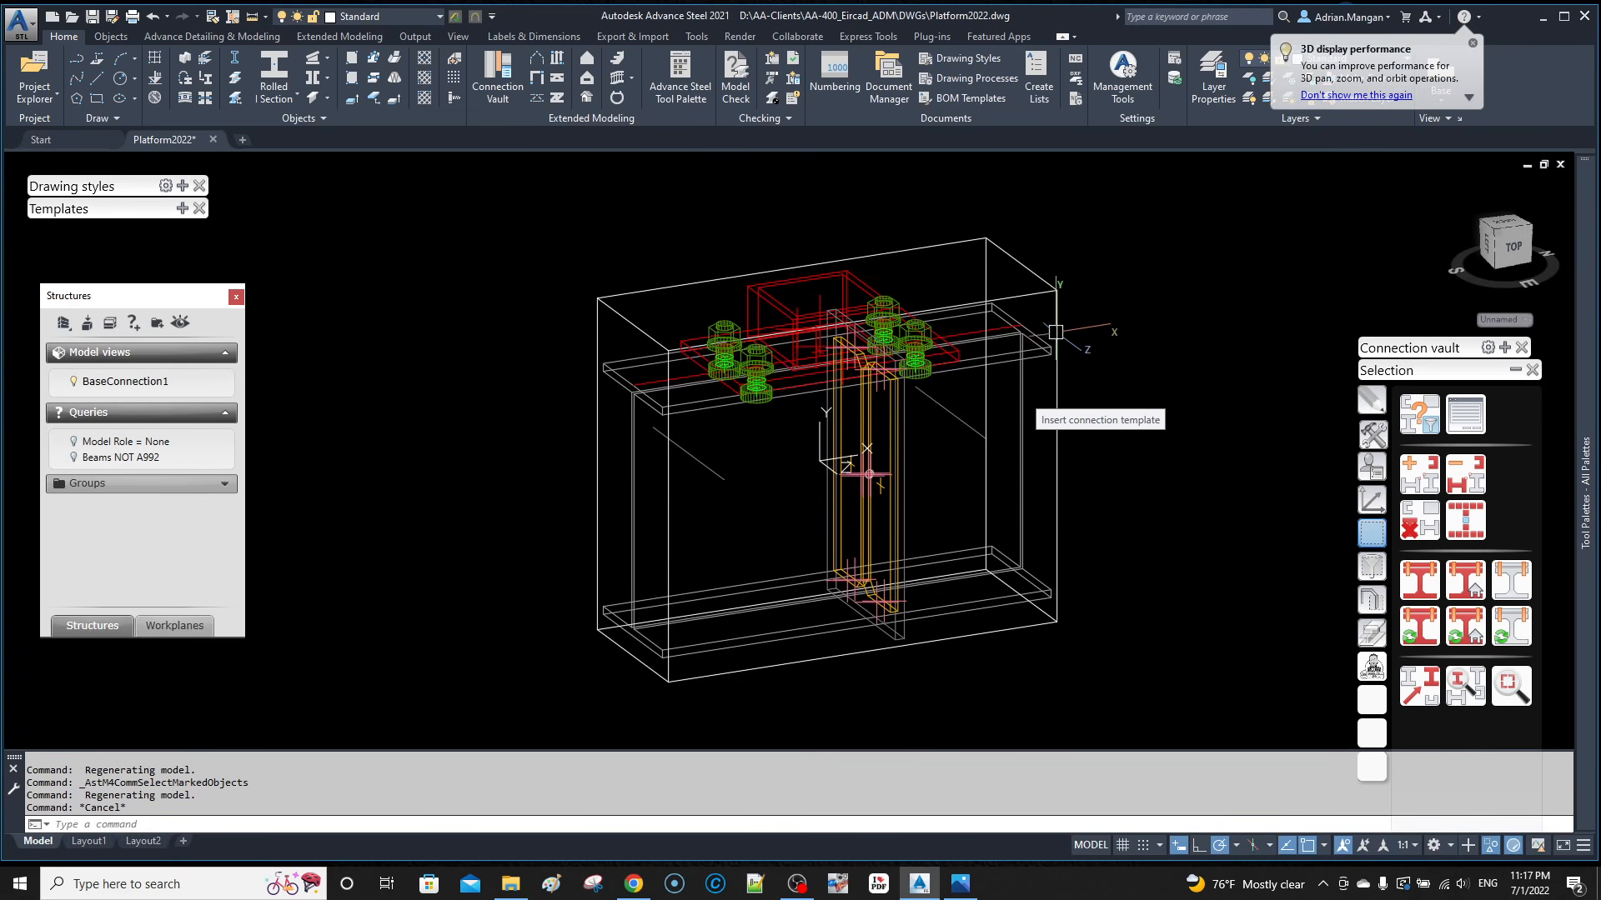
Step: Examine the stiffener connection's marker at the beam web at close range and from further away
key(Escape)
scroll(873, 453, up, 6)
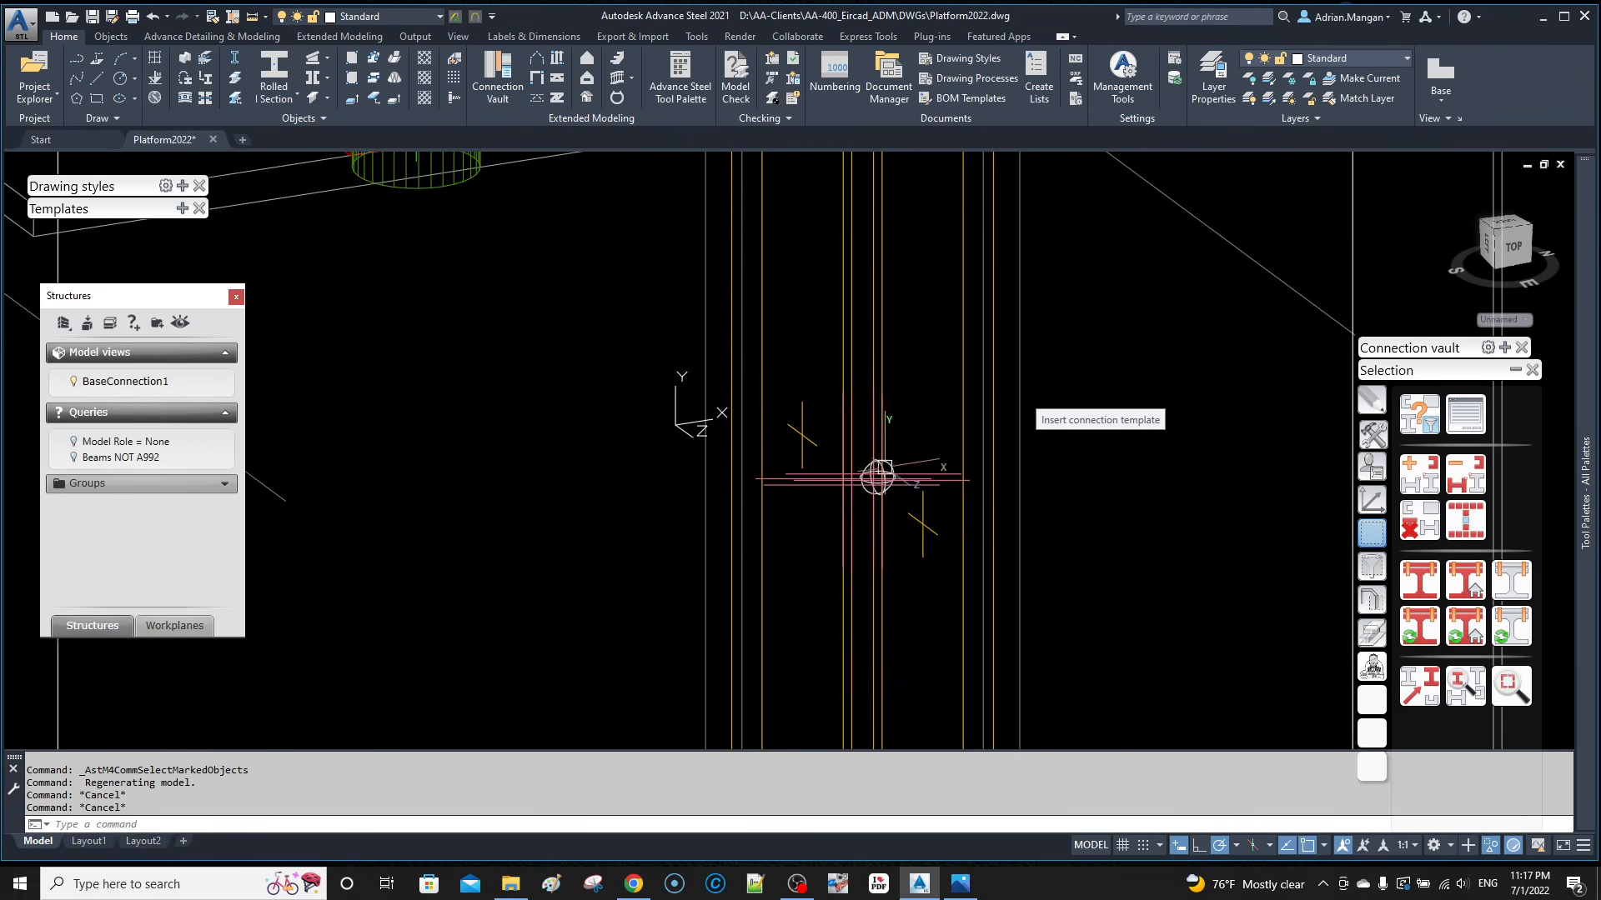
scroll(921, 450, down, 7)
scroll(920, 453, up, 6)
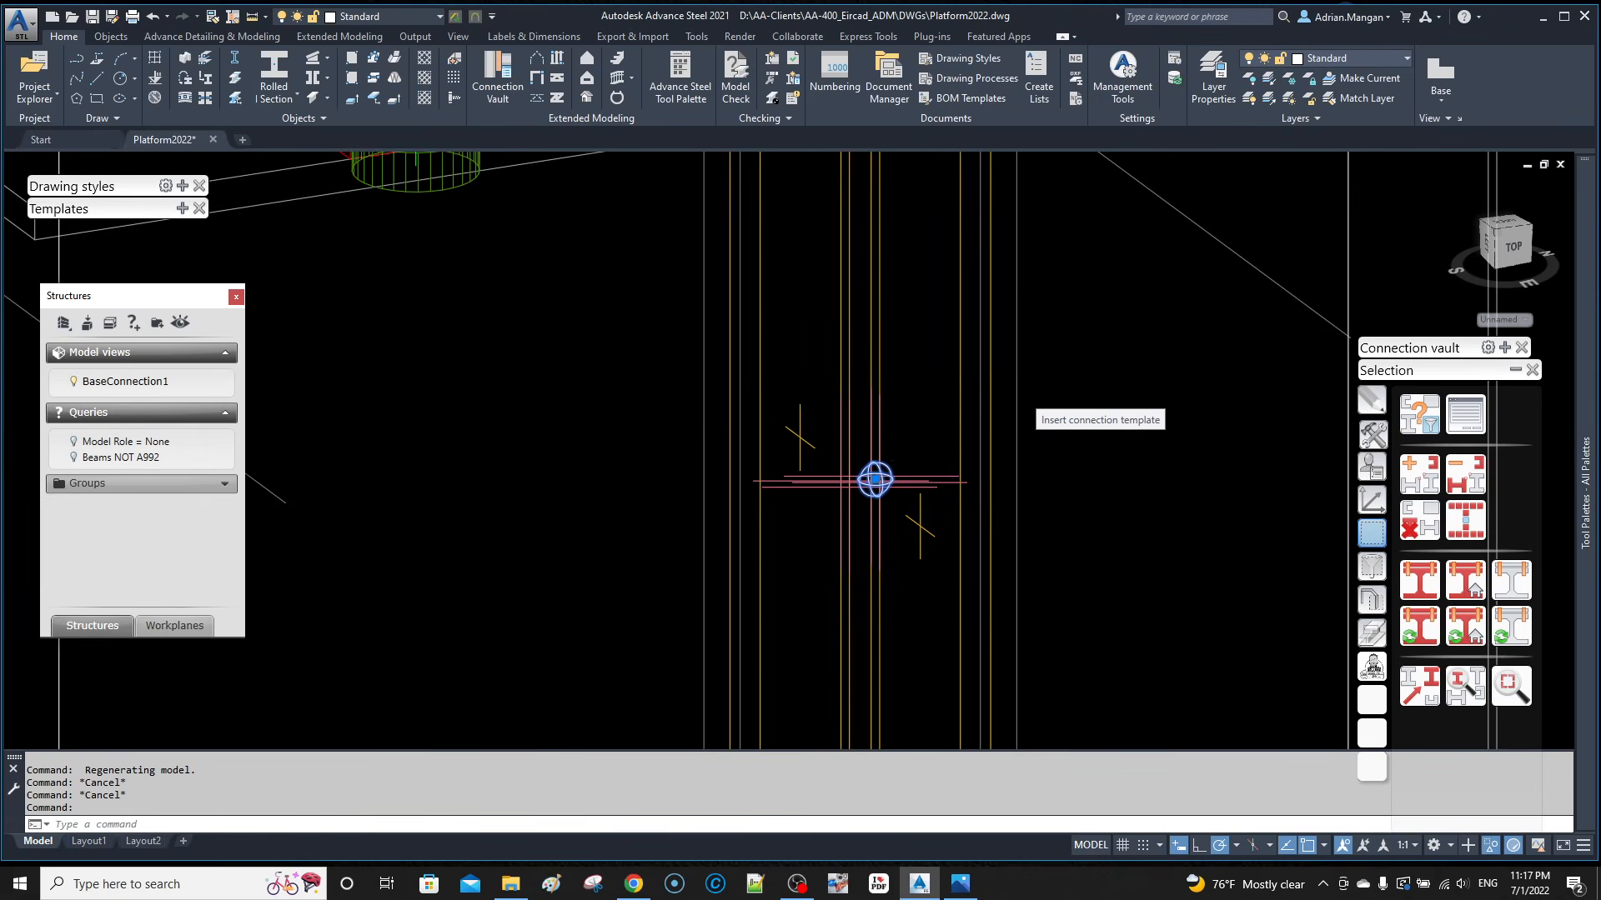
scroll(888, 451, down, 7)
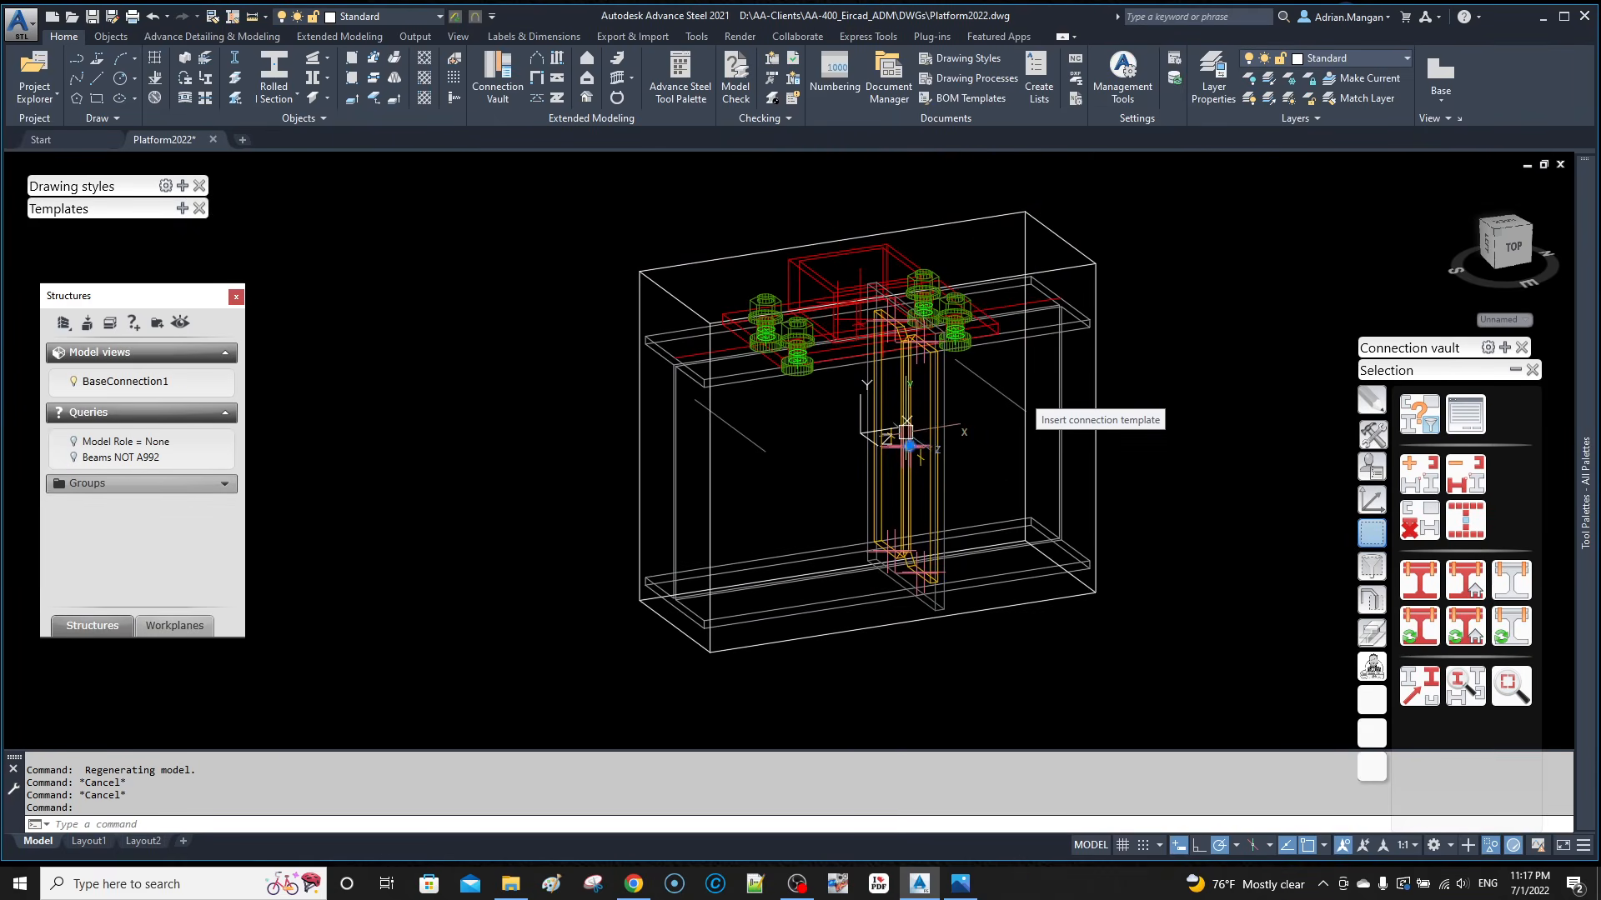
scroll(909, 444, up, 6)
scroll(924, 484, down, 7)
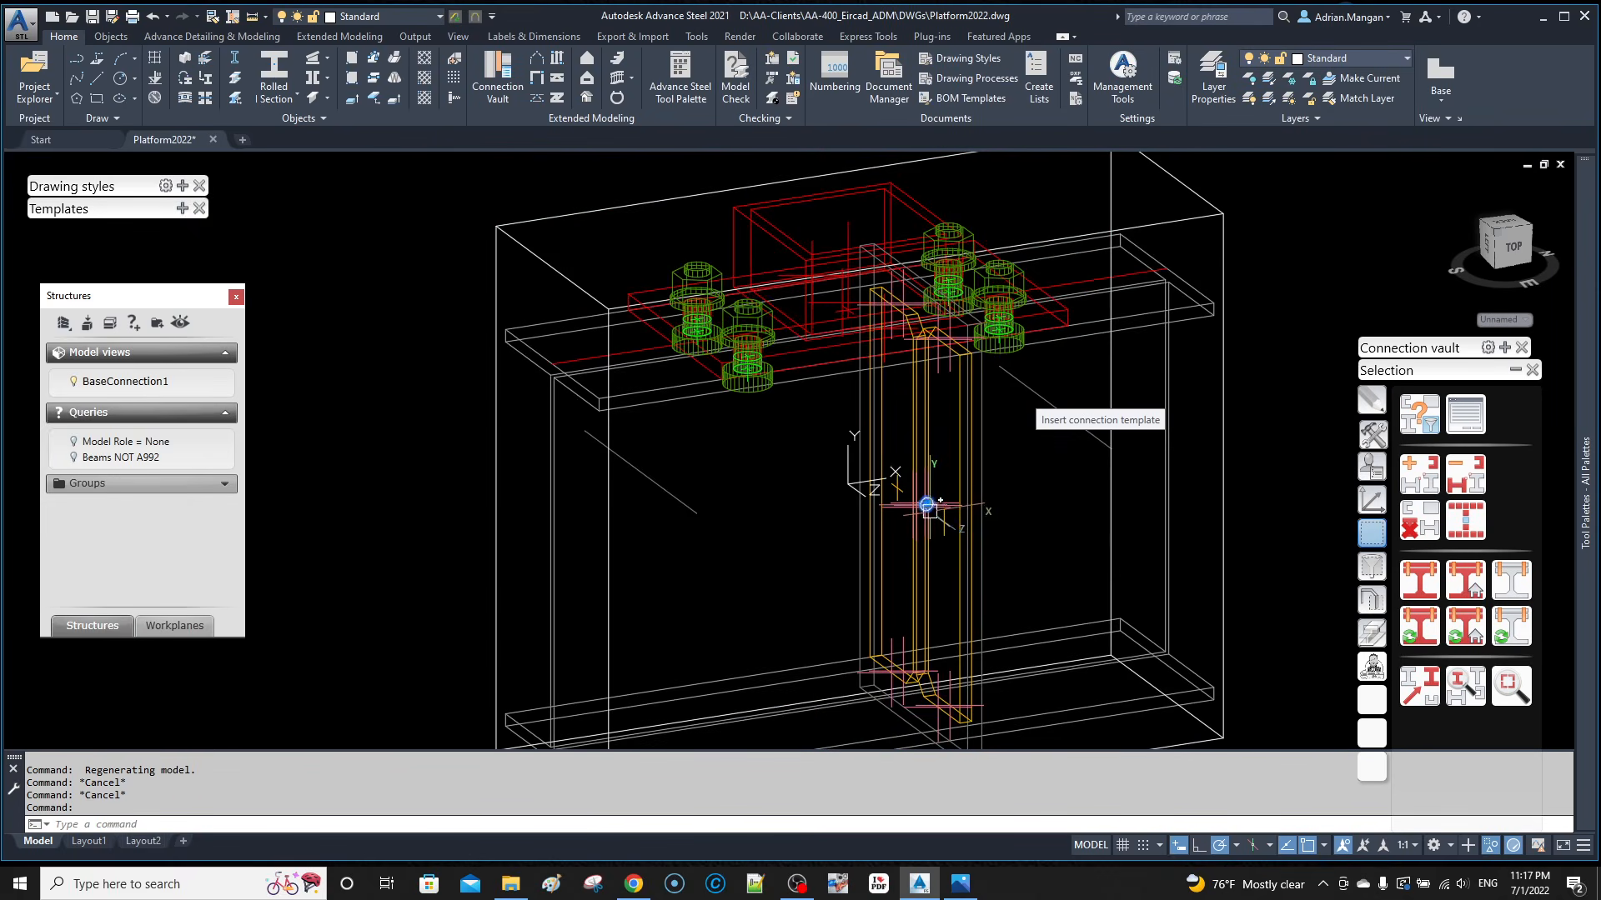
scroll(928, 503, up, 3)
scroll(927, 503, down, 5)
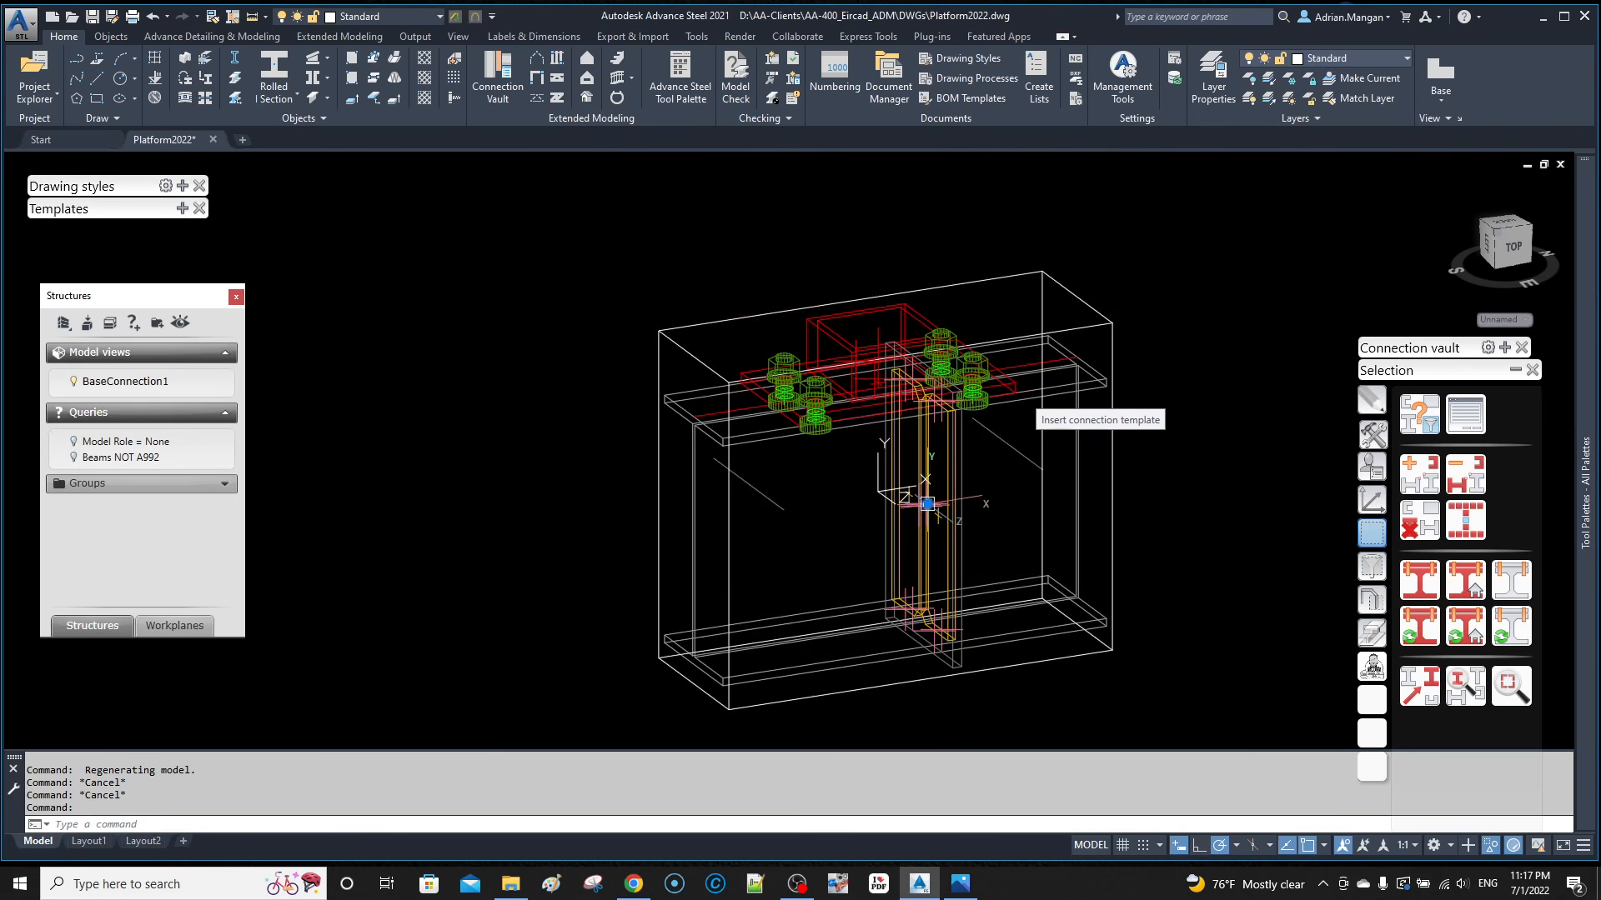
Step: Copy one stiffener plate along X only, from its lower outer corner to the opposite face of the post
scroll(959, 477, up, 4)
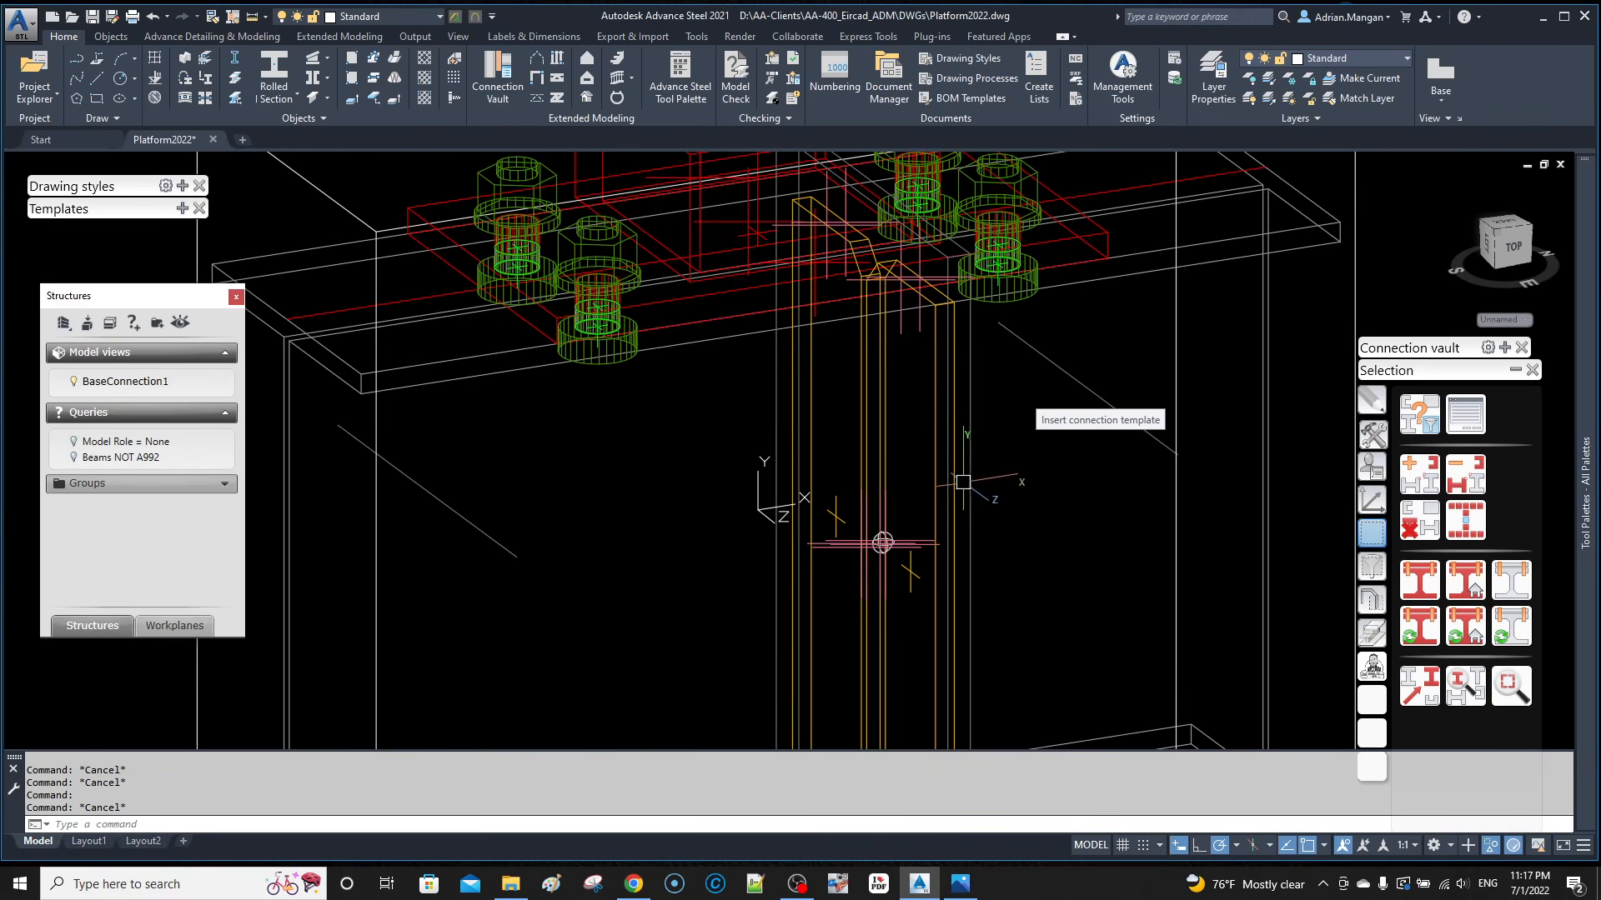
scroll(959, 481, down, 7)
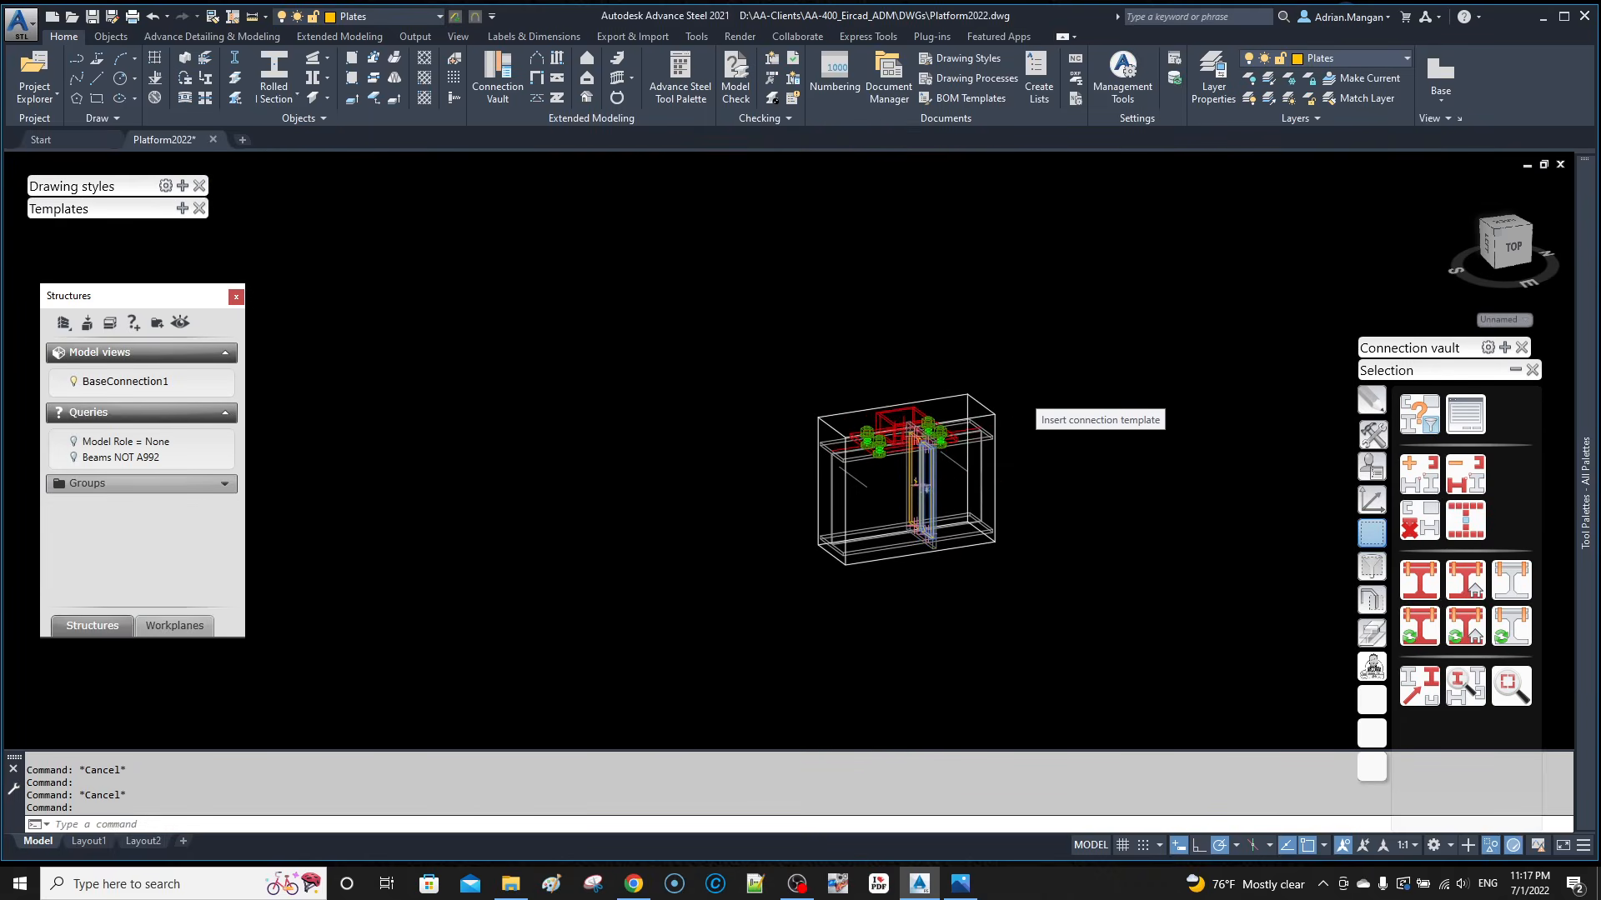
scroll(945, 476, up, 4)
click(1371, 433)
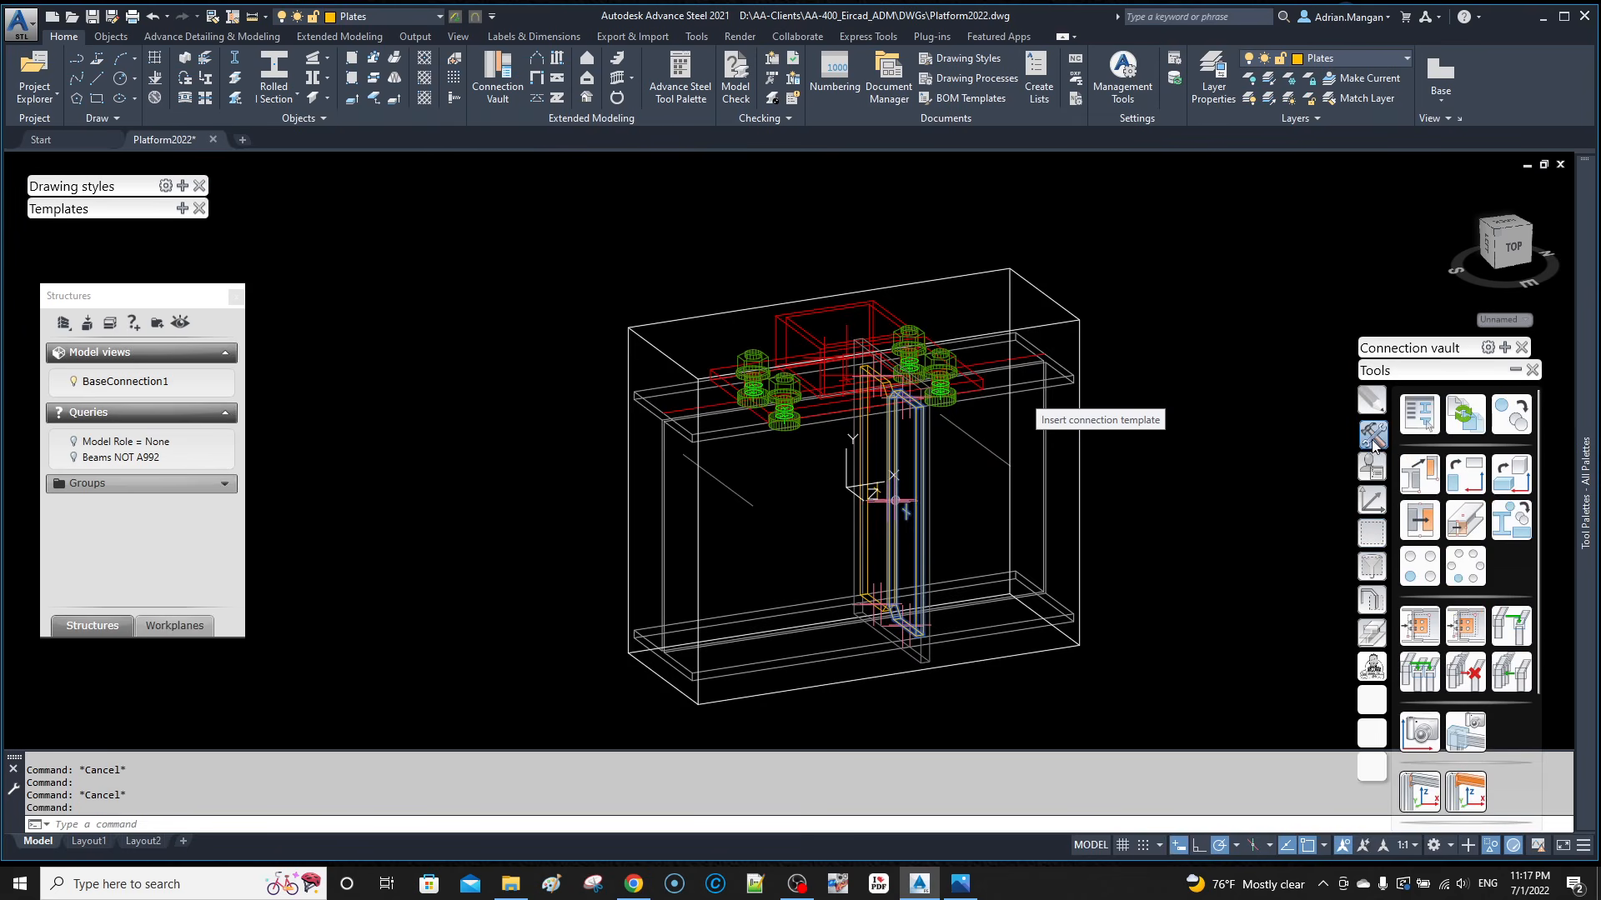
click(1420, 474)
scroll(915, 624, up, 6)
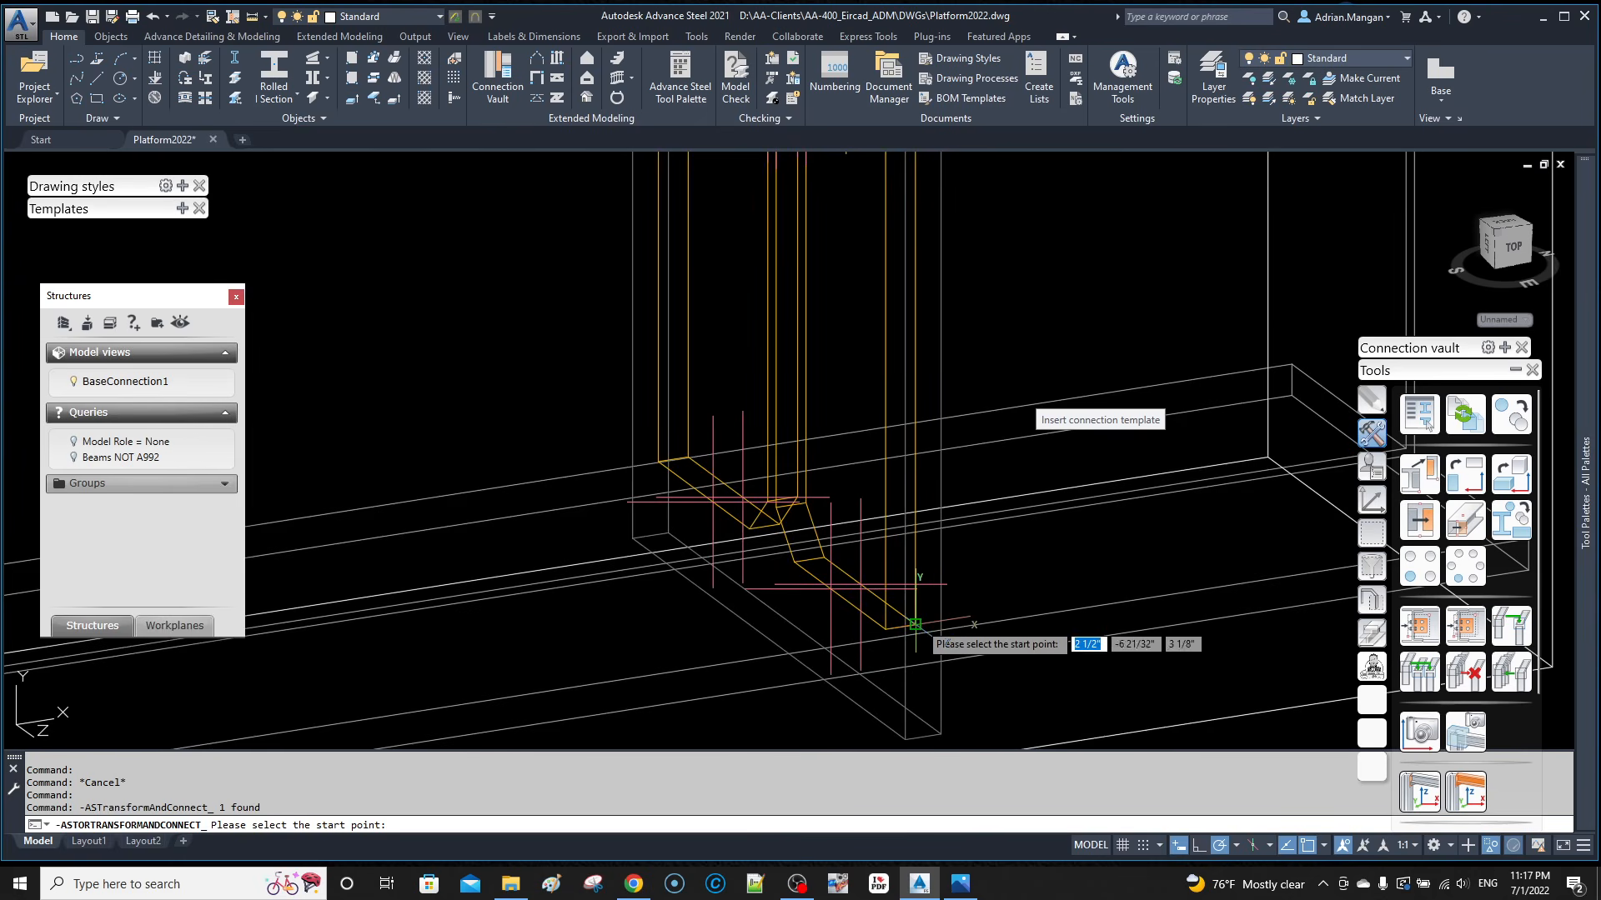
click(915, 624)
scroll(917, 500, down, 6)
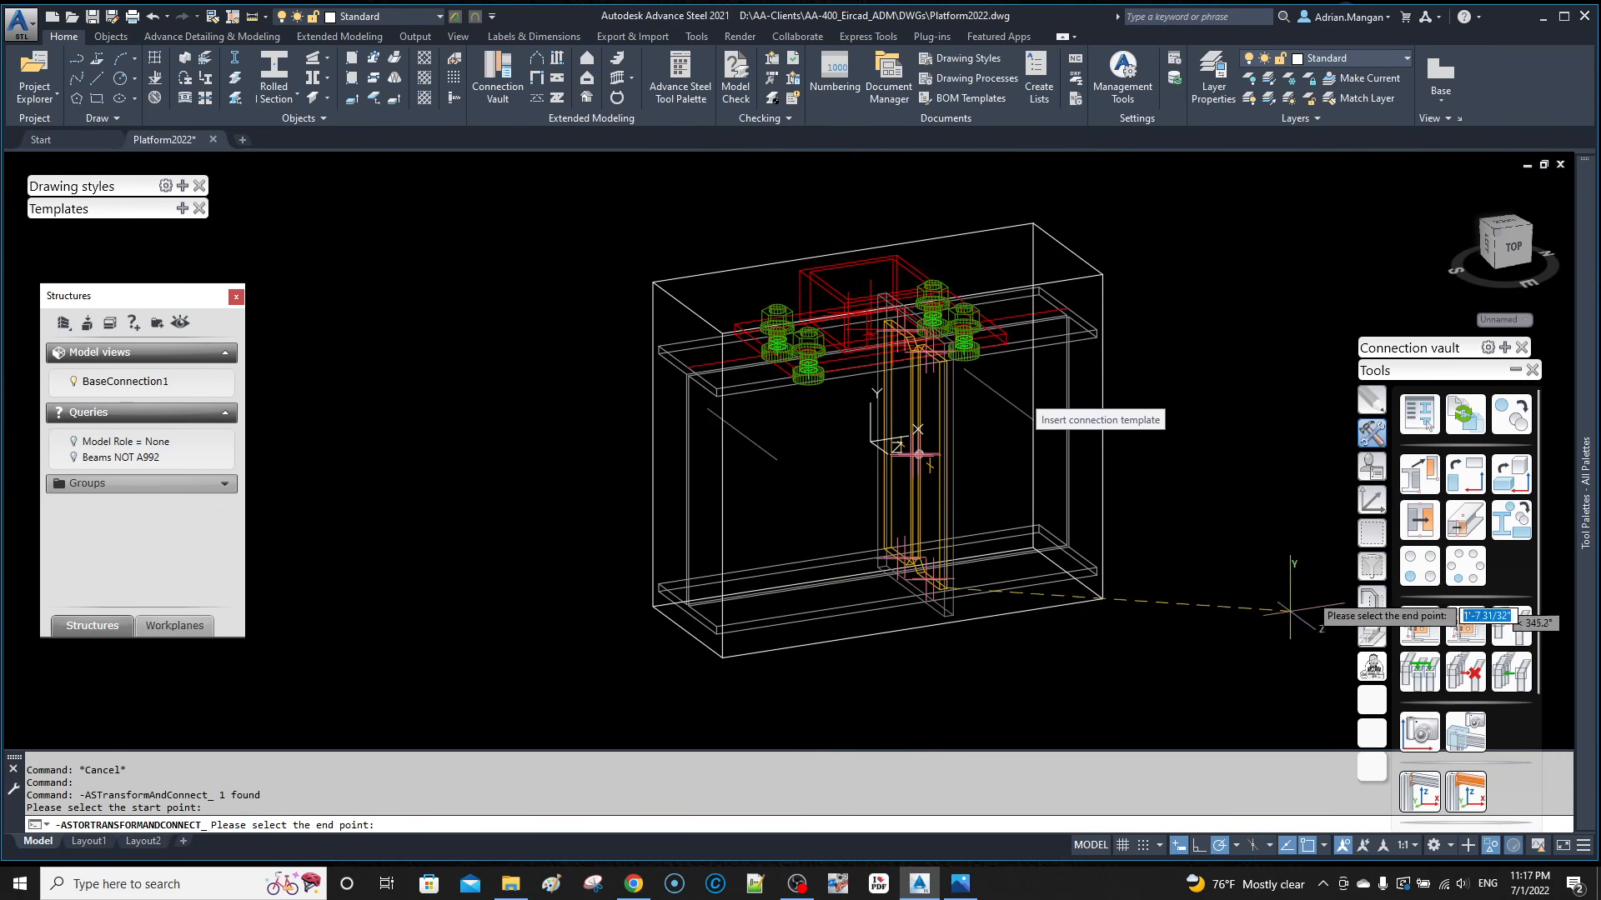
click(1372, 499)
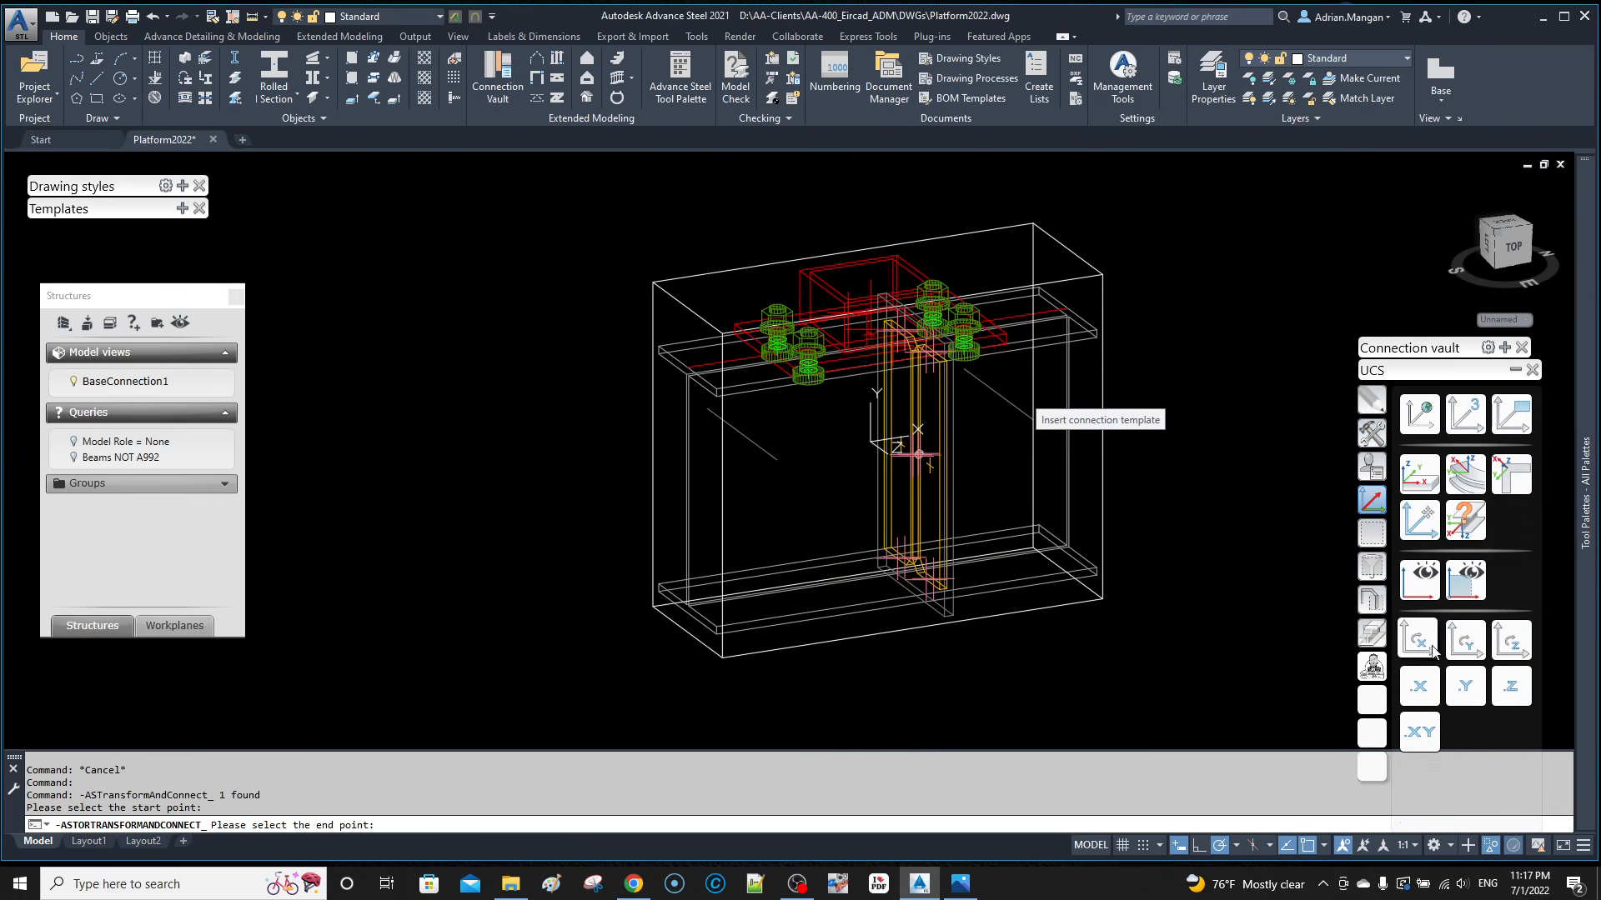
click(1420, 689)
scroll(825, 287, up, 6)
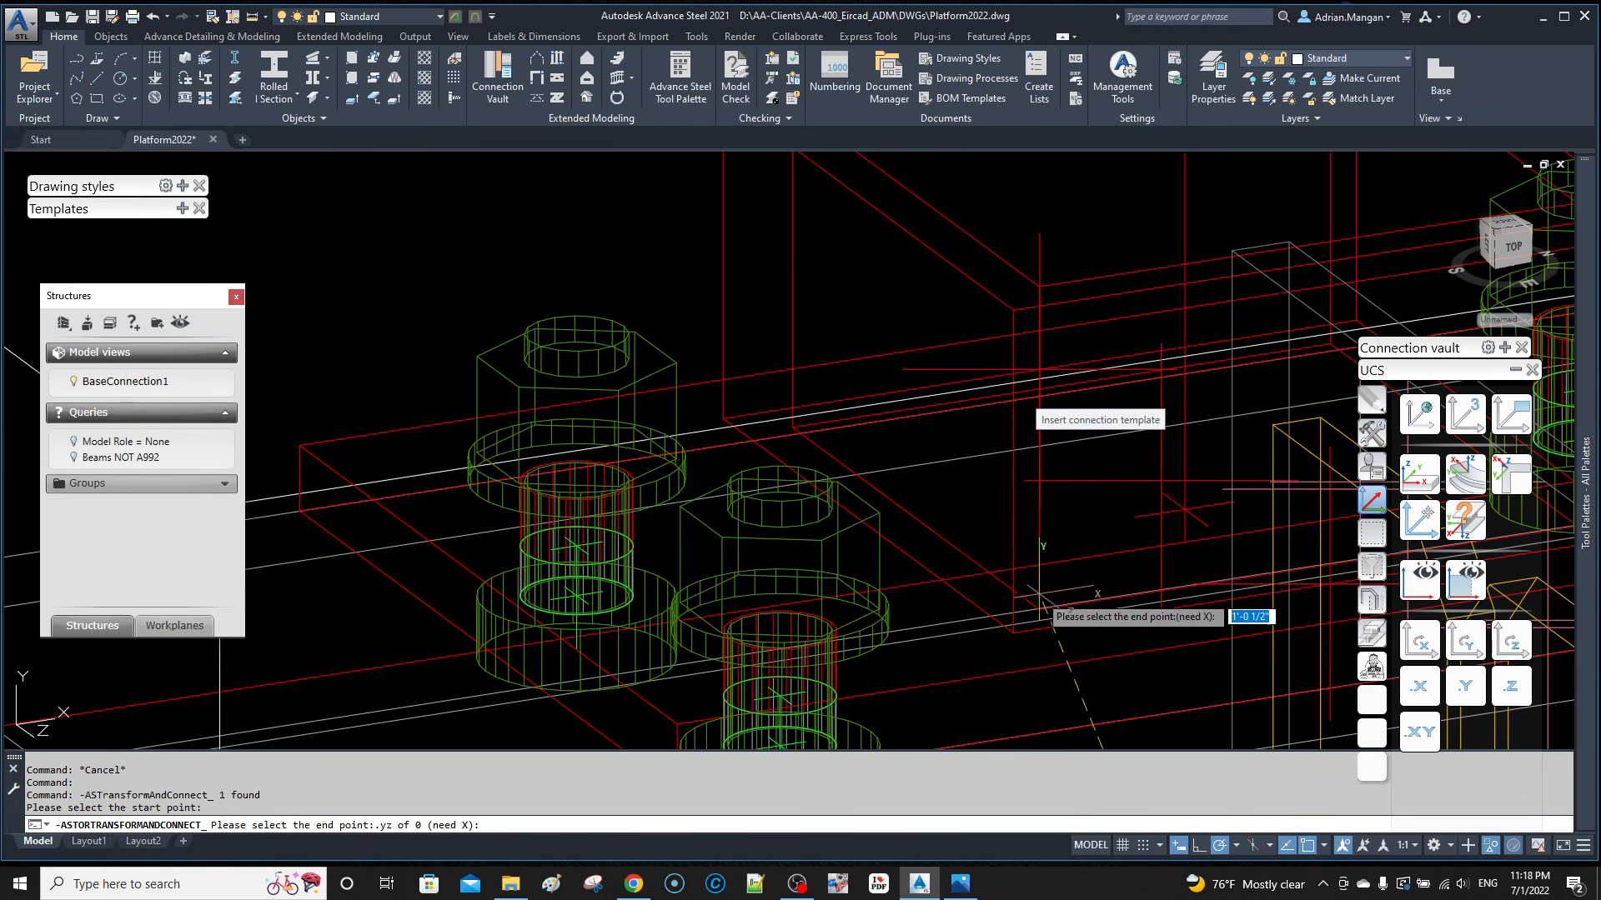
click(1039, 610)
Step: End the copy and erase the duplicated stiffener plate
scroll(931, 429, down, 6)
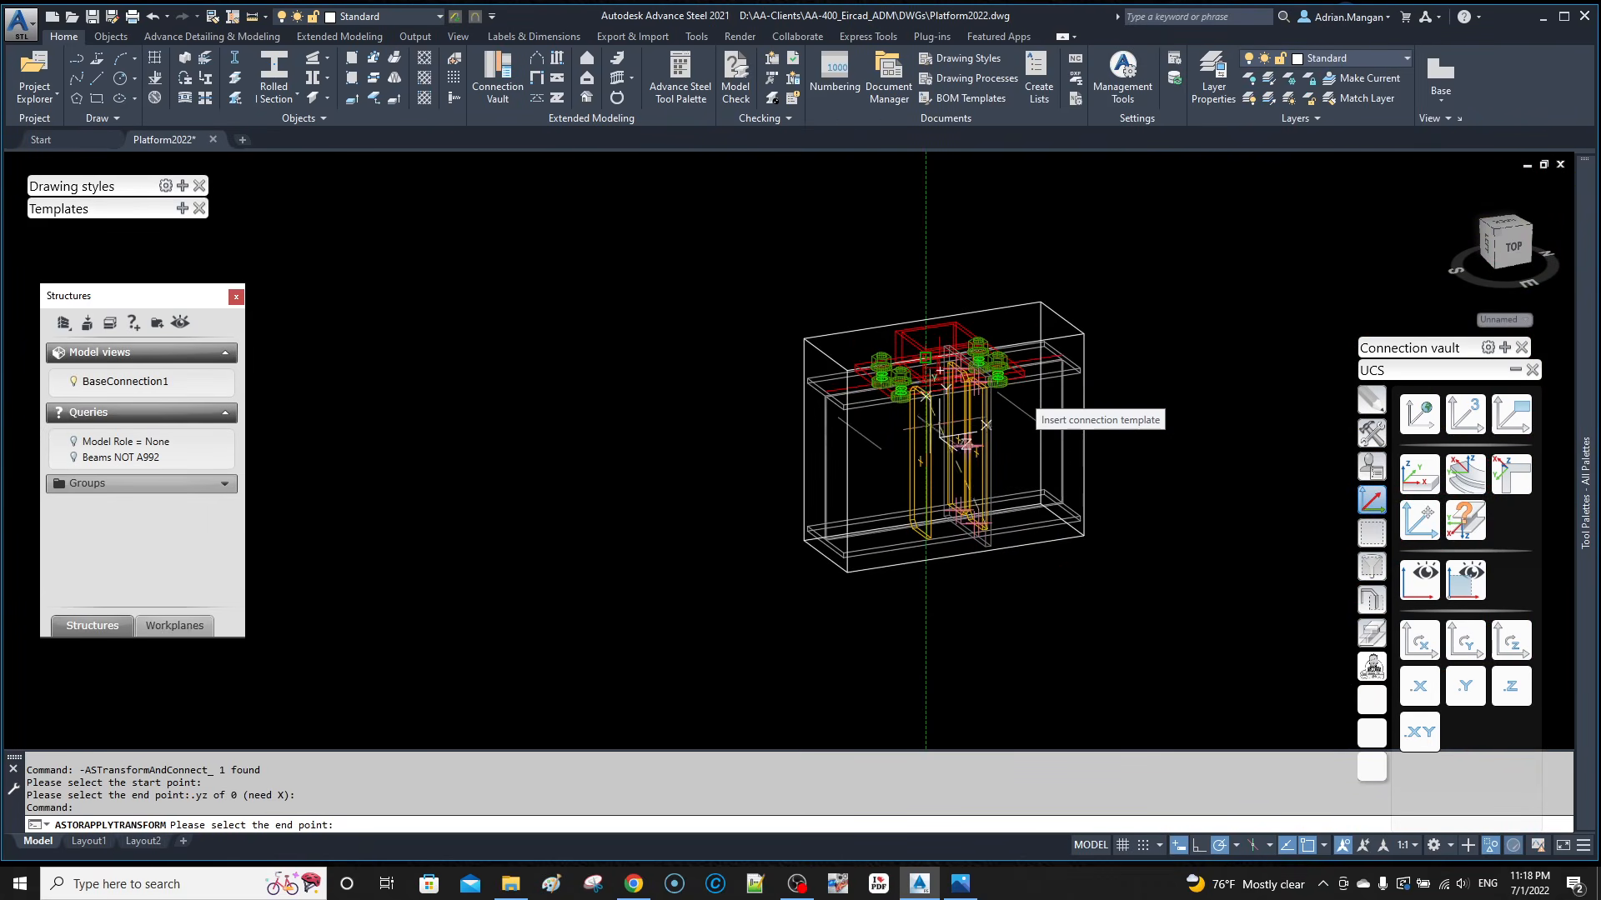
scroll(967, 446, up, 4)
click(926, 467)
key(Delete)
Step: Copy the stiffener connection with its plates and welds along X only, to the post's opposite face, using Transform and Connect
scroll(984, 425, up, 6)
click(1060, 394)
scroll(1060, 393, down, 10)
middle_drag(1045, 393, 736, 416)
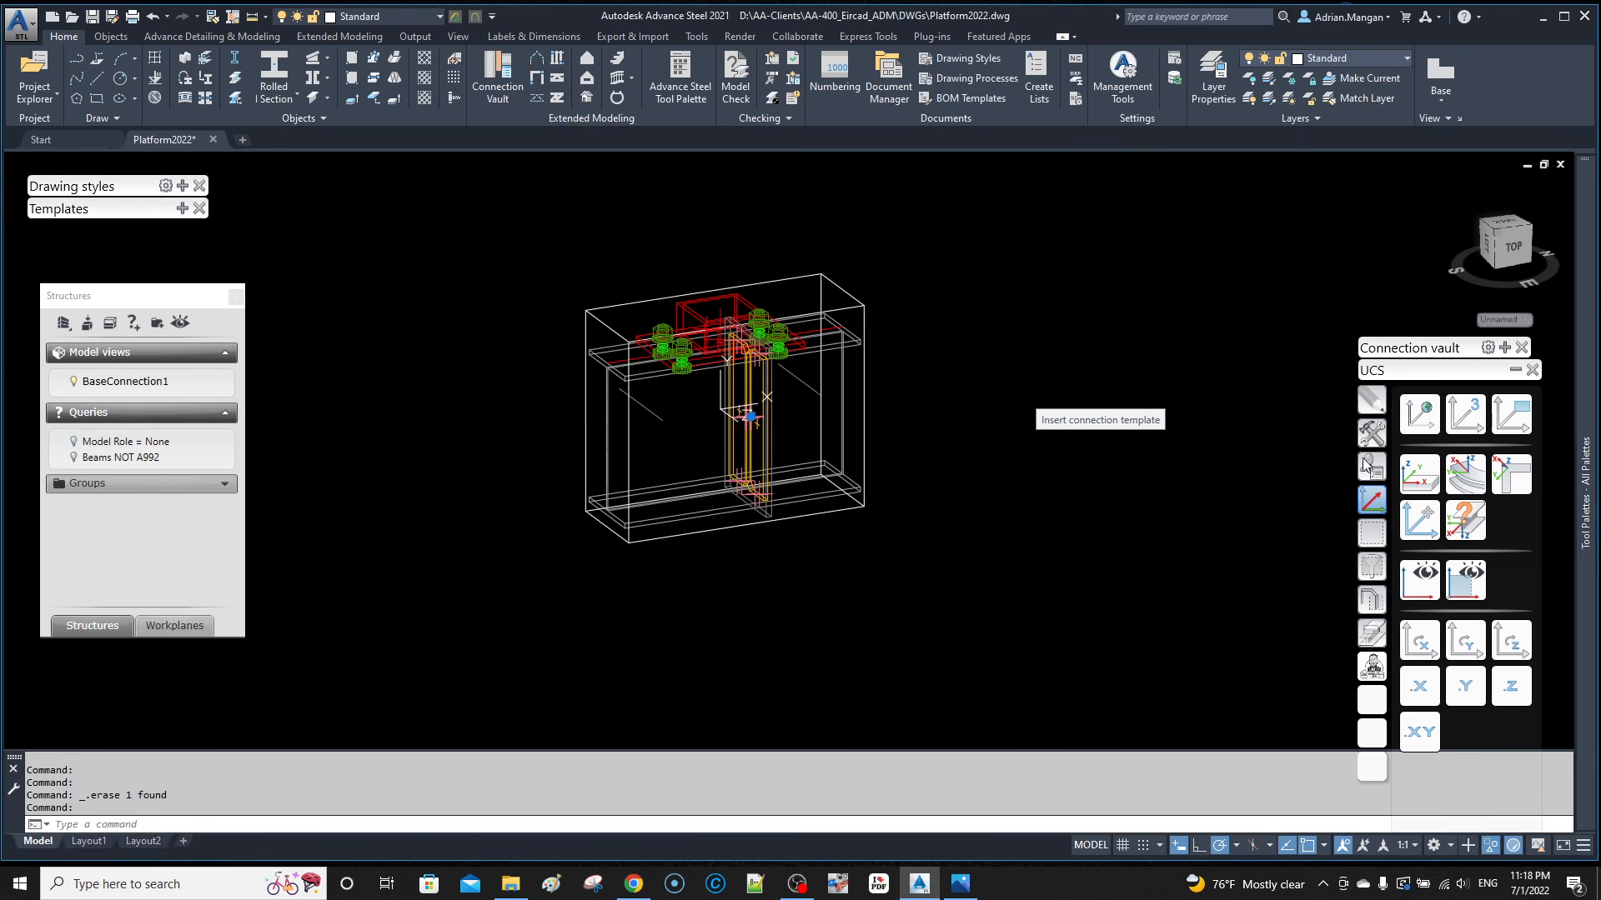
click(1379, 437)
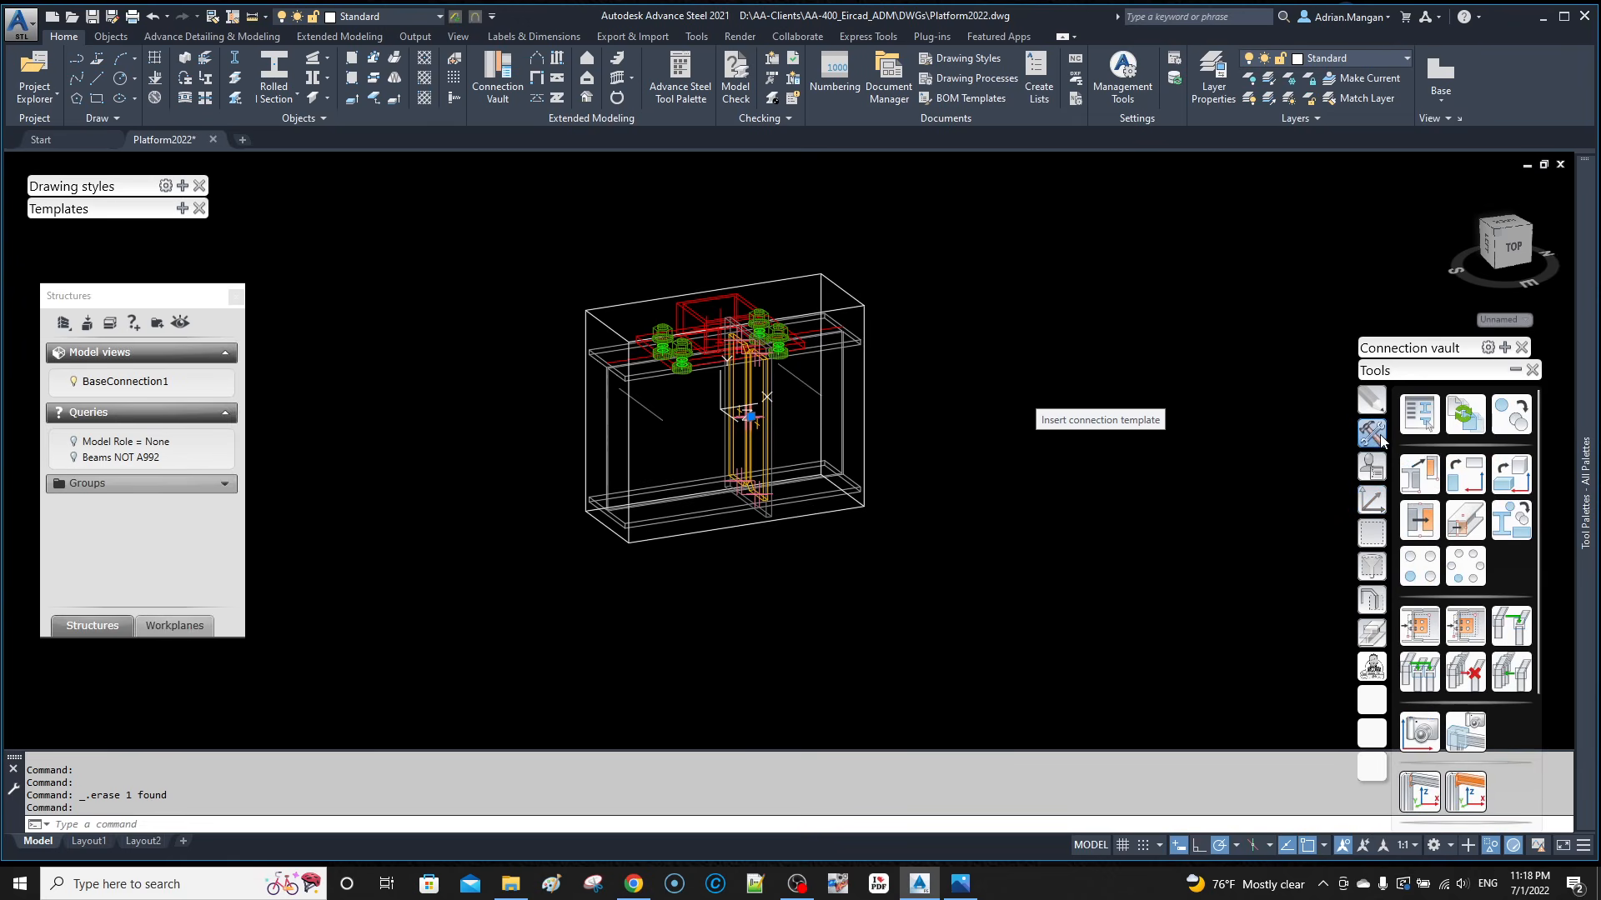
click(1421, 475)
scroll(759, 360, up, 5)
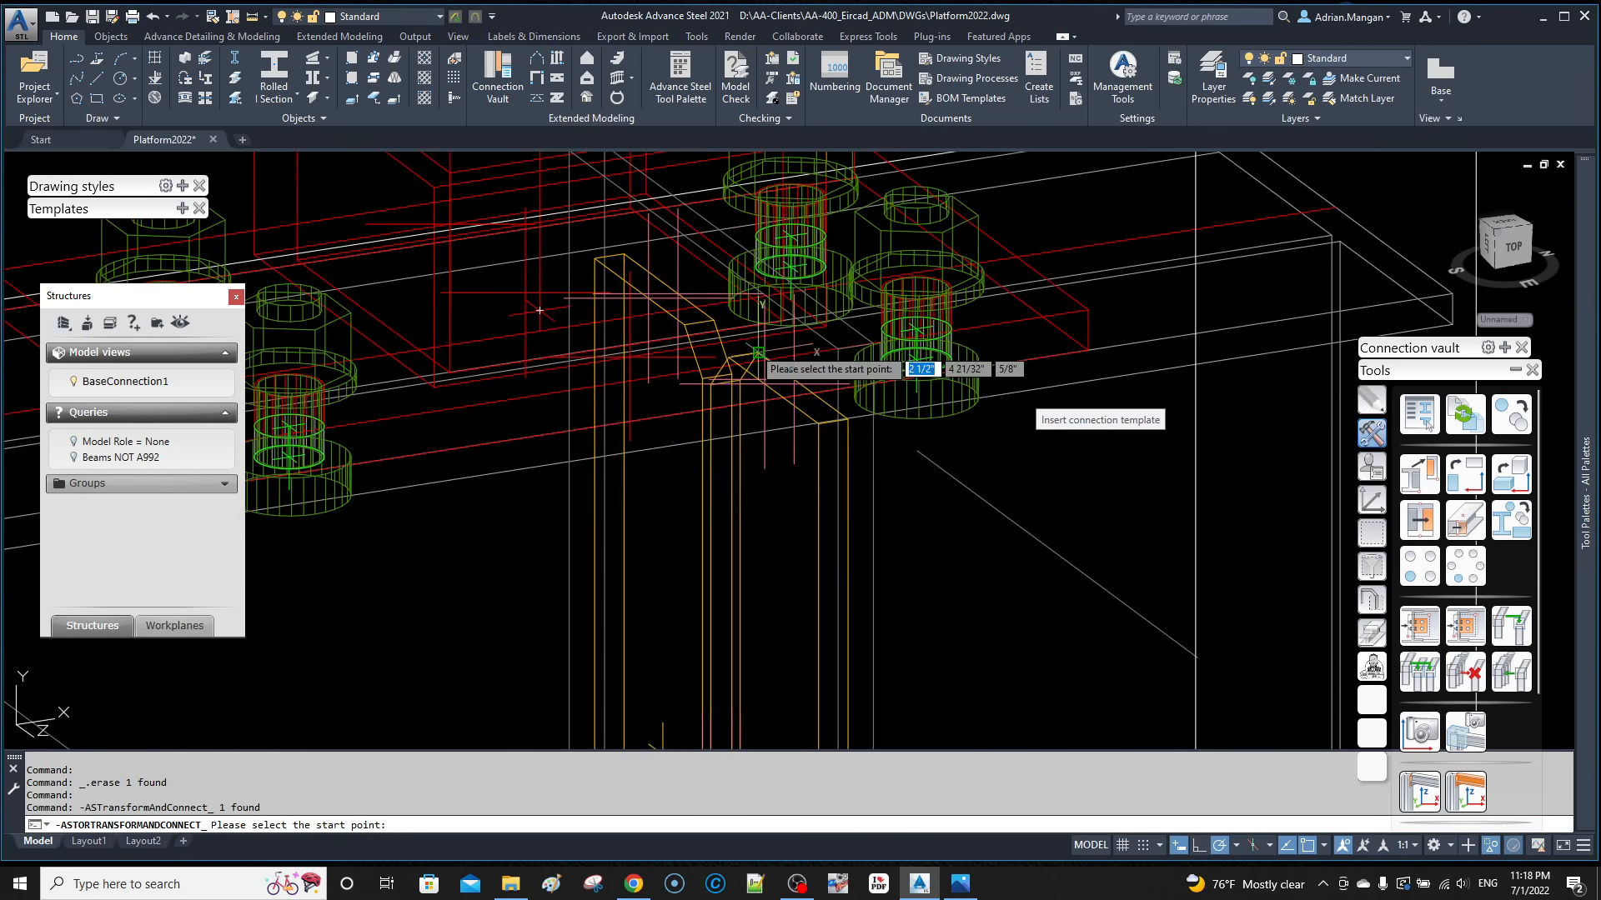
click(820, 398)
scroll(925, 434, down, 5)
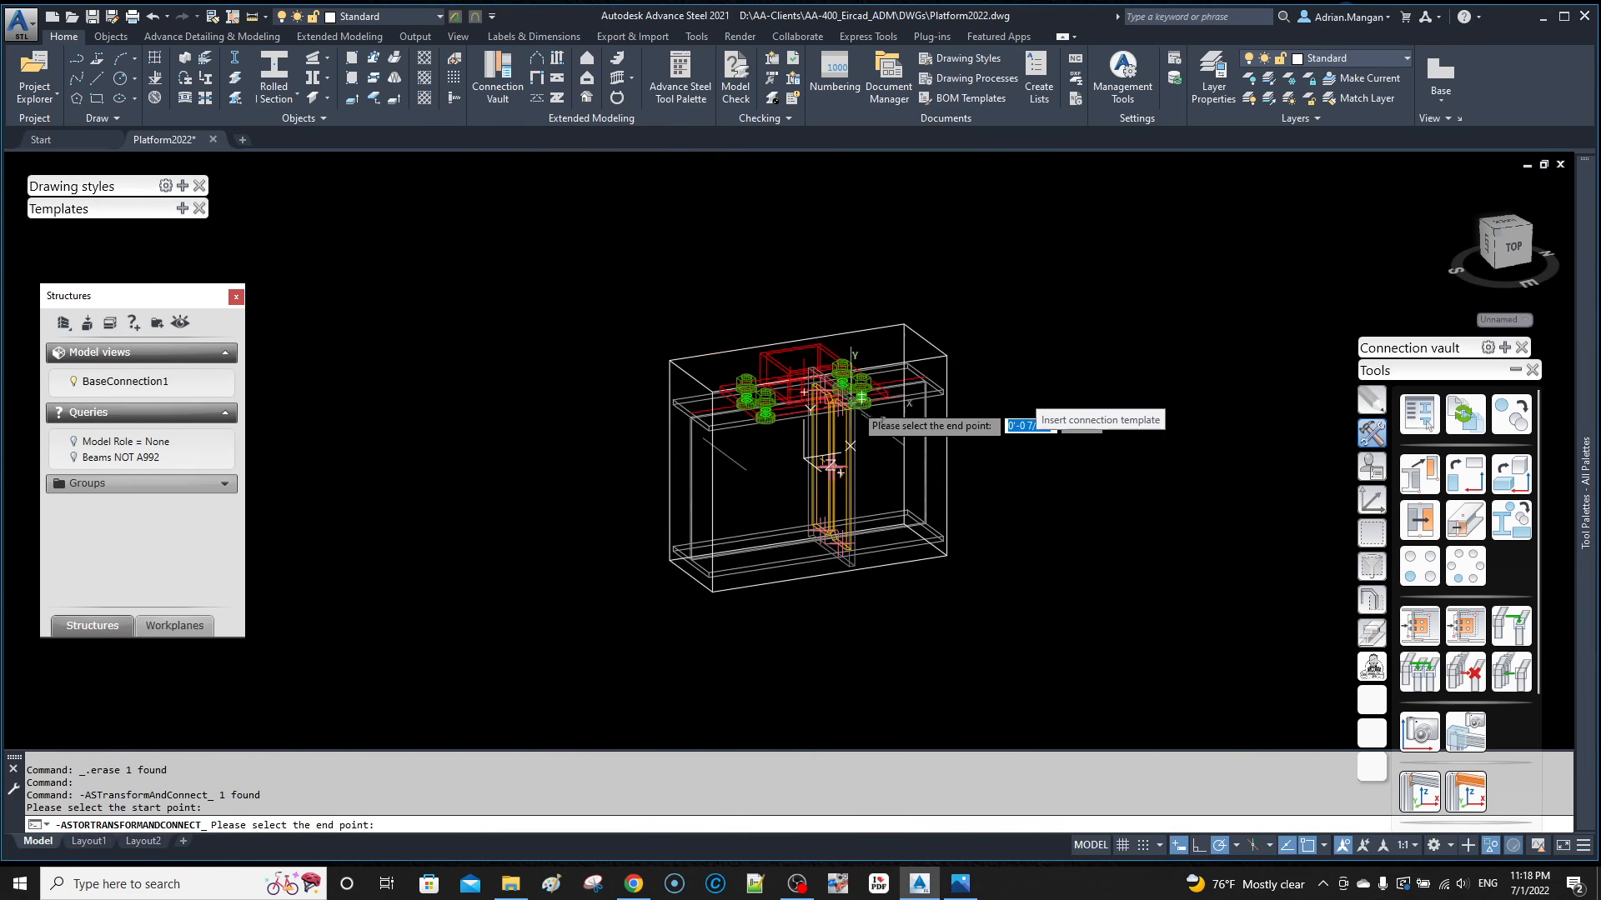
click(1372, 507)
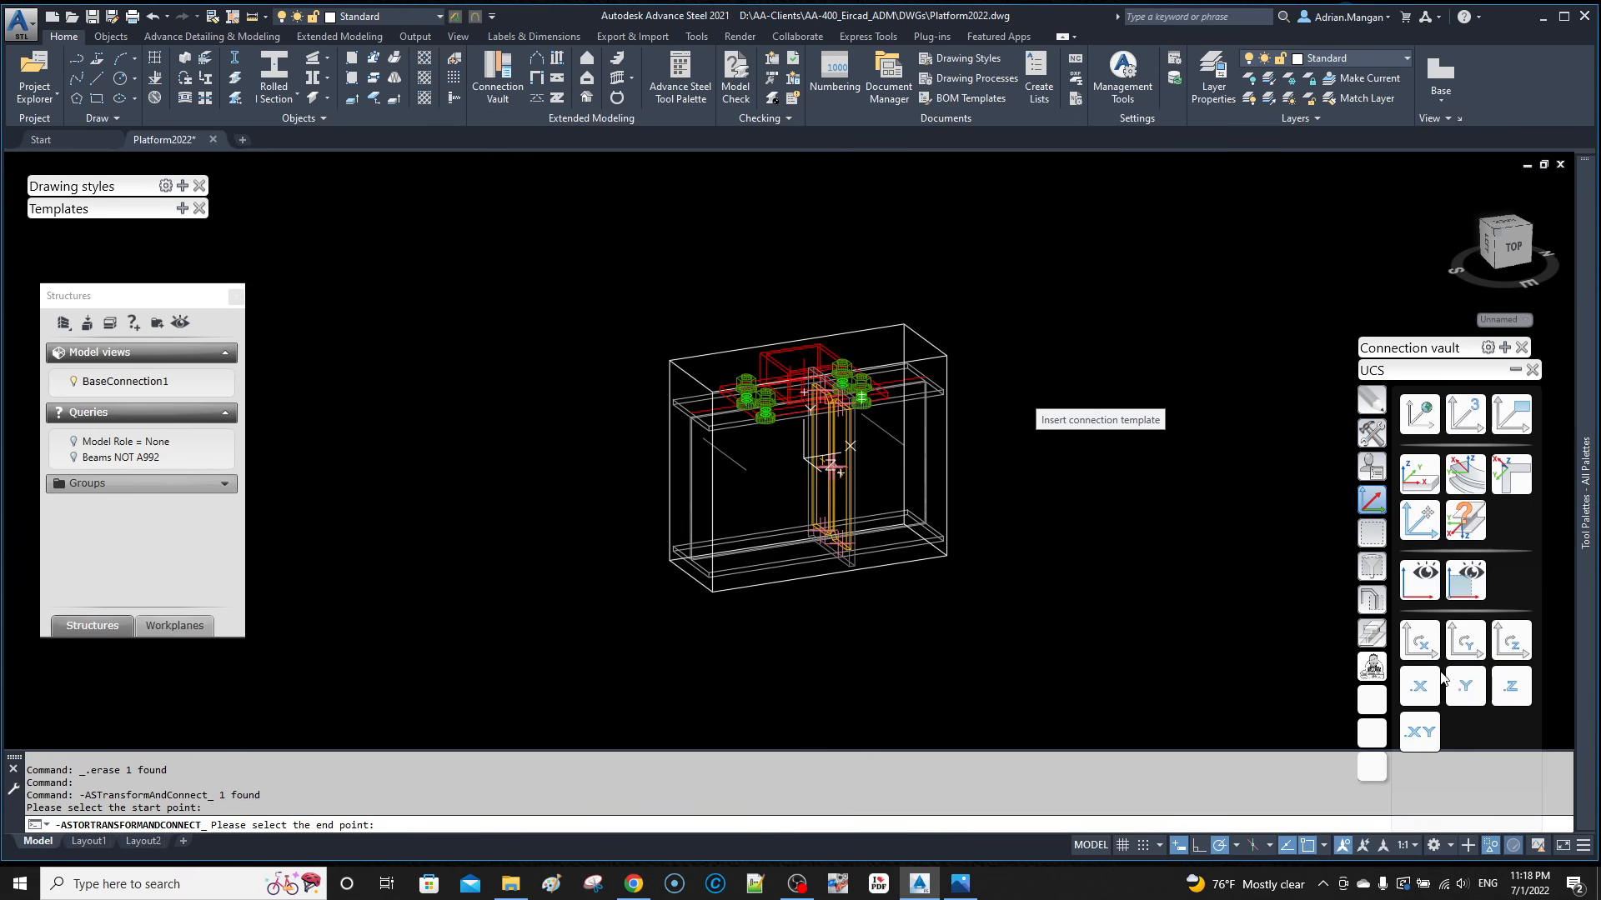
scroll(802, 407, up, 5)
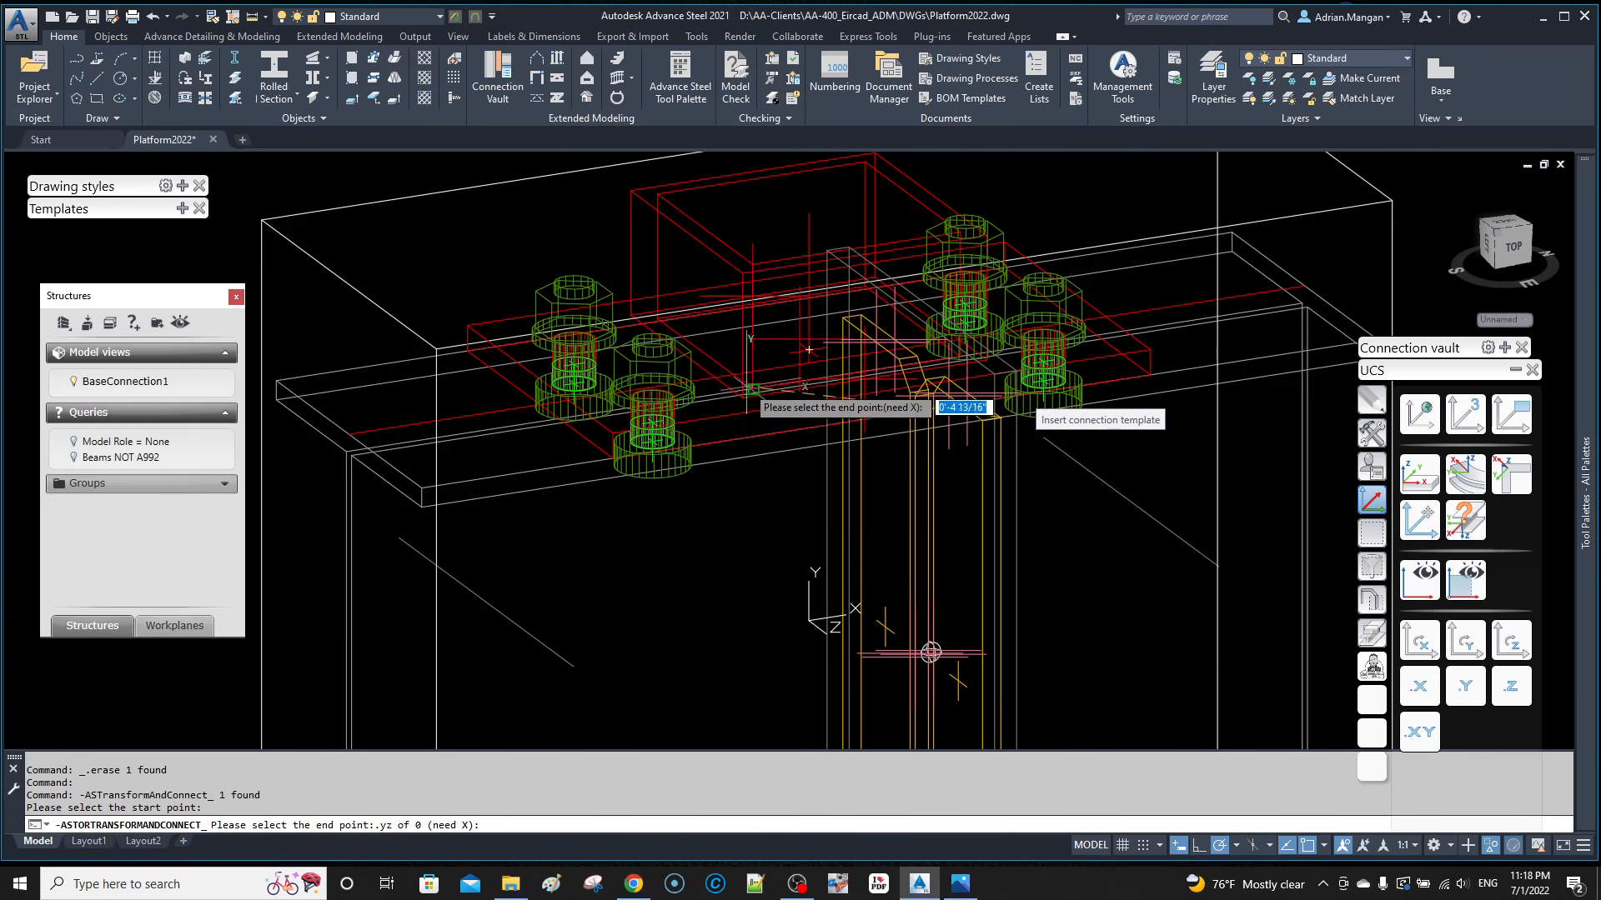
click(754, 389)
key(Return)
scroll(856, 361, down, 5)
Step: End the base connection's isolated view to show the whole platform model
mouse_move(1046, 462)
shift+middle_down()
mouse_move(986, 425)
mouse_move(1076, 465)
shift+middle_up()
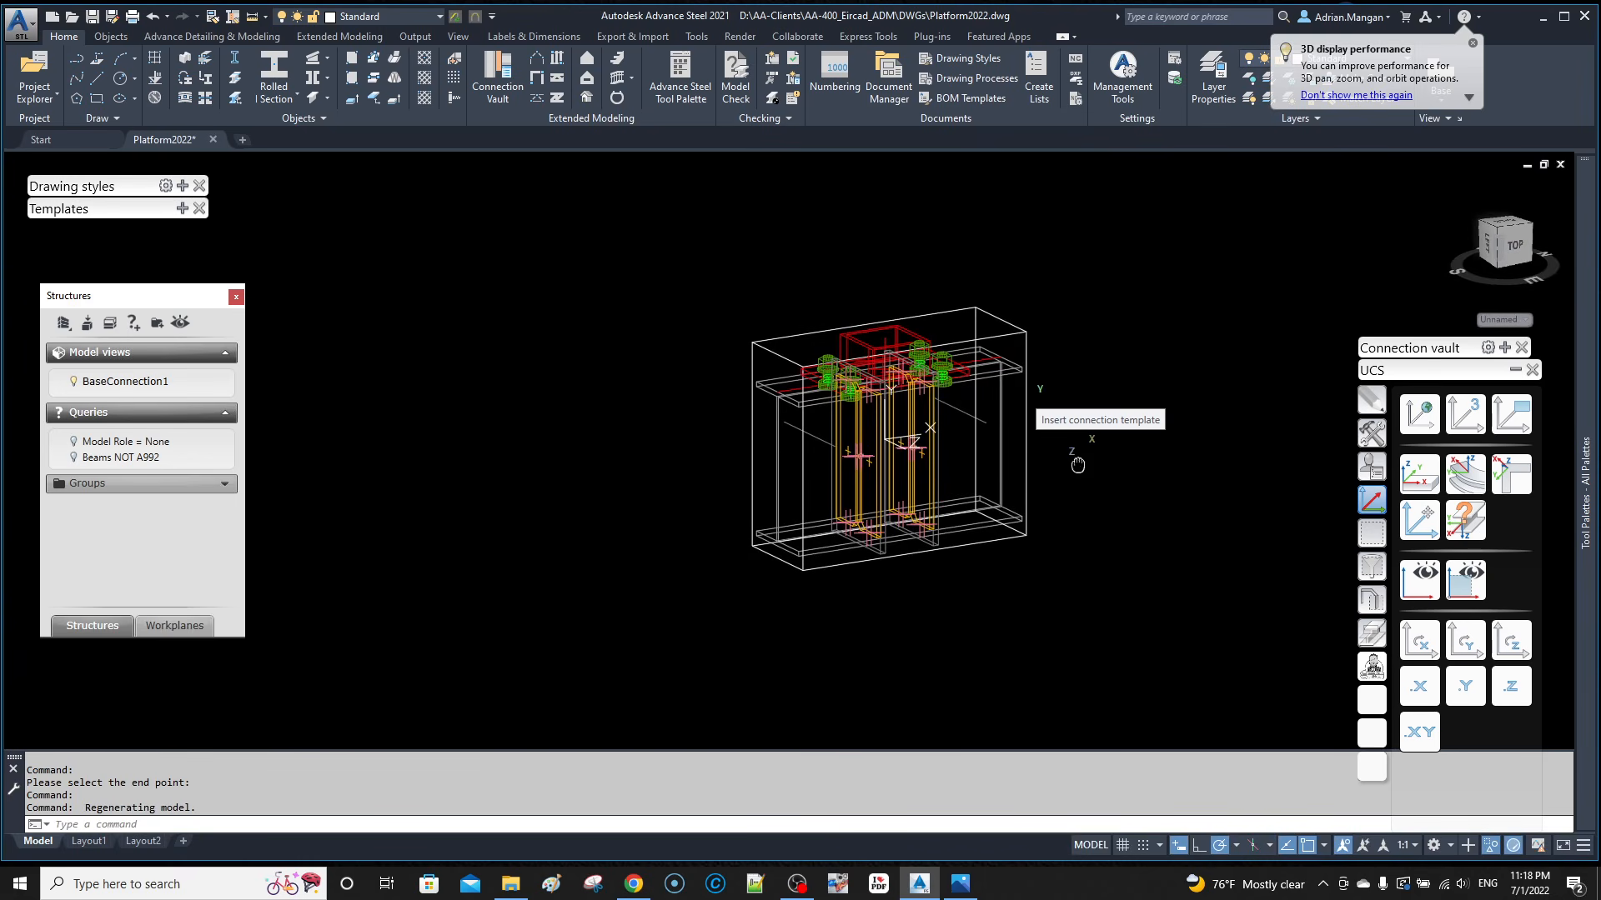
double_click(1028, 335)
scroll(1032, 370, down, 6)
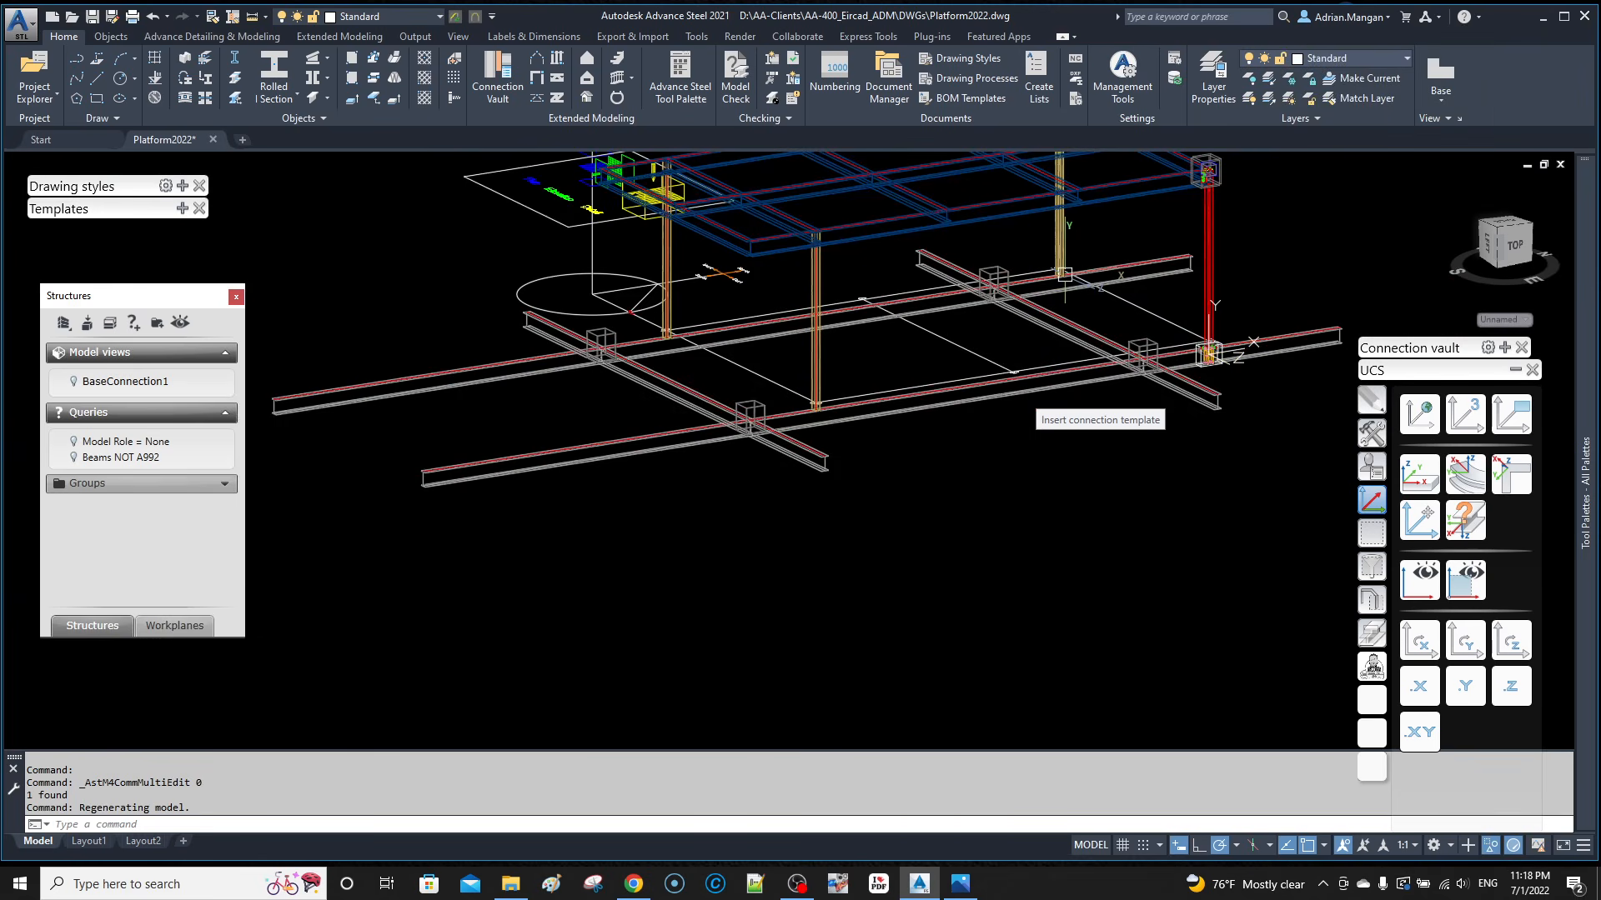
Step: Try propagating the reworked base plate joint to the platform's other connections, and undo the propagation
mouse_move(1068, 272)
scroll(1232, 335, up, 5)
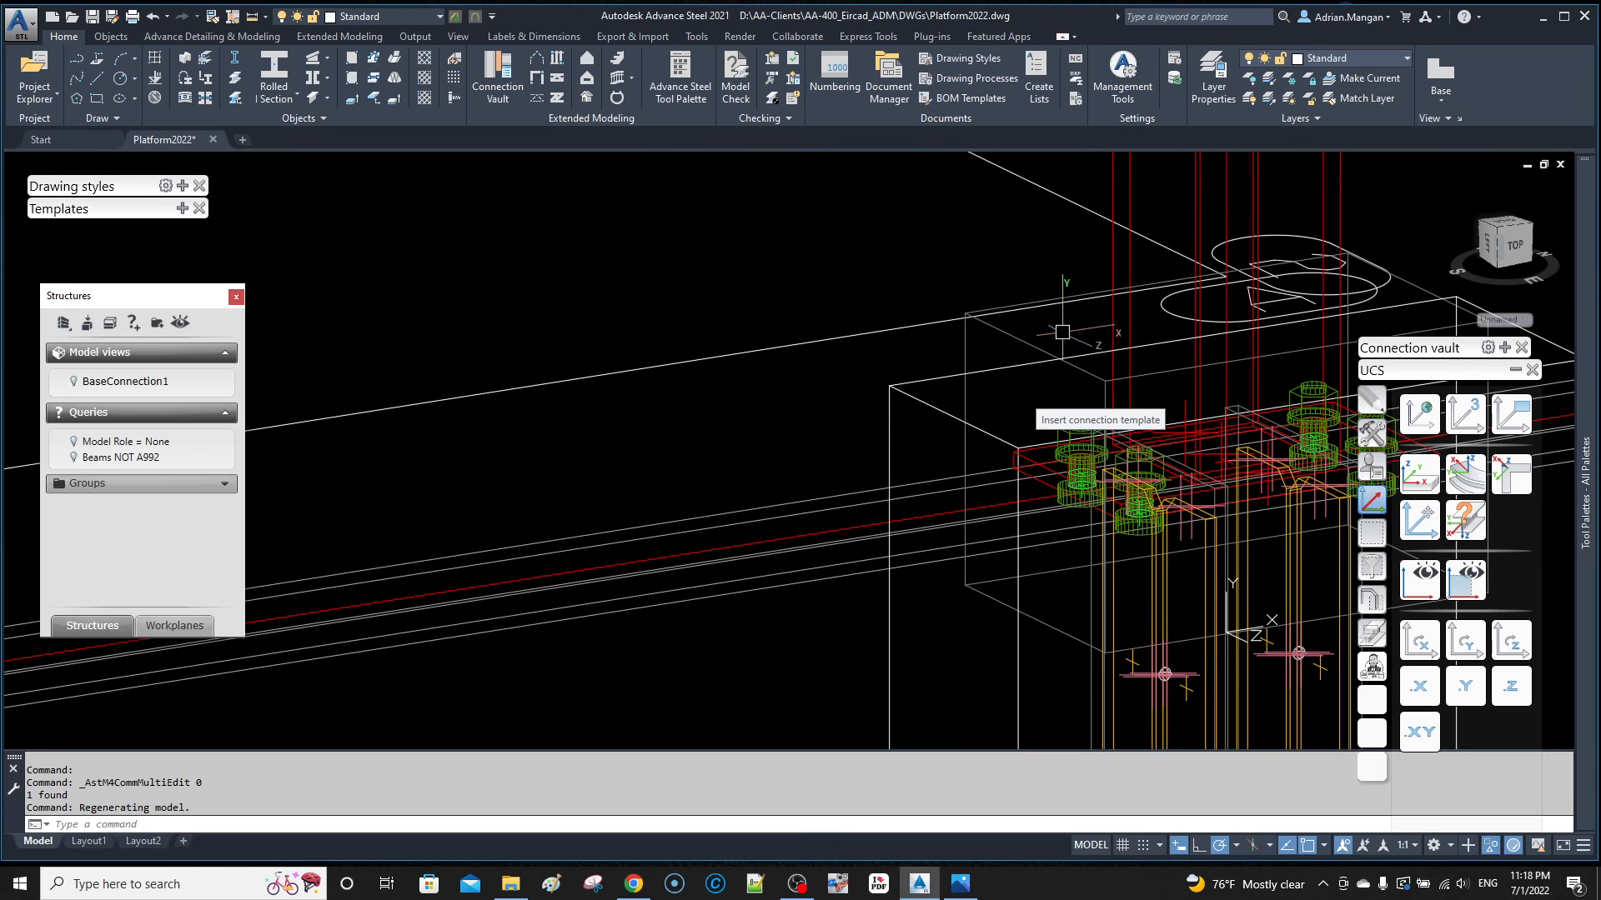
click(1024, 339)
right_click(1025, 340)
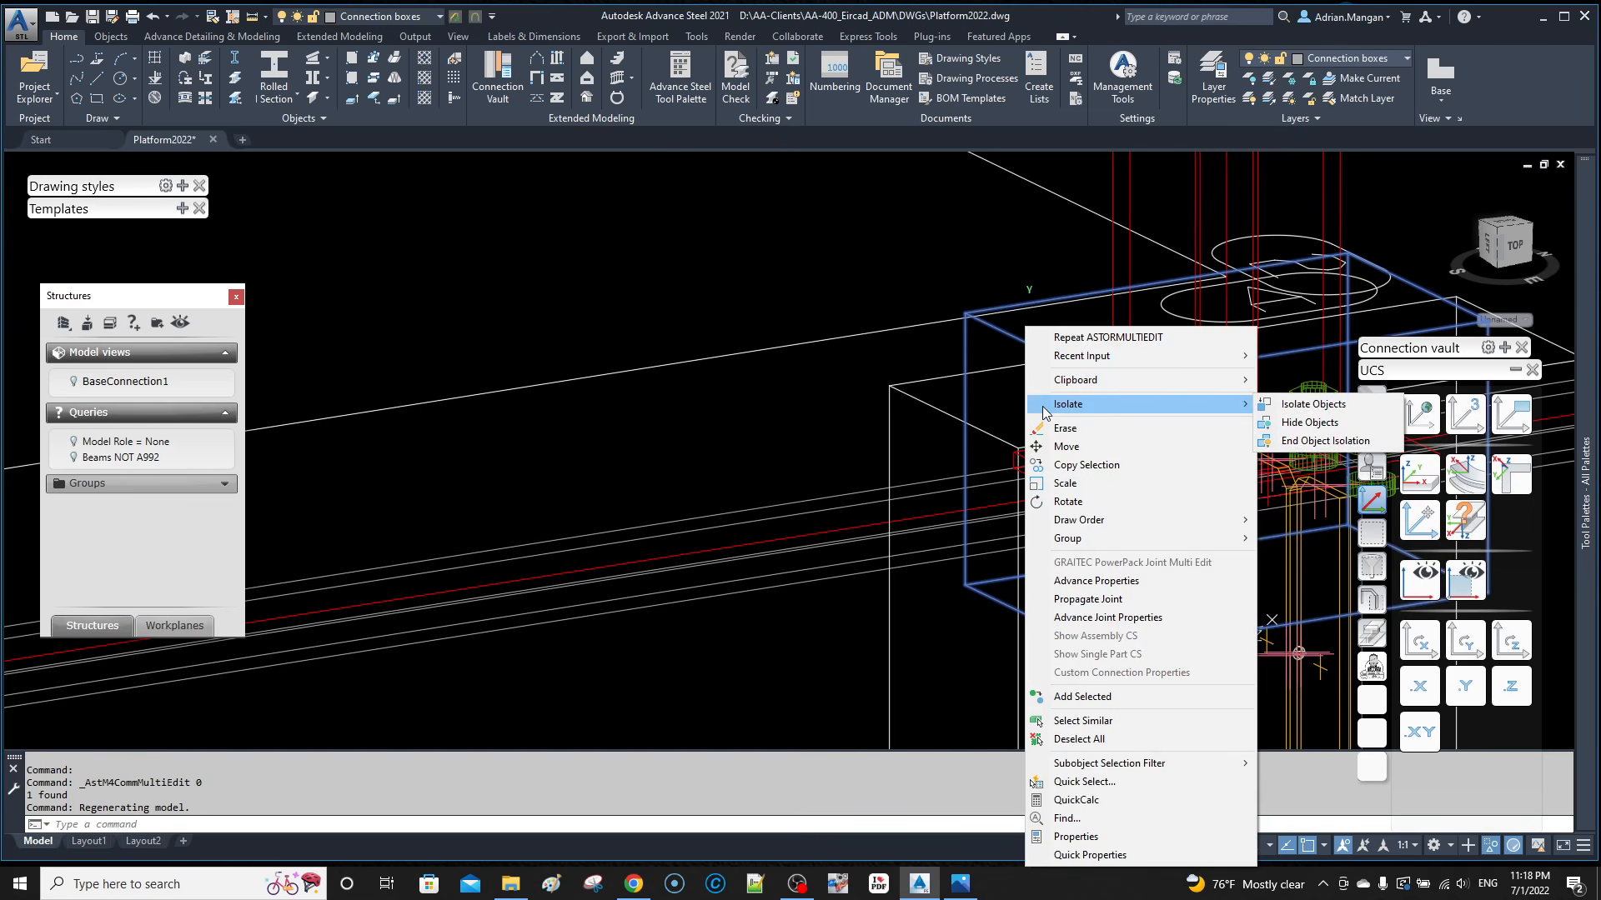
click(1083, 601)
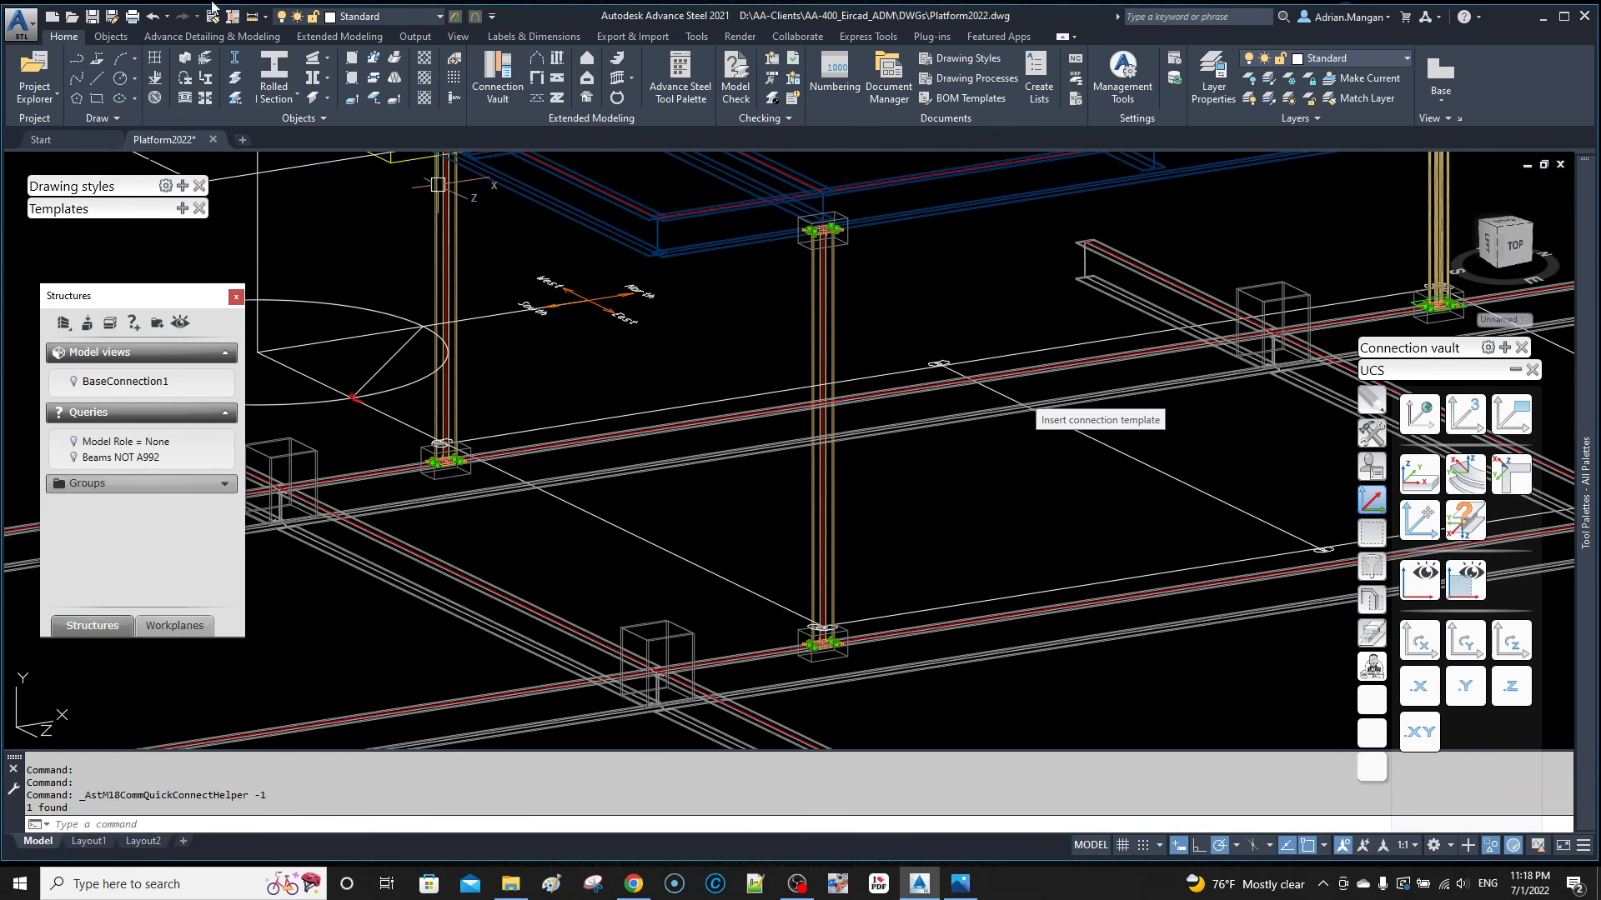
click(155, 16)
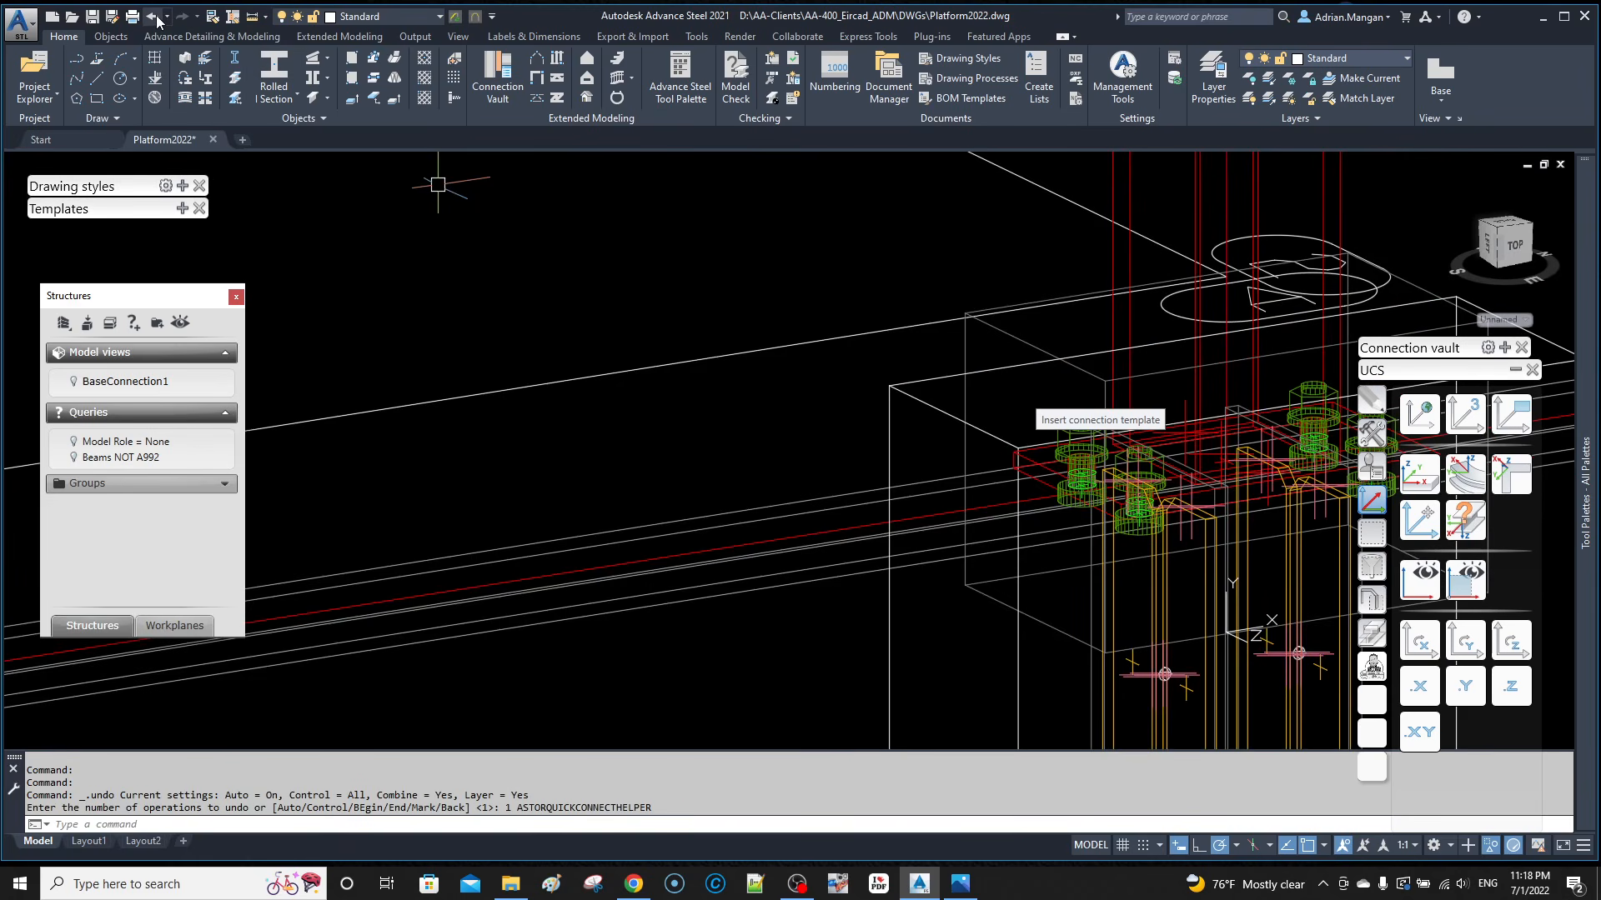
click(154, 17)
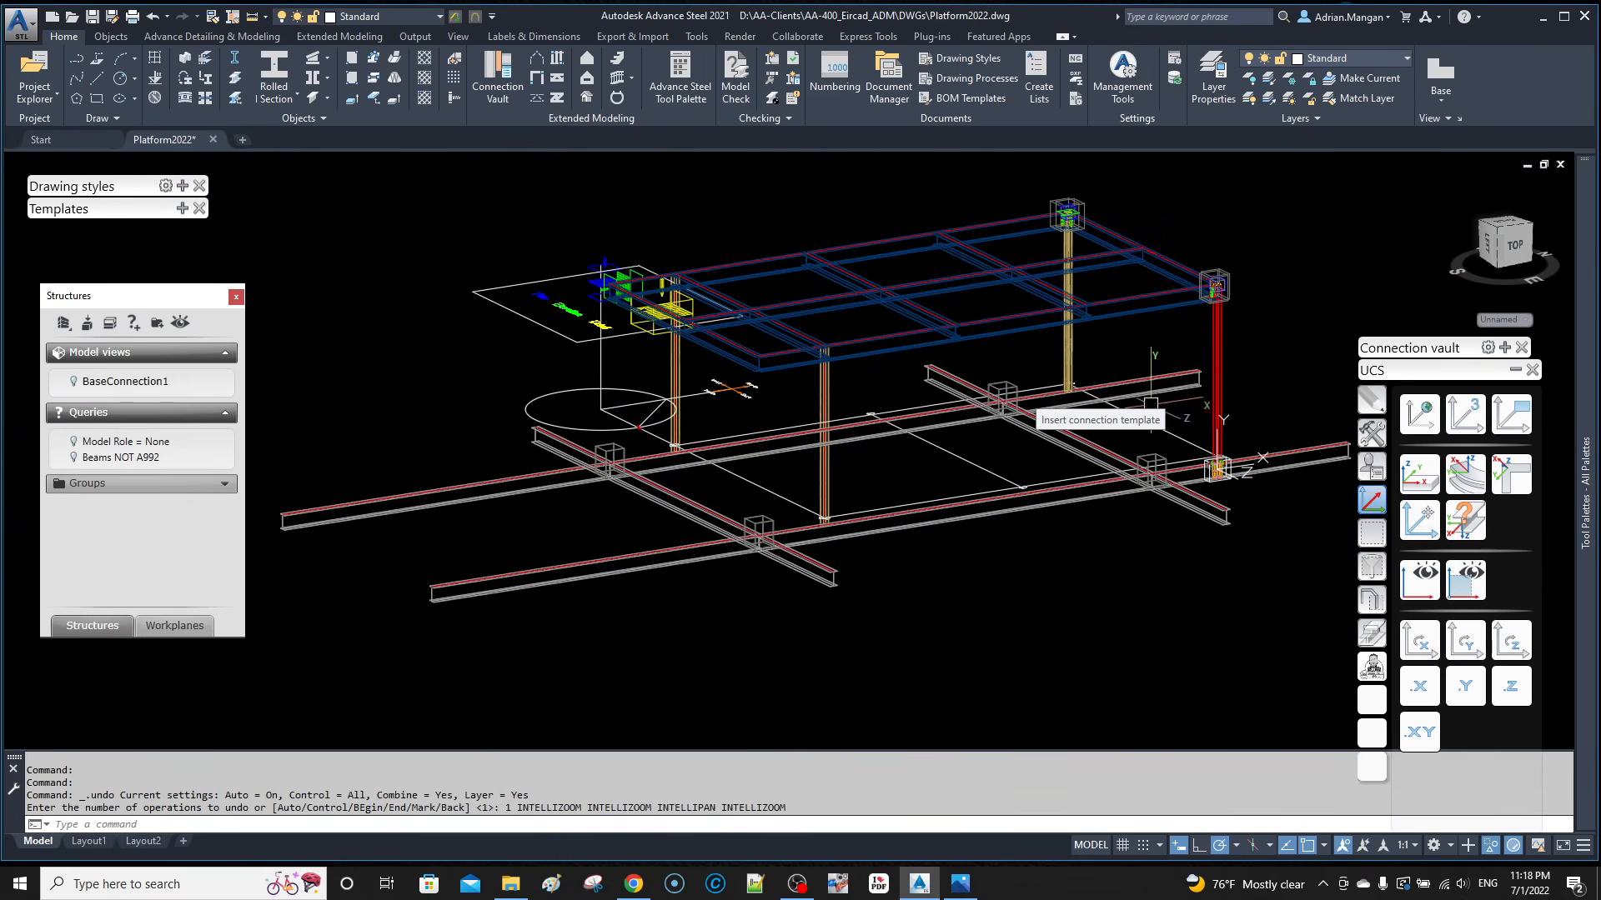
scroll(1156, 404, up, 8)
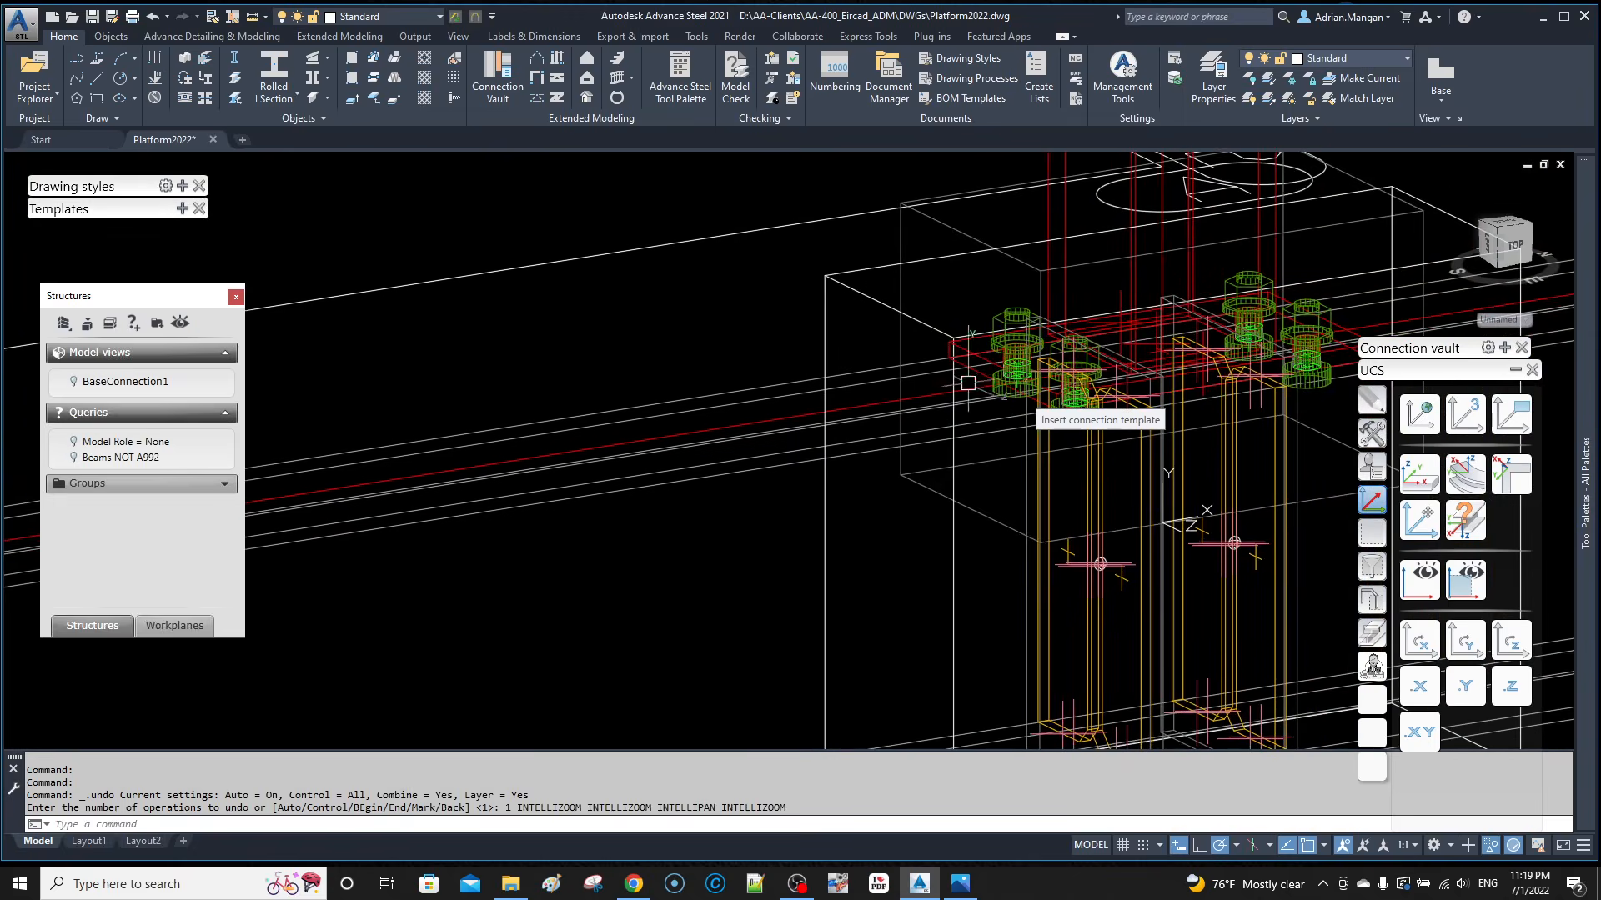
scroll(968, 383, up, 3)
click(1047, 303)
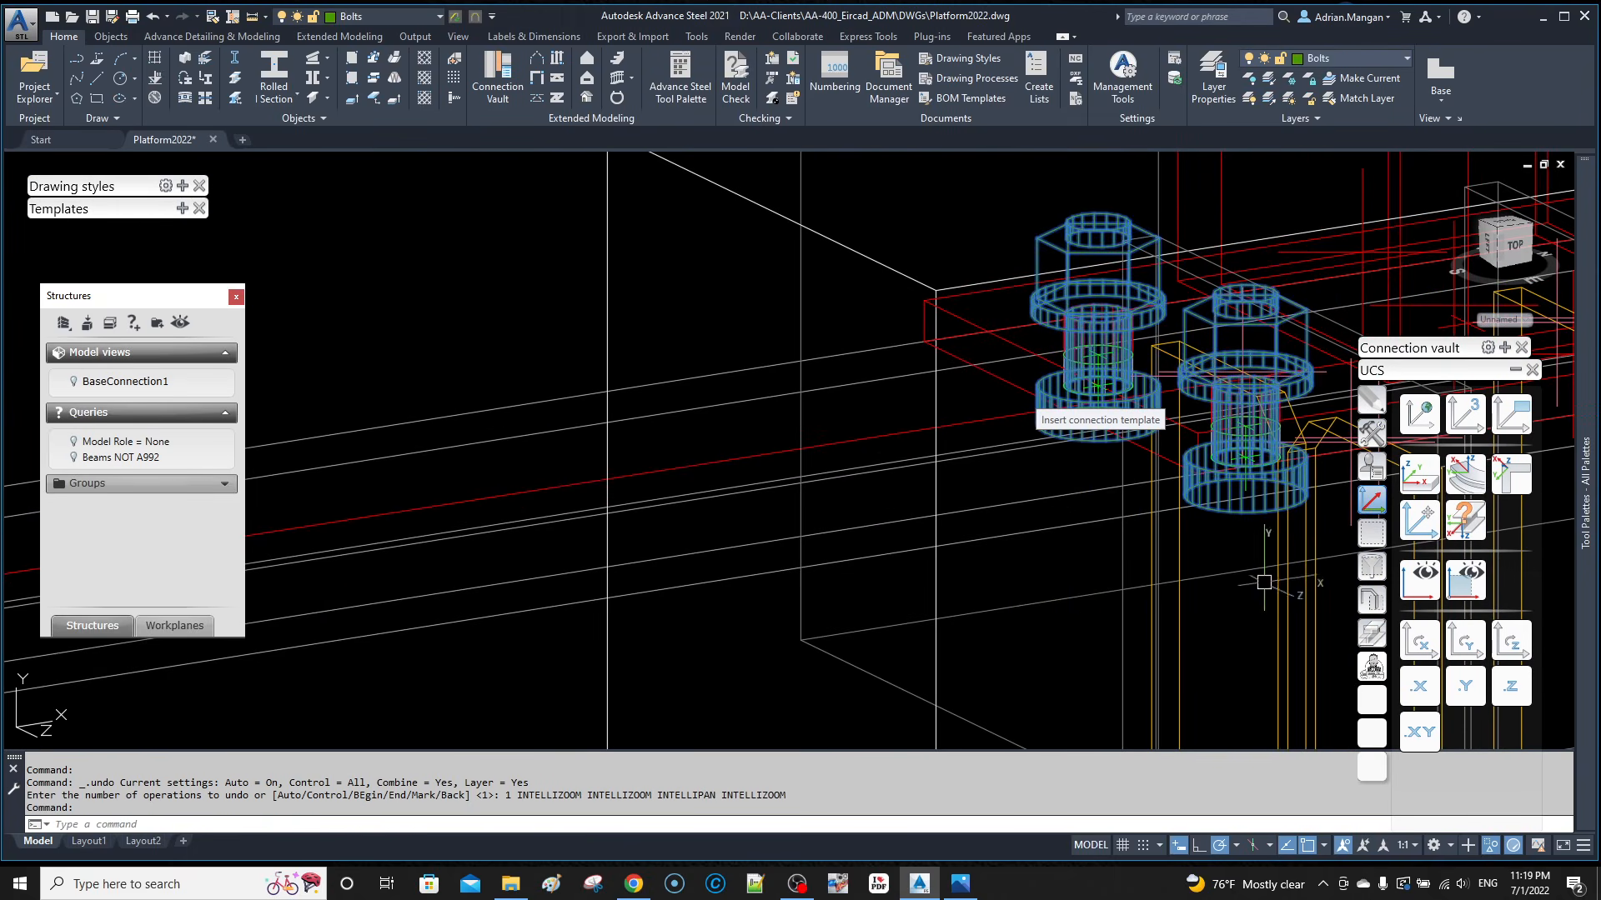
click(1366, 442)
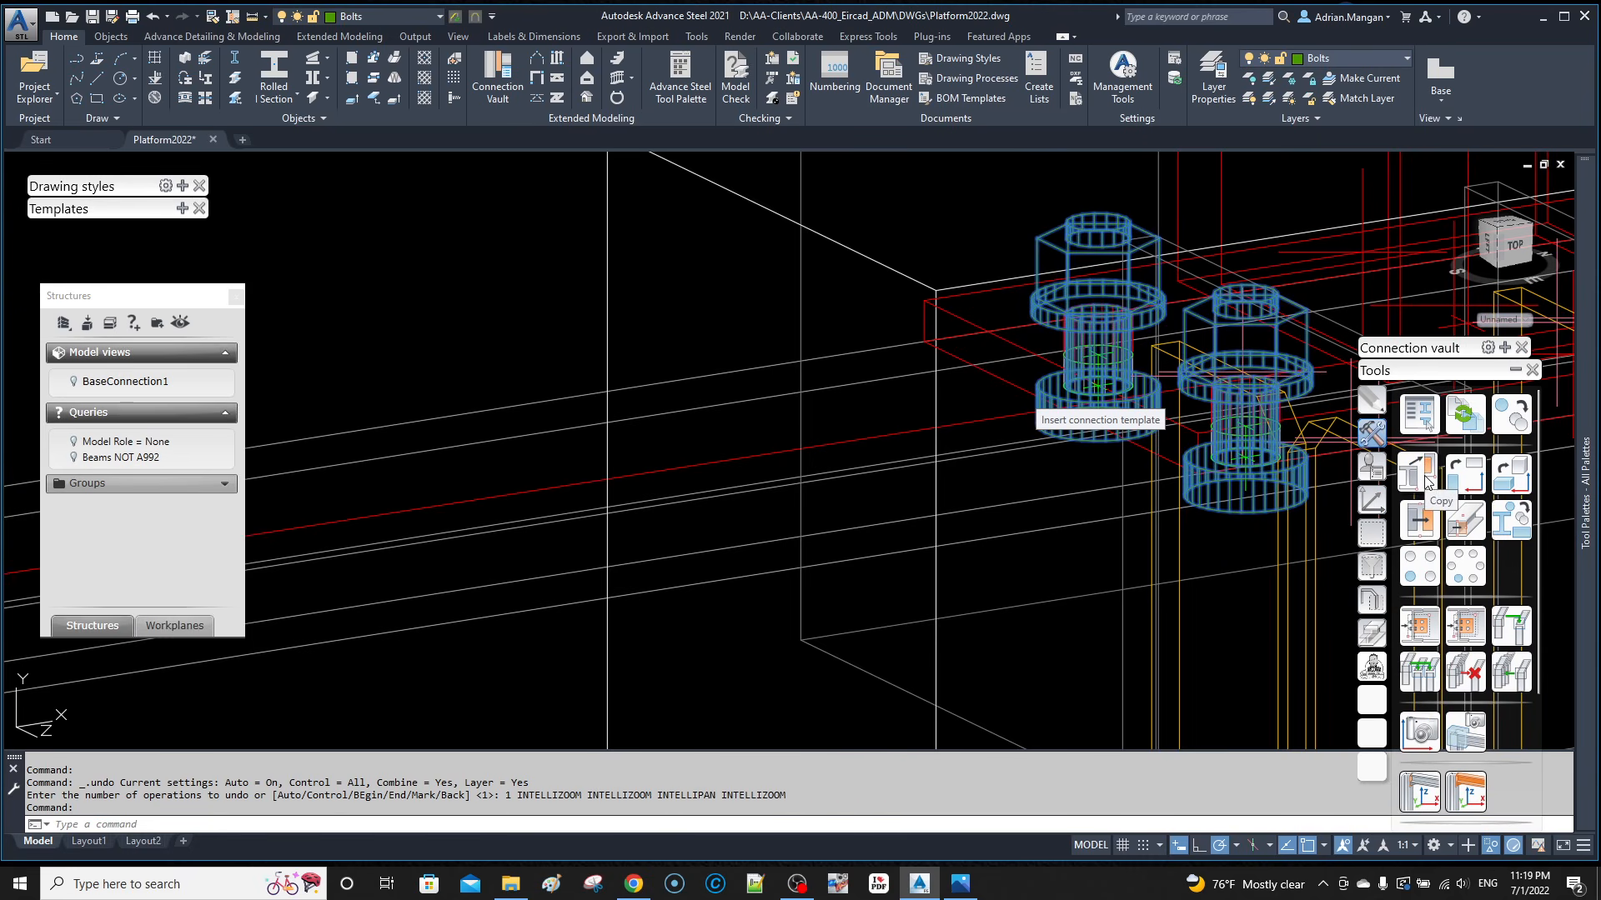
scroll(1426, 481, down, 3)
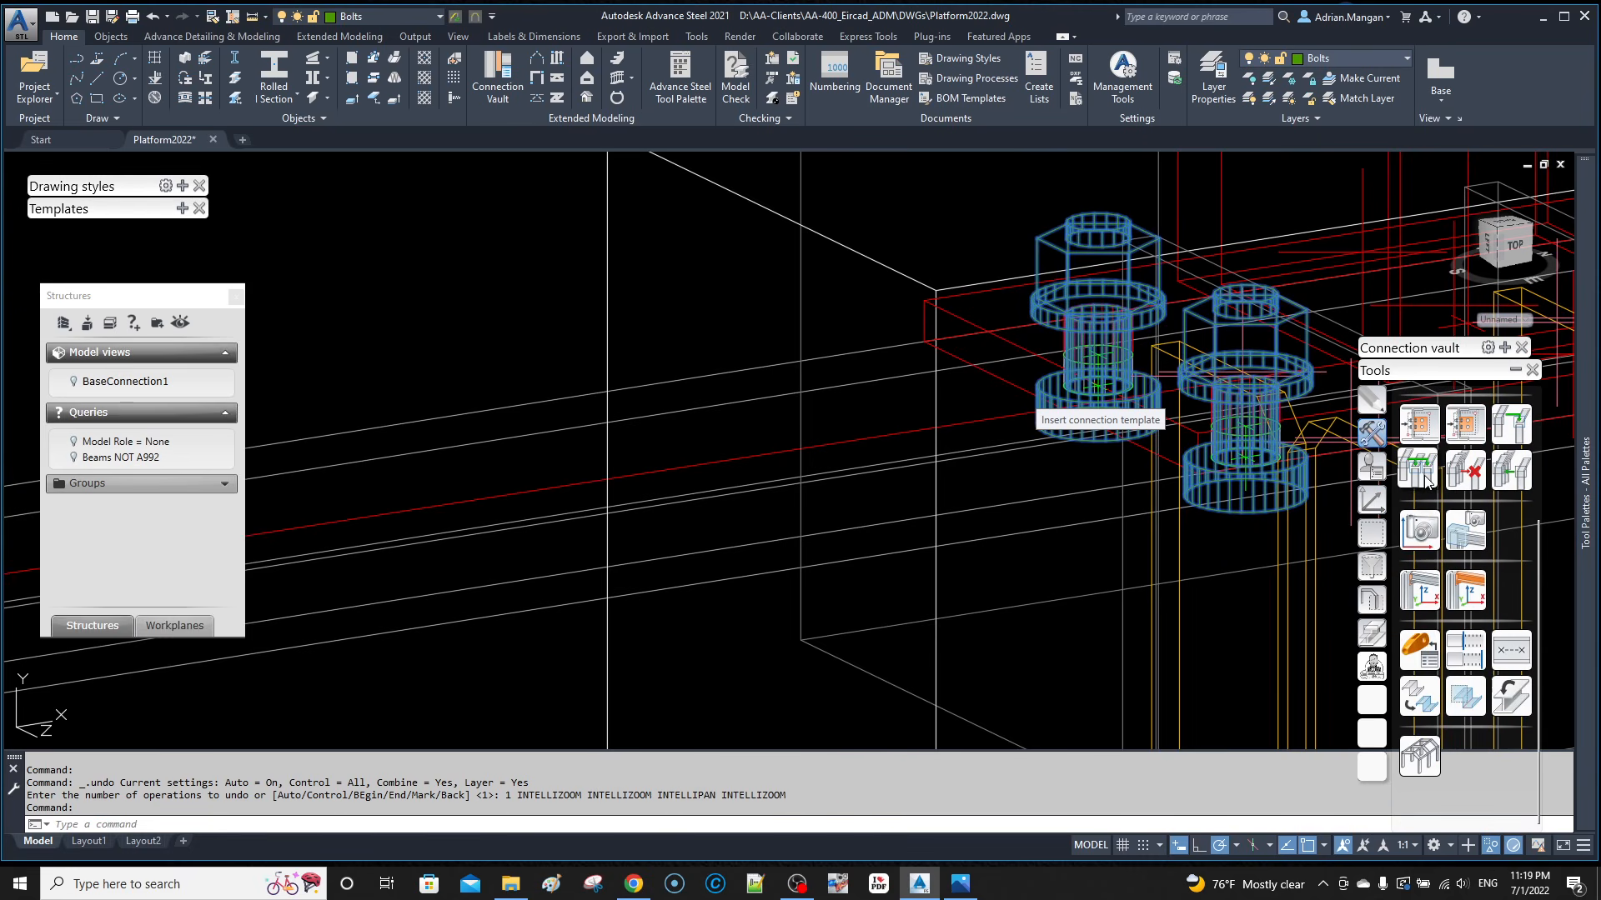
scroll(1425, 481, up, 3)
click(1422, 475)
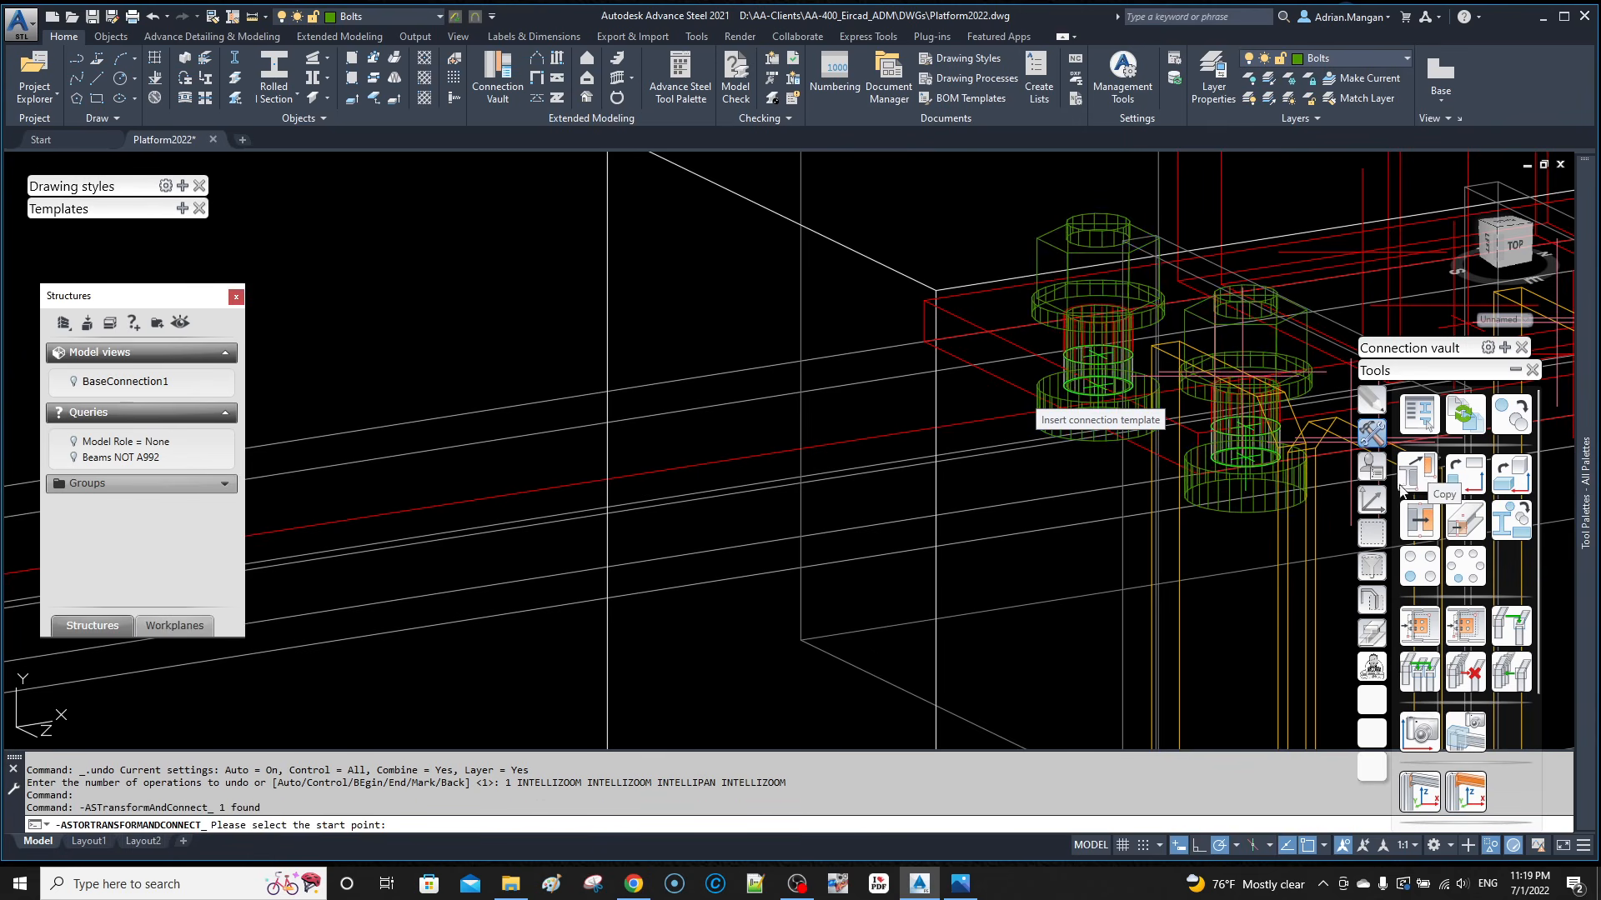
middle_drag(1247, 353, 1270, 326)
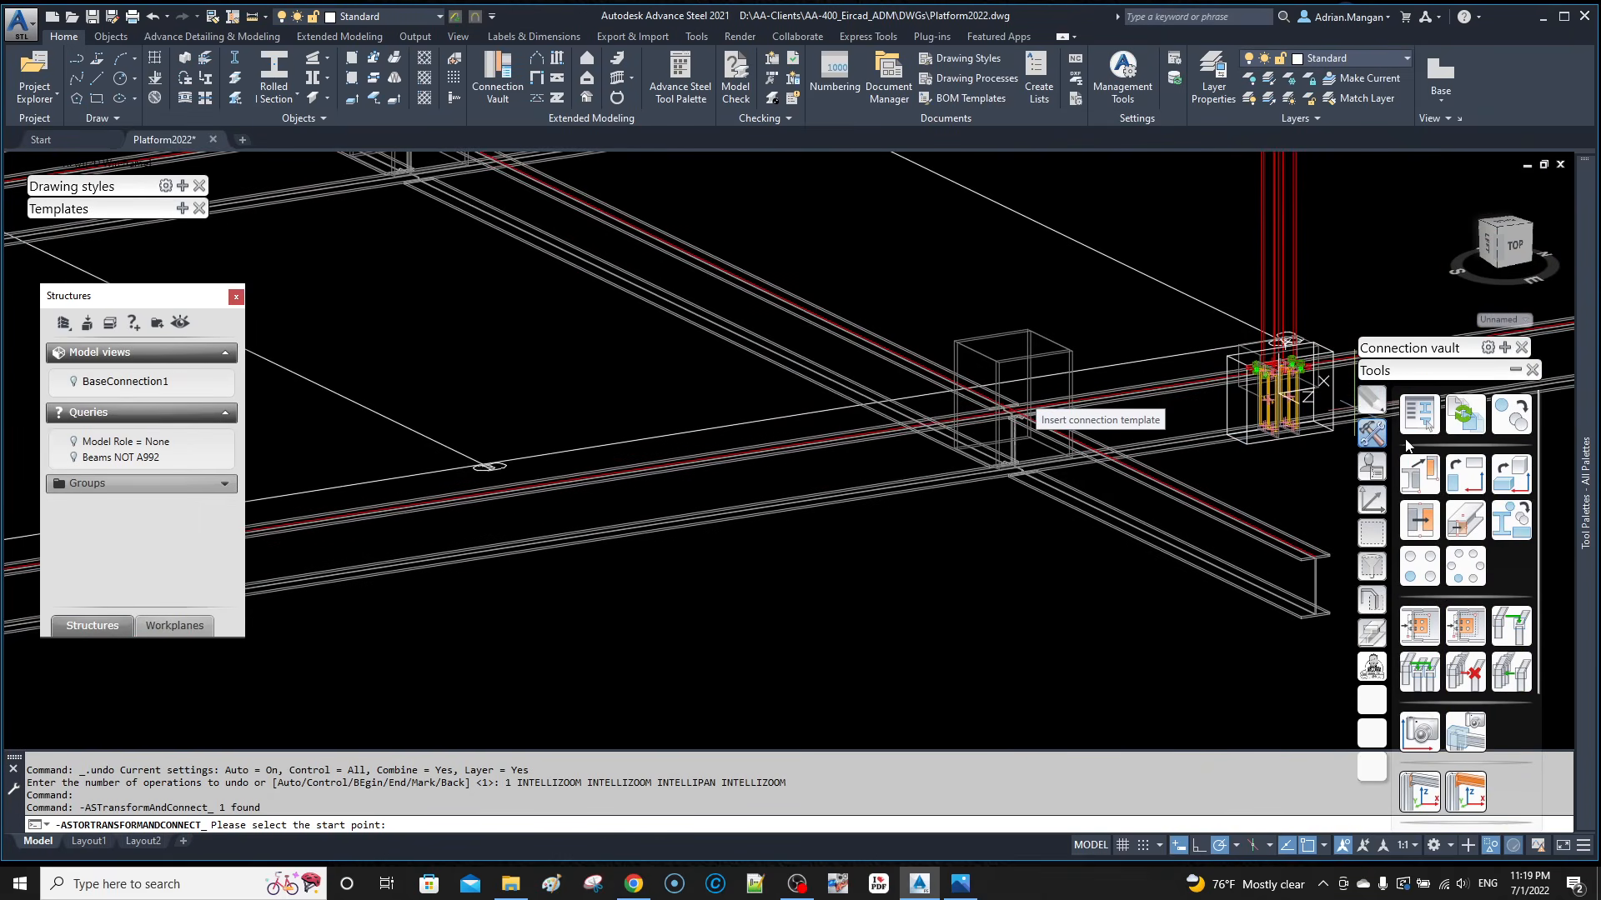
key(Escape)
Step: Propagate the finished base plate joint to the other post on the same front base beam, assigning that beam and post
scroll(1274, 364, up, 8)
click(1151, 267)
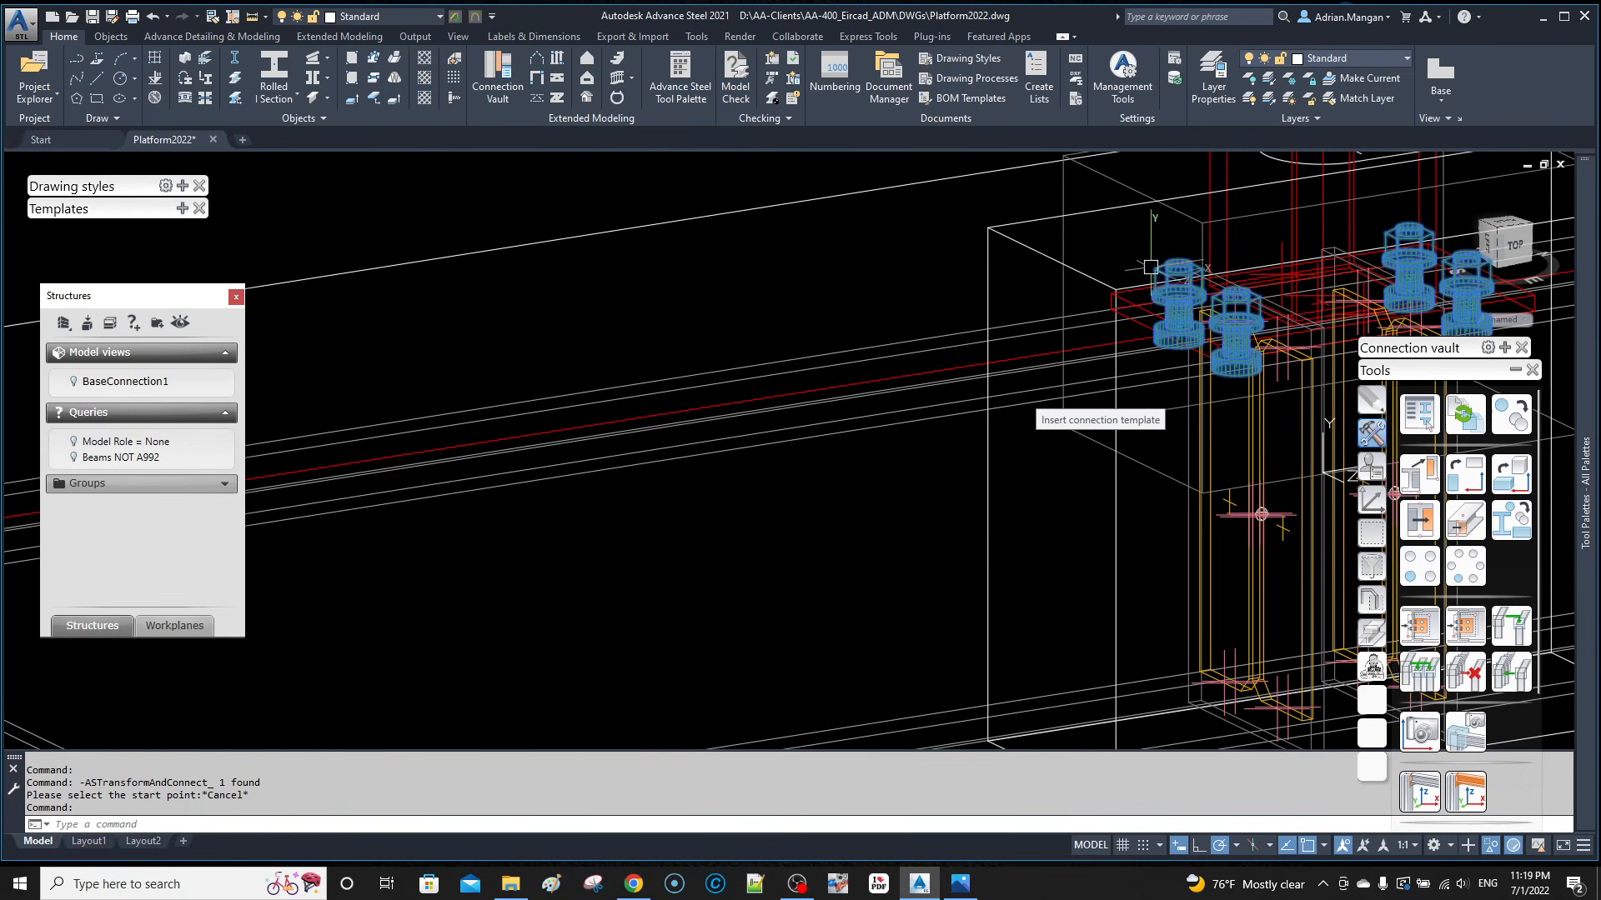
click(1511, 628)
scroll(1007, 350, down, 10)
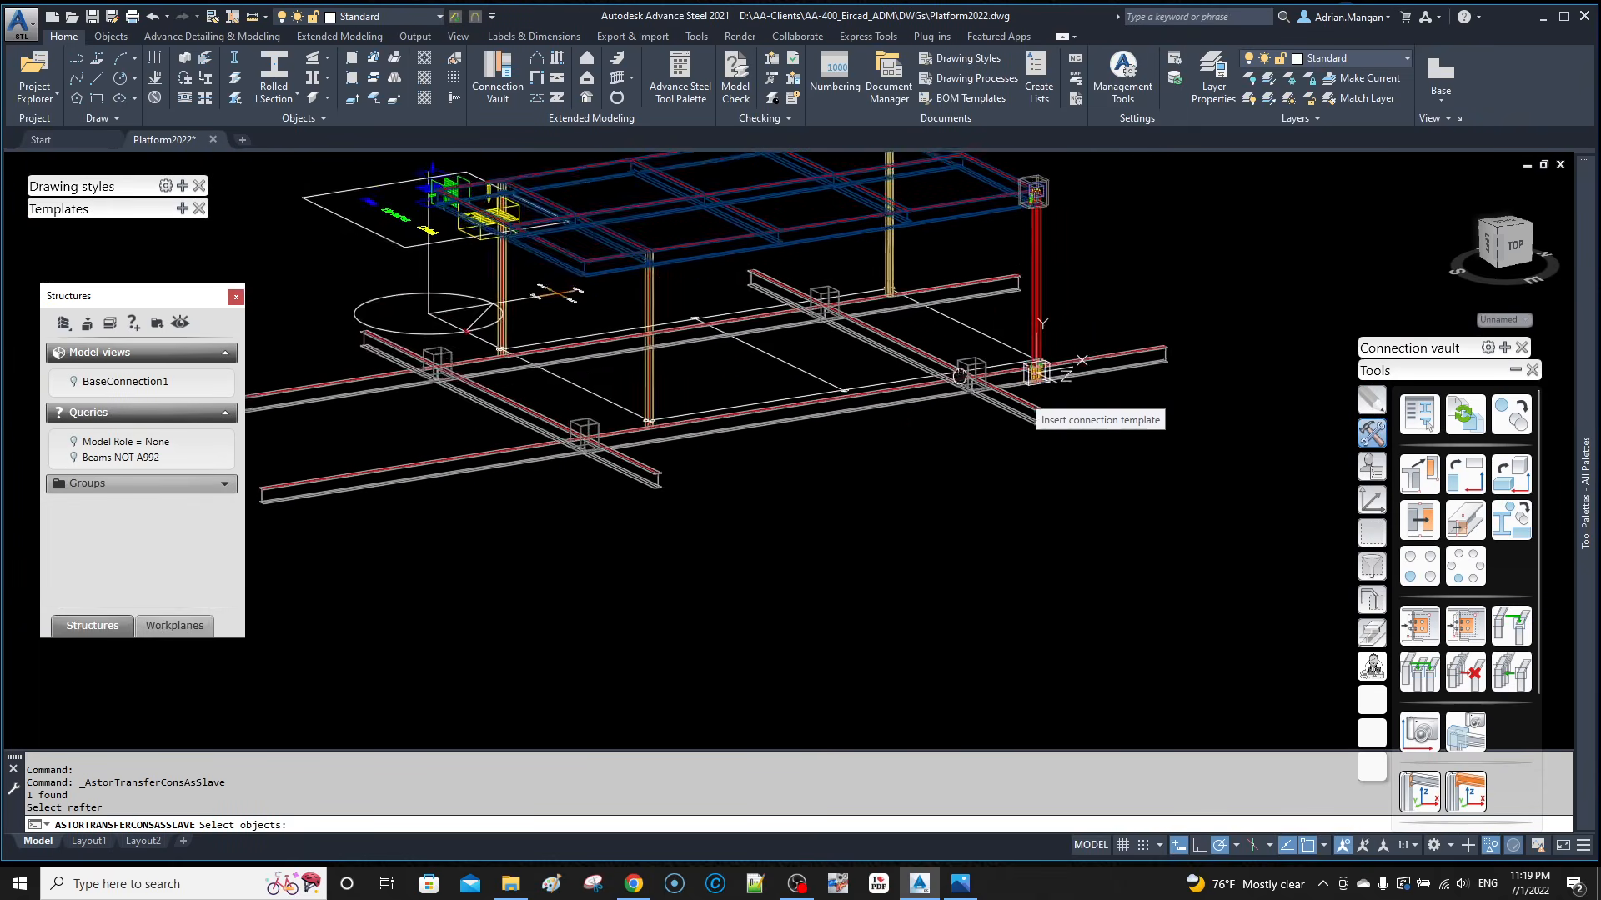
scroll(1007, 350, up, 5)
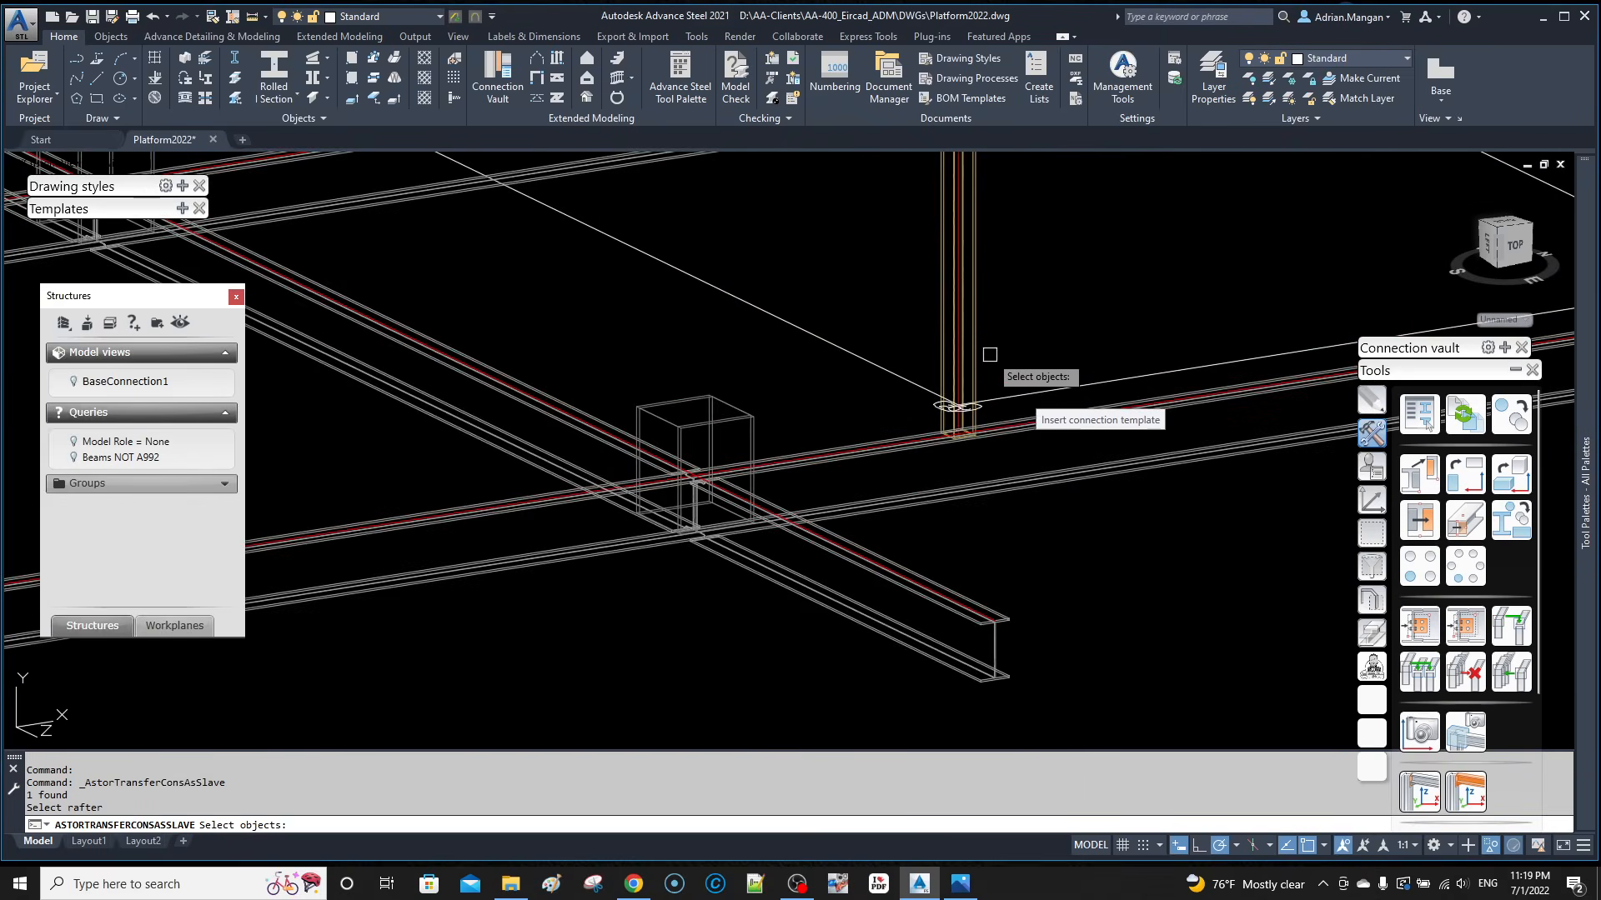
scroll(982, 423, up, 3)
click(989, 423)
key(Return)
click(964, 310)
key(Return)
Step: Add the same base plate joint at the rear base beam's left post, assigning the rear beam and that post
scroll(1010, 308, down, 5)
middle_drag(1010, 310, 1336, 520)
scroll(952, 360, up, 5)
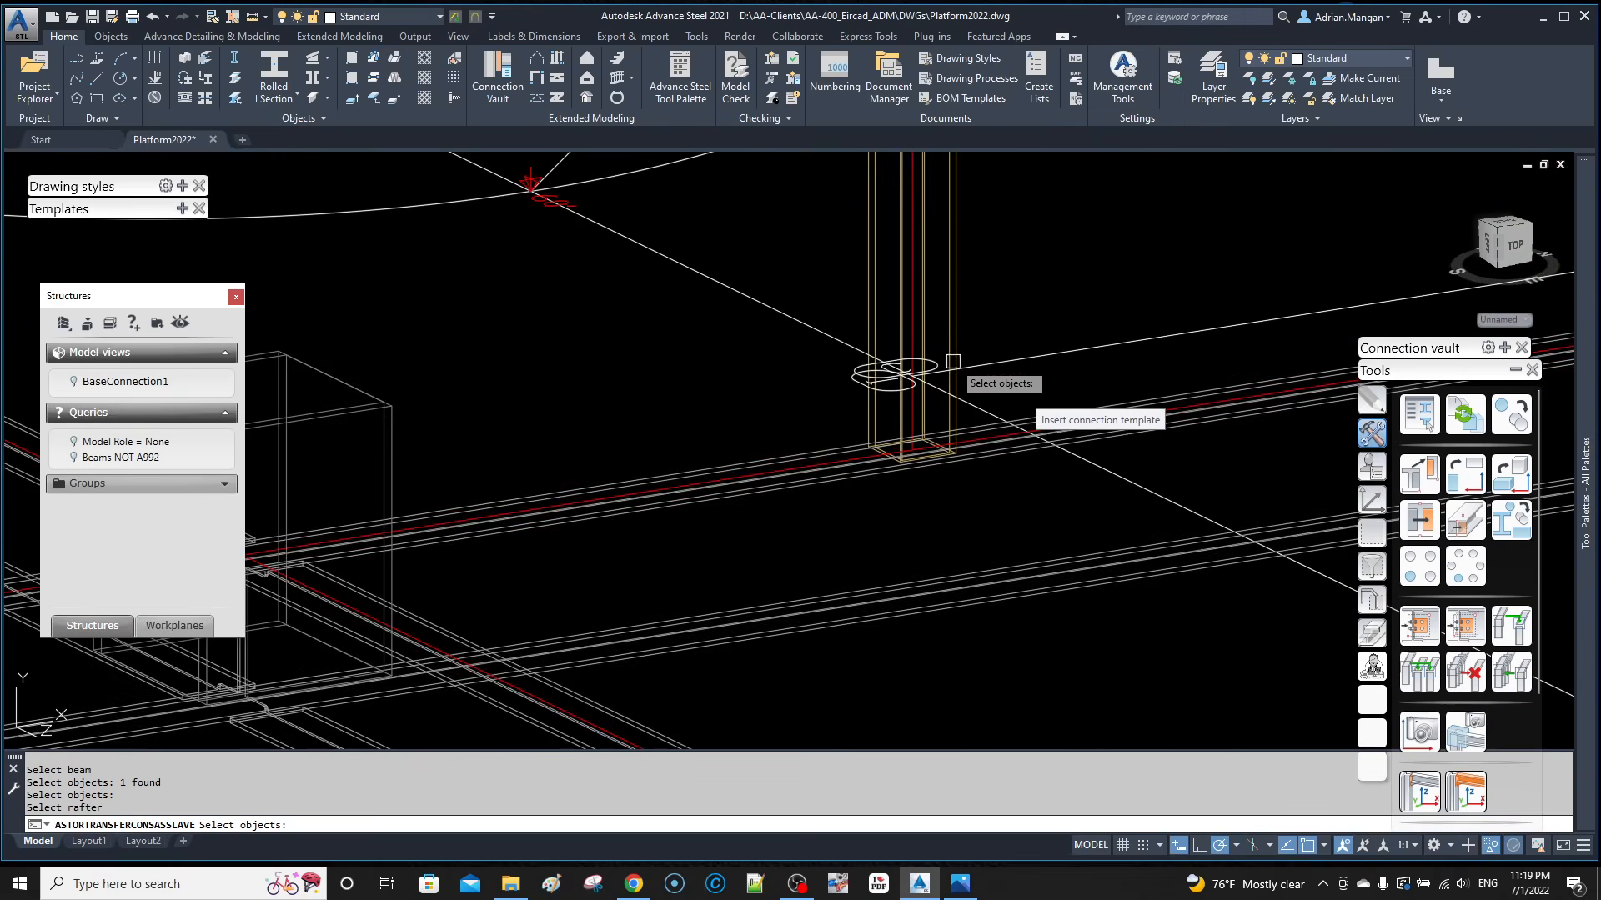
click(1037, 409)
key(Return)
click(949, 316)
key(Return)
Step: Add the base plate joint at the rear base beam's right post and finish the propagation
scroll(1118, 338, down, 5)
middle_drag(1118, 338, 627, 443)
middle_drag(1196, 302, 836, 406)
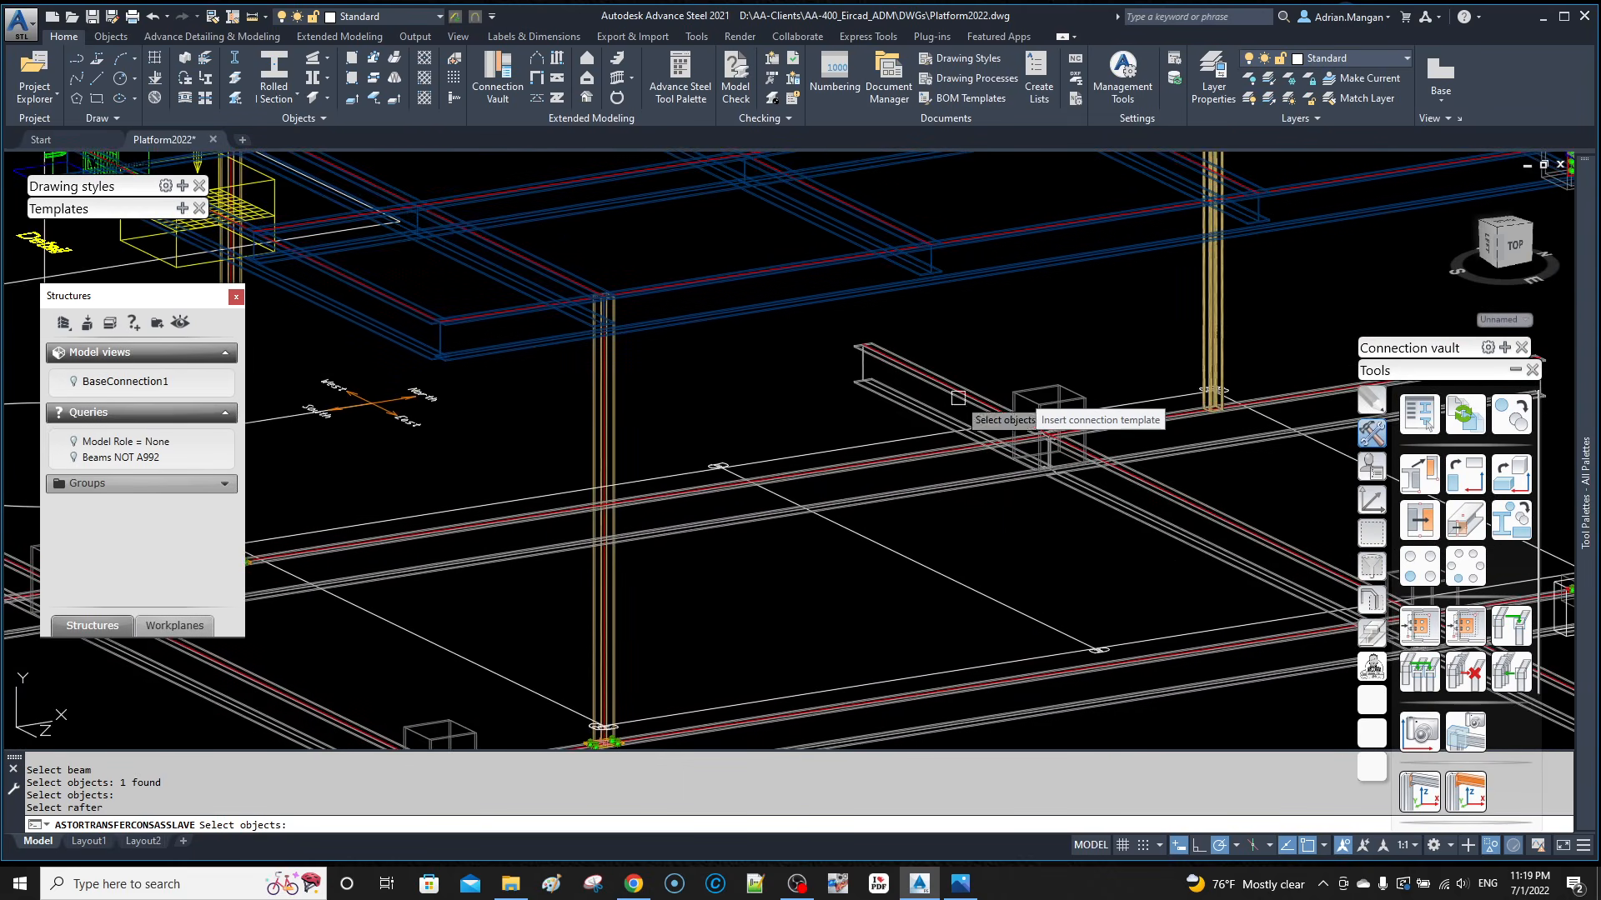
scroll(1325, 402, up, 5)
click(978, 423)
key(Return)
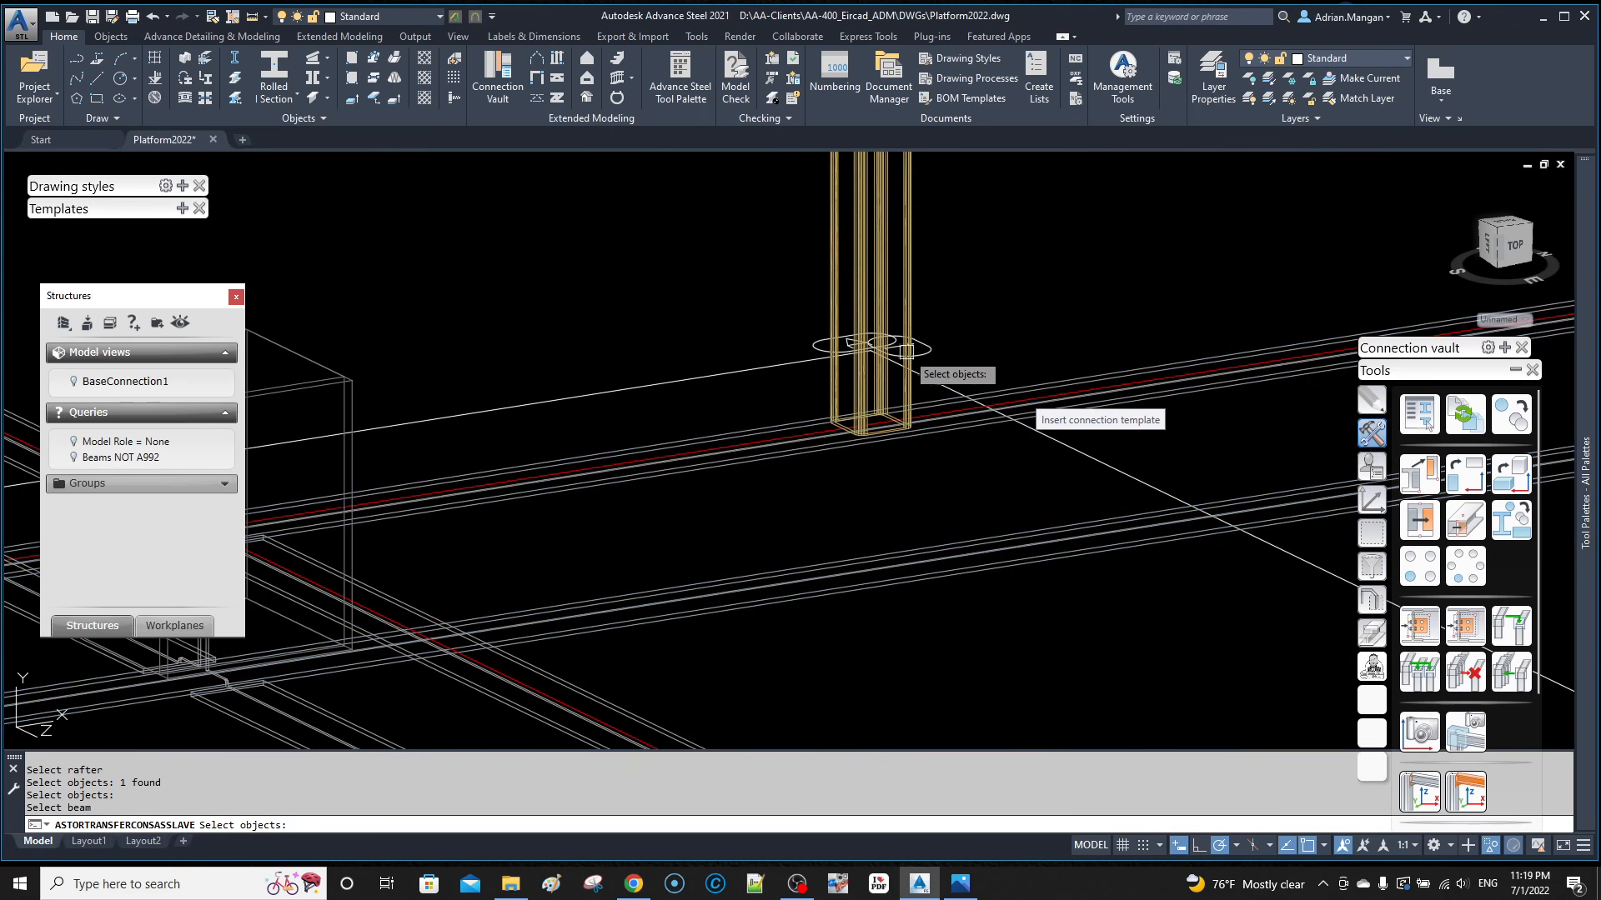
click(891, 301)
key(Return)
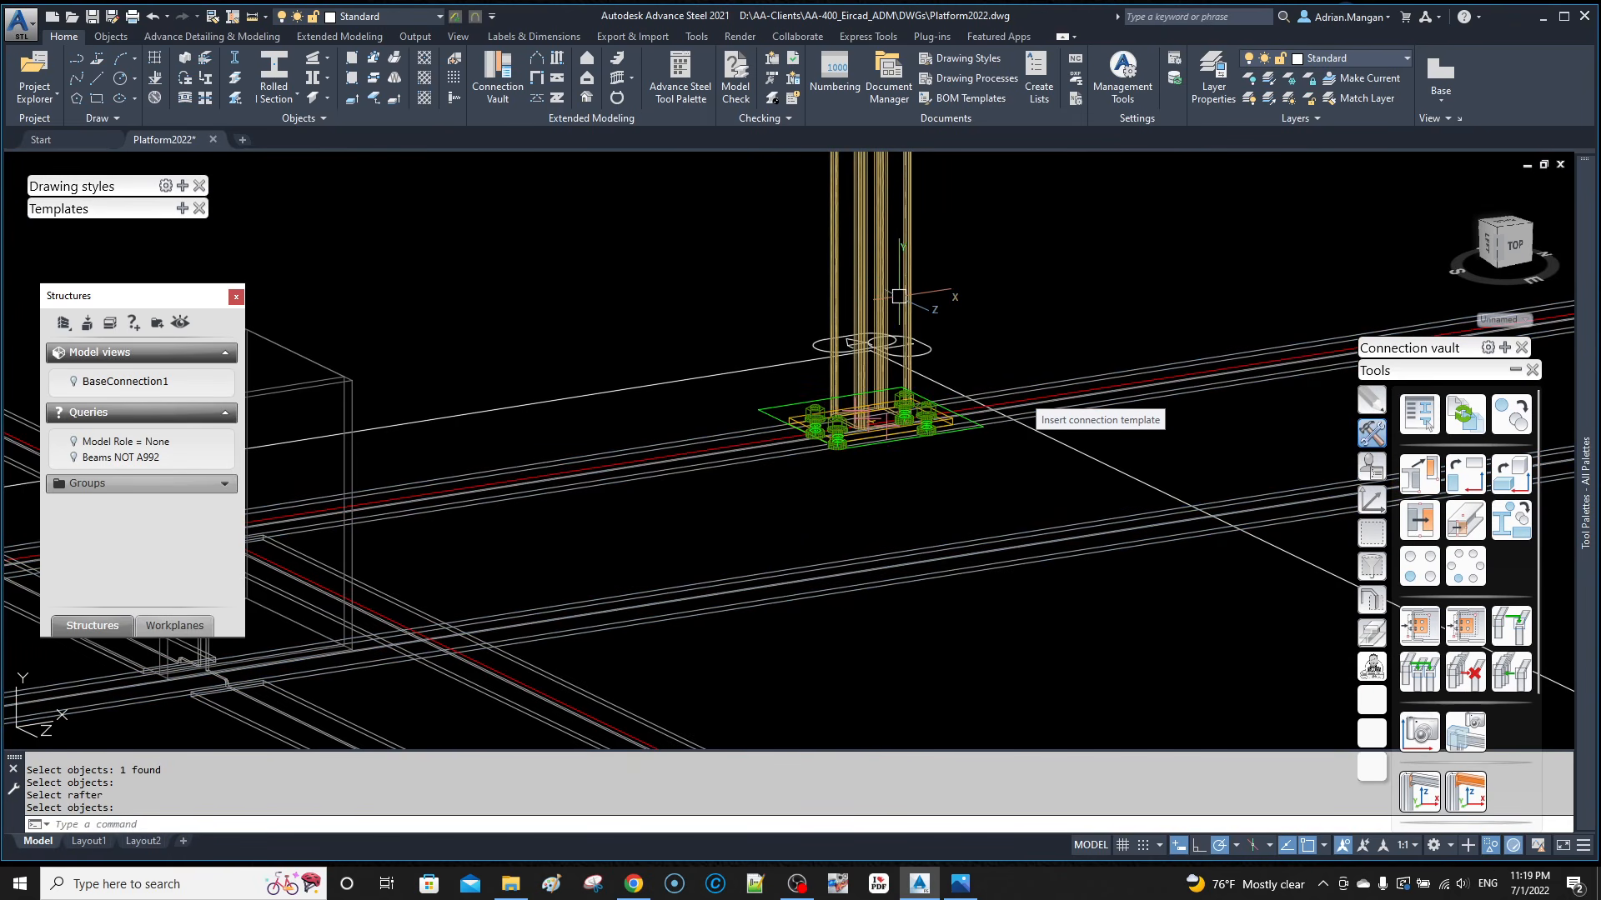
Step: Switch the representation mode of the rear right post
click(918, 300)
click(1380, 597)
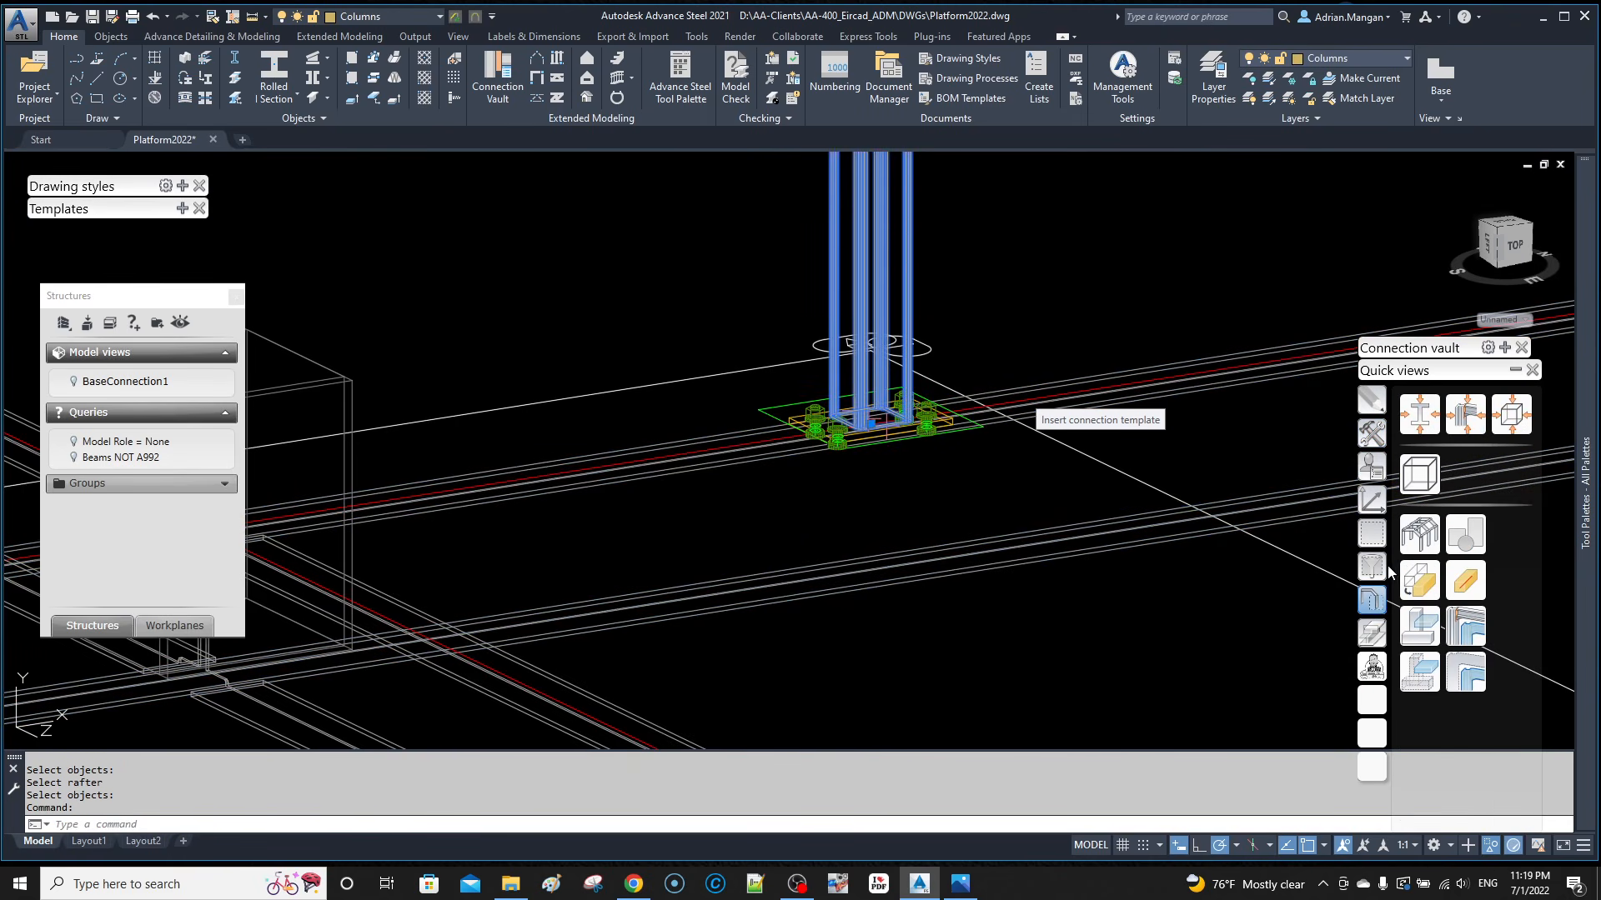
click(1449, 576)
key(Escape)
scroll(1029, 488, down, 4)
scroll(862, 415, down, 3)
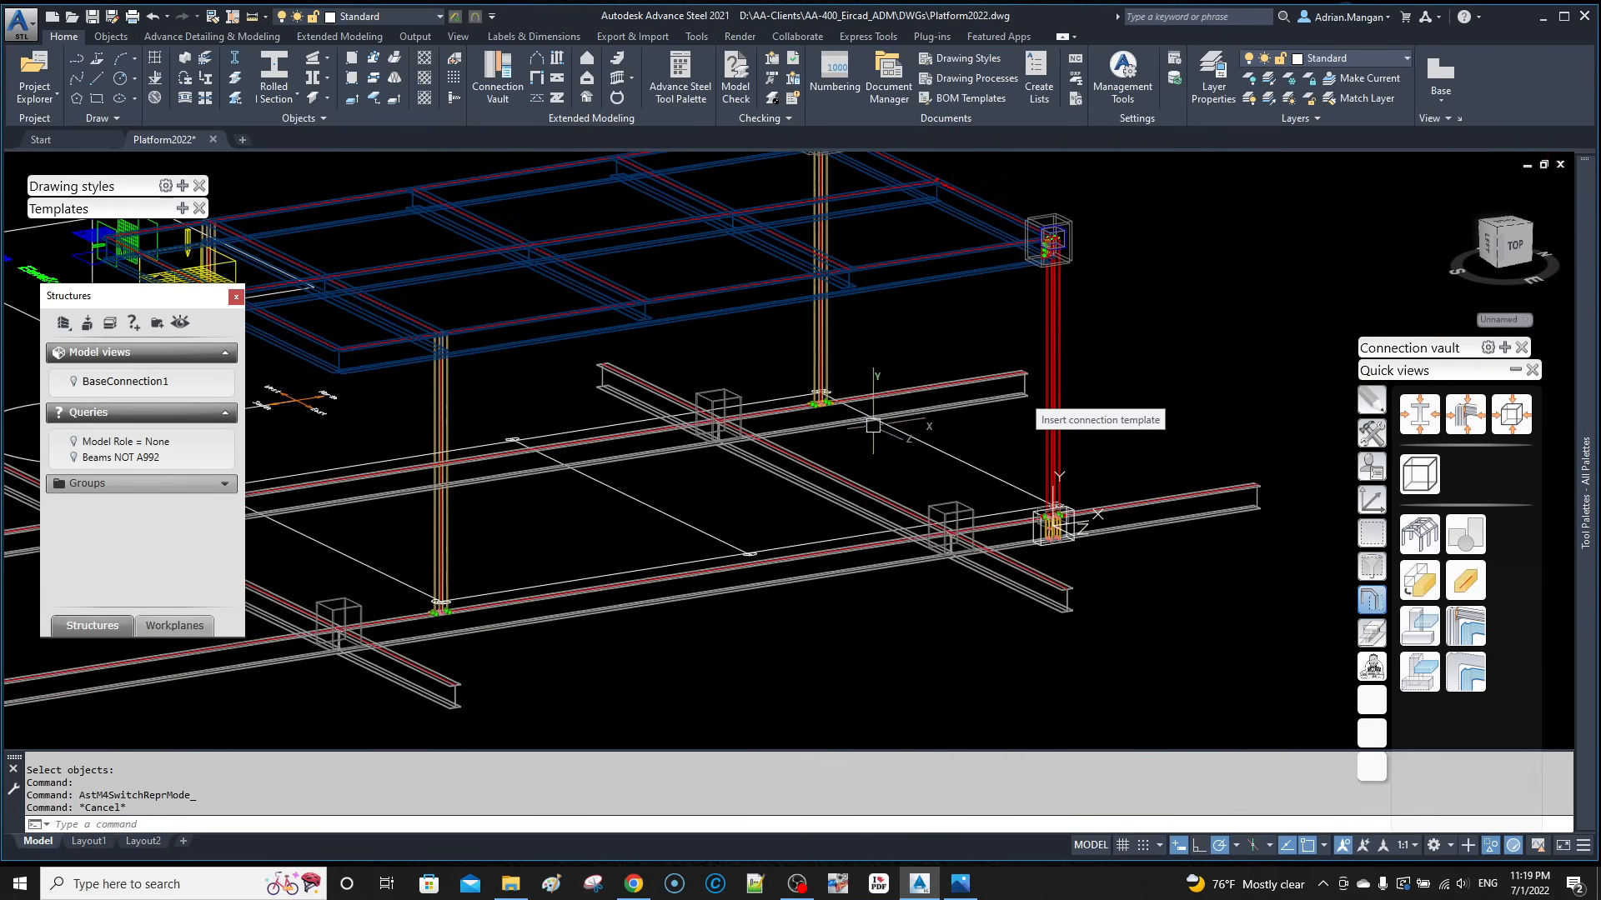
Step: Clear the red marking from the model's marked objects
click(1370, 537)
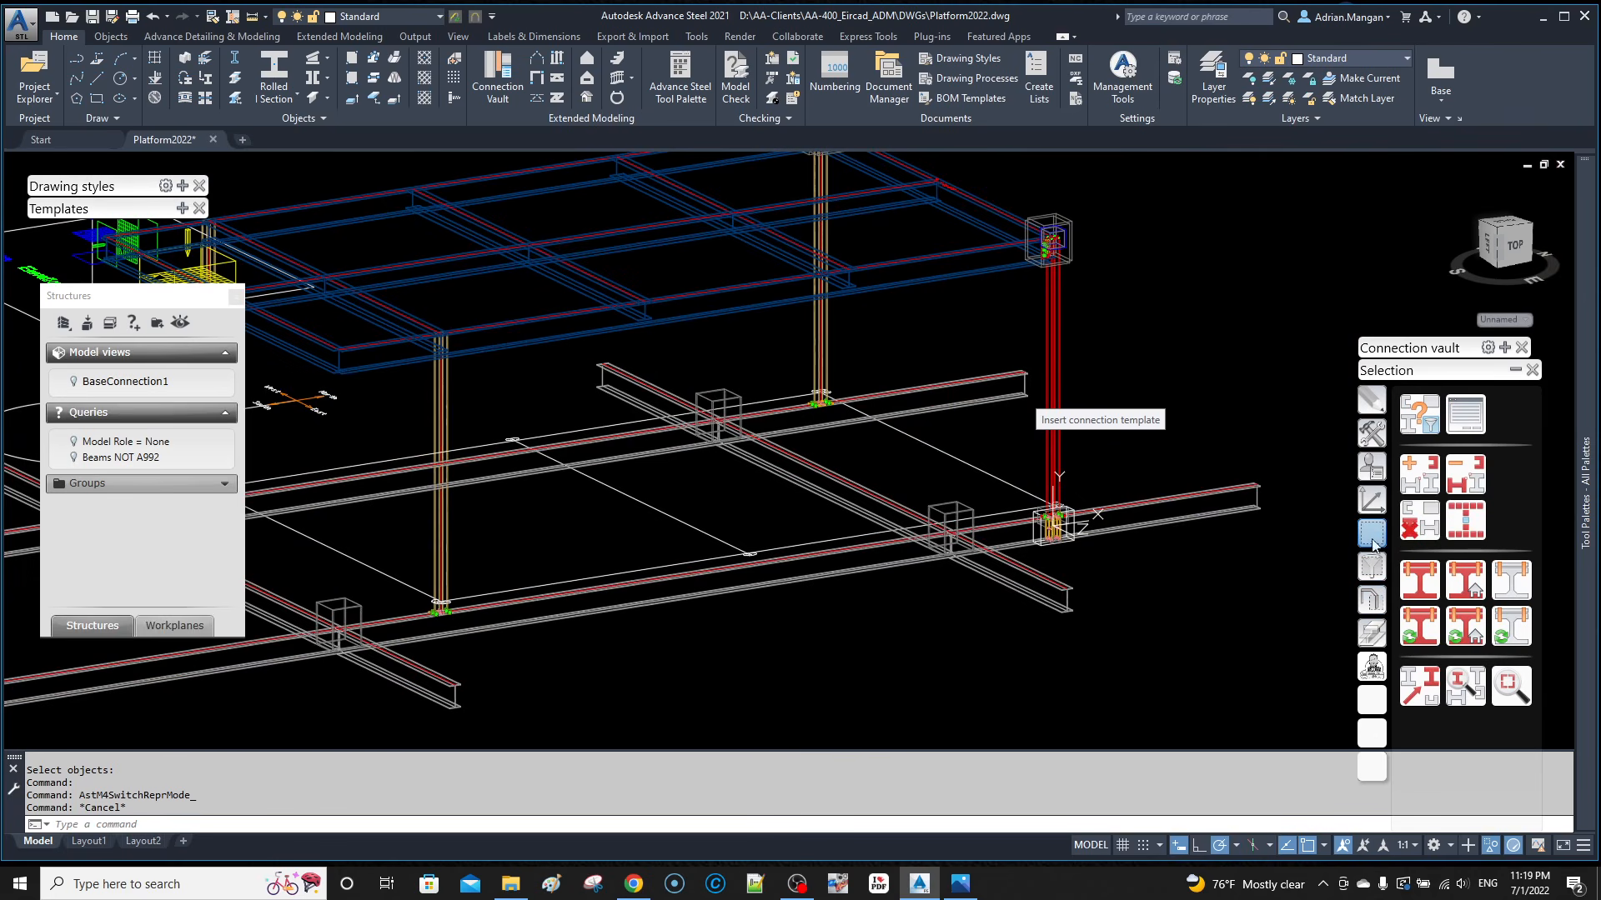
click(1411, 525)
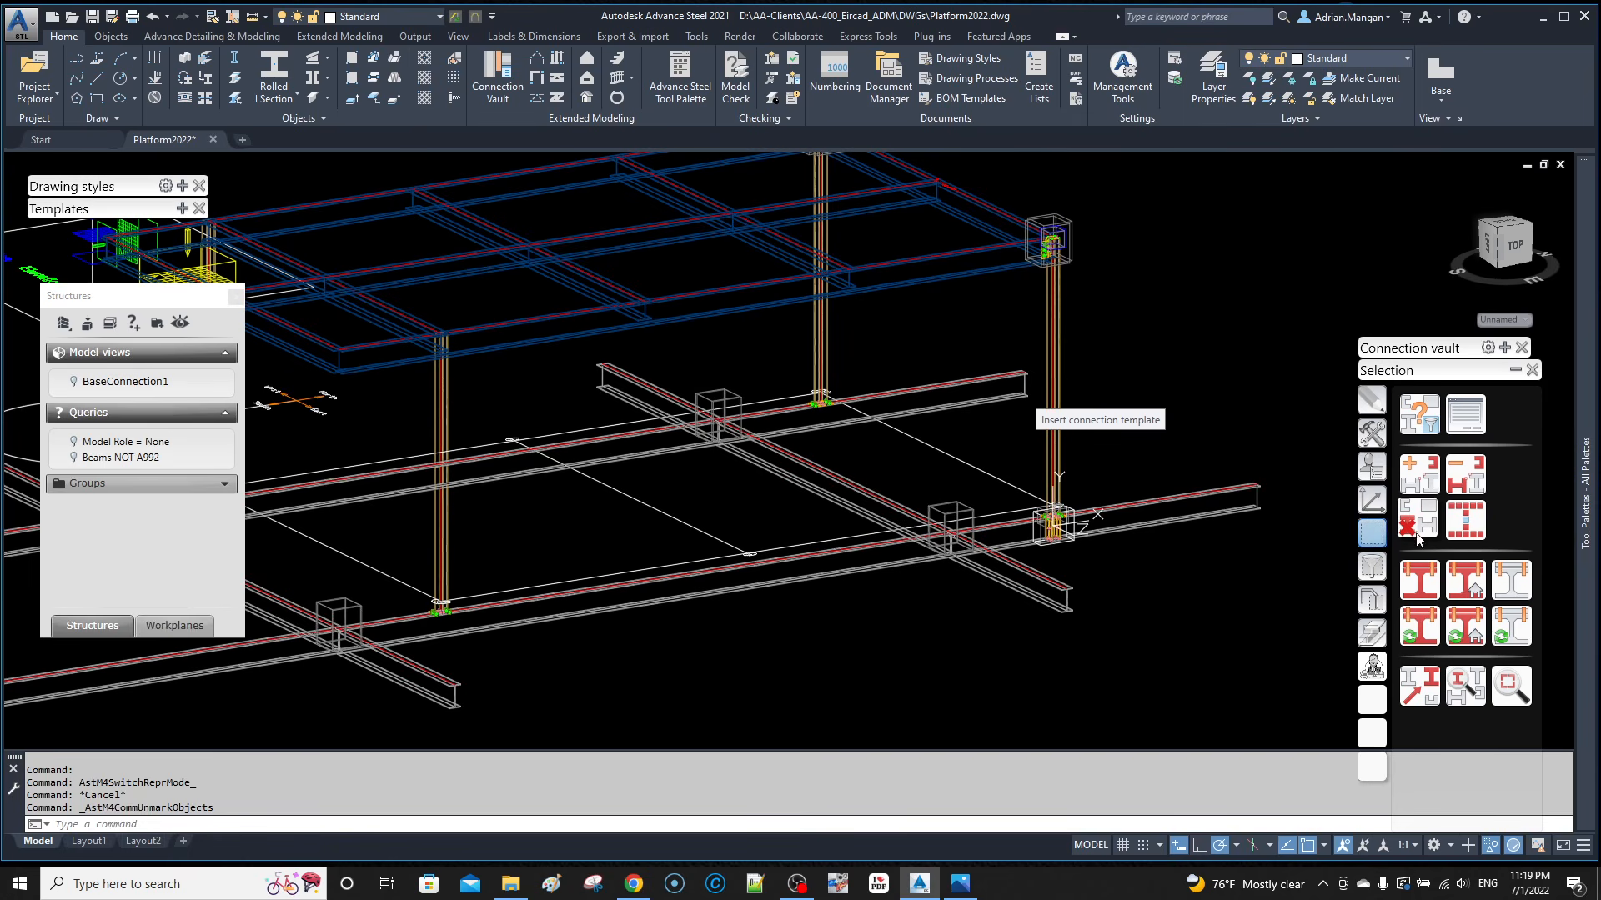
scroll(1064, 353, down, 3)
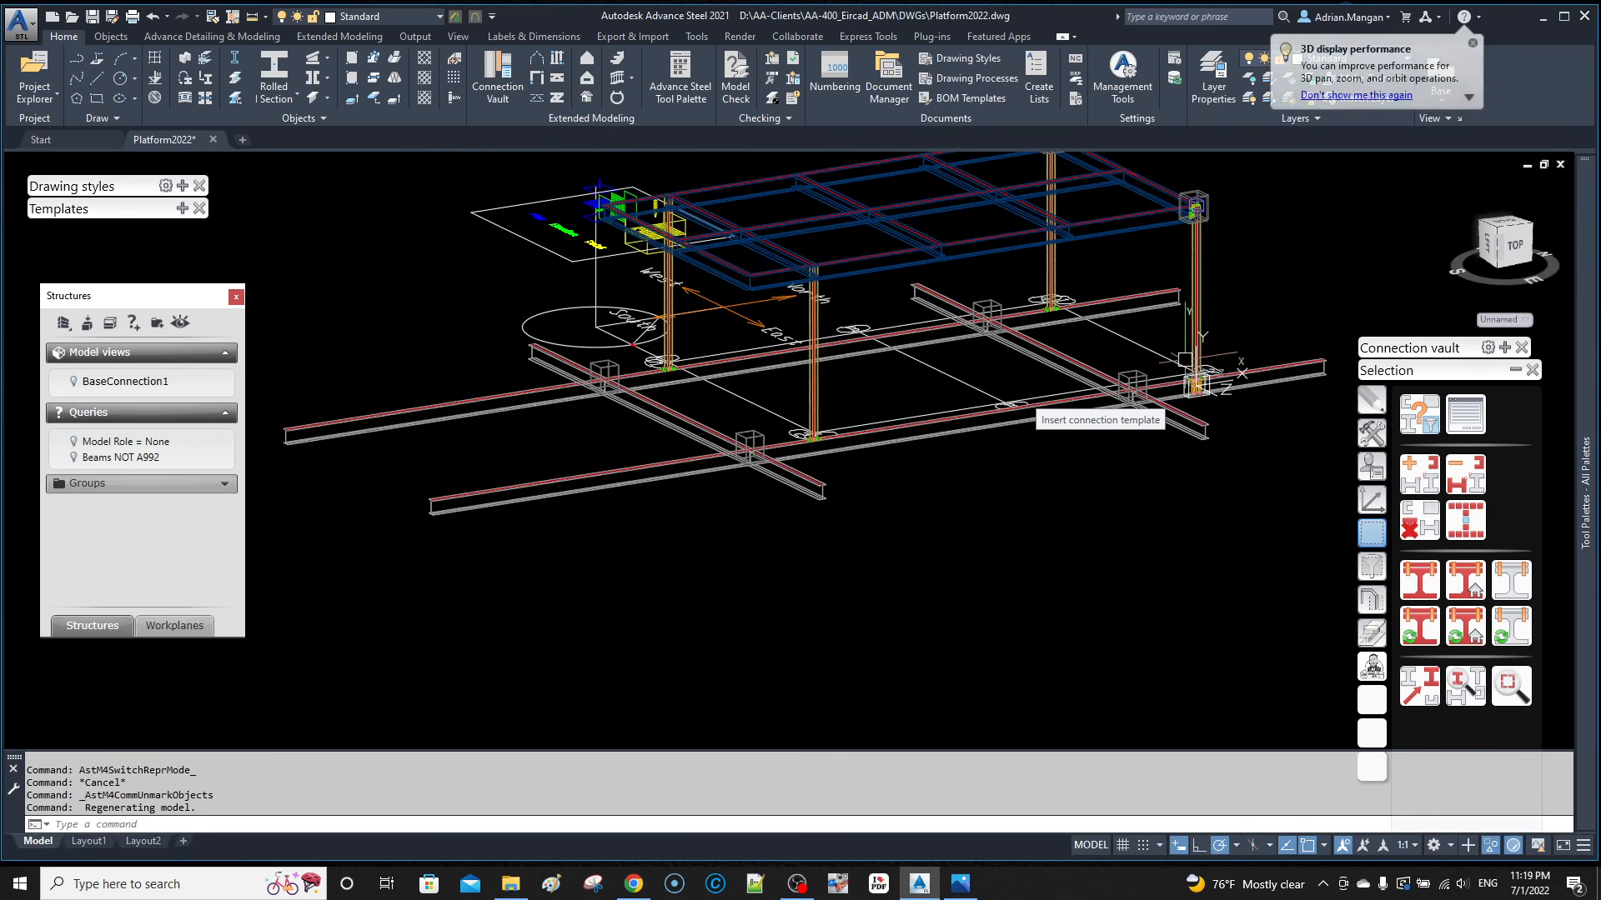
Step: Copy both stiffener joints from the original post base to the front beam's other post base using Transform and Connect
scroll(1196, 380, up, 5)
scroll(830, 496, up, 8)
click(857, 466)
scroll(886, 448, down, 6)
middle_drag(899, 441, 1049, 390)
scroll(816, 428, up, 3)
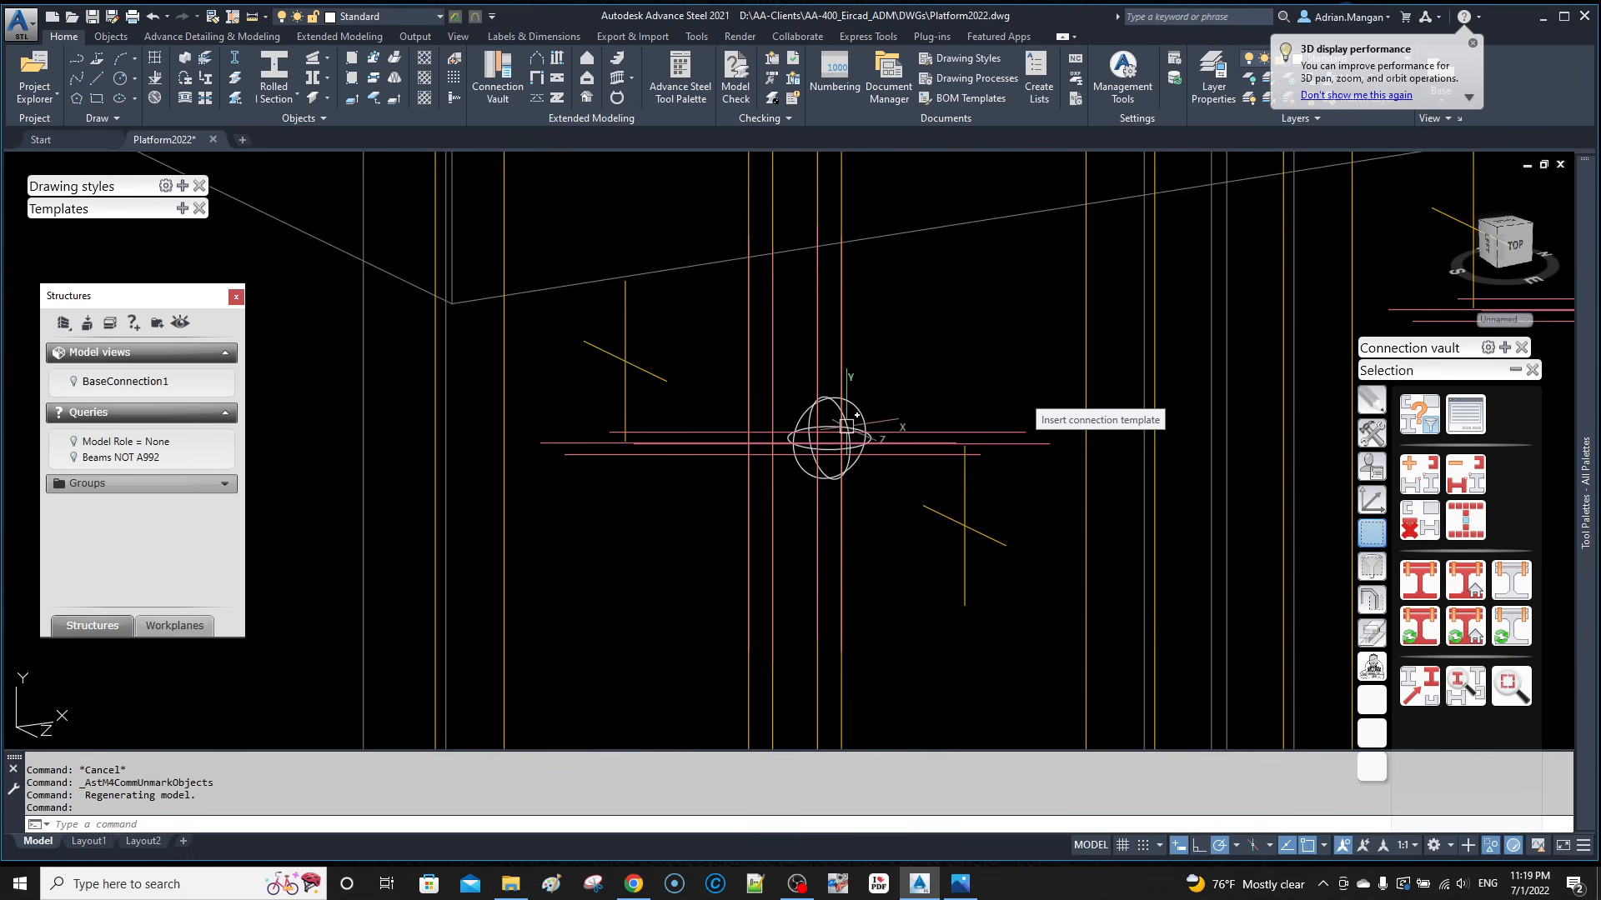
scroll(842, 442, down, 6)
scroll(977, 684, down, 3)
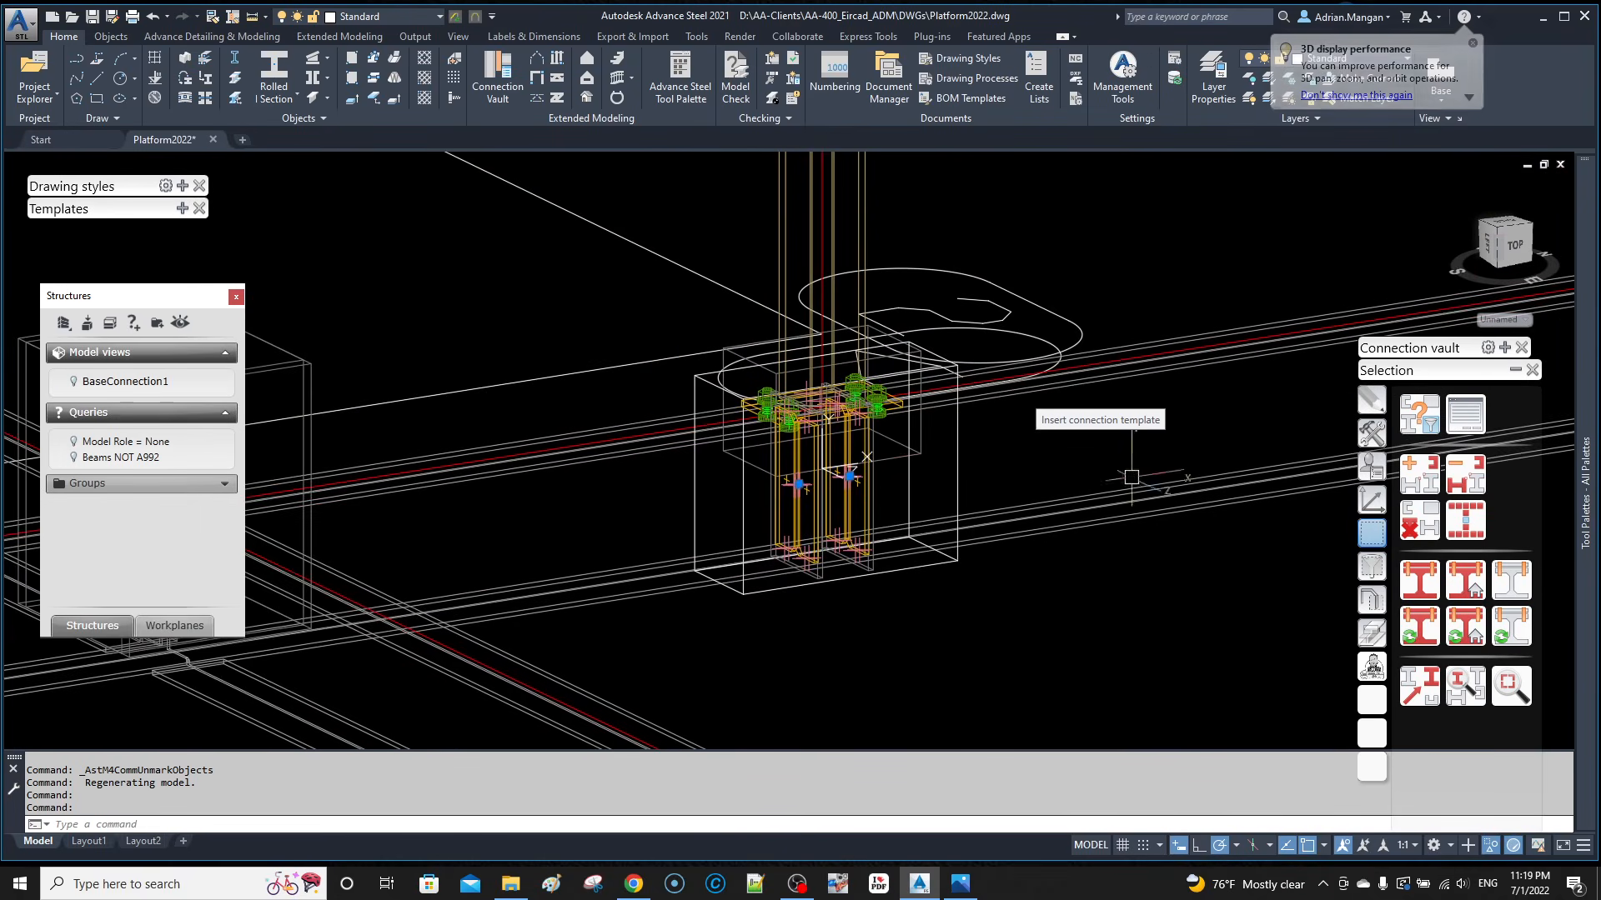
click(1372, 434)
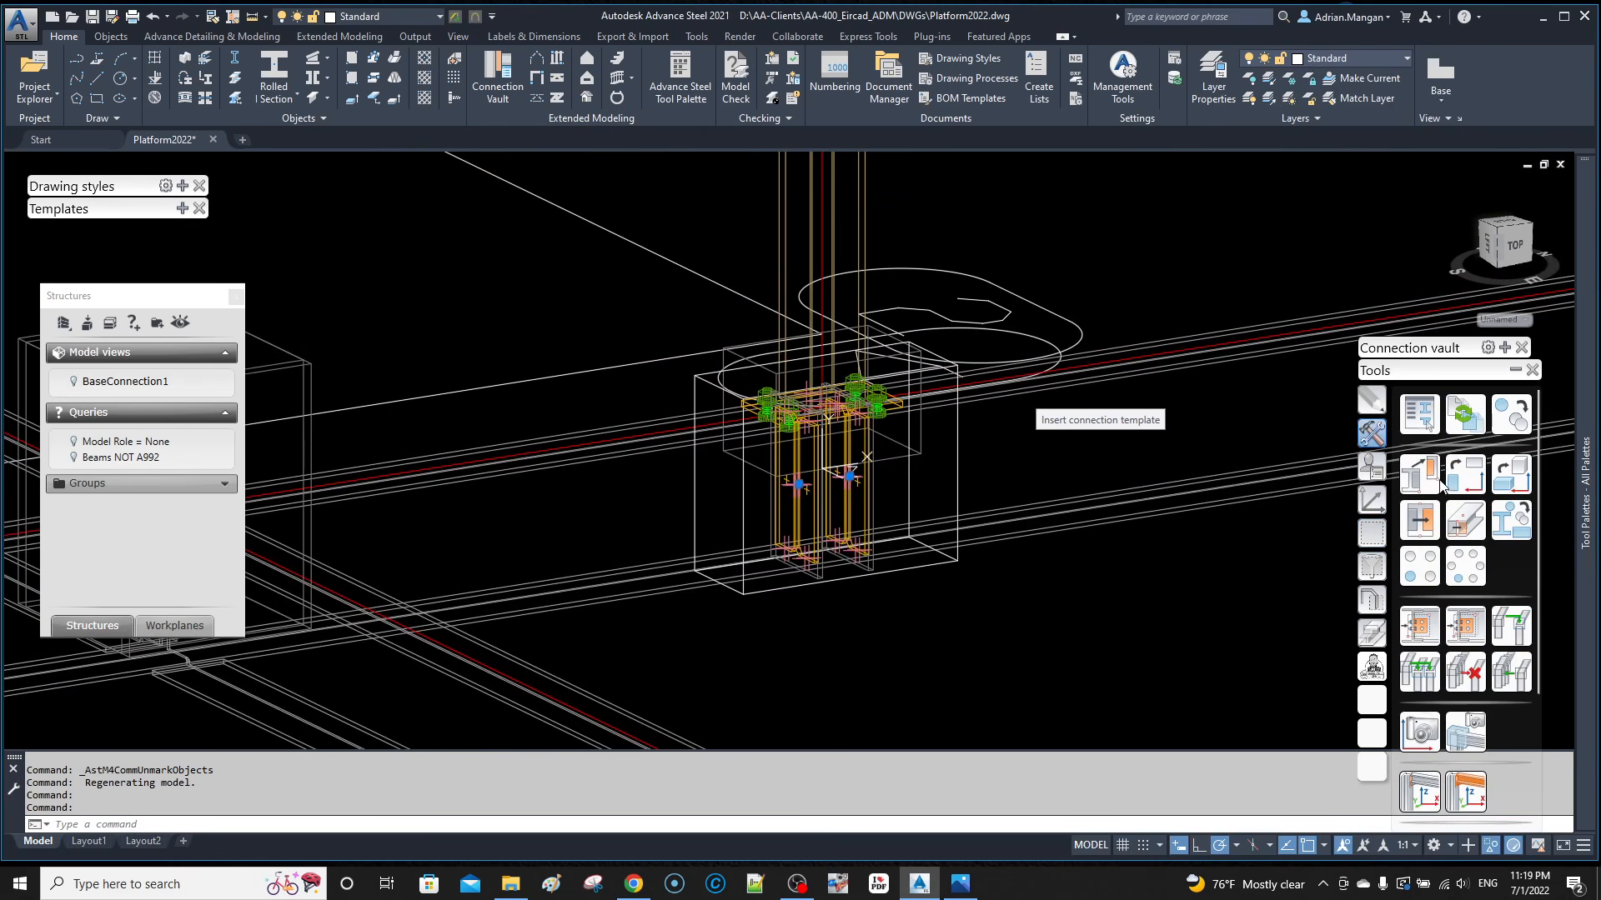
click(1440, 485)
scroll(1063, 396, up, 4)
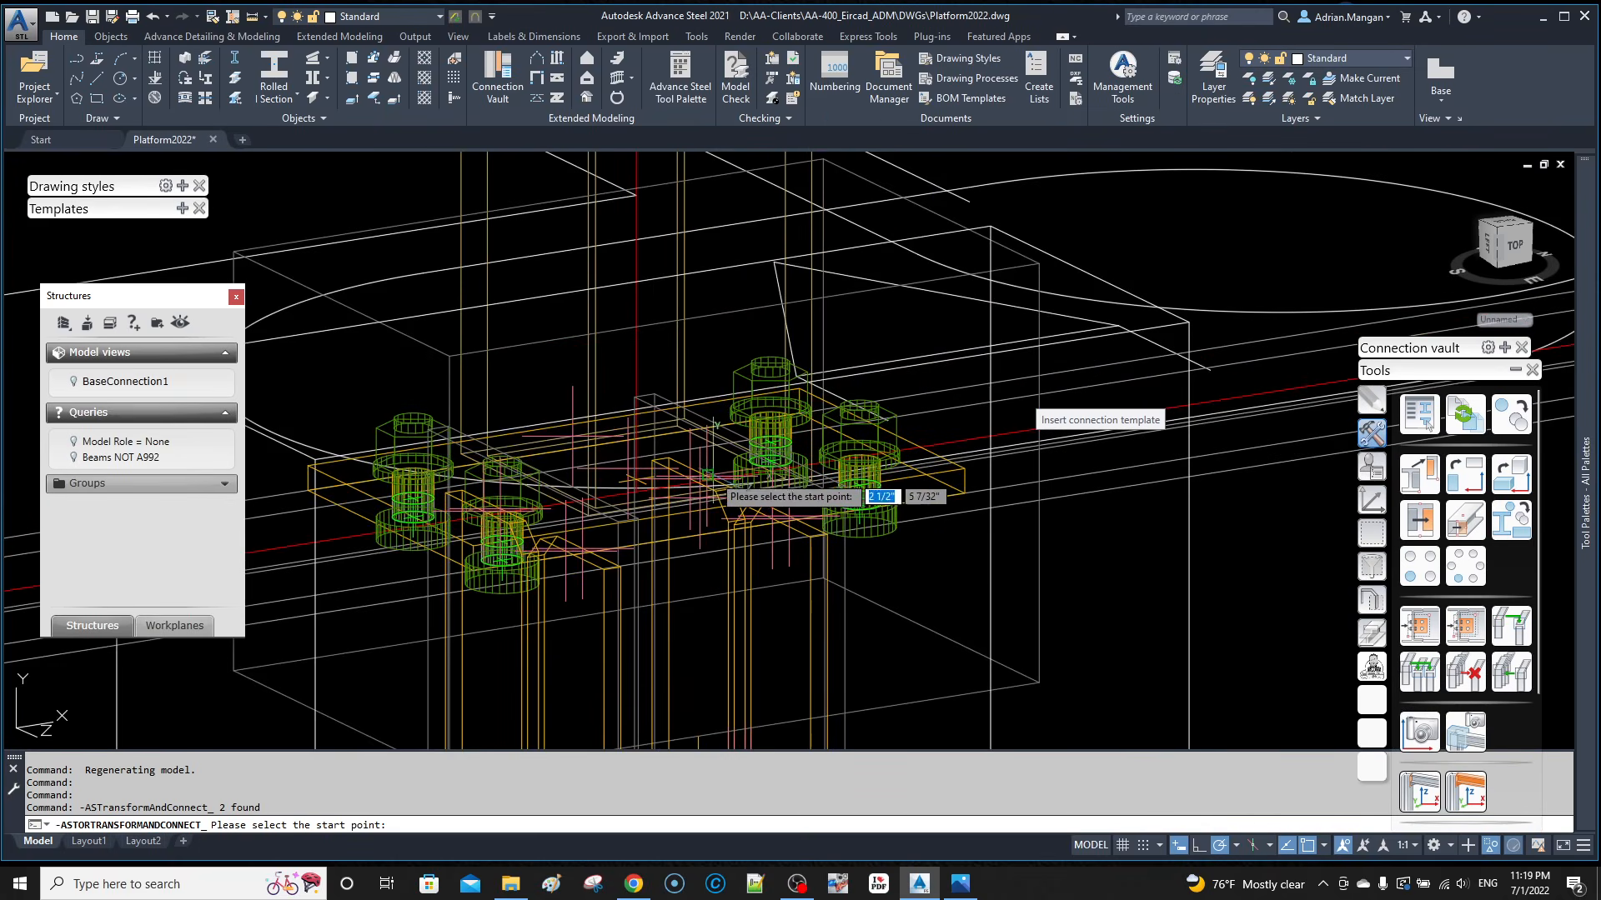
click(627, 480)
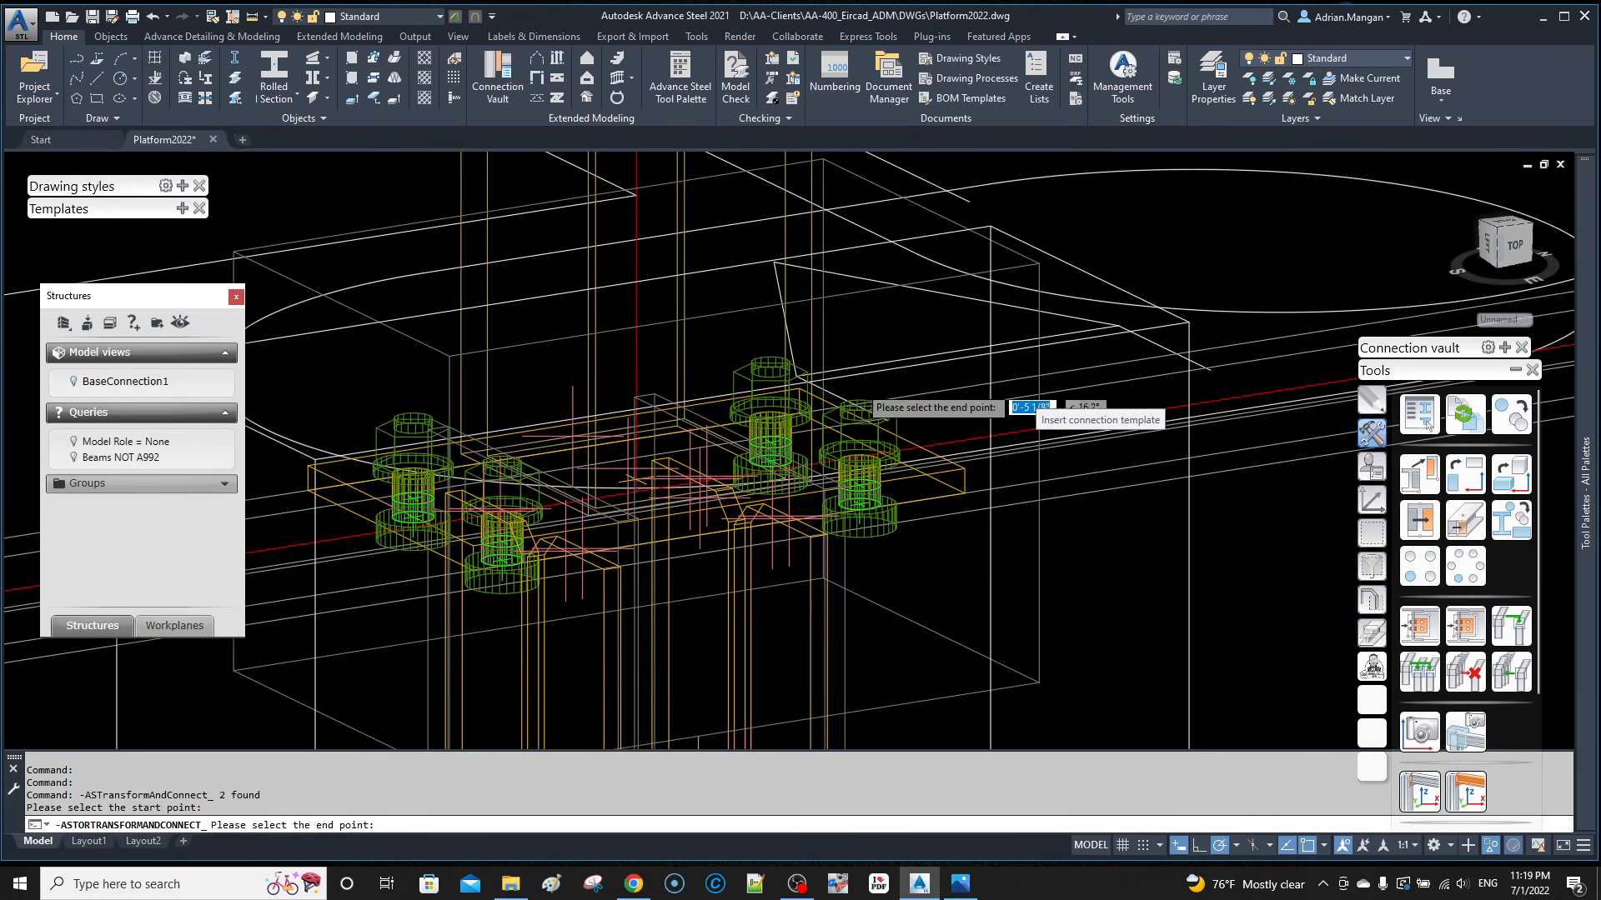
scroll(949, 386, down, 12)
middle_drag(992, 376, 1102, 298)
scroll(868, 306, up, 7)
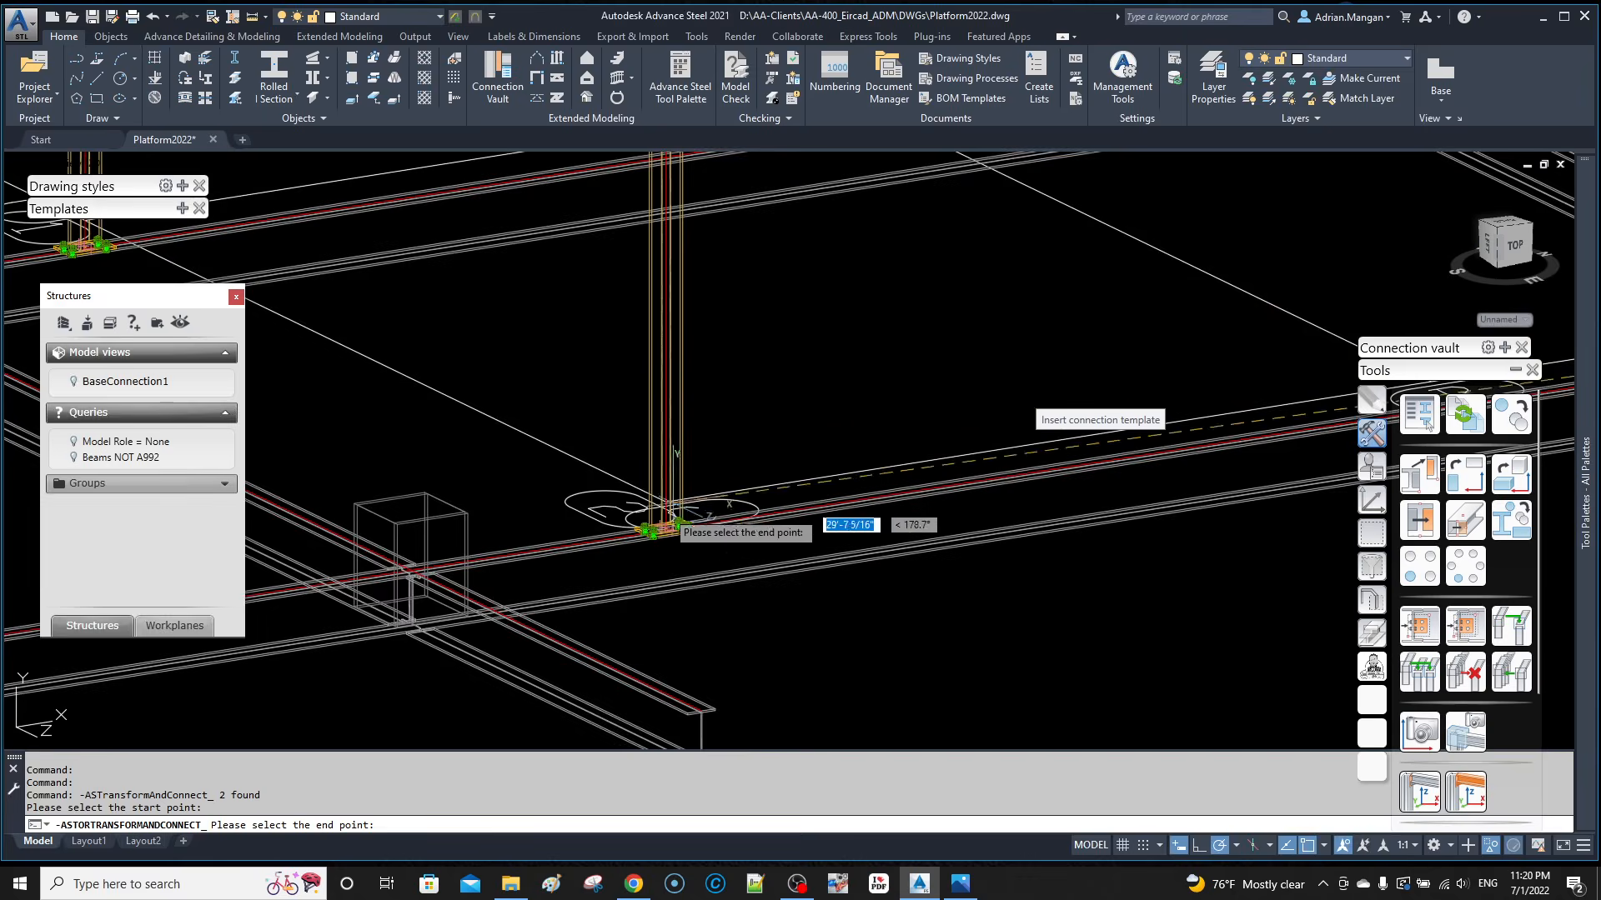
scroll(684, 492, up, 5)
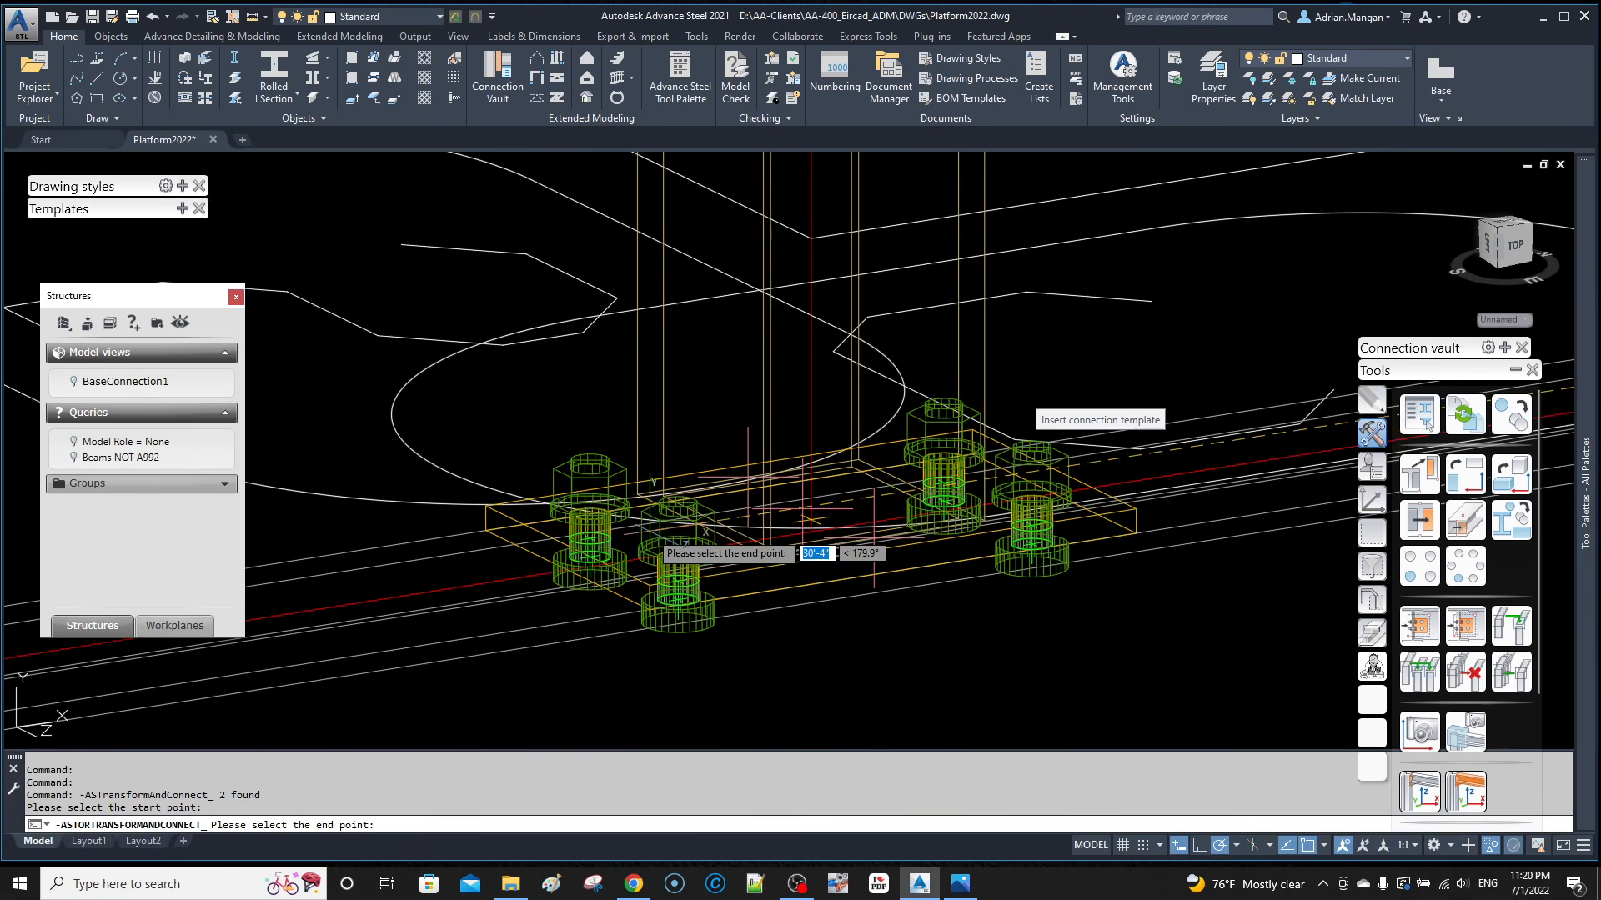
click(811, 532)
Step: Place another copy of the stiffener joints under the rear left post's base point
scroll(838, 500, down, 5)
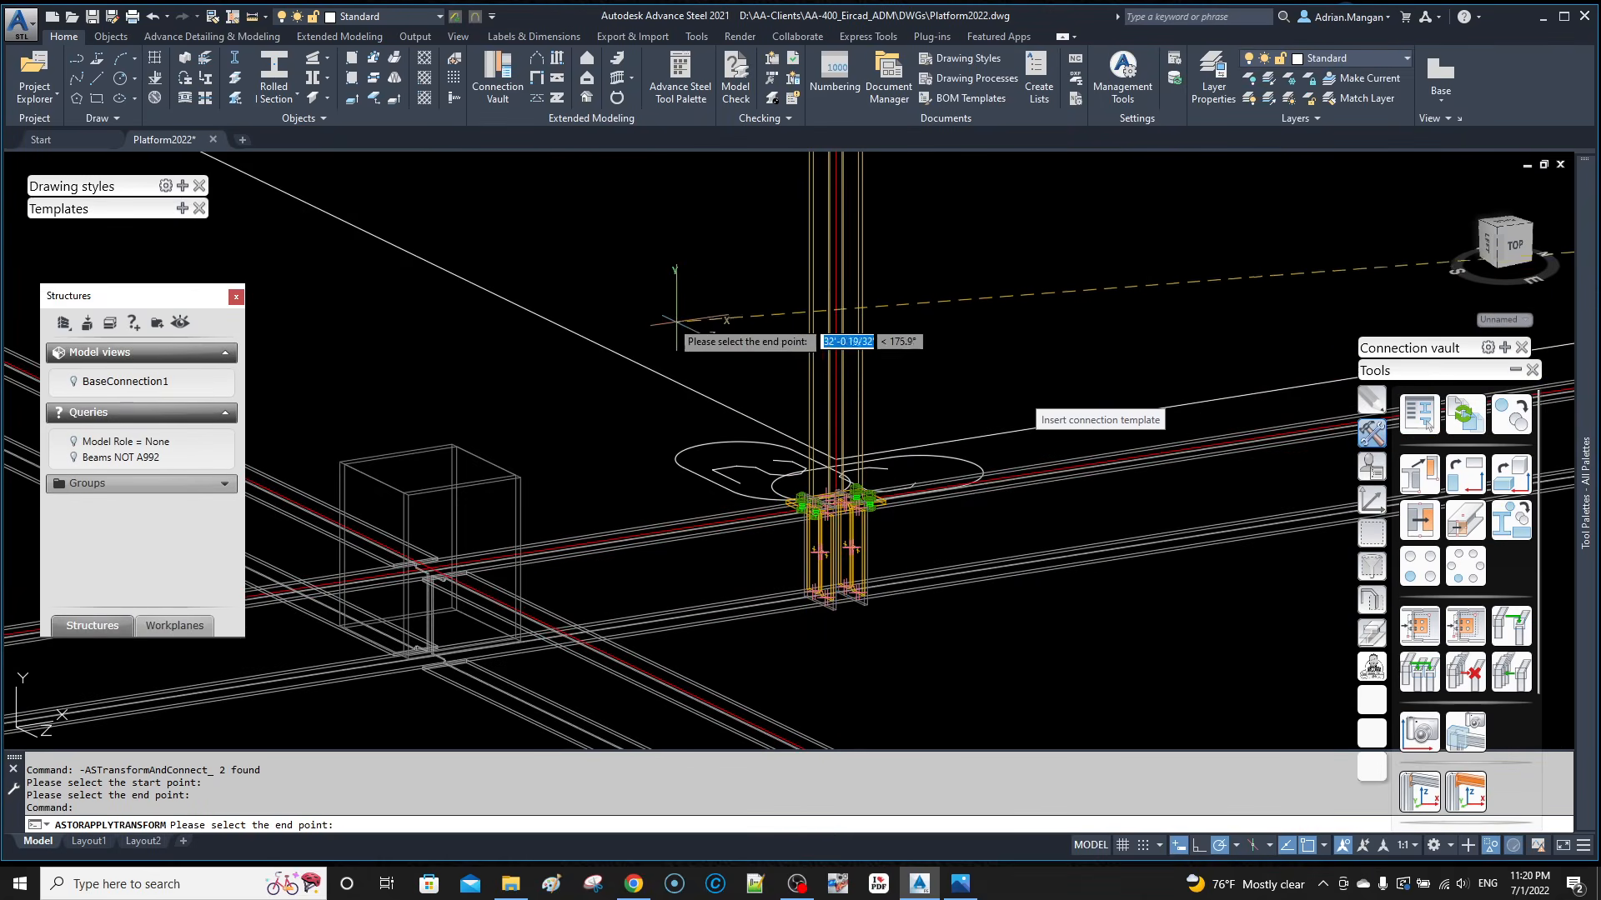
scroll(677, 320, down, 3)
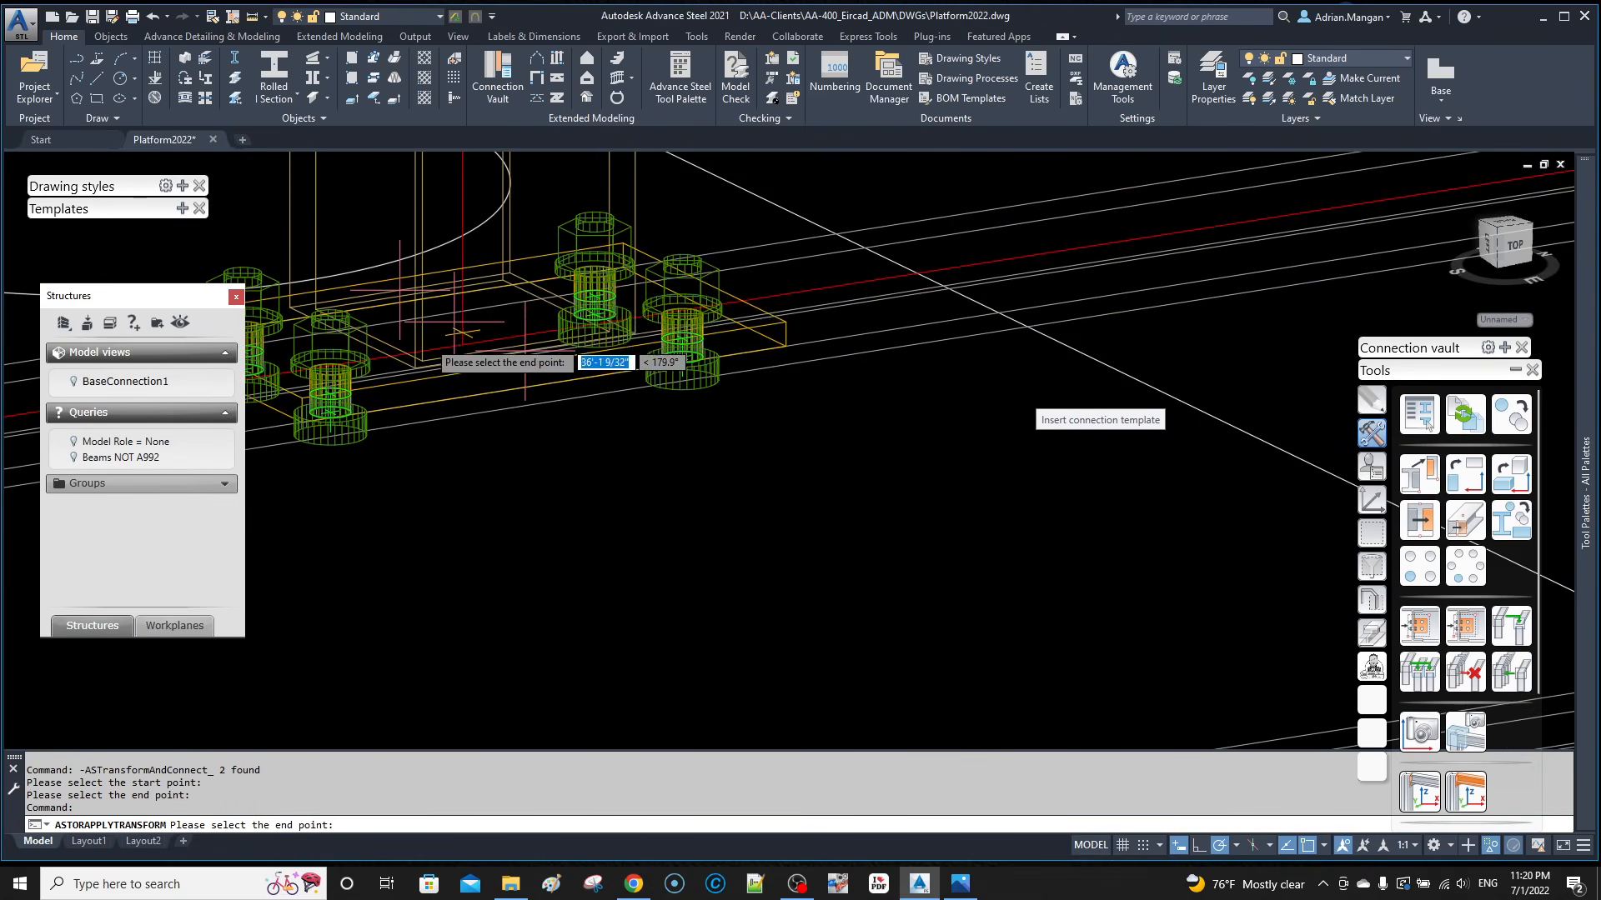
scroll(500, 354, up, 3)
click(517, 350)
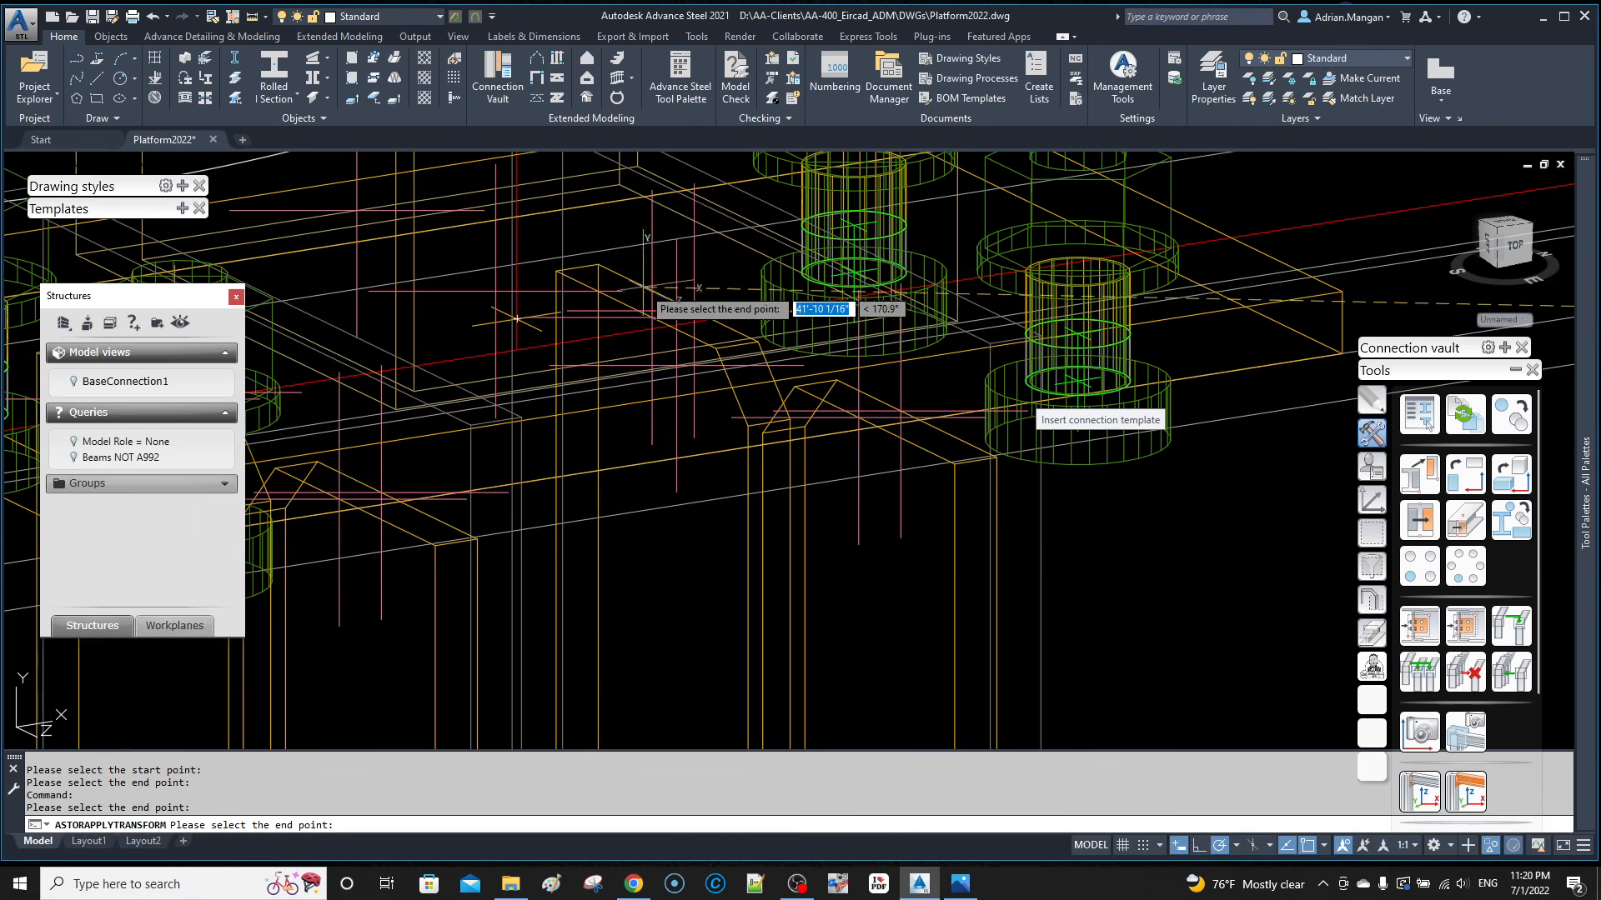
Step: Place the last copy of the stiffener joints under the rear right post's base point and end the copying
scroll(642, 292, down, 10)
middle_drag(1167, 200, 882, 312)
middle_drag(1091, 313, 1023, 333)
scroll(1023, 332, up, 10)
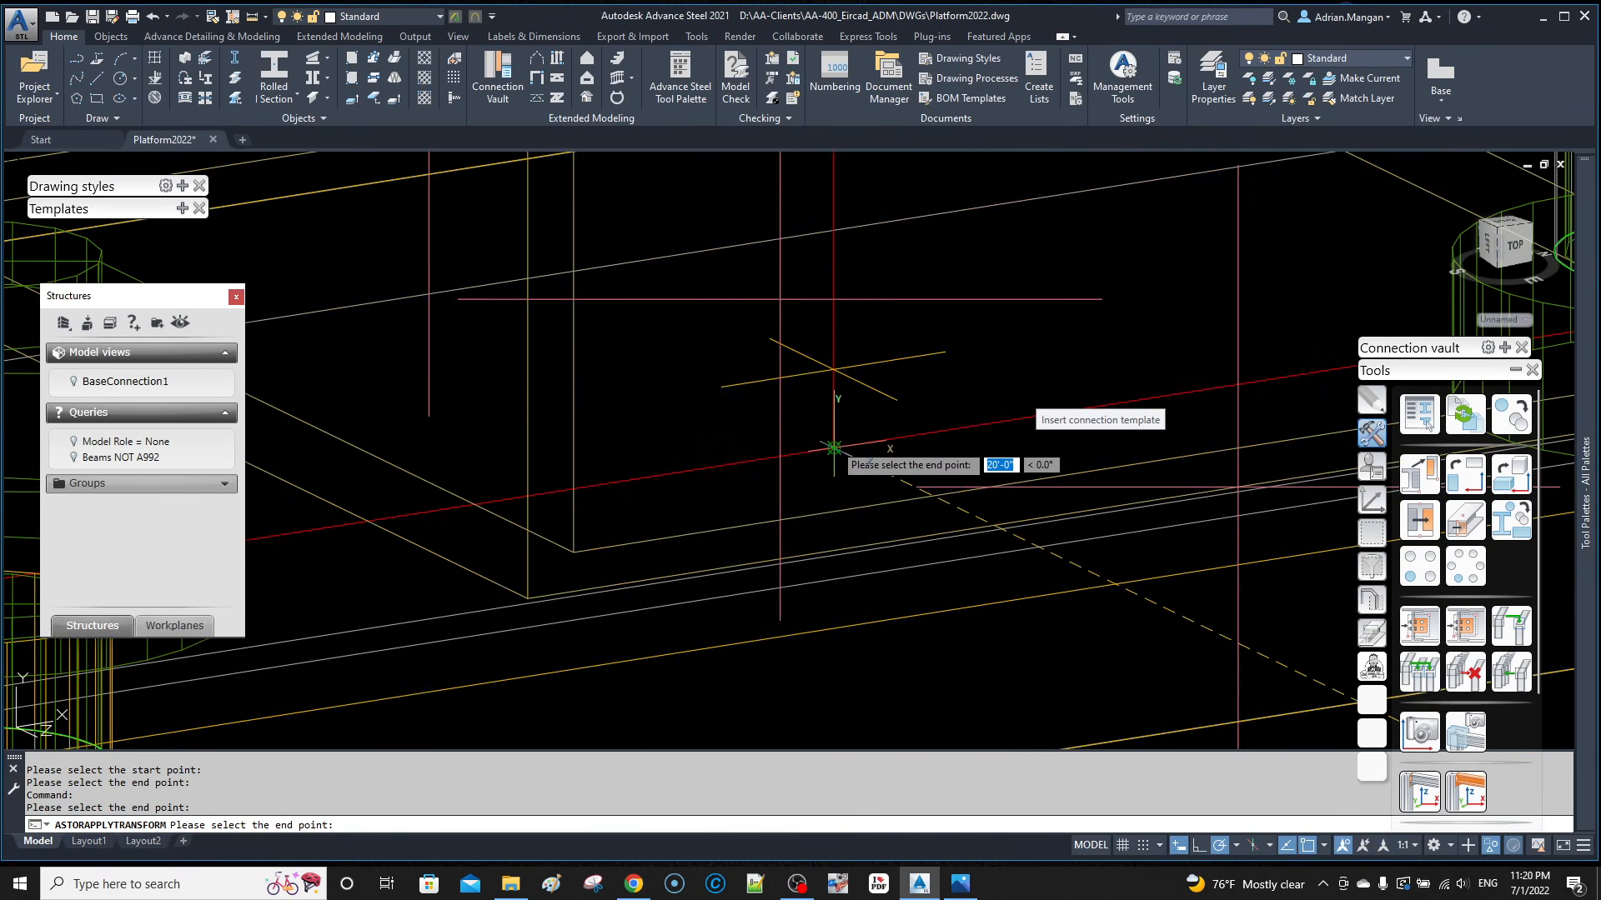
key(Return)
scroll(898, 367, down, 8)
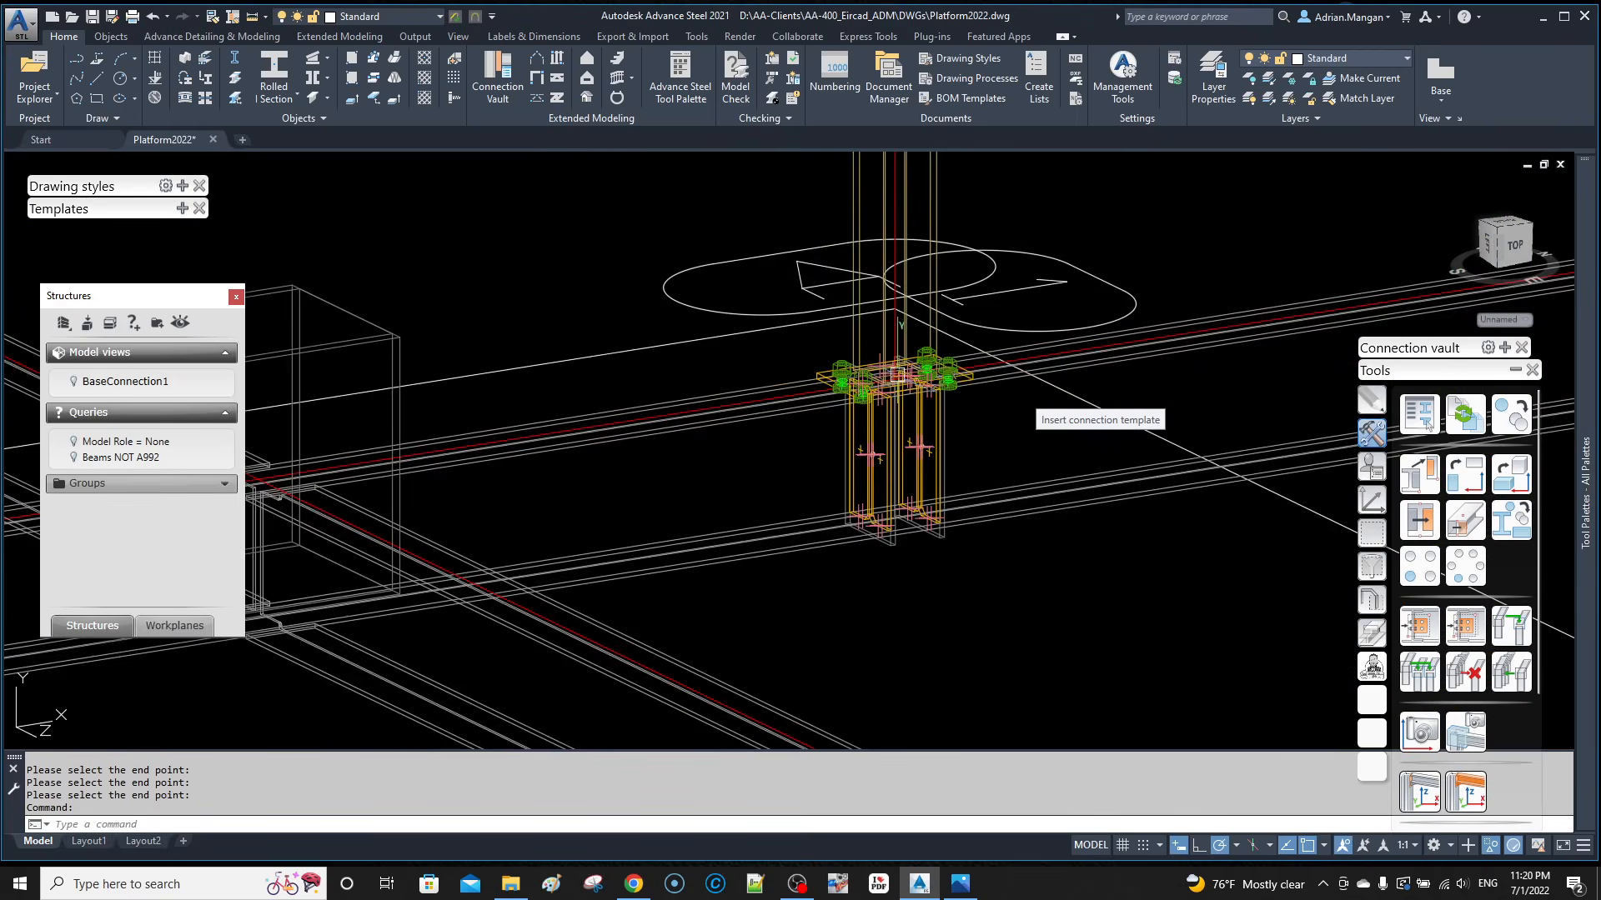
Step: End the object isolation to restore hidden objects and view the original post's base connection
scroll(1084, 479, up, 10)
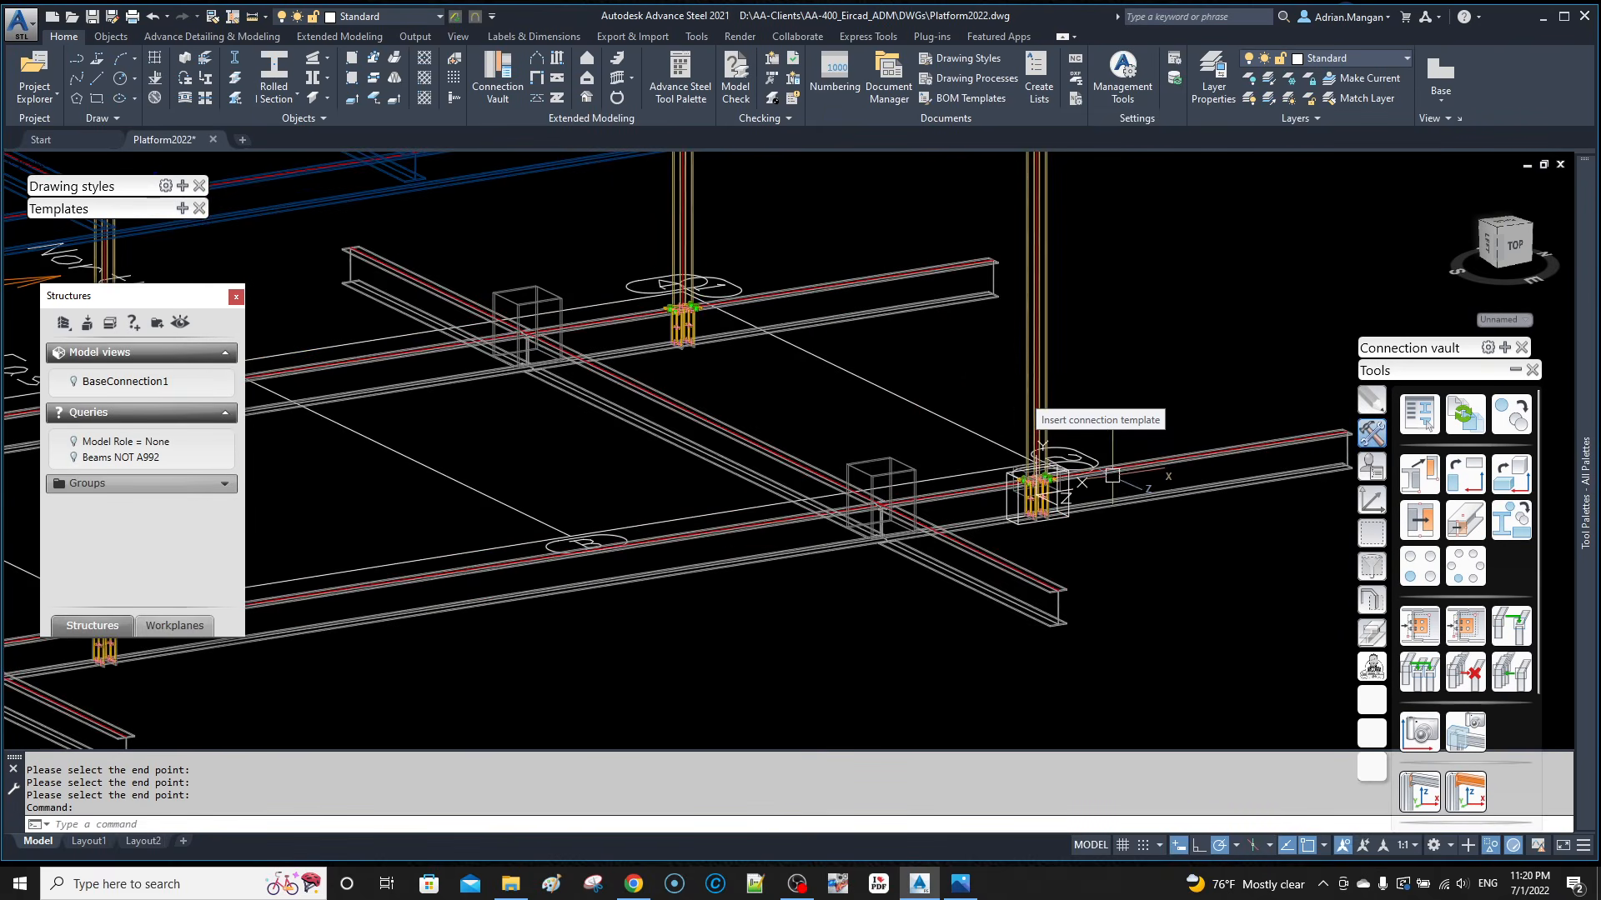
scroll(984, 419, up, 4)
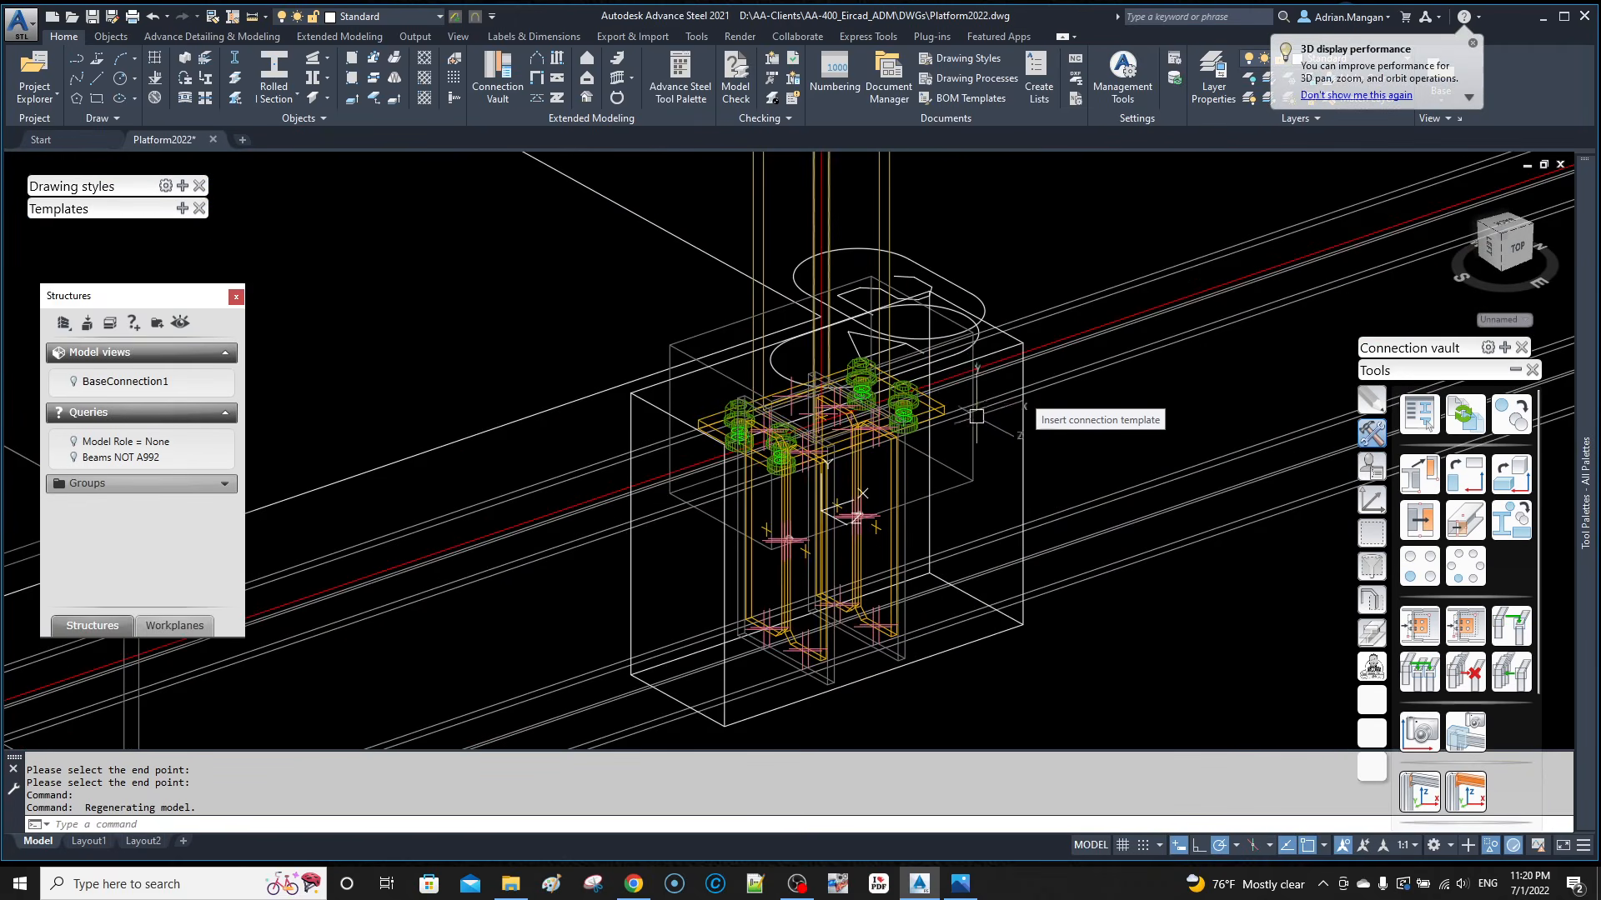
scroll(956, 400, down, 5)
right_click(1019, 329)
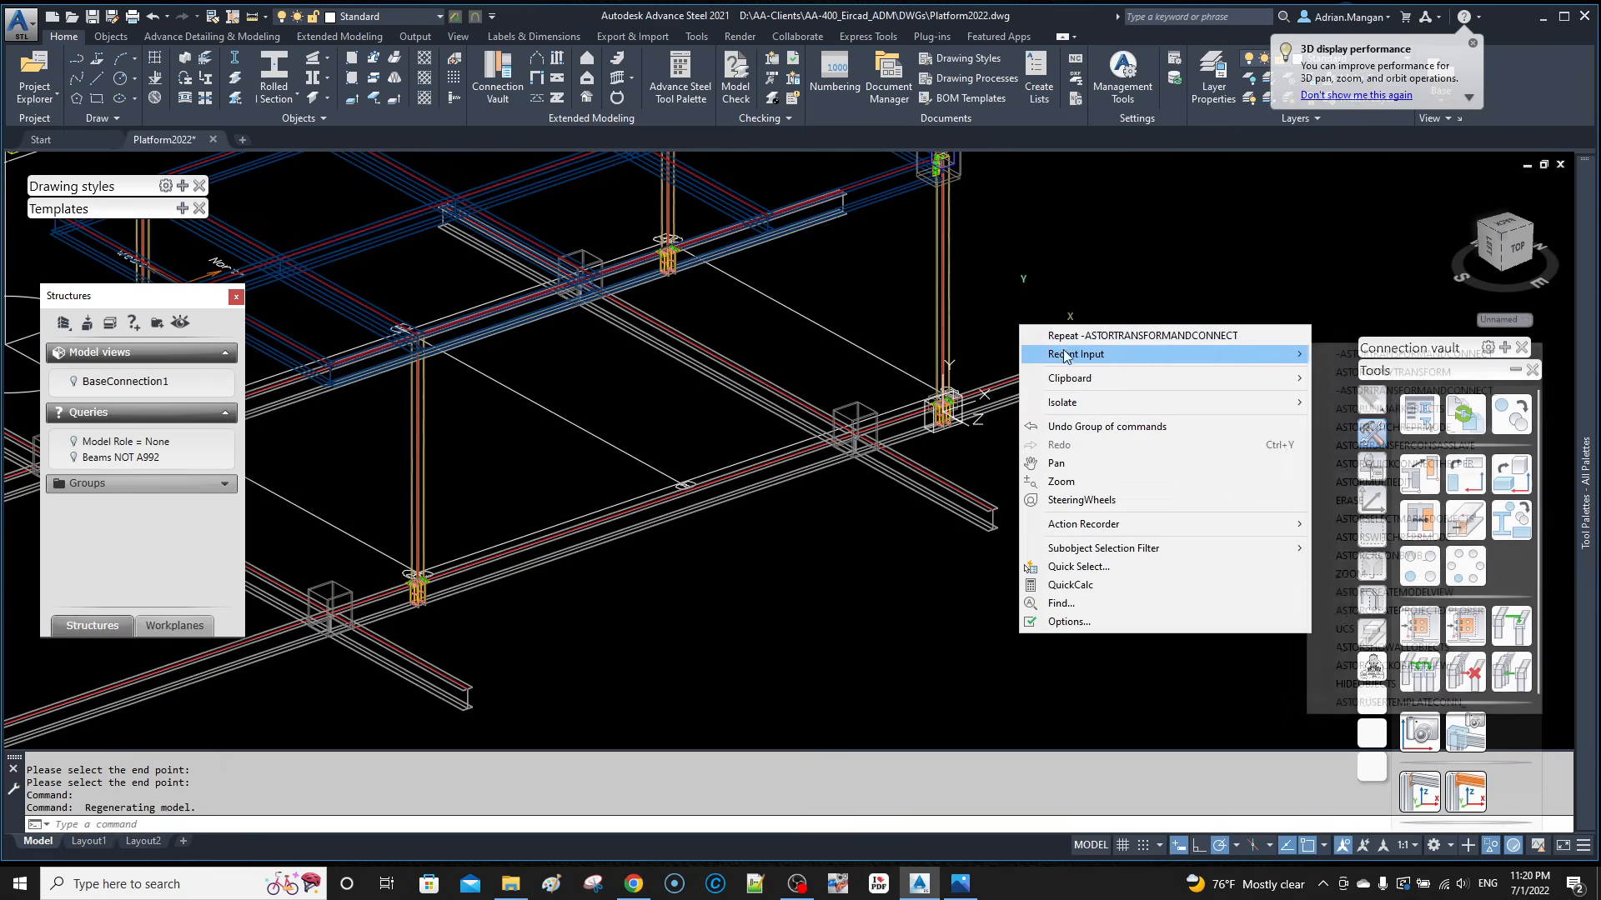
mouse_move(1306, 404)
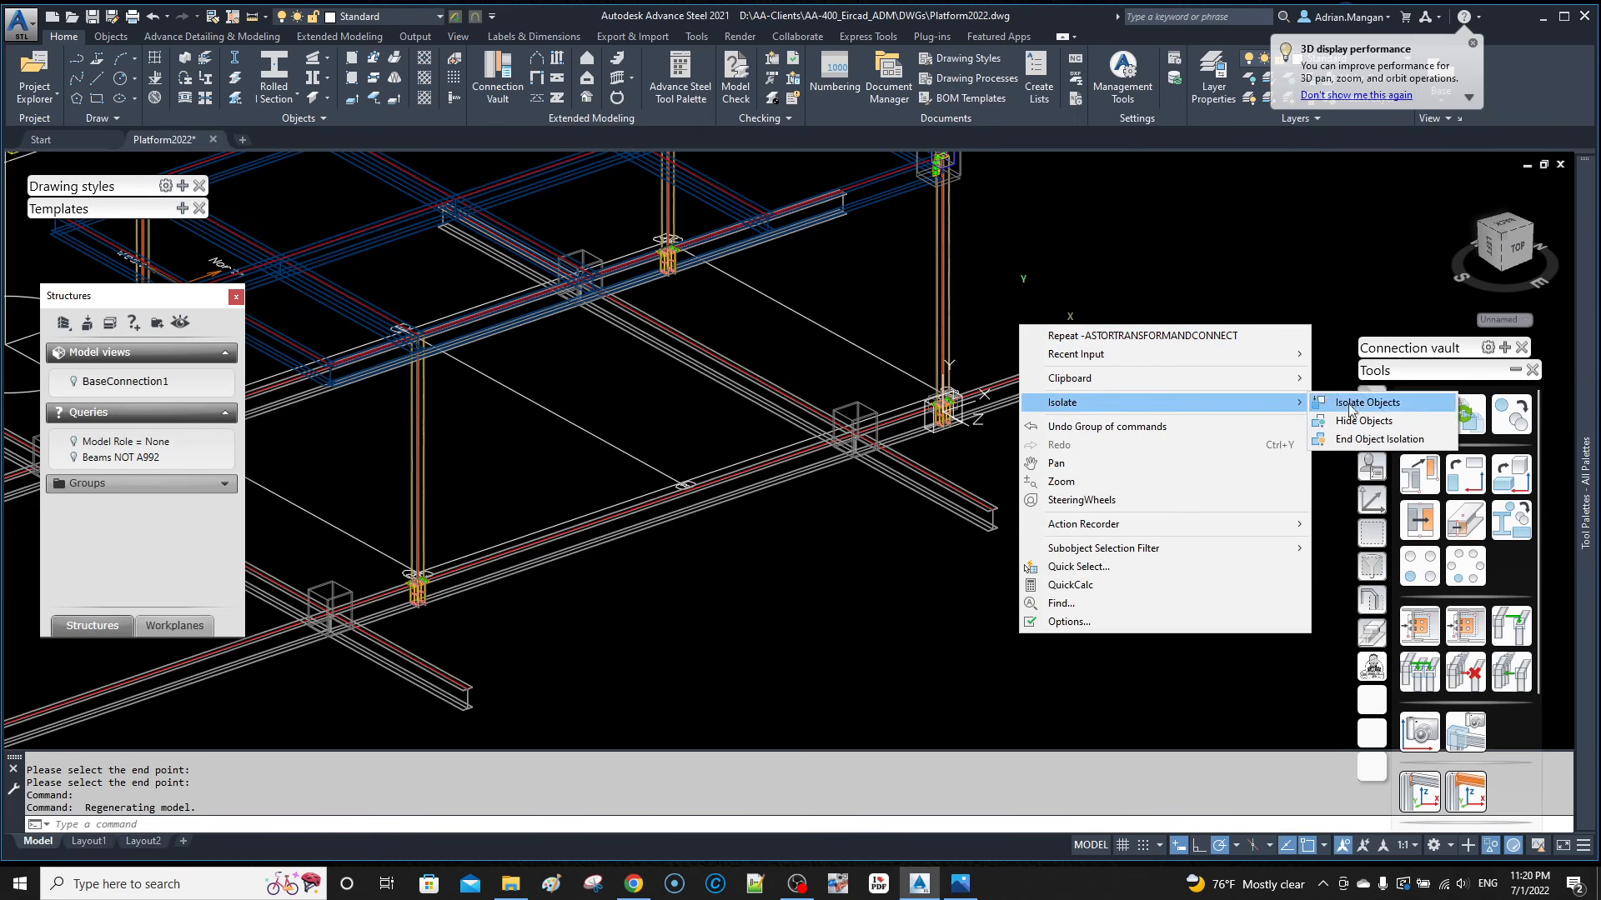
click(1388, 439)
key(Escape)
scroll(932, 386, up, 4)
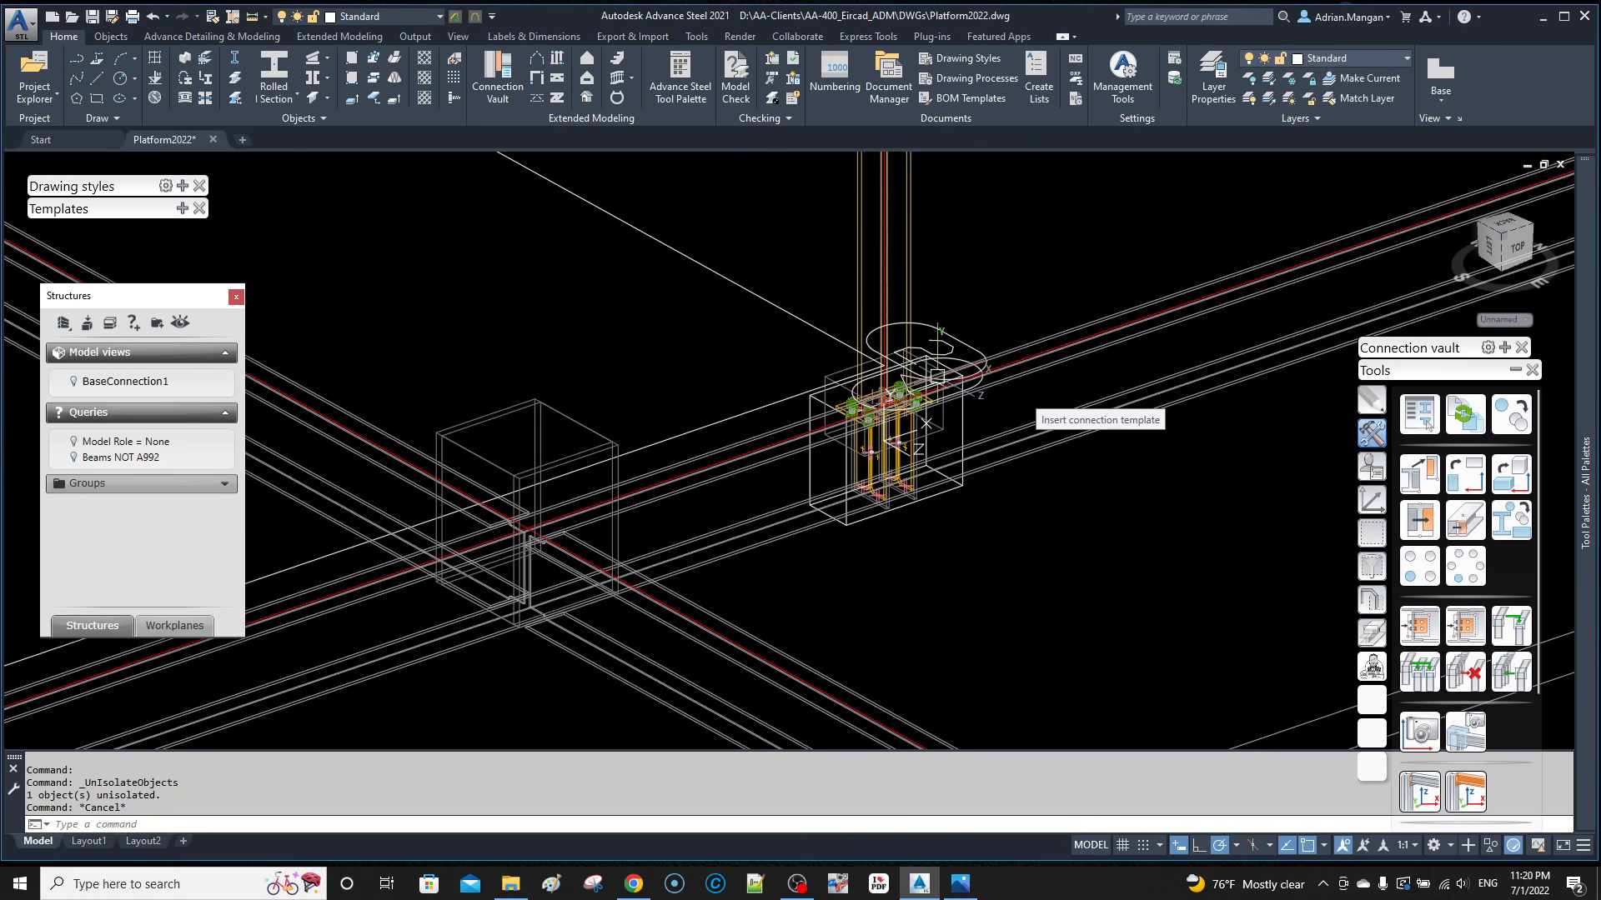
scroll(958, 359, up, 2)
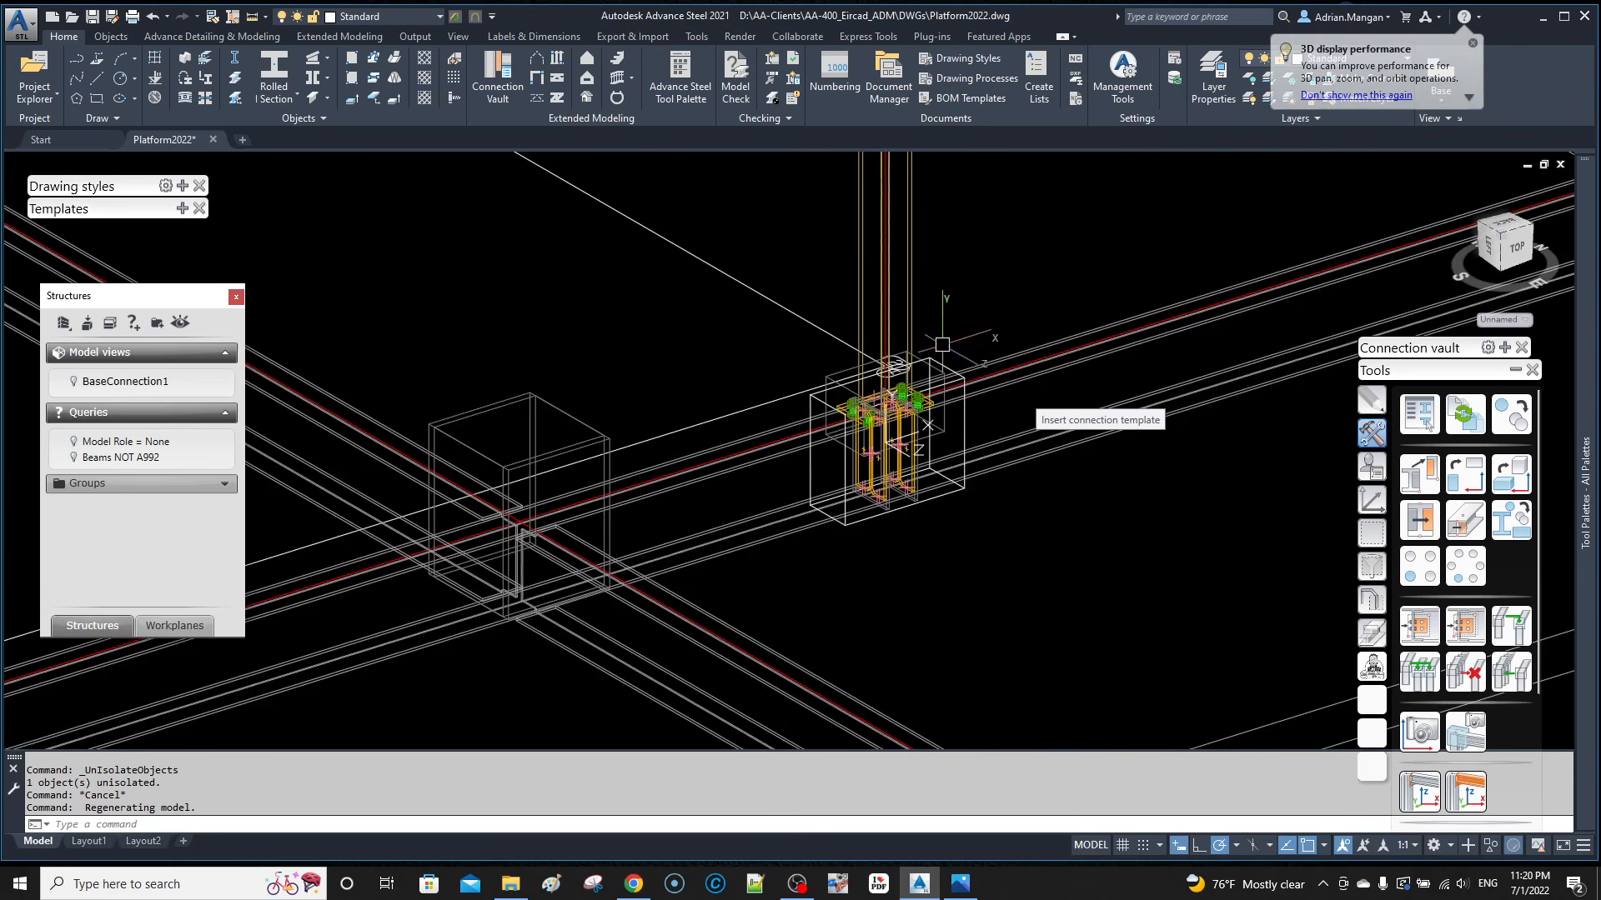
scroll(919, 376, up, 2)
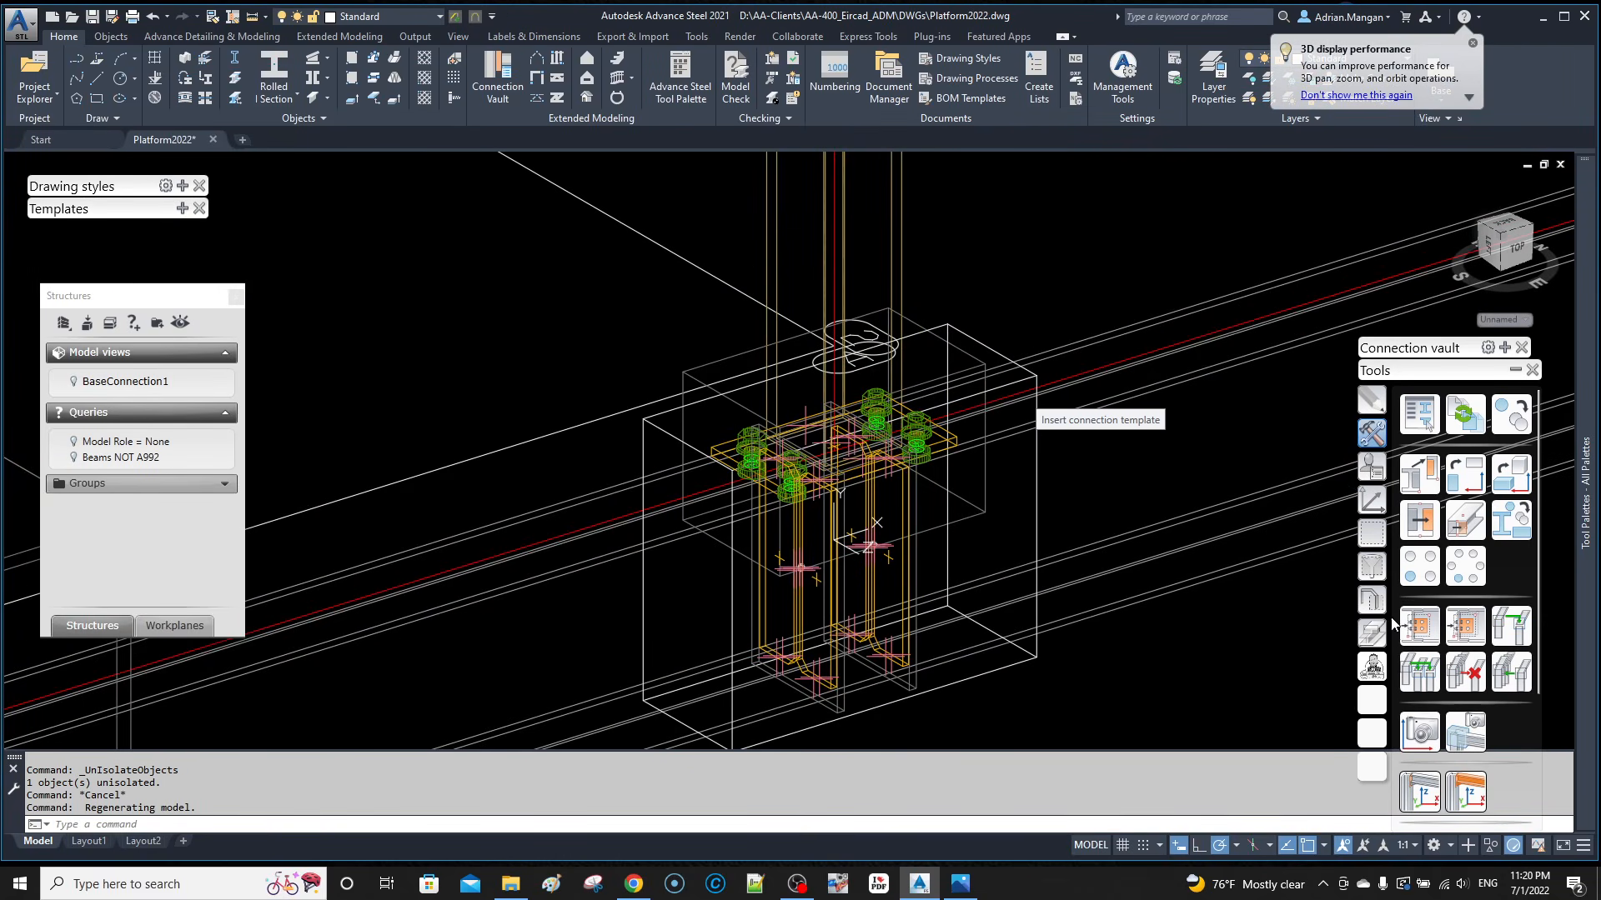
click(1374, 636)
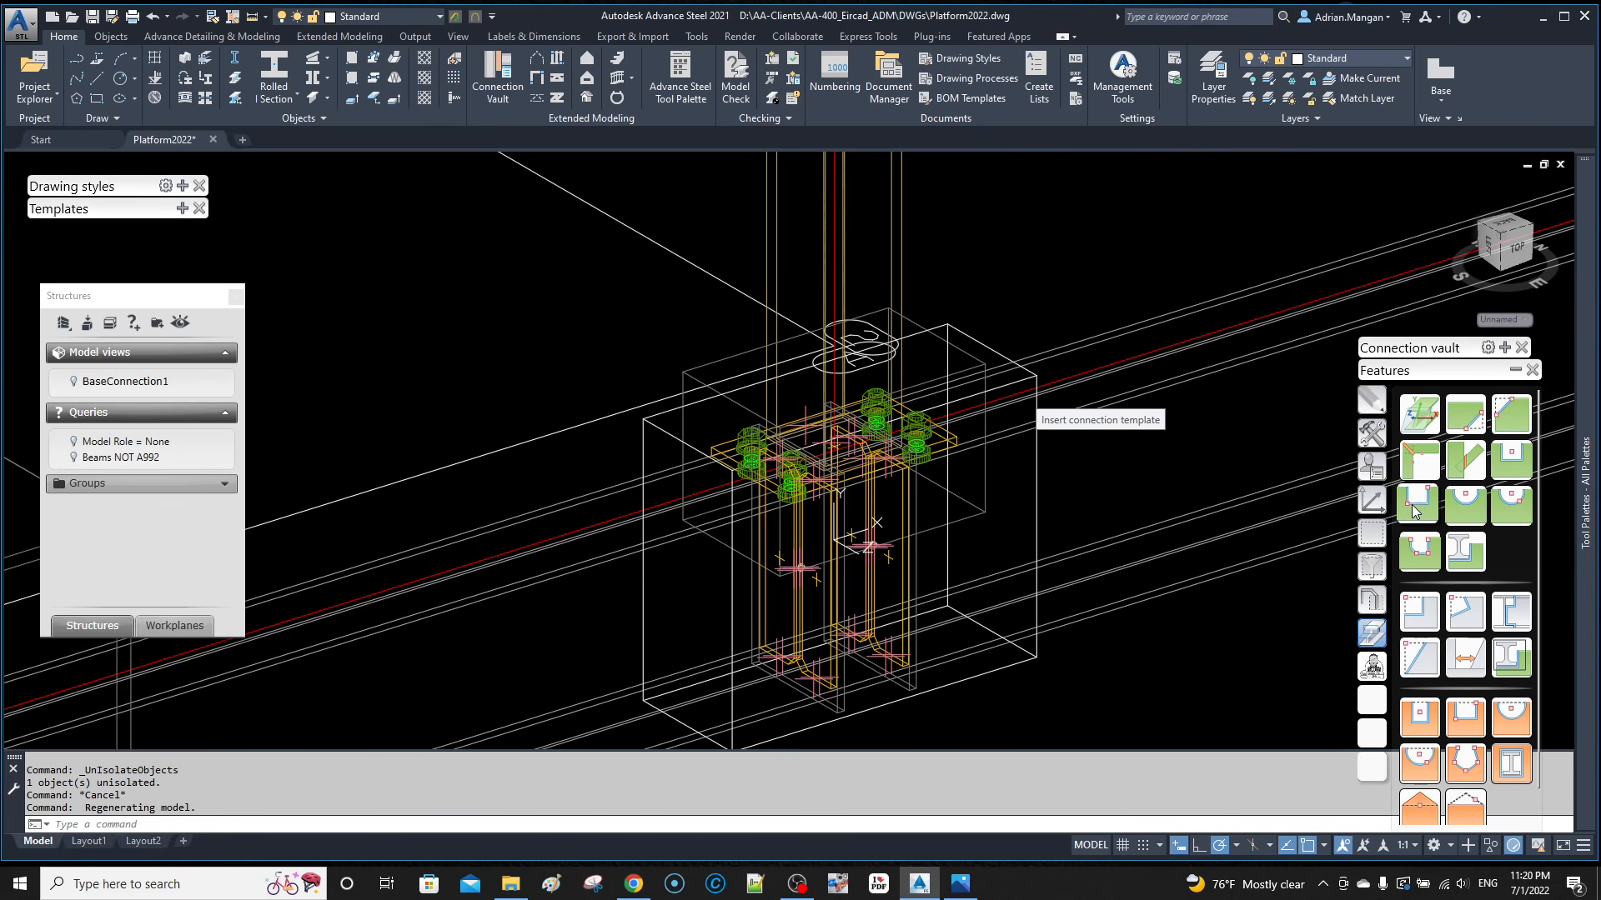
click(1415, 512)
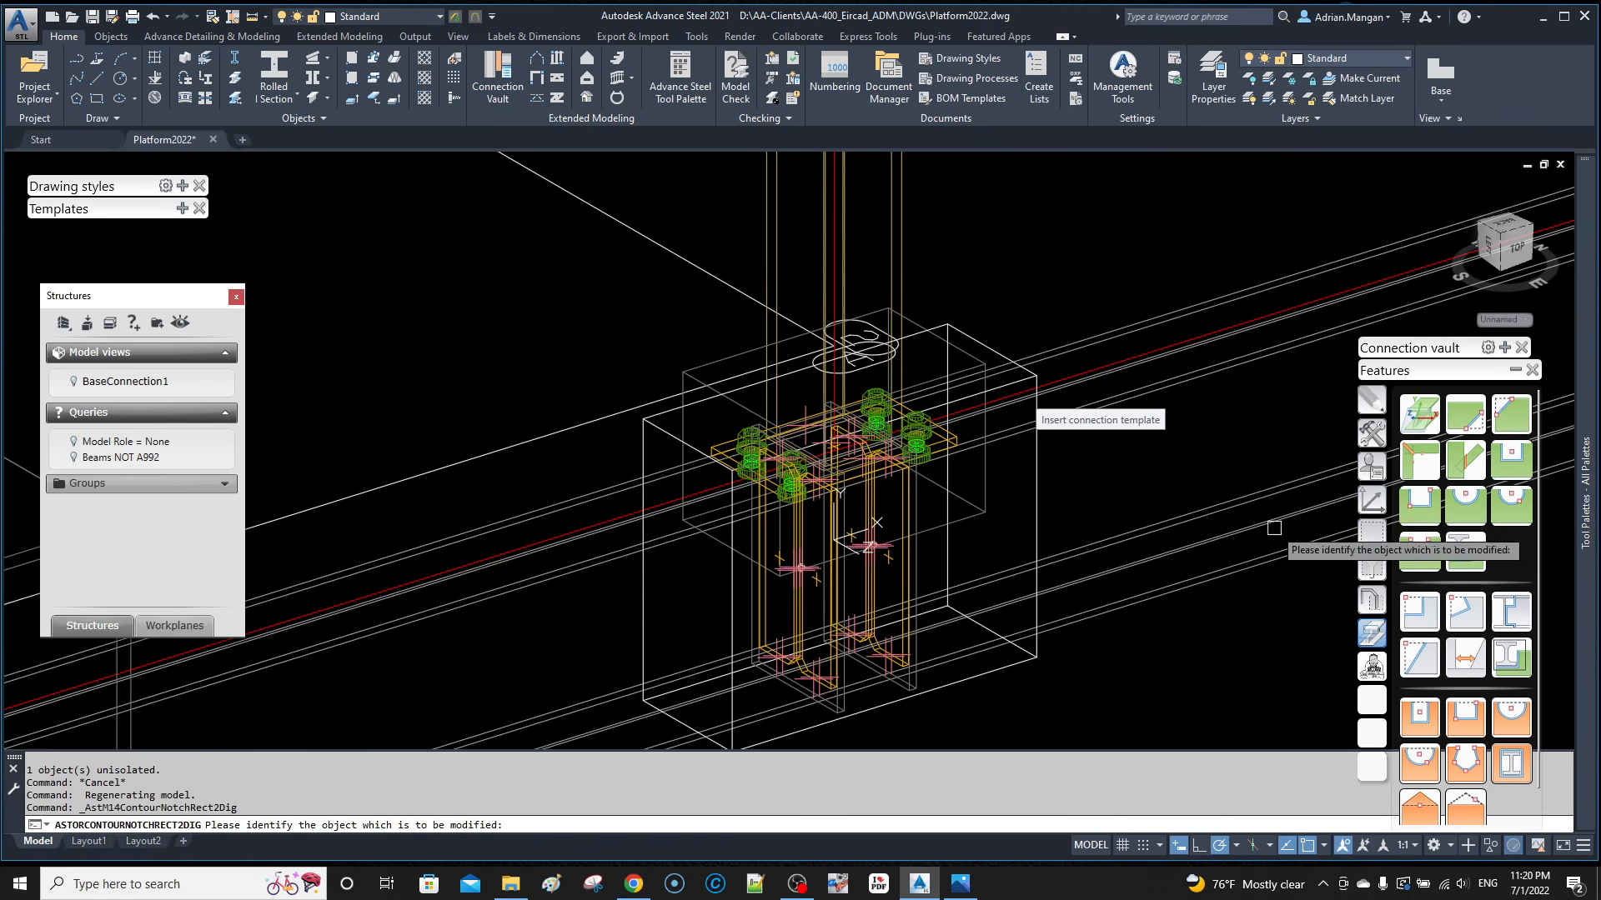
scroll(1243, 538, down, 6)
click(1131, 458)
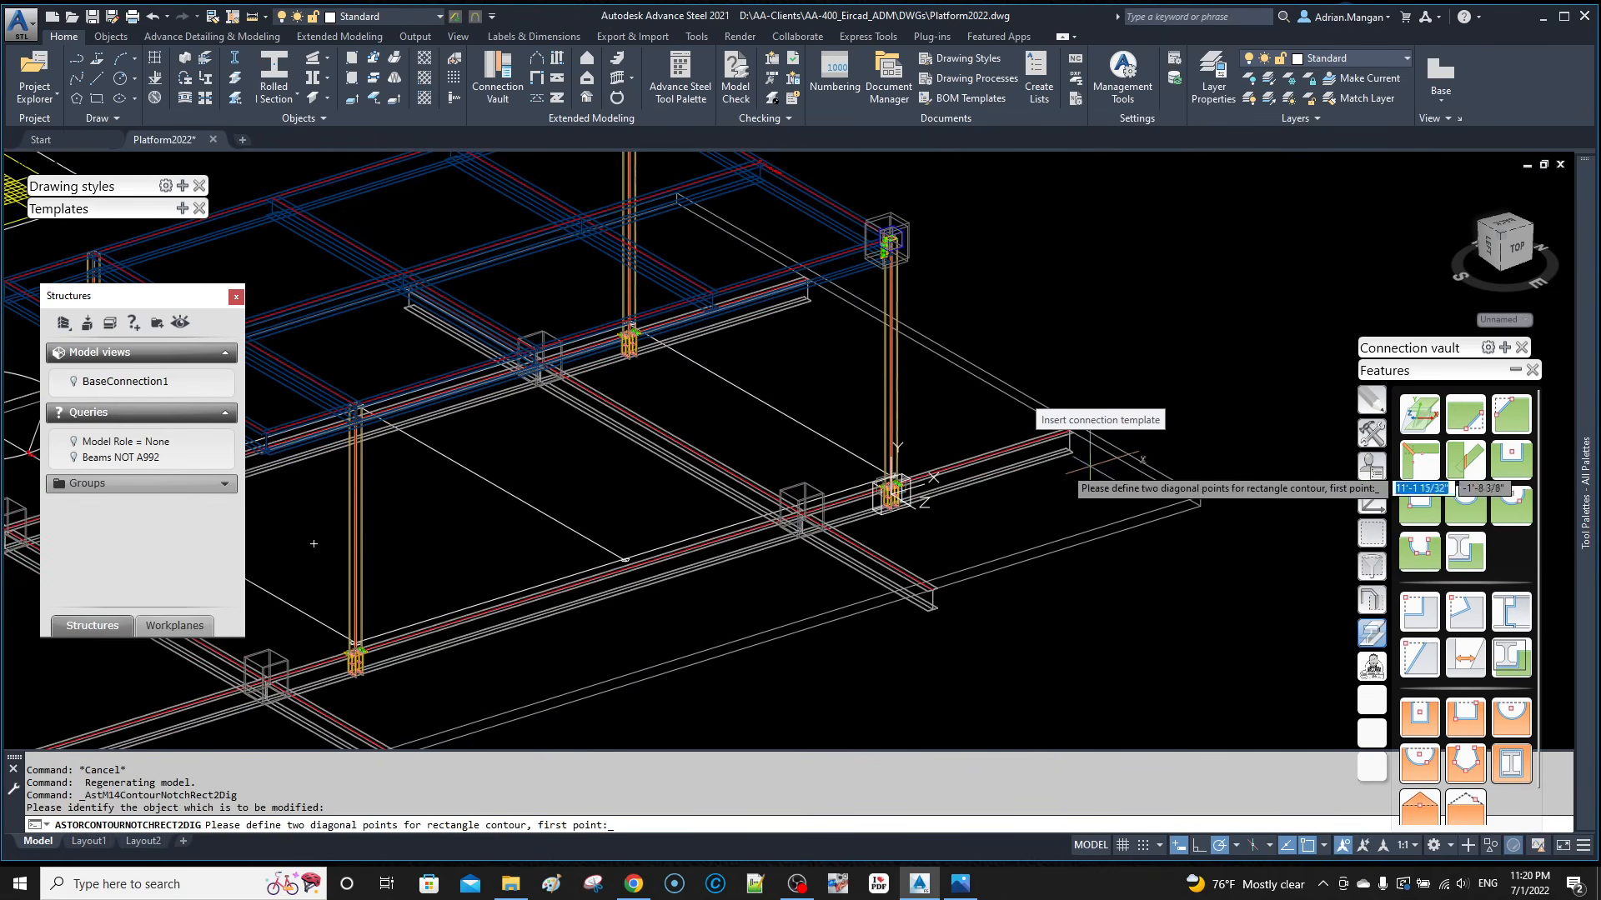
scroll(884, 488, up, 5)
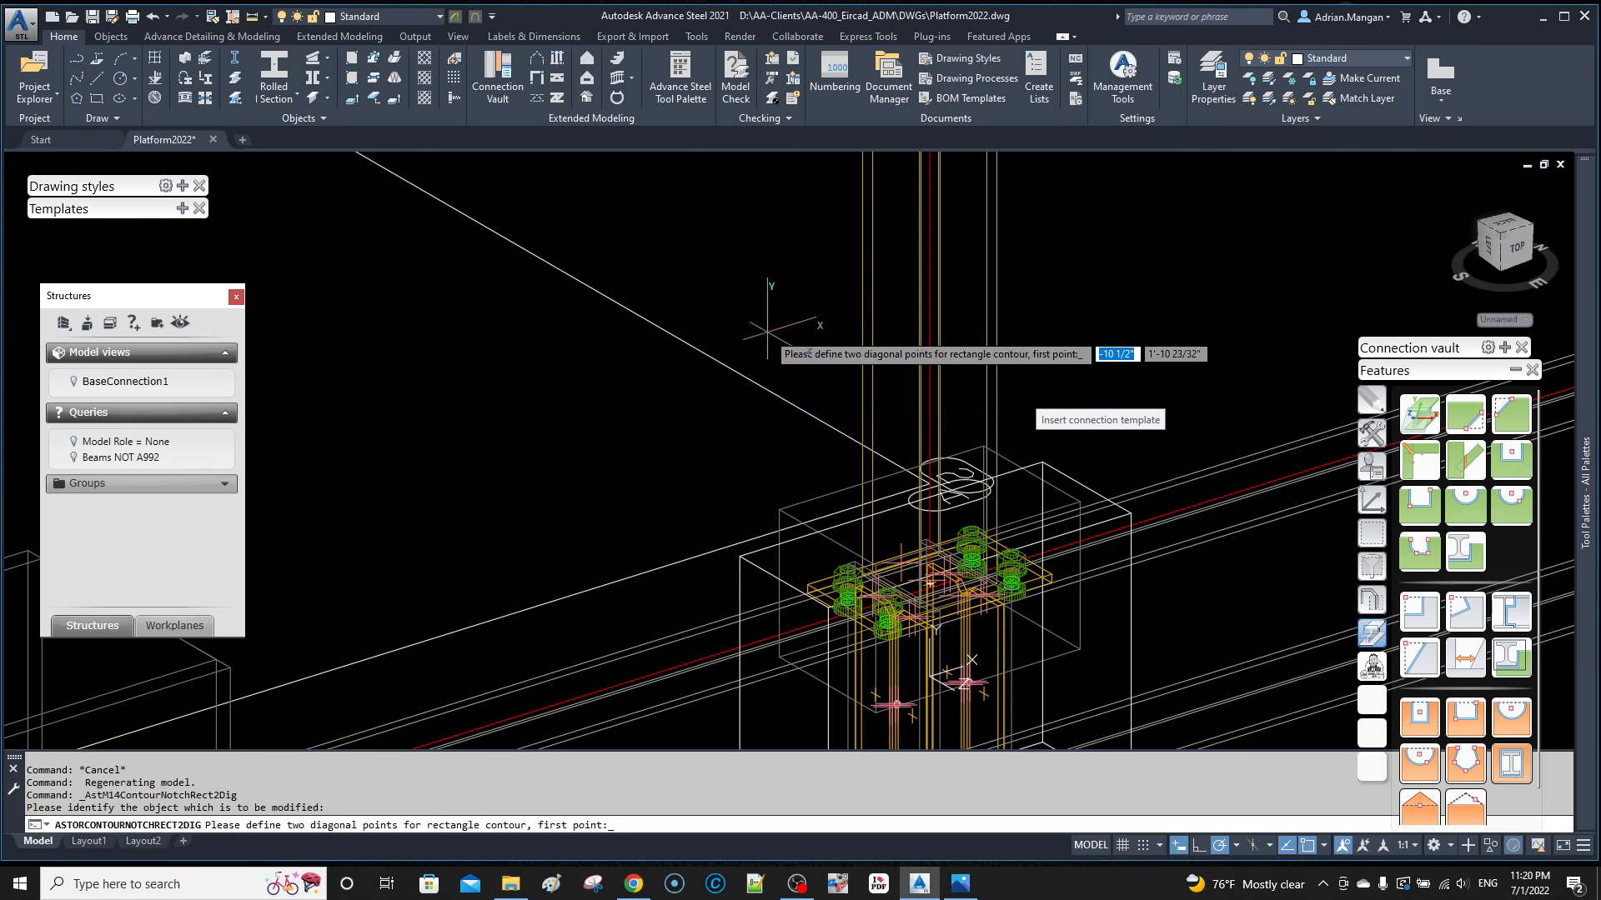
scroll(767, 321, up, 2)
key(Escape)
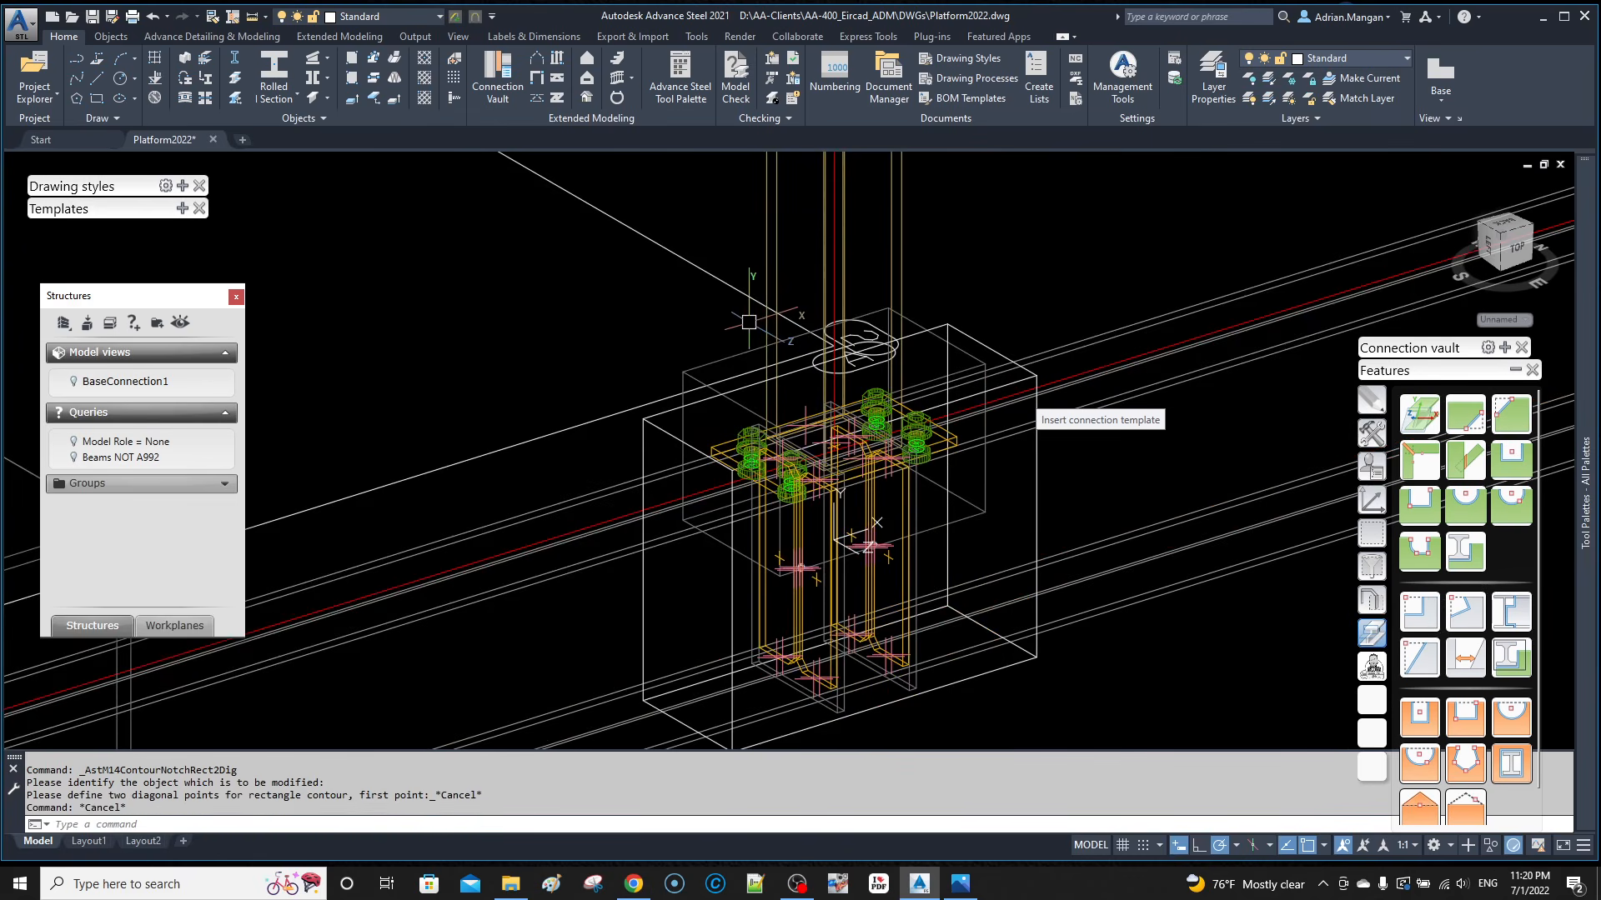
Step: Set the user coordinate system to World before working on the original post's base
scroll(660, 360, up, 3)
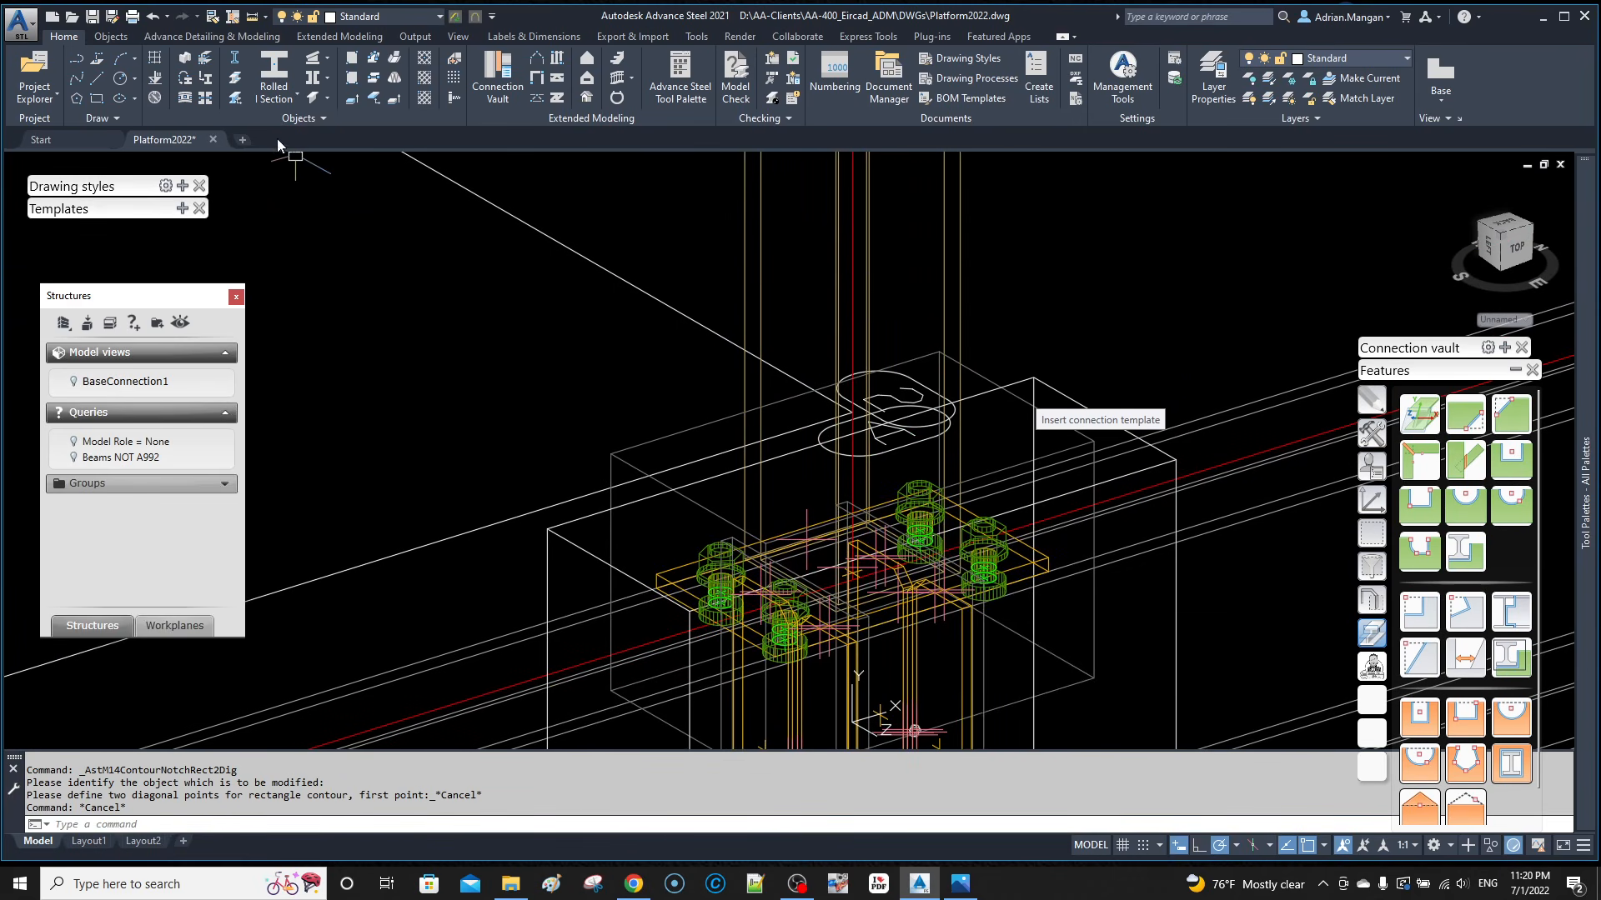
middle_drag(672, 460, 656, 462)
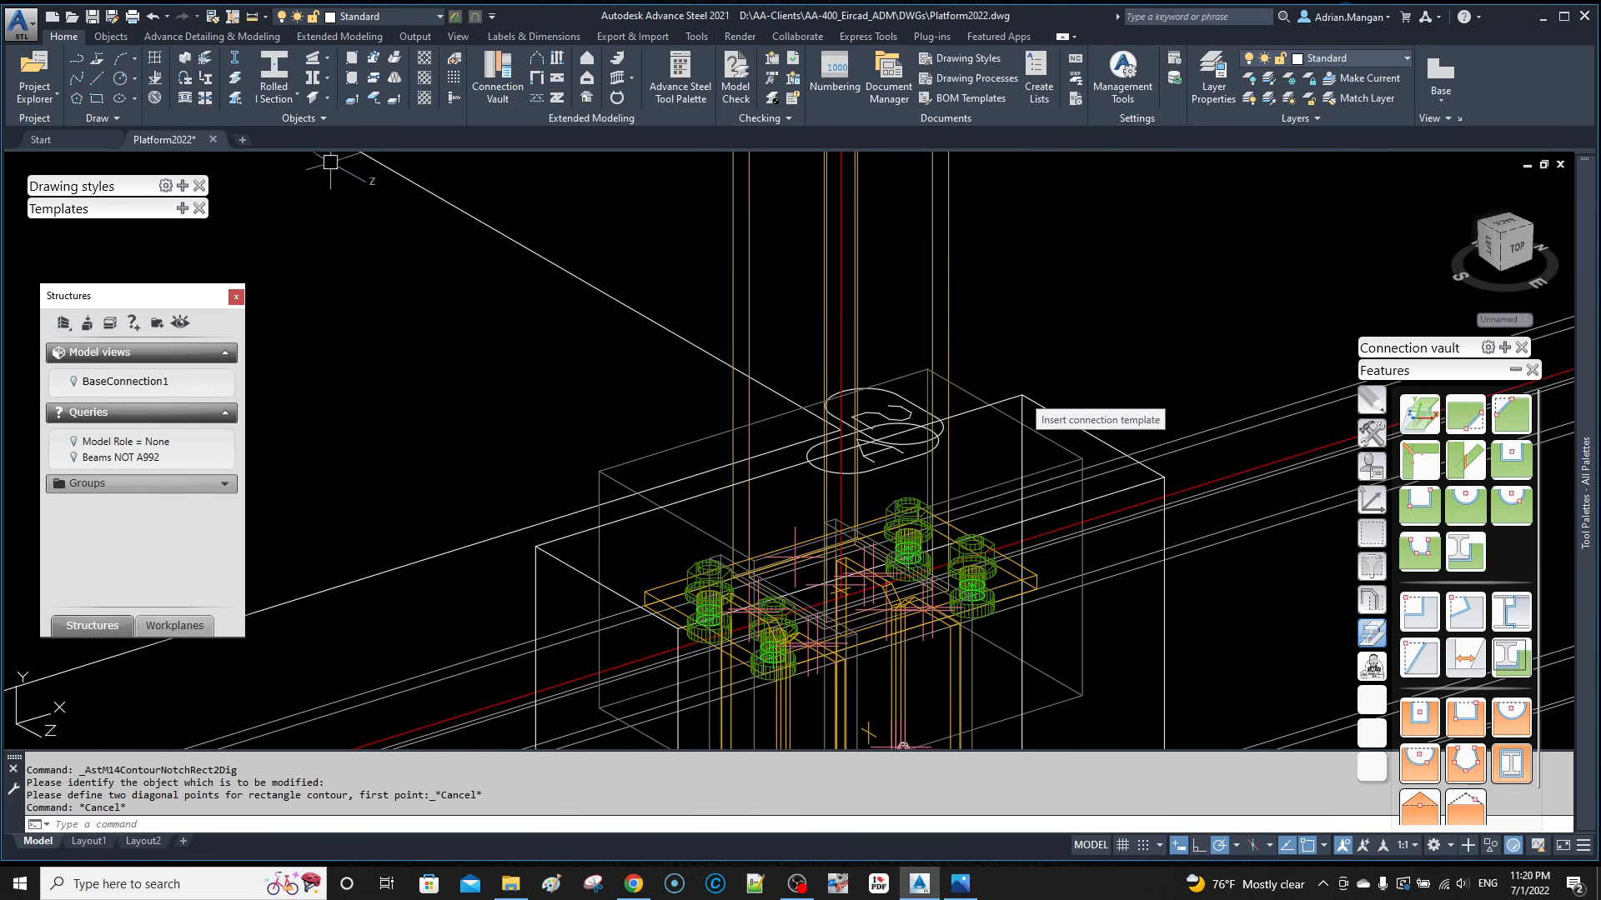
click(1373, 500)
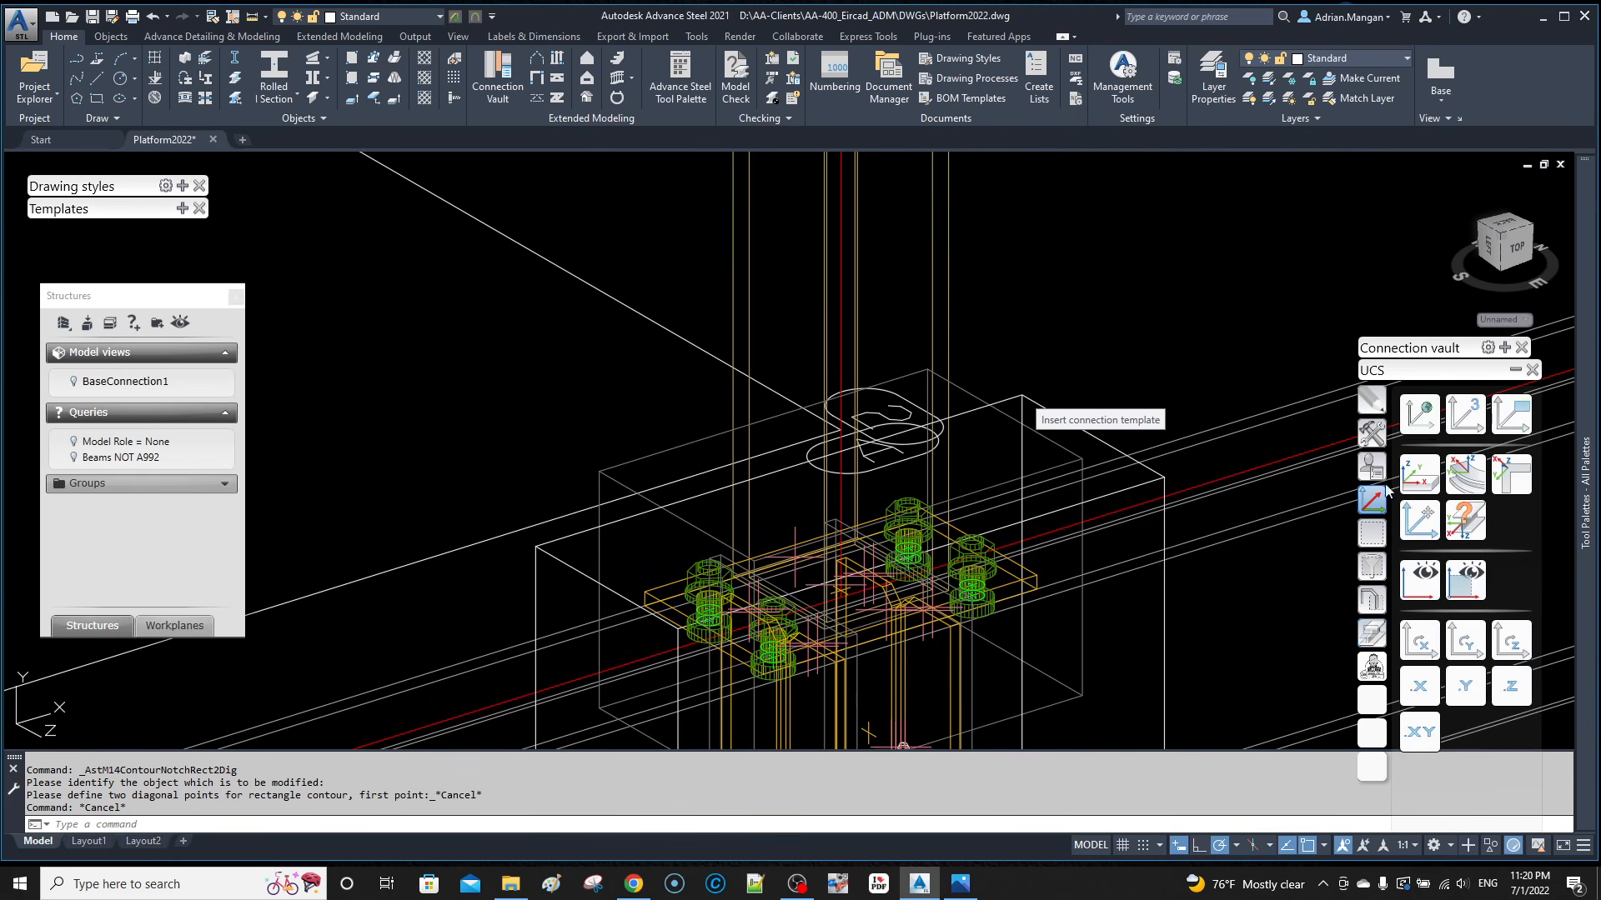
click(1434, 422)
middle_drag(990, 388, 1046, 334)
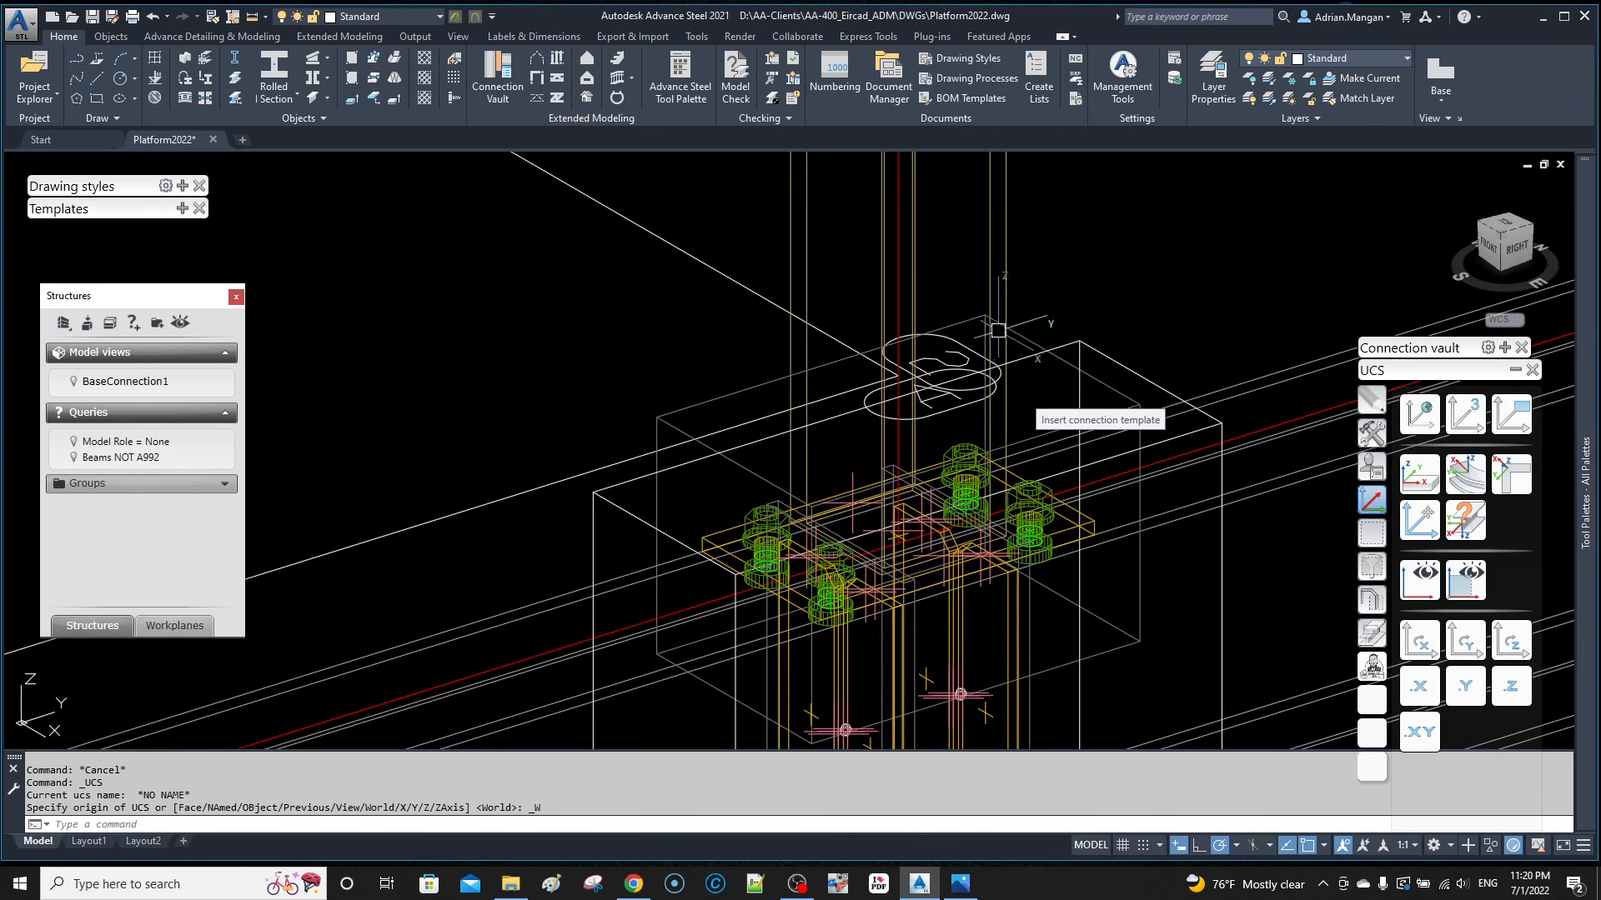
Step: Cut a two-point rectangular contour in the large floor plate, between diagonal corners of the original post's base plate
click(1372, 634)
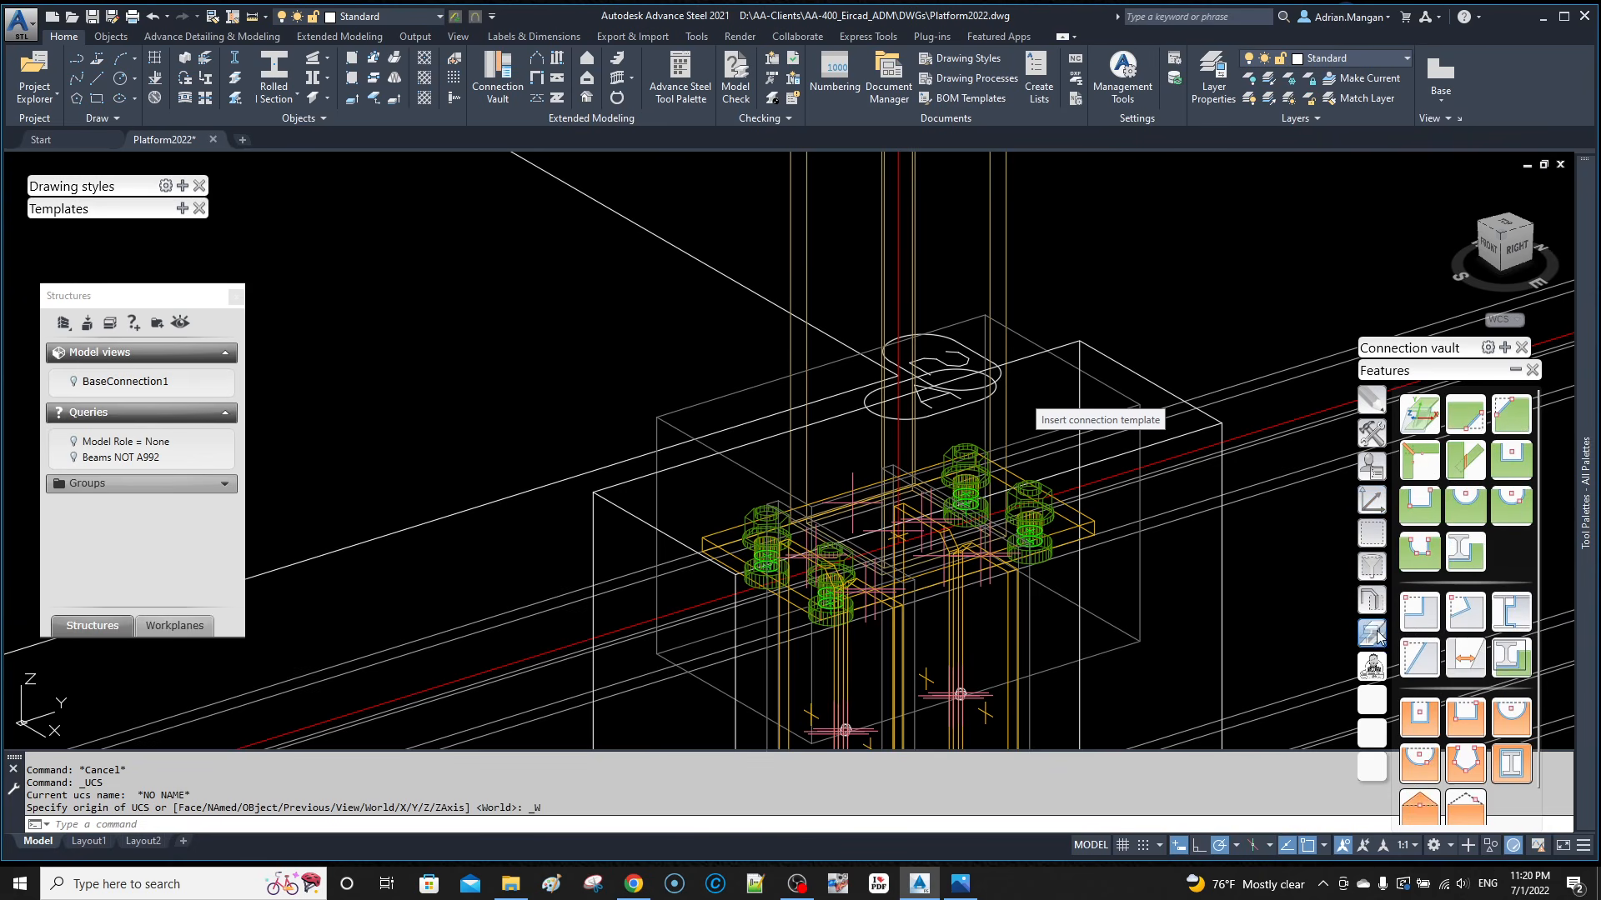
click(1424, 510)
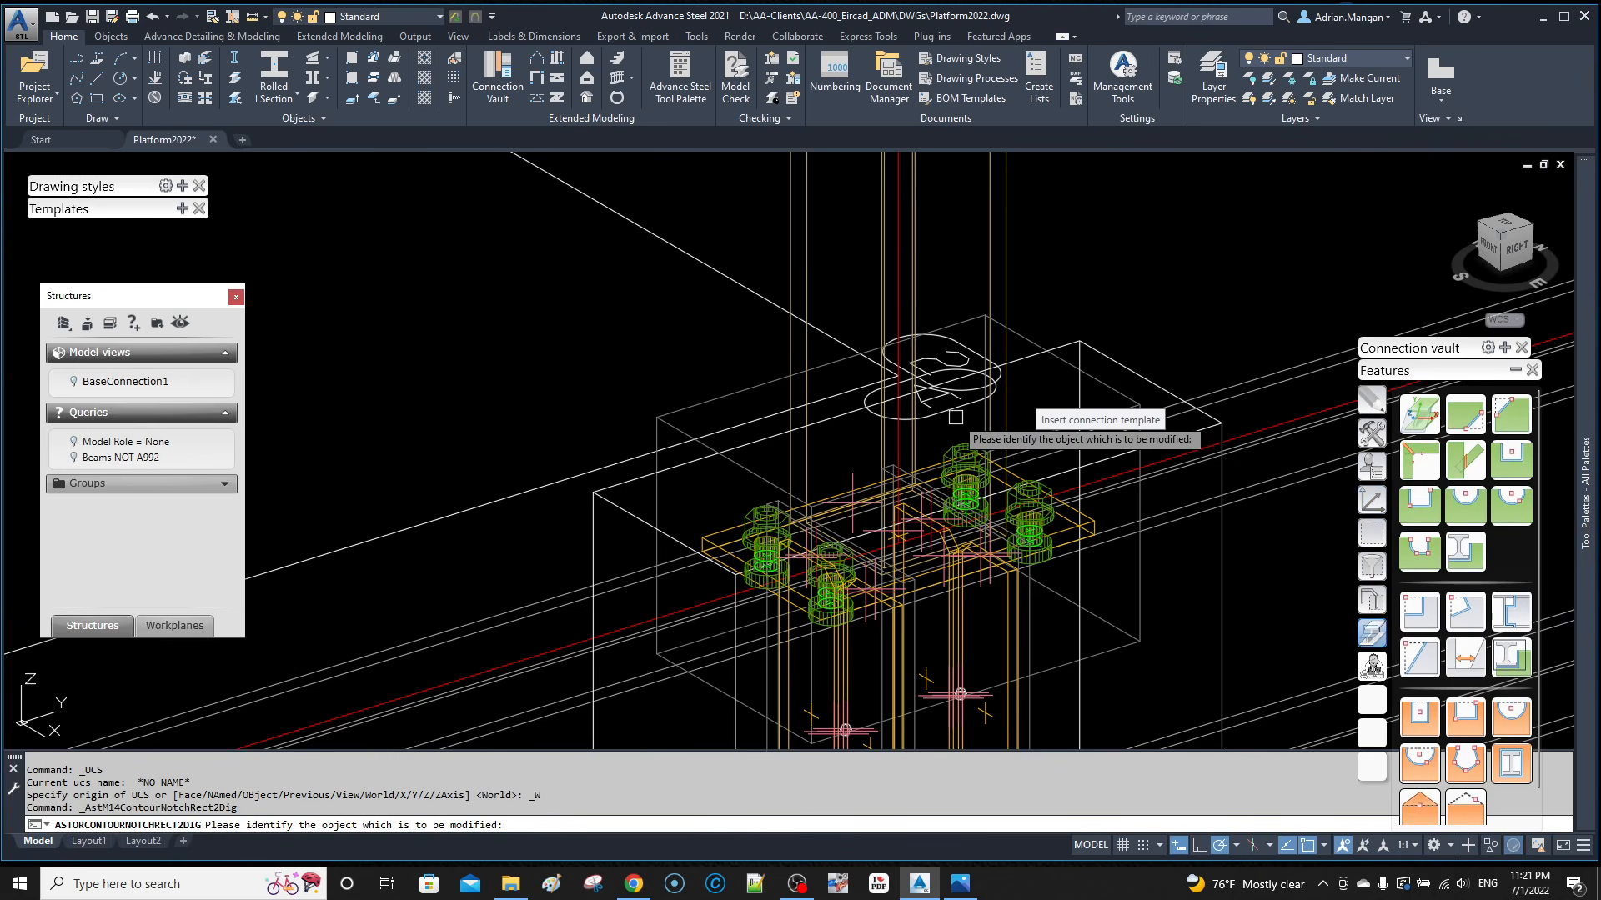
scroll(816, 450, down, 5)
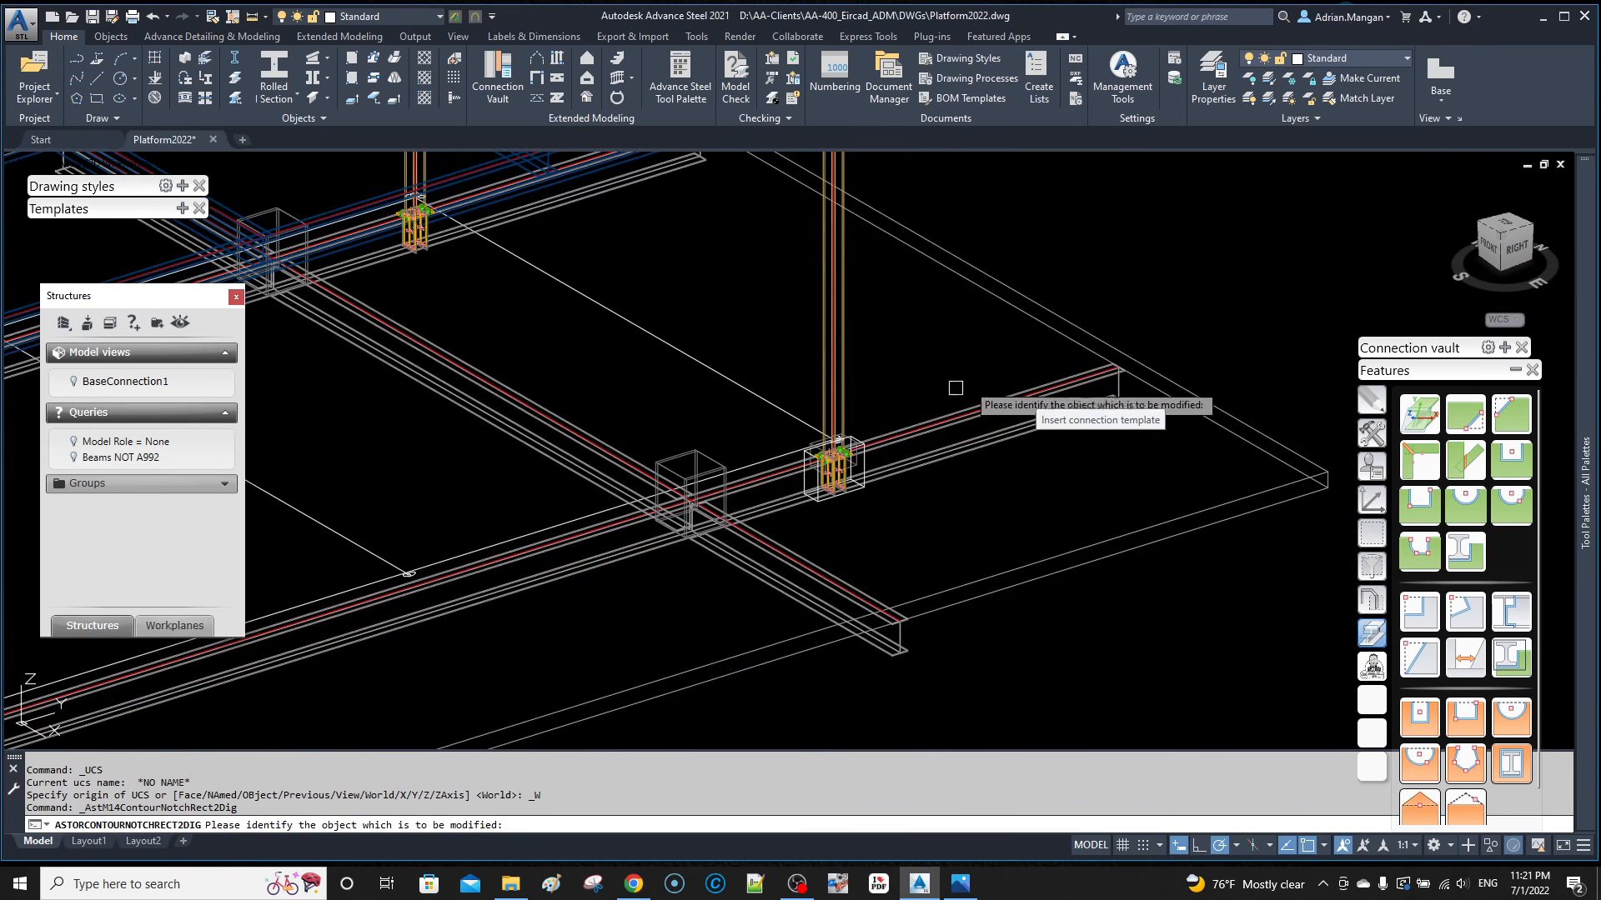
click(1081, 329)
scroll(834, 462, up, 6)
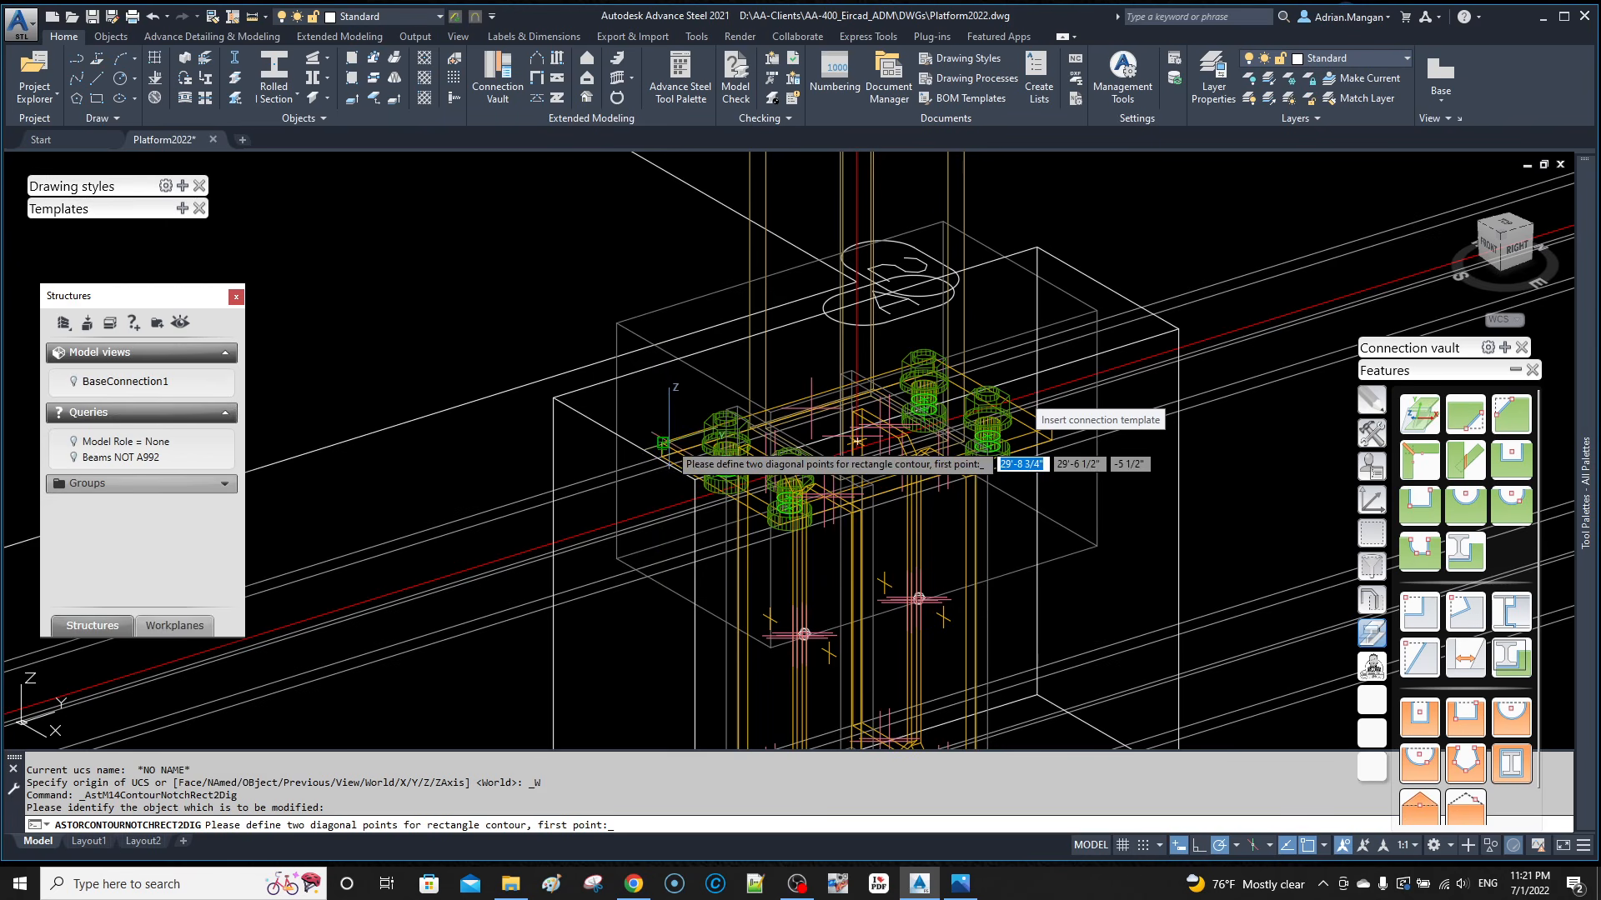
click(663, 443)
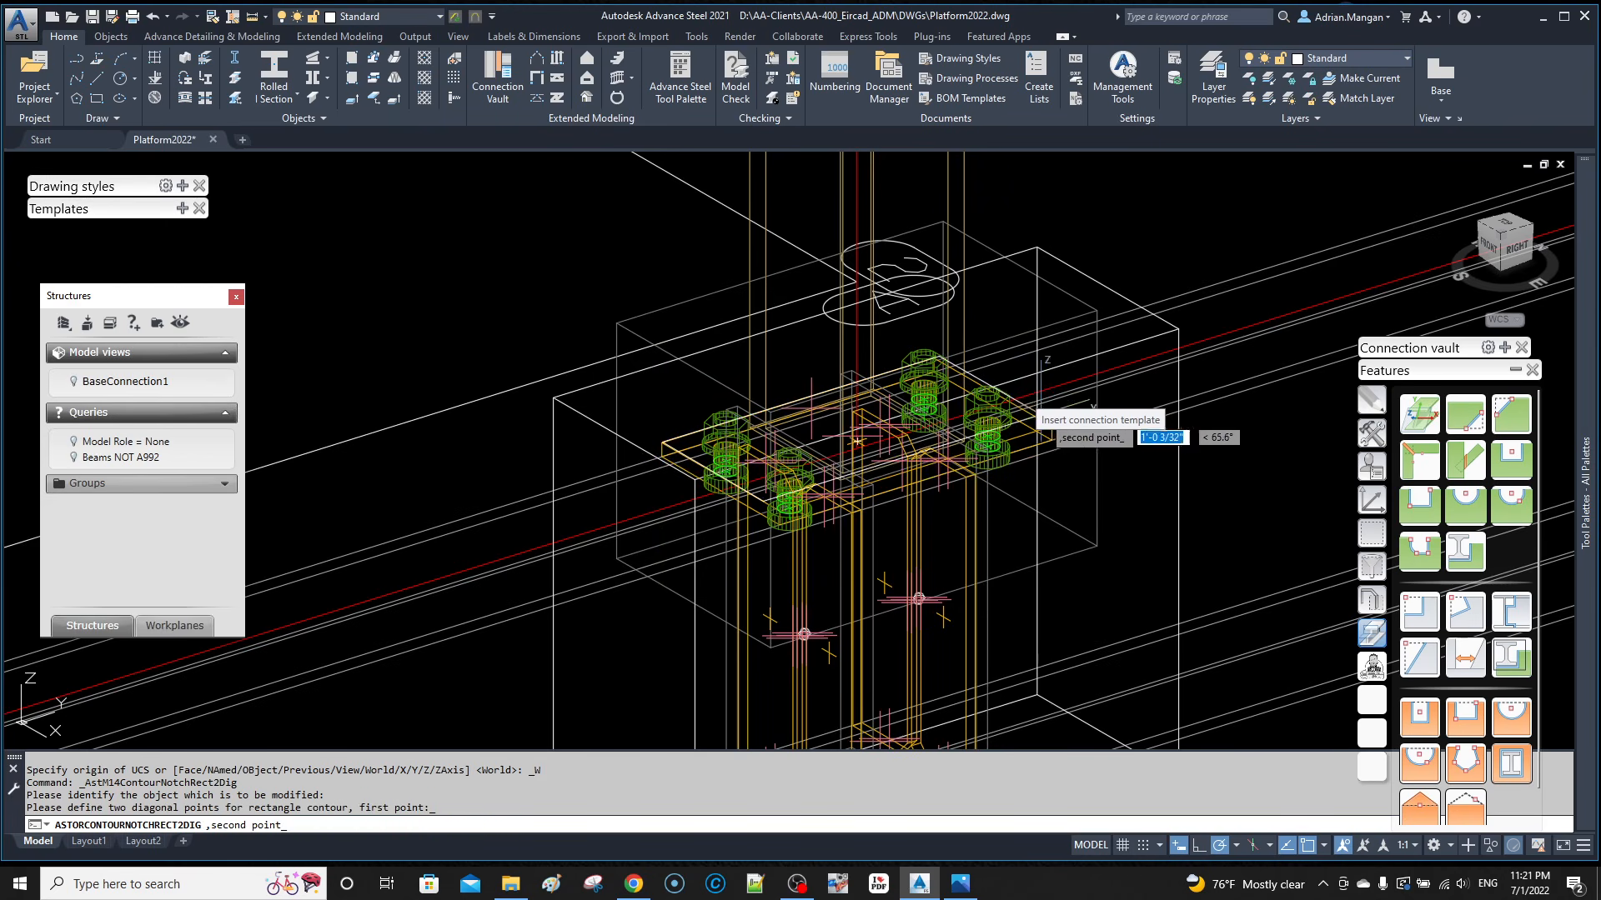
click(1055, 433)
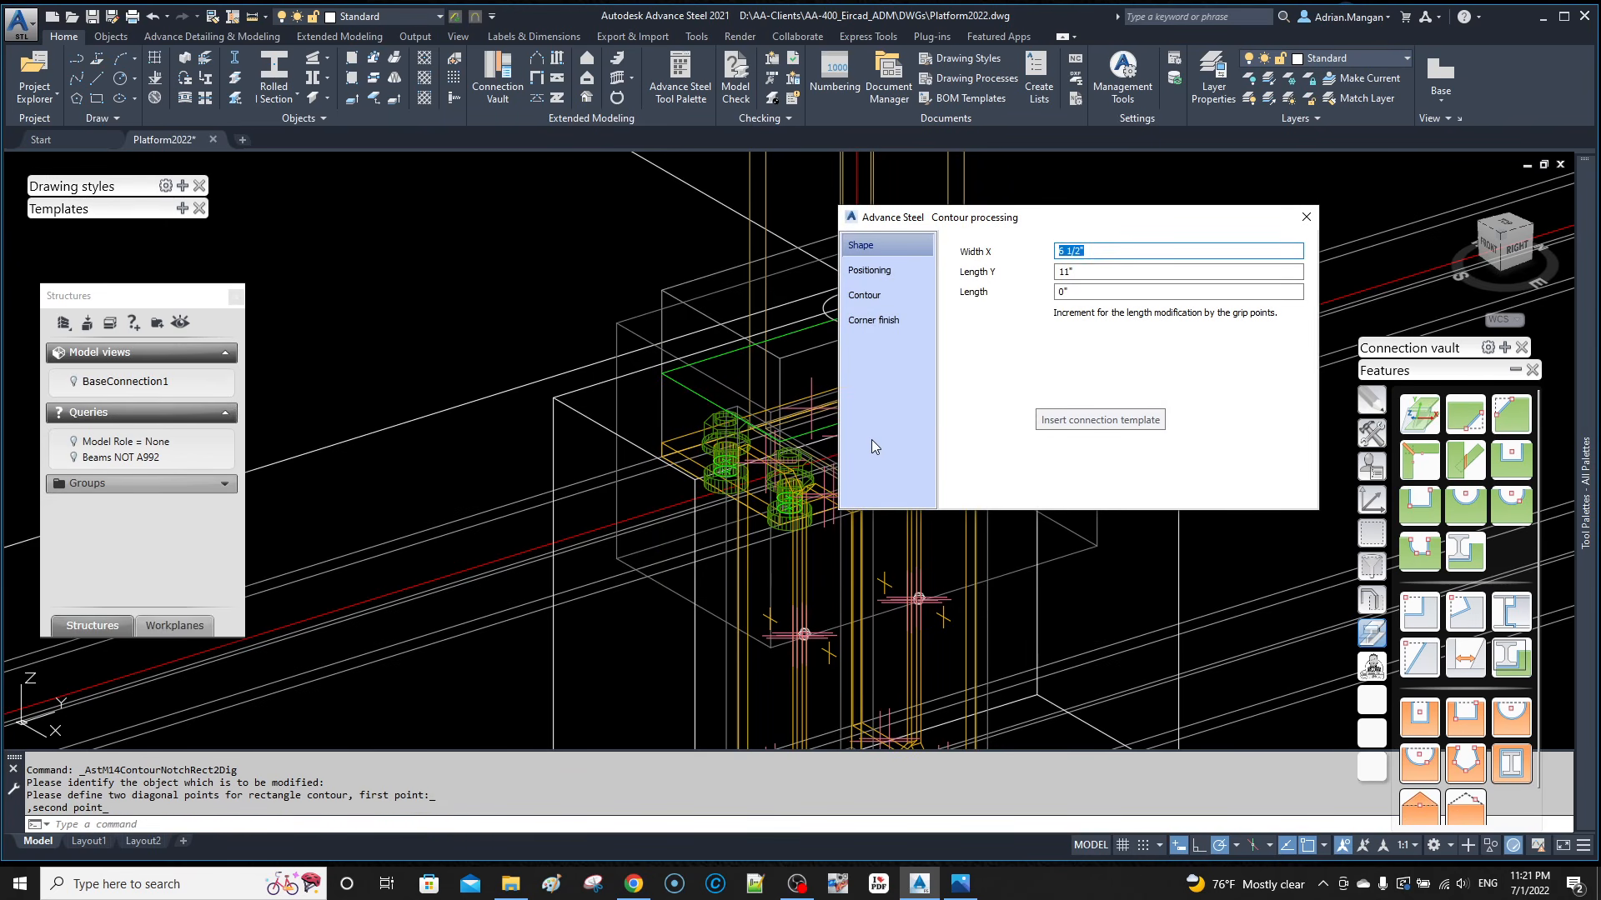
Step: Set the rectangular contour's gap width to 1/2"
click(913, 271)
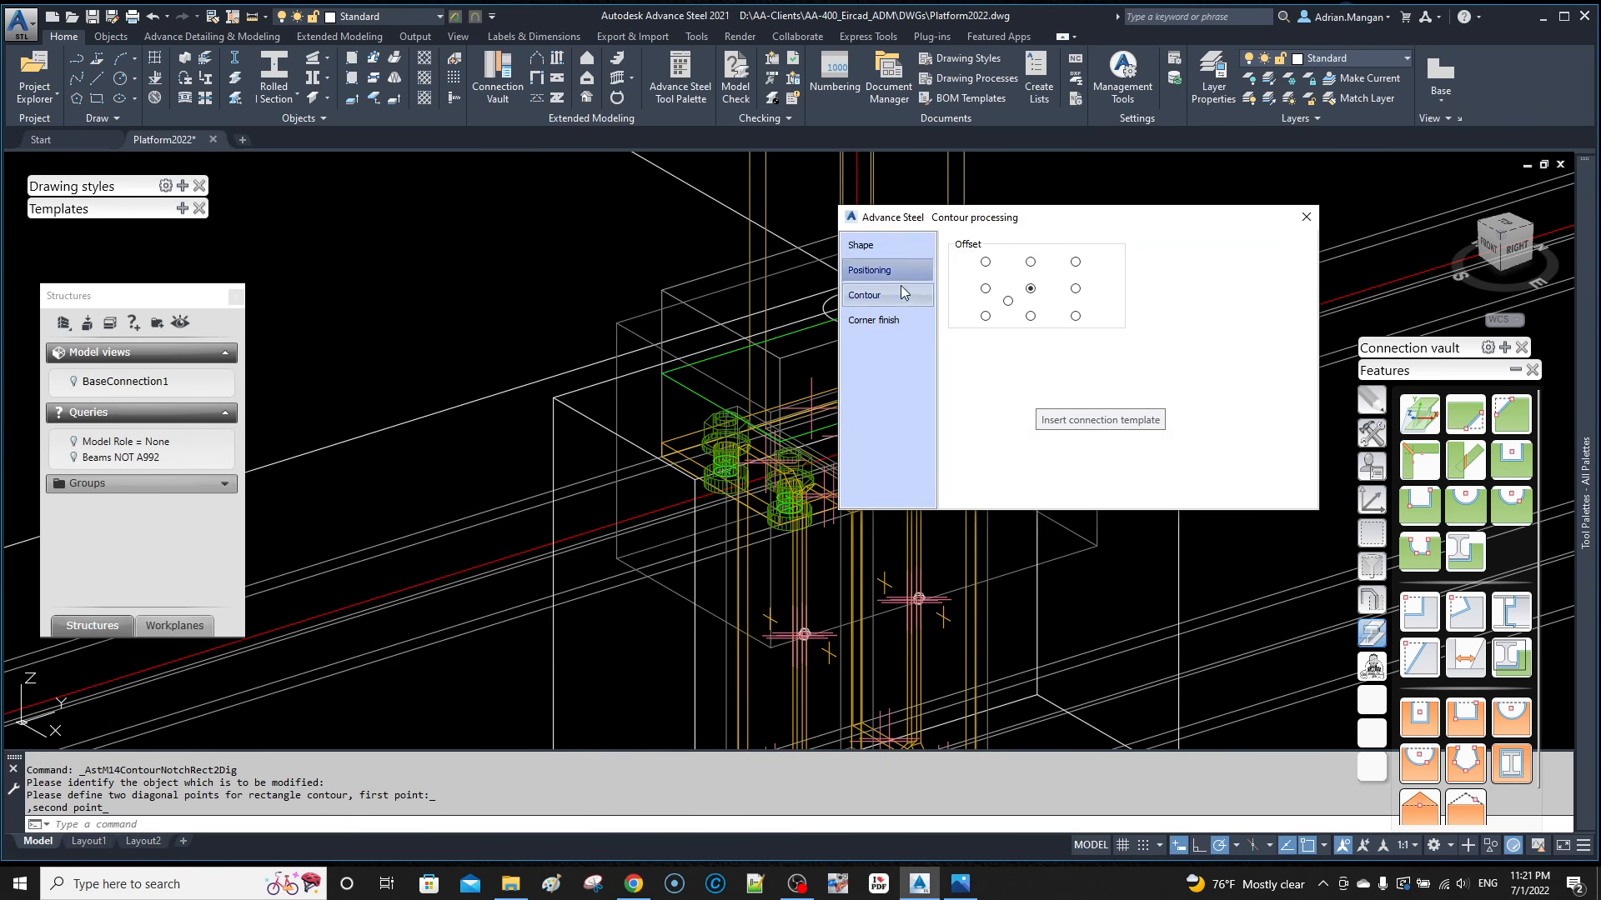
click(910, 295)
drag(1111, 219, 1328, 166)
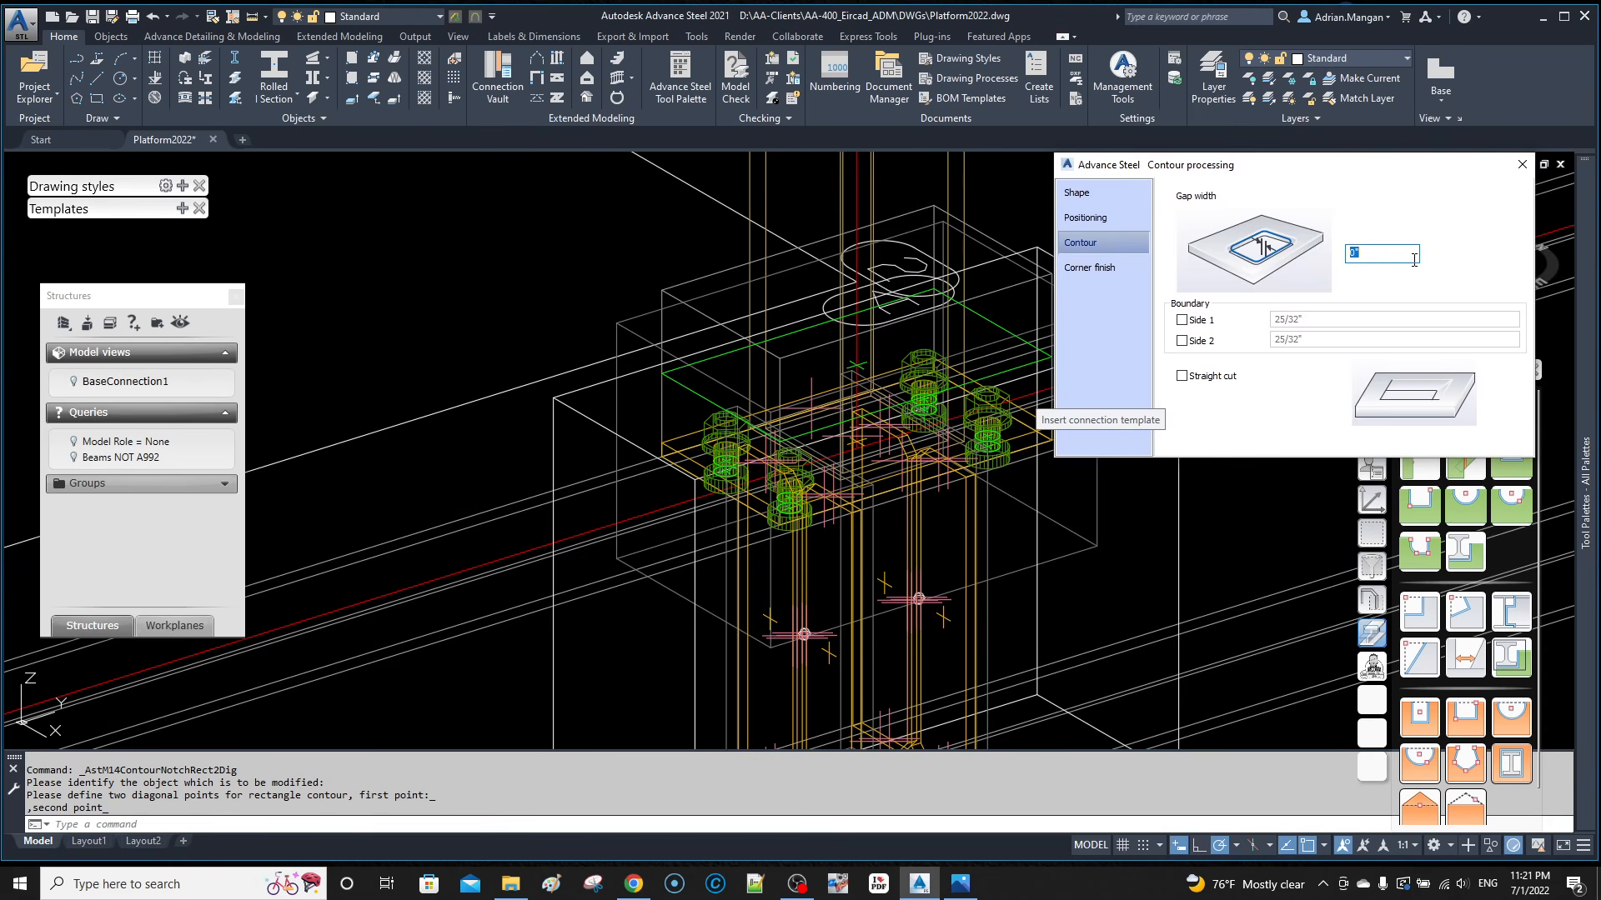
key(Return)
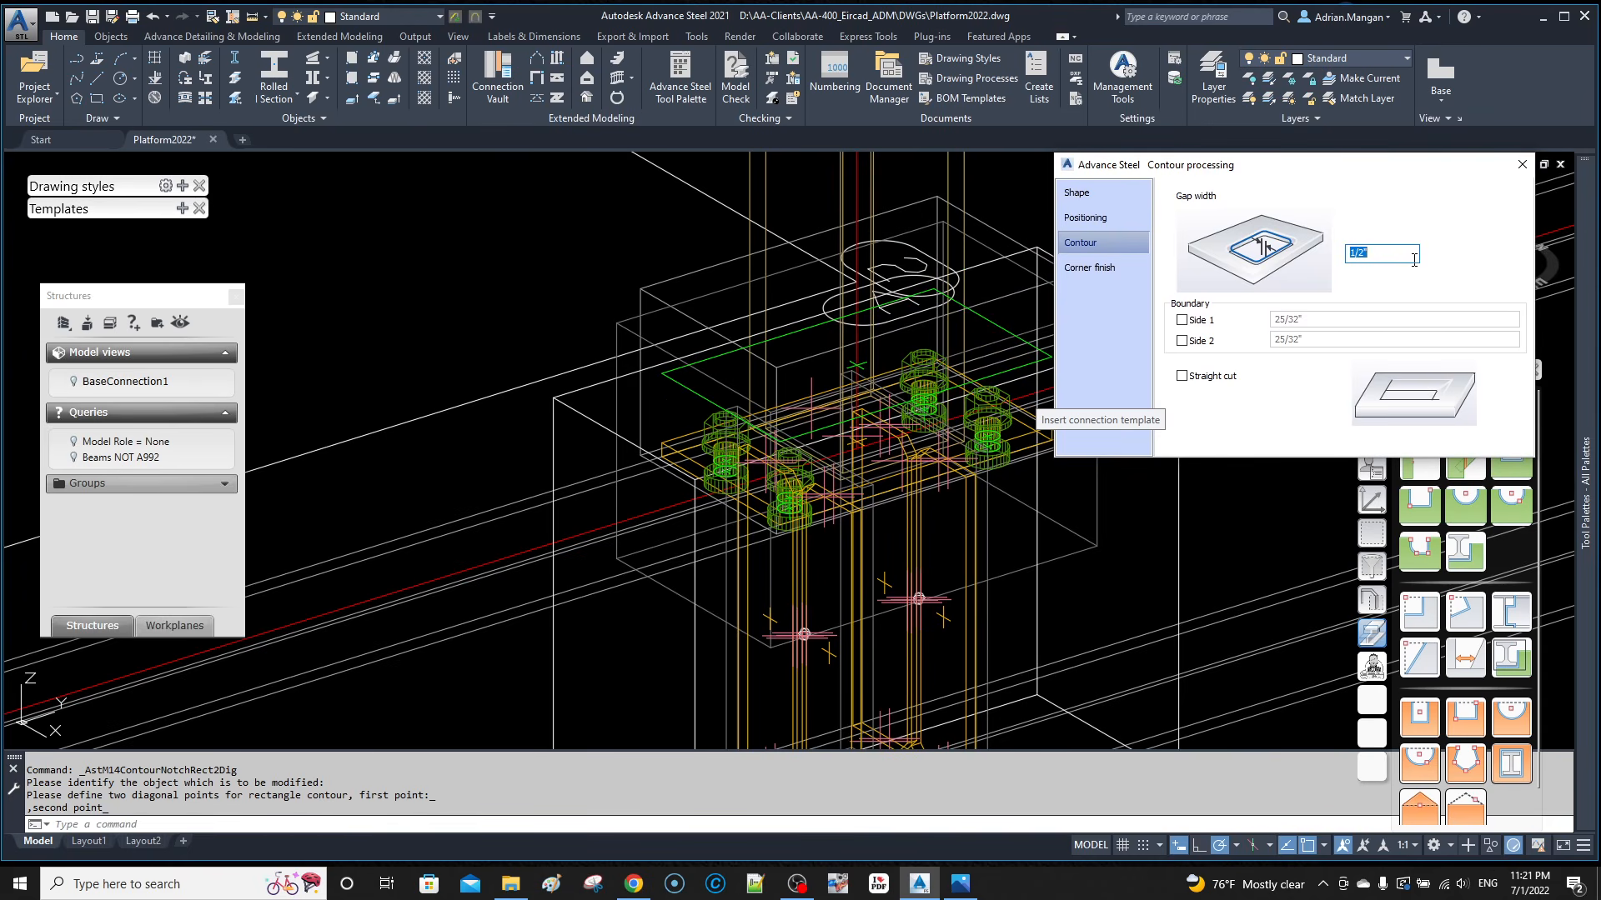
Step: Try 3" boundaries on Side 1 and Side 2 of the contour, then switch both boundaries off and close its properties
click(1182, 321)
click(1181, 341)
middle_drag(777, 341, 597, 353)
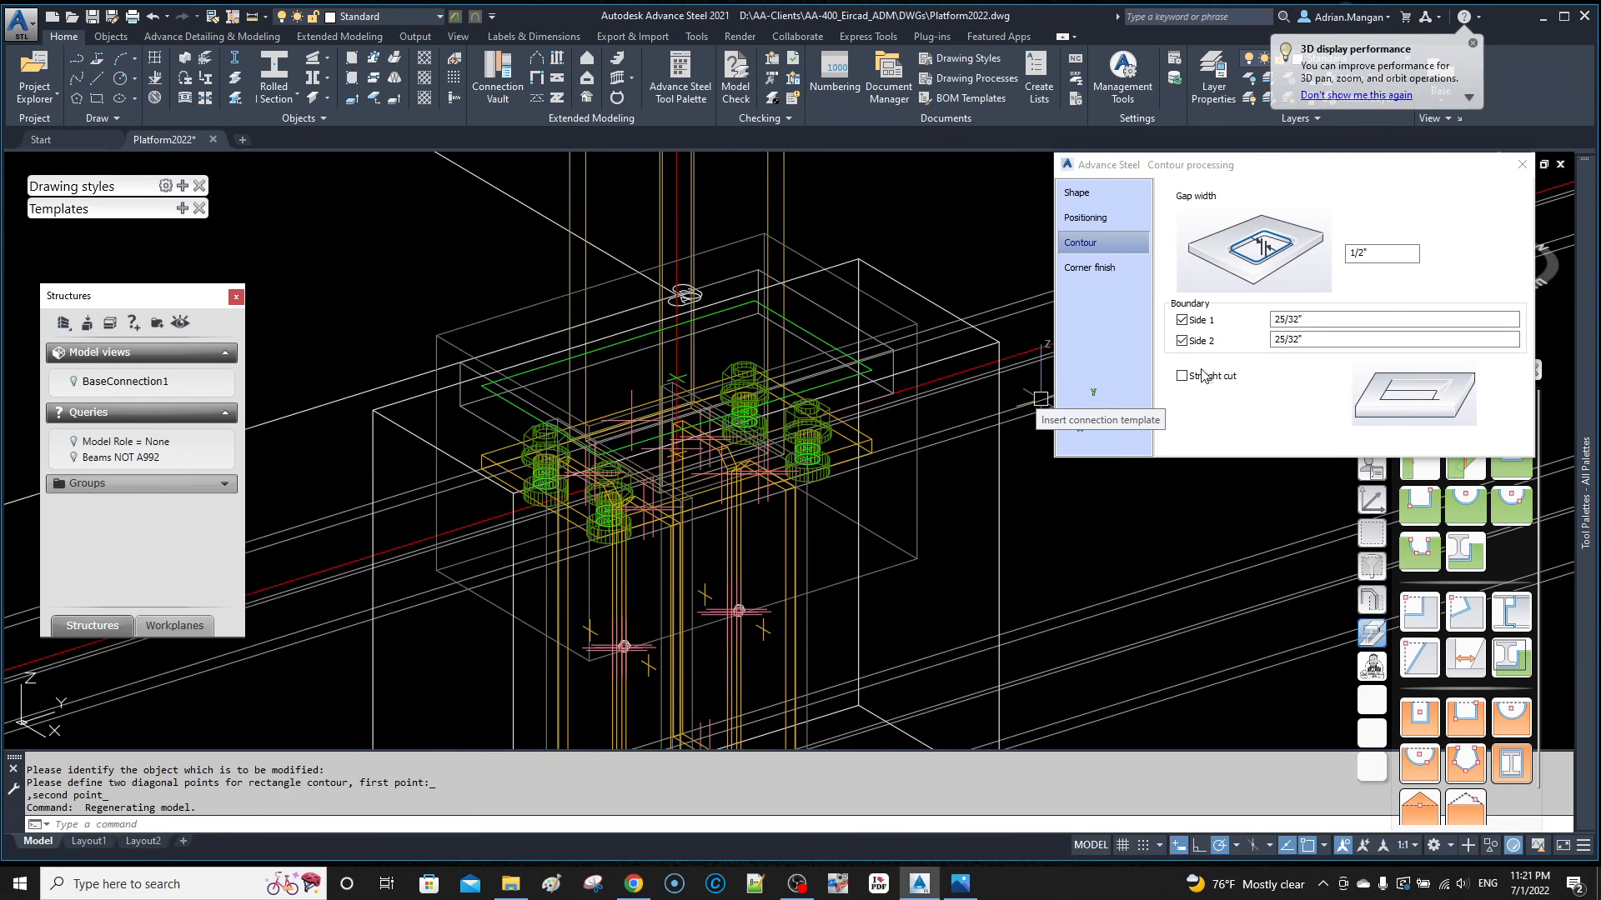
click(1316, 318)
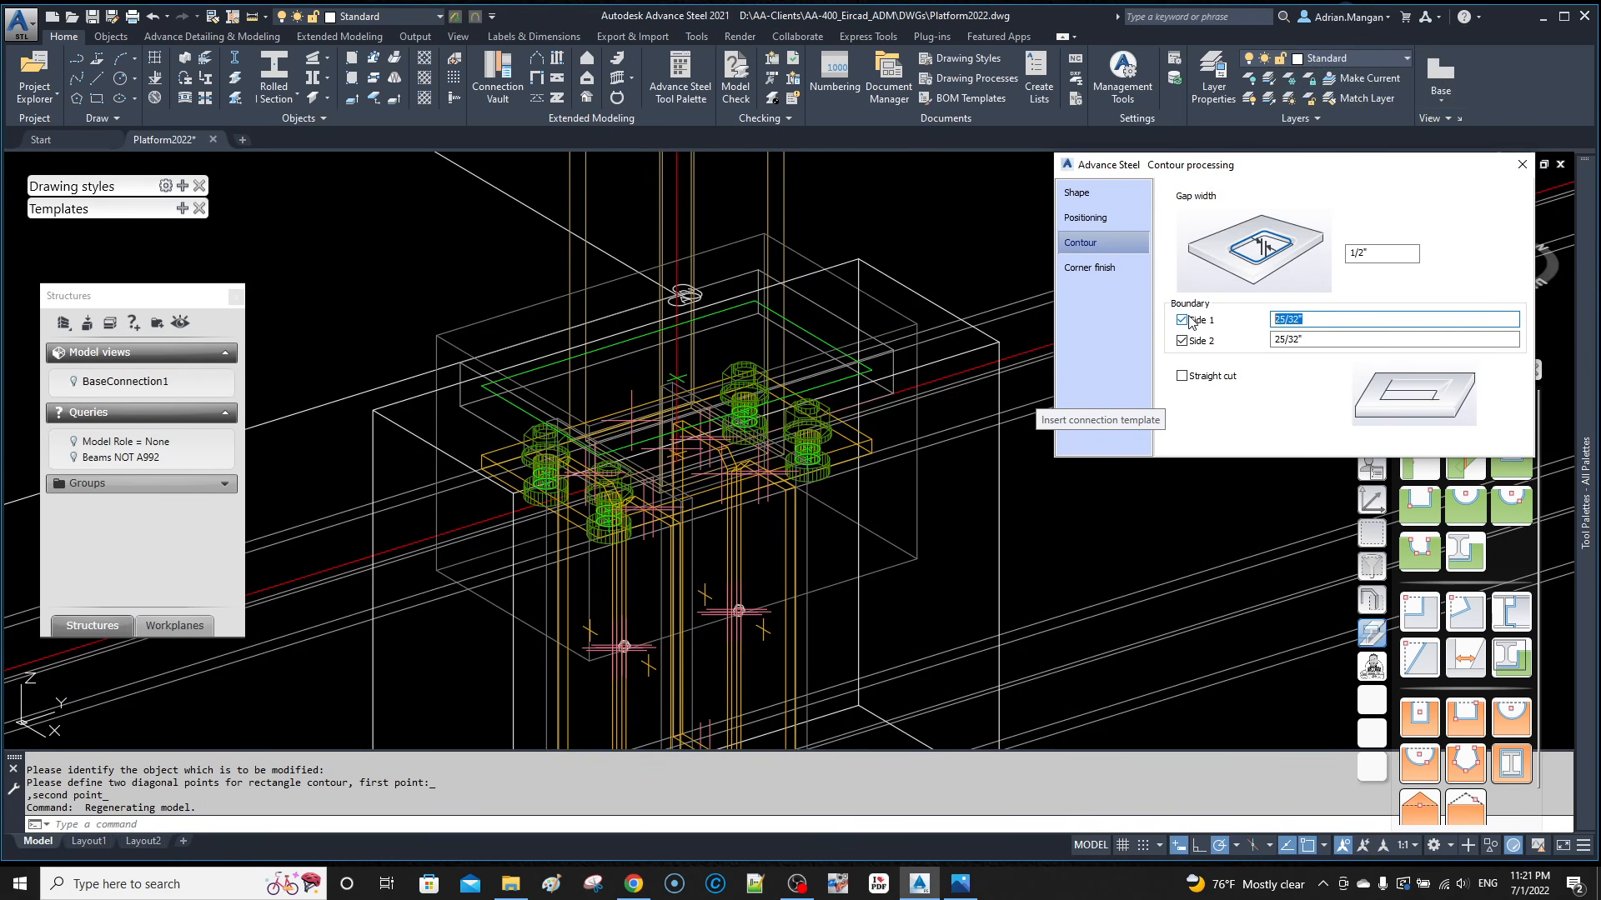
key(Return)
shift+middle_drag(816, 284, 859, 282)
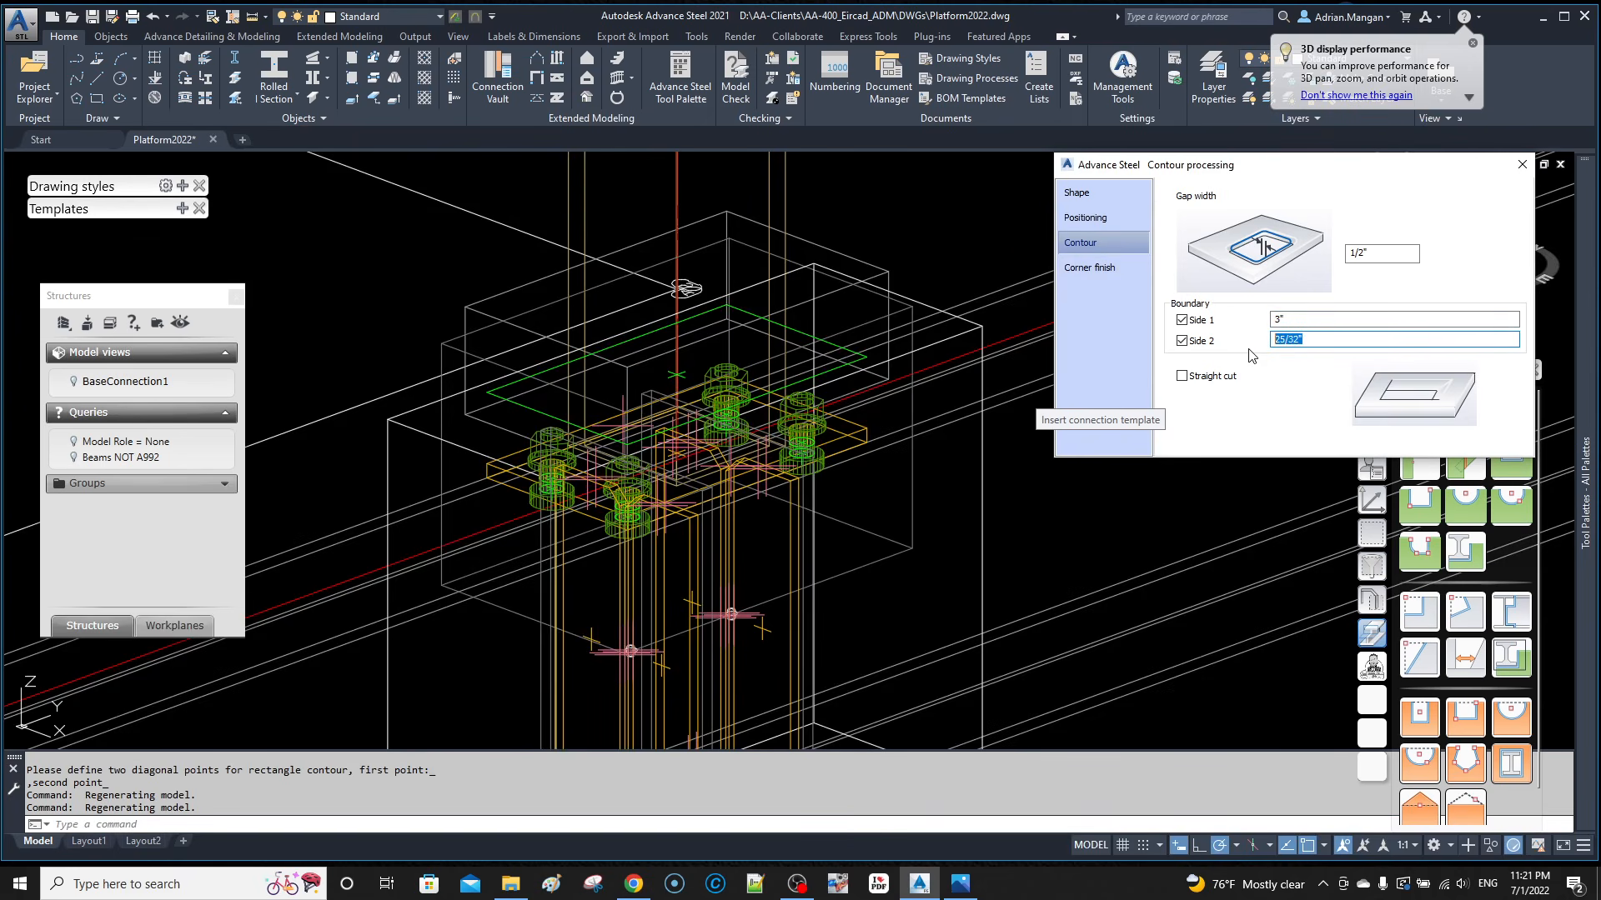
text(3)
key(Return)
shift+middle_drag(910, 331, 875, 455)
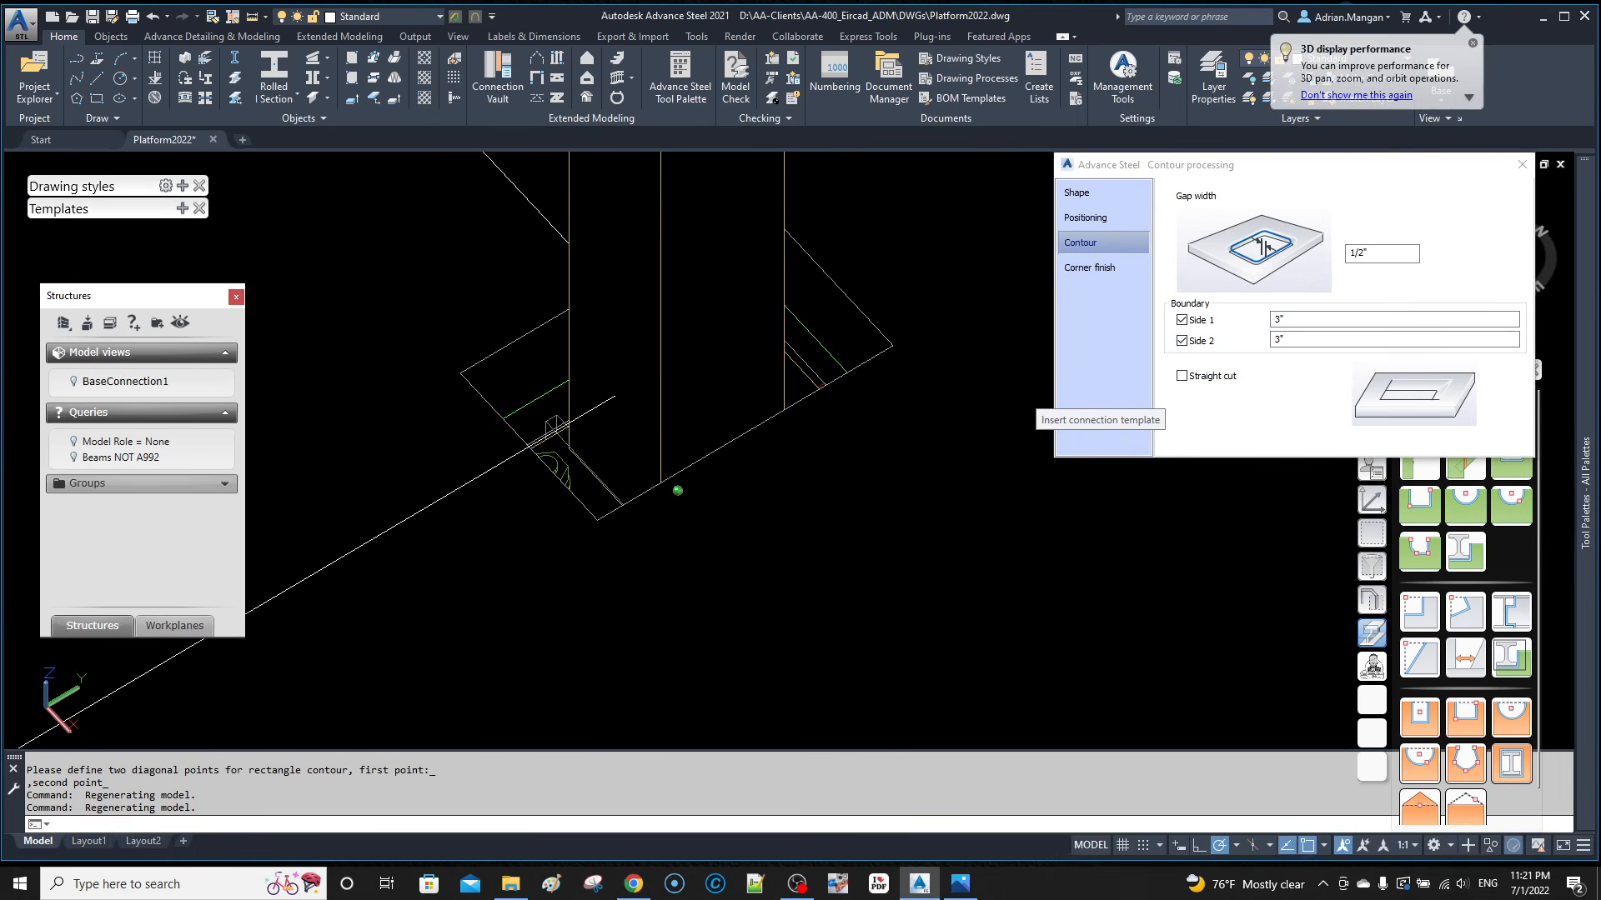
click(1181, 321)
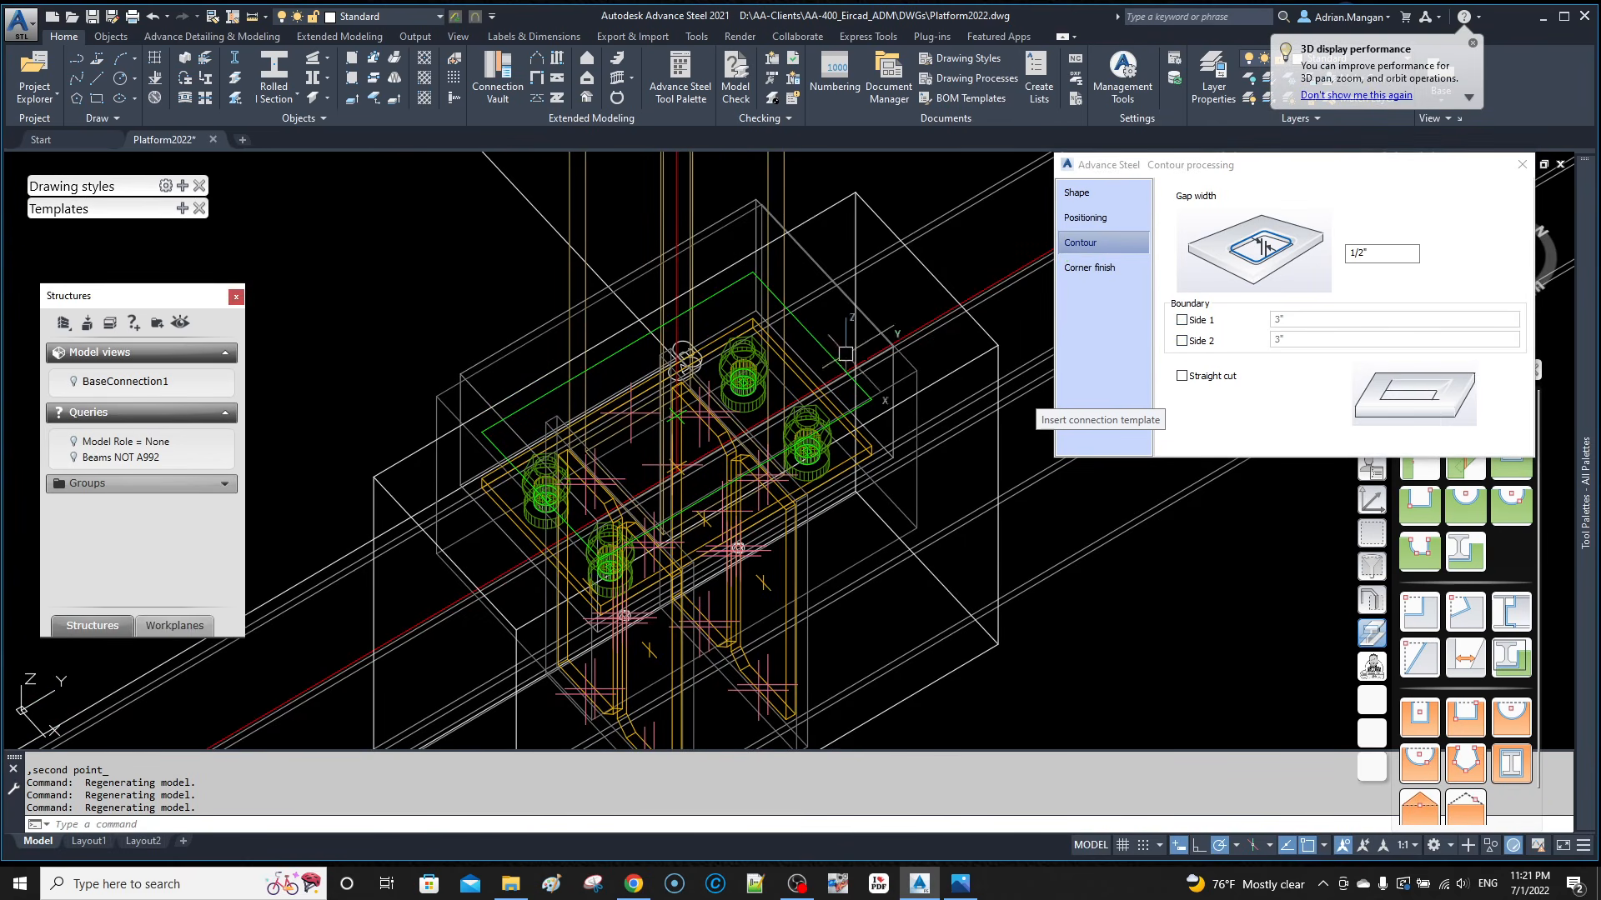
scroll(841, 358, down, 2)
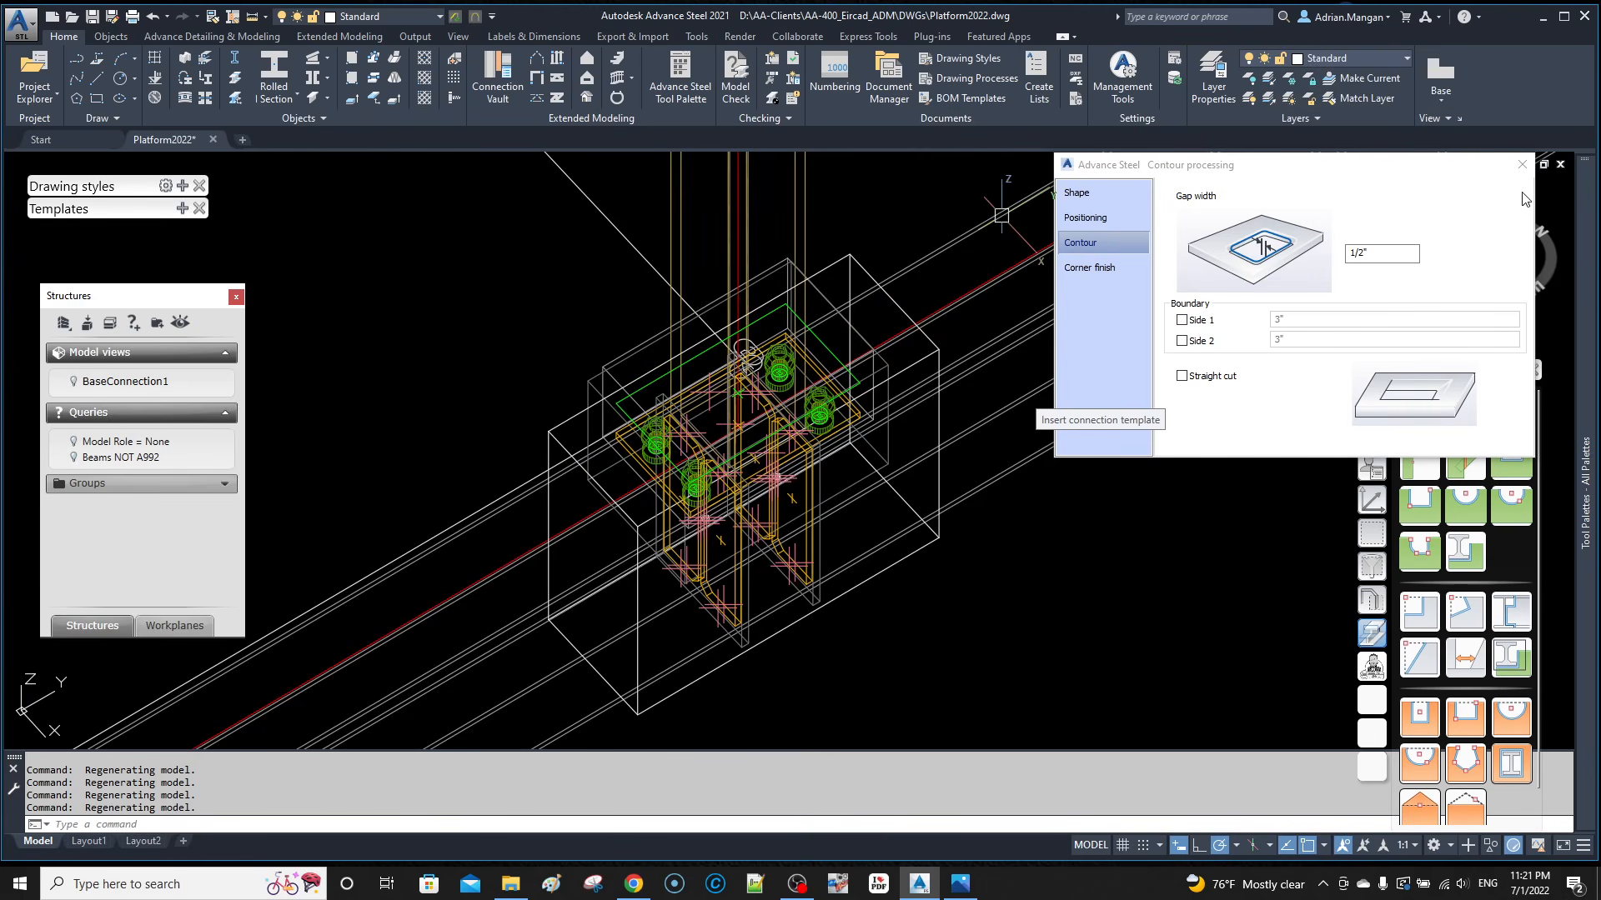
click(1520, 165)
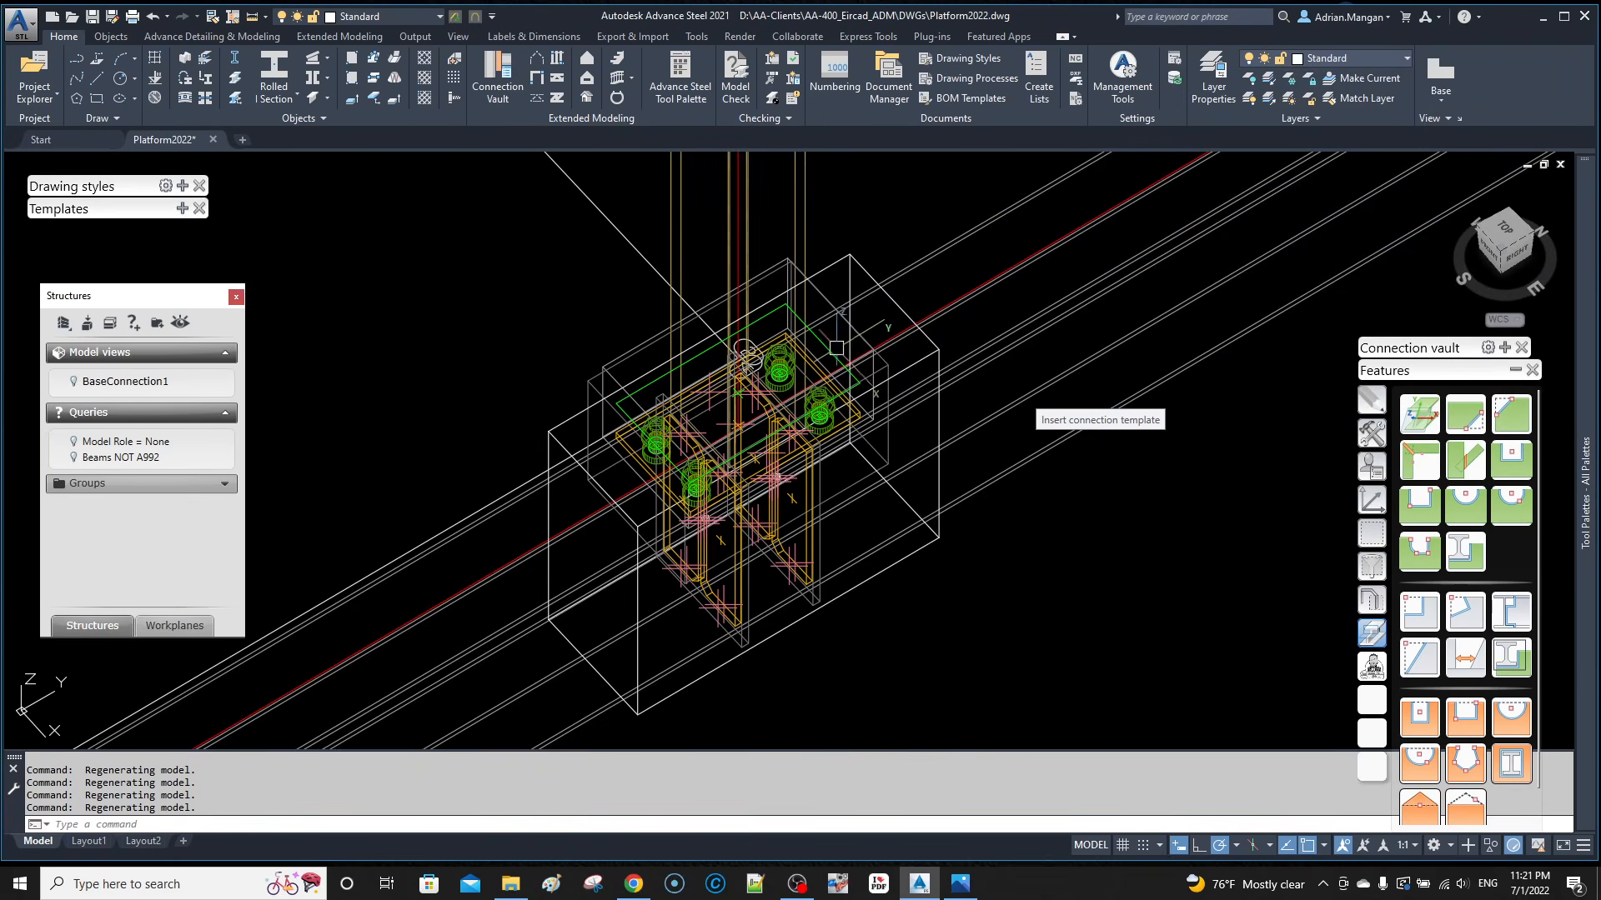
Step: Cut a two-point rectangular contour in the floor plate at the next corner post, between diagonal corners of its base plate
scroll(917, 275, down, 8)
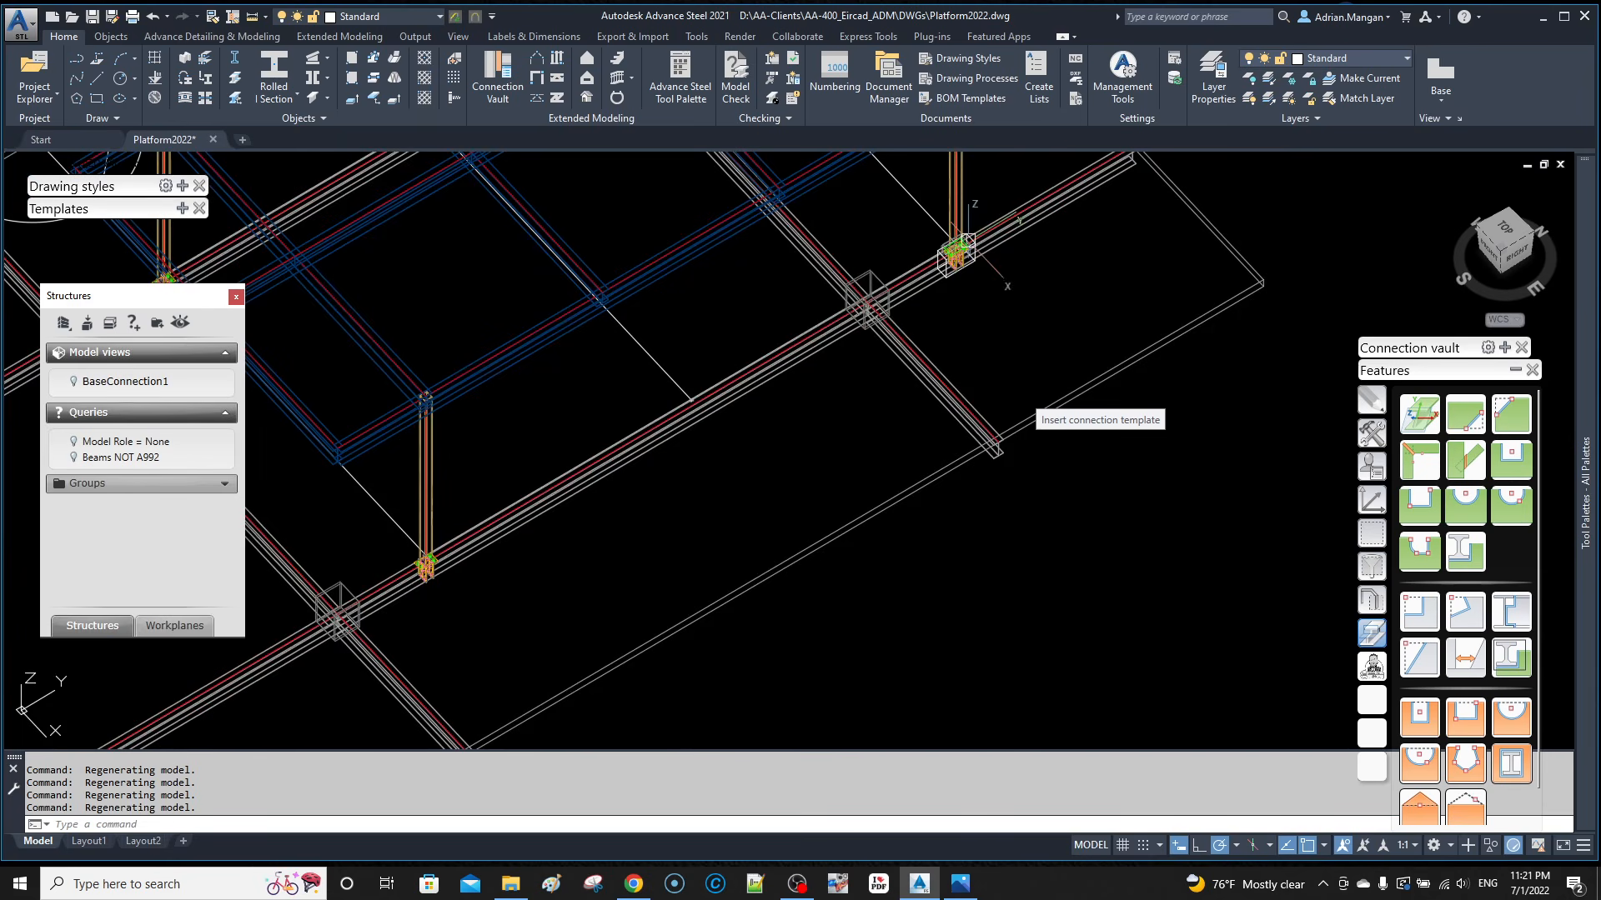
scroll(427, 558, up, 10)
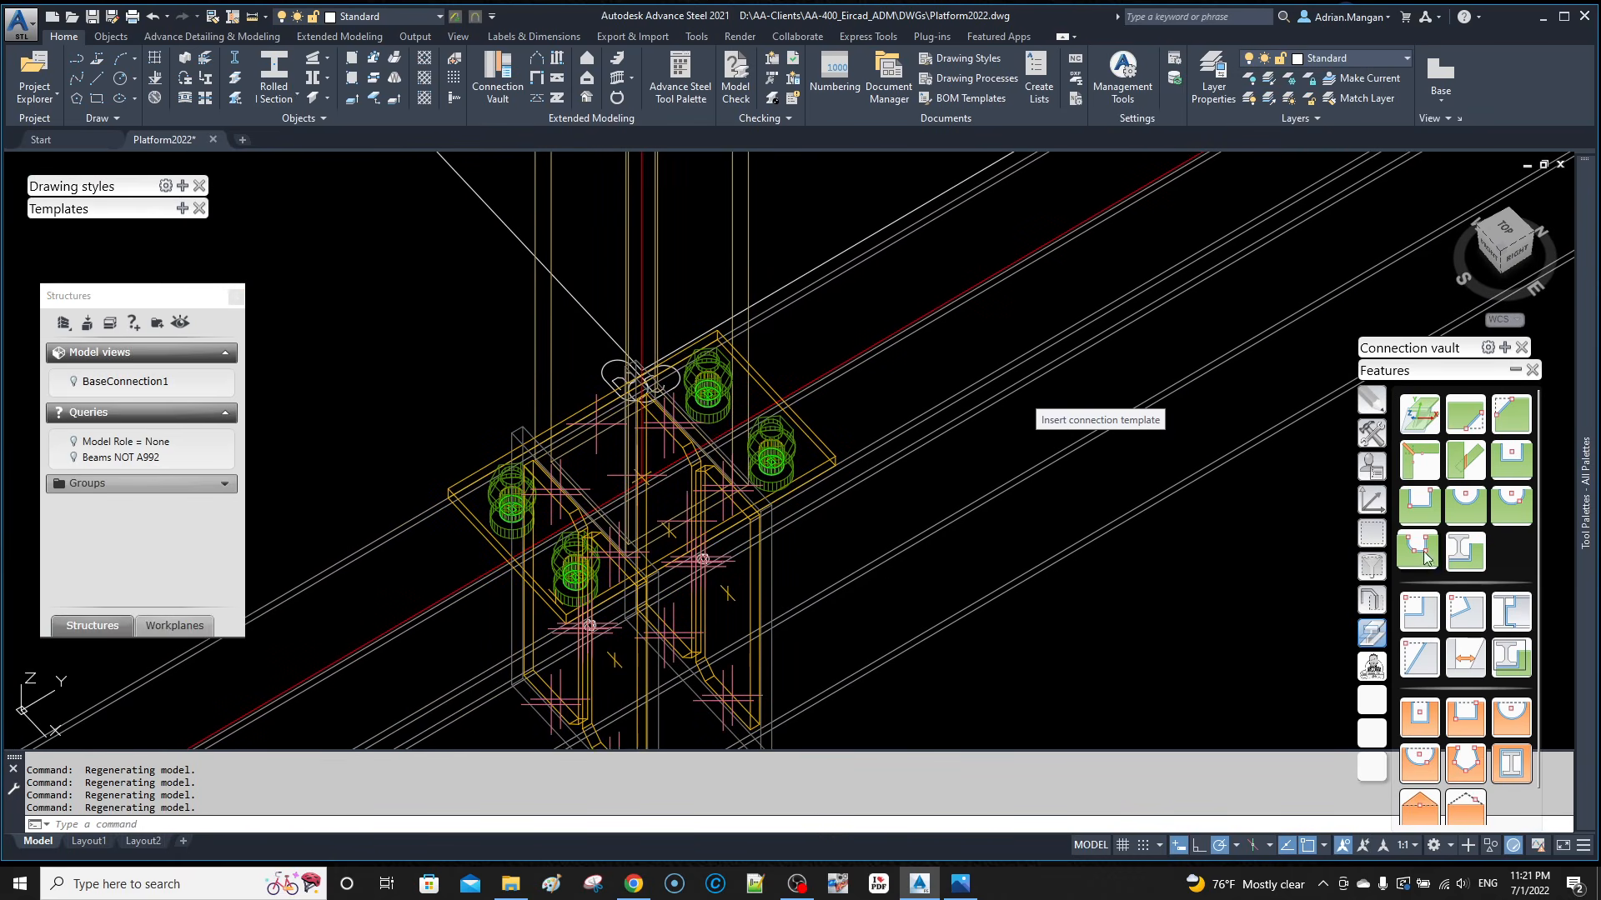
click(1421, 509)
scroll(801, 454, down, 6)
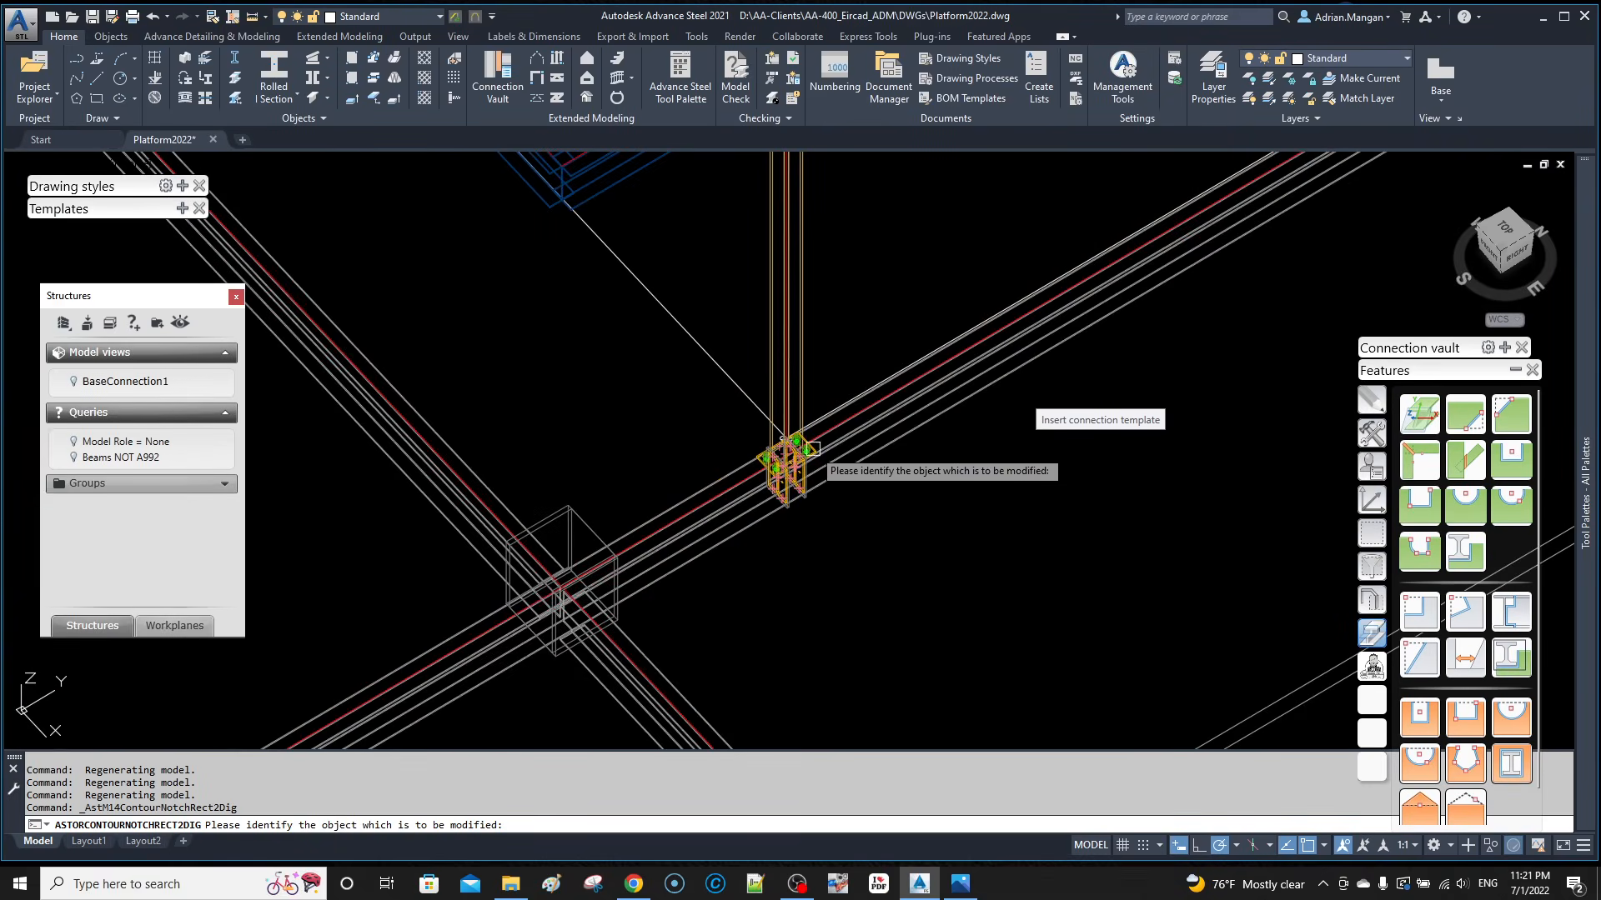
click(1055, 560)
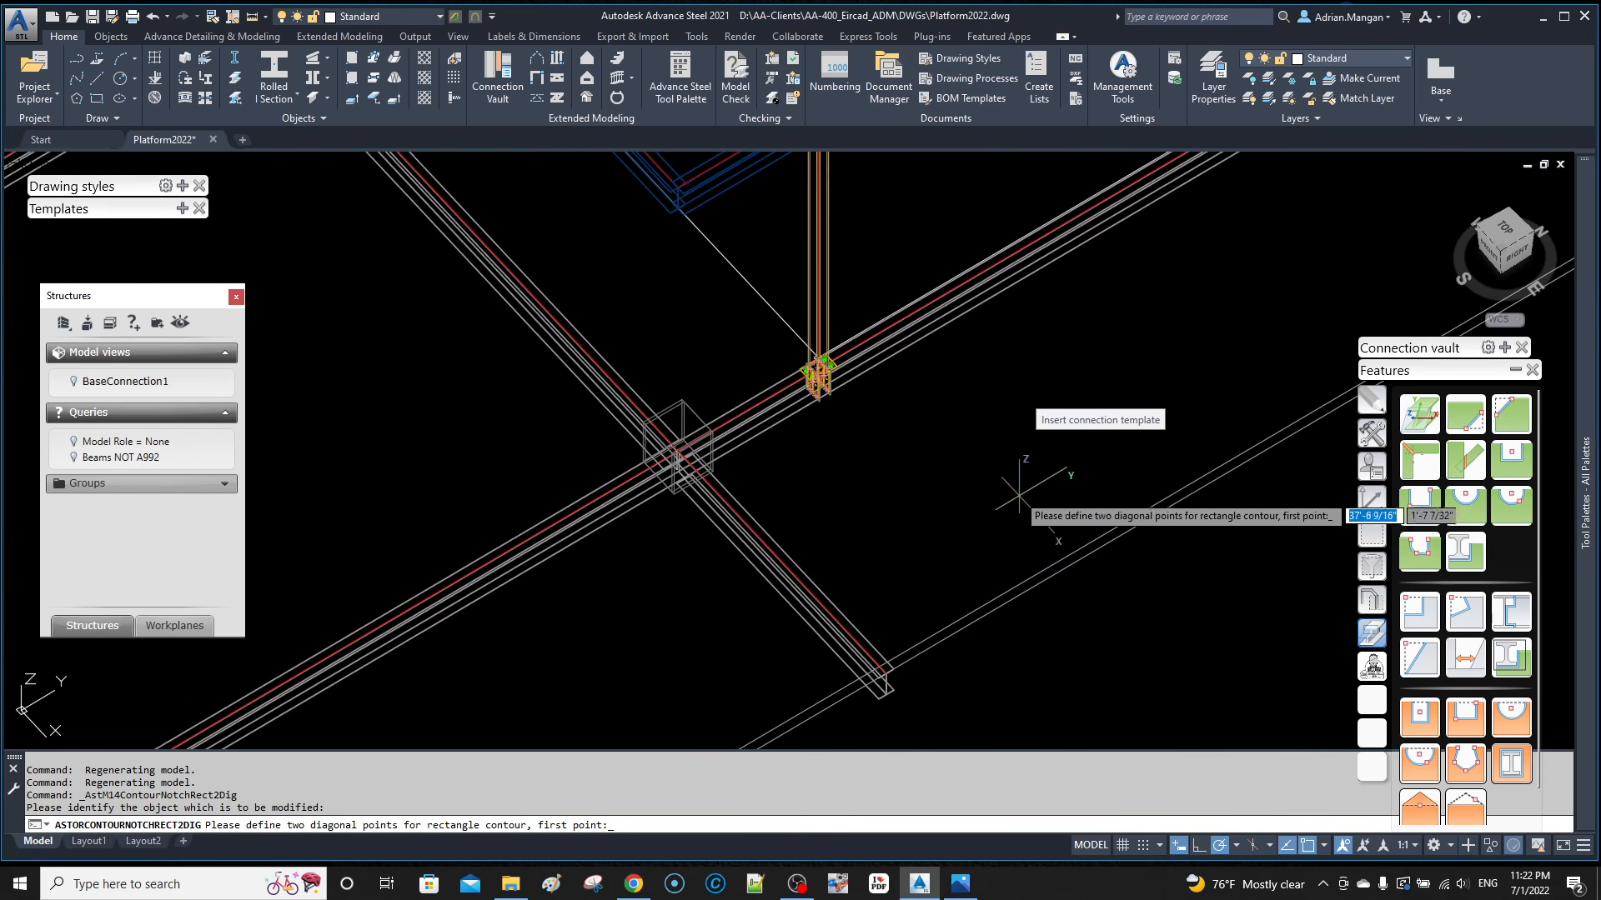
scroll(826, 379, up, 5)
scroll(613, 304, up, 4)
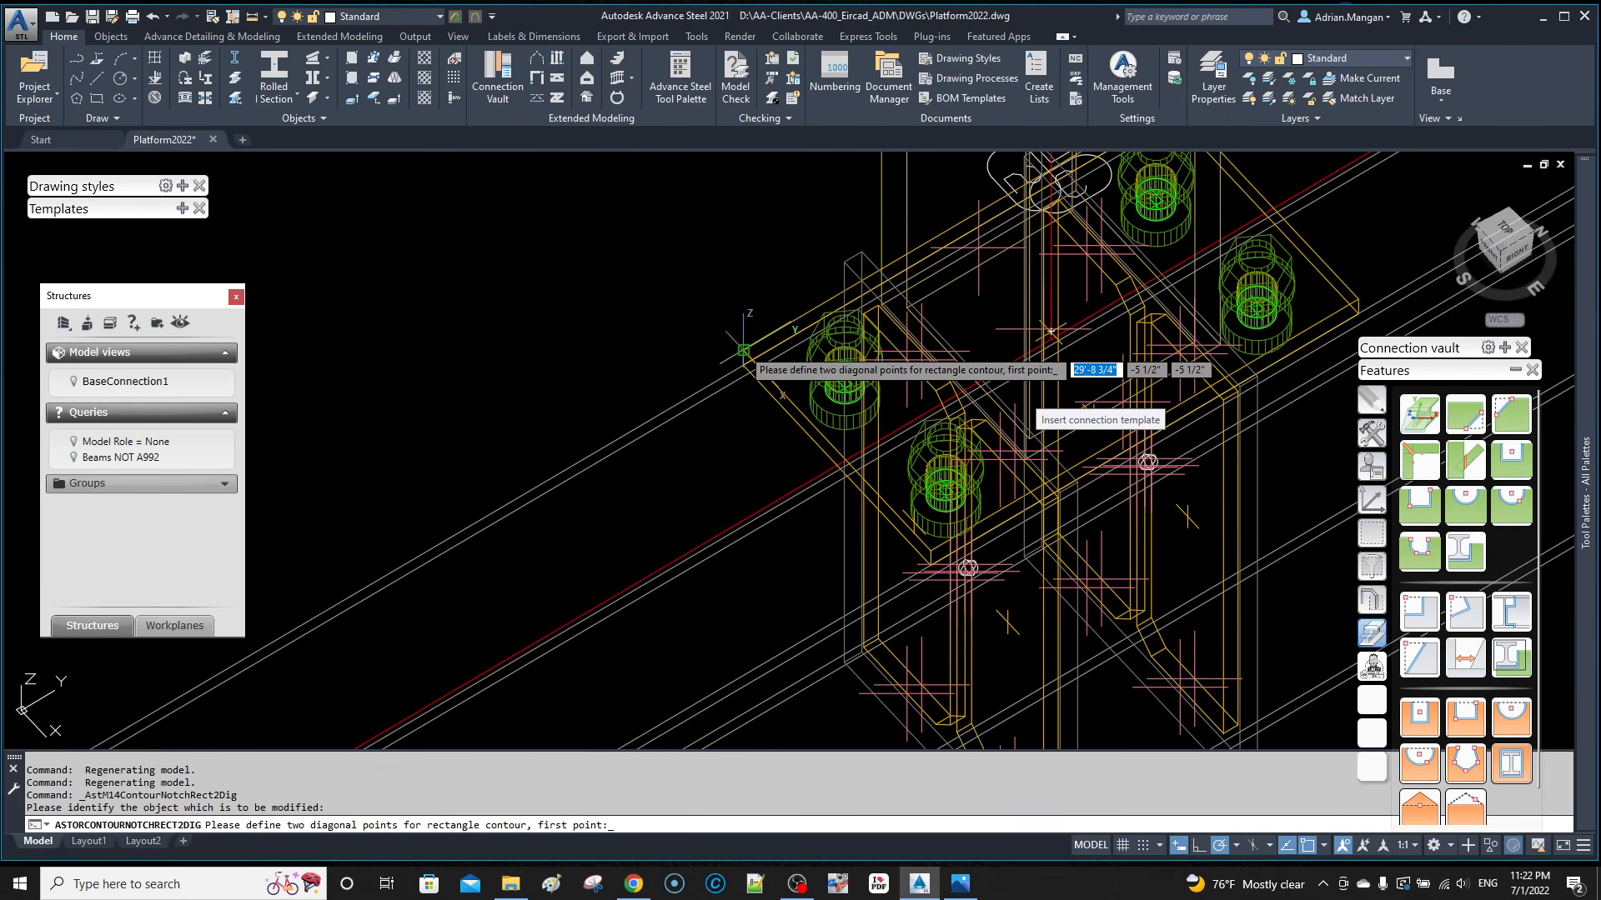
click(744, 351)
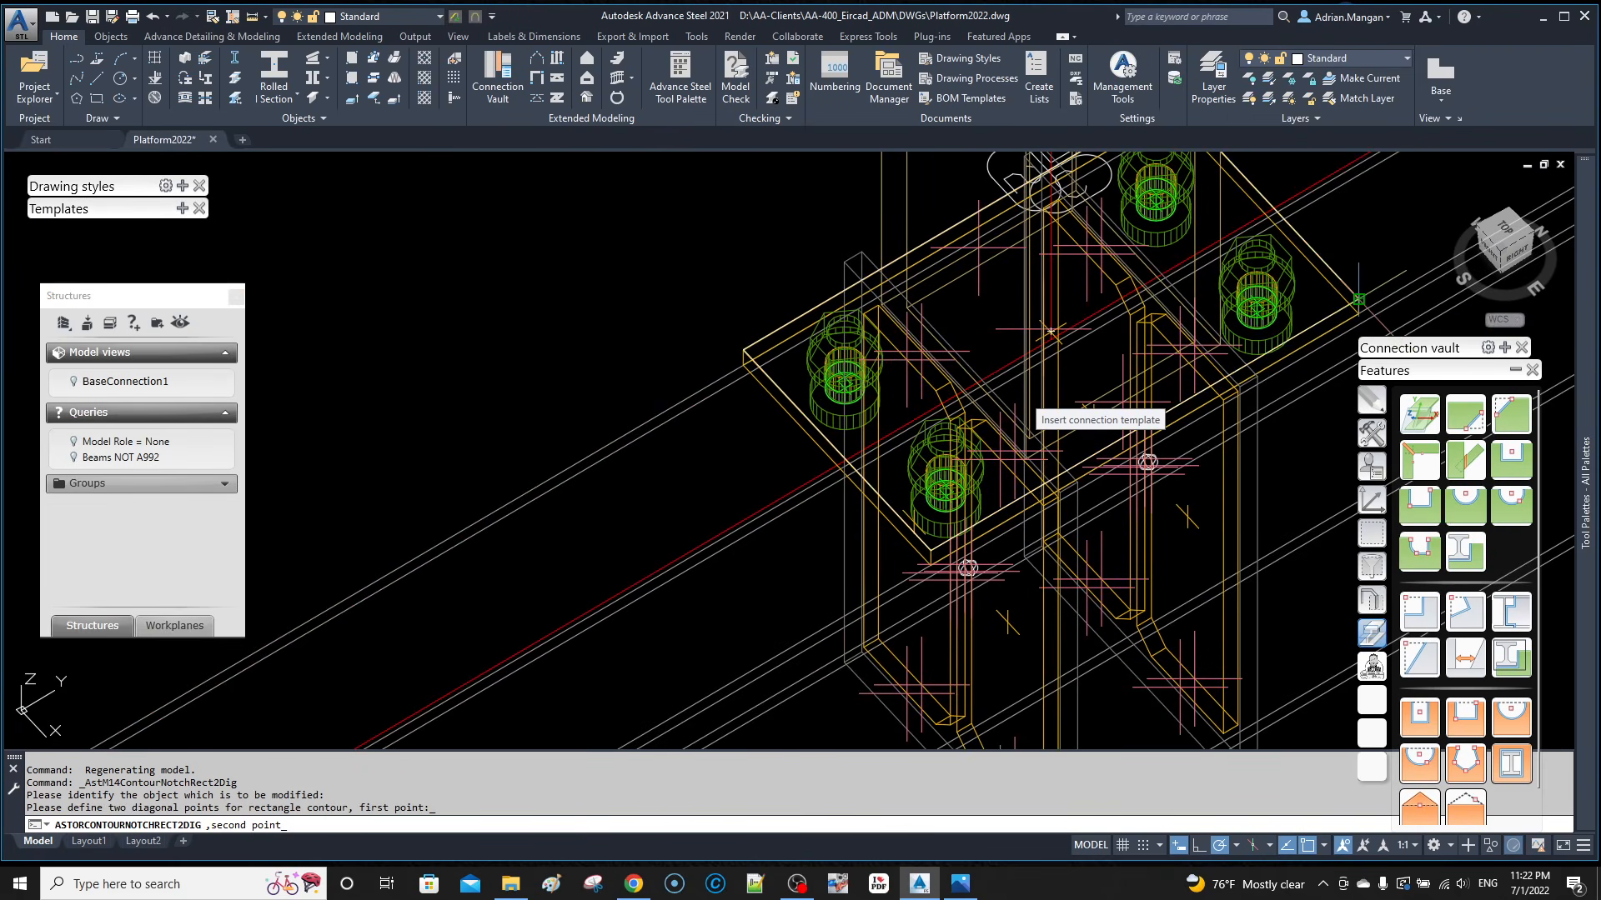
click(1380, 267)
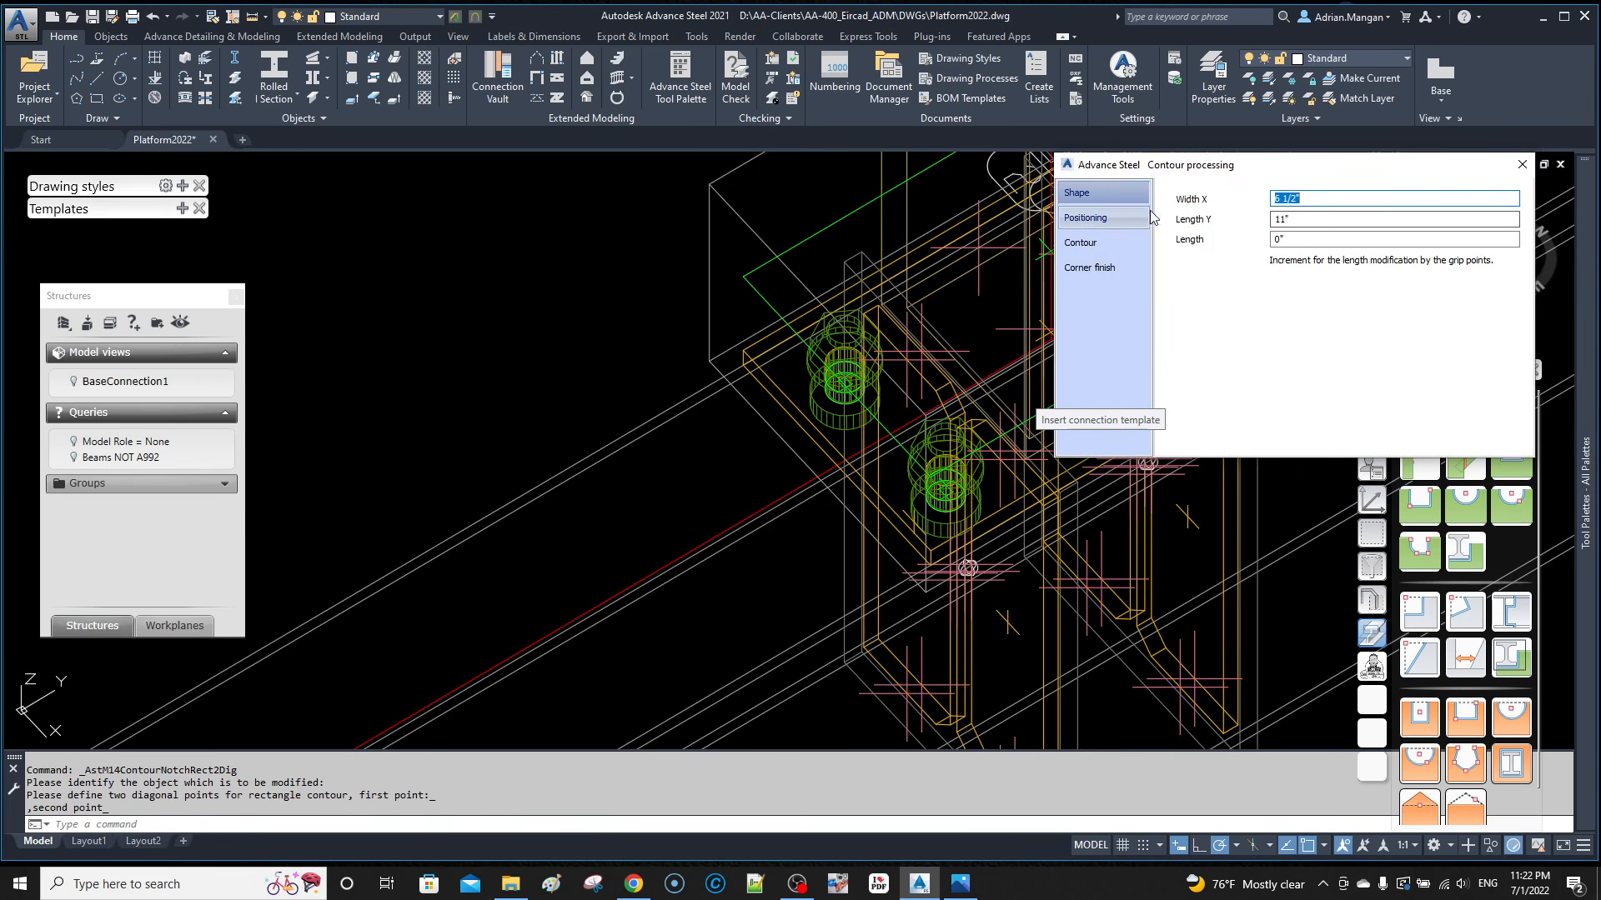
Step: Set the new contour's gap width to -2" and close its properties
click(1104, 243)
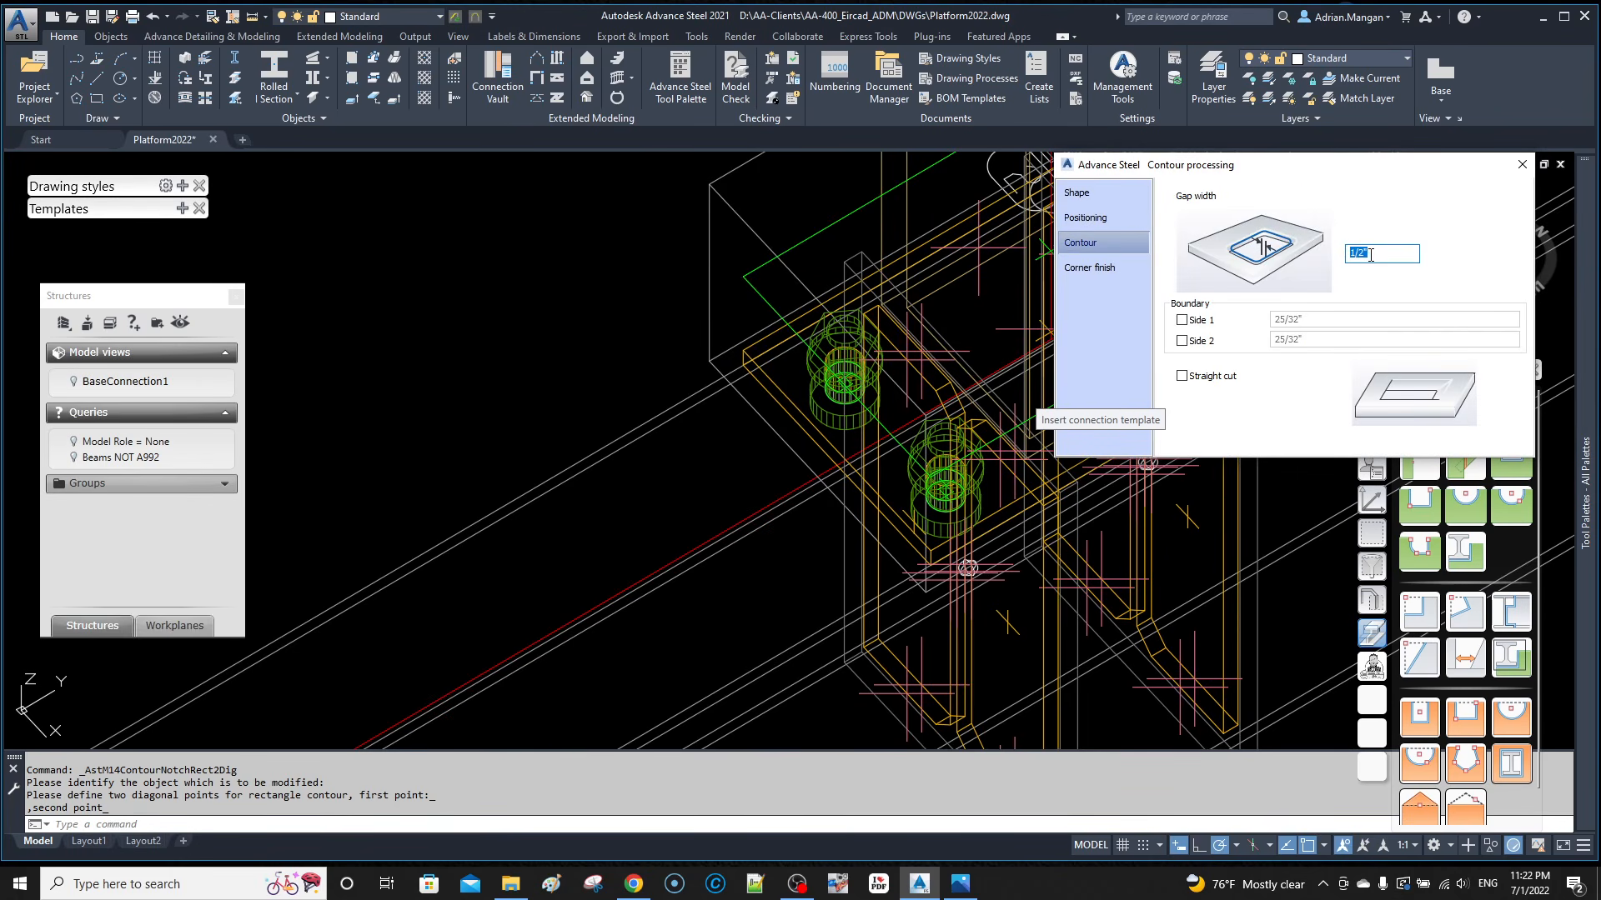
text(-2)
key(Return)
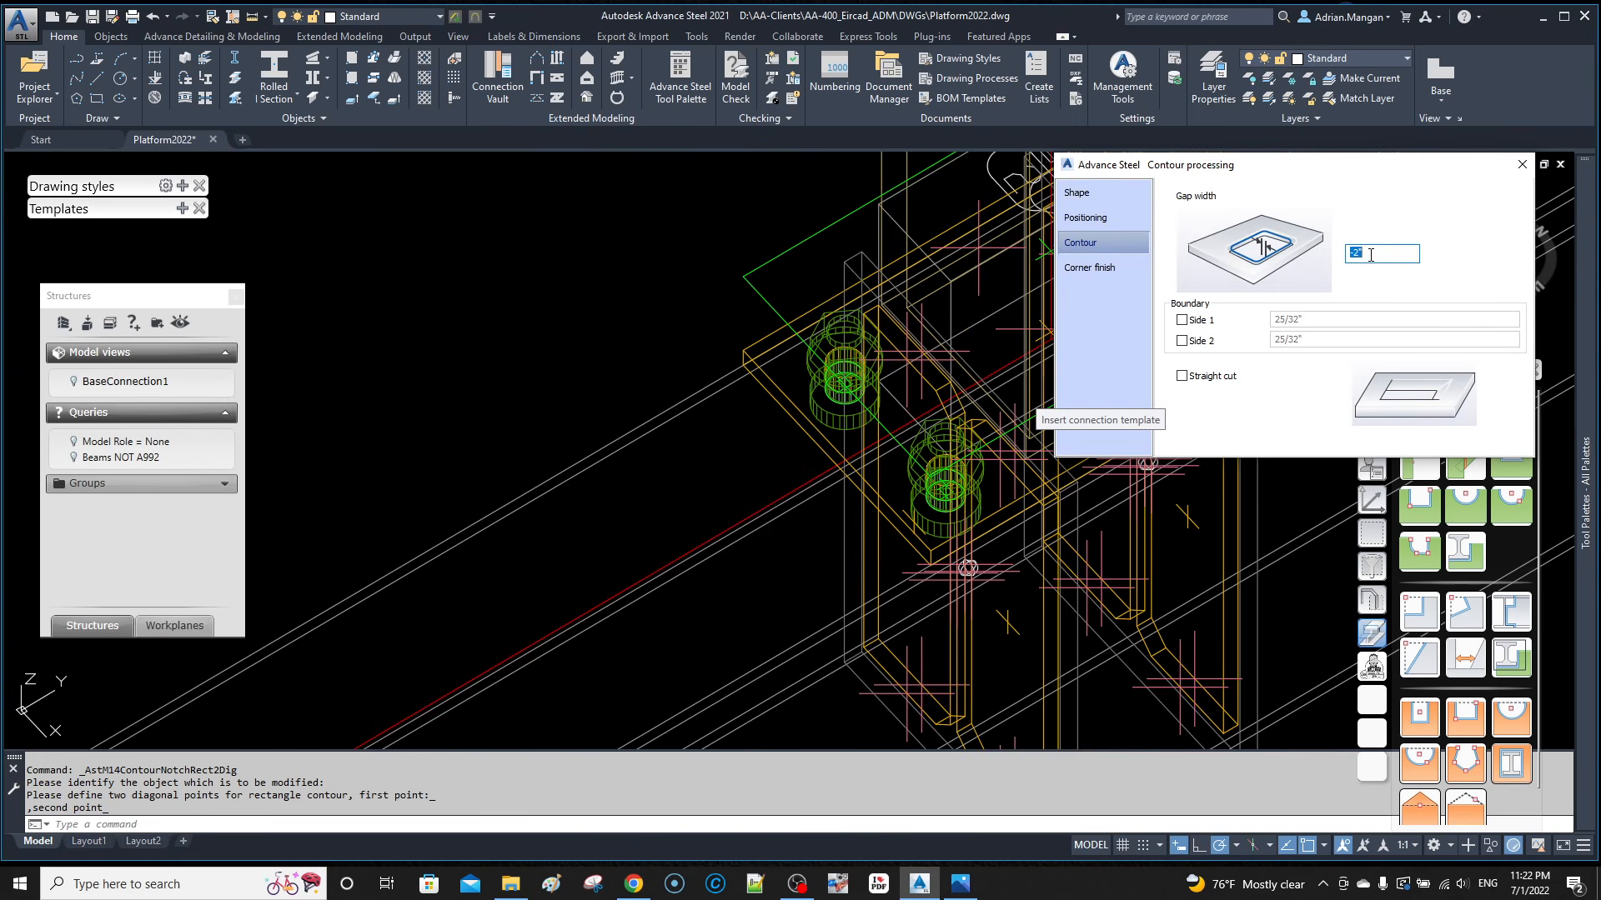
click(1525, 168)
Step: Examine the new contour and its extents around the base plate from several angles
scroll(1206, 281, down, 6)
middle_drag(1206, 281, 876, 267)
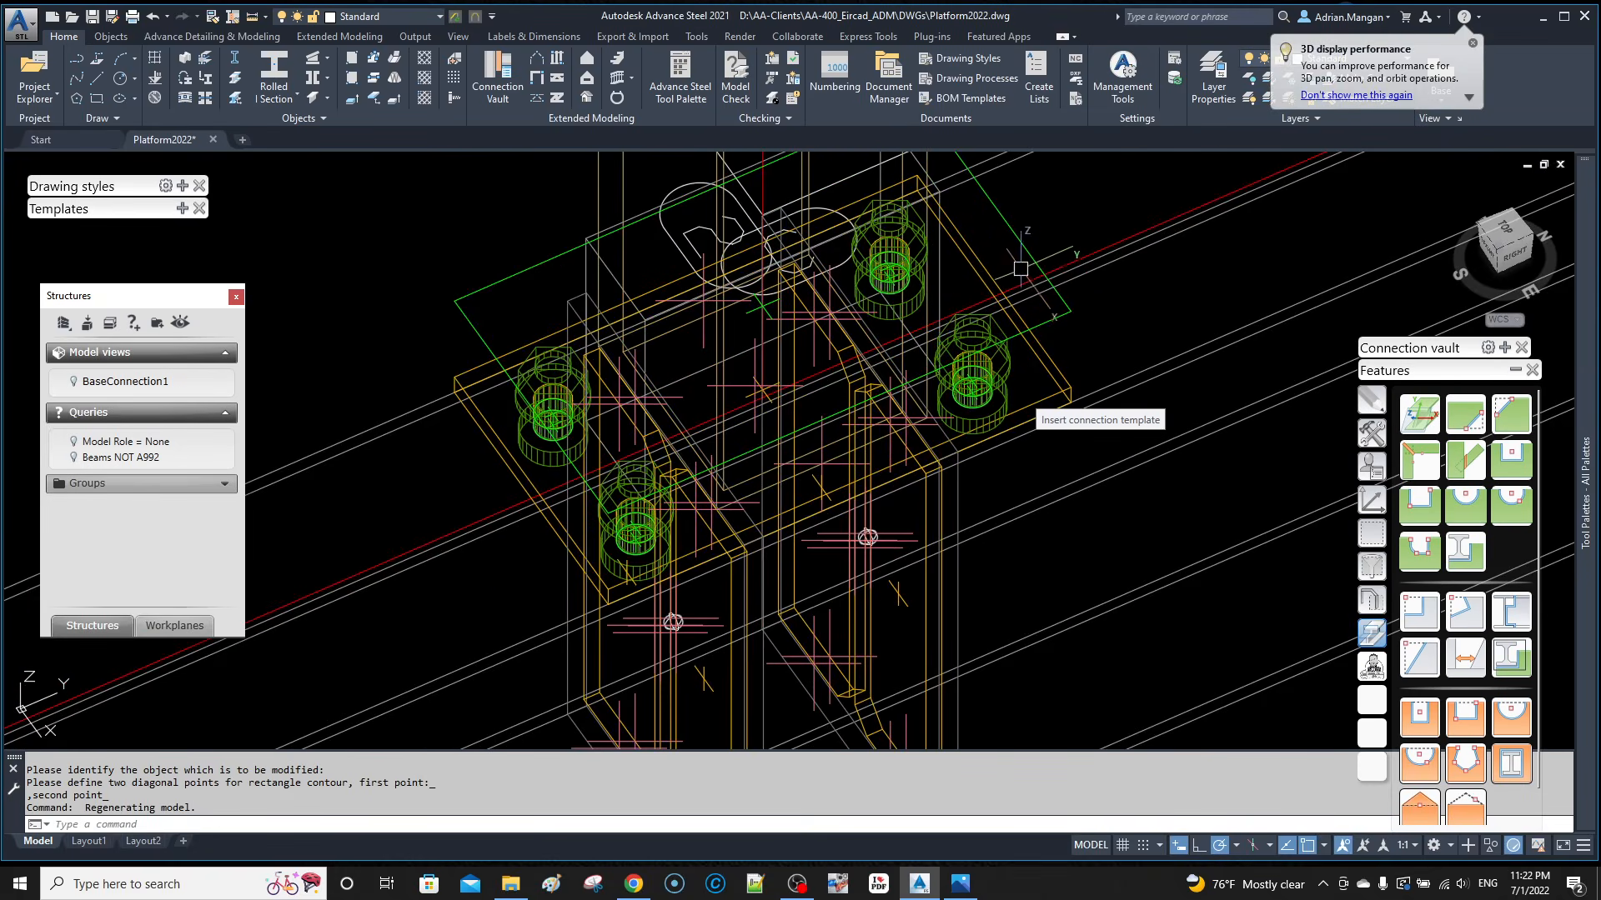
click(1032, 256)
scroll(1033, 256, down, 6)
middle_drag(1032, 256, 863, 308)
scroll(834, 317, up, 2)
key(Escape)
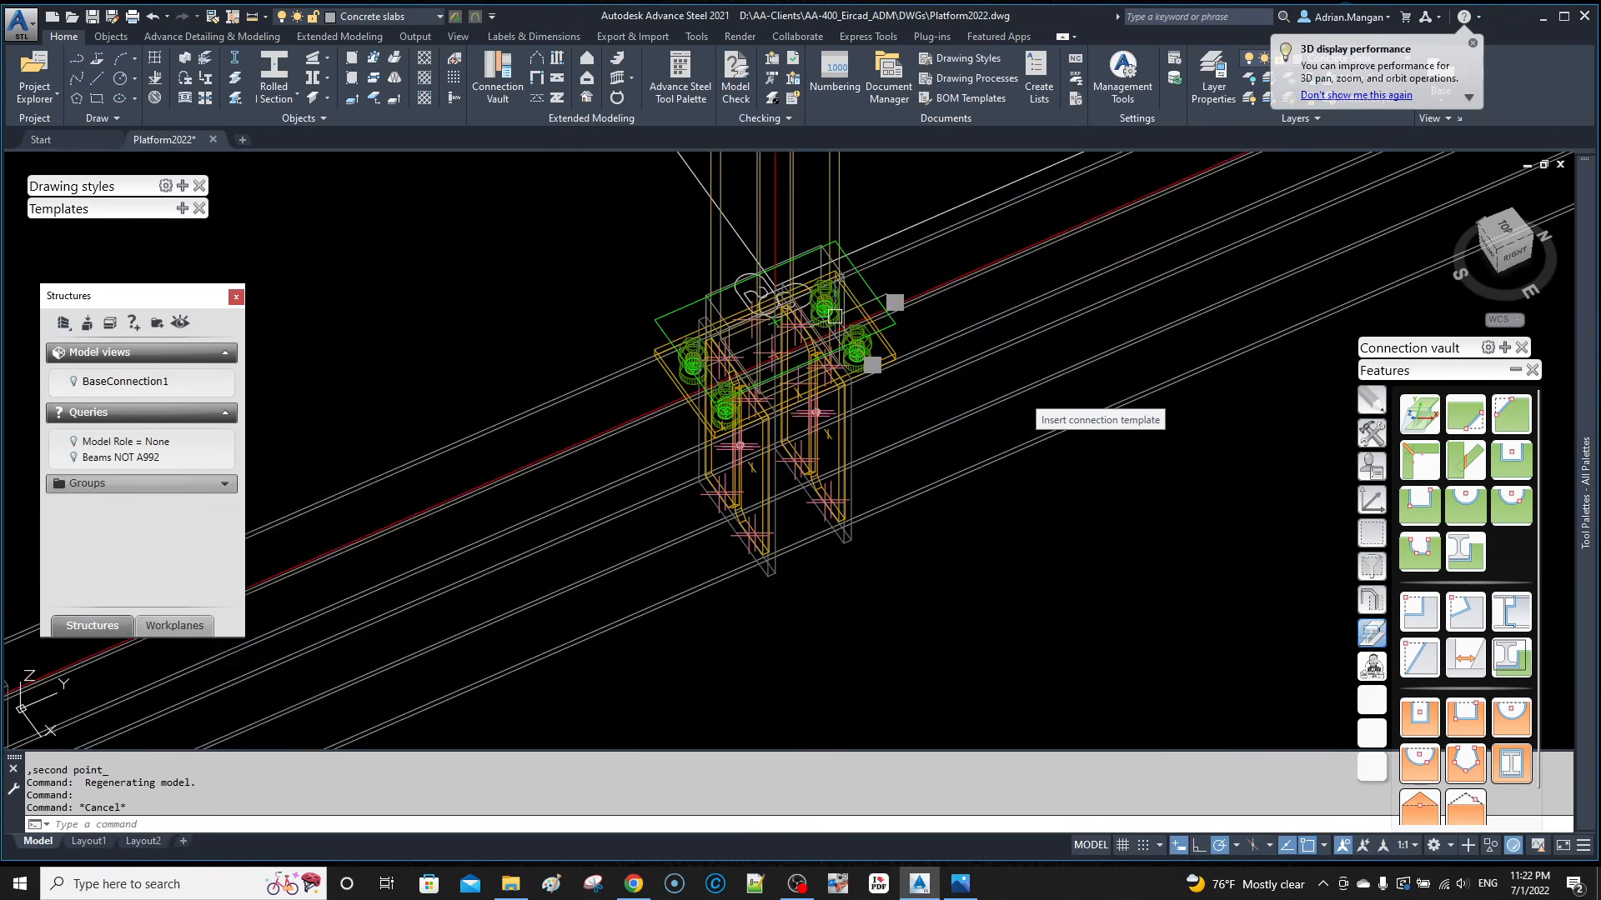
scroll(835, 317, up, 2)
shift+middle_drag(843, 234, 617, 361)
scroll(837, 237, down, 6)
scroll(868, 344, down, 4)
middle_drag(868, 344, 713, 386)
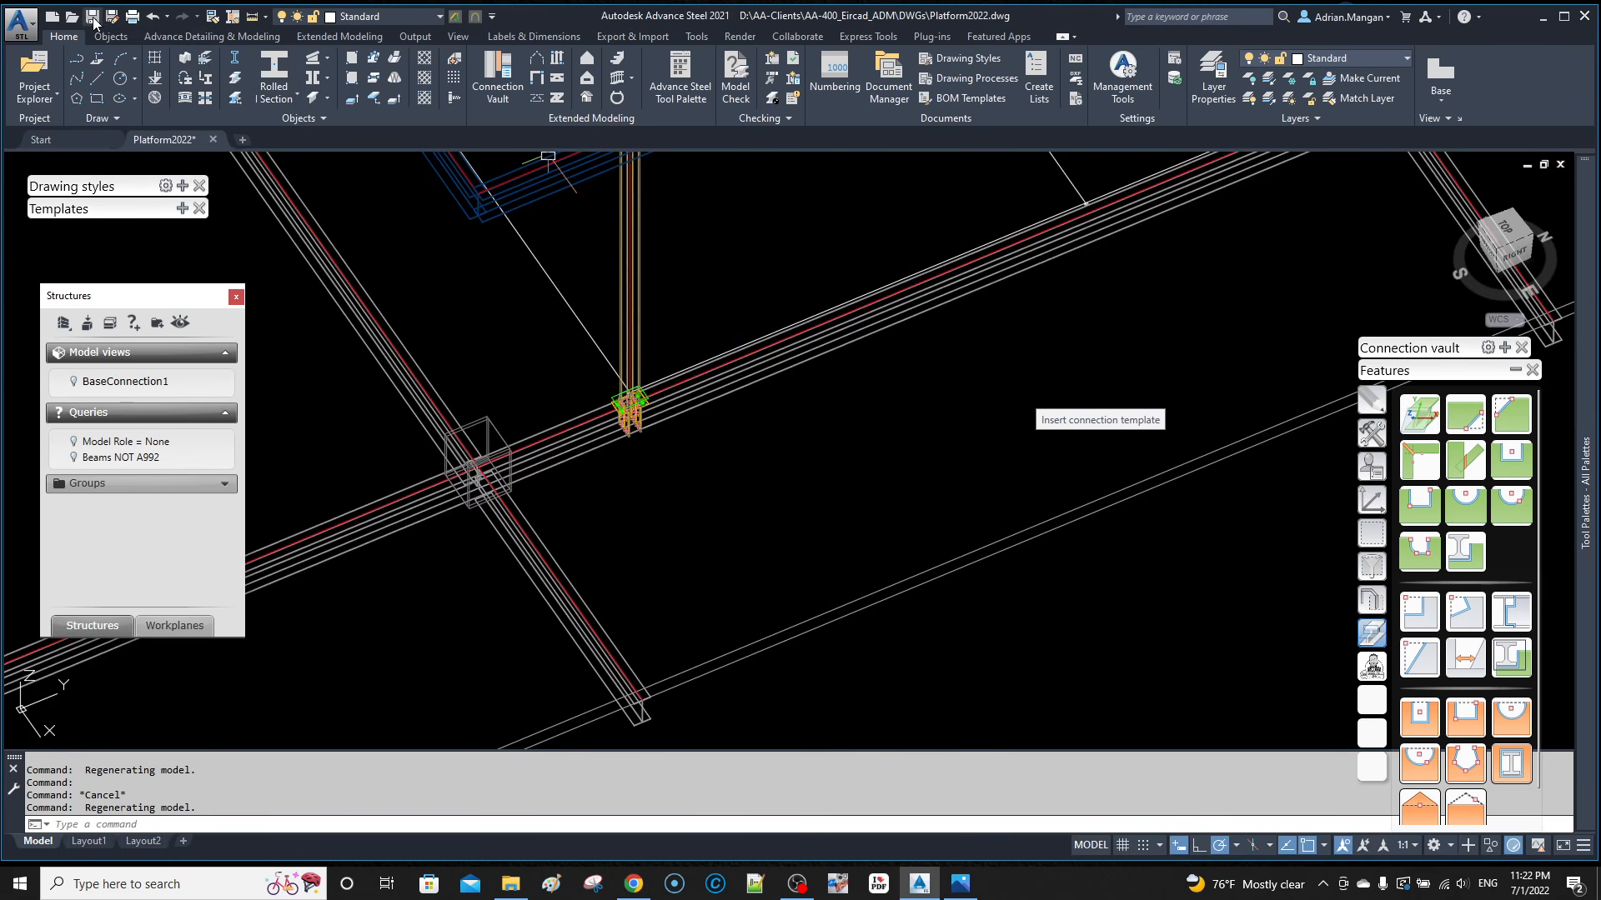
Step: Match the properties of the original post's floor plate contour onto the new contour at the second post
click(214, 21)
scroll(918, 283, down, 4)
middle_drag(1032, 242, 934, 282)
scroll(1066, 240, up, 8)
middle_drag(1094, 174, 927, 447)
scroll(921, 433, up, 5)
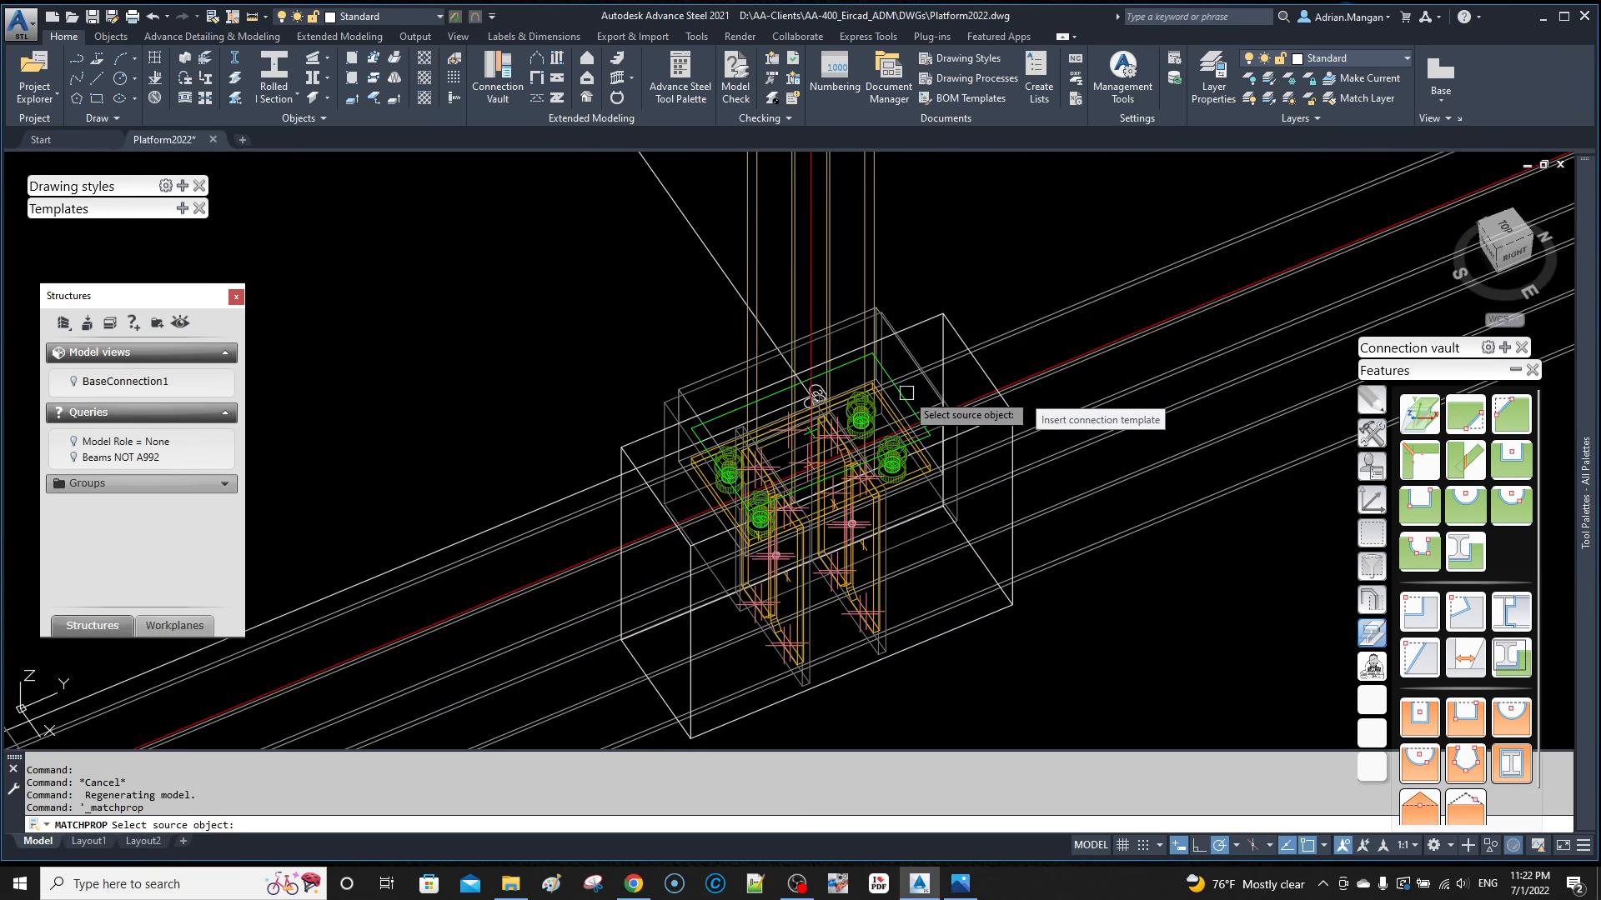
click(907, 392)
scroll(908, 396, down, 6)
scroll(575, 542, up, 5)
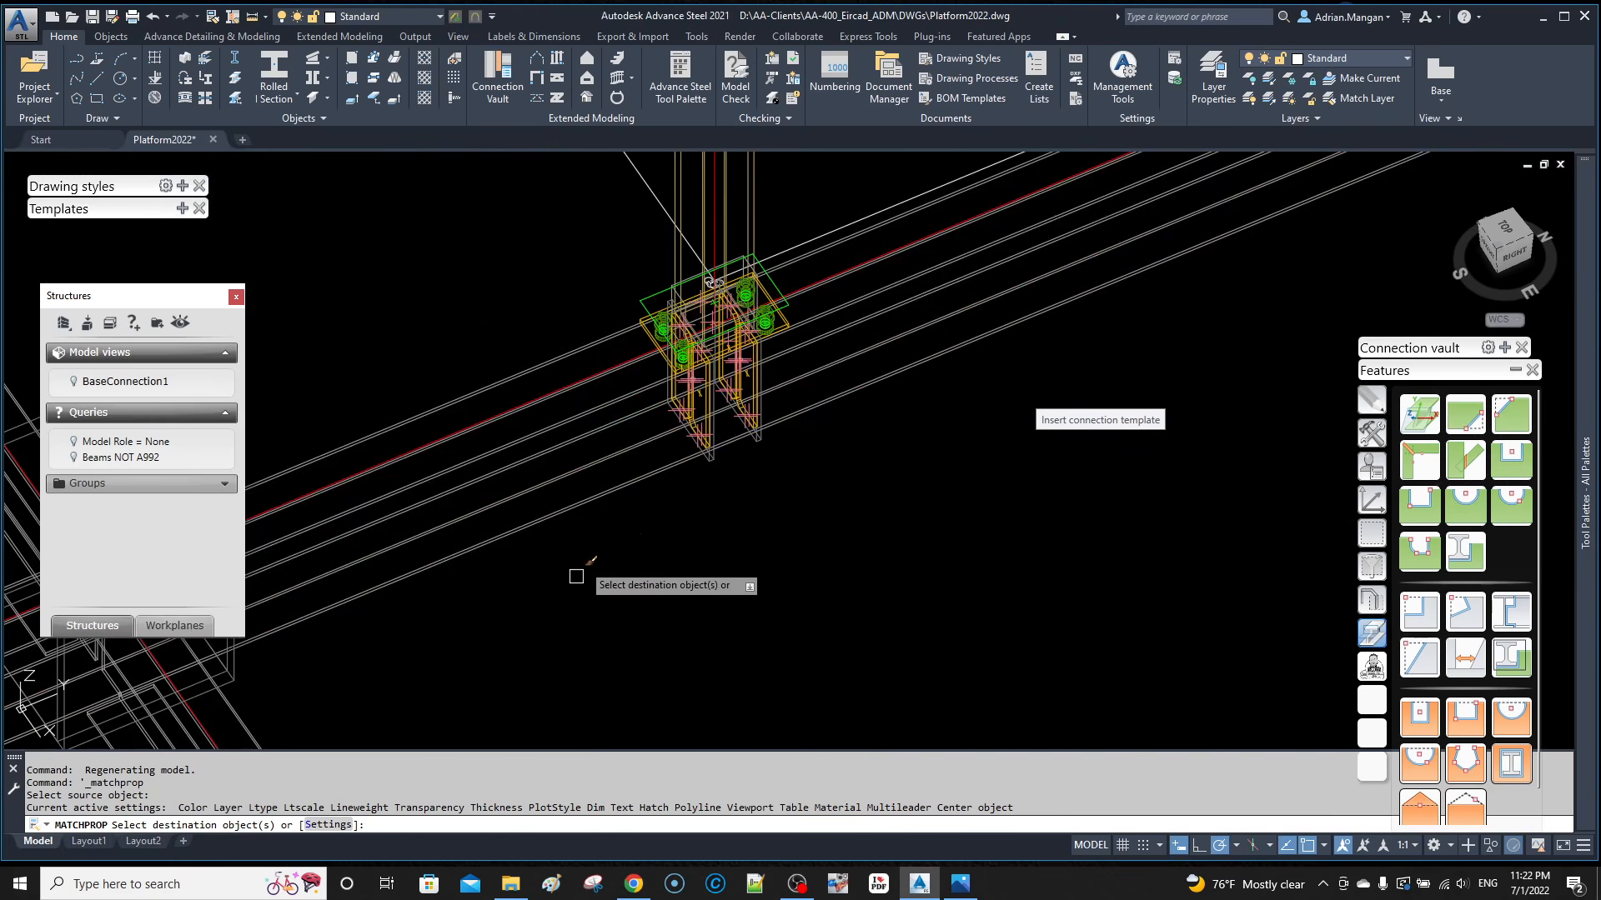
scroll(653, 292, up, 3)
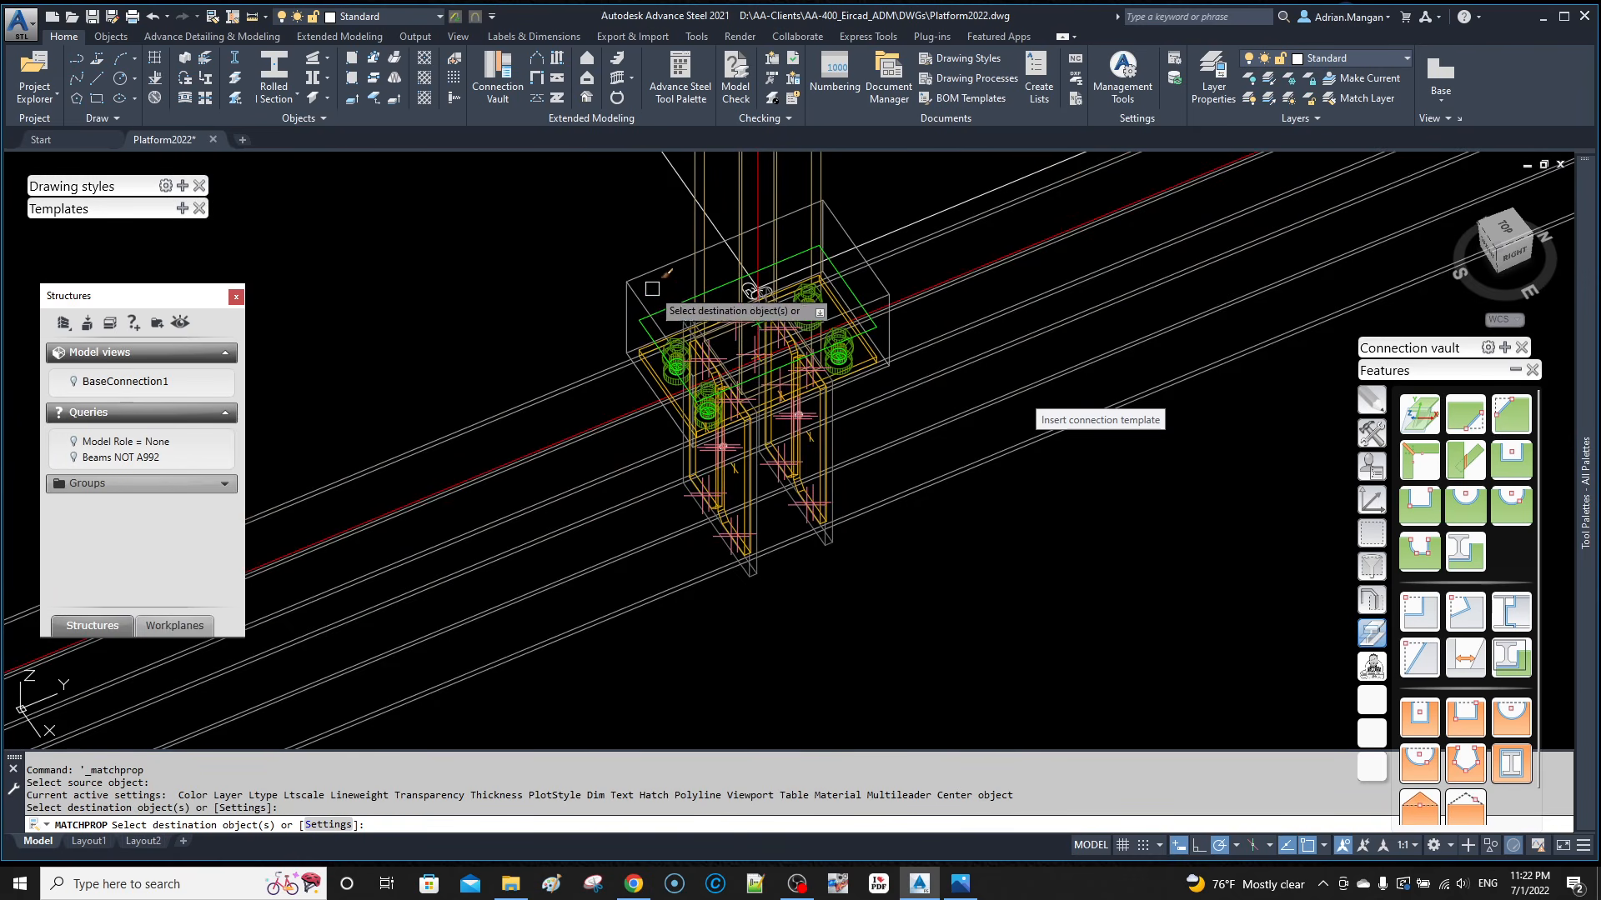
right_click(621, 260)
click(635, 265)
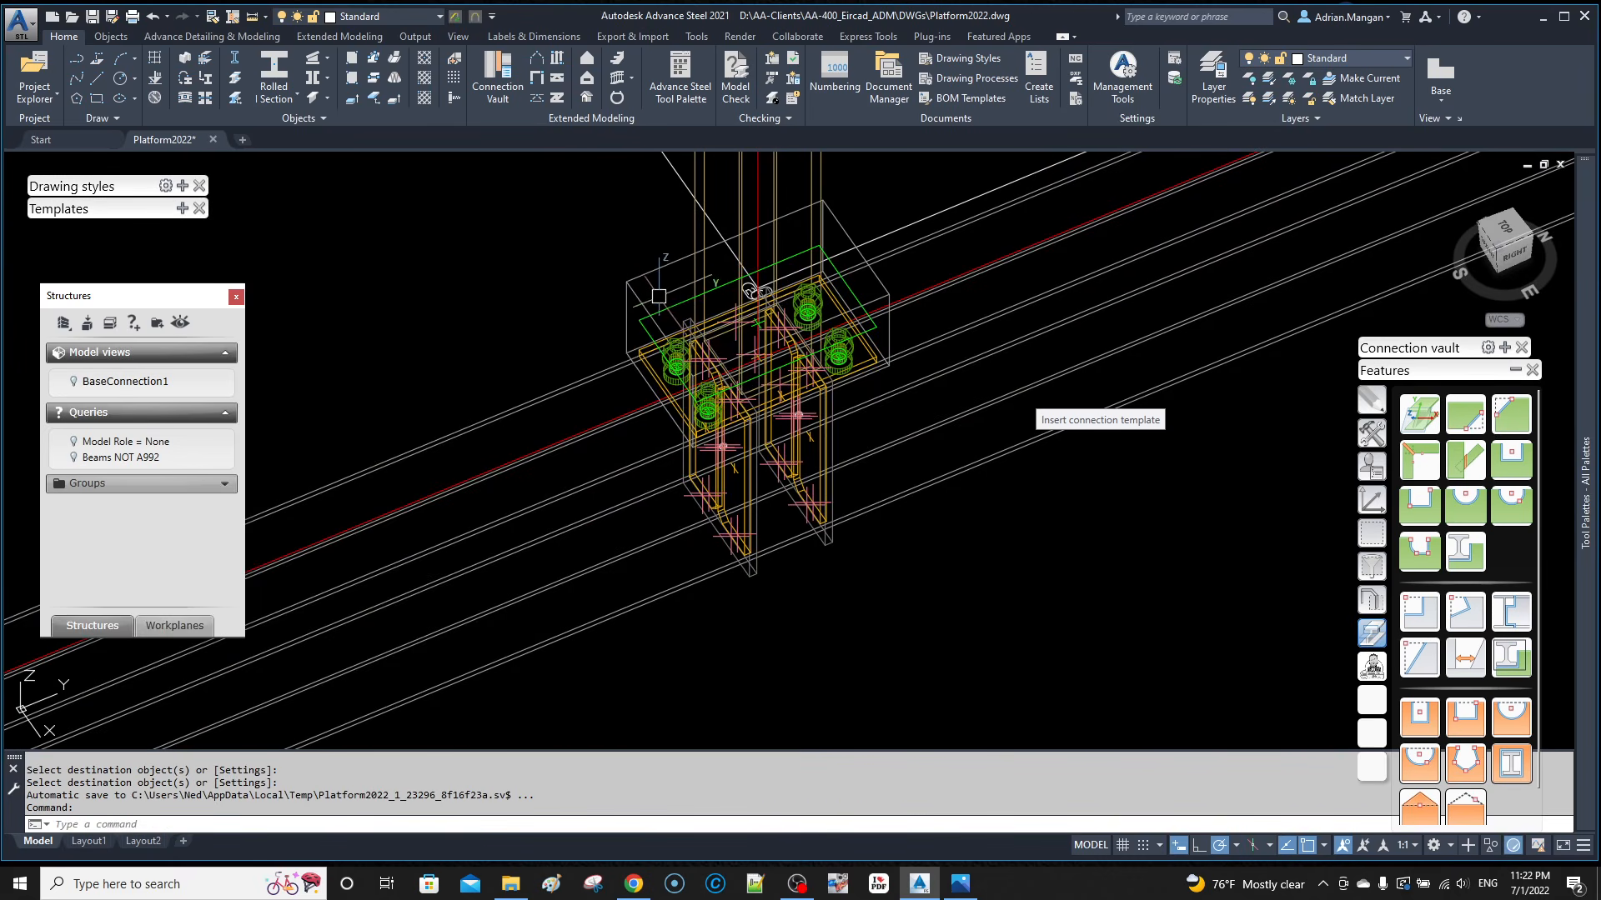
Step: Copy the second post's contour with Transform and Connect, from its base plate centre to the post directly across, attaching it to the floor plate
click(665, 306)
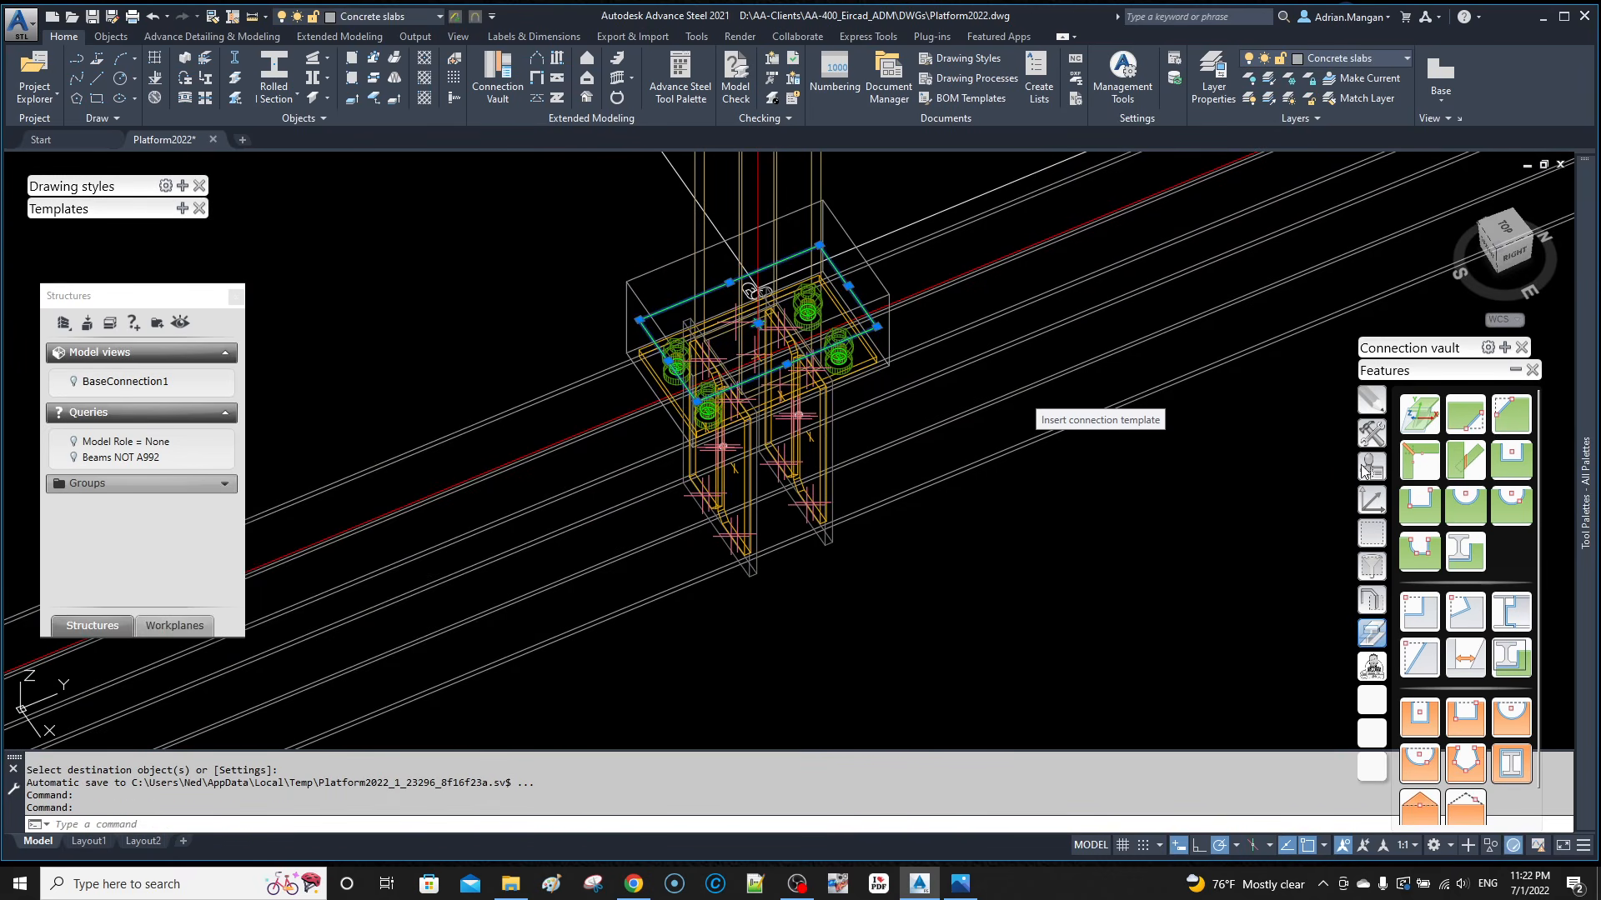
click(1373, 434)
click(1434, 487)
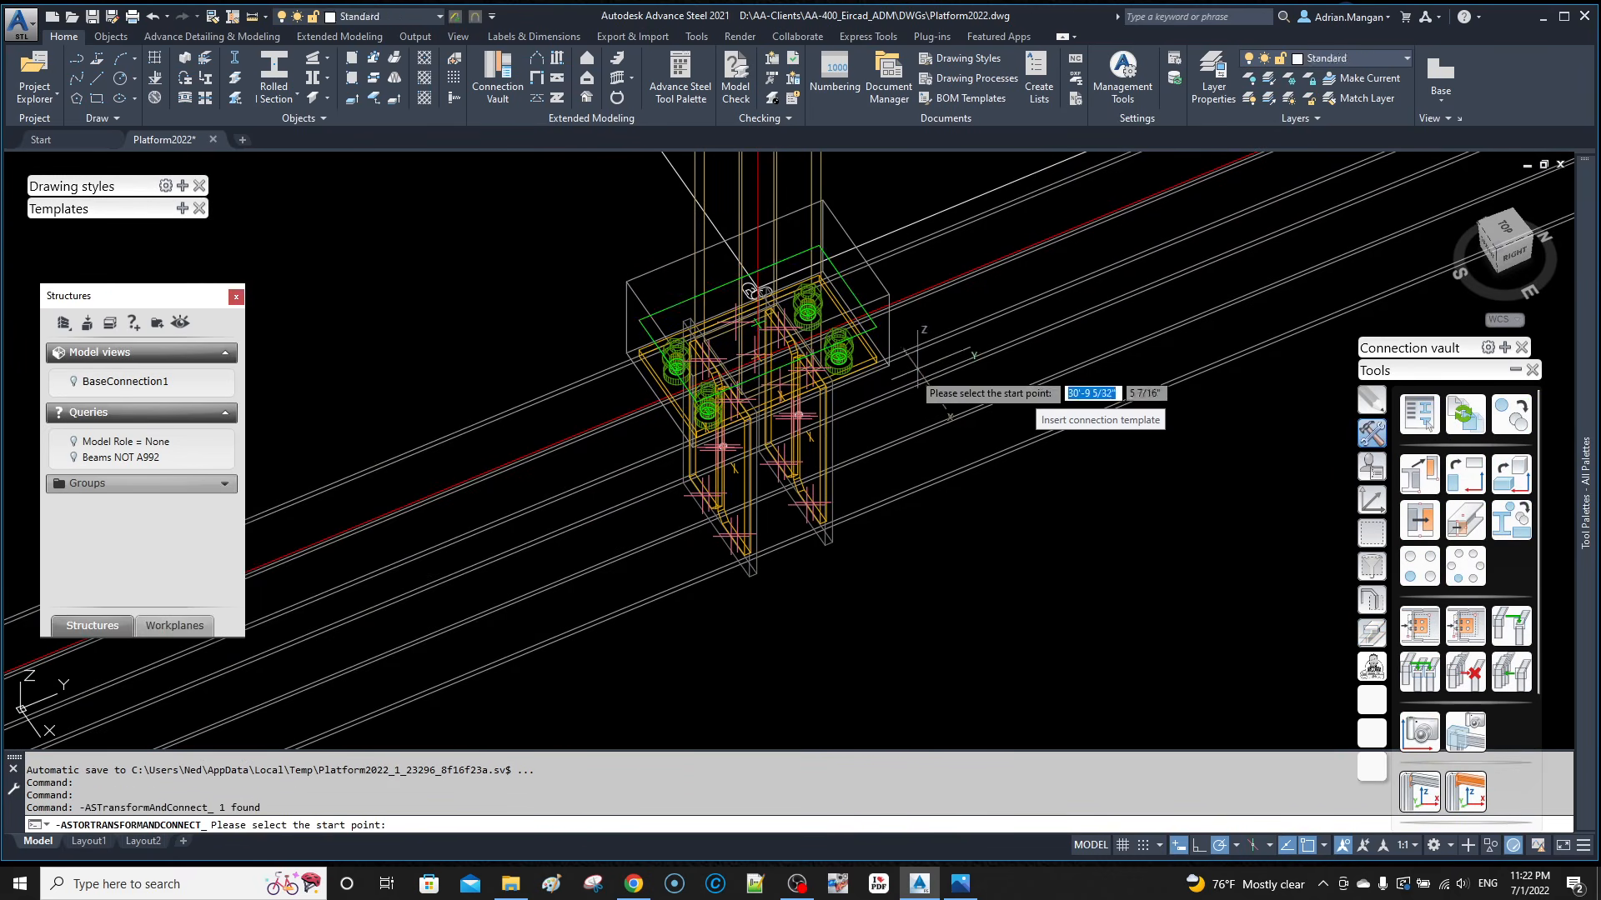
scroll(750, 350, up, 5)
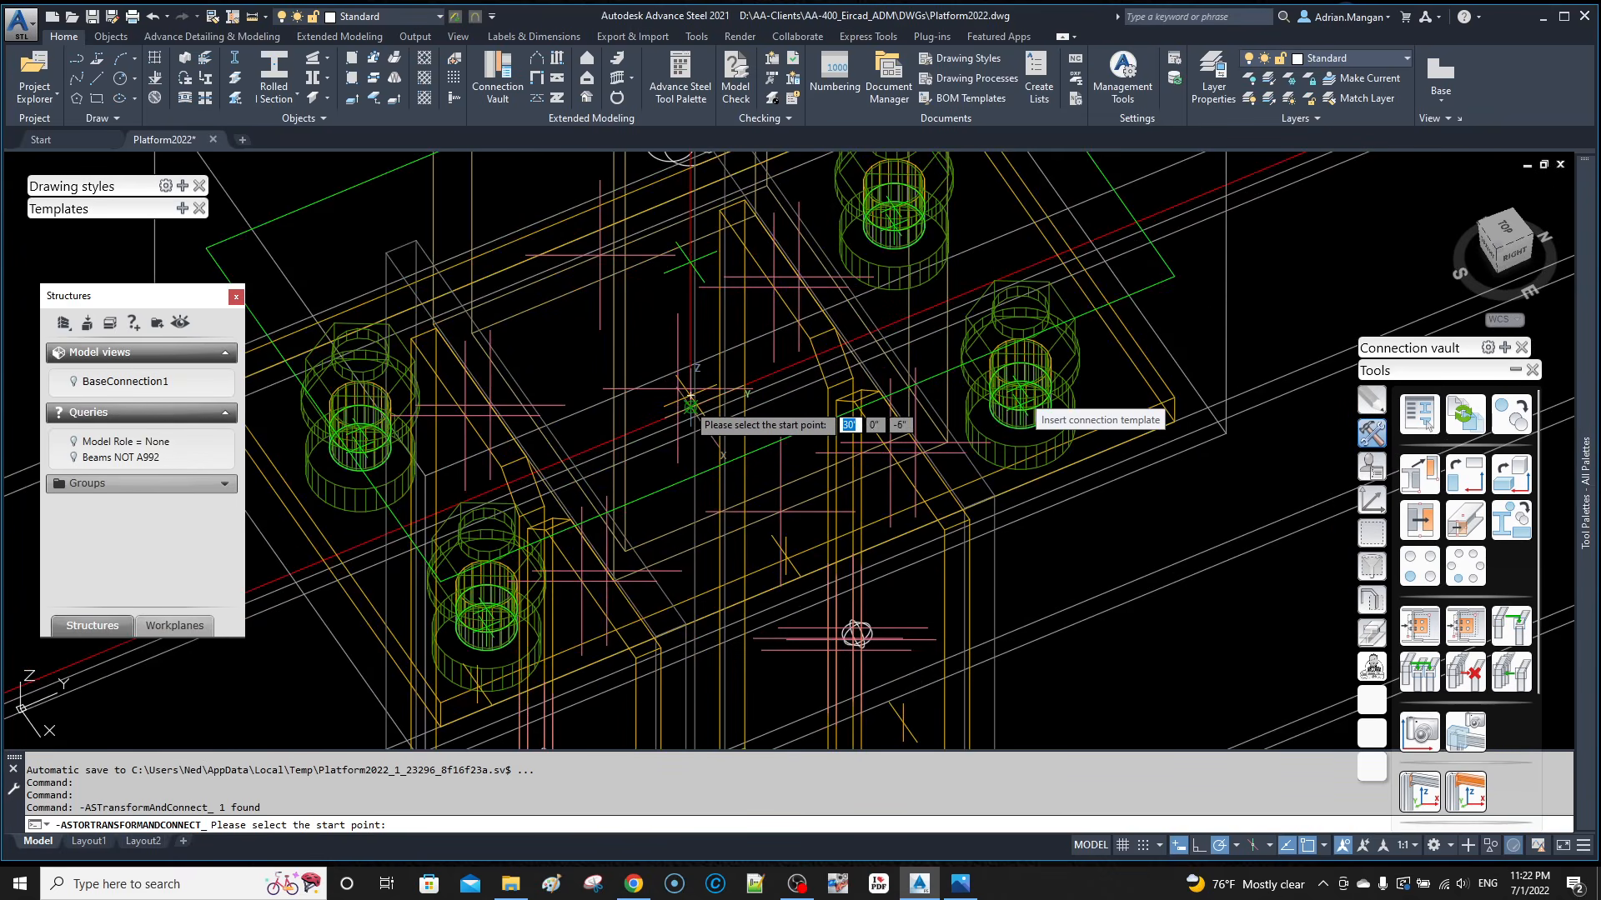
click(691, 397)
scroll(755, 312, down, 5)
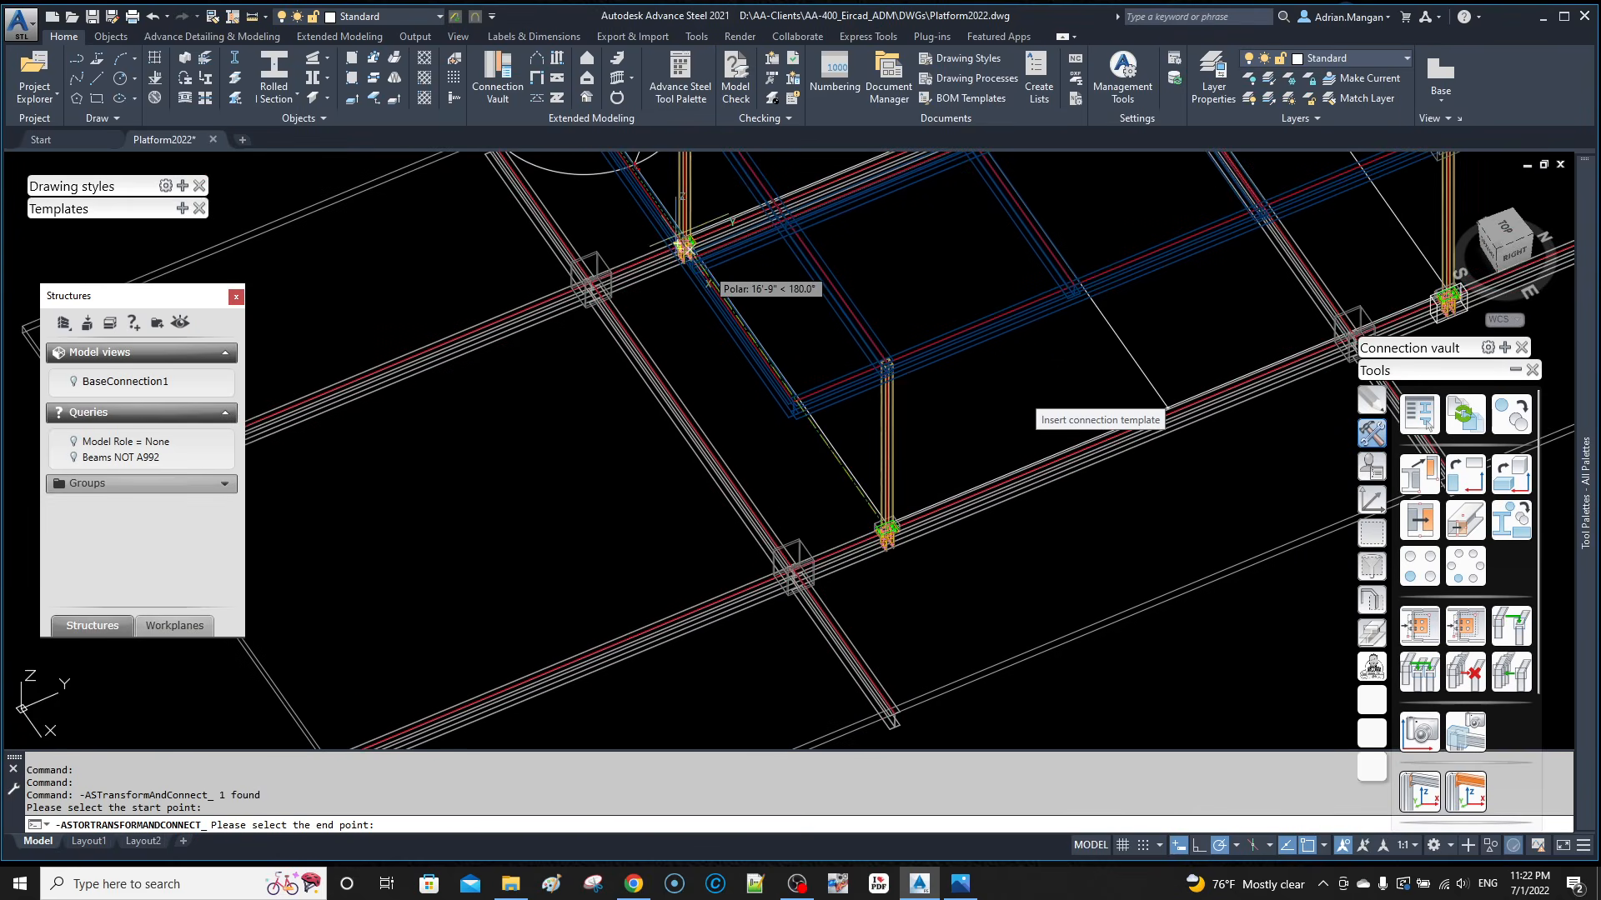
scroll(685, 243, up, 5)
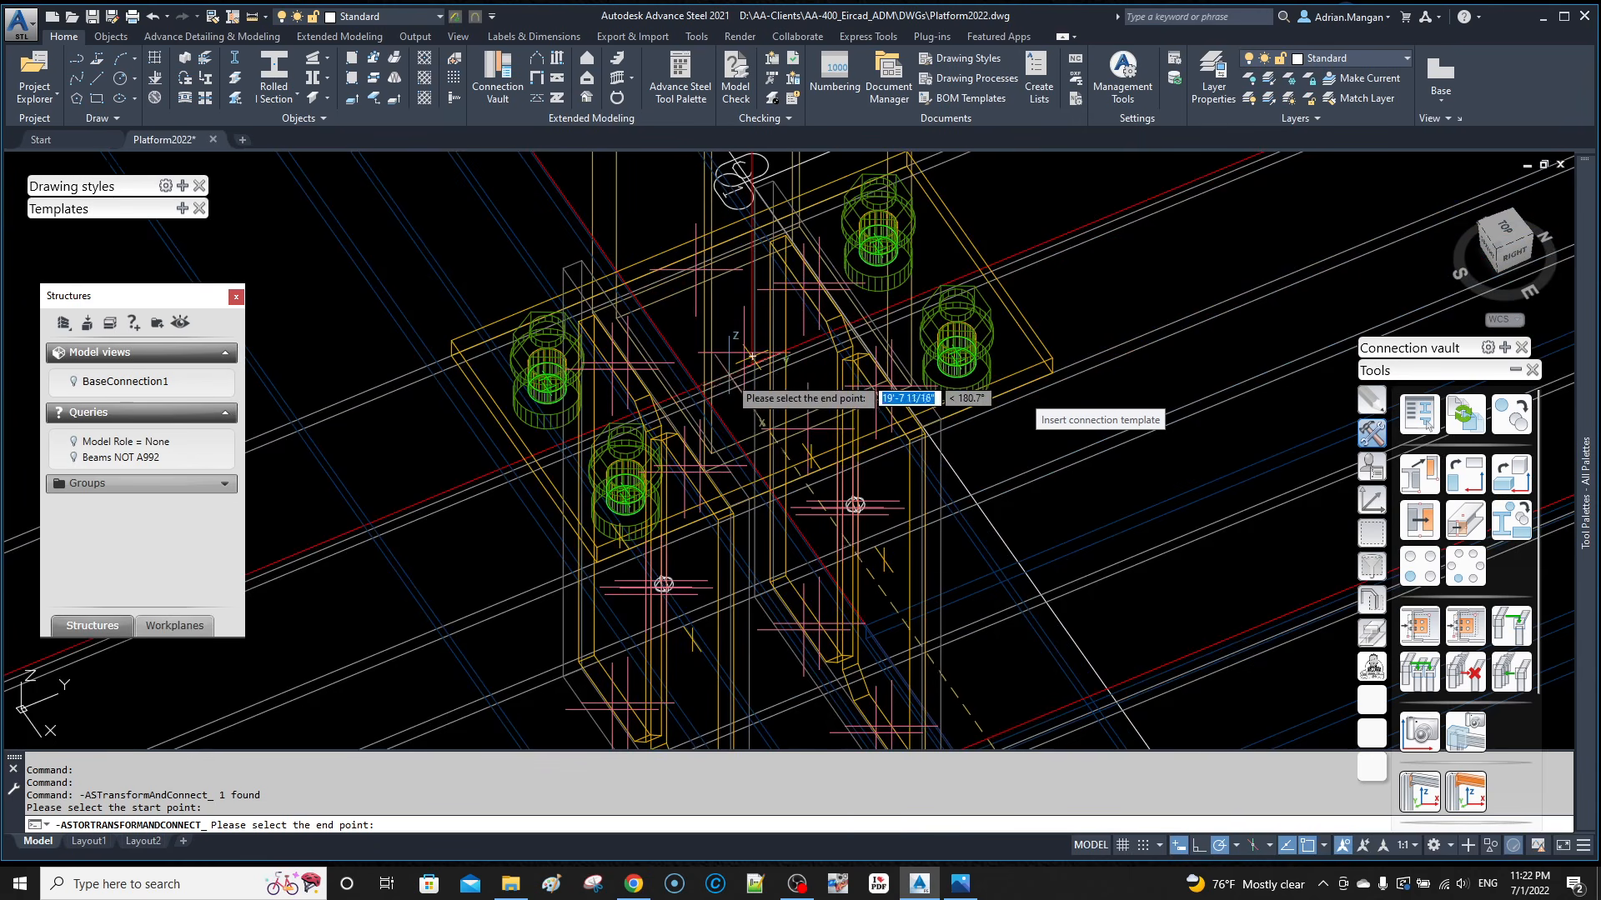
scroll(754, 355, up, 3)
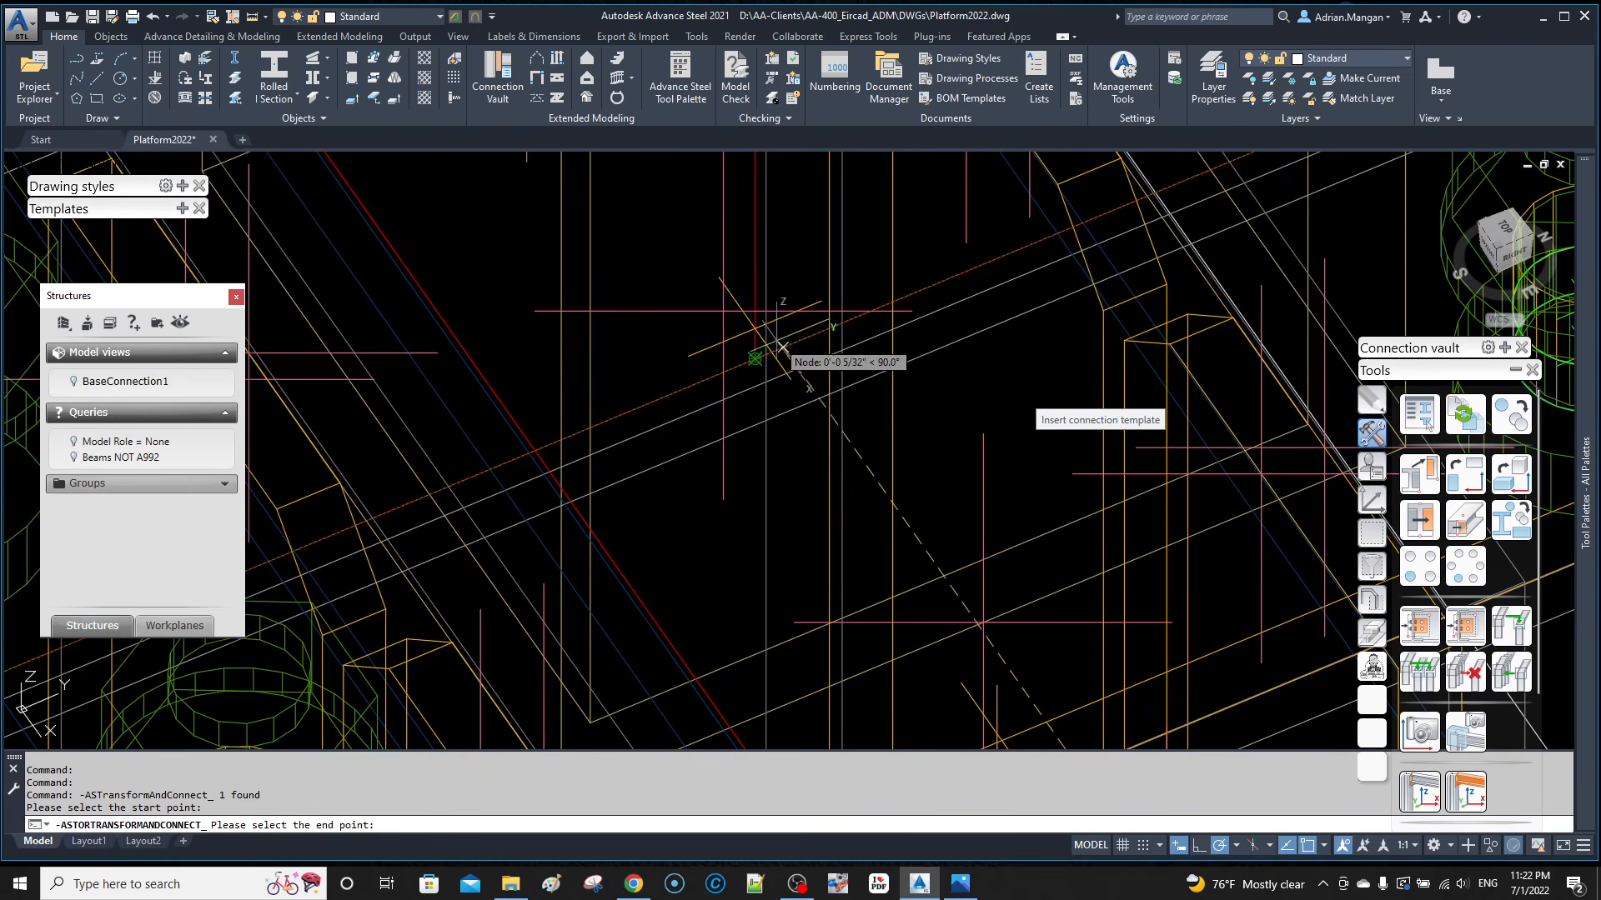
click(782, 347)
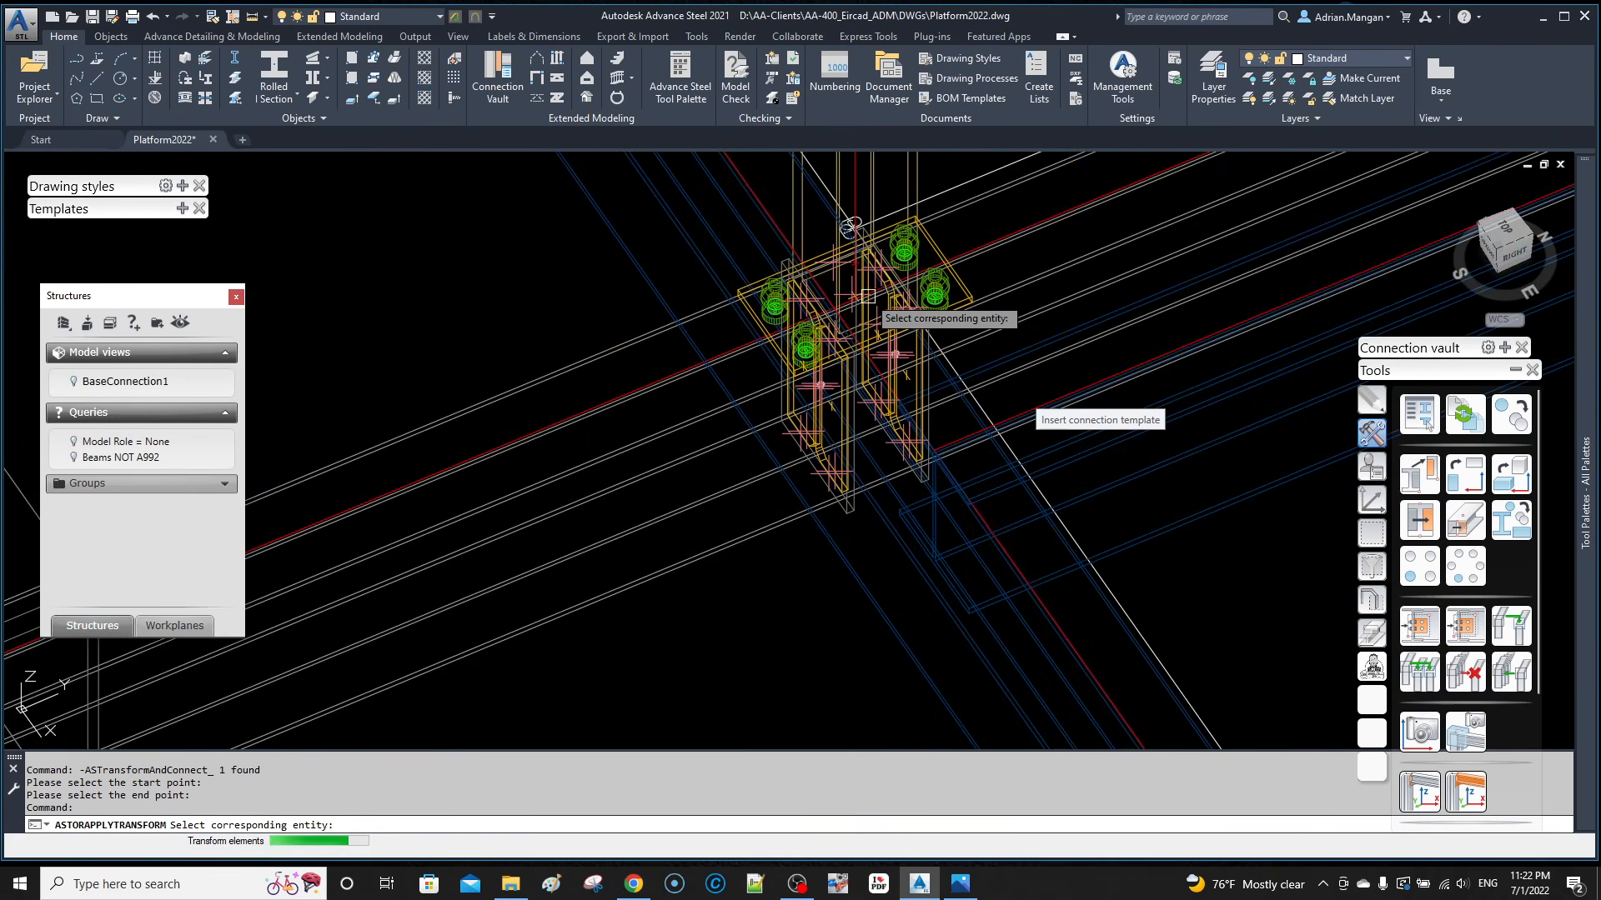
scroll(867, 296, down, 8)
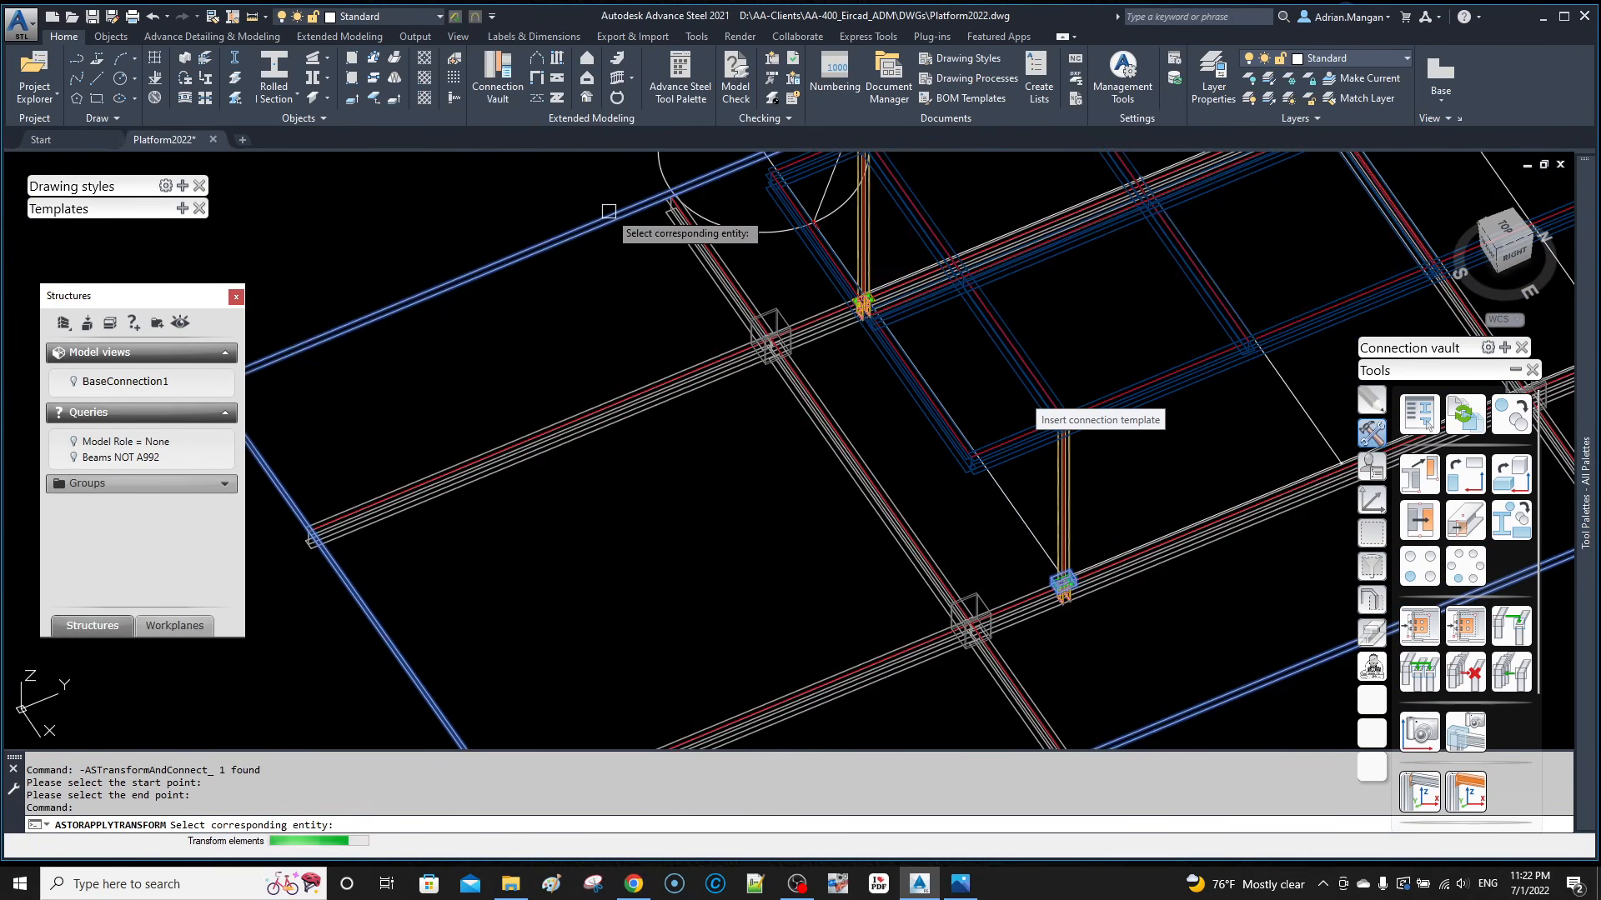
click(609, 211)
Step: Place another copy of the contour at the diagonally opposite post's base plate centre, attach it to the floor plate and finish the transform
scroll(917, 289, up, 3)
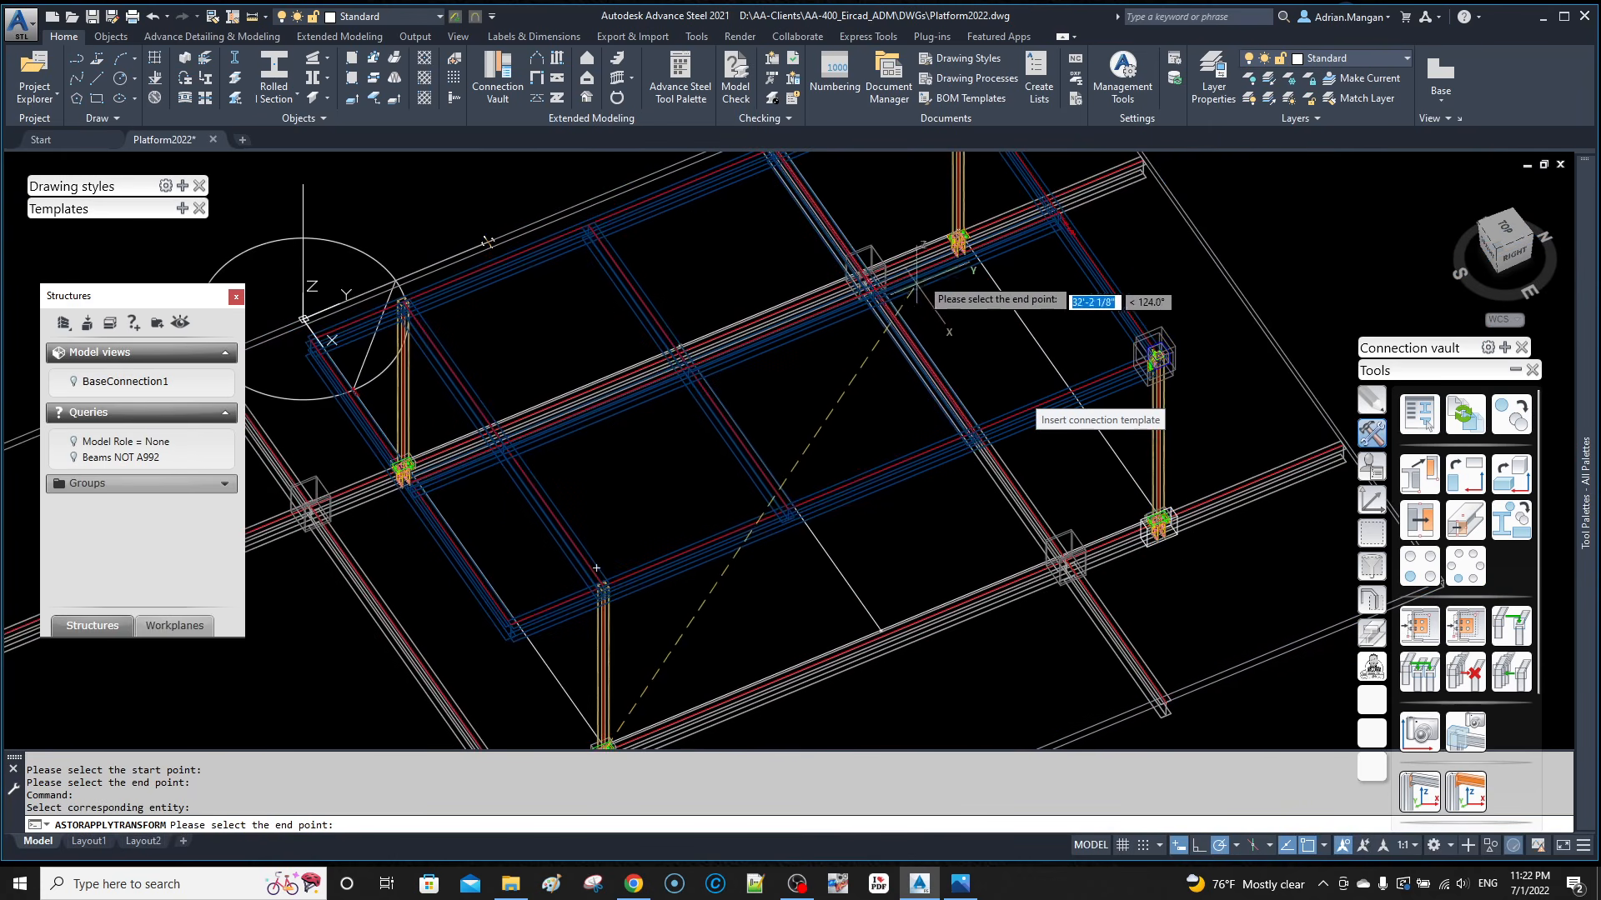
scroll(917, 288, up, 4)
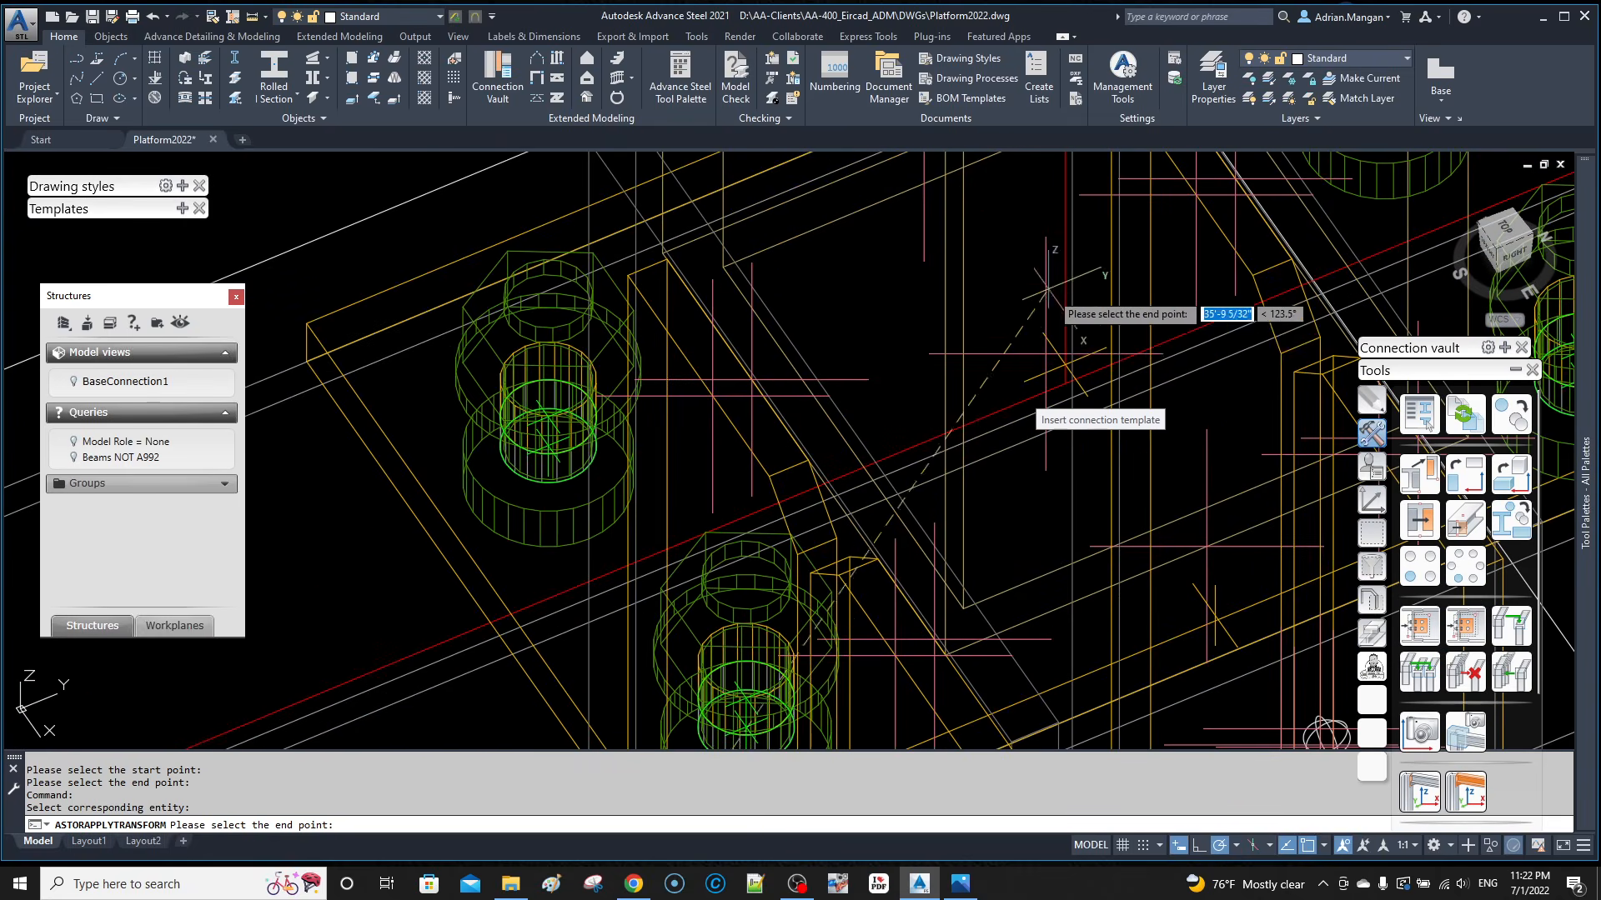
click(1064, 383)
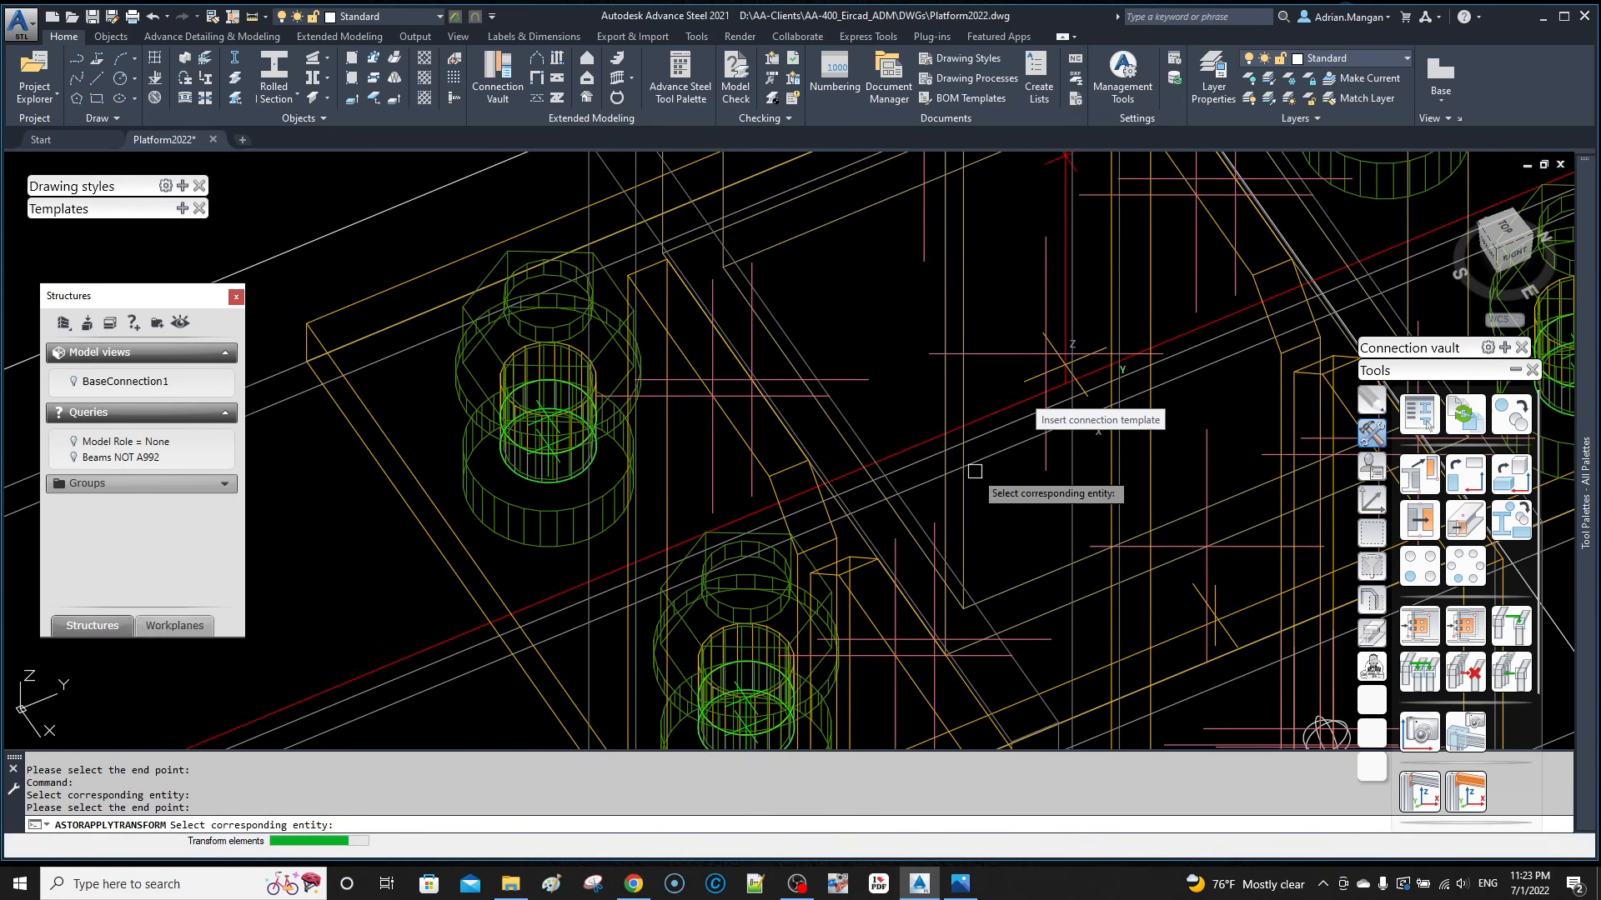
scroll(974, 471, down, 5)
scroll(748, 580, down, 6)
scroll(751, 479, up, 3)
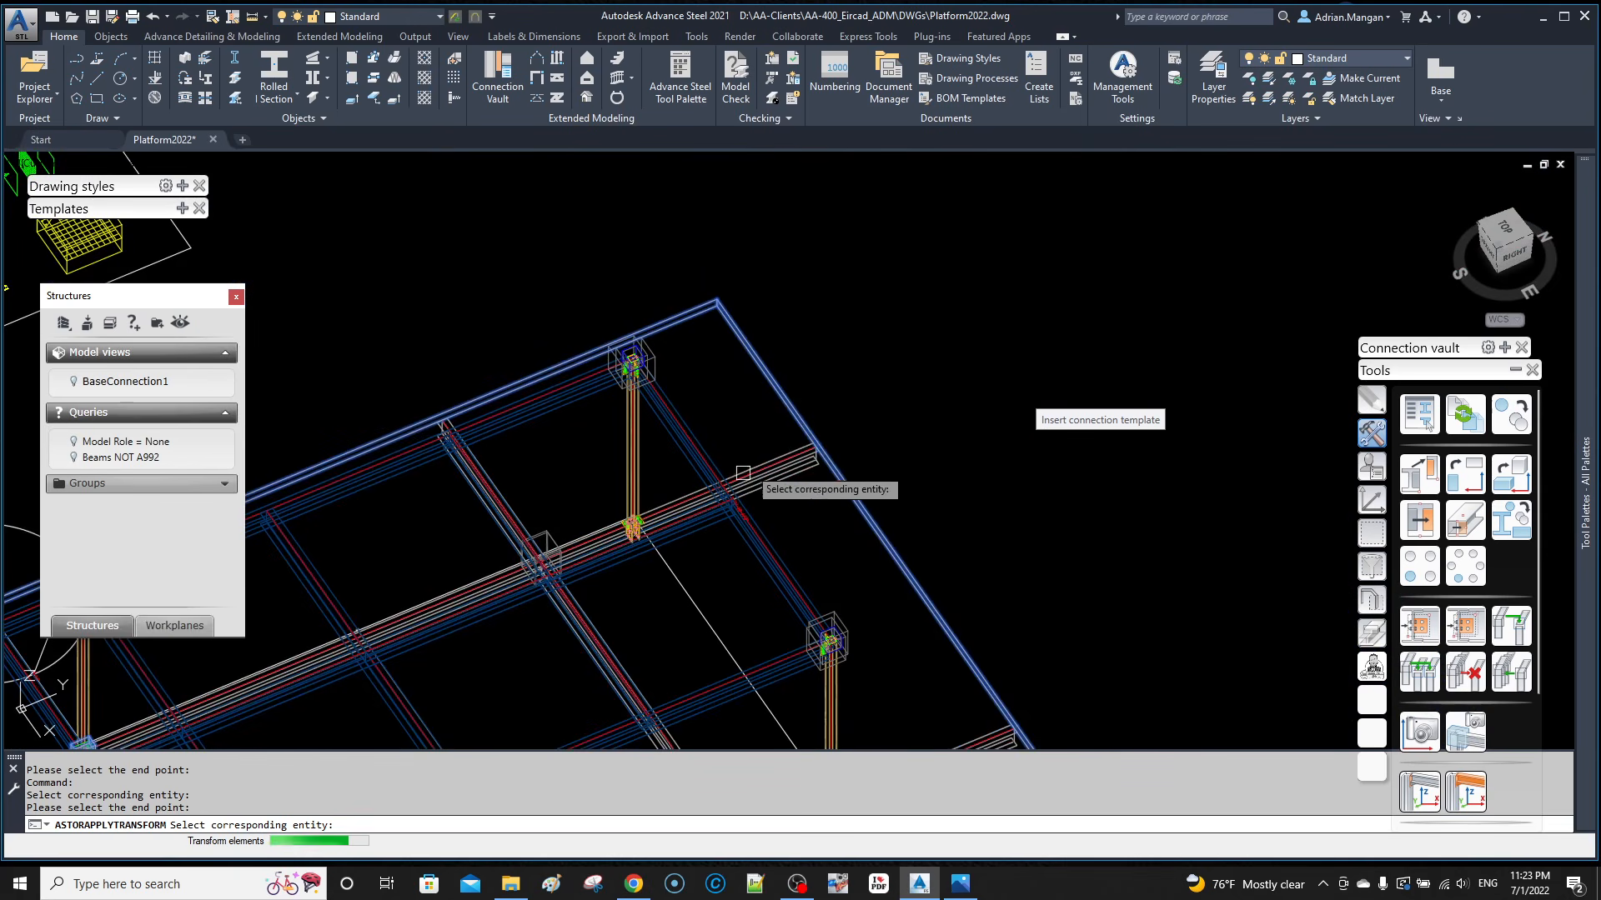
click(748, 336)
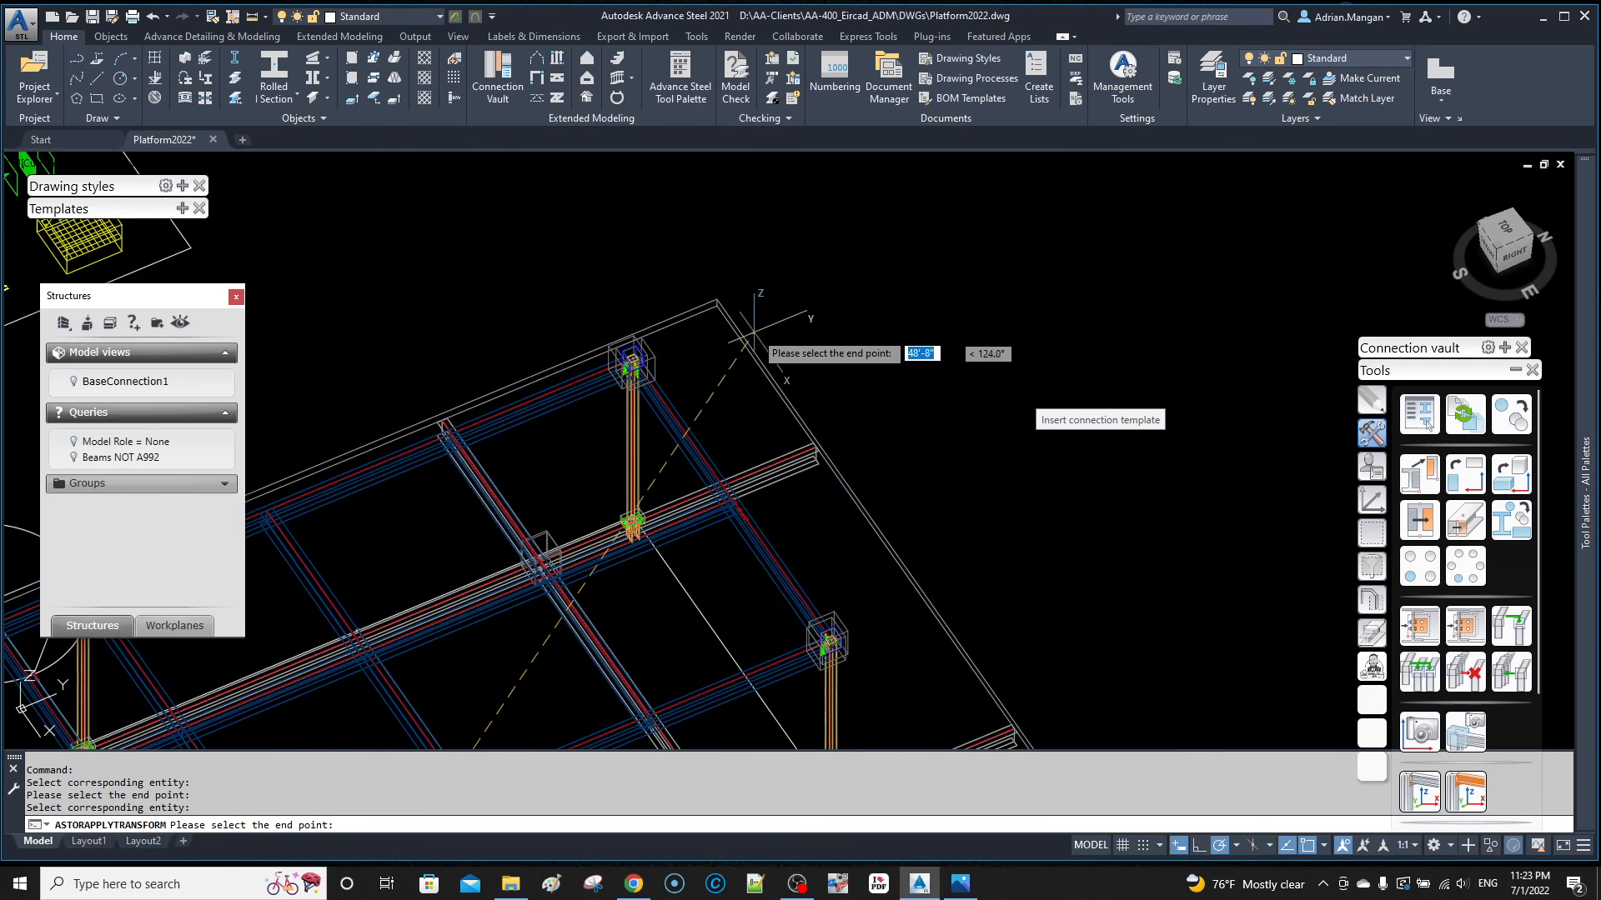
click(768, 321)
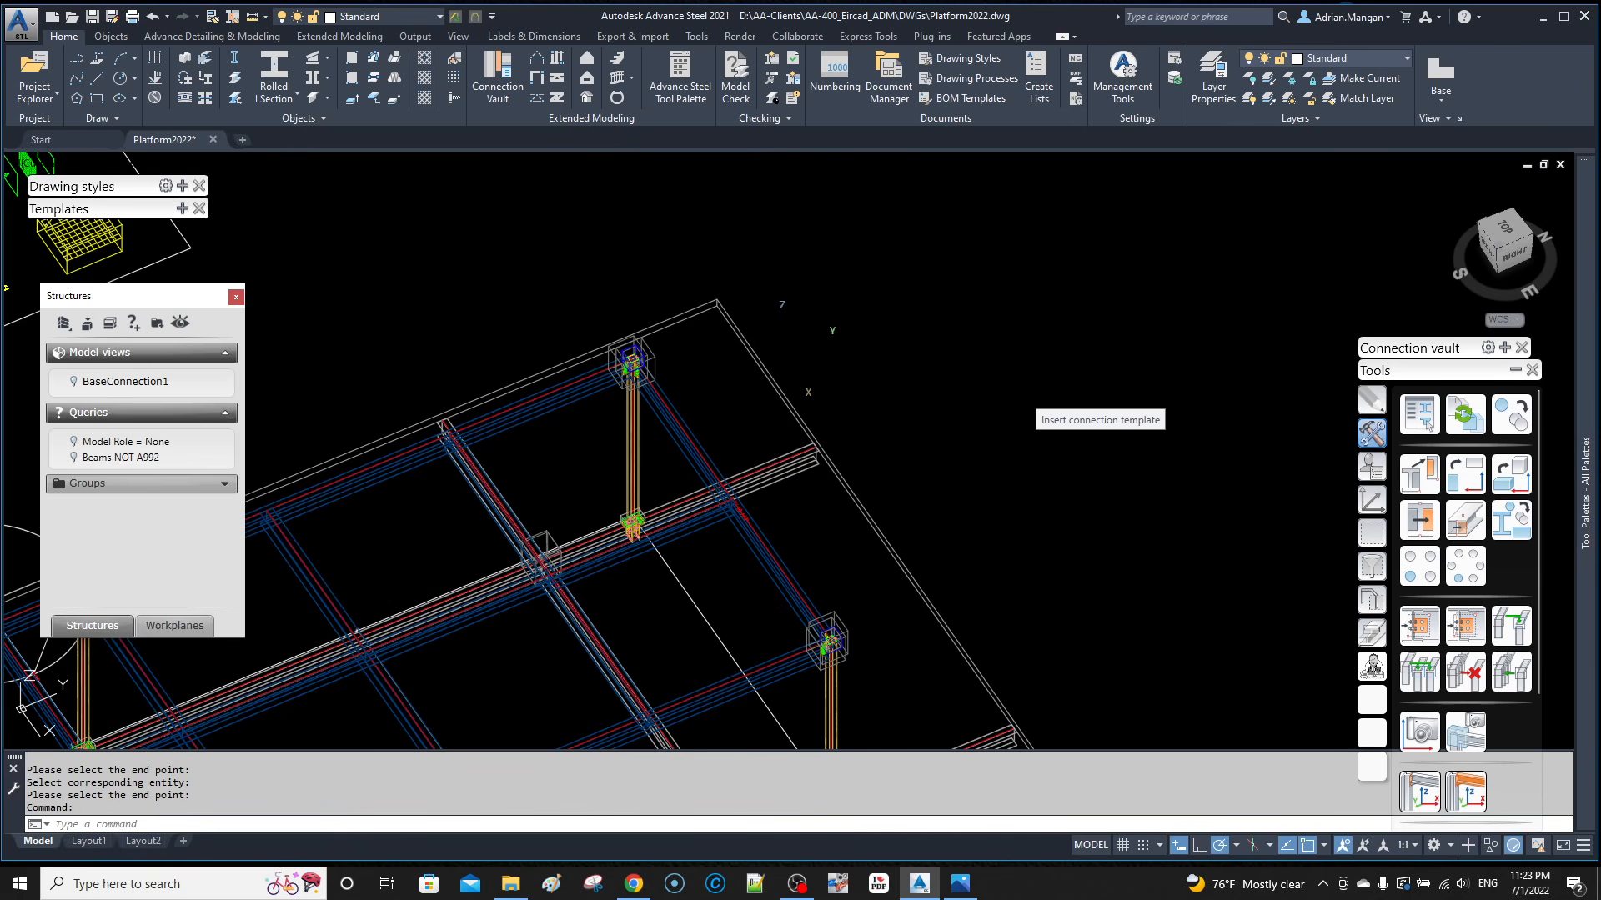
Step: Examine the floor plate contours around the post bases across the whole platform
scroll(781, 340, down, 6)
scroll(686, 394, up, 5)
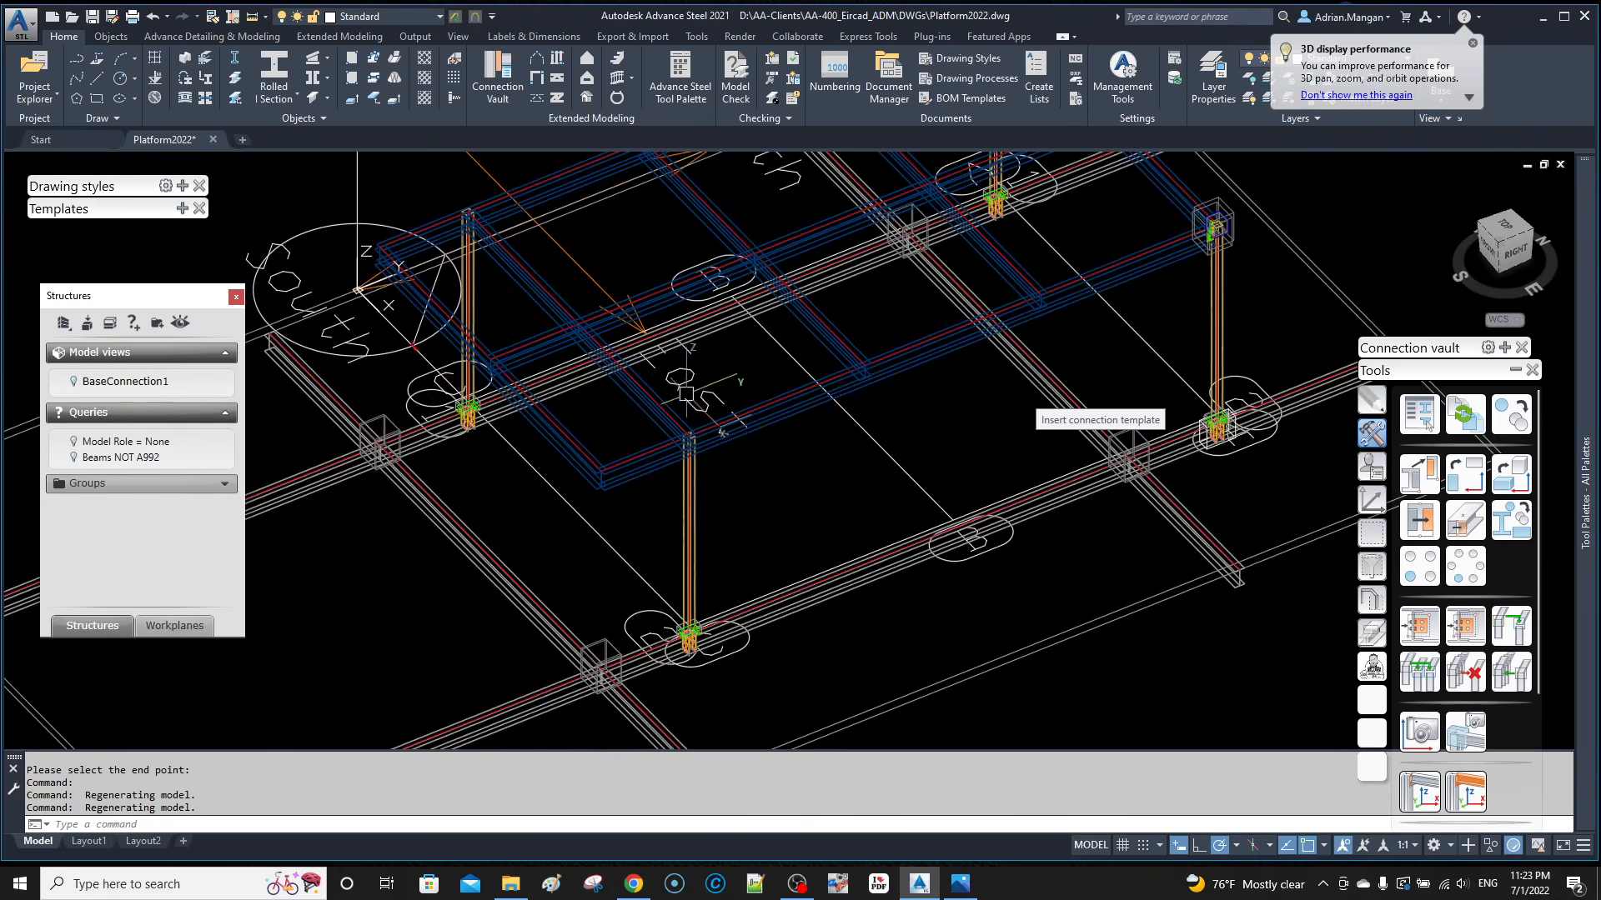
scroll(685, 394, down, 2)
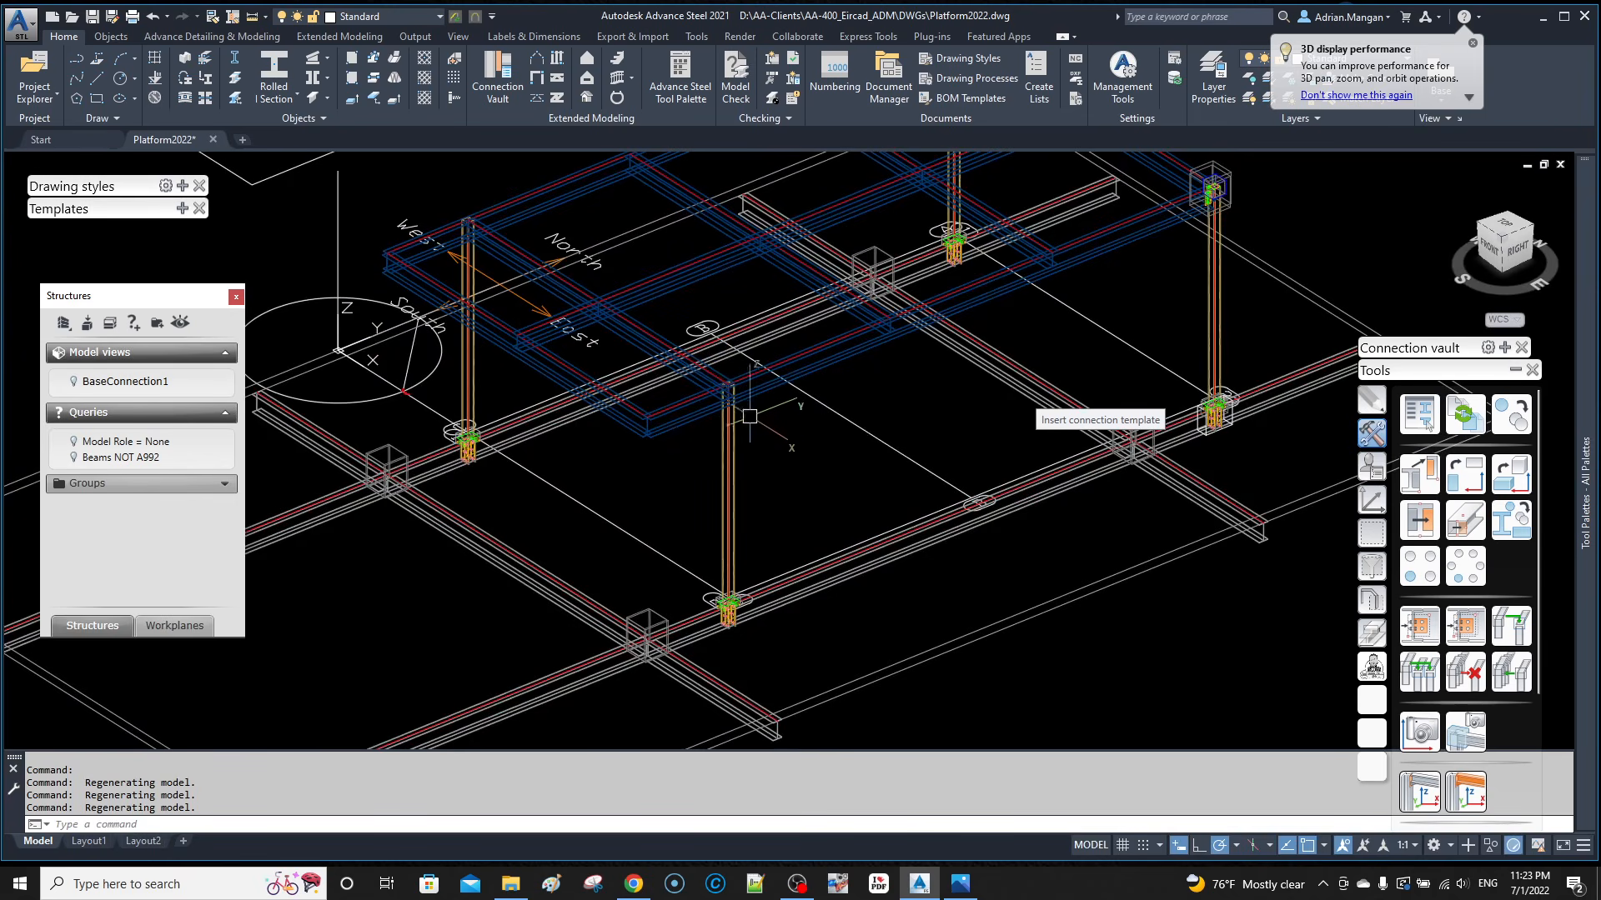
scroll(762, 414, down, 2)
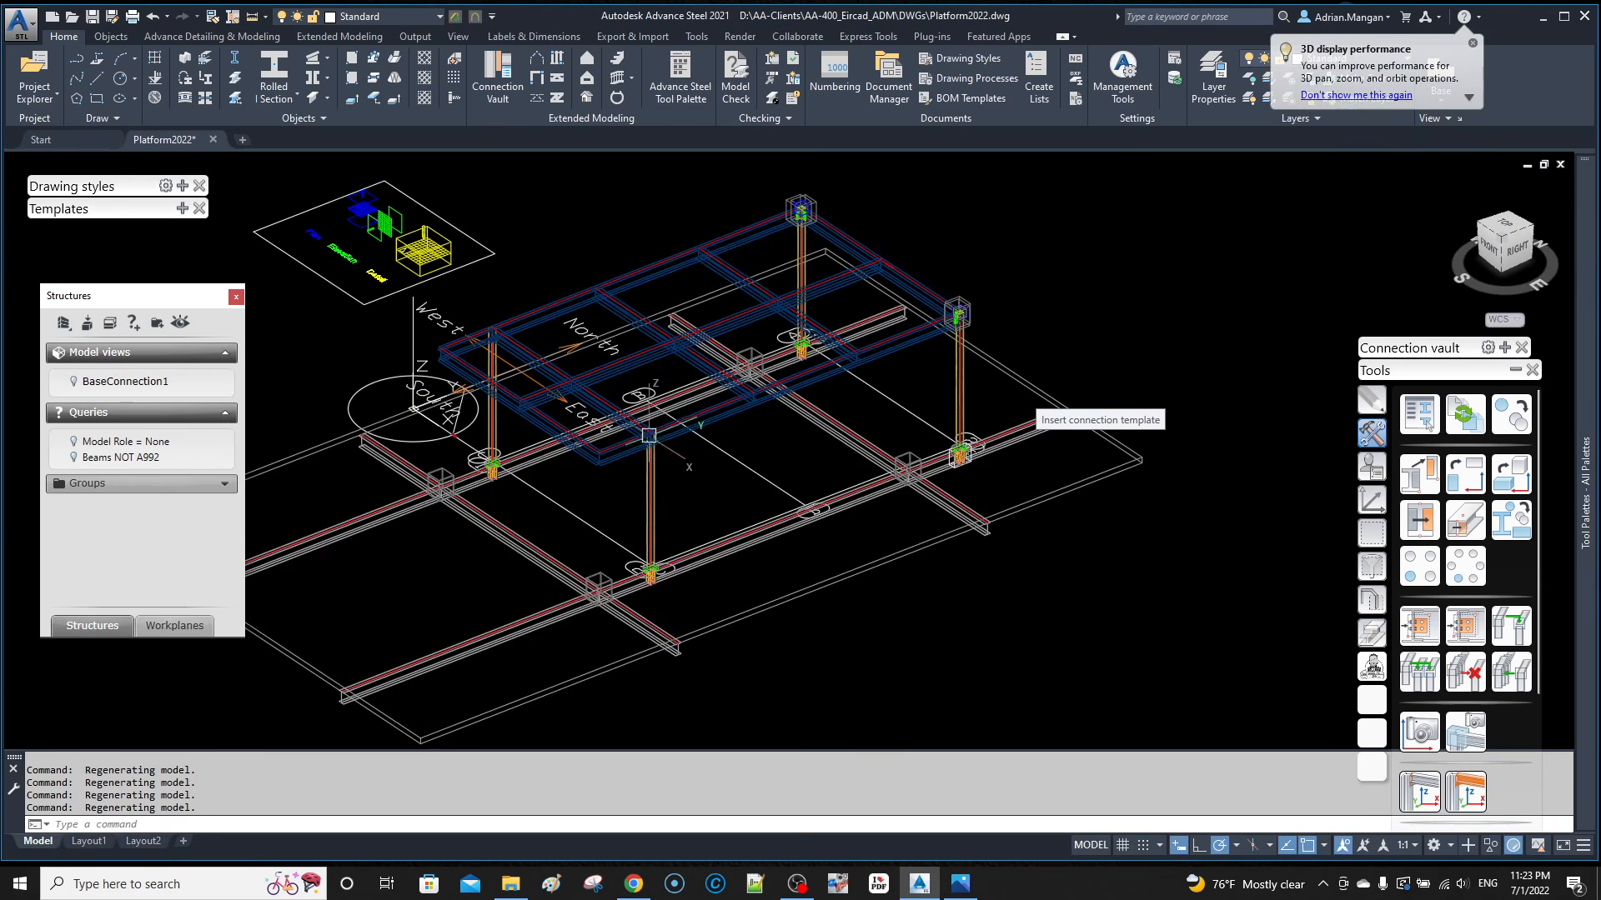
scroll(641, 435, up, 8)
scroll(641, 435, down, 5)
scroll(697, 533, up, 8)
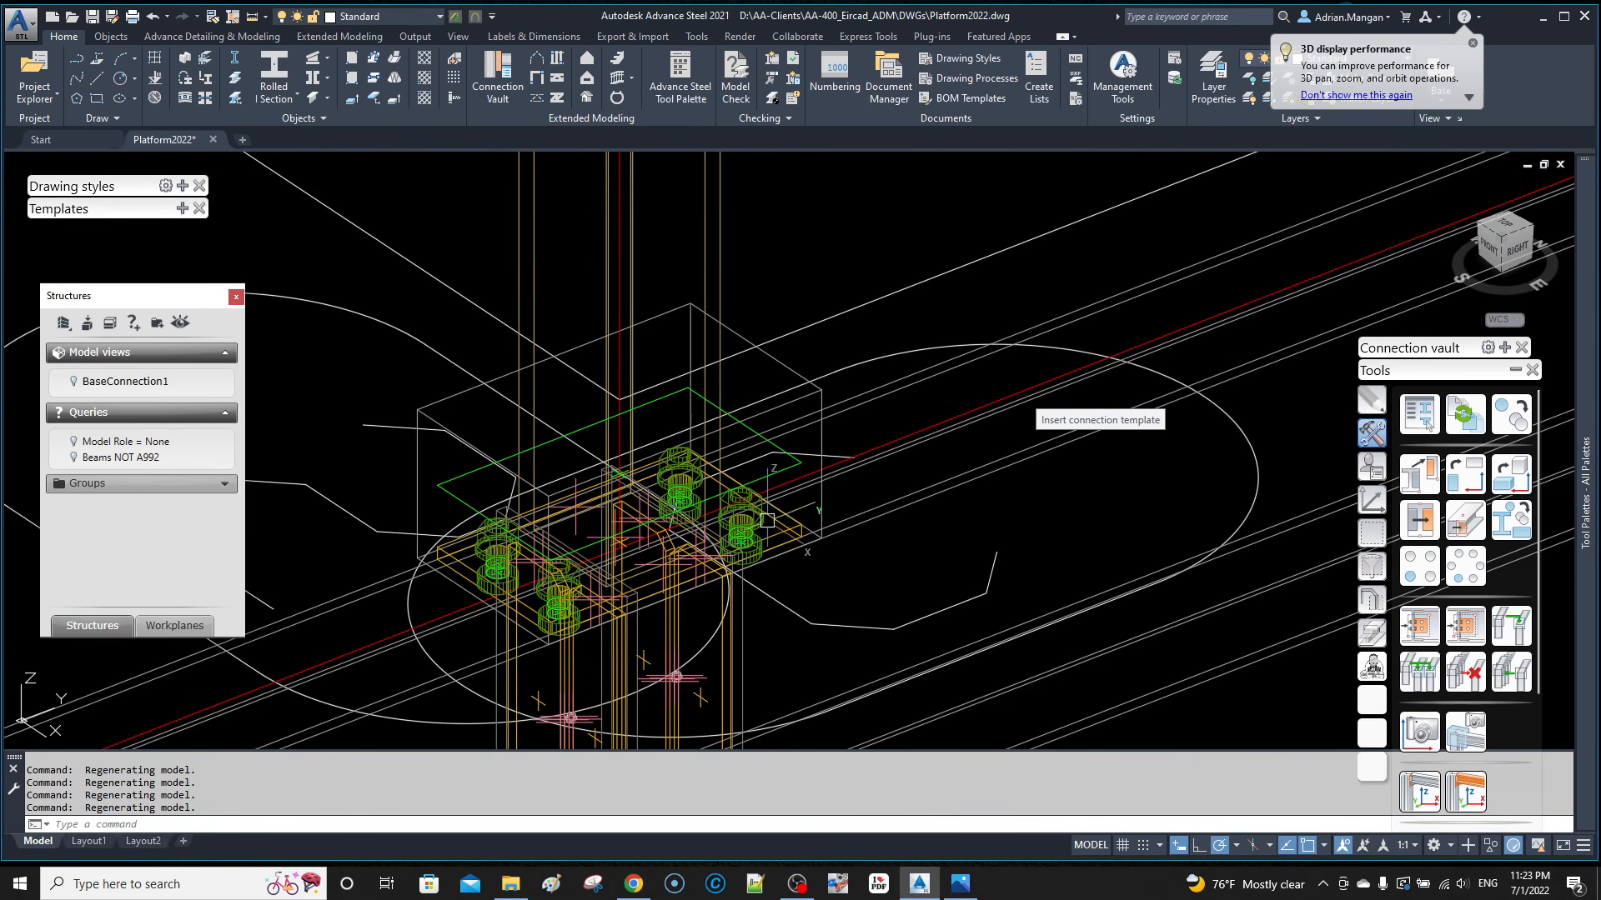
scroll(767, 520, down, 5)
middle_drag(664, 526, 614, 592)
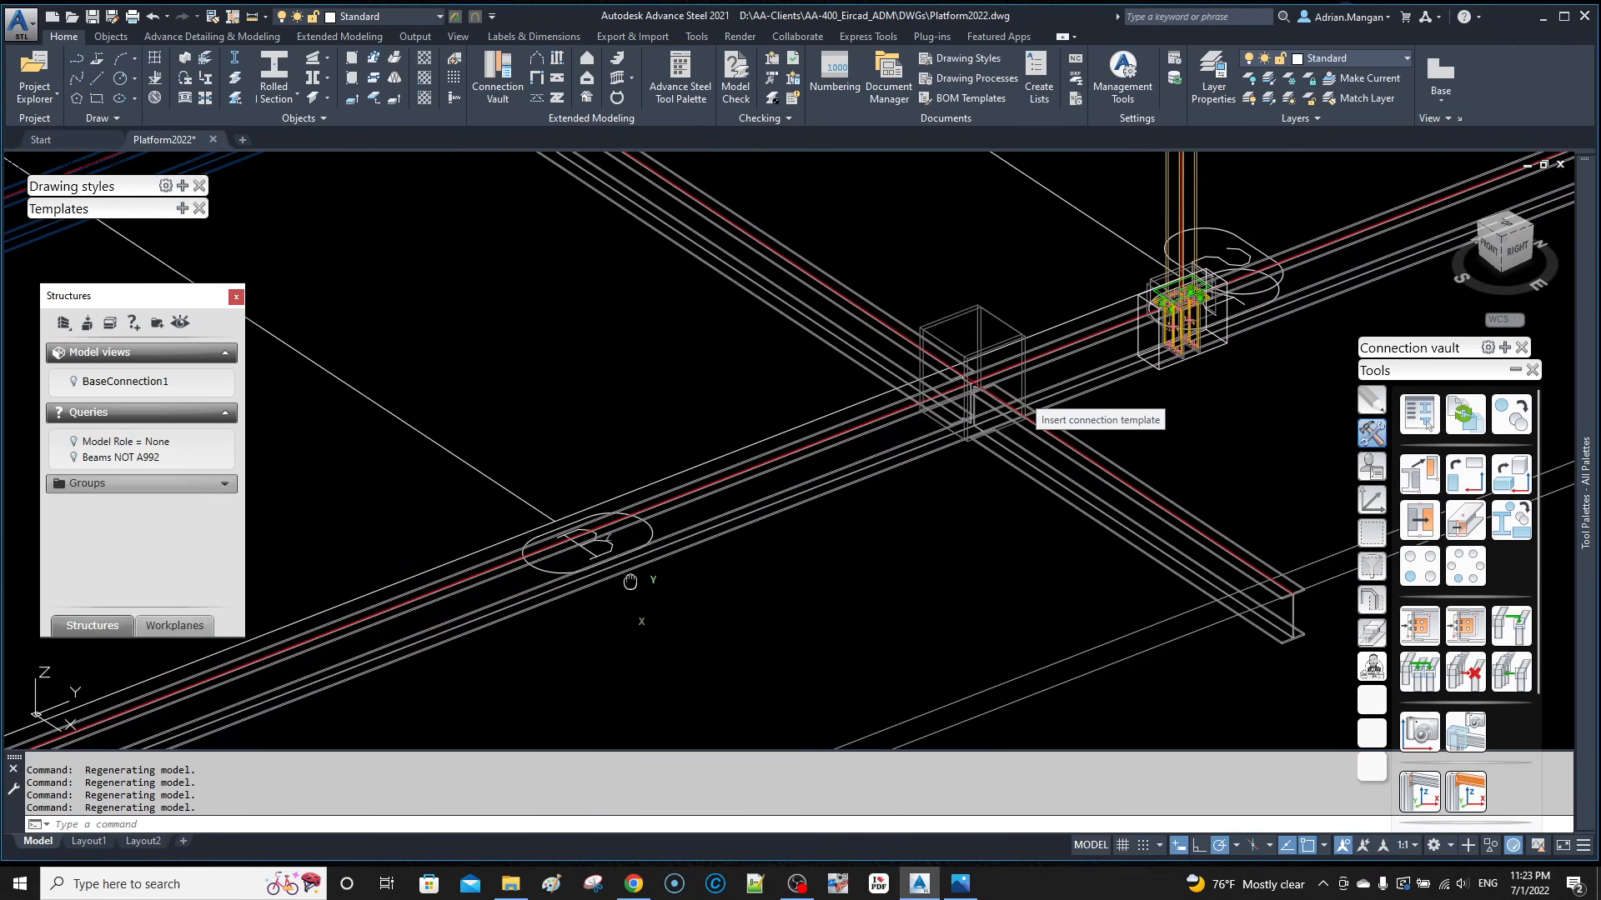
Step: Turn on the Inverted option for the bolts in the gable wall end plate joint at the post's base
scroll(1200, 327, down, 4)
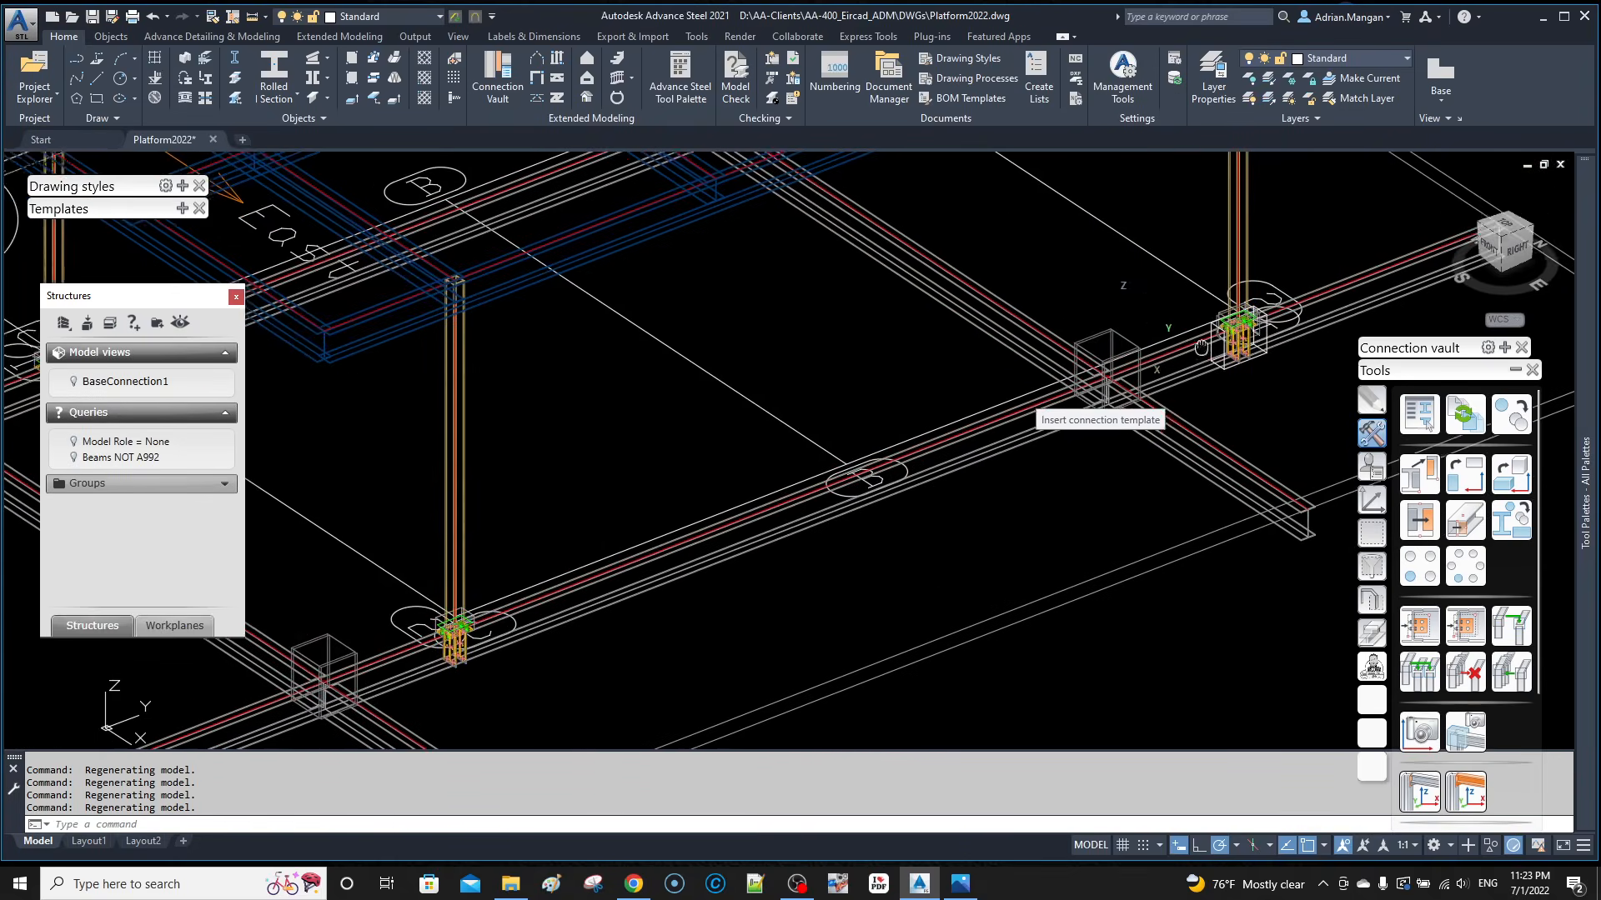
middle_drag(1146, 344, 1228, 325)
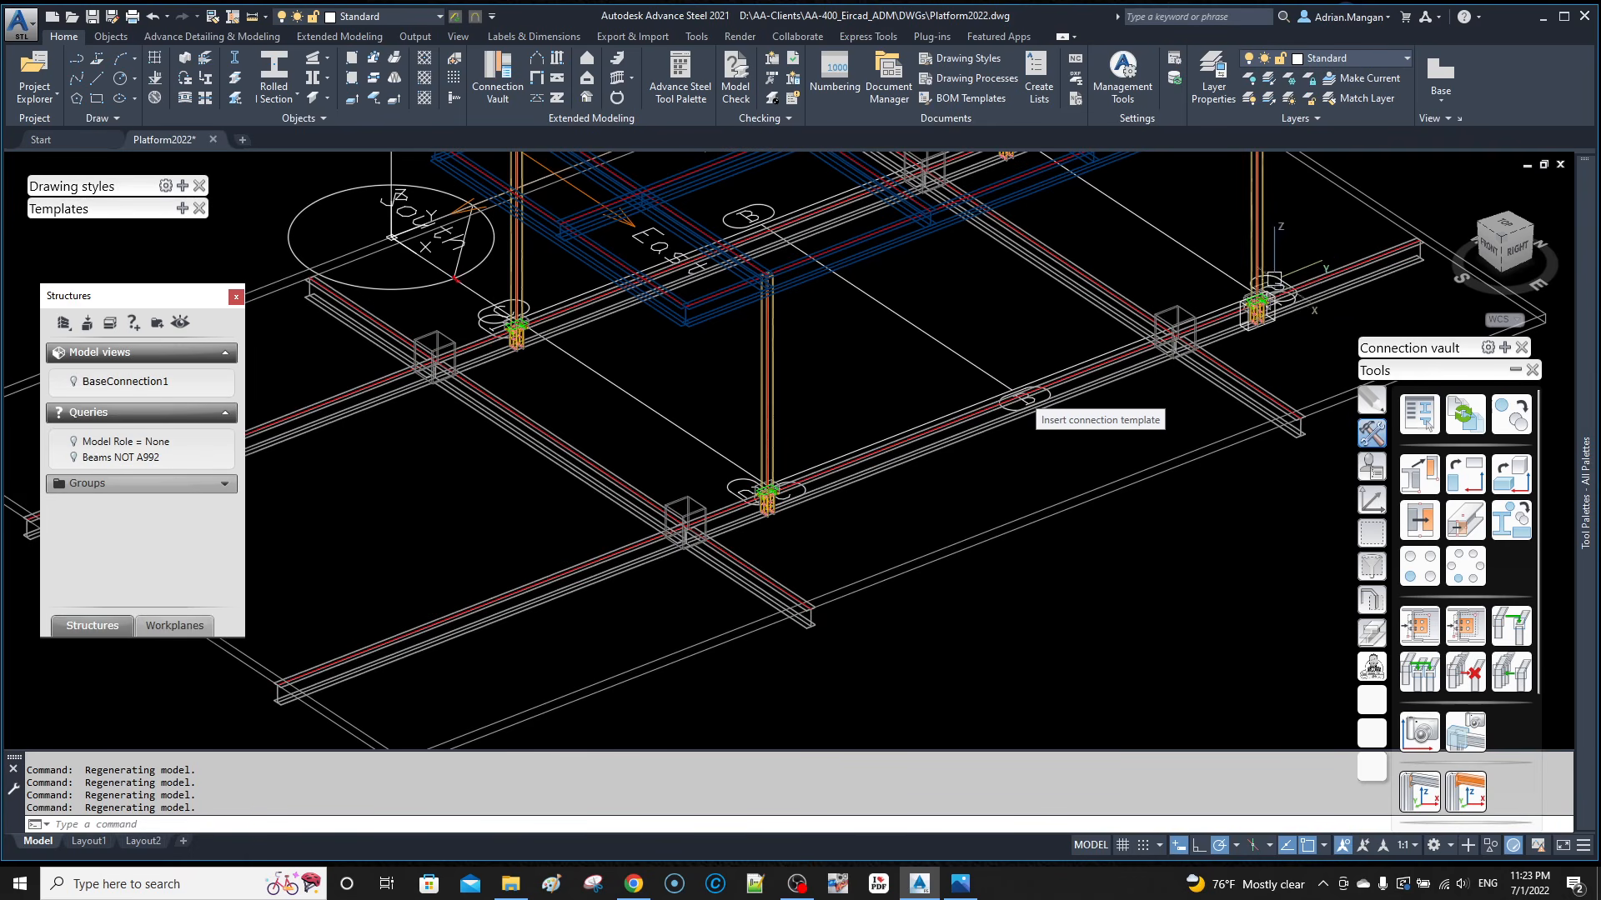
scroll(1257, 305, up, 3)
middle_drag(1259, 308, 1204, 357)
scroll(1191, 322, up, 2)
scroll(1192, 321, down, 8)
scroll(692, 533, up, 8)
scroll(828, 389, up, 5)
click(878, 385)
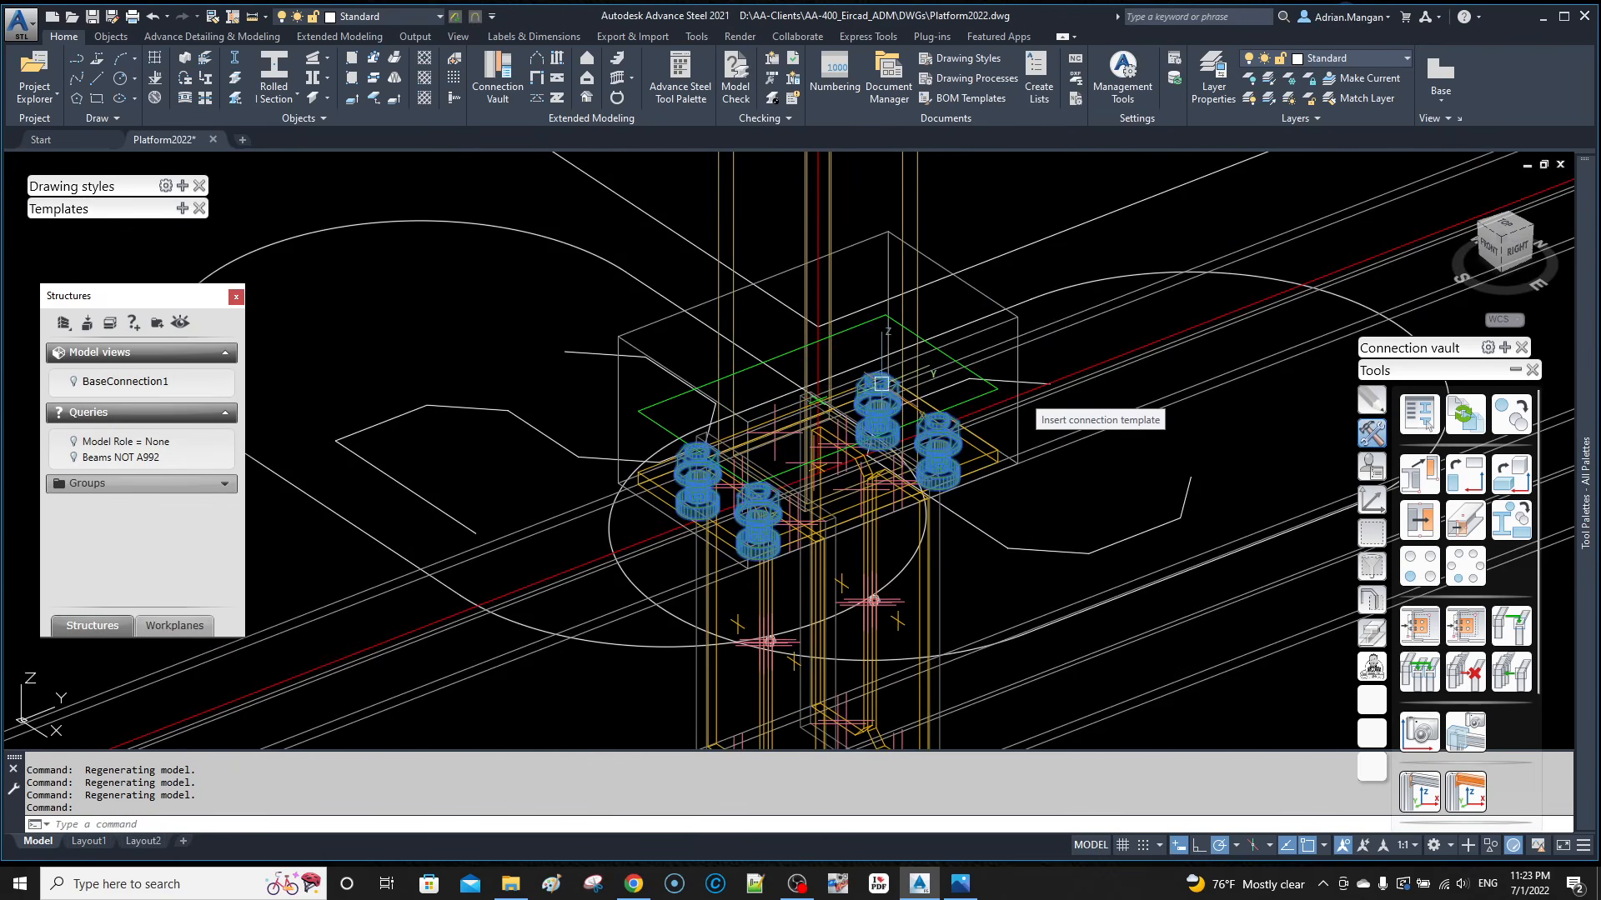
right_click(882, 389)
click(984, 581)
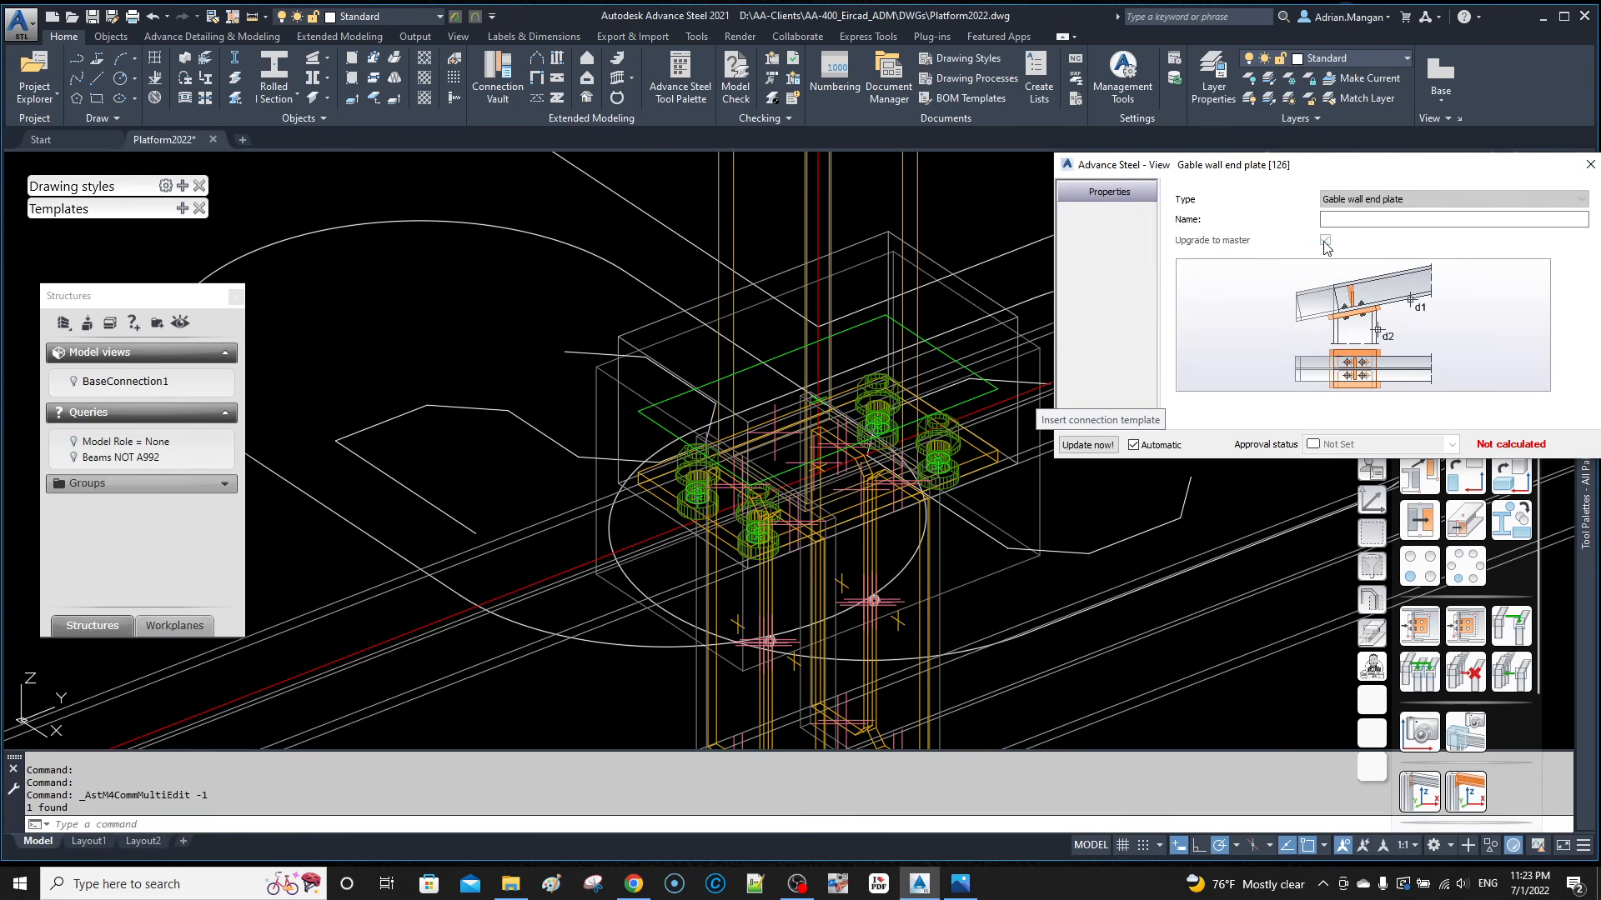
click(1108, 395)
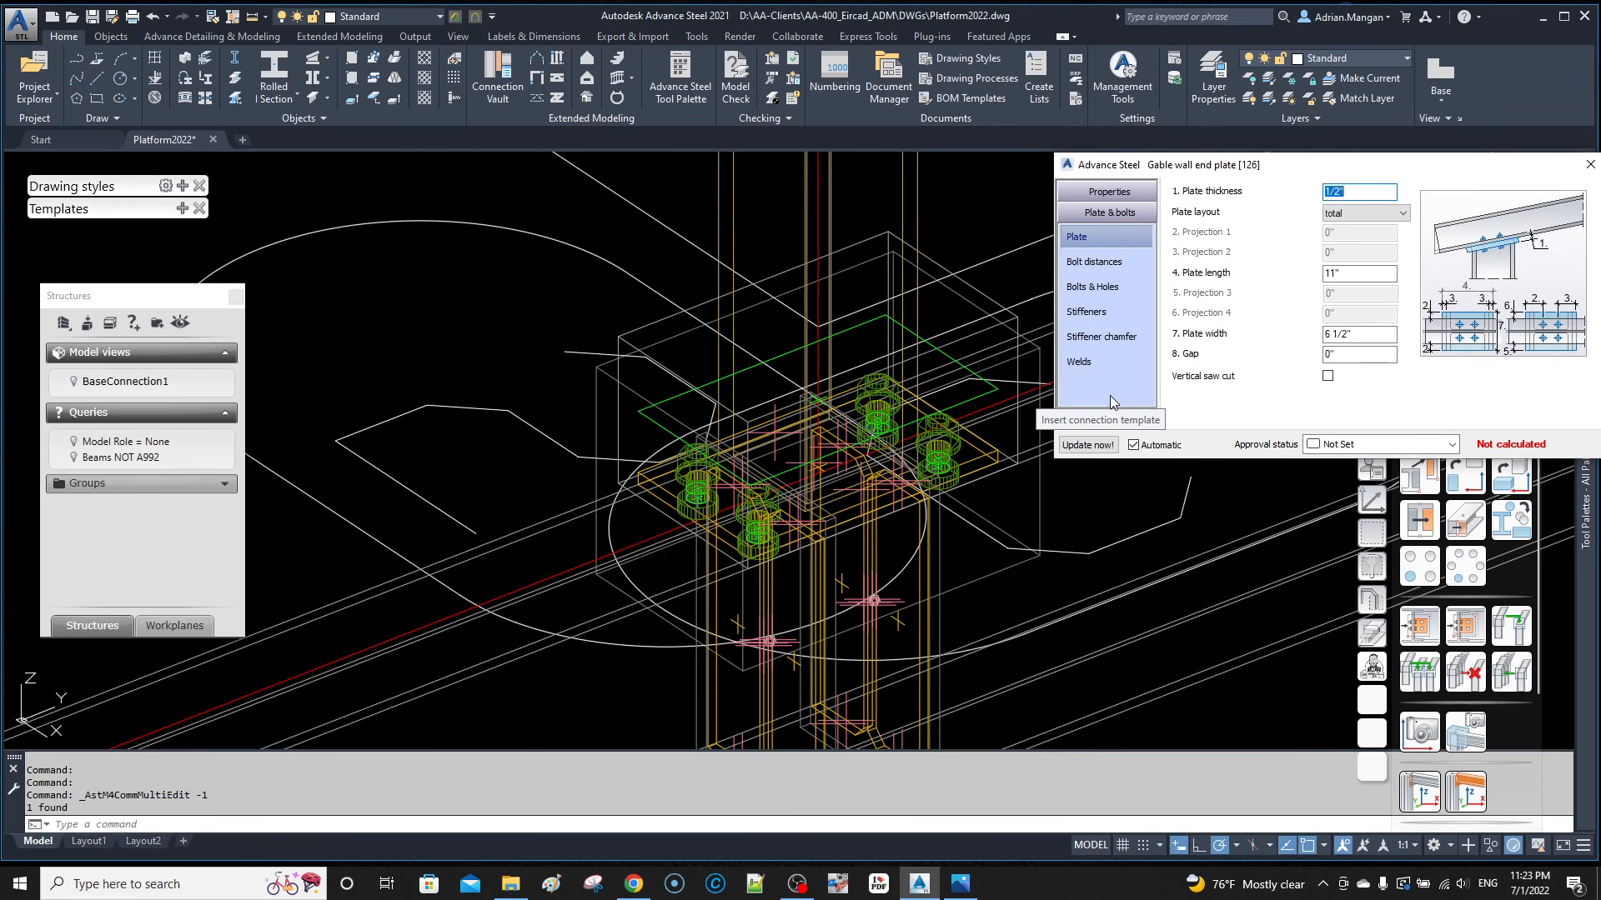
click(1112, 269)
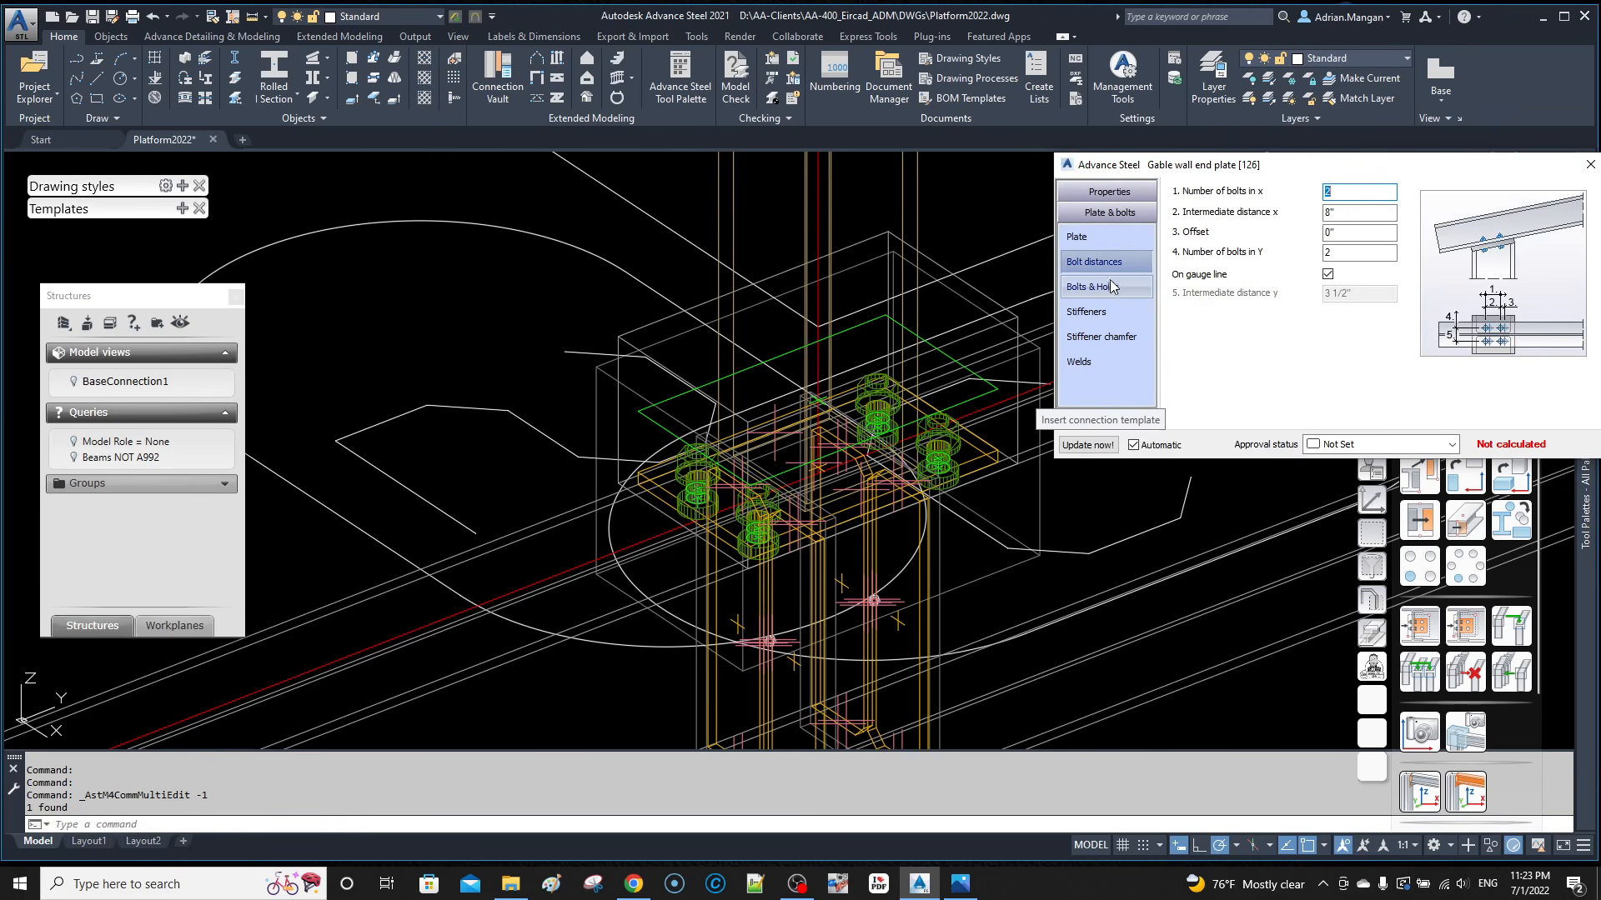
click(1108, 287)
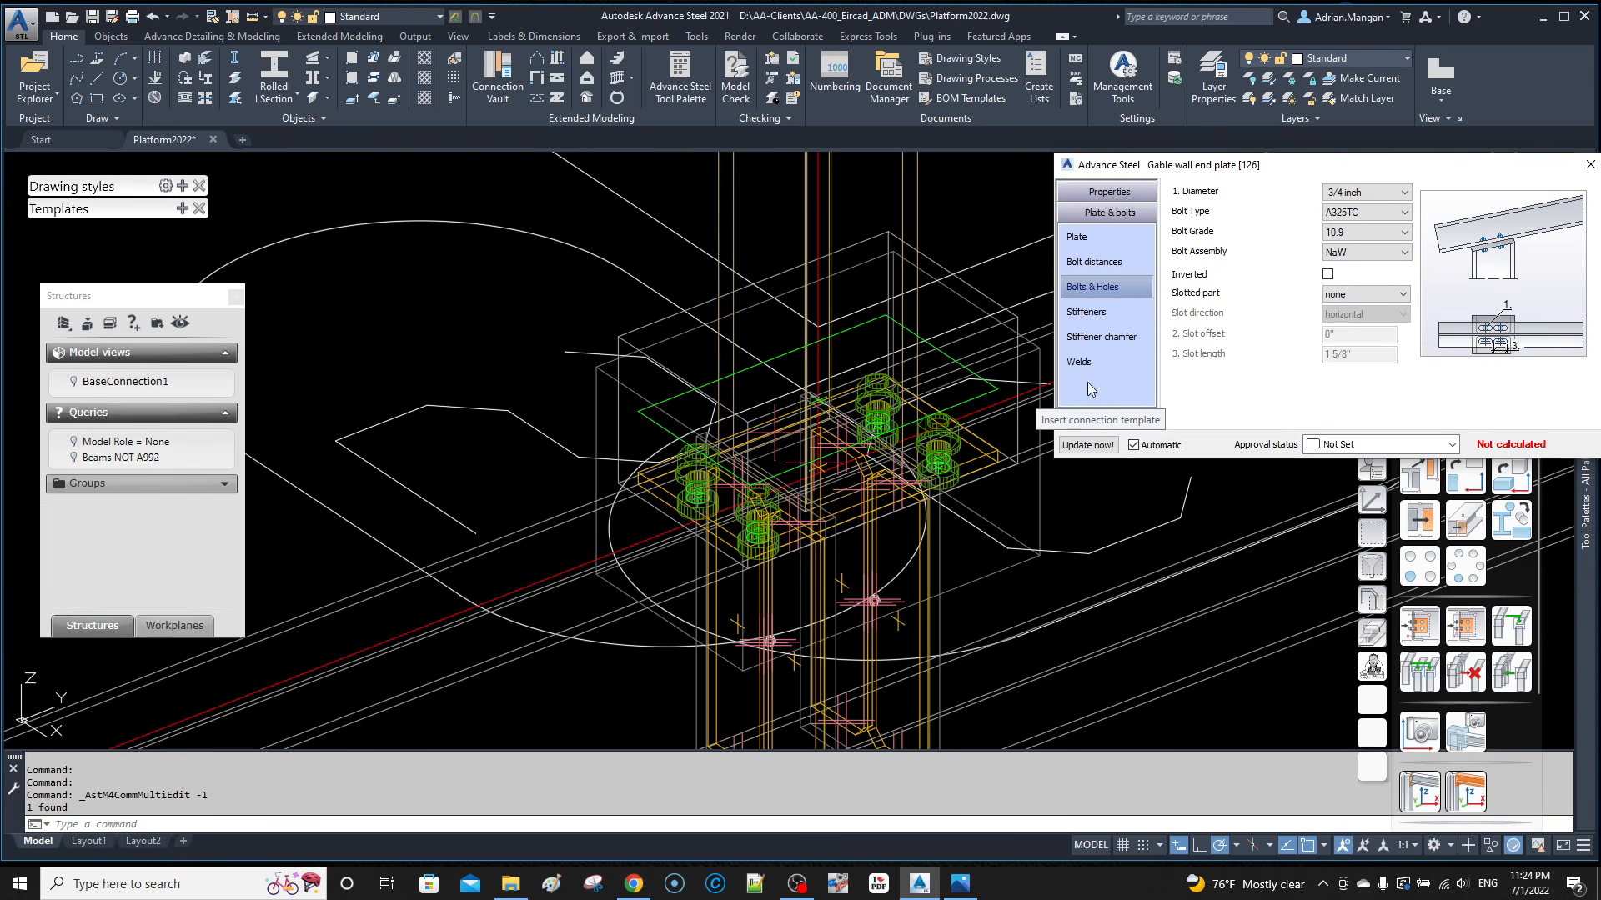
click(1326, 273)
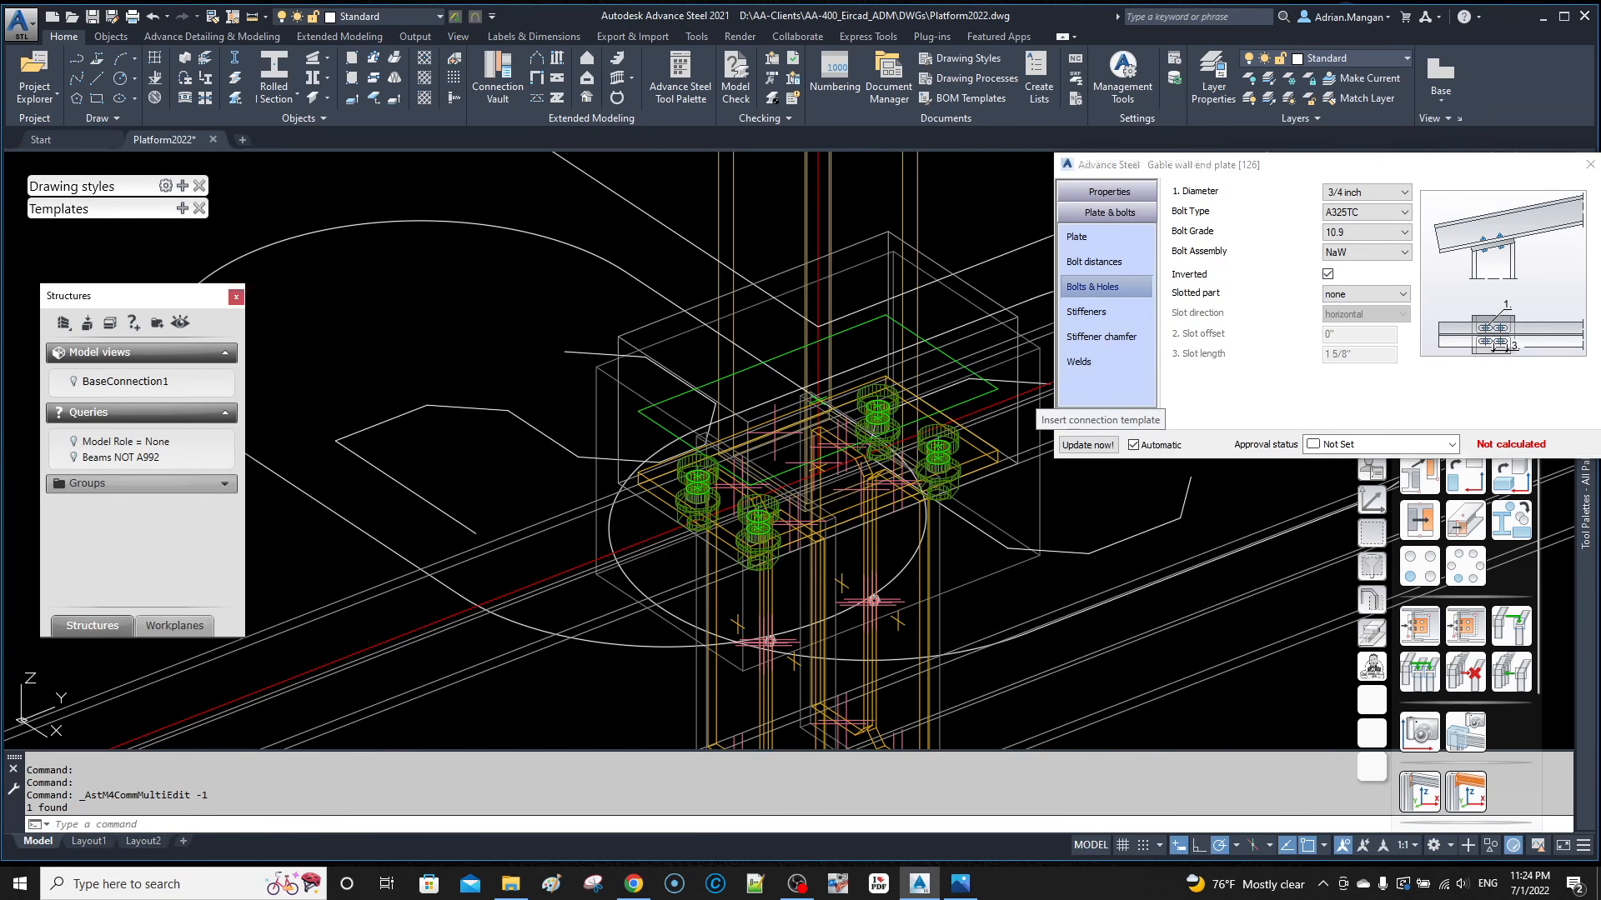
Step: Inspect the bolt orientation of the end plate connections at the other post bases around the platform
scroll(942, 333, down, 5)
scroll(625, 447, up, 6)
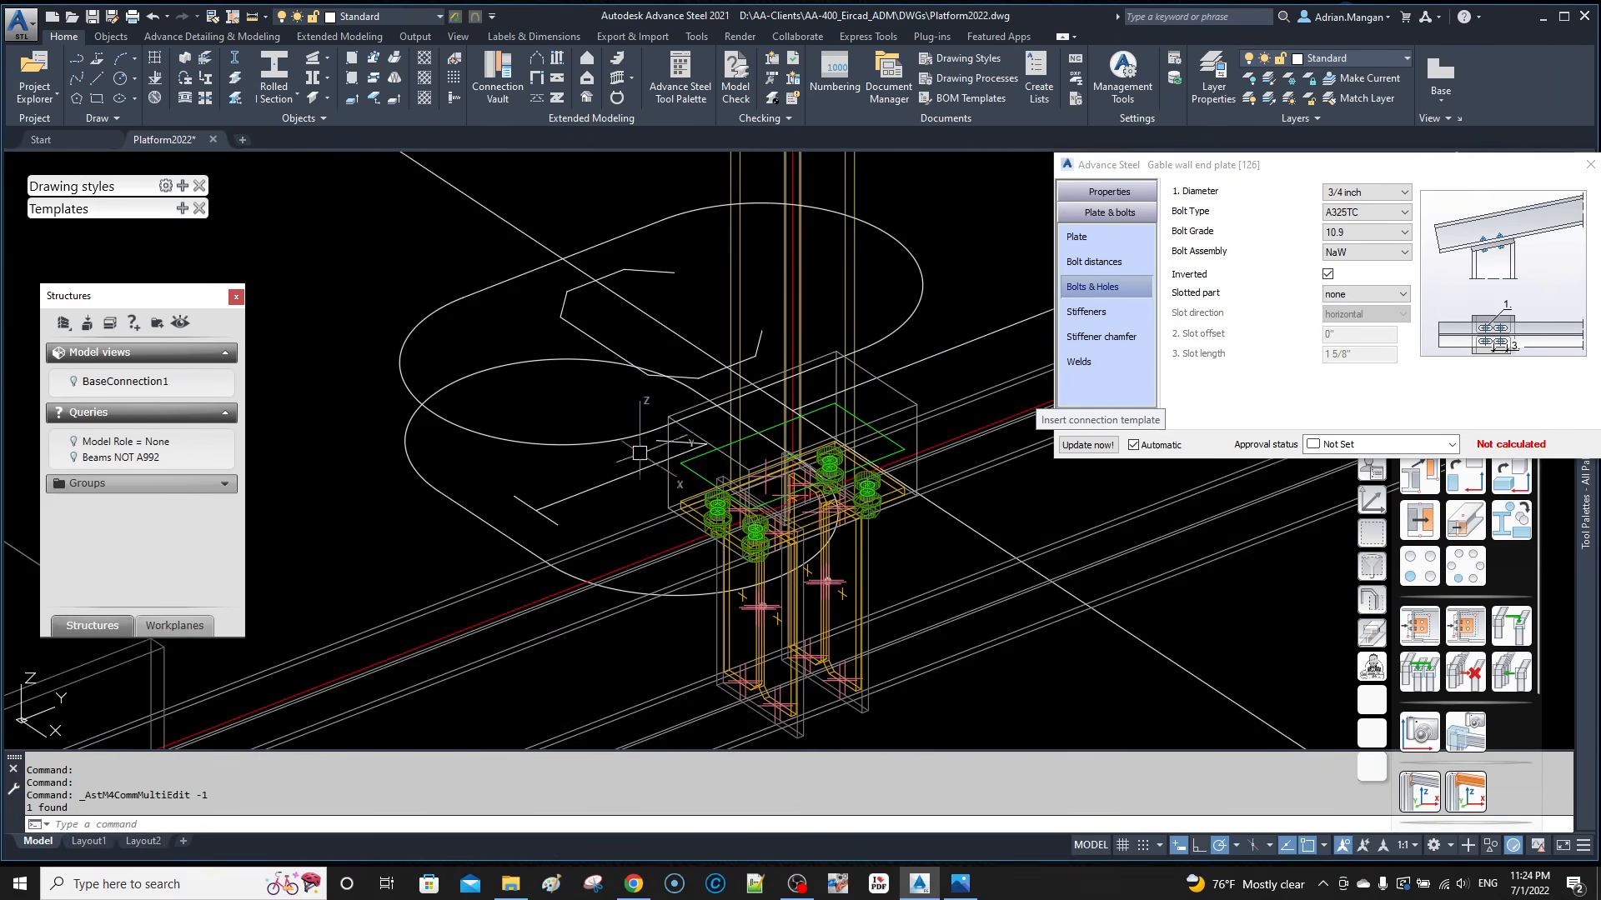
scroll(750, 499, up, 1)
scroll(792, 496, down, 5)
middle_drag(767, 469, 74, 304)
middle_drag(556, 588, 191, 500)
scroll(500, 500, down, 3)
middle_drag(417, 500, 11, 461)
scroll(424, 361, up, 9)
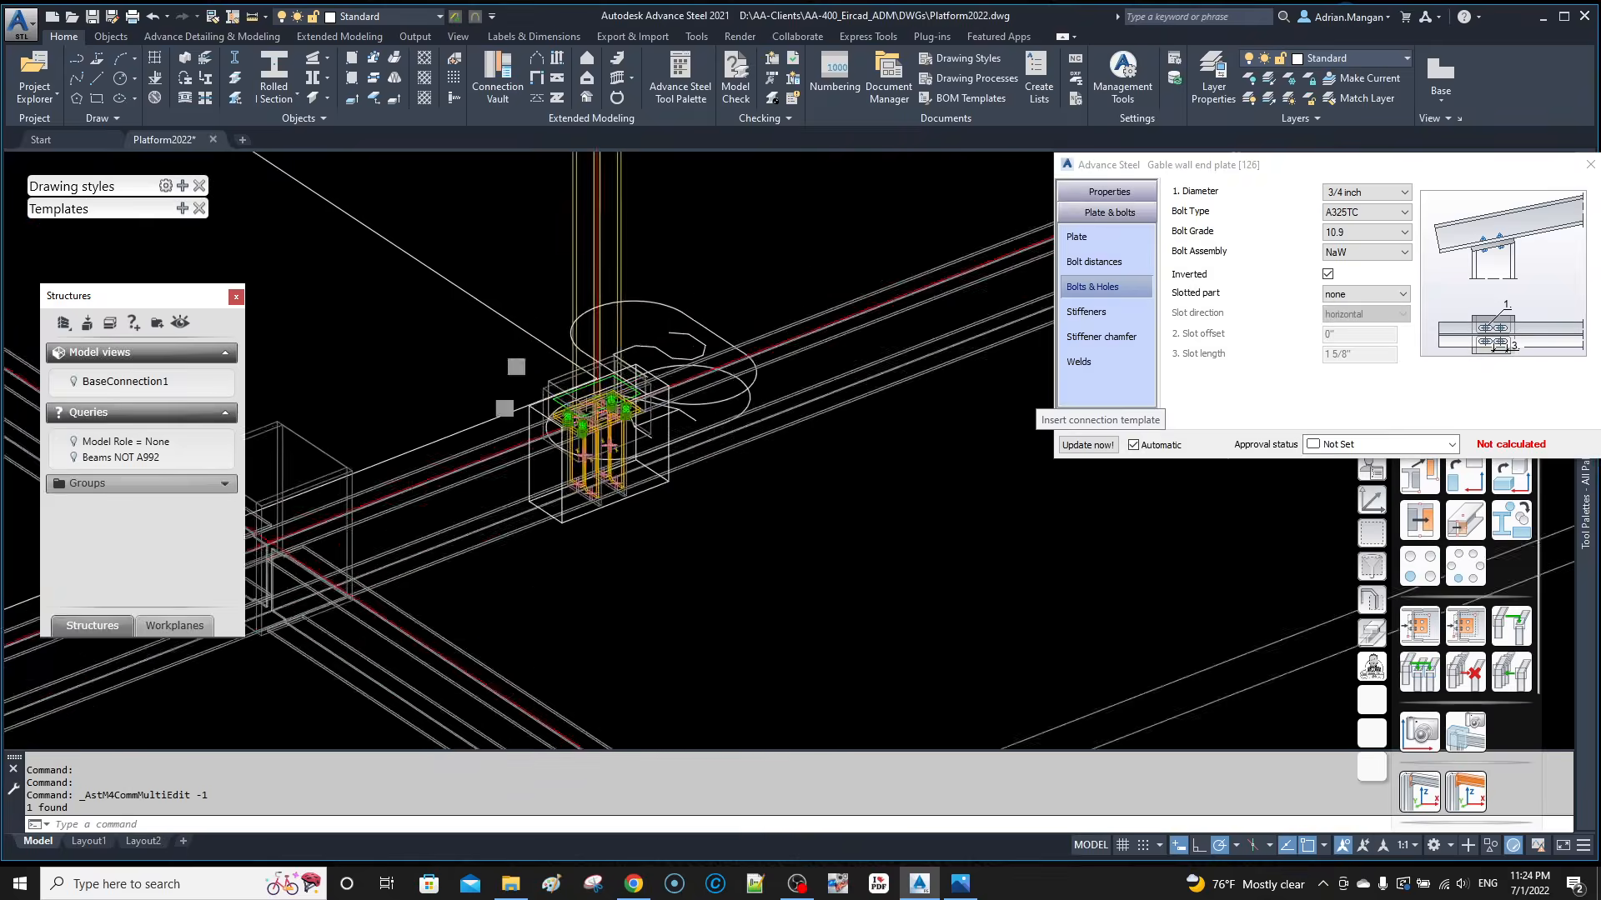
scroll(551, 417, down, 9)
middle_drag(582, 391, 508, 409)
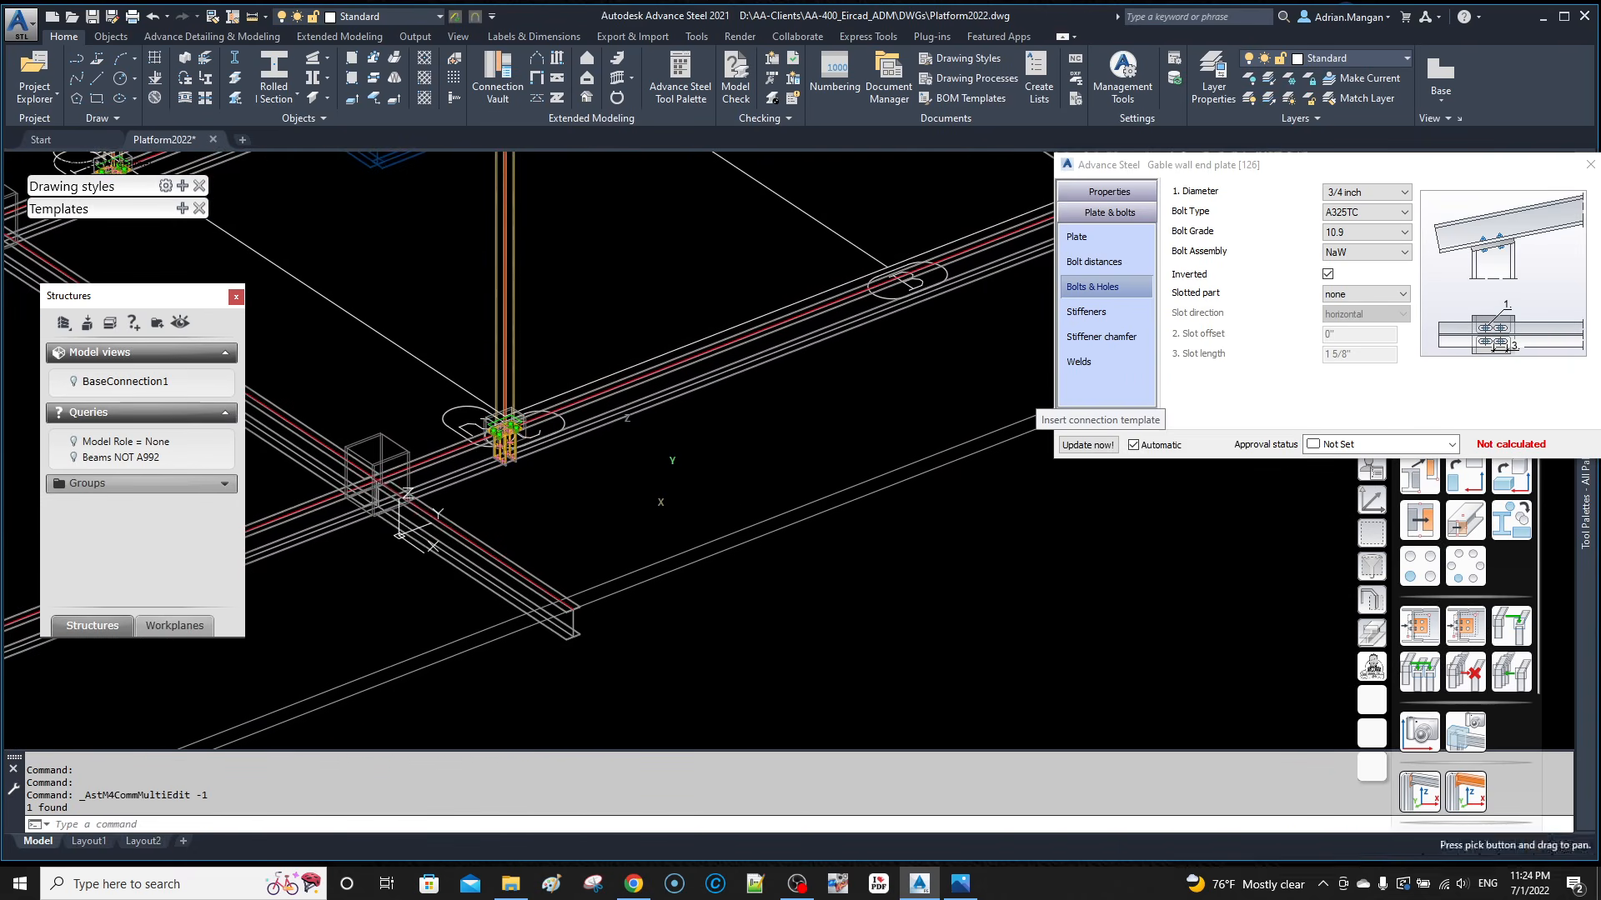
scroll(515, 409, up, 5)
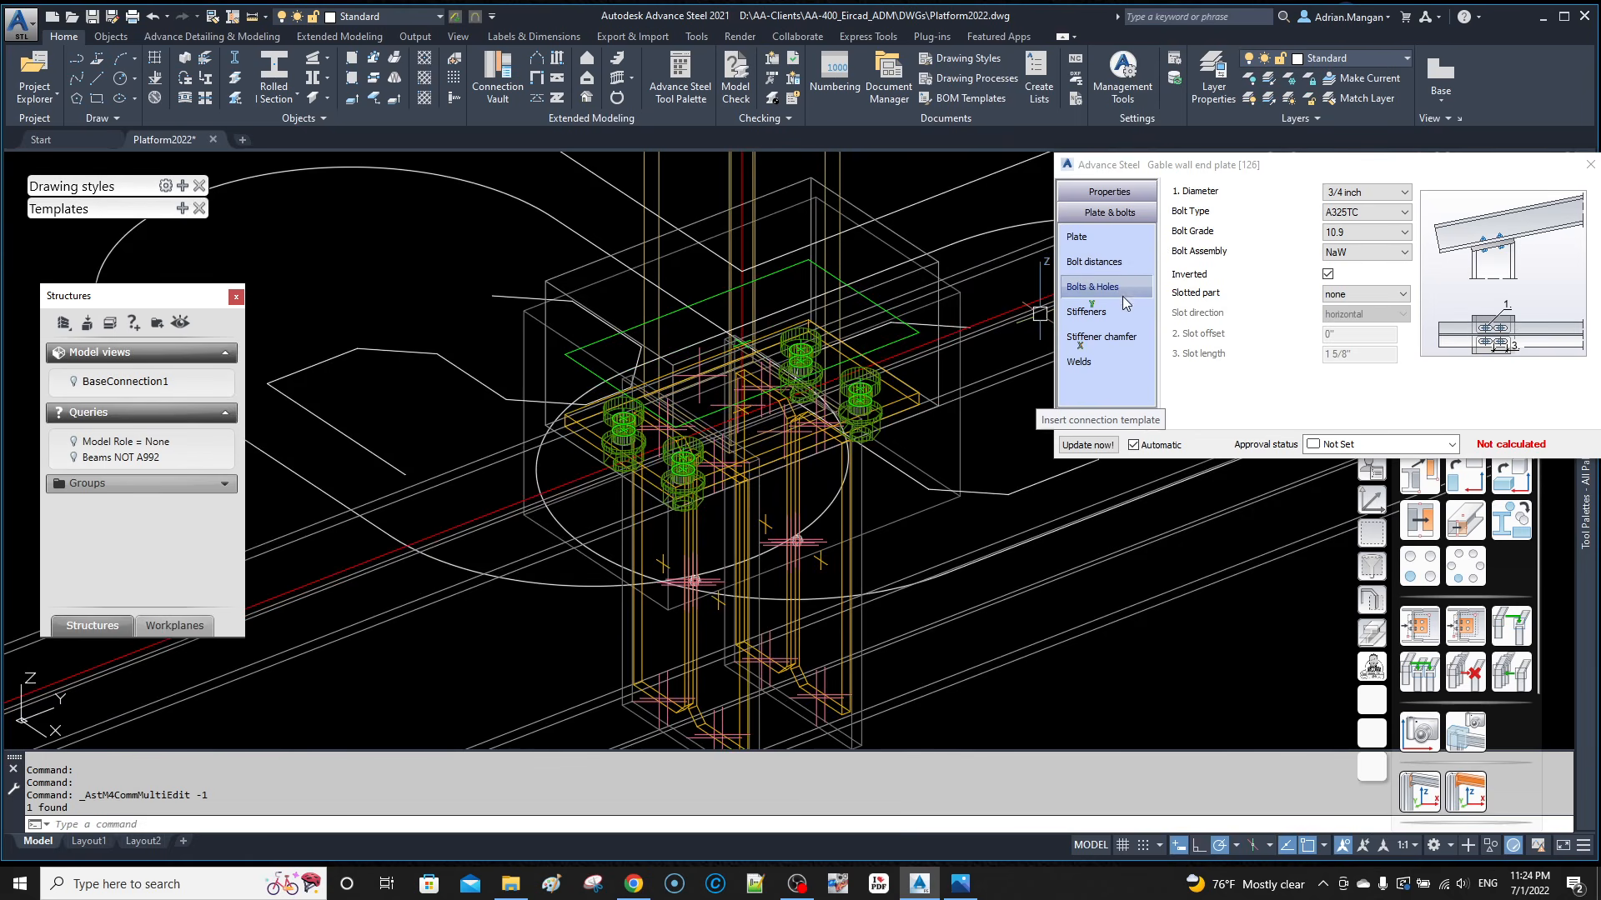
Step: Review the base joint's plate, bolt distance, bolts and holes, stiffener and weld settings, and close its properties
click(1119, 264)
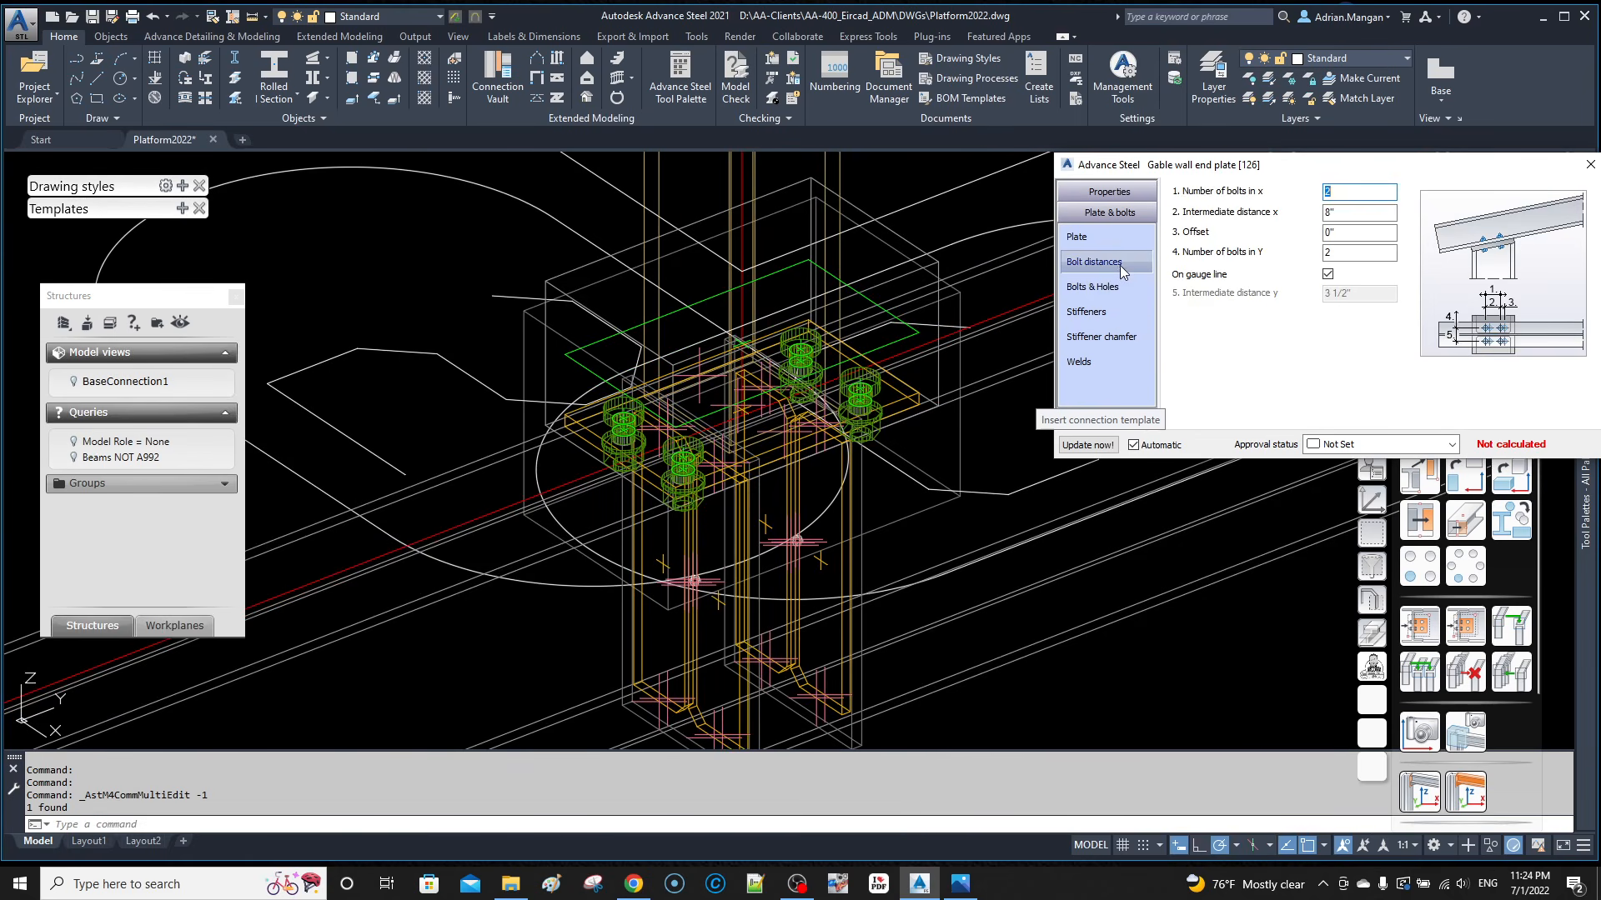
click(1122, 235)
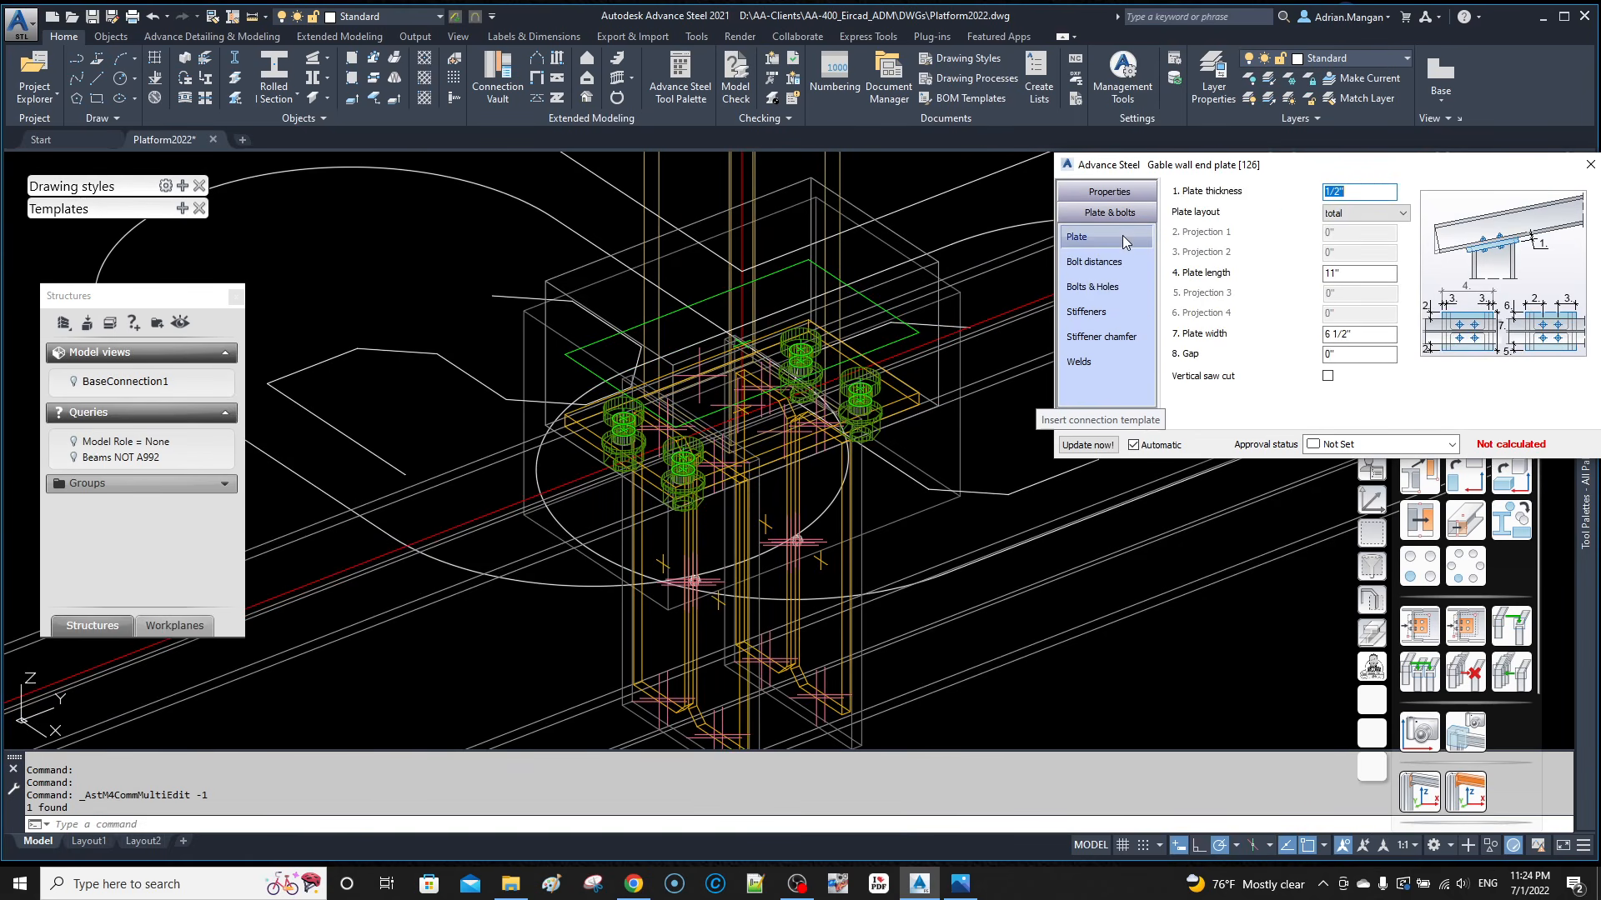
click(1123, 258)
click(1113, 288)
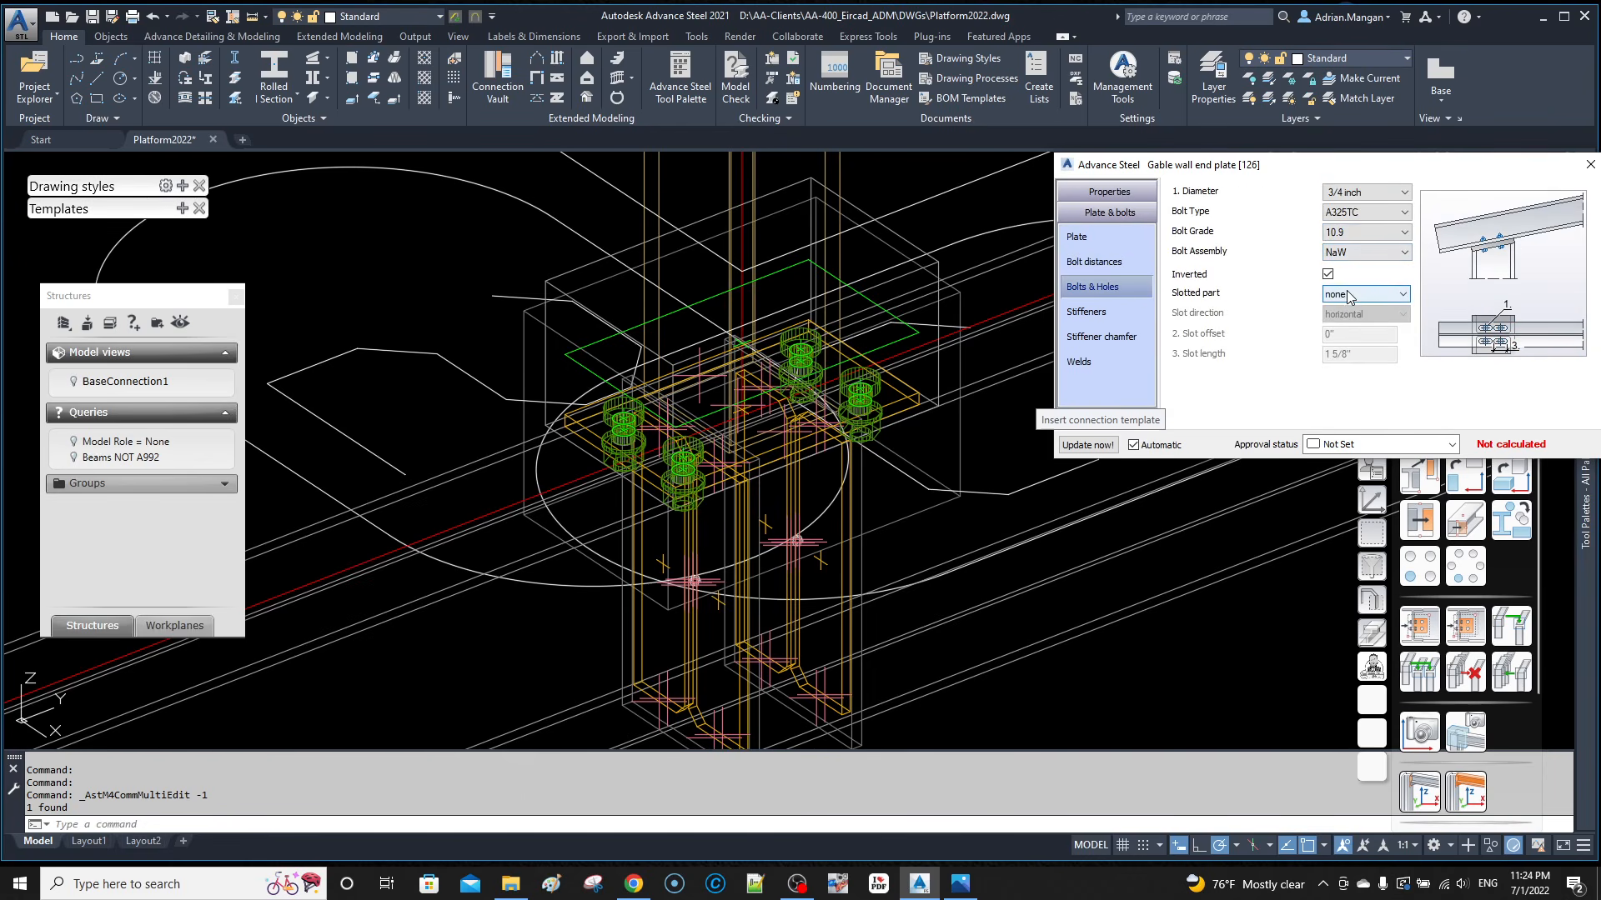
click(1094, 311)
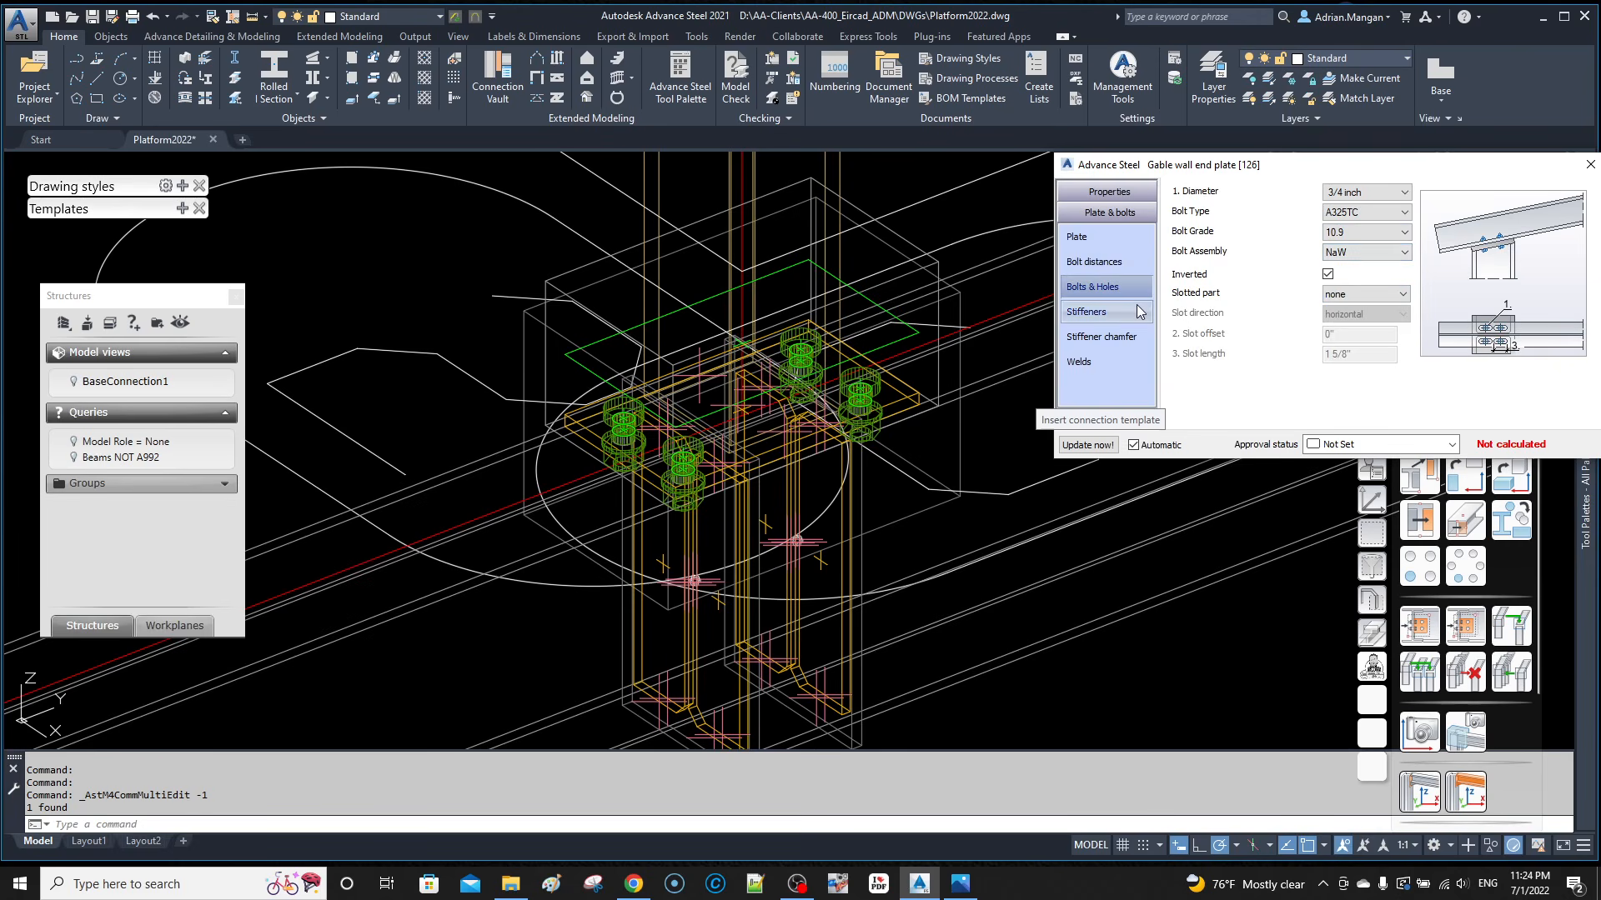
click(1117, 335)
click(1070, 363)
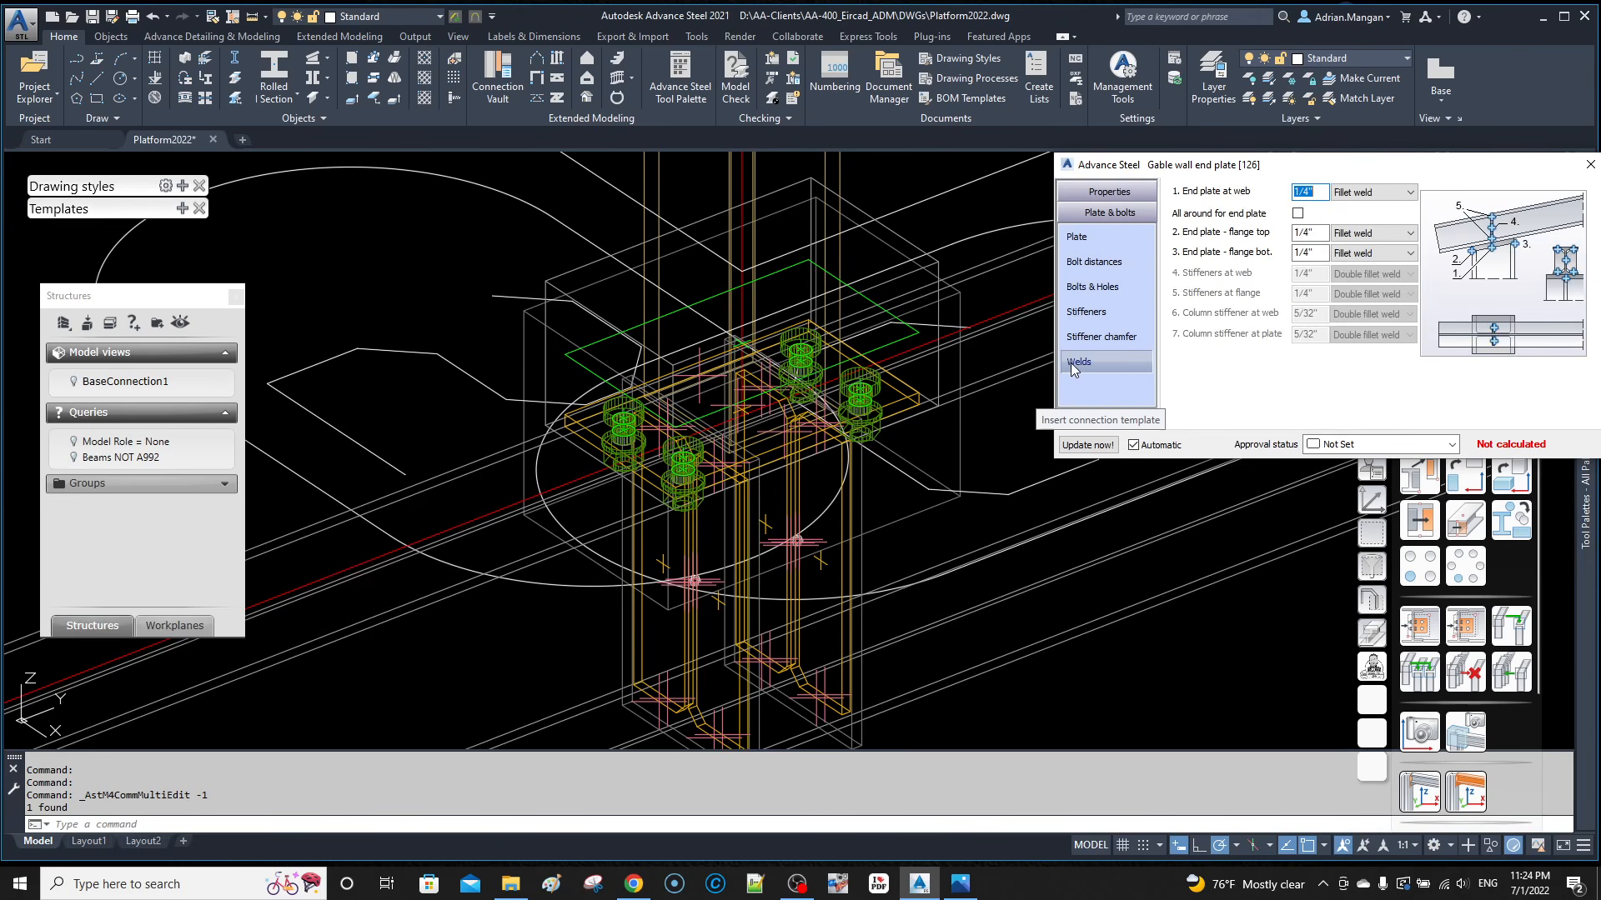
click(1589, 165)
Step: Set the assembly location of the base plate bolts to Site drill
scroll(875, 445, up, 2)
double_click(890, 445)
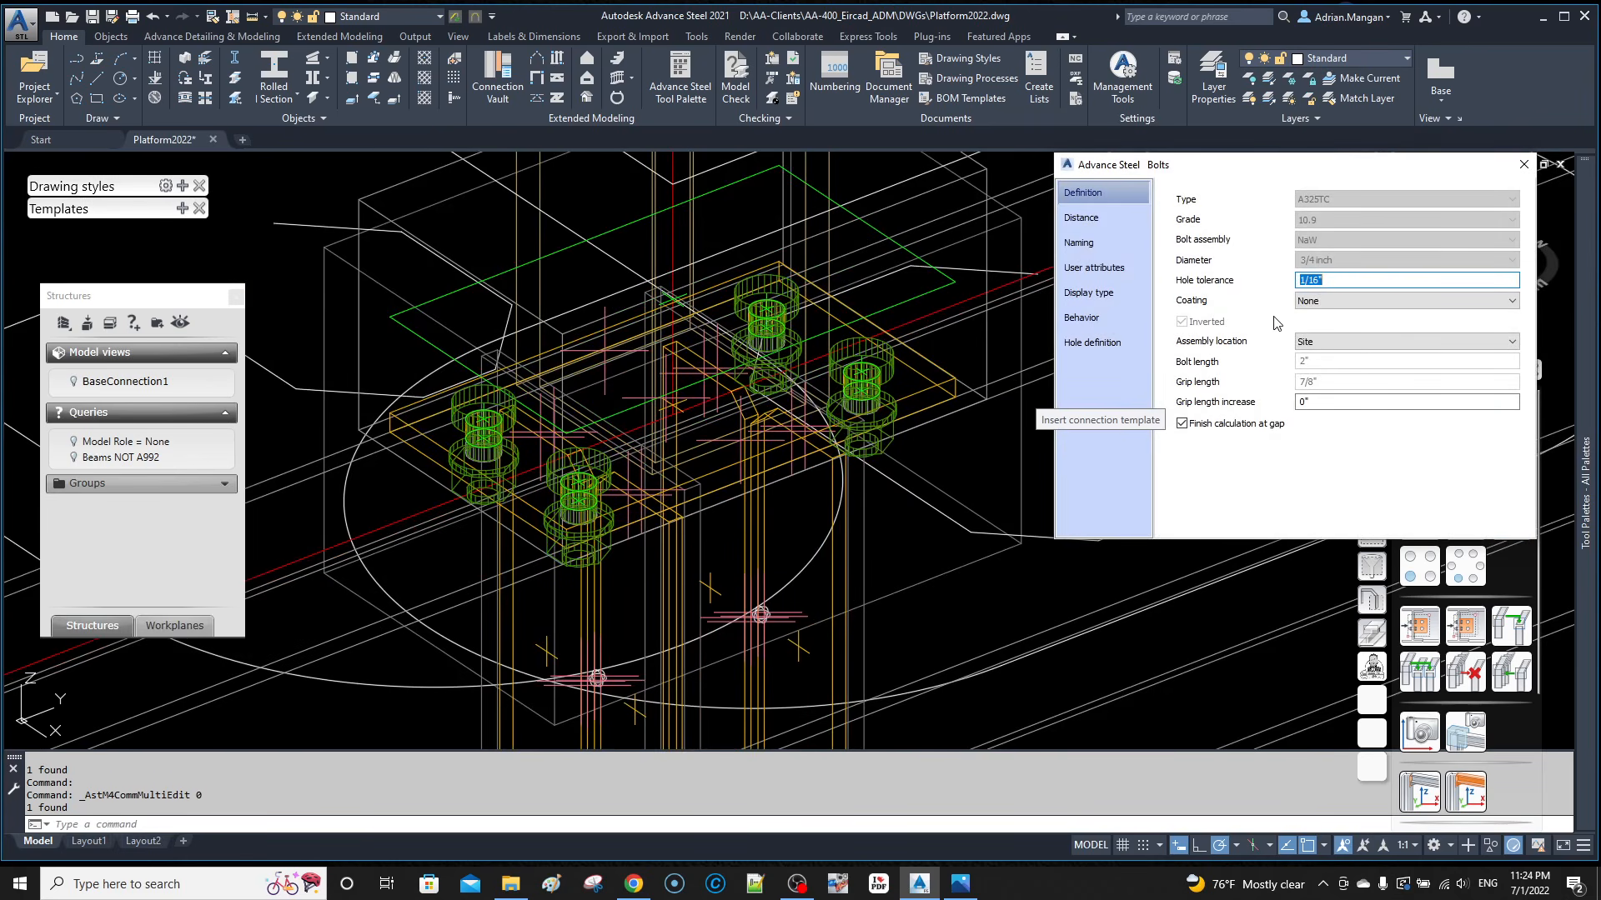
click(1317, 349)
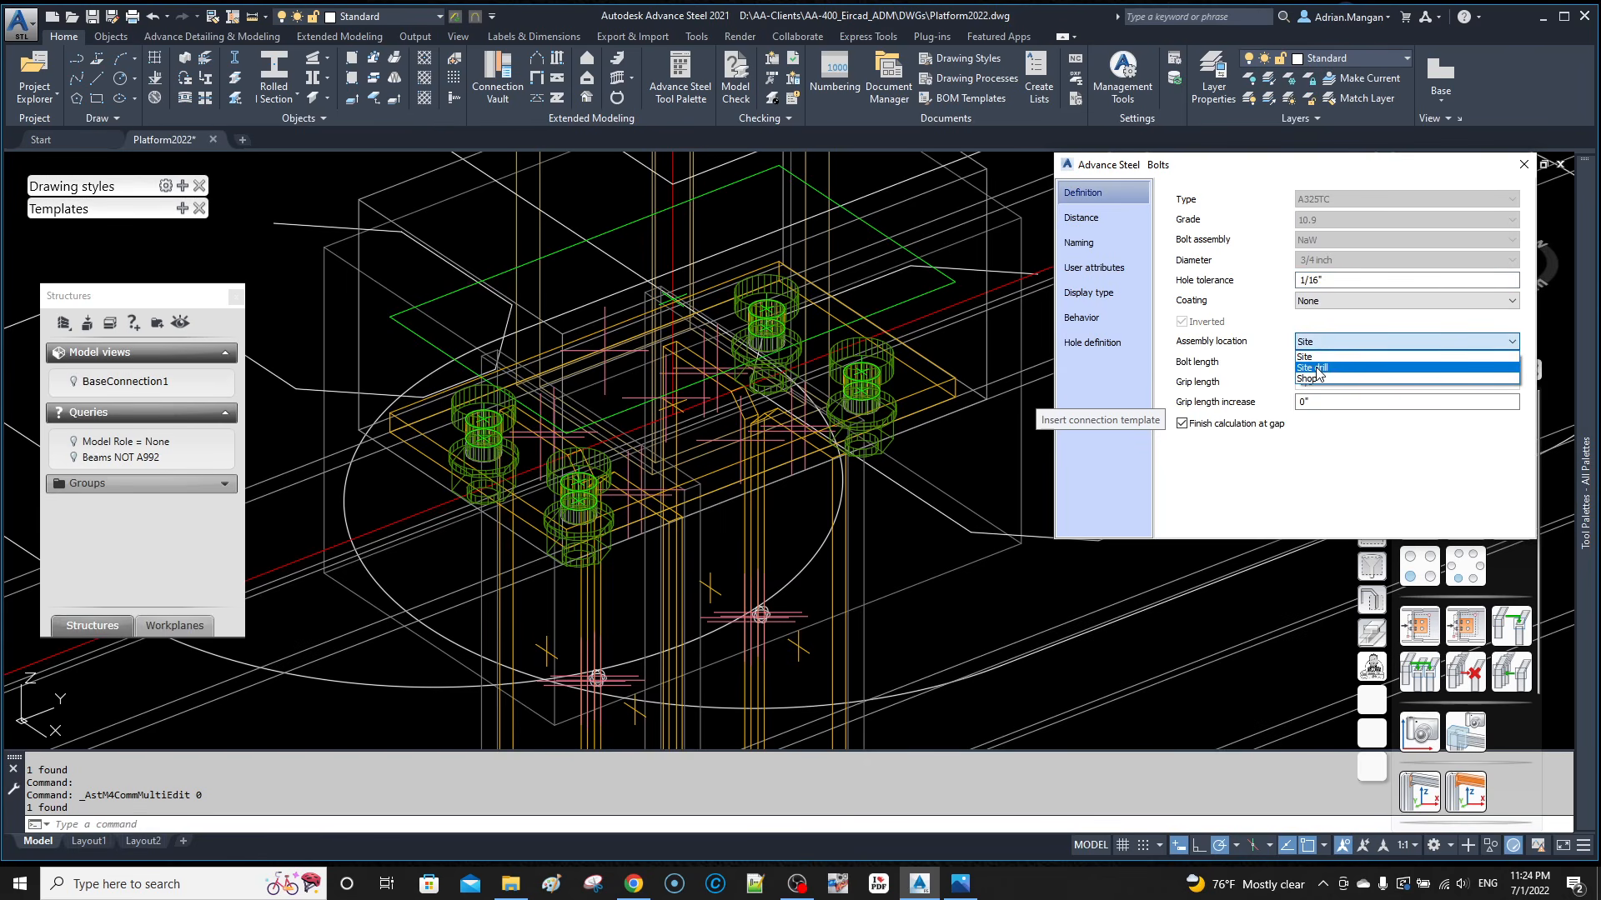
click(1316, 367)
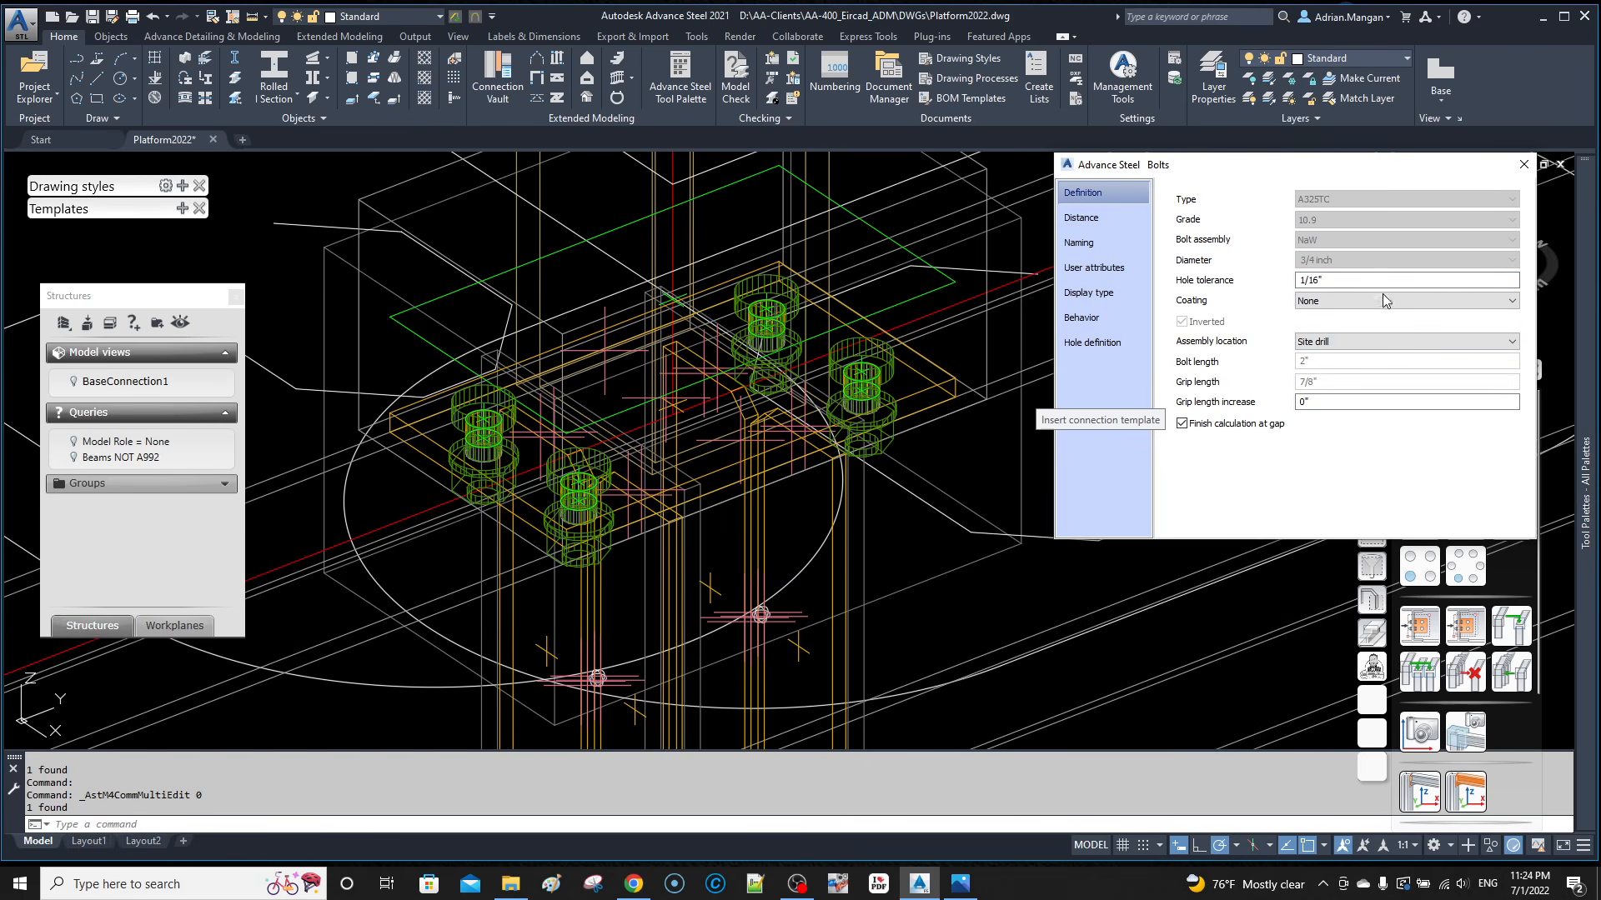
click(1518, 165)
Step: Check the assembly location in the properties of the bolts at another post's base plate
scroll(958, 447, down, 10)
middle_drag(921, 417, 1014, 546)
scroll(646, 308, up, 8)
scroll(642, 307, up, 5)
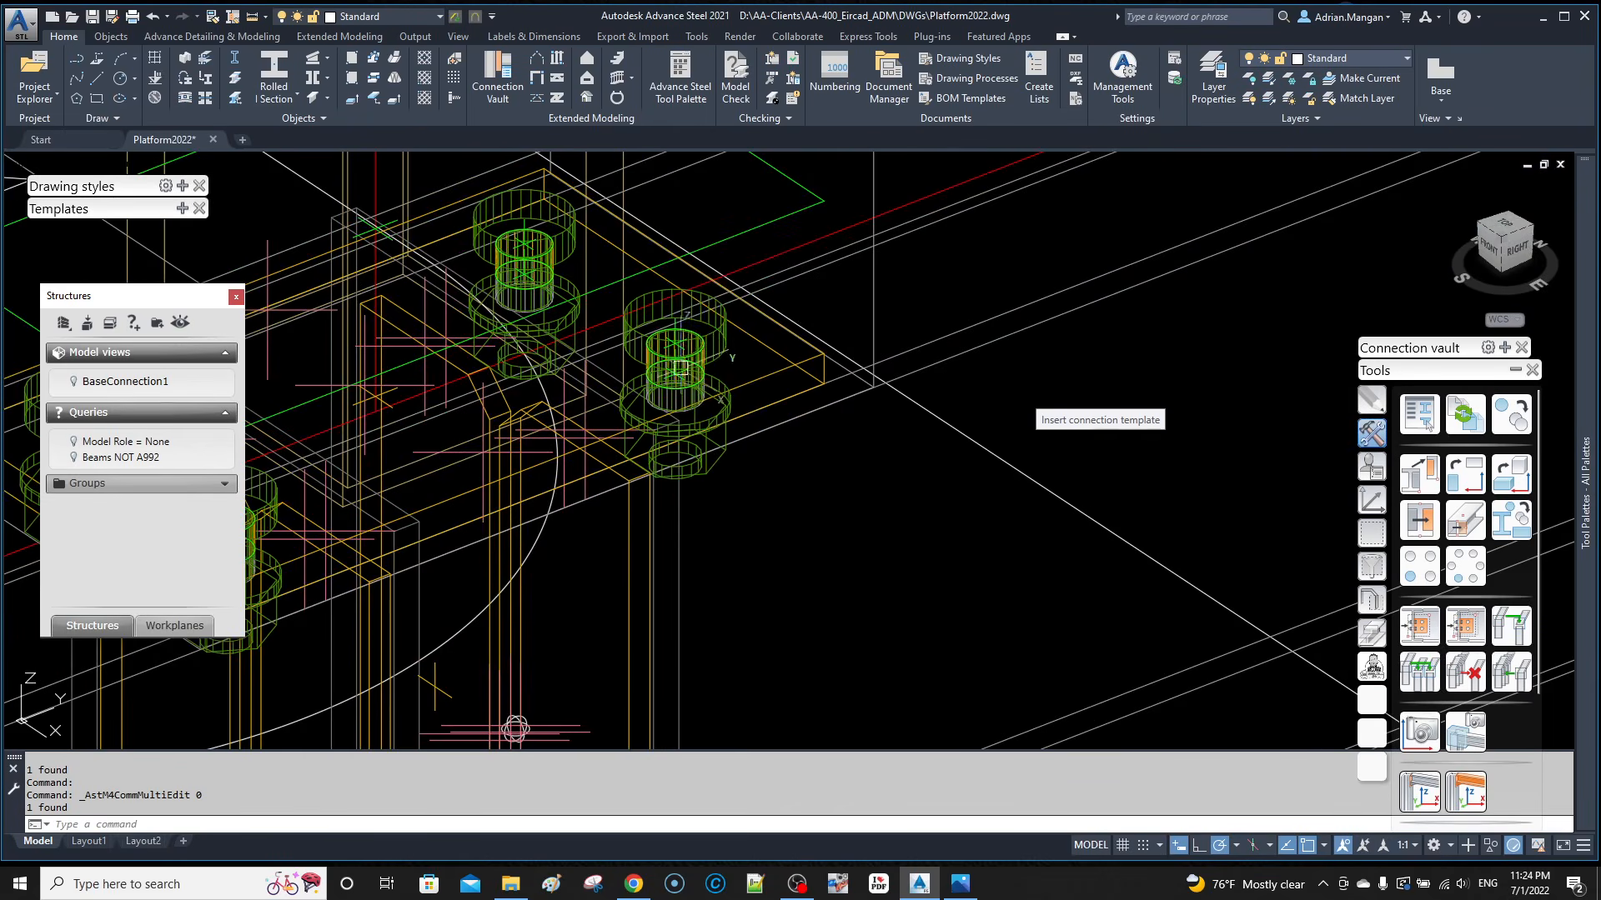
double_click(711, 344)
double_click(725, 338)
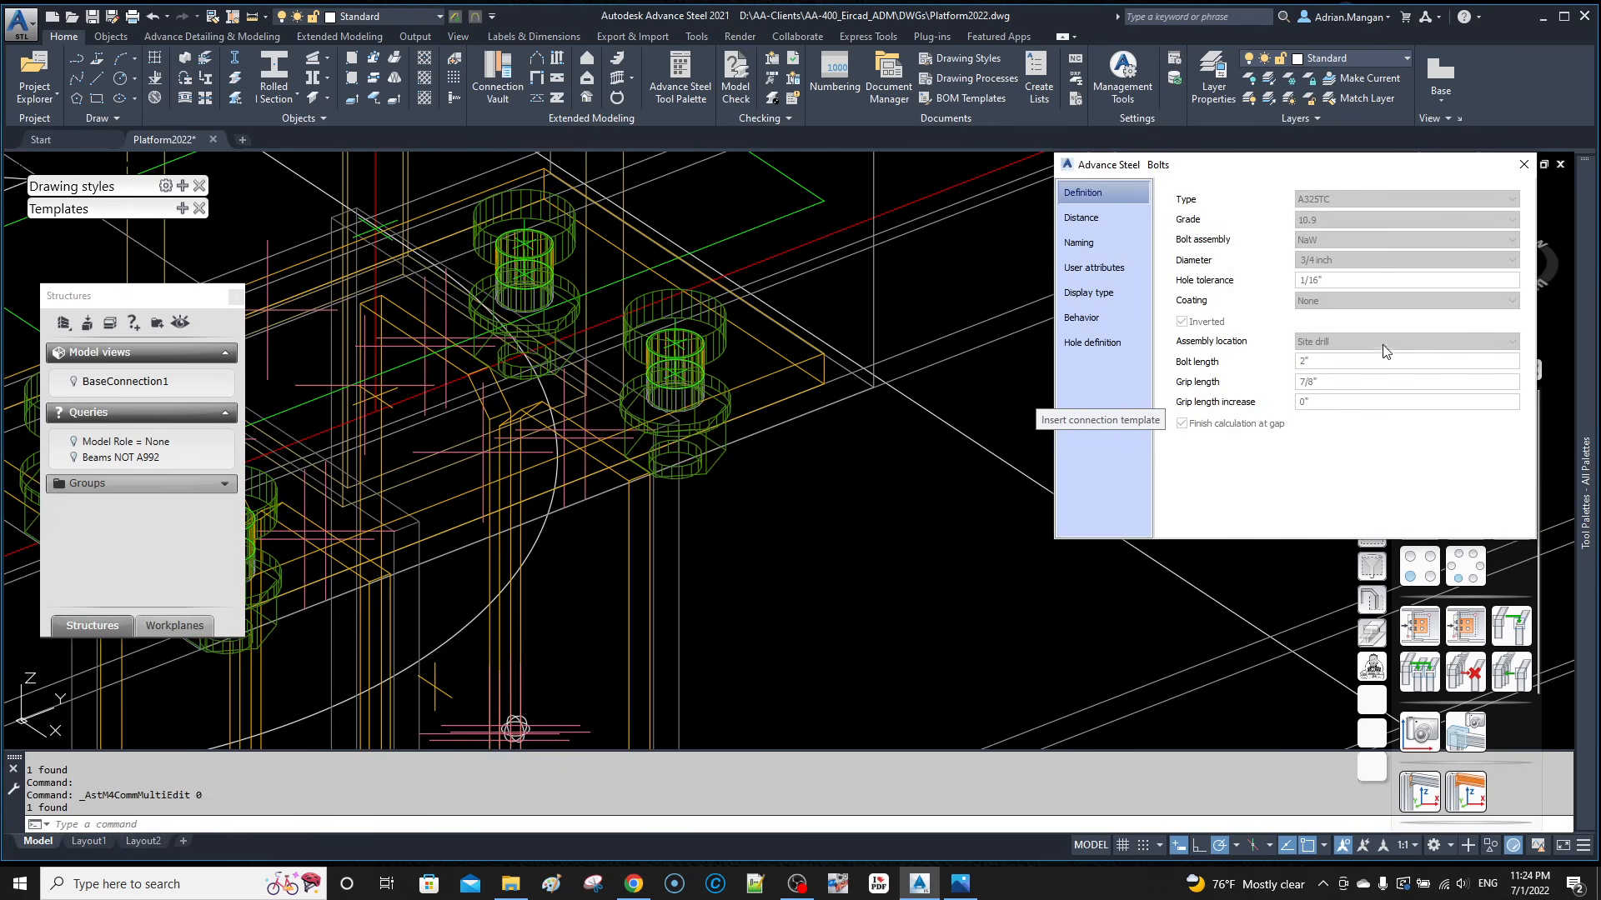
click(1521, 165)
Step: Copy the gable wall end plate connection from the post's base to a post top, picking the platform beam as rafter and the post as beam
scroll(788, 450, down, 10)
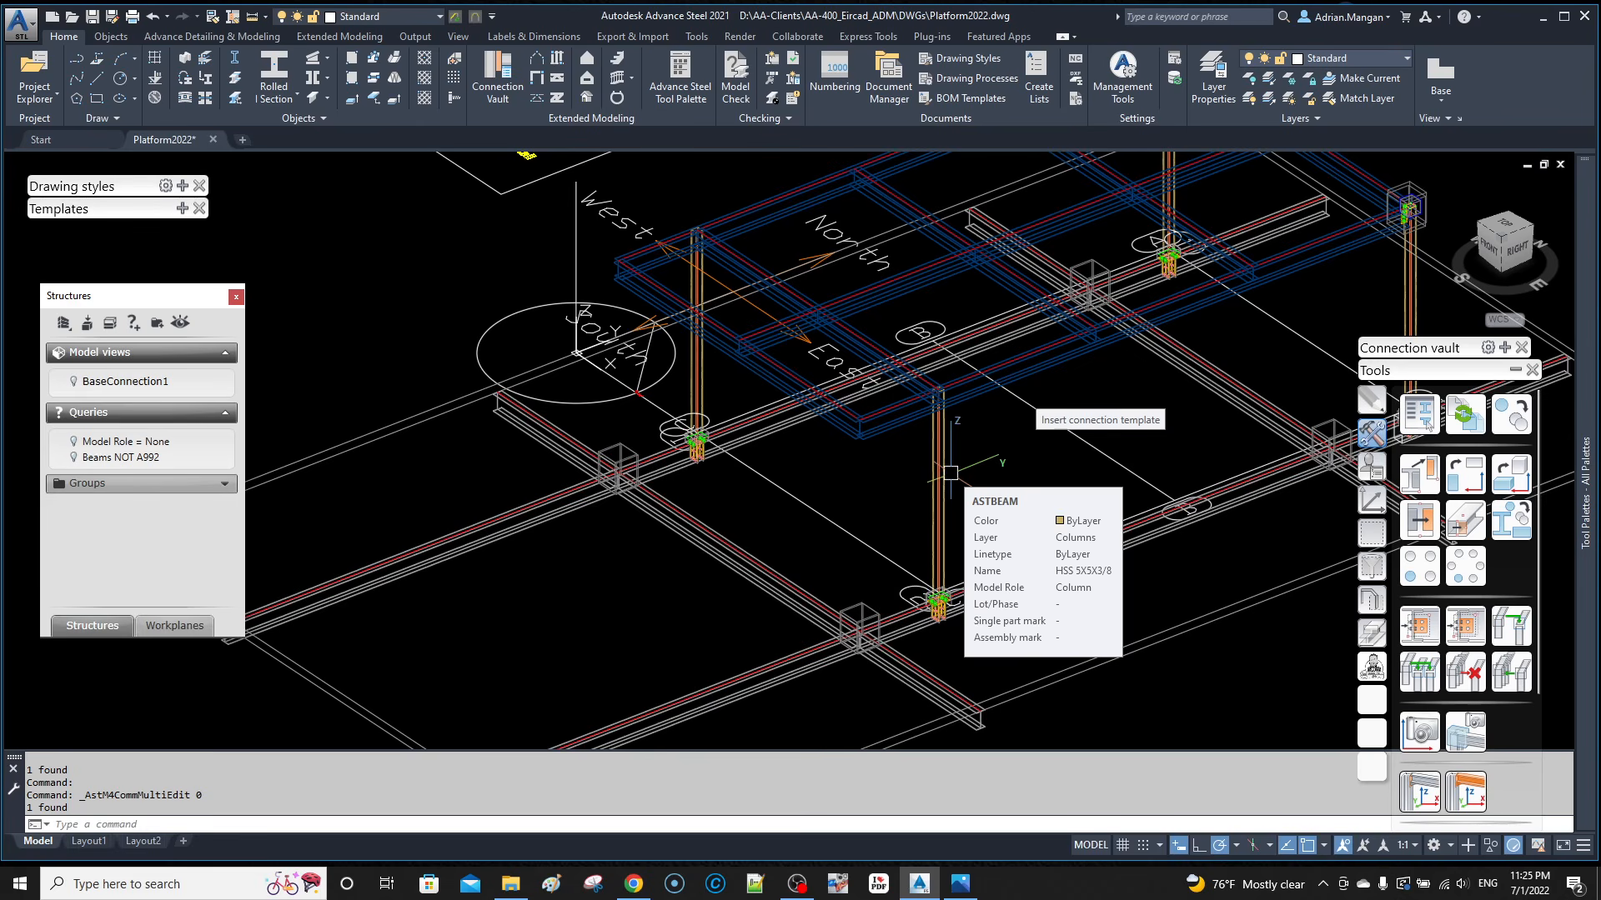
middle_drag(1197, 281, 1100, 342)
shift+right_click(1103, 270)
key(Escape)
shift+middle_drag(1085, 275, 1066, 315)
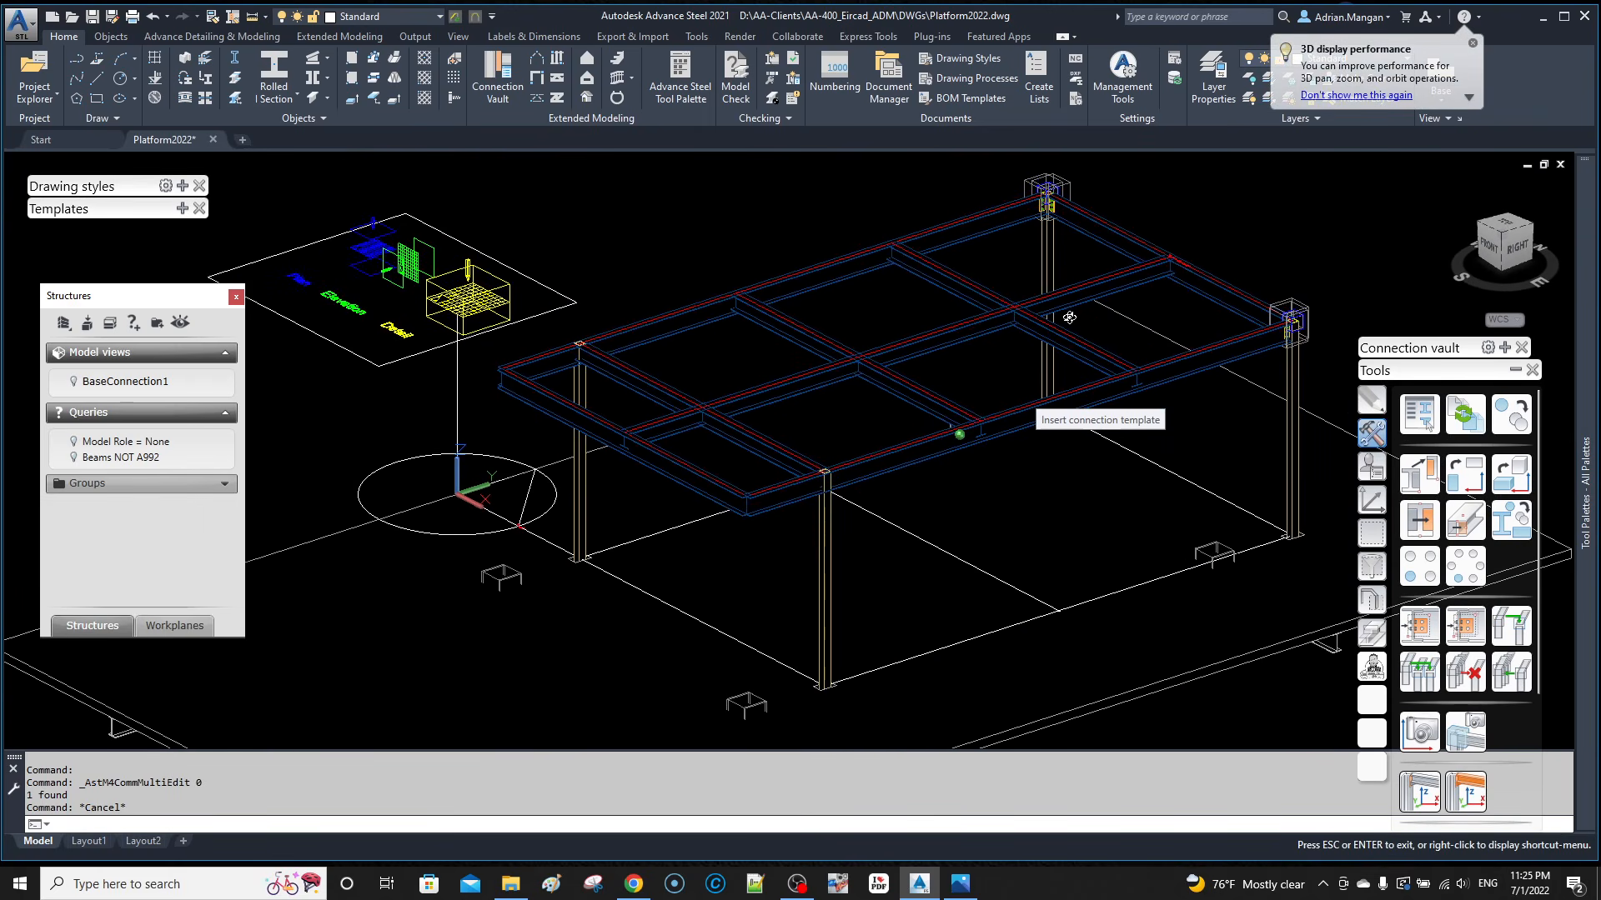
scroll(844, 690, up, 8)
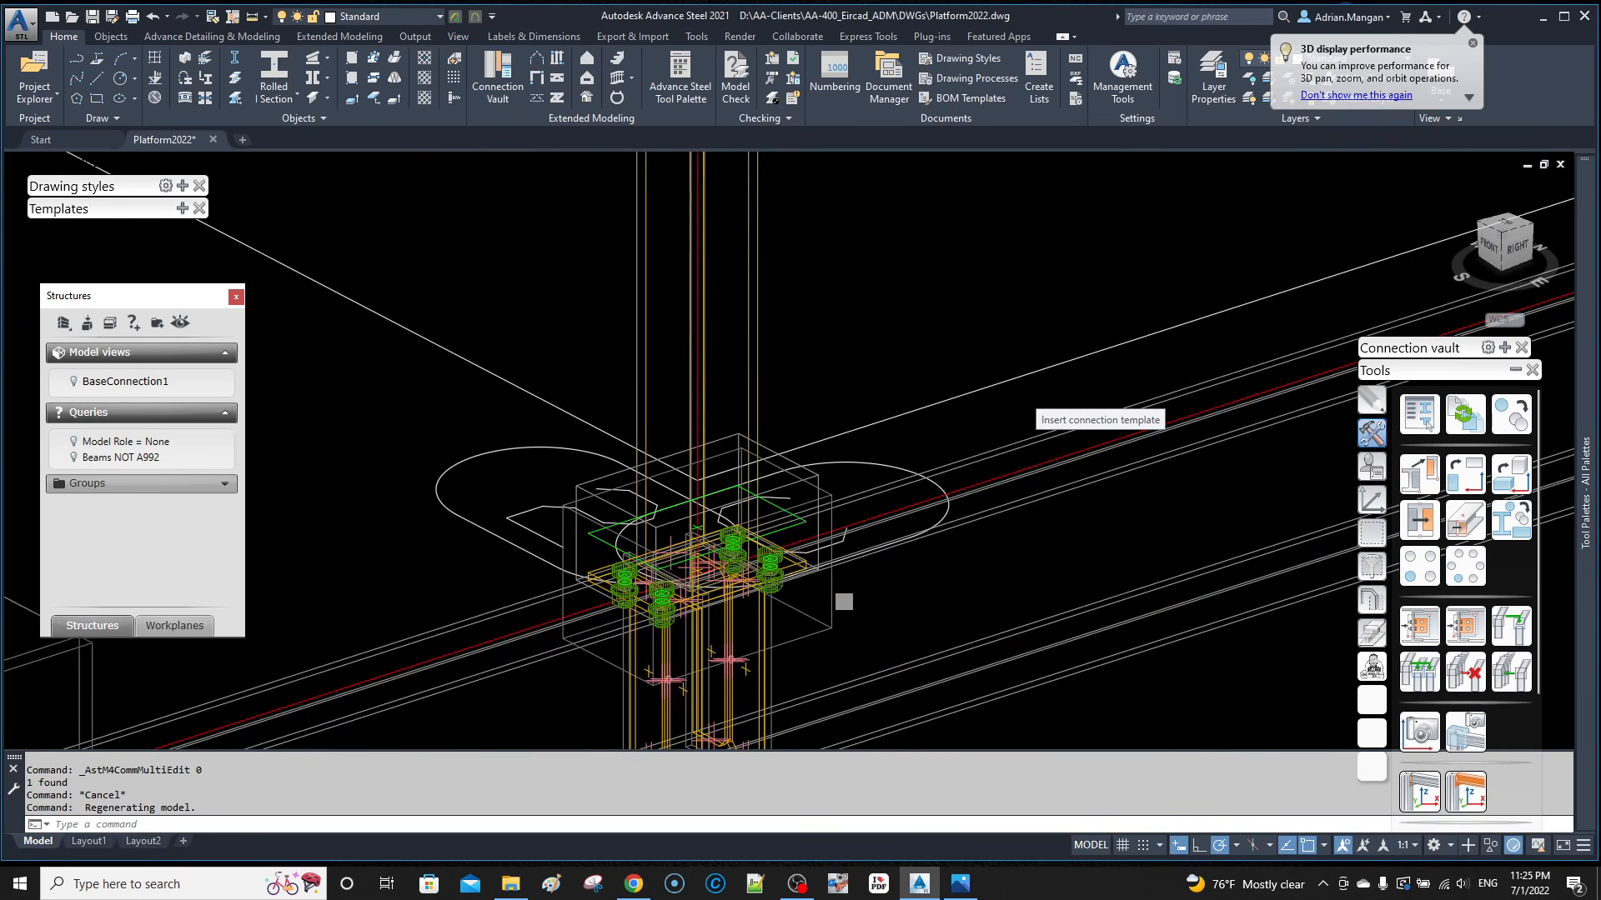
scroll(814, 584, up, 4)
click(804, 546)
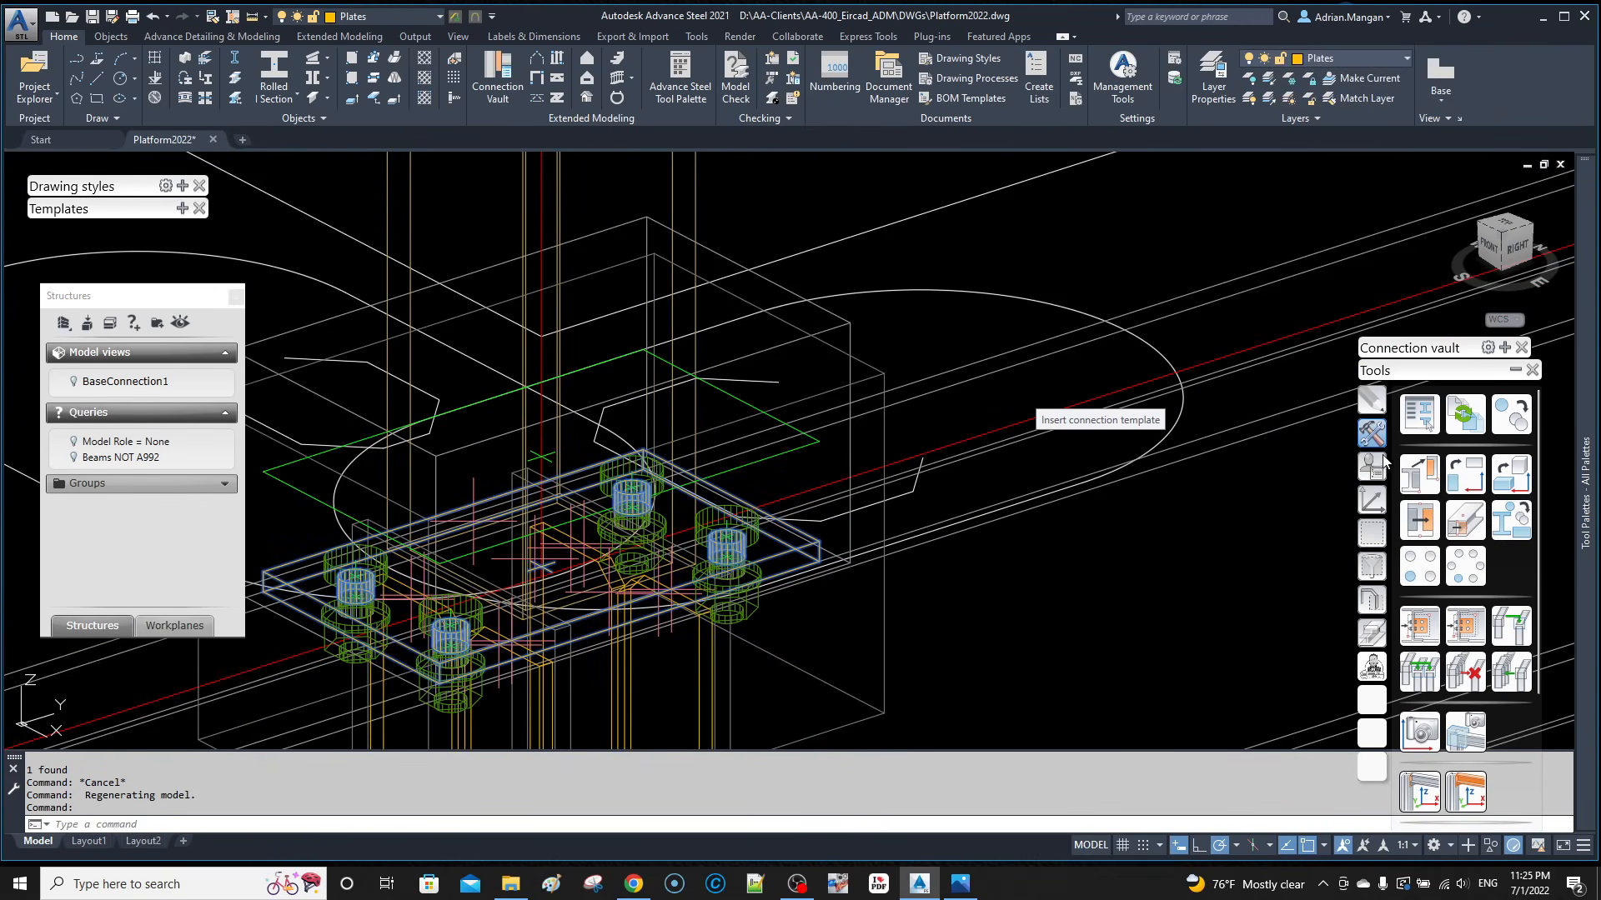
click(1507, 626)
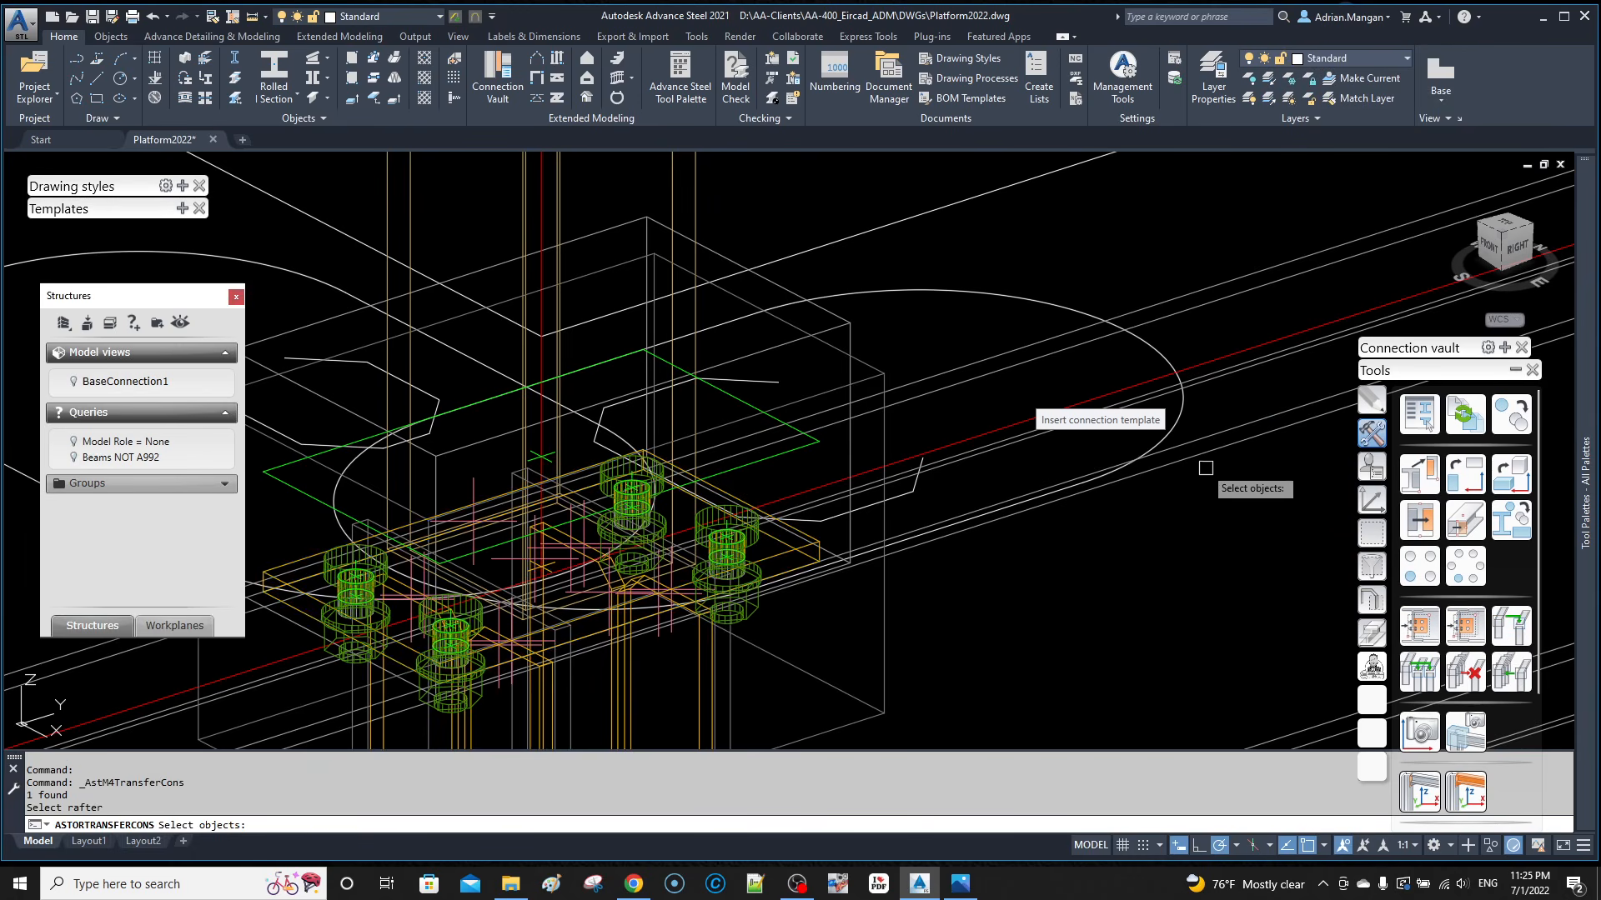
scroll(1149, 518, down, 5)
scroll(1059, 350, up, 6)
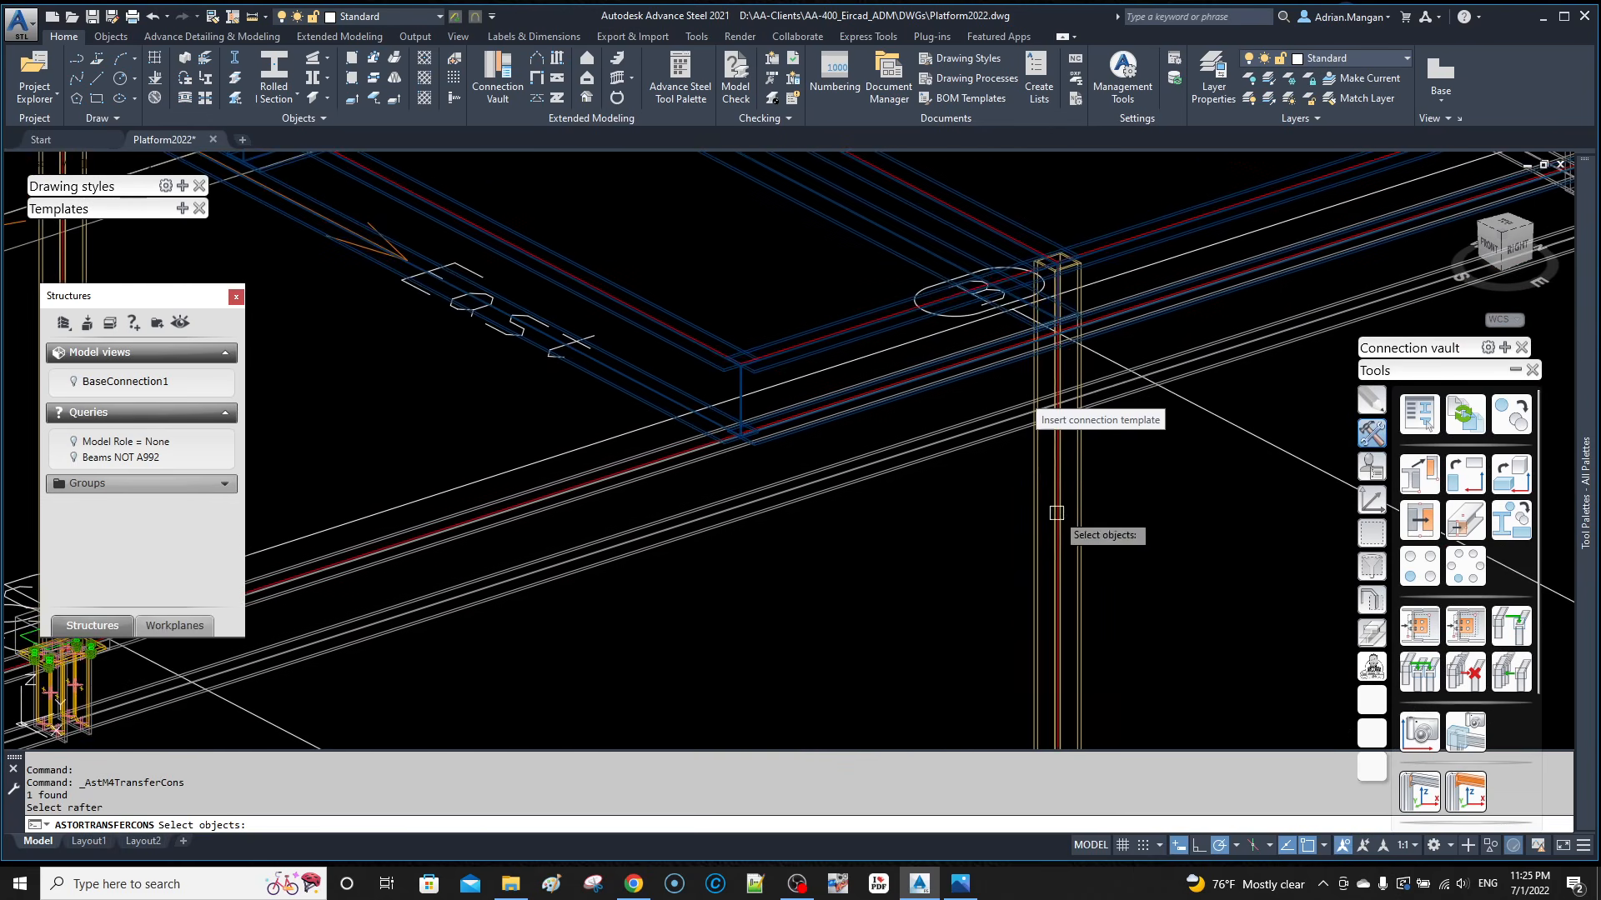
scroll(1075, 266, up, 3)
click(1161, 248)
key(Return)
click(1101, 317)
key(Return)
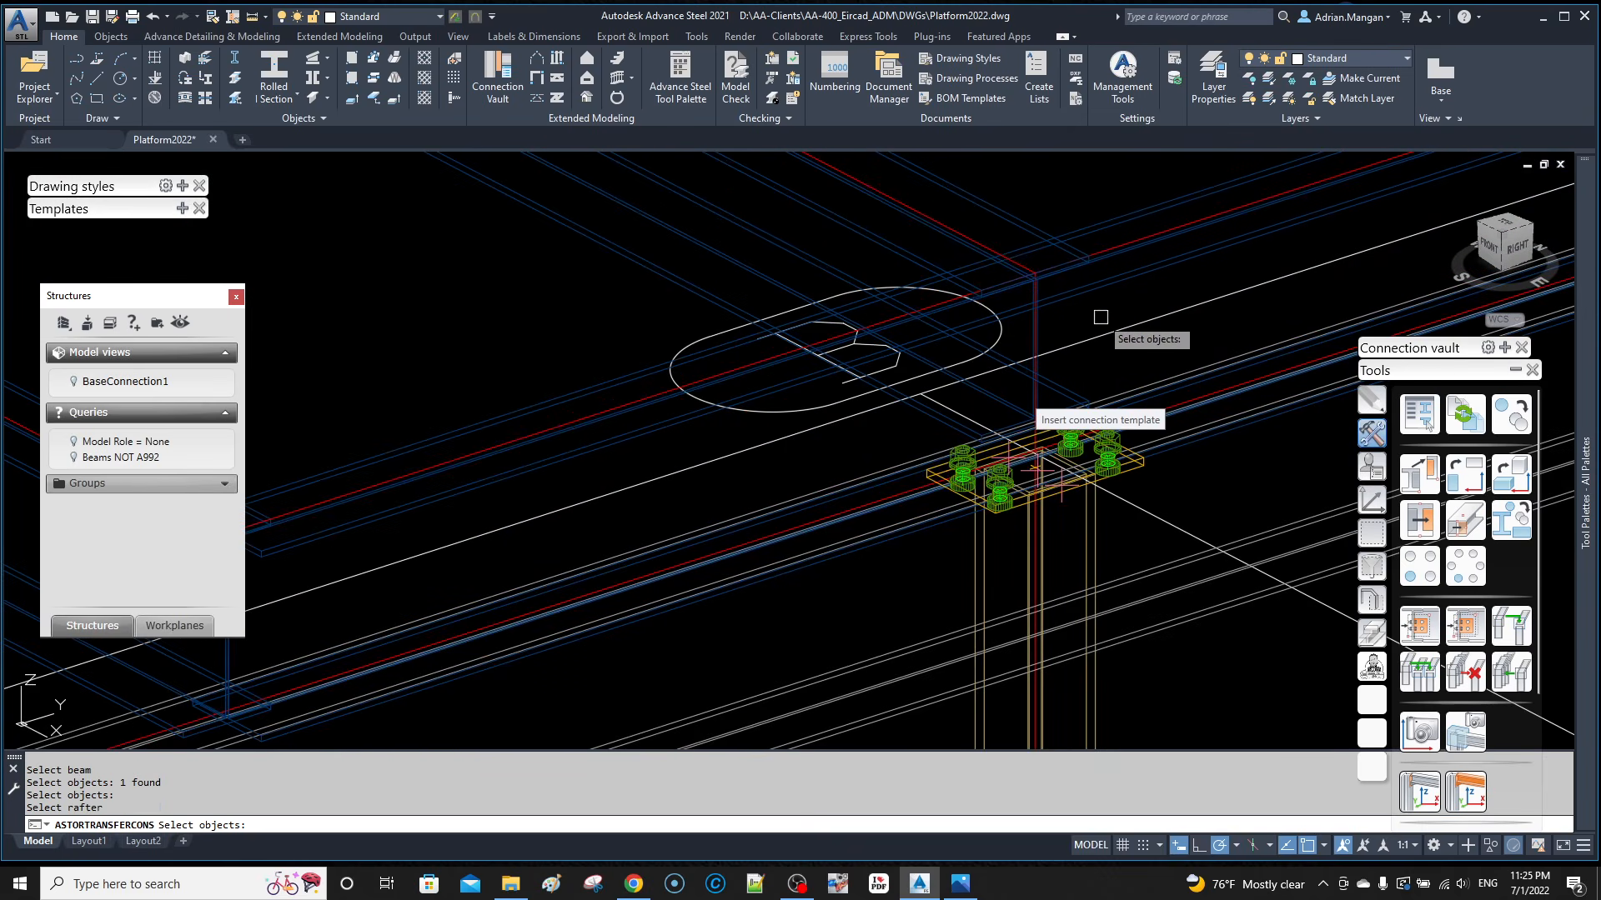
key(Return)
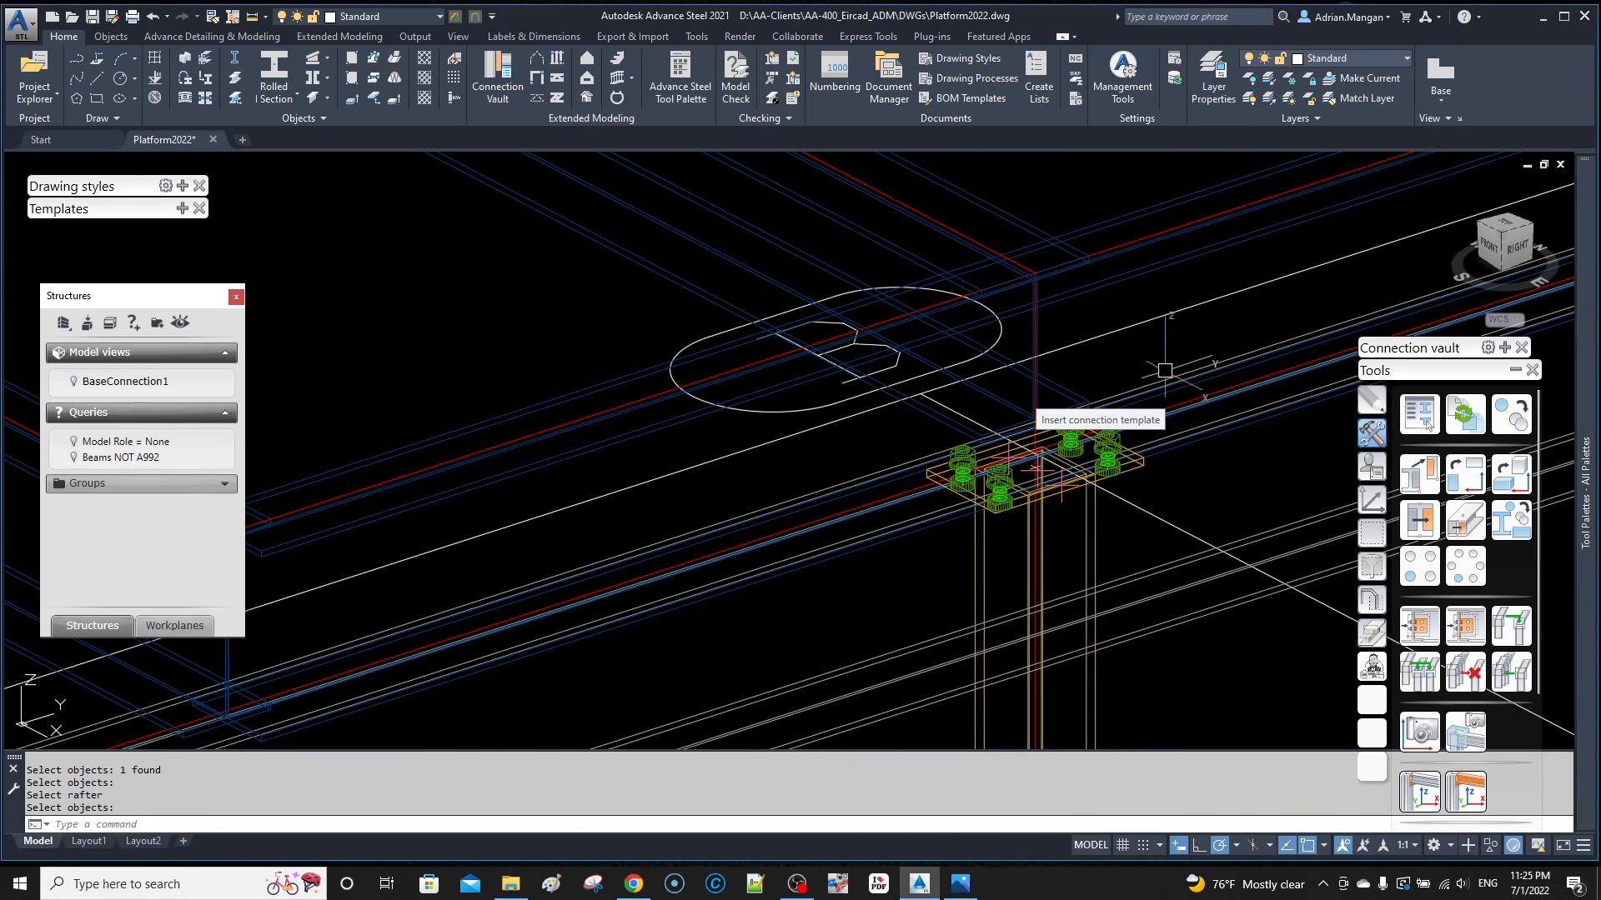
Step: Turn off the Inverted option for the bolts in the joint properties of the copied post top end plate connection
mouse_move(1160, 373)
shift+middle_down()
mouse_move(1161, 262)
mouse_move(1156, 370)
shift+middle_up()
middle_drag(1076, 500, 1084, 412)
scroll(1086, 363, up, 5)
click(1167, 310)
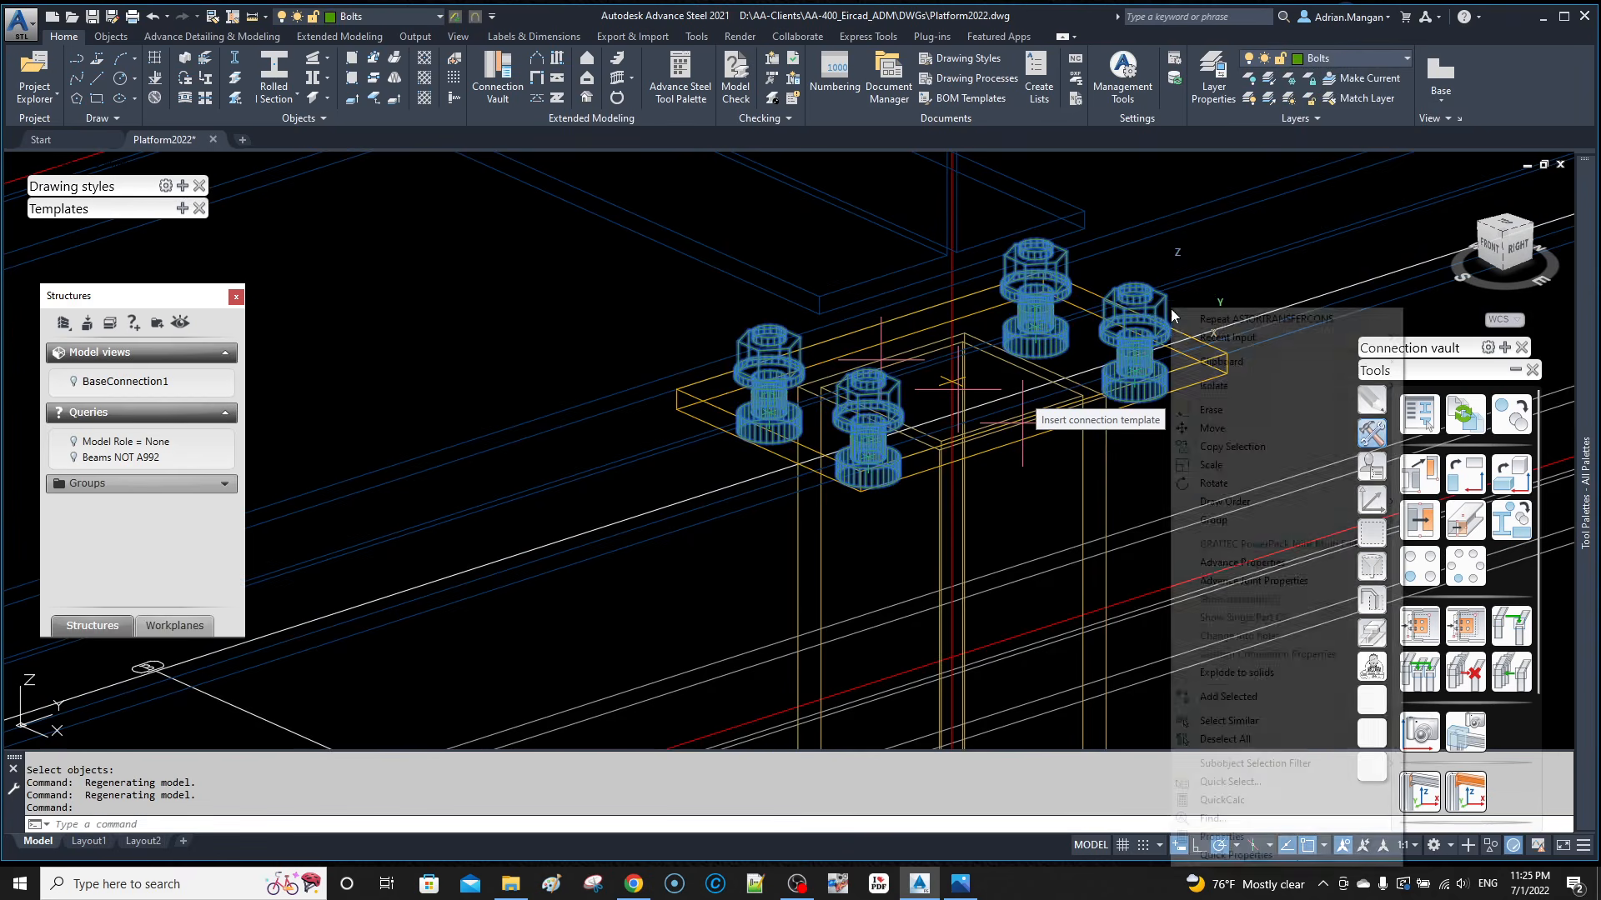
right_click(1171, 308)
click(1218, 581)
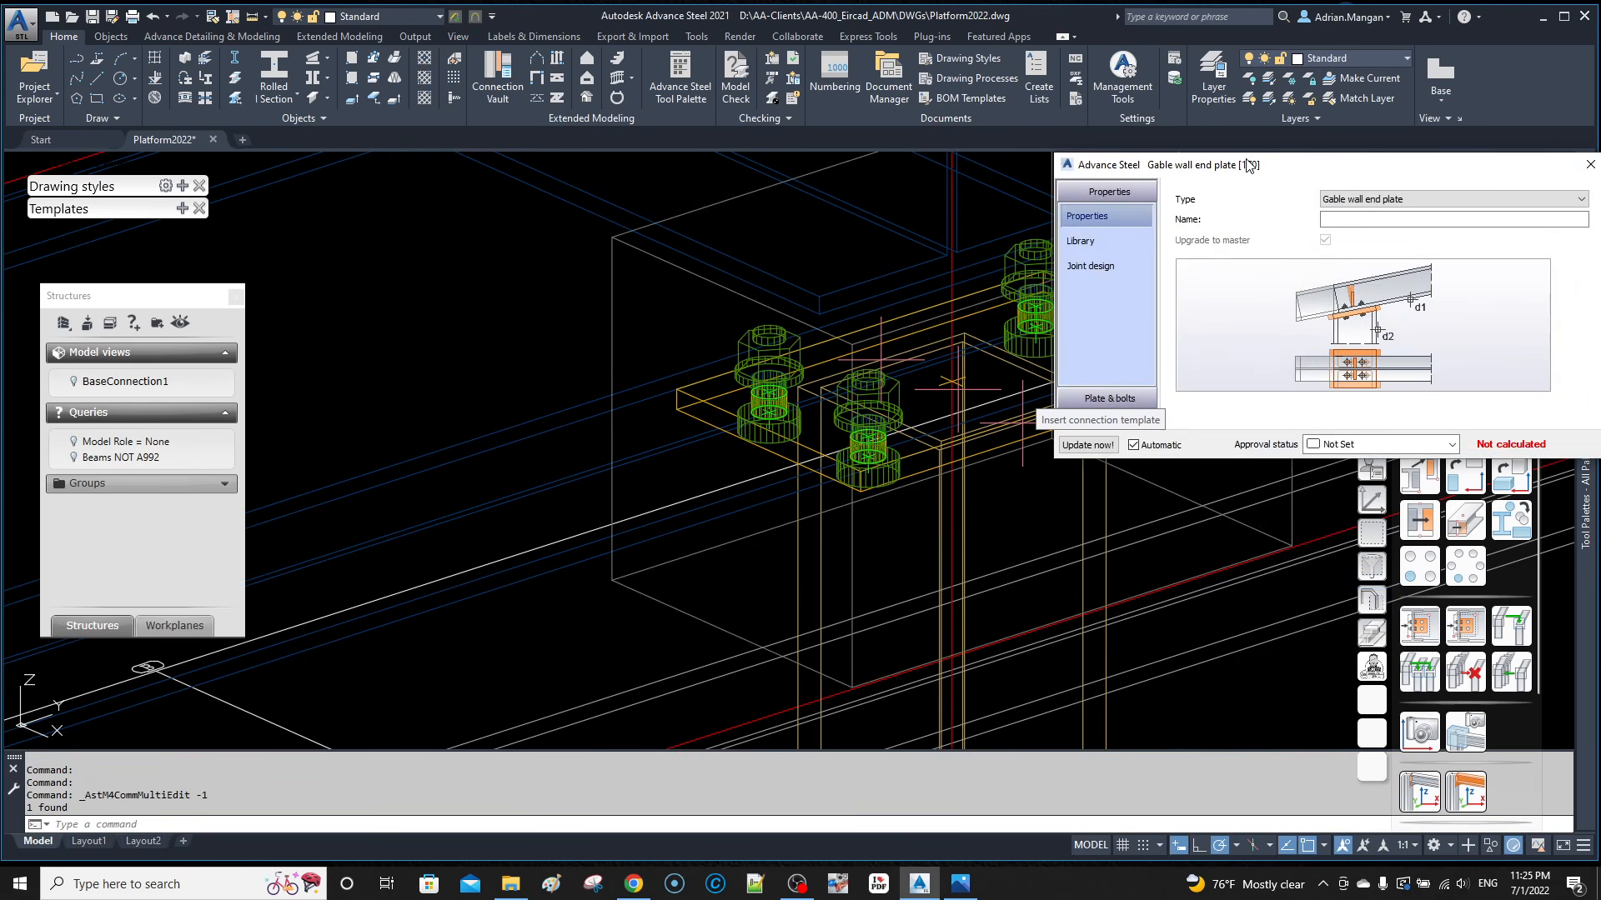
drag(1248, 165, 412, 240)
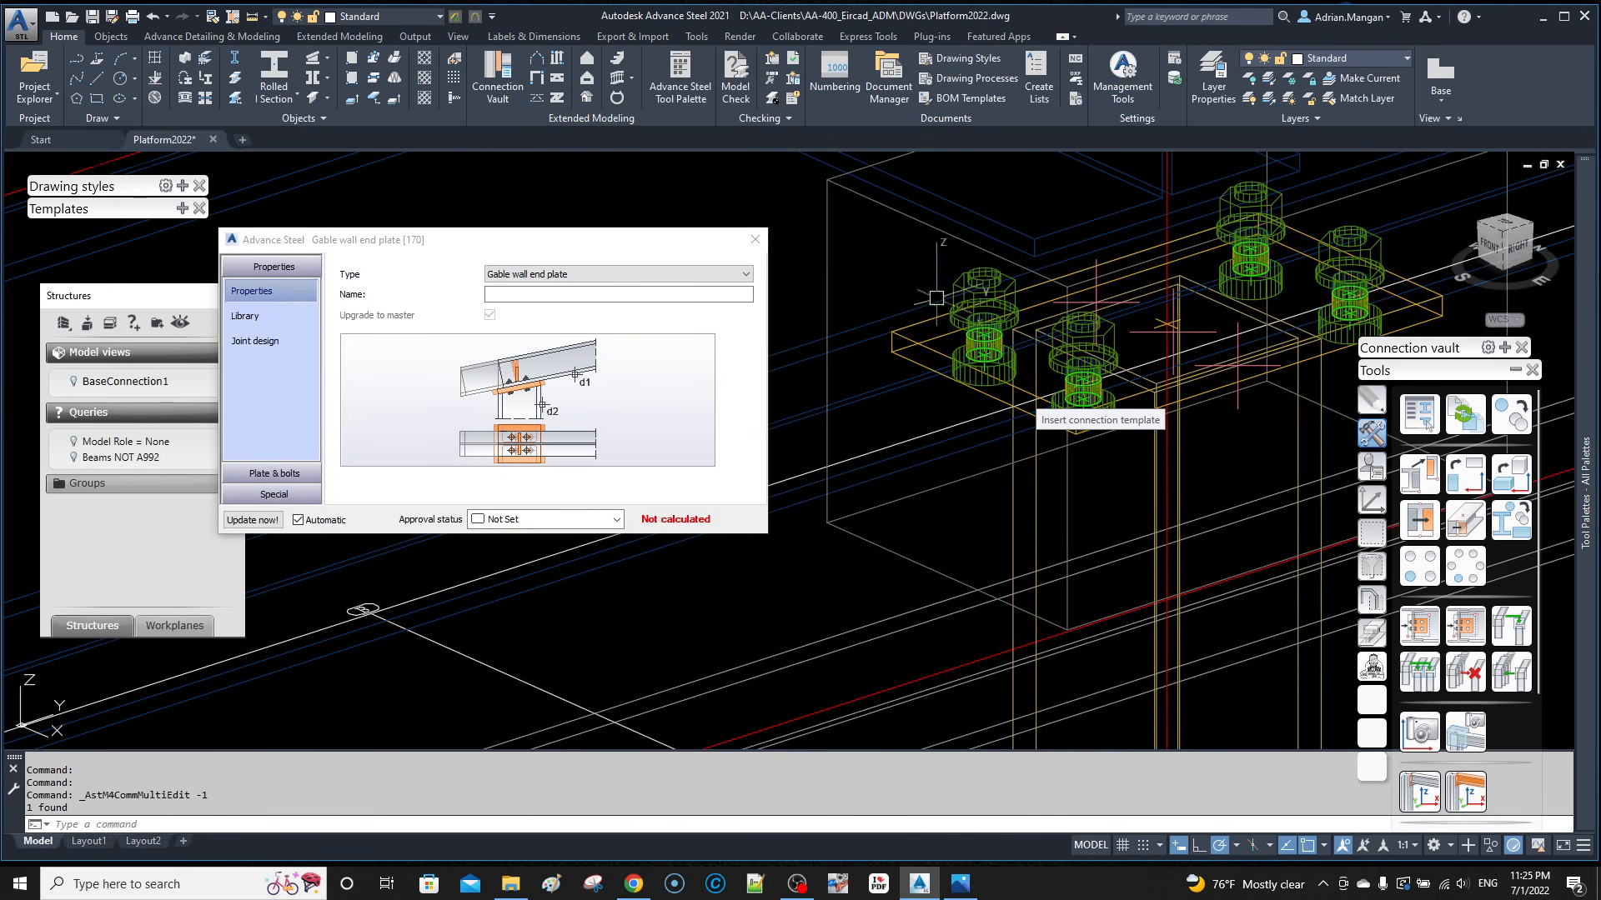
click(271, 472)
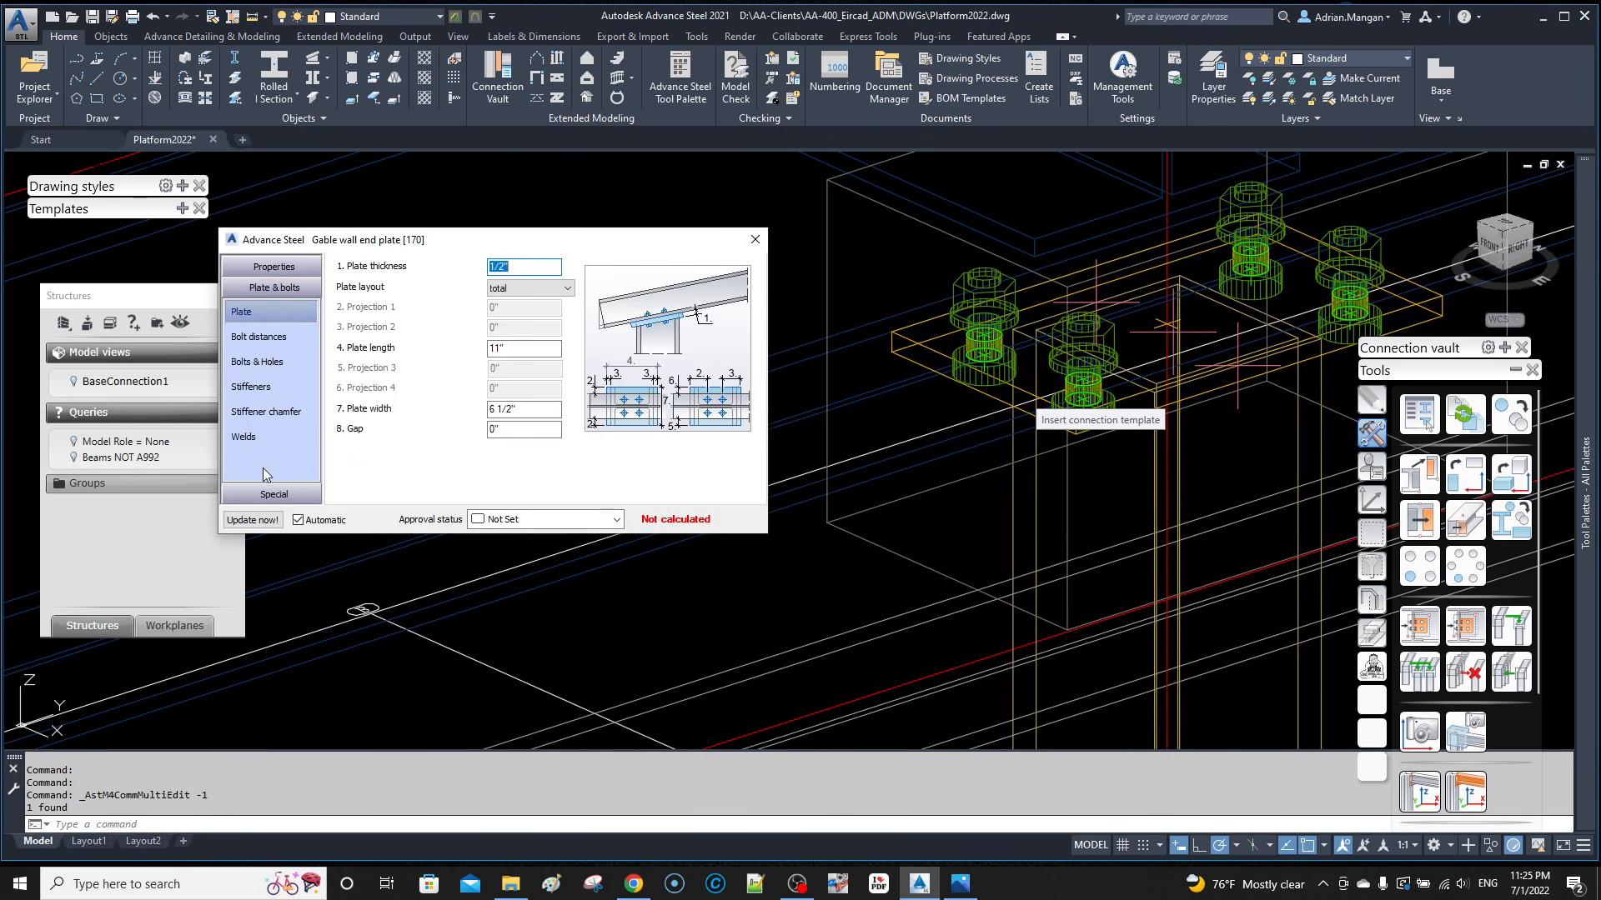
click(277, 365)
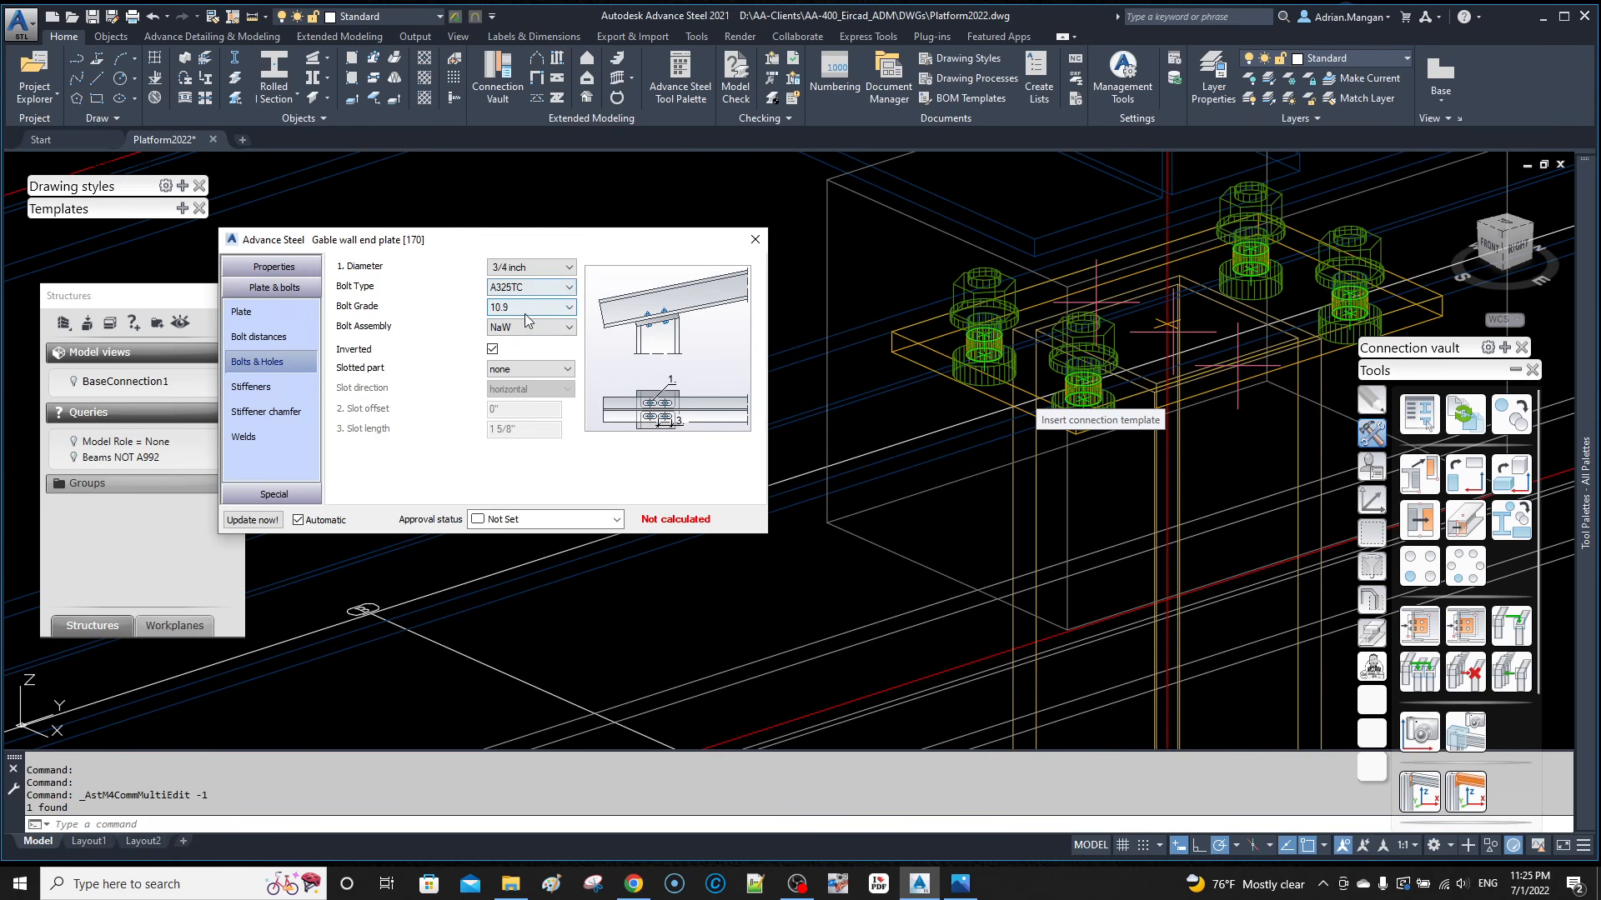
click(492, 351)
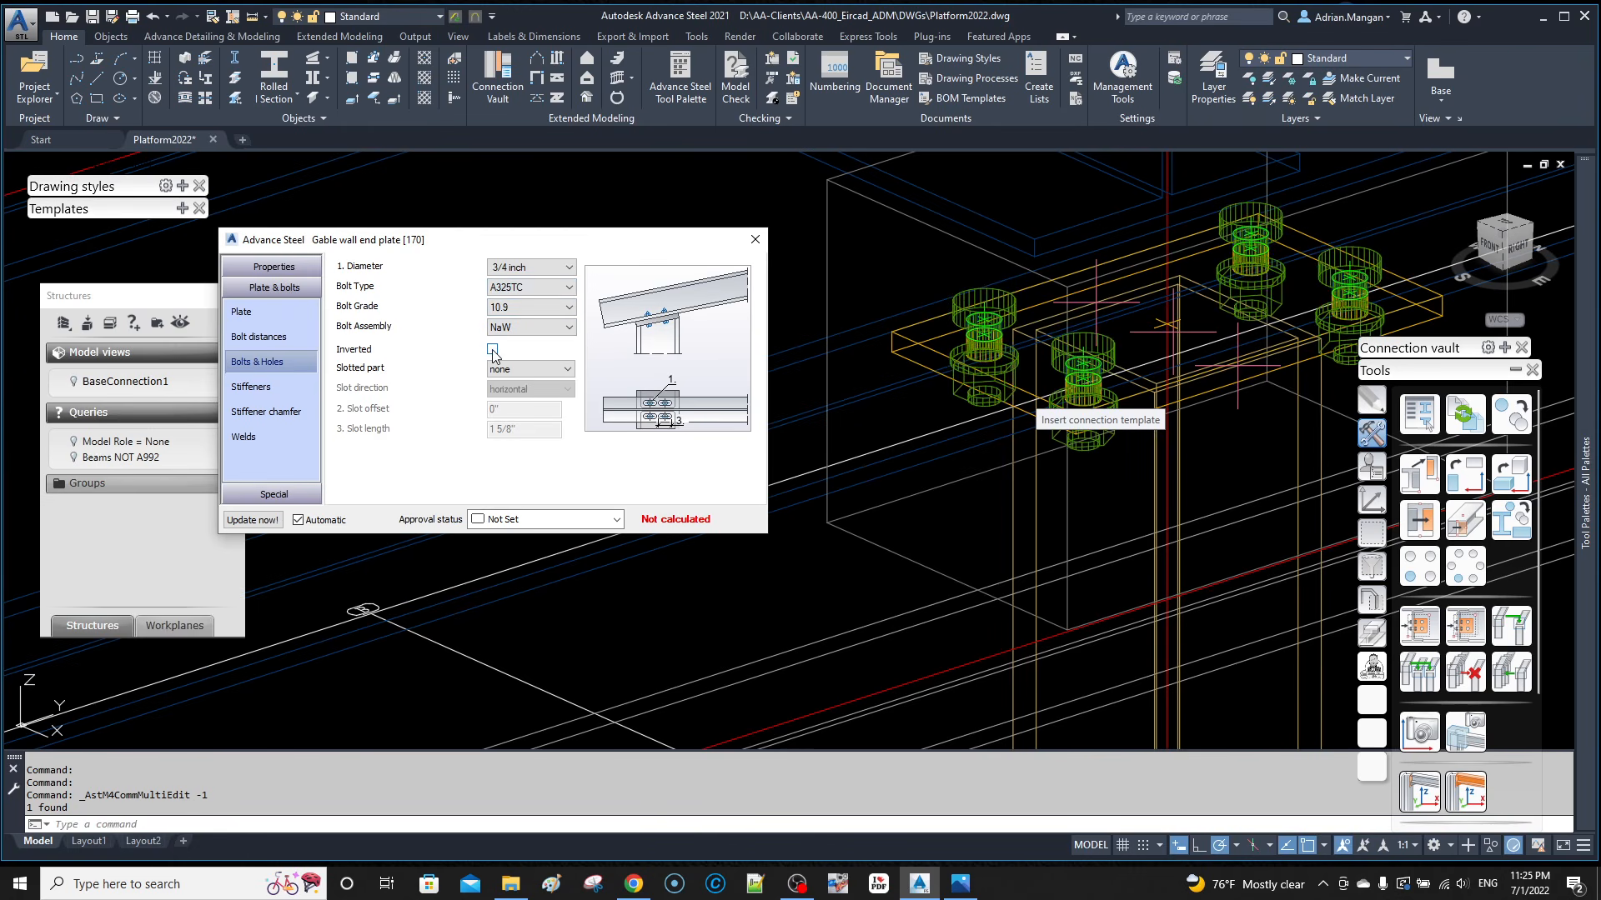
click(756, 240)
Step: Set the assembly location of the post top end plate bolts to Site
double_click(982, 317)
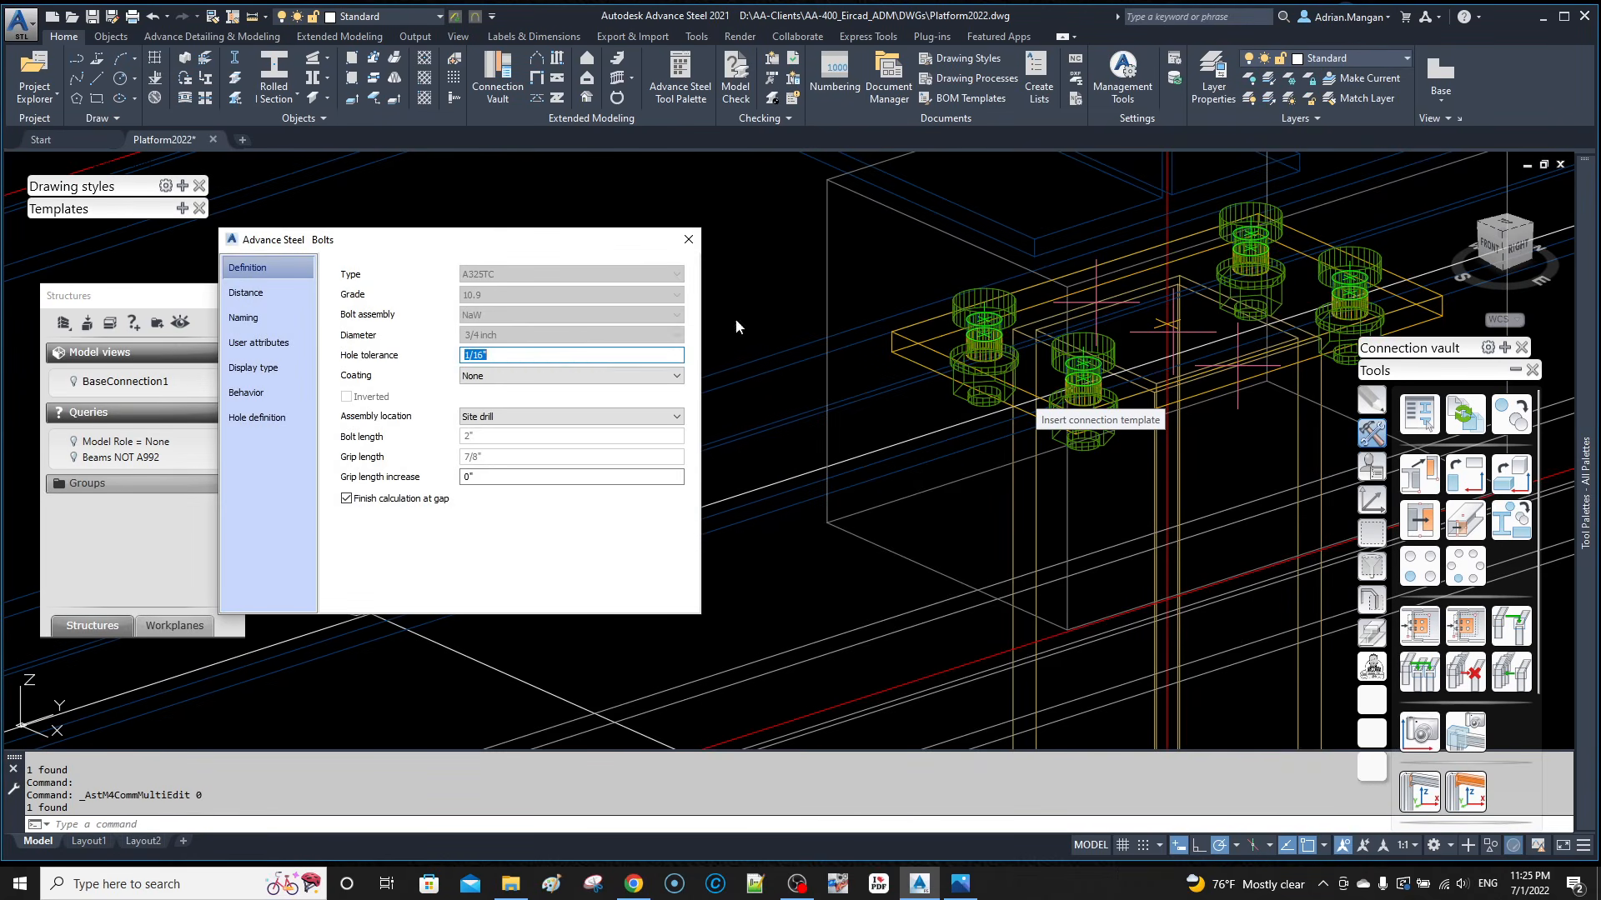
click(506, 416)
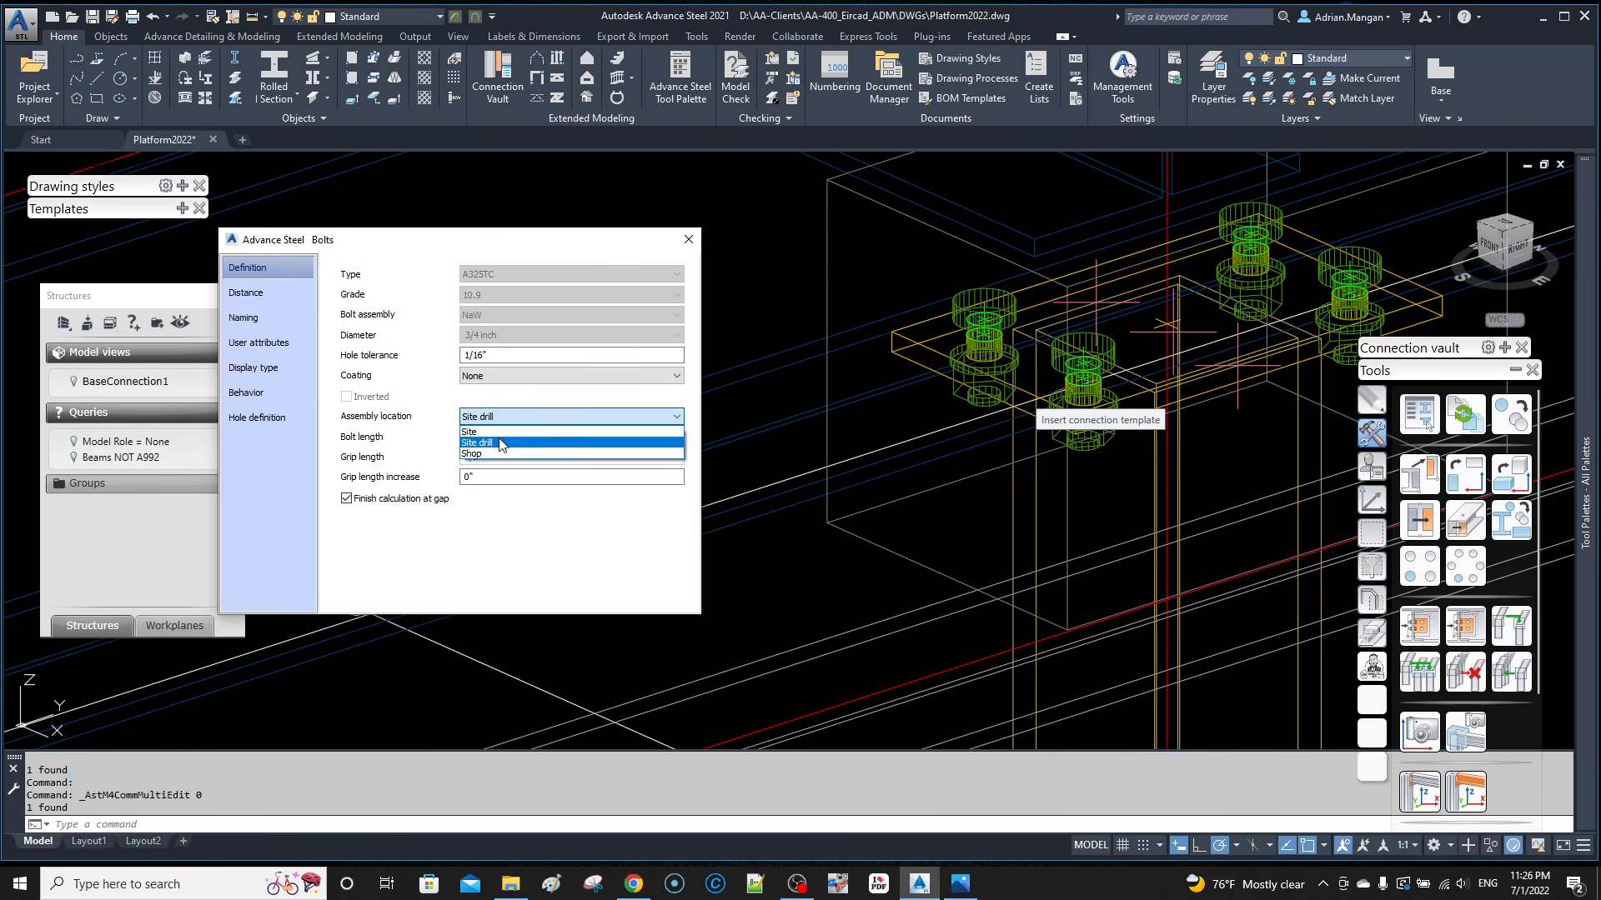
click(498, 432)
click(689, 239)
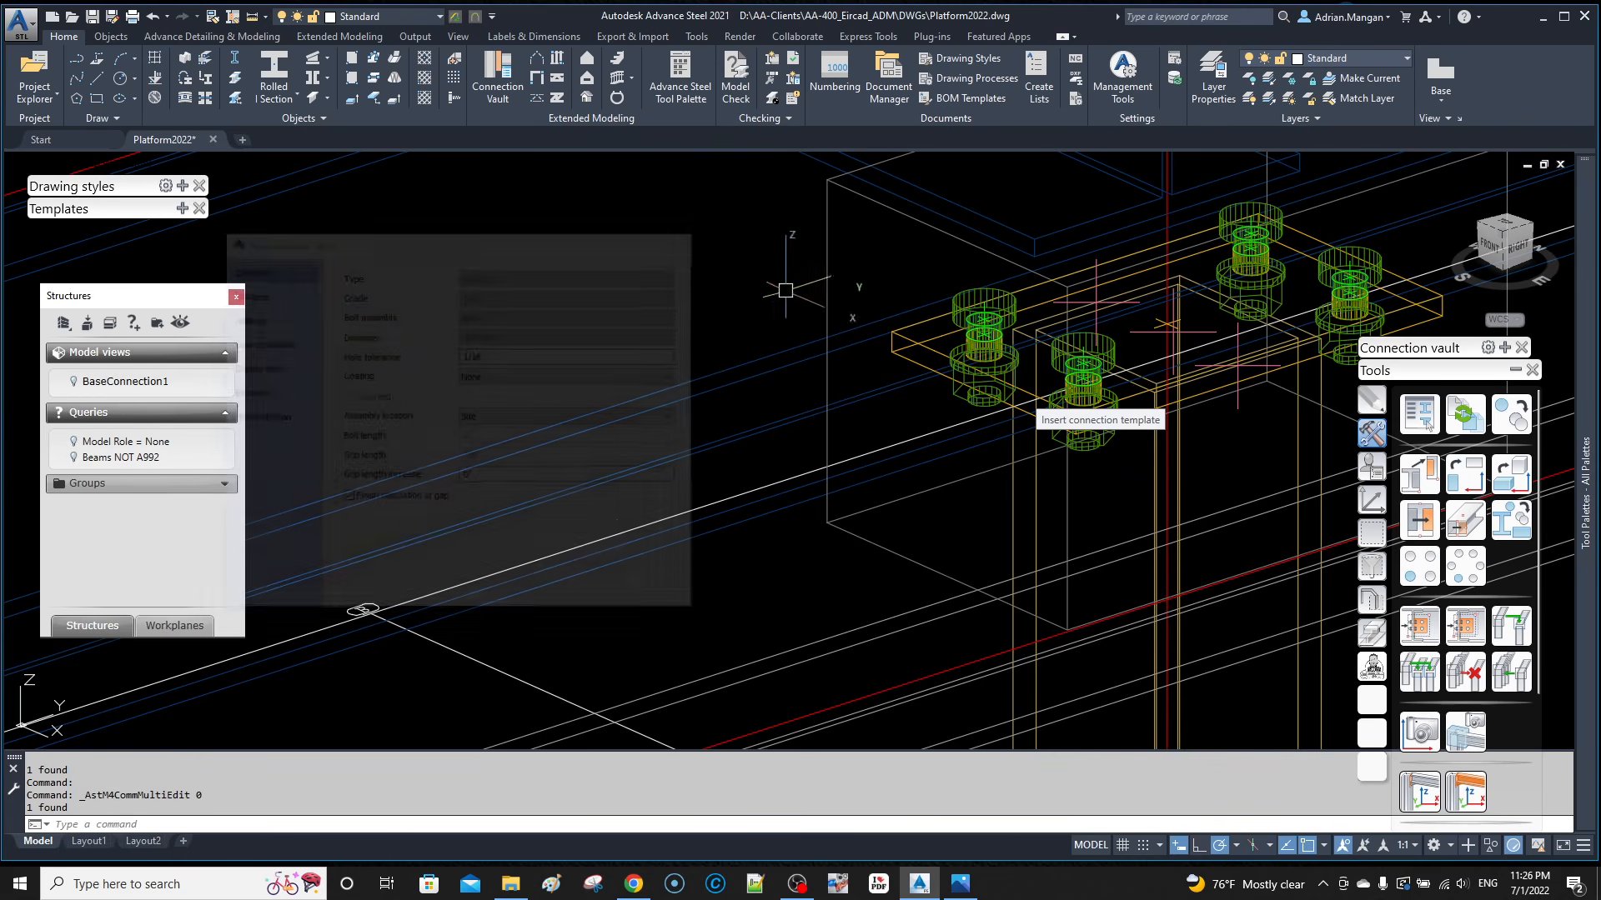
Step: Save the post top gable wall end plate joint's current values as a new entry in the connection library
scroll(958, 367, down, 5)
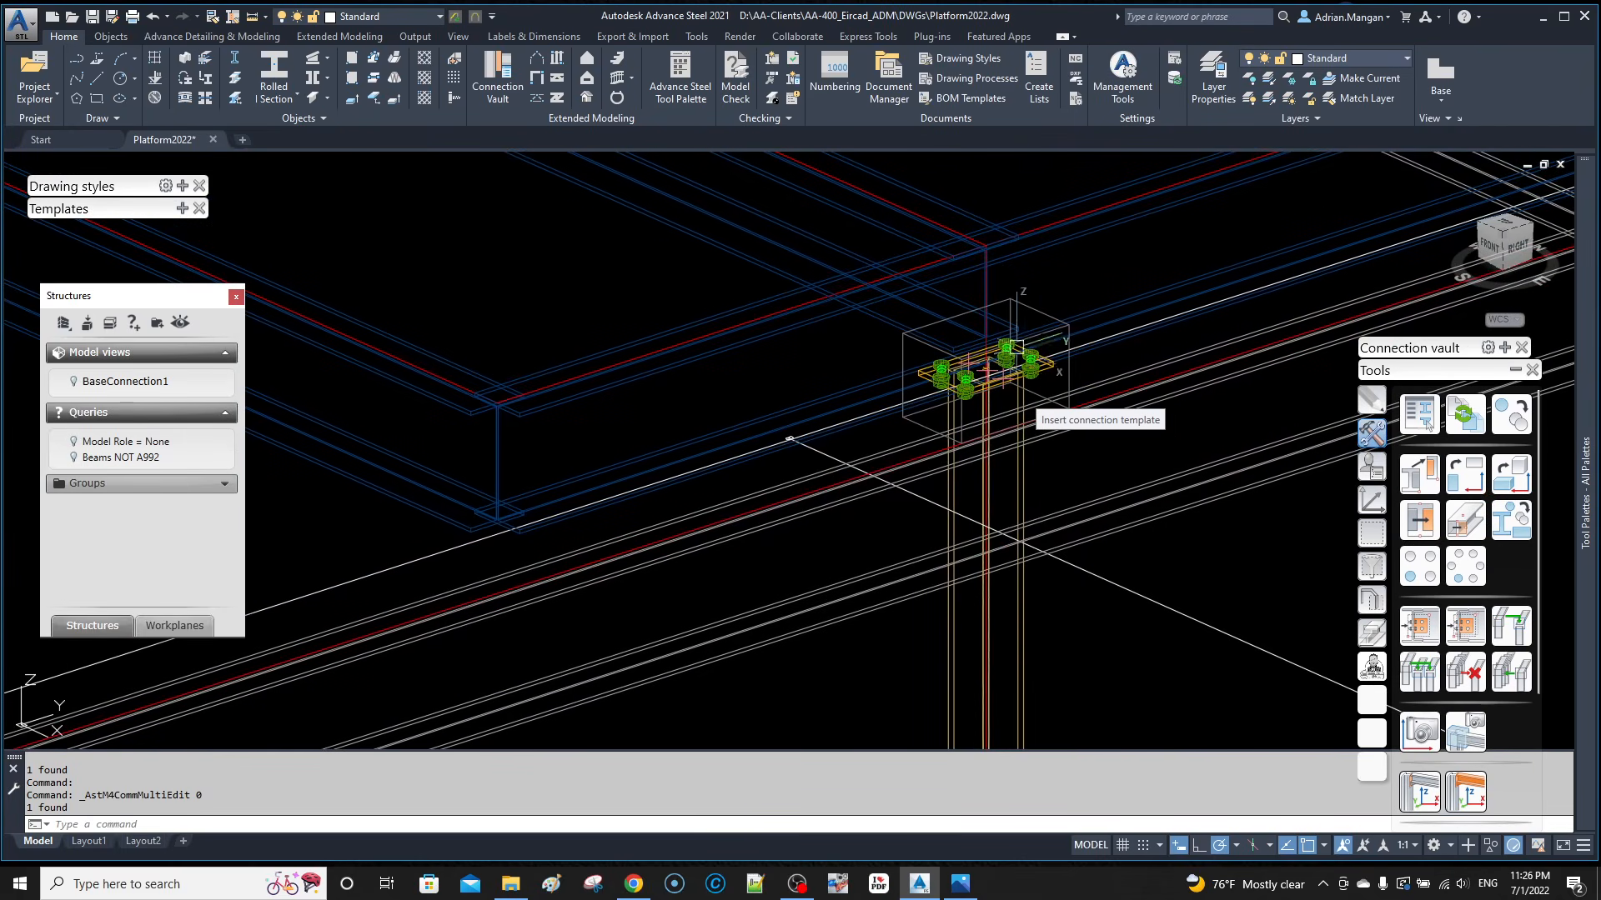
click(1050, 315)
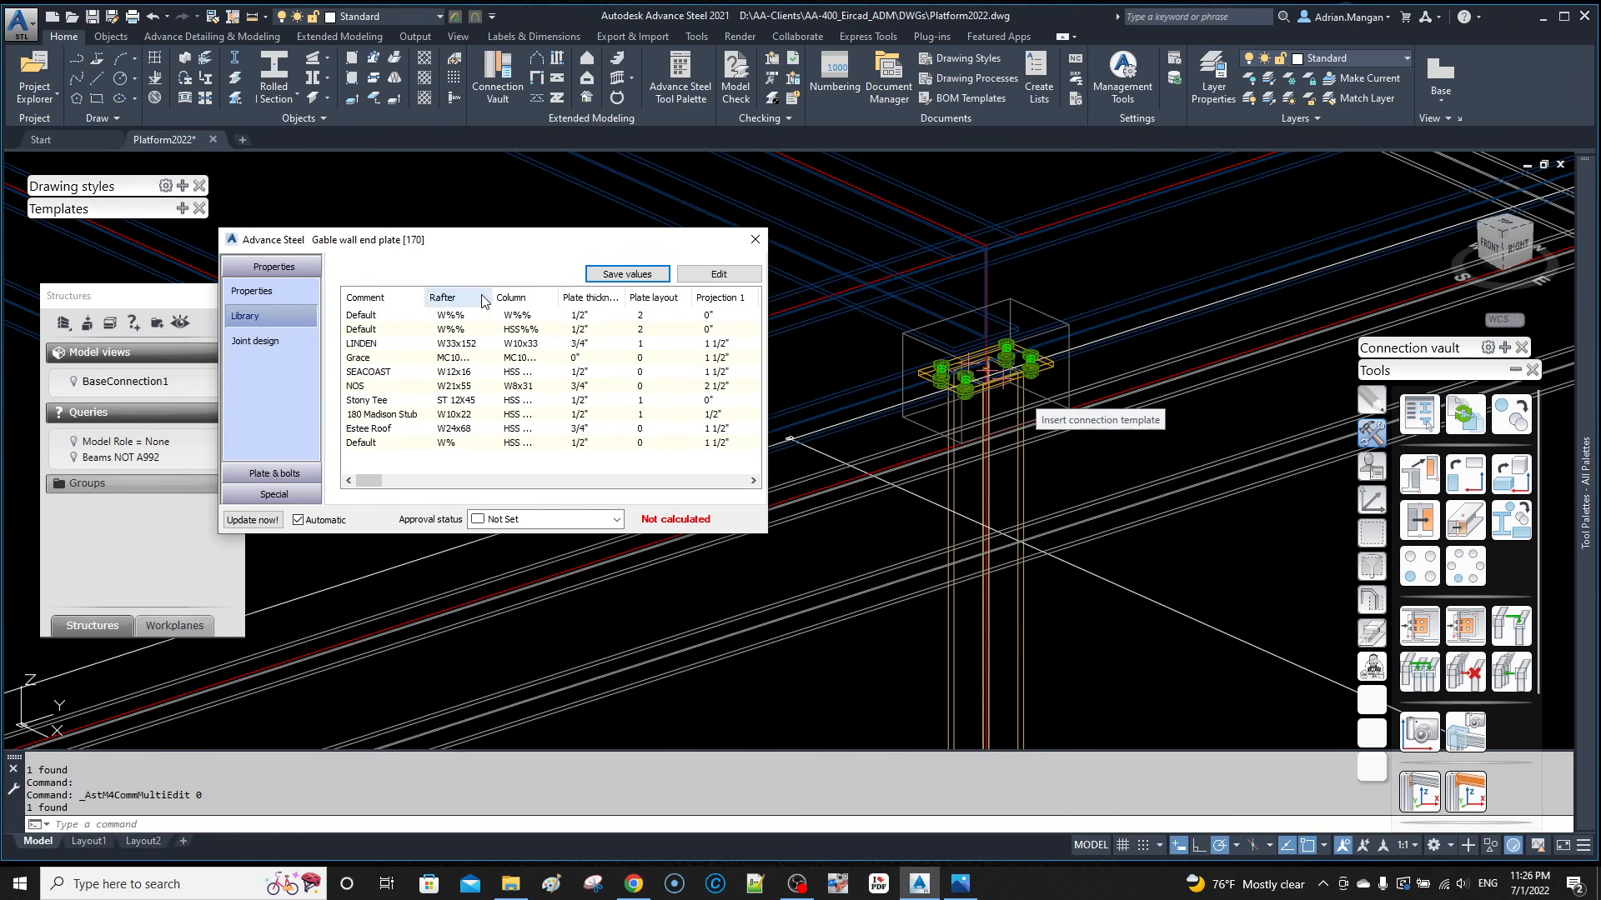
click(605, 276)
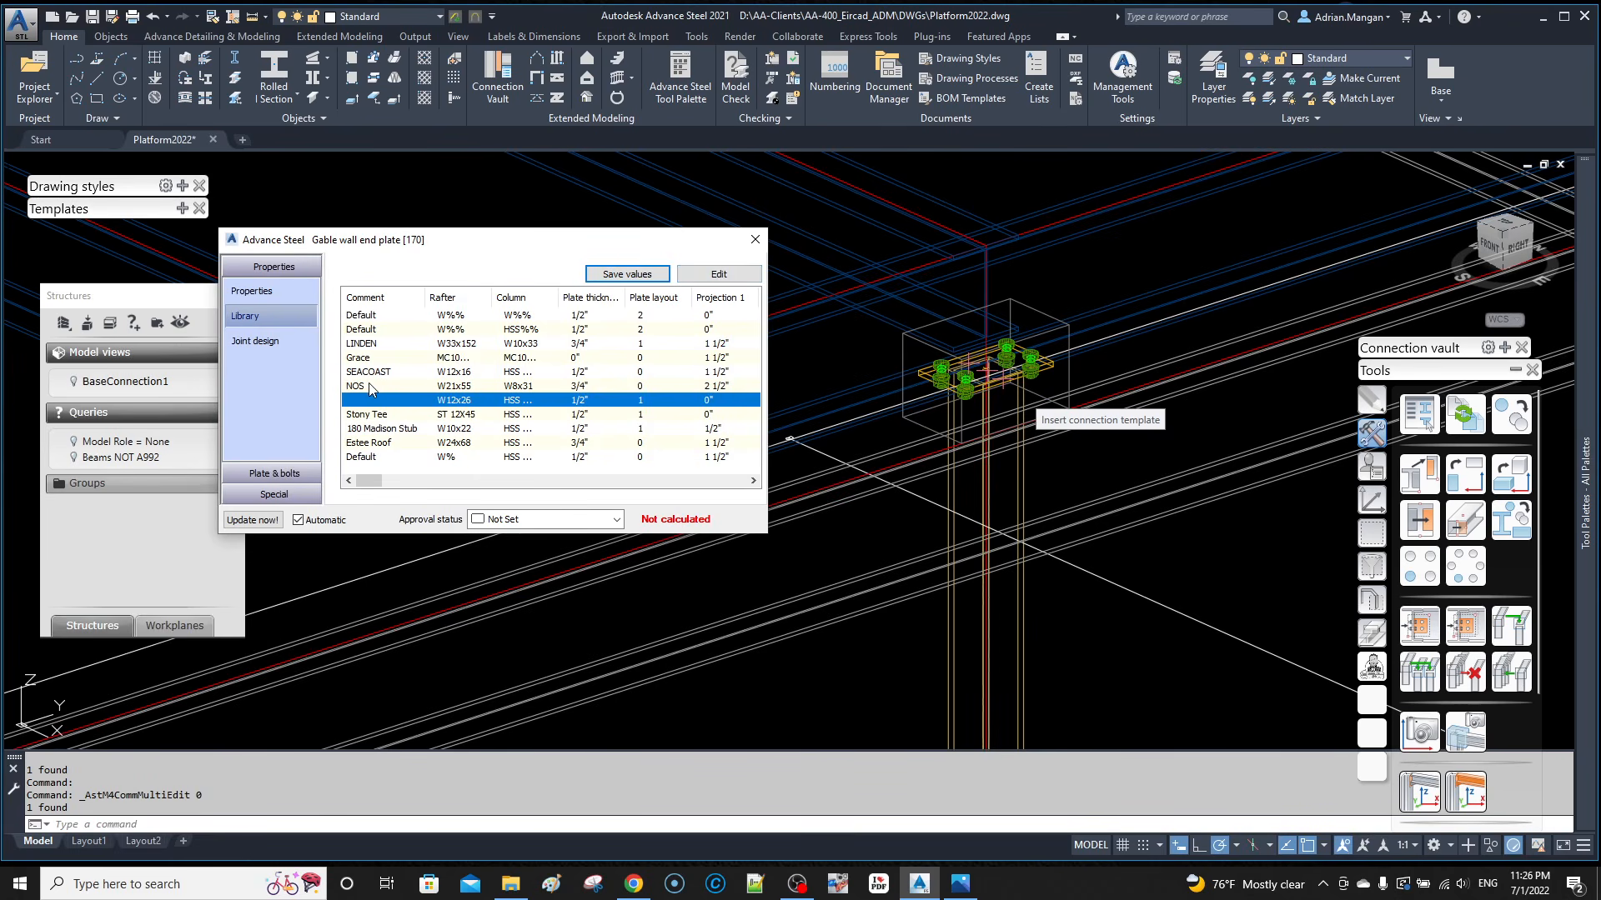
Step: Edit the gable wall end plate library, deleting the NOS entry and setting the new W12x26 entry's comment to Platform
click(718, 273)
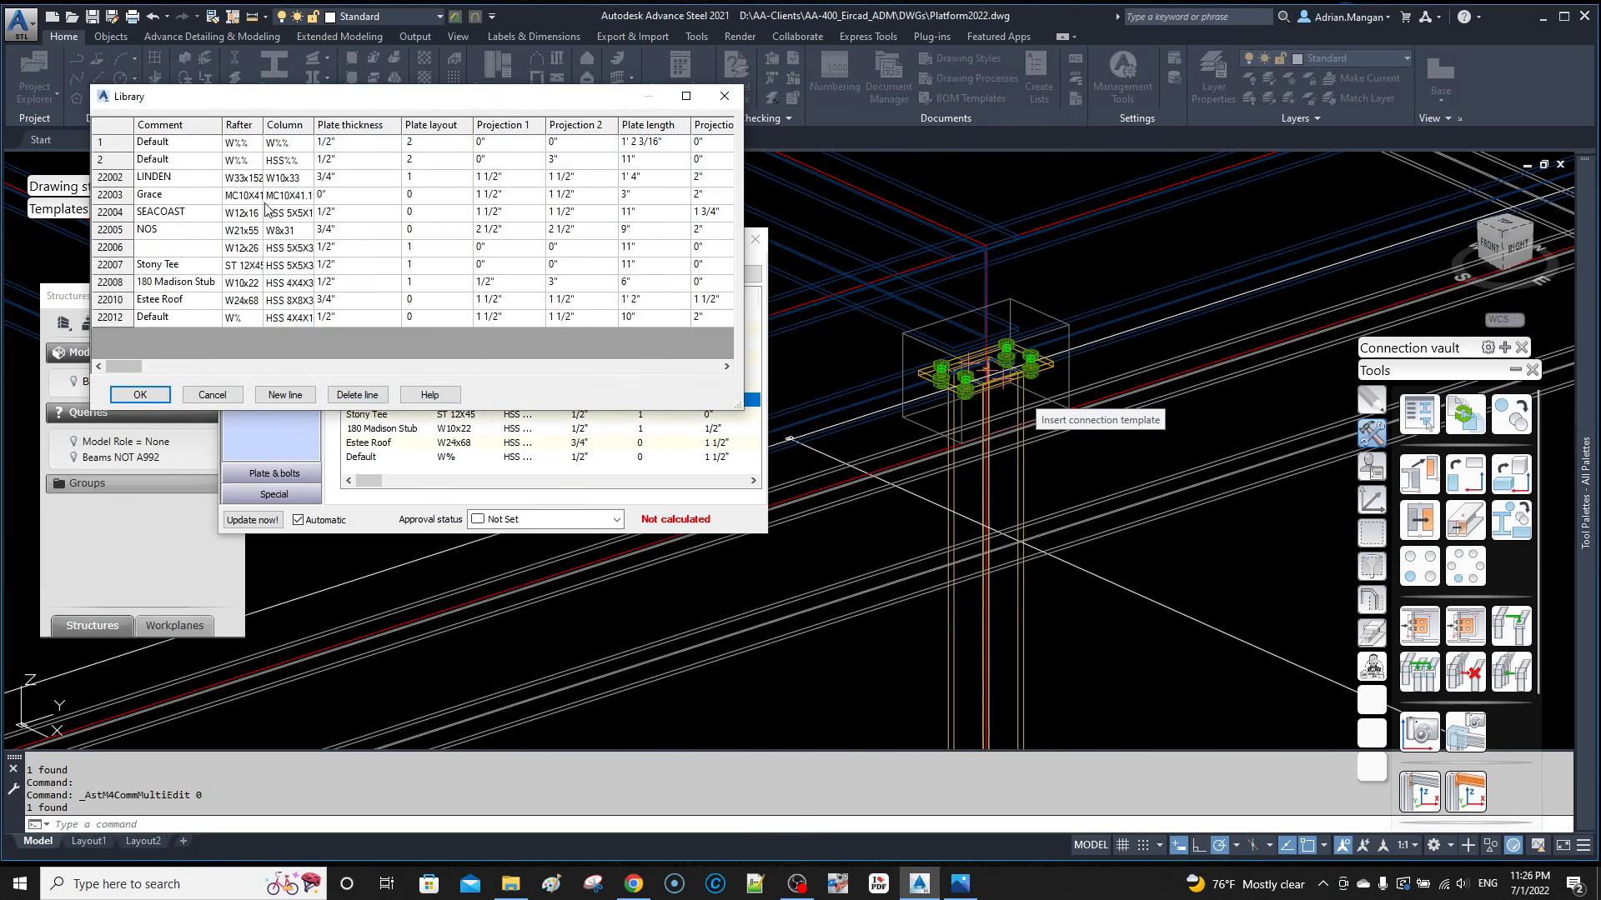
double_click(135, 234)
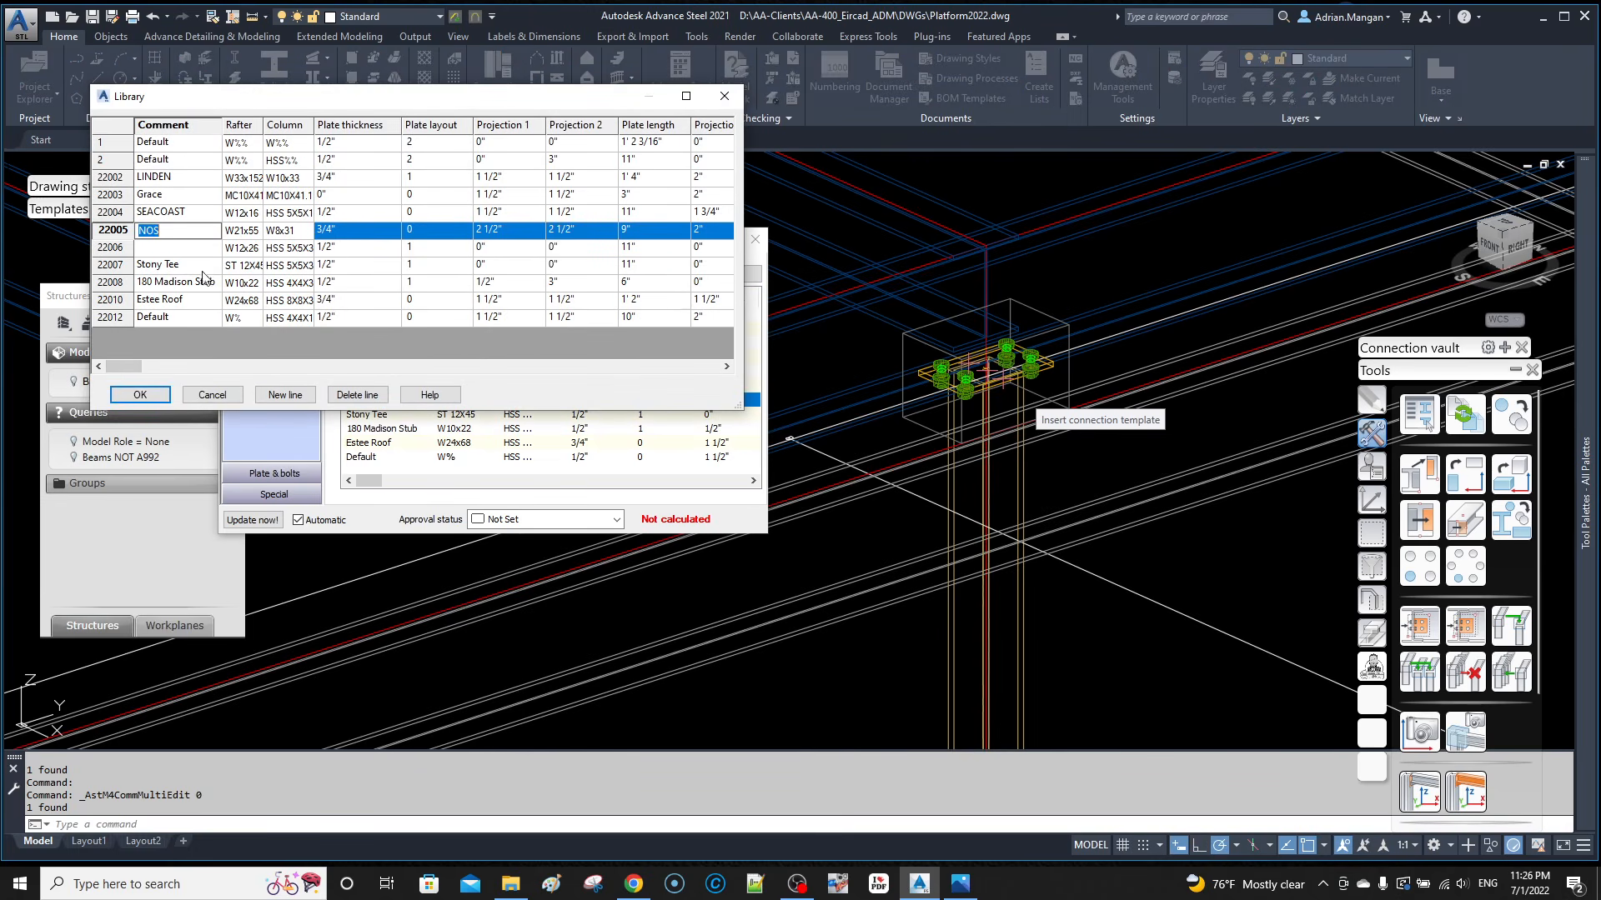
click(357, 394)
double_click(175, 233)
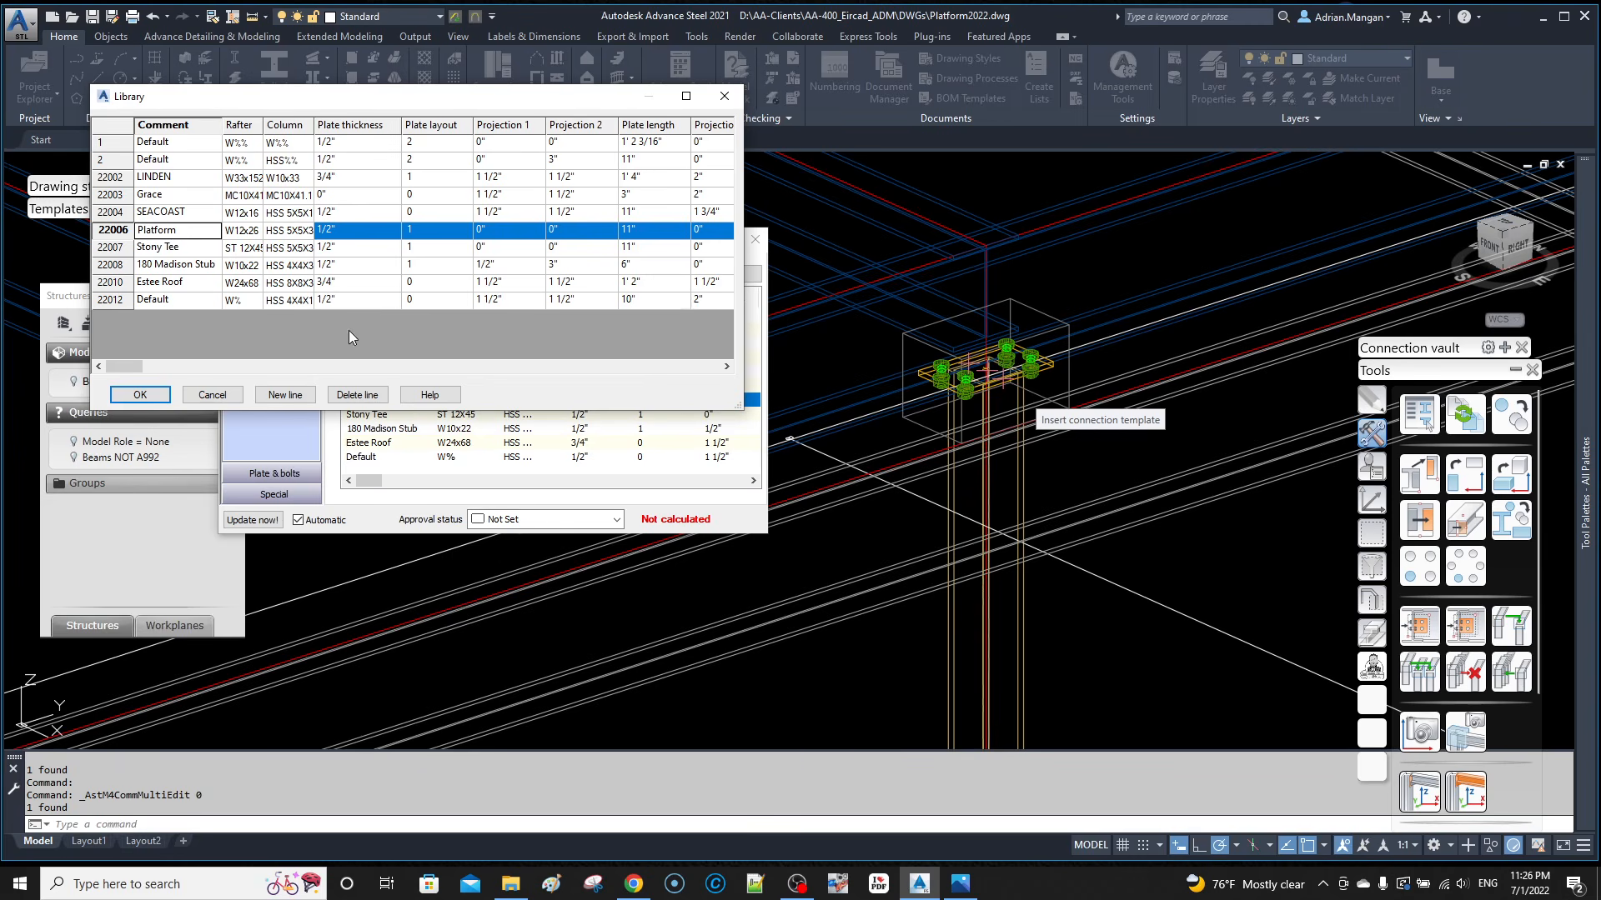
click(140, 398)
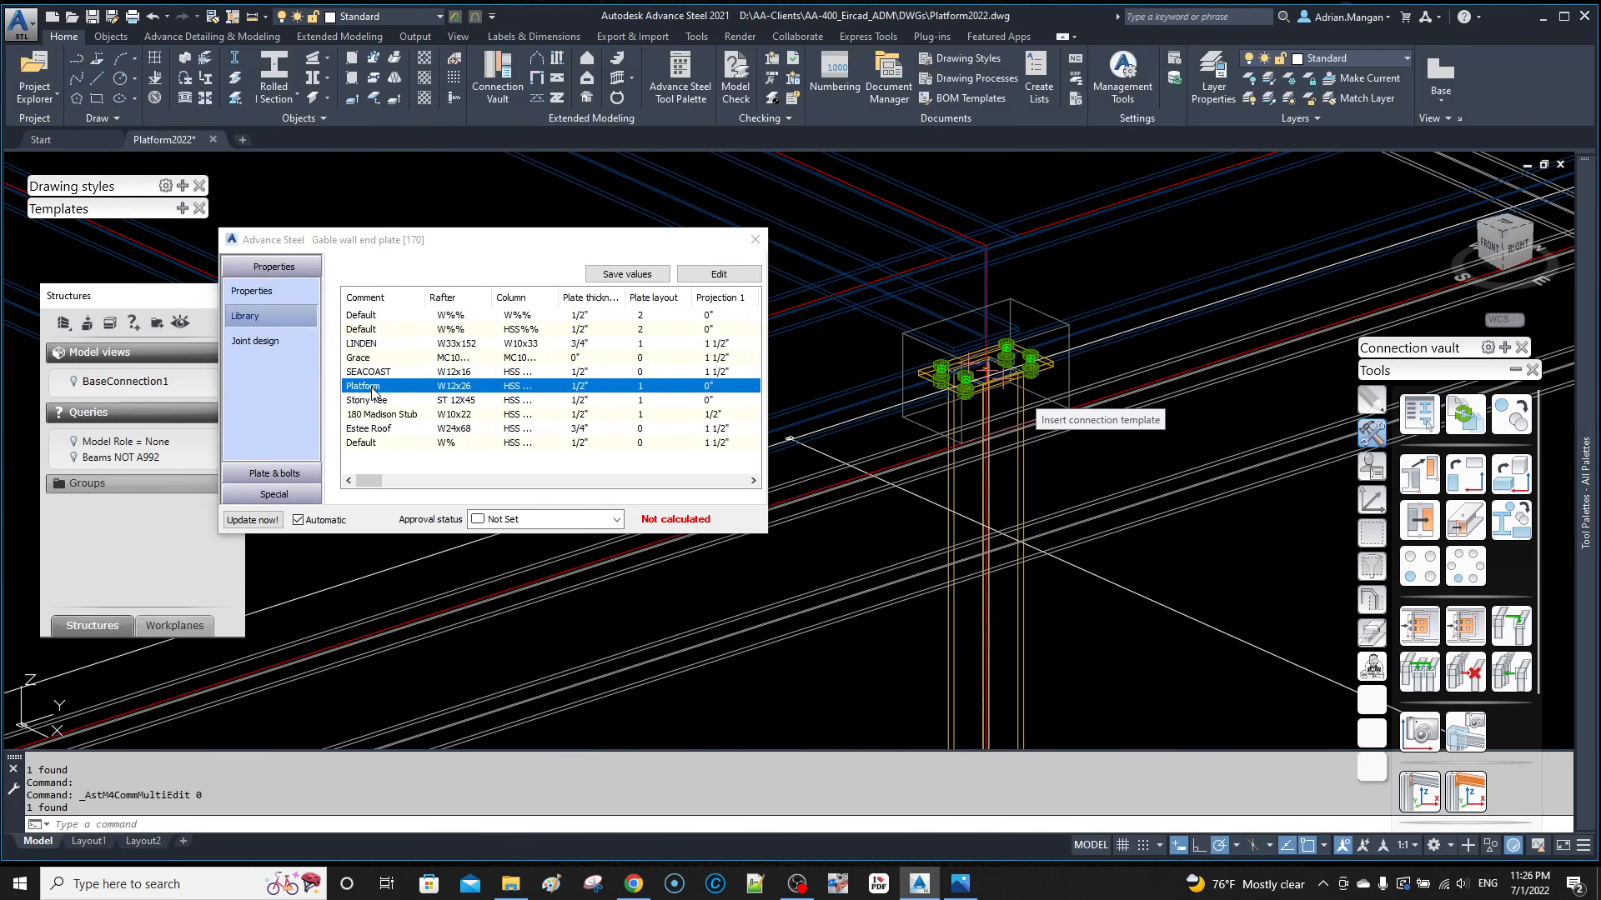
click(755, 239)
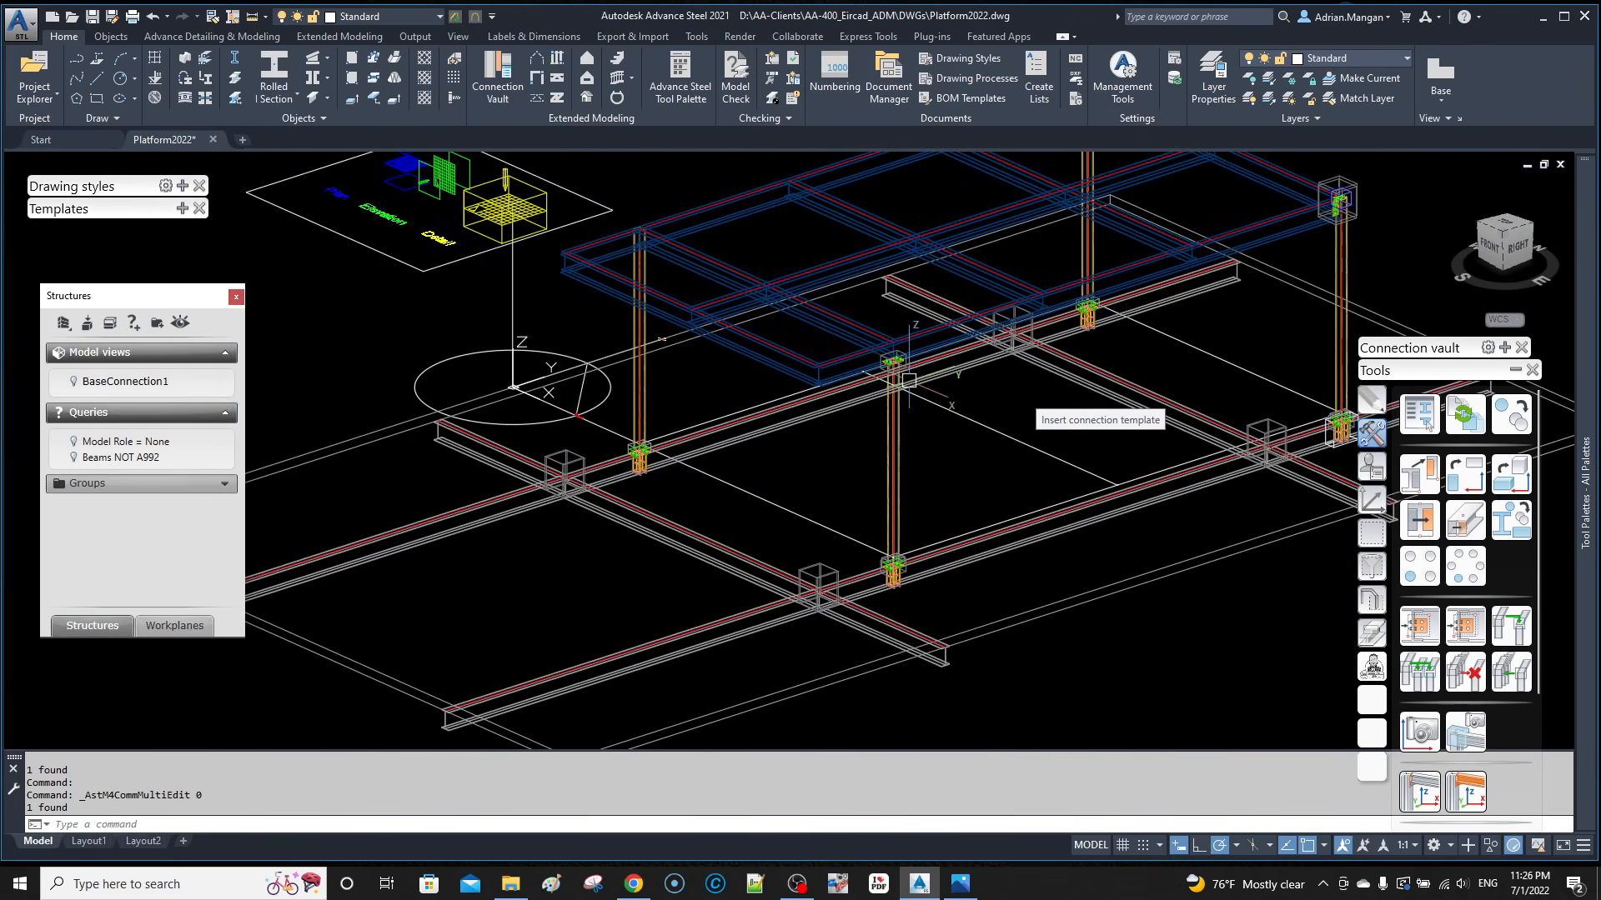
Step: Insert a gable wall end plate at another post's top, picking the platform beam as rafter and the post as beam
scroll(883, 340, up, 3)
scroll(716, 349, down, 3)
middle_drag(722, 354, 776, 452)
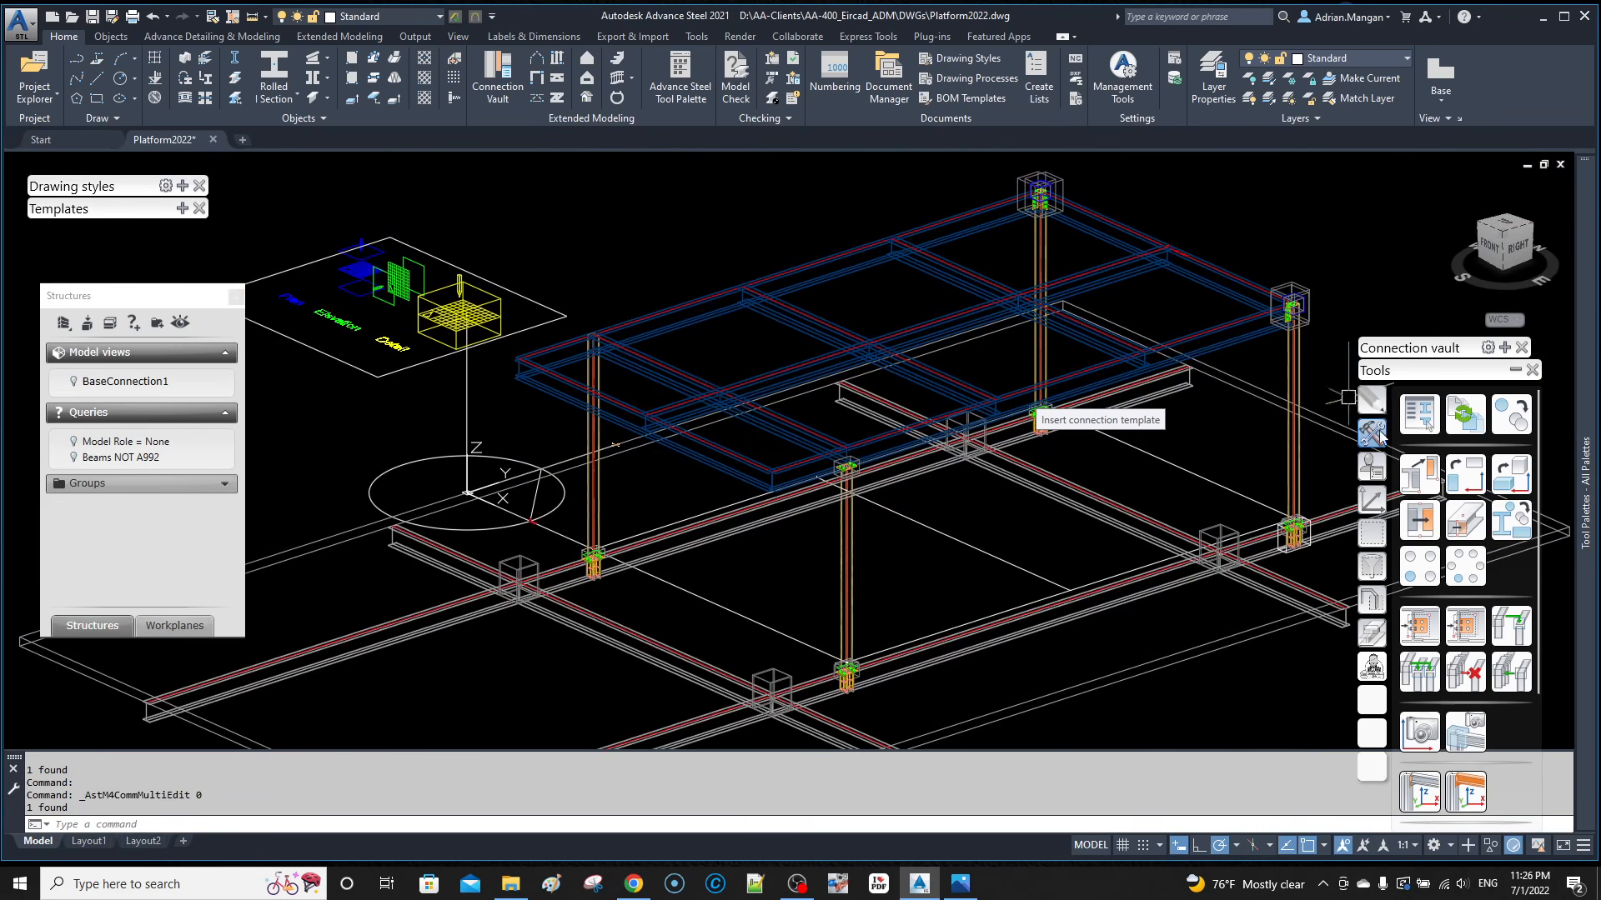
mouse_move(1486, 351)
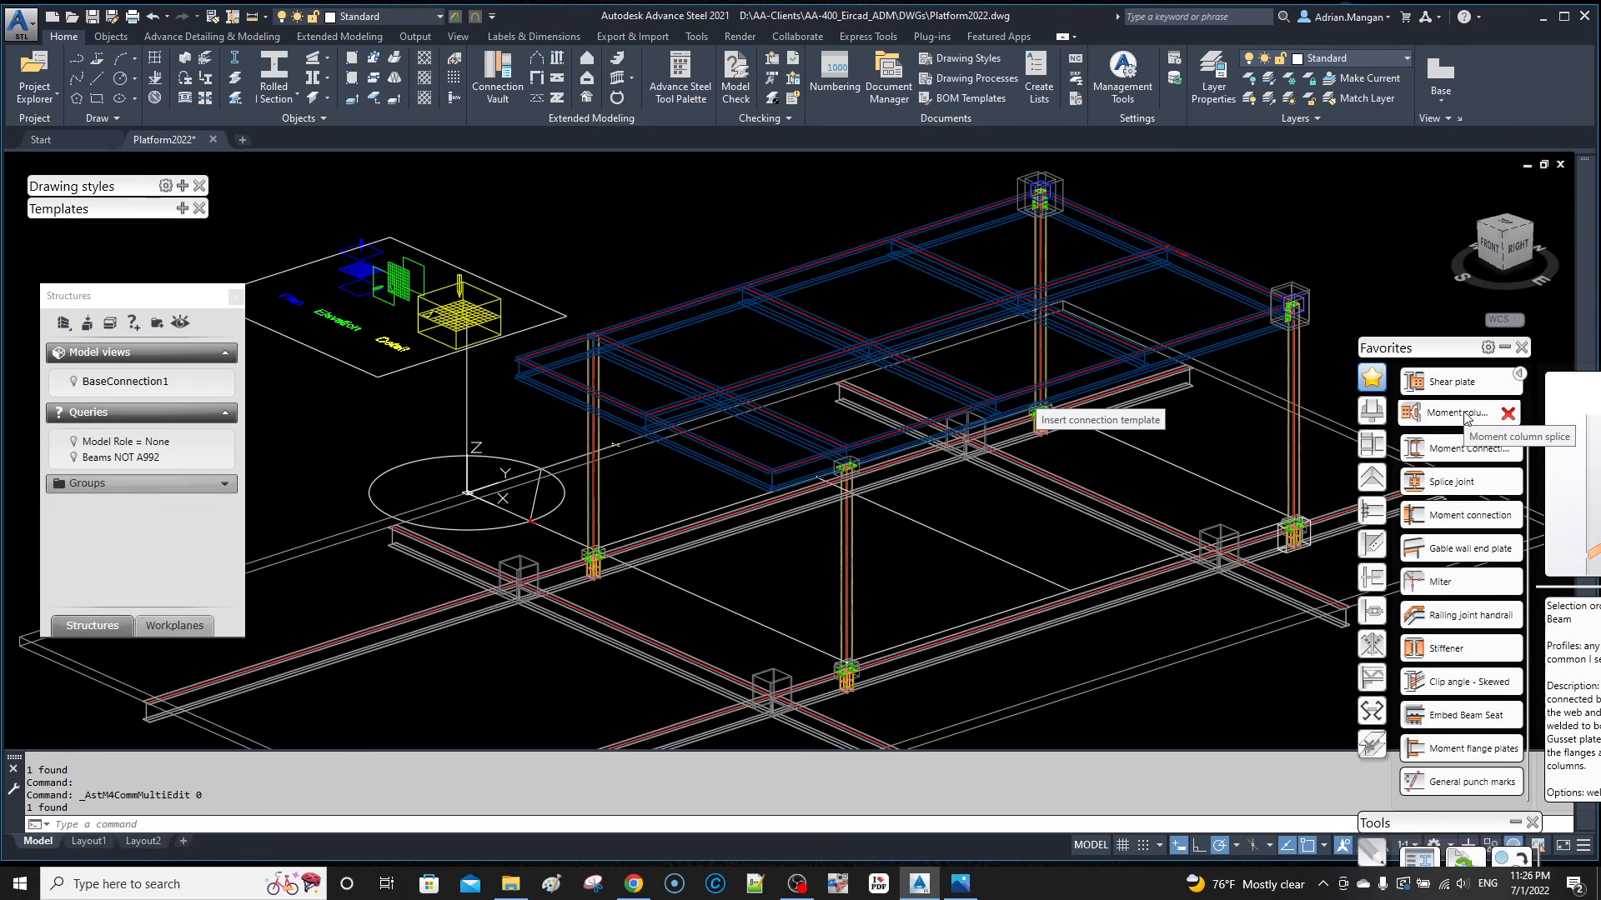
click(1447, 552)
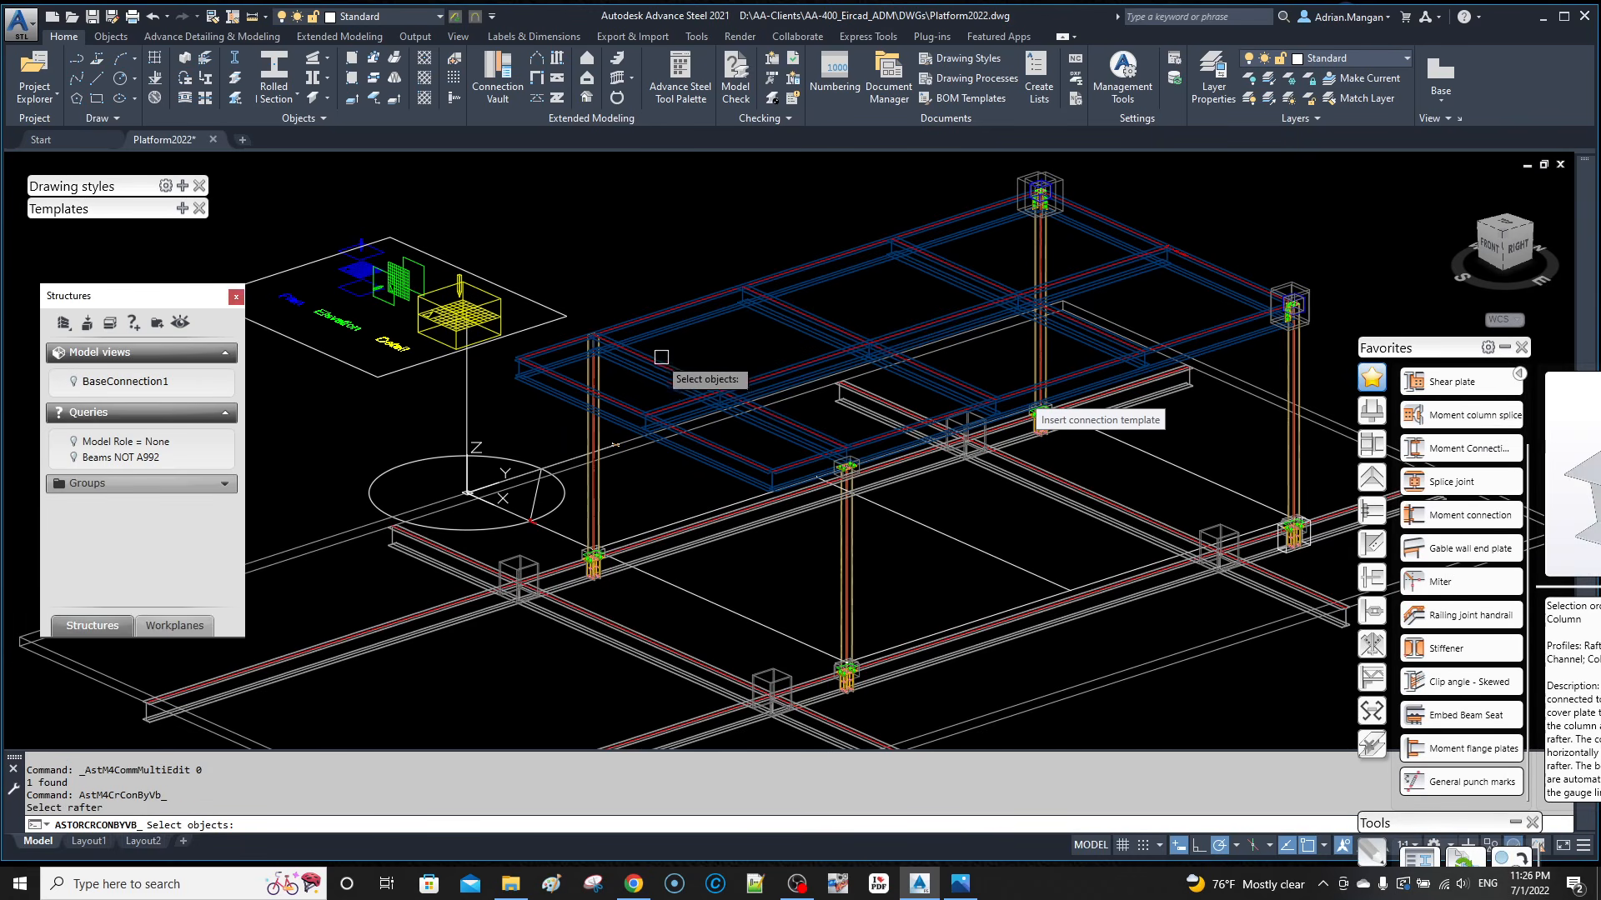
scroll(616, 346, up, 5)
click(679, 314)
key(Return)
click(523, 397)
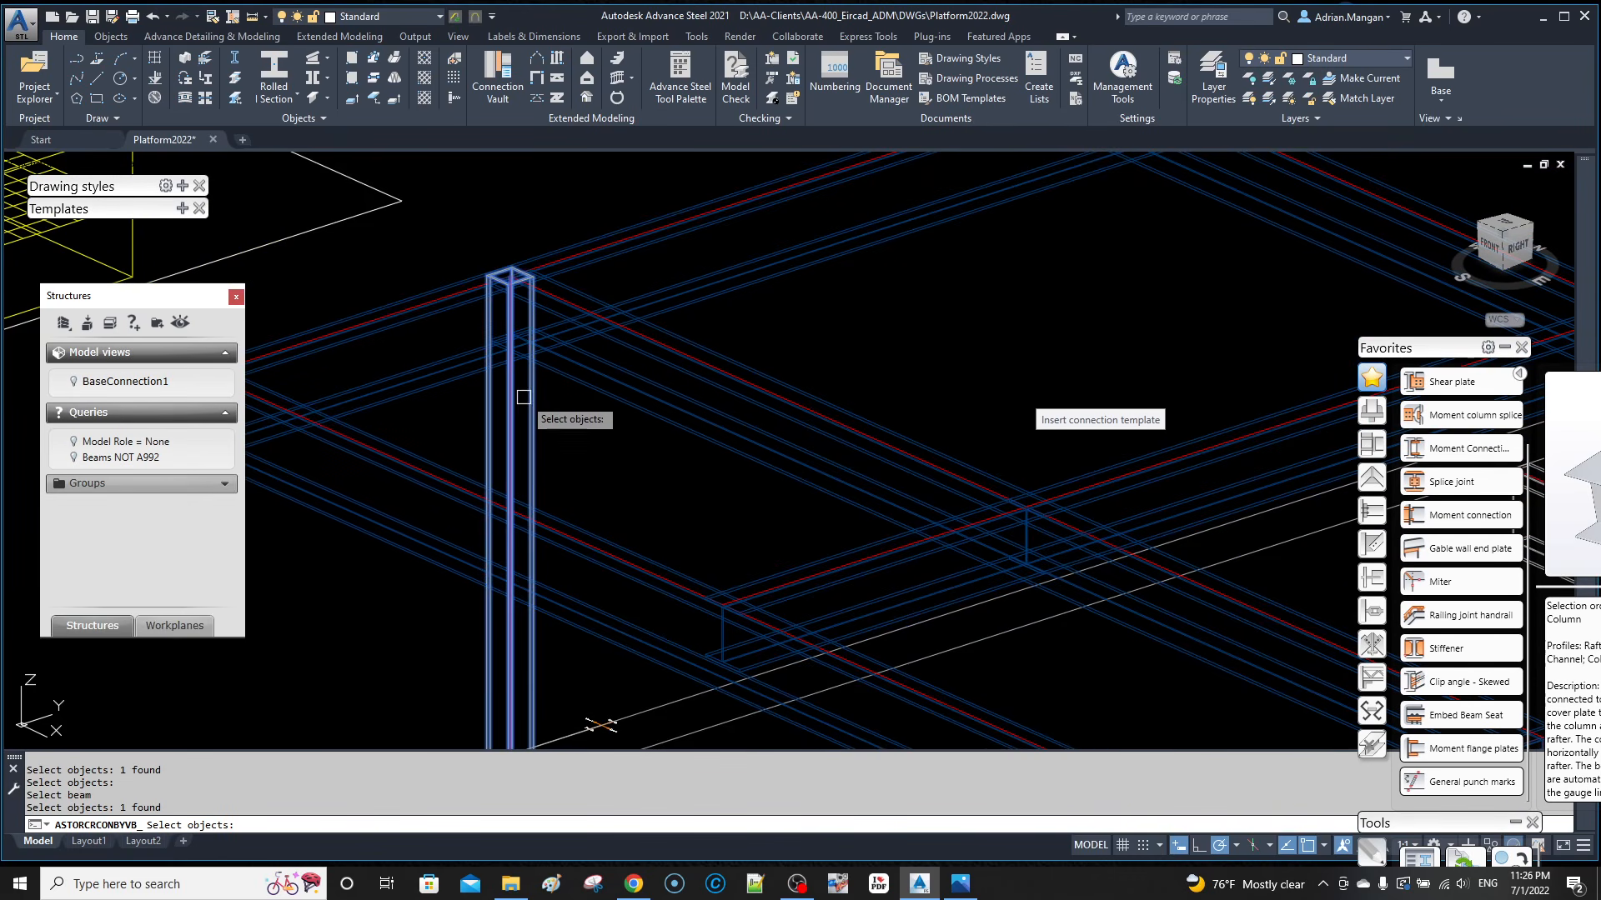
key(Return)
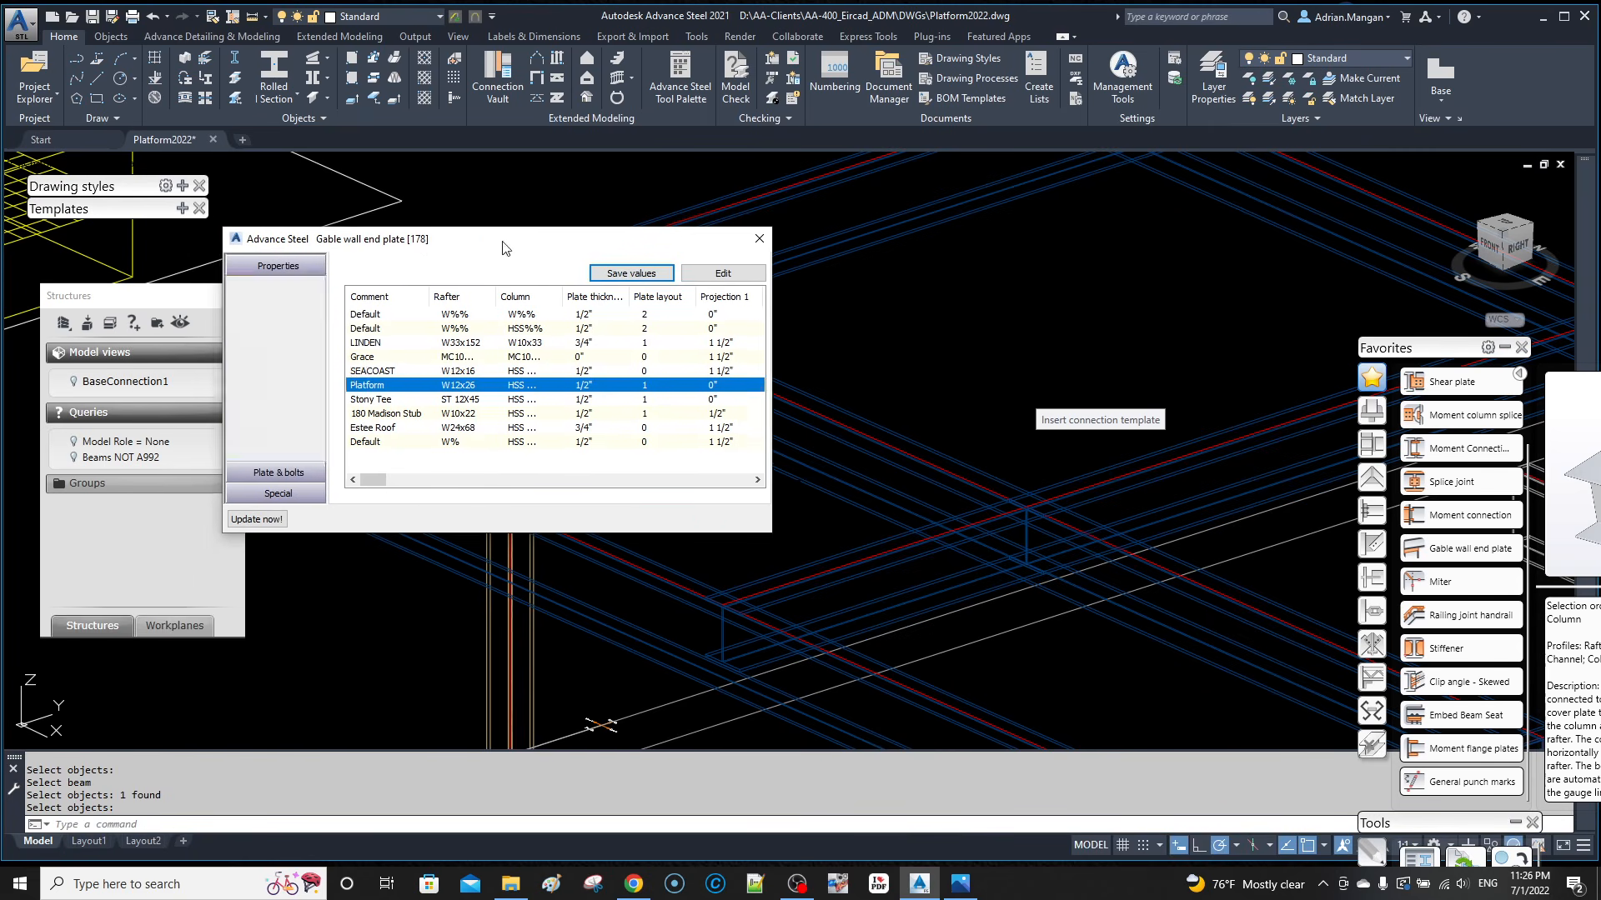
Step: Try the Estee Roof library entry on the new end plate joint, reapply the Platform entry and close its properties
drag(418, 246, 925, 242)
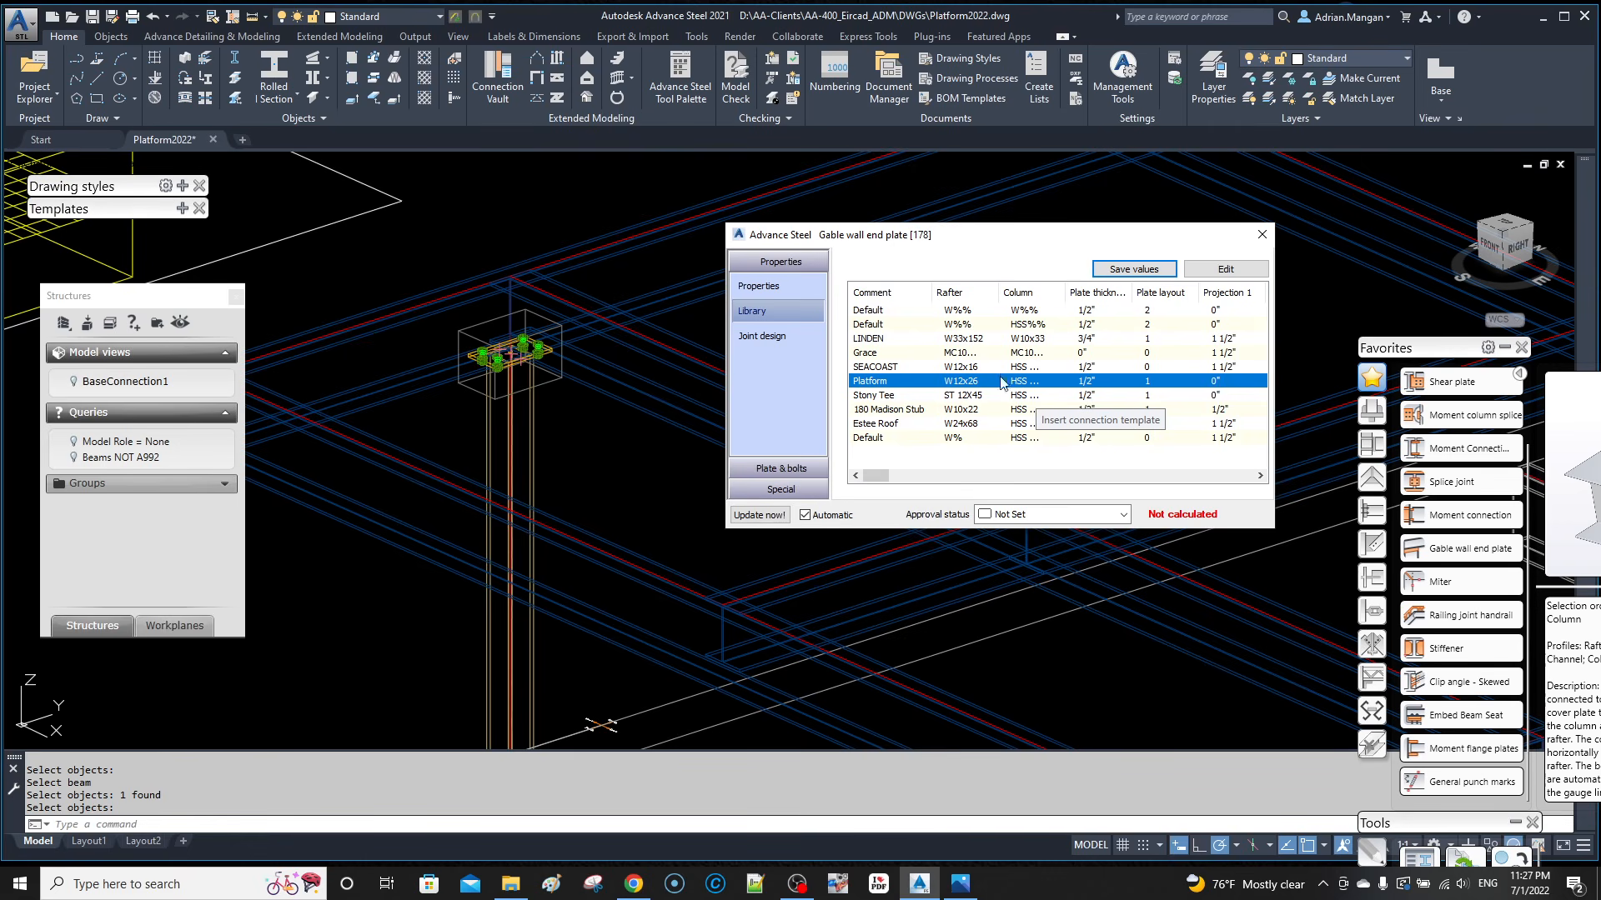
click(880, 423)
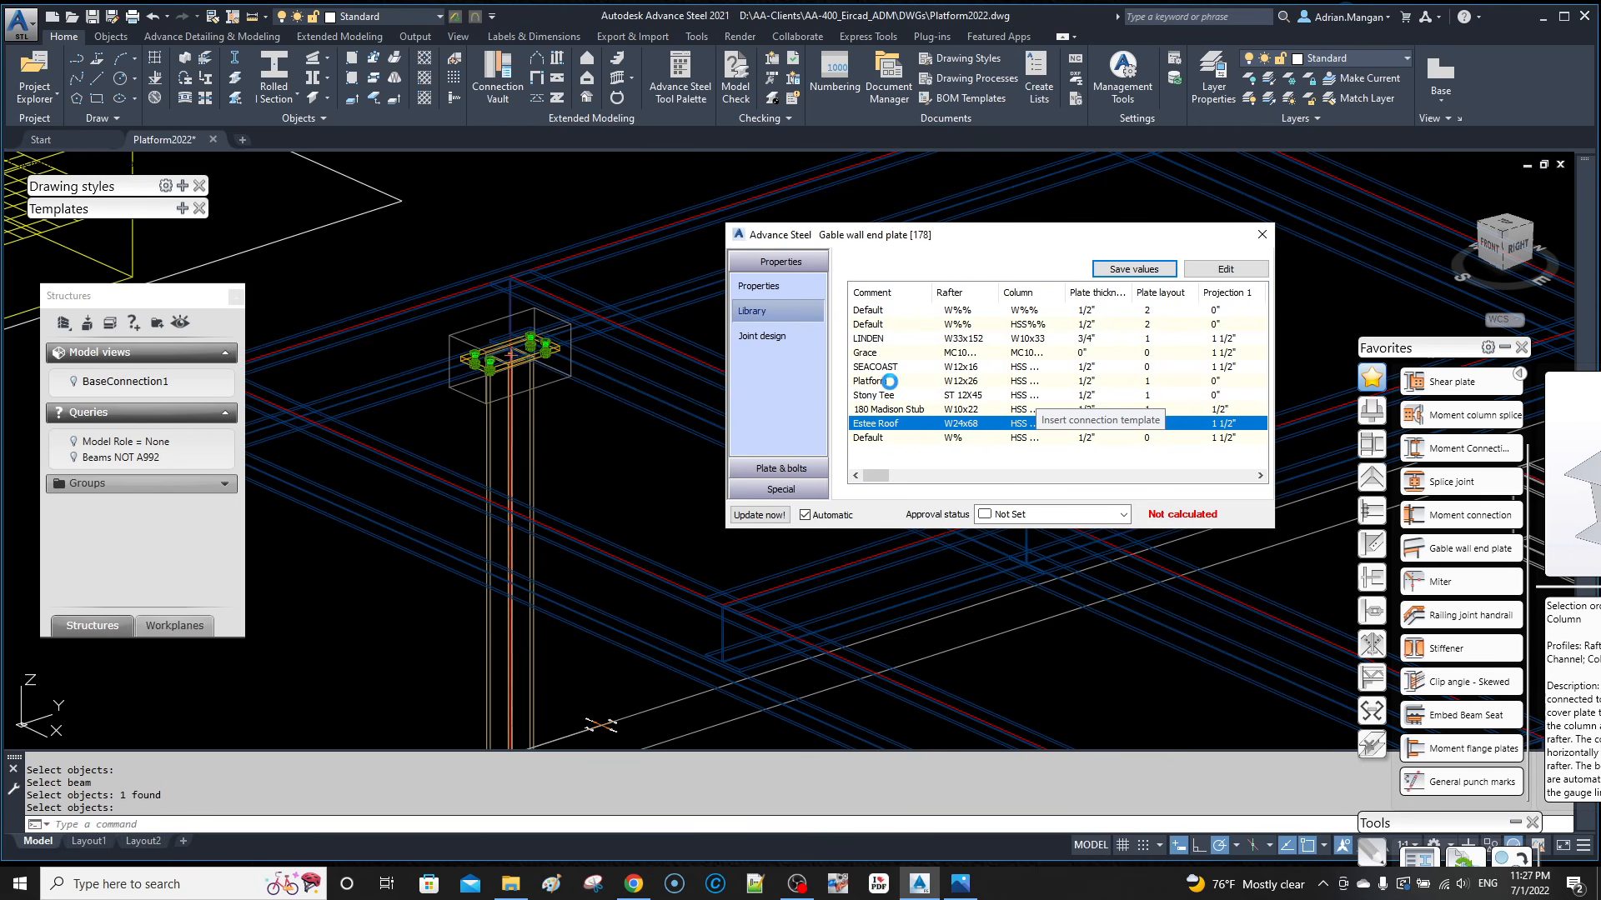
click(889, 381)
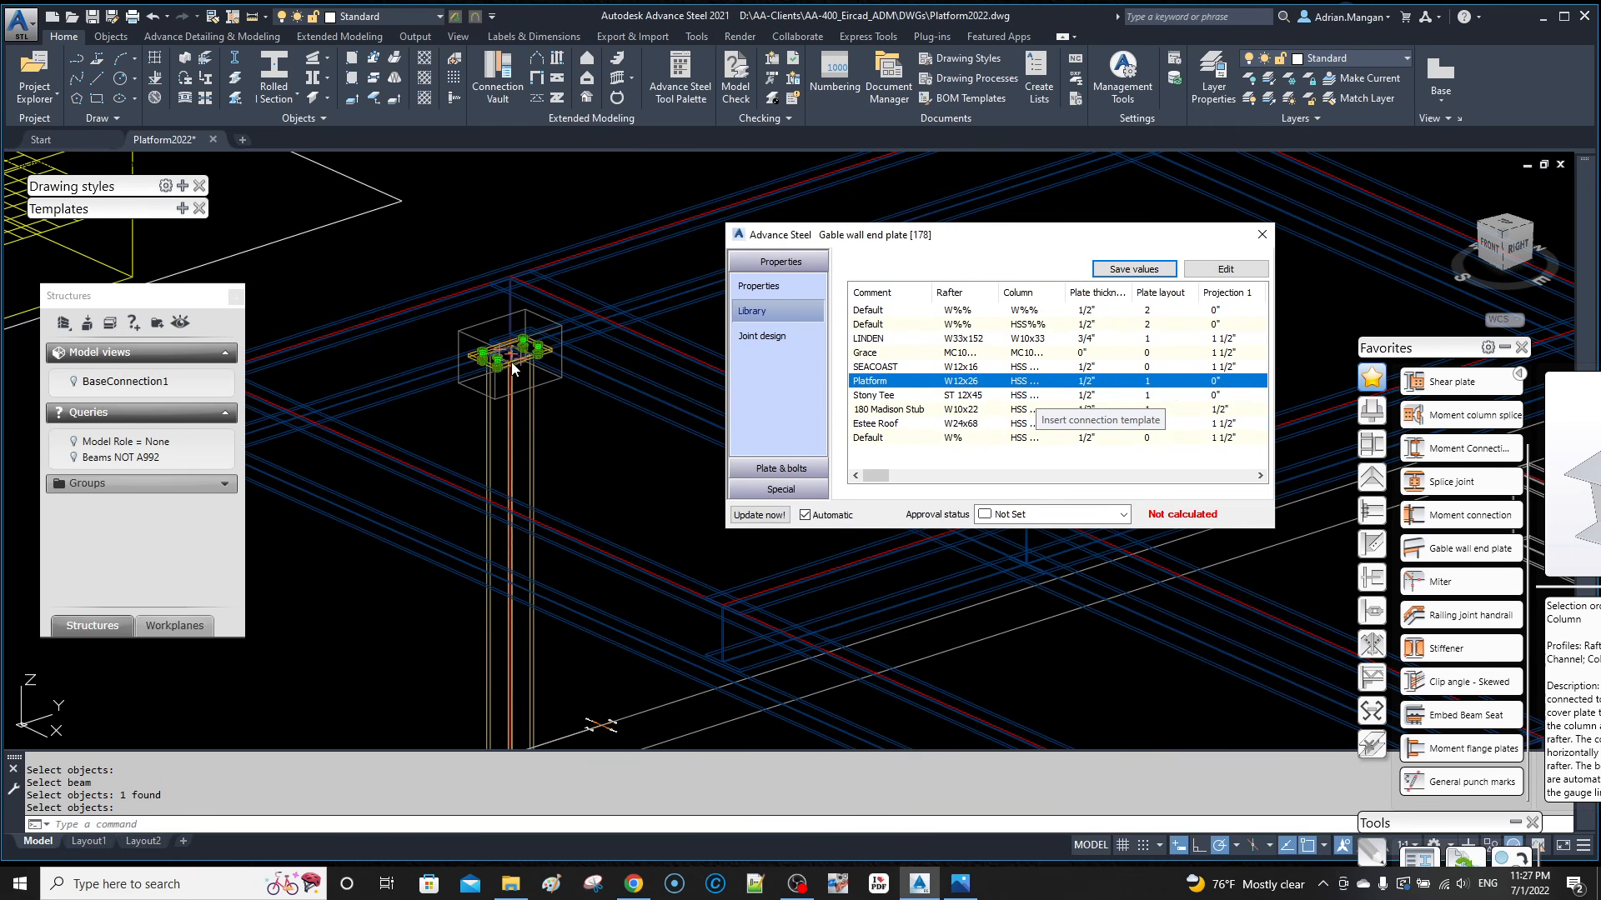
click(1262, 236)
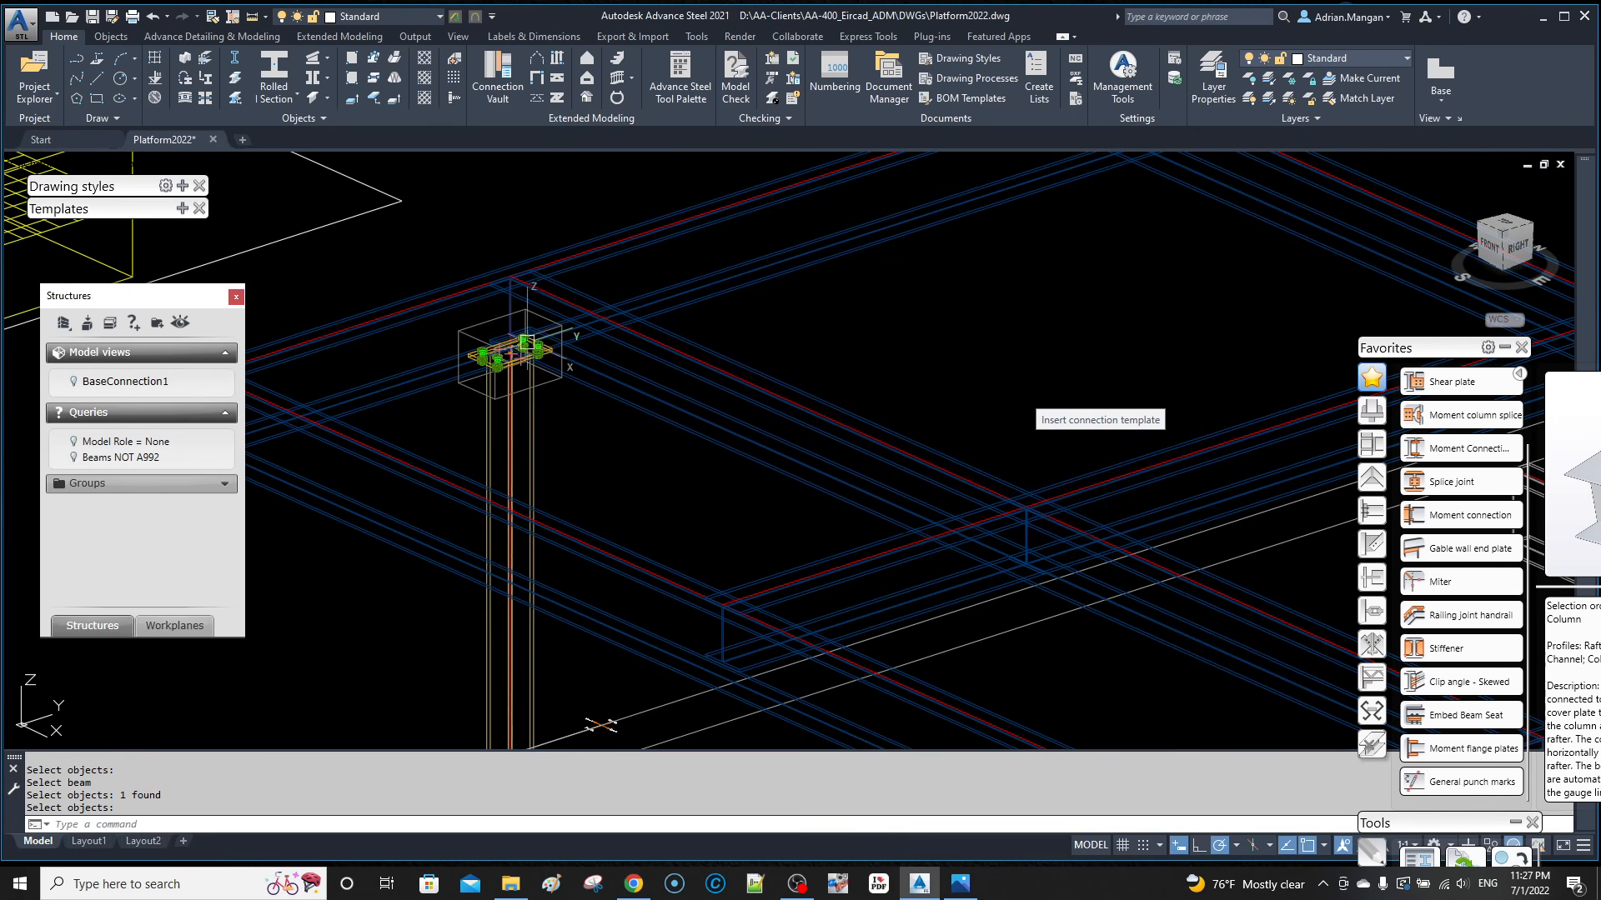
Step: Try erasing the end plate of the newly connected post top, and undo the erasure
scroll(523, 370, up, 5)
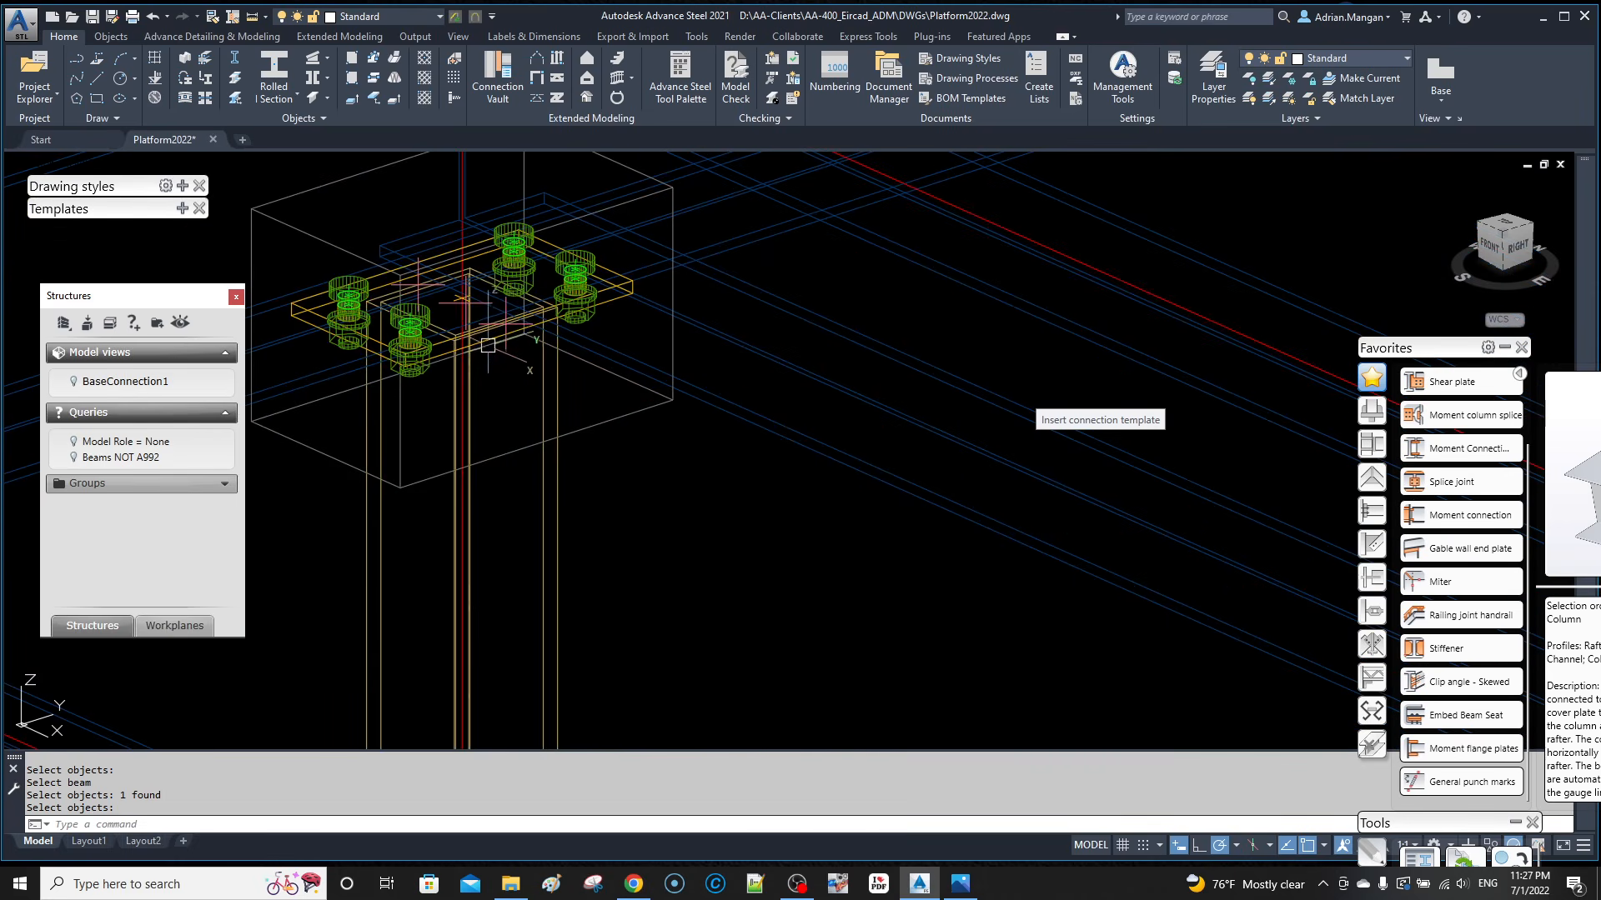
key(Escape)
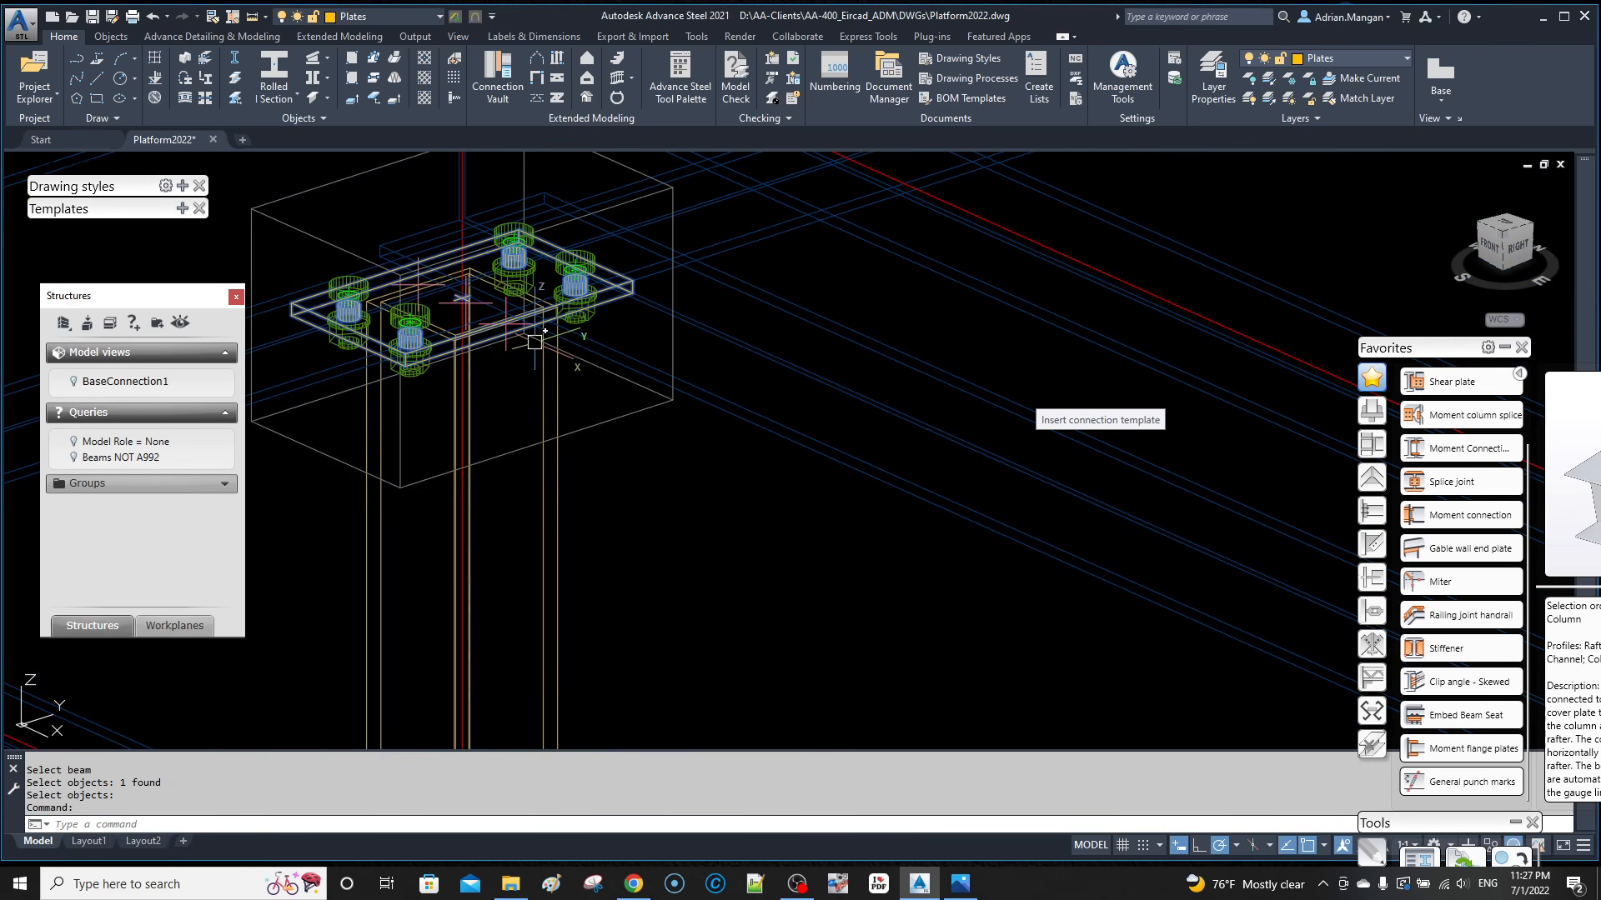
key(Delete)
scroll(551, 342, down, 6)
scroll(670, 320, up, 6)
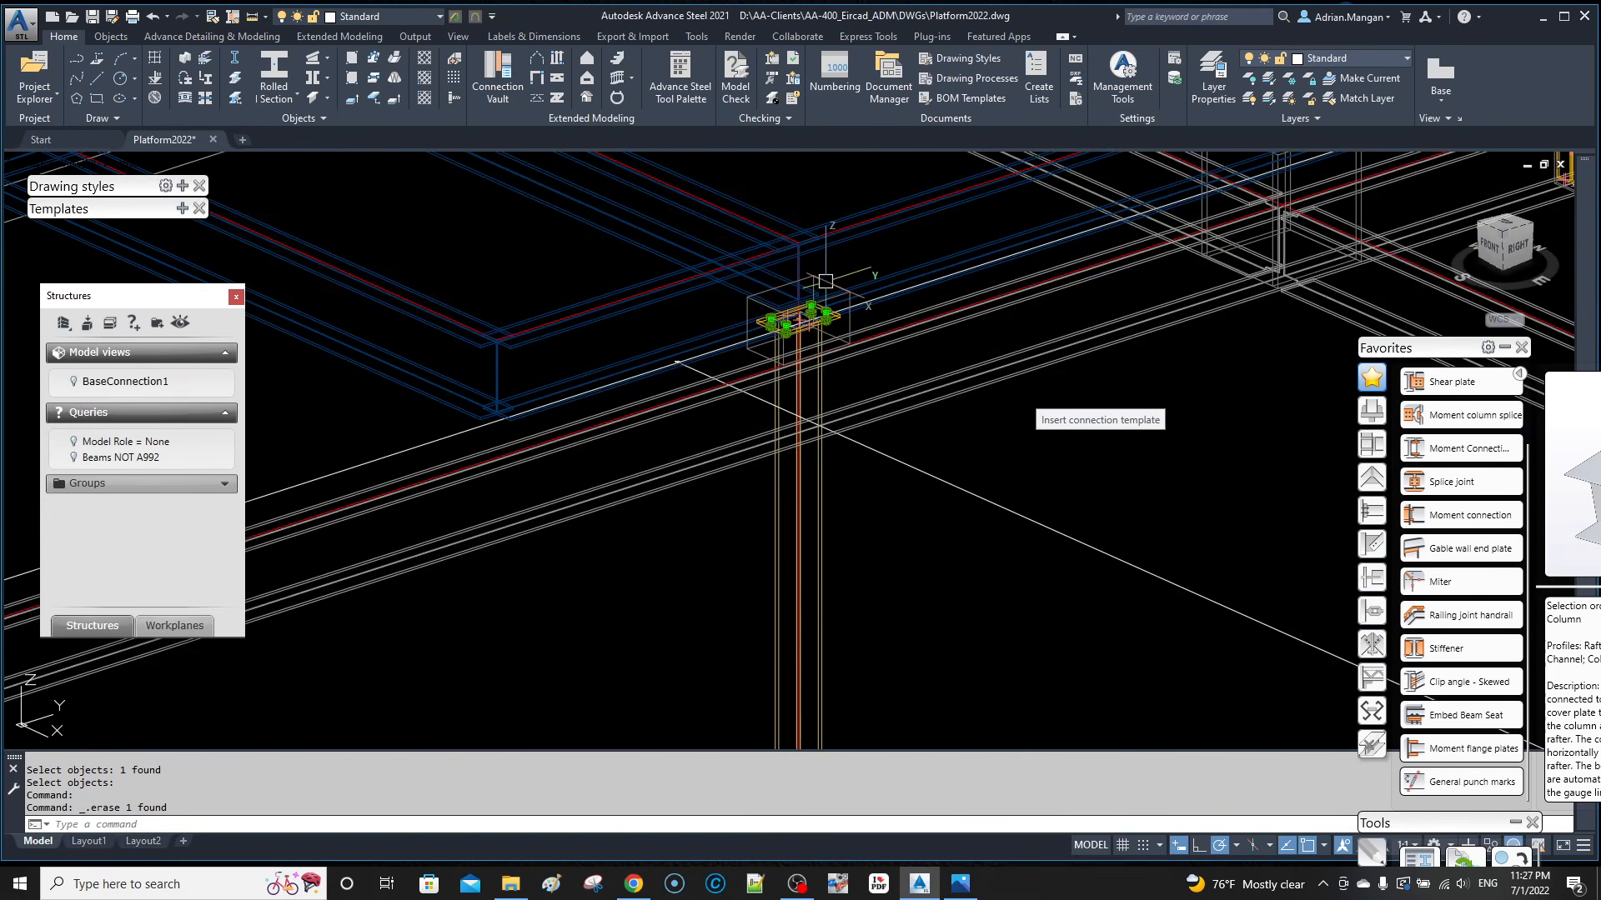
scroll(825, 281, down, 3)
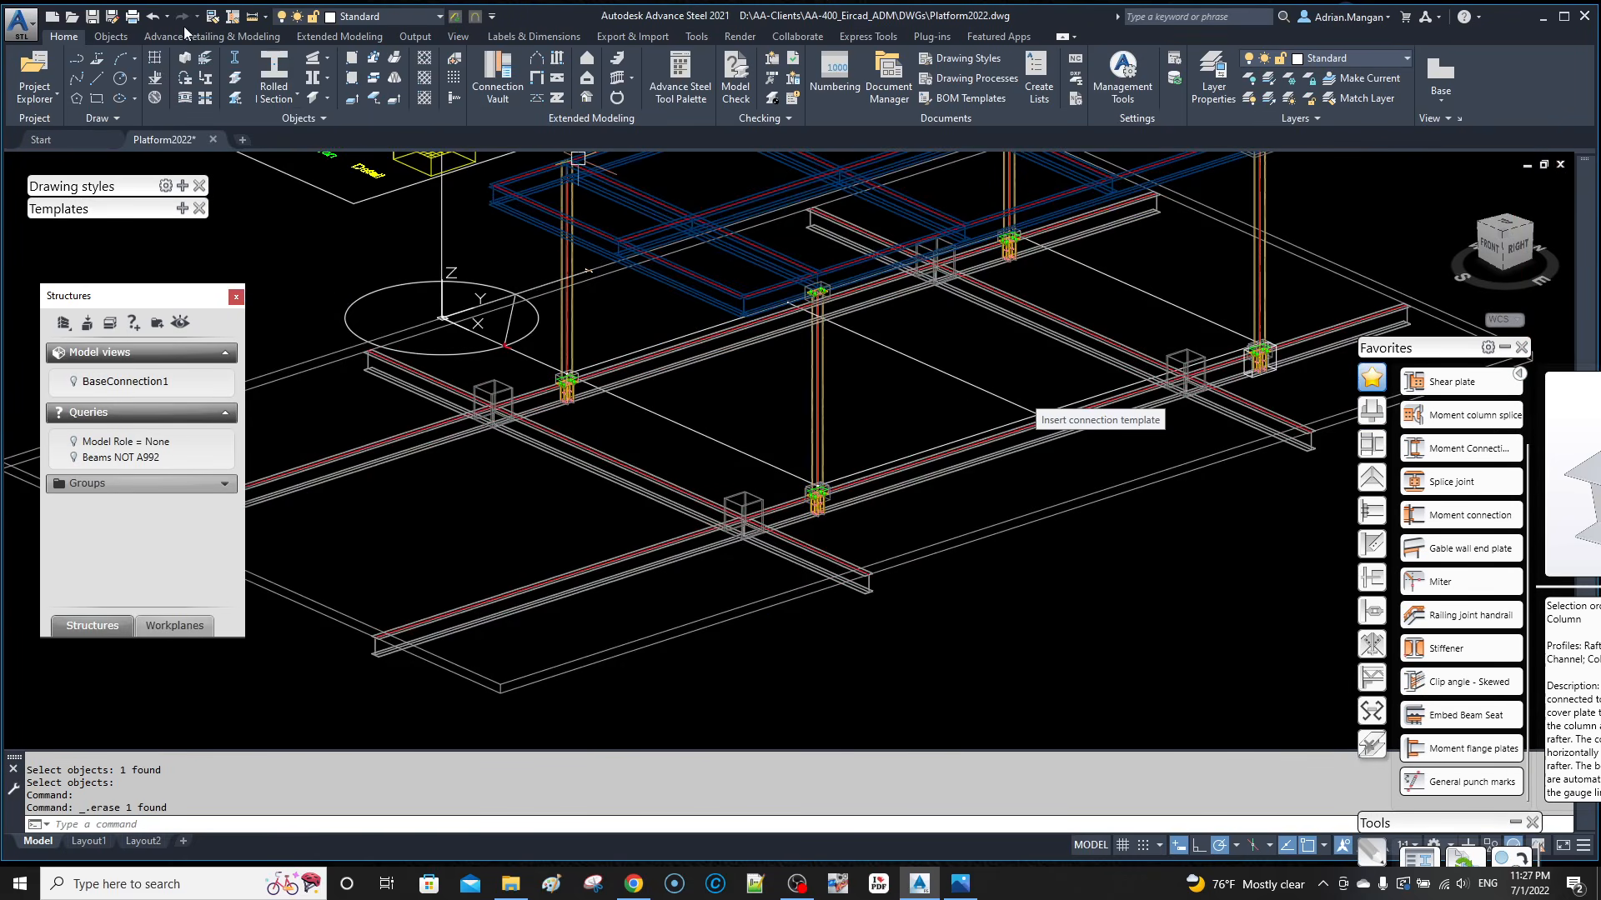
click(153, 17)
click(153, 17)
Step: Erase the connection box, bolts, end plate and welds of the newly inserted joint at the post top
scroll(661, 279, down, 3)
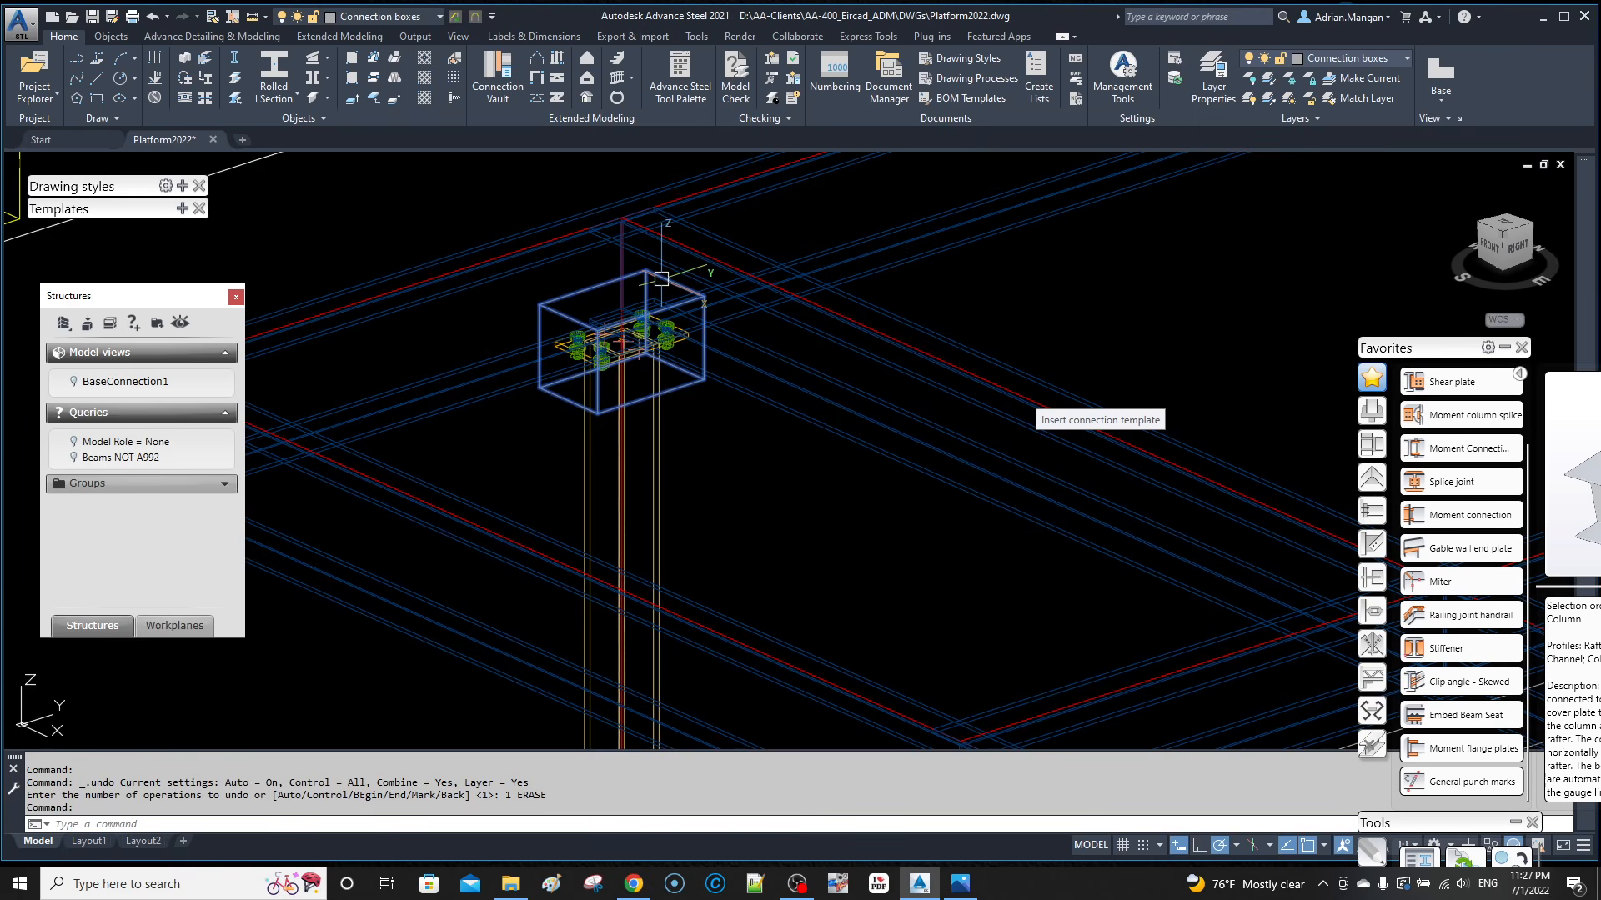
key(Delete)
scroll(662, 302, up, 3)
click(632, 328)
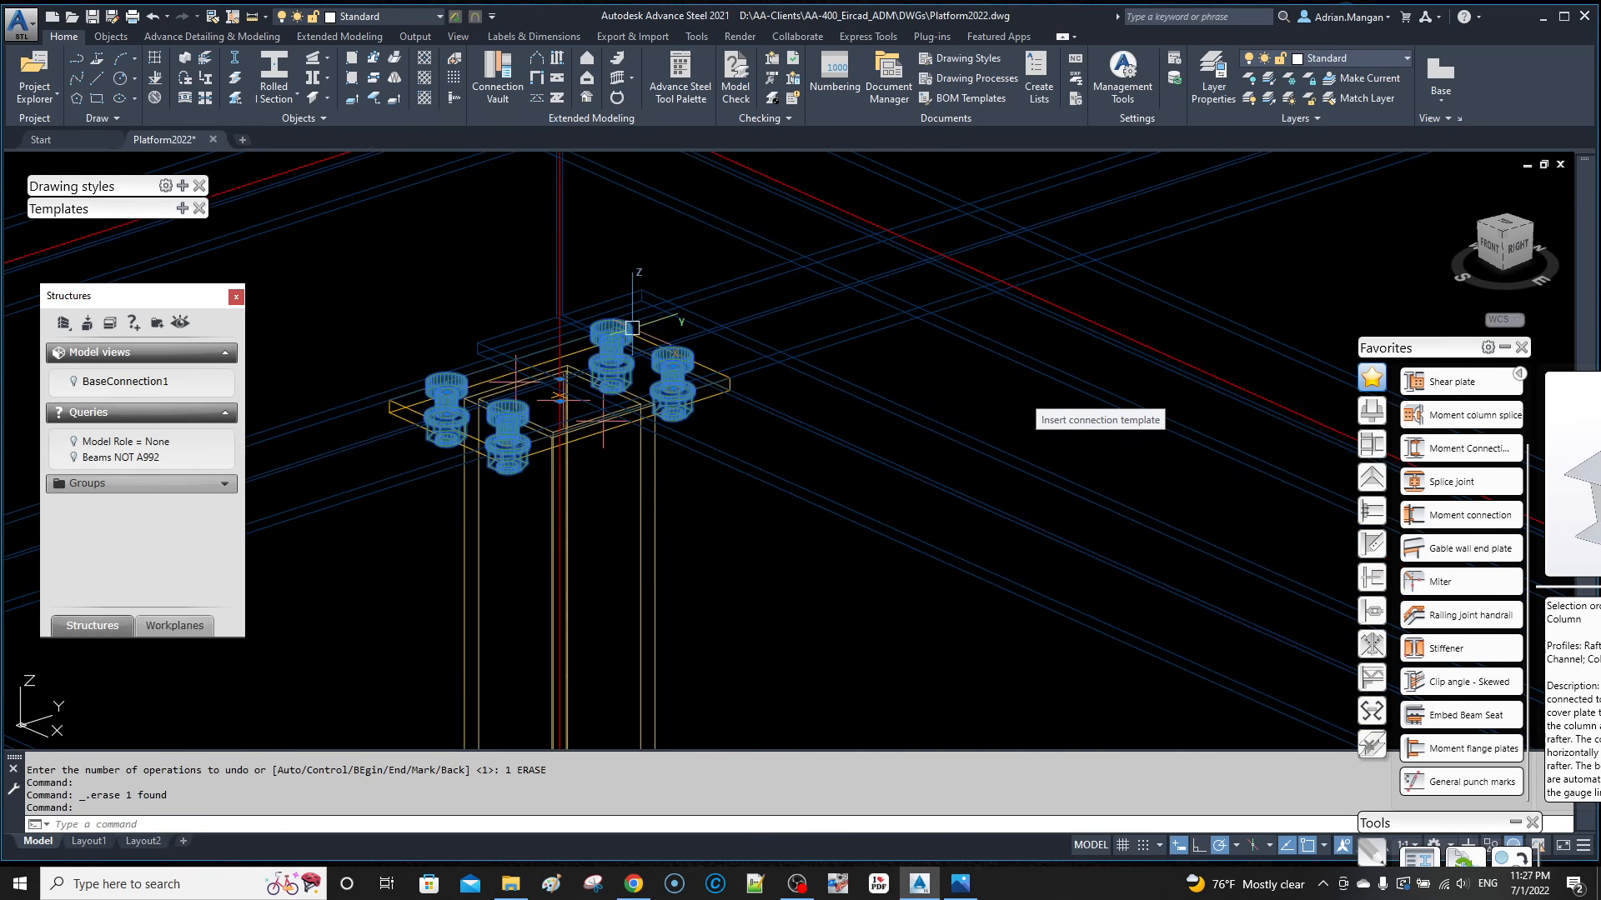
key(Delete)
click(564, 372)
key(Delete)
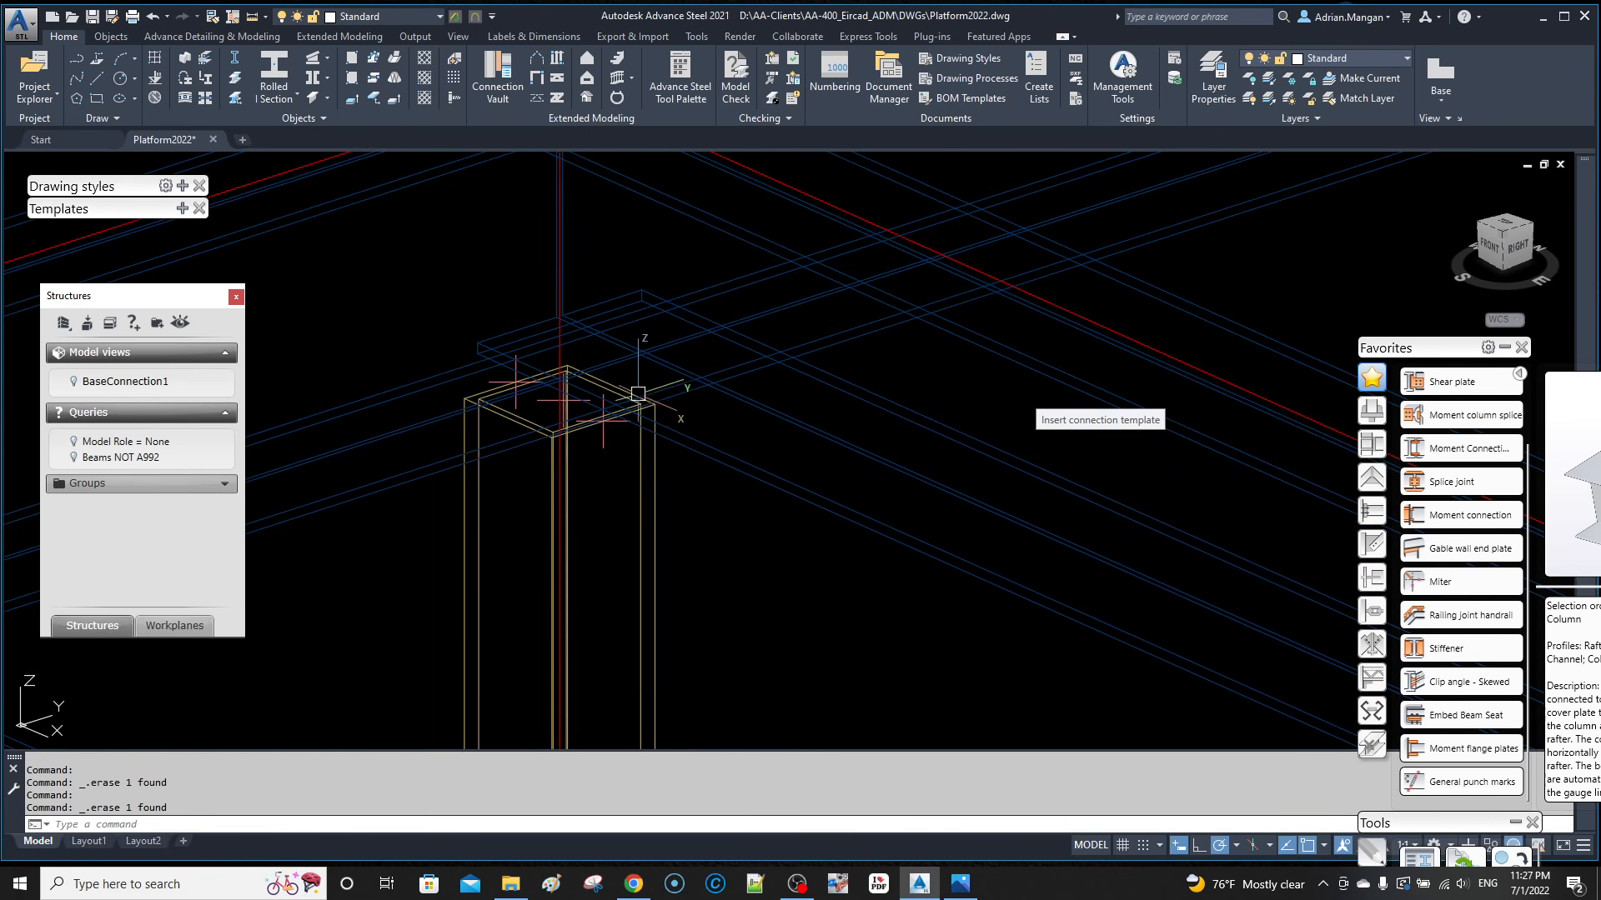
click(607, 421)
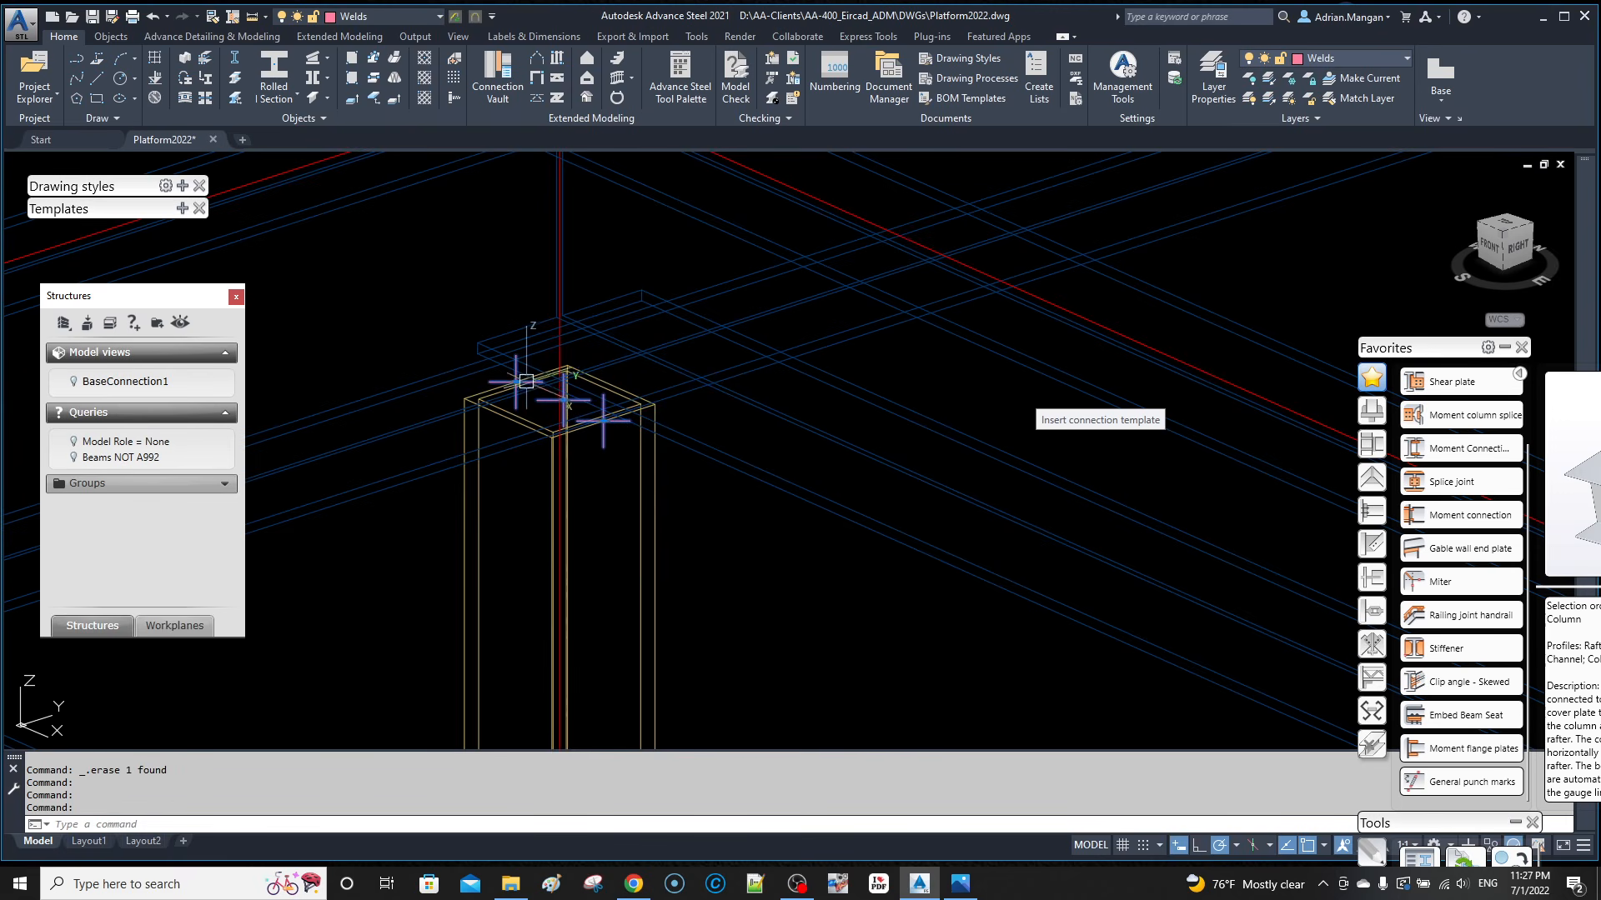
key(Delete)
scroll(667, 341, down, 3)
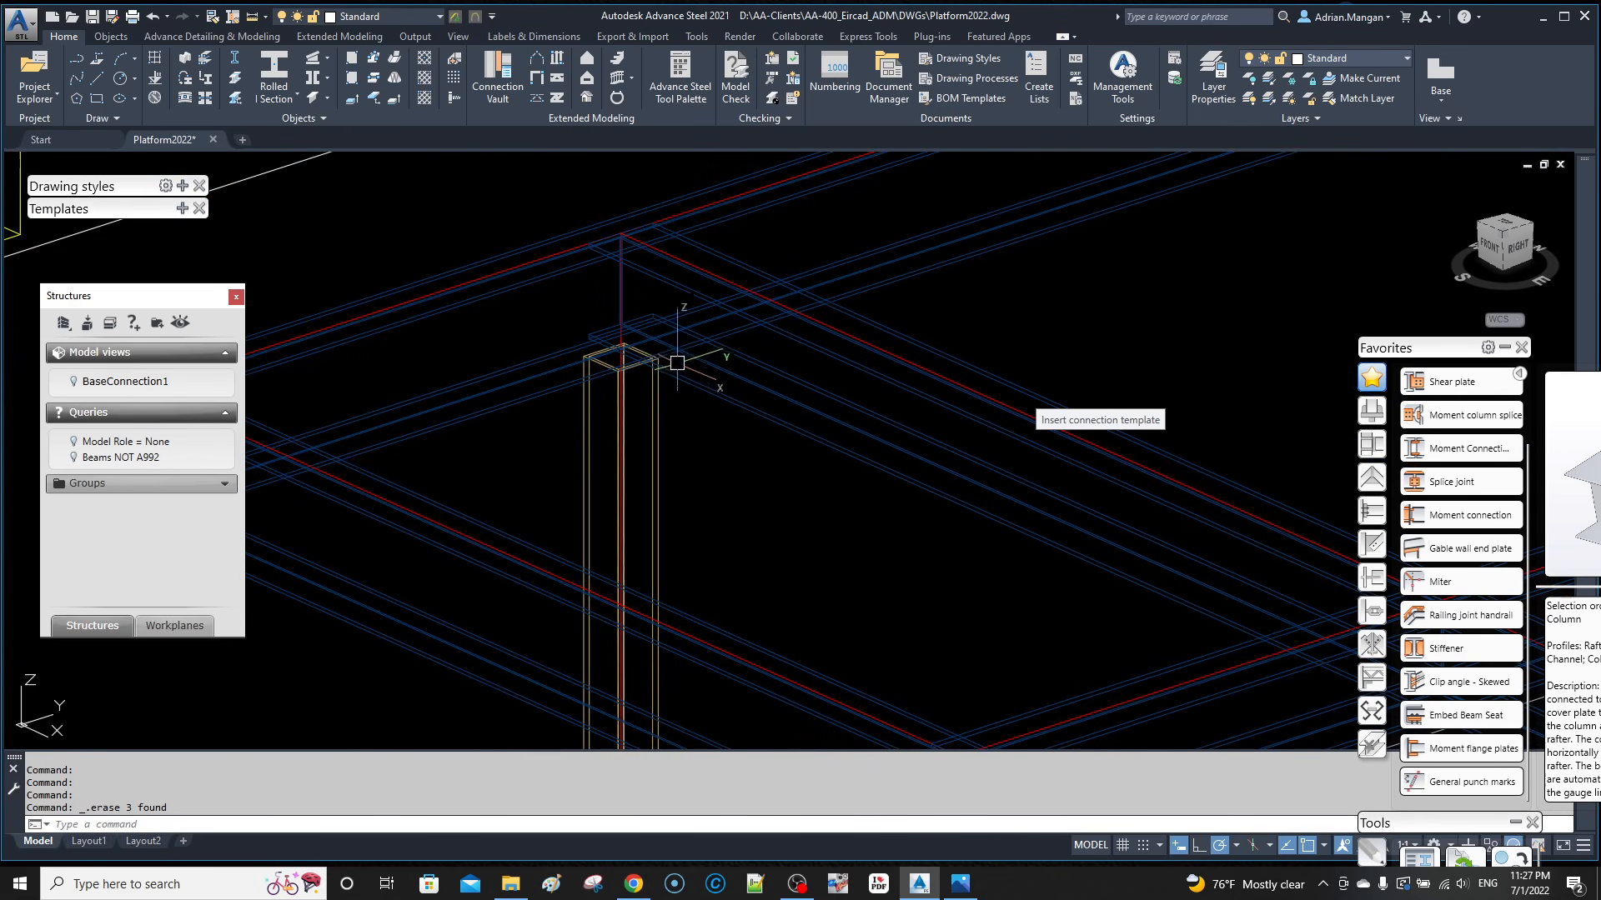
Step: Display the post's processing features and erase the leftover cut at its top
click(658, 421)
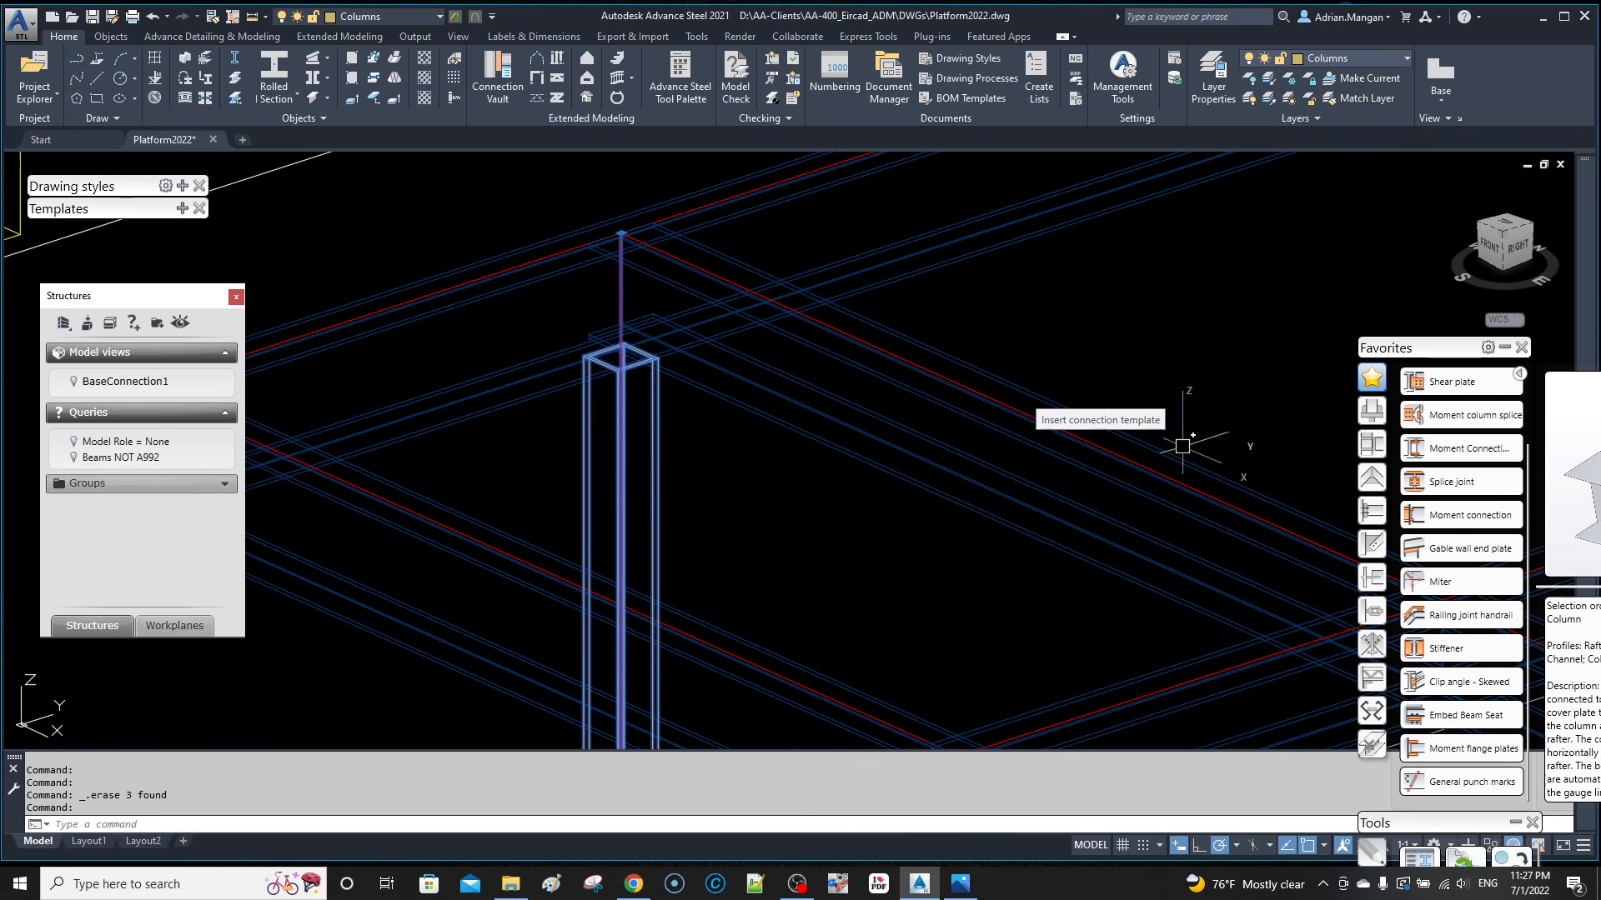
click(1505, 349)
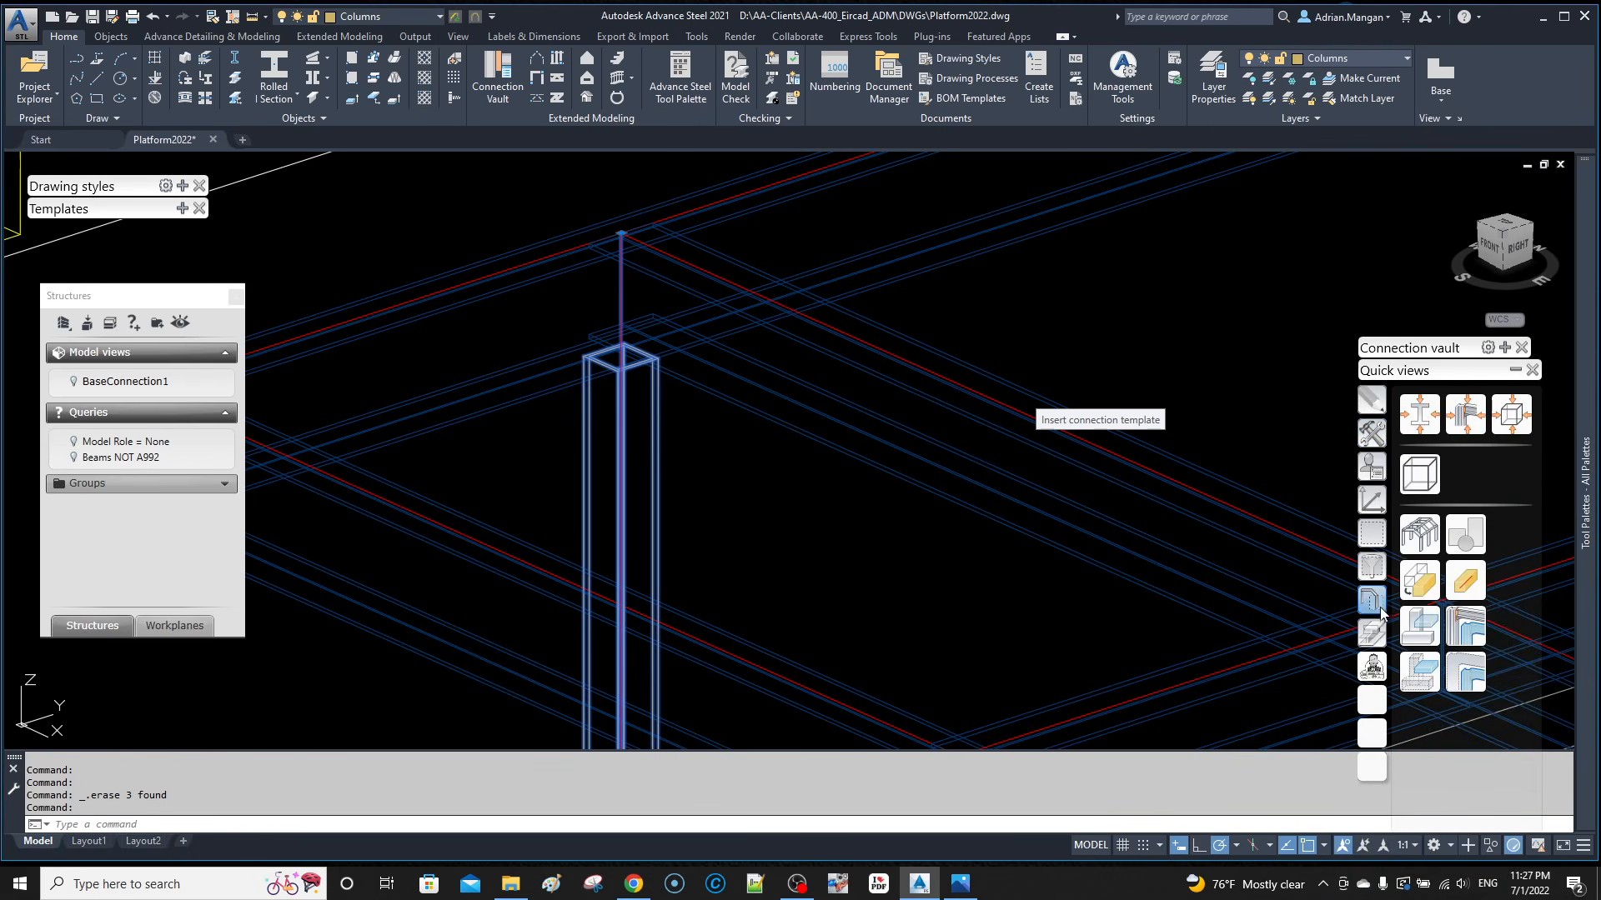
click(1419, 581)
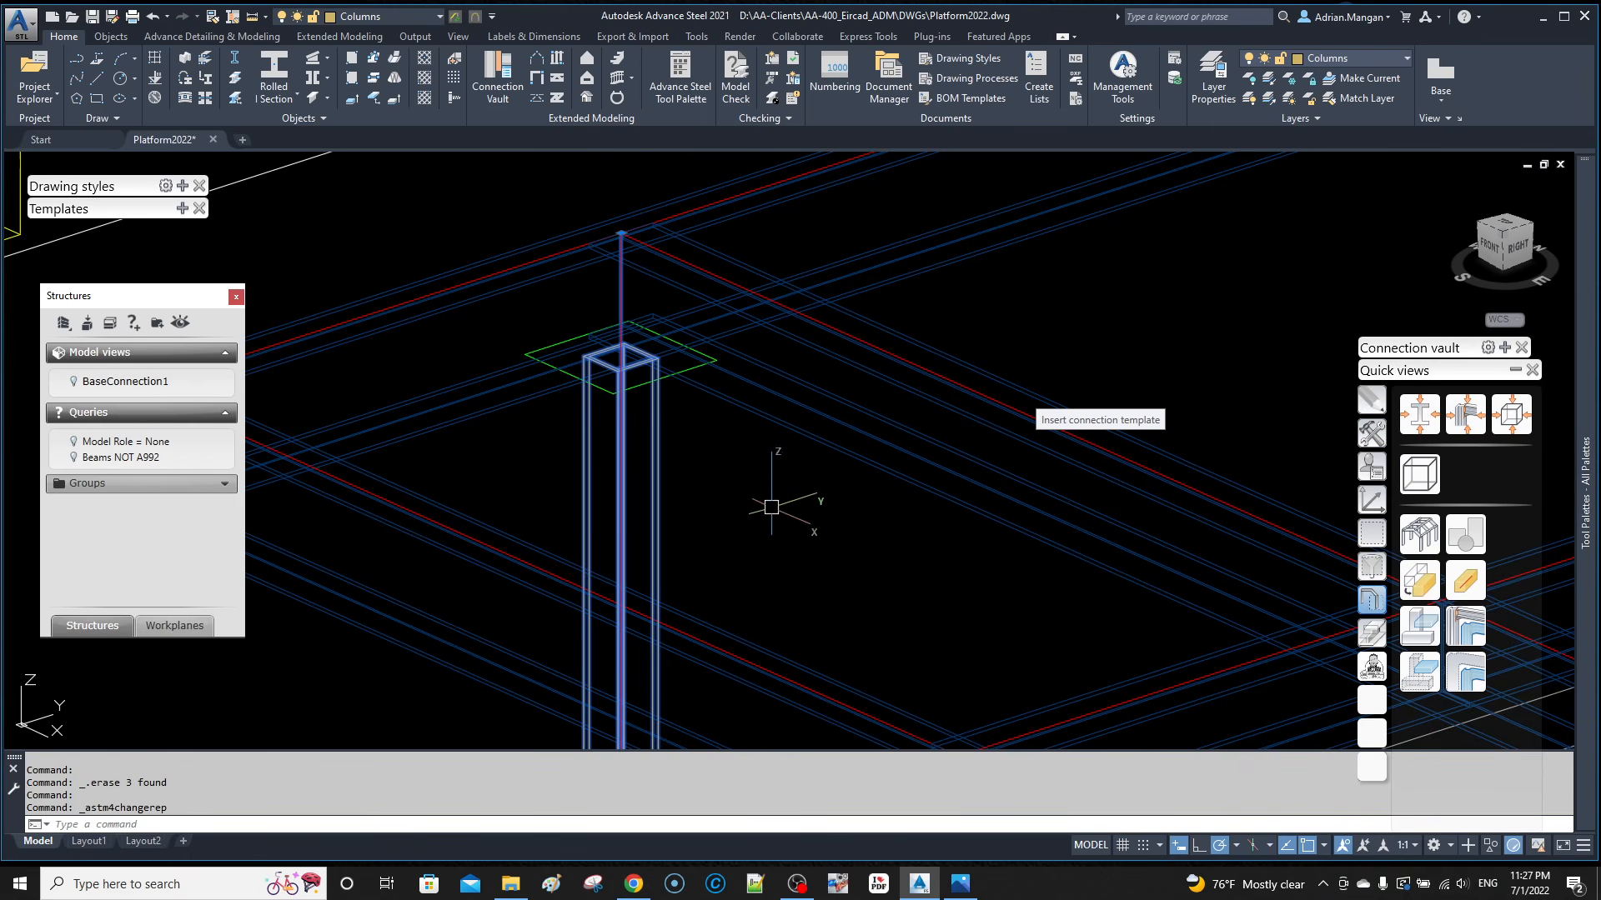
key(Escape)
click(716, 367)
key(Delete)
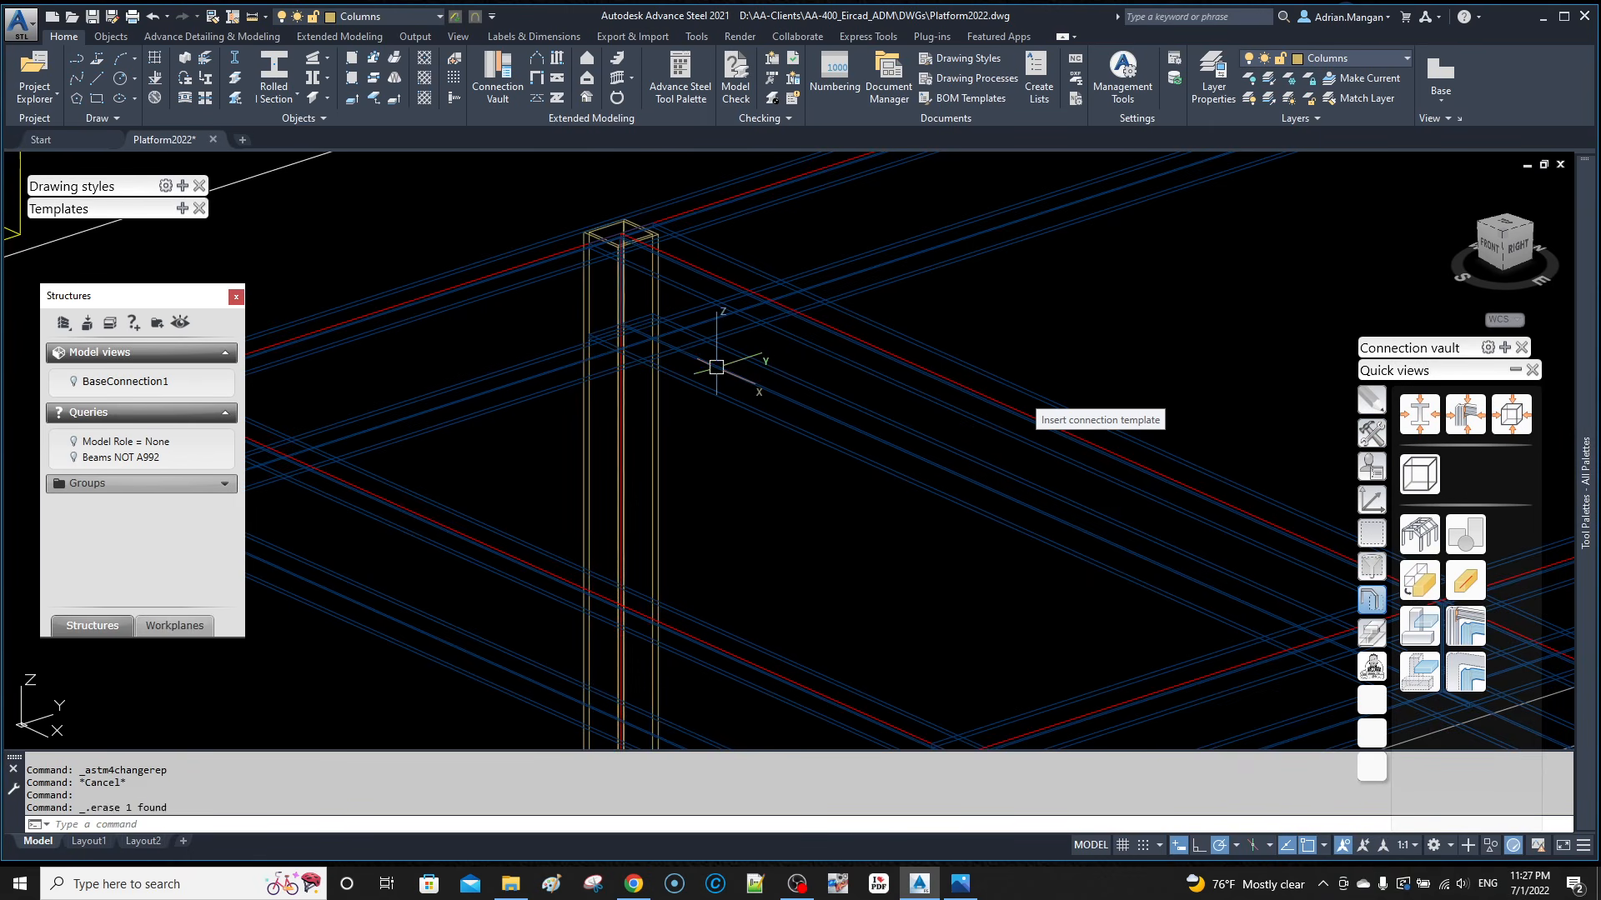
Step: Copy the neighbouring post's end plate joint as a linked joint to this post top, picking the platform beam as rafter and the post
scroll(584, 365, down, 6)
middle_drag(789, 422, 661, 322)
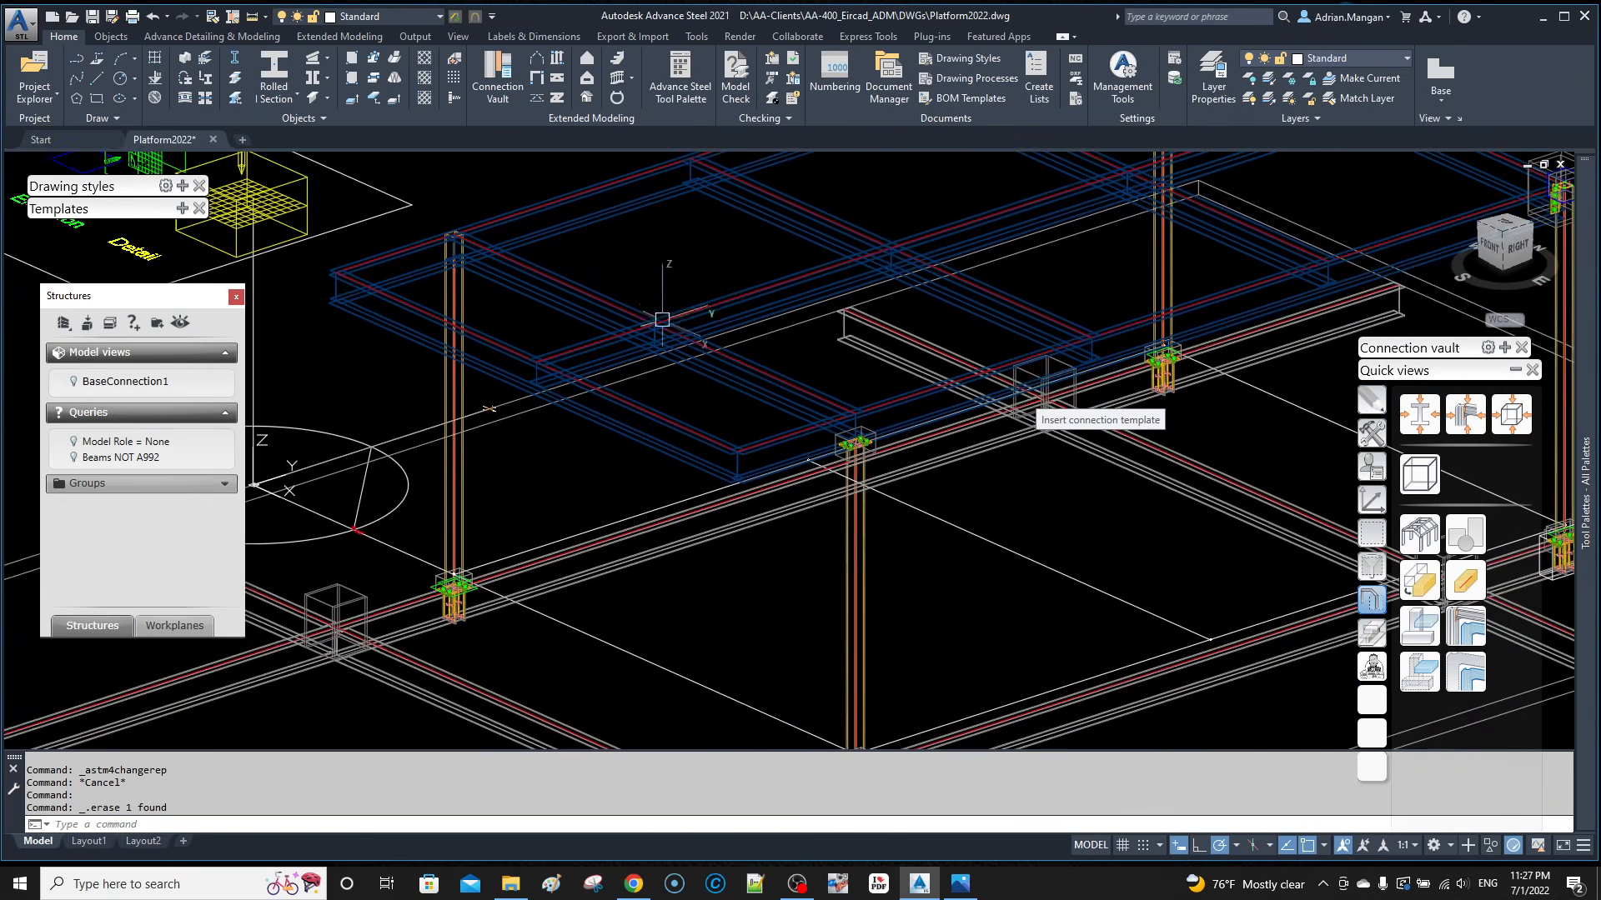
scroll(880, 427, up, 8)
click(832, 446)
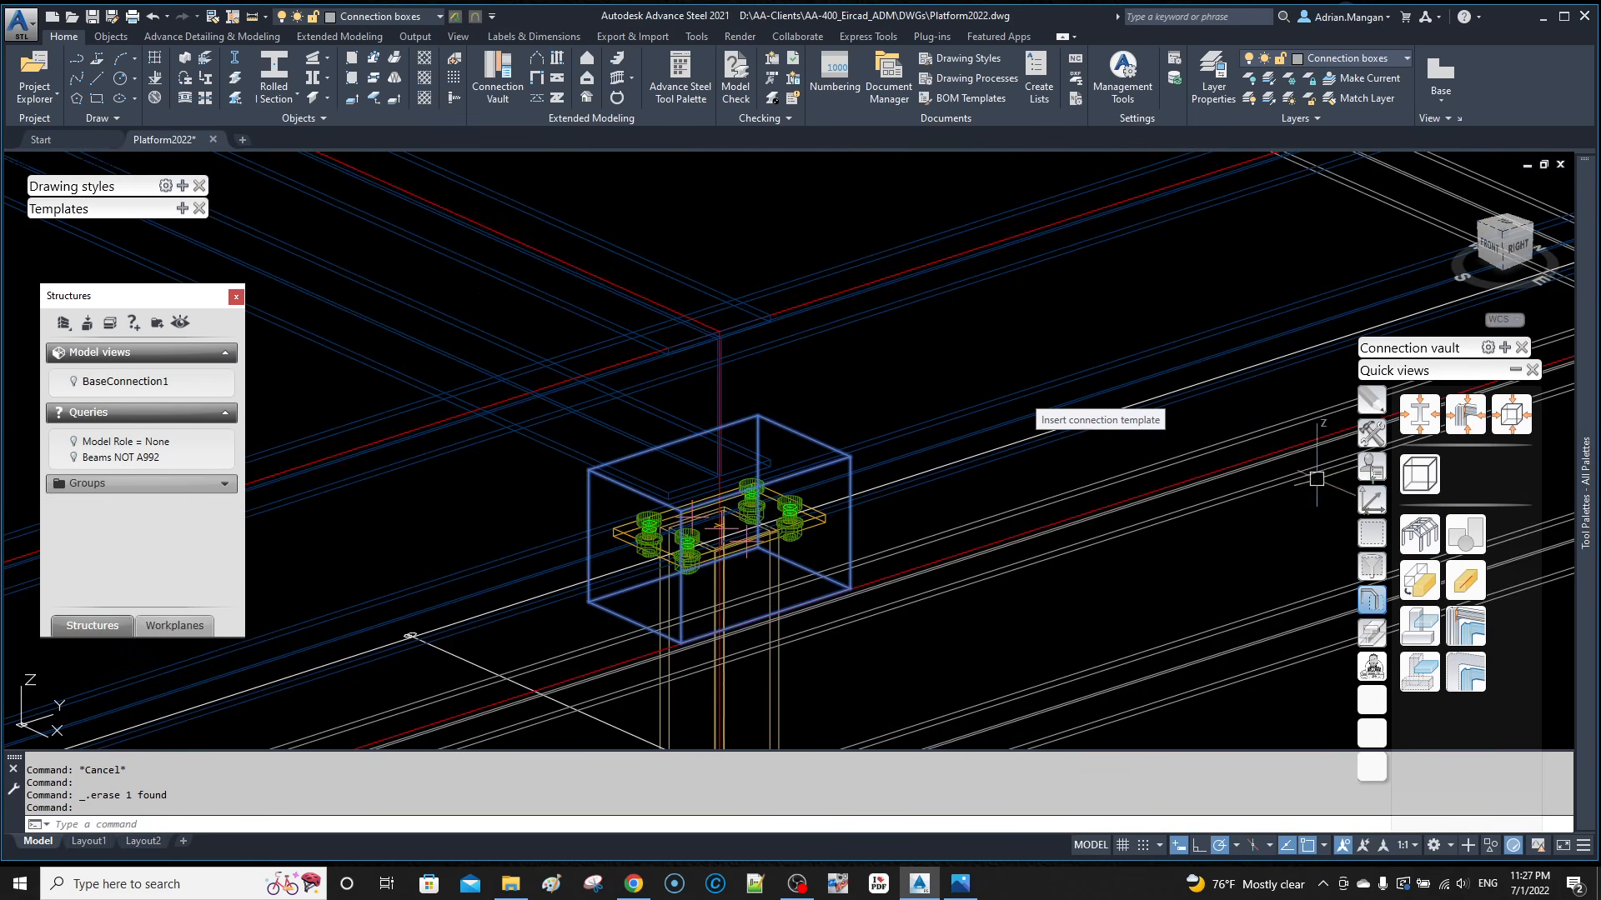
click(1373, 435)
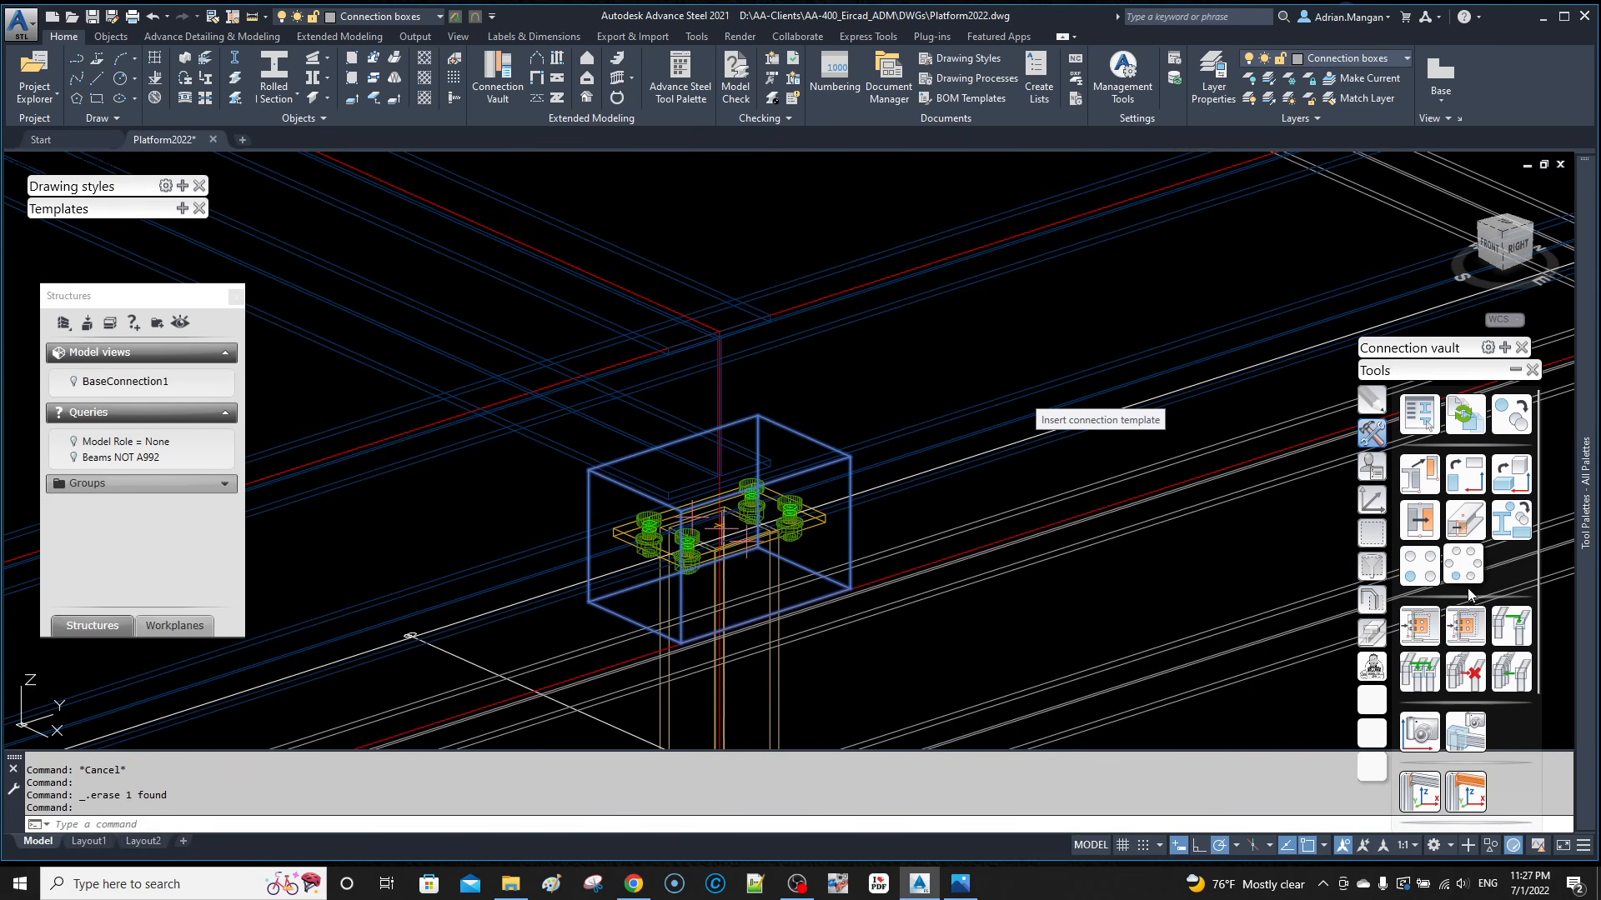
click(1462, 632)
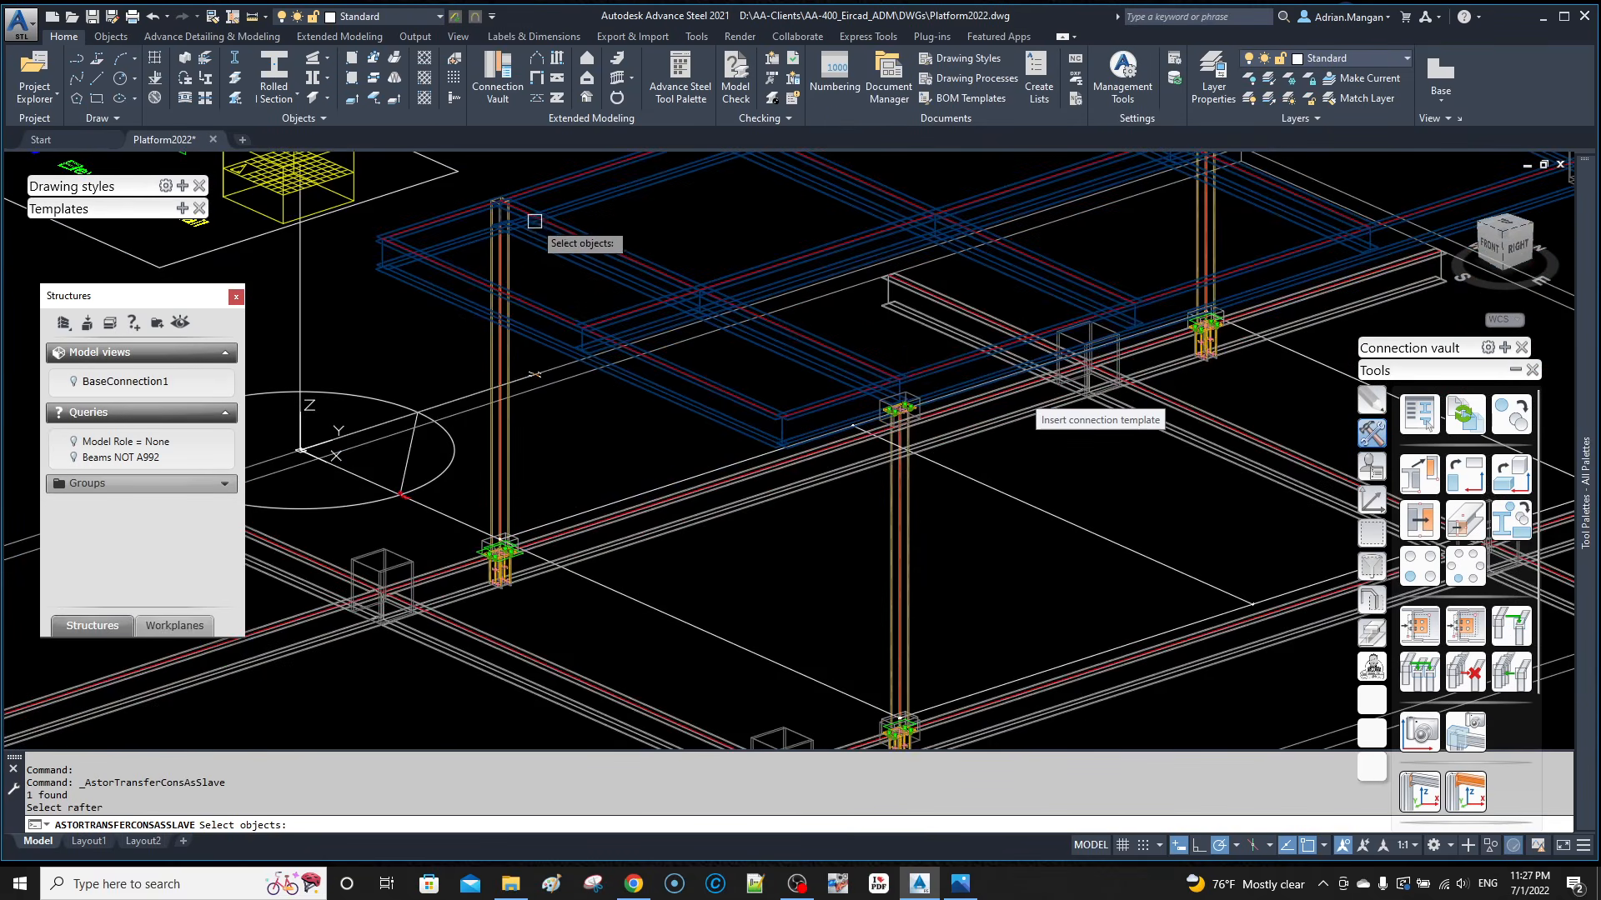
click(552, 194)
key(Return)
click(412, 343)
key(Return)
key(Return)
scroll(423, 343, down, 4)
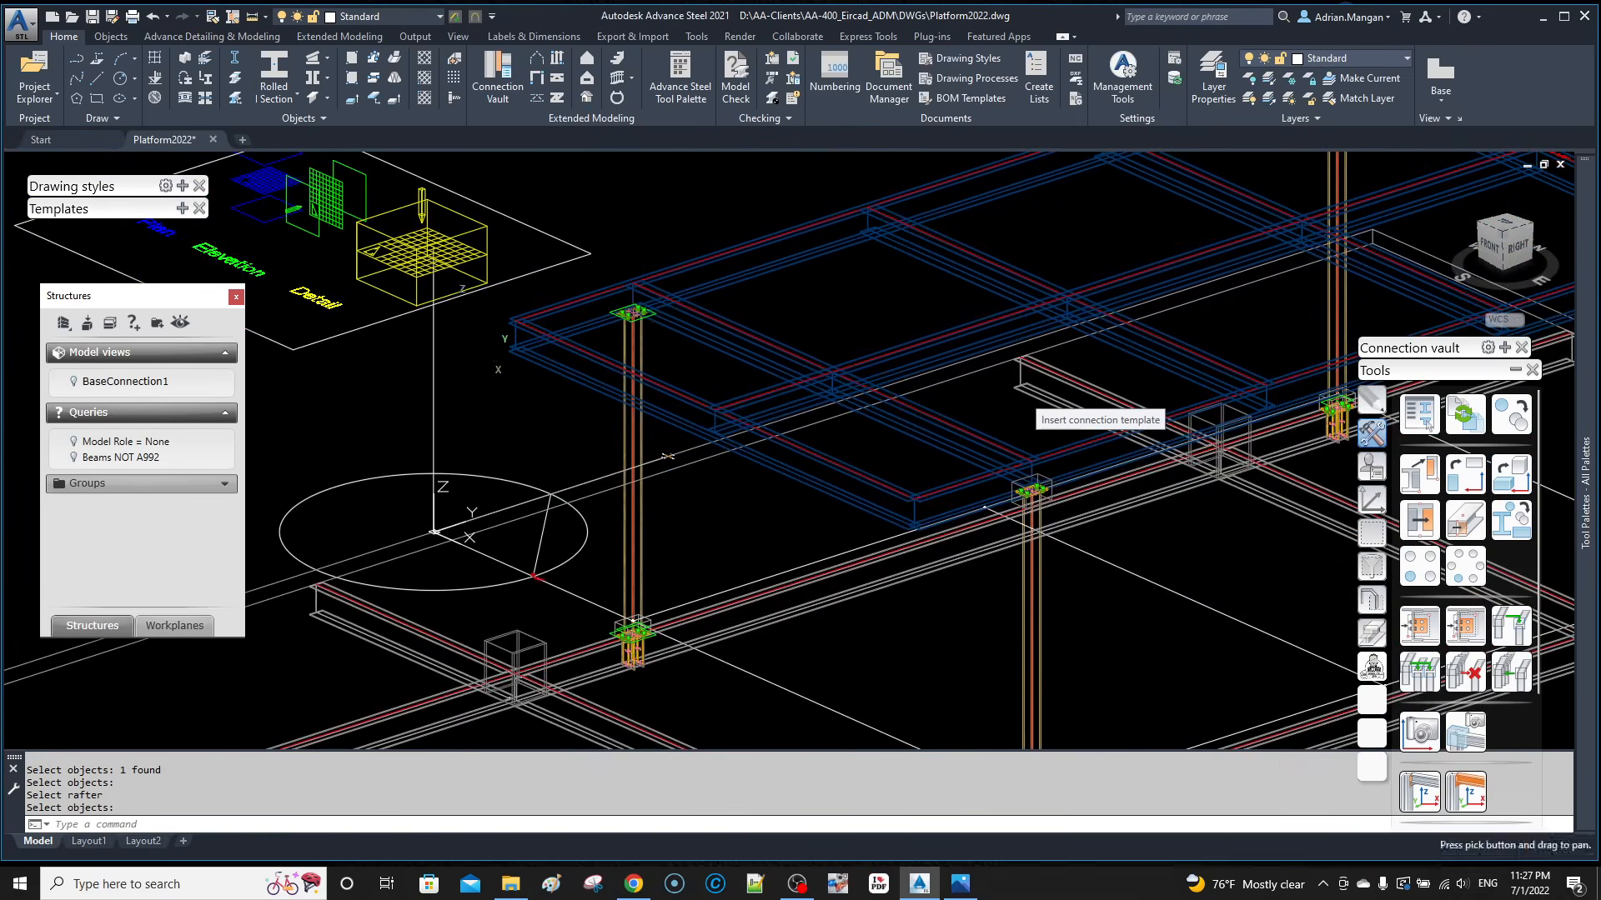
Step: Examine the new post-top joint and the surrounding platform beams, including the end beam
middle_drag(818, 311, 664, 243)
drag(0, 0, 0, 0)
shift+middle_drag(664, 242, 734, 311)
scroll(470, 289, up, 4)
click(487, 282)
scroll(615, 350, down, 6)
scroll(785, 460, up, 2)
scroll(782, 457, up, 2)
click(773, 454)
scroll(765, 403, down, 2)
middle_drag(765, 404, 806, 433)
scroll(502, 298, up, 3)
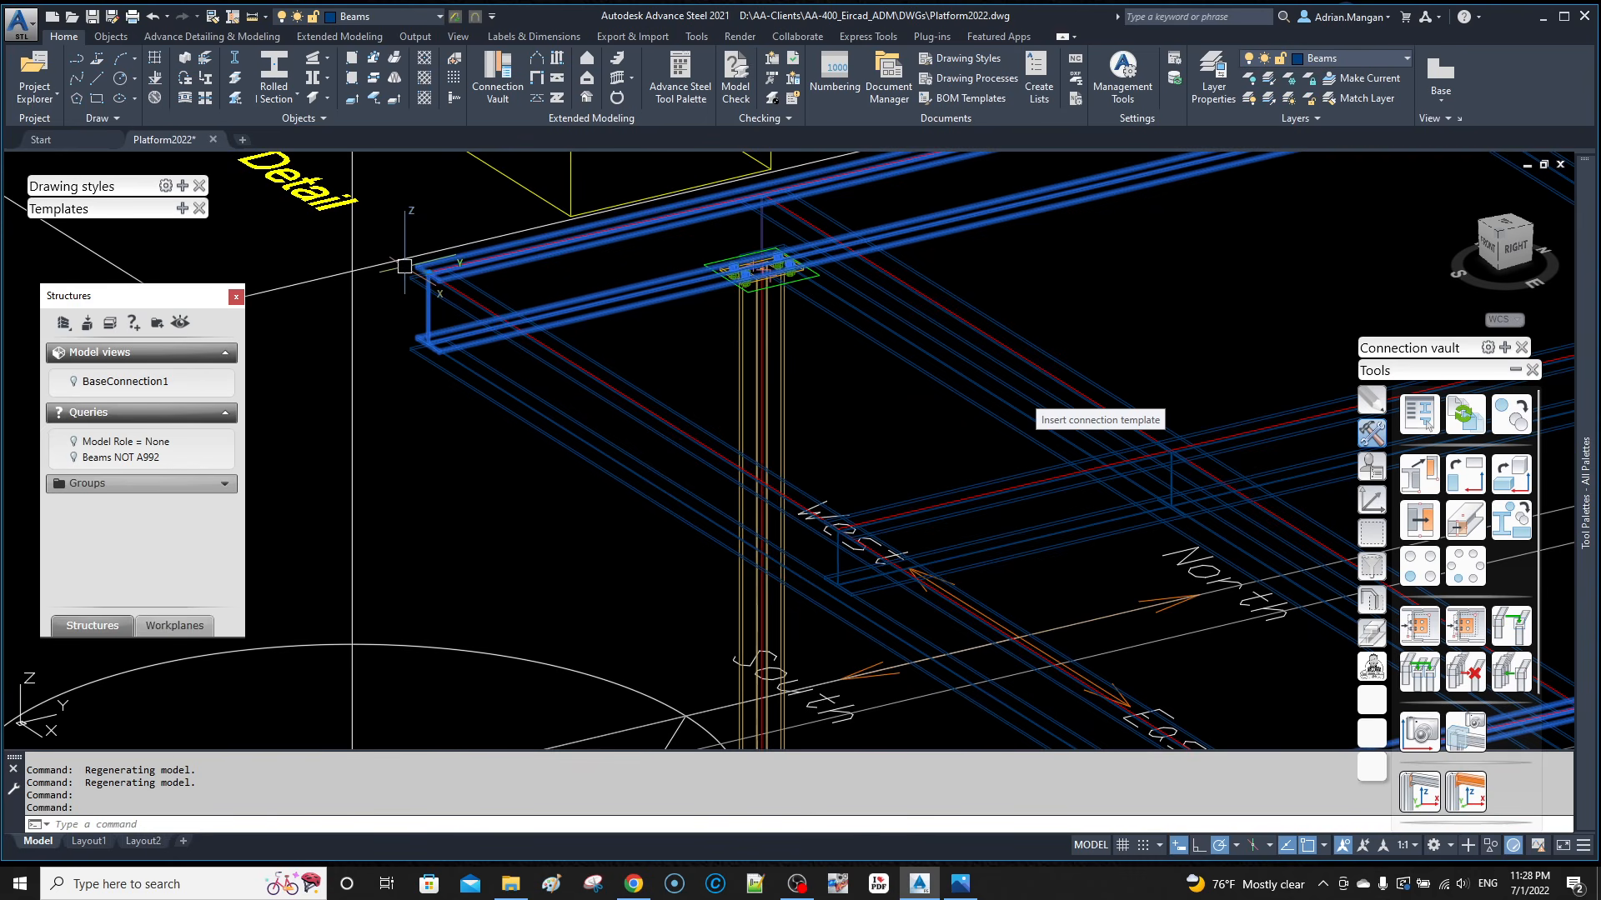
key(Escape)
Step: Stretch the near end of the platform's end beam outward by 10 inches along its axis
scroll(452, 300, up, 5)
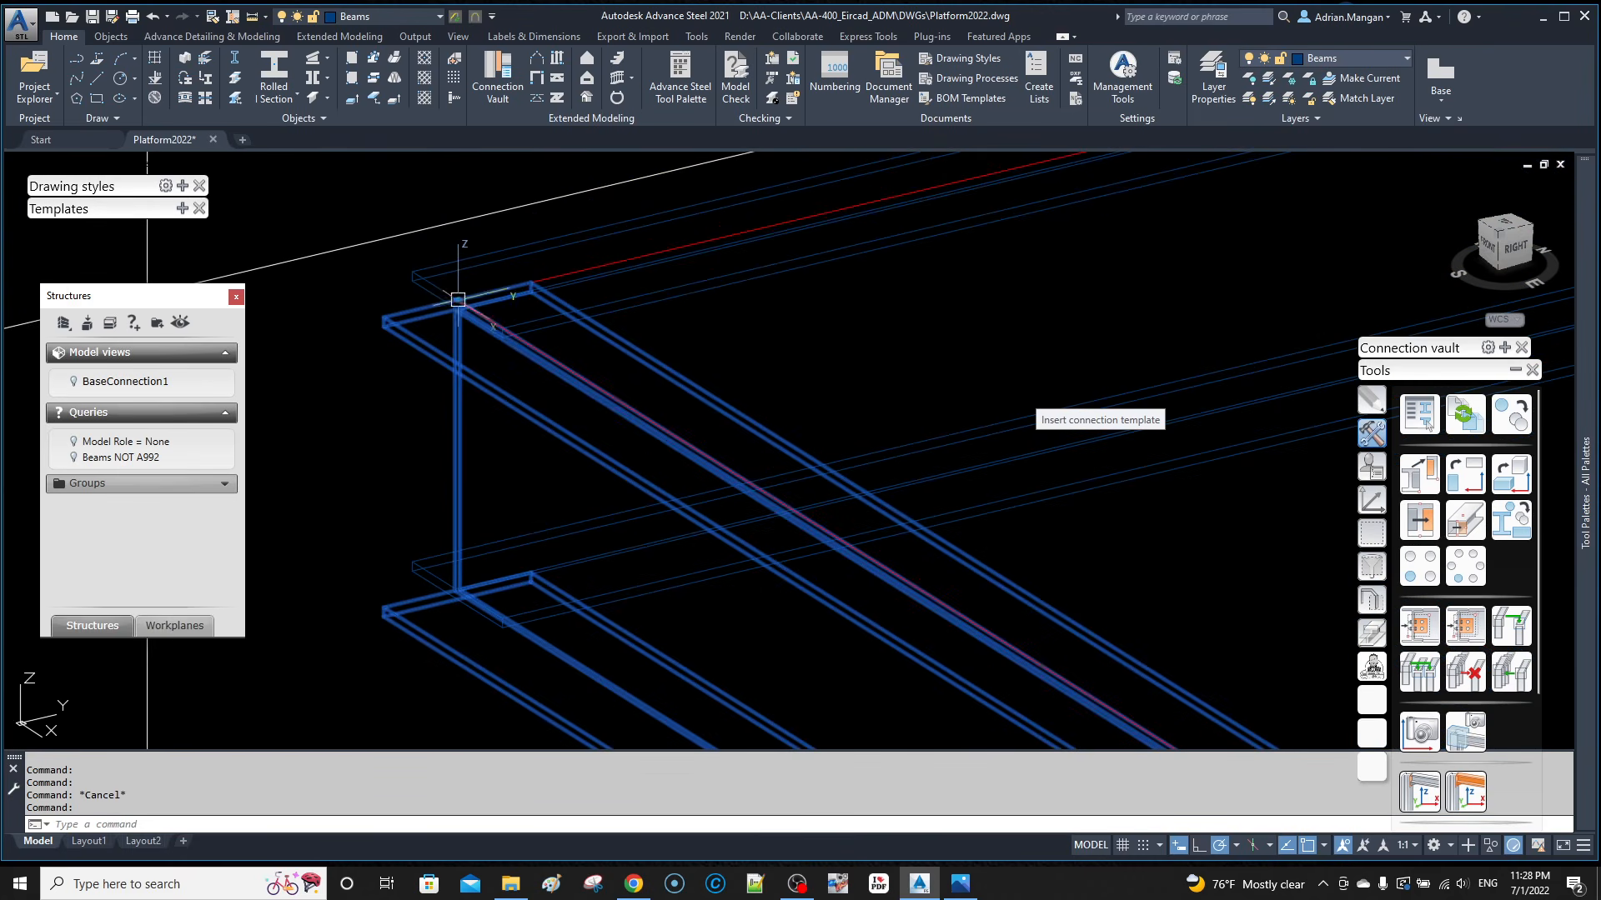
click(459, 302)
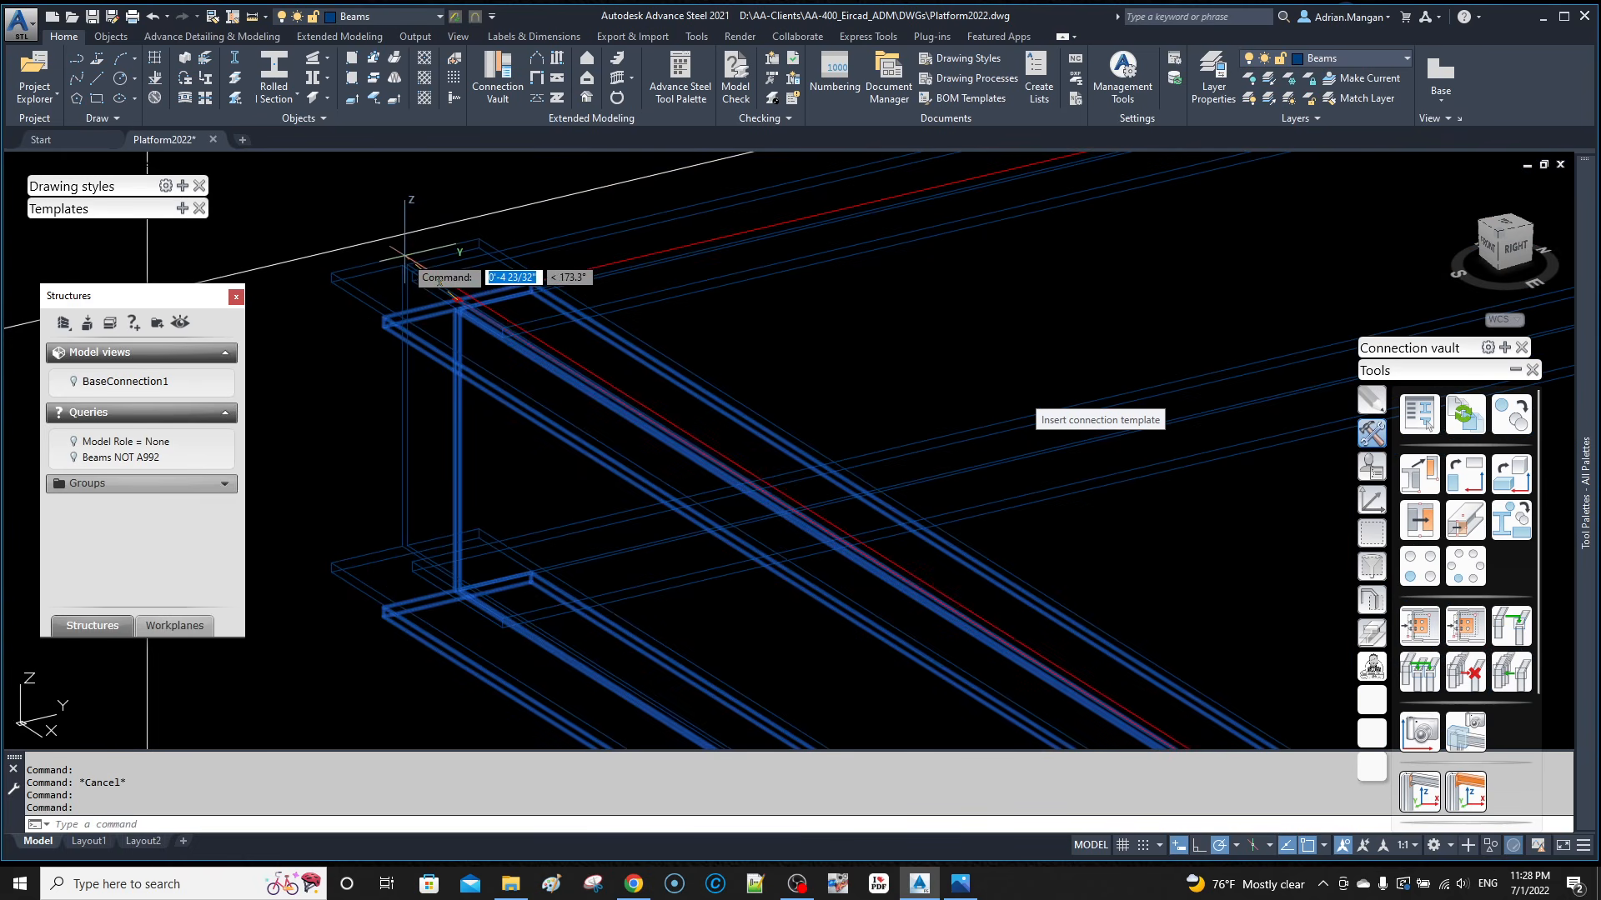
text(10)
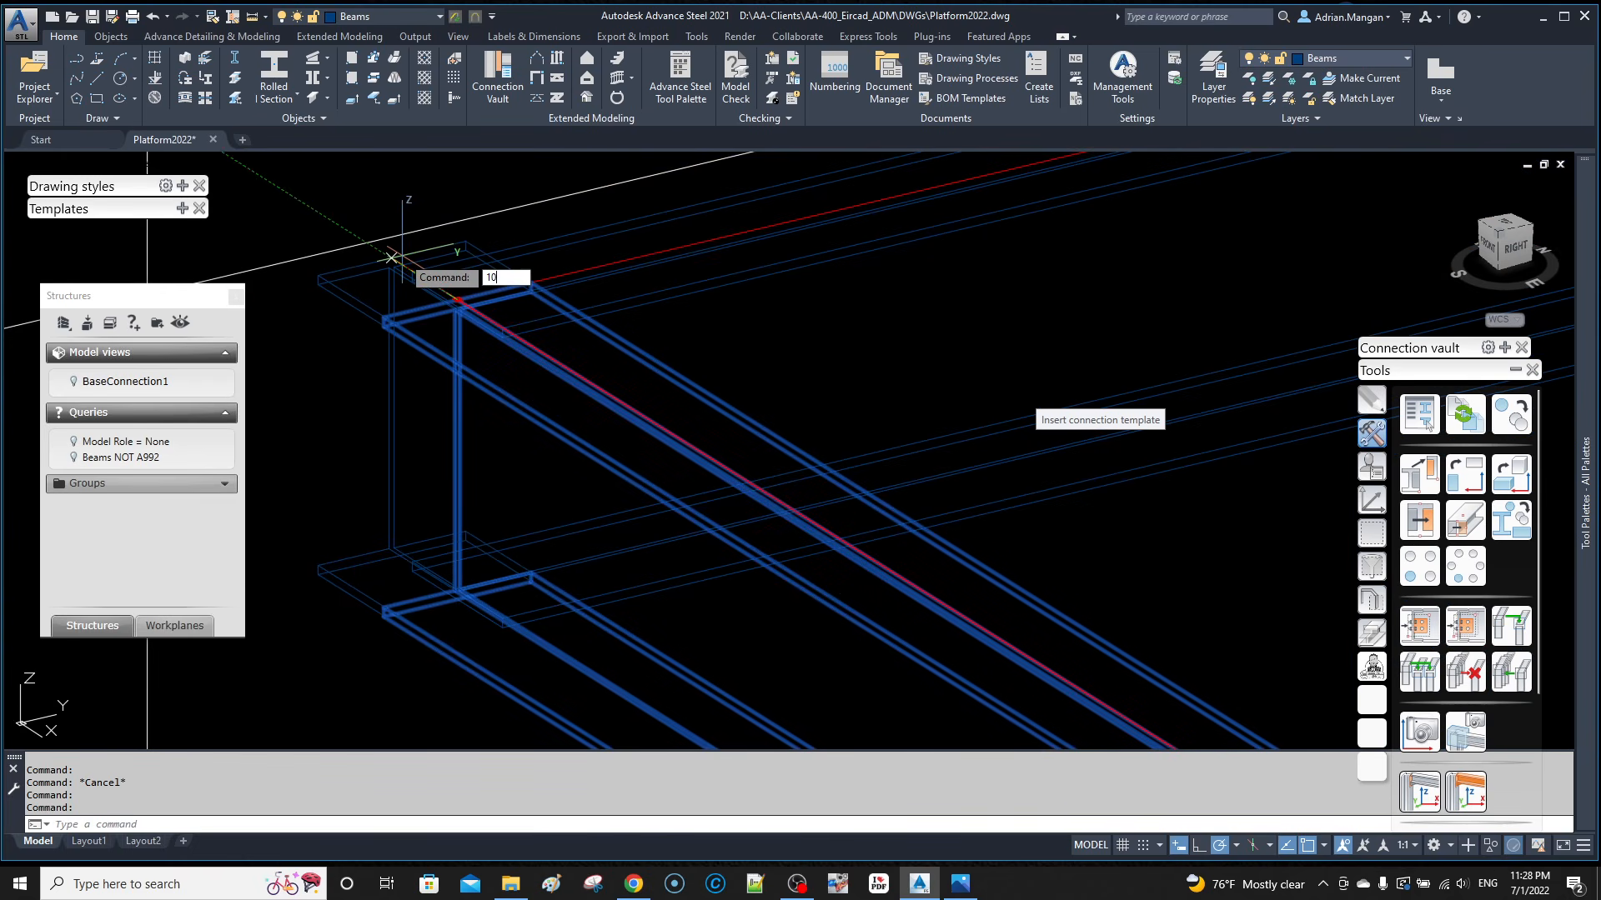
key(Return)
Step: Move the end beam 5 inches along its axis in the positive X direction
right_click(488, 213)
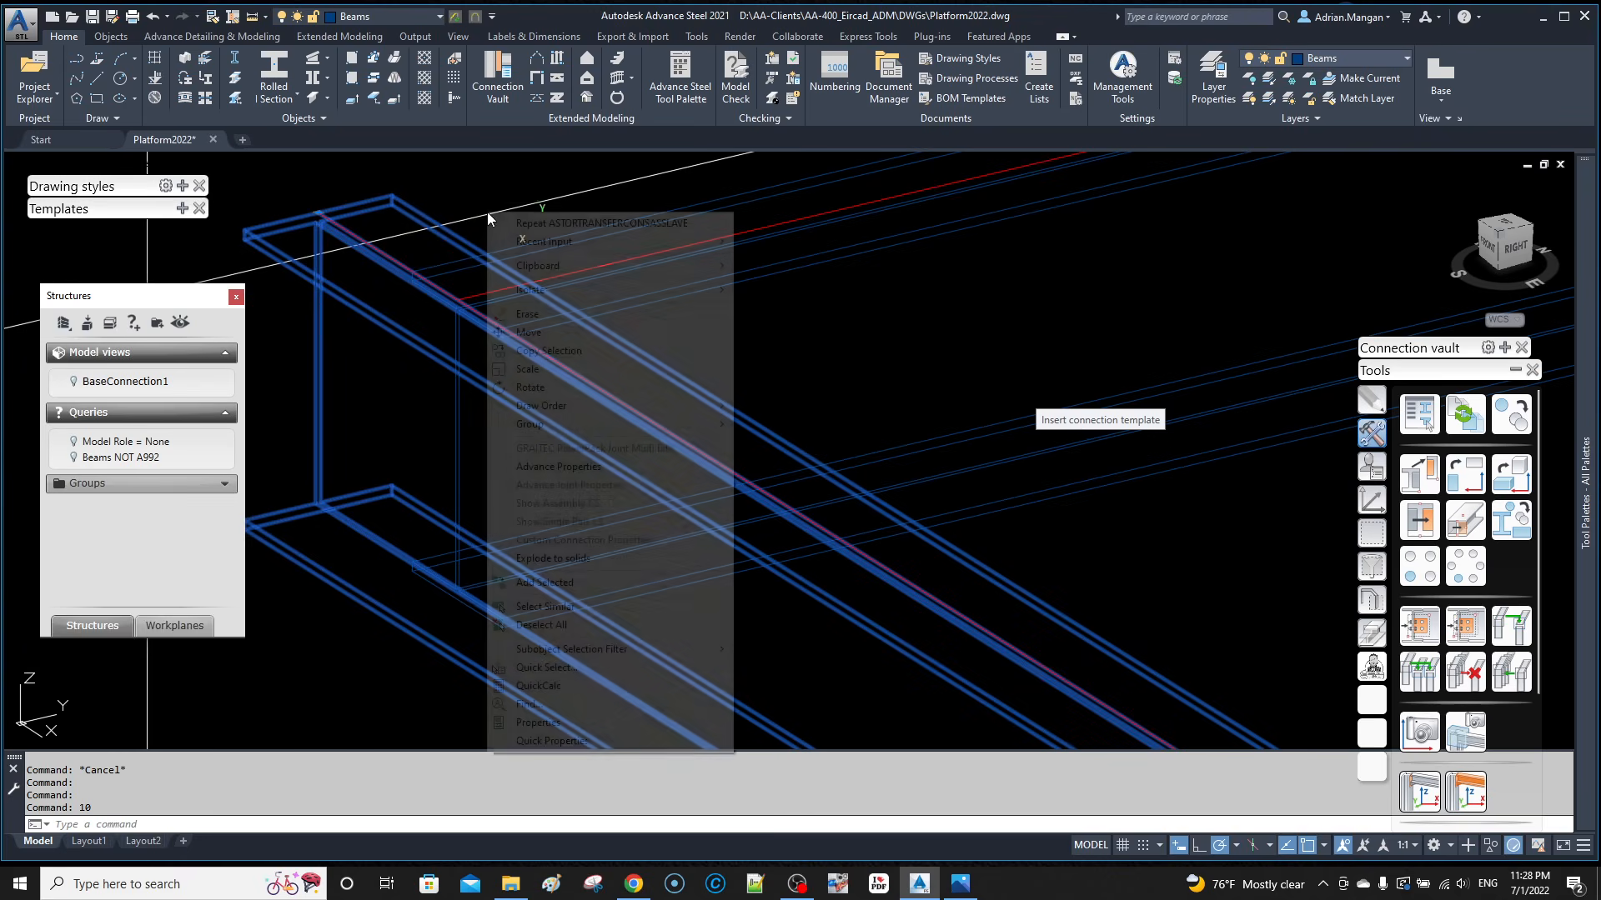
click(564, 334)
click(727, 344)
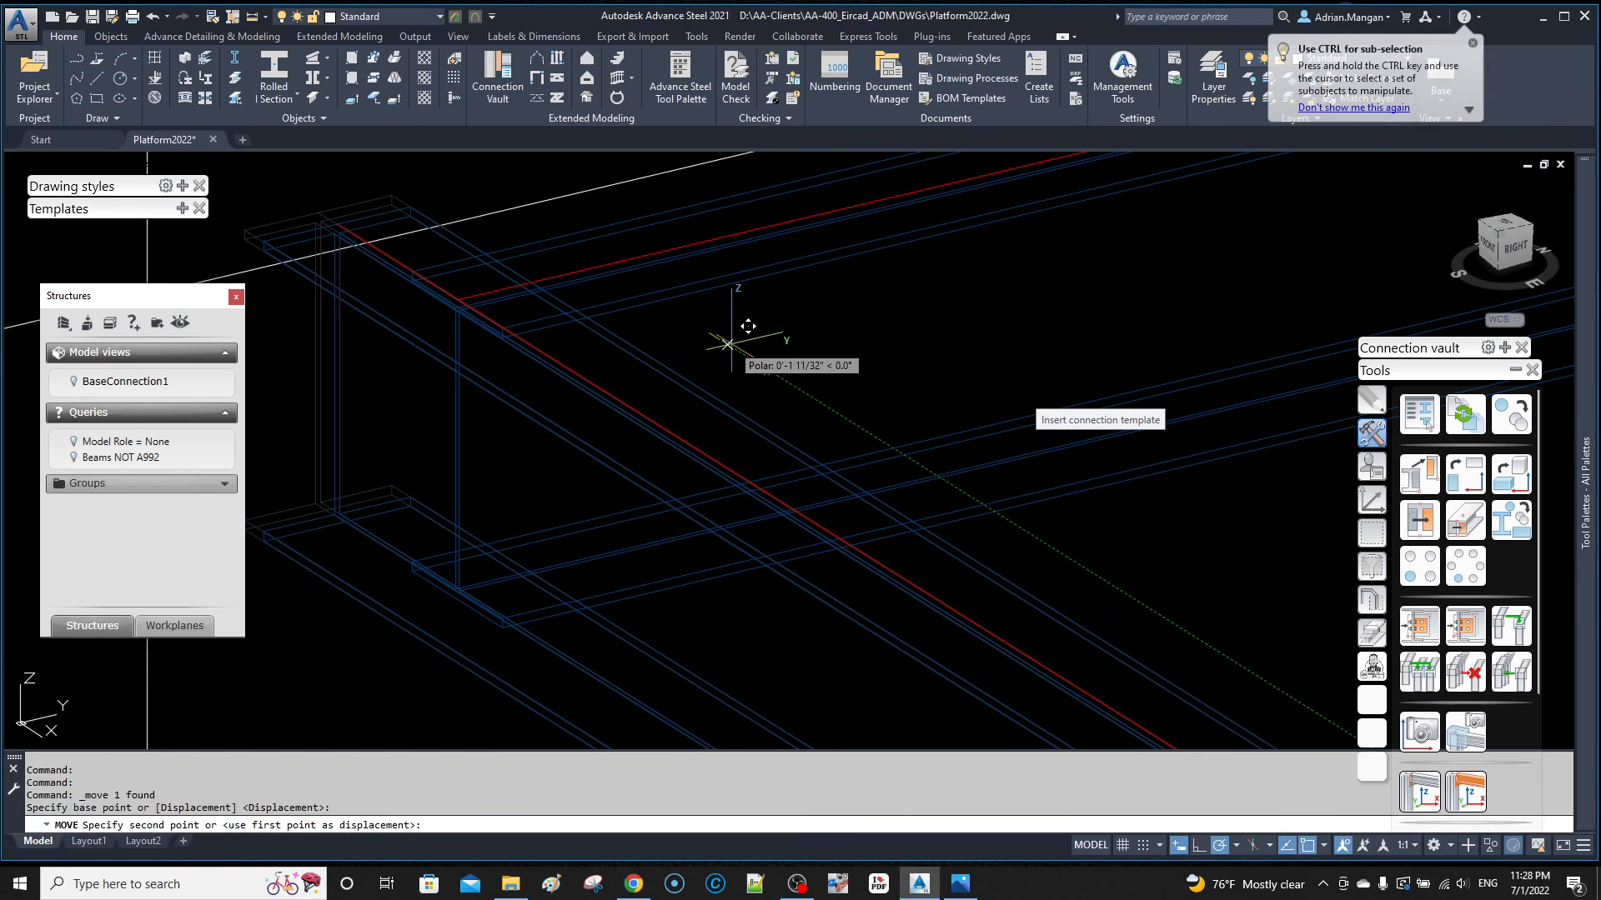
text(5)
key(Return)
key(Escape)
Step: Insert a clip angle where an intermediate platform beam meets the edge beam, with the edge beam as main beam and the intermediate beam attached
scroll(731, 344, down, 5)
scroll(863, 389, down, 2)
scroll(862, 390, down, 3)
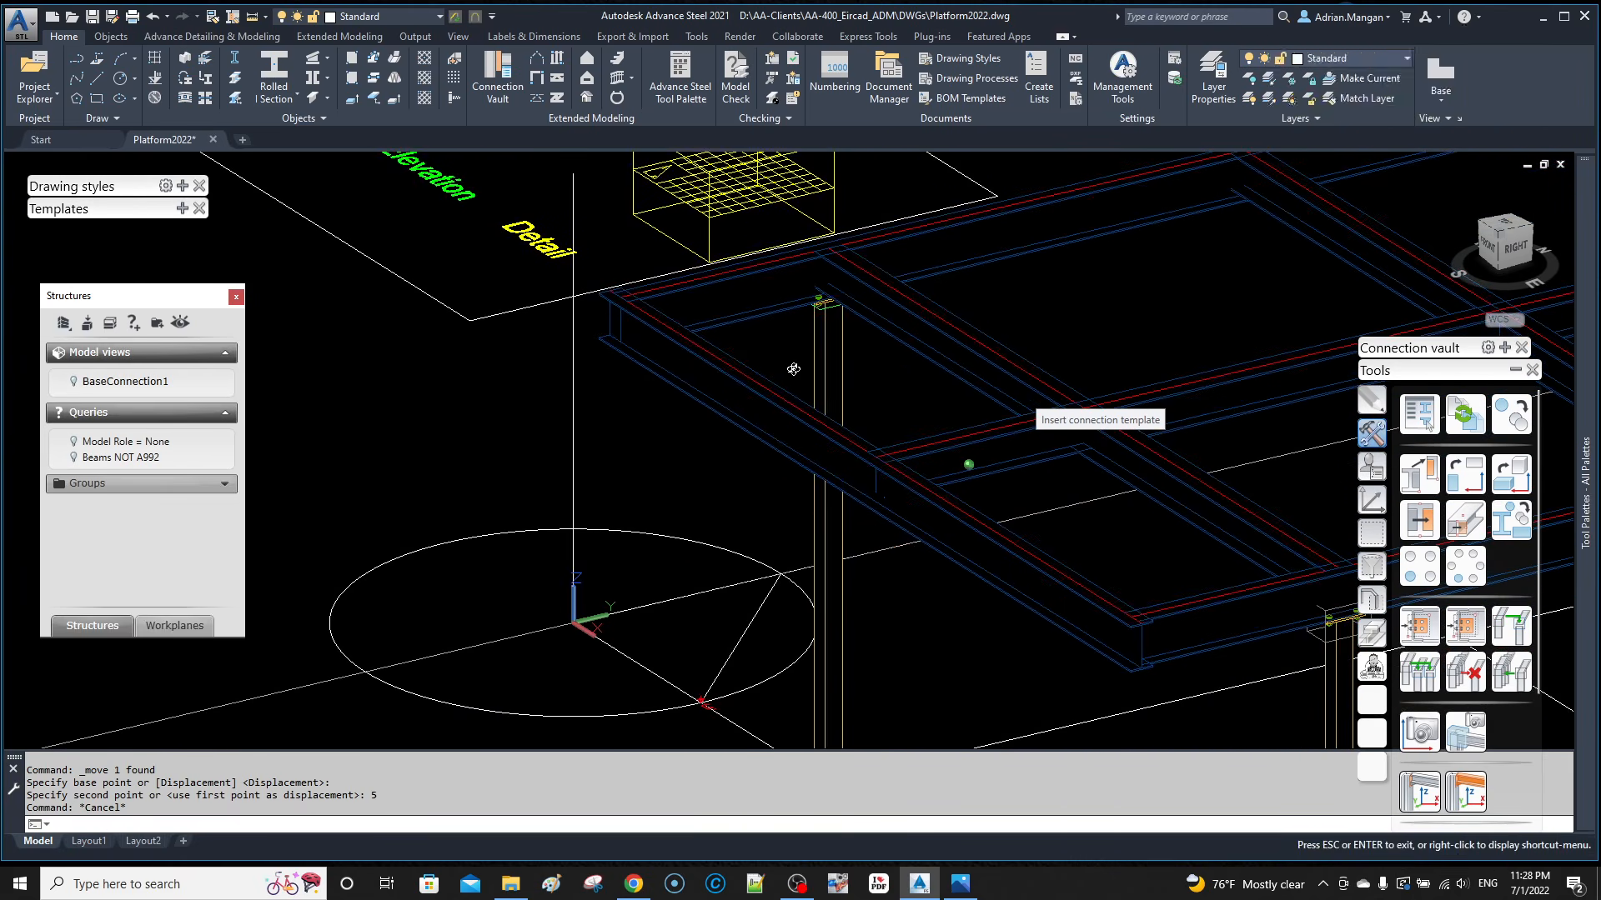
scroll(809, 380, down, 4)
middle_drag(810, 380, 563, 415)
scroll(862, 326, up, 6)
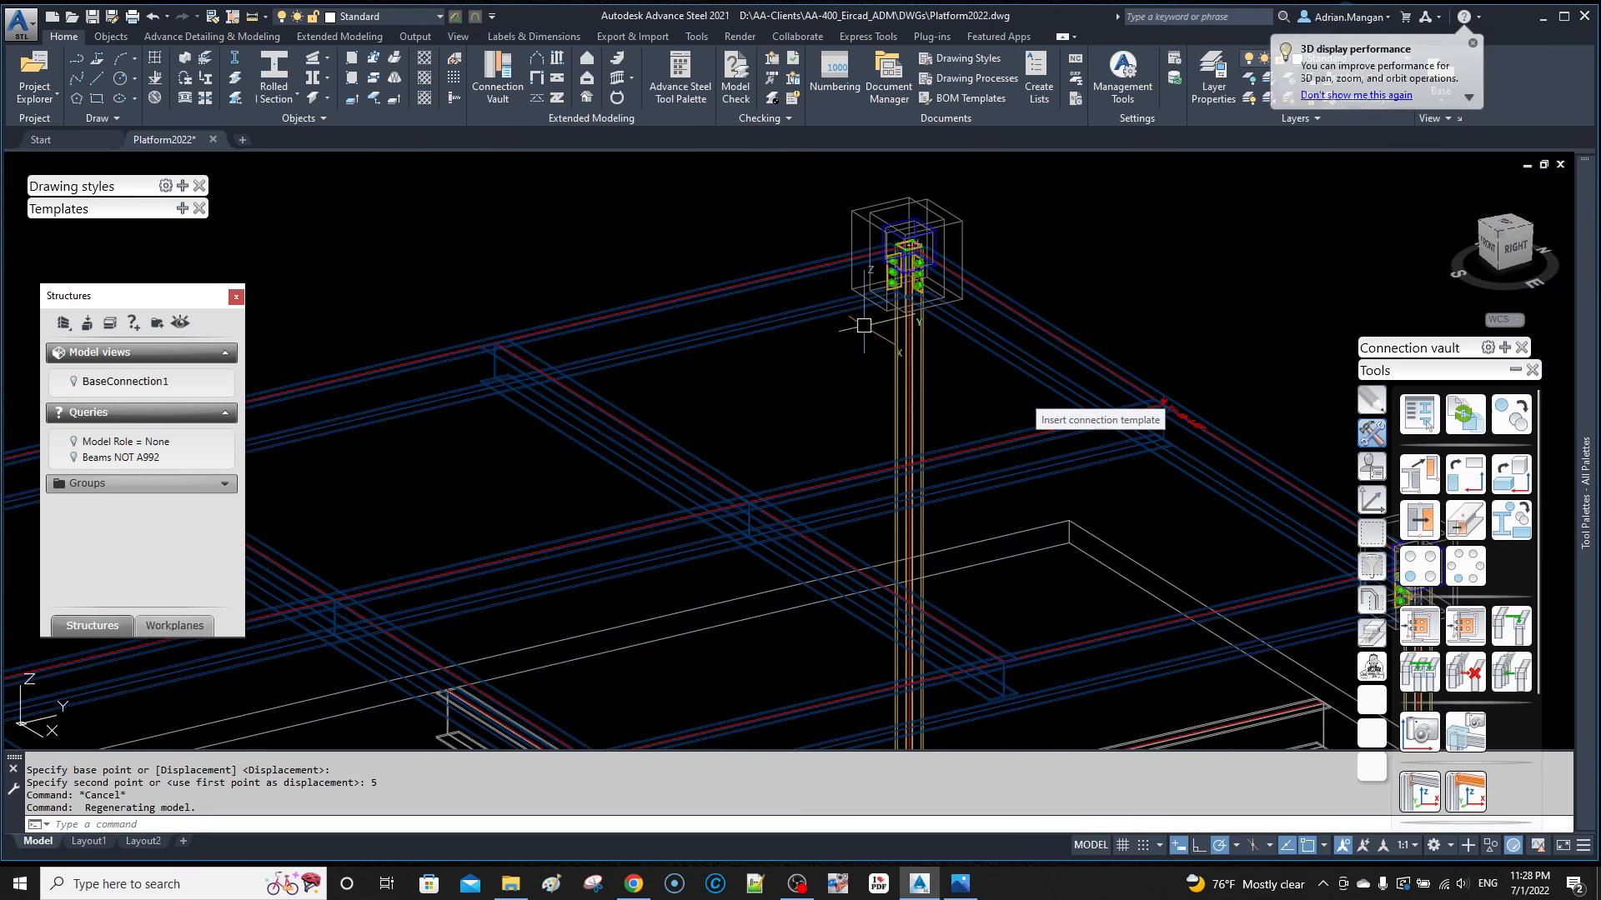
shift+middle_drag(831, 326, 871, 336)
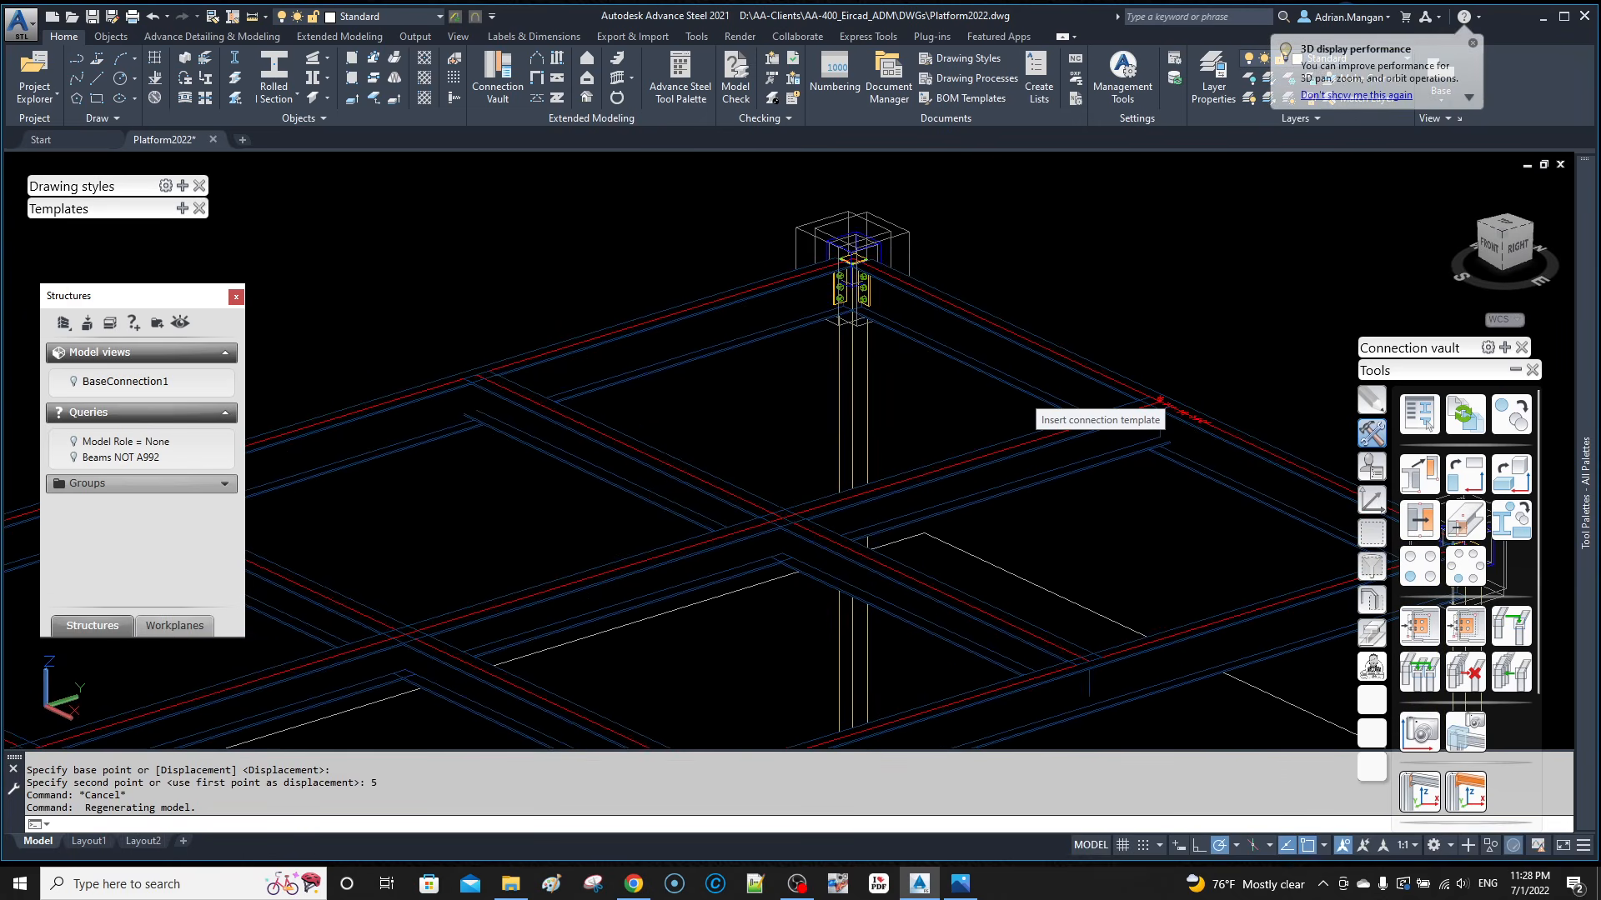
scroll(429, 407, up, 4)
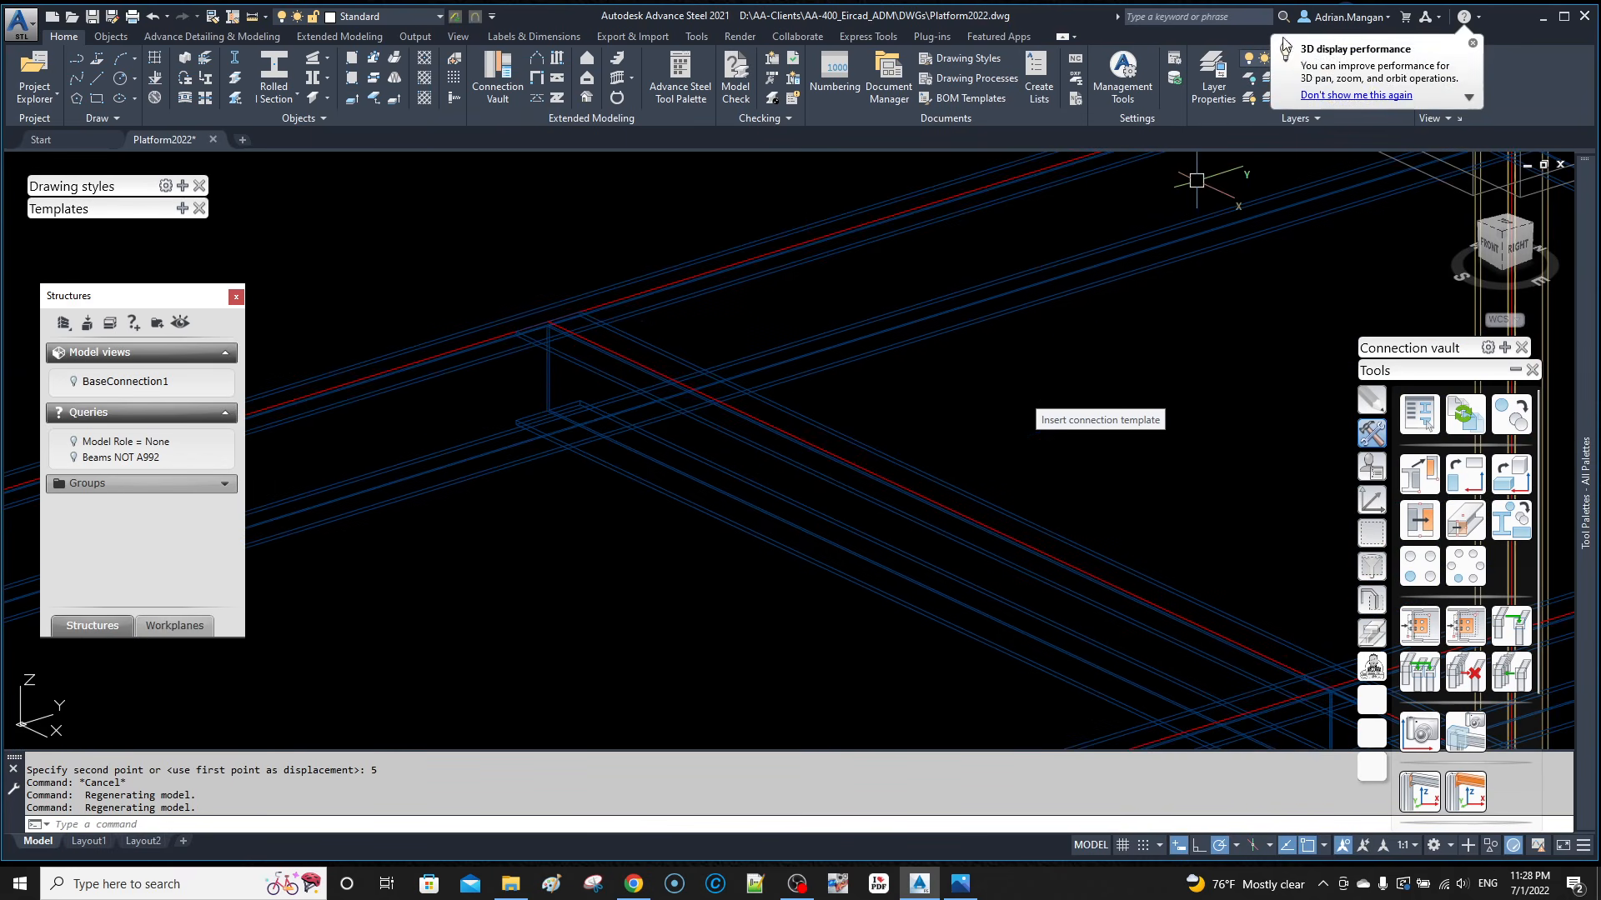
click(1505, 348)
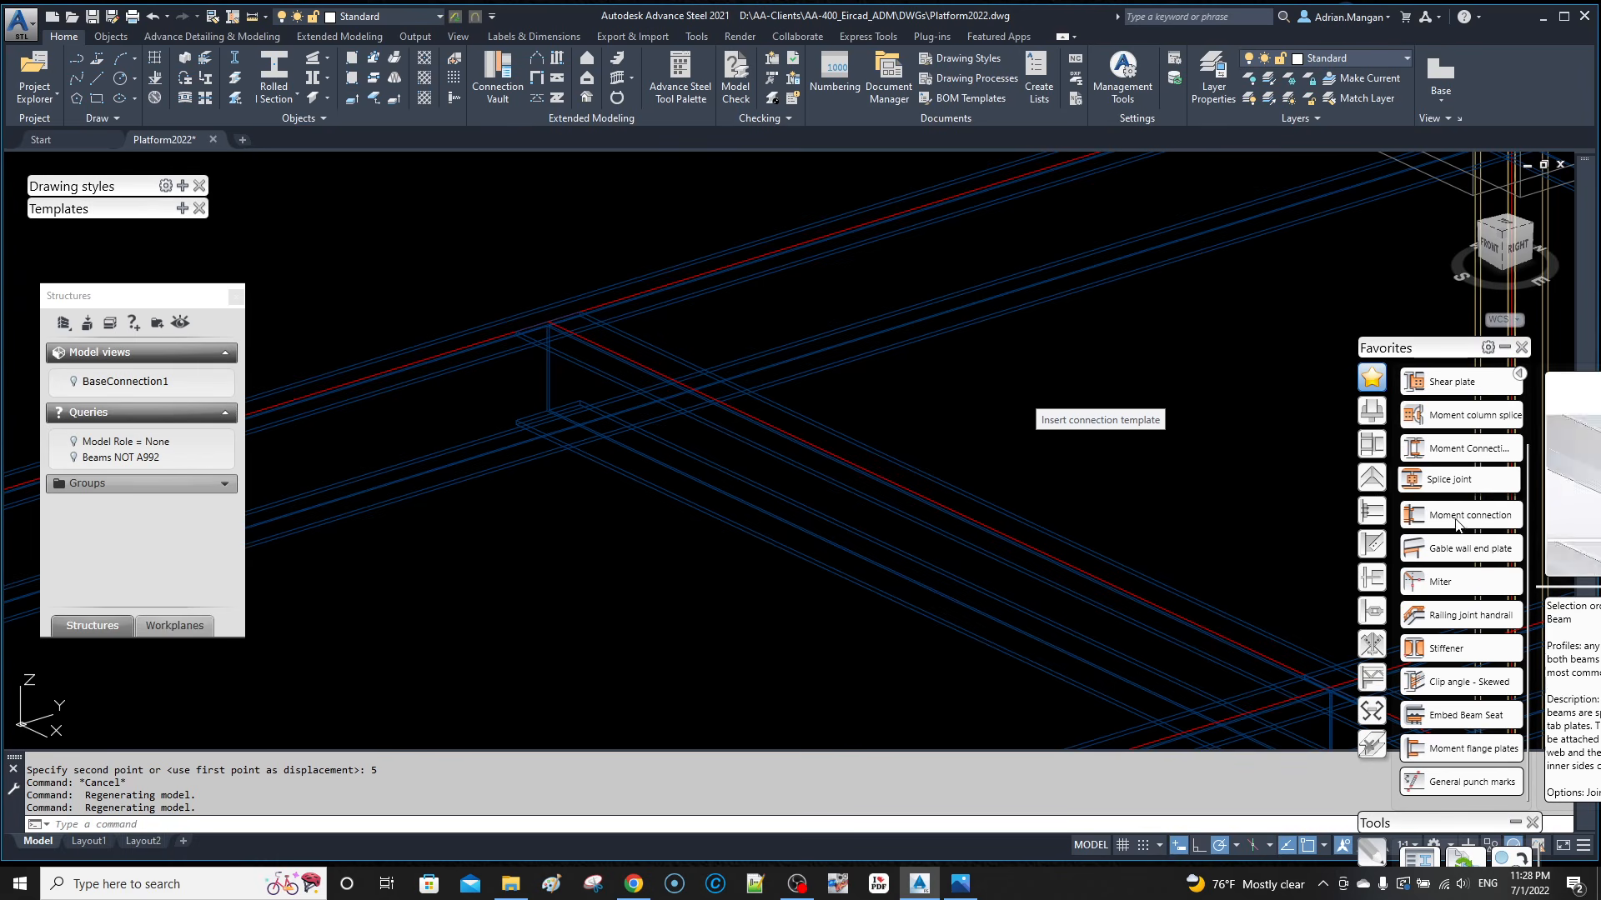
scroll(1454, 500, up, 3)
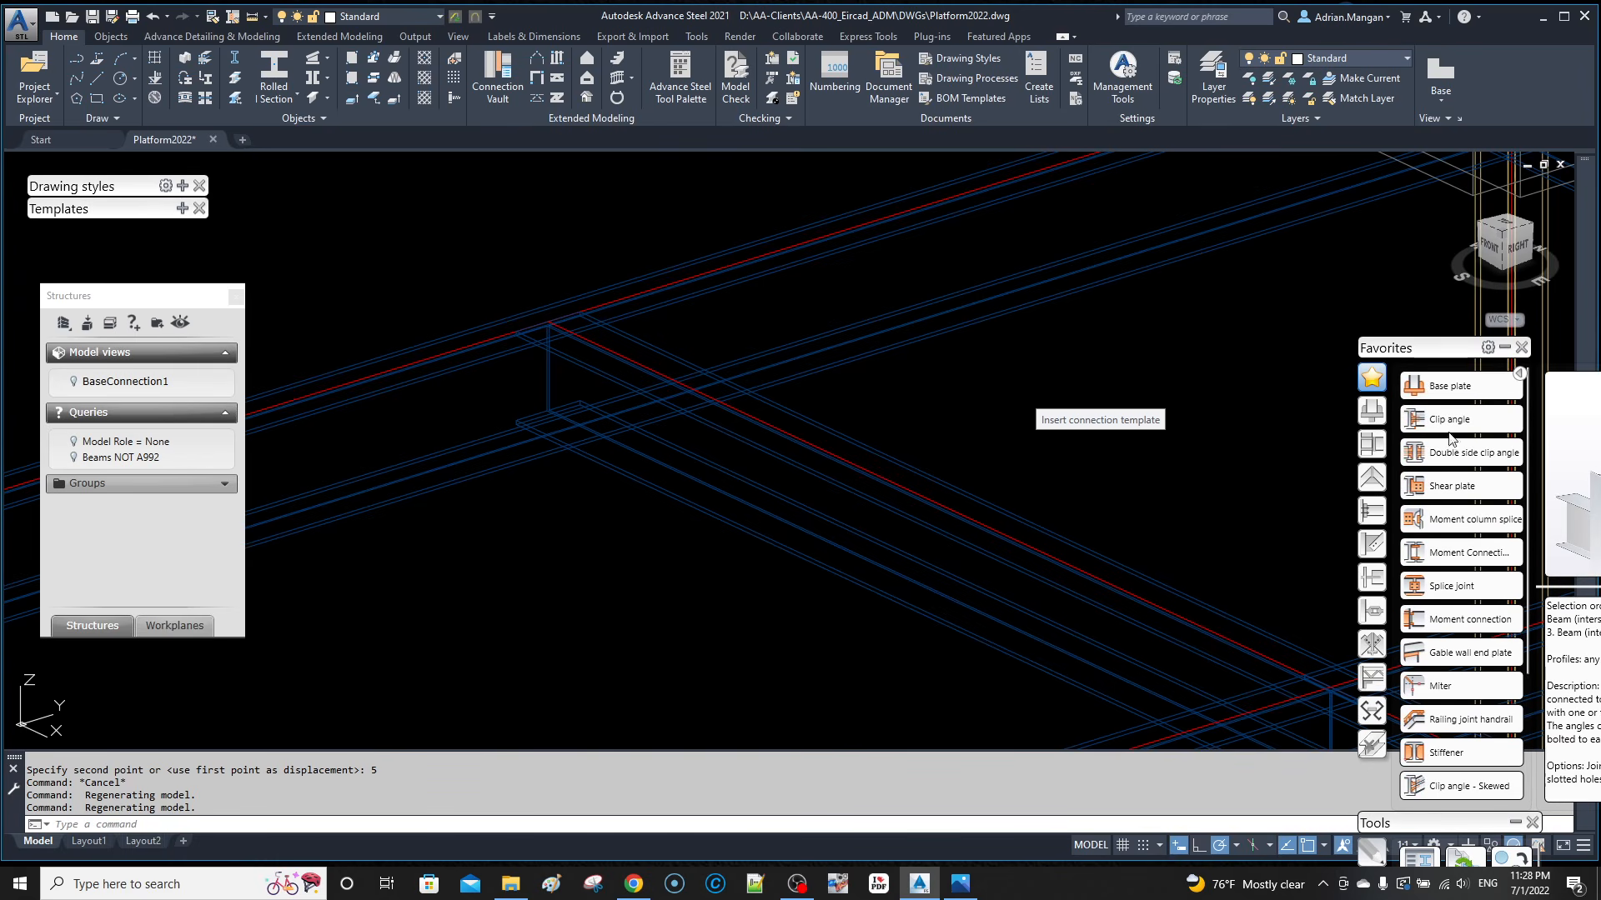
click(1447, 427)
click(679, 299)
key(Return)
click(651, 354)
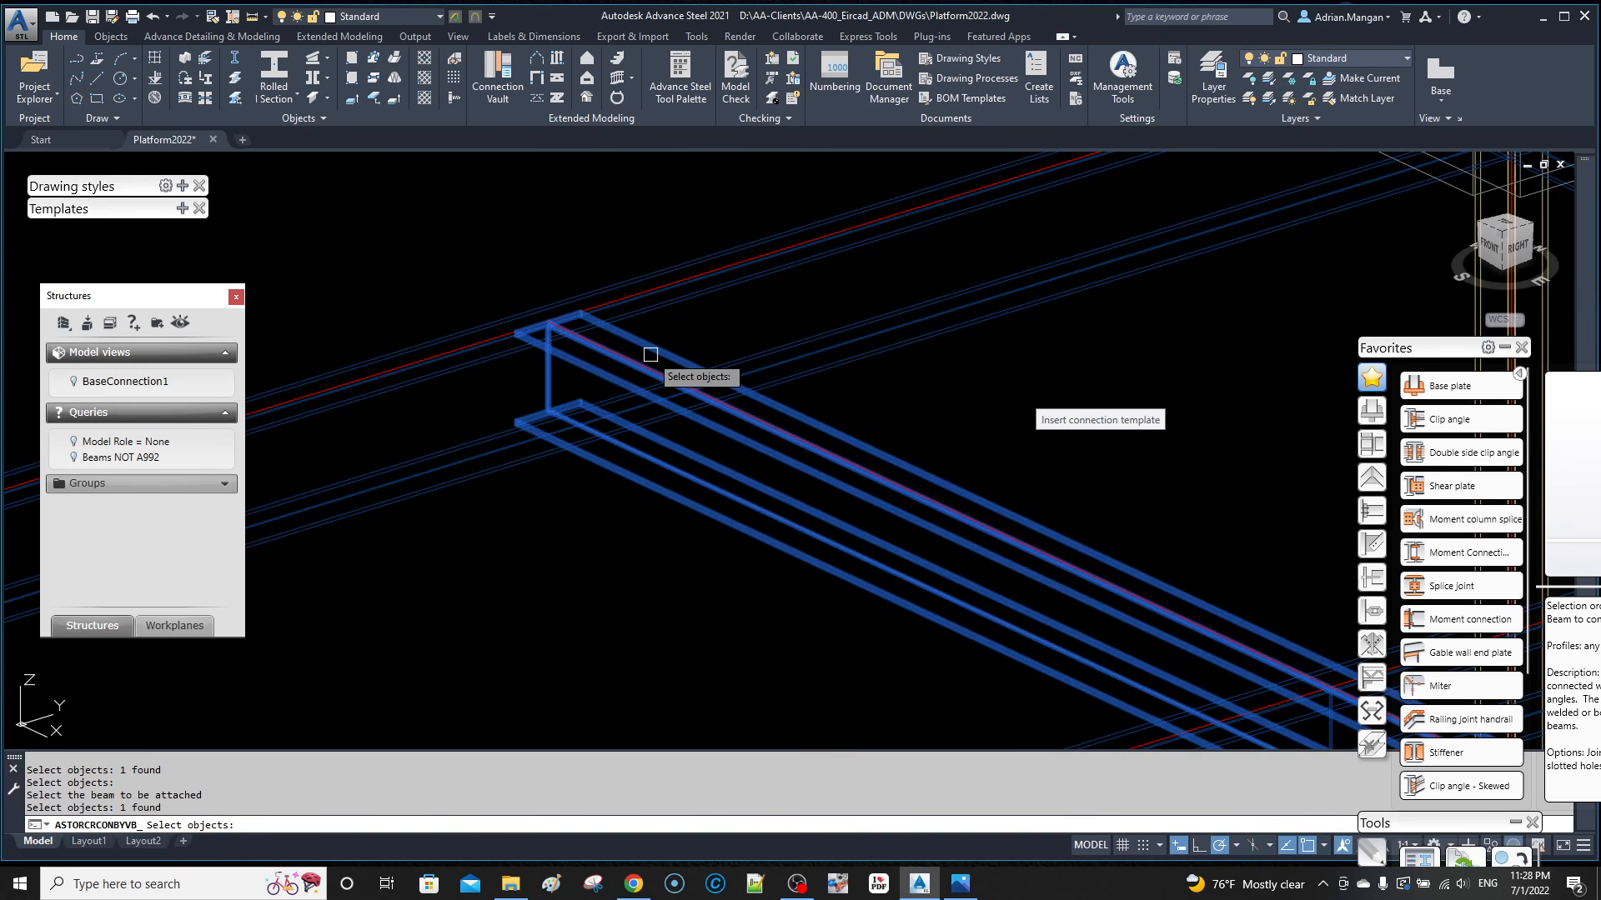
key(Return)
right_click(651, 357)
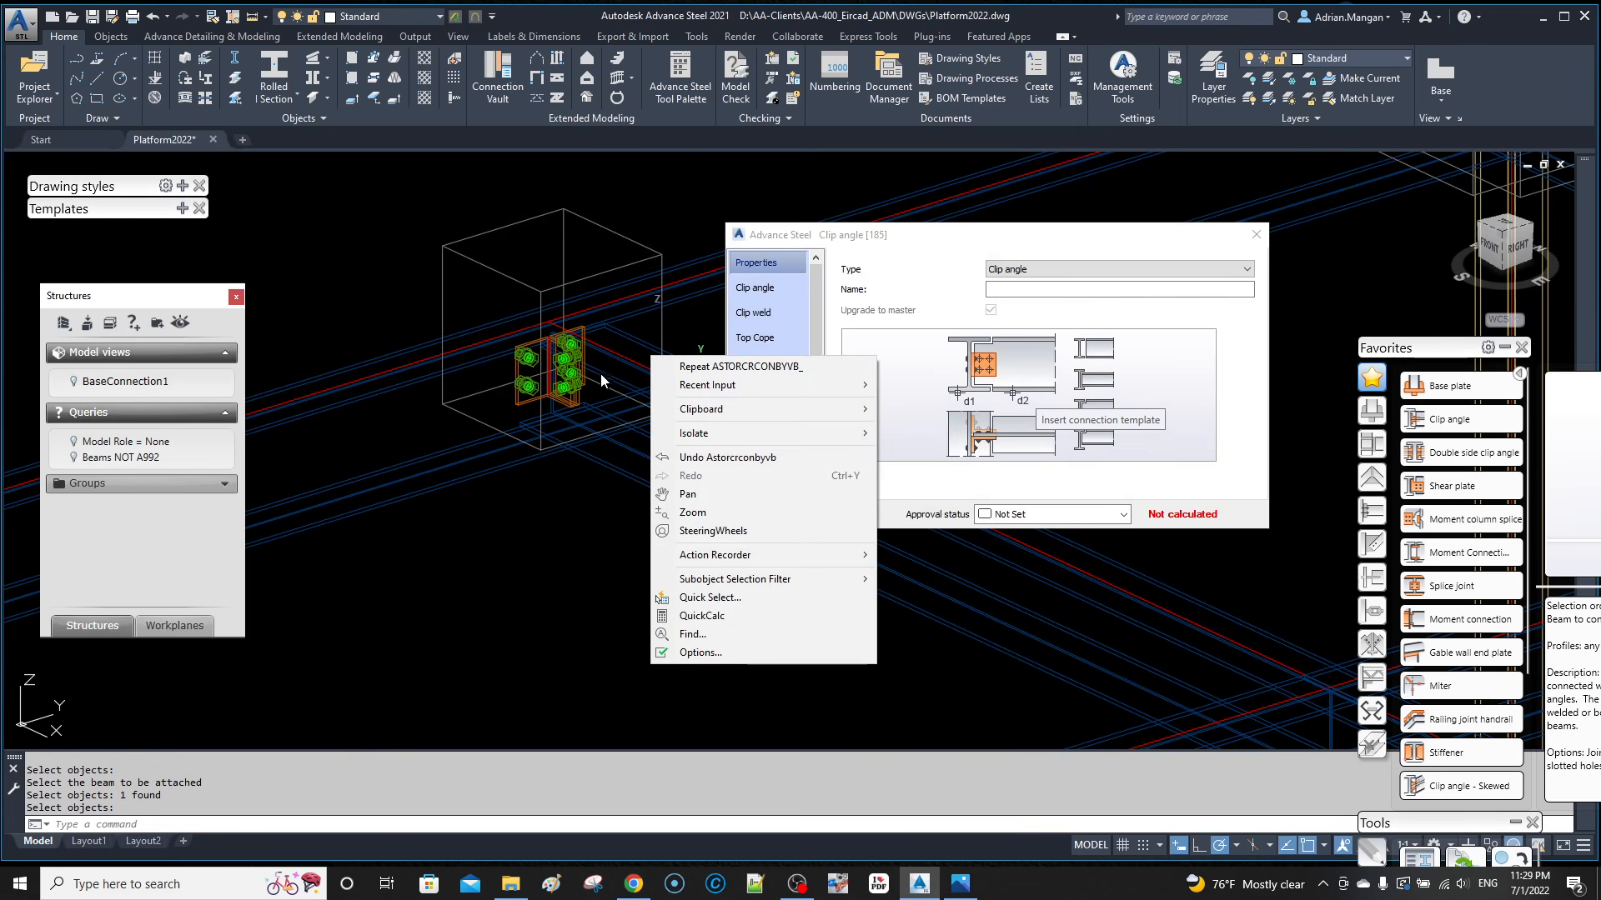
key(Escape)
Step: Review the clip angle joint's geometry and its library entries, then close its properties
scroll(575, 375, up, 6)
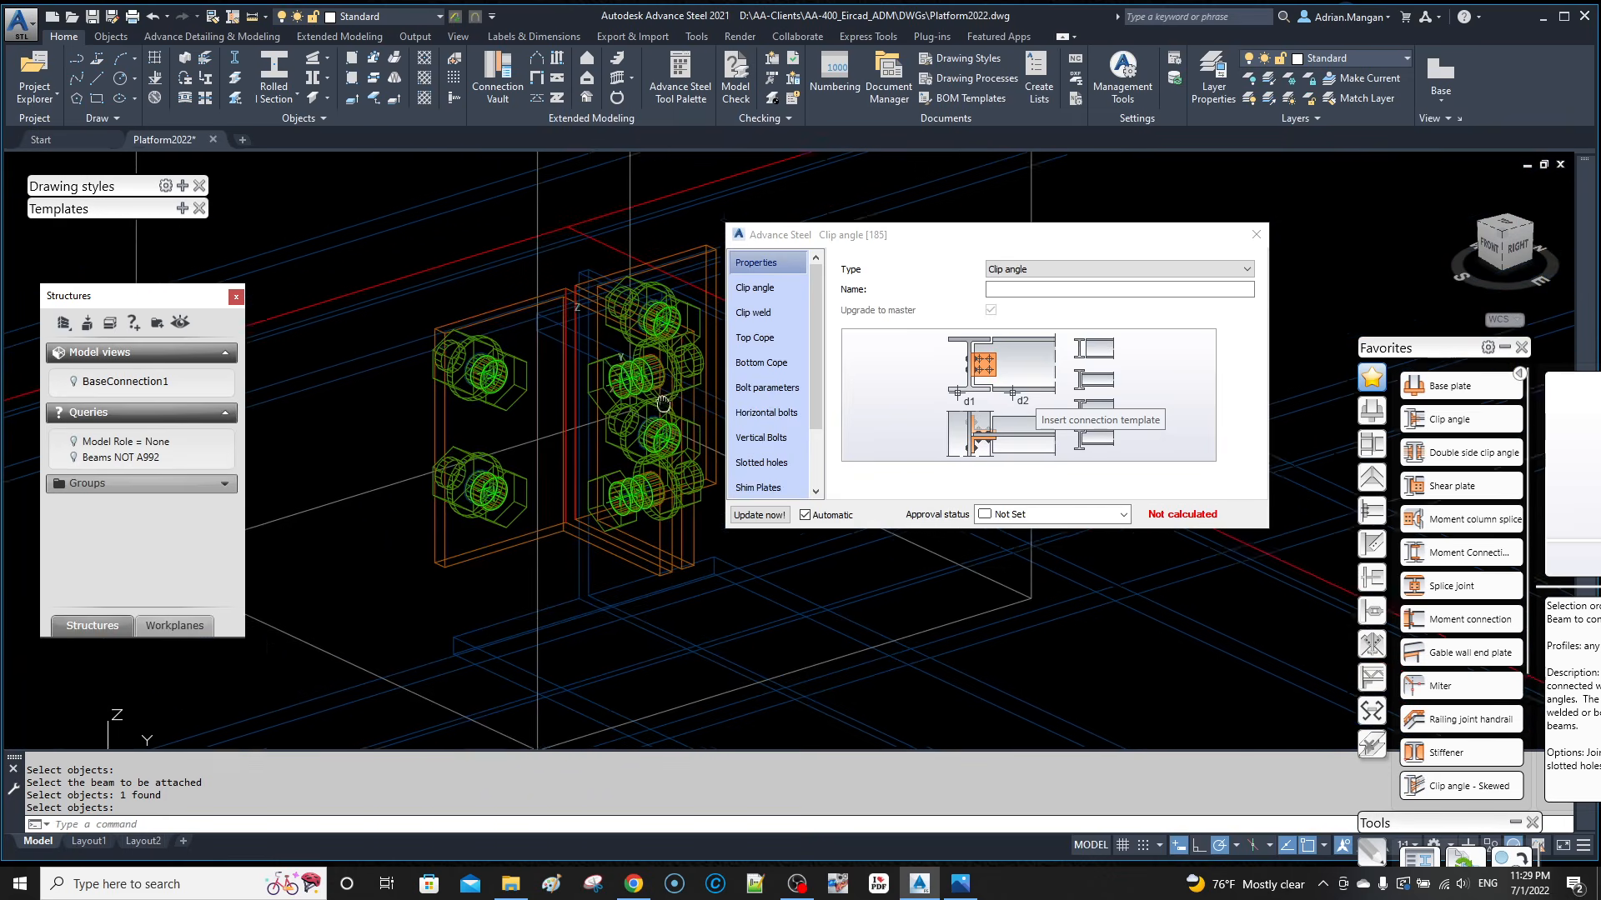
shift+middle_drag(647, 394, 588, 337)
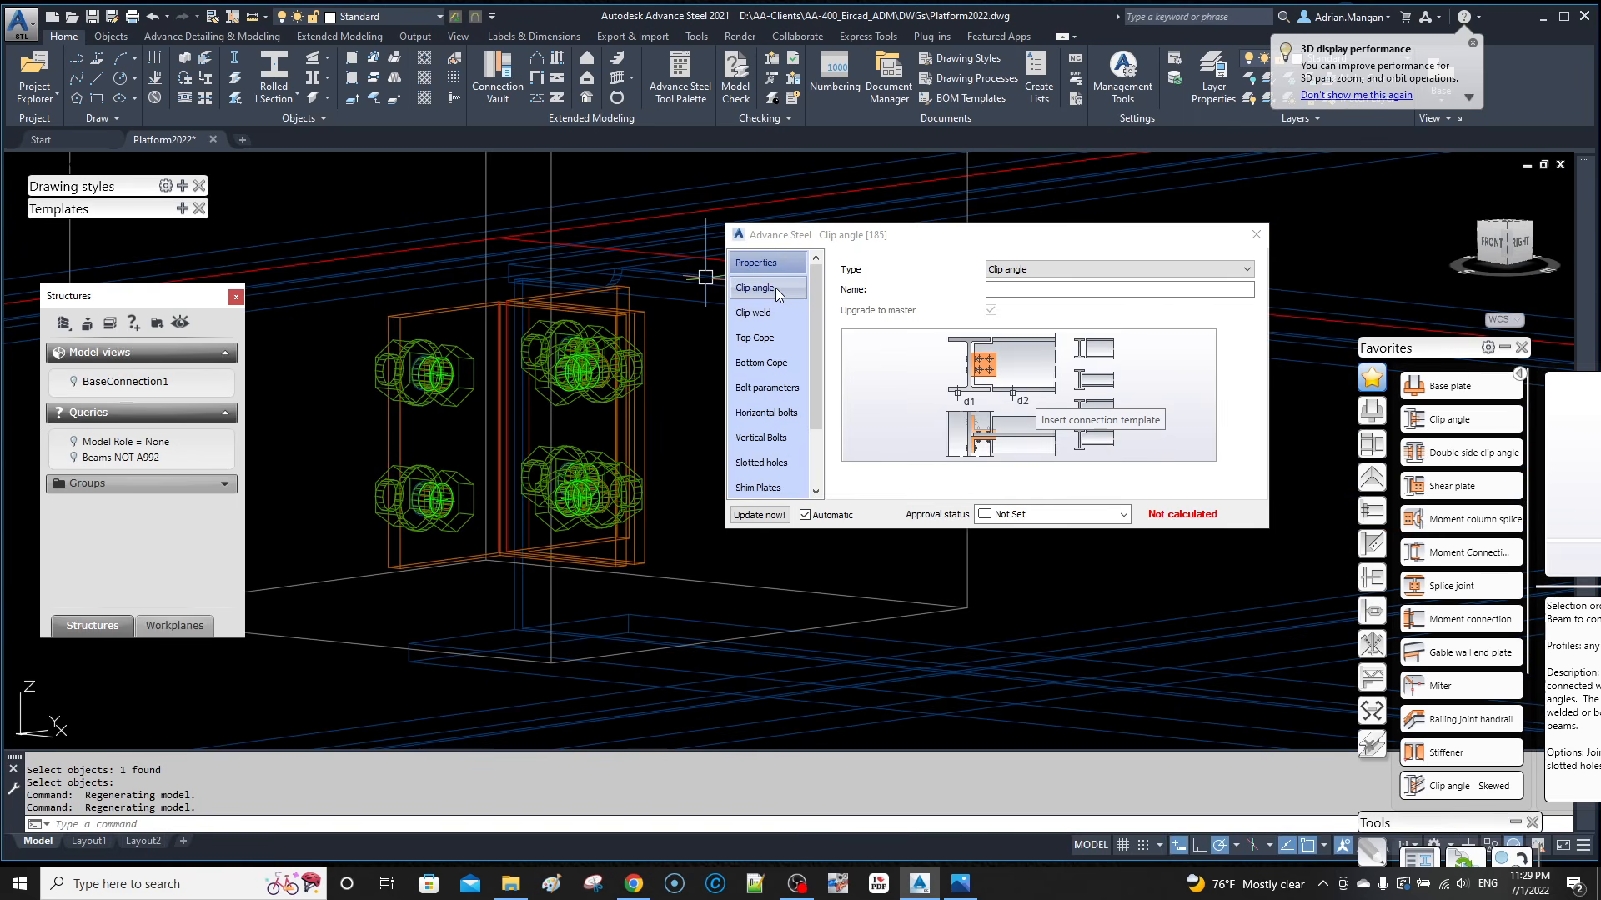
scroll(741, 399, down, 1)
scroll(759, 337, up, 1)
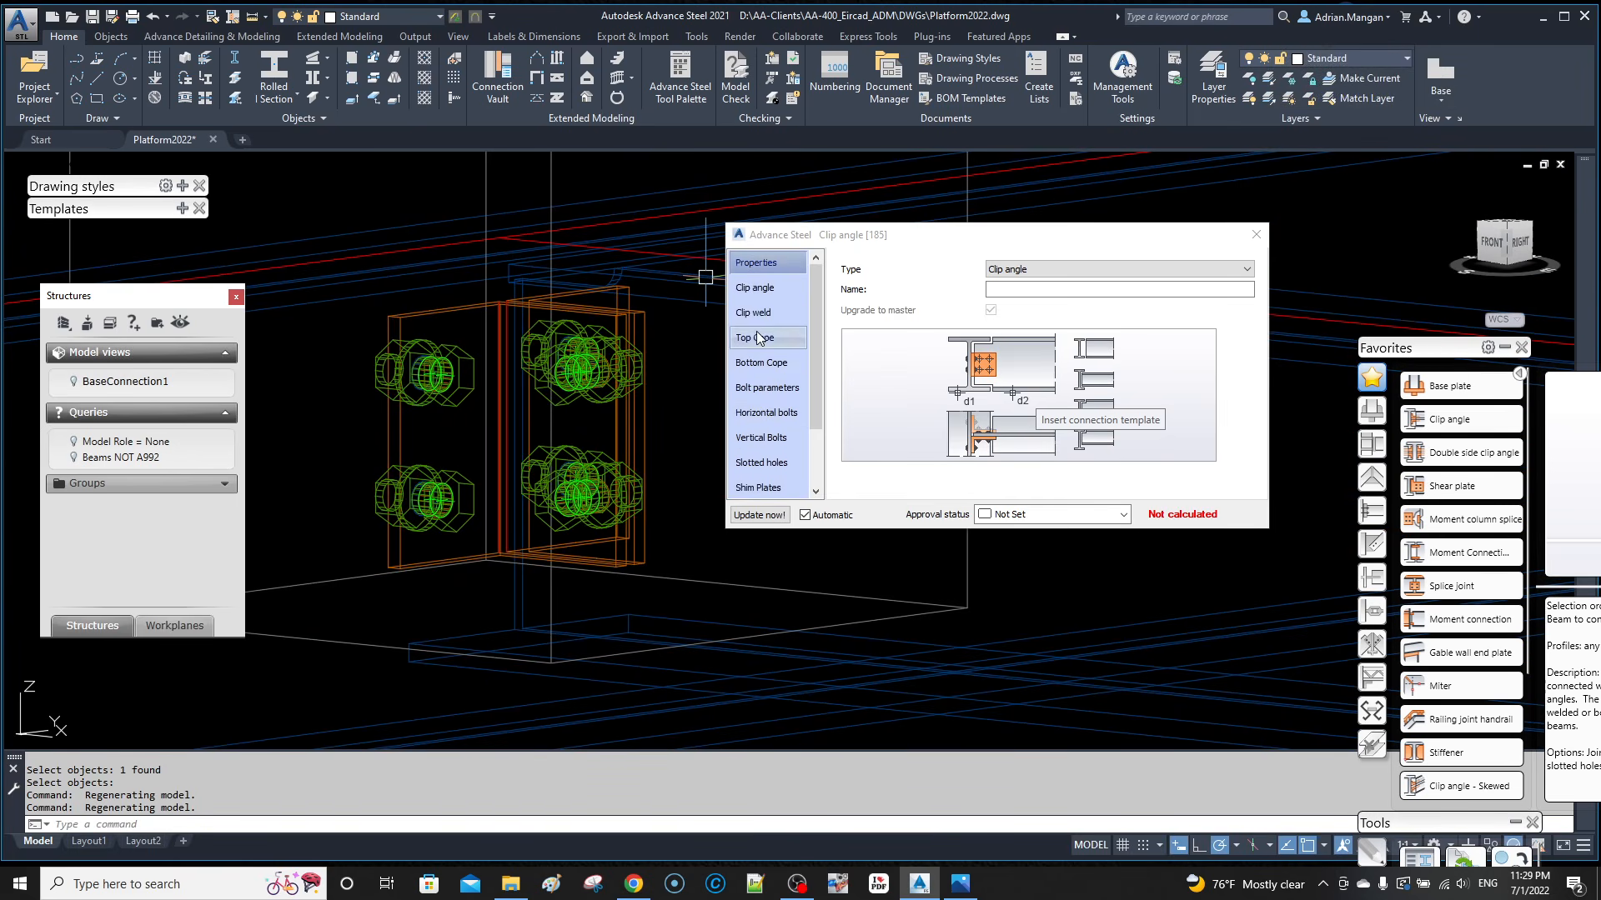
scroll(780, 350, down, 1)
click(785, 439)
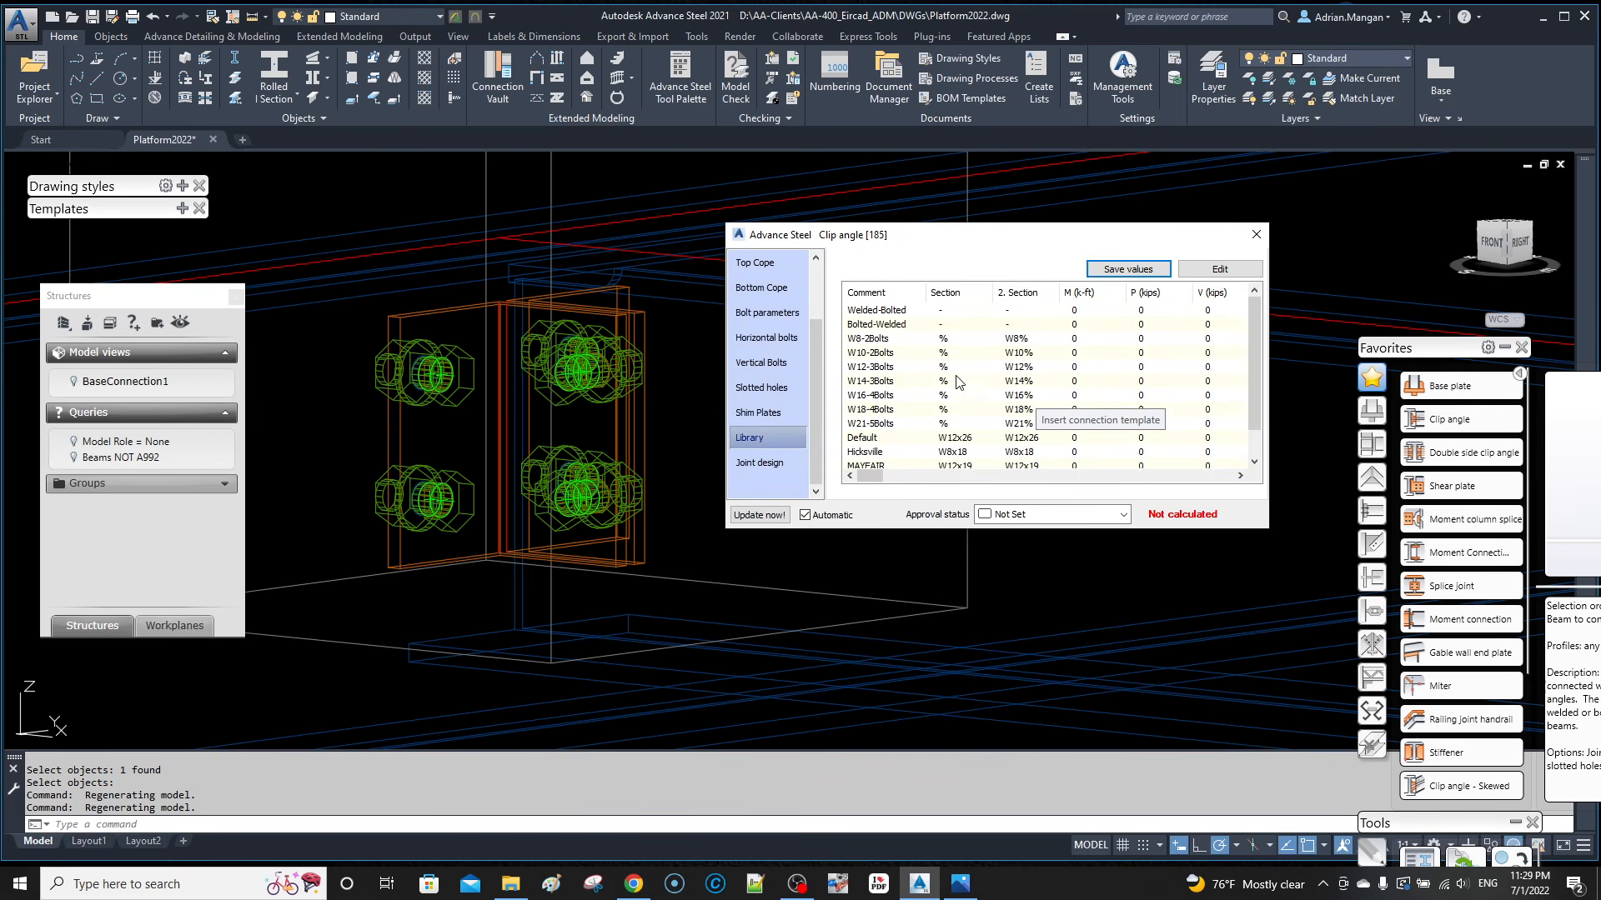
scroll(974, 360, up, 1)
scroll(974, 360, down, 1)
scroll(973, 361, up, 1)
click(1257, 234)
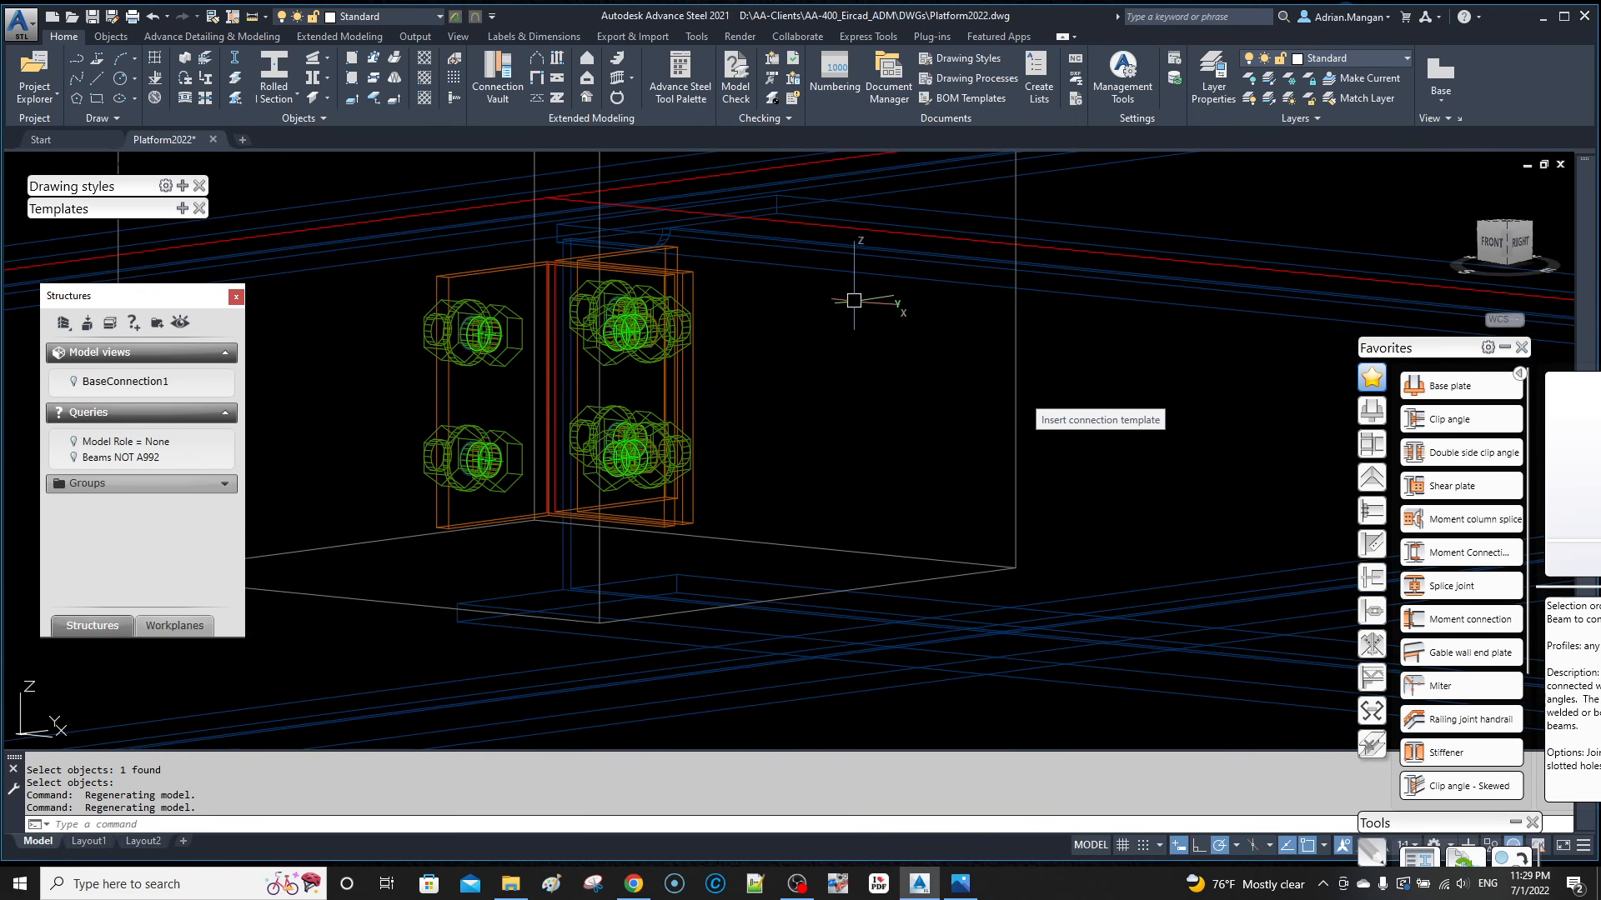
Step: Check the attached platform beam's section in its properties and inspect the clip angle joint within the platform
shift+middle_drag(1003, 277, 978, 322)
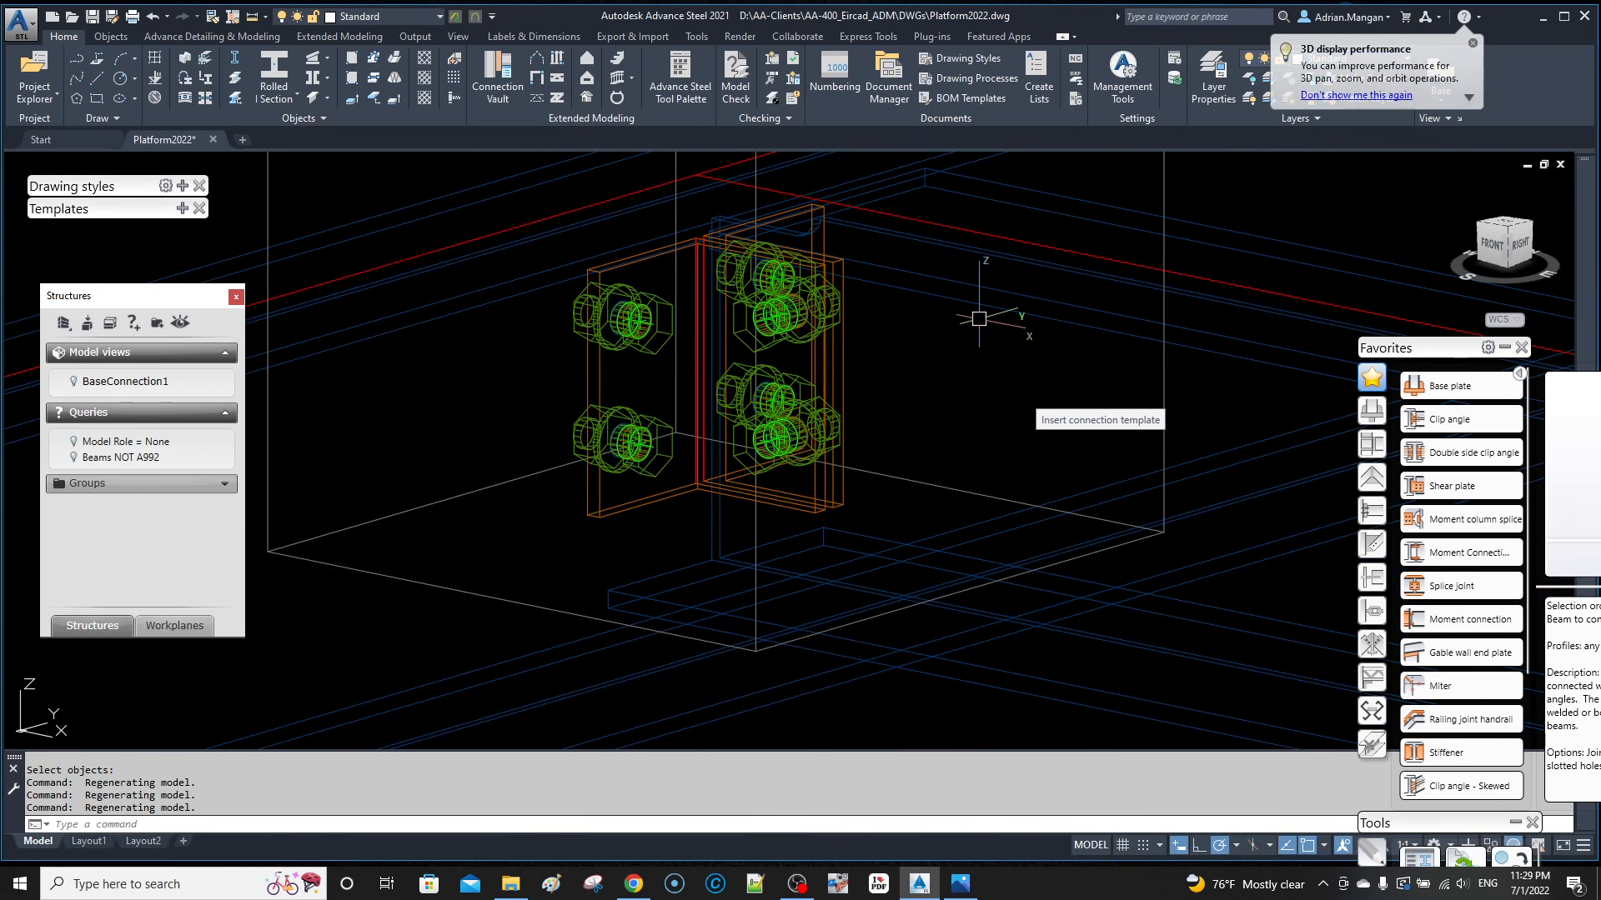
scroll(617, 290, down, 6)
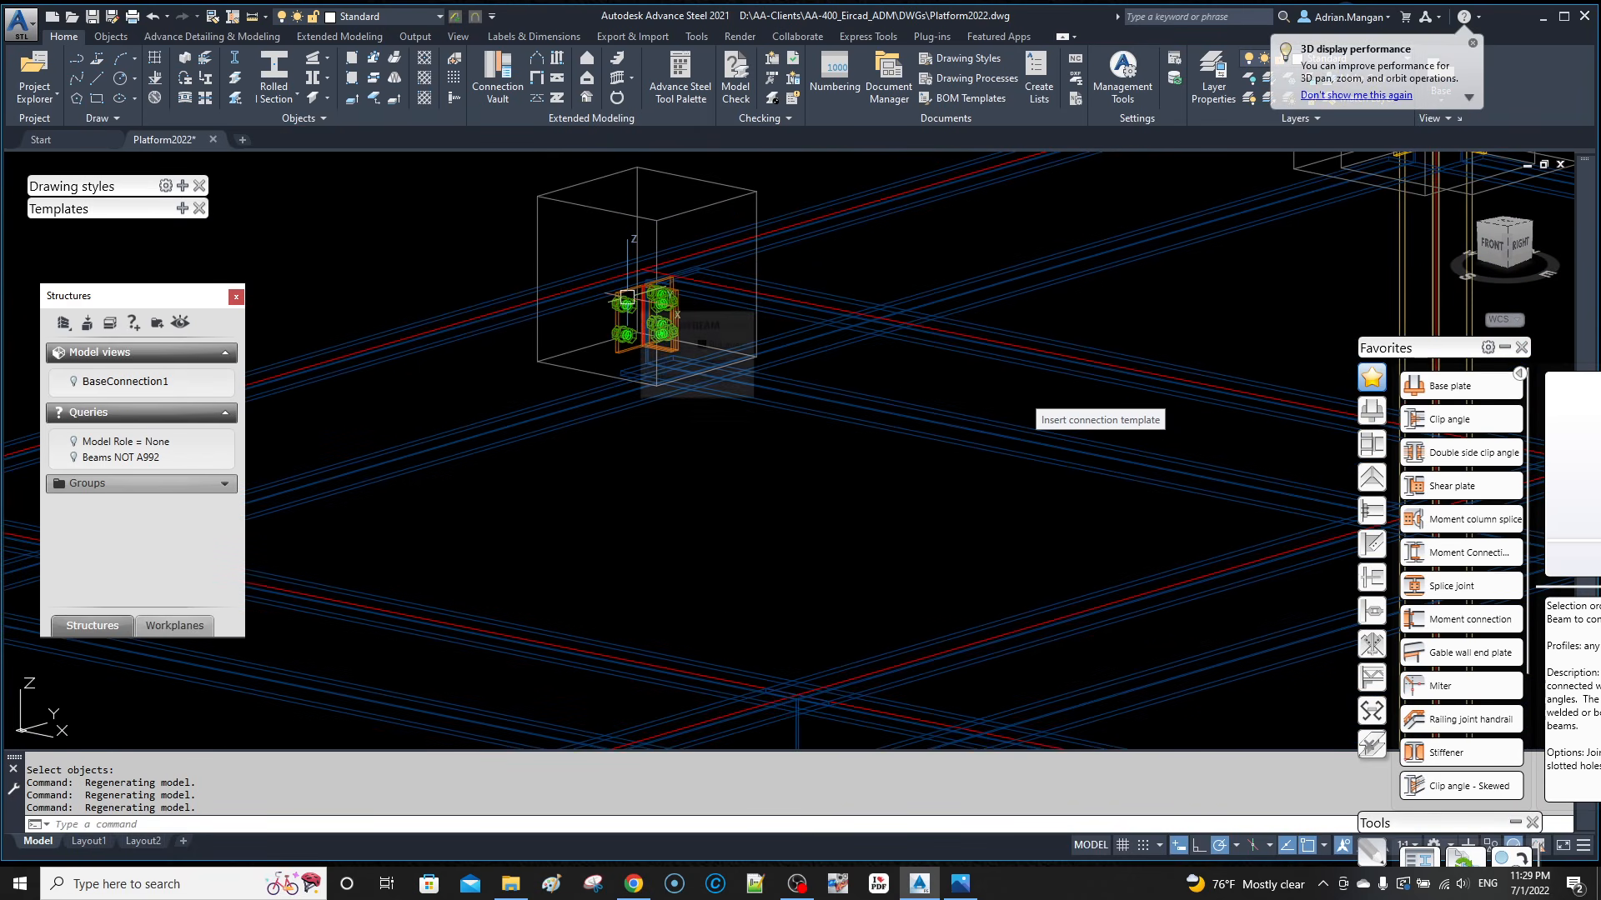
middle_drag(625, 292, 523, 335)
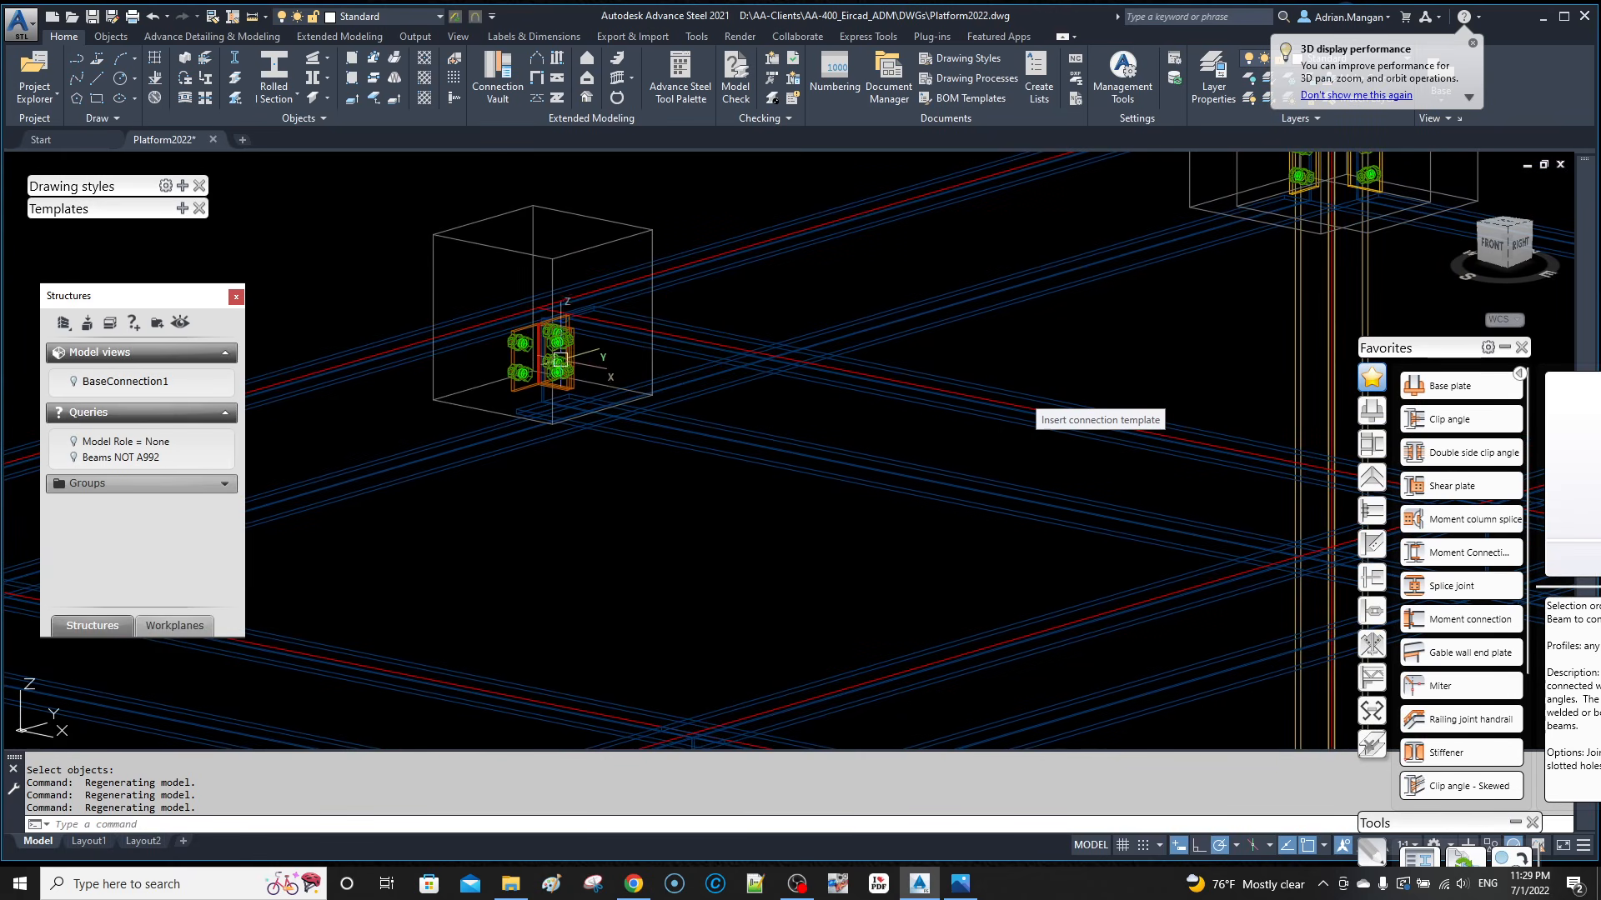
double_click(612, 335)
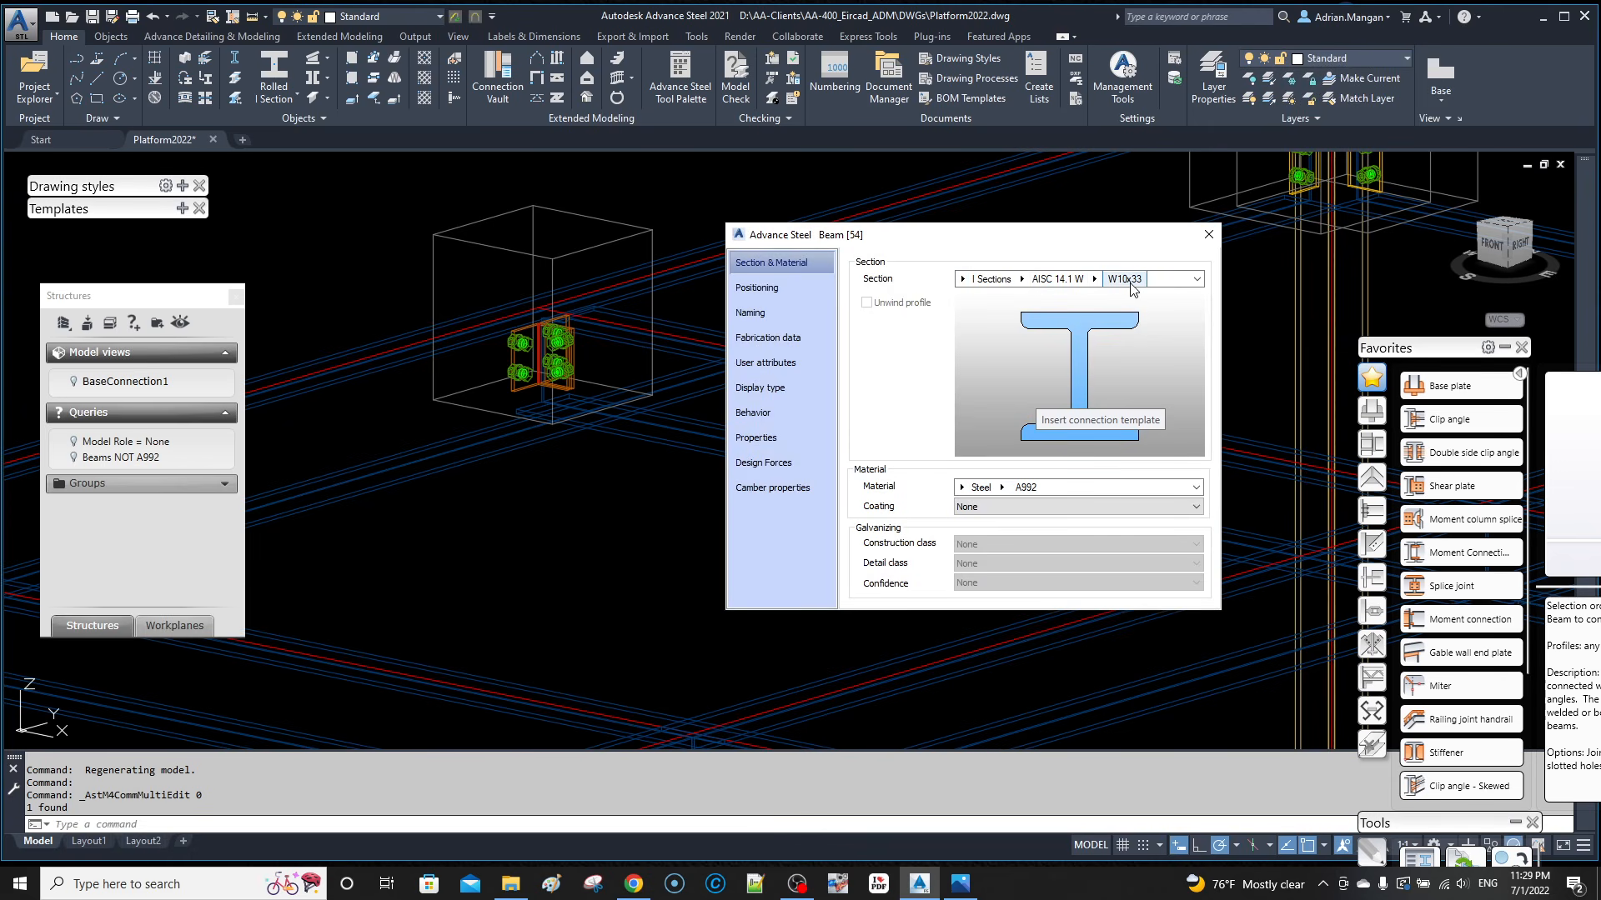
key(Escape)
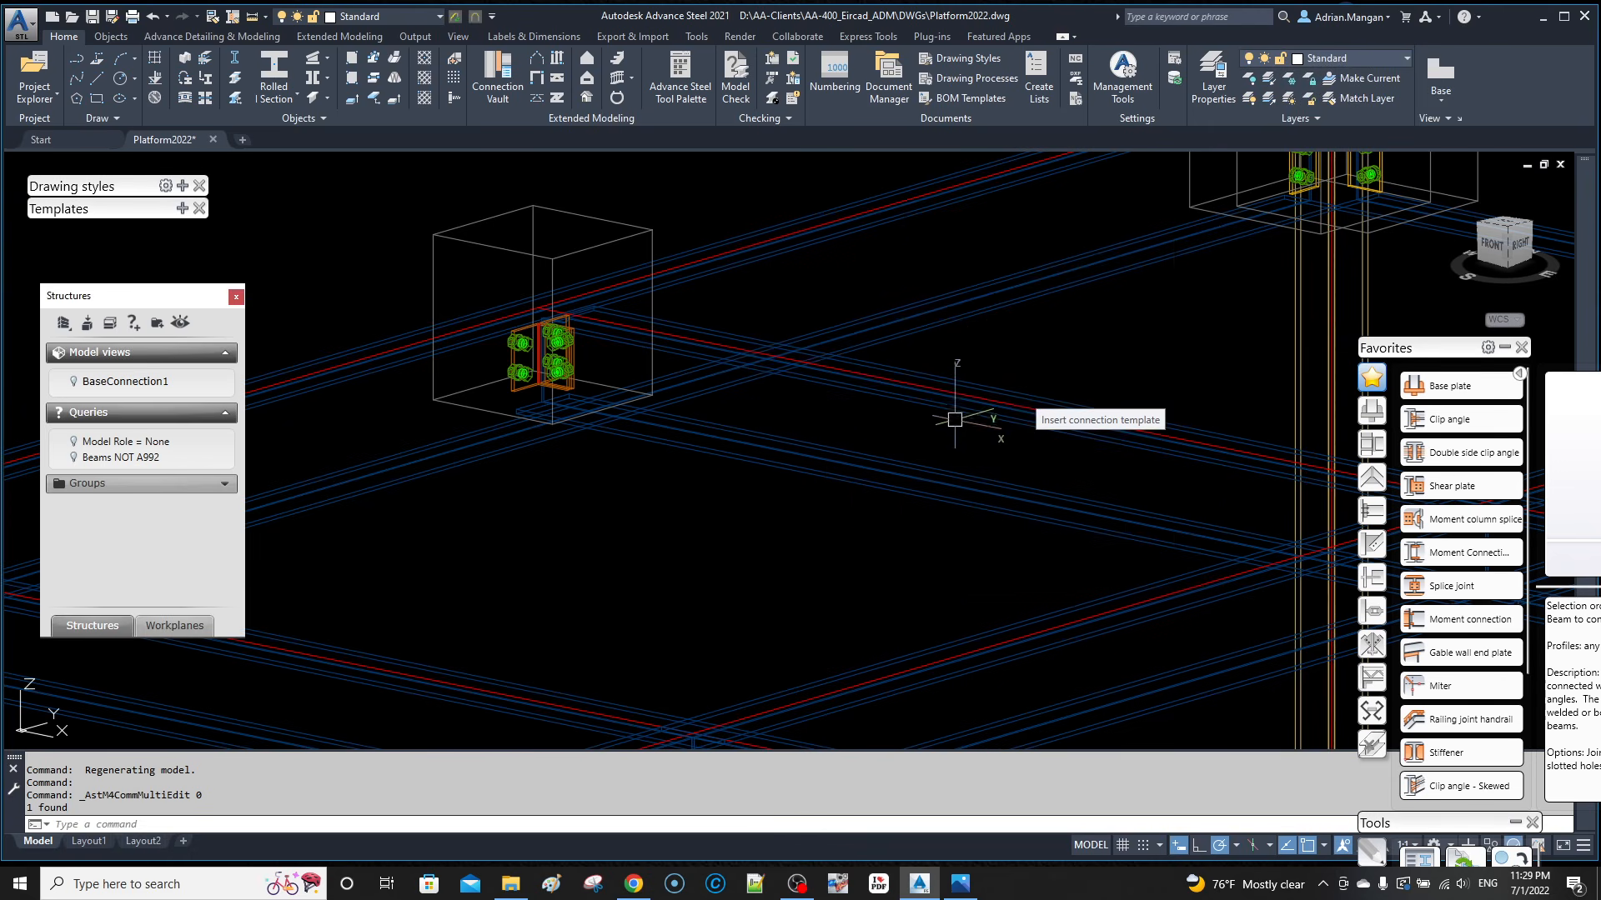
scroll(958, 411, down, 5)
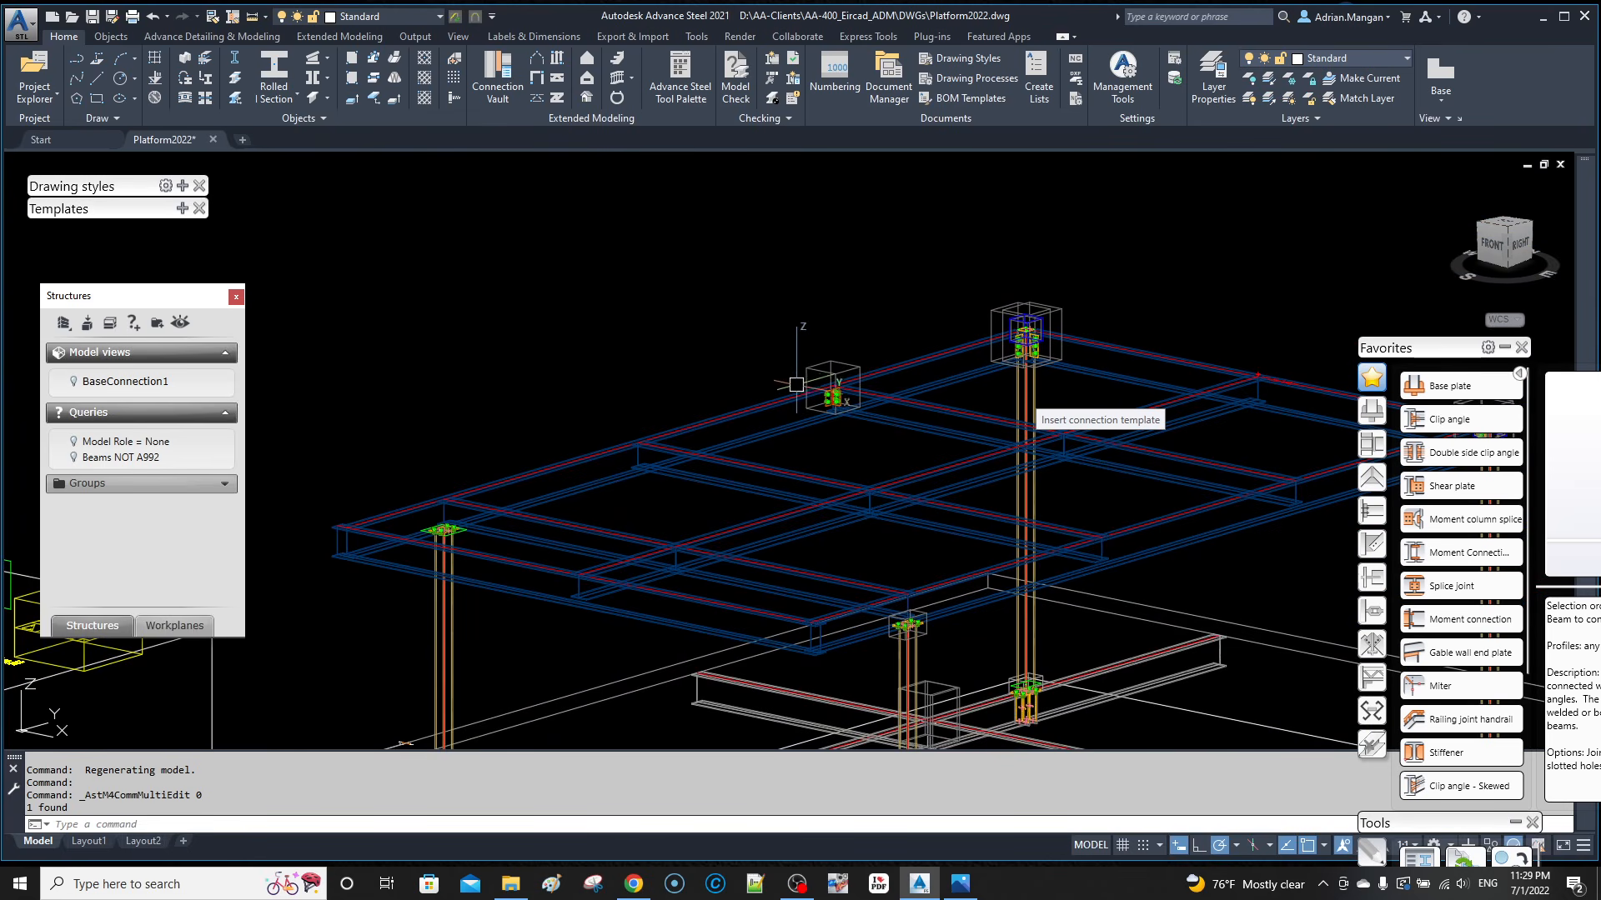
key(Escape)
scroll(852, 399, up, 4)
scroll(726, 407, up, 4)
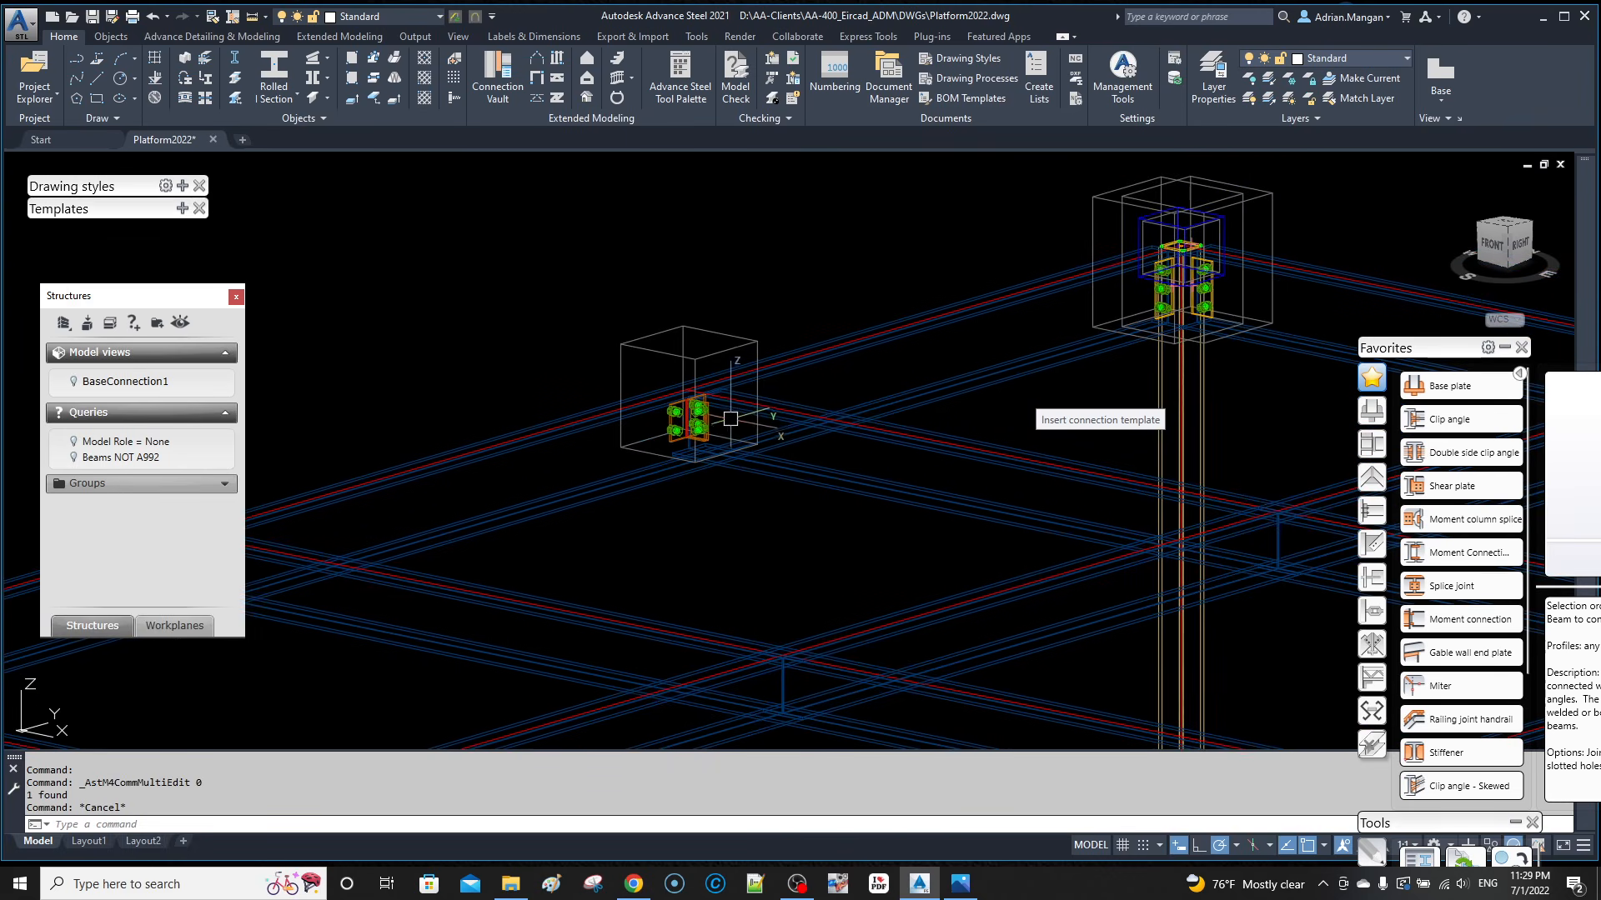
Step: Open the joint properties of the clip angle at the intermediate beam and review its angle profile and cut back settings
scroll(727, 408, up, 3)
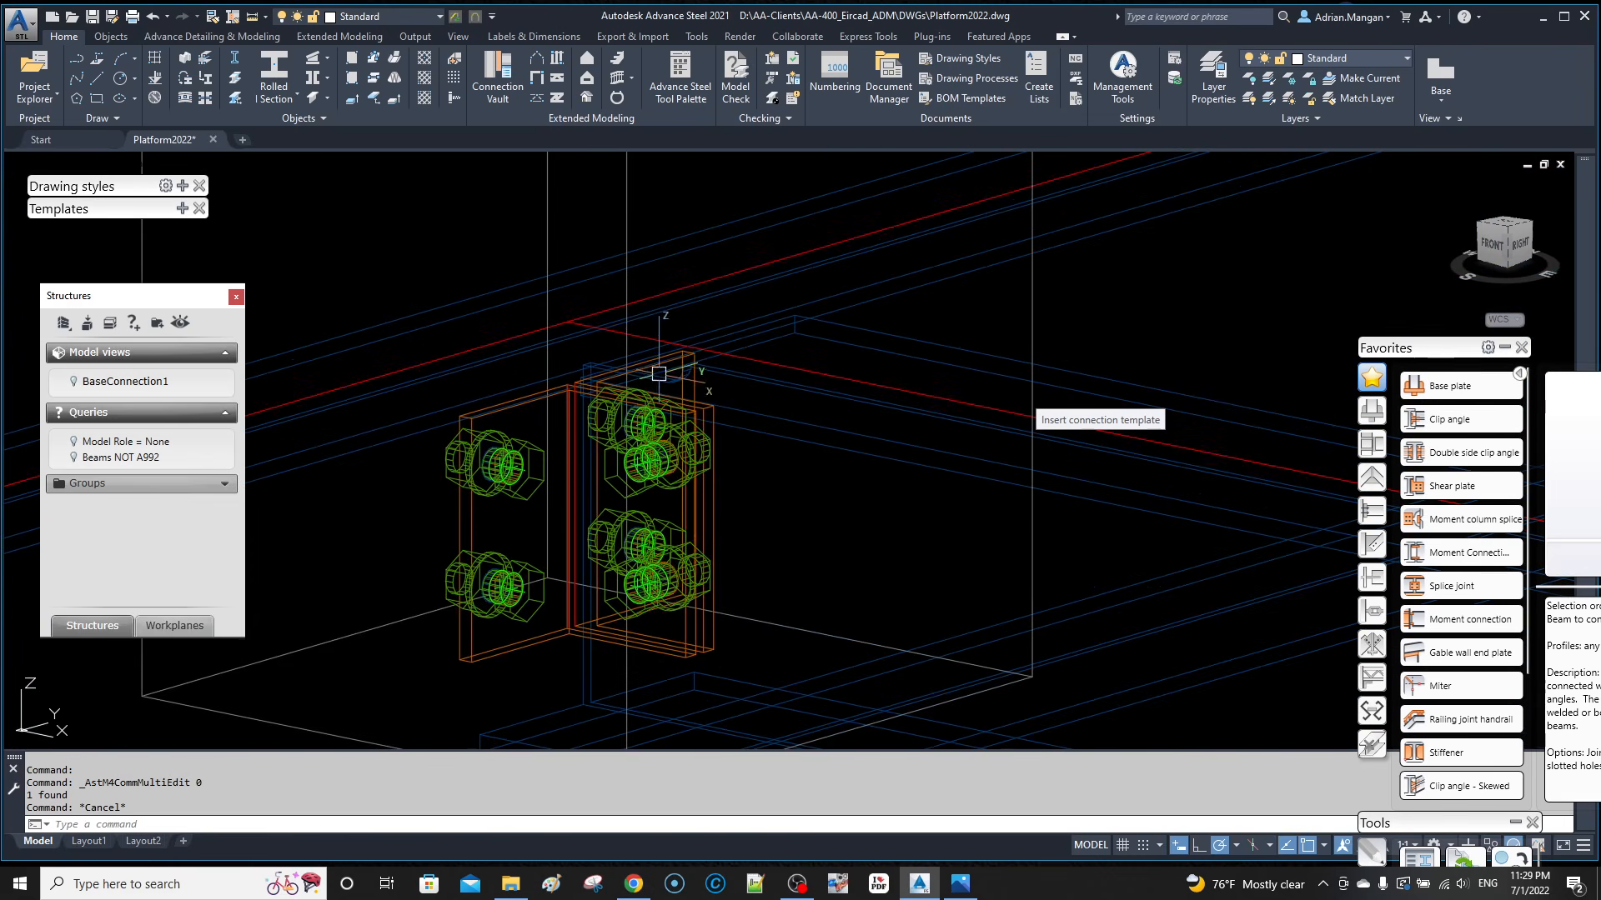
click(663, 350)
right_click(665, 327)
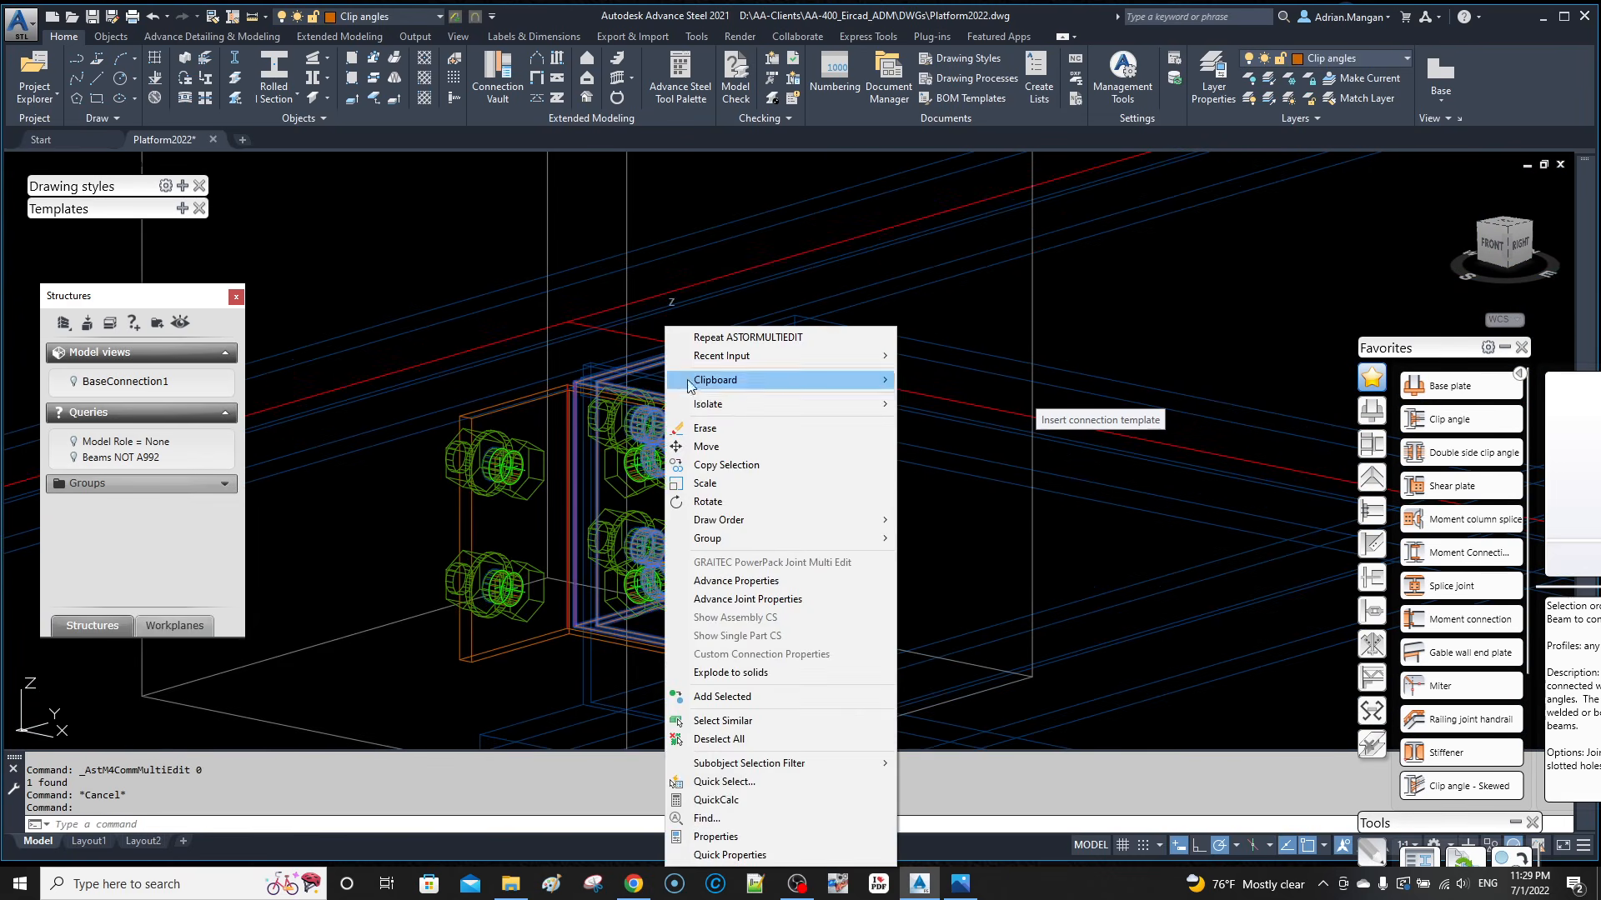
click(755, 598)
drag(1055, 240, 1107, 272)
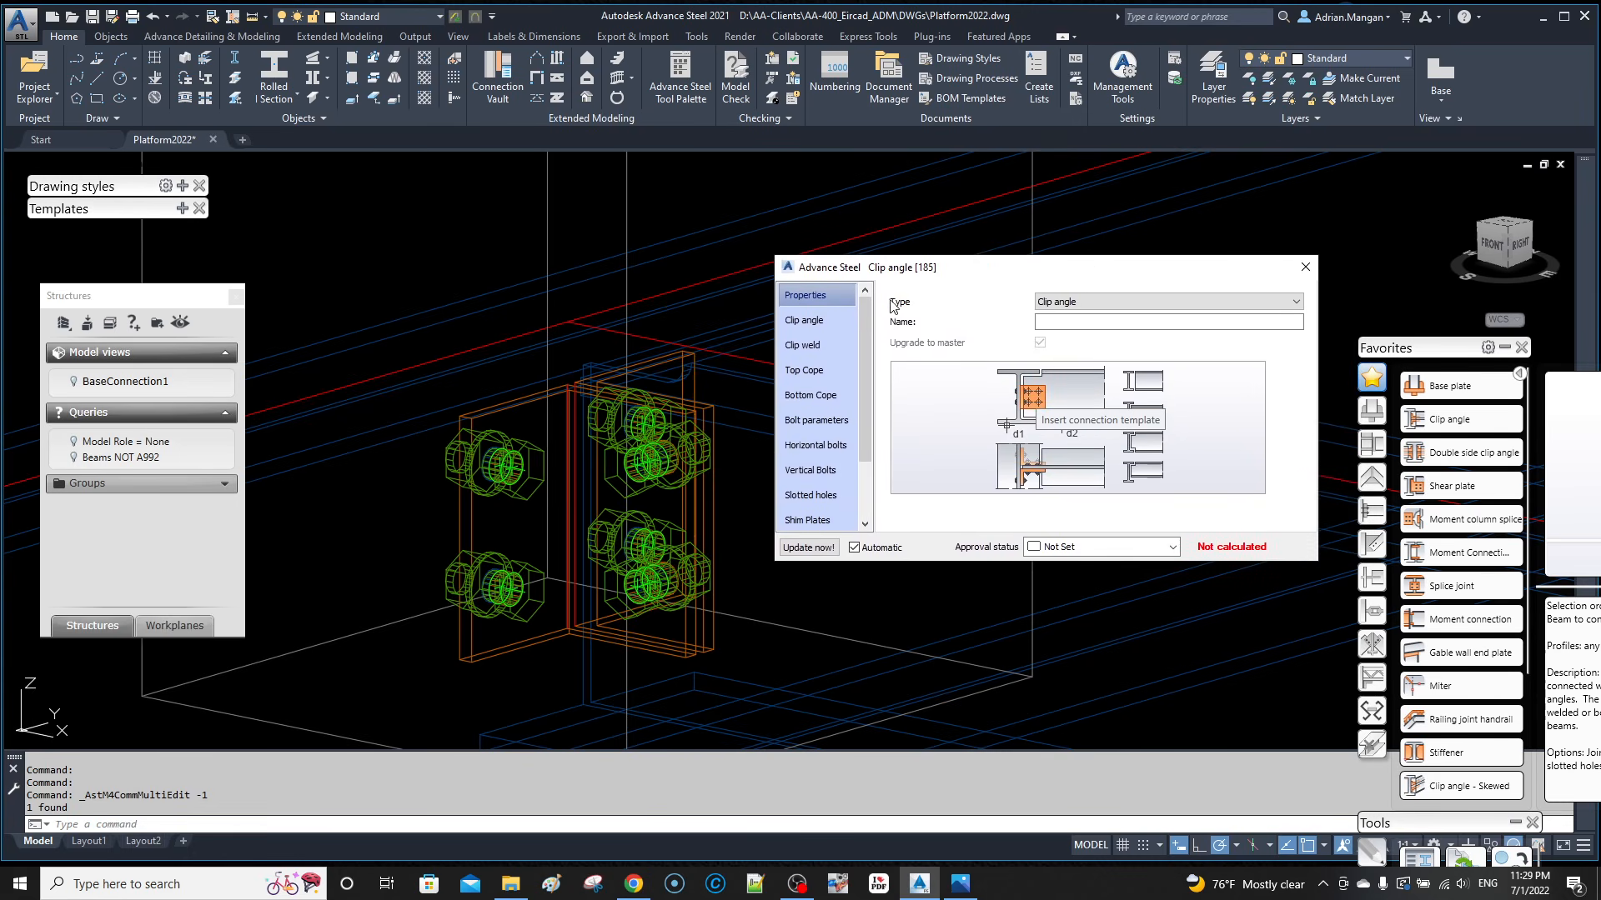
click(839, 327)
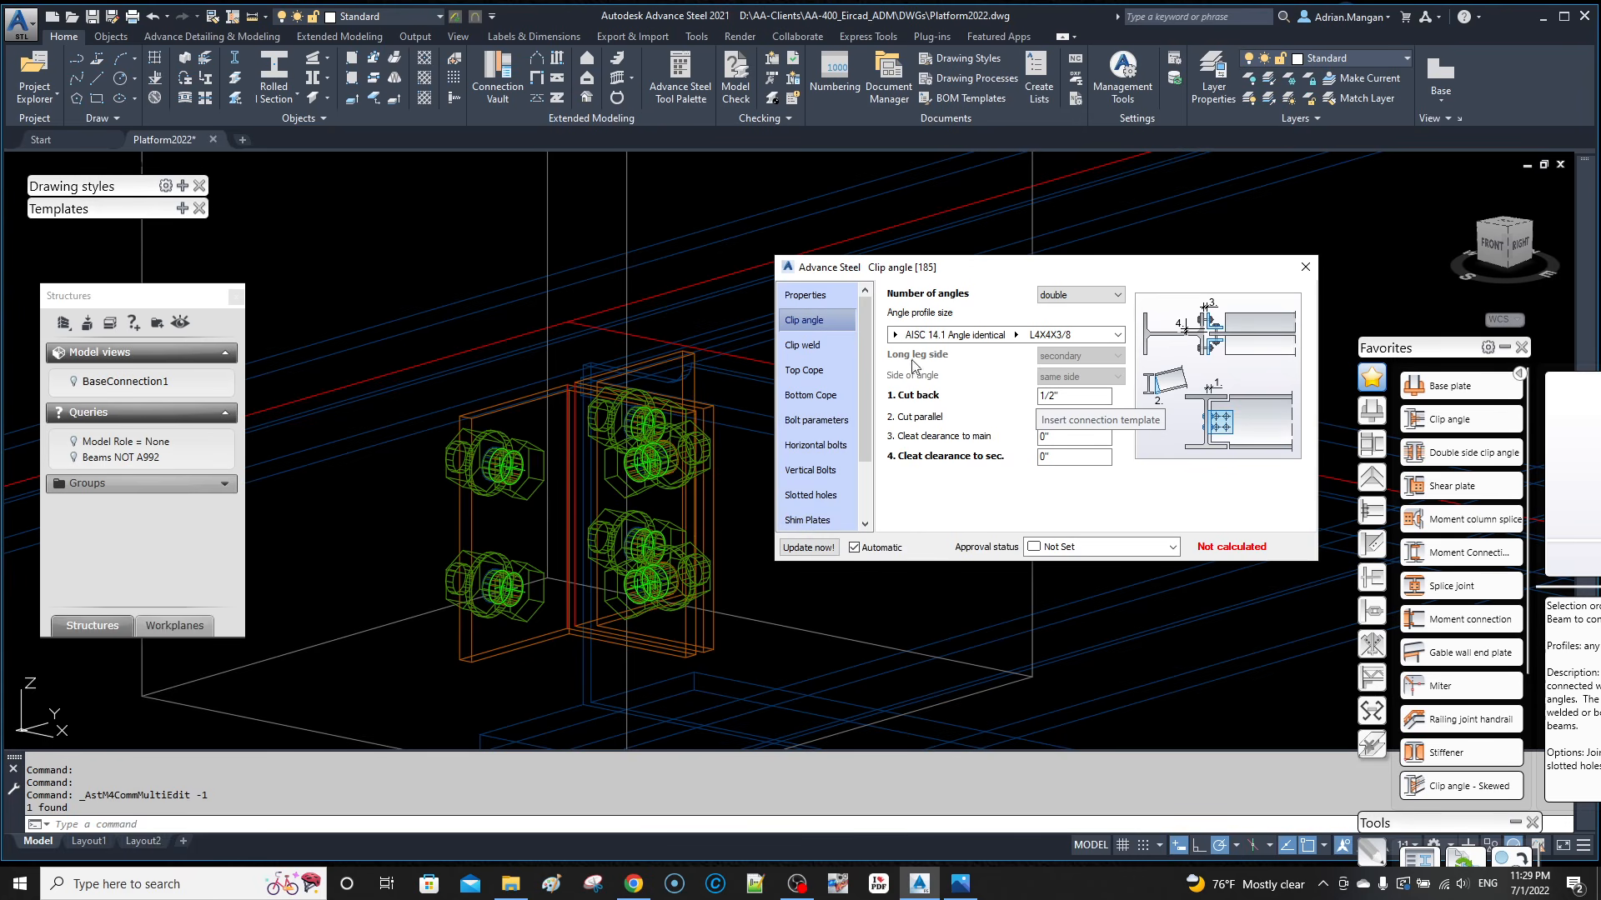
Step: Try welding the clip angle at the main beam, and set the weld option back to none
click(851, 340)
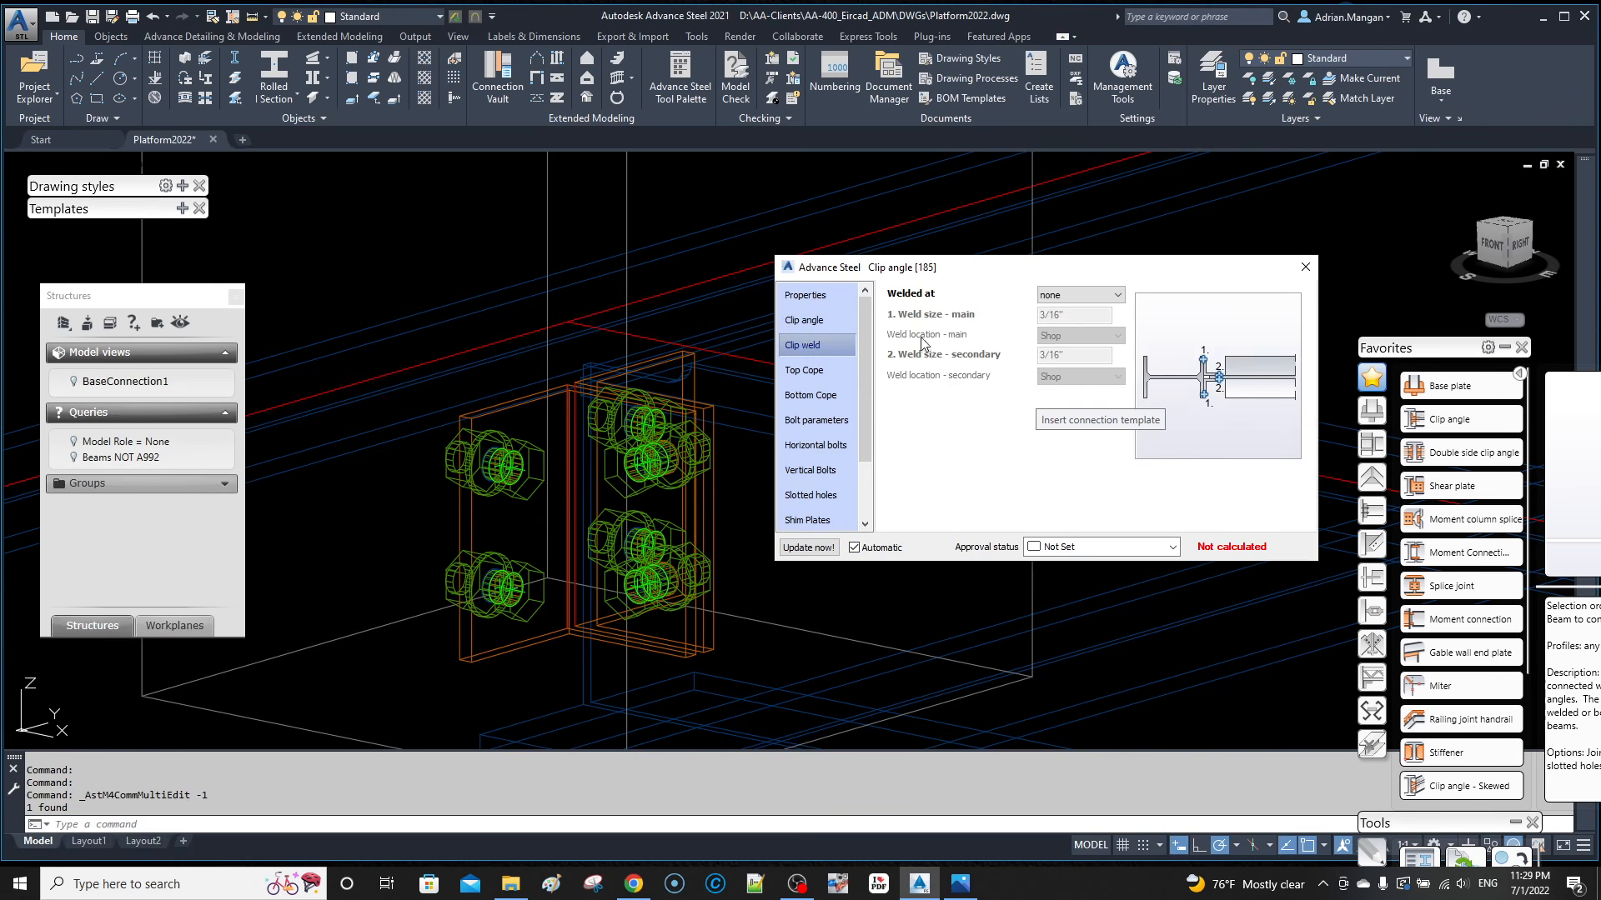
click(1057, 295)
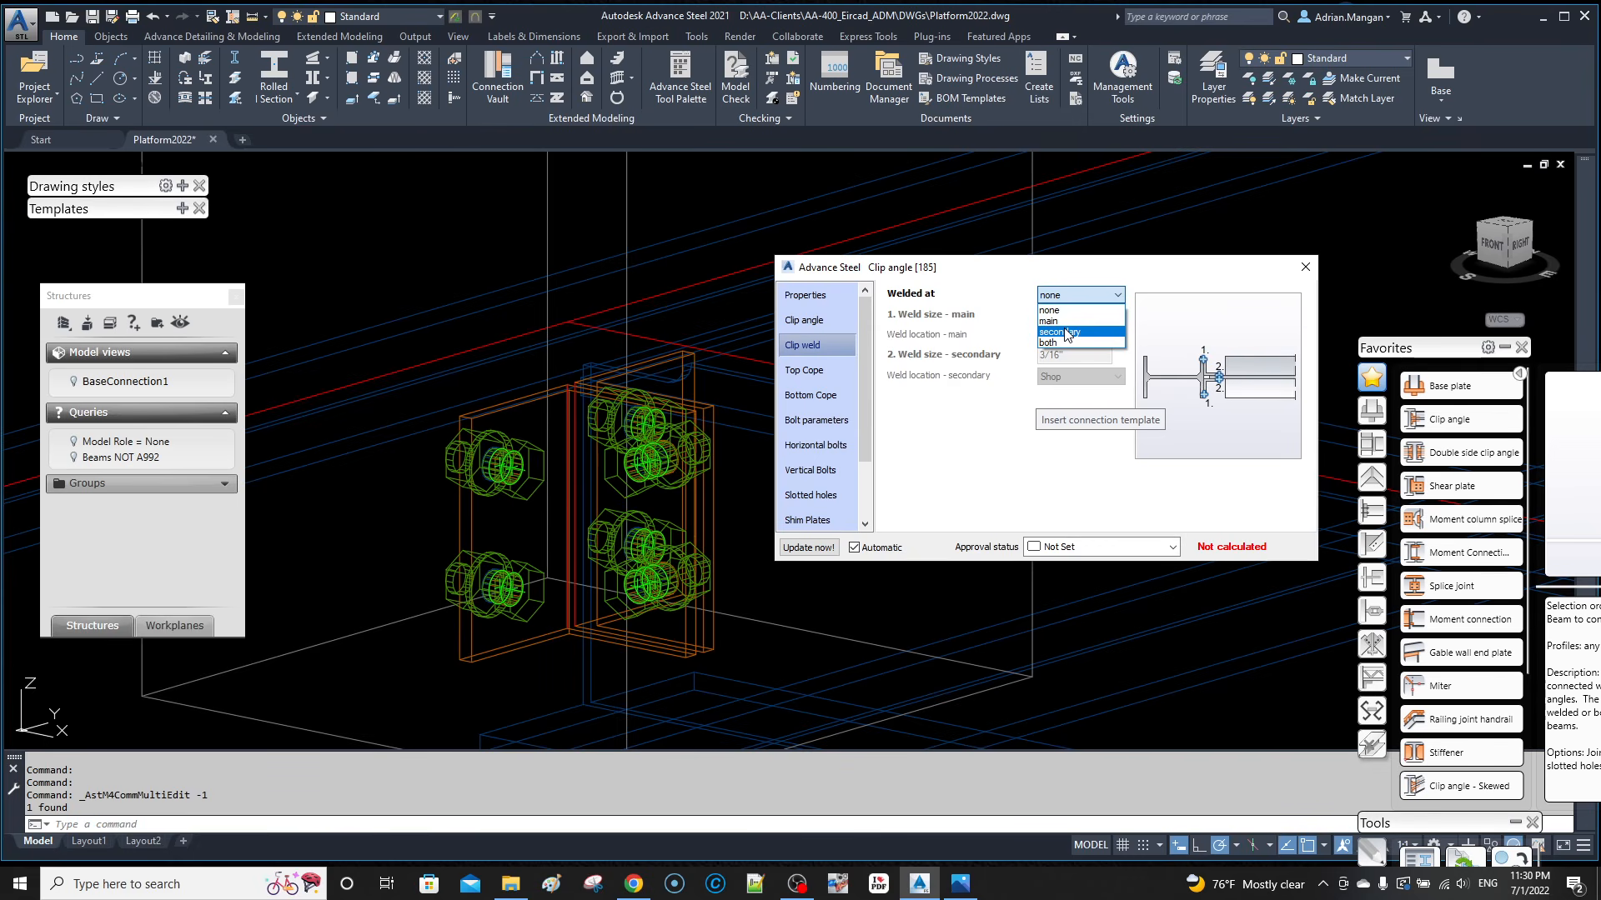
click(1072, 321)
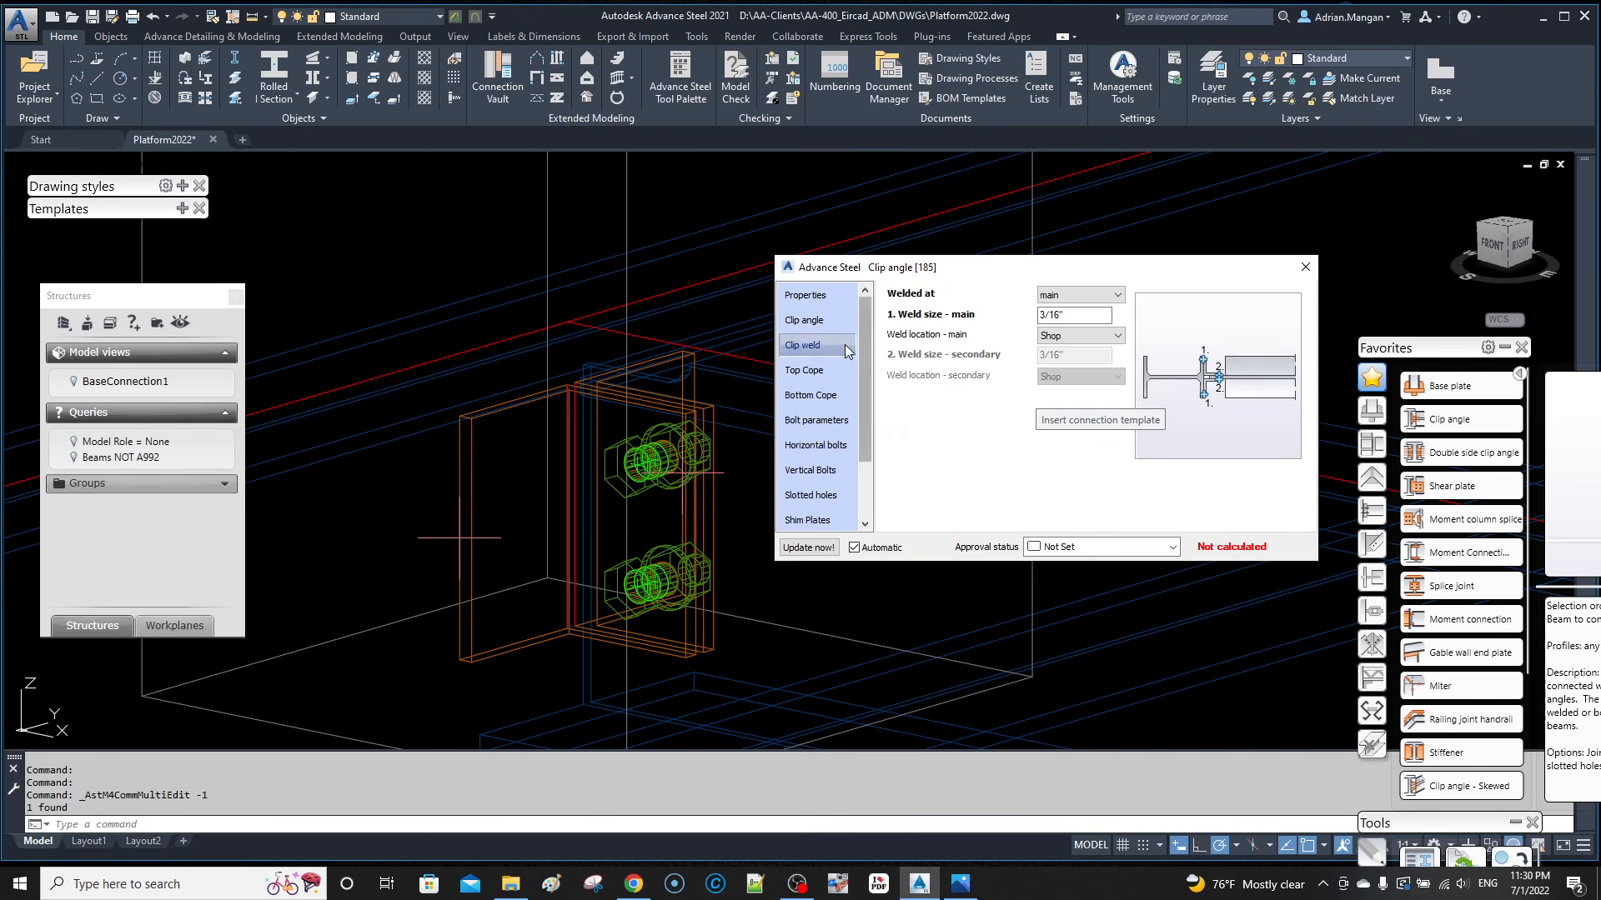
click(1080, 295)
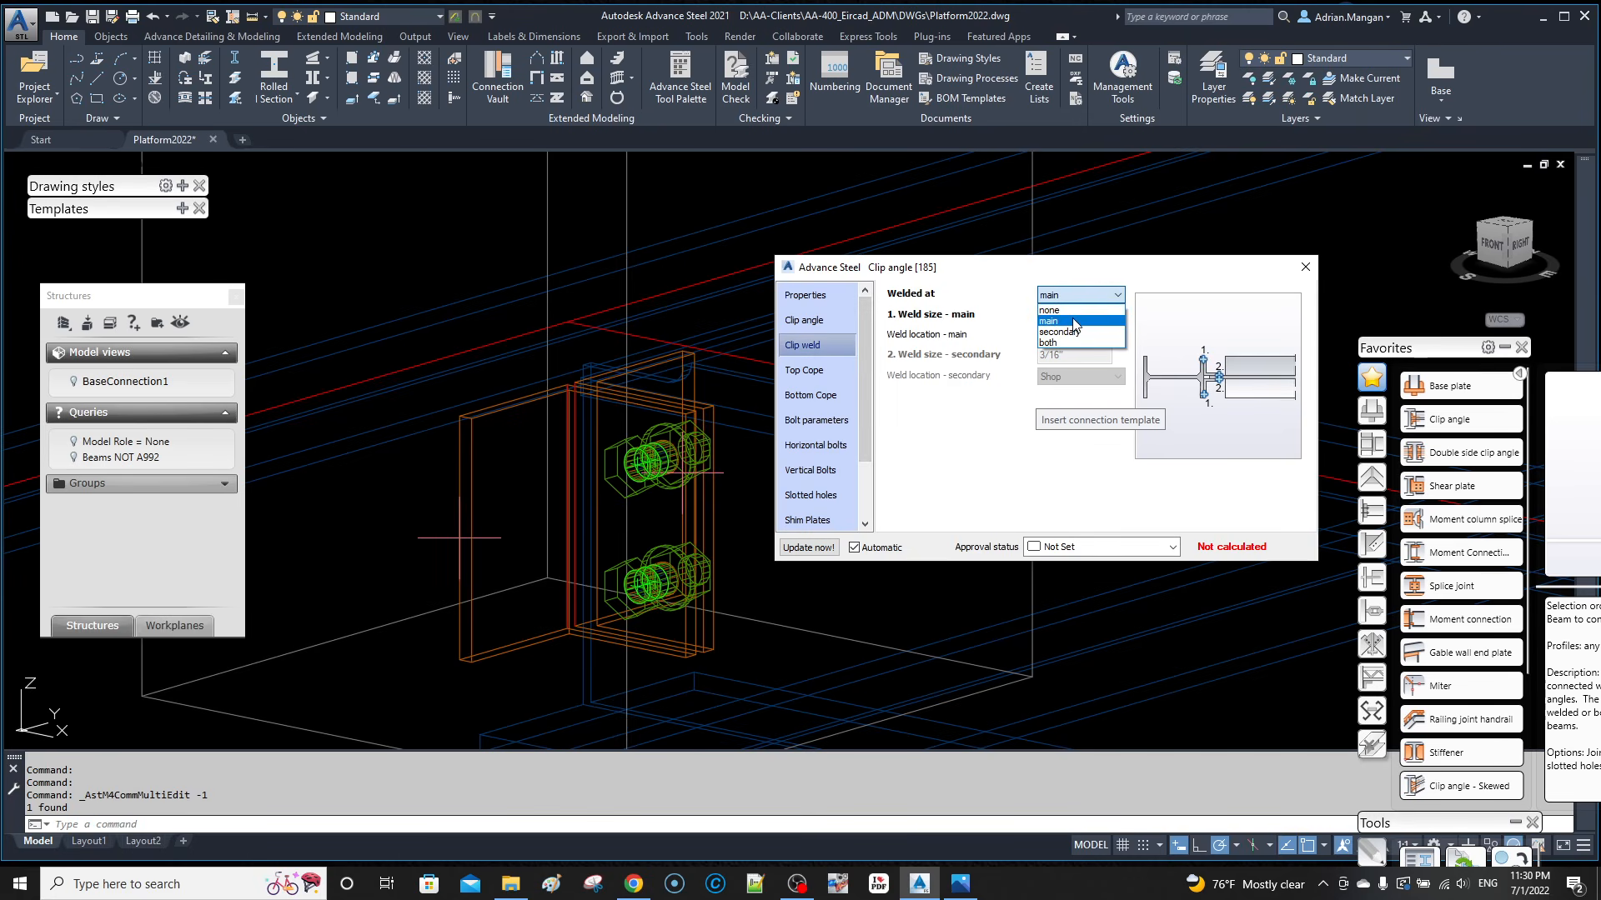
click(1061, 310)
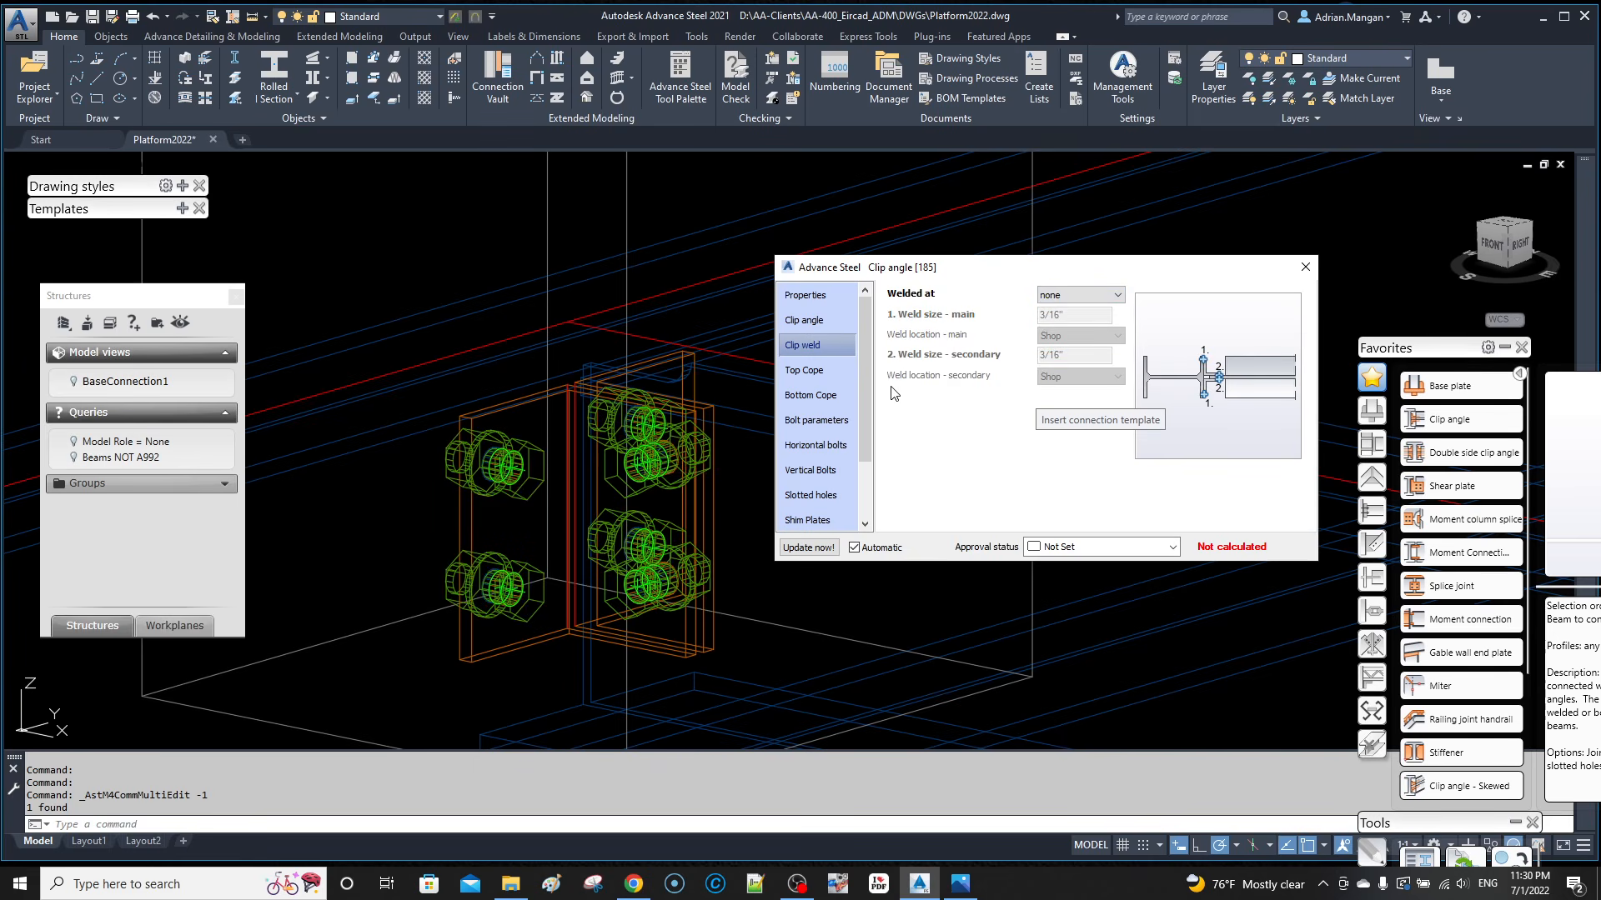
Step: Set the clip angle's top cope vertical gap to Inside secondary with a cope depth of 1/2"
click(835, 377)
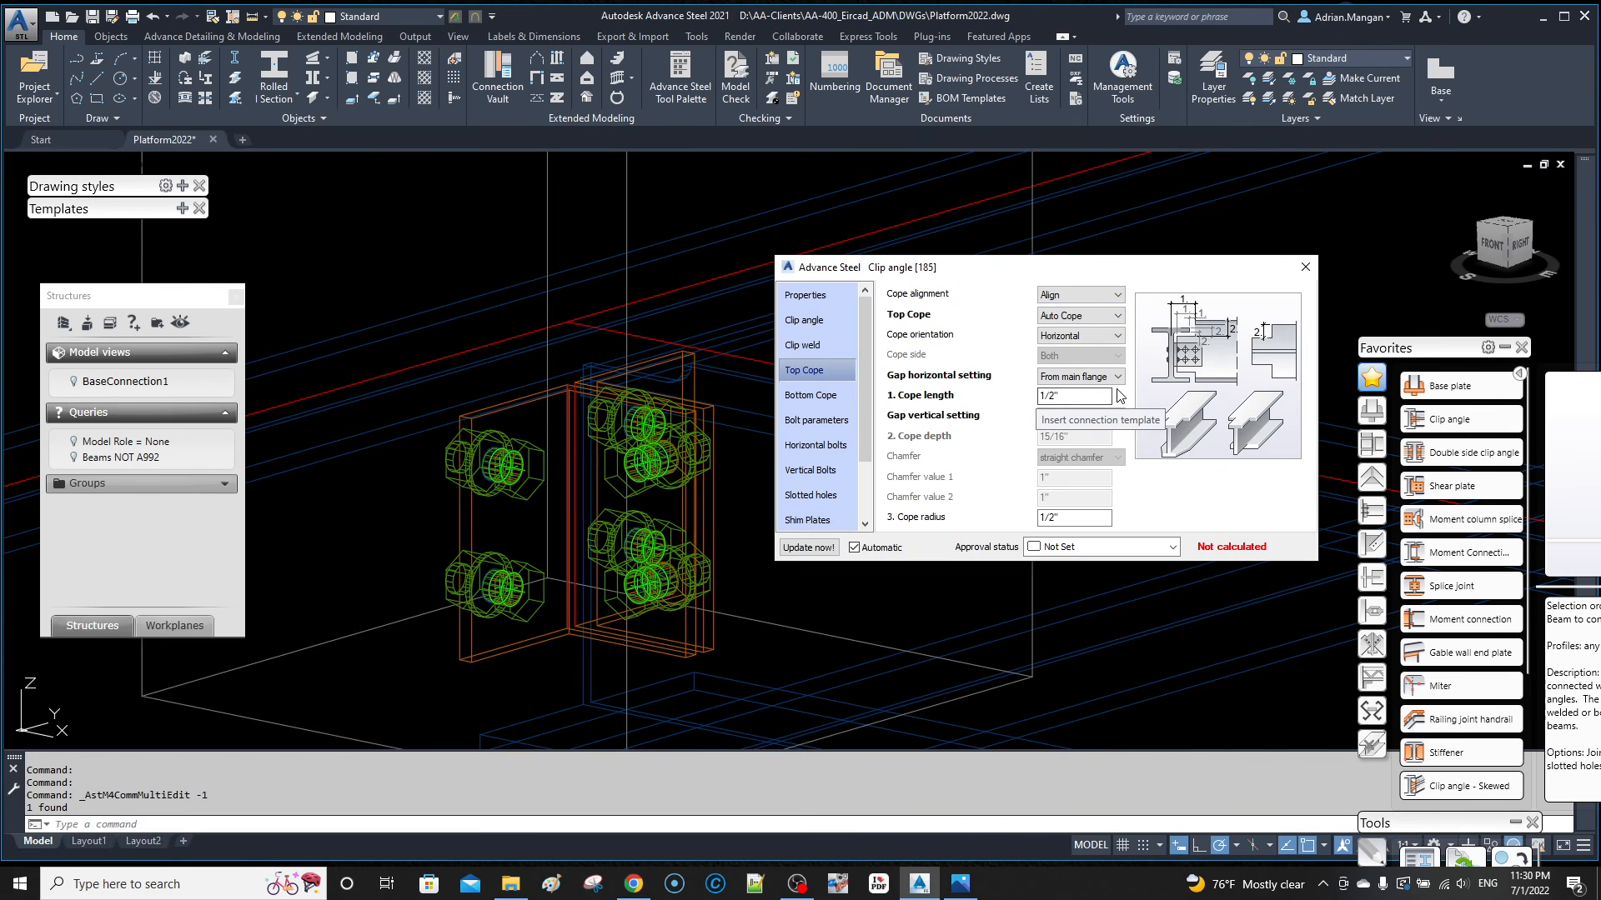
drag(1165, 273, 1076, 148)
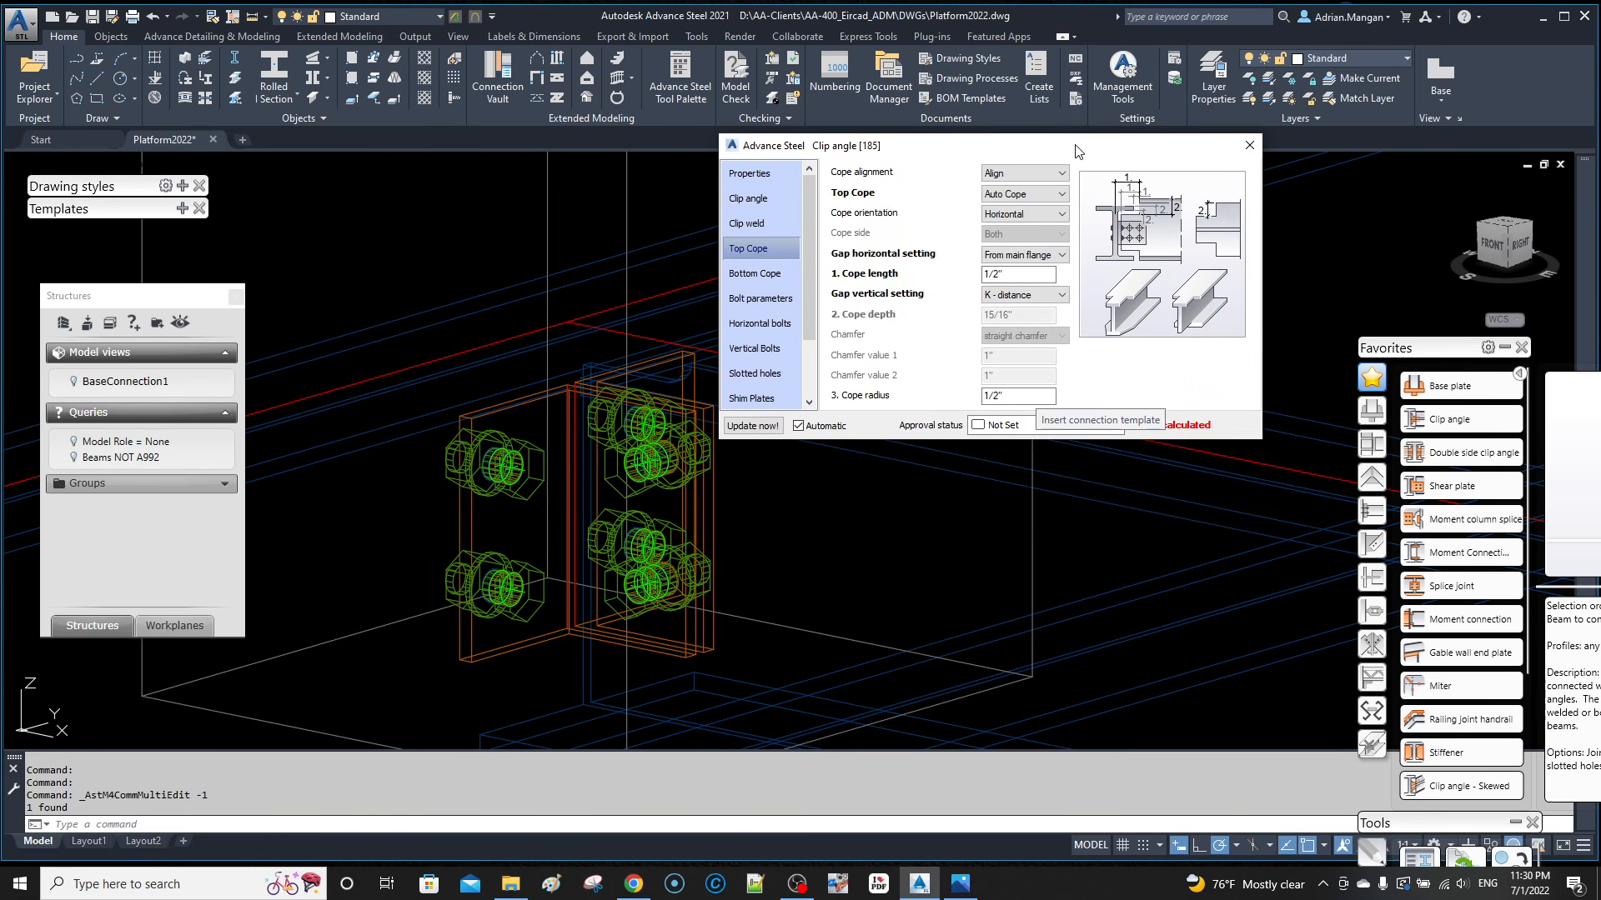
click(1060, 297)
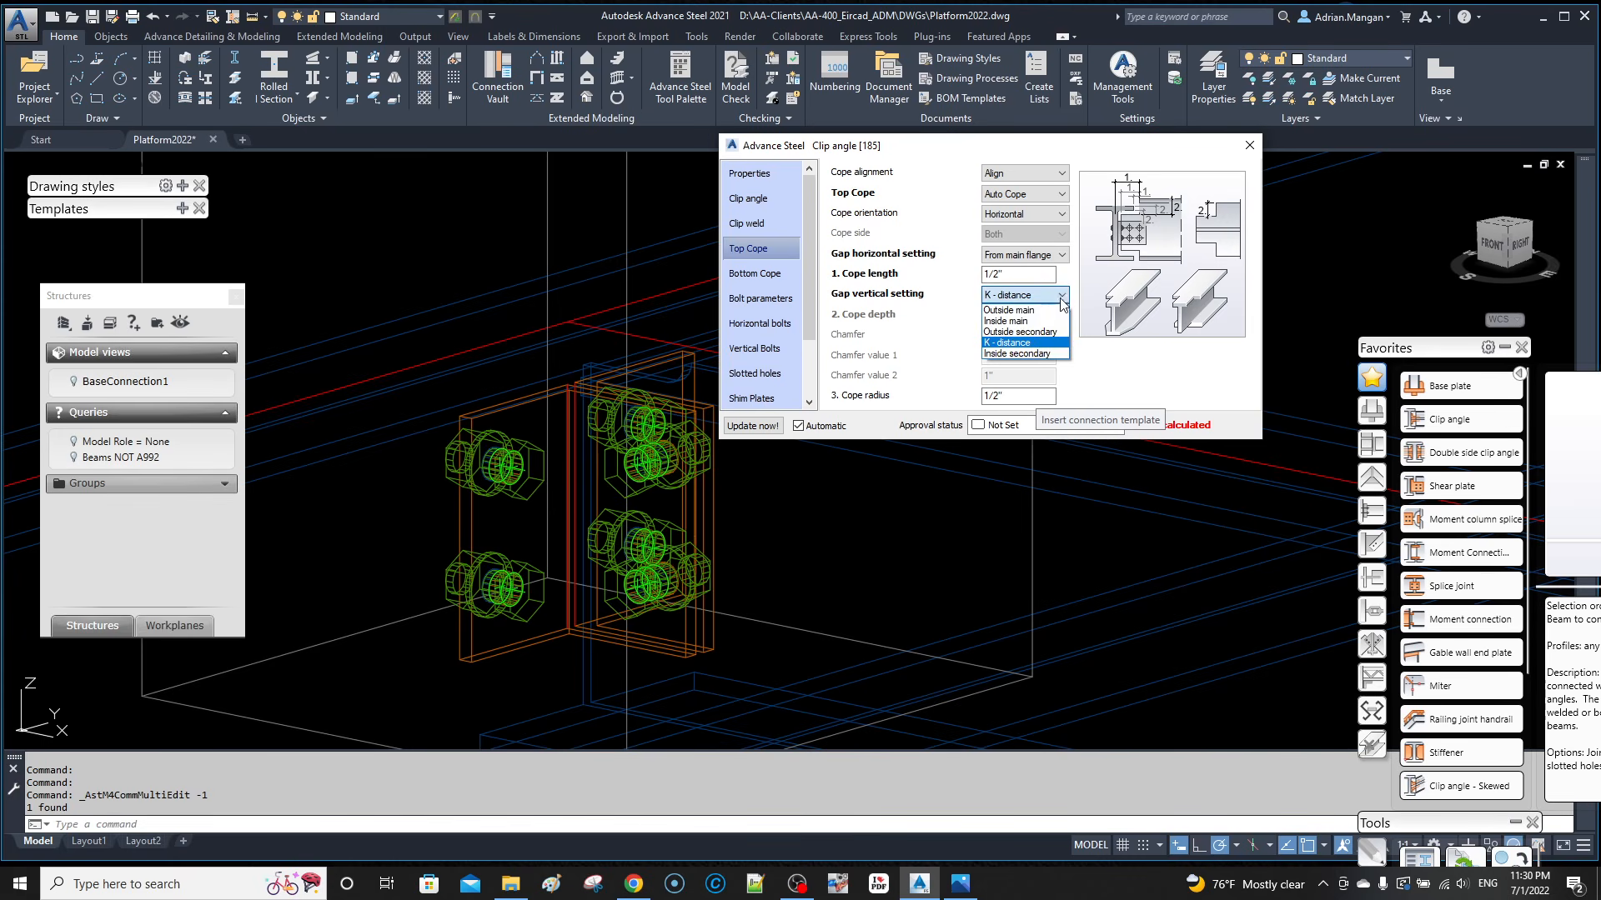
click(1020, 353)
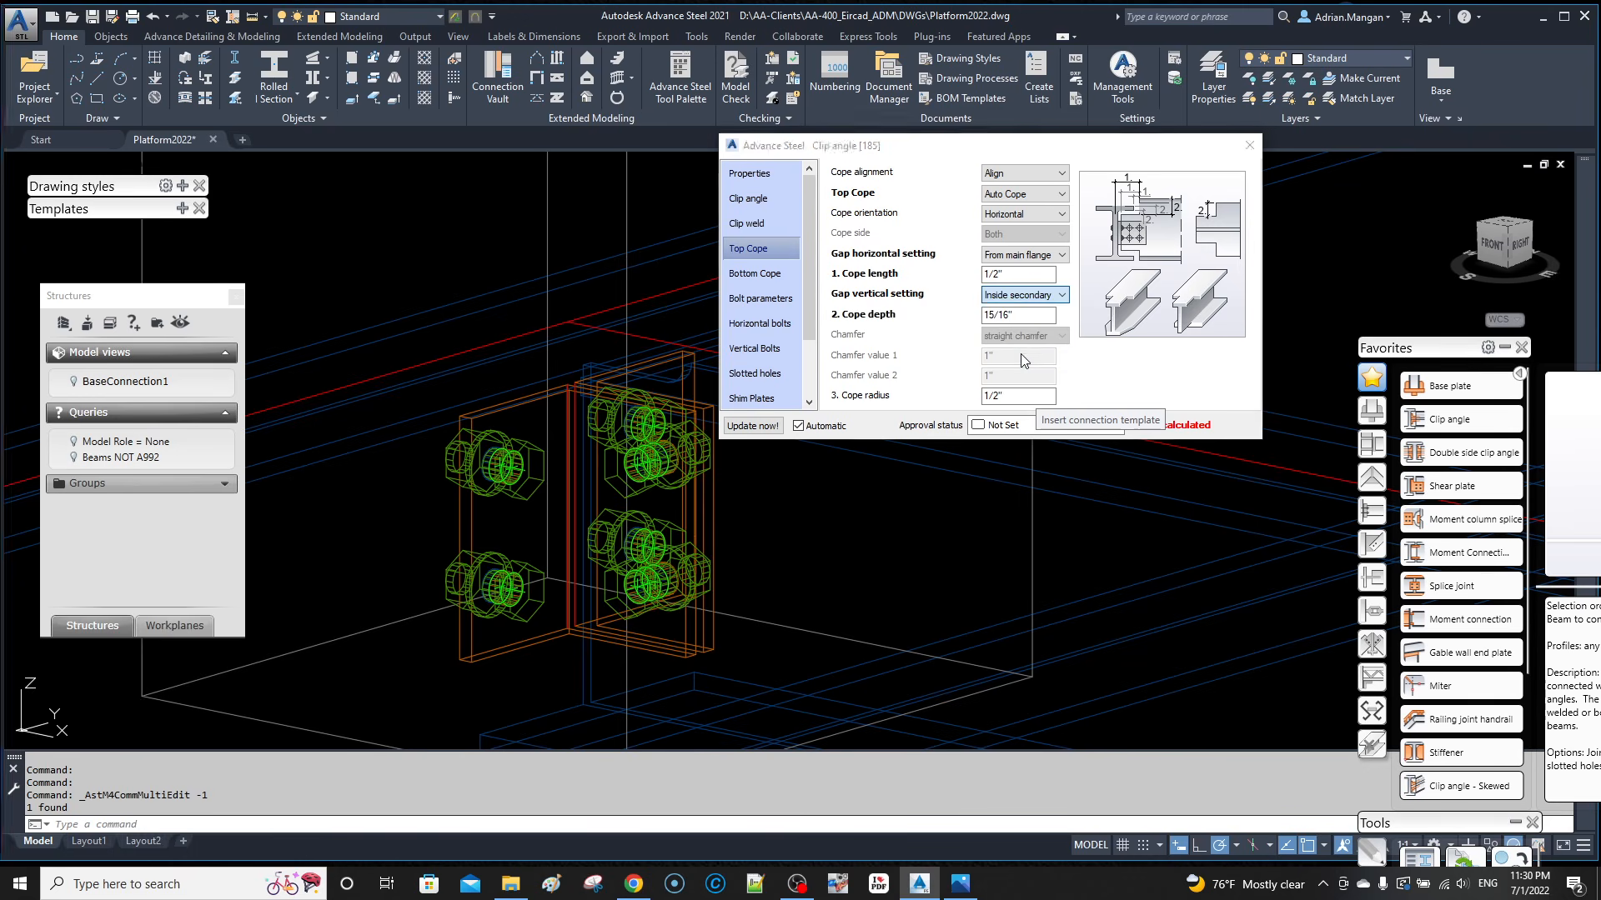
click(1019, 315)
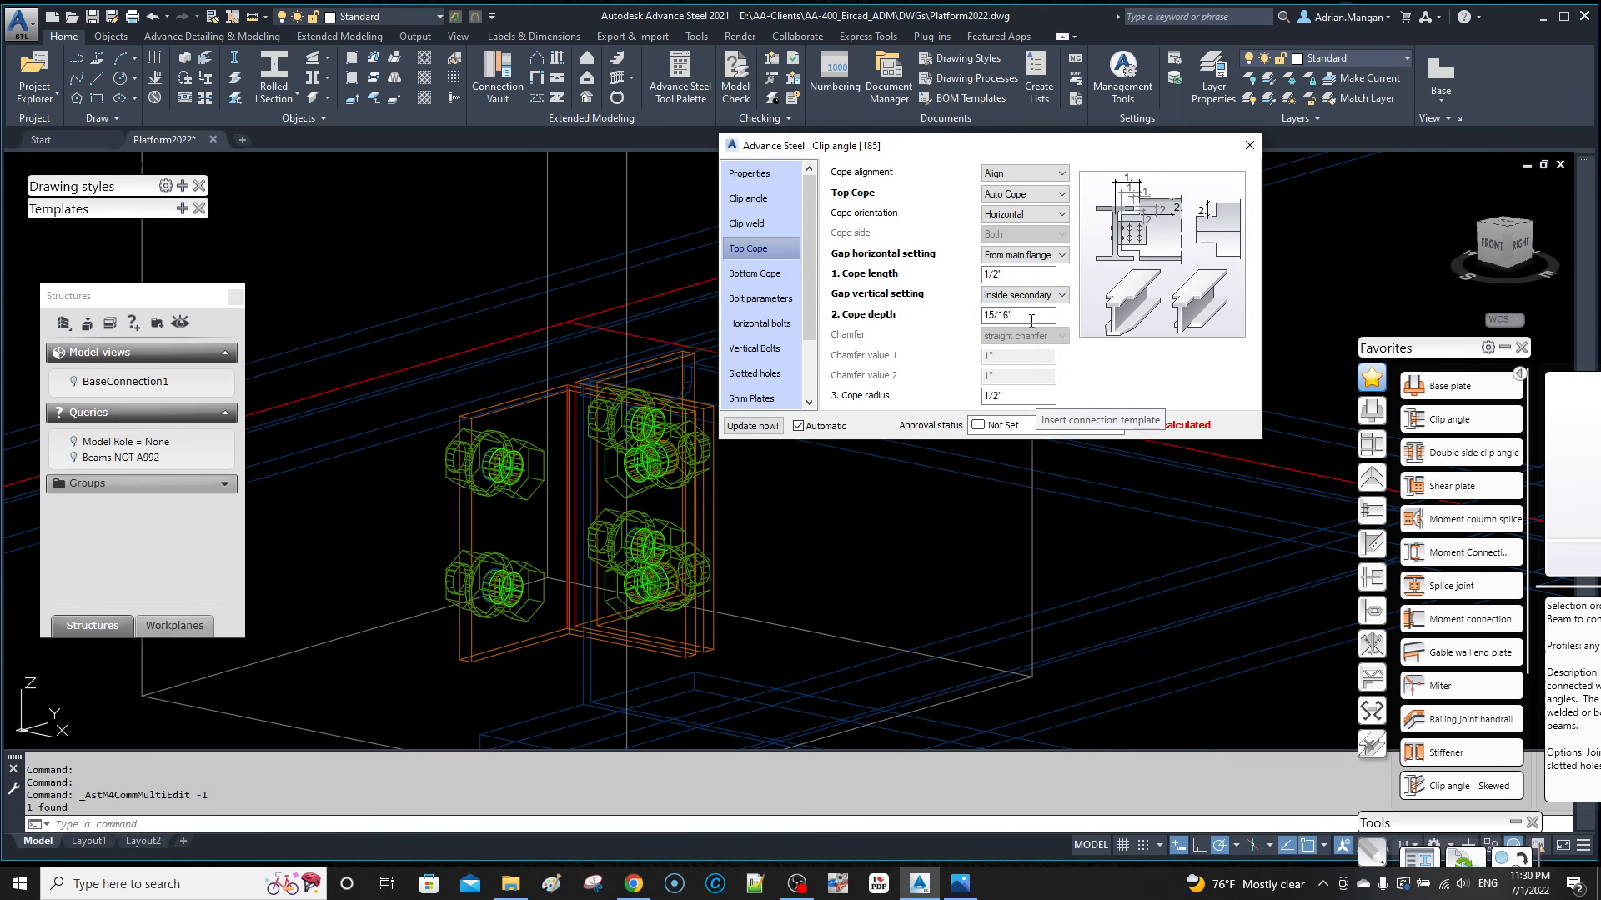
drag(1030, 317, 928, 324)
click(626, 415)
middle_drag(626, 410, 547, 371)
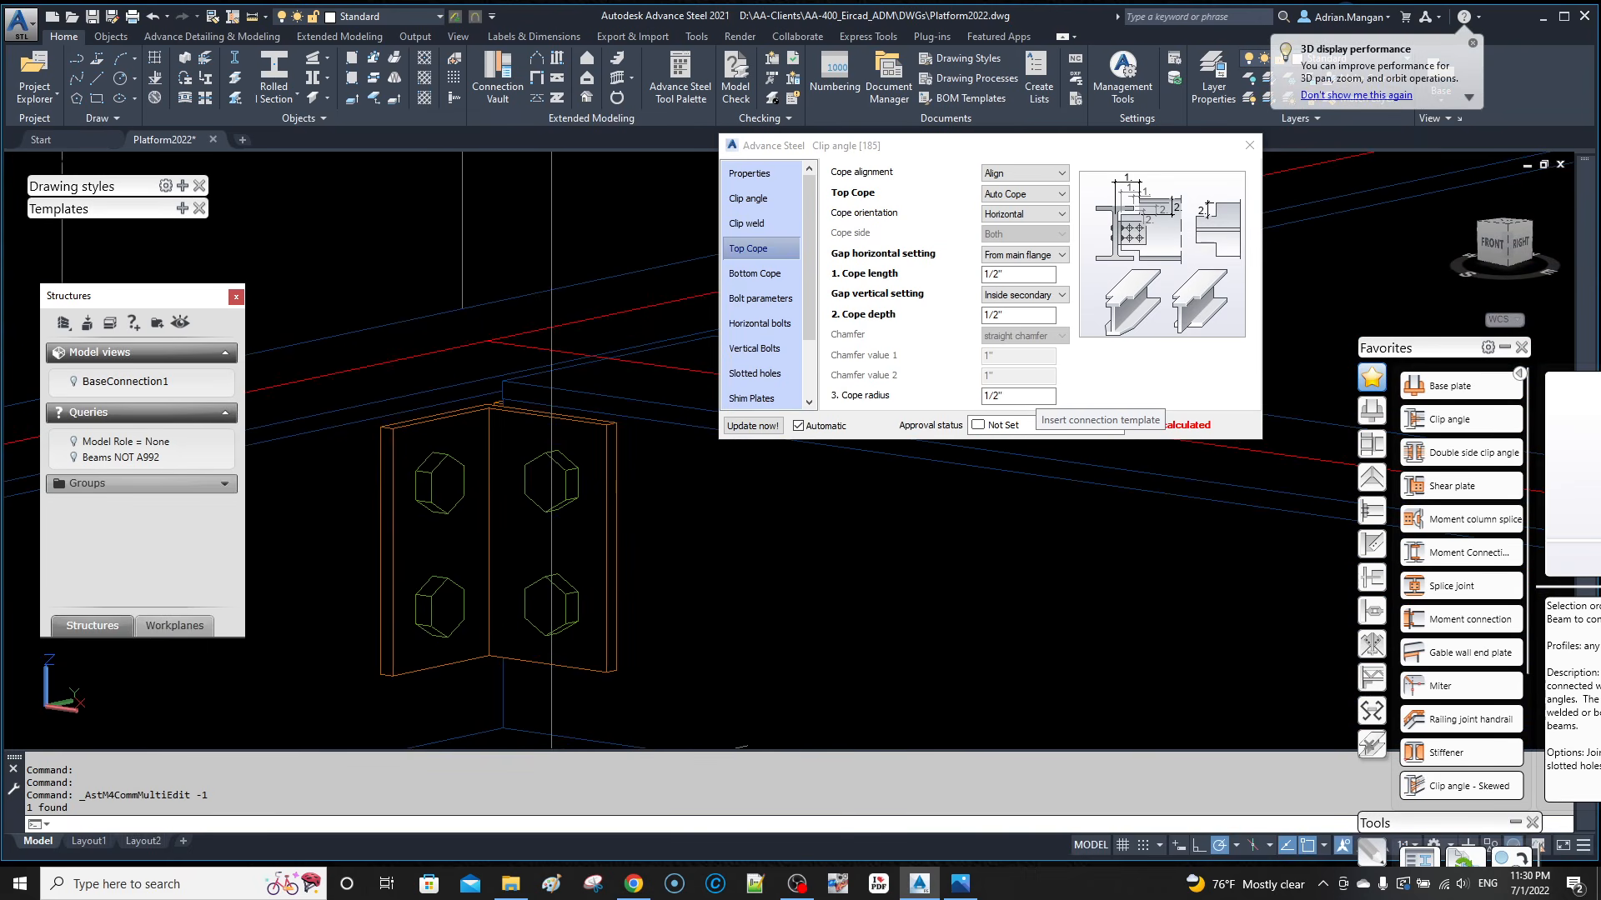
Step: Set the top cope depth to 3/4" and inspect the beam end at the clip angle
click(1025, 313)
text(.75)
key(Return)
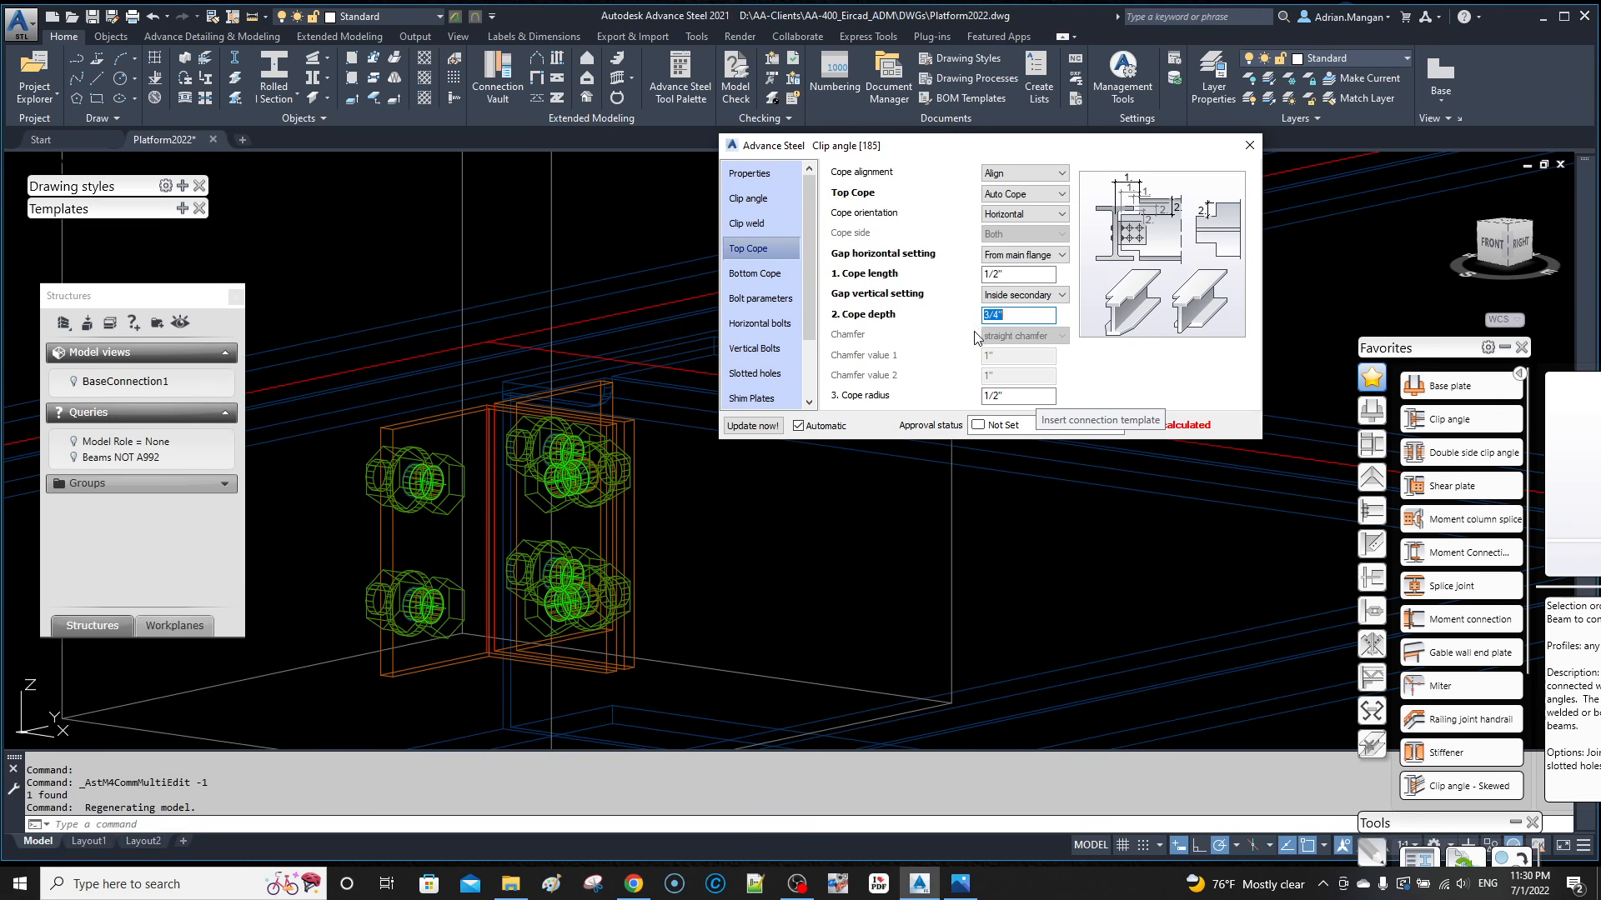
scroll(581, 536, down, 3)
middle_drag(548, 597, 554, 429)
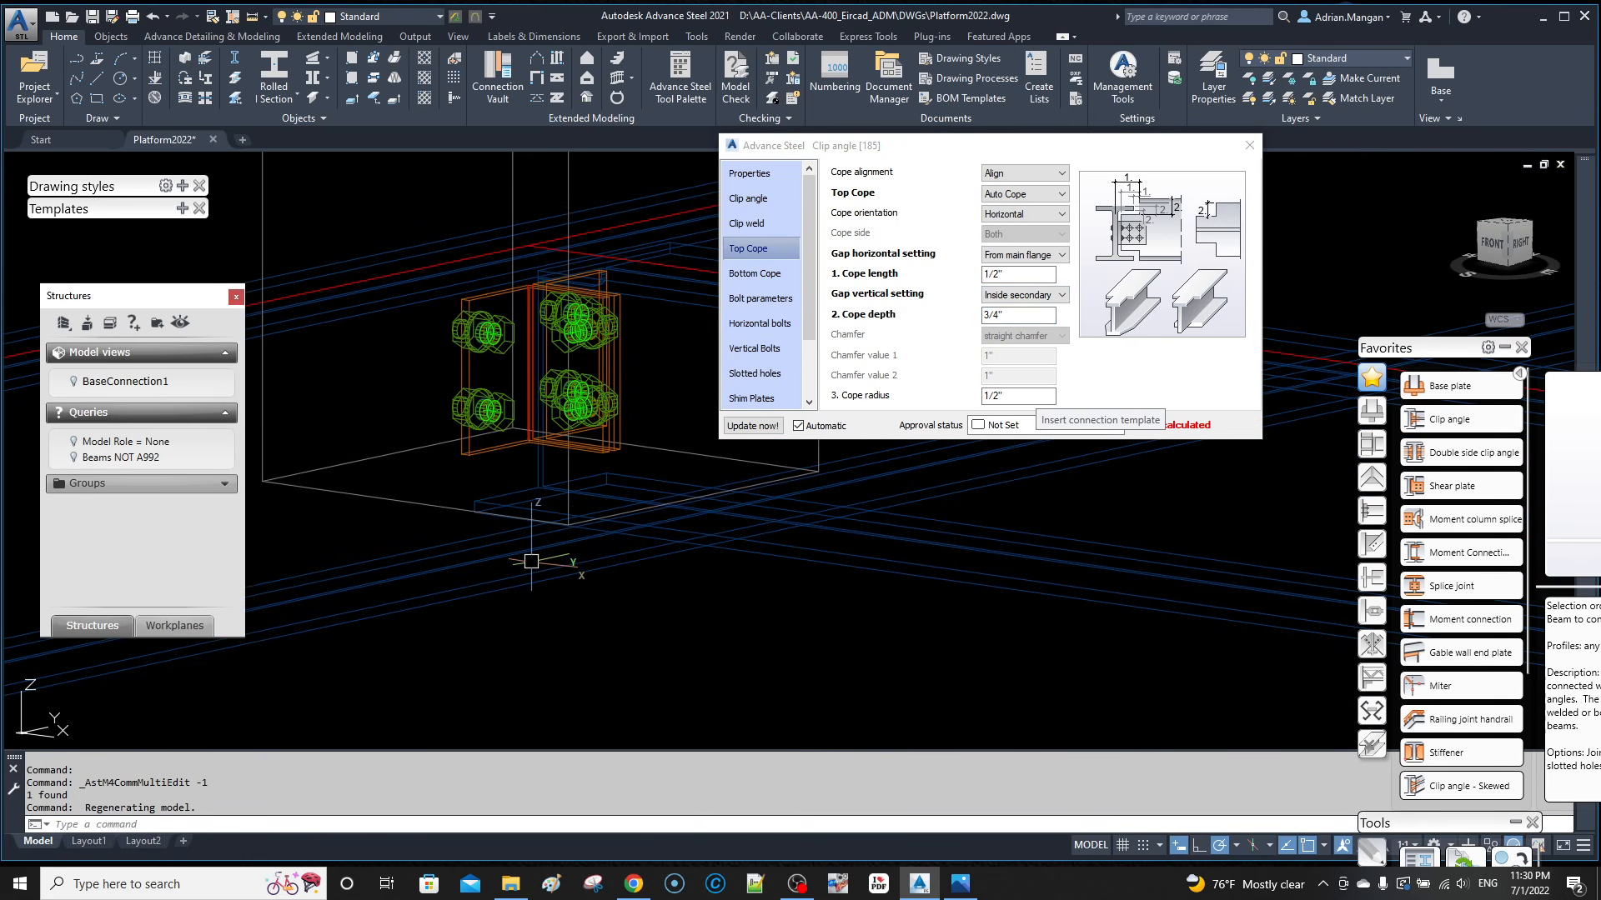
shift+middle_drag(538, 554, 563, 536)
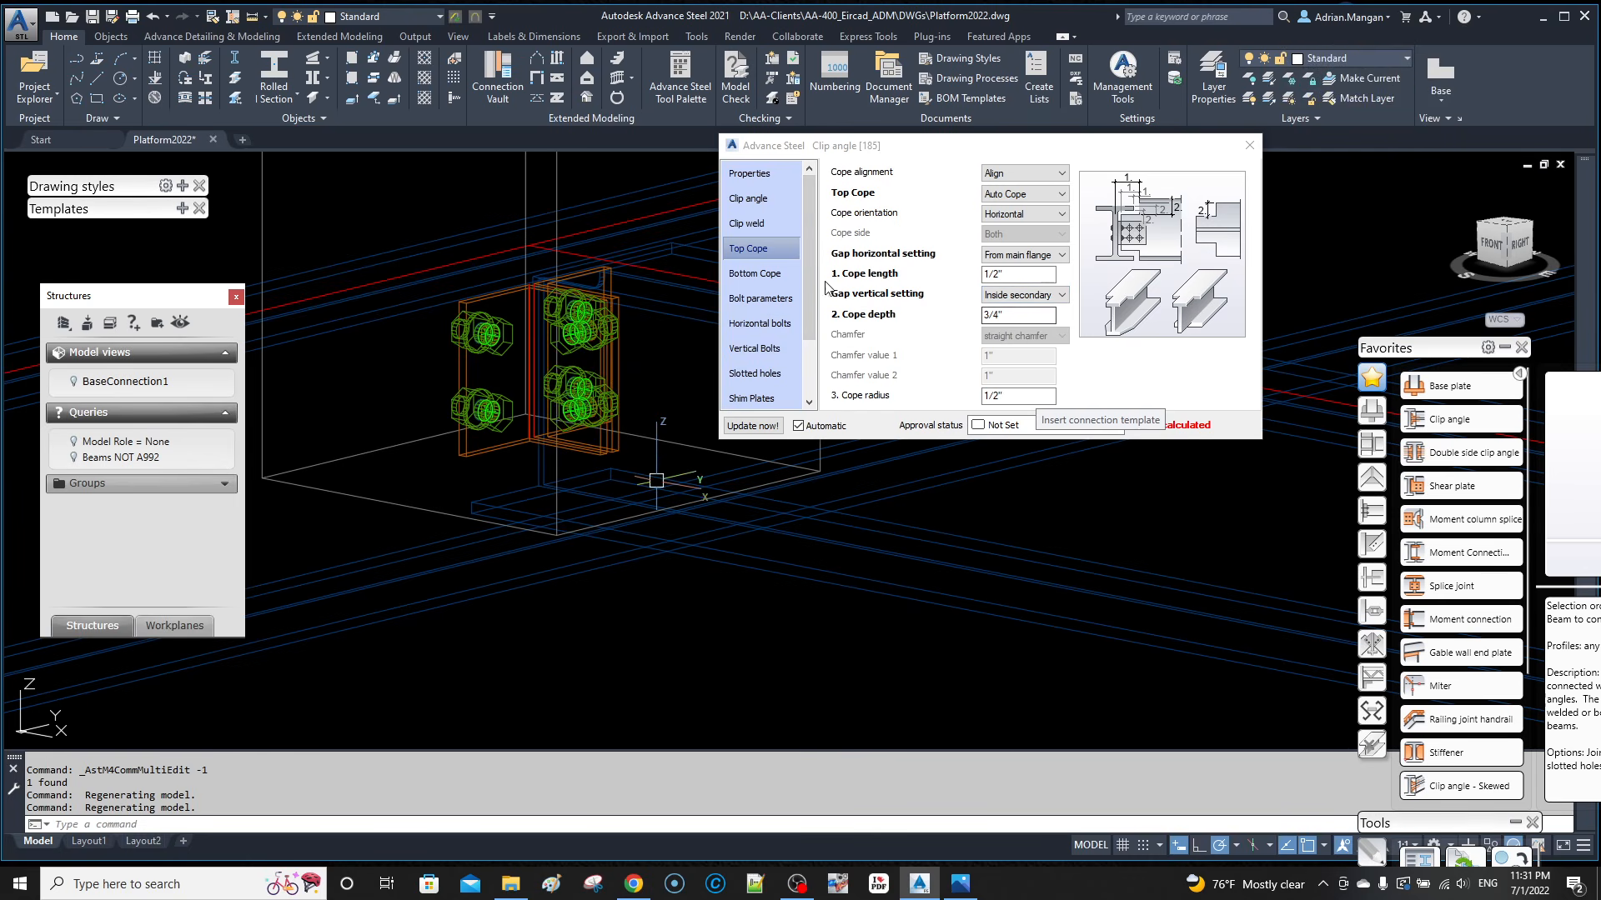
Step: Set the clip angle's bottom cope vertical gap to Inside secondary with a cope depth of 3/4"
click(754, 274)
click(1023, 255)
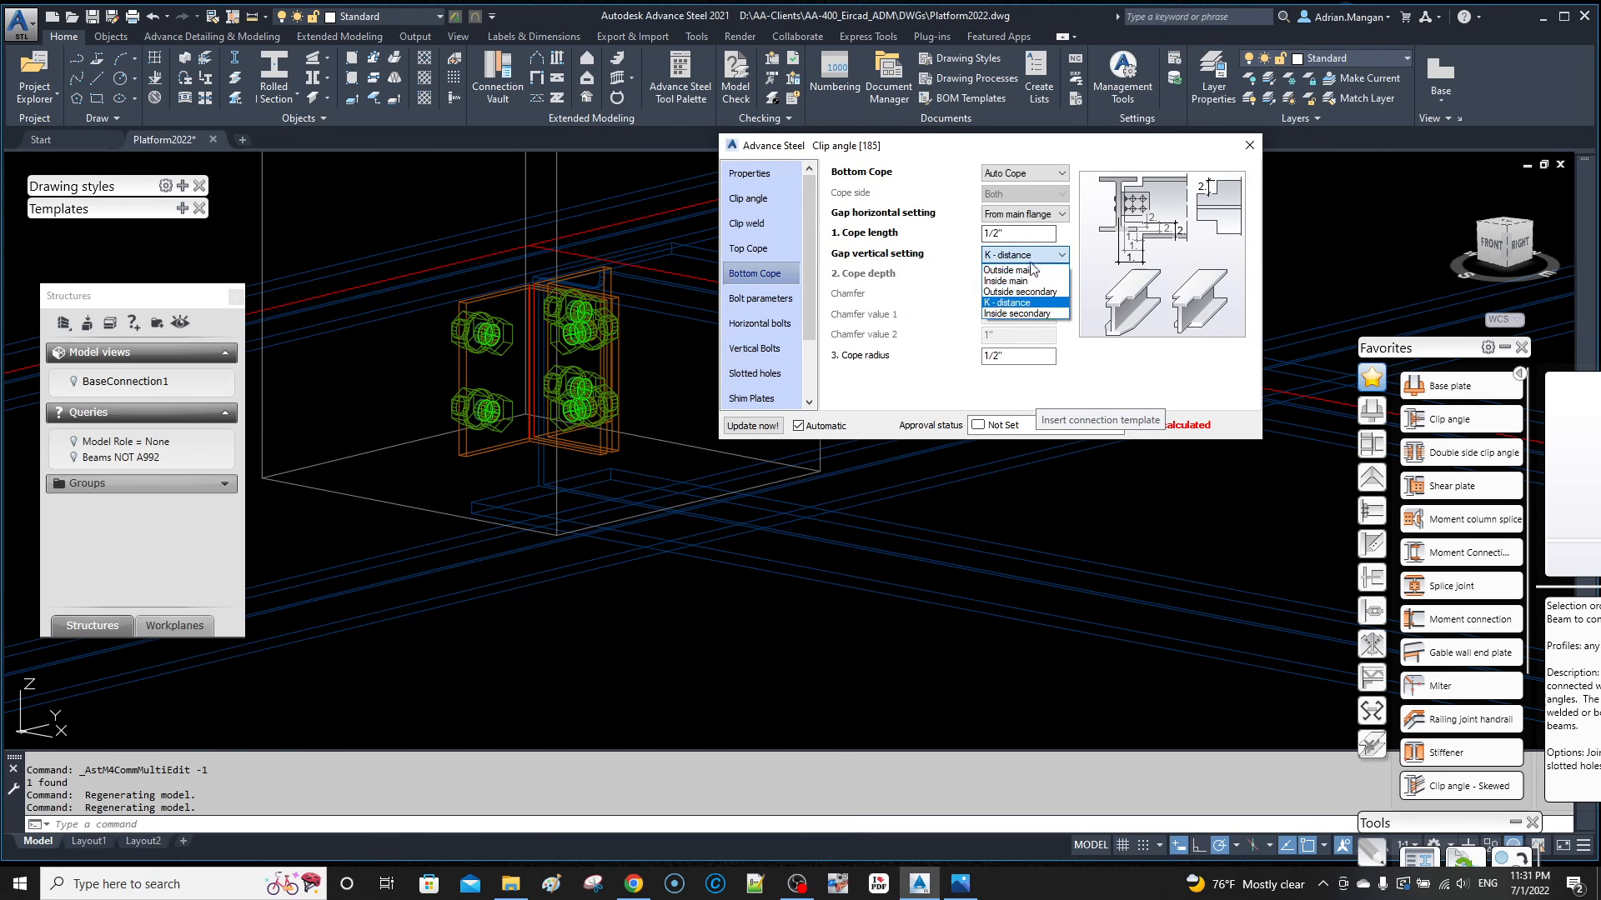
click(1017, 315)
drag(1021, 281, 904, 274)
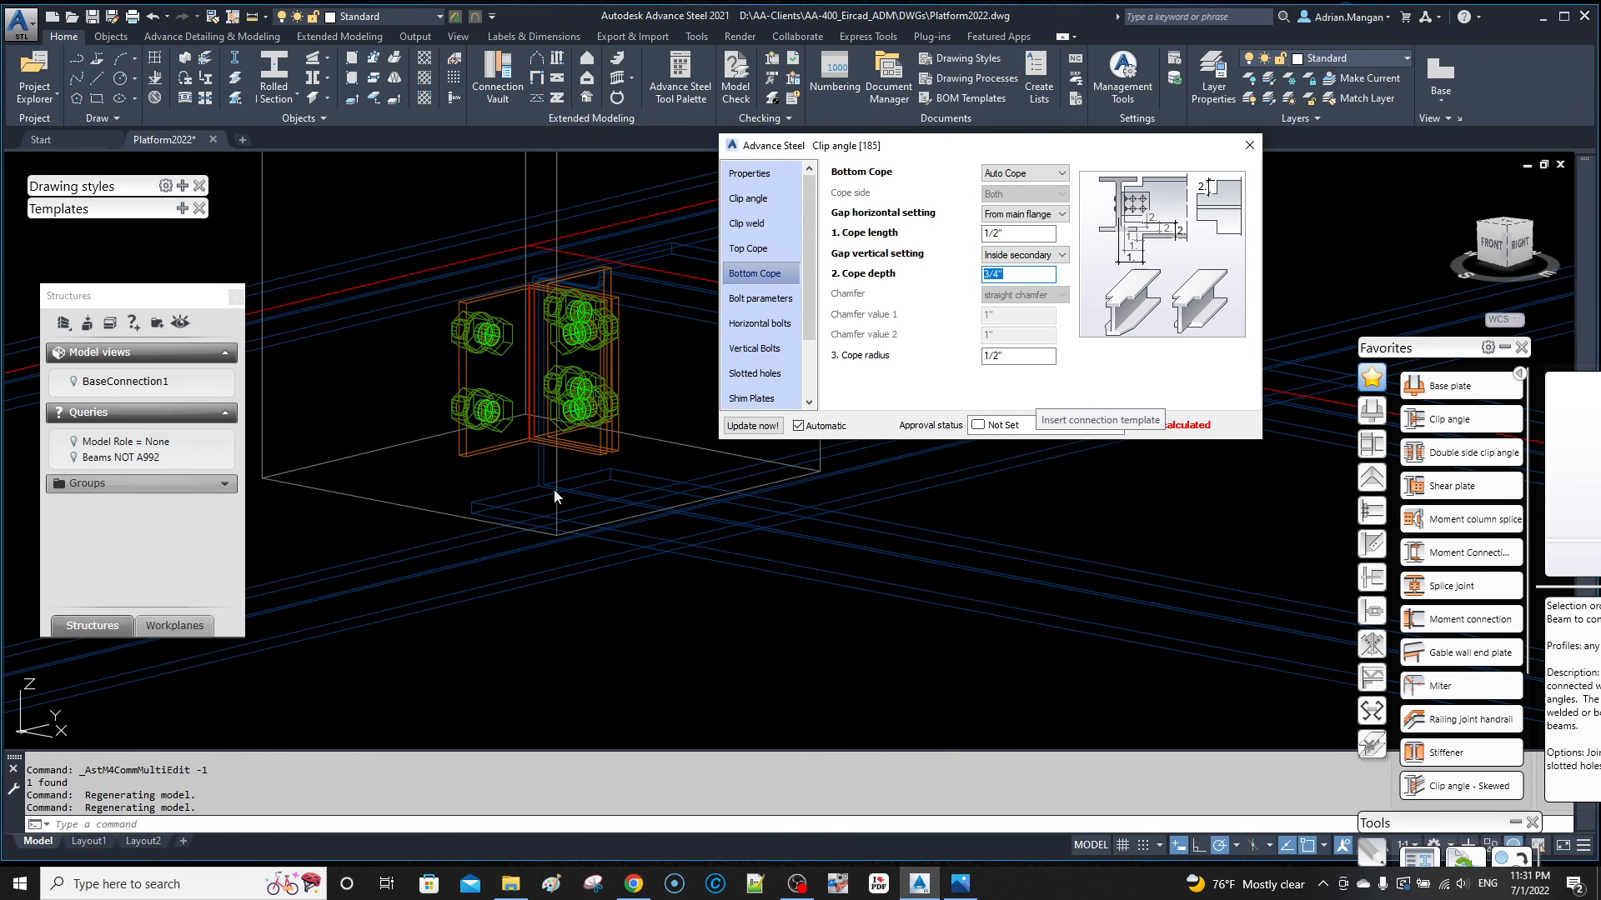
Step: Set the clip angle's bolt type to A325TC and review the horizontal and vertical bolt layout
click(790, 300)
click(1025, 193)
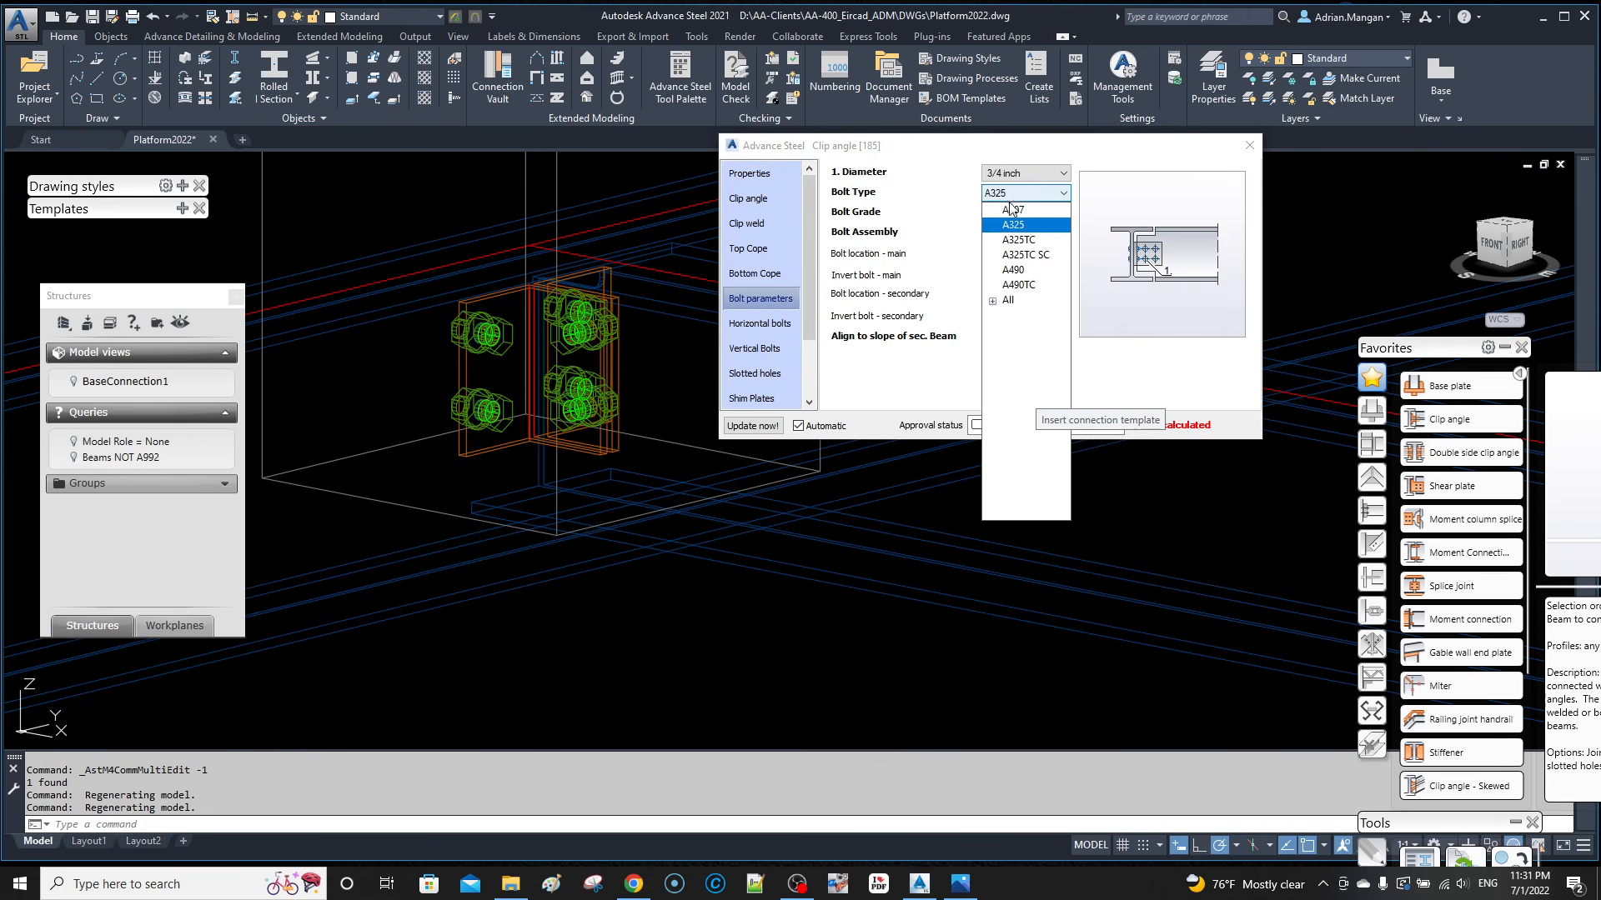
click(1022, 240)
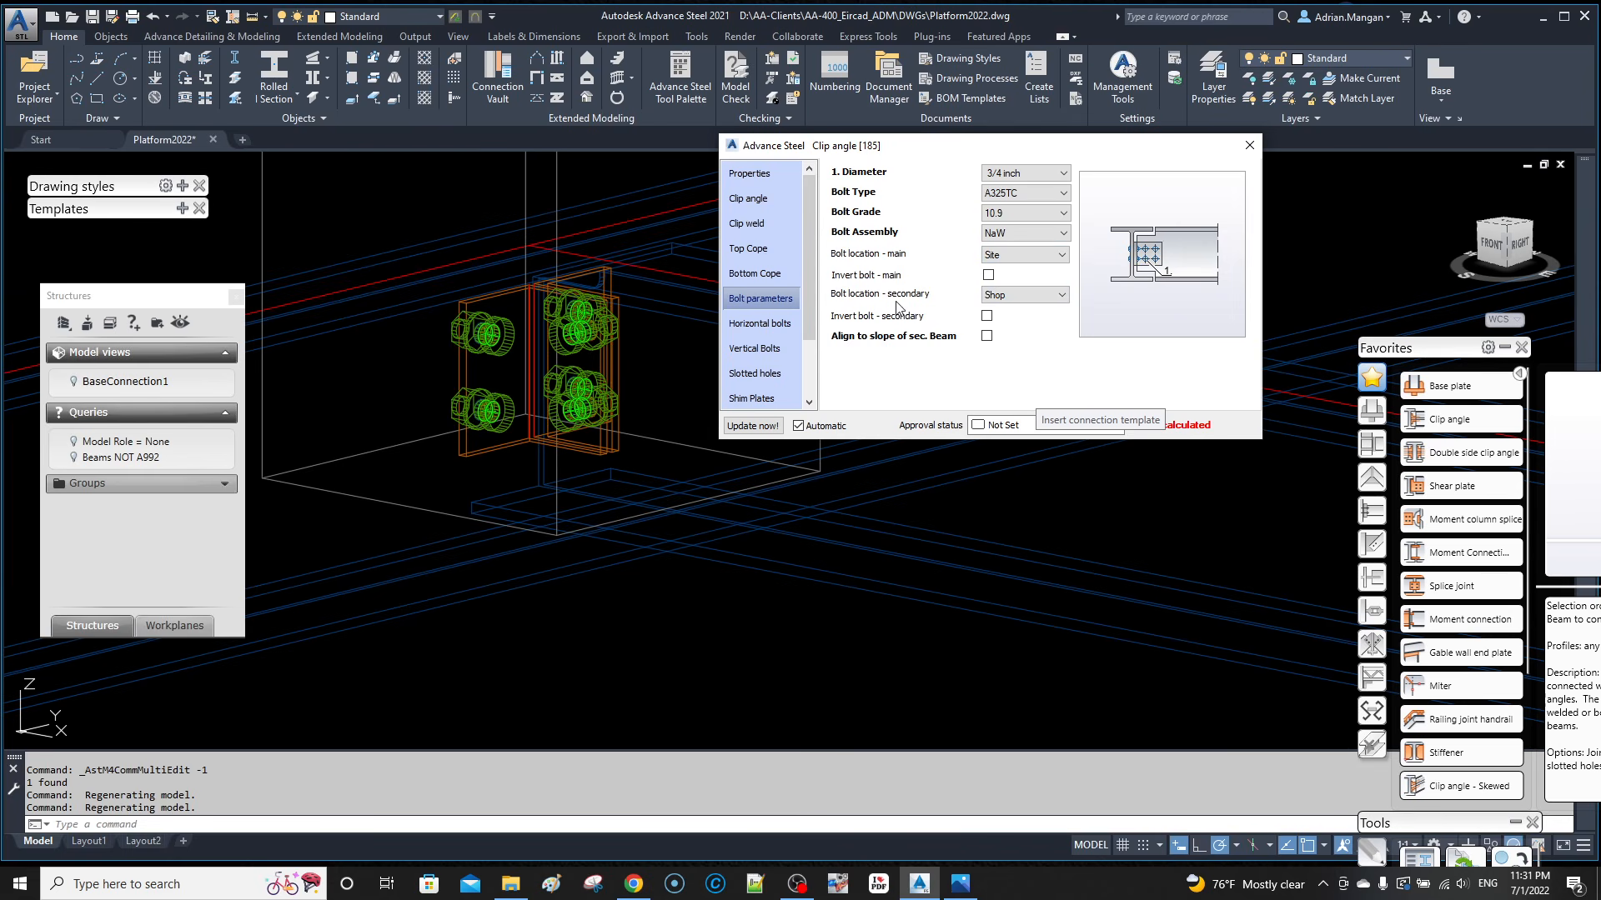
click(762, 325)
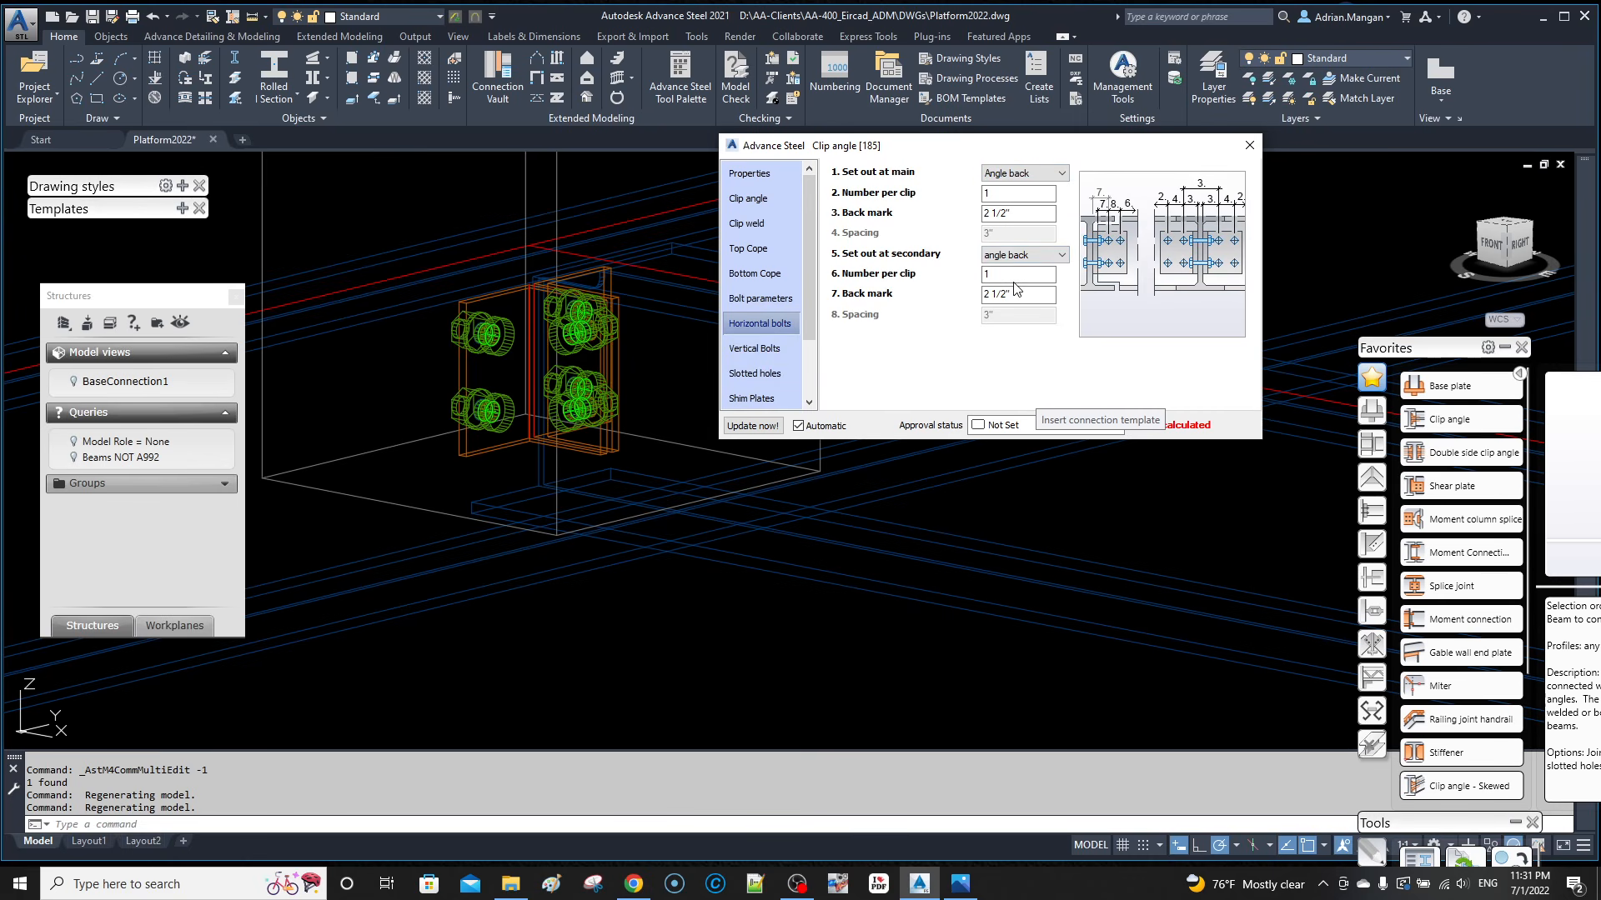
click(763, 348)
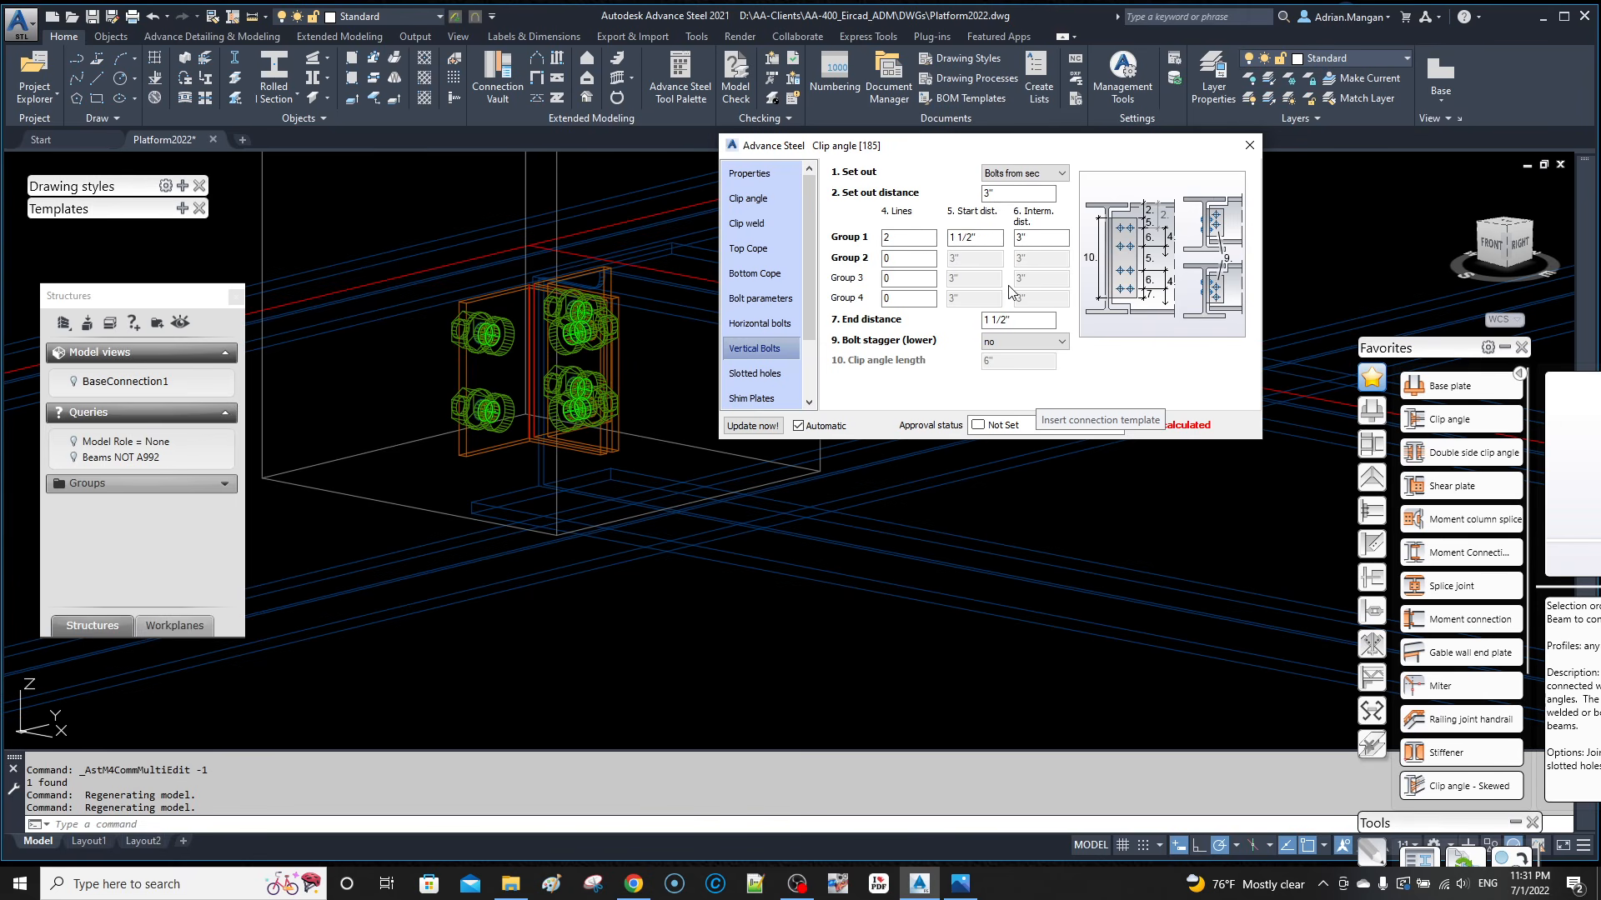
Step: Try slotted holes in the beam on the main side of the joint, and set them back to none
click(774, 380)
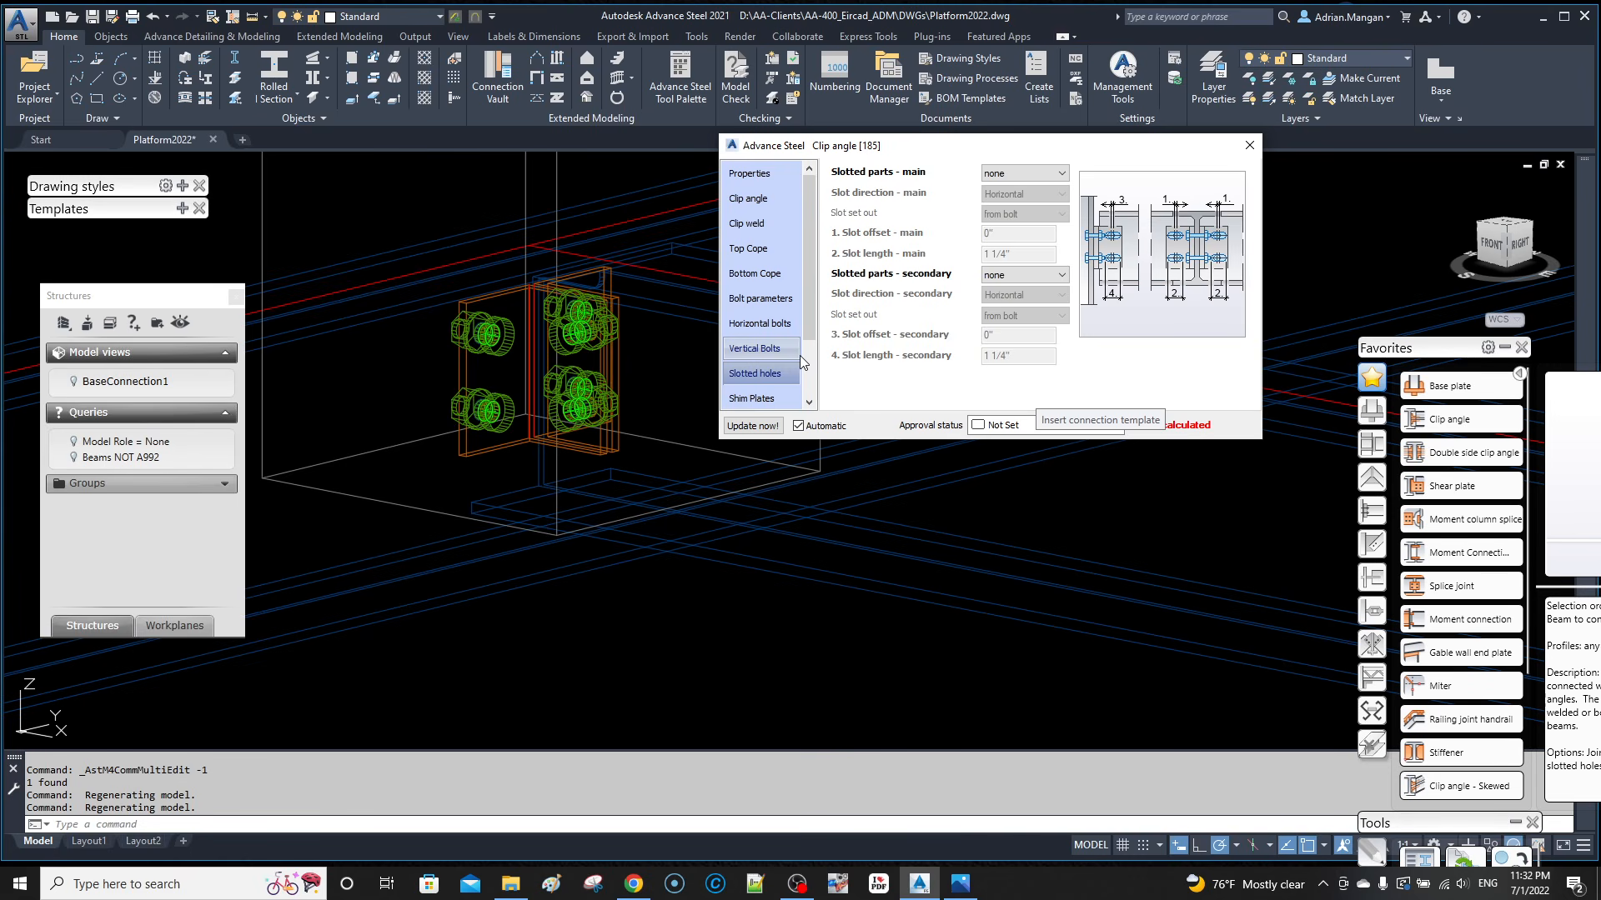
click(1051, 174)
click(1032, 199)
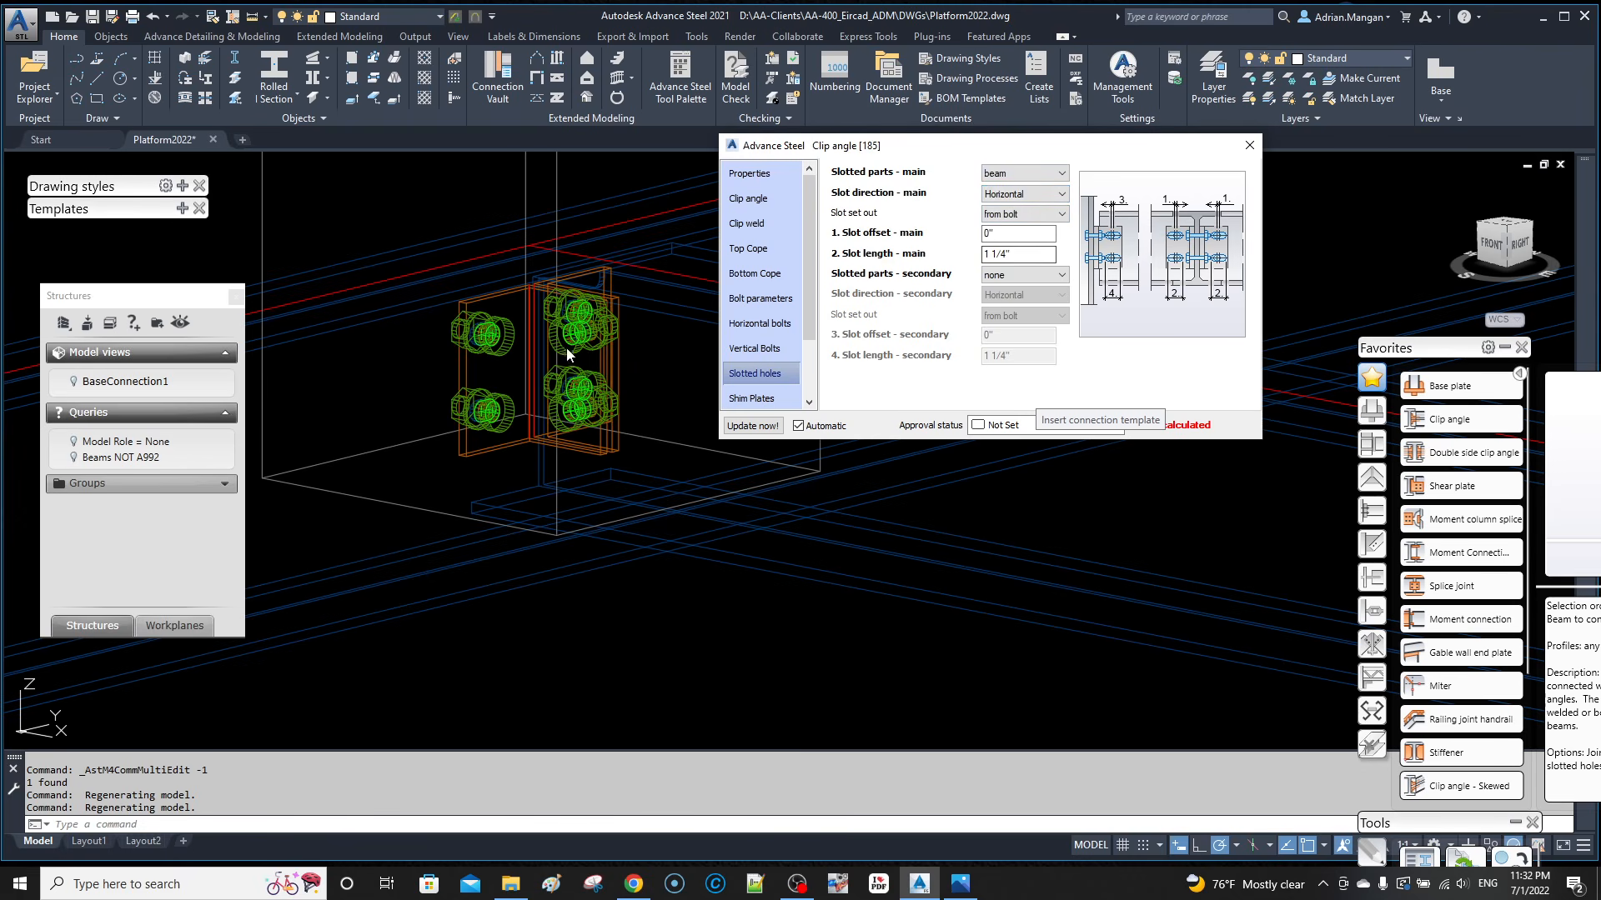
scroll(581, 318, up, 8)
scroll(581, 318, down, 8)
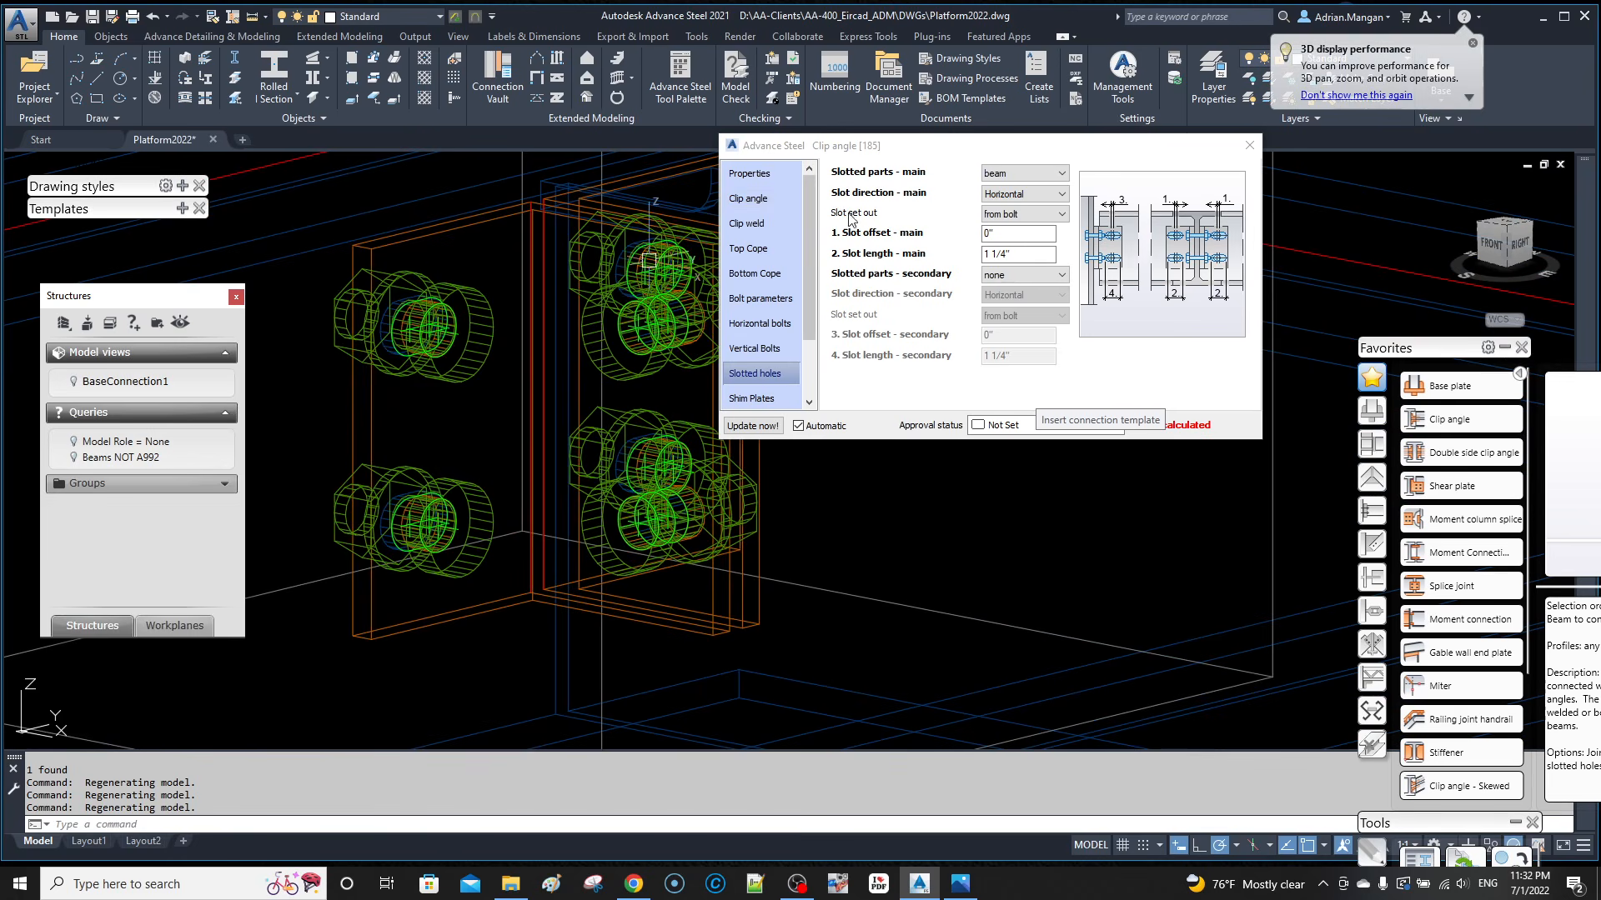
click(1024, 173)
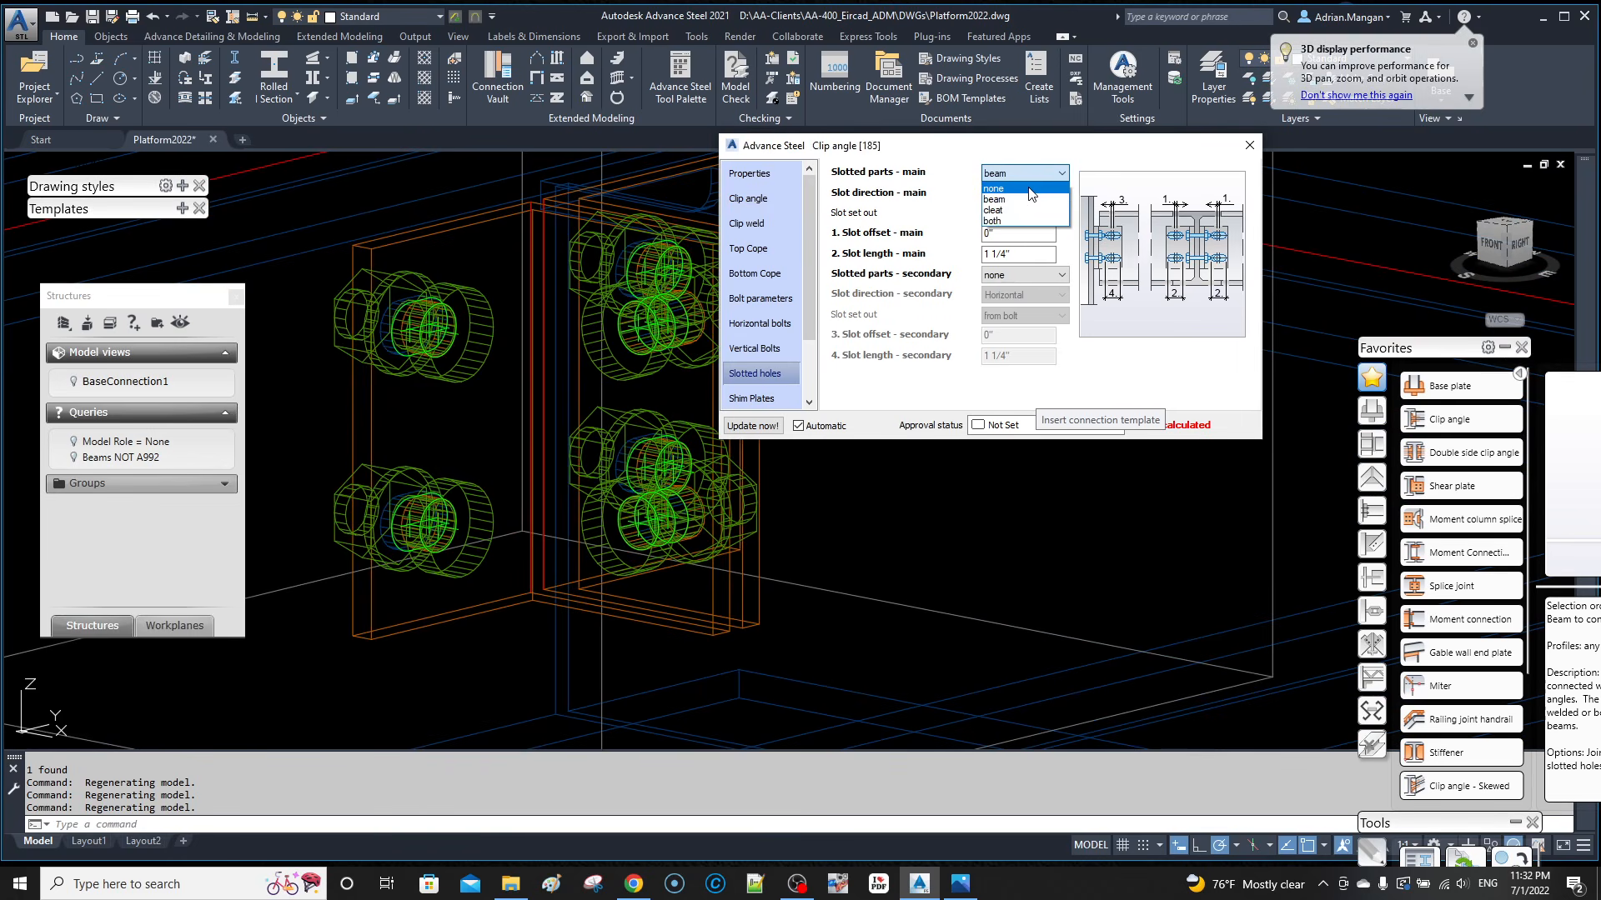
click(1029, 197)
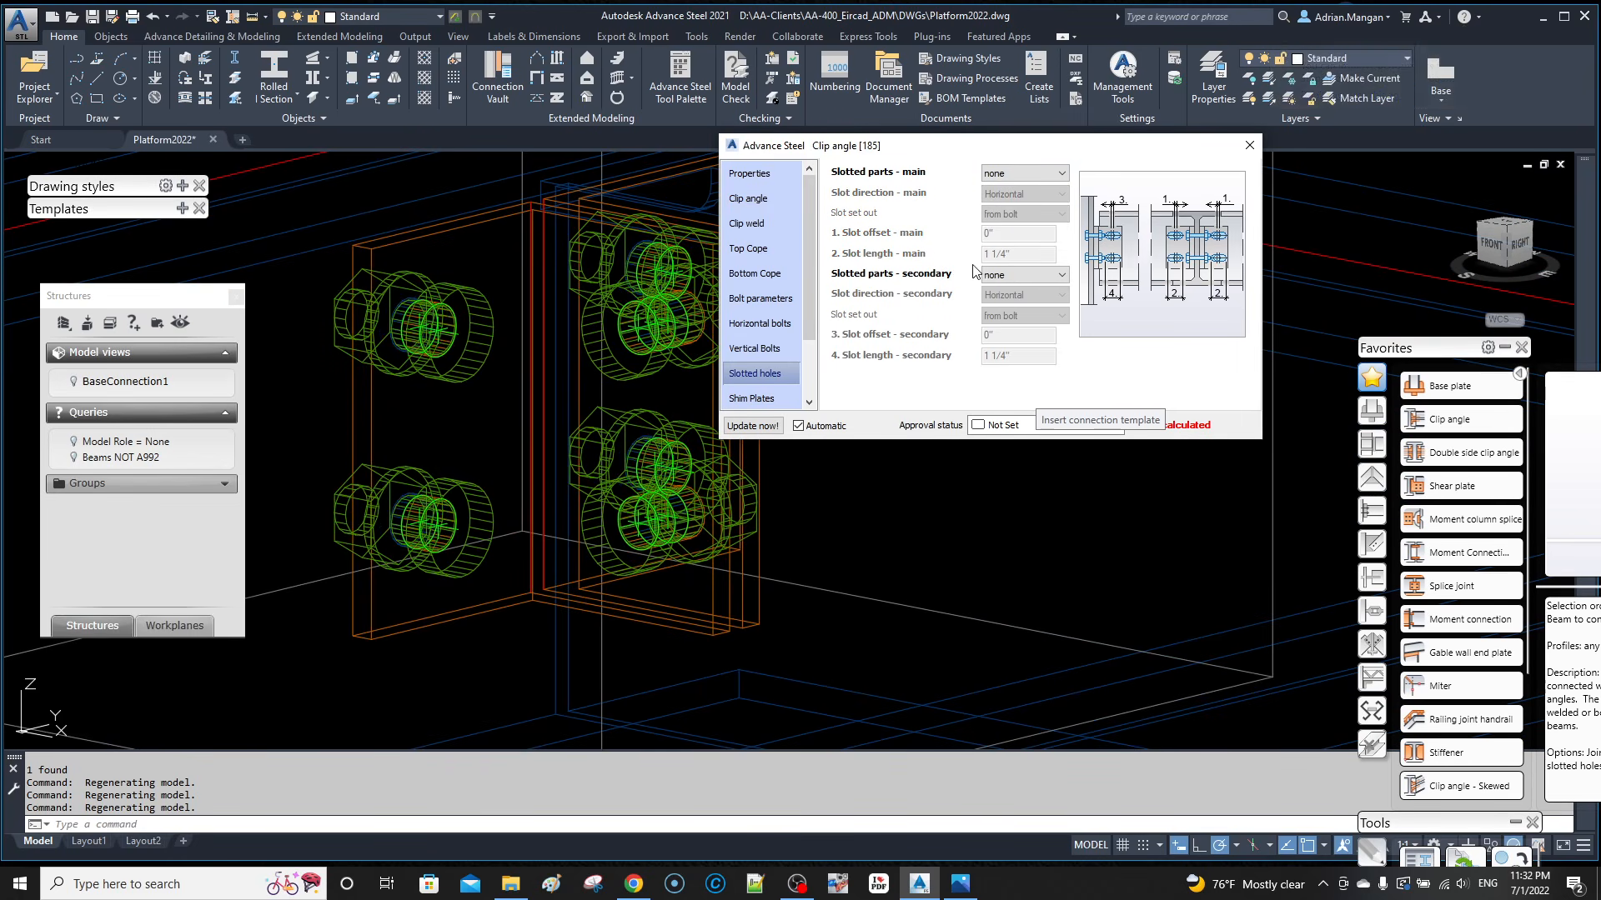
Step: Set the slotted parts on the secondary side to beam and close the clip angle joint's properties
click(1024, 275)
click(1010, 302)
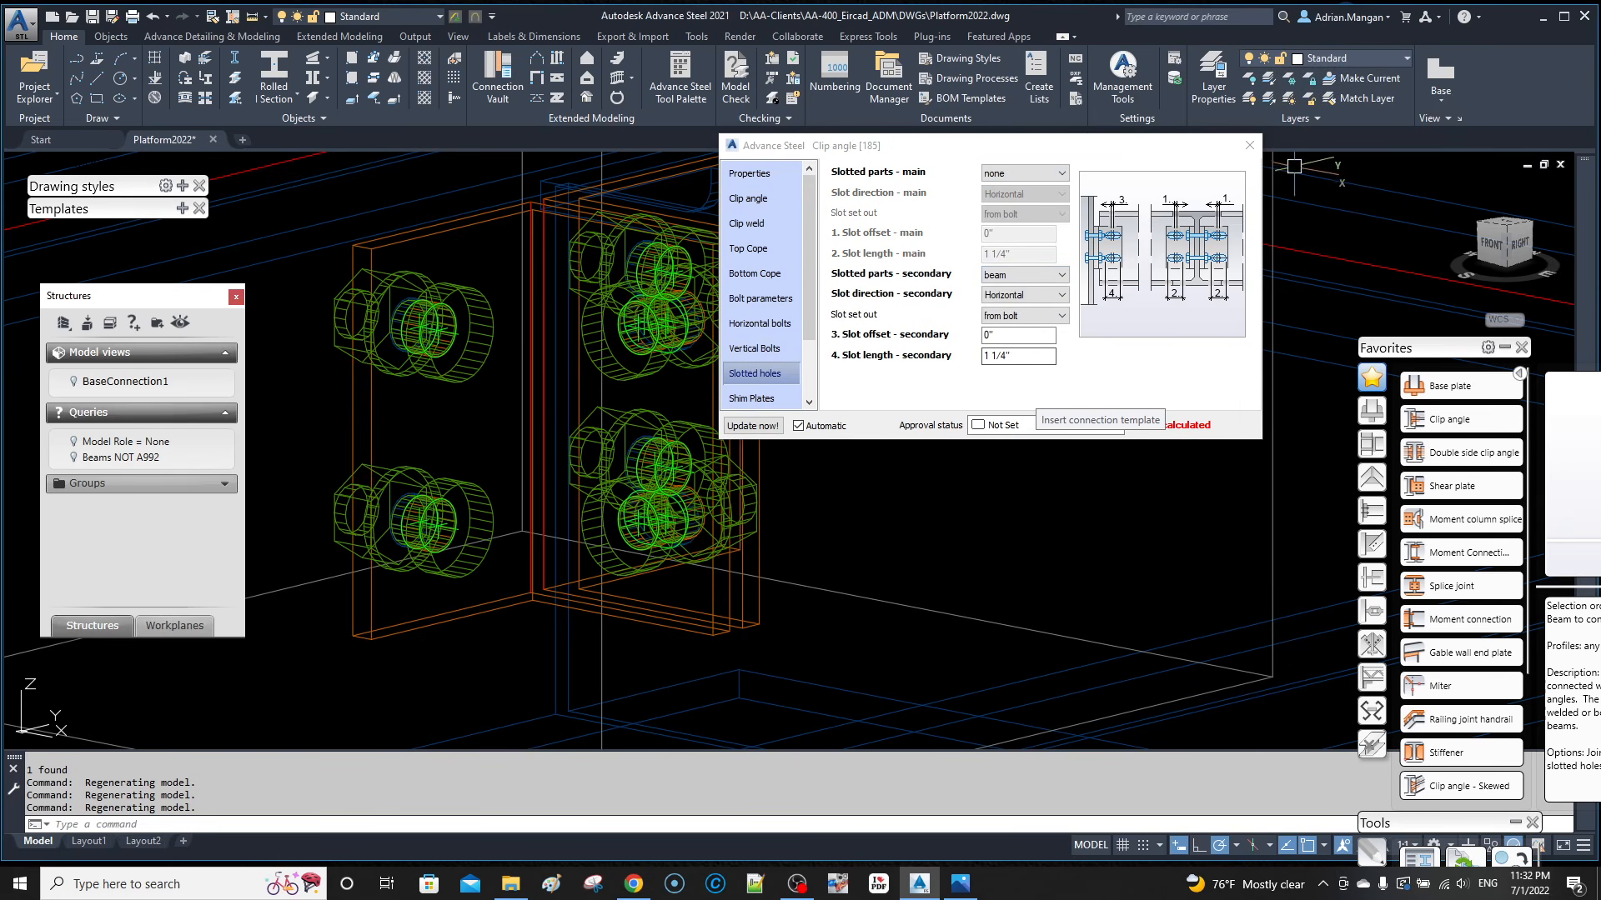
click(1252, 152)
Step: Select the connection box of the configured clip angle joint on the far long edge beam and display the connection tools
scroll(900, 301, down, 10)
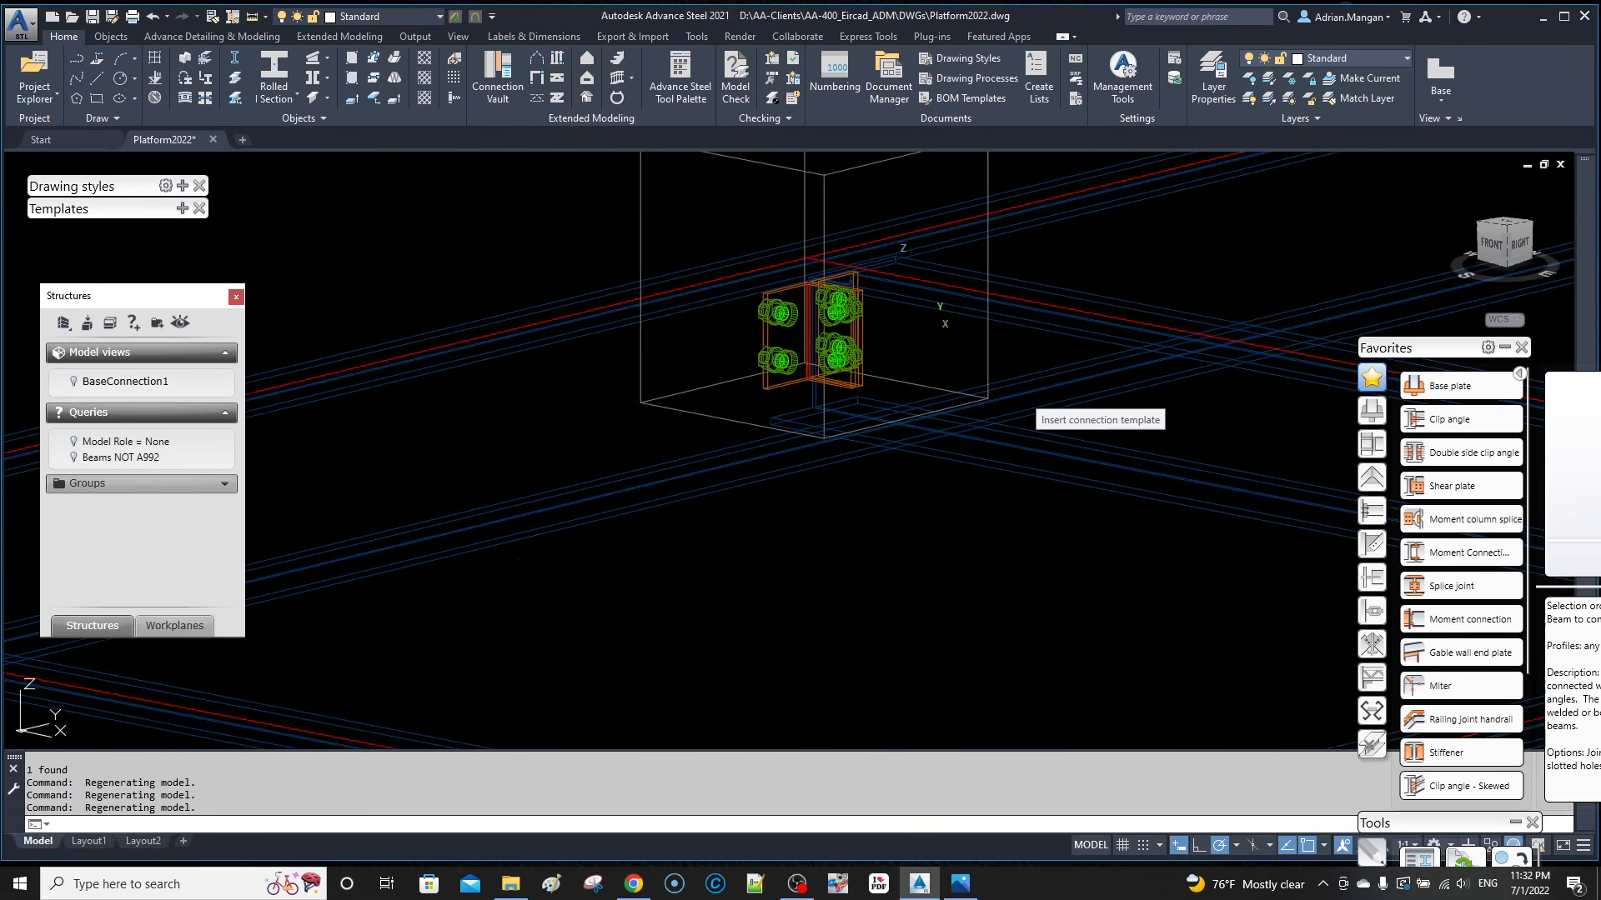
scroll(924, 298, down, 5)
middle_drag(923, 299, 817, 216)
scroll(693, 321, down, 2)
scroll(668, 281, up, 4)
scroll(667, 280, down, 5)
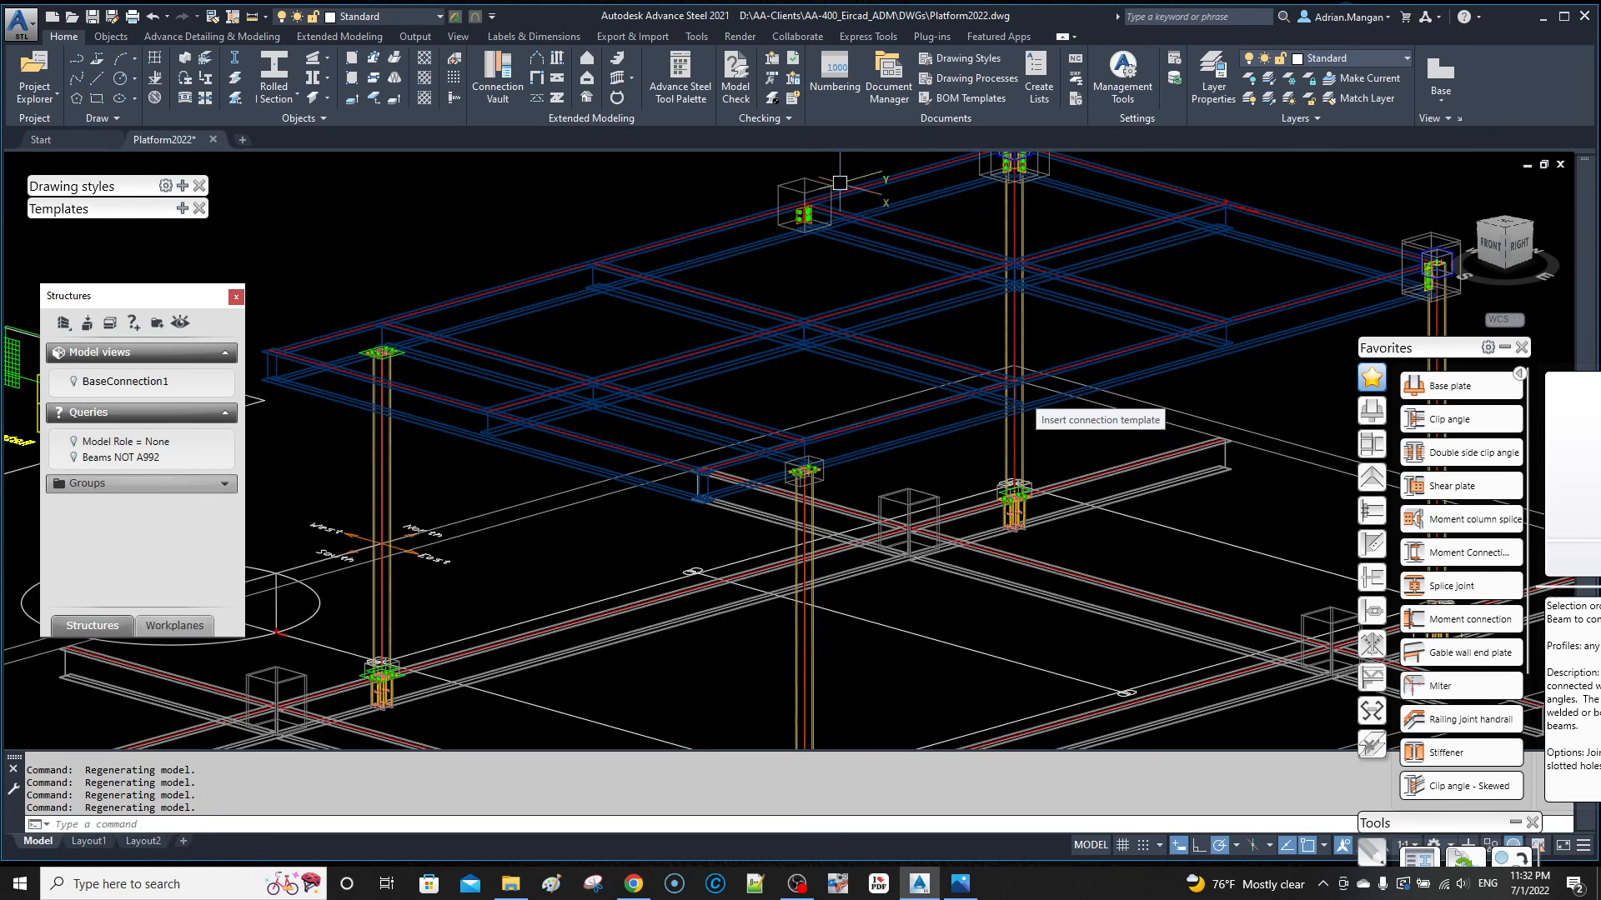
scroll(829, 188, up, 4)
click(816, 189)
scroll(891, 184, down, 4)
middle_drag(903, 204, 908, 248)
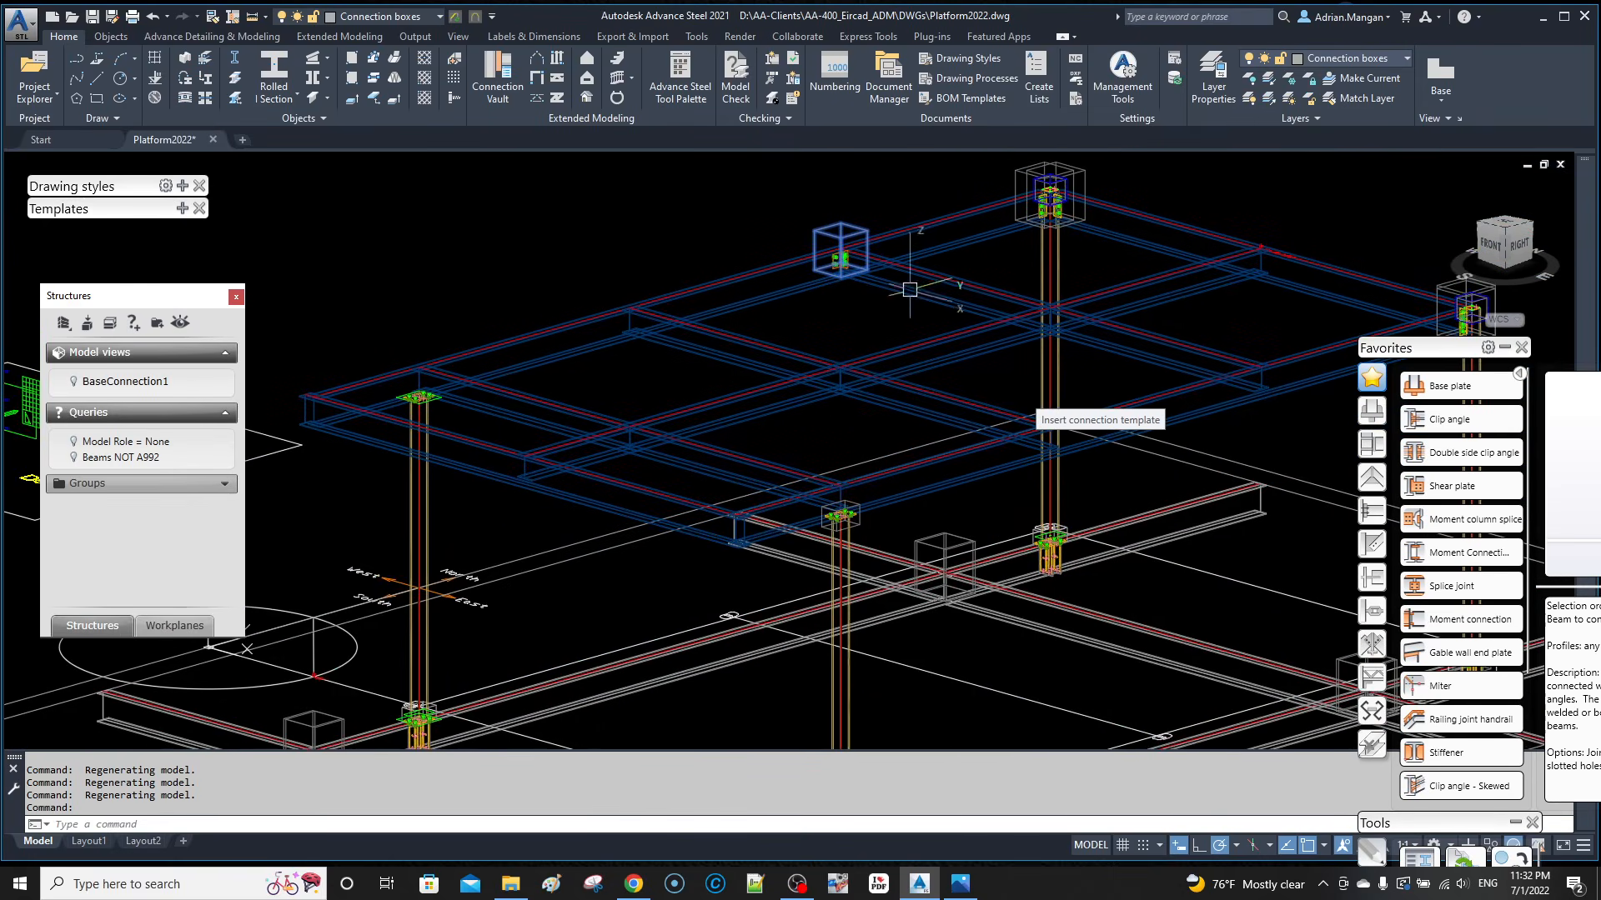
click(1508, 348)
click(1507, 347)
click(1506, 347)
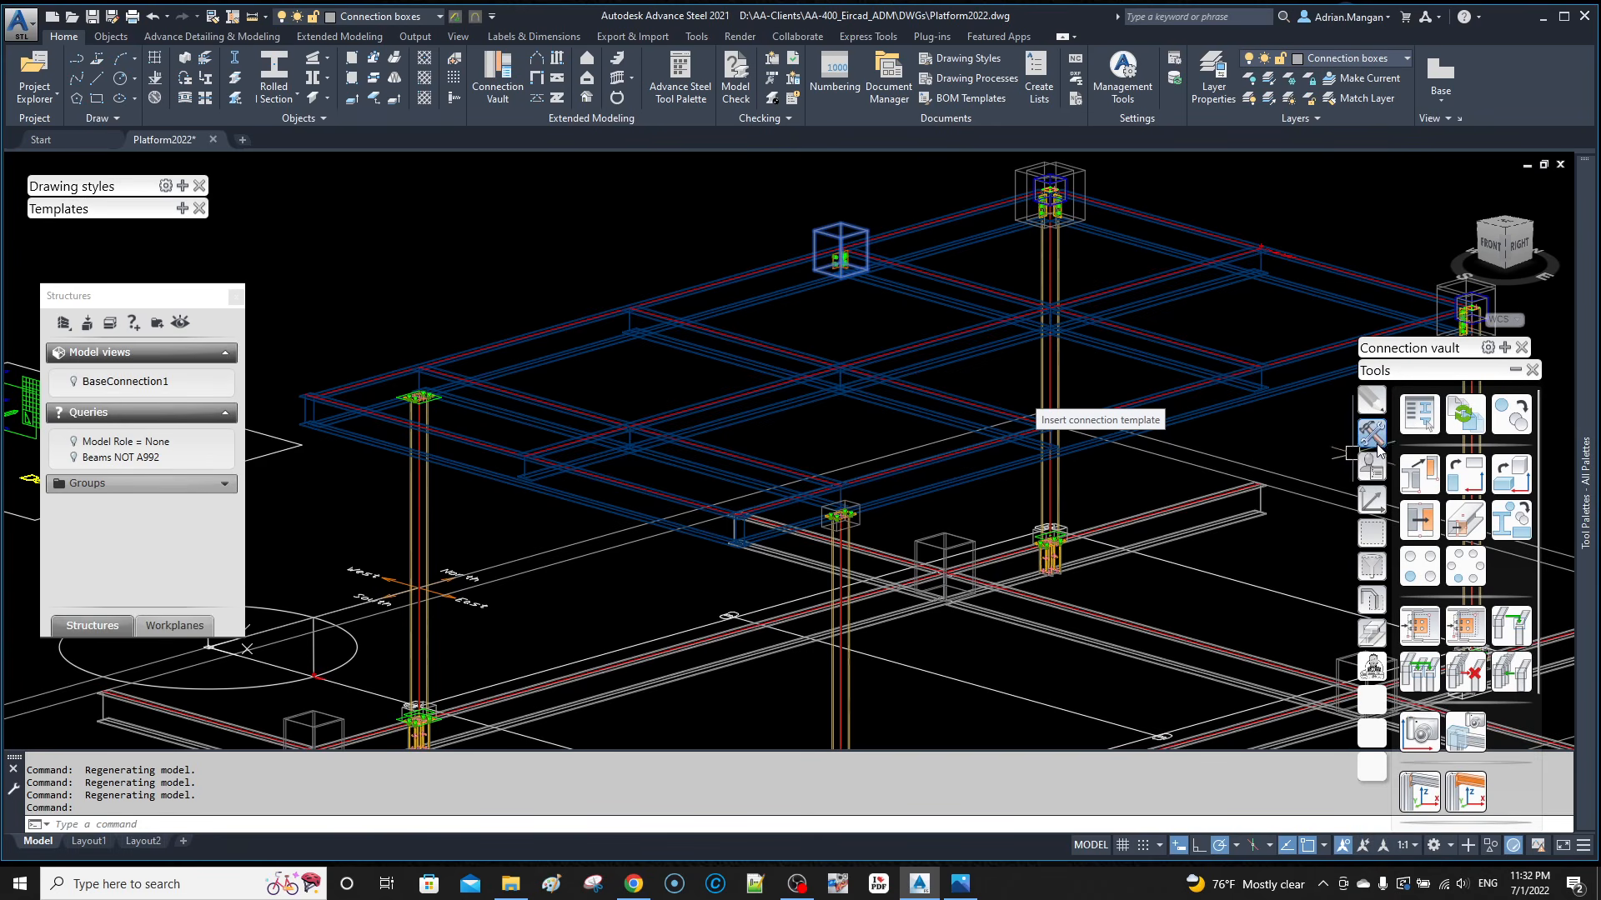
Step: Copy the clip angle joint as slave connections to the other two crossbeam ends meeting the far long edge beam
click(1518, 635)
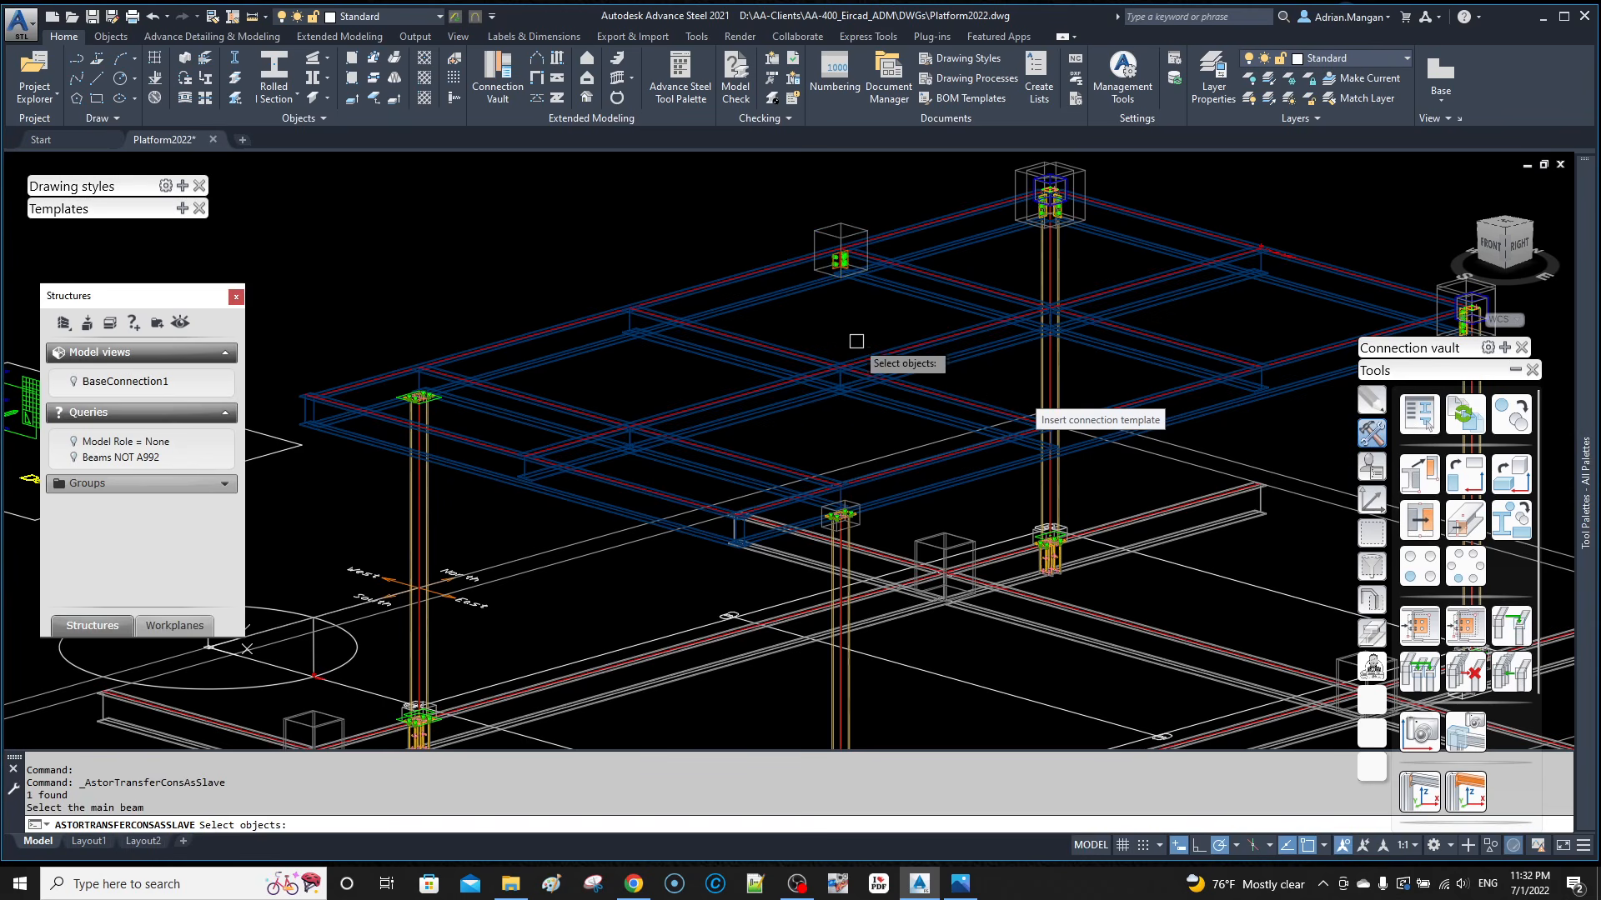
click(708, 284)
key(Return)
click(693, 331)
key(Return)
click(539, 345)
key(Return)
click(520, 397)
key(Return)
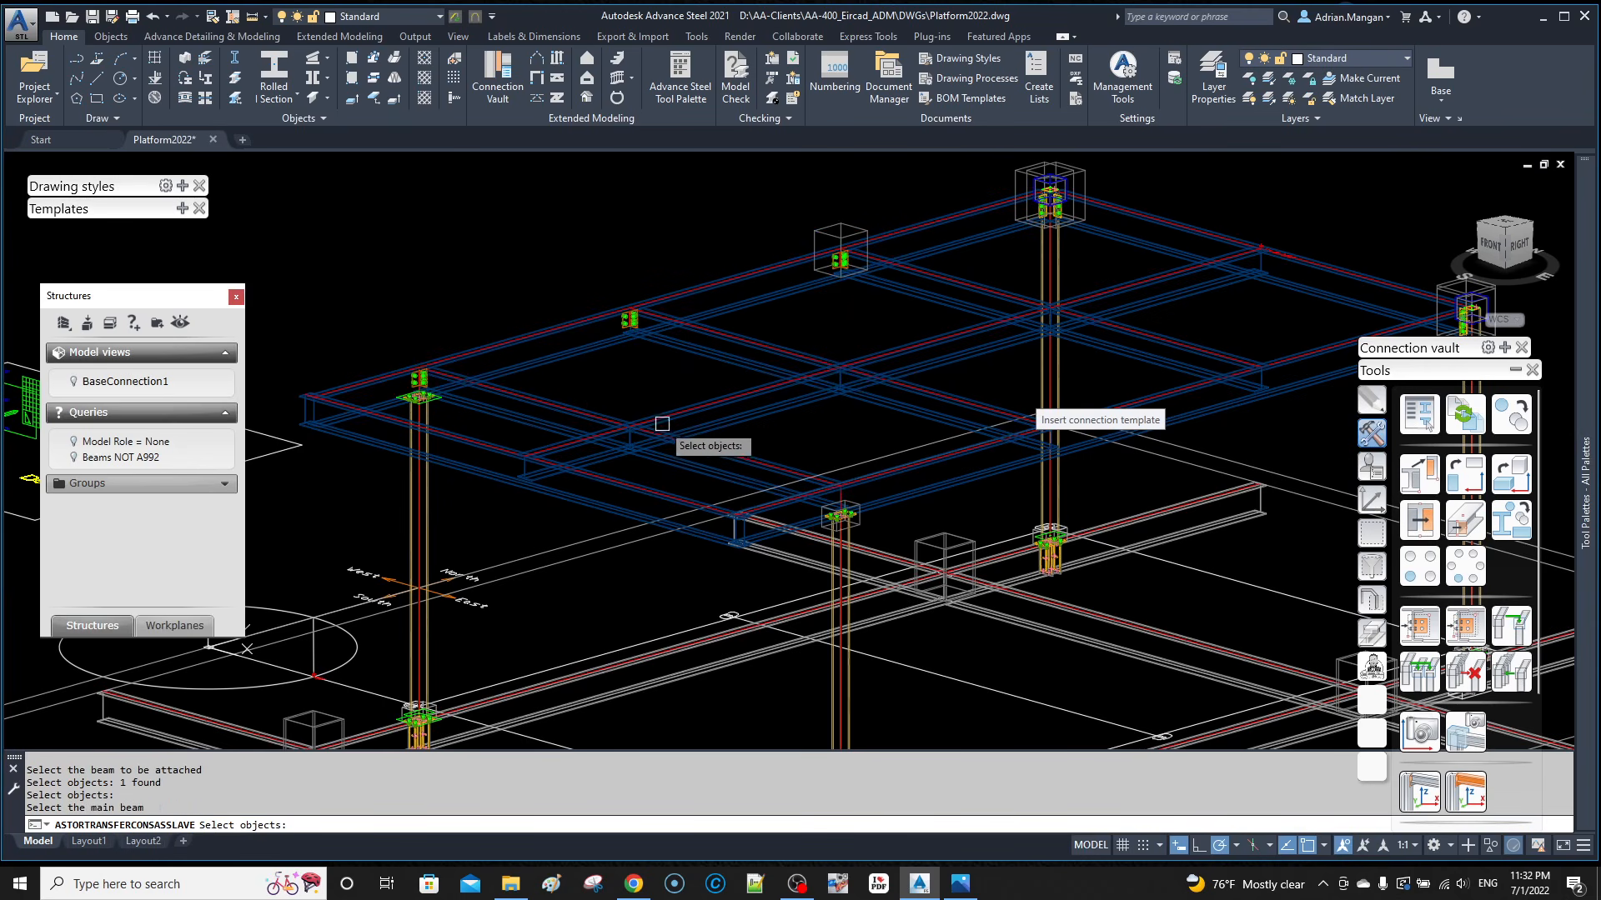
Step: Add slave clip angle joints at the front end beam's intersection and at the near long edge beam over the front column
scroll(576, 476, up, 3)
click(577, 476)
key(Return)
click(564, 433)
key(Return)
middle_drag(928, 532, 799, 464)
click(927, 417)
key(Return)
click(781, 390)
key(Return)
Step: Add slave clip angle joints at the two remaining crossbeam intersections along the near long edge beam
middle_drag(869, 357, 600, 411)
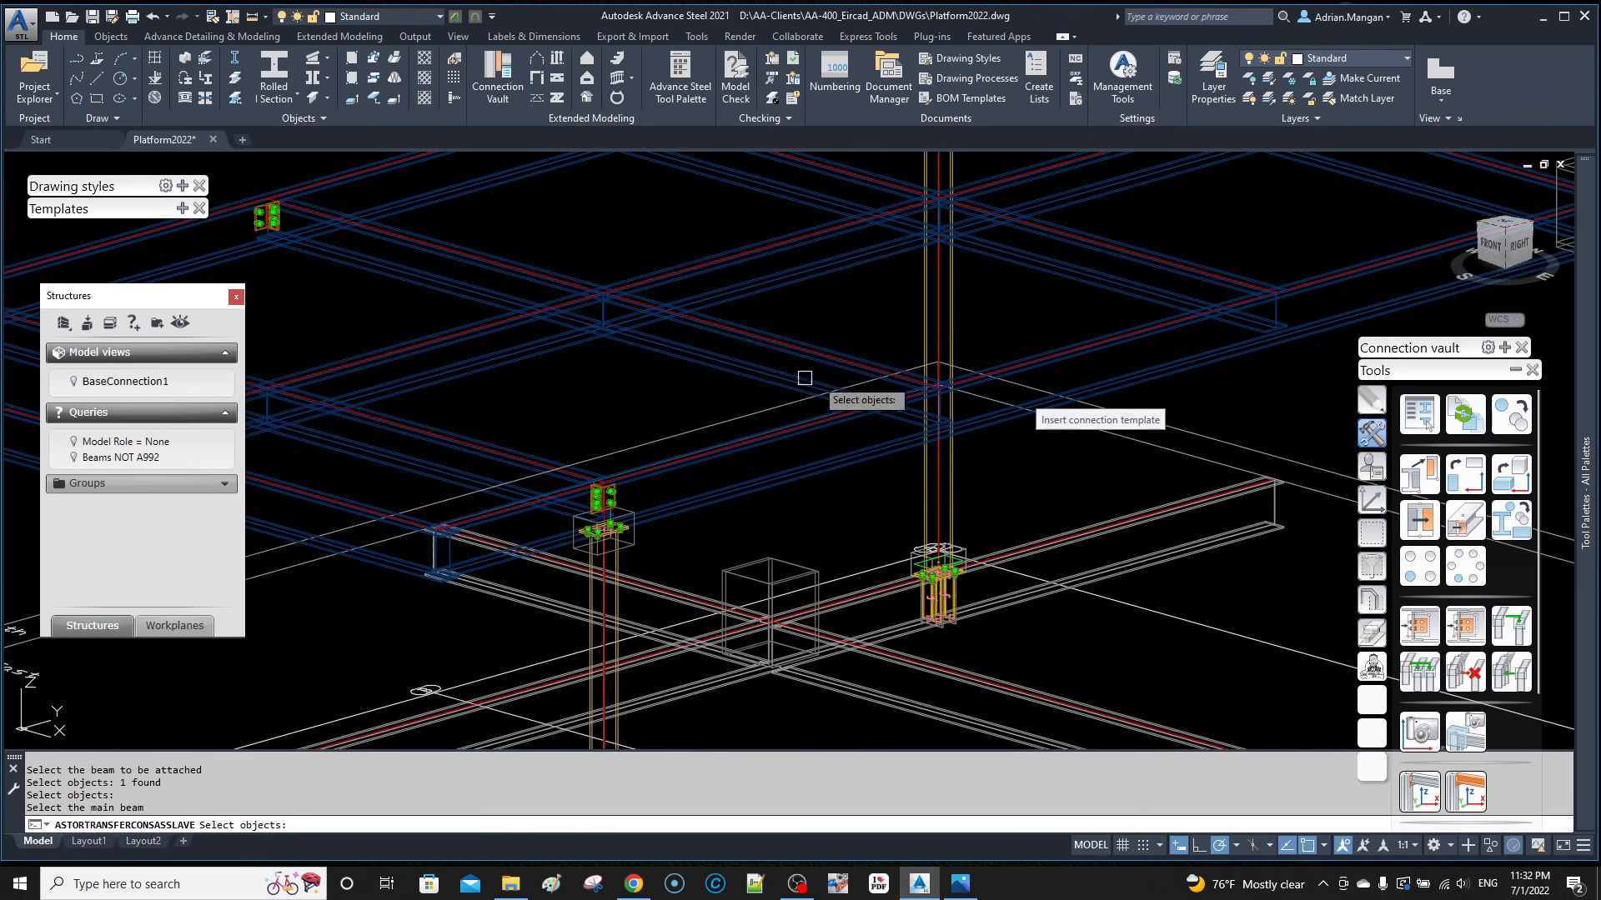
click(874, 450)
key(Return)
click(831, 360)
key(Return)
middle_drag(834, 358, 667, 379)
click(1033, 375)
key(Return)
click(1018, 316)
key(Return)
Step: Add a slave clip angle joint where the middle beam meets the rear end beam, and finish the copying
middle_drag(1083, 288, 903, 314)
click(976, 210)
key(Return)
click(845, 190)
key(Return)
key(Return)
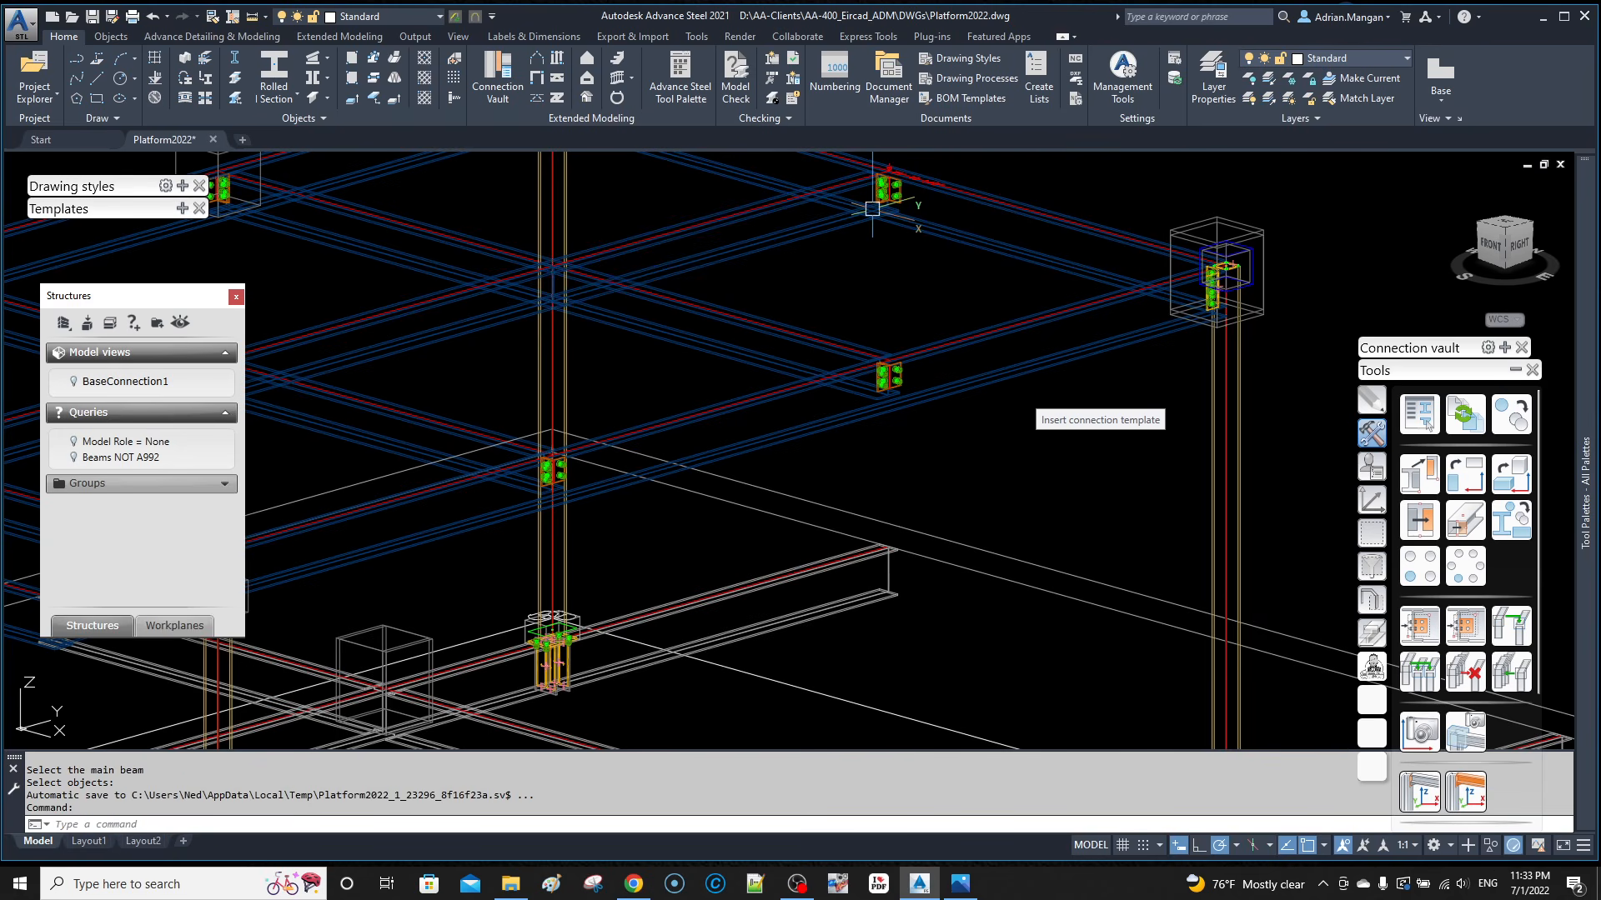
Step: Examine the copied clip angles around the platform and view the joint properties of the one above the near front column
scroll(963, 240, down, 4)
middle_drag(938, 253, 1140, 276)
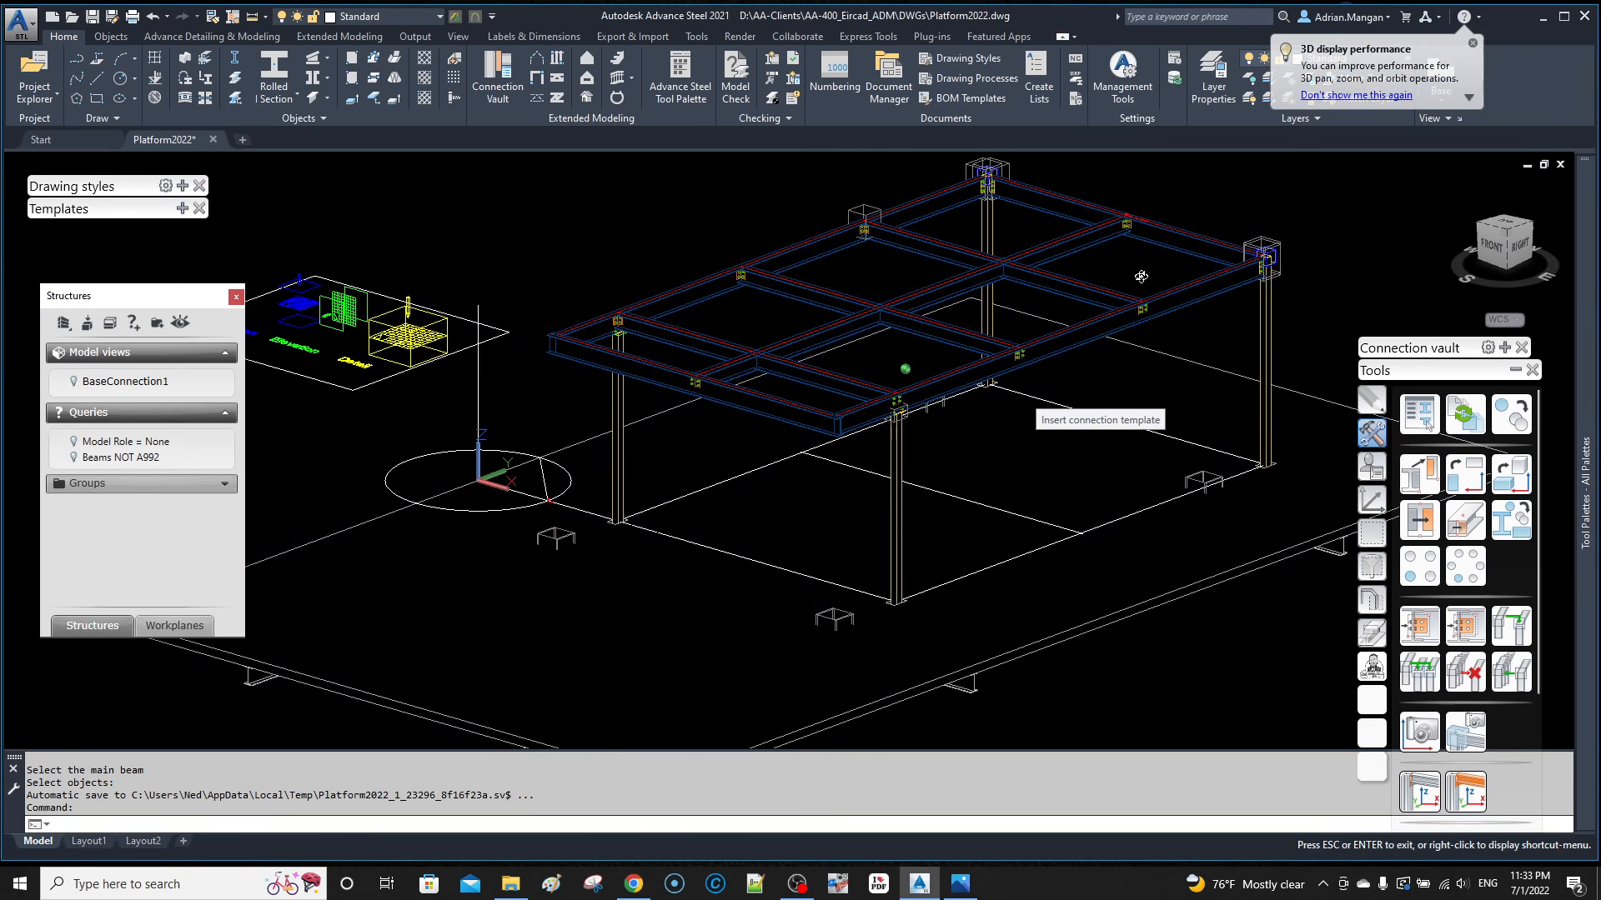
scroll(875, 362, up, 6)
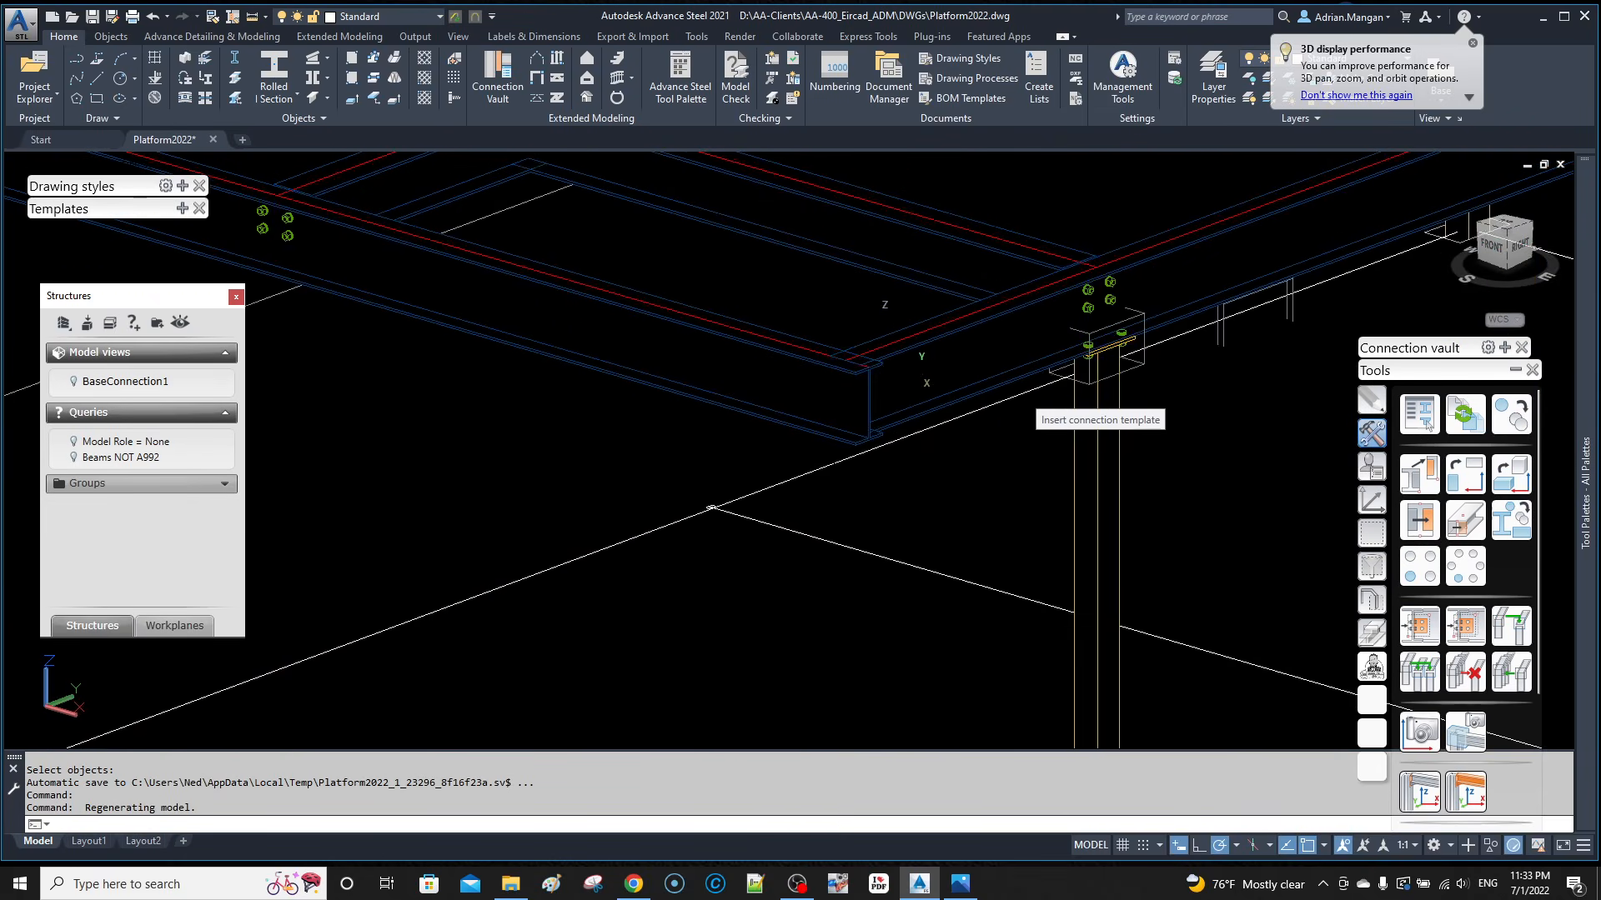
key(Escape)
scroll(1064, 298, down, 5)
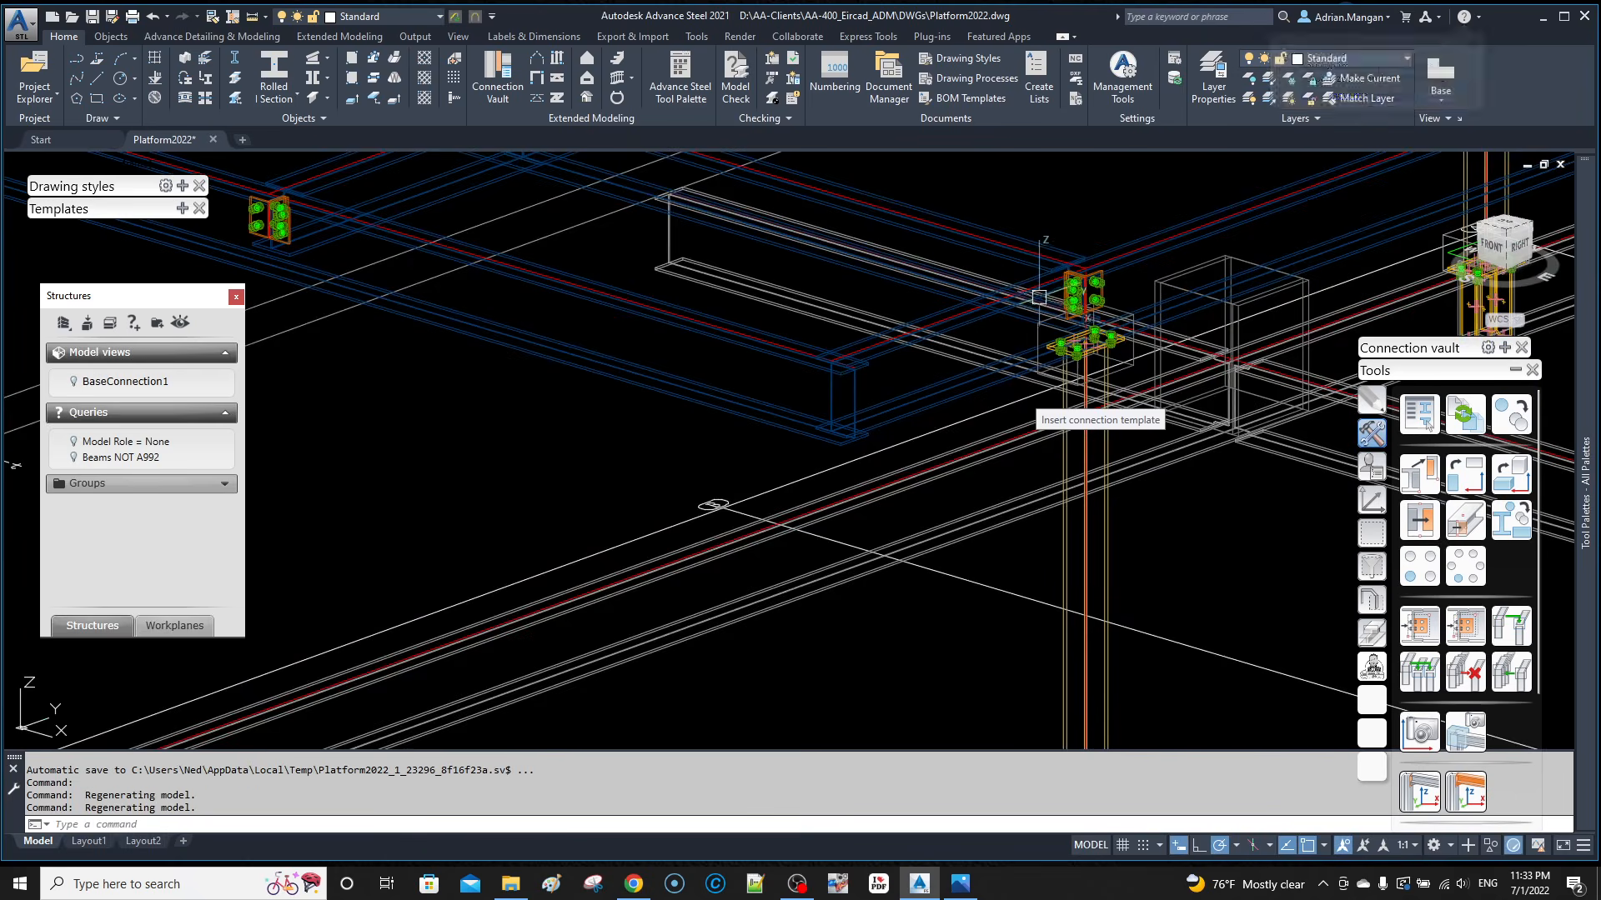
scroll(1064, 298, up, 3)
click(1101, 327)
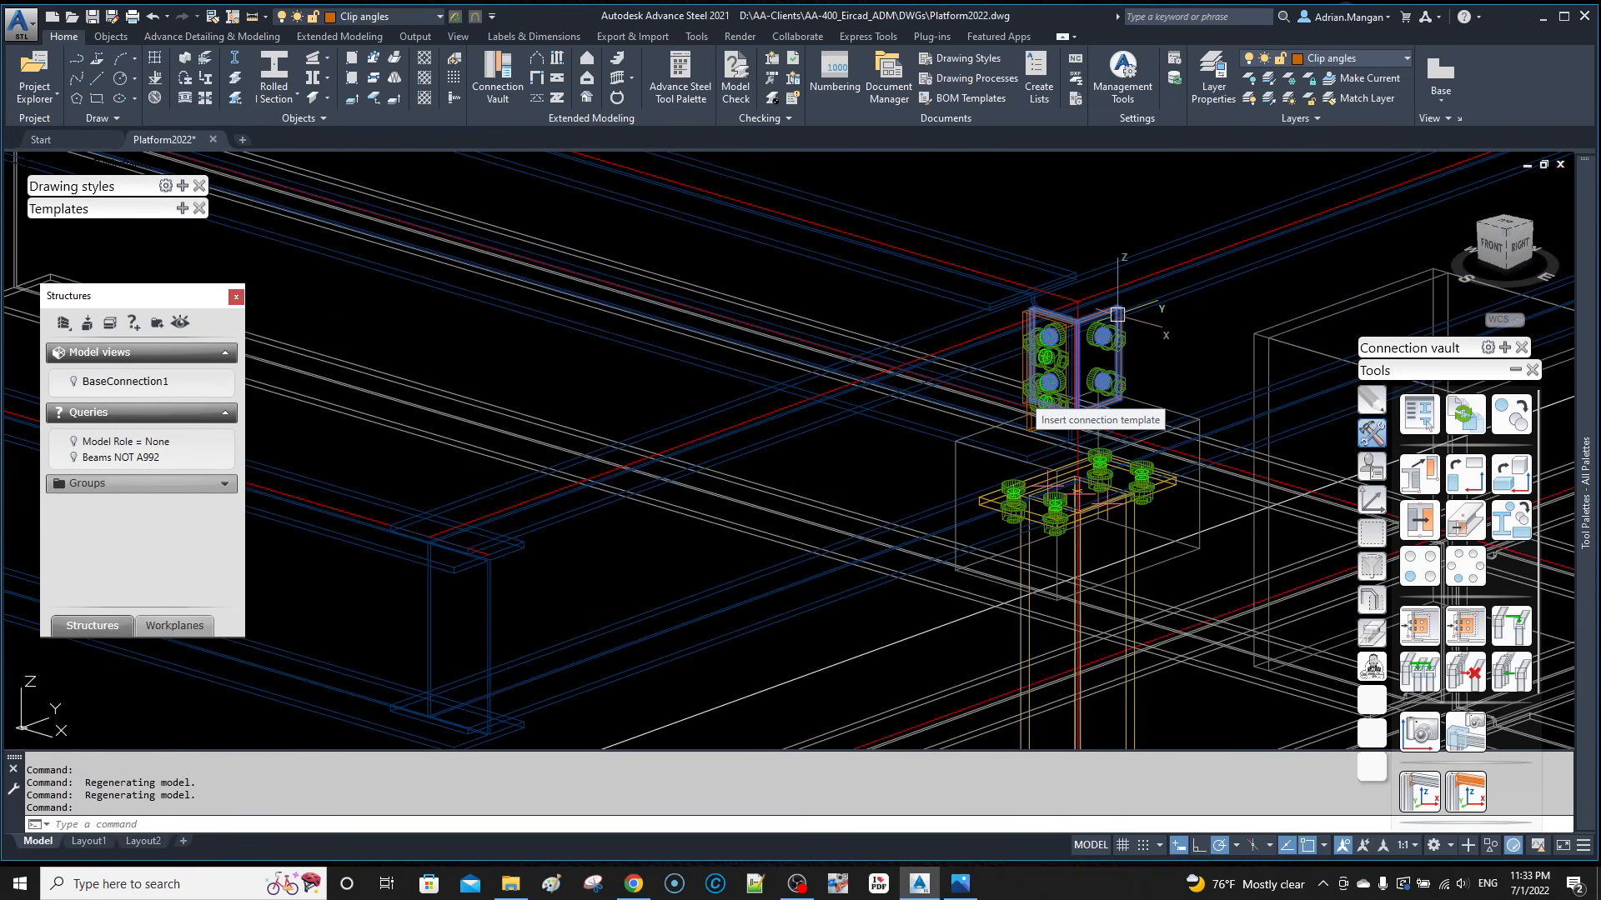
right_click(1117, 318)
click(1197, 588)
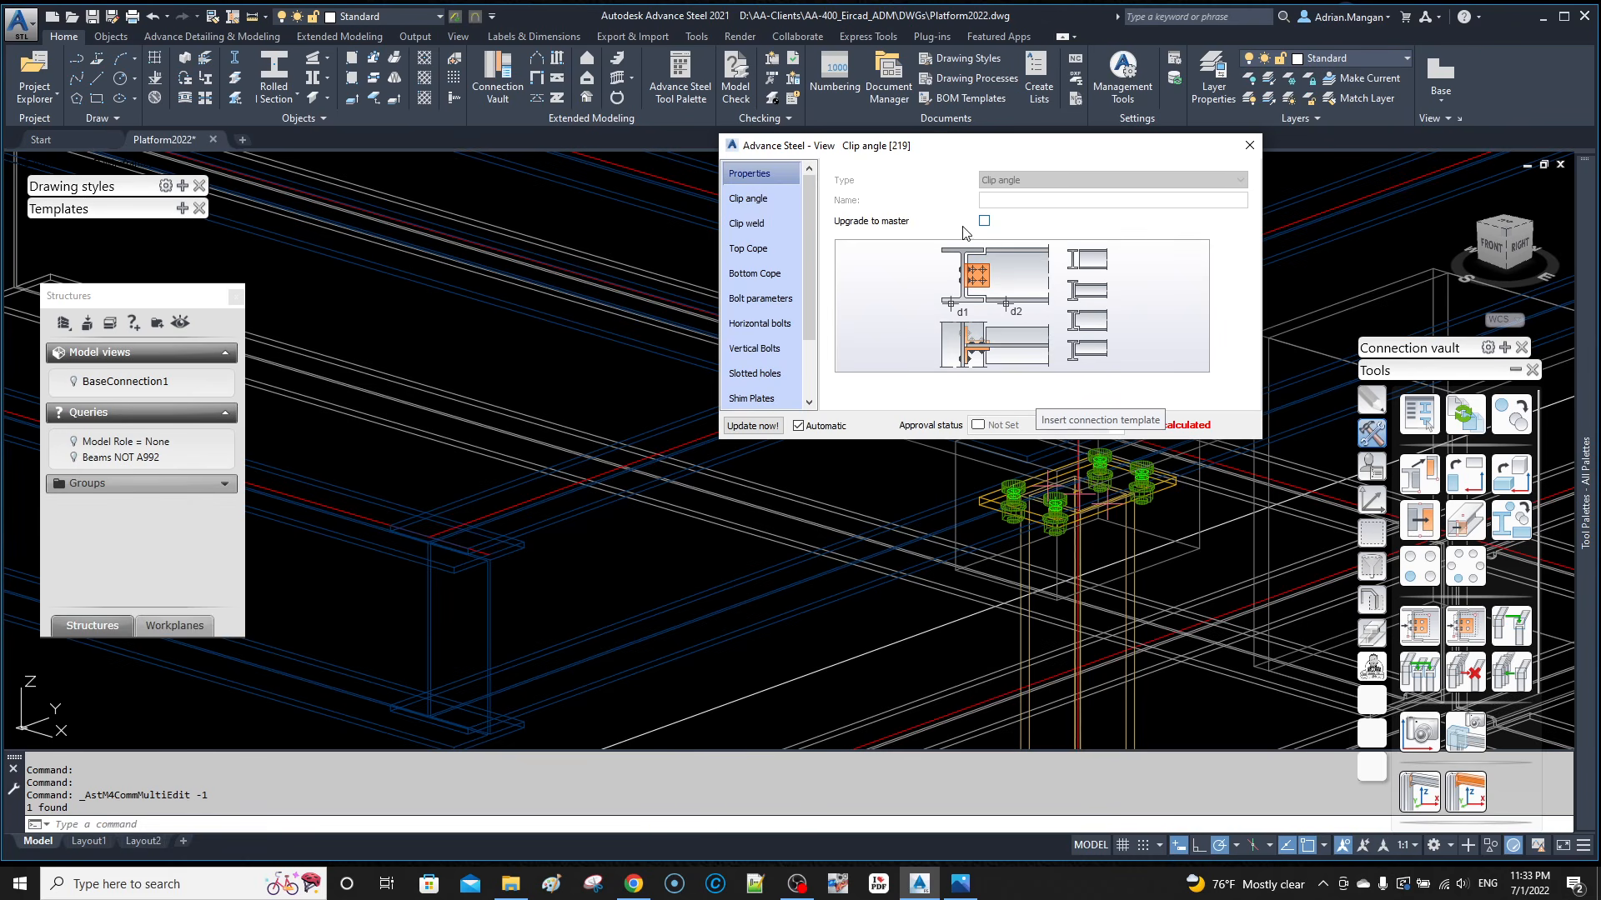
click(1249, 145)
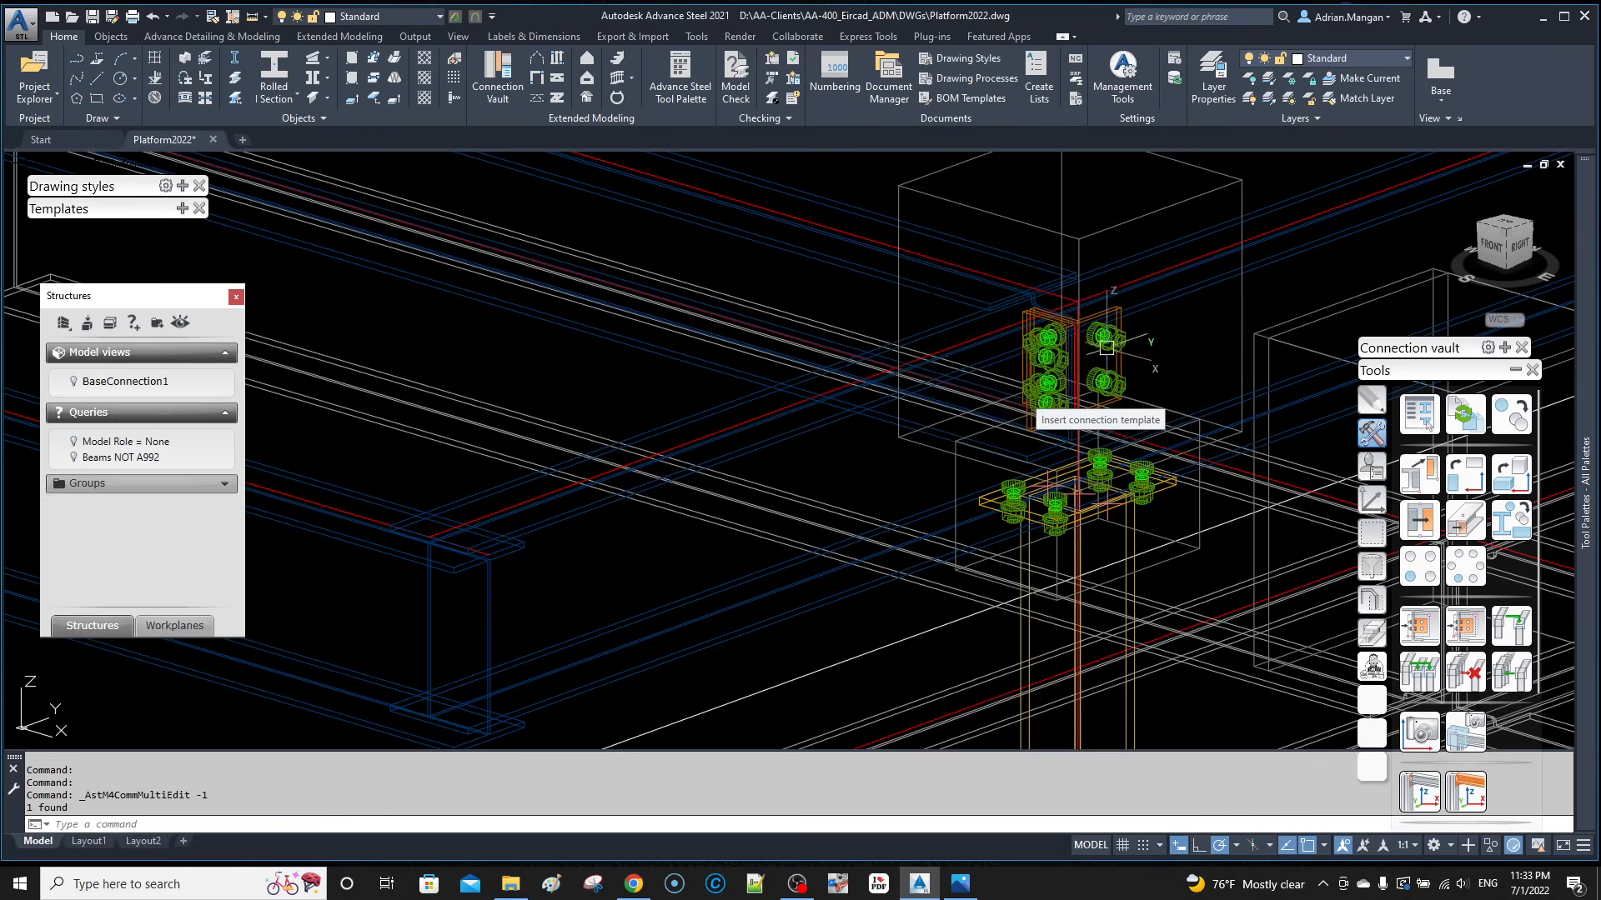
Step: Transfer the clip angle at the column-top beam junction to the front and side beams meeting at the platform's outer corner
scroll(1024, 347, down, 4)
middle_drag(1024, 347, 1251, 413)
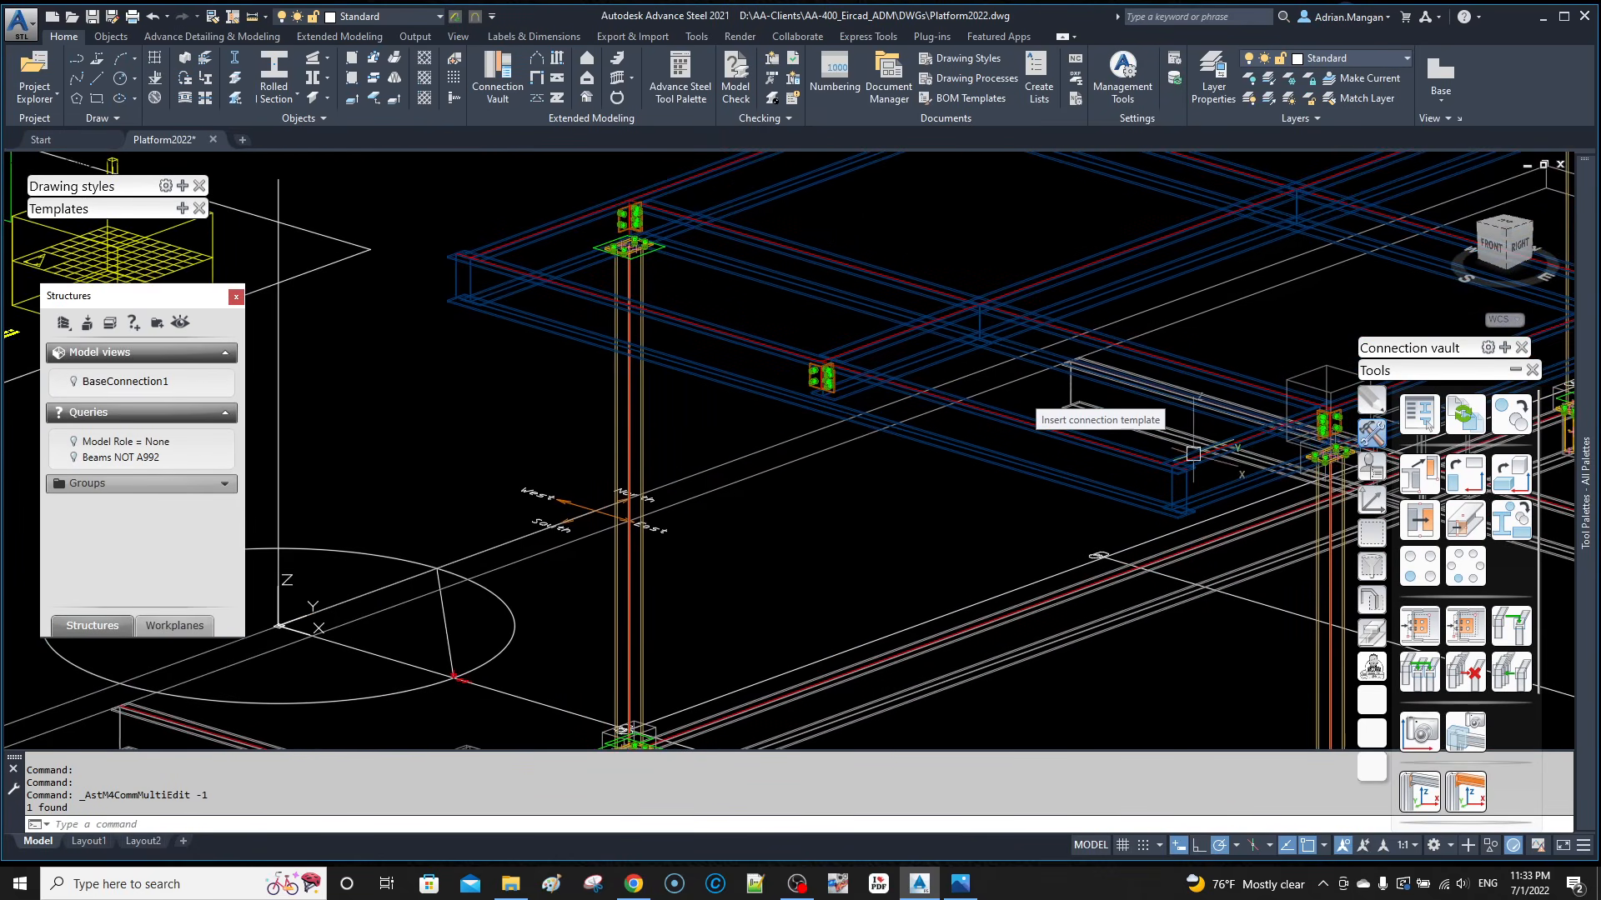
scroll(446, 264, up, 4)
scroll(446, 263, down, 2)
middle_drag(446, 264, 393, 358)
scroll(500, 322, up, 1)
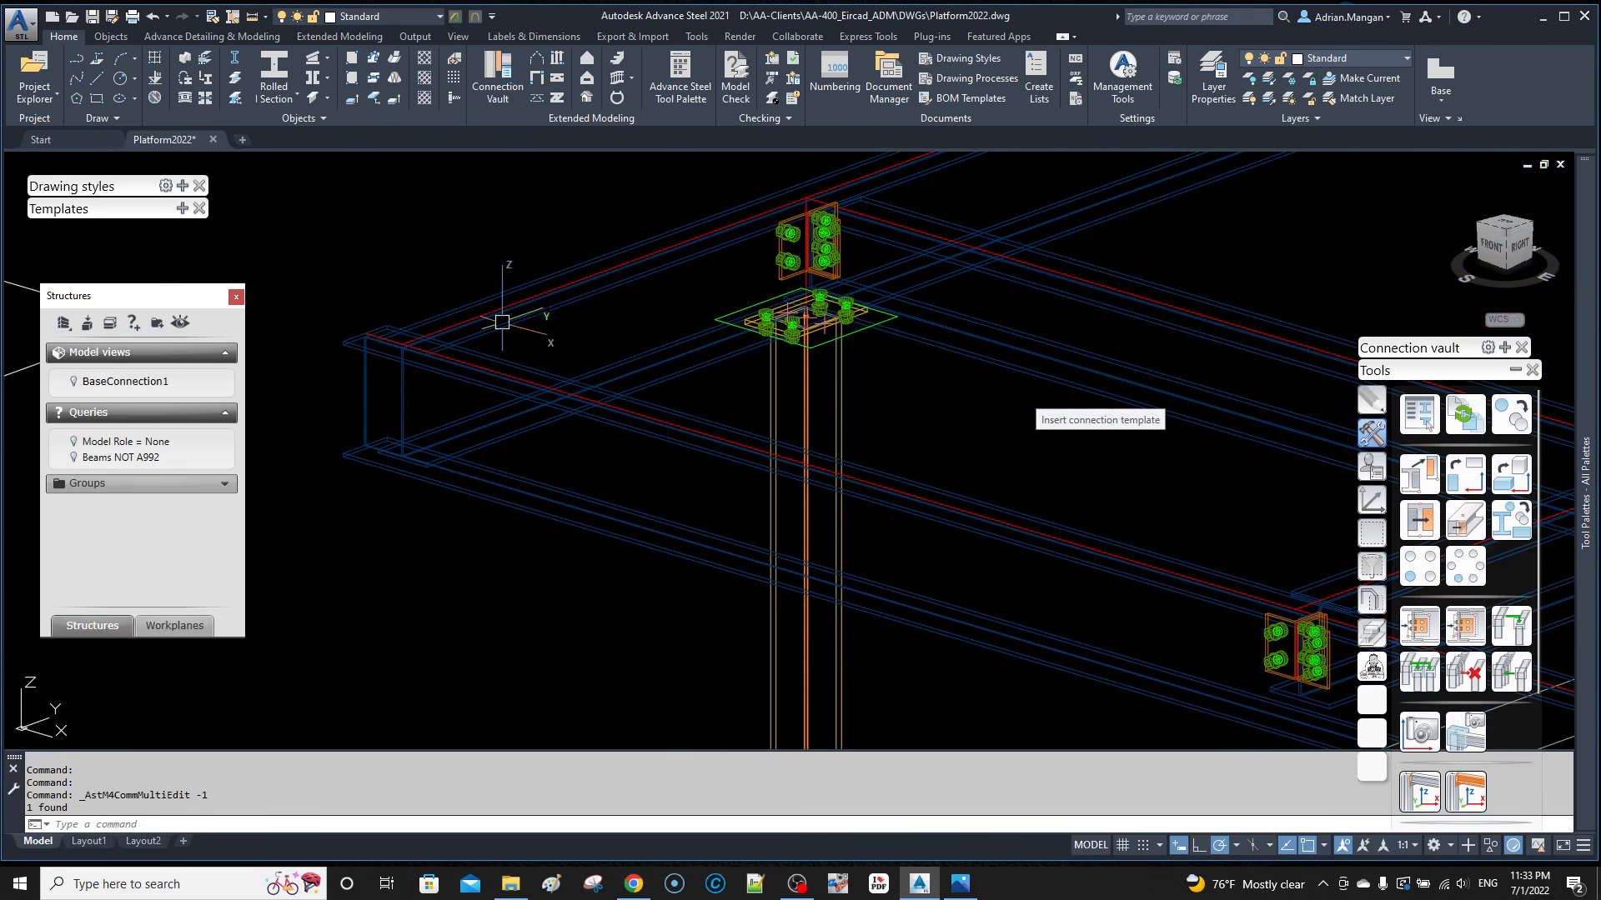
scroll(793, 218, up, 1)
click(837, 218)
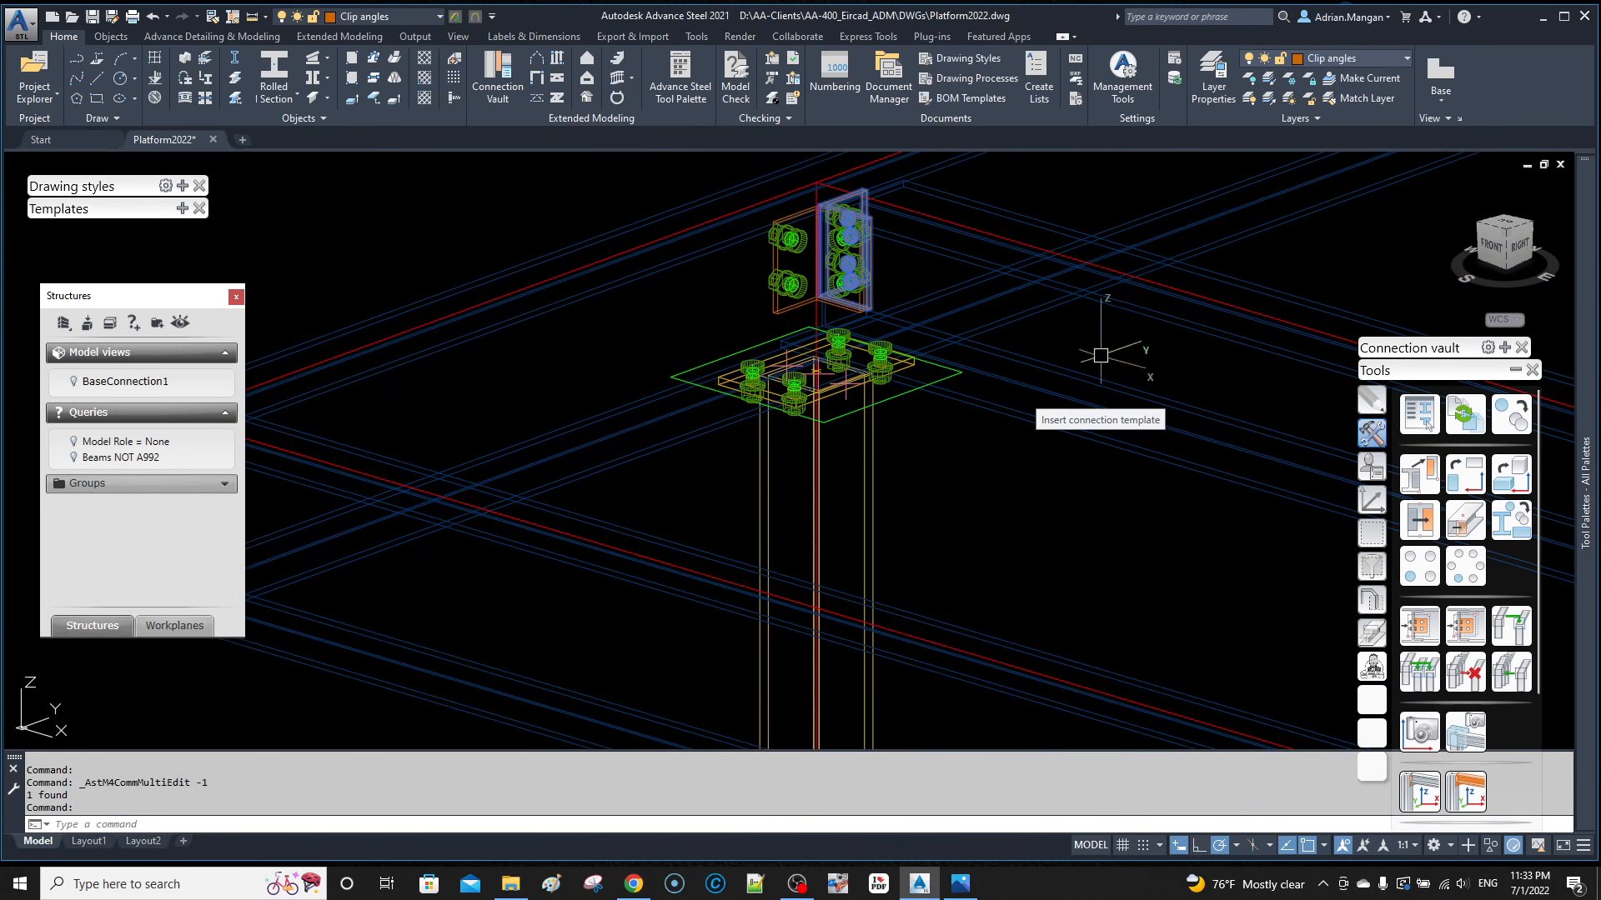
scroll(1190, 446, down, 6)
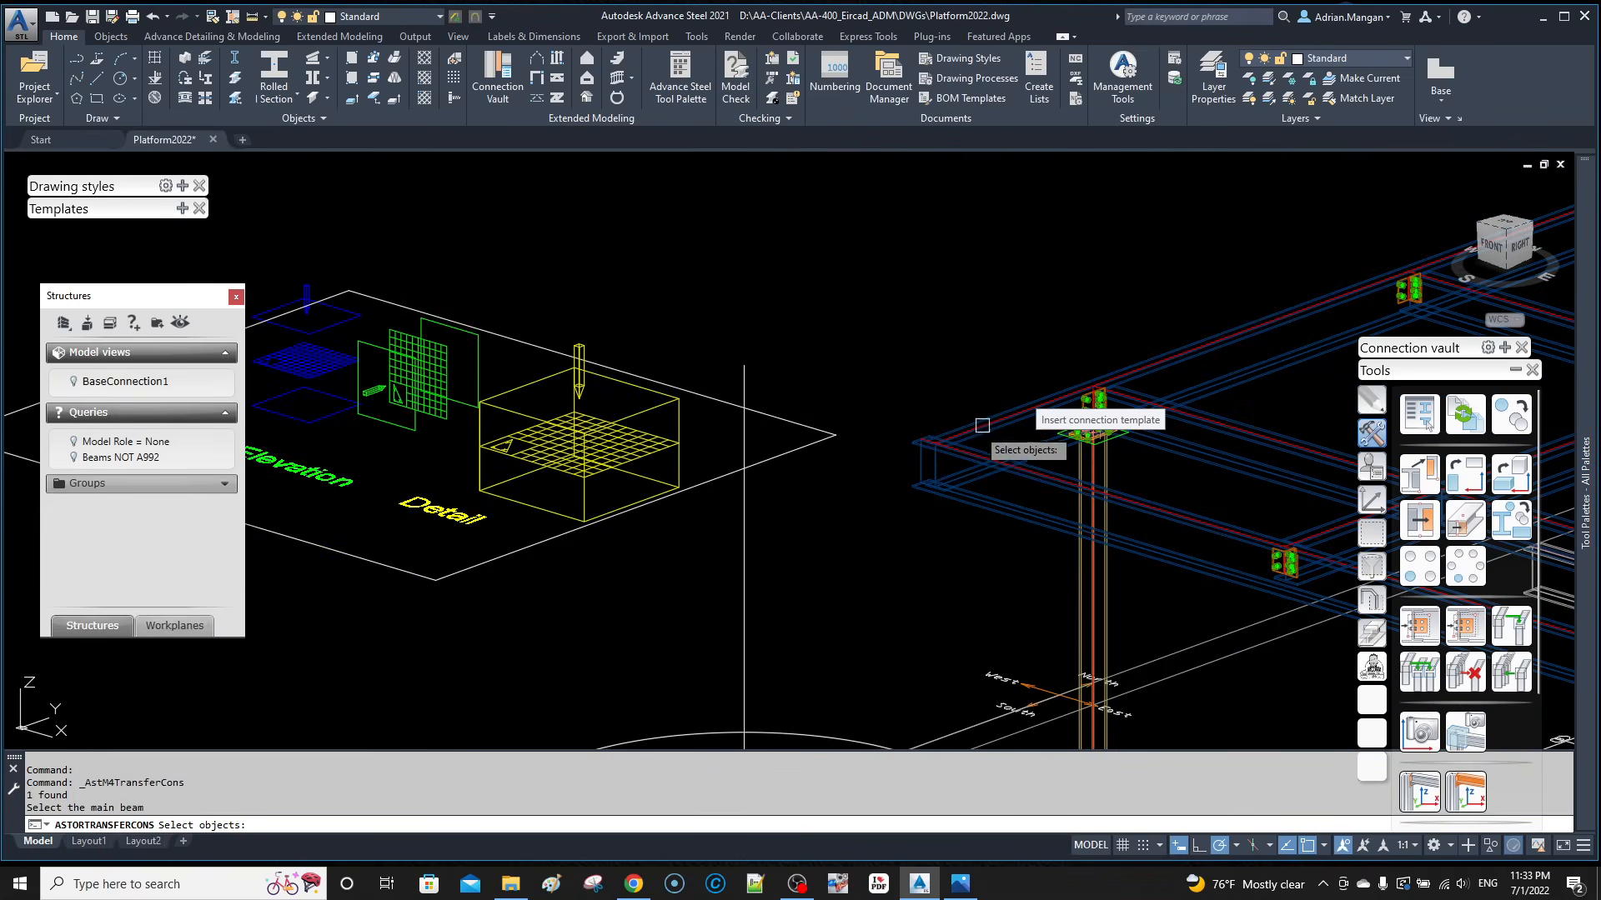
scroll(935, 438, up, 4)
click(1001, 460)
right_click(1001, 459)
click(1024, 412)
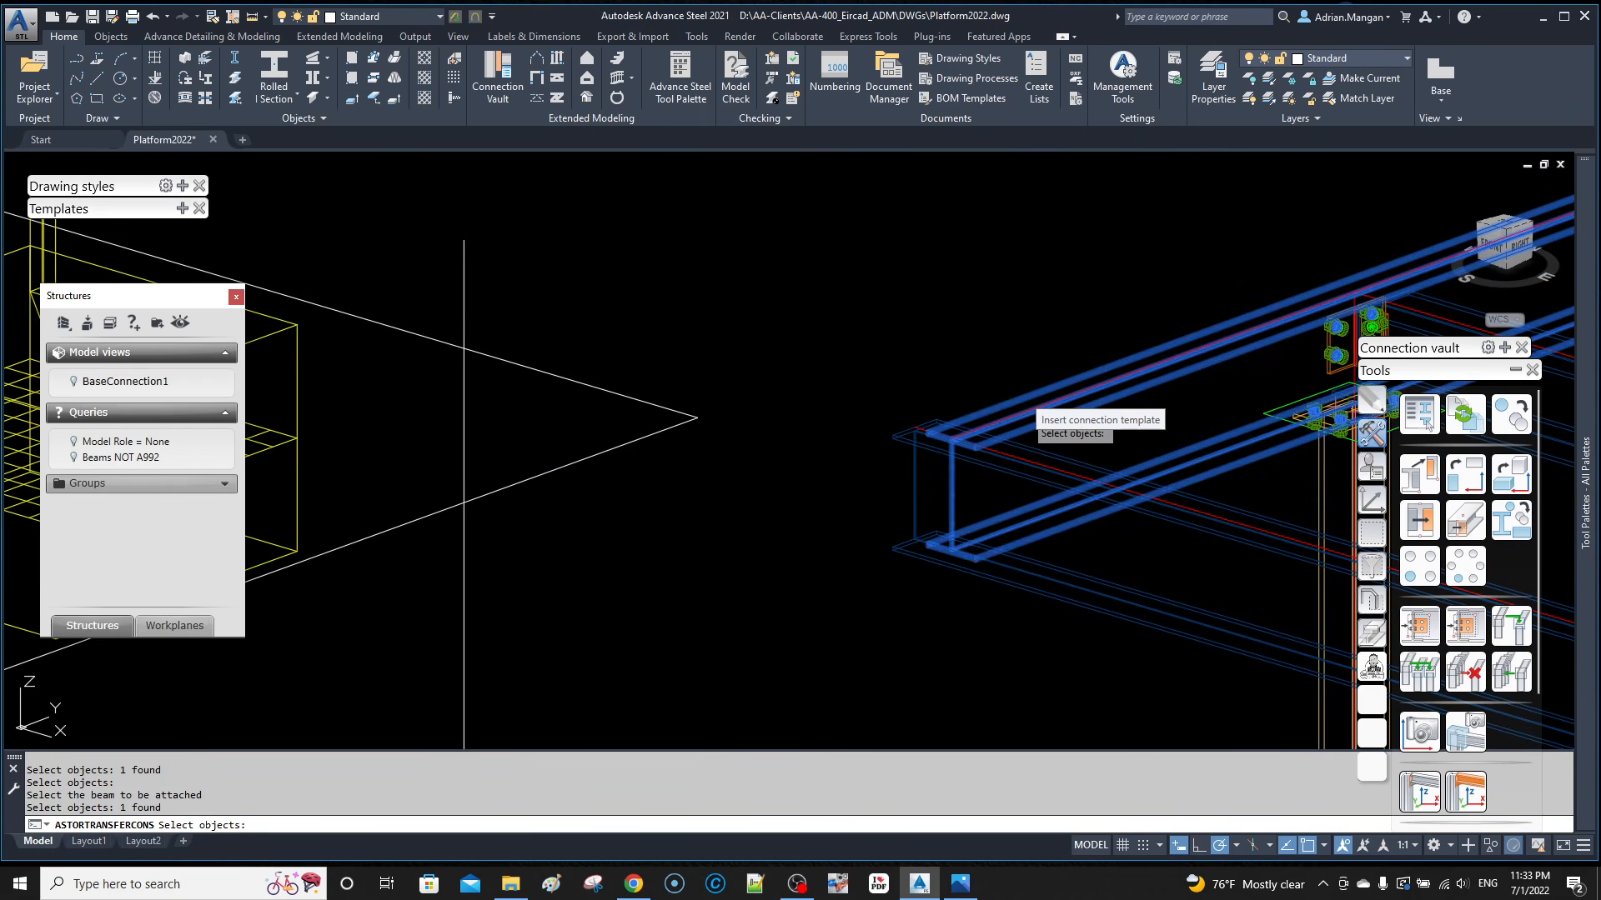
right_click(1026, 392)
Step: Set the corner clip angle's vertical bolts to 3 lines in Group 1 and close its properties
scroll(974, 449, up, 2)
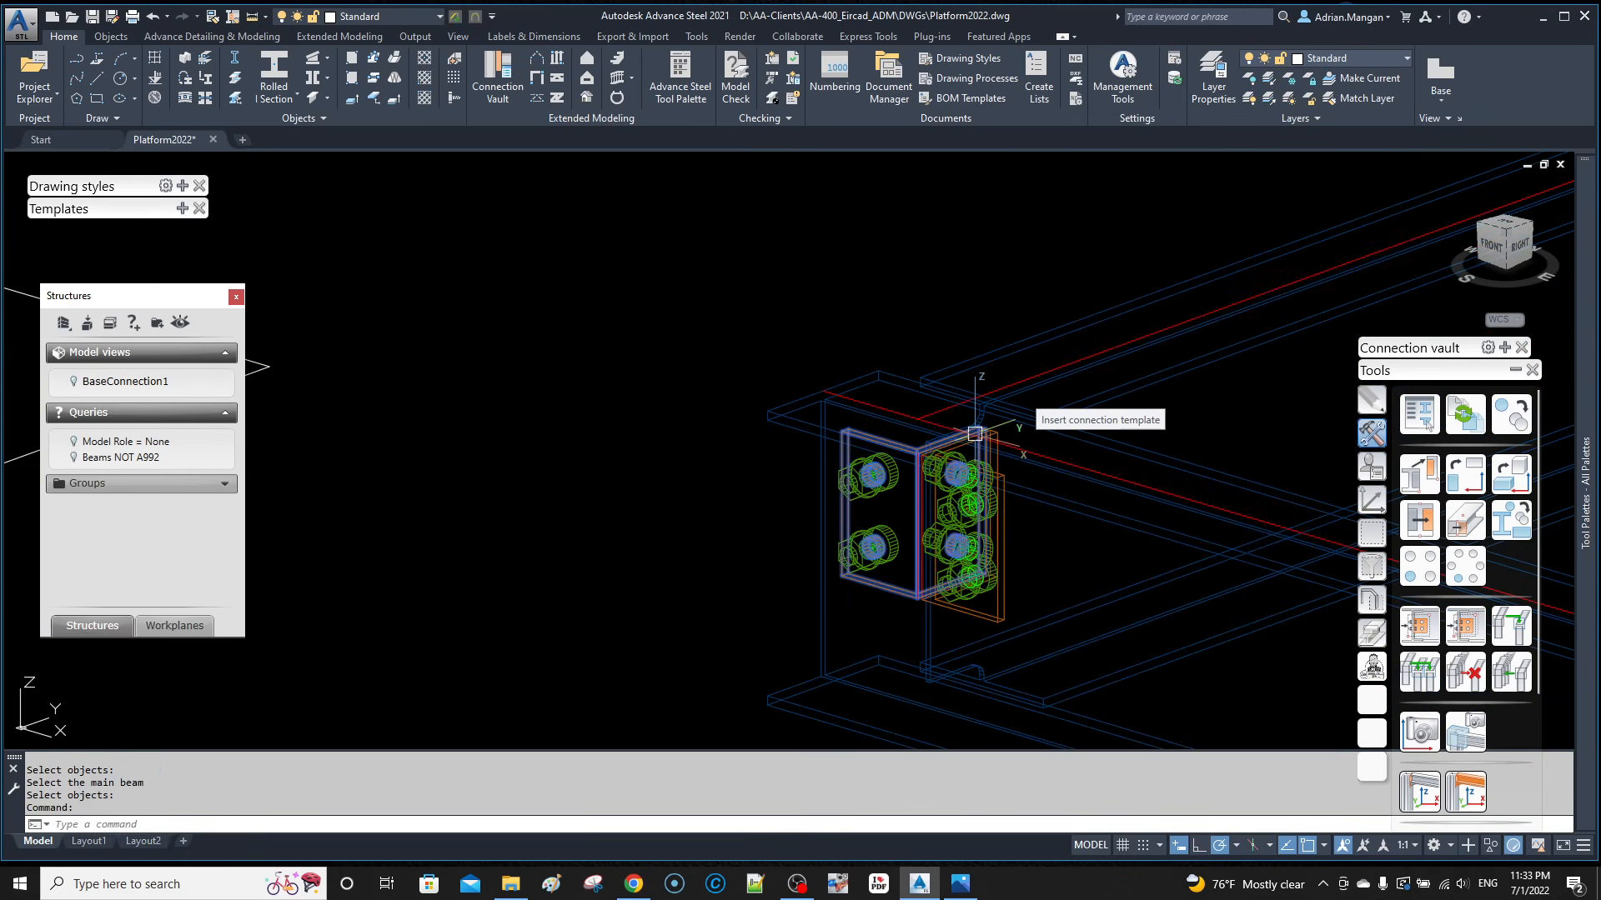
click(971, 517)
right_click(974, 519)
click(1052, 599)
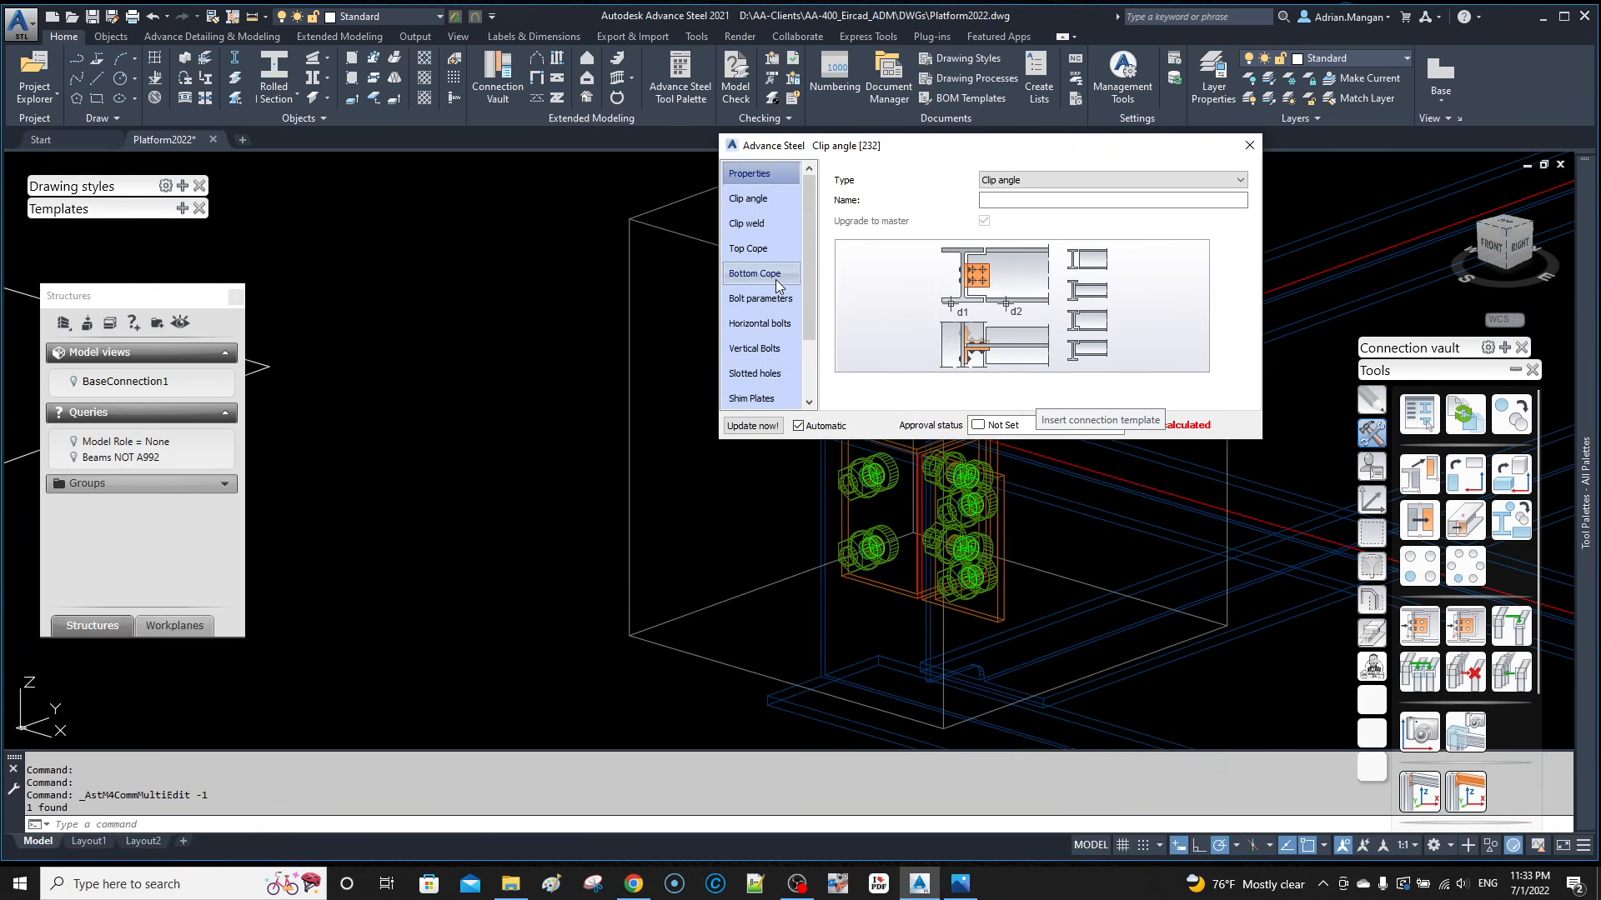
click(755, 349)
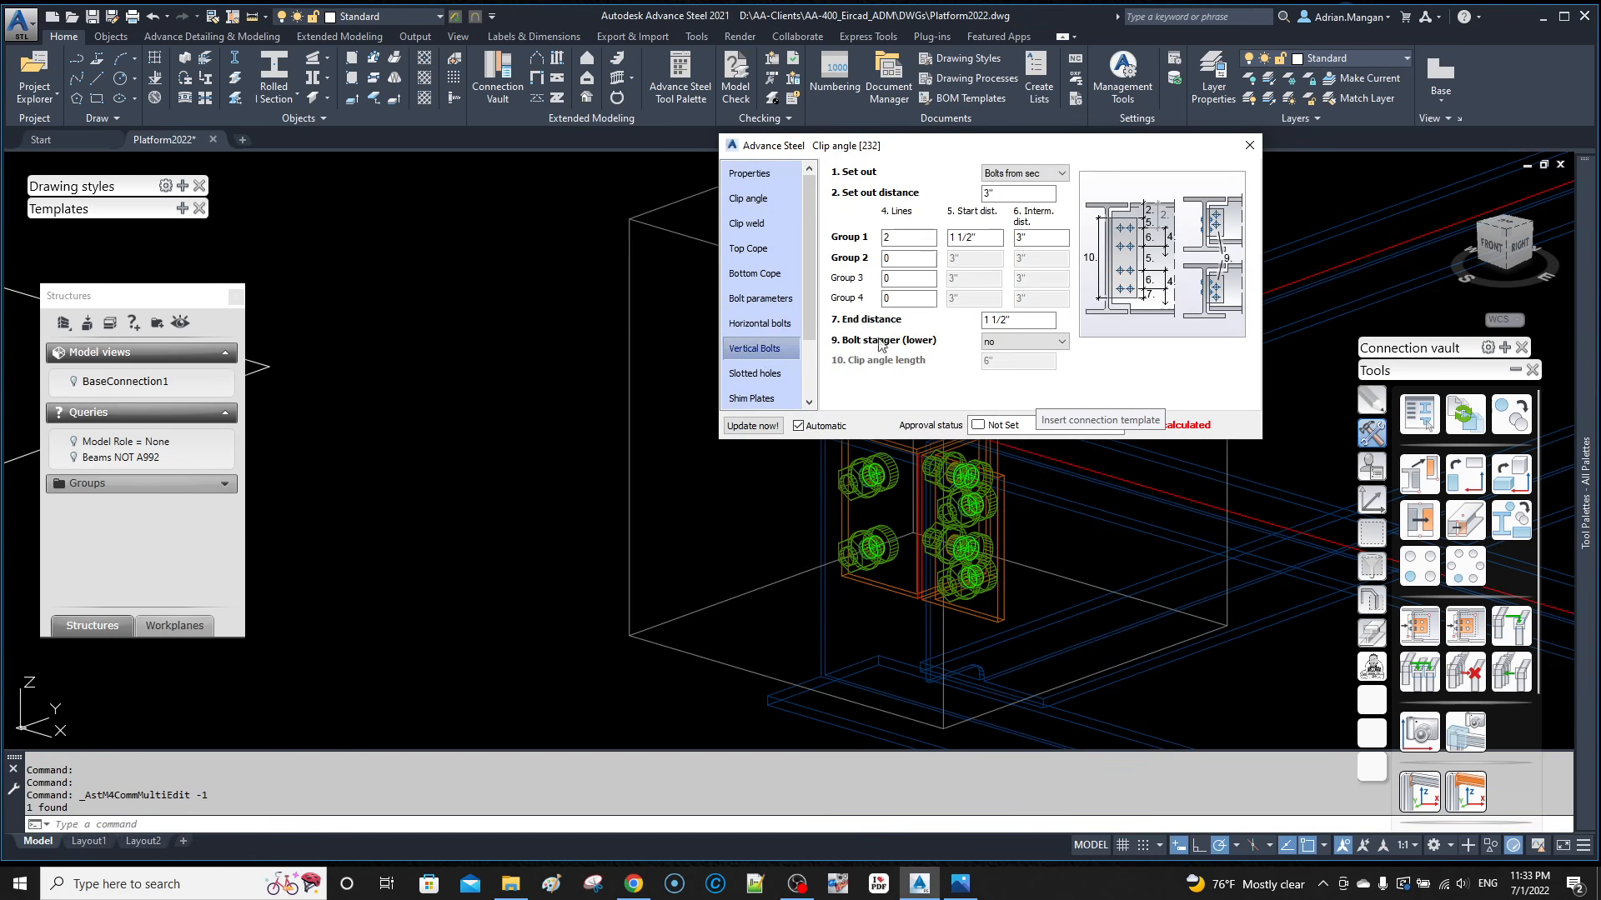
drag(916, 241, 787, 234)
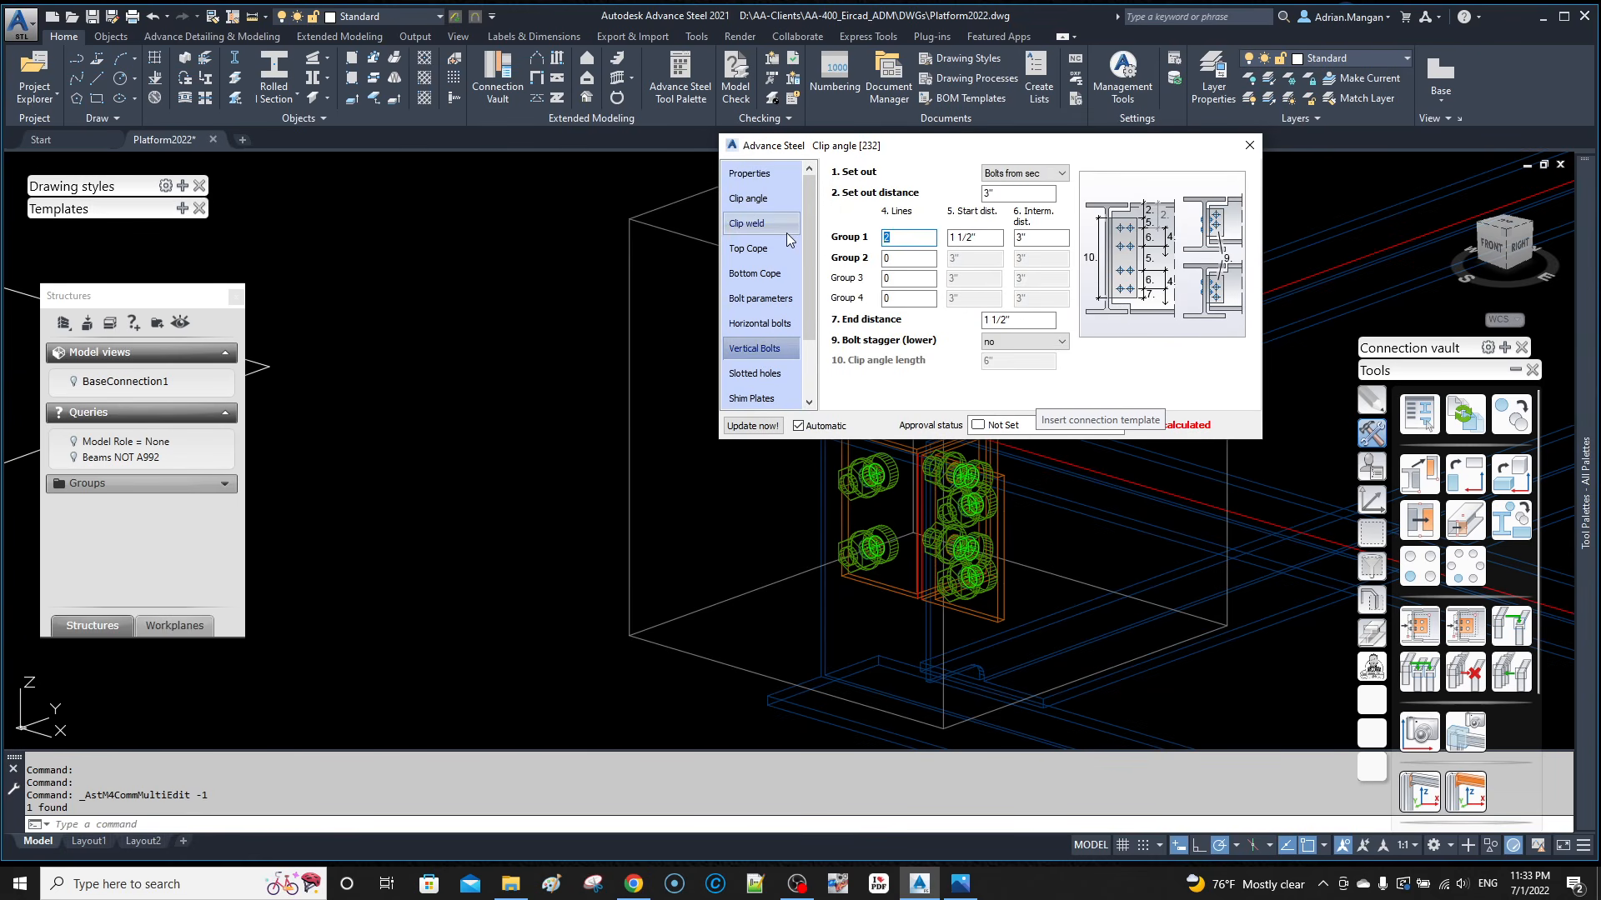
click(1249, 145)
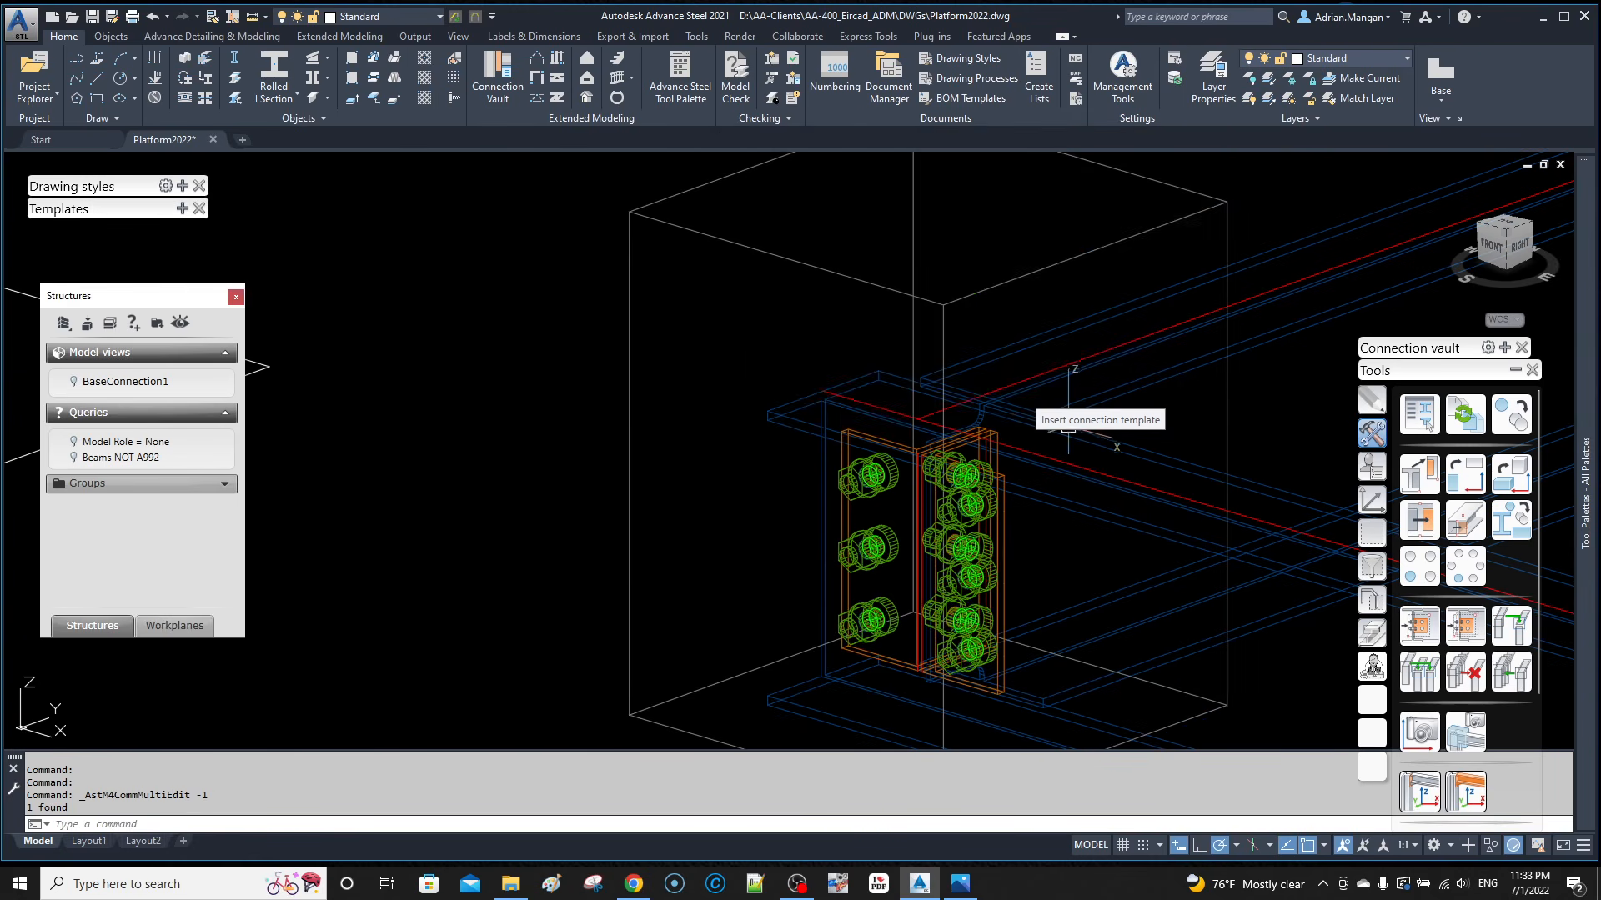
Step: Inspect the revised corner clip angle and the neighbouring beam connections from a changed viewpoint
scroll(893, 372, down, 6)
shift+middle_drag(898, 389, 872, 298)
scroll(1092, 357, up, 5)
scroll(989, 390, down, 8)
scroll(918, 412, up, 3)
scroll(918, 412, down, 4)
scroll(547, 314, up, 4)
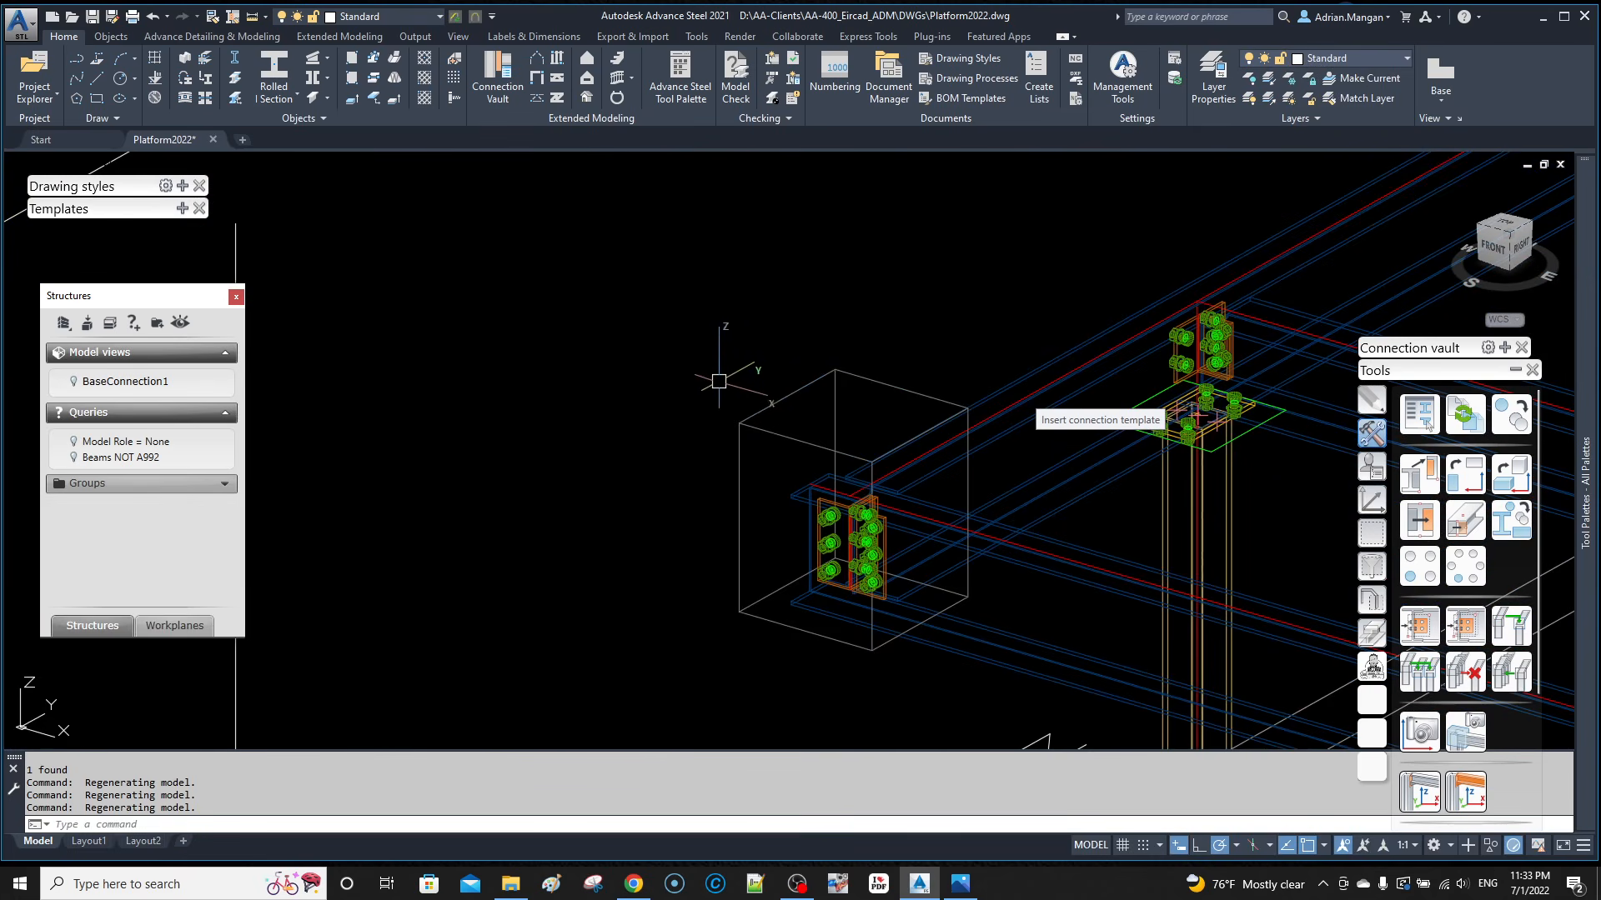
Step: Propagate the three-row corner clip angle as a slave connection to the beams at the platform's opposite front corner
click(782, 399)
scroll(851, 380, down, 7)
middle_drag(977, 370, 589, 293)
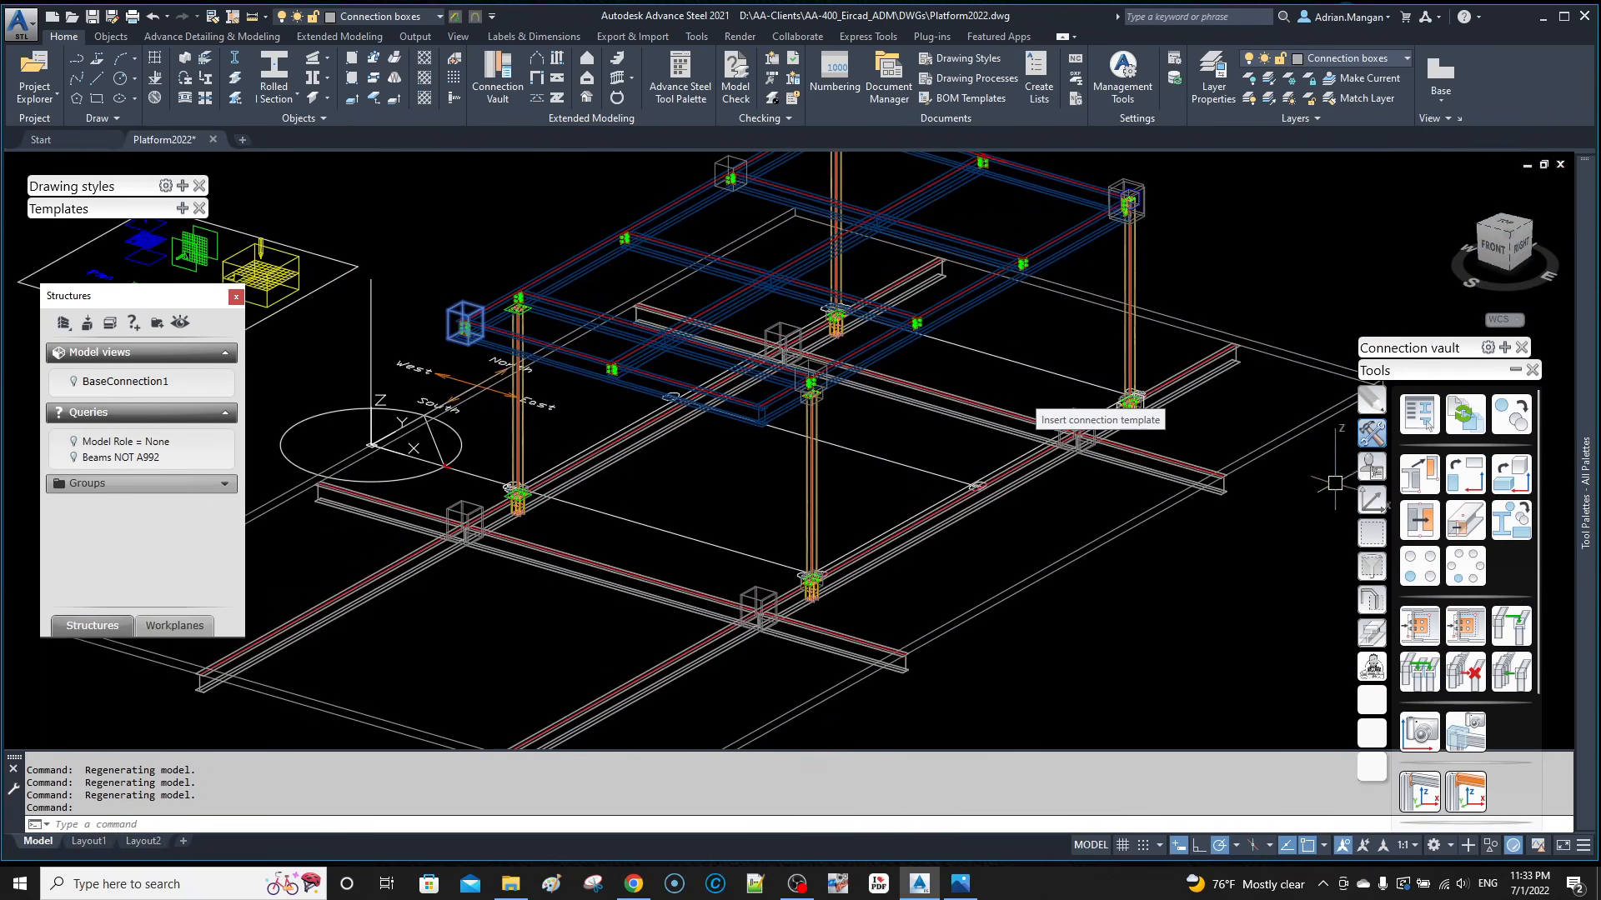
mouse_move(1584, 533)
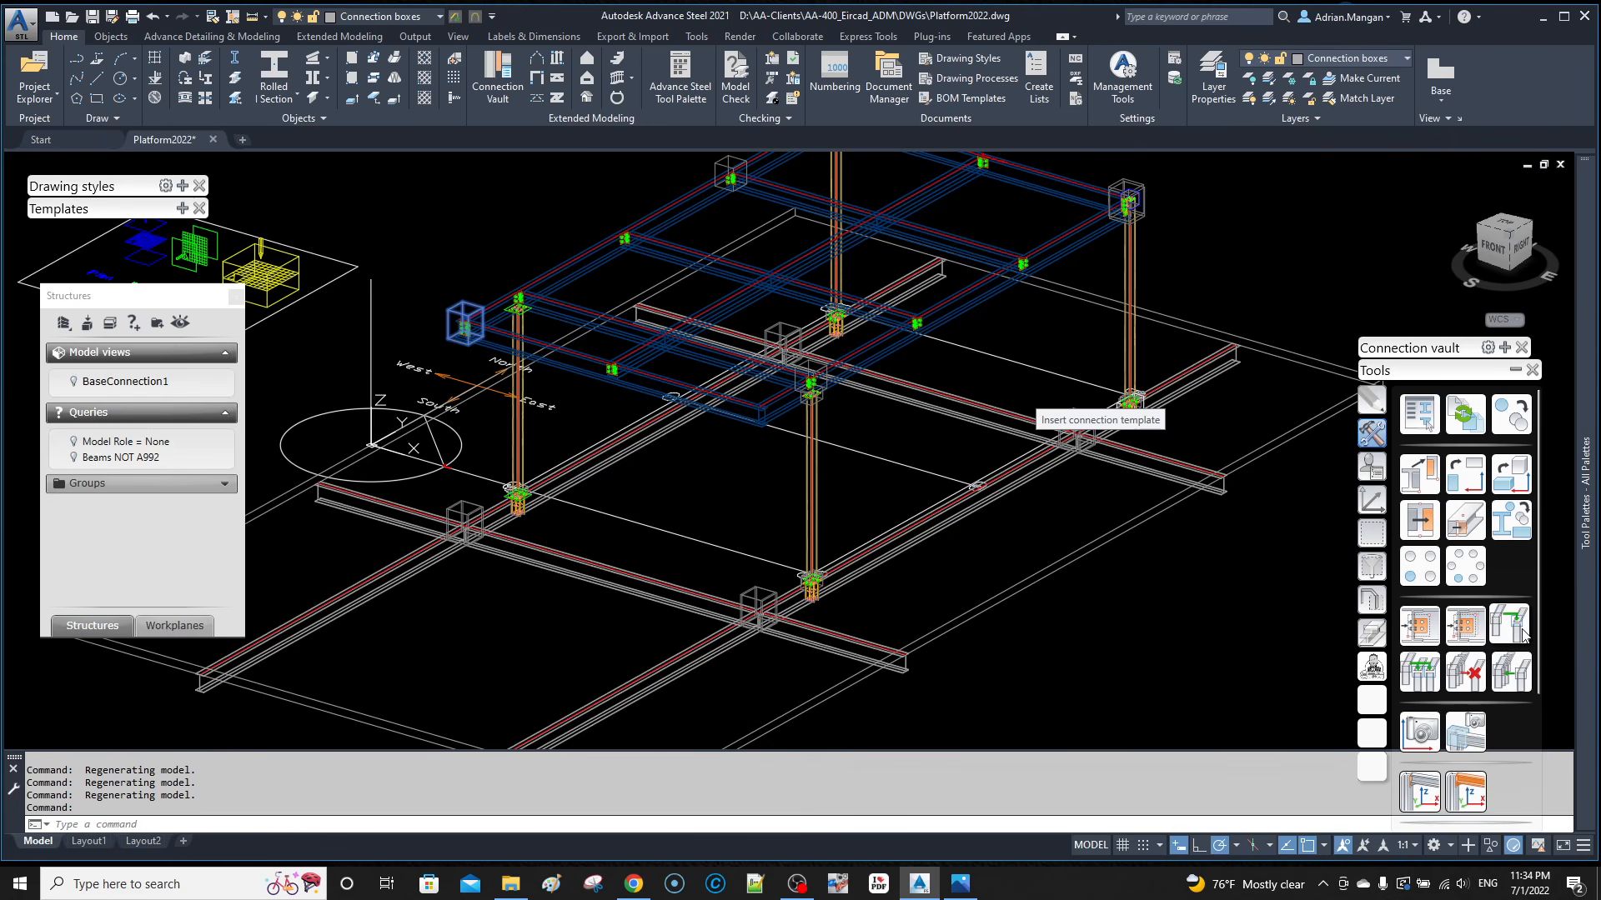
click(1505, 630)
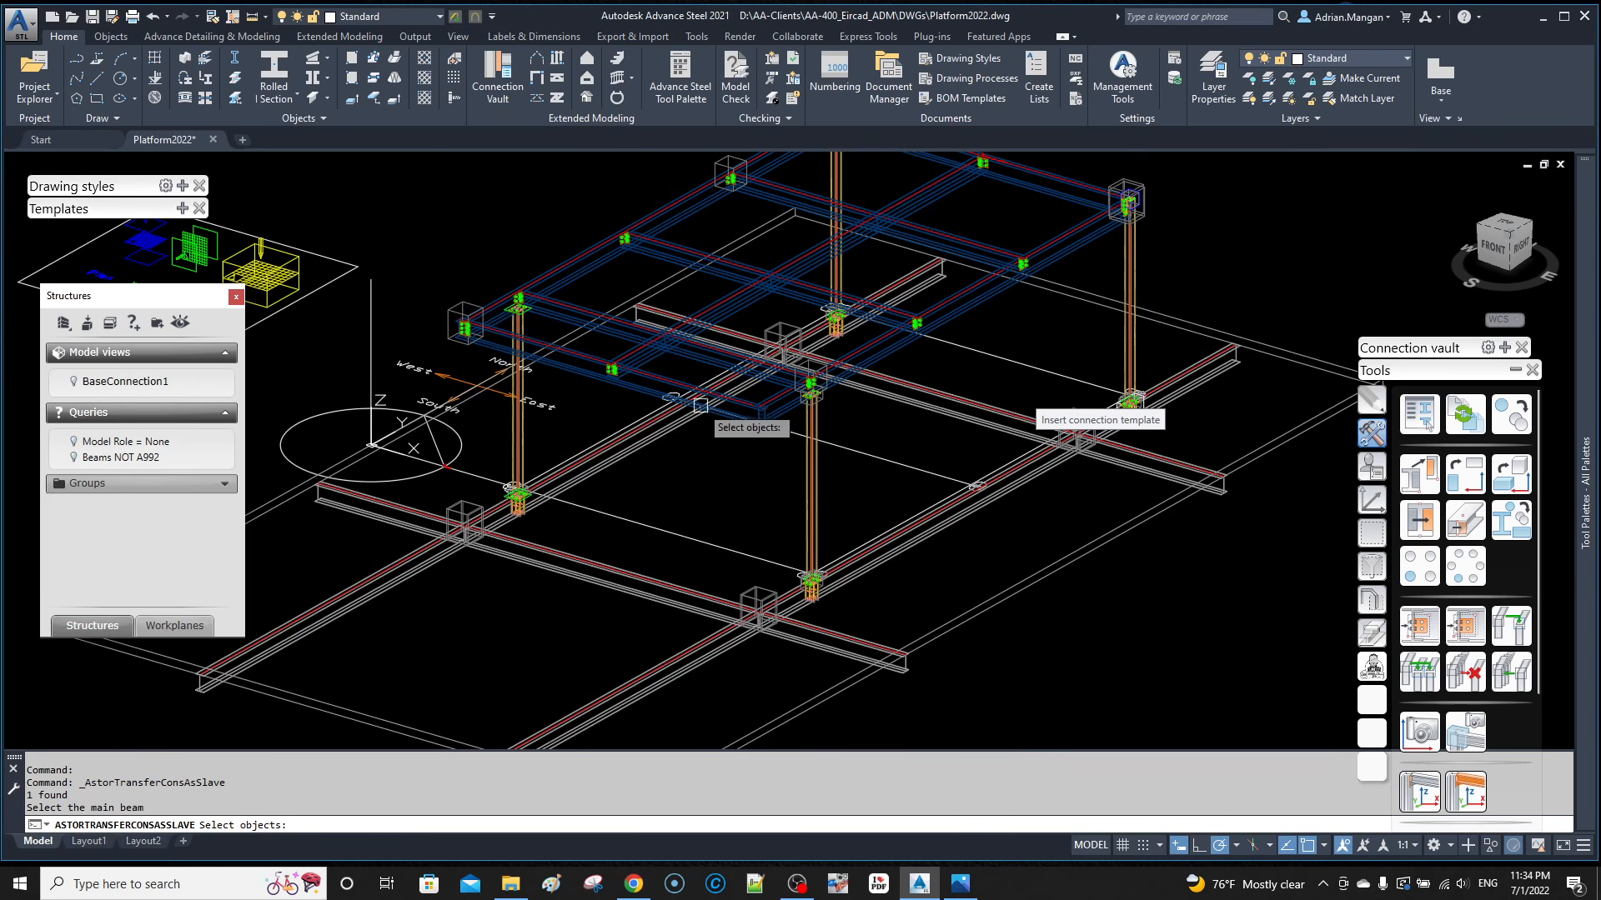
scroll(719, 398, up, 5)
scroll(754, 400, down, 4)
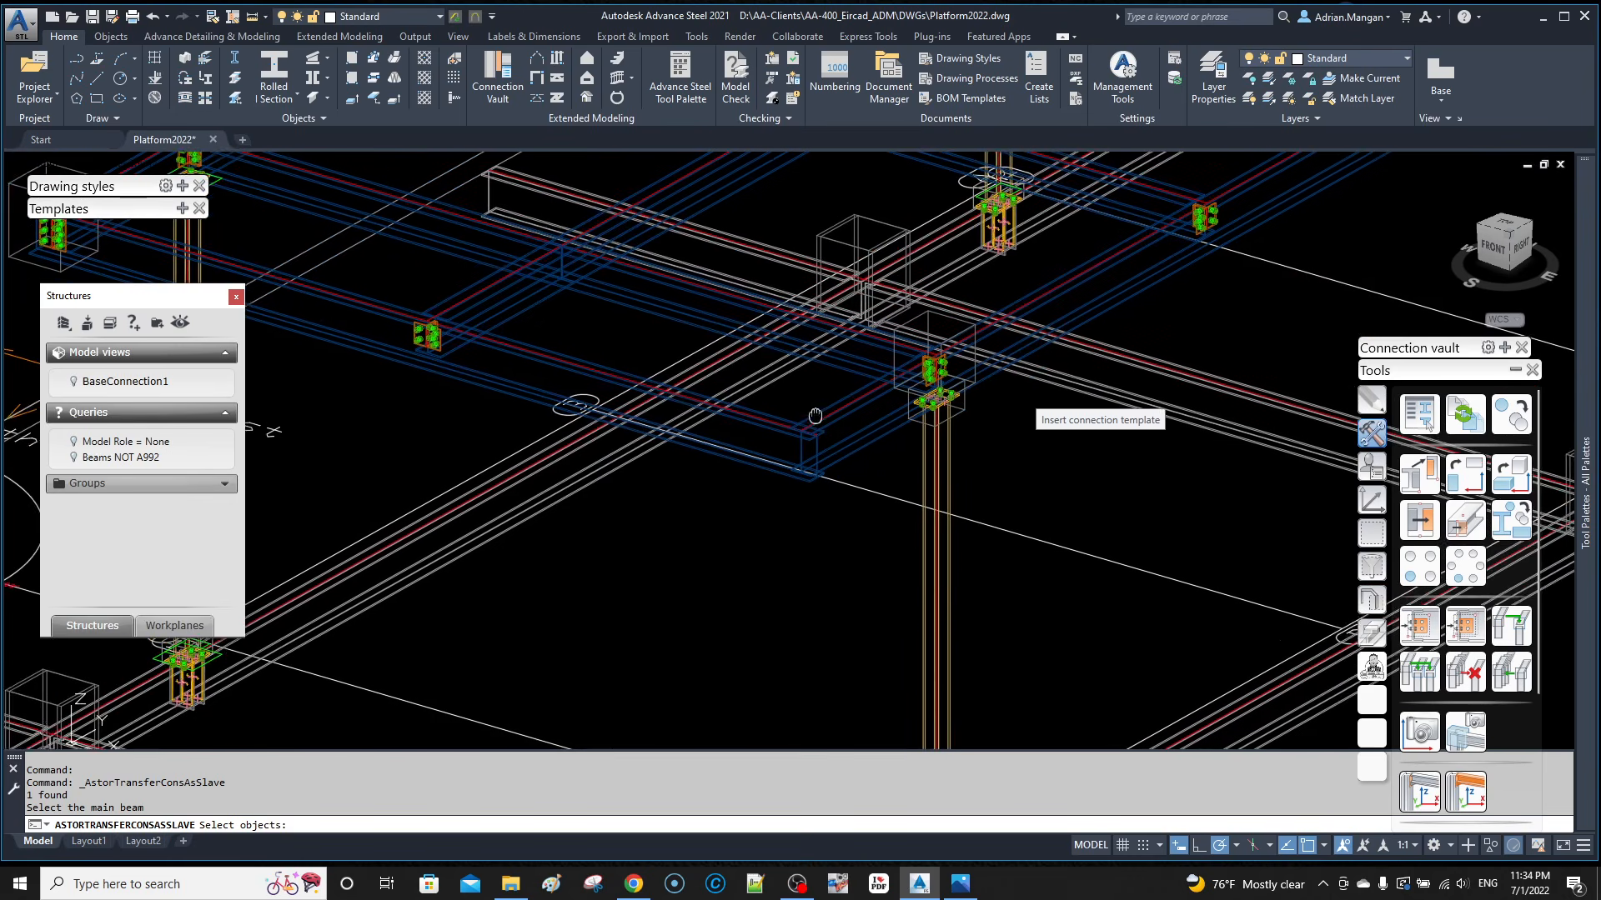
click(798, 414)
key(Return)
click(838, 412)
key(Return)
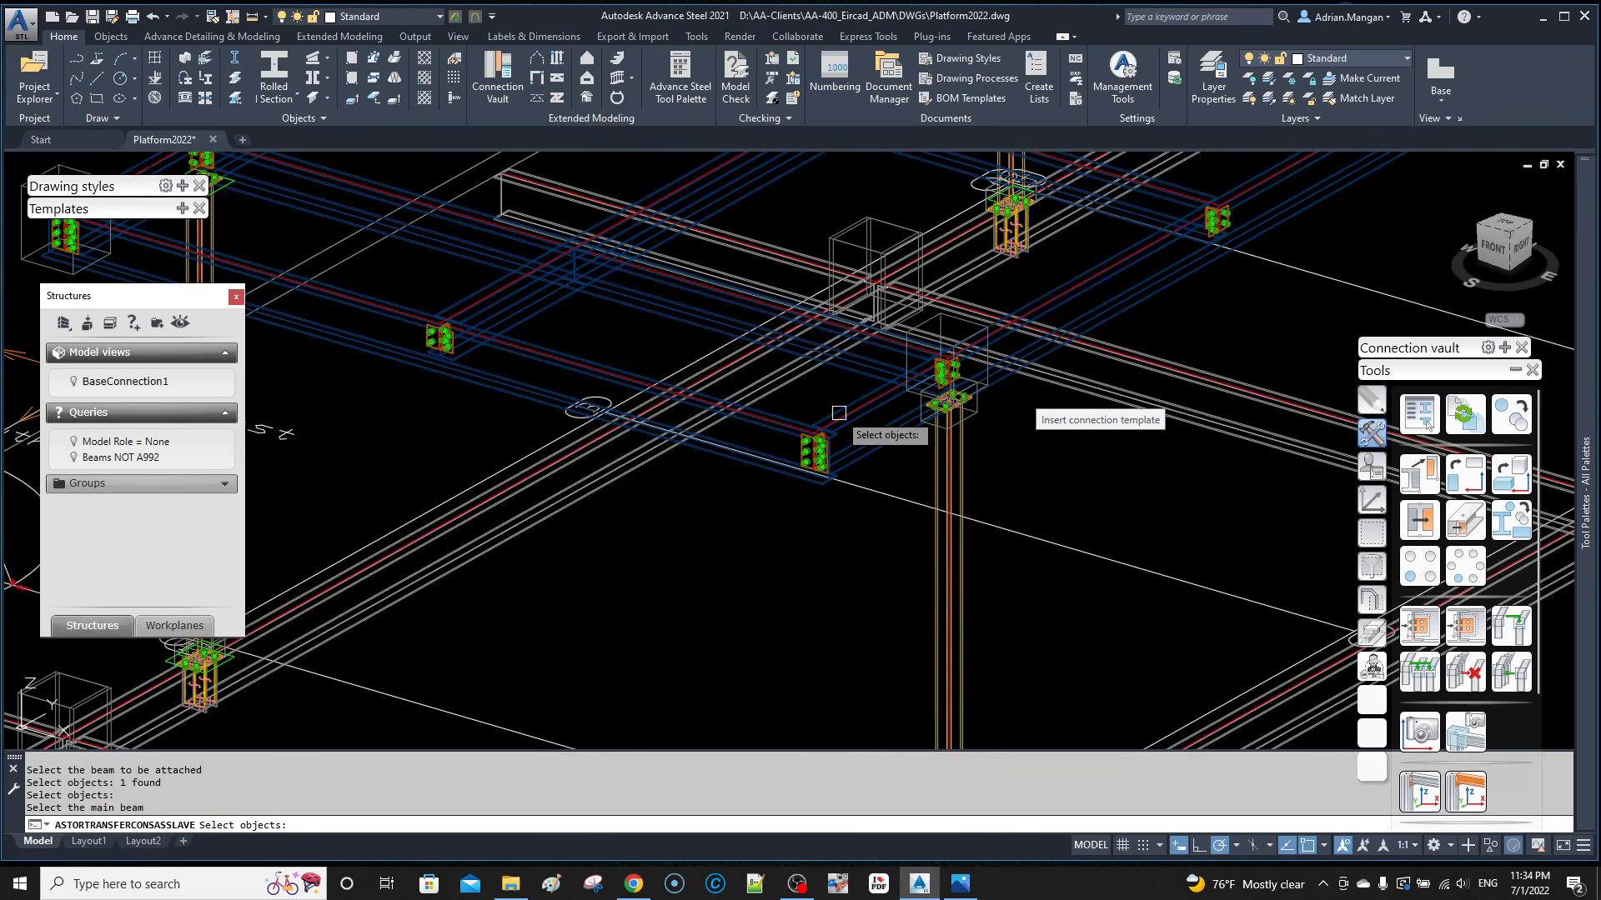
key(Return)
Step: Bring up the Connection vault's favorite connections for working on the platform's interior beam crossings
scroll(840, 415, down, 5)
middle_drag(867, 425, 924, 352)
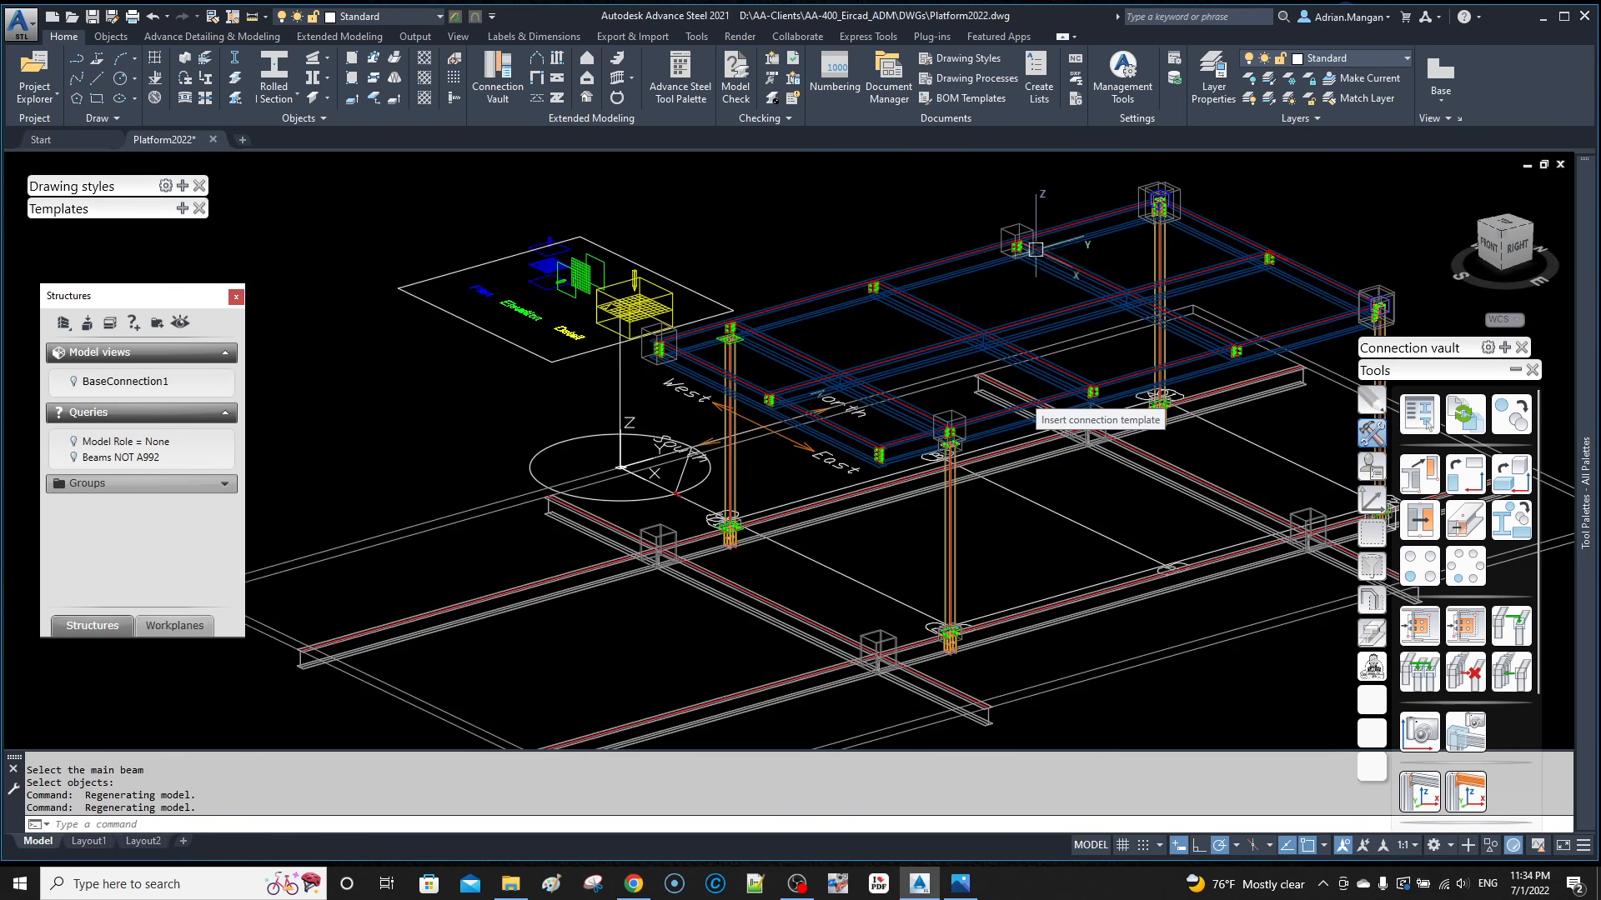
scroll(1019, 238, up, 5)
scroll(1019, 238, down, 5)
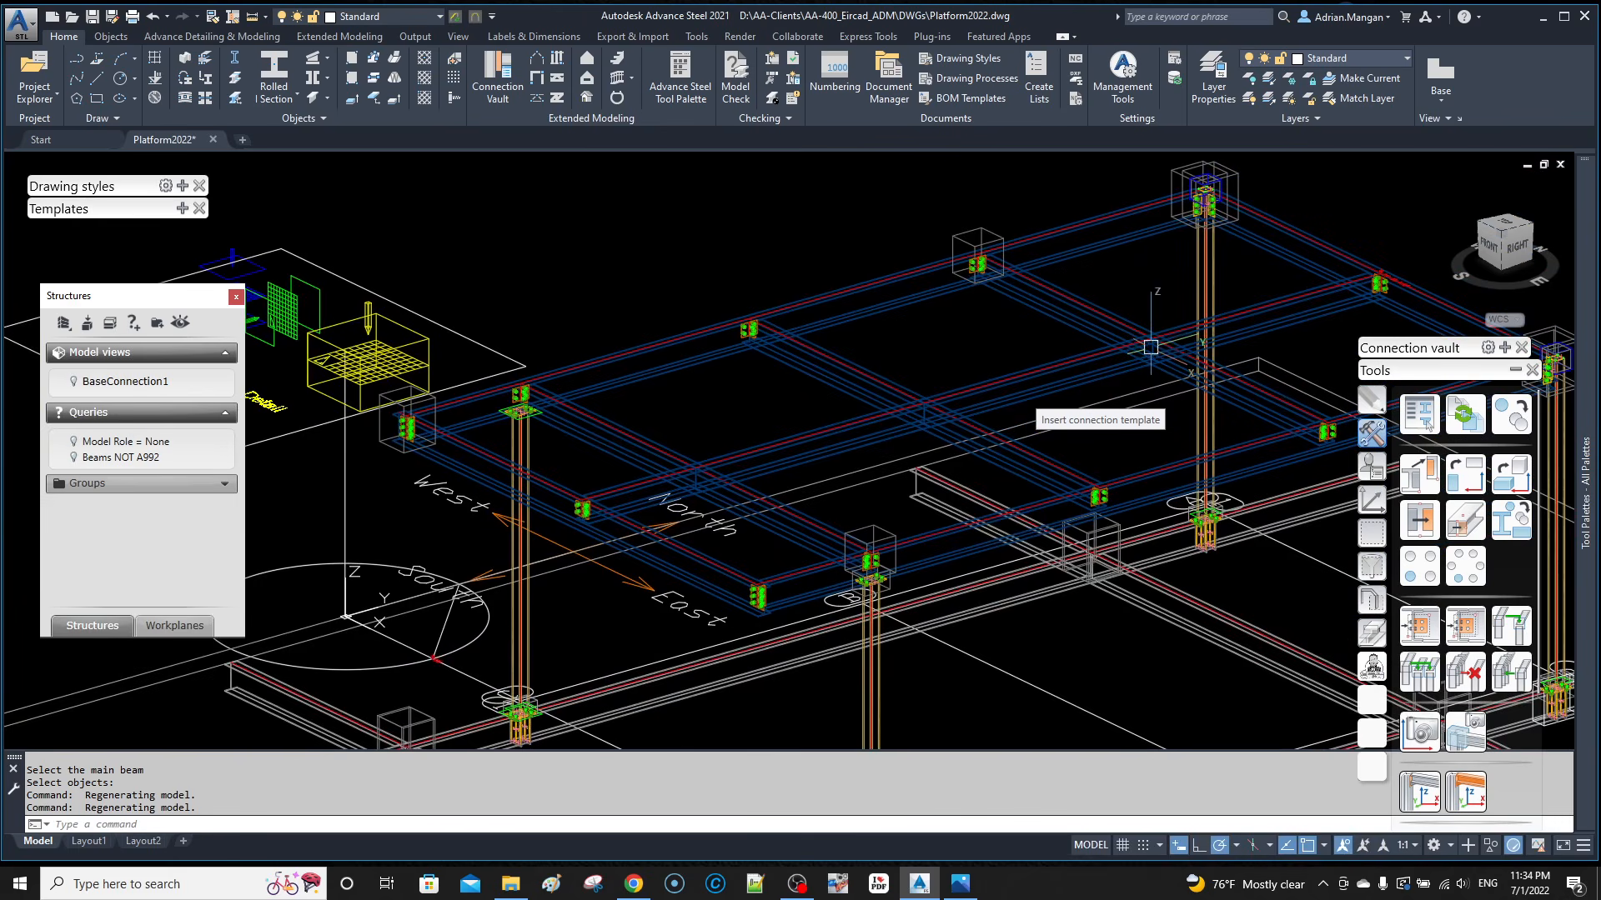
scroll(988, 363, up, 1)
scroll(988, 363, up, 5)
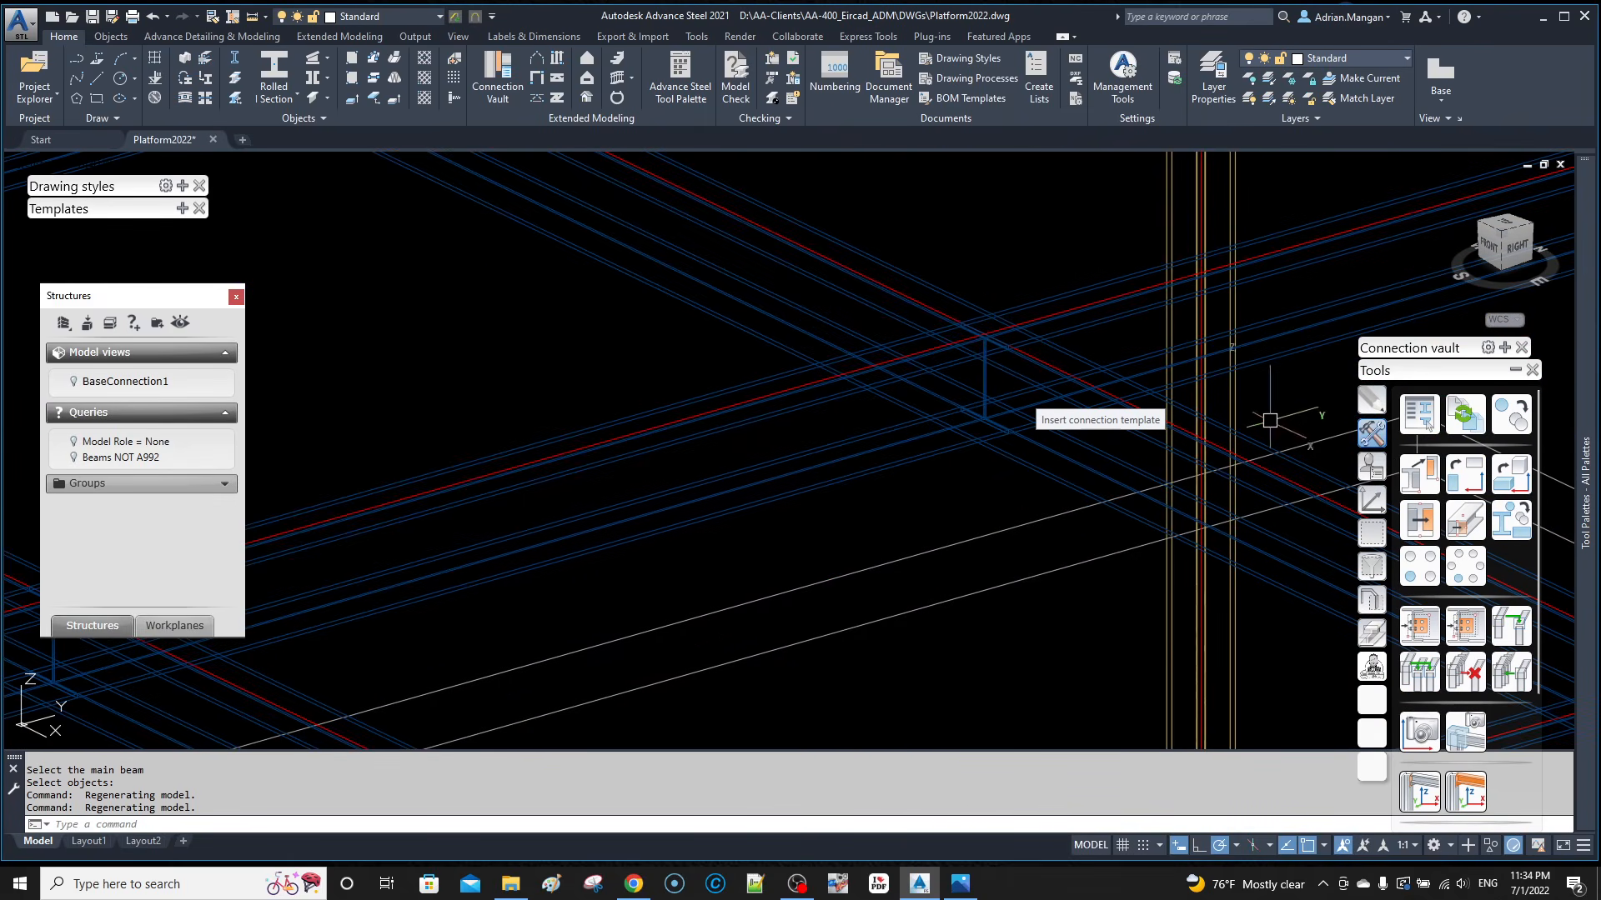
click(1505, 348)
click(1476, 425)
click(1017, 281)
click(954, 298)
key(Return)
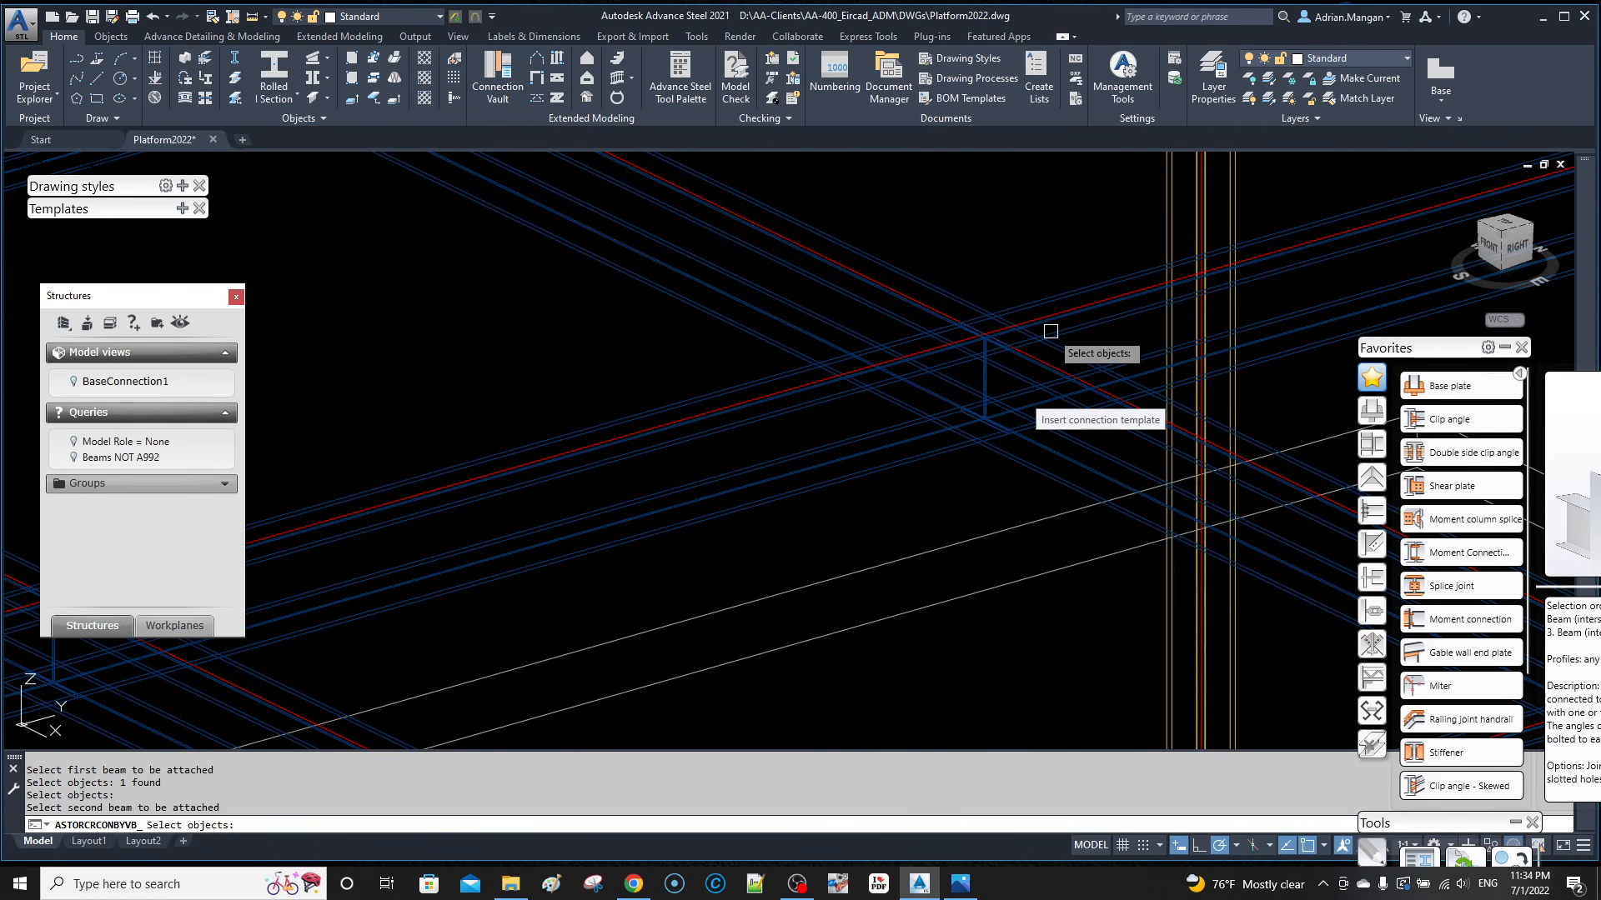
key(Escape)
scroll(1049, 332, down, 5)
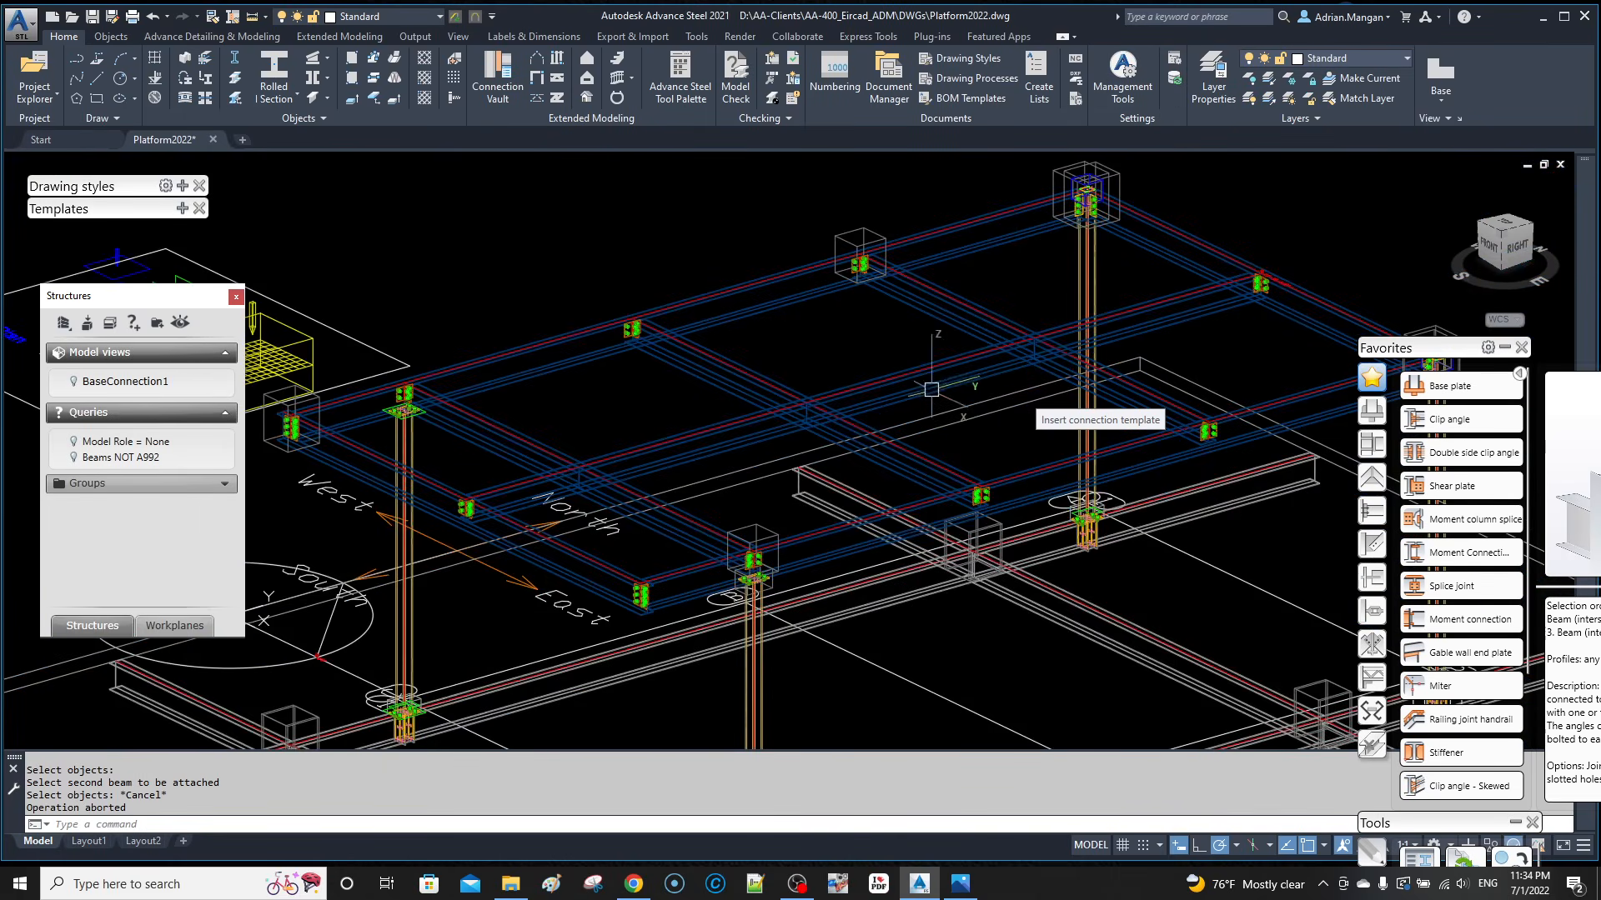
key(Escape)
Step: Insert a double side clip angle at the interior beam crossing, attaching the secondary beams on both sides of the main beam
scroll(817, 428, up, 5)
middle_drag(732, 339, 972, 516)
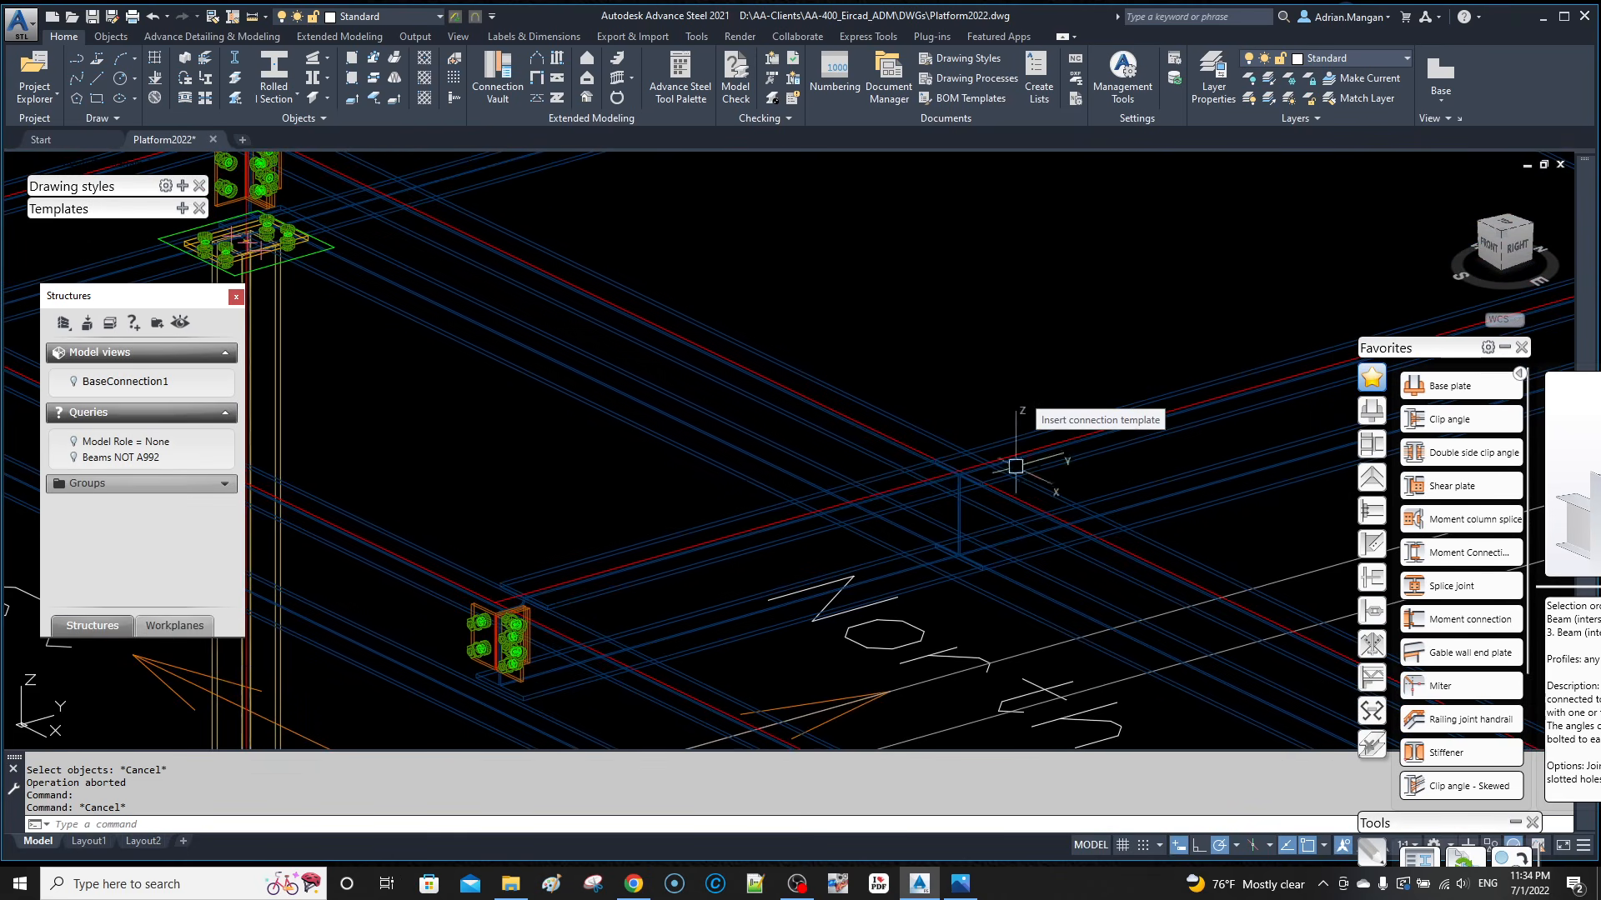
click(1436, 454)
click(908, 444)
key(Return)
click(1004, 446)
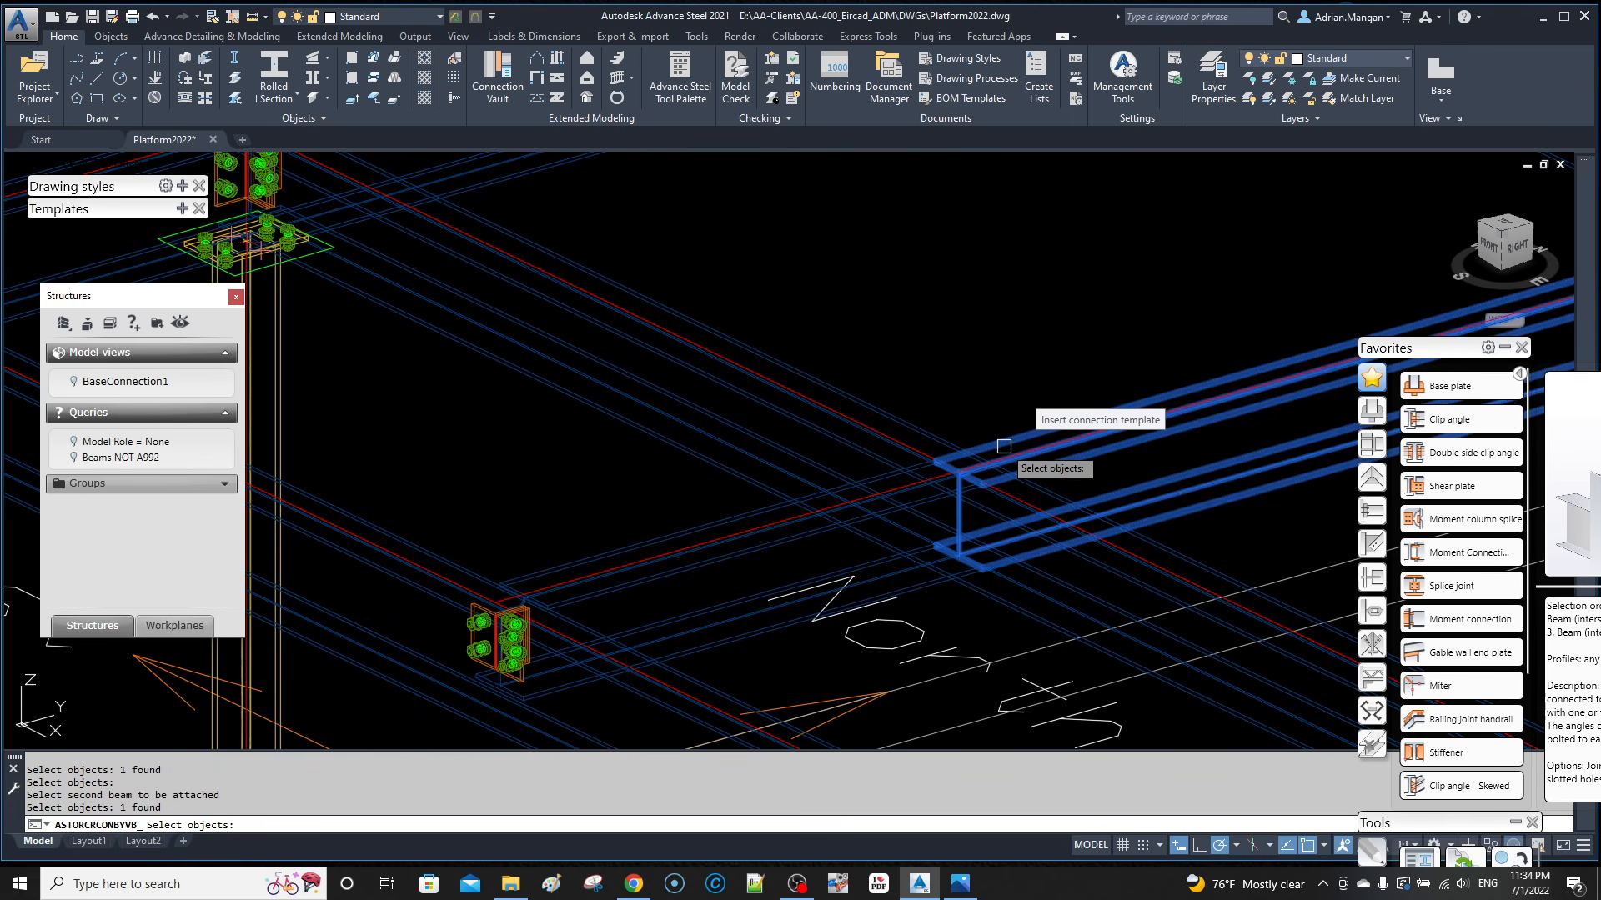
key(Return)
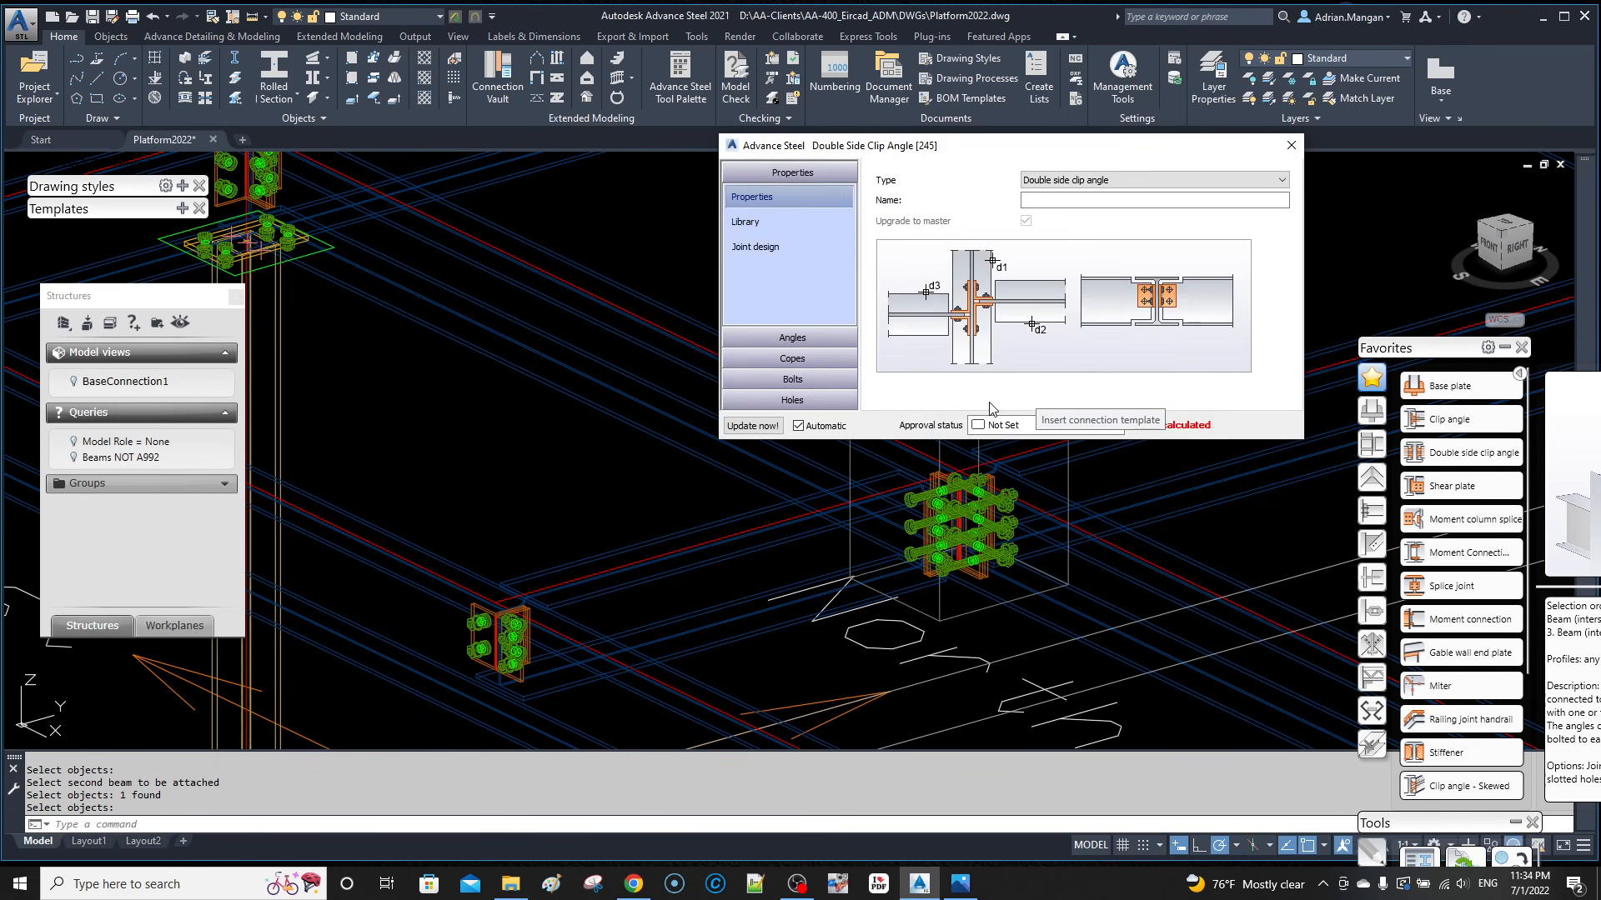
Step: Review the double side clip angle in the model and its angle cleat, cleat weld and shim plate settings
scroll(600, 492, down, 2)
middle_drag(1098, 581, 580, 462)
scroll(590, 483, up, 6)
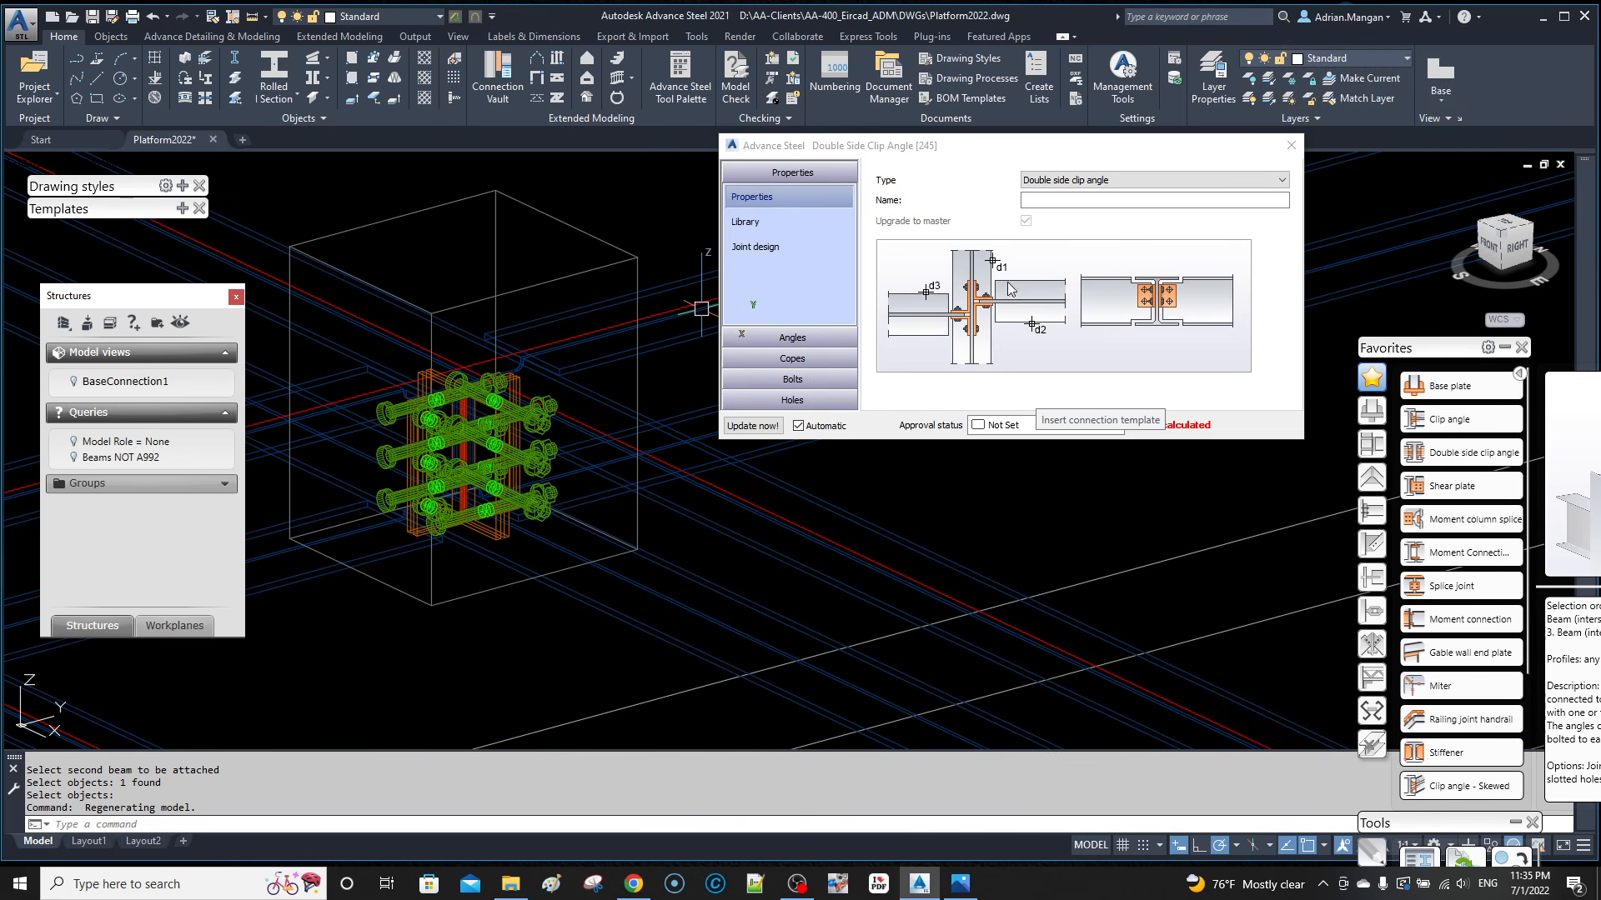
click(795, 337)
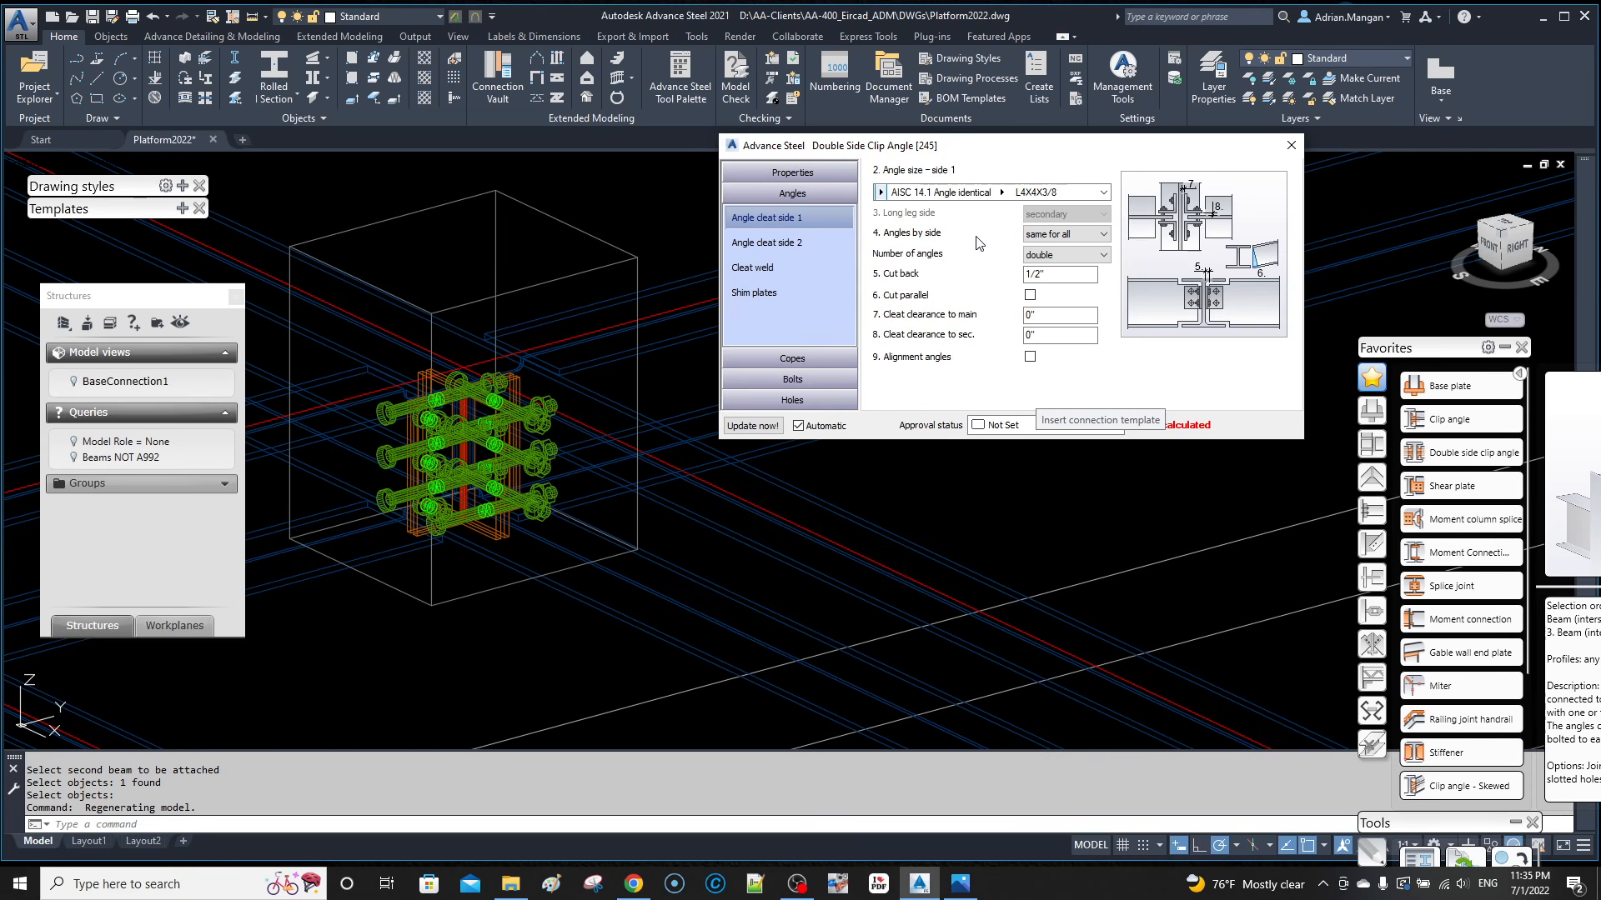
click(794, 247)
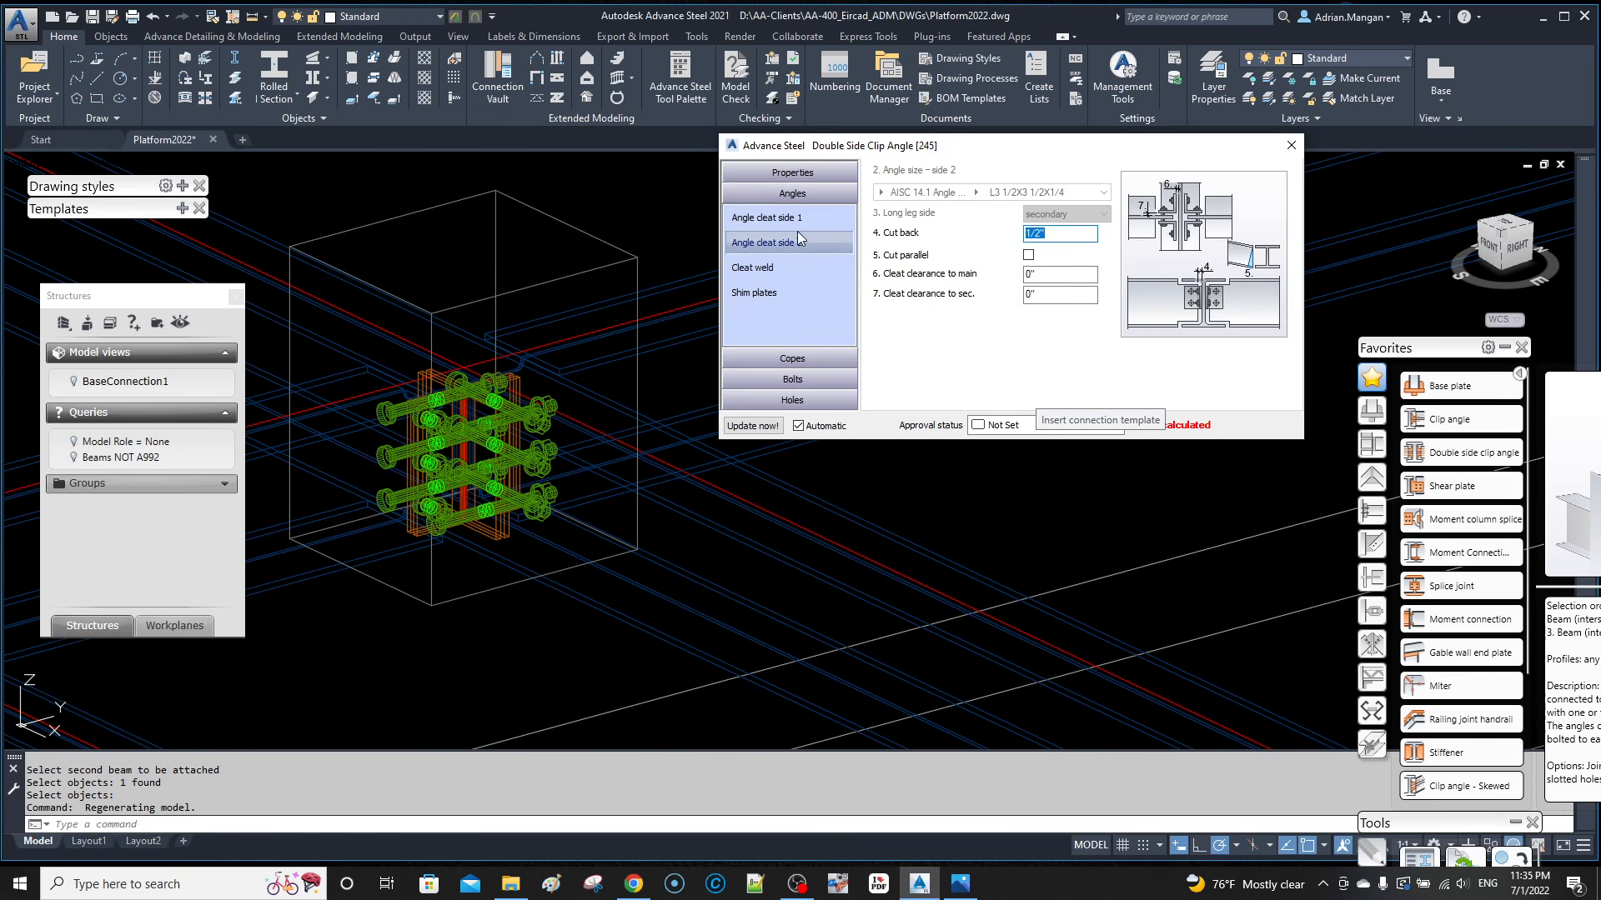
click(797, 217)
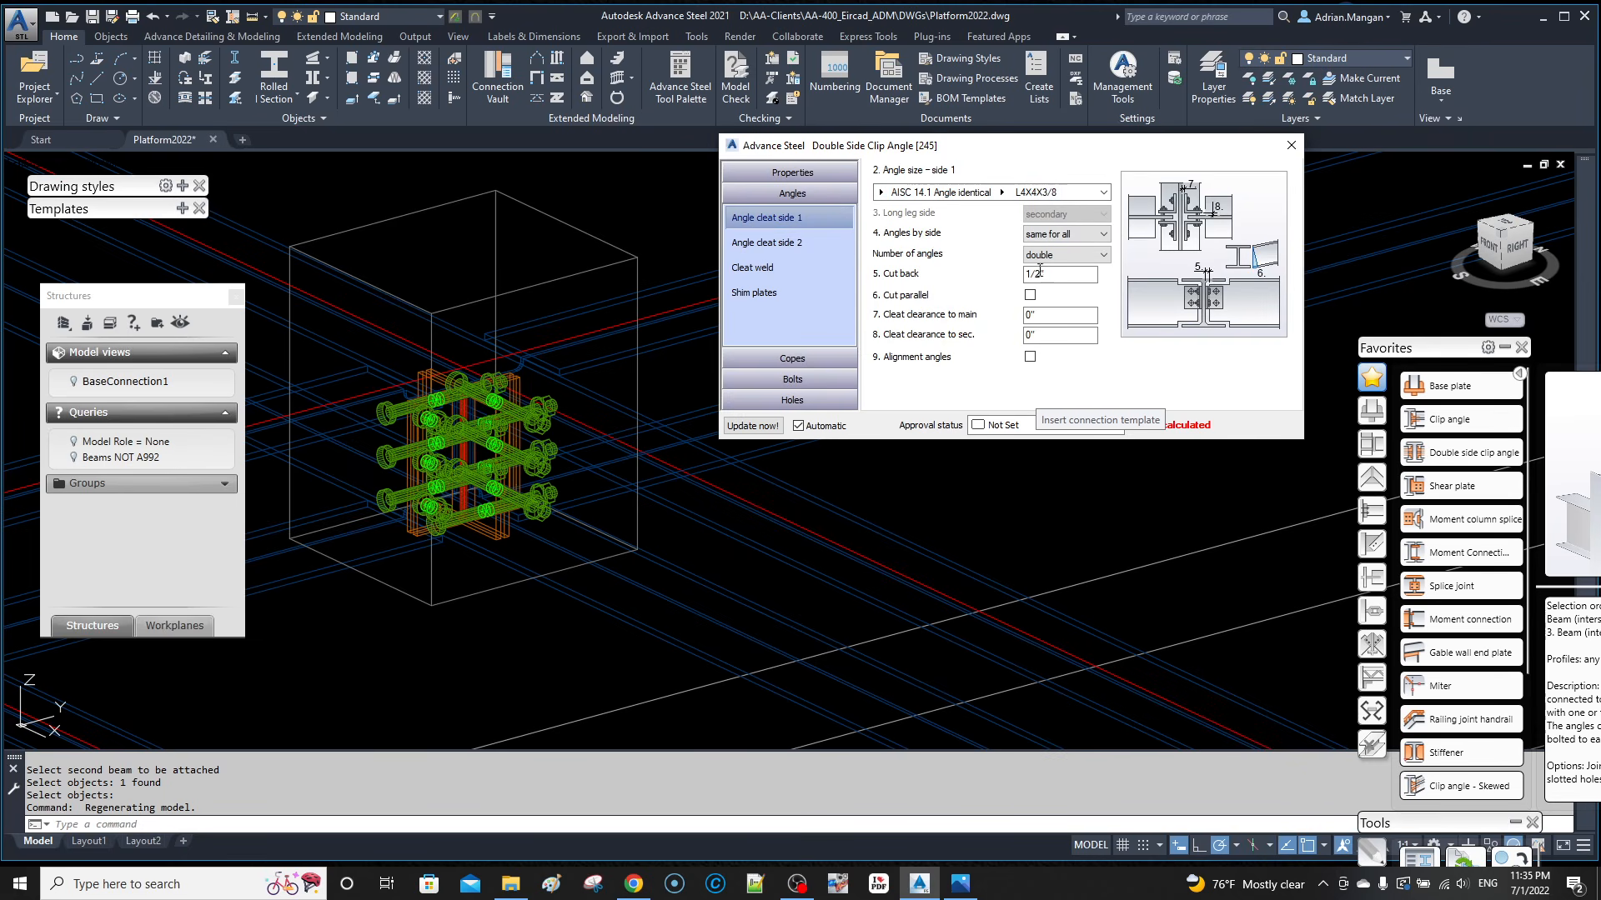
click(777, 240)
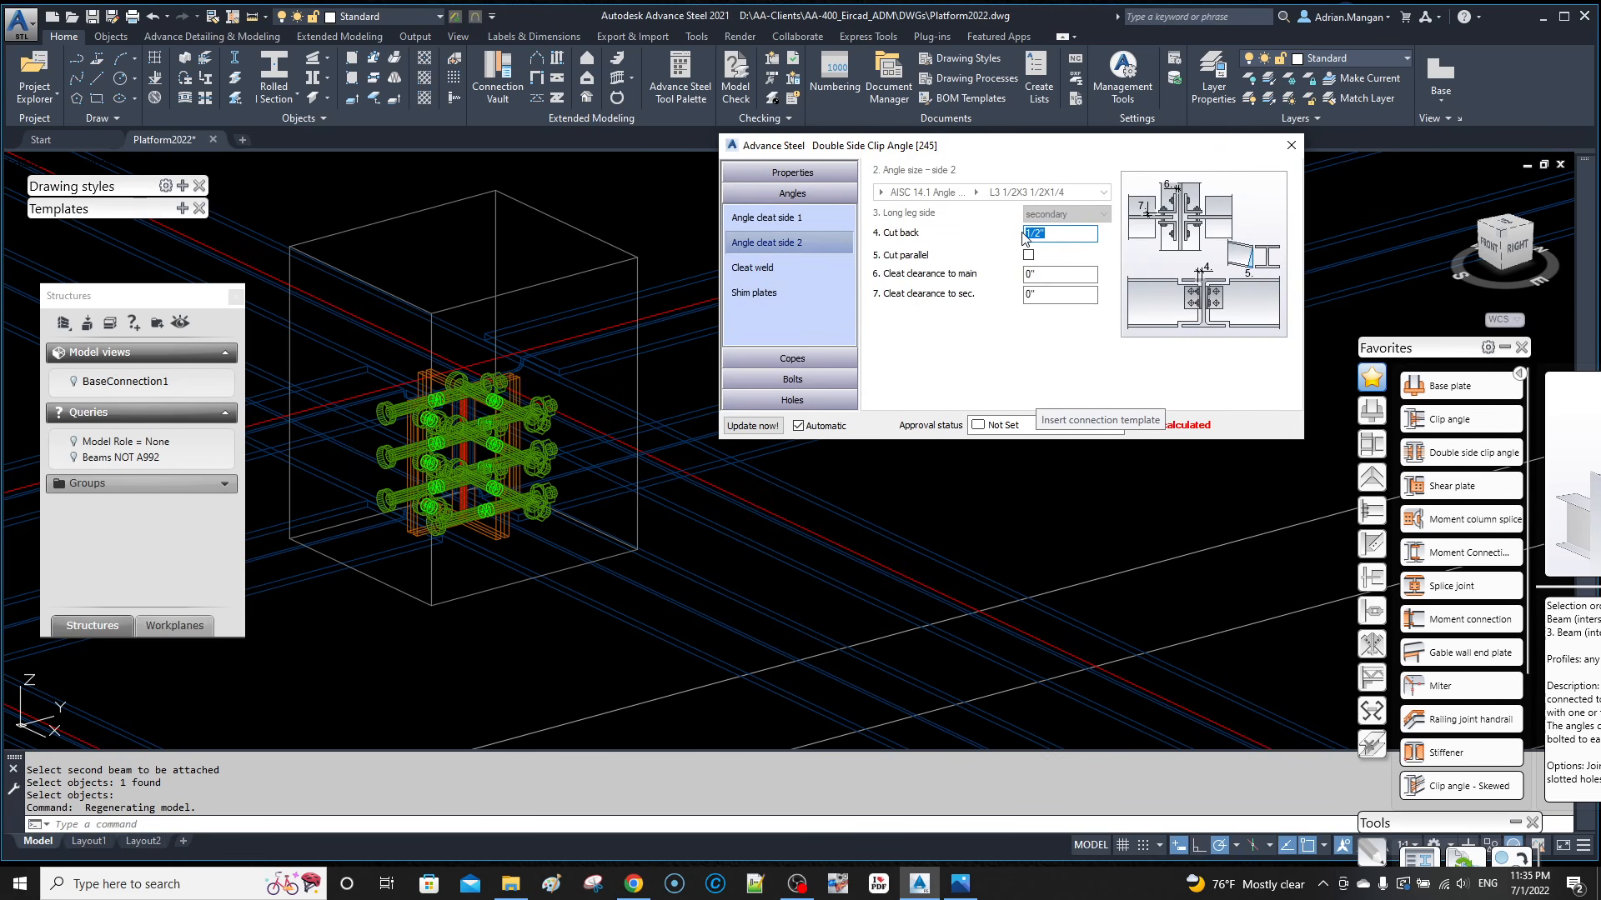
click(799, 265)
click(783, 292)
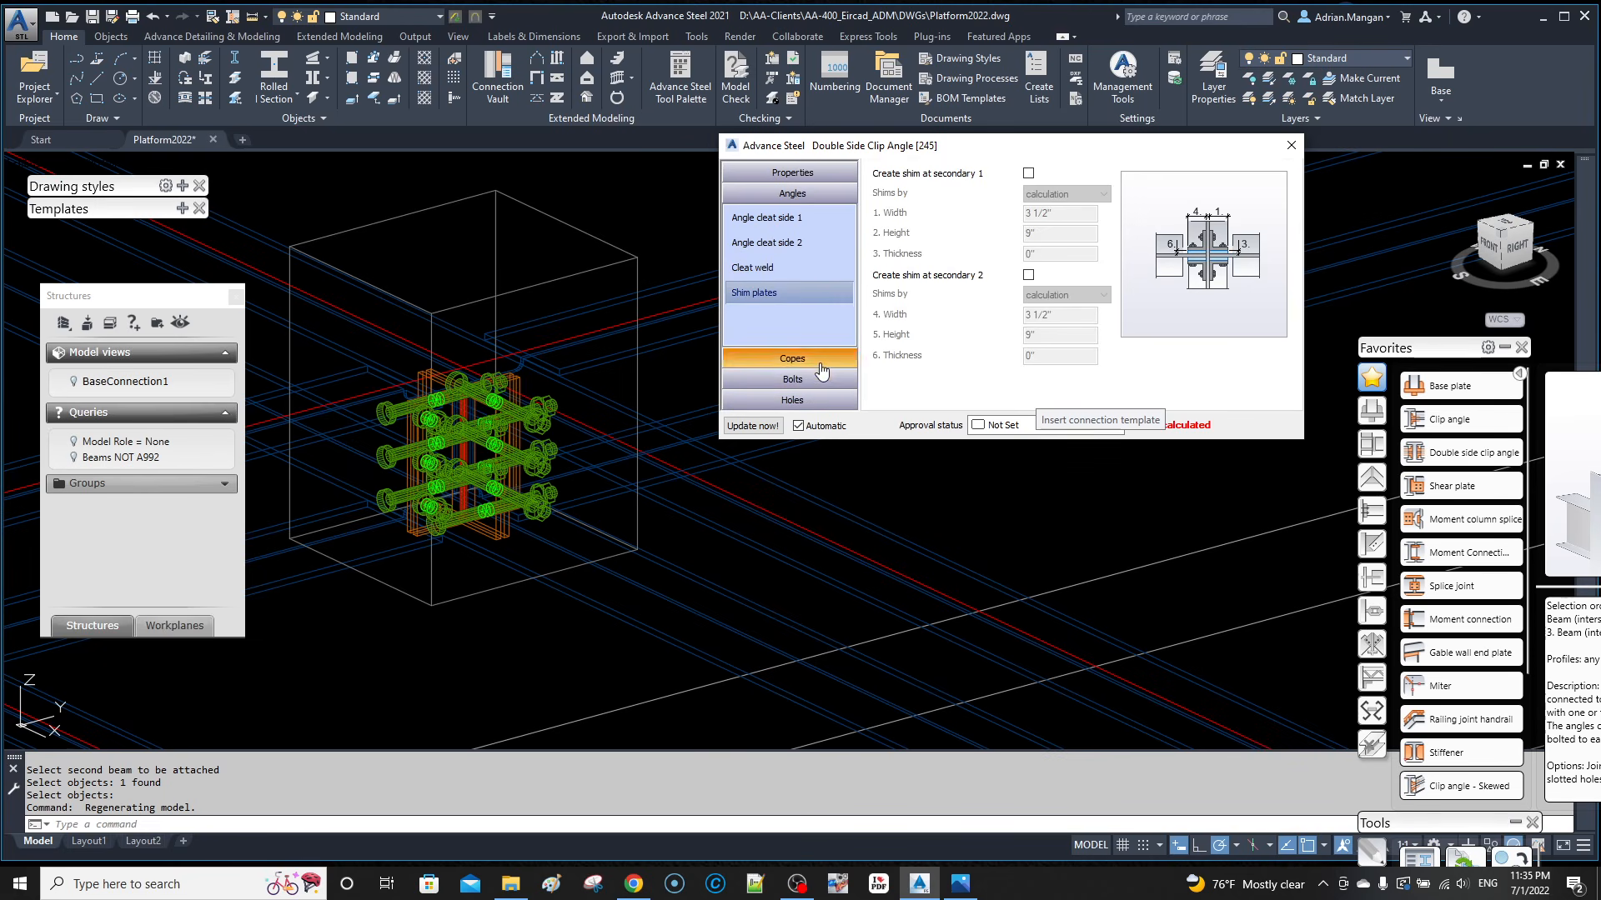
Step: Set the cope length of the double side clip angle's Top Cope secondary 1 to 1/2"
click(792, 359)
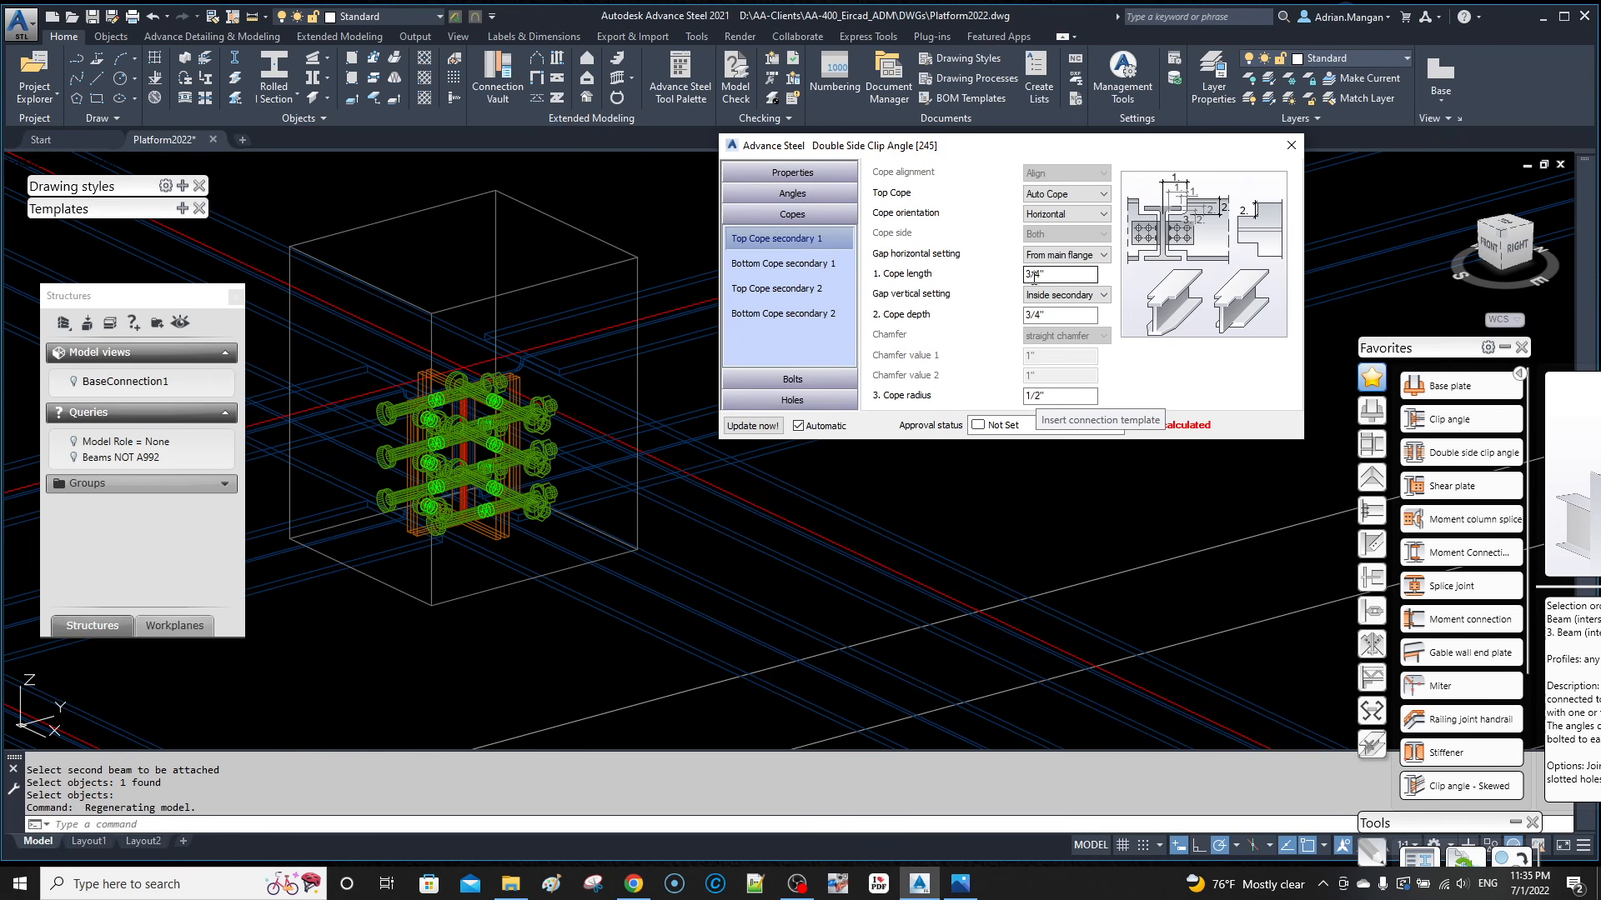
drag(1039, 278, 1023, 281)
key(BackSpace)
key(Return)
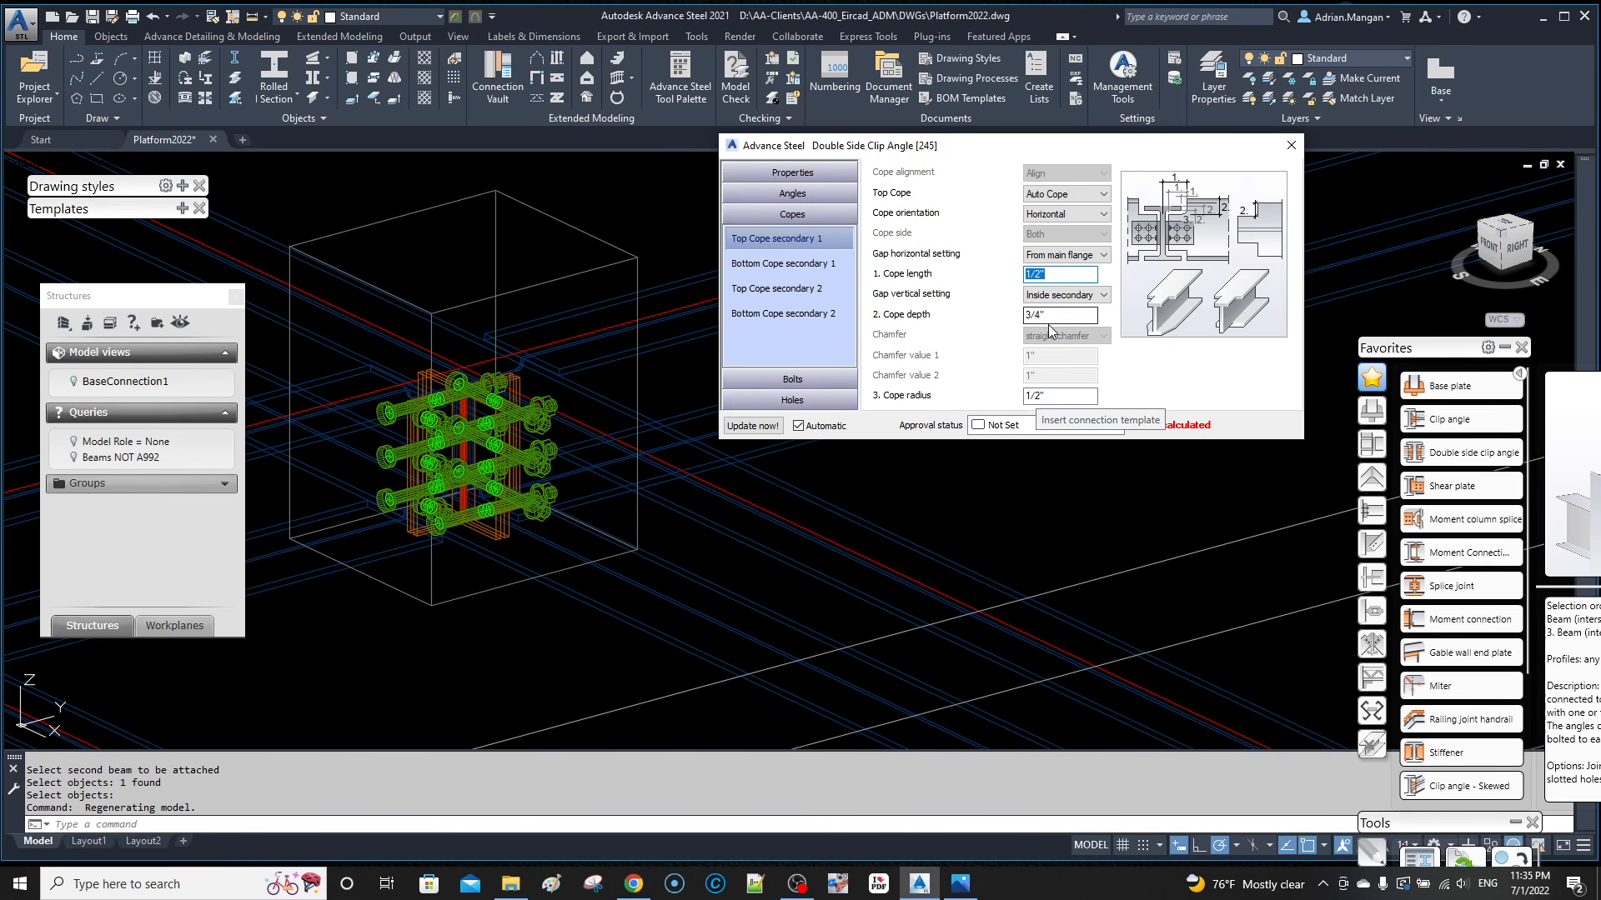
Step: Change the cope depth of Bottom Cope secondary 1 and set the cope depth of Top Cope secondary 2 to 1/2"
click(792, 264)
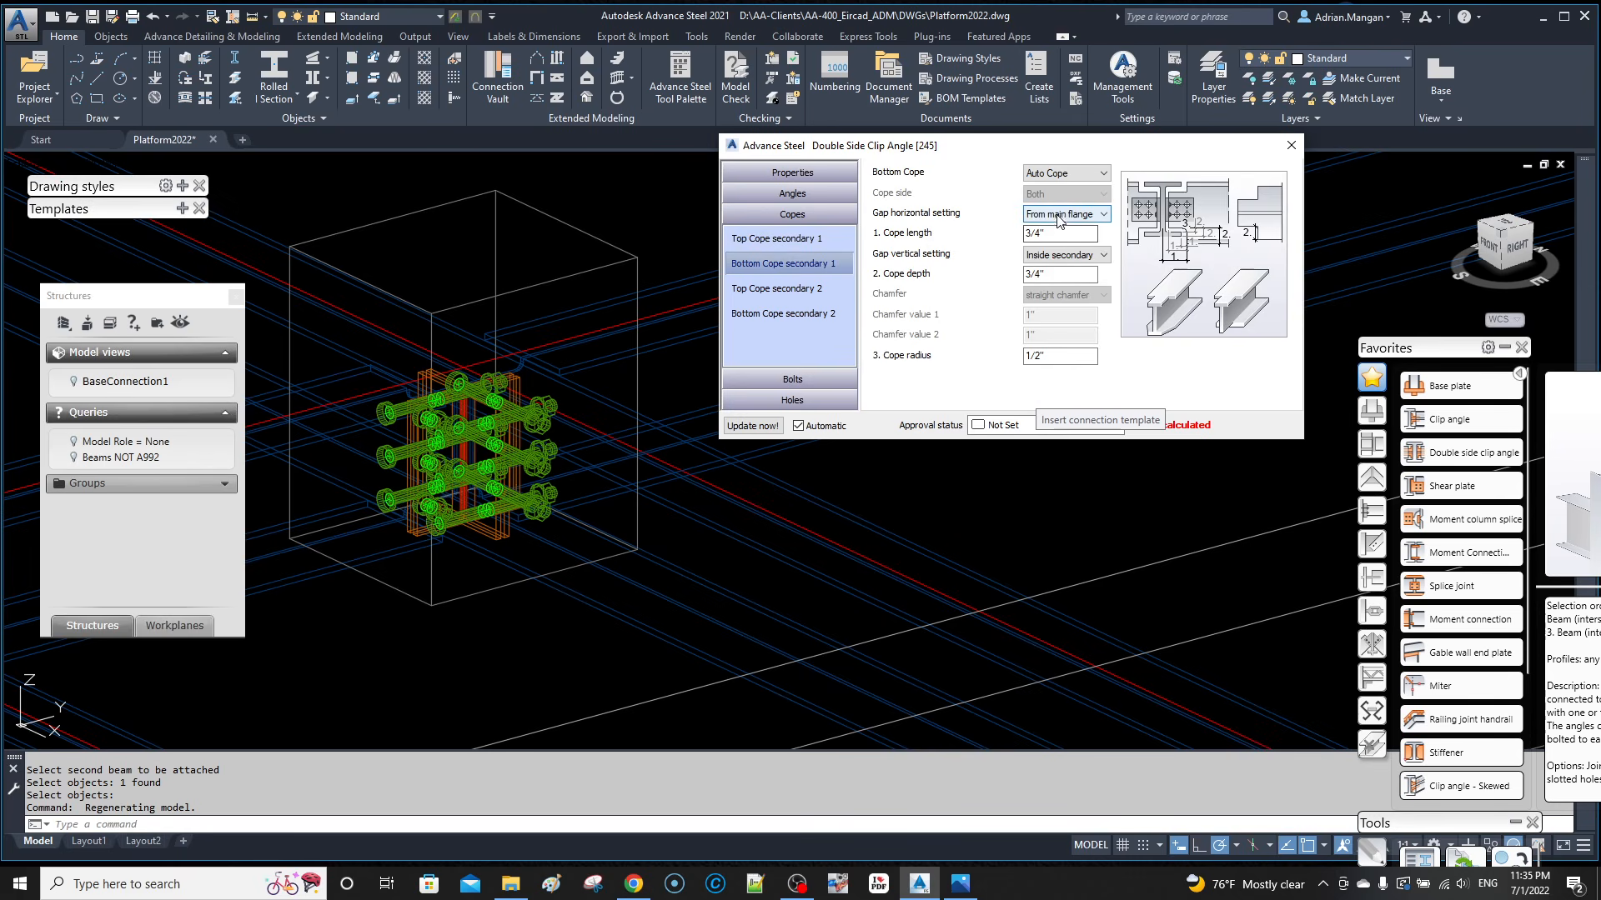
drag(1057, 273, 957, 271)
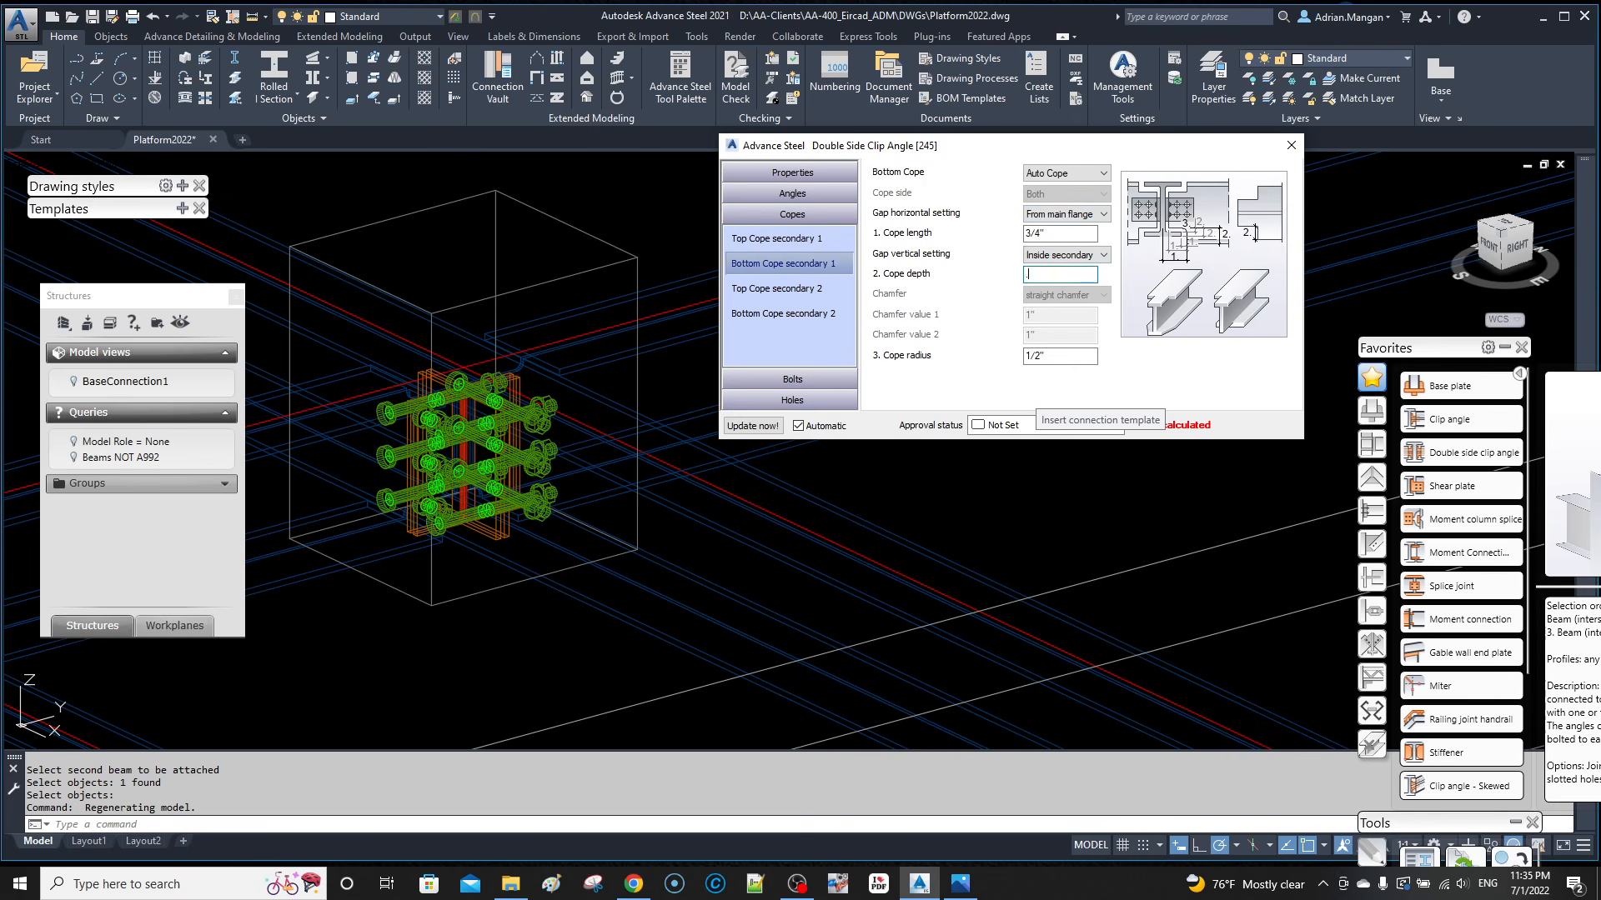
click(776, 289)
drag(1075, 314, 977, 323)
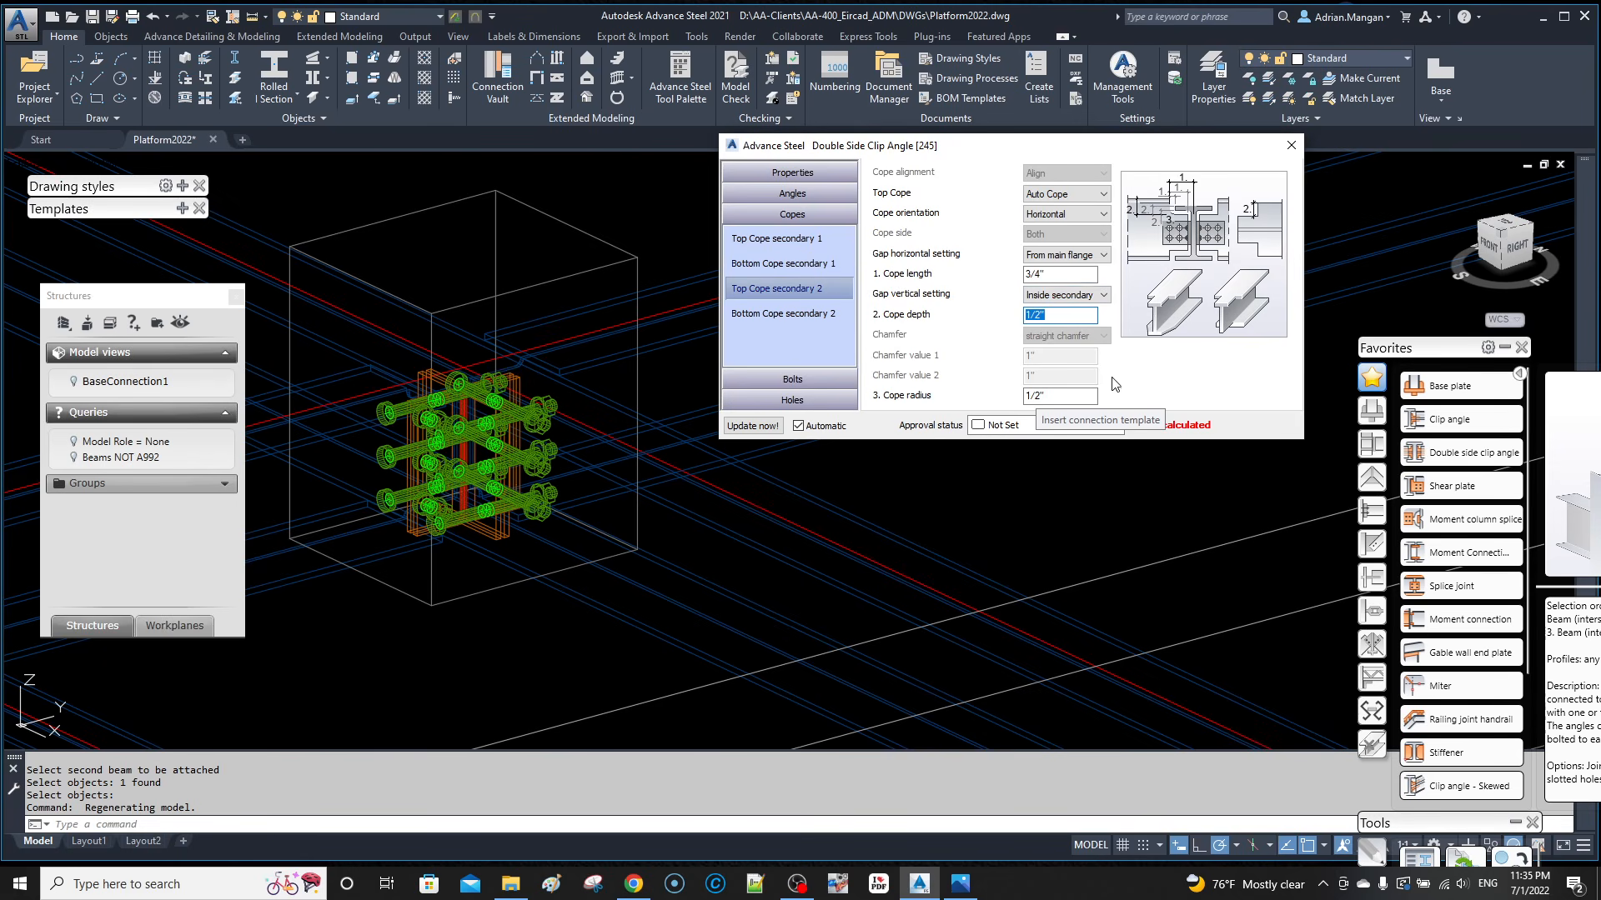
Step: Set Bottom Cope secondary 2's cope depth to 3/4" and its cope length to 1/2"
click(829, 314)
drag(1075, 274, 898, 269)
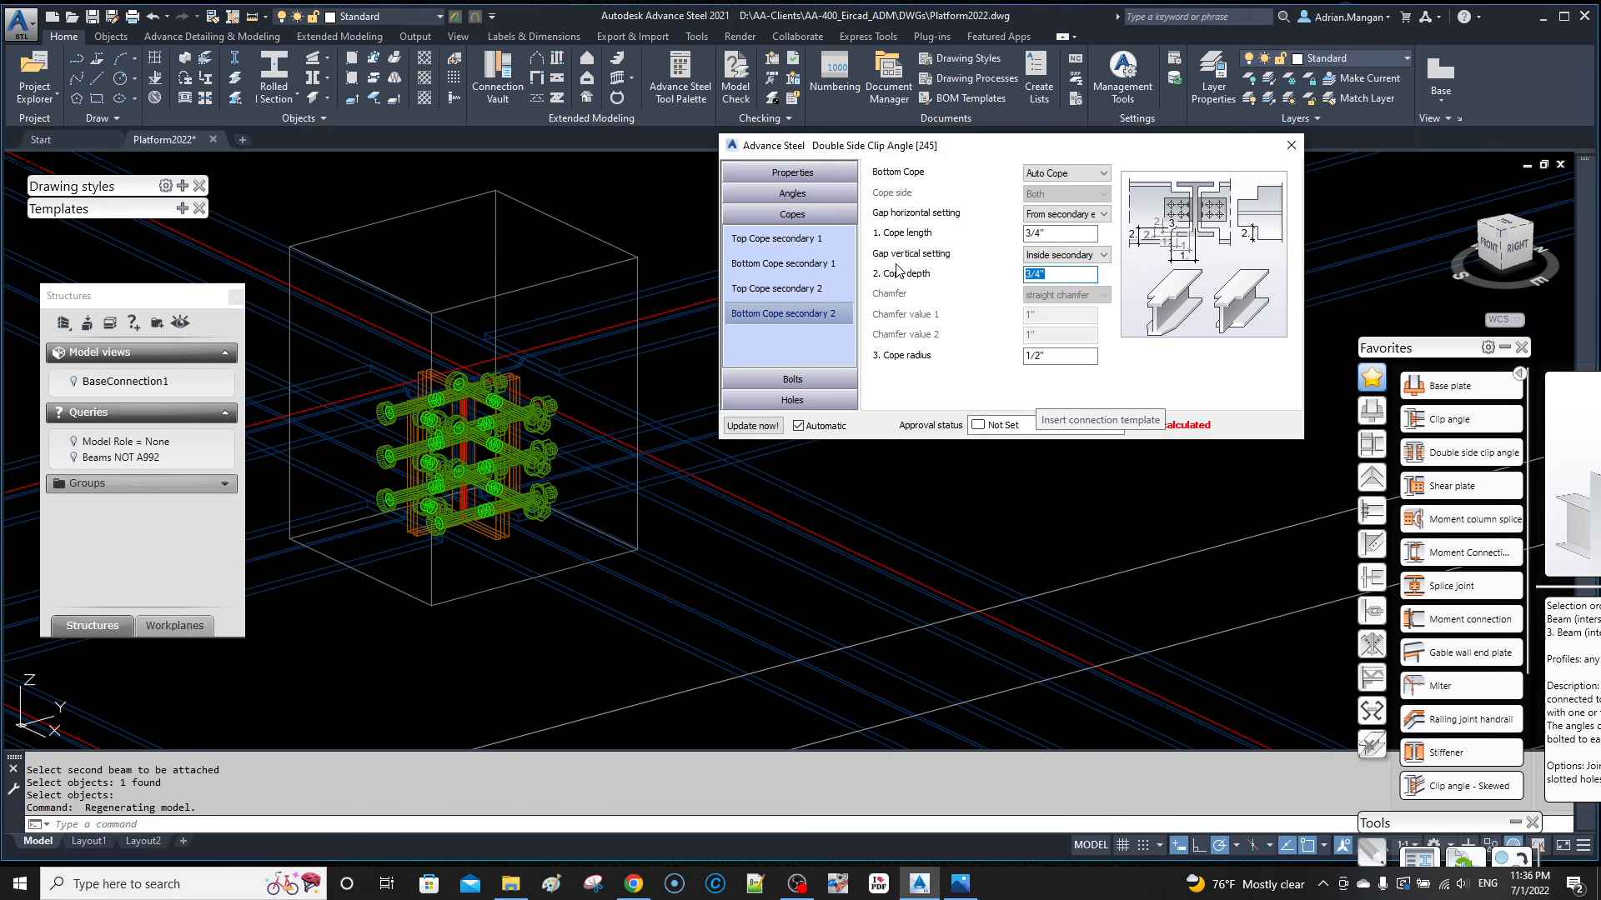
click(1029, 236)
key(Return)
Step: Set Top Cope secondary 2's cope depth to 3/4" and its cope length to 1/2"
click(834, 292)
drag(1075, 315, 915, 302)
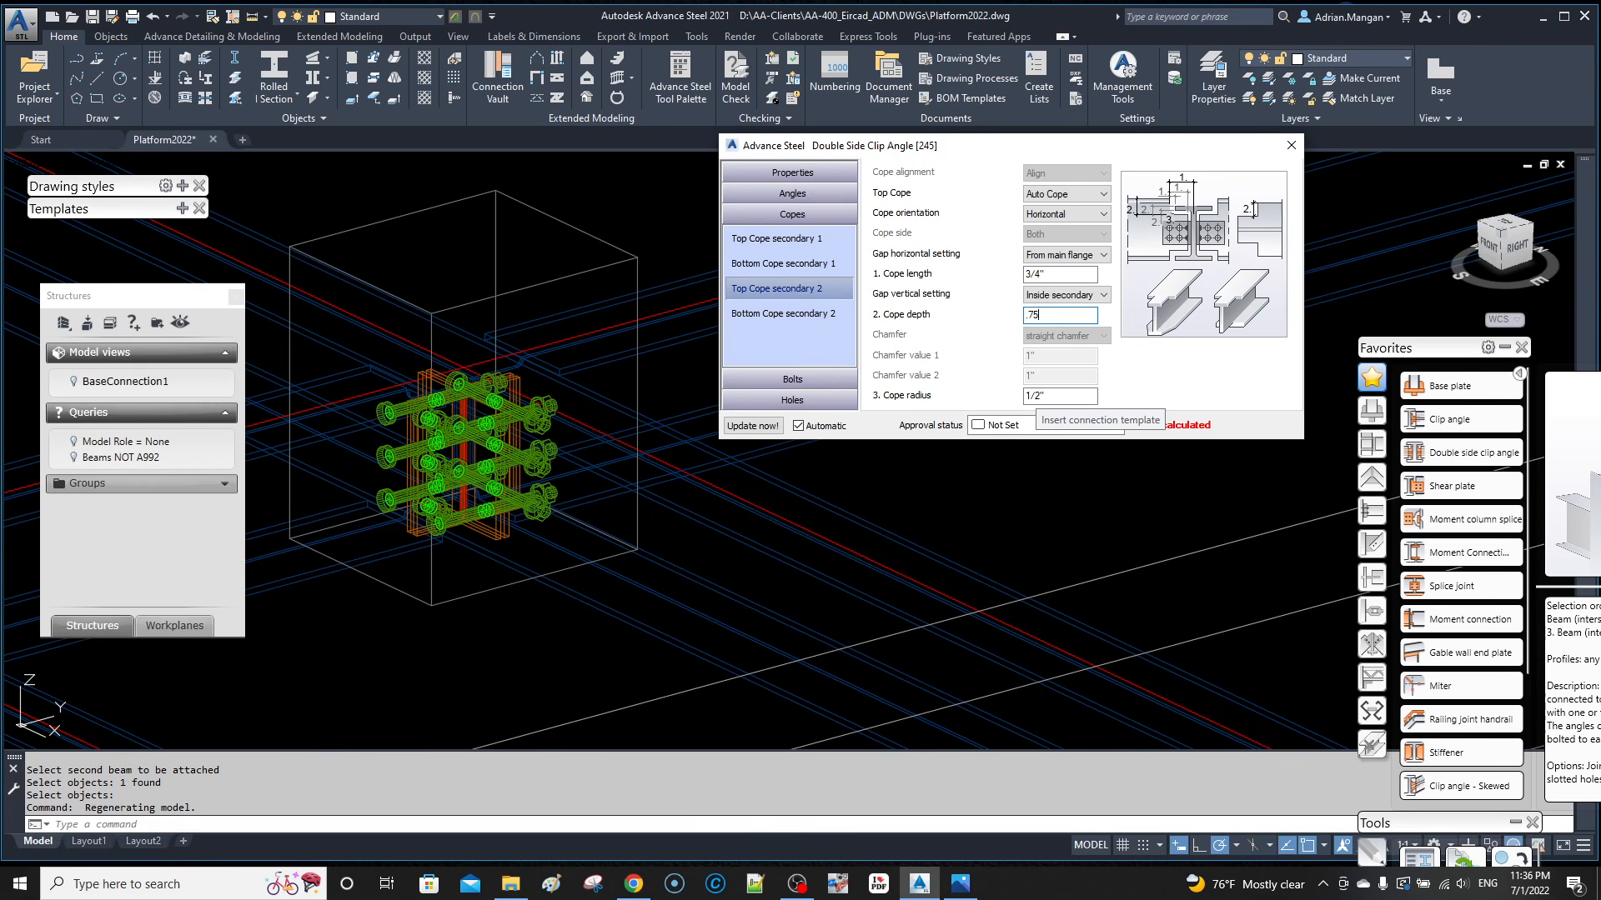
drag(1070, 276, 968, 278)
Step: Set Bottom Cope secondary 1's cope length to 1/2" and check the settings of all four copes
click(823, 264)
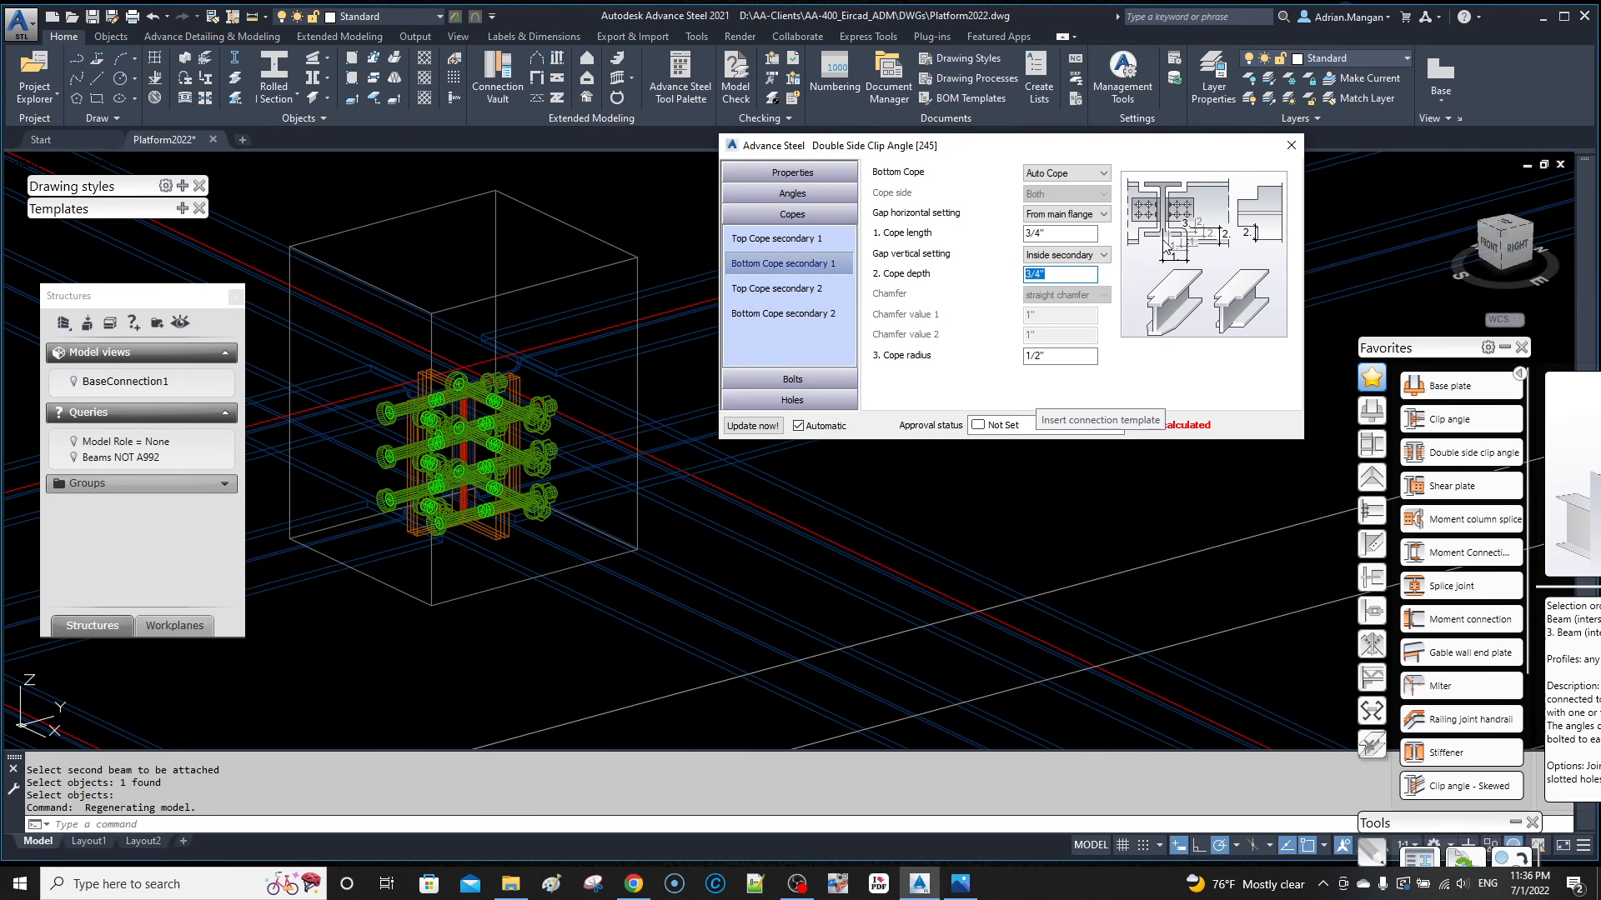
click(1083, 233)
click(776, 238)
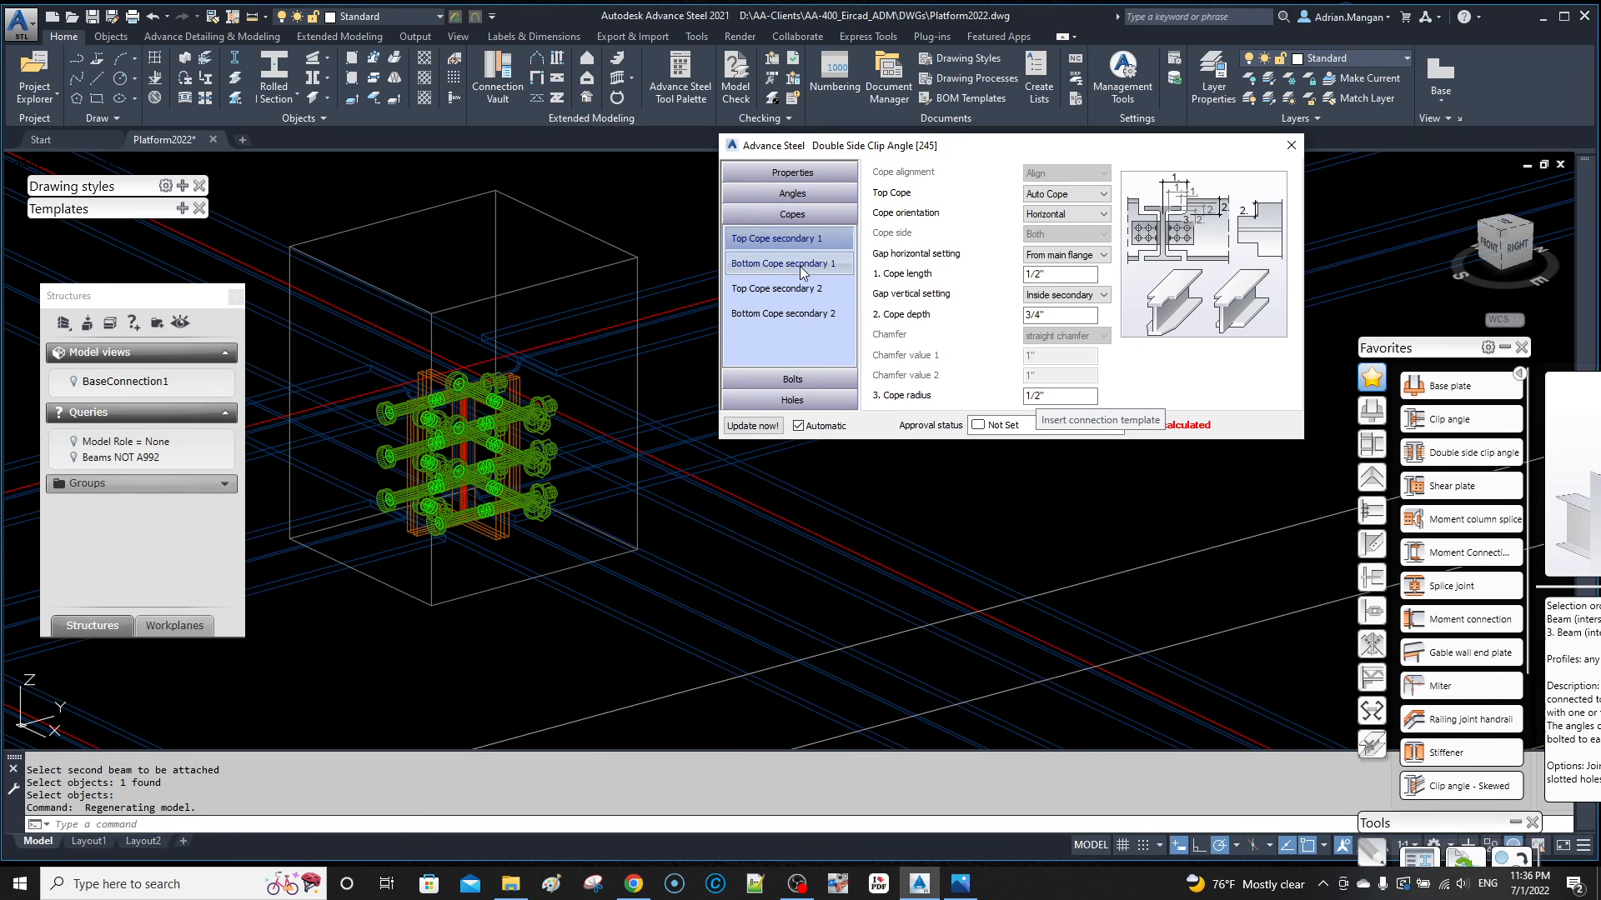
click(798, 267)
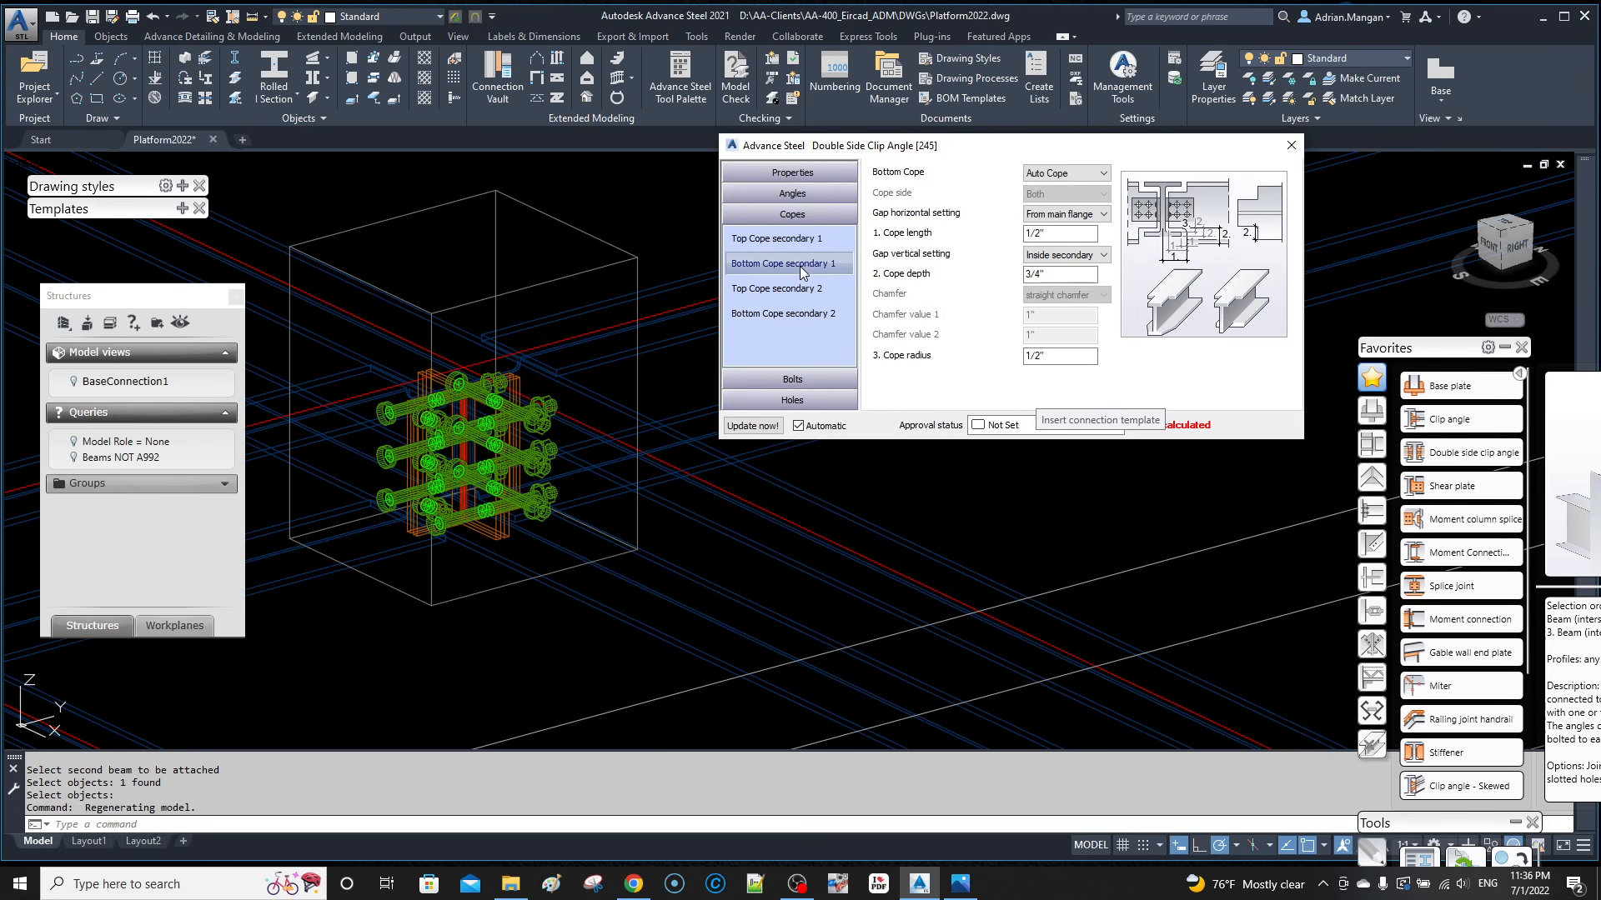
click(798, 288)
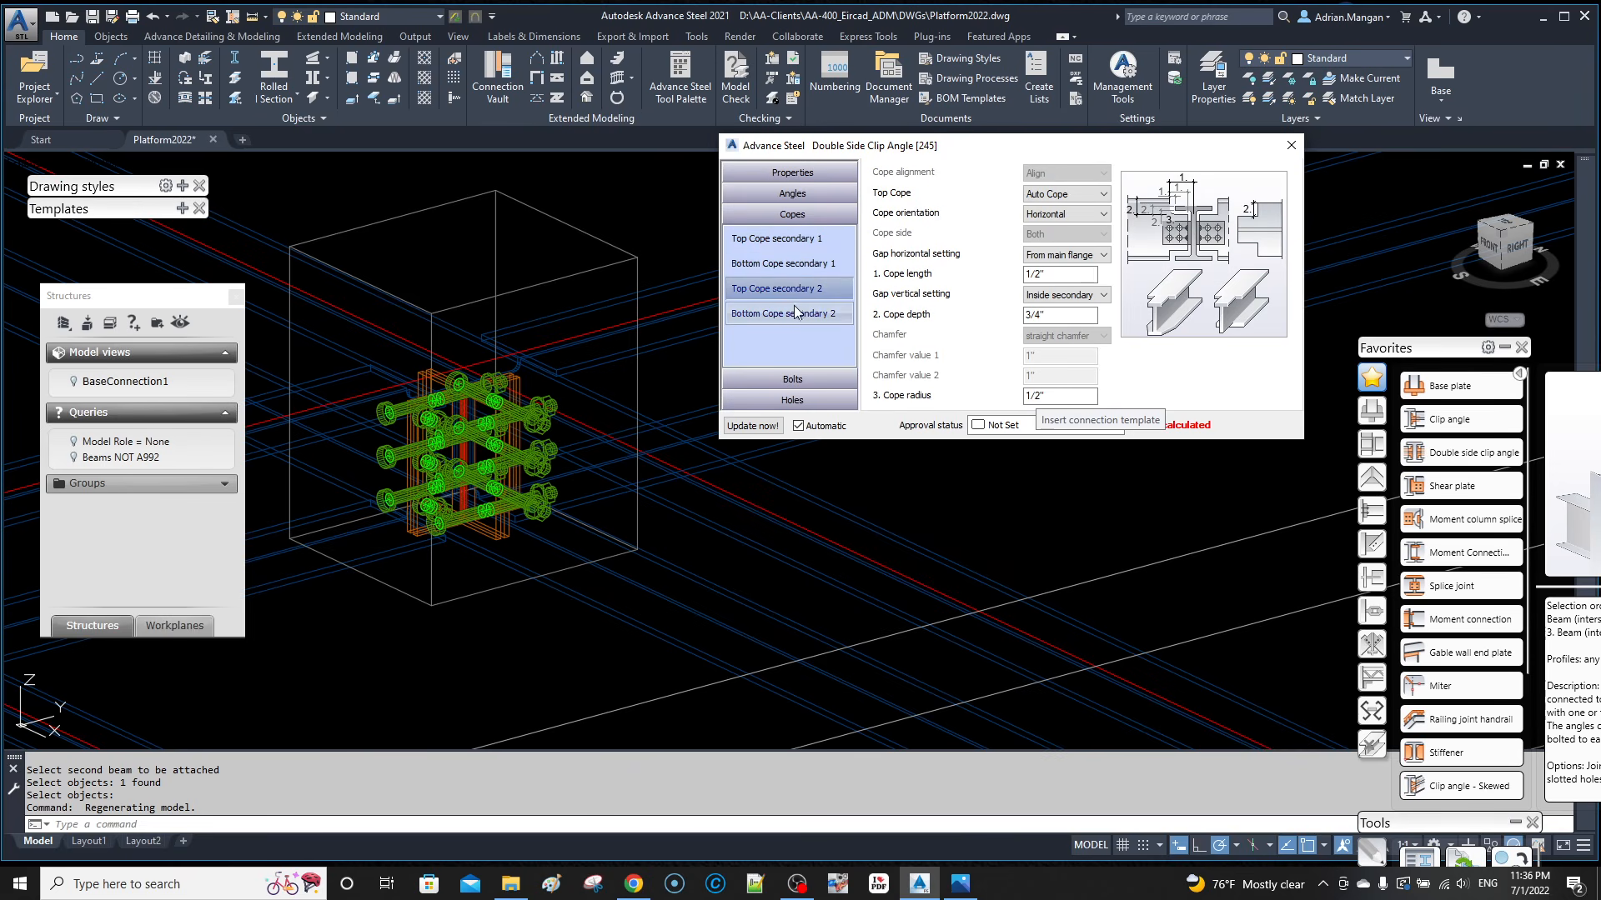
click(793, 312)
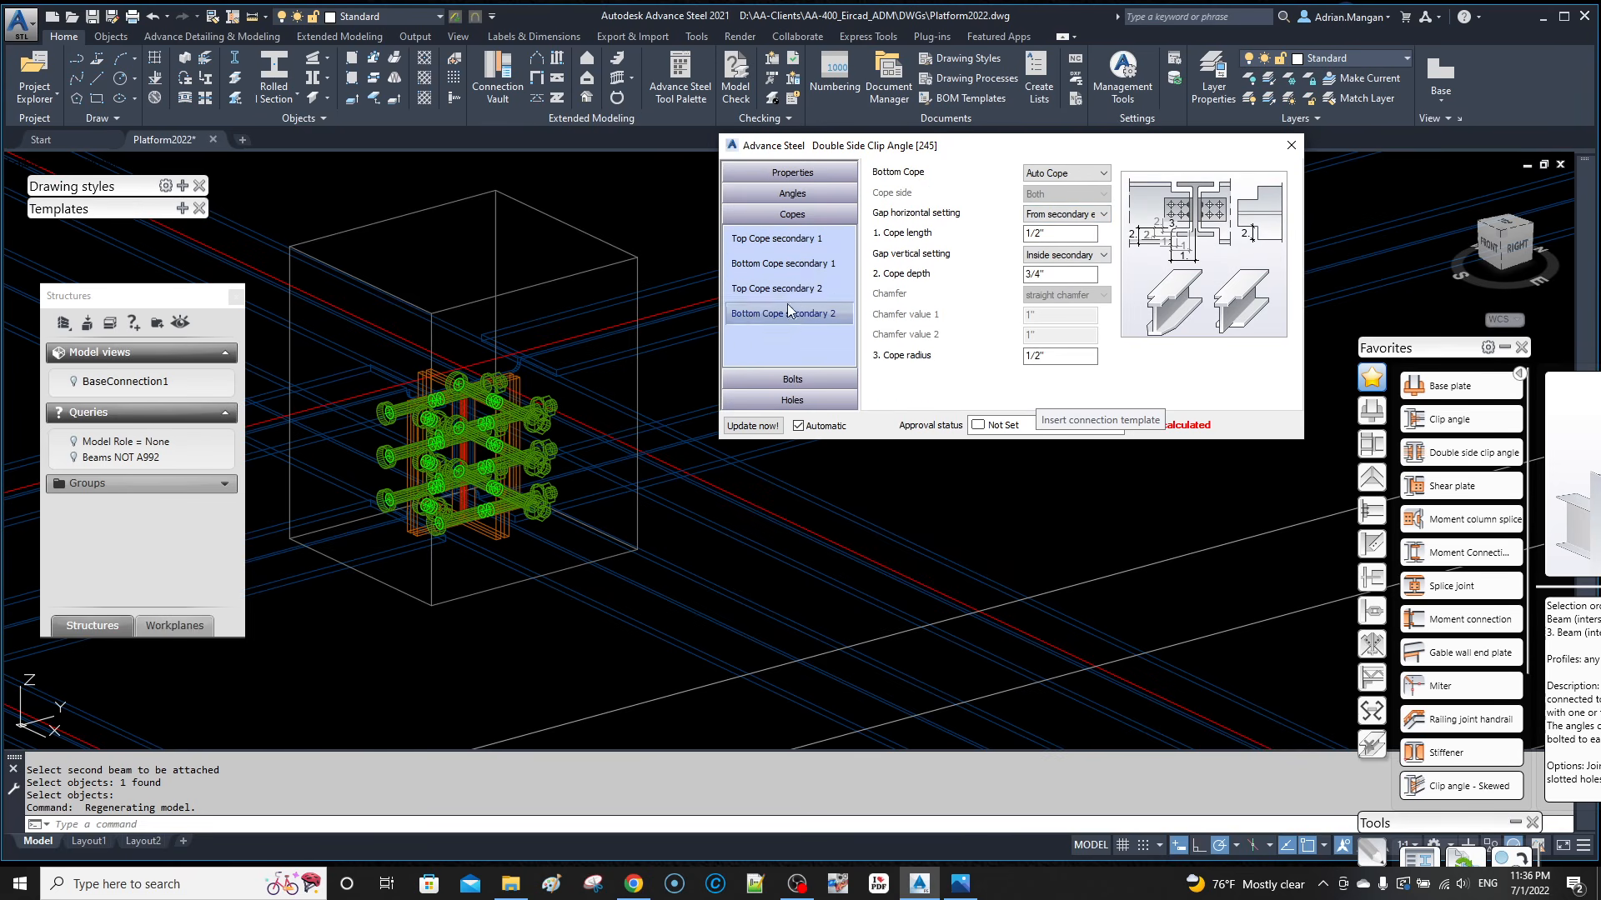
Step: Set the number of bolts in vertical bolt group 1 of the double side clip angle to 2
click(798, 380)
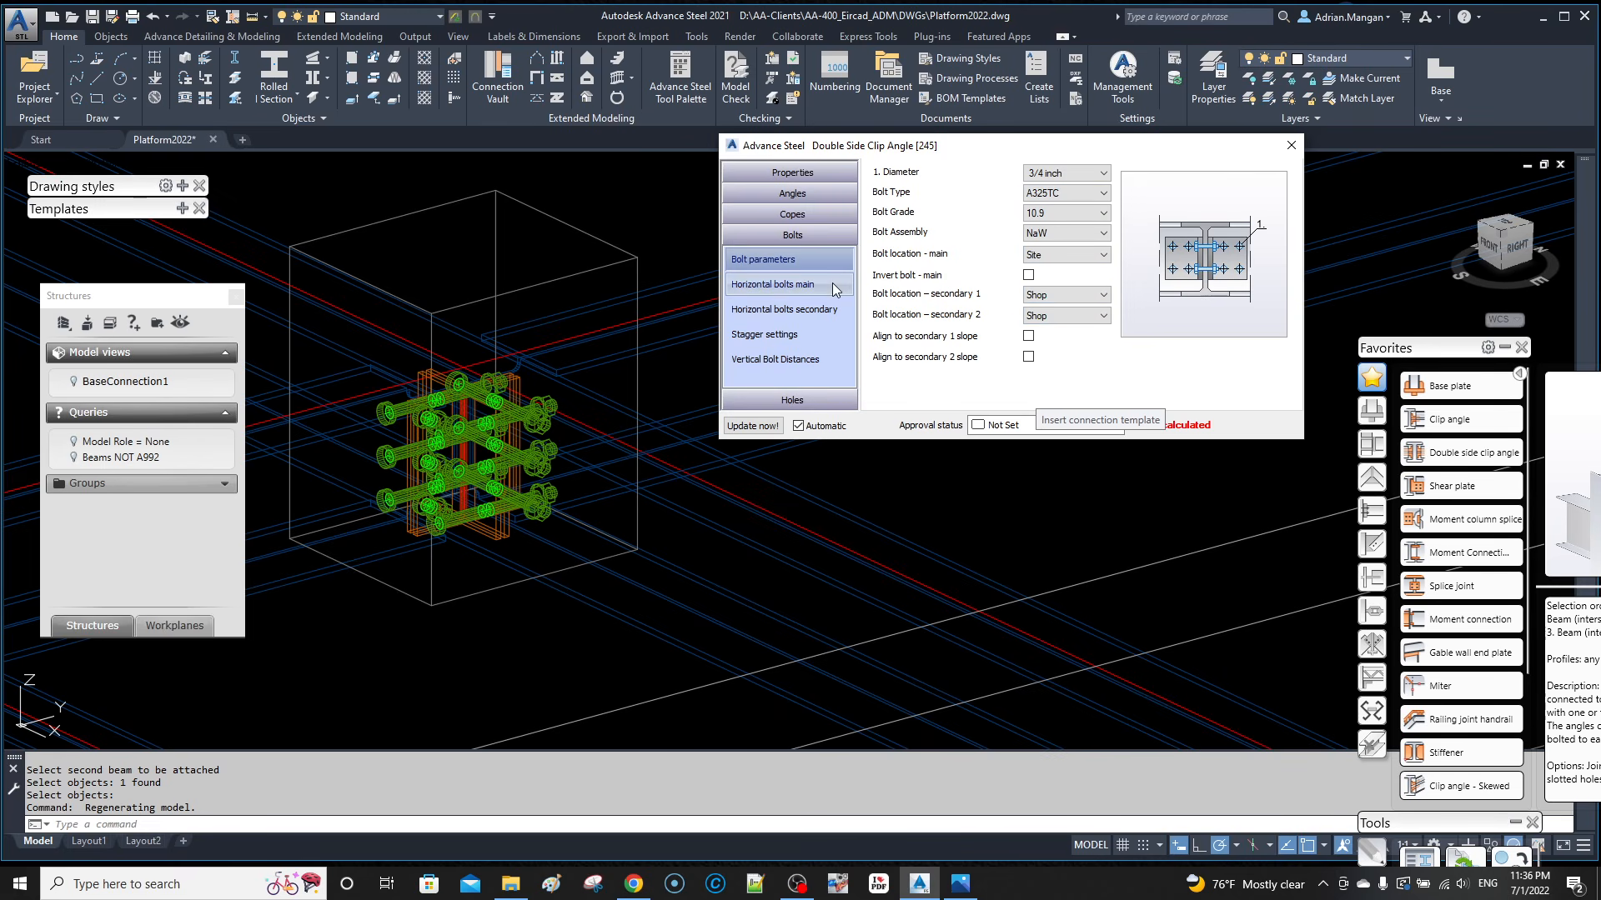
click(797, 358)
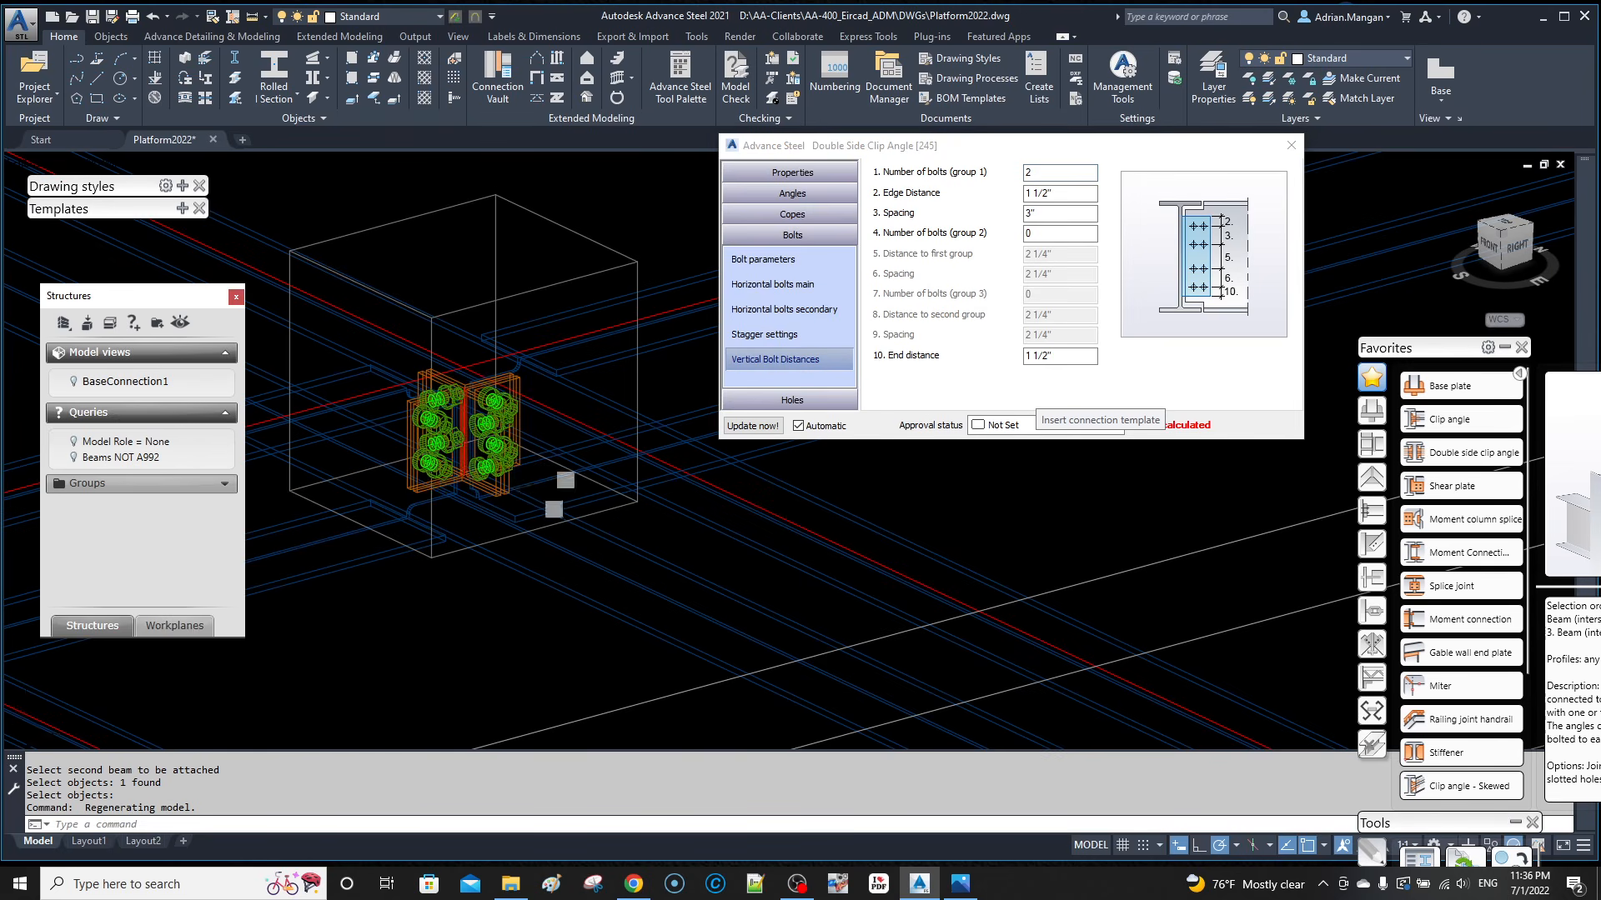
scroll(500, 450, up, 5)
middle_drag(512, 428, 632, 465)
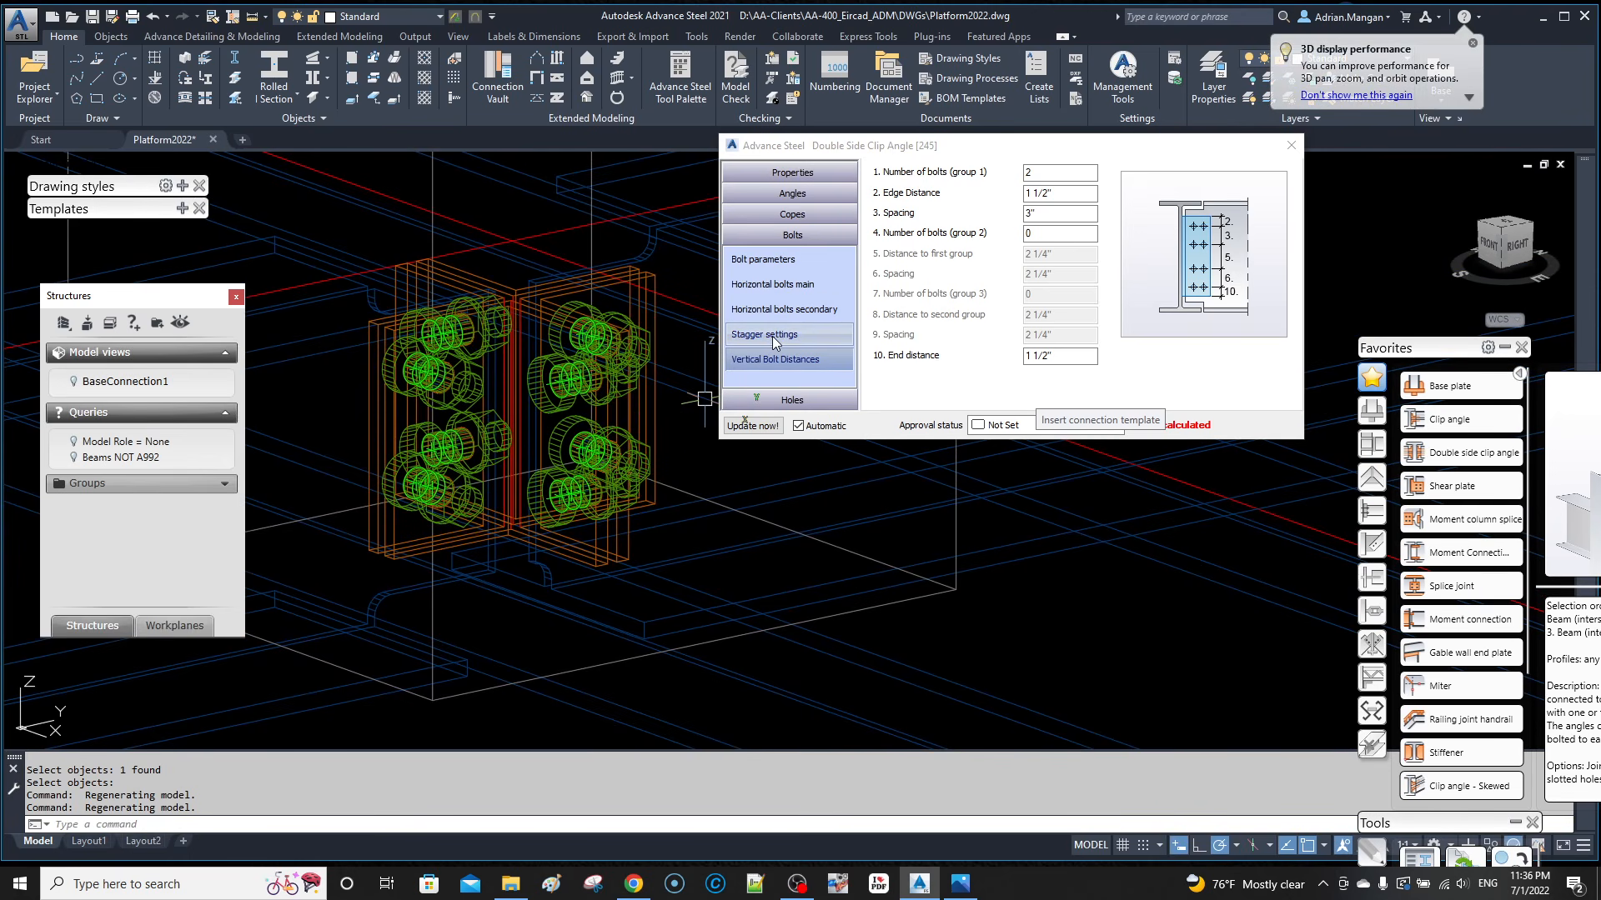
Step: Review the horizontal bolt settings and try the Same side 2 angle stagger on the double side clip angle
click(784, 309)
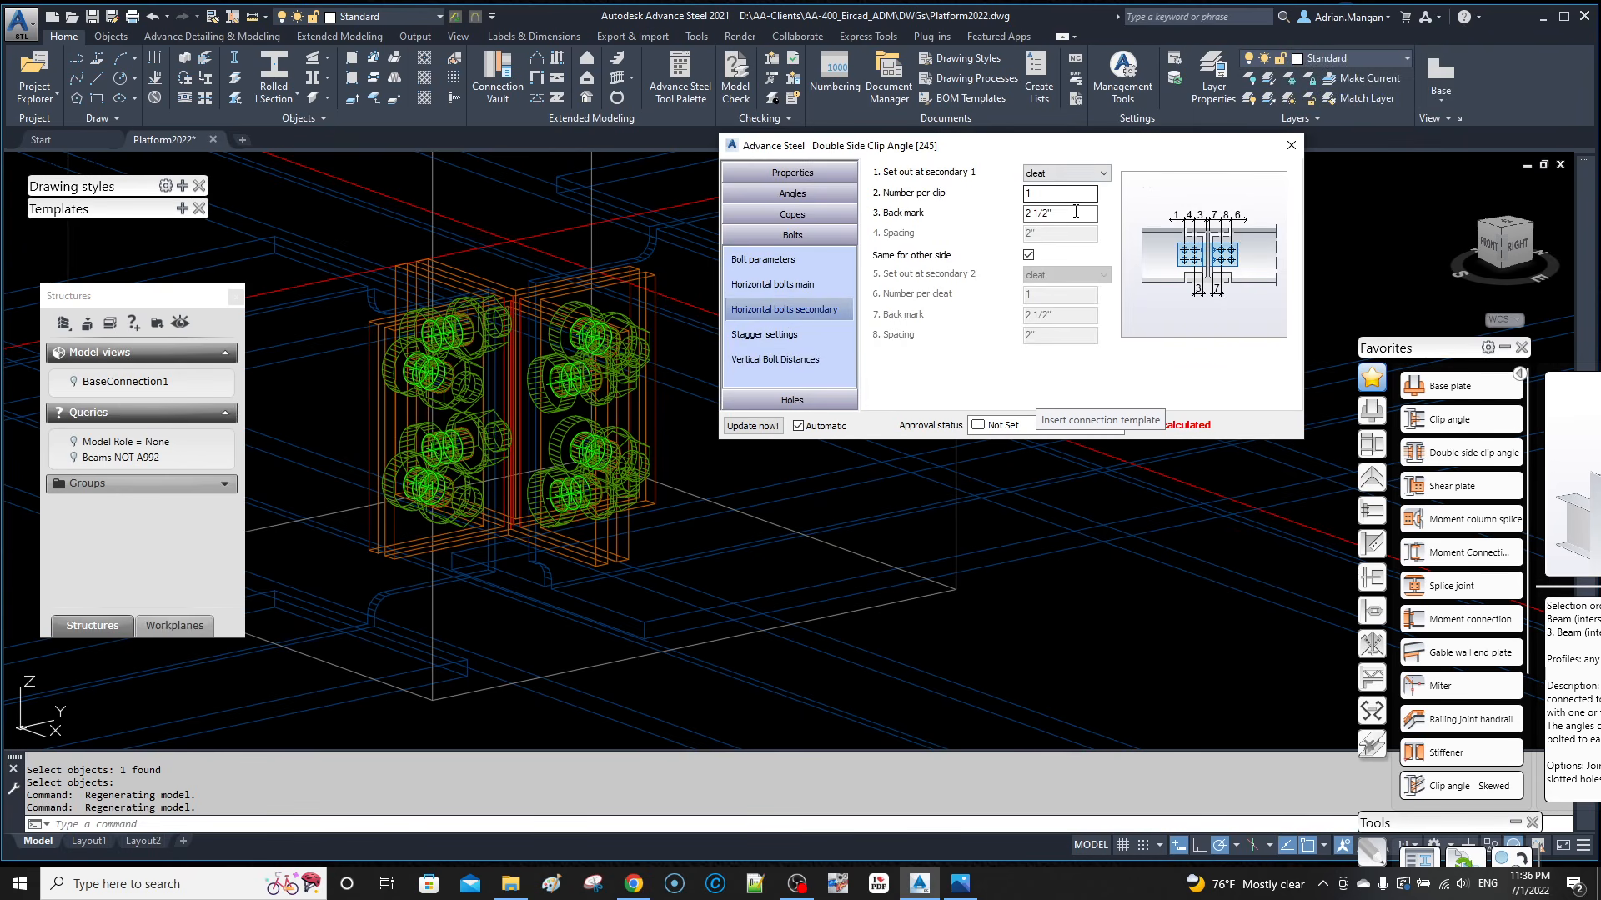
click(813, 284)
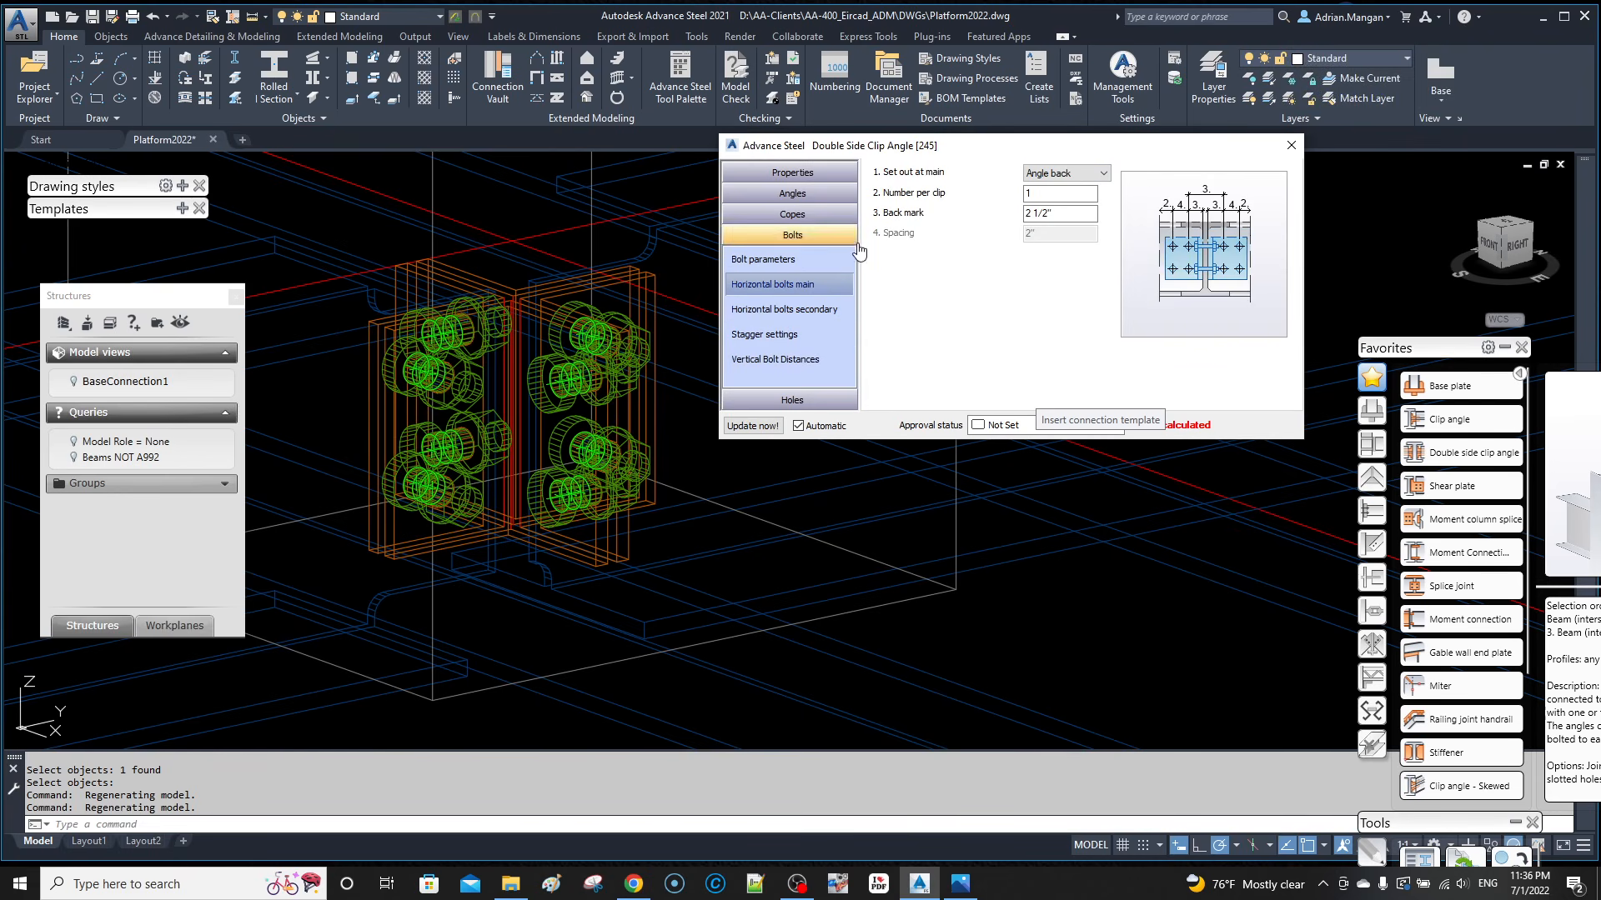
click(789, 334)
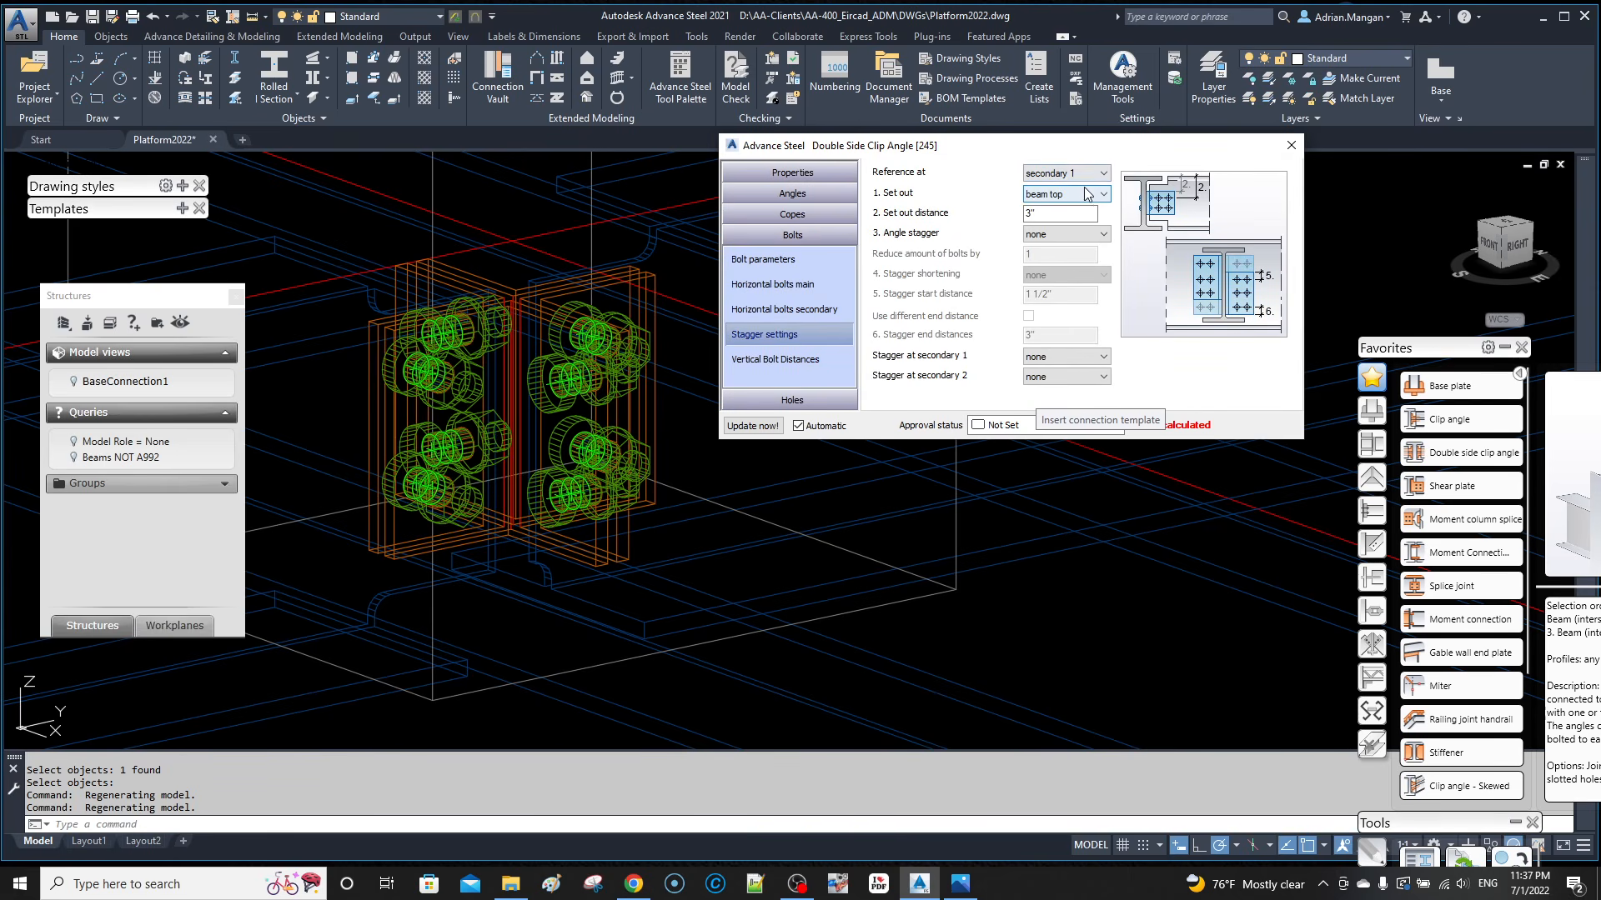
click(1067, 233)
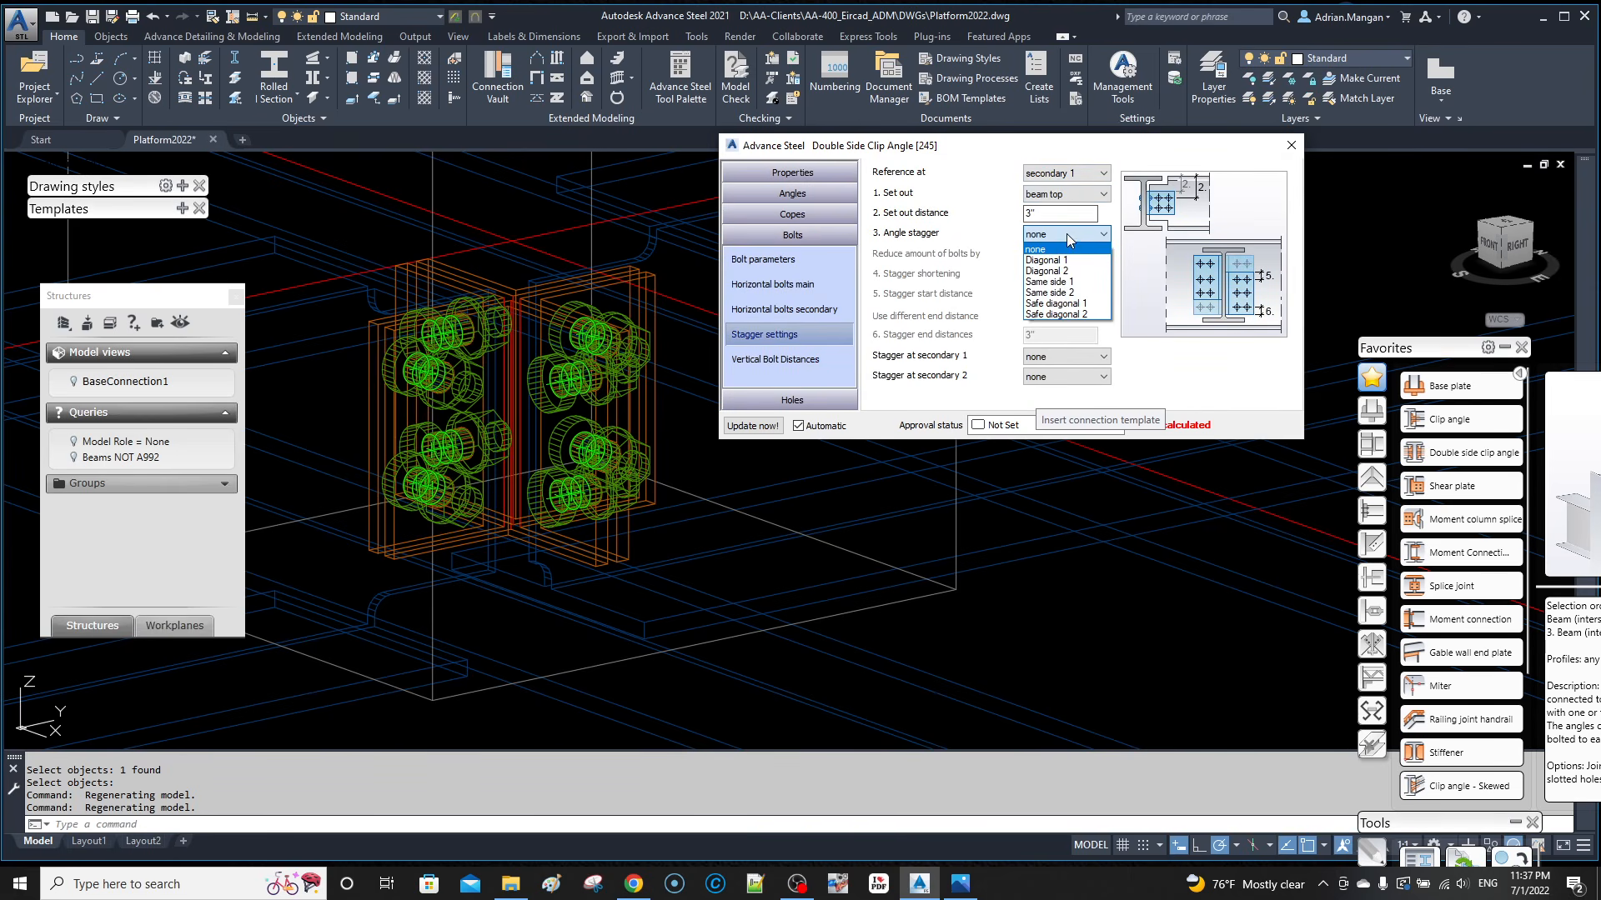
click(1069, 293)
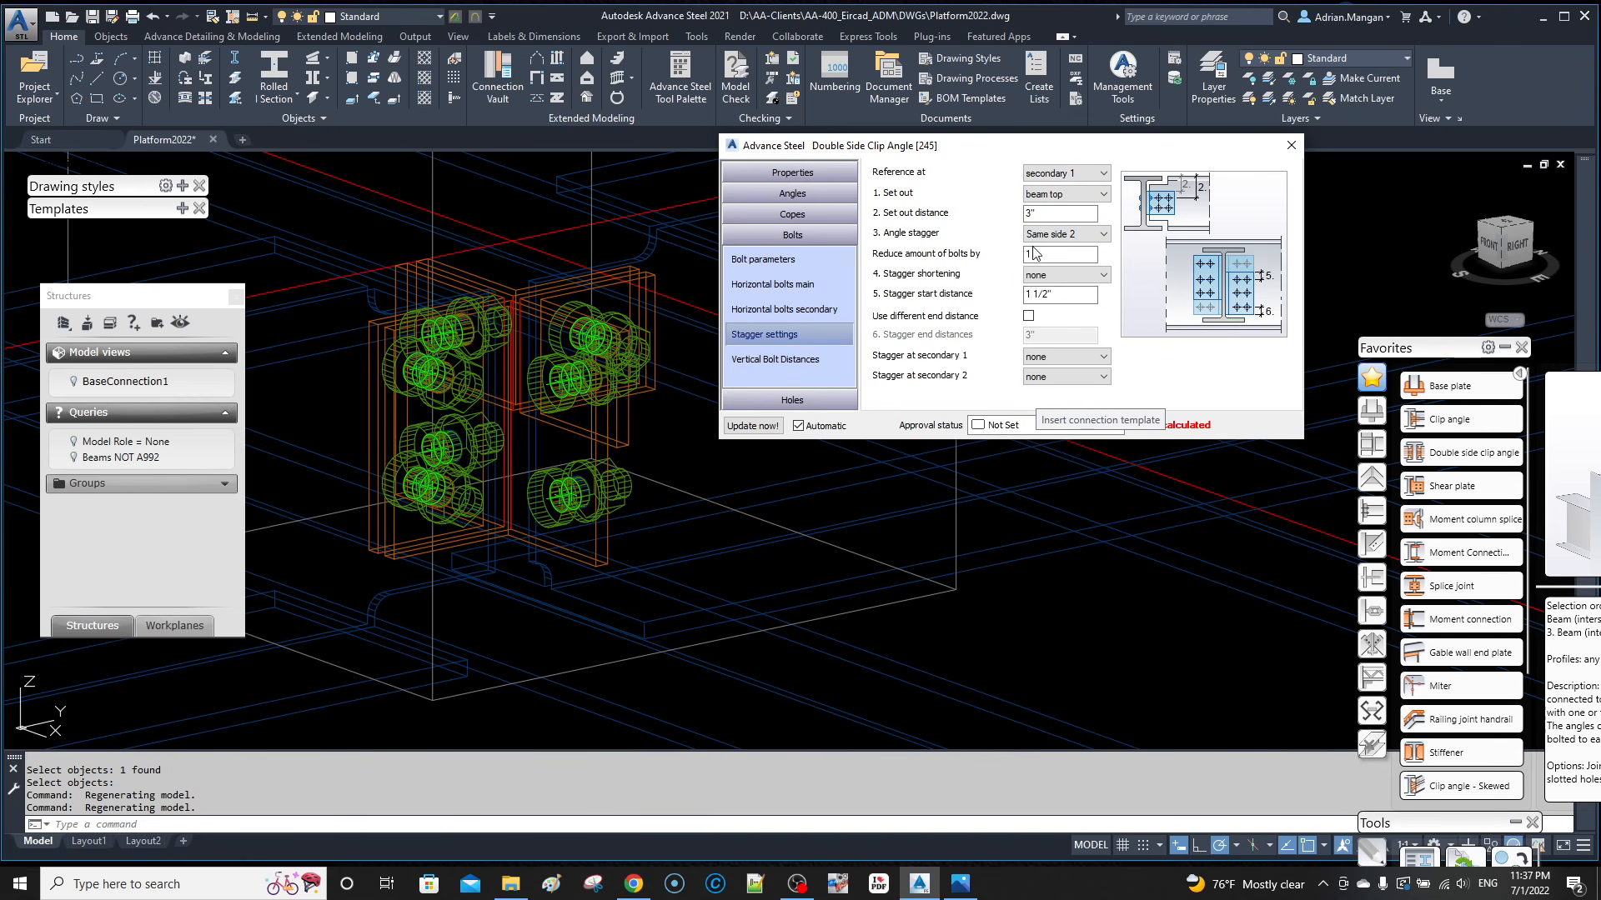
Step: Set the number of bolts in vertical group 1 to 3 and the staggered bolt reduction to 2
click(775, 359)
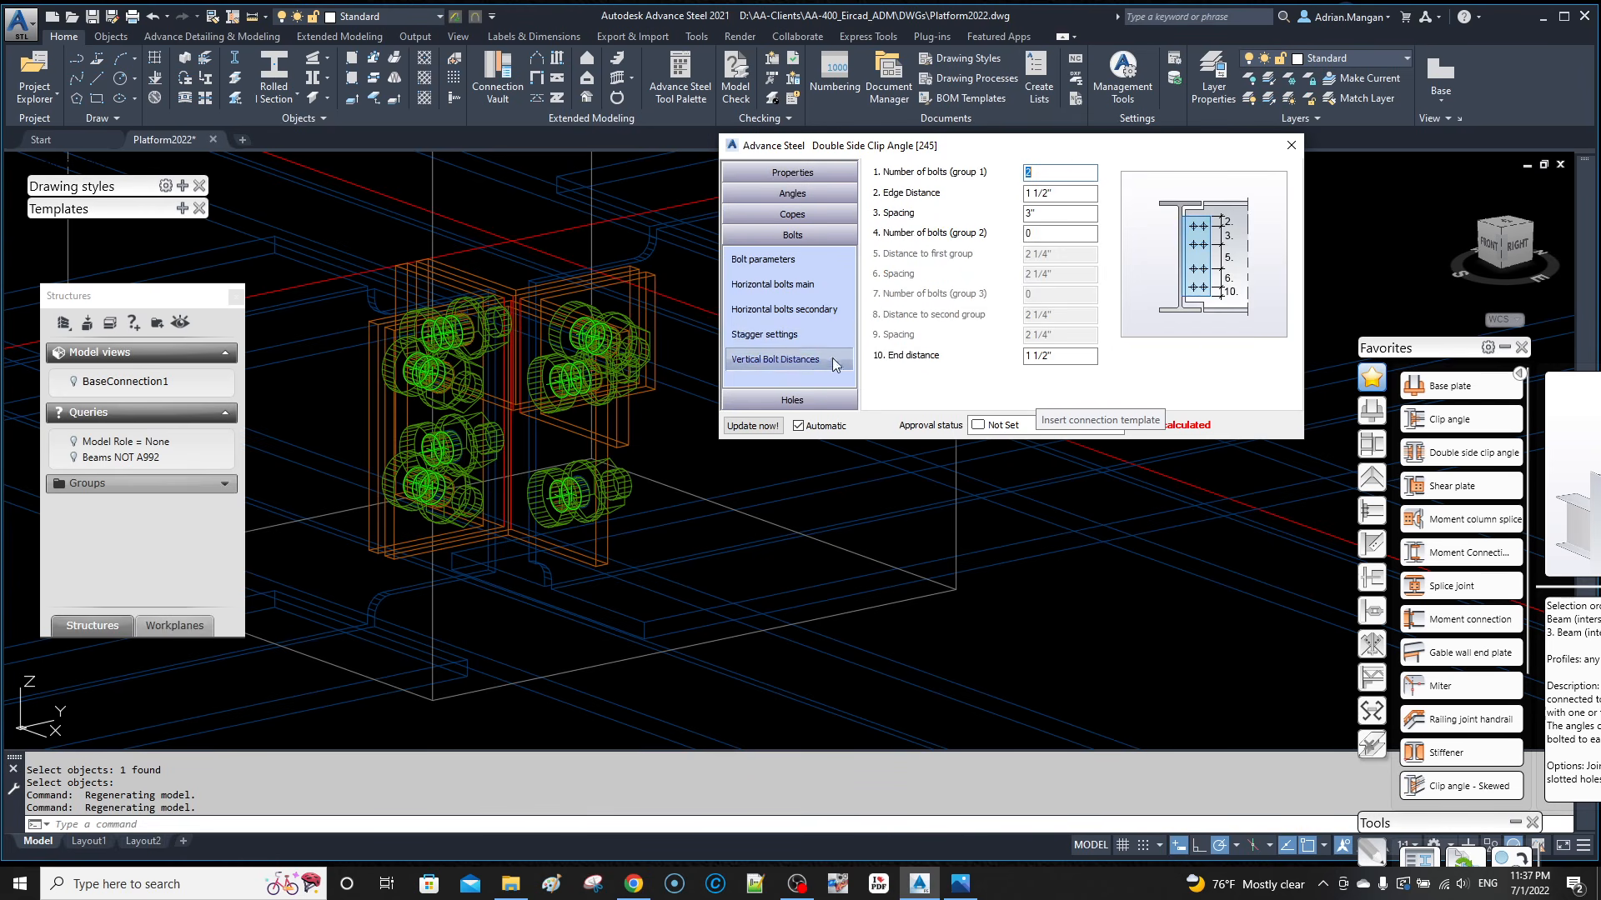
double_click(1063, 172)
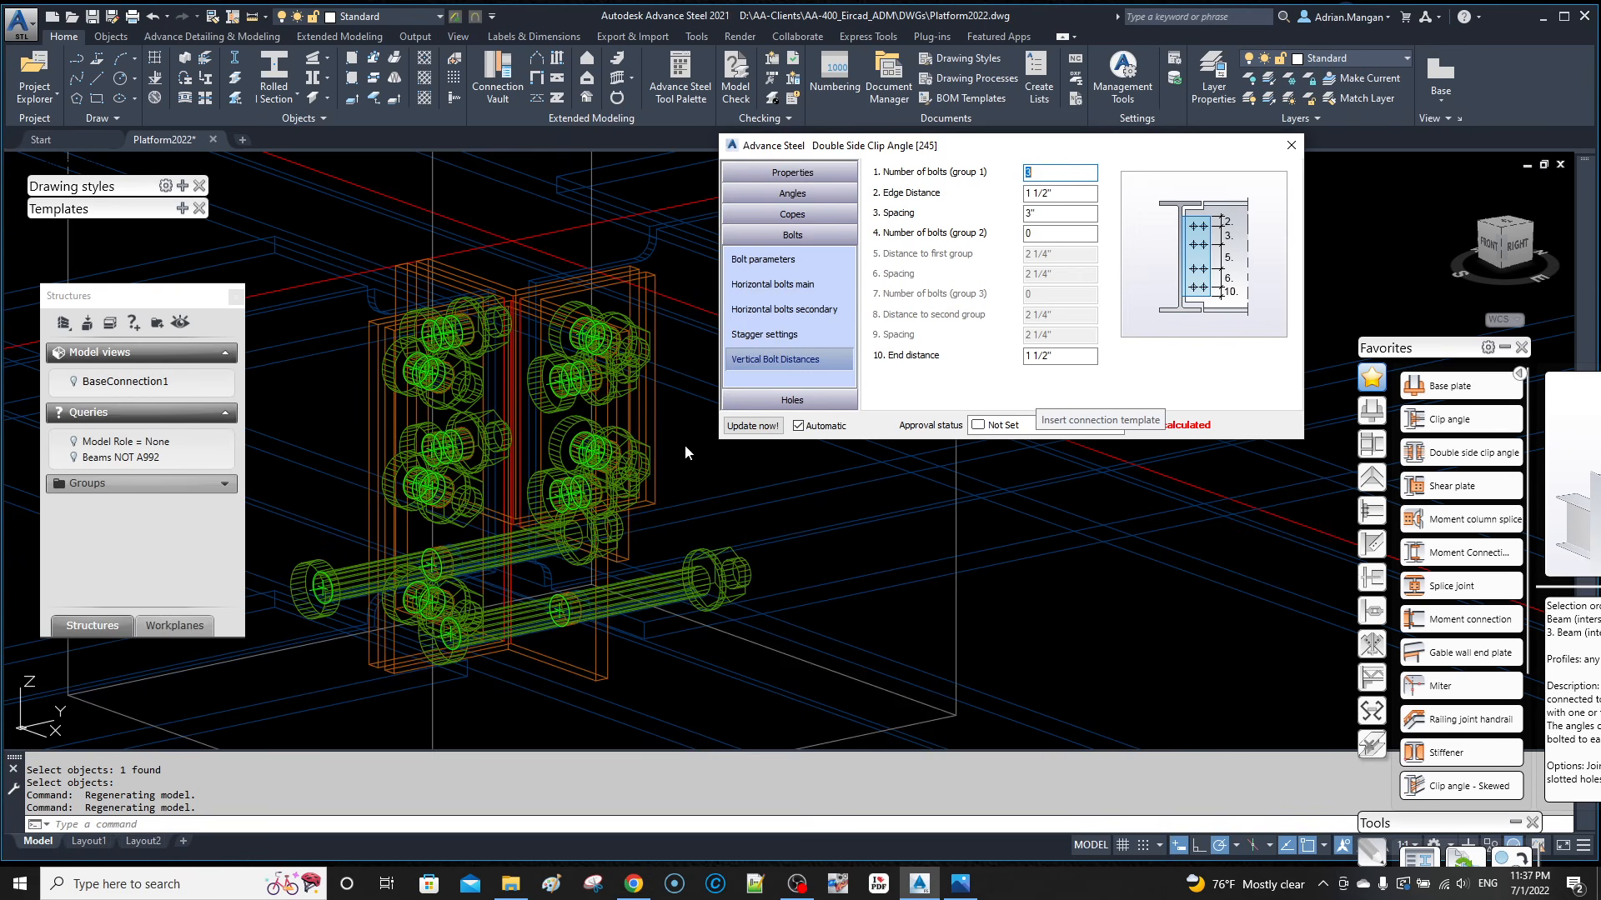
click(764, 334)
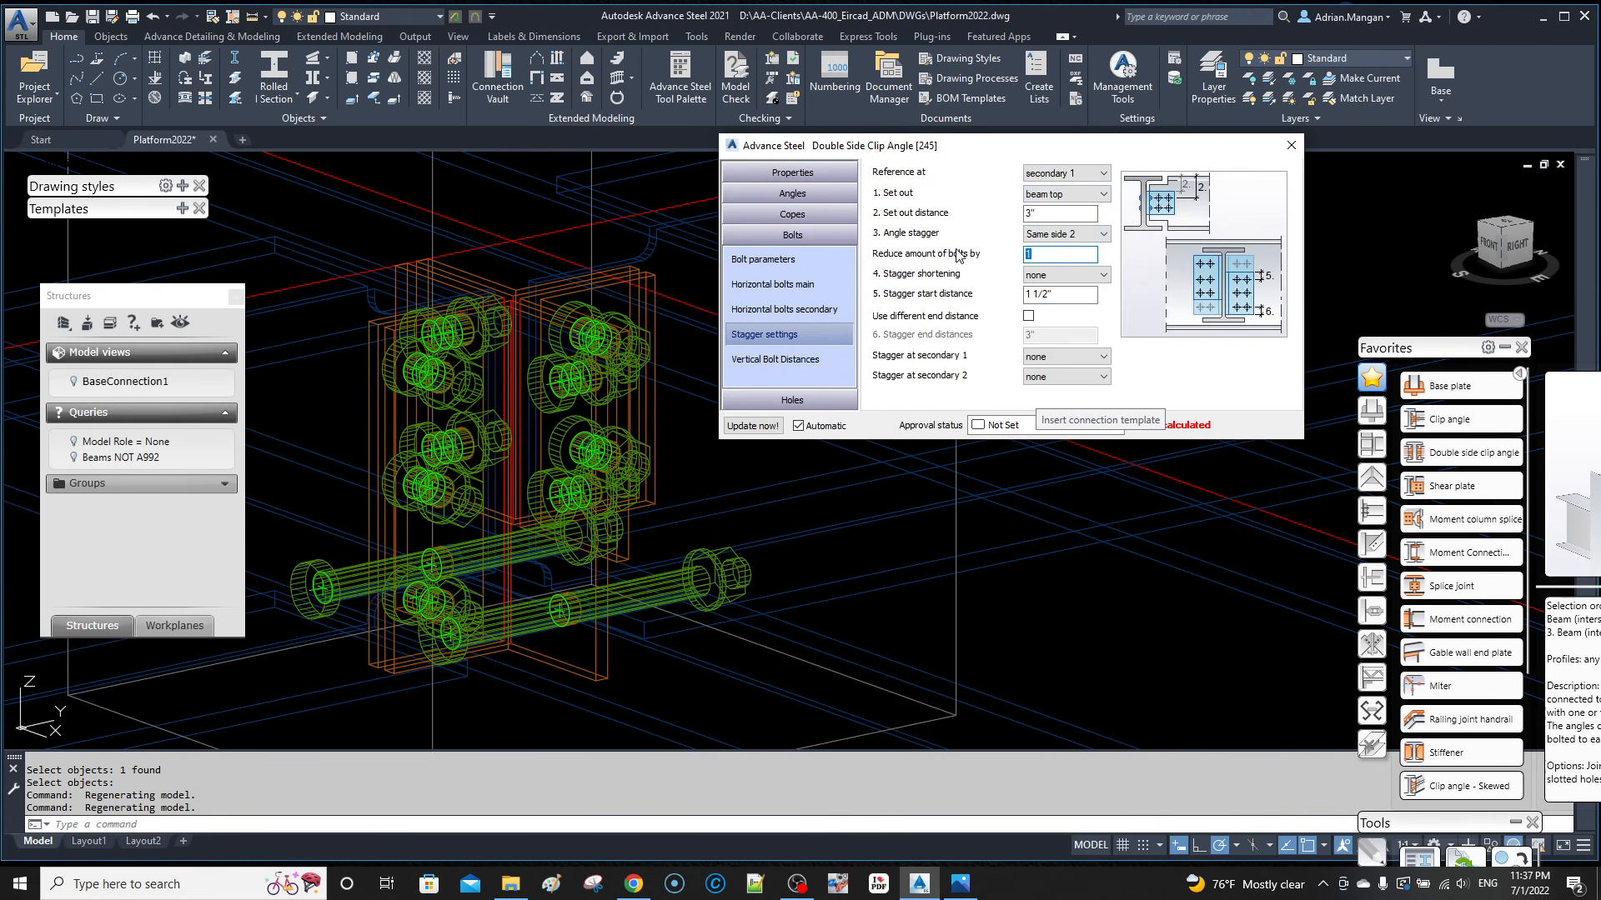
key(Return)
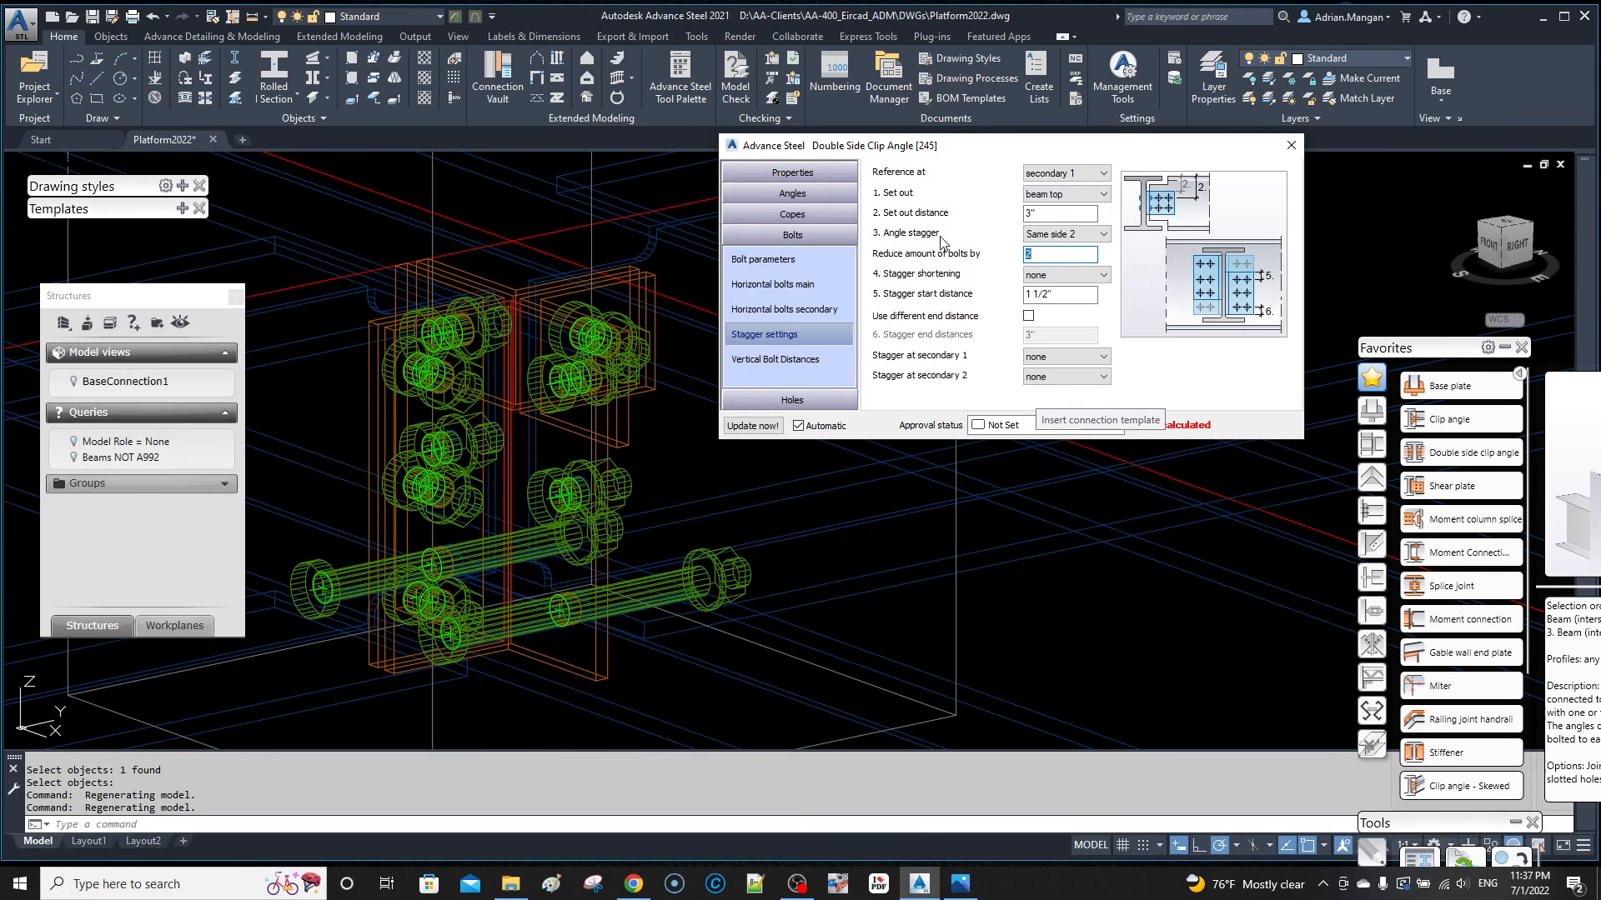
Step: Try the Same side 1 angle stagger, and return the angle stagger to none
click(1086, 237)
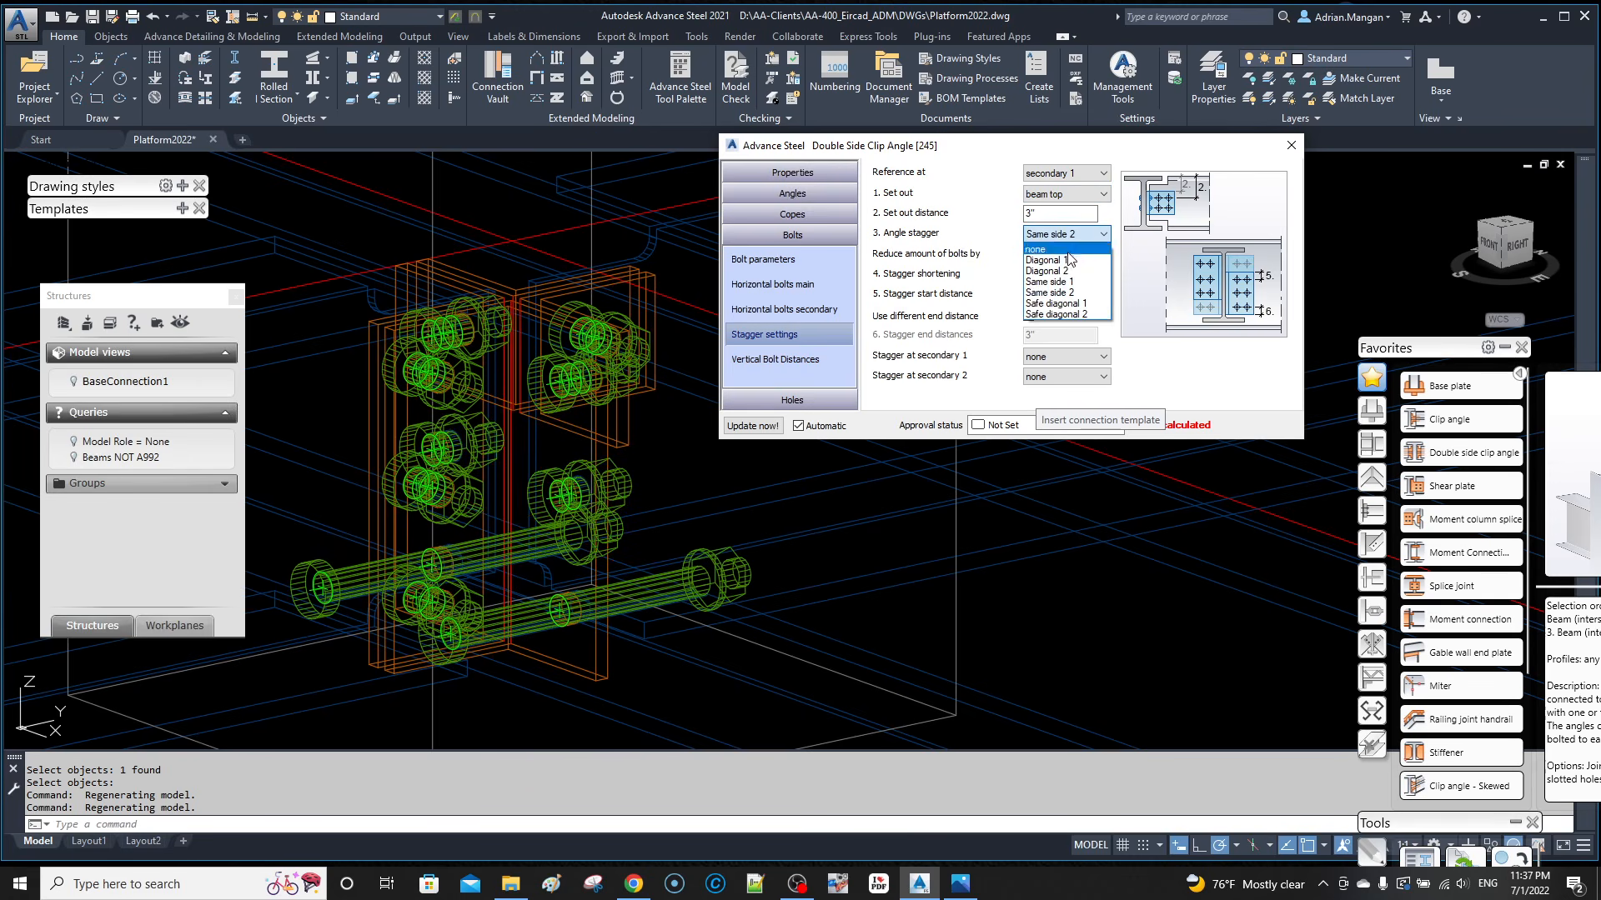
click(1065, 283)
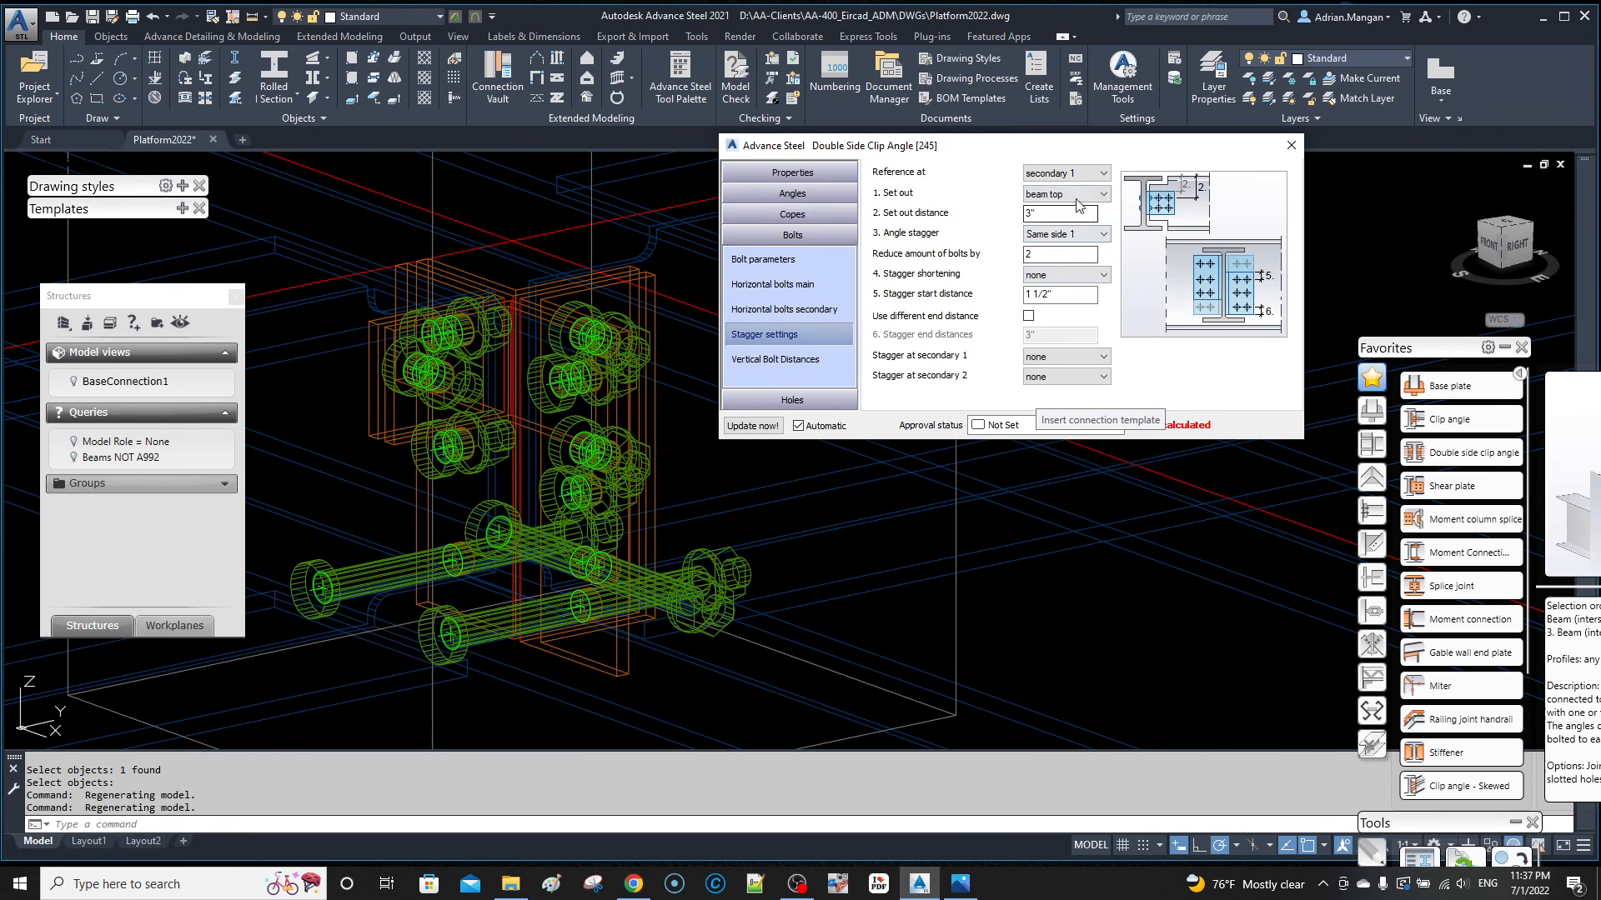
click(1084, 234)
click(1057, 245)
Step: Return the number of bolts in vertical group 1 to 2
click(798, 366)
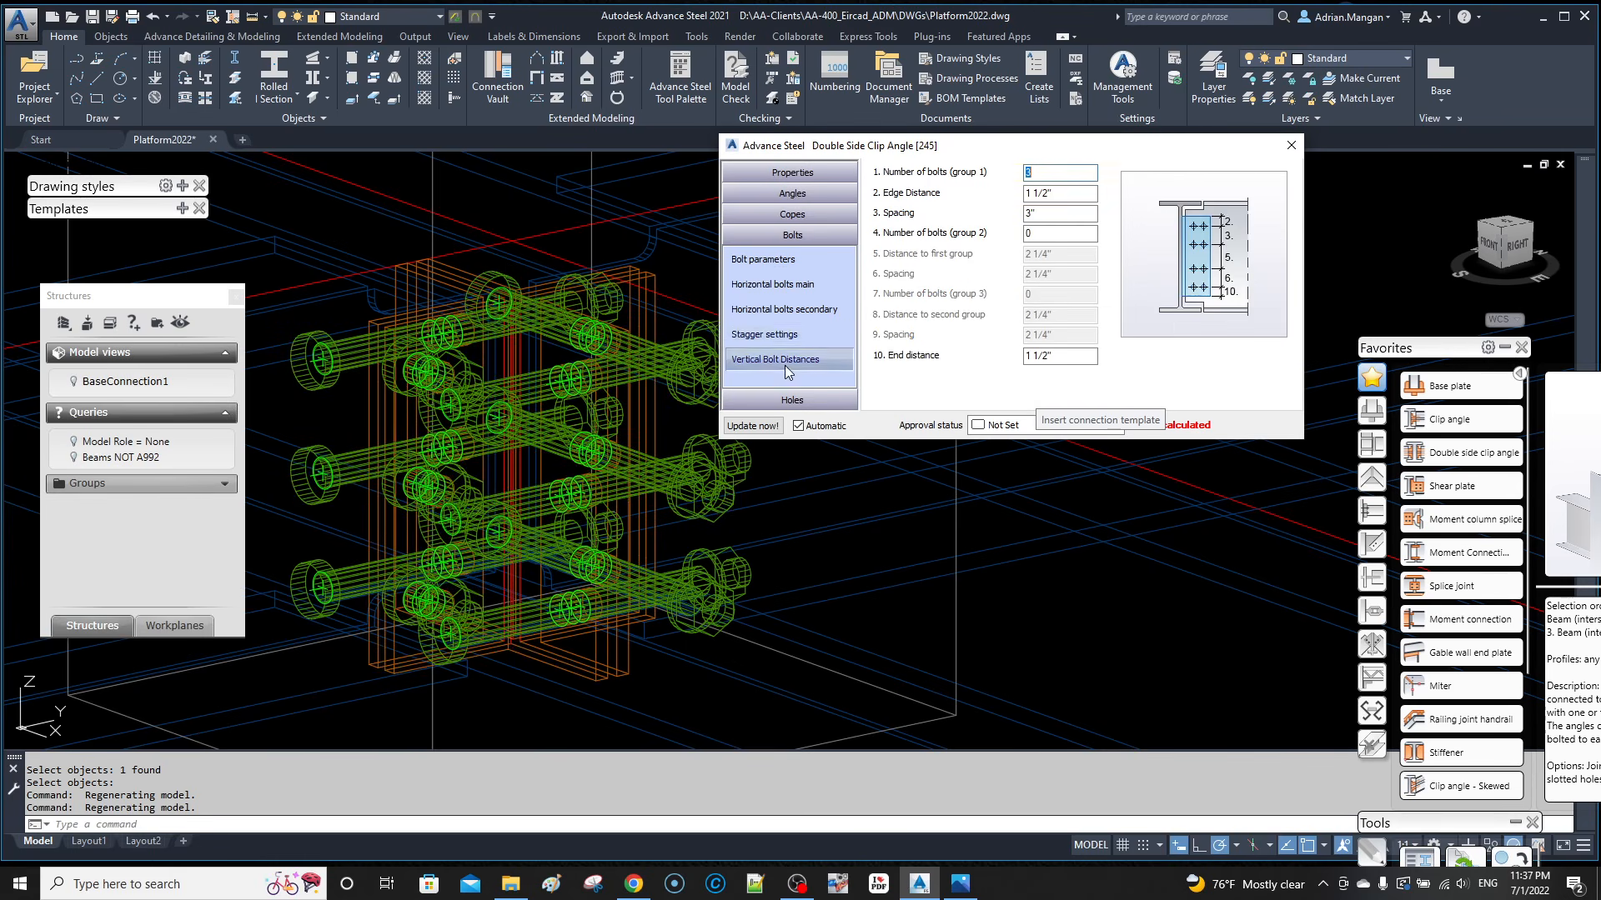
double_click(1061, 173)
text(2)
key(Return)
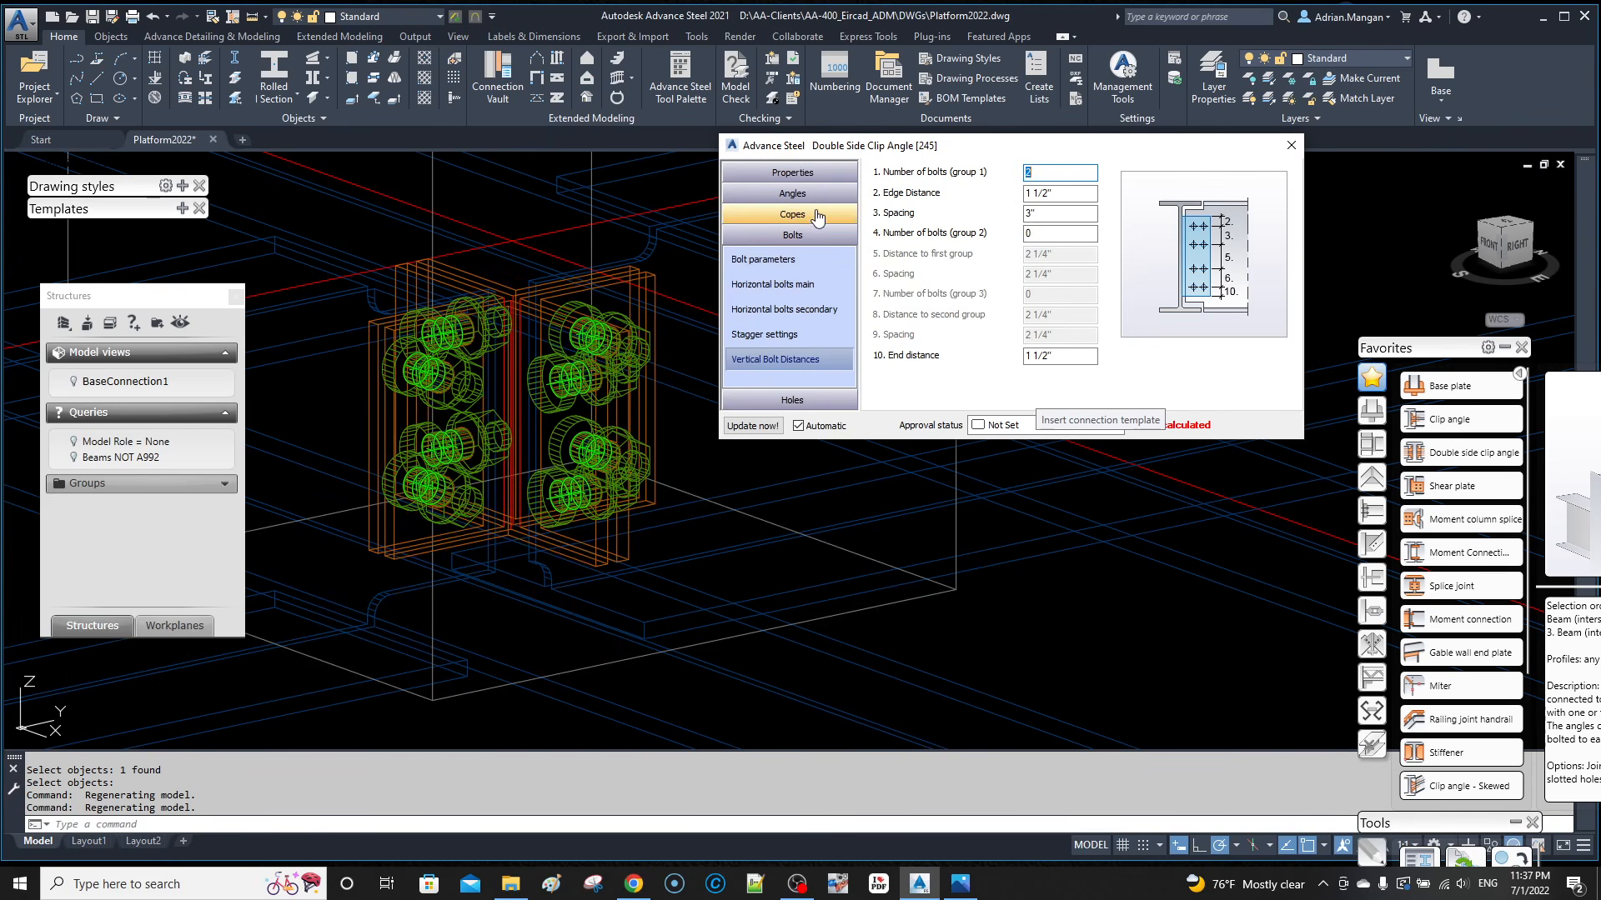
Step: Save the double side clip angle's values to the connection library with the comment "Platform" and close its settings
click(800, 173)
click(797, 228)
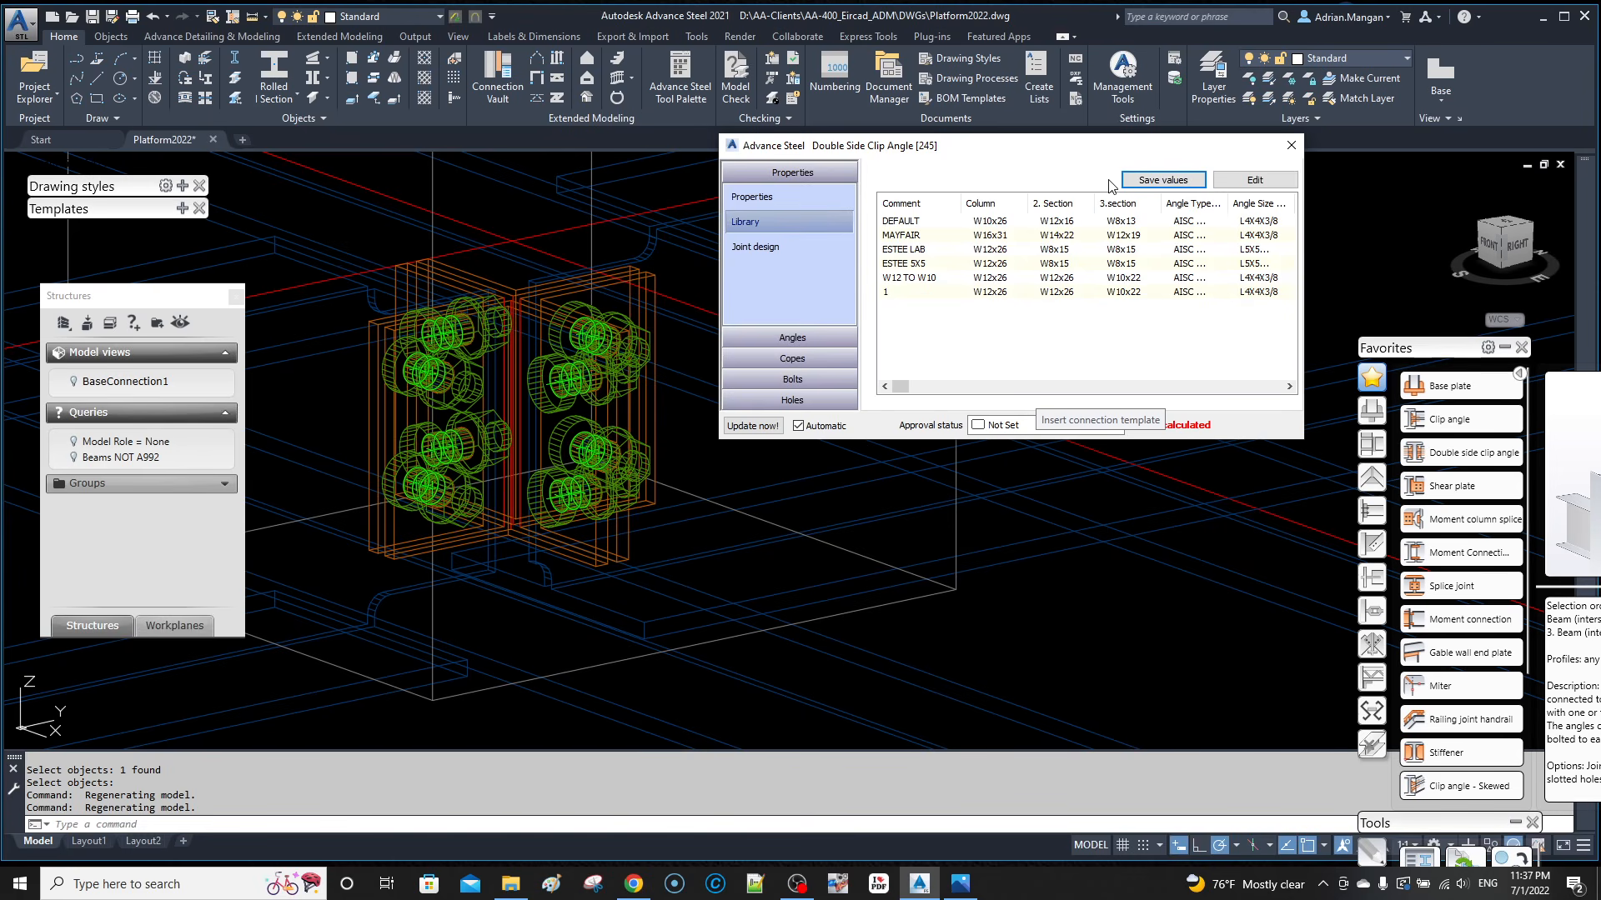
click(1124, 183)
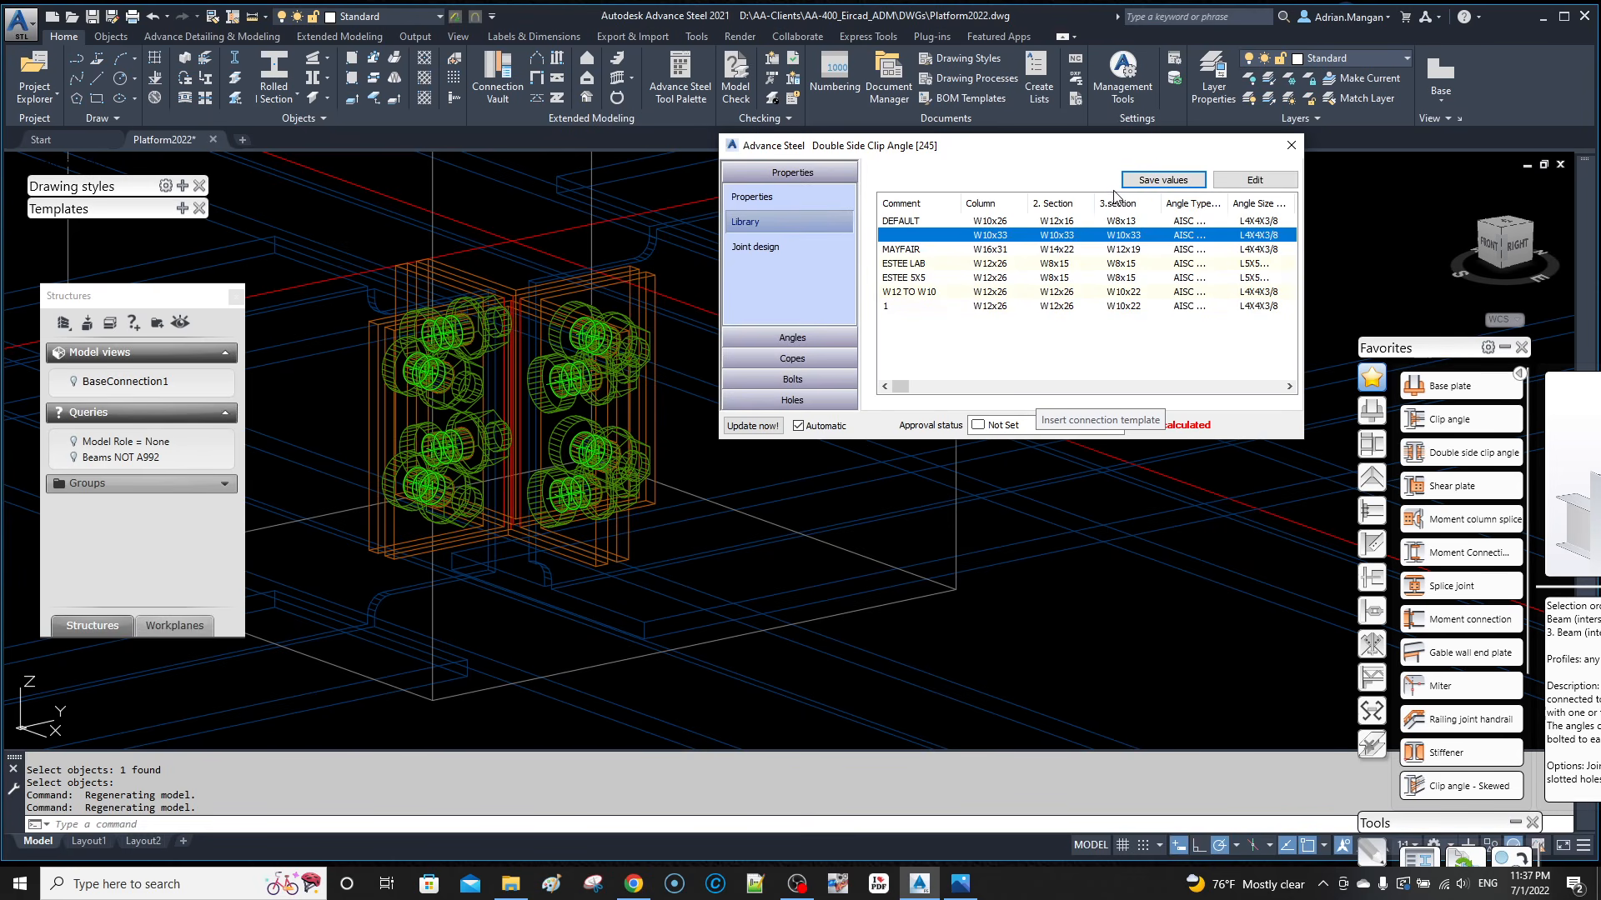
click(1225, 178)
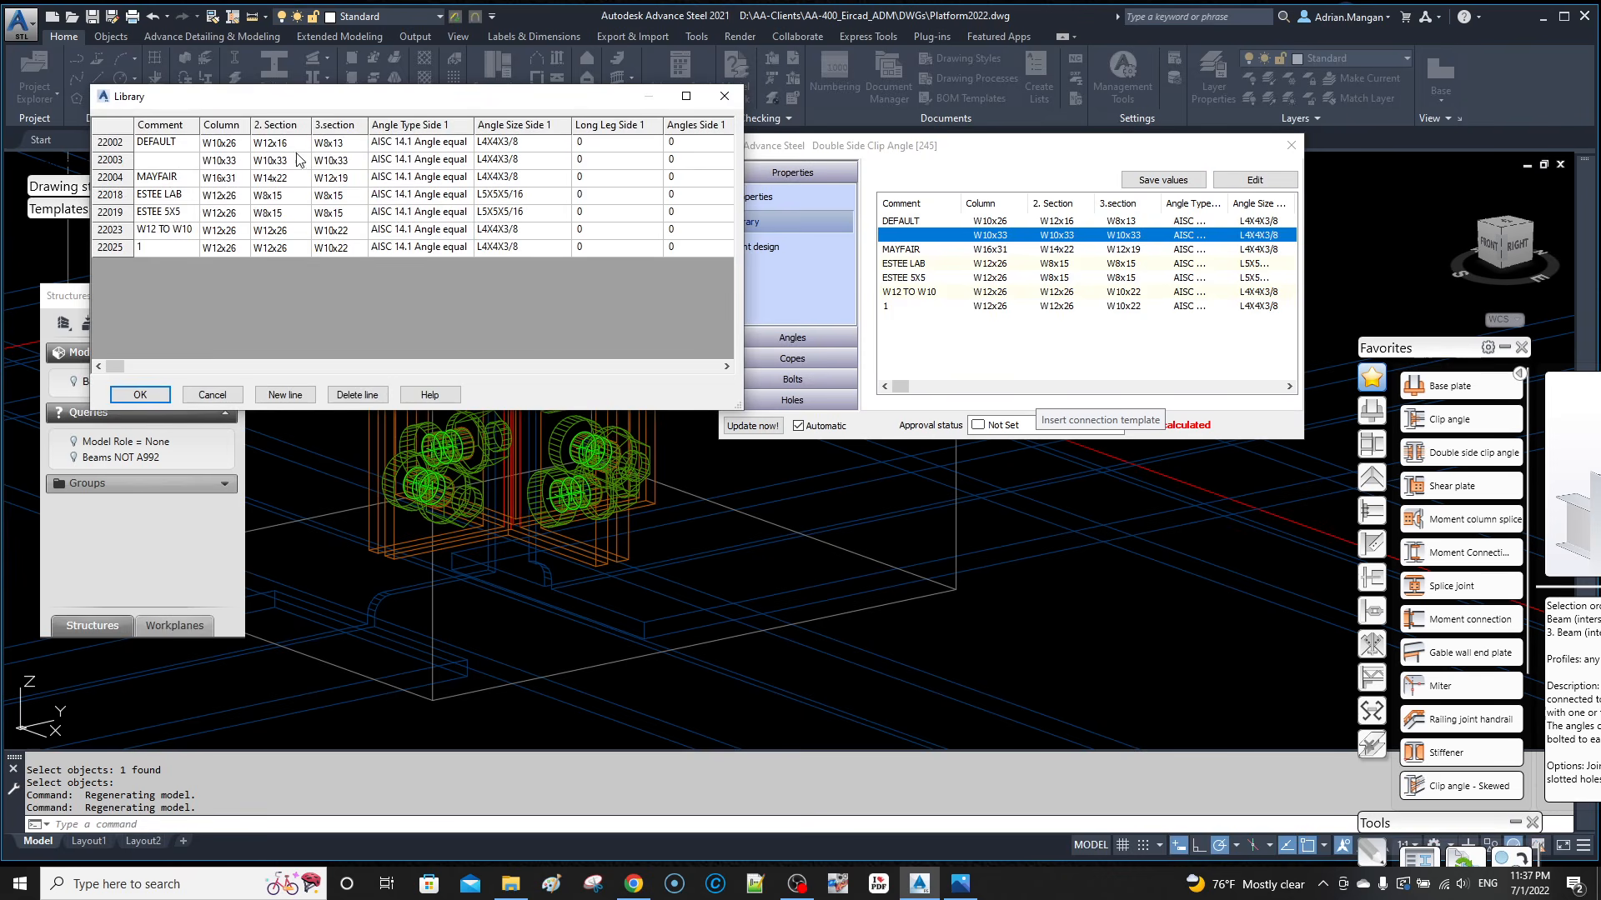
click(185, 166)
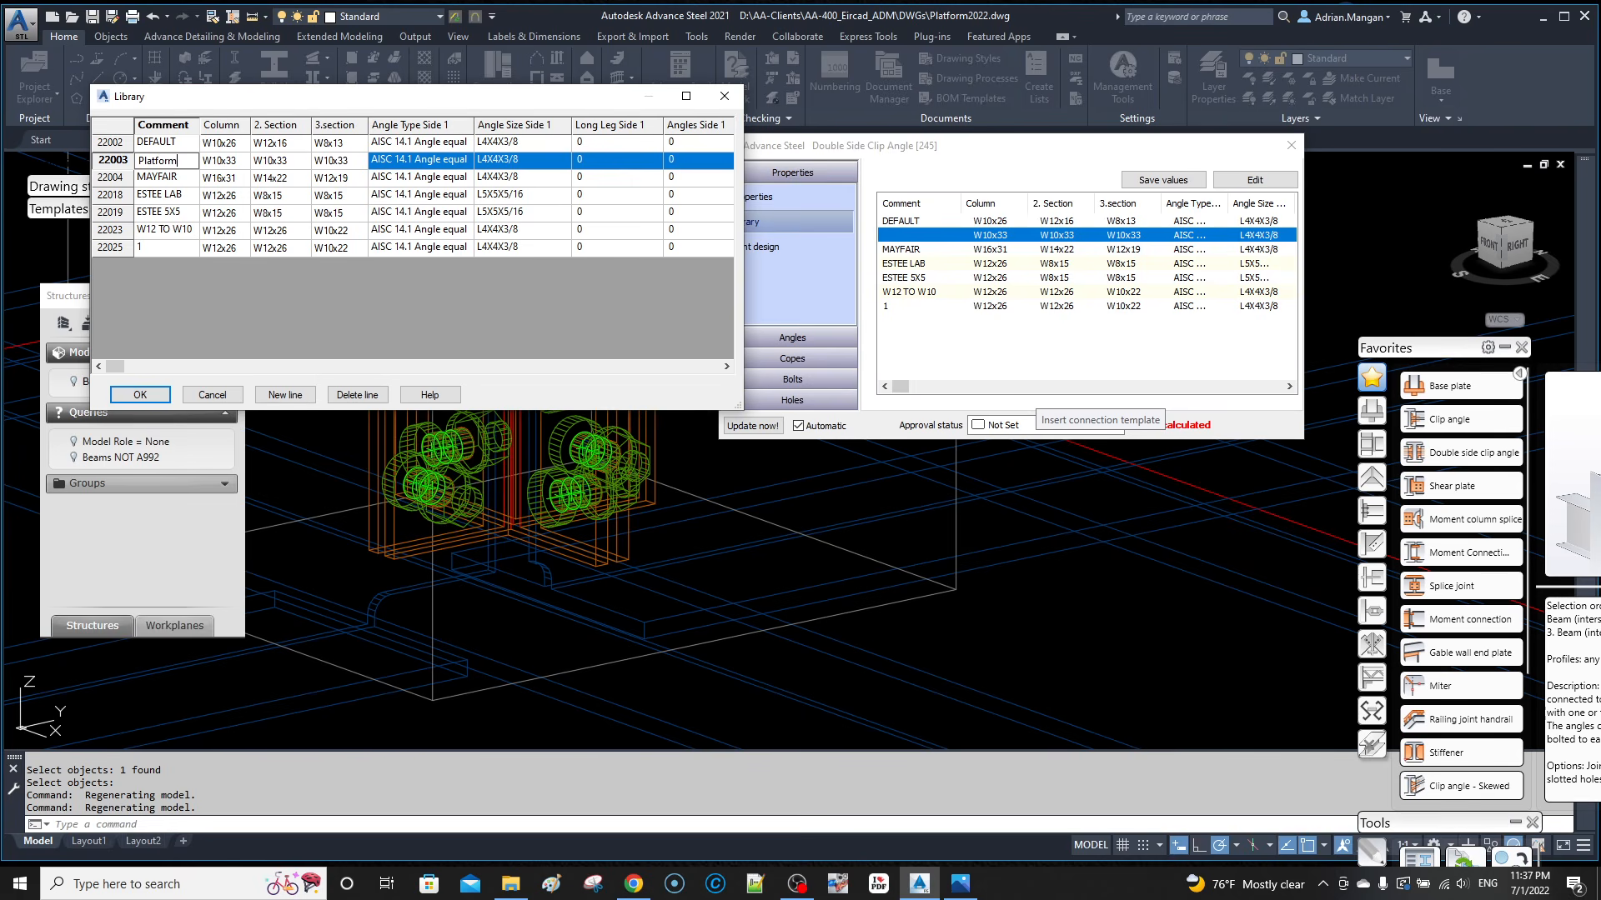
click(140, 394)
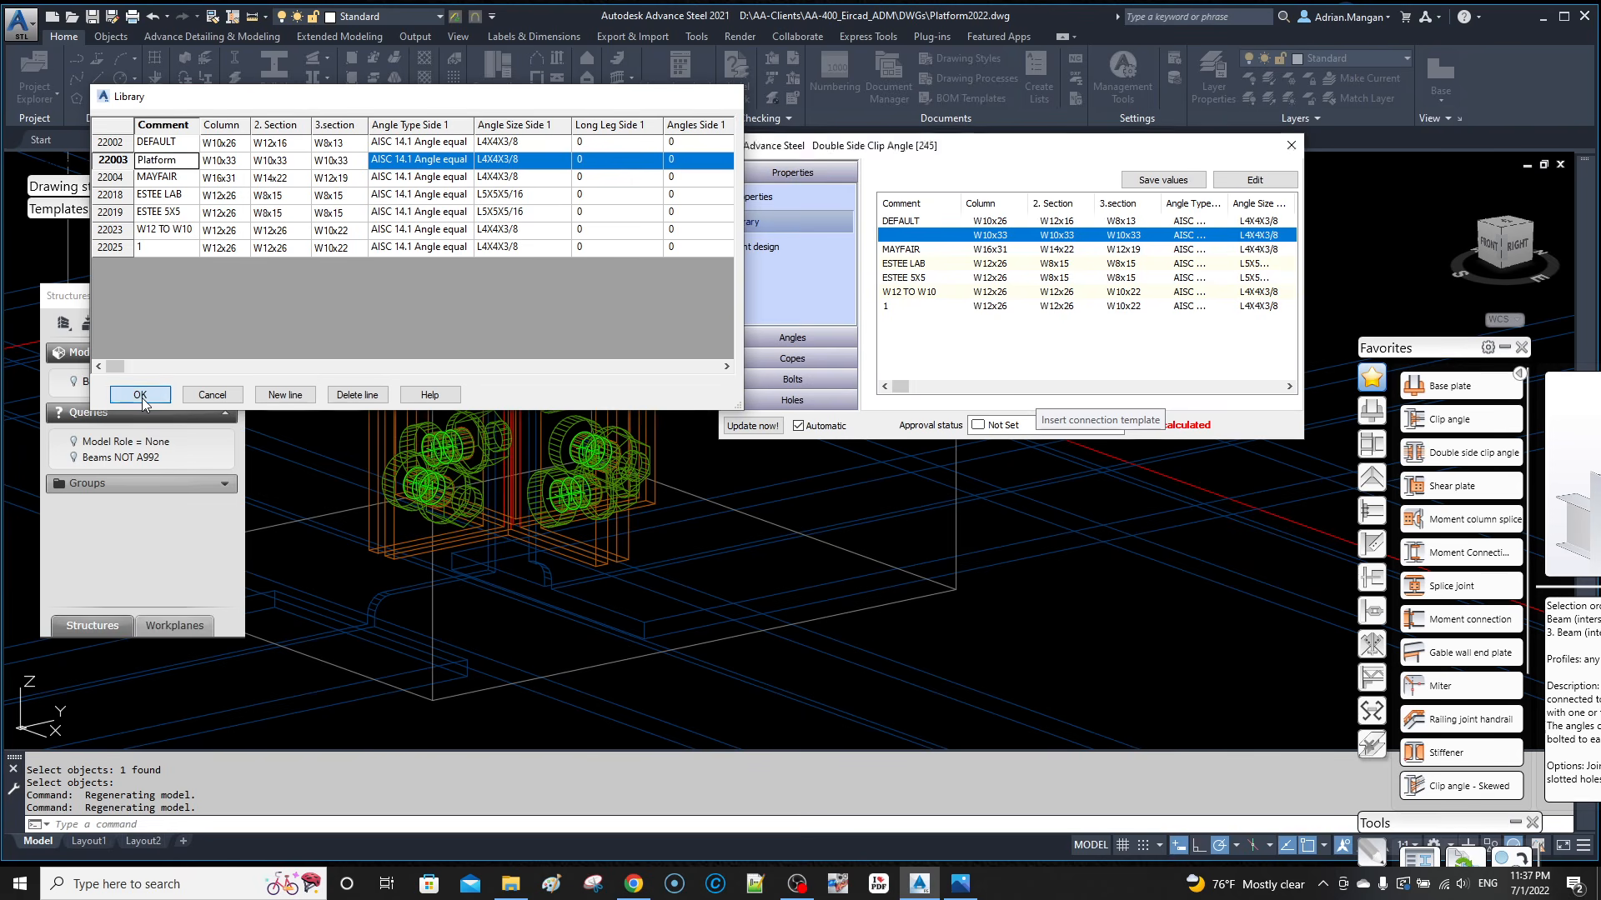
click(1291, 145)
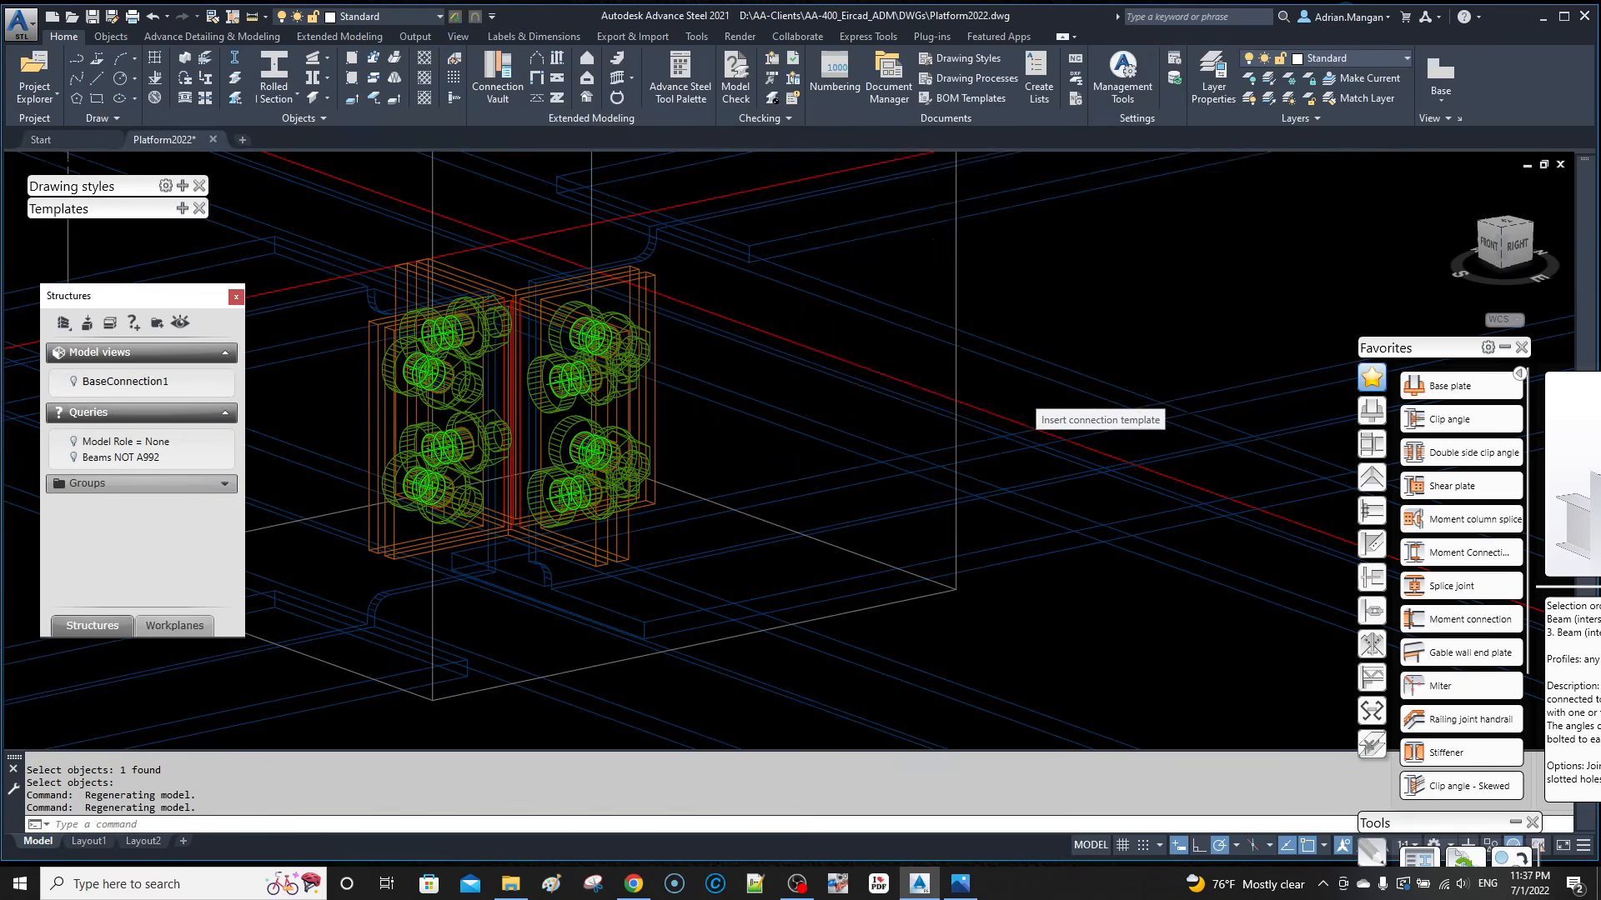
Step: Propagate the finished double side clip angle joint to the matching interior beam crossings of the platform
scroll(1097, 287, down, 10)
middle_drag(1097, 287, 595, 373)
click(604, 343)
right_click(606, 335)
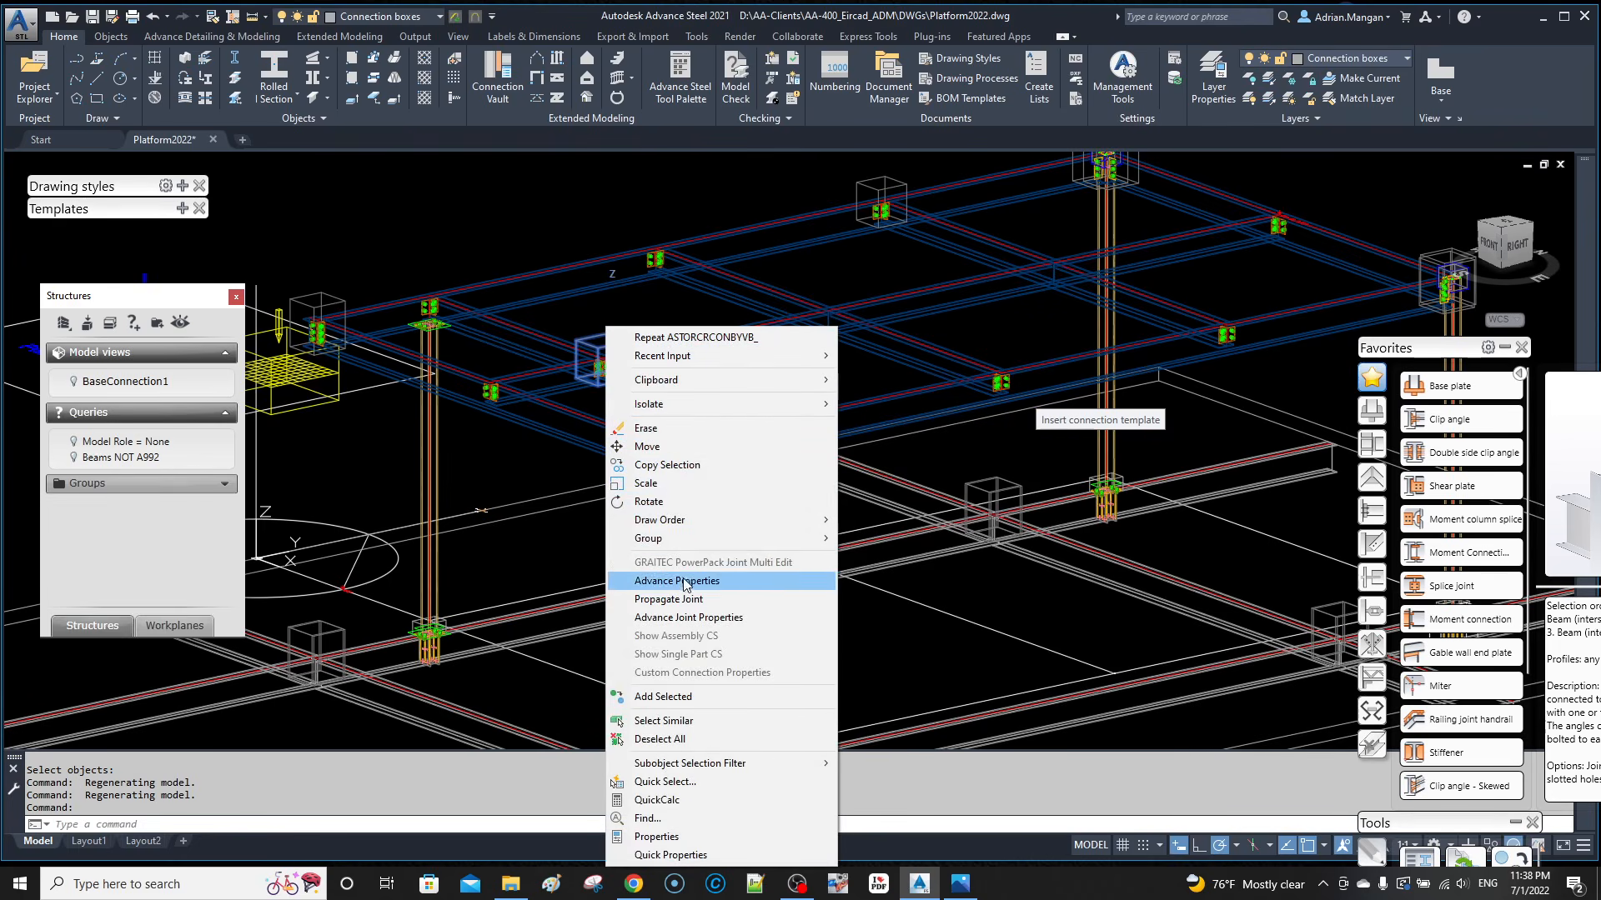
click(667, 598)
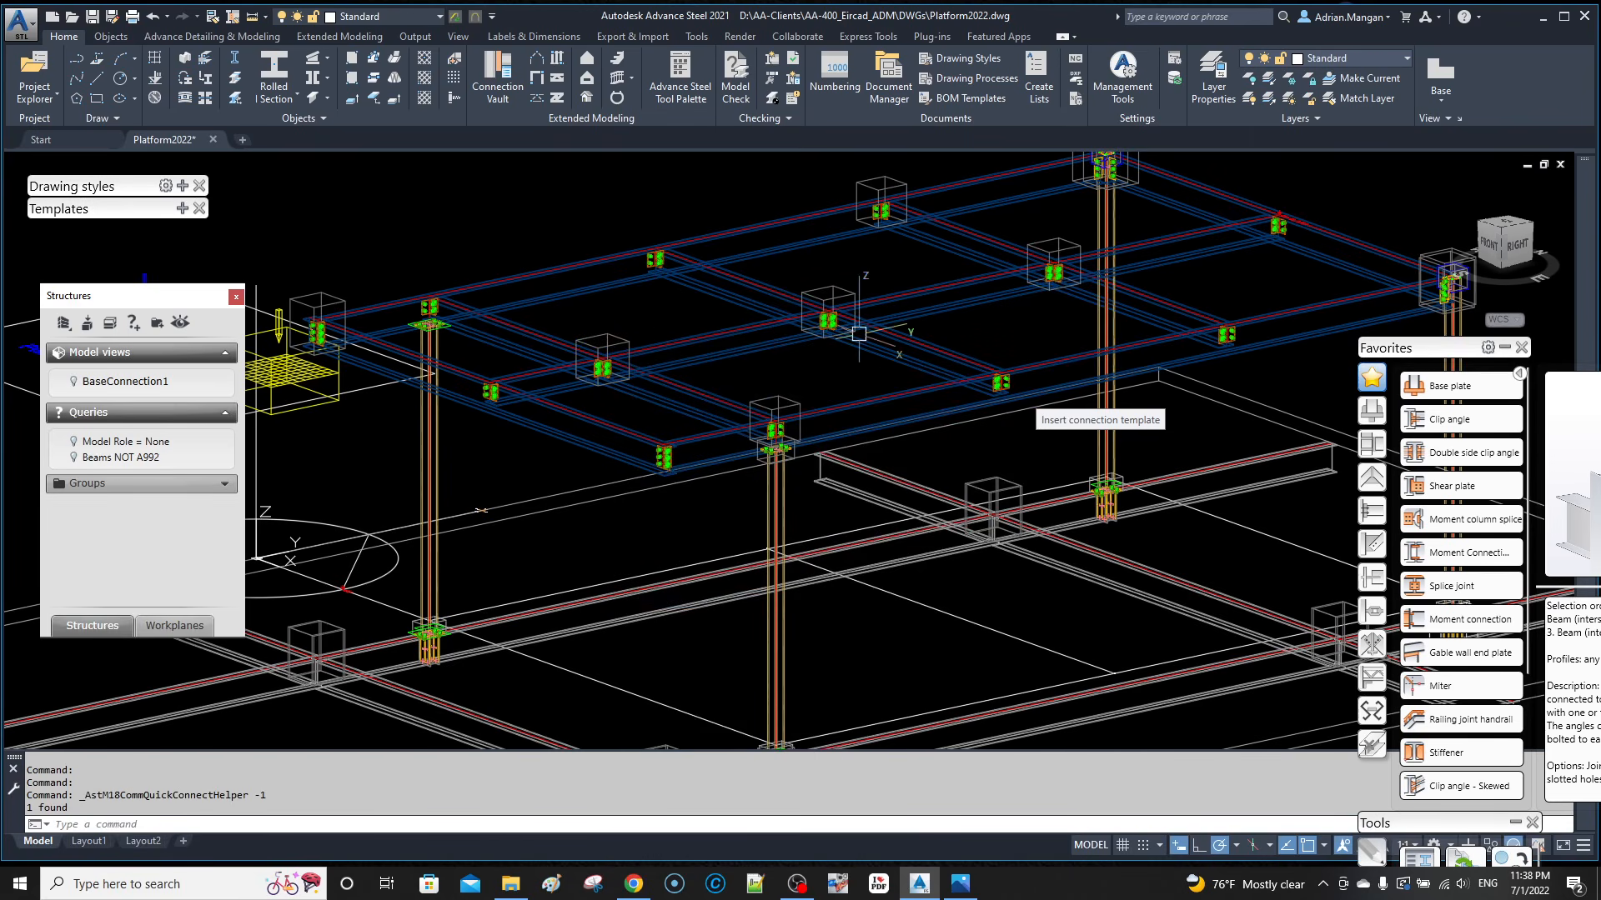
middle_drag(1093, 257, 1010, 309)
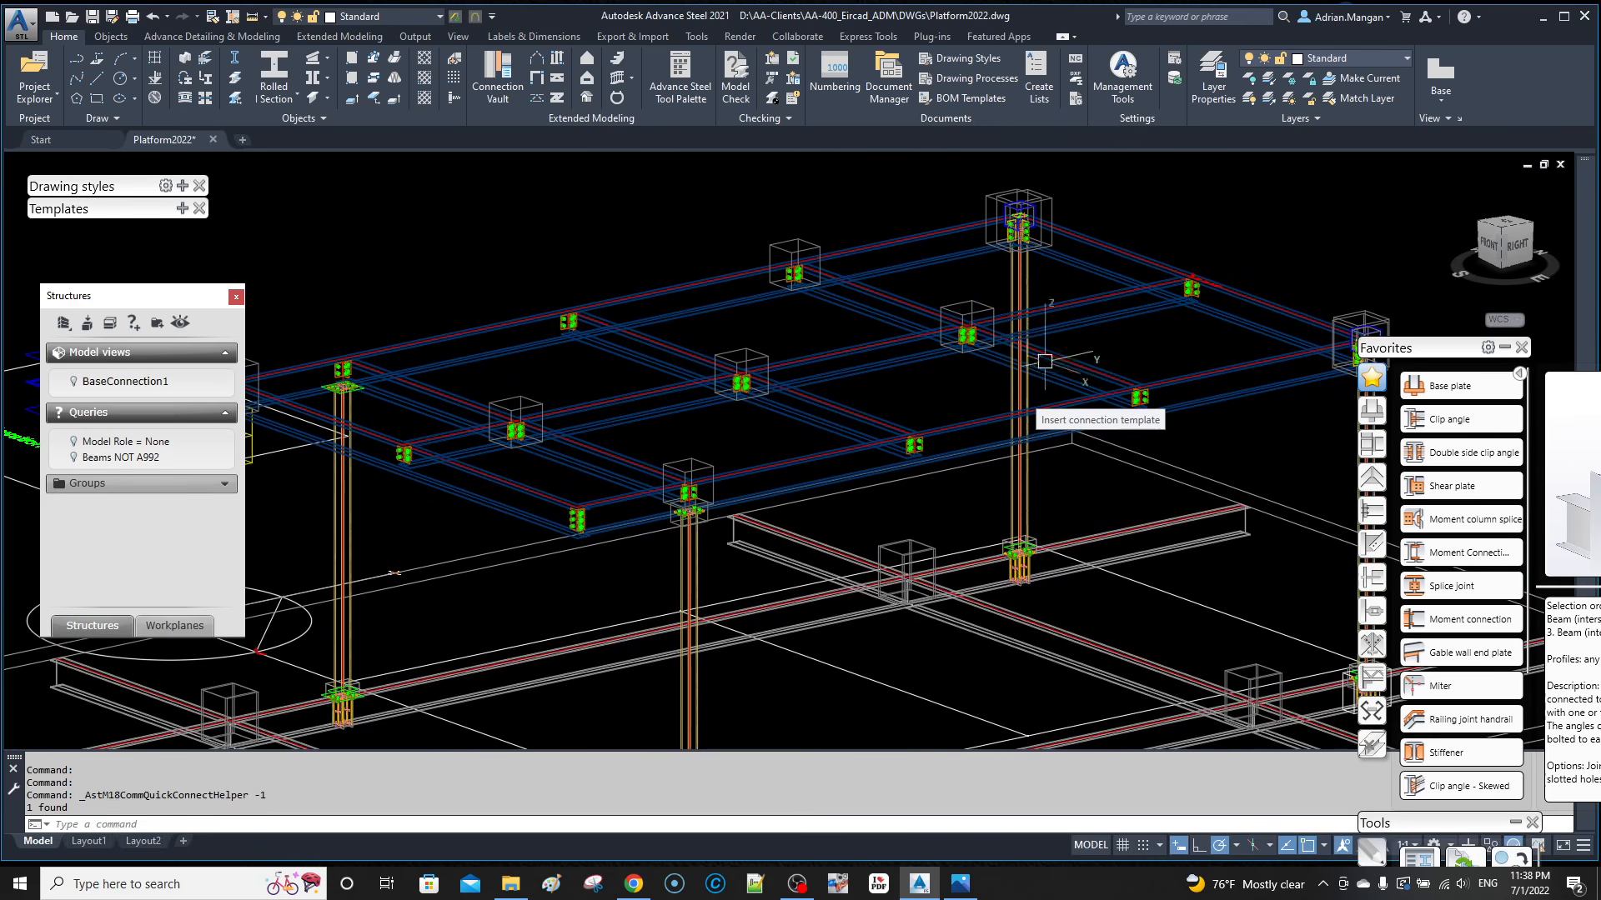
Step: Erase the two propagated double side clip angle connections at the other interior beam crossings
scroll(972, 342, up, 5)
click(982, 363)
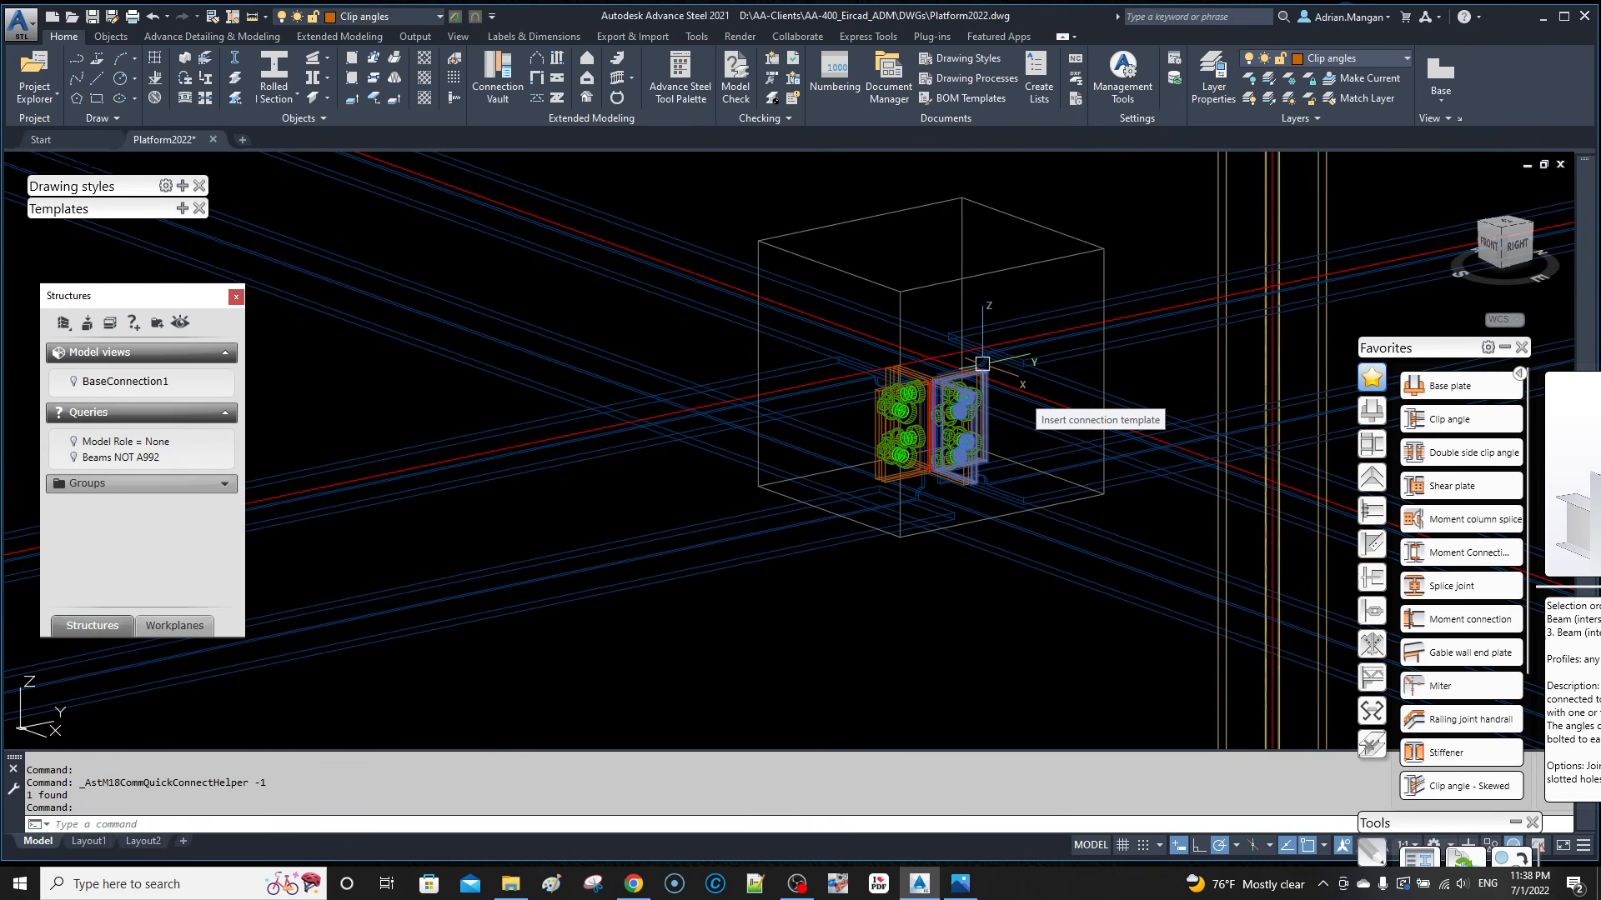
key(Delete)
scroll(982, 363, down, 3)
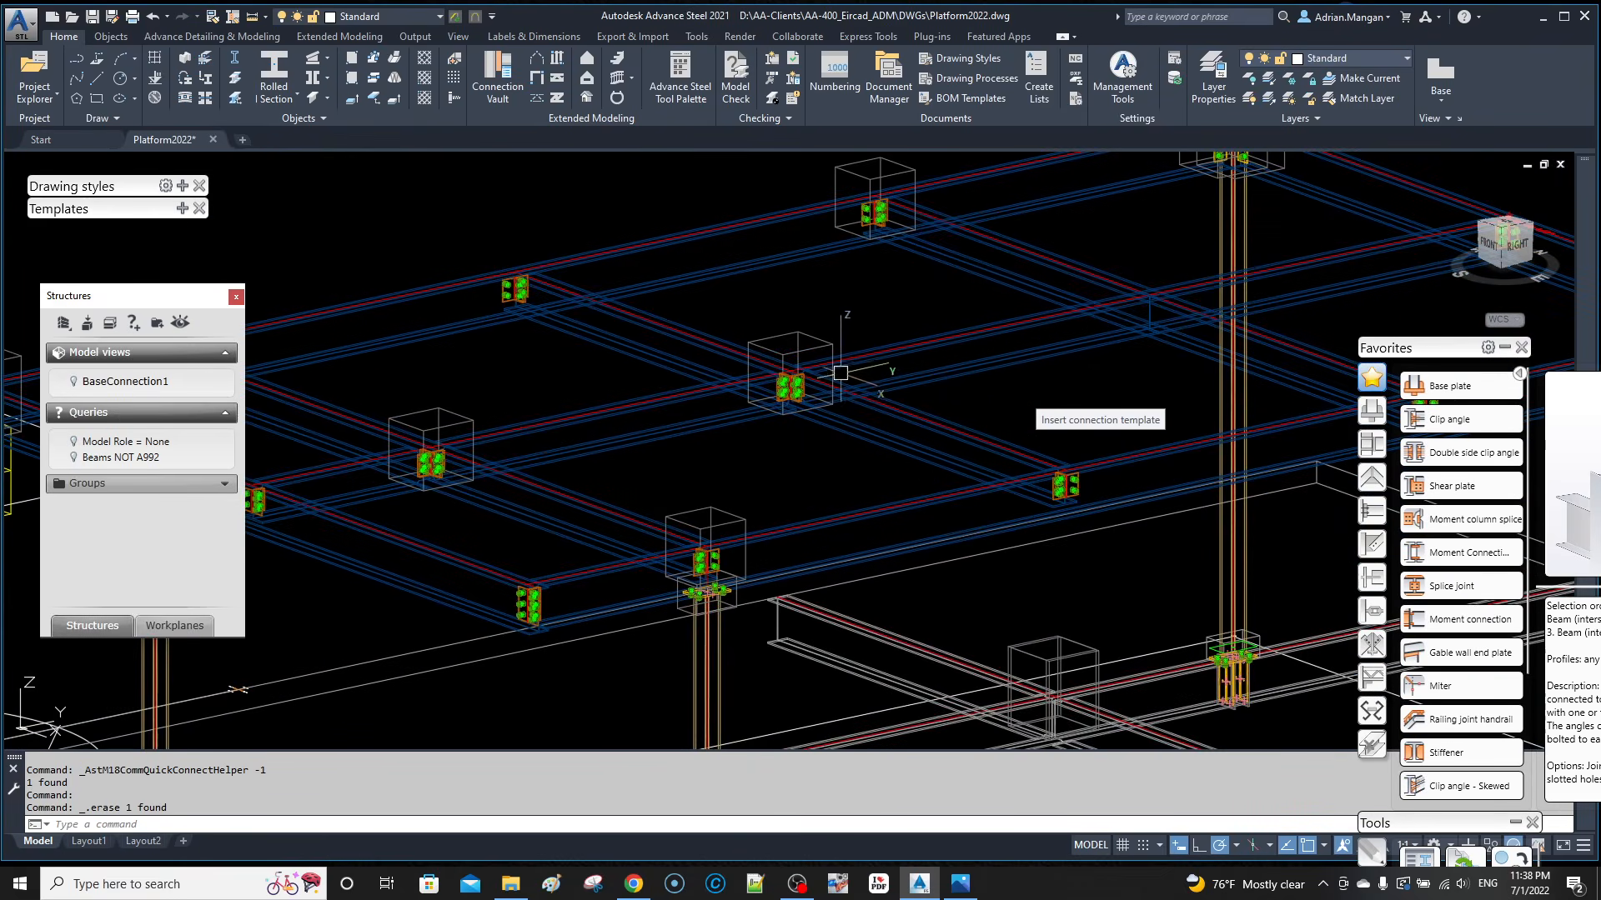
scroll(856, 359, up, 3)
click(657, 377)
key(Delete)
scroll(832, 381, down, 5)
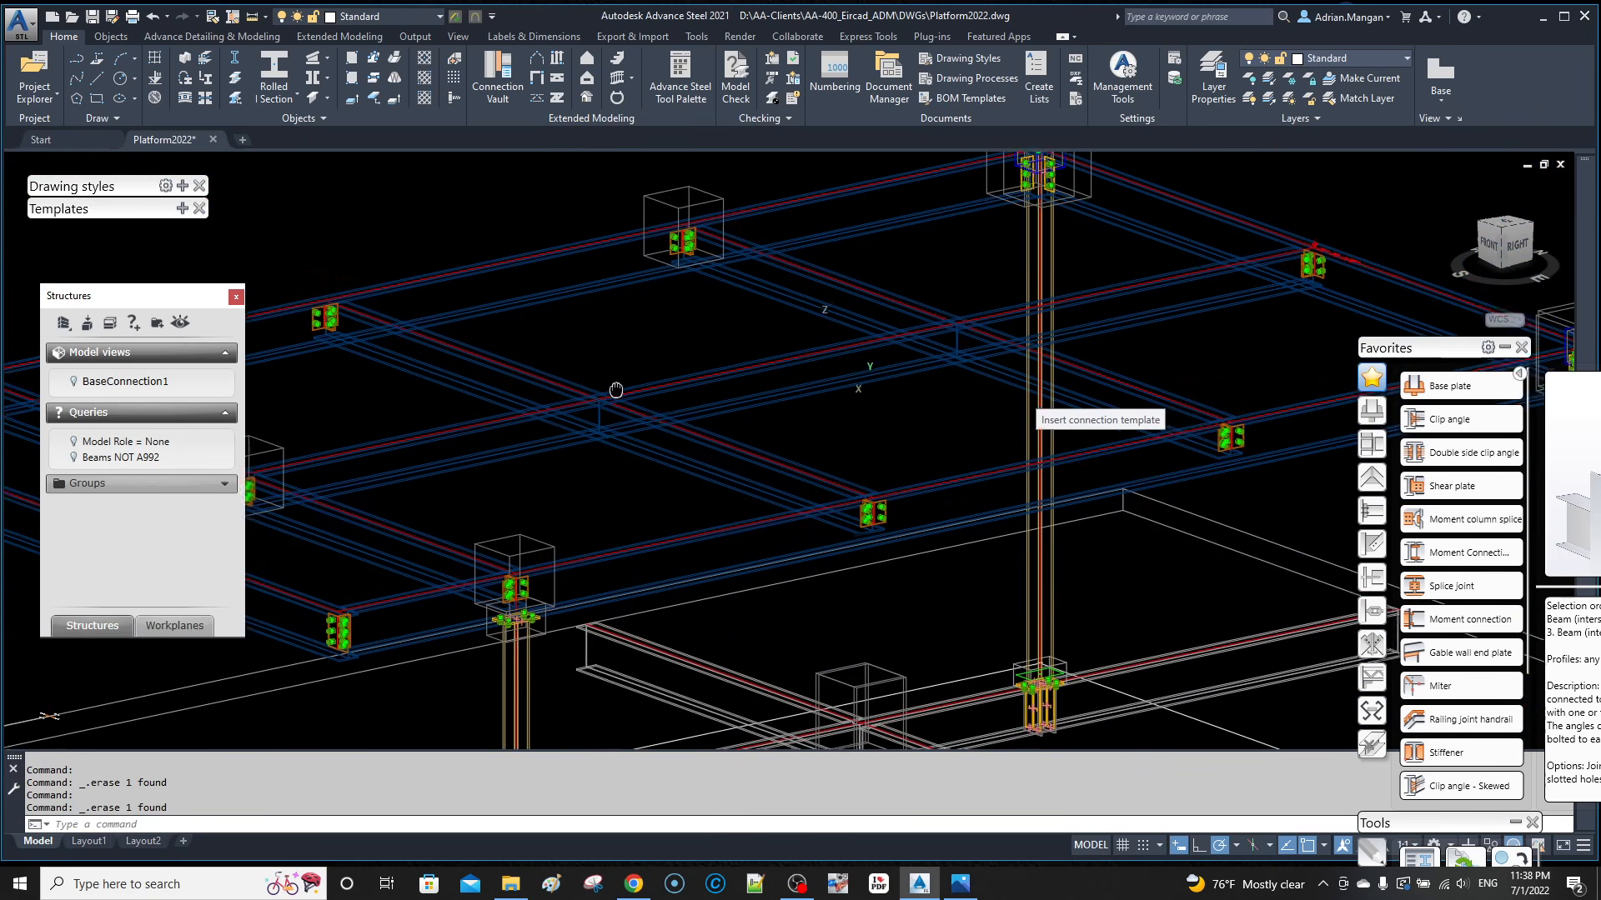
Step: Undo the erasure of the two propagated double side clip angle connections at the interior beam crossings
click(154, 19)
click(154, 18)
click(154, 19)
click(154, 18)
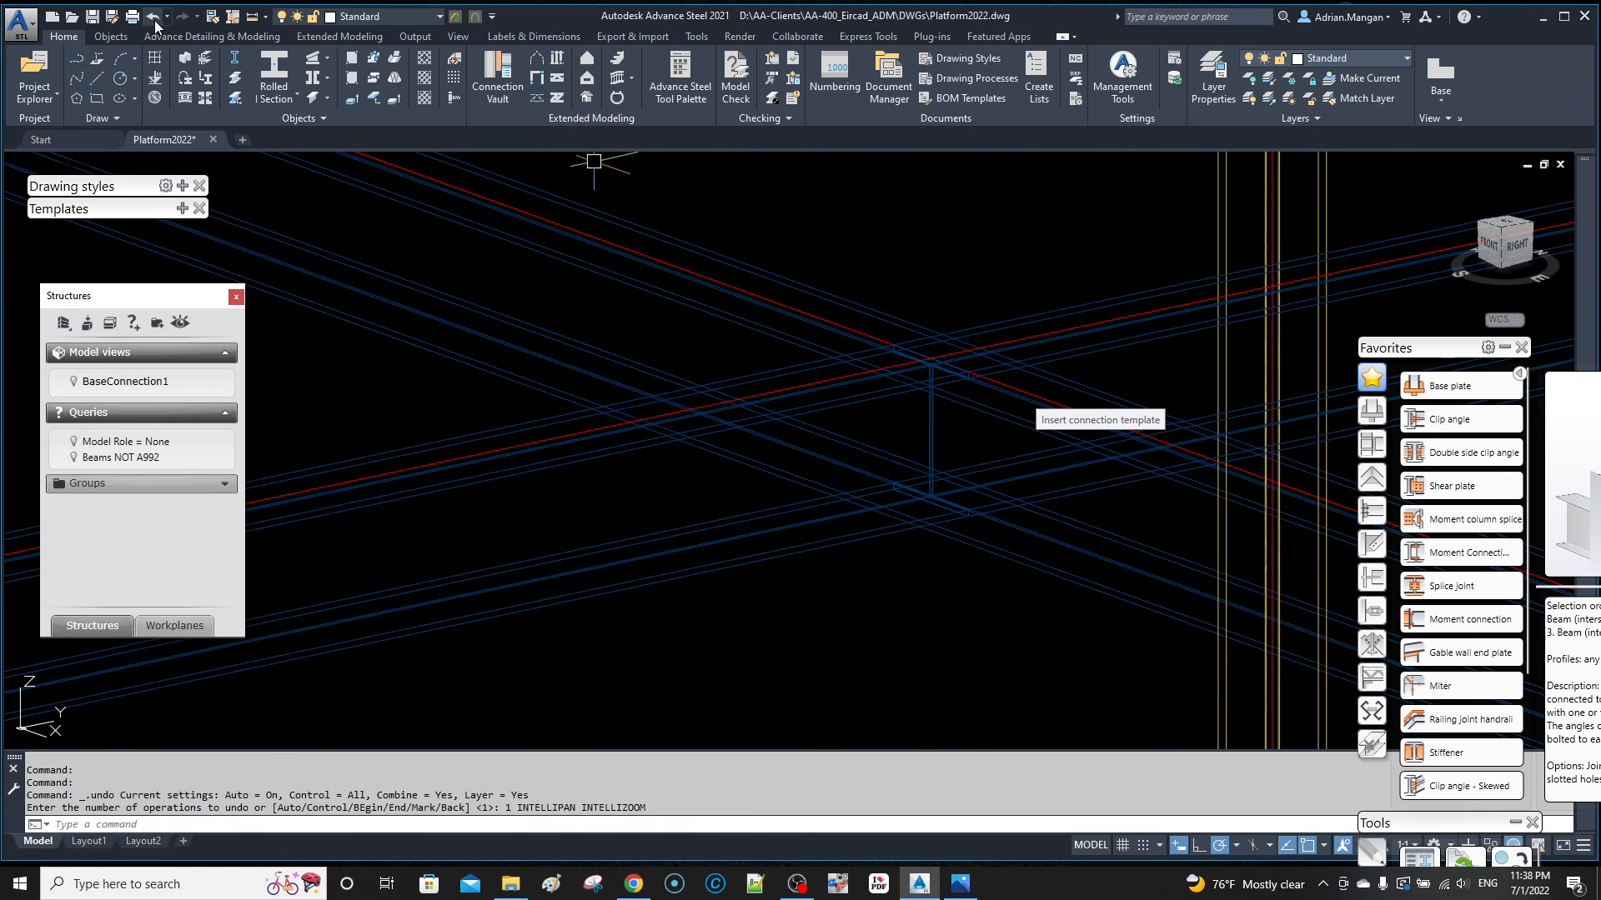
click(155, 25)
click(155, 25)
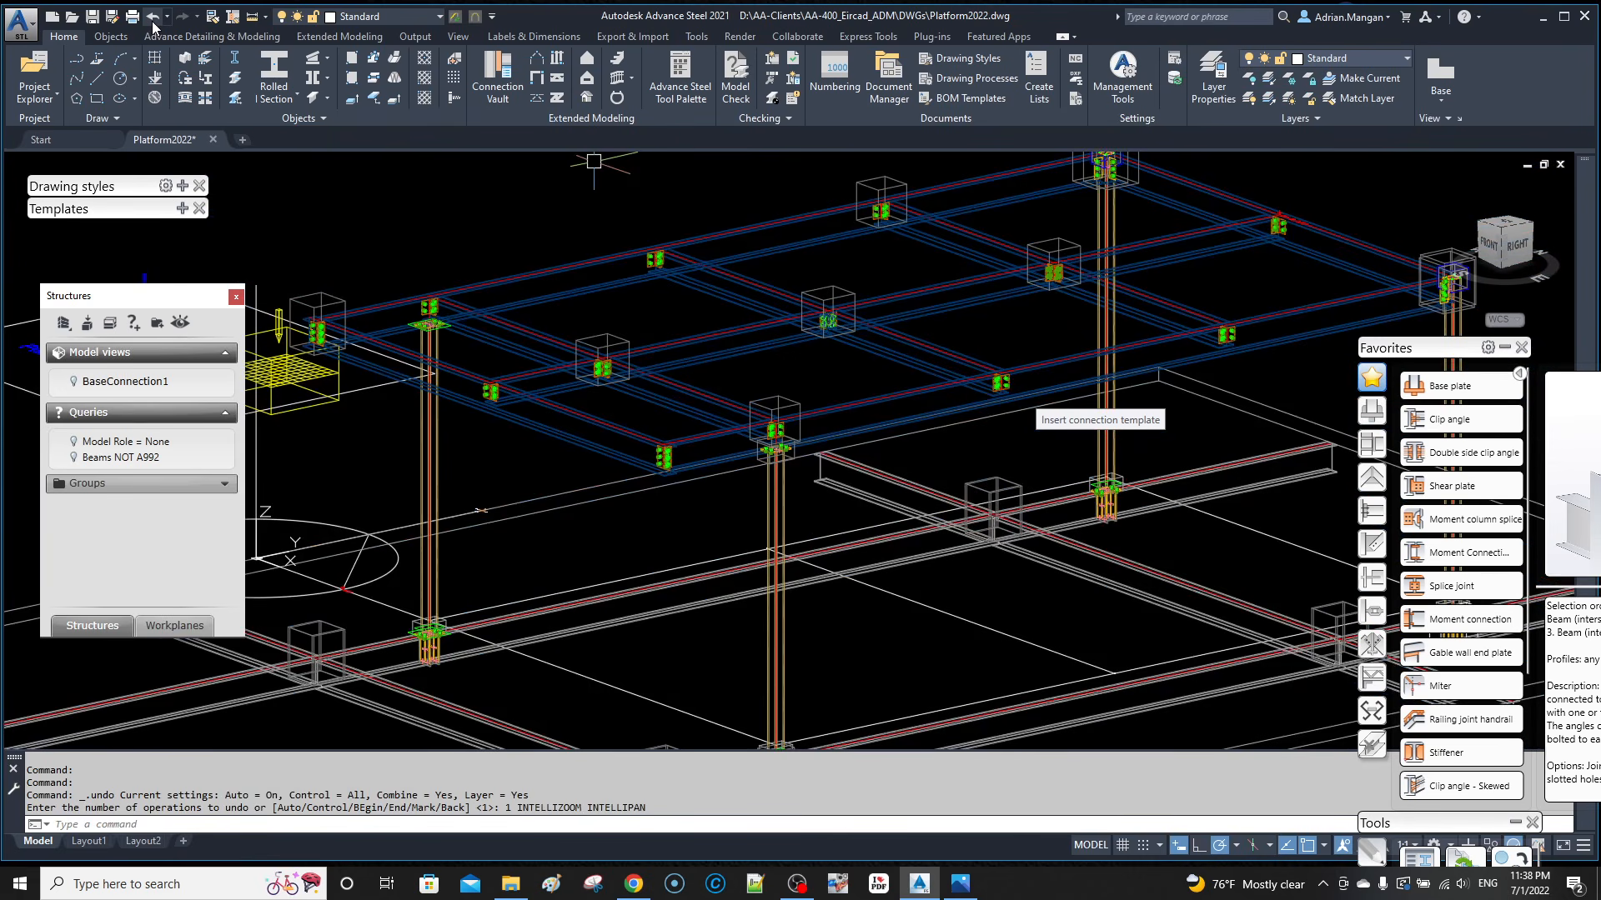
scroll(721, 250, down, 3)
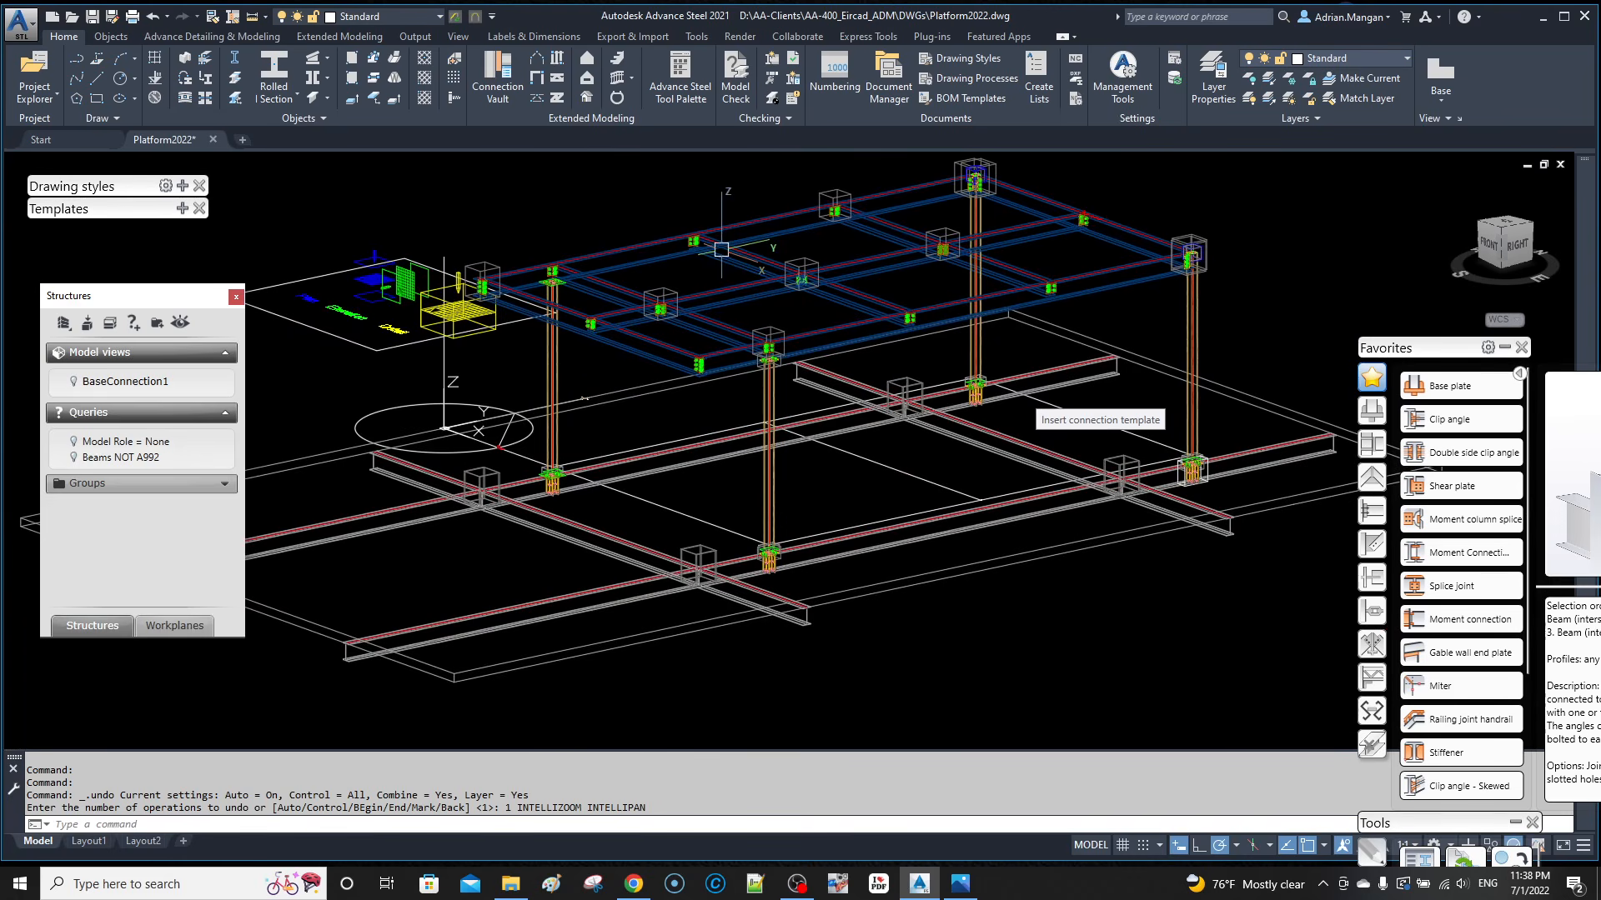
Step: Switch the model display from 2D Wireframe to a shaded visual style with visible edges
shift+middle_drag(803, 319, 791, 326)
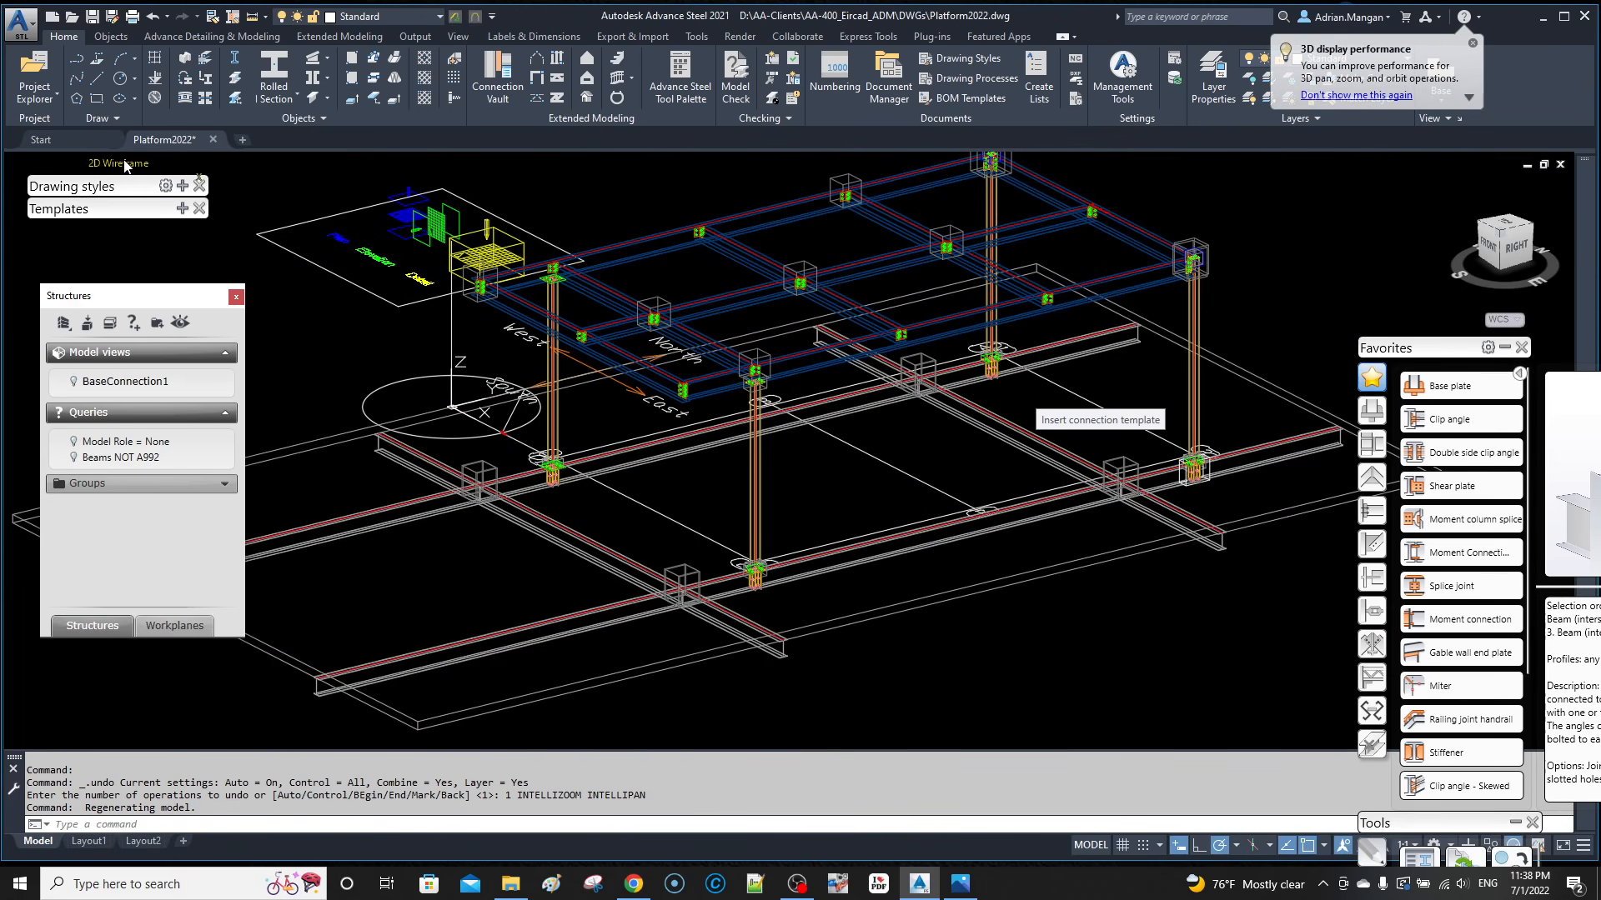
click(123, 164)
click(167, 279)
Step: Examine the shaded platform frame and its beam and column connections from several angles and distances
shift+middle_drag(896, 325, 1012, 411)
scroll(953, 442, up, 5)
scroll(890, 426, down, 6)
scroll(943, 414, up, 5)
scroll(1012, 411, down, 4)
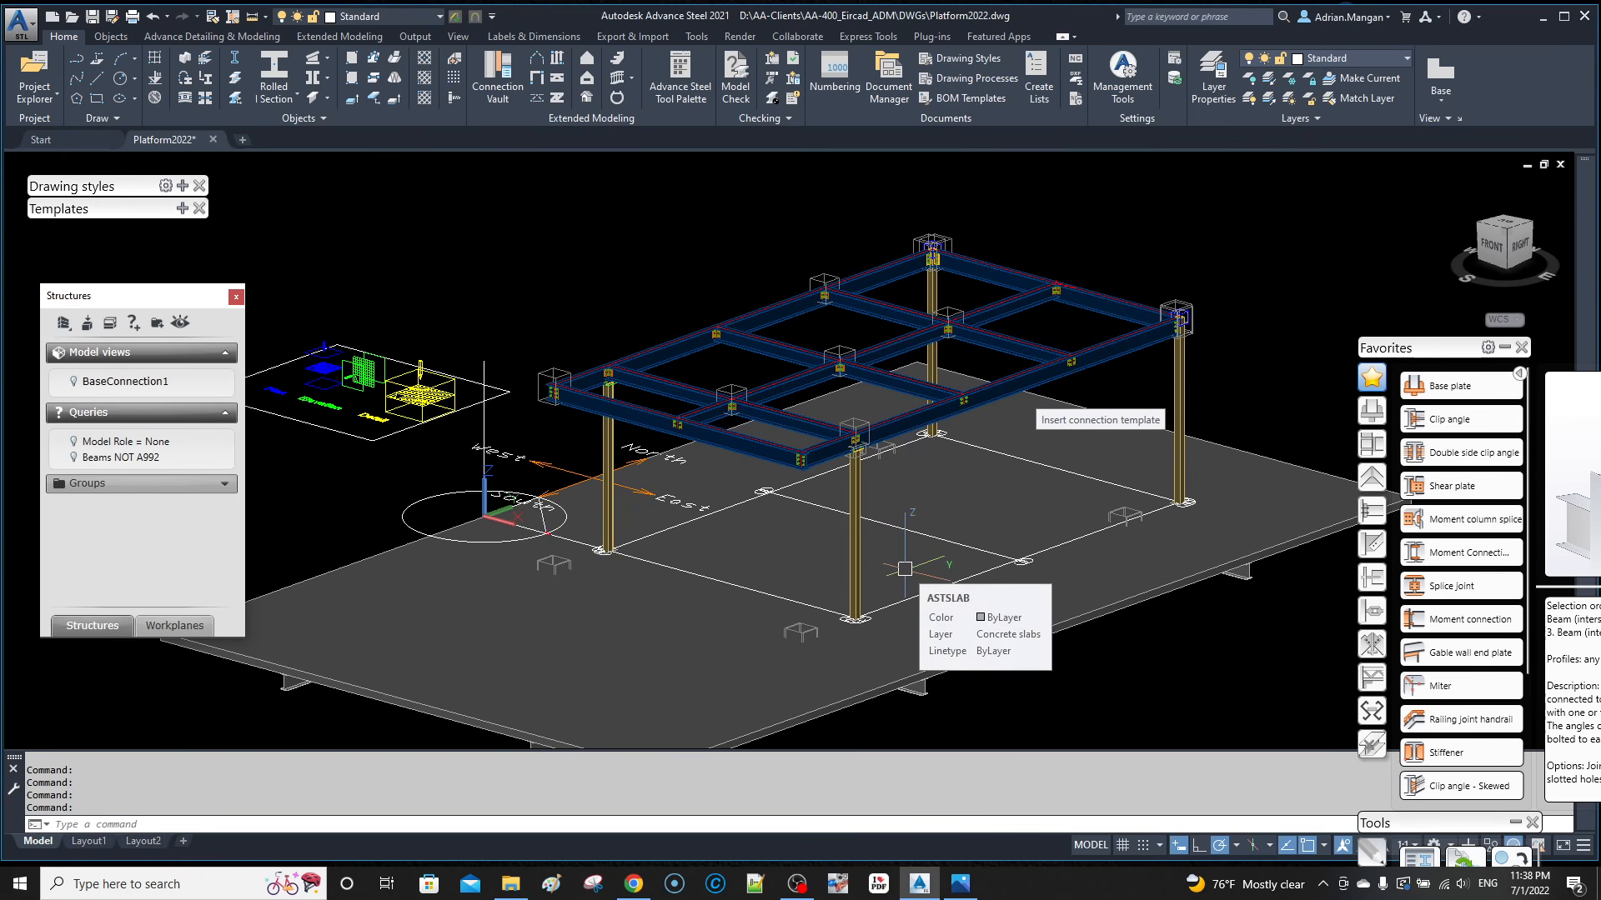
middle_drag(898, 536, 885, 524)
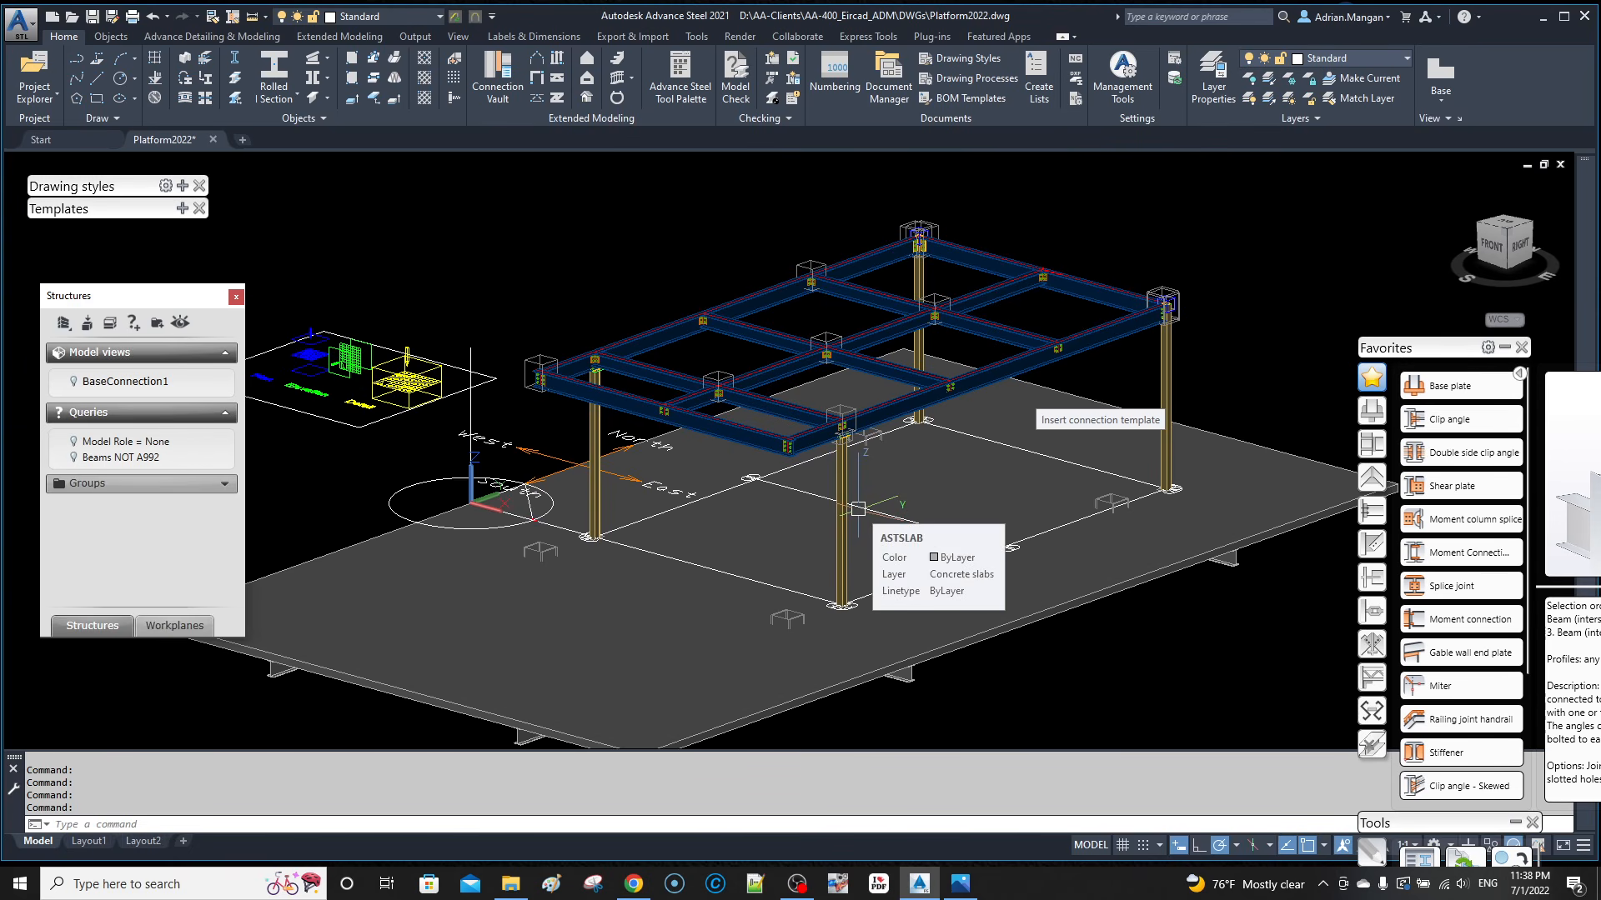
shift+middle_drag(858, 508, 813, 494)
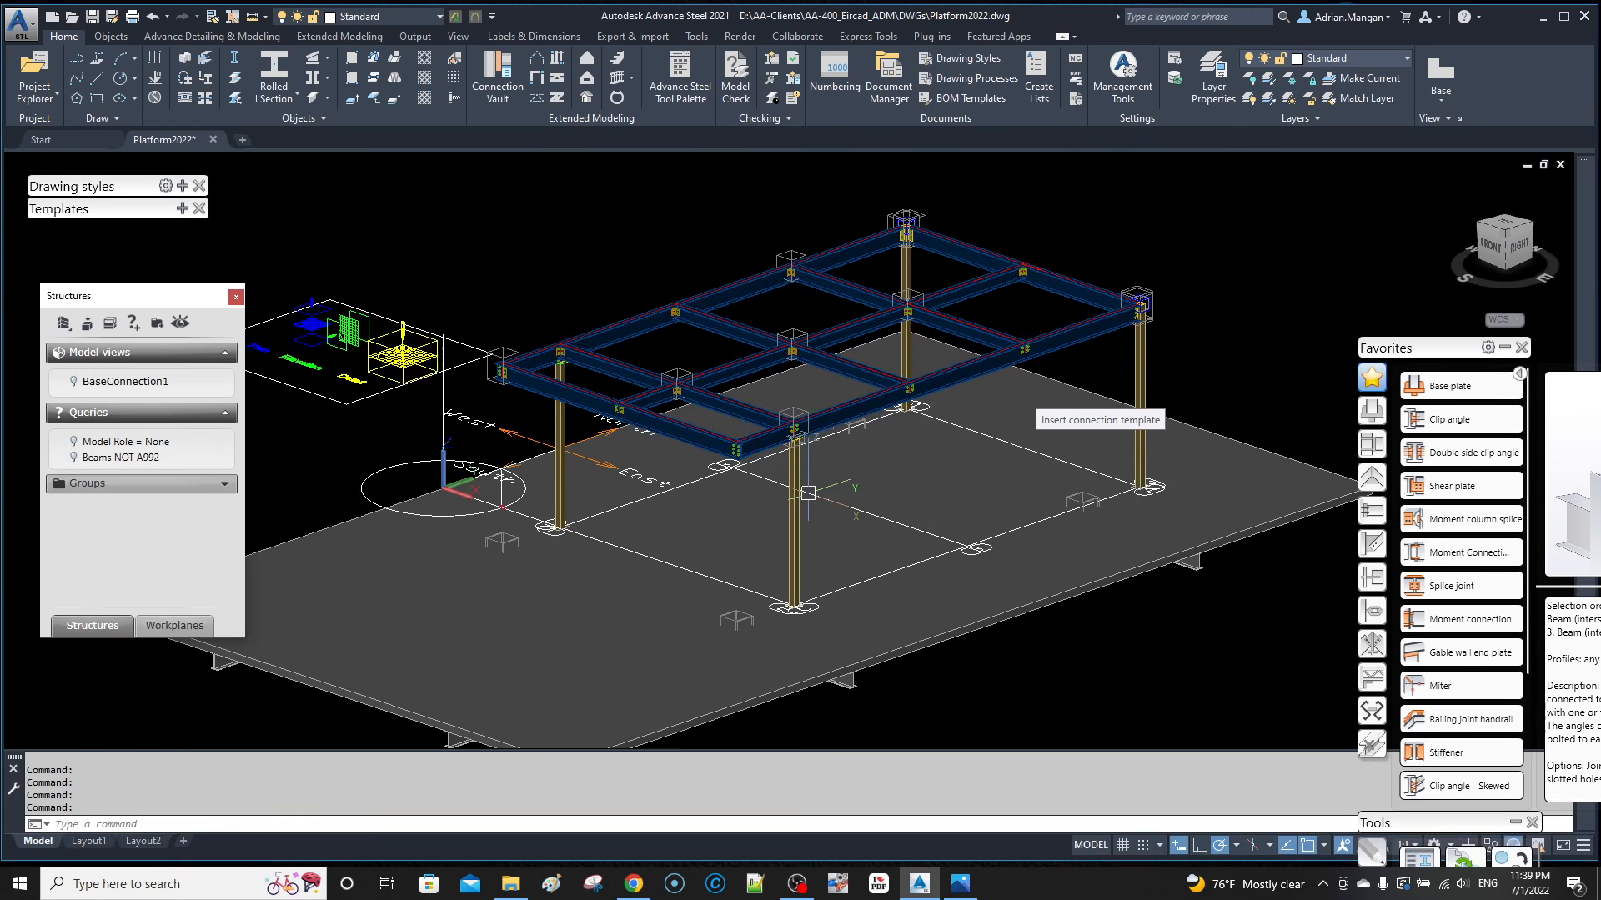
scroll(906, 407, up, 3)
scroll(696, 482, down, 3)
mouse_move(698, 471)
middle_down()
mouse_move(685, 511)
mouse_move(712, 497)
middle_up()
key(F12)
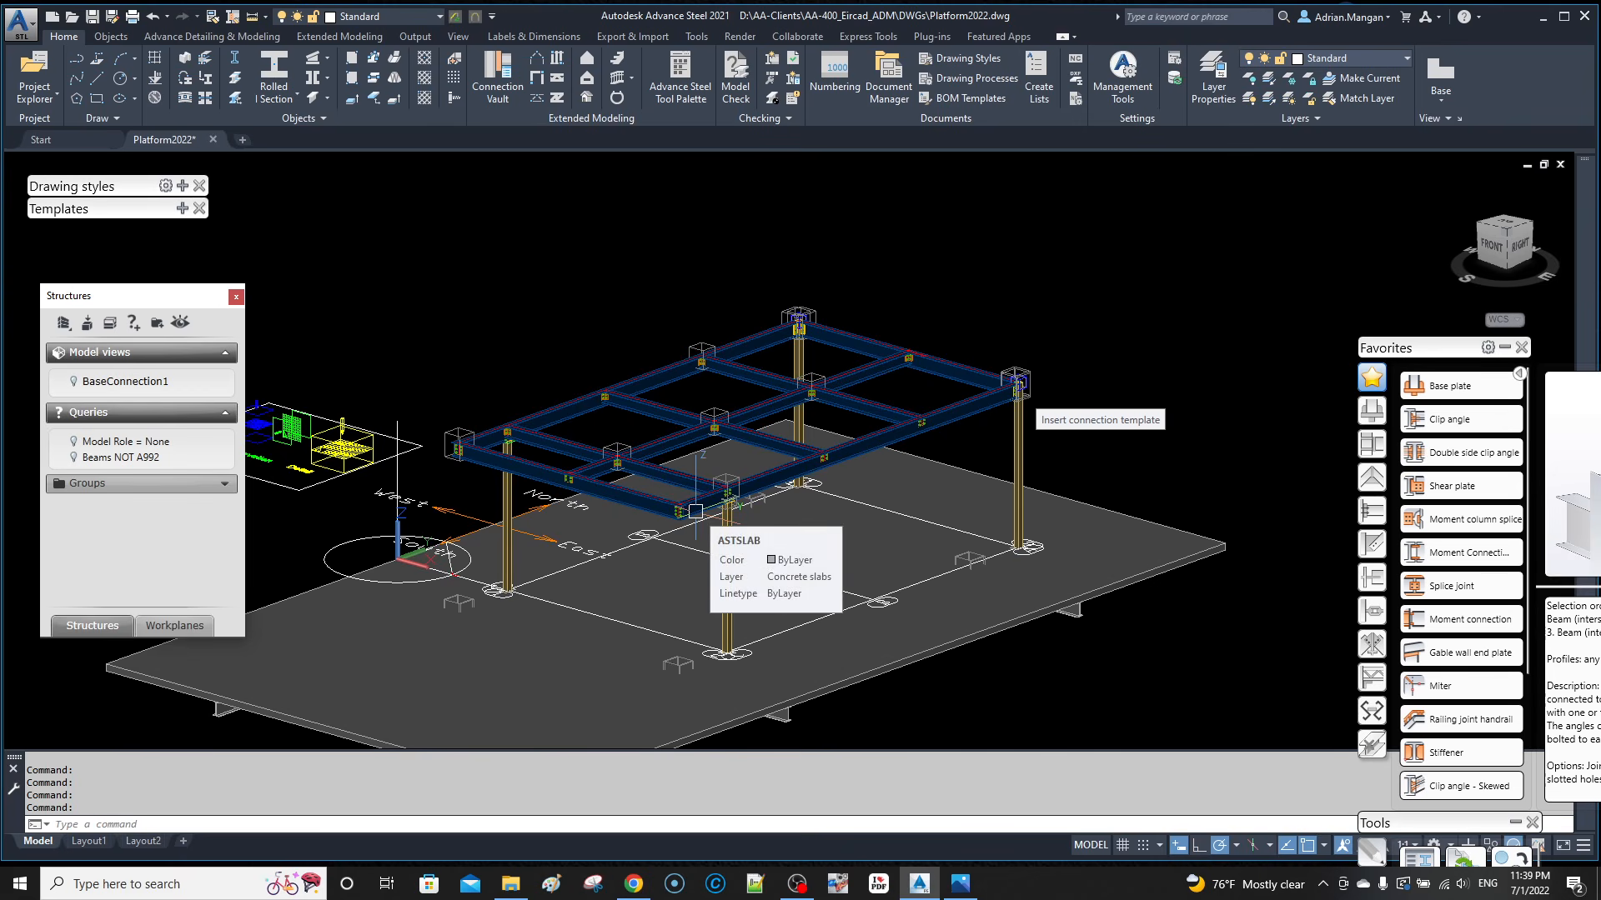
Step: Collapse the Connection vault and the Advance Tool Palette to clear the modelling area
click(1505, 348)
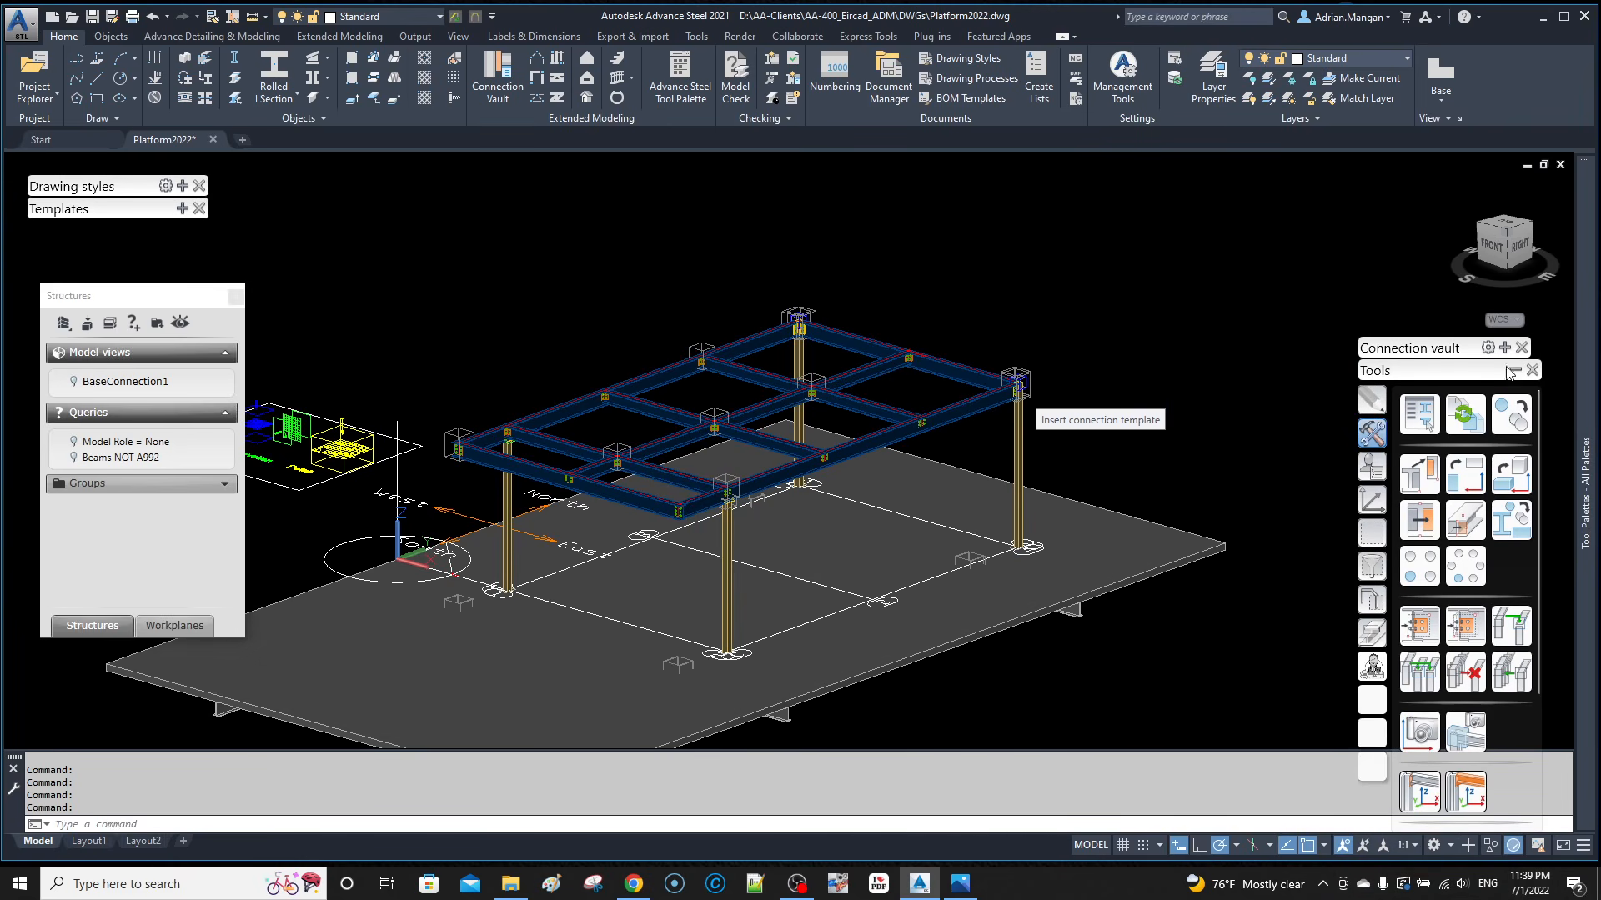
click(1514, 370)
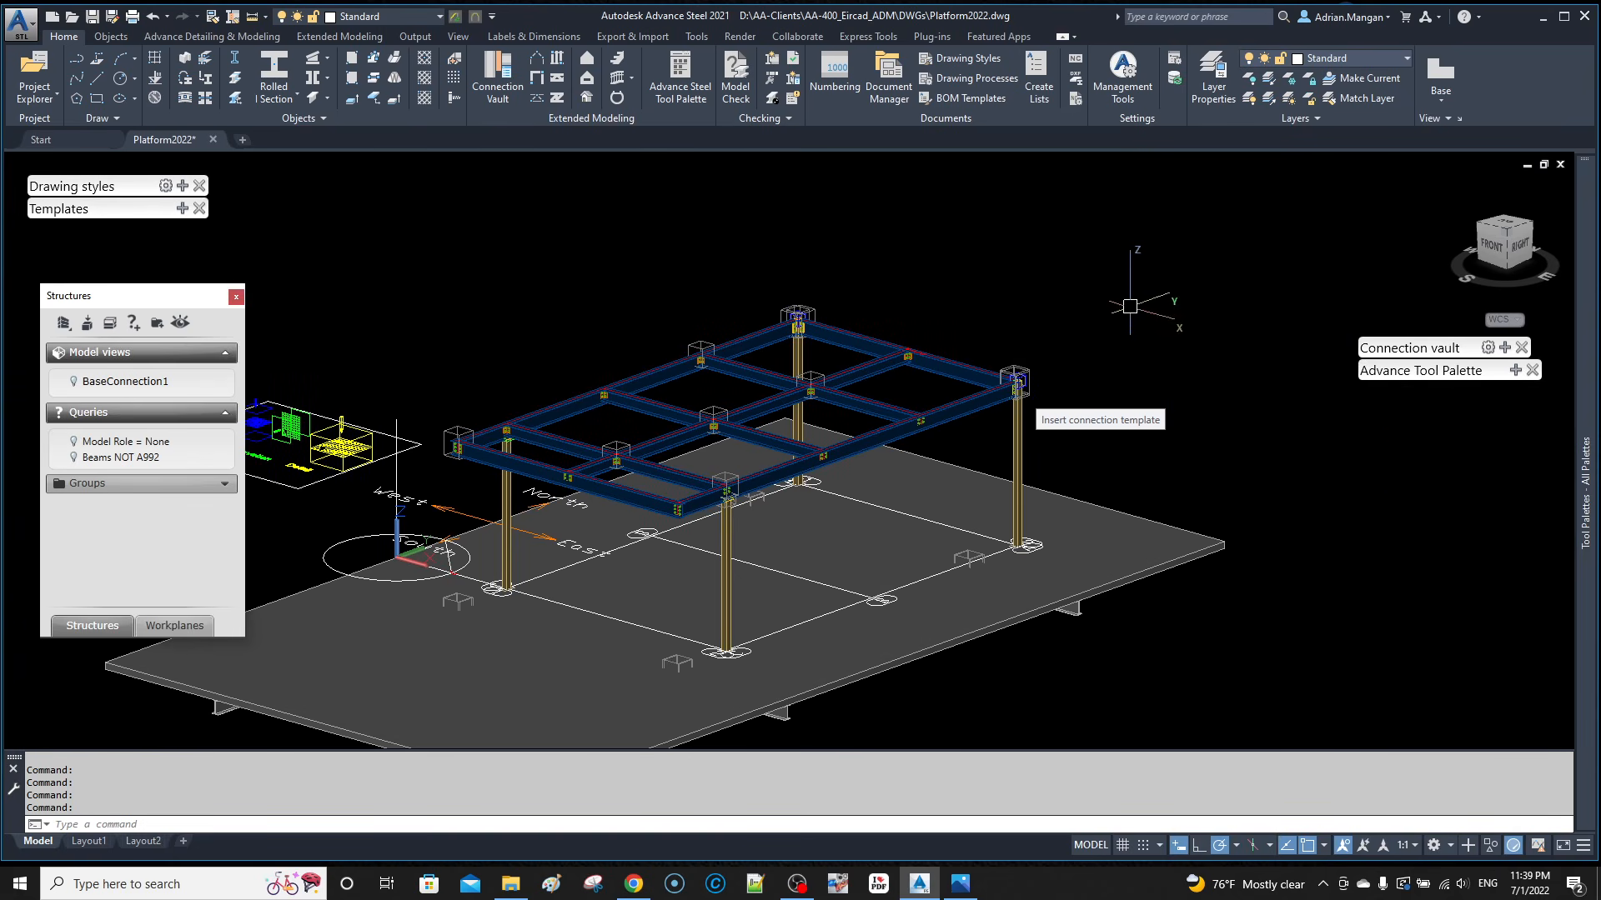
middle_drag(1124, 302, 1191, 300)
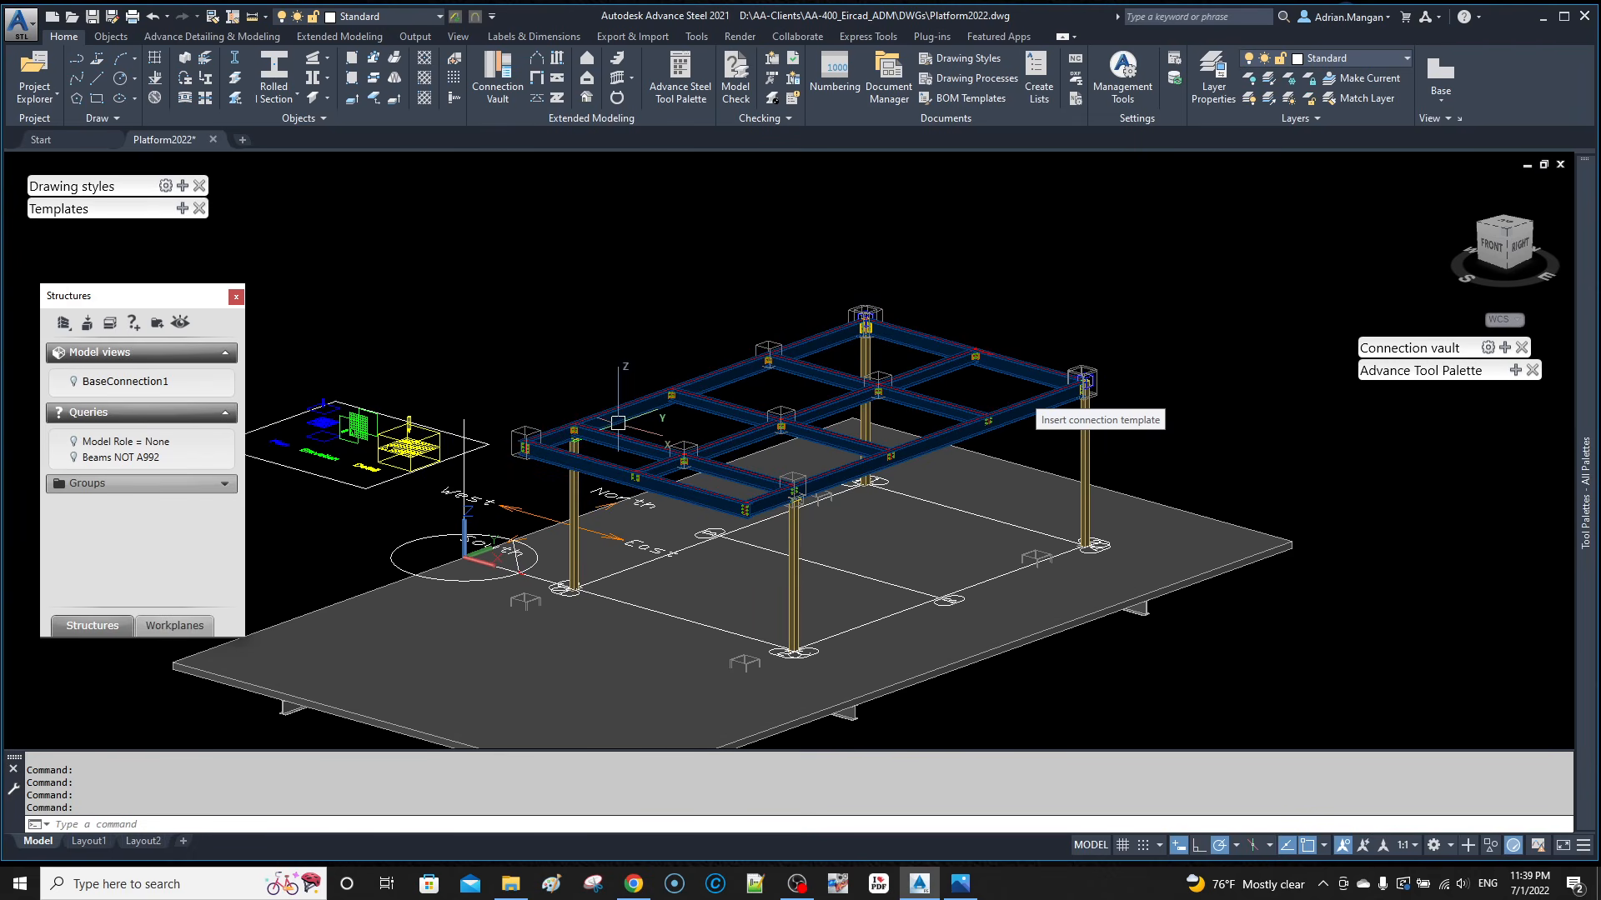
scroll(539, 426, up, 8)
scroll(534, 432, down, 7)
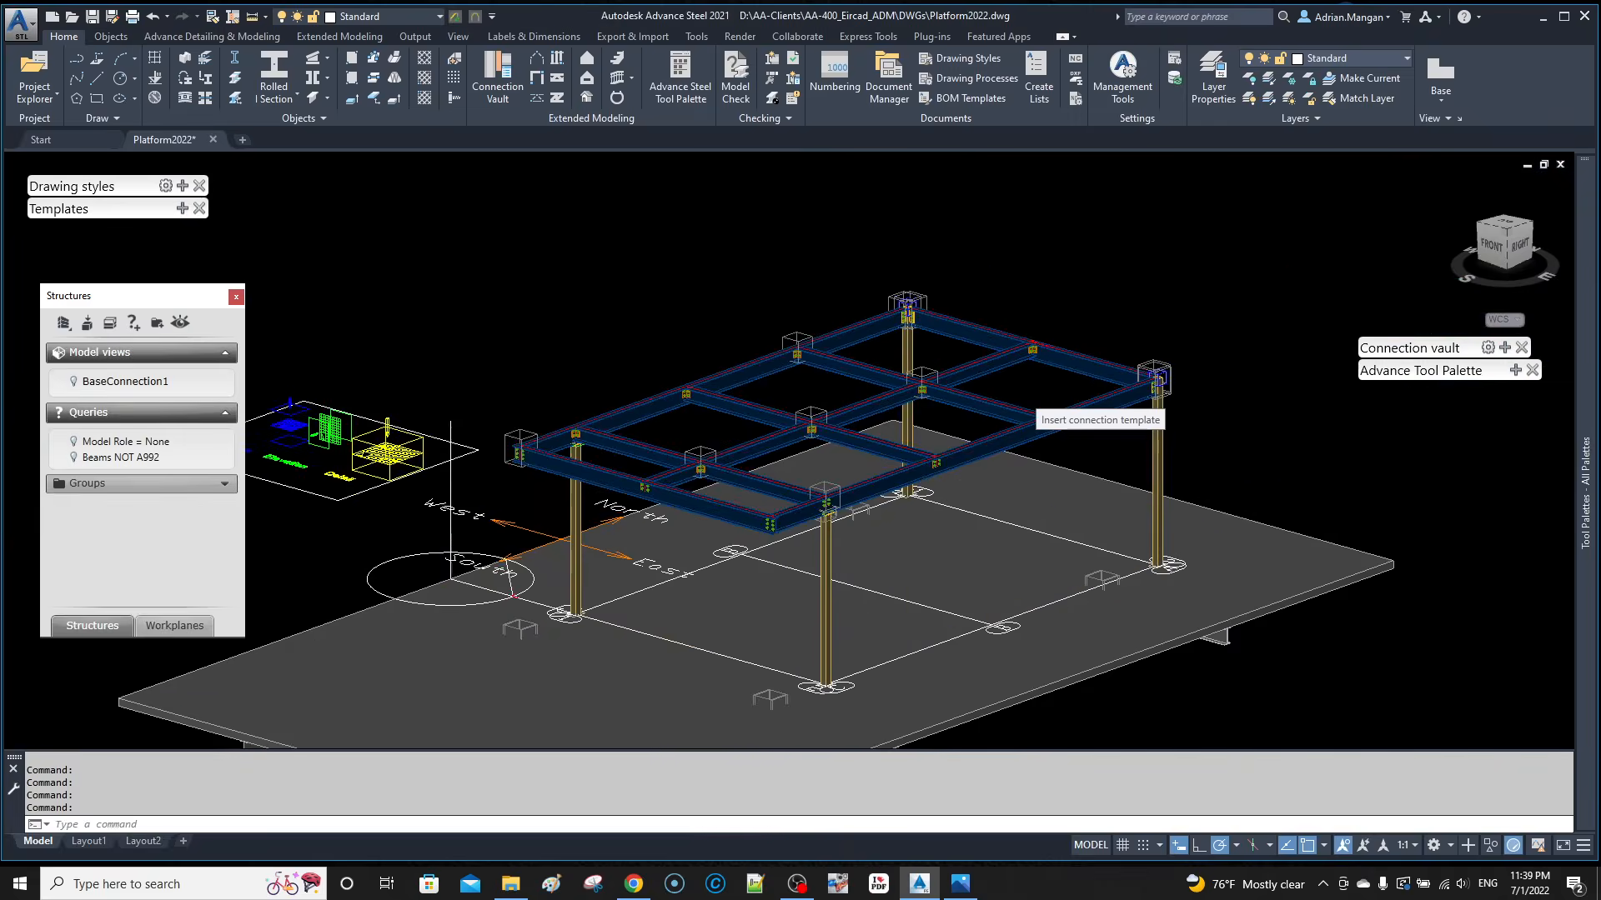
middle_drag(533, 432, 462, 464)
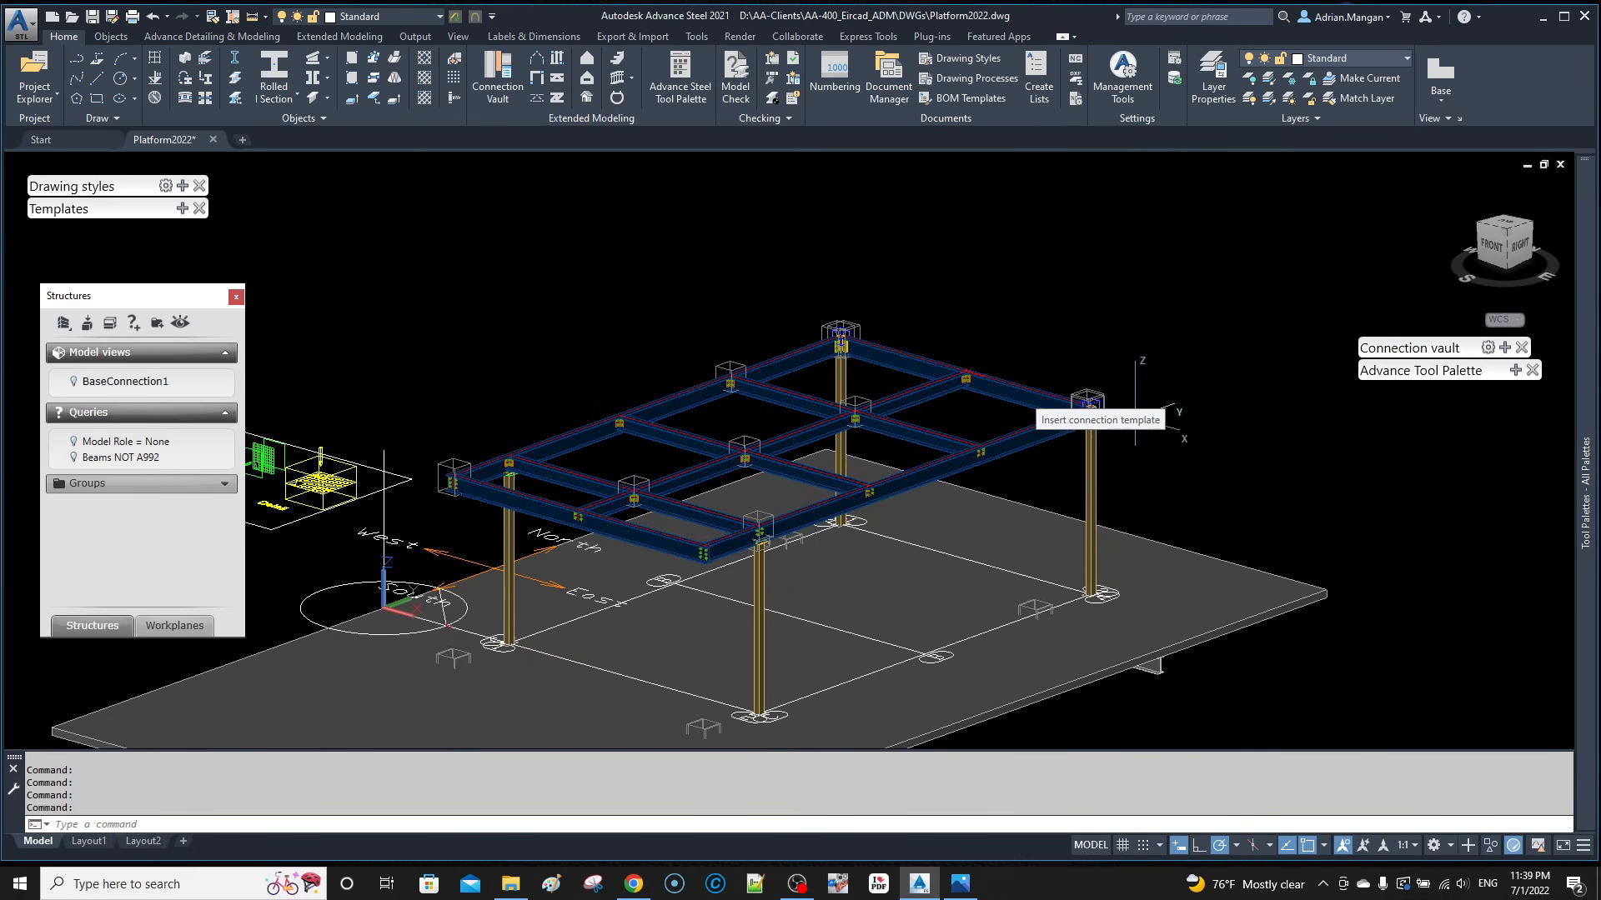
click(1145, 434)
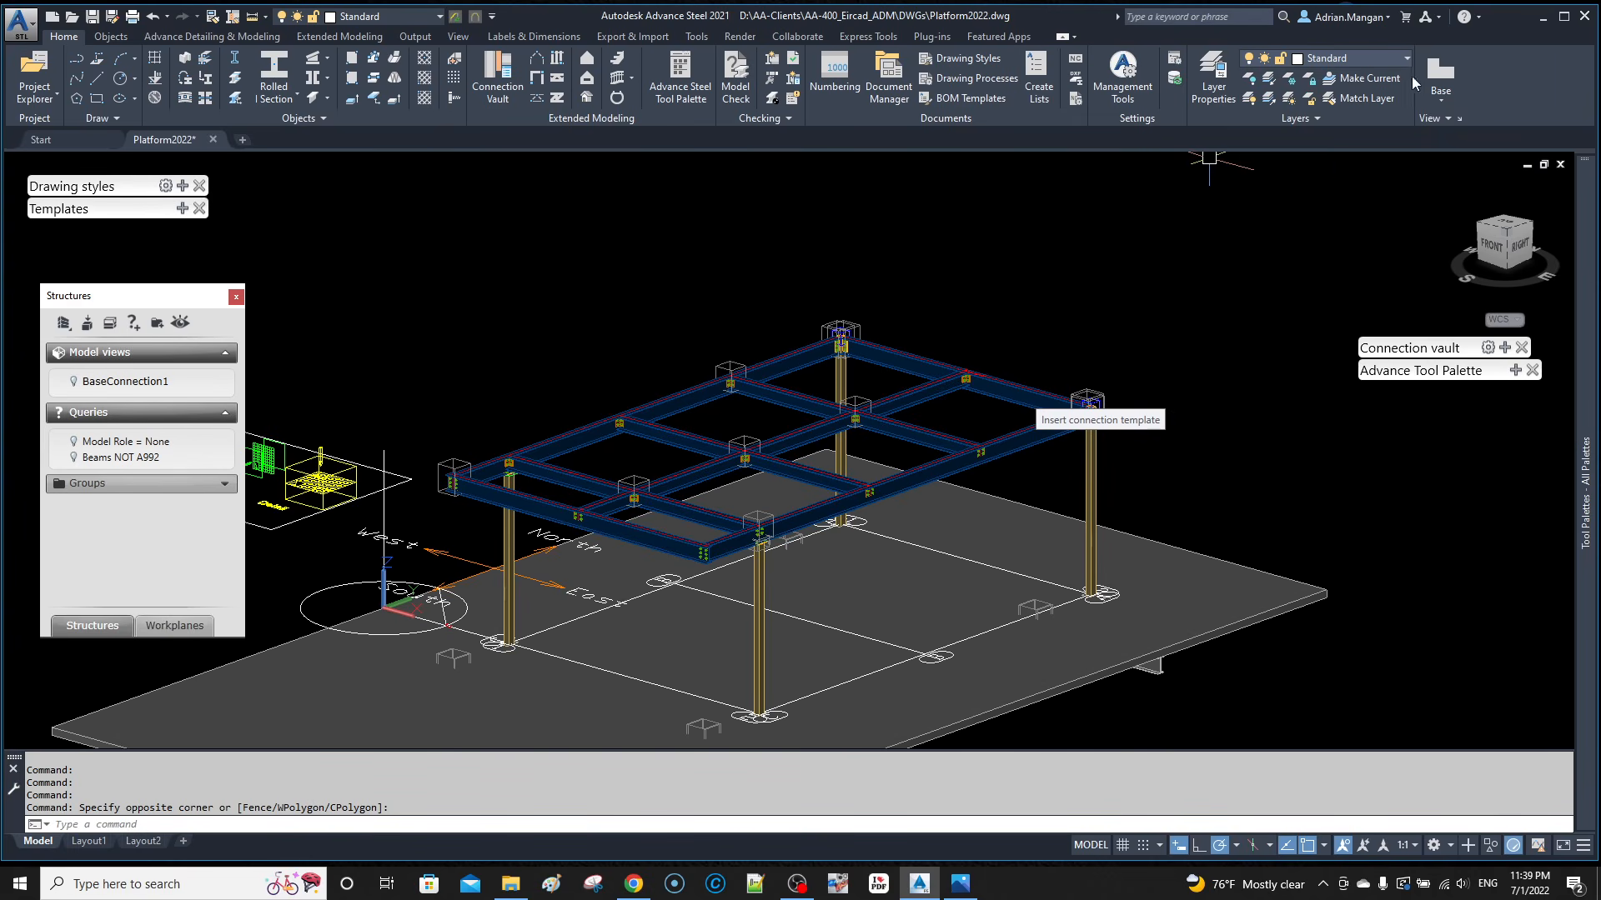
click(1547, 18)
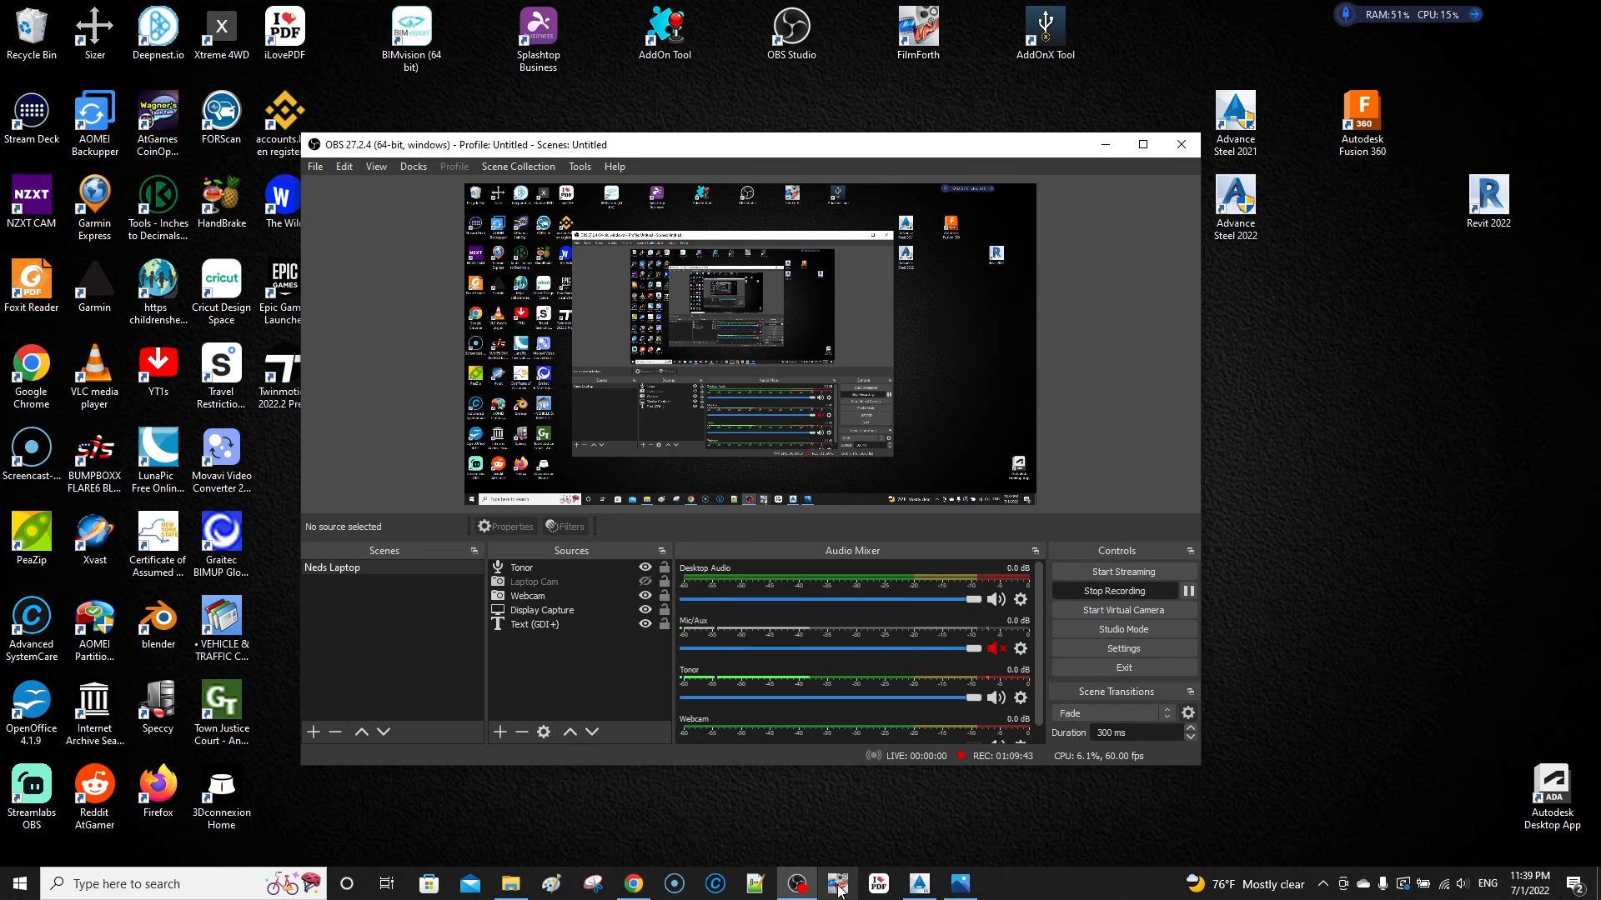
click(920, 882)
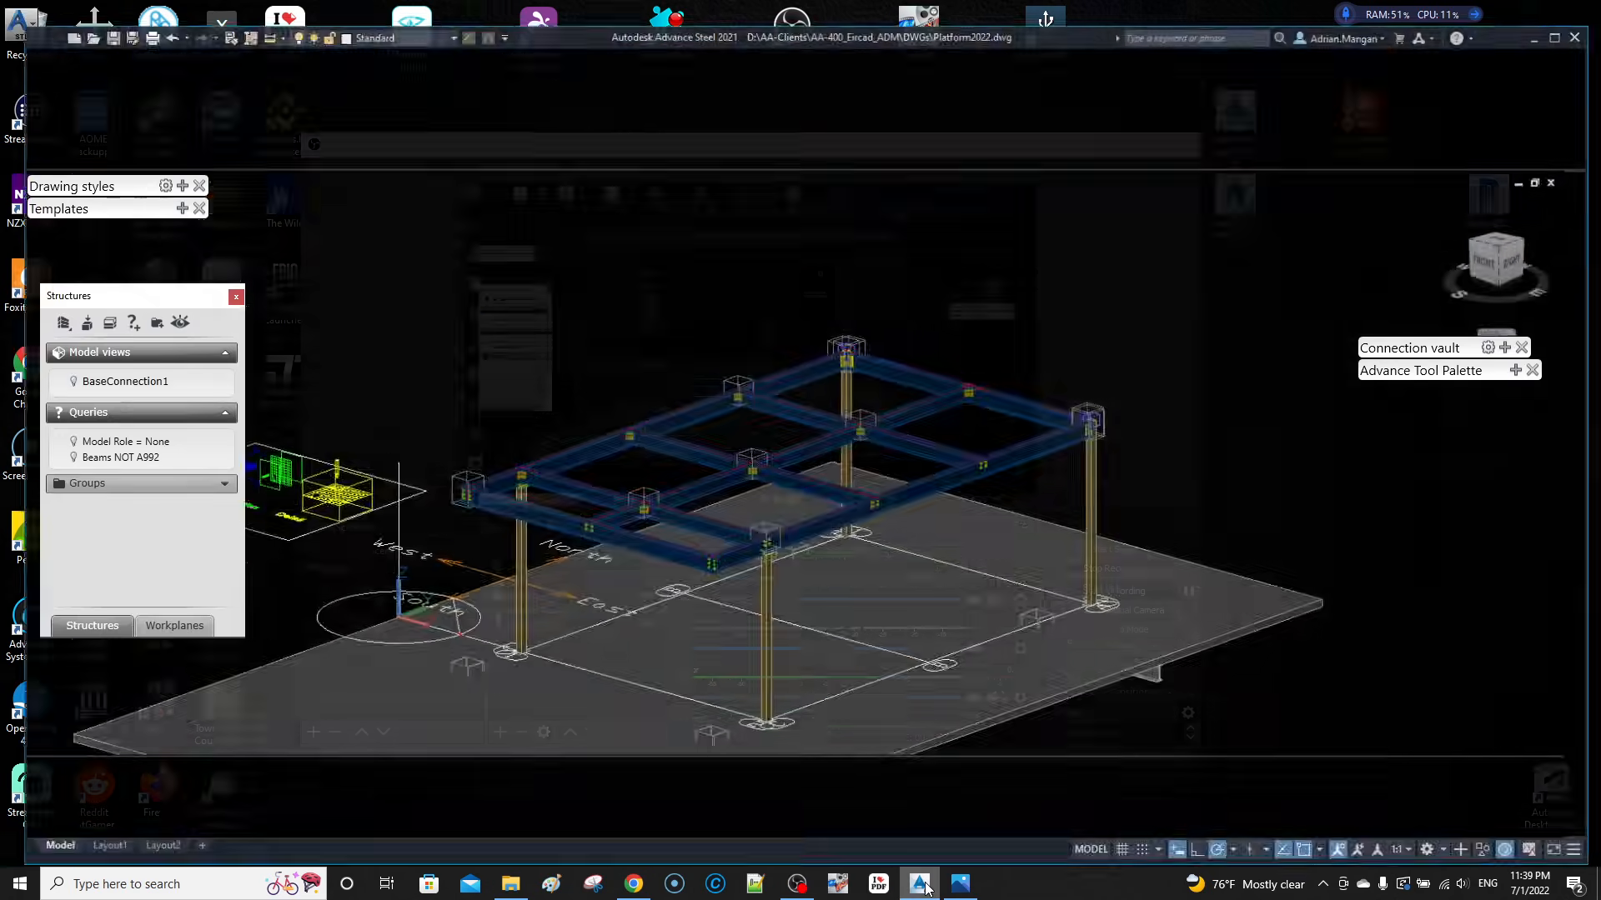
middle_drag(1282, 366, 1312, 307)
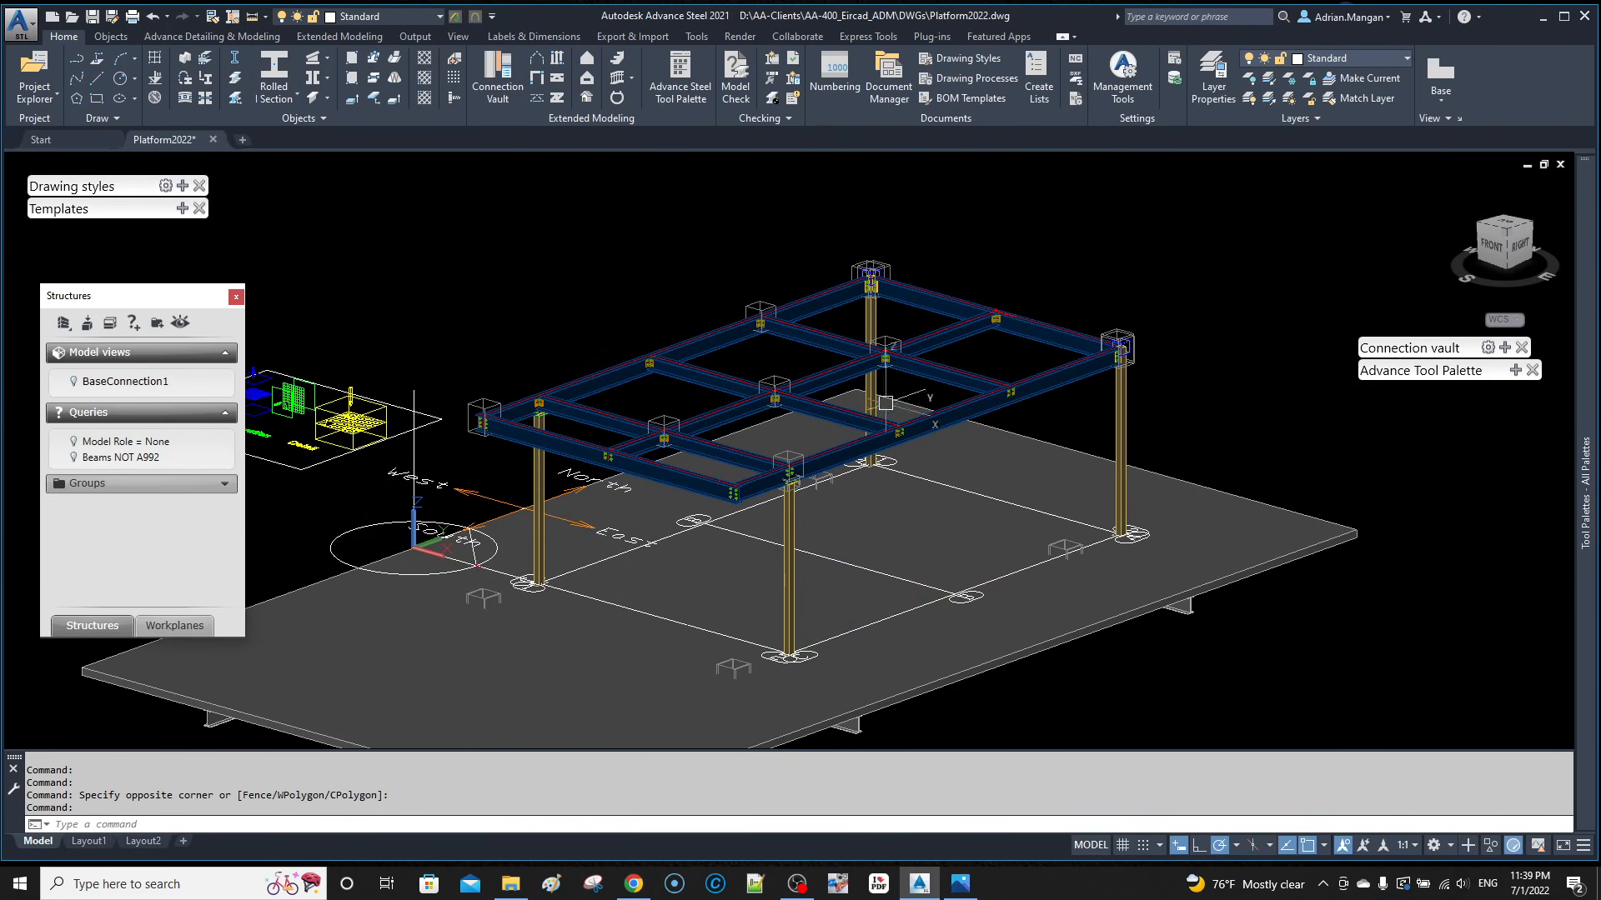
mouse_move(917, 355)
middle_down()
mouse_move(998, 352)
mouse_move(895, 366)
middle_up()
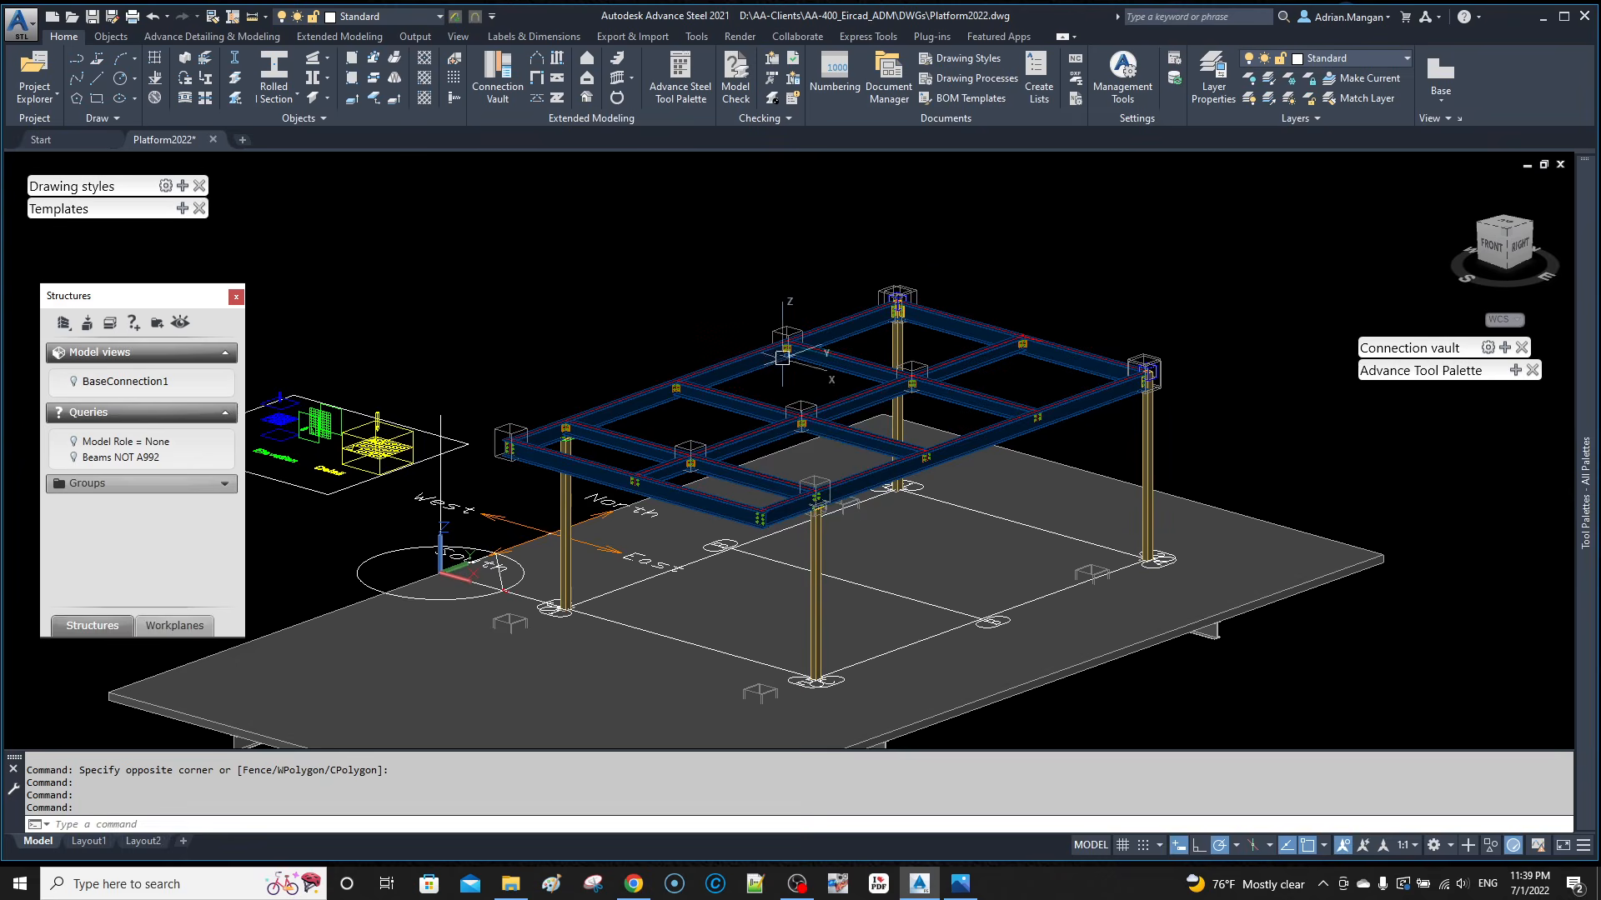
scroll(871, 311, up, 5)
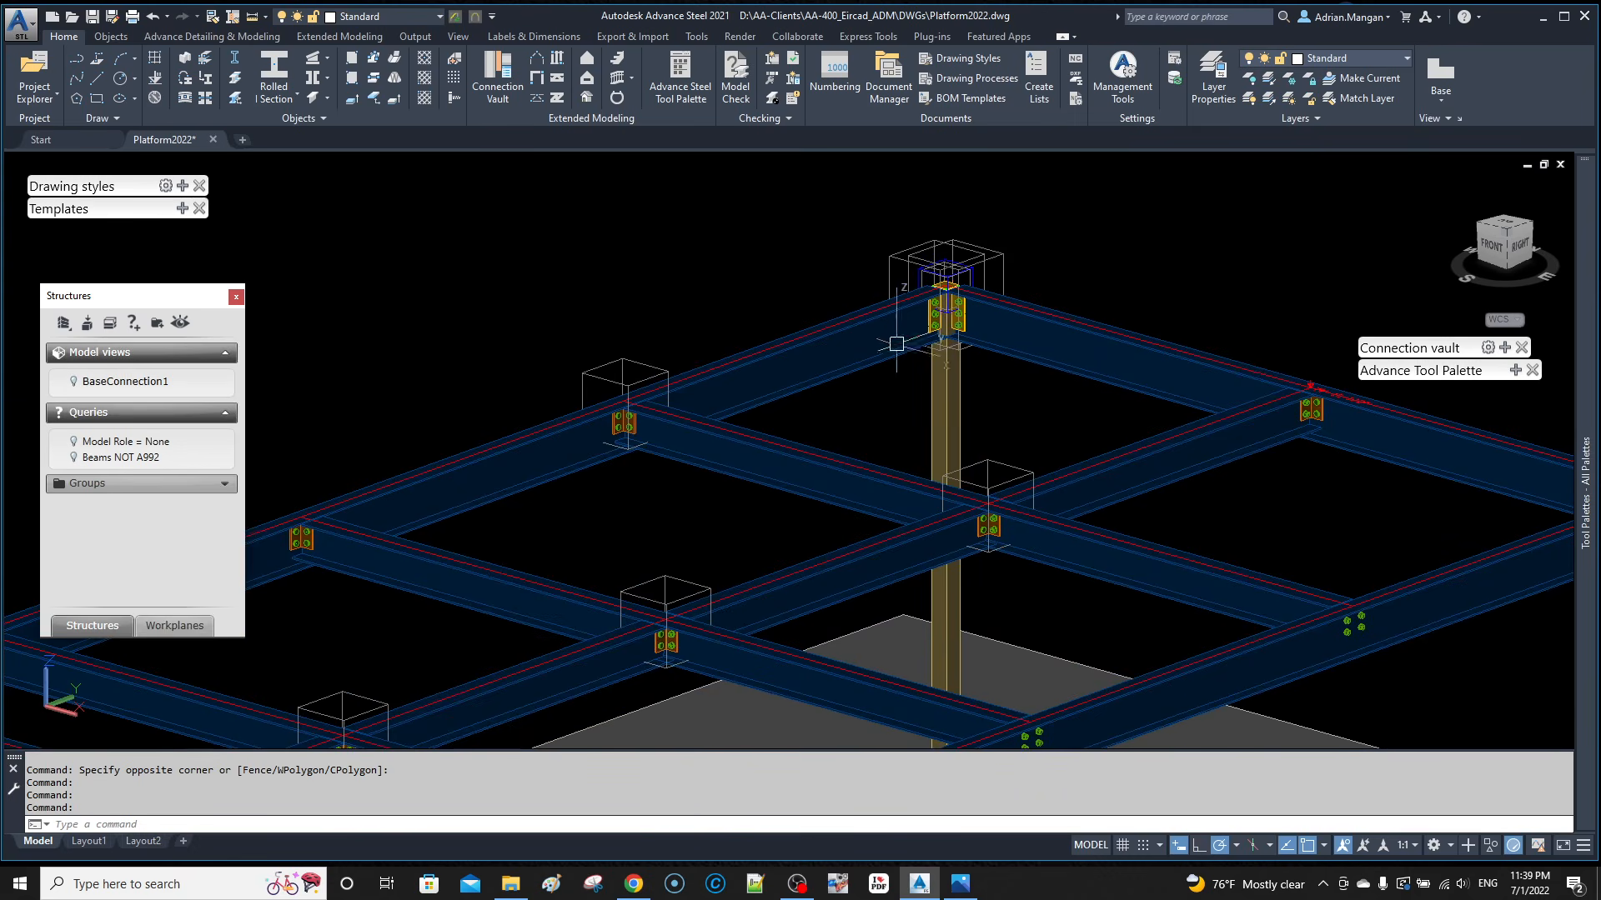
middle_drag(1122, 443, 1059, 440)
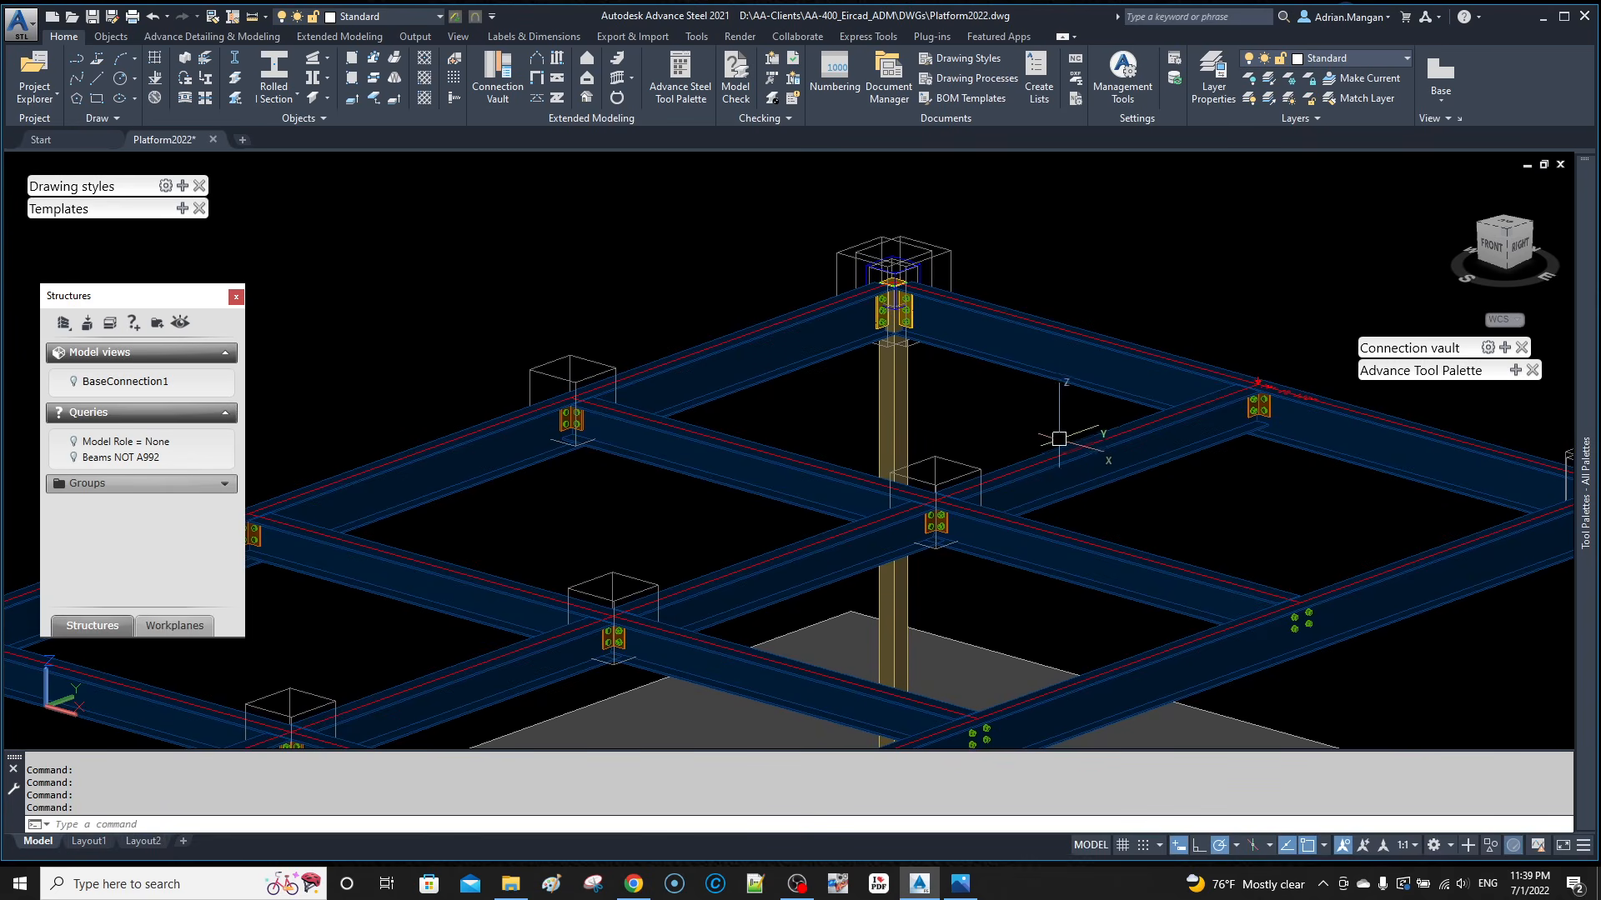
scroll(1023, 436, down, 3)
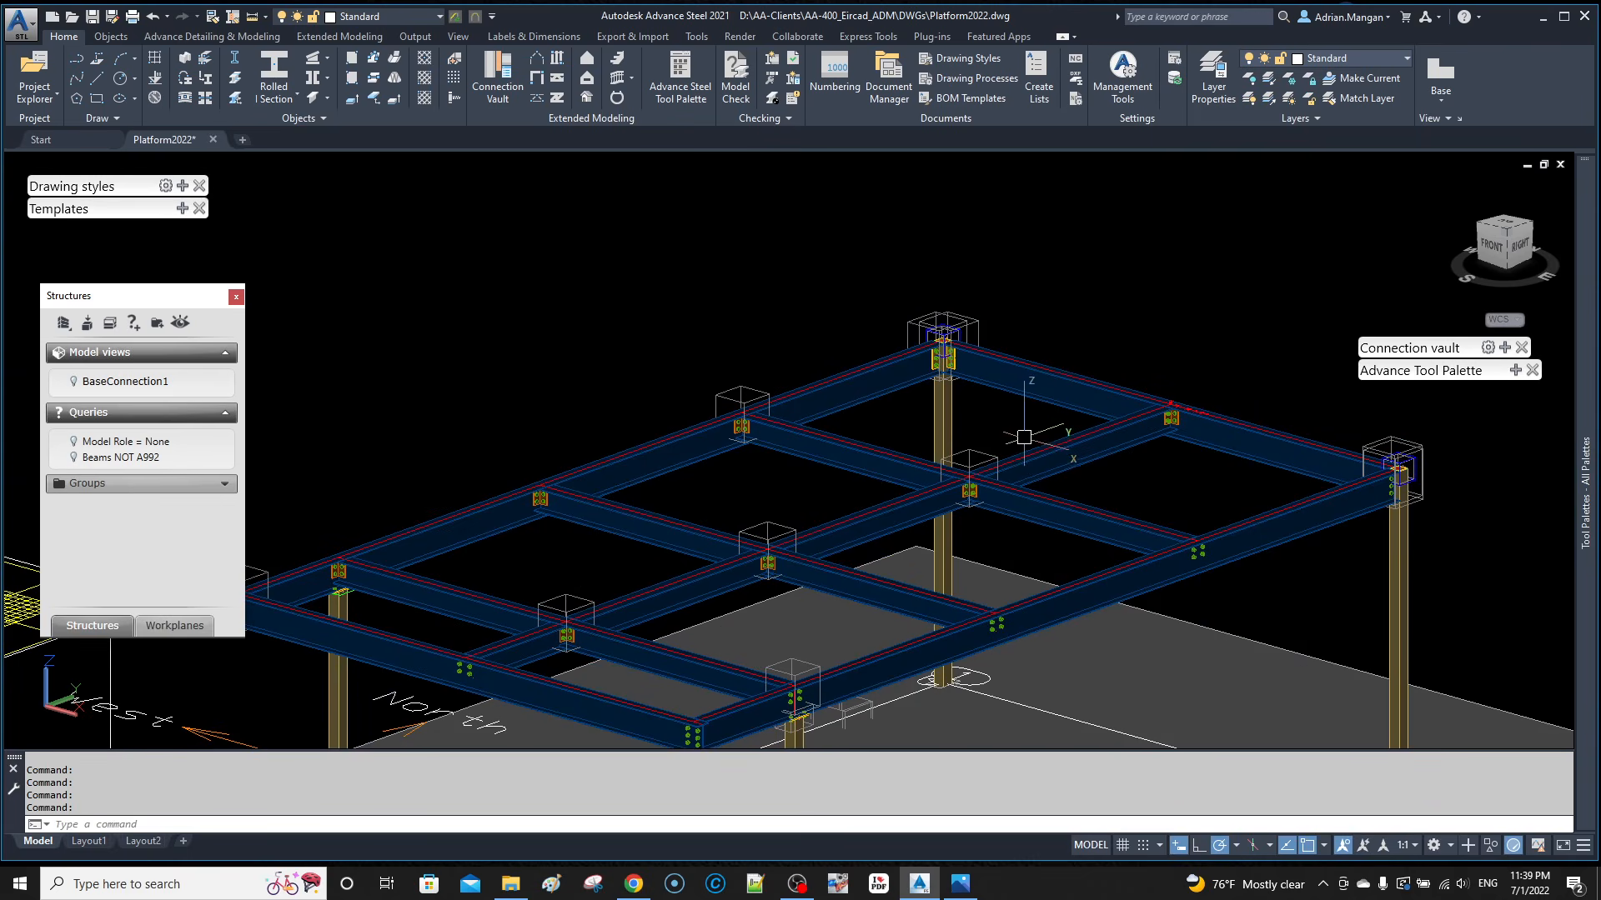
mouse_move(1024, 442)
shift+middle_down()
mouse_move(1074, 473)
mouse_move(1088, 453)
mouse_move(992, 442)
shift+middle_up()
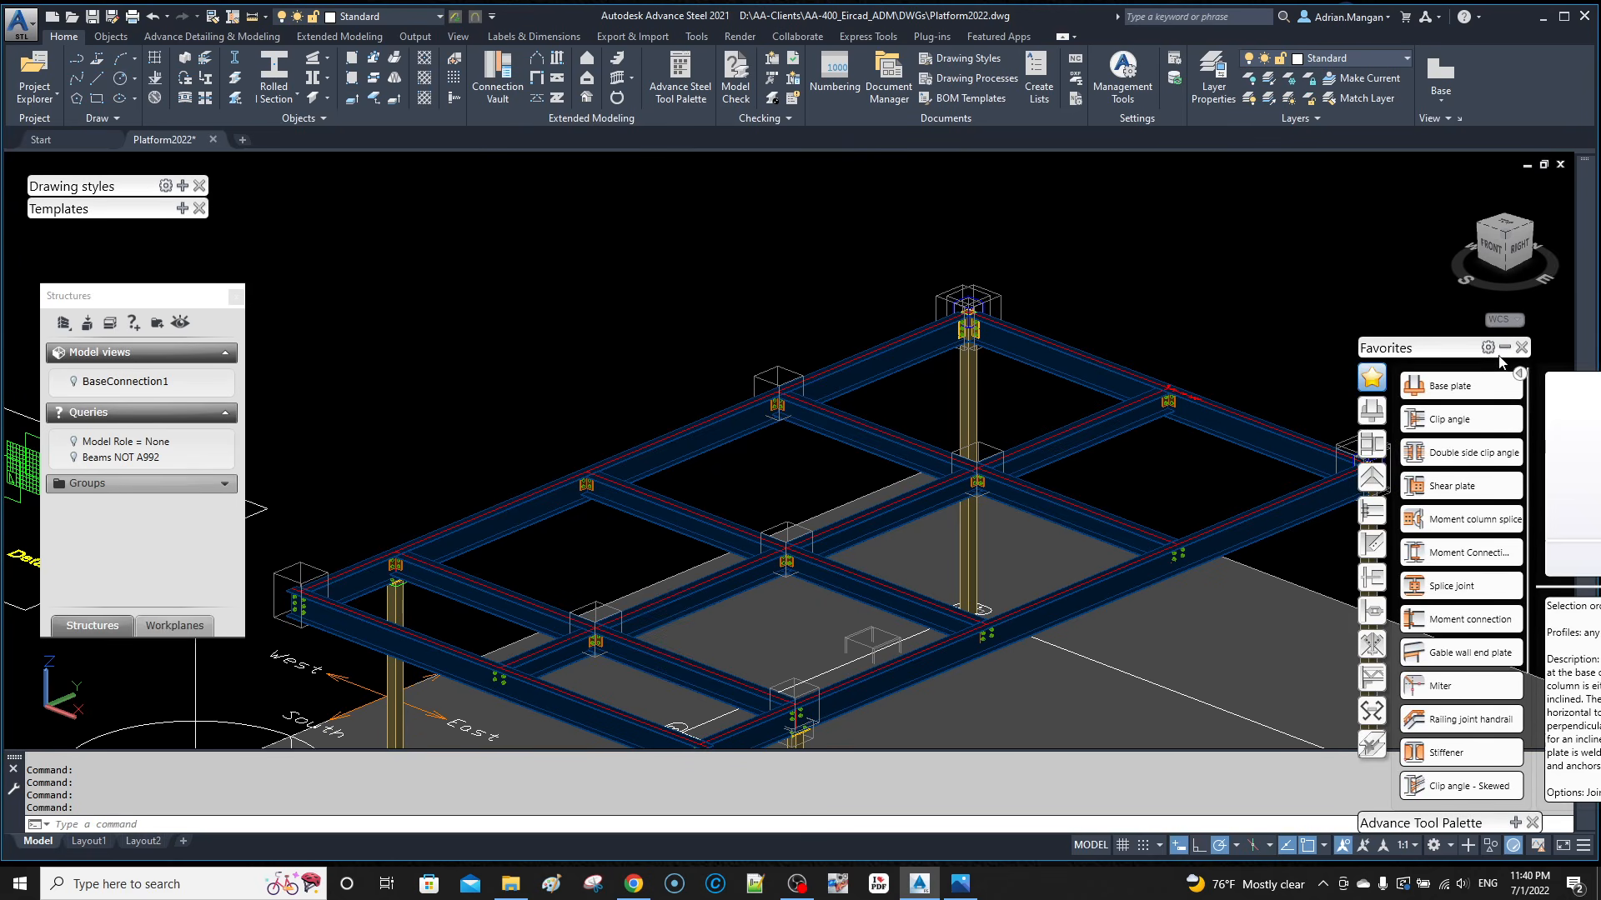
Step: Collapse the Connection vault and move the UCS origin to the top of the plate on the far corner column
click(1505, 350)
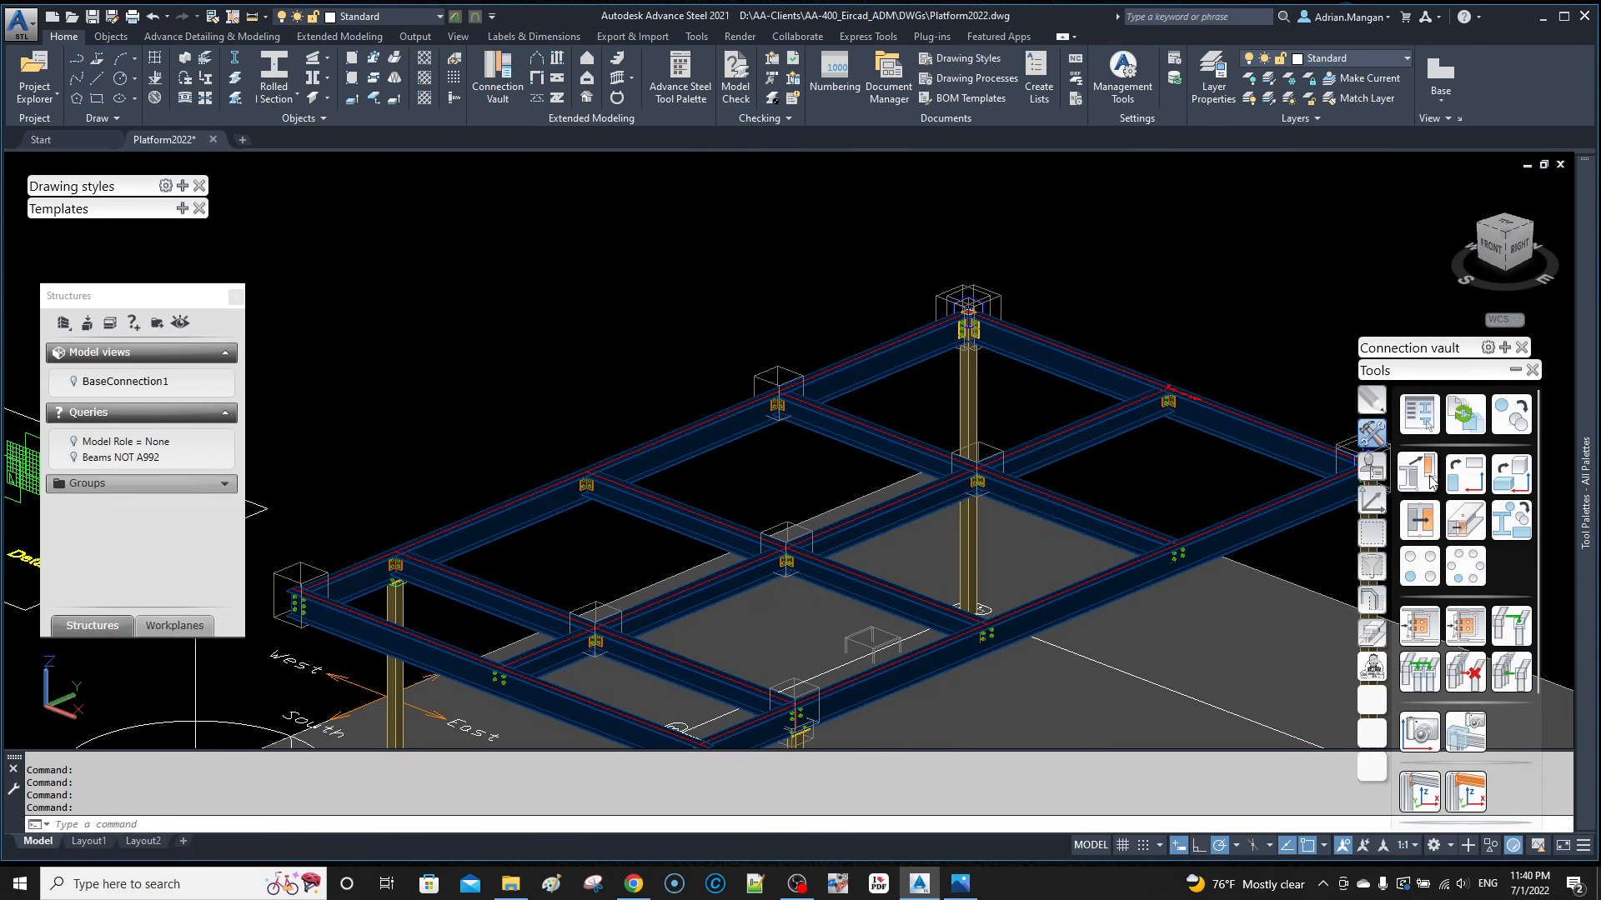
click(1373, 501)
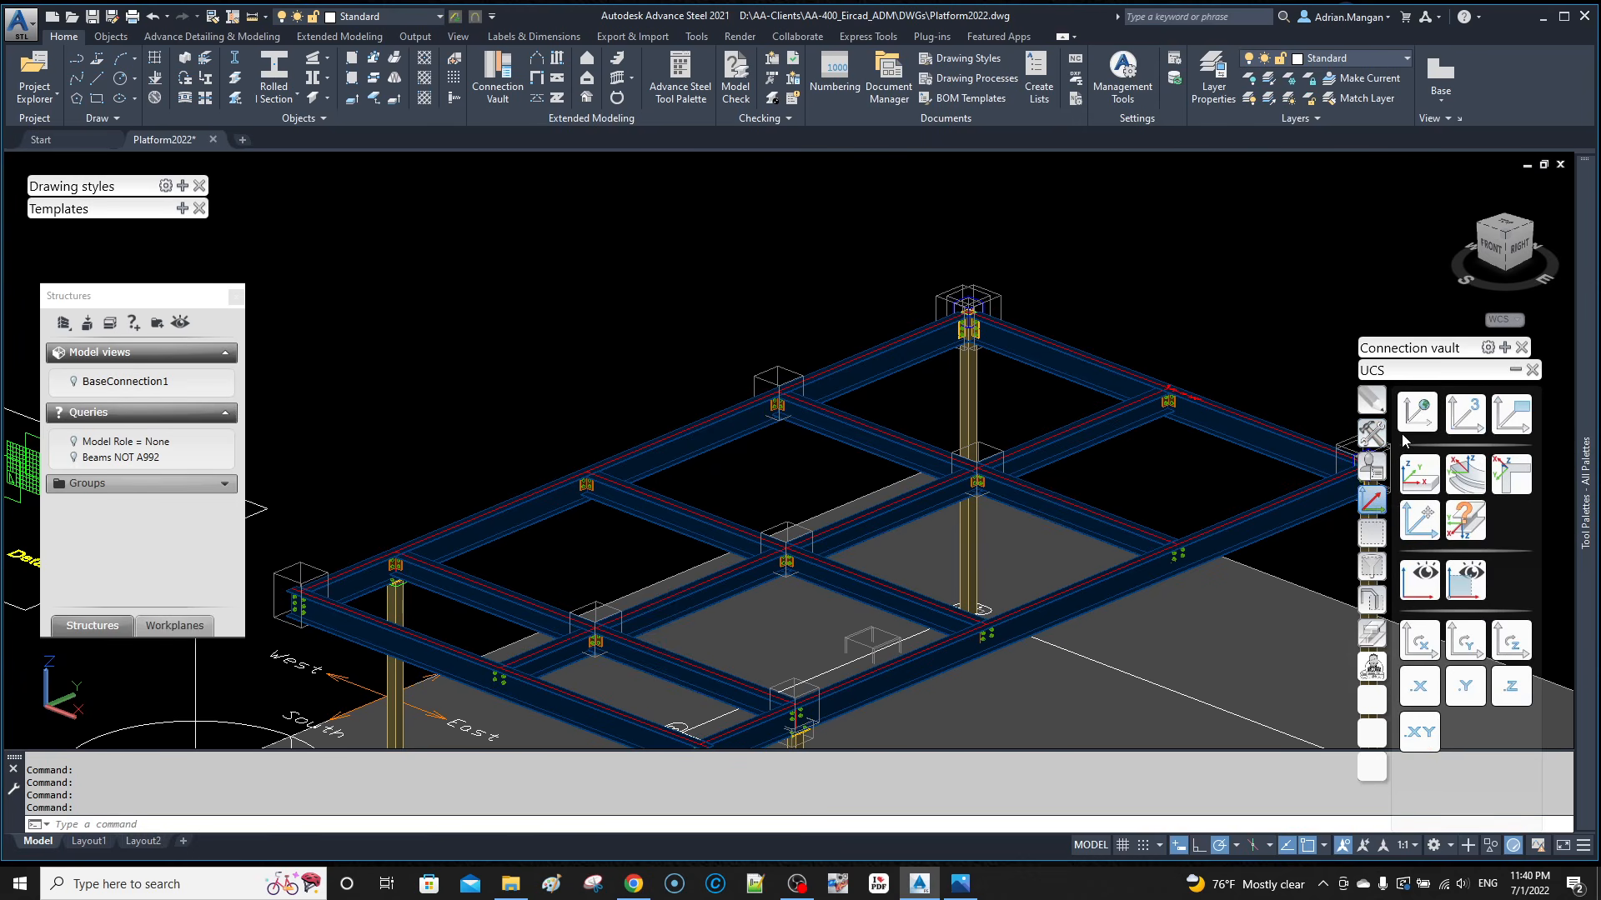
click(1419, 521)
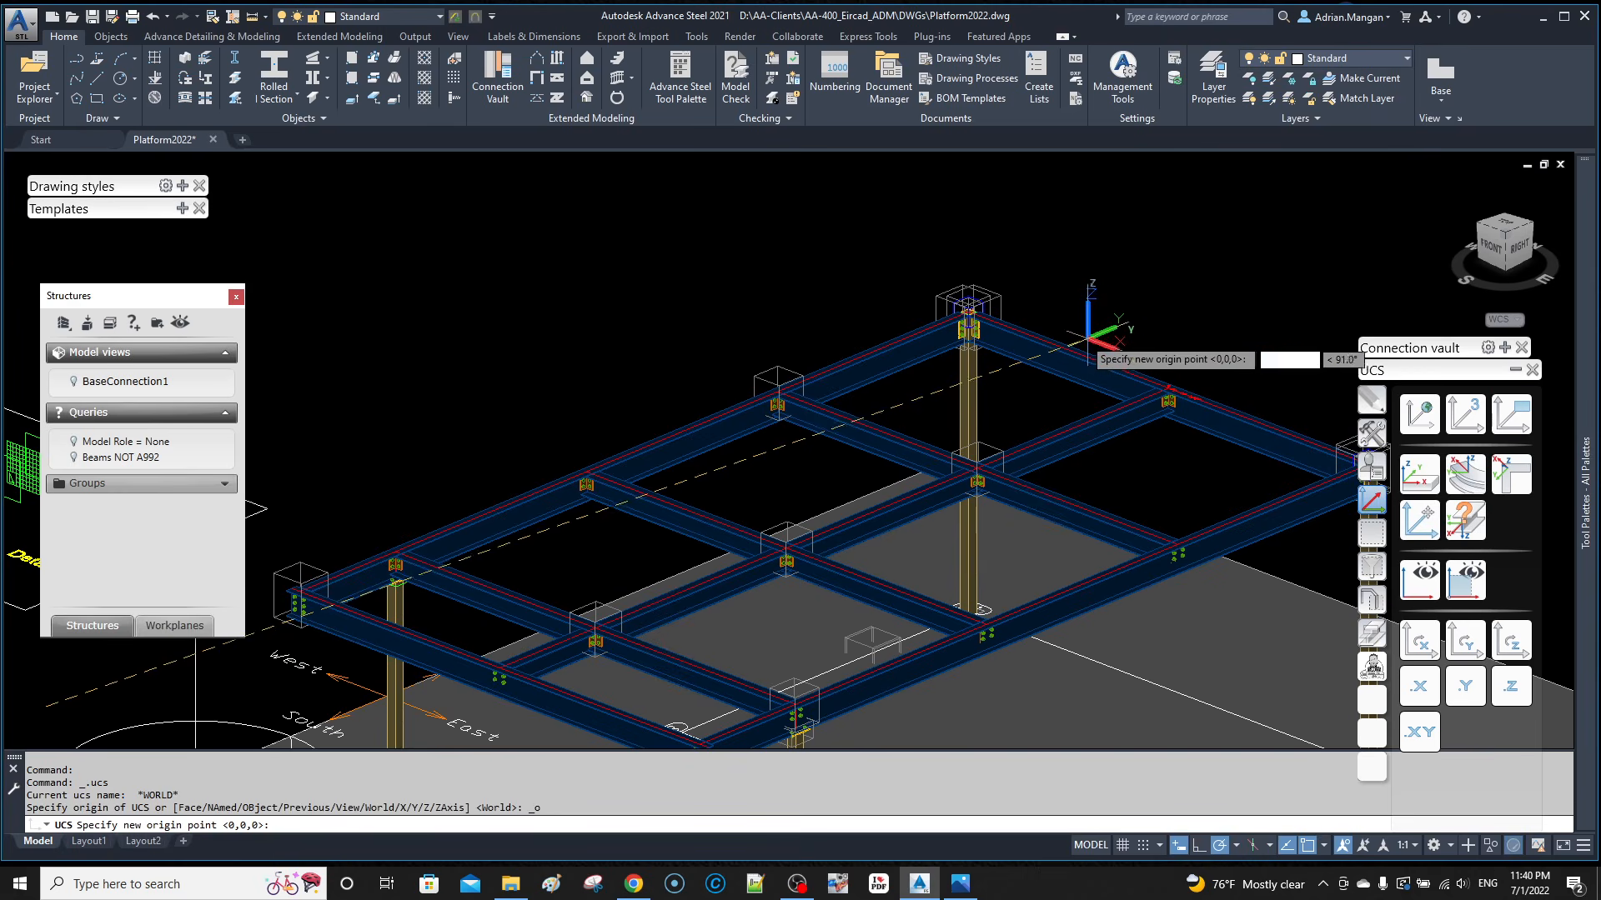
scroll(971, 329, up, 6)
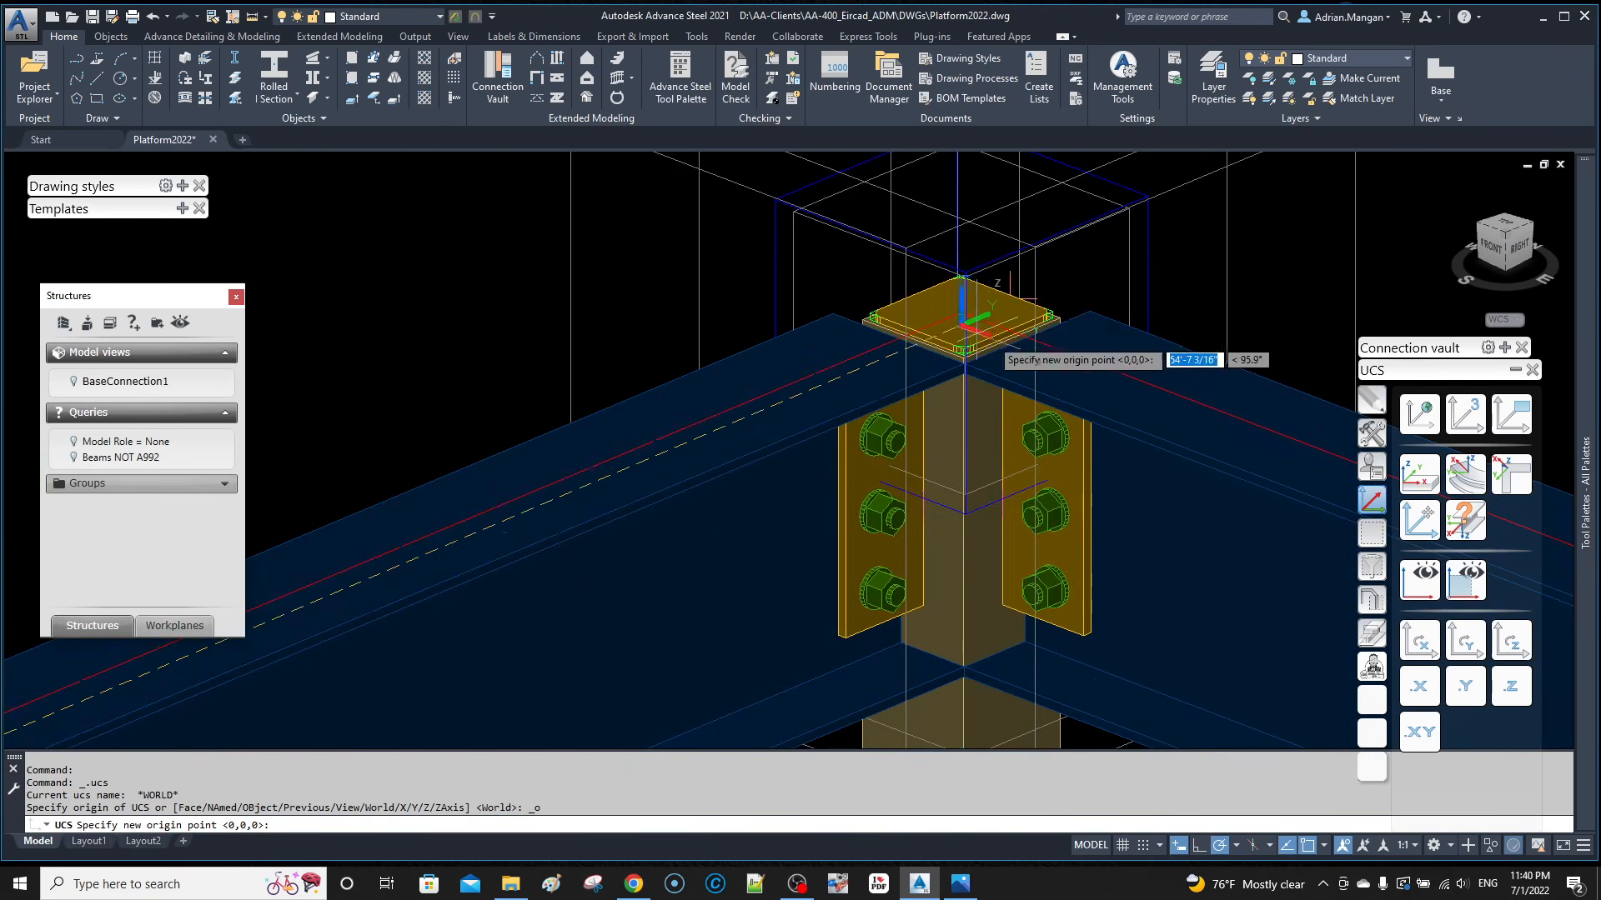
click(985, 268)
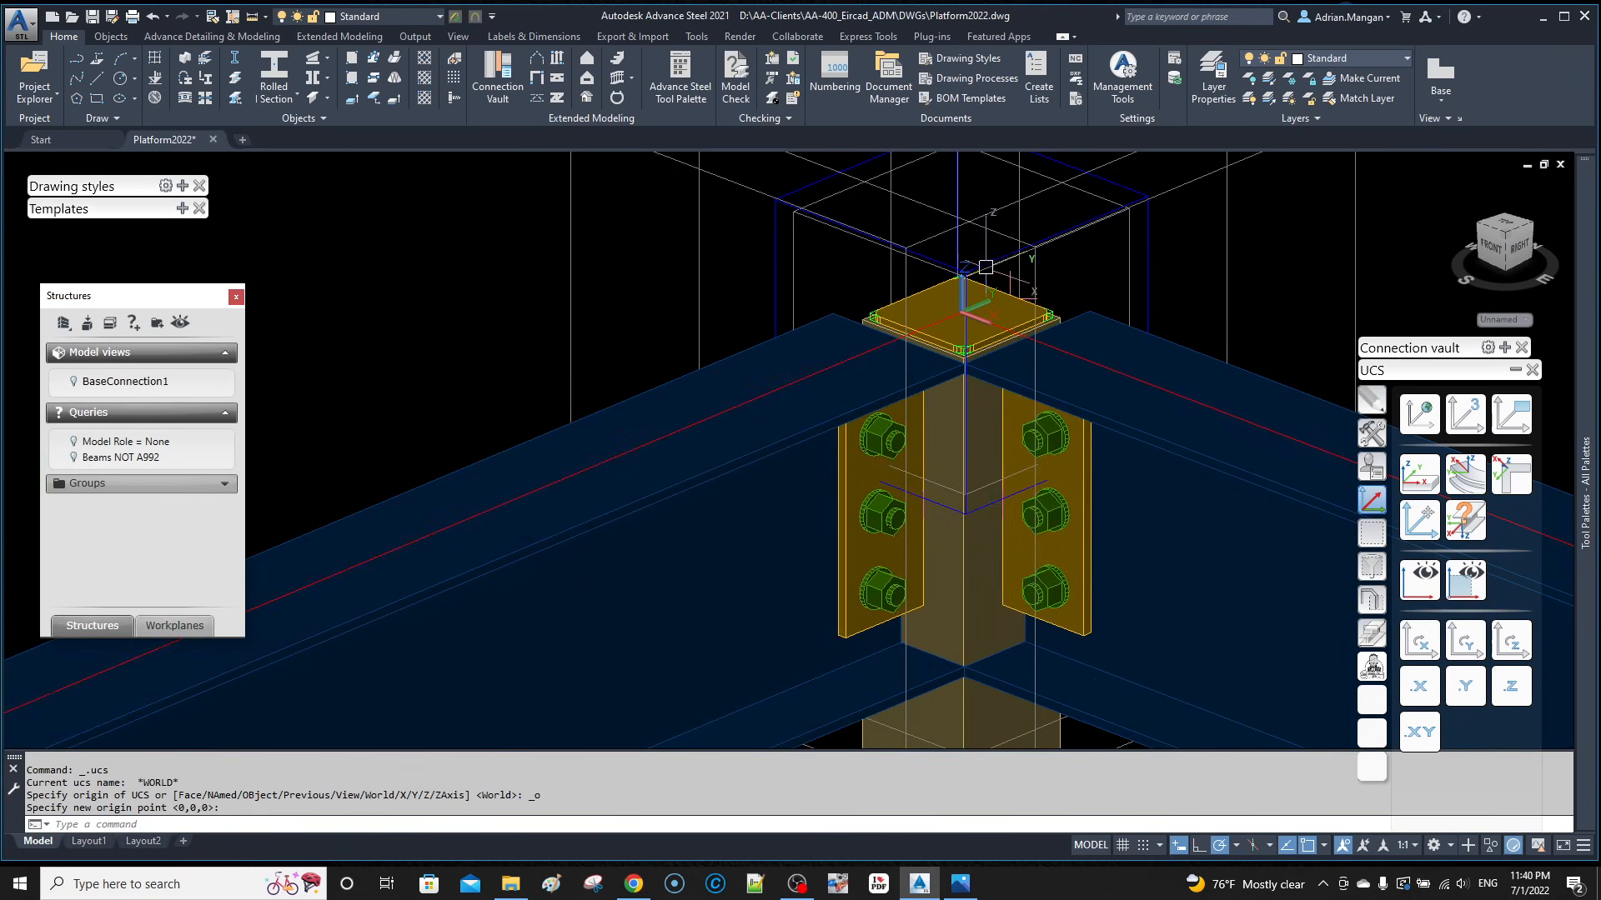
Step: Place a variable rectangular grating with its diagonal line running from the corner column's top plate to the neighbouring beam joint on the outer beam
click(112, 37)
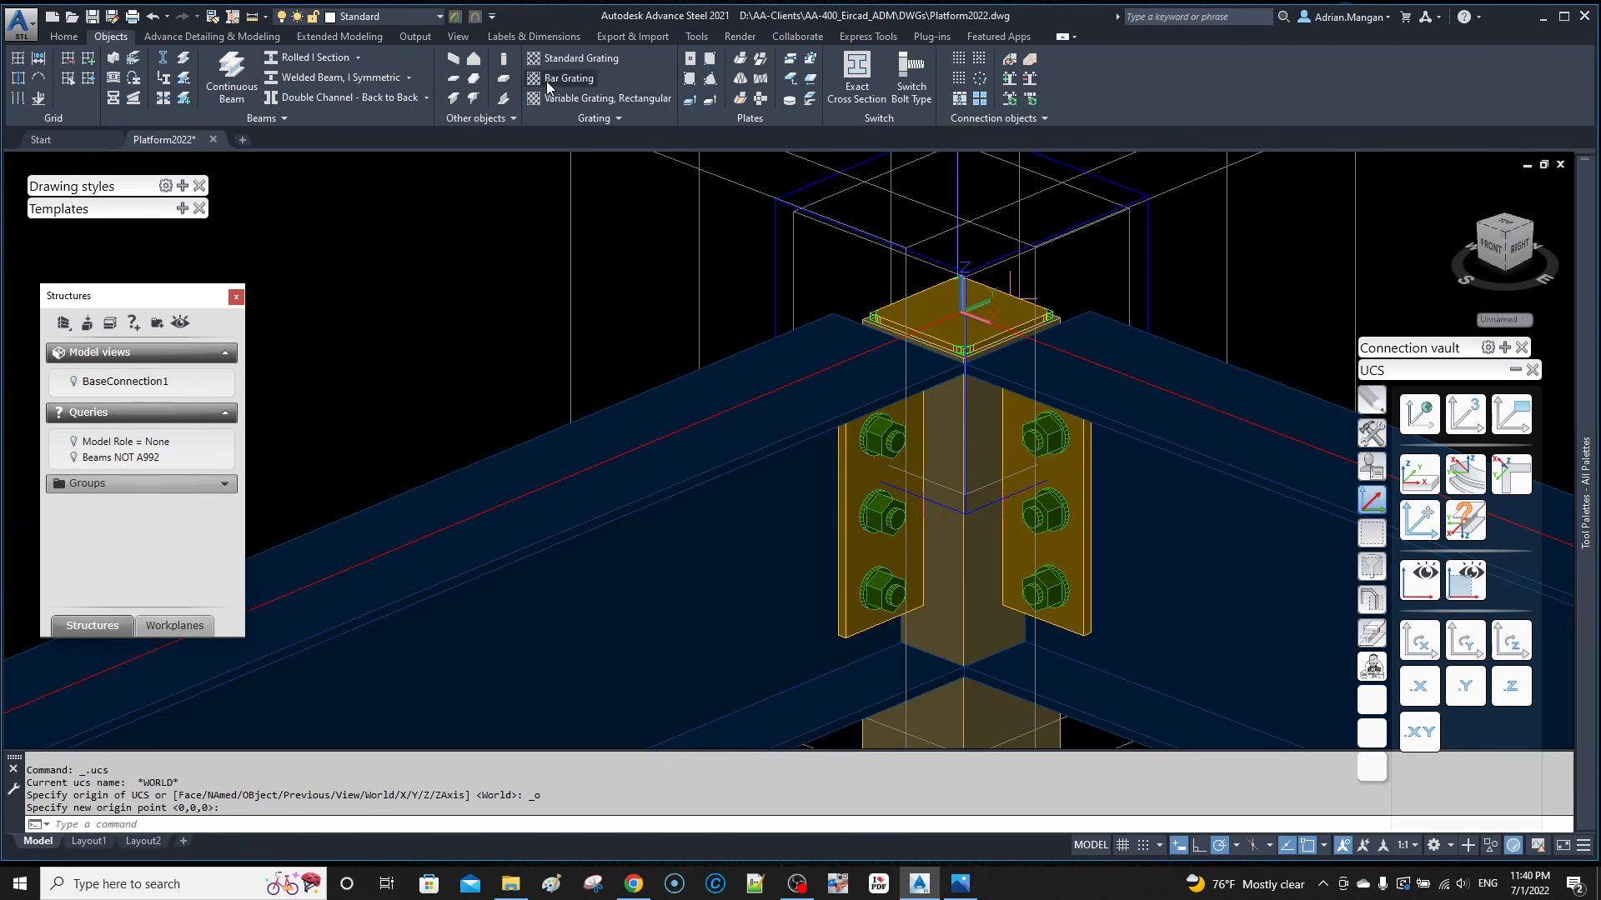
click(597, 105)
scroll(968, 310, up, 4)
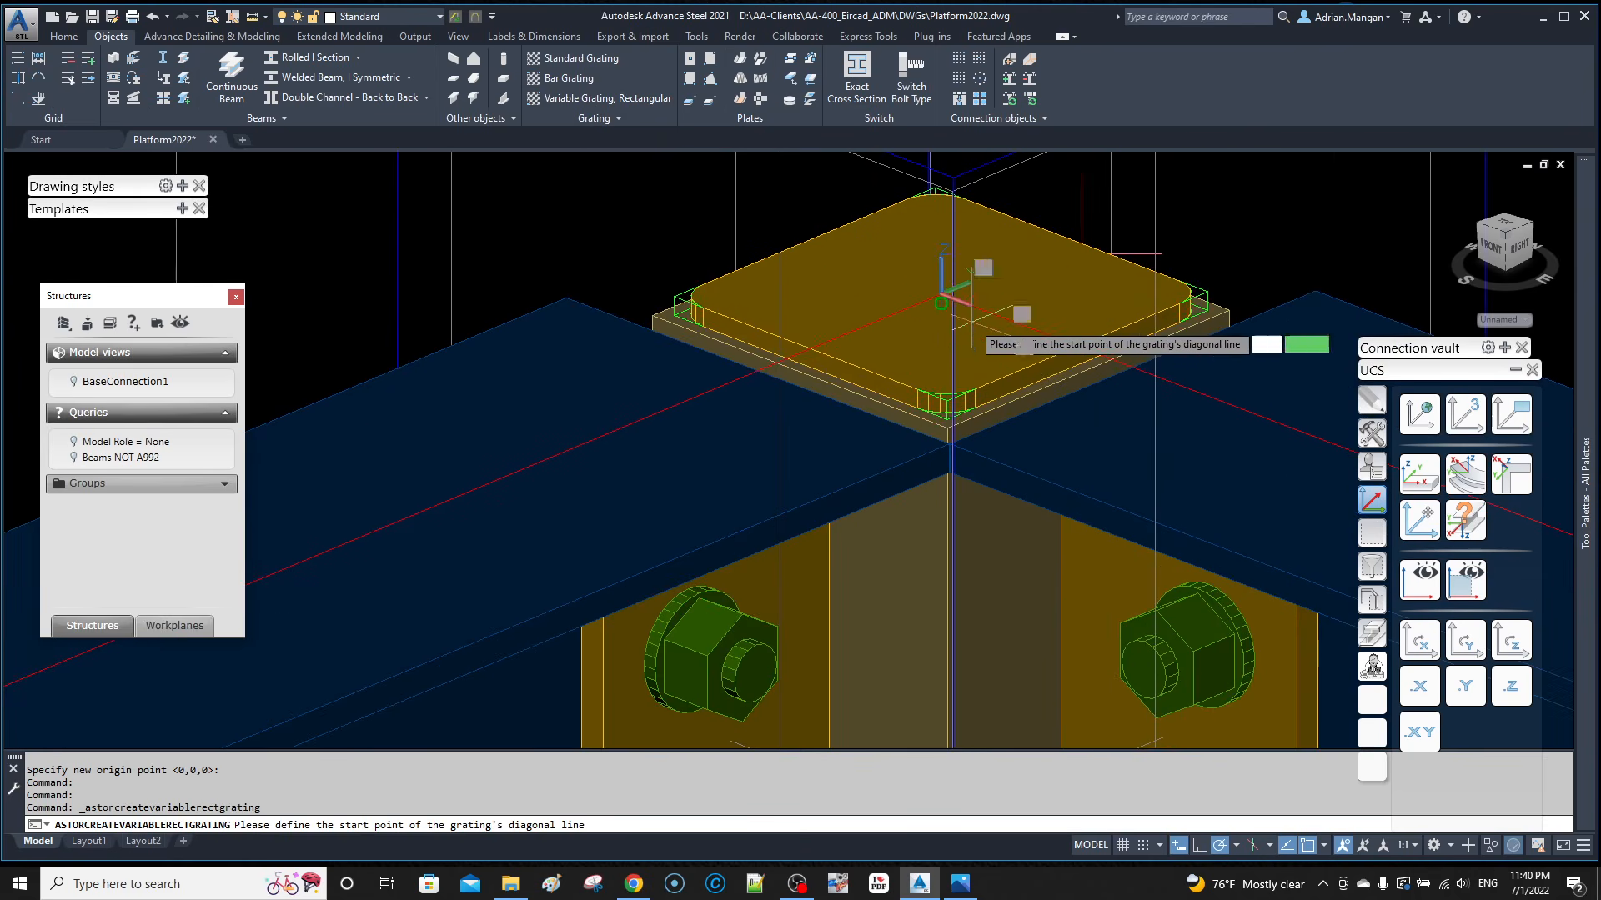
click(951, 297)
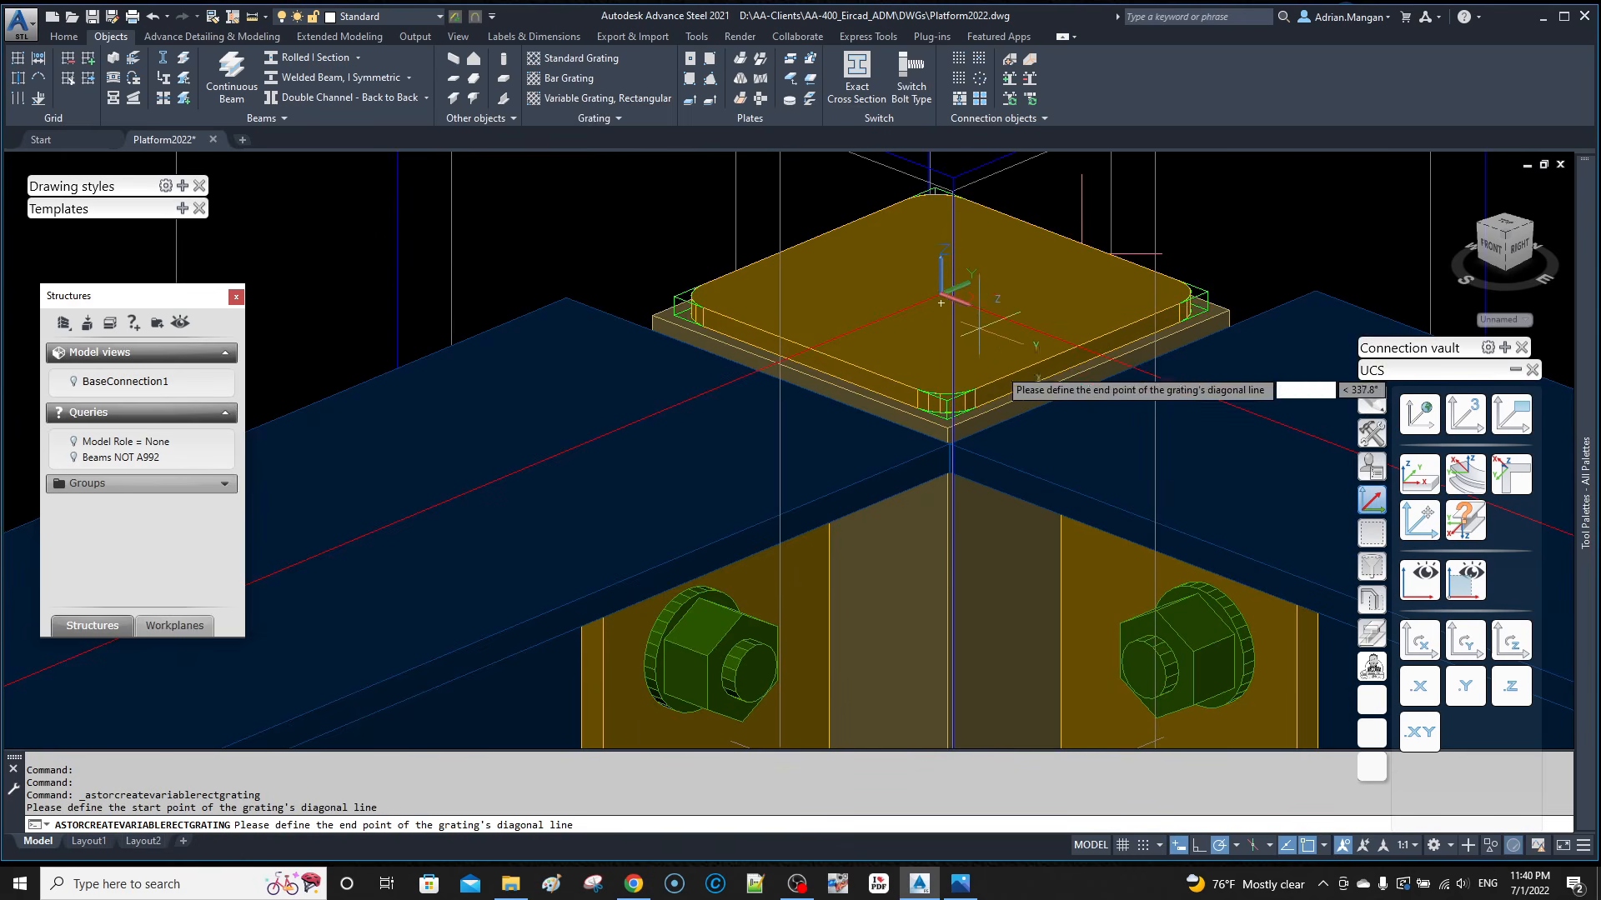
scroll(1004, 382, down, 5)
scroll(993, 392, down, 6)
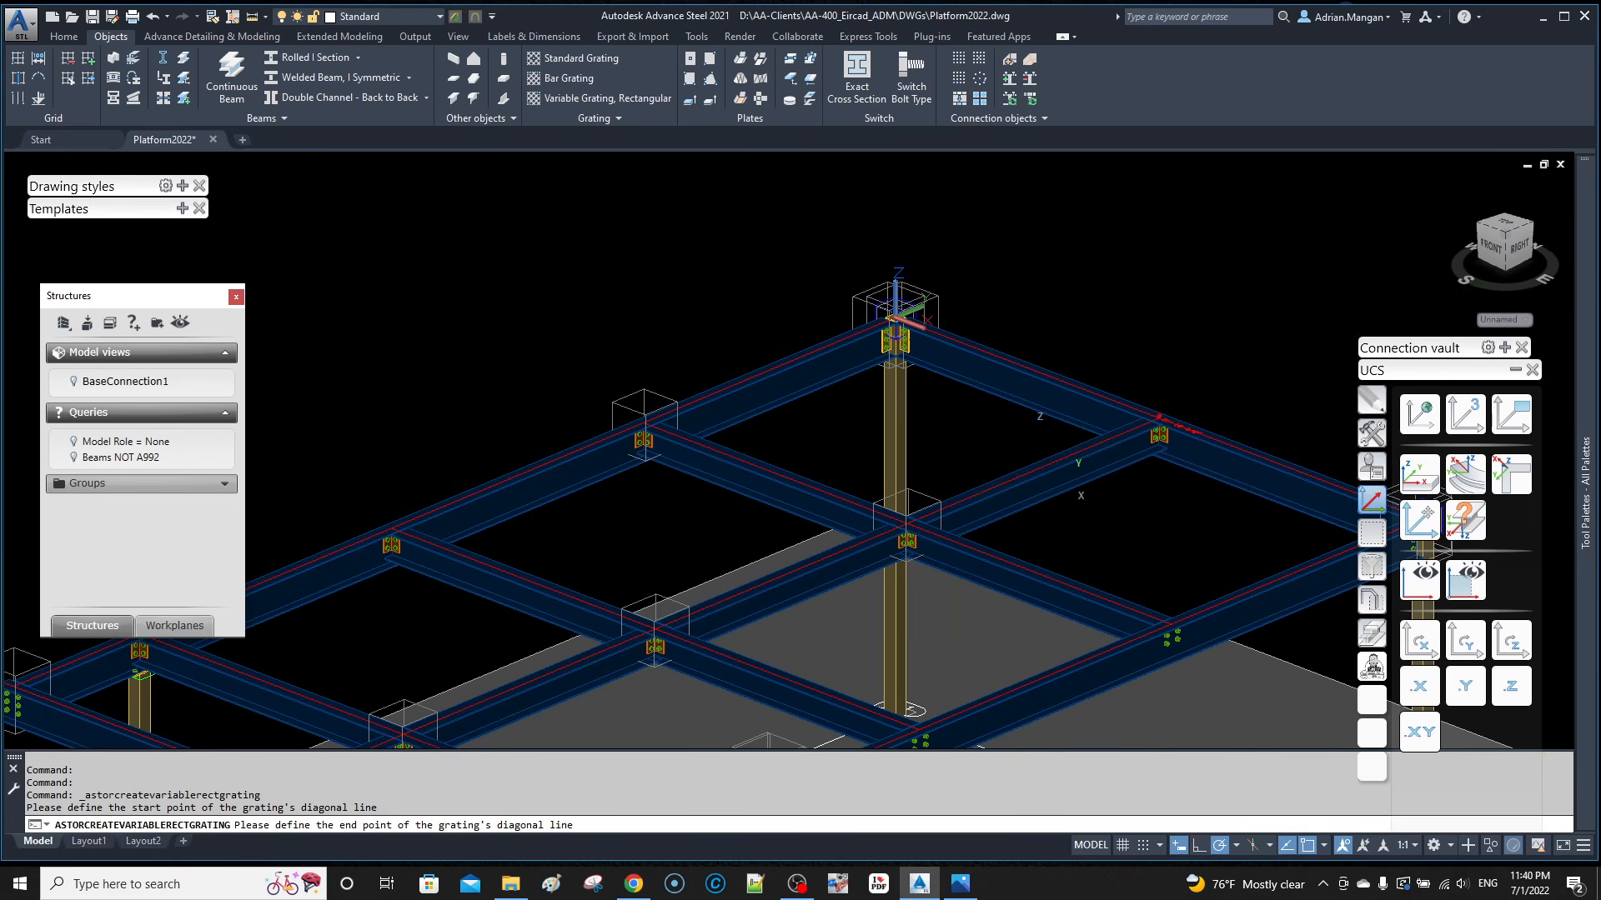
click(1159, 417)
drag(1042, 147, 1404, 147)
middle_drag(823, 387, 543, 400)
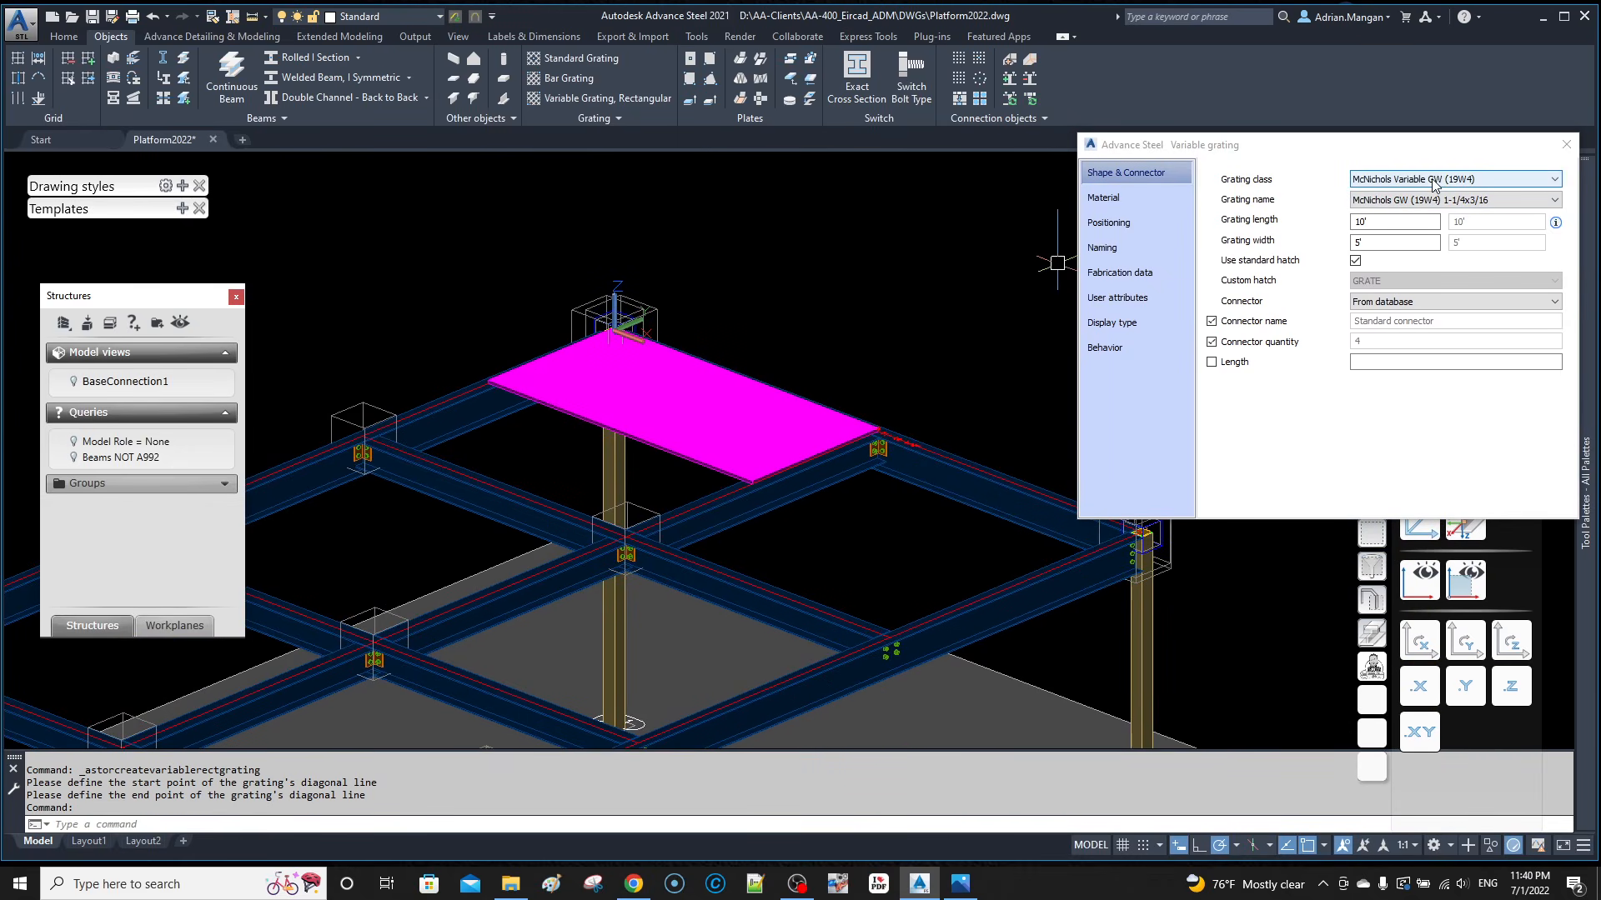
Step: Change the grating to McNichols GW (19W4) 1-1/2x1/8 and set its width to 3'
click(1484, 200)
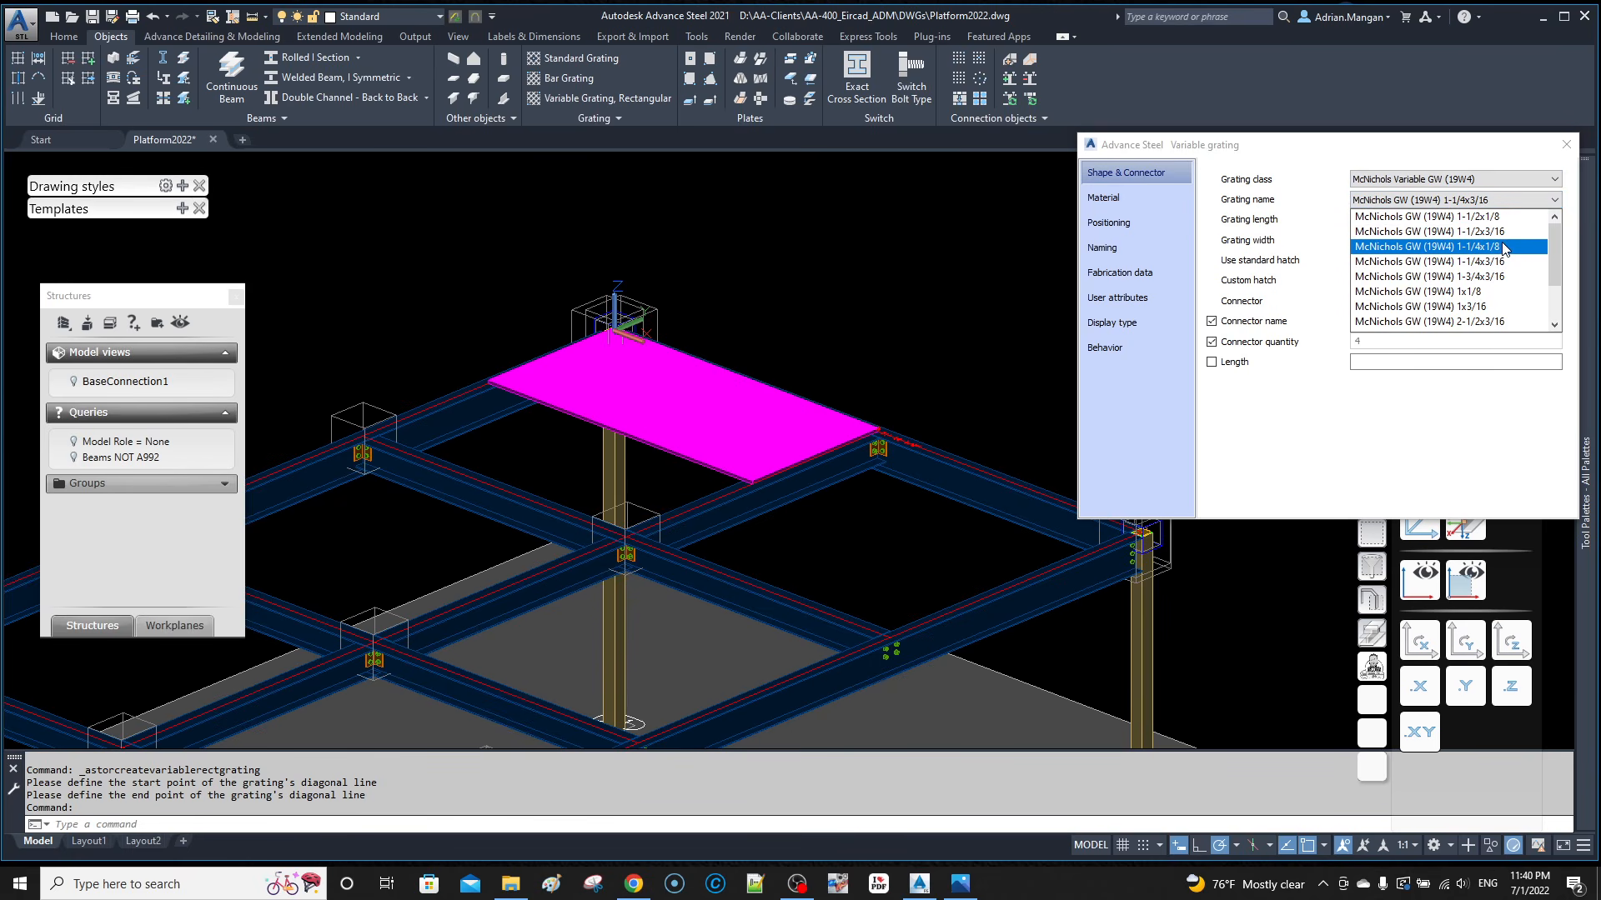
click(1506, 219)
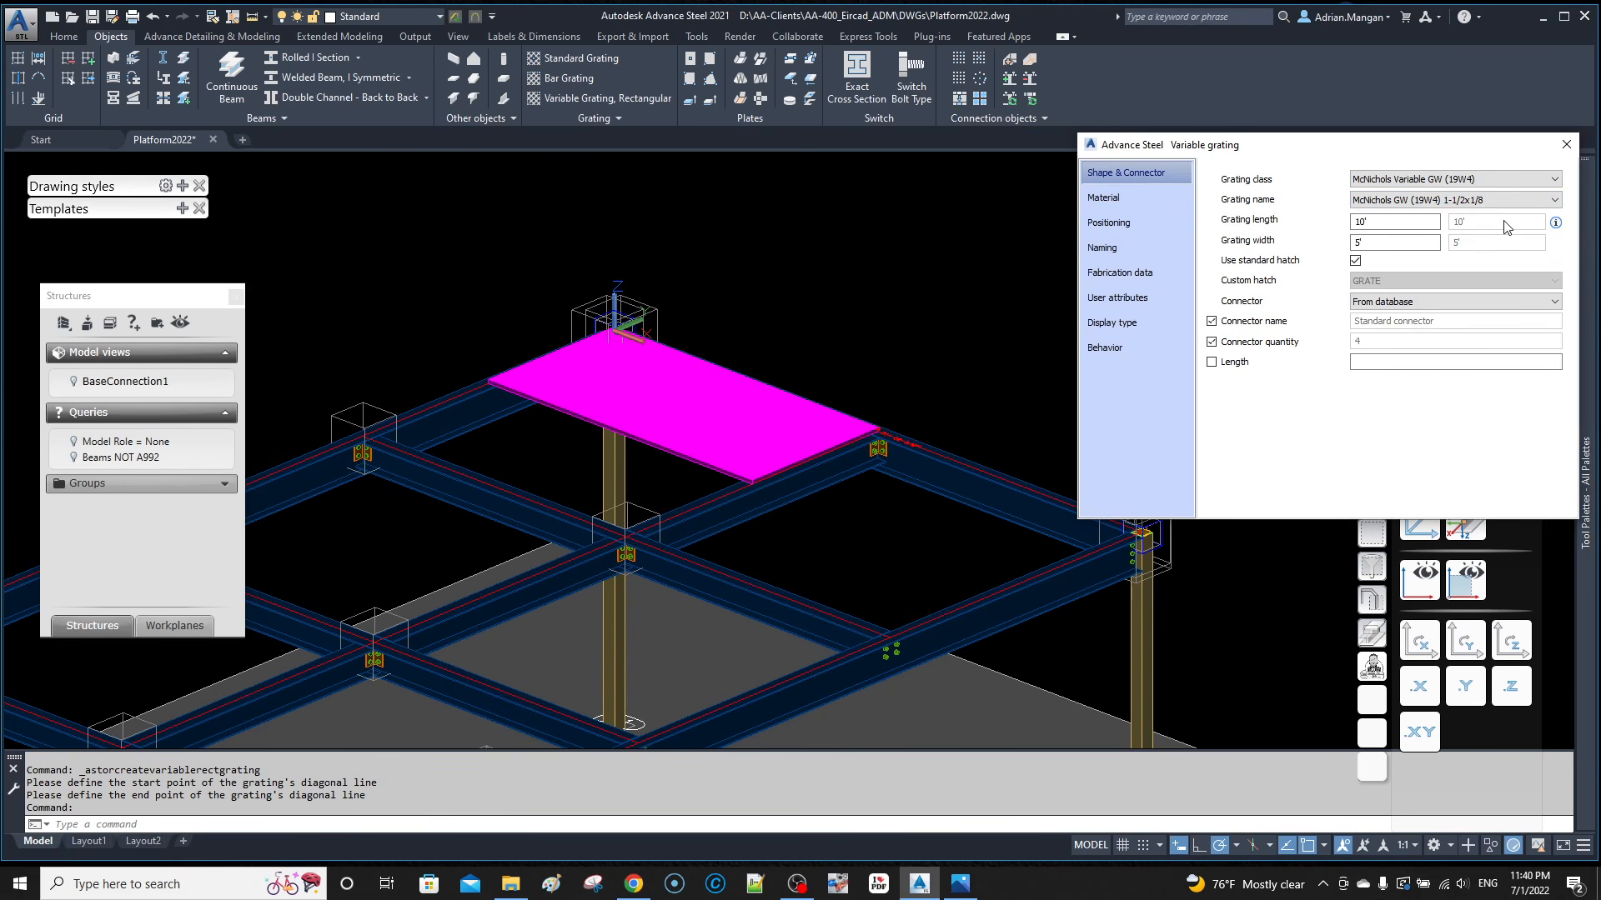
double_click(1381, 241)
key(Return)
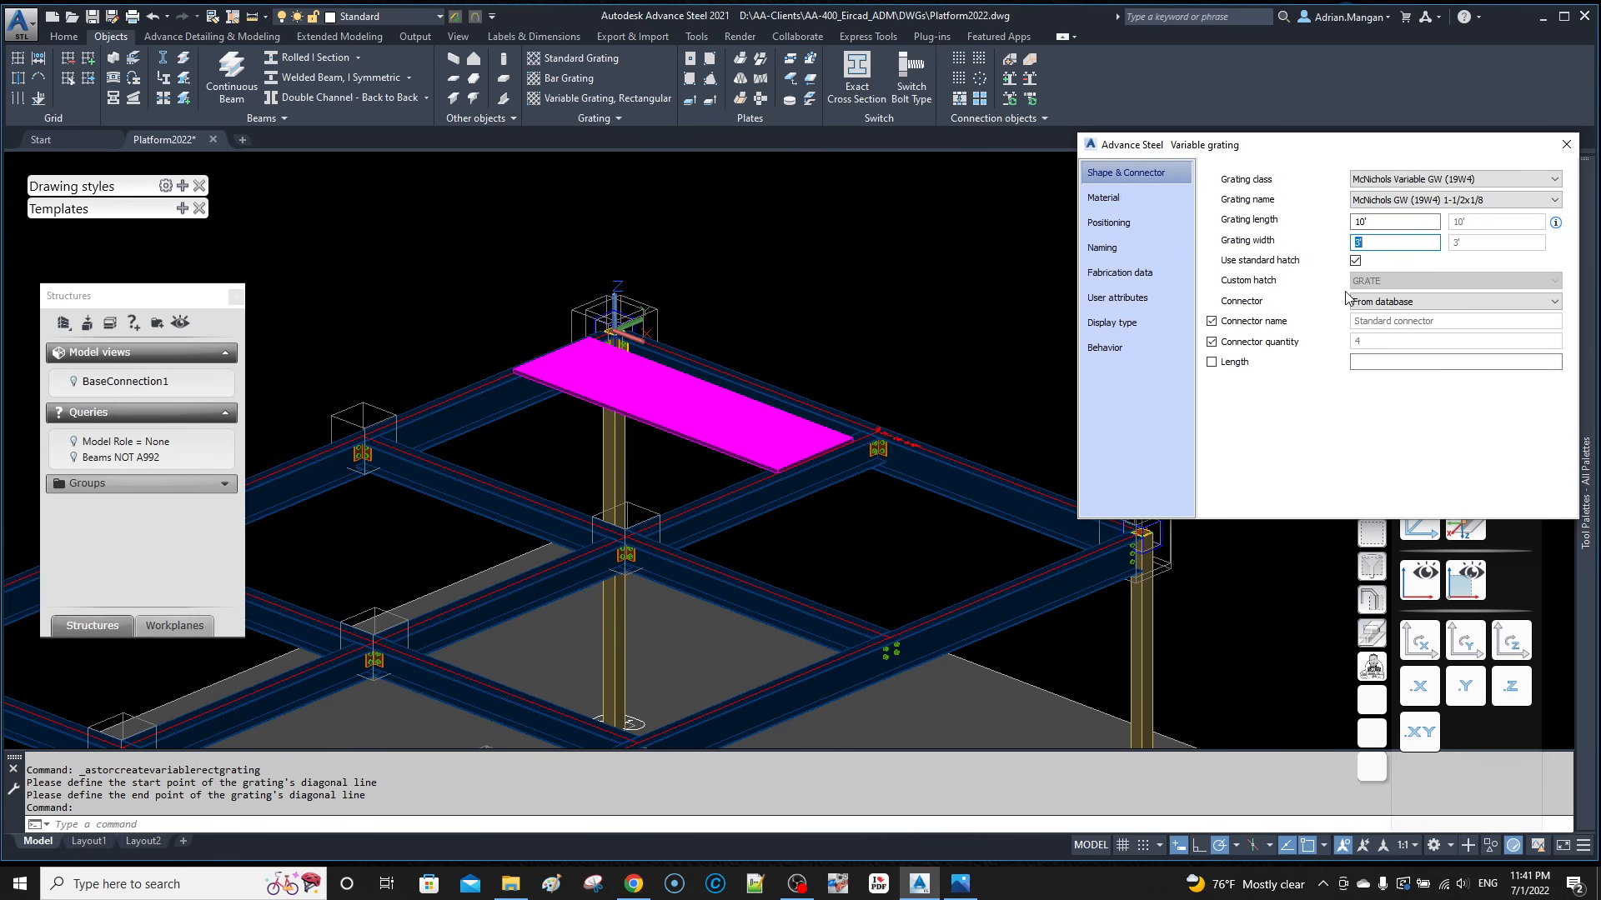
Step: Inspect the hatch on the new grating panel up close and close its properties dialog
scroll(717, 403, up, 6)
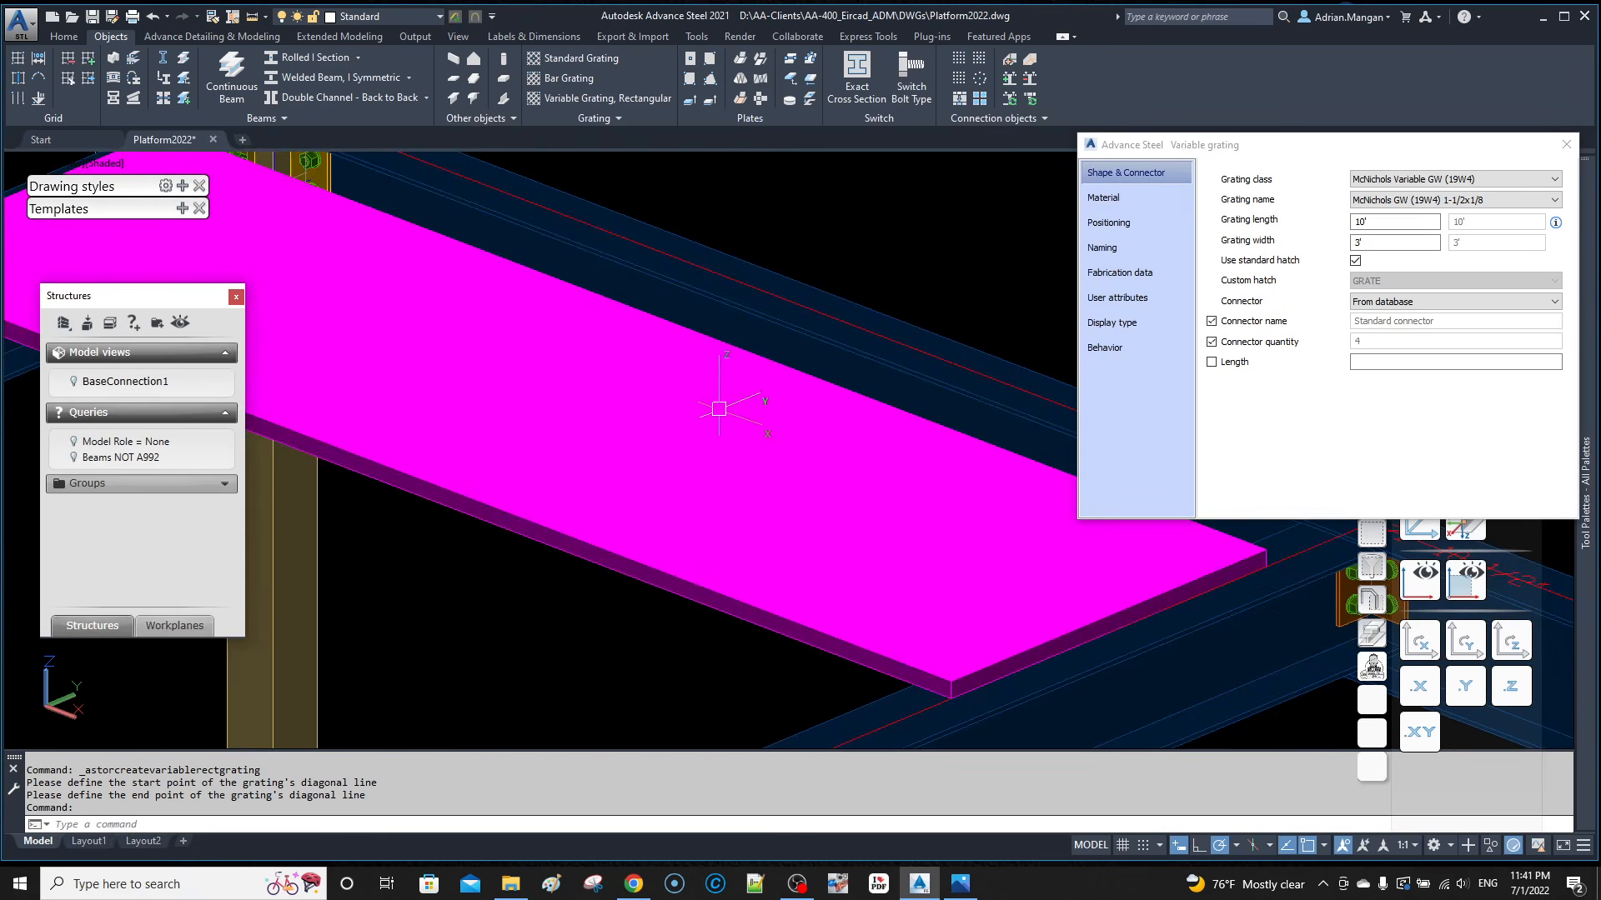
scroll(717, 404, up, 3)
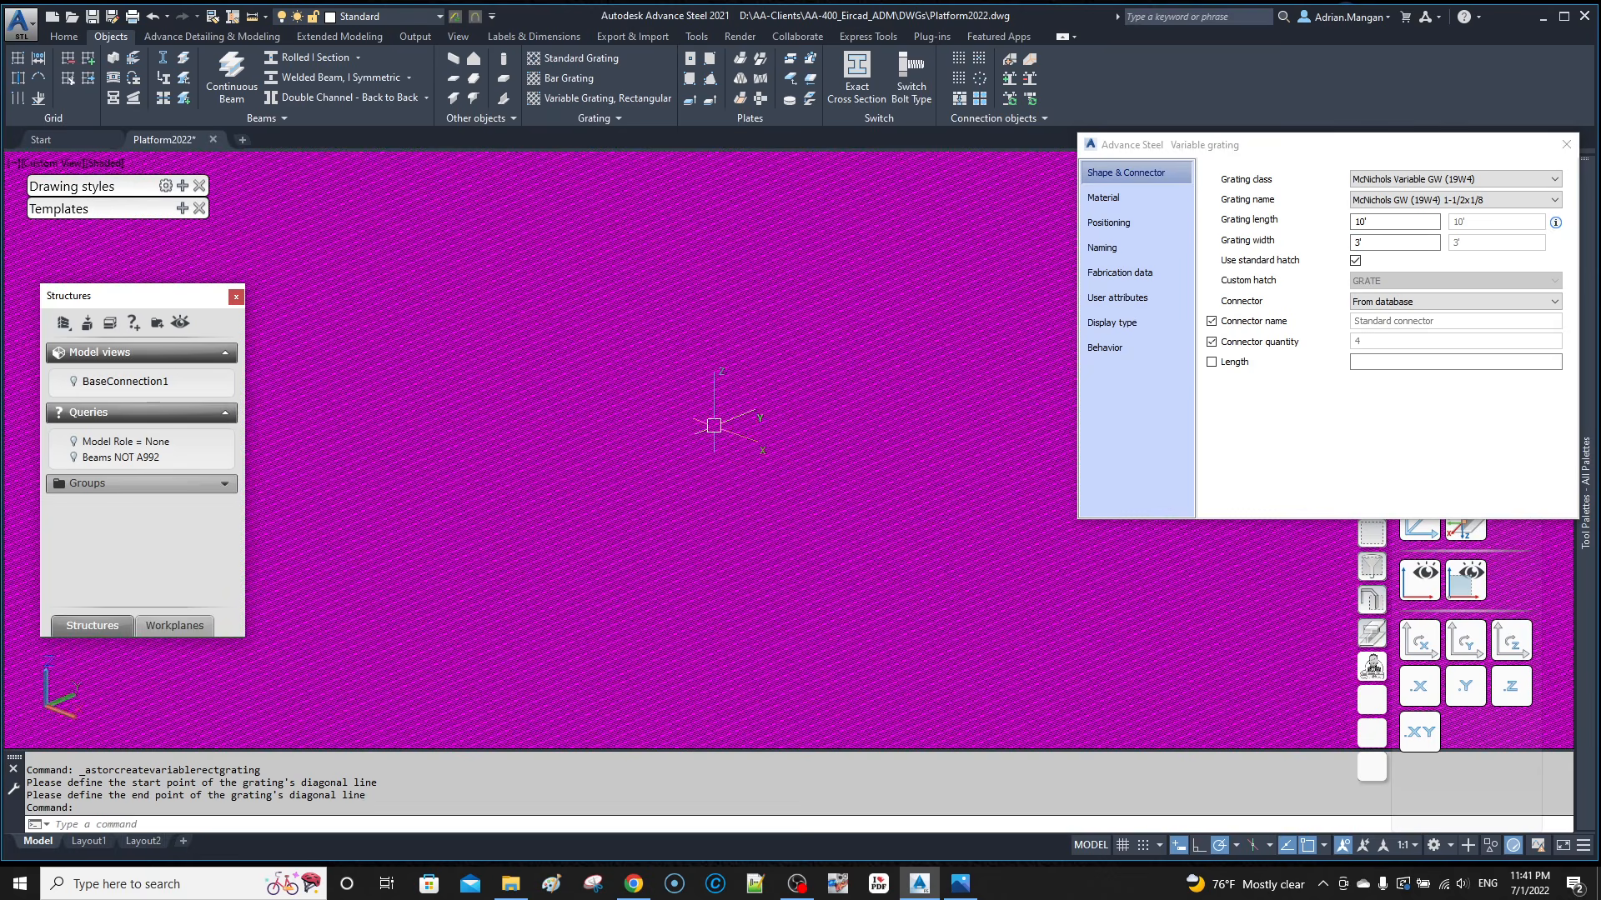
scroll(714, 425, up, 4)
scroll(712, 427, down, 6)
scroll(713, 427, up, 2)
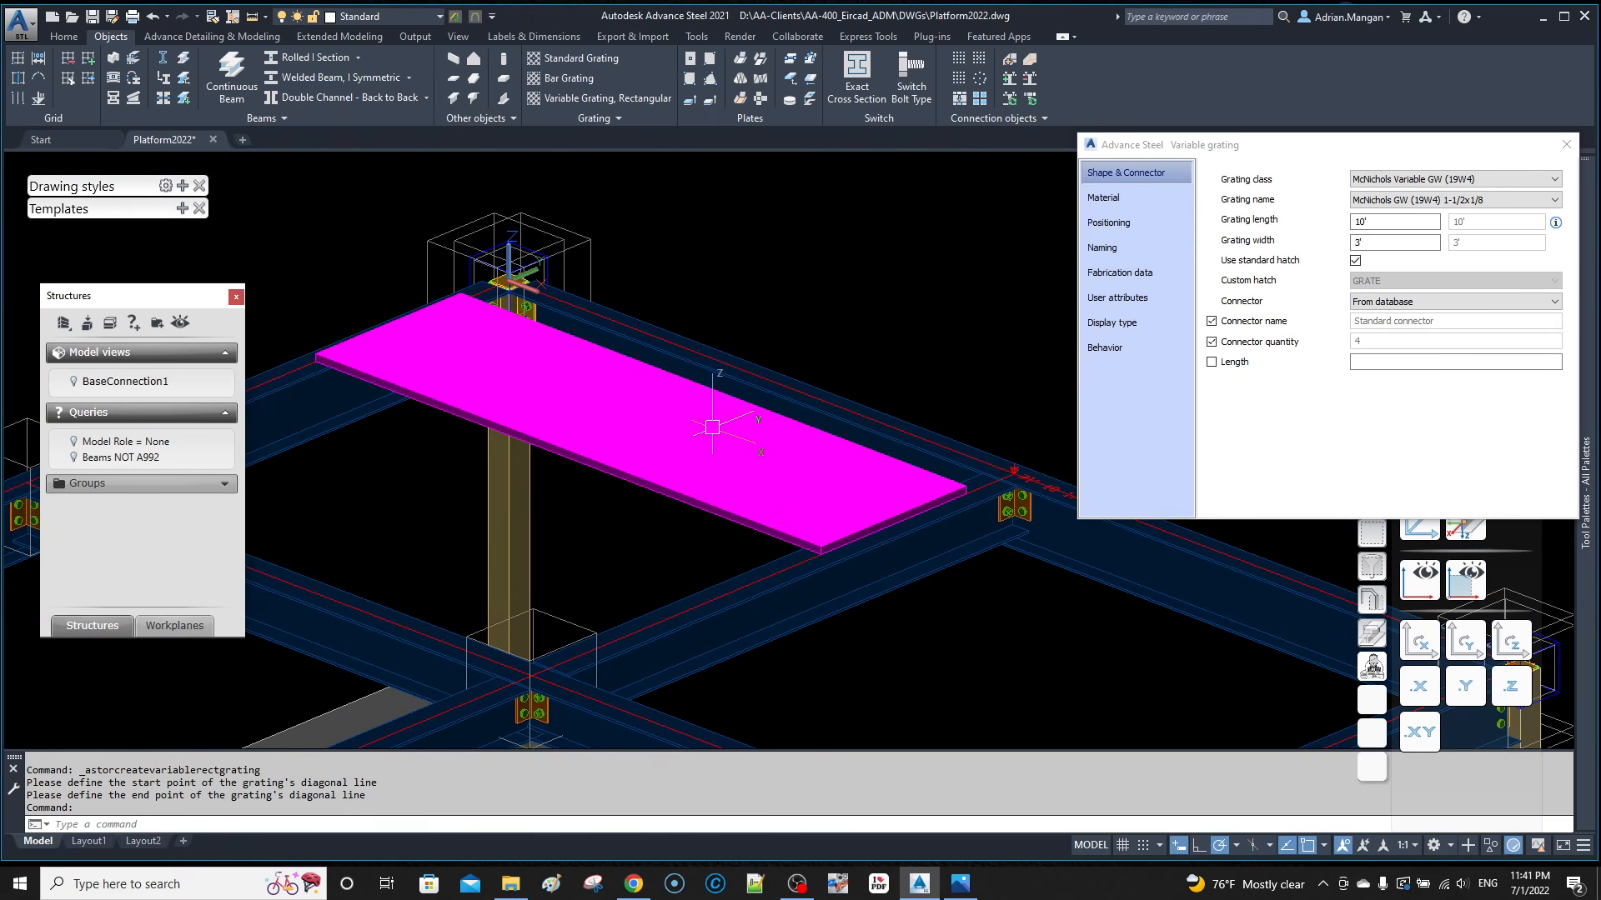
click(1566, 144)
mouse_move(536, 221)
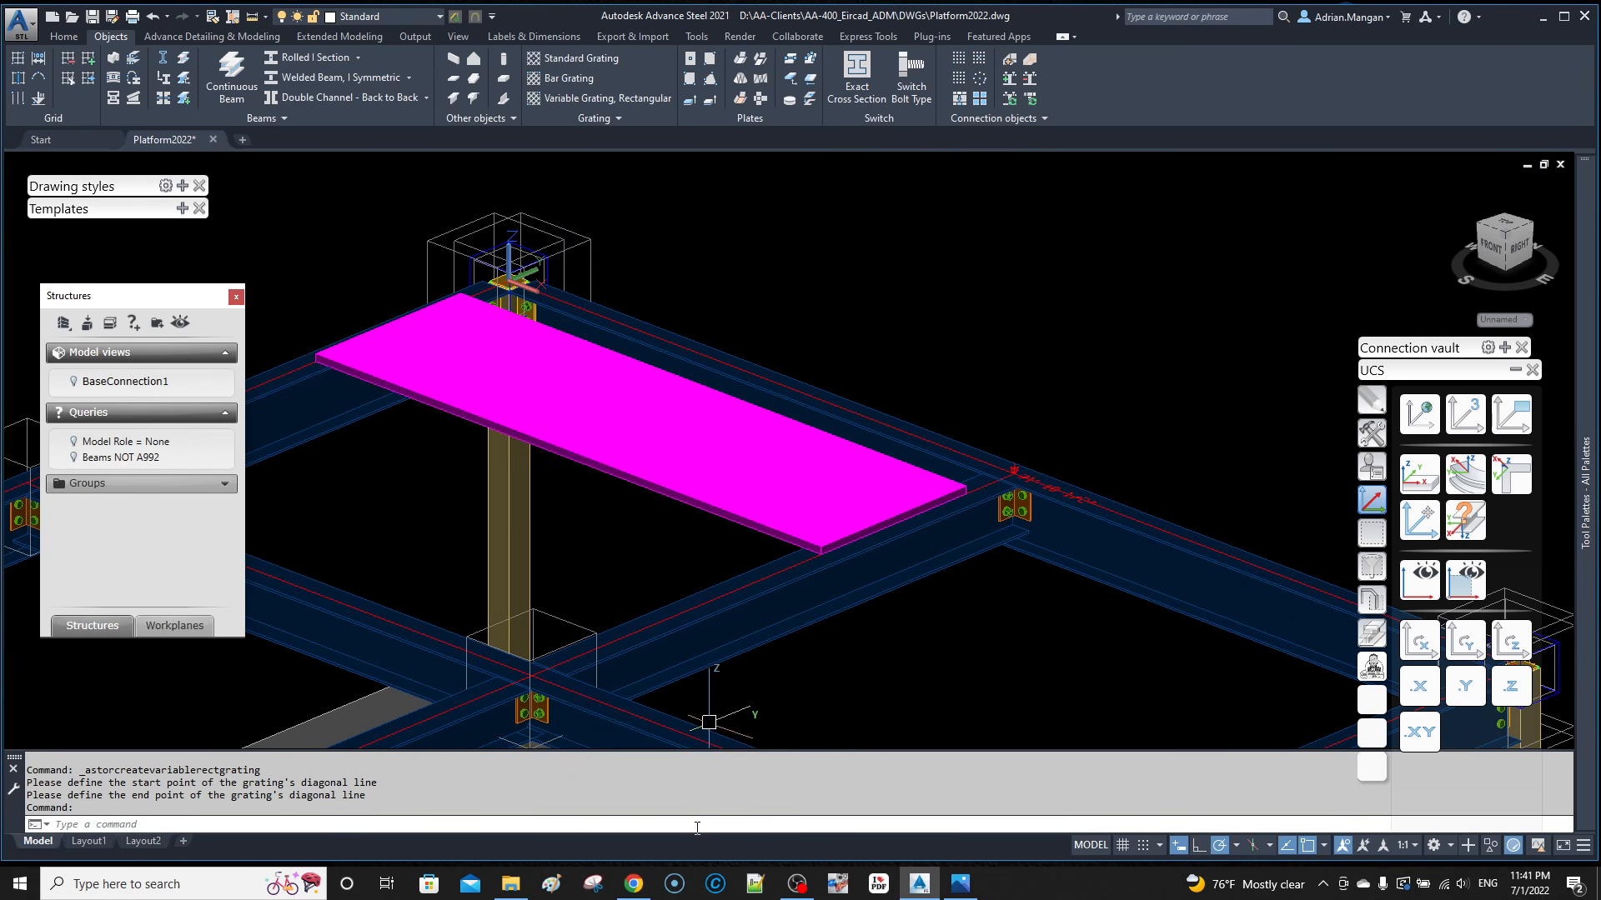
Step: Switch to Chrome and search Google in a new tab for "htach setting advance steel" plus the forum expert's name
click(631, 886)
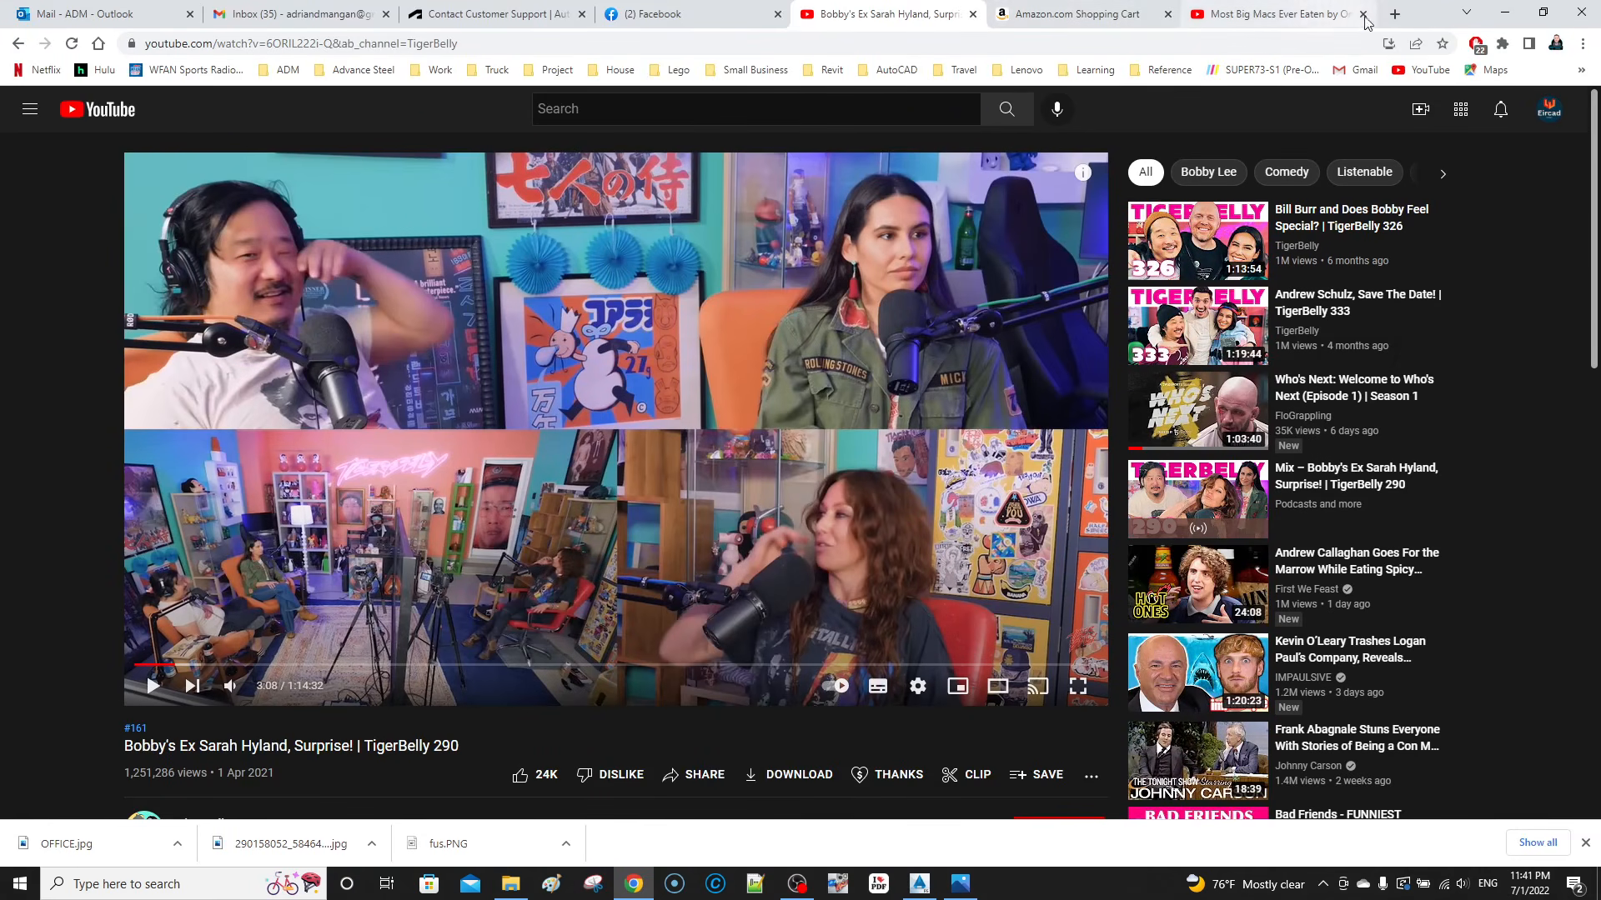
click(1395, 14)
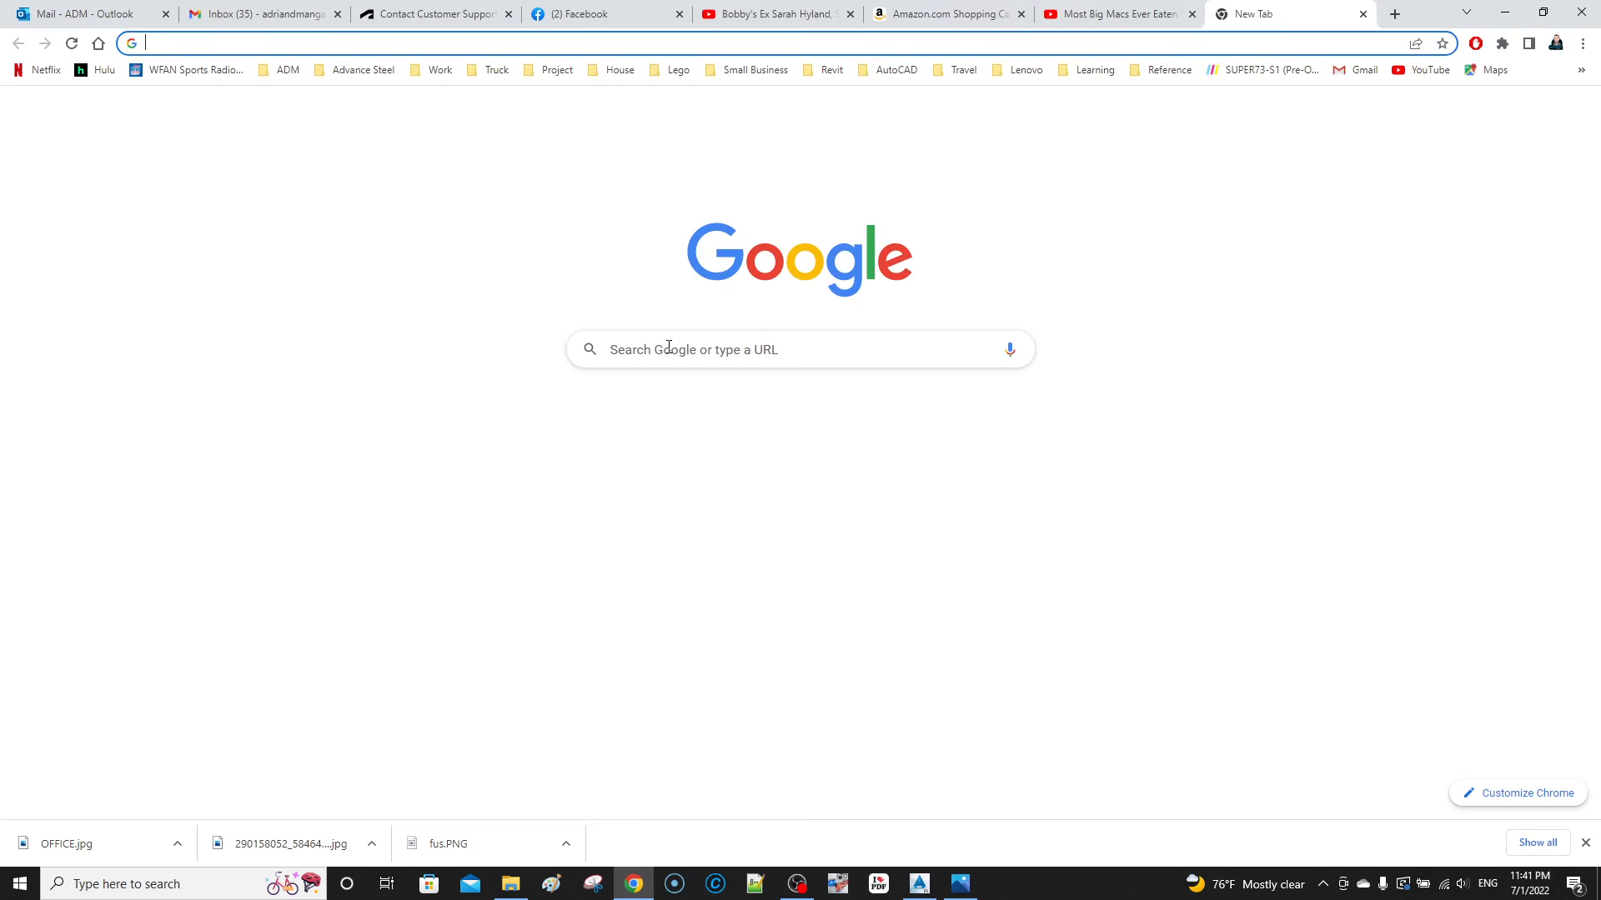
click(668, 349)
text(hta)
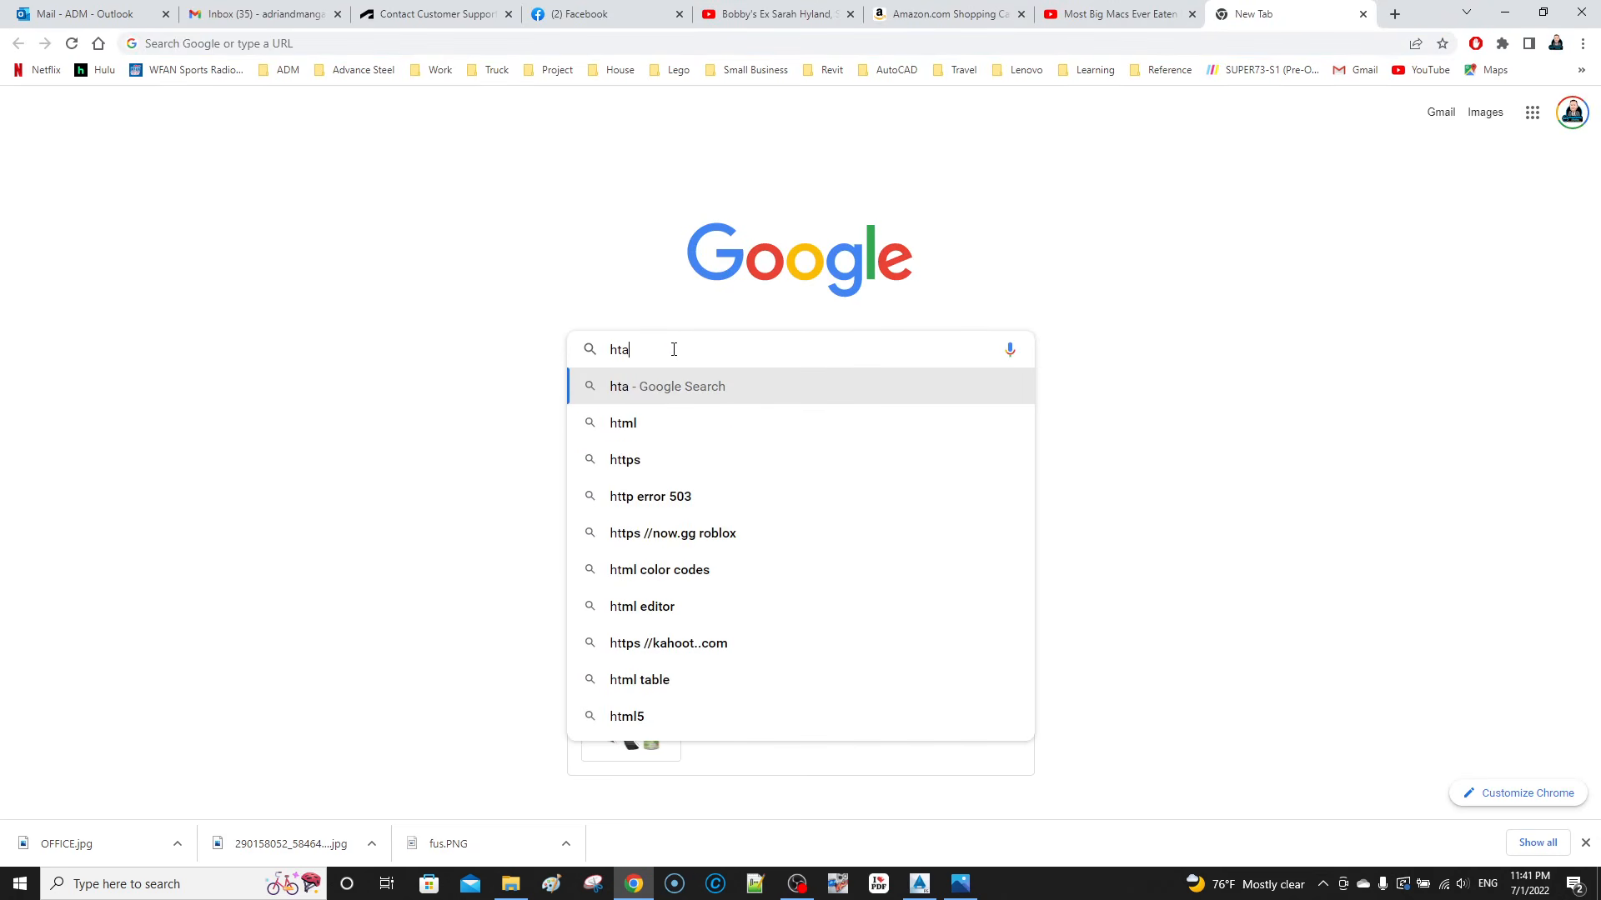
text(ch setting)
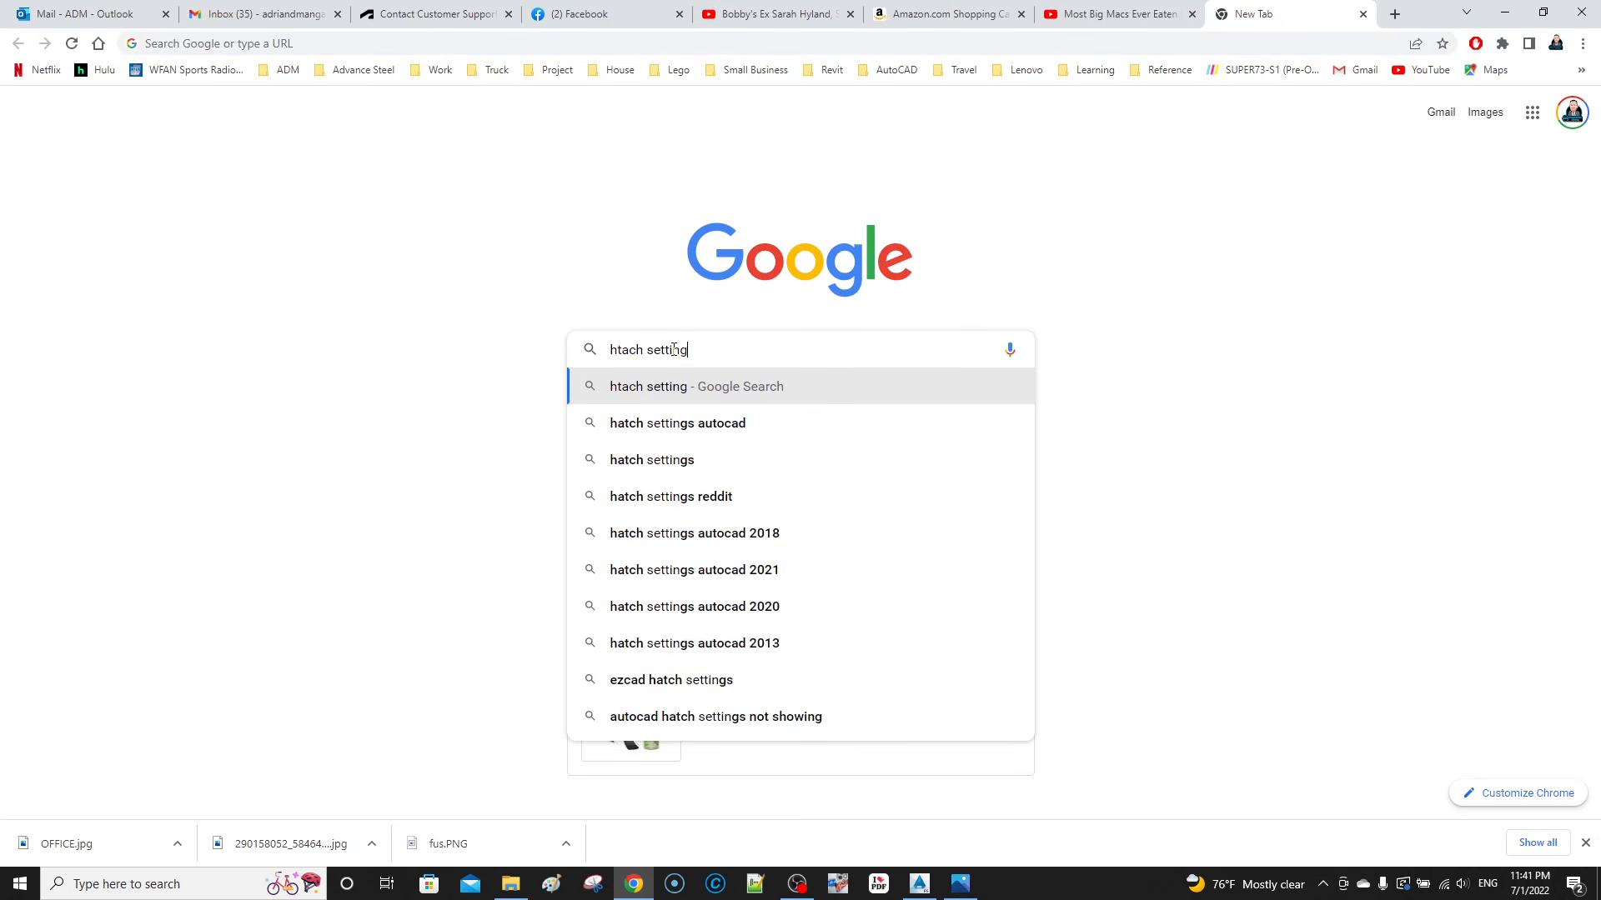
text( advanc)
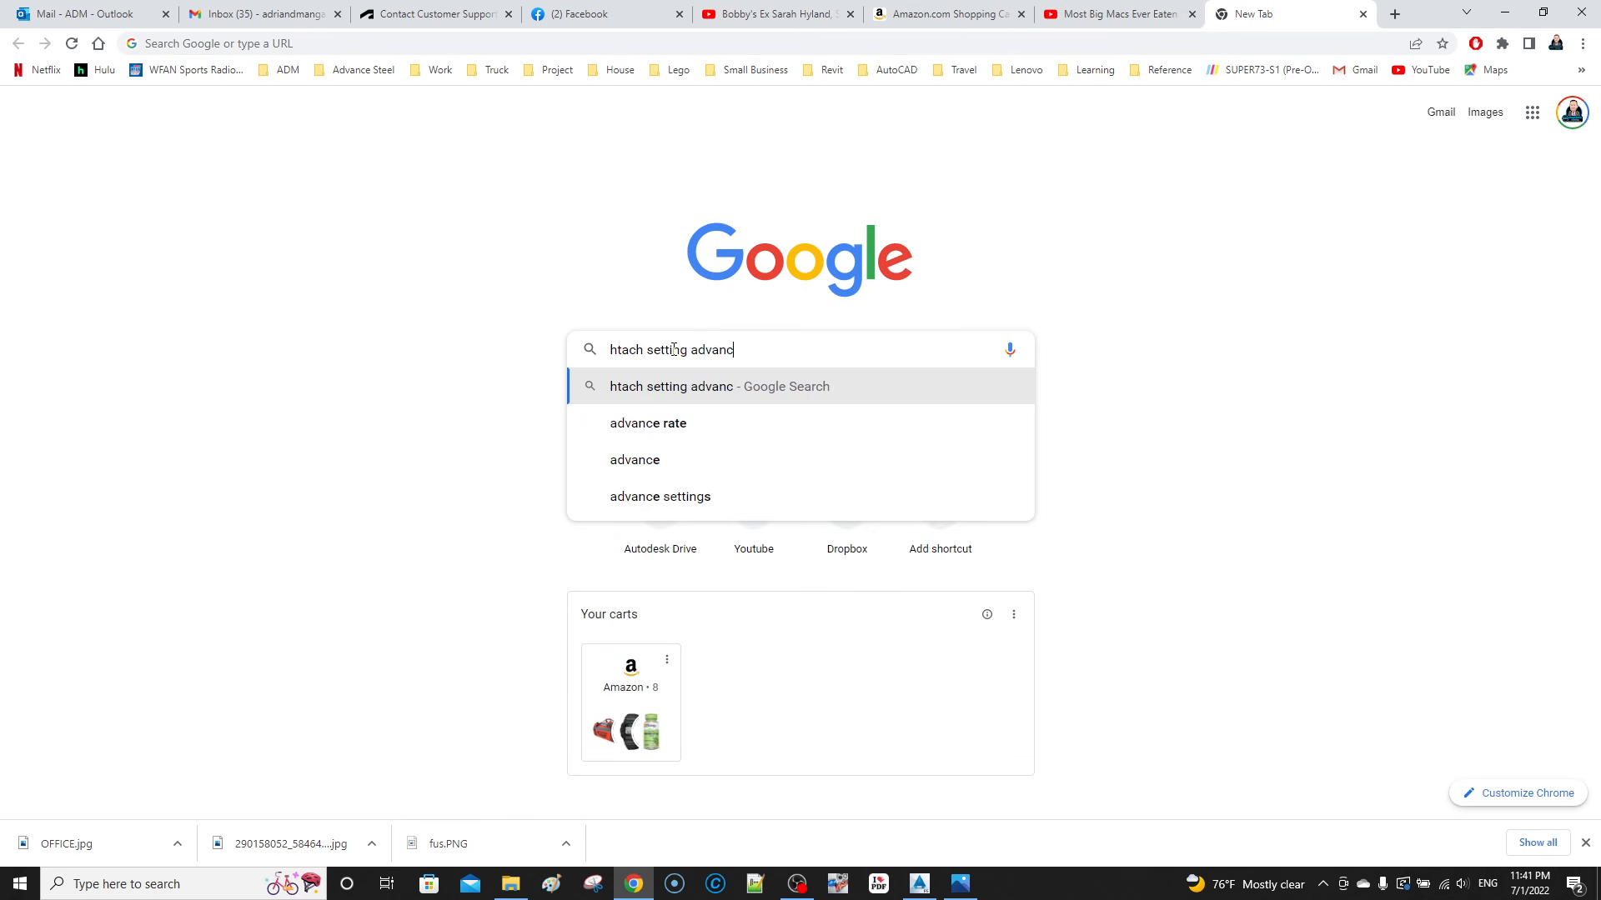
text(e steel j)
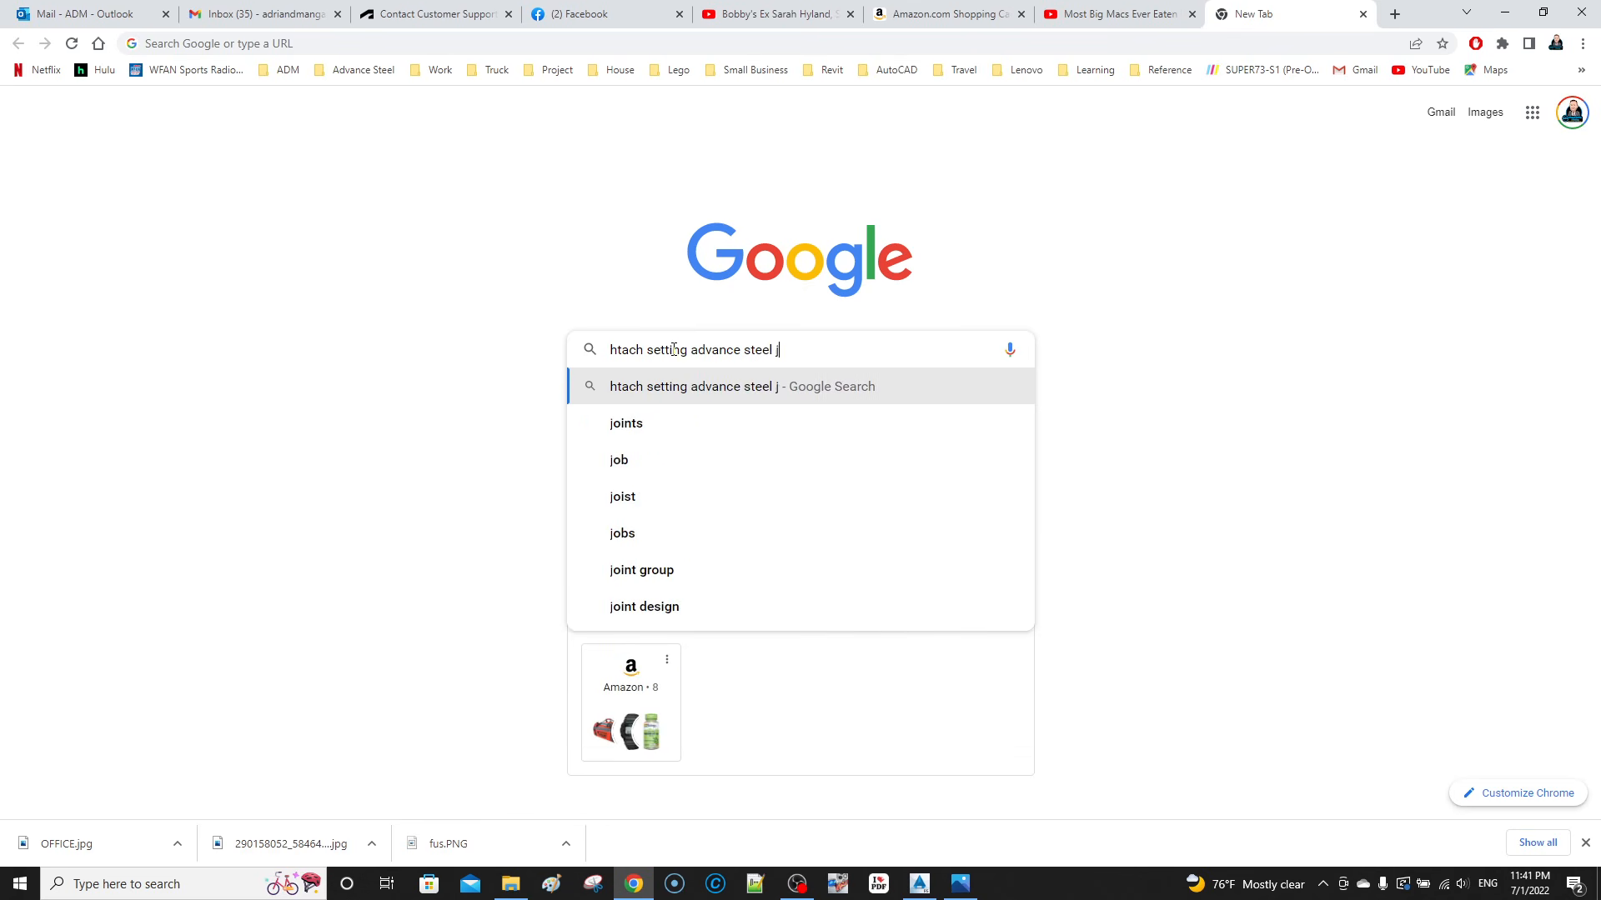
text(ohn bennett)
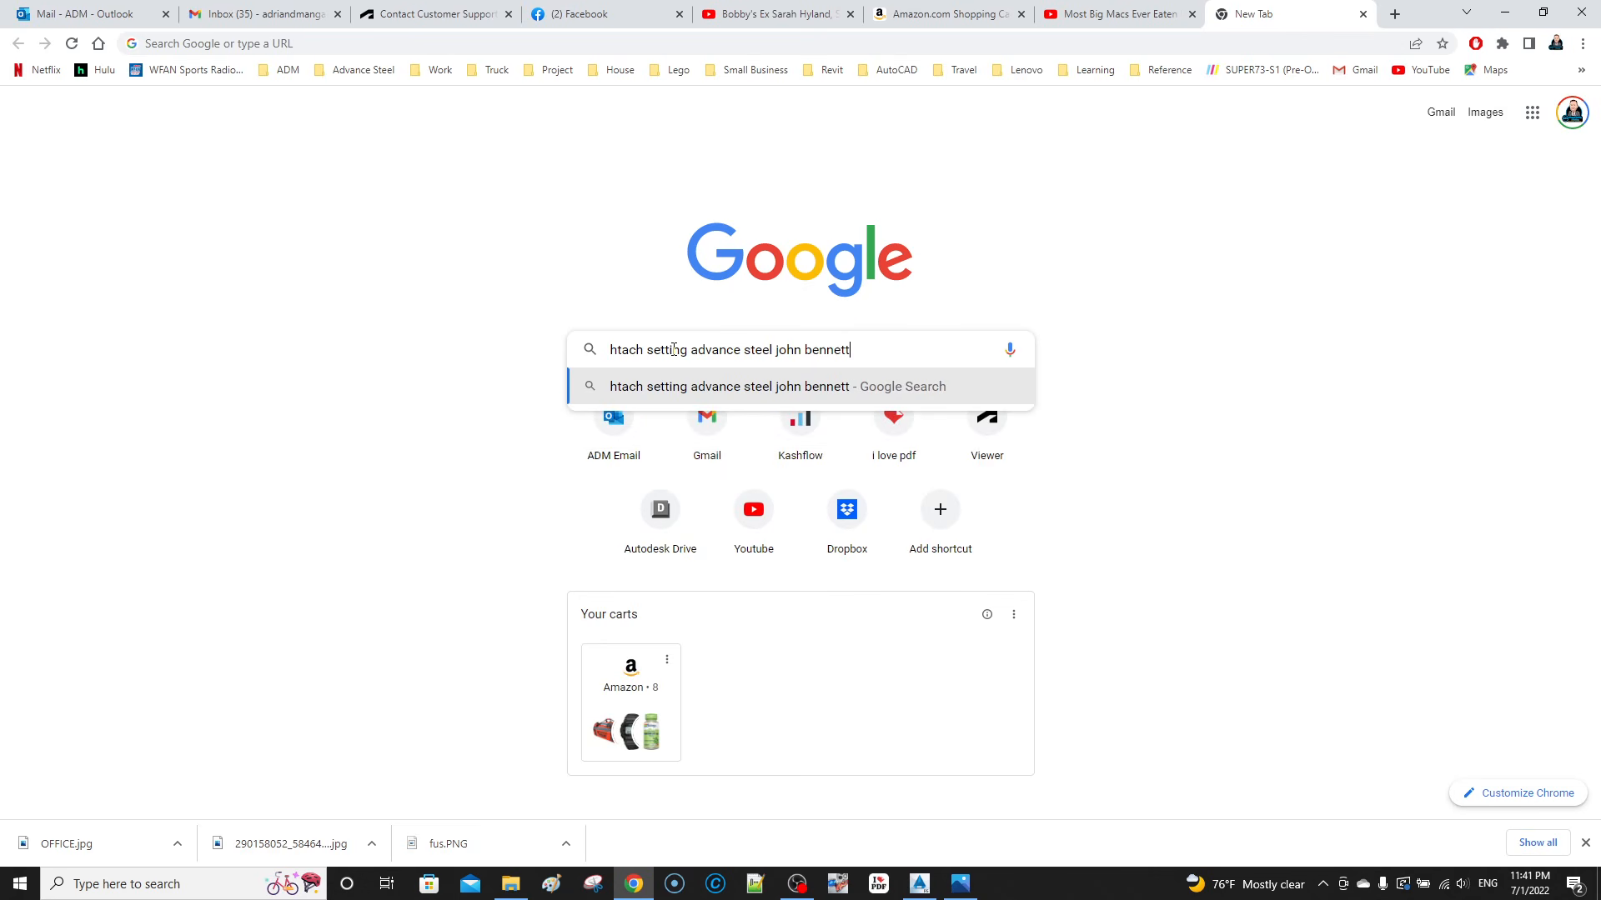
key(Return)
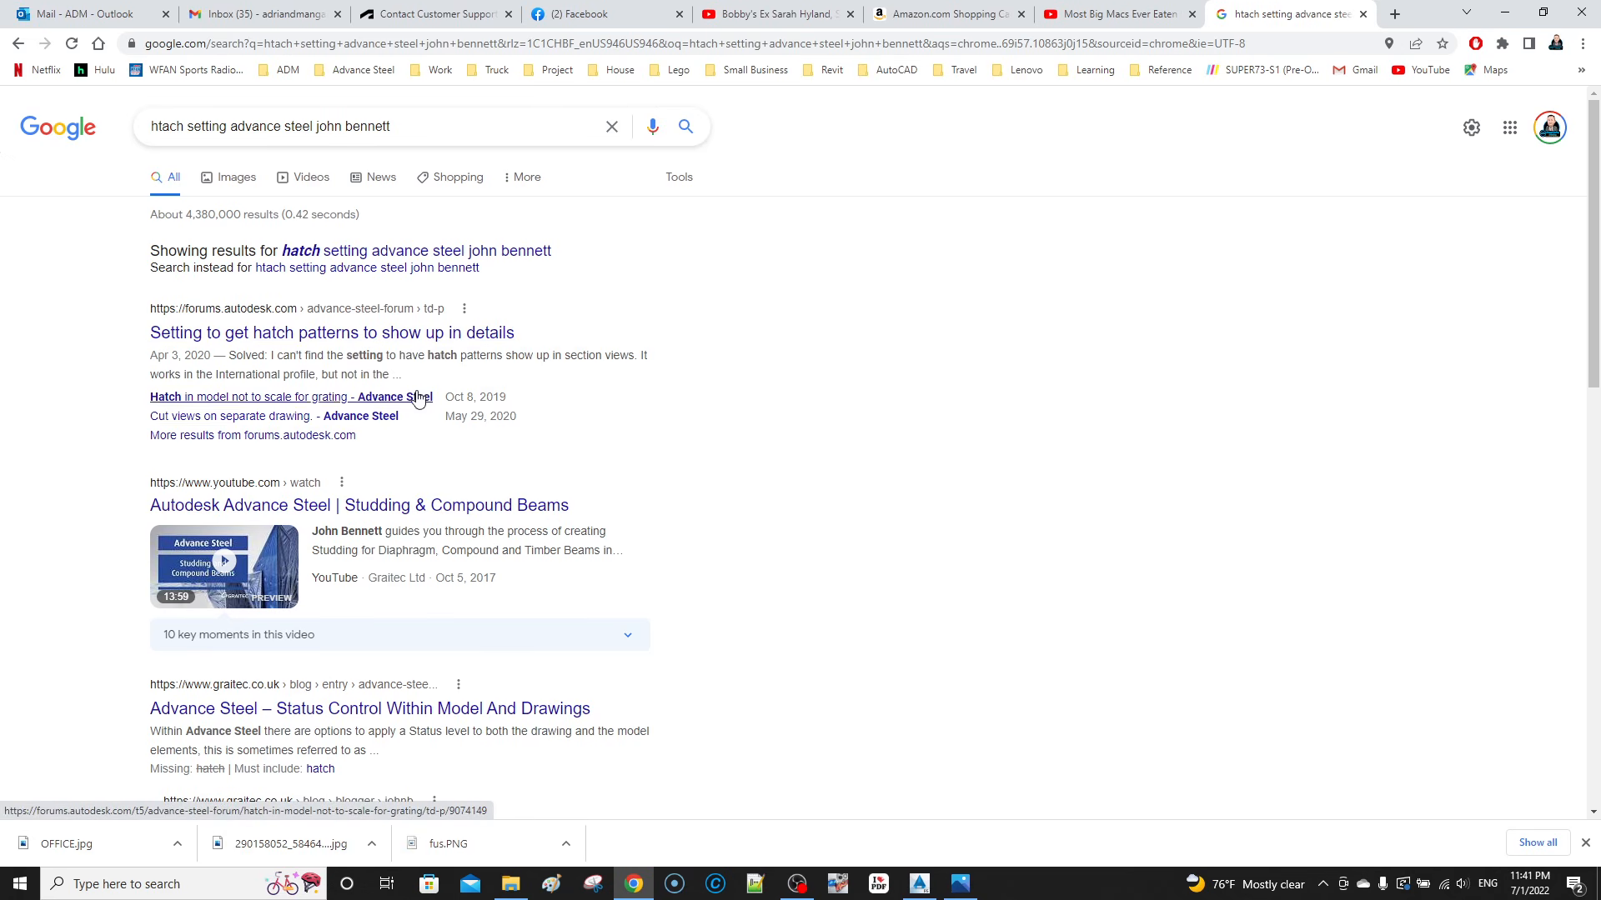
Step: Open the Autodesk forum thread "Setting to get hatch patterns to show up in details" and read through its accepted solution
click(412, 333)
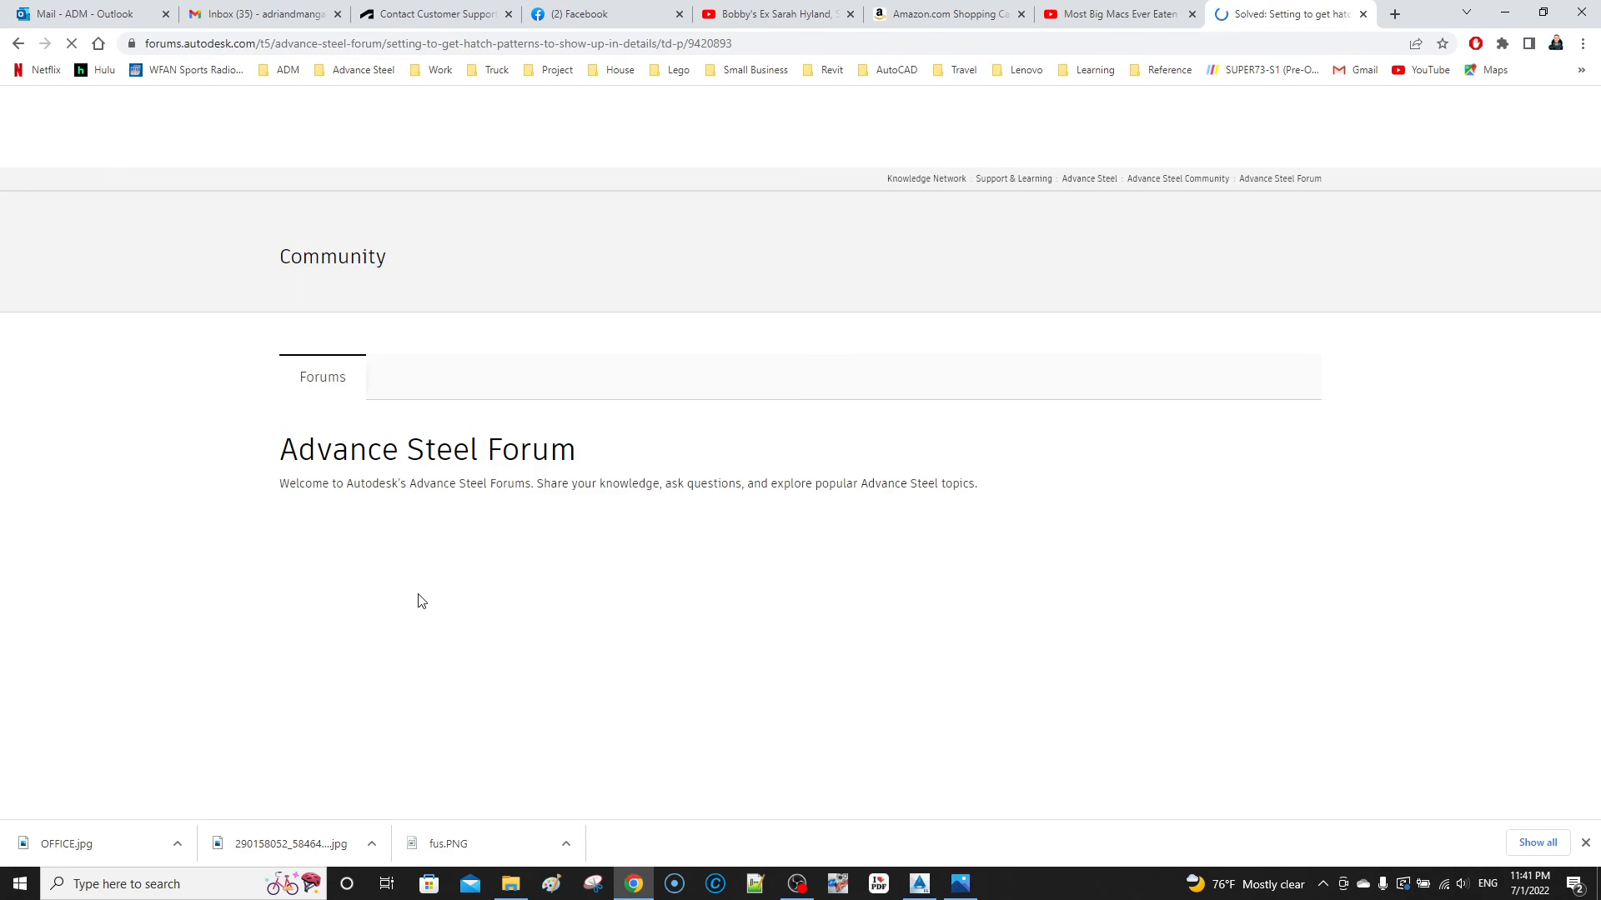
scroll(562, 646, down, 3)
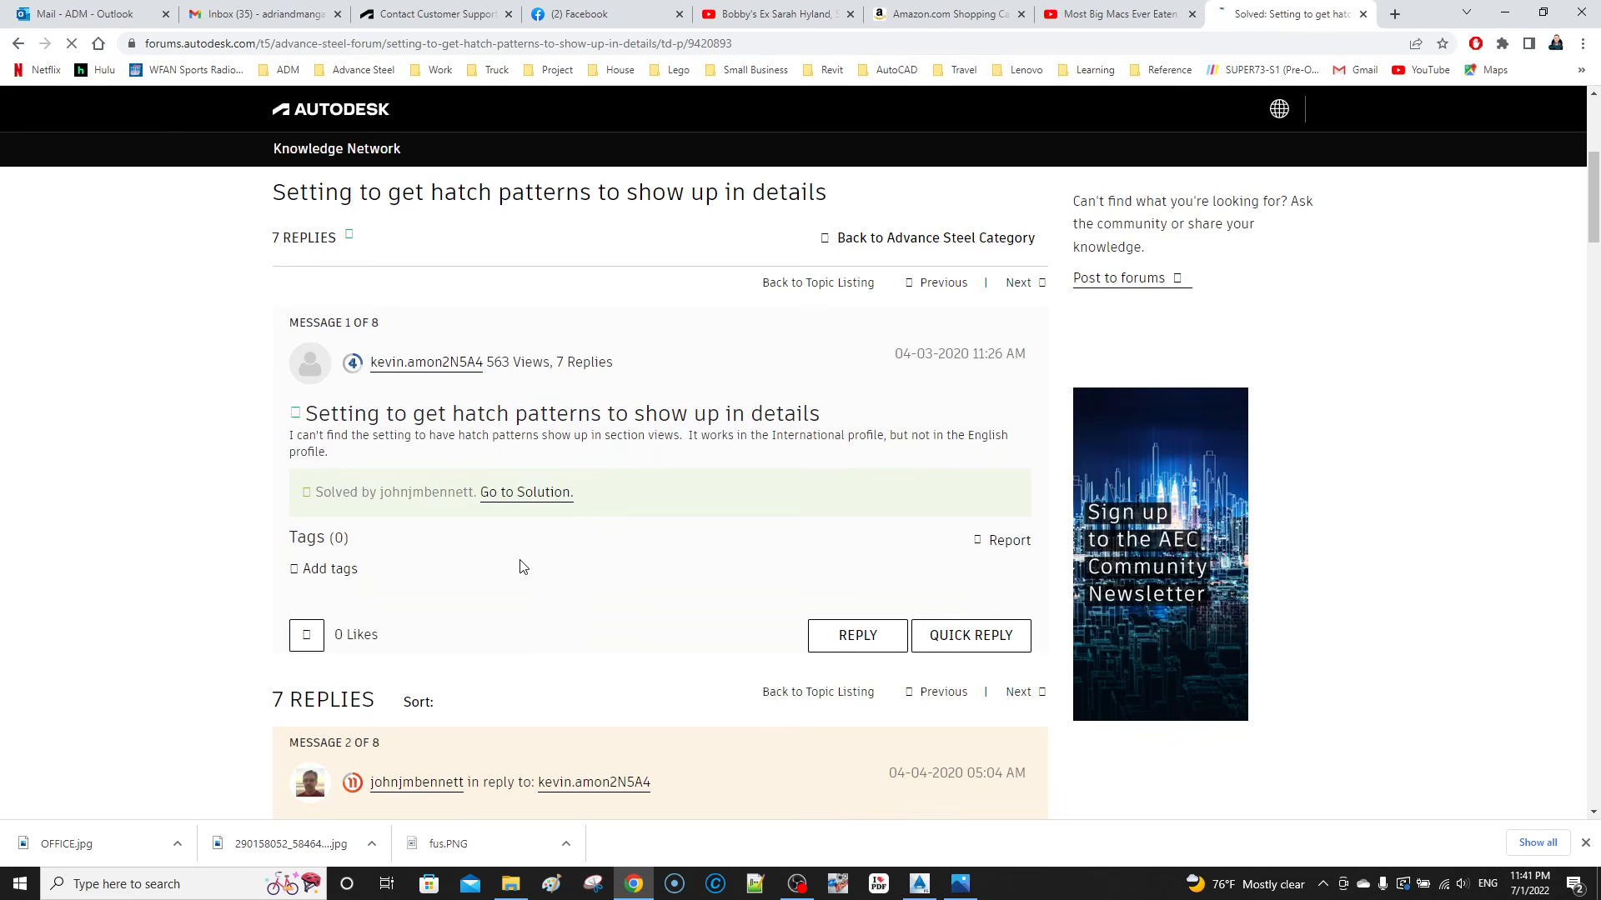
scroll(517, 576, down, 3)
scroll(481, 665, down, 1)
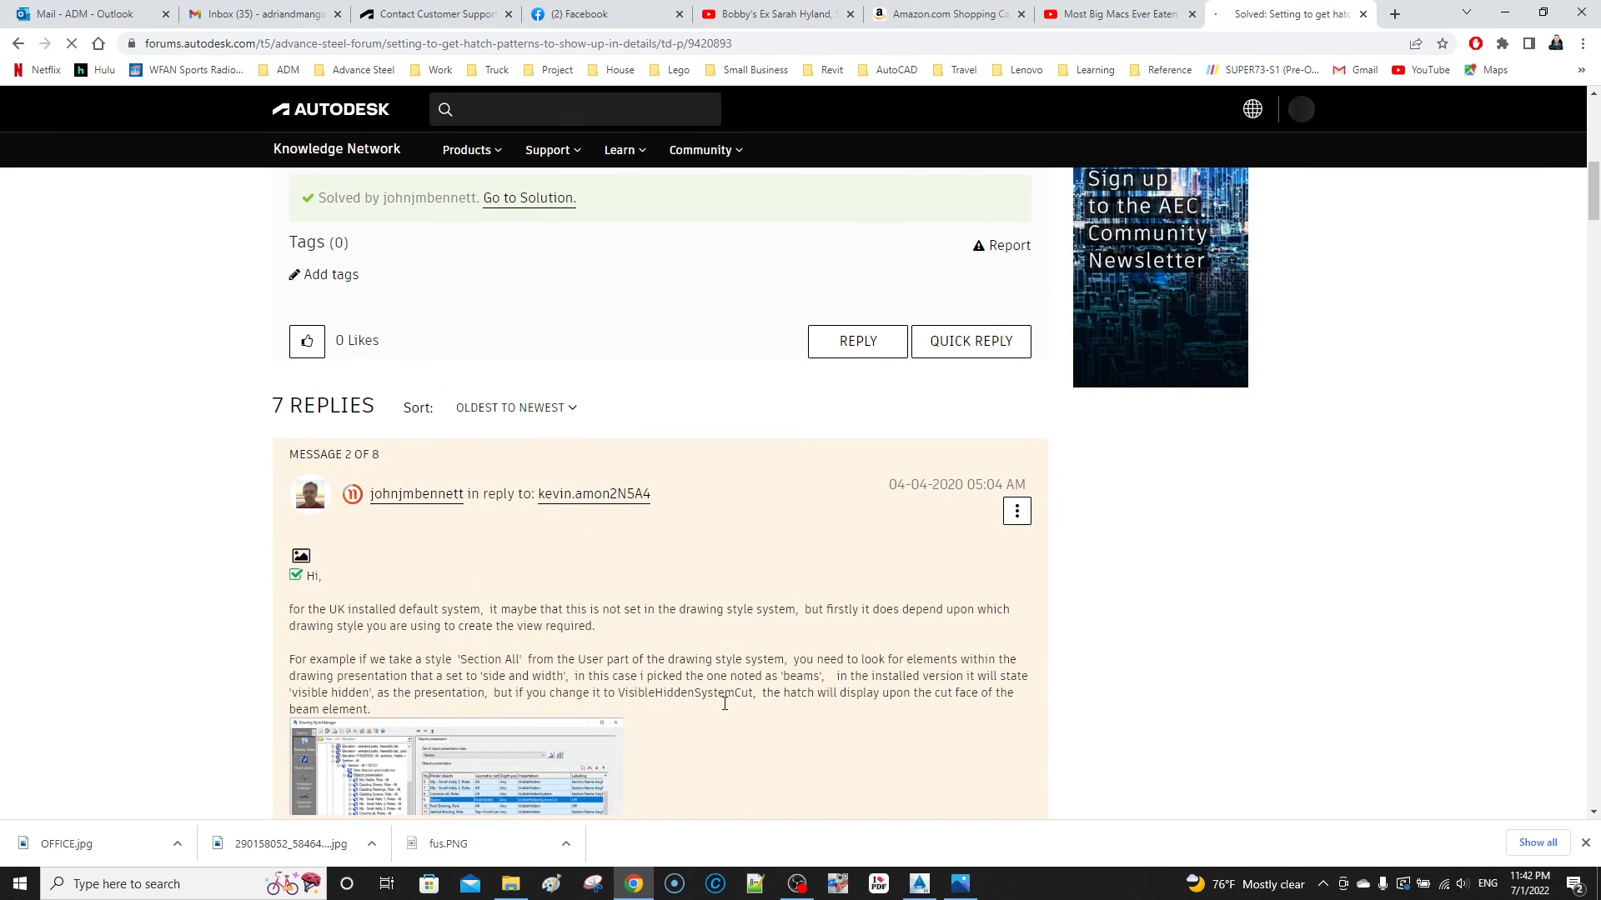
scroll(752, 693, down, 10)
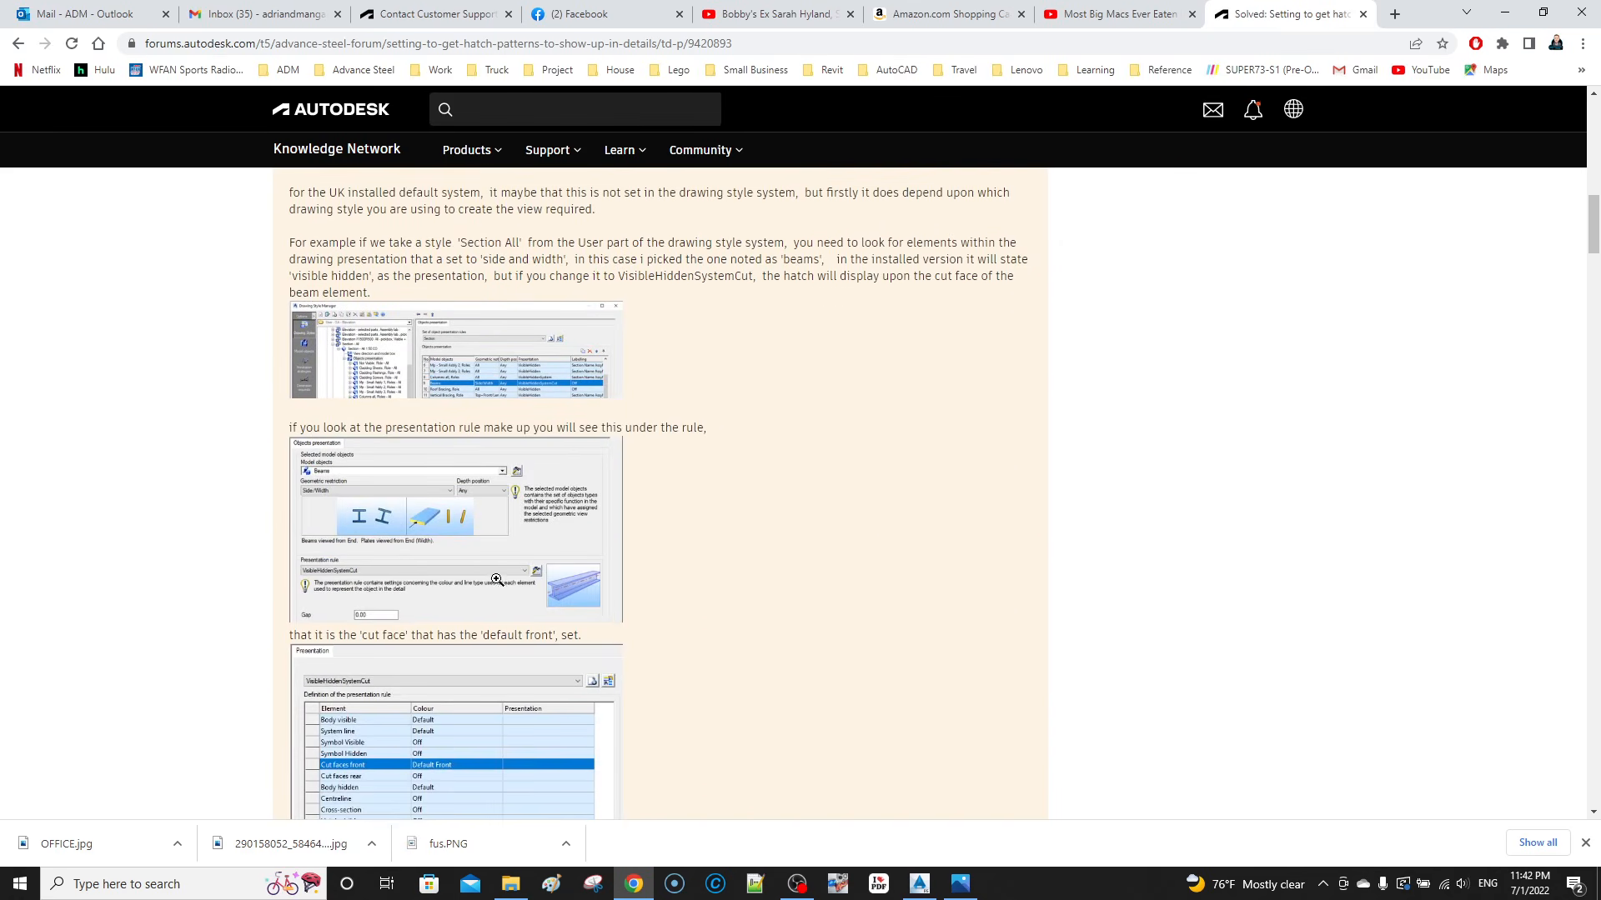
scroll(495, 577, down, 4)
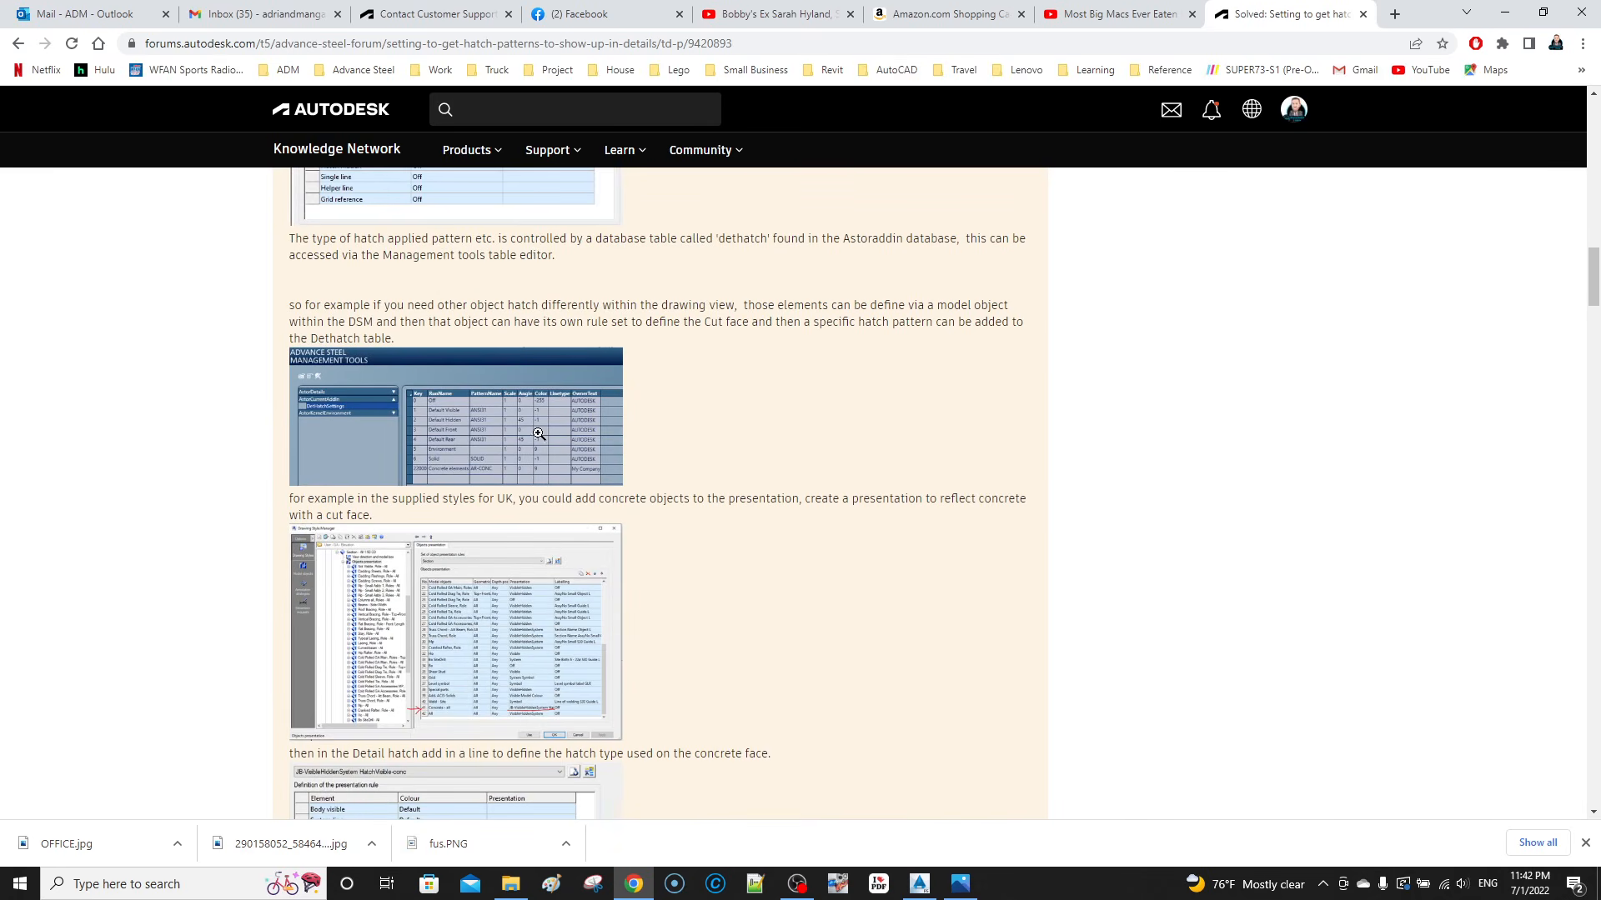
scroll(564, 386, up, 15)
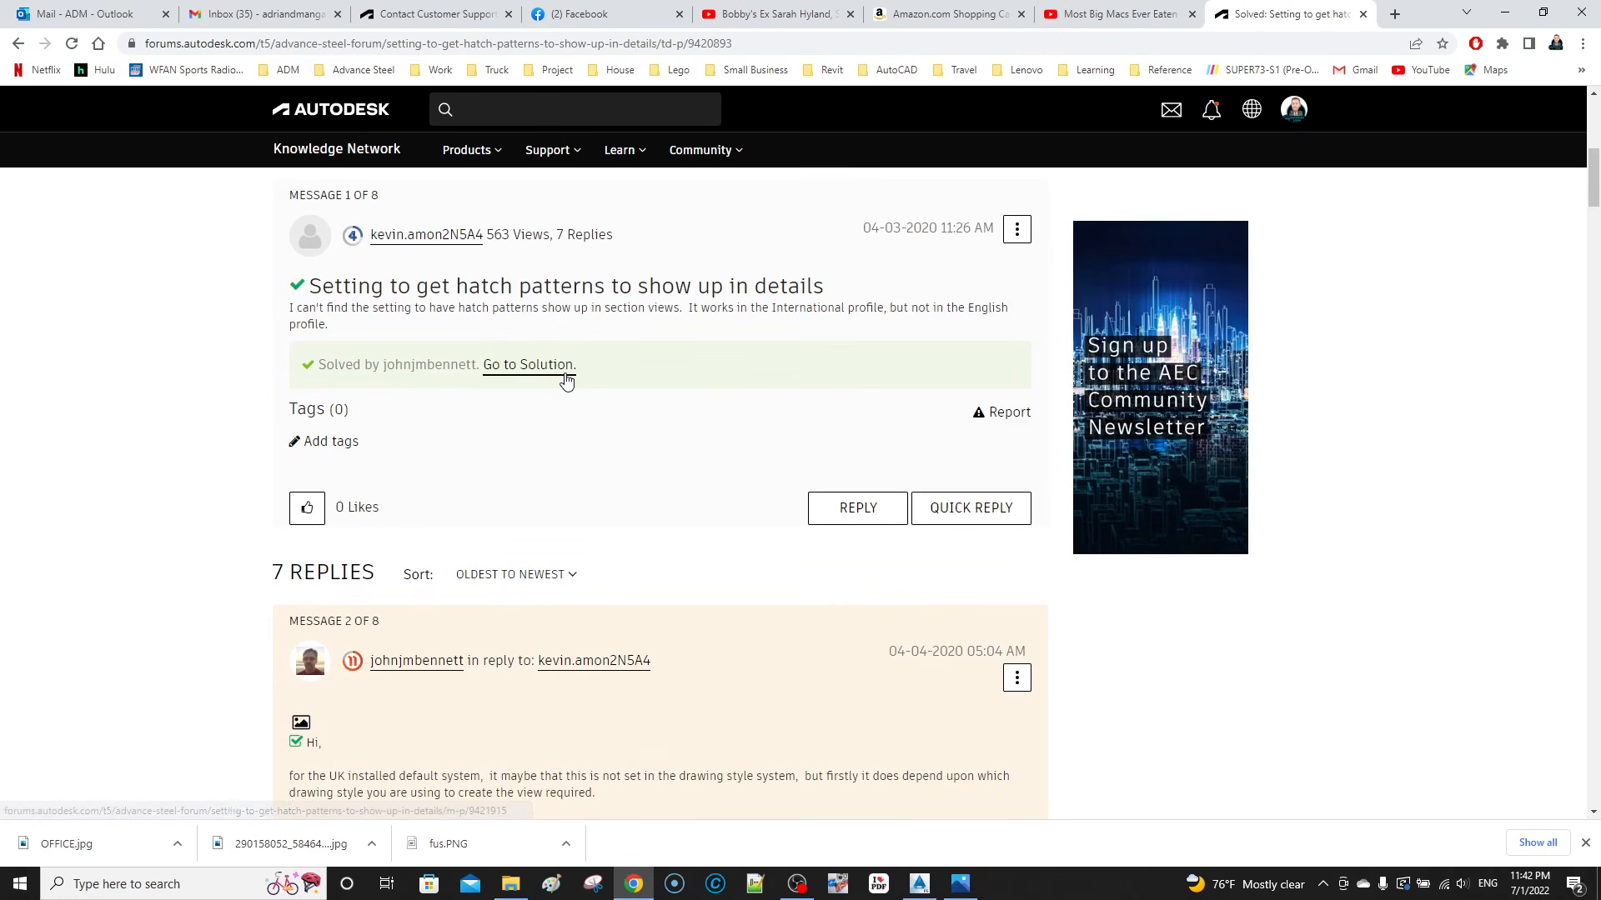
click(565, 381)
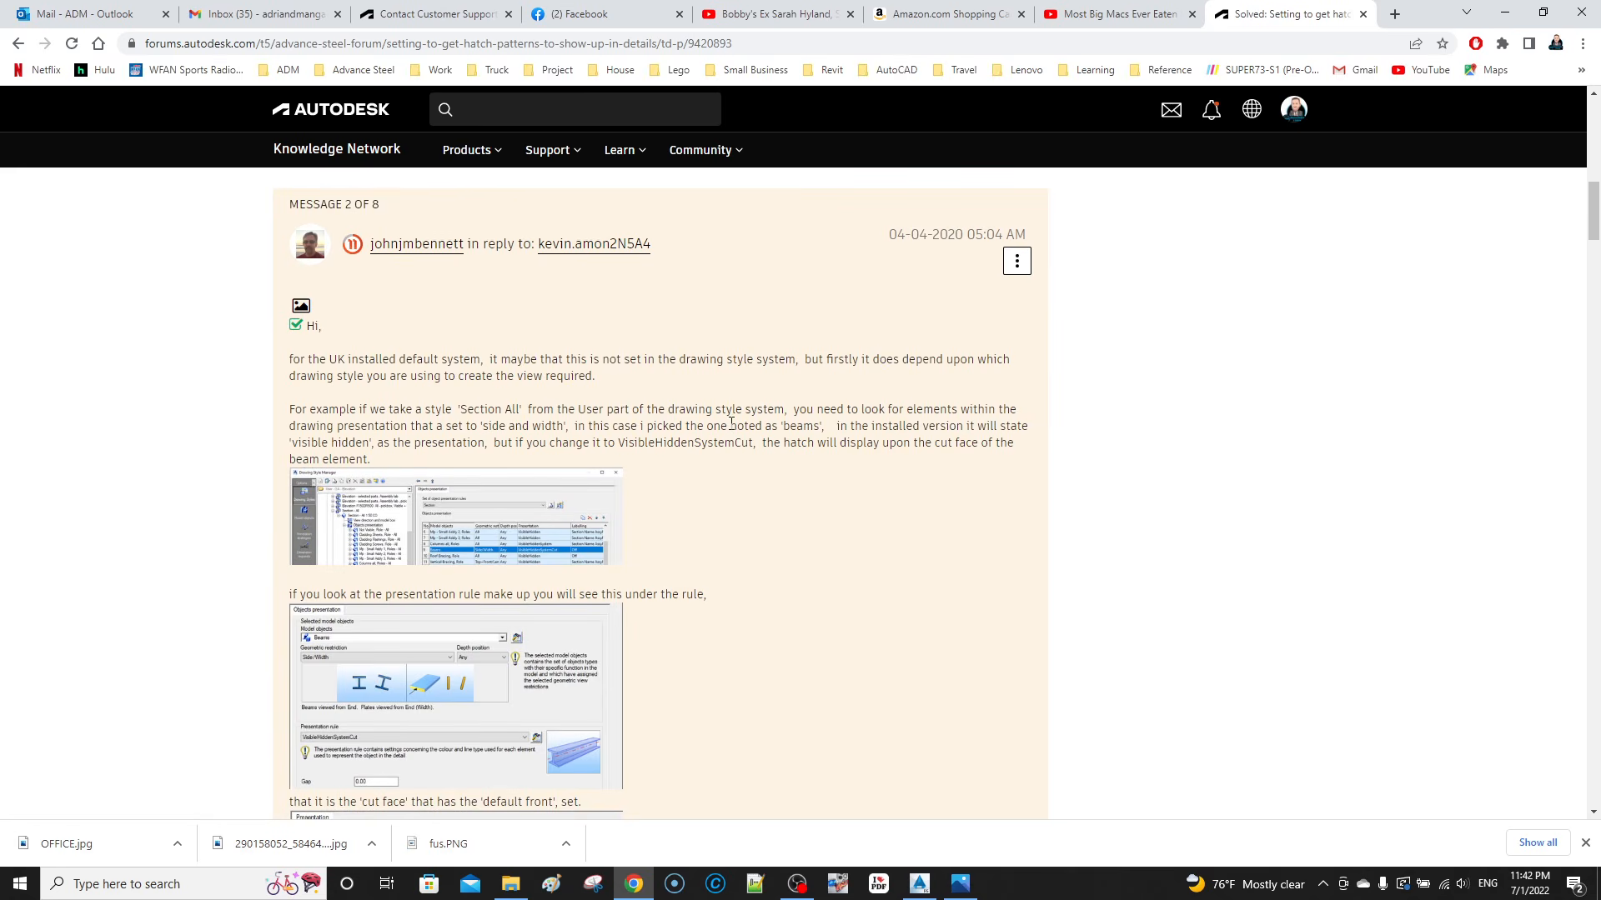
scroll(720, 463, up, 2)
scroll(721, 465, down, 9)
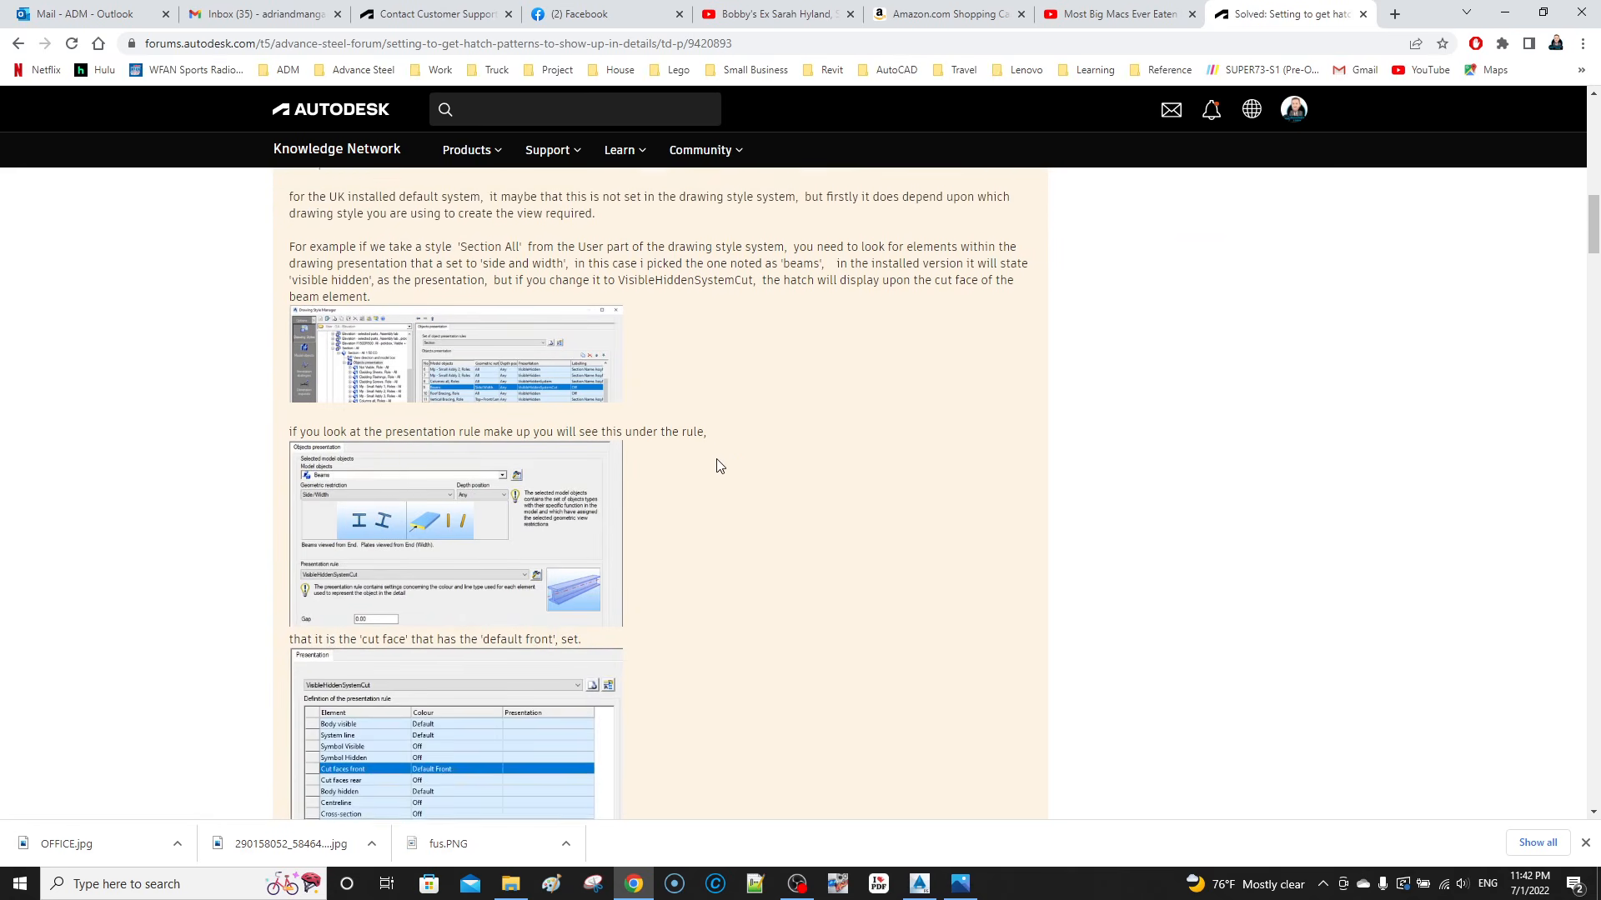
scroll(718, 458, up, 11)
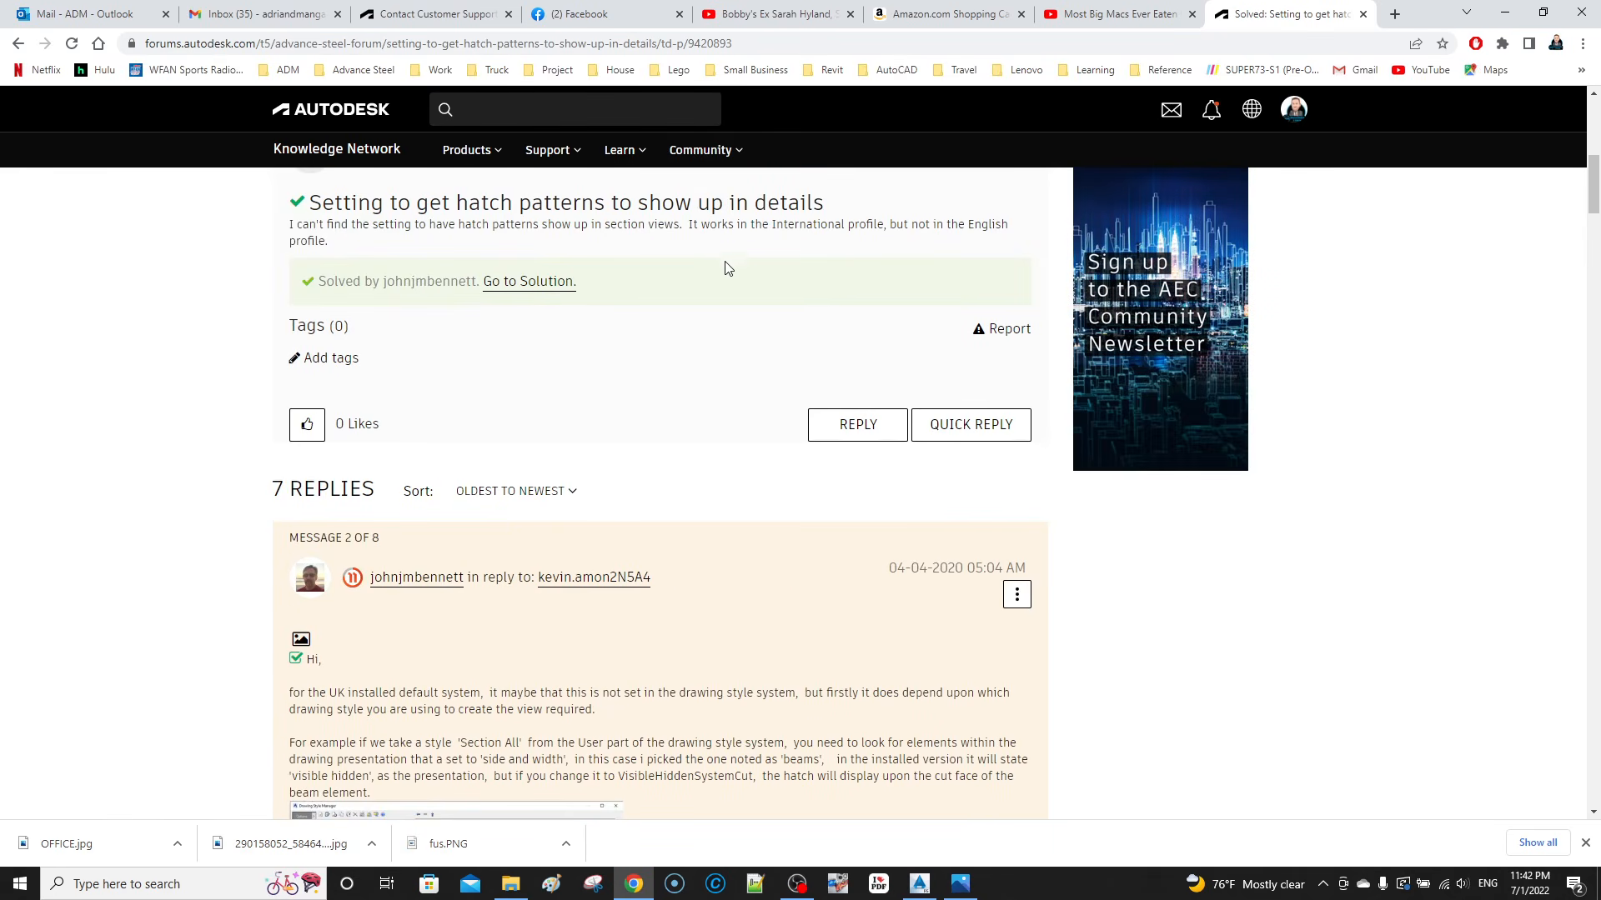
Step: Return to the search results and refine the query to "hatch setting in model advance steel" plus the expert's name
click(18, 43)
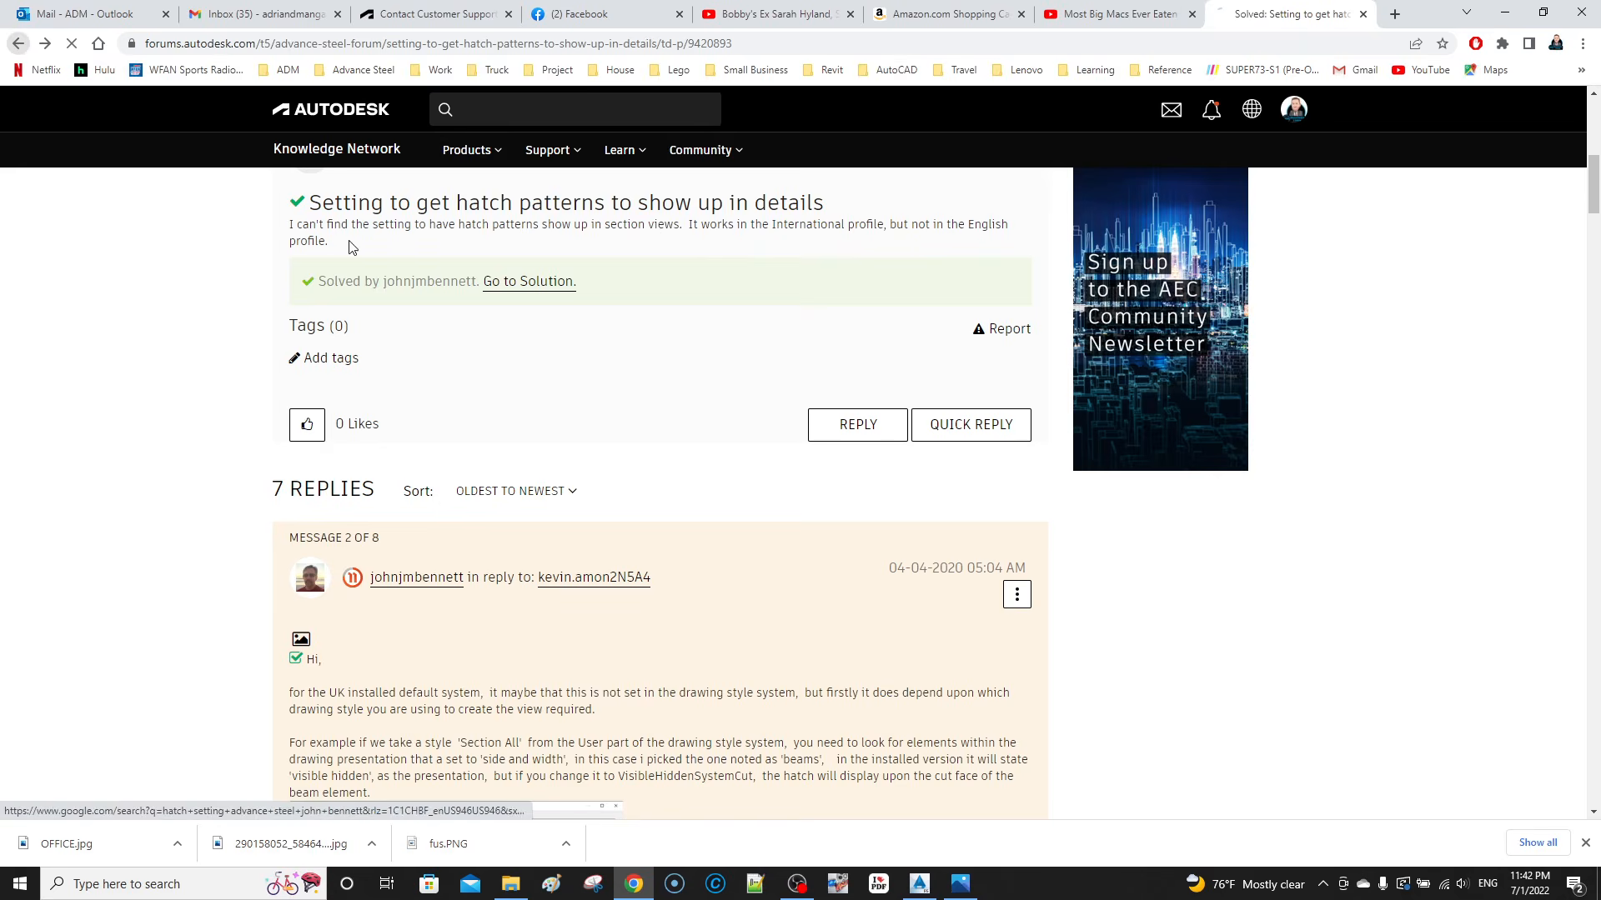
scroll(415, 281, down, 5)
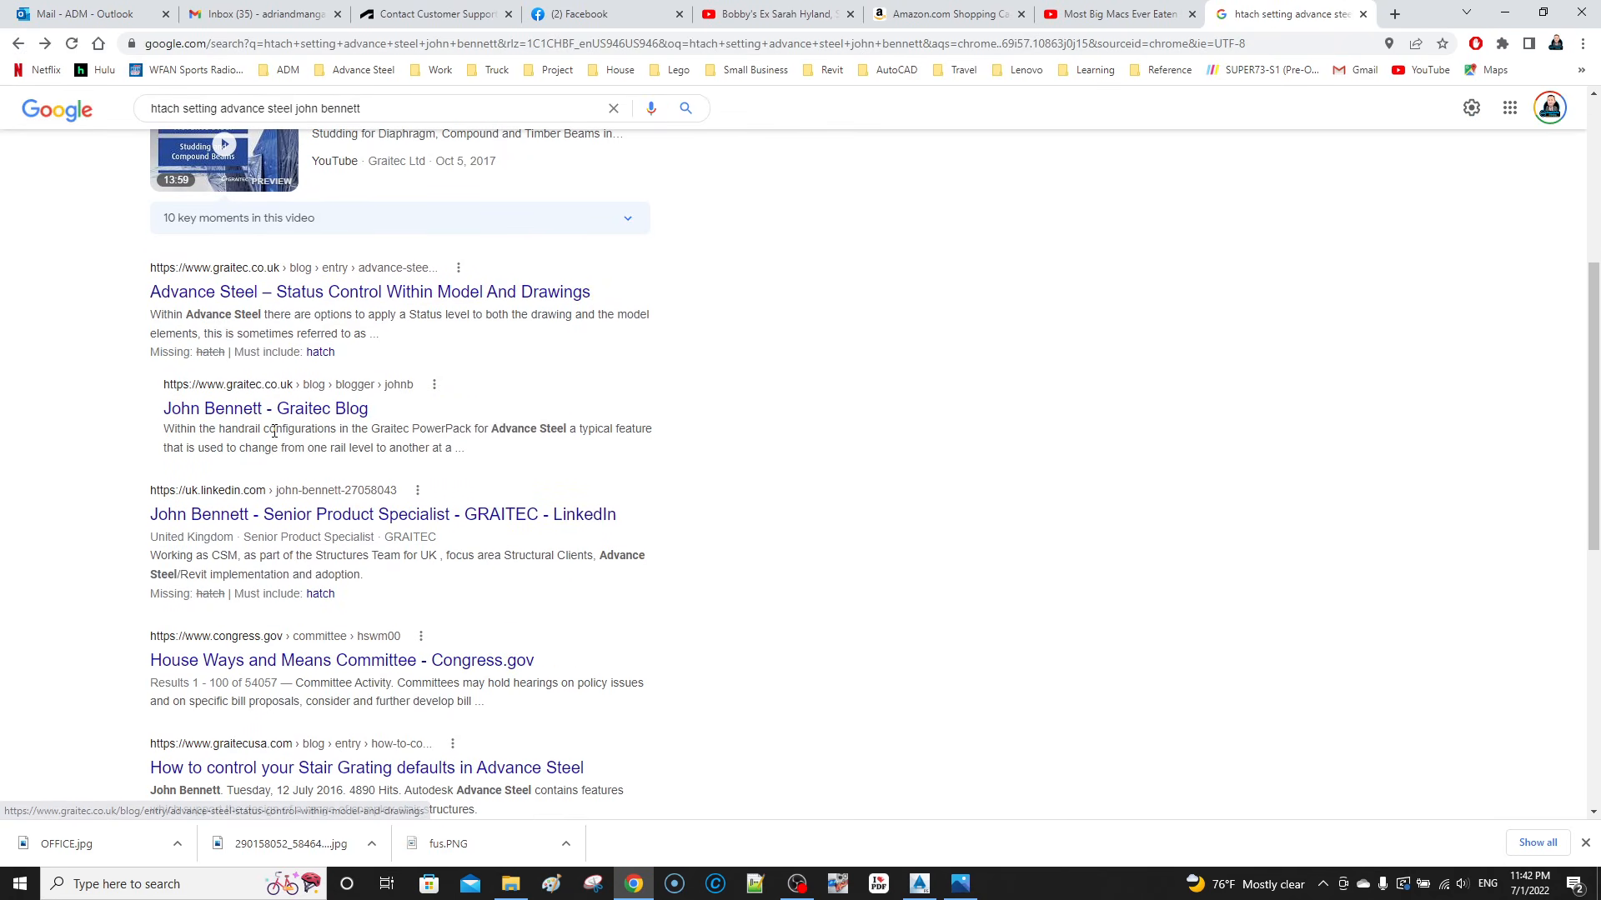
scroll(357, 517, up, 5)
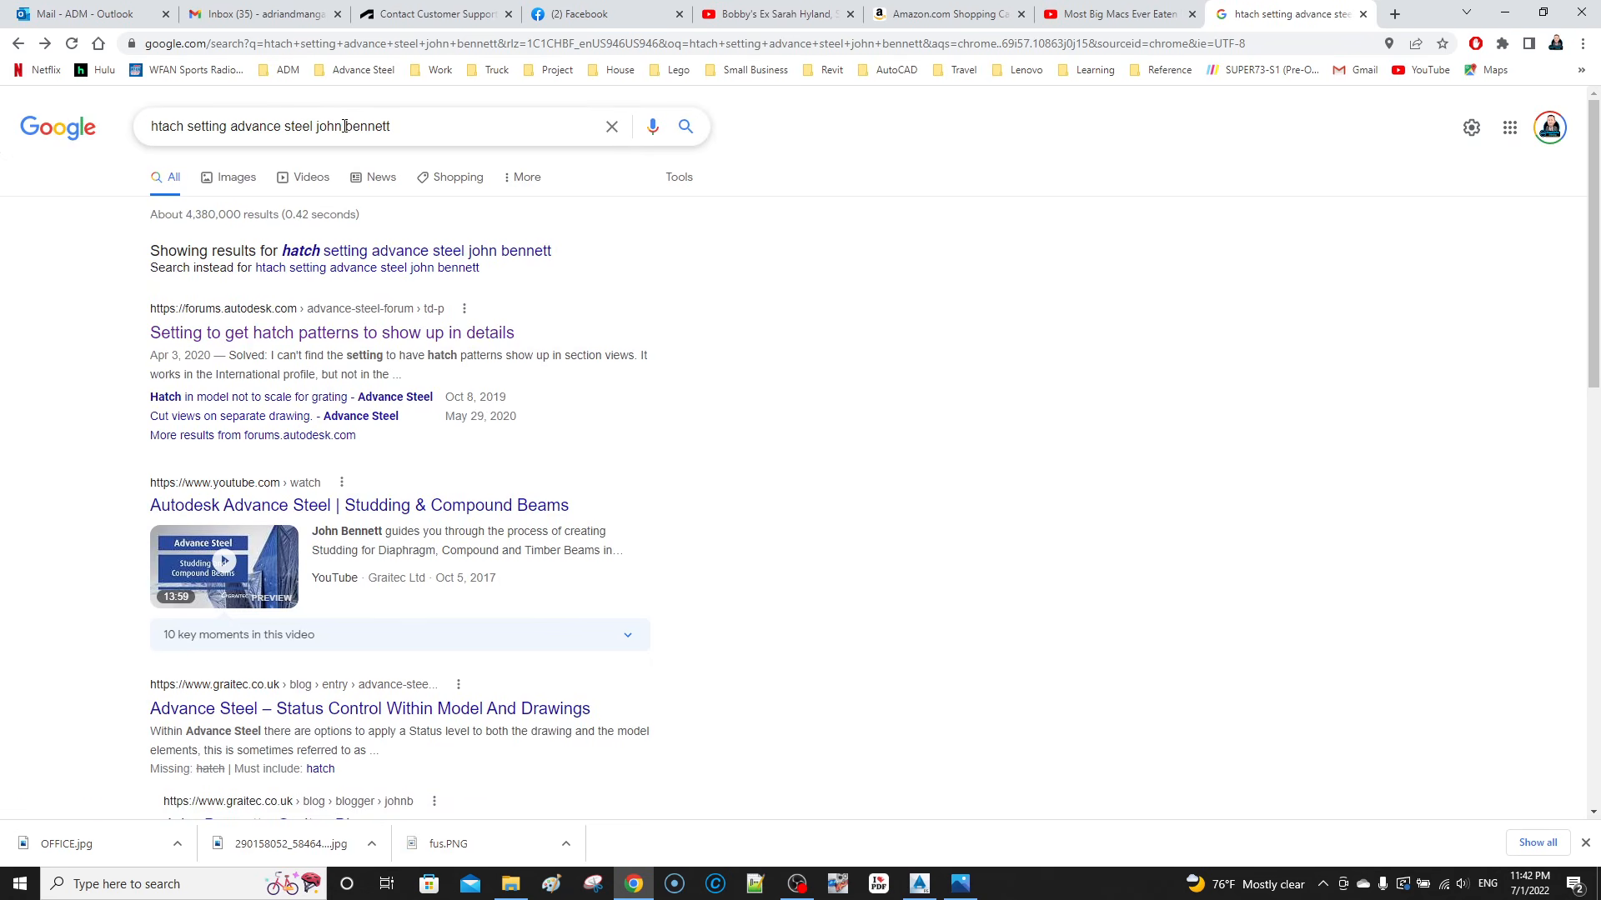
click(170, 128)
key(BackSpace)
key(BackSpace)
text(at)
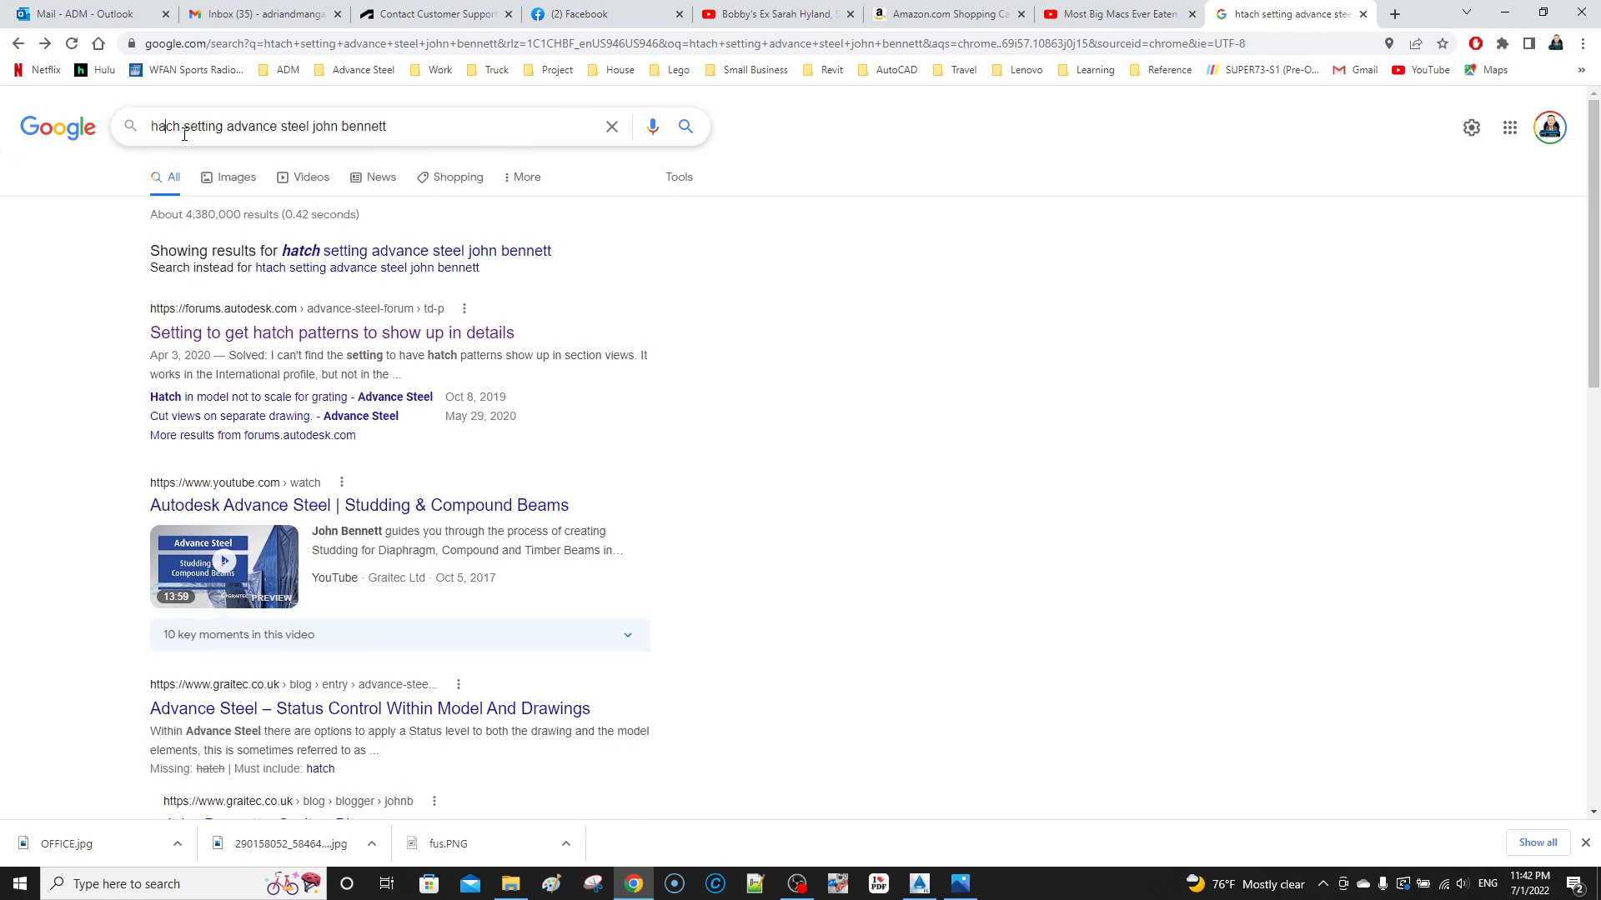
click(233, 125)
text(in model)
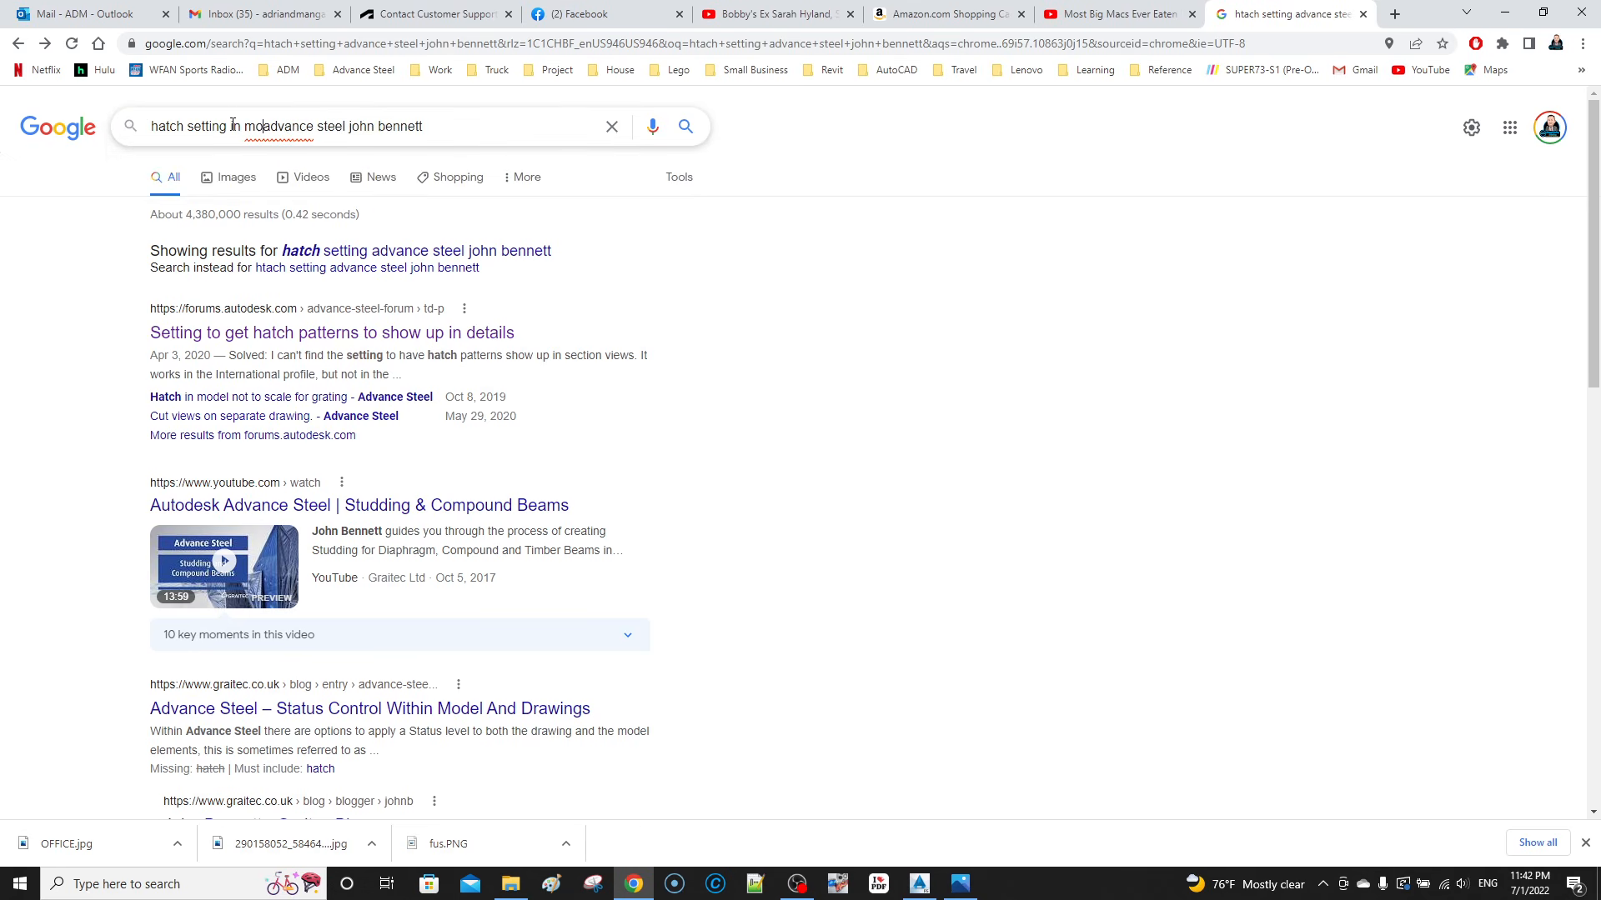
key(Return)
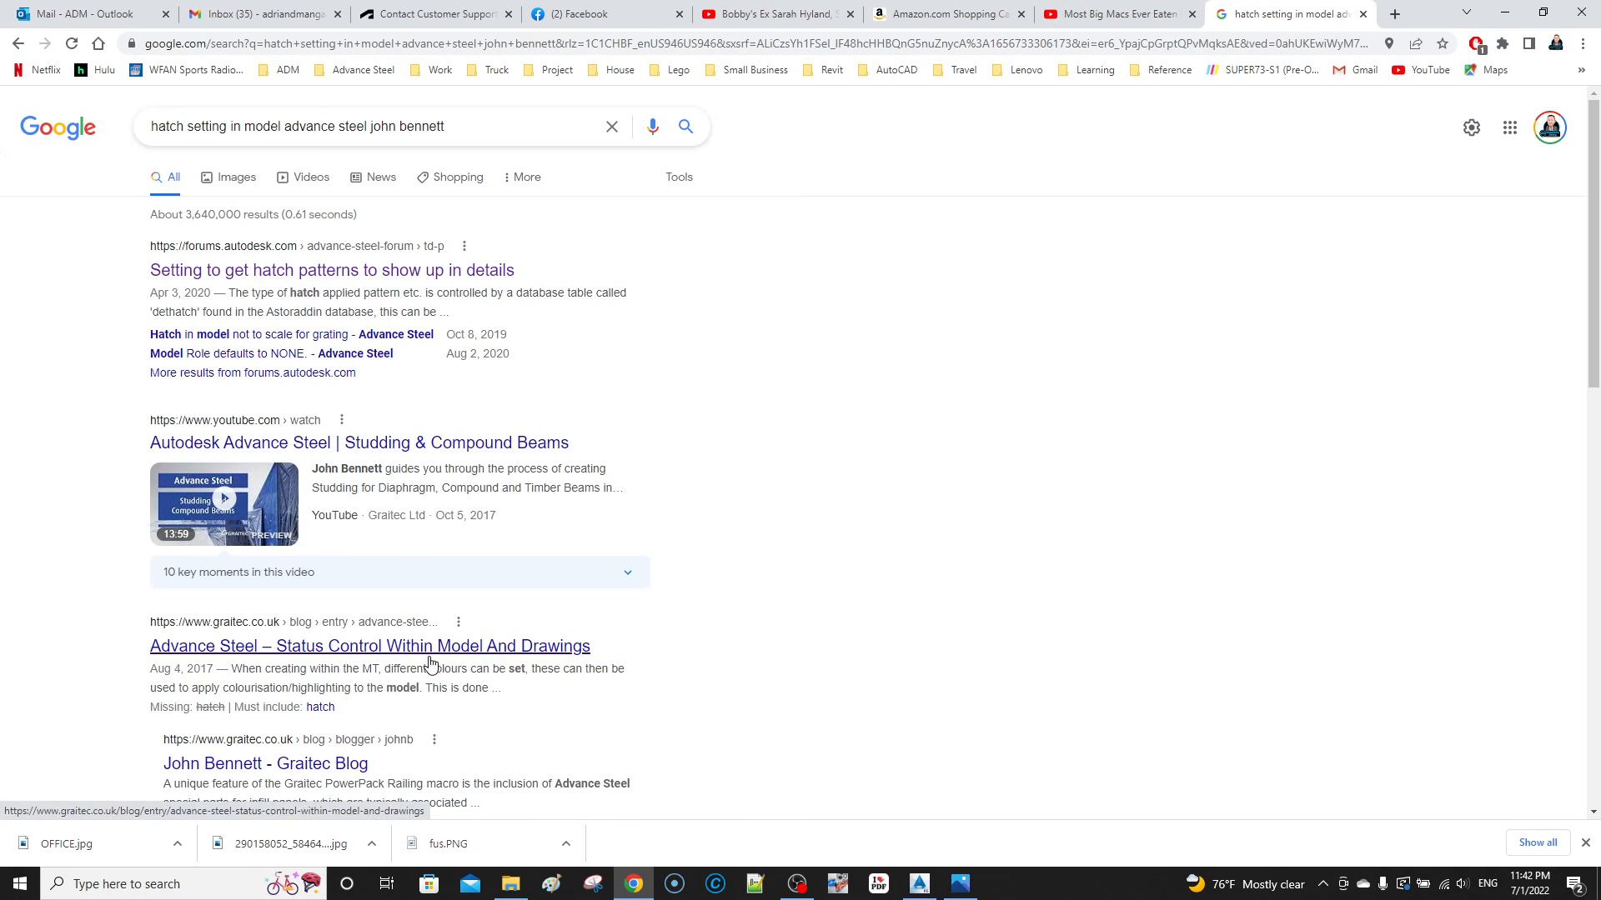
Step: Open the expert's Graitec Blog author page from the results and look through its Advance Steel posts
scroll(430, 654, down, 2)
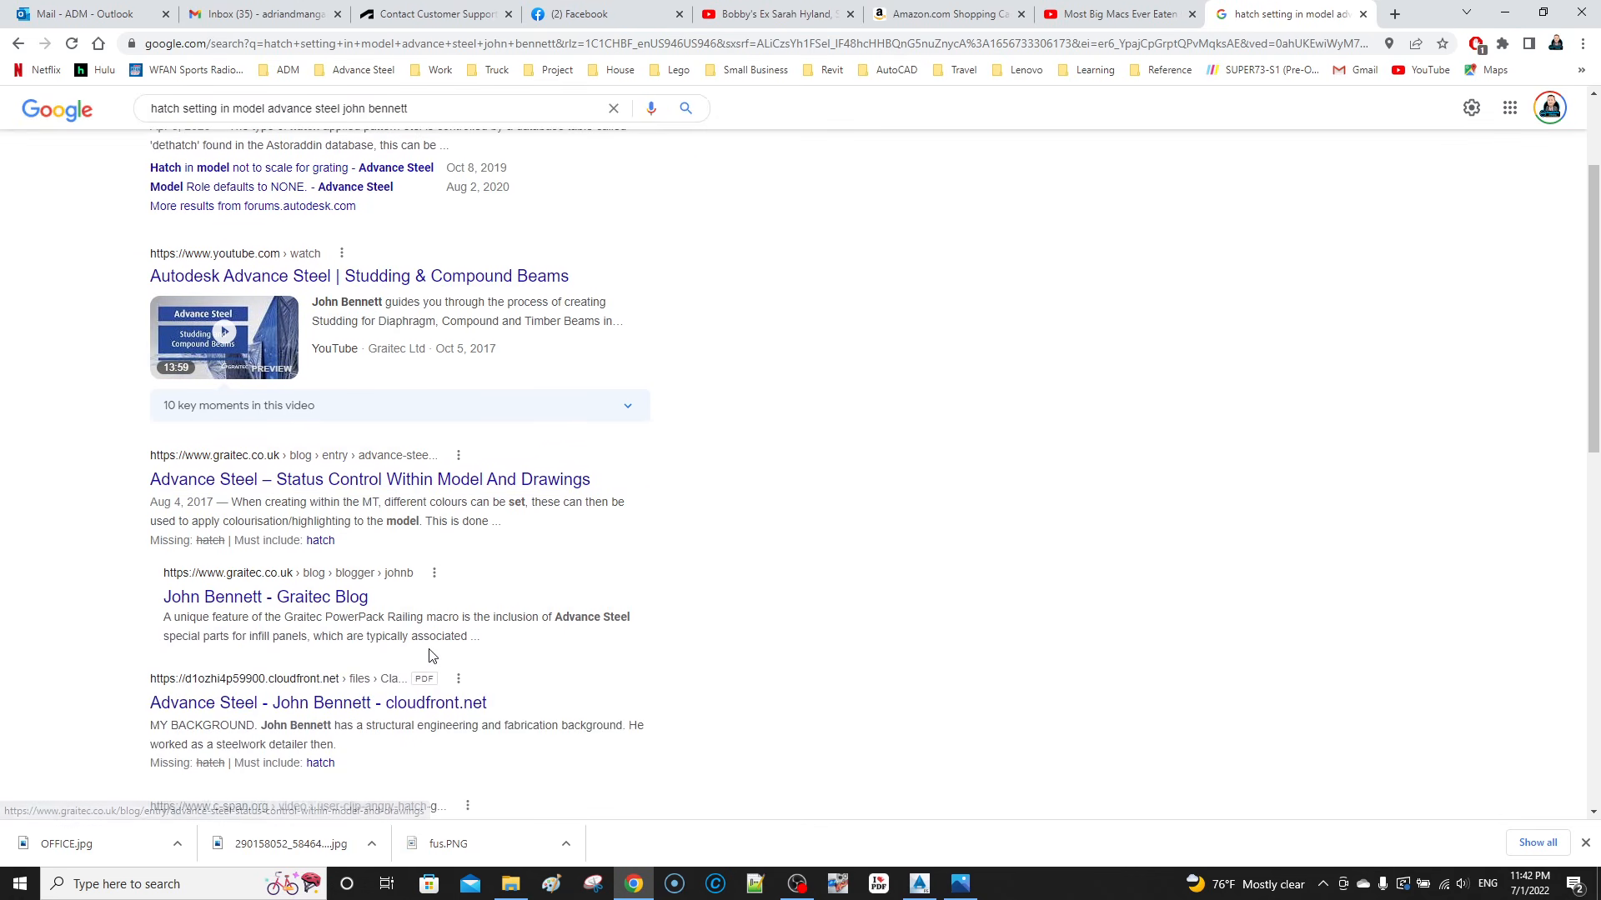
click(356, 598)
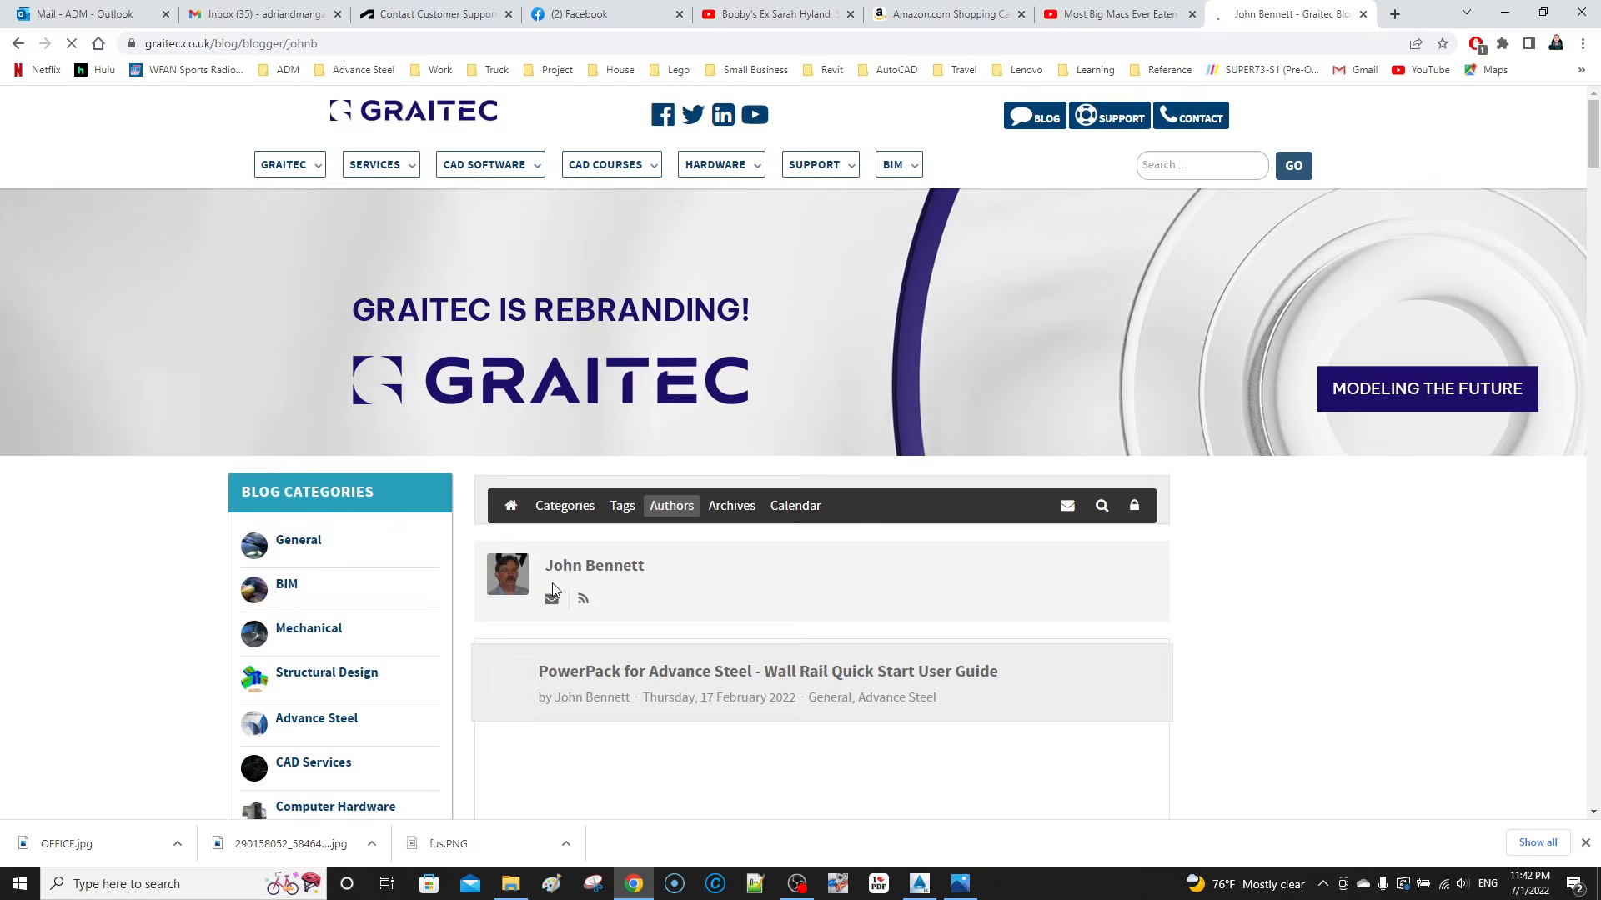
scroll(552, 584, down, 3)
scroll(552, 591, down, 5)
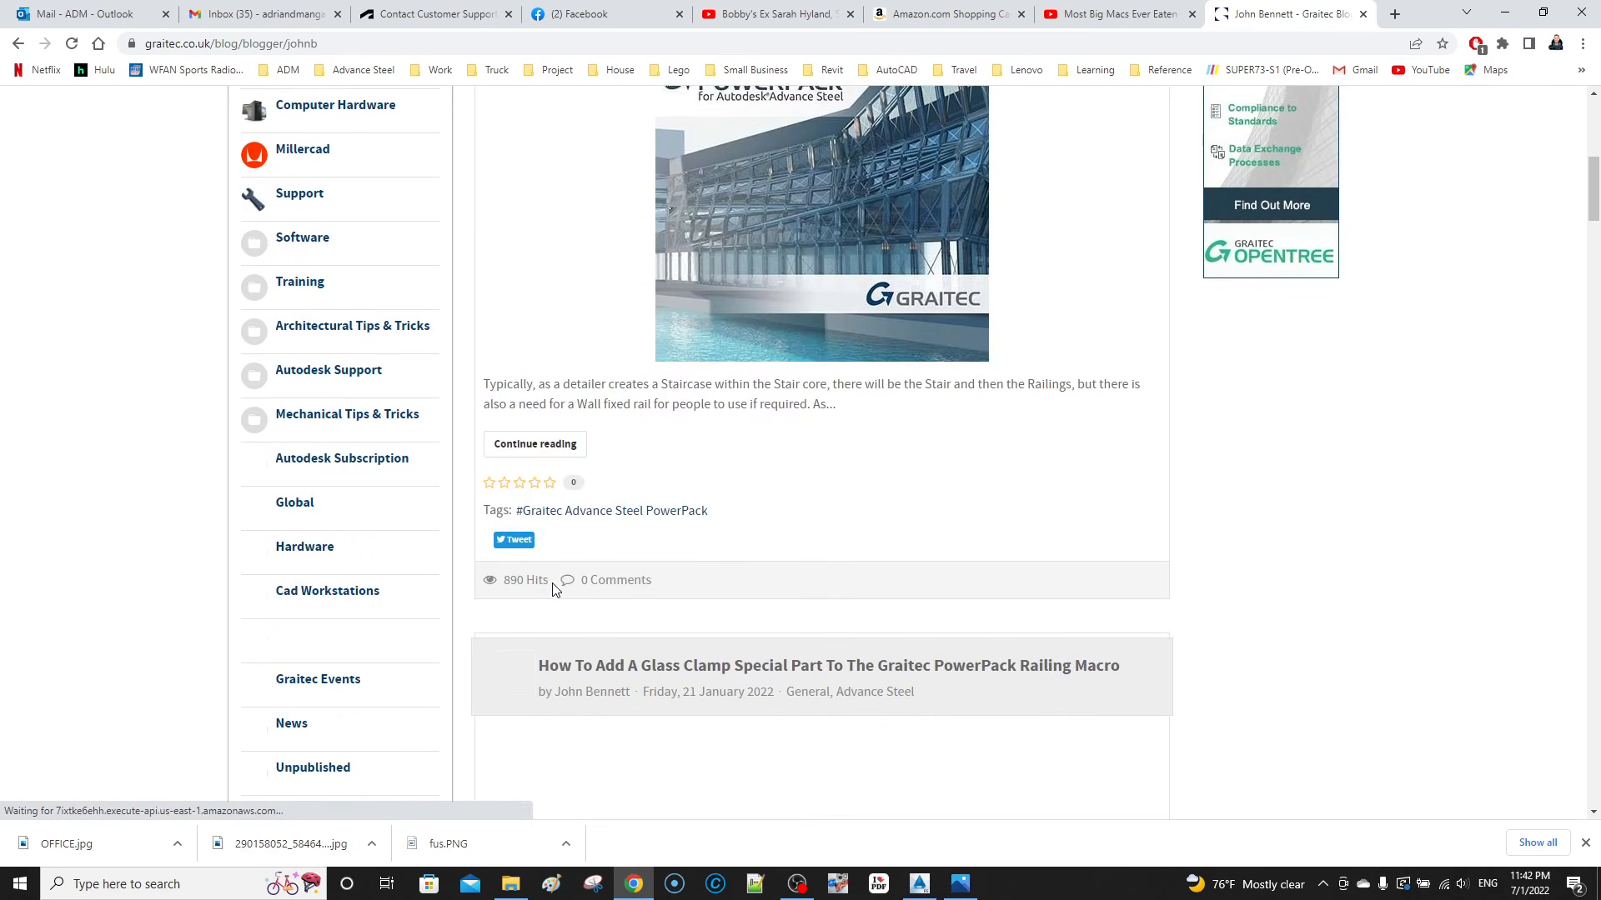
scroll(610, 505, down, 8)
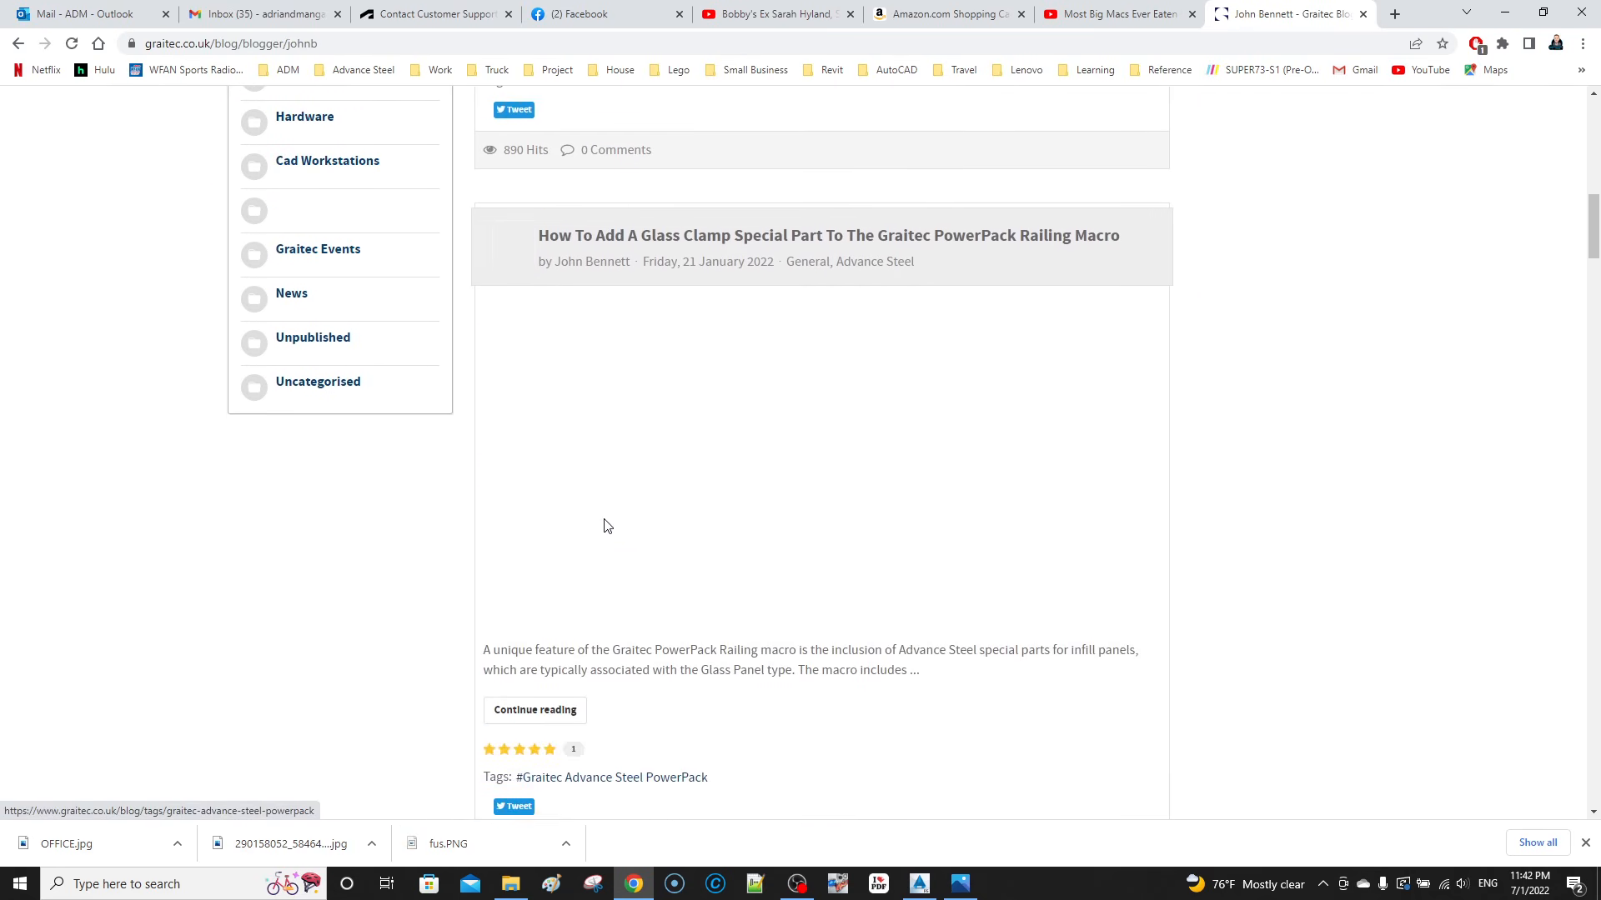
scroll(604, 523, down, 3)
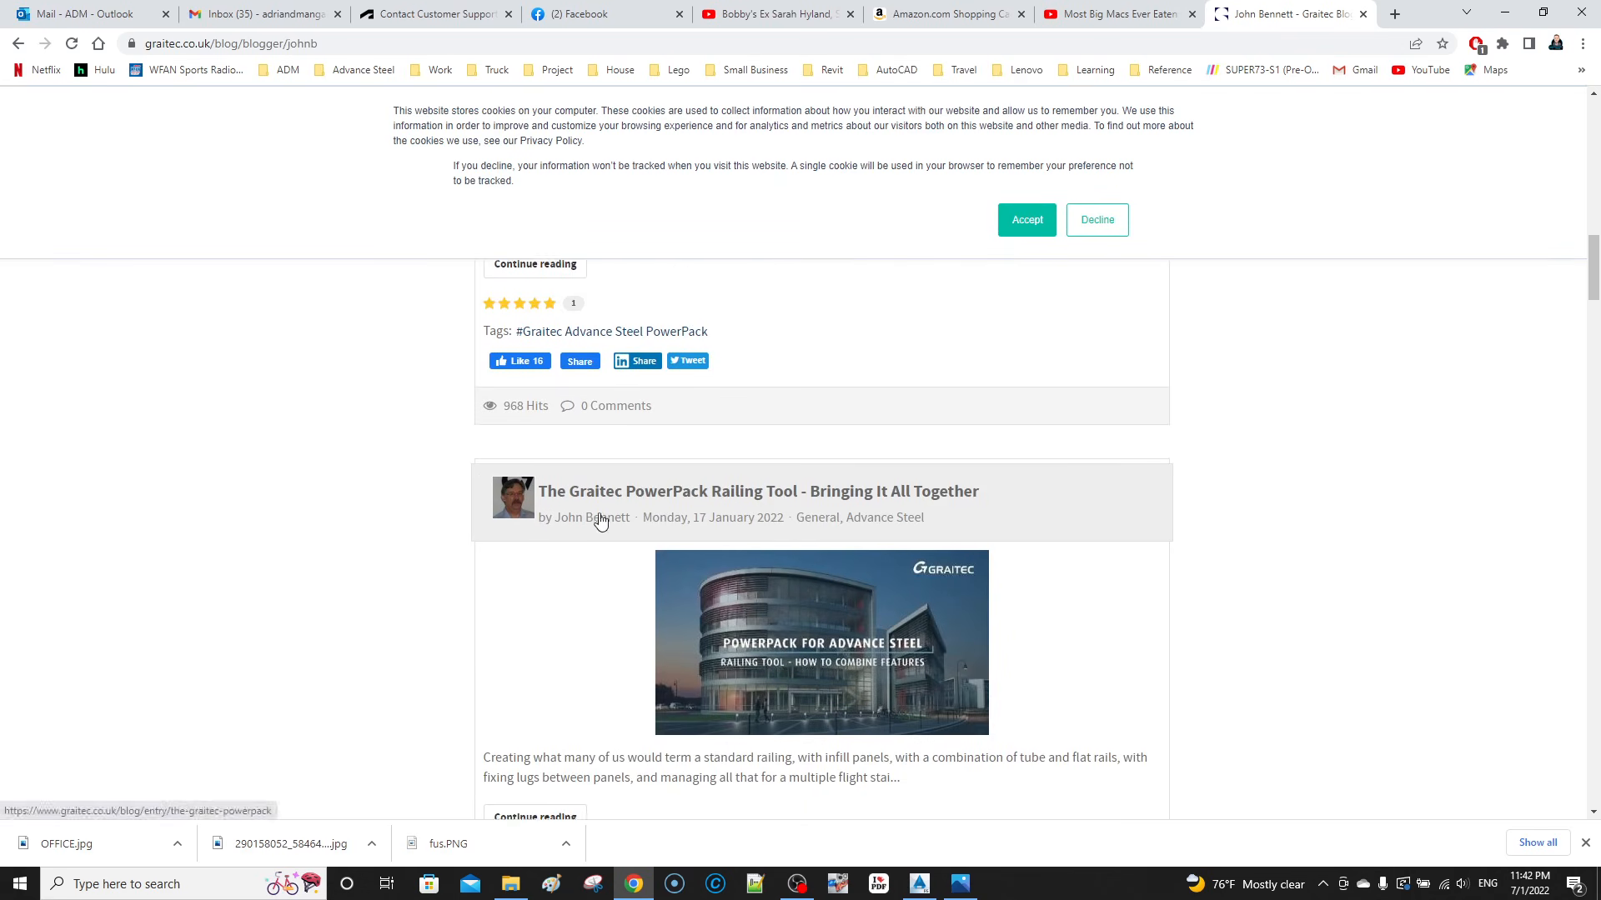
Step: Go back to the search results and reopen the forum thread "Setting to get hatch patterns to show up in details"
click(23, 47)
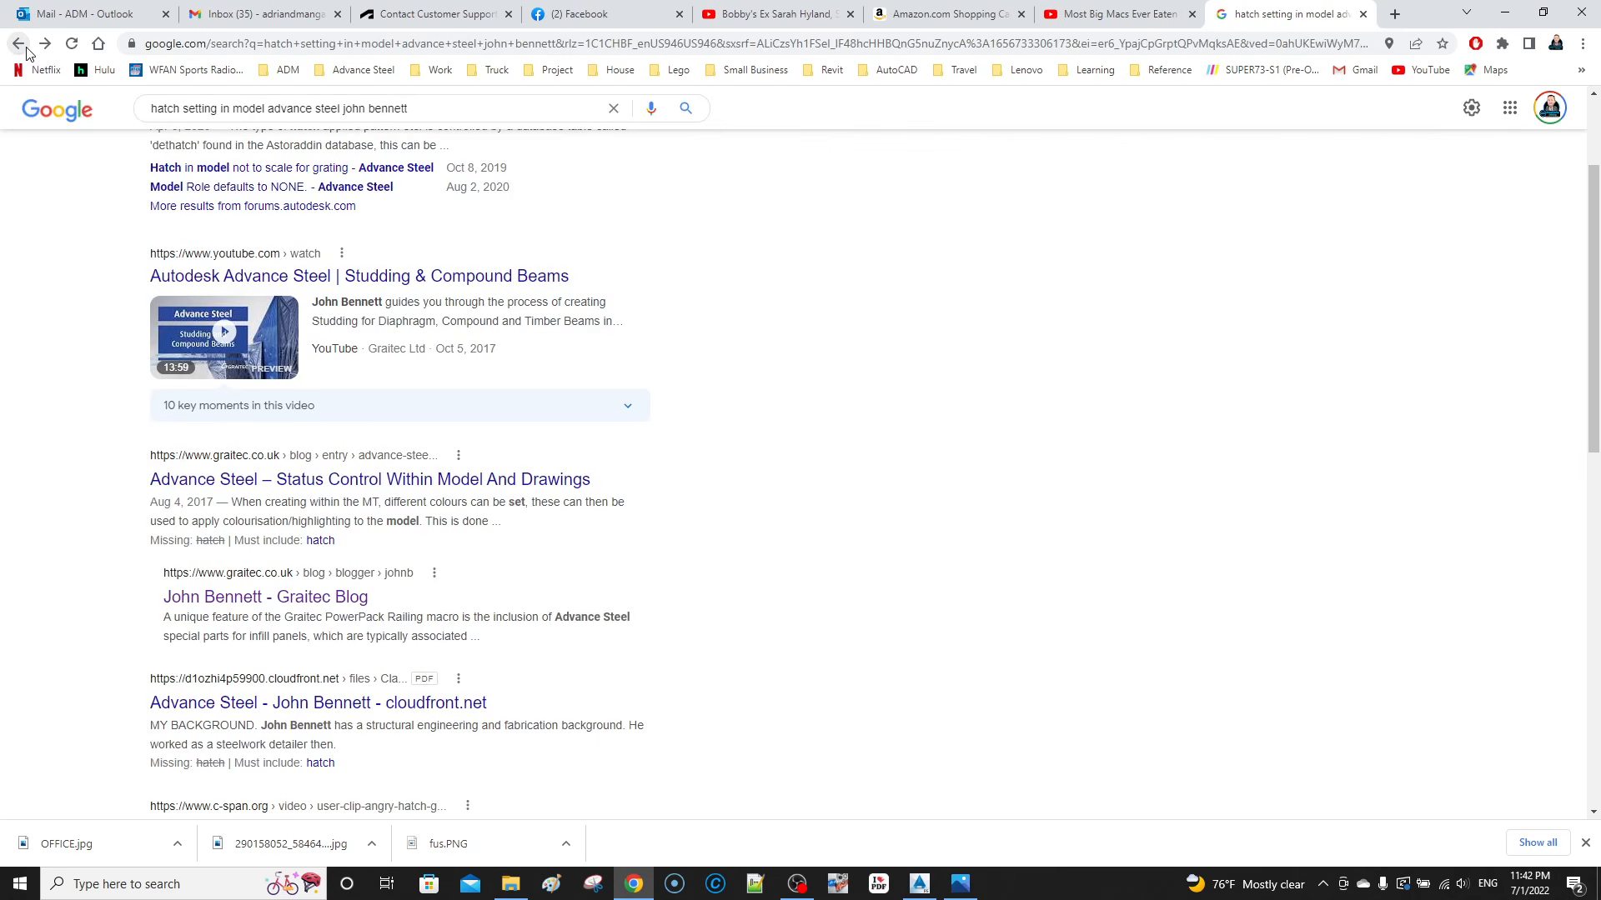
scroll(630, 392, up, 2)
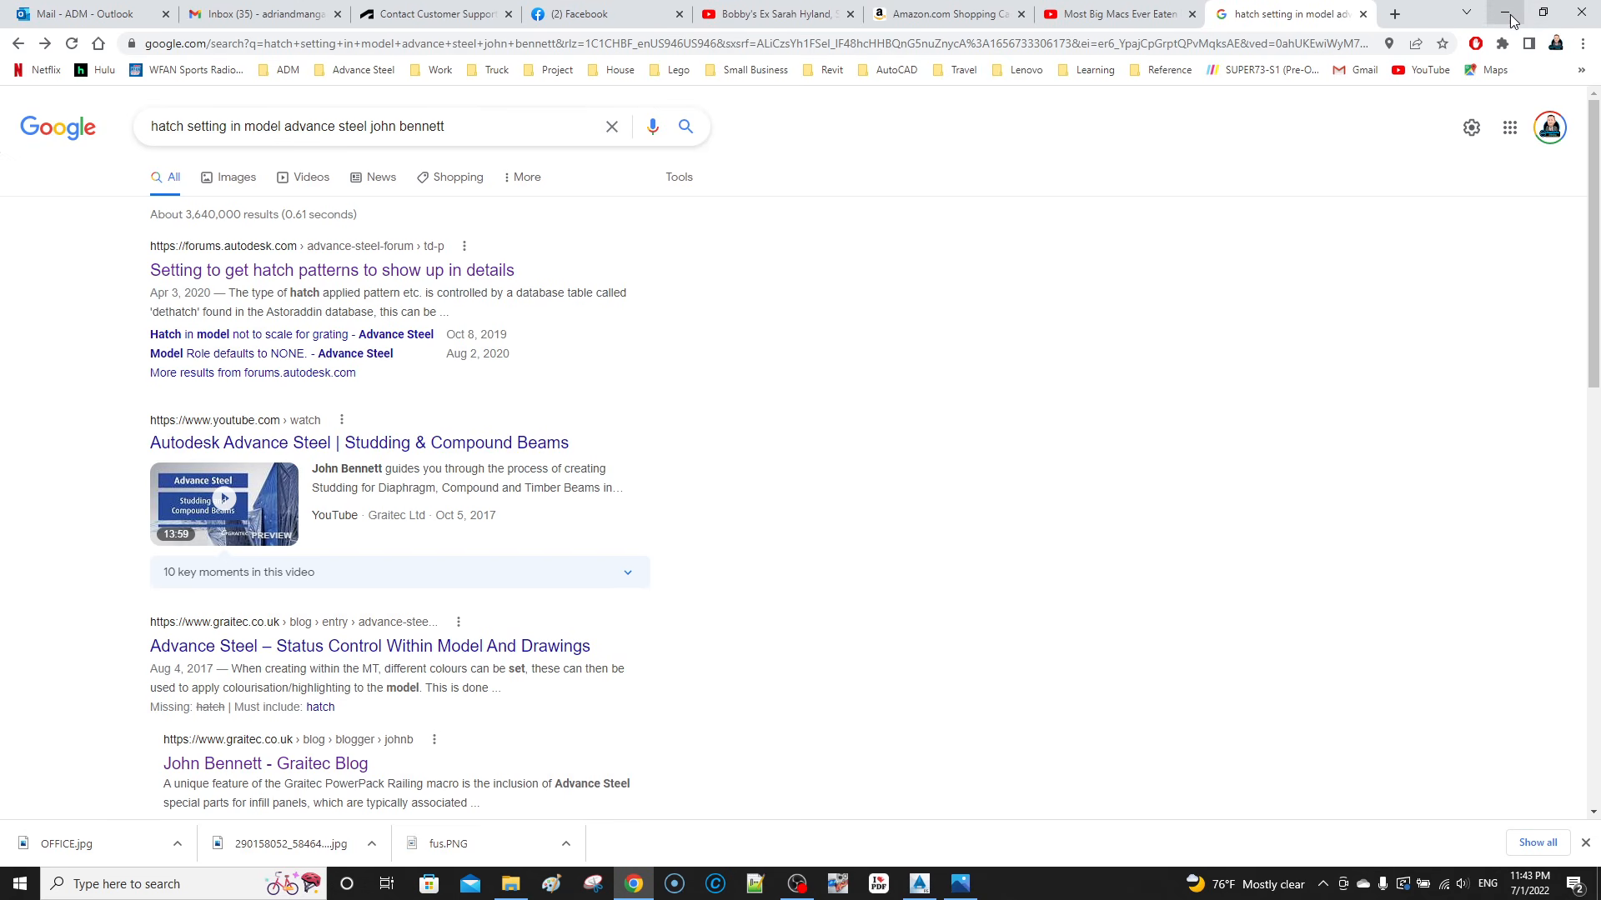
click(380, 277)
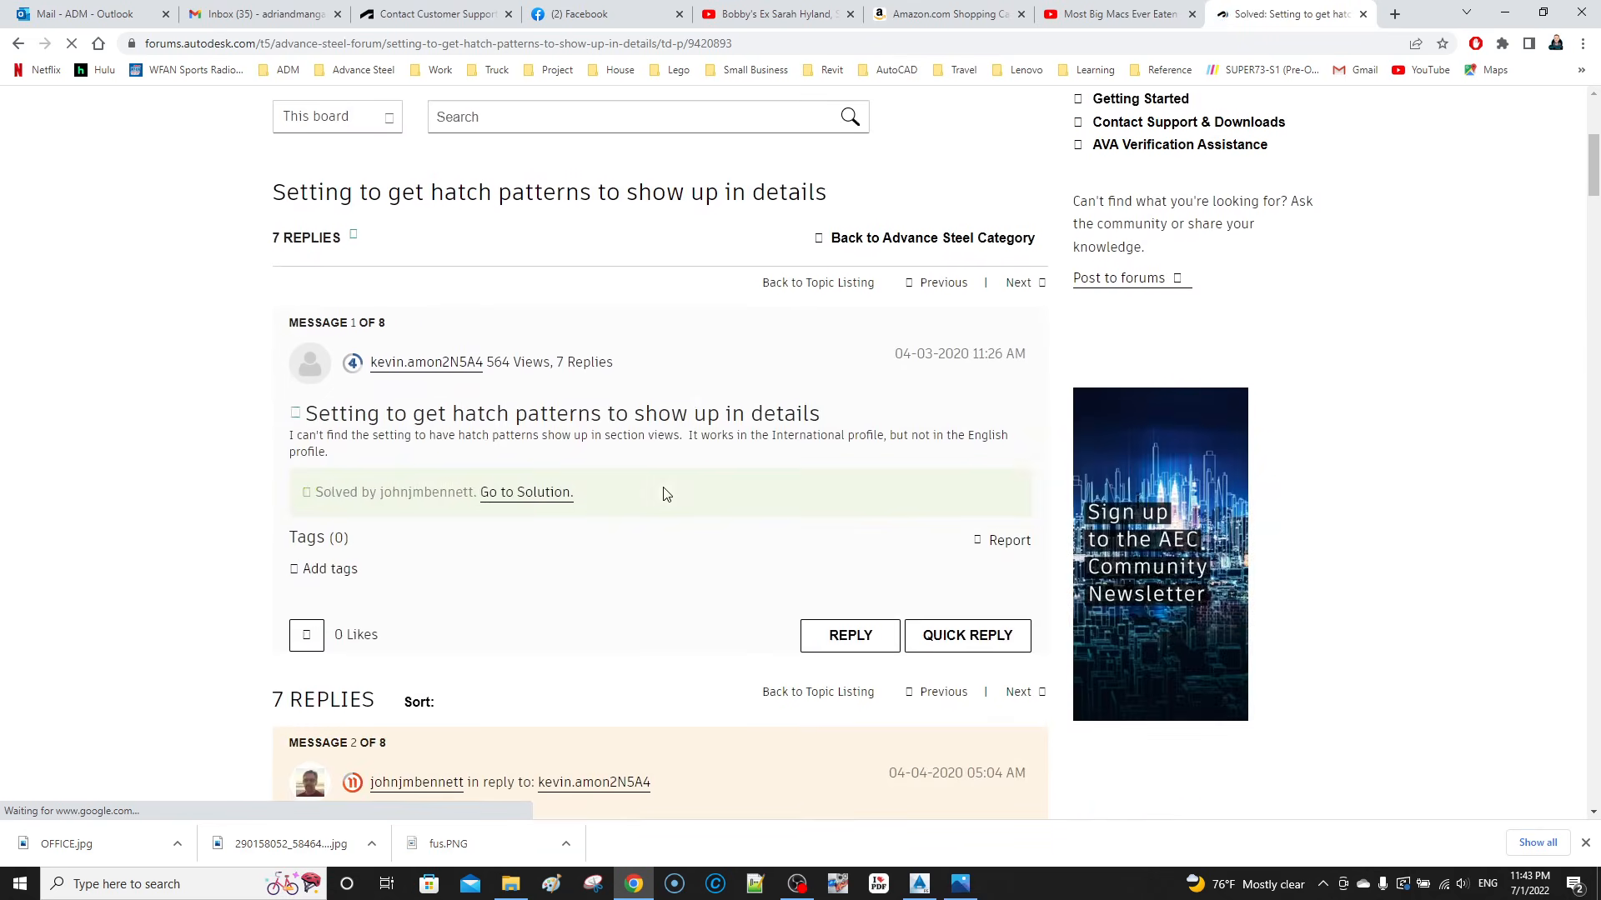
Step: Skim the forum thread's explanation of hatch presentation rules, and go back to examine the remaining search results on hatch settings
scroll(665, 494, down, 10)
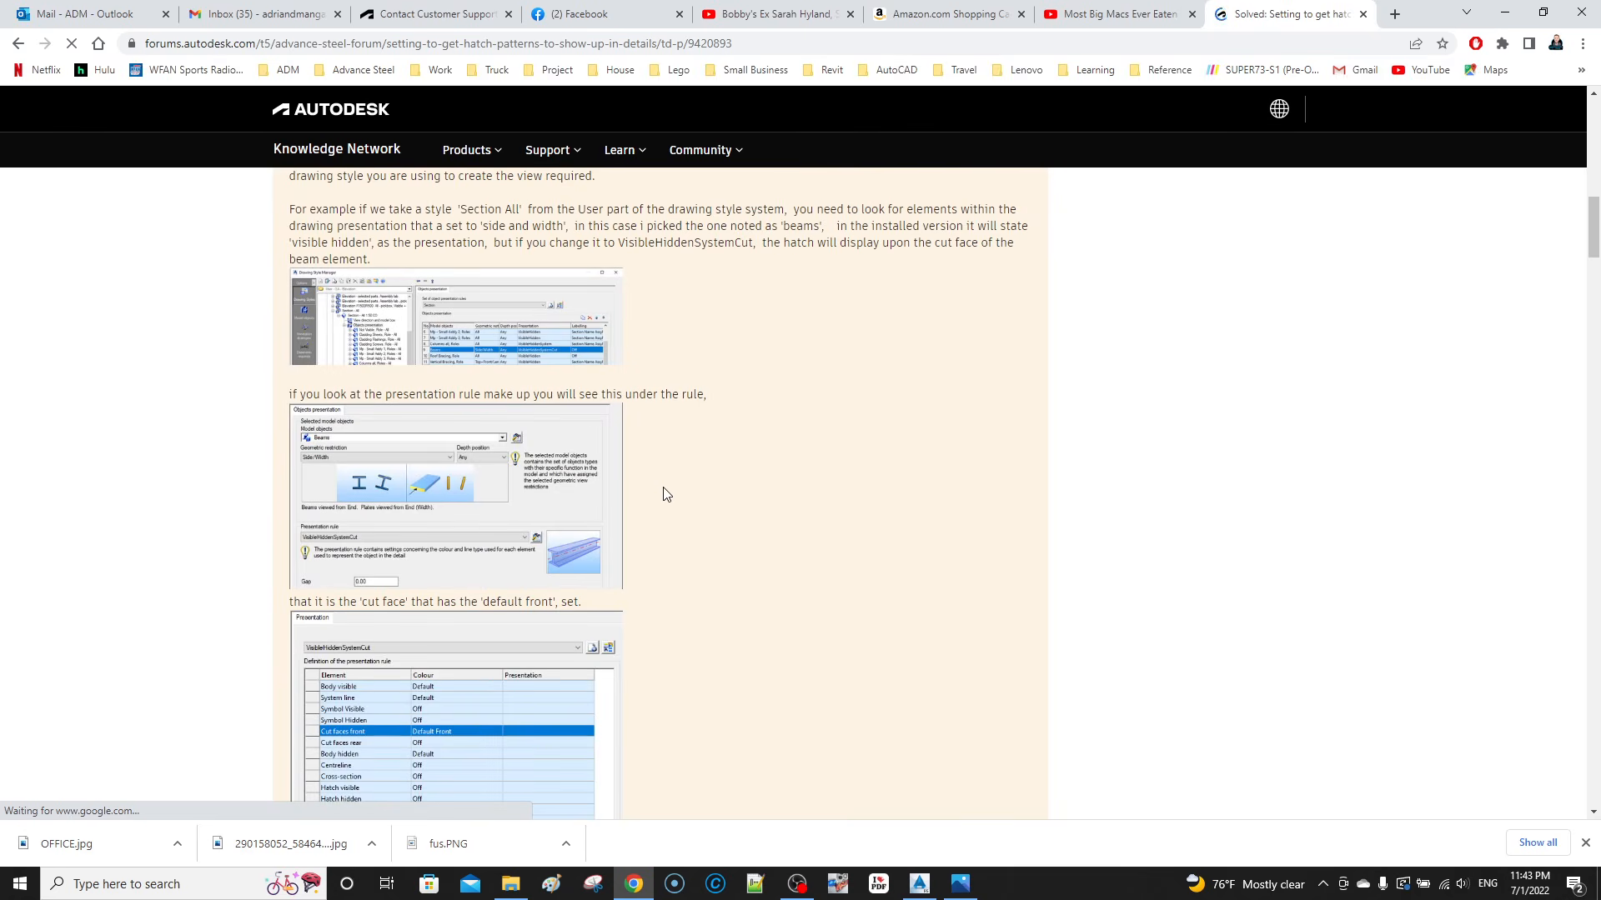
scroll(666, 494, down, 4)
click(18, 43)
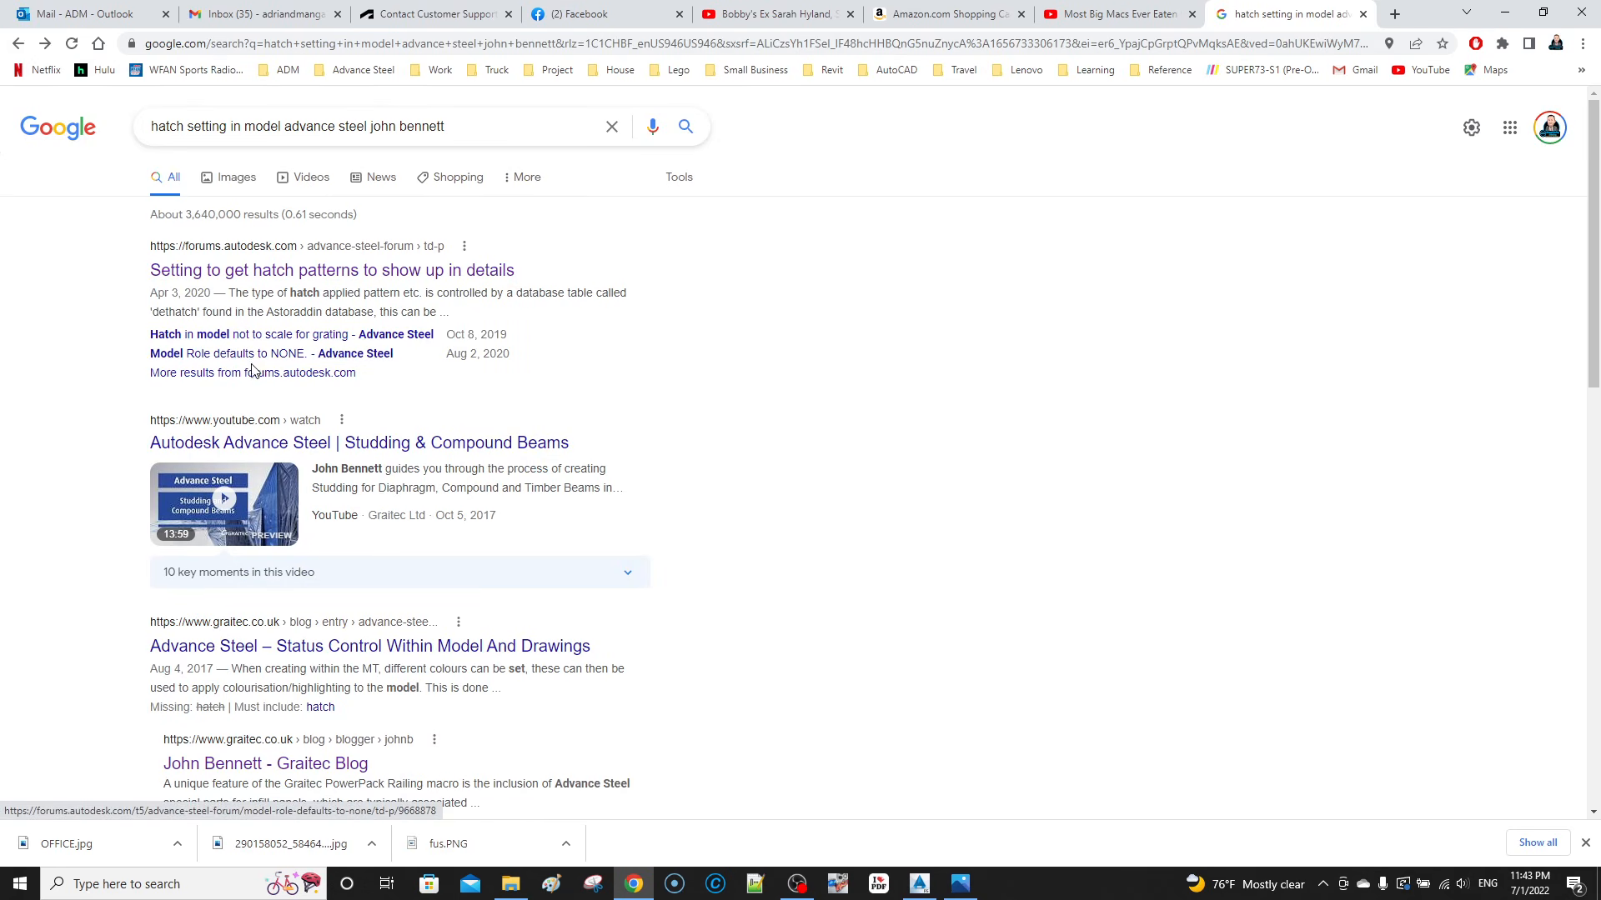
scroll(261, 403, down, 4)
scroll(261, 403, down, 3)
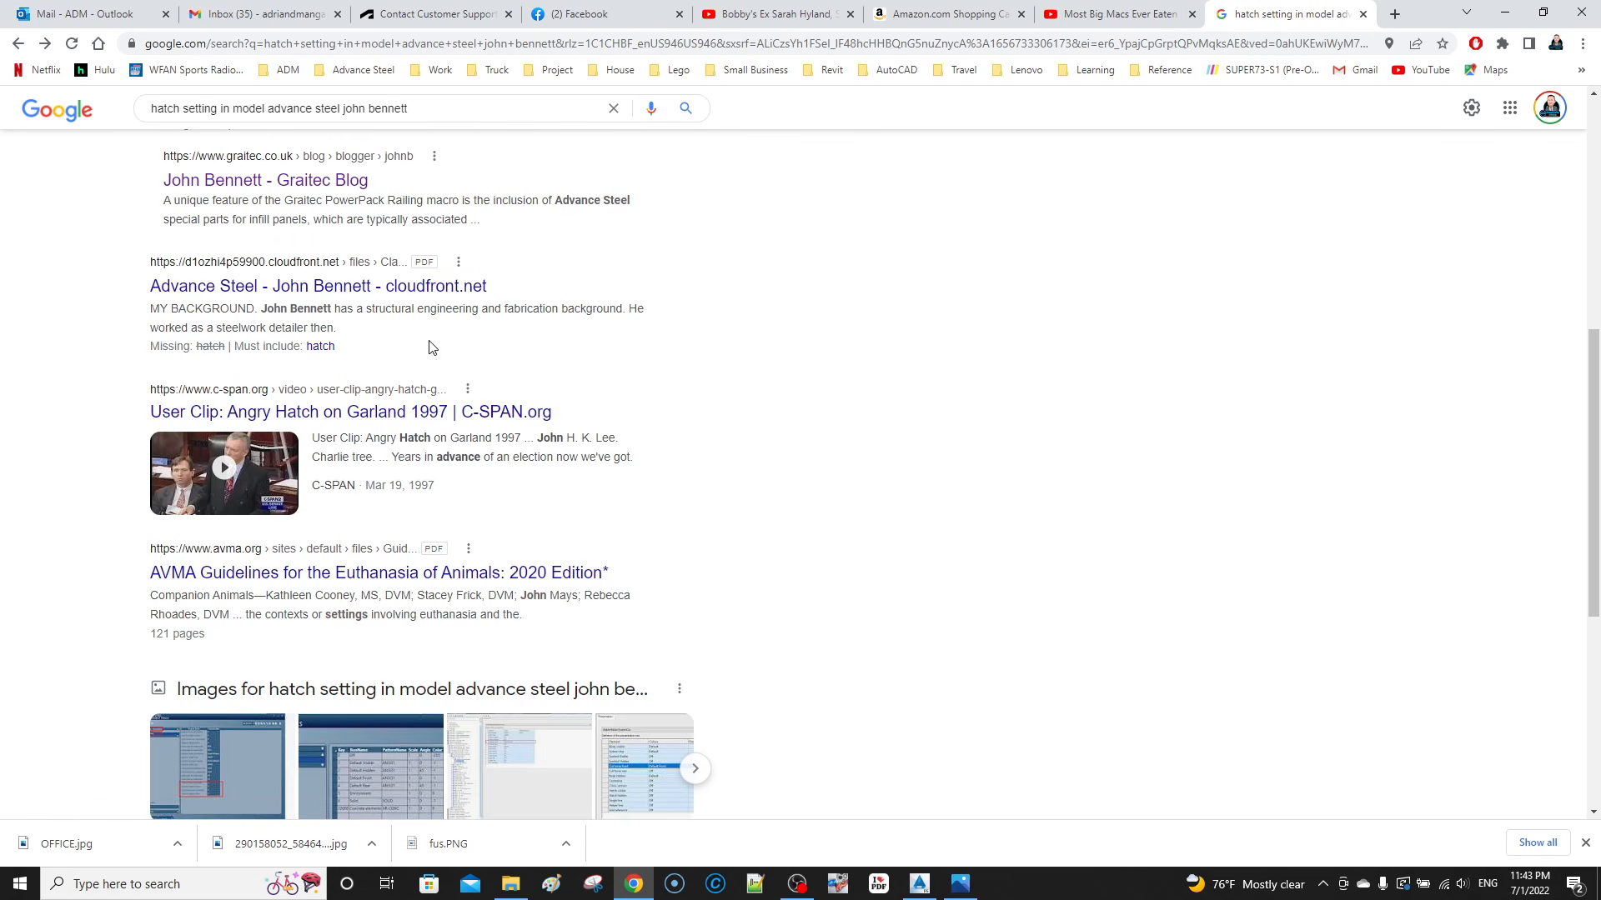
scroll(413, 401, down, 2)
scroll(413, 409, down, 3)
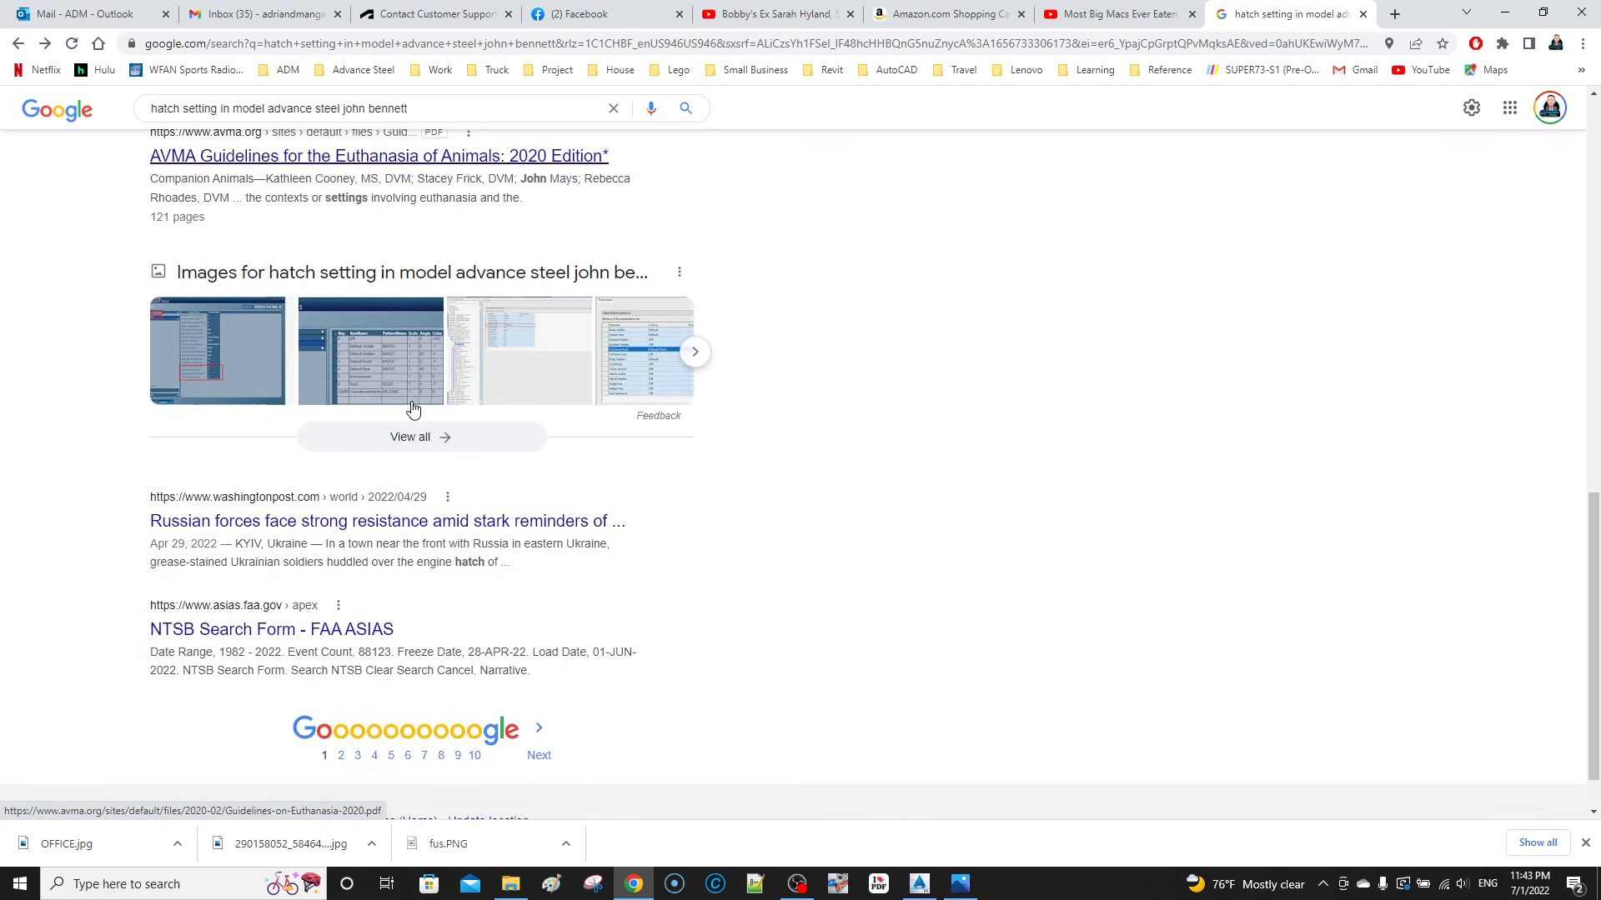
scroll(413, 408, up, 6)
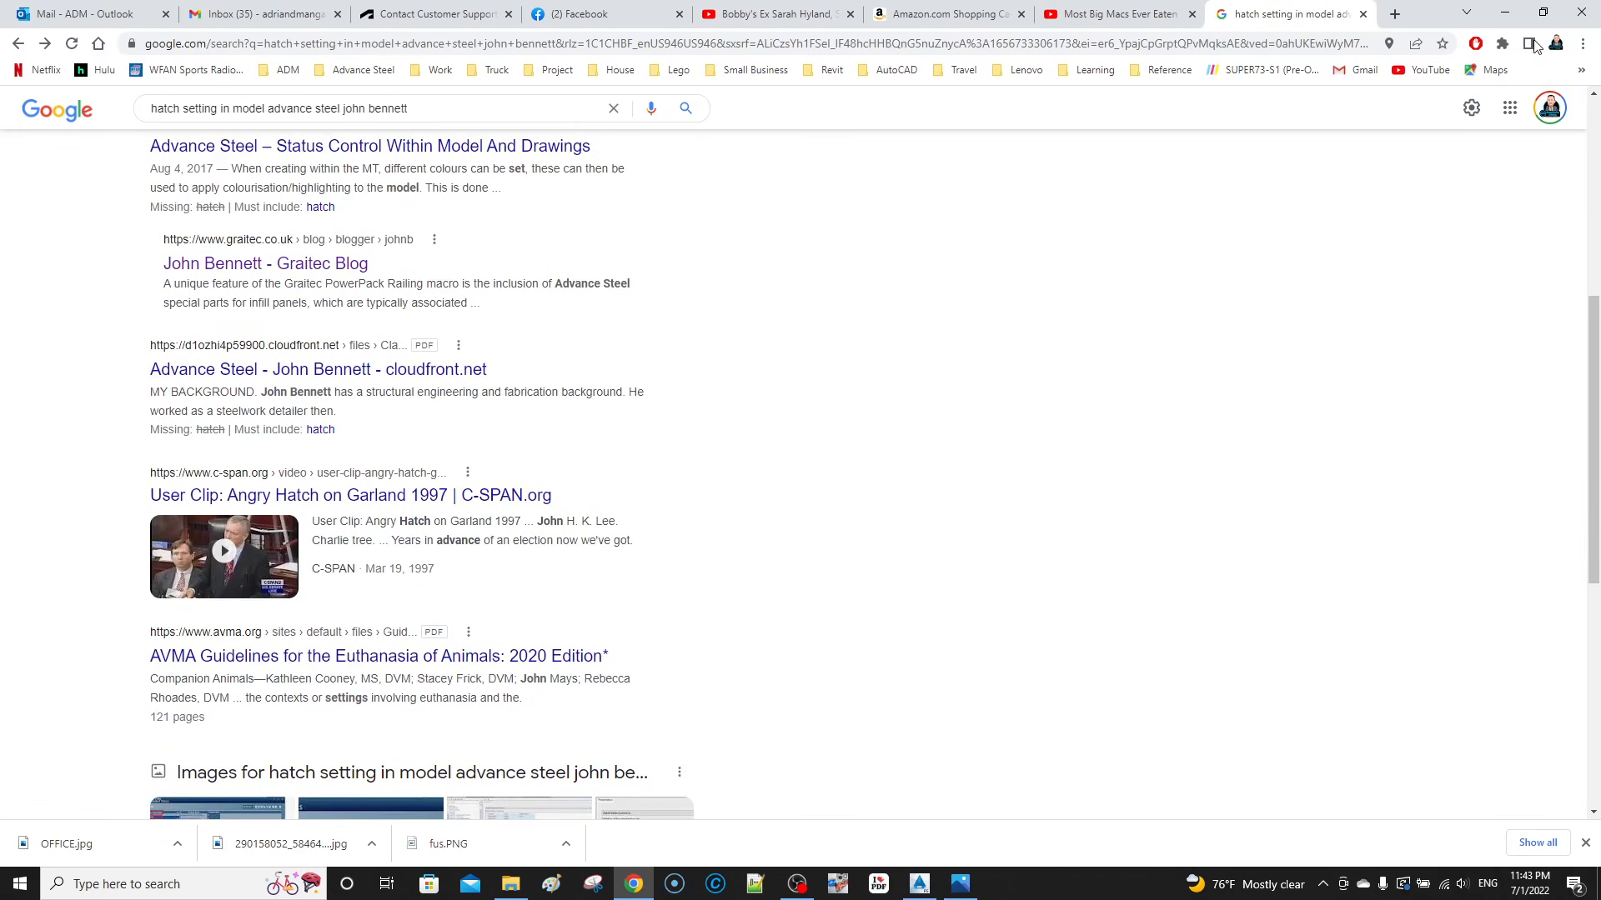
Step: Switch back to the Advance Steel model and set the Gratings layer's color to index 140
click(1505, 12)
click(658, 406)
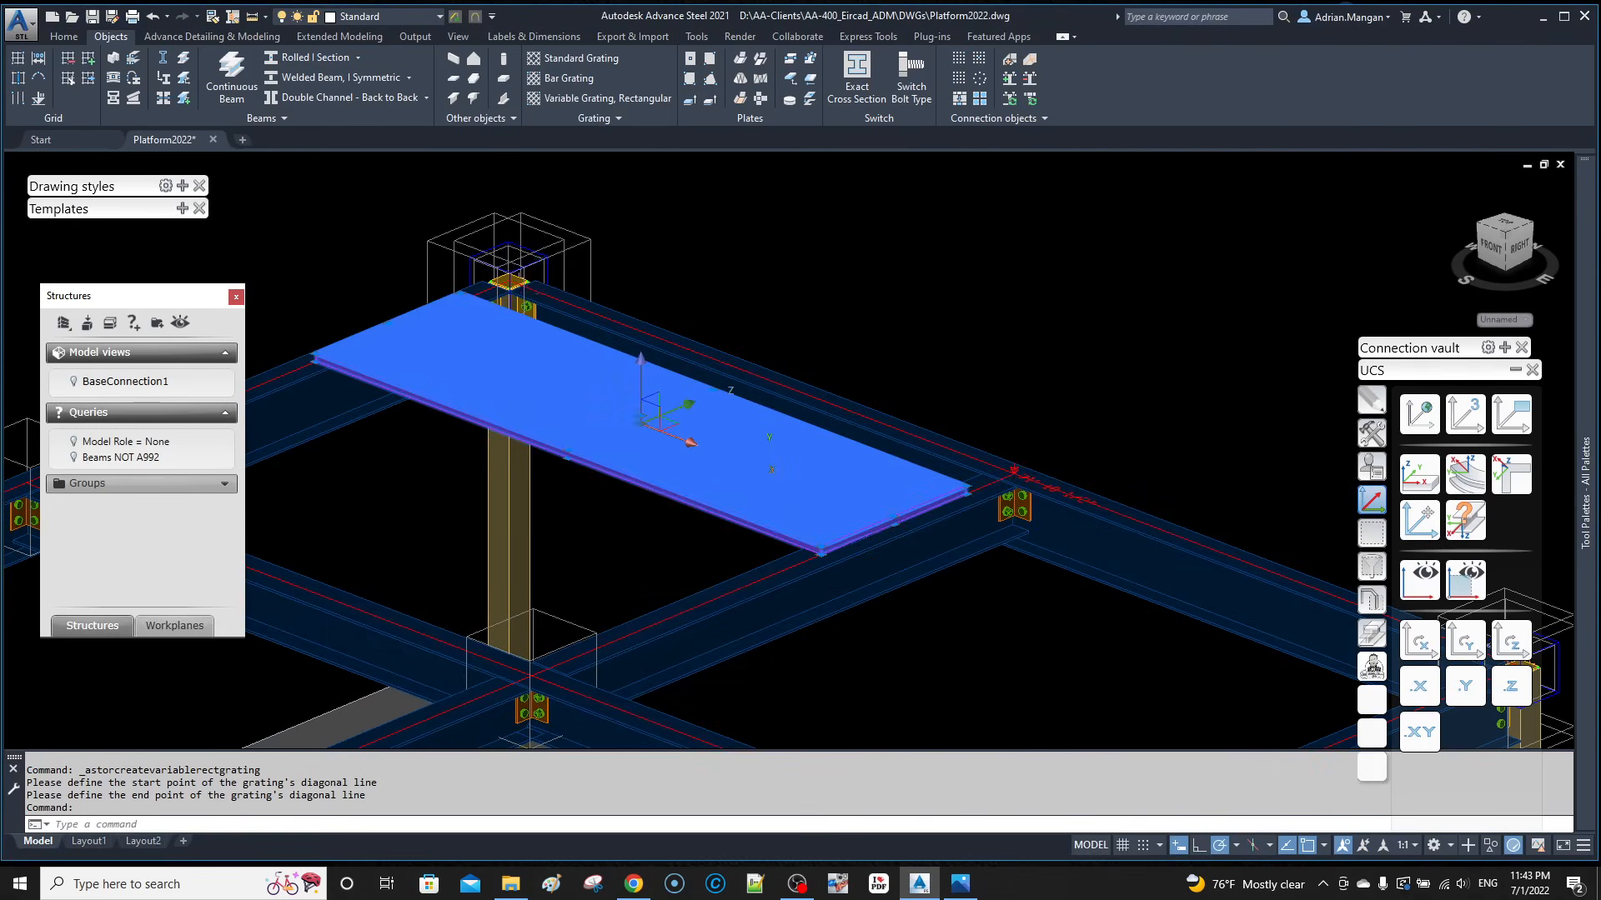
key(Escape)
key(Escape)
key(Escape)
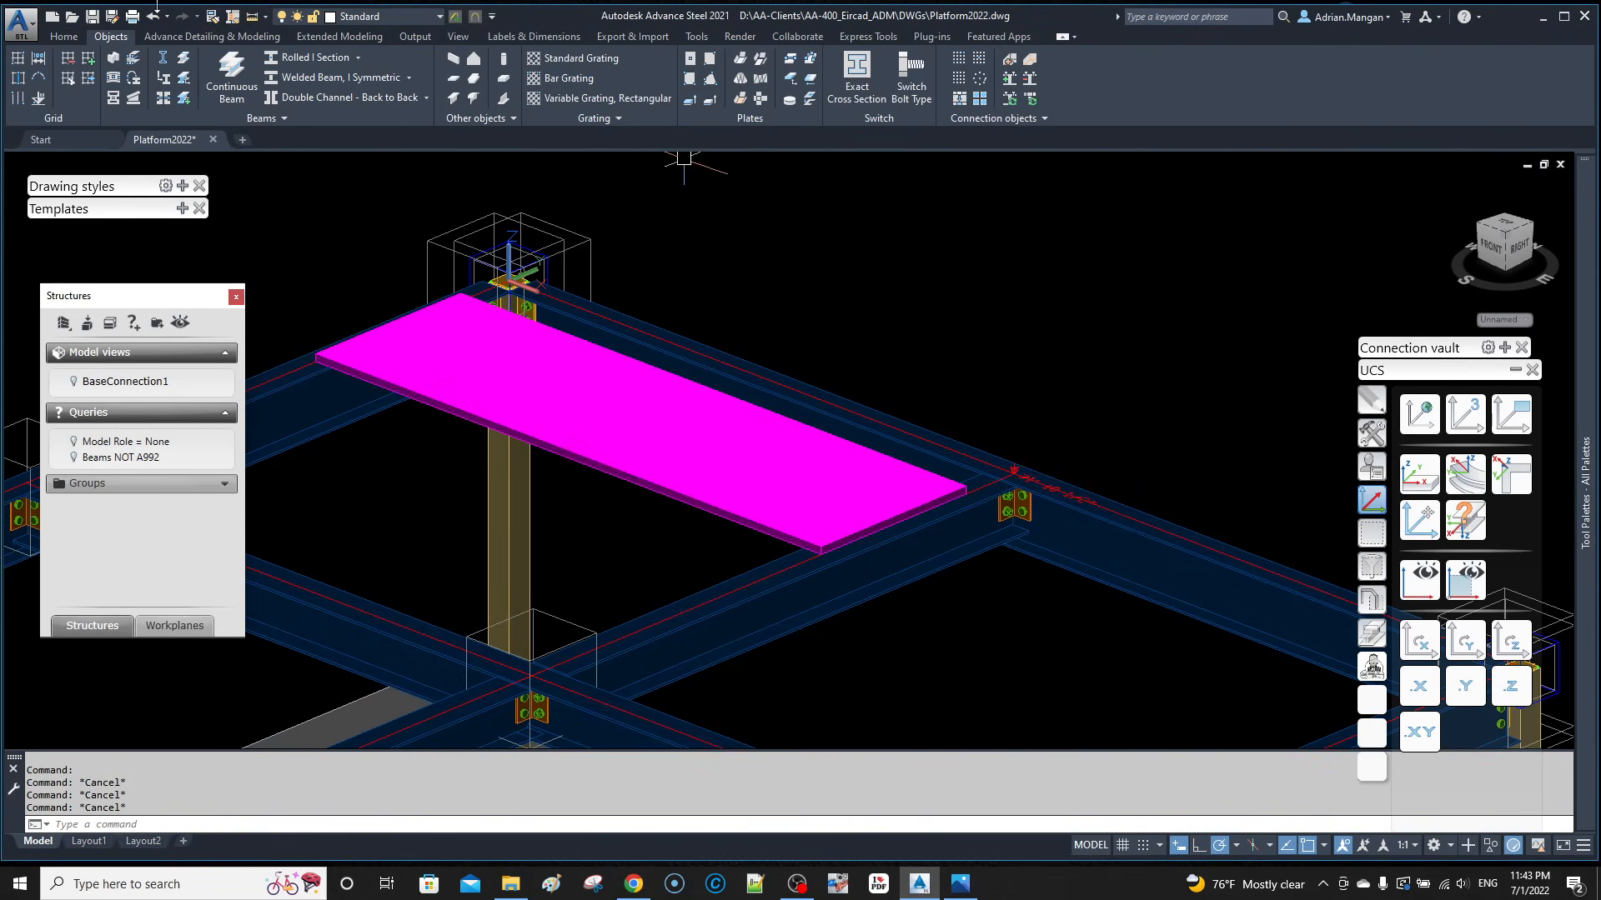
click(438, 16)
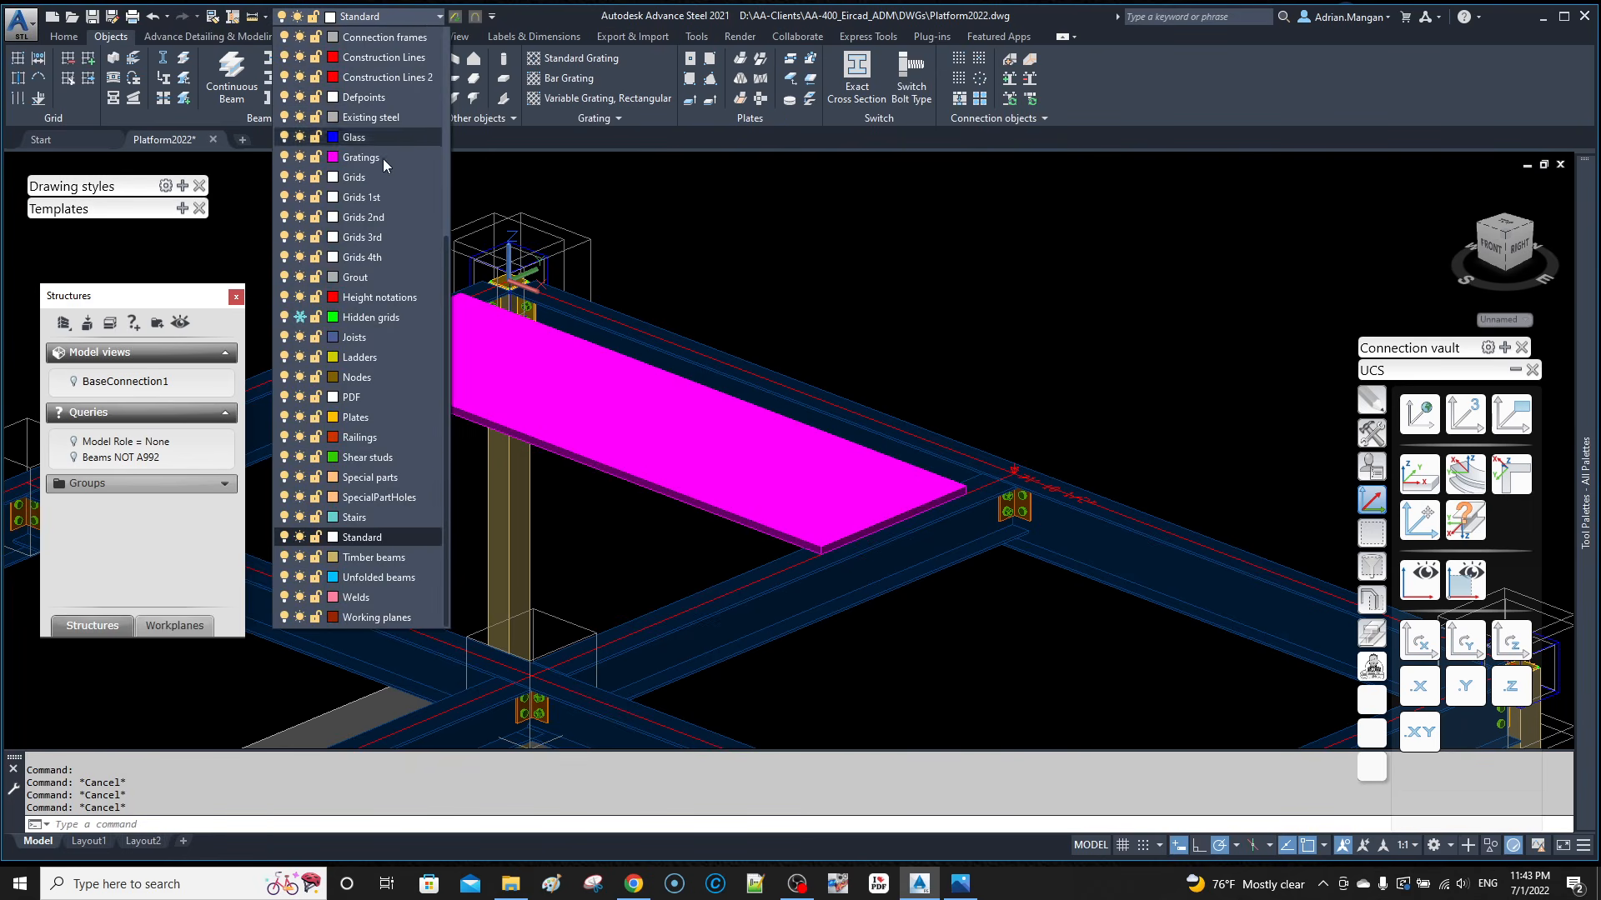
click(332, 277)
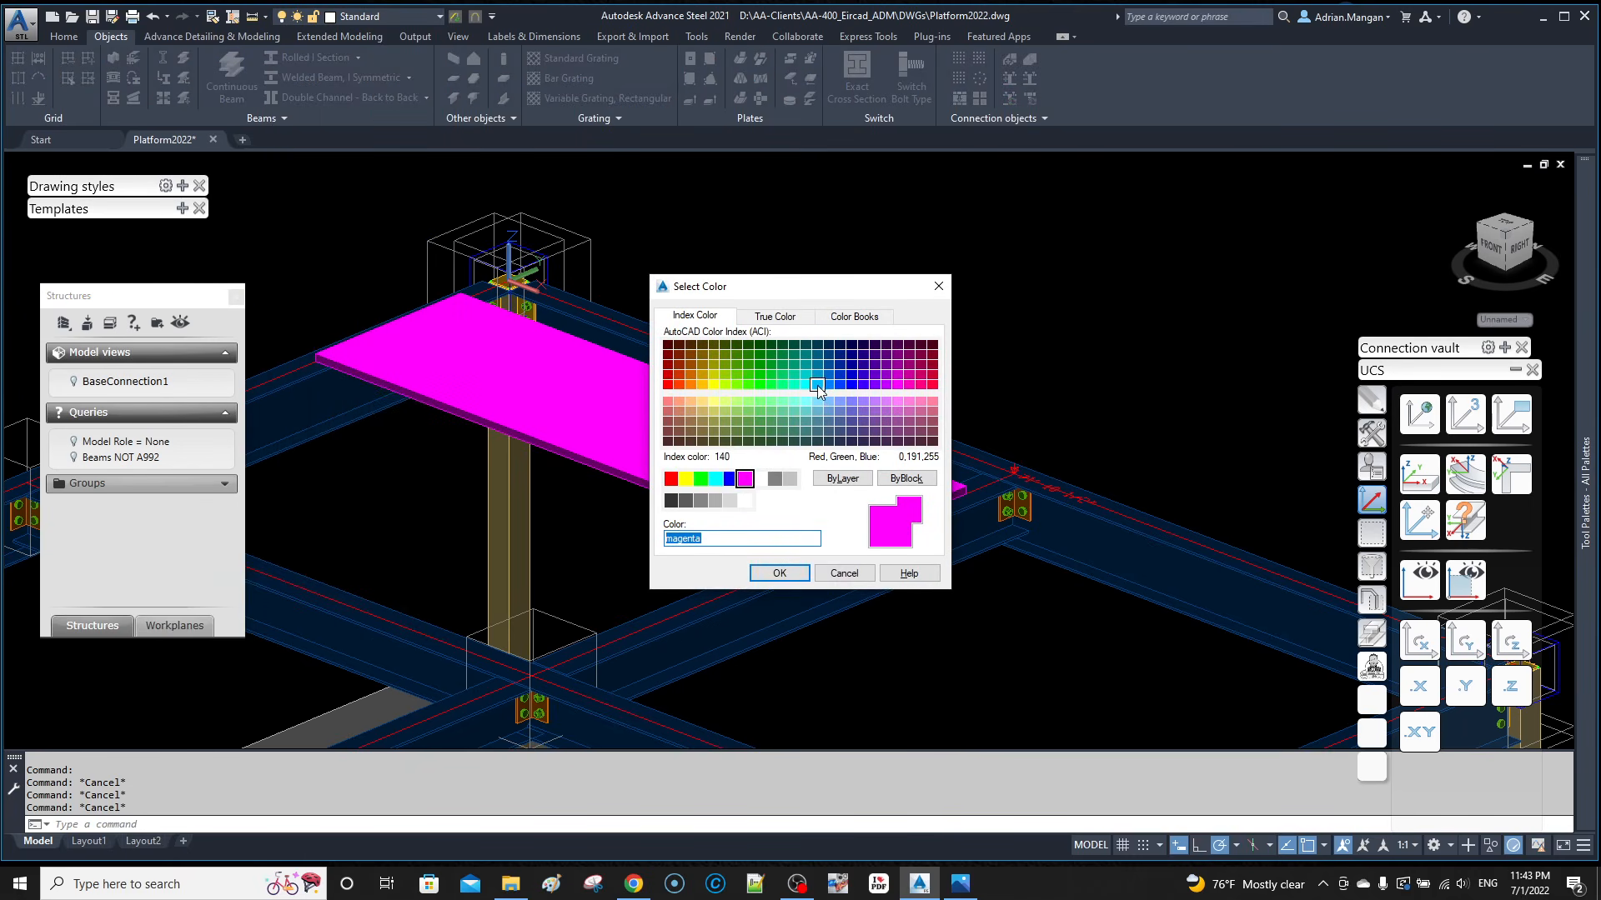
click(817, 386)
click(778, 573)
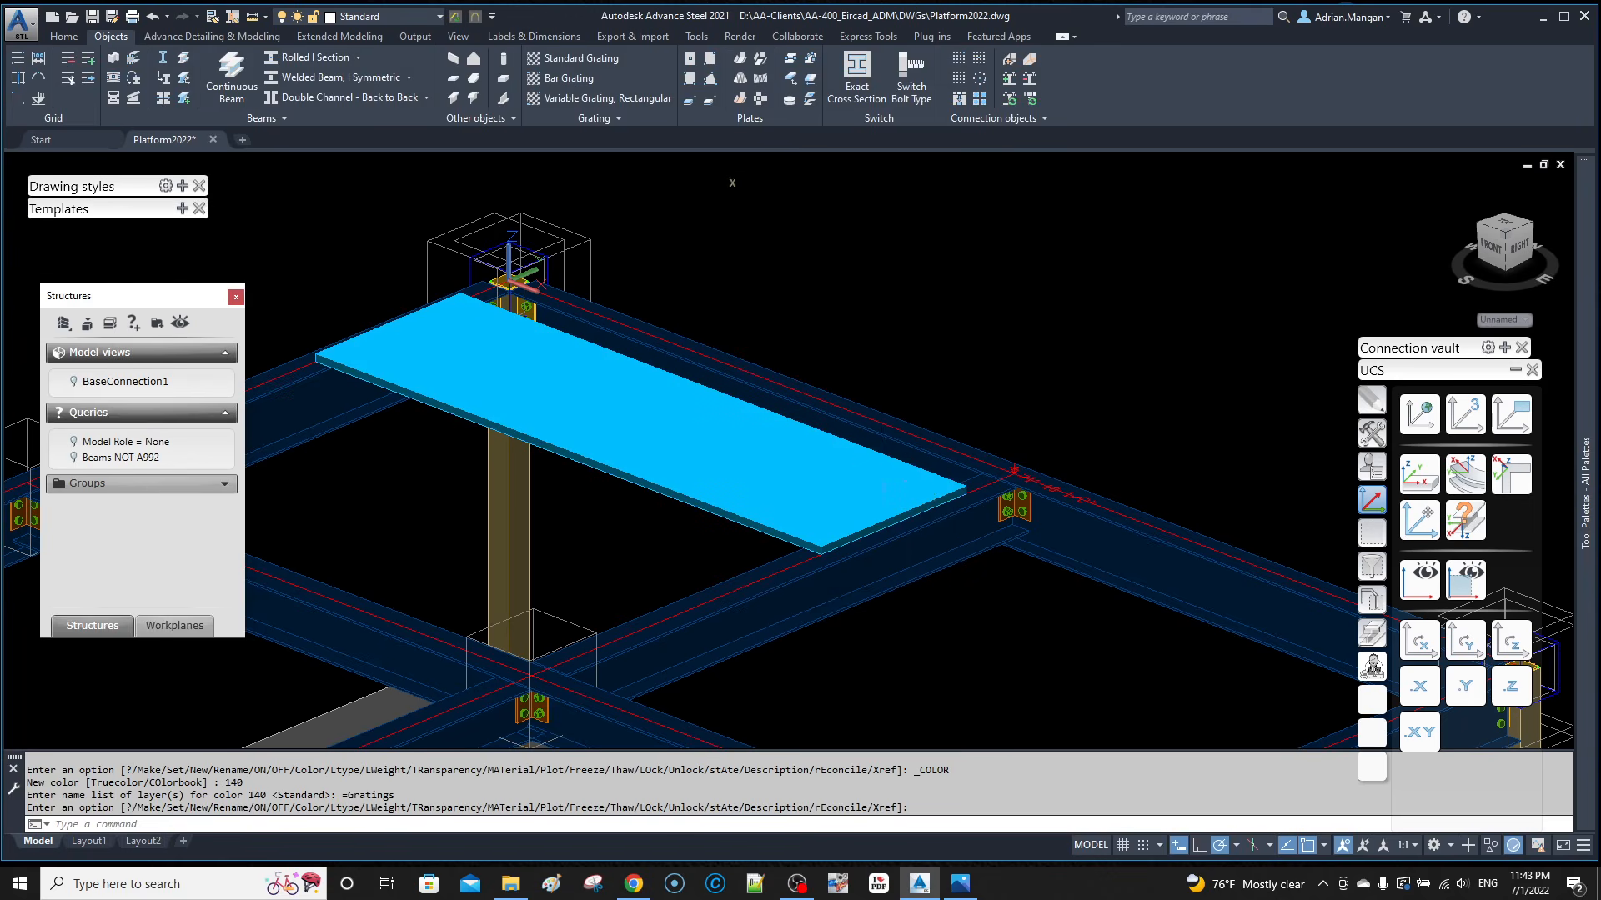
Step: Move the grating panel 12 inches along the positive Y direction
middle_drag(899, 477, 953, 435)
scroll(848, 418, up, 2)
click(846, 419)
right_click(844, 419)
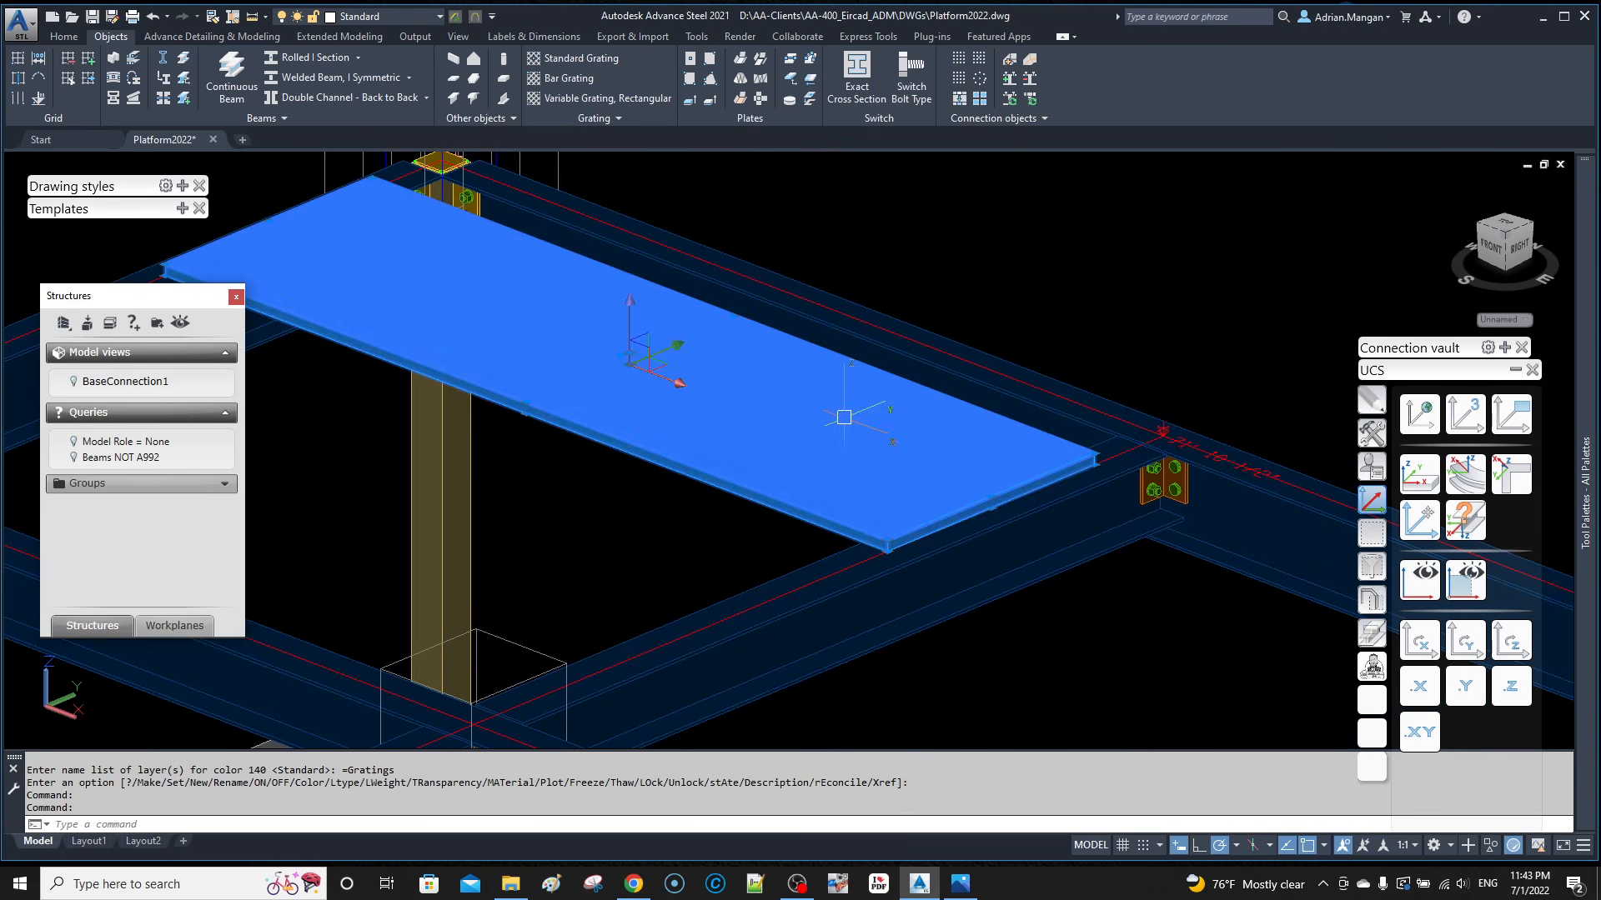
click(908, 466)
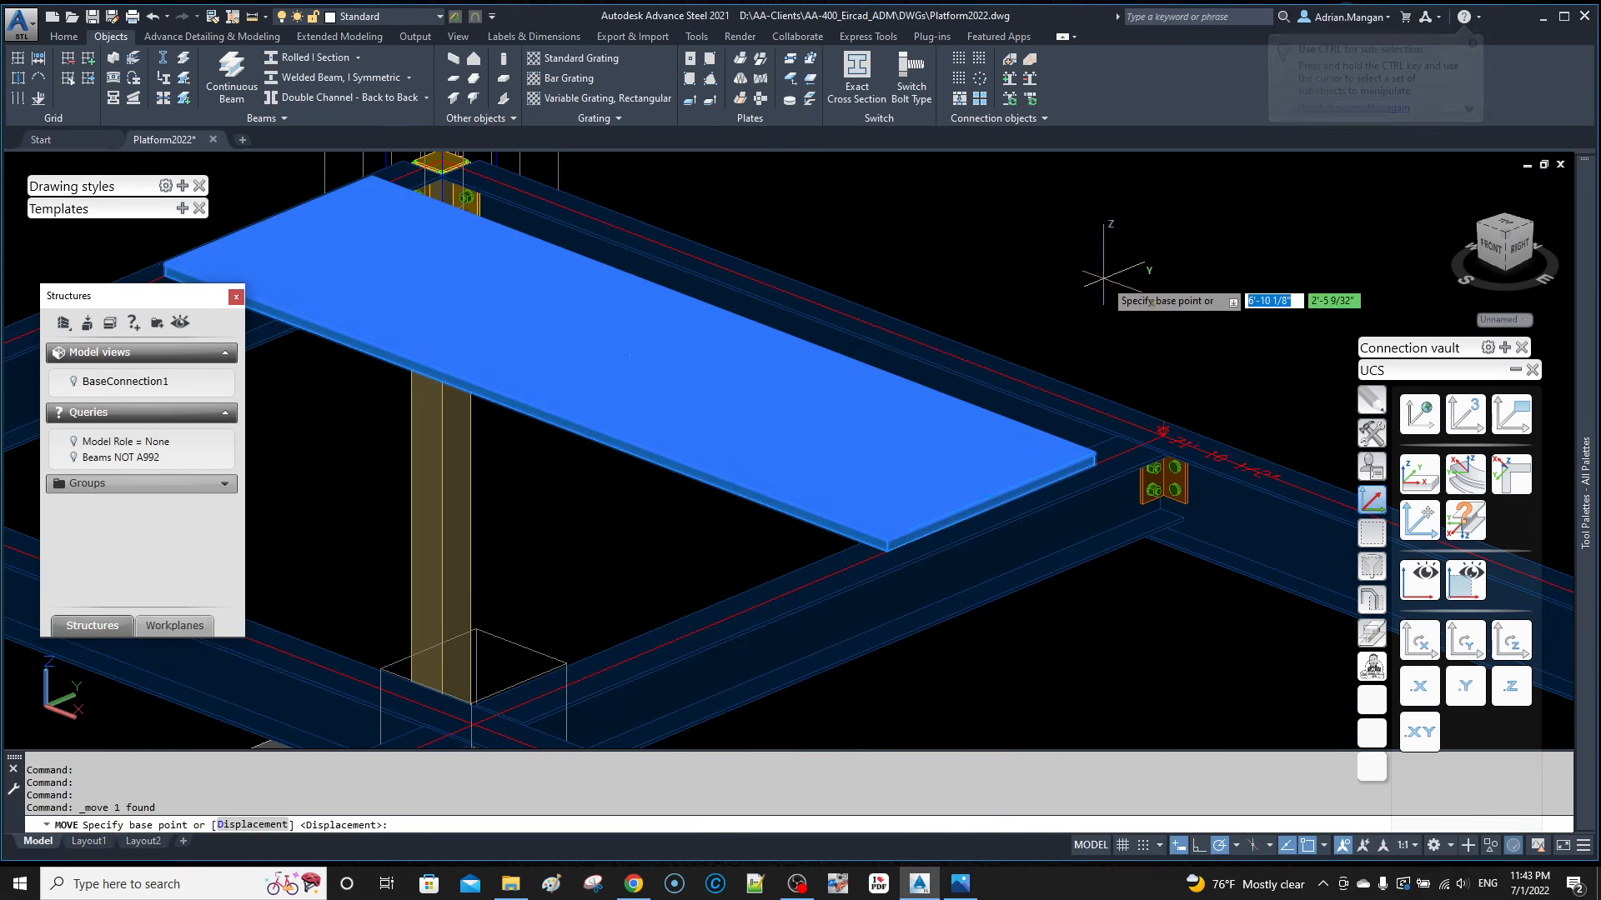
click(1102, 286)
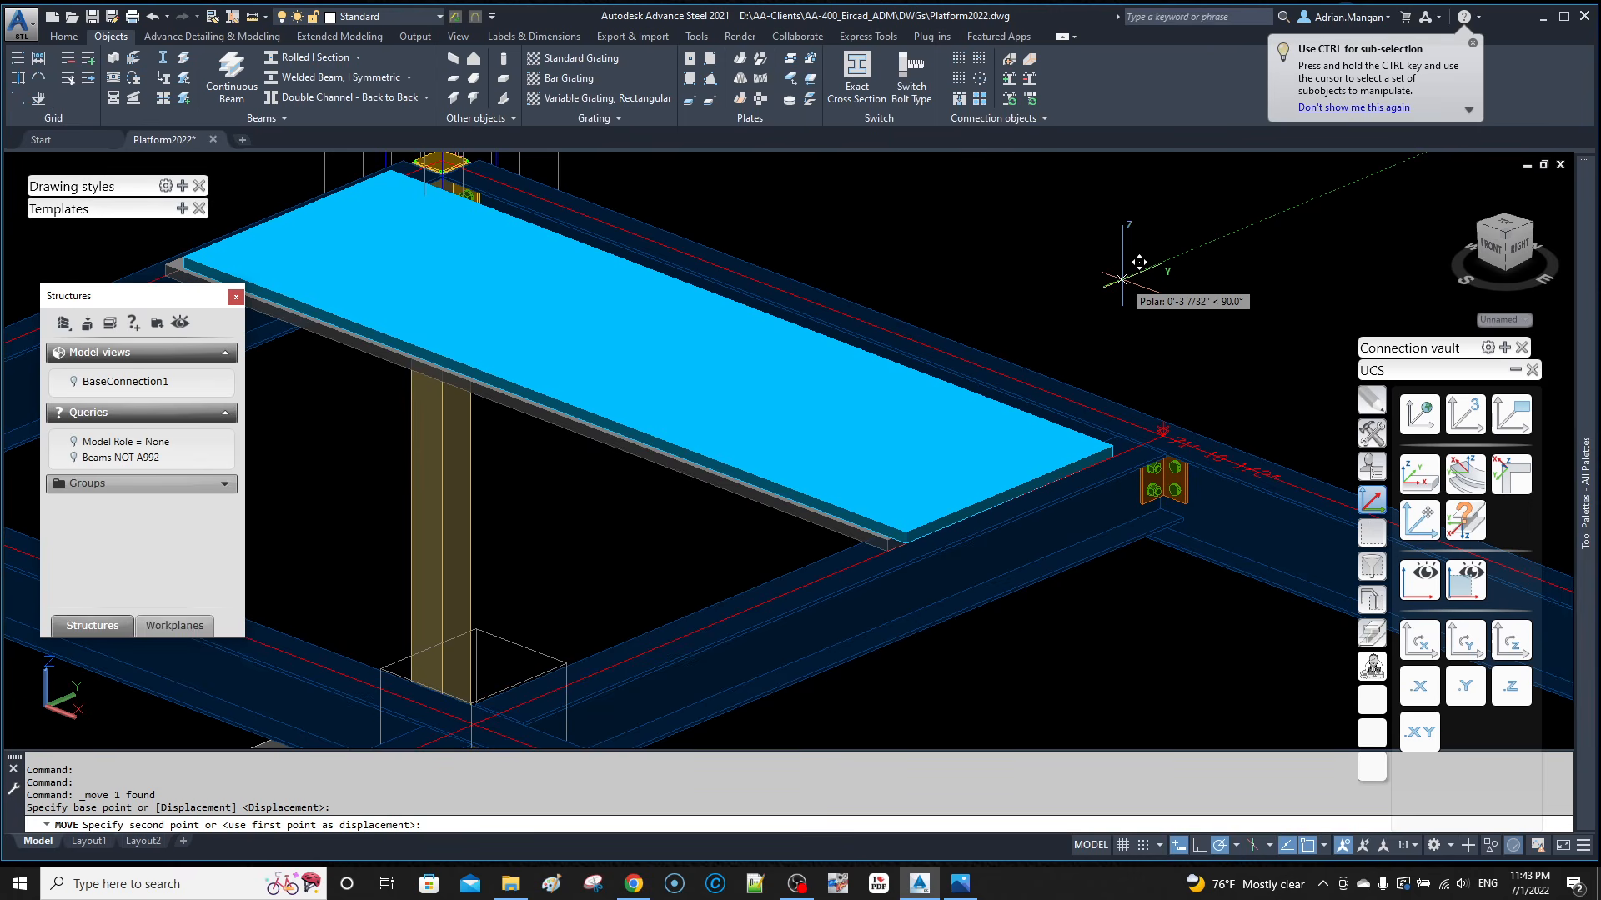
text(12)
key(Return)
key(Escape)
scroll(1167, 417, up, 6)
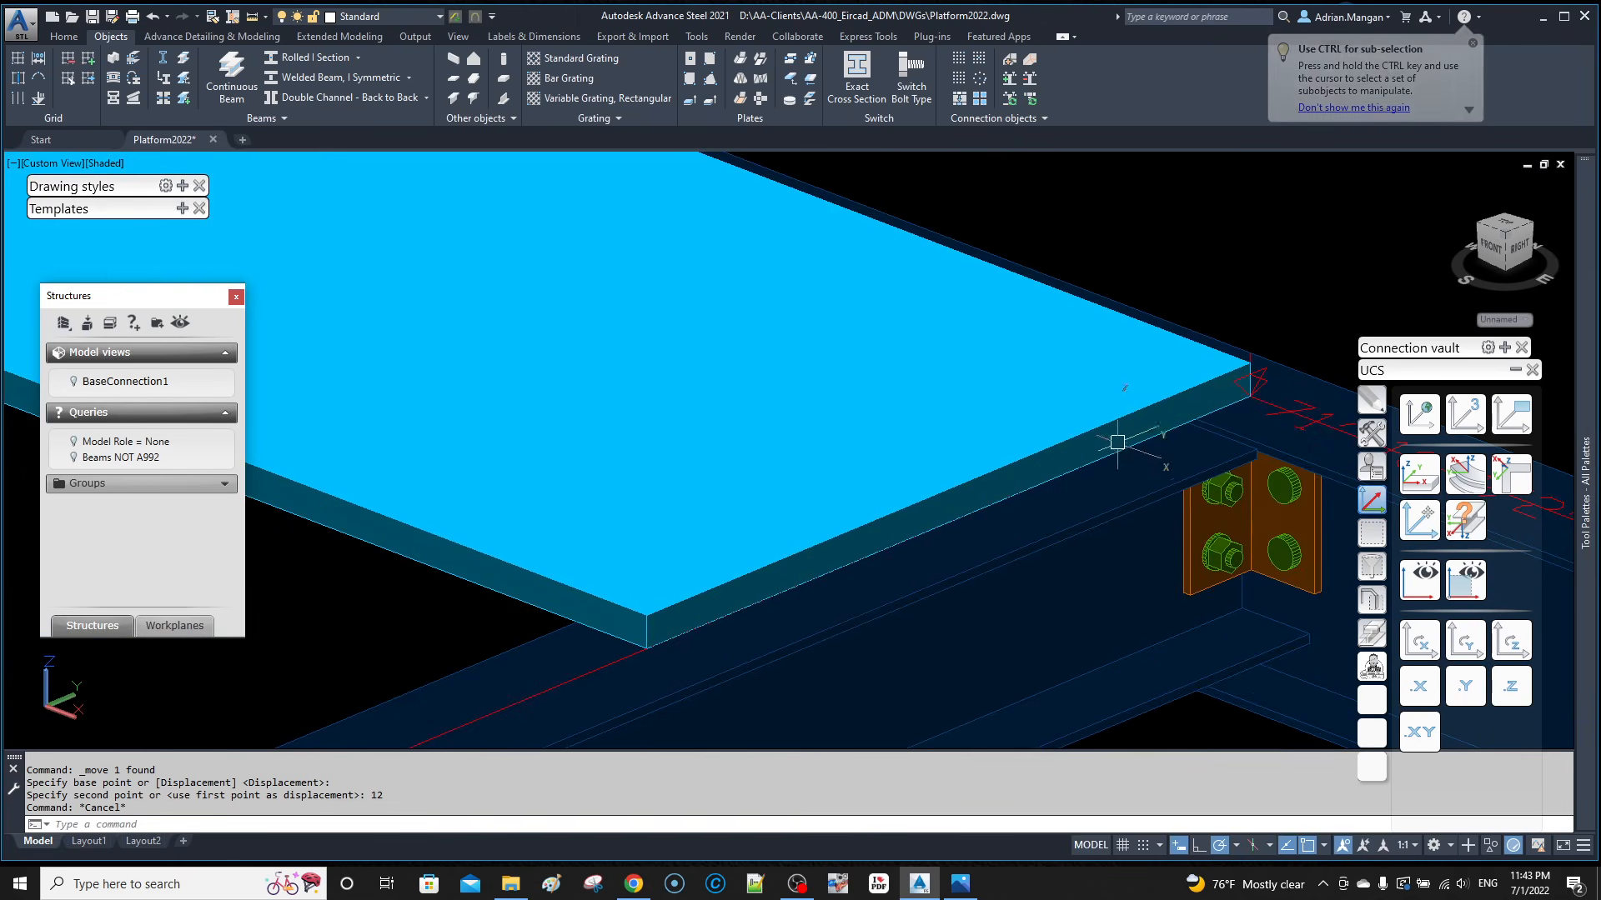
scroll(1248, 376, down, 8)
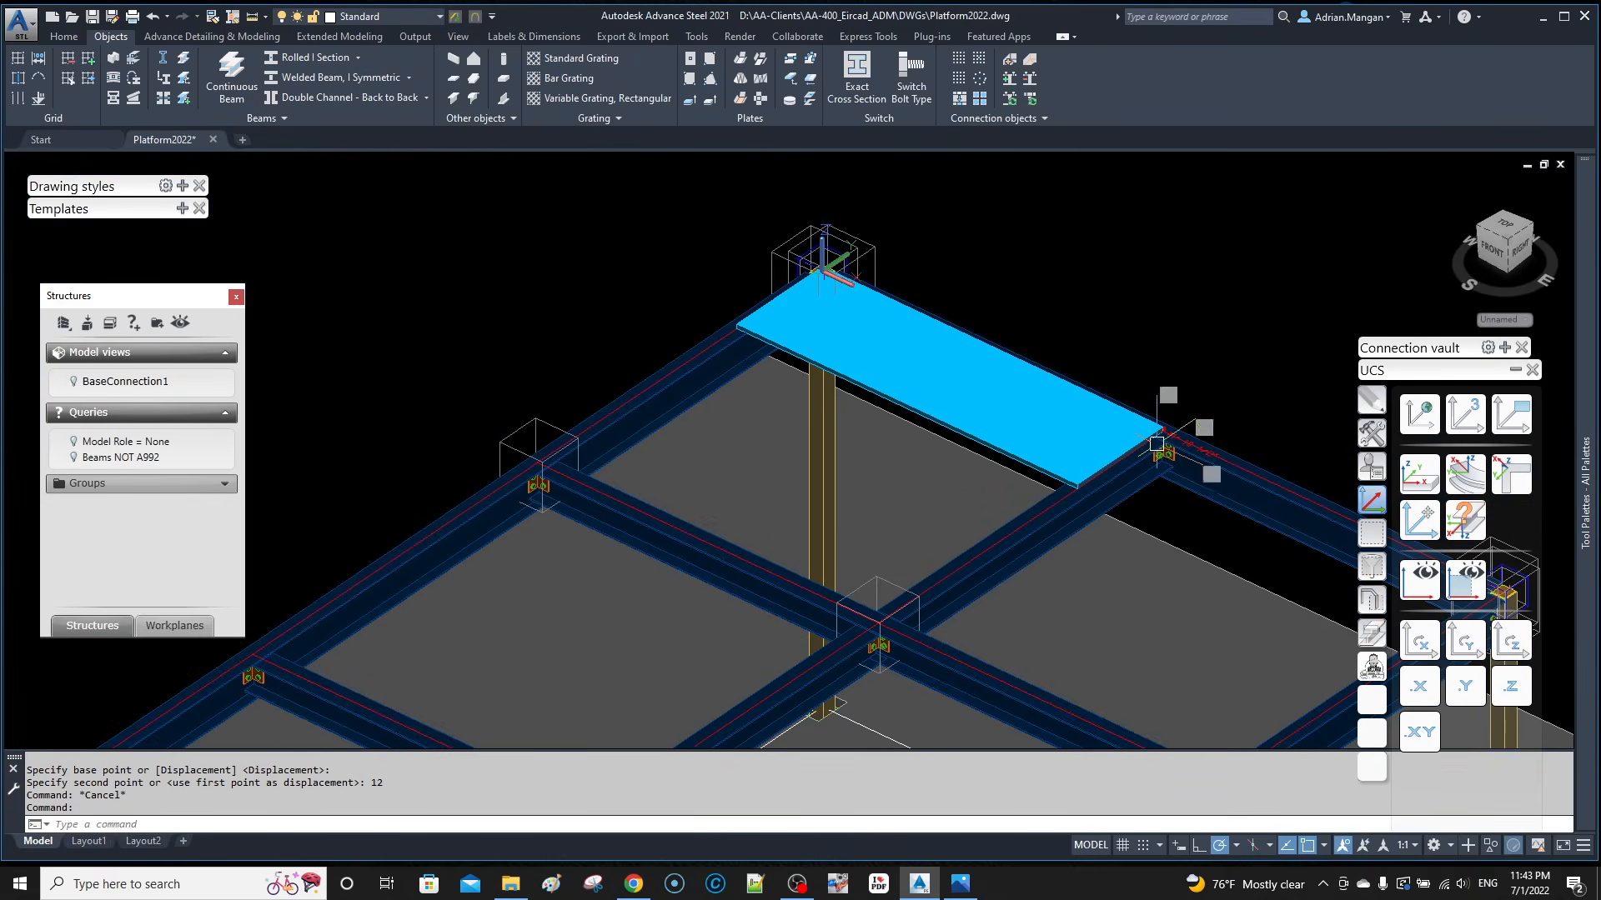
Step: Set the grating panel's Lot/Phase to 2 in its naming properties and include that attribute in numbering
click(1078, 342)
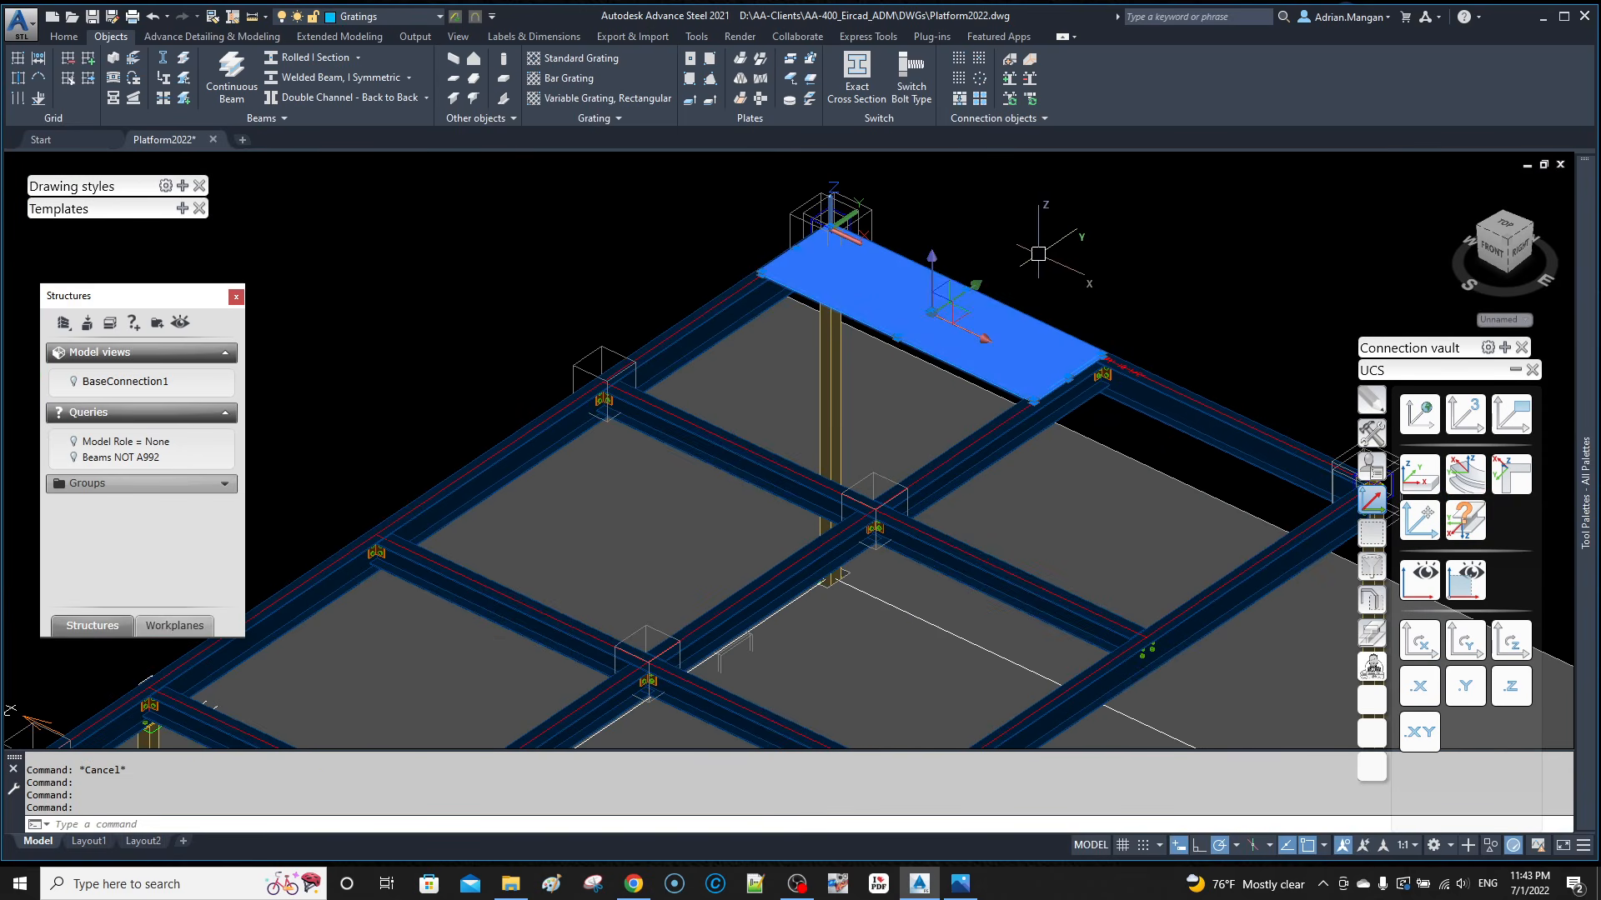
right_click(1041, 249)
key(Escape)
key(Escape)
double_click(977, 355)
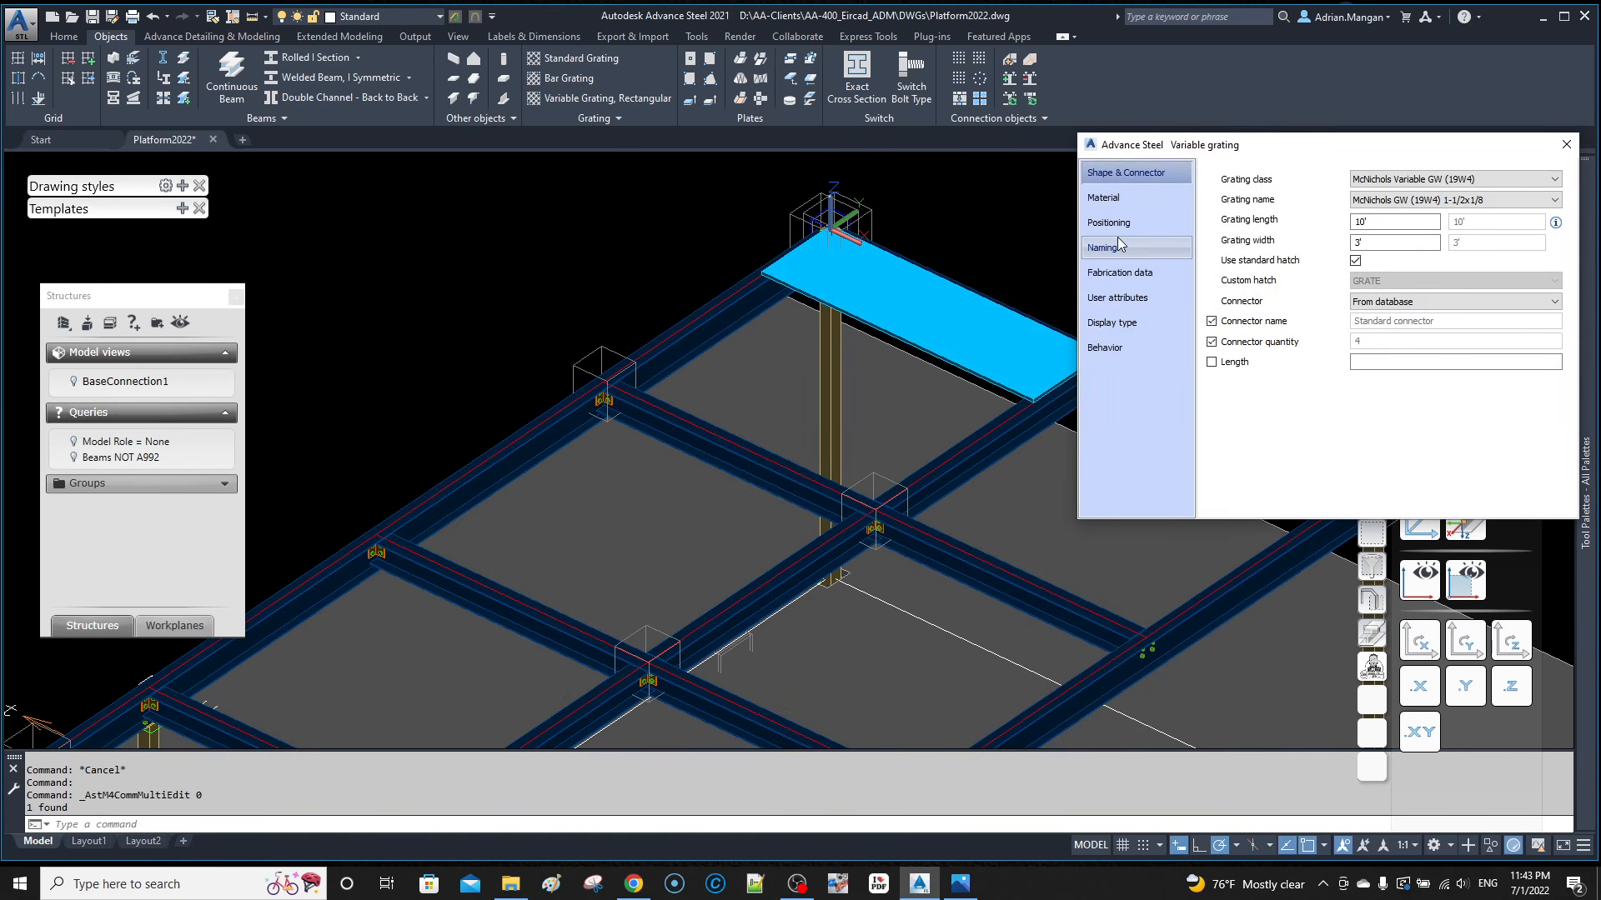
click(1102, 247)
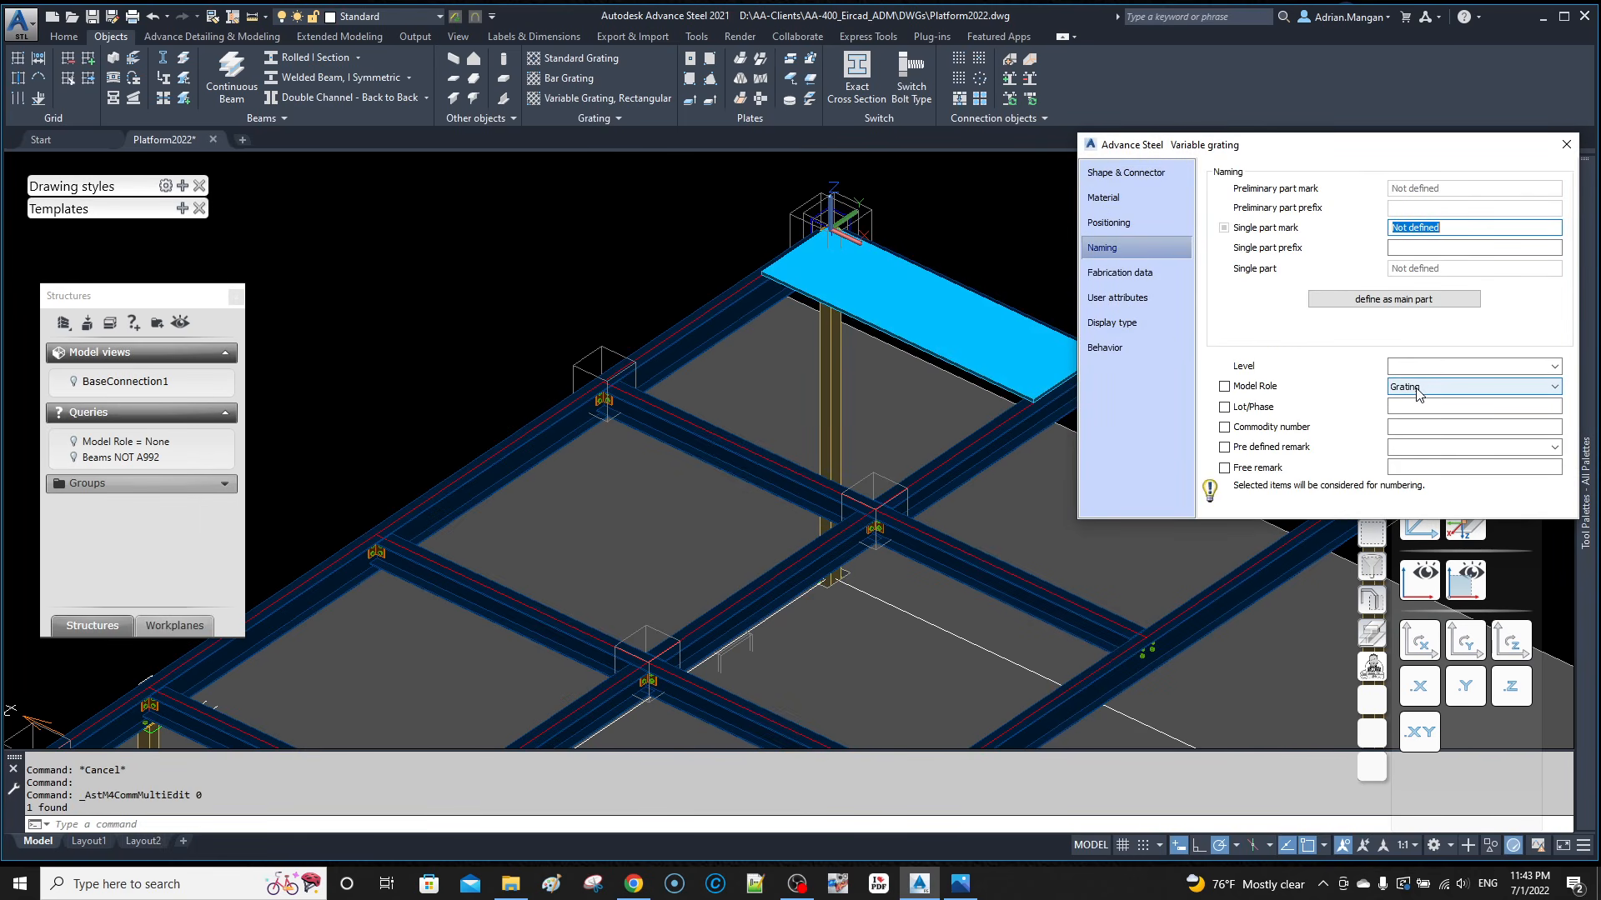
click(1227, 406)
click(1424, 404)
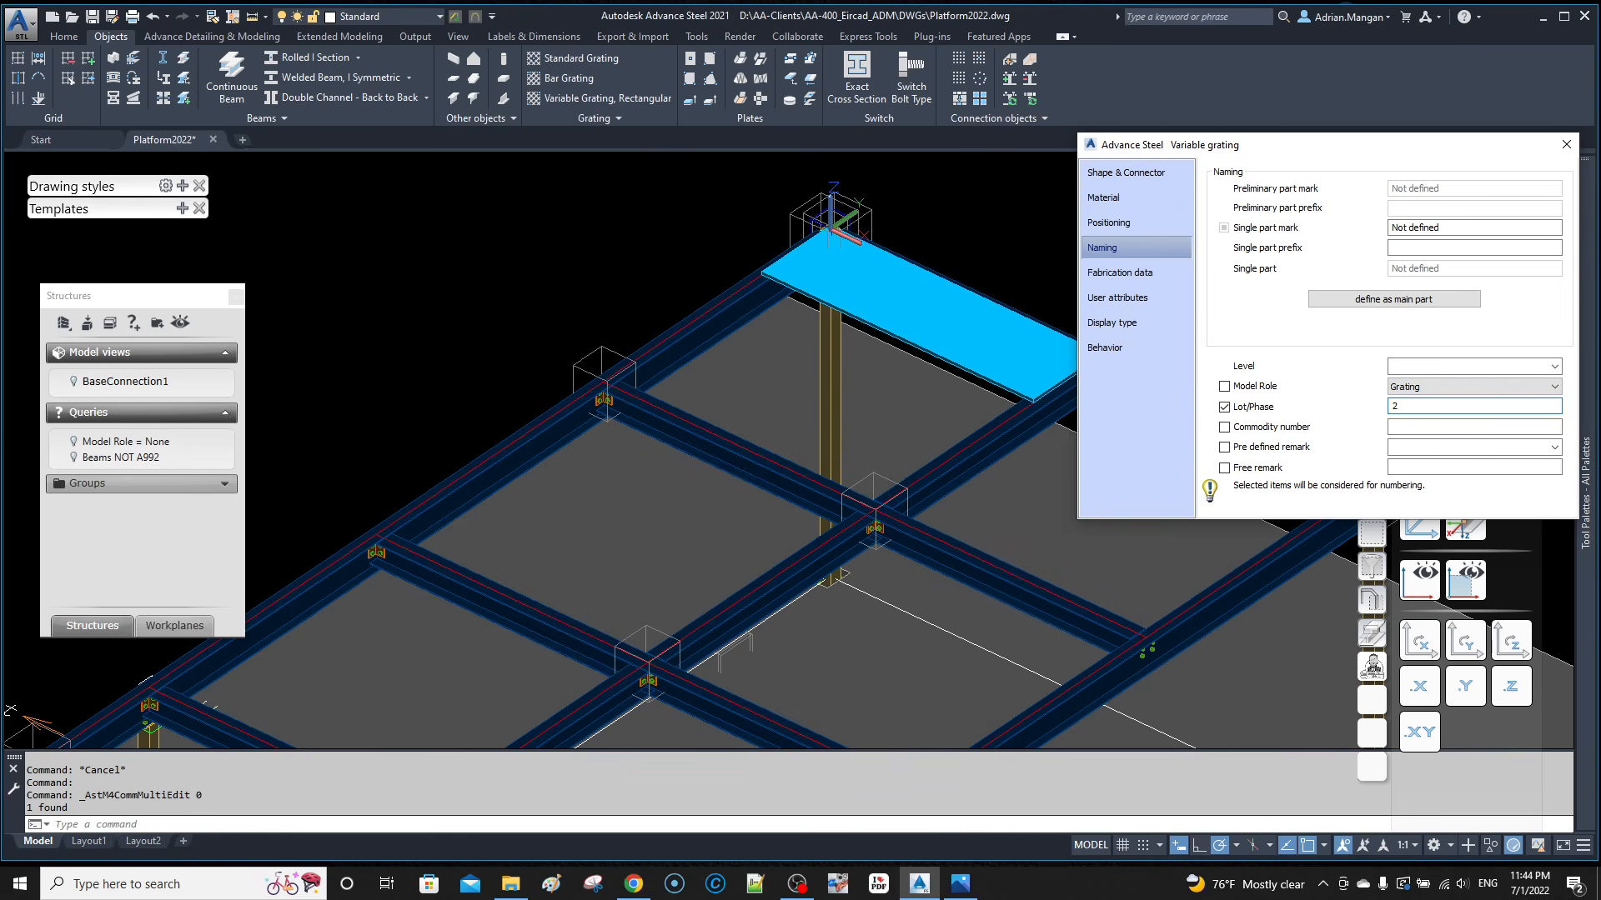
click(1569, 147)
Step: Select all the platform's beams and columns and include Lot/Phase in numbering in their shared naming properties
scroll(1129, 239, down, 5)
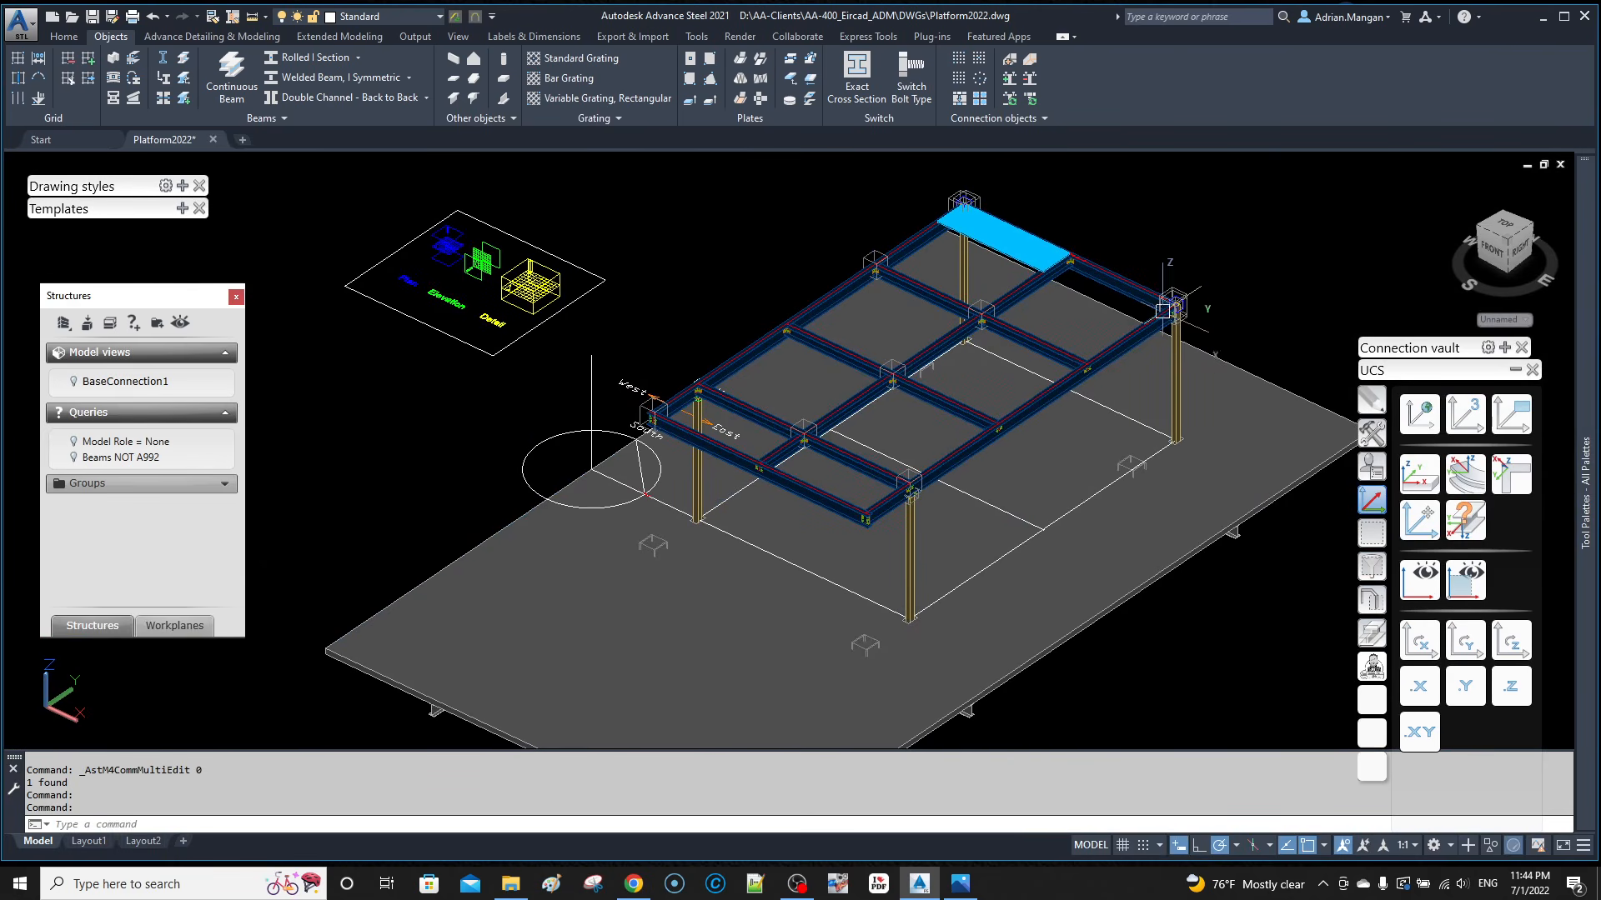
shift+middle_drag(1170, 335, 1162, 235)
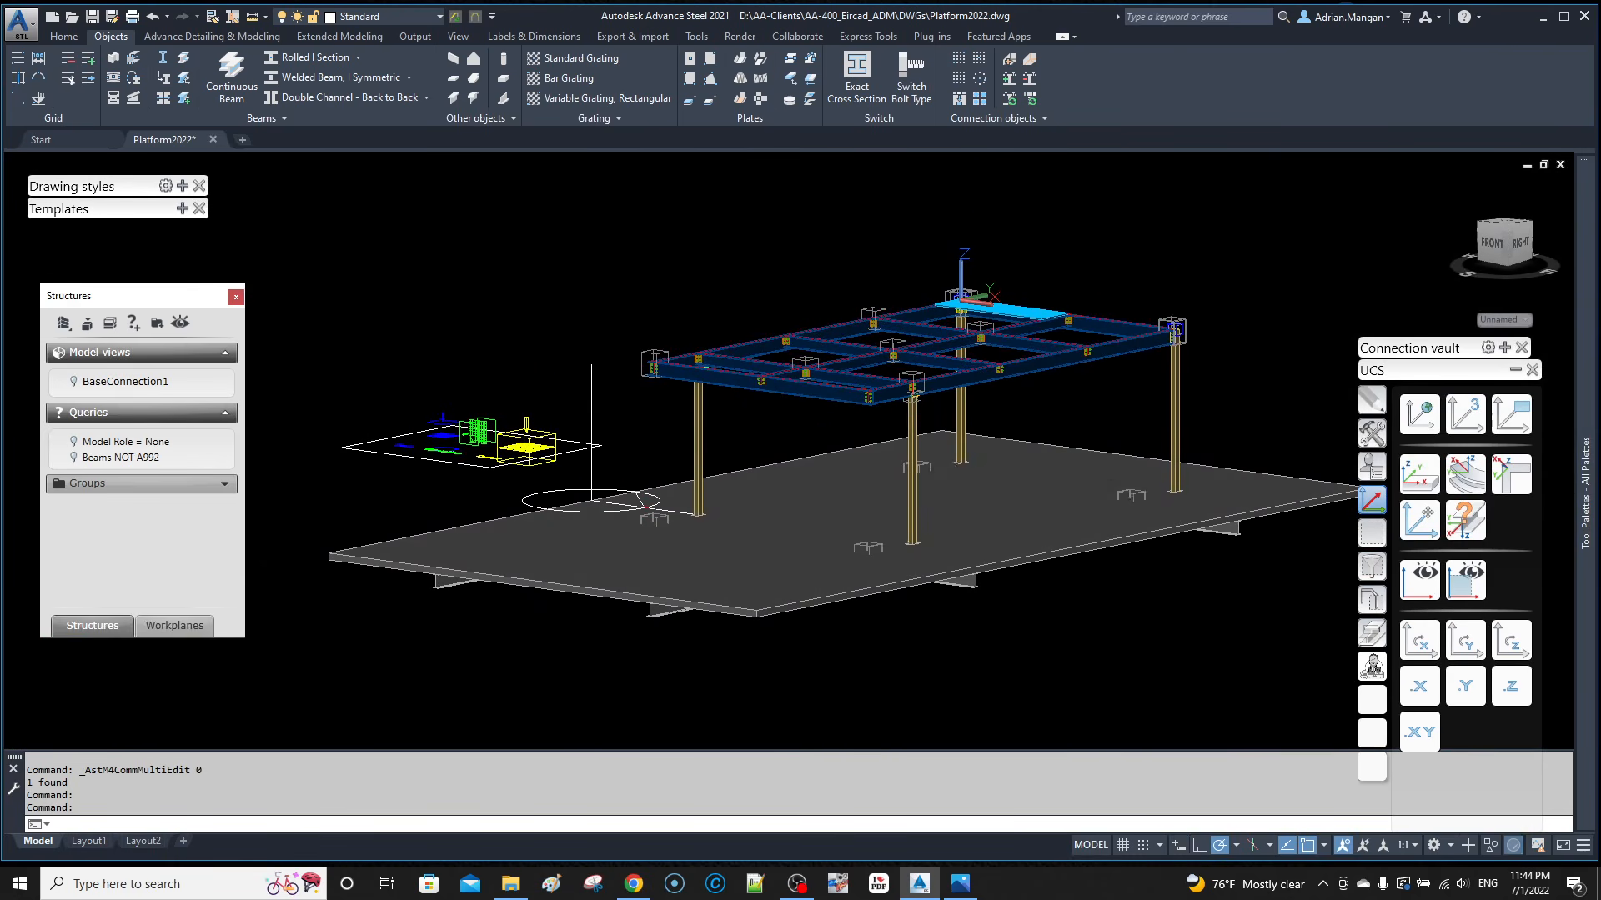
click(1175, 366)
click(1090, 334)
click(1014, 339)
scroll(1014, 339, up, 2)
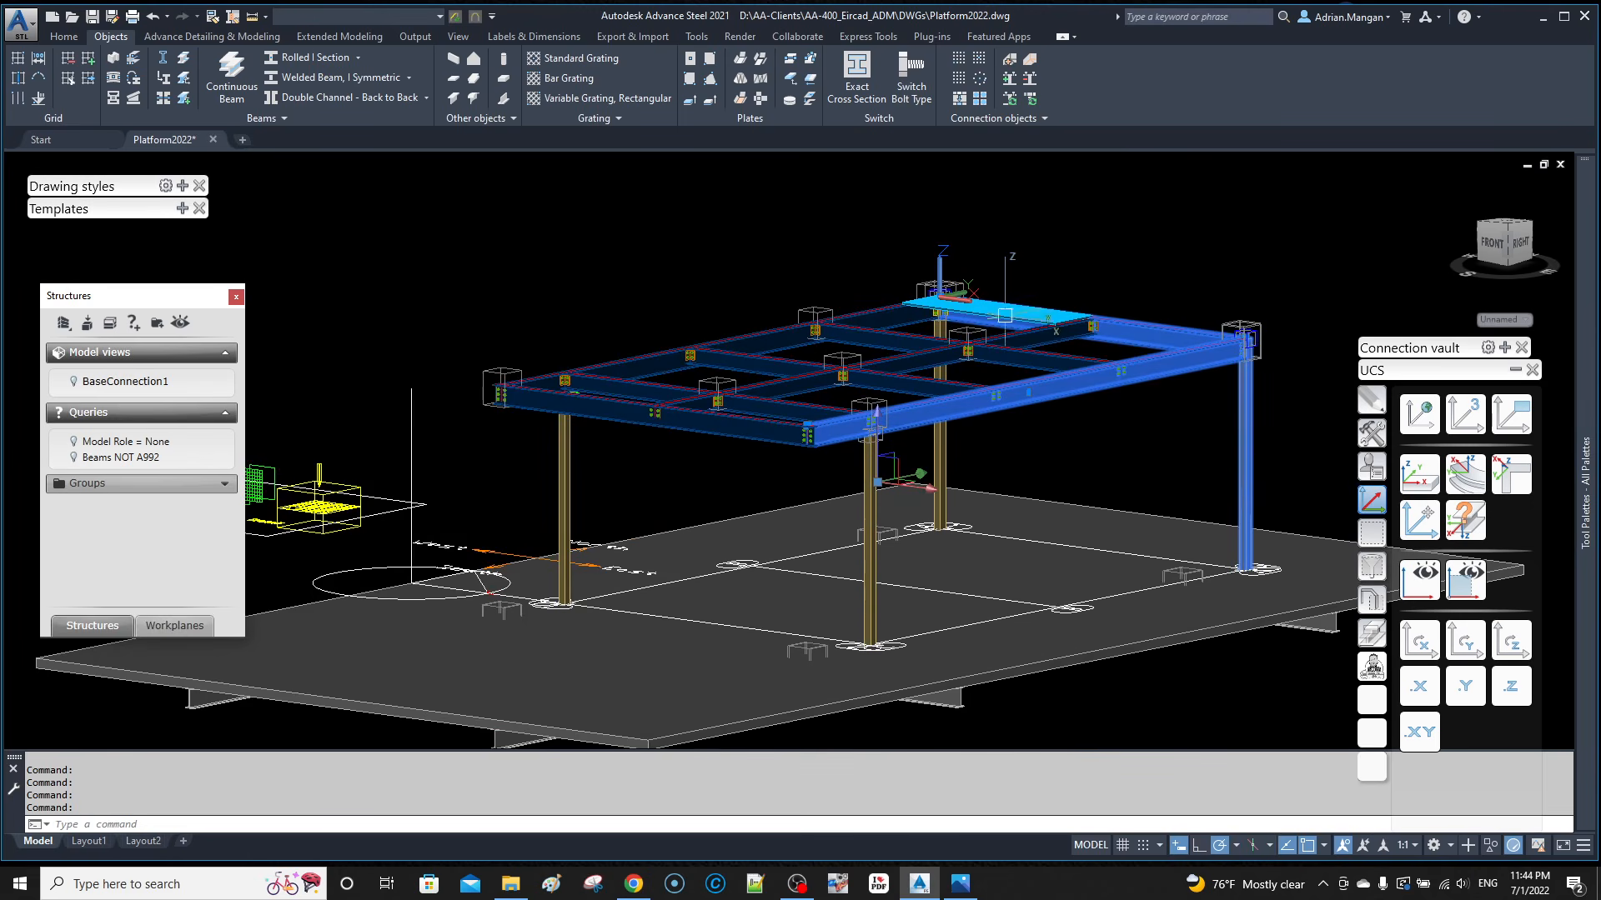
click(1013, 338)
click(915, 360)
click(885, 320)
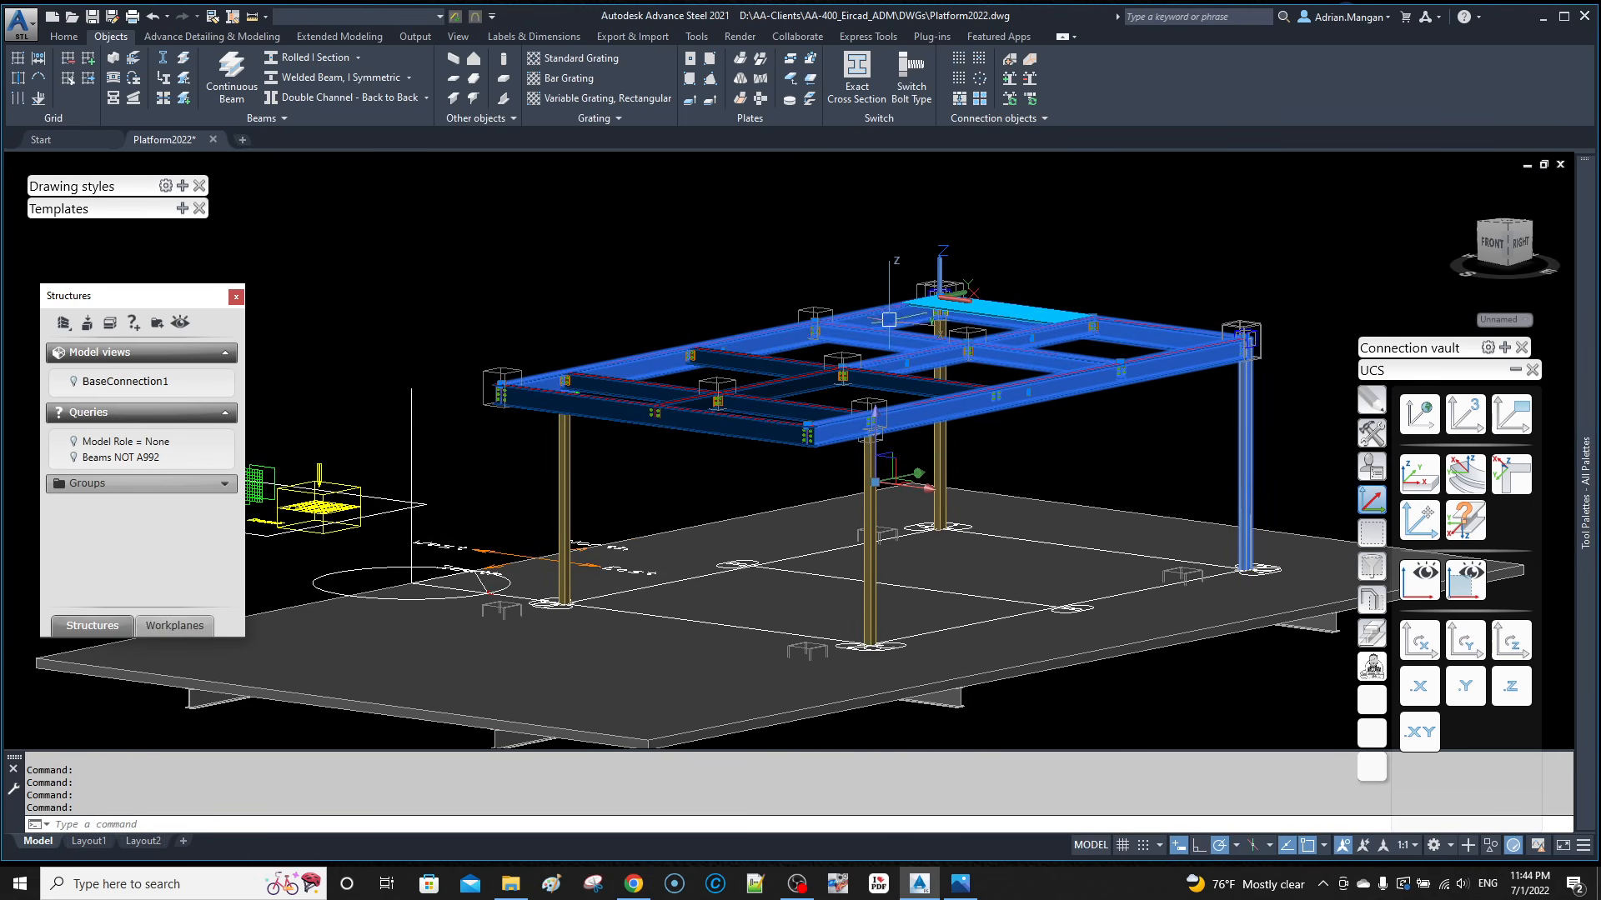
click(724, 366)
click(656, 385)
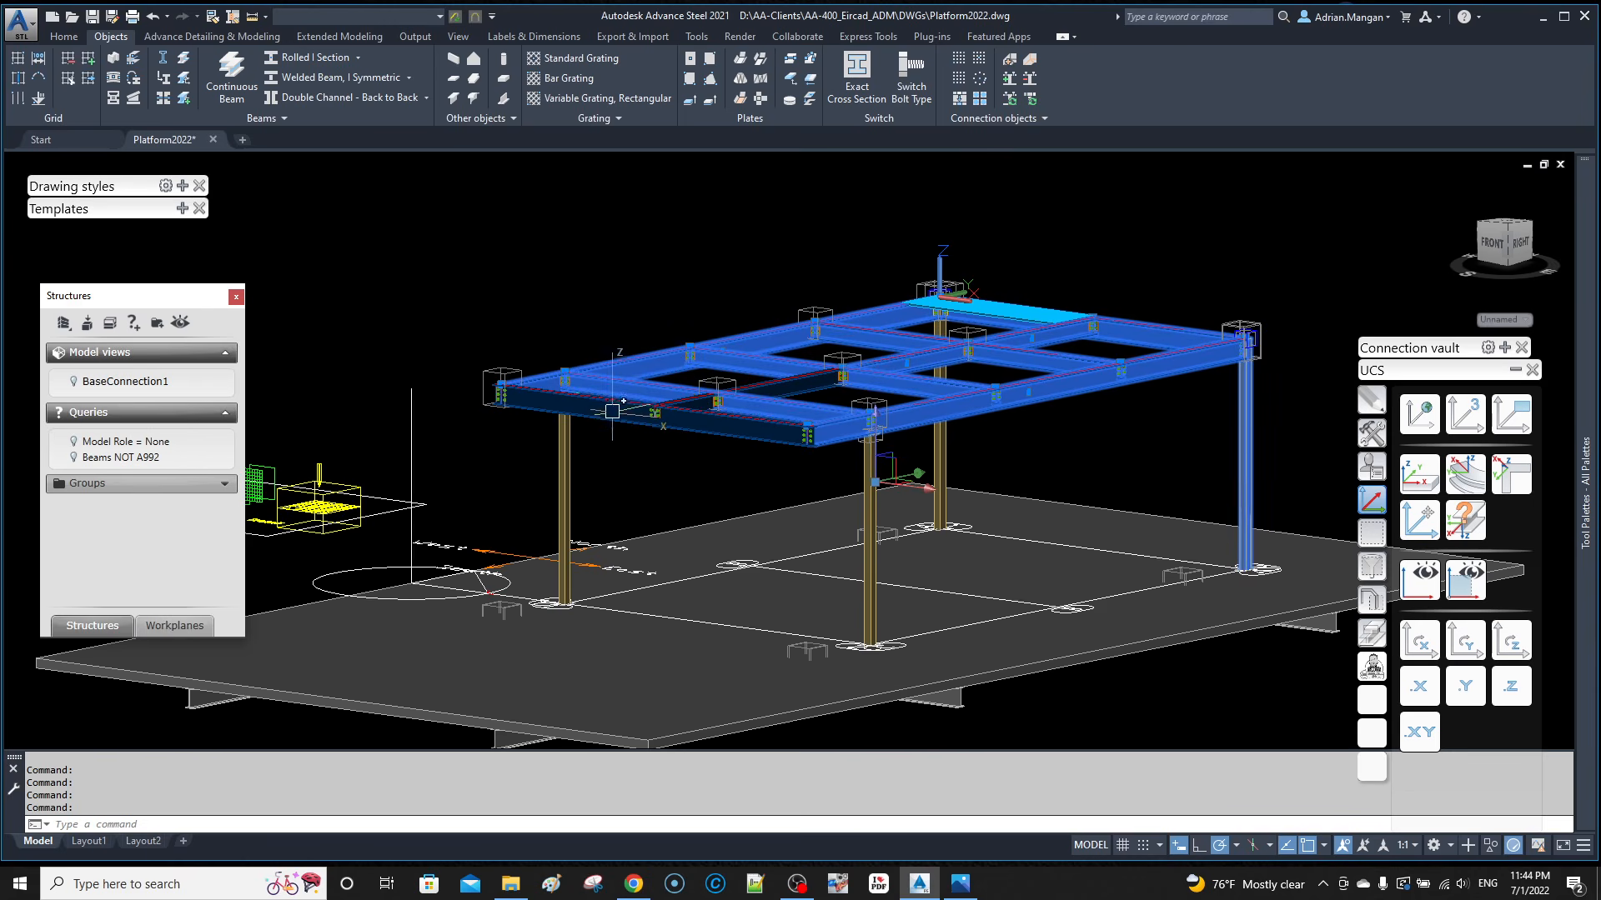
click(610, 415)
click(784, 380)
click(940, 442)
click(873, 482)
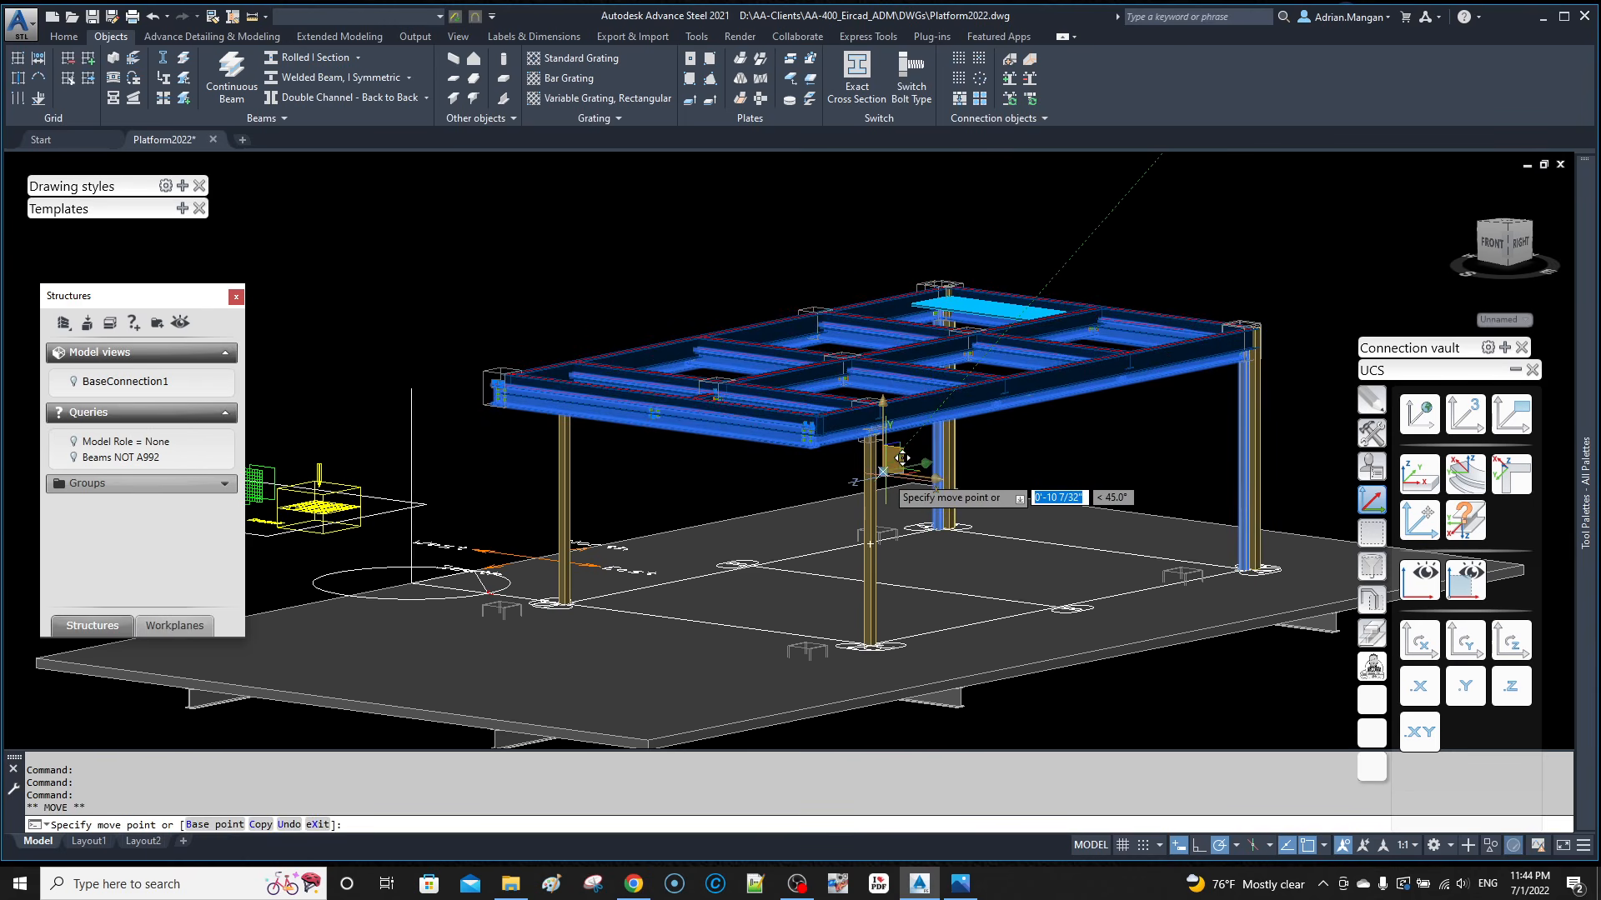
key(Escape)
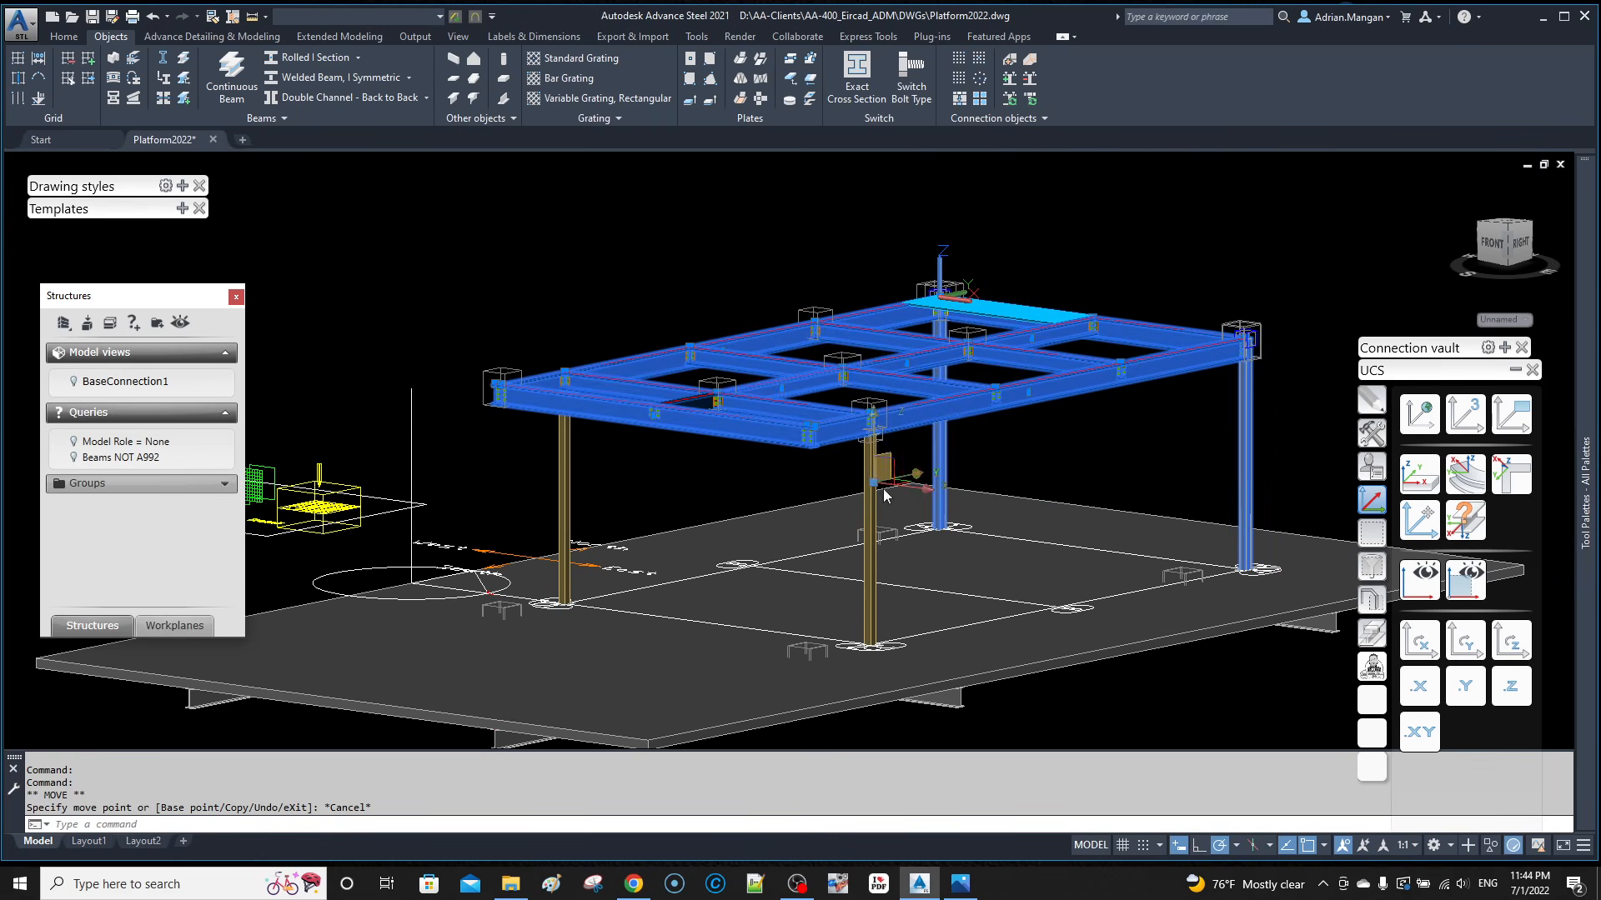
click(870, 507)
click(563, 467)
right_click(633, 473)
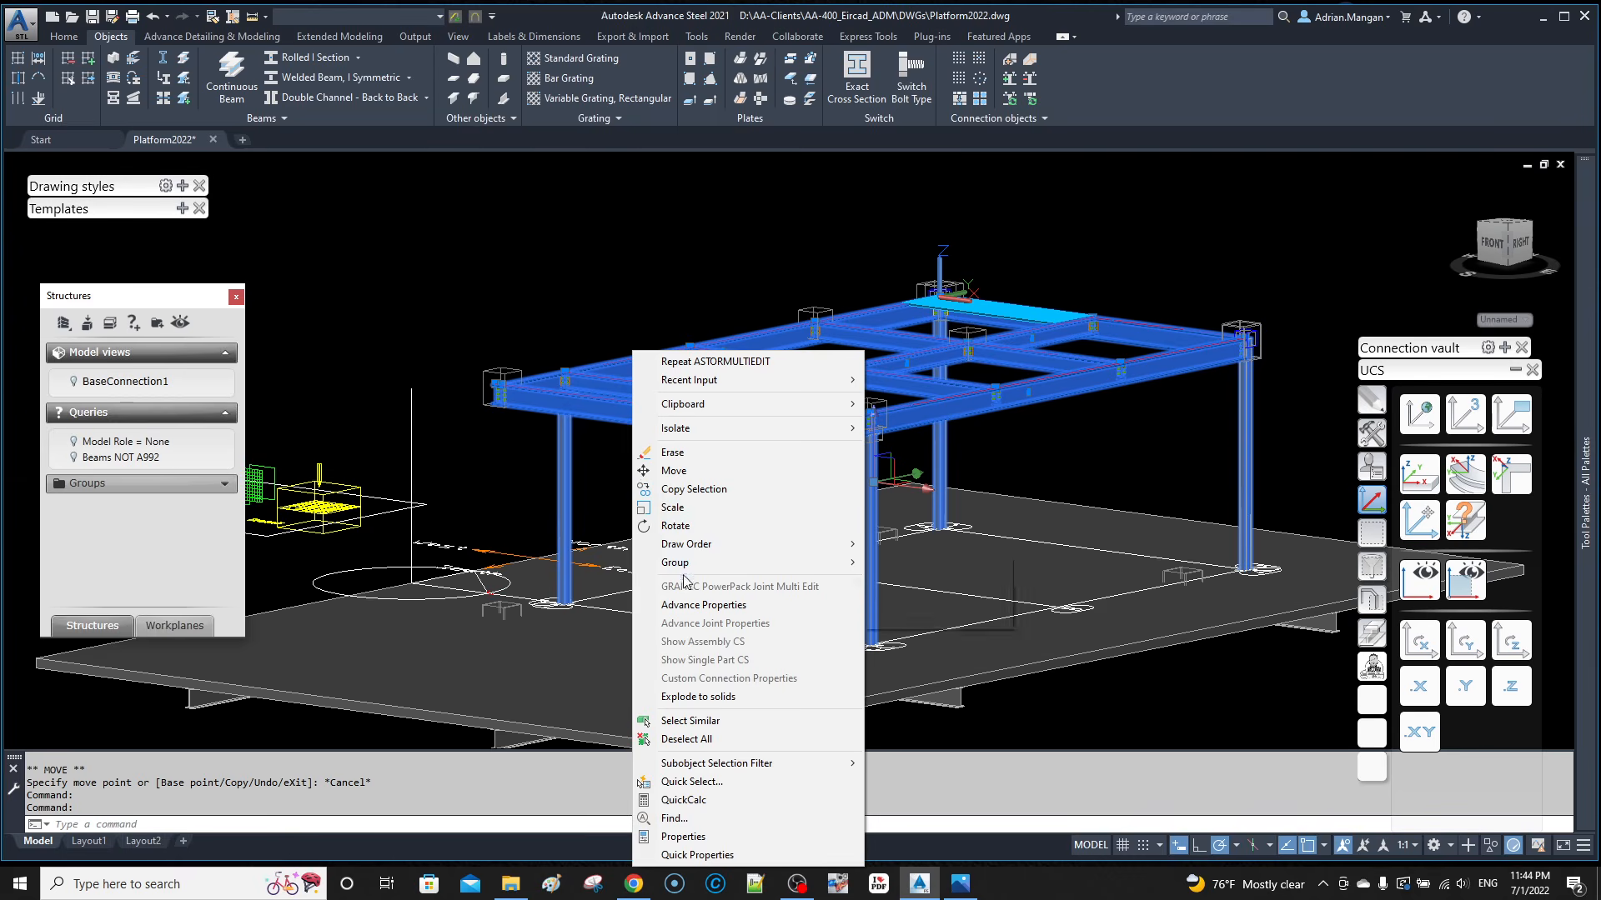
click(703, 605)
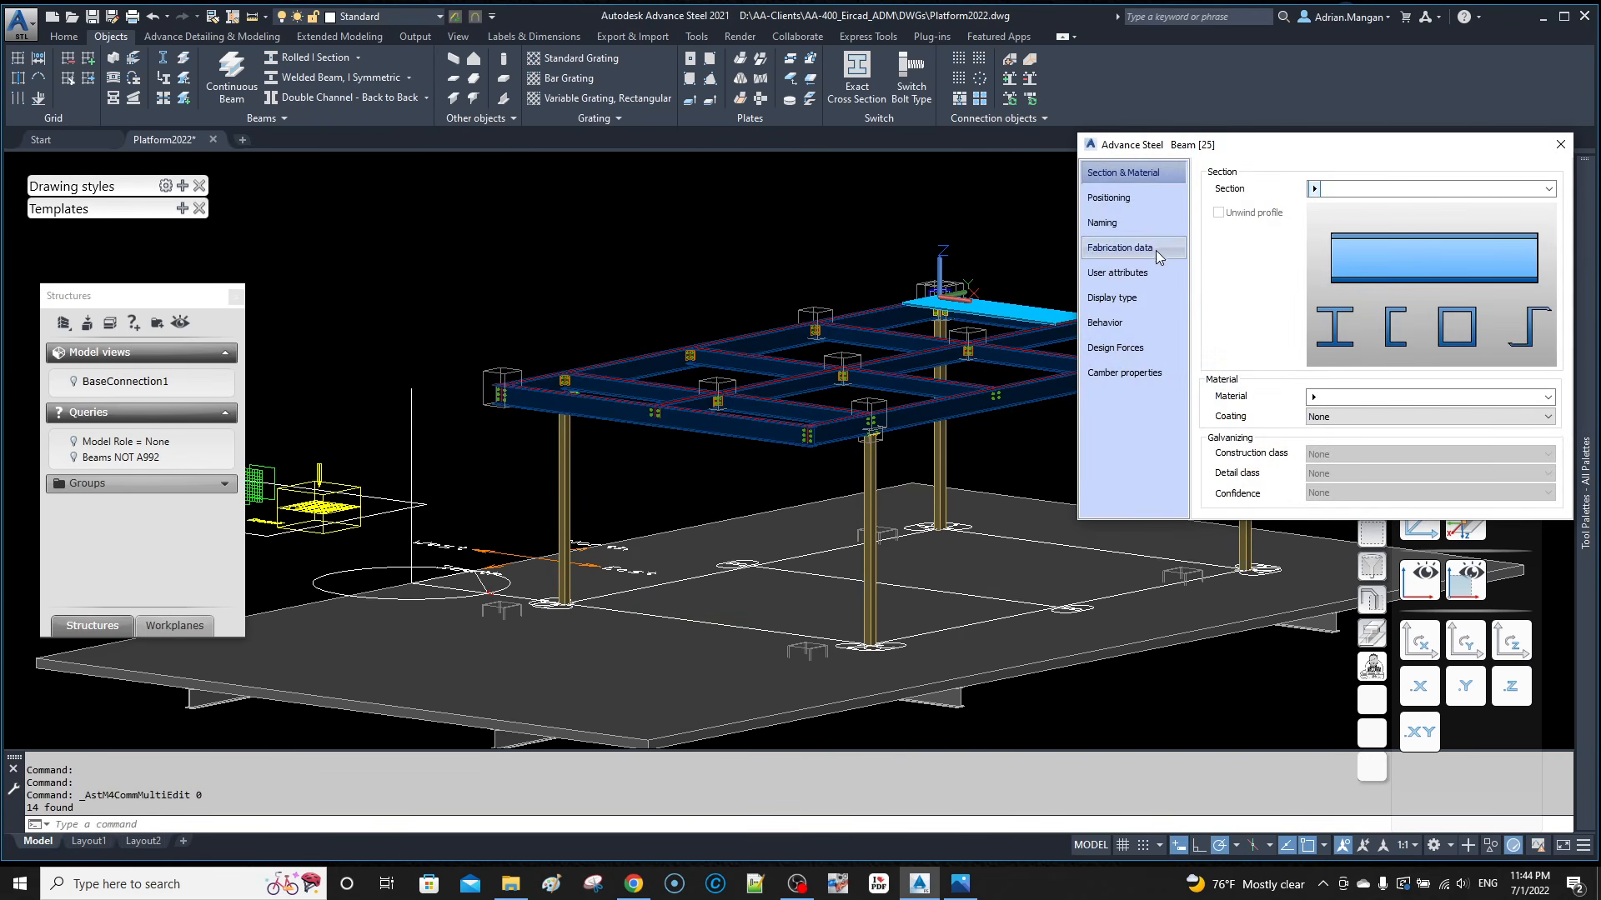
click(1149, 230)
click(1410, 405)
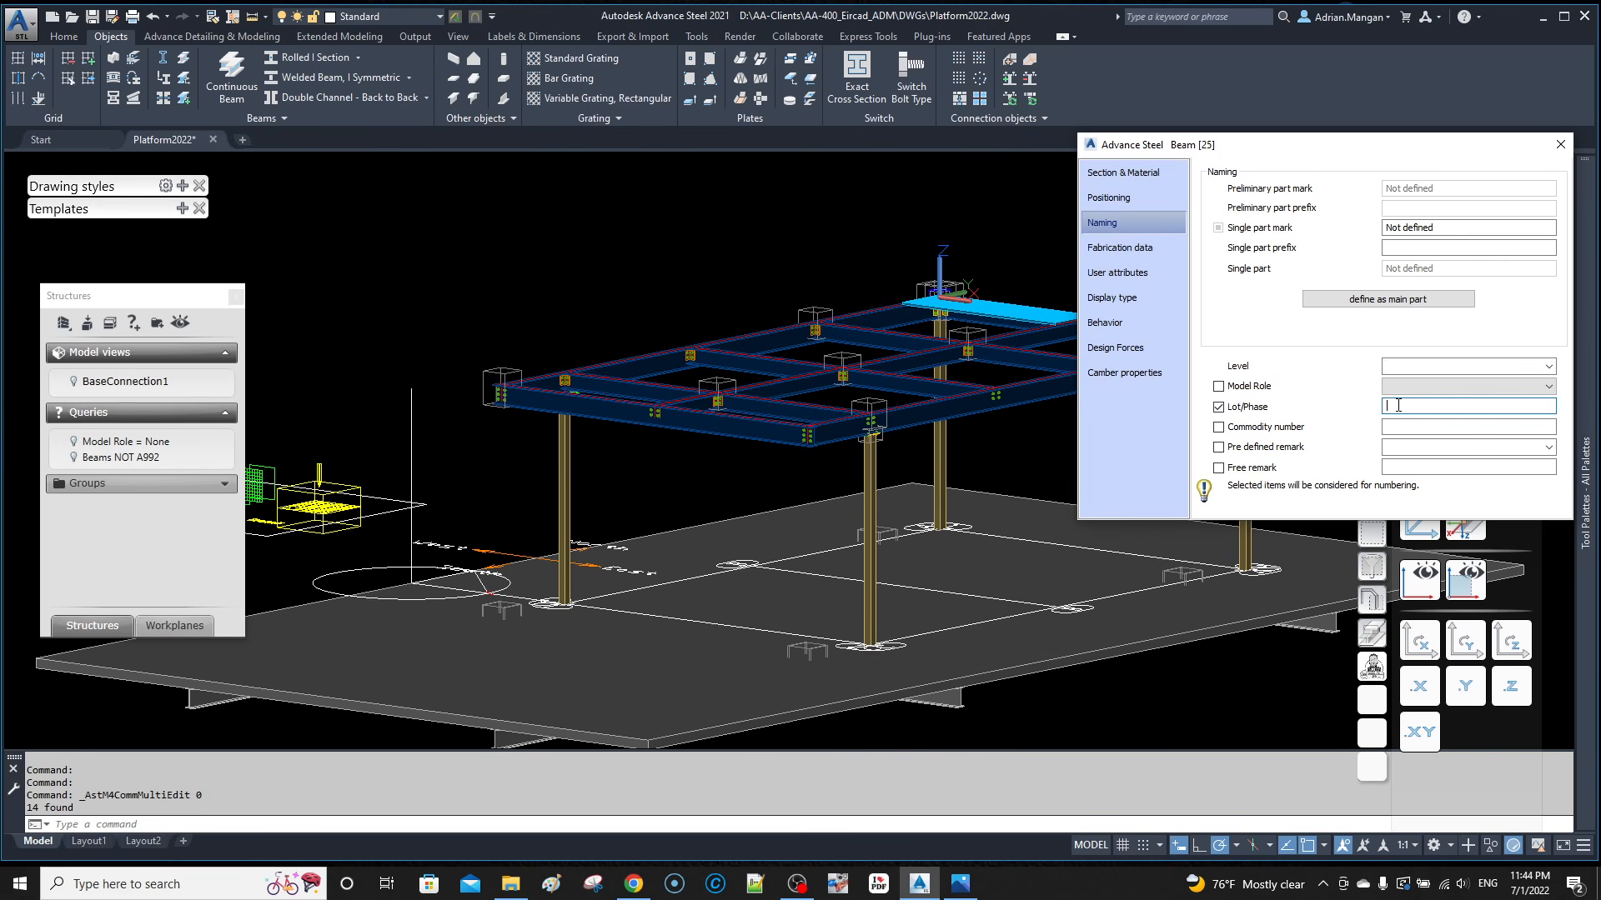
click(1564, 146)
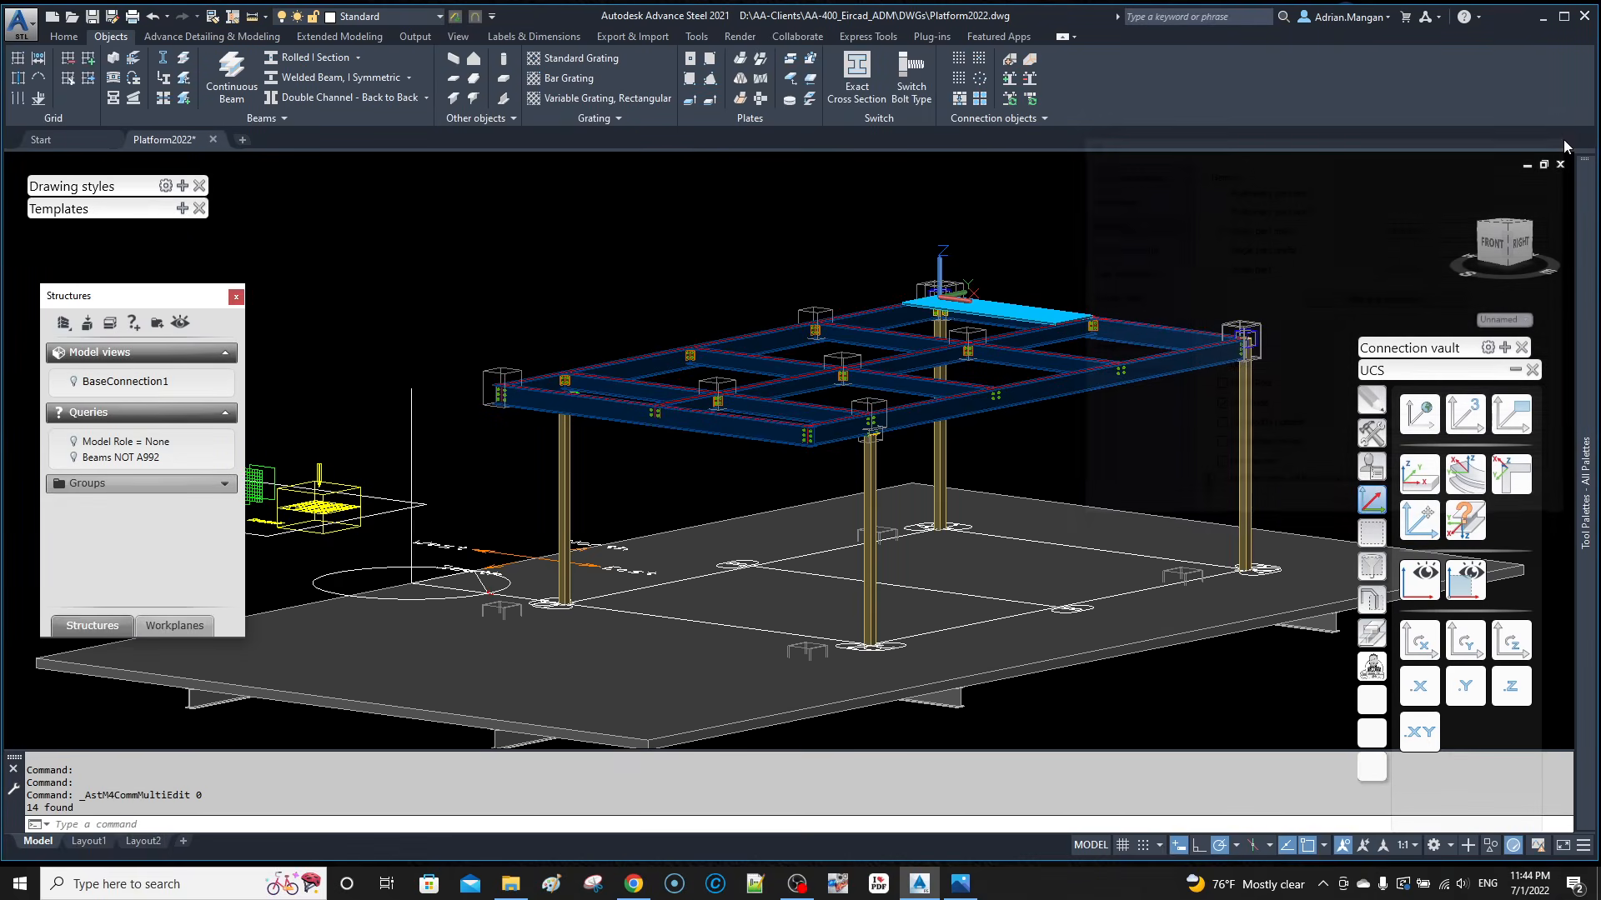
Step: Copy the grating panel 10' along the positive X direction into the adjacent bay
shift+middle_drag(1102, 382, 1070, 389)
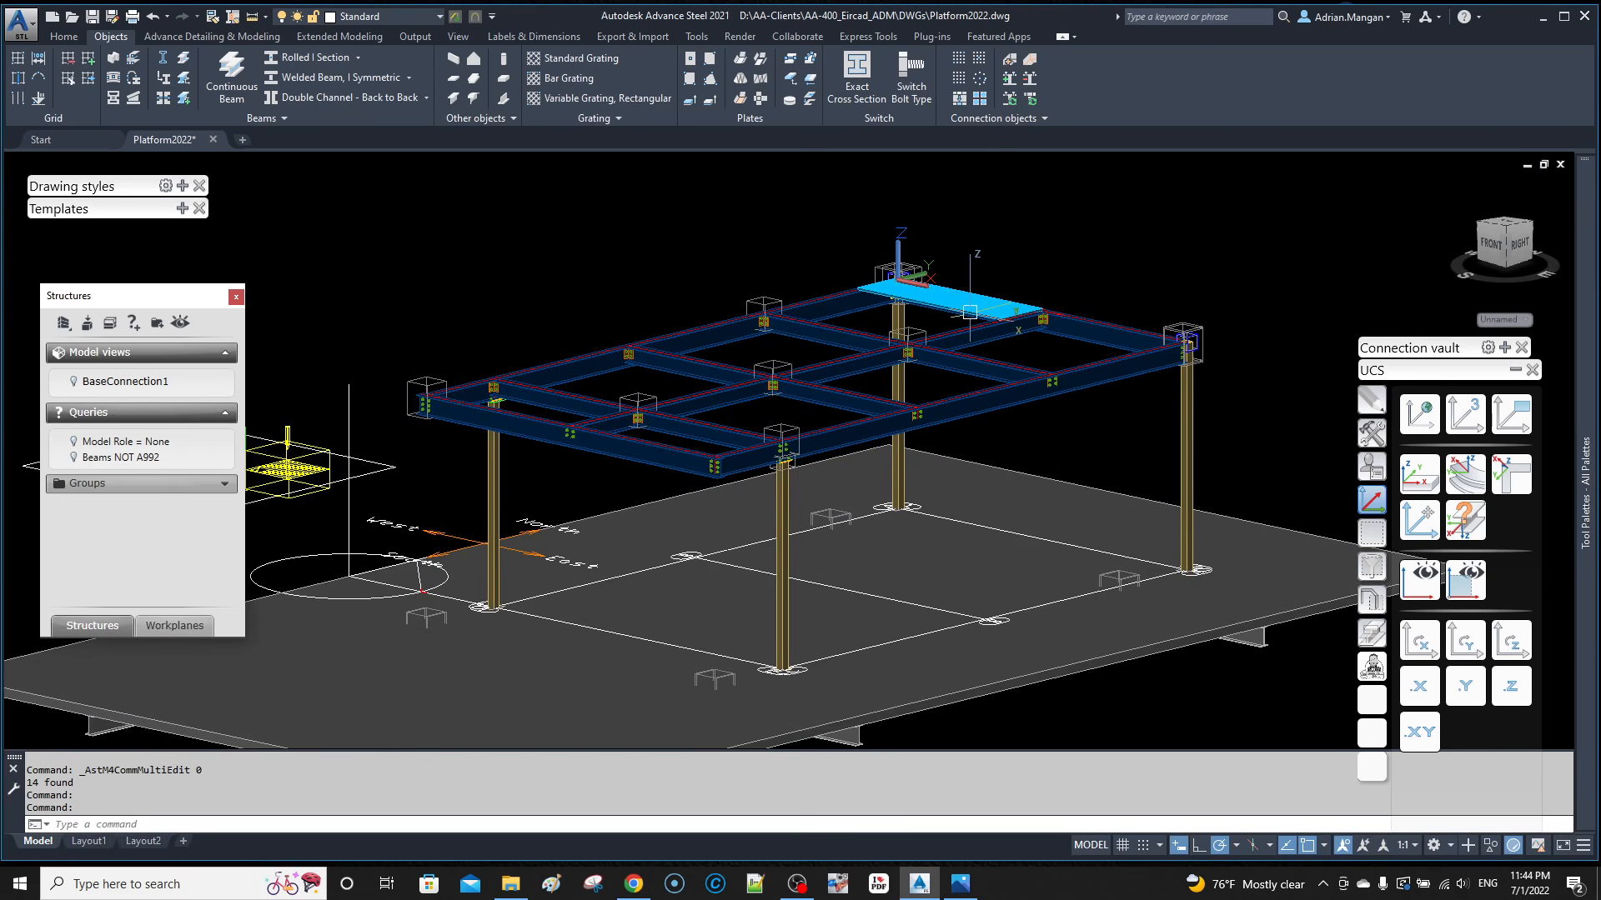
shift+middle_drag(969, 319, 970, 294)
click(971, 291)
right_click(1031, 194)
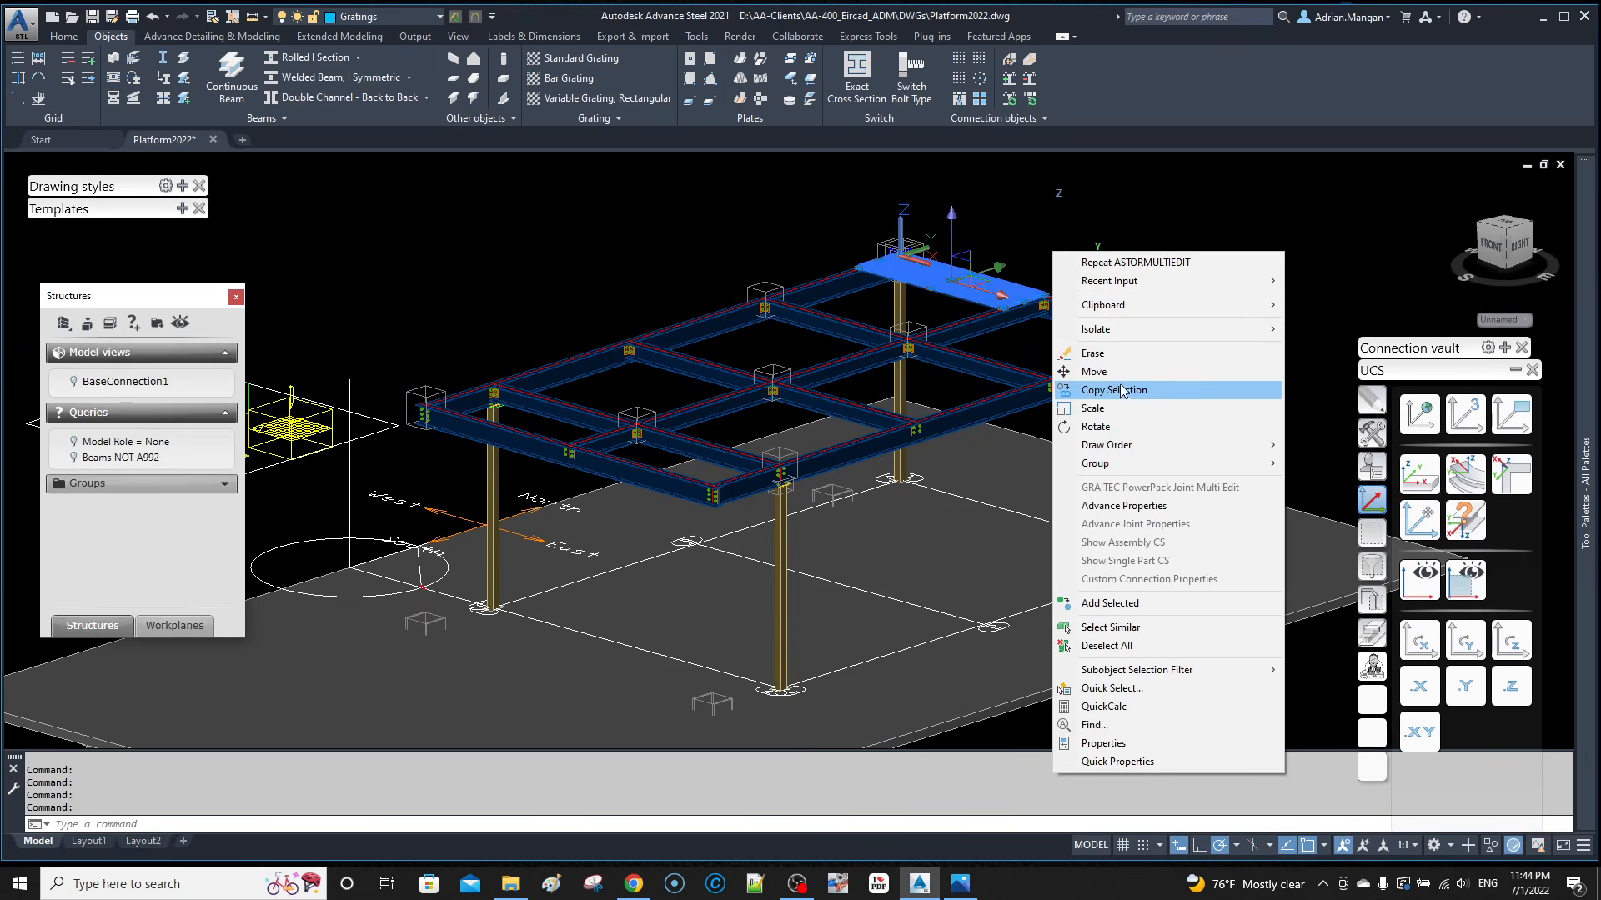
click(1118, 389)
click(1111, 280)
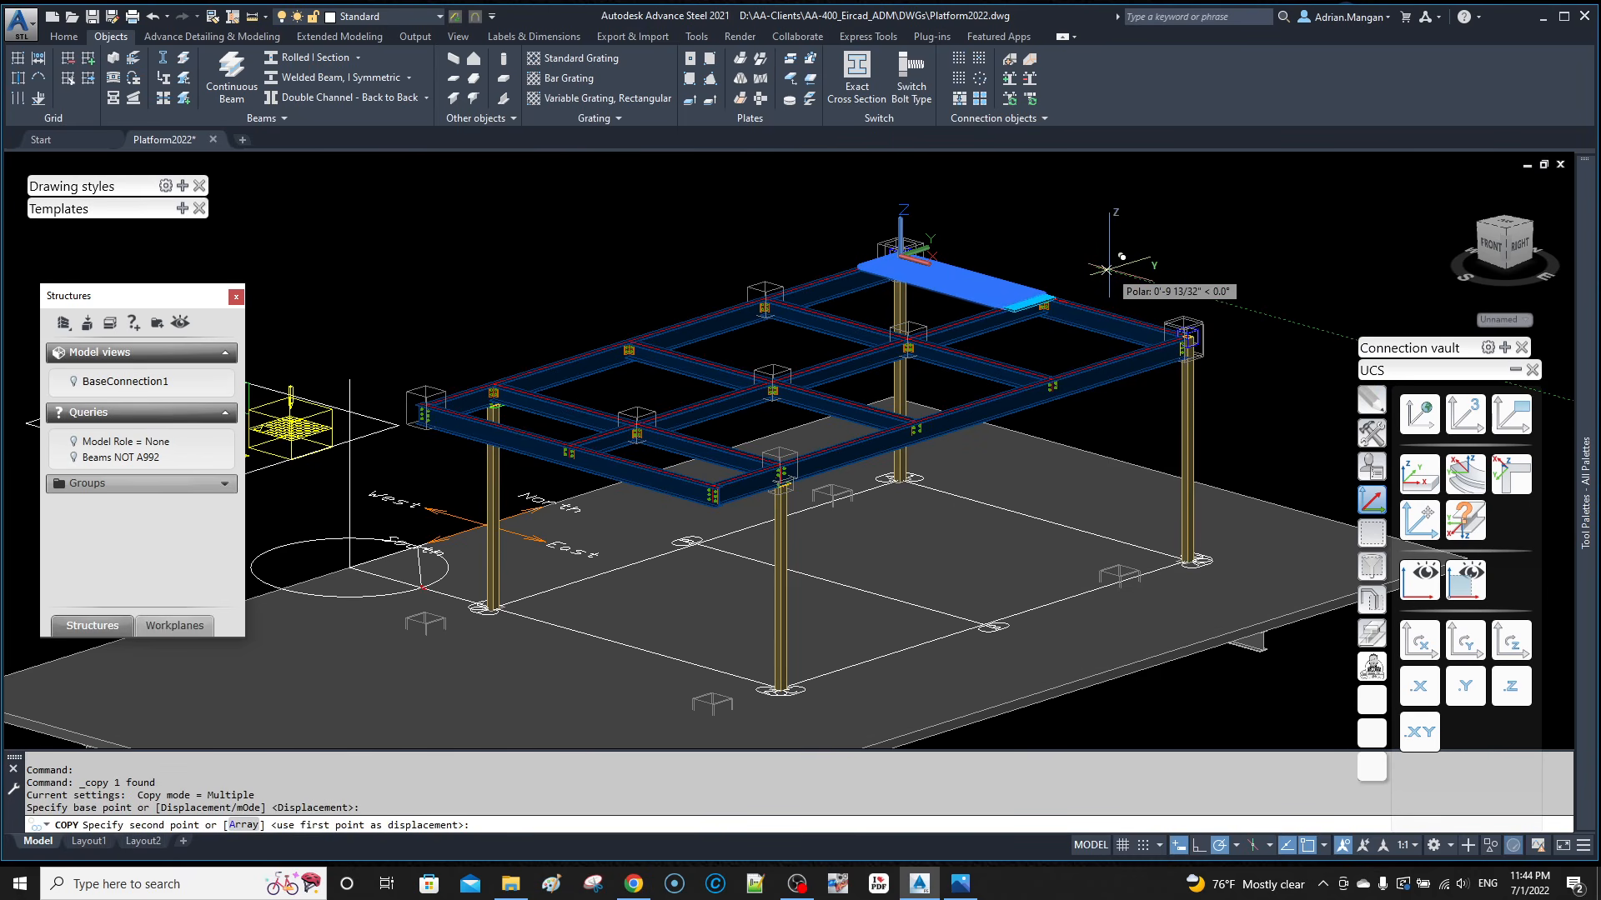
text(10')
key(Return)
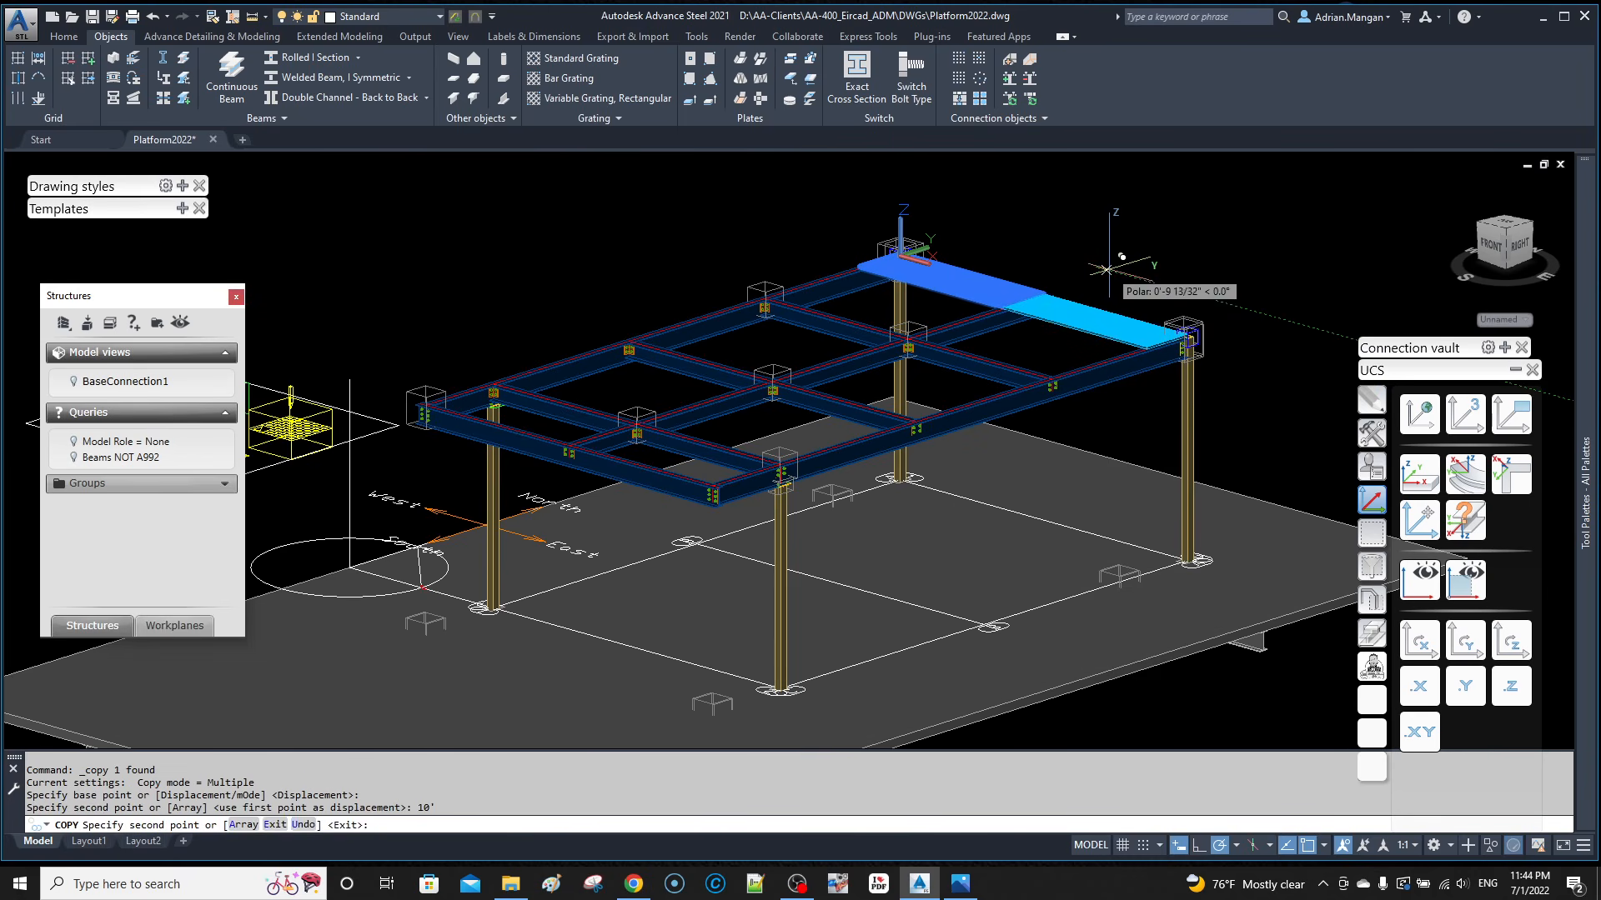
key(Escape)
Step: Select both grating panels along the platform's north edge and start Transform elements in Copy mode for them
click(1091, 324)
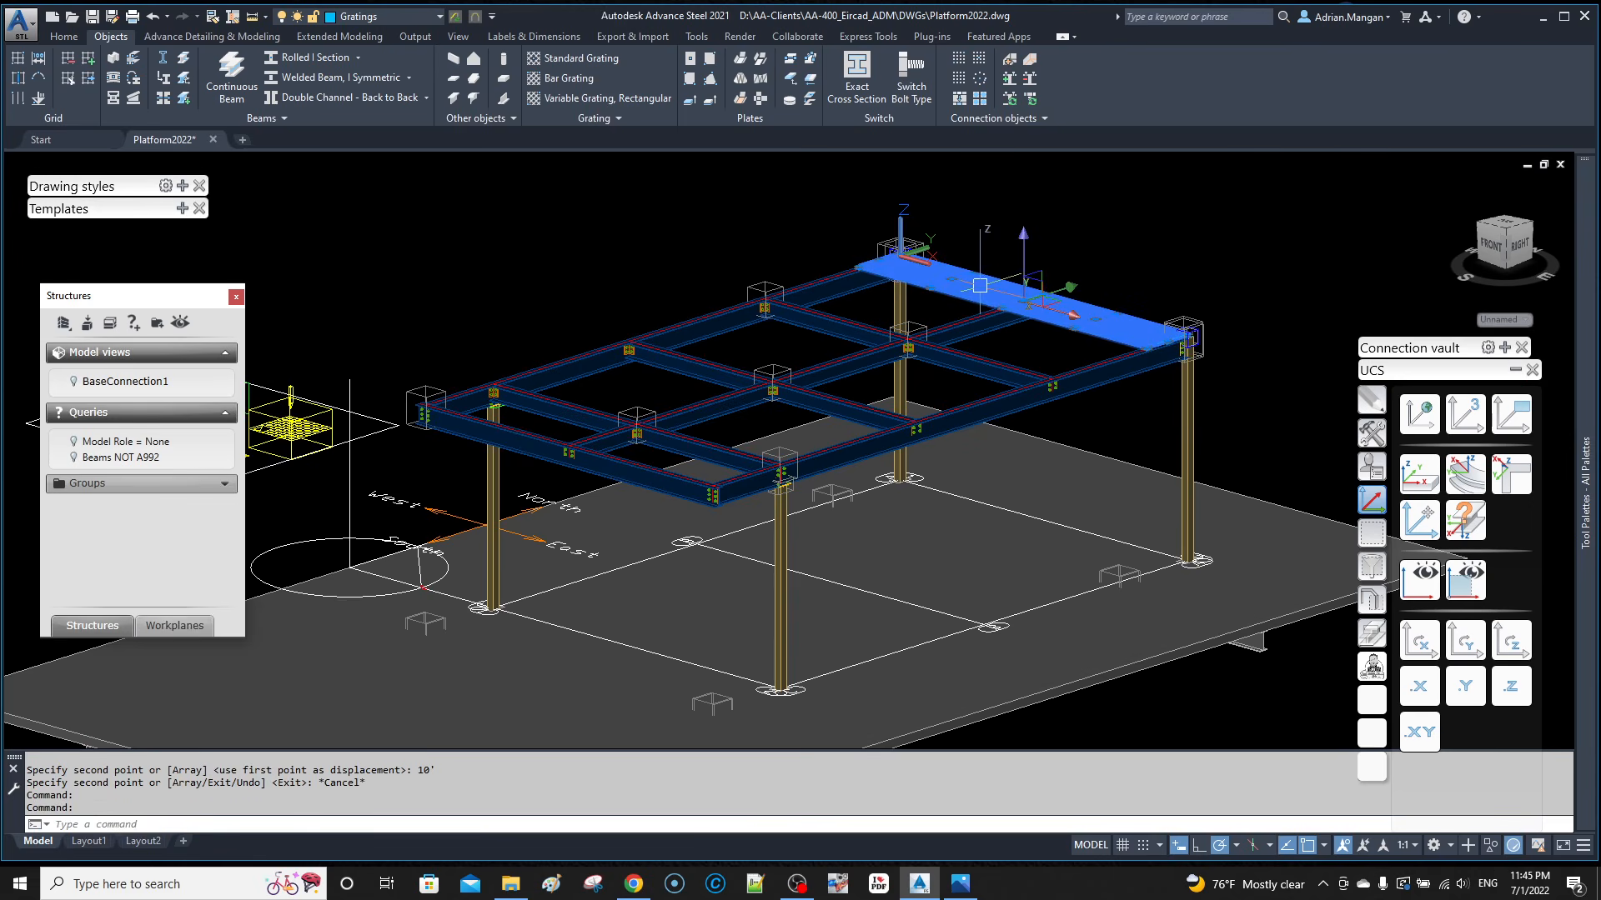
scroll(1034, 306, up, 3)
scroll(1038, 306, up, 2)
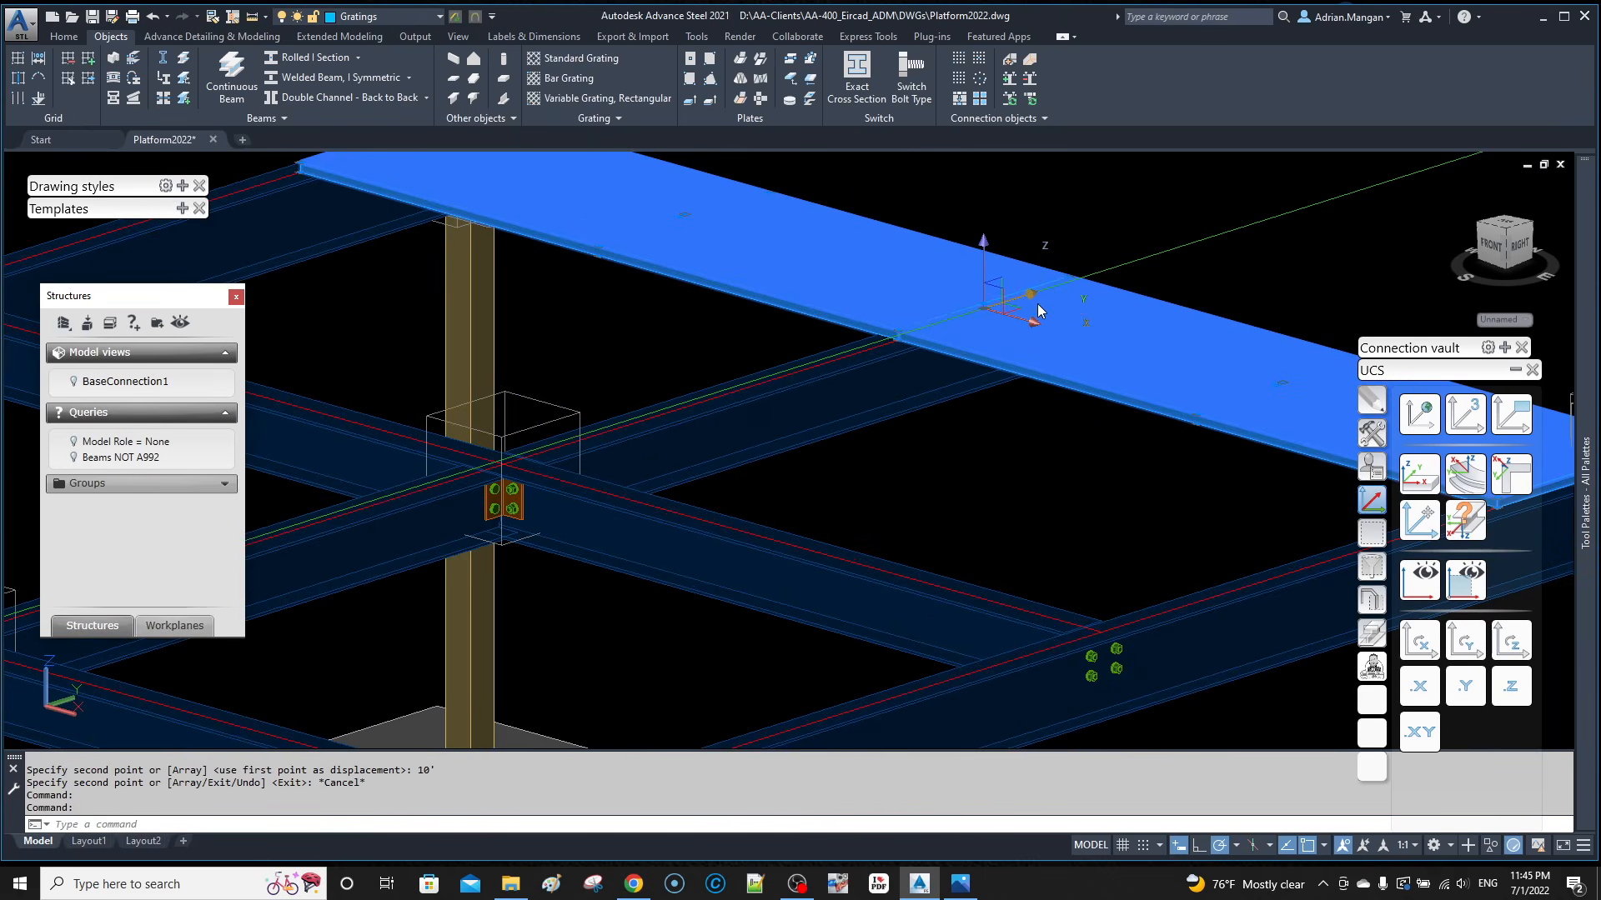
scroll(1038, 308, down, 5)
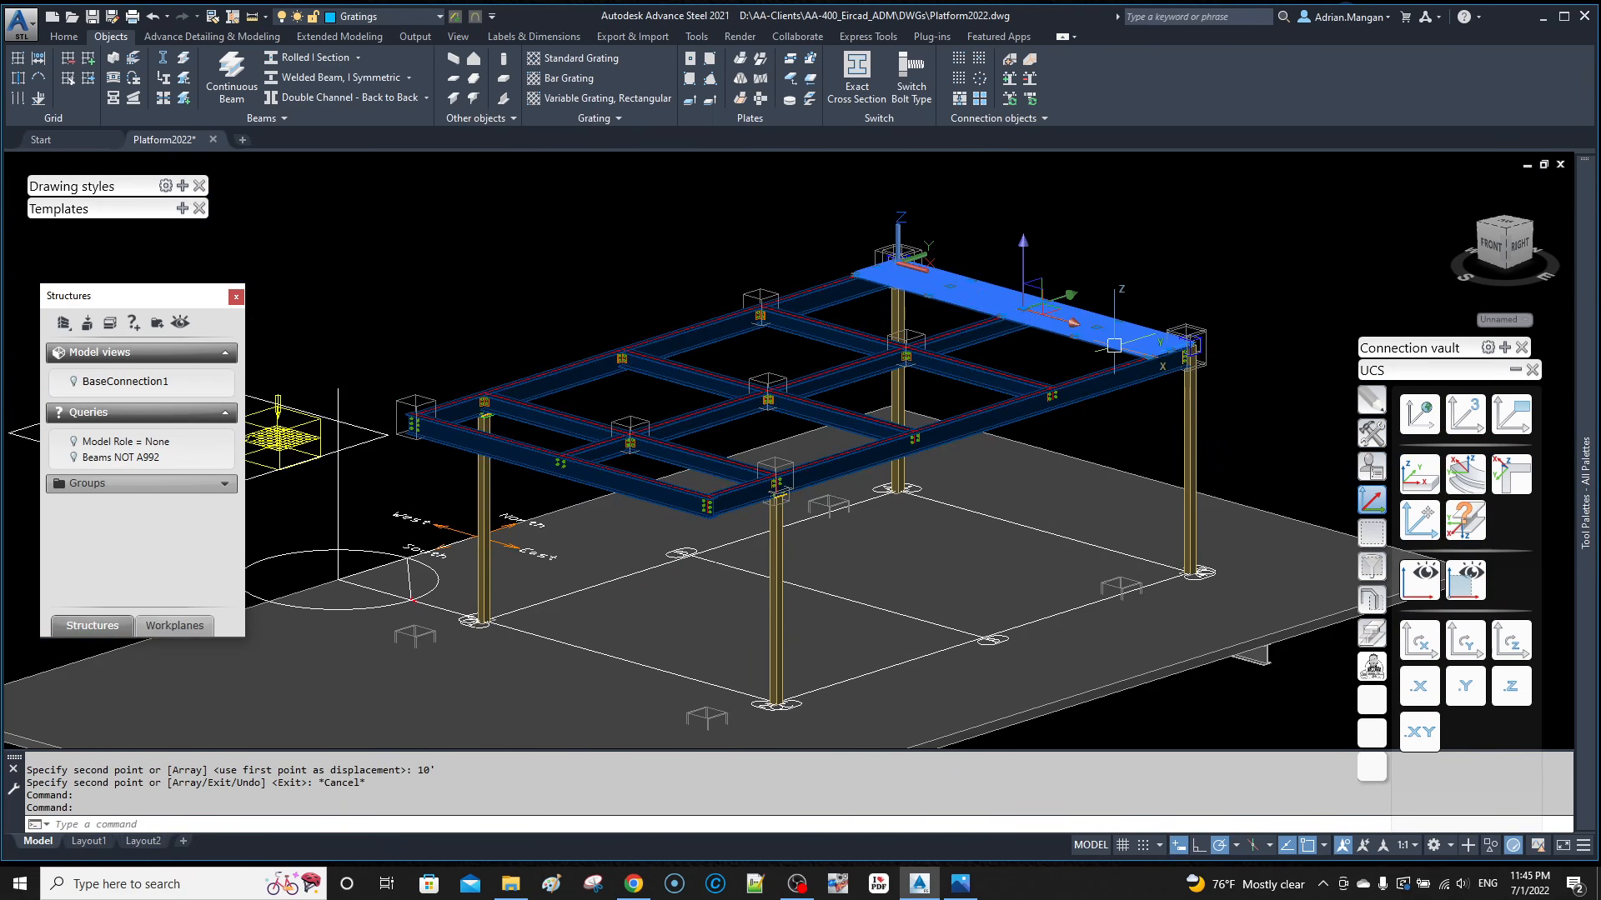
scroll(941, 280, up, 2)
scroll(941, 280, up, 2)
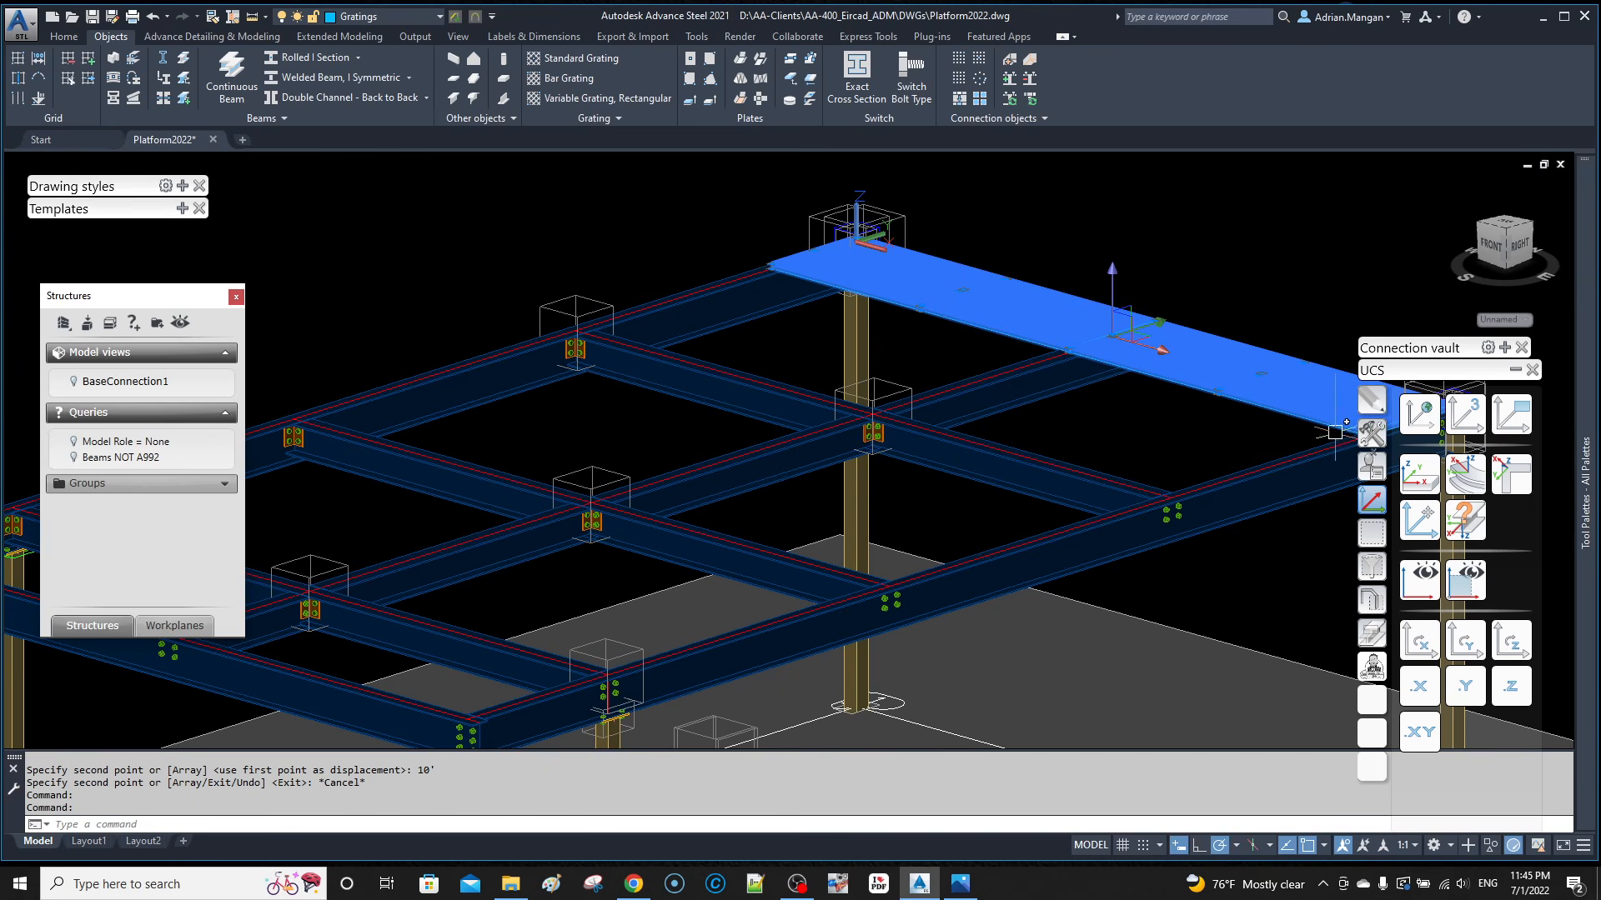
middle_drag(1112, 475, 1068, 482)
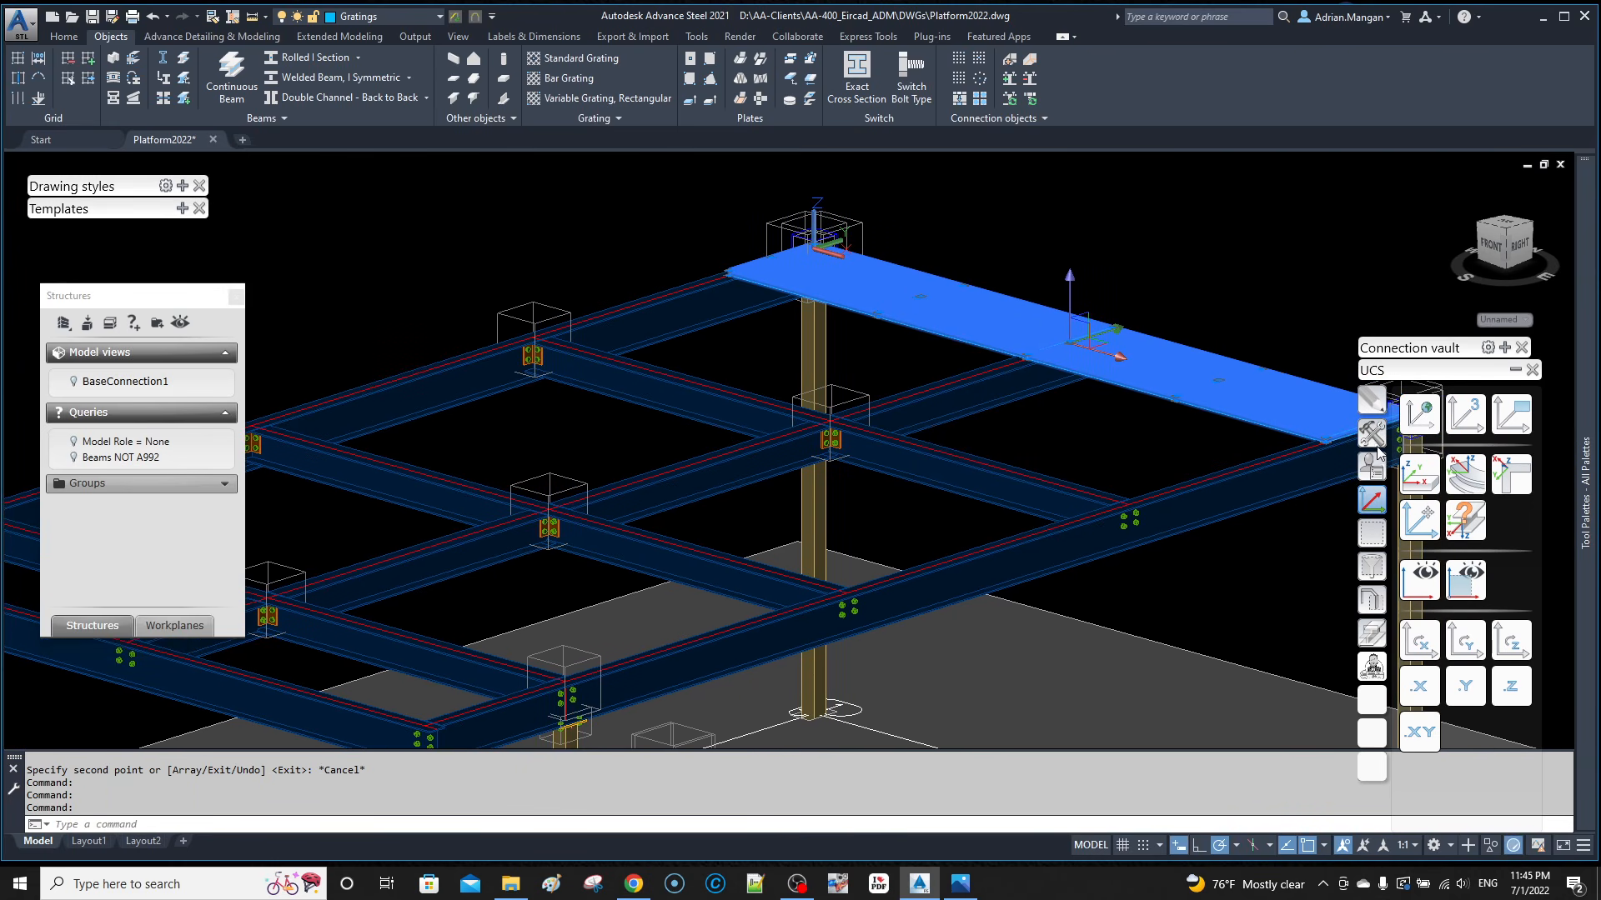
click(1376, 445)
click(1510, 418)
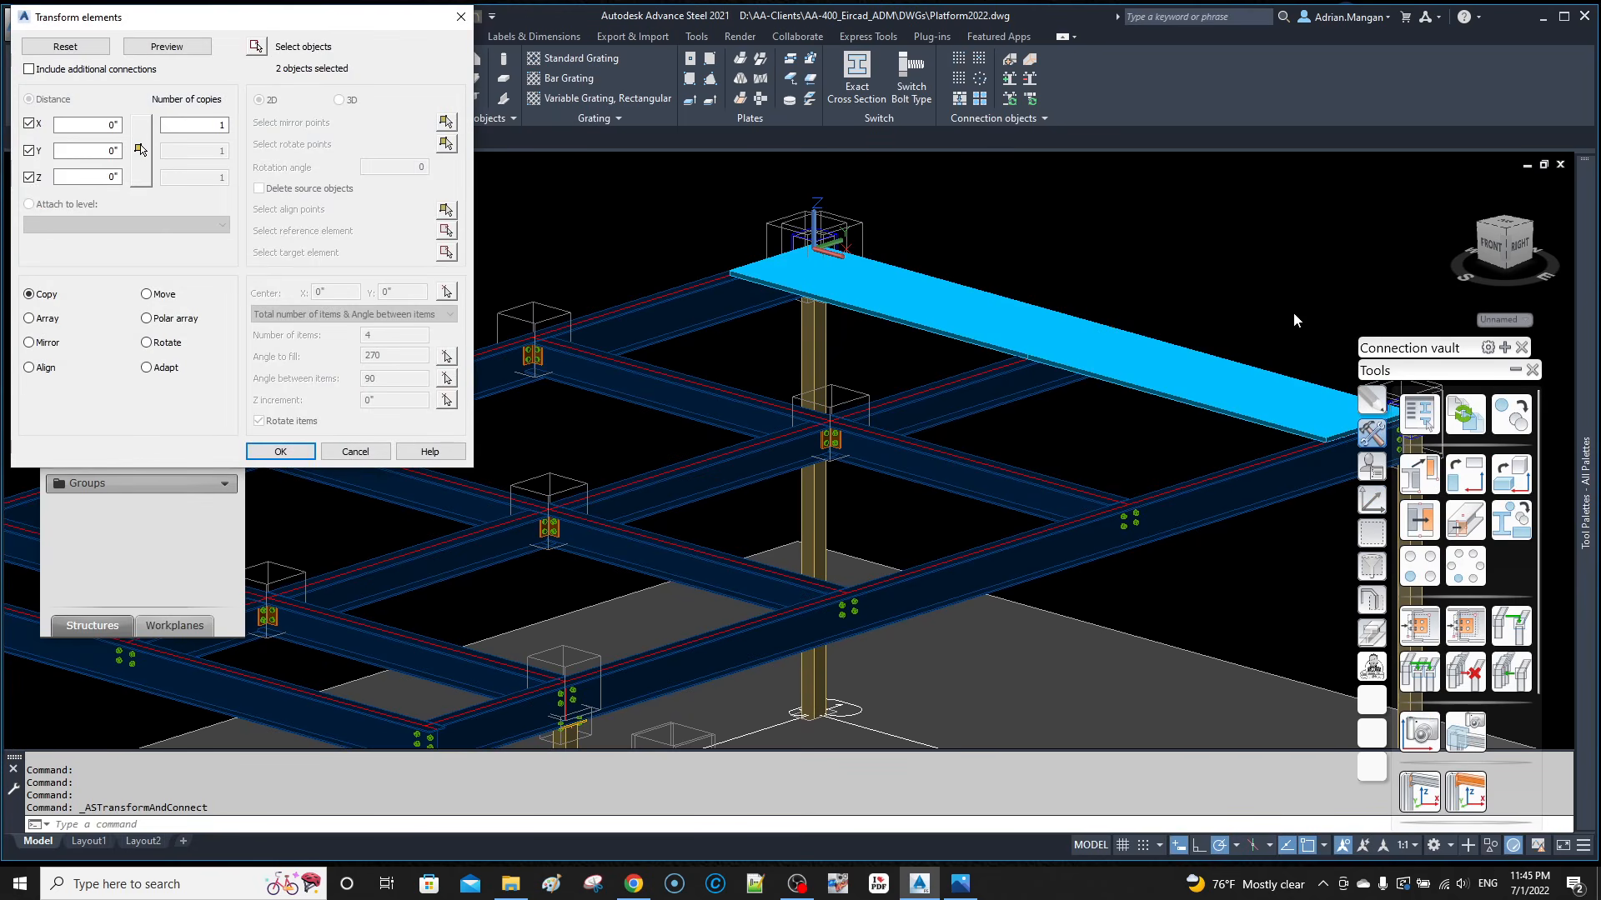
drag(414, 24, 1406, 148)
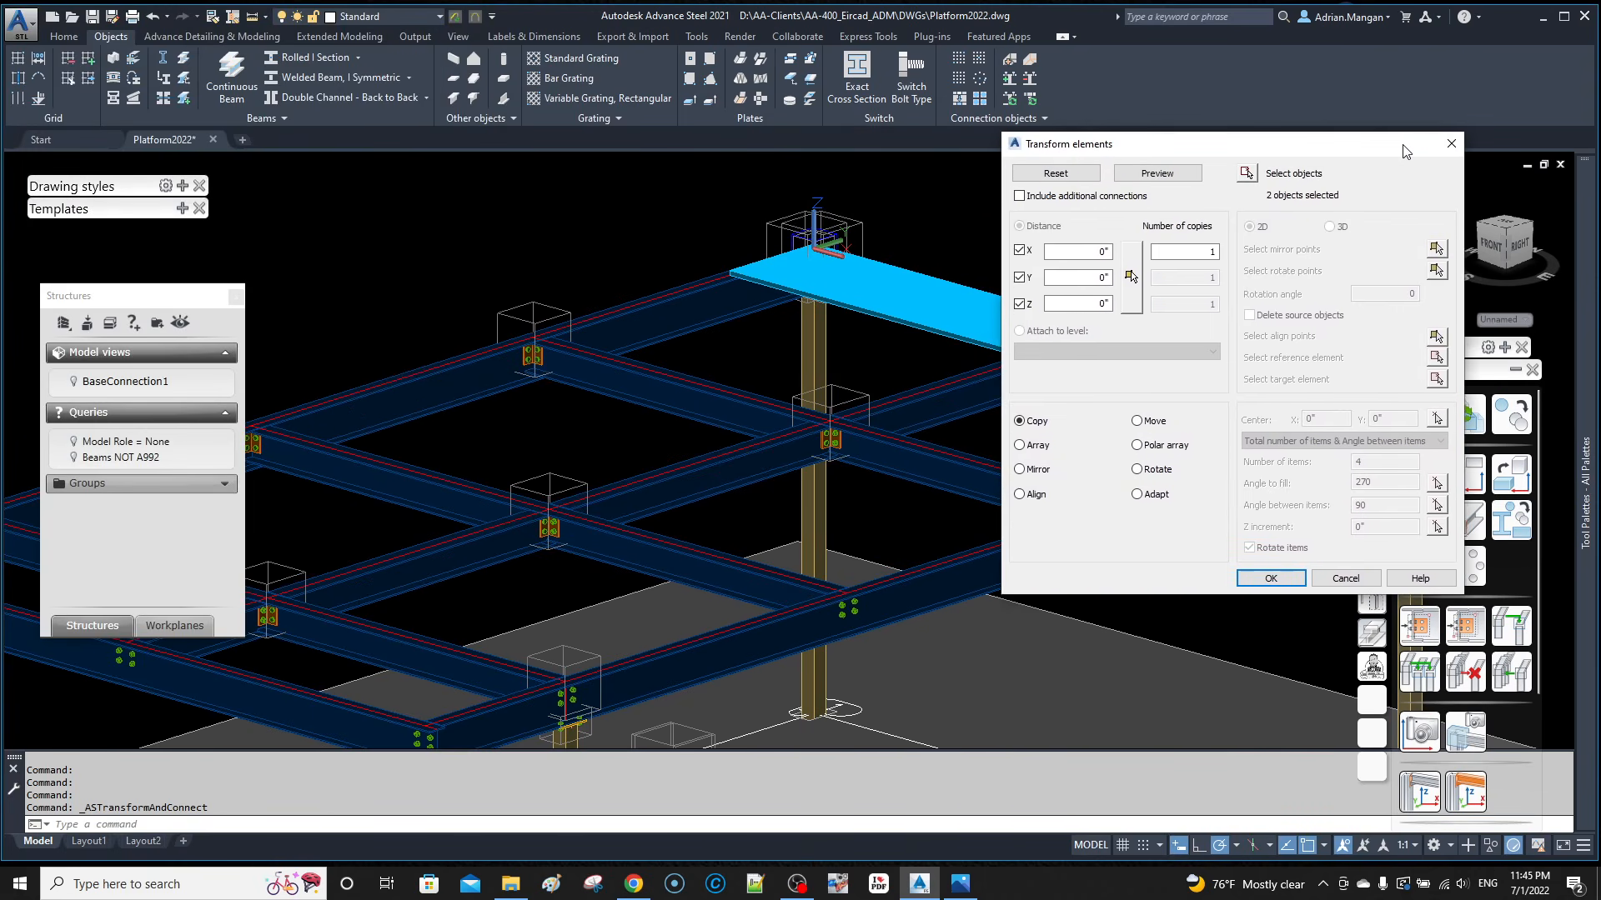
scroll(914, 305, down, 5)
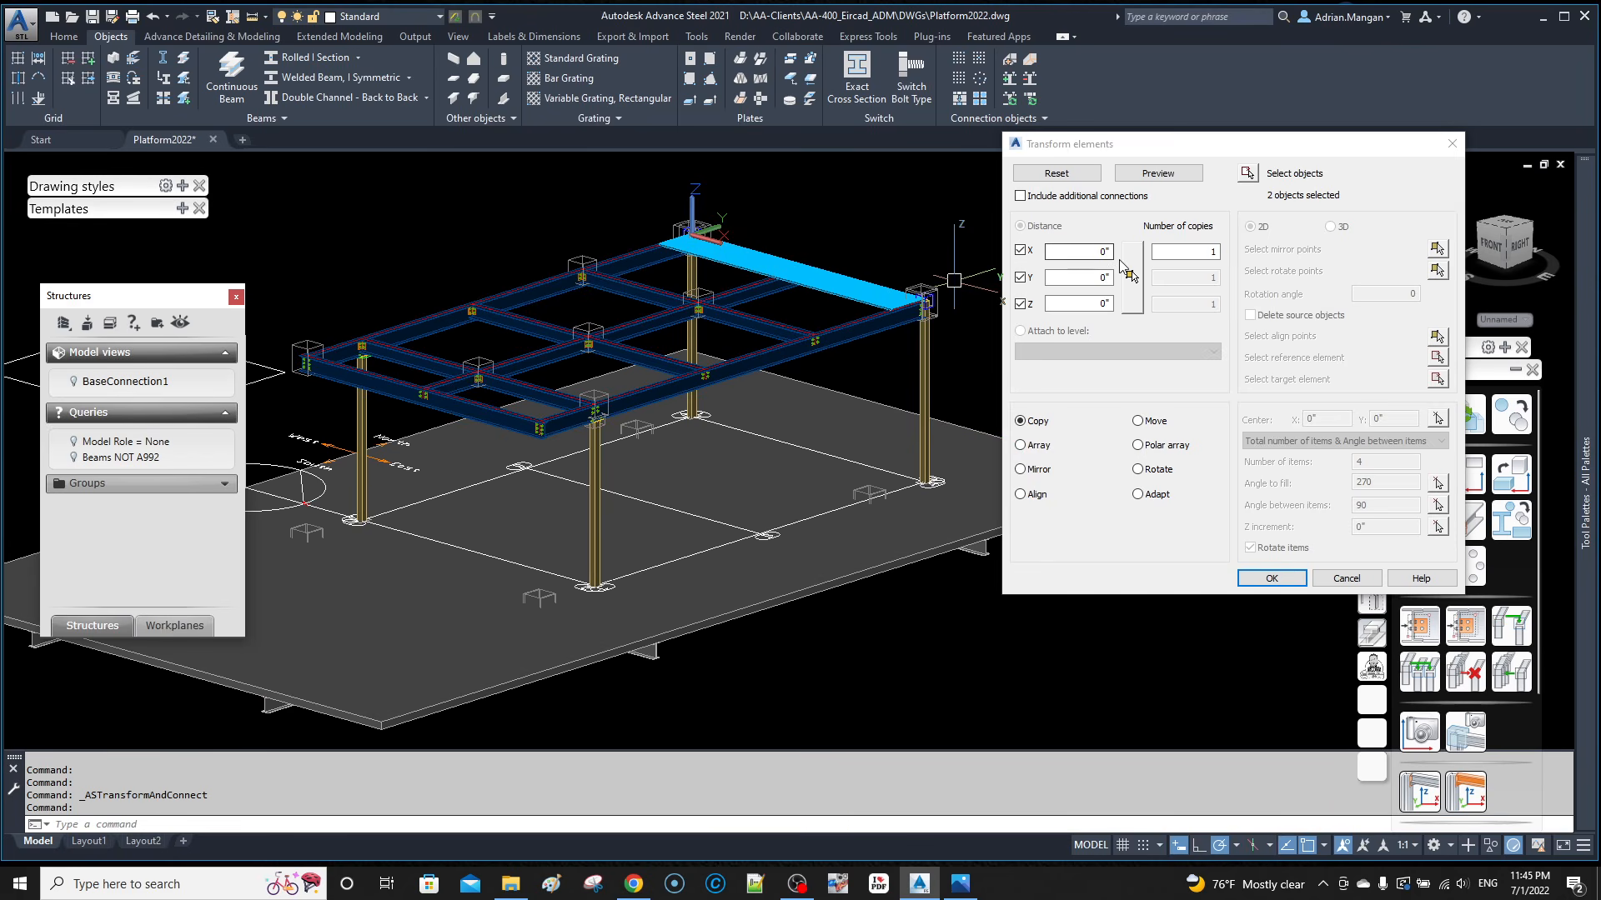
Step: Copy both grating panels 10 times at a Y distance of -36 inches, previewing the layout before applying it
double_click(1073, 278)
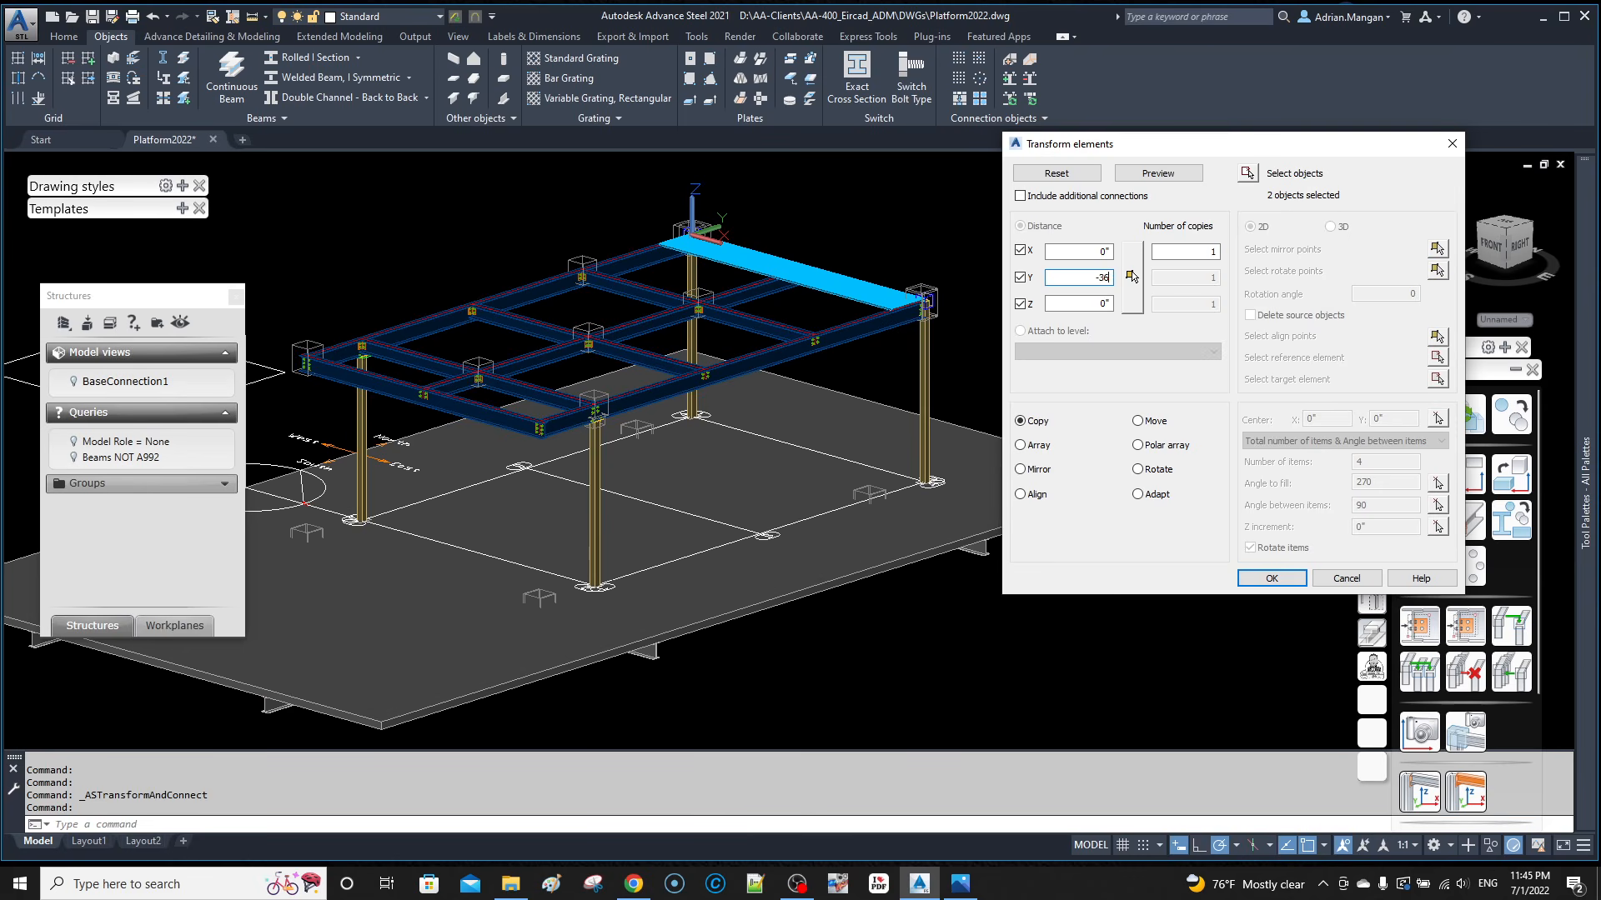
double_click(1209, 252)
text(1)
click(1135, 172)
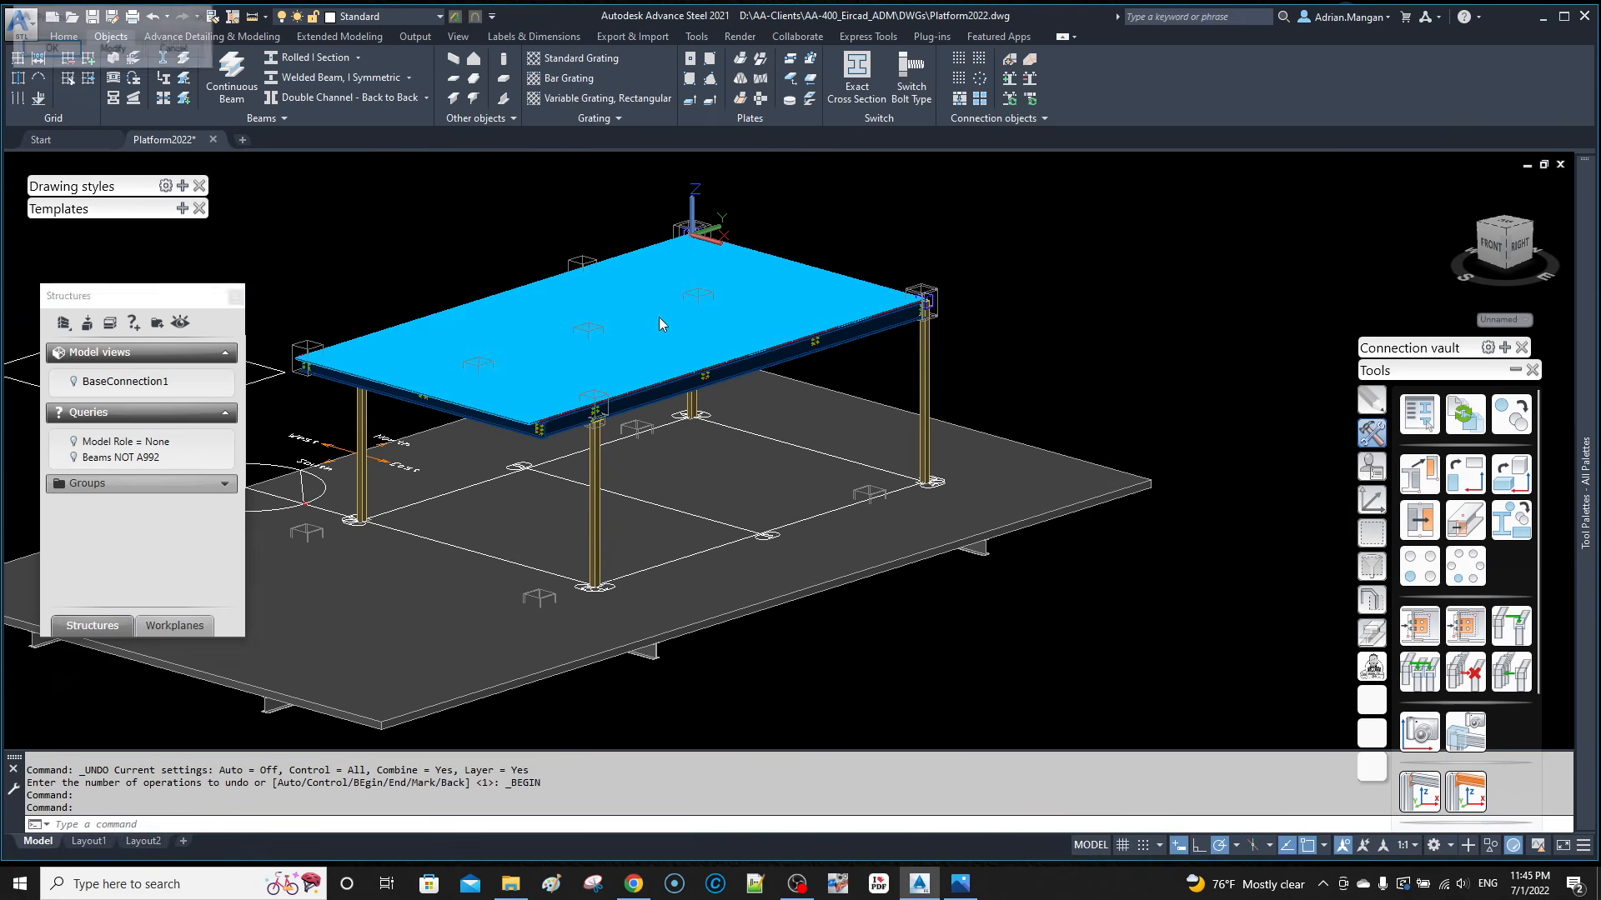
scroll(541, 424, down, 5)
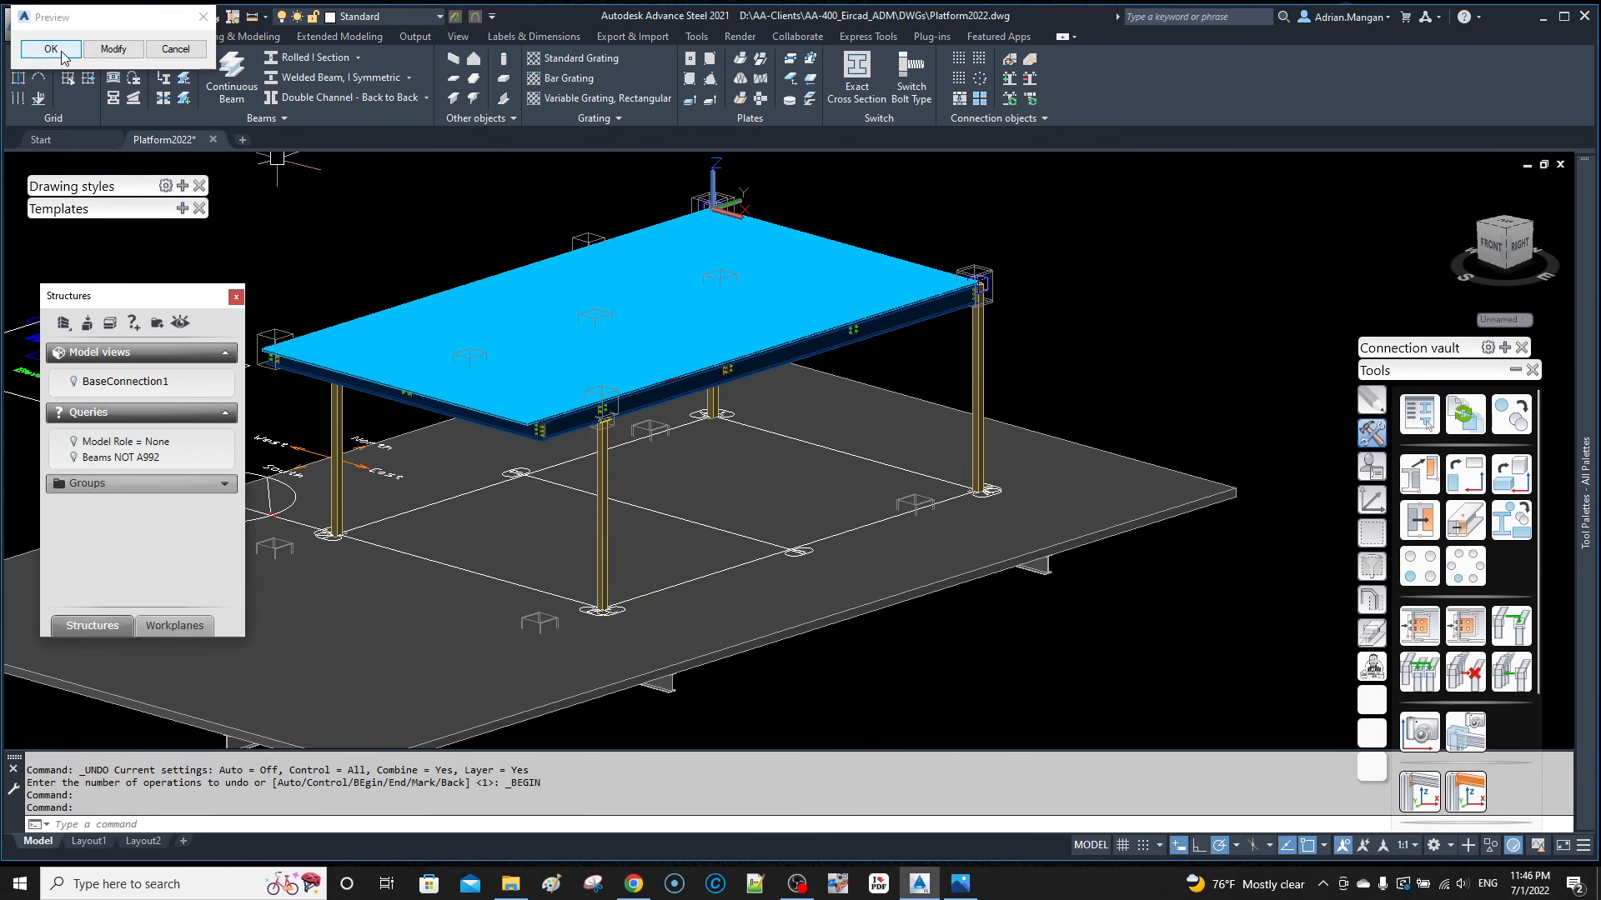
click(113, 48)
click(1220, 252)
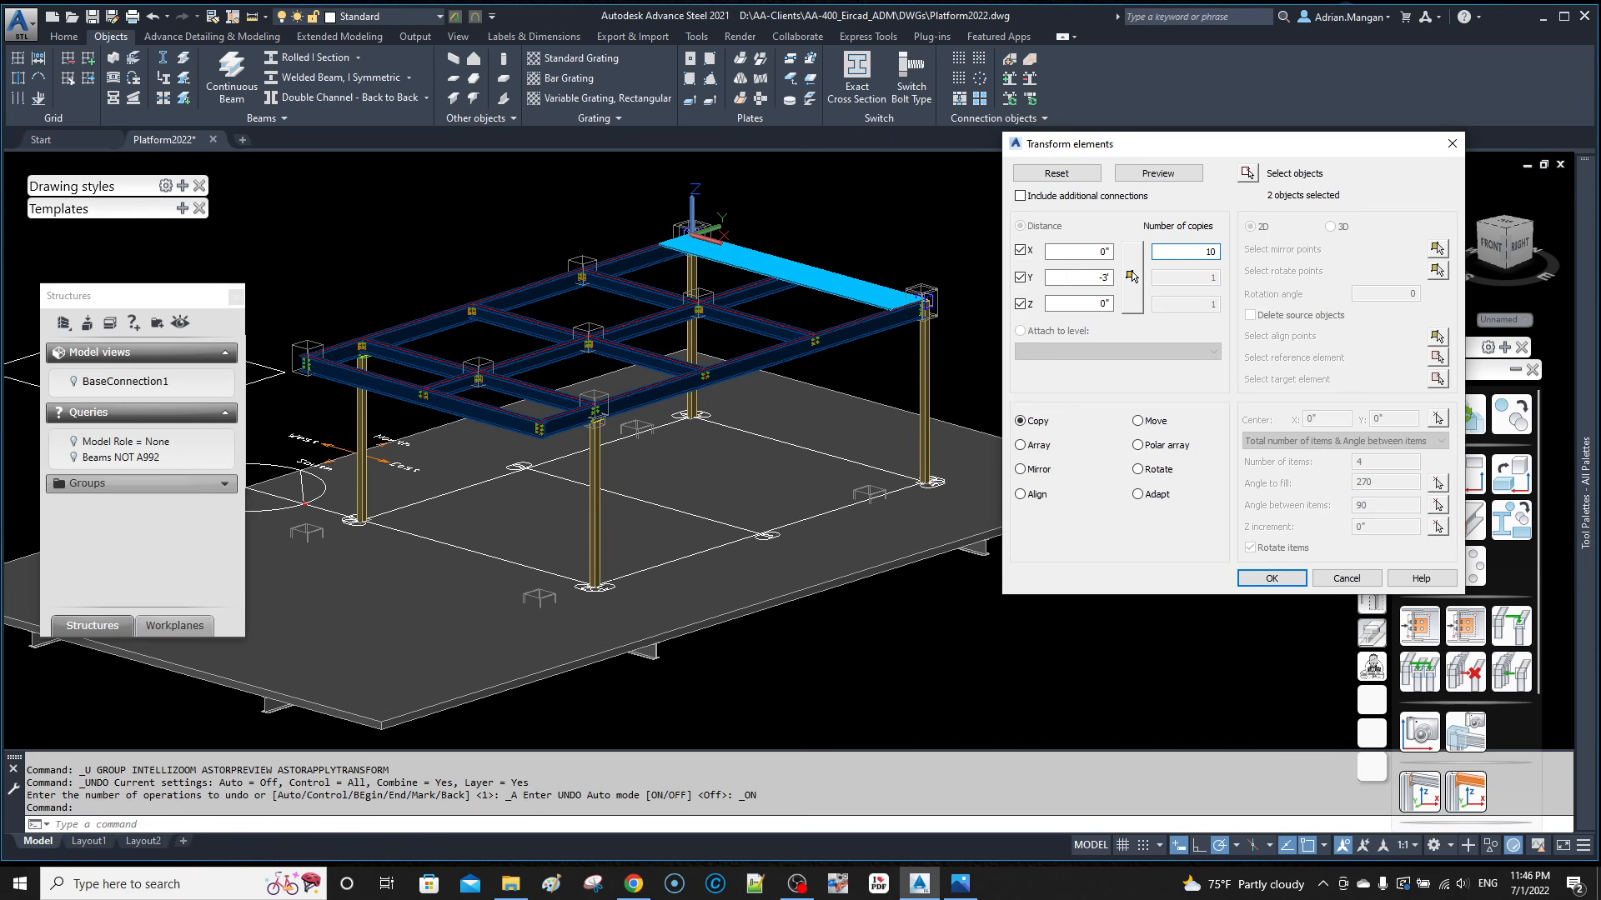
key(Return)
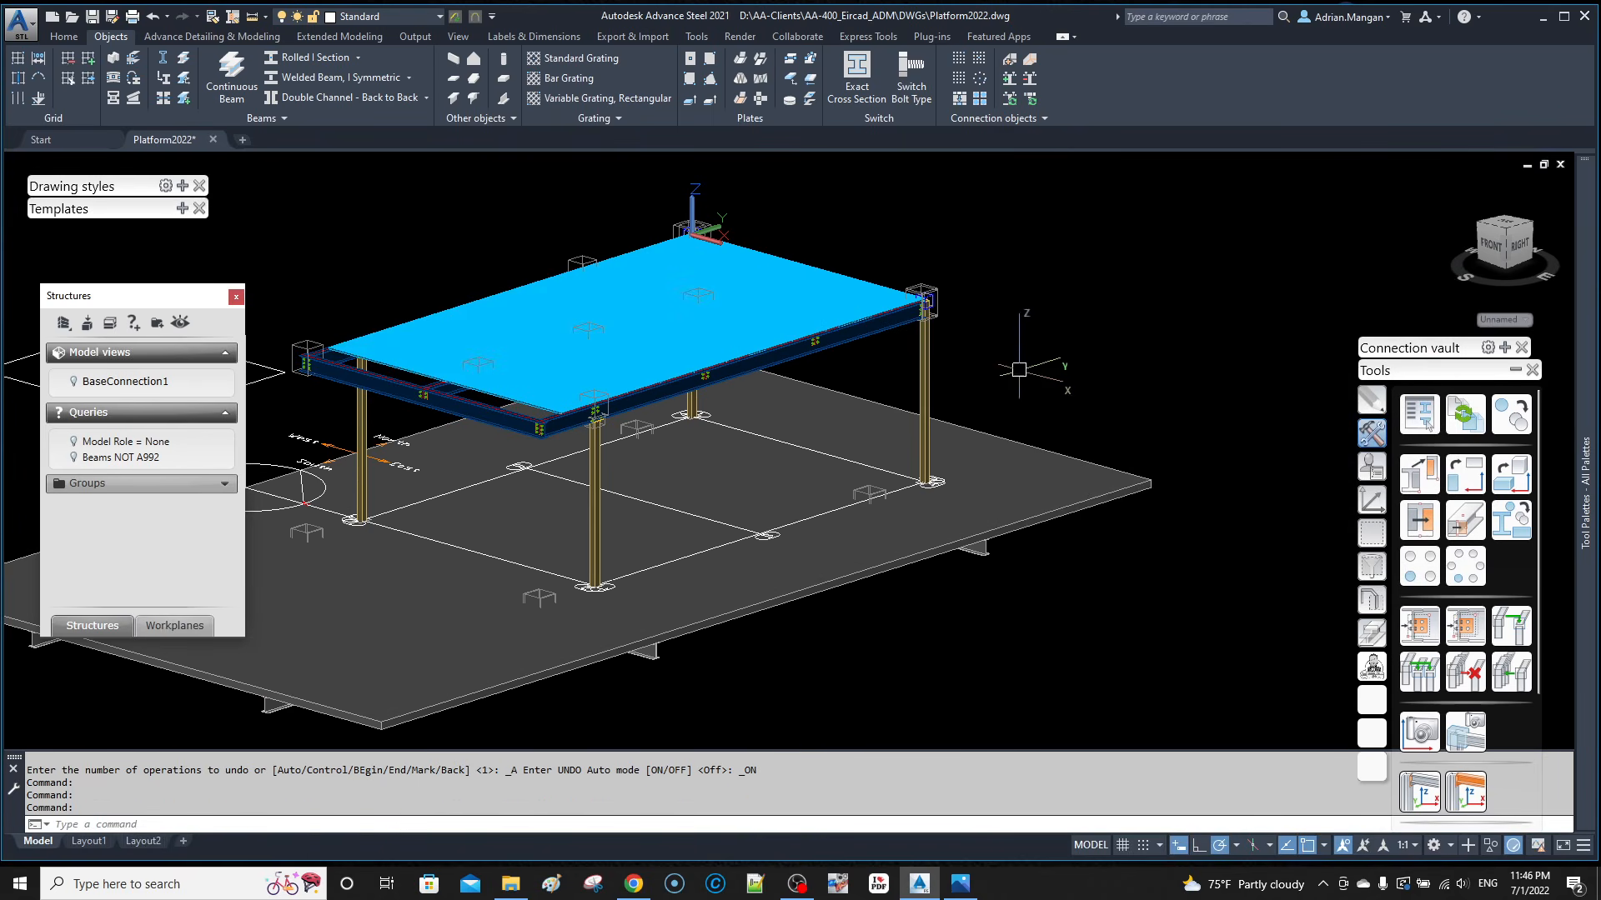
Step: Copy the two southernmost grating panels 3' along the negative Y direction to cover the remaining gap
scroll(599, 364, up, 3)
middle_drag(589, 380, 1074, 347)
click(966, 384)
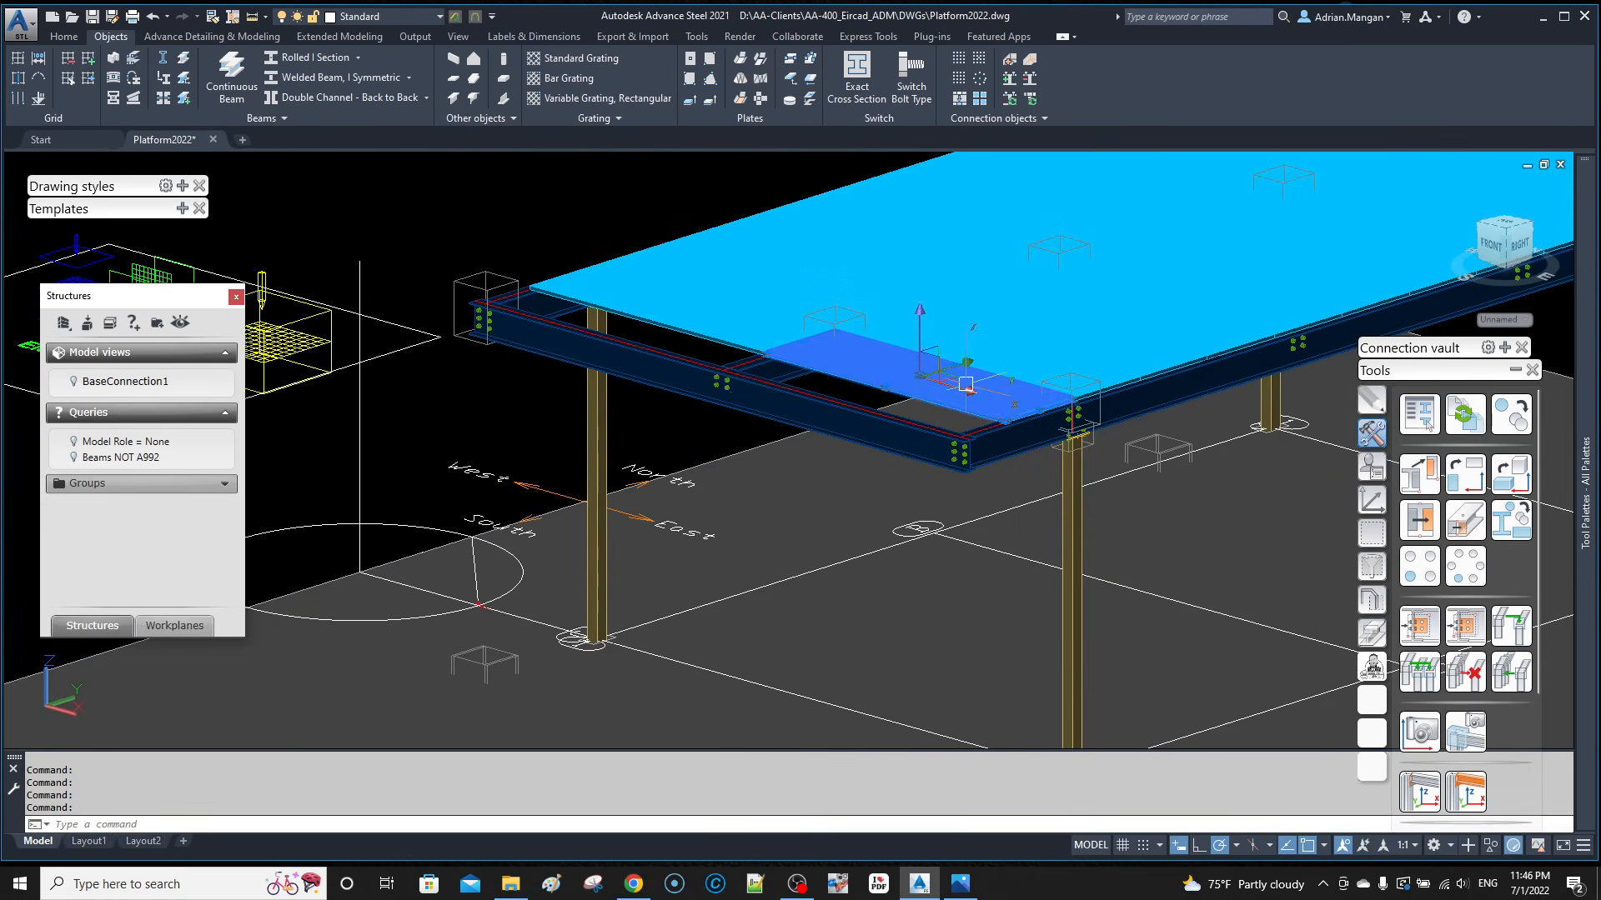
click(750, 321)
right_click(754, 319)
mouse_move(846, 517)
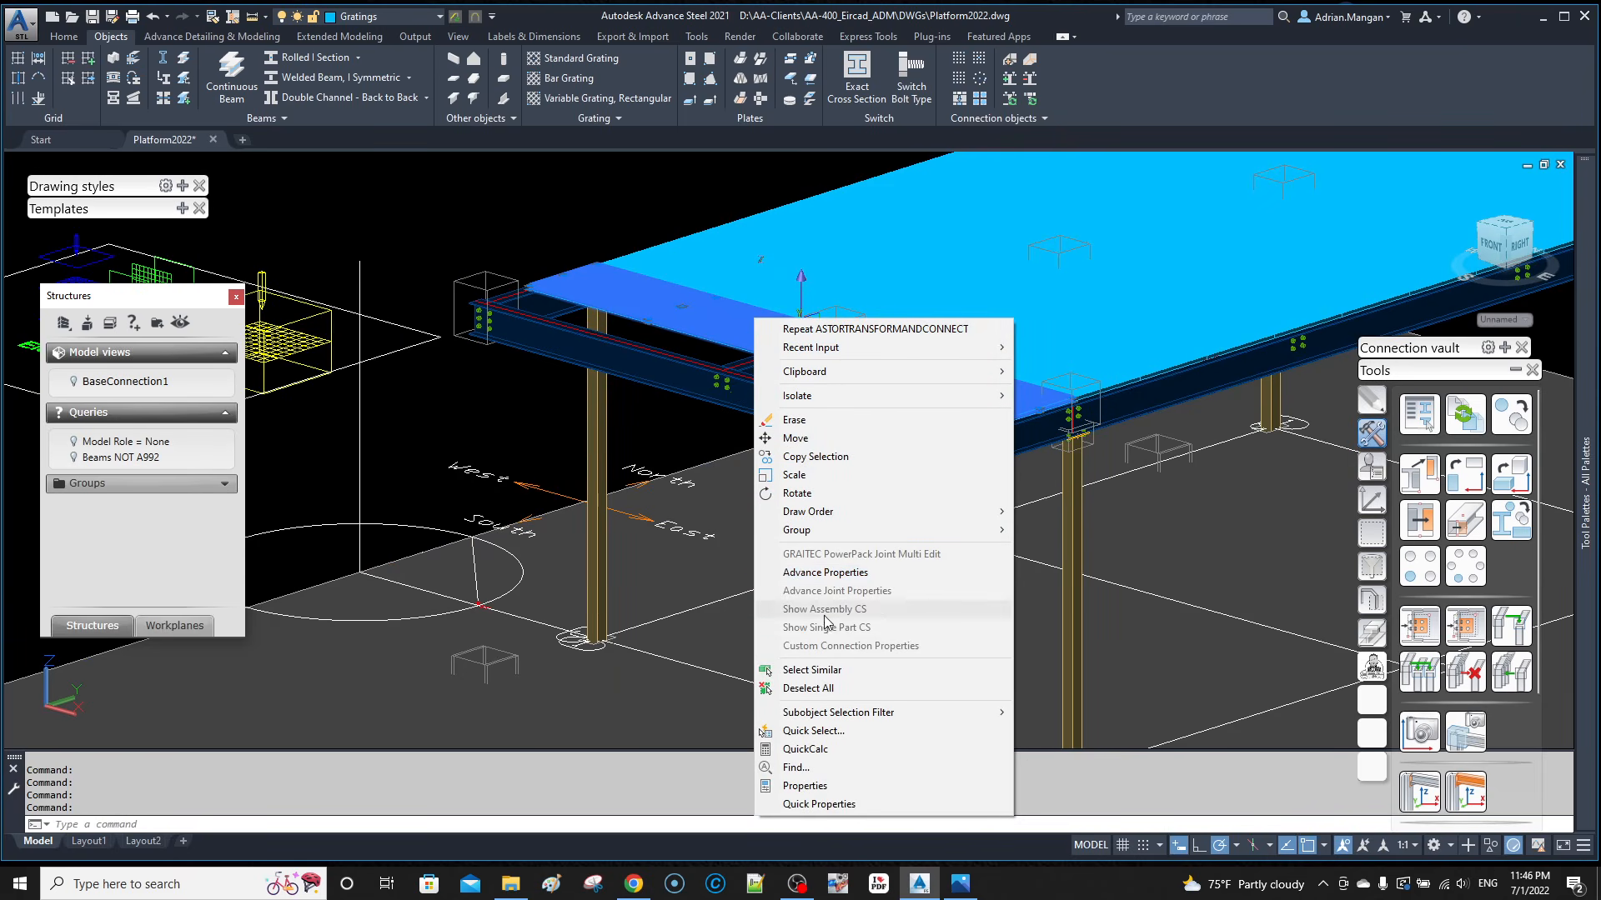
click(815, 457)
click(610, 229)
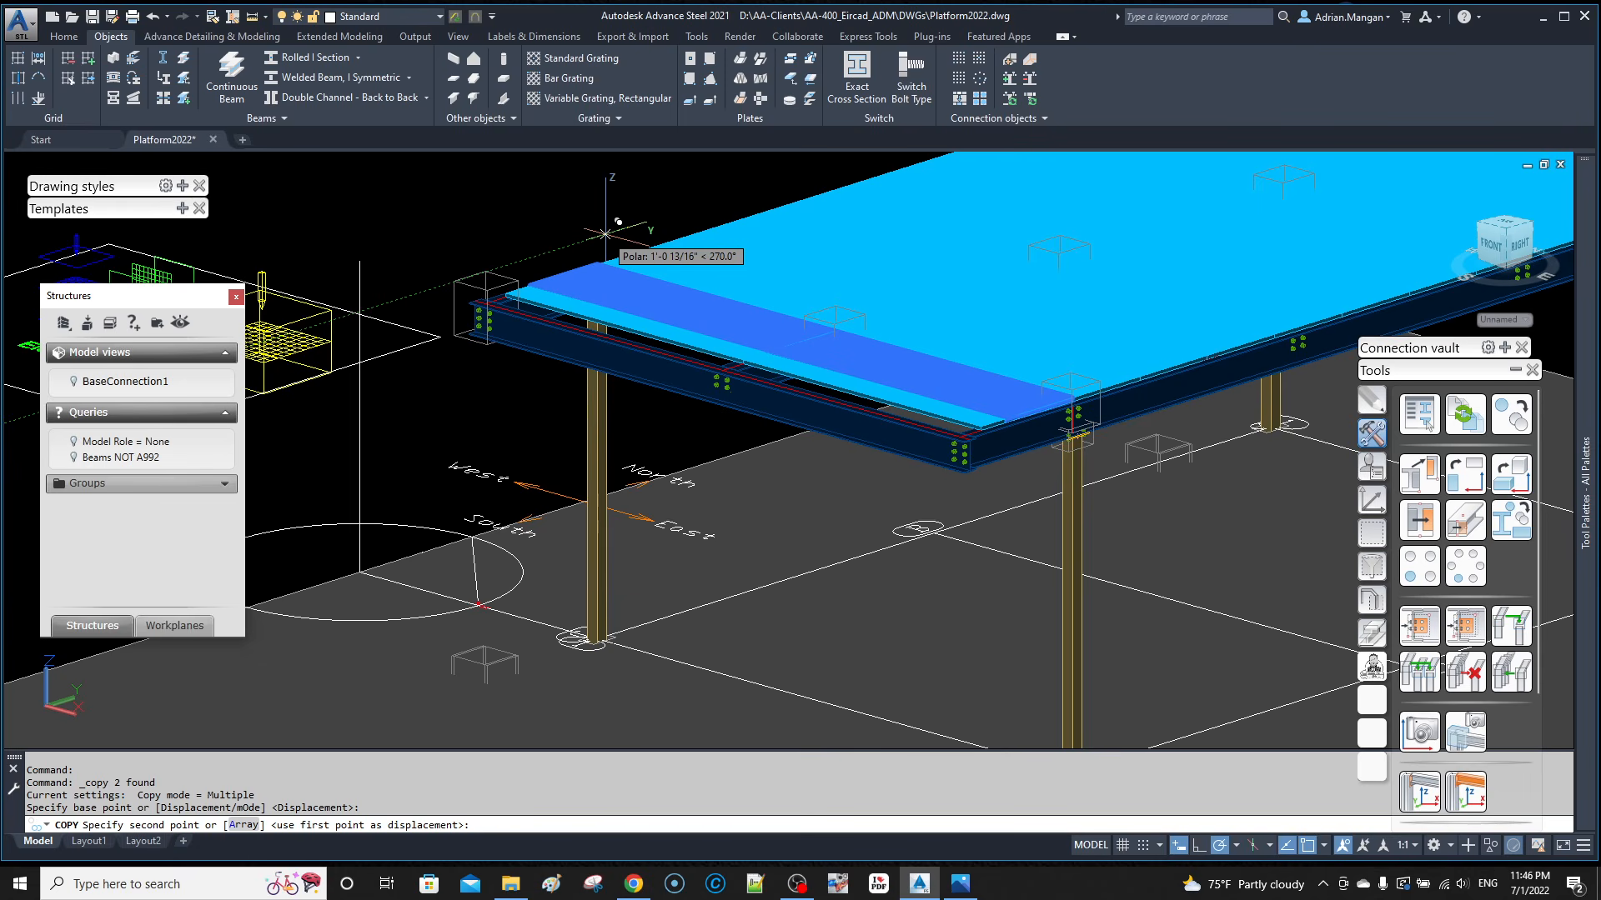
text(3')
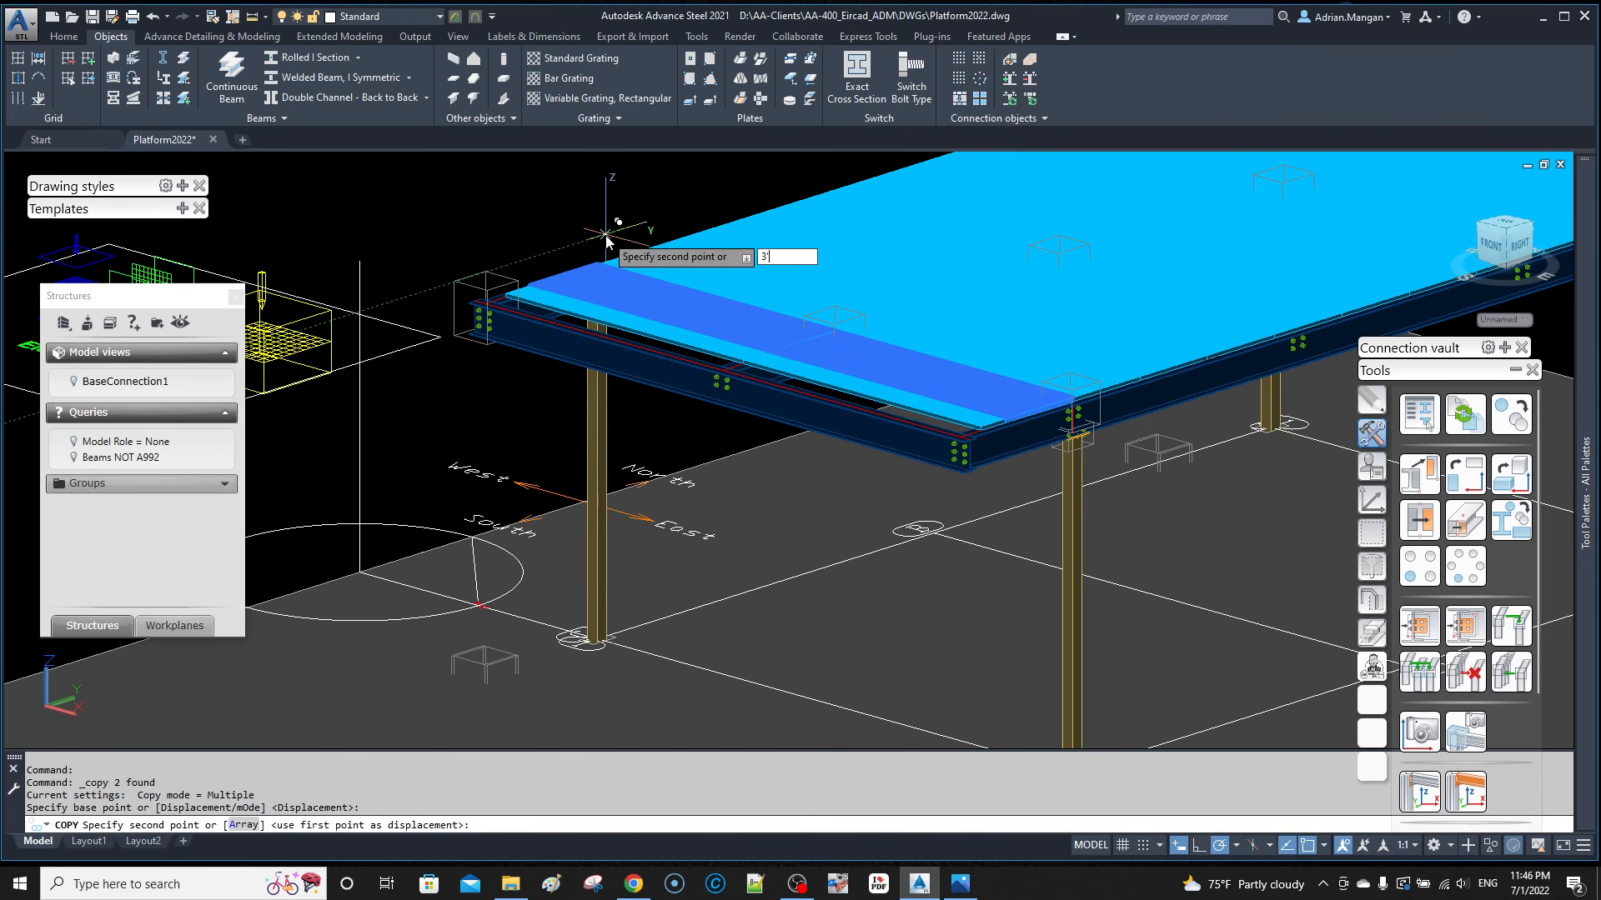
key(Return)
key(Escape)
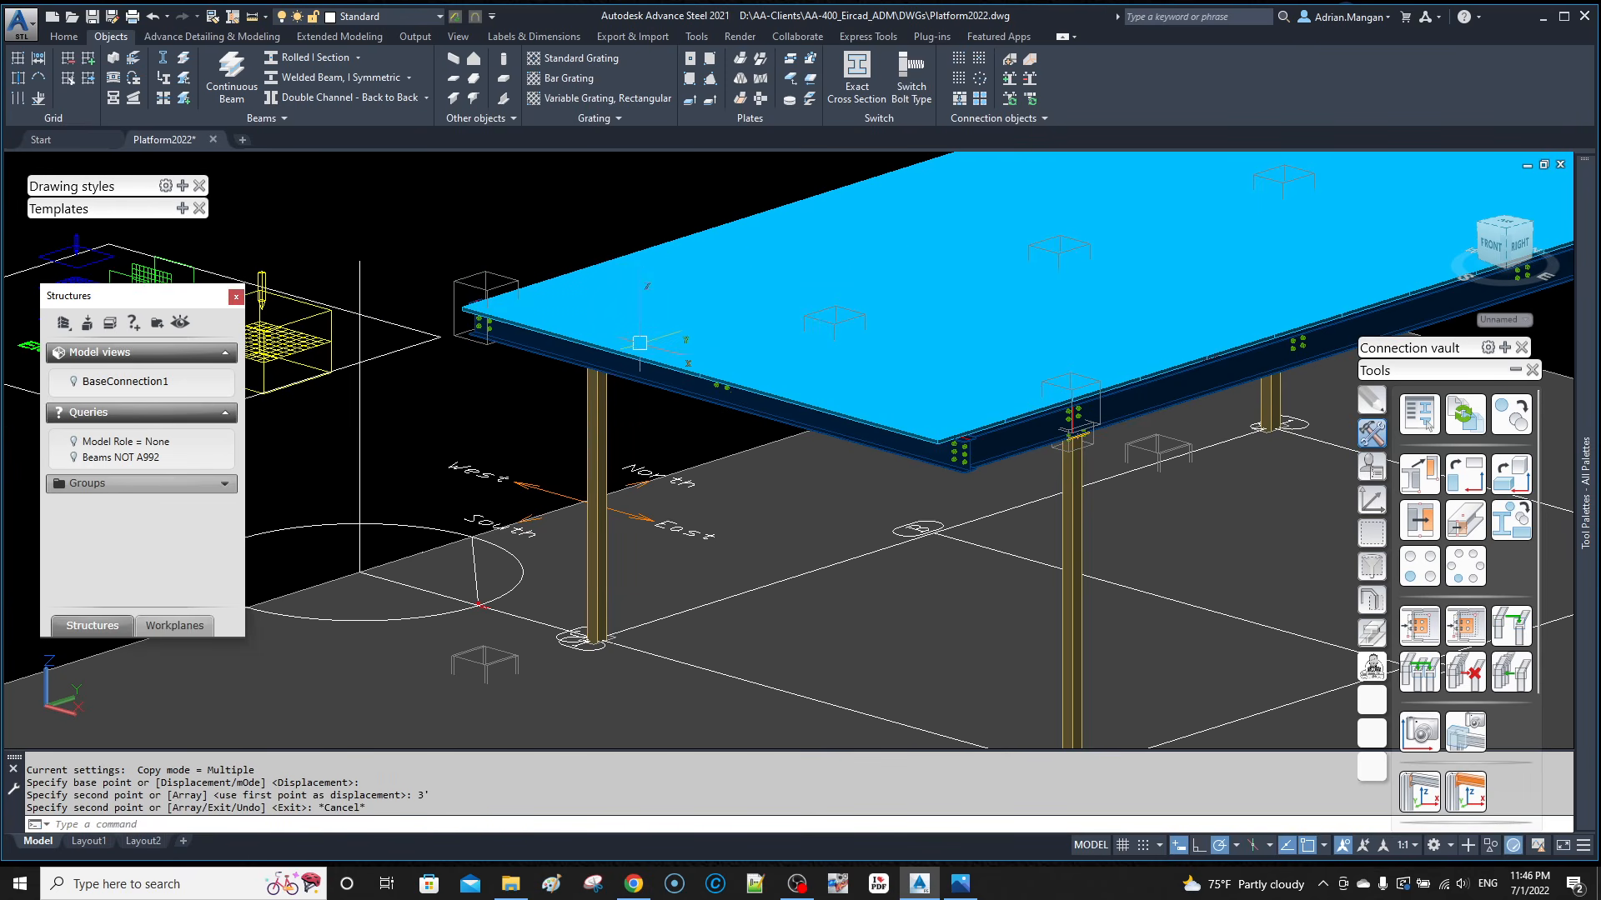
Step: Cut a rectangular contour about 10'-5" by 1' from the overhanging south edge of the southeast grating panel, using two diagonal points
scroll(909, 429, up, 3)
shift+middle_drag(926, 417, 914, 430)
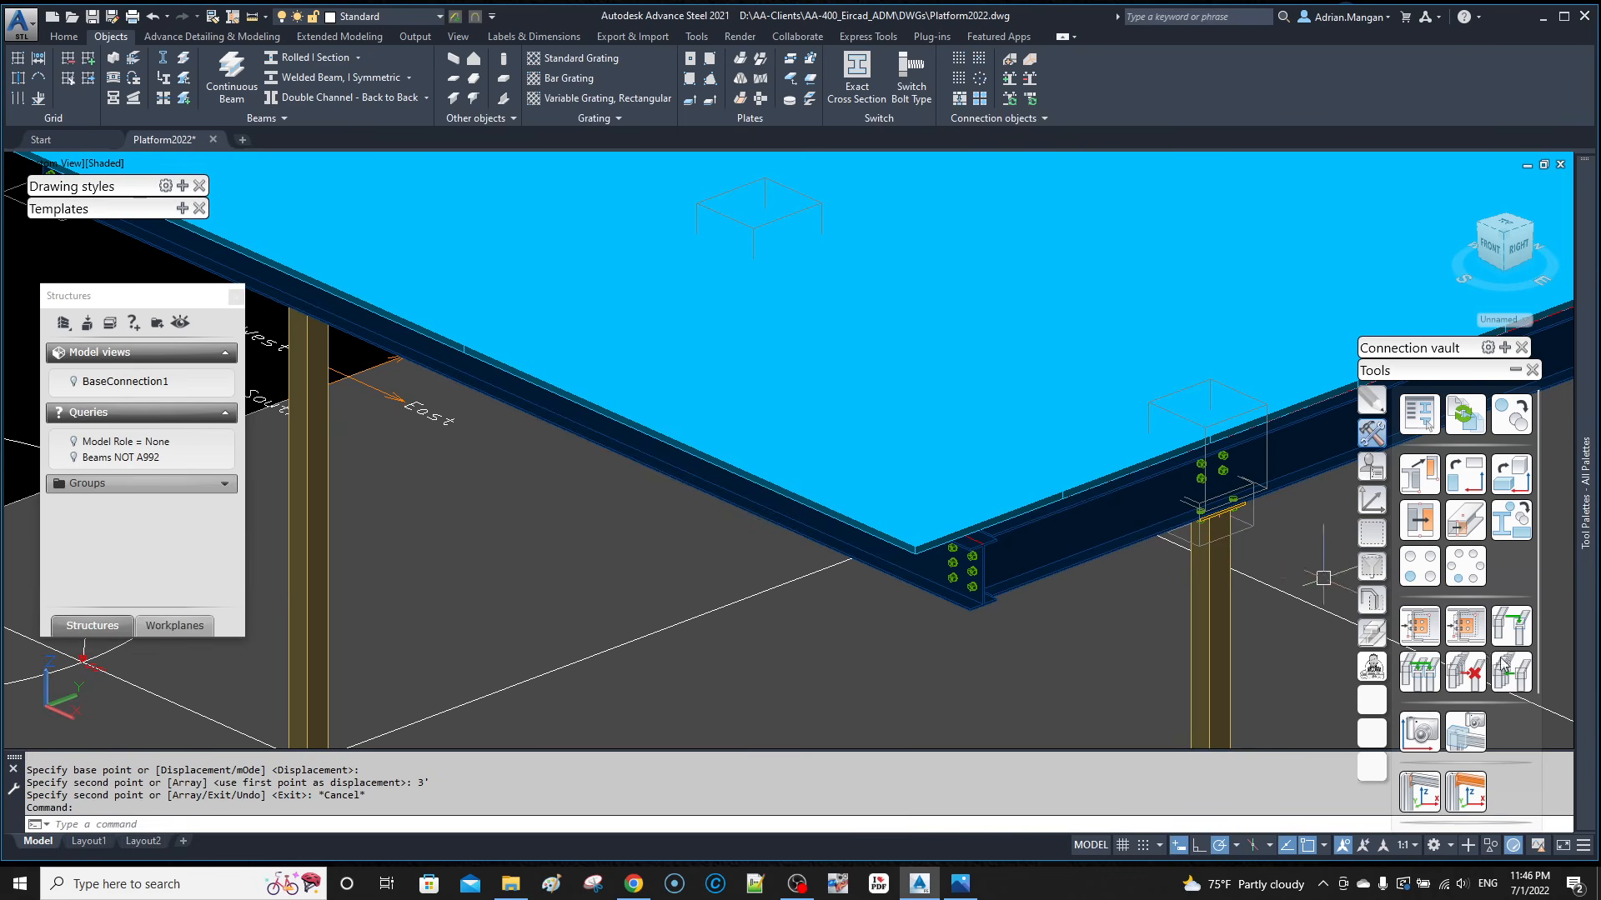
click(1373, 635)
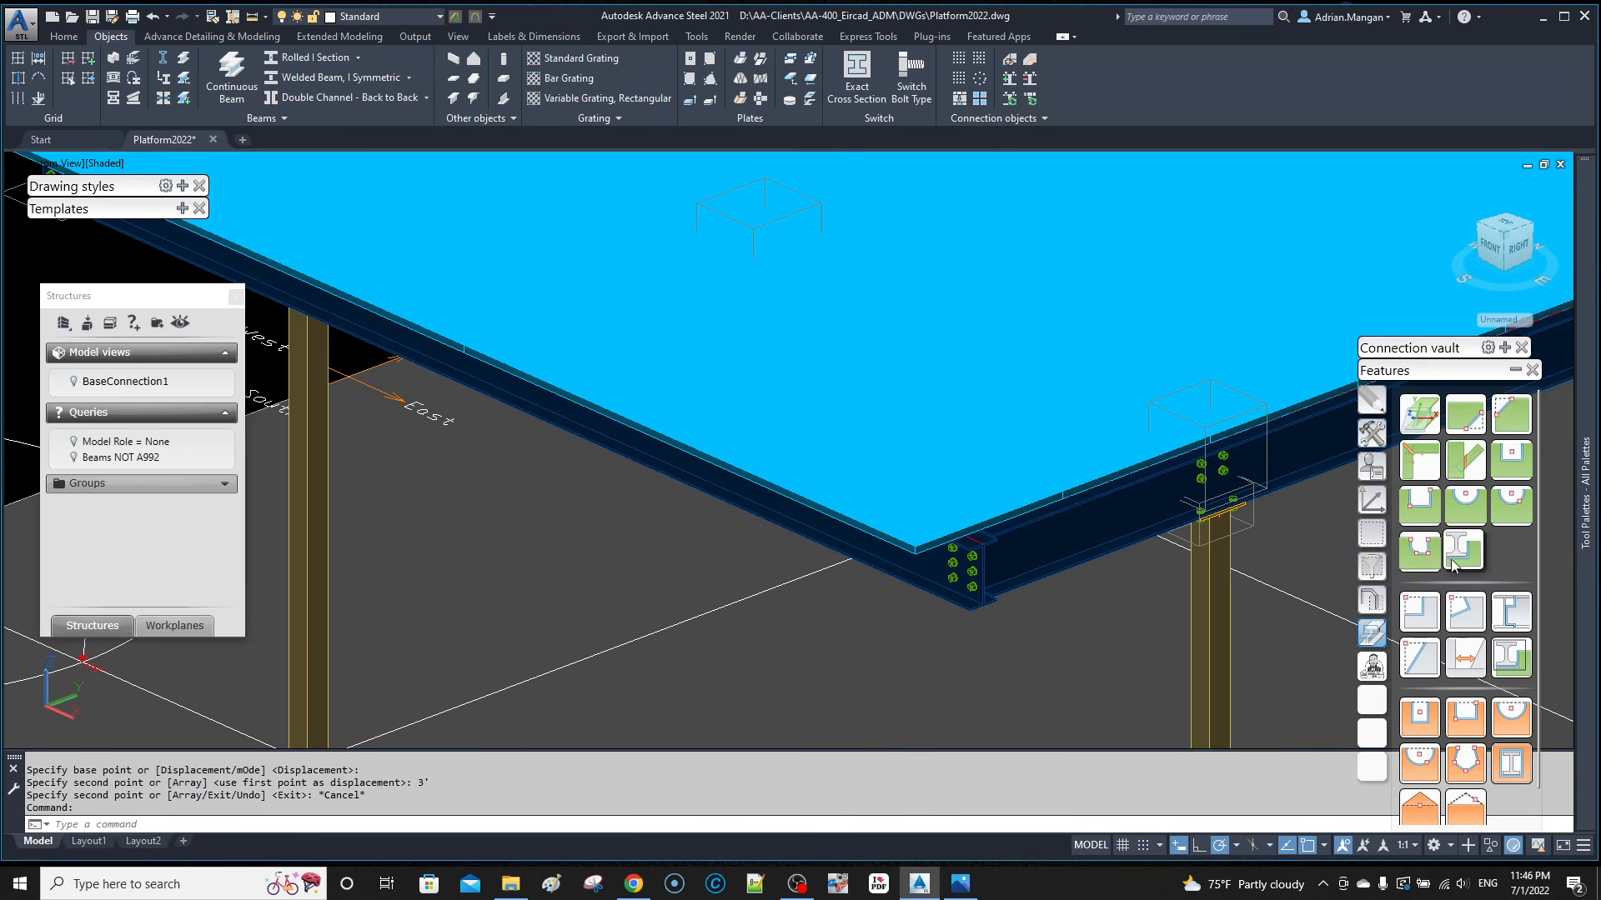
click(1420, 506)
click(911, 534)
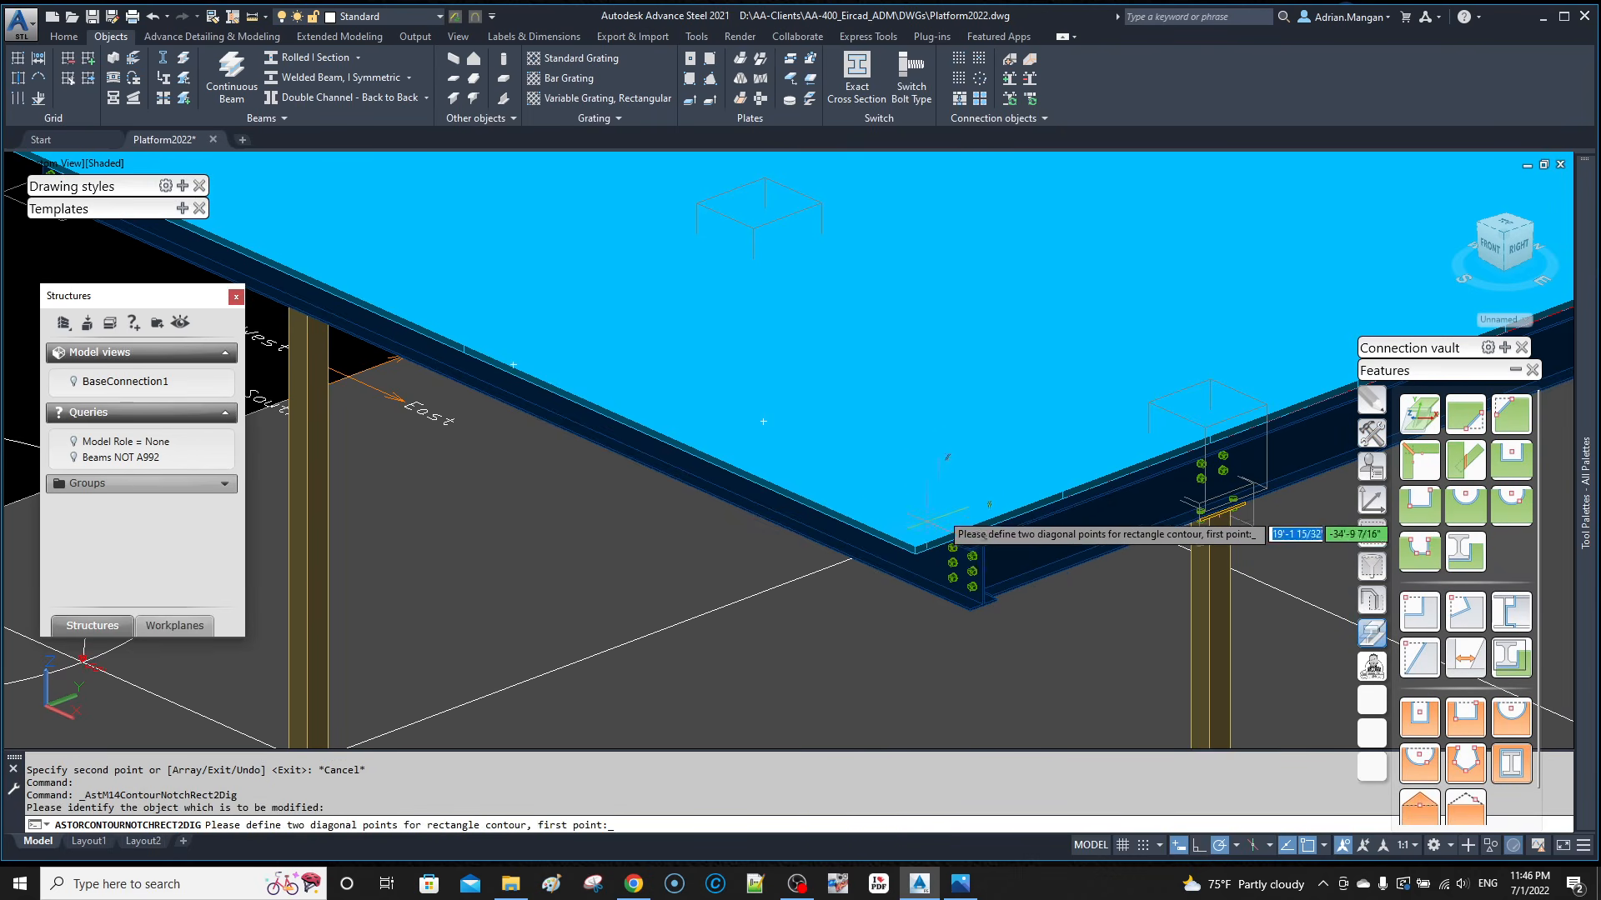
scroll(972, 521, up, 2)
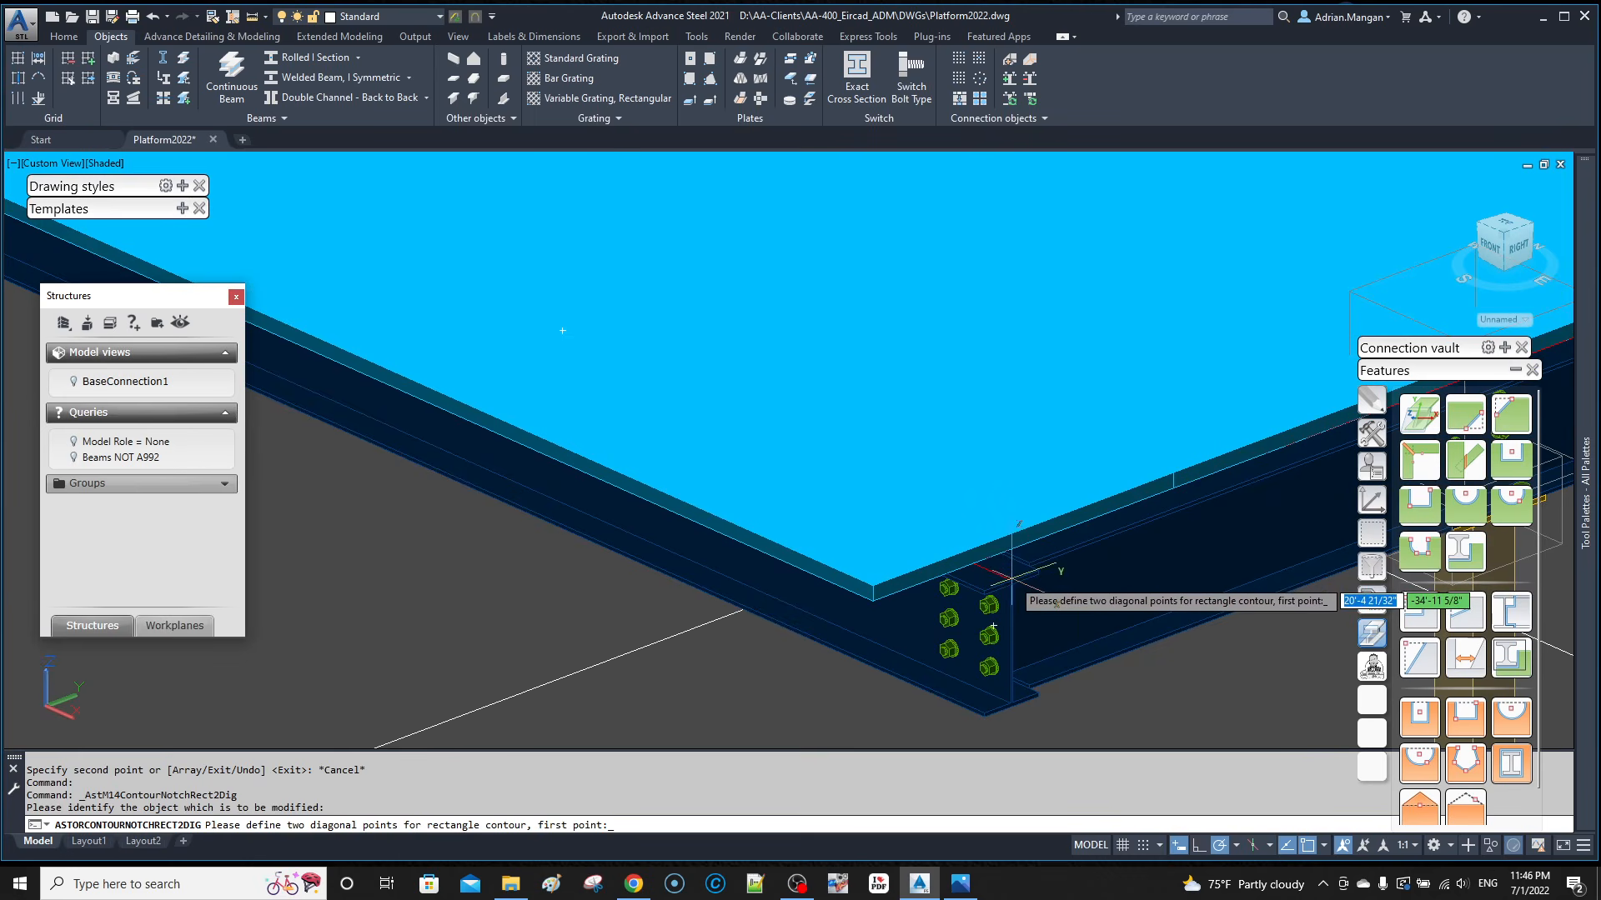
scroll(1013, 575, up, 2)
click(1010, 583)
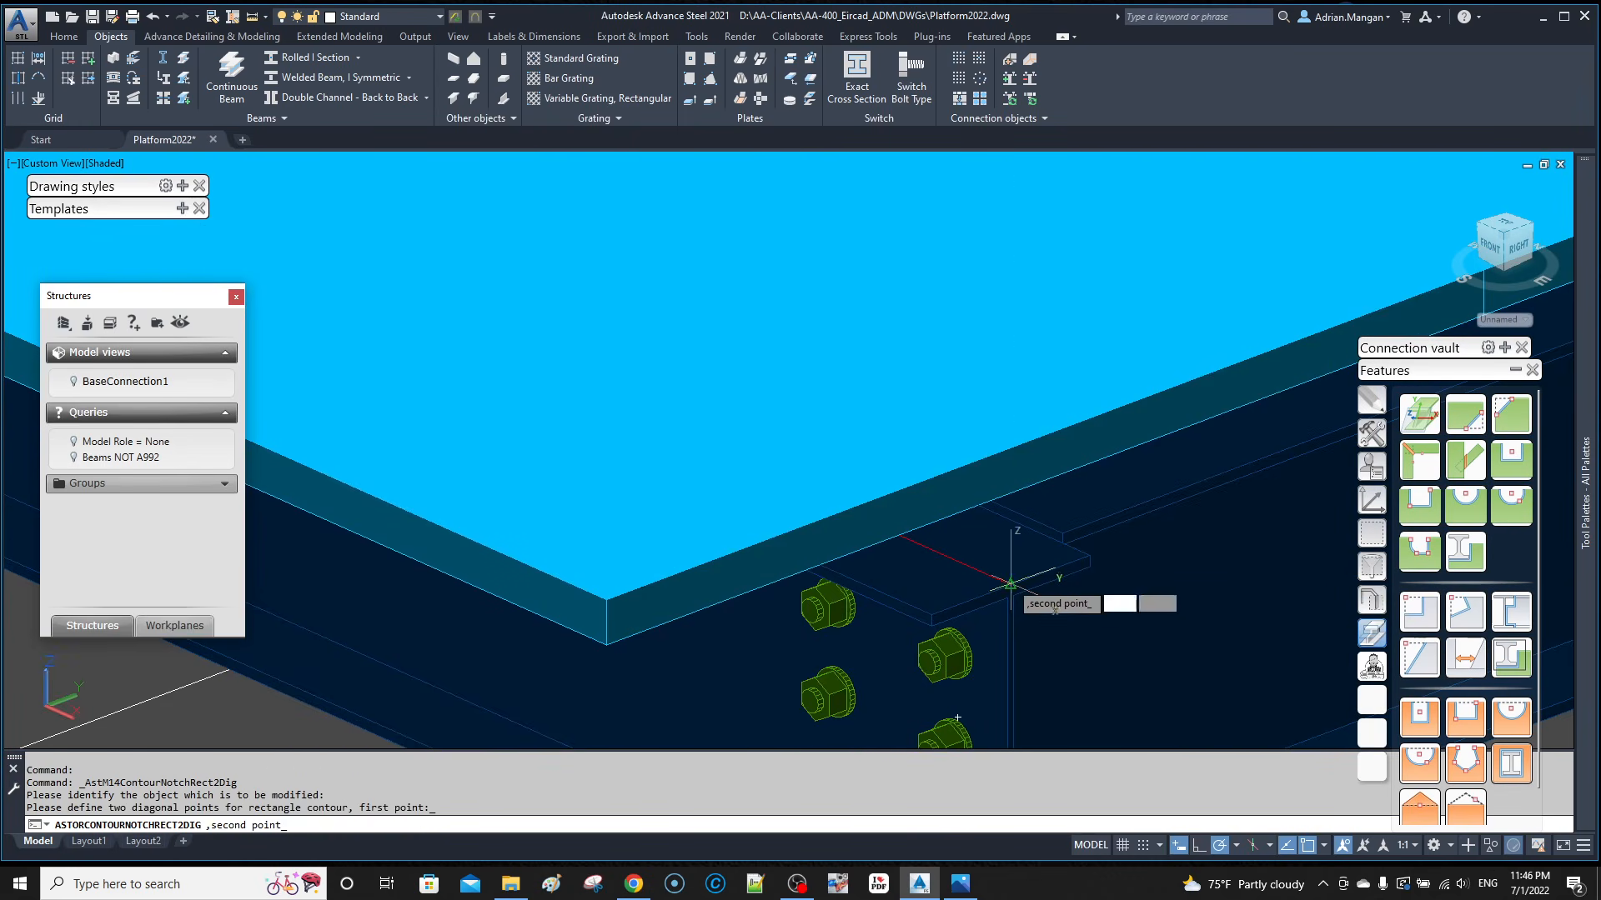
scroll(1010, 584, down, 4)
scroll(584, 404, down, 5)
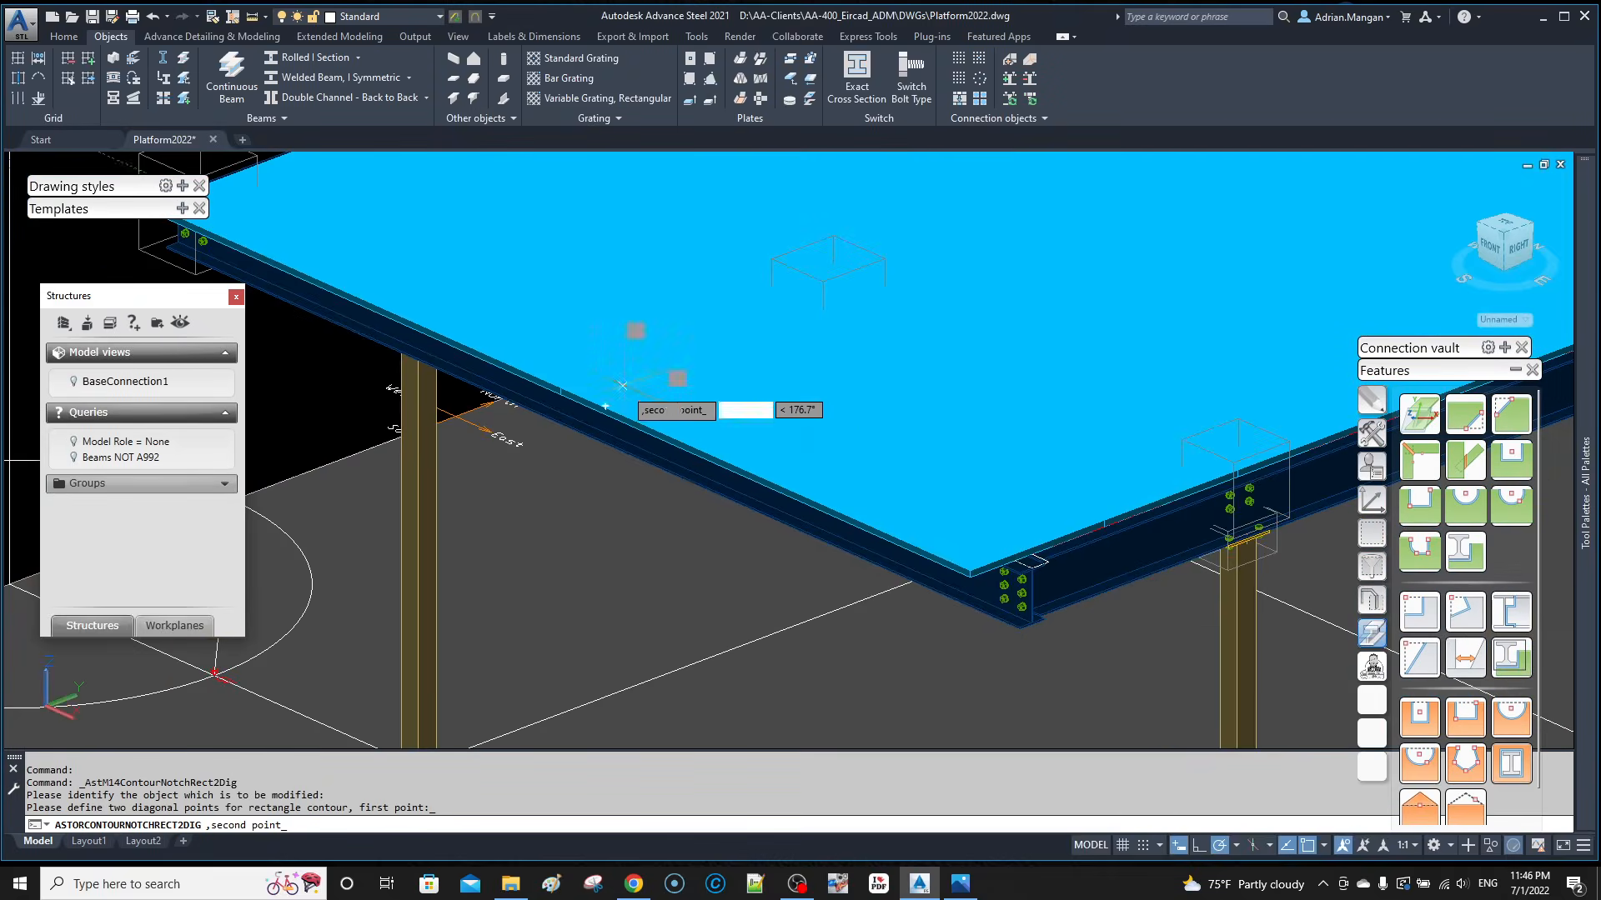
scroll(674, 489, up, 5)
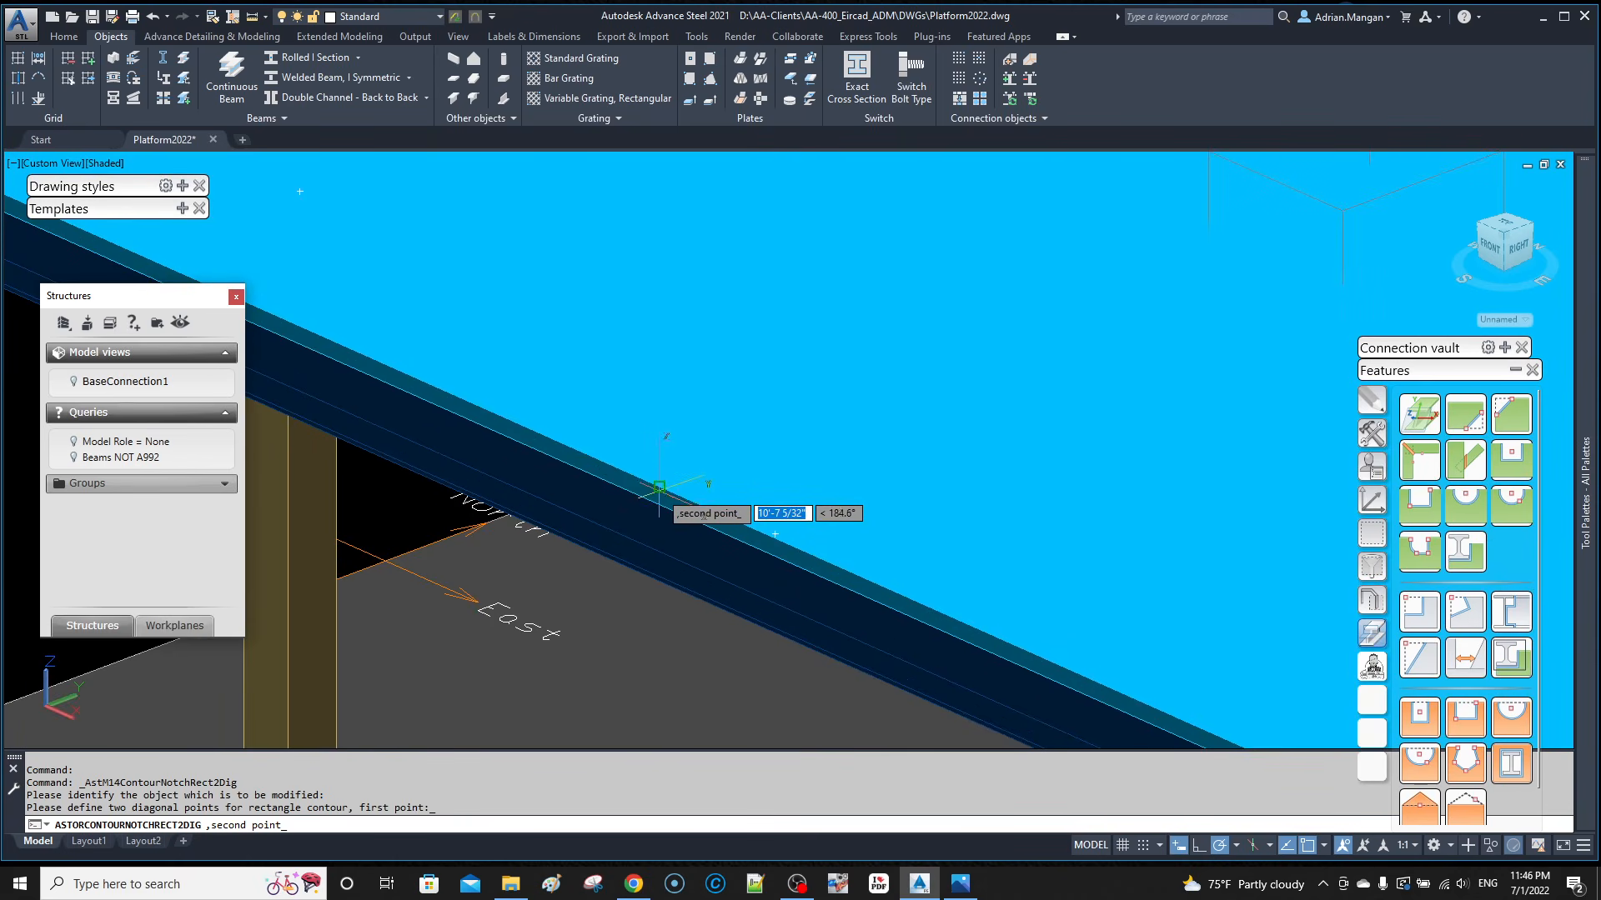
click(658, 486)
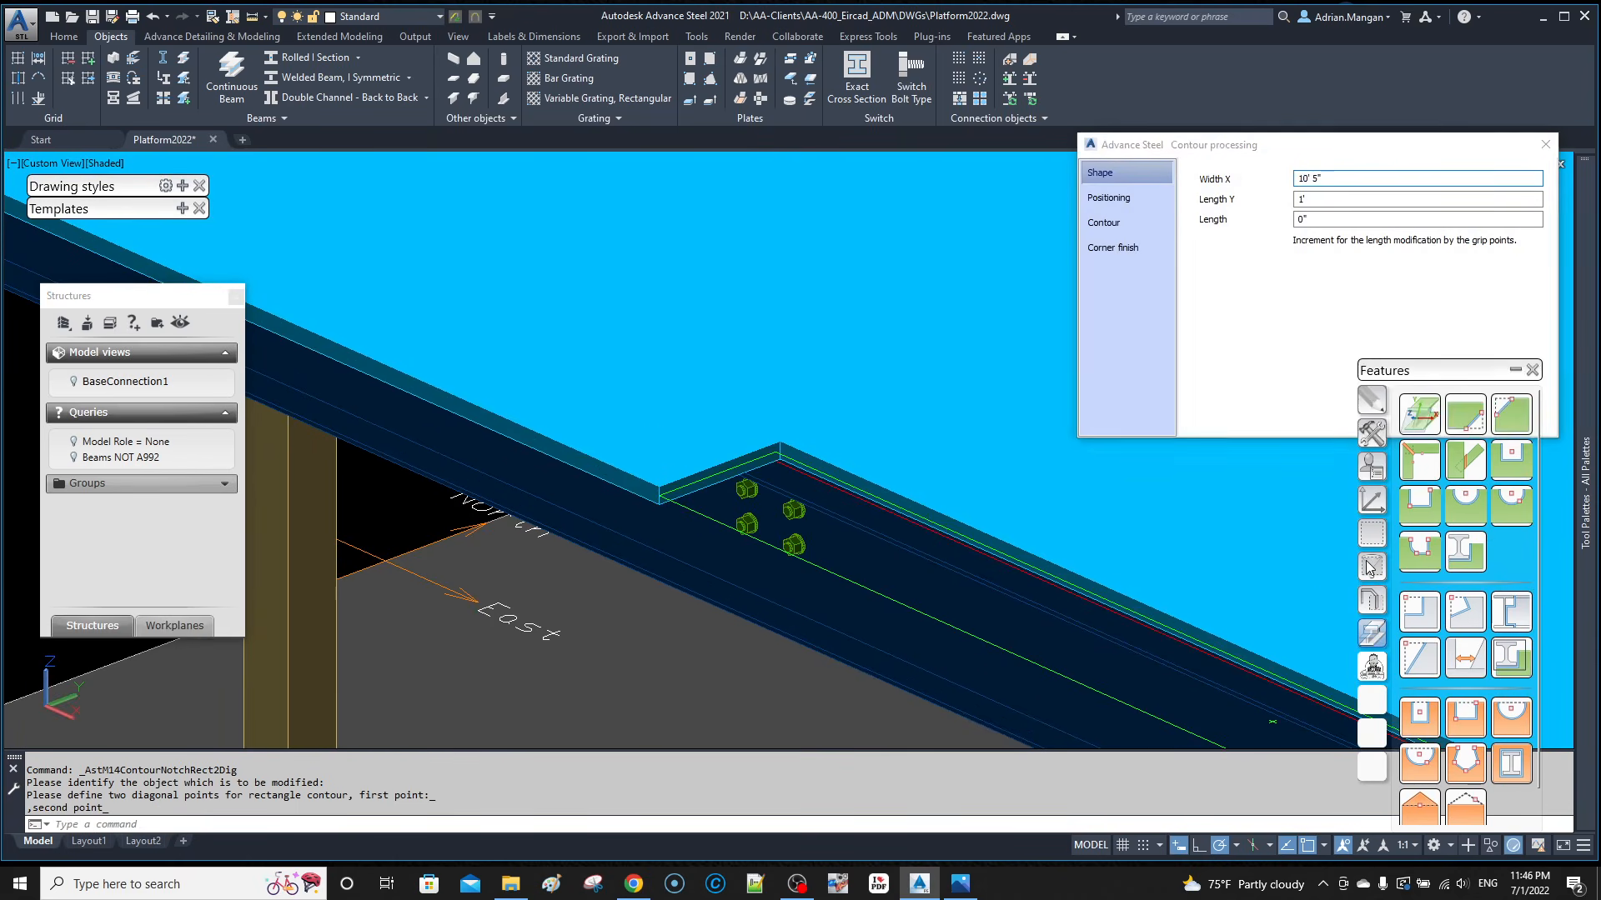
Step: Set the gap width of the southeast panel's contour cut to 0"
click(1146, 201)
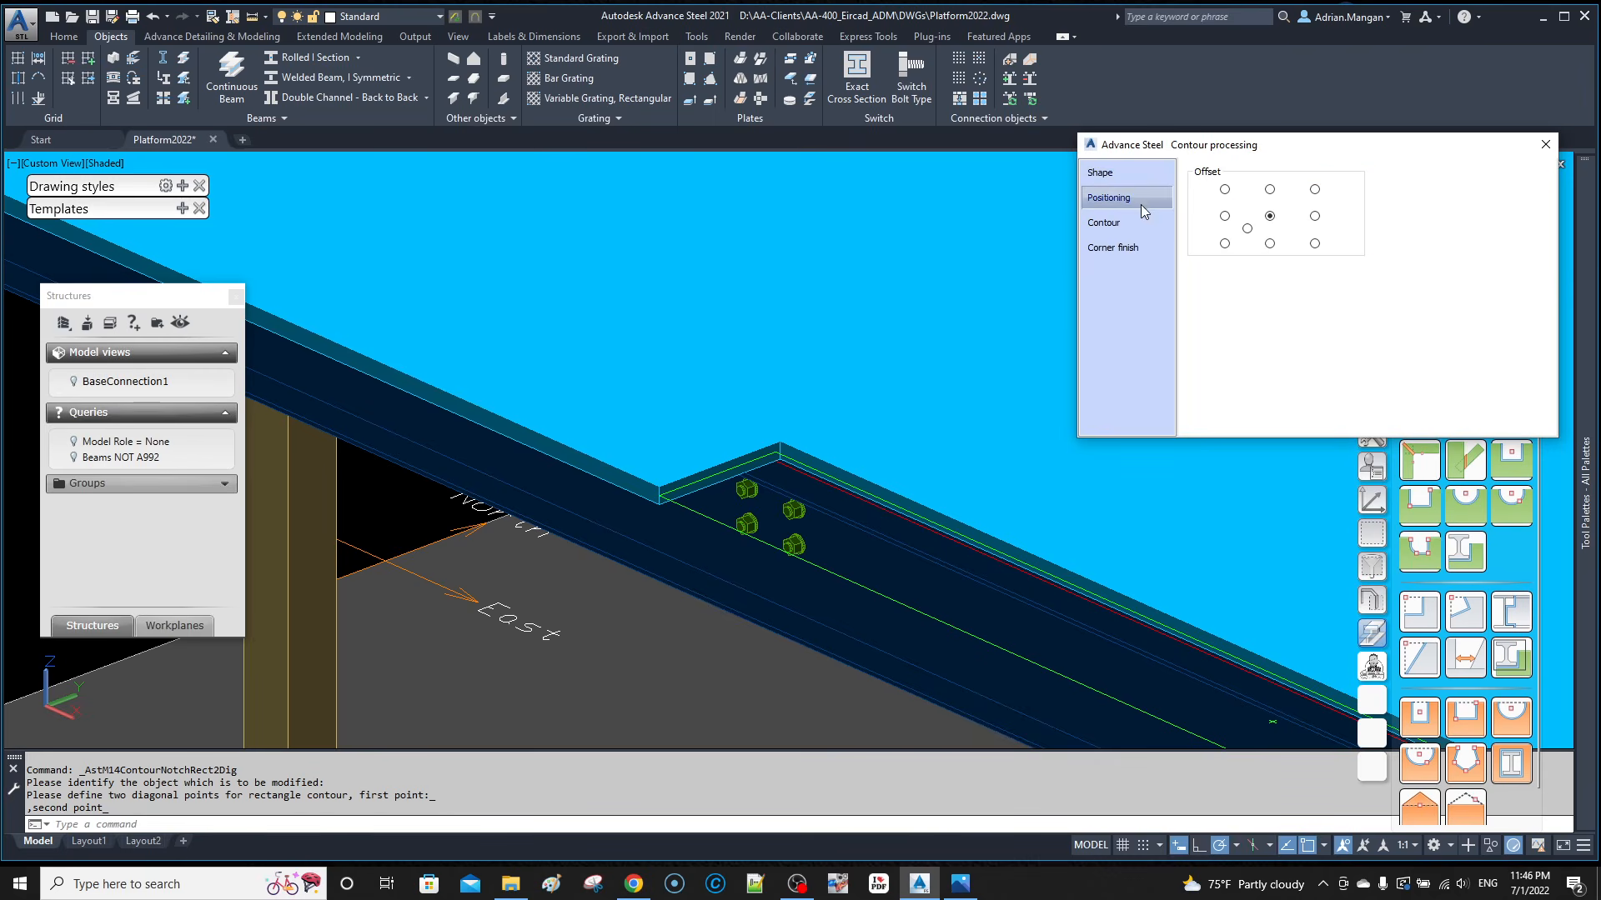
click(1127, 223)
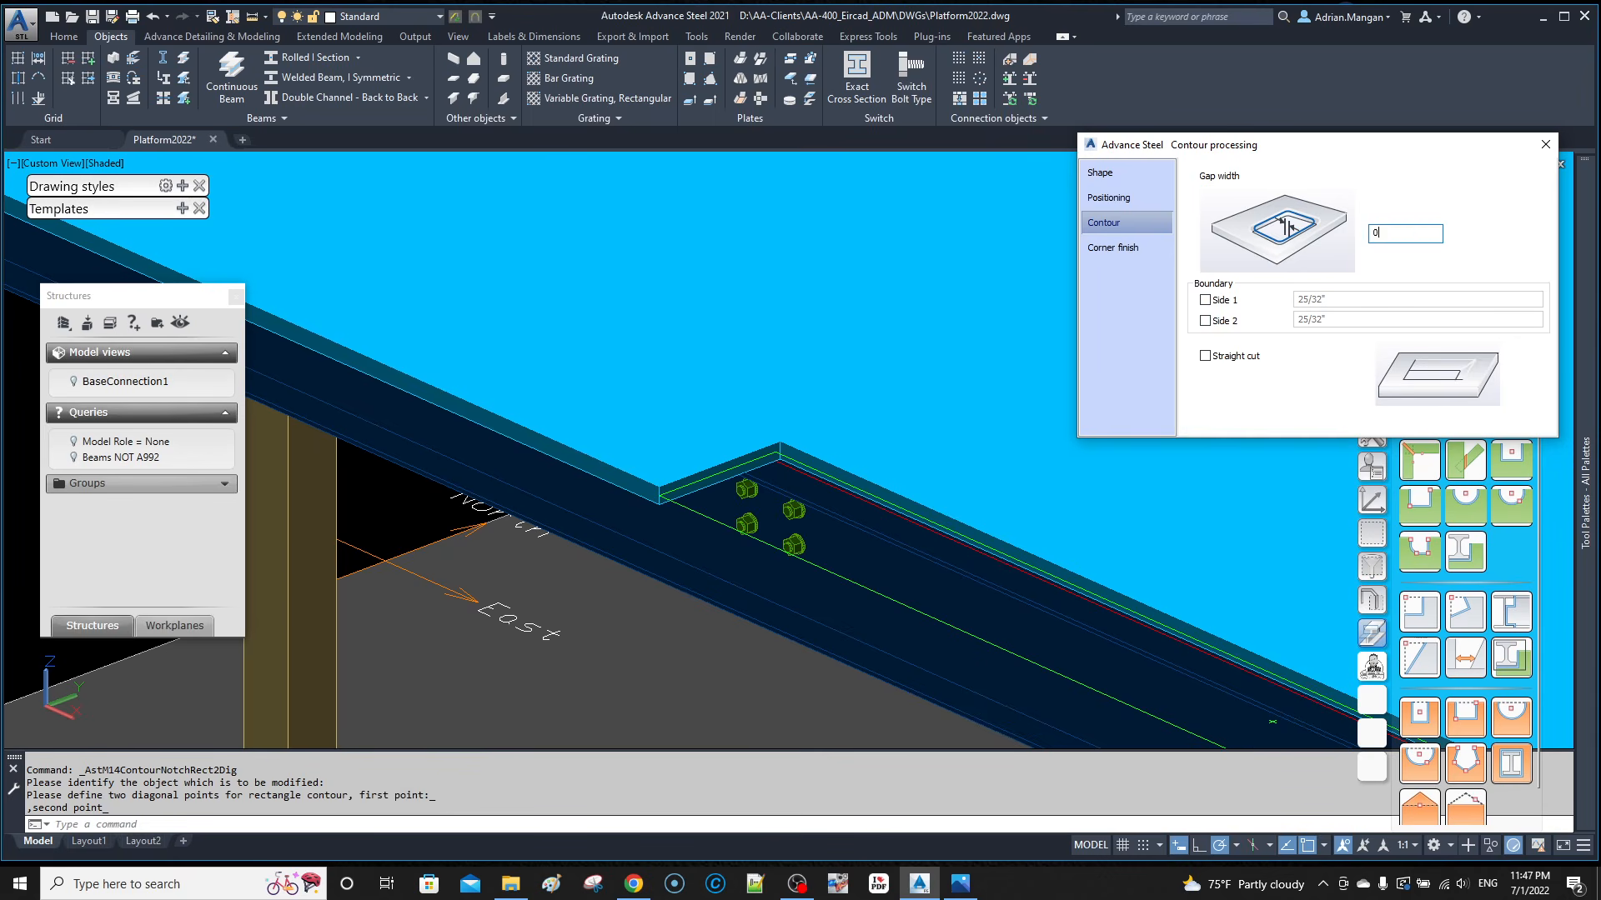
double_click(1414, 231)
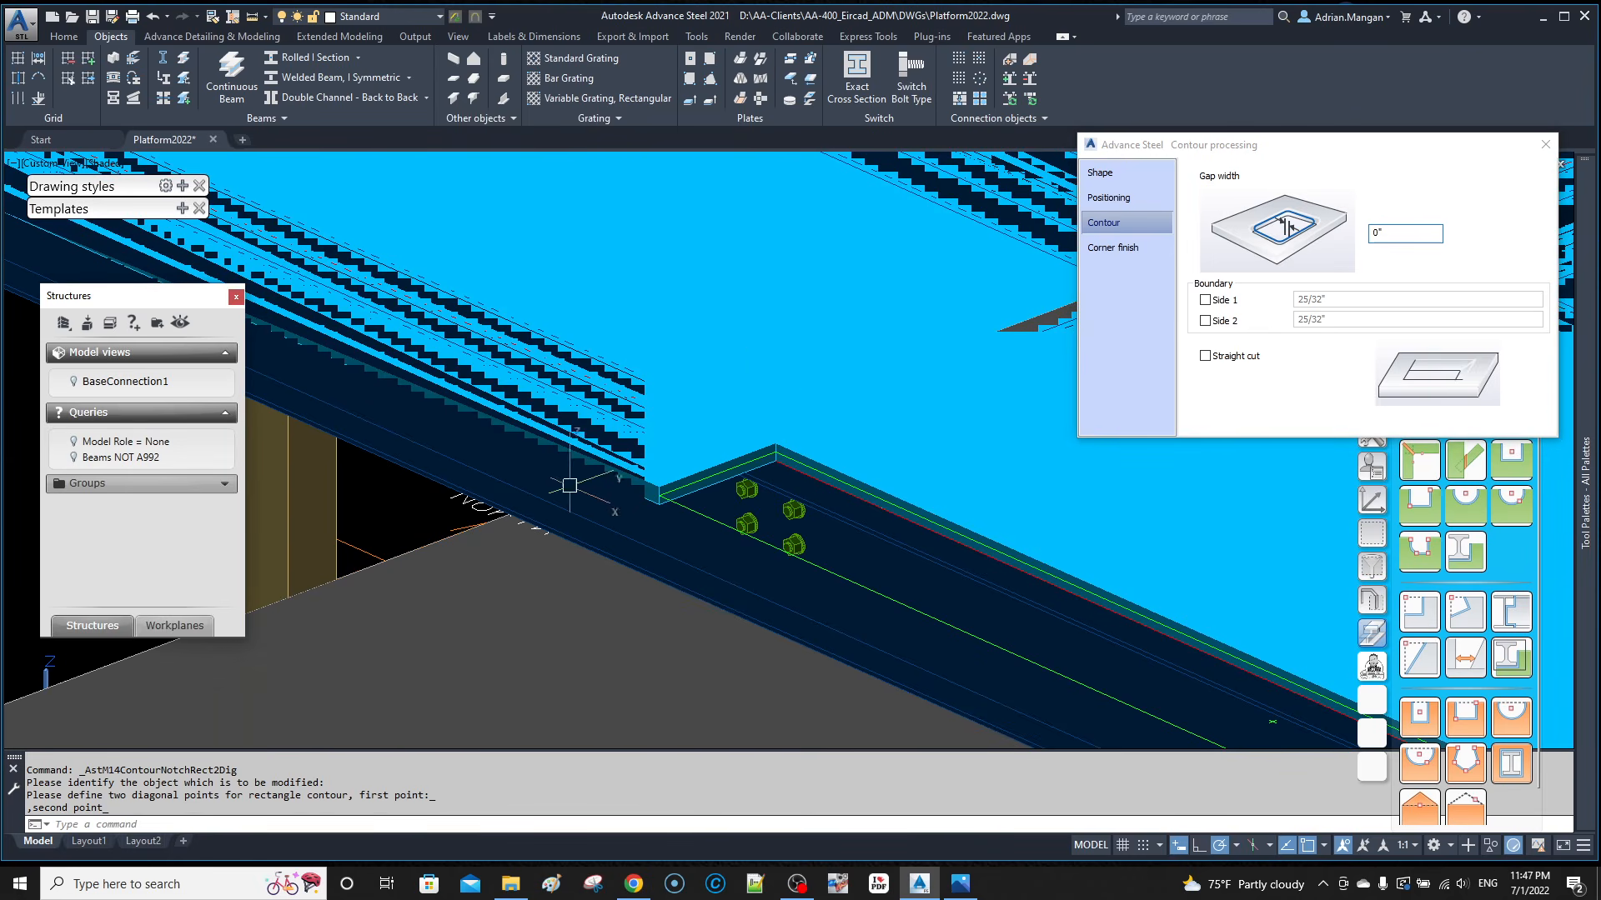
scroll(746, 404, up, 2)
scroll(755, 404, down, 5)
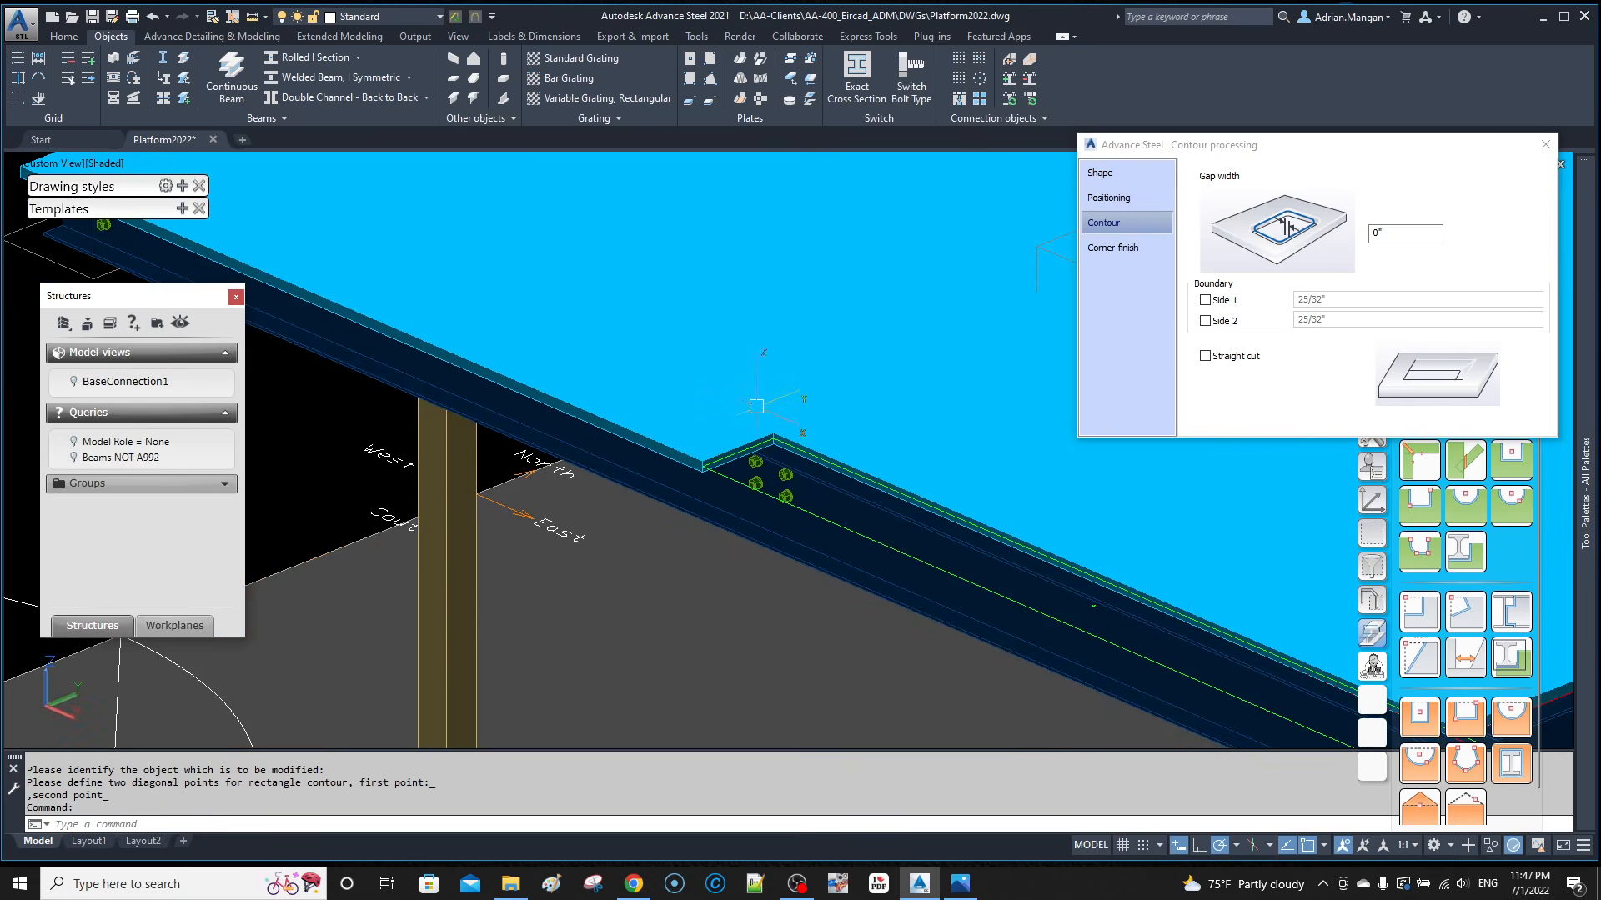
click(1545, 147)
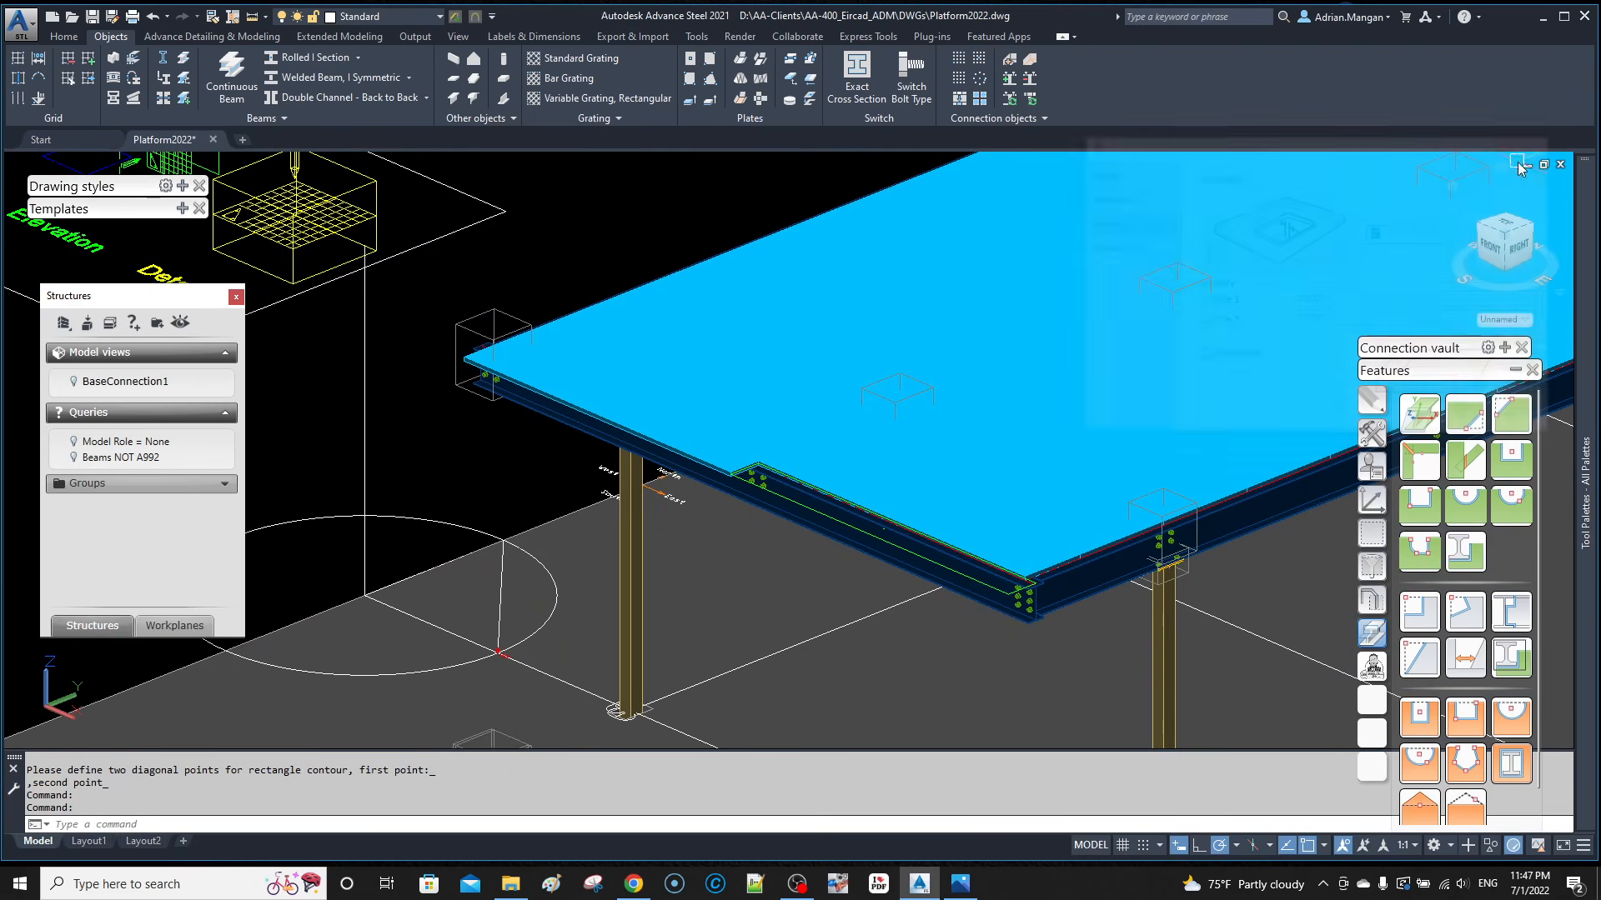
Step: Cut a rectangular contour about 10' by 1' from the overhanging south edge of the southwest grating panel, from the existing notch's inner corner to the panel's outer corner
click(1420, 505)
scroll(691, 367, up, 3)
click(654, 398)
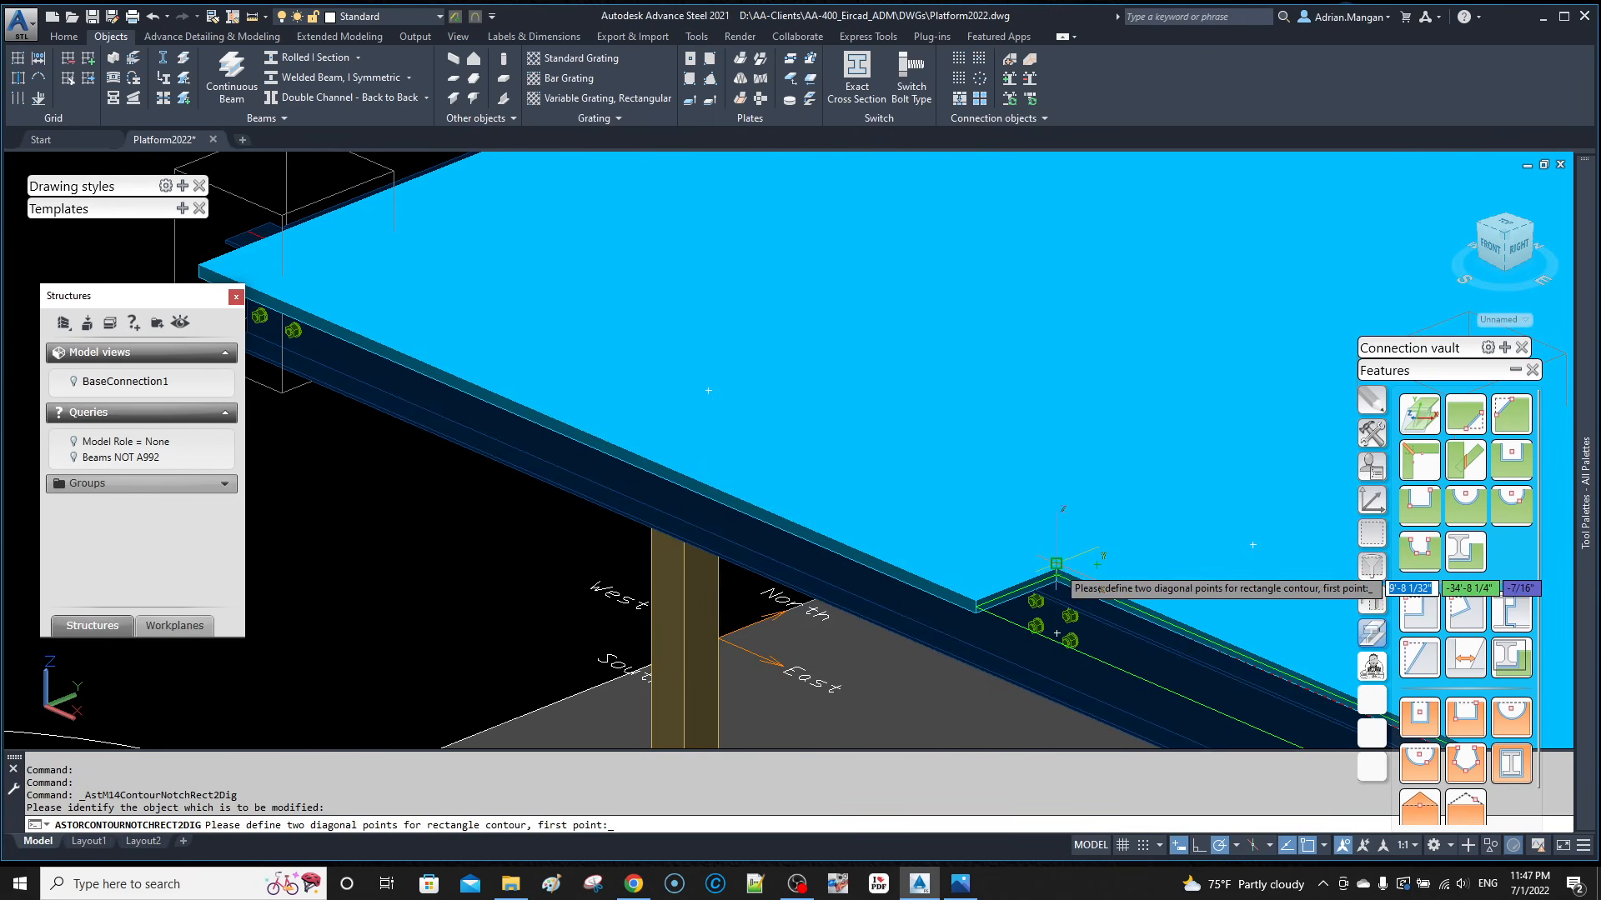
scroll(1057, 569, up, 3)
click(1057, 569)
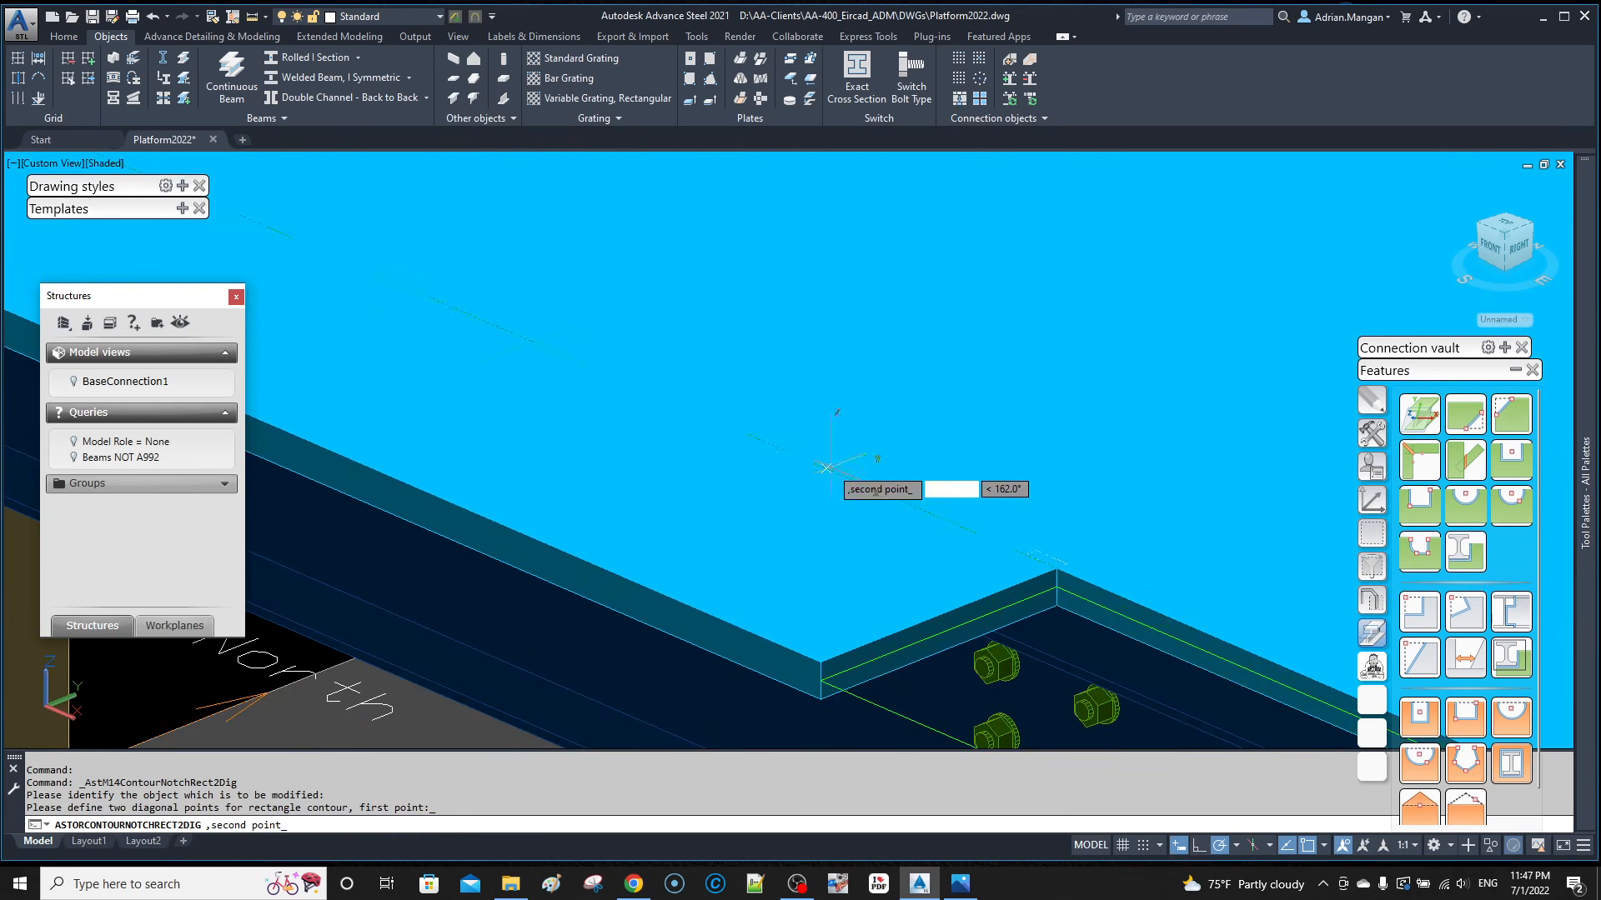
scroll(829, 467, down, 4)
scroll(320, 288, up, 3)
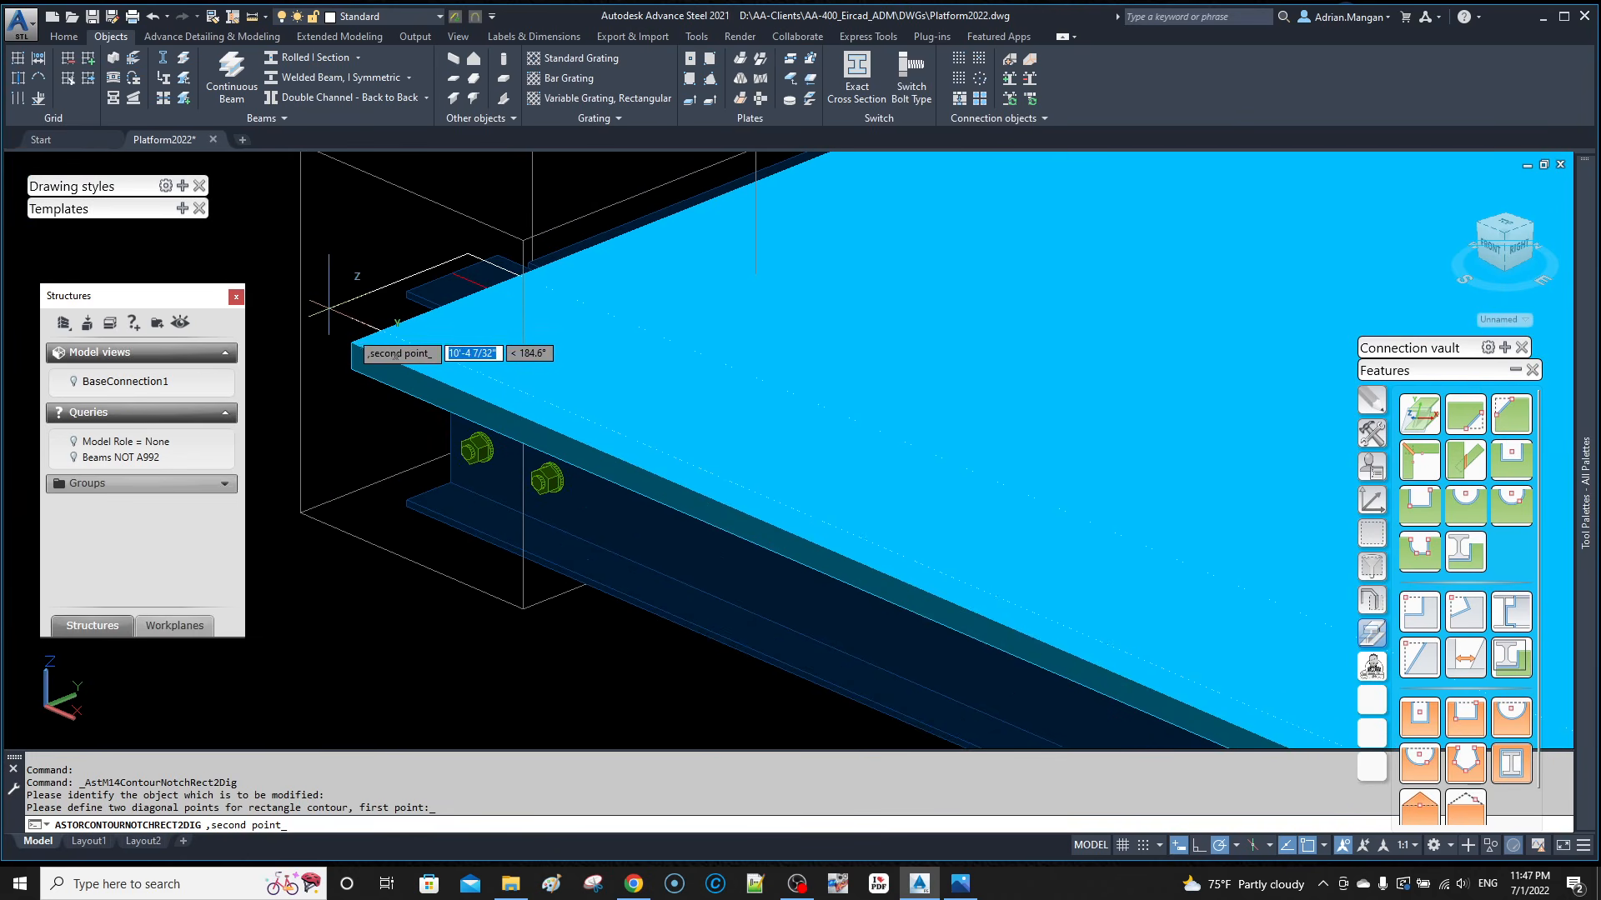
click(351, 342)
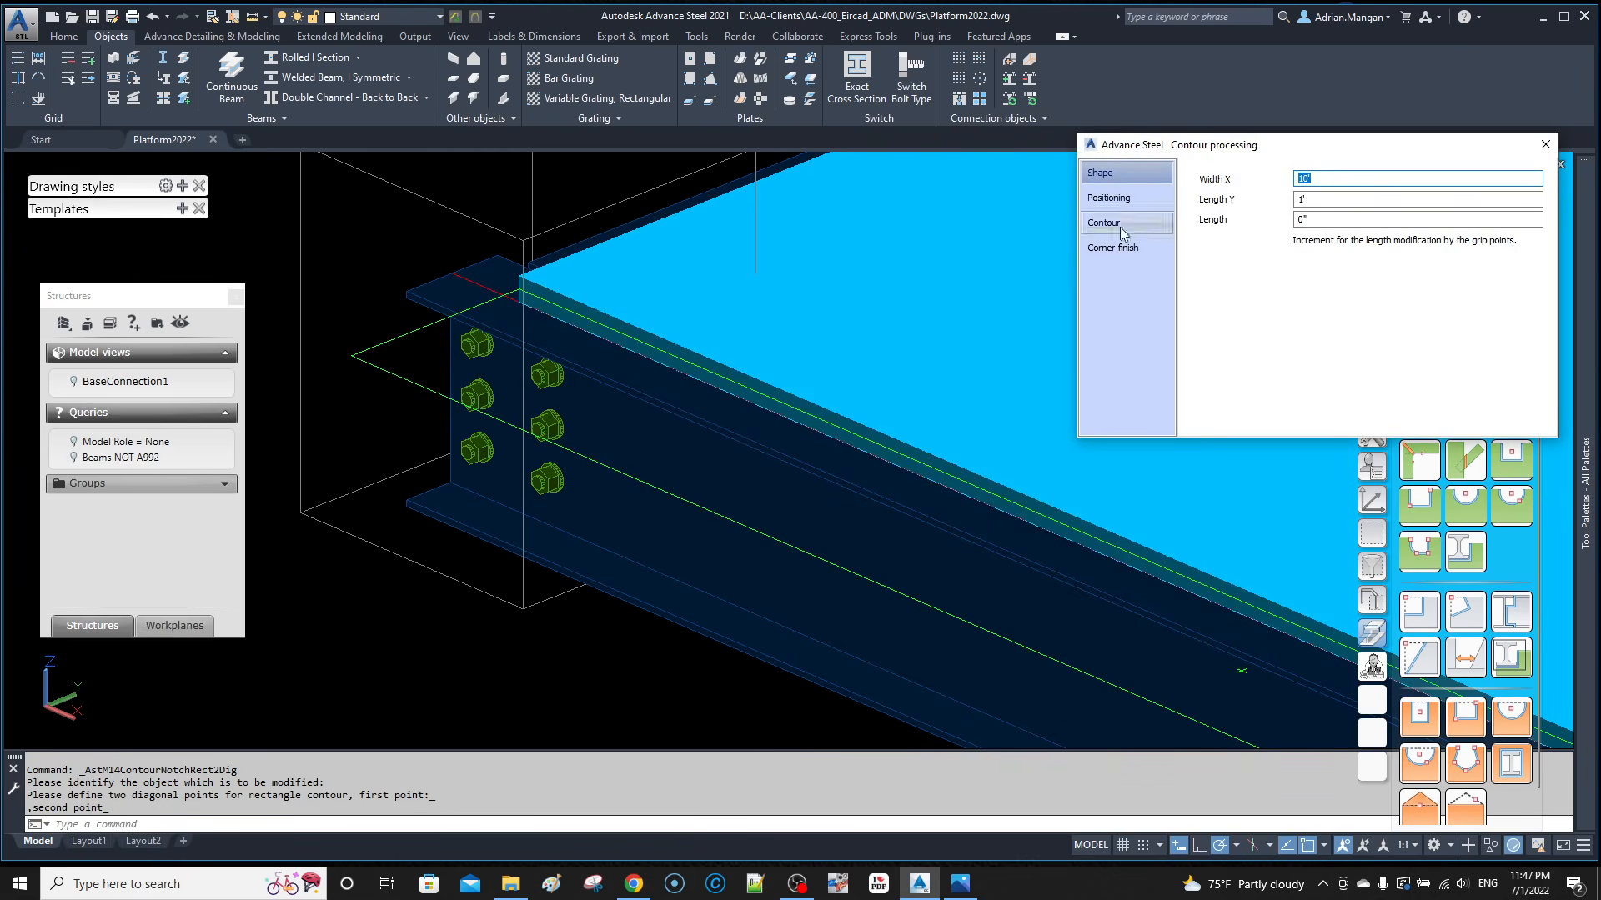
Step: Switch the presentation mode of the two trimmed southernmost grating panels
click(1545, 144)
scroll(510, 323, down, 5)
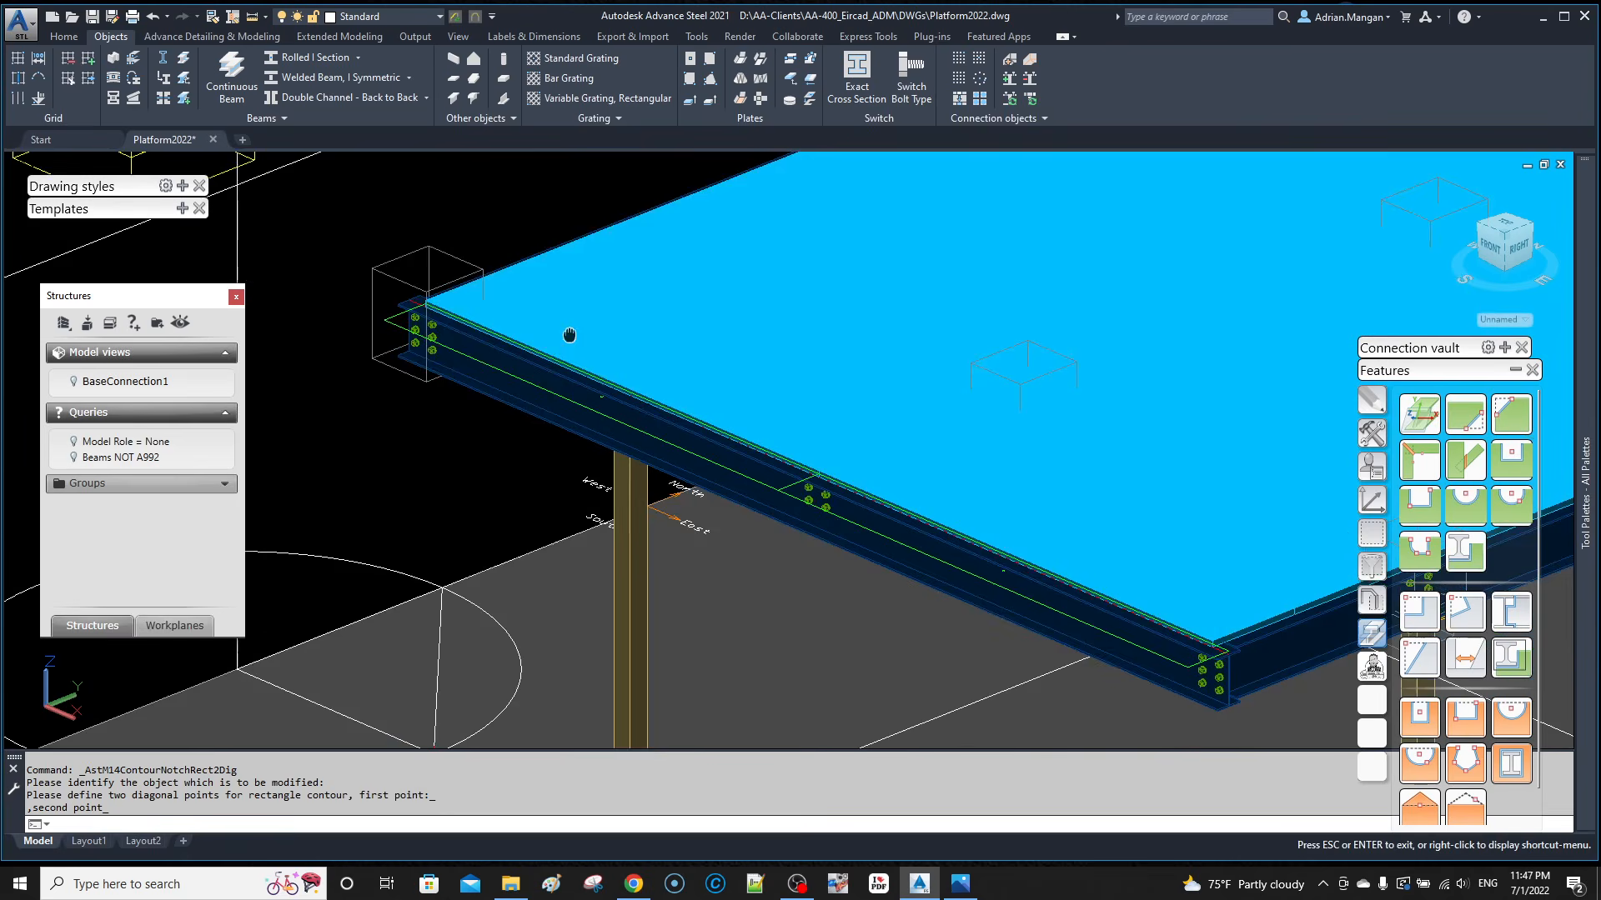
click(765, 450)
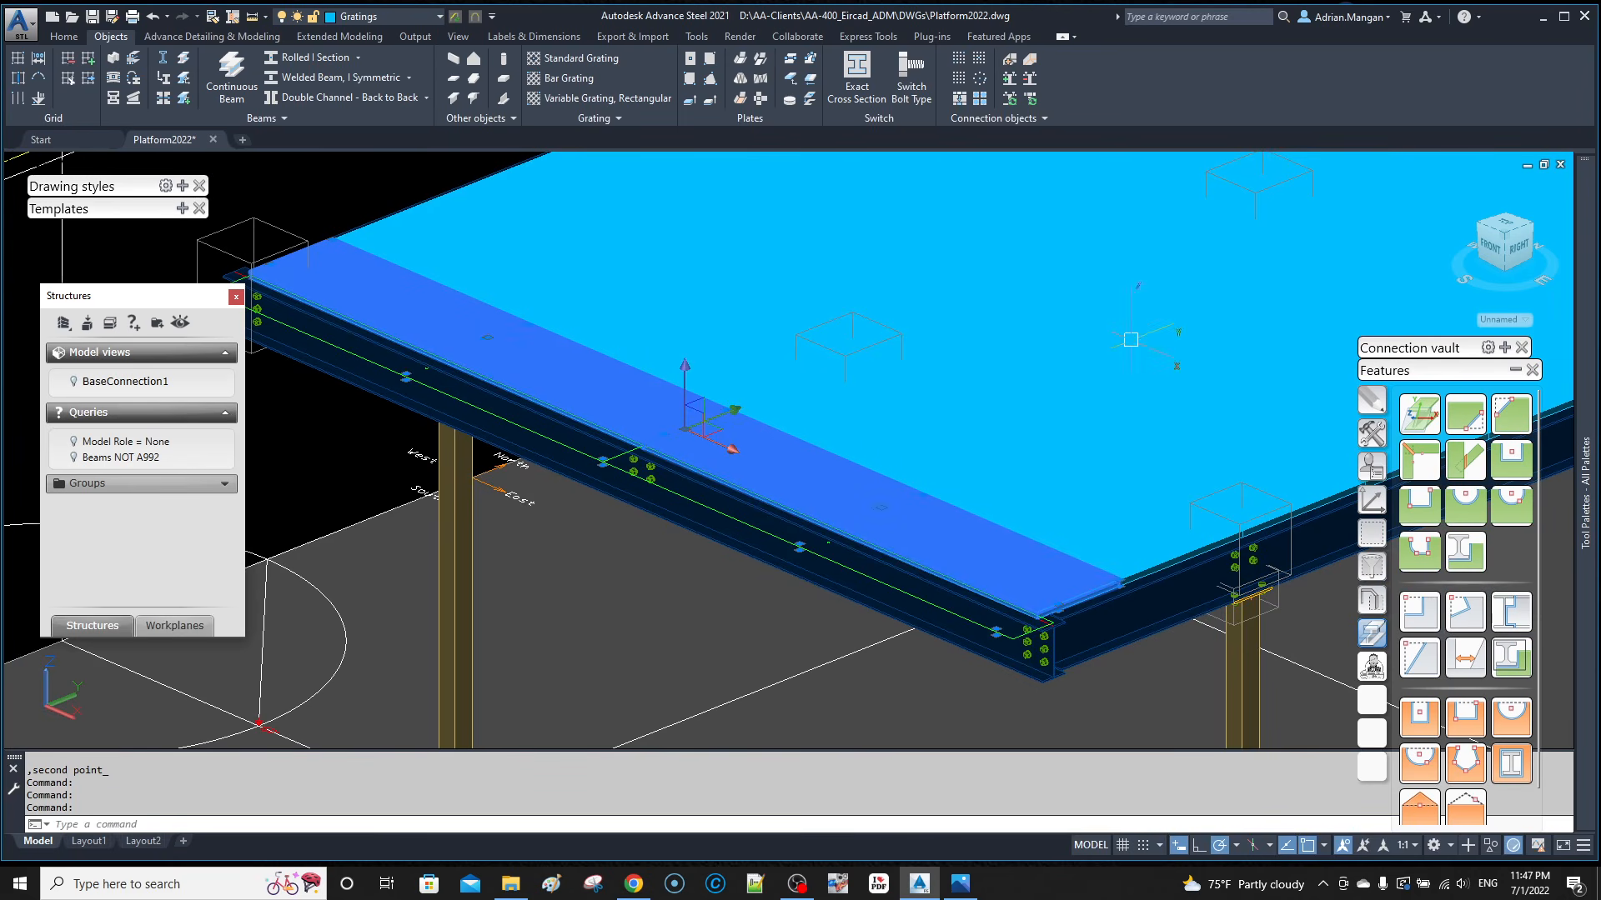
click(1372, 533)
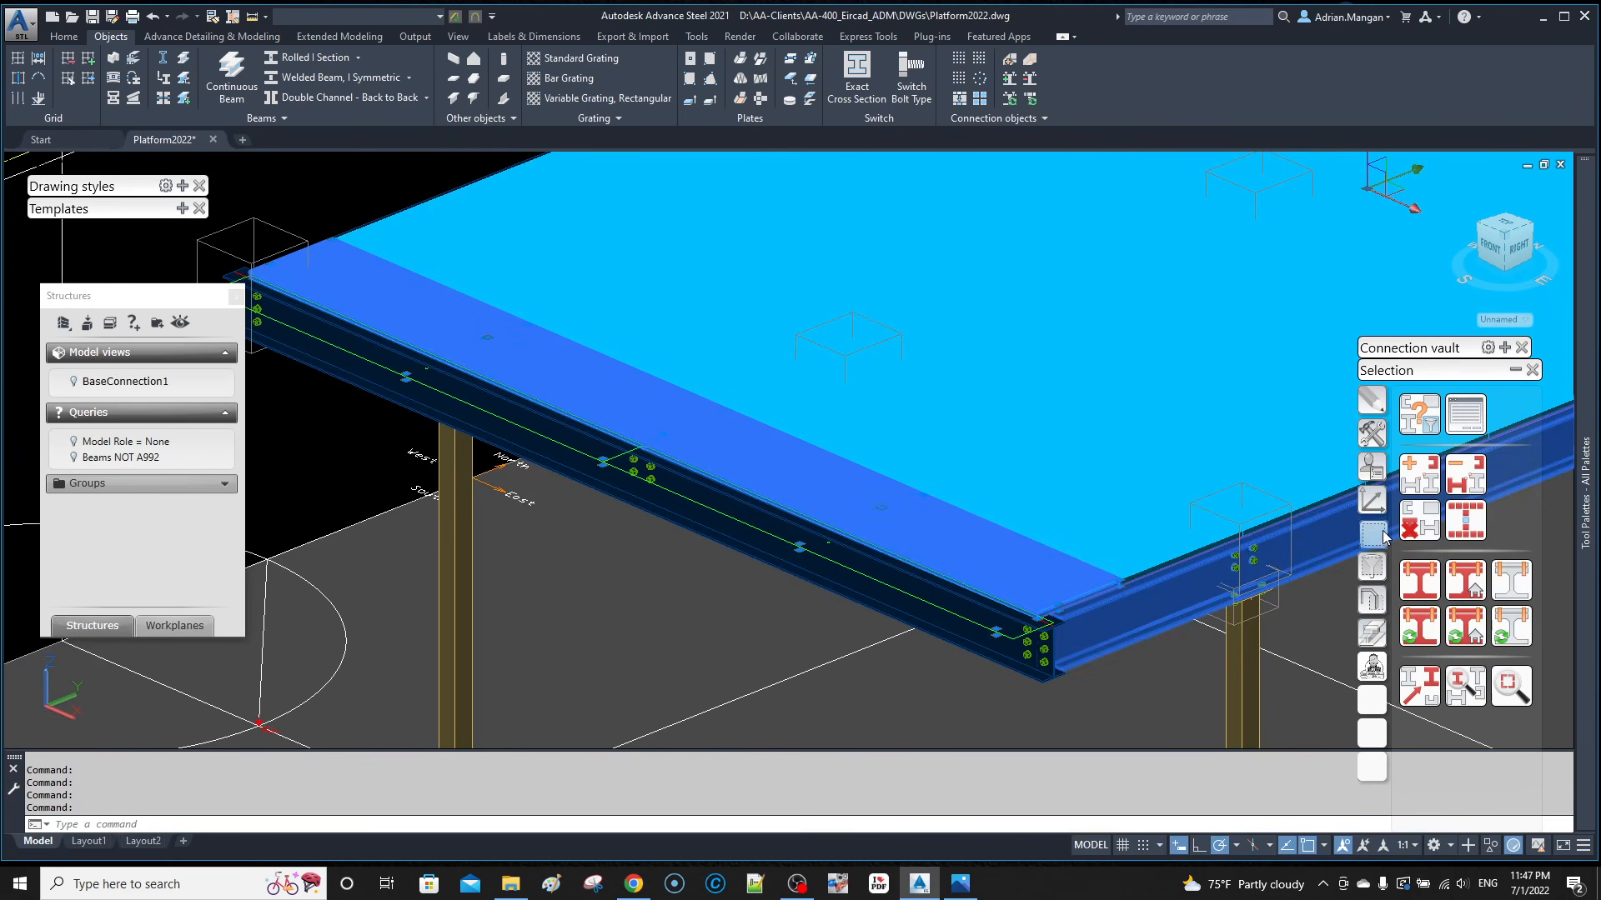
shift+click(1334, 539)
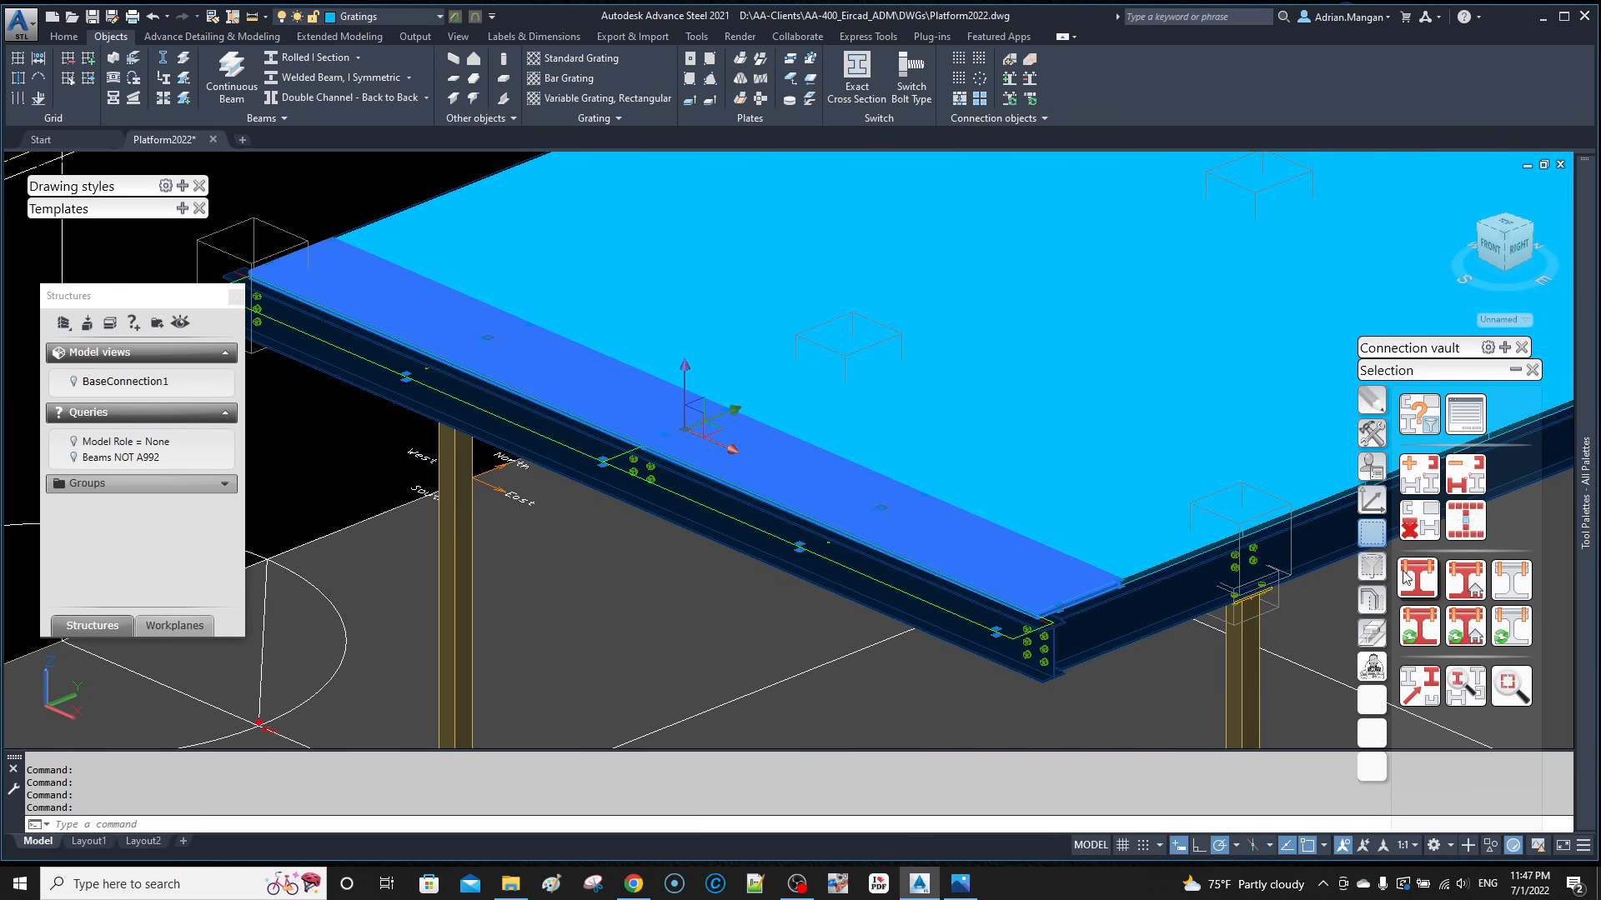
click(1373, 667)
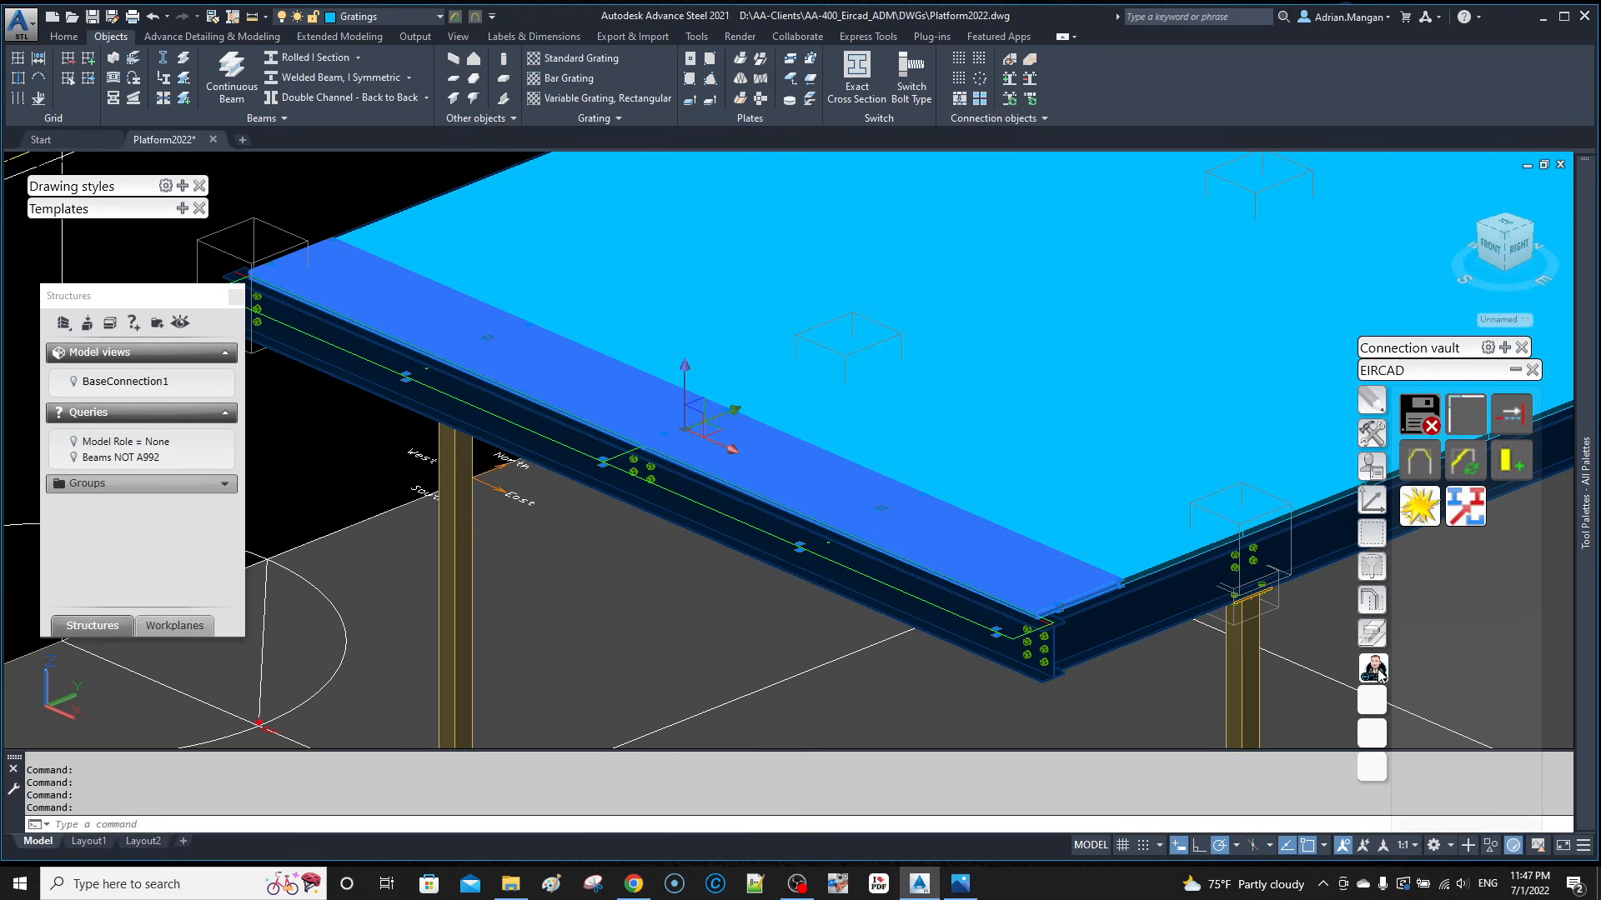
click(1372, 600)
click(1436, 583)
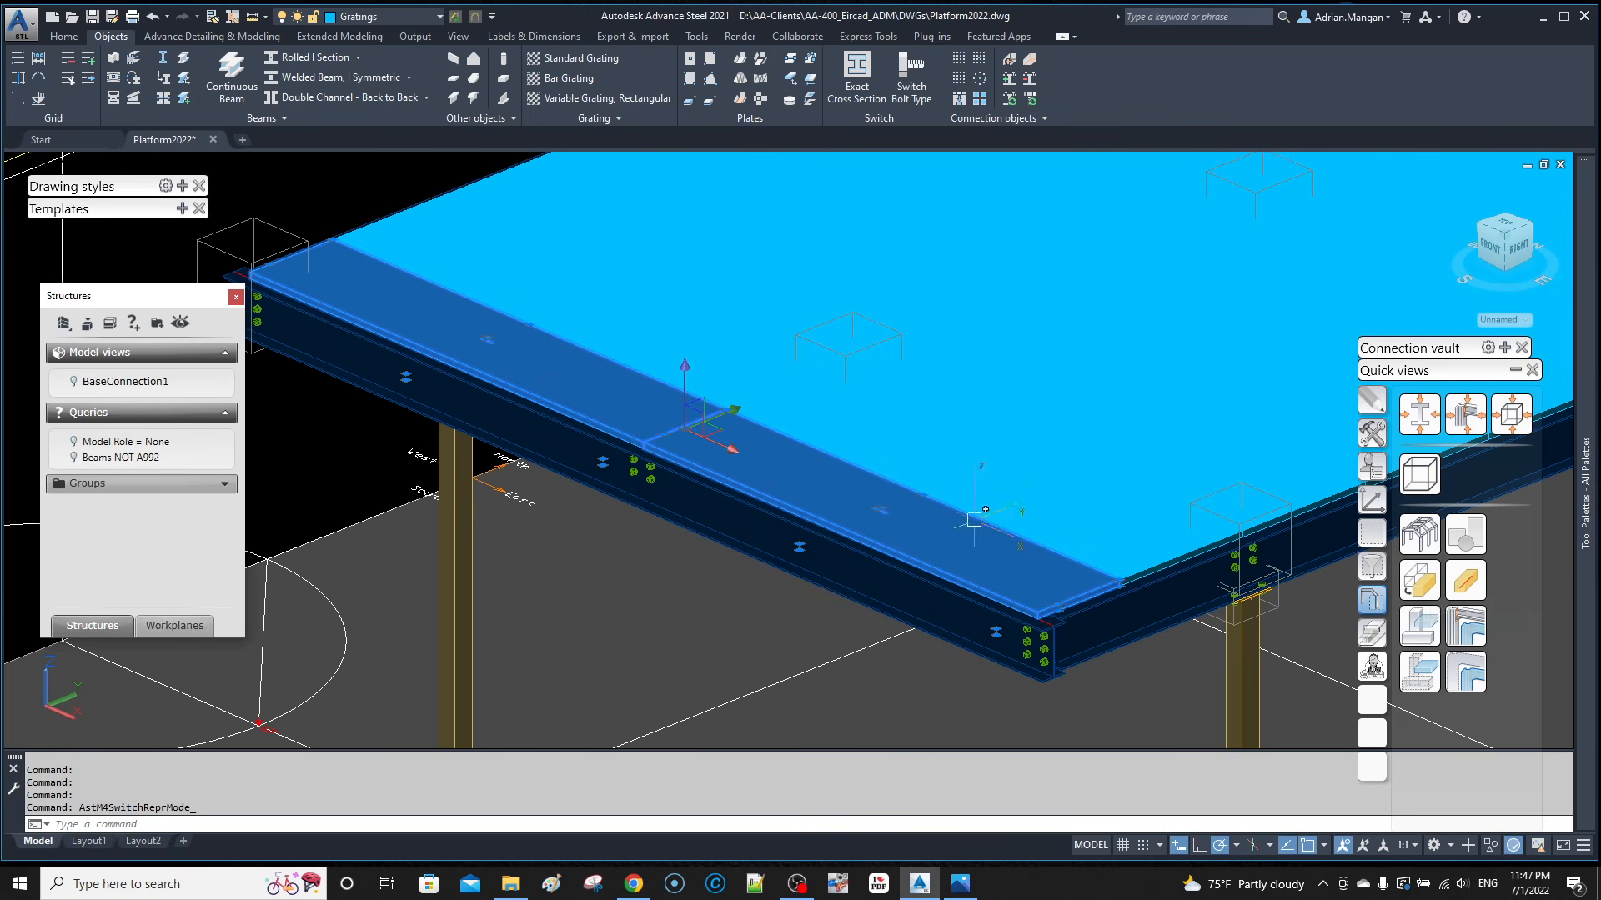
key(Escape)
Step: Select all similar grating panels on the platform and switch them to Standard Presentation
scroll(904, 559, down, 3)
scroll(918, 553, down, 2)
shift+middle_drag(918, 552, 903, 584)
scroll(921, 557, up, 5)
scroll(907, 570, up, 6)
scroll(904, 583, down, 5)
scroll(904, 584, down, 4)
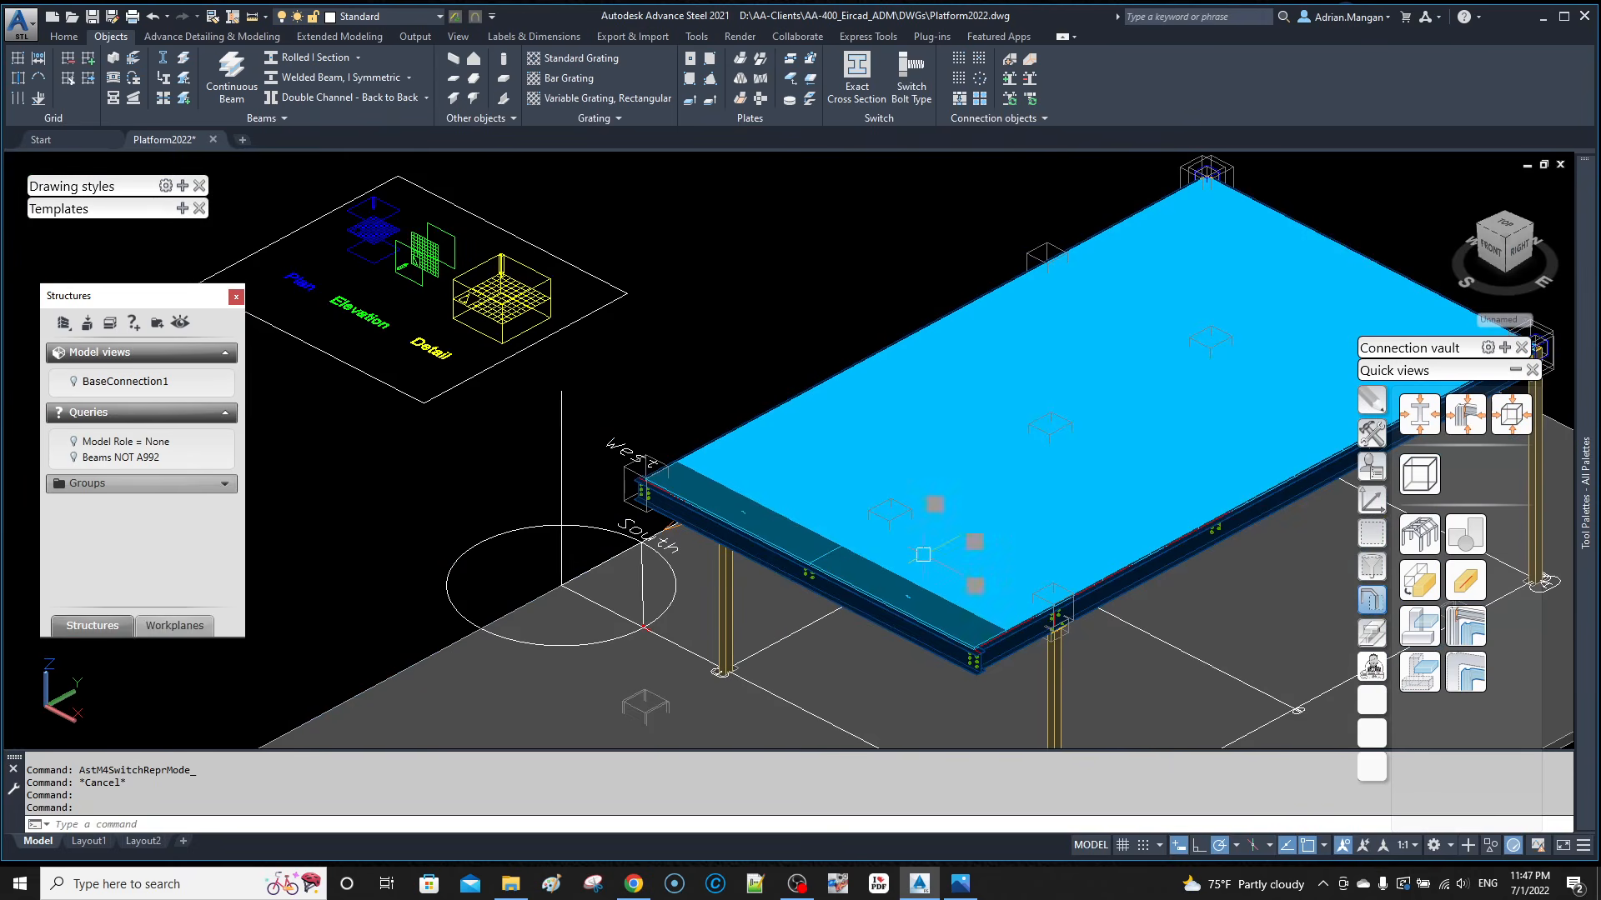
click(922, 555)
right_click(921, 555)
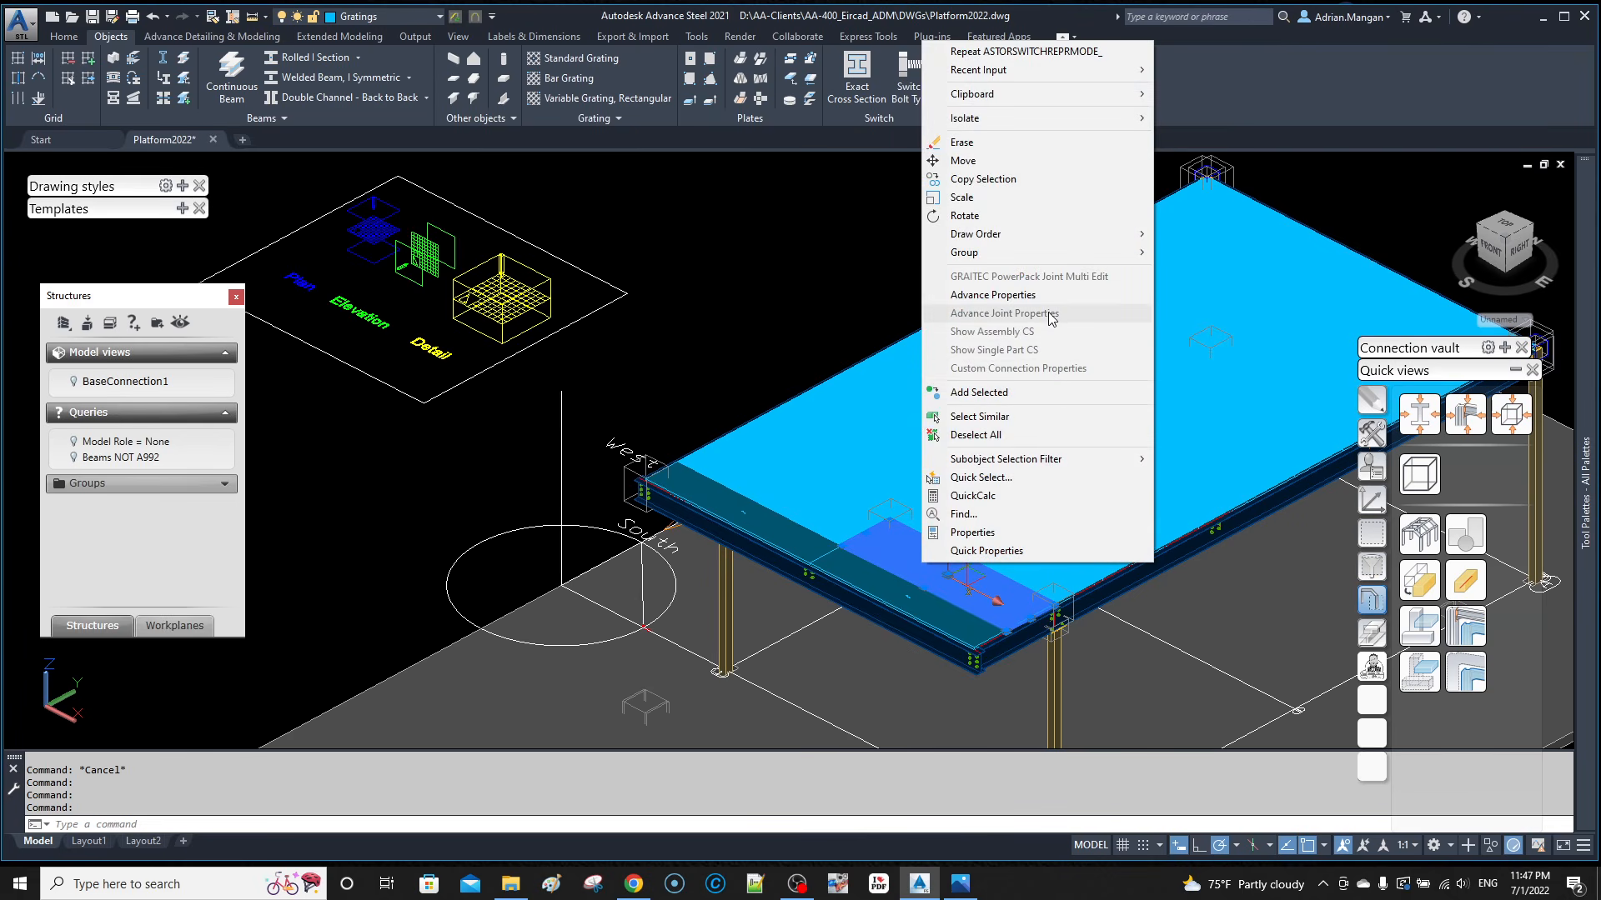
click(1038, 416)
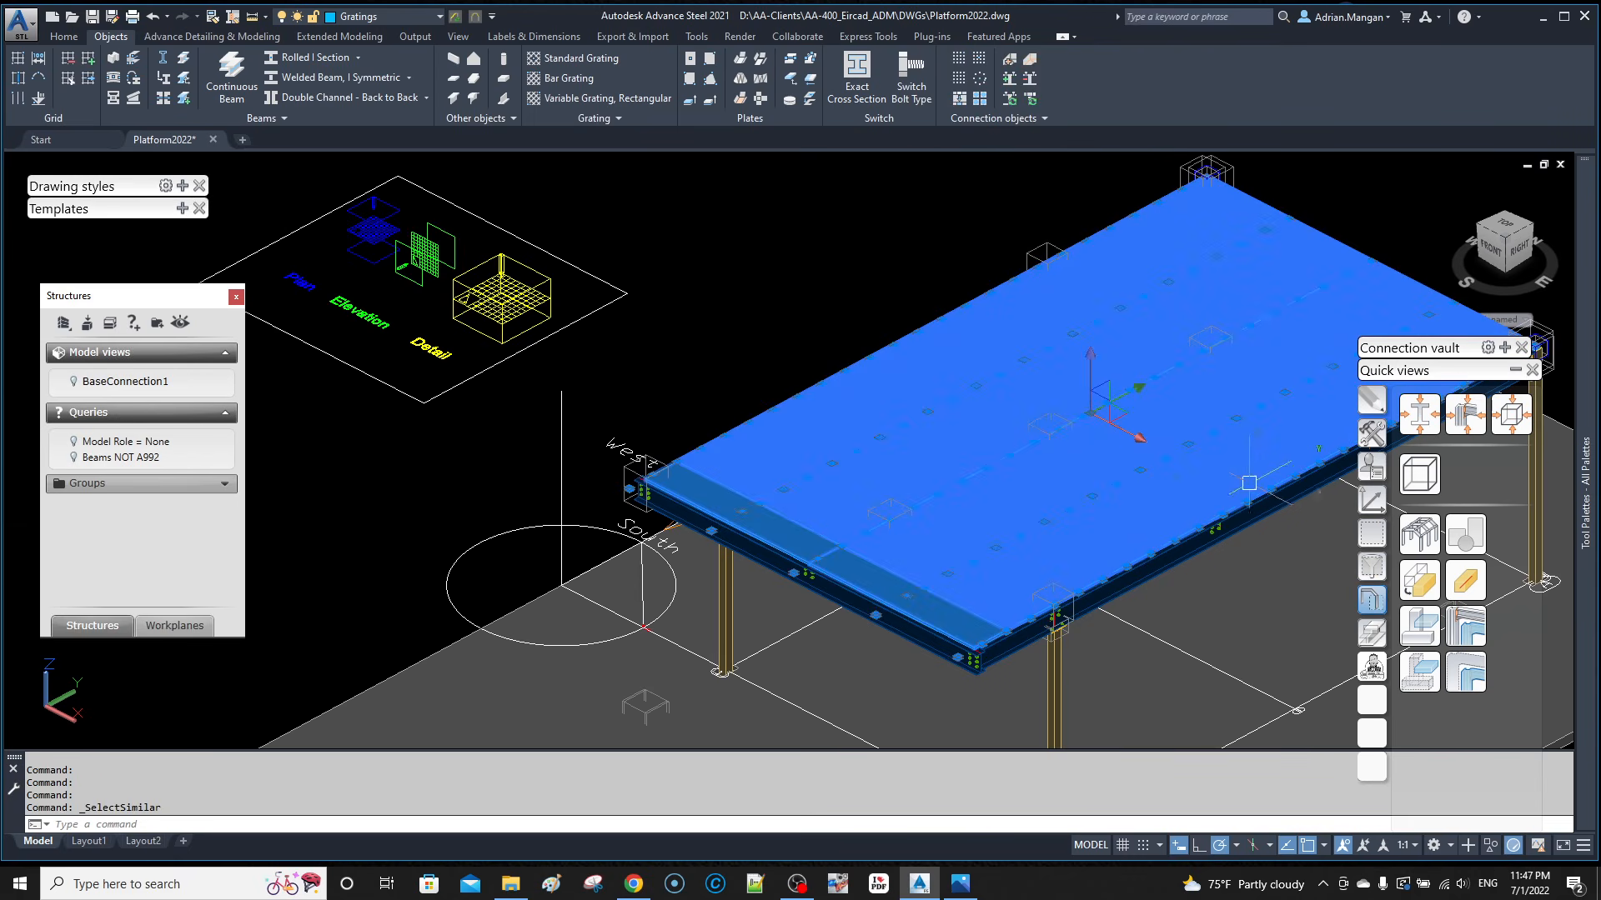
click(1462, 585)
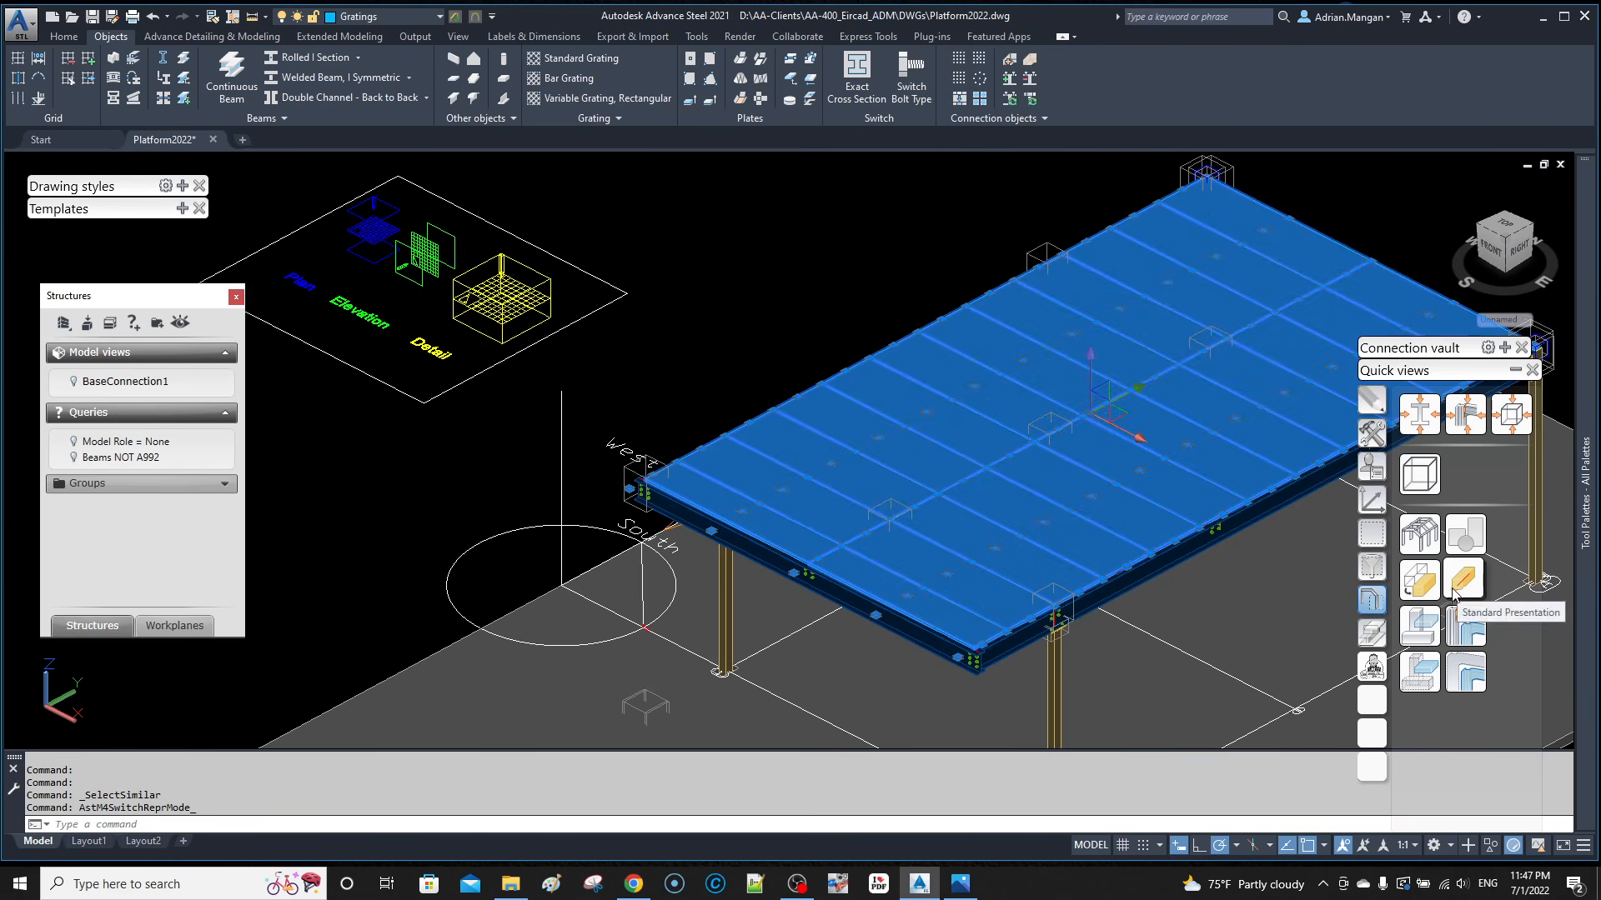
key(Escape)
Step: Review the behavior, user attributes and display type settings of one of the variable grating panels
middle_drag(1093, 454, 906, 459)
scroll(906, 459, up, 5)
double_click(887, 463)
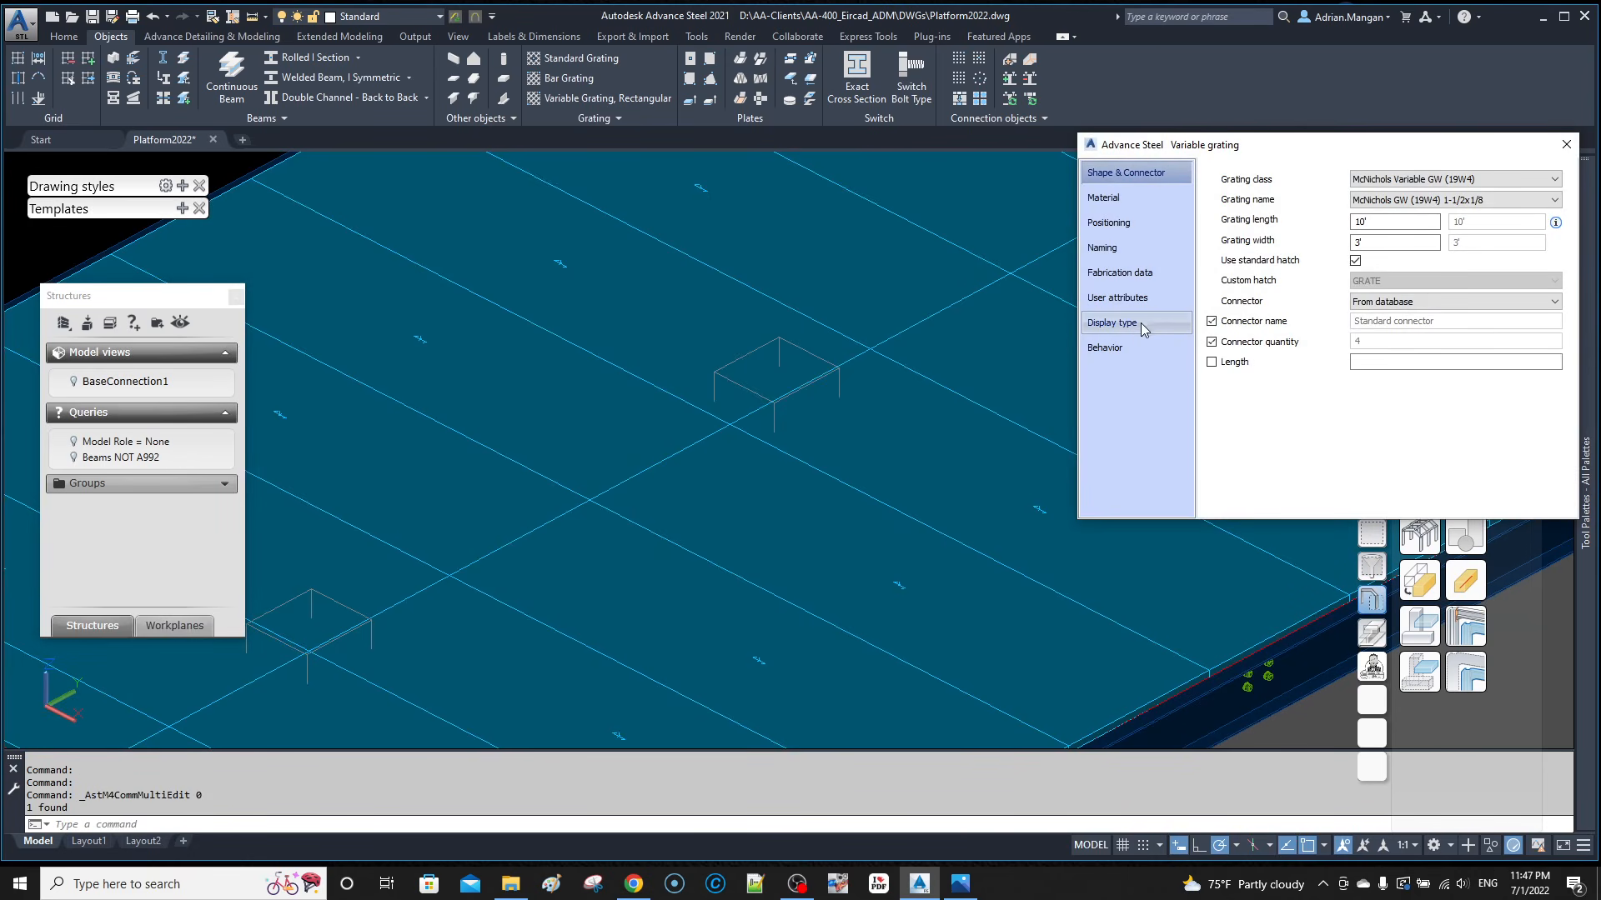
click(1133, 347)
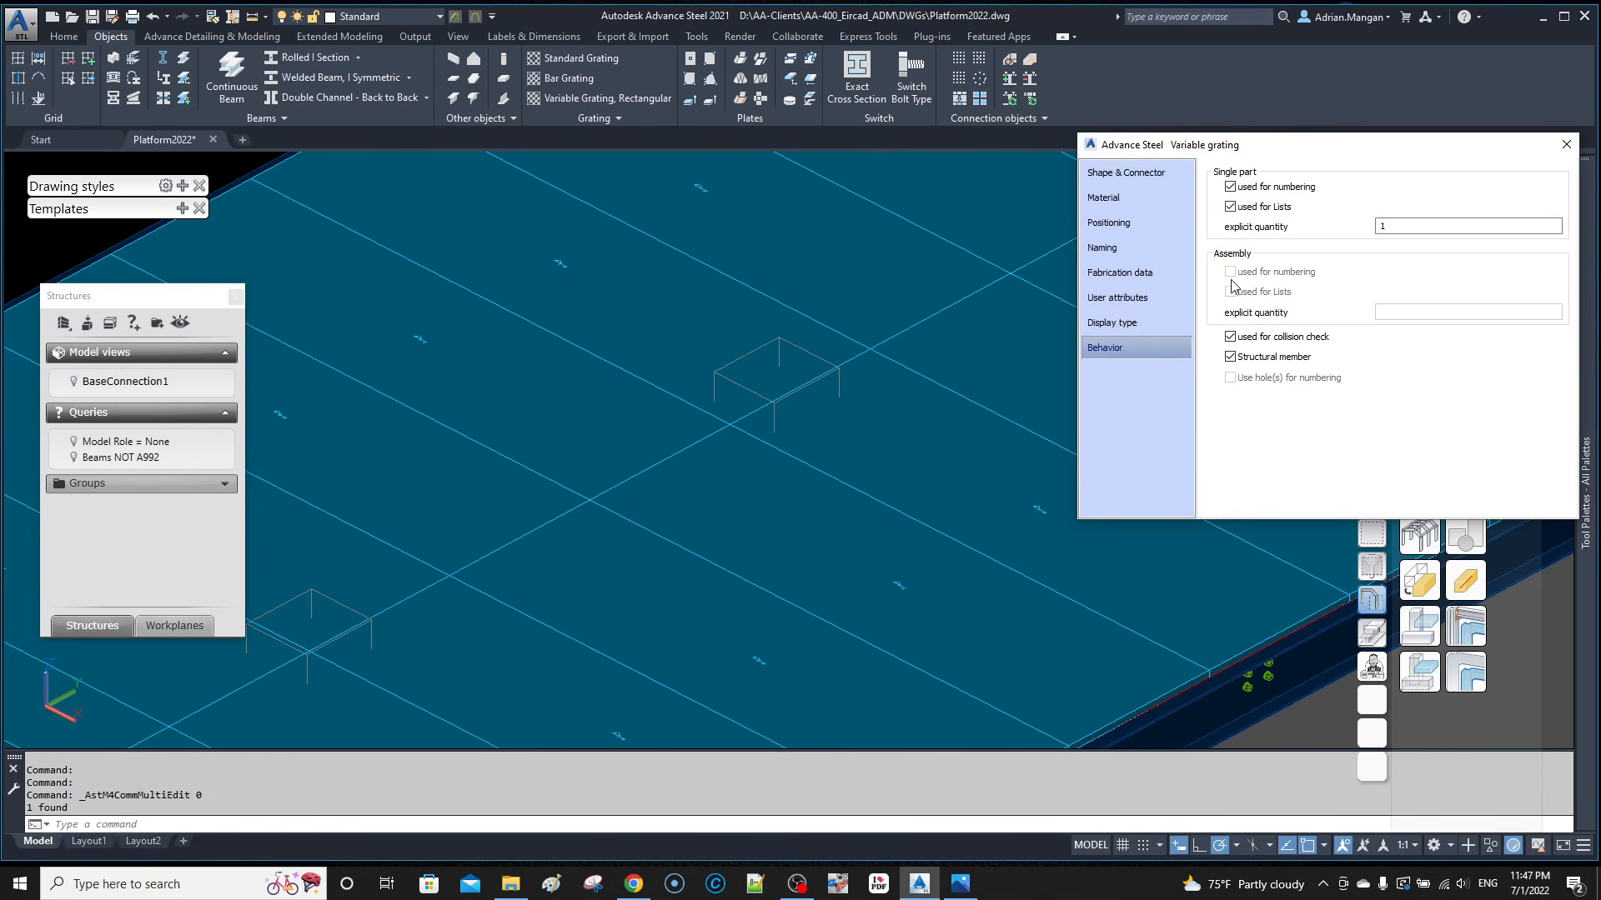
click(1119, 300)
click(1116, 322)
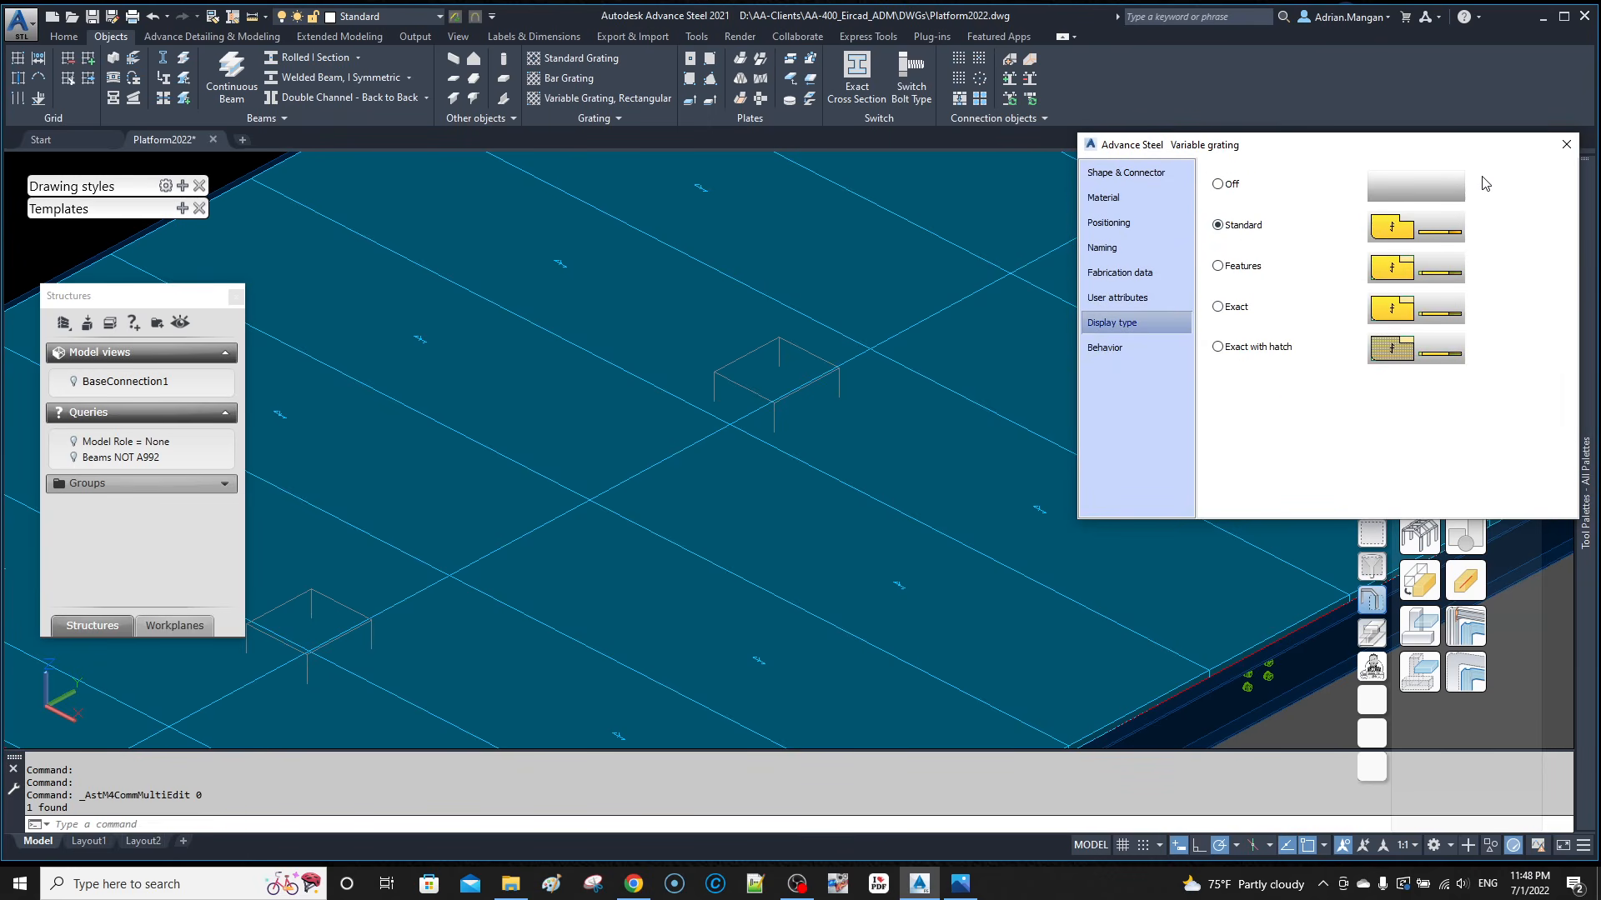
click(1565, 149)
Step: Examine the grating-covered platform from several angles, focusing on the panel edges at its southwest corner
scroll(705, 493, down, 6)
shift+middle_drag(761, 436, 795, 392)
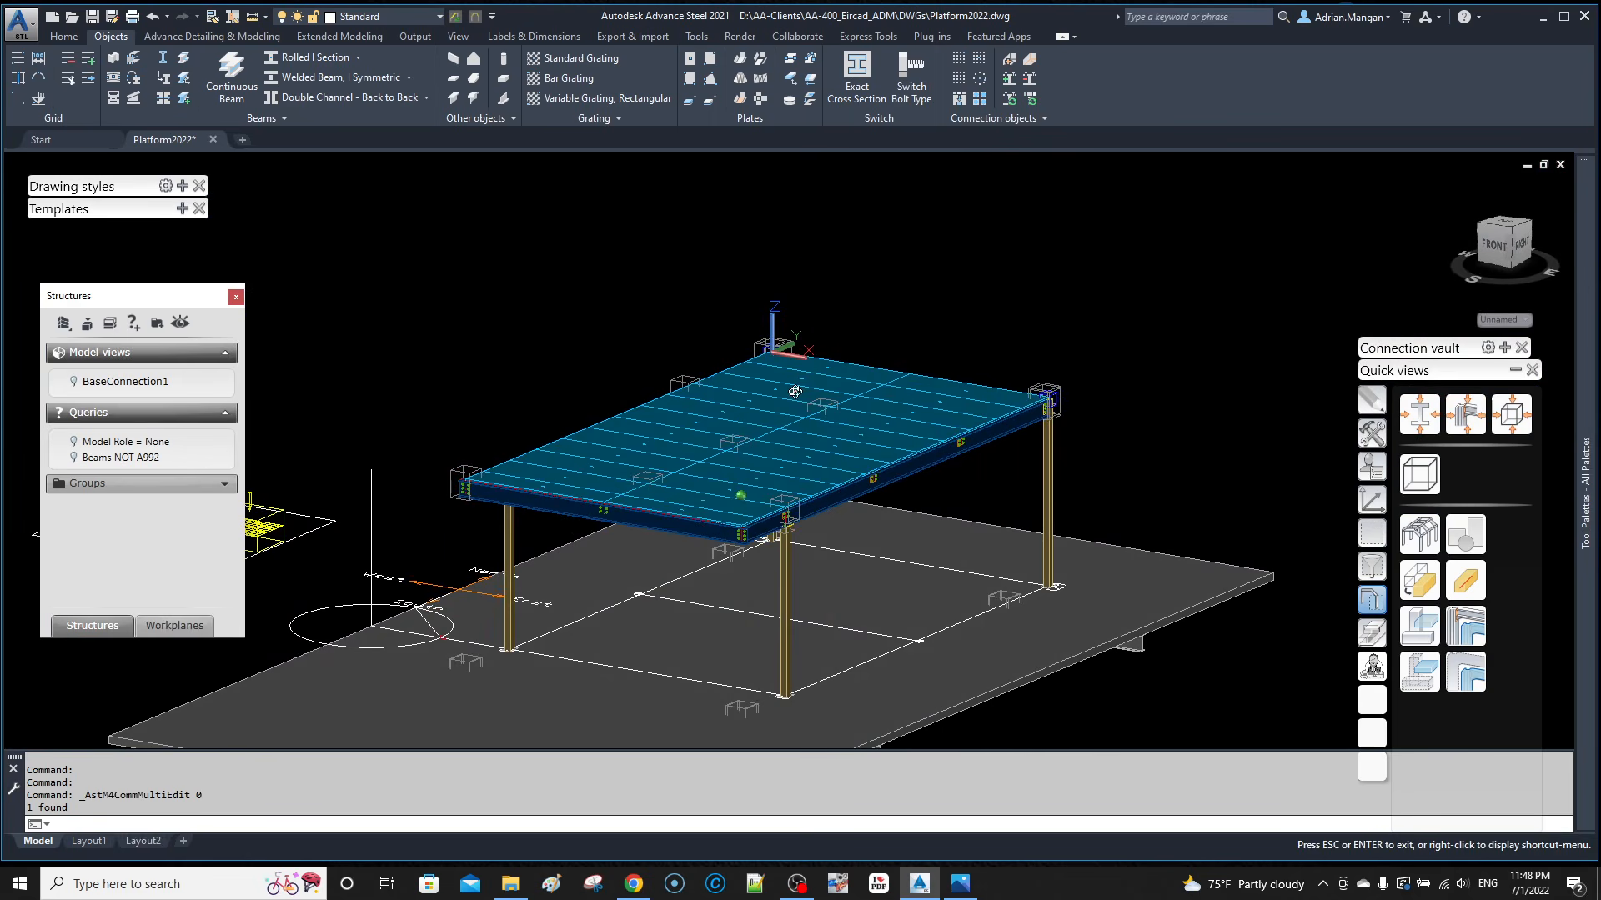
scroll(788, 450, up, 4)
scroll(703, 461, down, 2)
shift+middle_drag(703, 461, 757, 494)
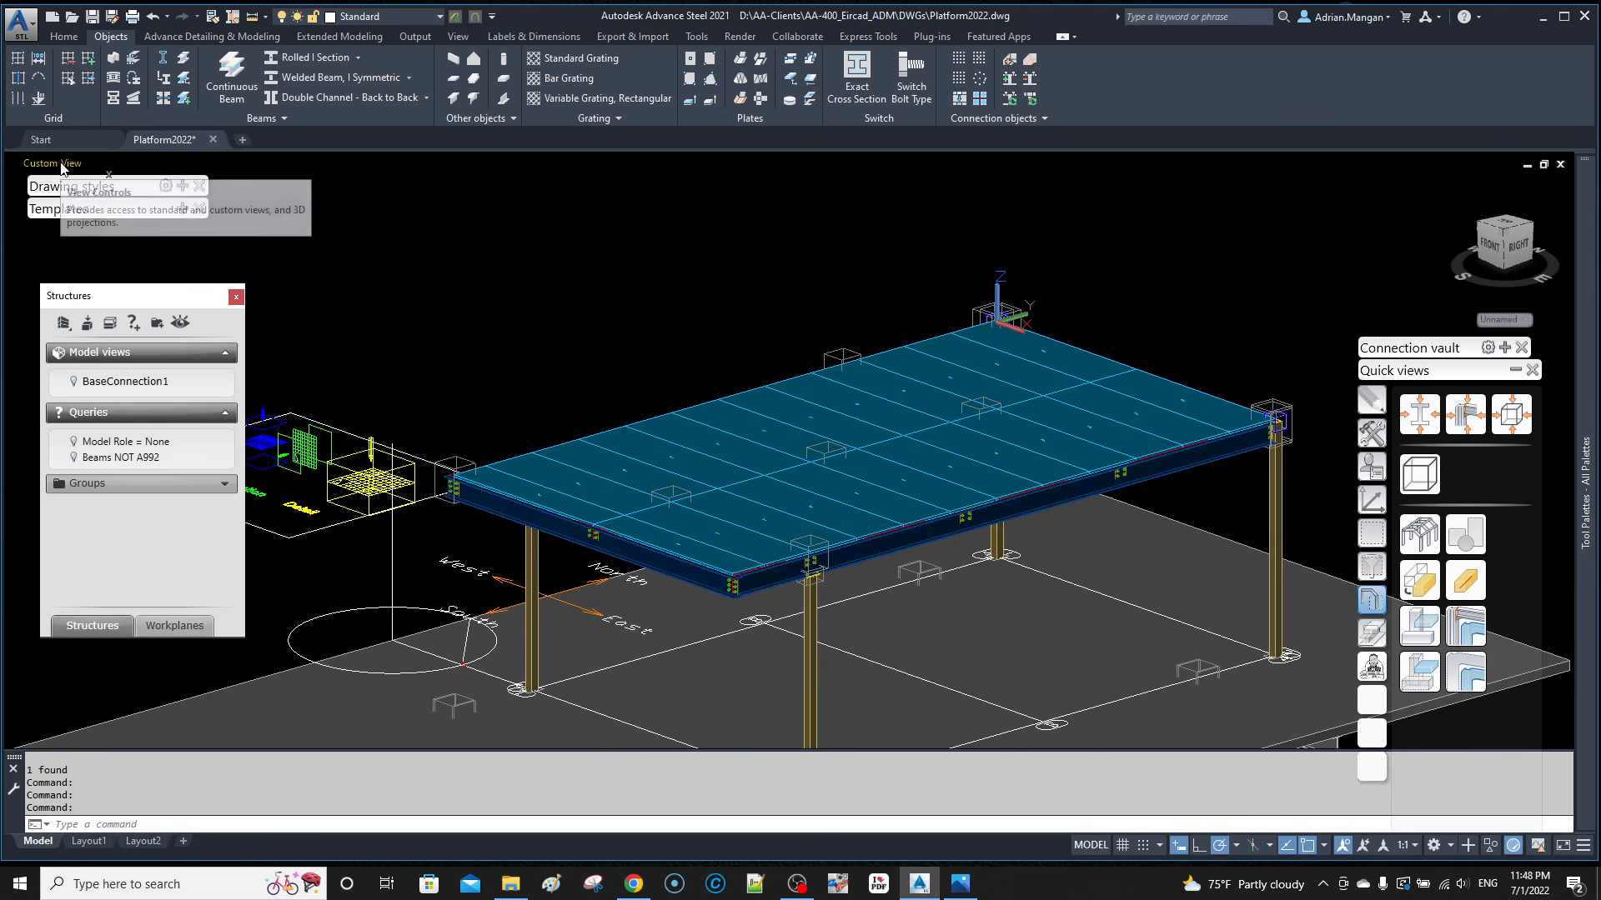
middle_drag(441, 400, 569, 517)
scroll(523, 353, up, 4)
shift+middle_drag(760, 502, 710, 493)
scroll(834, 508, up, 3)
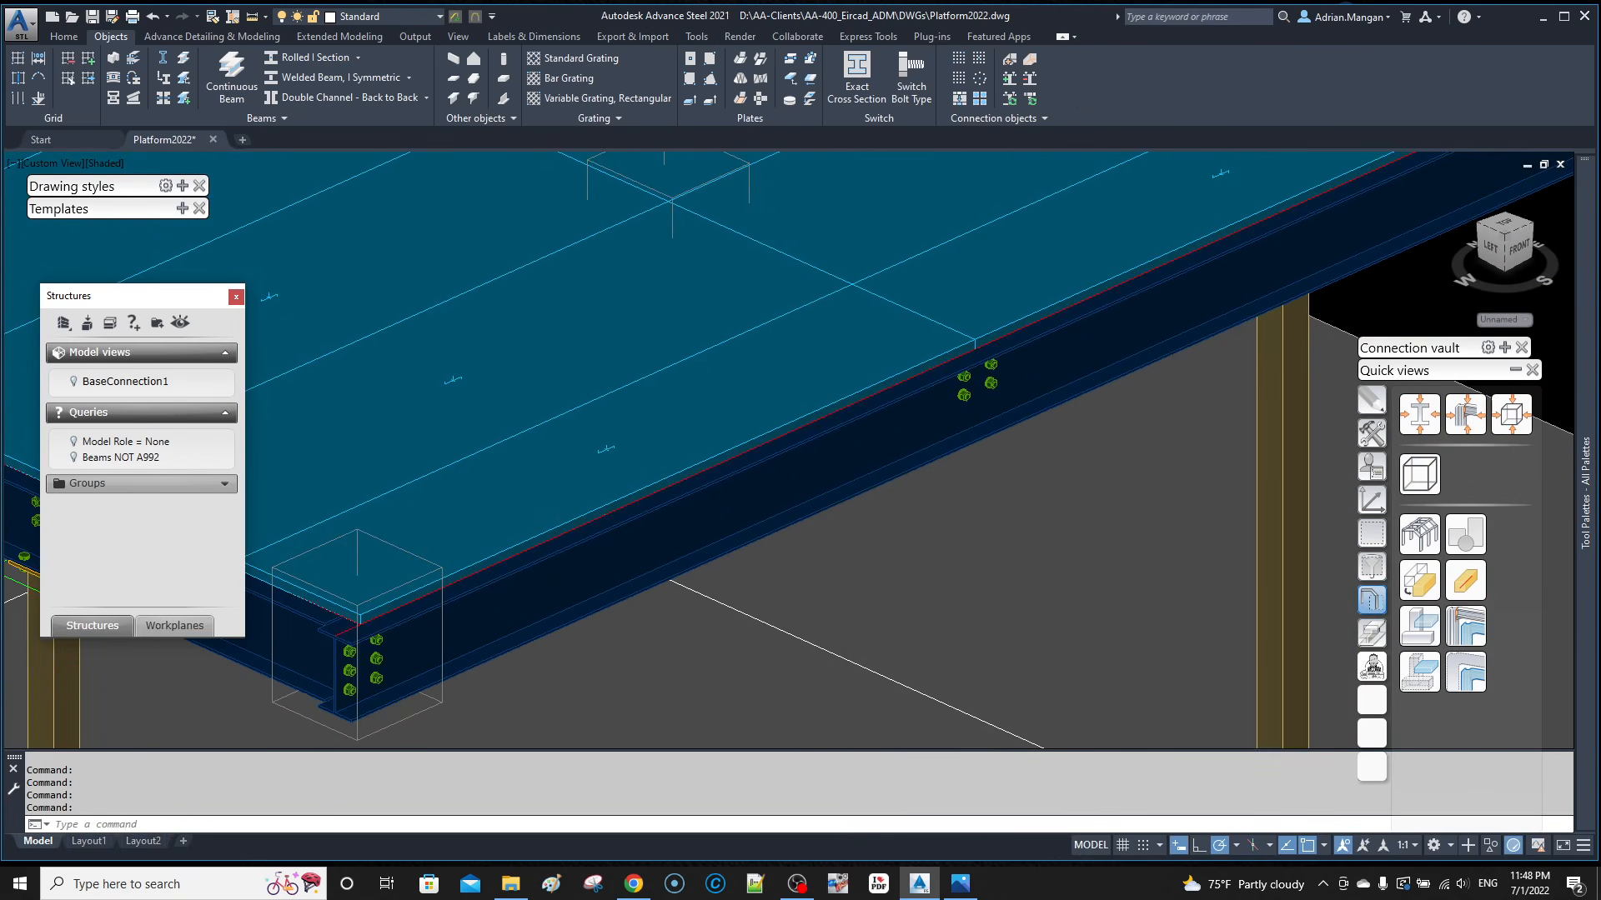
scroll(910, 451, up, 3)
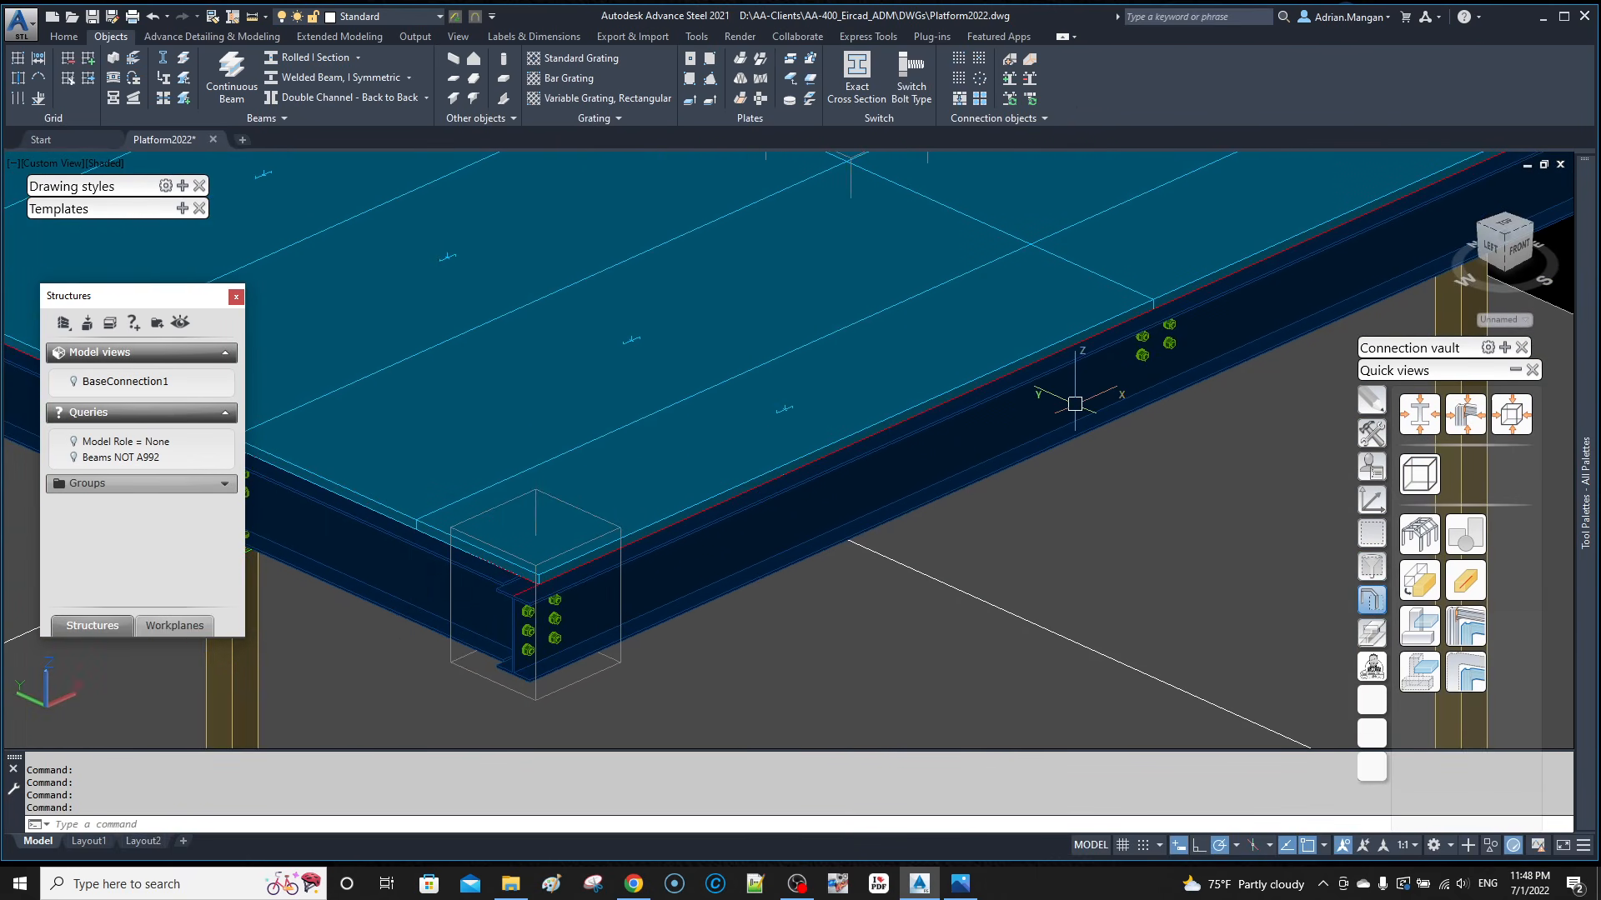
mouse_move(1074, 403)
scroll(1073, 404, down, 5)
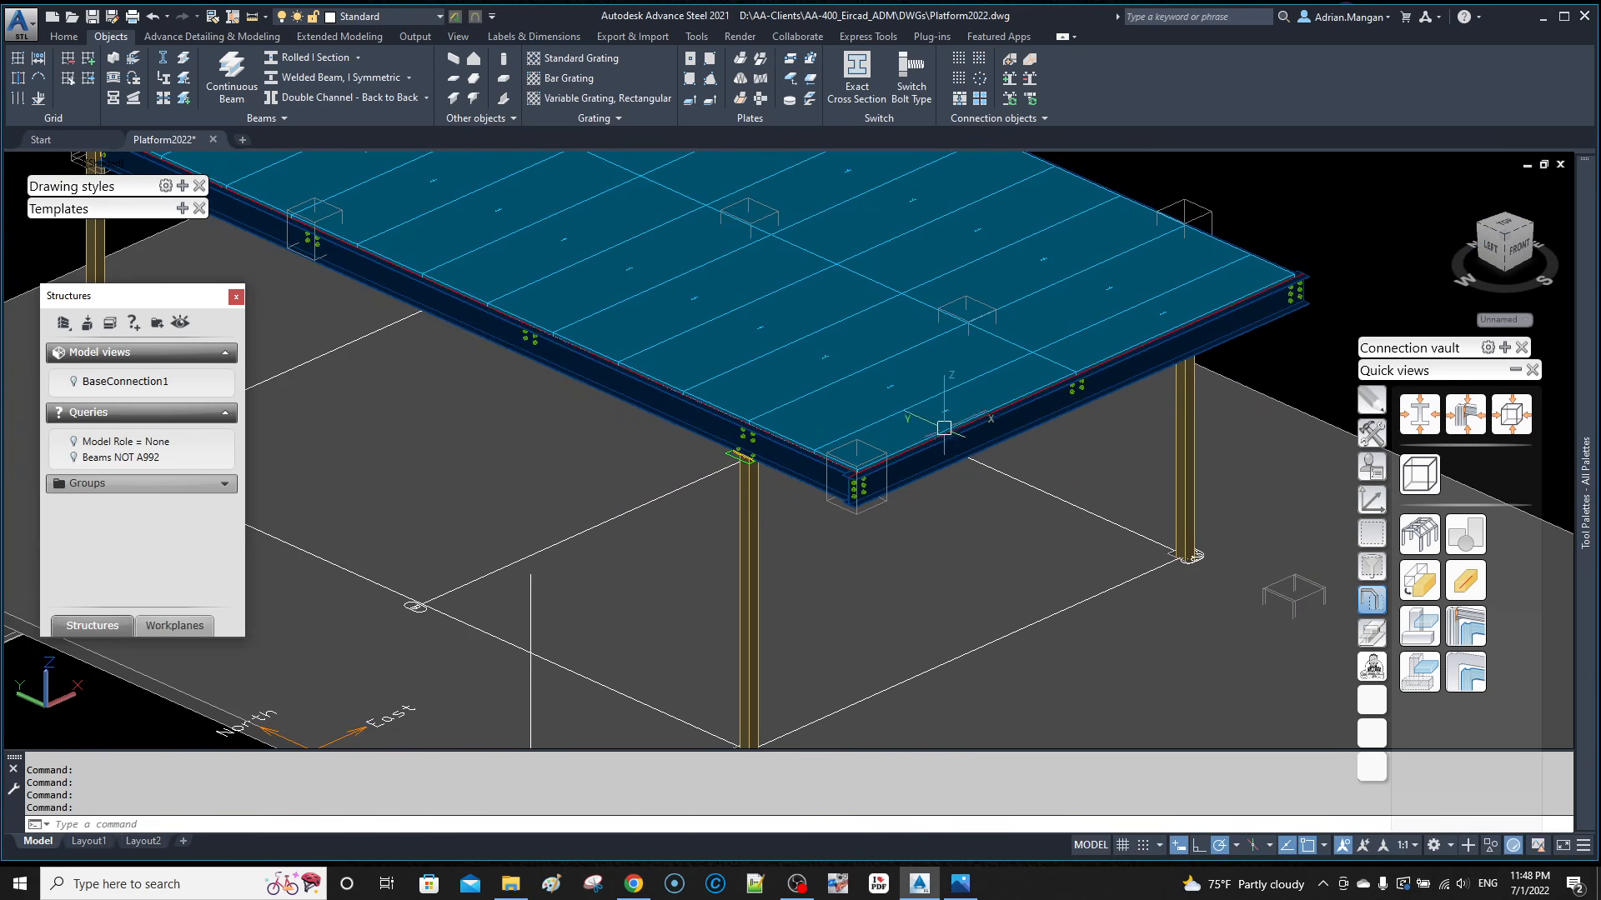
scroll(950, 438, up, 4)
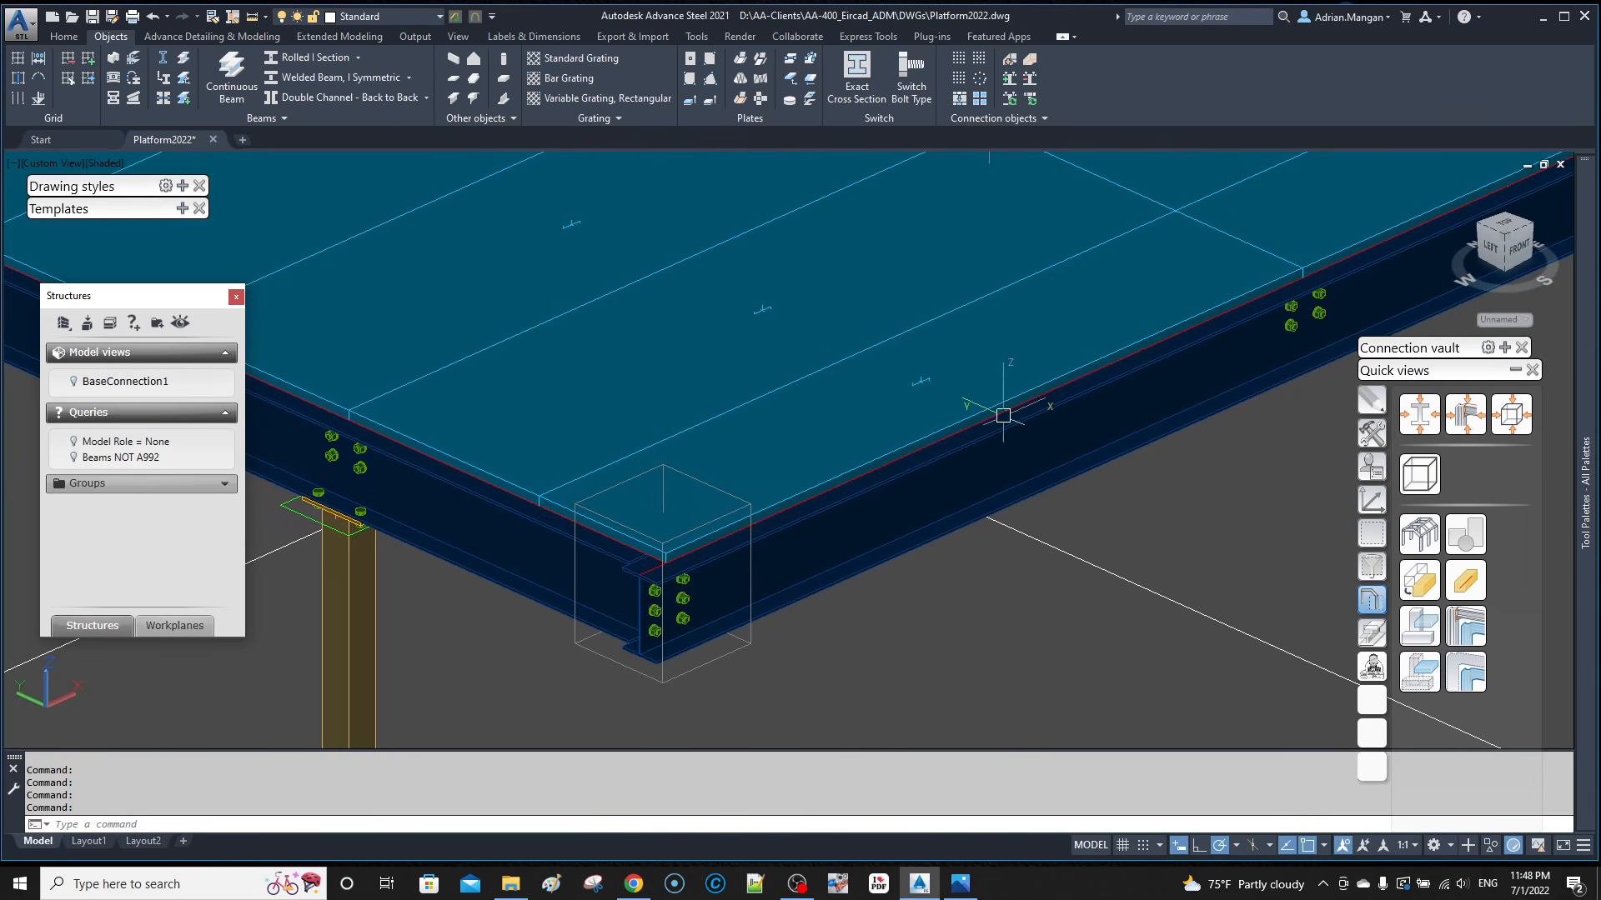
scroll(1000, 416, up, 2)
scroll(1005, 413, down, 5)
scroll(890, 432, up, 2)
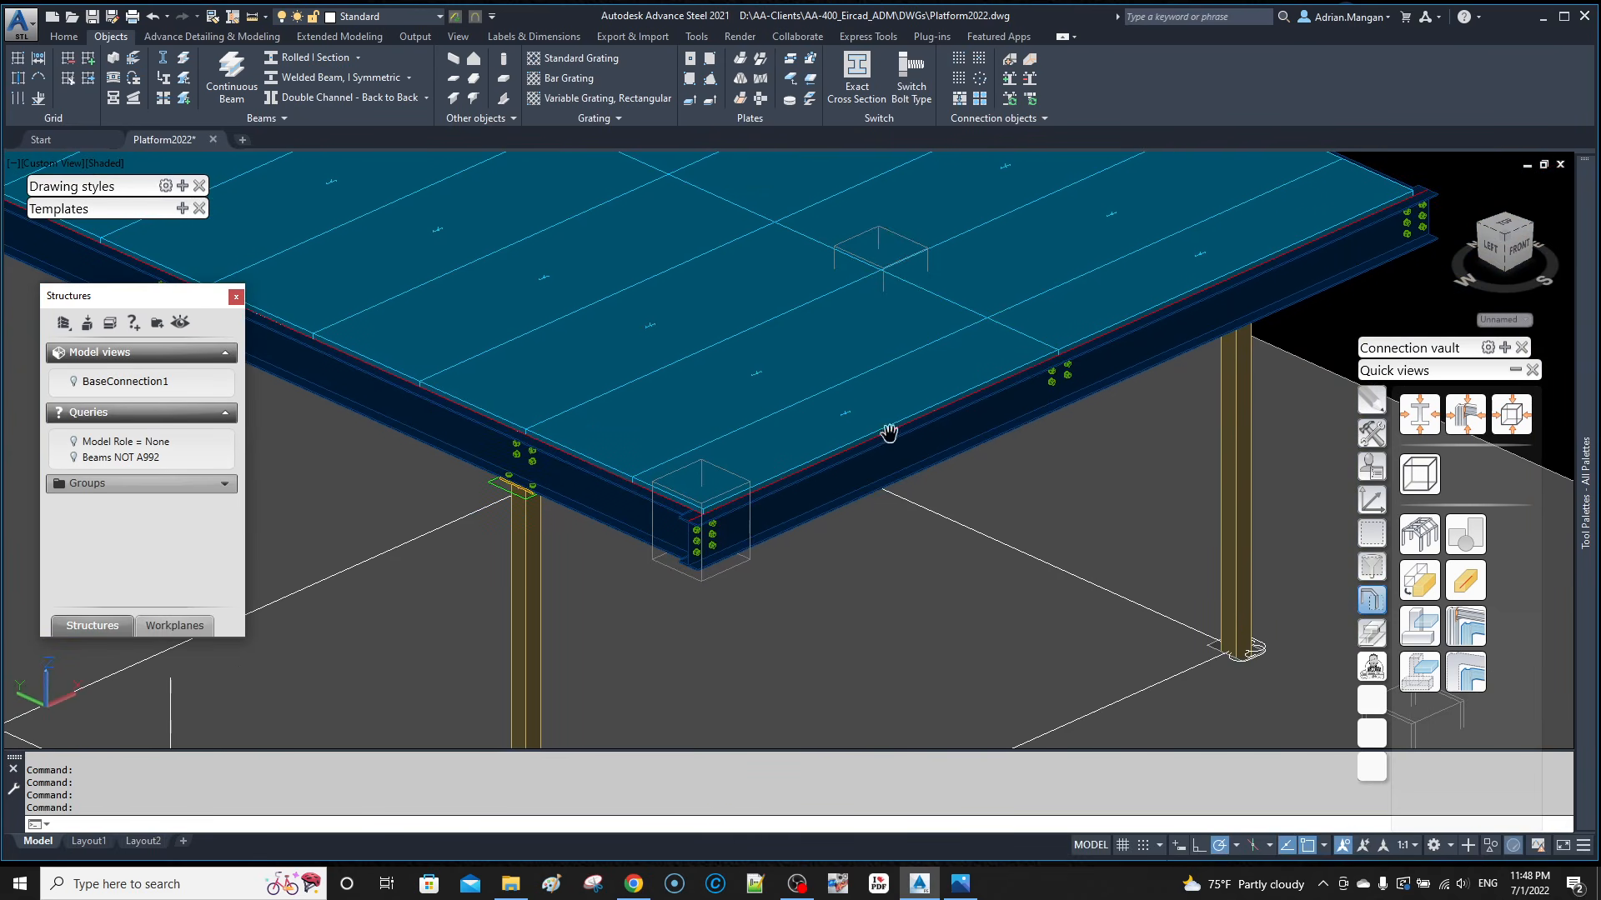
Step: Change the model's visual style to 2D Wireframe
click(106, 164)
click(171, 210)
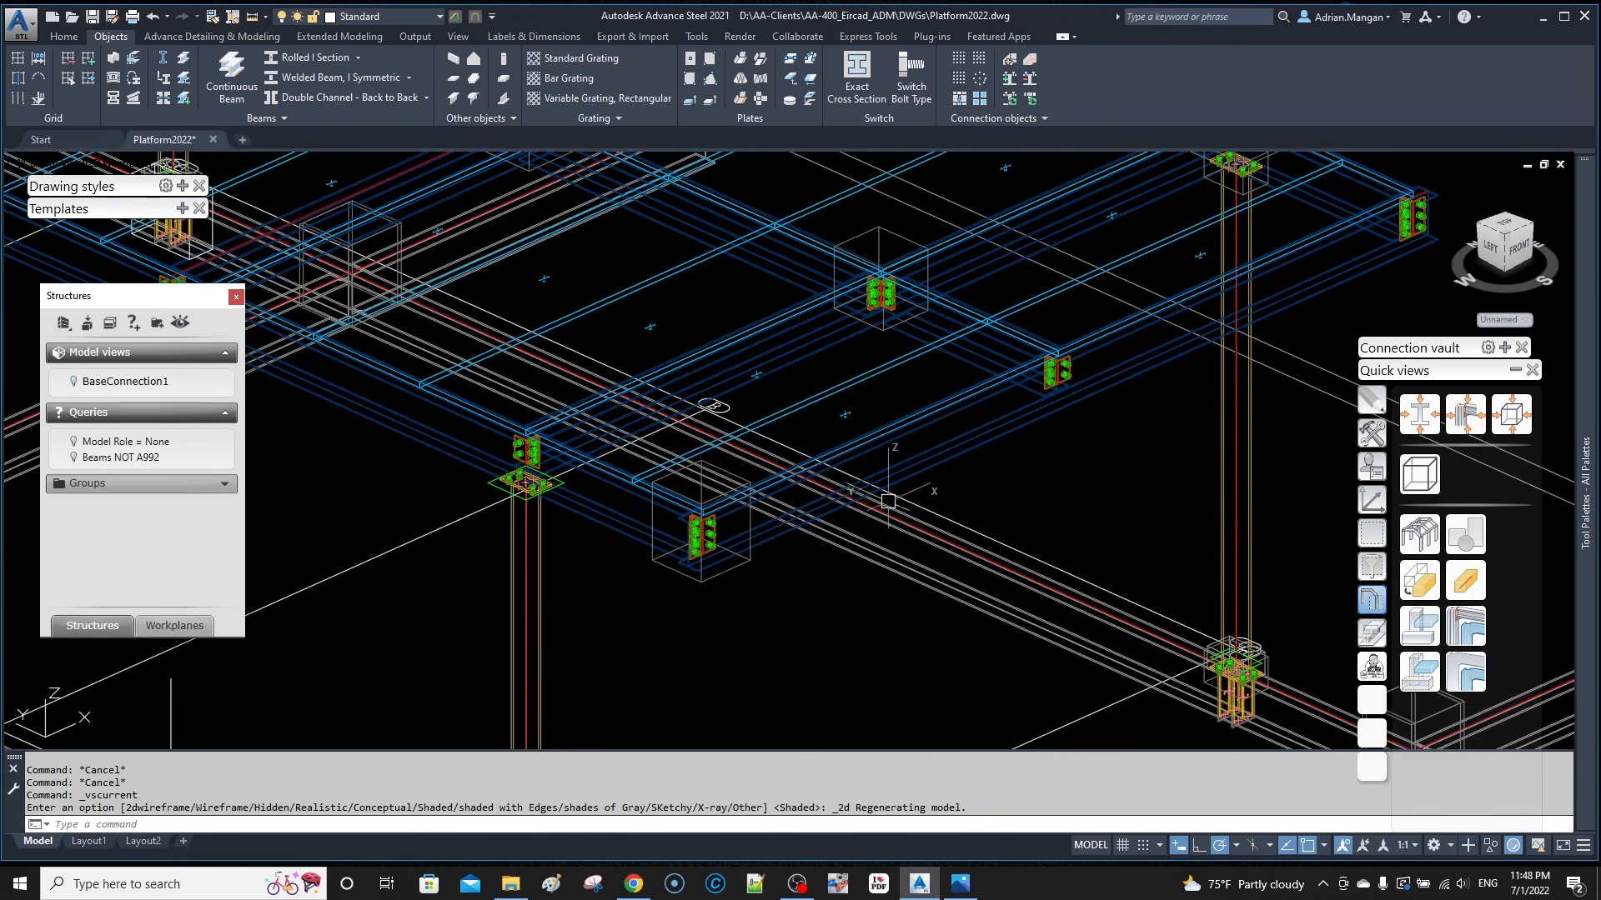
scroll(886, 467, up, 4)
scroll(1087, 471, down, 2)
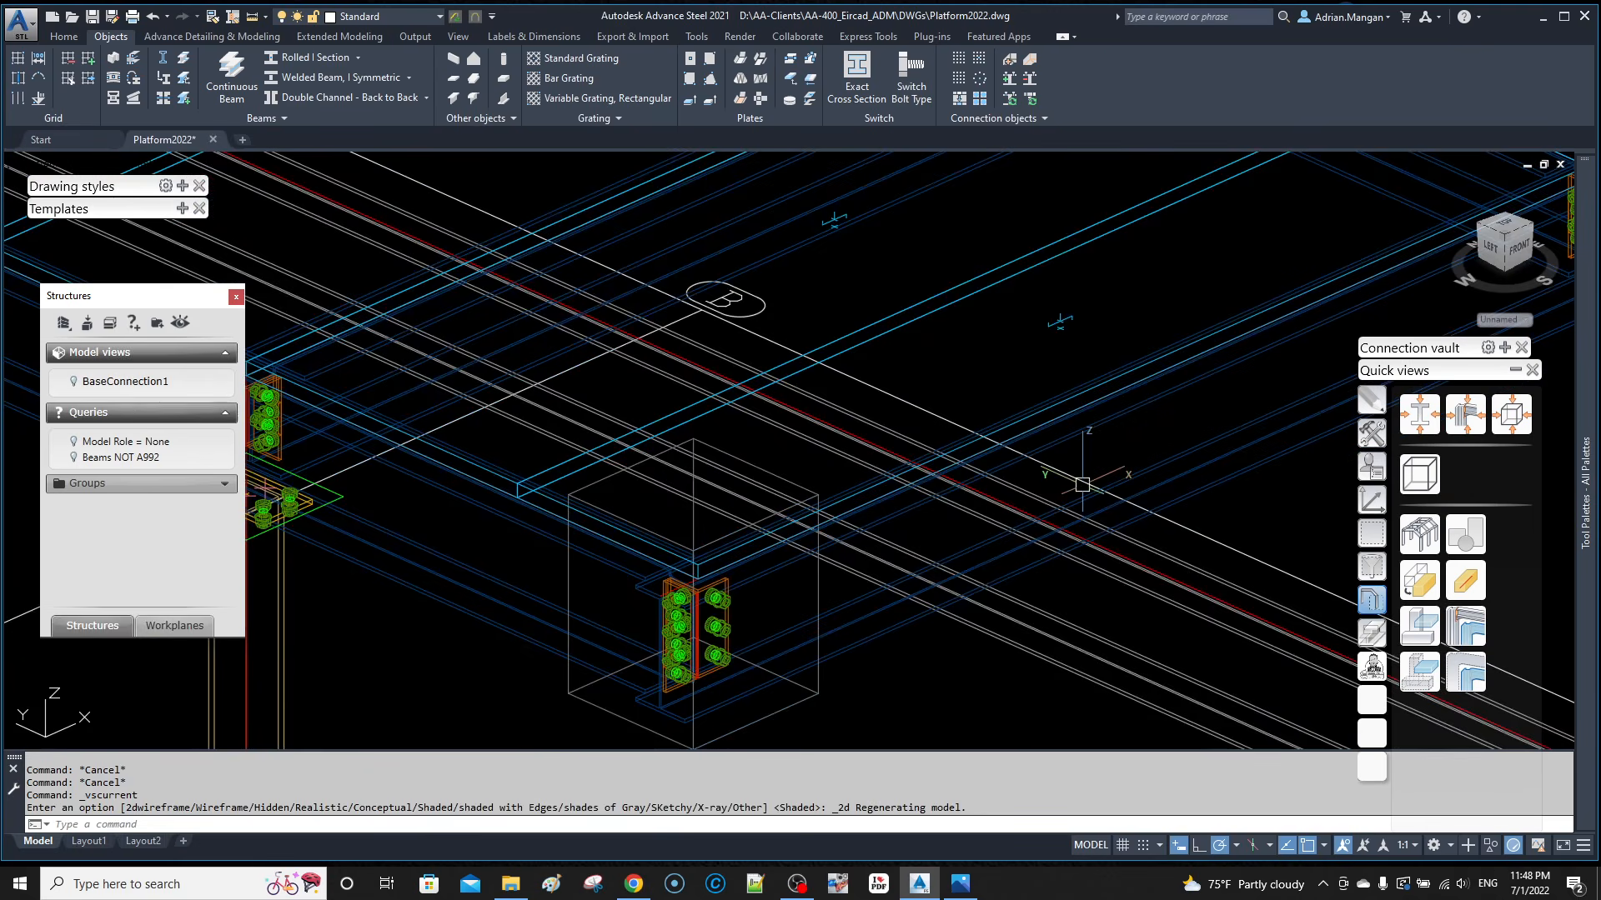
Step: Draw a 5' line eastward along the south edge from the lower outer corner of the southwest grating panel
text(L)
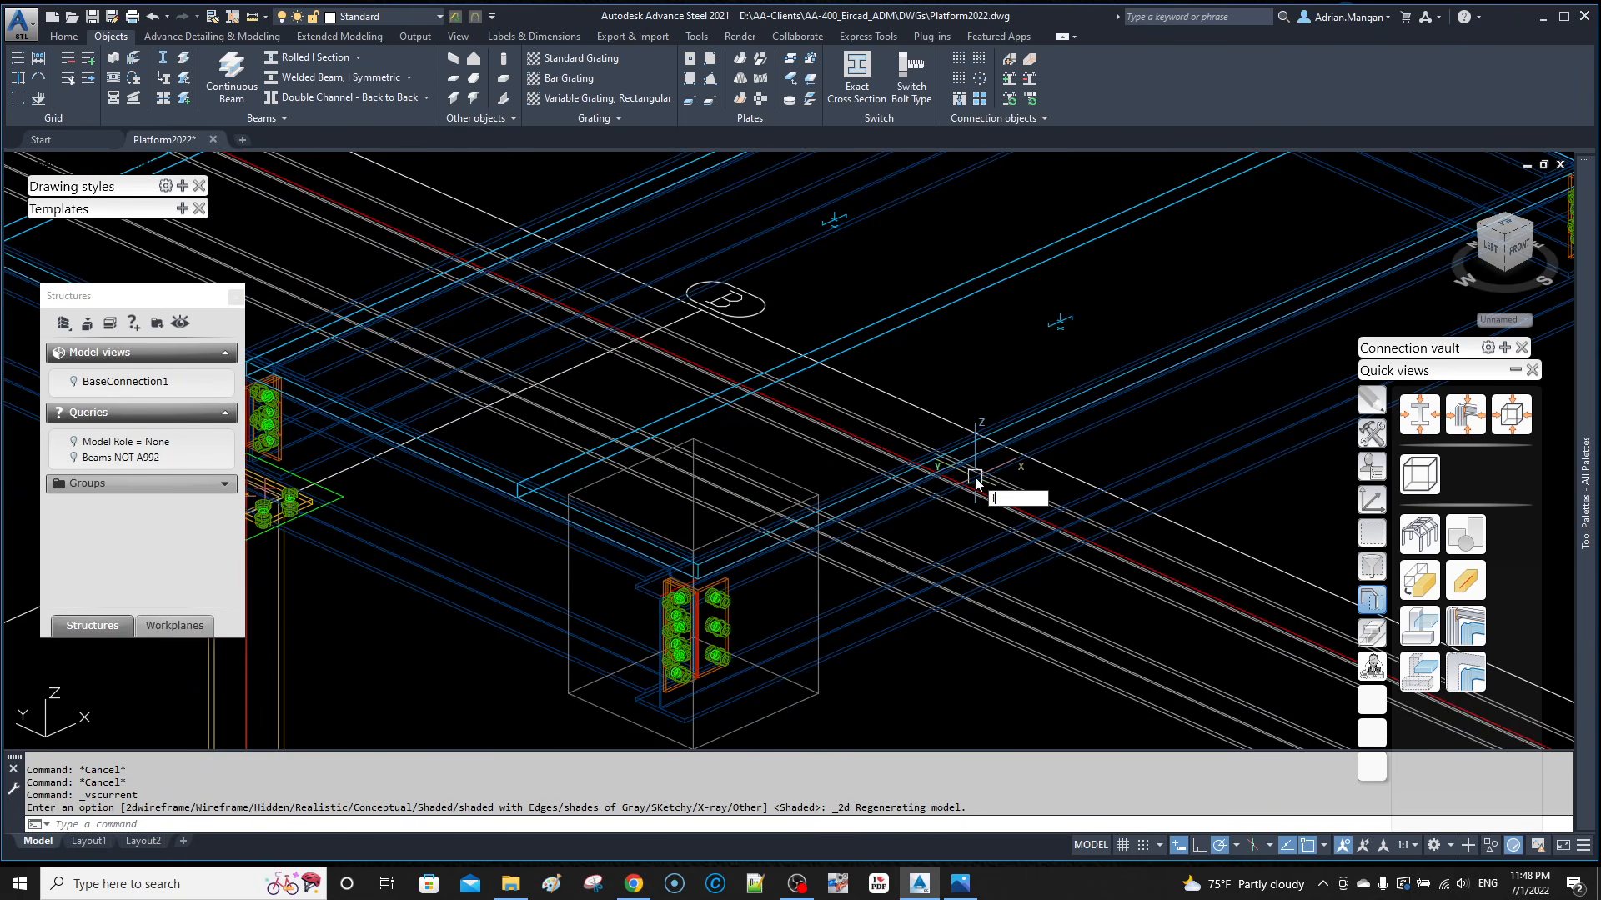
key(Return)
scroll(652, 566, up, 4)
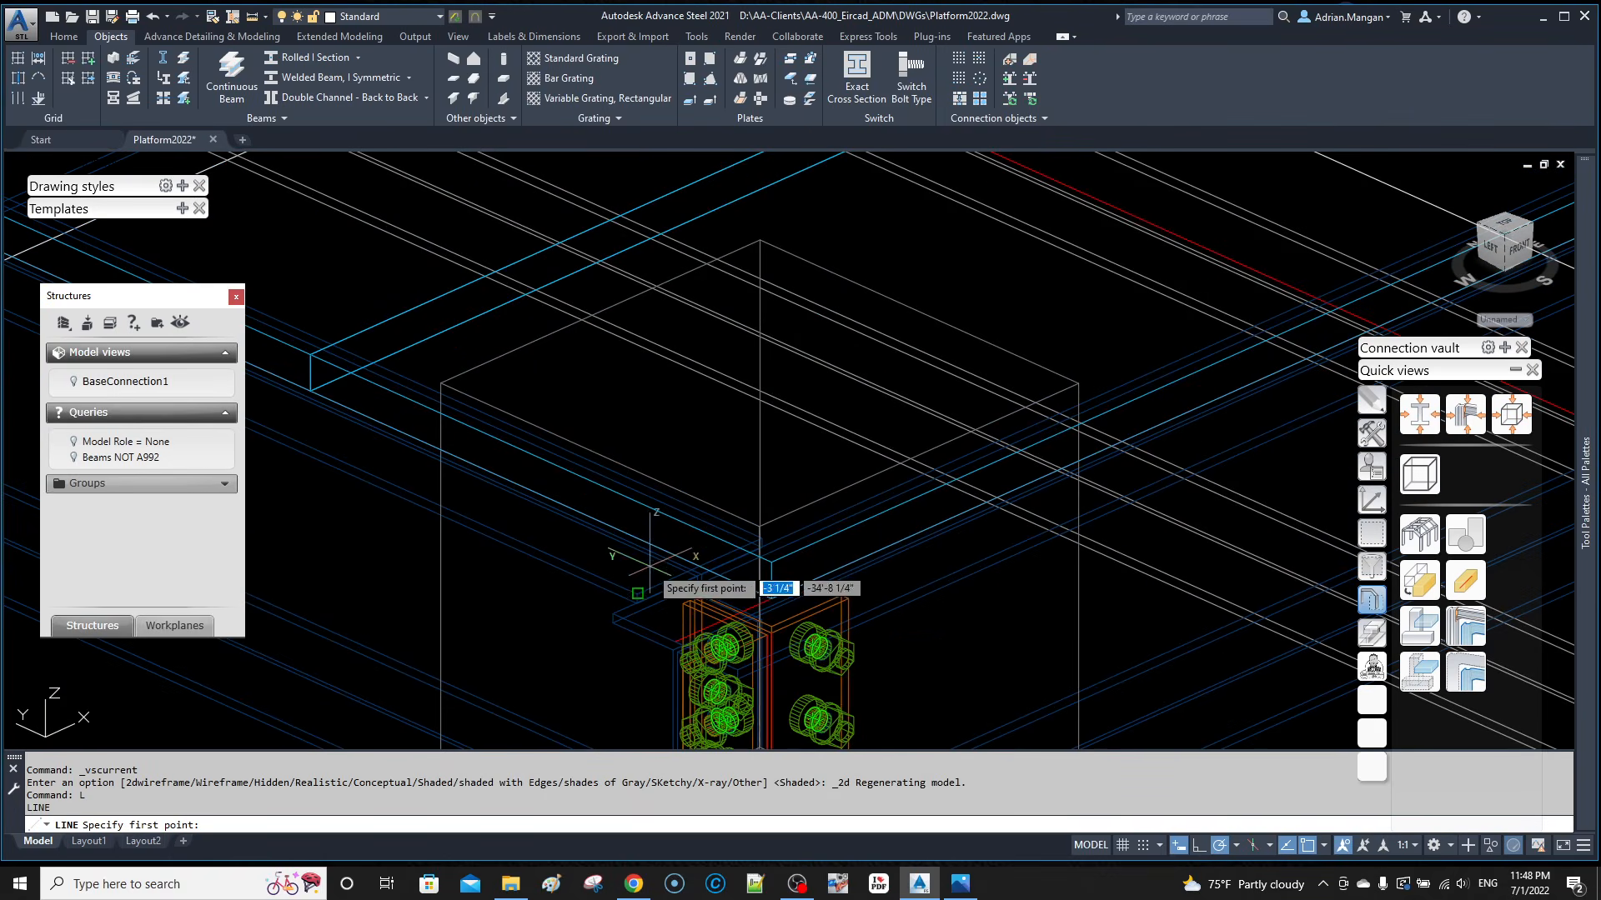
click(771, 597)
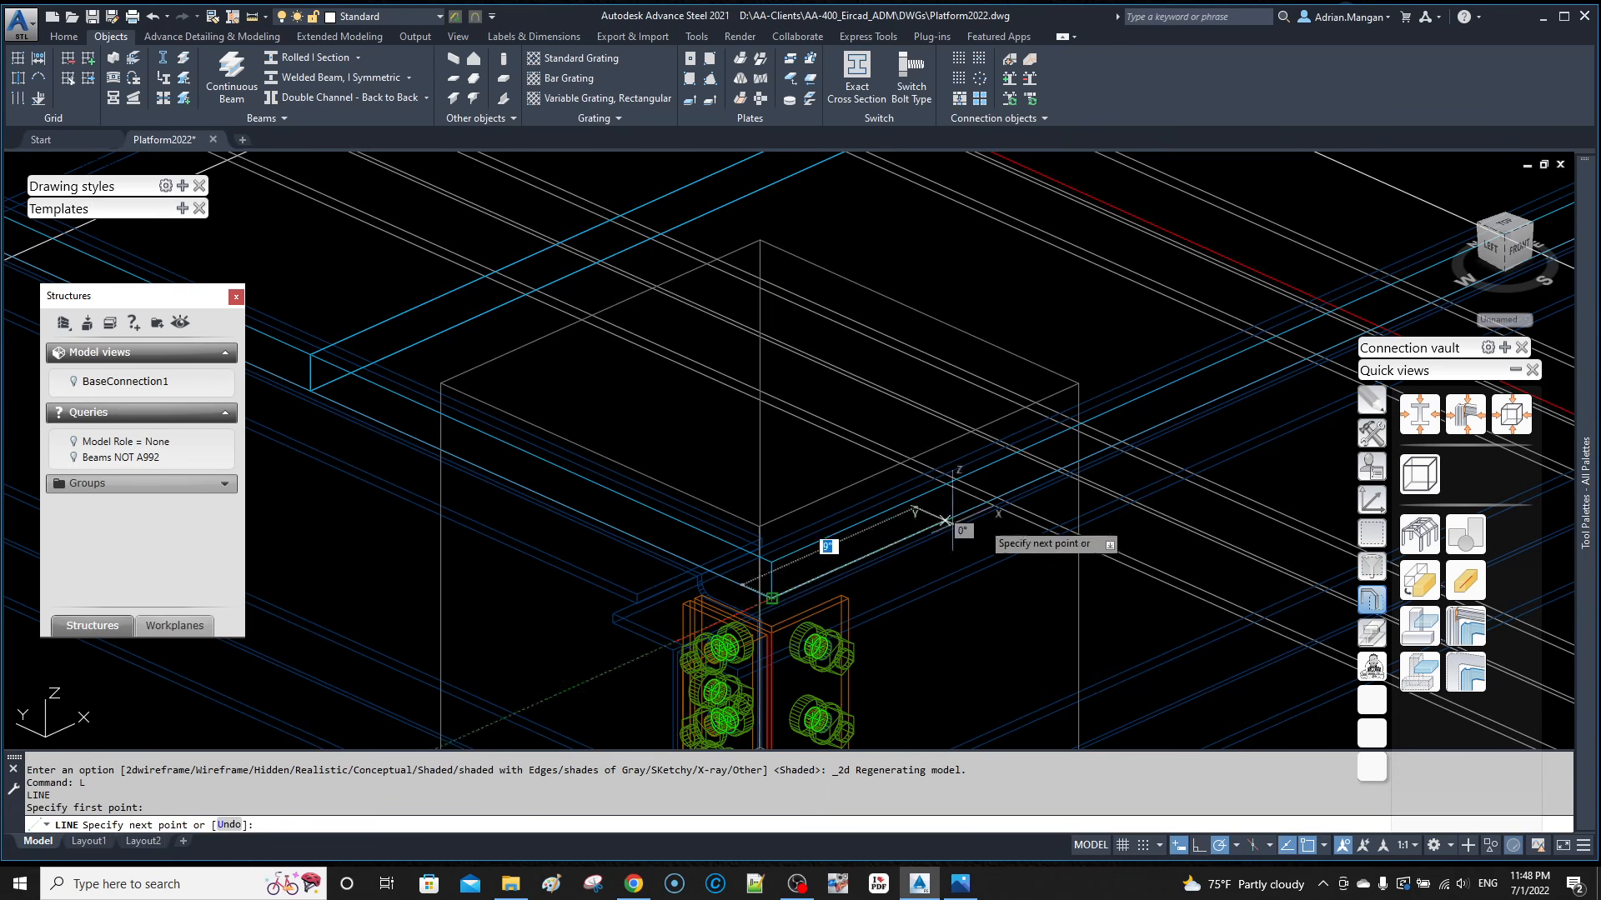
scroll(947, 528, down, 4)
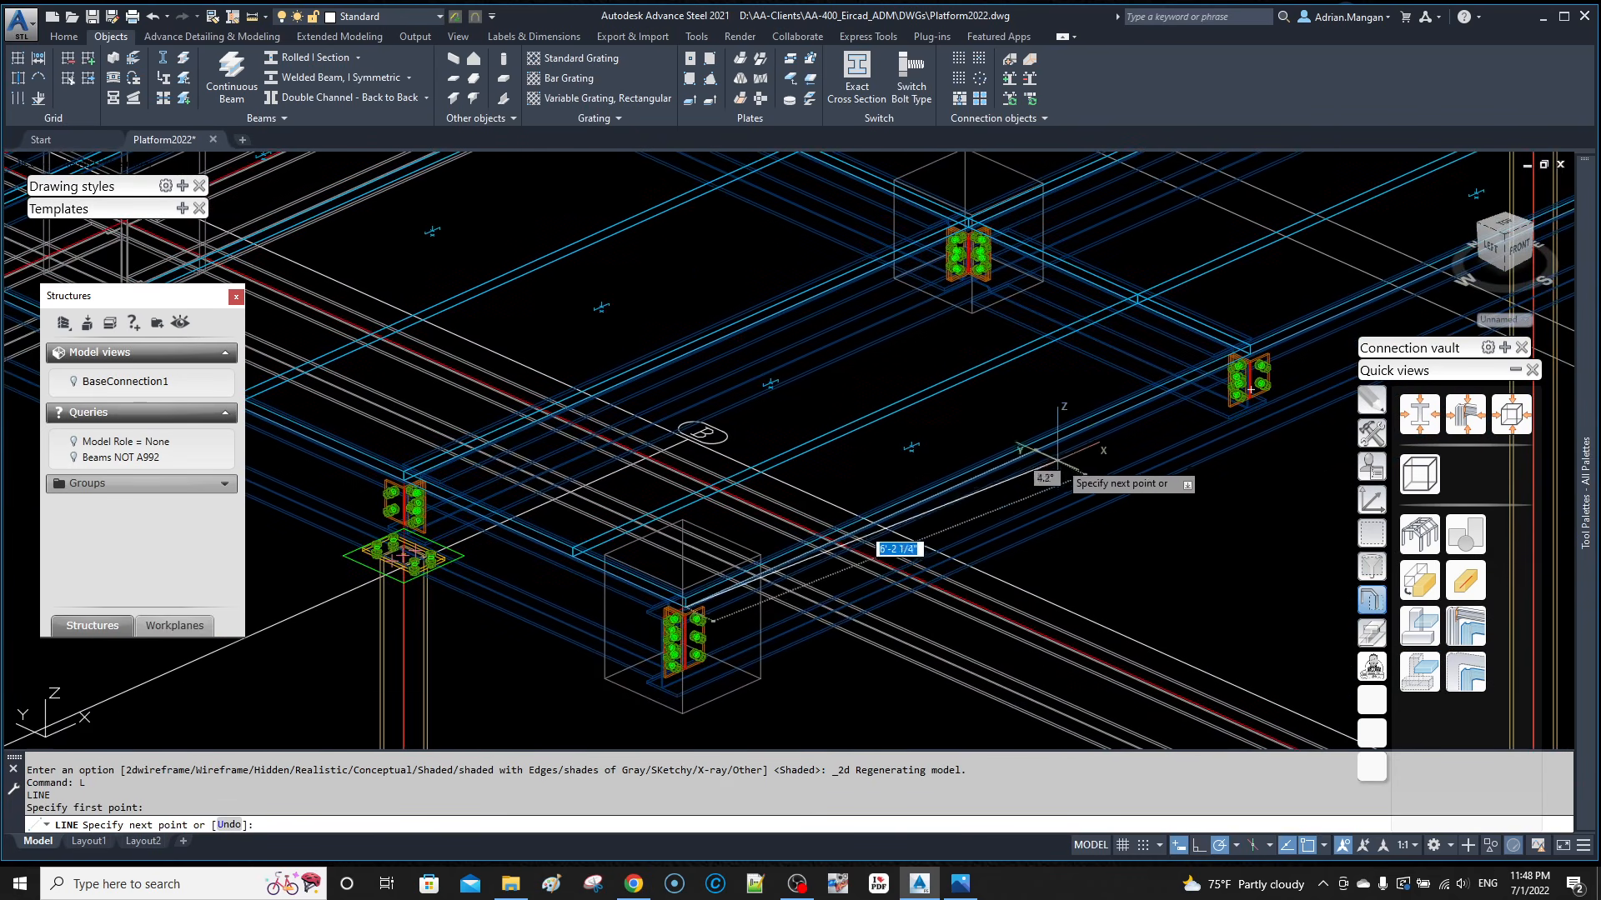
text(5')
key(Return)
key(Escape)
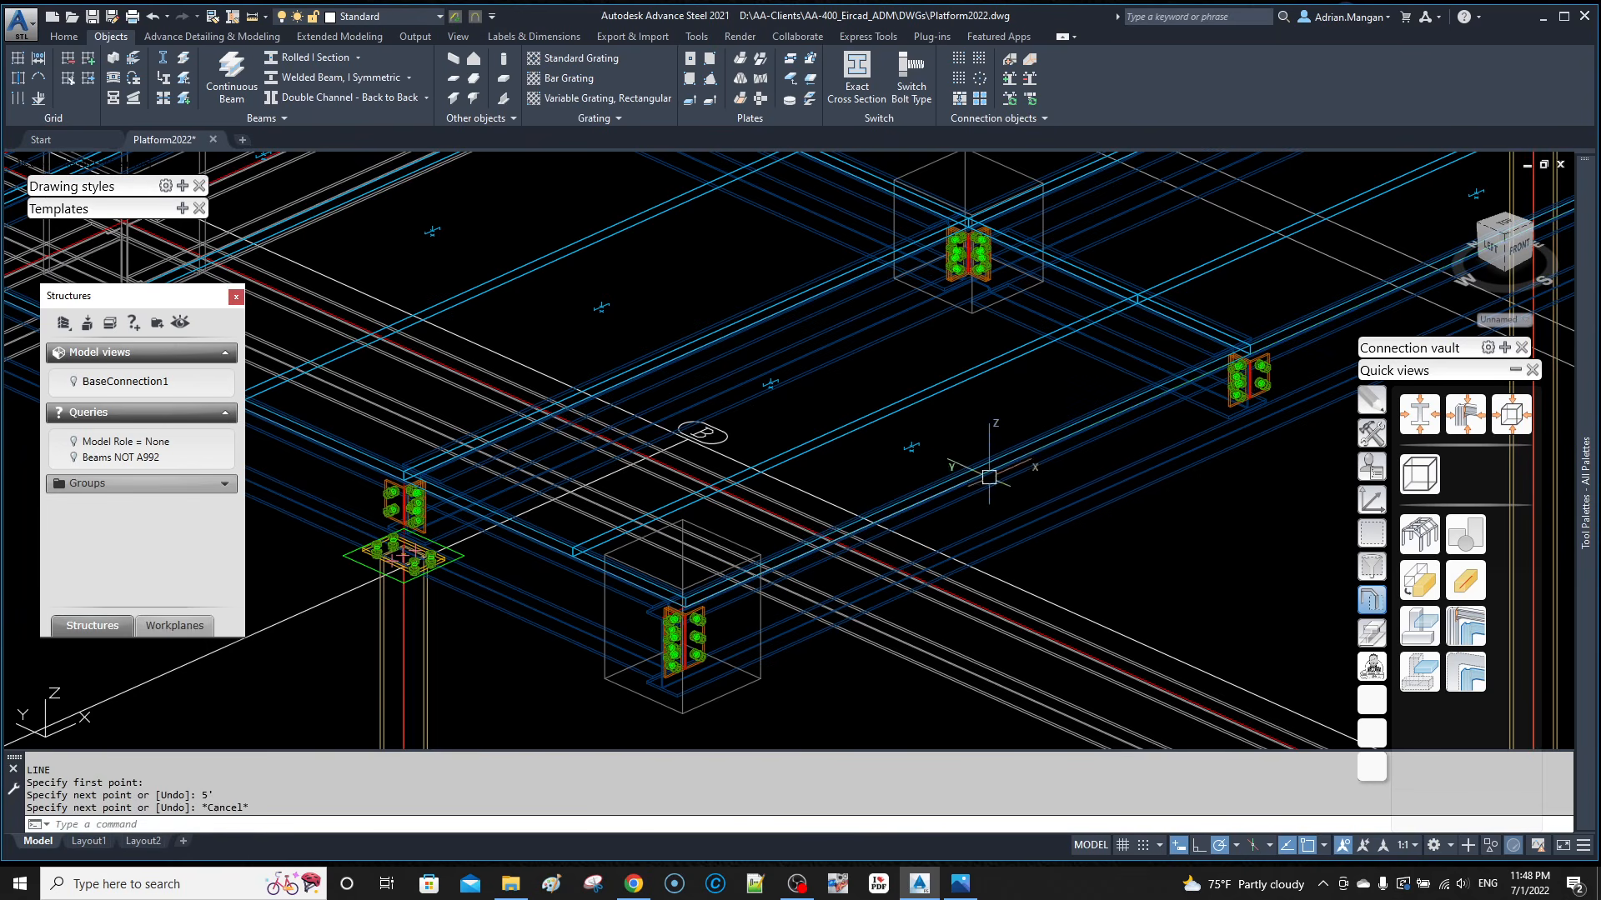
Step: Draw a circle with a radius of 2" centred on the east end of the 5' line
scroll(989, 477, up, 5)
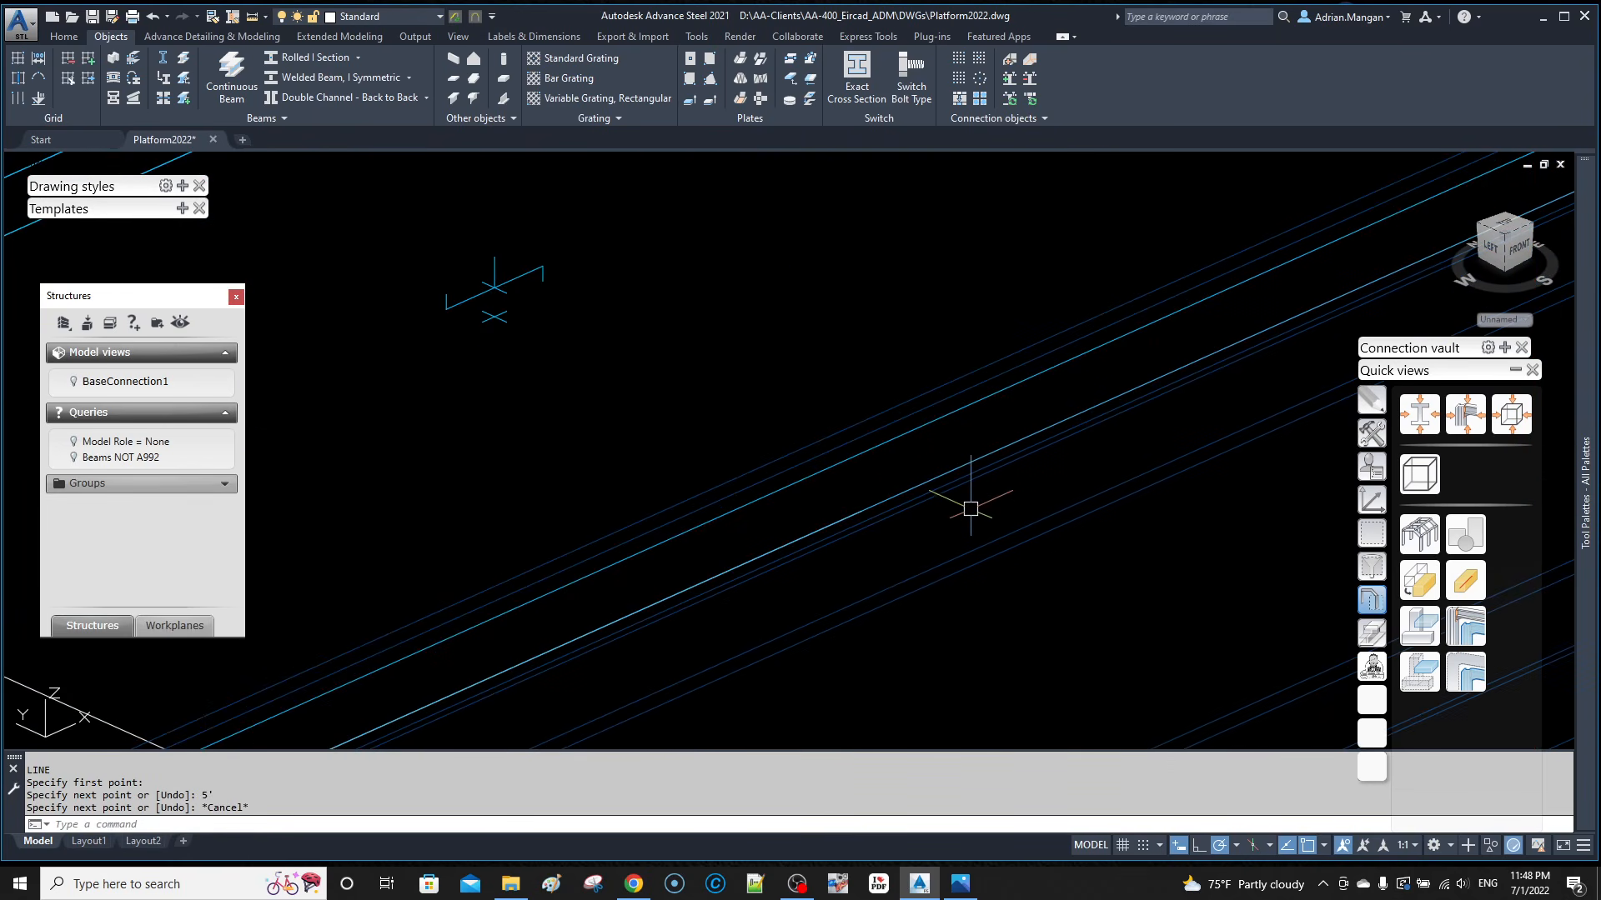
text(c)
key(Return)
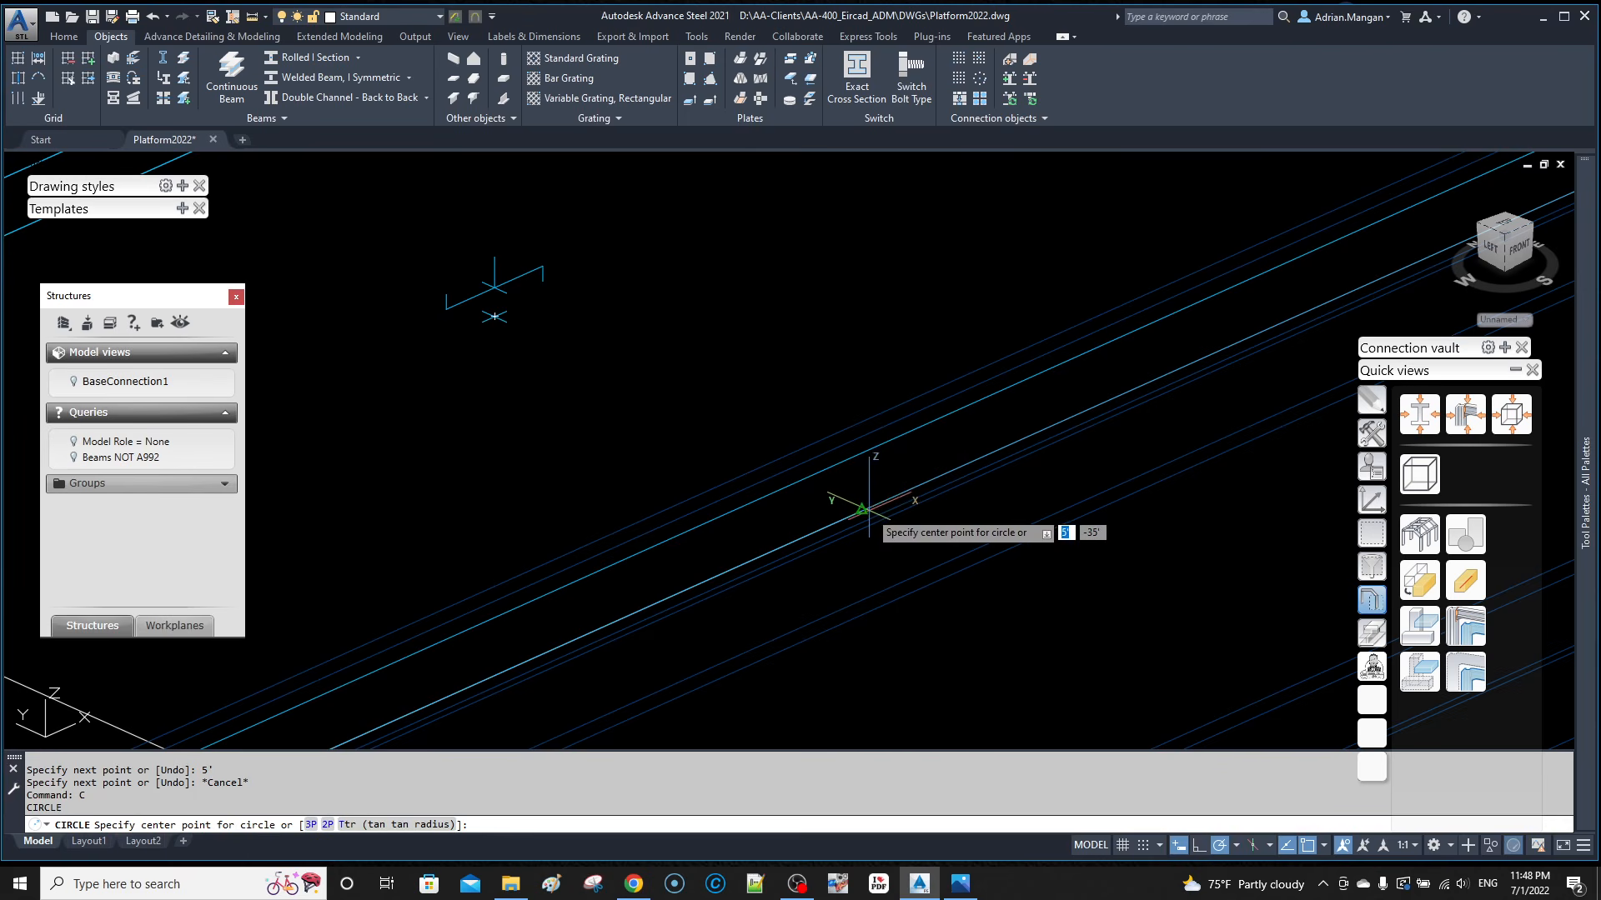
click(861, 509)
text(2)
key(Return)
key(Escape)
Step: Copy the circle at the end of the 5' line 2'4" eastward along the south grating edge
scroll(917, 492, down, 5)
middle_drag(958, 501, 966, 469)
scroll(950, 461, up, 6)
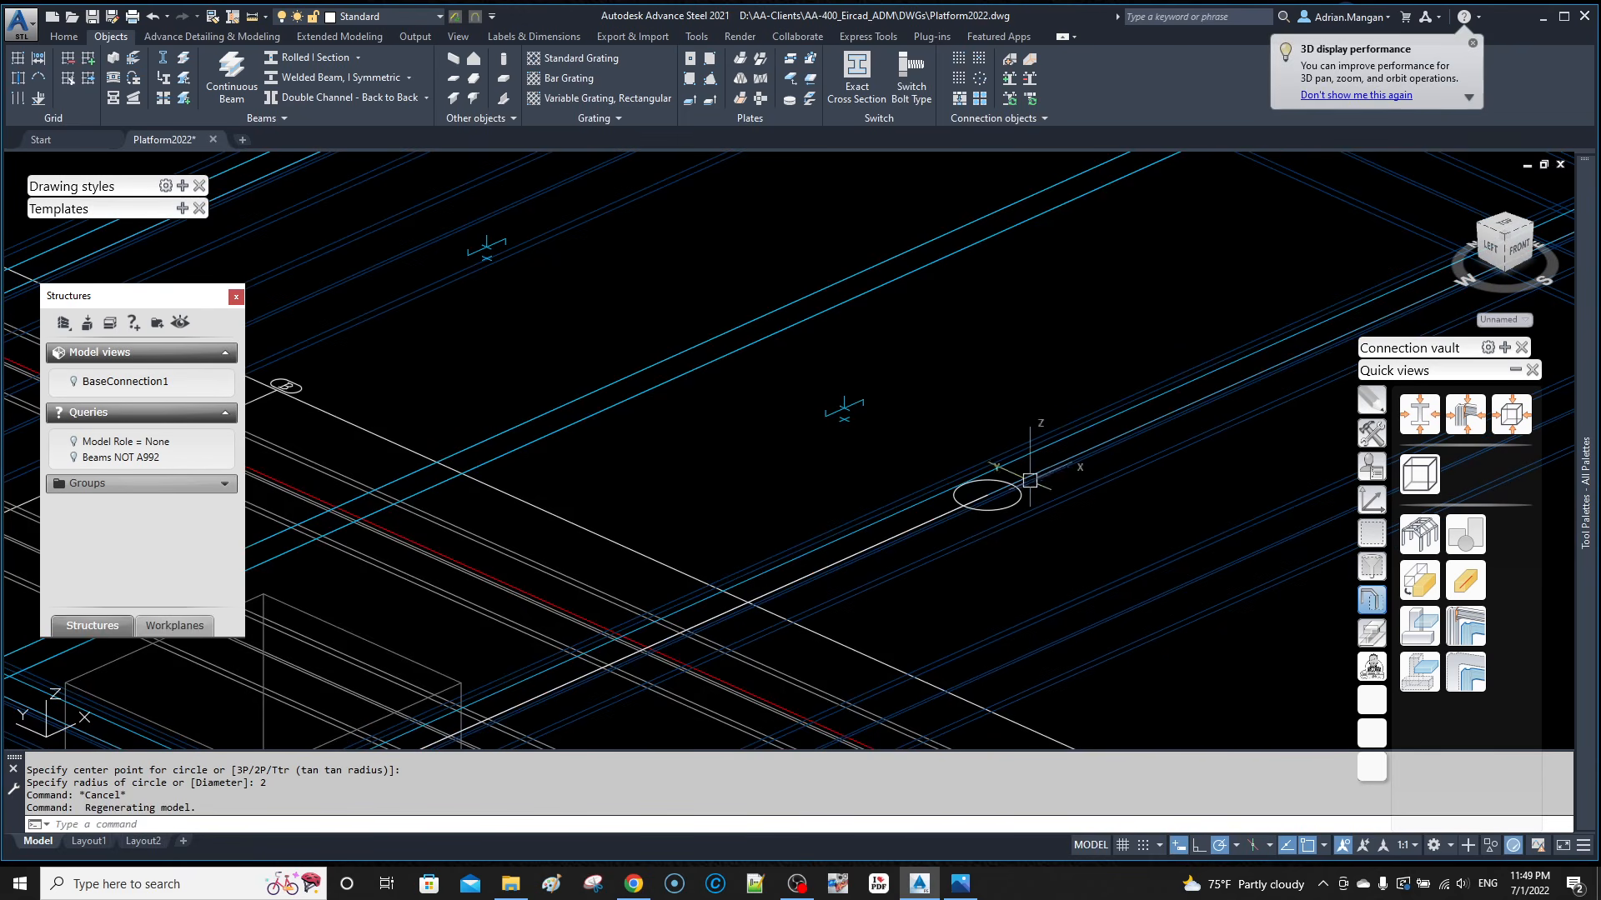
mouse_move(1056, 445)
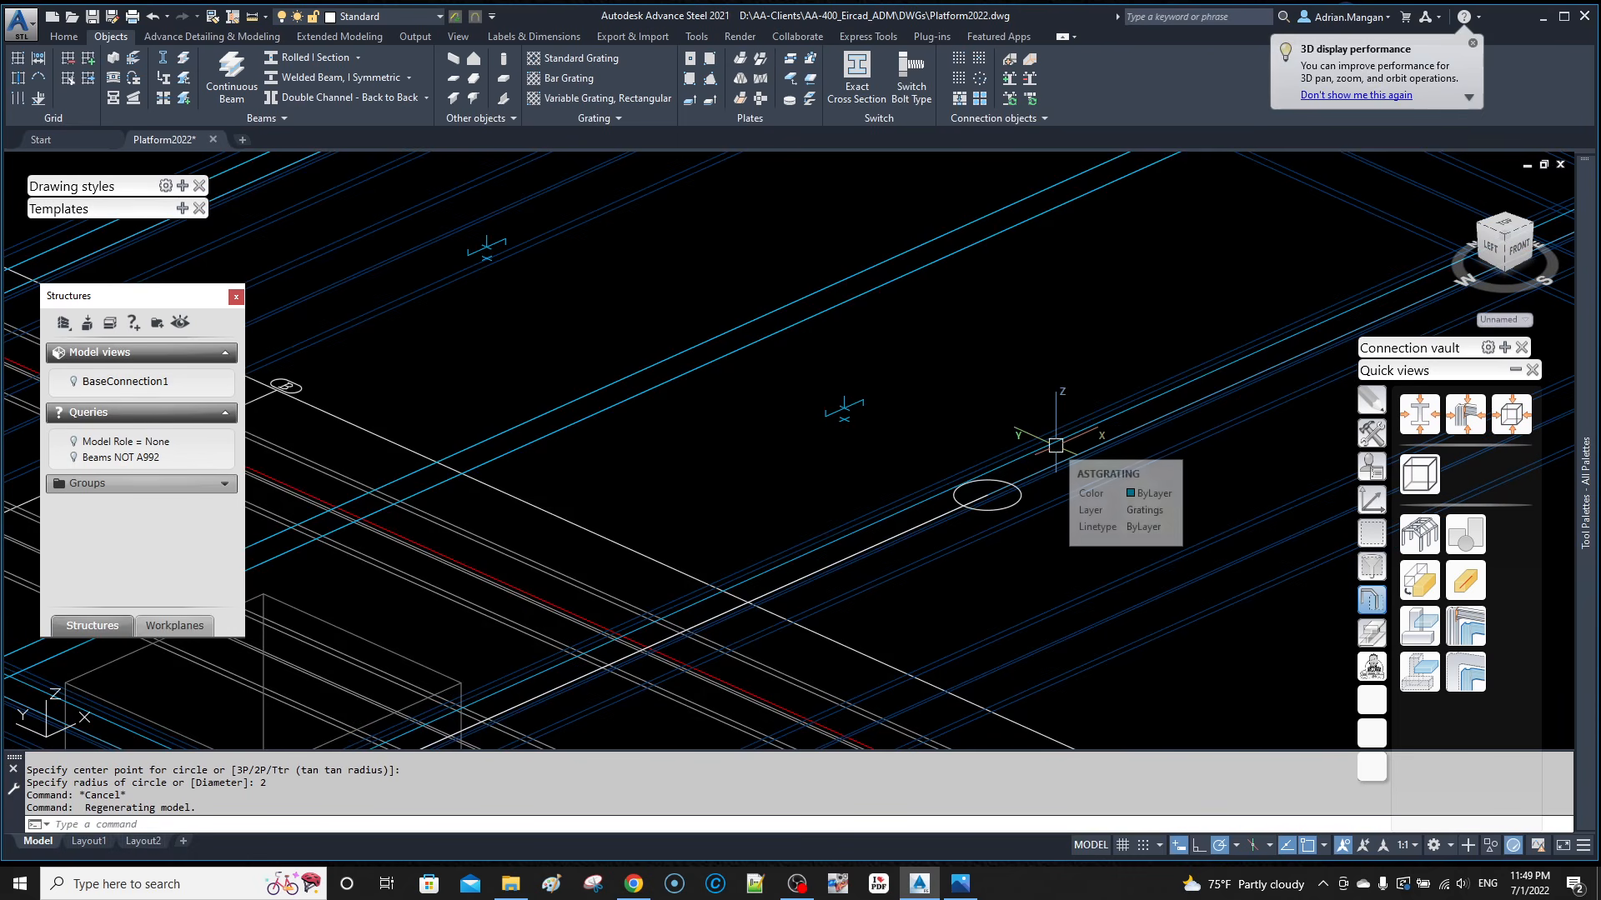
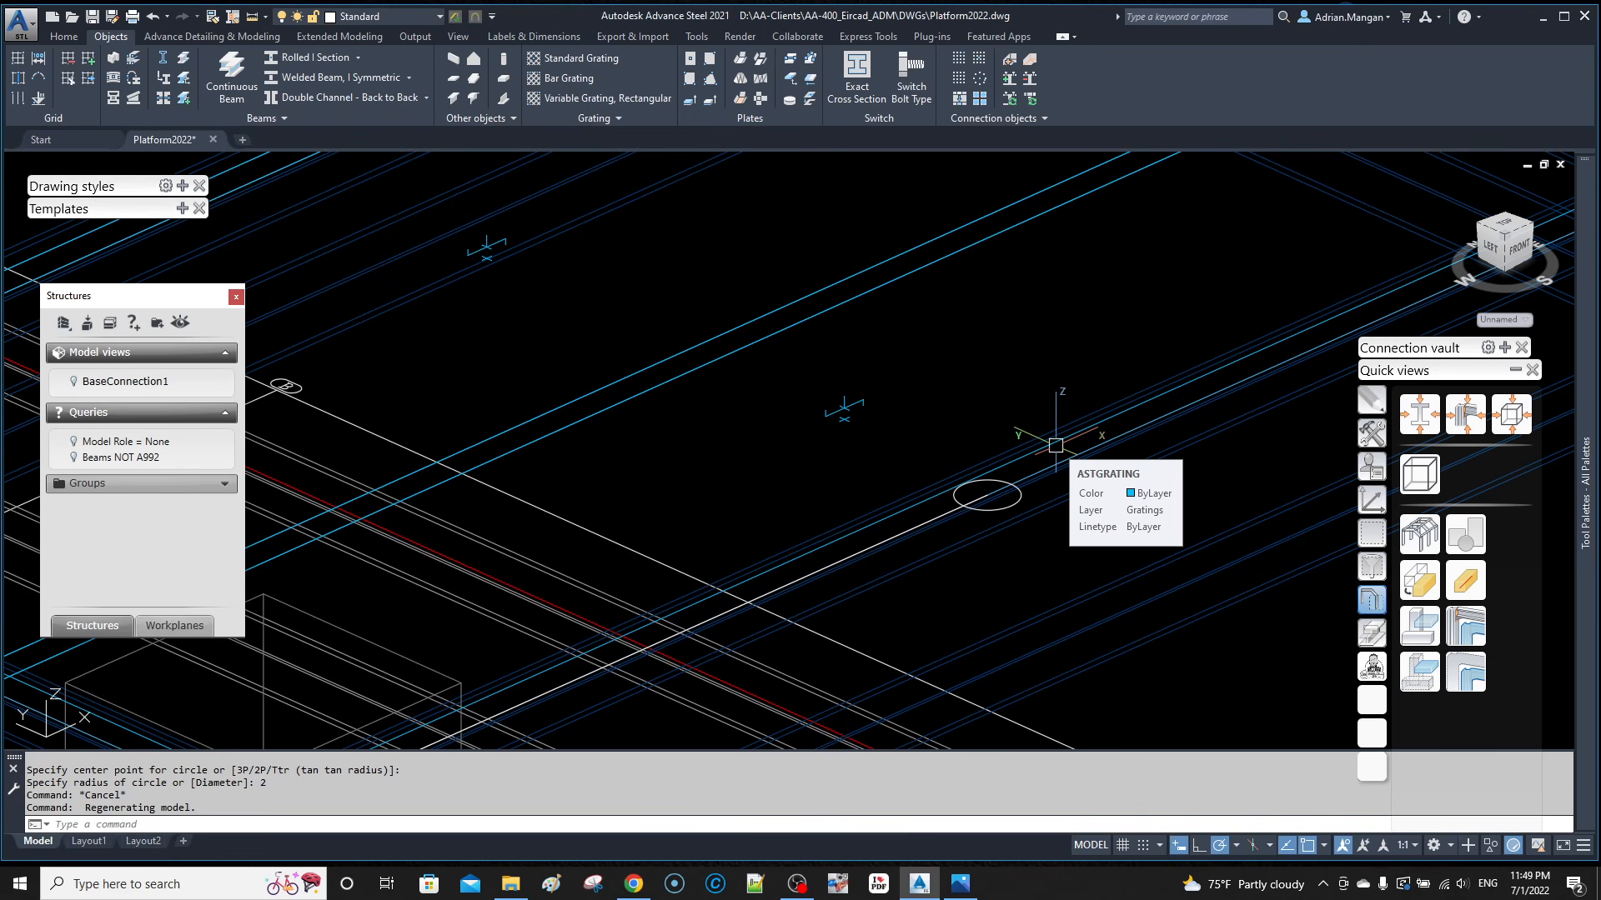
scroll(1042, 454, down, 5)
scroll(1036, 458, up, 7)
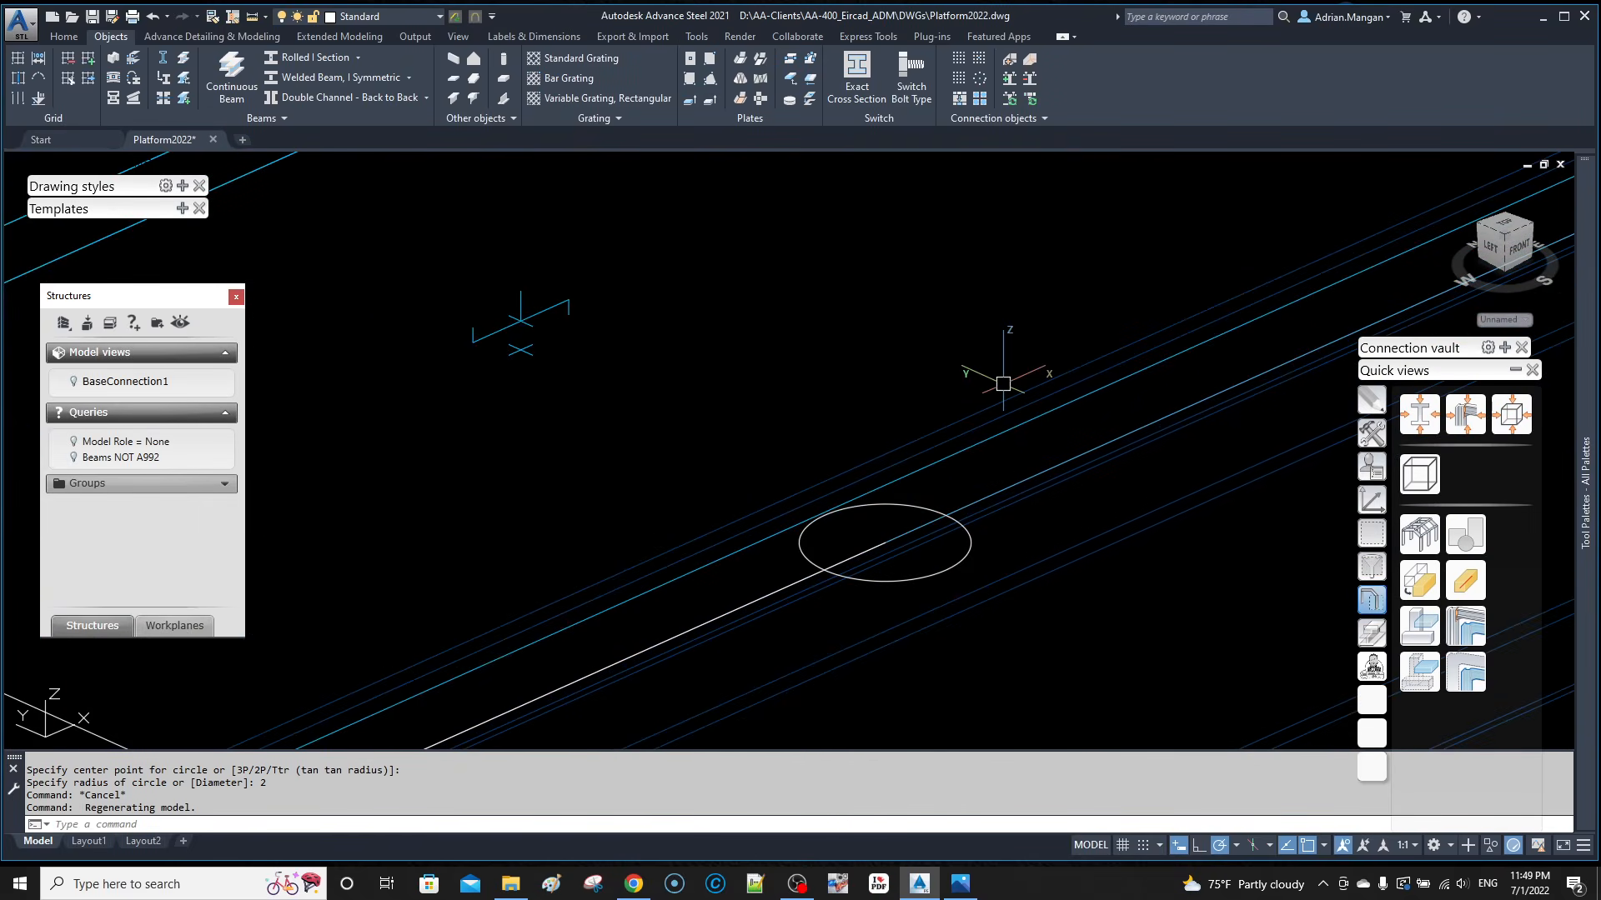
click(936, 510)
right_click(853, 323)
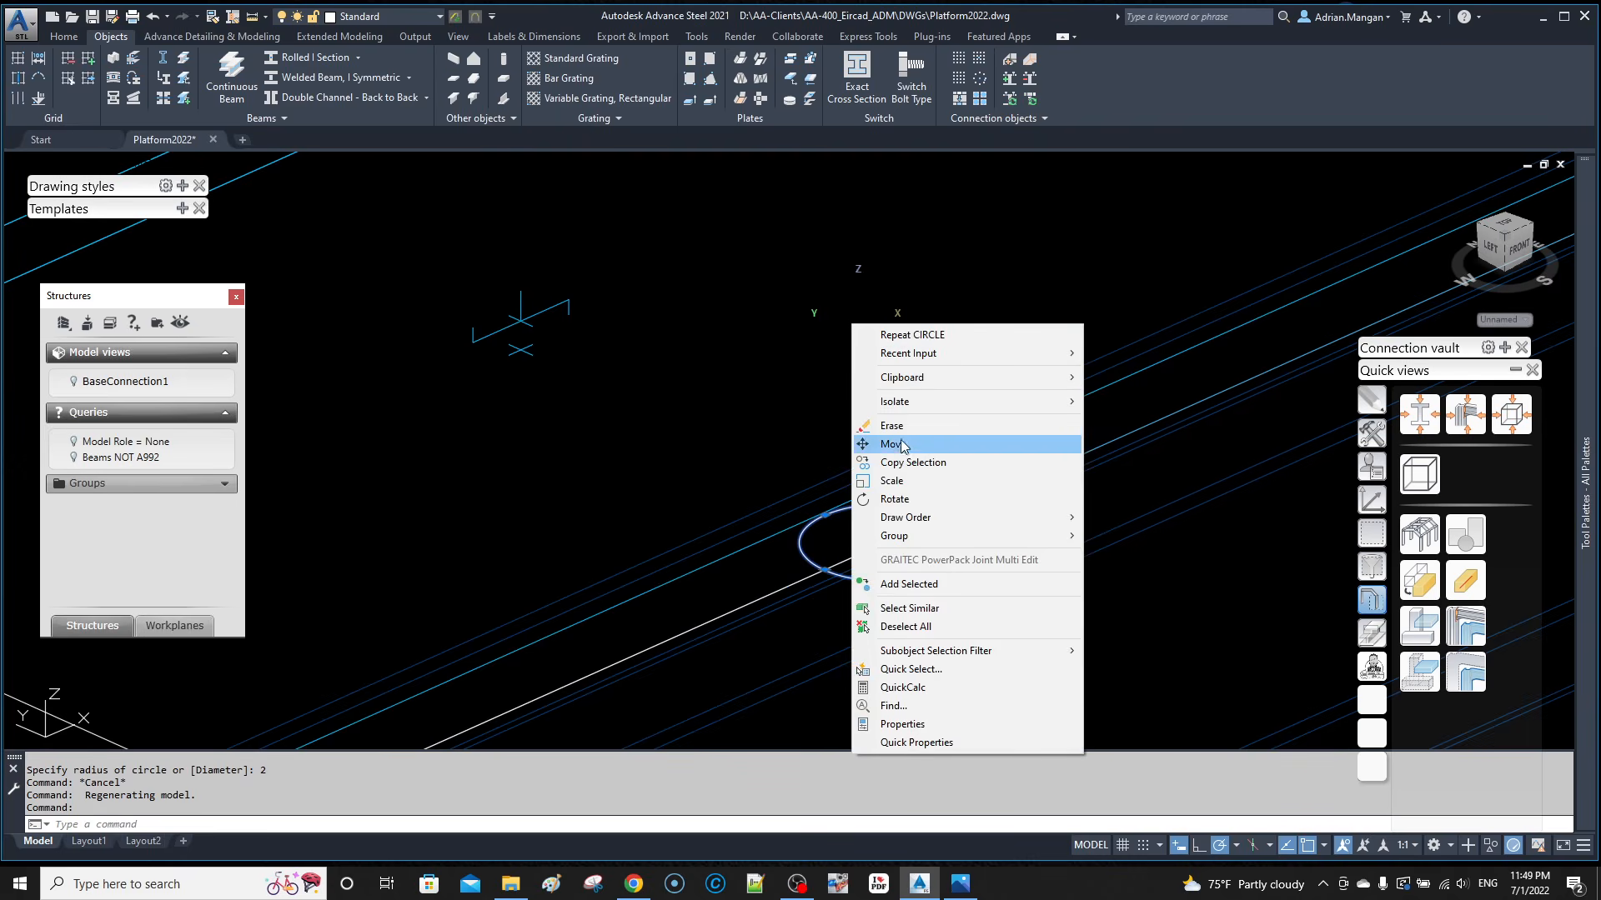
click(898, 464)
click(857, 378)
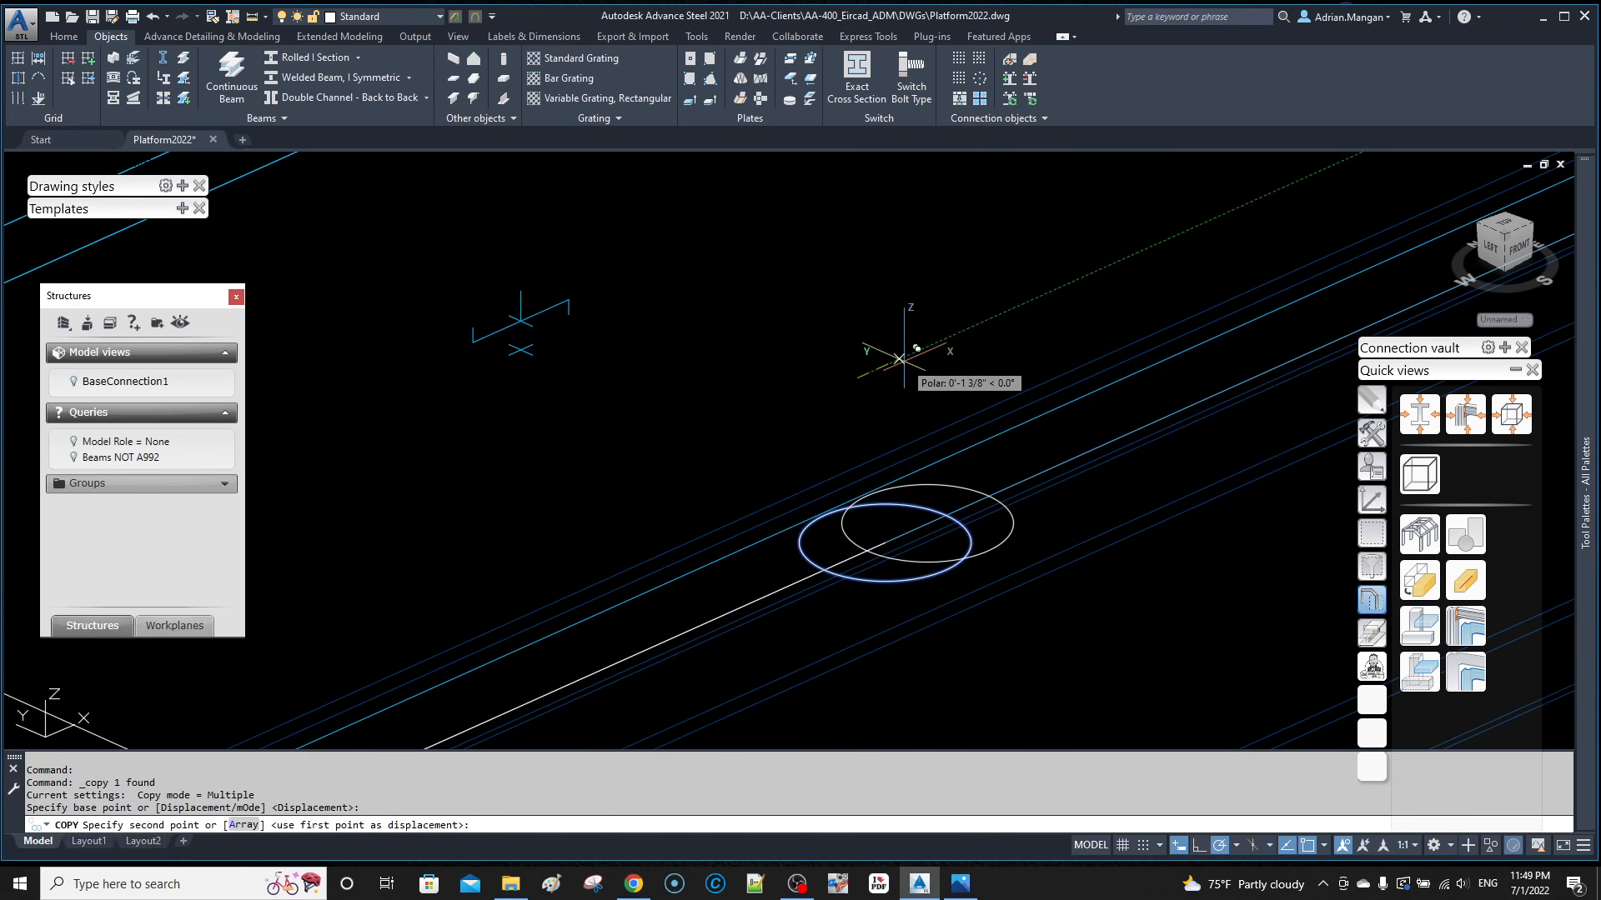
text(2'4)
key(Return)
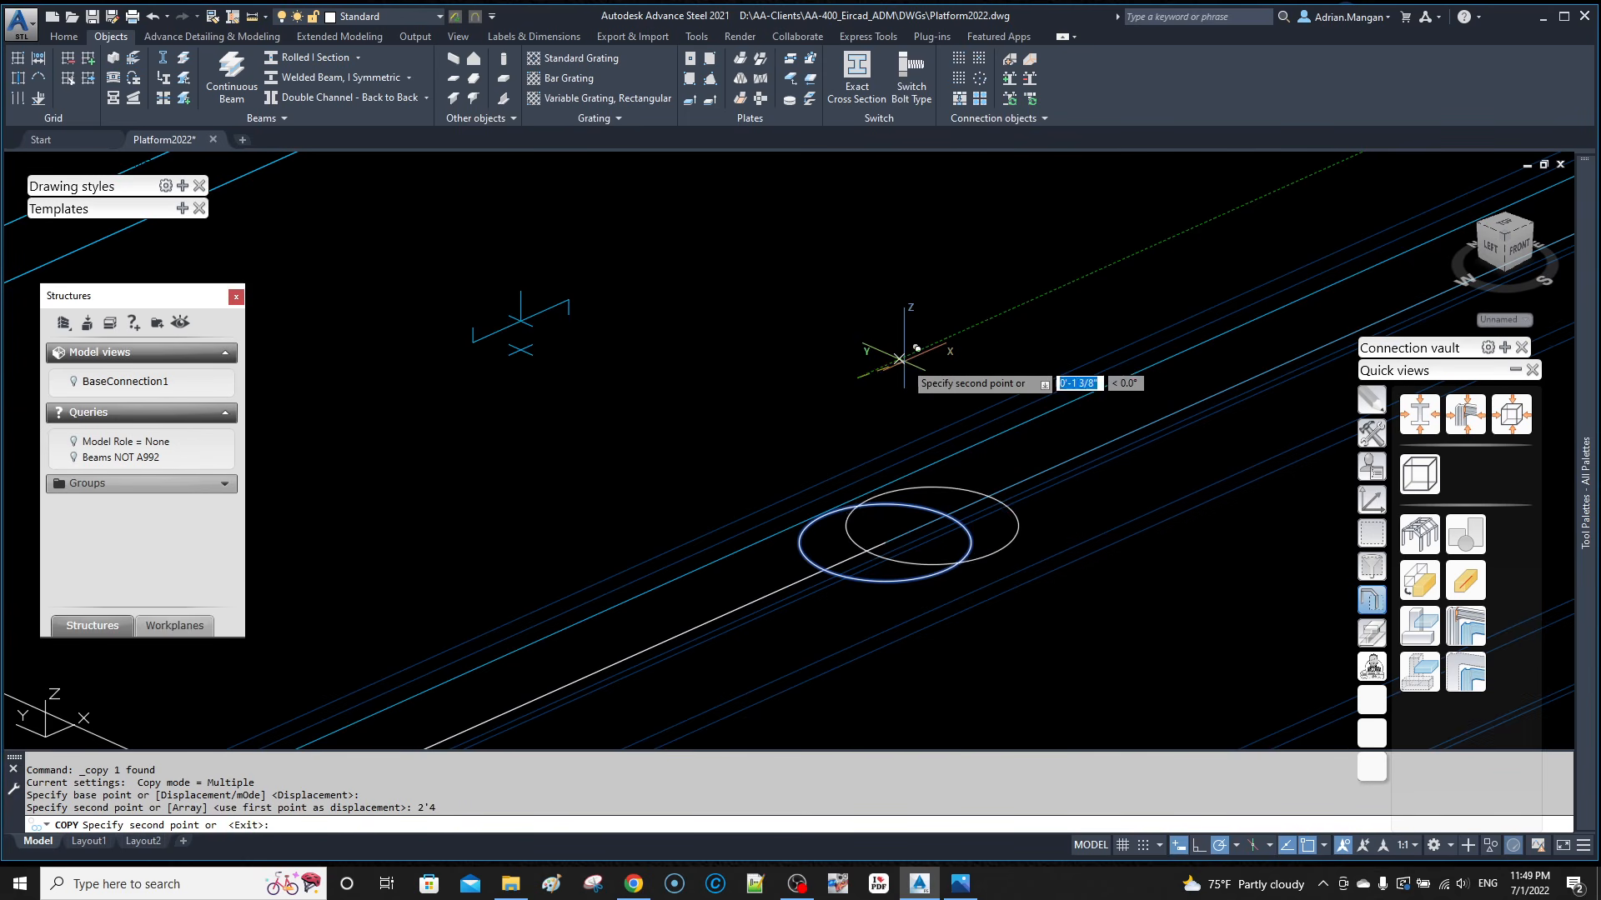
key(Escape)
Step: Copy the original circle at the 5' line's end 28" westward along the south grating edge
scroll(930, 442, down, 8)
click(927, 445)
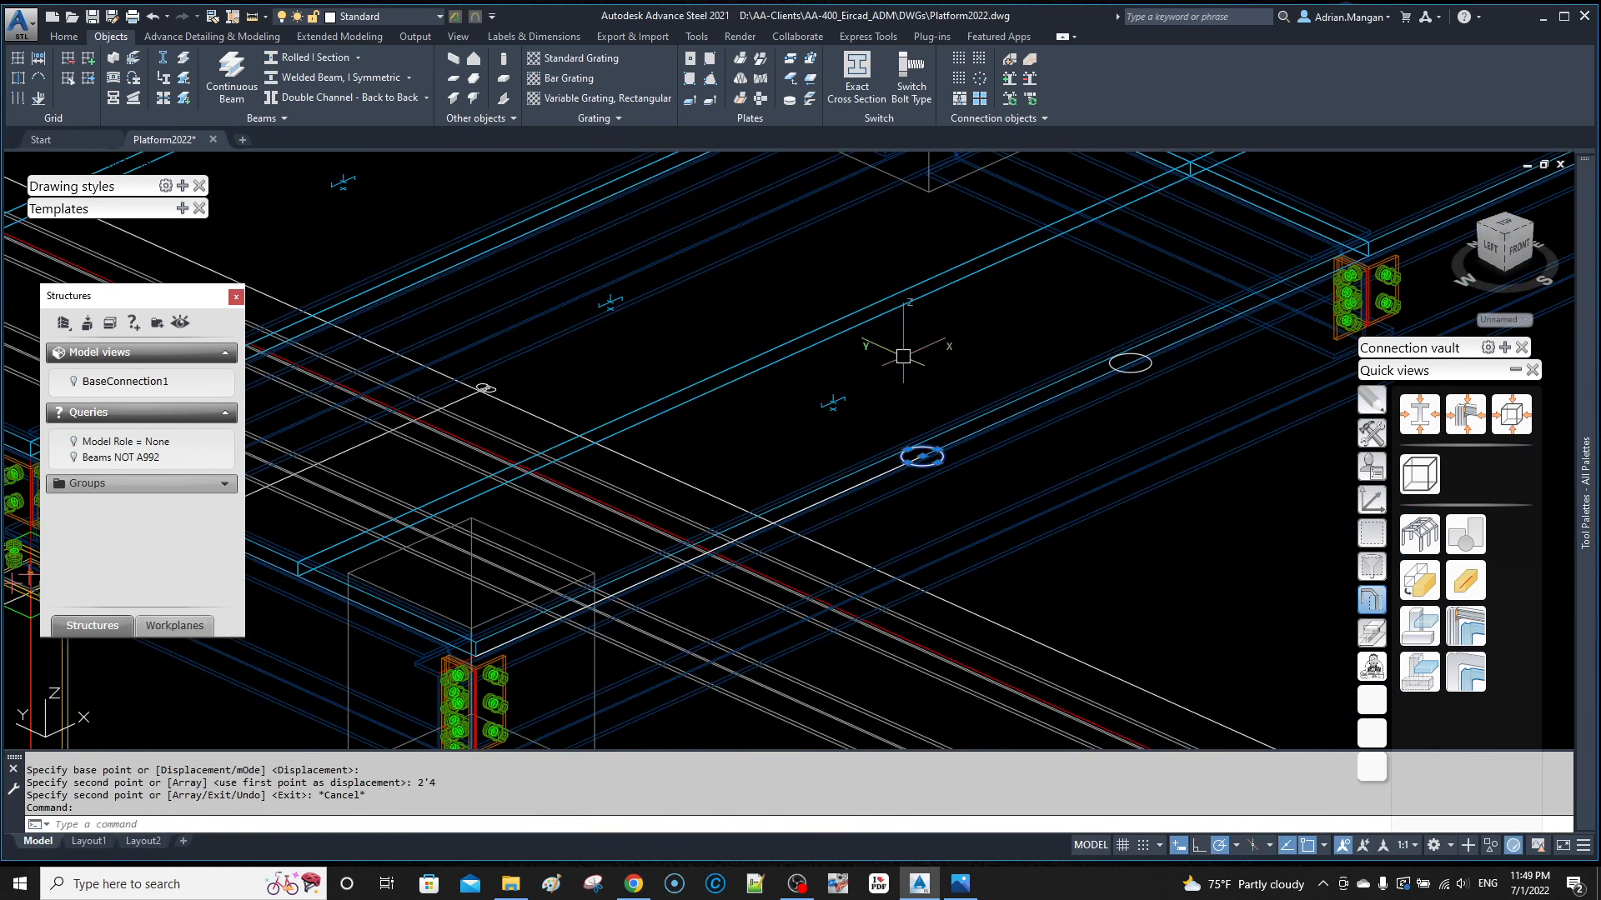
right_click(904, 358)
click(968, 497)
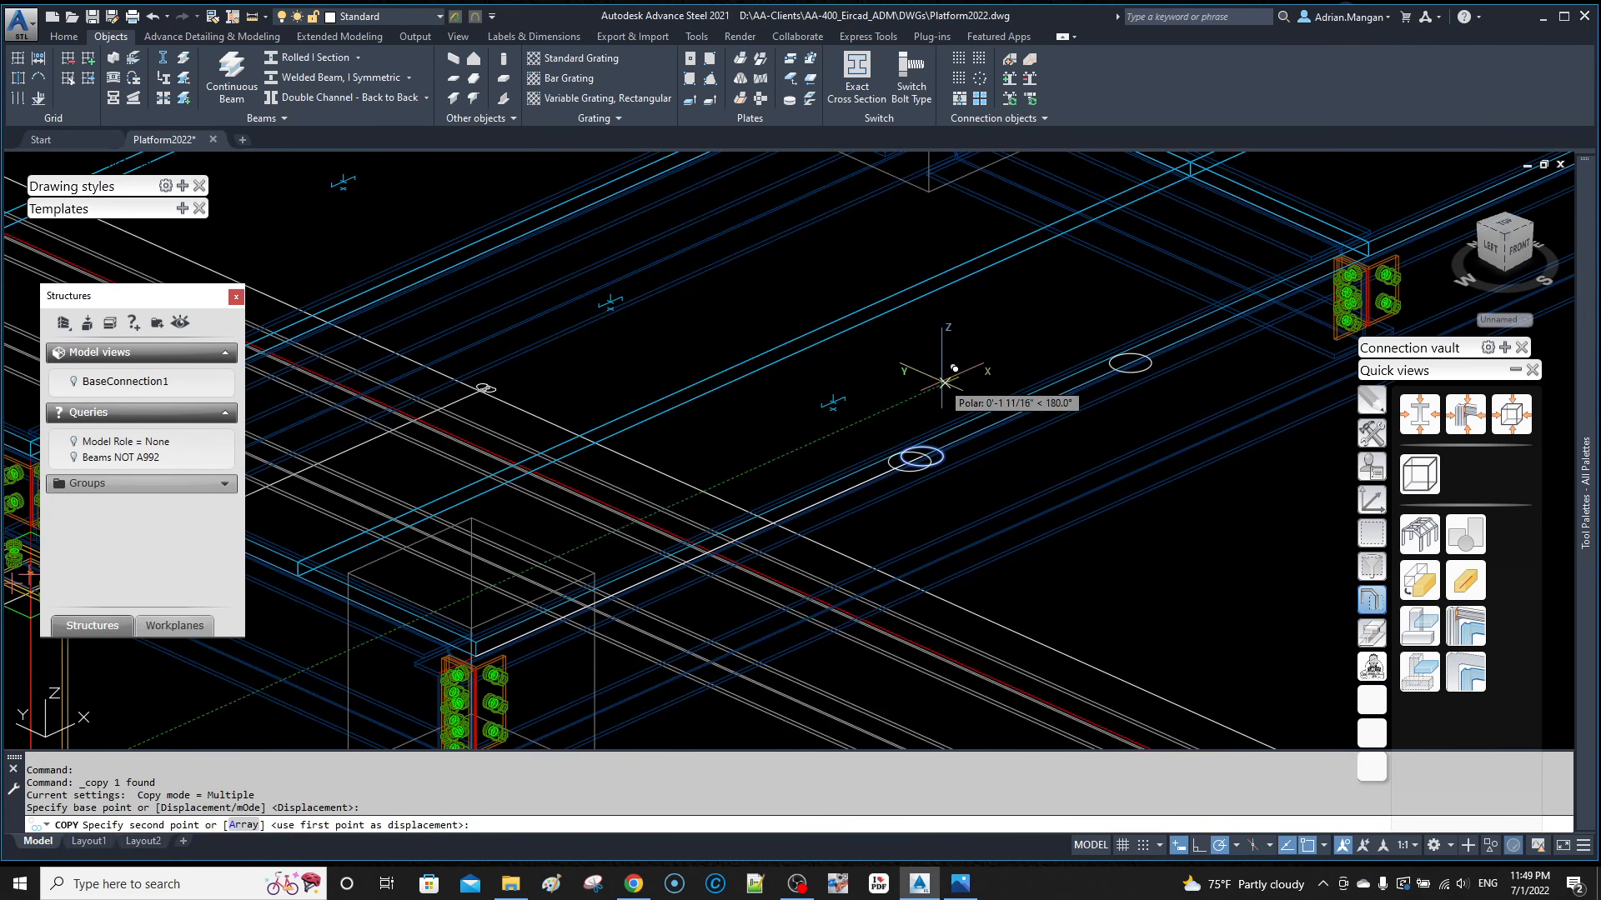
text(2'4)
key(Return)
key(Escape)
Step: Examine the circles along the south edge in relation to the whole platform
scroll(985, 364, down, 2)
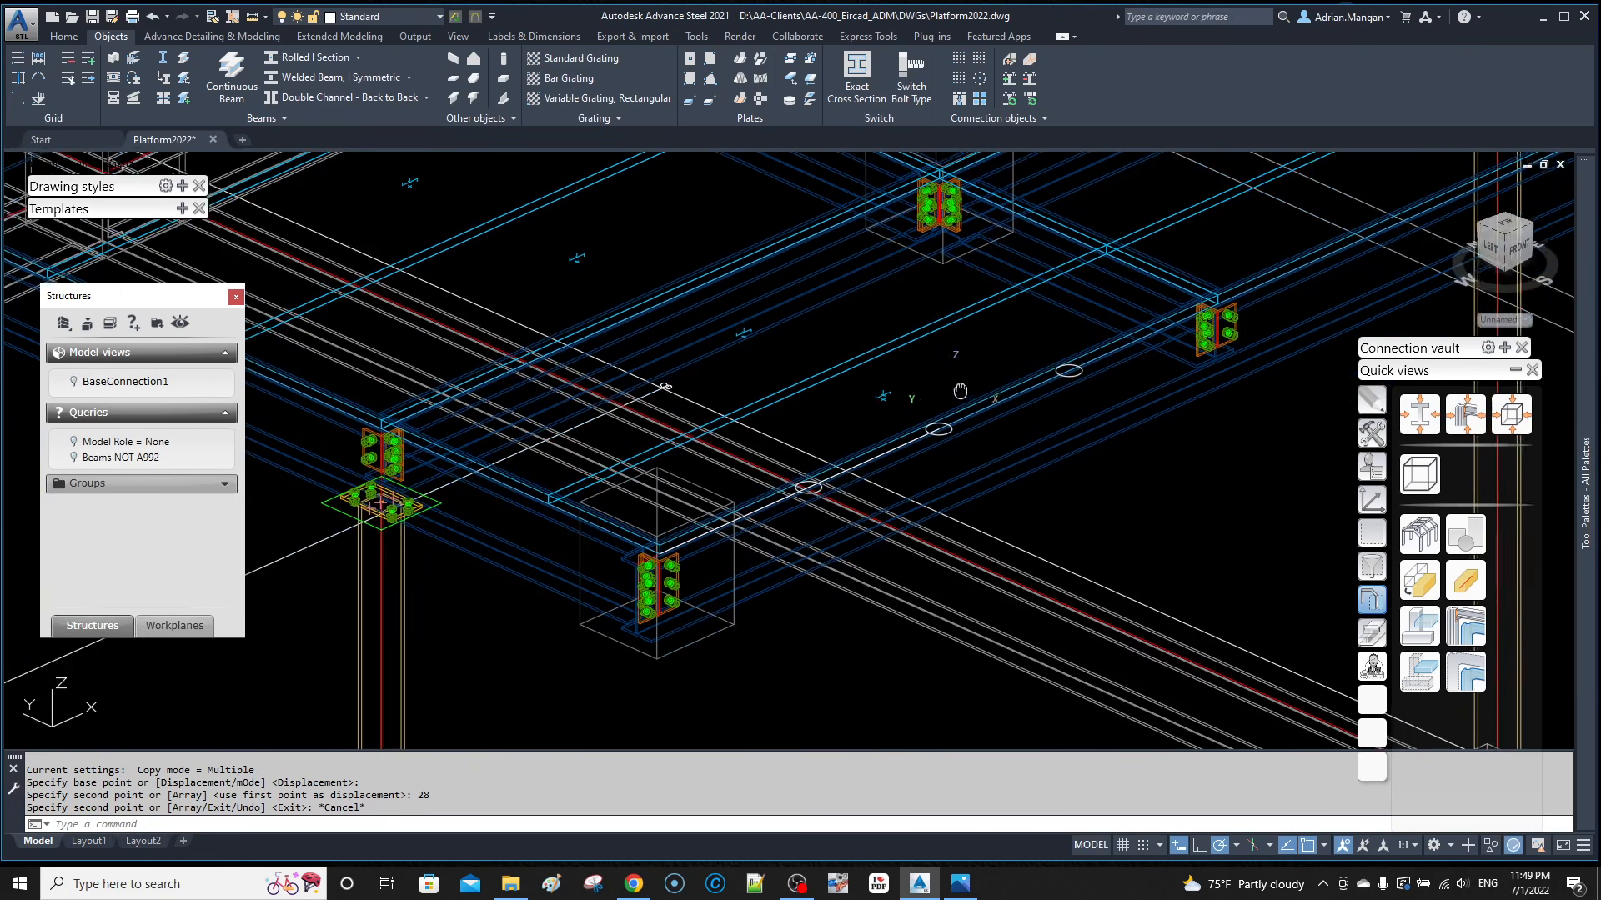
shift+middle_drag(985, 363, 997, 373)
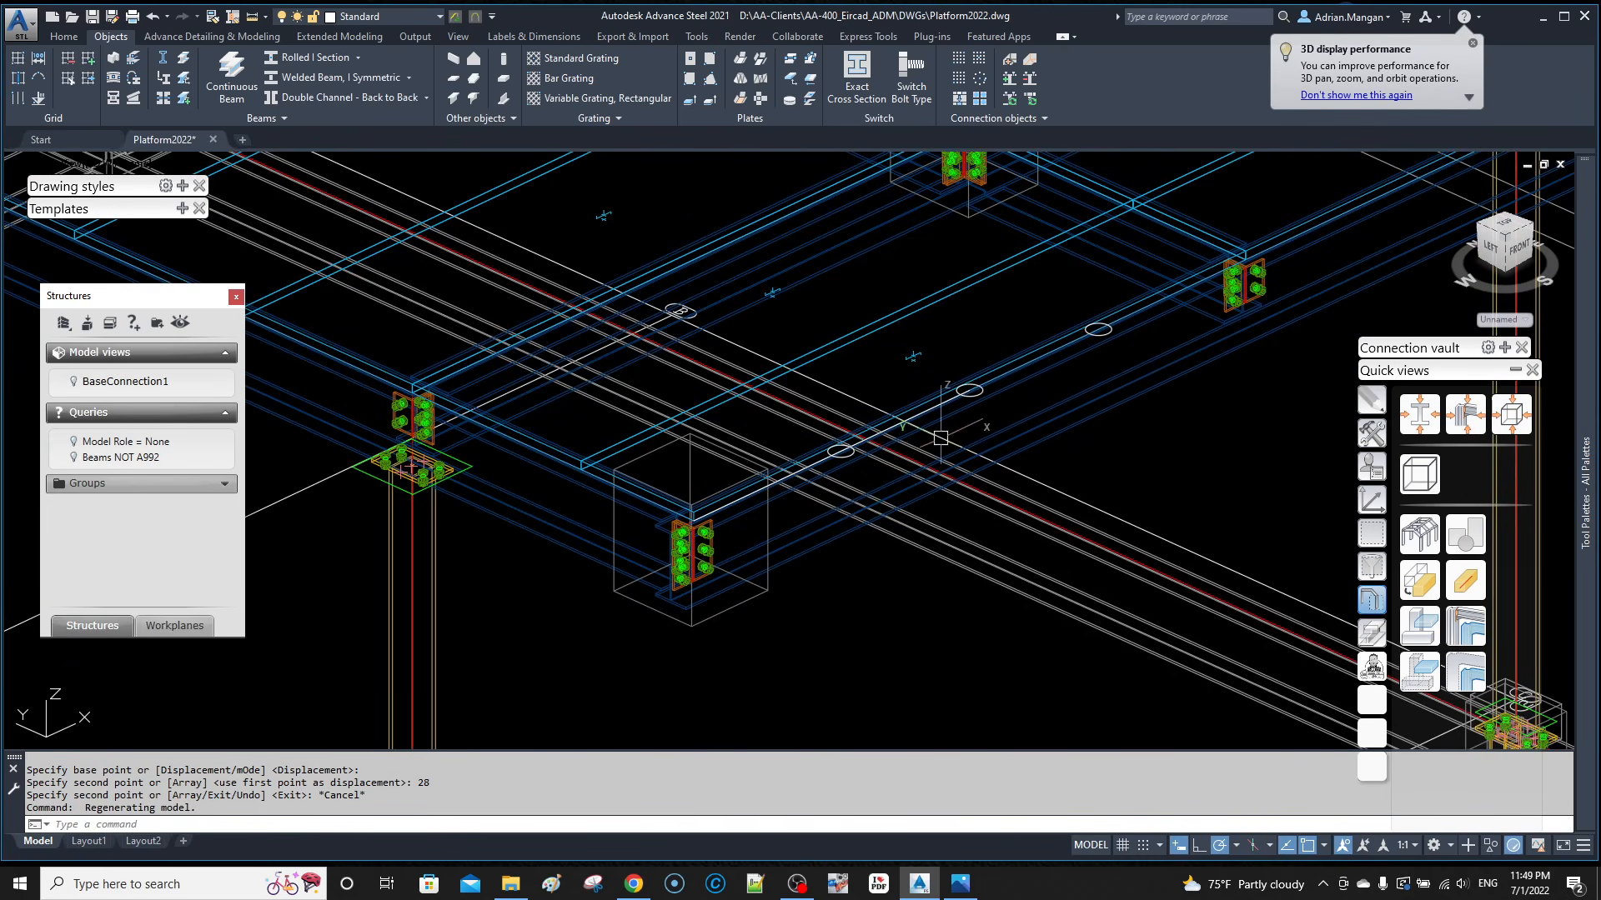
scroll(941, 438, down, 3)
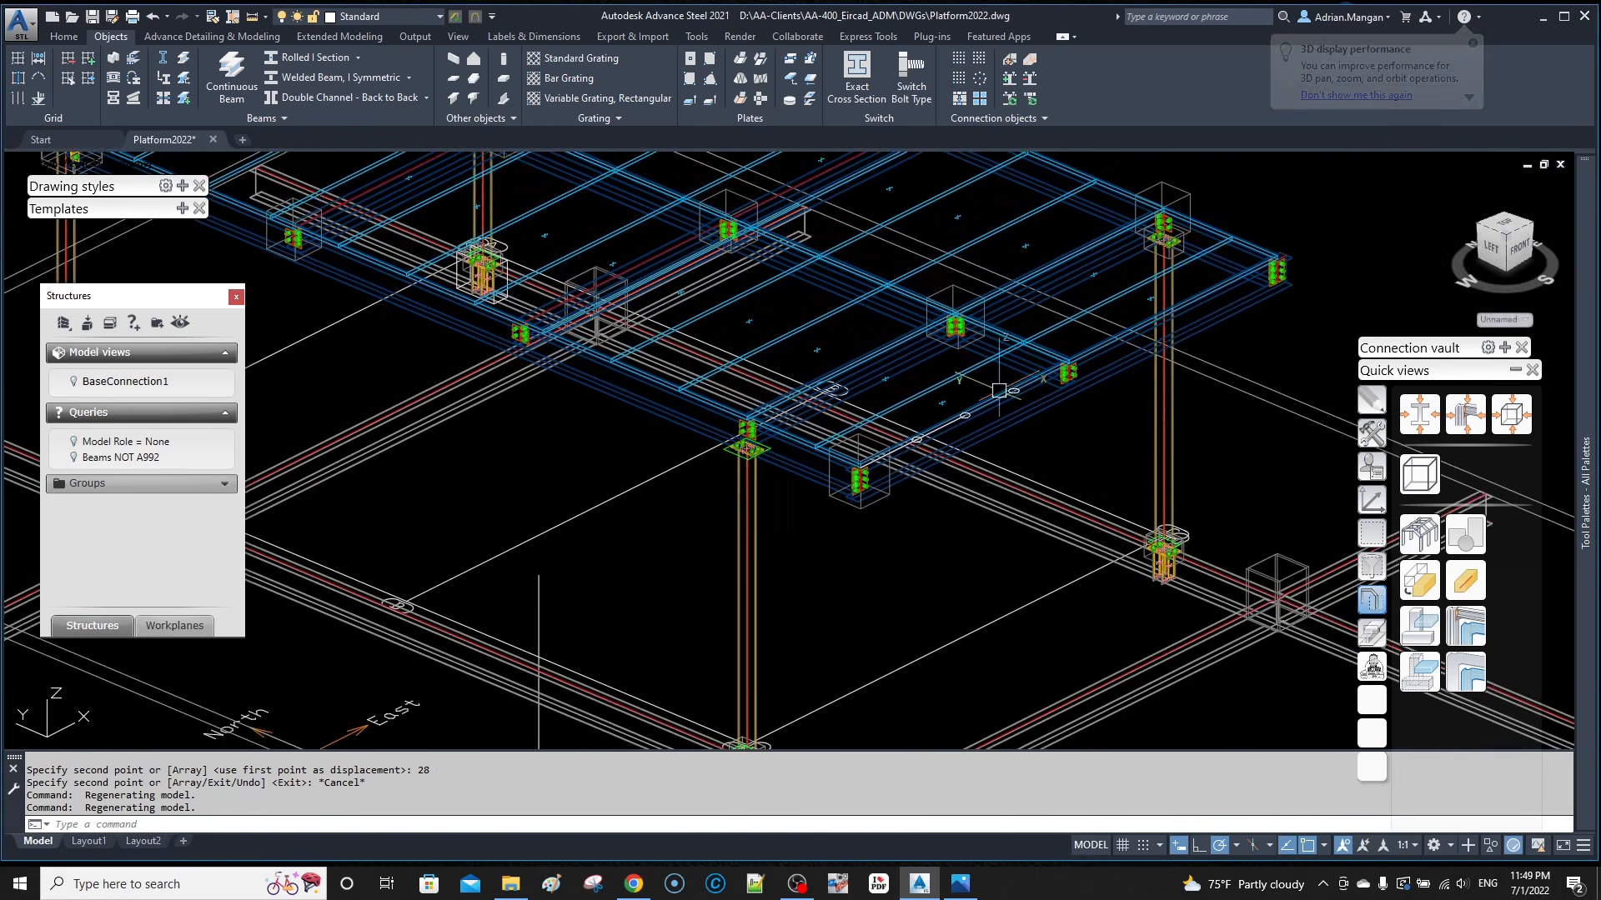
scroll(999, 390, down, 5)
scroll(1110, 487, down, 3)
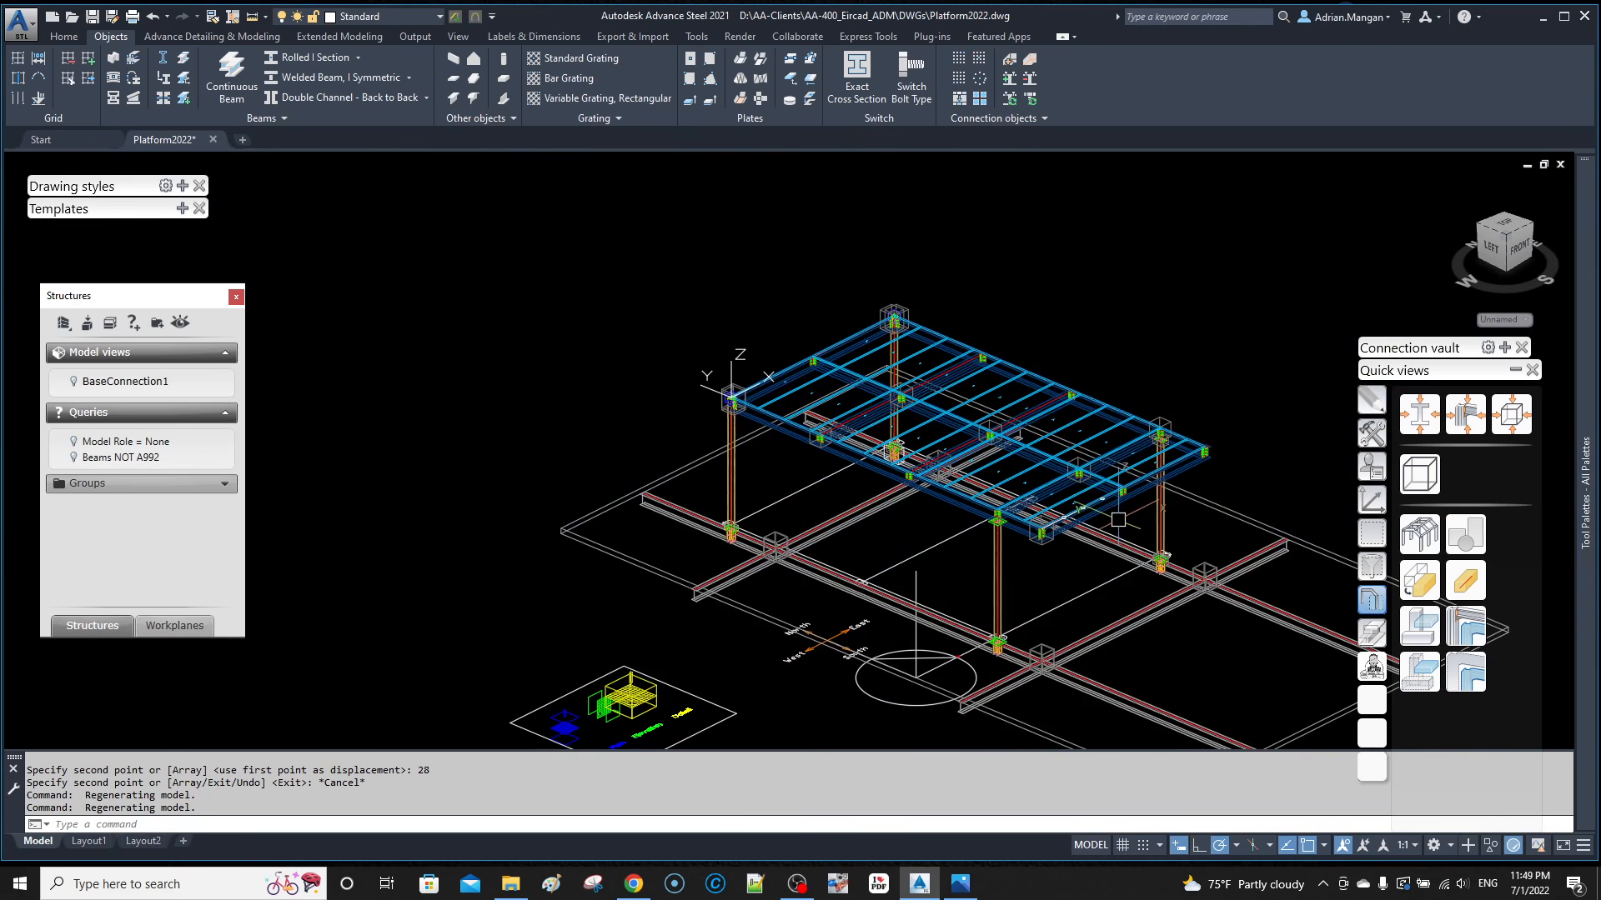
scroll(1113, 515, up, 4)
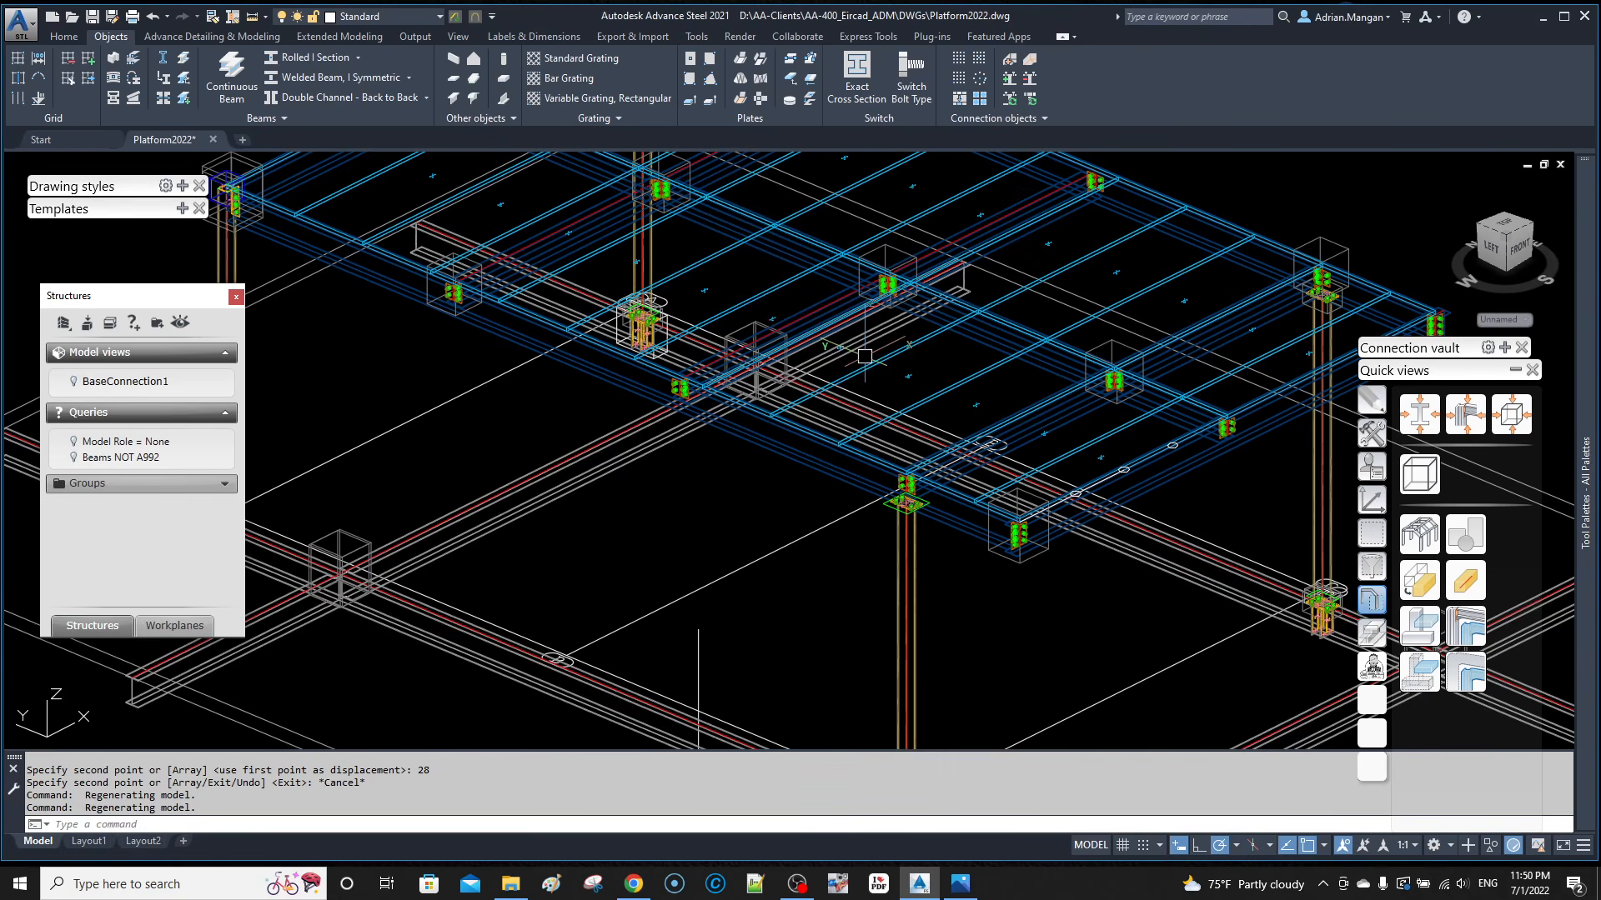
middle_drag(1101, 467, 1039, 447)
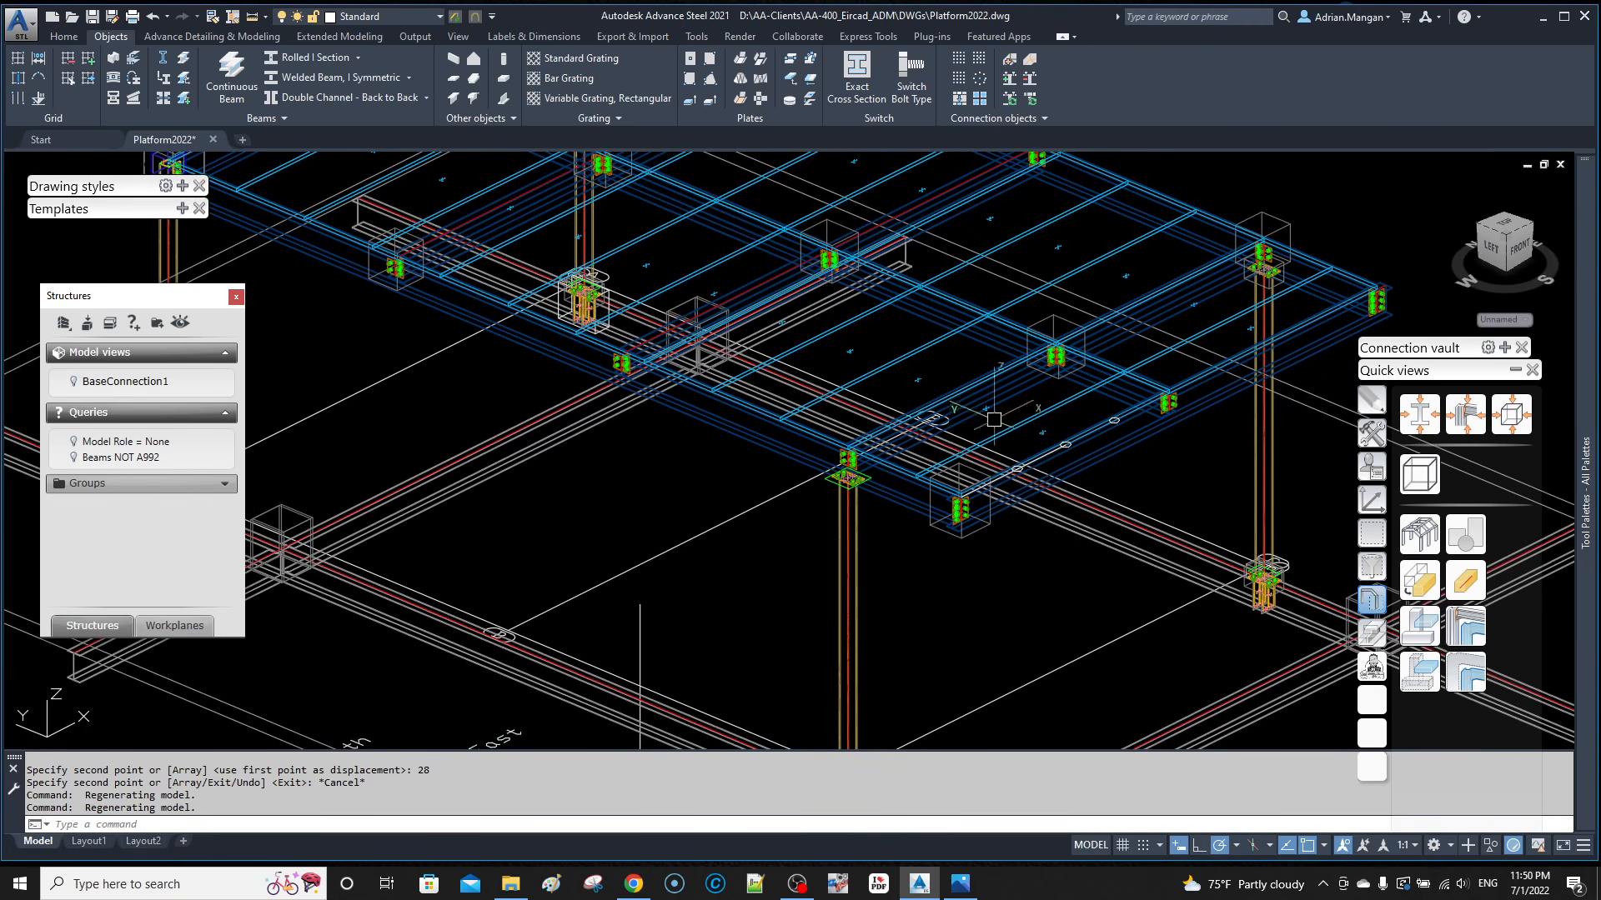
Step: Start a railing using the platform's south, west and north perimeter beams as its base beams
click(65, 38)
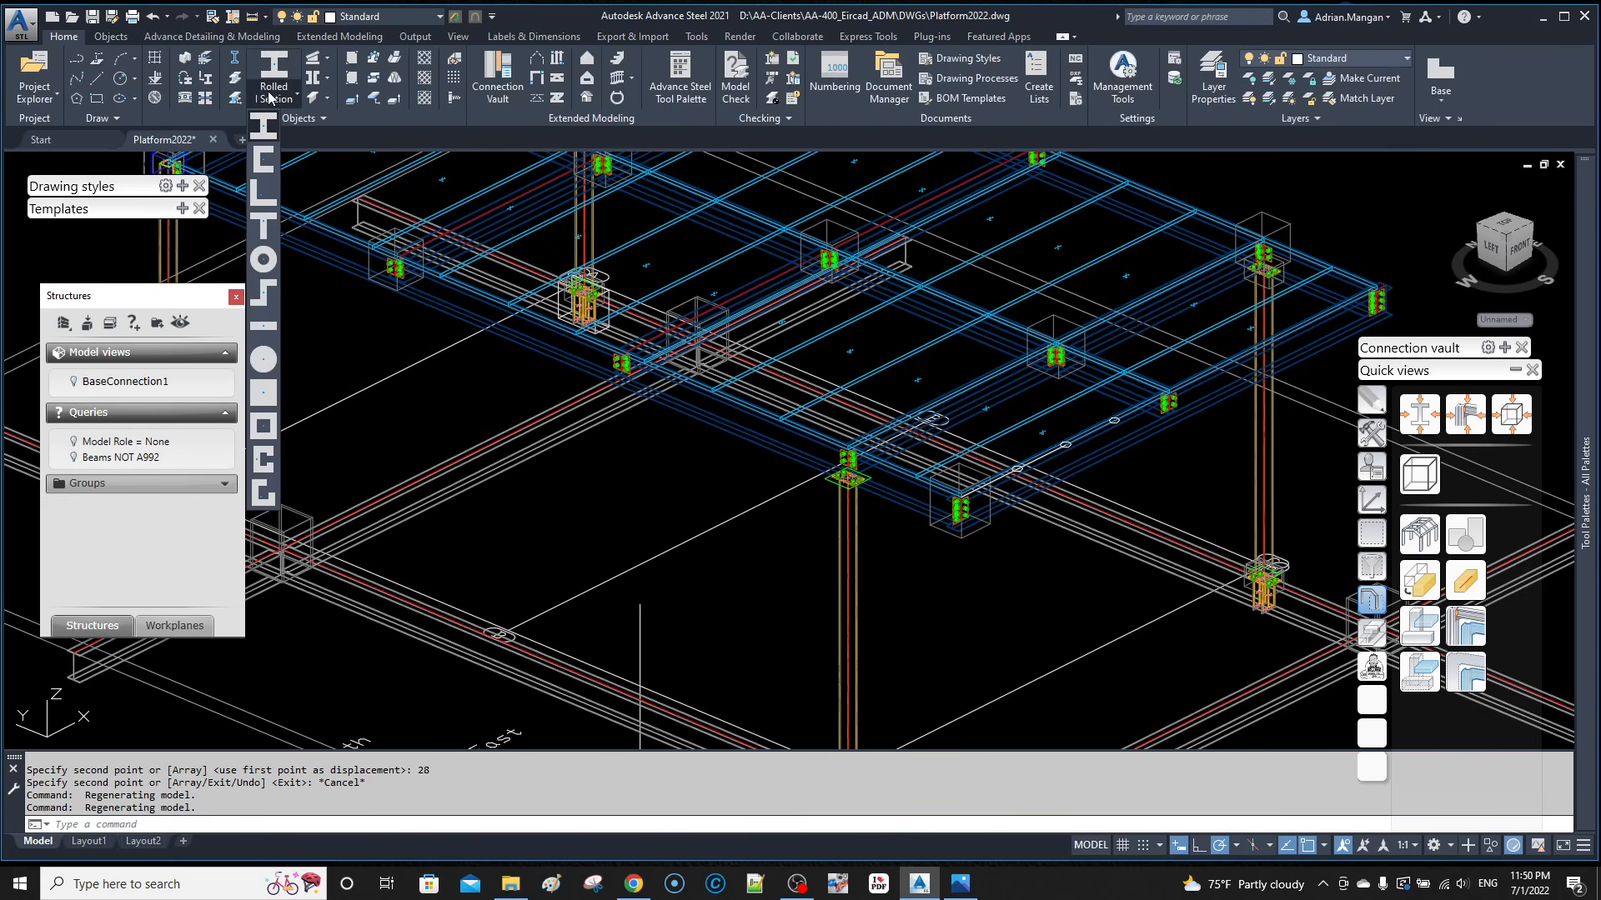
click(214, 37)
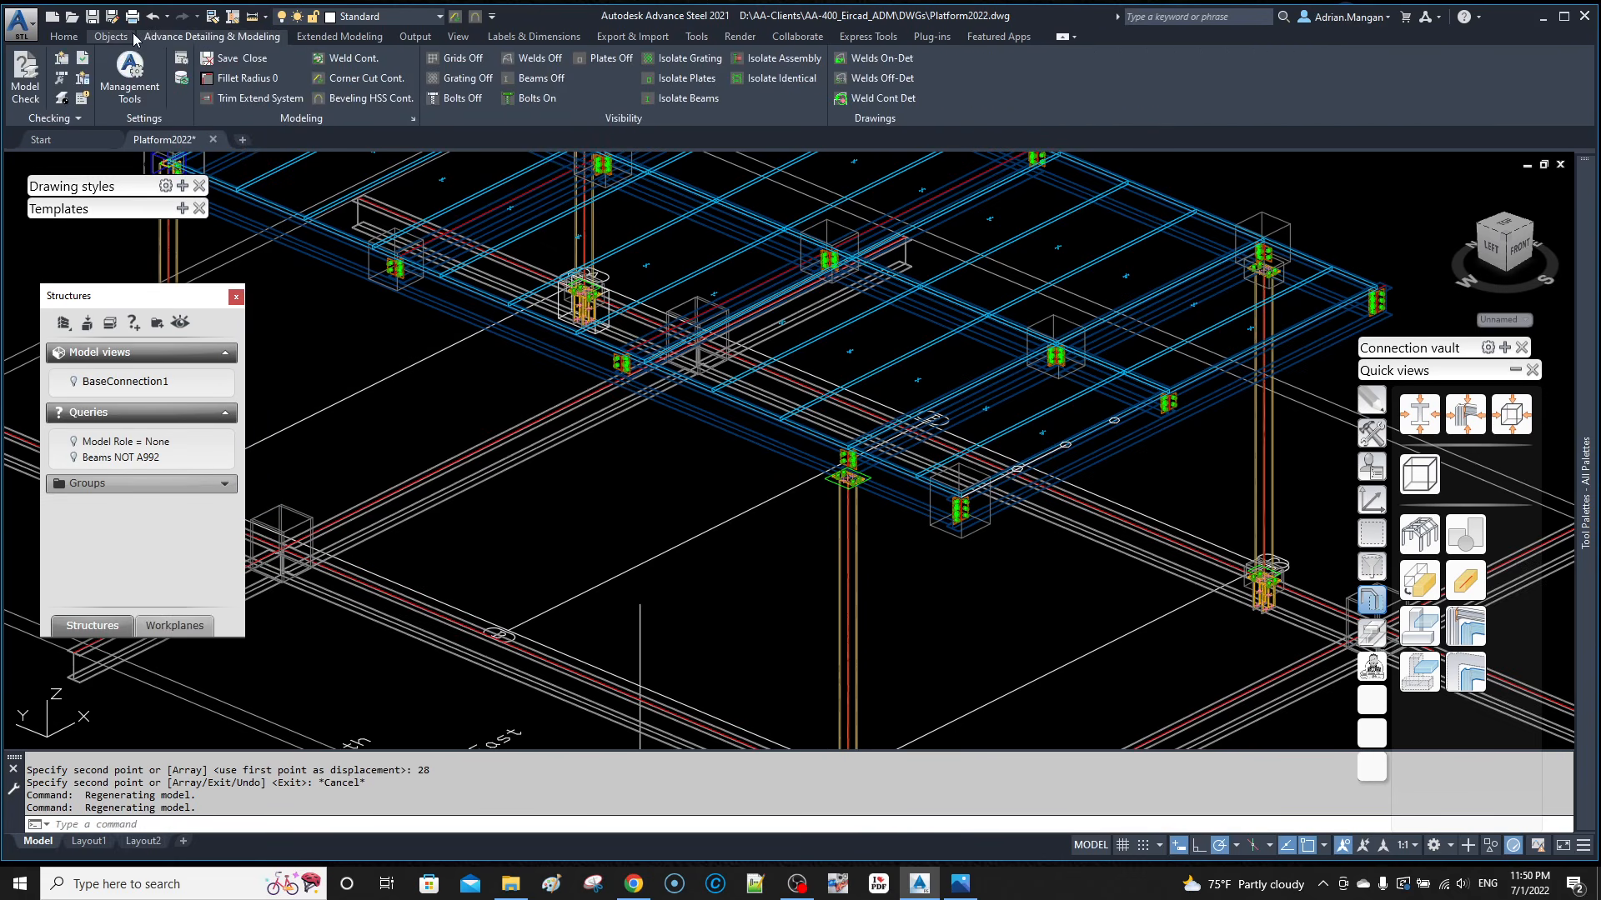
click(302, 37)
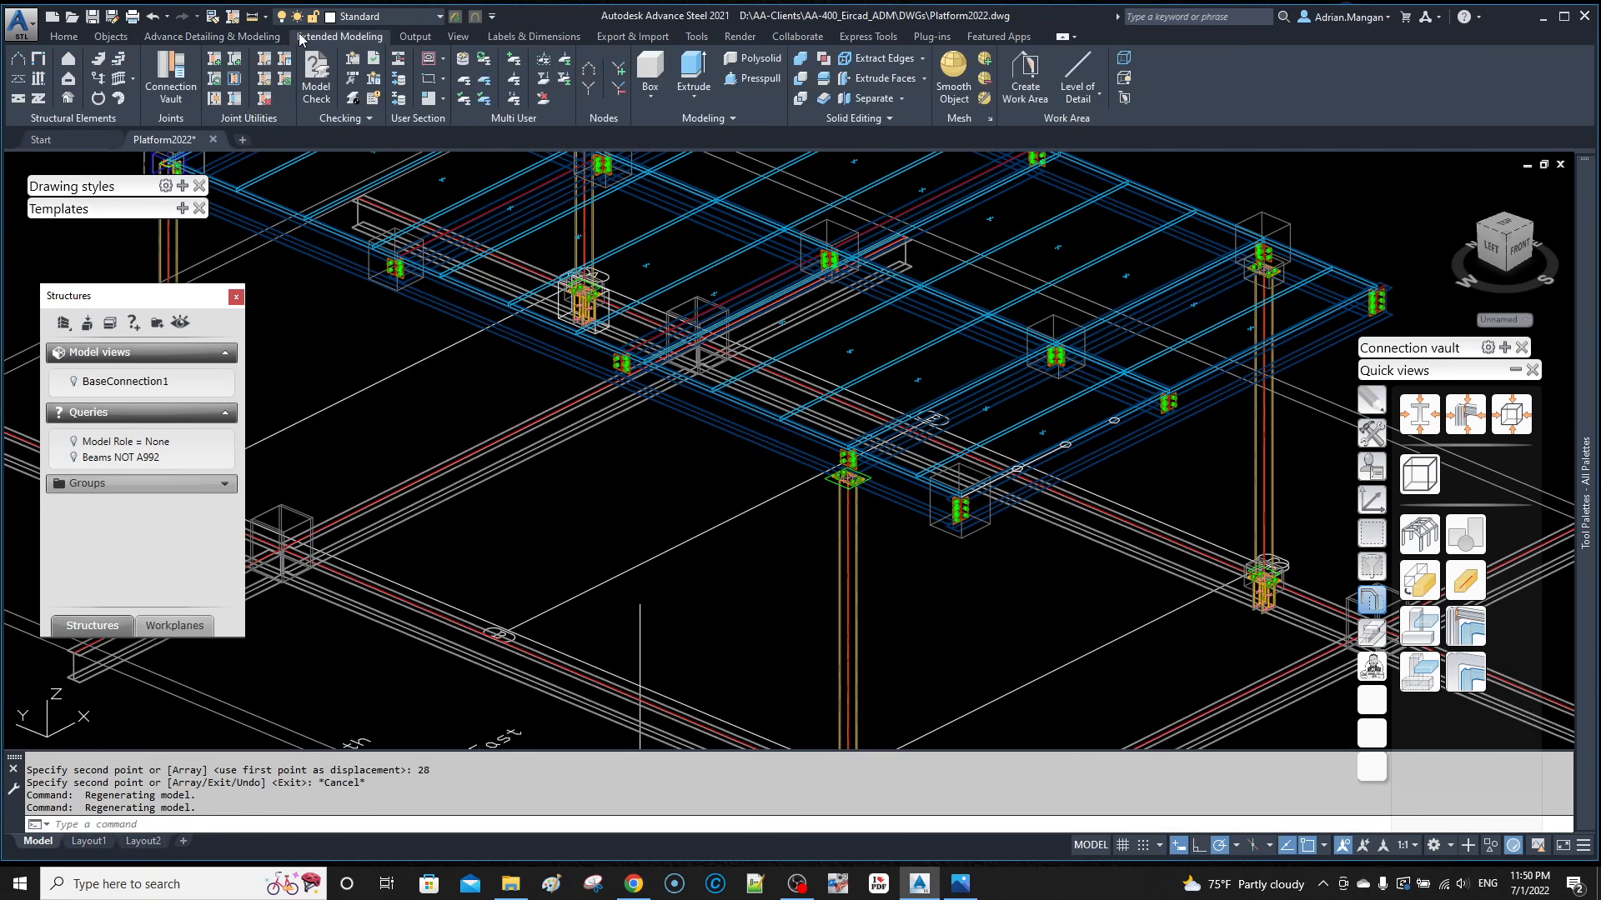
click(120, 80)
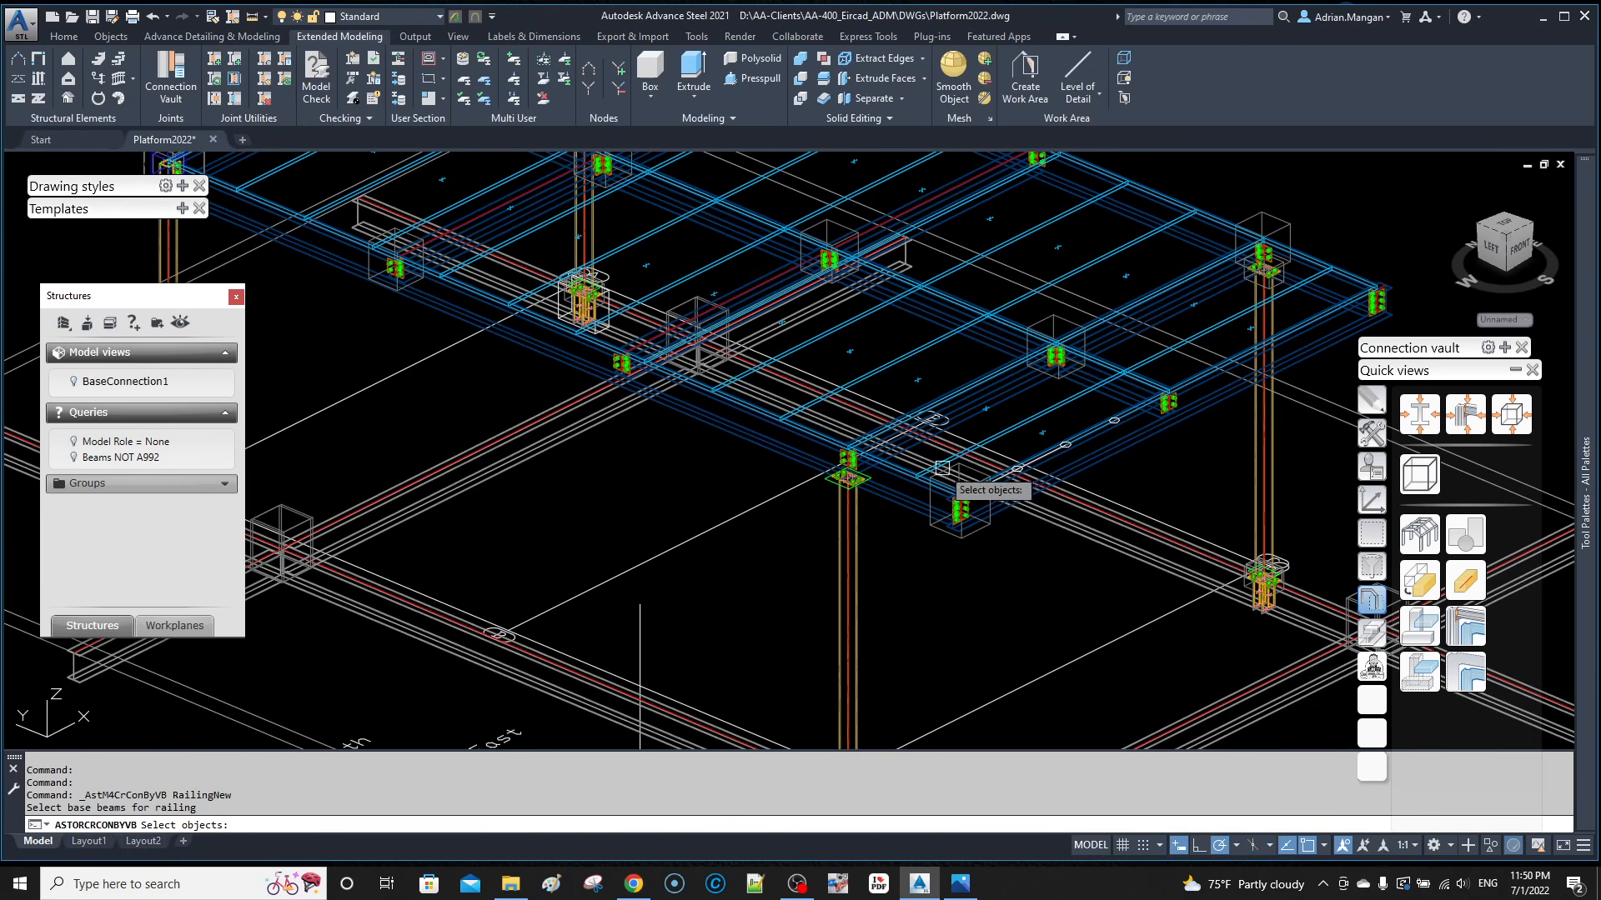
scroll(980, 487, up, 4)
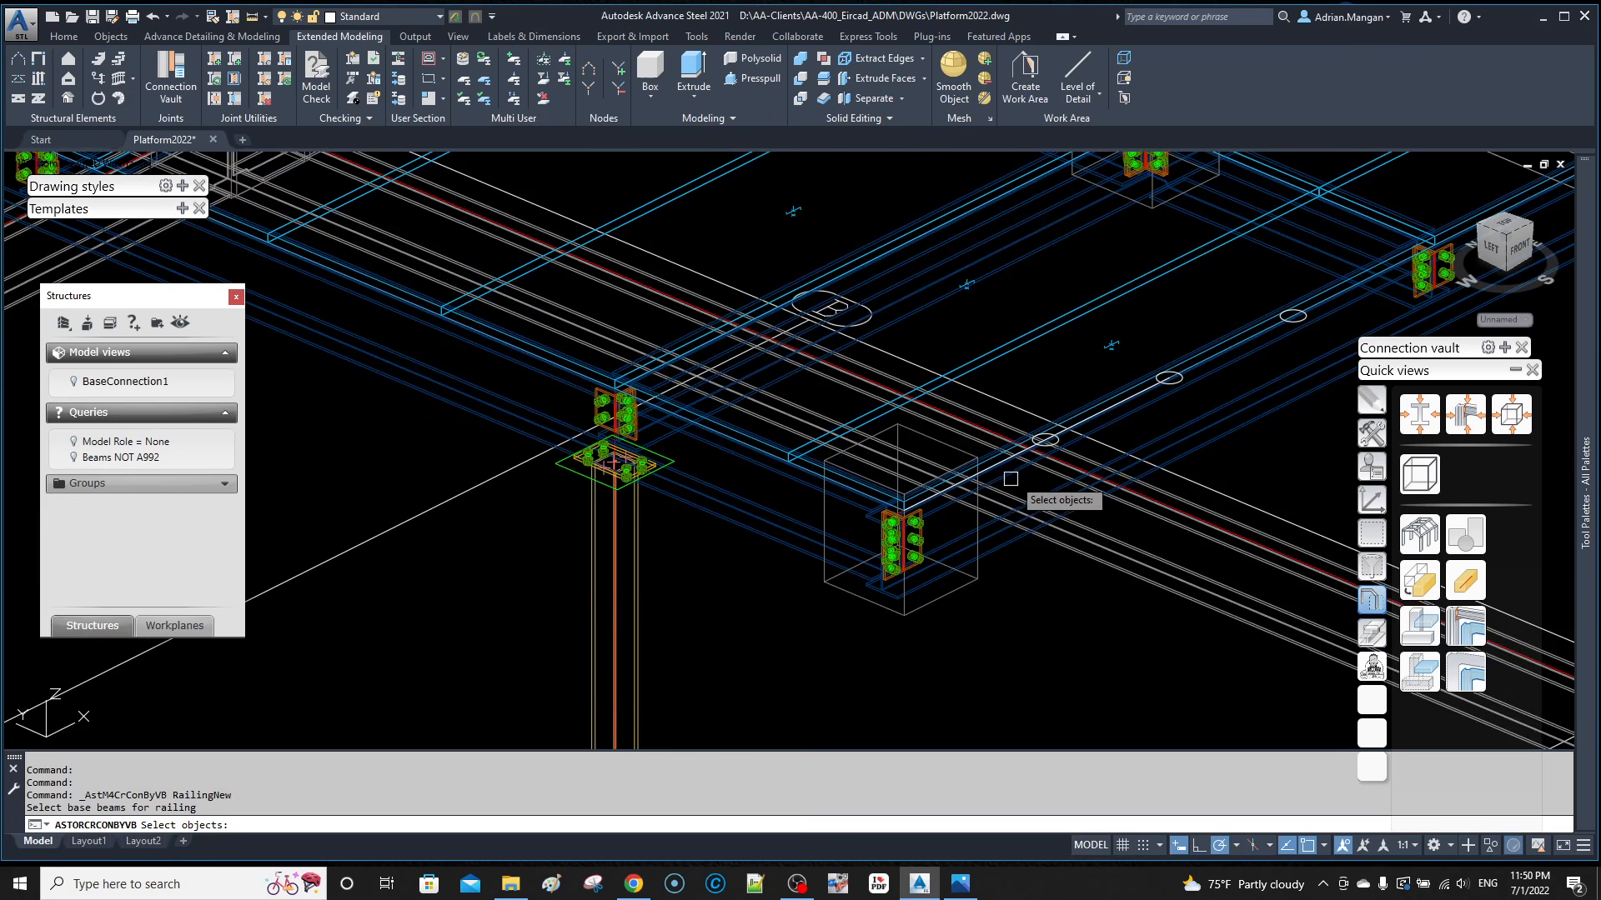
click(1006, 477)
click(798, 478)
scroll(797, 479, down, 5)
scroll(709, 446, up, 2)
scroll(707, 446, up, 3)
click(705, 433)
key(Return)
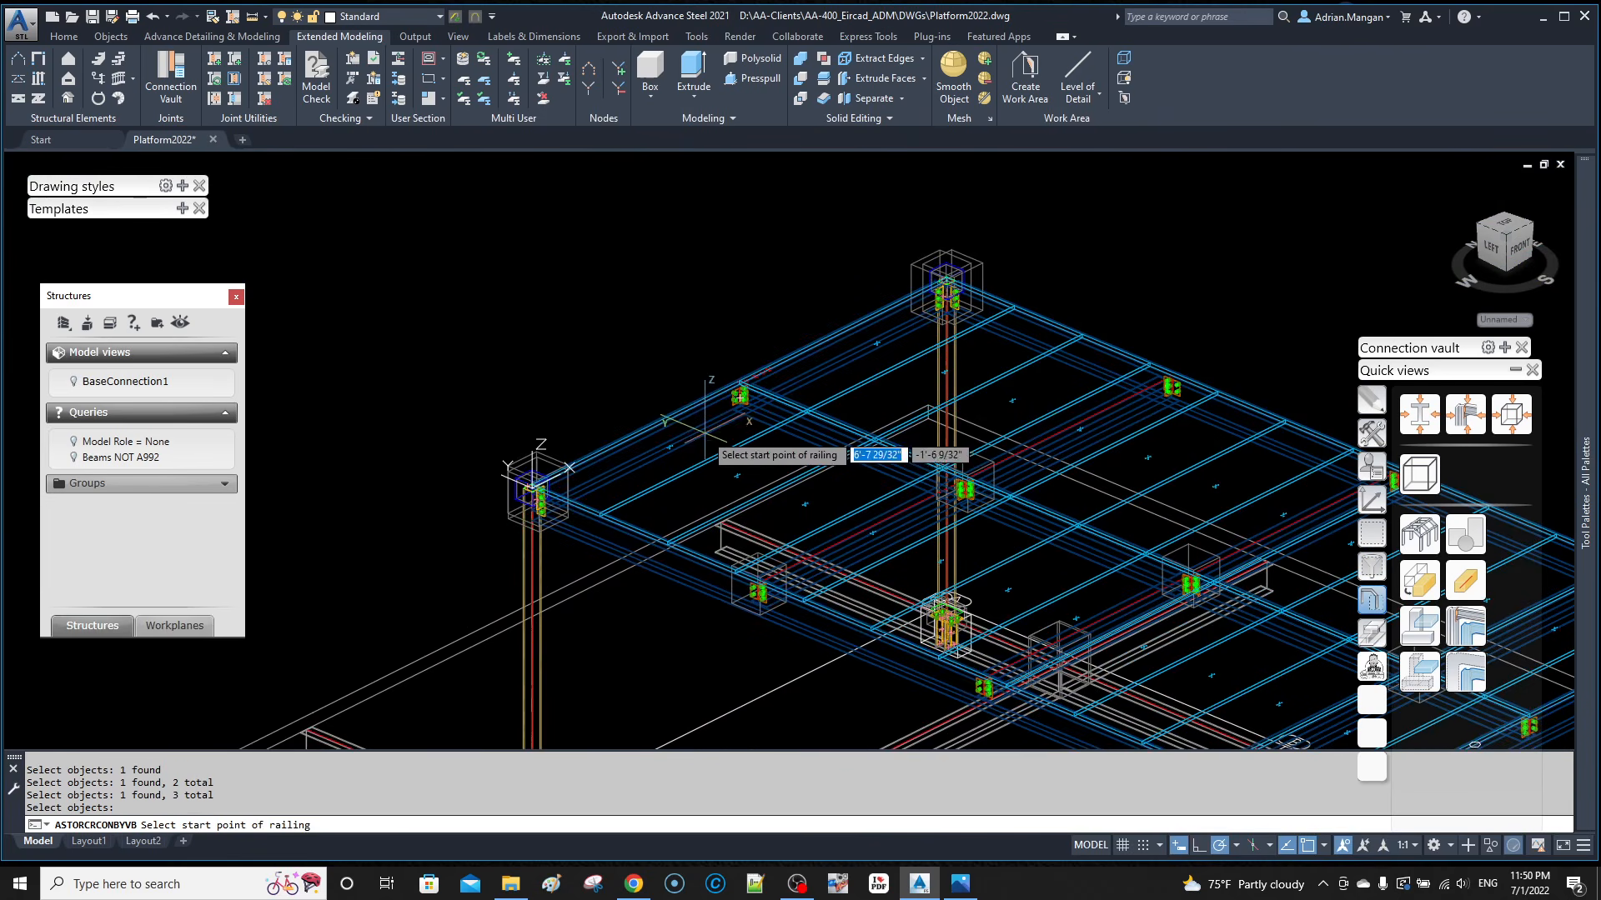
Step: Set the railing's start point at the centre of the westernmost circle on the south edge
scroll(947, 533, down, 5)
scroll(942, 518, up, 5)
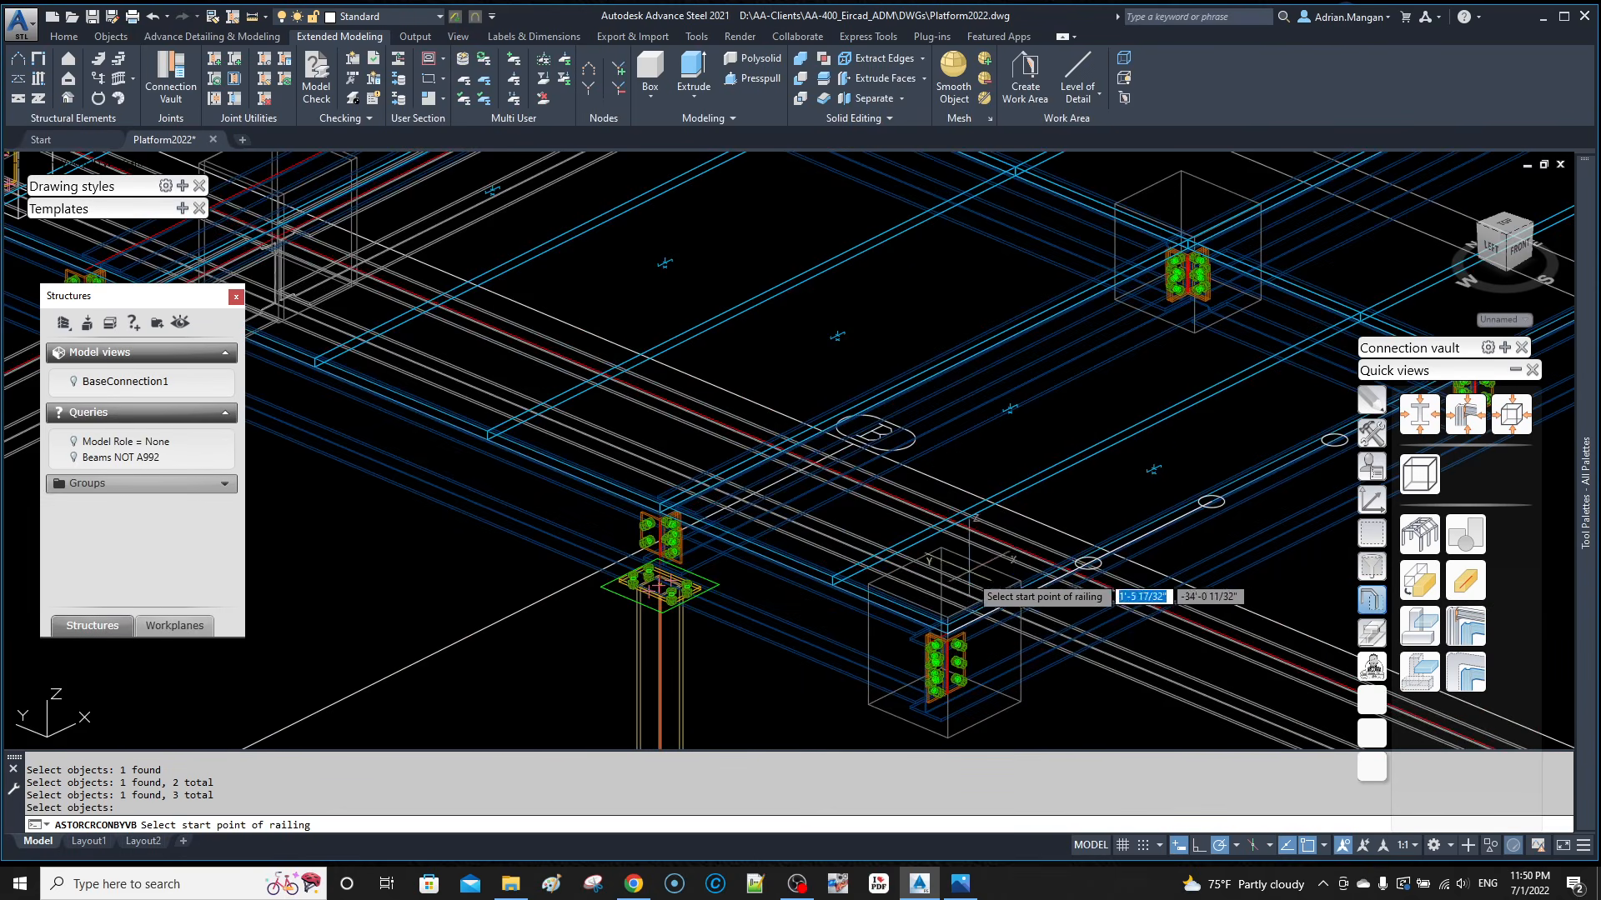
scroll(1075, 584, up, 4)
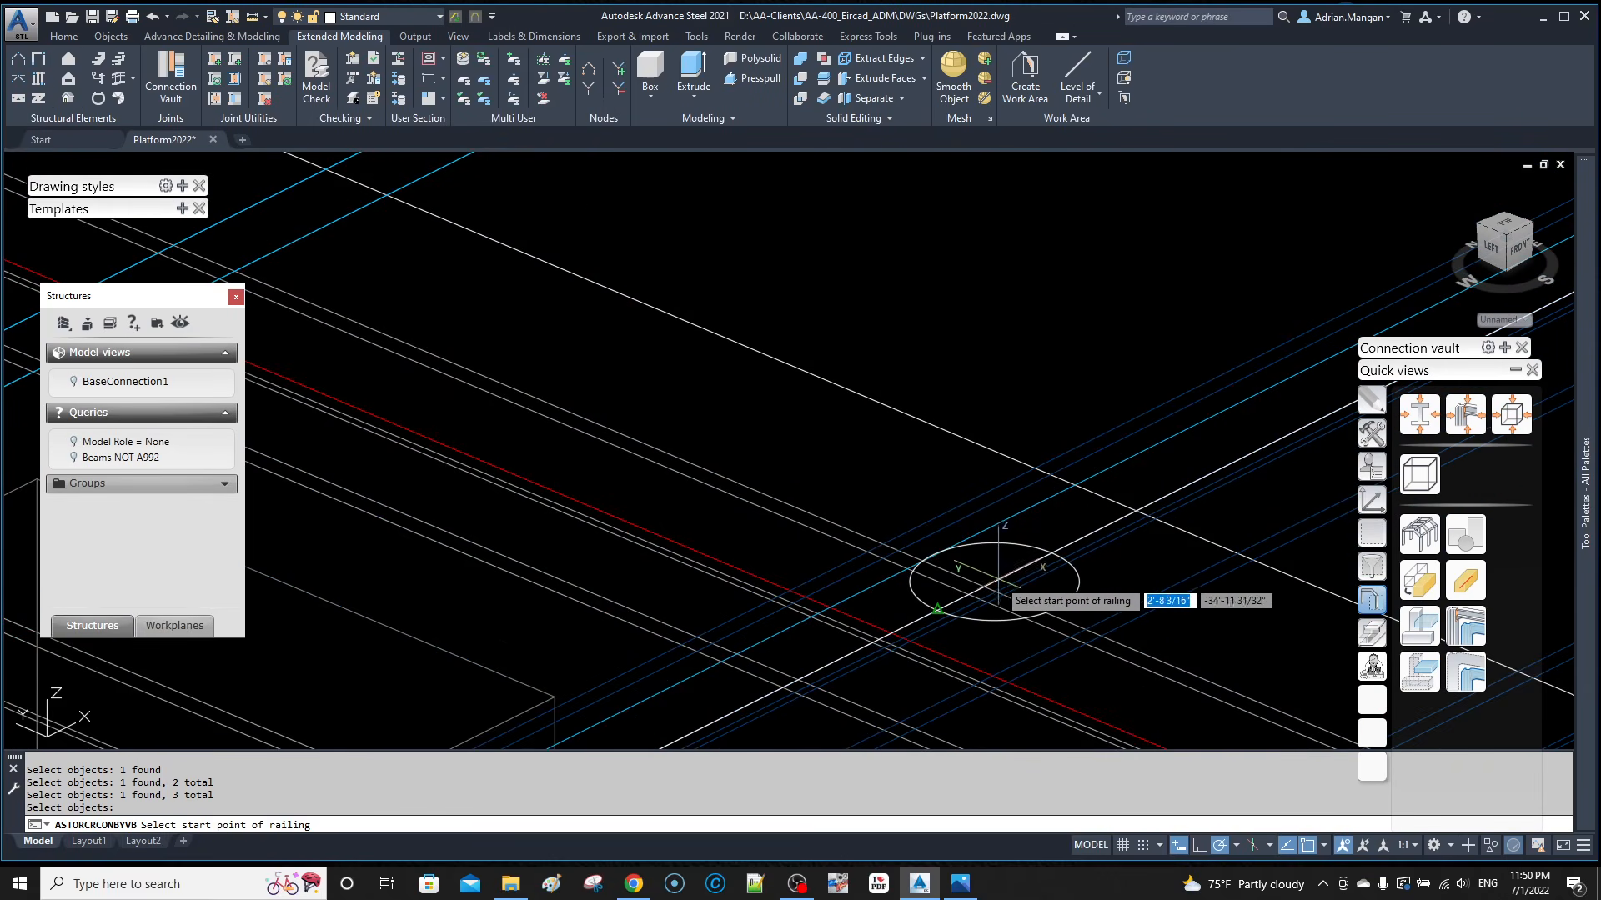
click(994, 581)
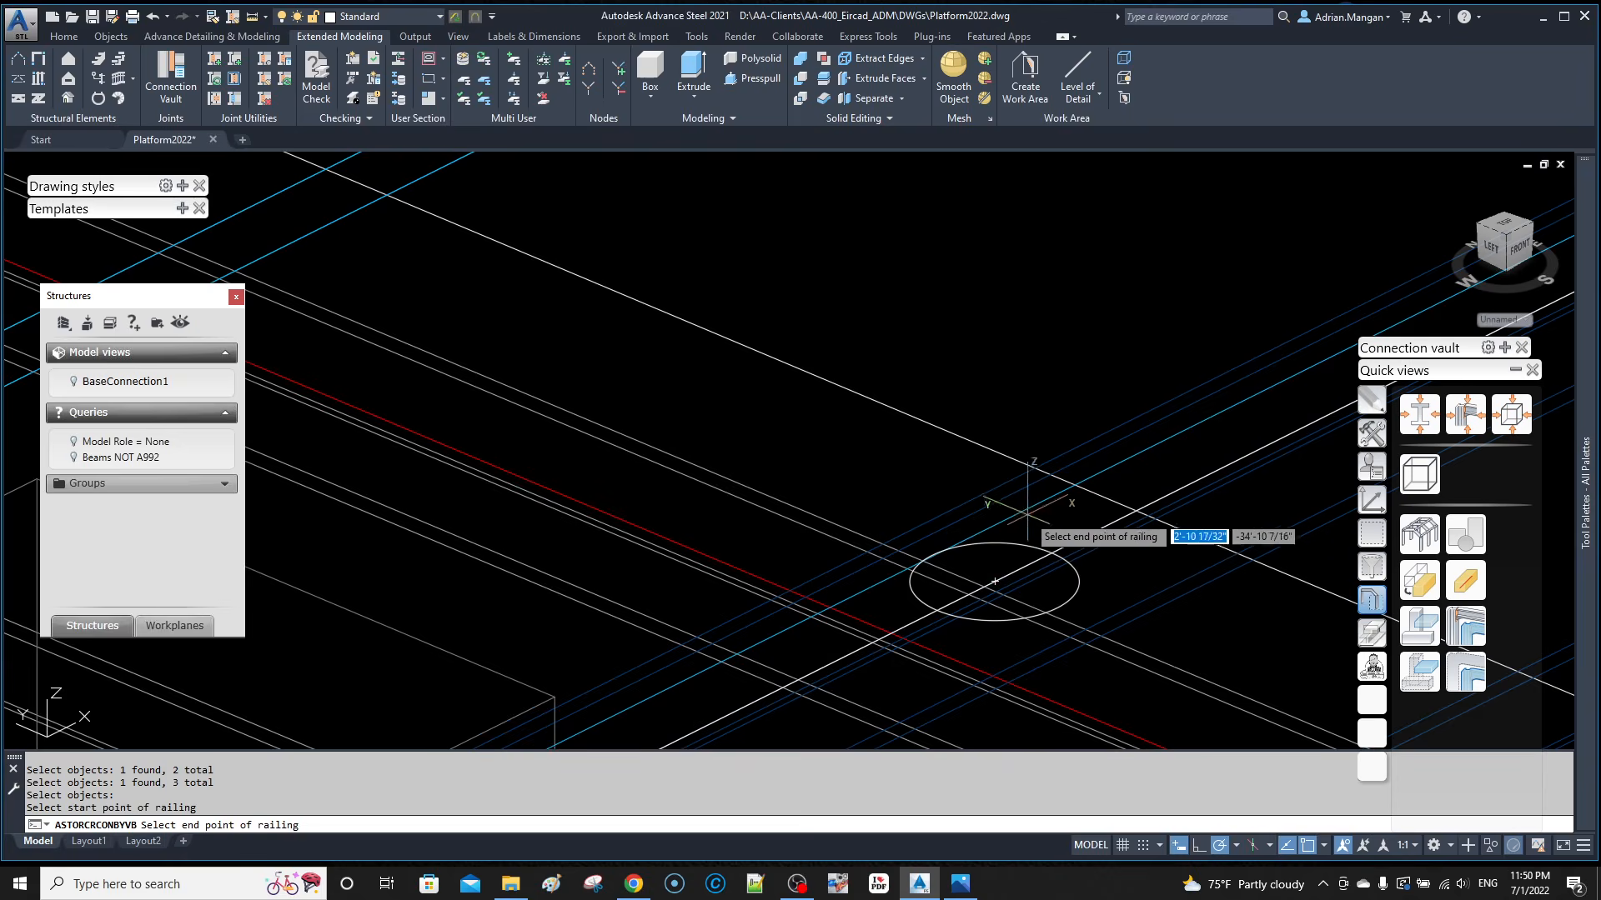
Step: Set the railing's end point at the centre of the column top at the platform's northeast corner
scroll(995, 581, down, 6)
scroll(932, 427, up, 6)
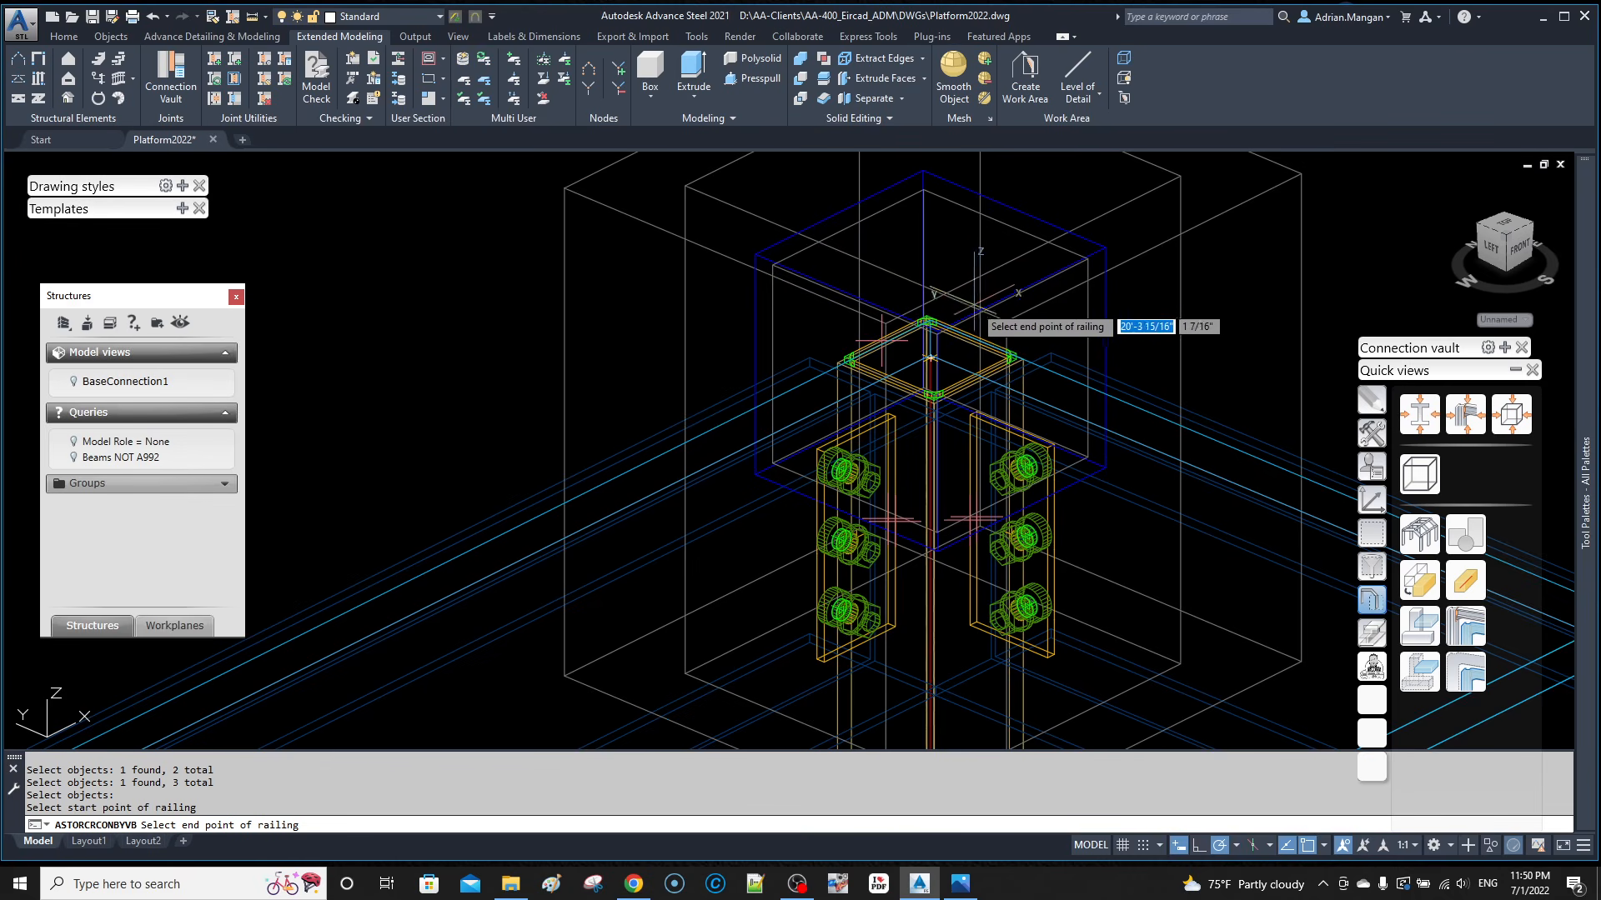
scroll(953, 348, up, 2)
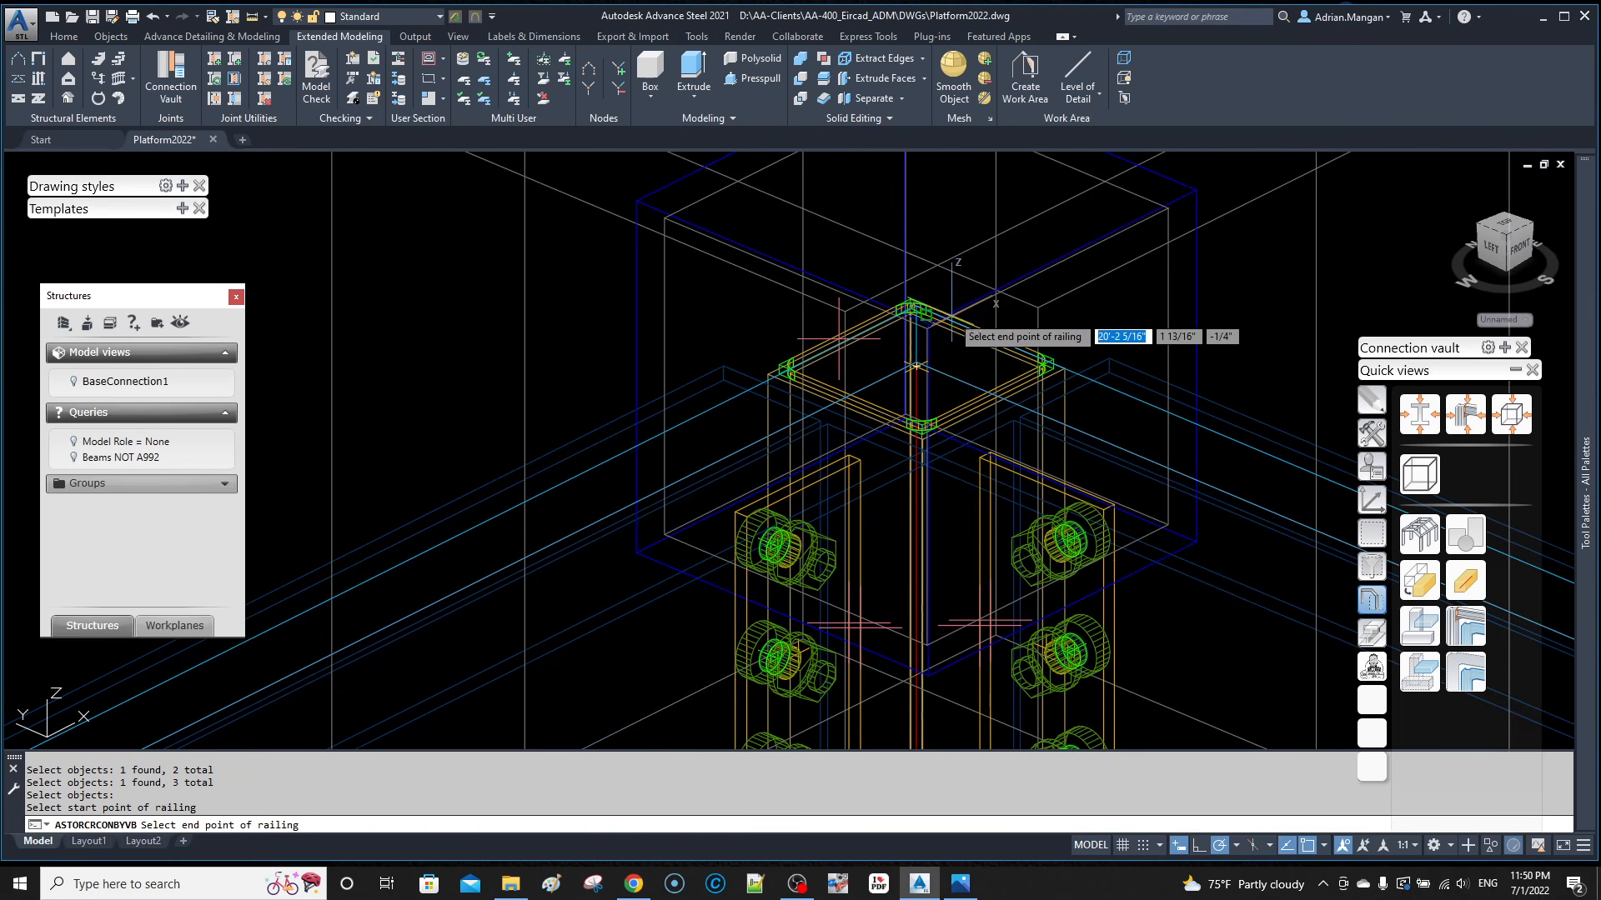
scroll(917, 367, up, 2)
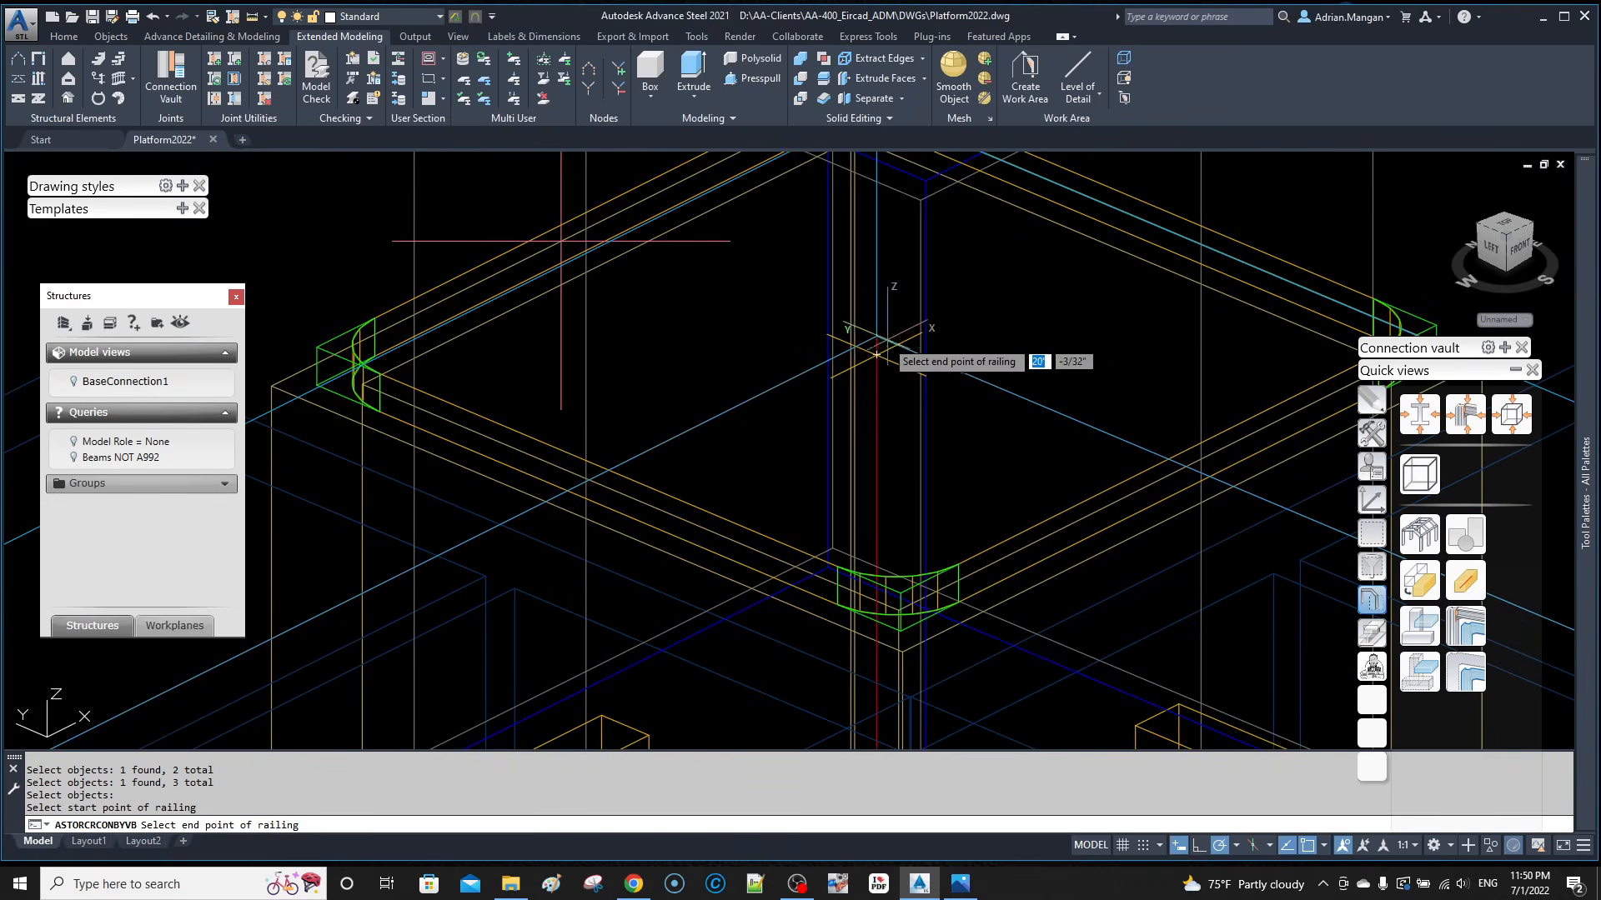
click(881, 345)
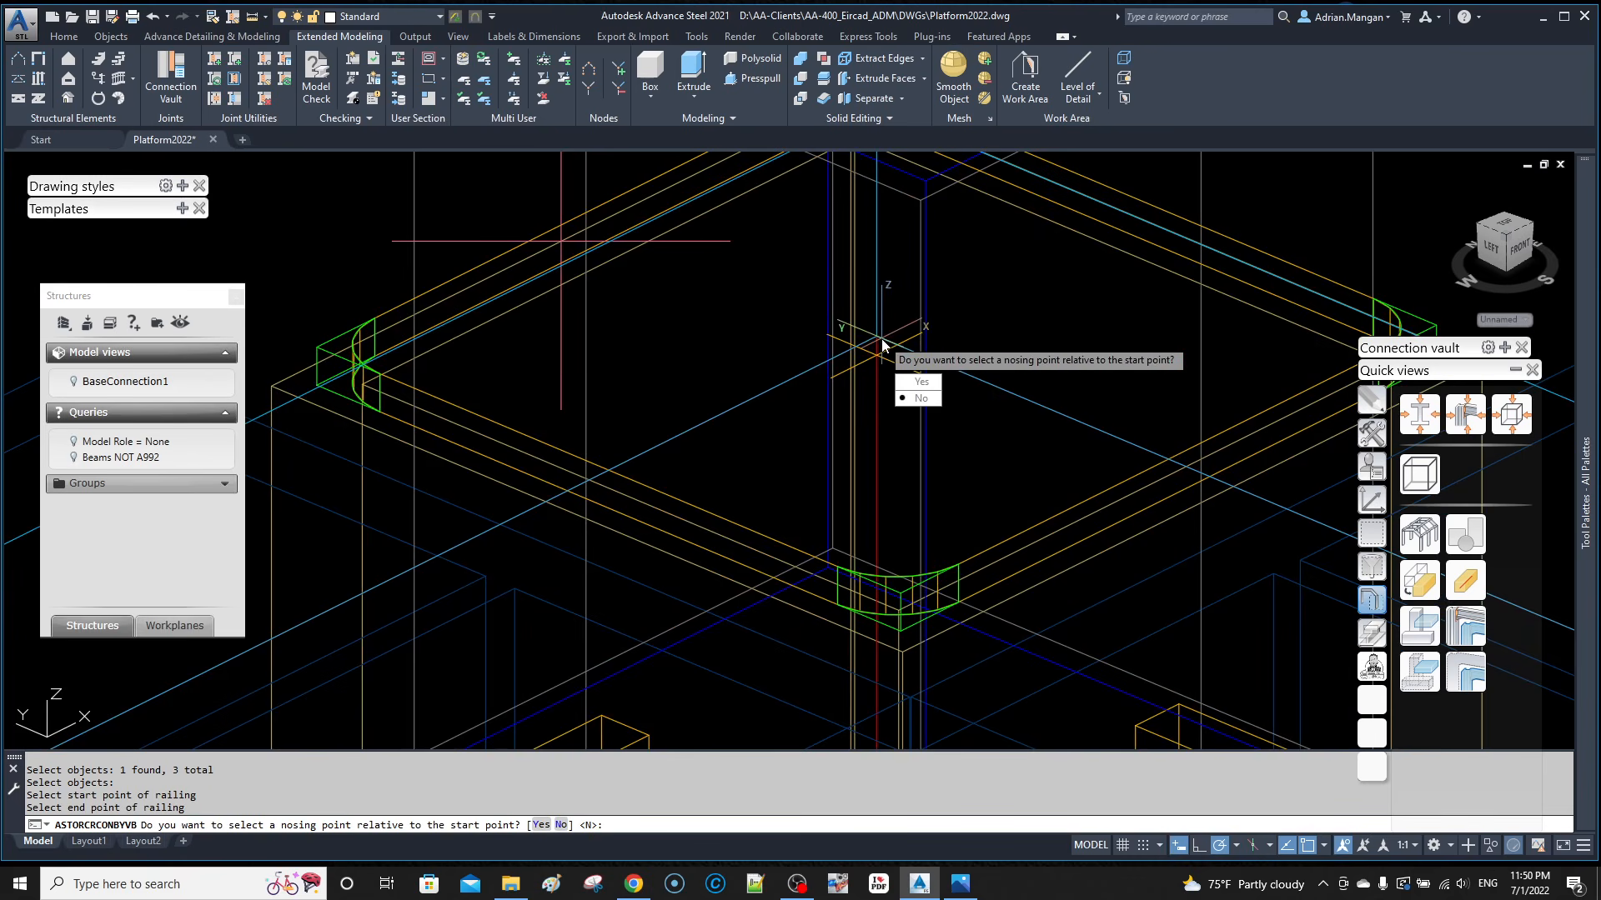
Step: Choose to define a nosing point and place it at the upper outer corner of the southwest grating panel
click(930, 389)
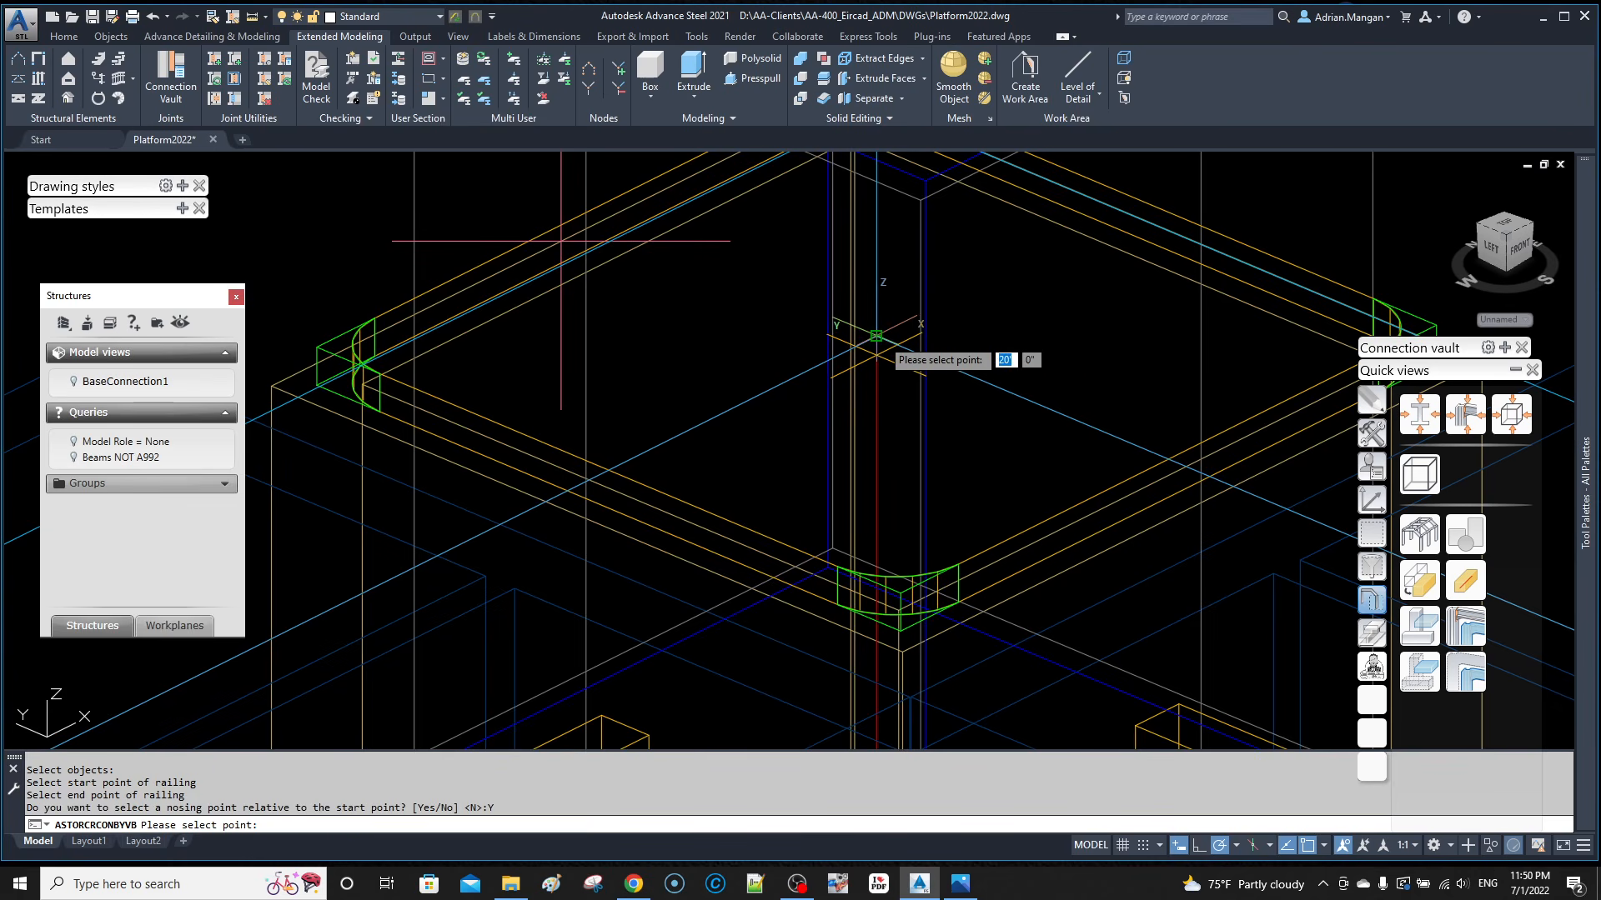
scroll(891, 155, down, 5)
scroll(1000, 536, up, 10)
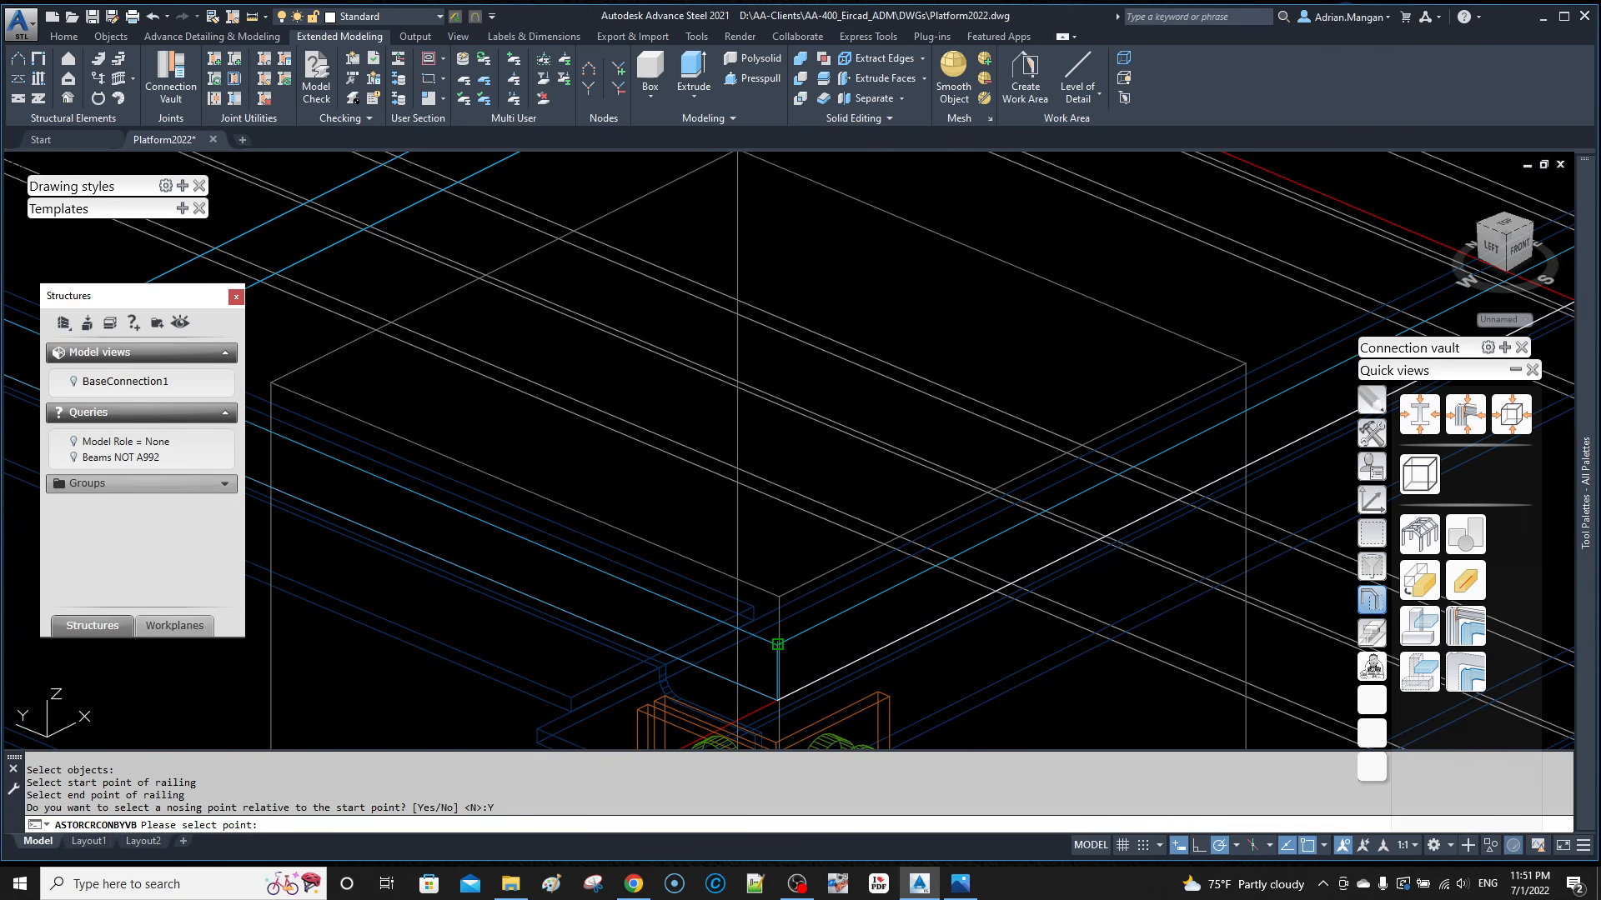
click(777, 645)
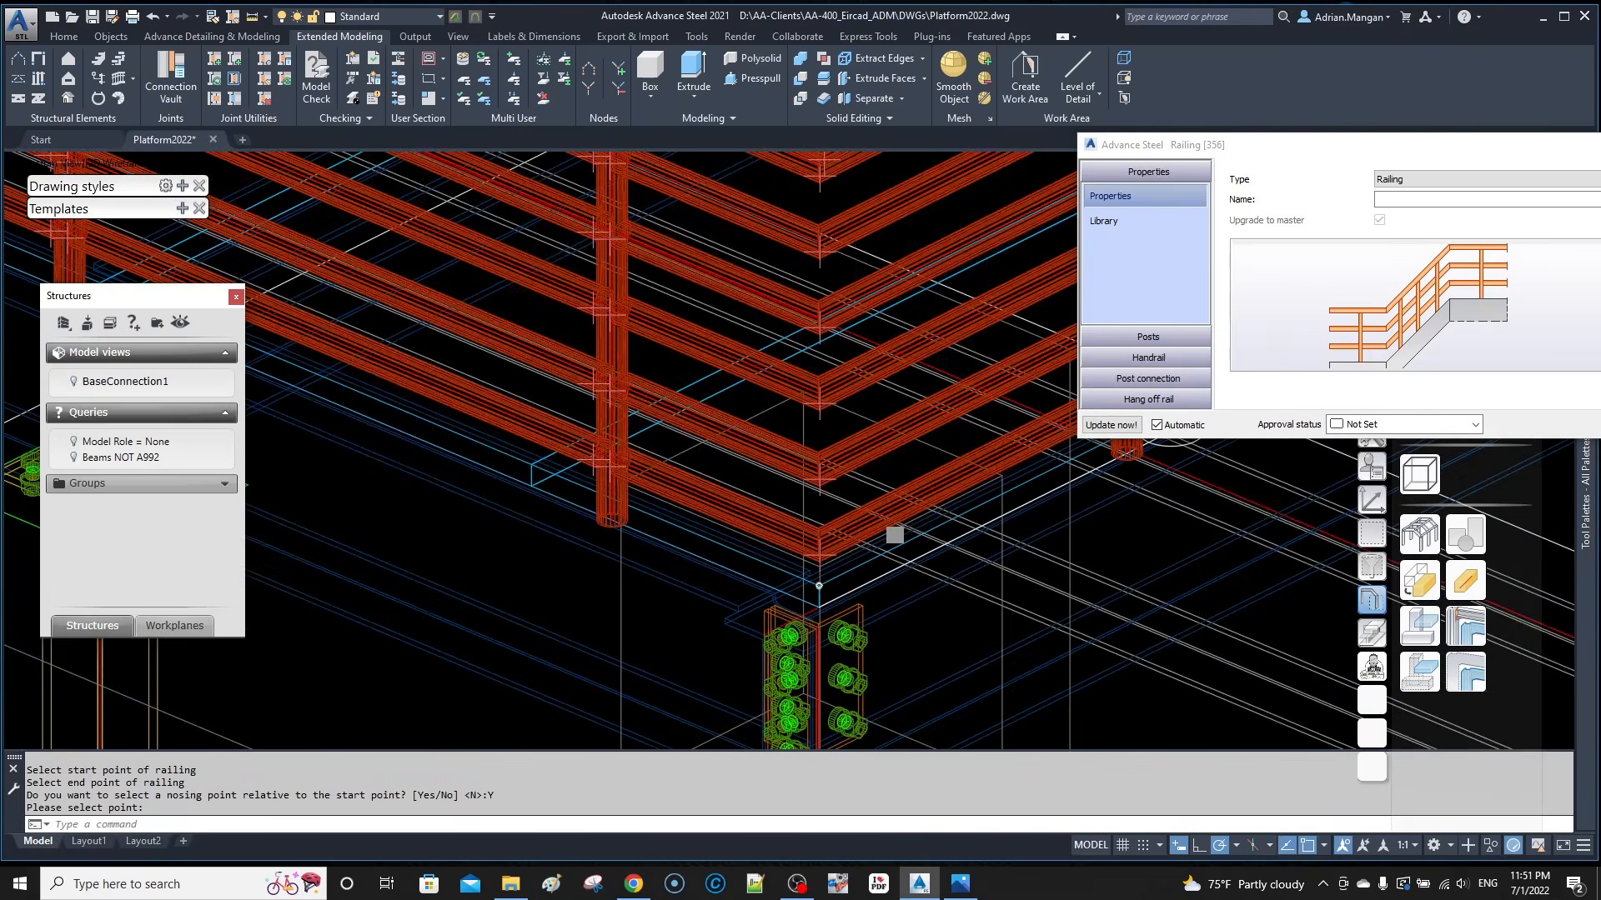
Step: Close the railing's properties and delete the new railing from the platform
scroll(846, 546, down, 5)
middle_drag(878, 586, 991, 690)
mouse_move(971, 598)
shift+middle_down()
mouse_move(1075, 617)
mouse_move(992, 617)
mouse_move(917, 567)
mouse_move(1057, 598)
shift+middle_up()
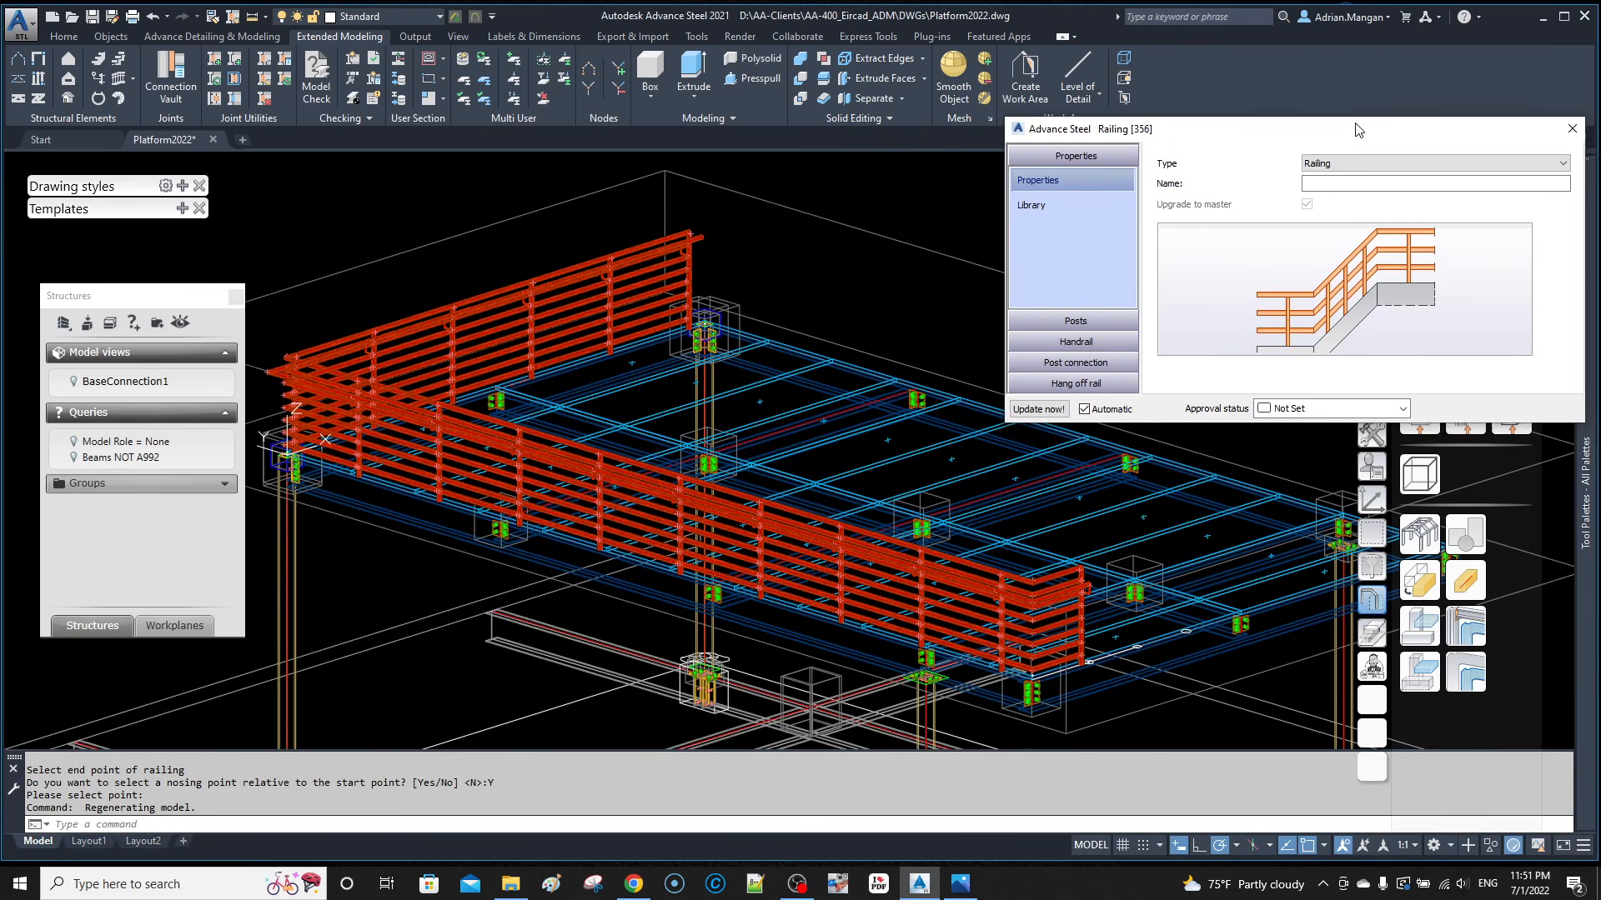
click(1524, 122)
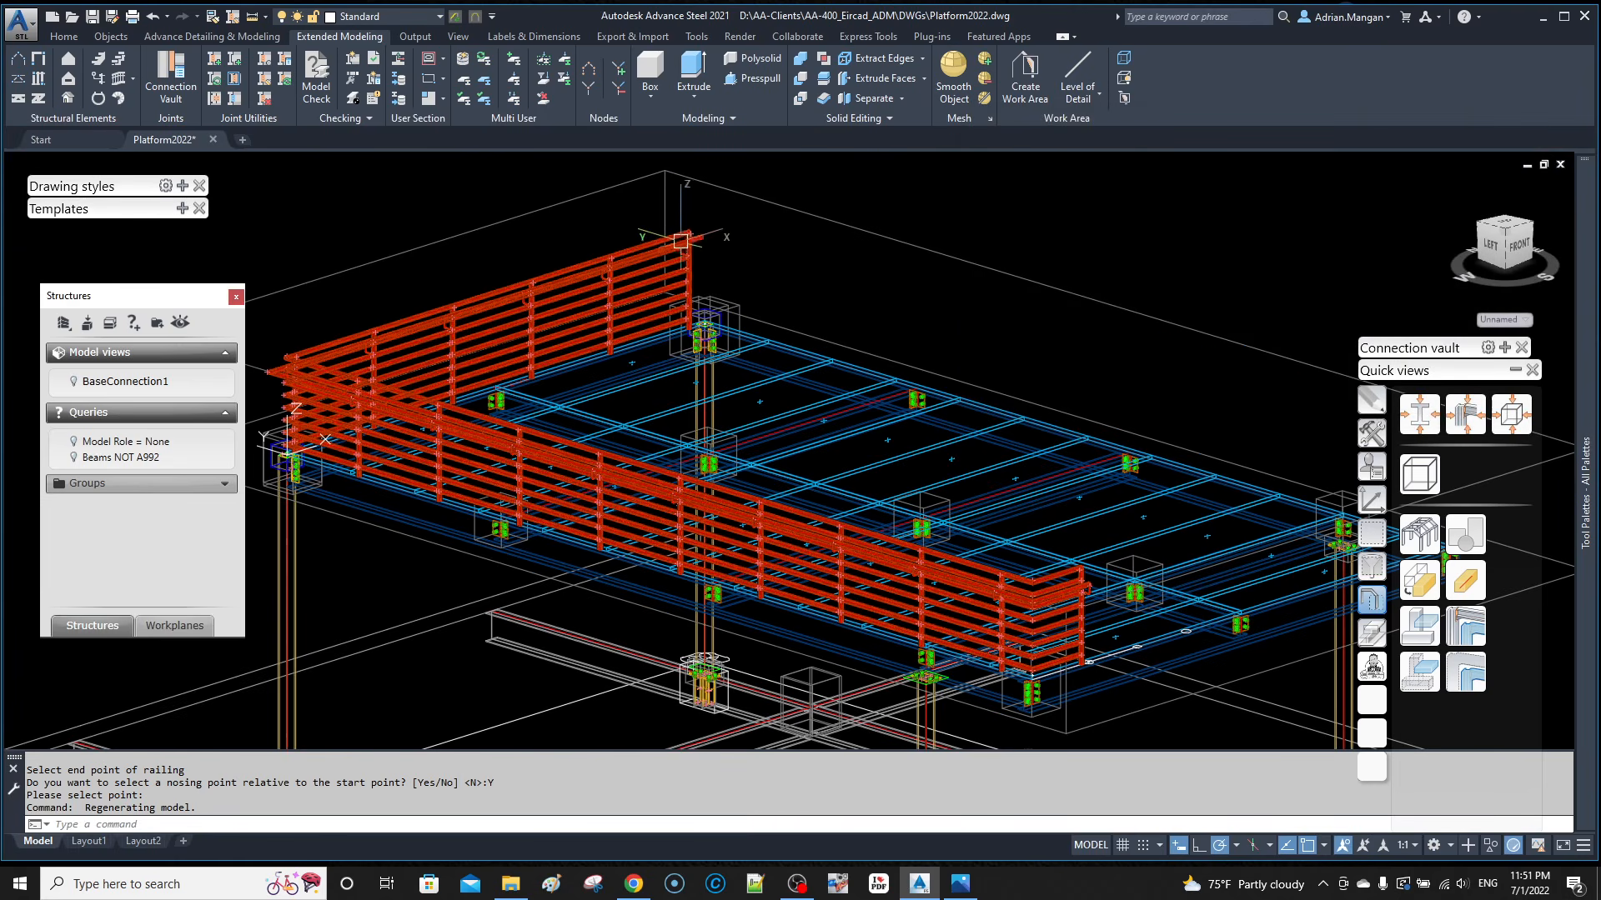
click(642, 240)
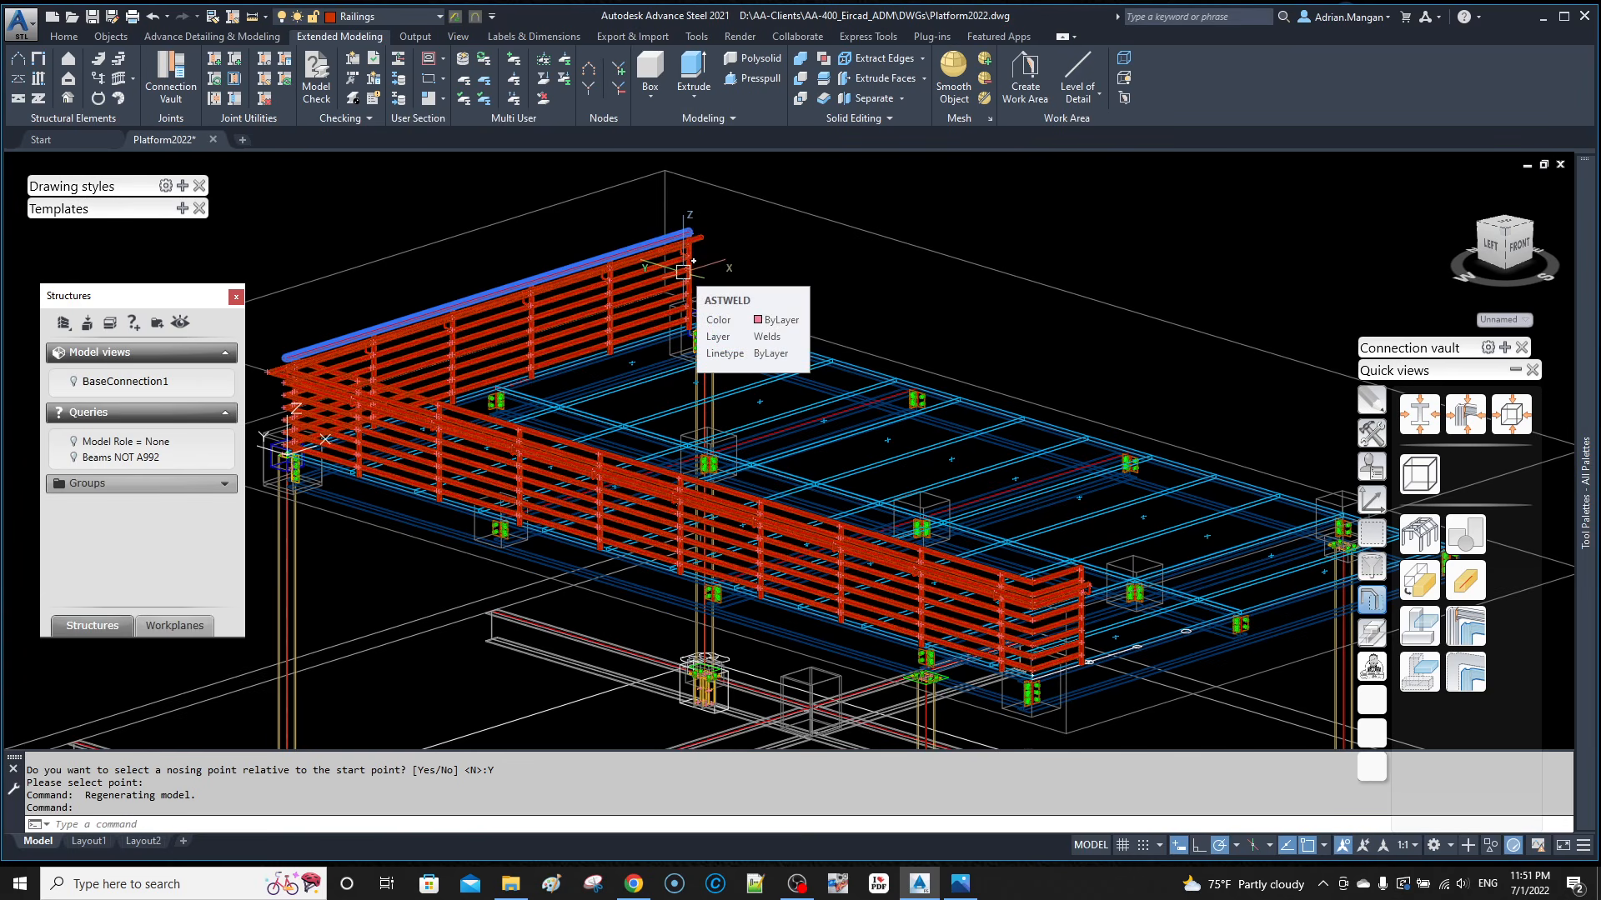
key(Delete)
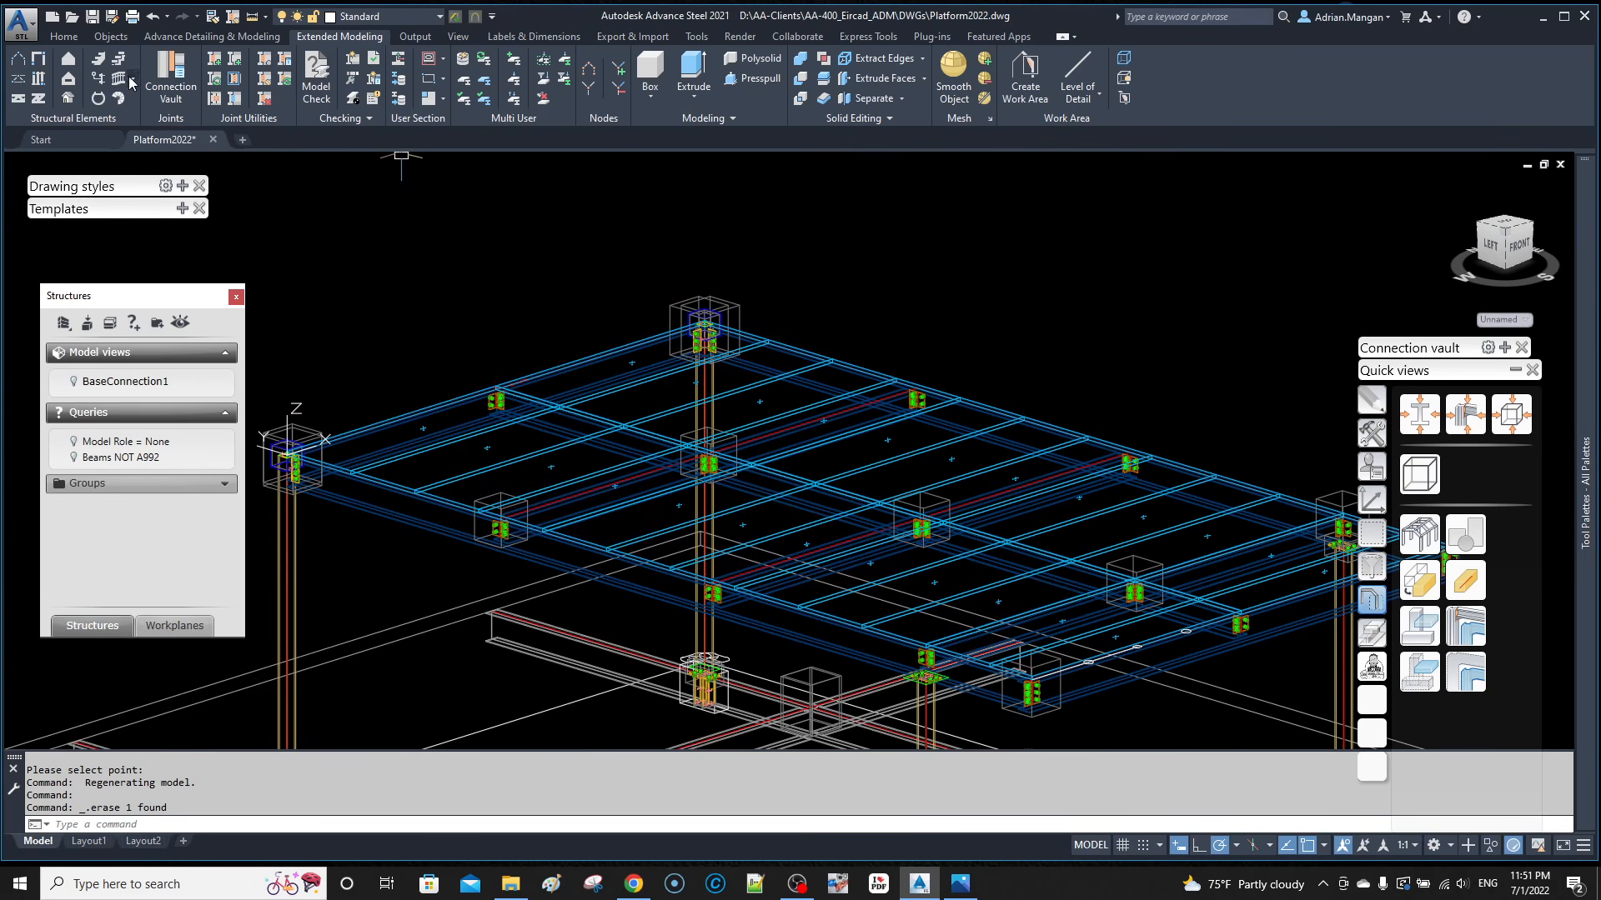
Step: Start a new railing and pick the platform's south, west, north and east perimeter beams as its base beams
click(119, 80)
scroll(1030, 671, up, 3)
click(1015, 698)
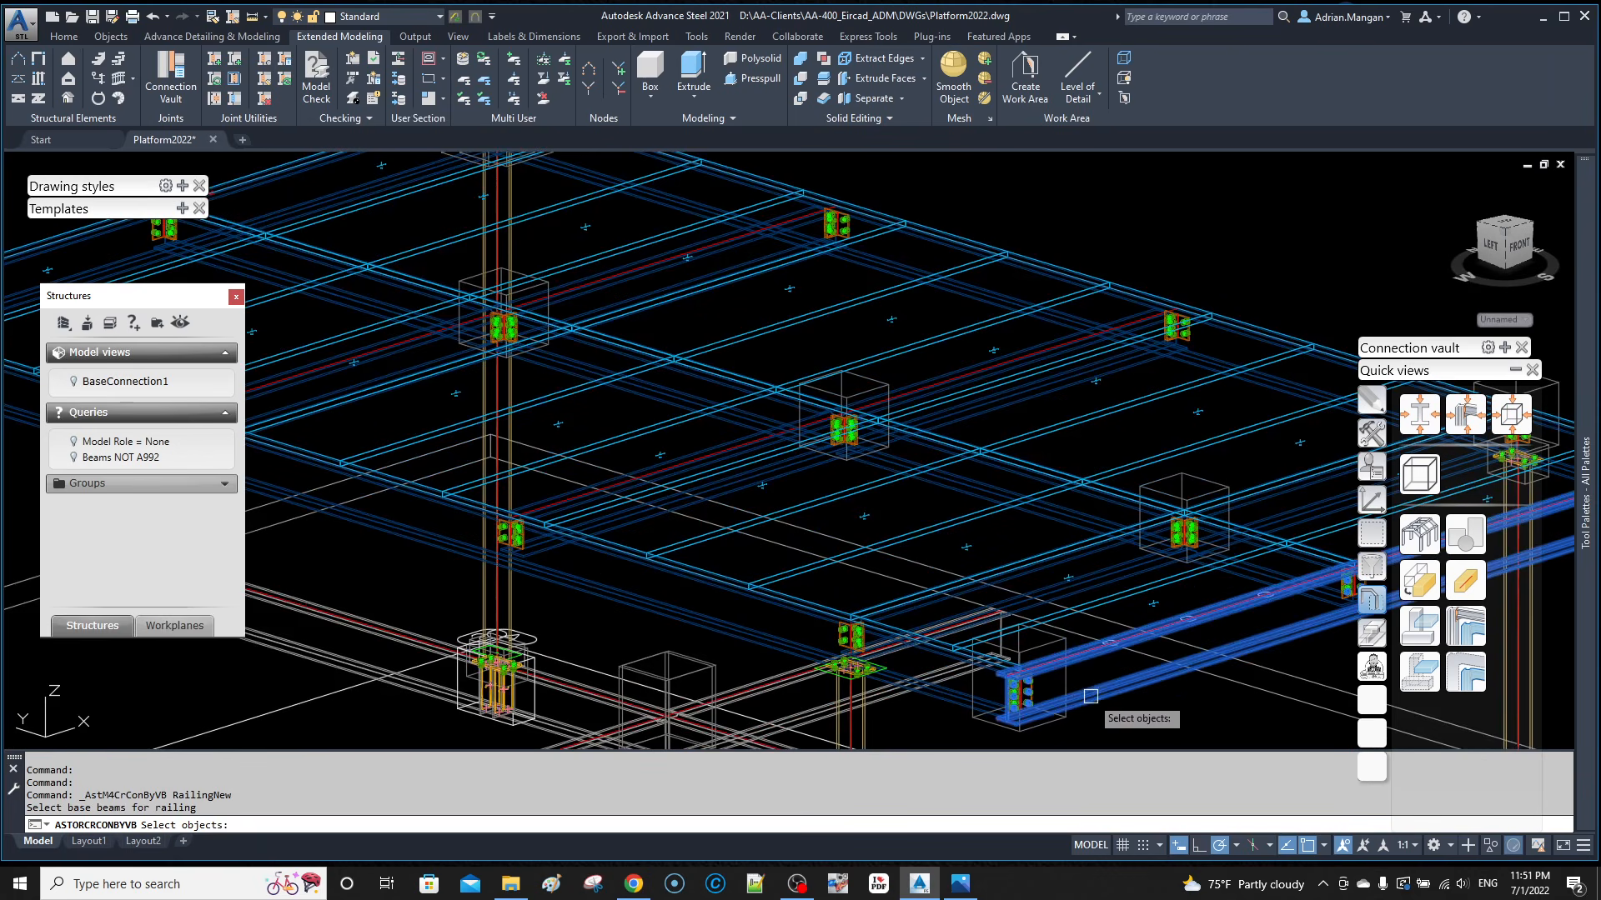
click(829, 657)
scroll(830, 657, down, 4)
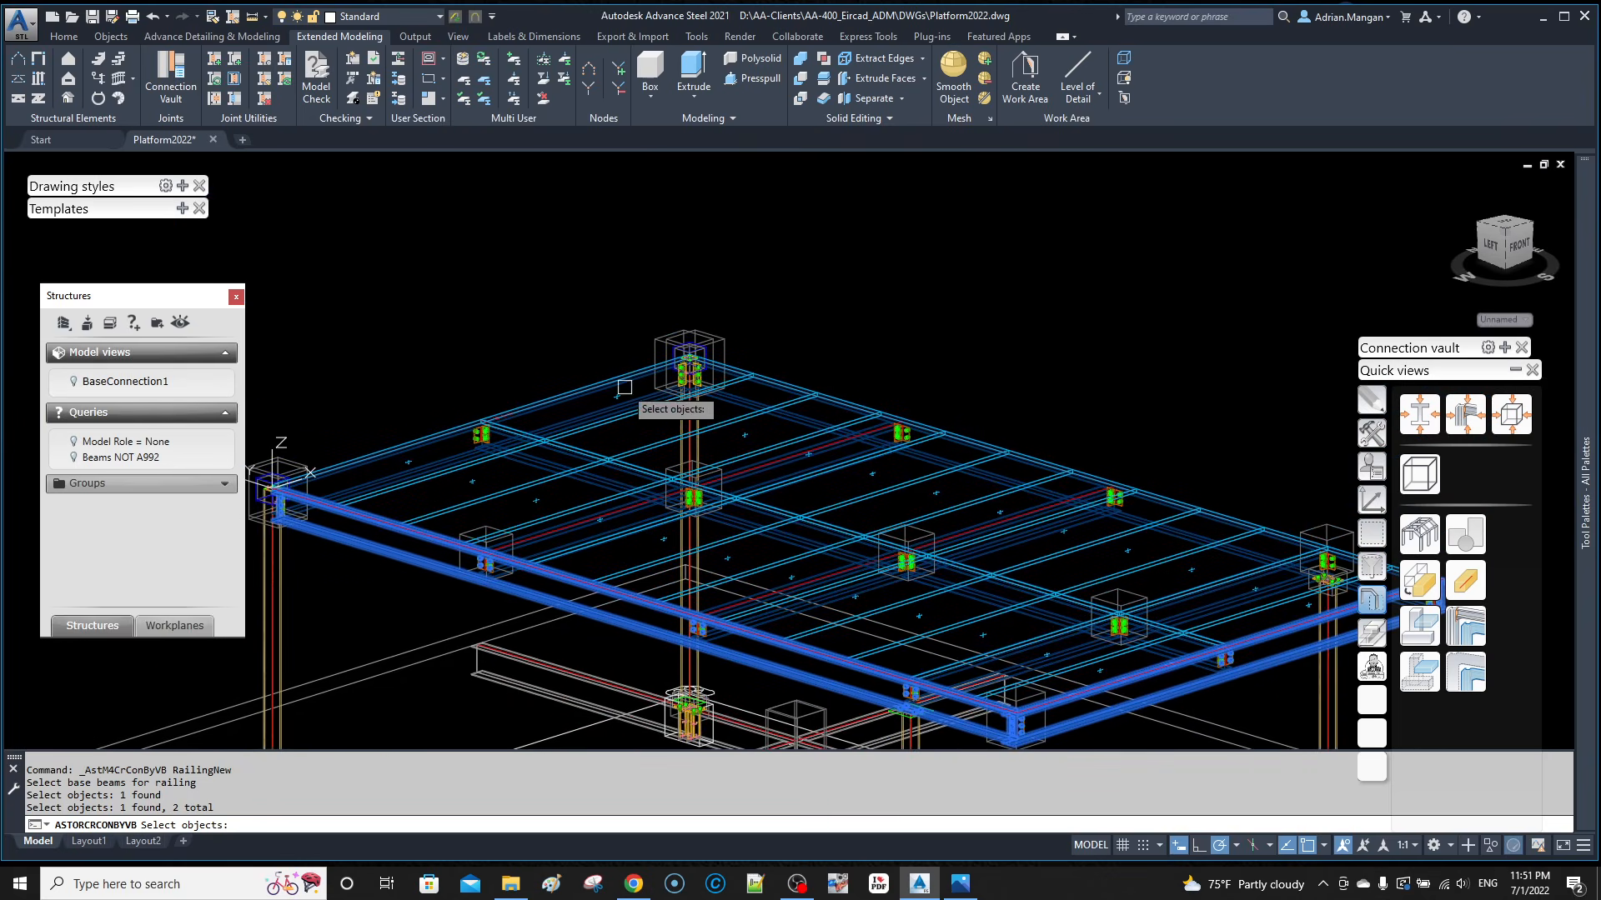
scroll(610, 420, up, 3)
click(610, 420)
click(821, 413)
scroll(1145, 538, down, 4)
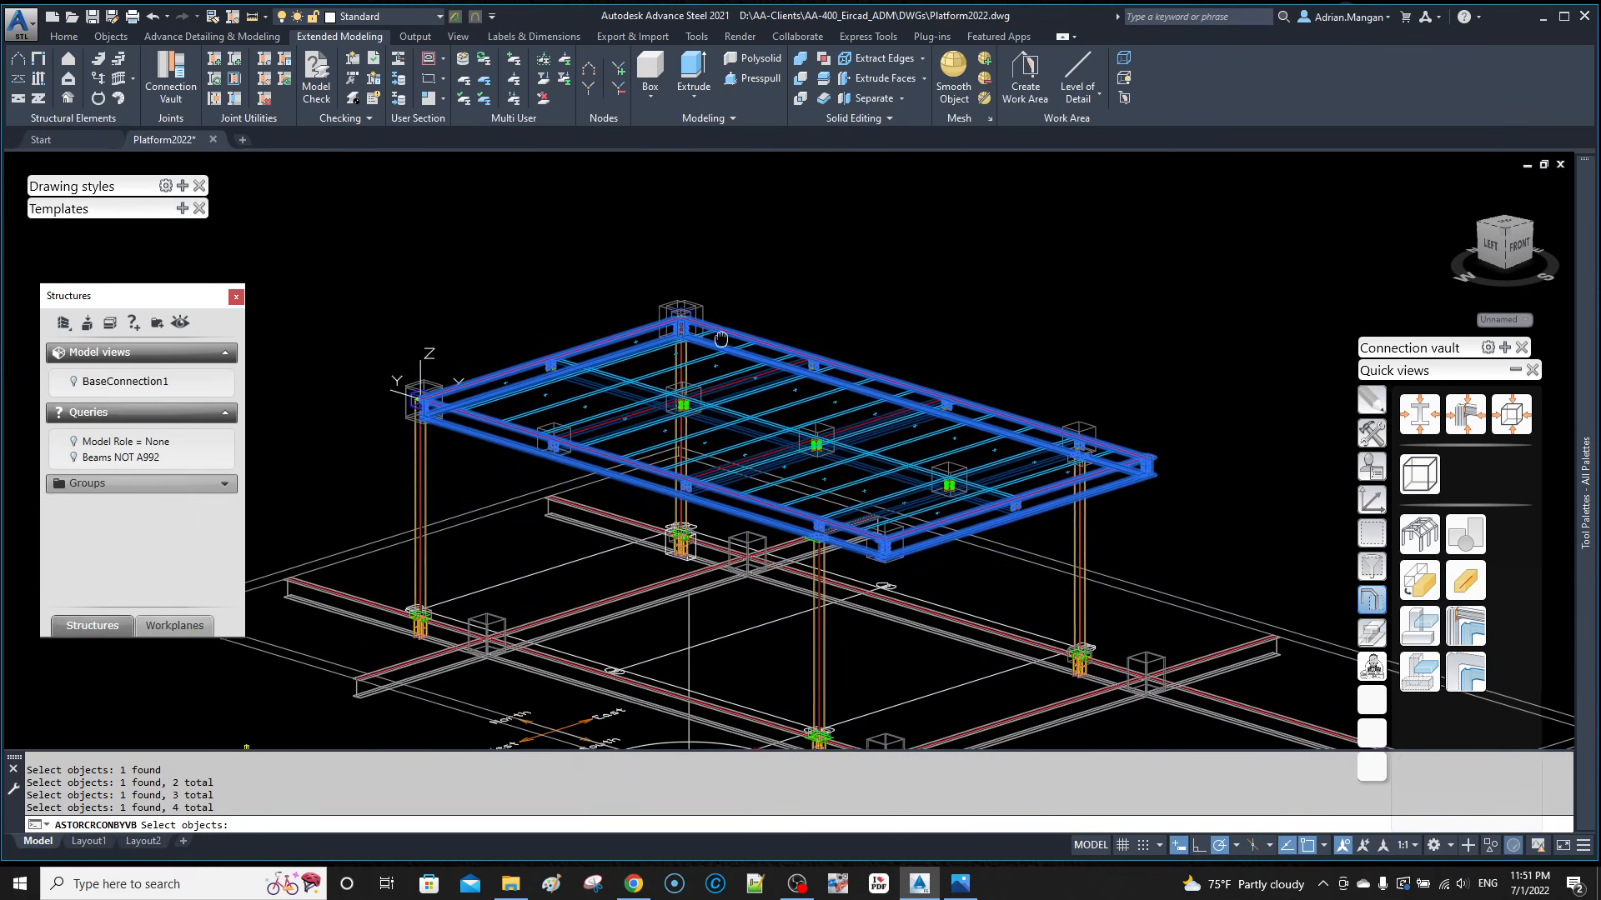
key(Return)
Step: Set the railing's start point at the centre of the westernmost south-edge circle and its end point at the centre of the easternmost circle
scroll(934, 534, up, 5)
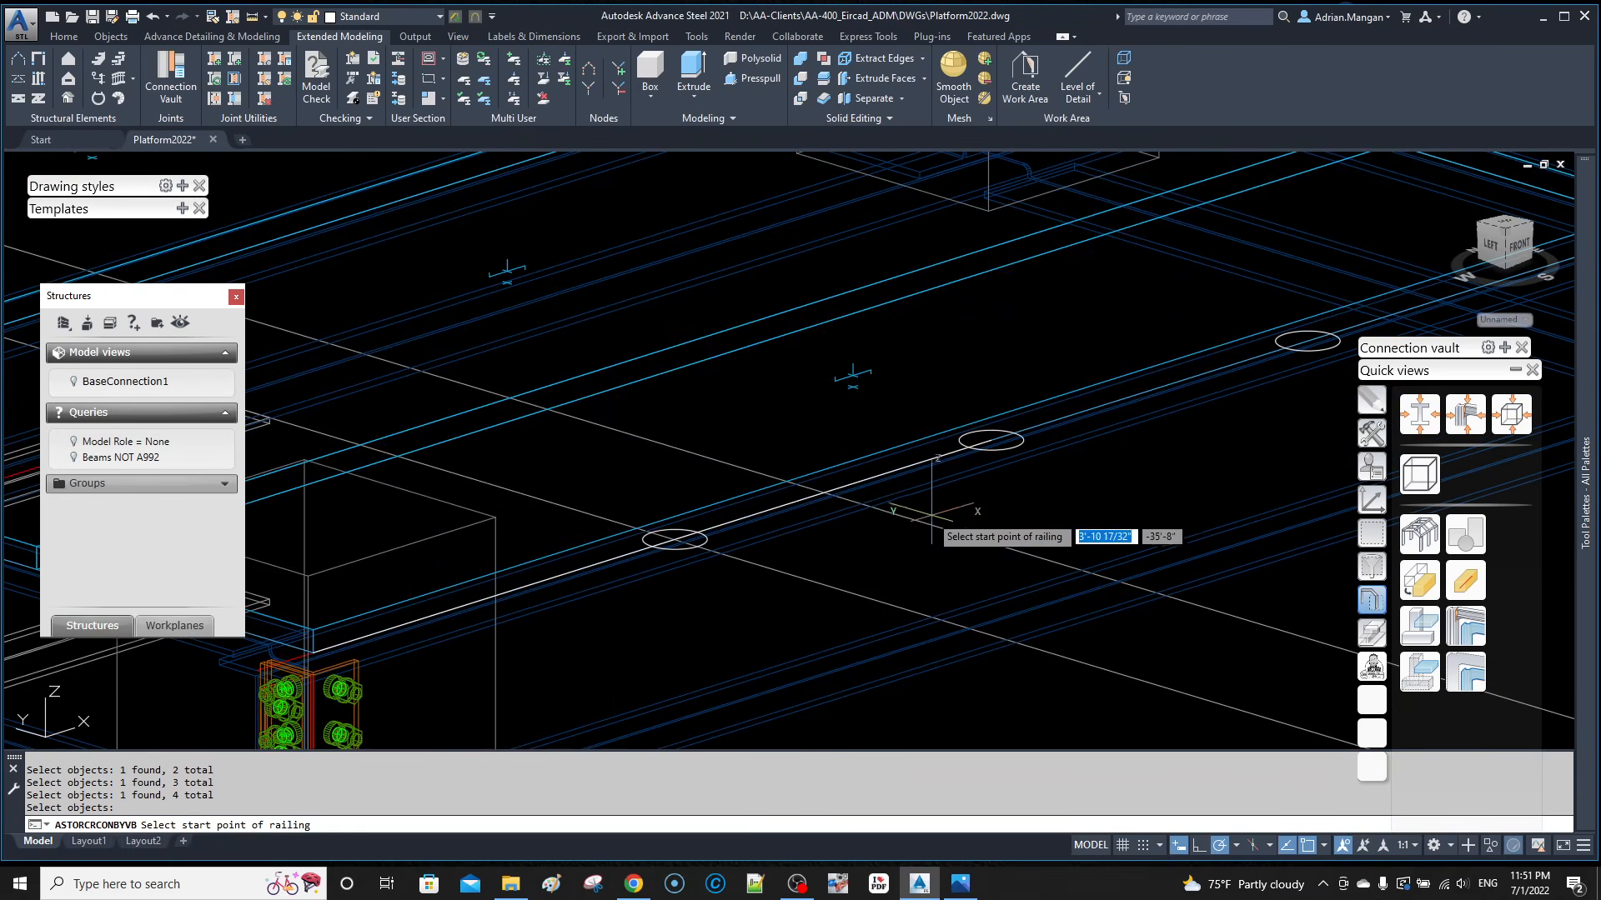
scroll(670, 529, up, 4)
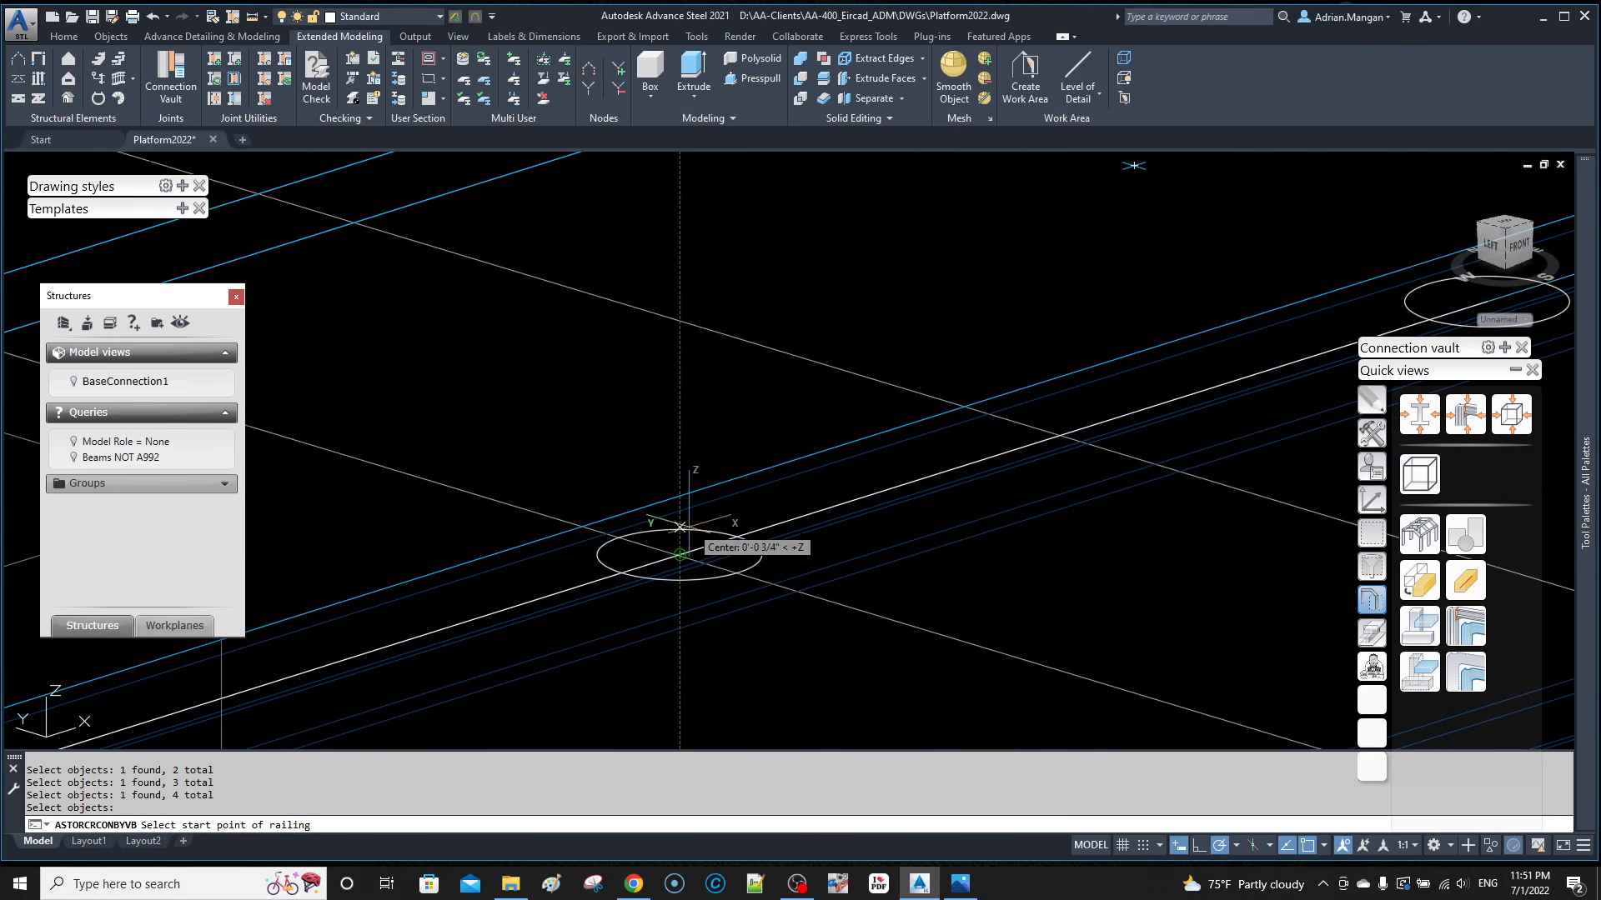
click(679, 555)
scroll(683, 551, down, 5)
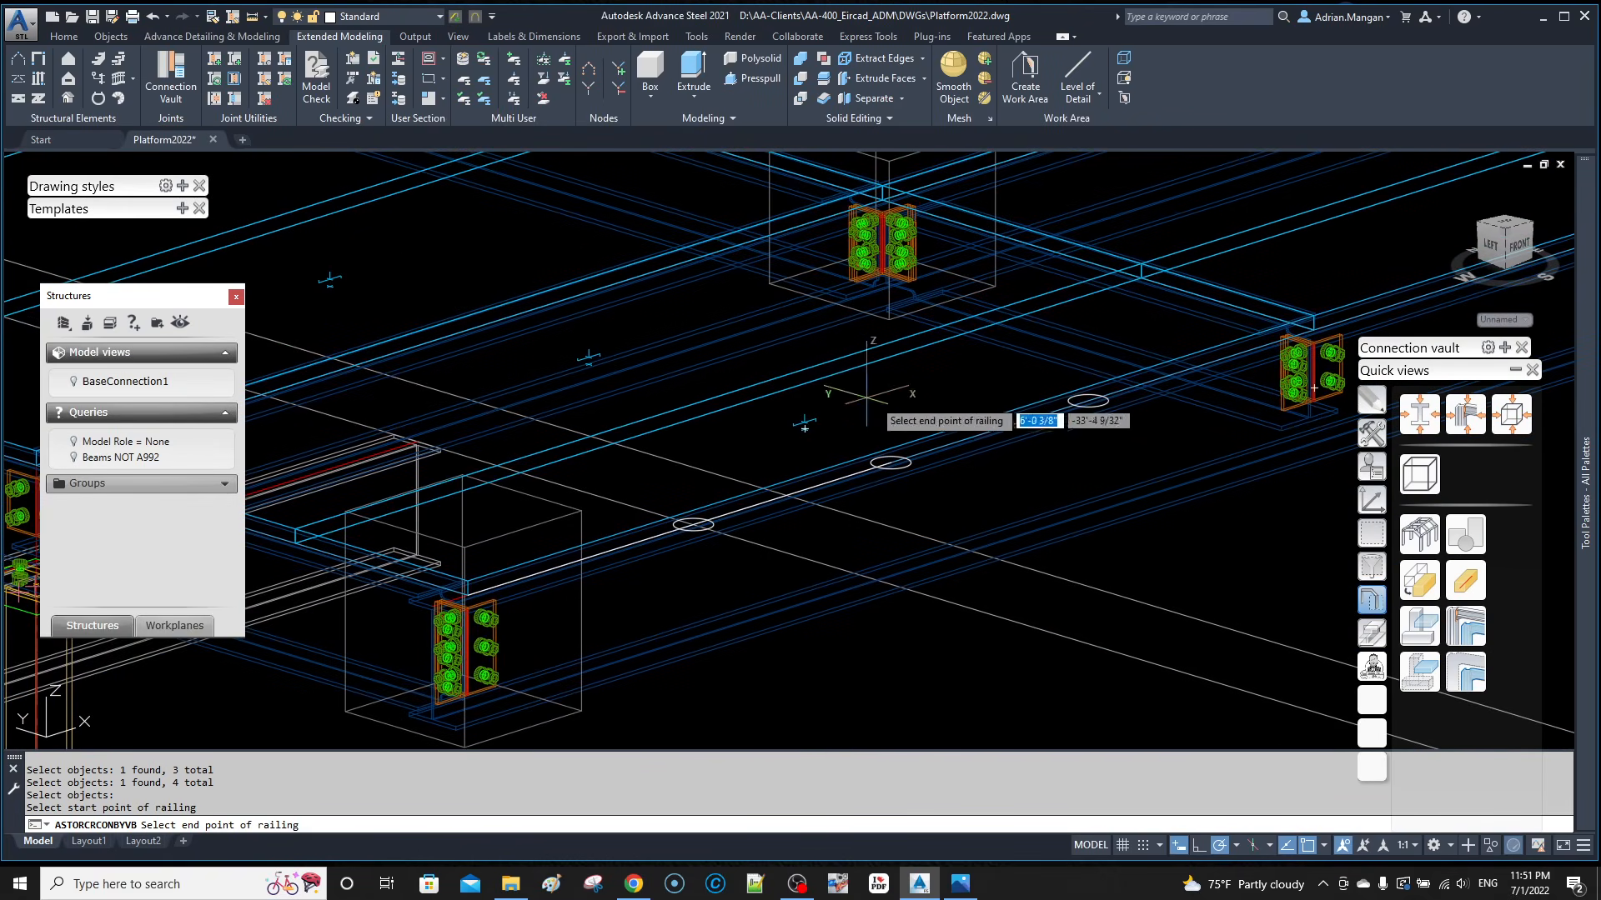
scroll(1084, 400, up, 5)
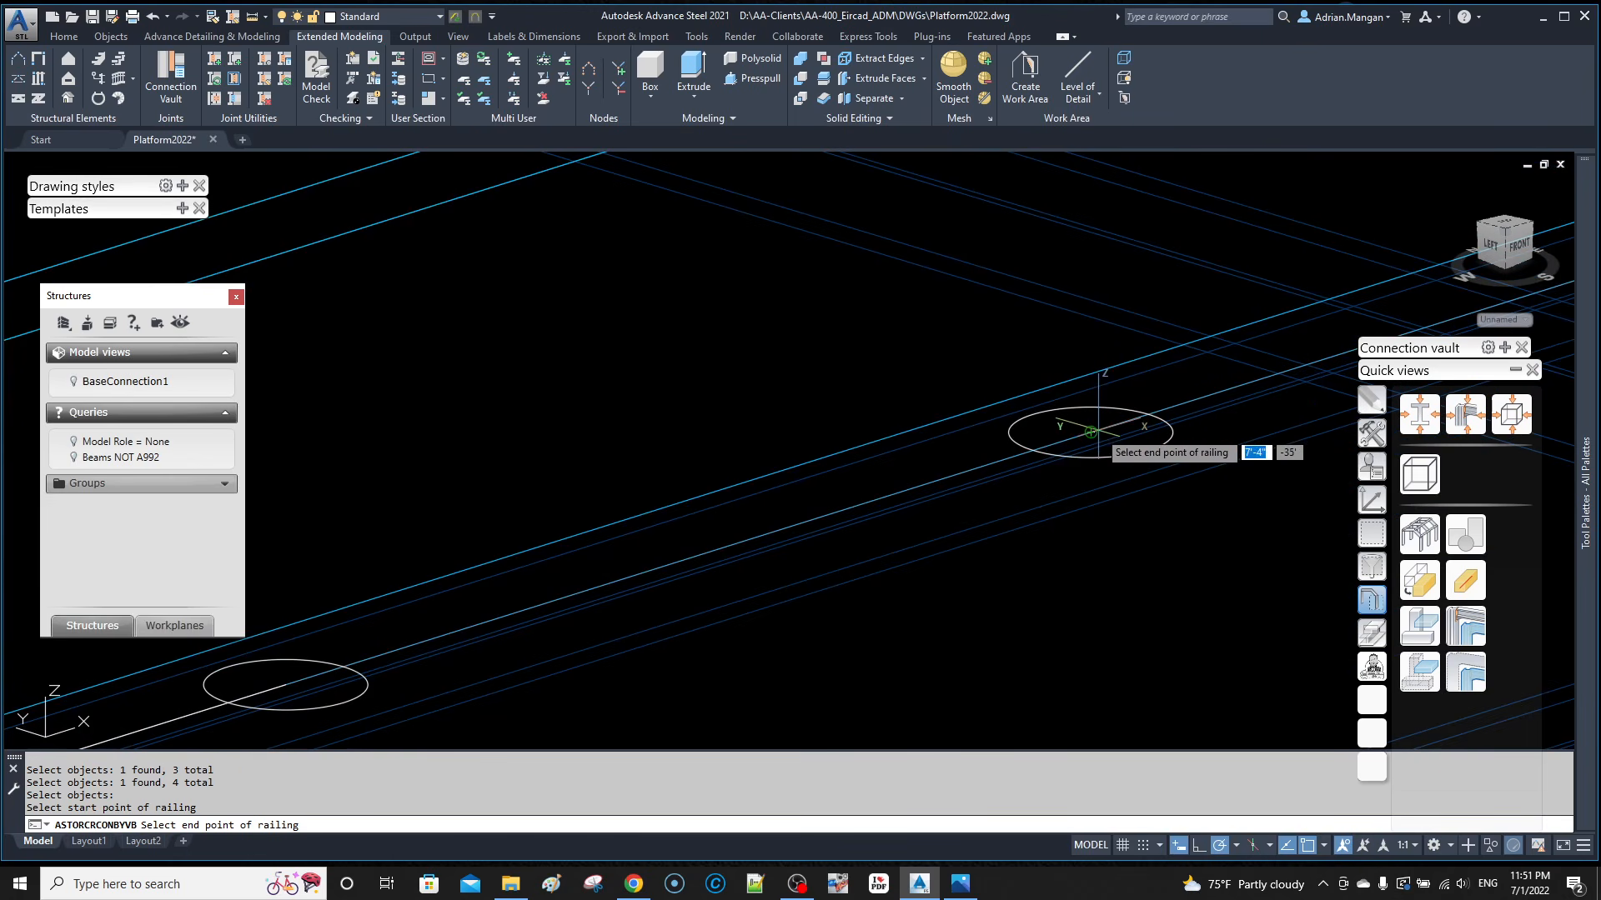
click(1091, 432)
Step: Choose to define a nosing point and snap it to the upper outer corner of the grating at the platform's southwest corner
click(1121, 467)
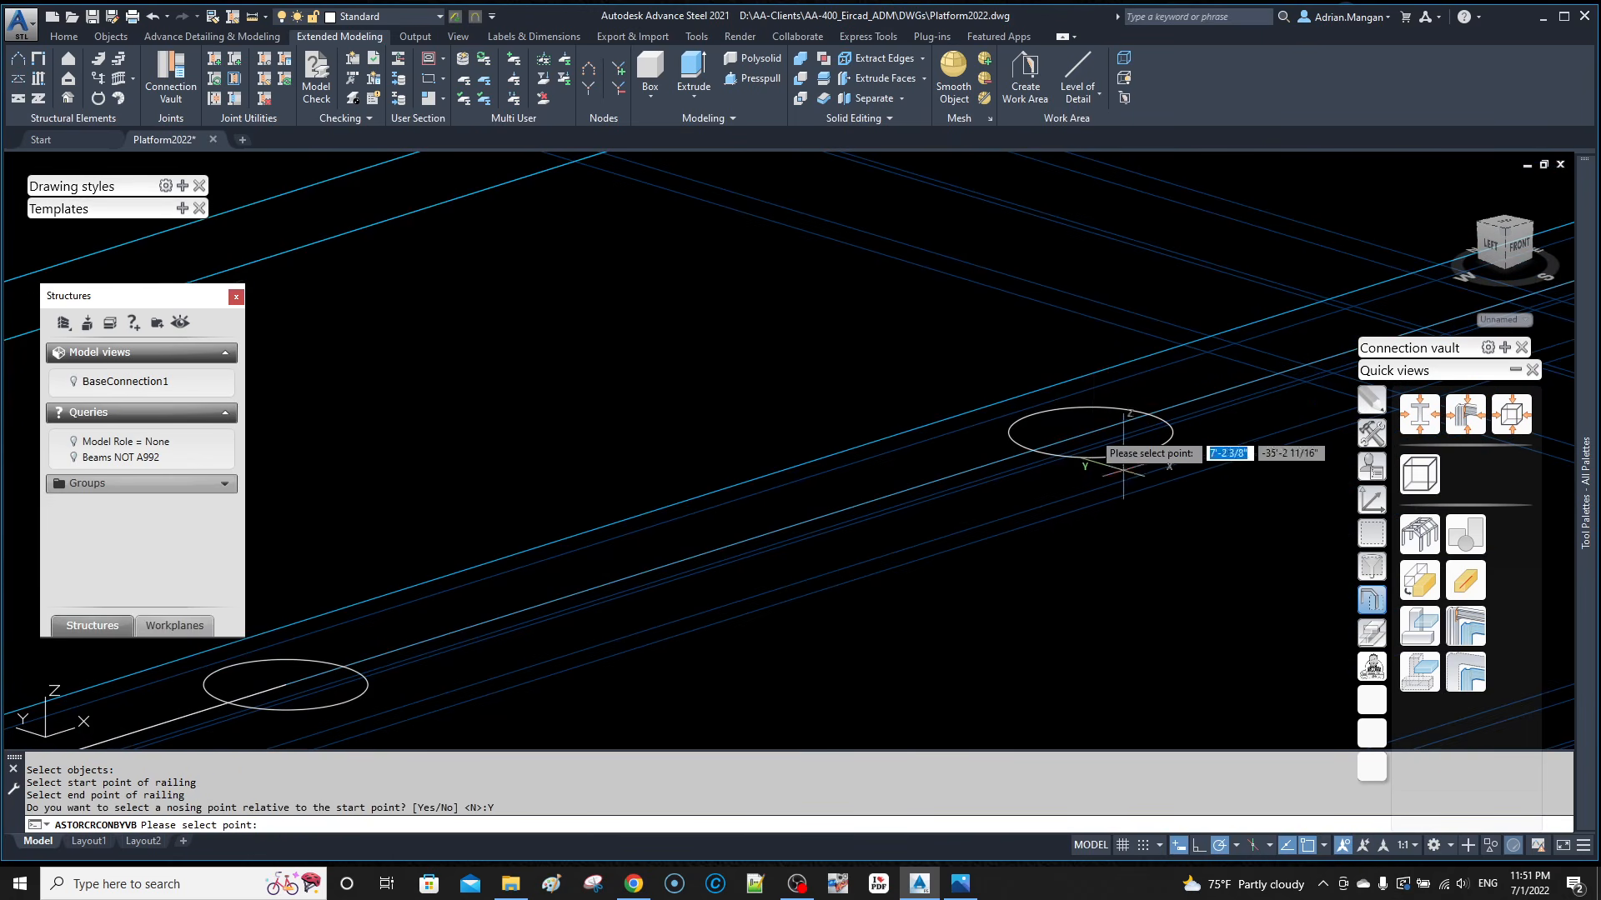
scroll(1075, 406, down, 5)
scroll(703, 527, up, 5)
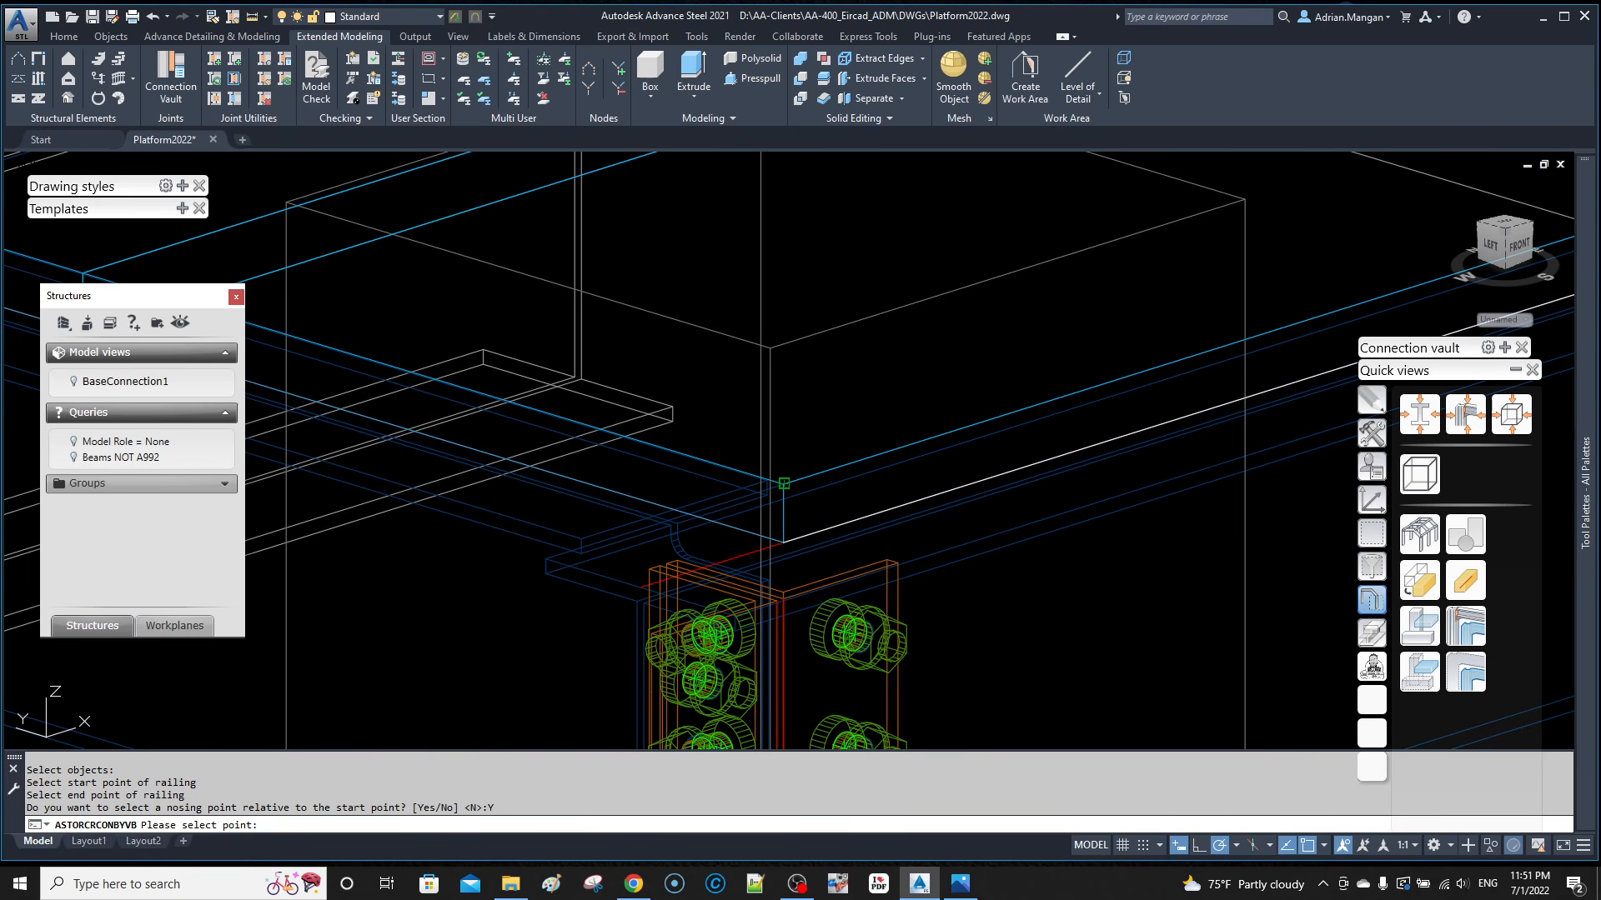
click(784, 483)
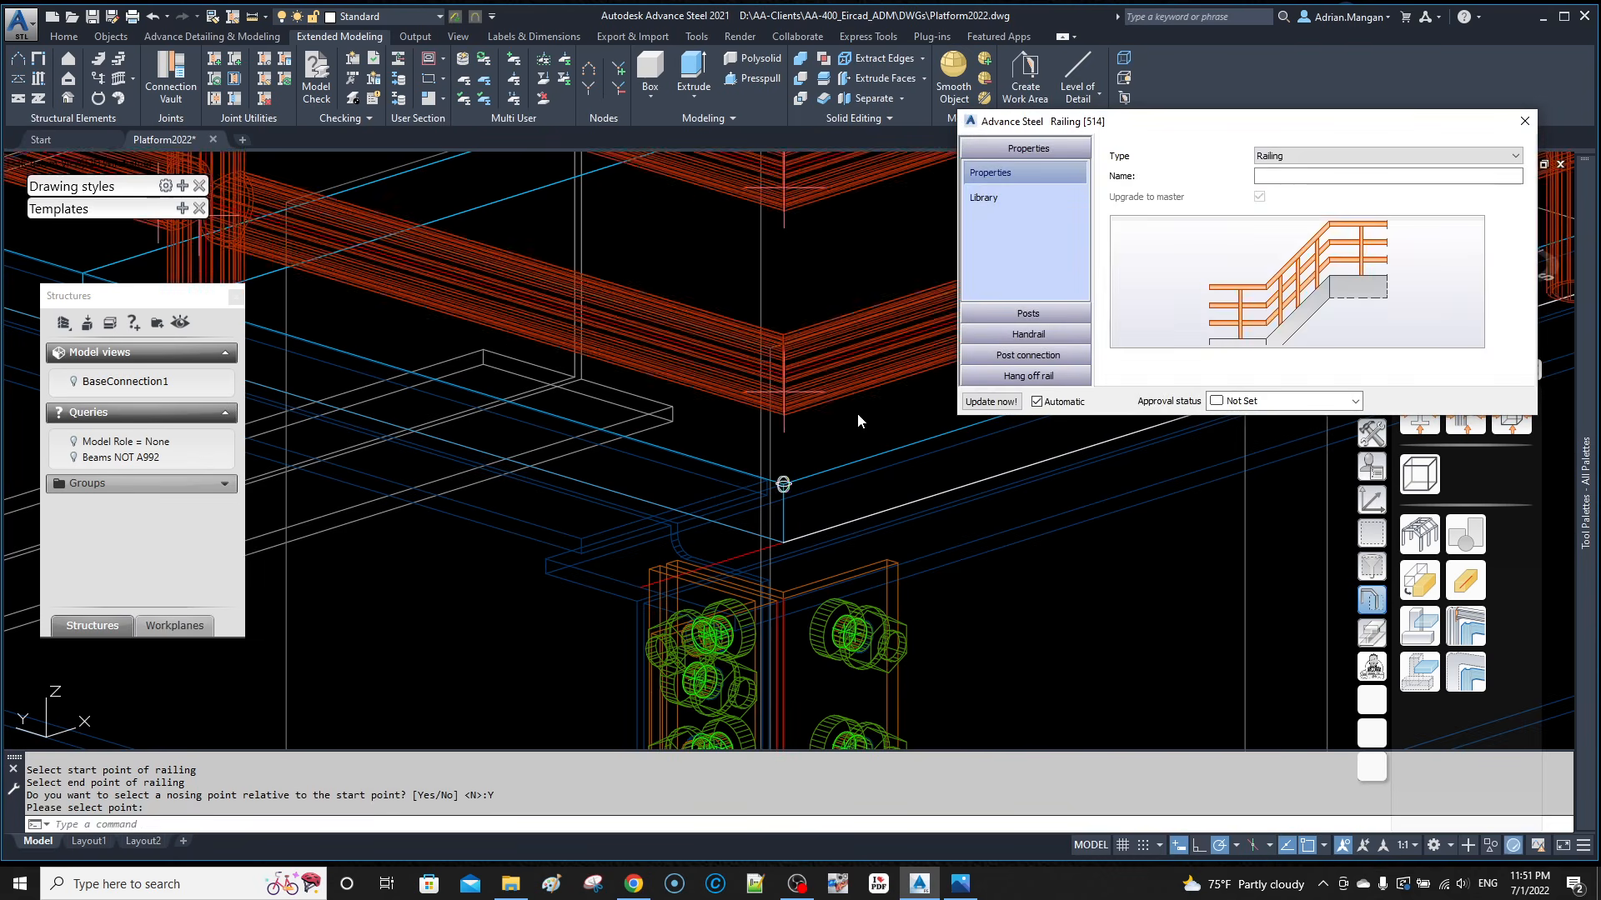
Step: Apply the saved RAIL1 configuration from the library to the new railing
scroll(757, 417, down, 5)
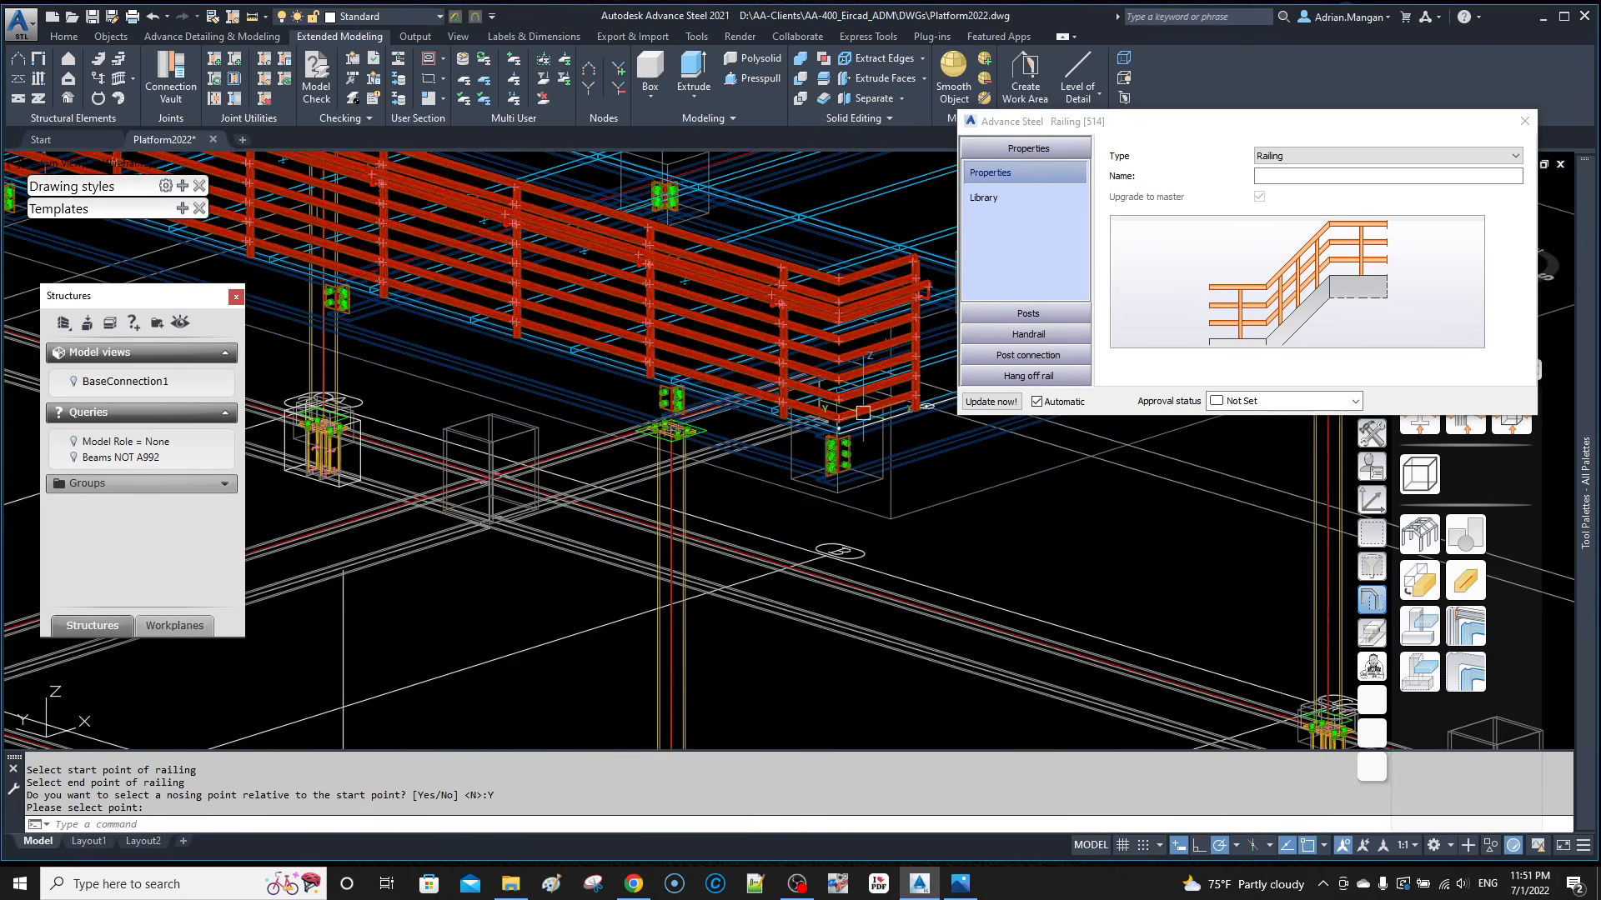
scroll(757, 417, down, 3)
scroll(896, 352, up, 6)
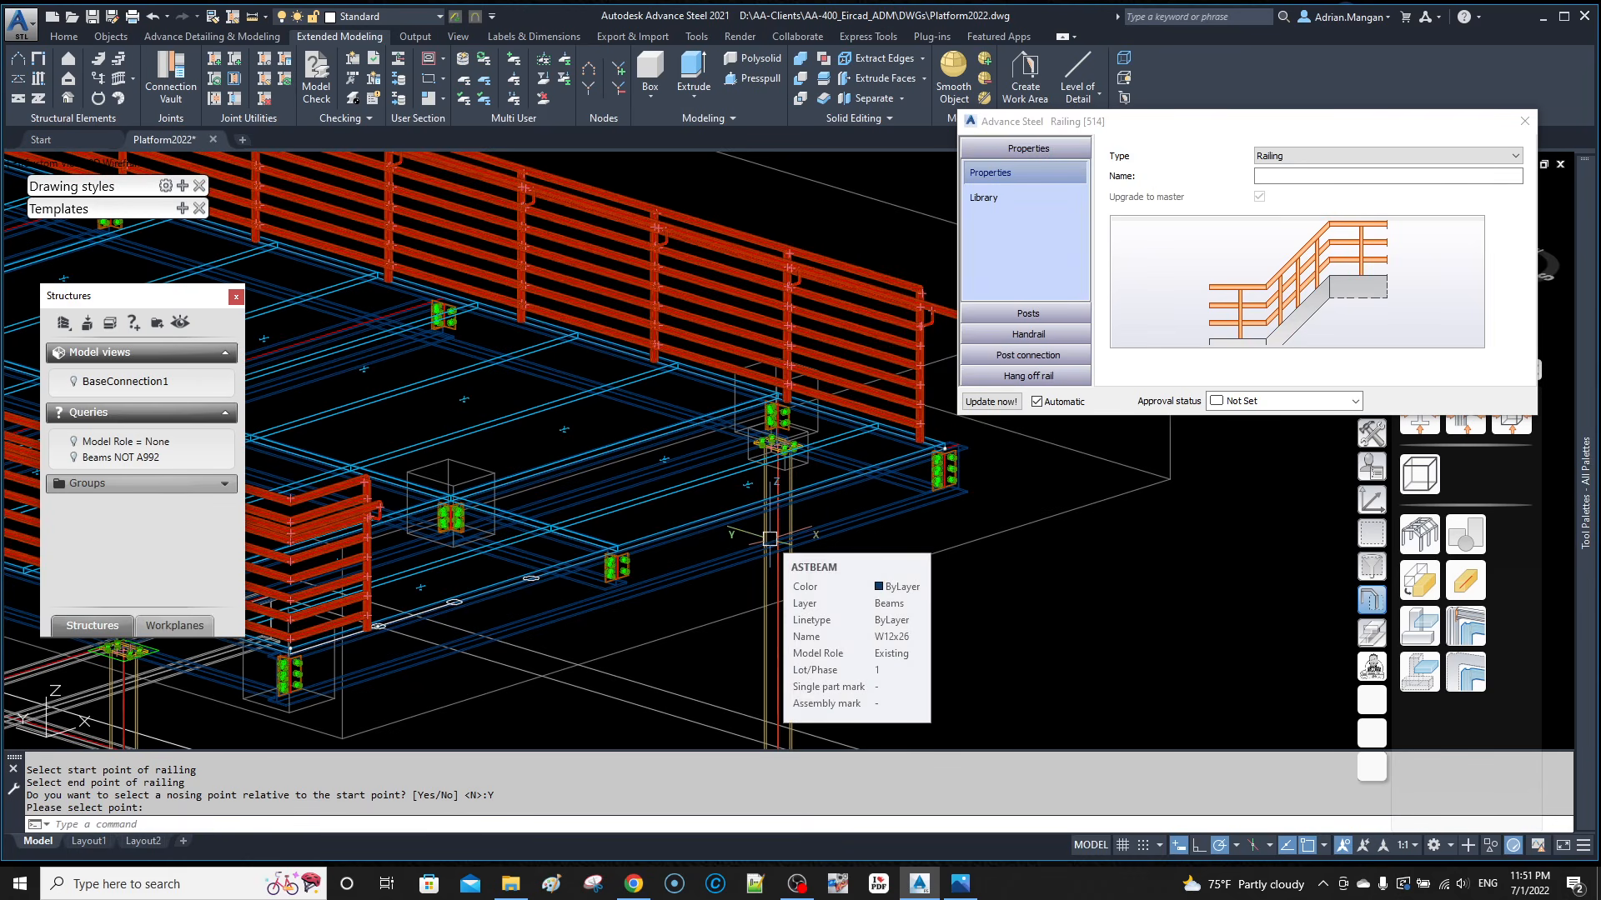
scroll(770, 538, down, 4)
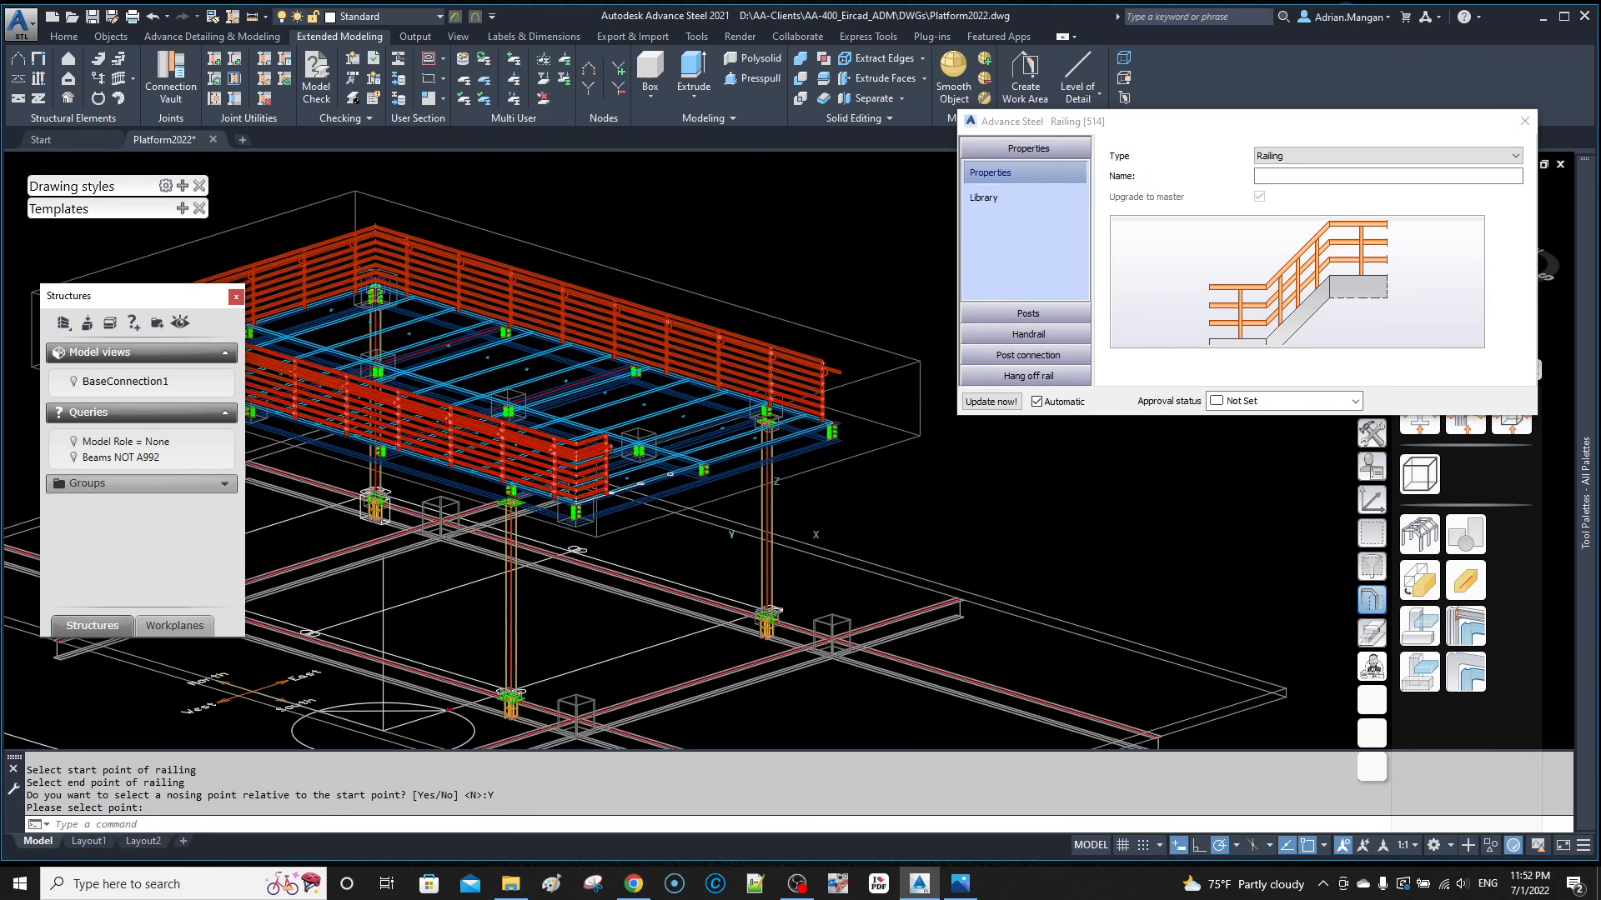
middle_drag(618, 398, 799, 416)
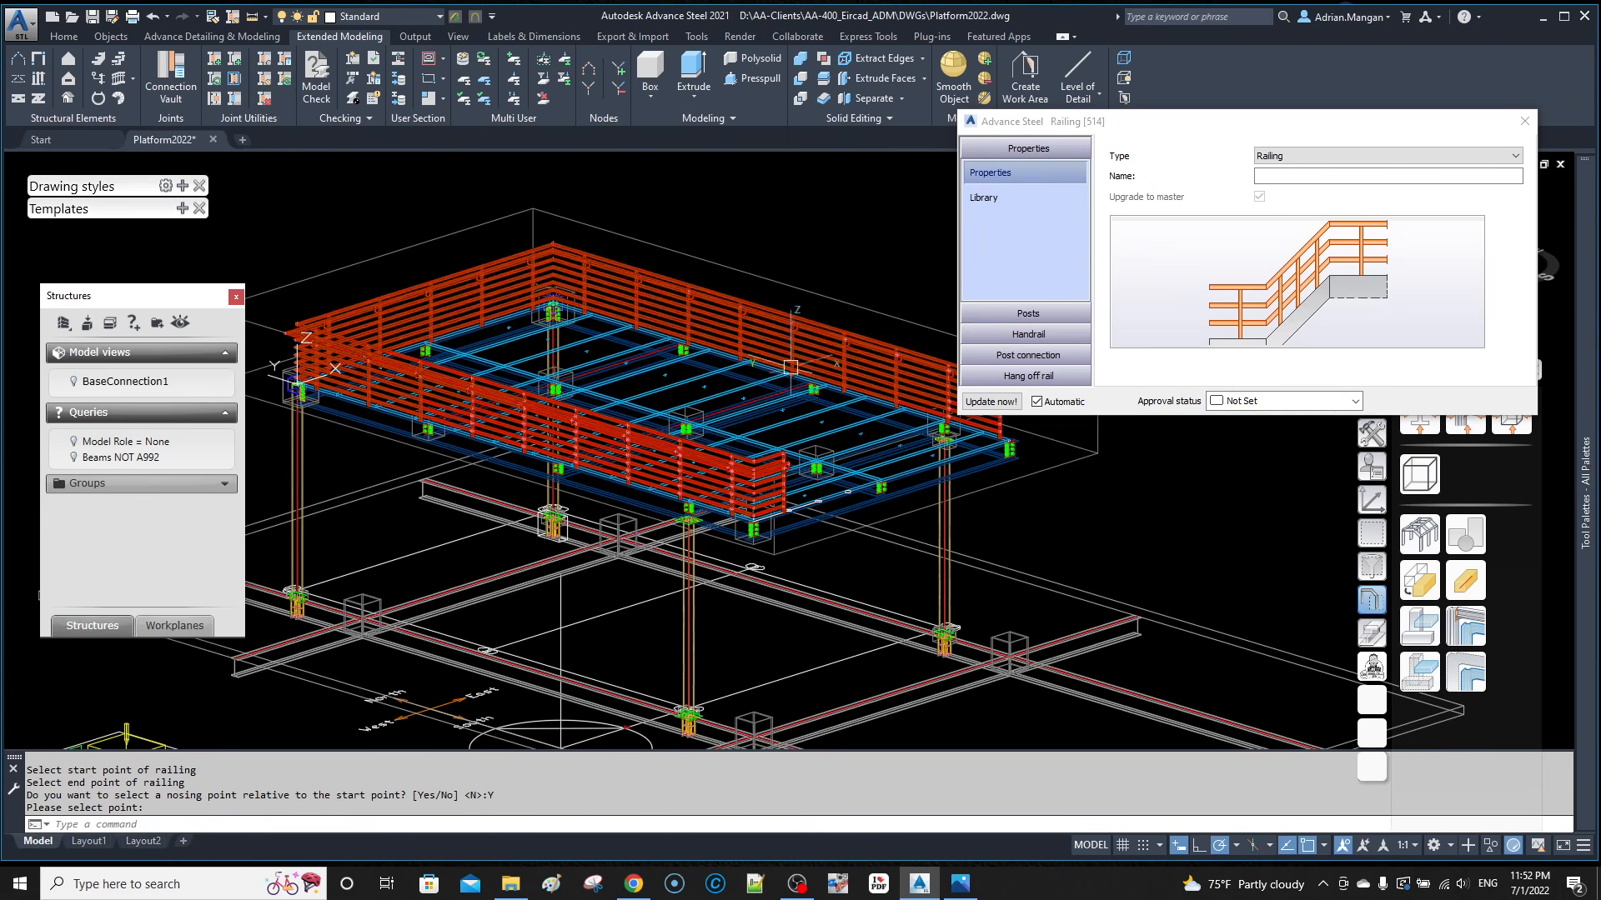
scroll(780, 440, up, 4)
shift+middle_drag(783, 441, 767, 464)
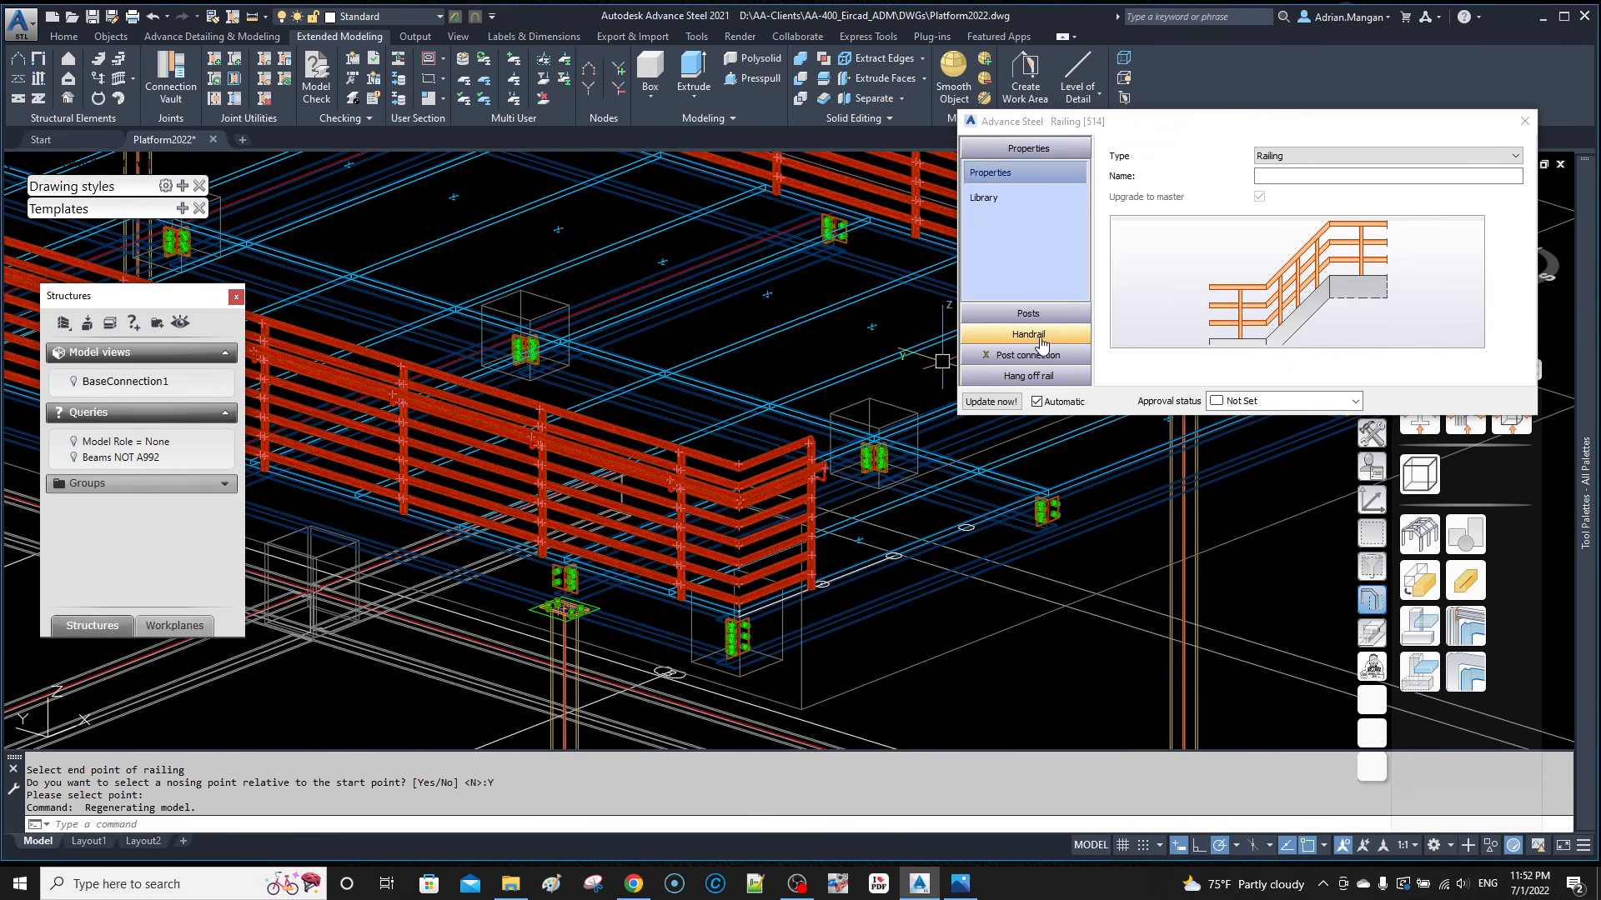
click(1039, 206)
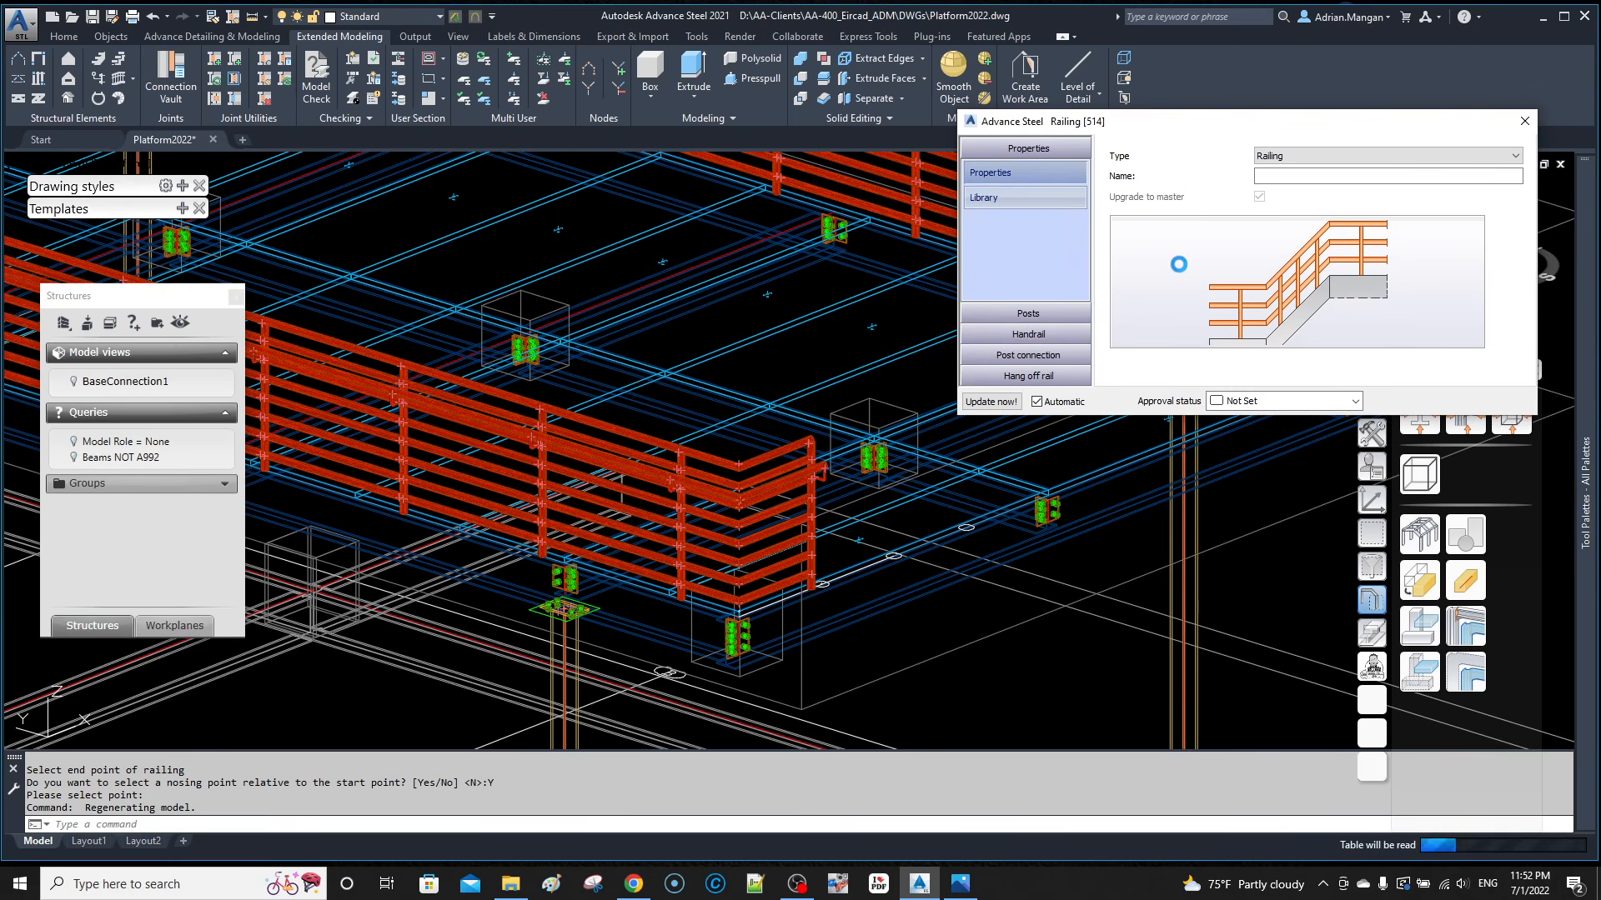
scroll(1169, 310, down, 3)
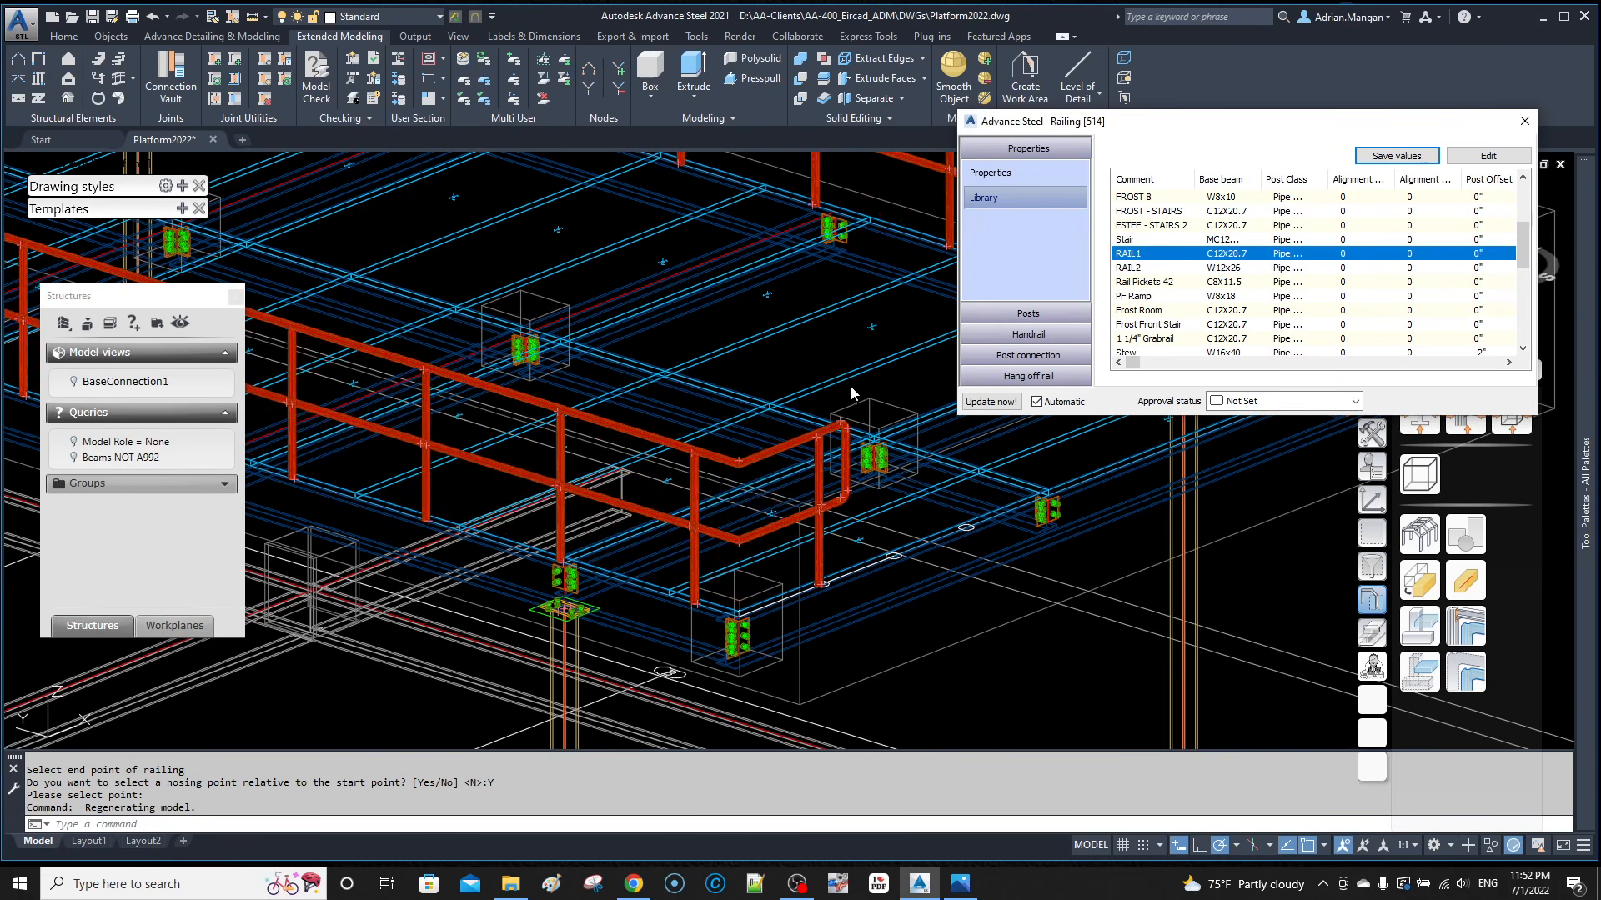
Step: In the post layout, set both the start-to-first-post and end-to-last-post distances to 0"
scroll(820, 357, down, 4)
mouse_move(820, 357)
shift+middle_down()
mouse_move(756, 335)
mouse_move(812, 327)
mouse_move(800, 406)
shift+middle_up()
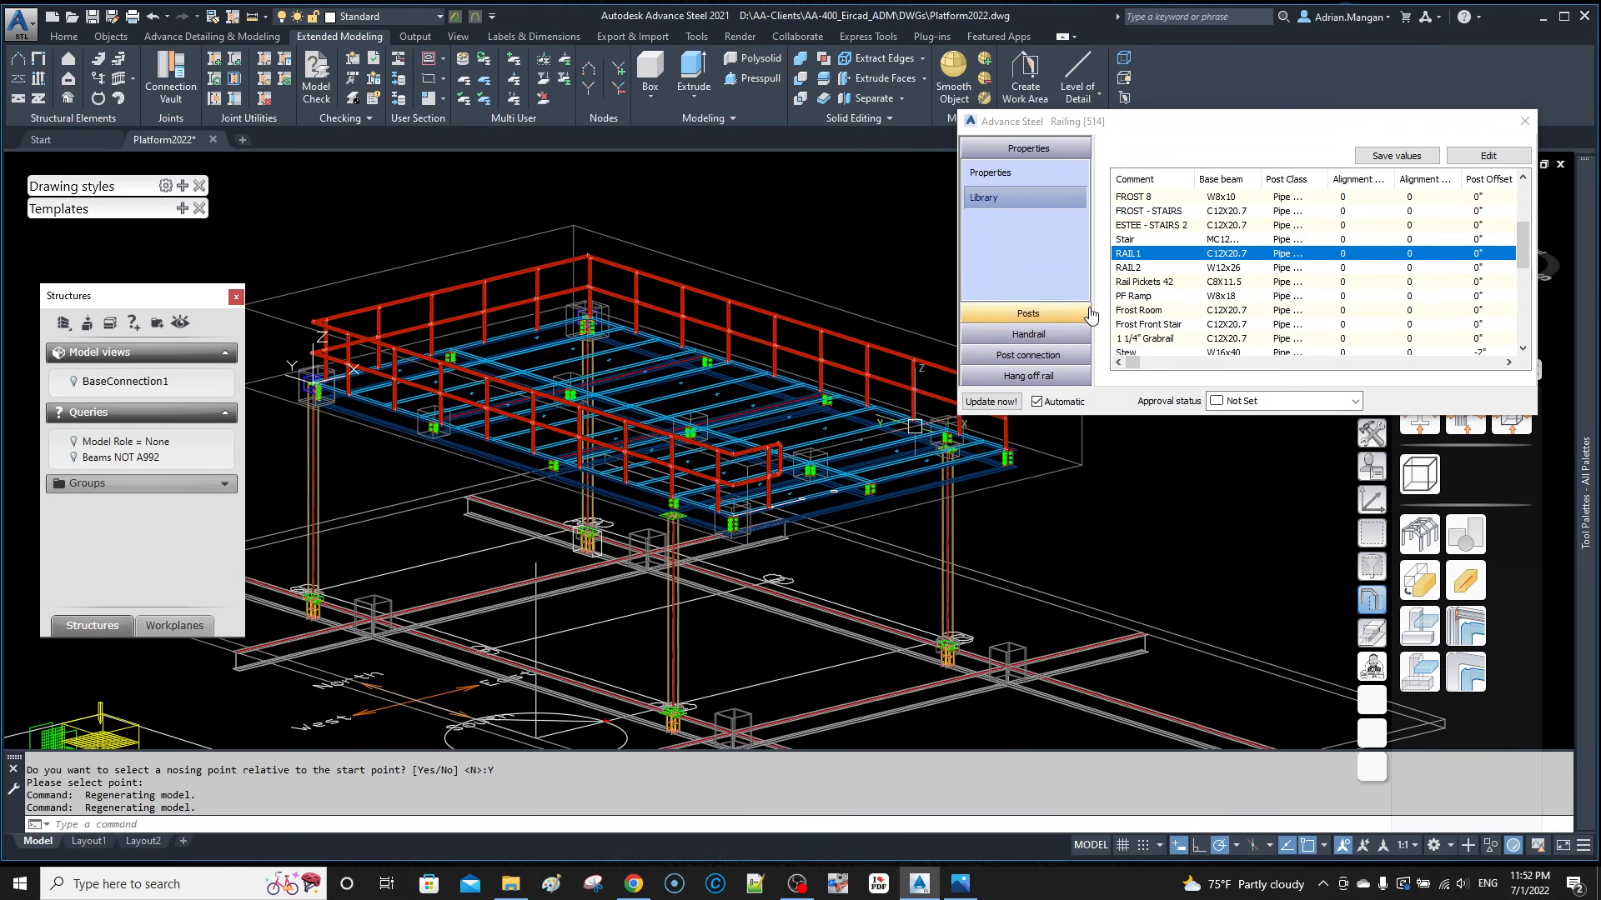
middle_drag(780, 451, 678, 471)
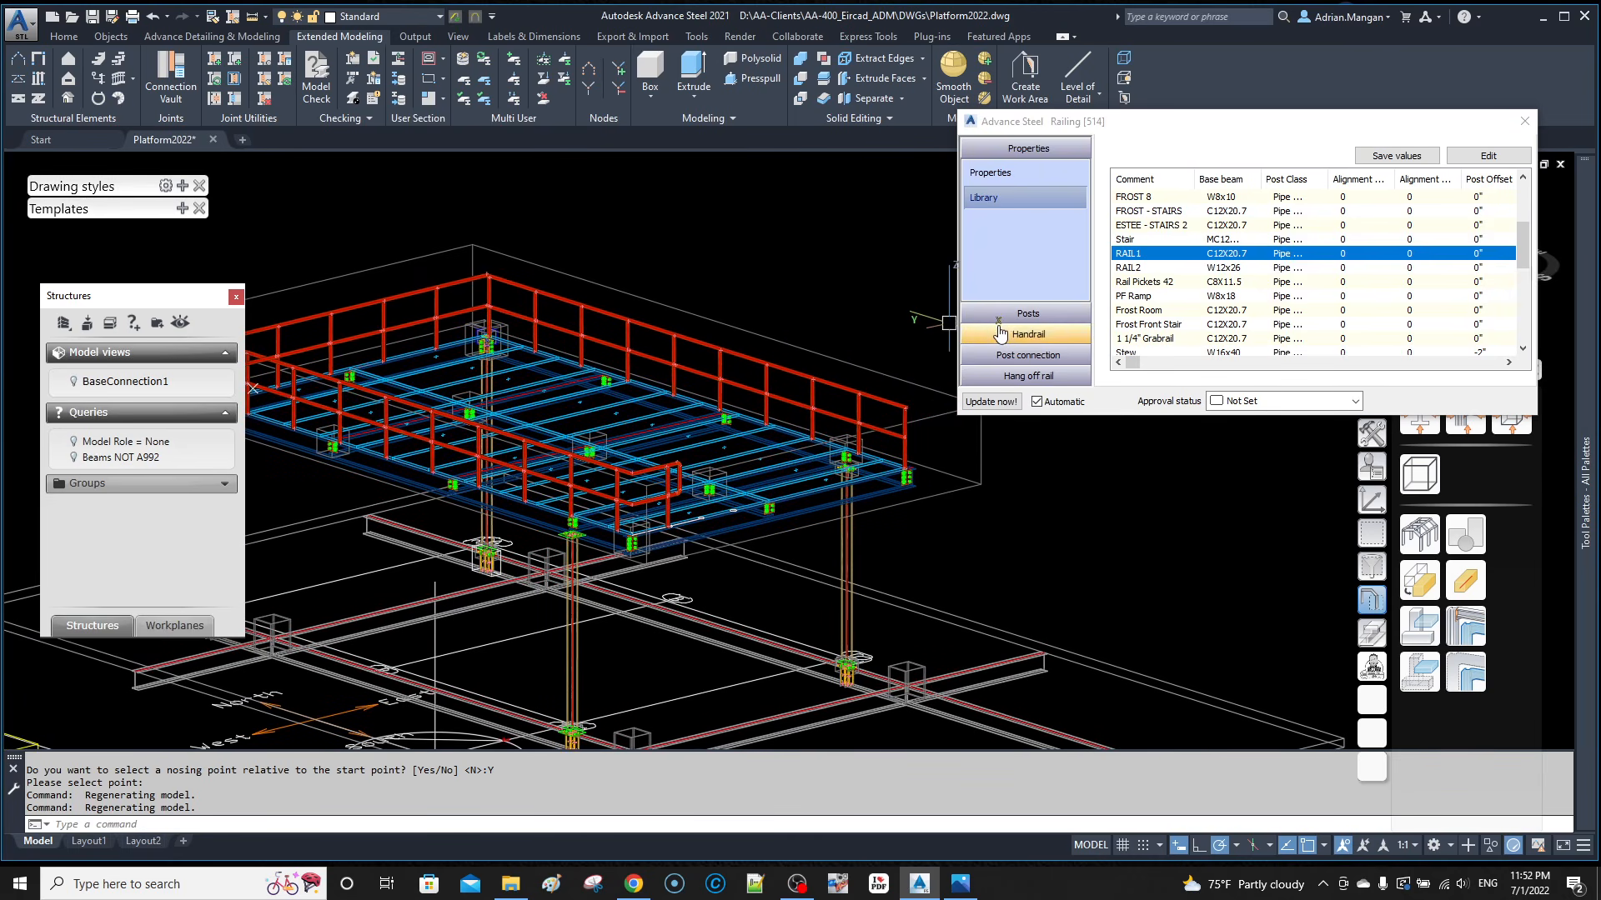
click(1058, 316)
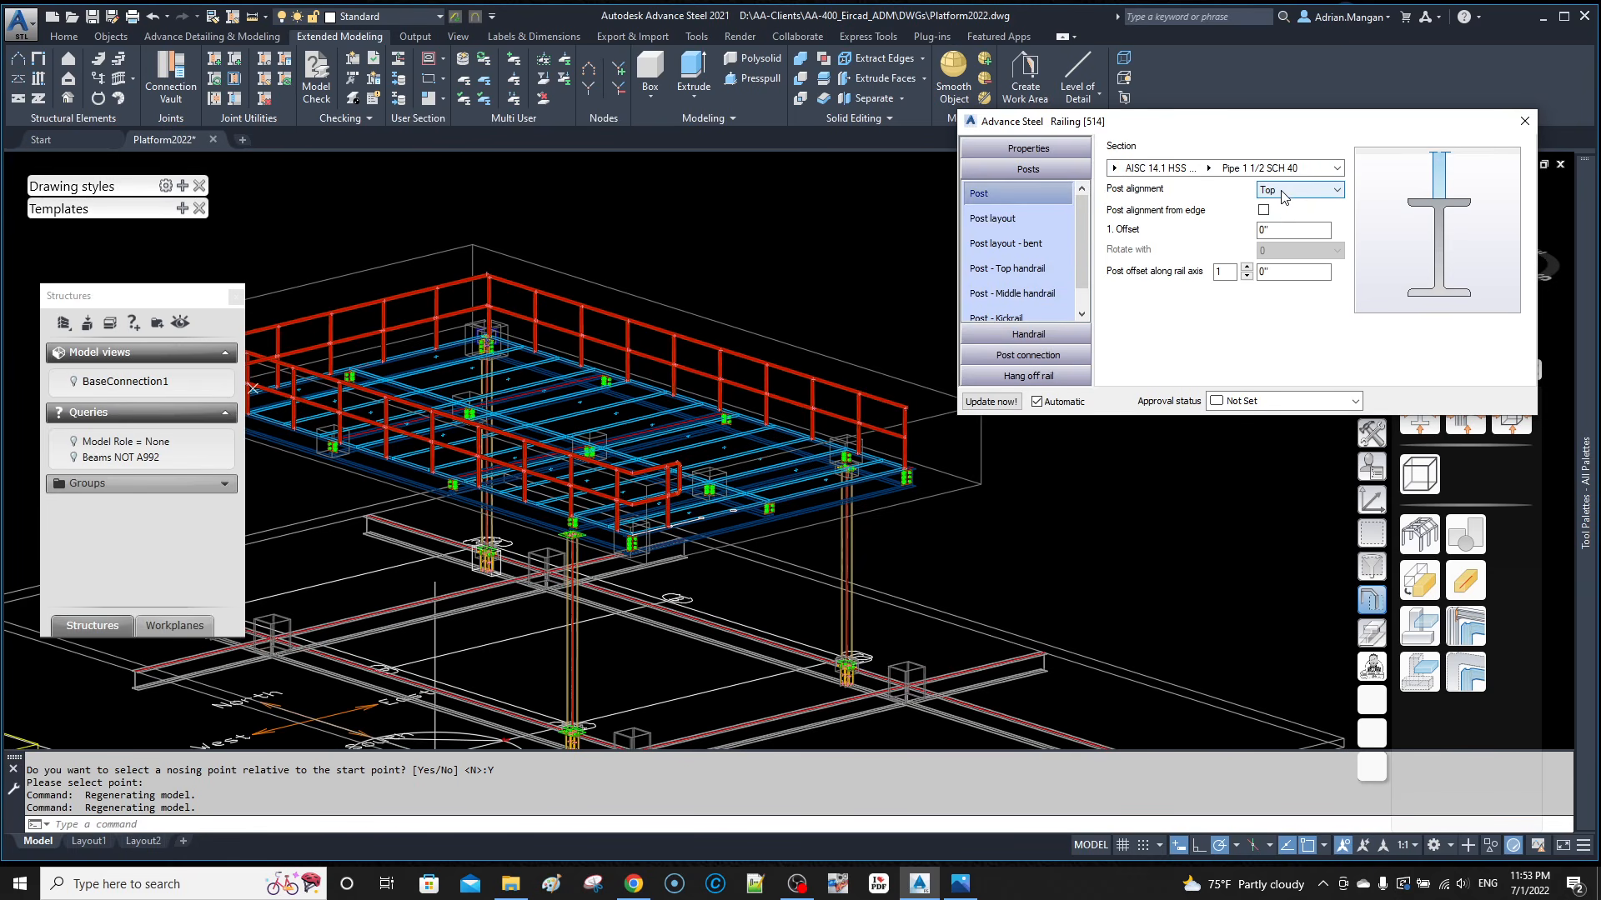
click(1053, 225)
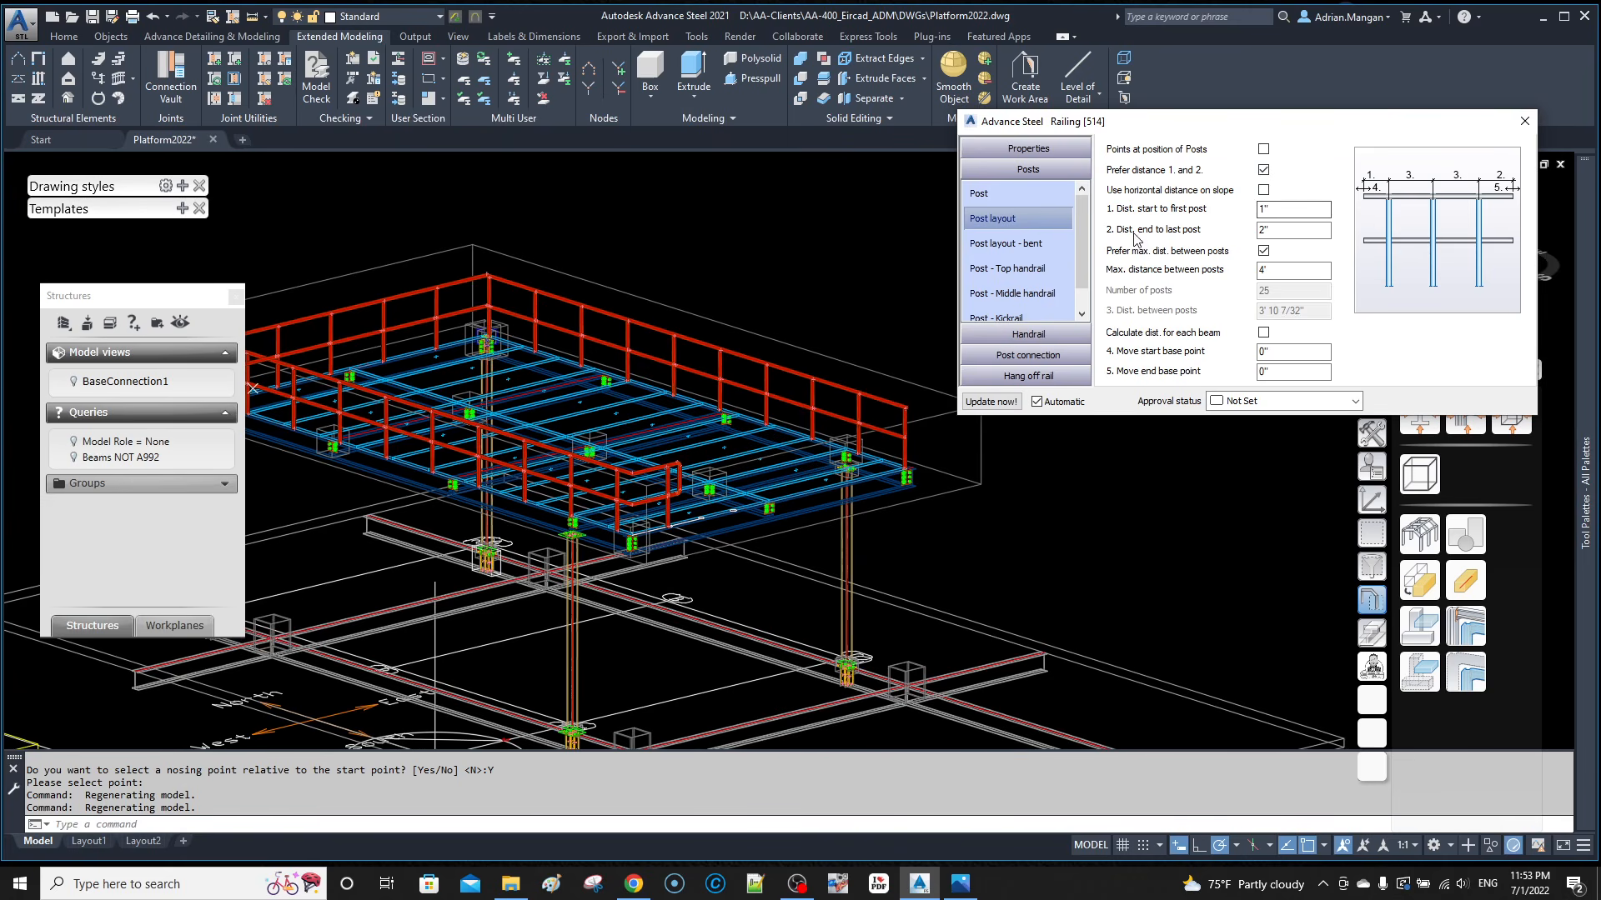
click(1269, 210)
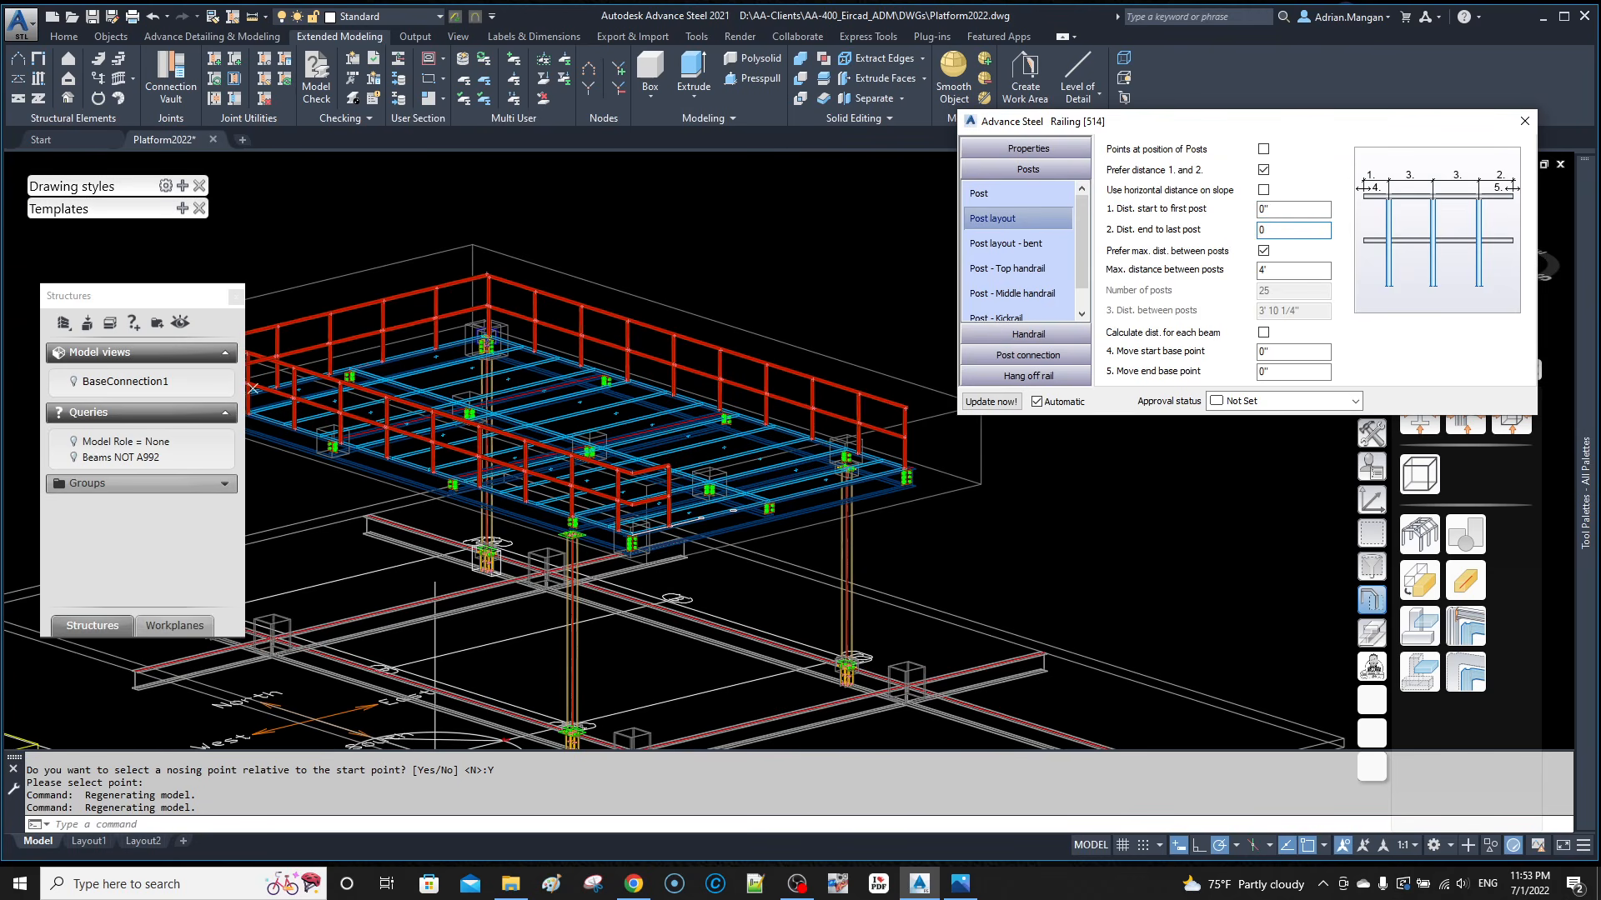
key(Return)
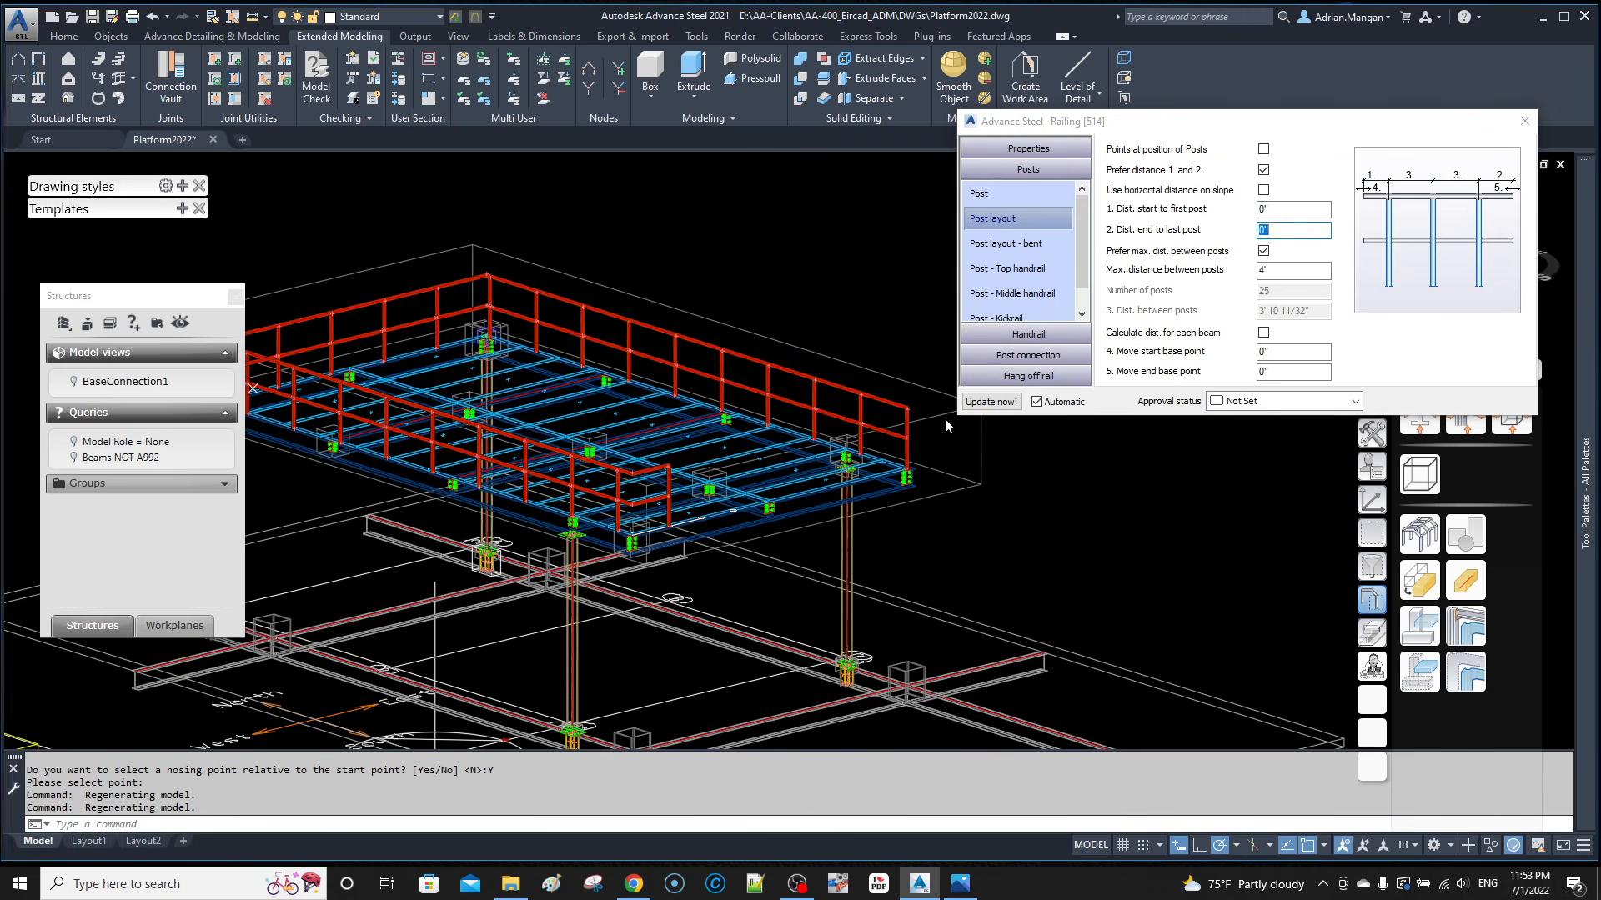
Step: Try moving the railing's end base point by 5", -5" and -12", and reset the value to 0"
scroll(616, 480, up, 3)
scroll(615, 480, up, 3)
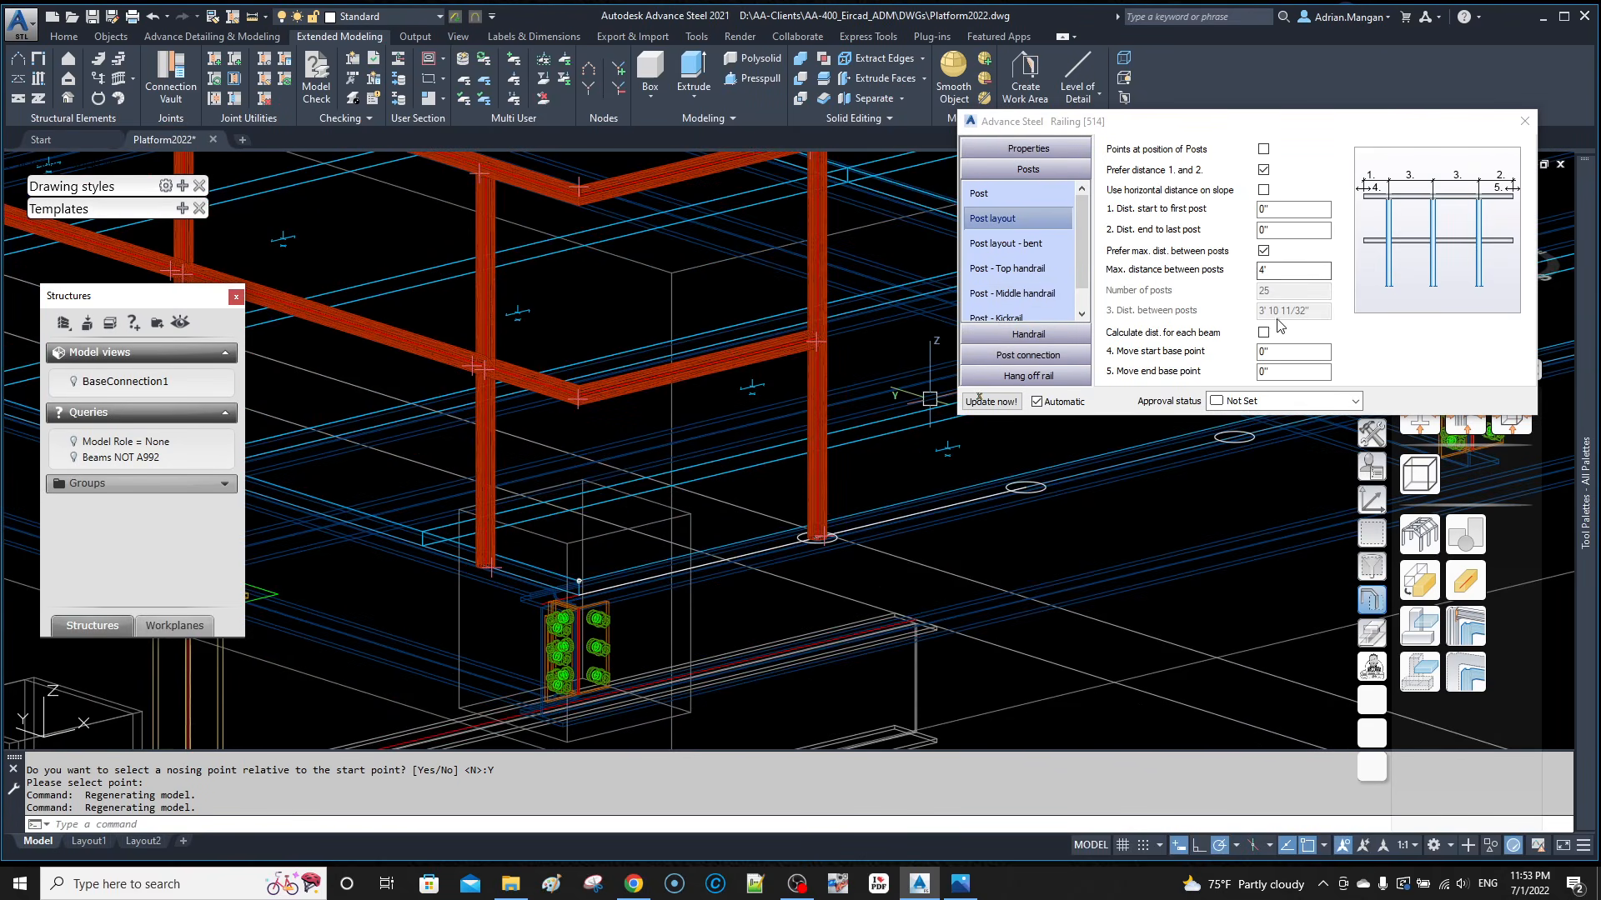
scroll(888, 346, down, 6)
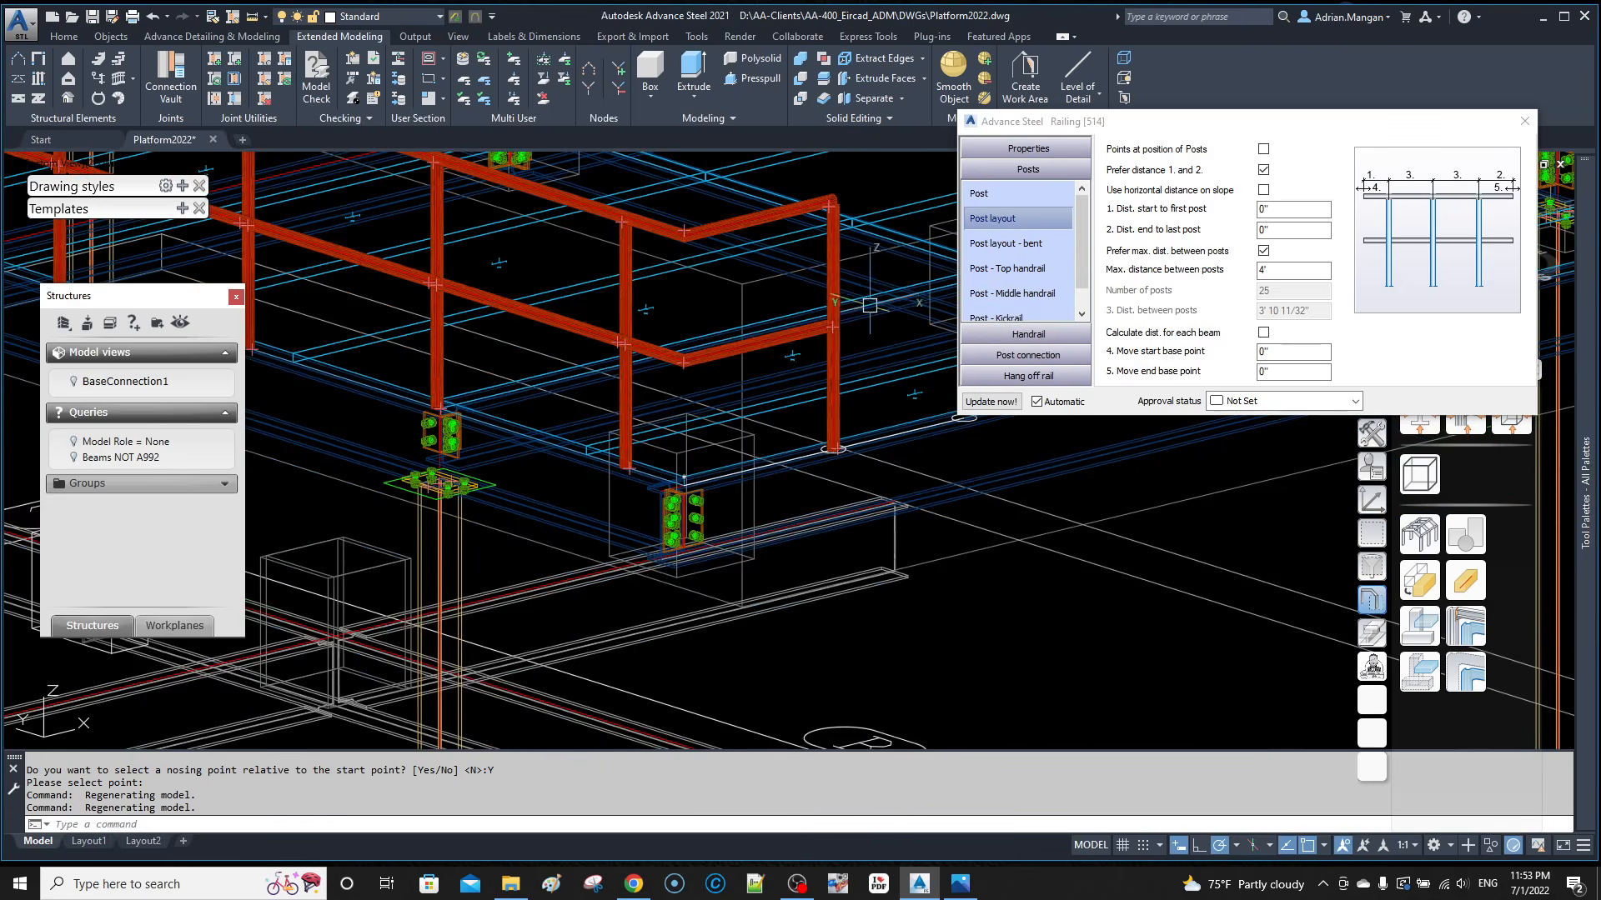
scroll(723, 335, up, 5)
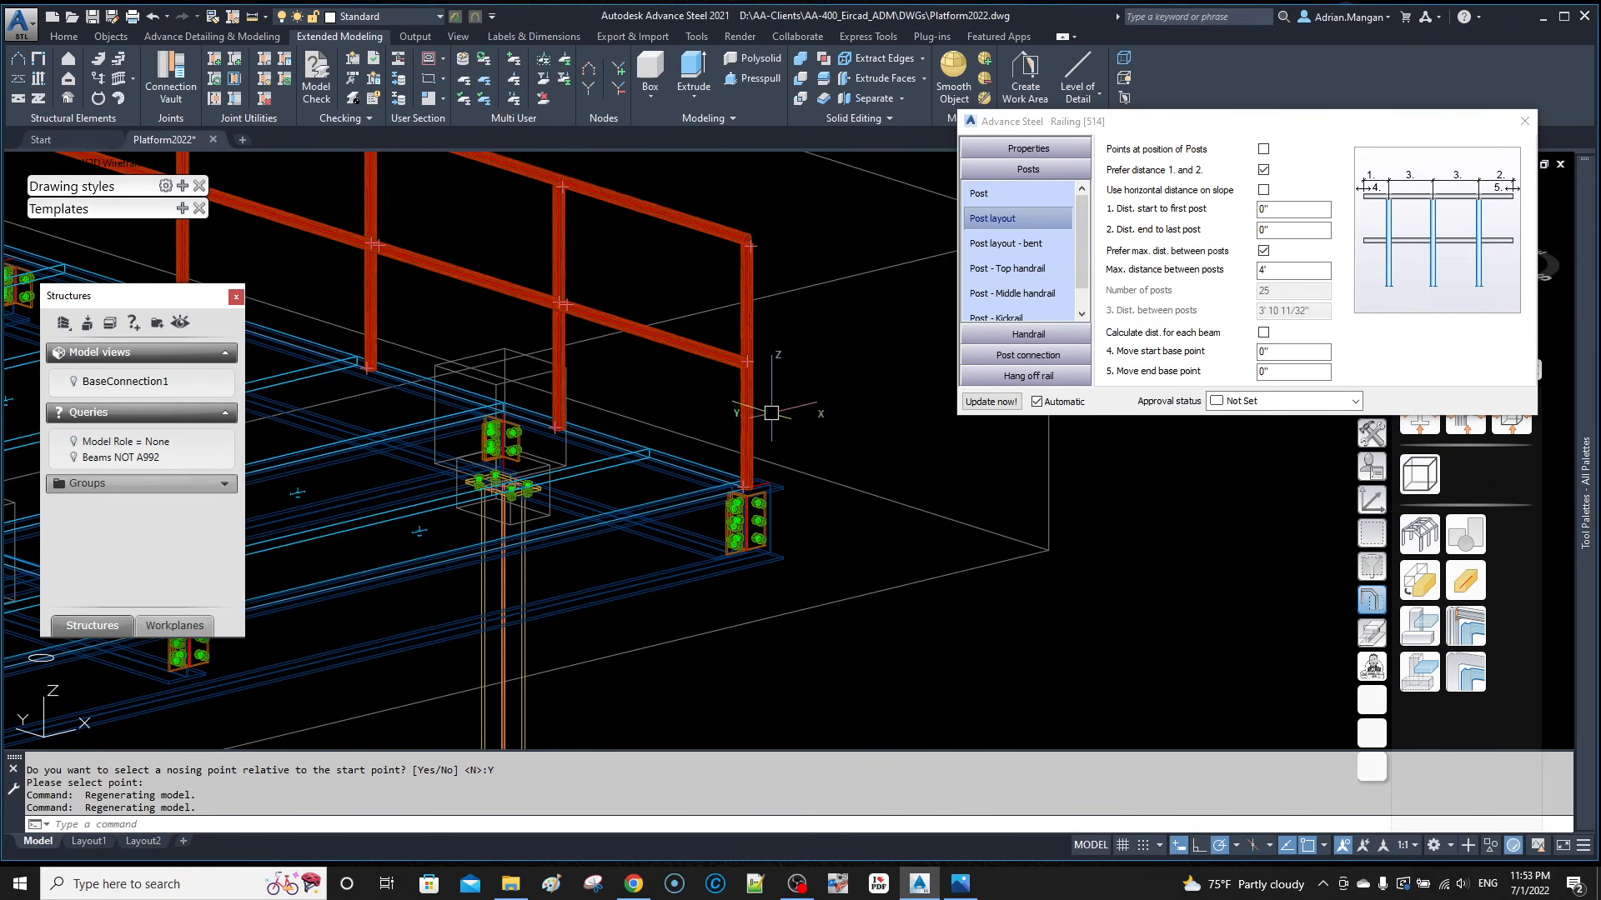
click(1288, 372)
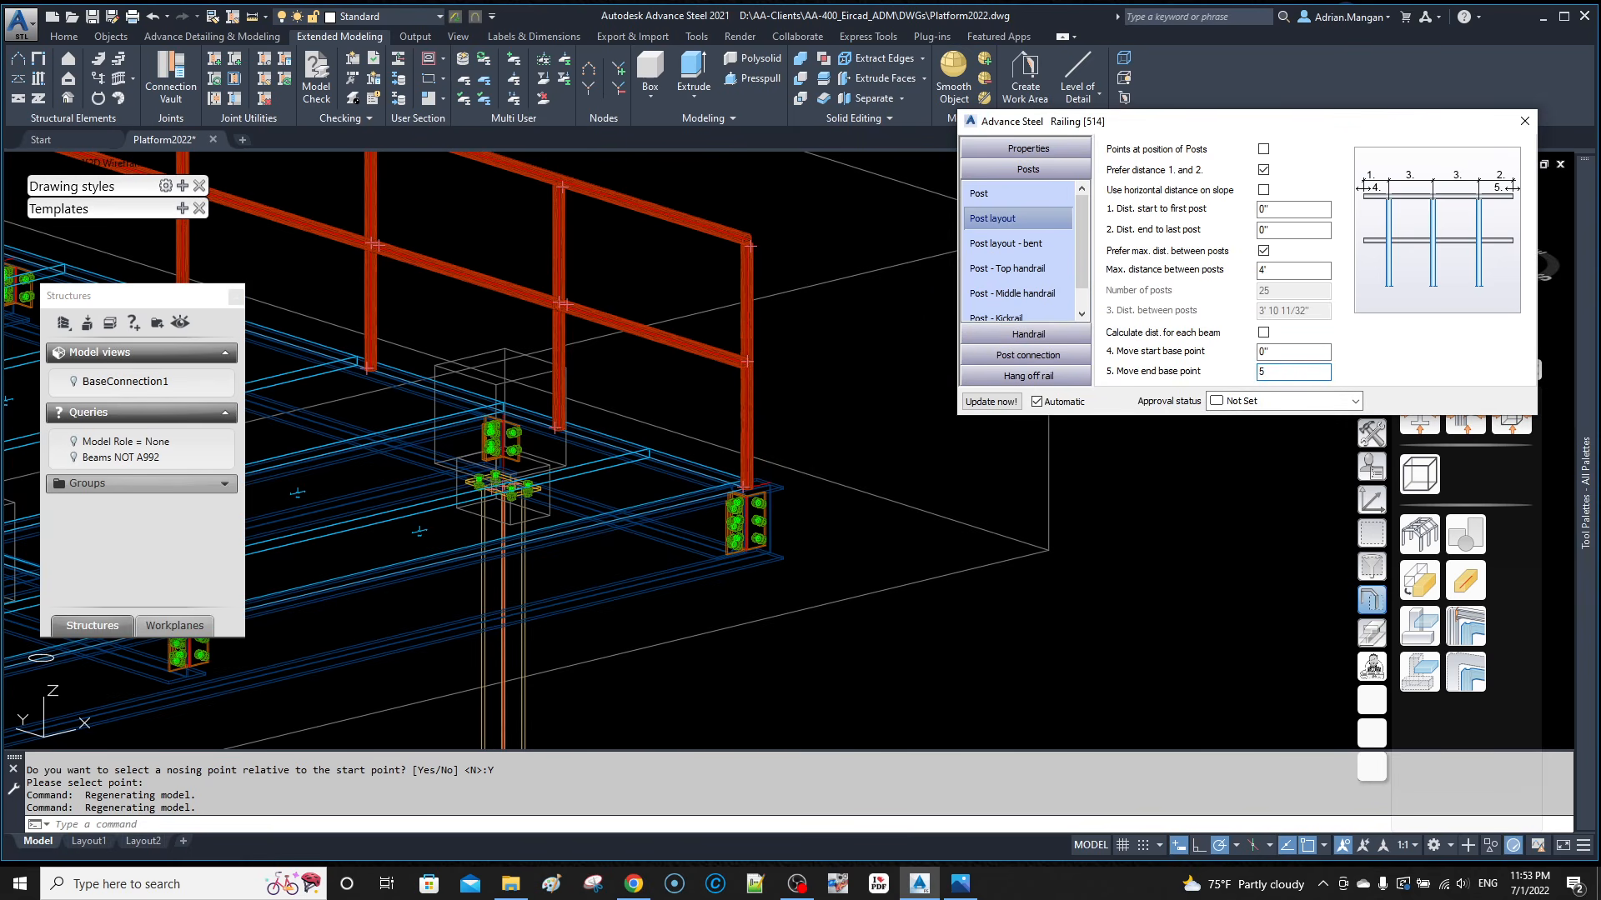
key(Return)
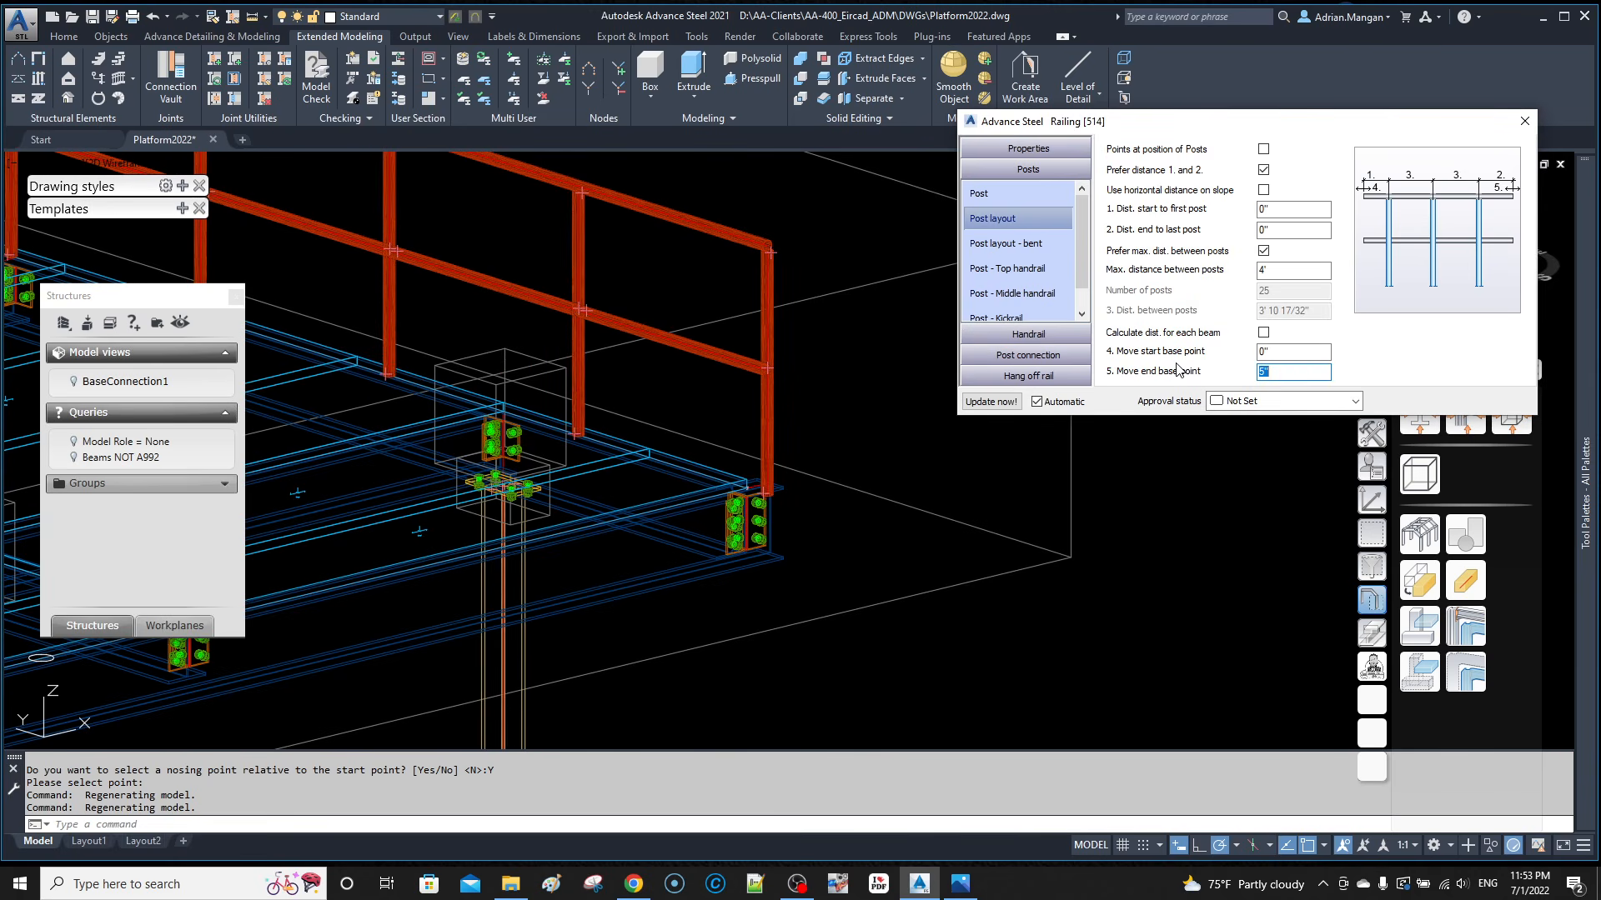
text(-5)
key(Return)
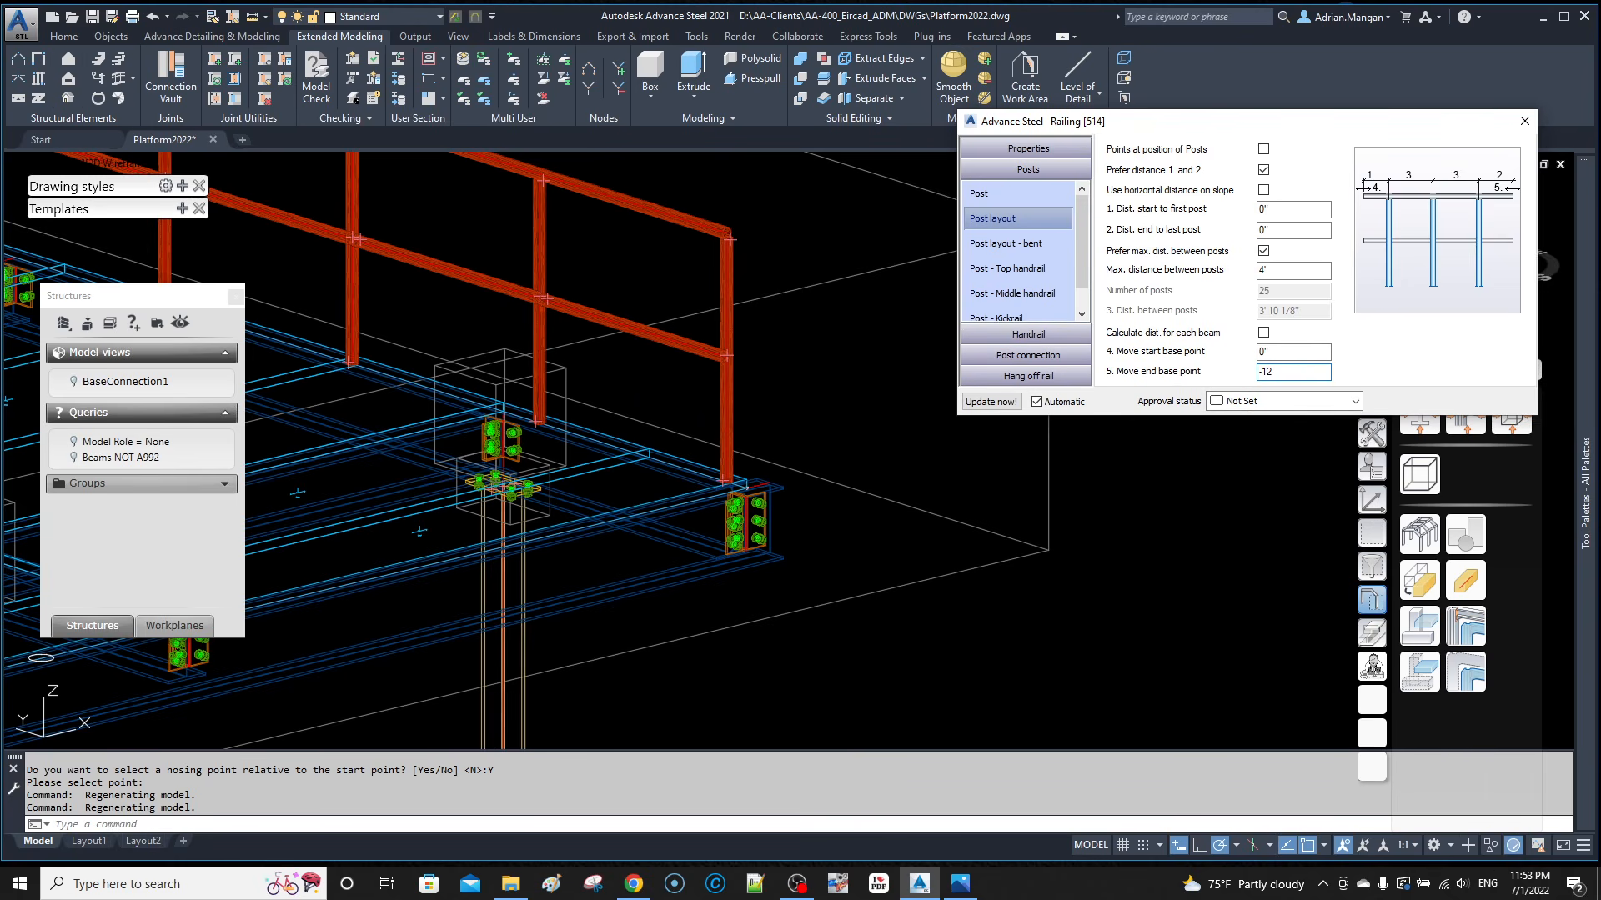
text(-12)
key(Return)
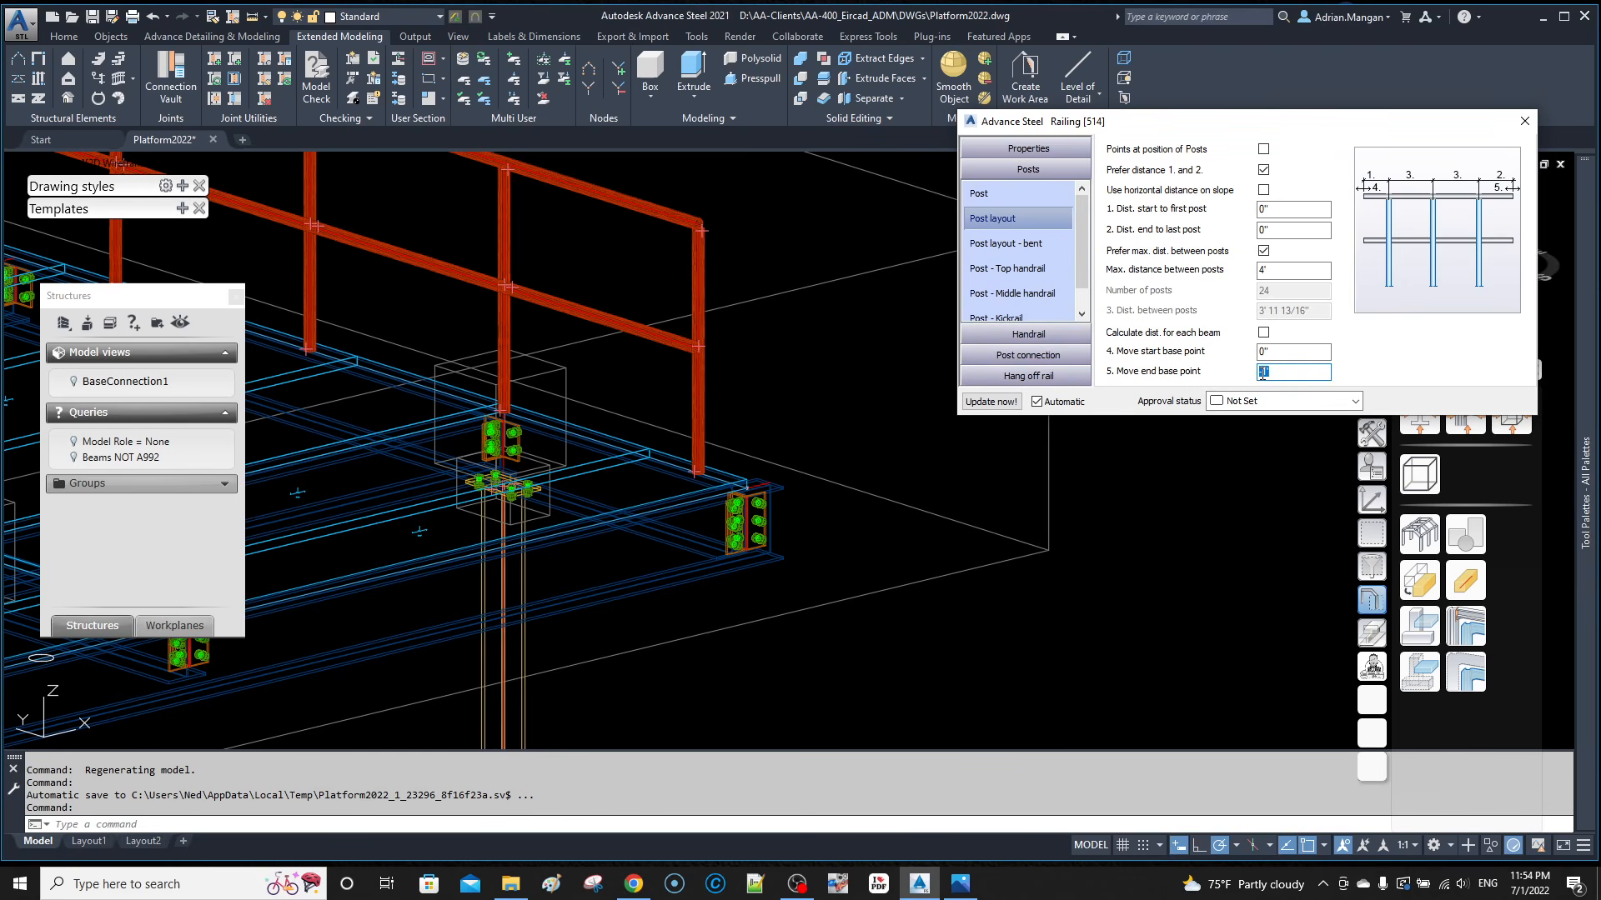
key(Return)
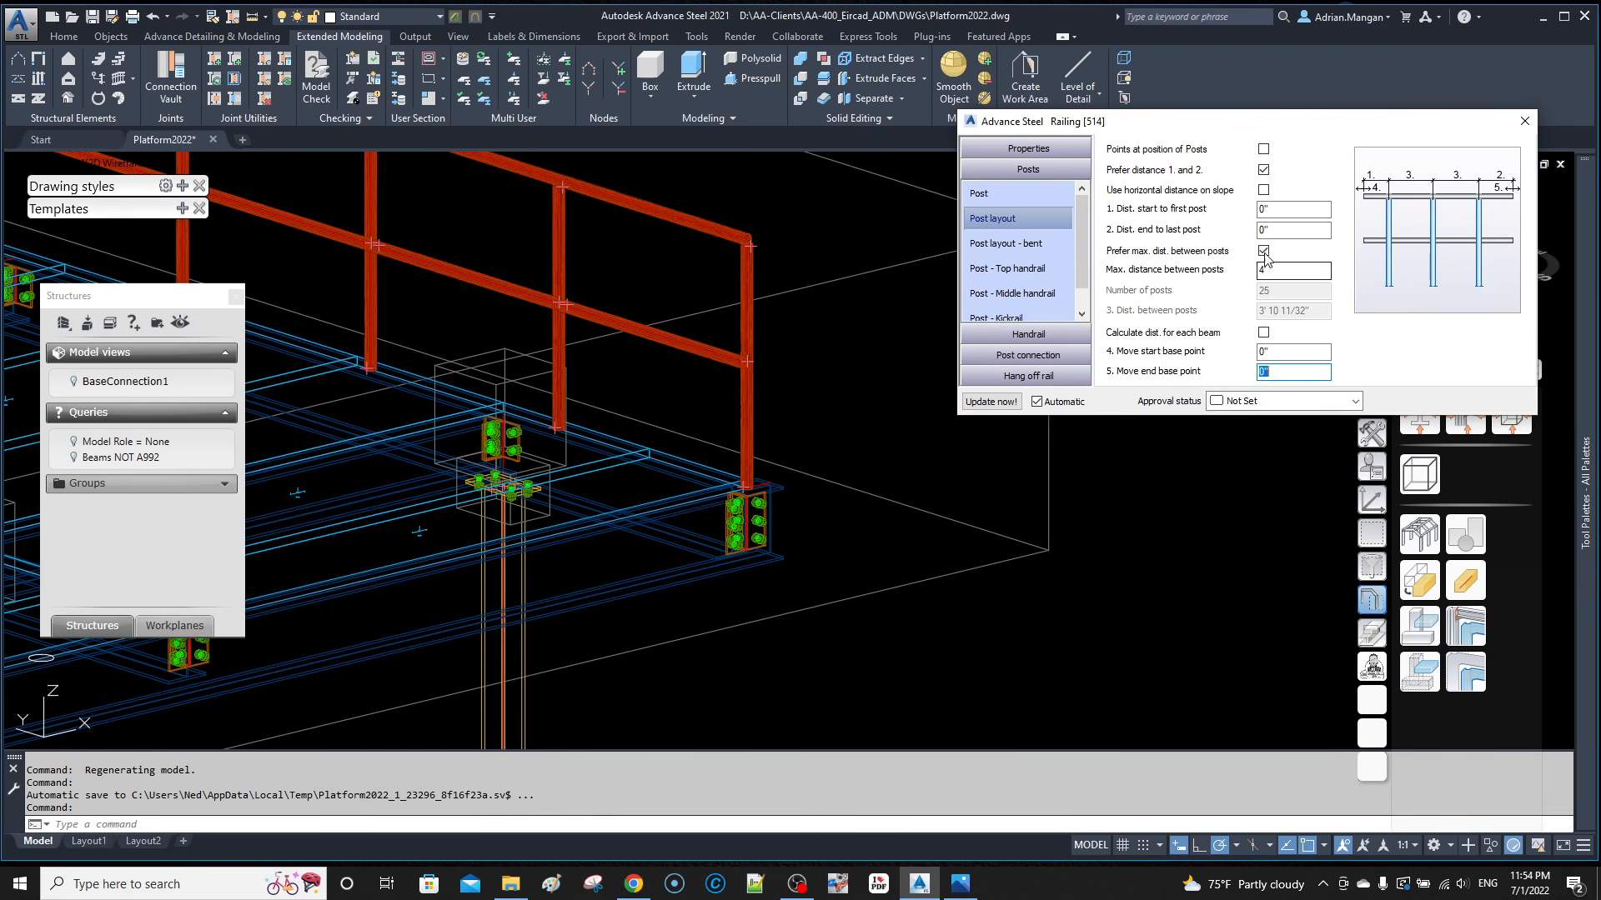
Step: Set the distance from the railing's end to its last post to 12"
drag(1286, 232, 1235, 232)
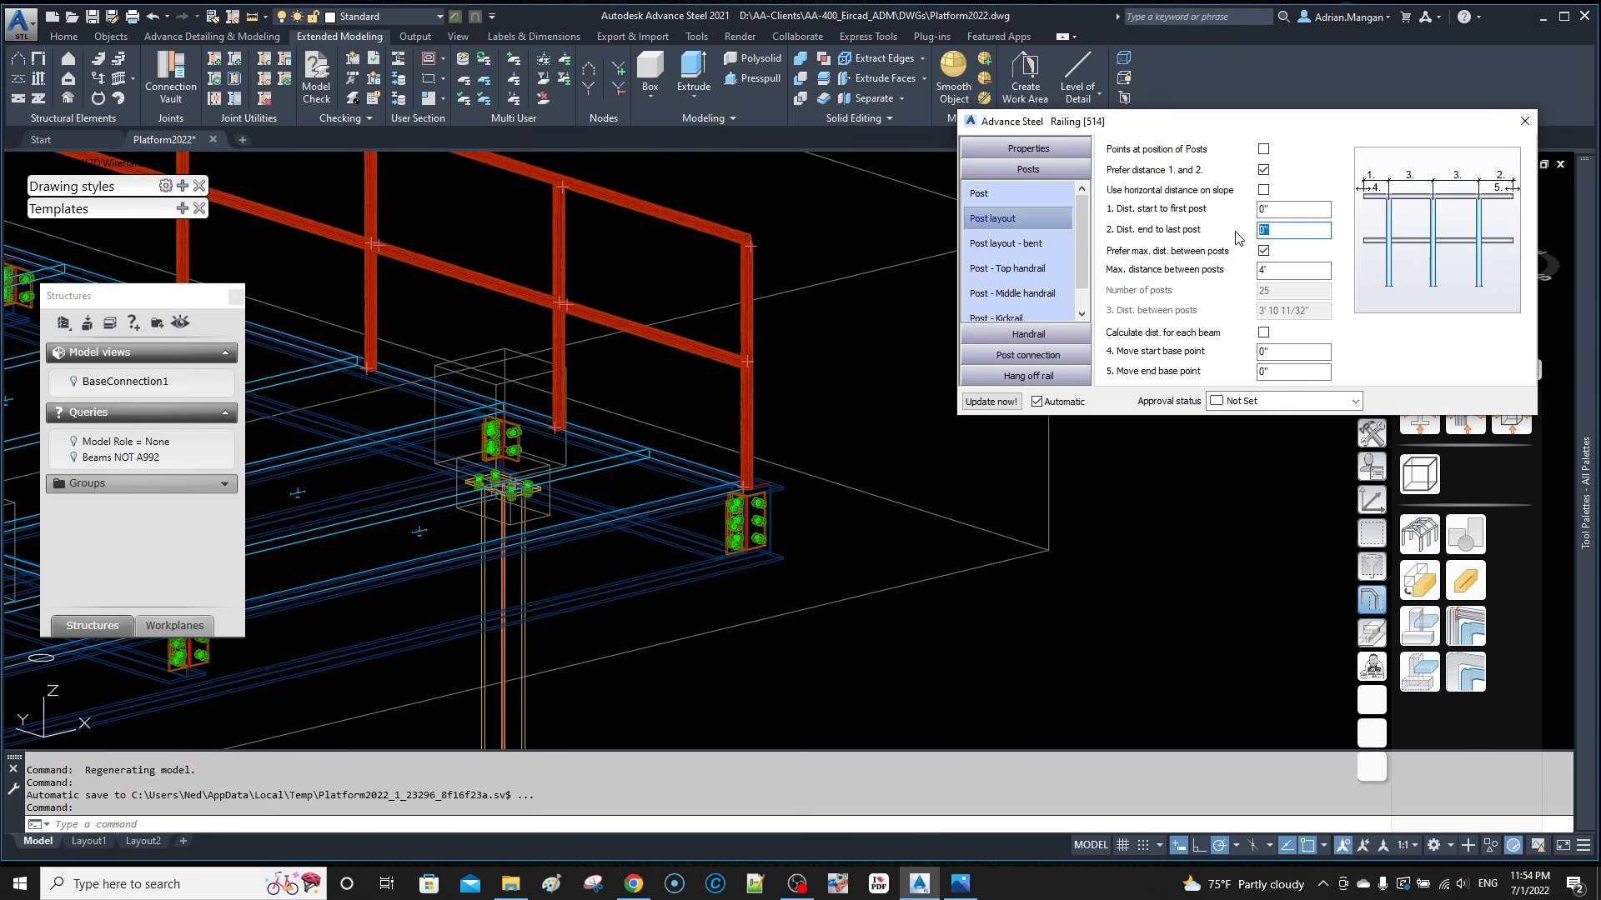
text(12)
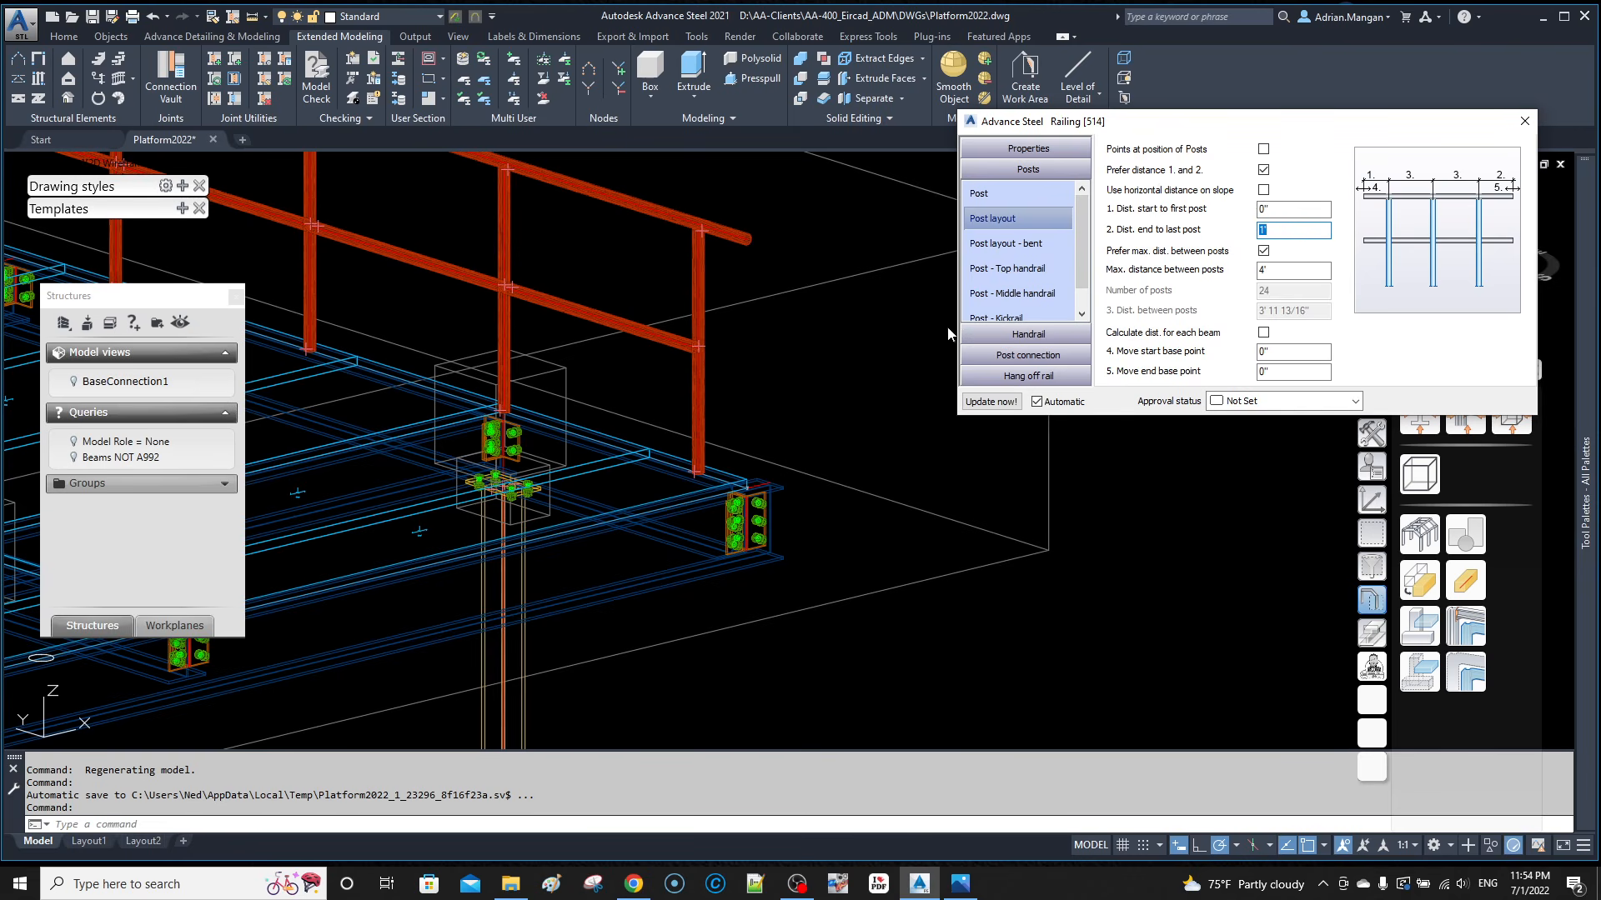
Step: Review the bent post layout and the post connections to the top and middle handrails, and open the top handrail settings
click(1040, 242)
click(1033, 268)
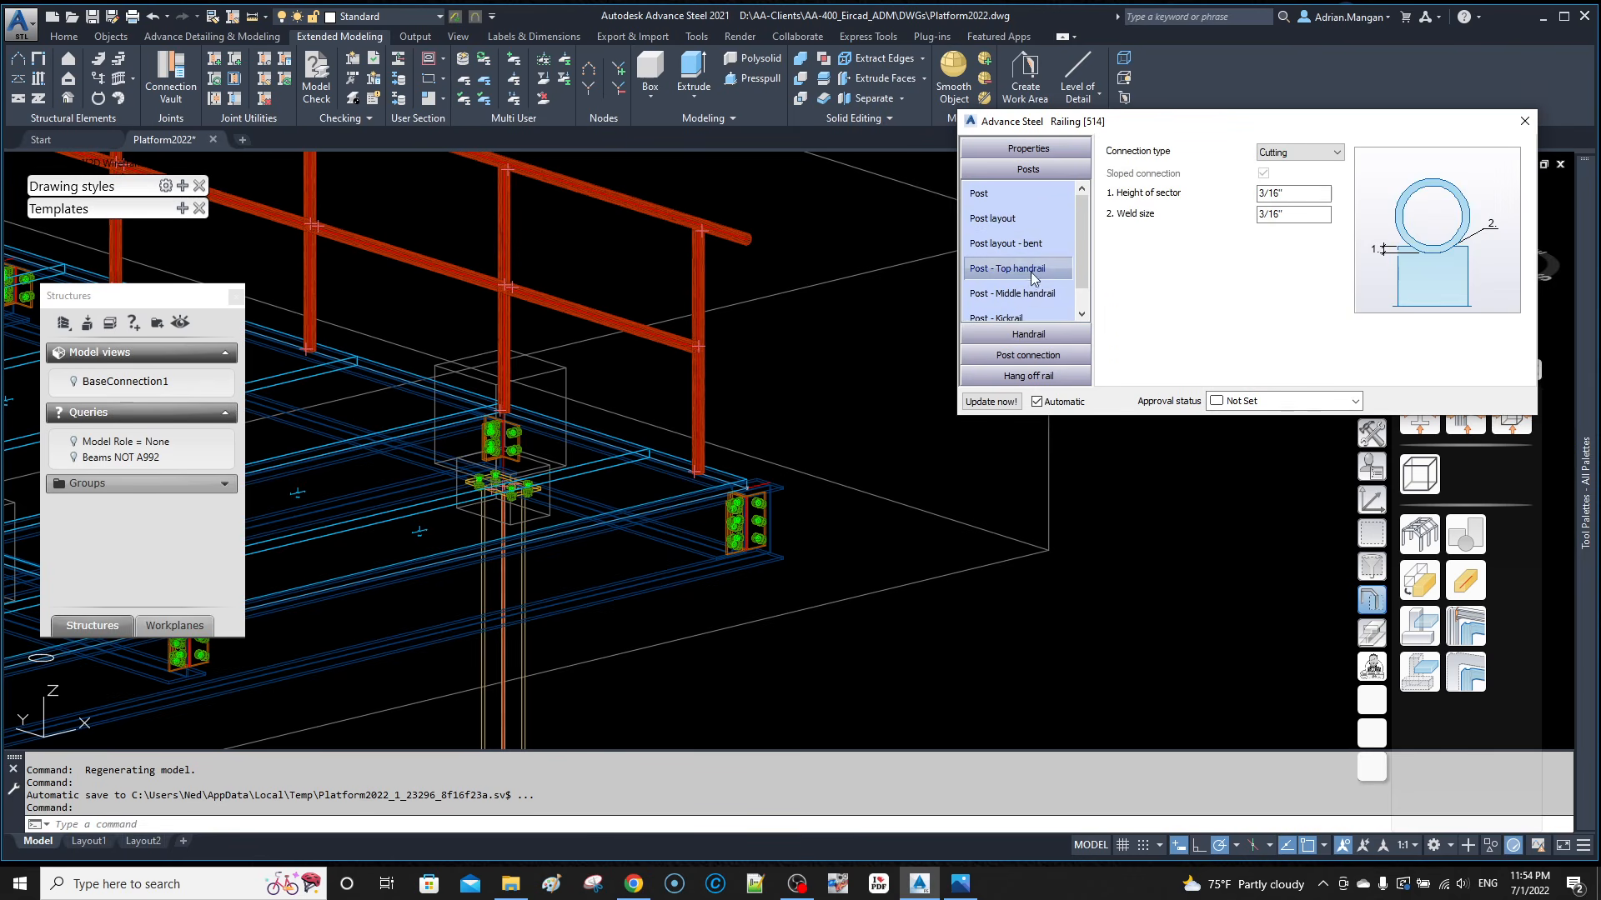
click(1028, 298)
click(1028, 334)
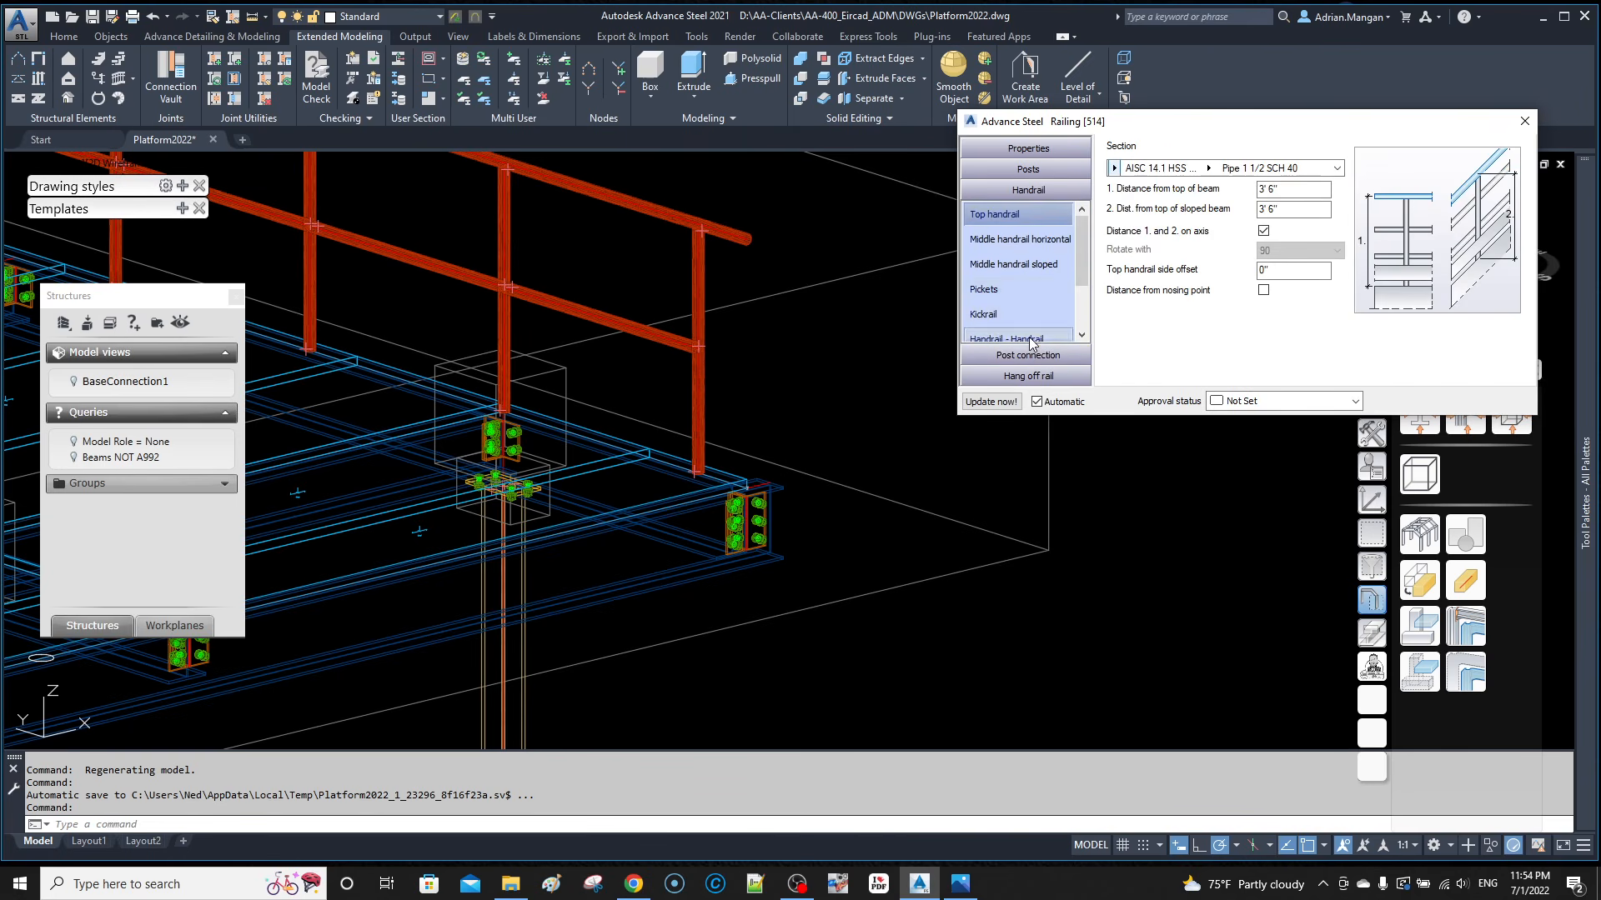
Step: Set the horizontal middle handrail's end extra length to the length option with a value of 0"
click(1013, 242)
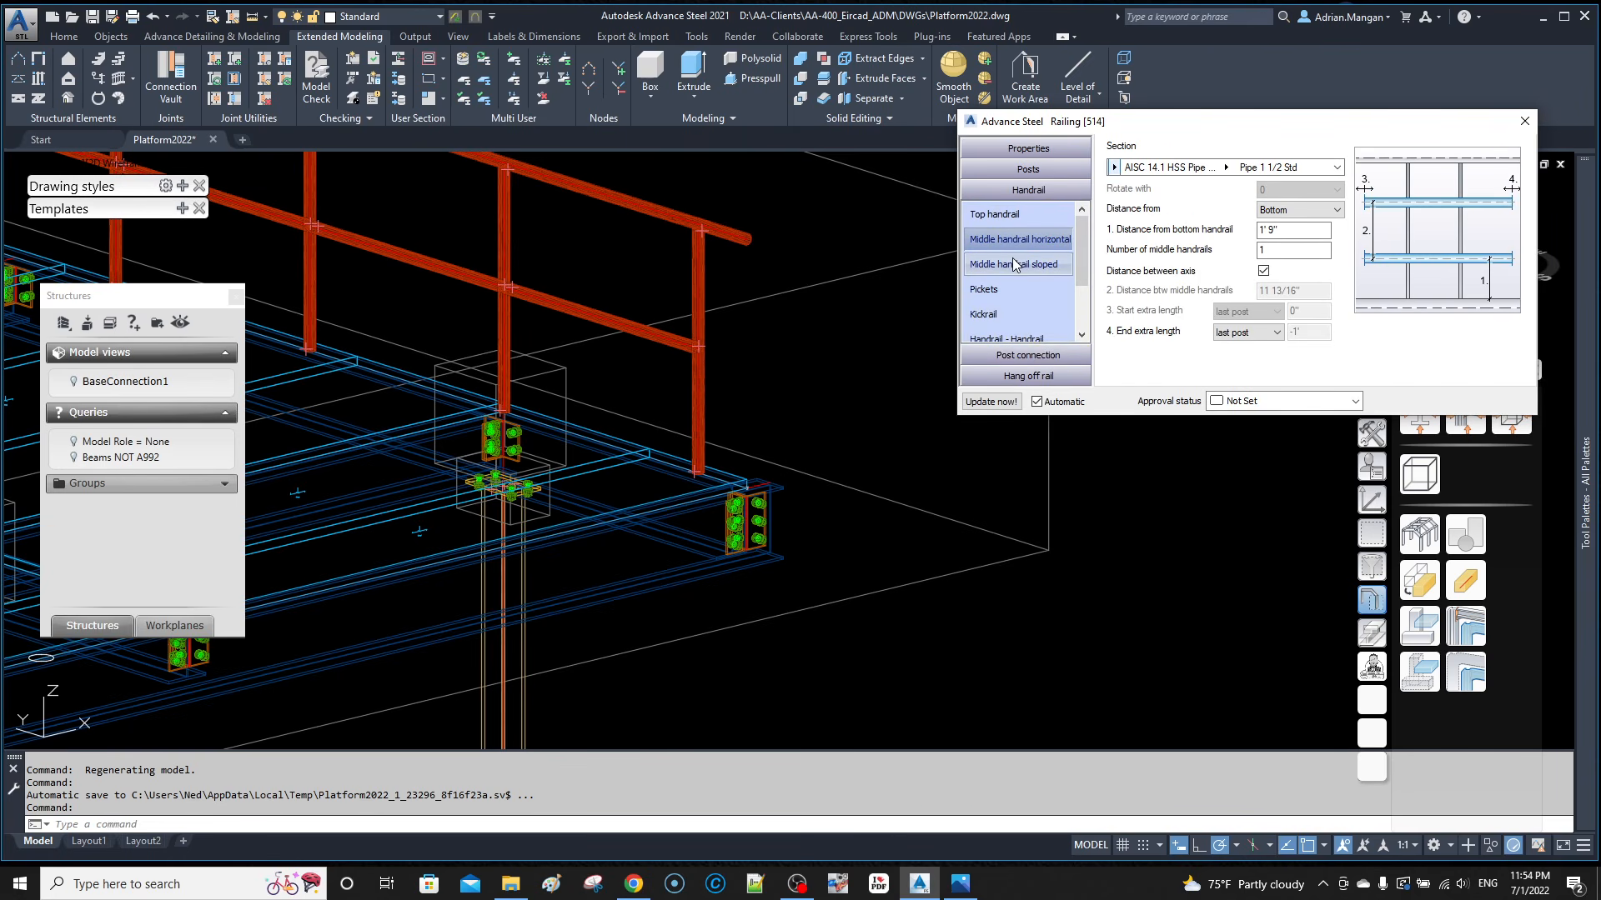
click(1271, 337)
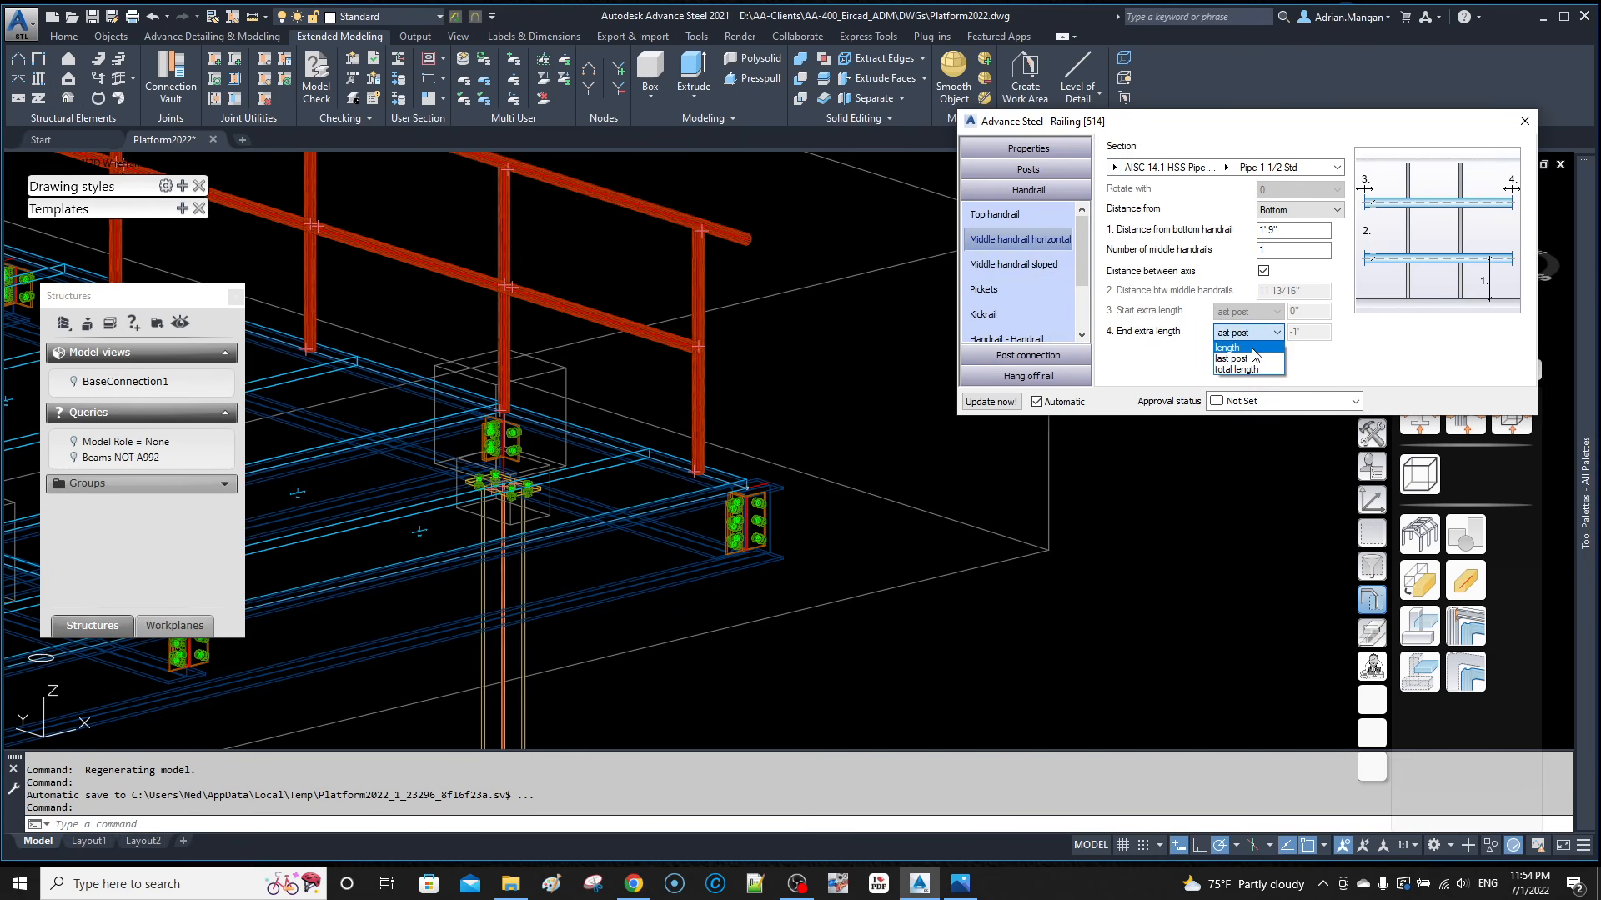
click(1253, 349)
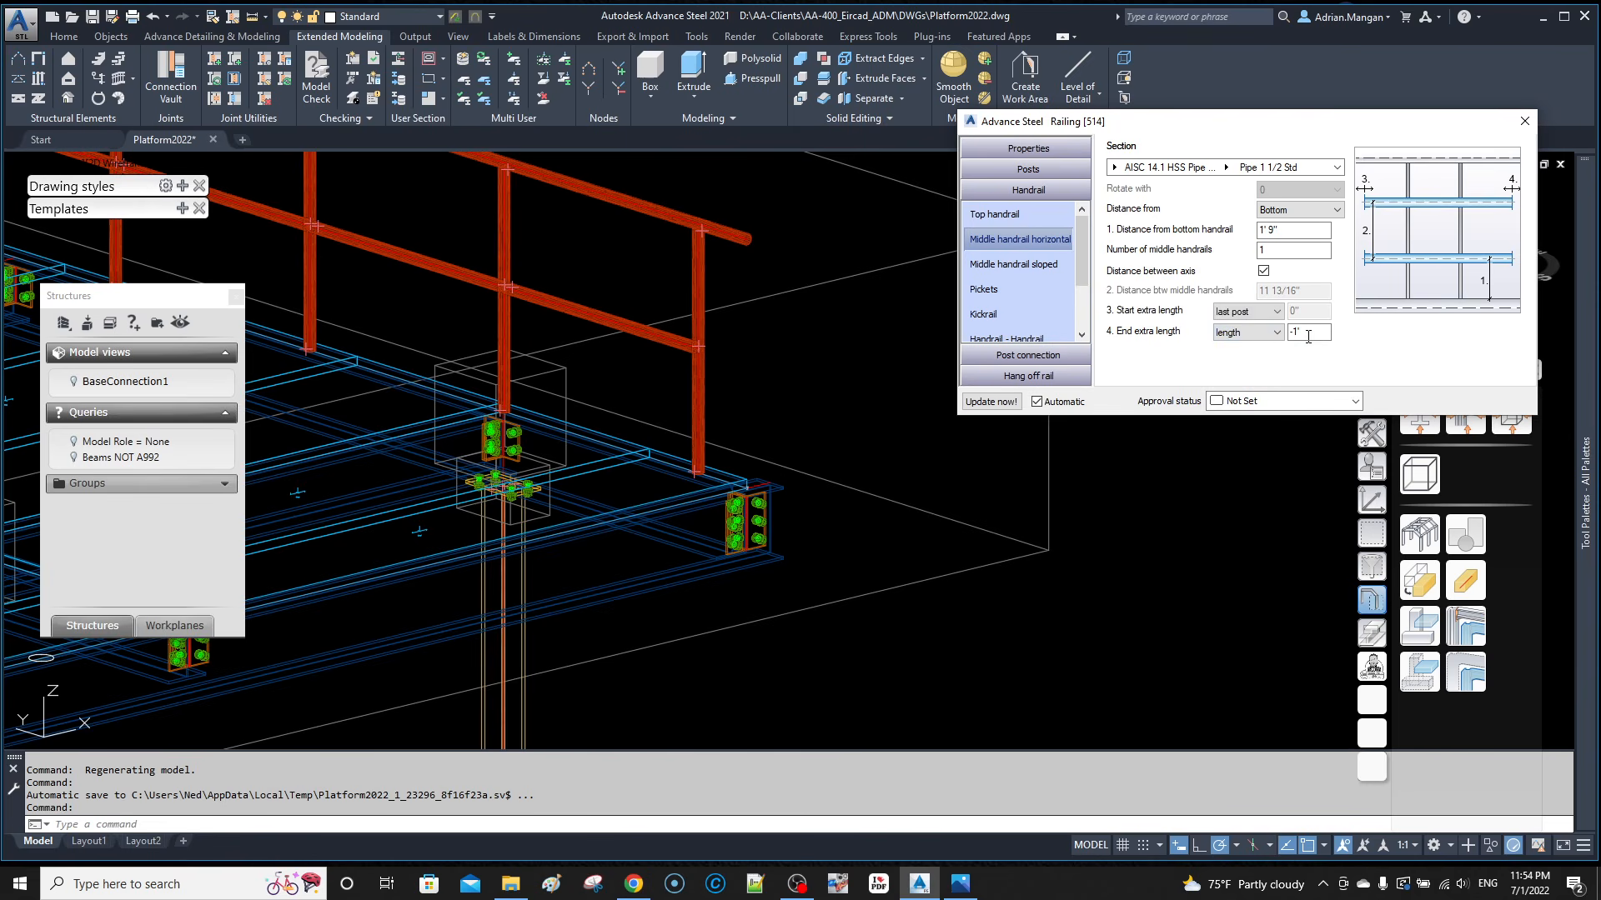
drag(1309, 335, 1280, 336)
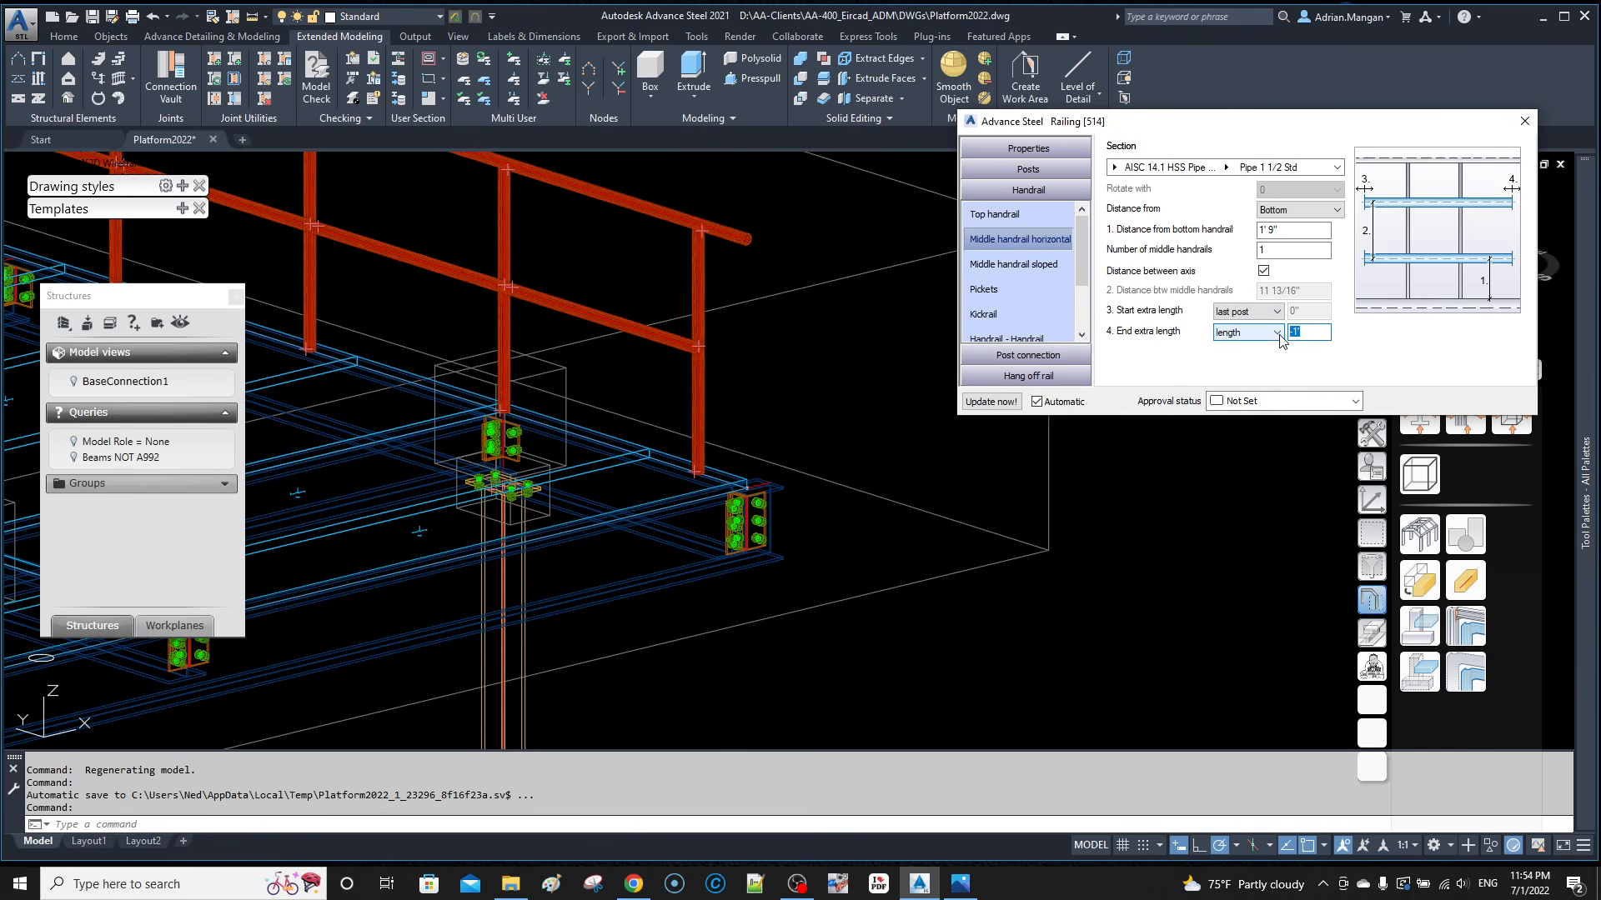
text(-5)
key(Return)
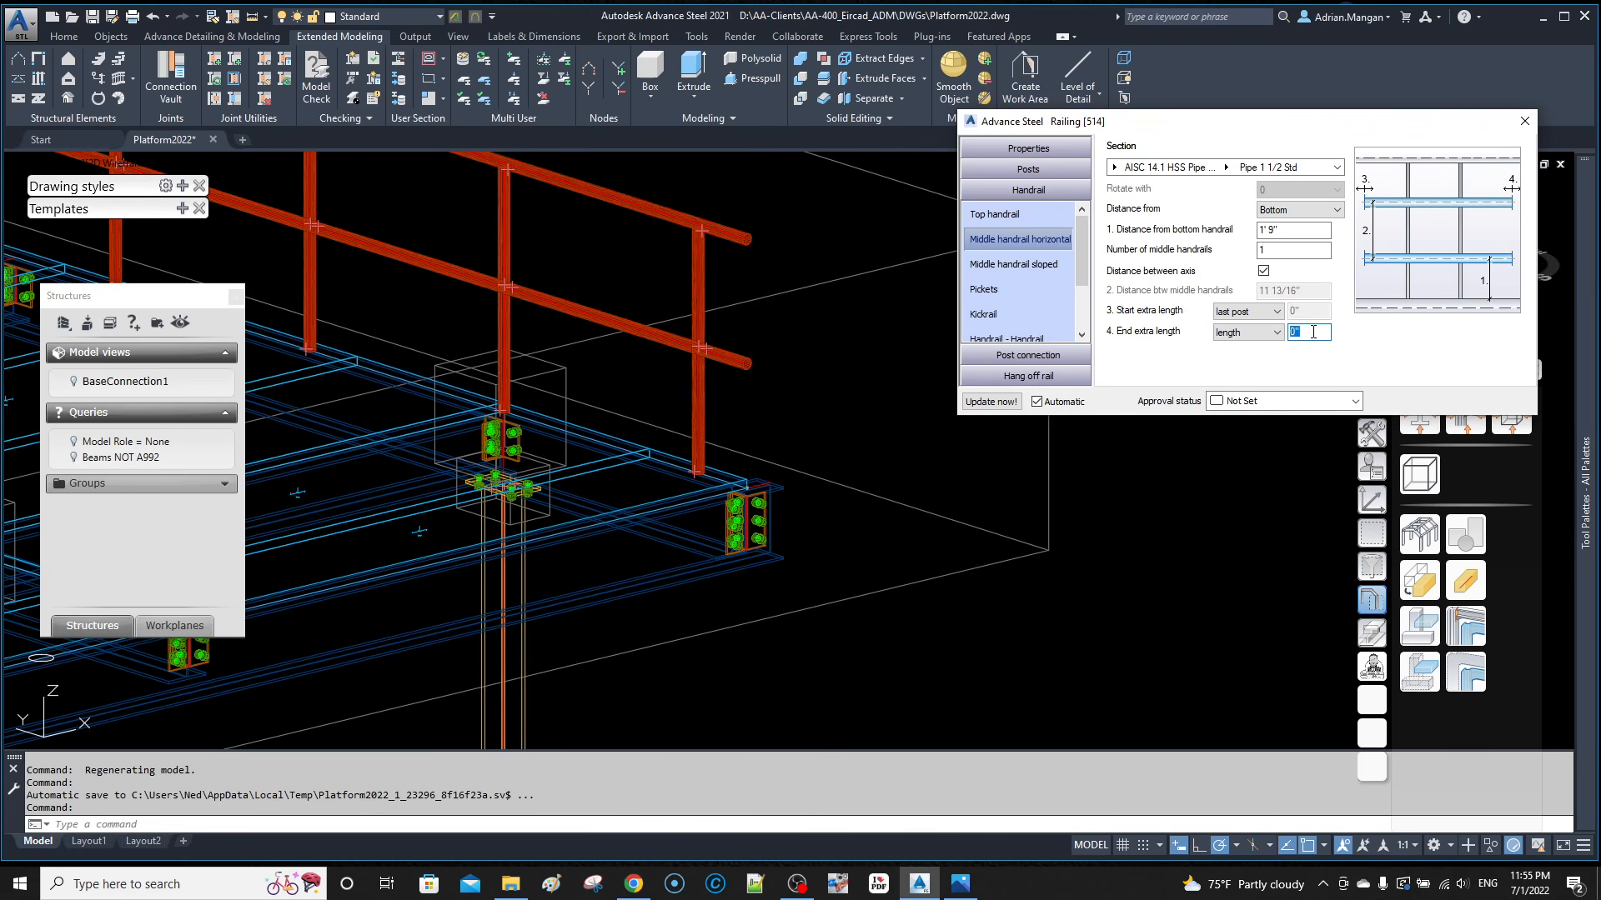
Step: Change the post-to-middle-handrail connection to Cut - variable with an inner cut size of 1/4"
shift+middle_drag(784, 296, 859, 375)
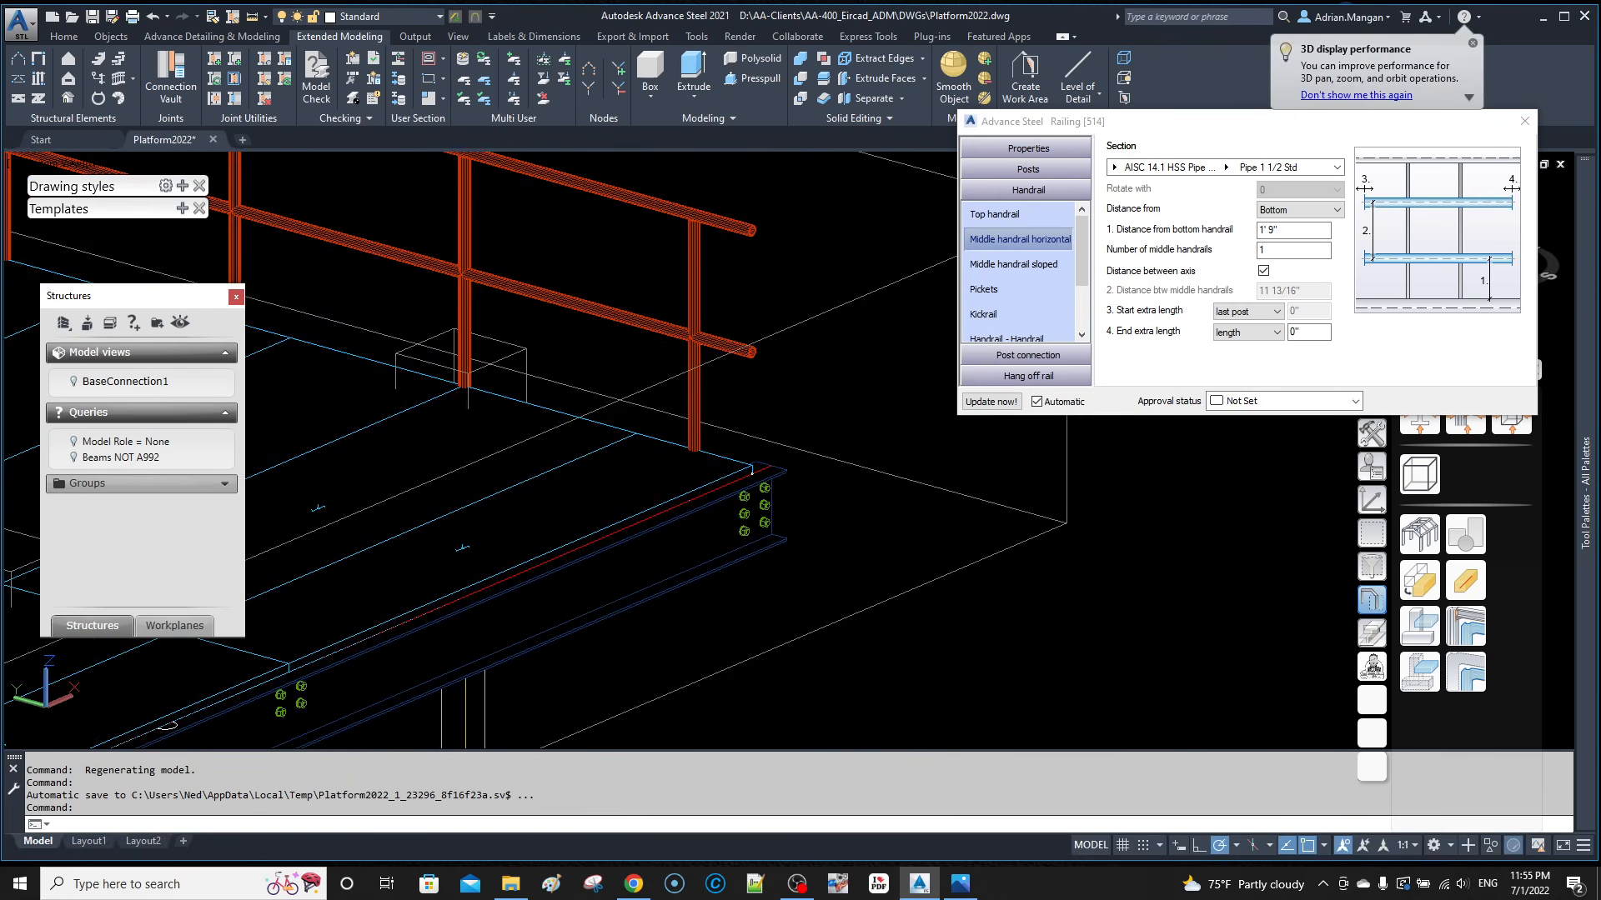
scroll(726, 385, up, 6)
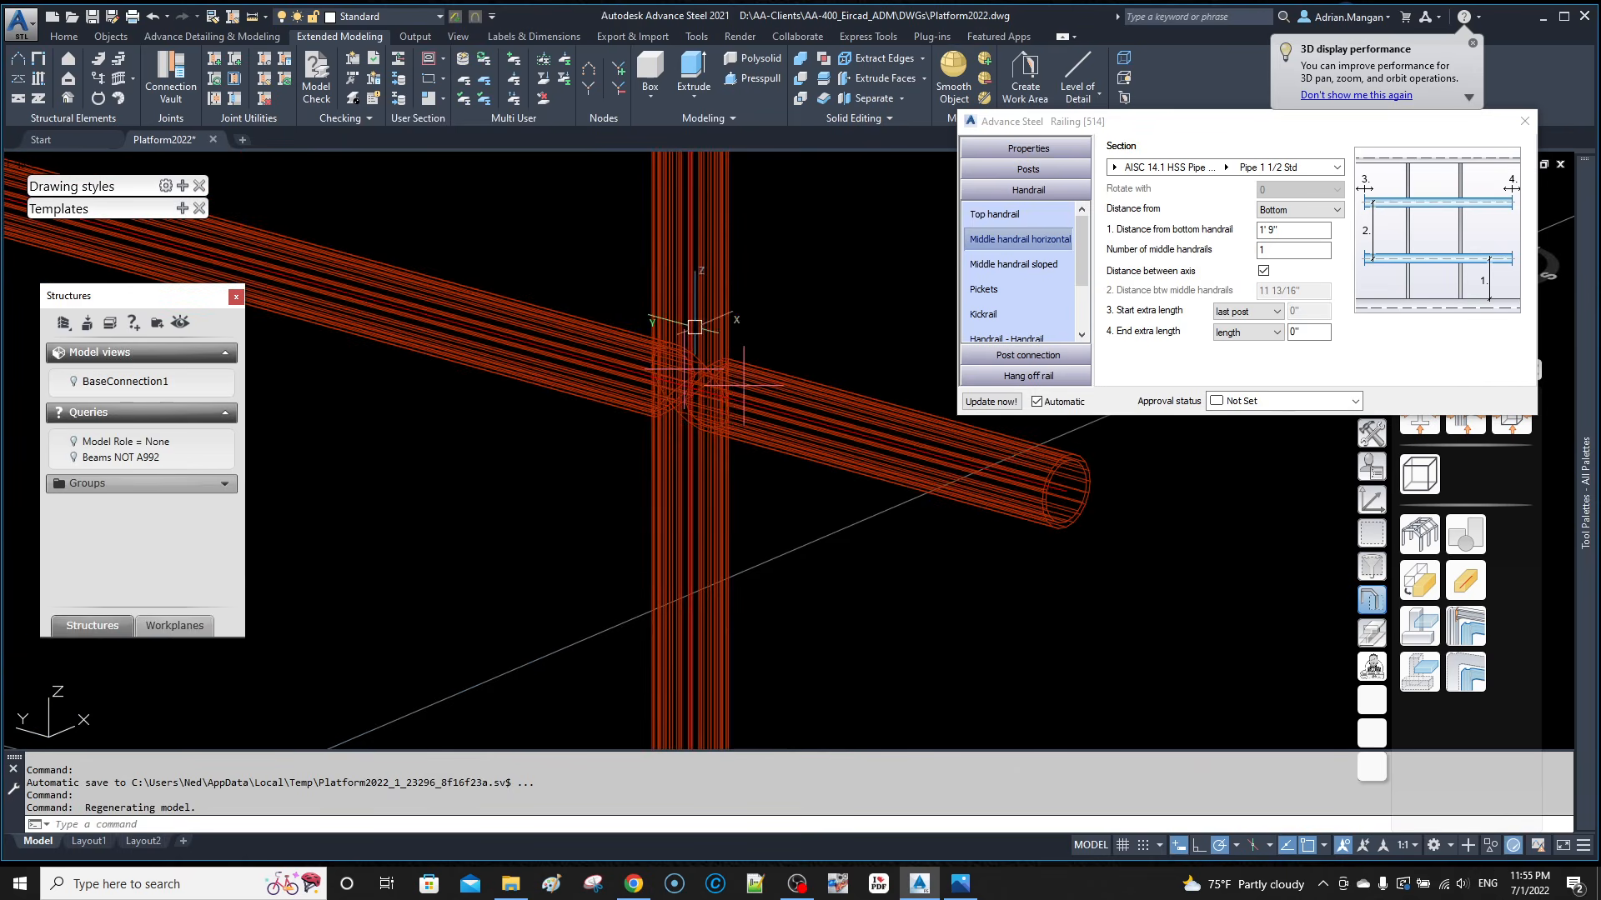
scroll(727, 385, up, 3)
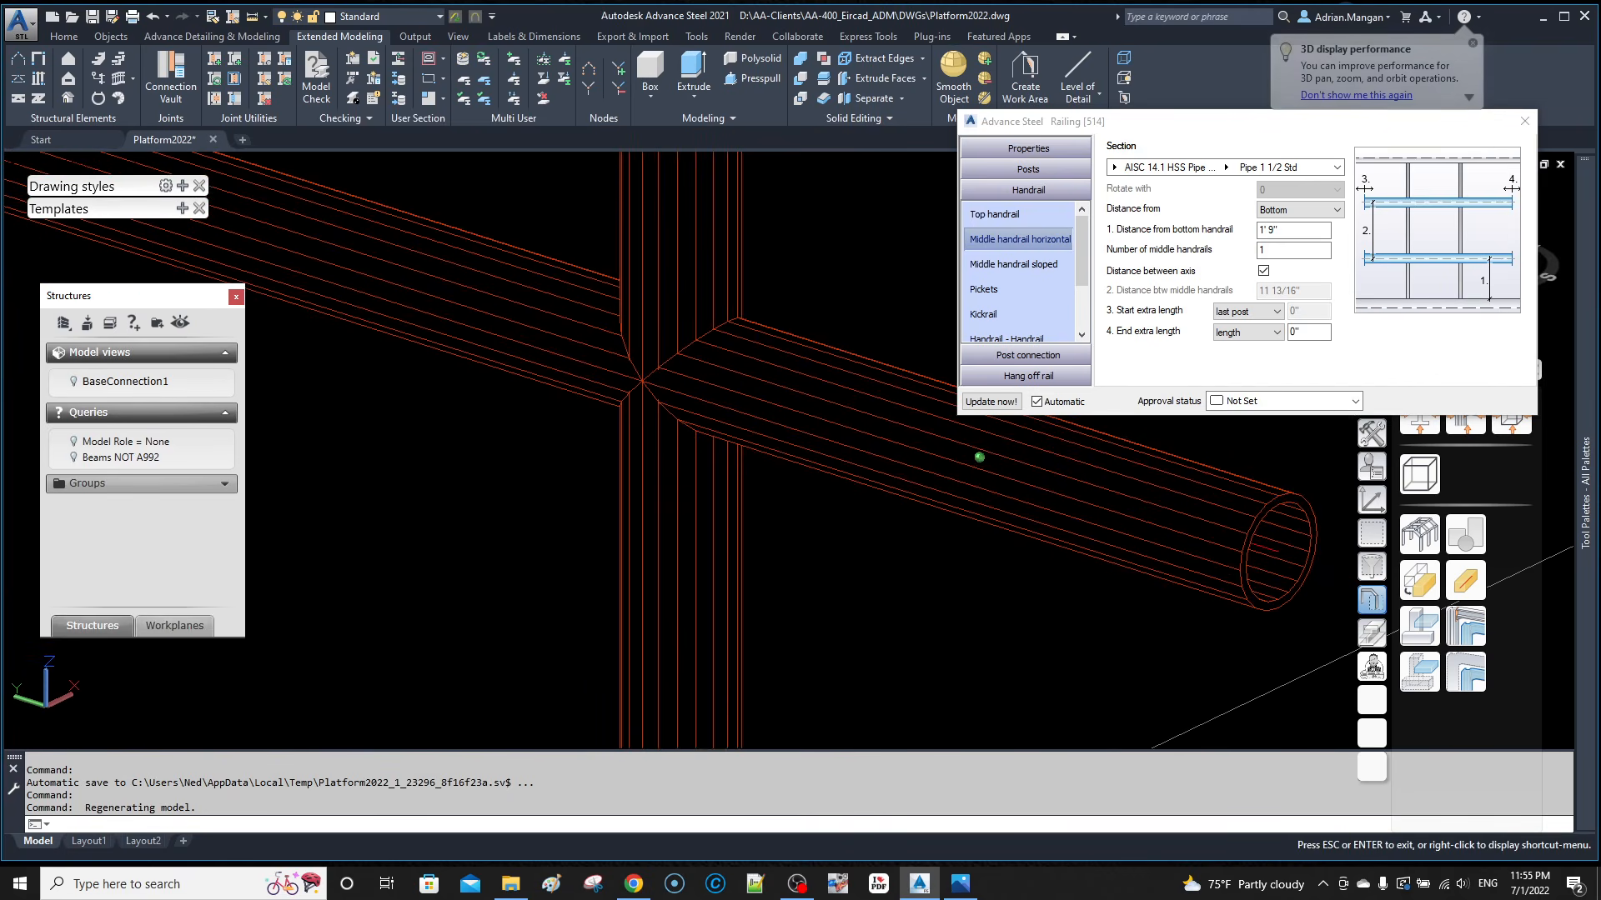
scroll(708, 400, up, 1)
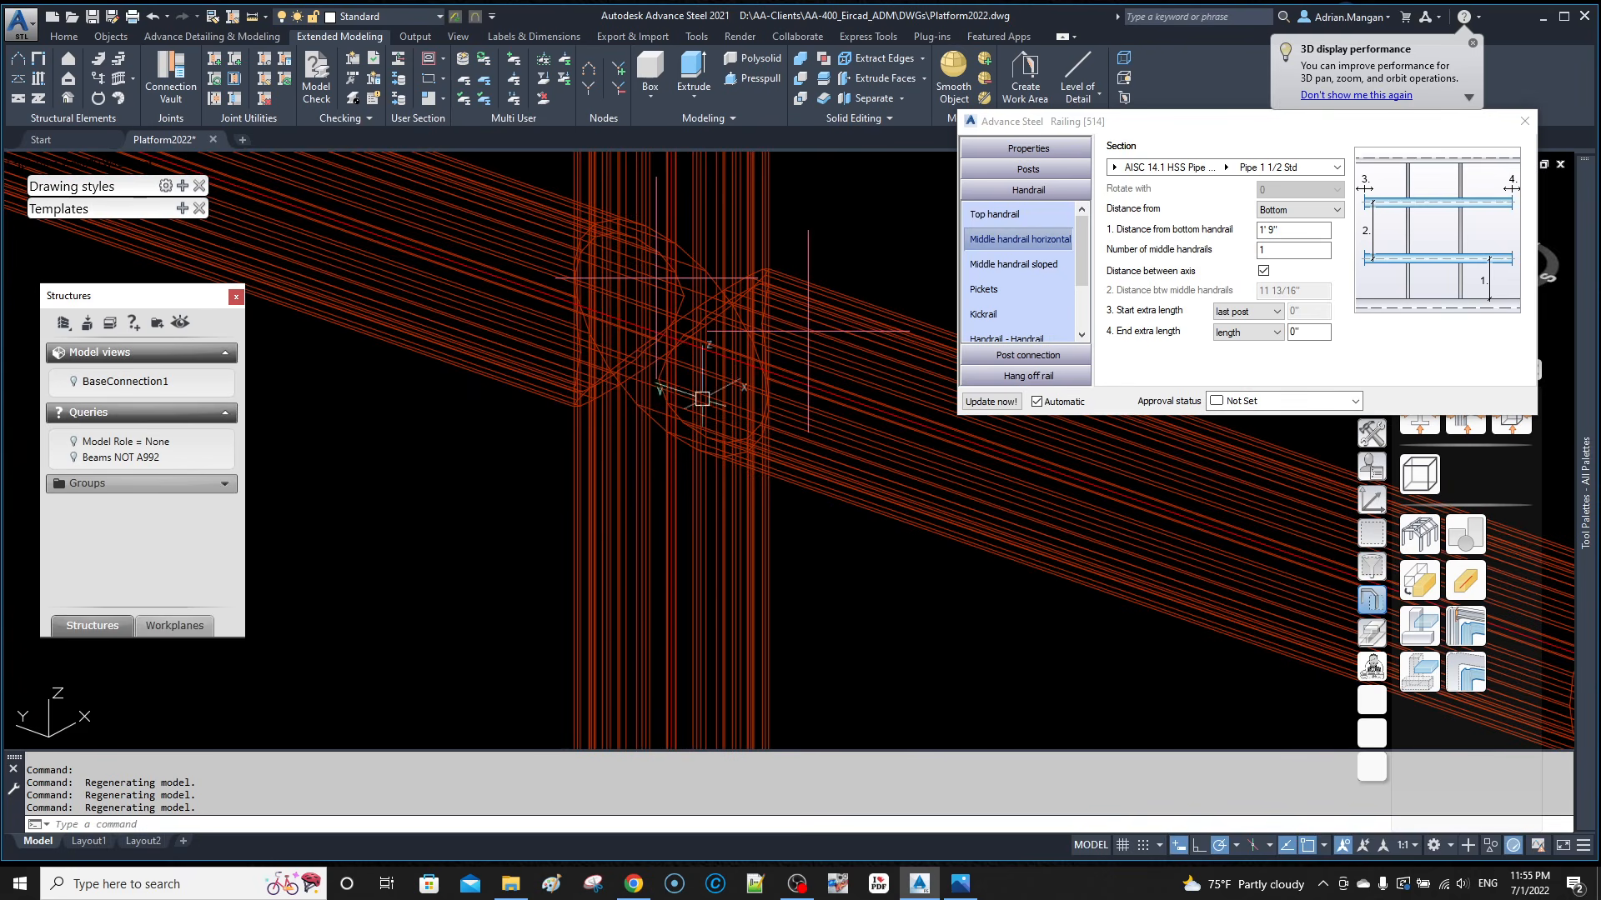
click(1038, 171)
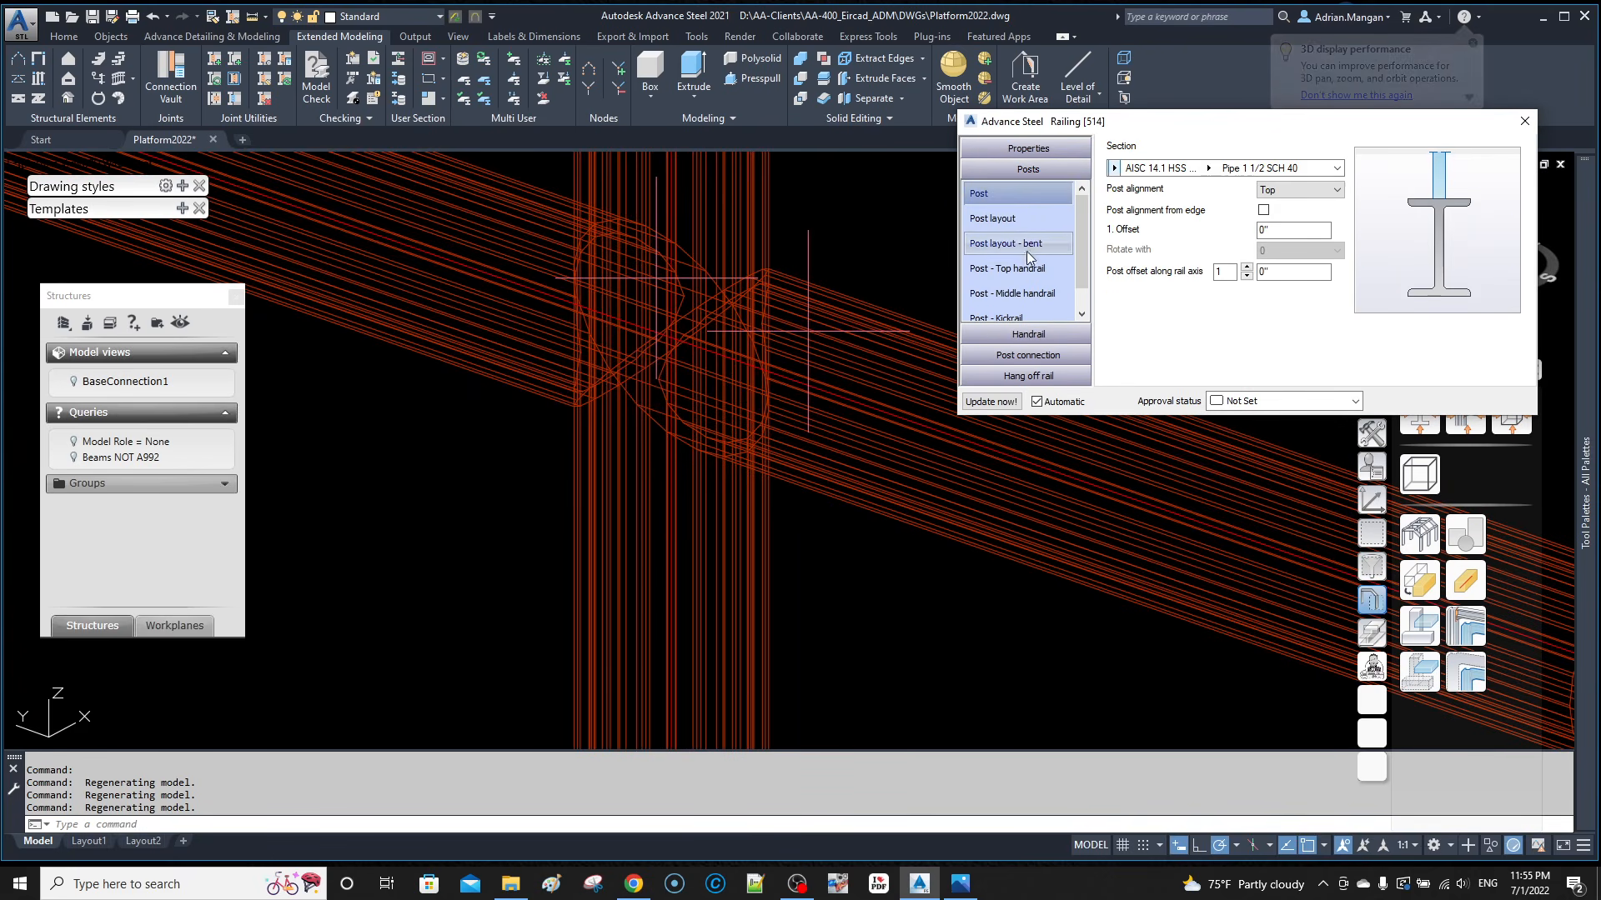
click(1028, 294)
click(1297, 152)
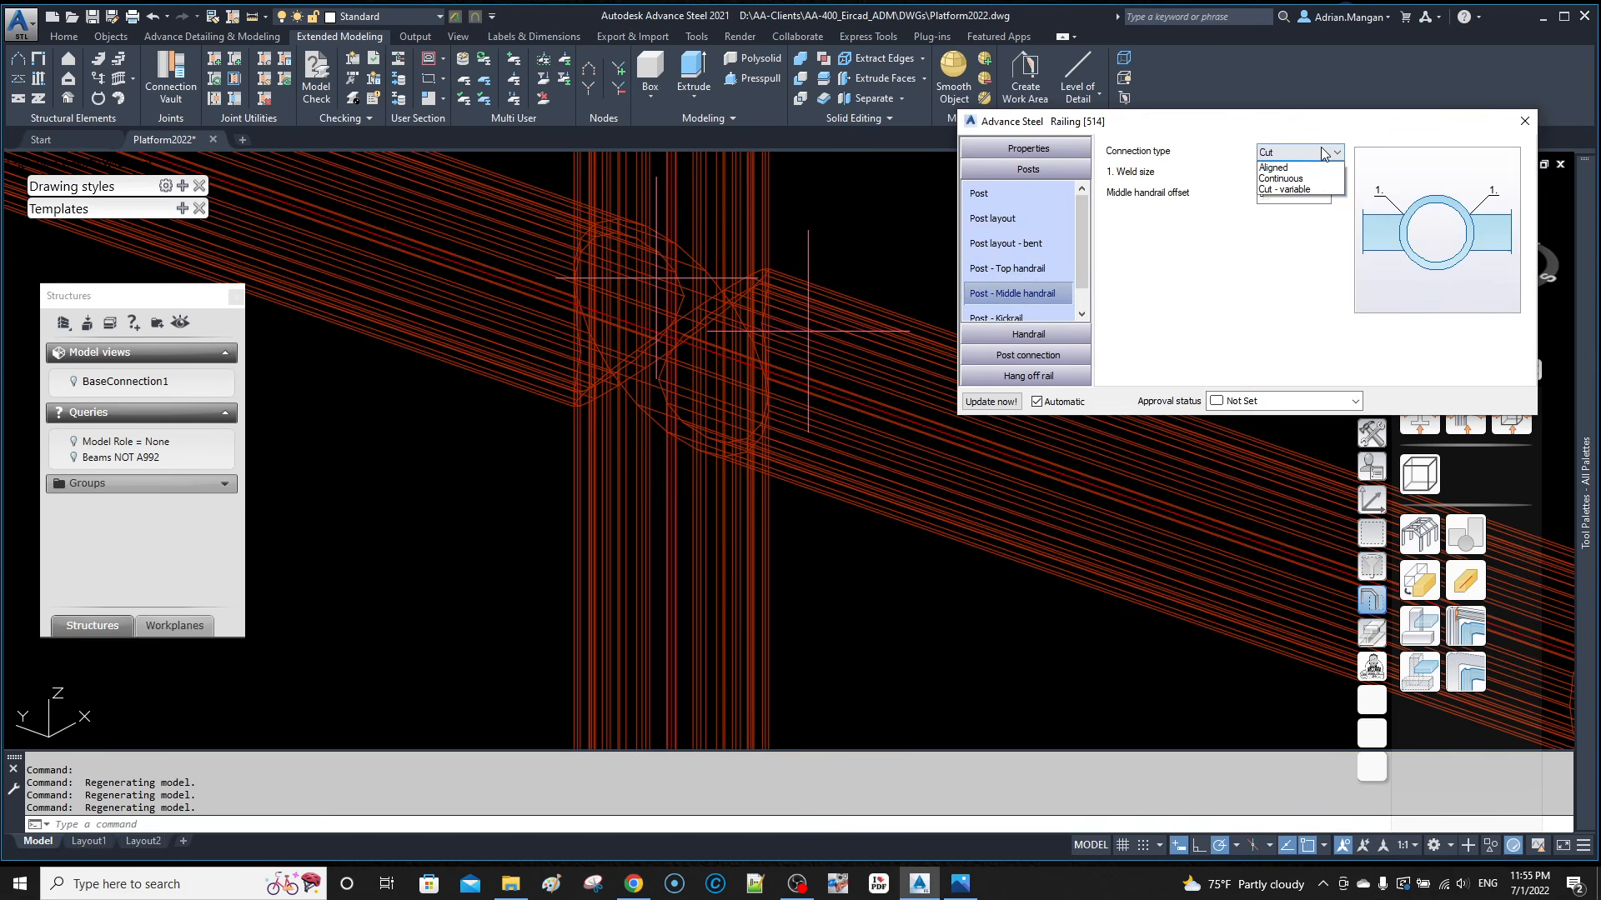
click(1296, 201)
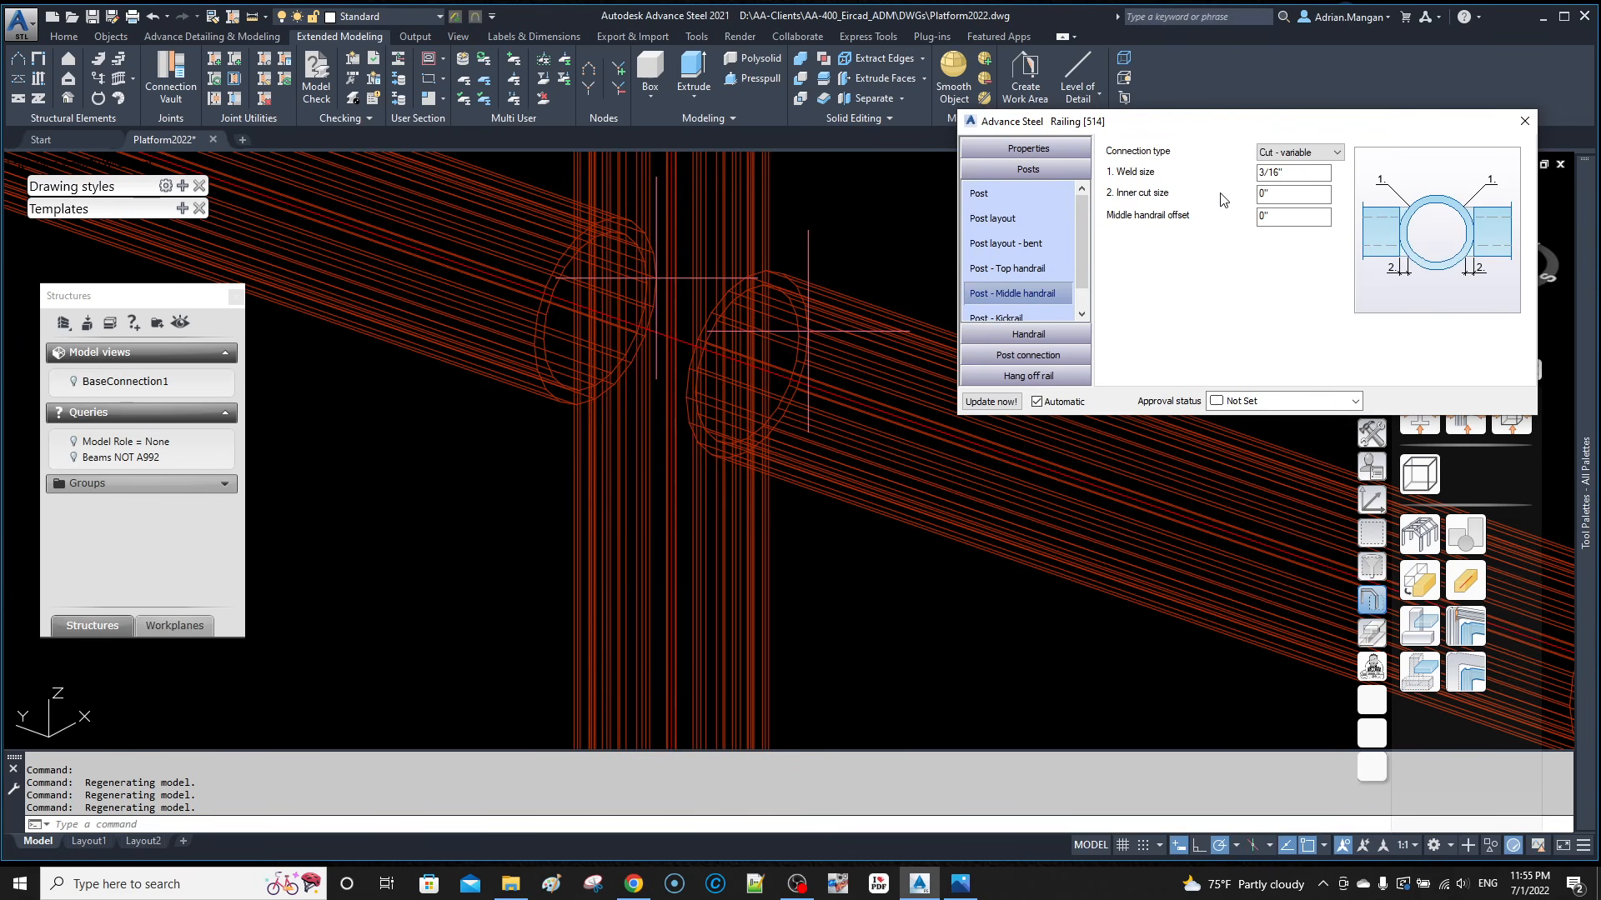
drag(1289, 194, 1183, 190)
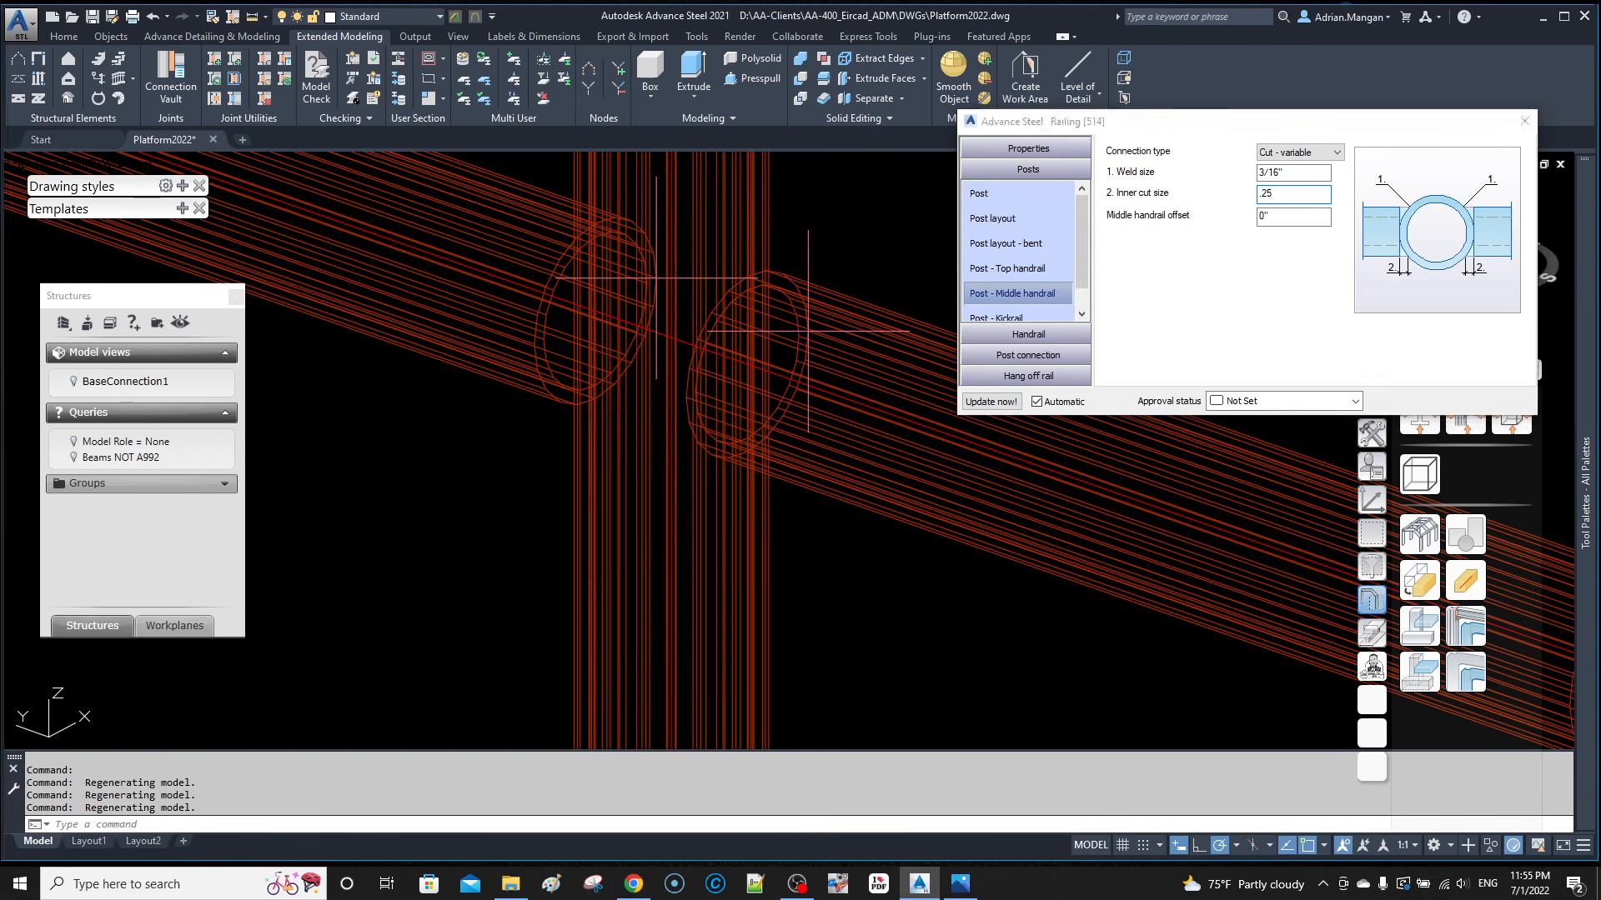
key(Return)
Step: Examine the cut between post and middle handrail, the whole railing, and the top handrail's joint at the post on the first south-edge circle
shift+middle_drag(775, 281, 789, 309)
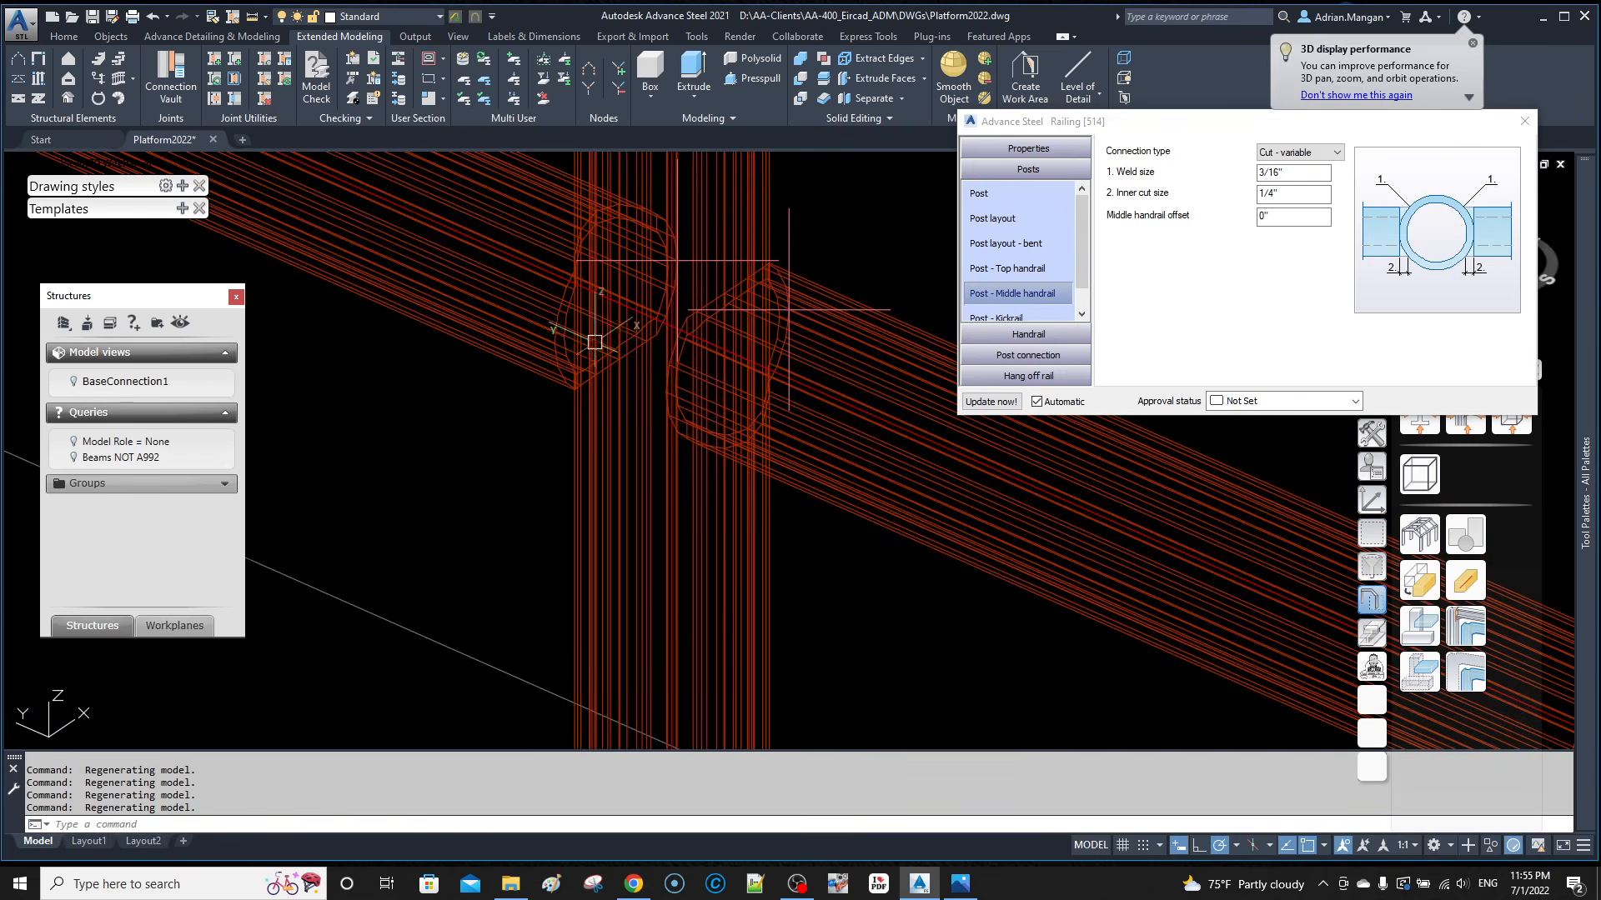
shift+middle_drag(654, 314, 665, 314)
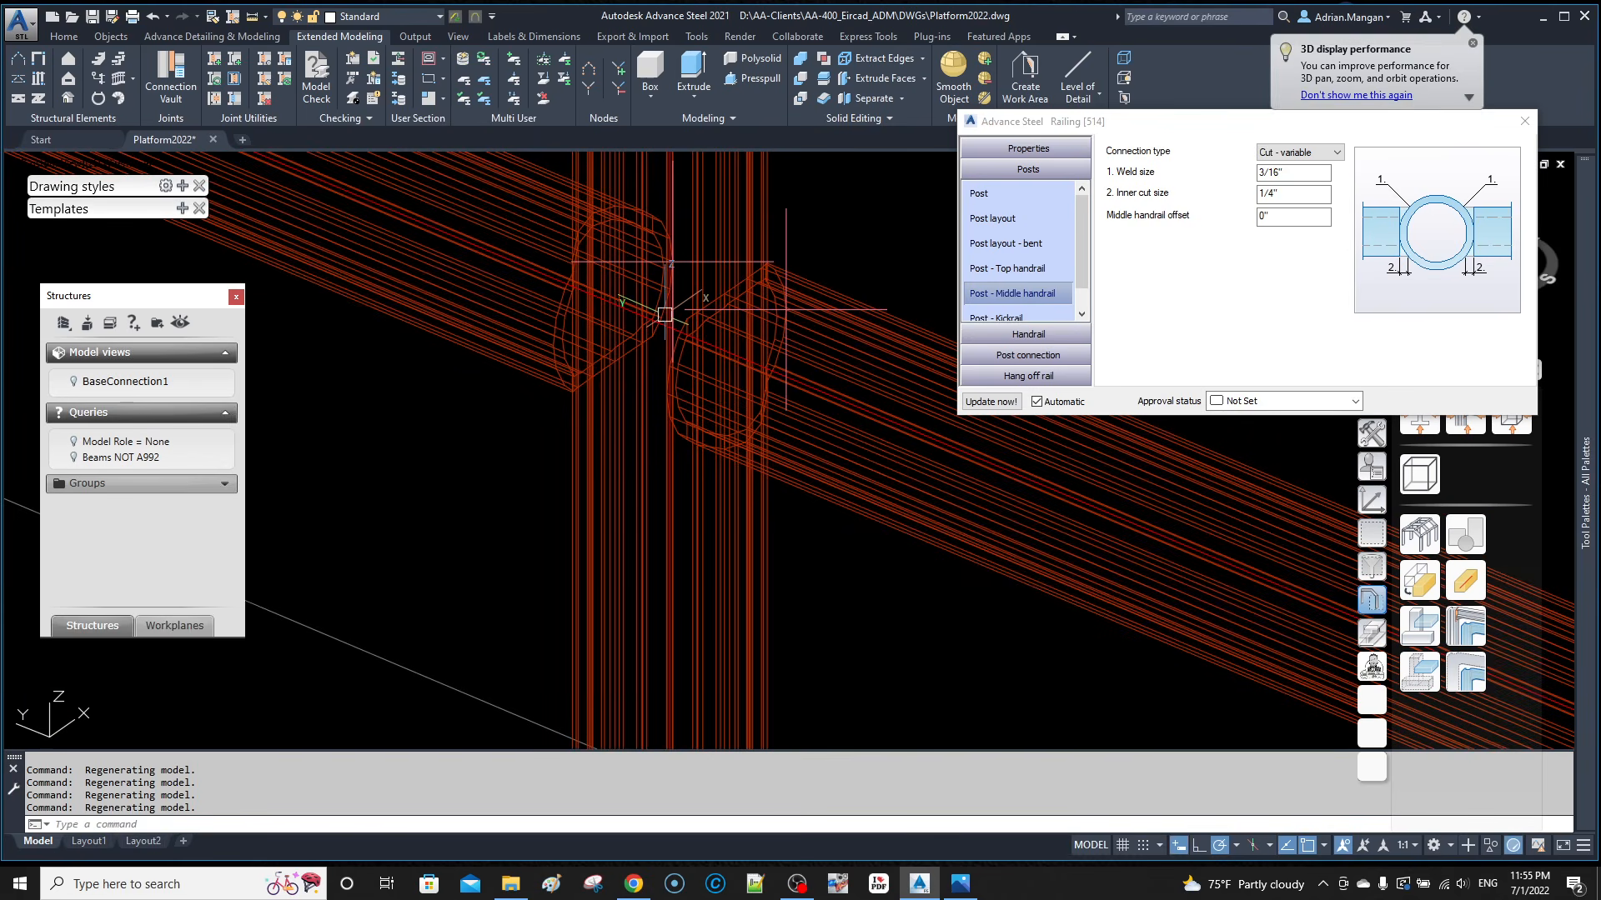
scroll(664, 314, down, 3)
scroll(687, 314, down, 4)
scroll(726, 292, up, 2)
scroll(479, 220, up, 5)
middle_drag(479, 220, 570, 511)
middle_drag(566, 372, 613, 587)
middle_drag(536, 268, 580, 459)
scroll(590, 357, down, 6)
scroll(591, 359, down, 5)
shift+middle_drag(640, 353, 603, 434)
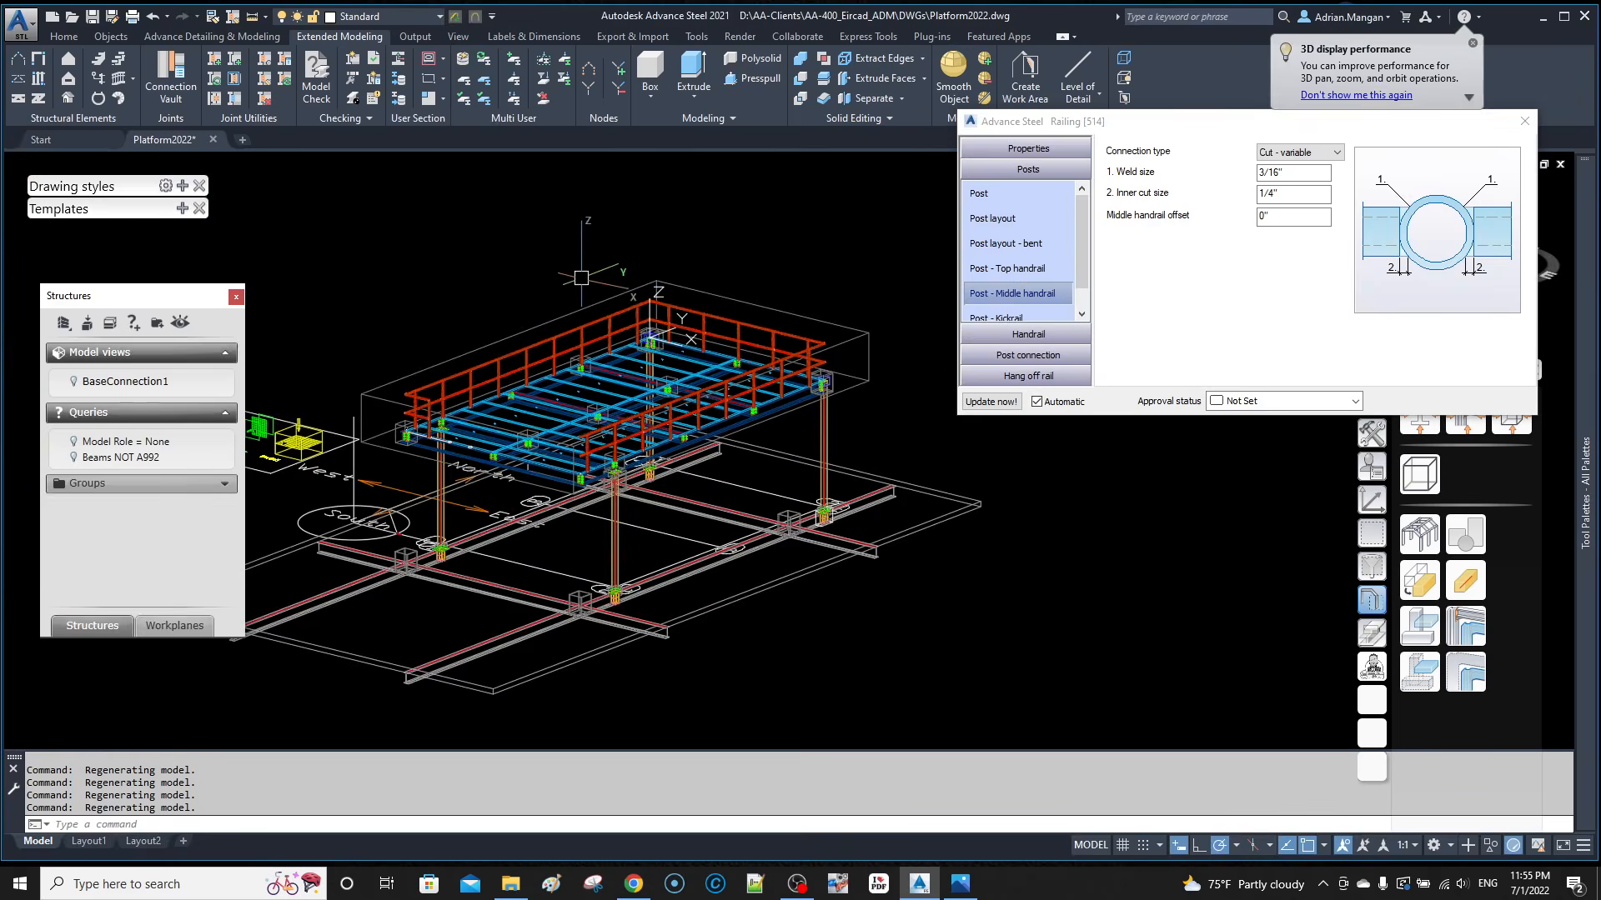
scroll(589, 283, up, 5)
middle_drag(762, 390, 660, 400)
scroll(700, 291, down, 5)
scroll(538, 429, up, 8)
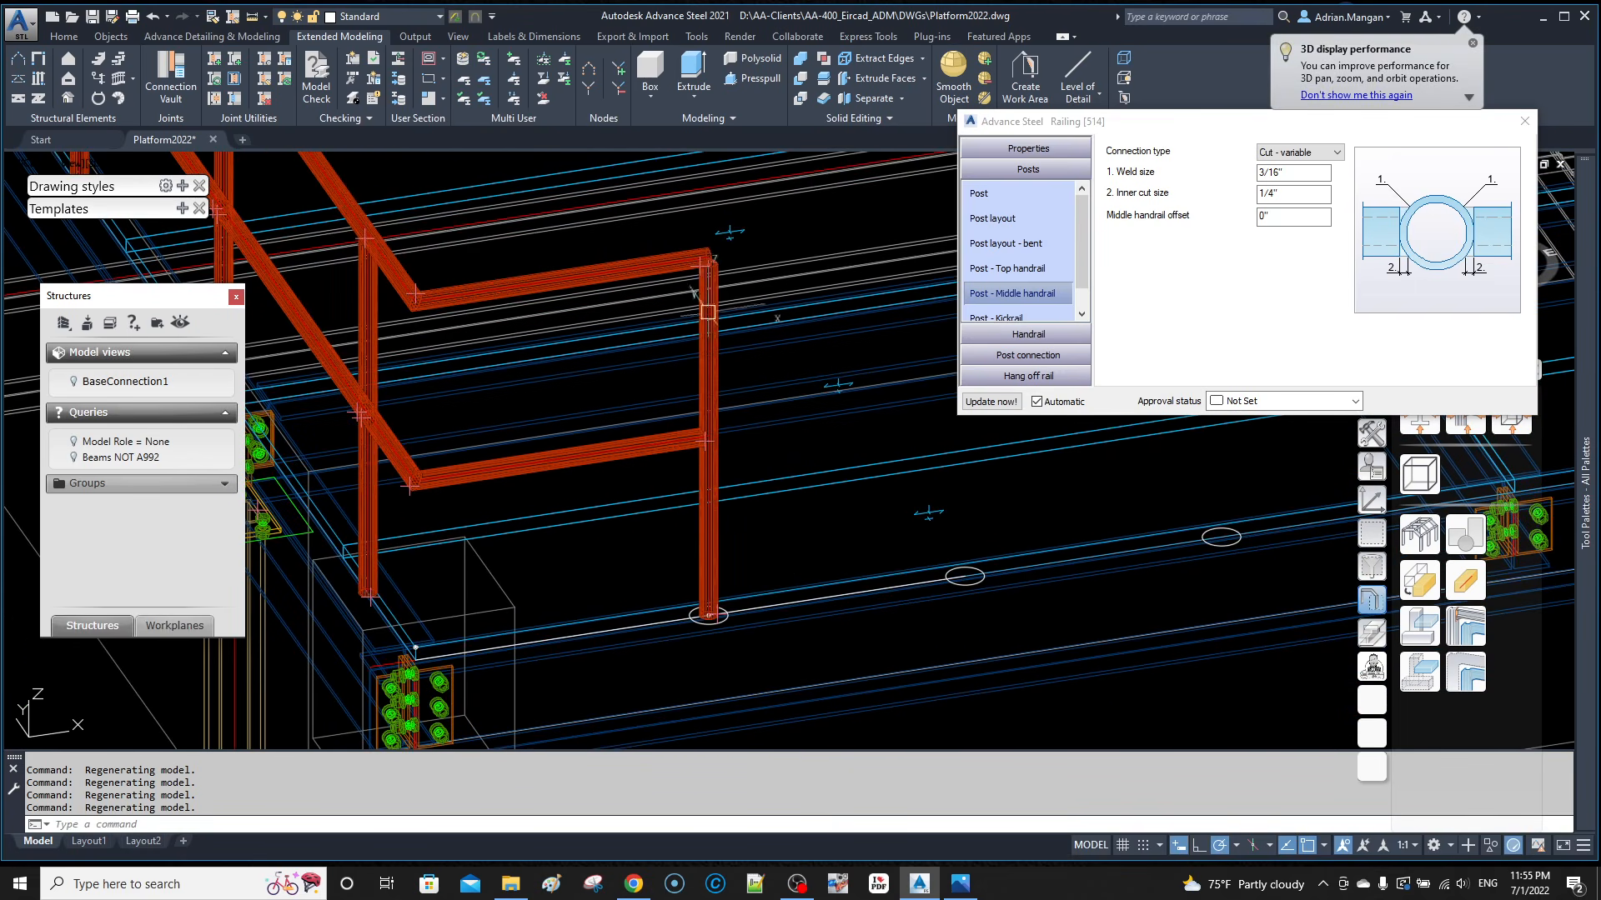
scroll(712, 264, up, 8)
scroll(711, 263, down, 4)
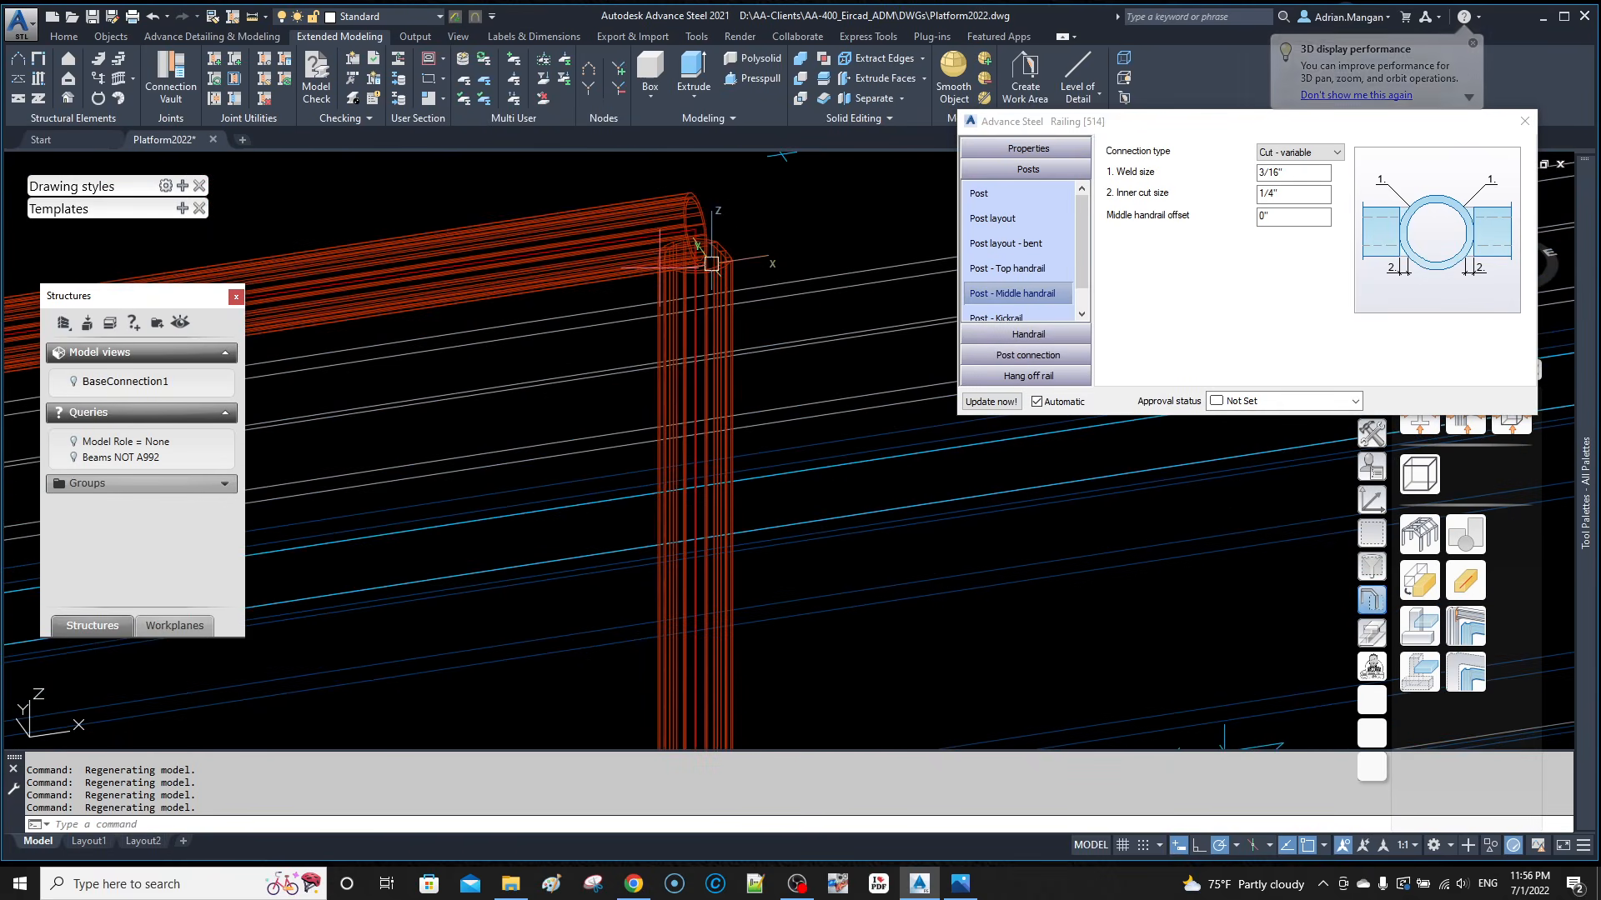
Step: In the End of handrail settings, try a Knee connection with a 1 1/2" radius
click(1028, 333)
scroll(1033, 294, down, 1)
click(1027, 289)
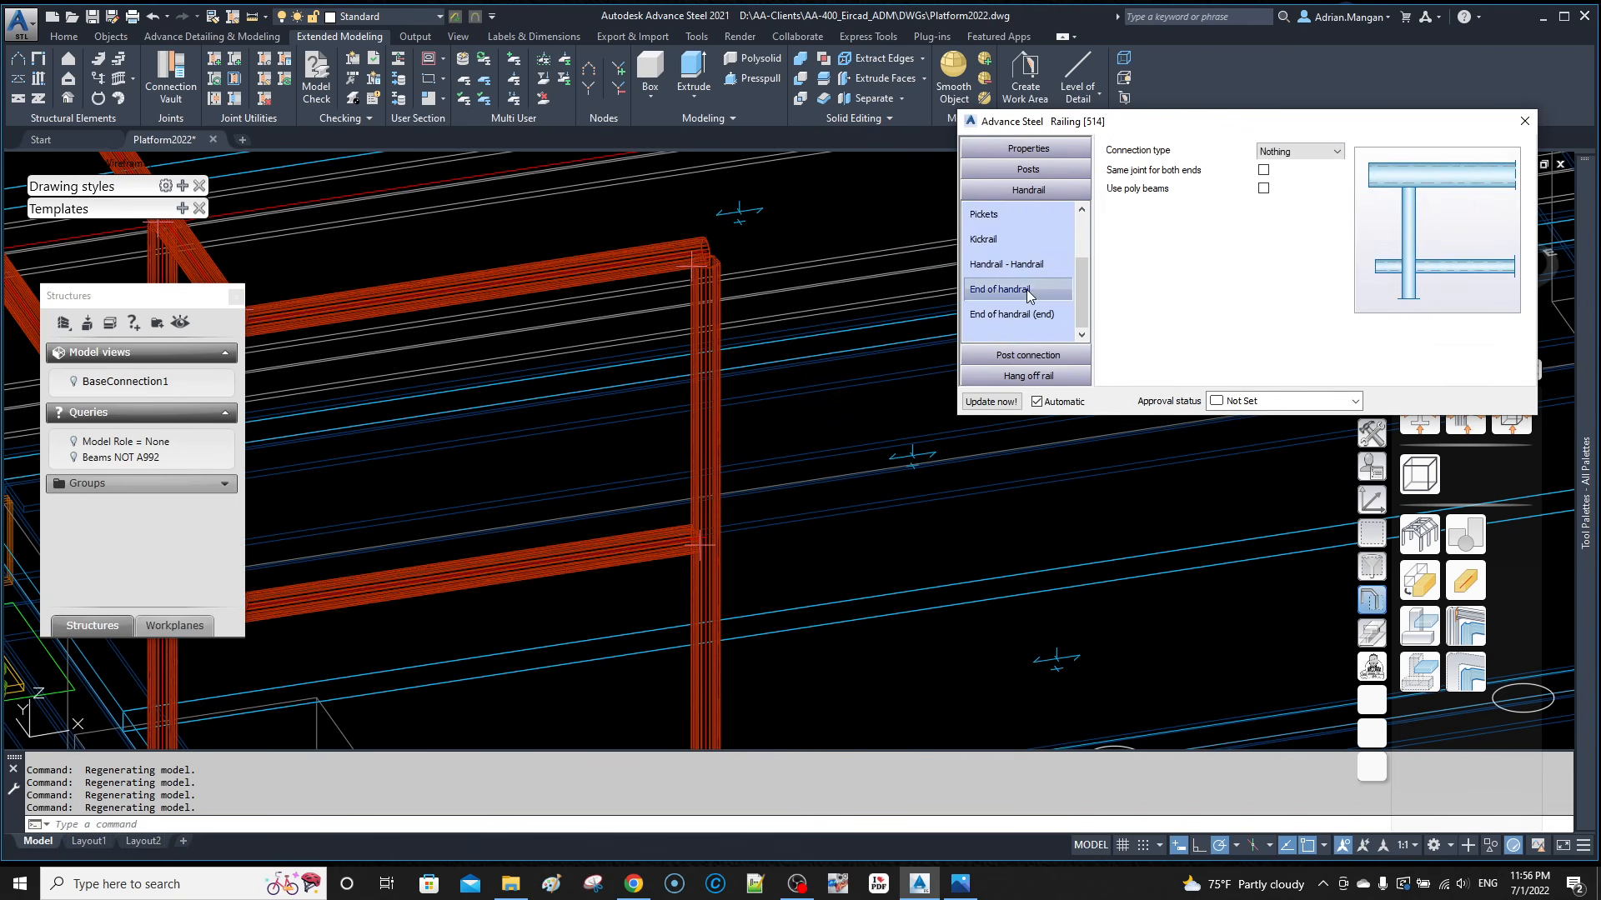
click(1311, 154)
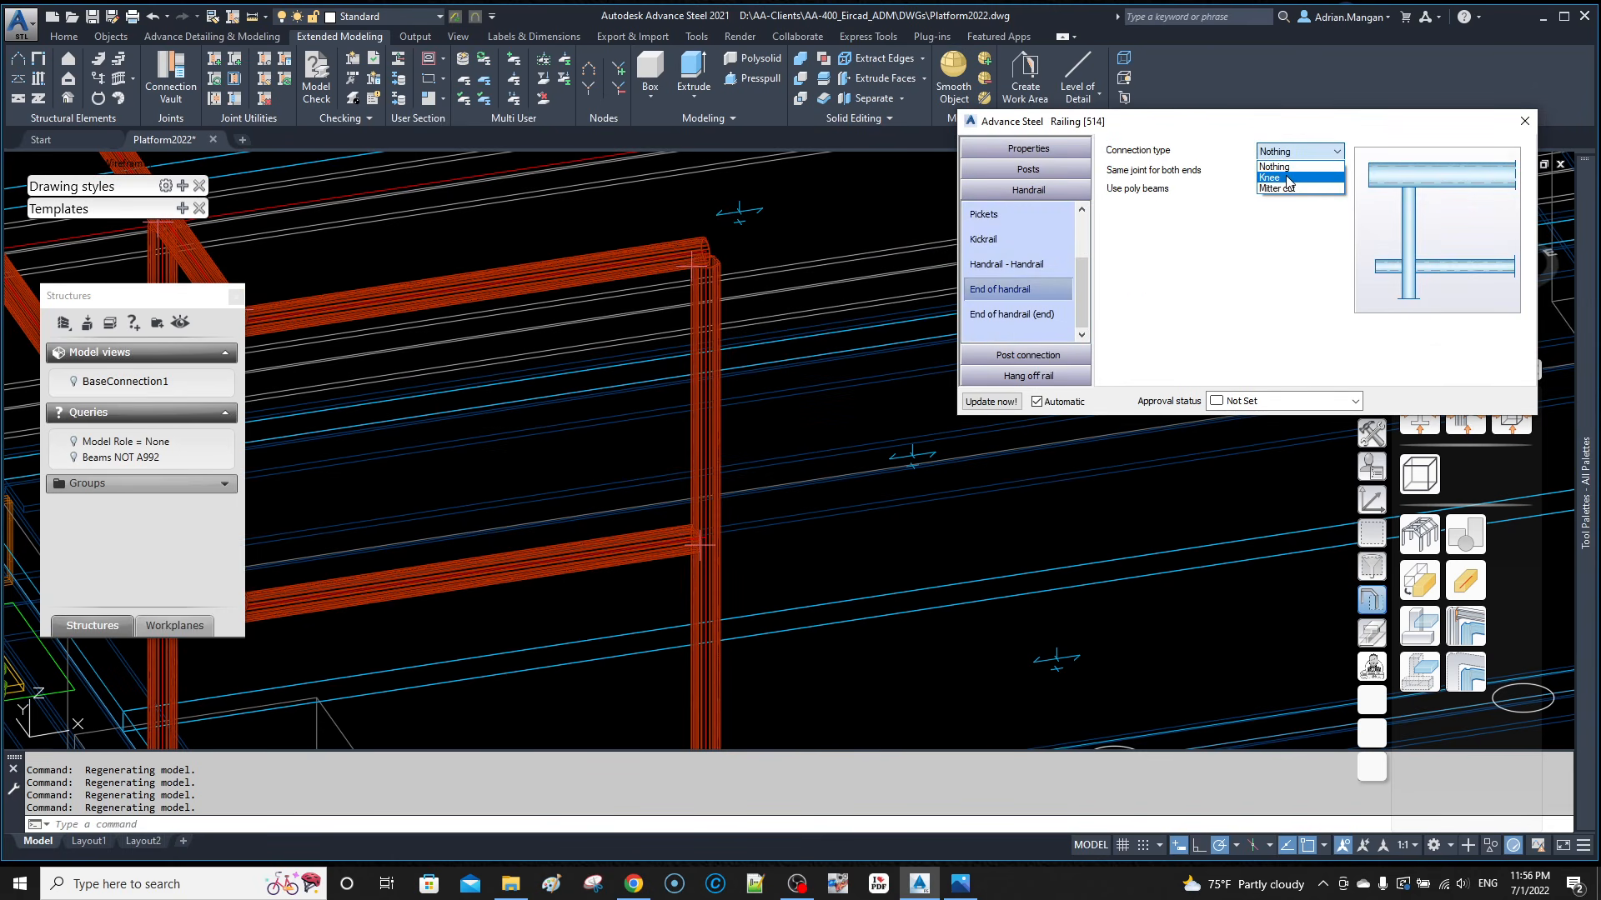
click(1288, 178)
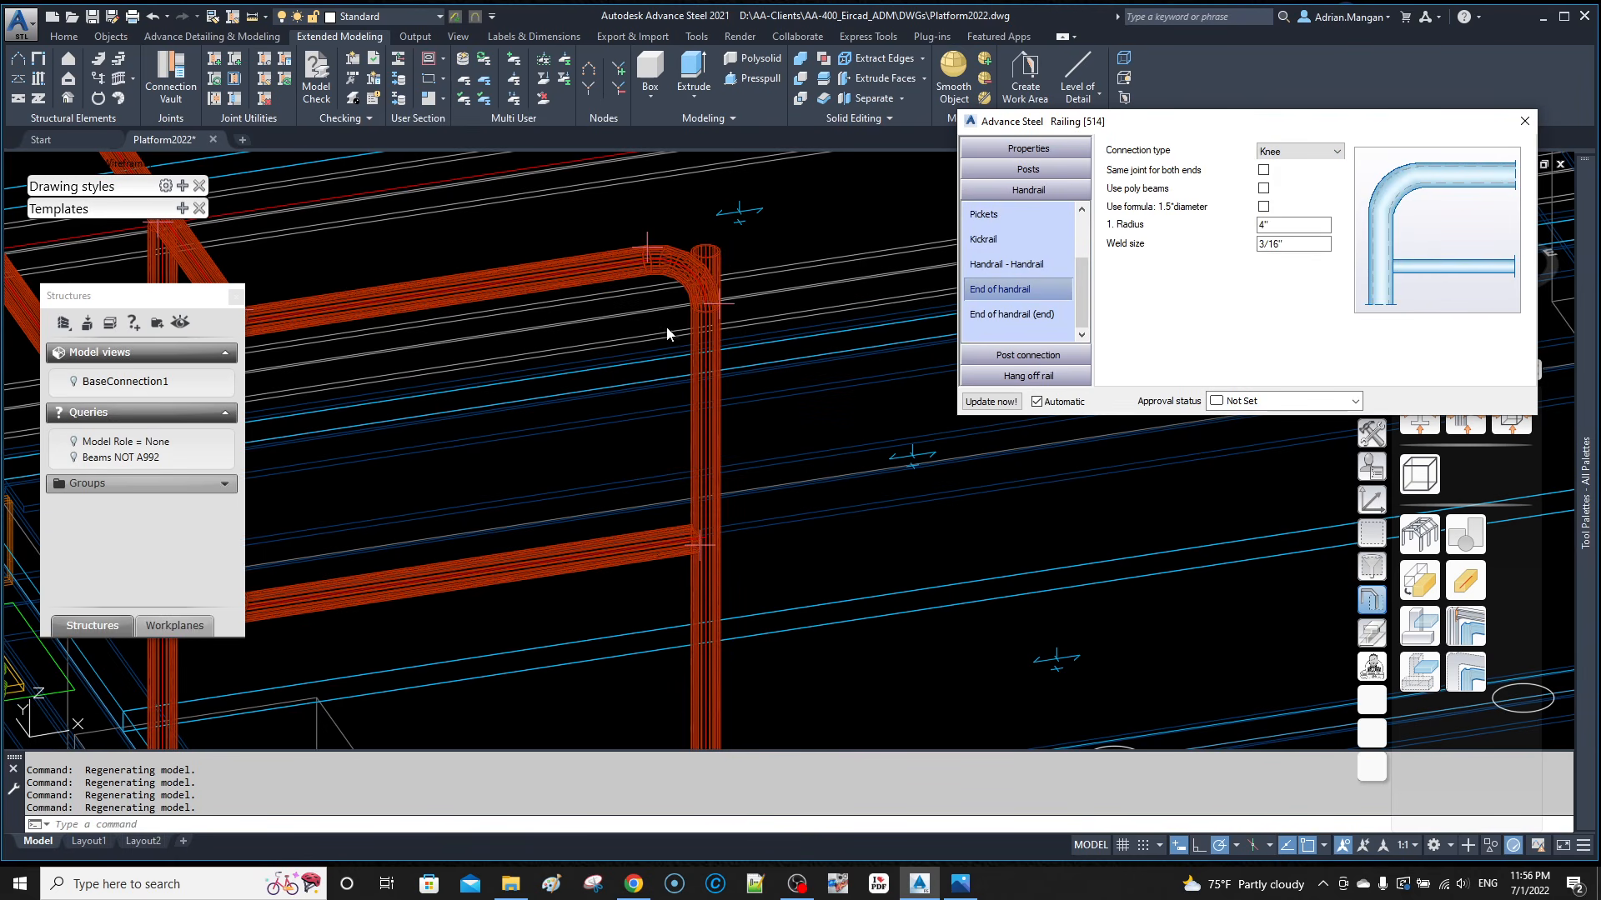
drag(1297, 225, 1188, 242)
text(1 1/2)
key(Return)
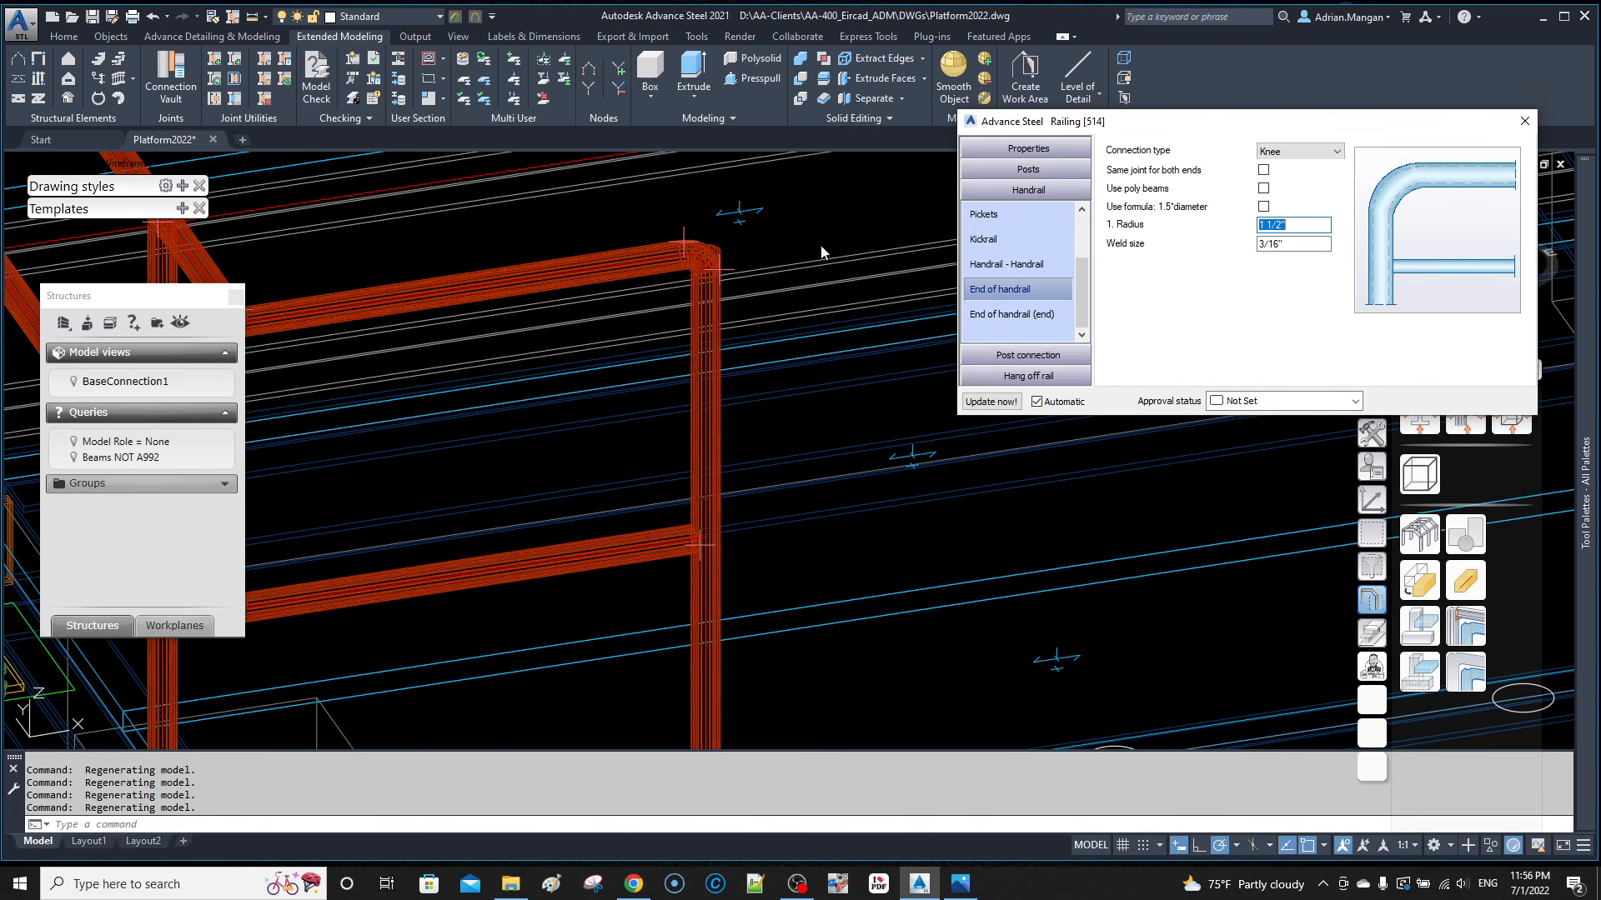
Step: Try a Mitter cut connection at the handrail end, return it to Nothing, and close the railing settings
click(1337, 152)
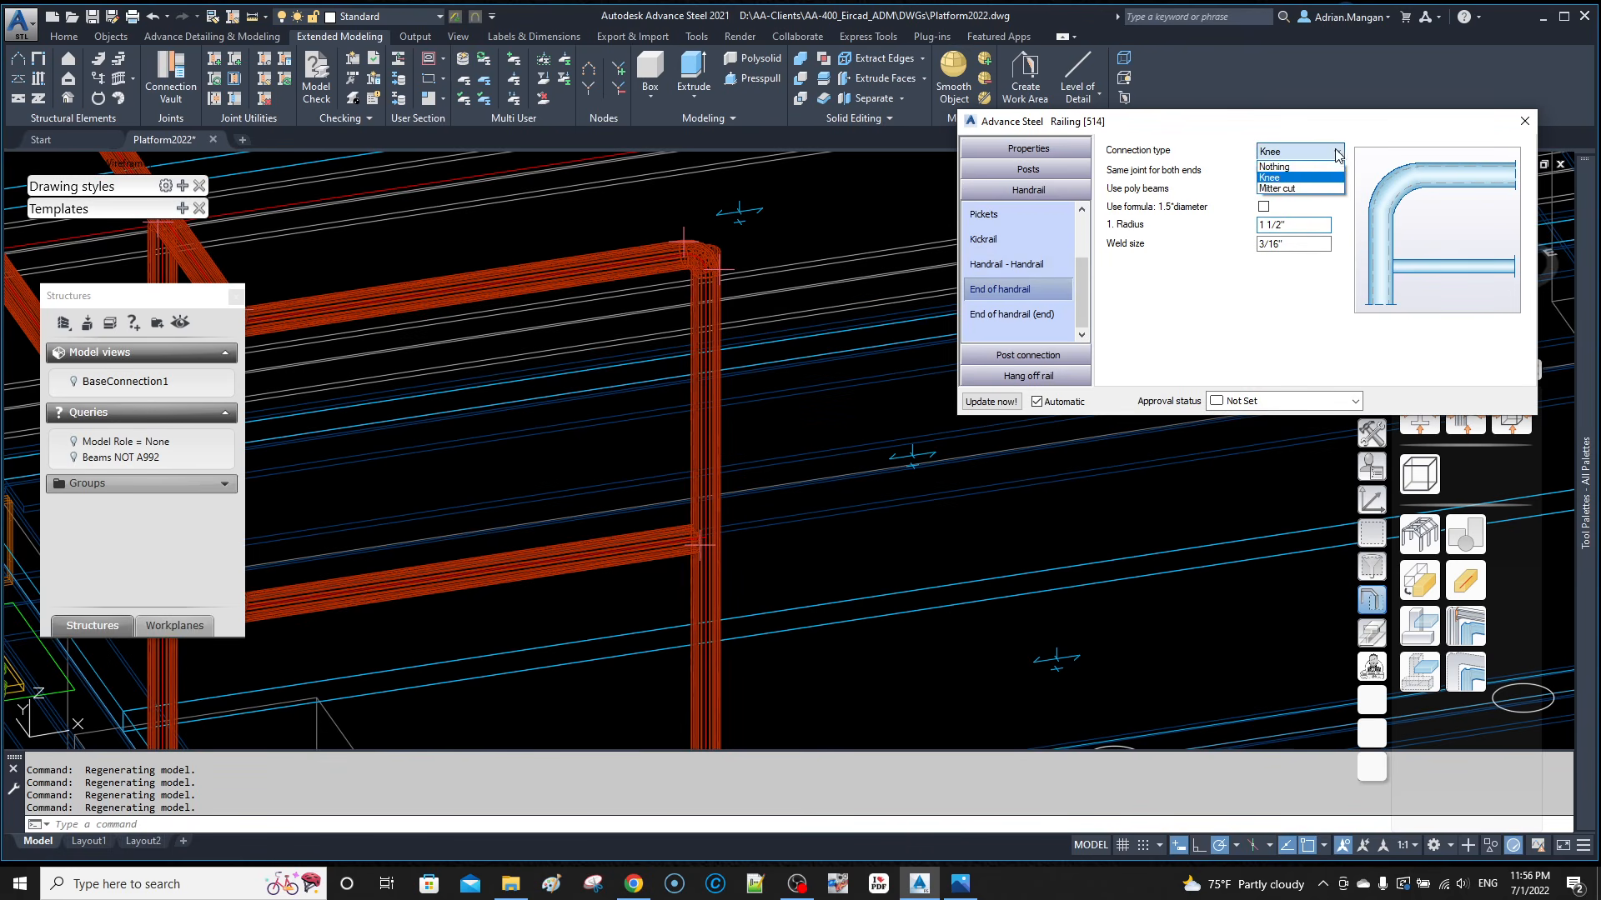
click(1299, 188)
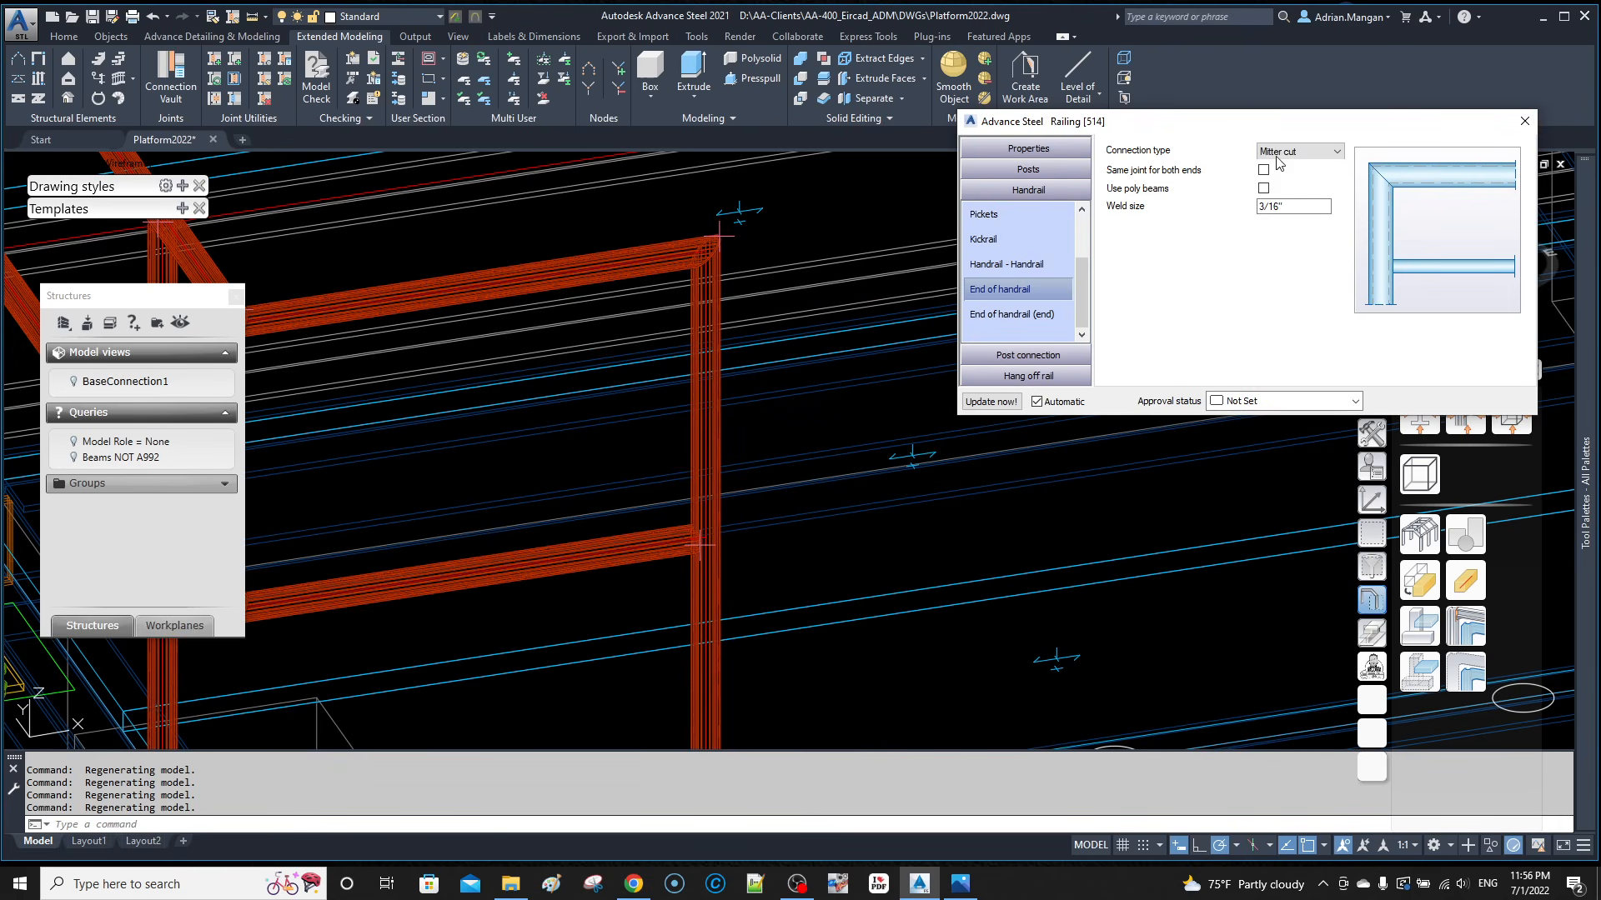
click(1329, 150)
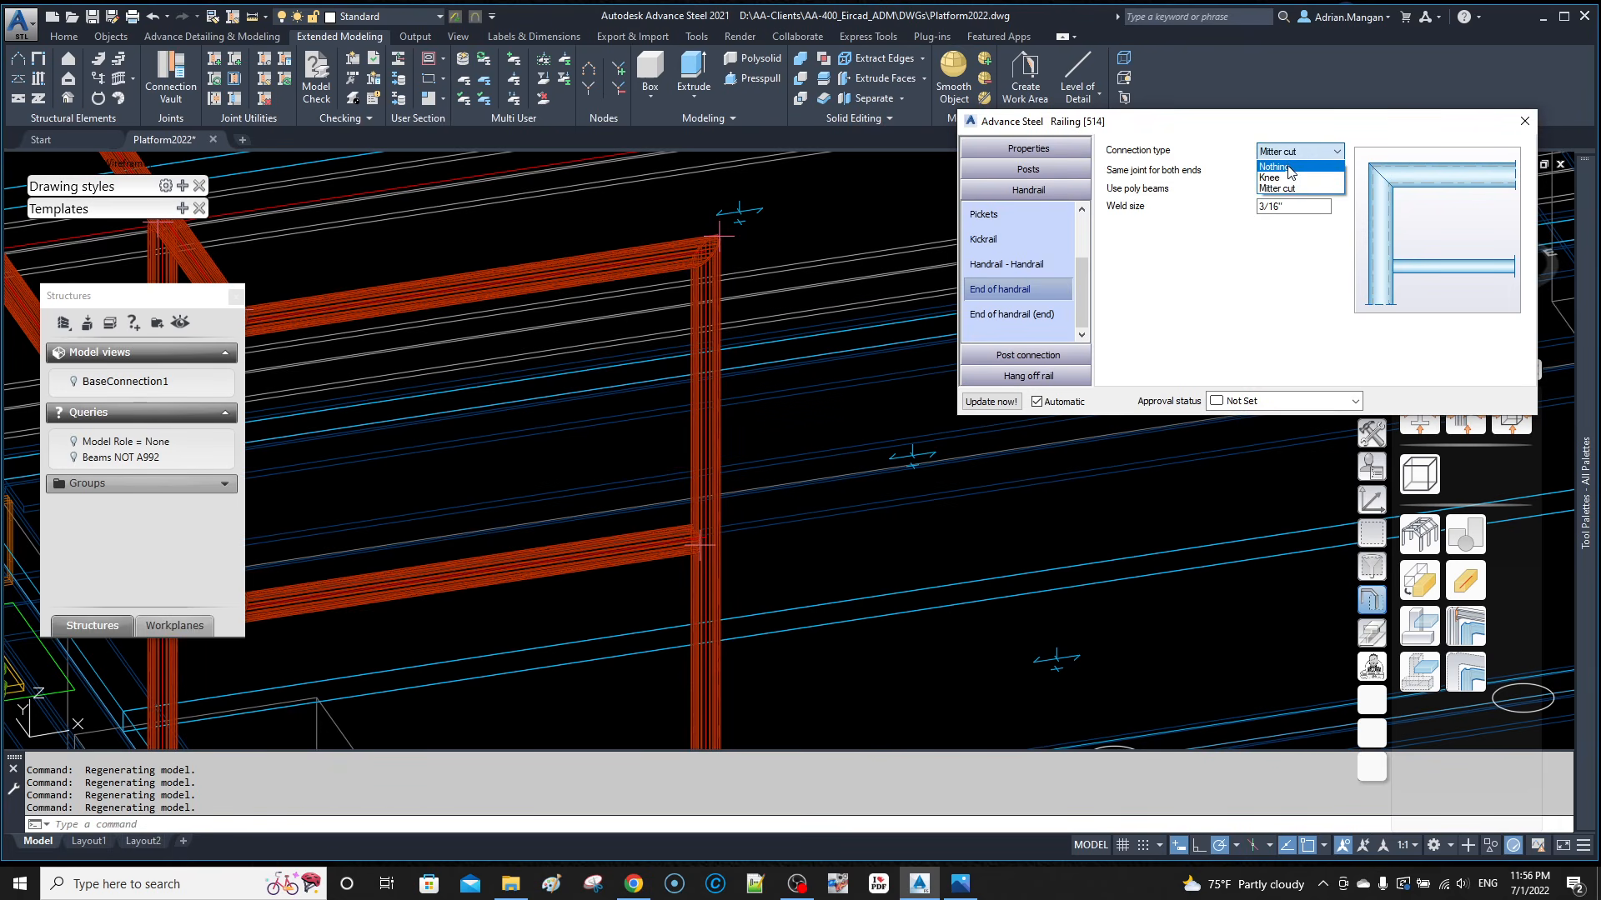
click(1288, 167)
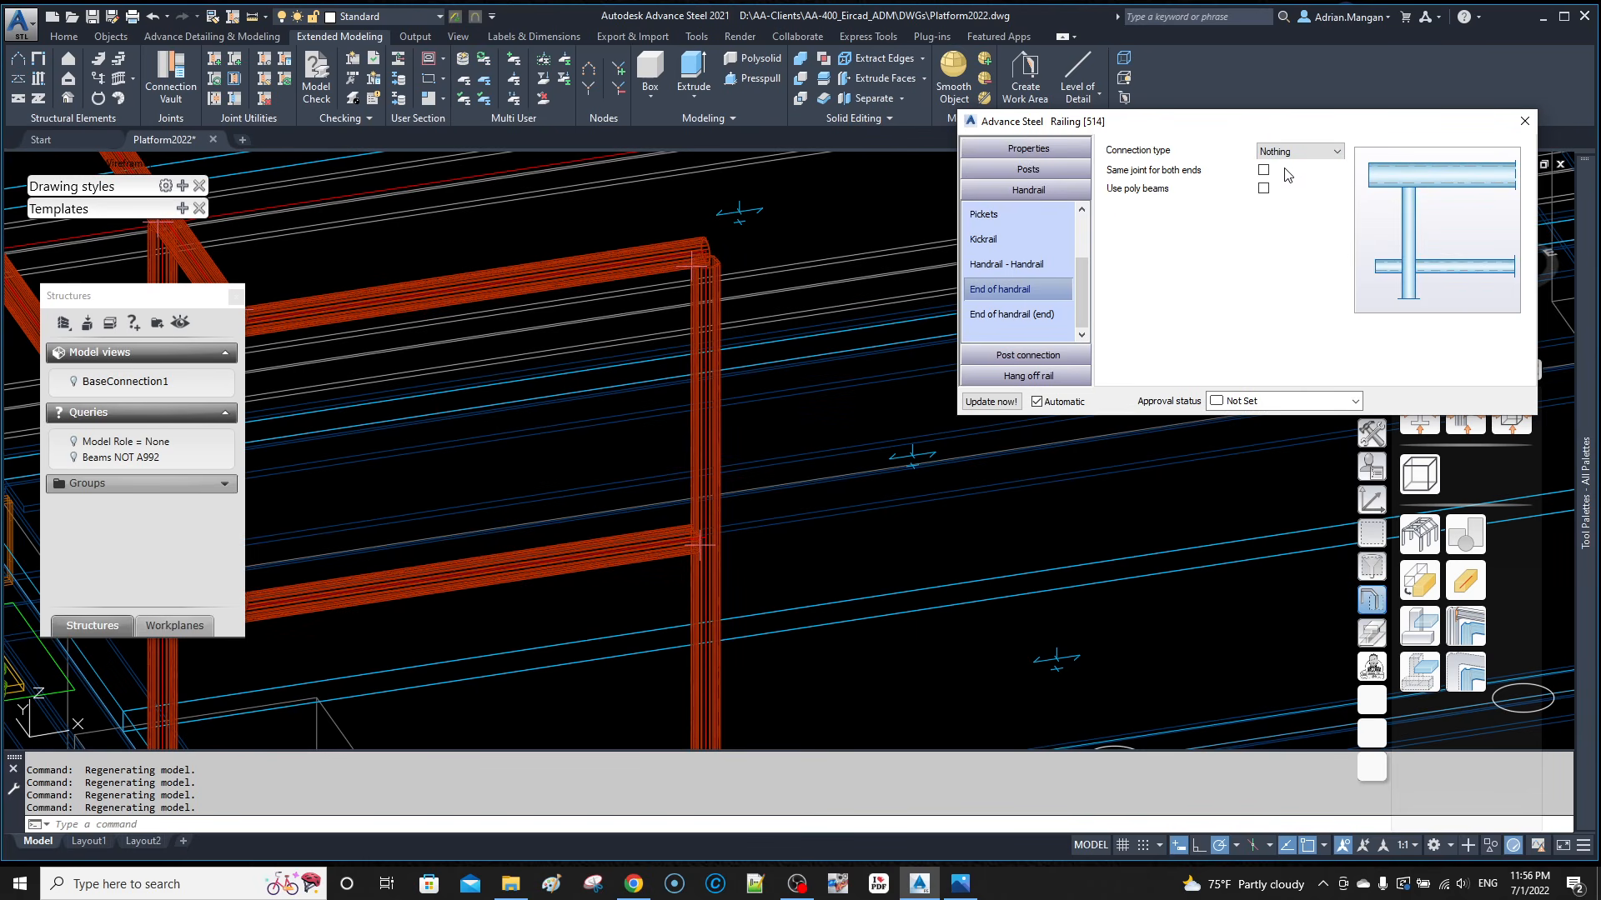
click(1525, 121)
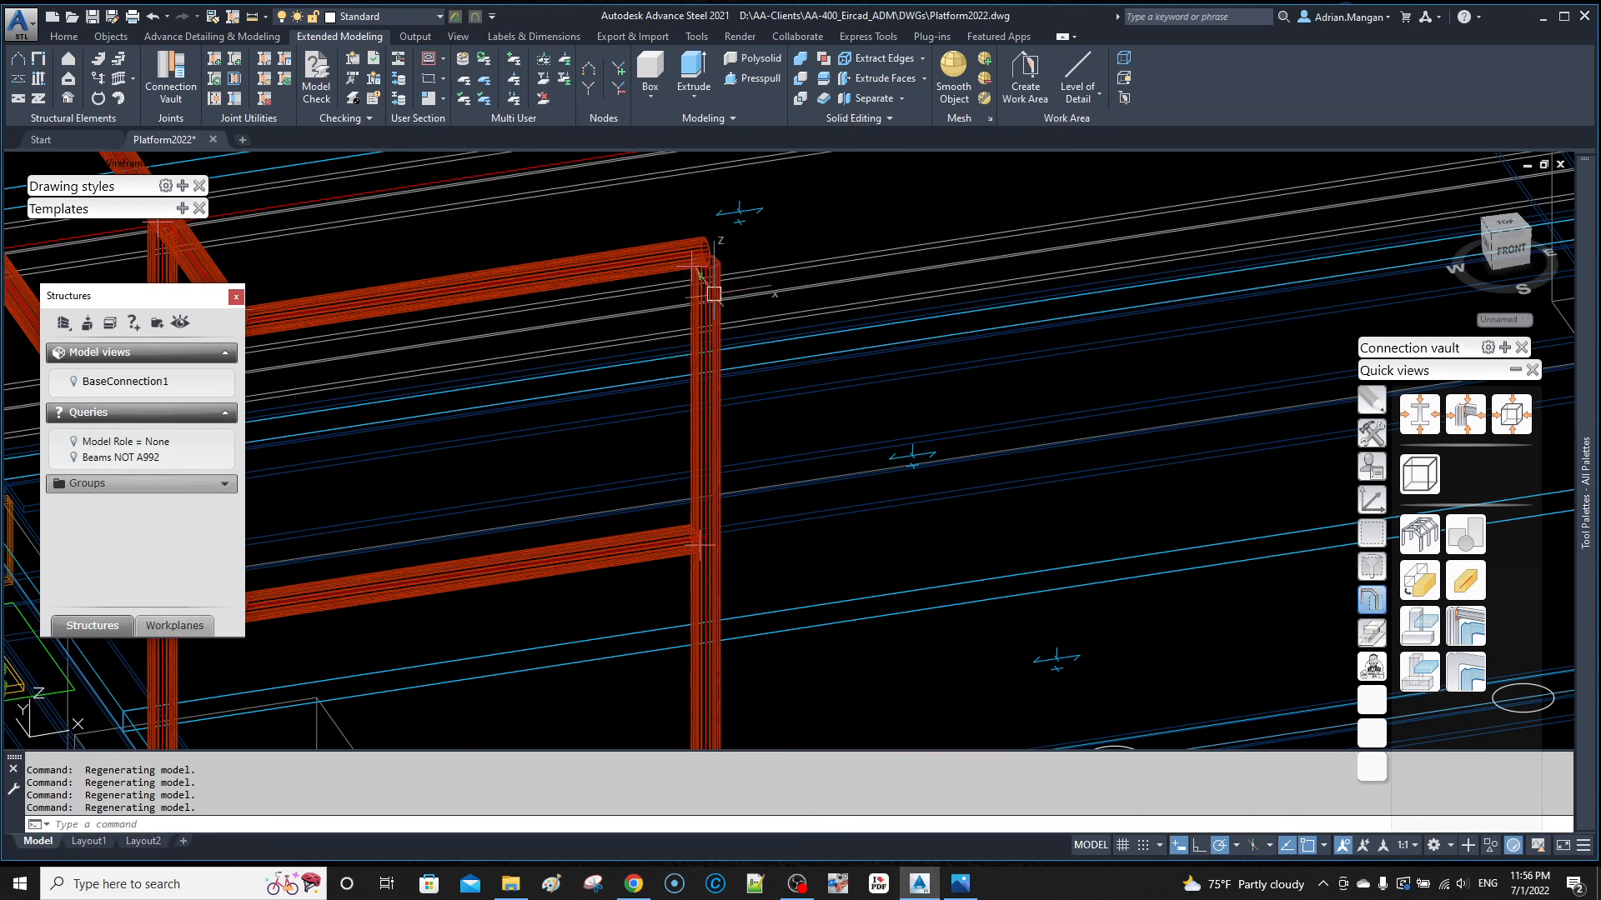
Step: Examine the joint between the top handrail and its end post, and the railing's two open ends at the south edge
scroll(711, 269, up, 5)
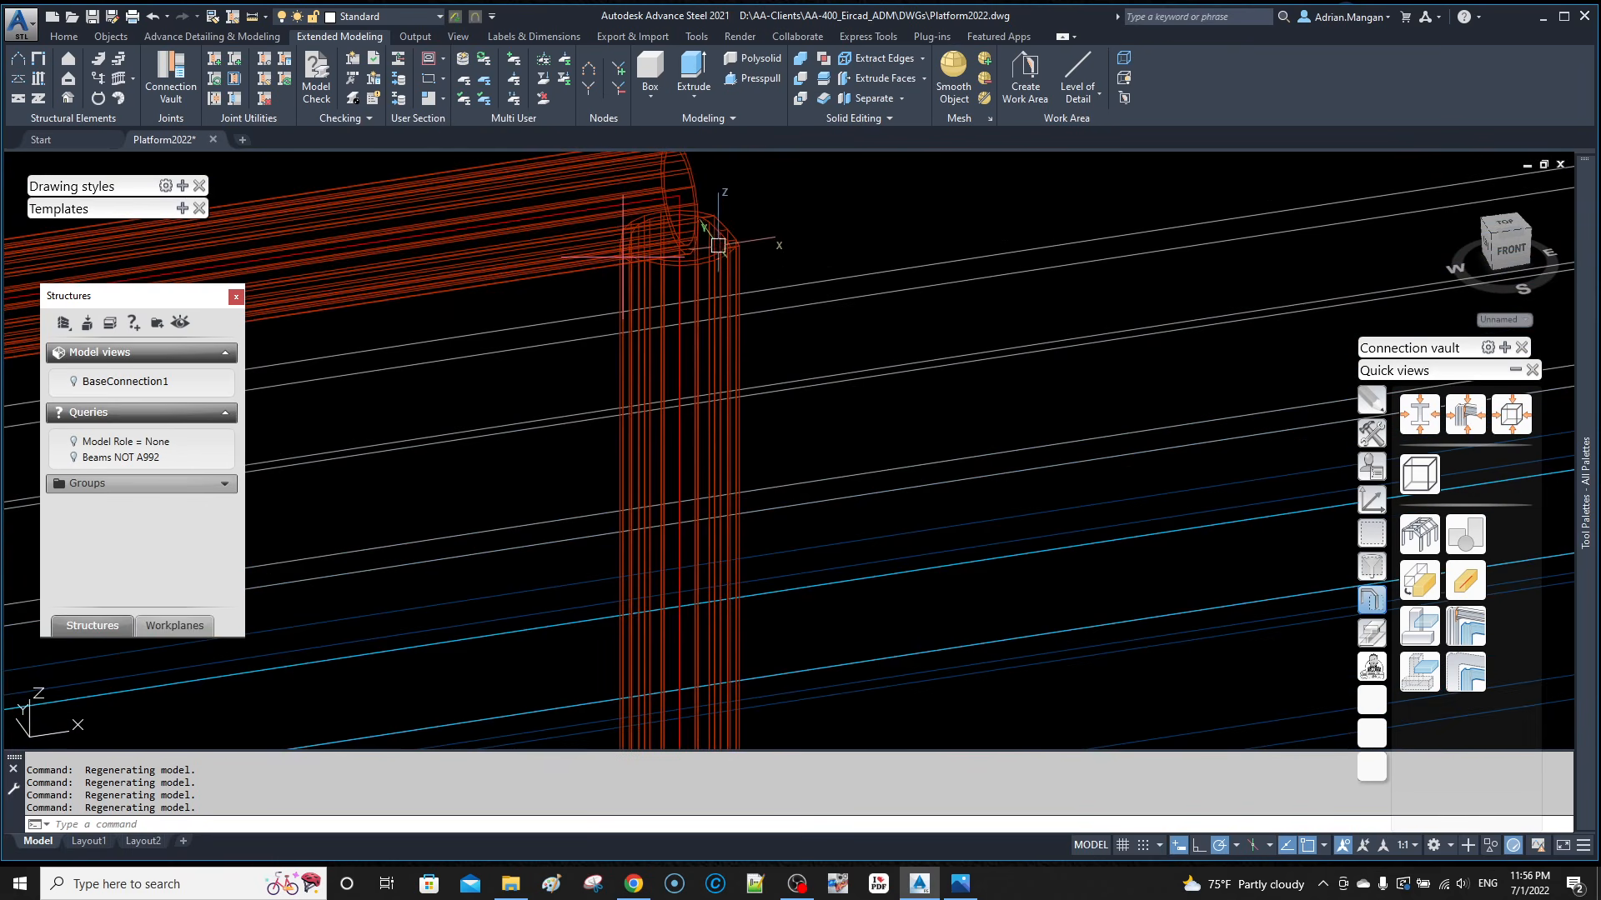
scroll(726, 236, down, 8)
scroll(717, 332, up, 4)
shift+middle_drag(724, 335, 575, 280)
scroll(726, 332, down, 4)
scroll(537, 230, up, 4)
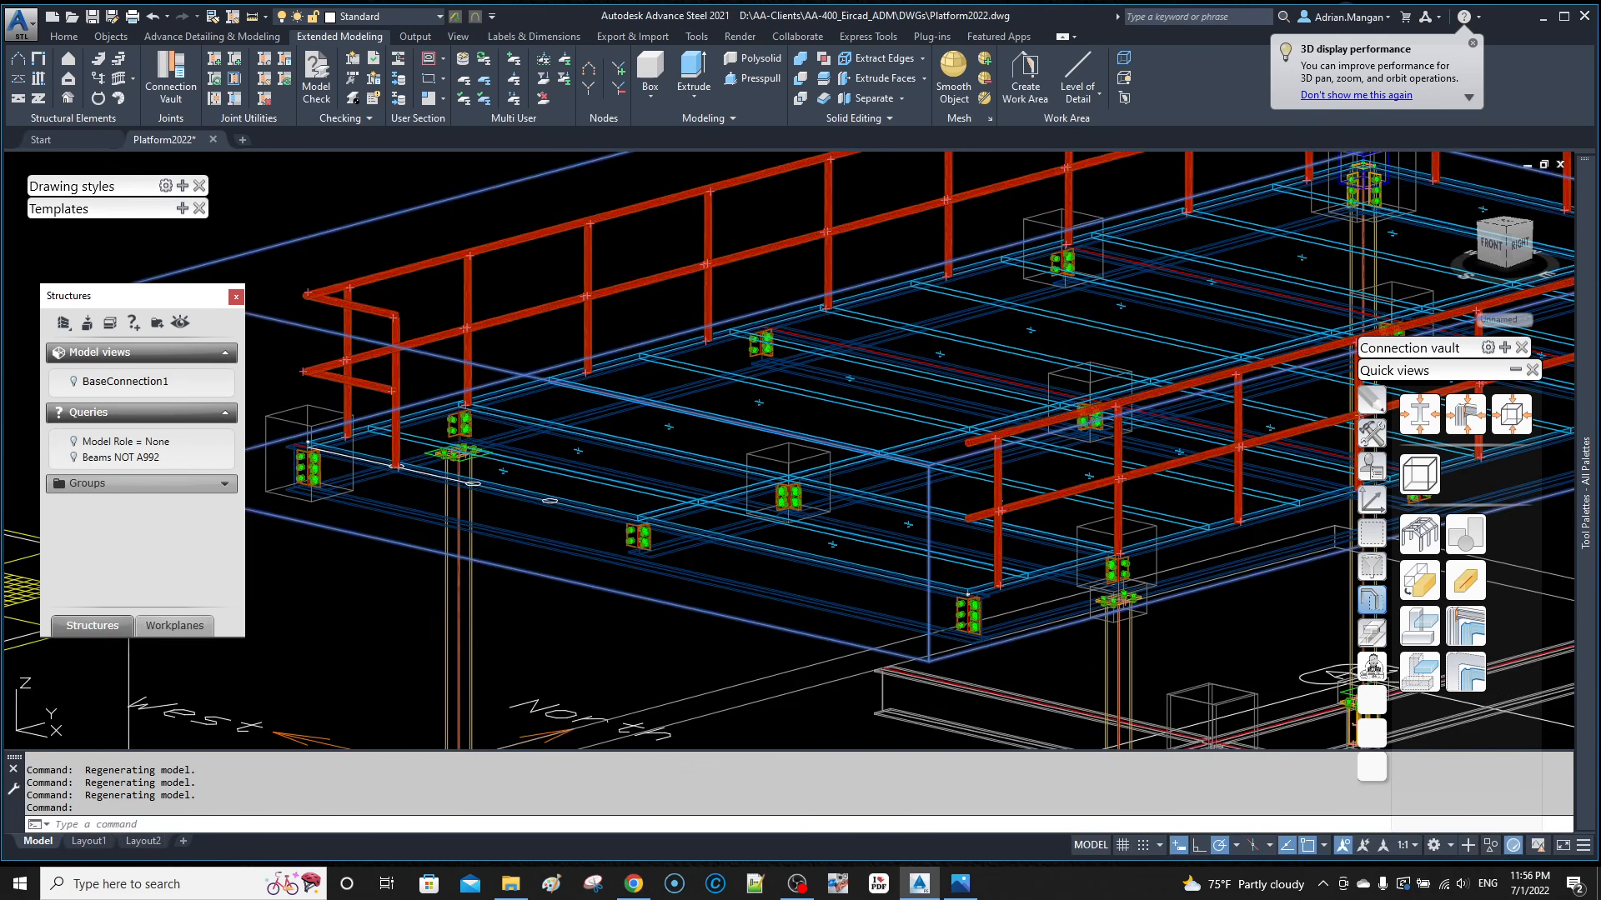
Step: Reopen the railing's properties and set the post offset to 2" with the alignment kept at Top
double_click(594, 227)
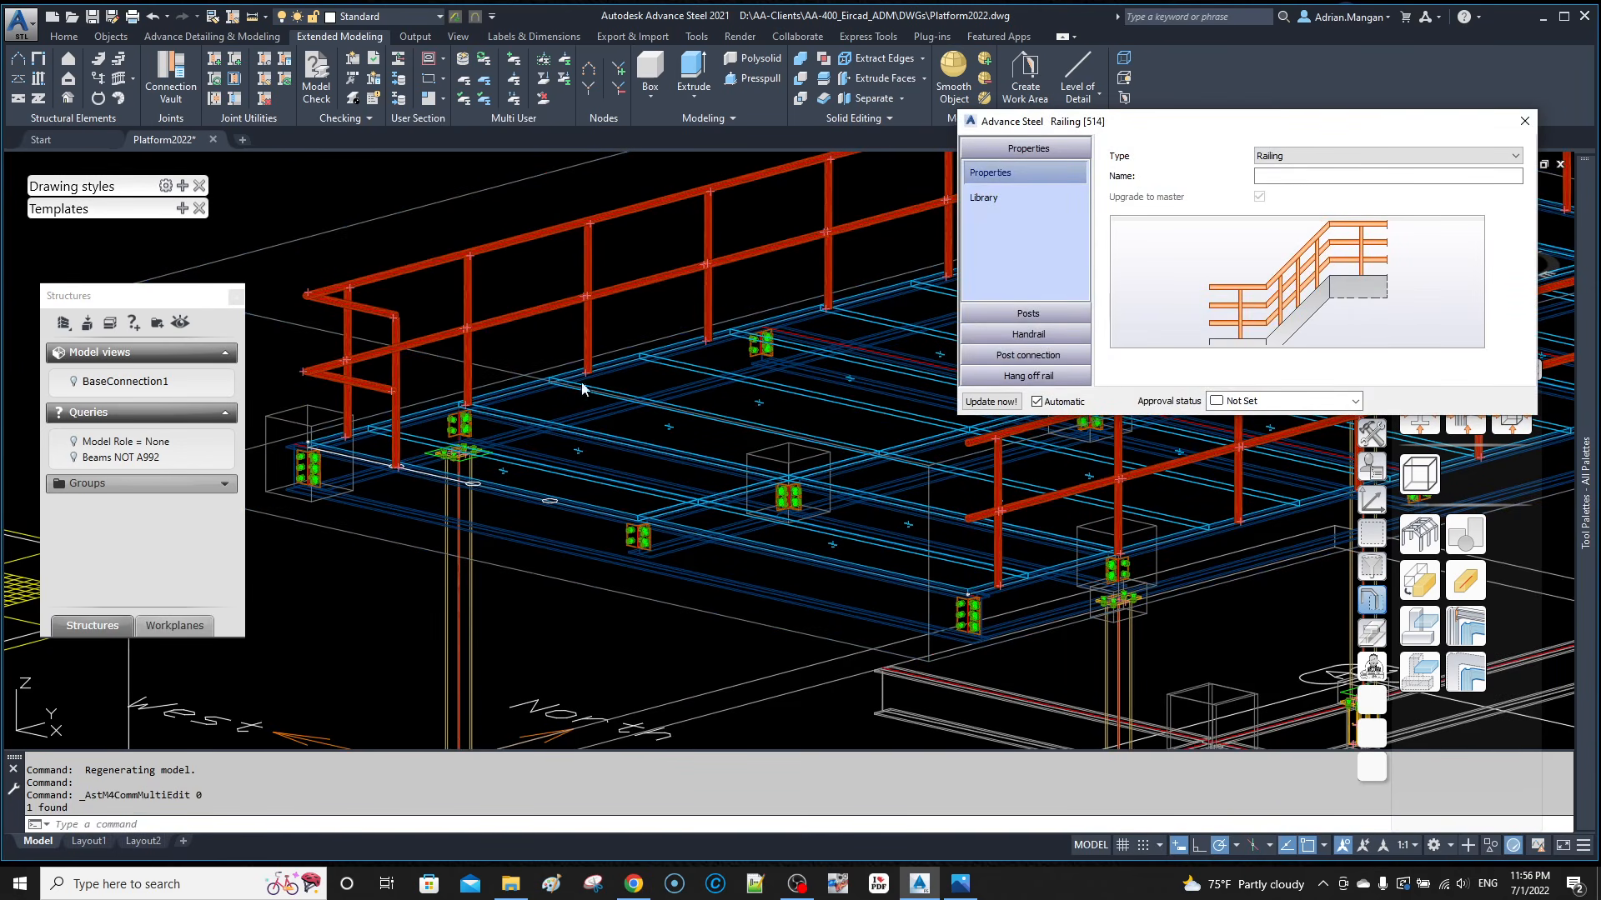
scroll(397, 370, up, 6)
shift+middle_drag(400, 372, 497, 416)
scroll(532, 377, down, 2)
scroll(519, 382, down, 2)
scroll(543, 404, down, 3)
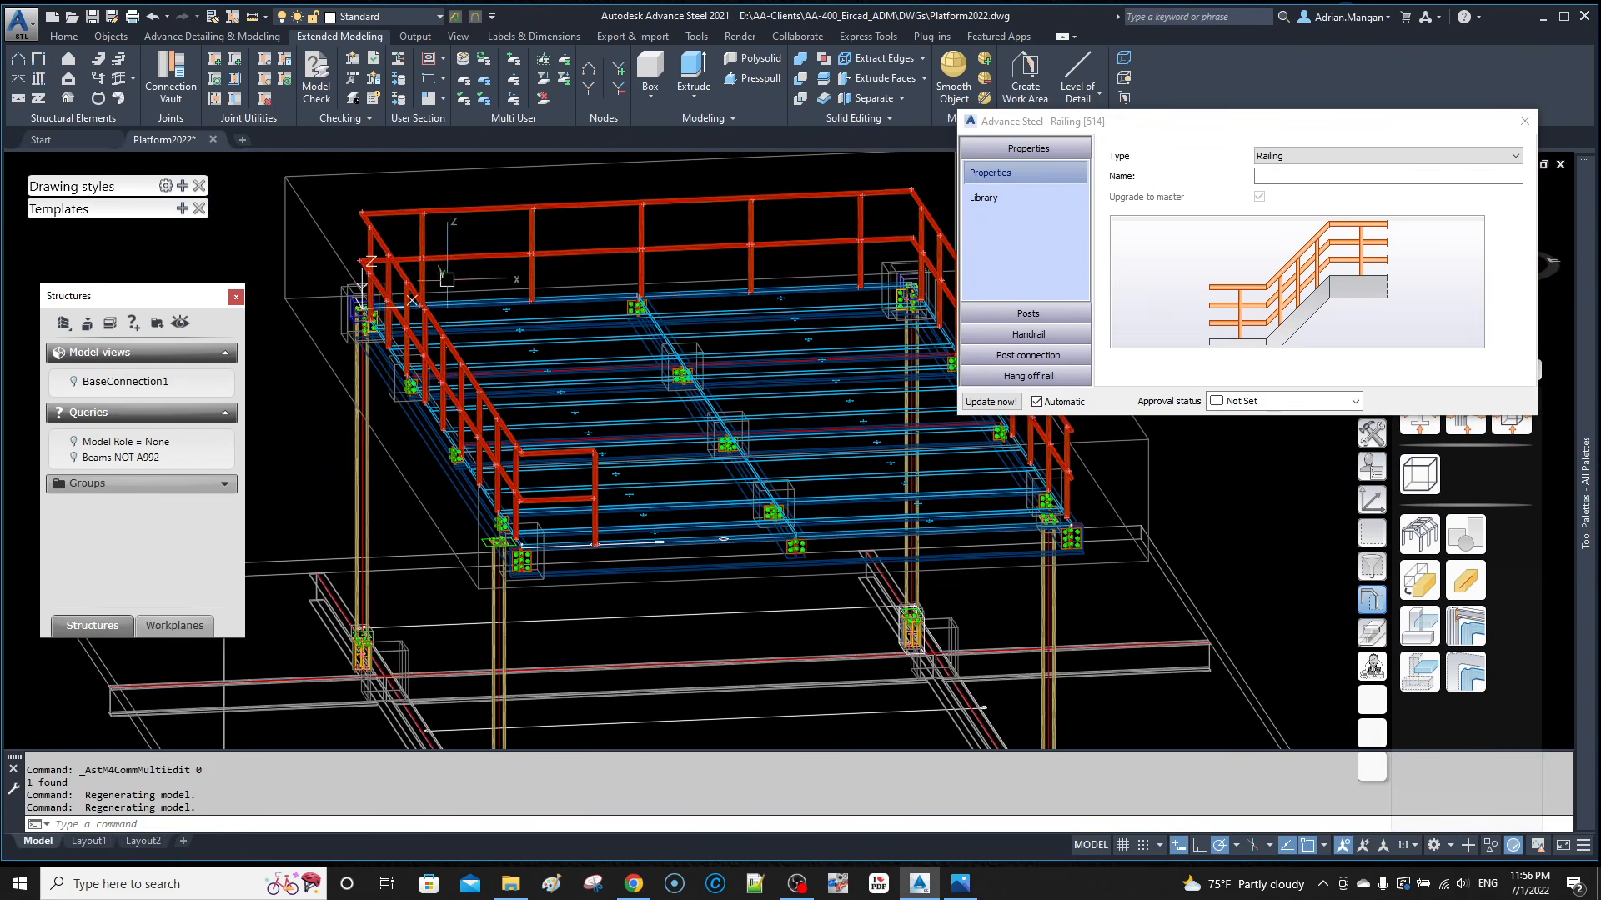
click(1053, 313)
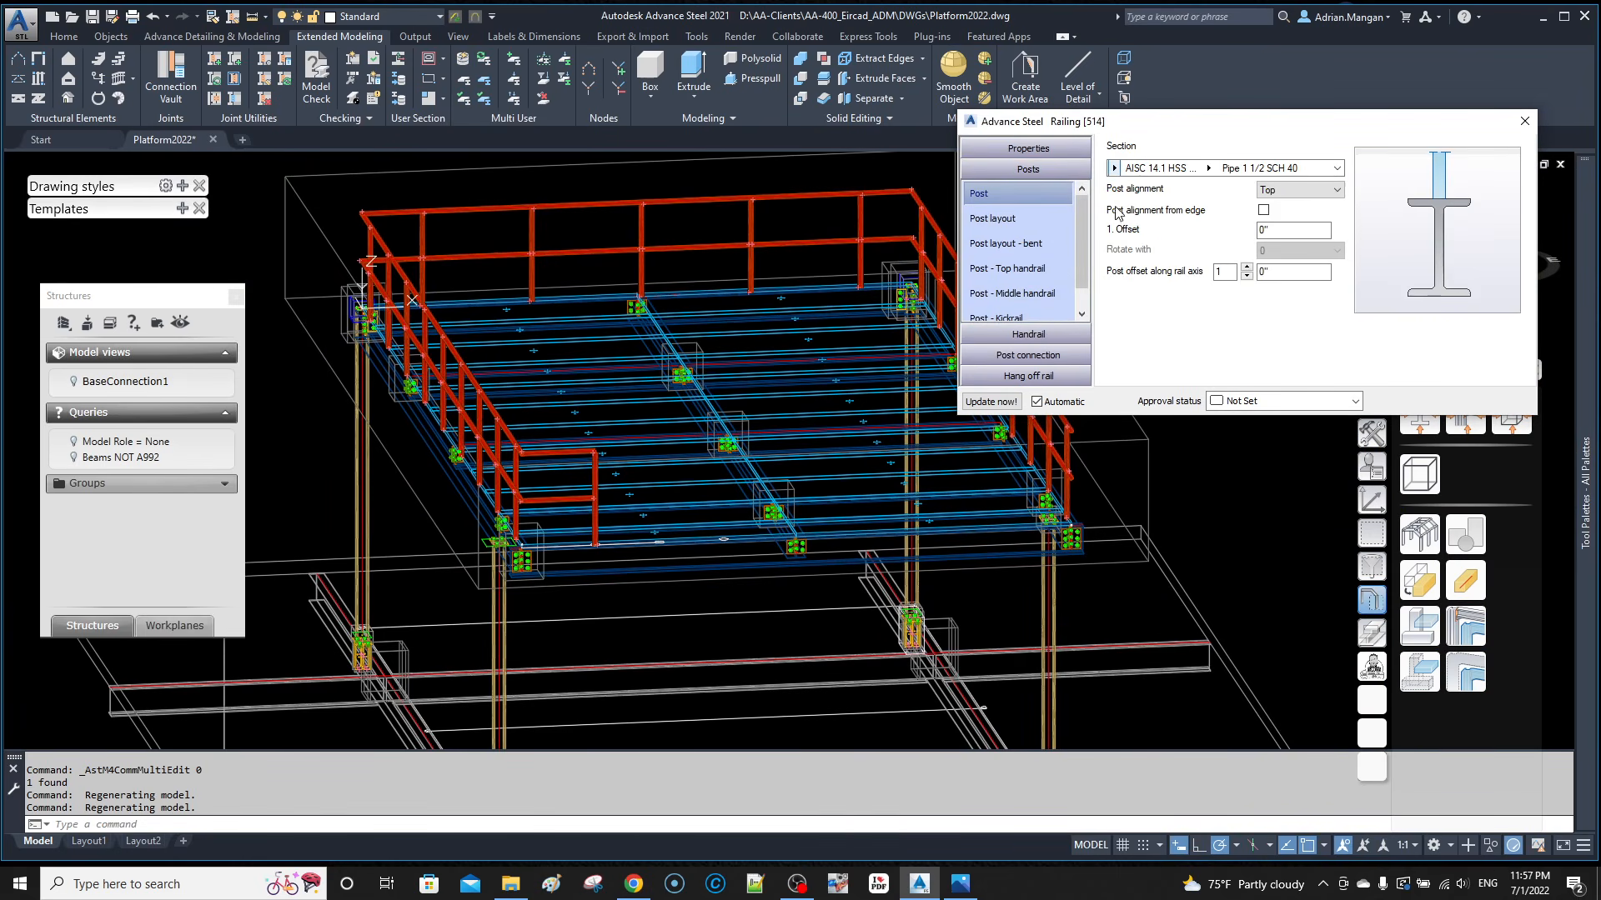
click(1294, 191)
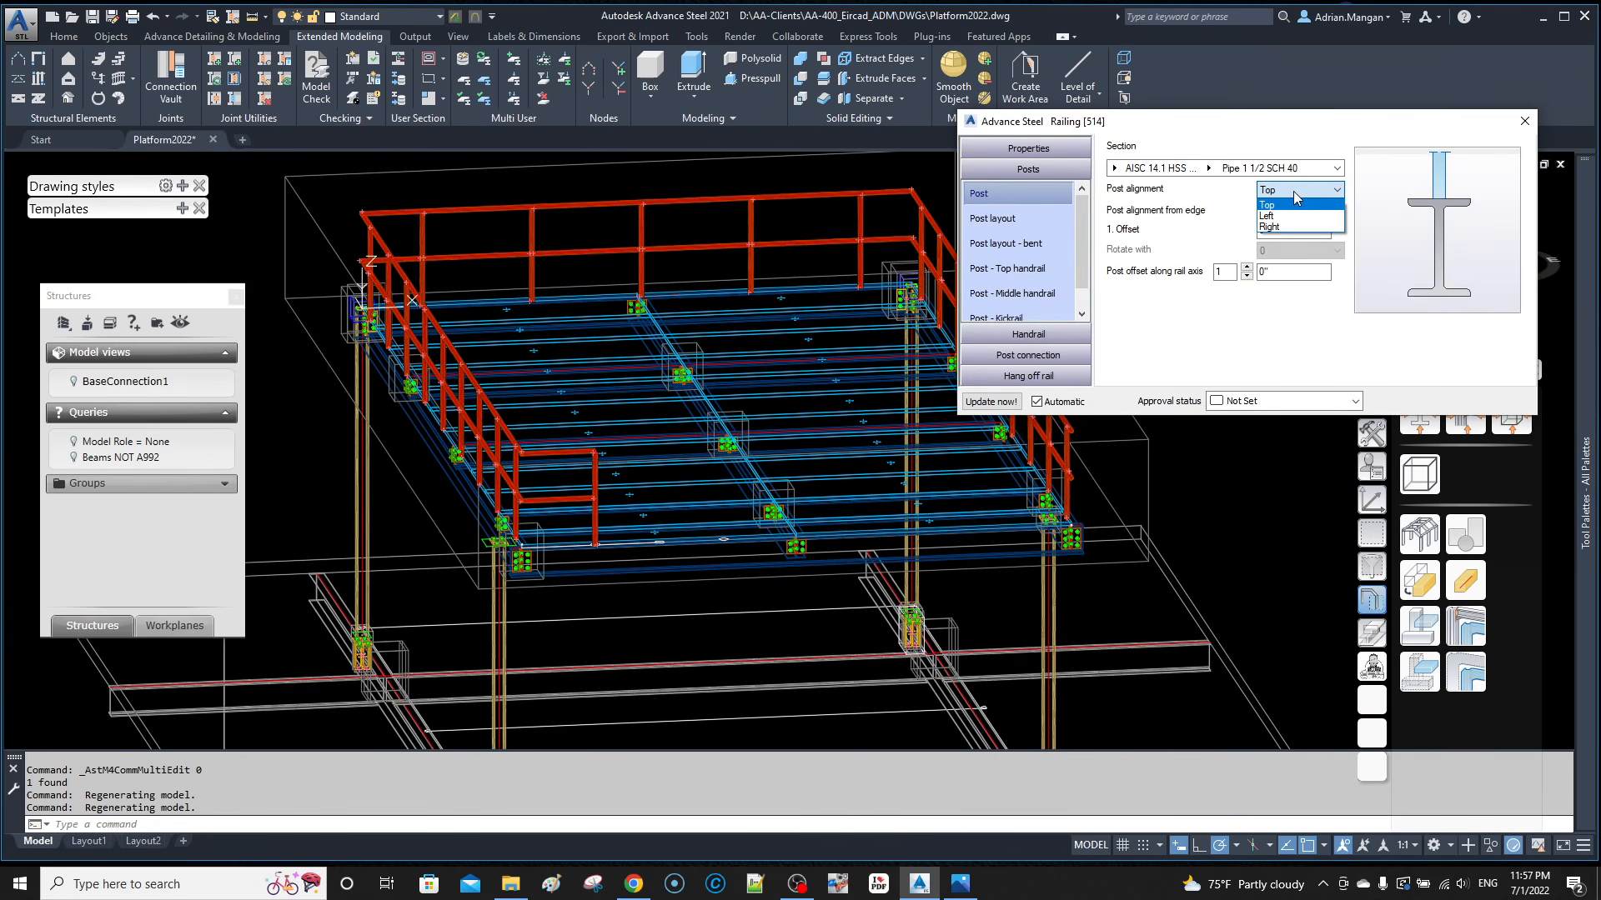
click(1282, 204)
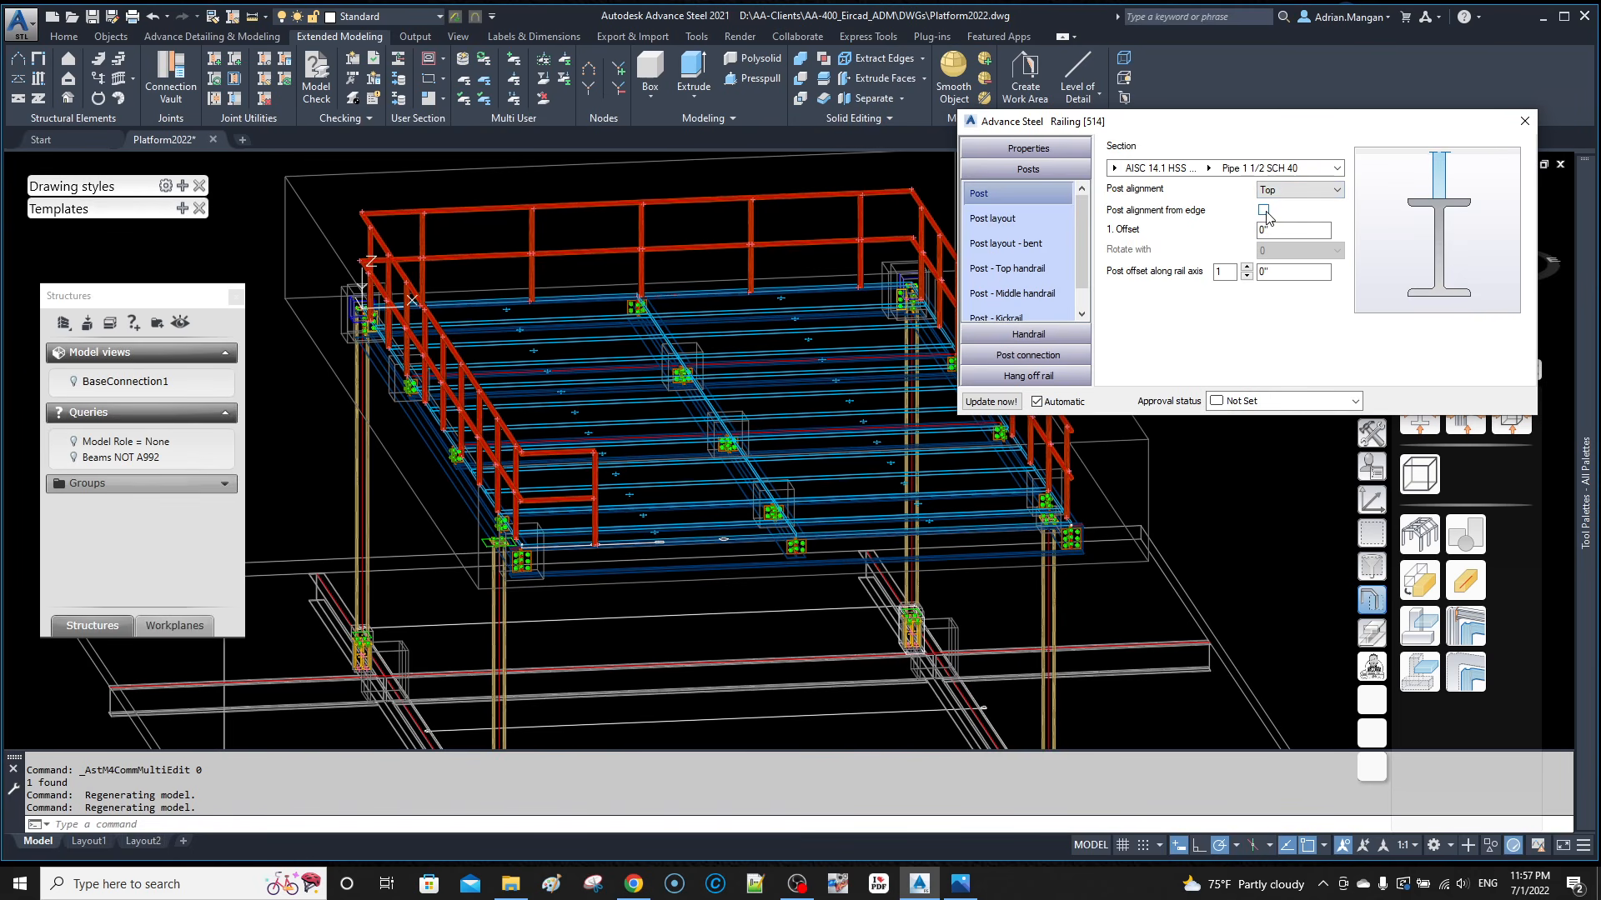
click(1277, 230)
key(Return)
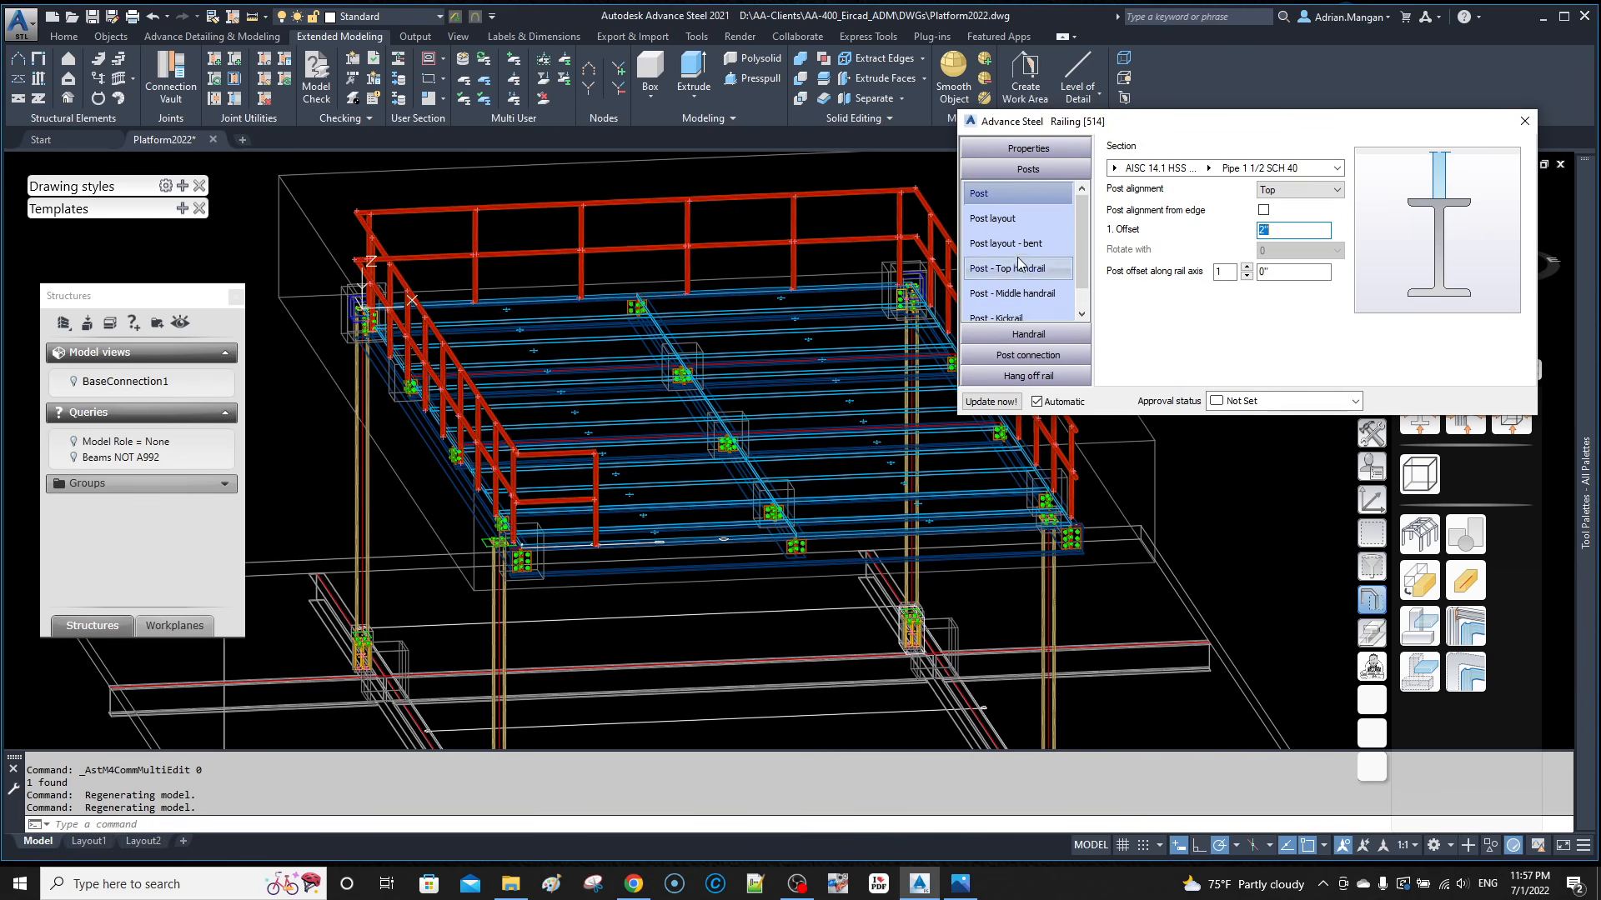
Step: Set the railing's post offset to 1.75" from the beam, checking the posts' position along the platform edge
scroll(422, 352, up, 4)
shift+middle_drag(423, 352, 1039, 471)
middle_drag(758, 529, 697, 321)
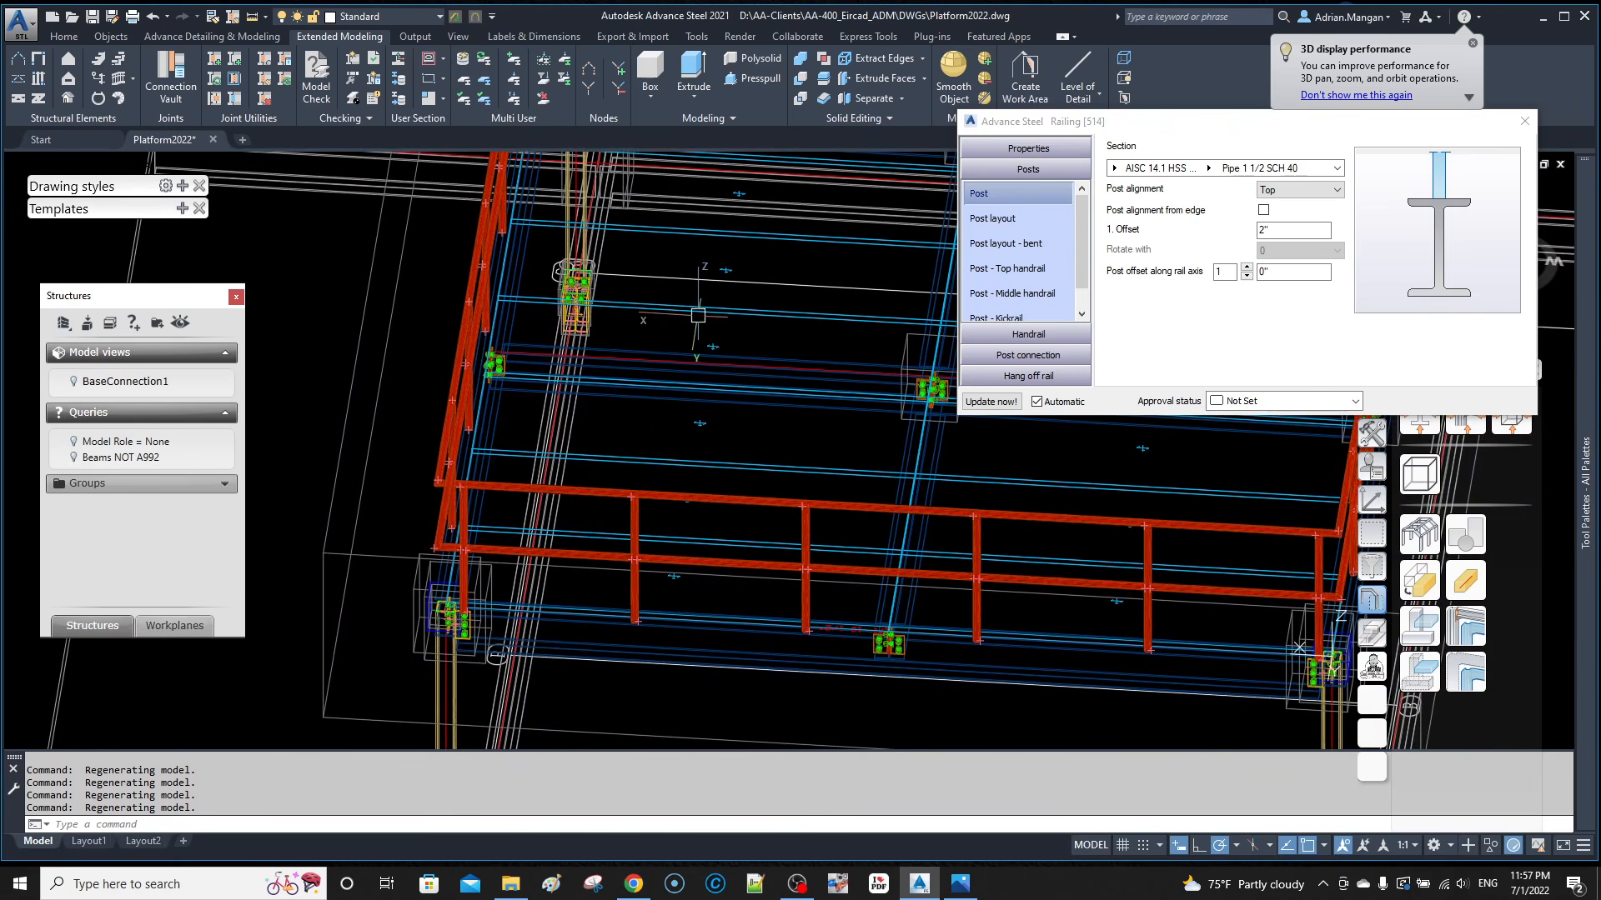
scroll(474, 472, up, 2)
scroll(831, 428, down, 4)
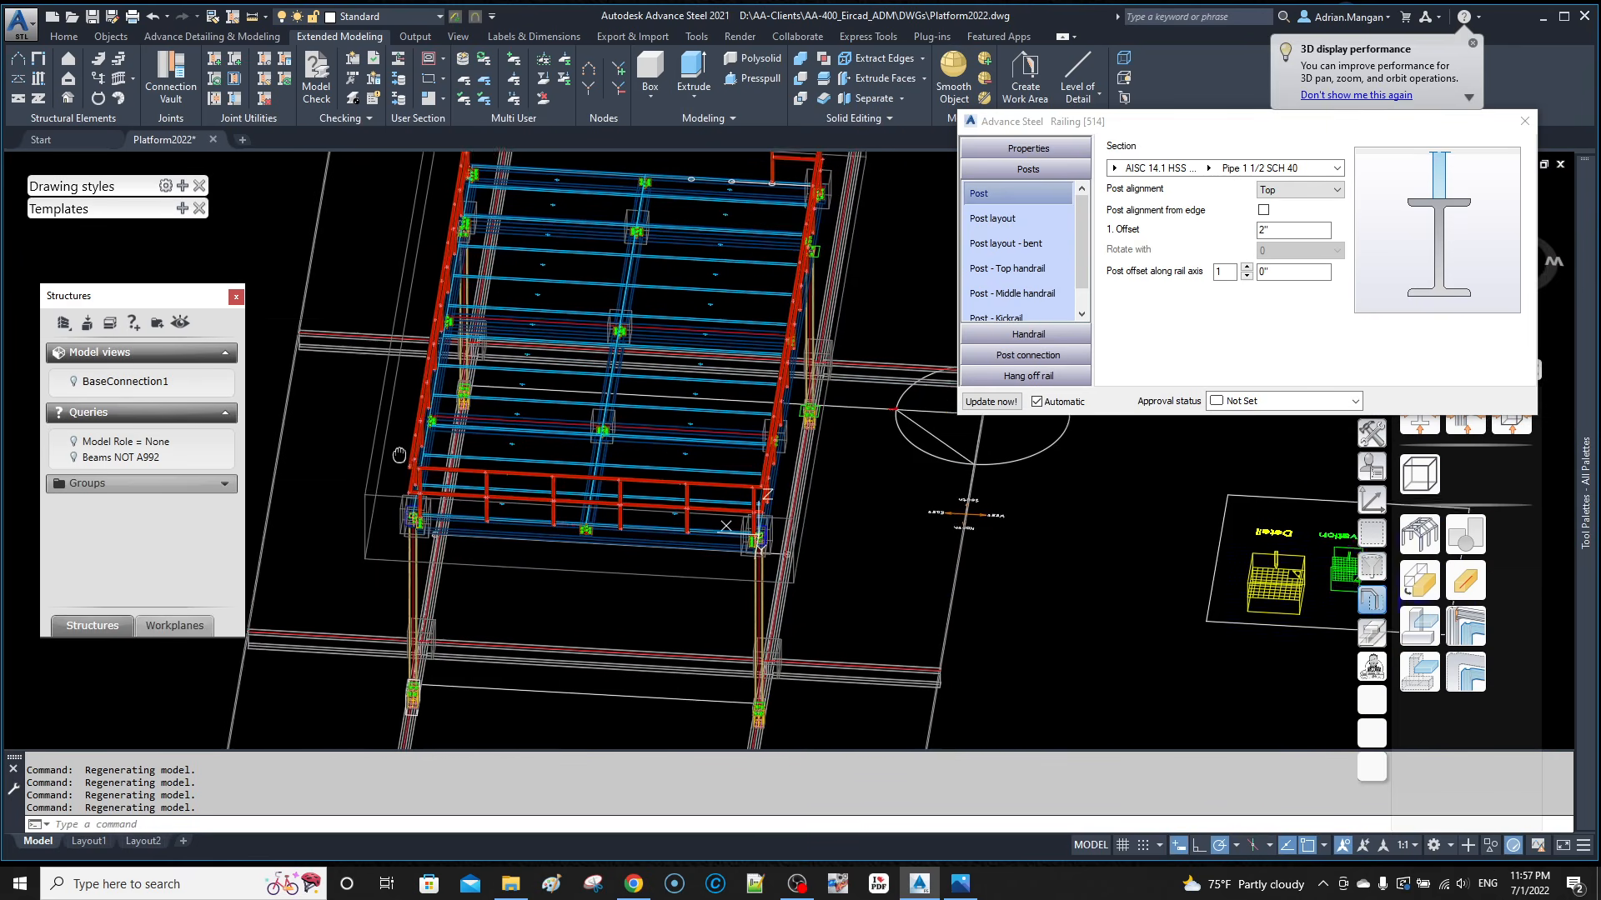
shift+middle_drag(528, 376, 419, 308)
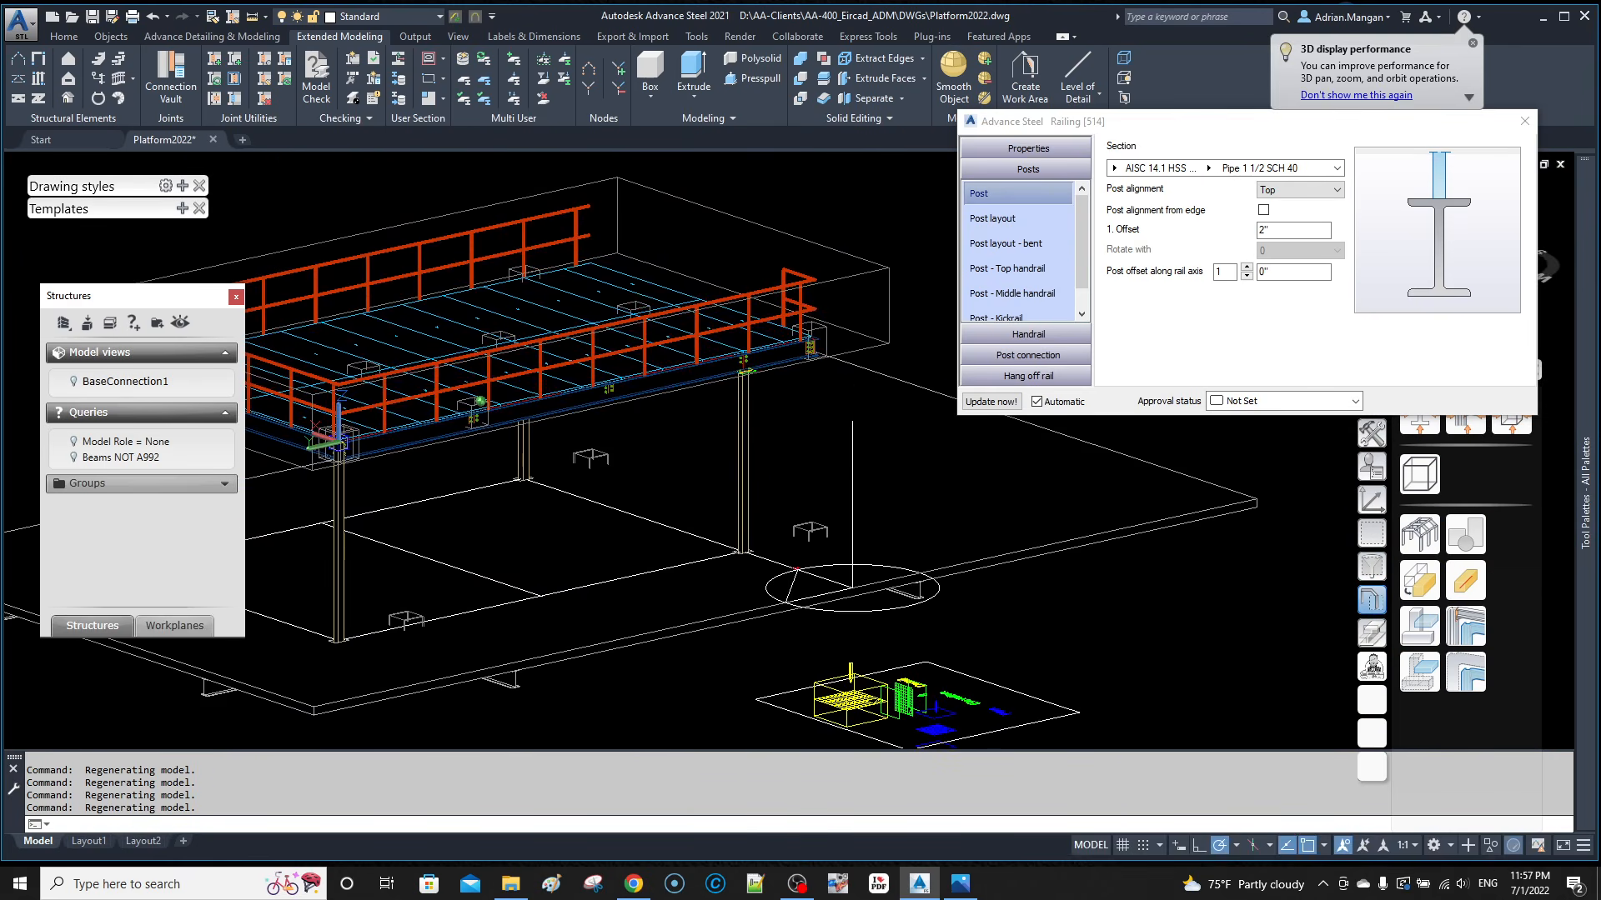
scroll(777, 299, up, 5)
shift+middle_drag(776, 300, 793, 353)
scroll(1015, 543, up, 5)
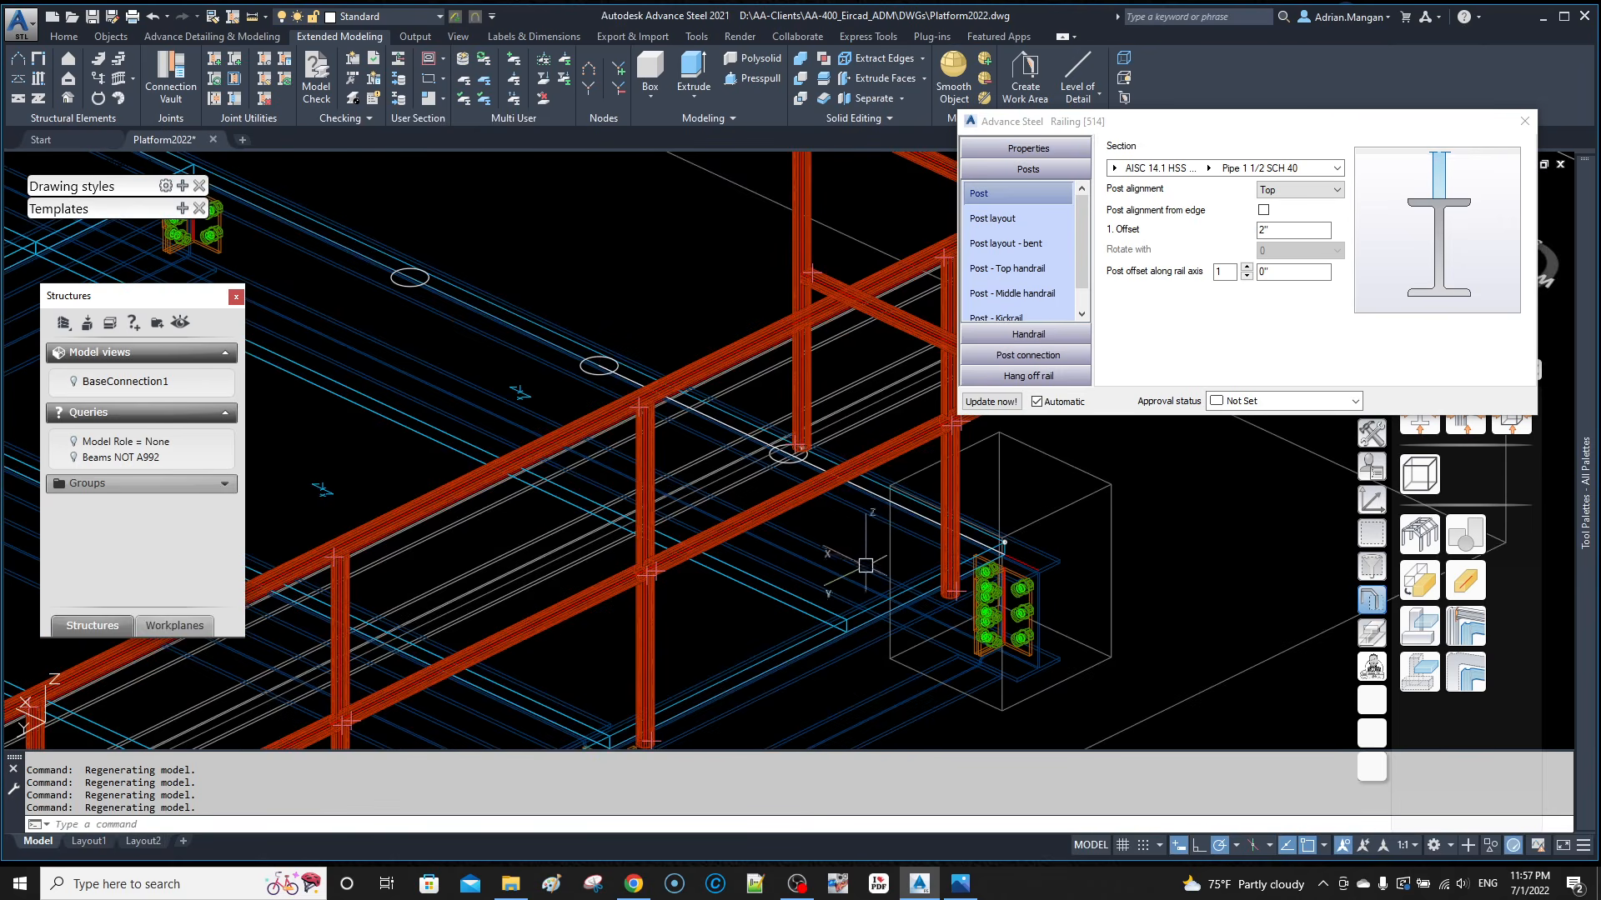
shift+middle_drag(1014, 542, 1080, 535)
double_click(1281, 231)
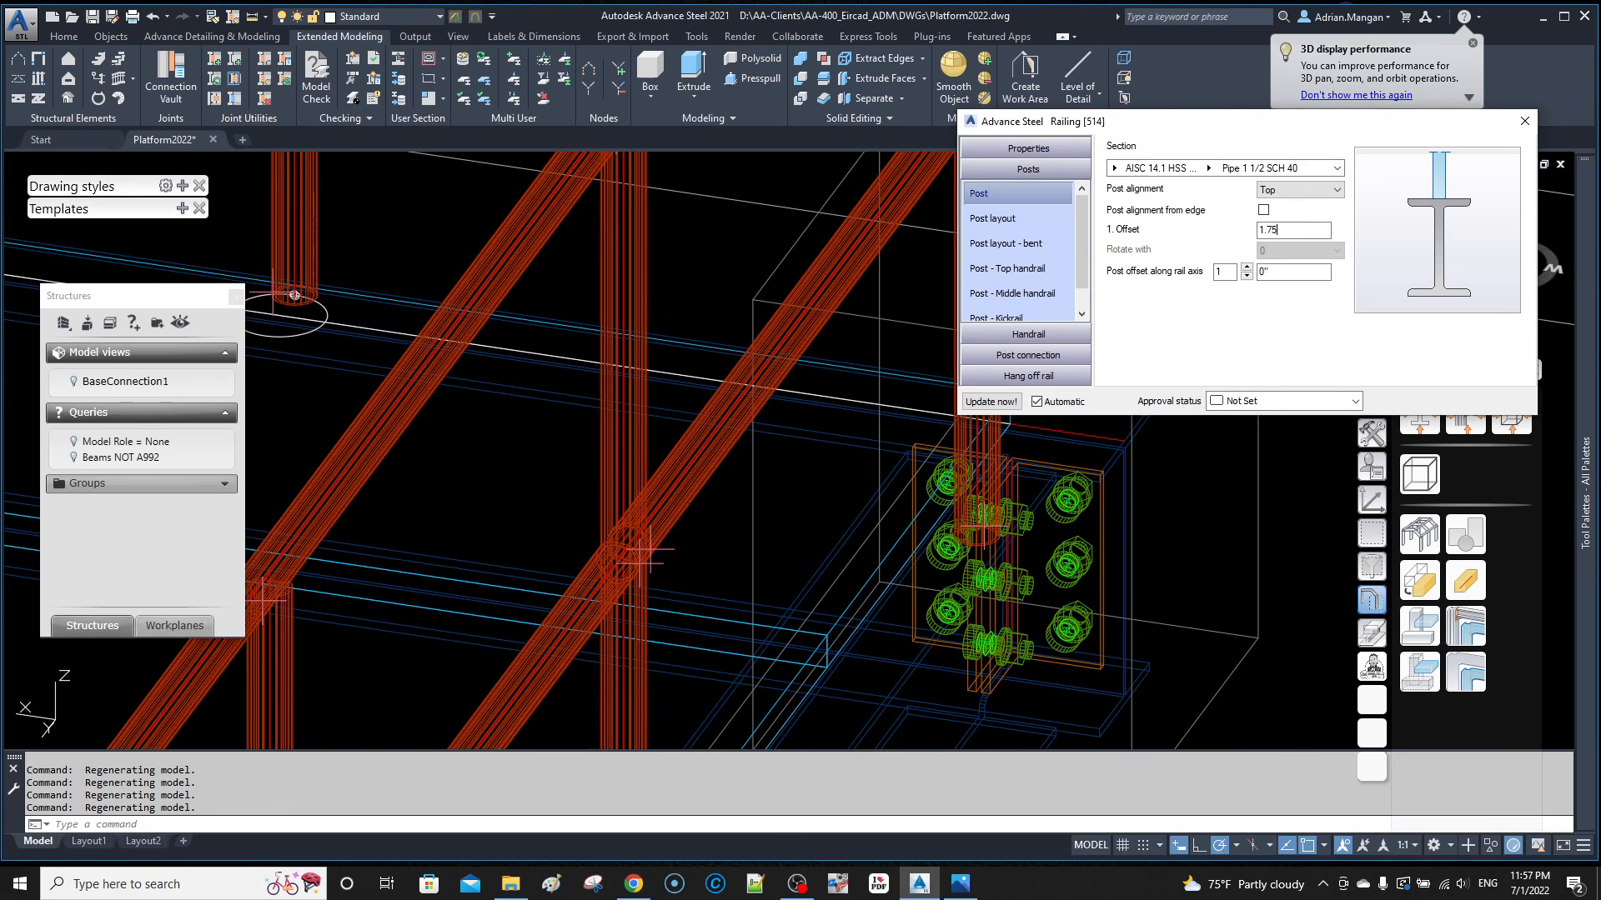
text(1.75)
key(Return)
scroll(831, 280, down, 7)
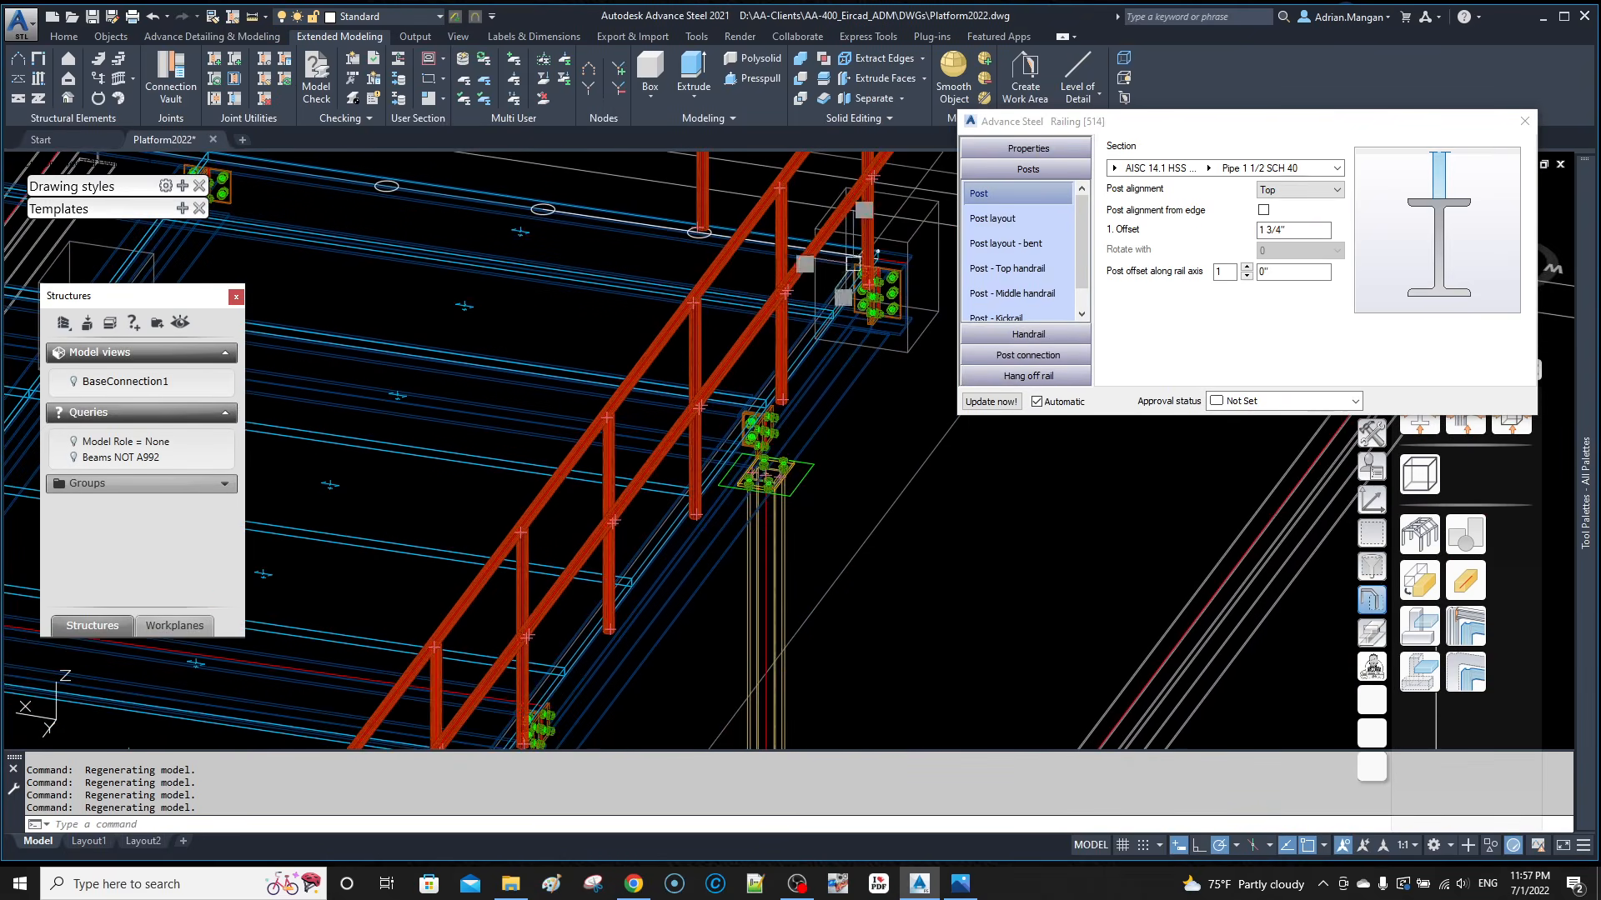
Step: Turn off the on-axis measurement of the top handrail's distances 1 and 2, and close the railing properties
shift+middle_drag(850, 282, 528, 302)
scroll(761, 315, down, 5)
click(1046, 332)
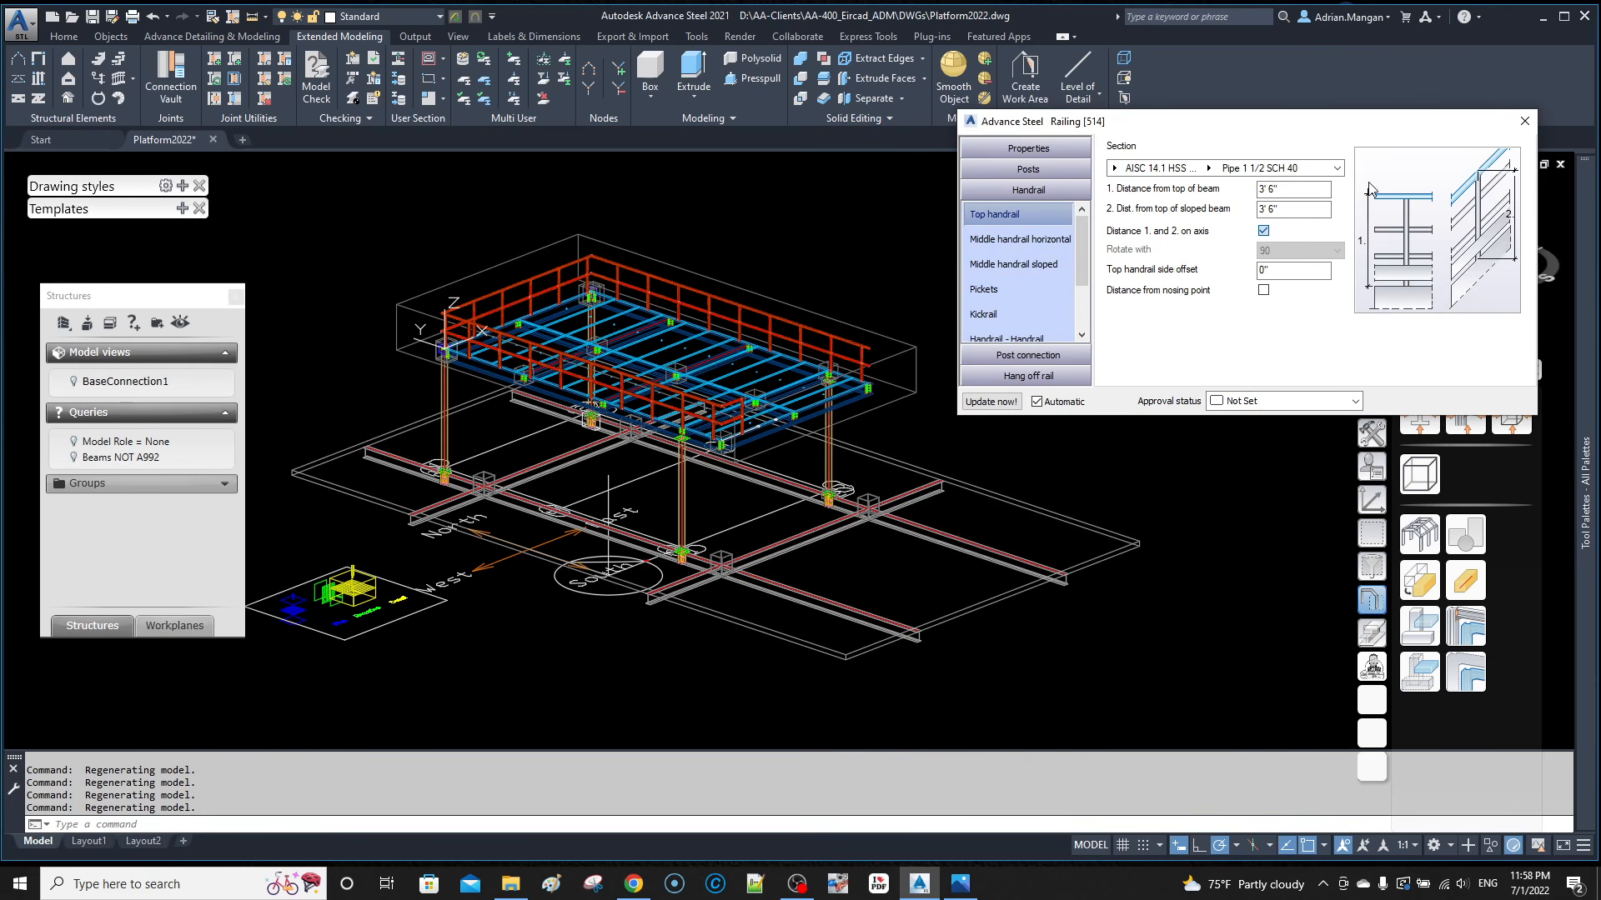
scroll(867, 317, up, 5)
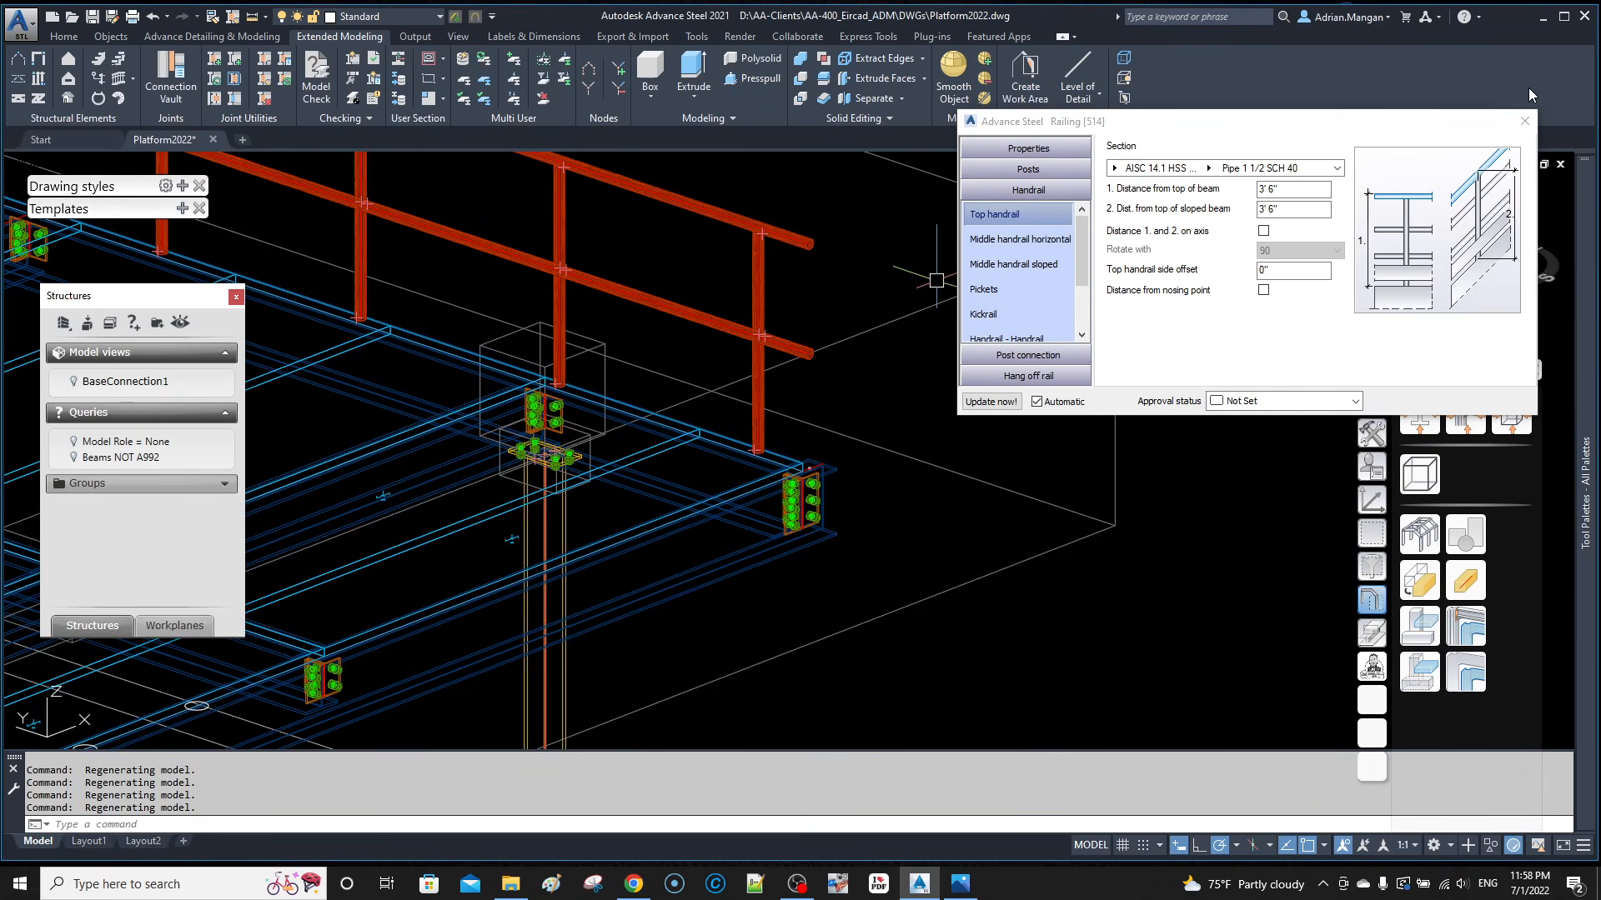
click(1525, 121)
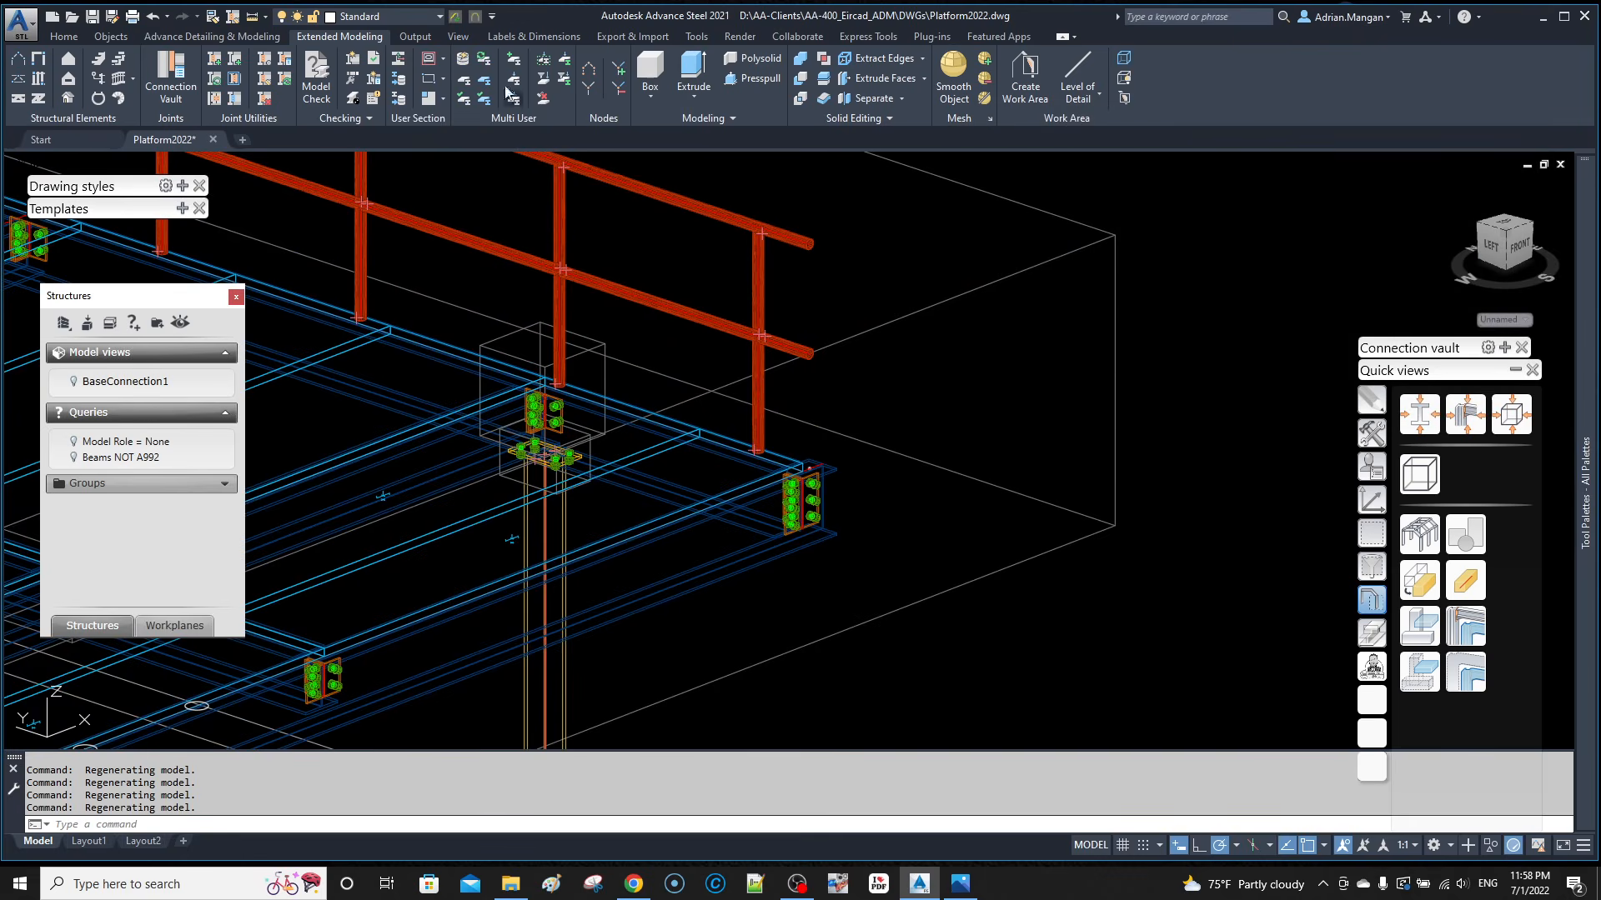
Step: Measure the distance from the platform's corner at the beam connection up to the top of the handrail's end
click(265, 17)
click(263, 58)
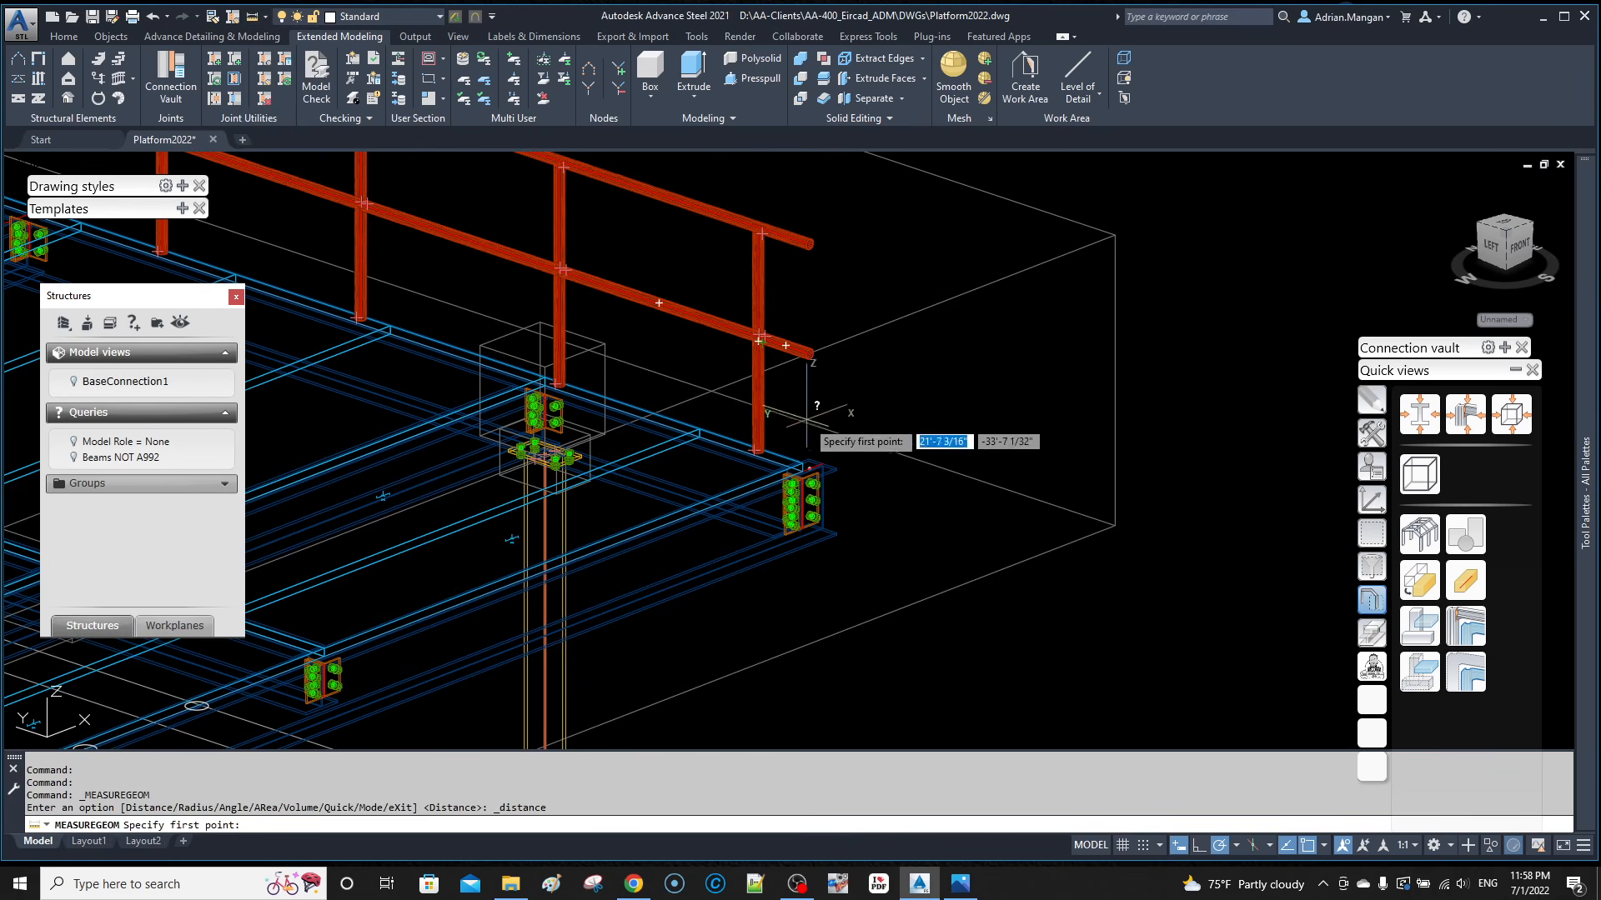
scroll(799, 464, up, 5)
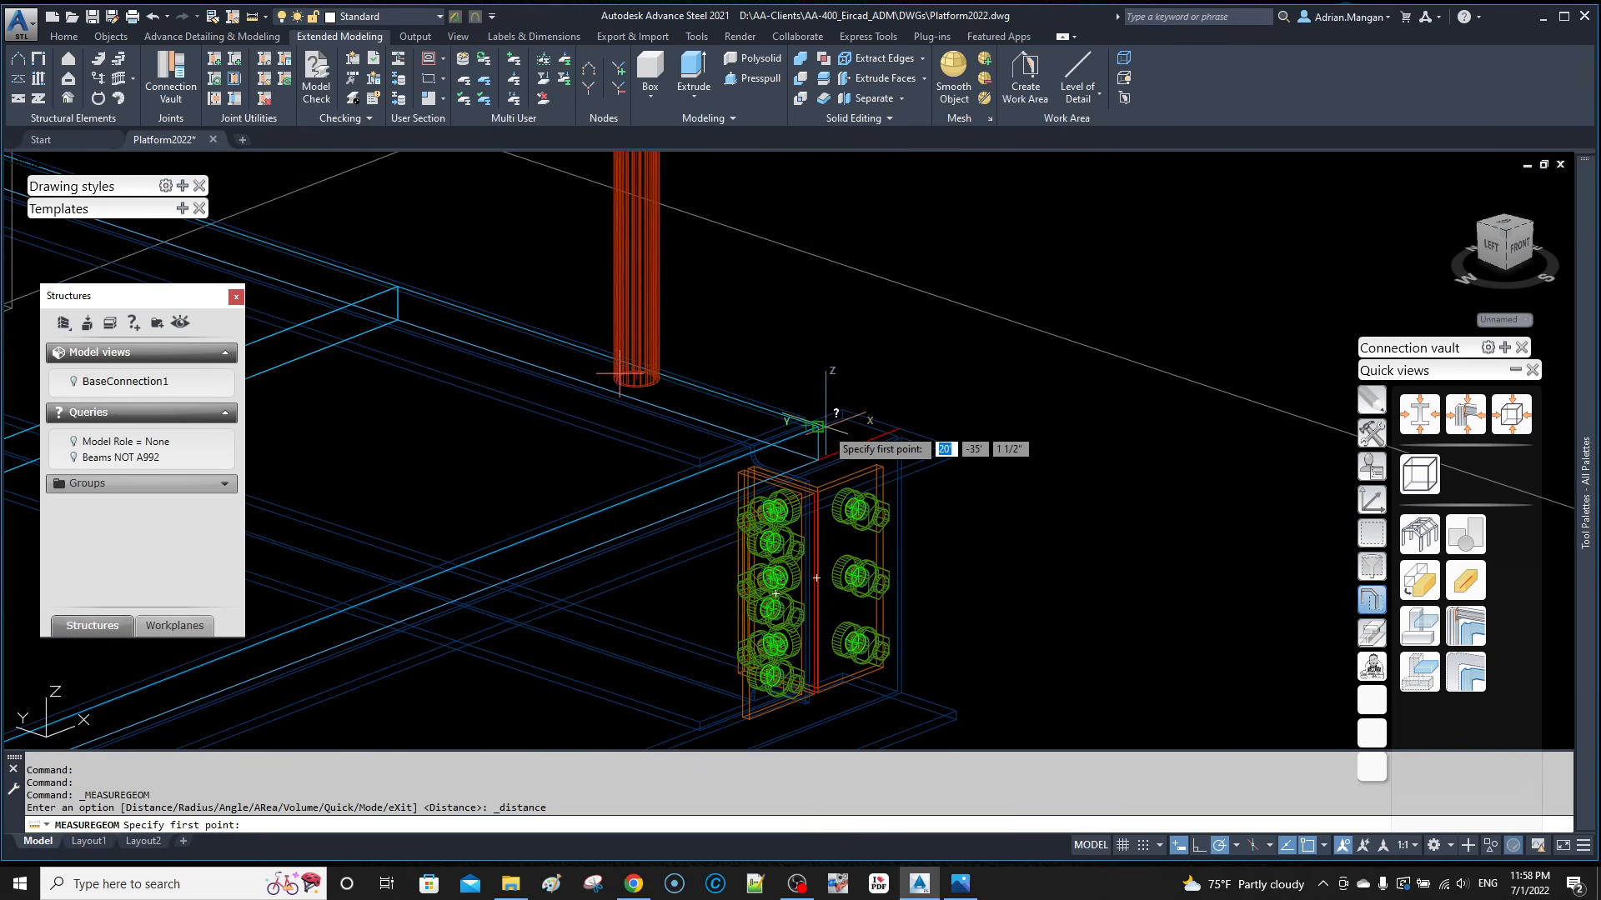
scroll(818, 421, up, 3)
click(799, 422)
scroll(906, 293, down, 10)
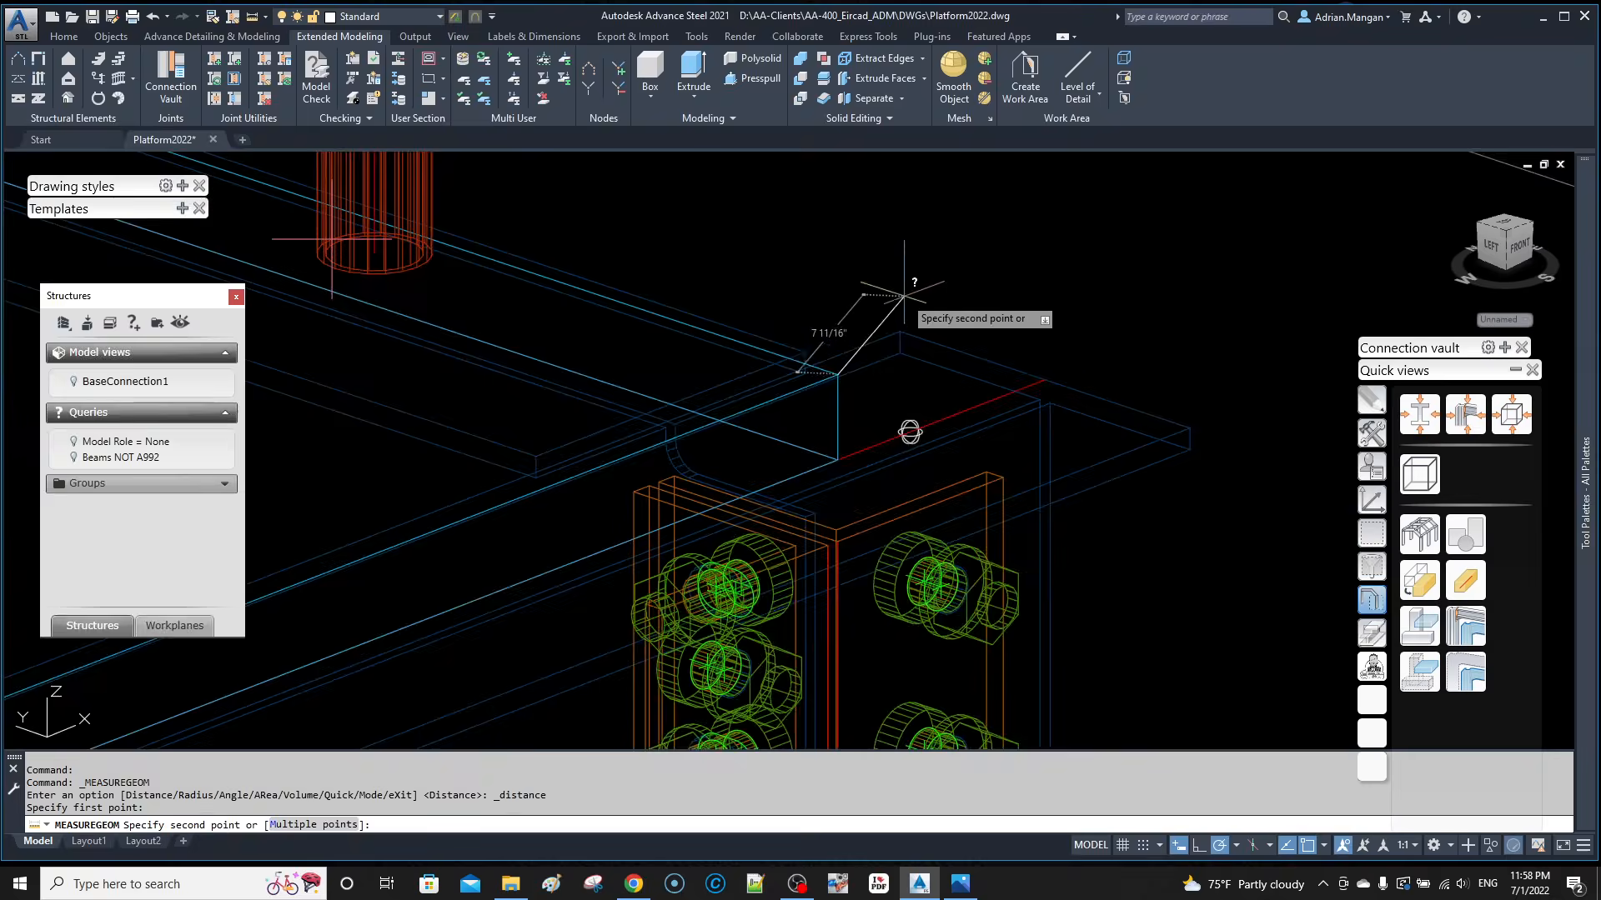
middle_drag(906, 293, 919, 516)
scroll(929, 250, up, 6)
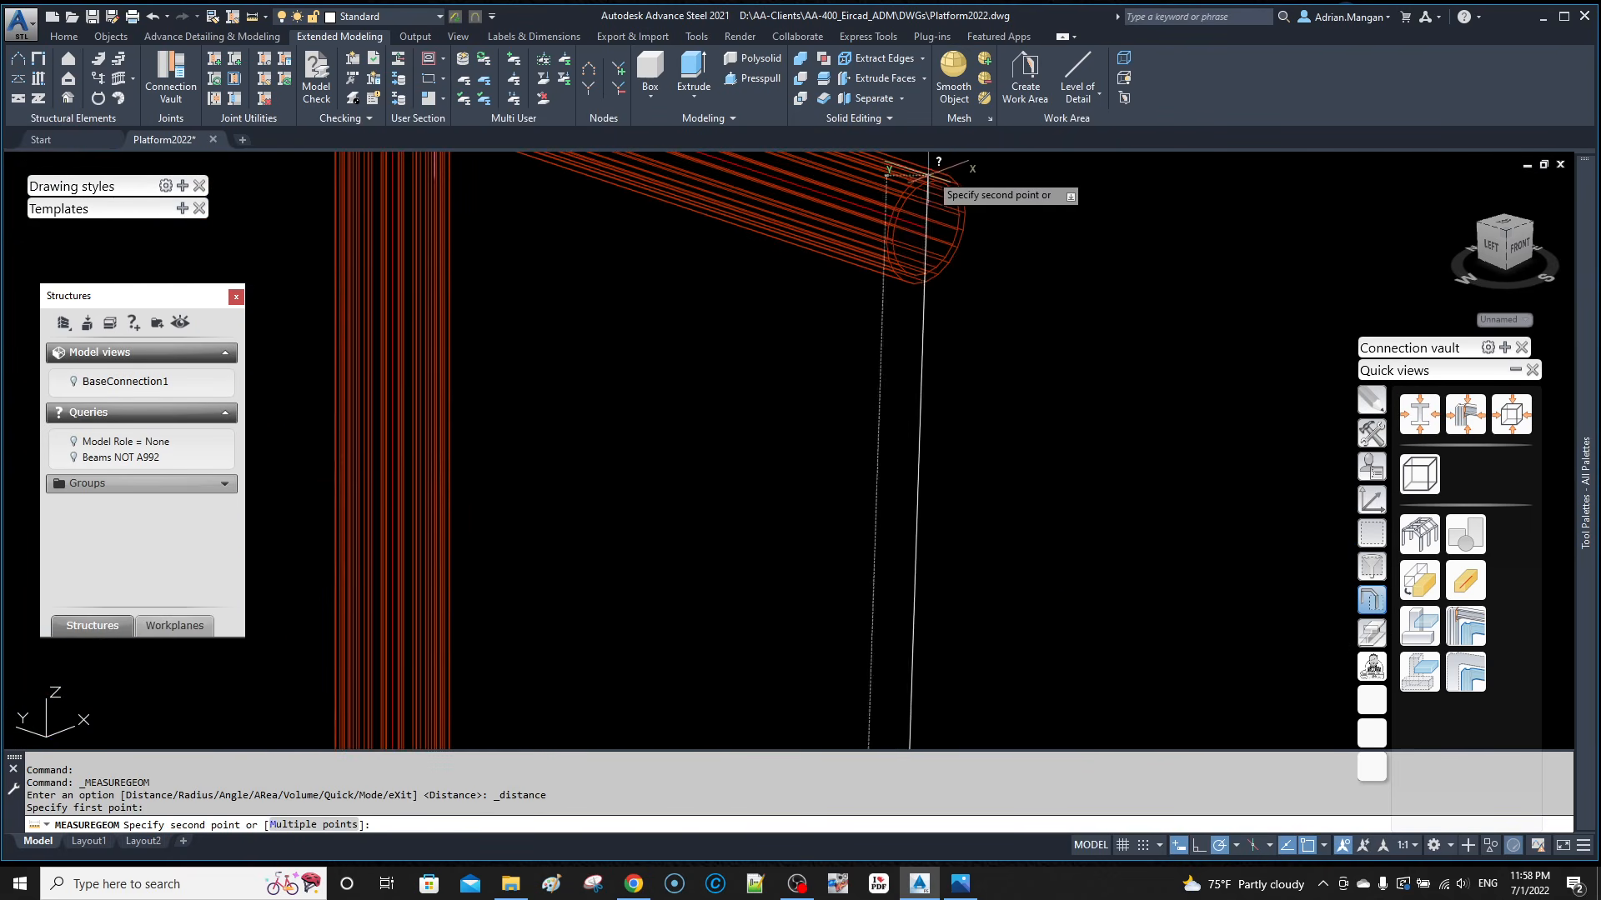
scroll(928, 253, up, 2)
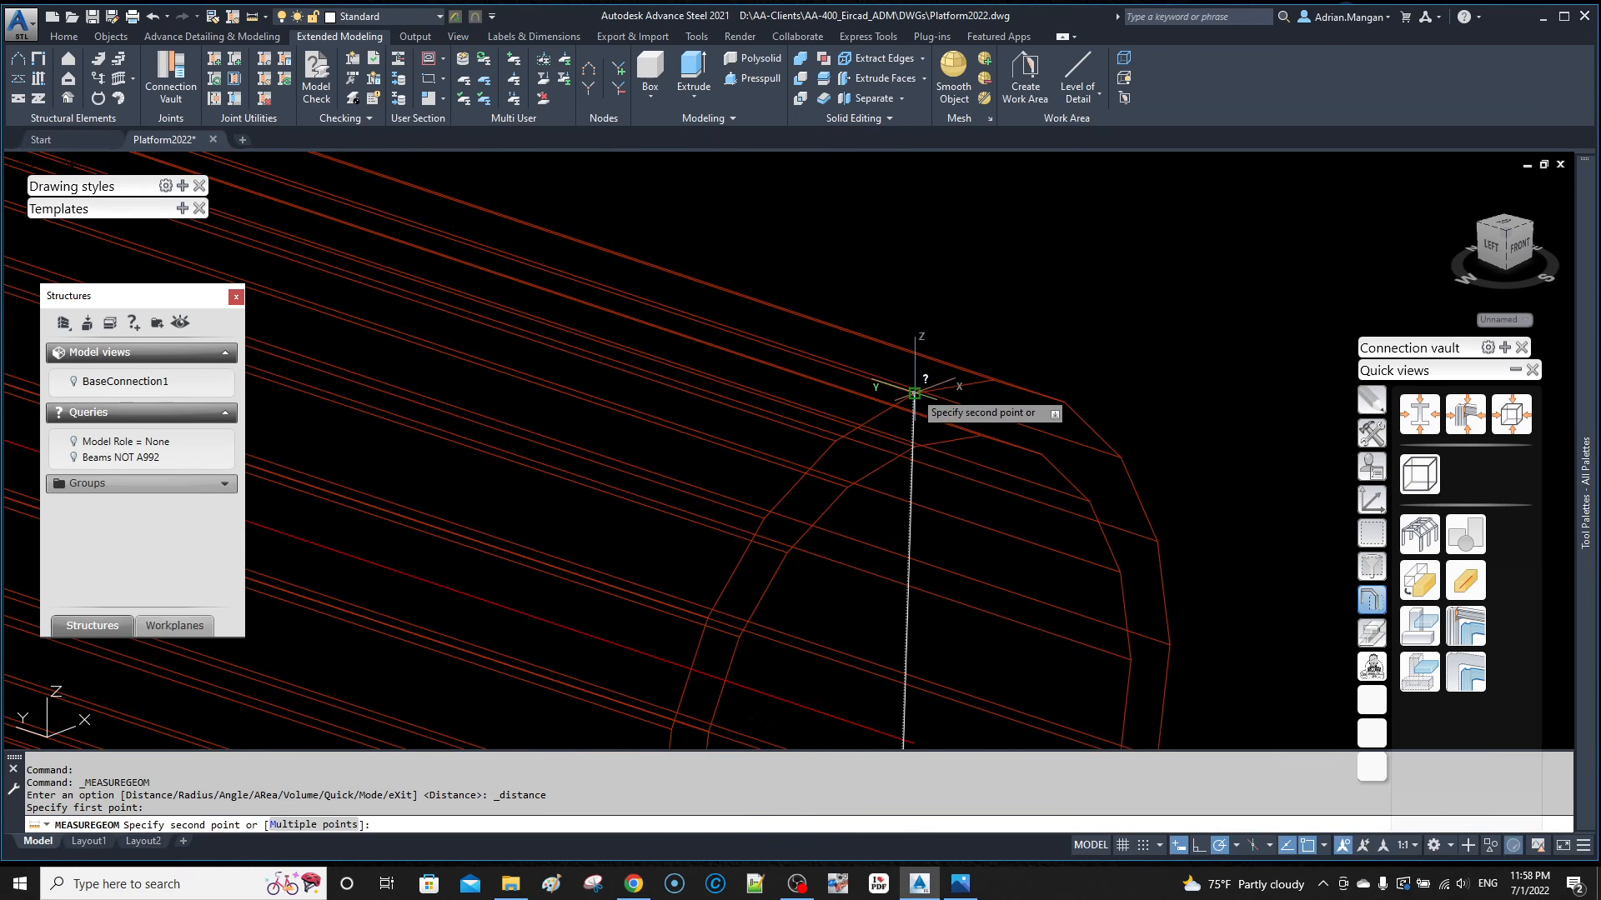
click(913, 392)
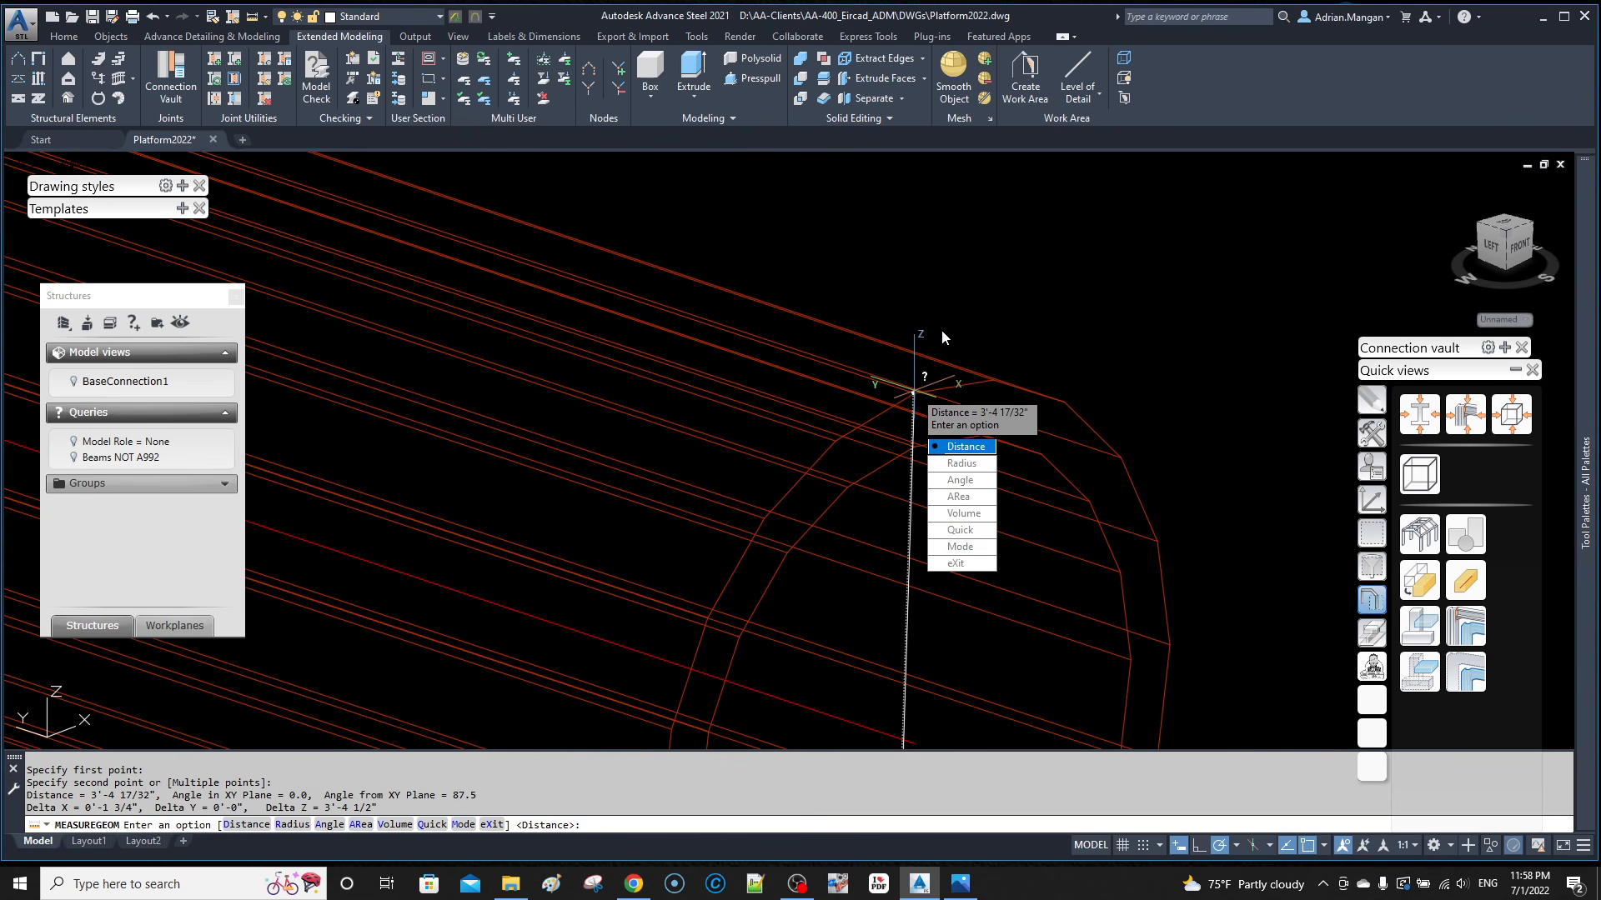
key(Escape)
Step: Reopen the railing's joint properties and turn on Distance from nosing point for the top handrail
scroll(934, 351, down, 5)
click(935, 351)
right_click(935, 351)
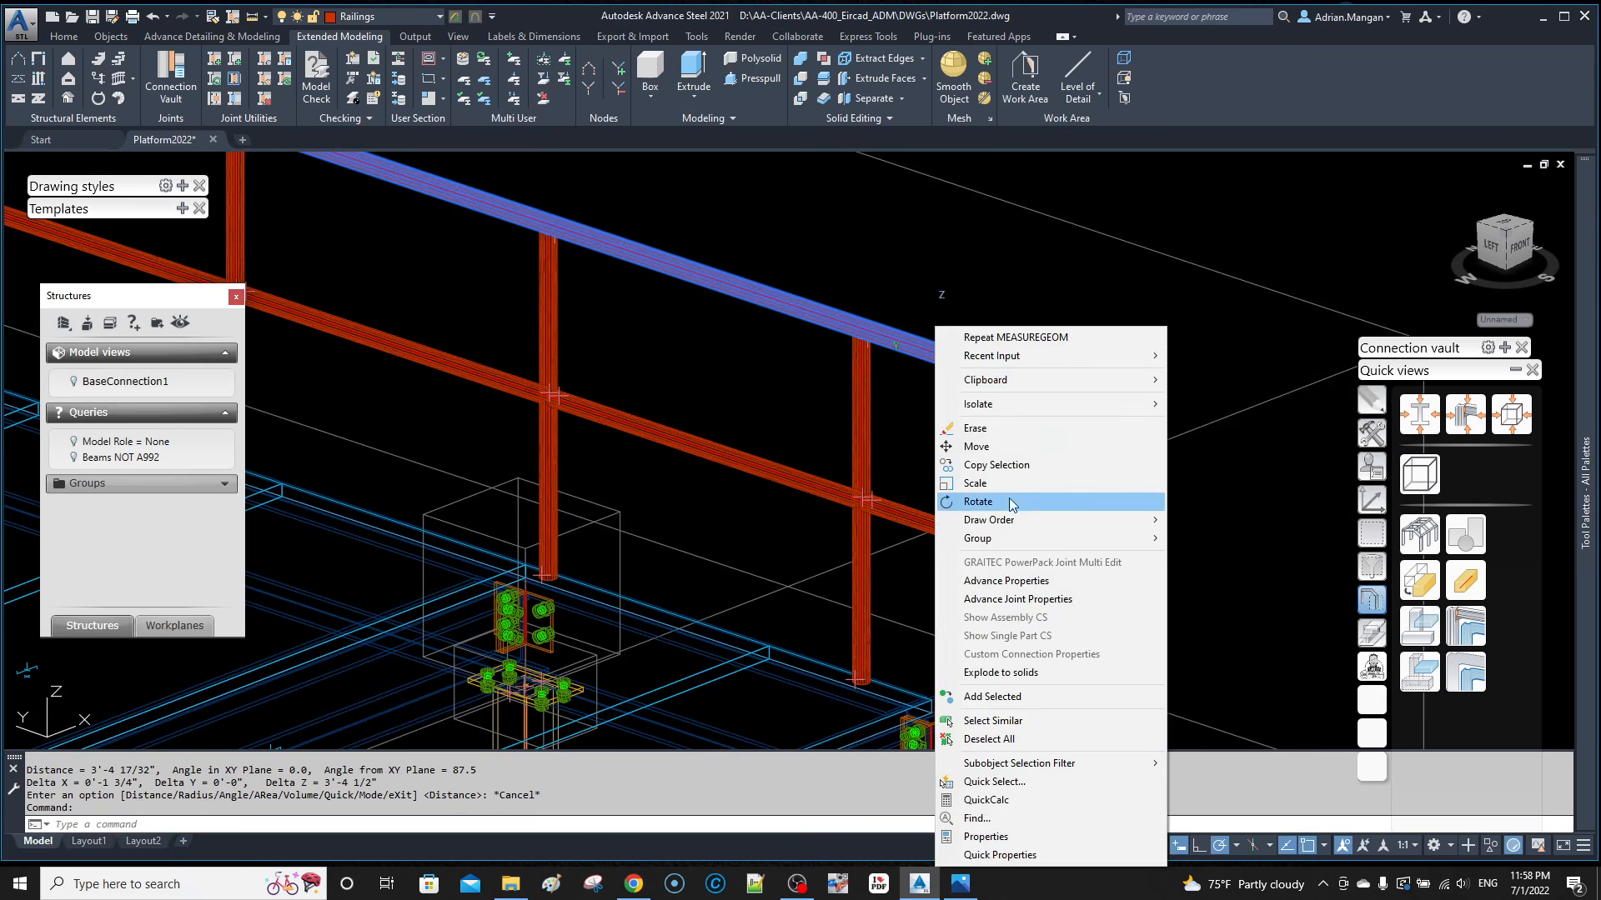
click(1019, 598)
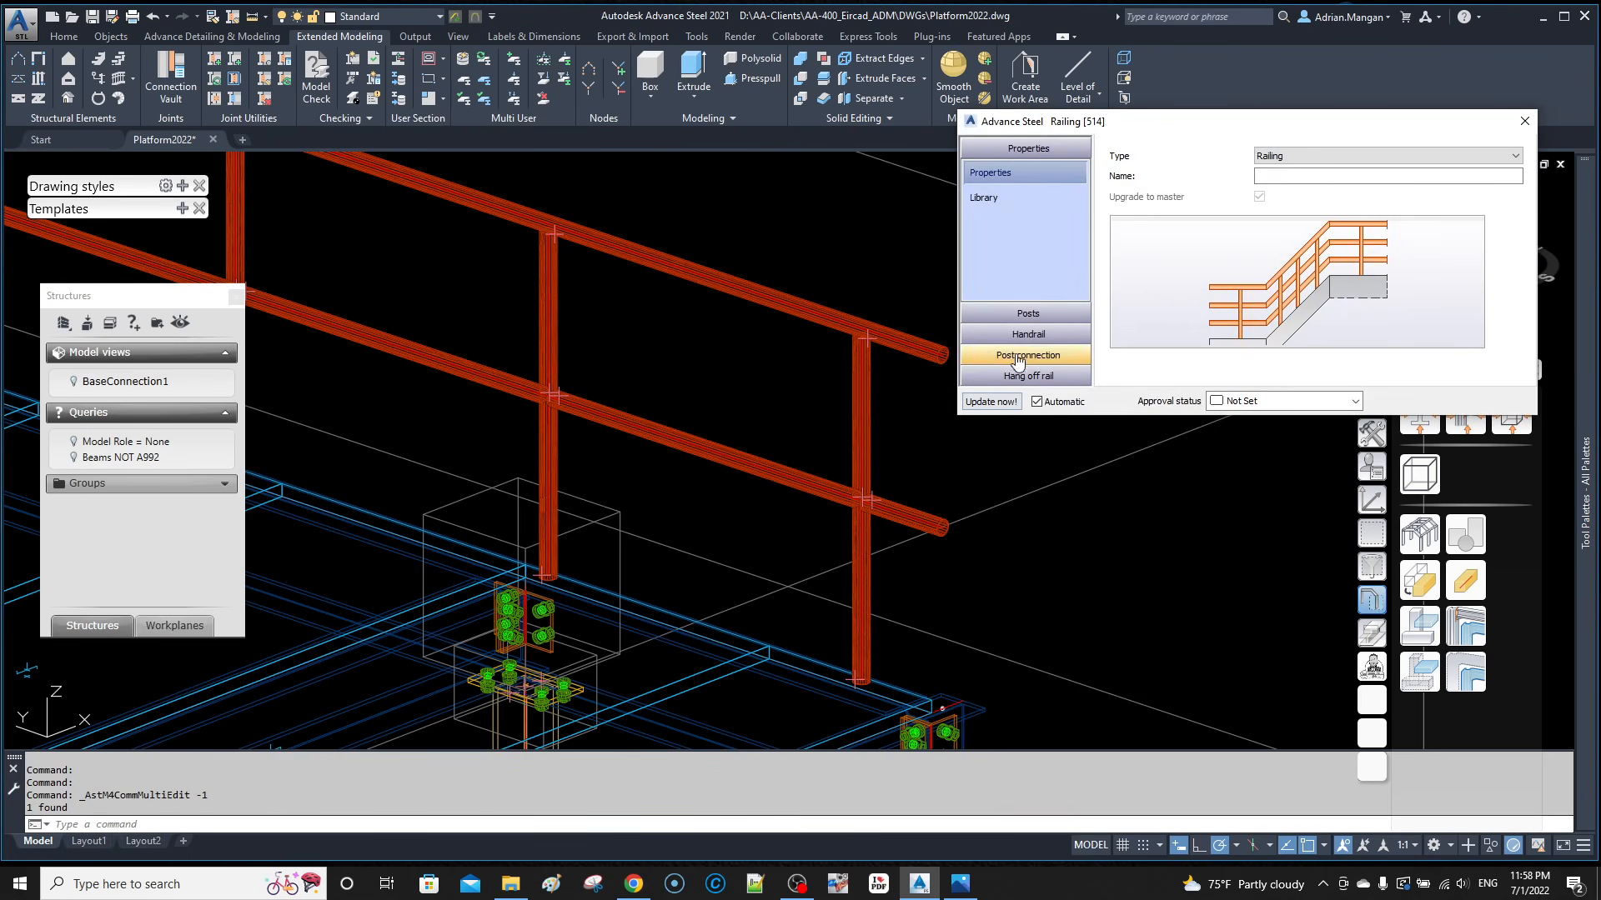
drag(1117, 131, 1159, 158)
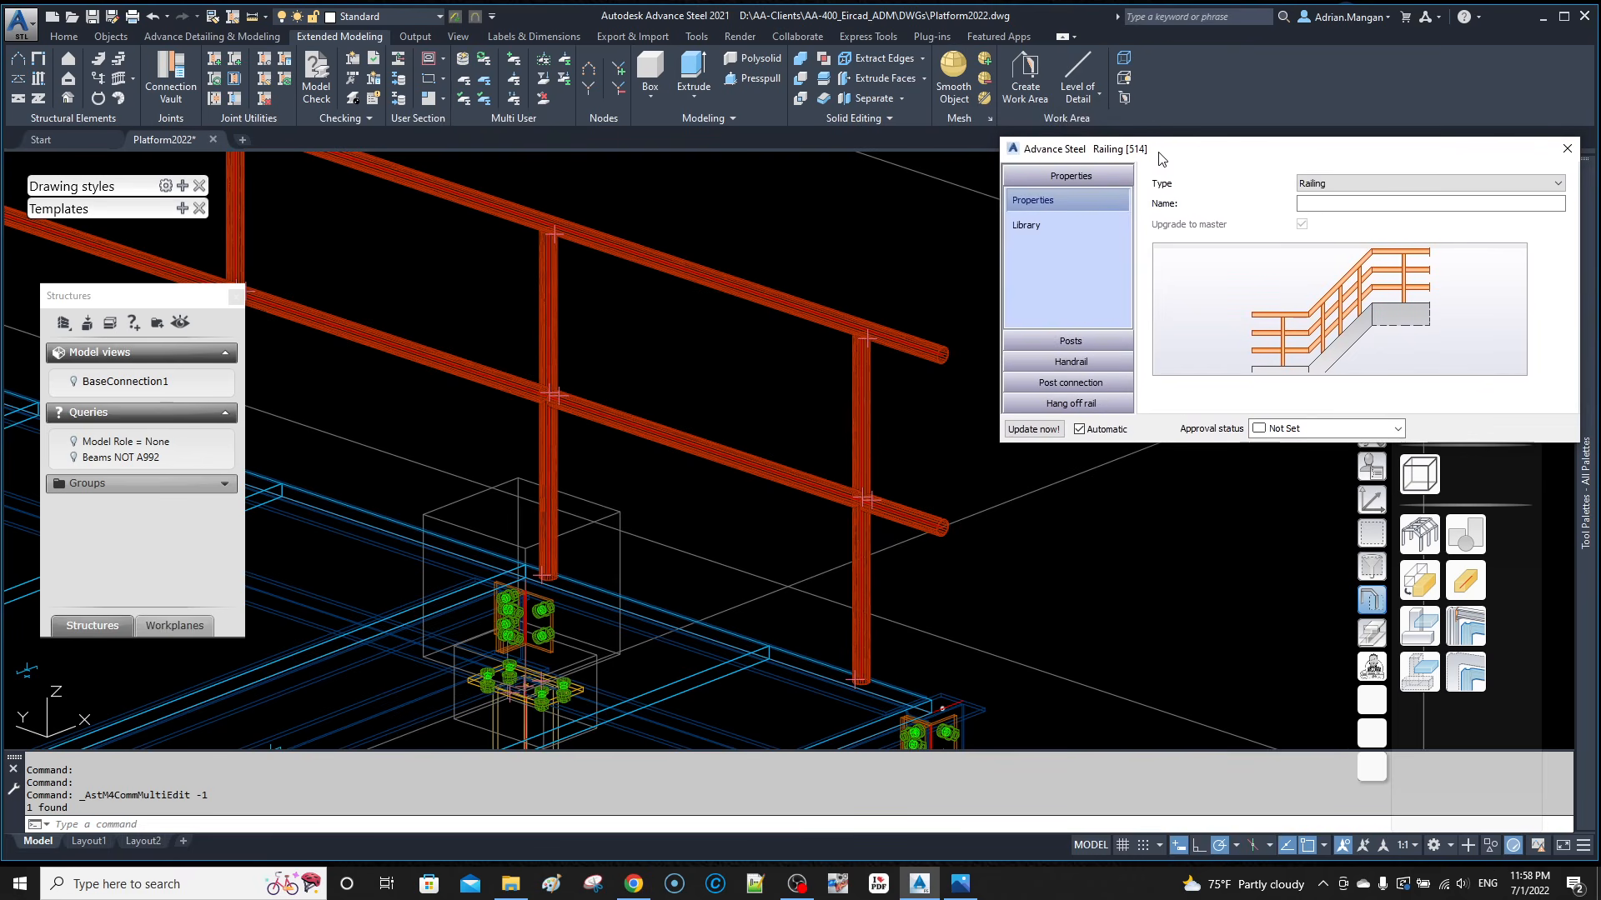
click(1097, 362)
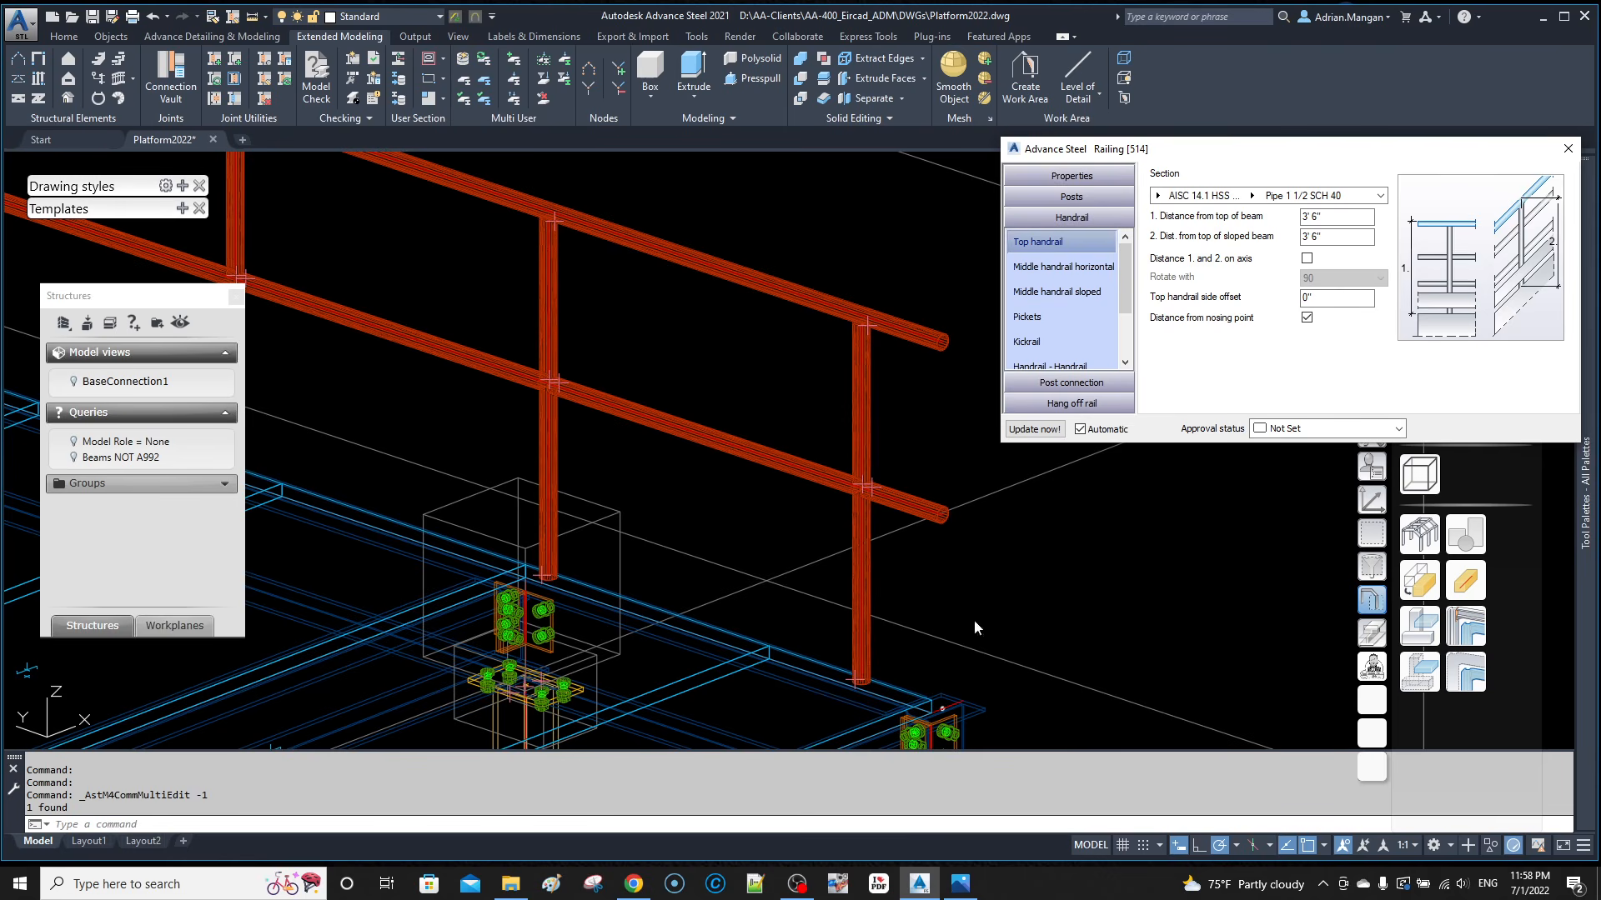
Step: Set the railing's post connection type to Plate with bolts
click(1072, 382)
click(1310, 177)
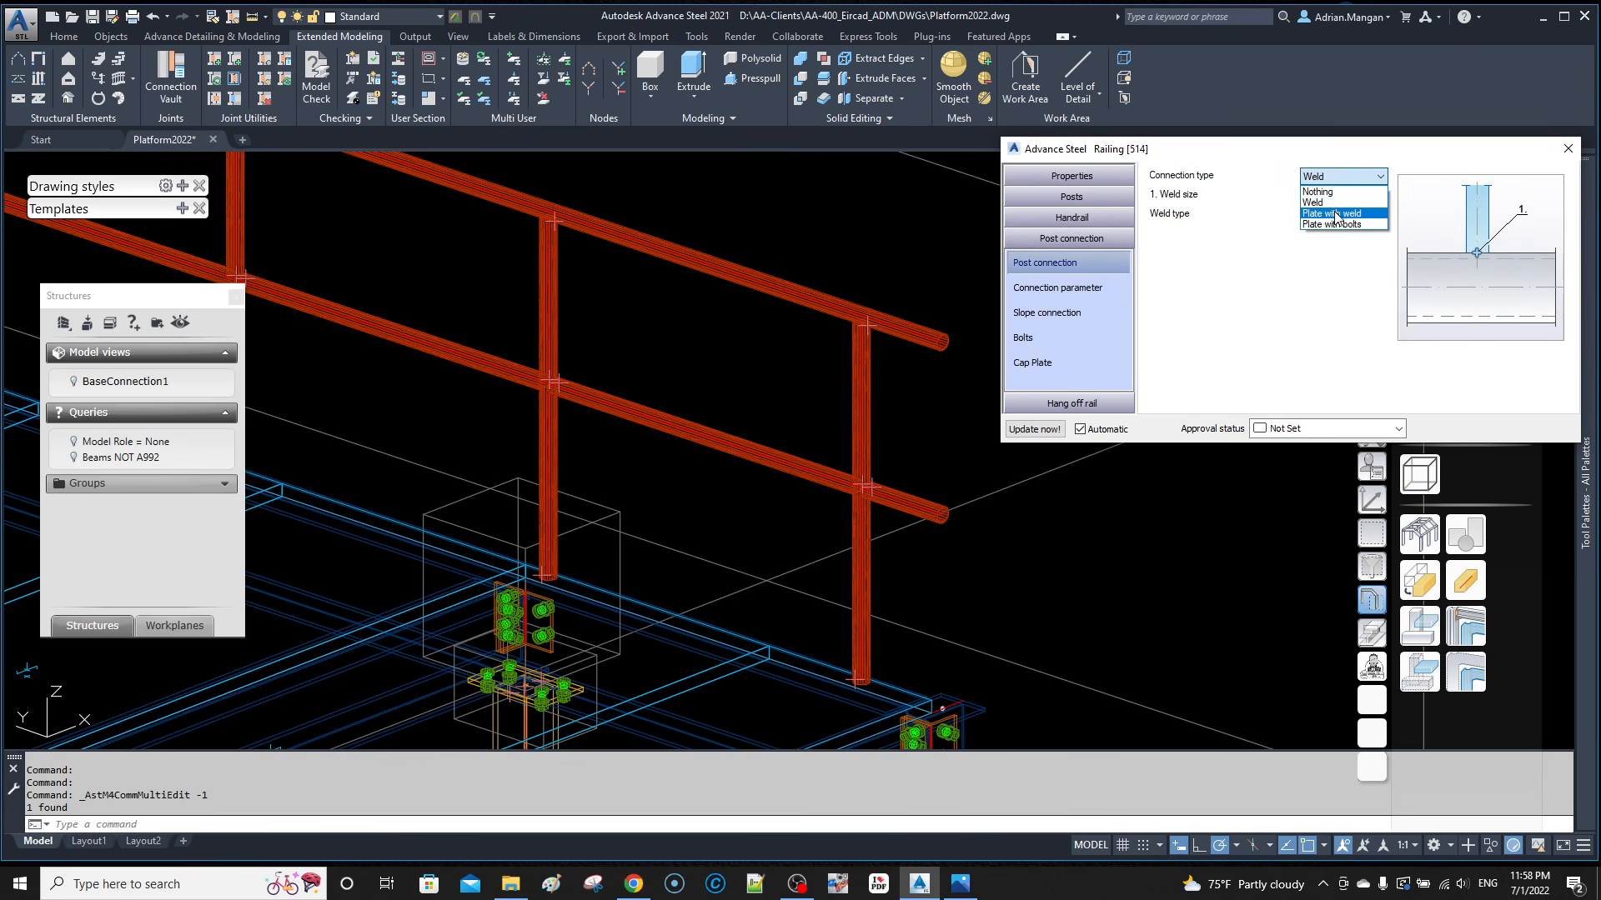
click(1335, 225)
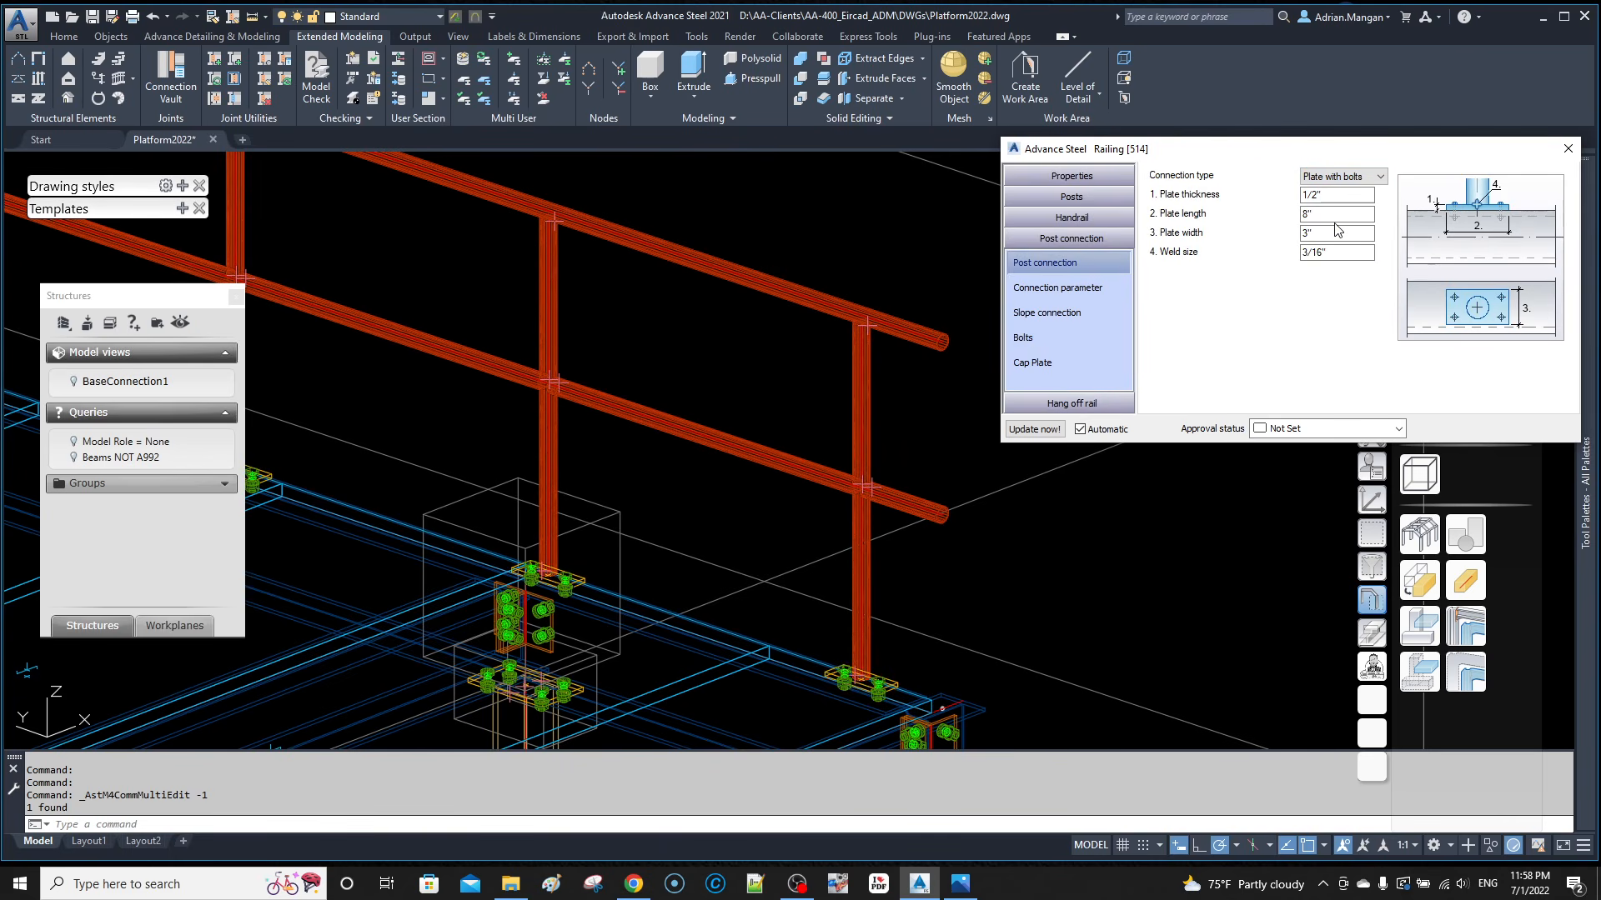
Step: Examine the bolted base plates under the posts and the railing's horizontal and sloped middle handrail settings
shift+middle_drag(792, 670, 595, 666)
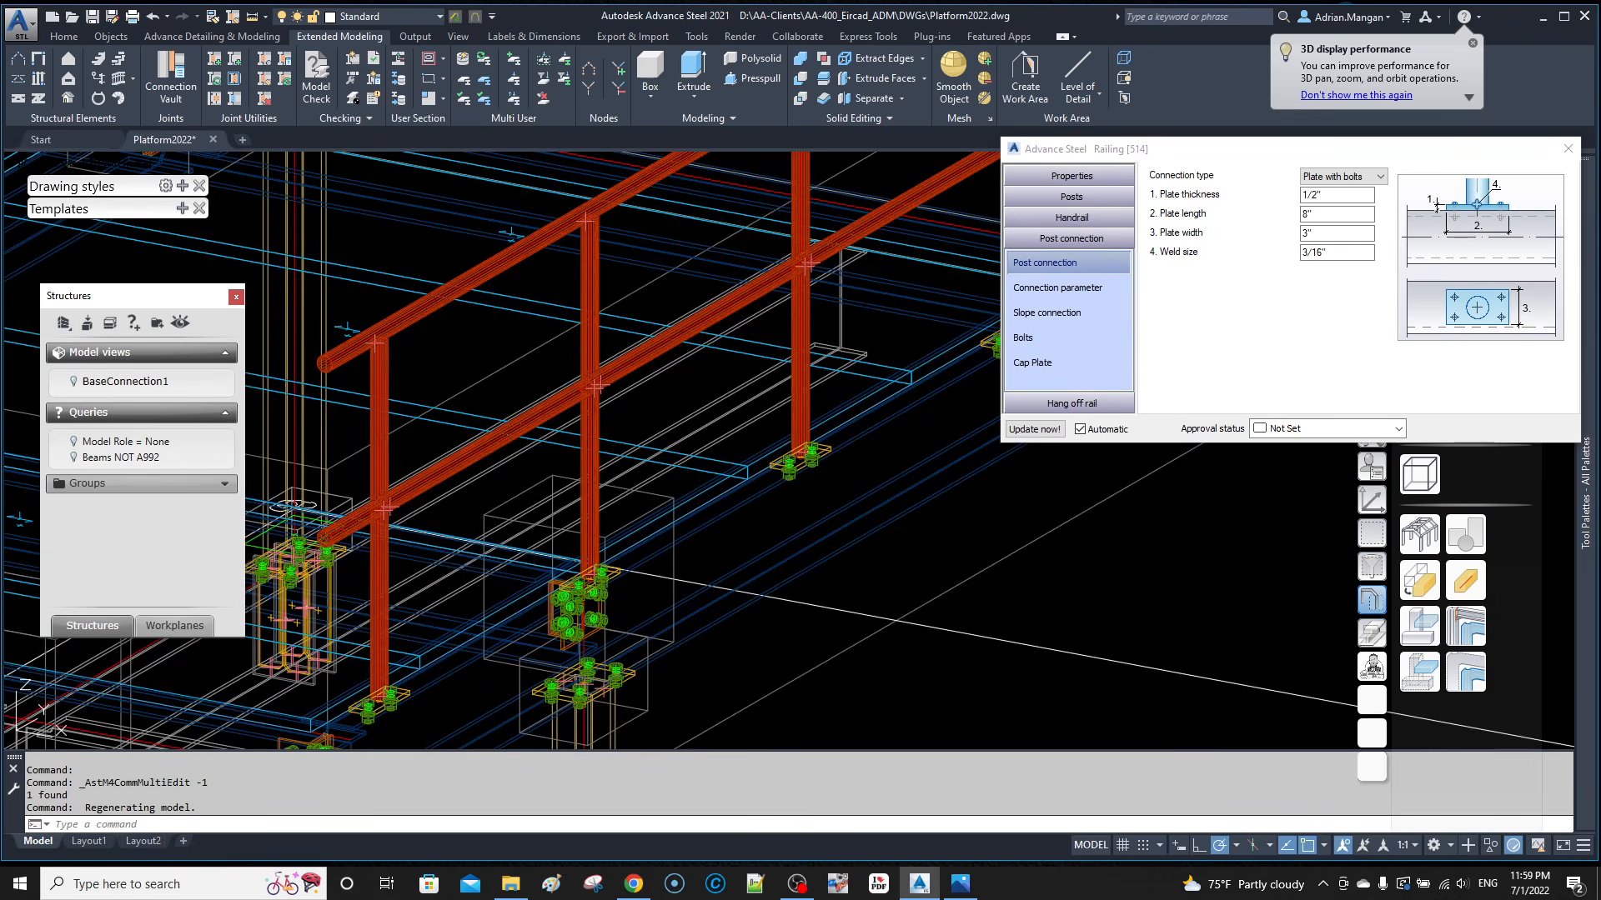
middle_drag(683, 532, 984, 490)
shift+middle_drag(875, 527, 739, 513)
middle_drag(607, 500, 770, 457)
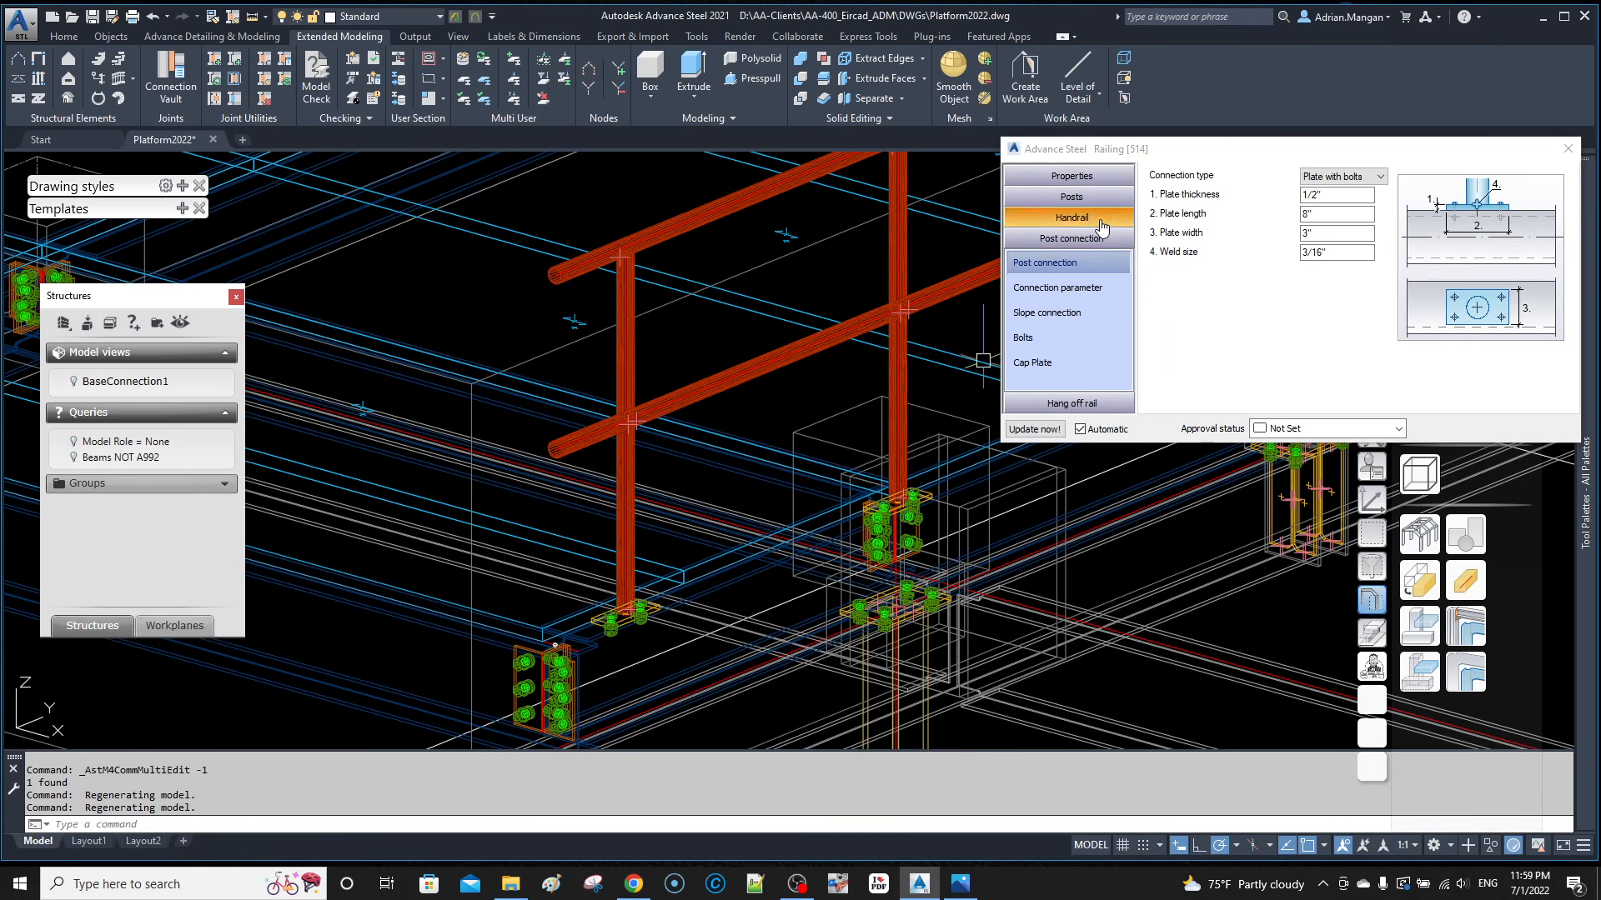
click(1101, 225)
click(1078, 277)
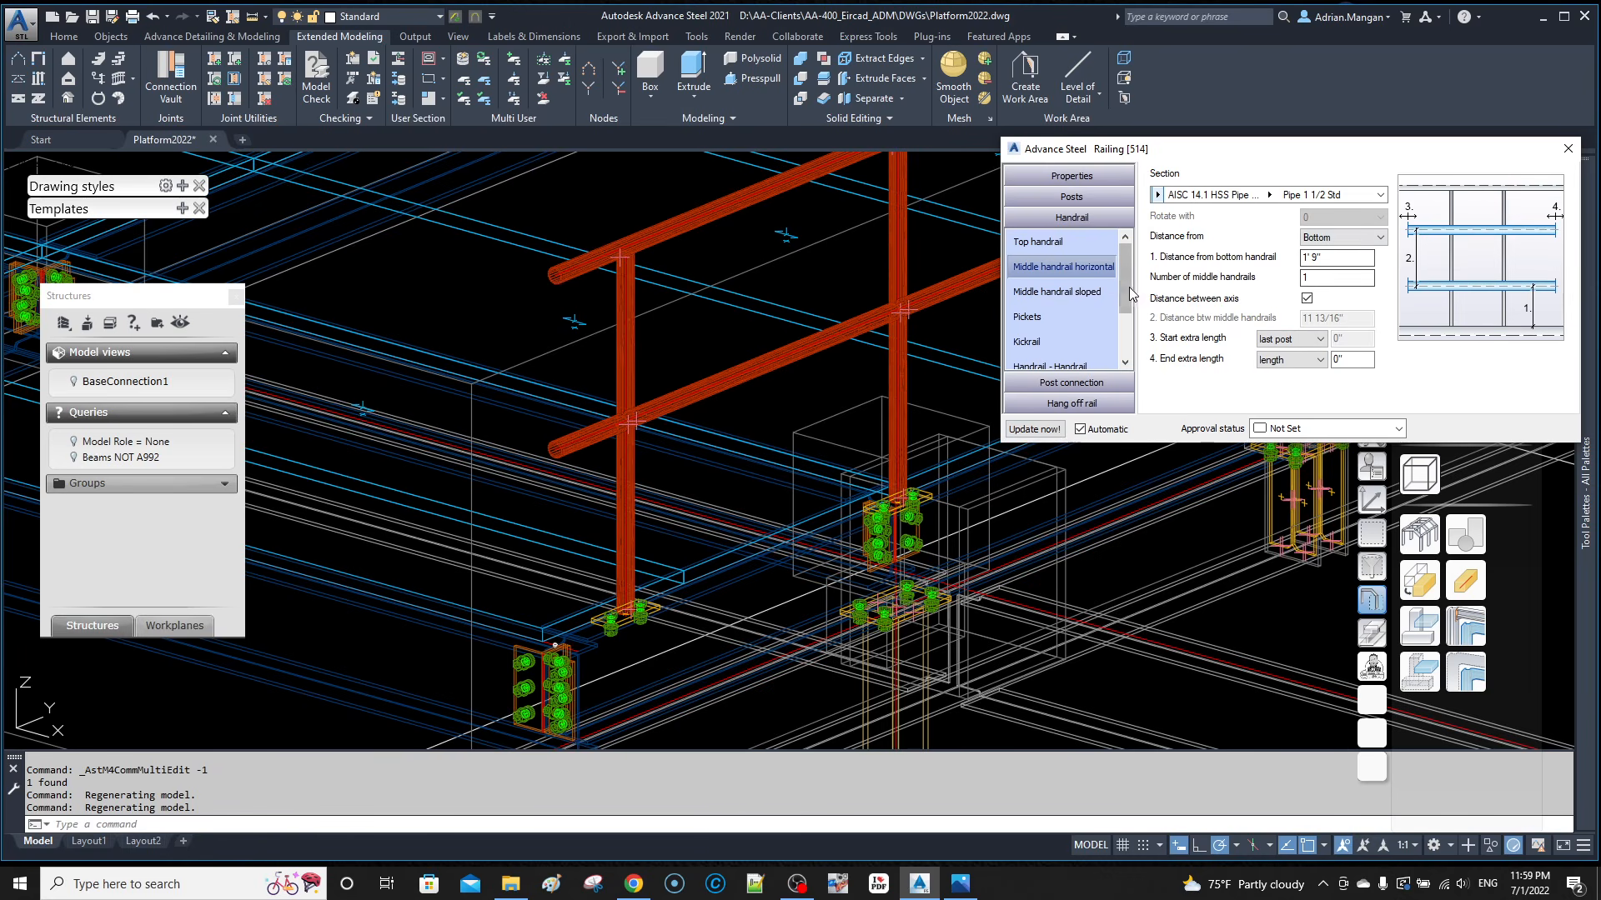
click(1095, 294)
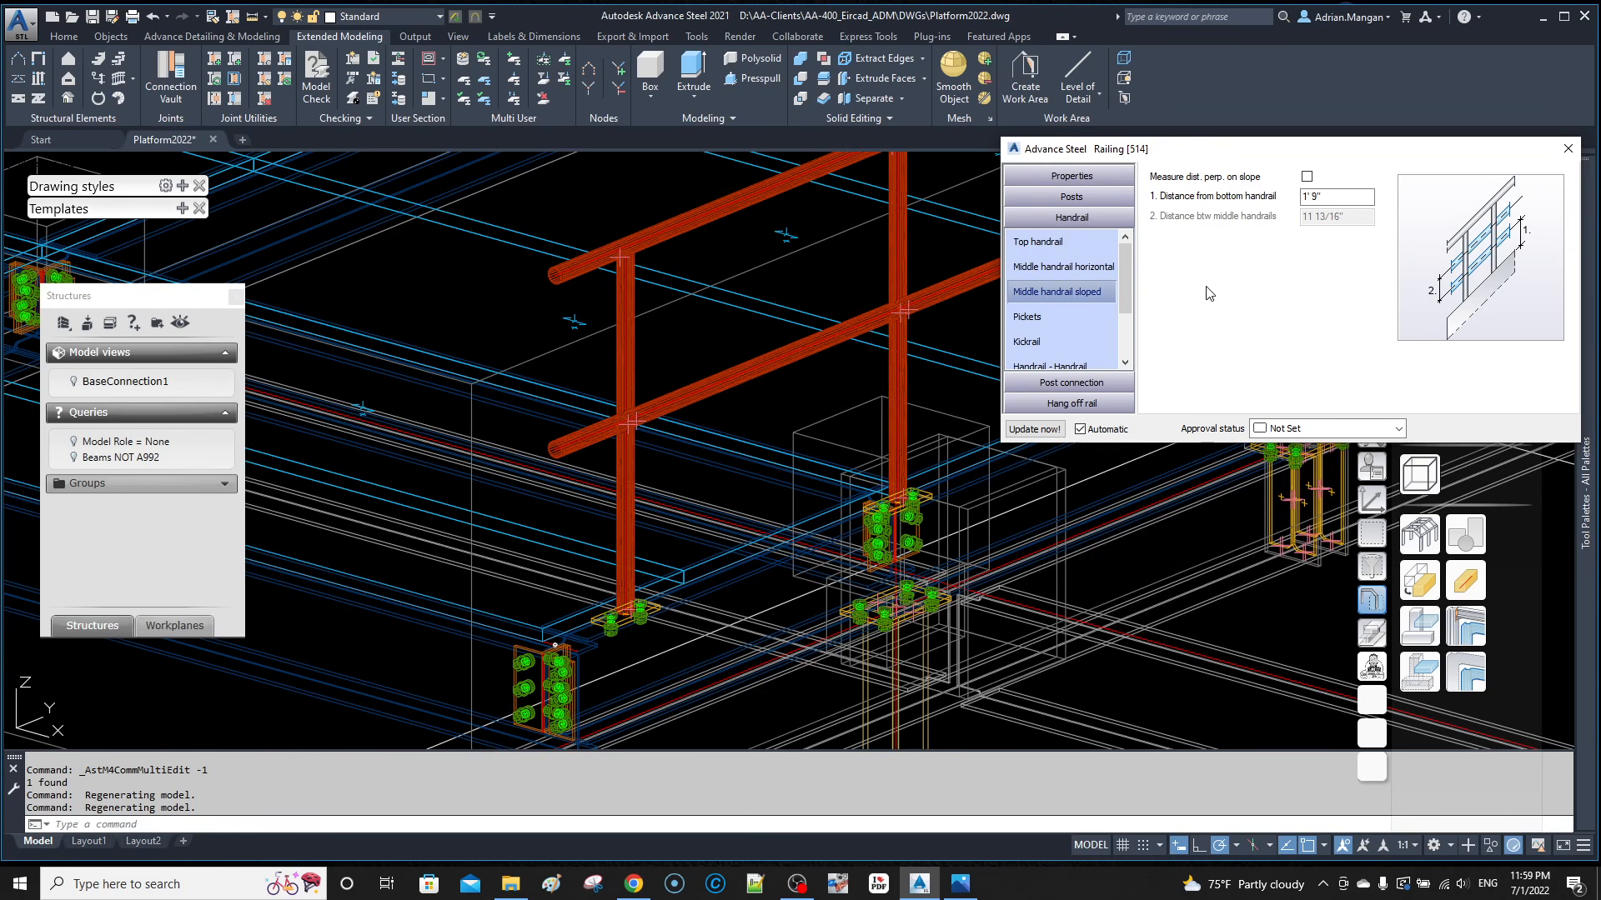
scroll(885, 314, down, 6)
middle_drag(884, 313, 687, 380)
scroll(687, 380, down, 2)
scroll(1090, 320, down, 1)
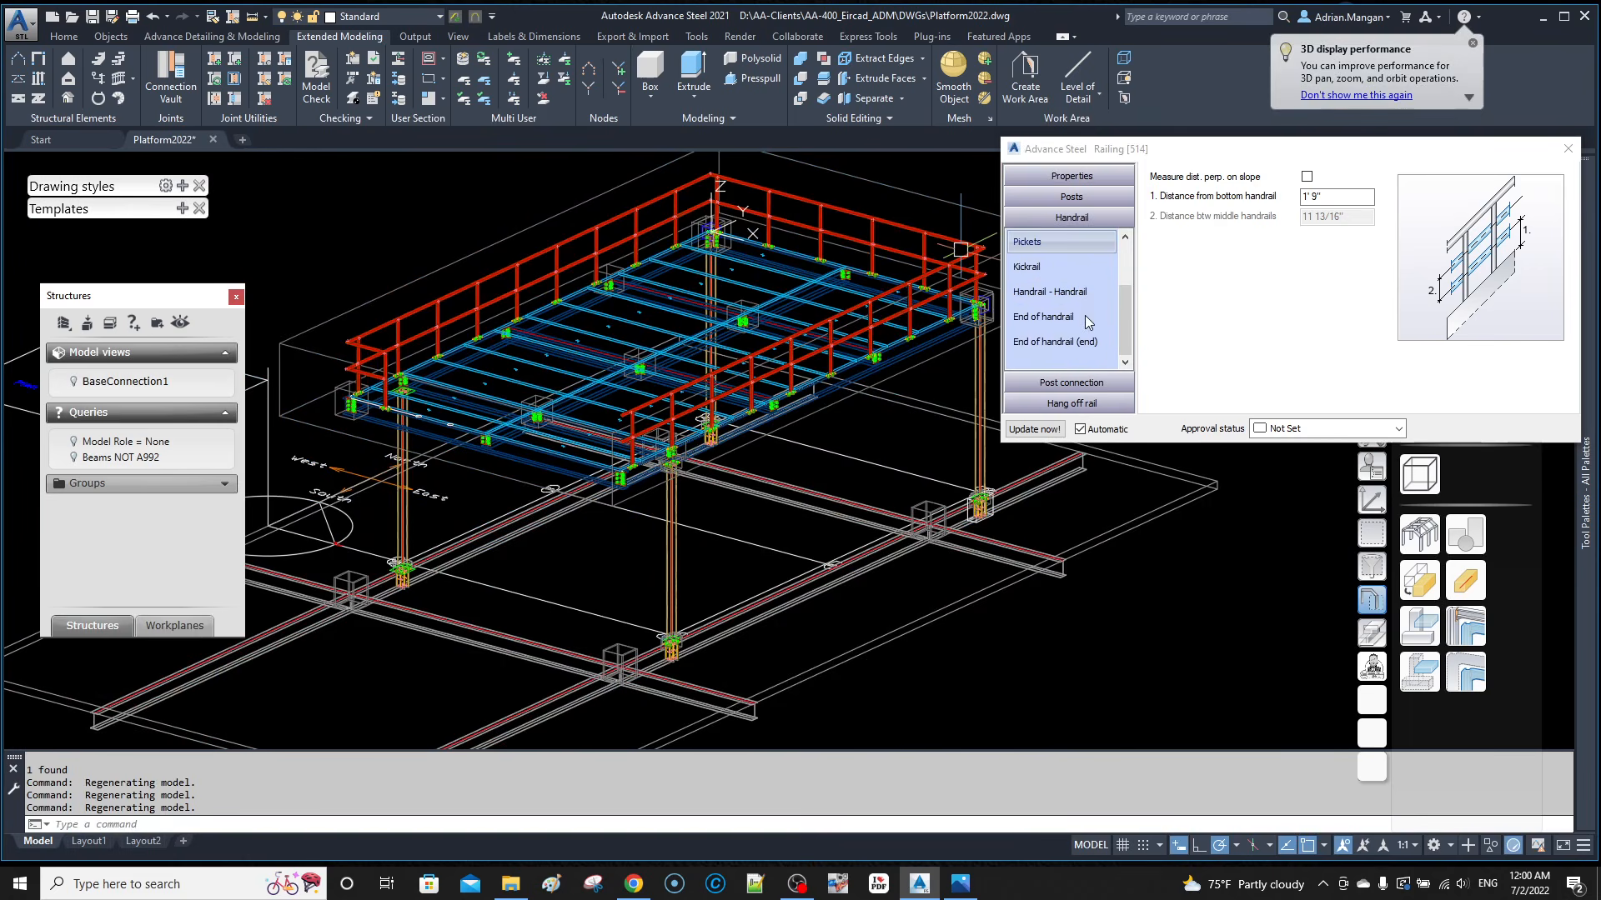
Step: Add a grab rail to the railing and set its alignment to Left
click(1071, 403)
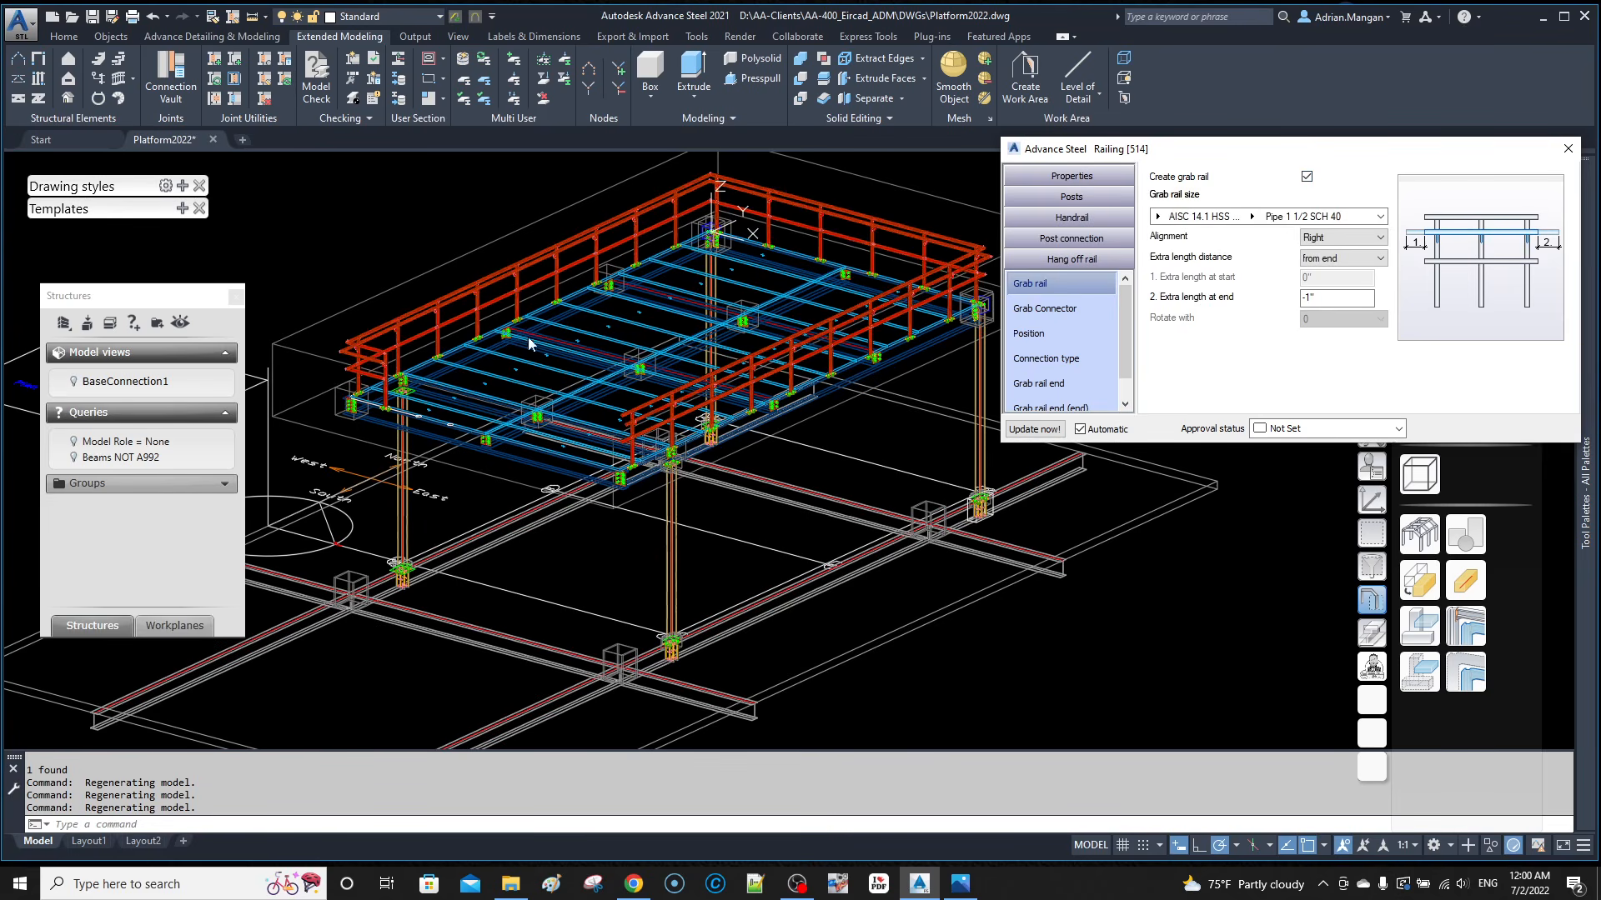
click(1344, 239)
click(1334, 260)
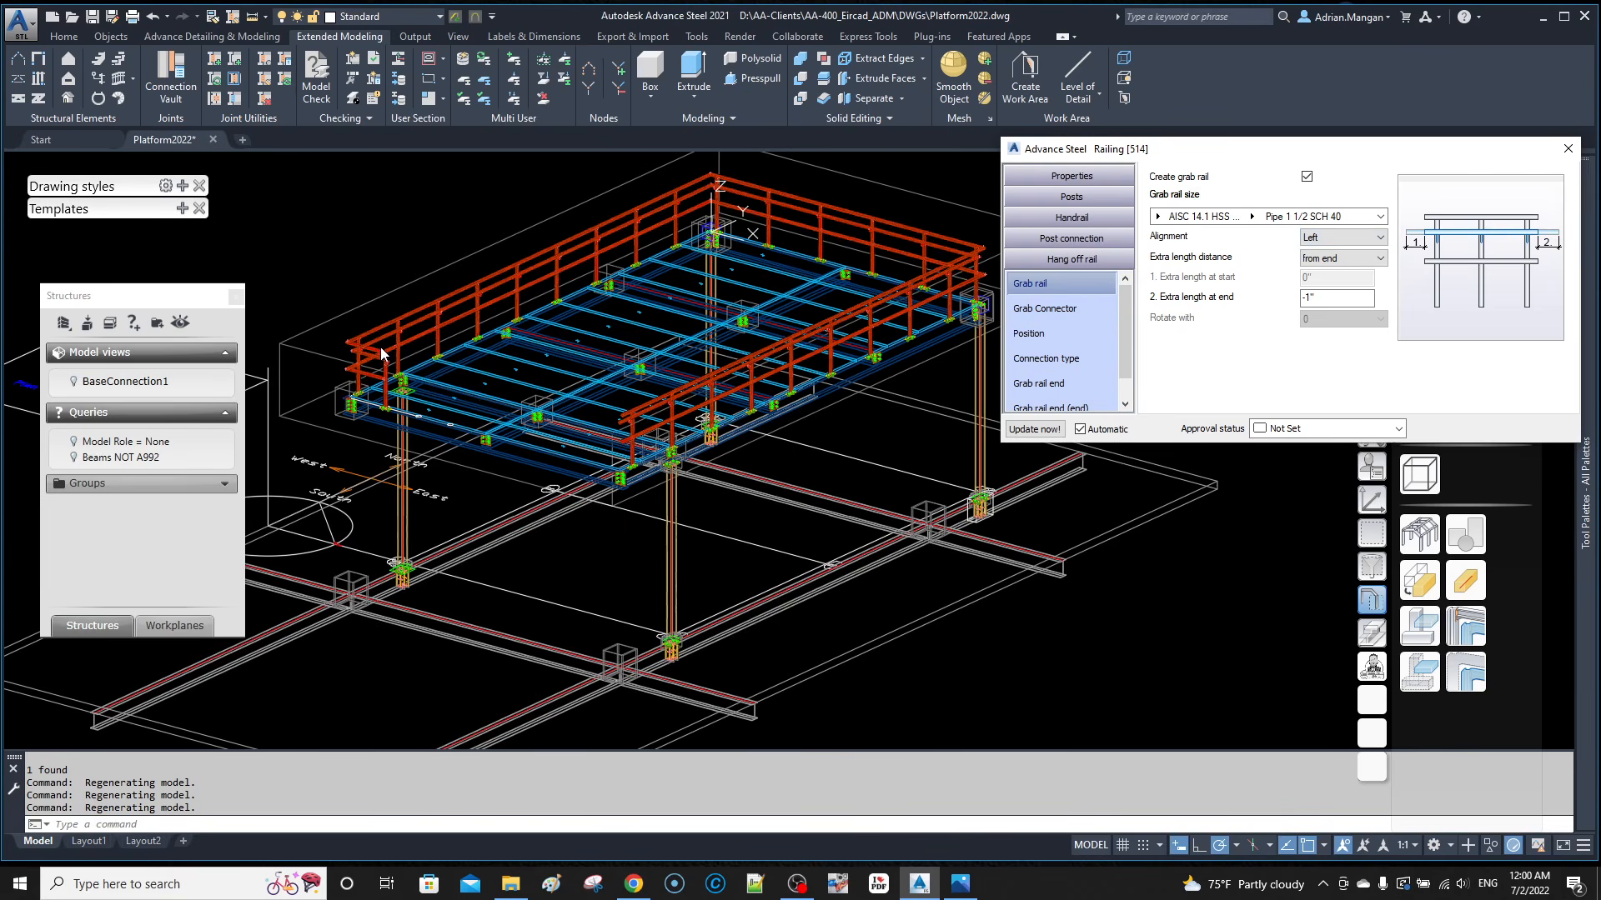
Step: Inspect the grab rail's ends and bent connectors on the posts, along with the railing's grab connector settings
scroll(362, 359, up, 5)
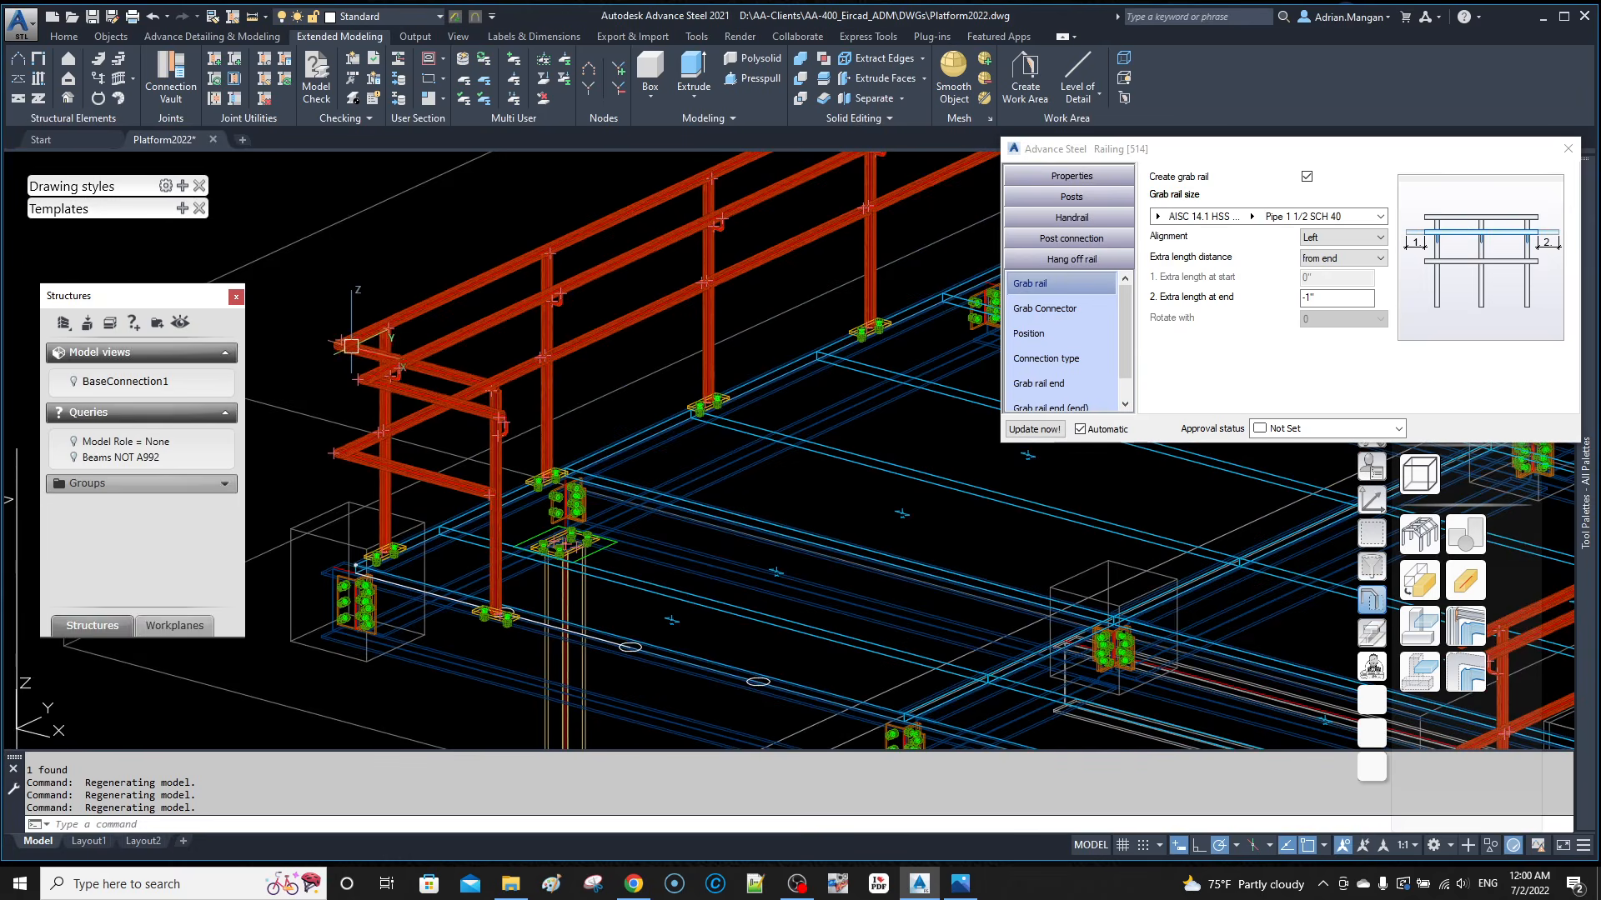
shift+middle_drag(362, 358, 366, 367)
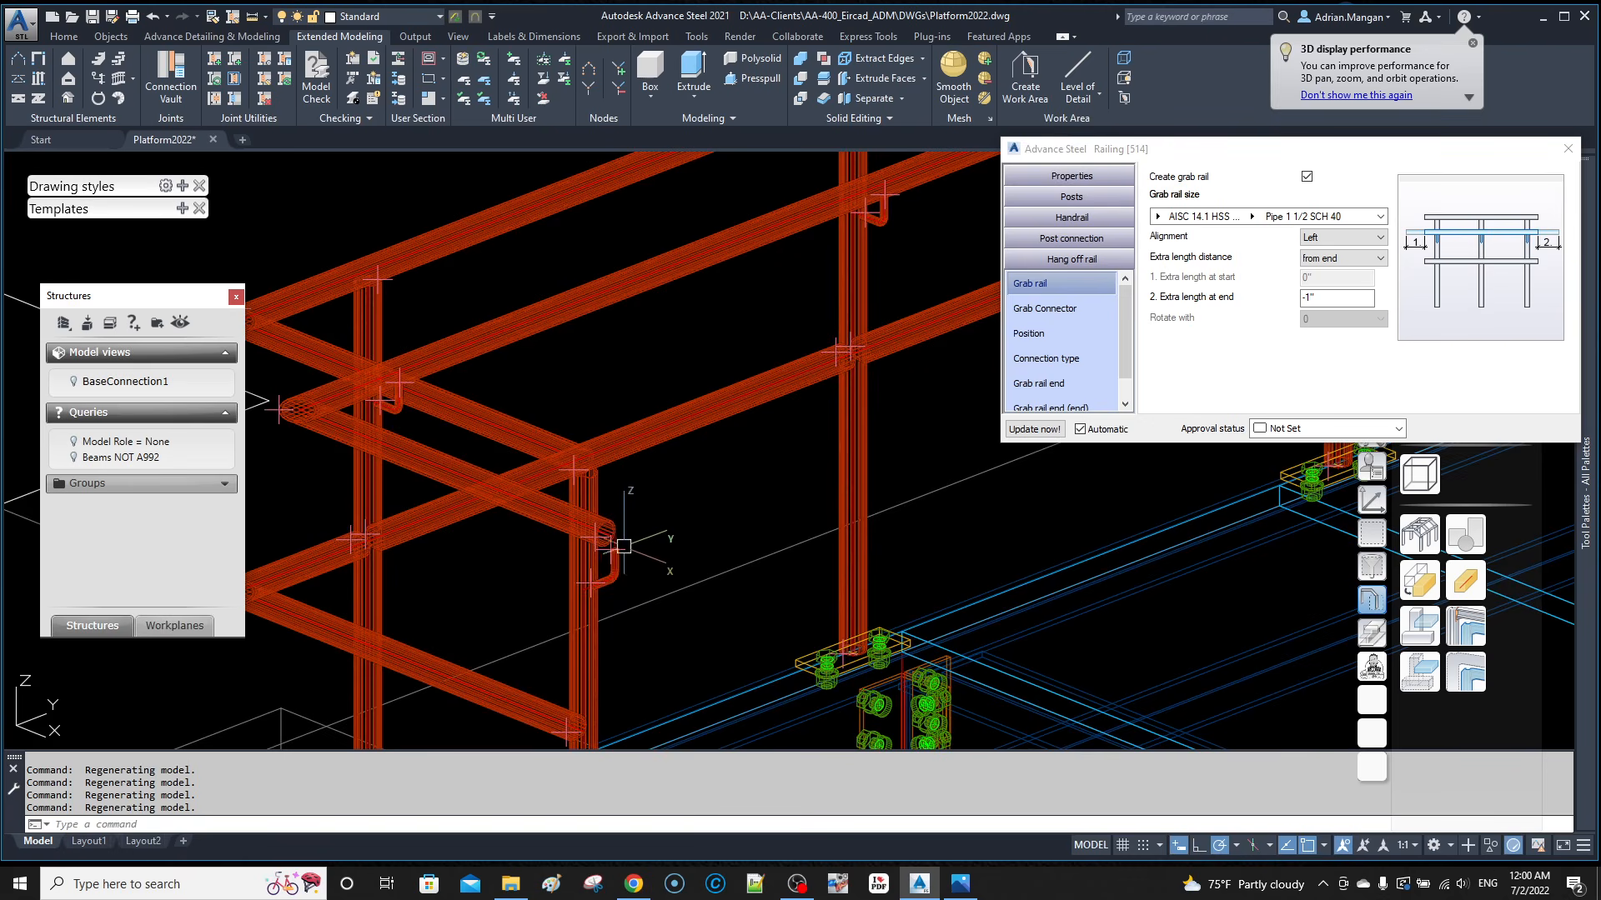
scroll(609, 534, down, 4)
middle_drag(592, 526, 375, 515)
scroll(734, 367, up, 4)
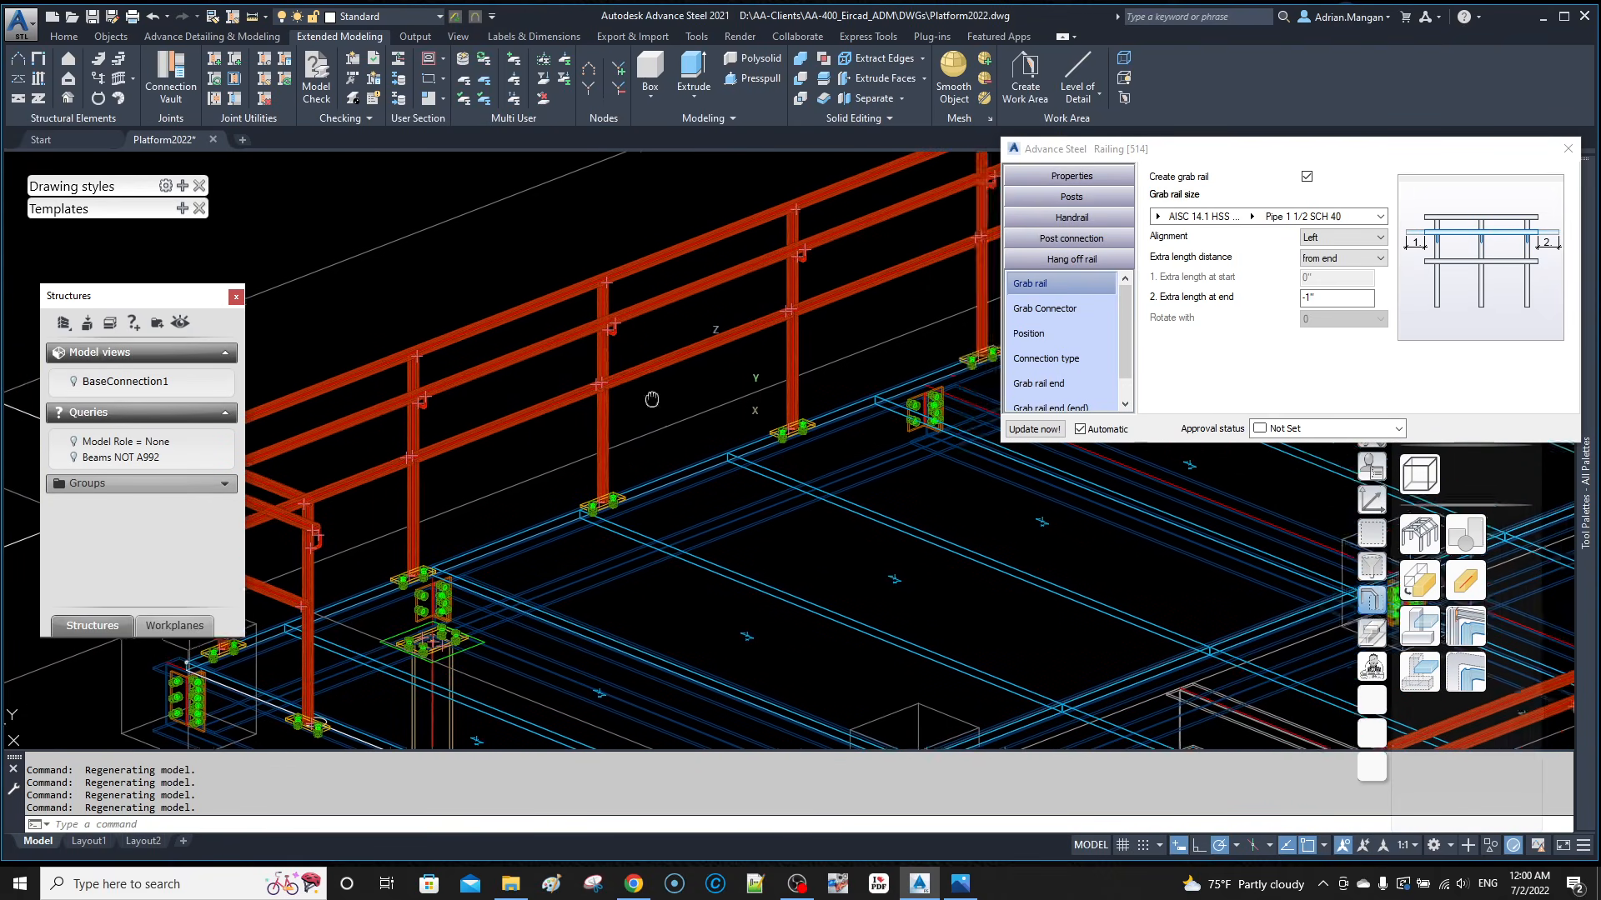
scroll(721, 283, up, 3)
scroll(725, 275, up, 3)
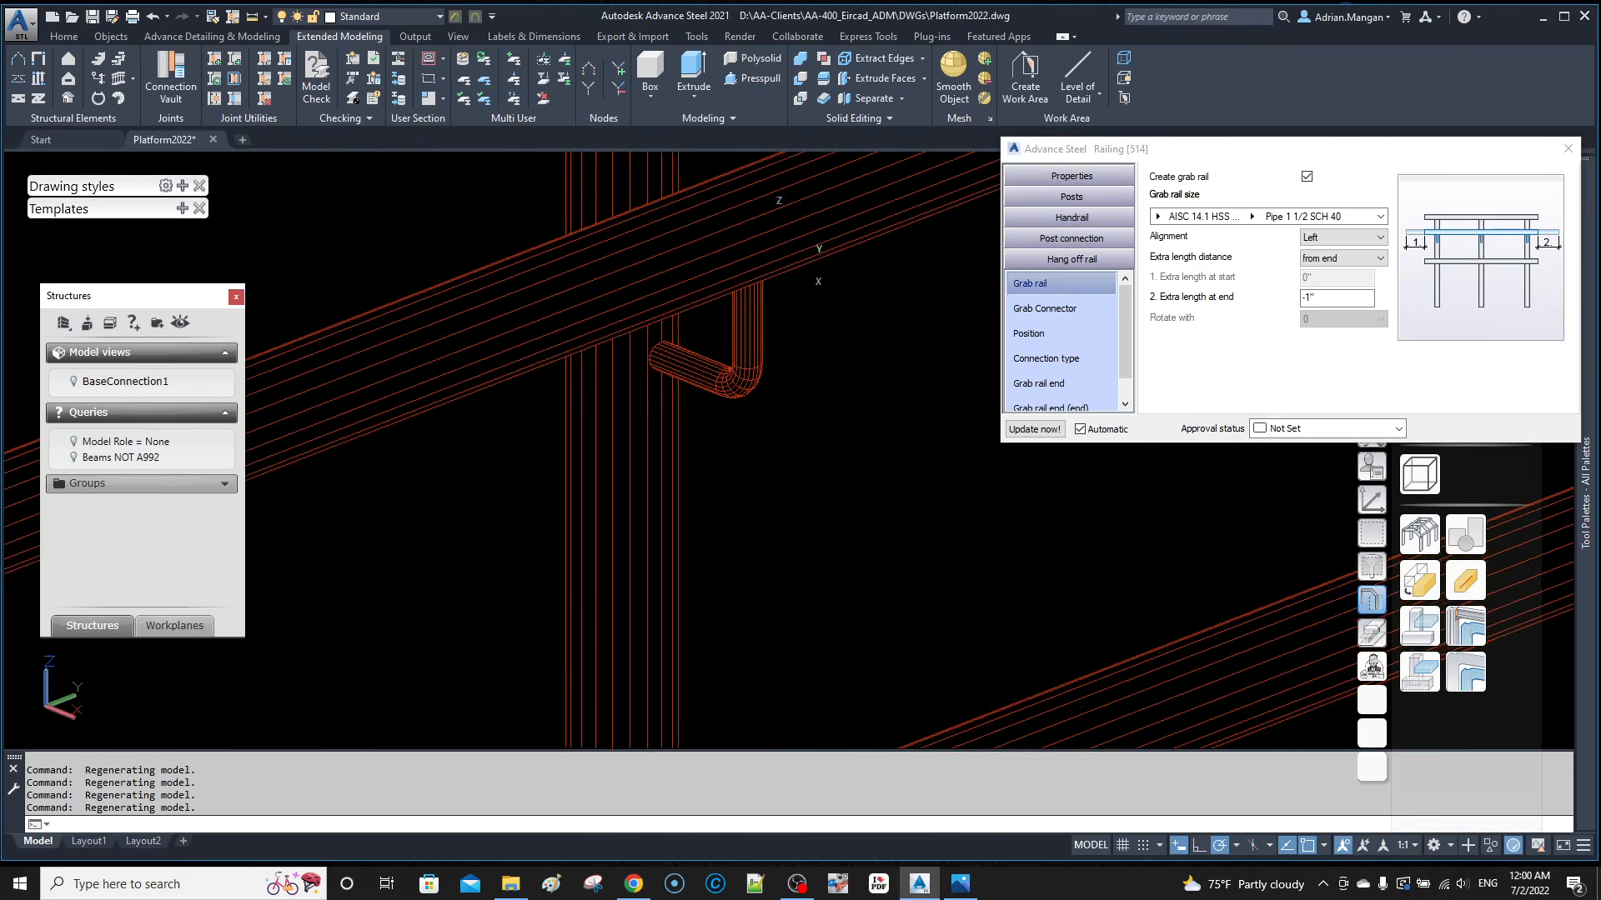
scroll(763, 267, up, 2)
click(755, 294)
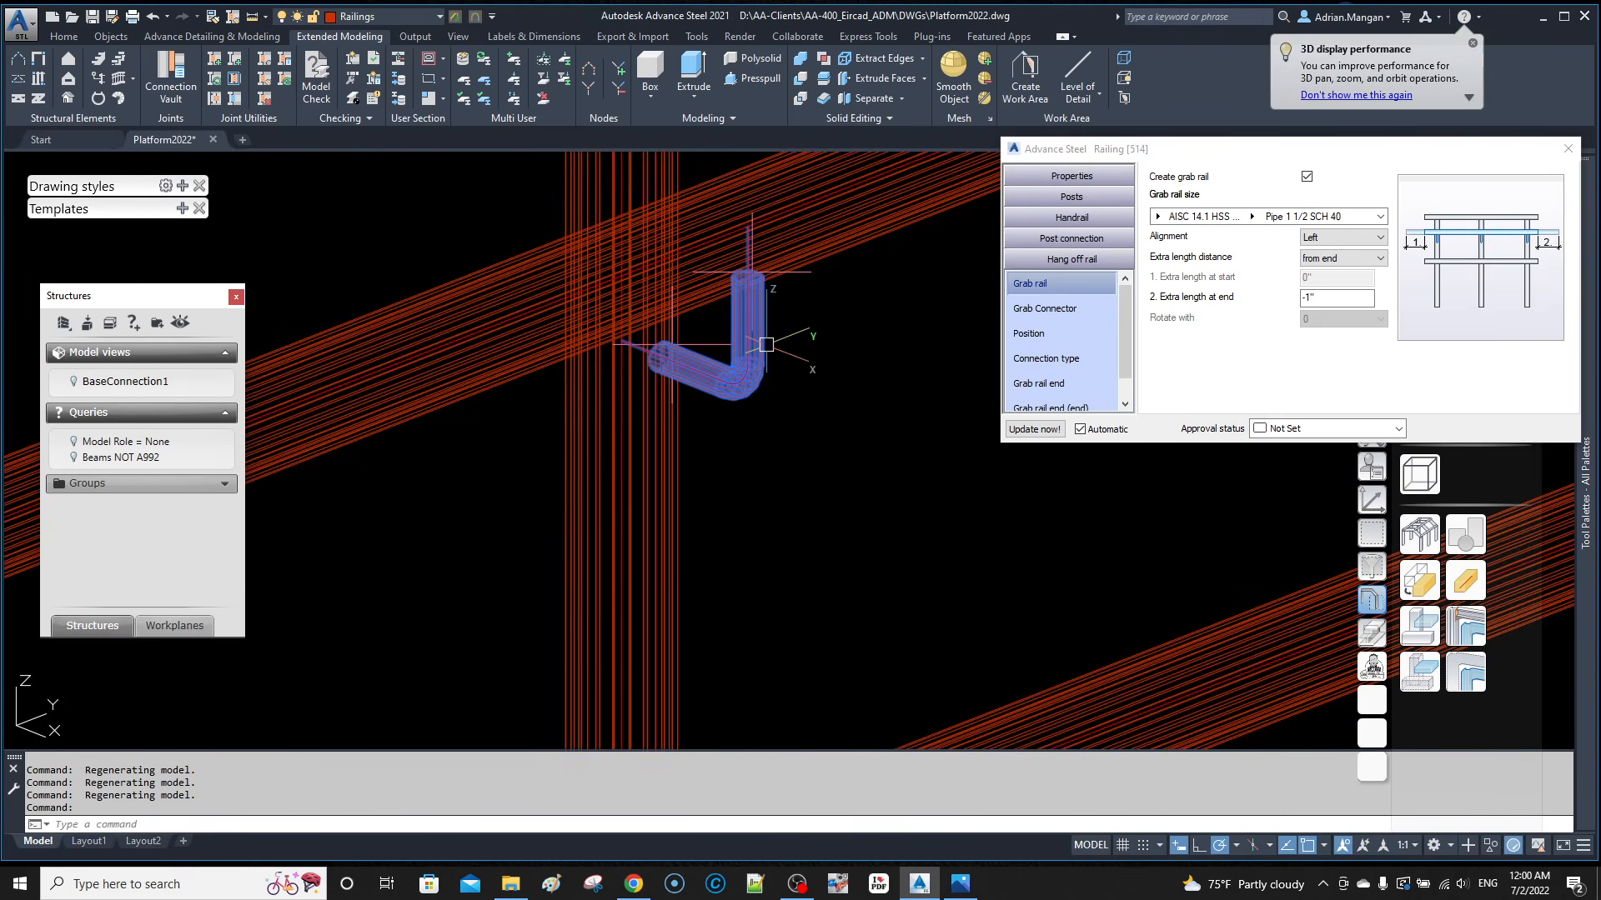
click(1068, 311)
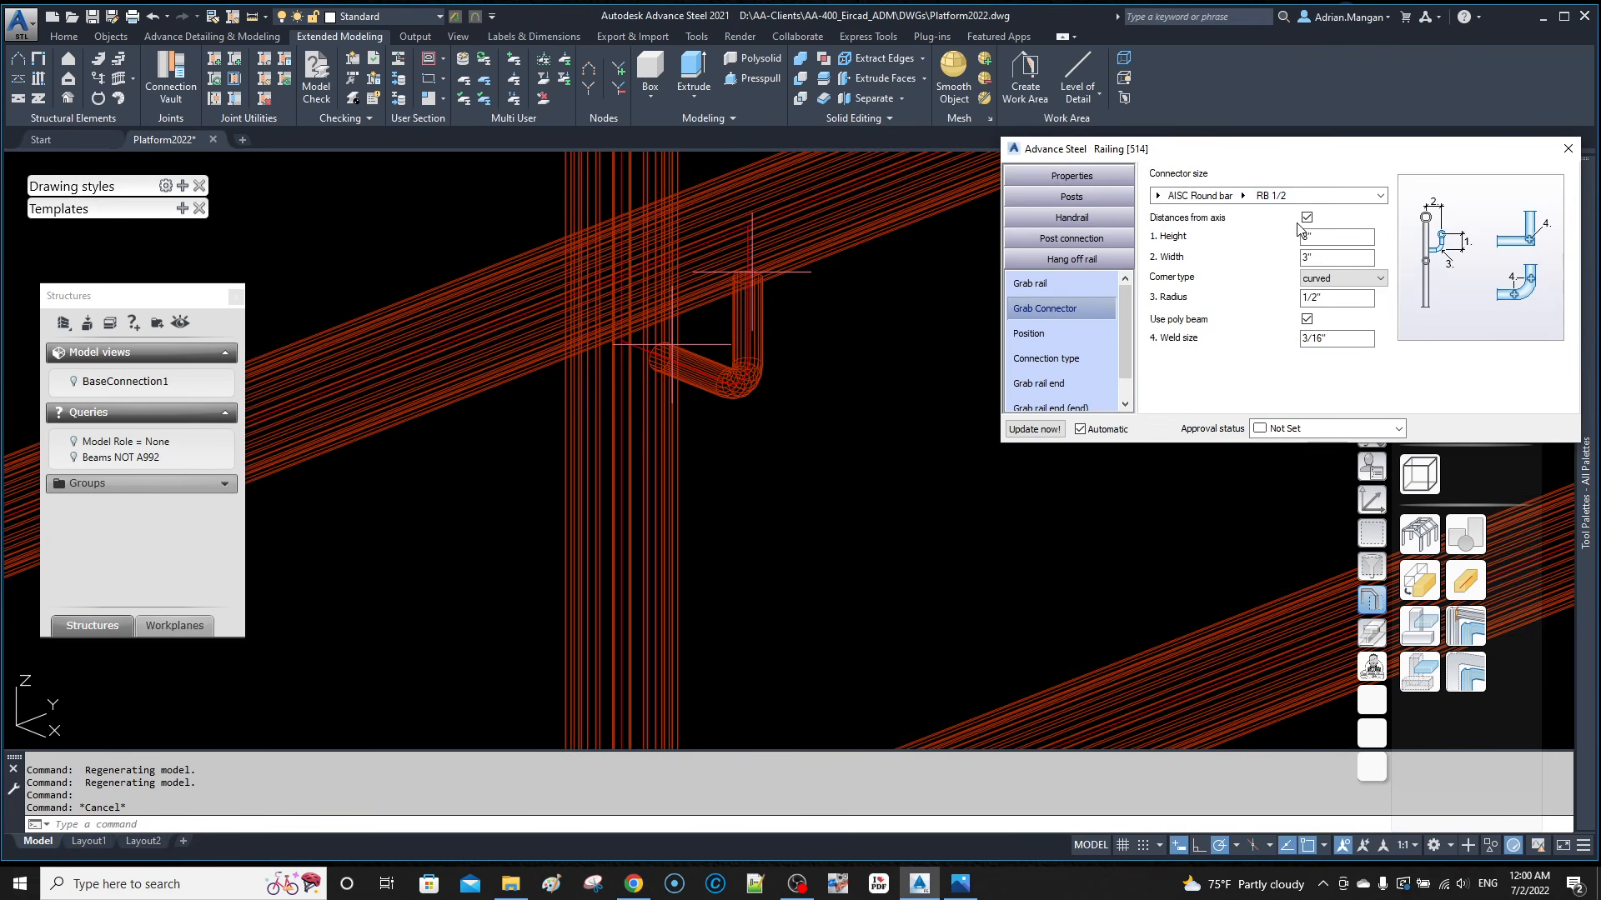
scroll(750, 278, up, 5)
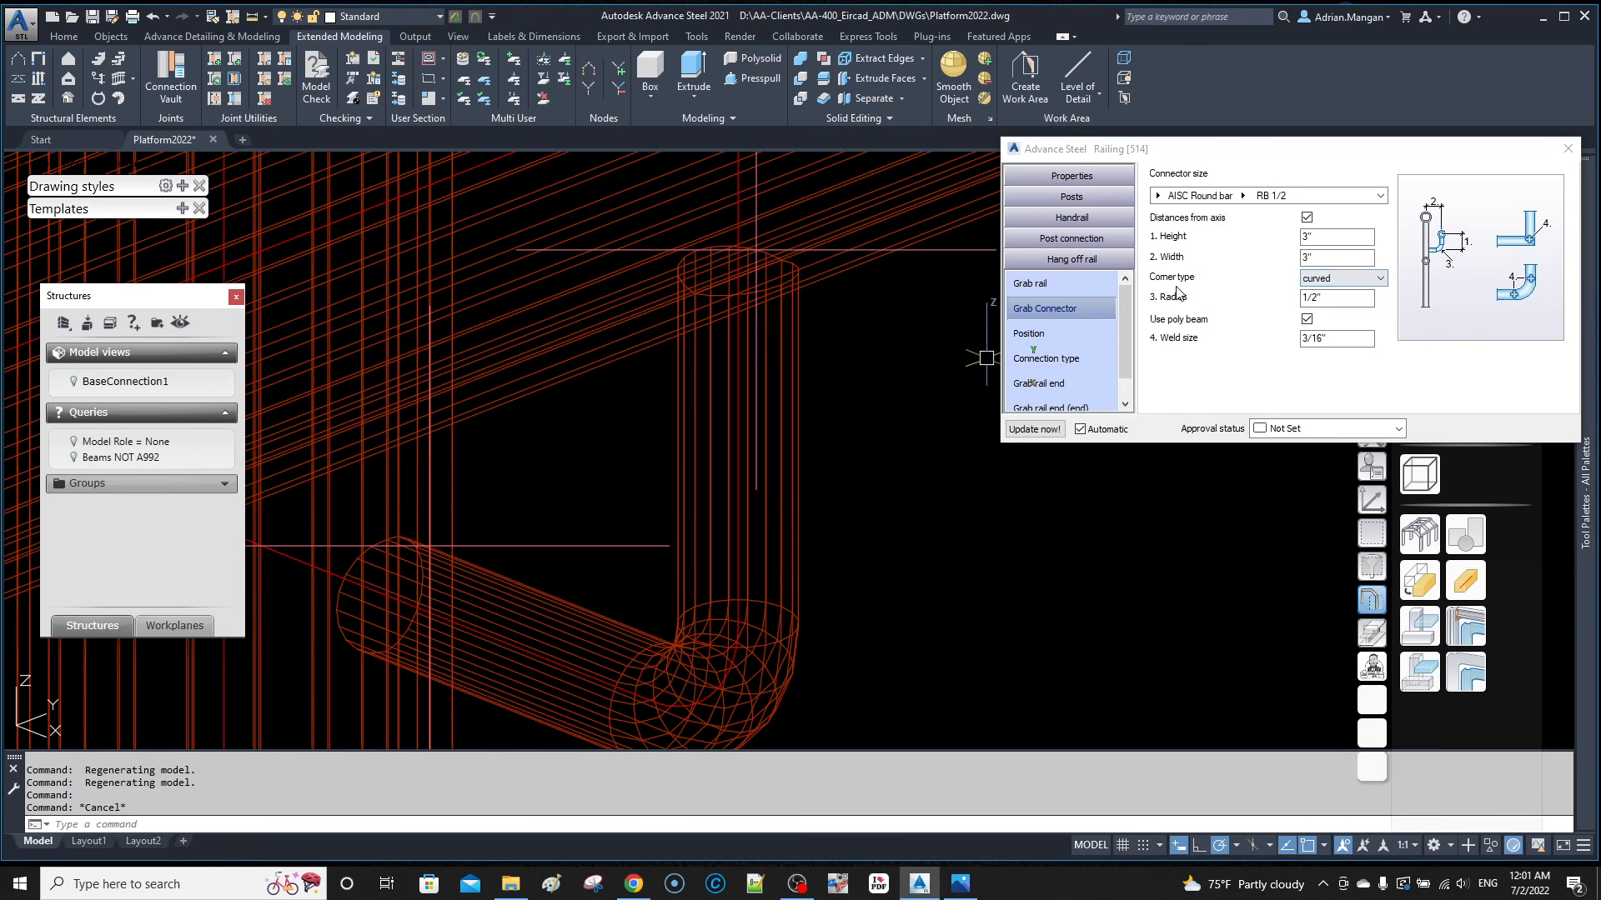
Step: Examine the grab rail and its bent connectors along the platform railing and at its corner
scroll(868, 275, up, 5)
scroll(868, 275, down, 5)
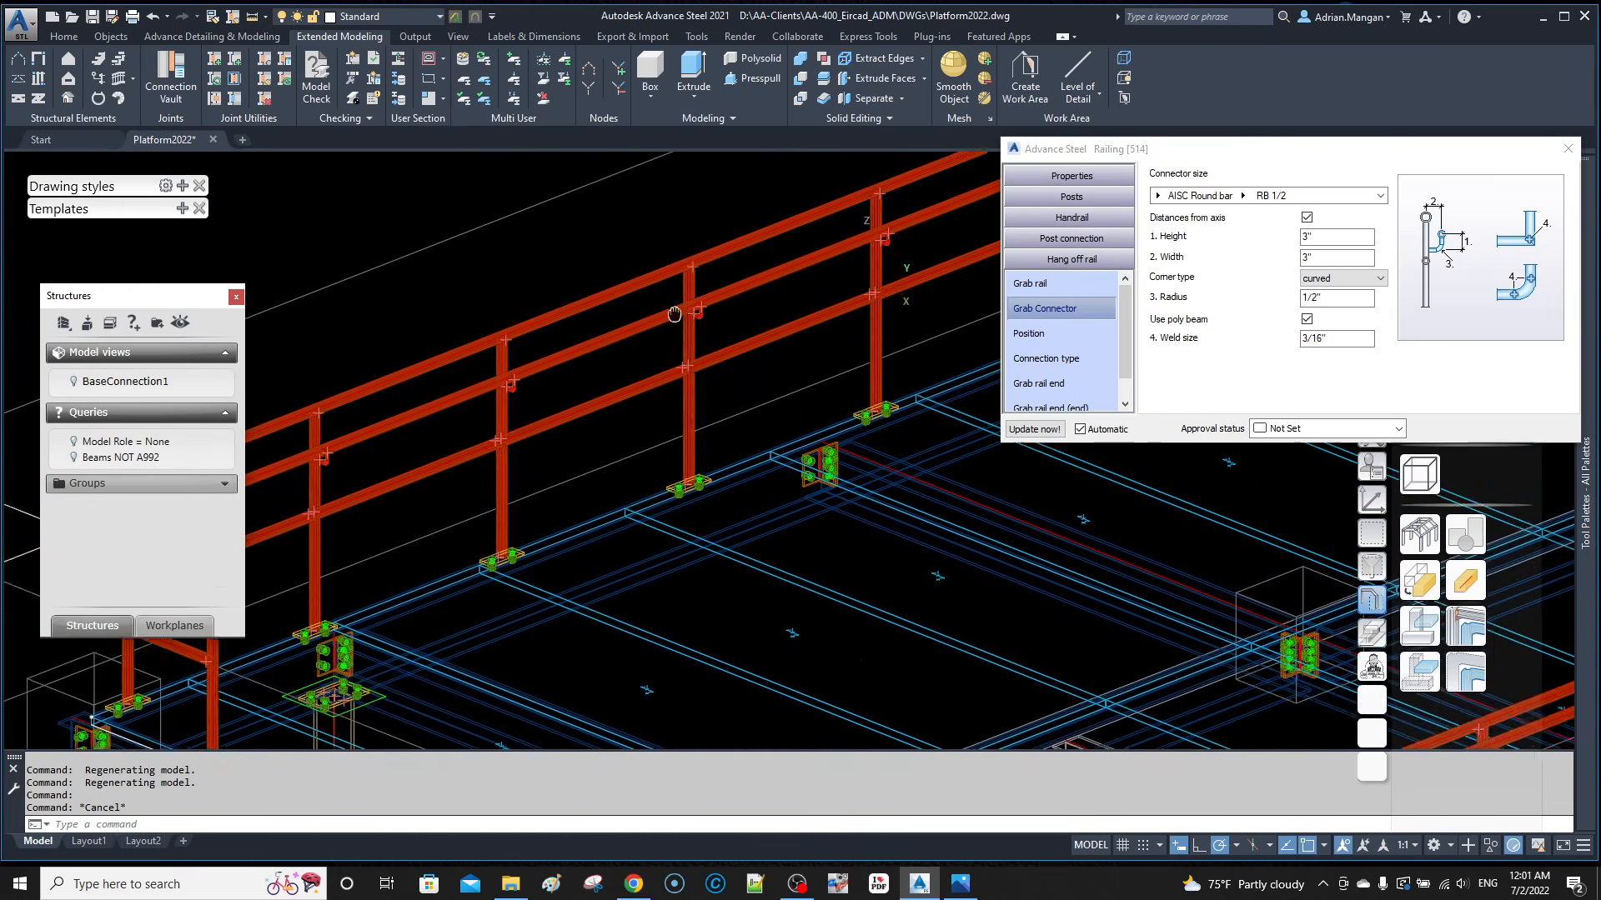
middle_drag(286, 438, 520, 398)
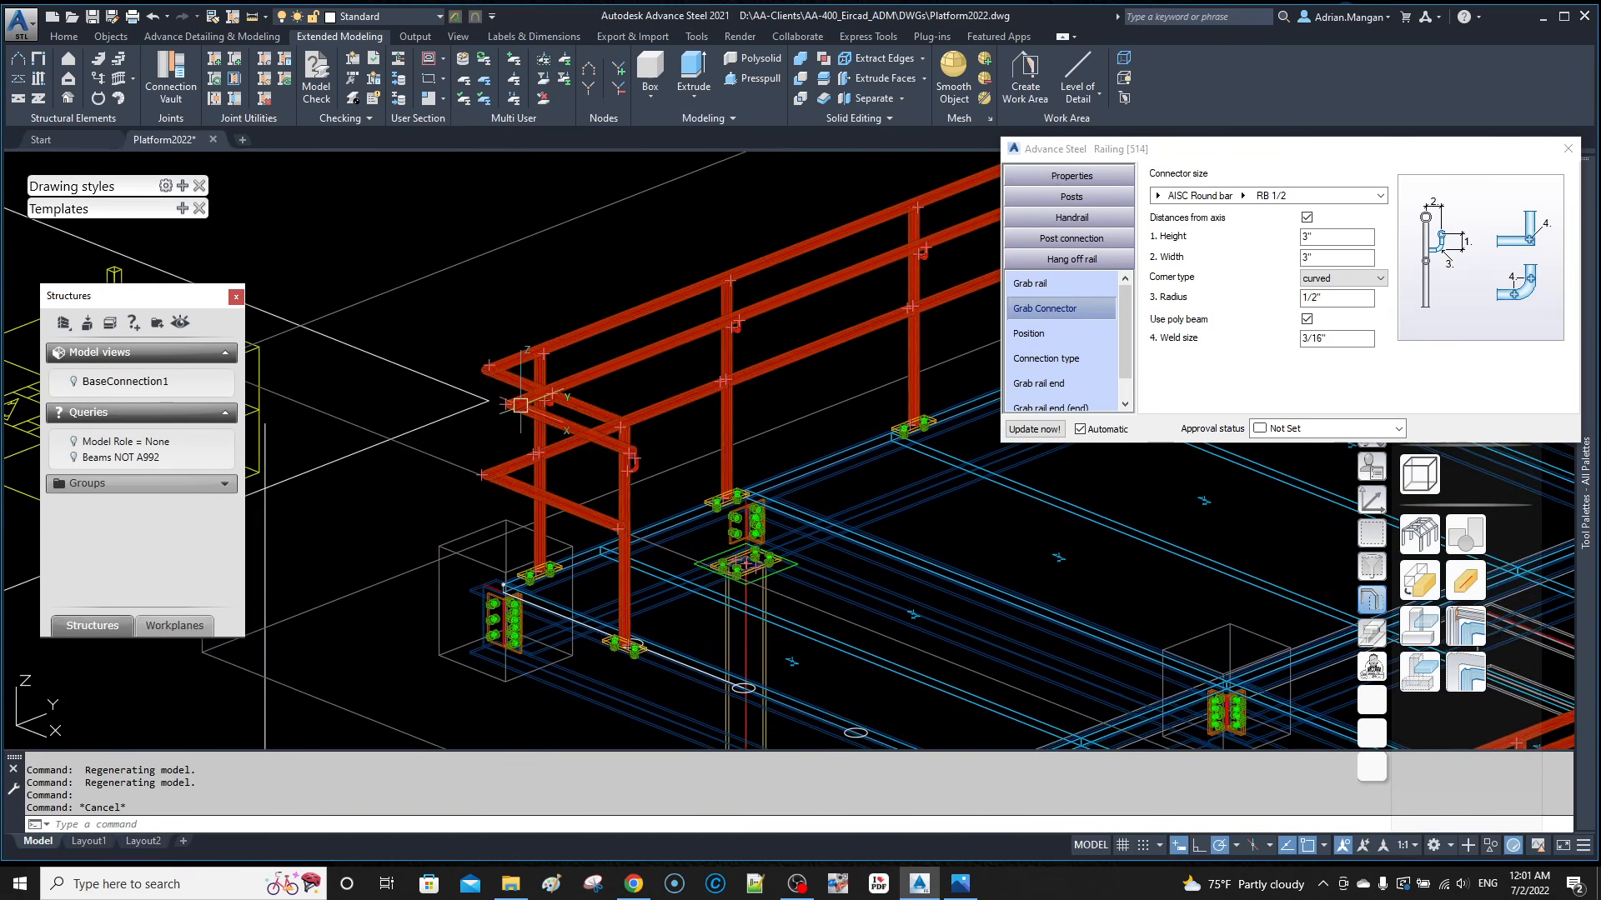
scroll(520, 400, up, 5)
scroll(530, 388, down, 7)
middle_drag(667, 354, 200, 467)
scroll(671, 350, up, 4)
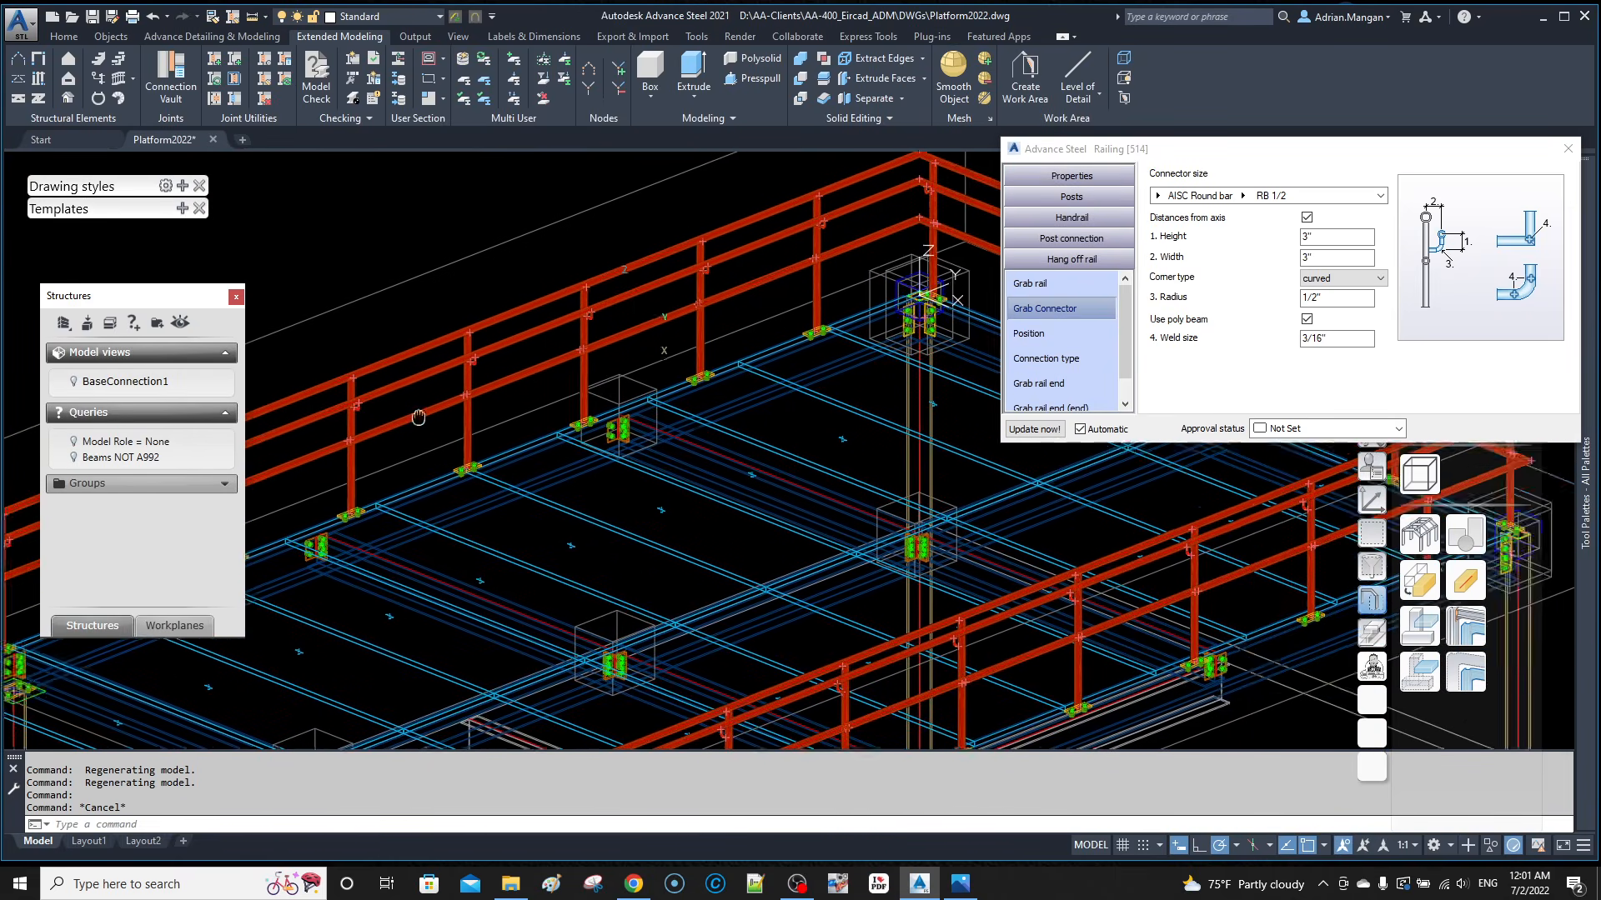
scroll(773, 236, up, 4)
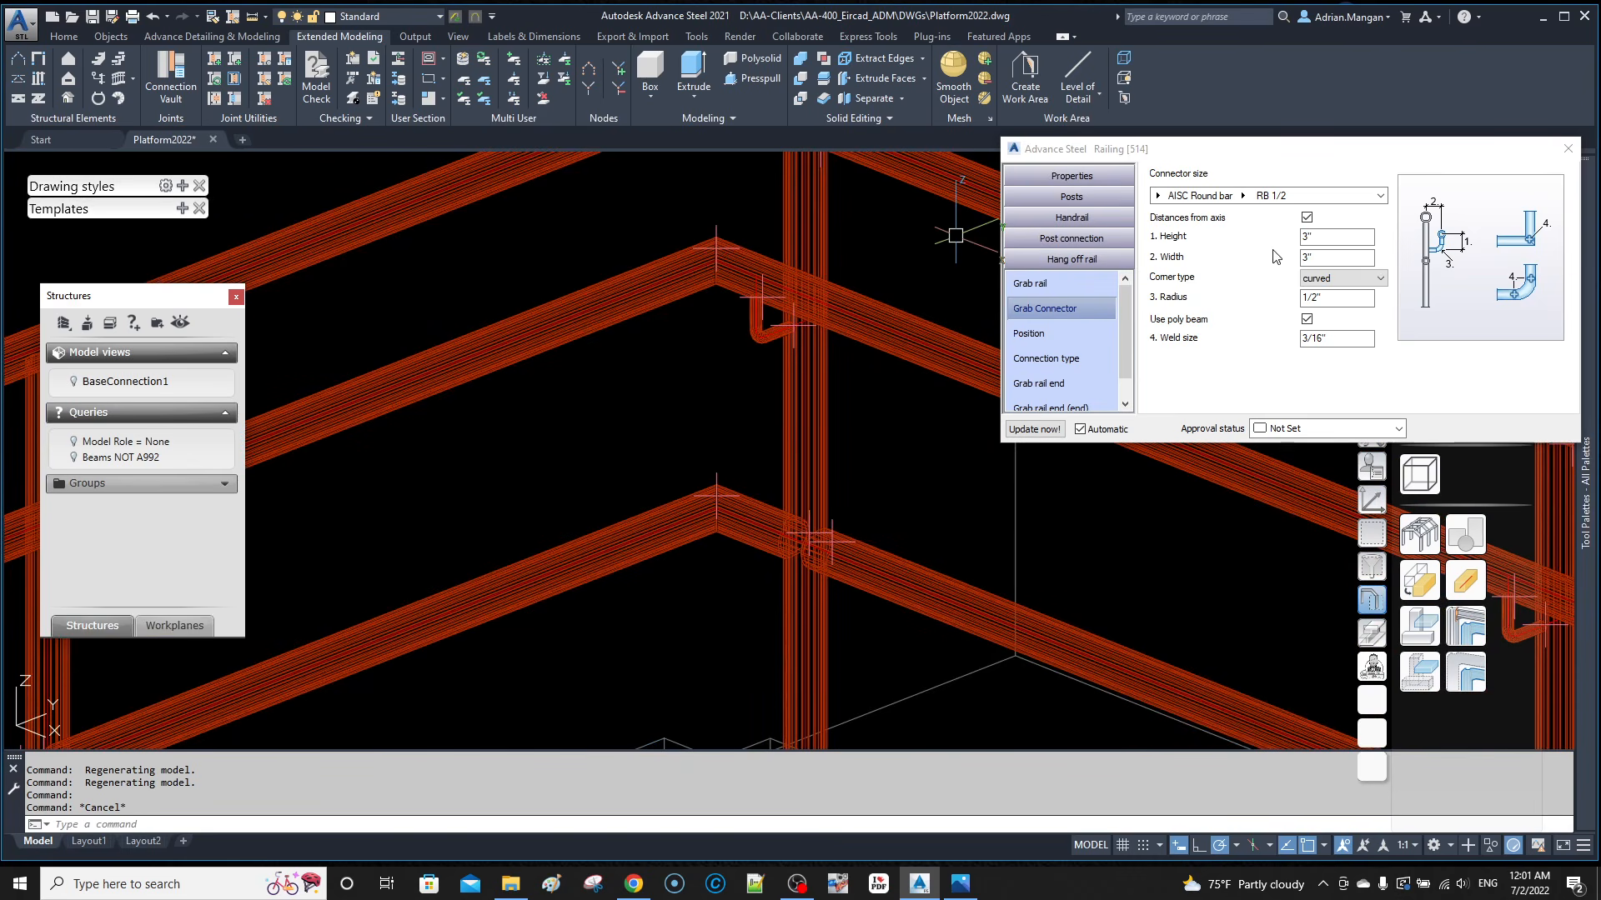
Step: Try the miter corner type on the grab connectors and restore the curved corner type
click(1342, 278)
click(1325, 305)
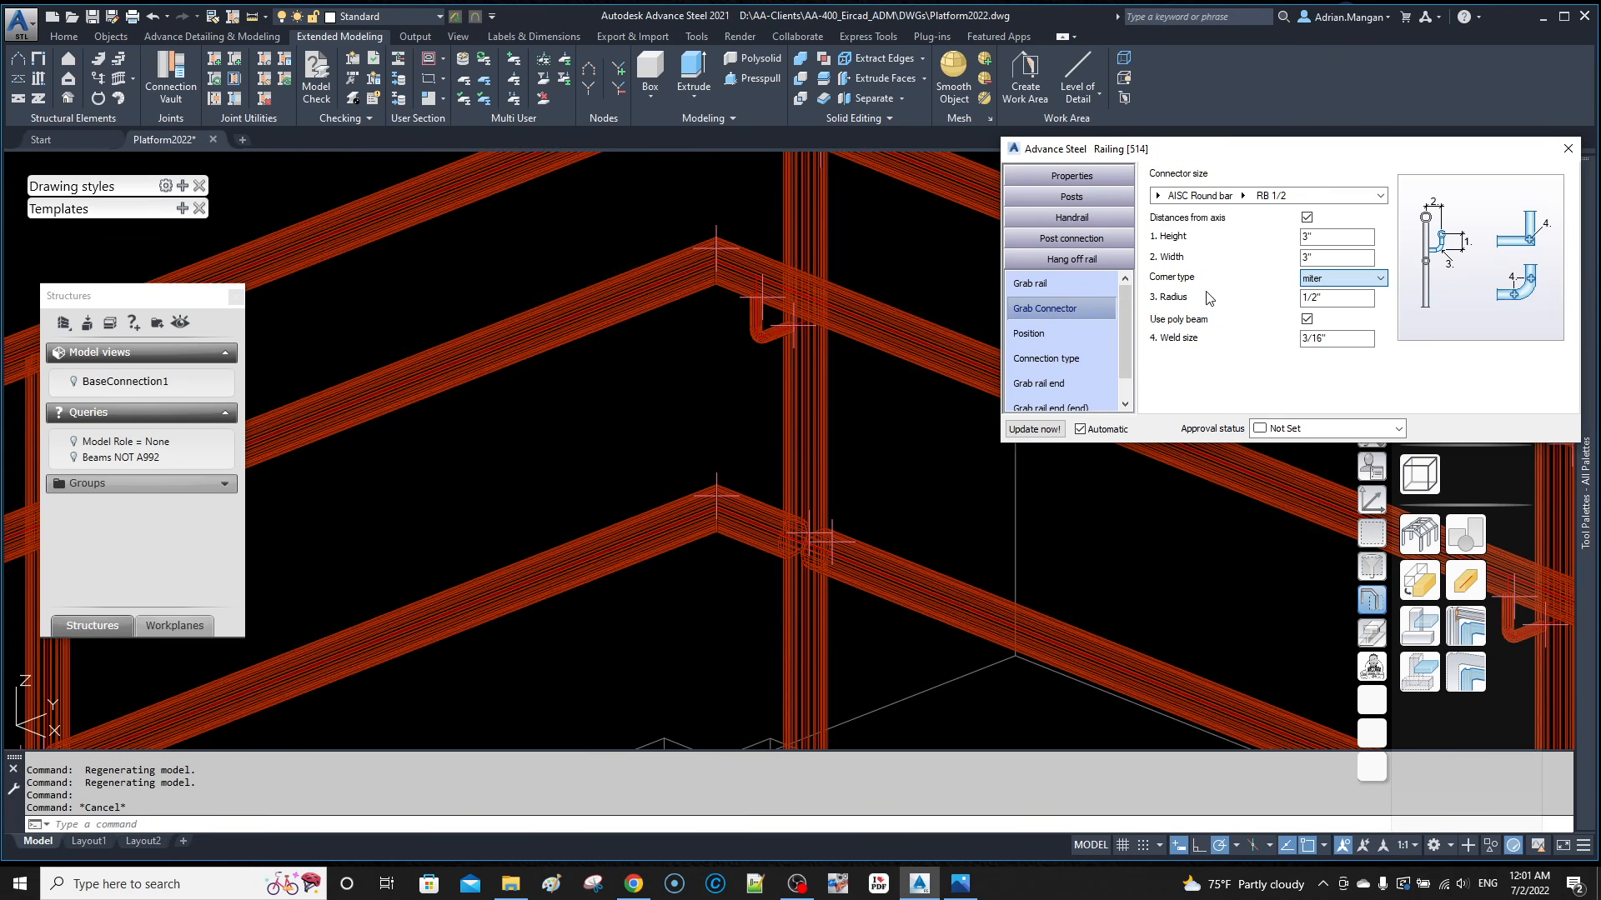
click(1376, 283)
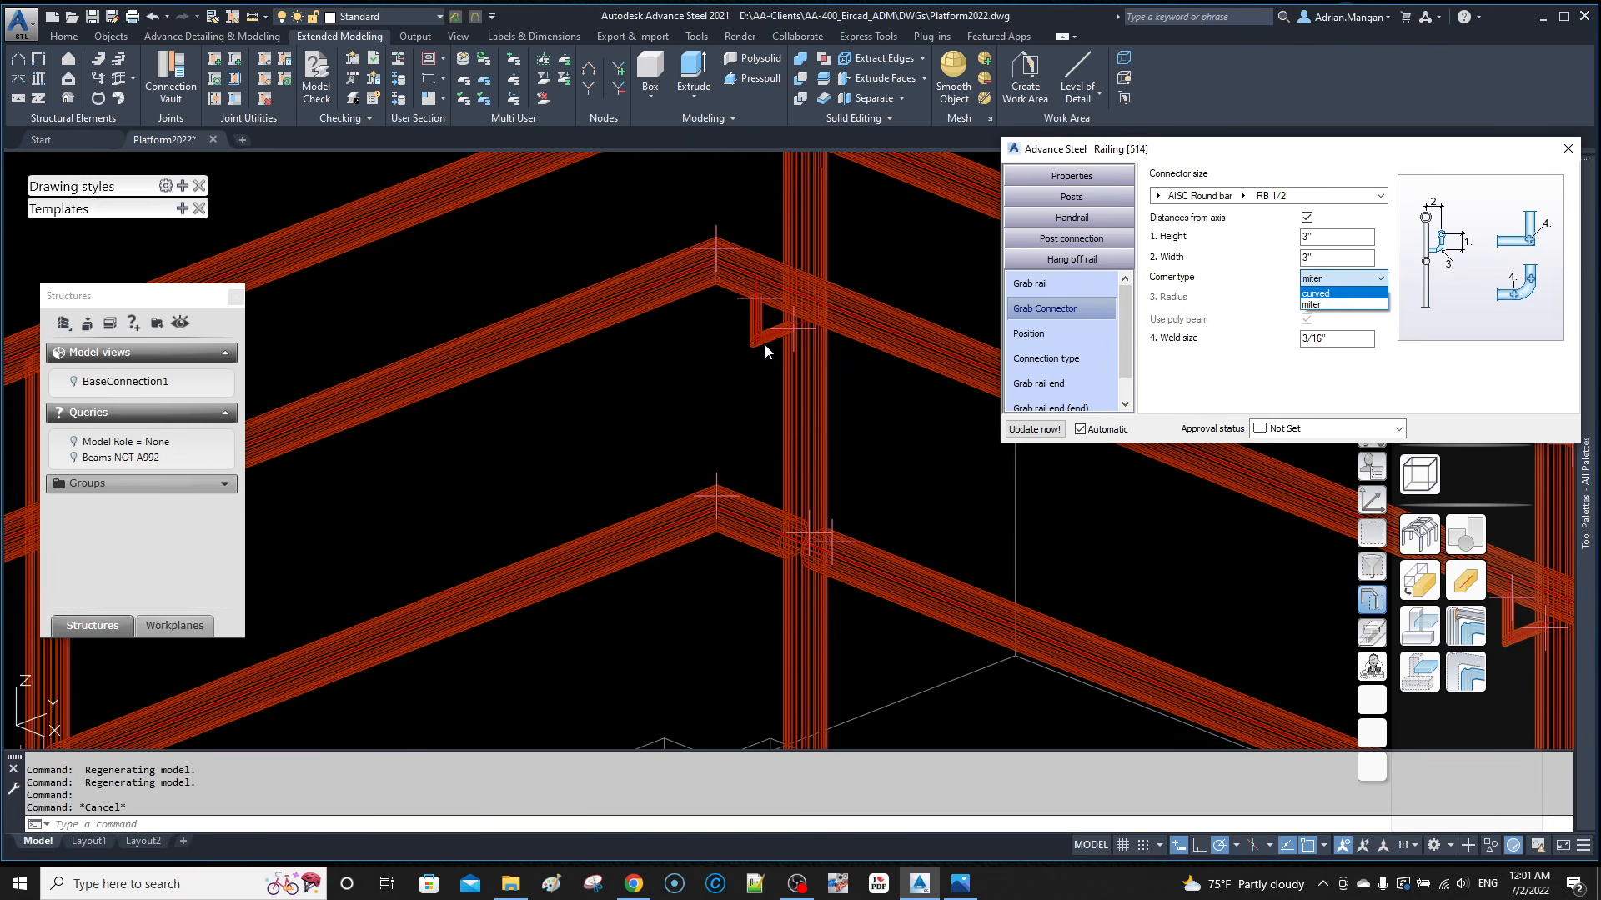
click(1329, 304)
click(1338, 279)
click(1326, 291)
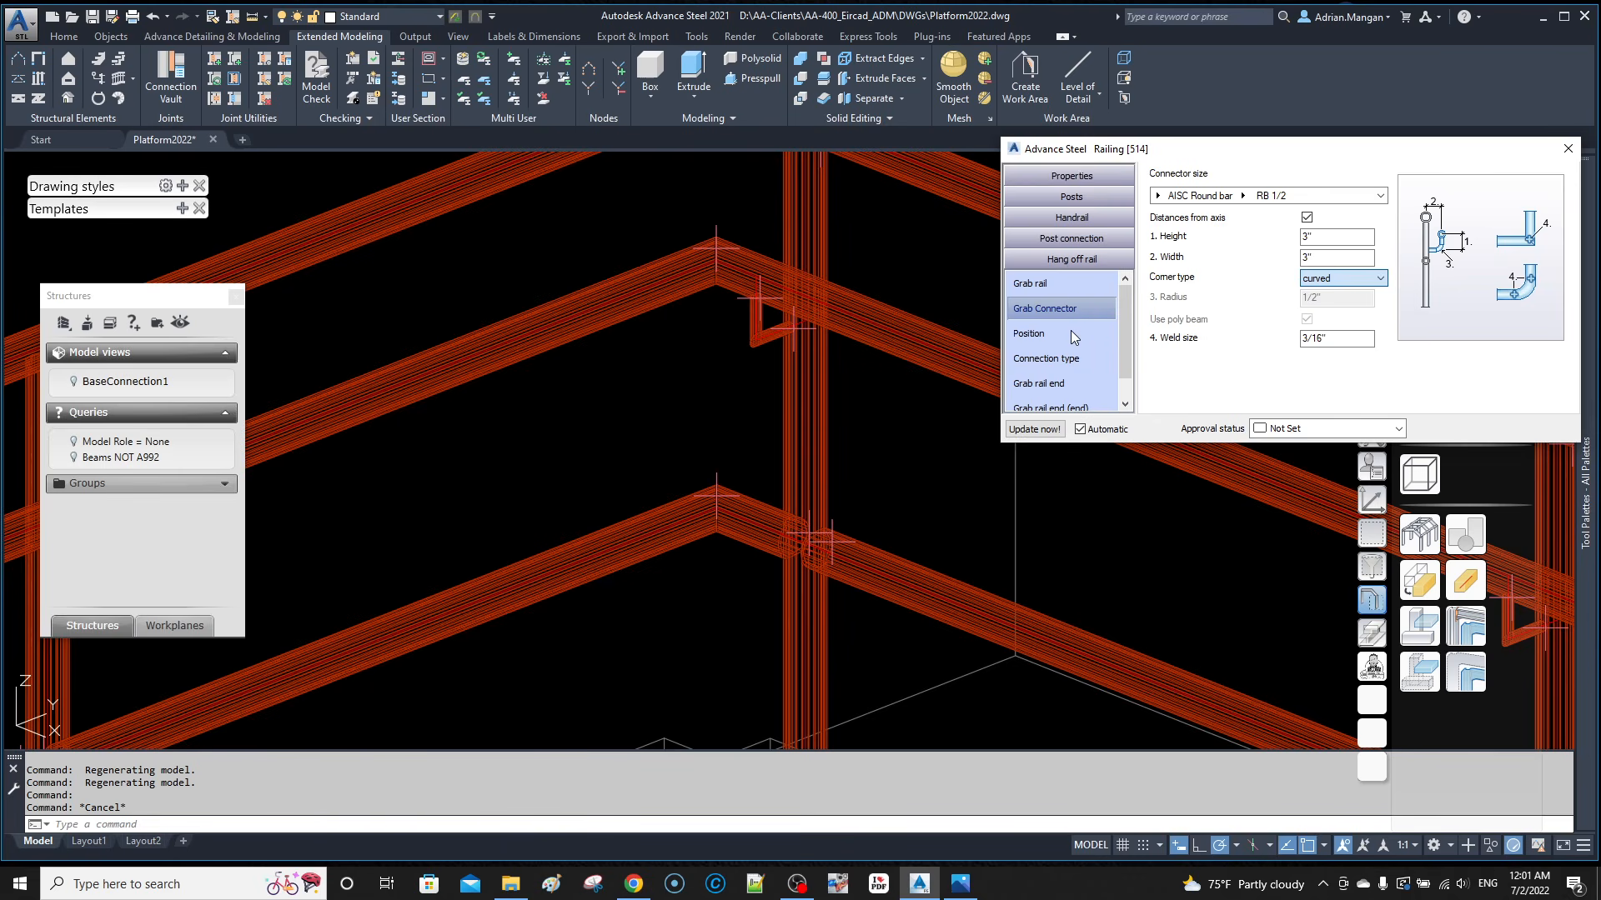
click(1306, 237)
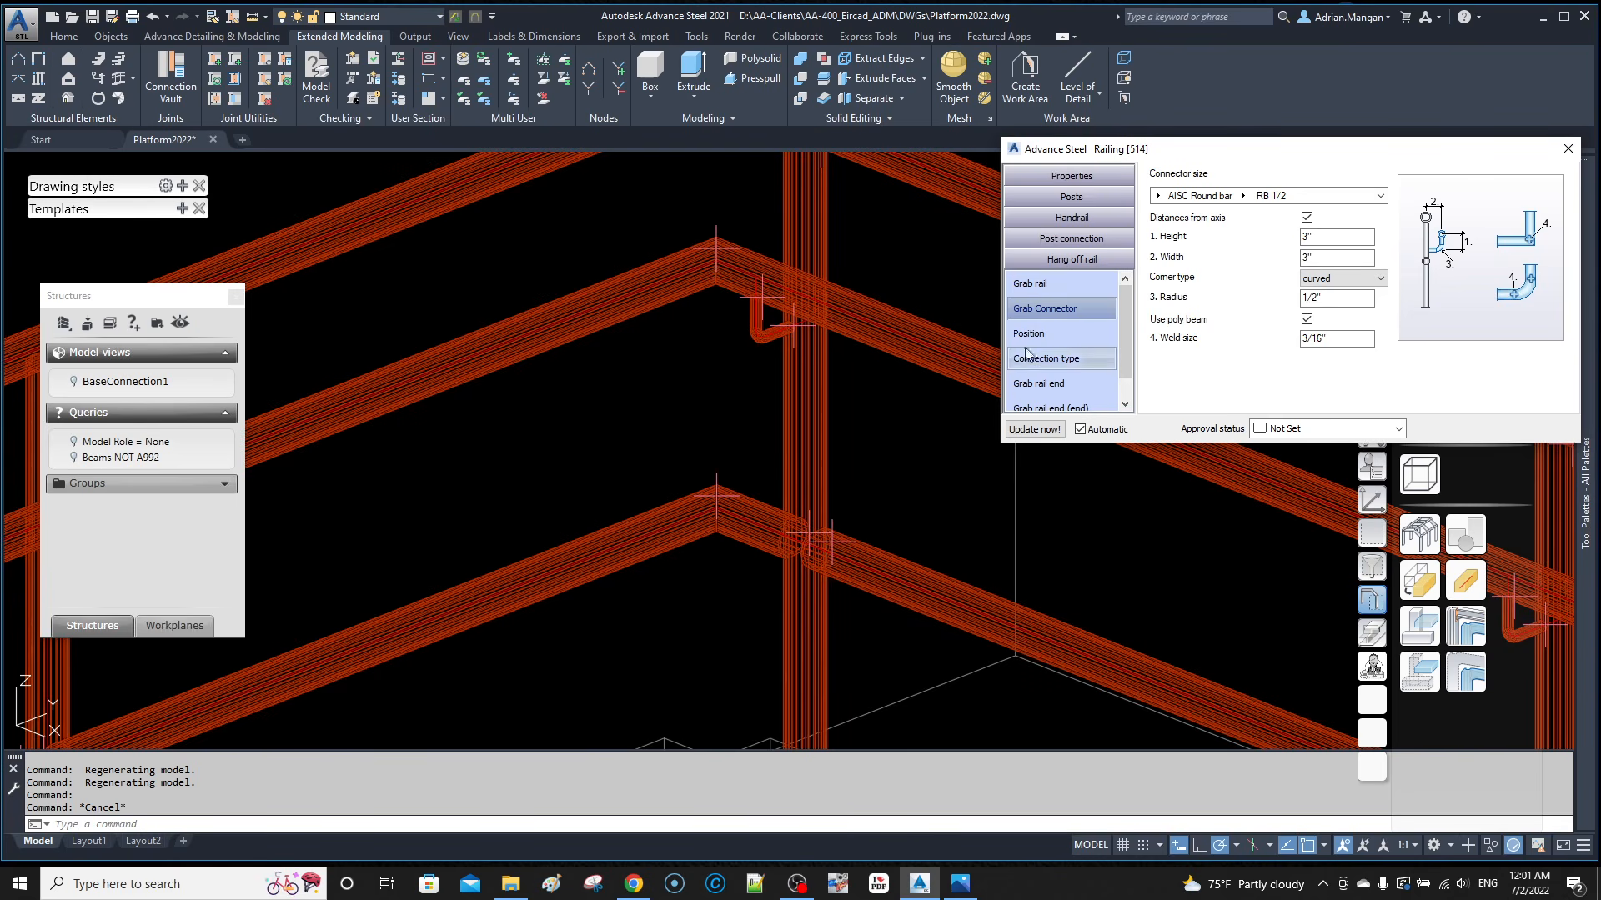
Step: Set the grab rail's distance layout to from top, with a distance of 6" on the straight part
click(1058, 332)
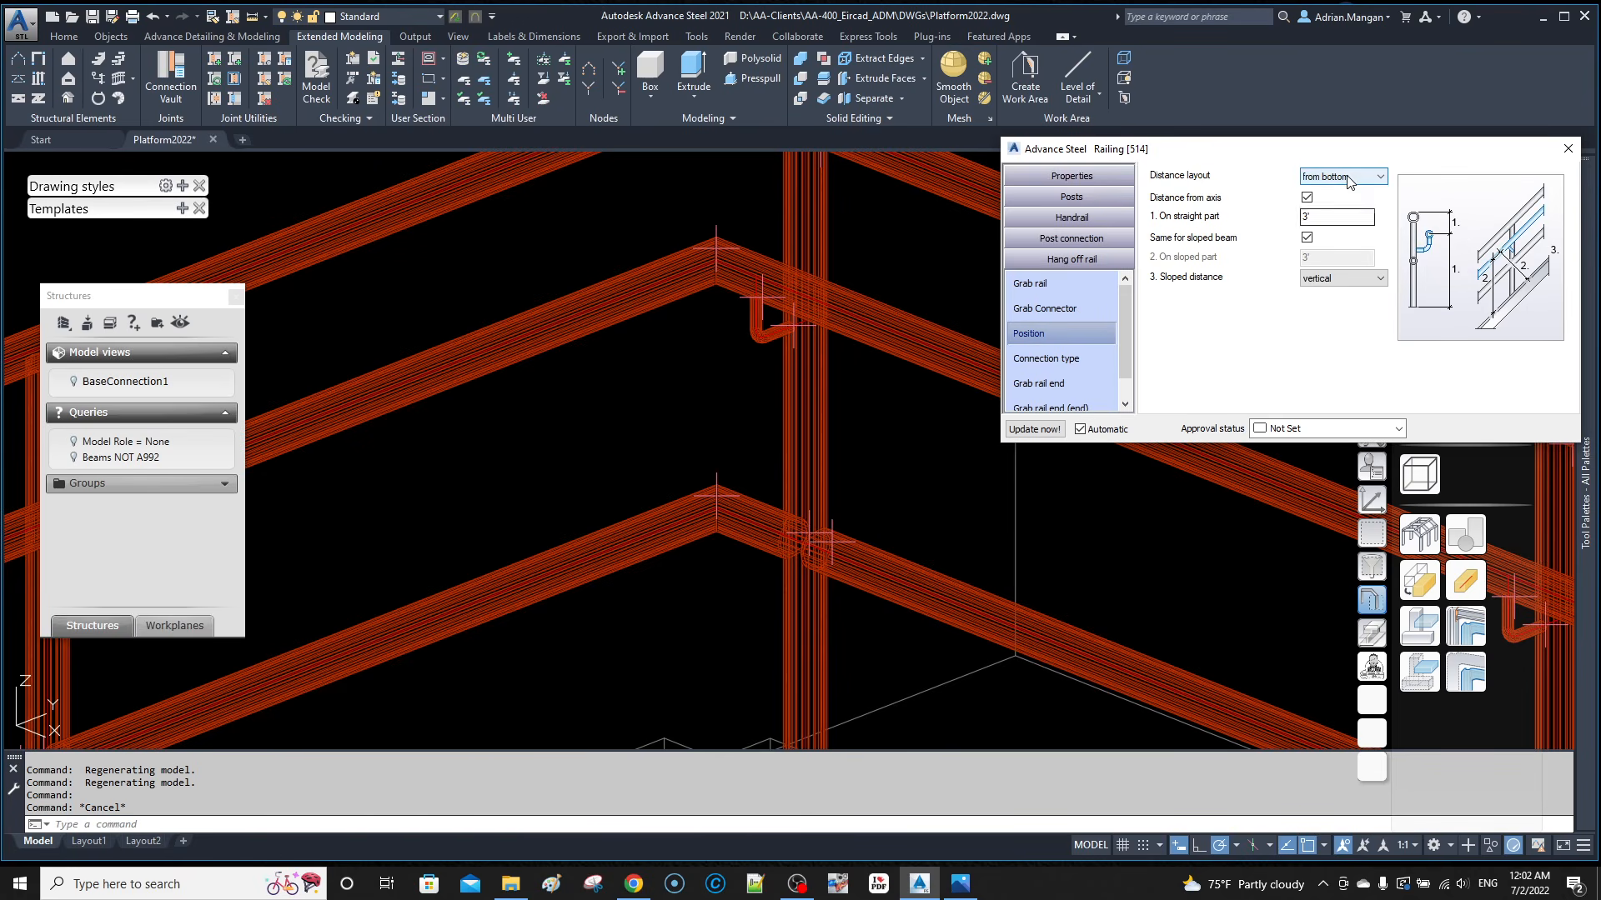
click(1326, 203)
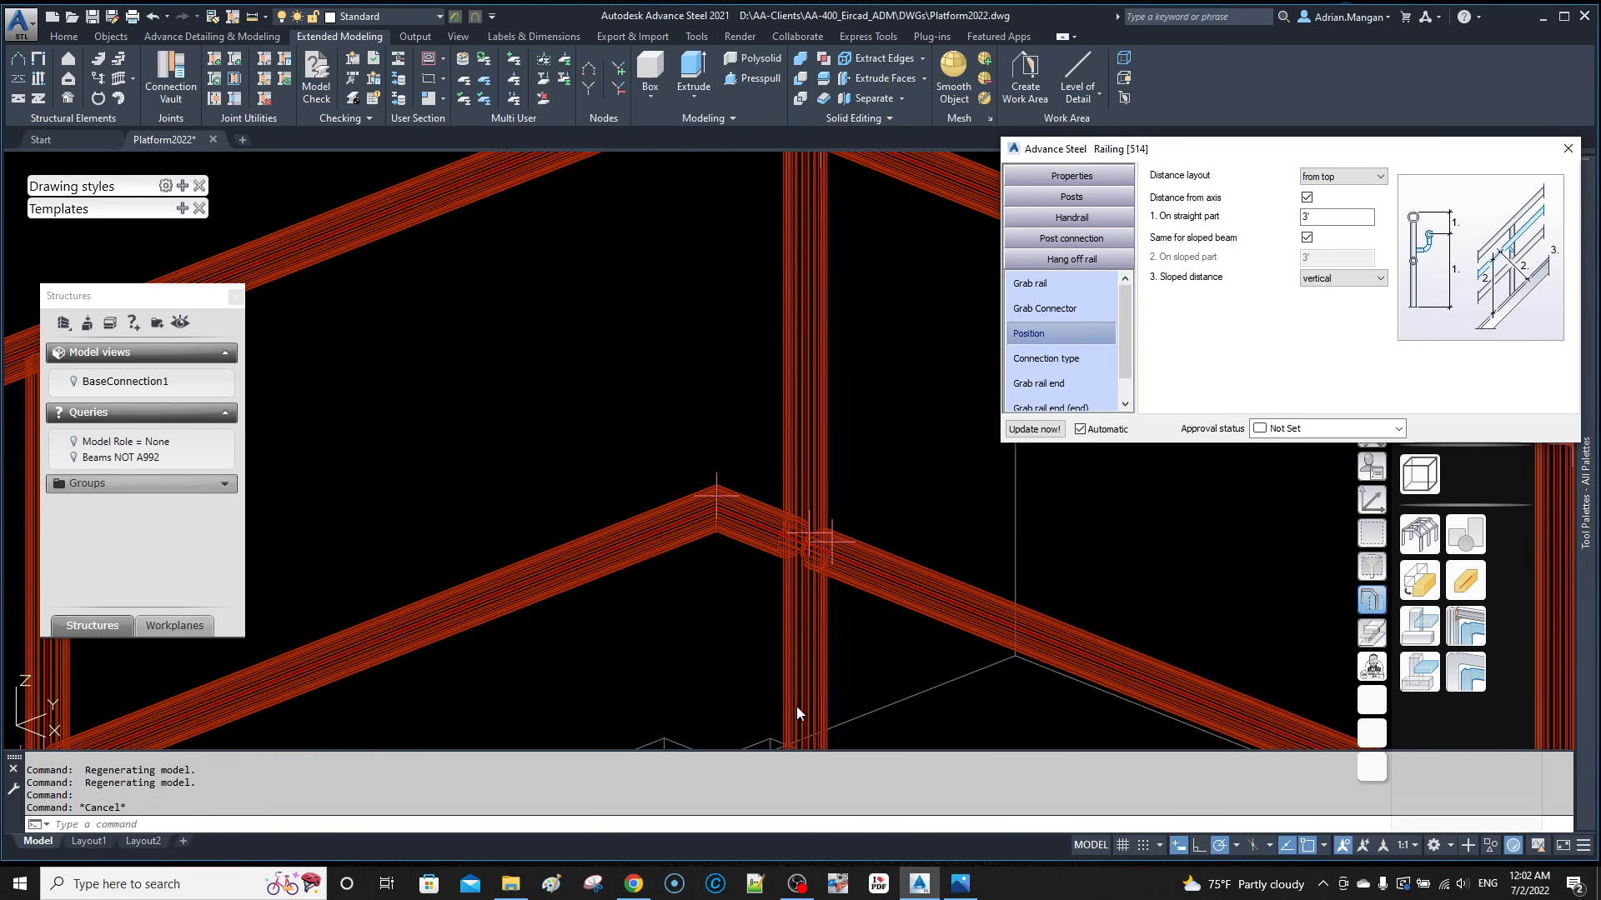
scroll(926, 525, down, 4)
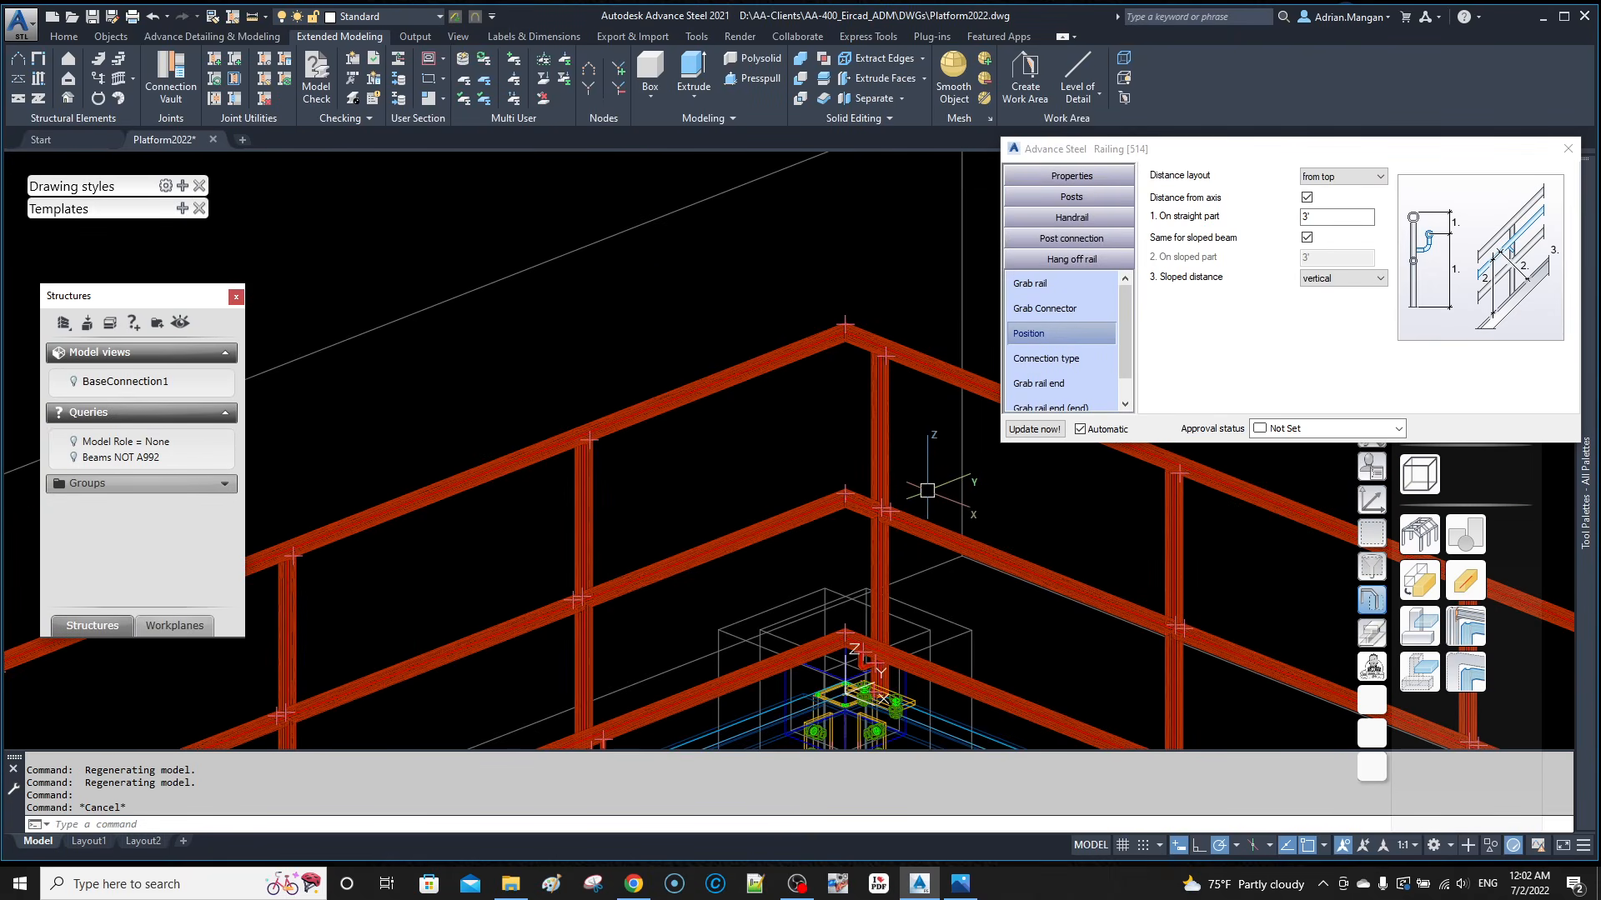
double_click(1337, 217)
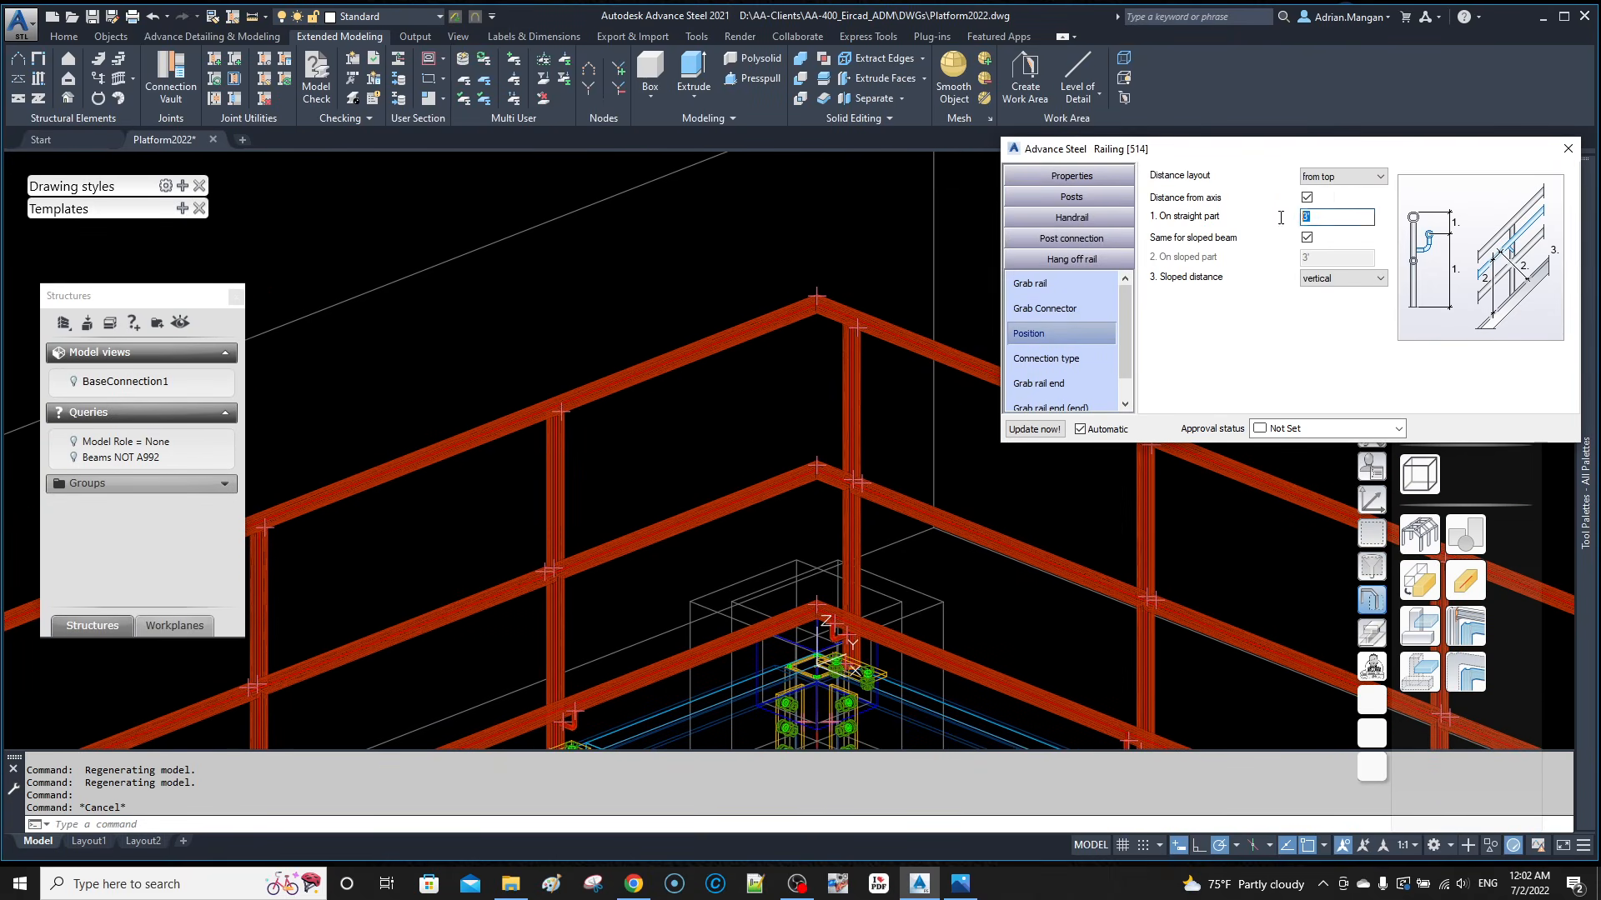
text(6)
key(Return)
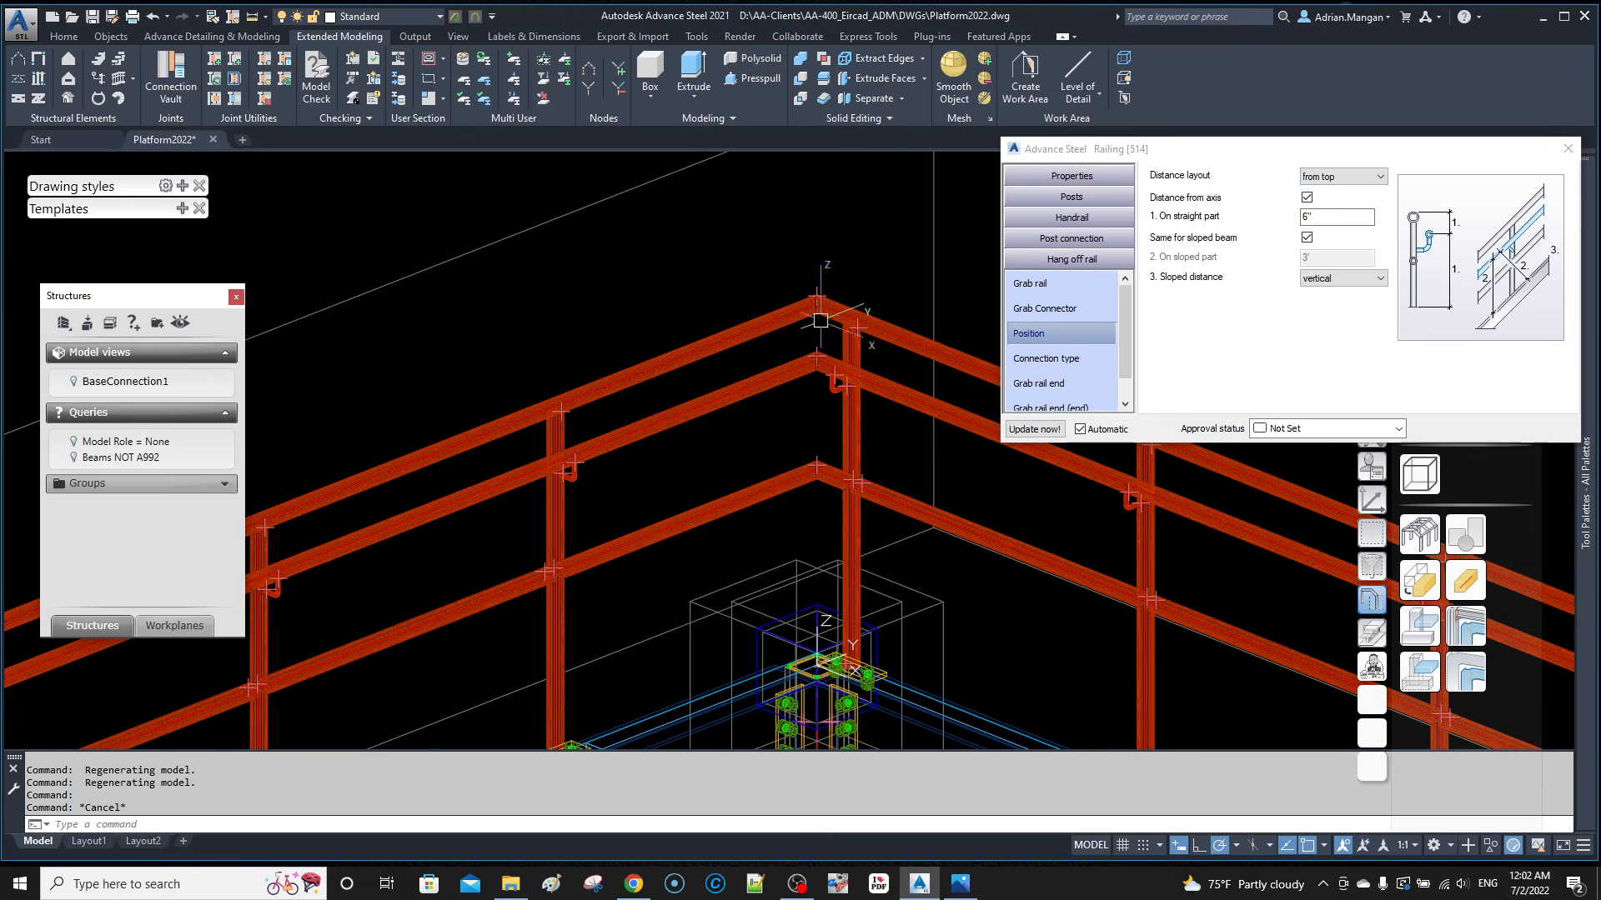
scroll(806, 317, up, 4)
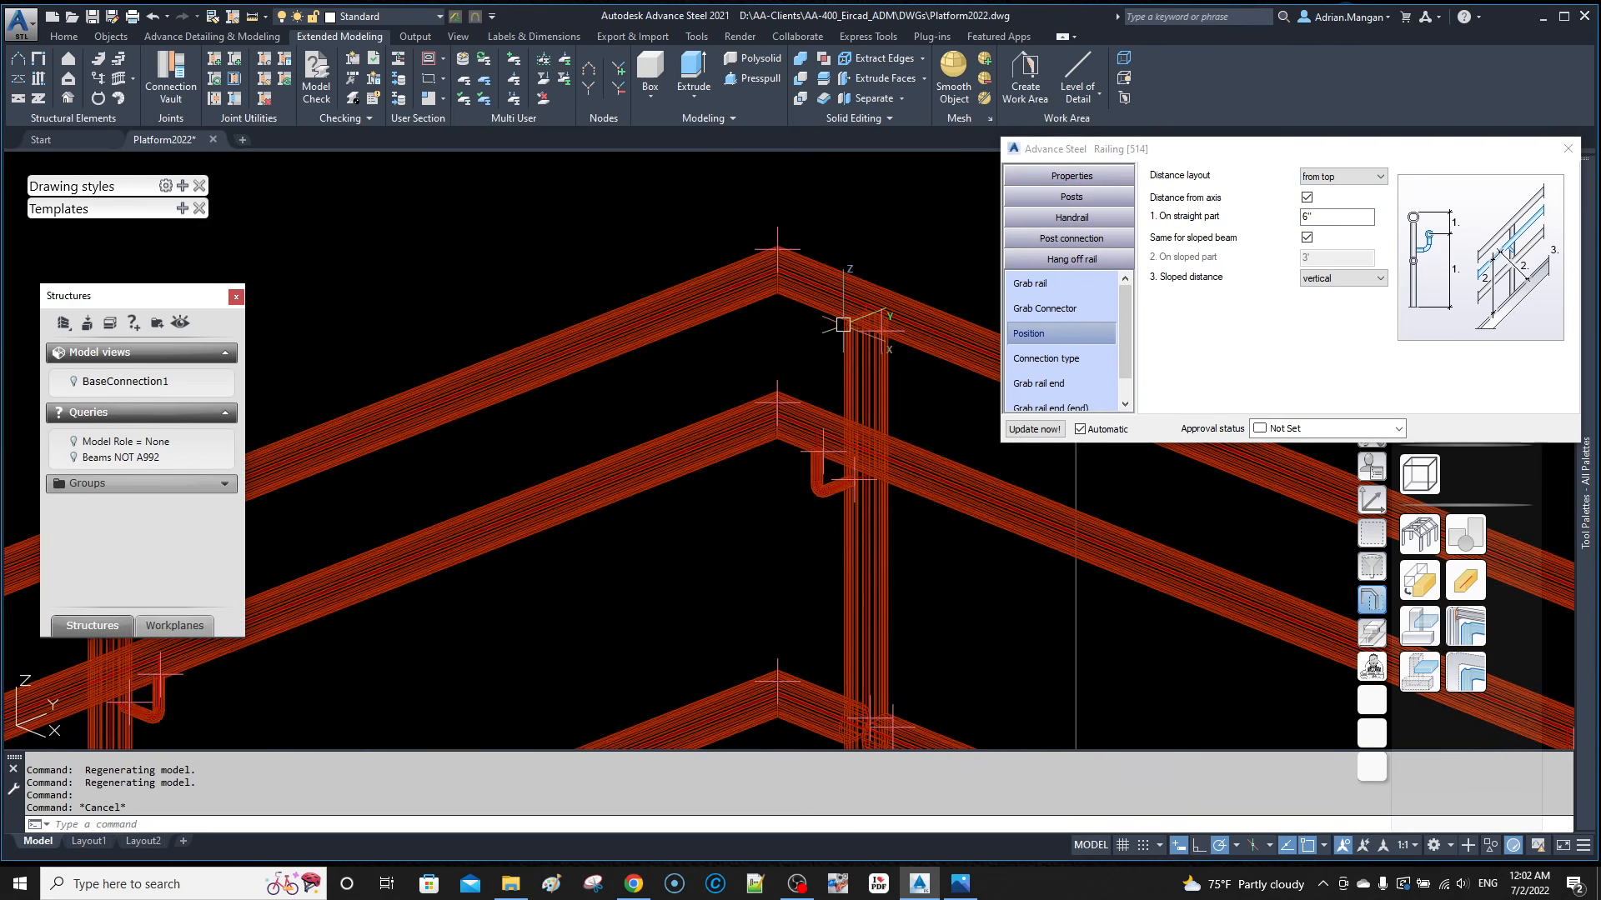
Step: Keep the grab rail's distance layout at from top and set the distance on the straight part to 5 1/16"
click(1360, 177)
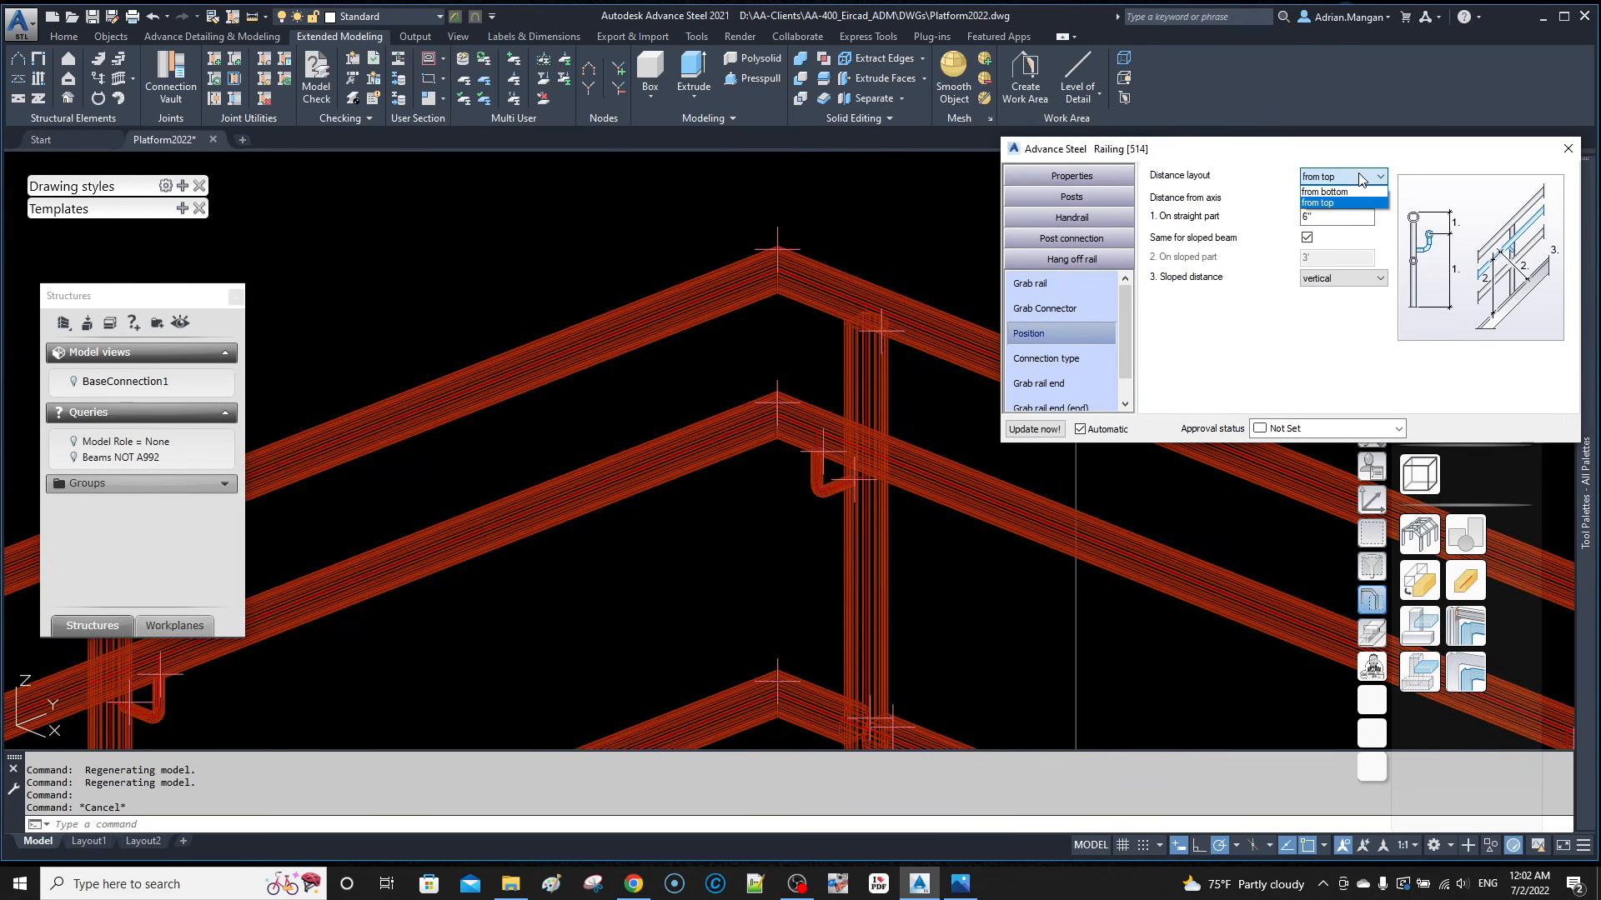
click(1331, 206)
double_click(1334, 216)
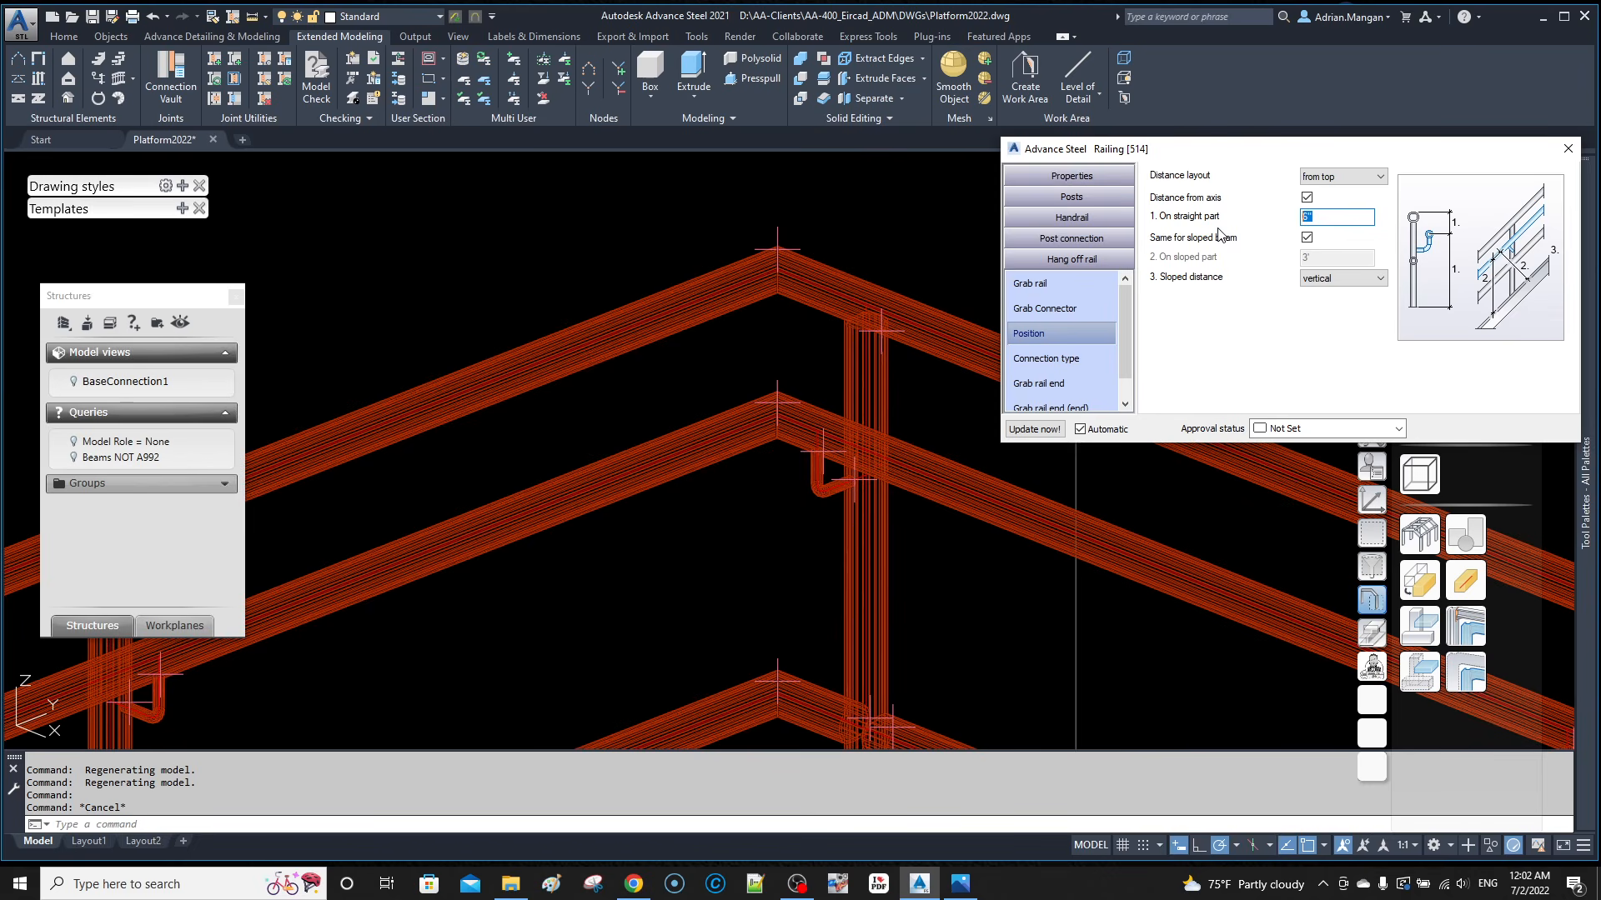
text(5 1/16)
key(Return)
Step: Measure the distance between the top edges of the top handrail and the grab rail at their open ends
scroll(854, 226, down, 6)
middle_drag(851, 221, 750, 187)
scroll(689, 234, down, 3)
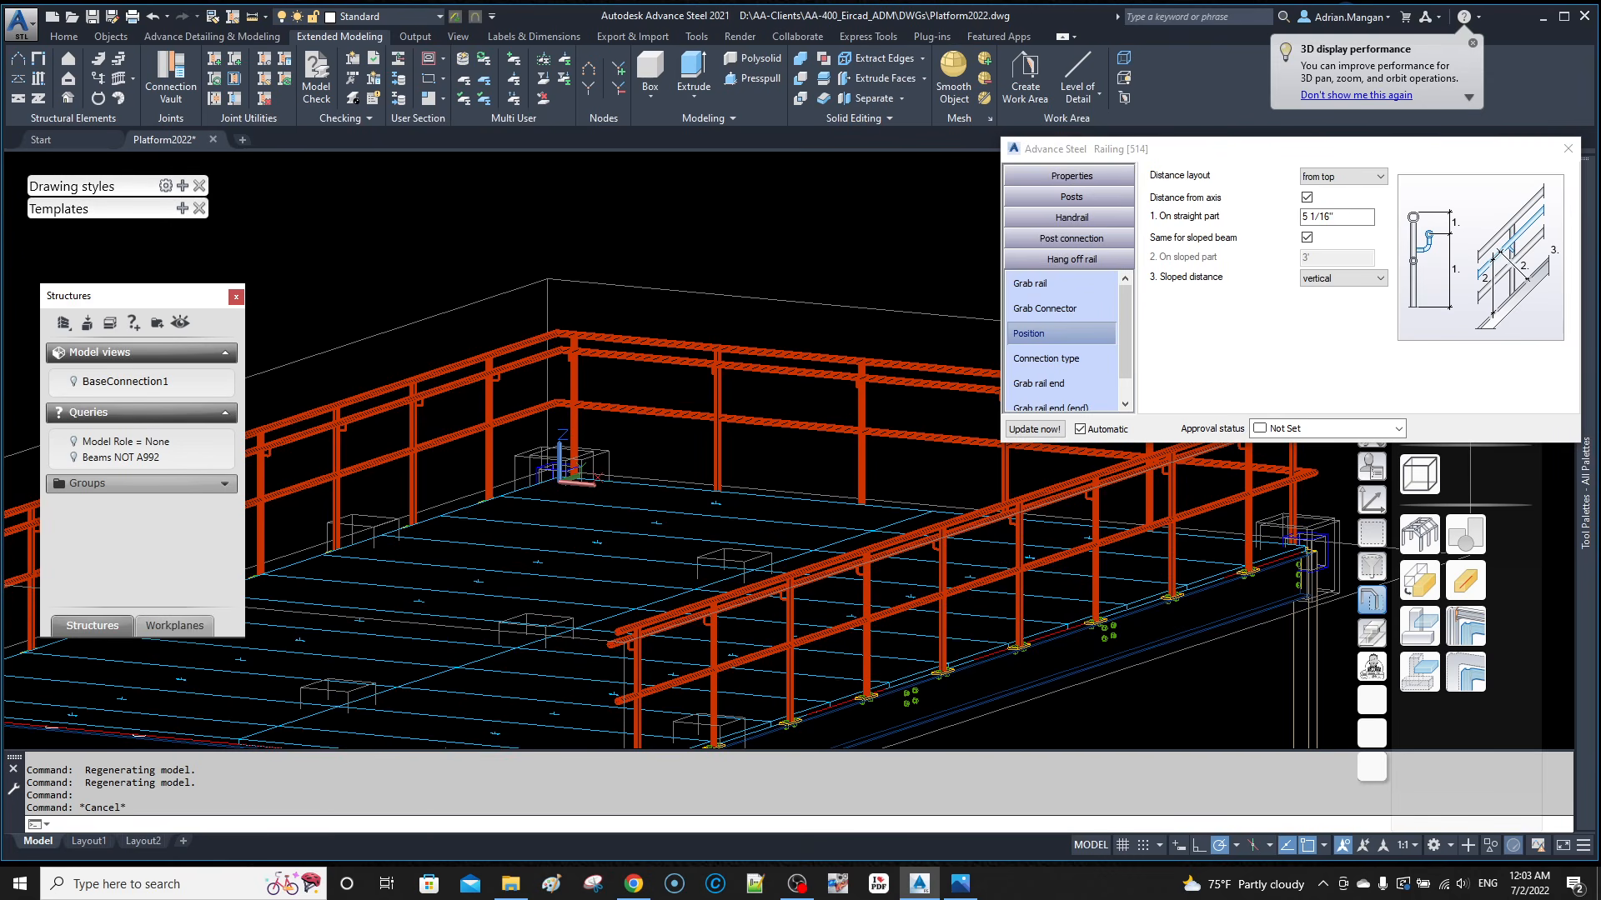
scroll(545, 511, up, 6)
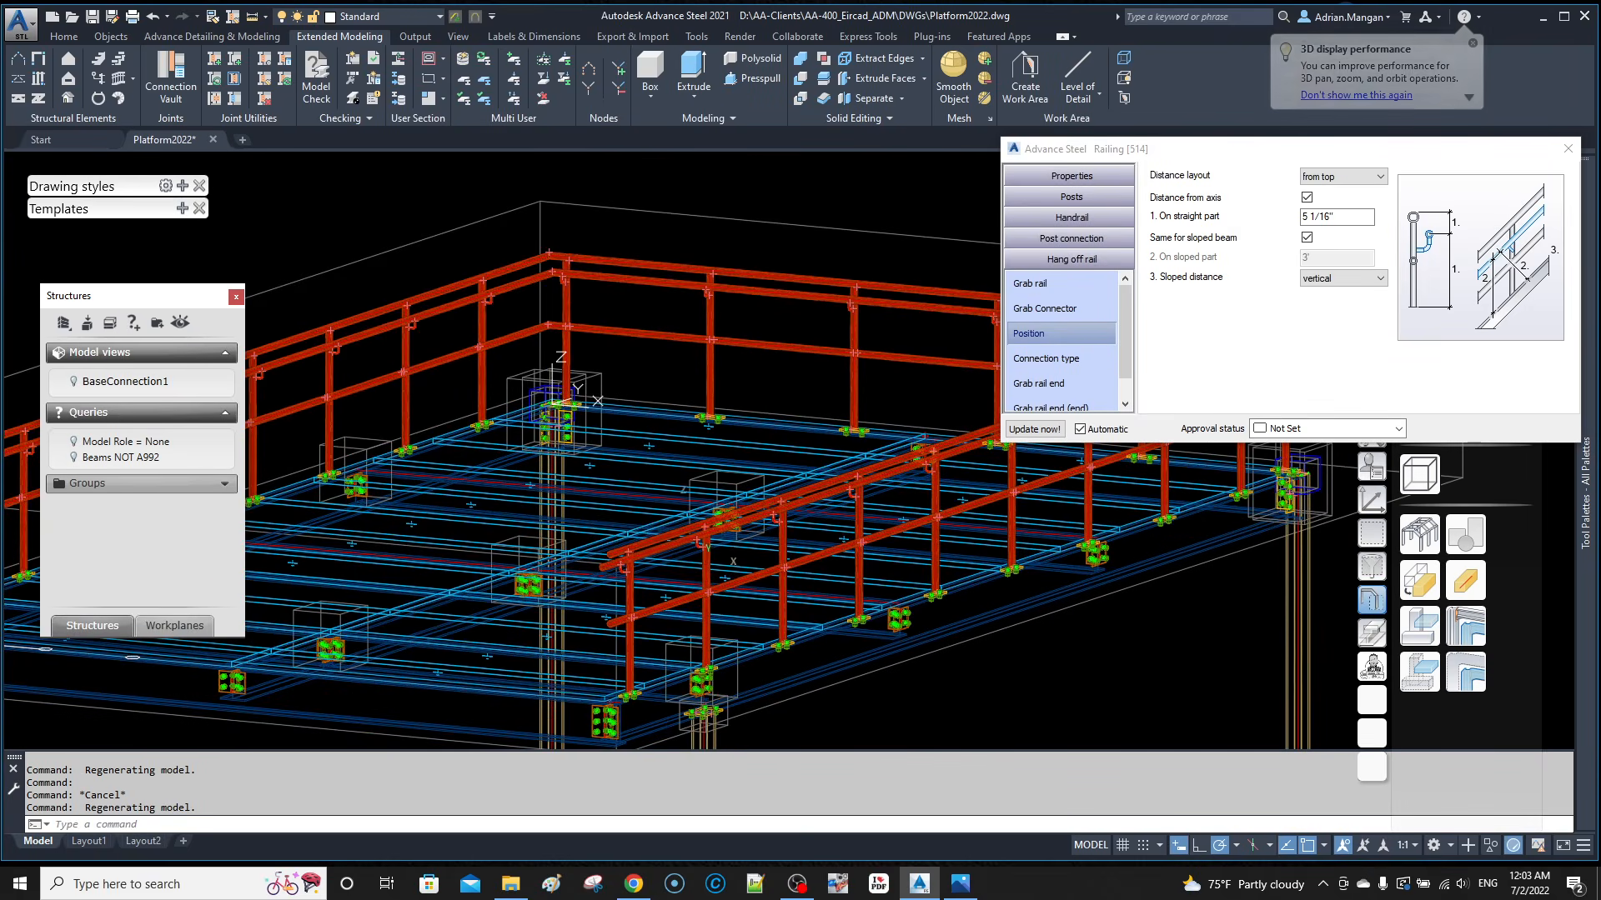
scroll(546, 510, up, 3)
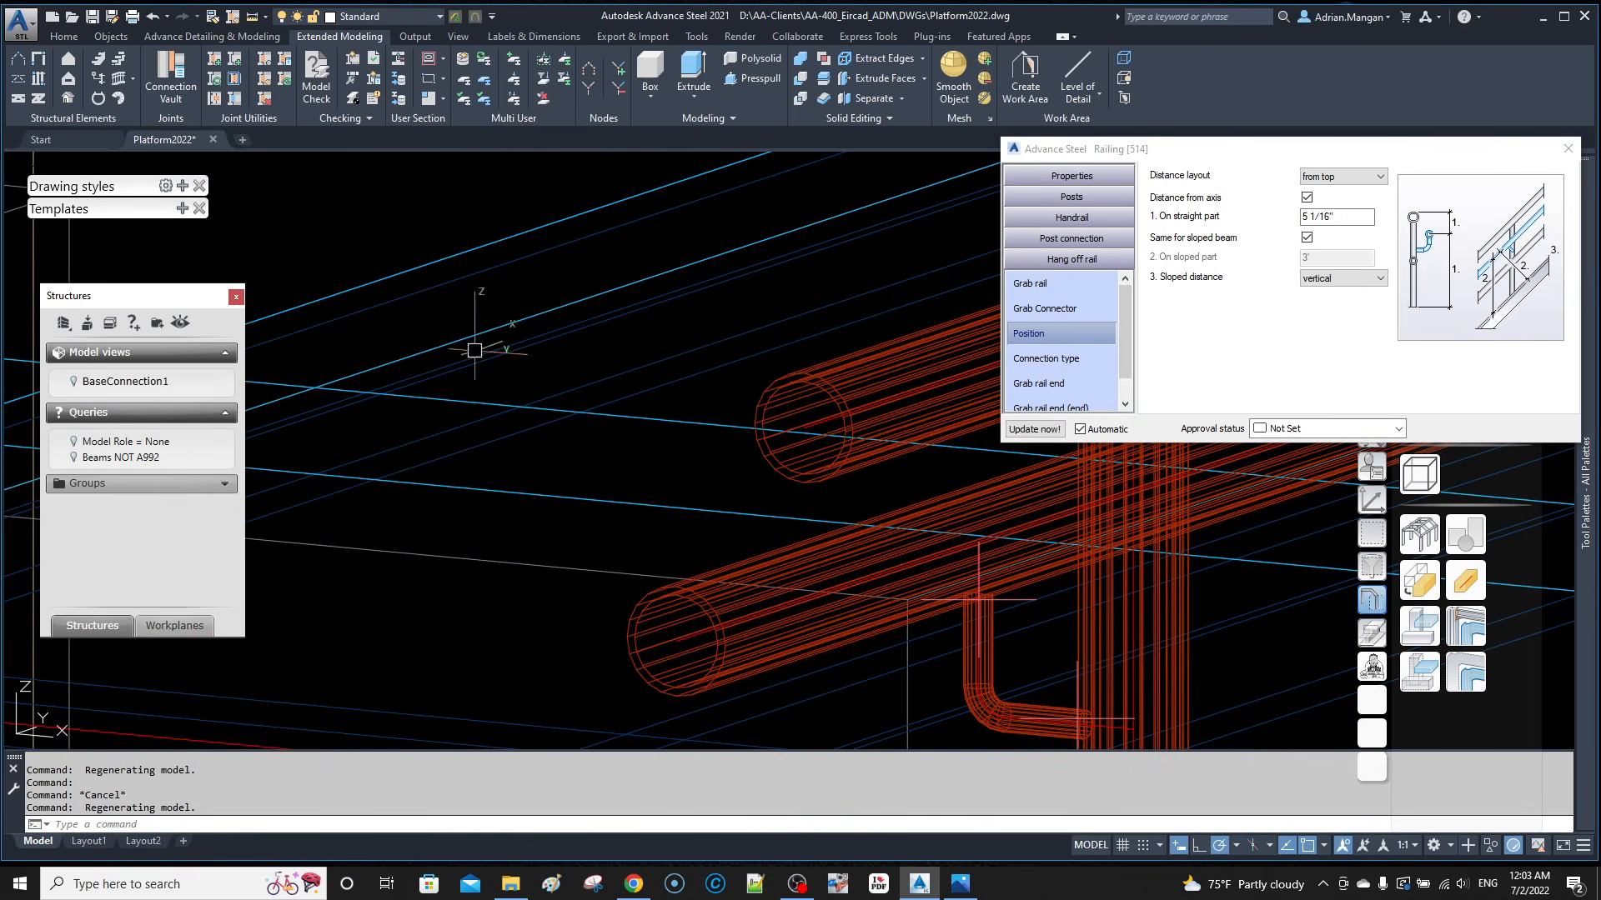
click(266, 17)
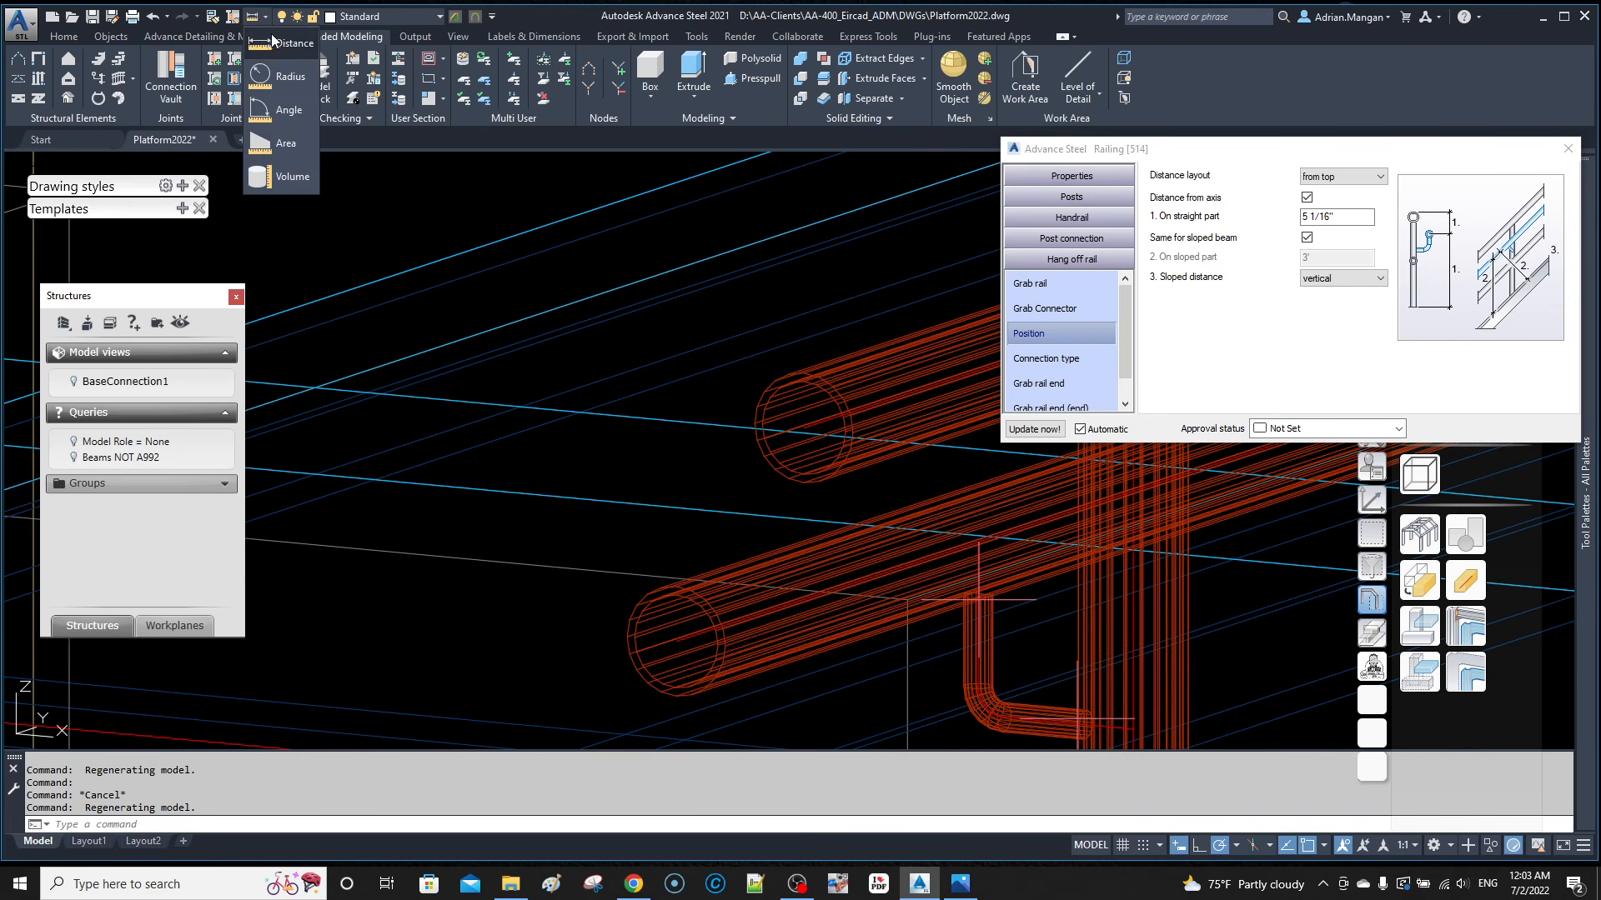
click(279, 63)
scroll(771, 343, up, 2)
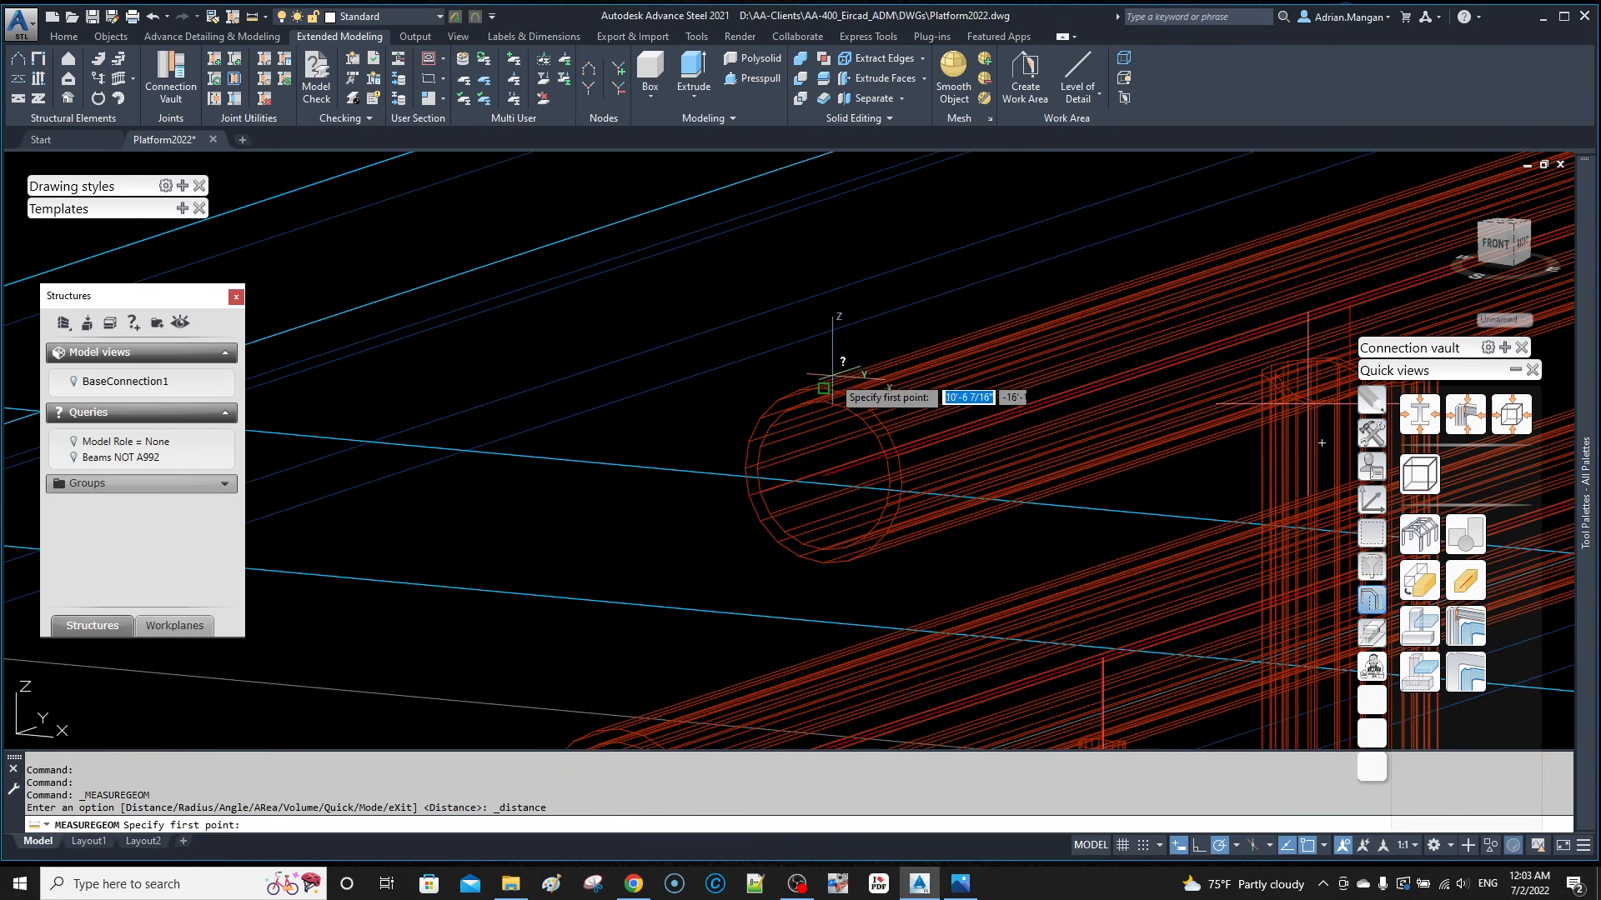
click(824, 388)
scroll(784, 404, down, 2)
scroll(697, 537, up, 4)
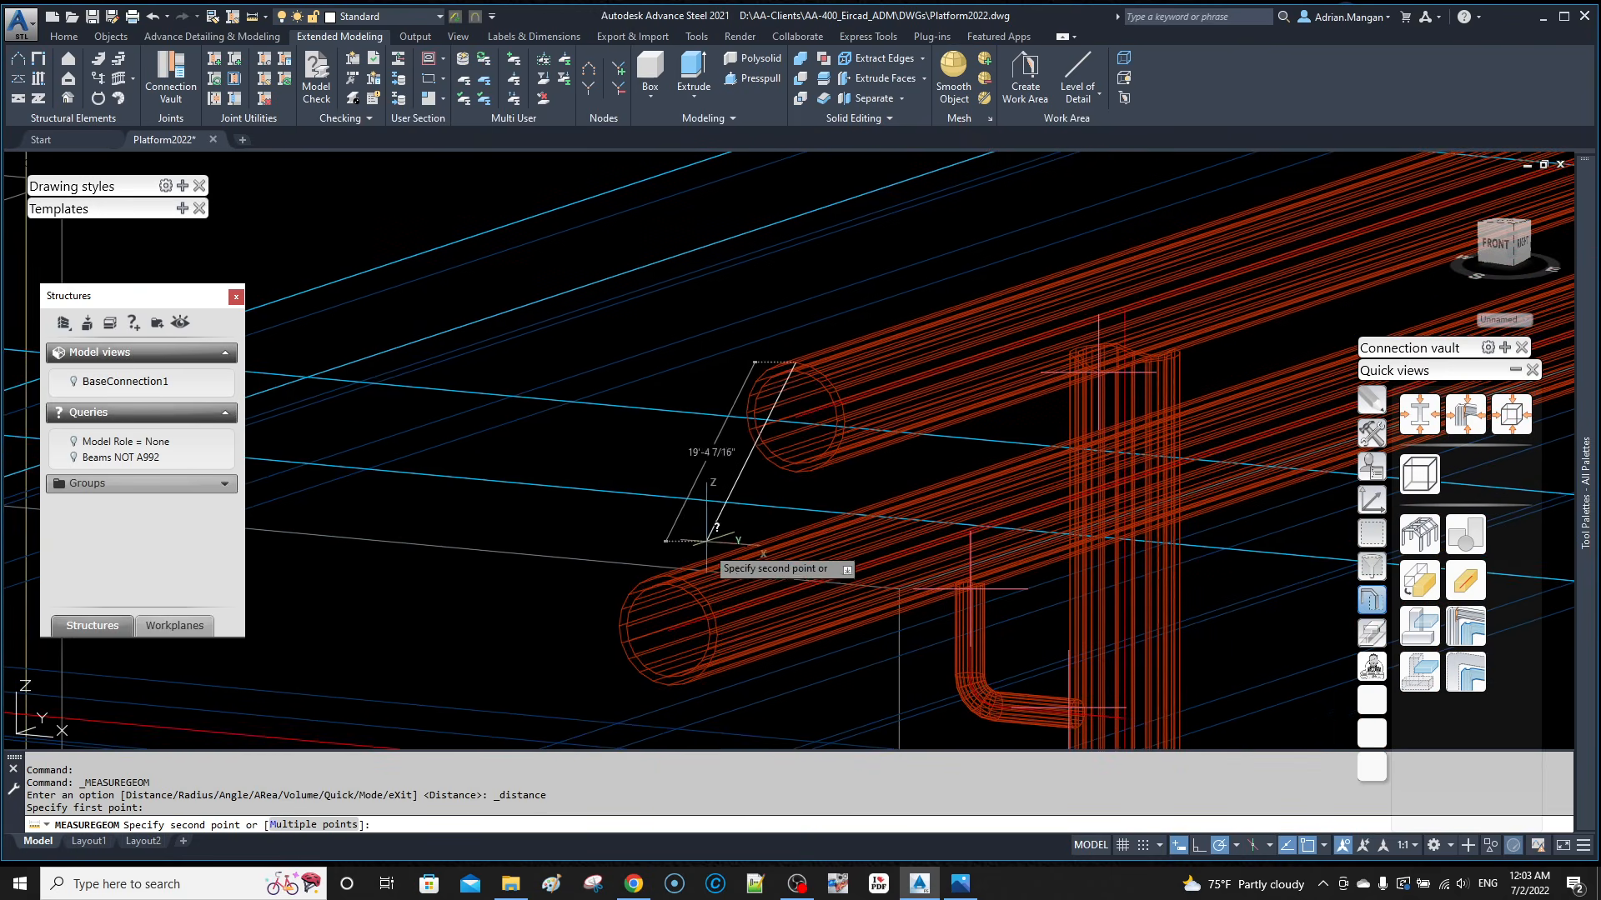
click(621, 561)
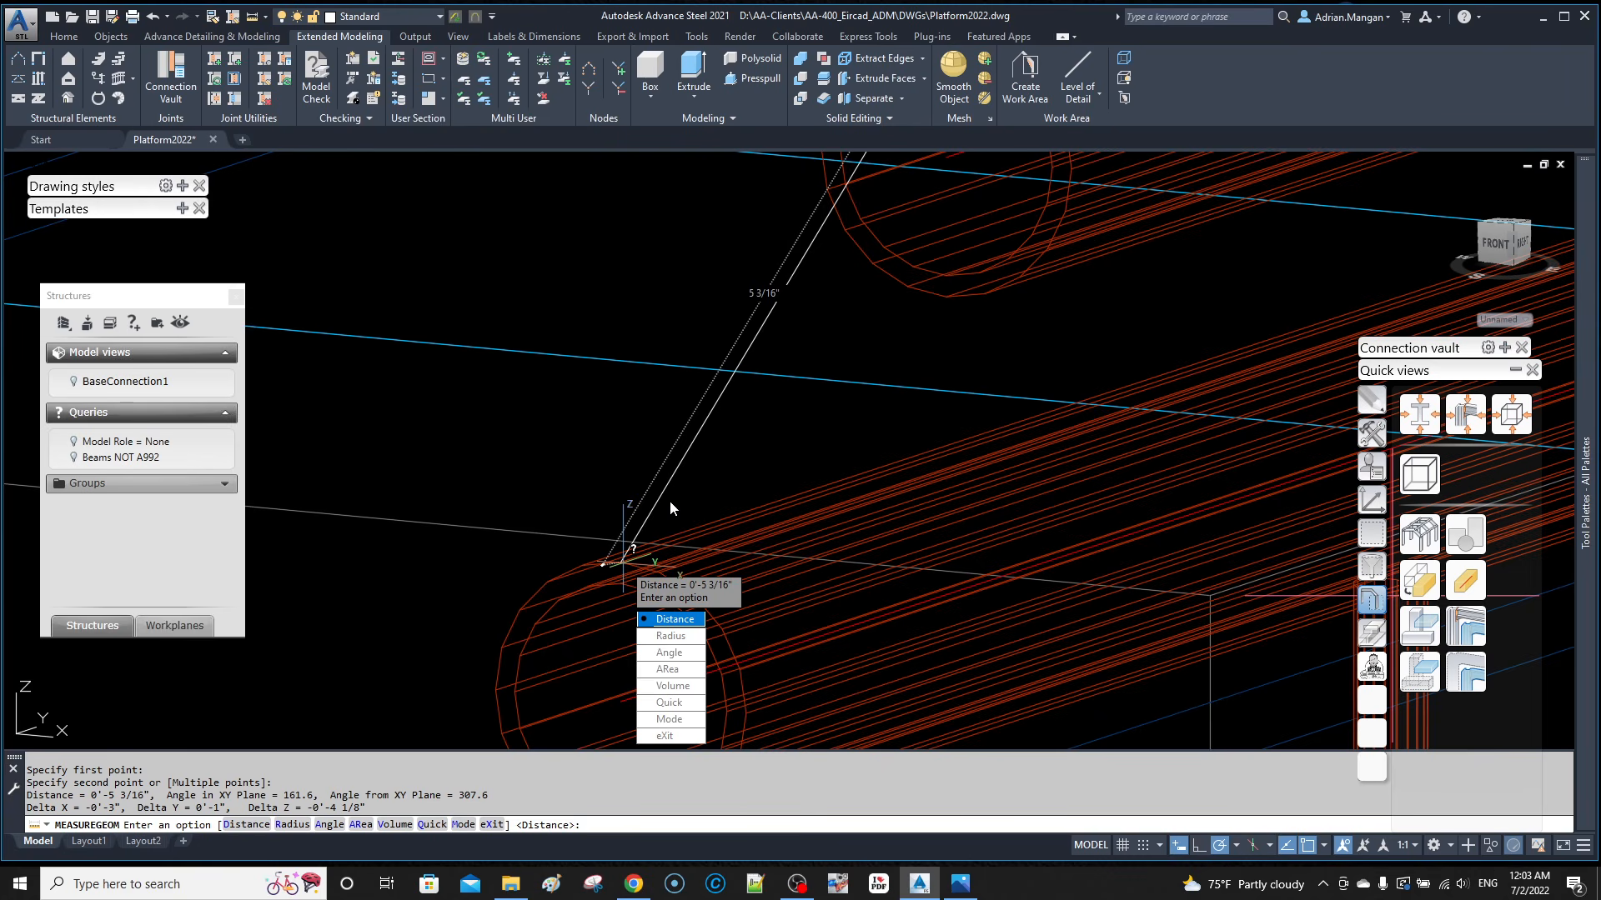
key(Escape)
Step: Select the grab rail at its open end and open the properties of the railing it belongs to
scroll(670, 503, down, 5)
shift+middle_drag(740, 482, 830, 476)
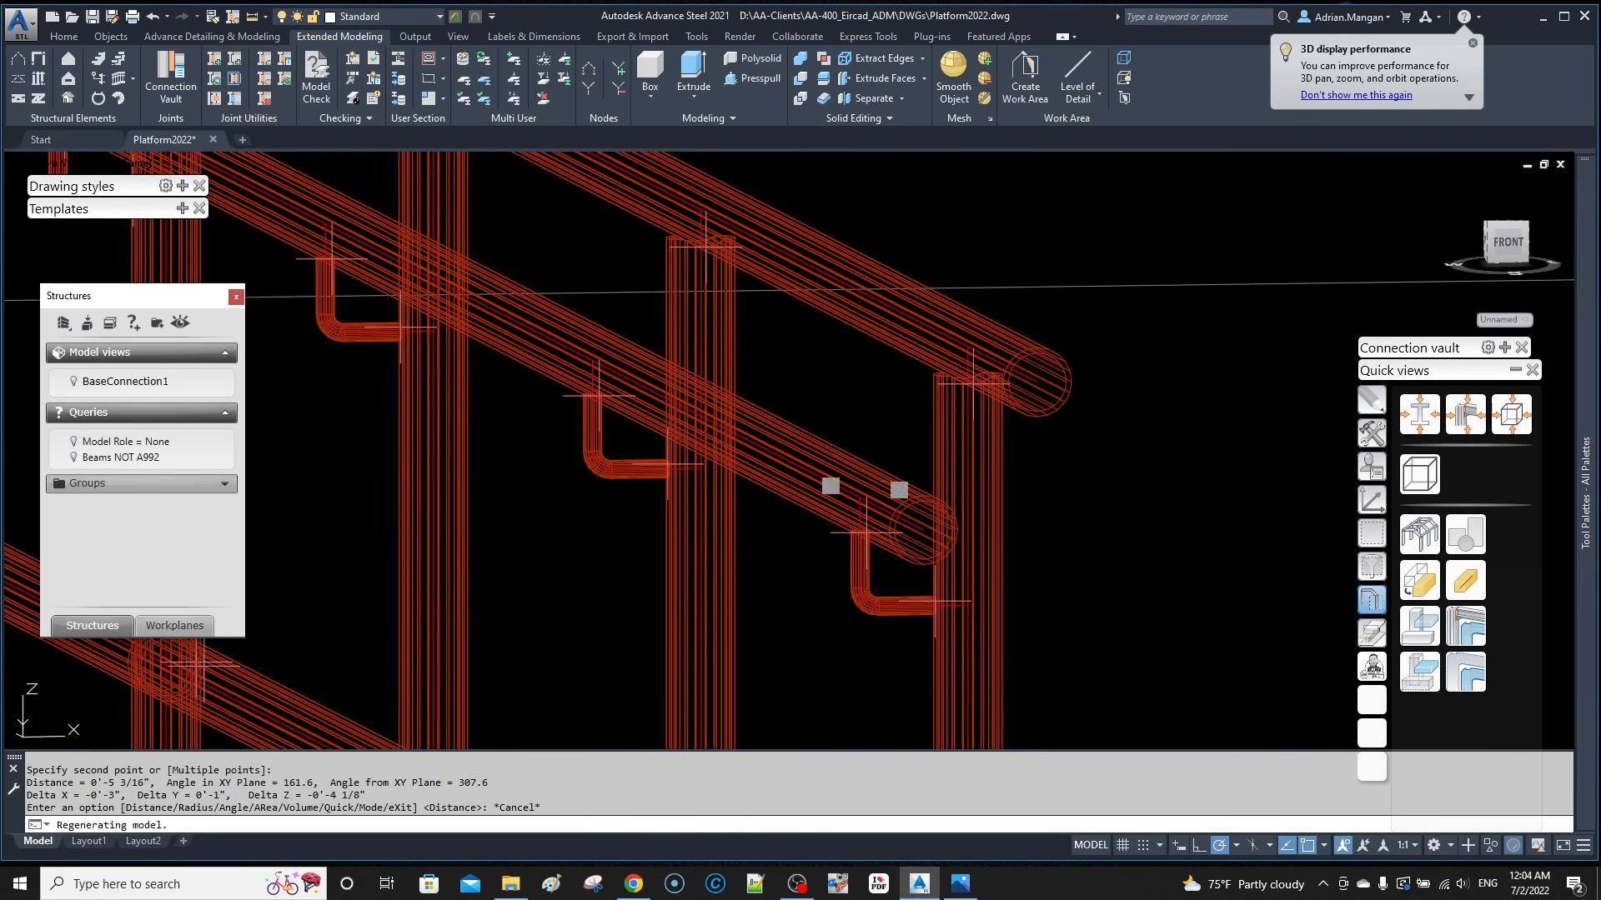
mouse_move(852, 484)
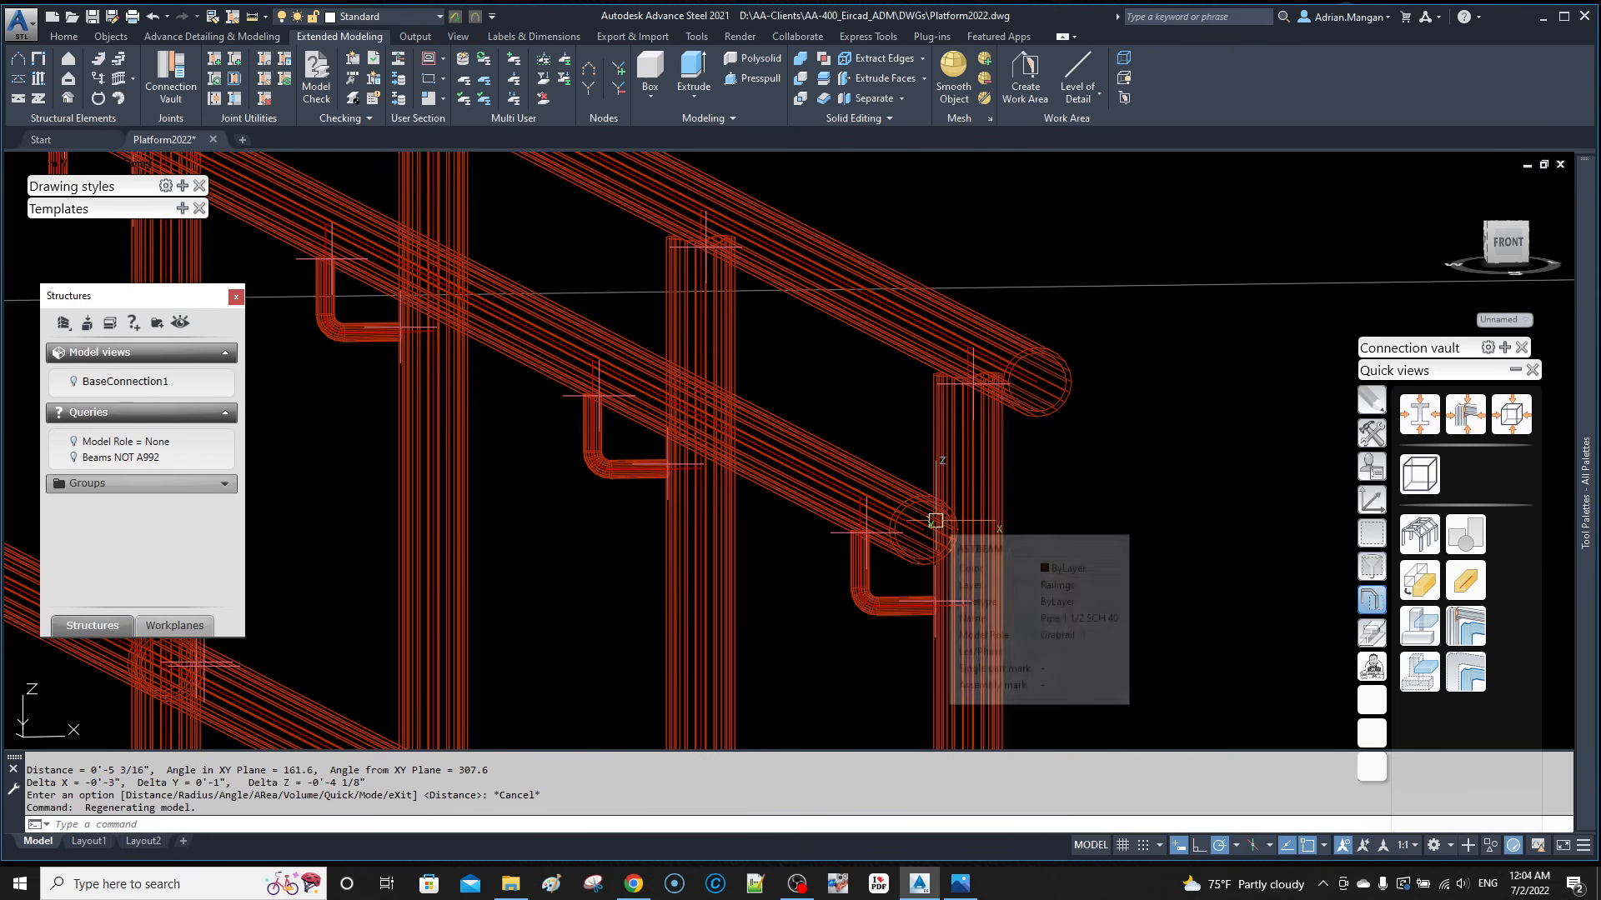
click(908, 521)
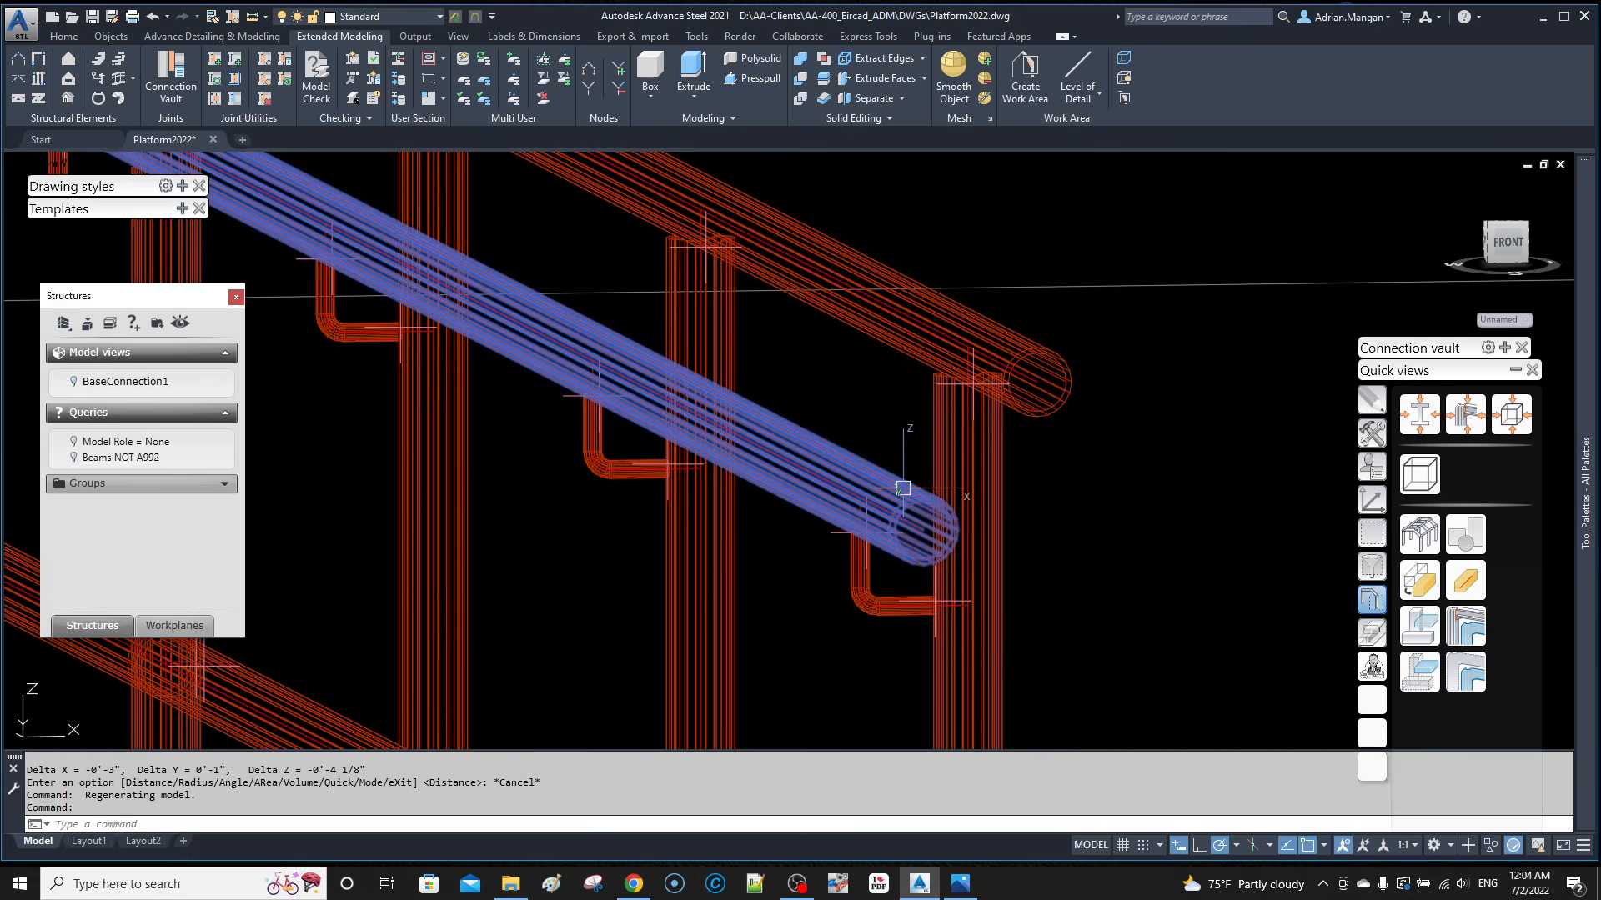
right_click(907, 516)
click(1032, 600)
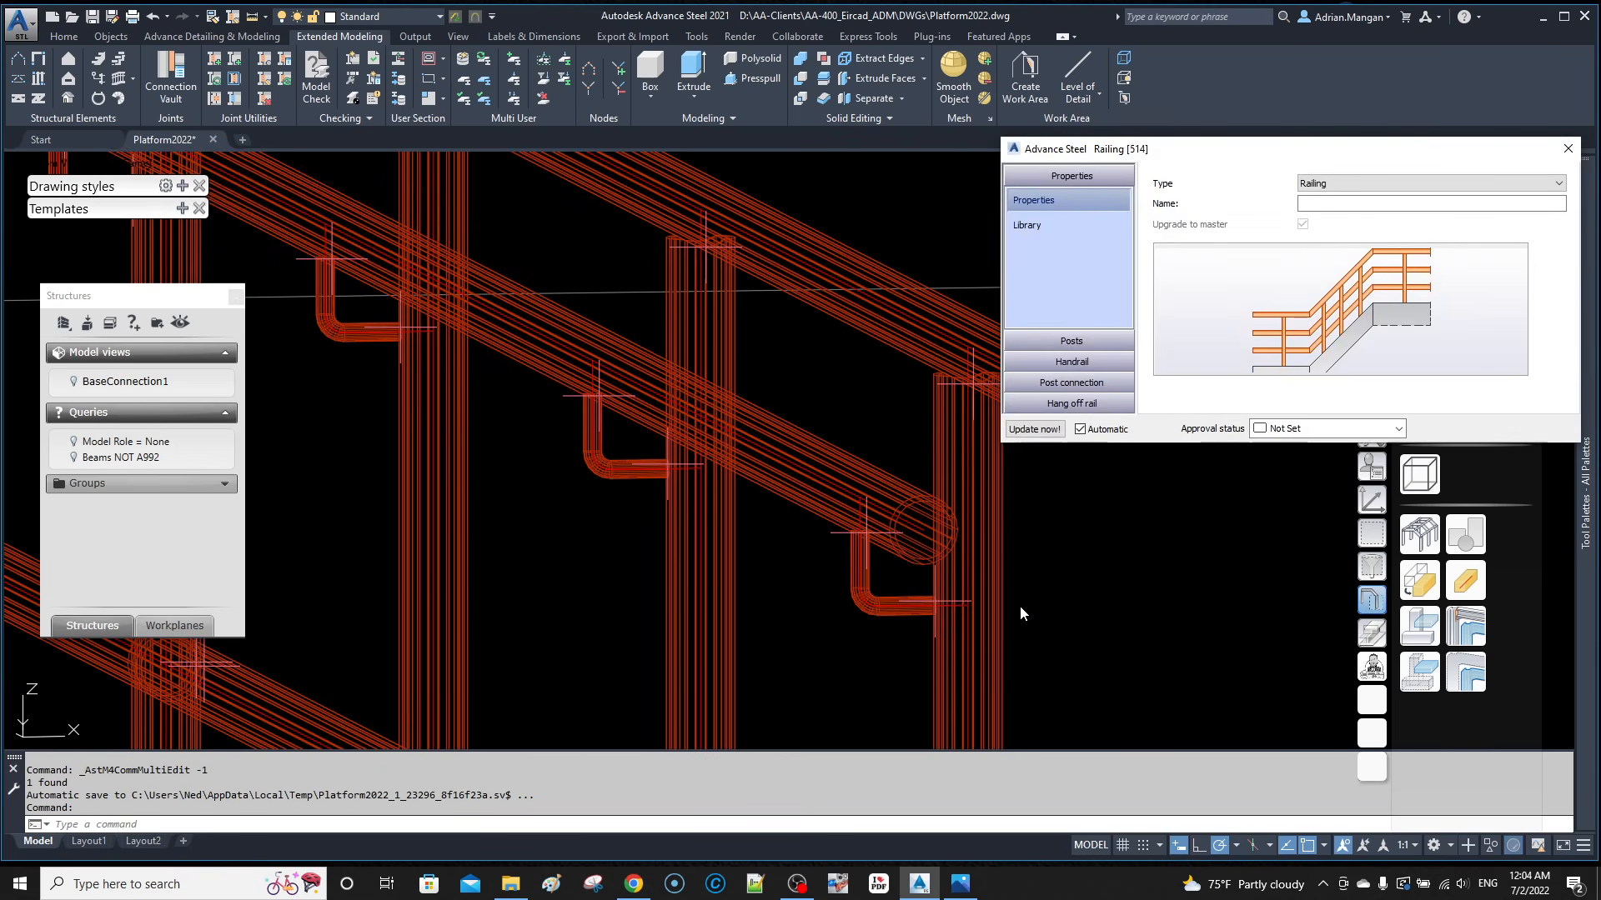
Step: Set the grab rail's distance from the top on the straight part to 6 15/16"
click(1070, 363)
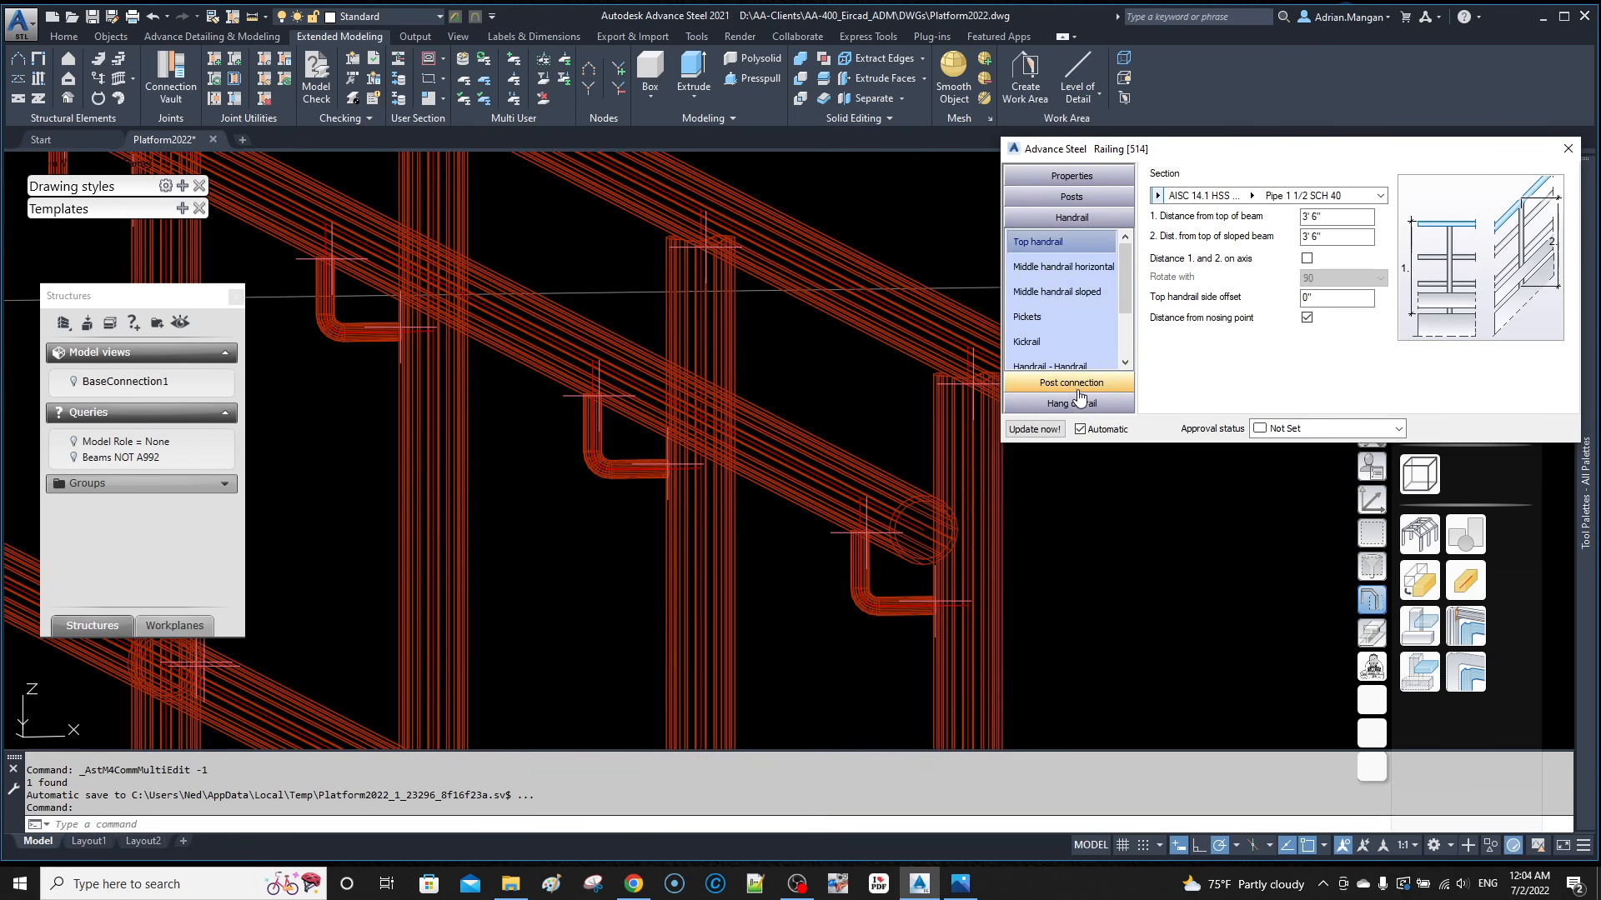
click(1073, 405)
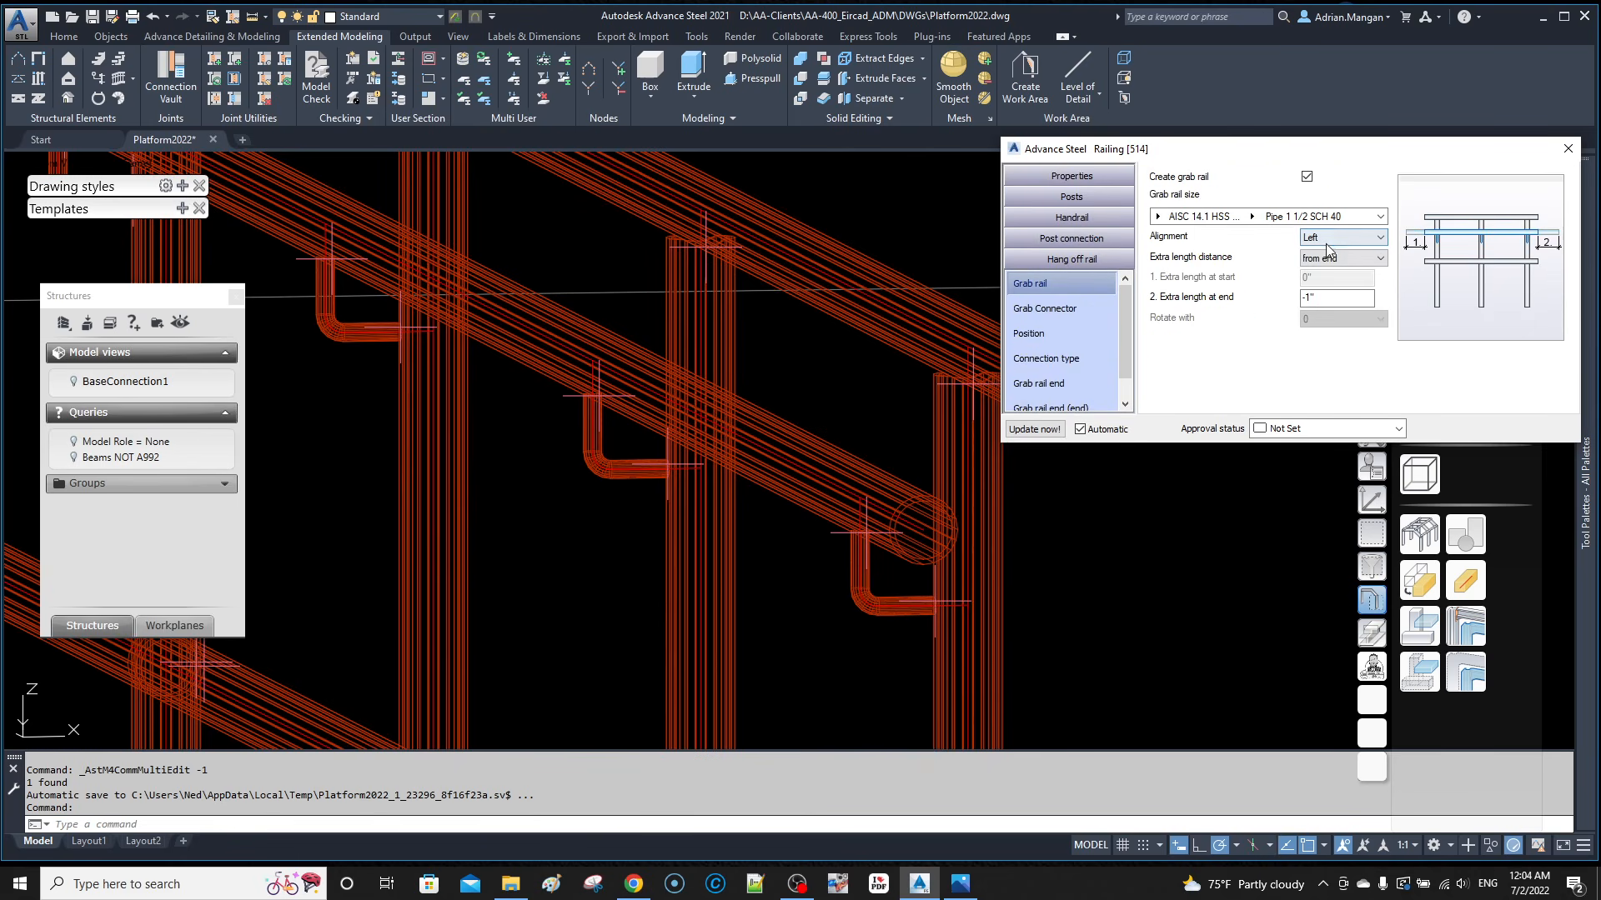
click(1061, 362)
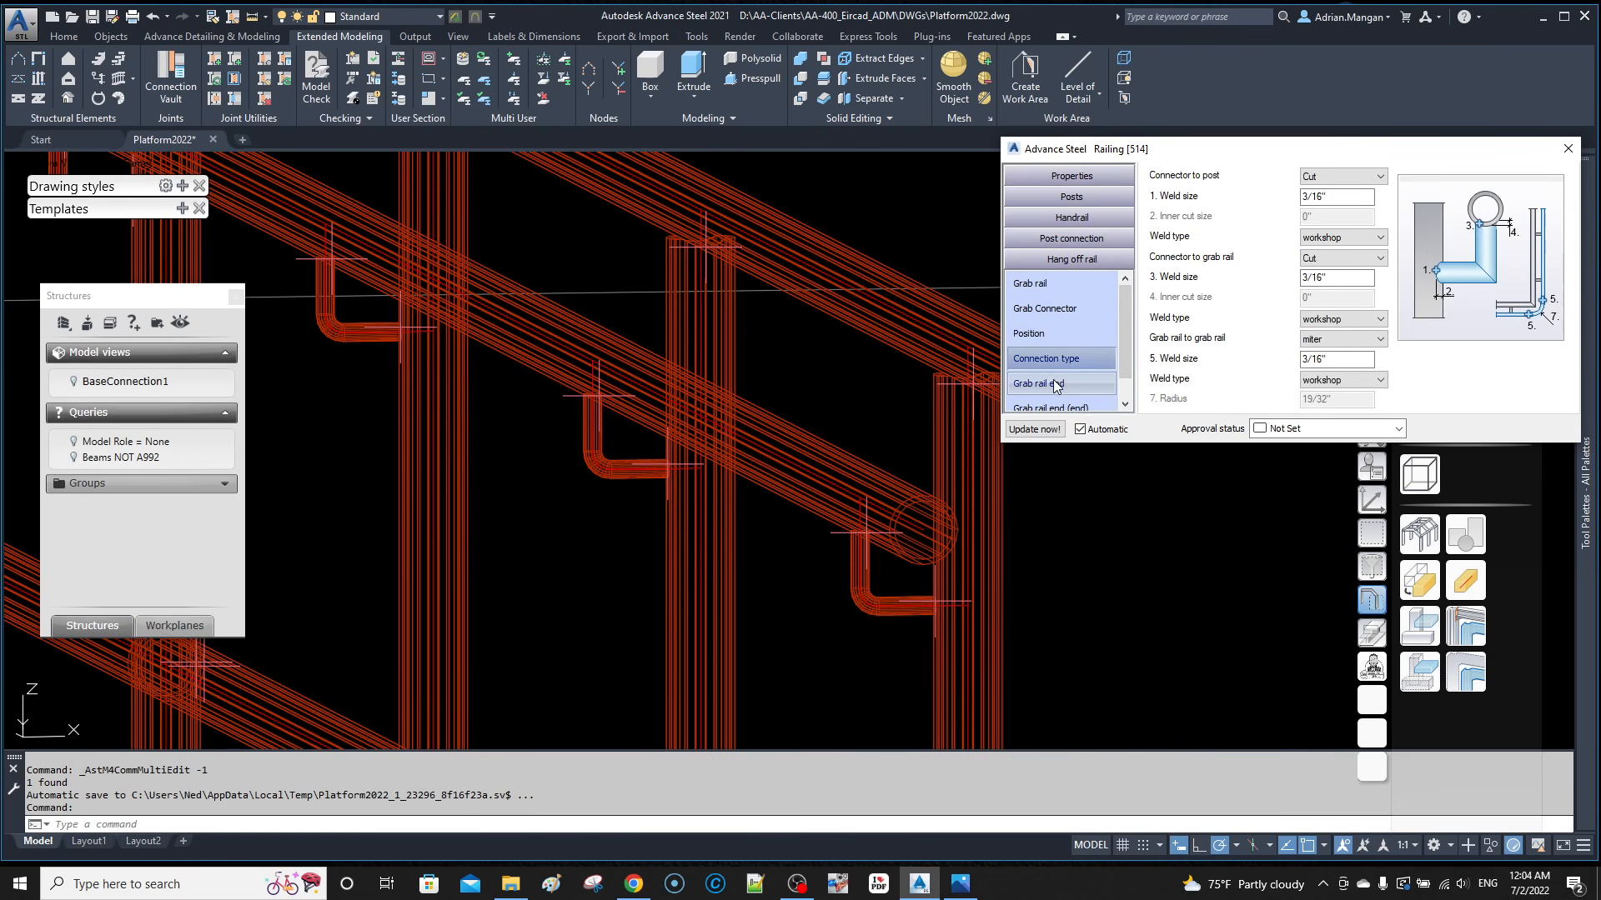
click(1057, 384)
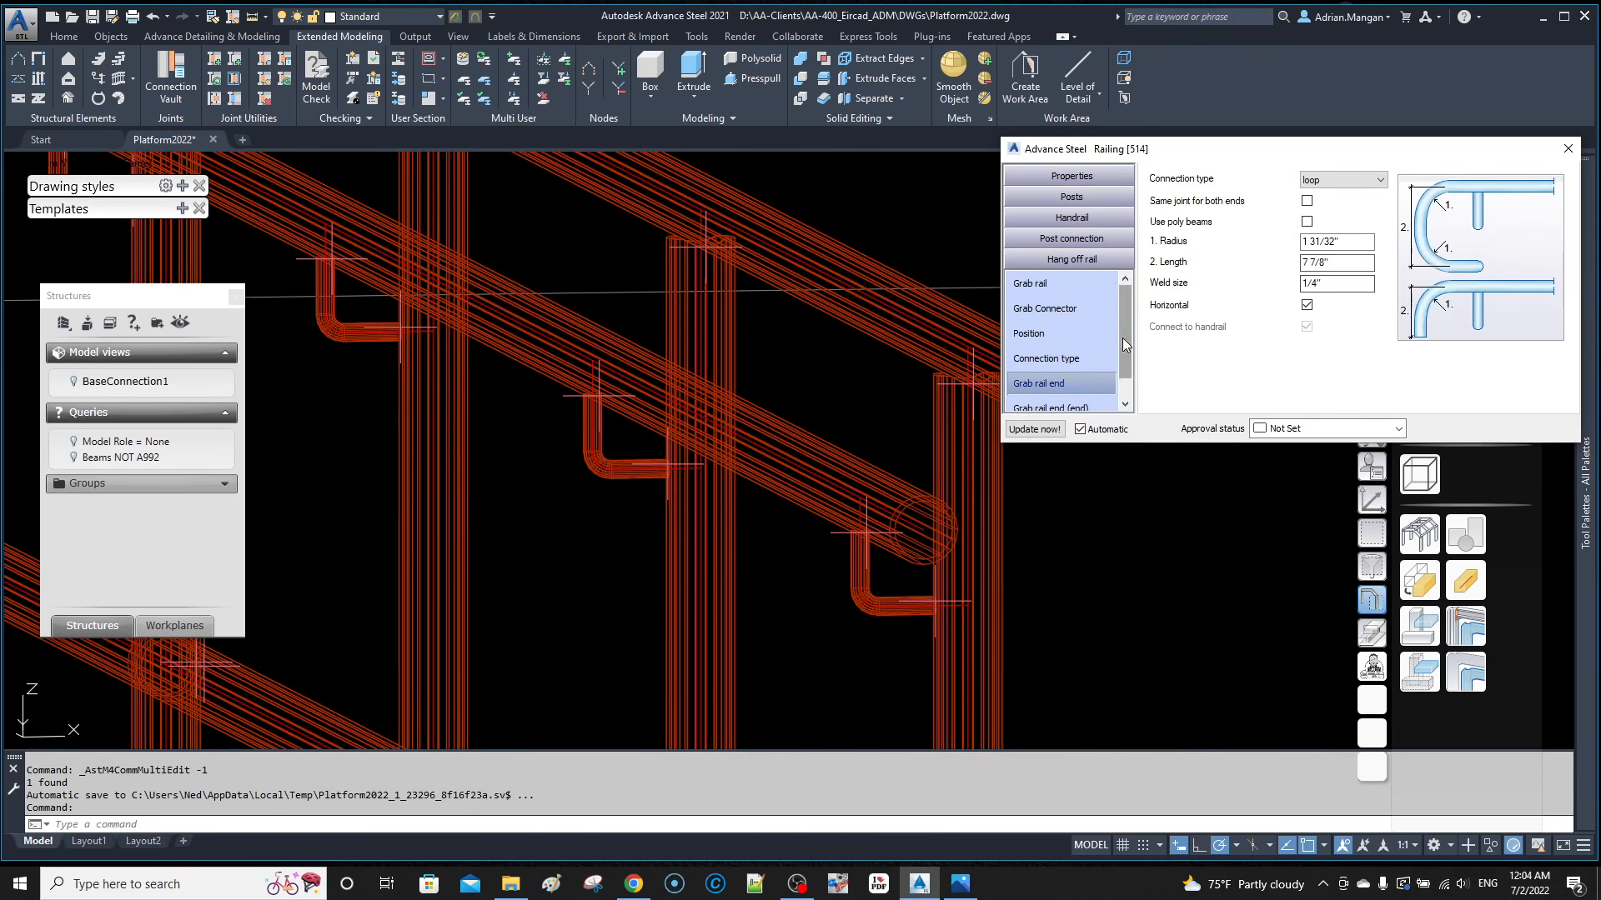
click(1065, 315)
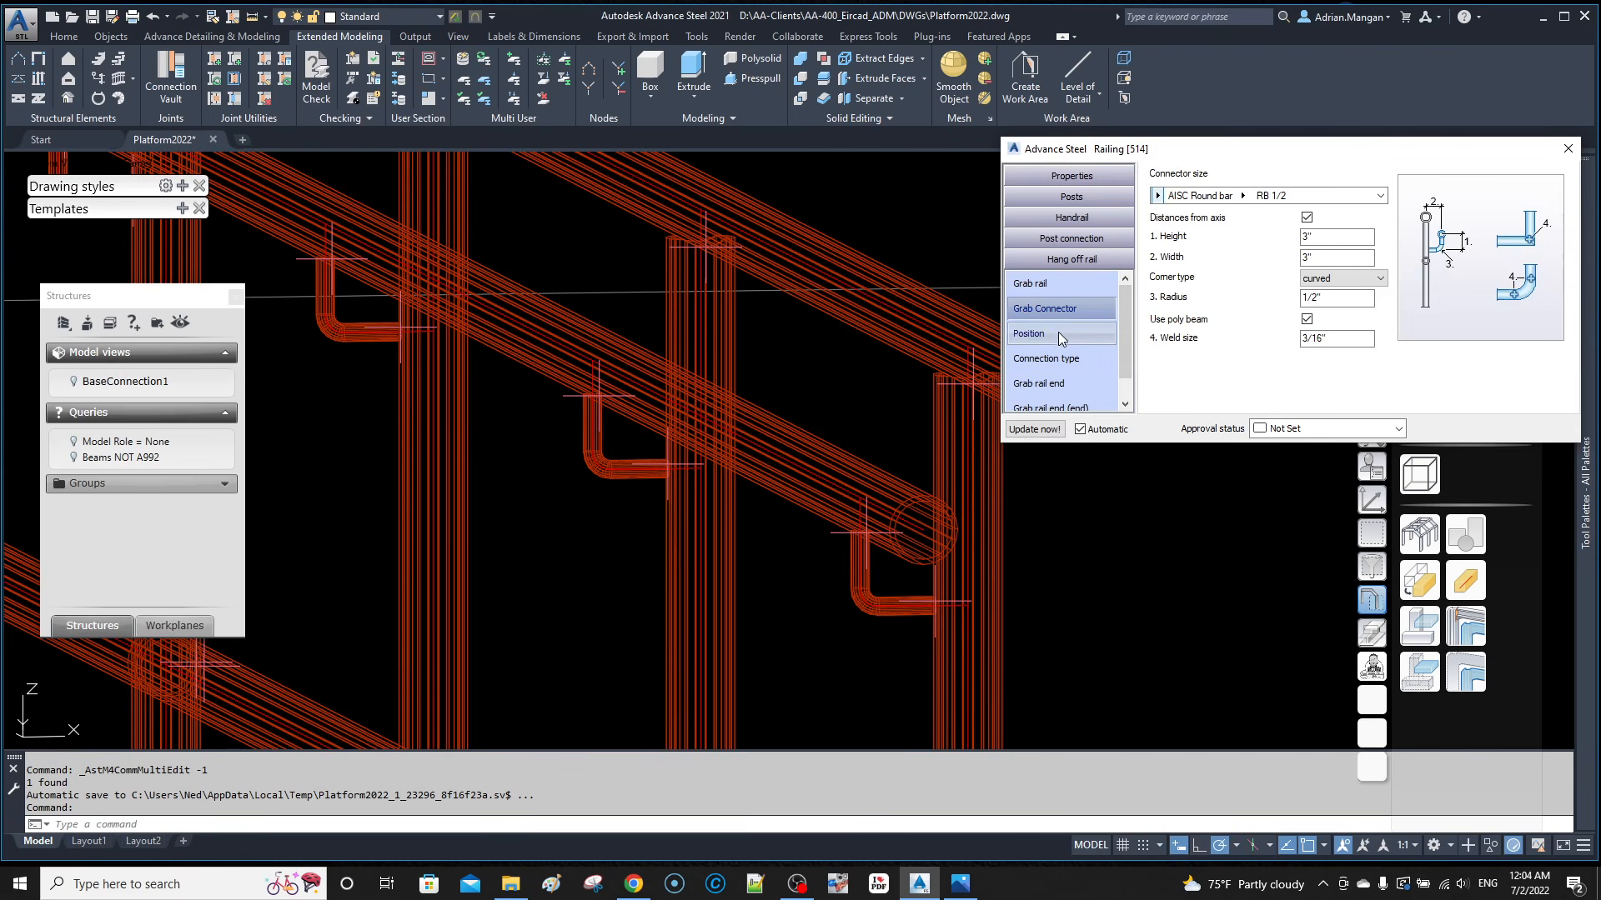
click(1058, 334)
click(1358, 219)
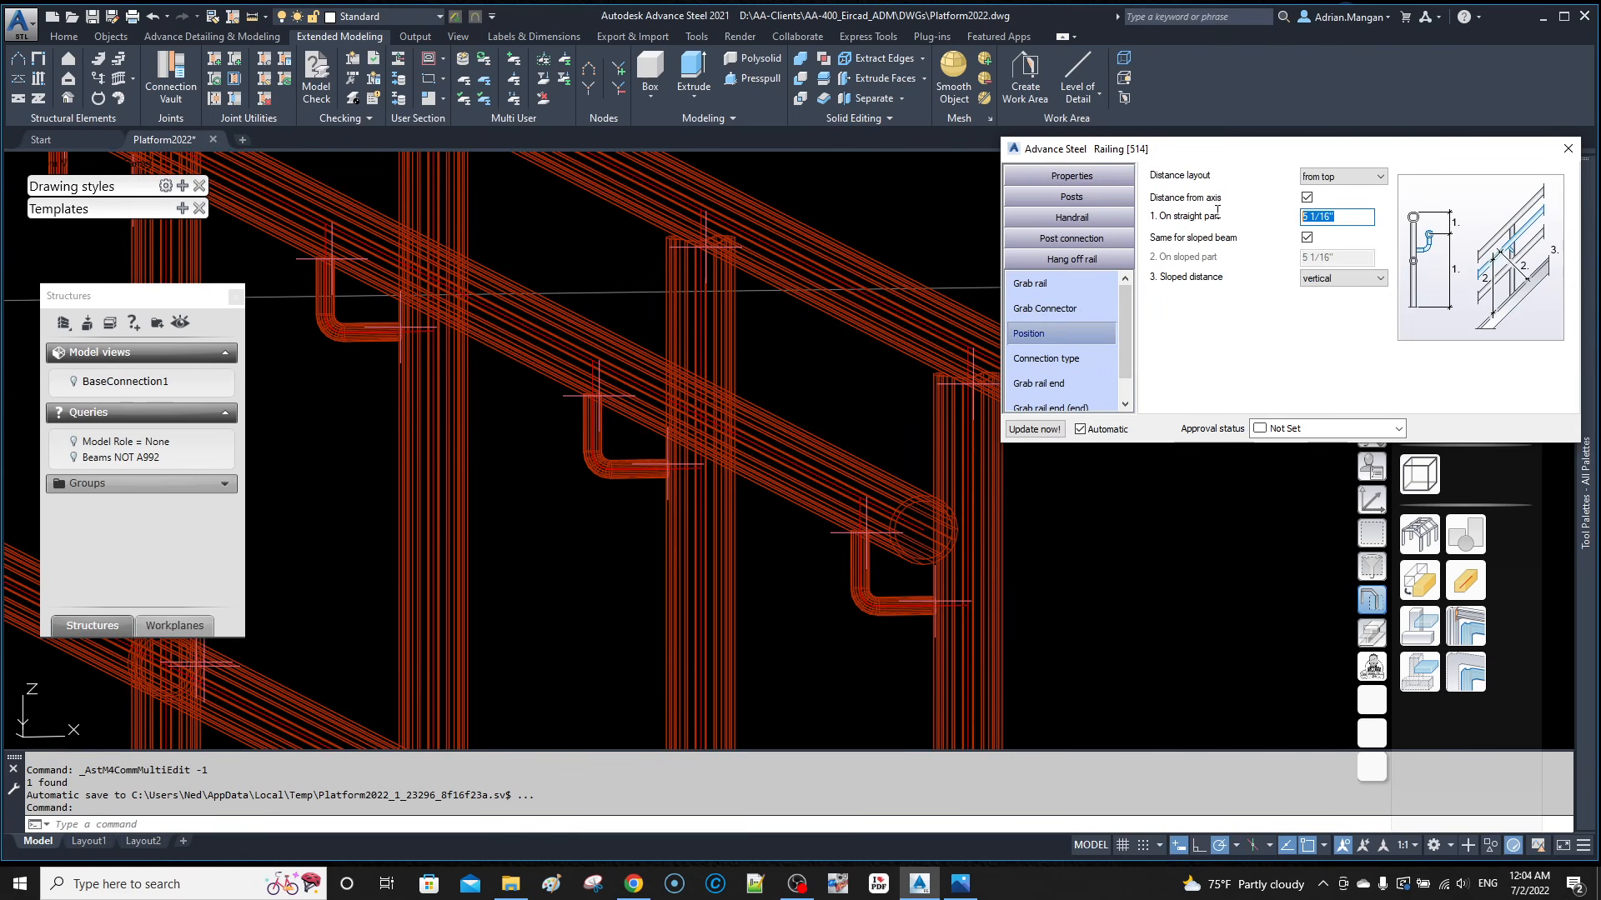
text(6 15/16)
key(Return)
Step: Examine a grab rail connector where it meets the grab rail, and open the railing's grab rail connection type settings
scroll(617, 533, up, 4)
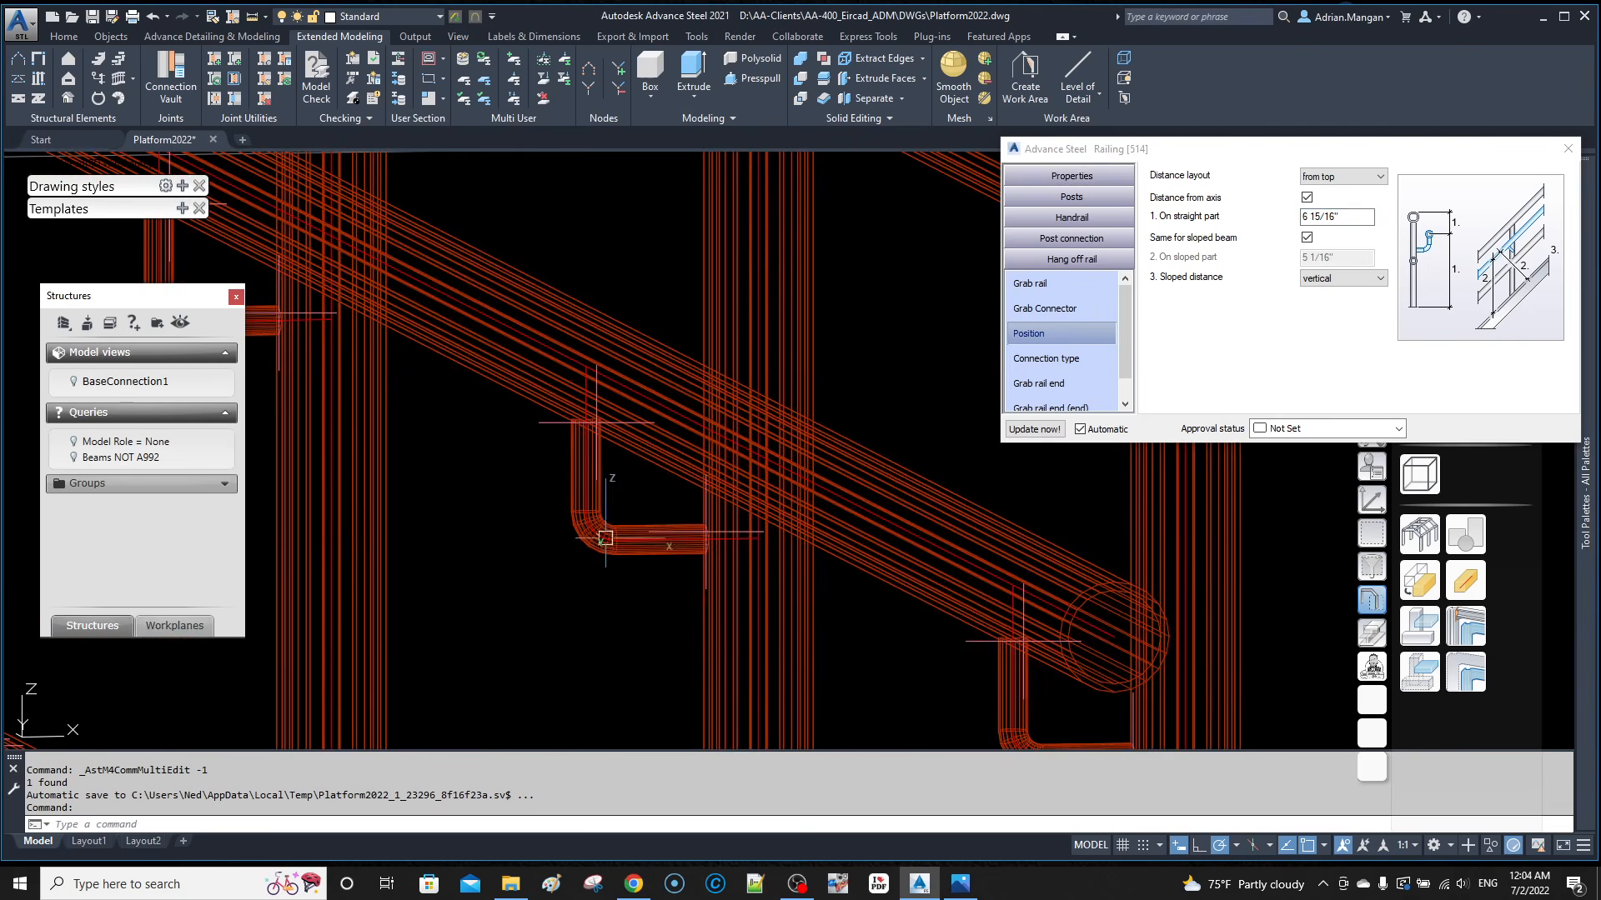
click(632, 552)
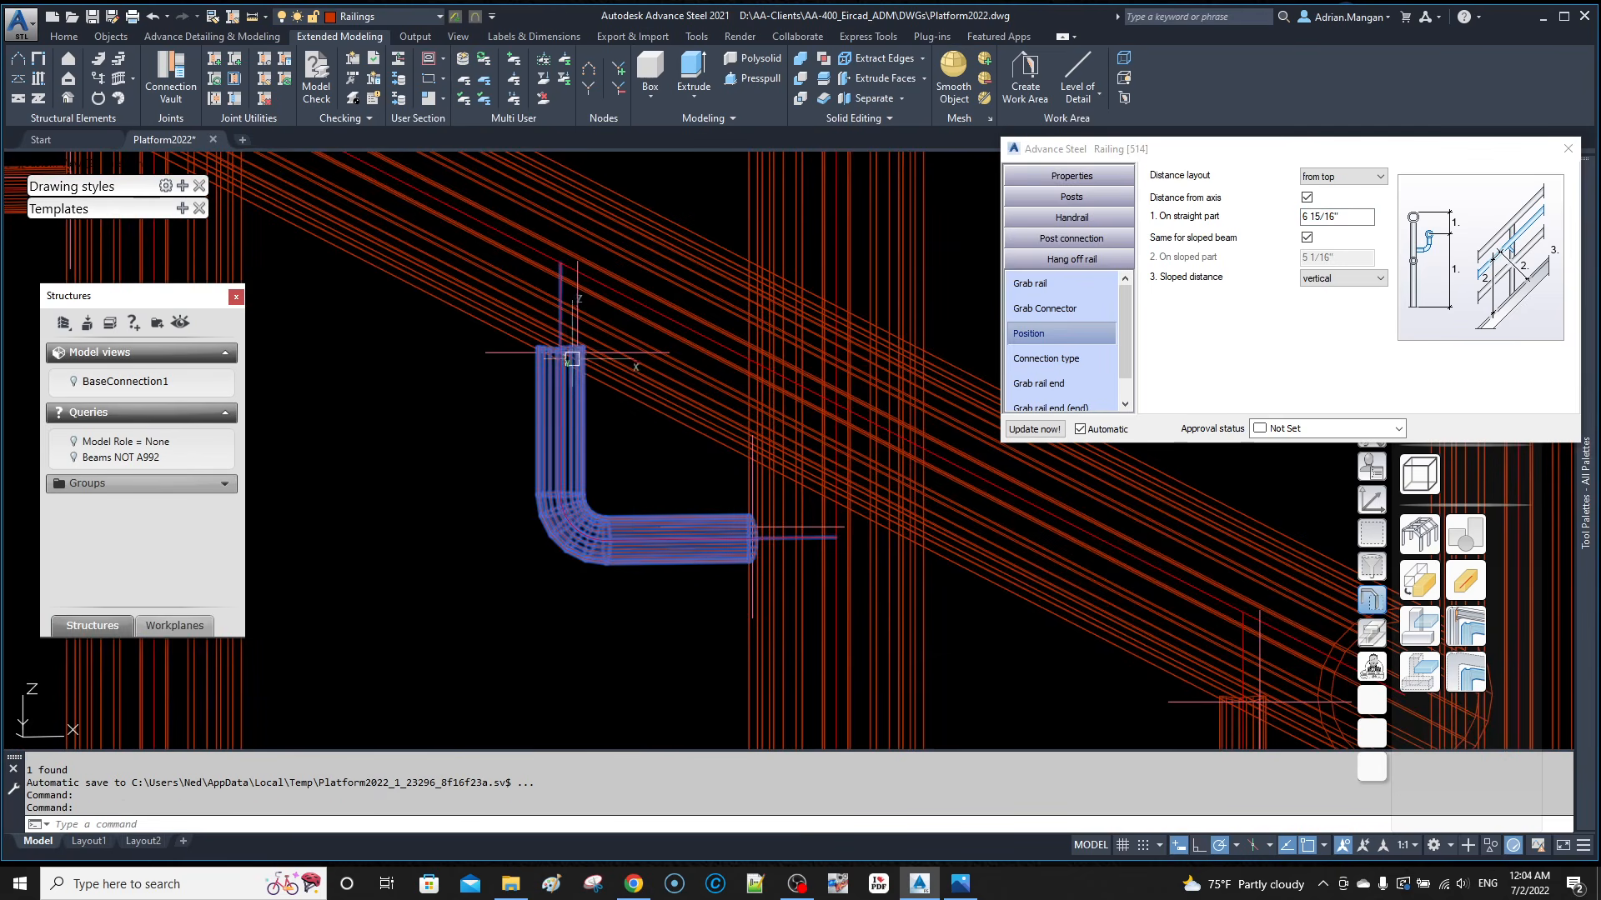
scroll(574, 364, up, 2)
scroll(574, 364, down, 3)
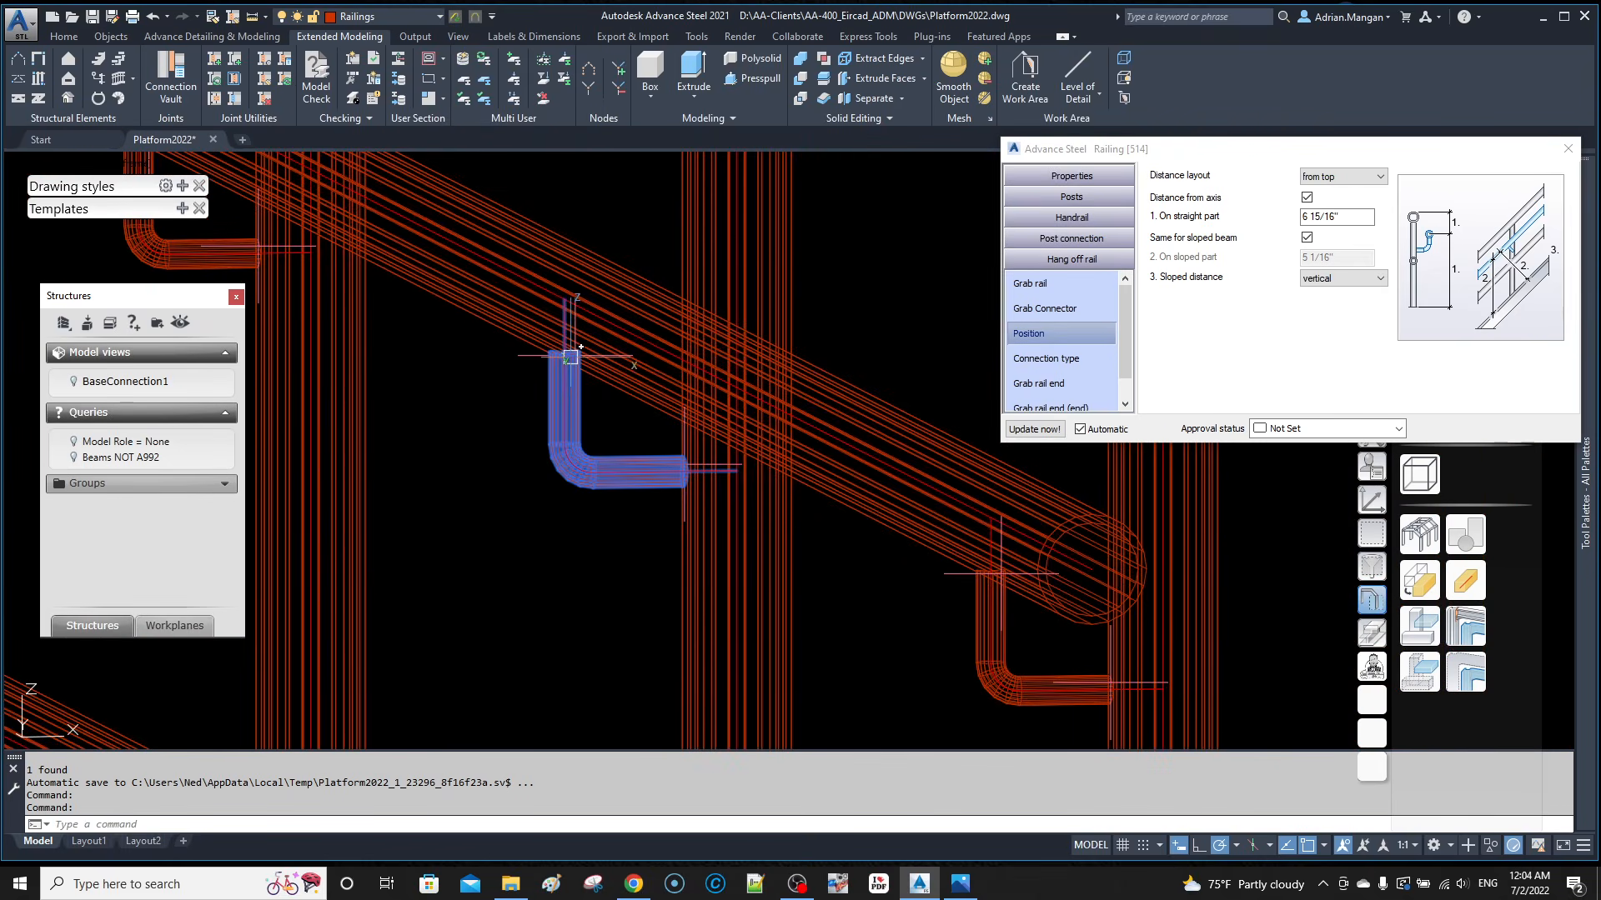
key(Escape)
scroll(583, 361, up, 2)
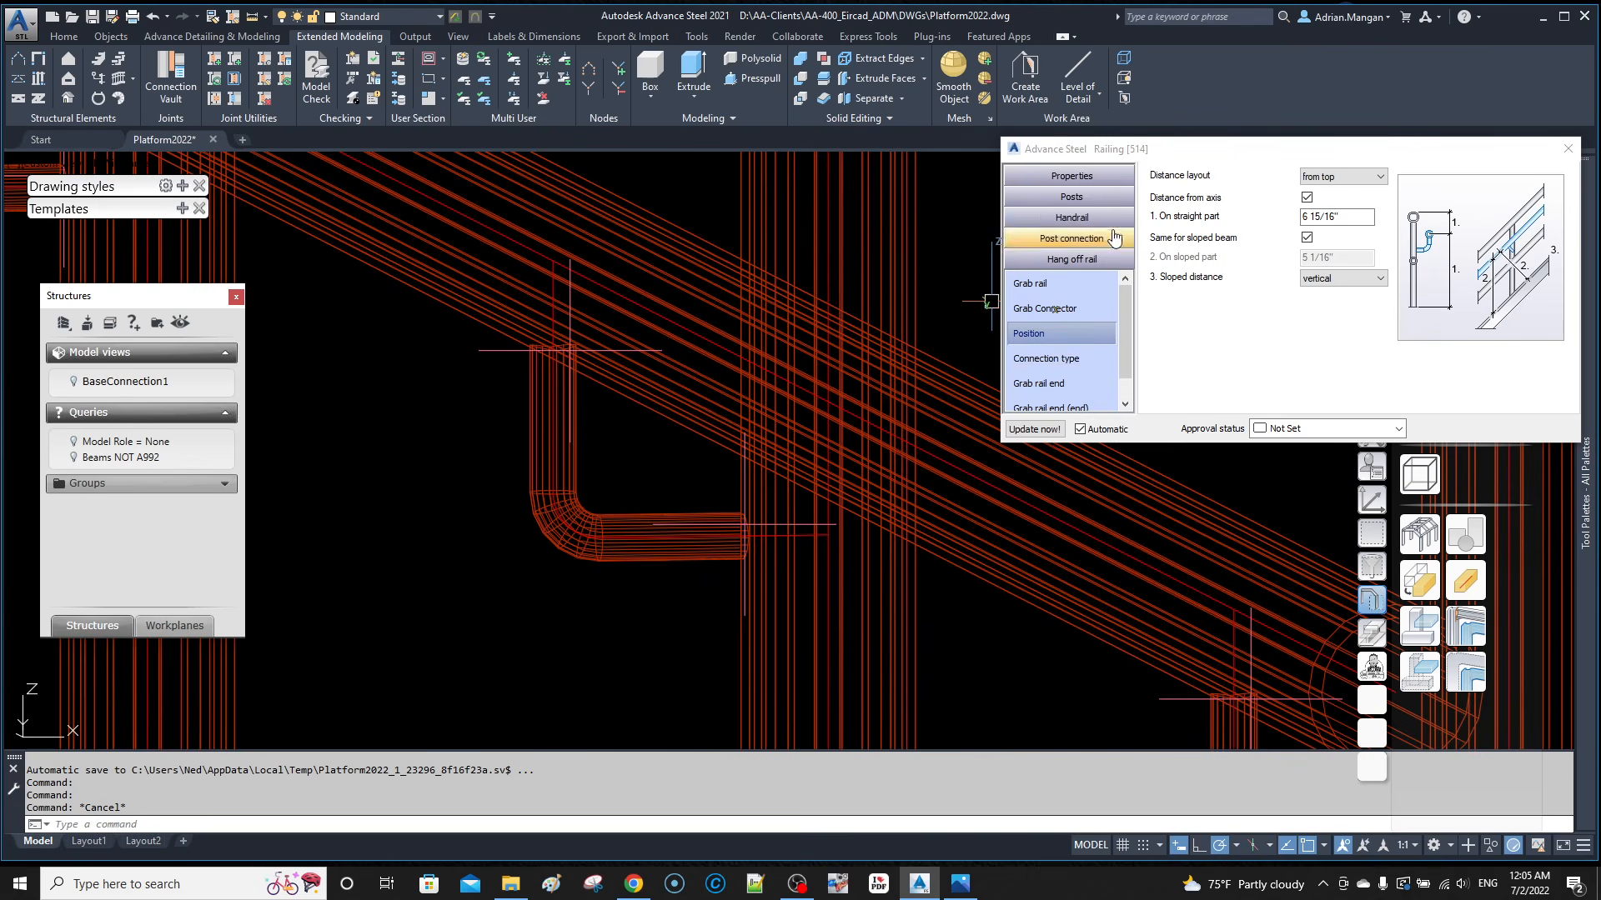
click(1057, 360)
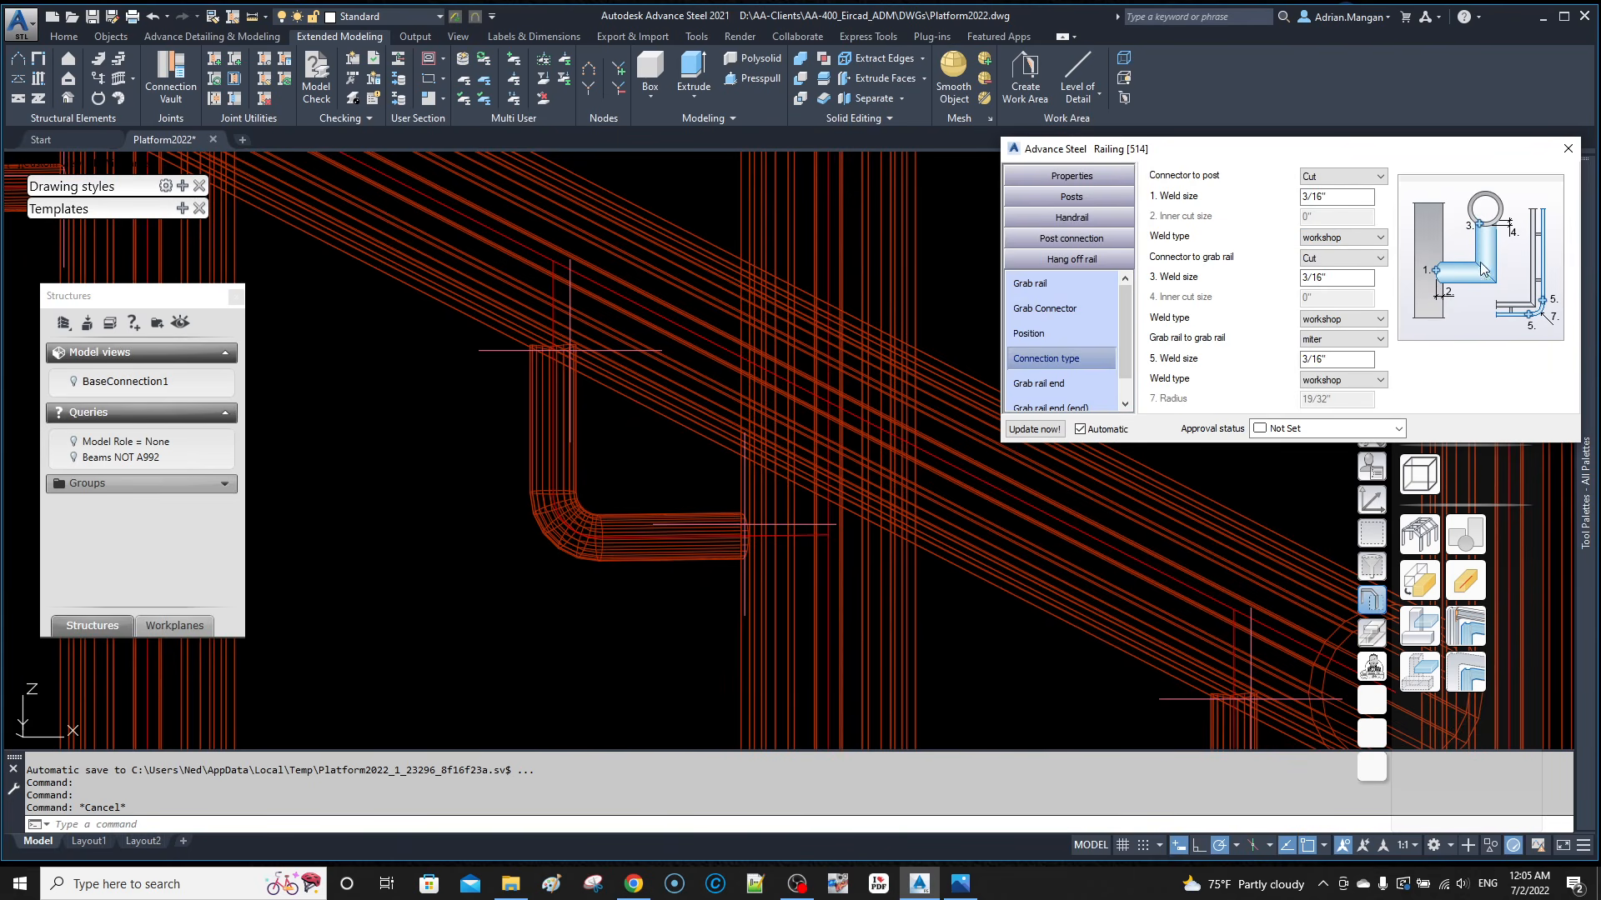
click(1317, 195)
scroll(589, 346, up, 2)
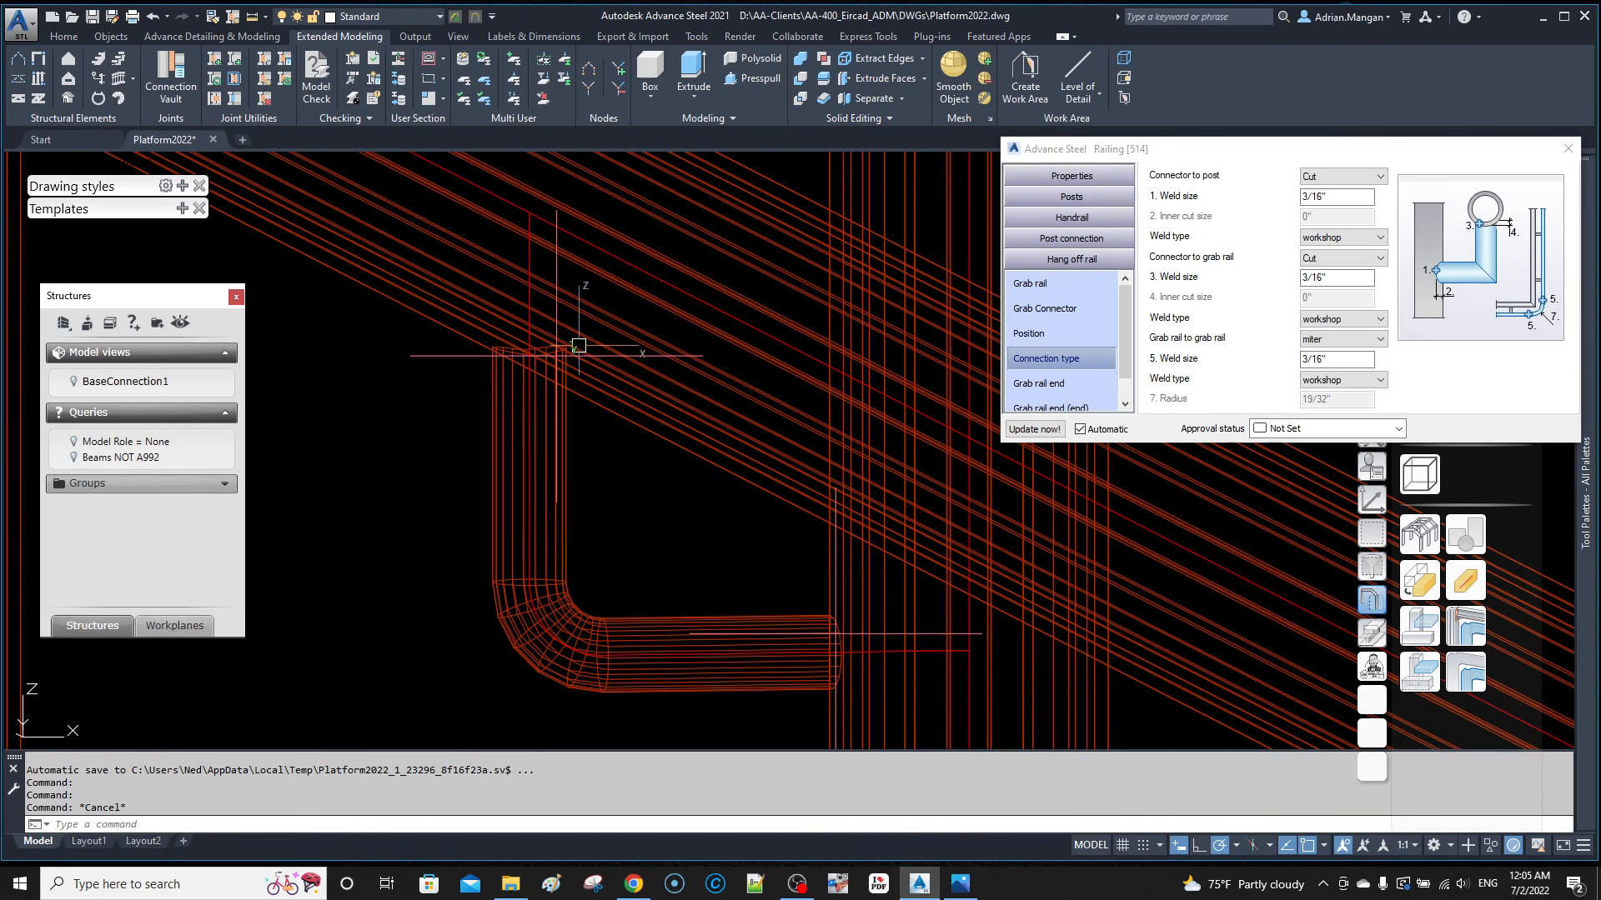
mouse_move(584, 345)
shift+middle_down()
mouse_move(593, 321)
mouse_move(600, 347)
shift+middle_up()
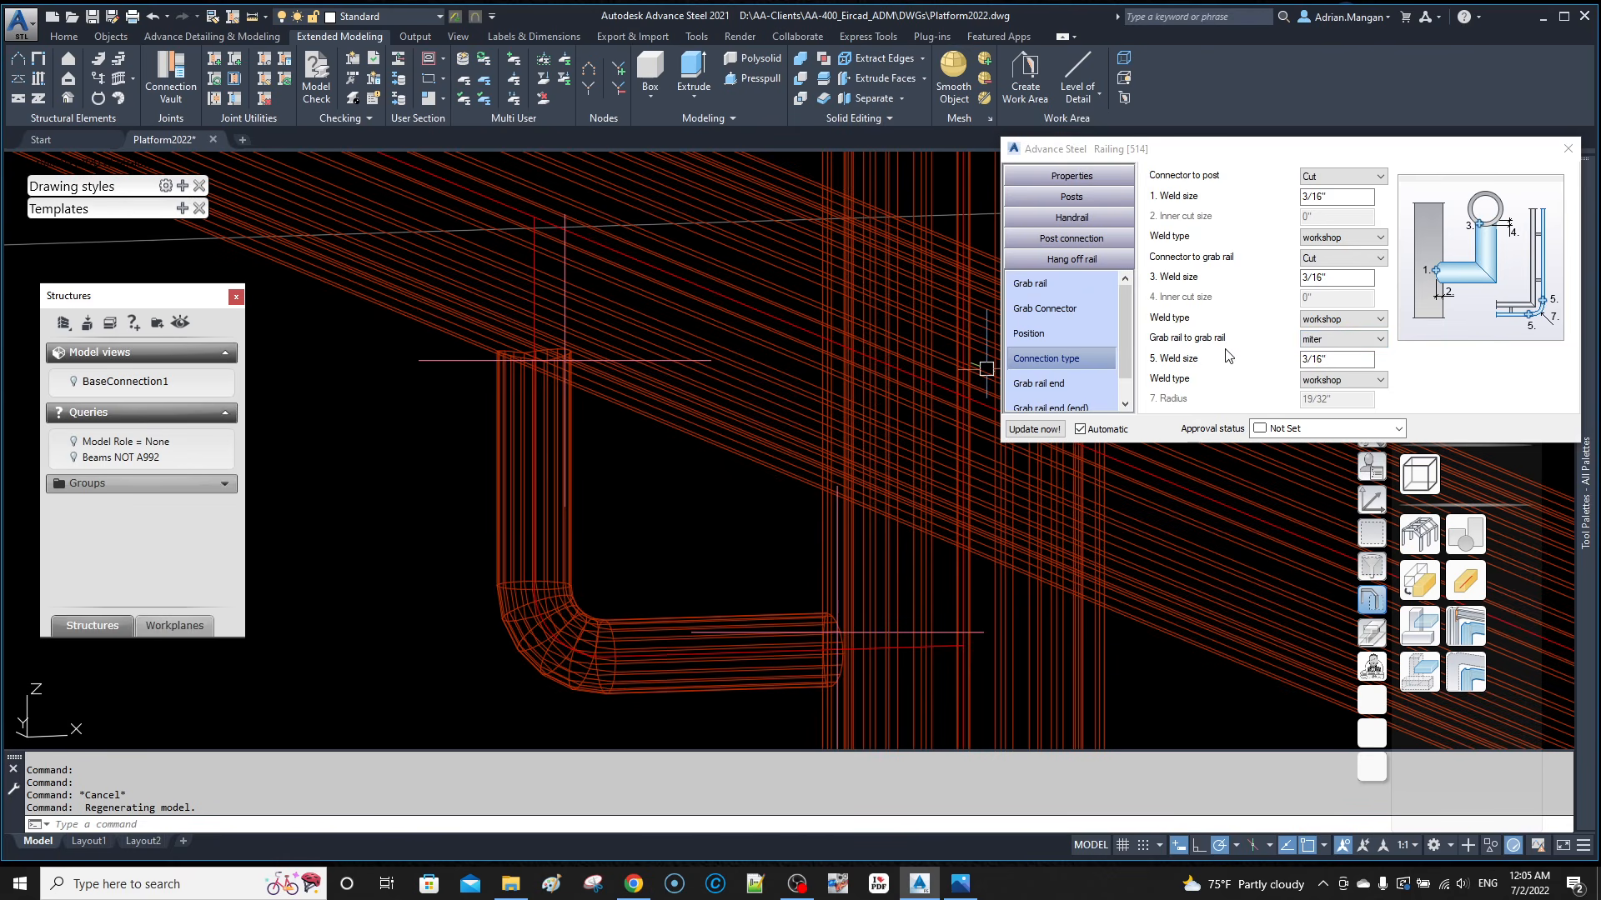
Step: Set the grab rail to grab rail connection to curved and the connector to grab rail connection to Aligned
click(1332, 340)
click(1320, 365)
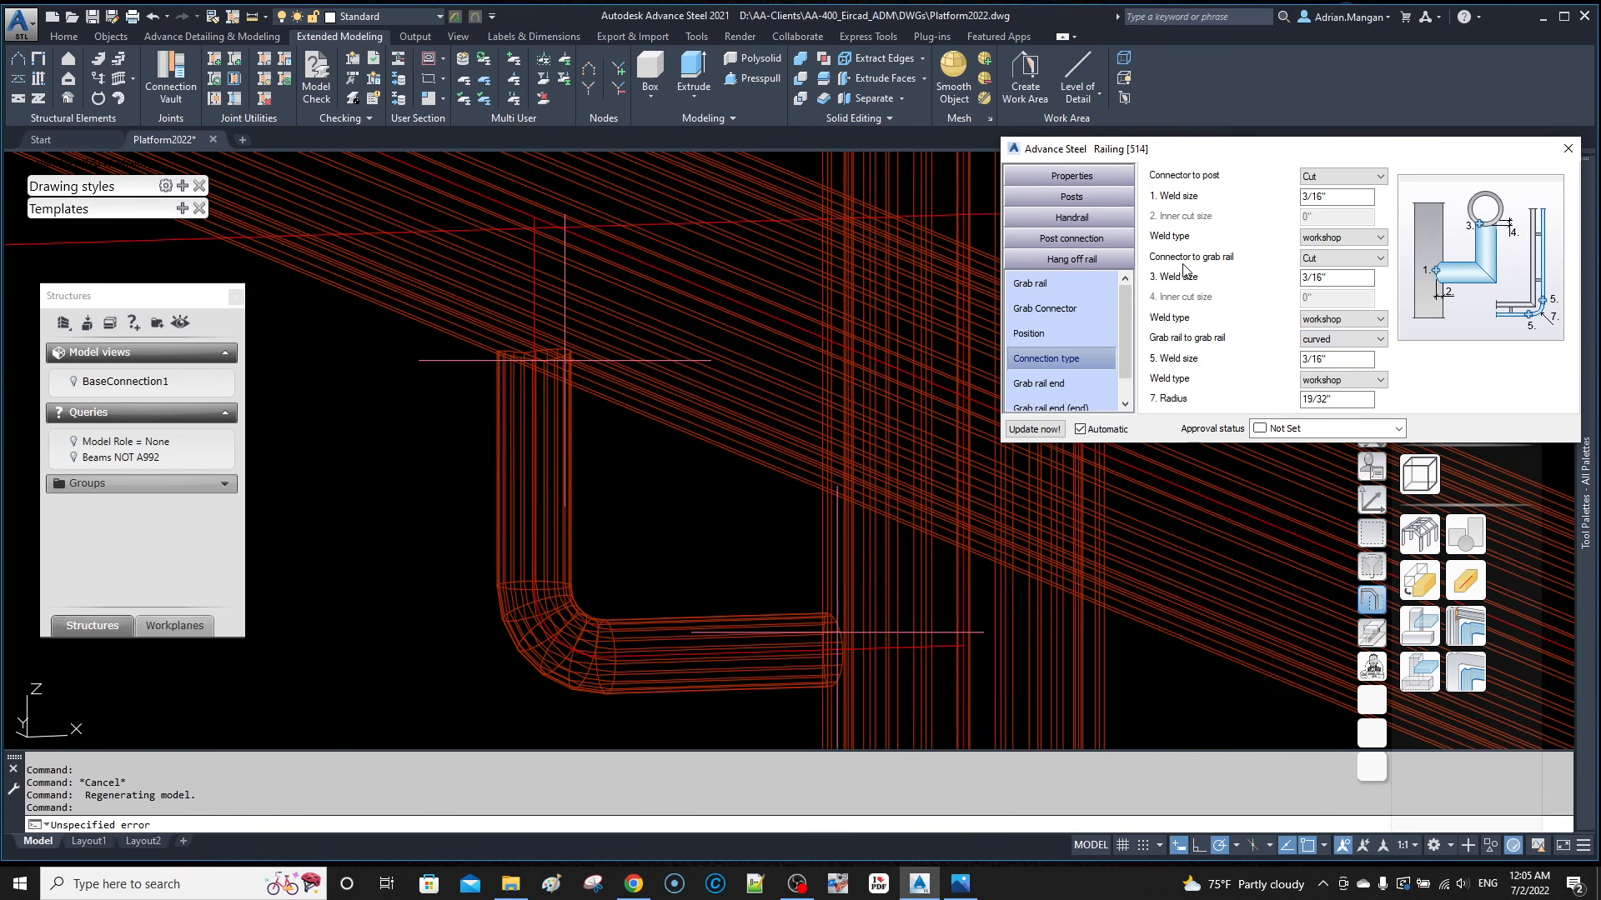
click(1330, 260)
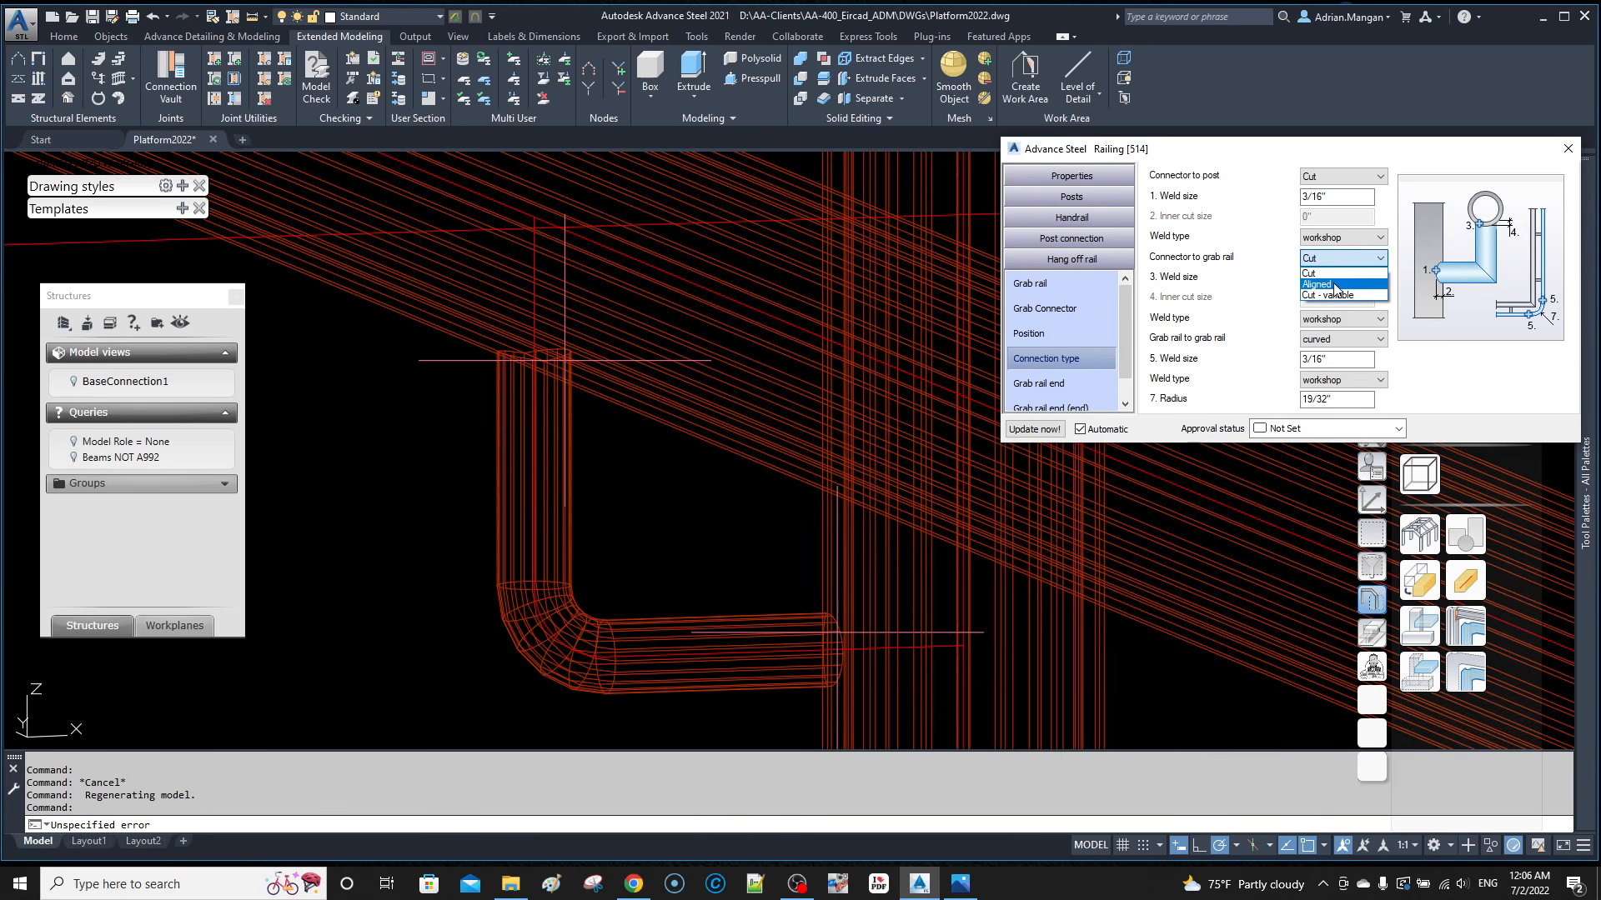
click(1335, 286)
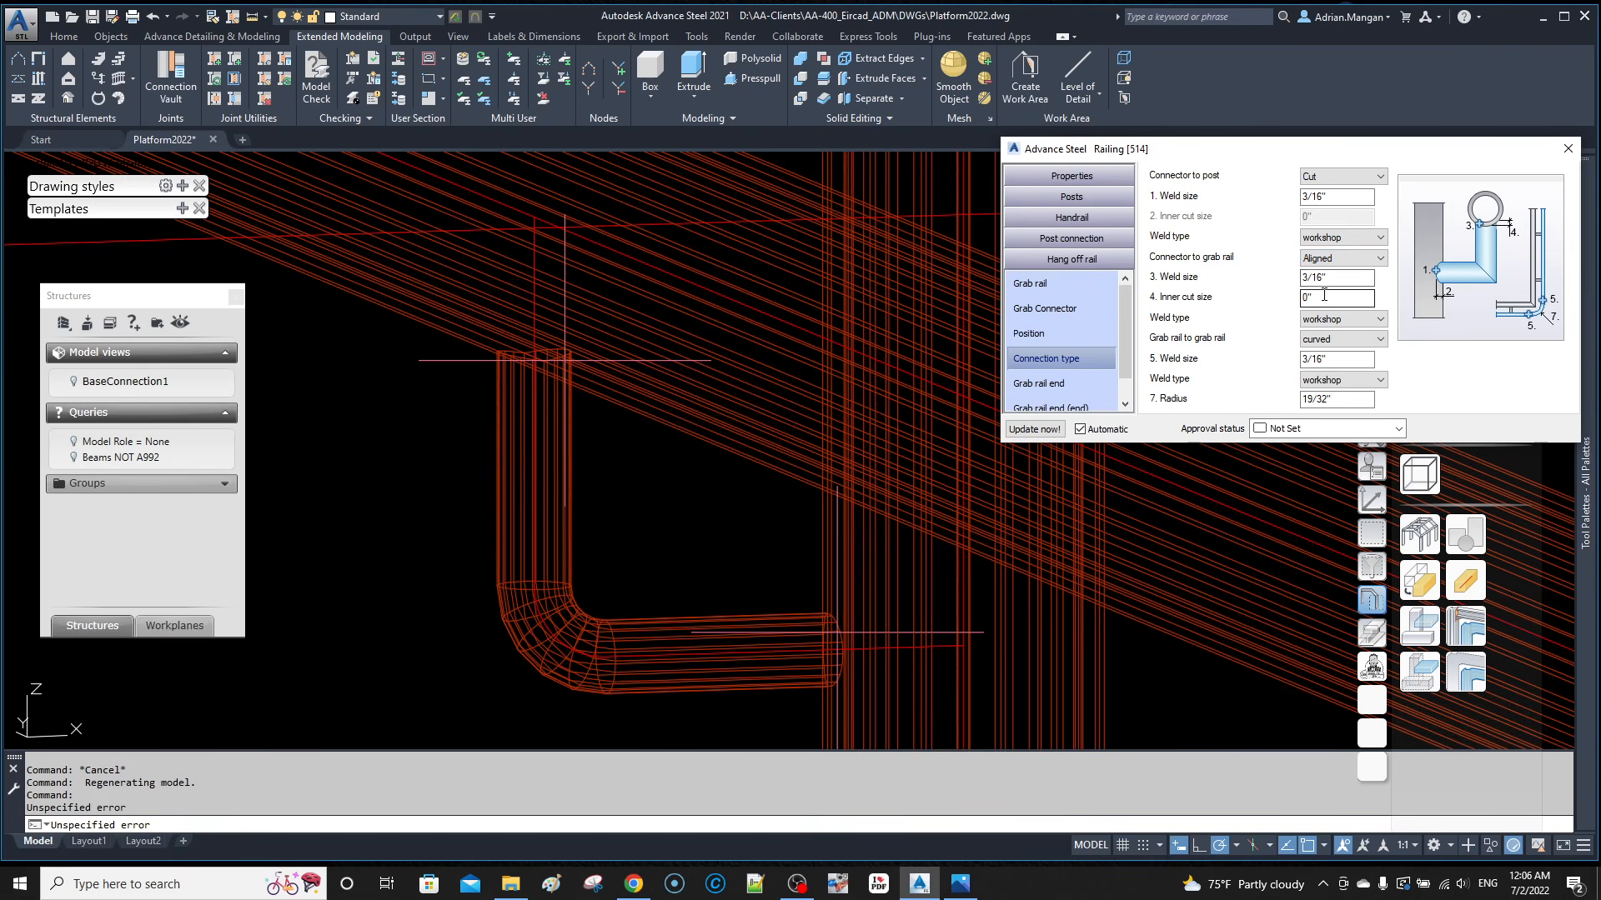
Step: Try inner cut sizes of 3/16" and -3/16" for the connector to grab rail connection, and return it to 0"
drag(1324, 295, 1295, 297)
text(3/16)
key(Return)
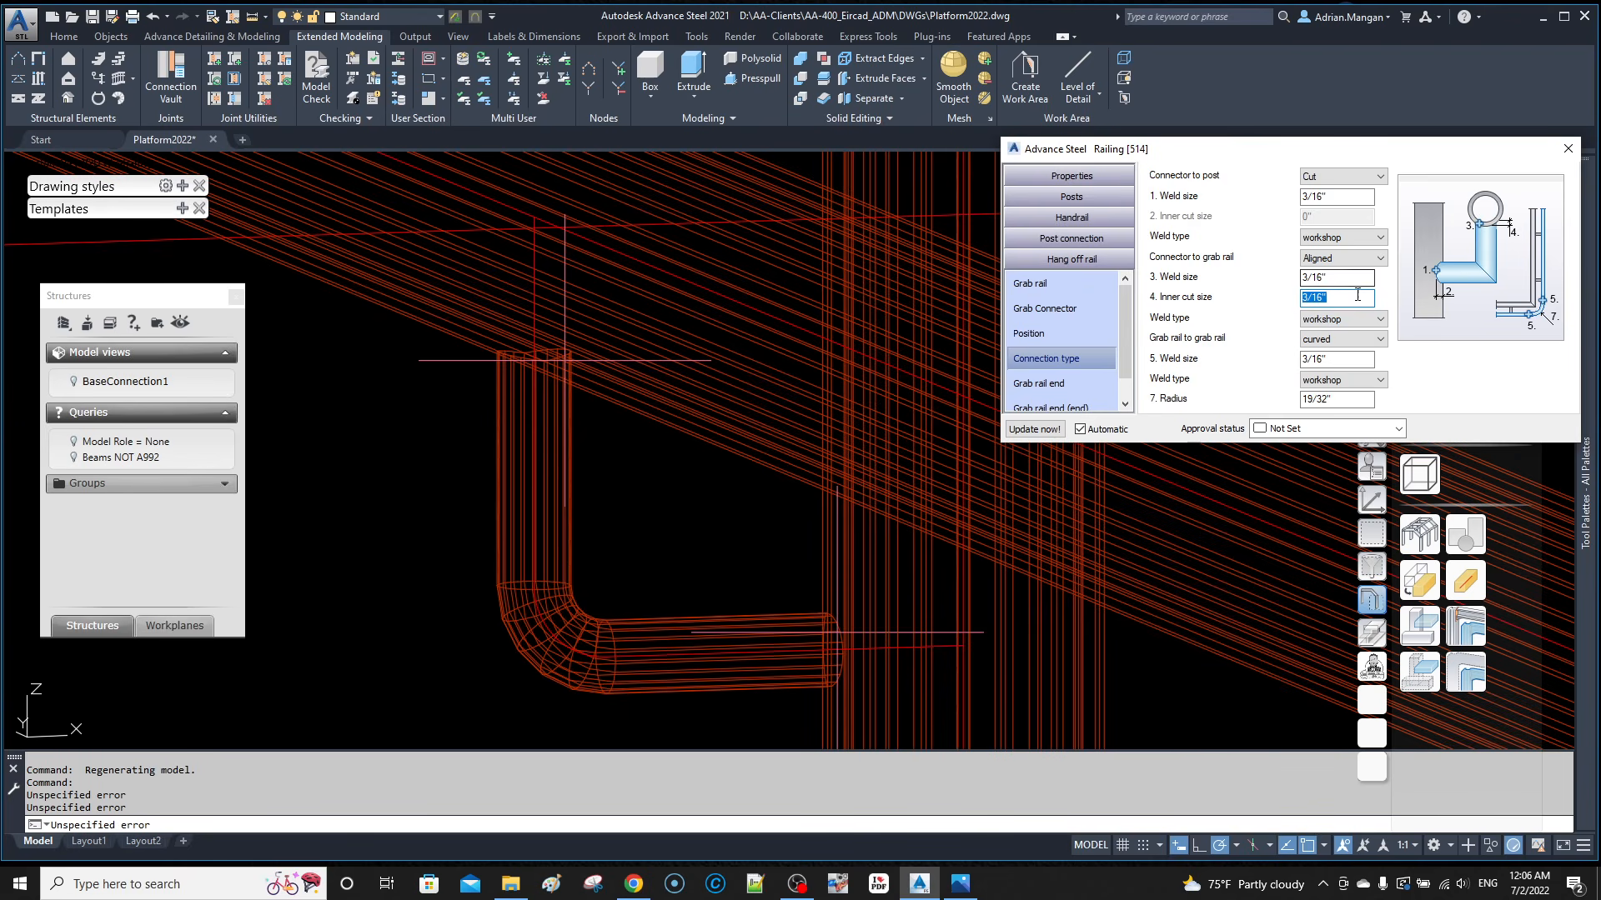
key(BackSpace)
text(-3/16)
key(Return)
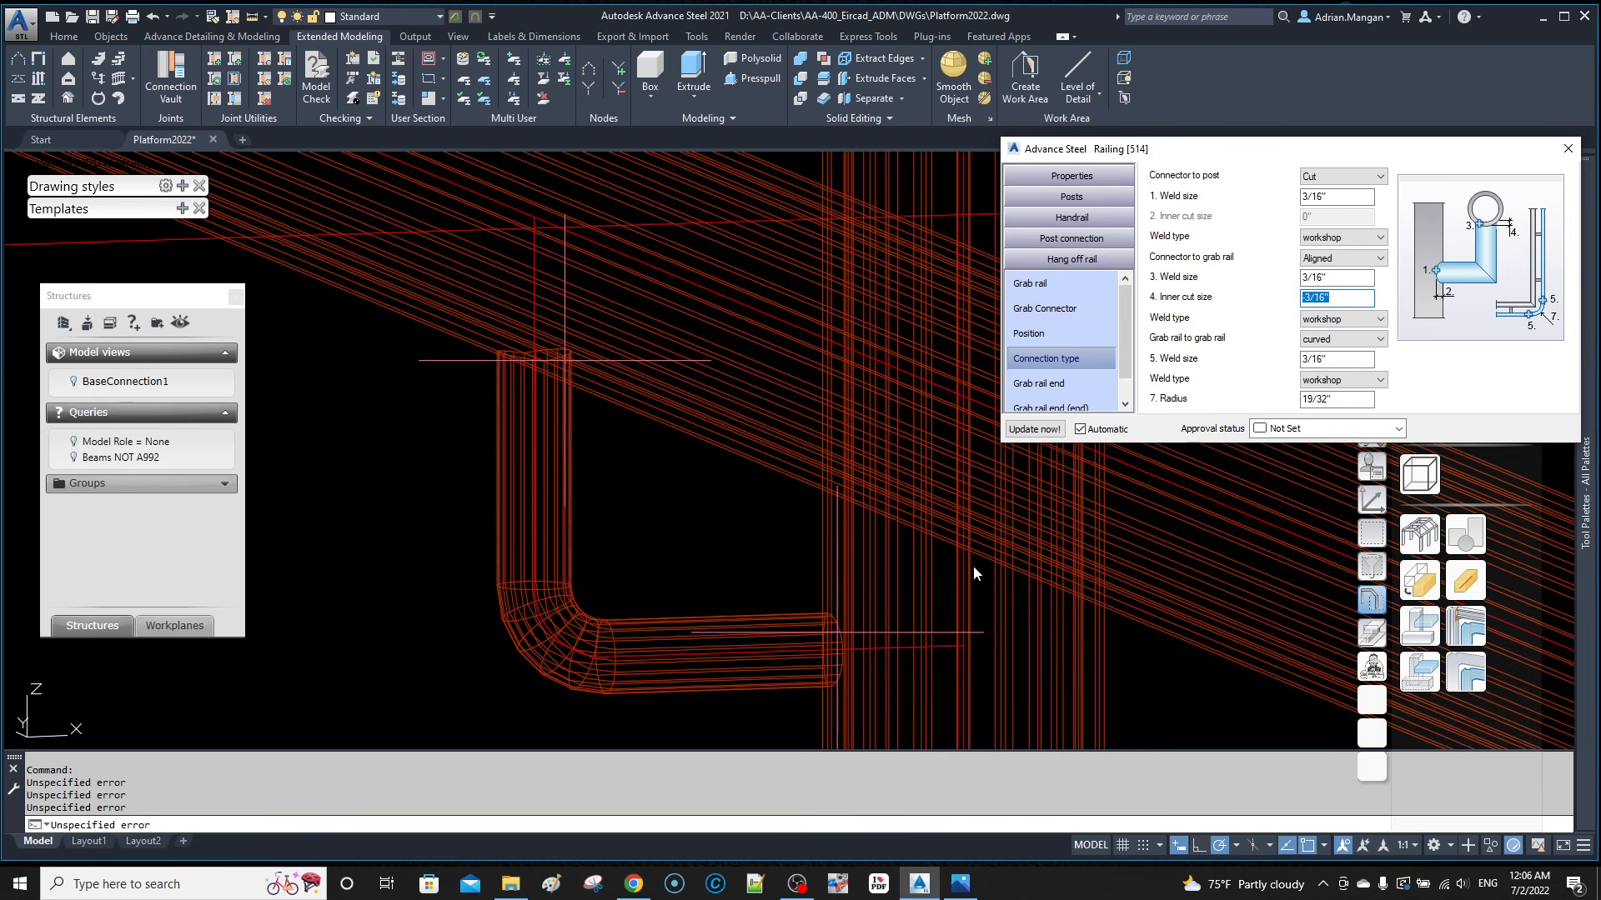
text(0)
key(Return)
Step: Try a radius of 2" for the curved grab rail connection at the platform corner
scroll(740, 327, down, 5)
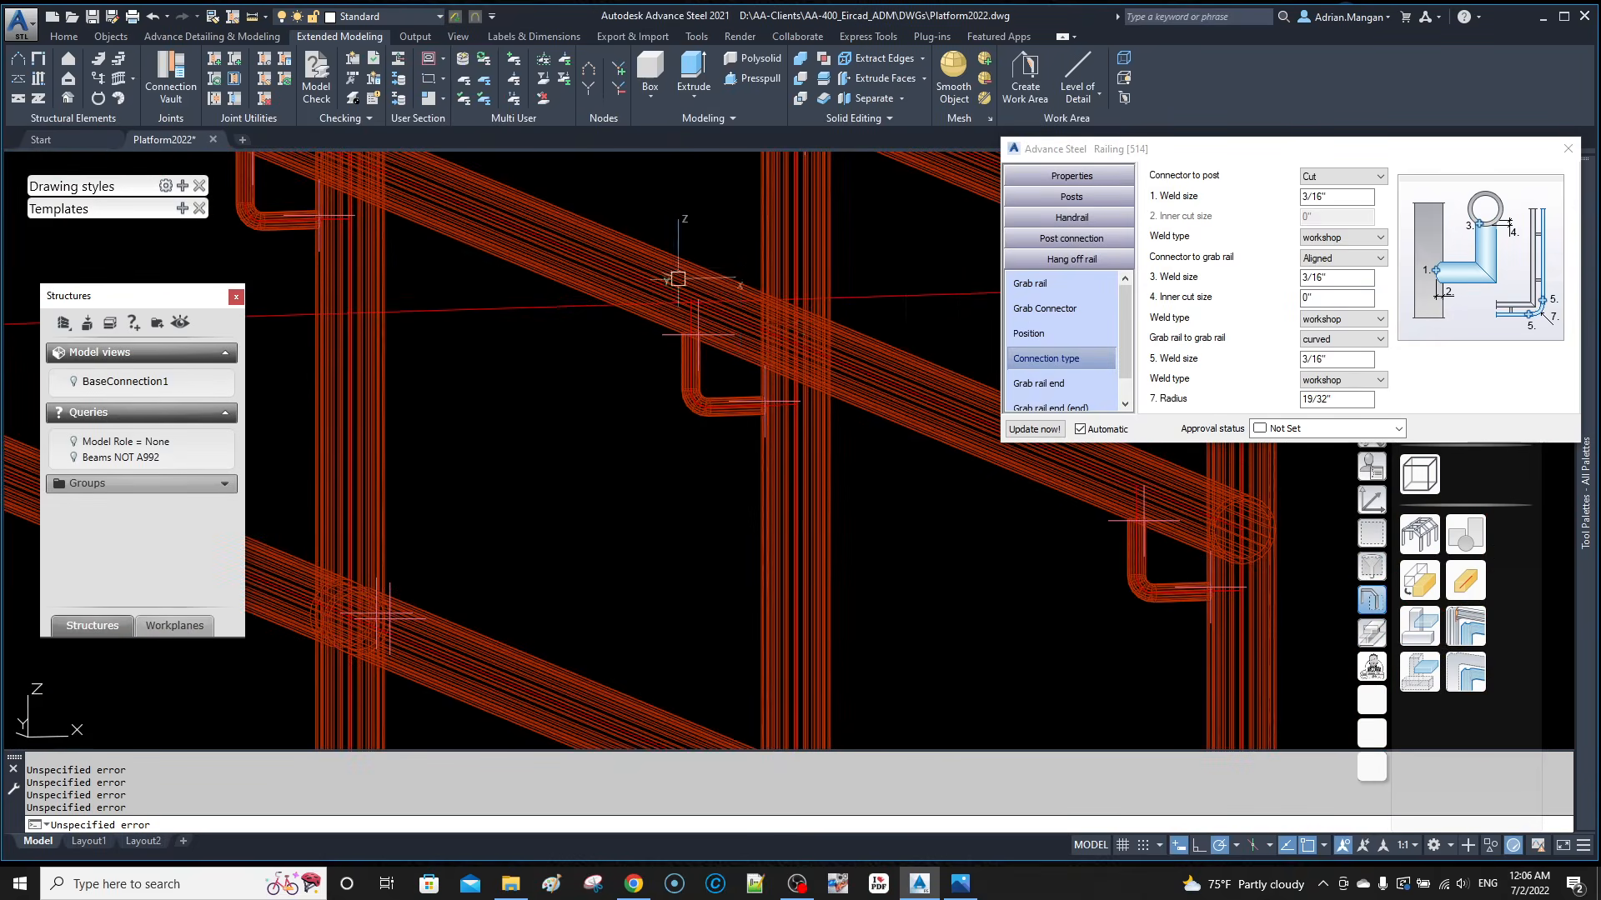
scroll(697, 287, down, 6)
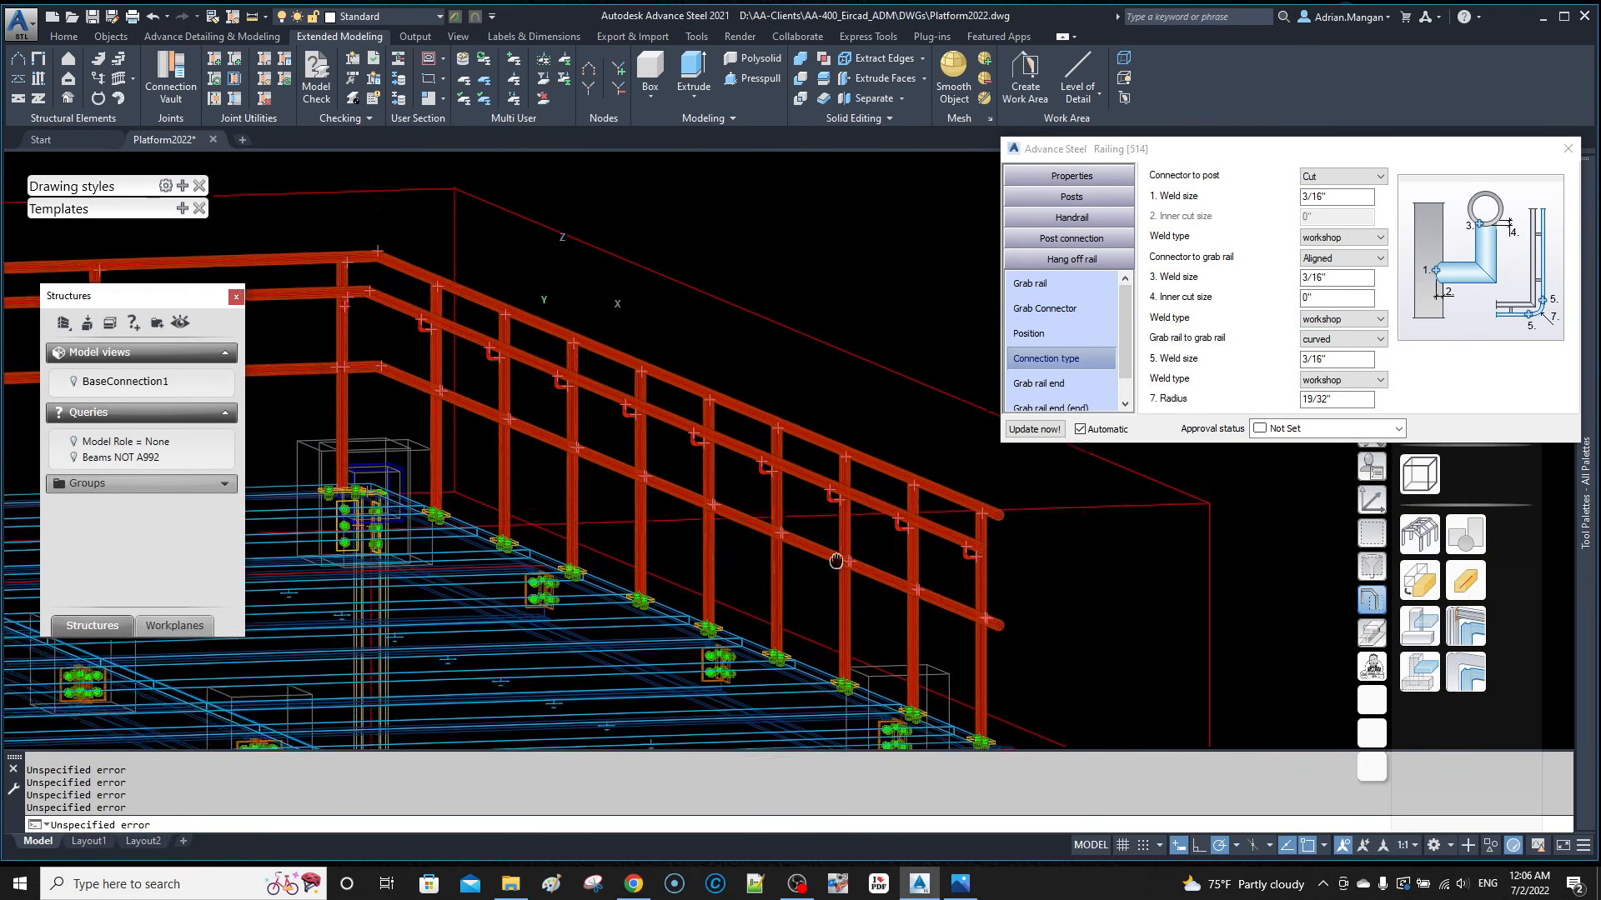
scroll(836, 560, up, 8)
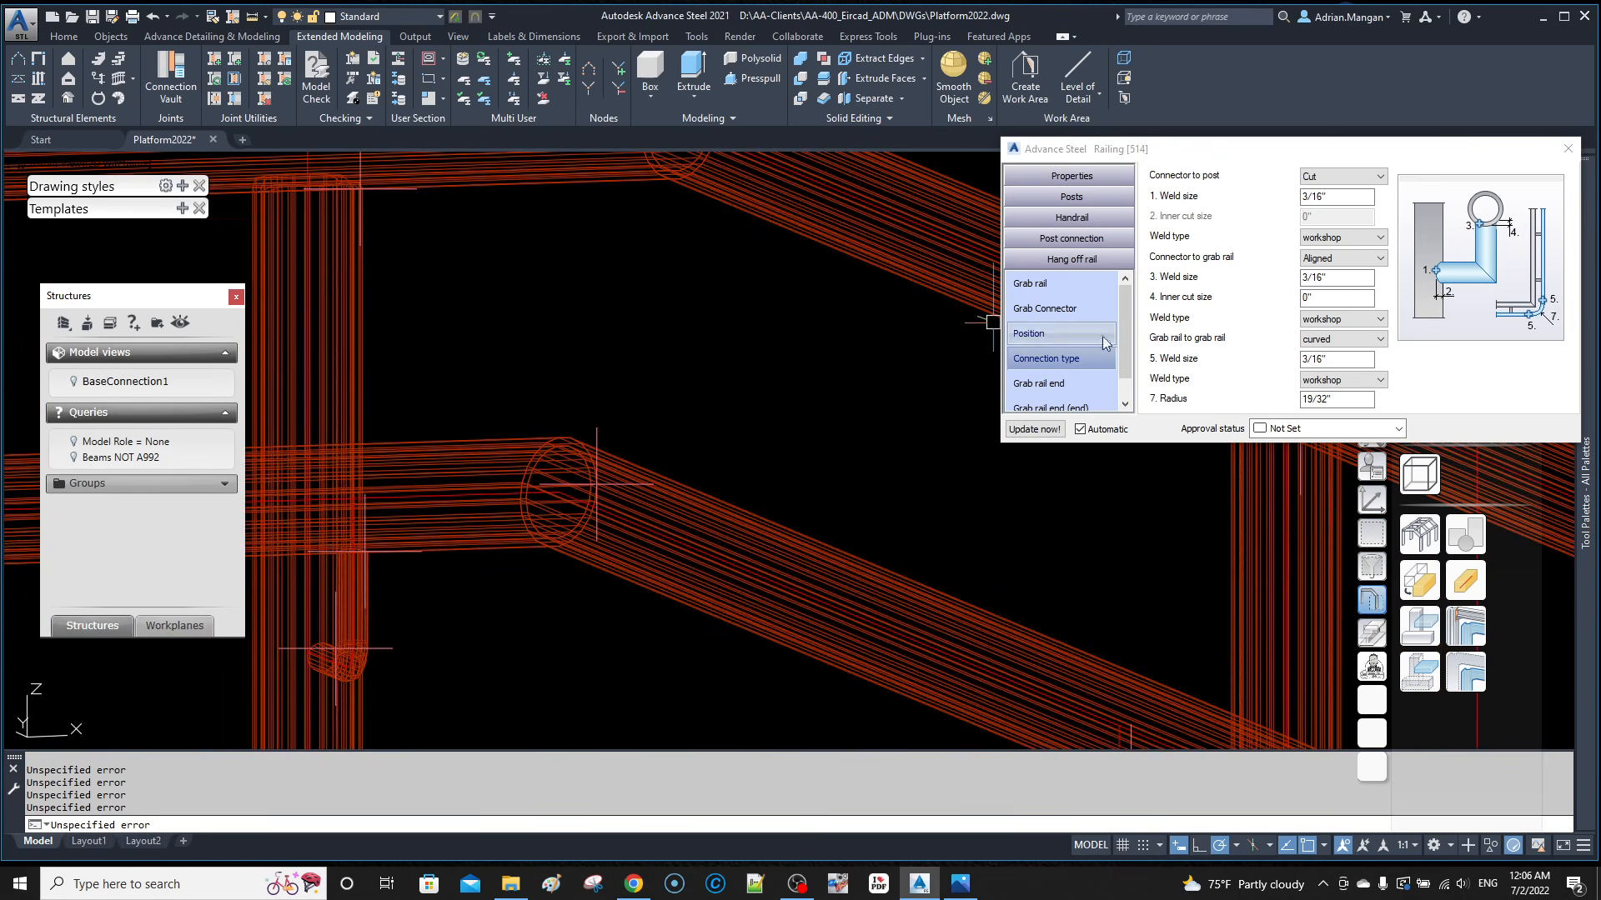
middle_drag(710, 399, 754, 367)
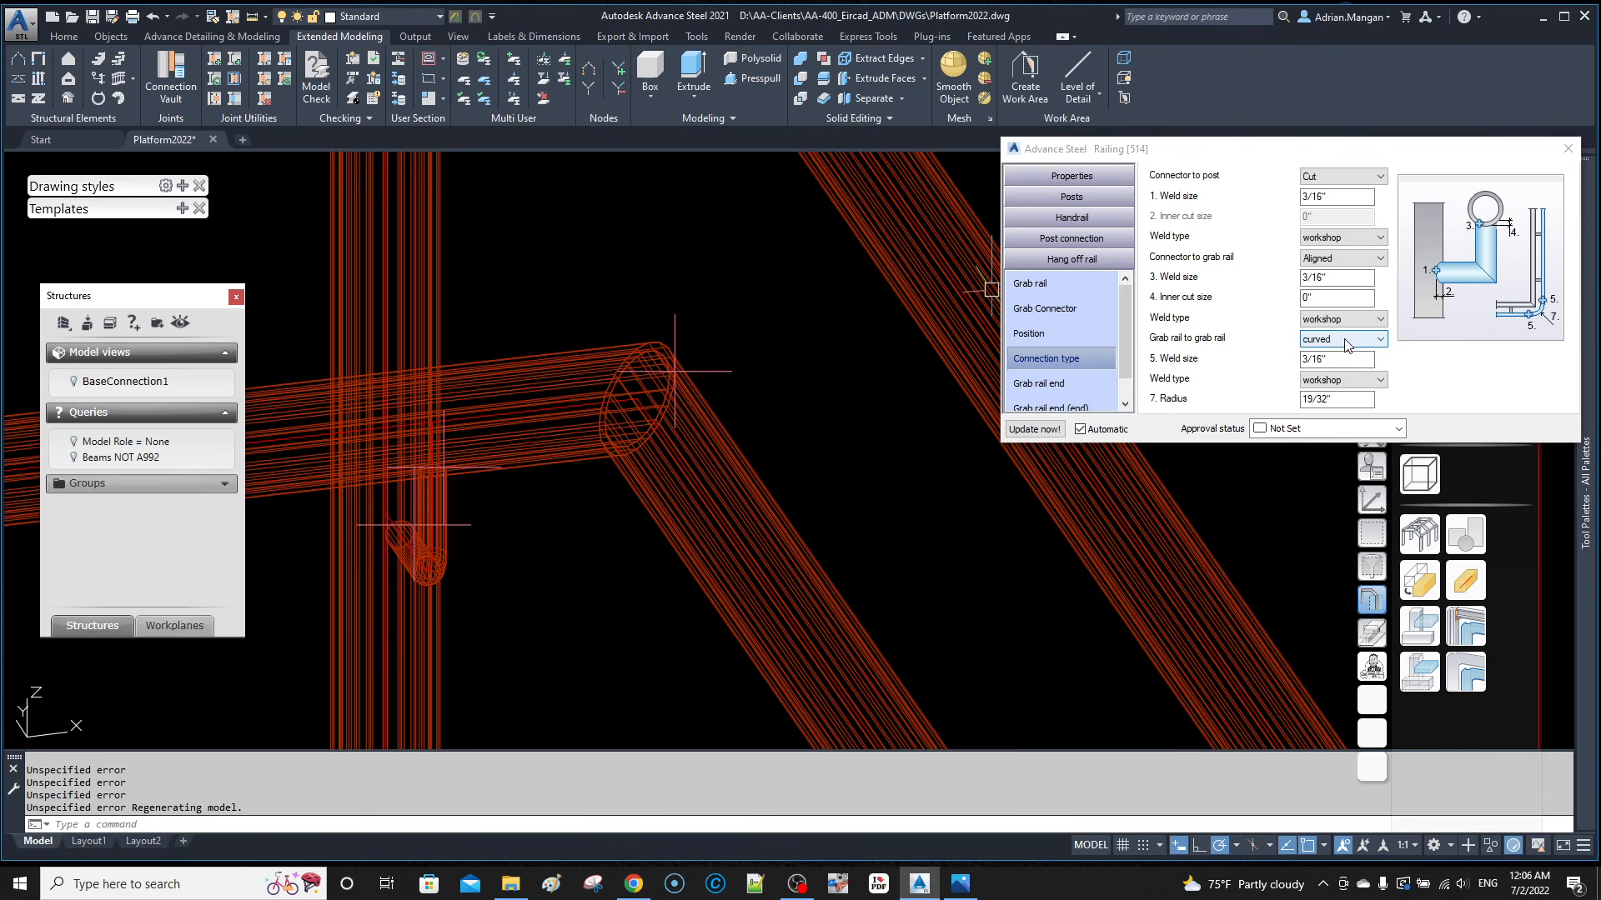
double_click(1338, 400)
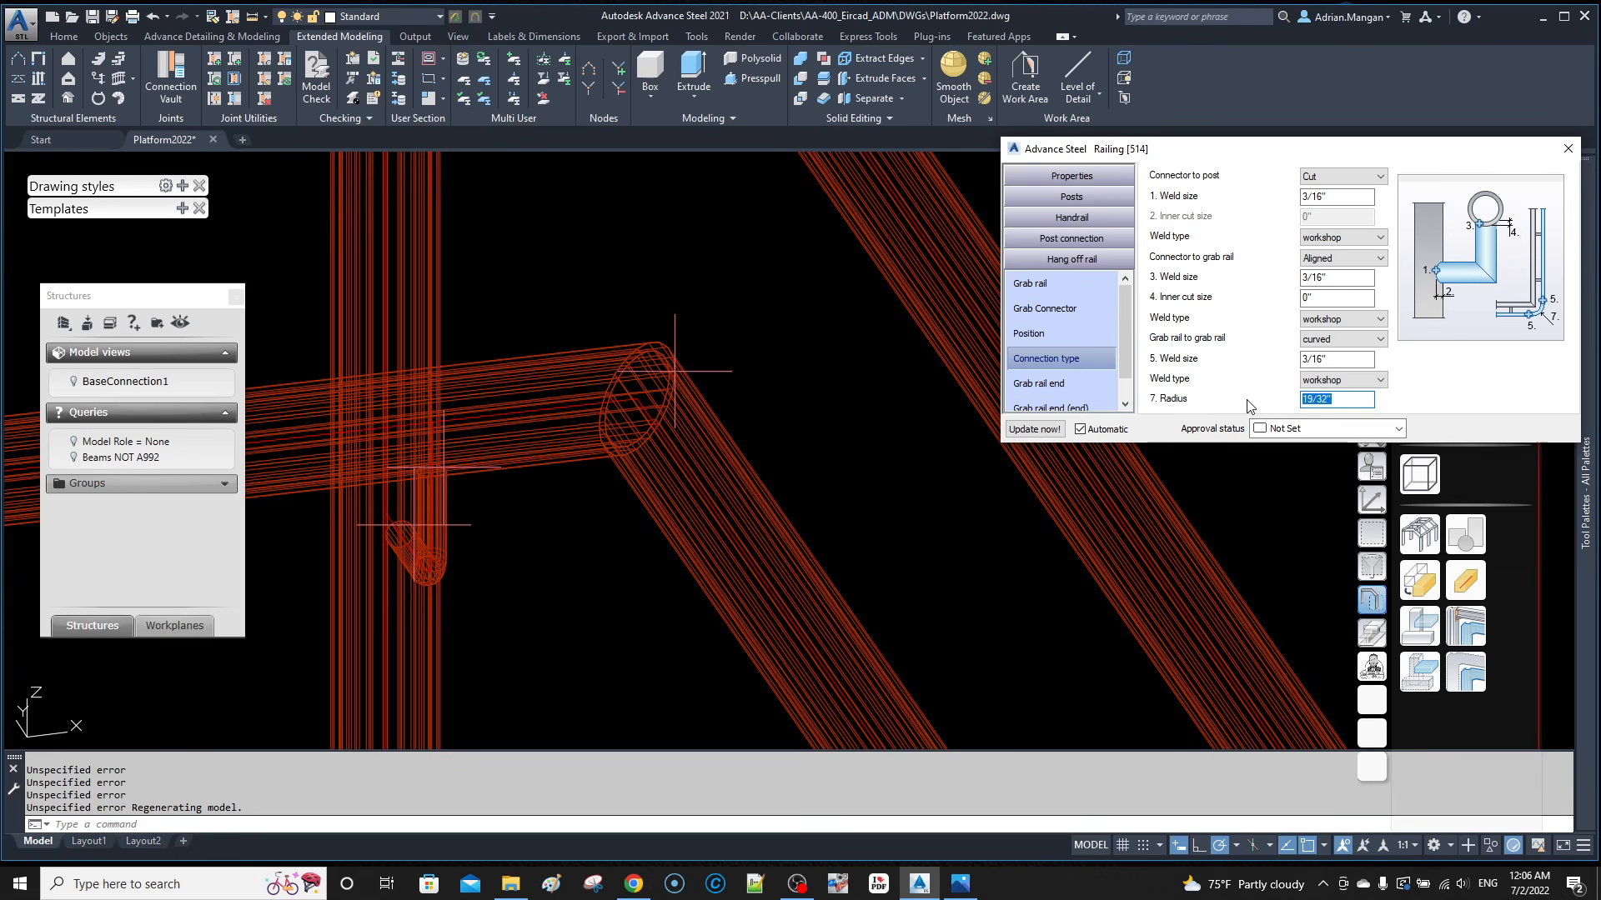
text(2)
key(Return)
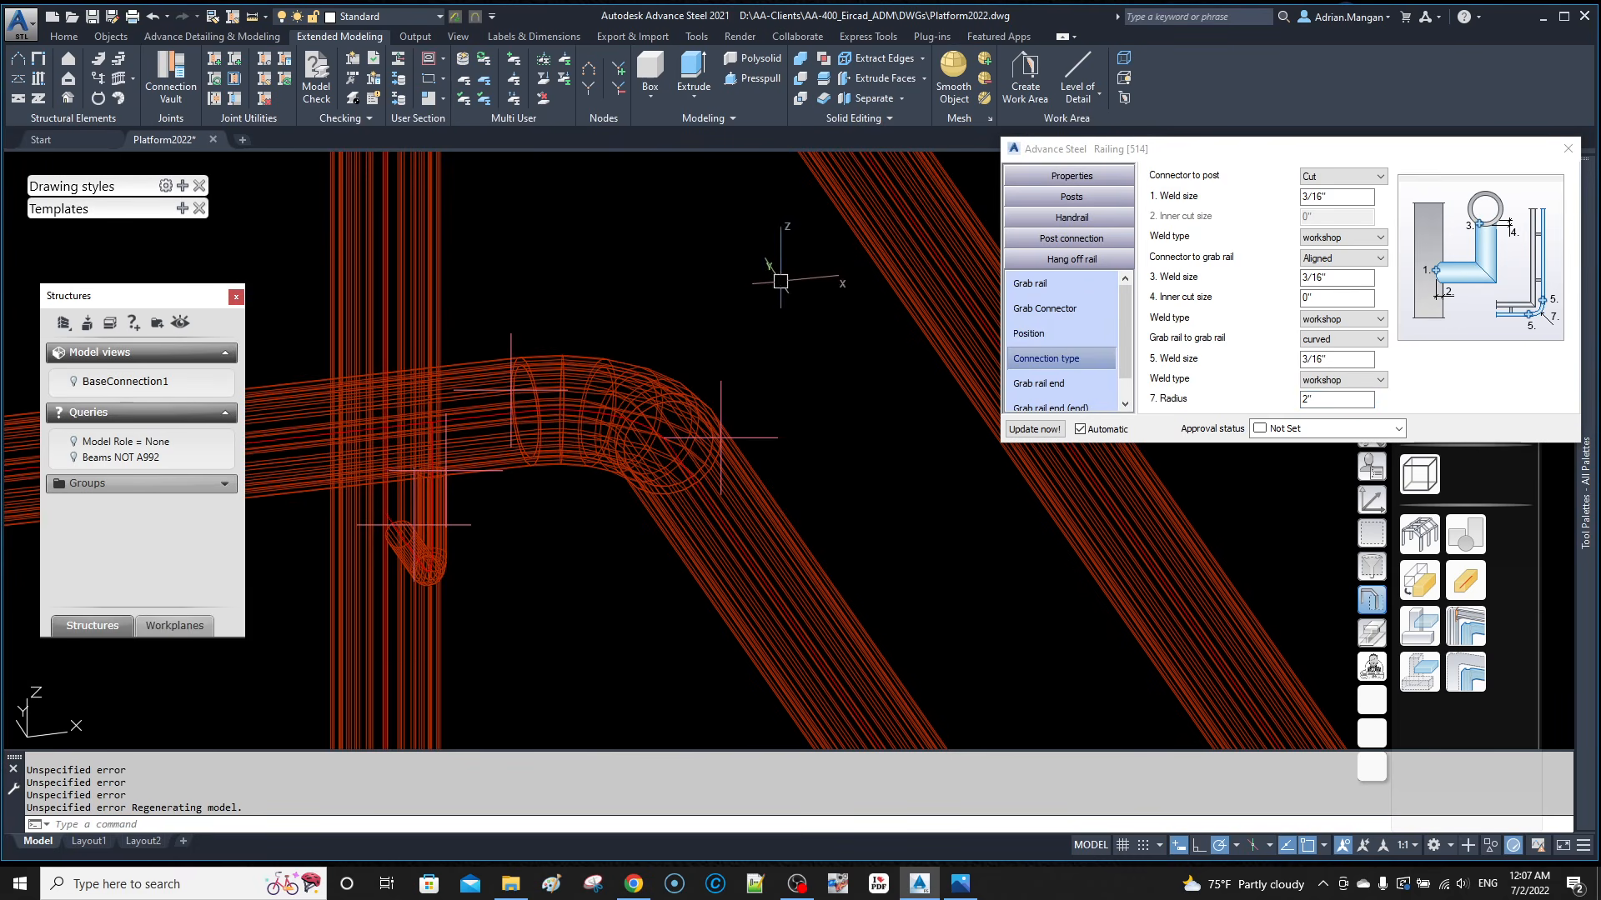
Step: Set the radius of the curved grab rail to grab rail connection to 1 1/2"
click(1316, 399)
text(1.5)
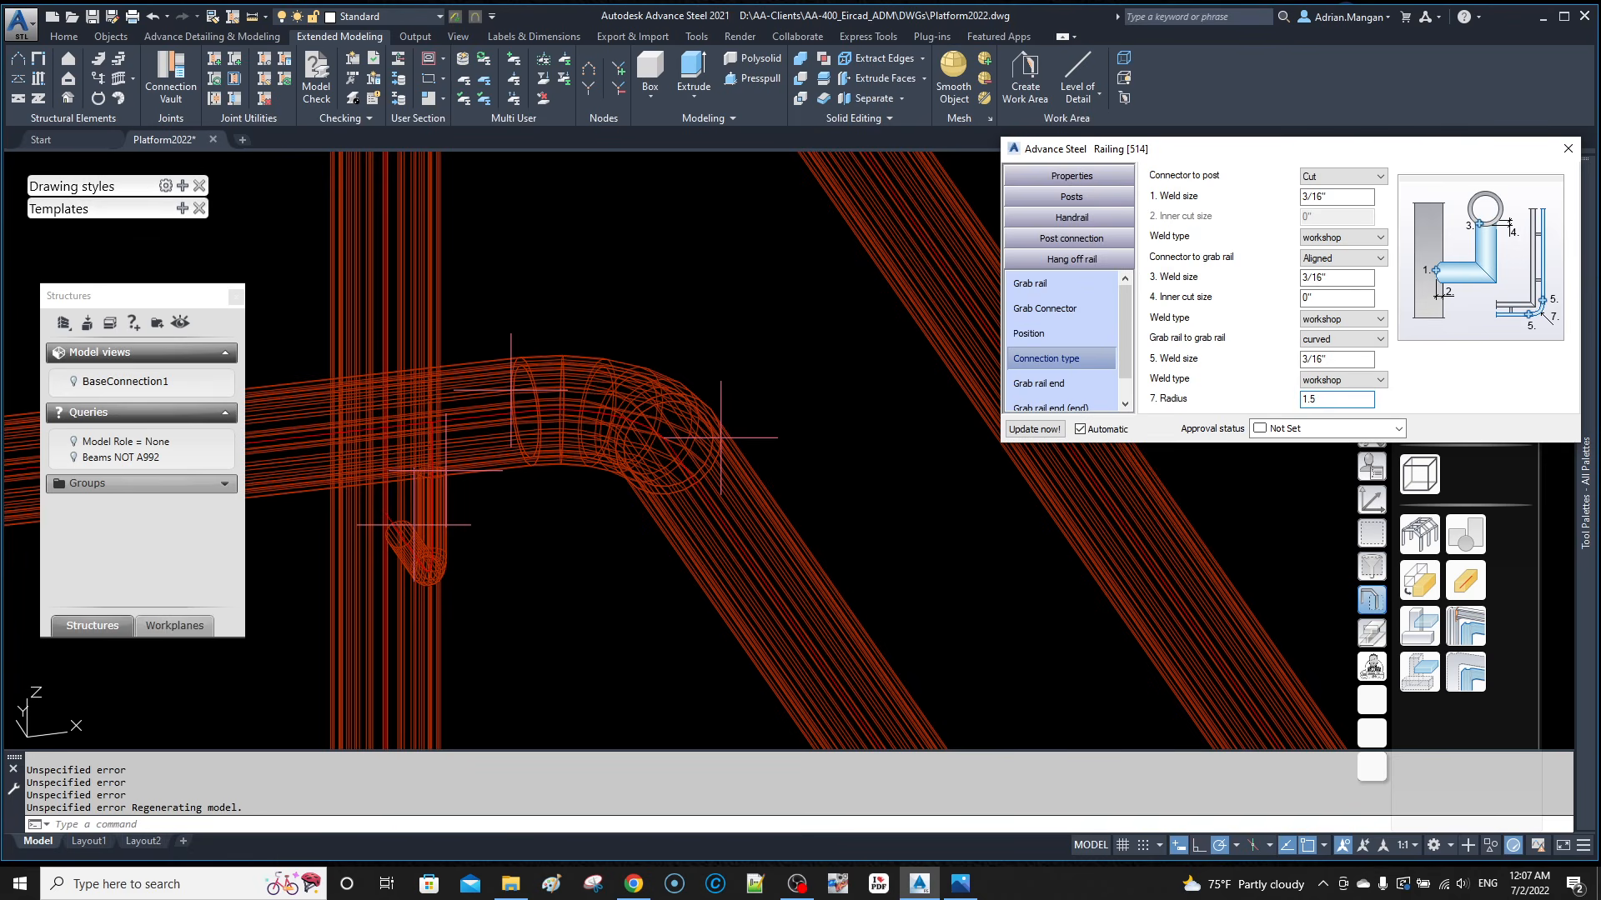
key(Return)
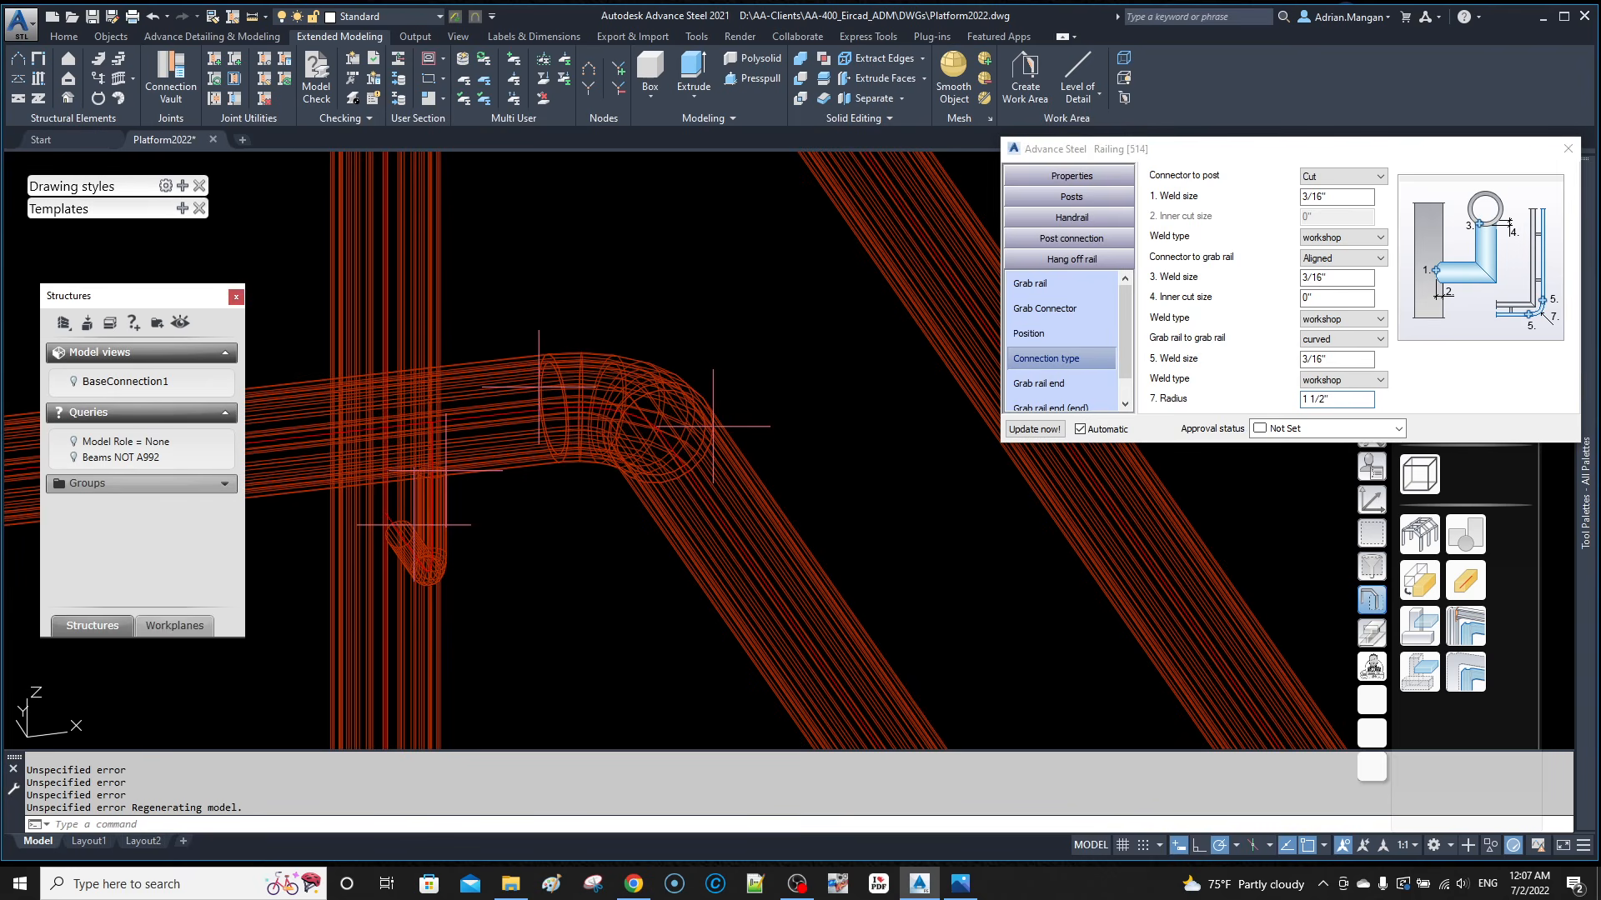
Step: Try the Bent end connection type on the grab rail's open end near the short return, and switch it back to loop
scroll(833, 347, down, 4)
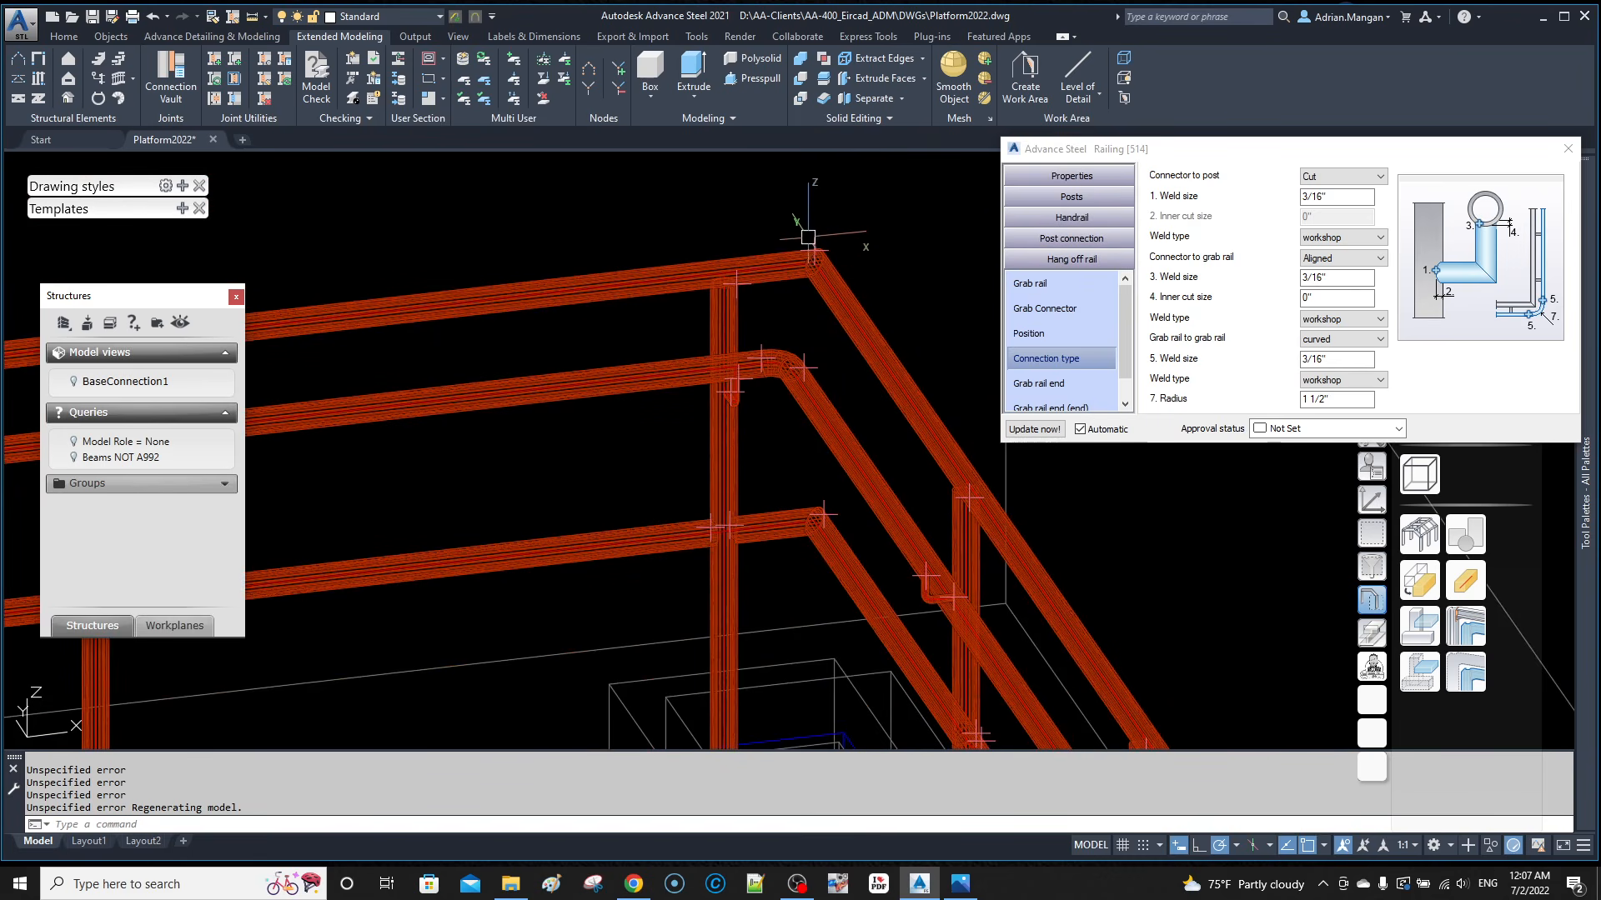
scroll(805, 268, down, 5)
middle_drag(748, 288, 720, 181)
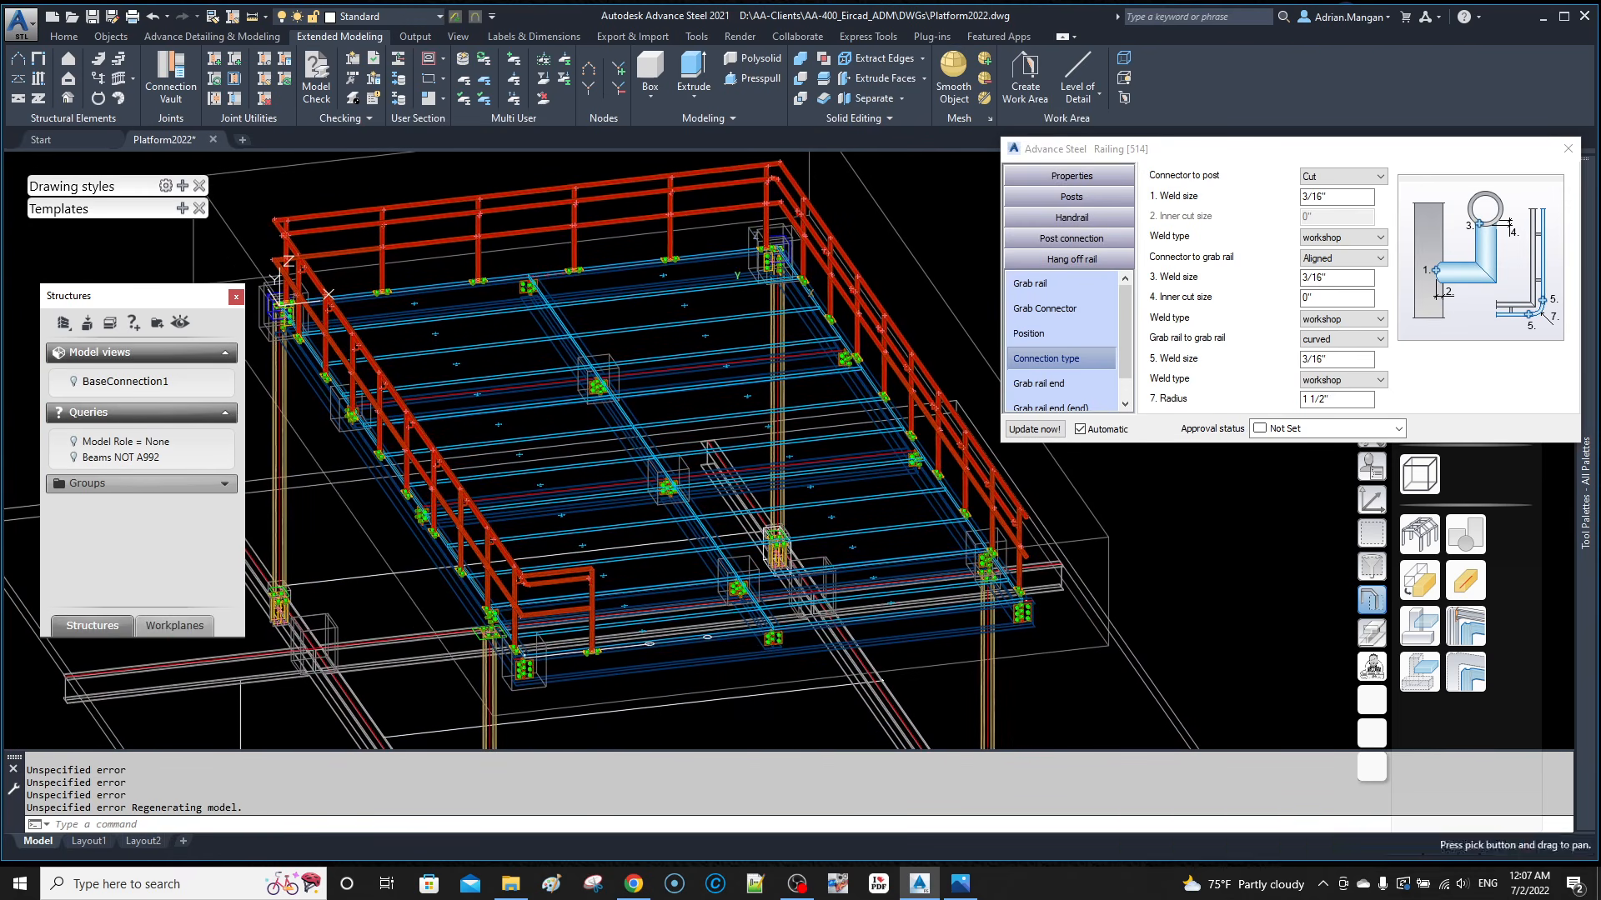
scroll(571, 579, up, 5)
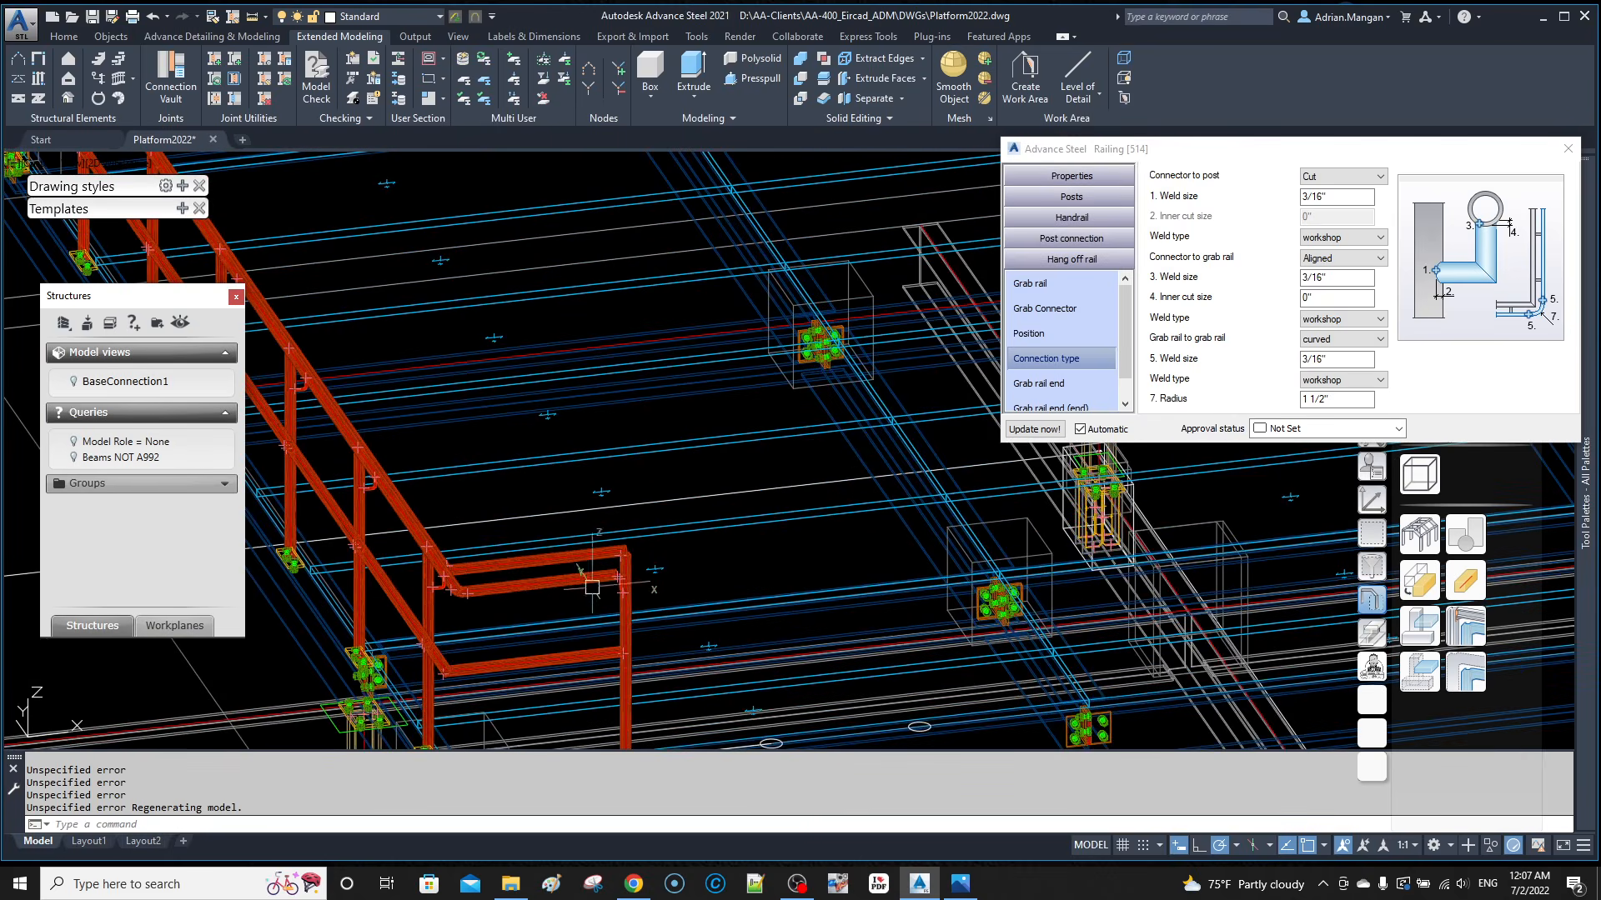
scroll(617, 577, up, 5)
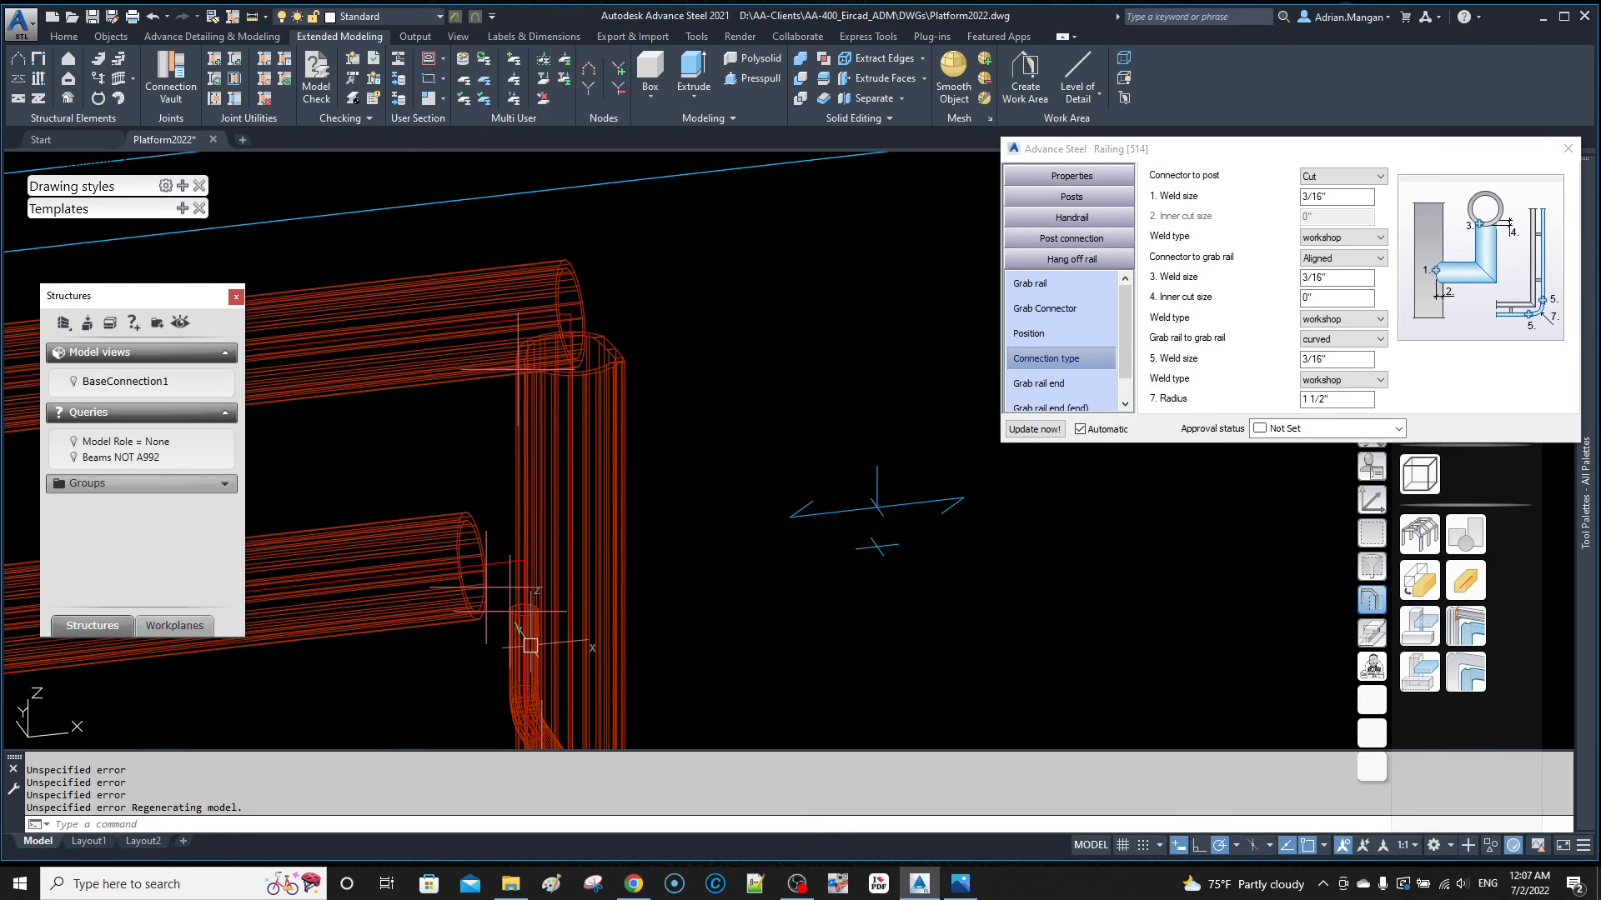
scroll(1041, 354, down, 1)
click(1042, 357)
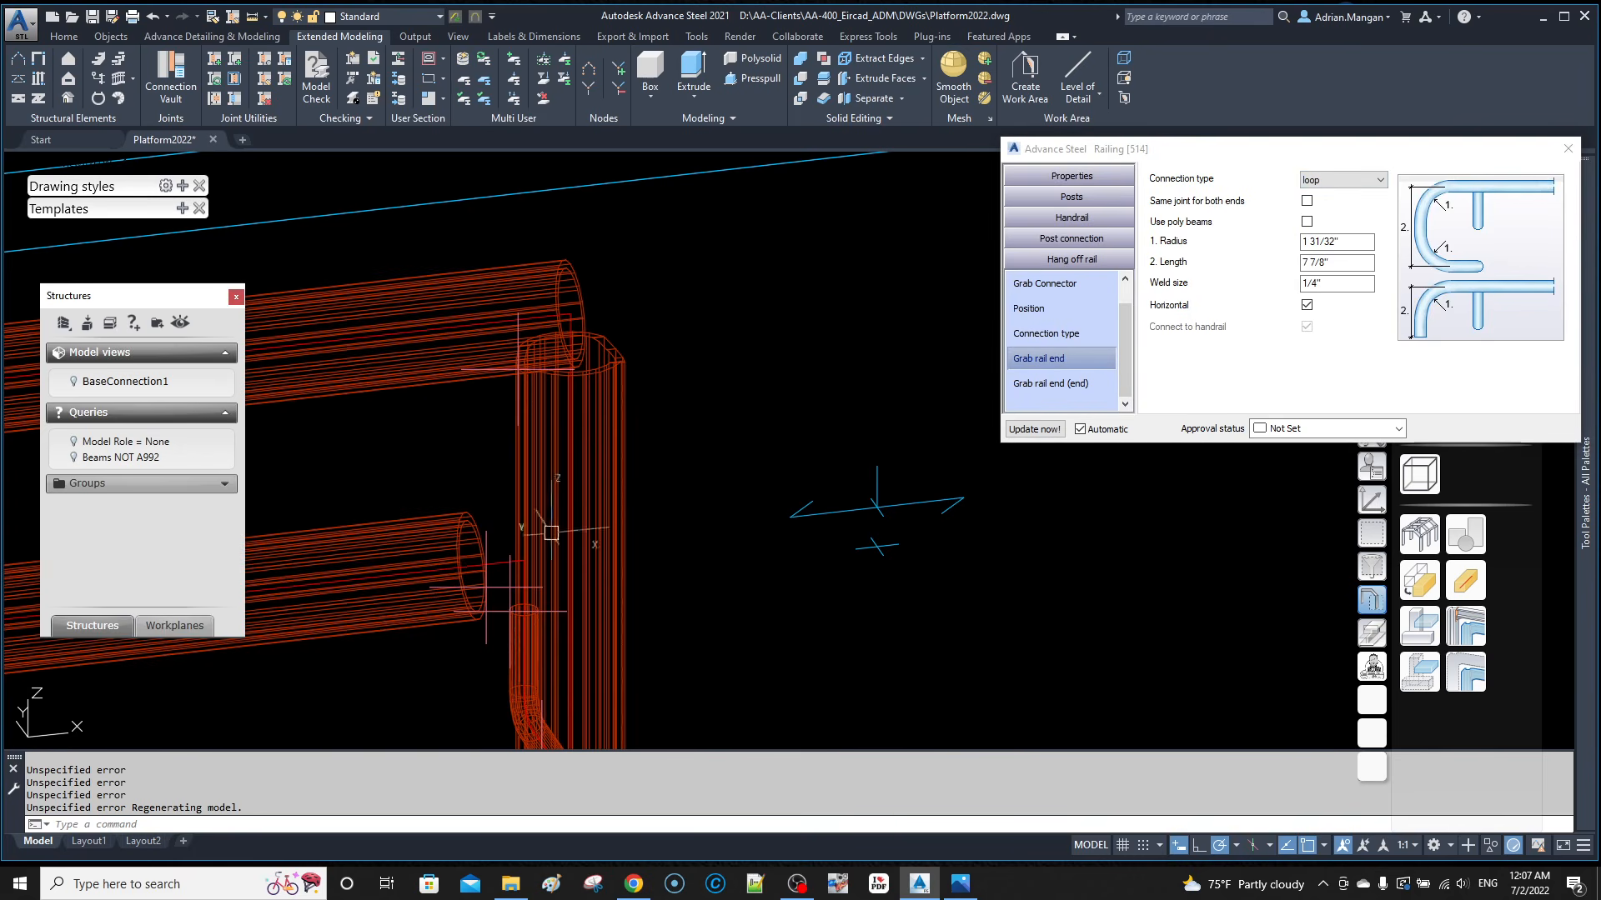
click(1369, 180)
click(1339, 206)
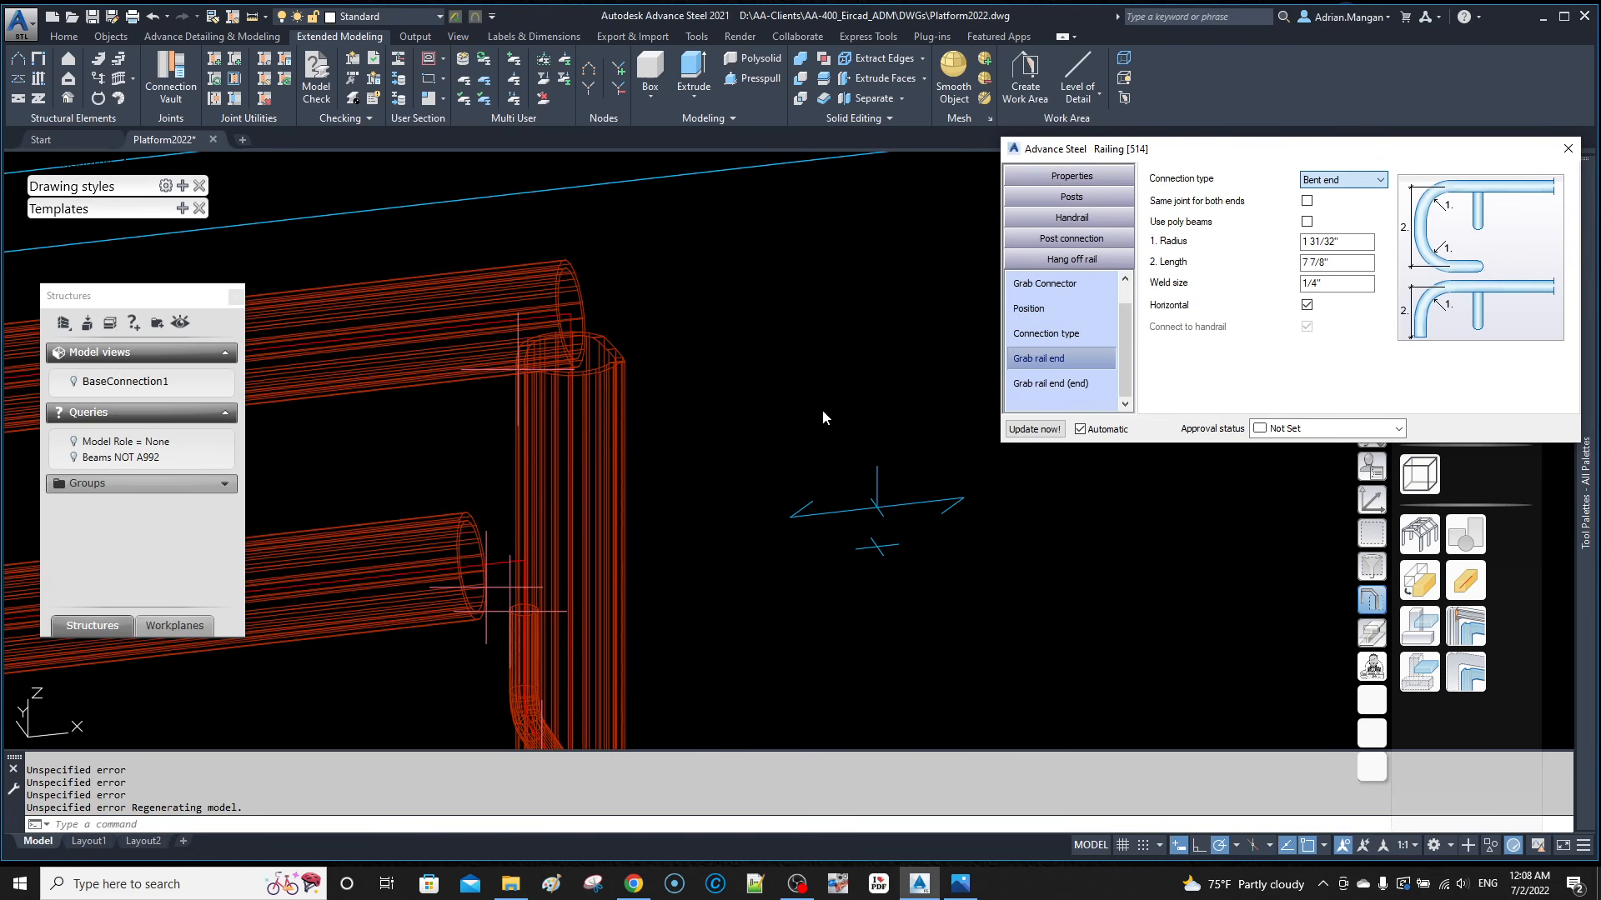
middle_drag(831, 391, 878, 301)
scroll(878, 306, down, 1)
scroll(877, 313, up, 1)
scroll(877, 314, down, 1)
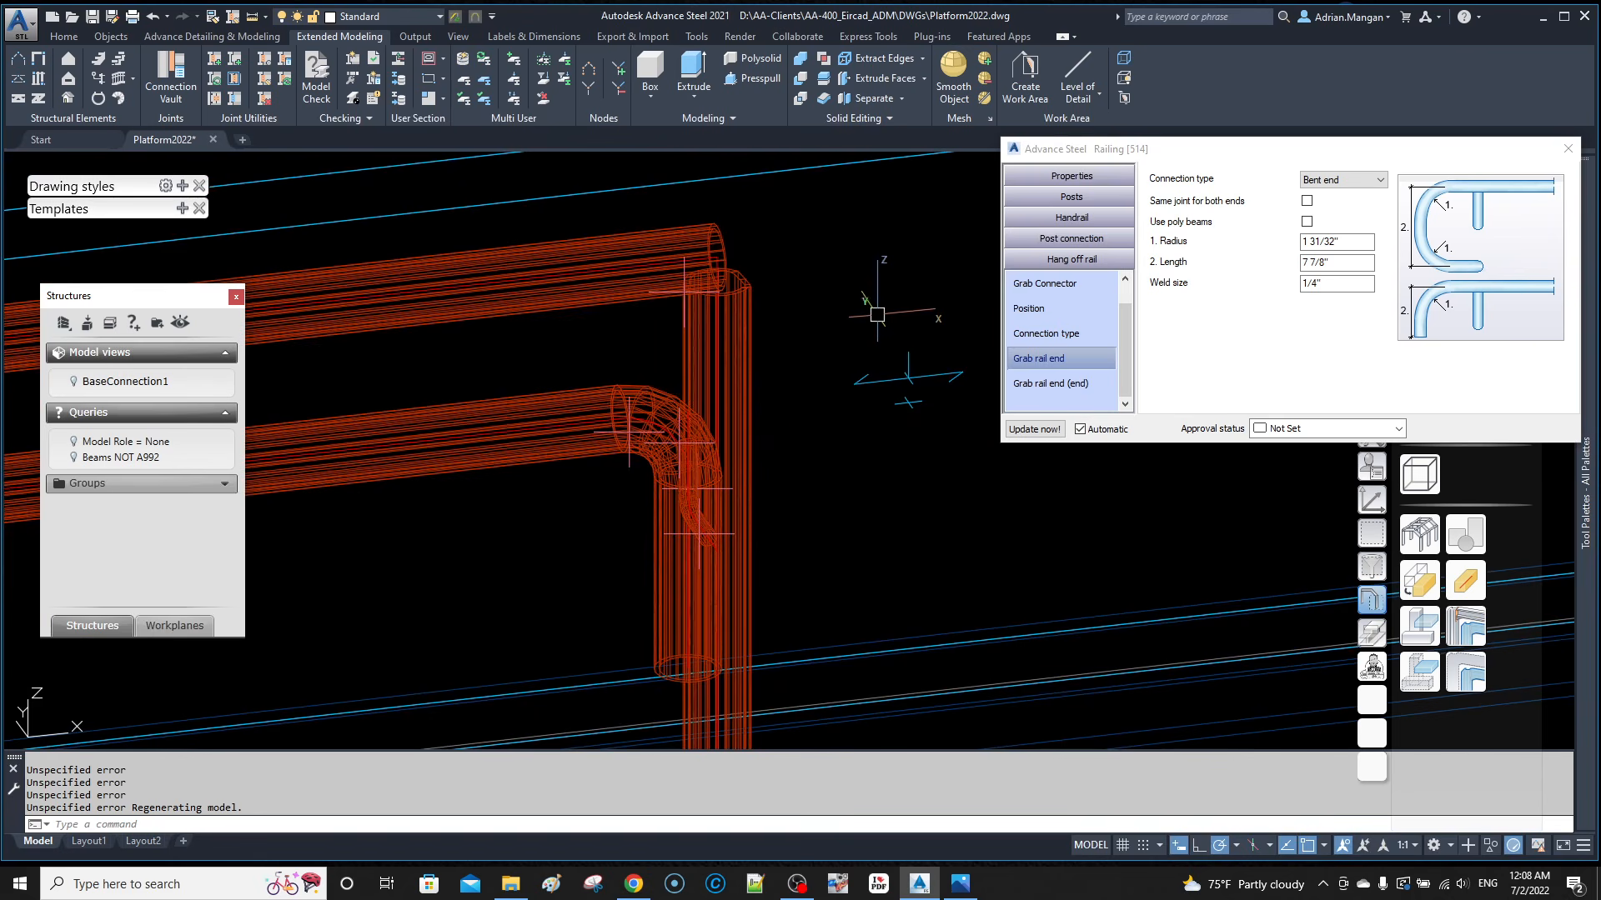
click(1343, 180)
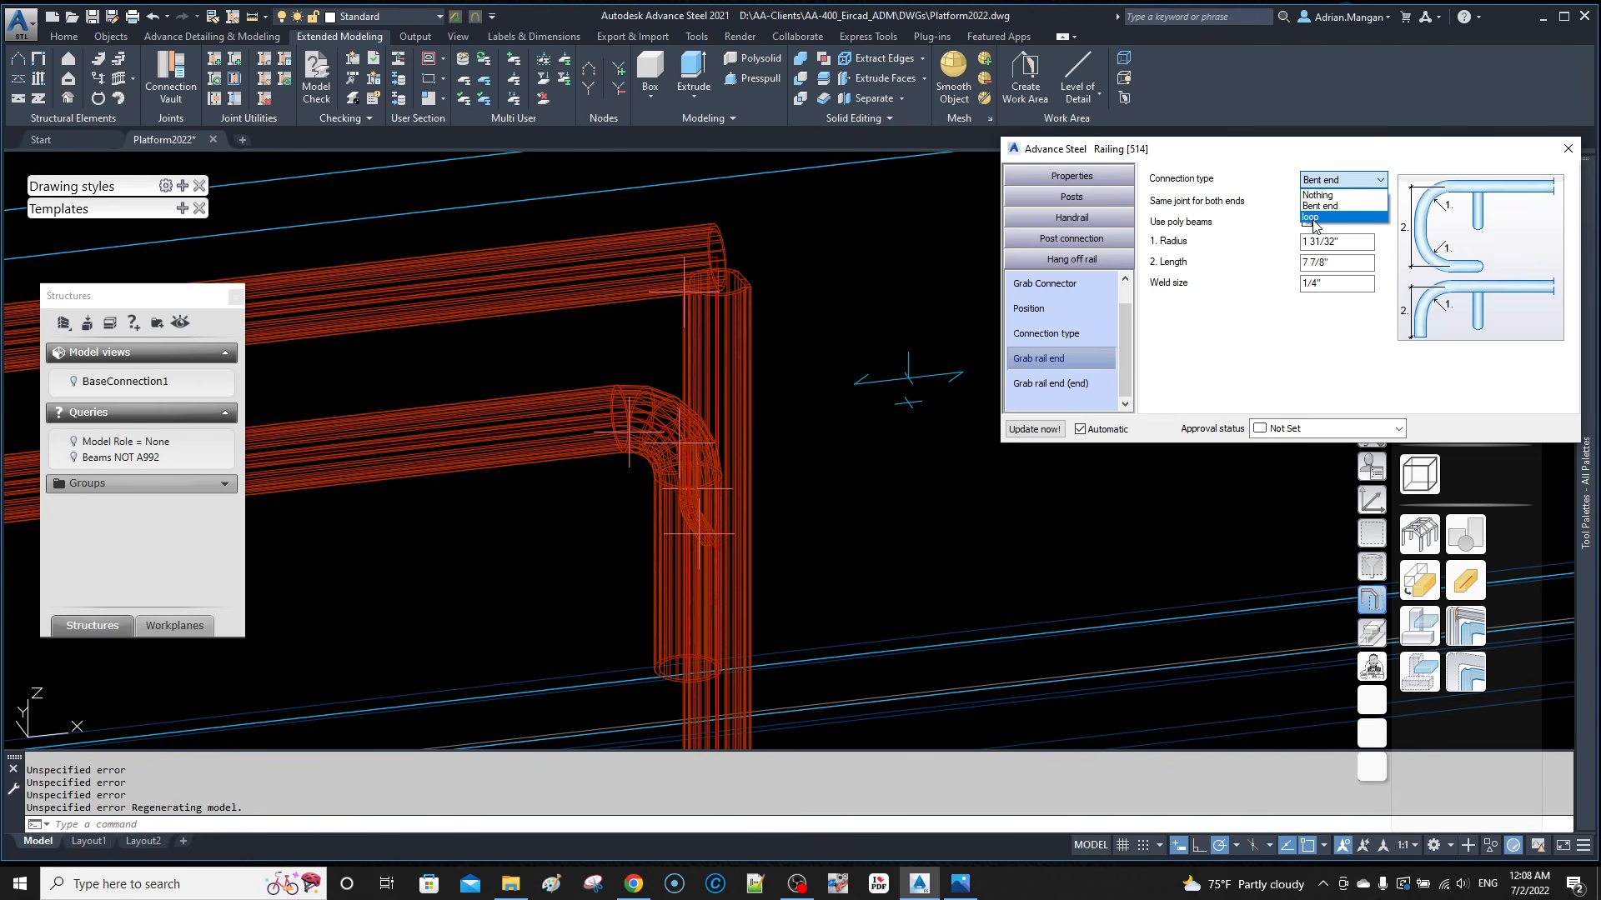
click(1315, 219)
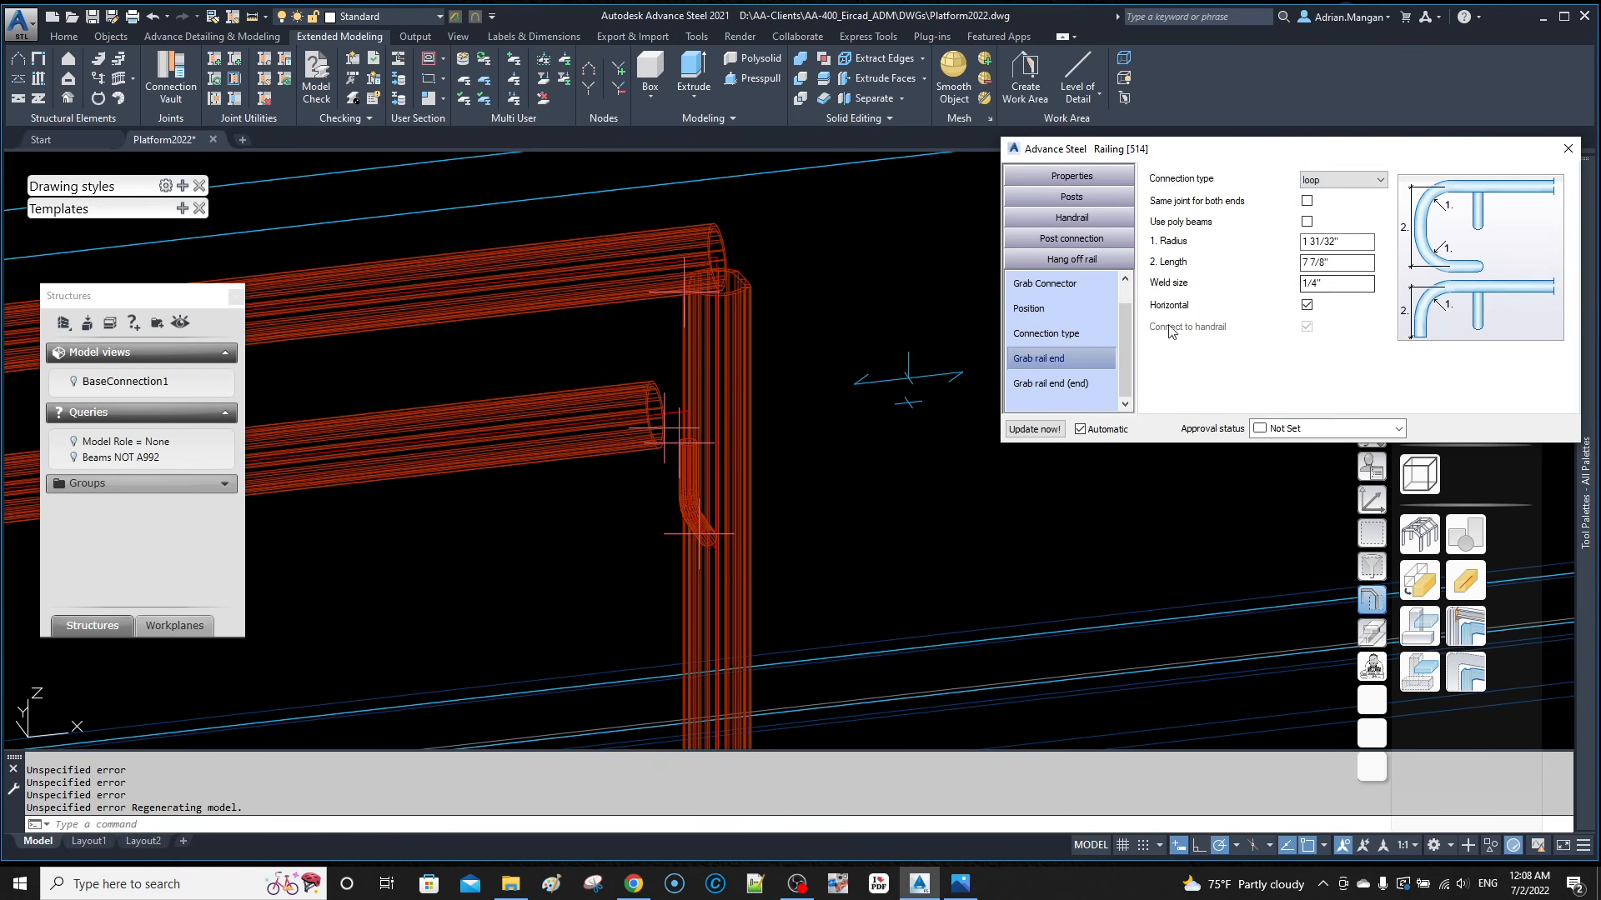
Step: Check the connection settings of the grab rail's other end, and set the first grab rail end's connection type to Nothing
click(1082, 382)
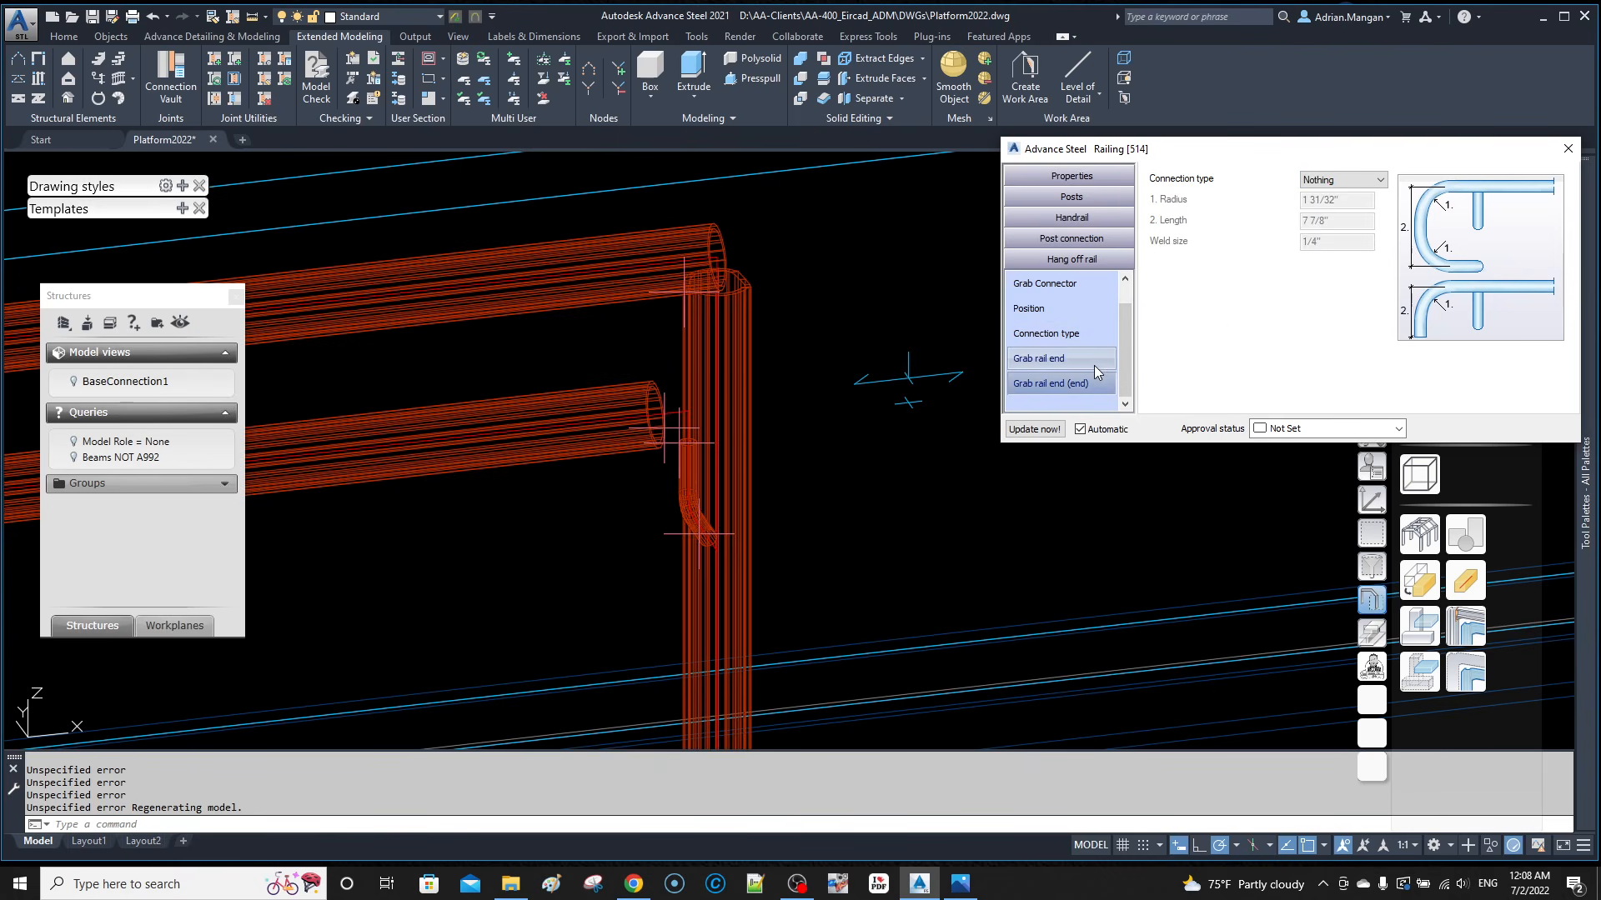
click(1092, 360)
click(1341, 180)
click(1327, 196)
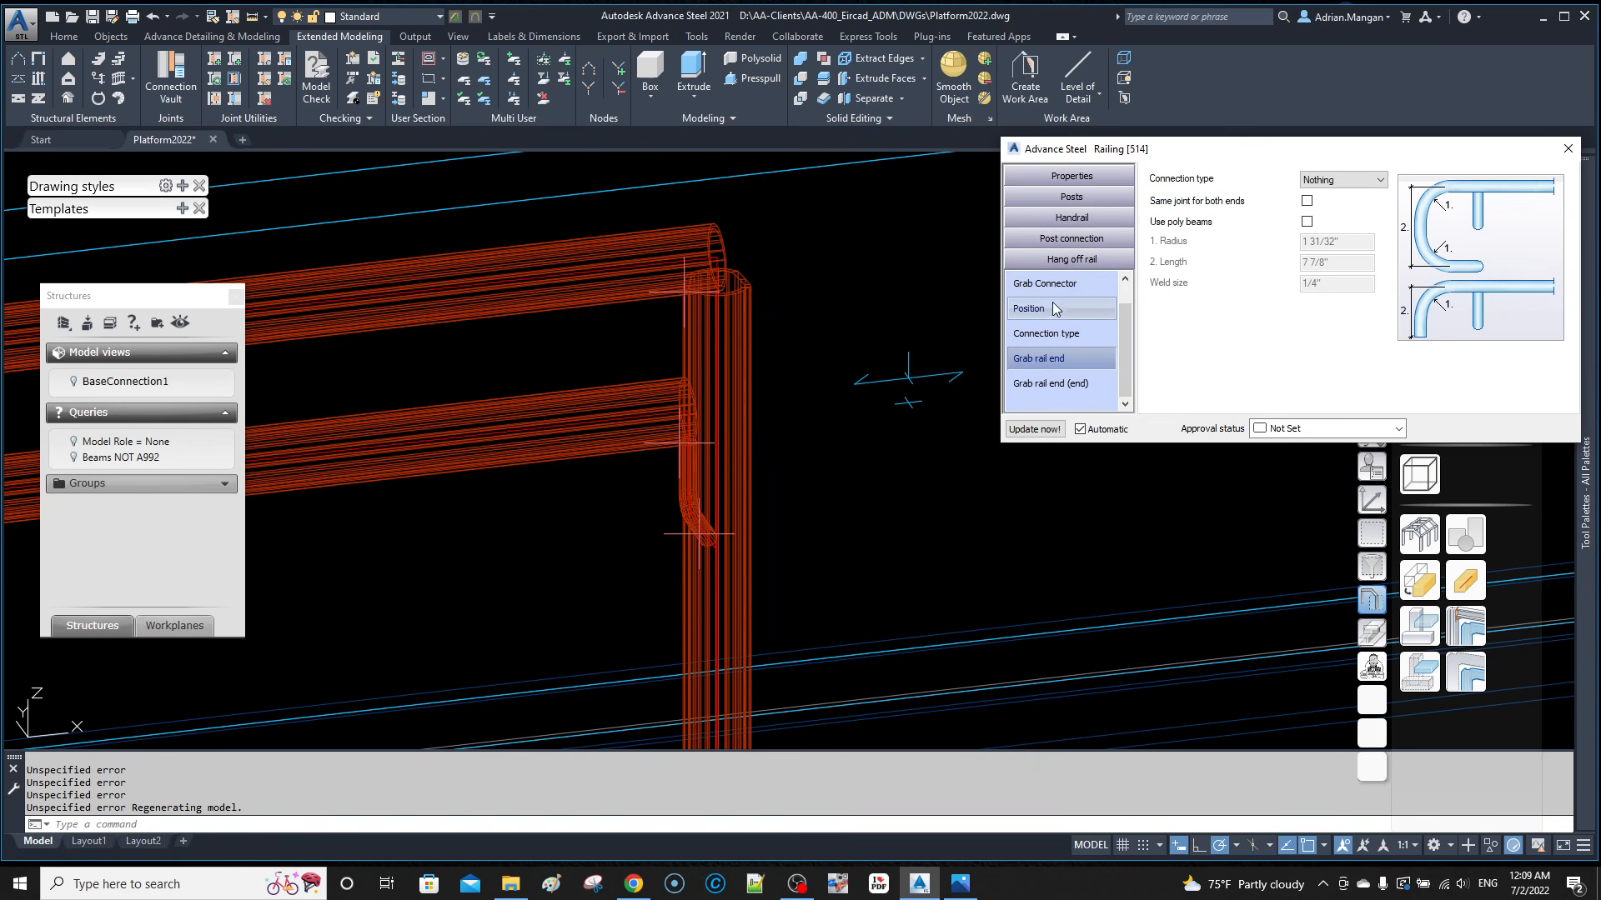
Step: Save the railing's current settings as a new entry in the railing library and open the library table for editing
scroll(1039, 340, up, 1)
scroll(1039, 340, down, 1)
scroll(813, 414, down, 3)
scroll(813, 414, up, 2)
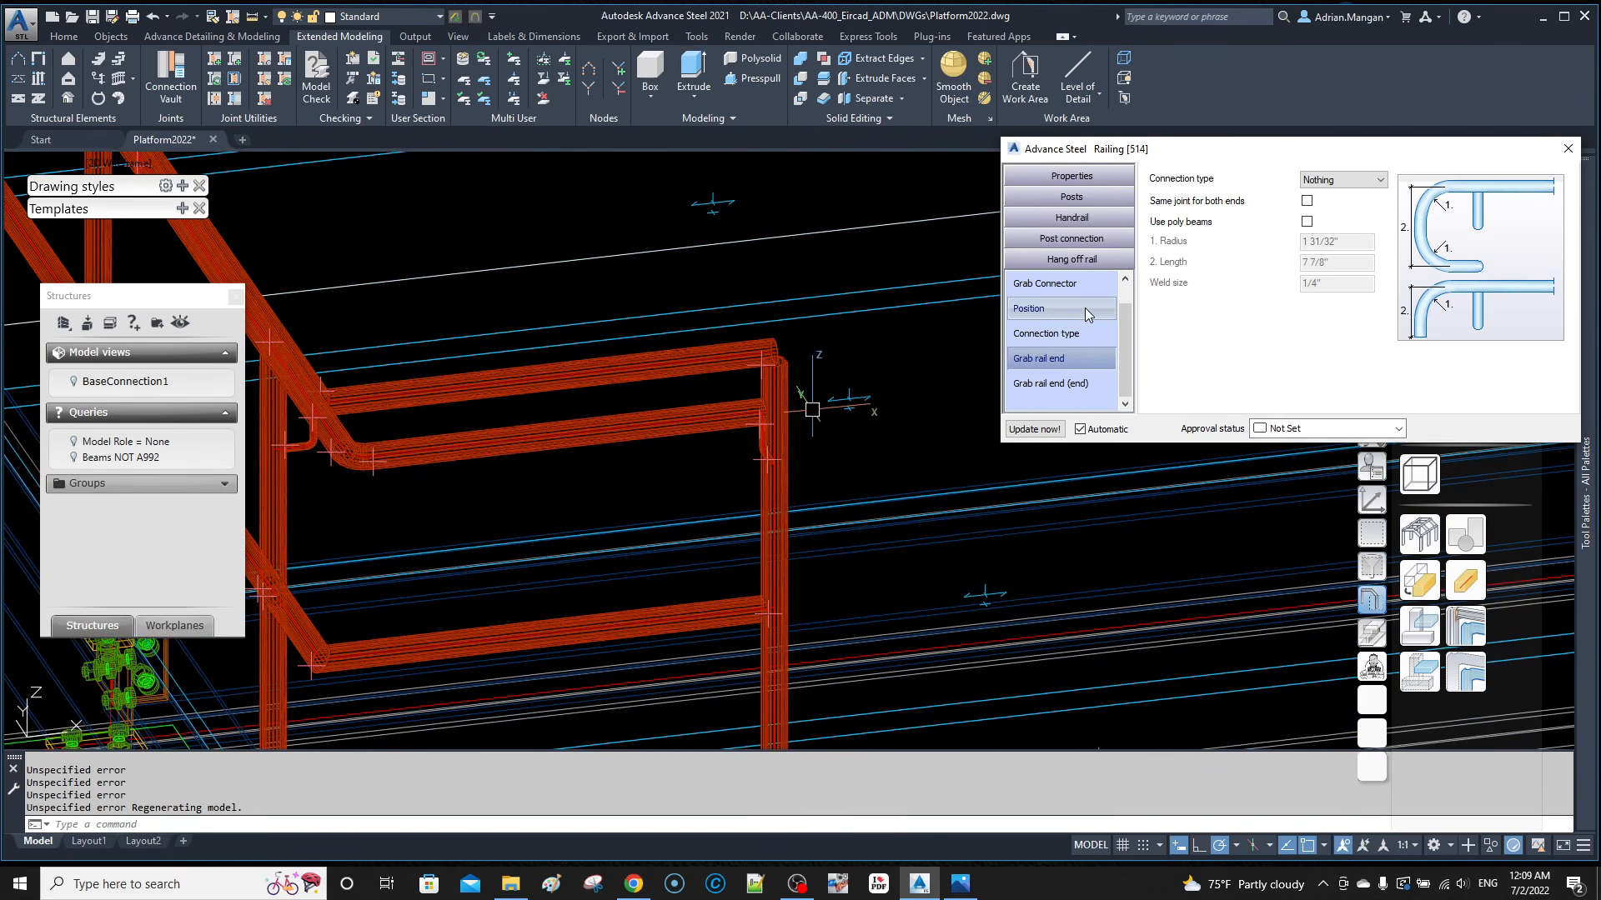
scroll(1079, 312, up, 1)
click(1071, 176)
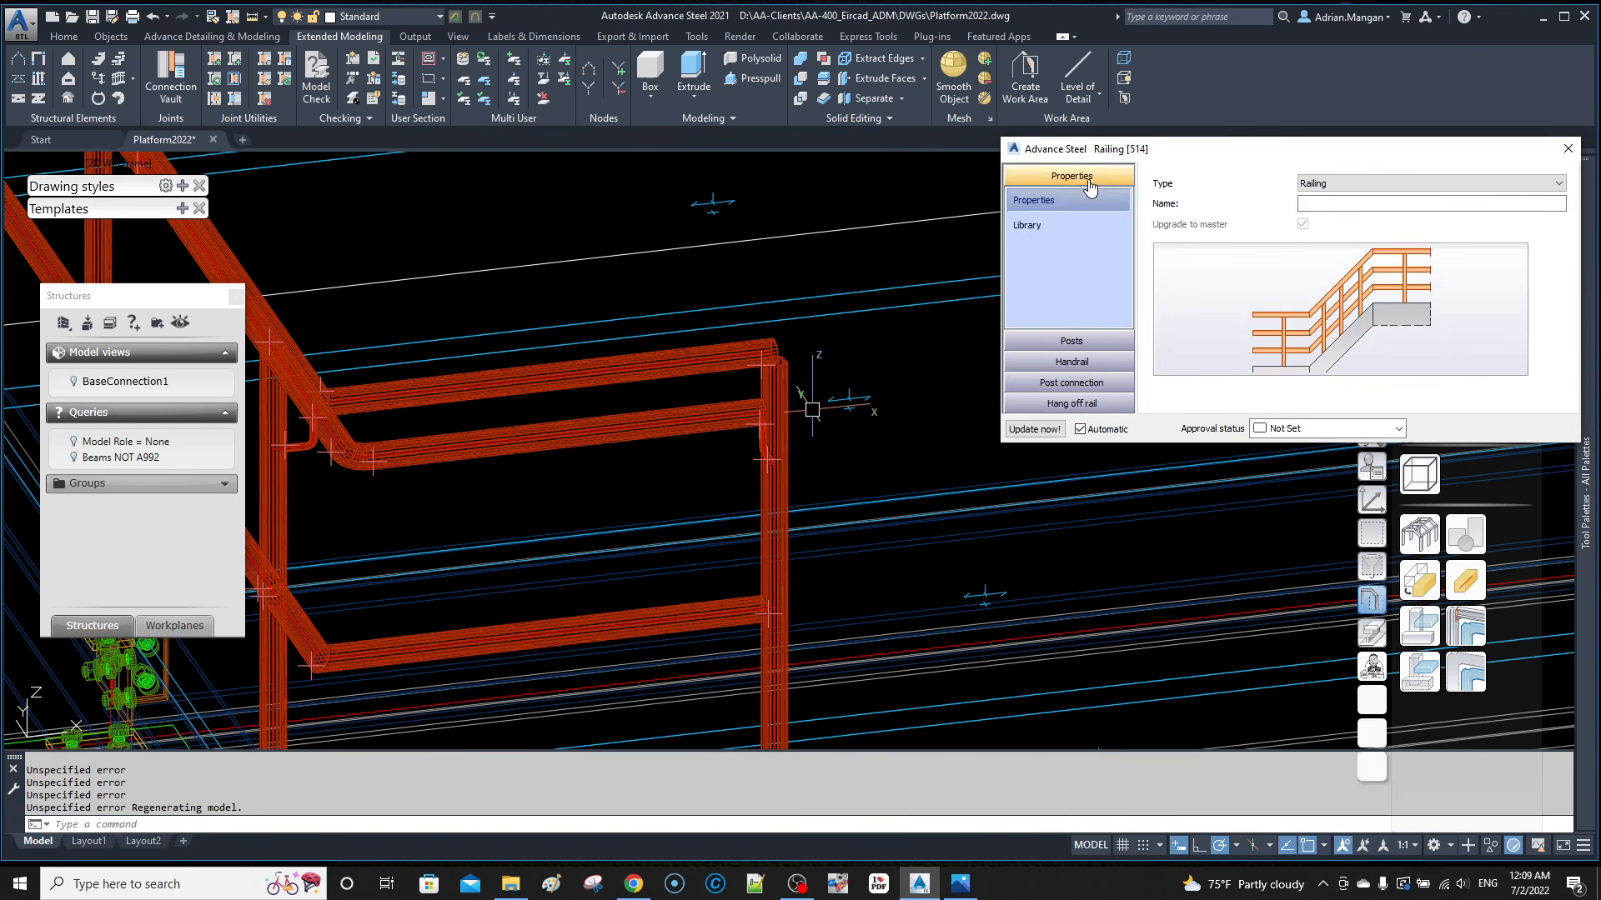
click(1065, 226)
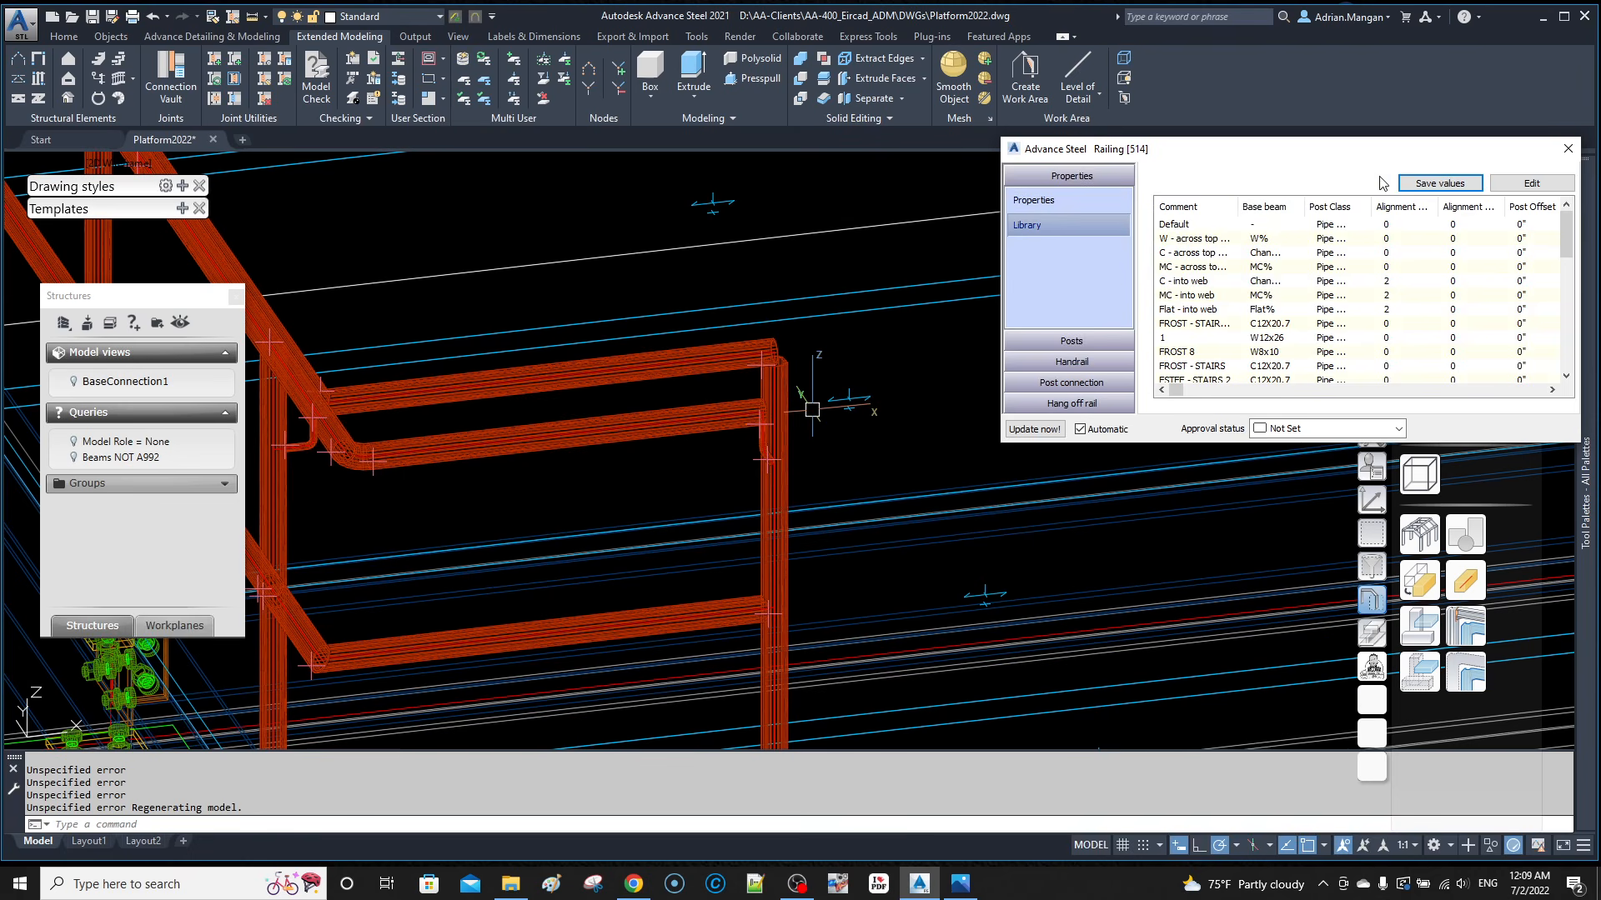
click(1532, 184)
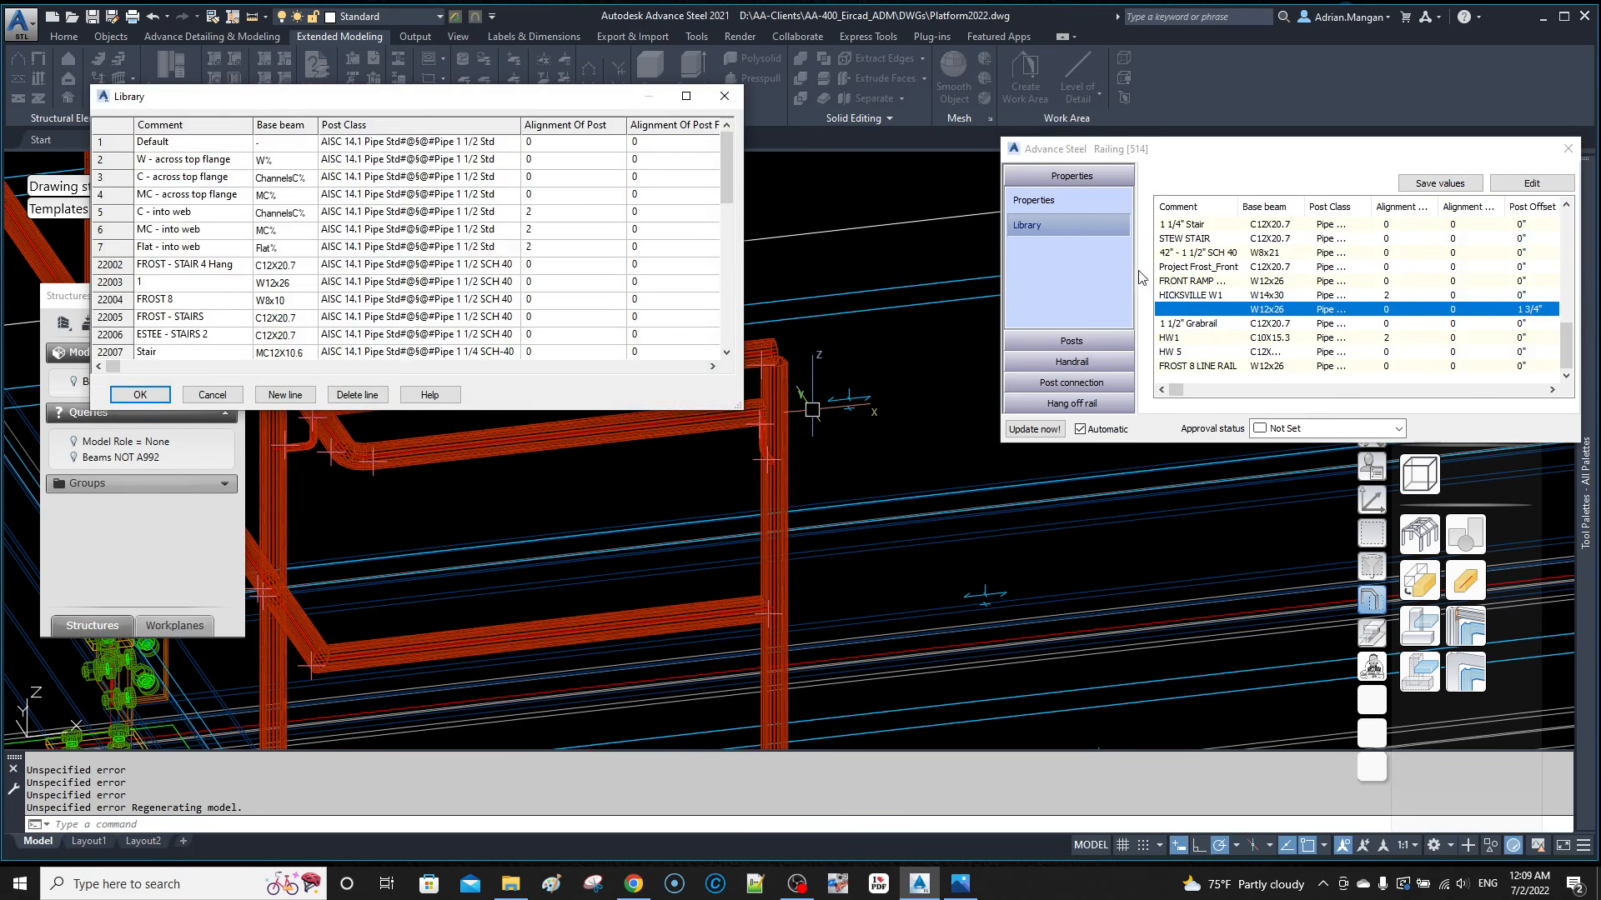
Step: Name the new blank W12x26 library entry Platform1 in its comment field, accept the table and close the railing properties
scroll(206, 301, down, 4)
scroll(206, 302, down, 5)
click(207, 265)
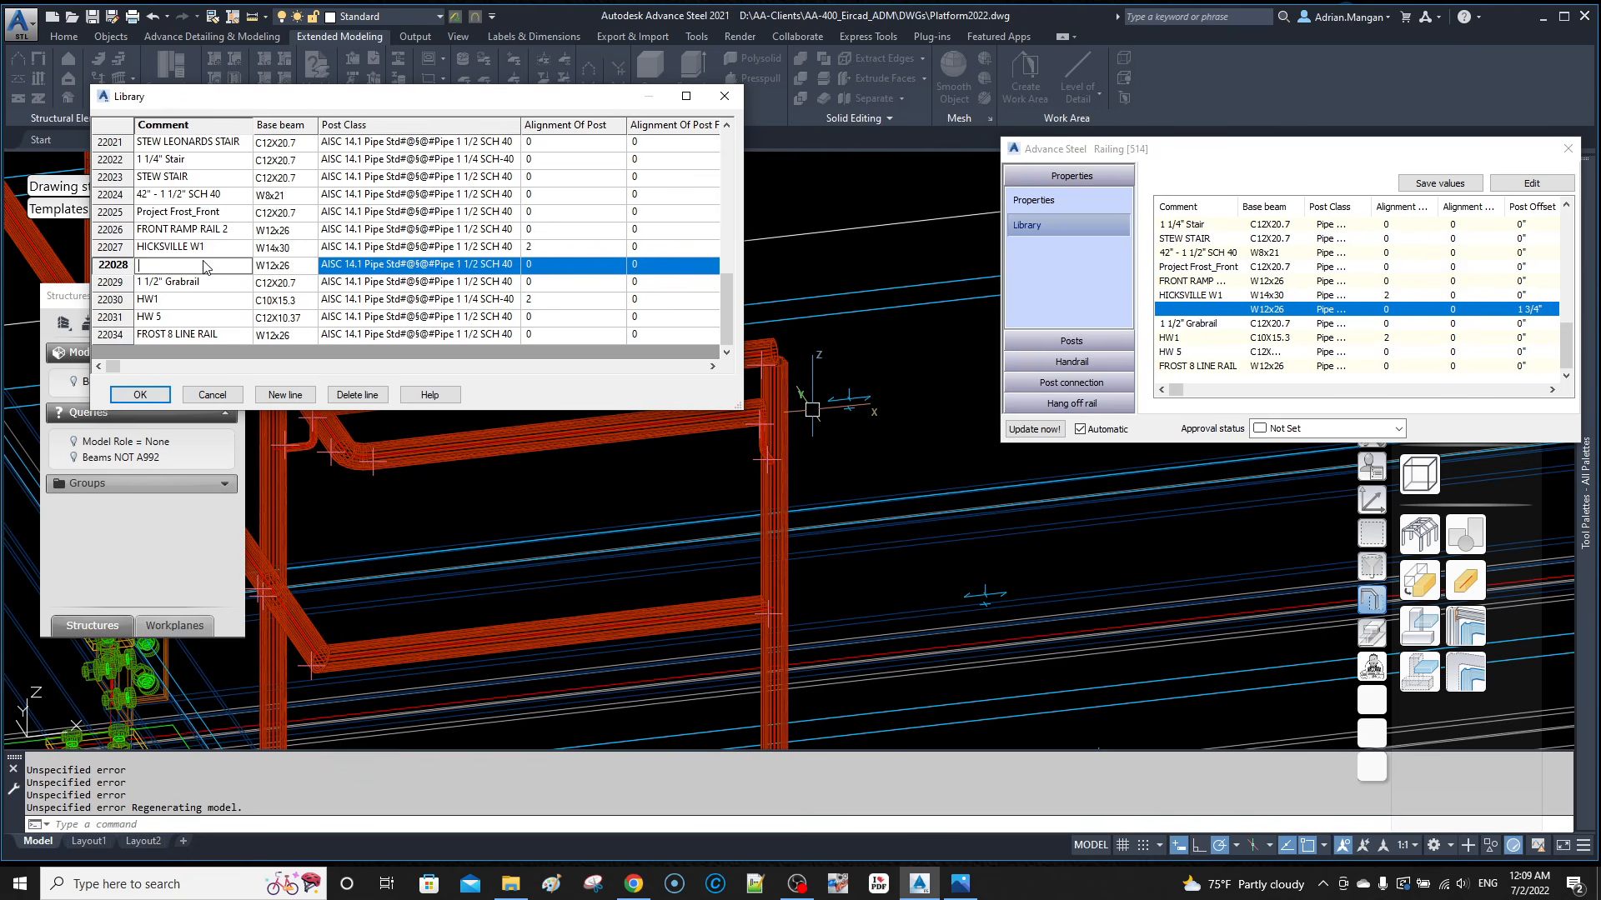
text(Platform1)
click(141, 394)
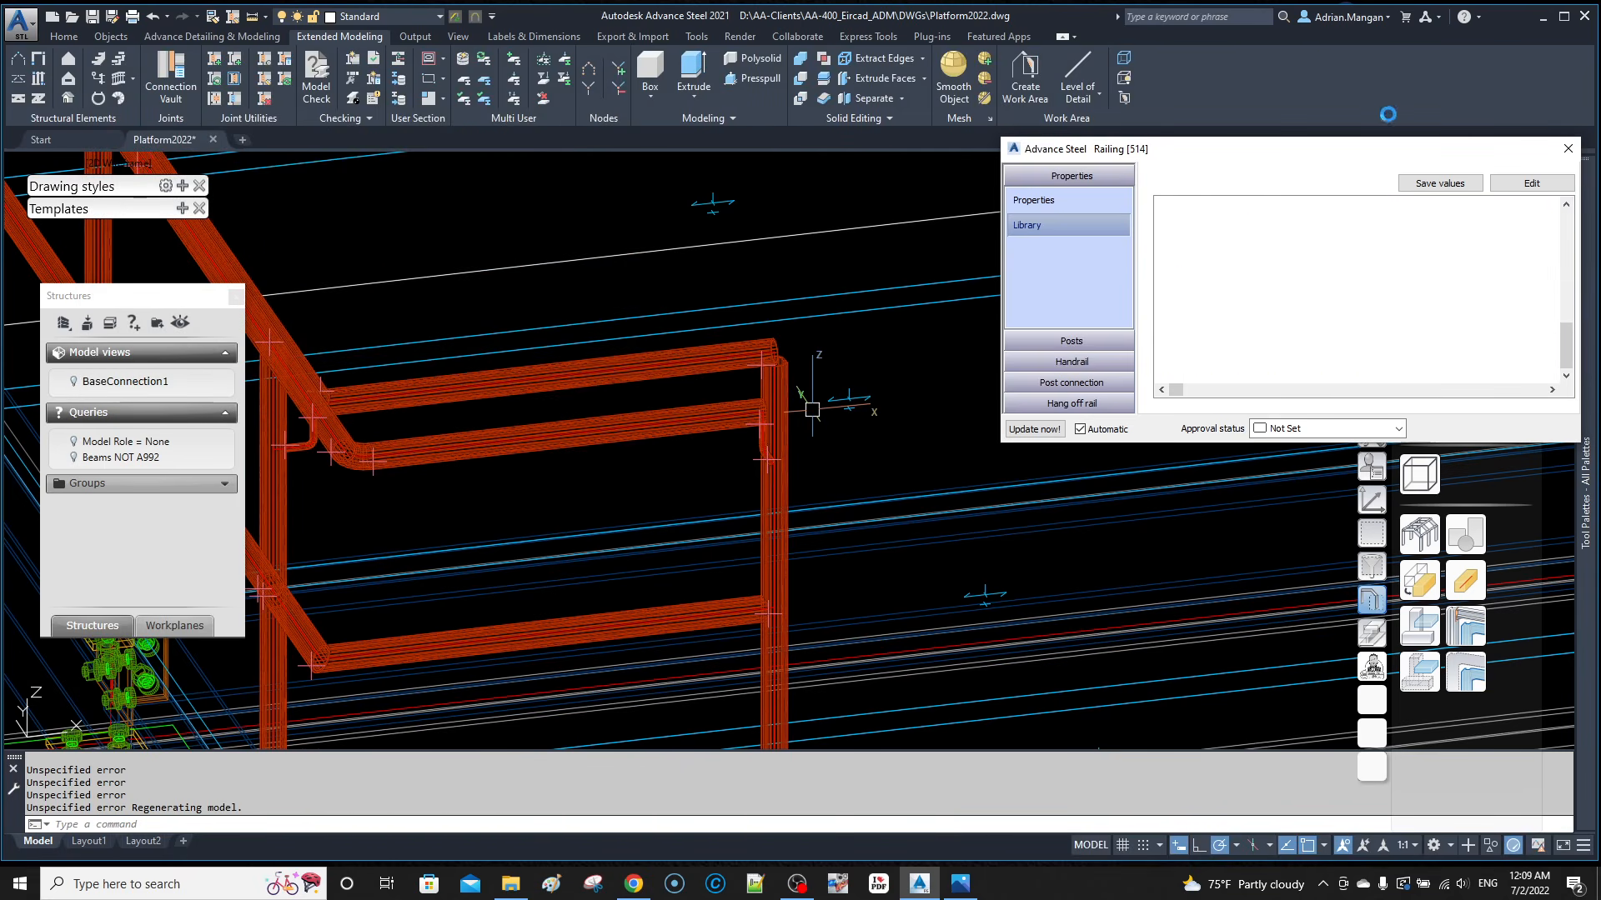
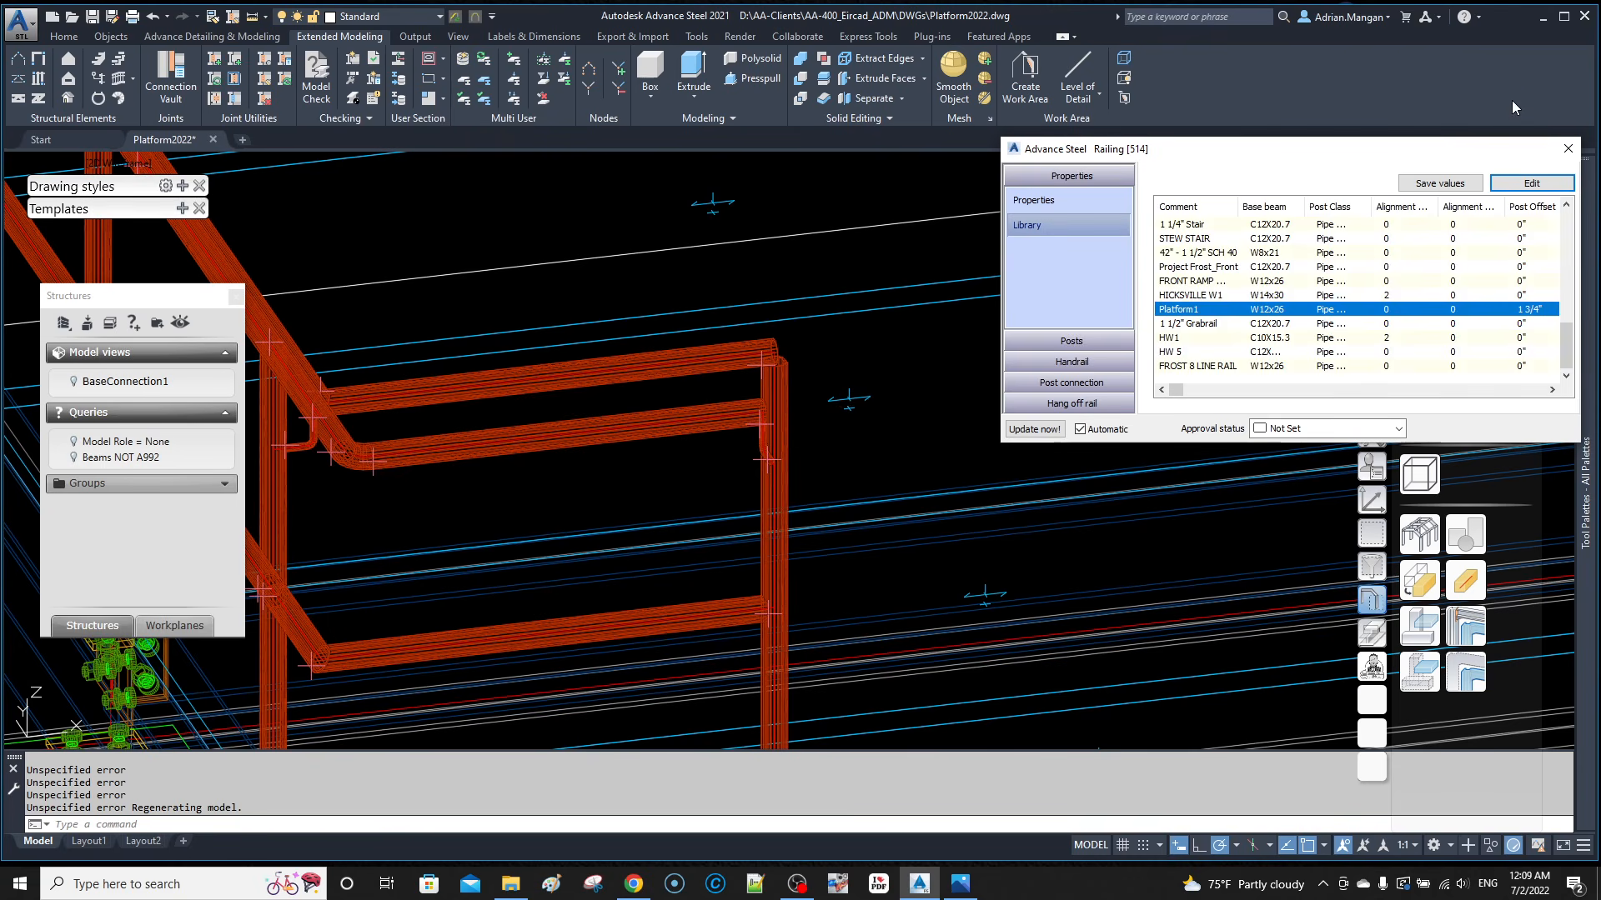
click(1568, 149)
Step: Start a new railing on the platform's front beam, running from the beam's corner end to the center of the second construction circle
scroll(1073, 256, down, 6)
scroll(1050, 264, down, 4)
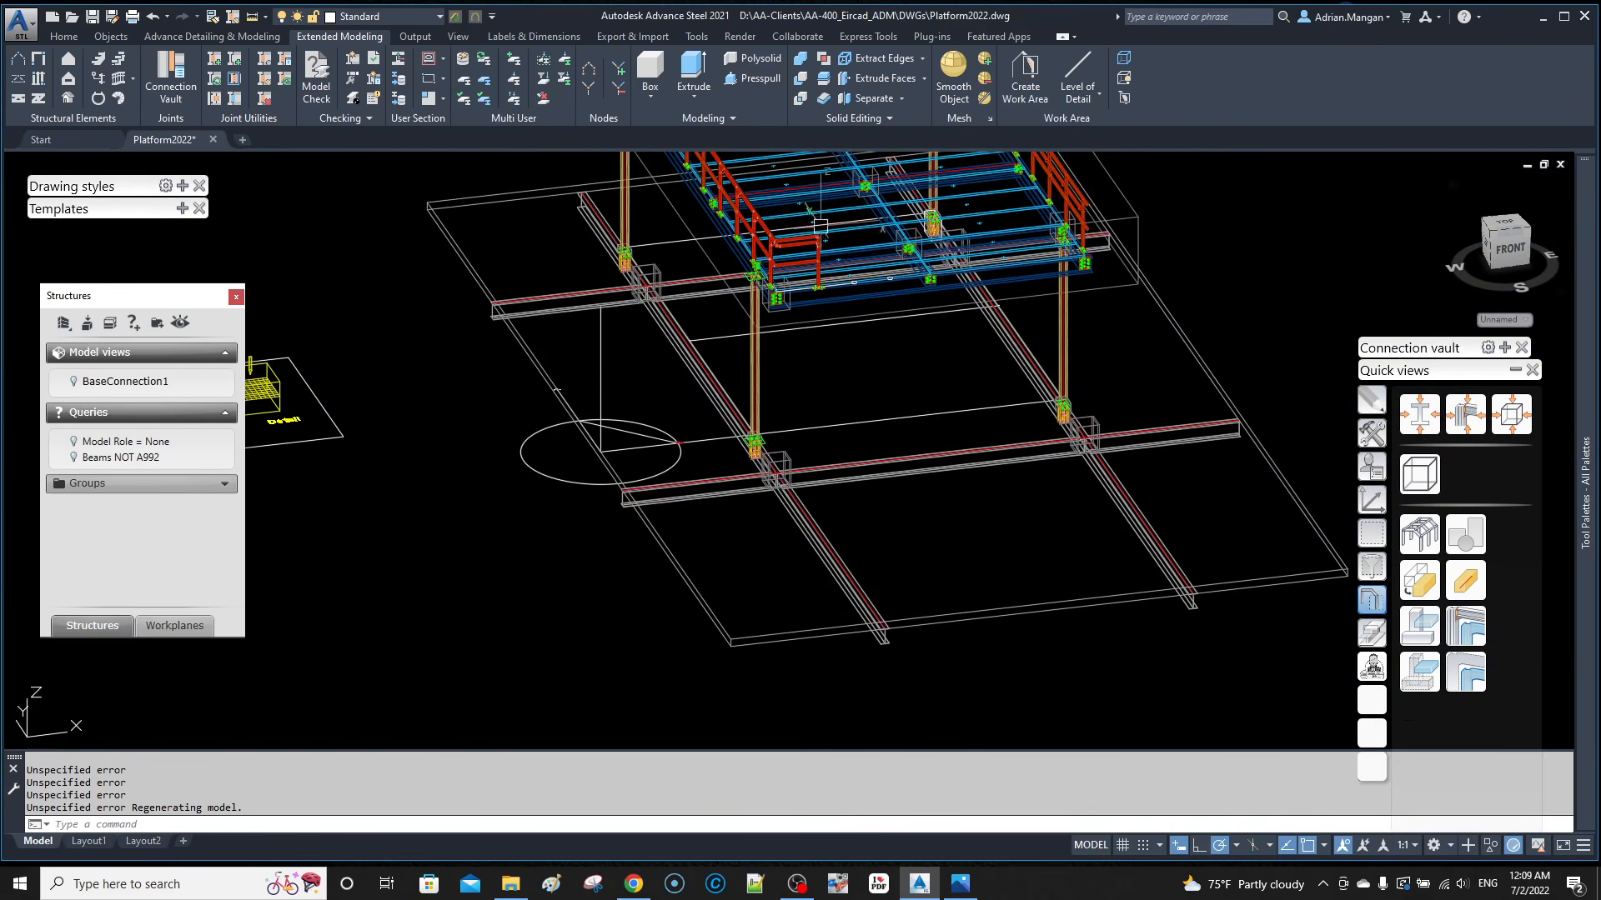
click(117, 77)
click(1016, 318)
key(Return)
scroll(1084, 301, up, 6)
scroll(1100, 292, up, 3)
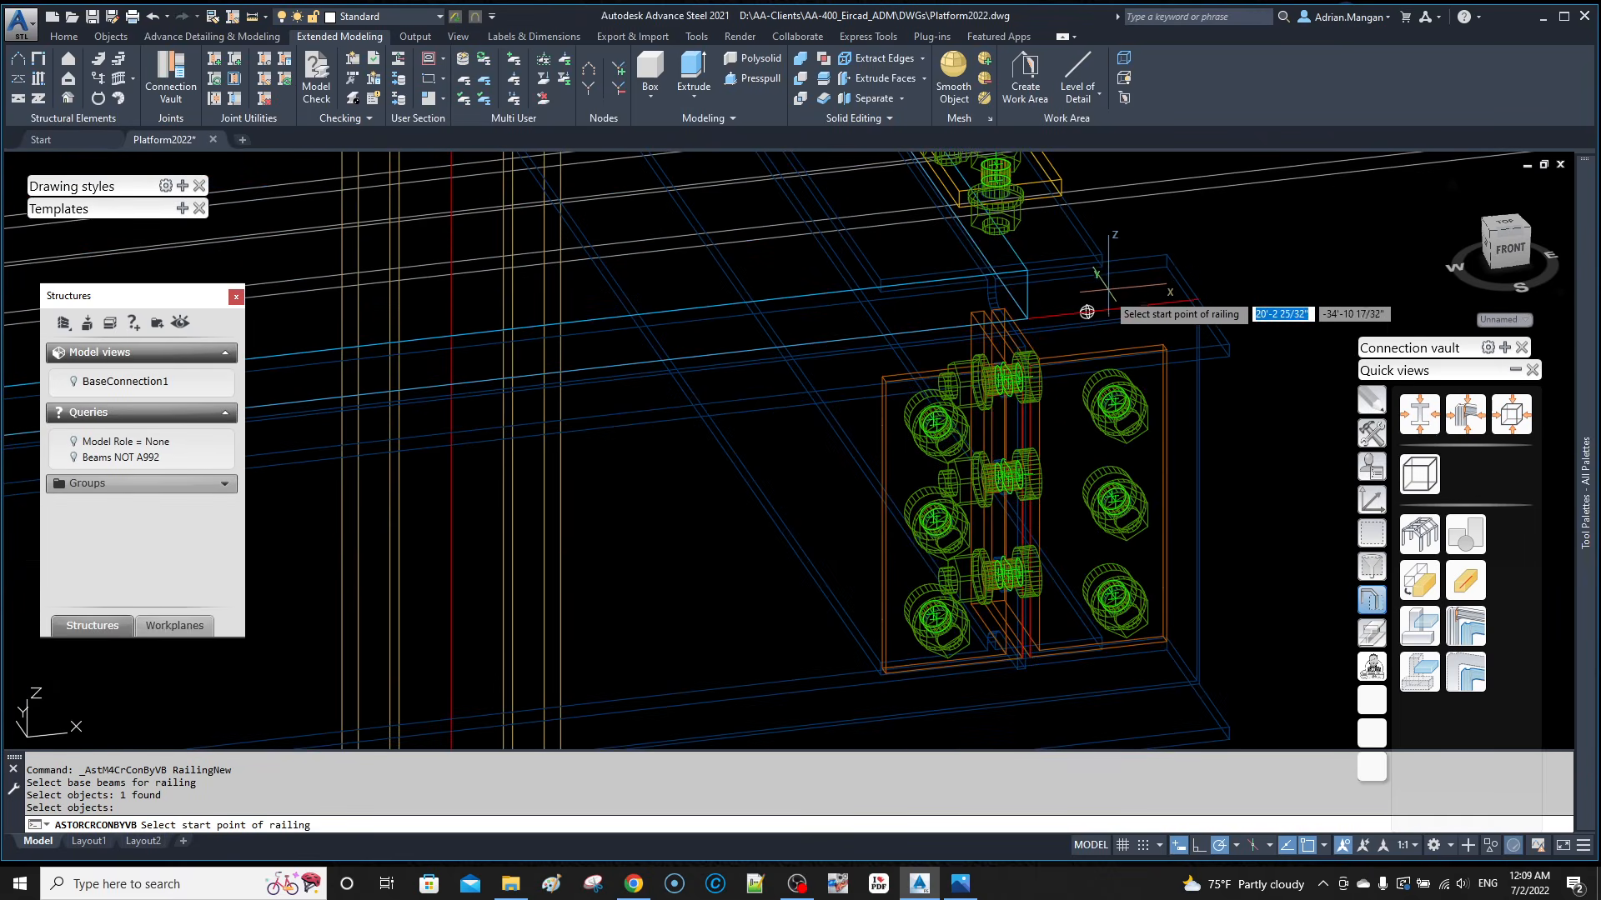
click(1086, 312)
scroll(1086, 313, down, 6)
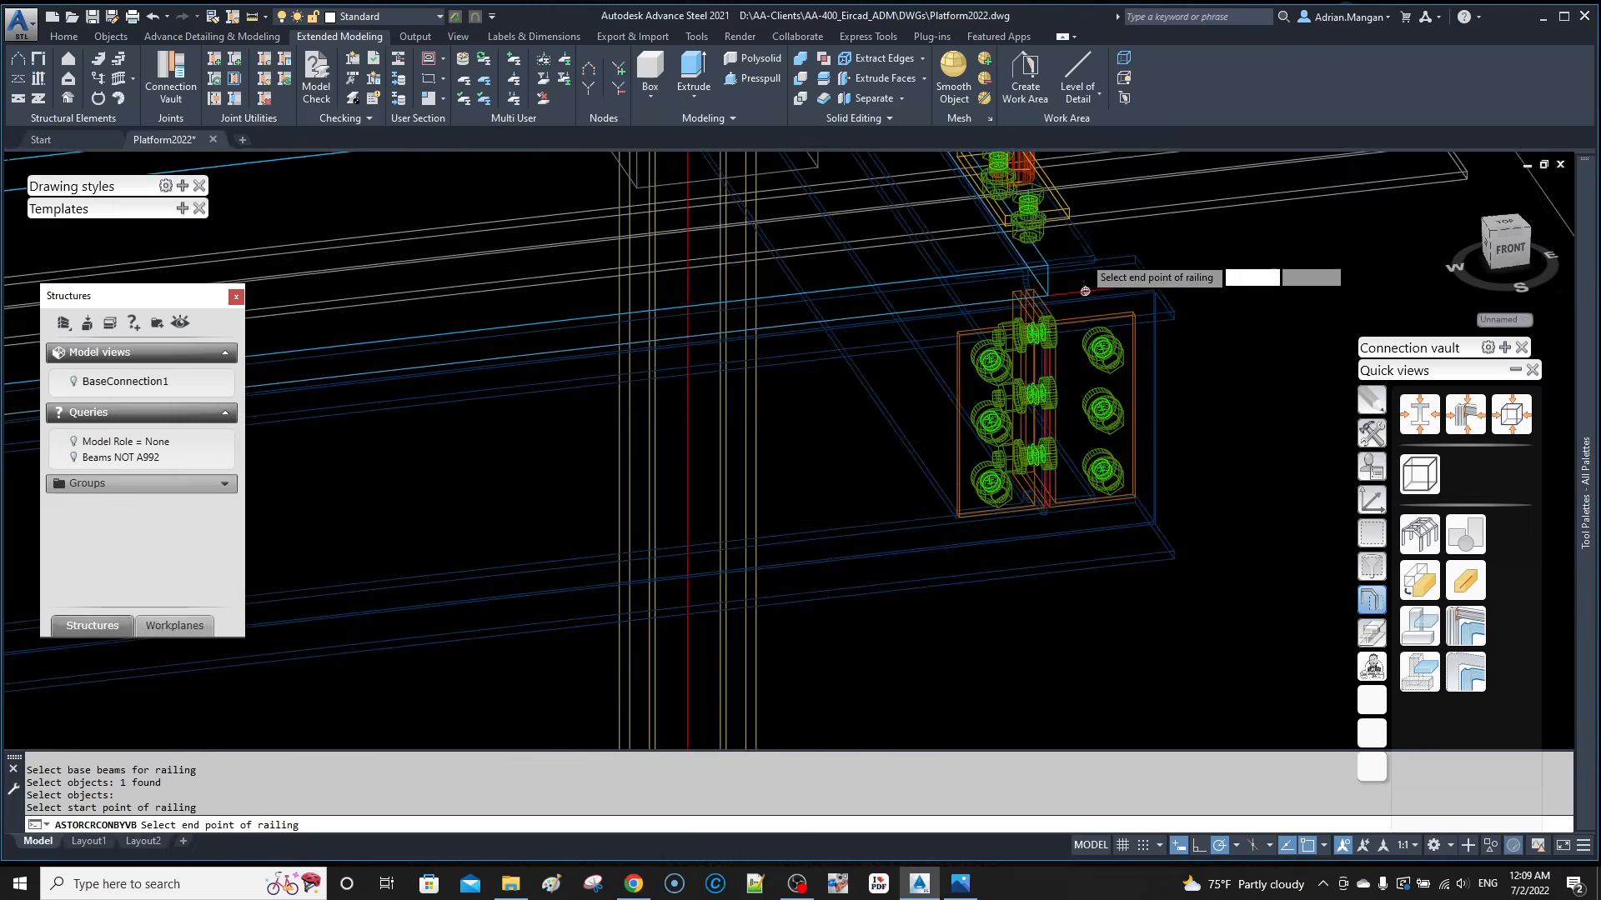
scroll(1167, 333, up, 5)
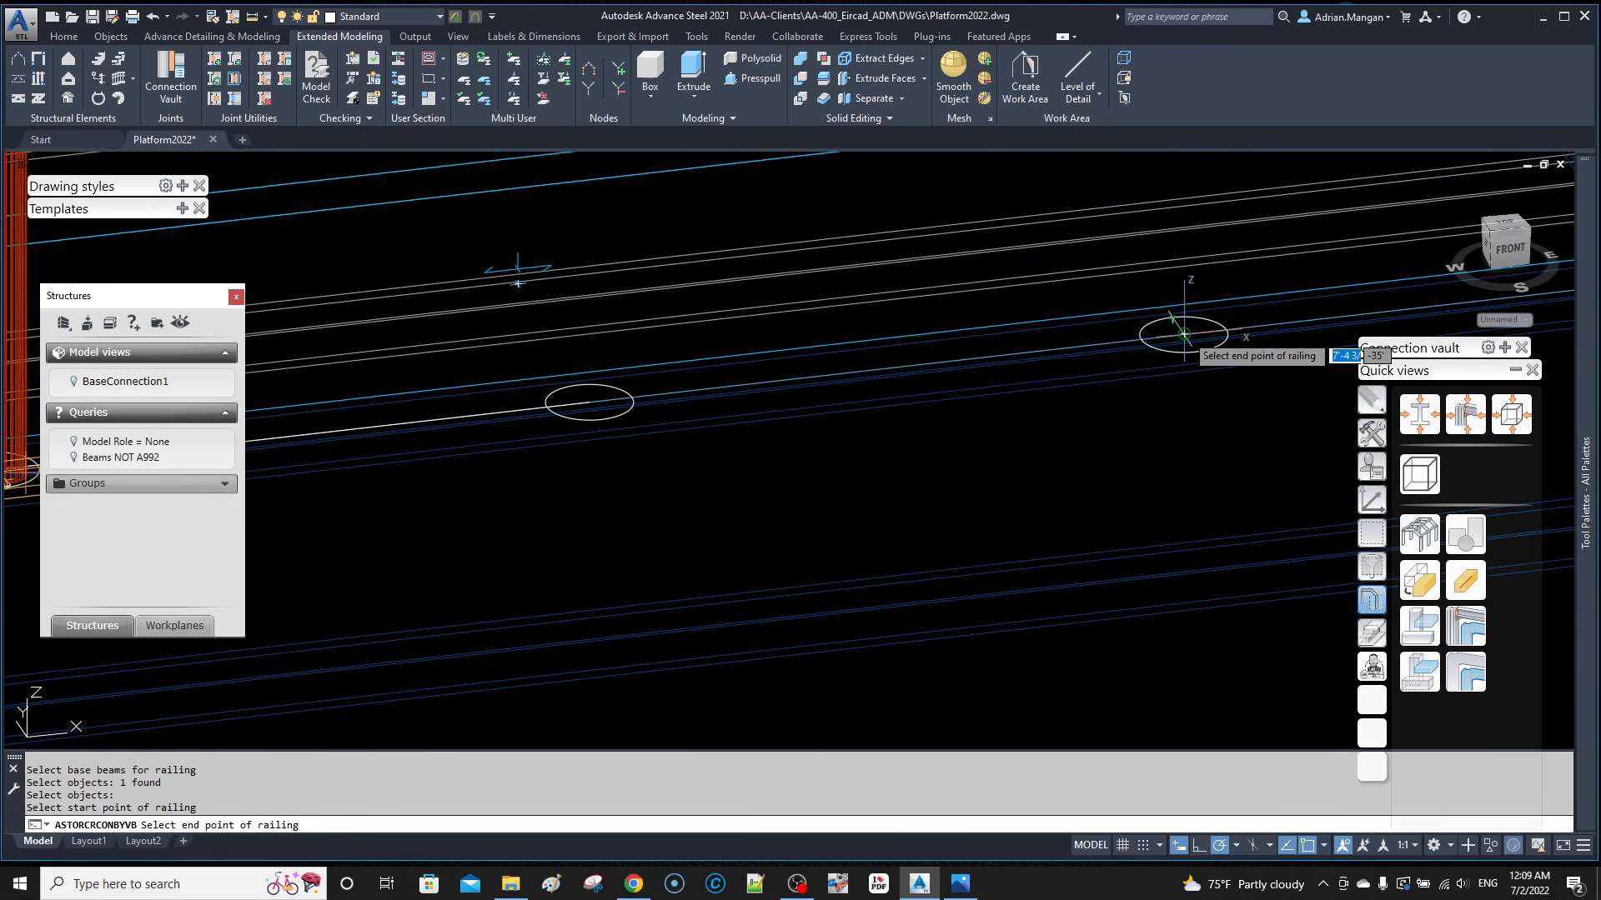
click(1186, 334)
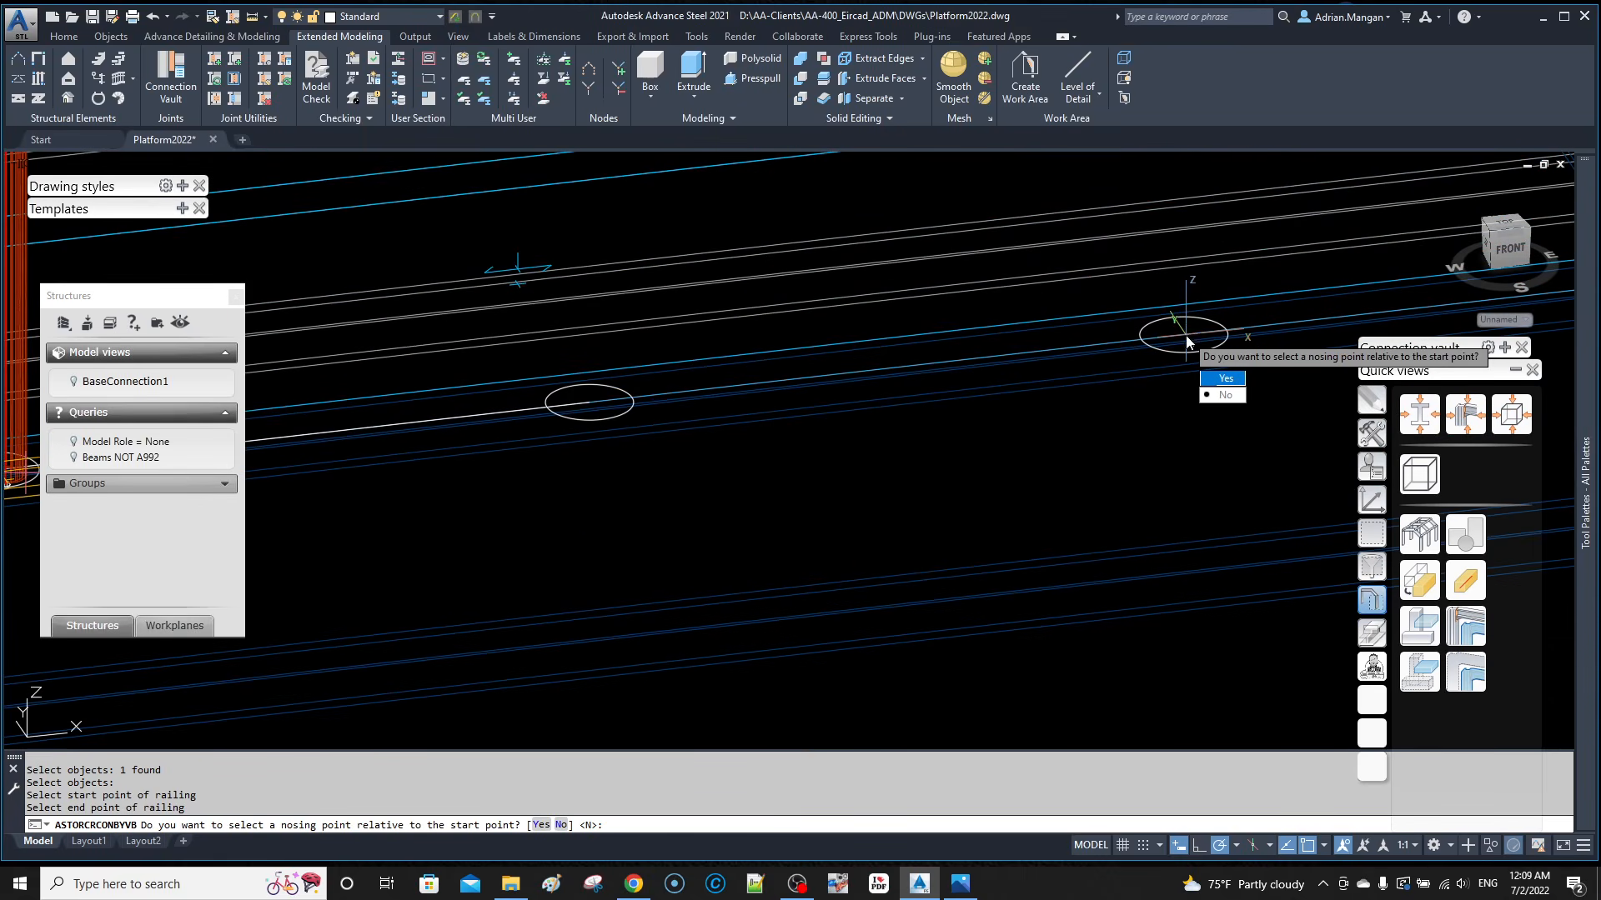
Step: Choose Yes for a nosing point relative to the start point, and pick it at the front beam's corner end
click(1221, 379)
scroll(1190, 330, down, 5)
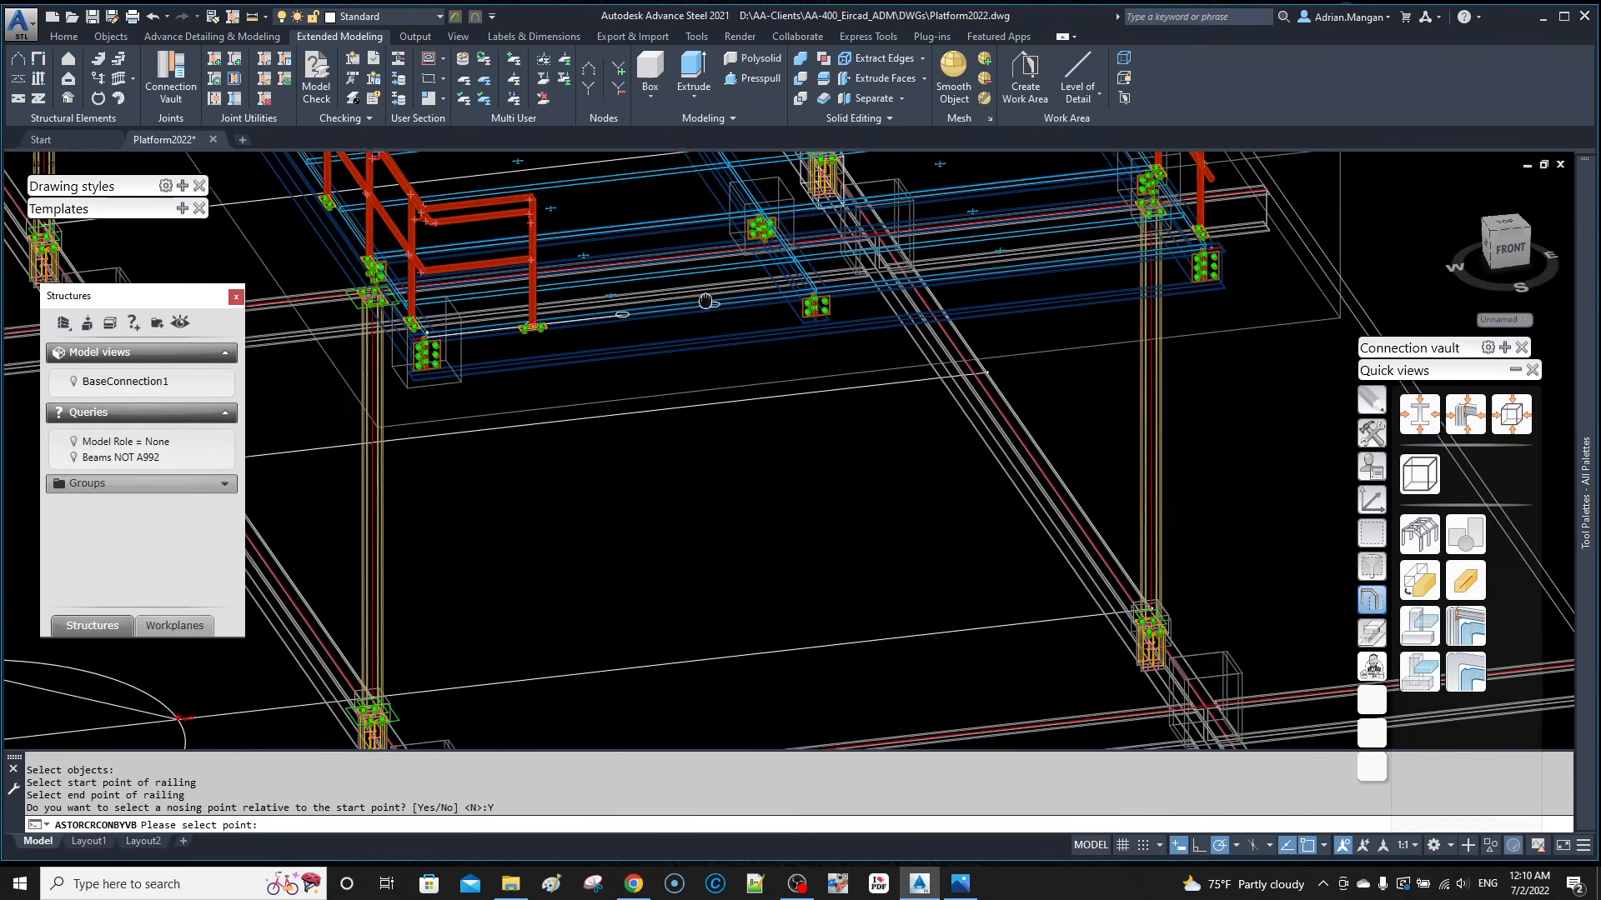
scroll(968, 301, up, 6)
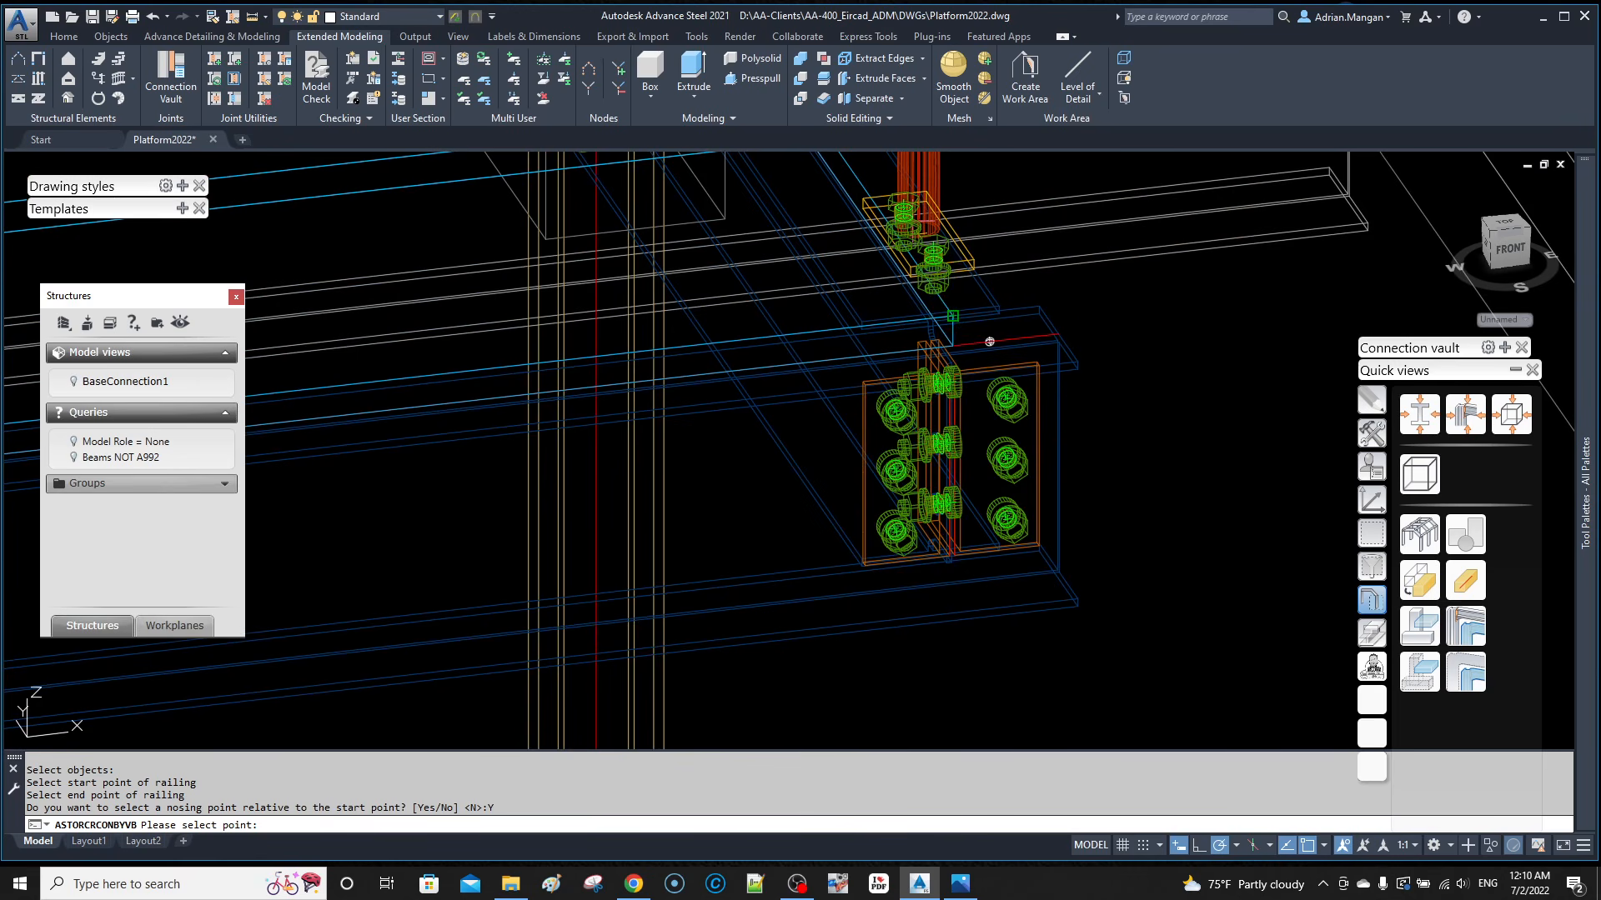
click(990, 341)
Step: Examine the new front railing and its post layout settings
scroll(909, 295, down, 3)
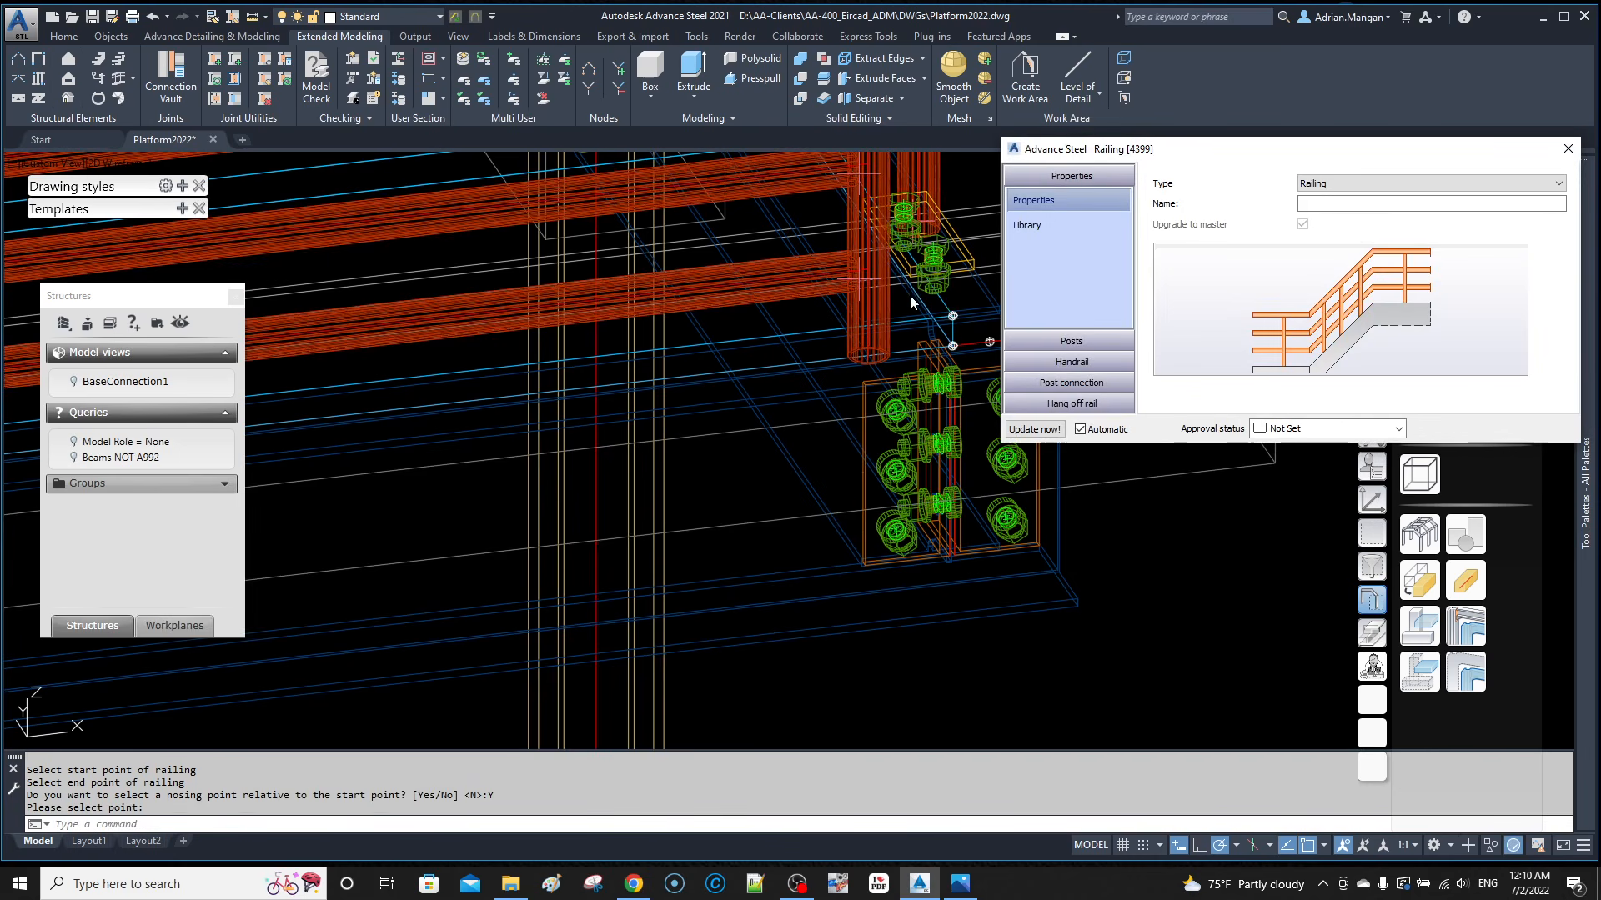
scroll(880, 265, down, 5)
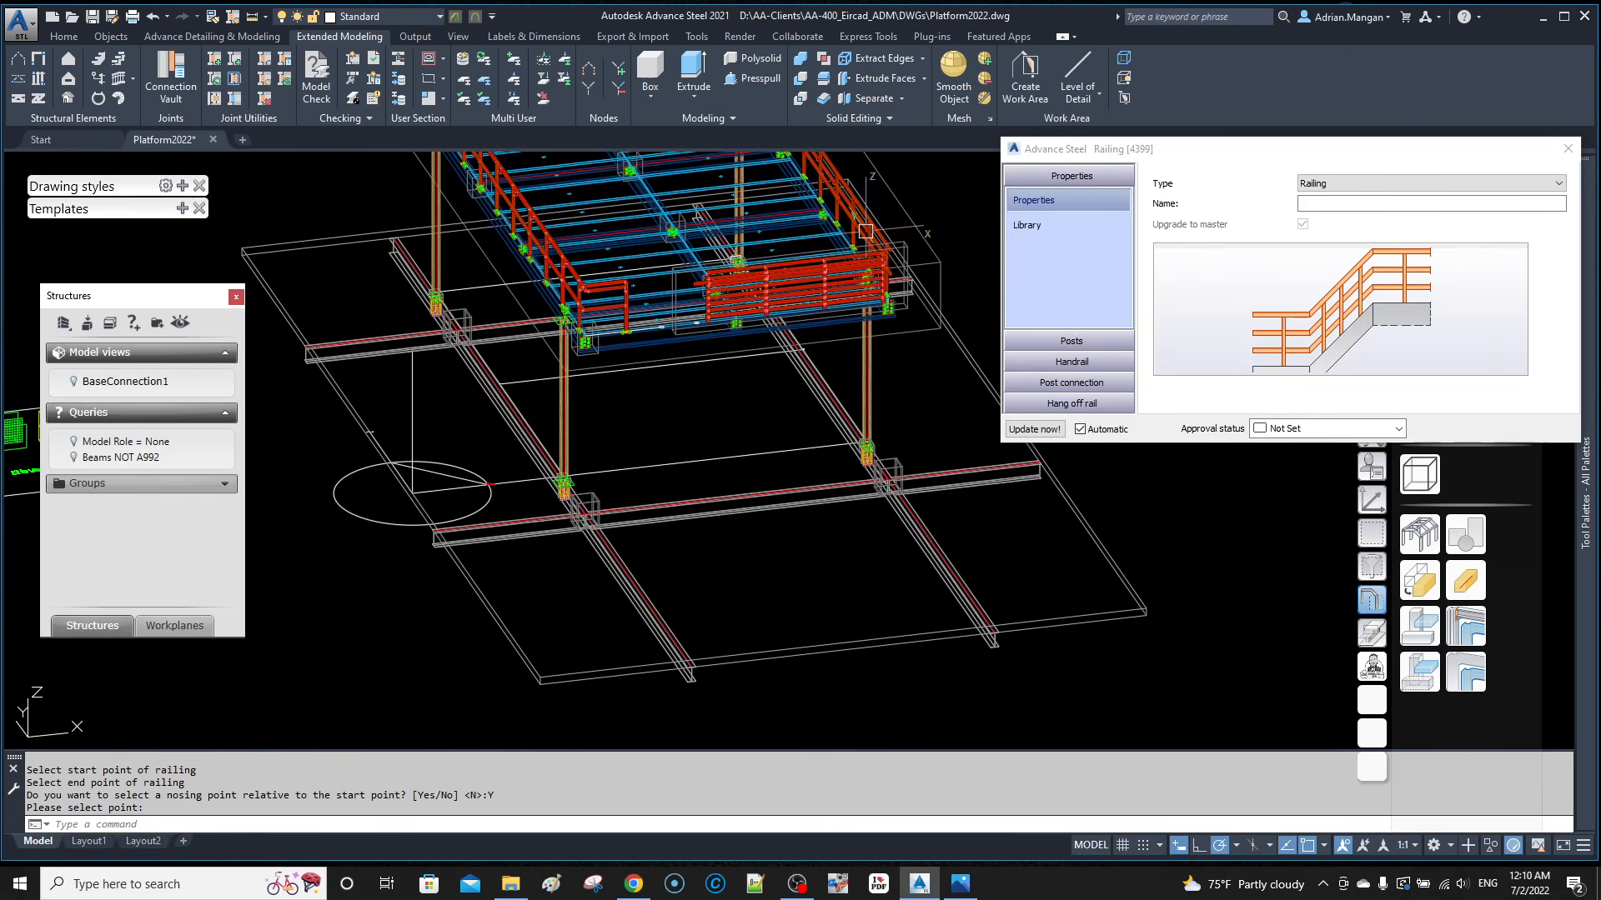
scroll(775, 184, up, 3)
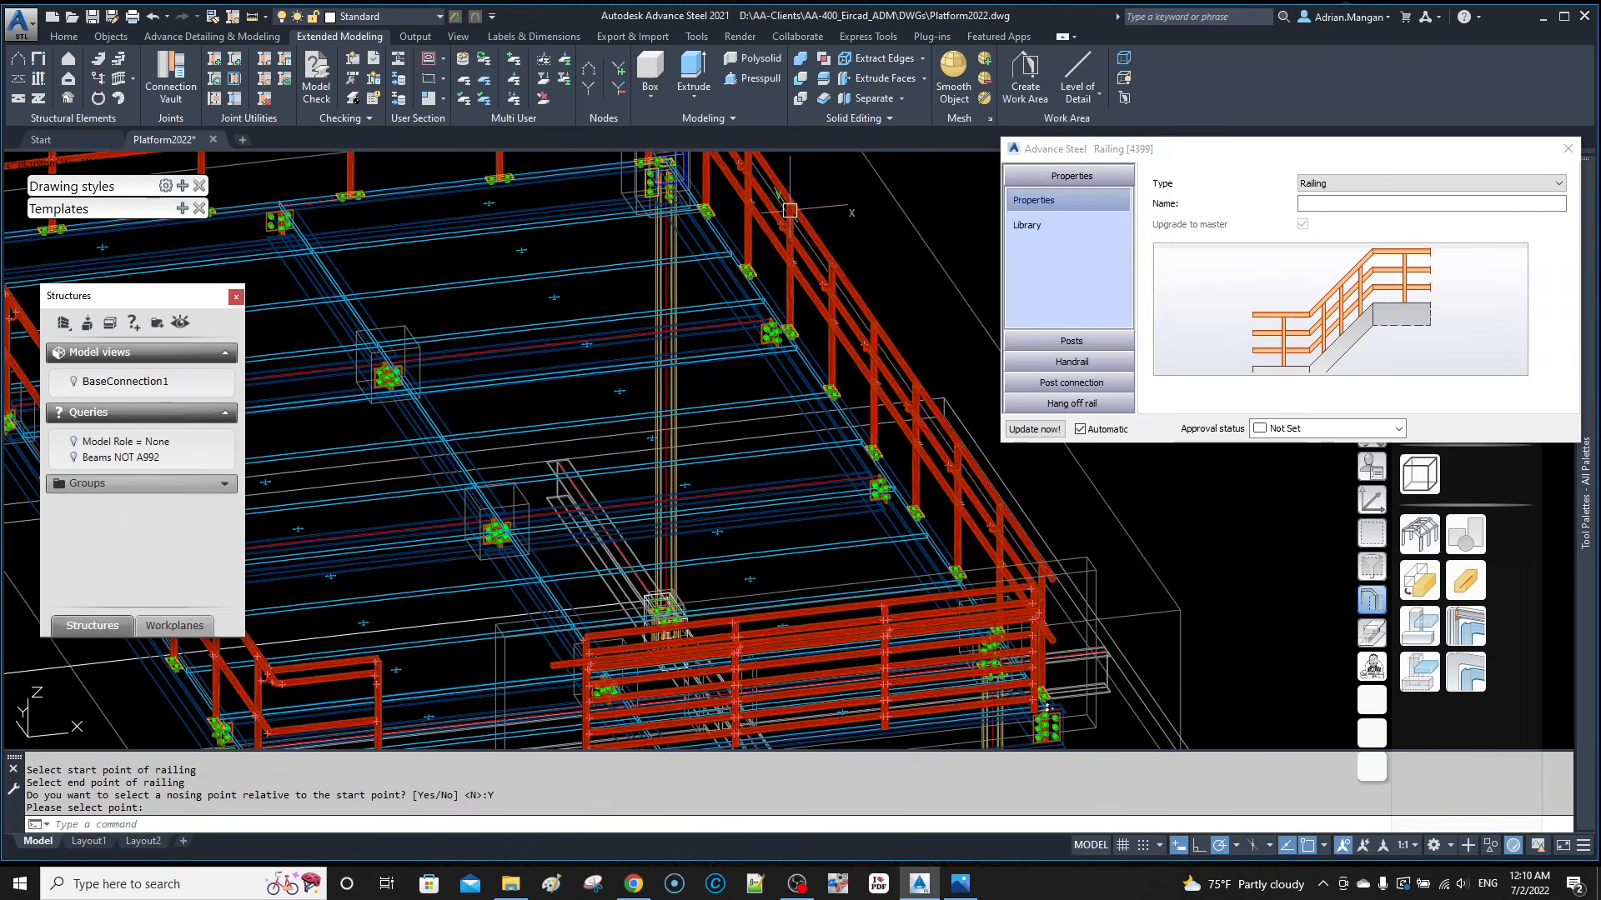
click(1083, 342)
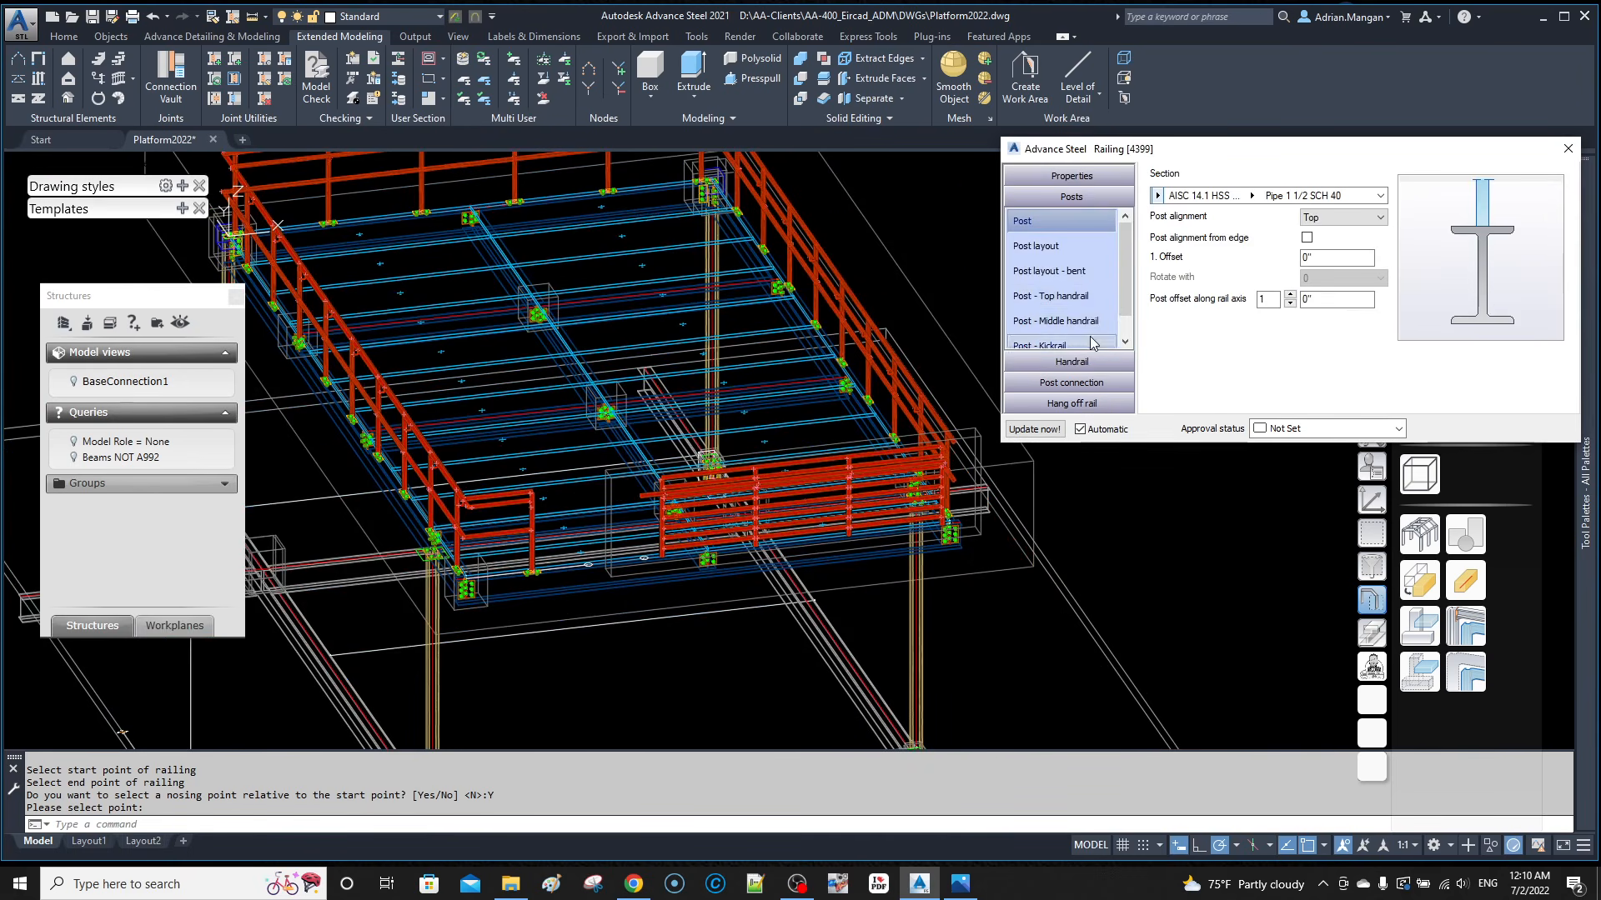
click(1075, 245)
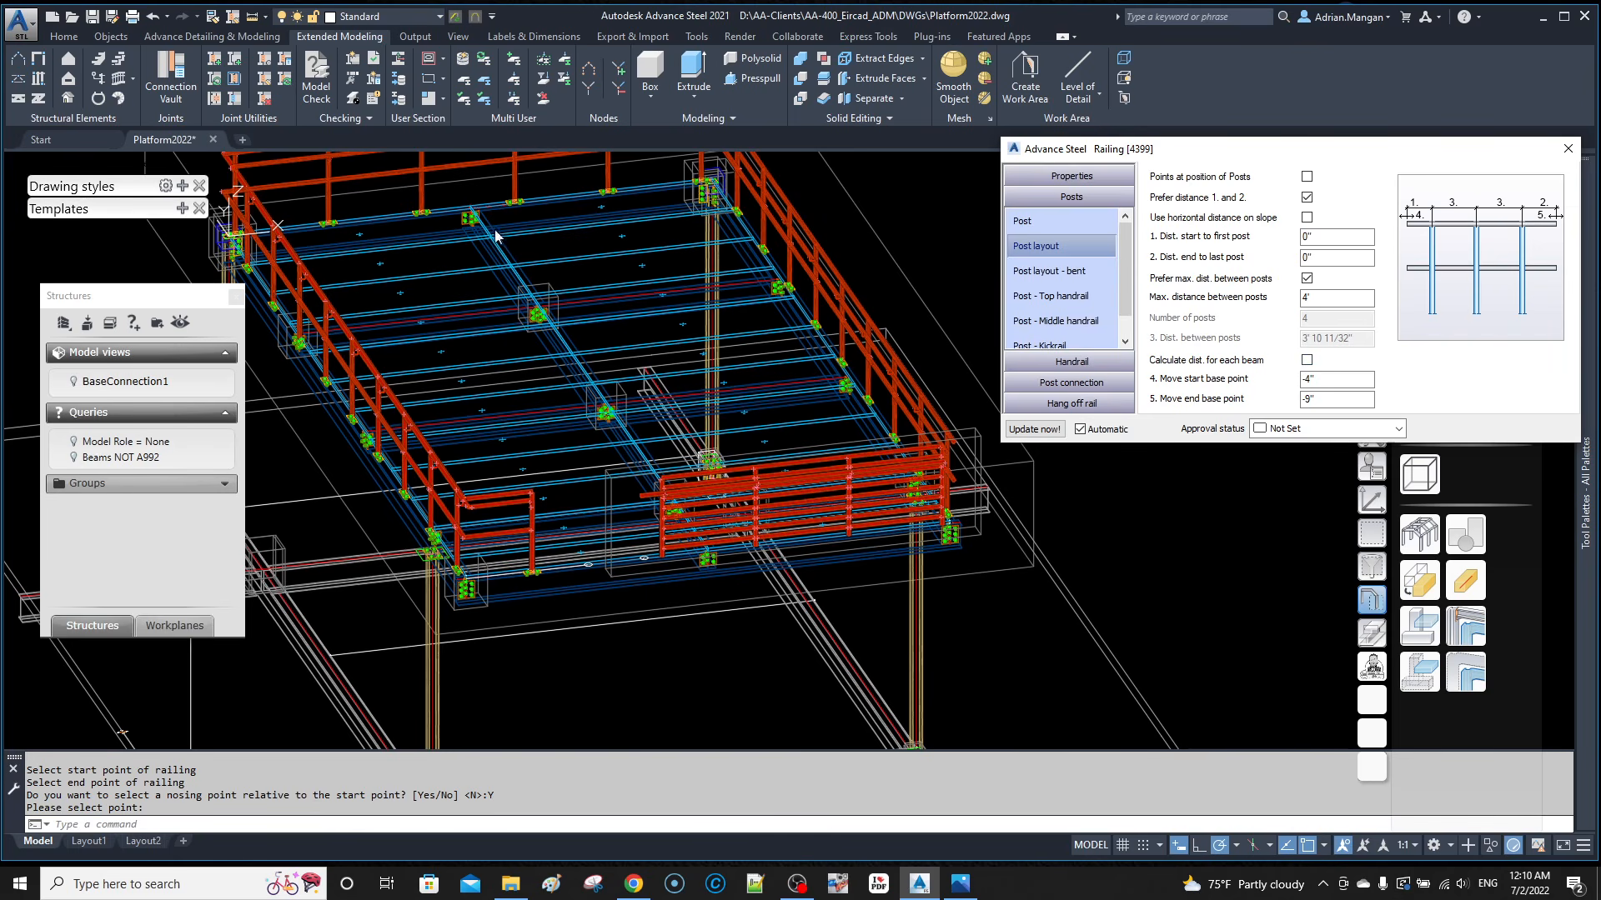
scroll(746, 301, down, 5)
middle_drag(746, 302, 745, 300)
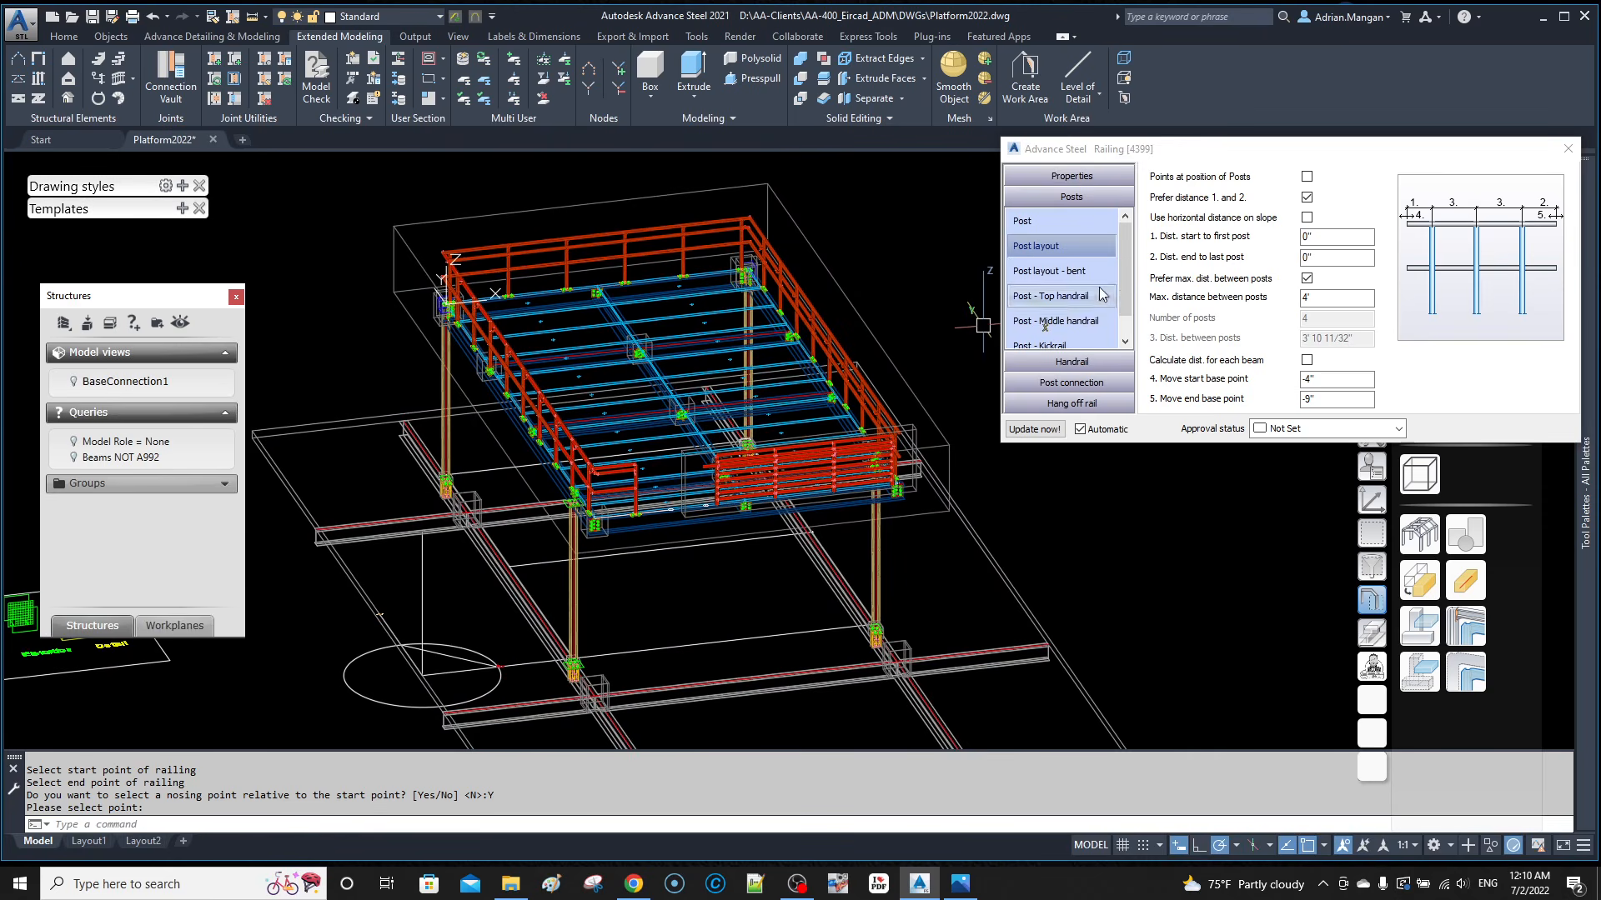
Step: Apply the Platform1 library entry to the new front railing
click(1071, 176)
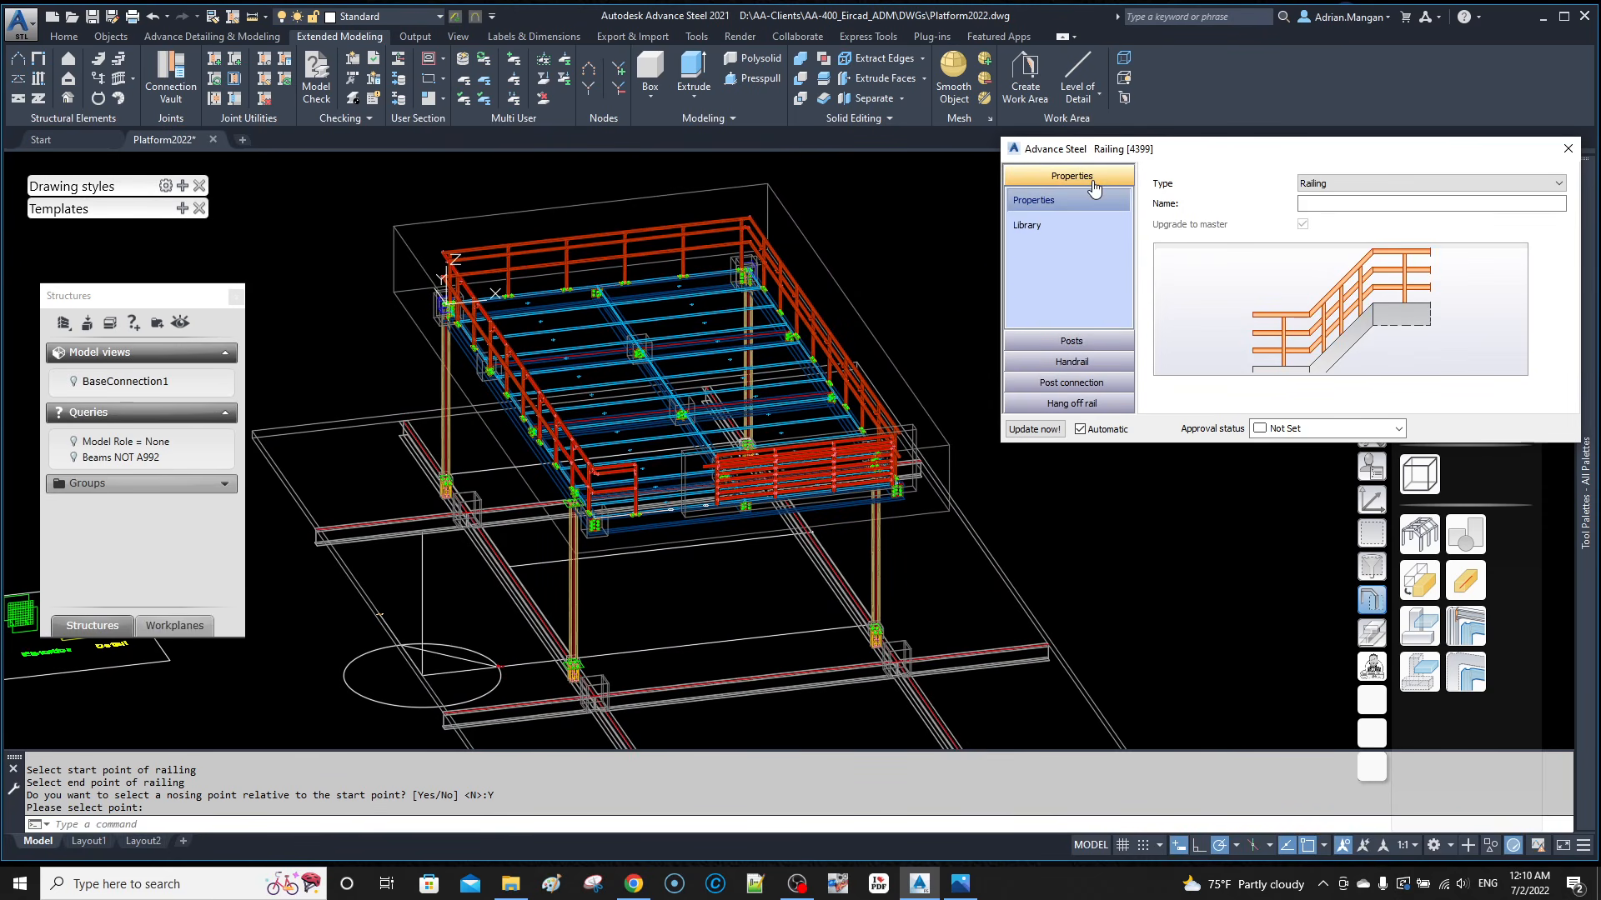
click(1059, 225)
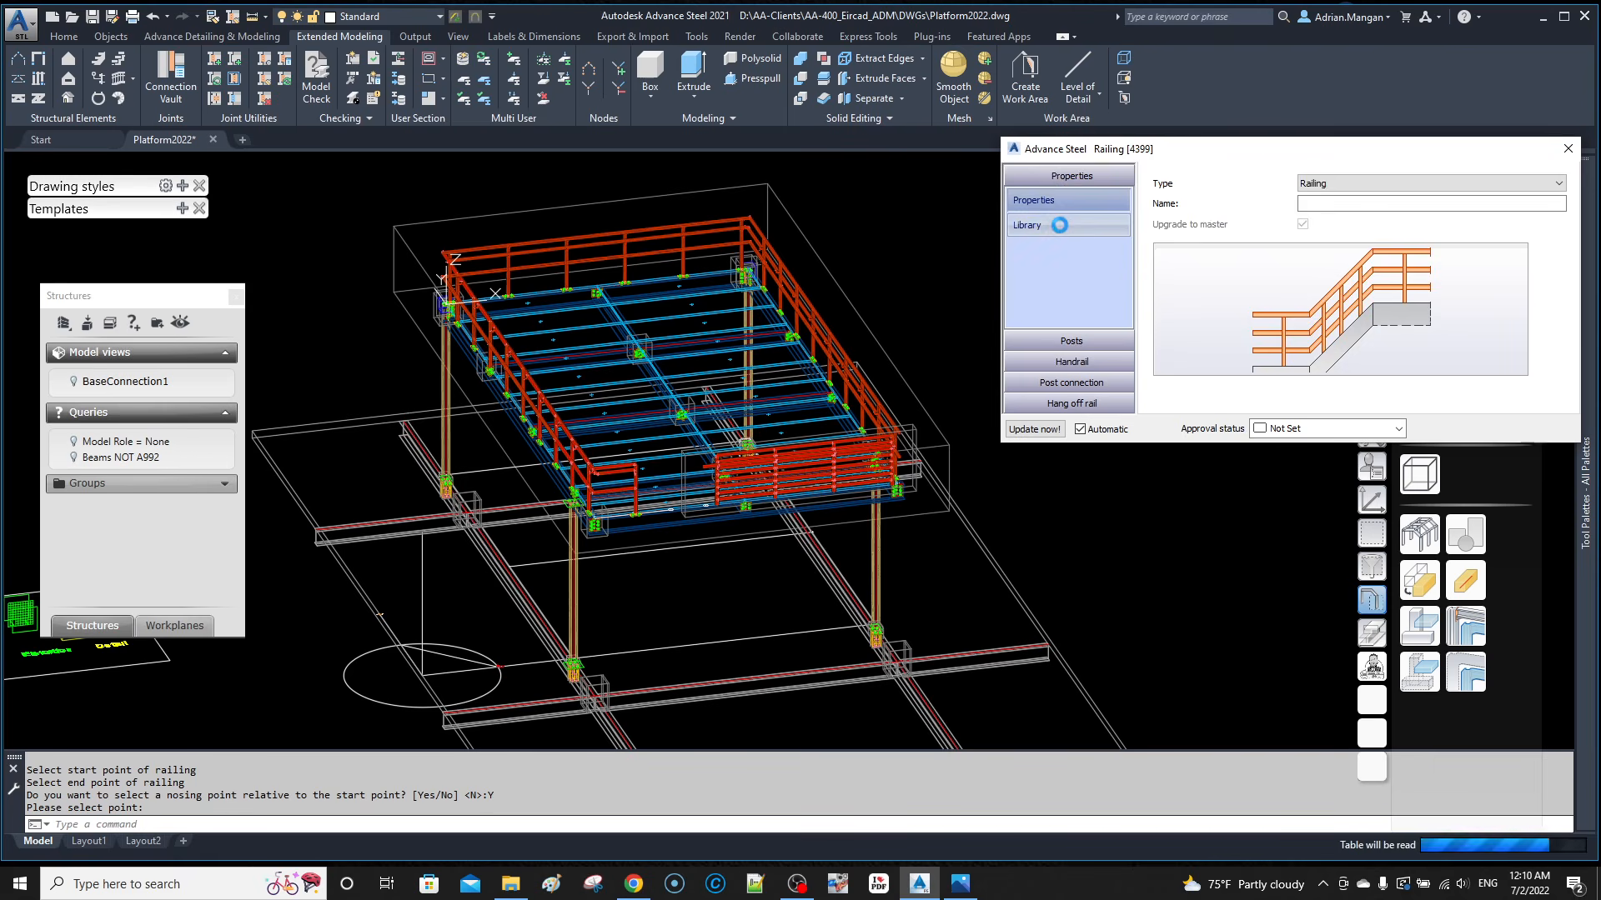
scroll(1273, 298, down, 5)
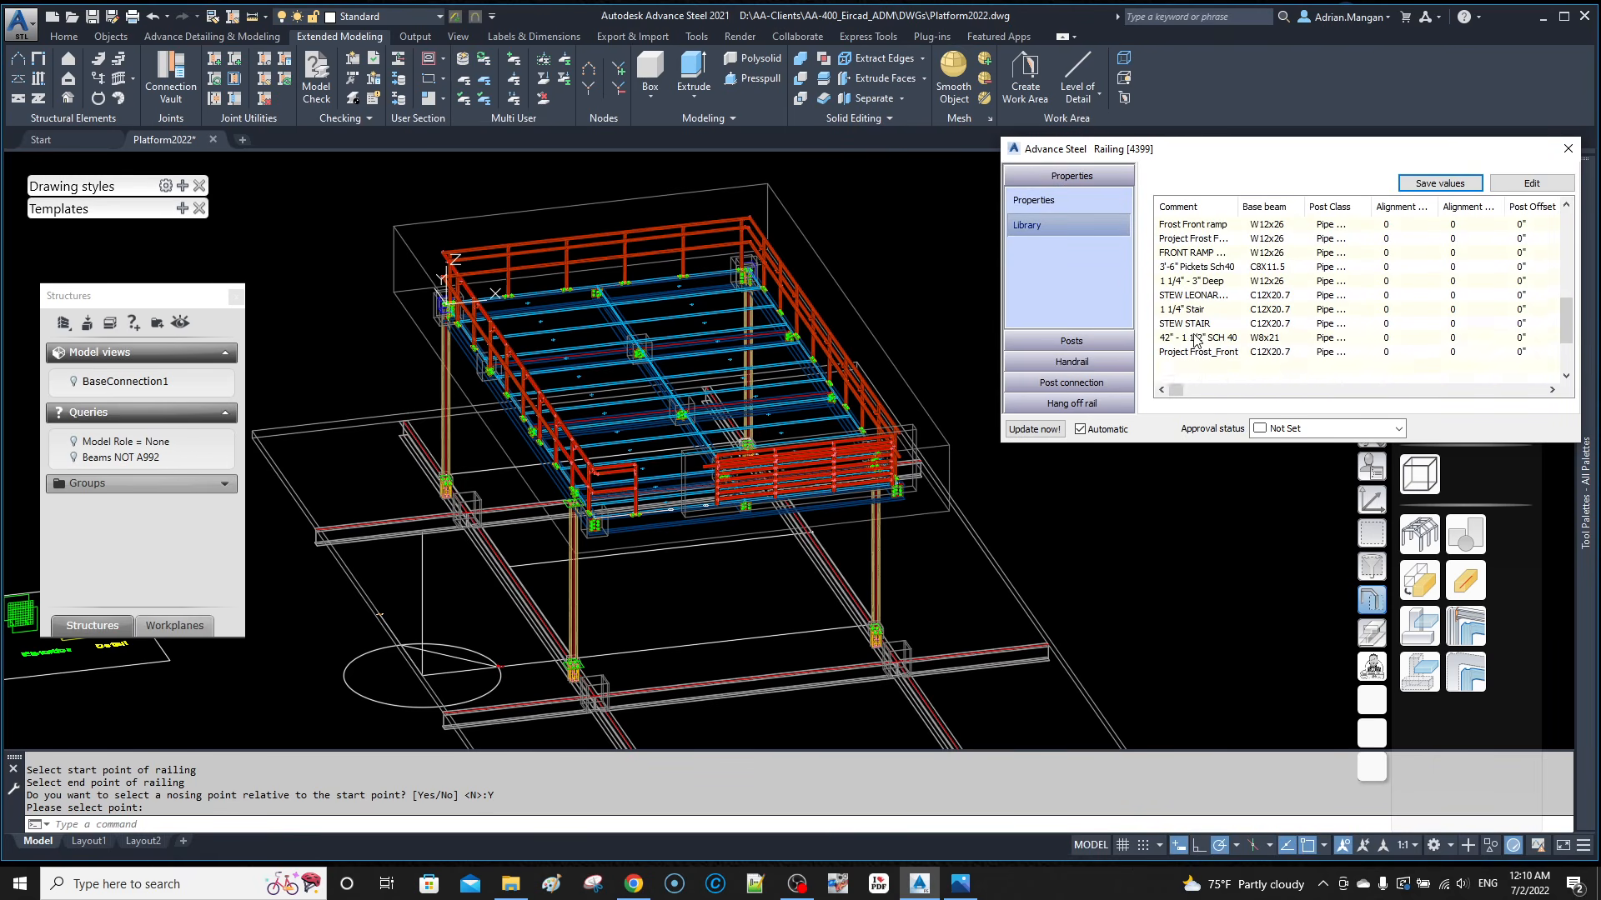
scroll(1196, 299, down, 2)
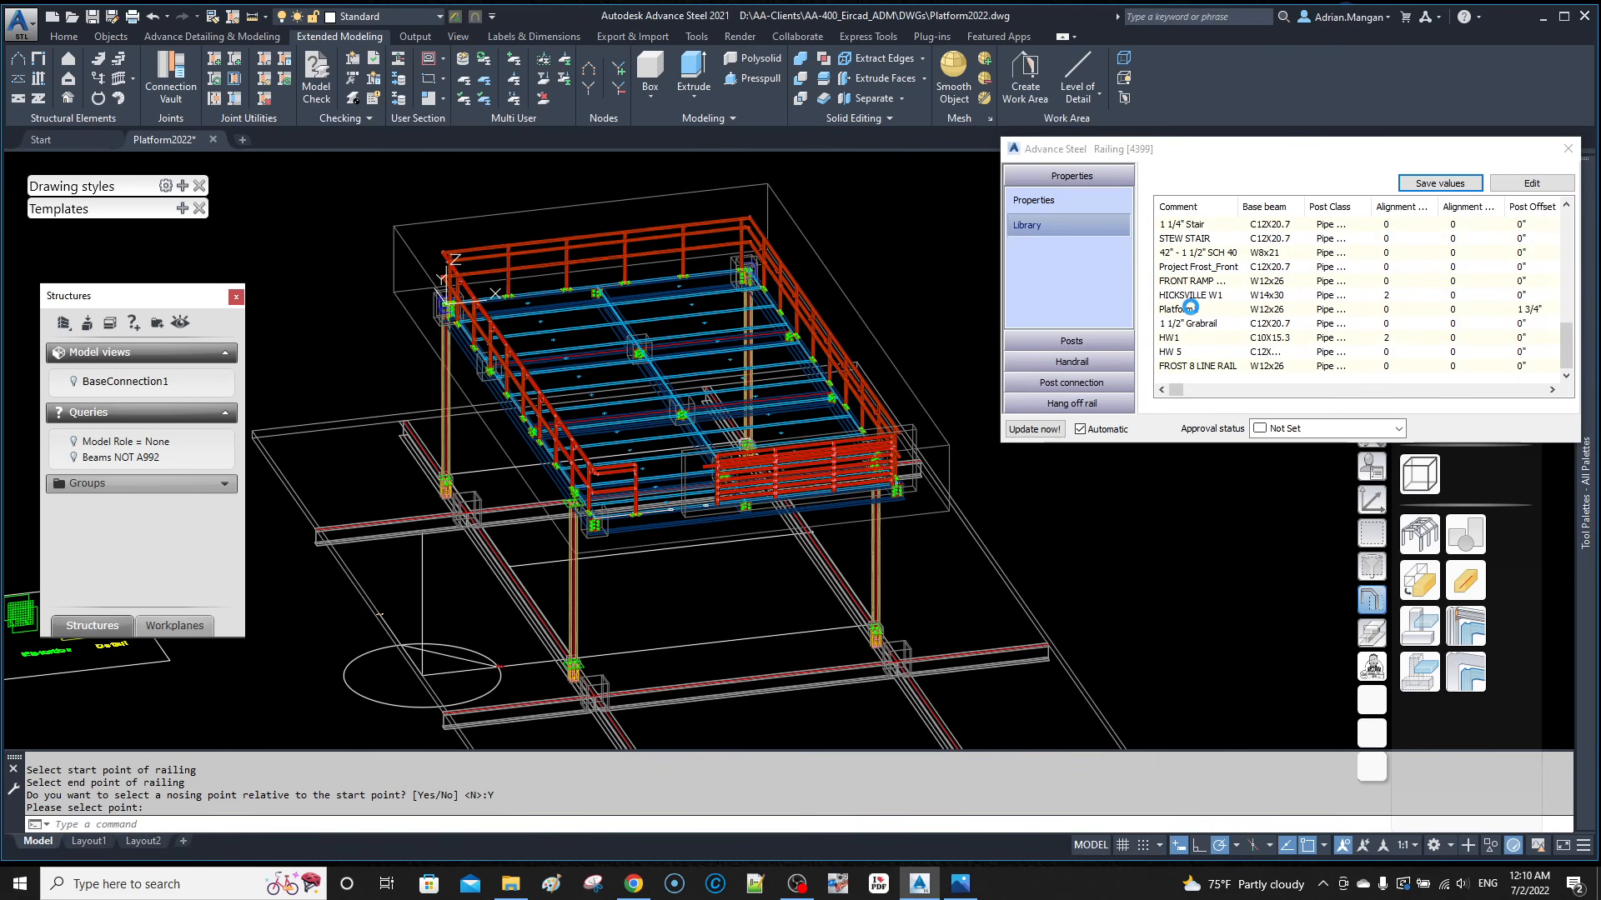
click(1190, 306)
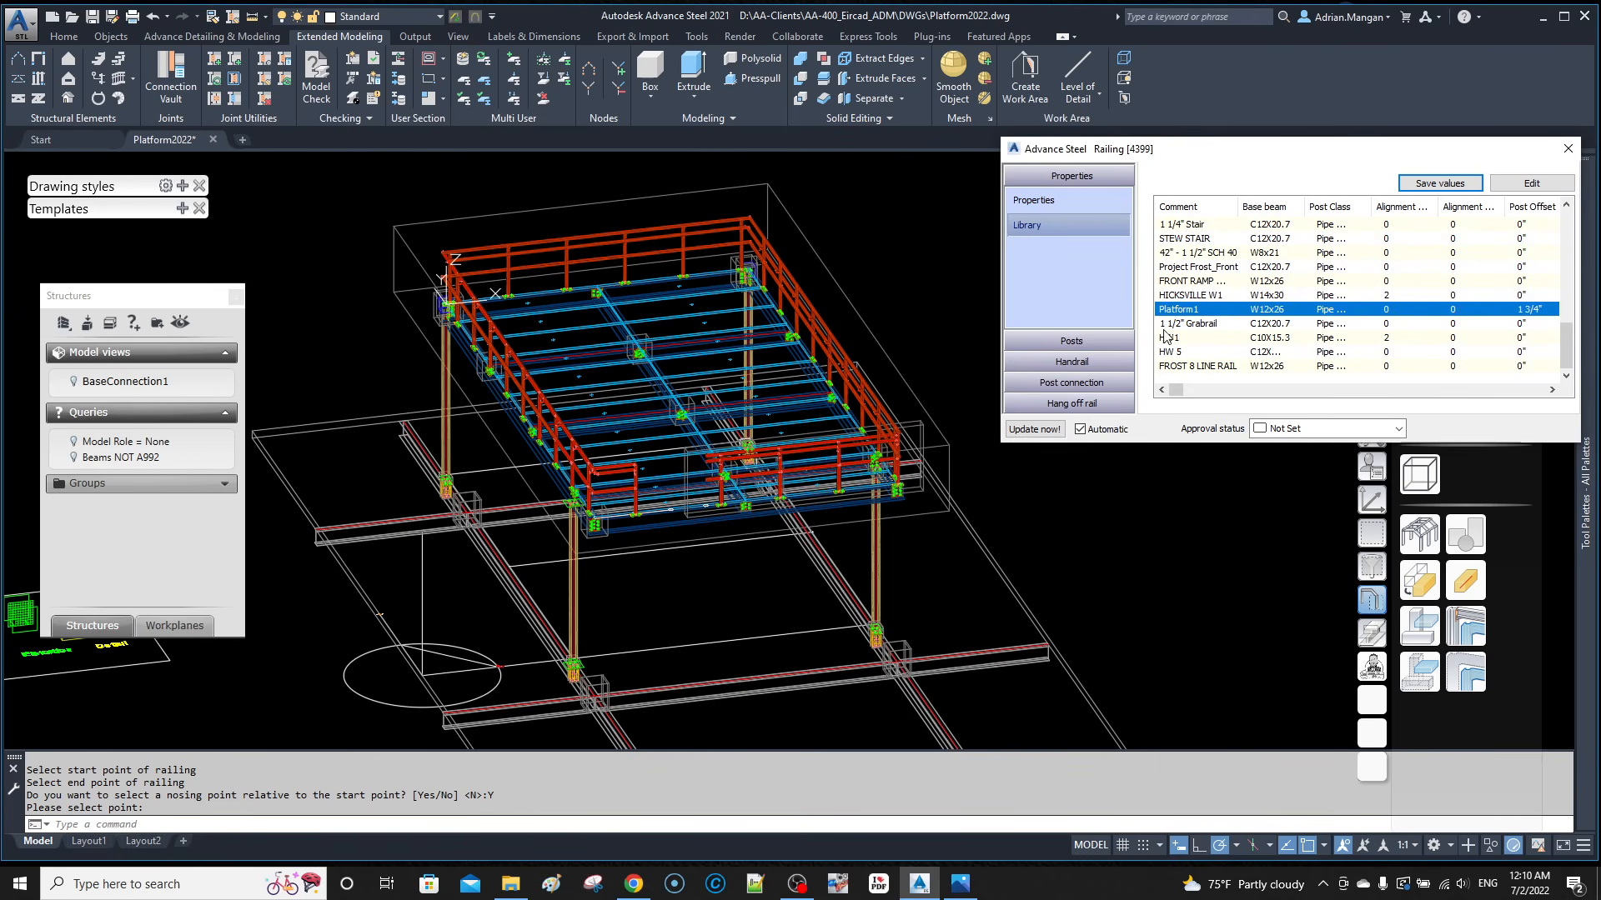
Step: Examine the front railing's open end and how it meets the side railing at the platform corner
scroll(742, 487, up, 3)
scroll(698, 415, up, 4)
middle_drag(742, 487, 719, 440)
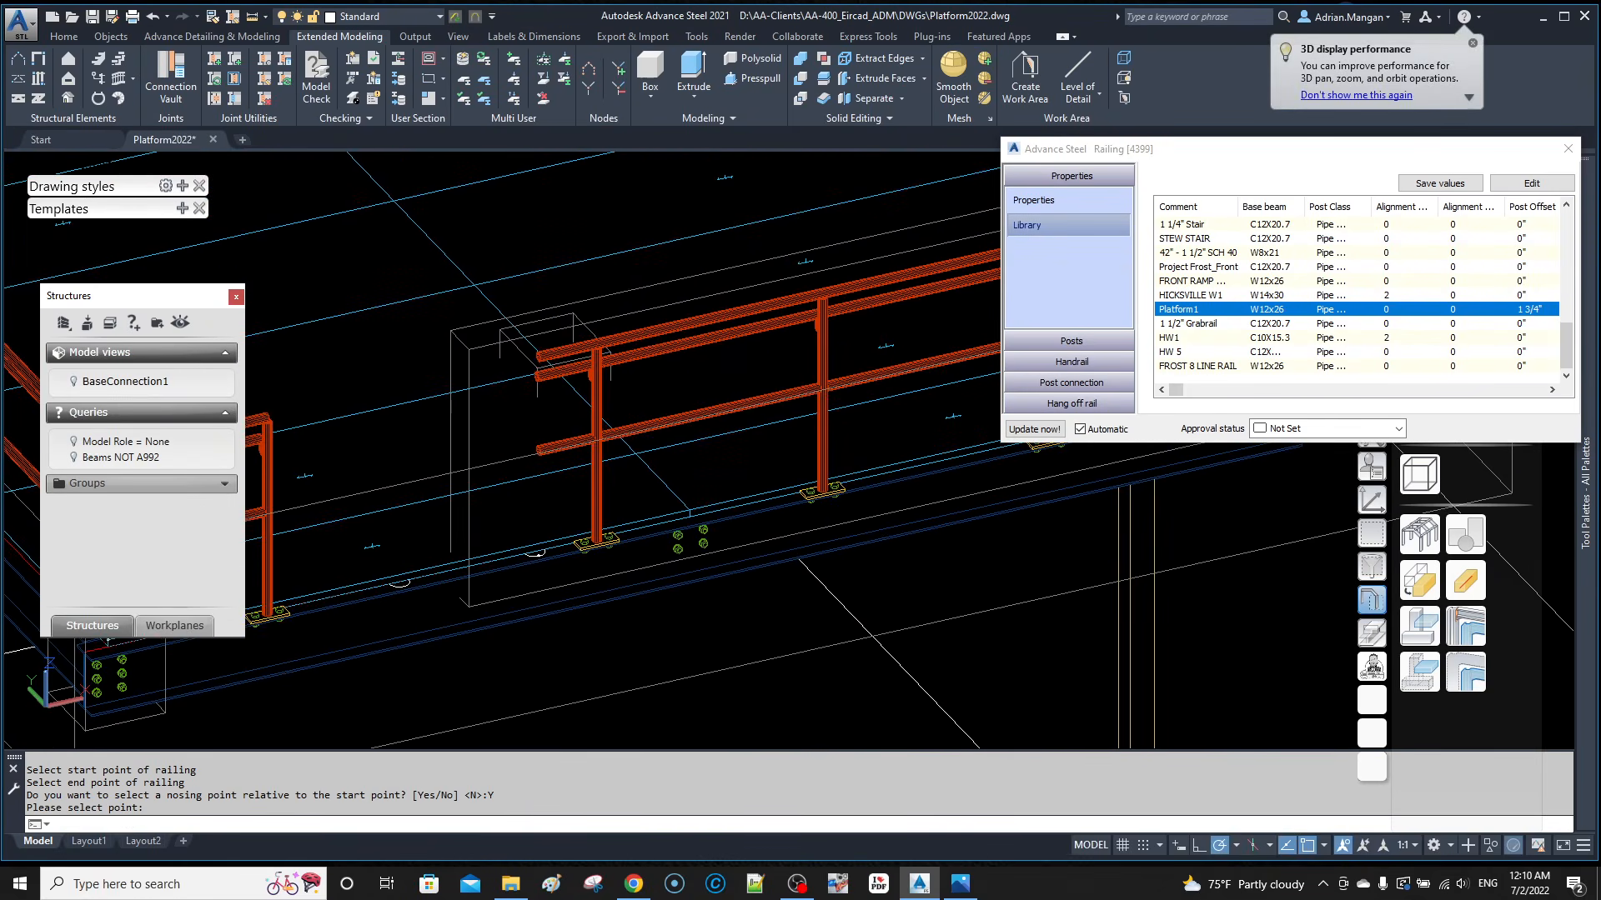
scroll(625, 393, down, 6)
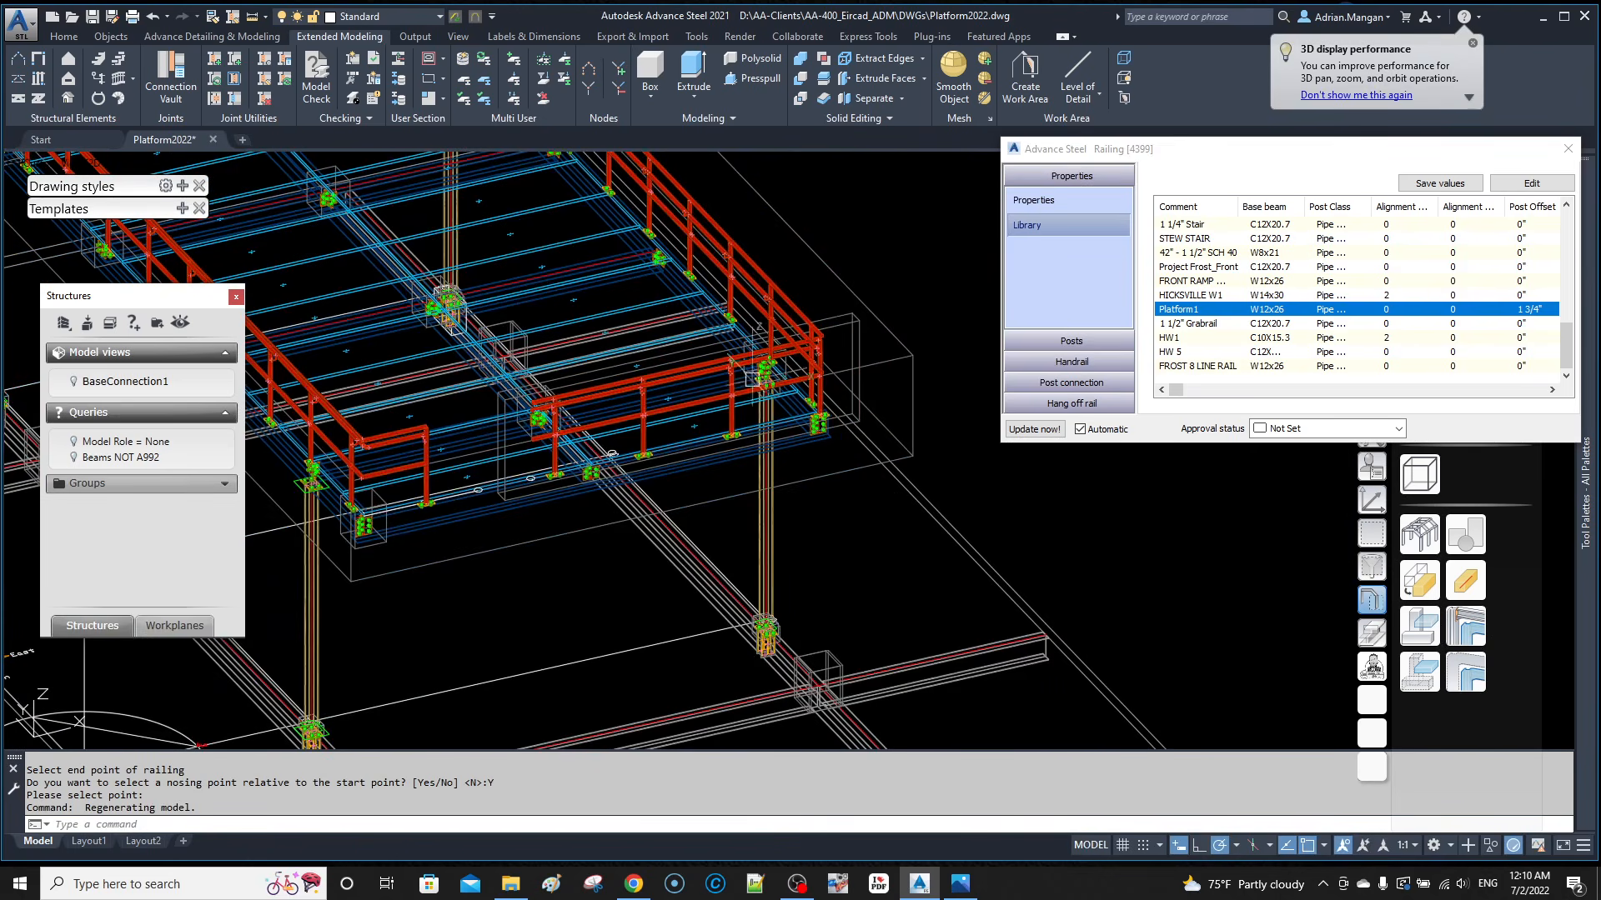
scroll(763, 376, up, 4)
scroll(890, 329, down, 3)
scroll(890, 329, up, 3)
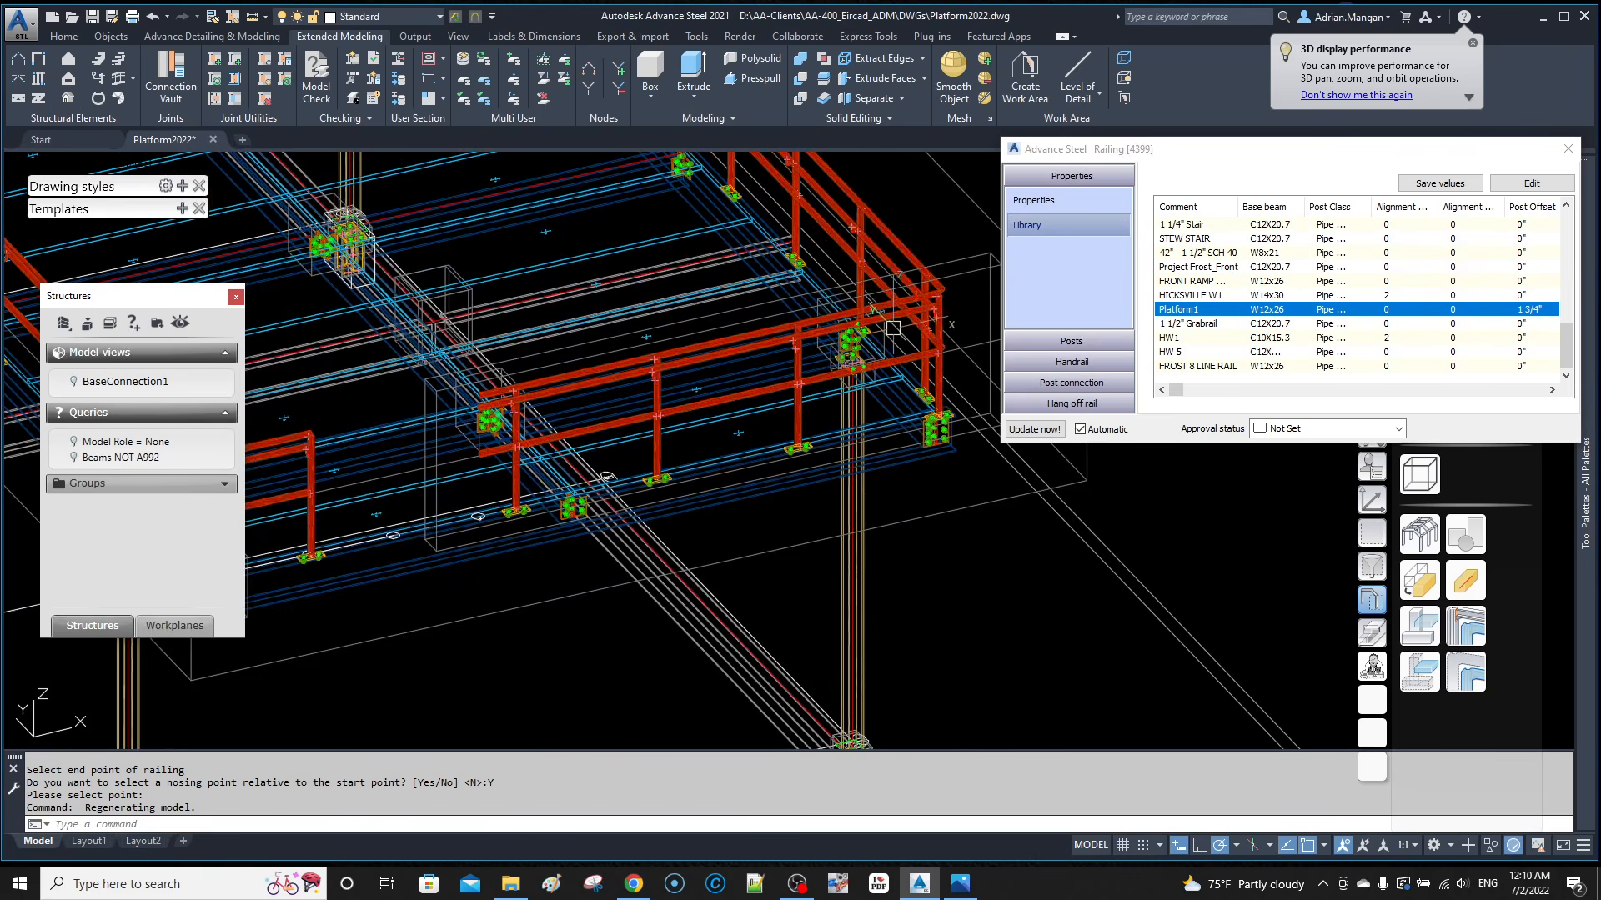
shift+middle_drag(890, 329, 868, 325)
shift+drag(869, 325, 861, 322)
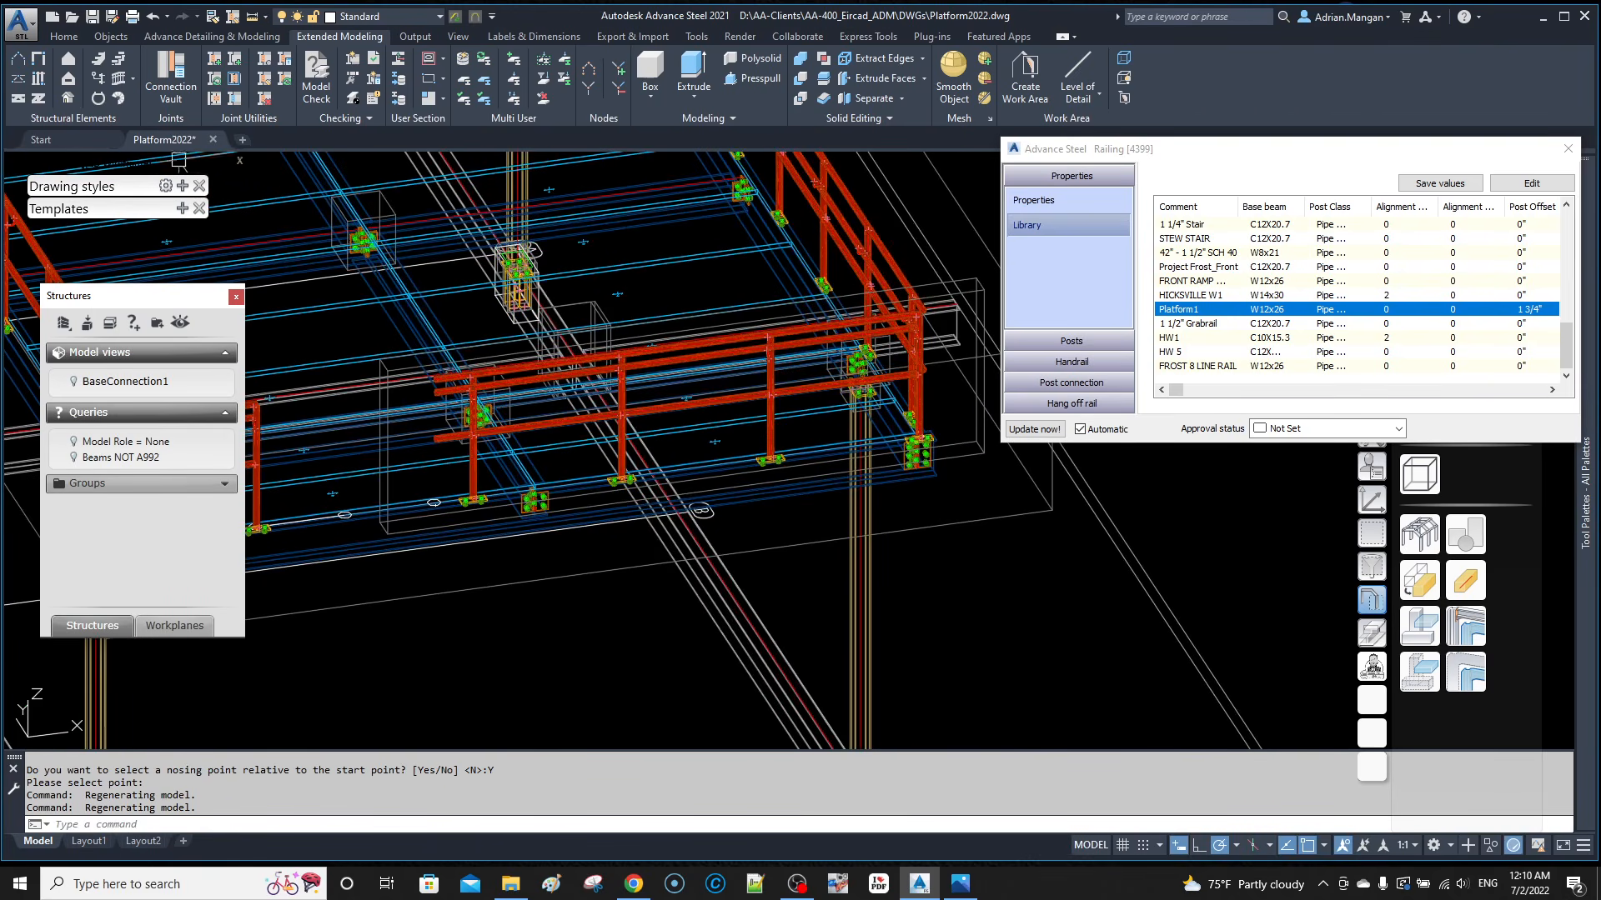
Step: Switch the model's visual style to Shaded and view the platform from a low front angle
click(138, 164)
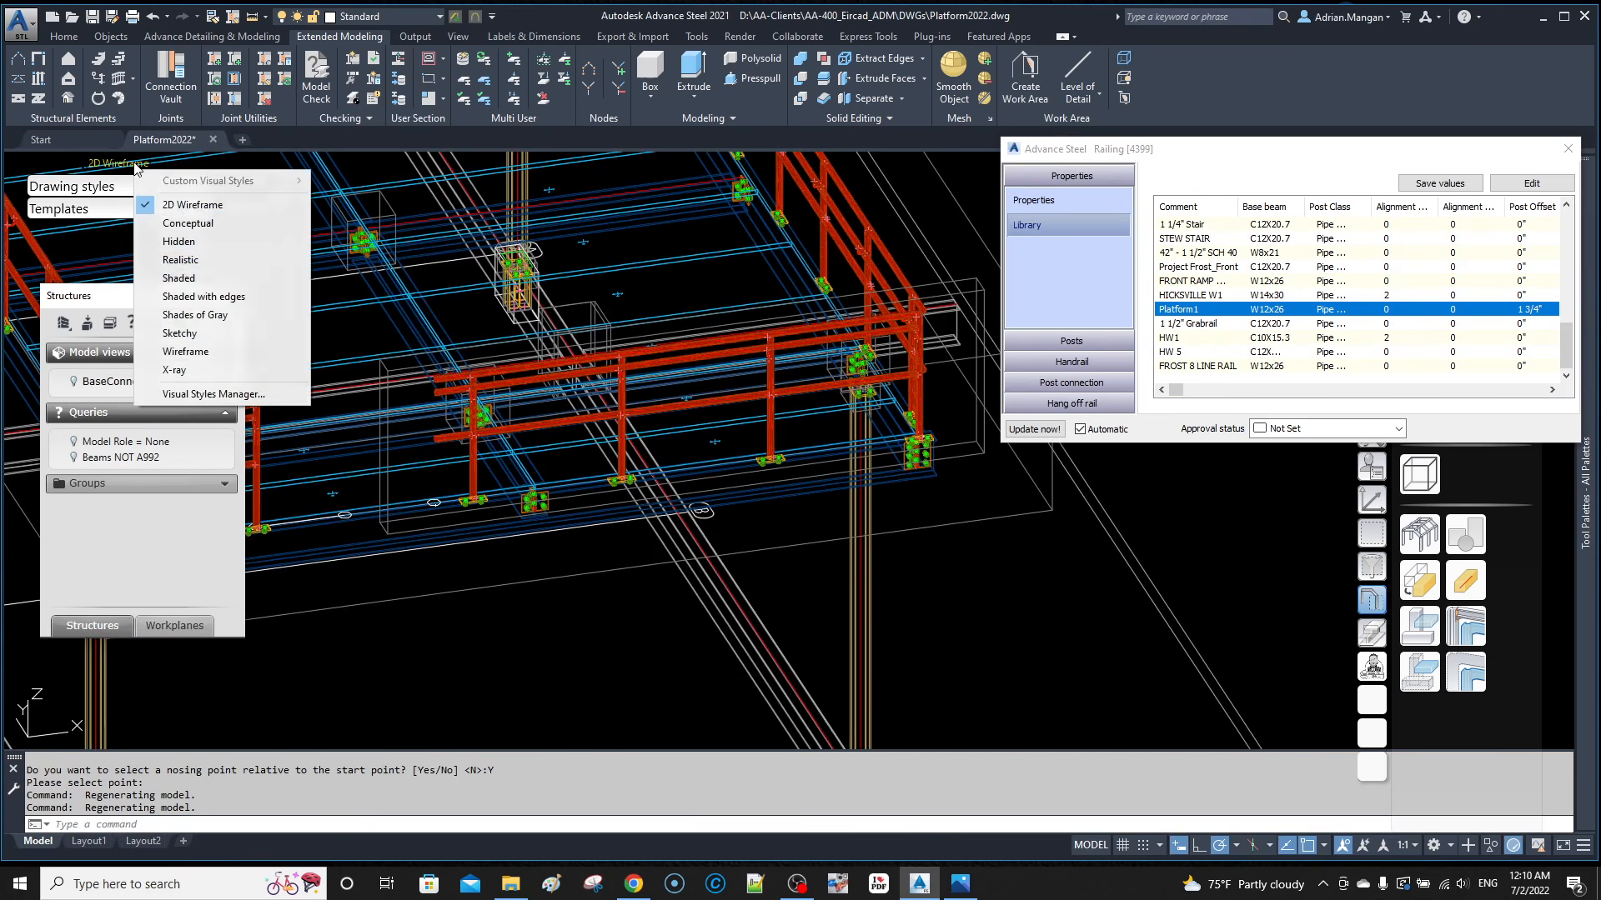
click(212, 275)
shift+middle_drag(958, 251, 974, 215)
Step: In the front railing's post layout, set the distance from end to last post to 0" and from start to first post to 1'
double_click(977, 213)
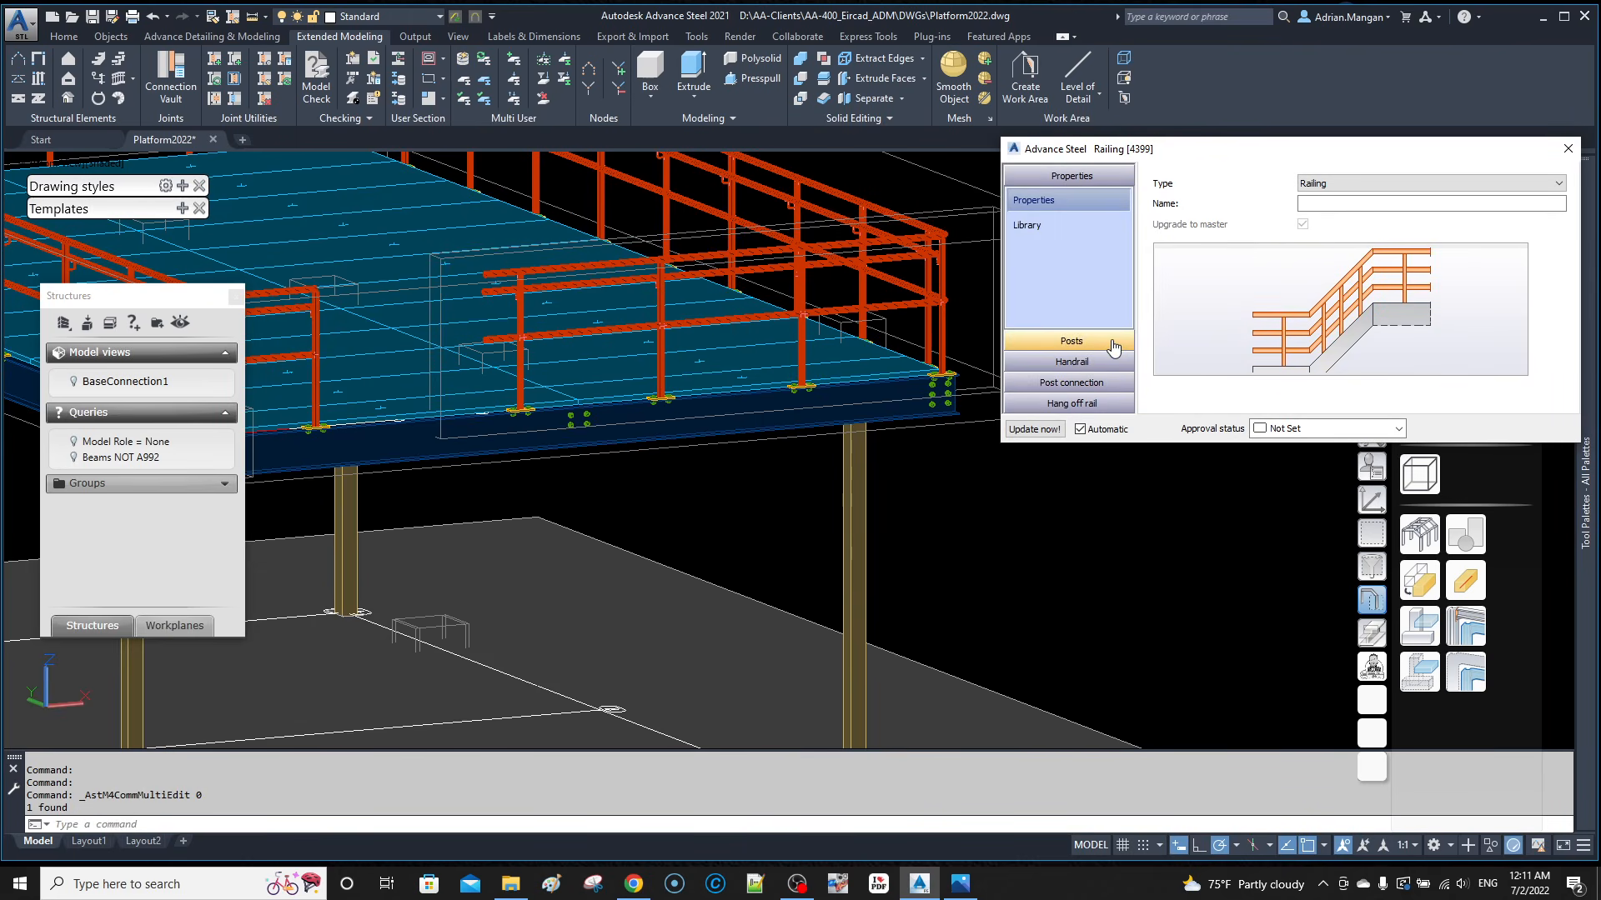
click(1108, 342)
click(1036, 246)
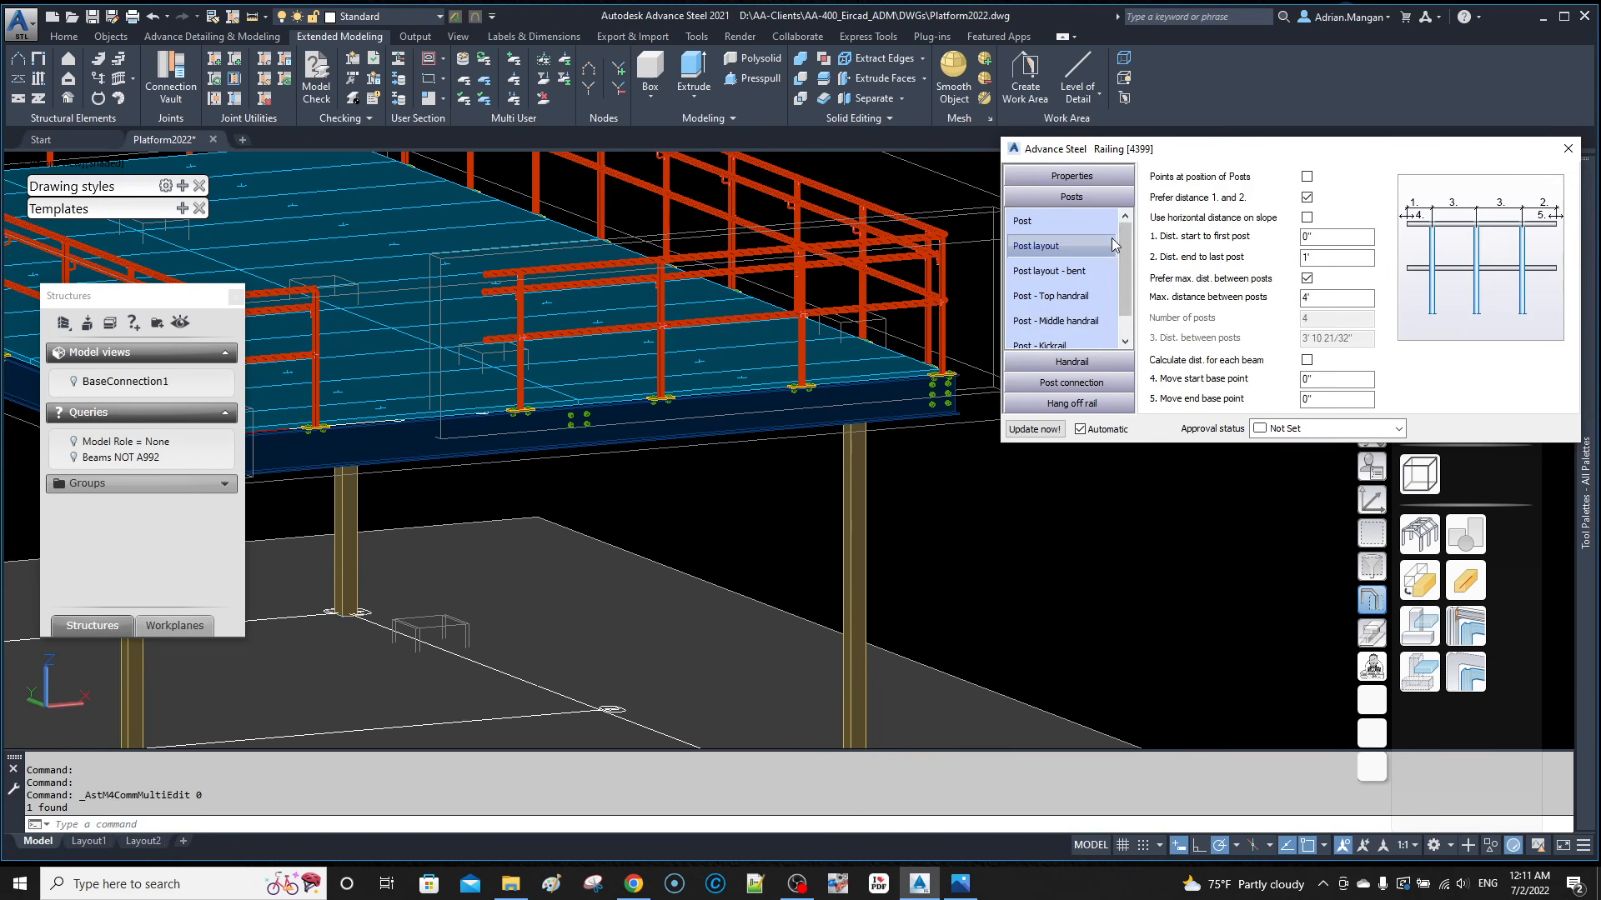
double_click(1307, 257)
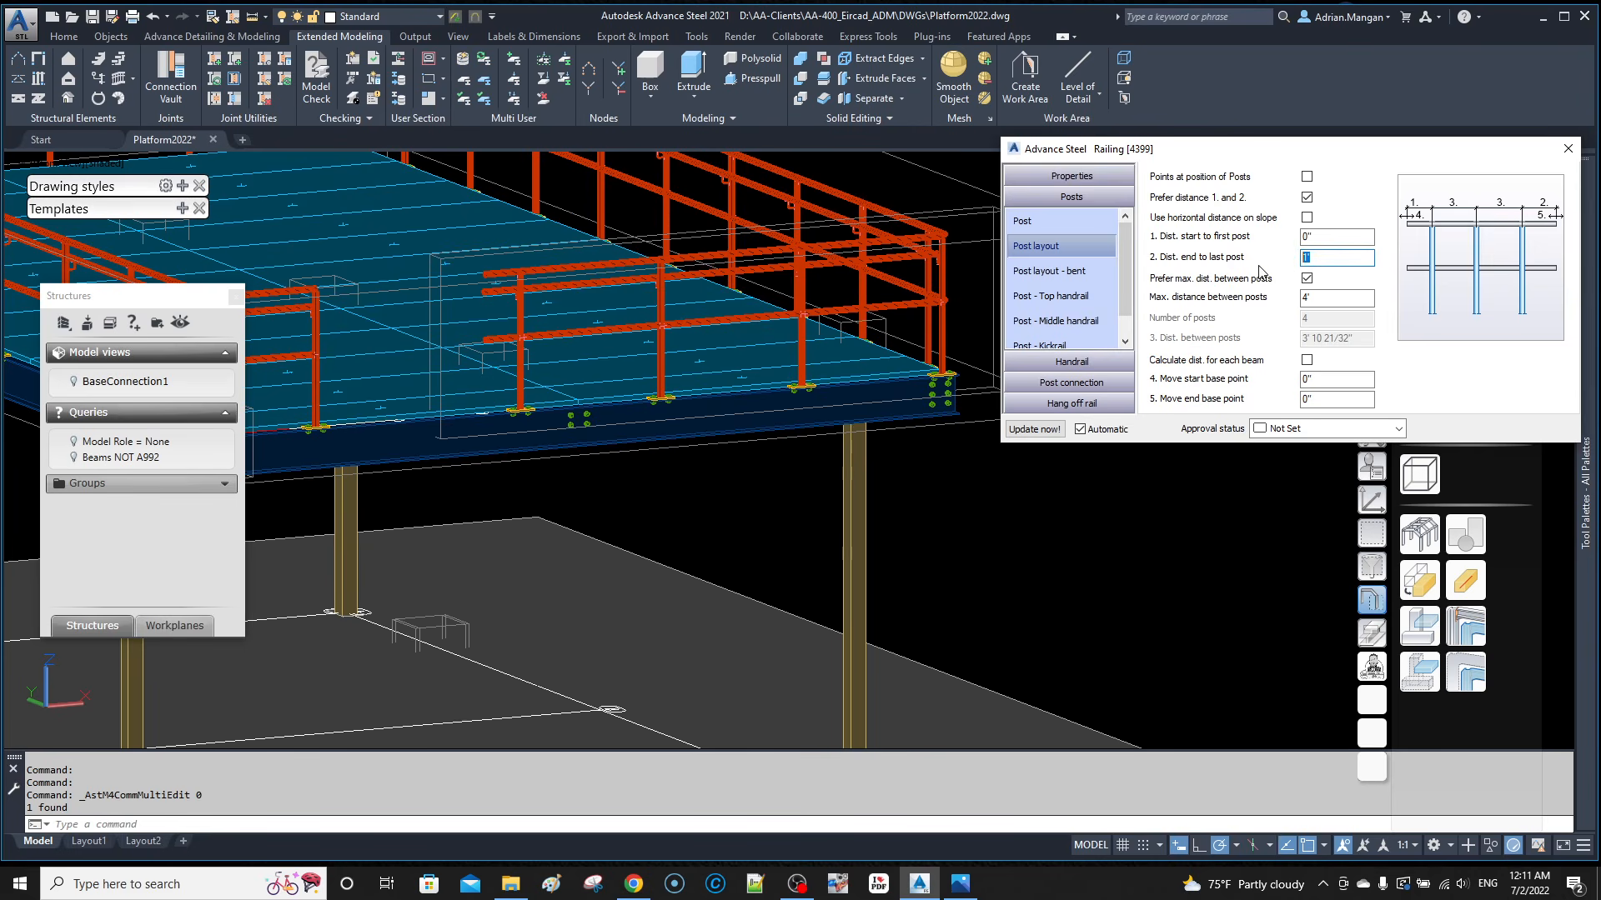
text(0)
key(shift+Tab)
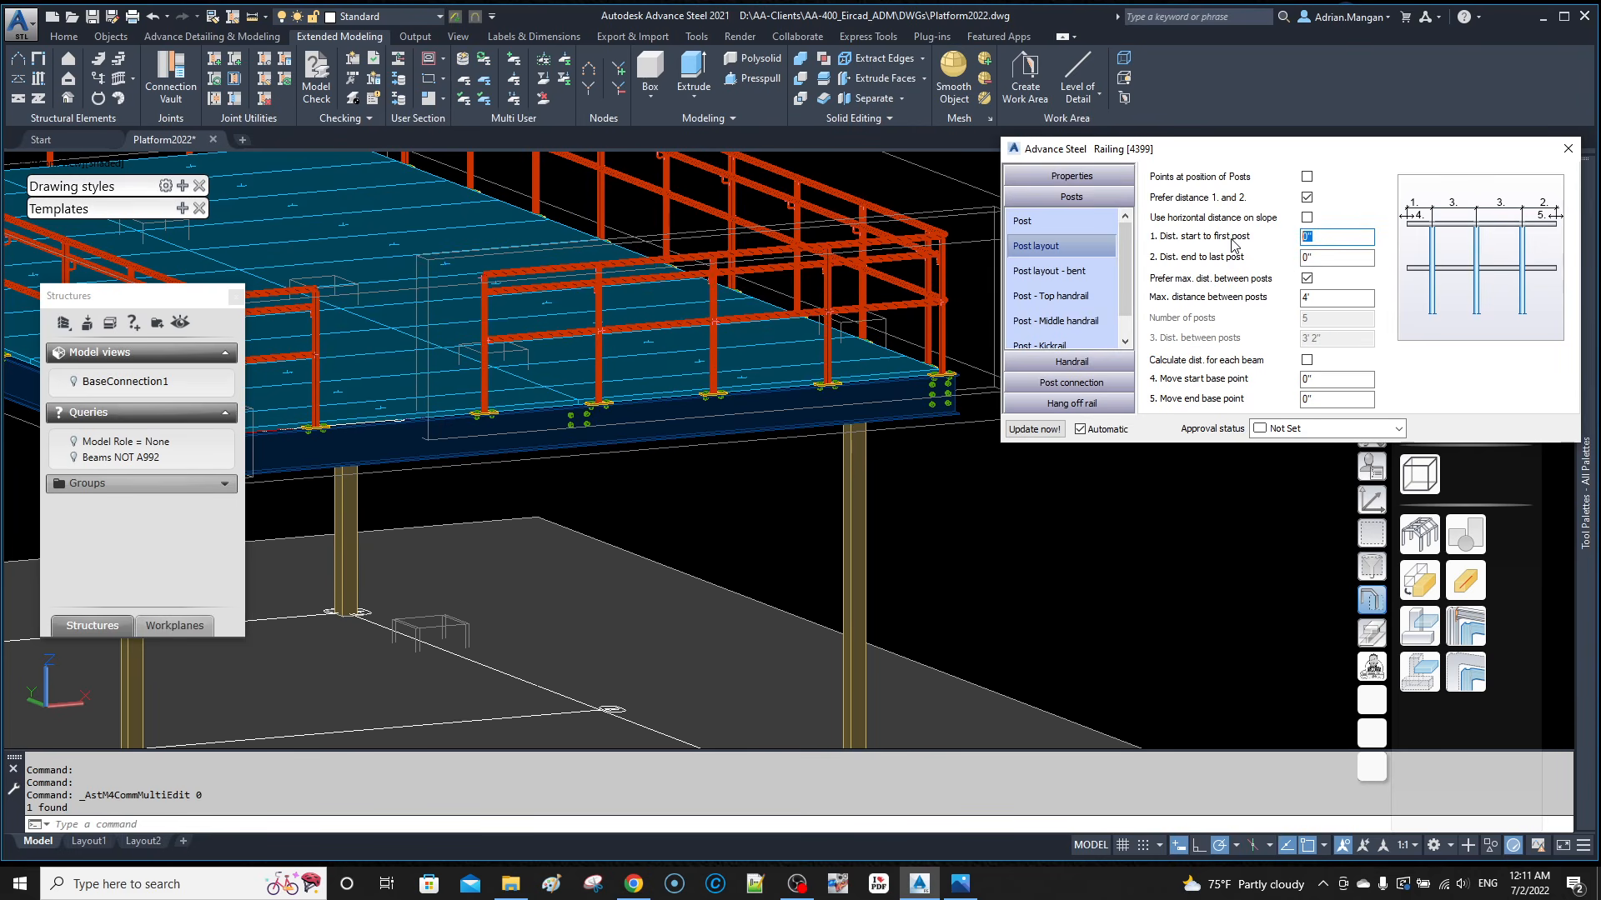
text(1')
key(Return)
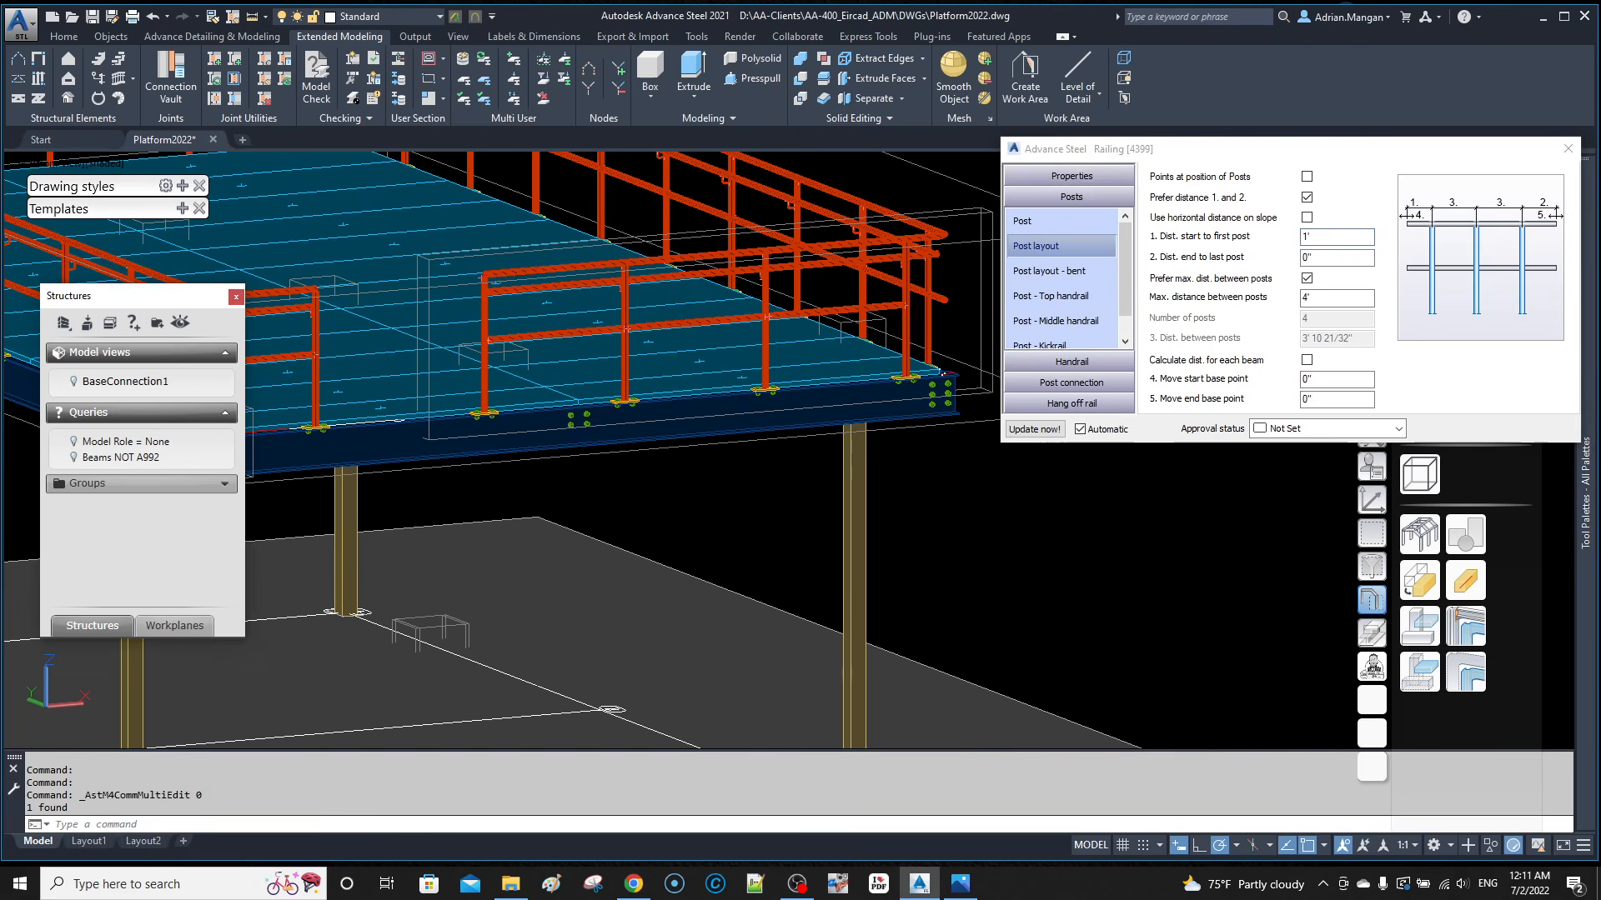
Step: Look through the front railing's post and handrail settings for the options controlling the ends of the horizontal middle handrail
scroll(472, 280, up, 4)
scroll(476, 280, down, 5)
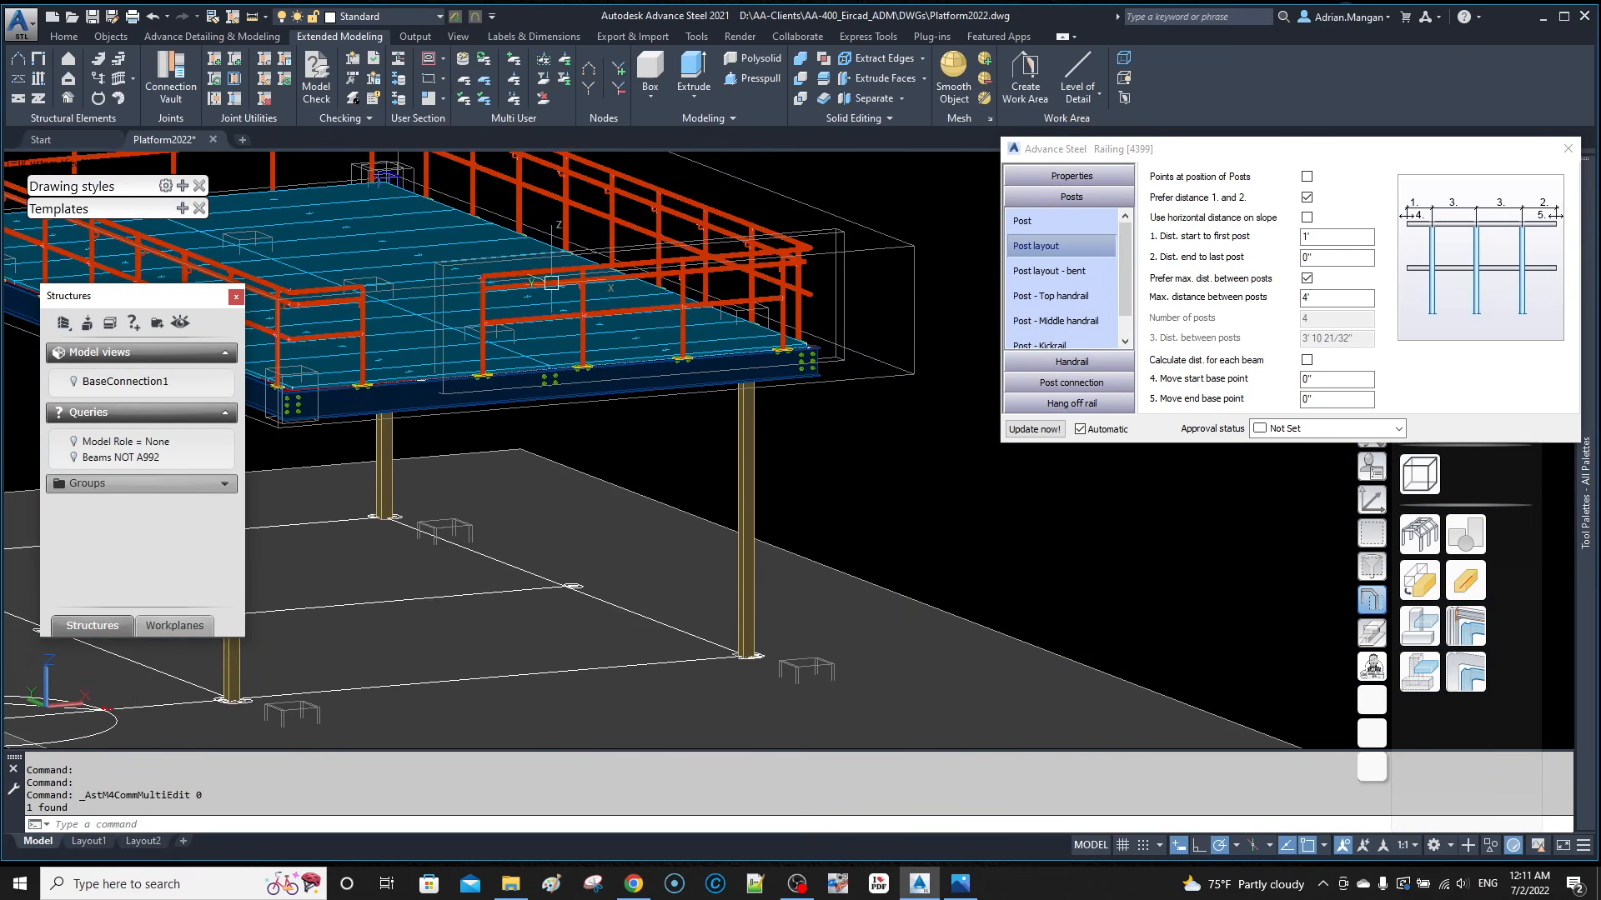
scroll(812, 258, up, 4)
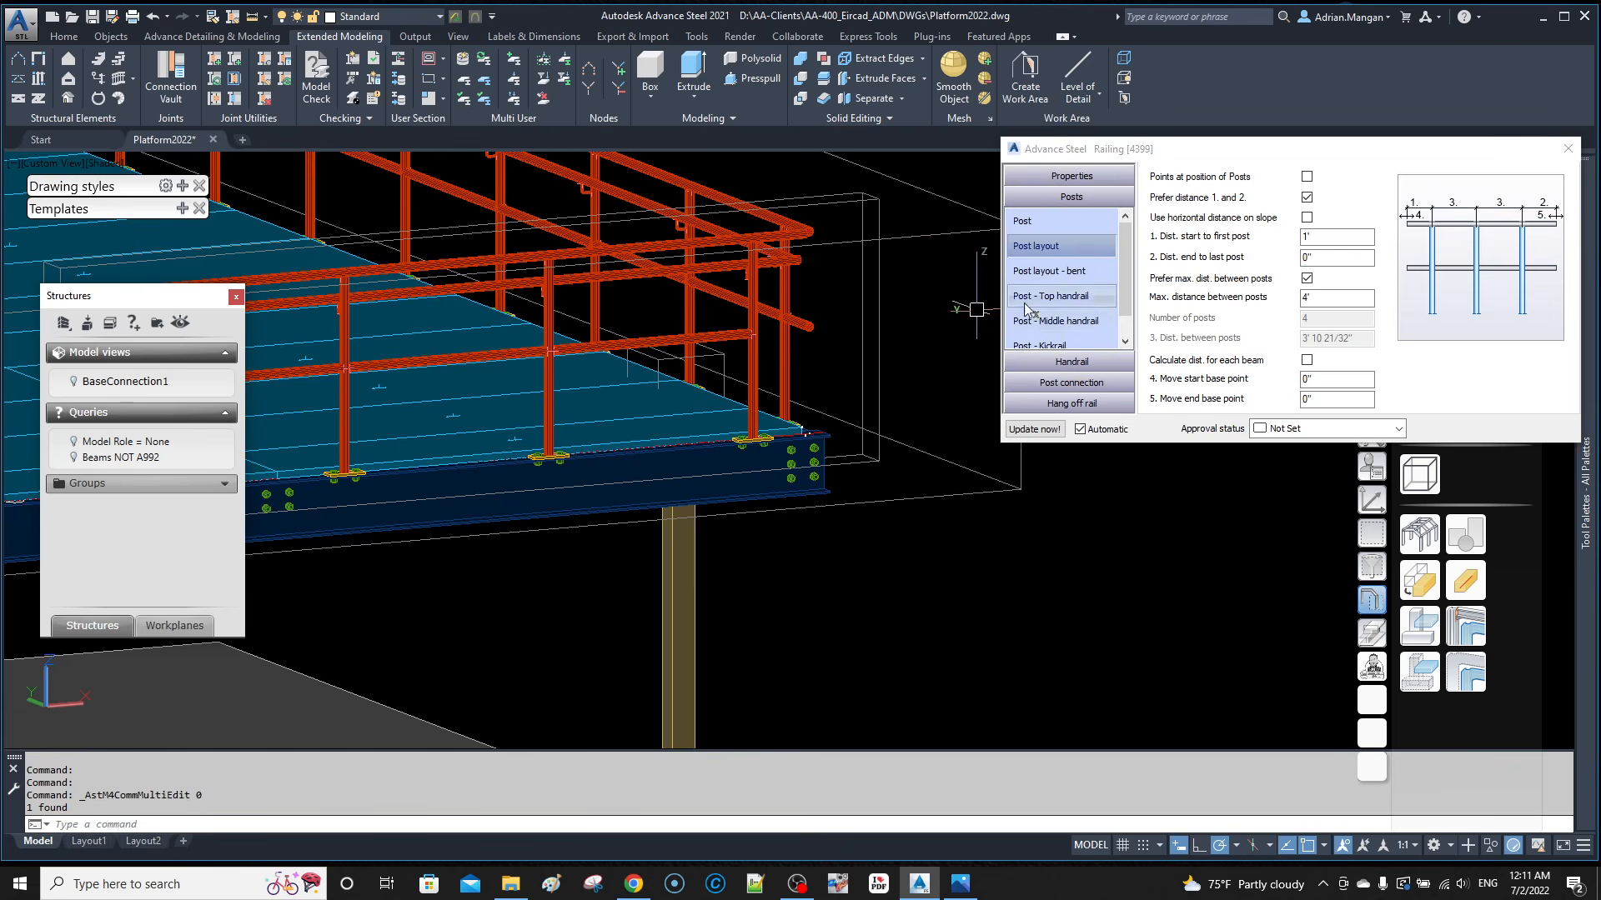
scroll(1020, 334, down, 1)
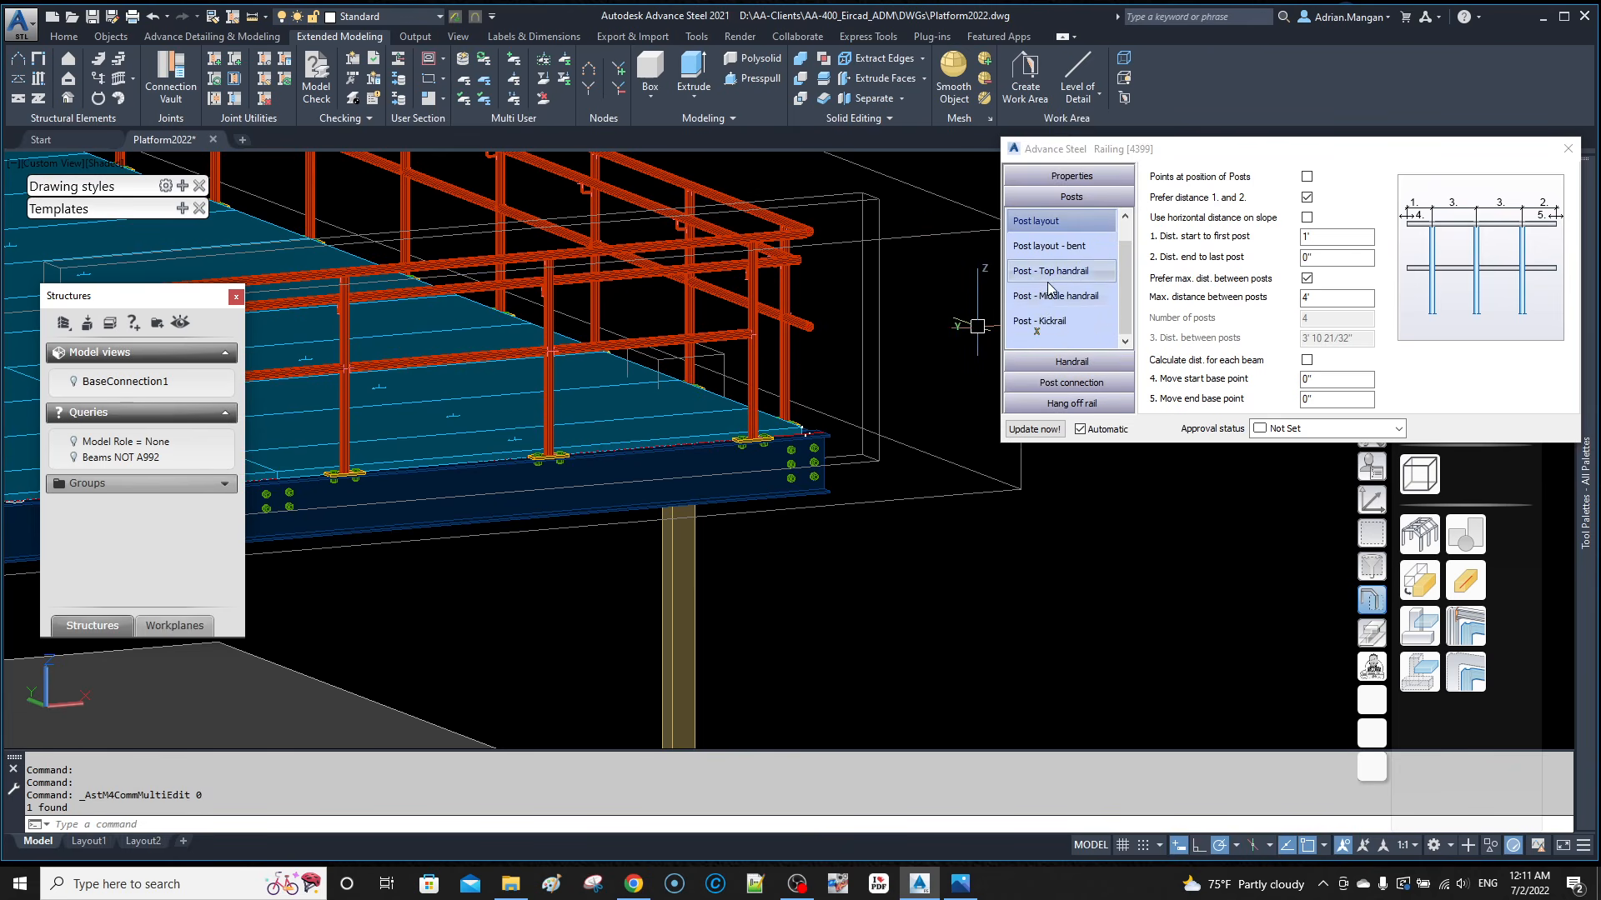
click(1080, 365)
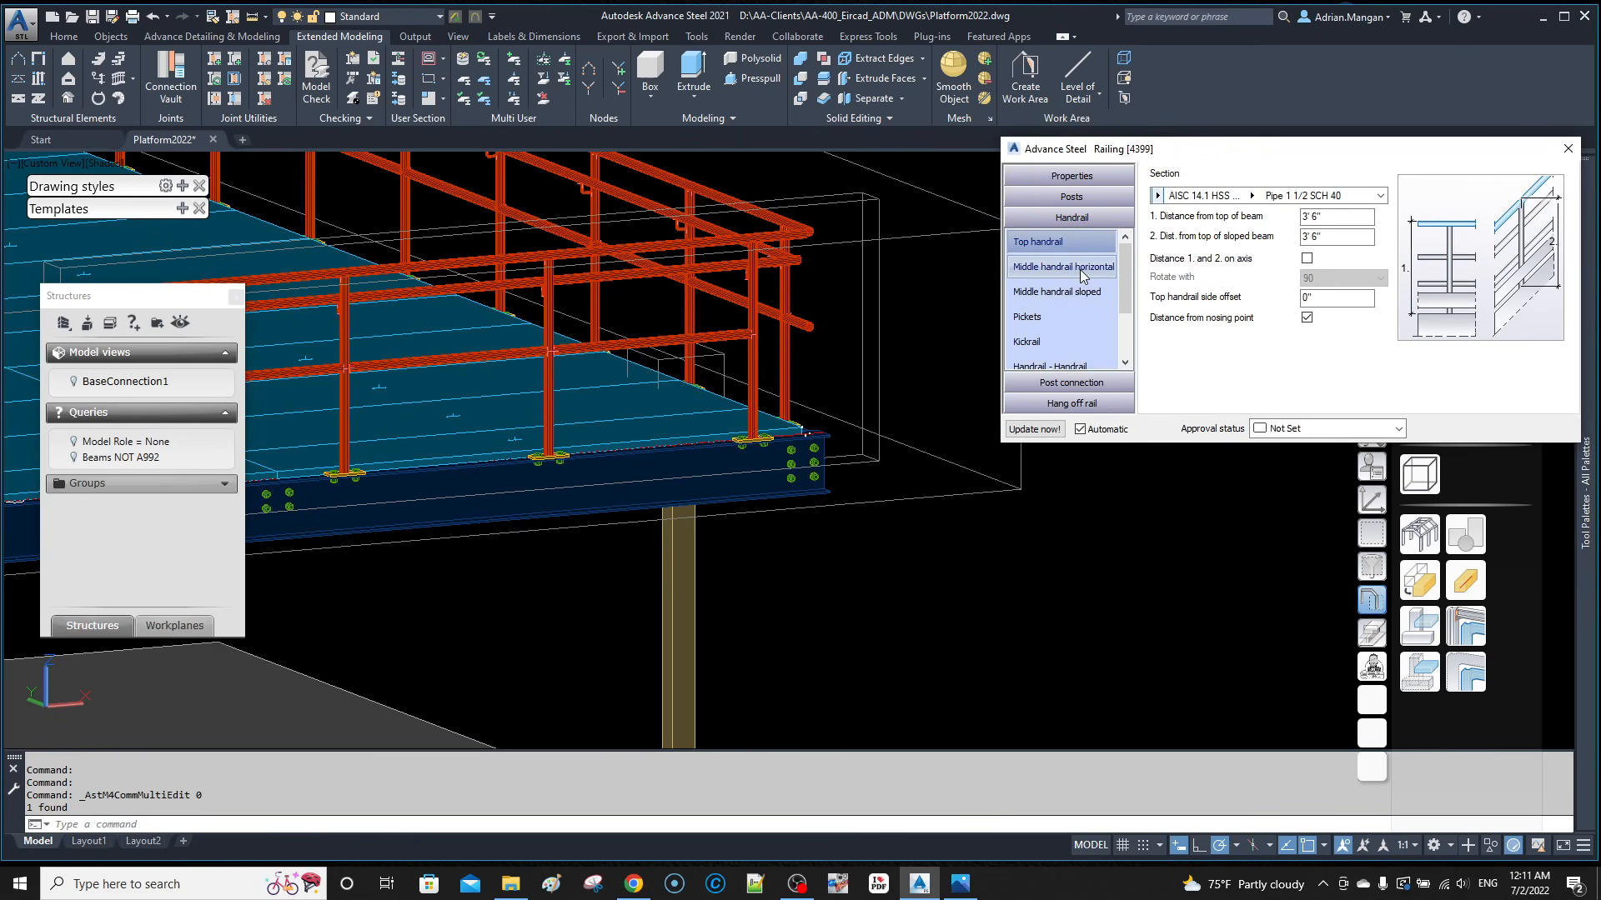
click(1071, 197)
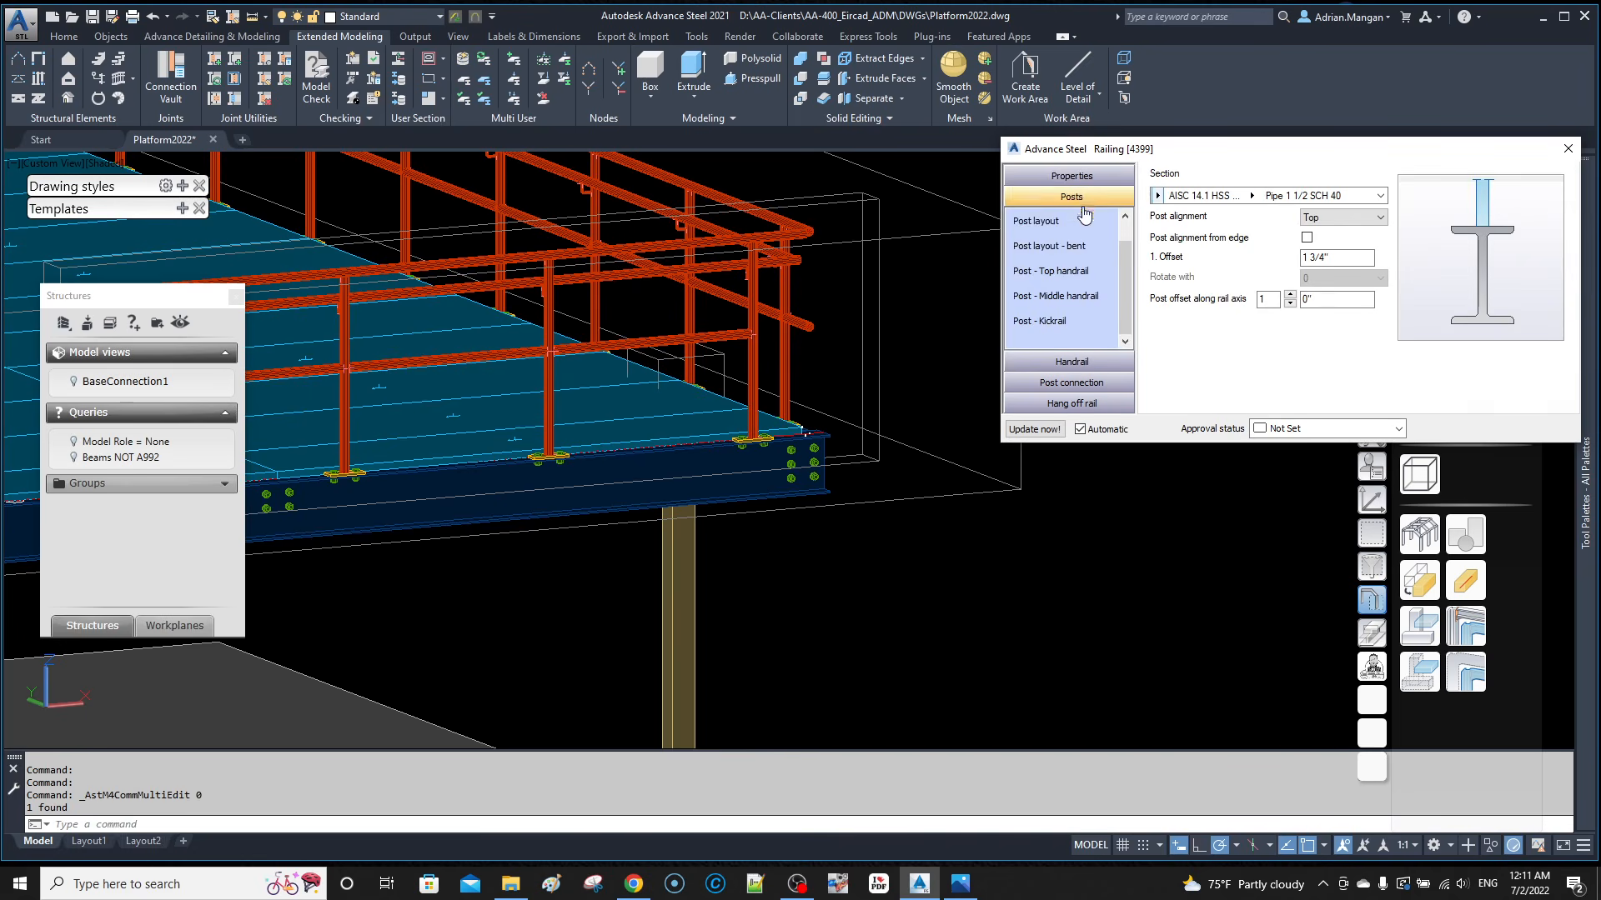
click(1072, 297)
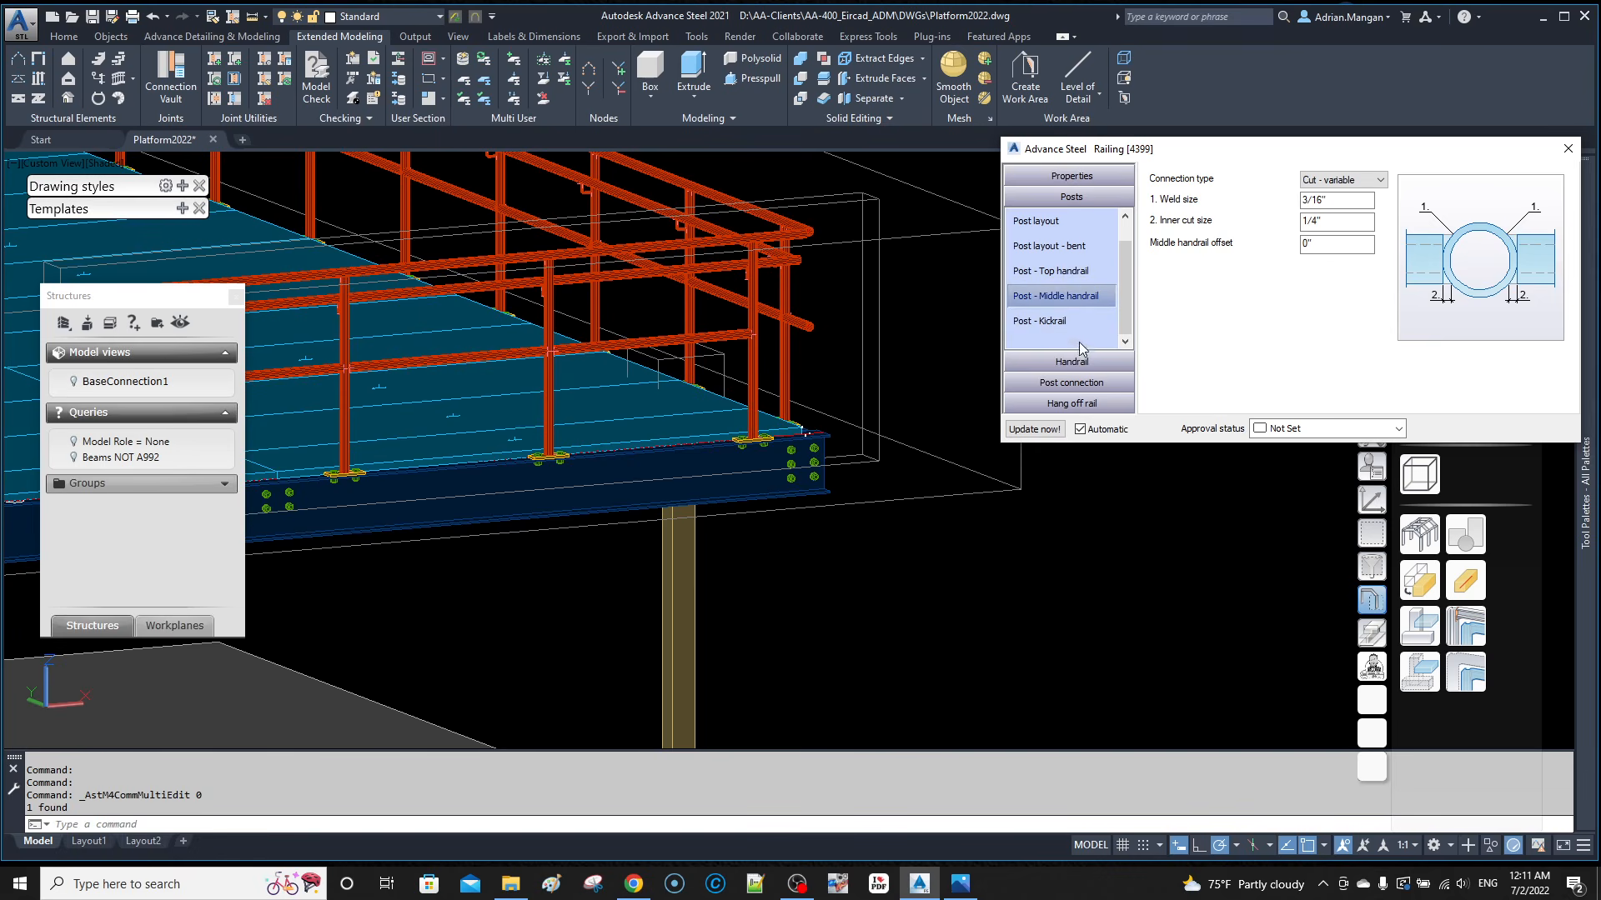
click(1073, 361)
click(1072, 294)
click(1079, 268)
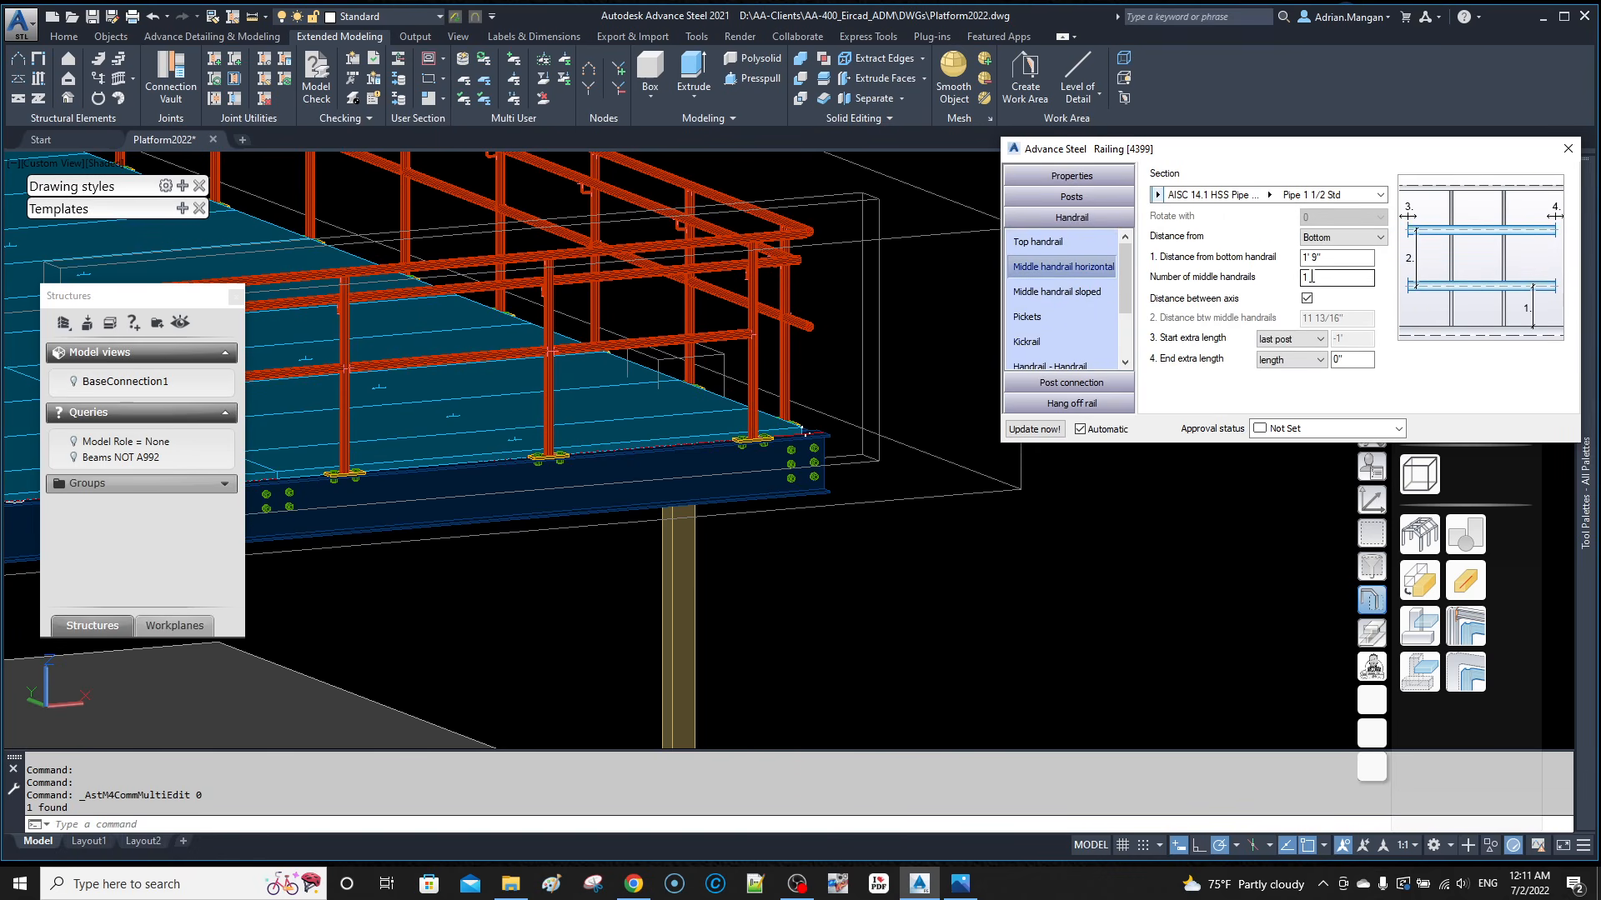
Step: Try the total length option with 0" for the start extra length of the horizontal middle handrail
click(1321, 361)
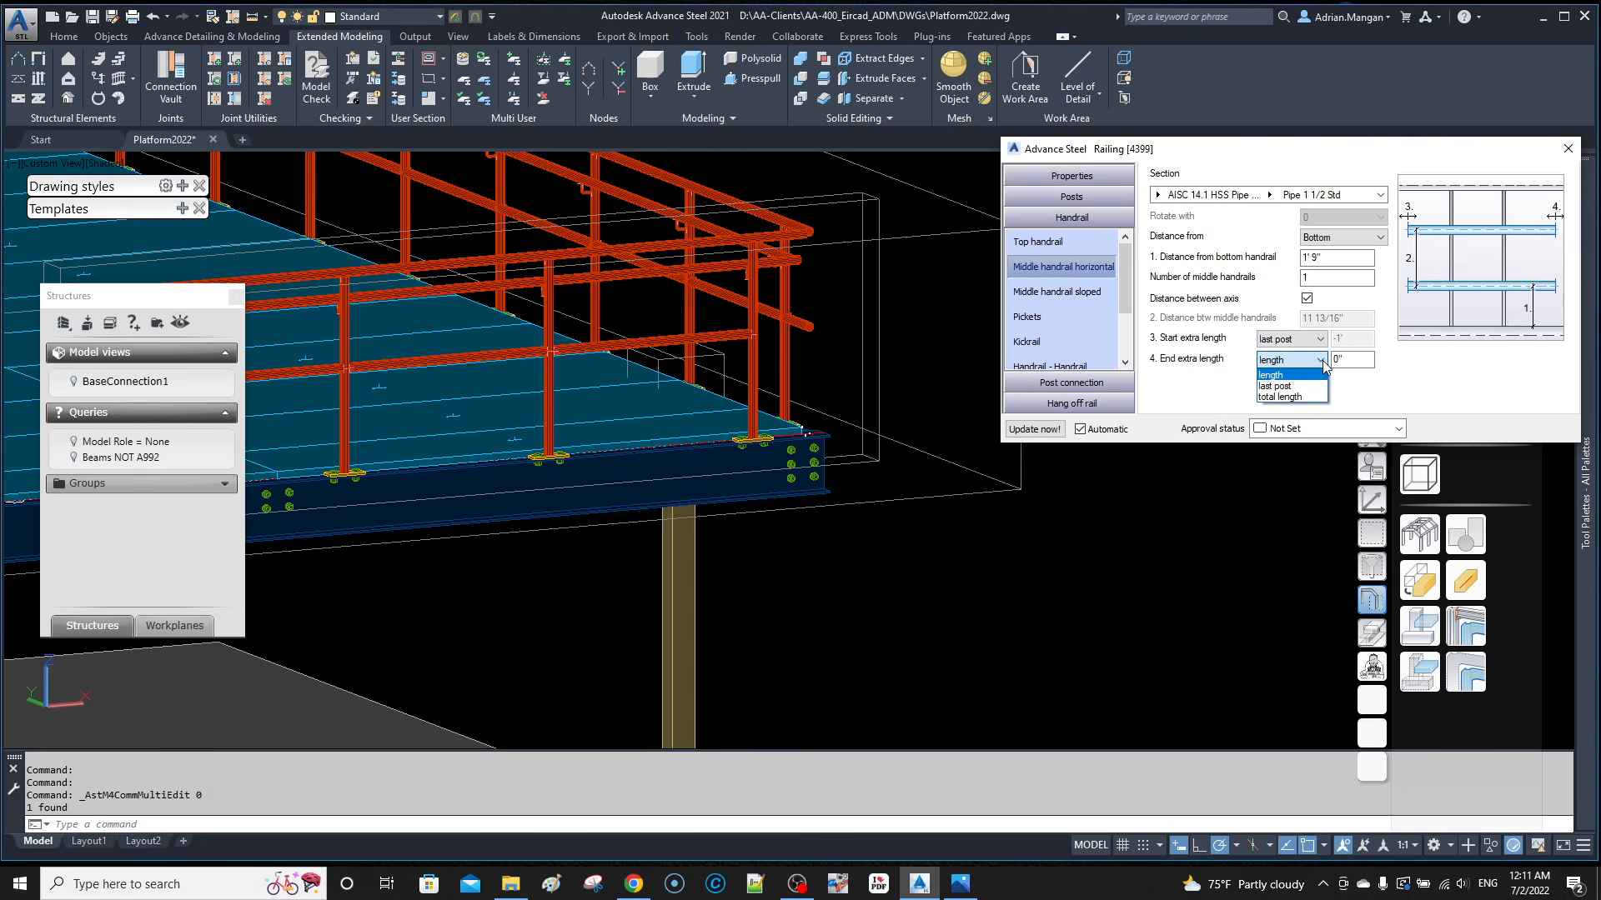
click(1322, 361)
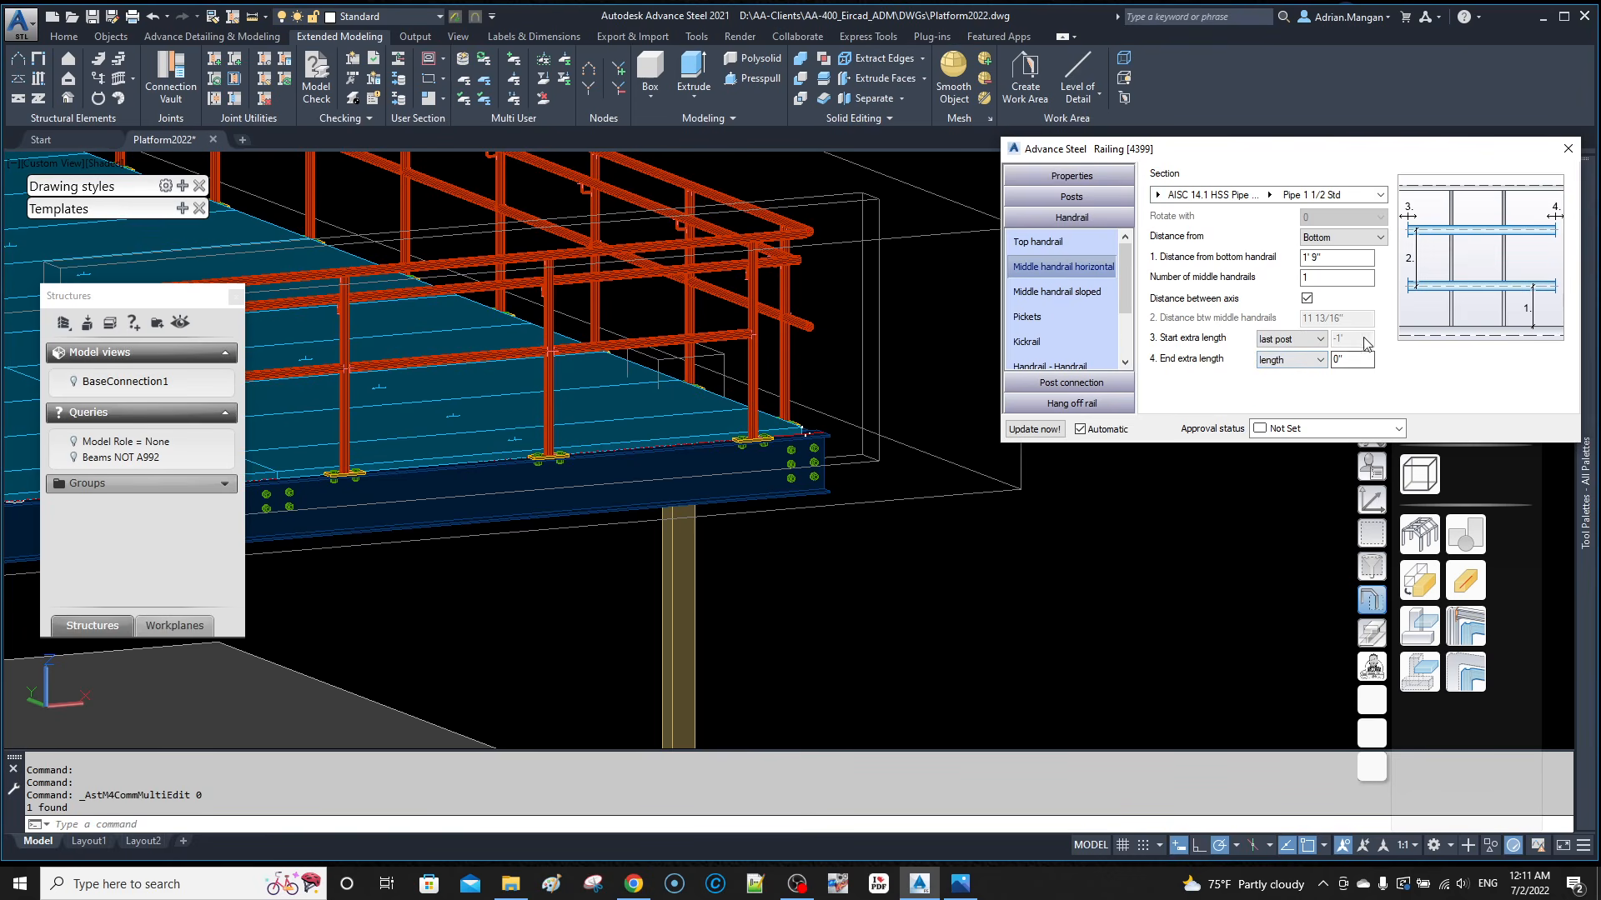
click(1319, 342)
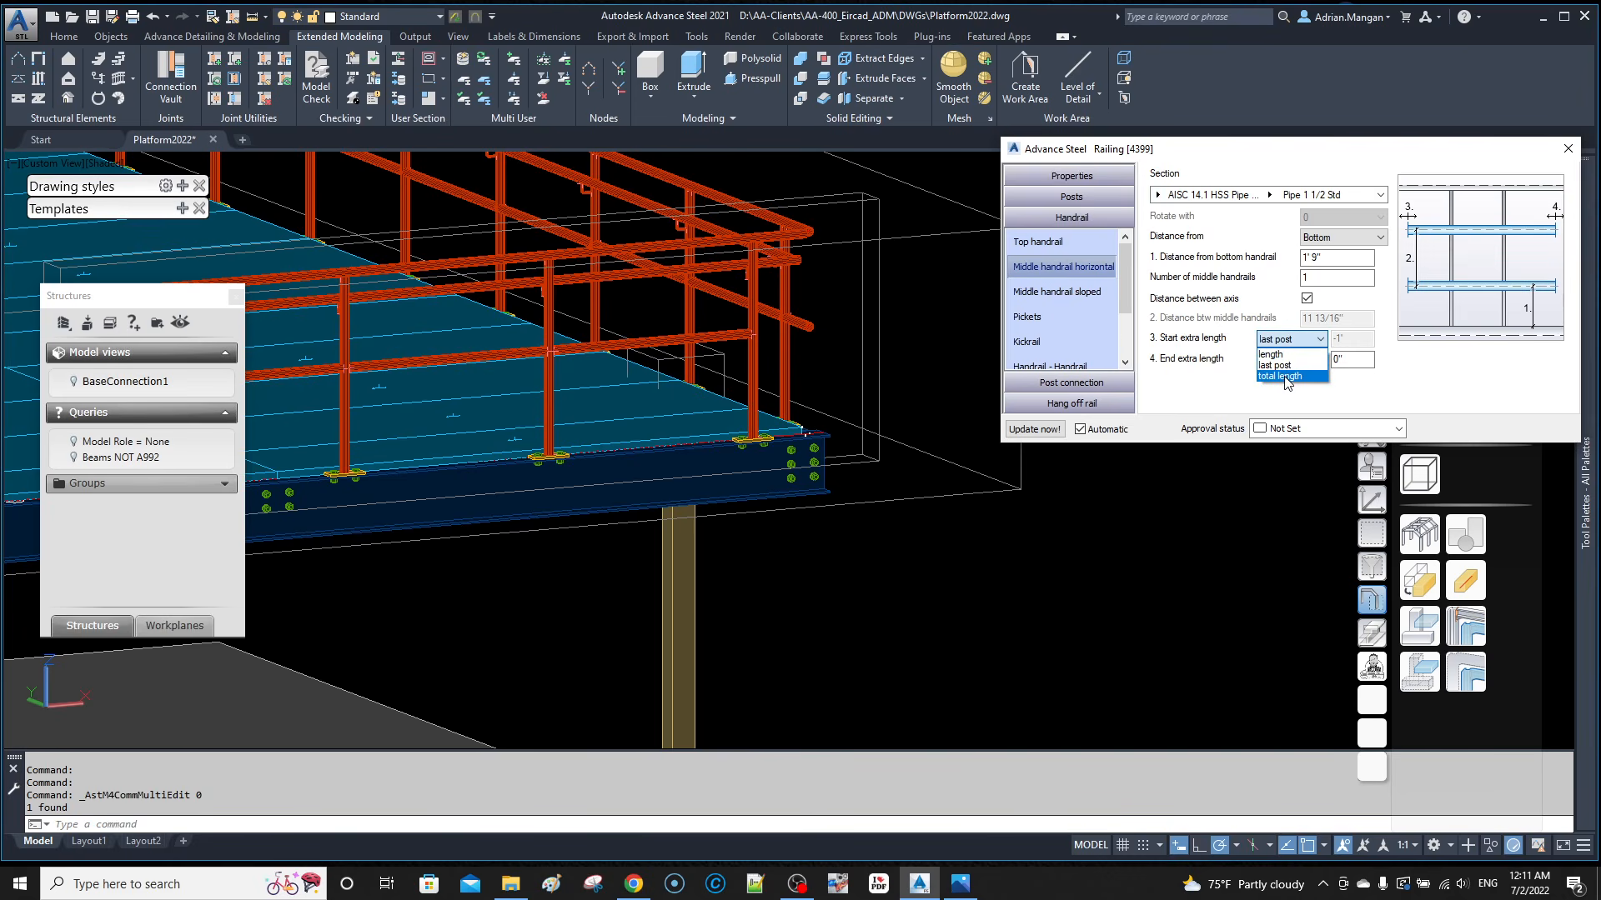
click(1285, 379)
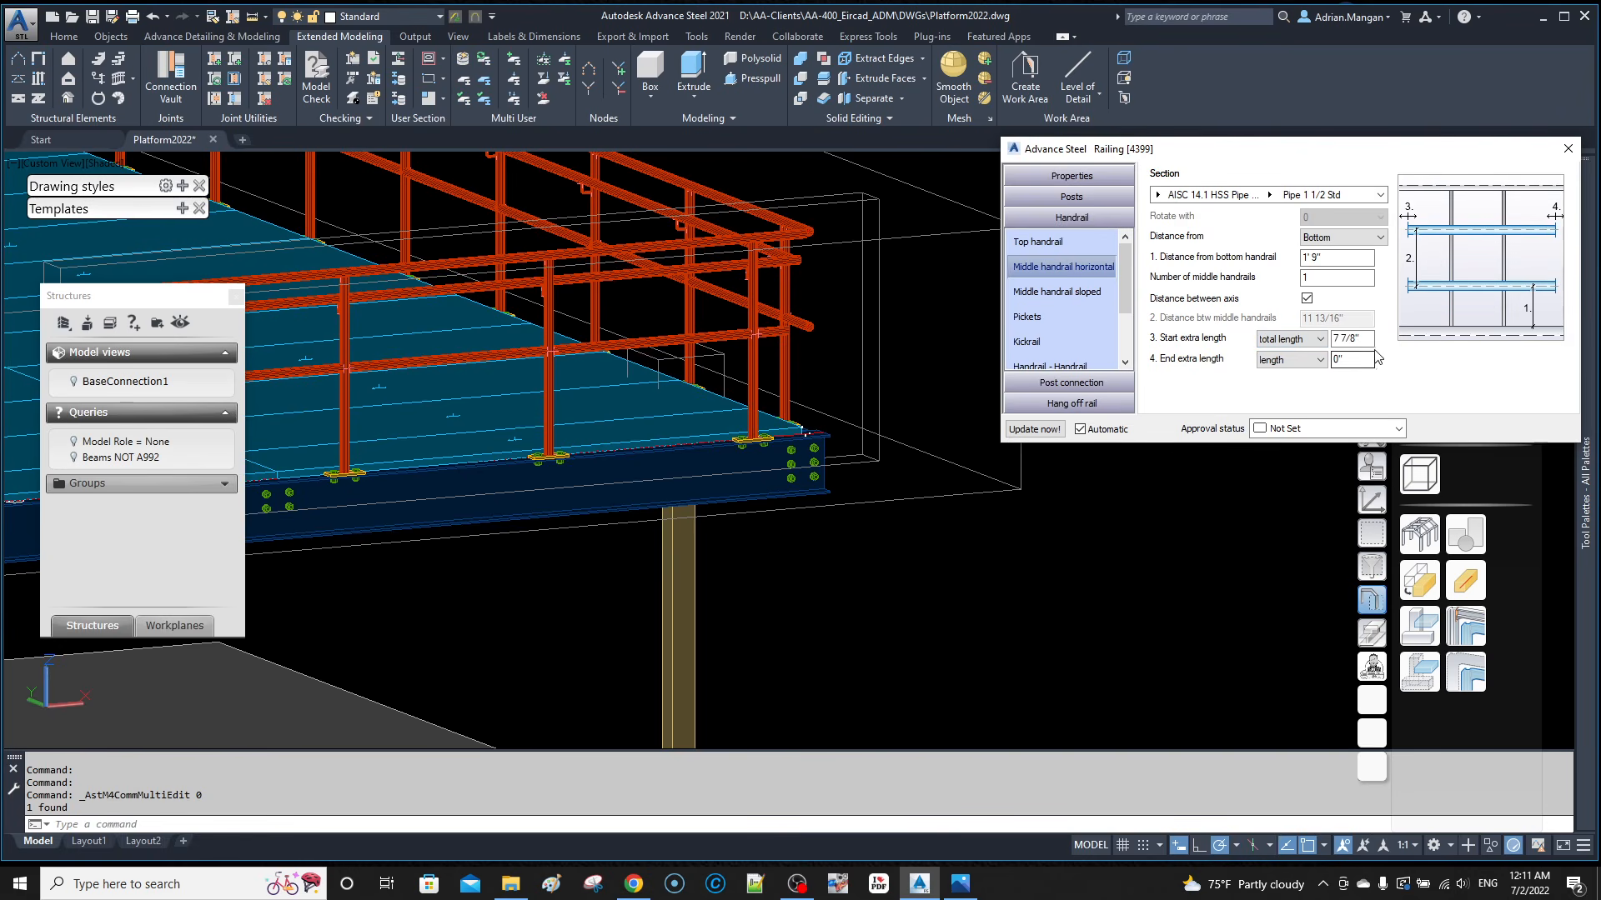
drag(1371, 339, 1243, 344)
Step: Define the horizontal middle handrail's start extra length by the length option, with a value of 0"
click(1315, 340)
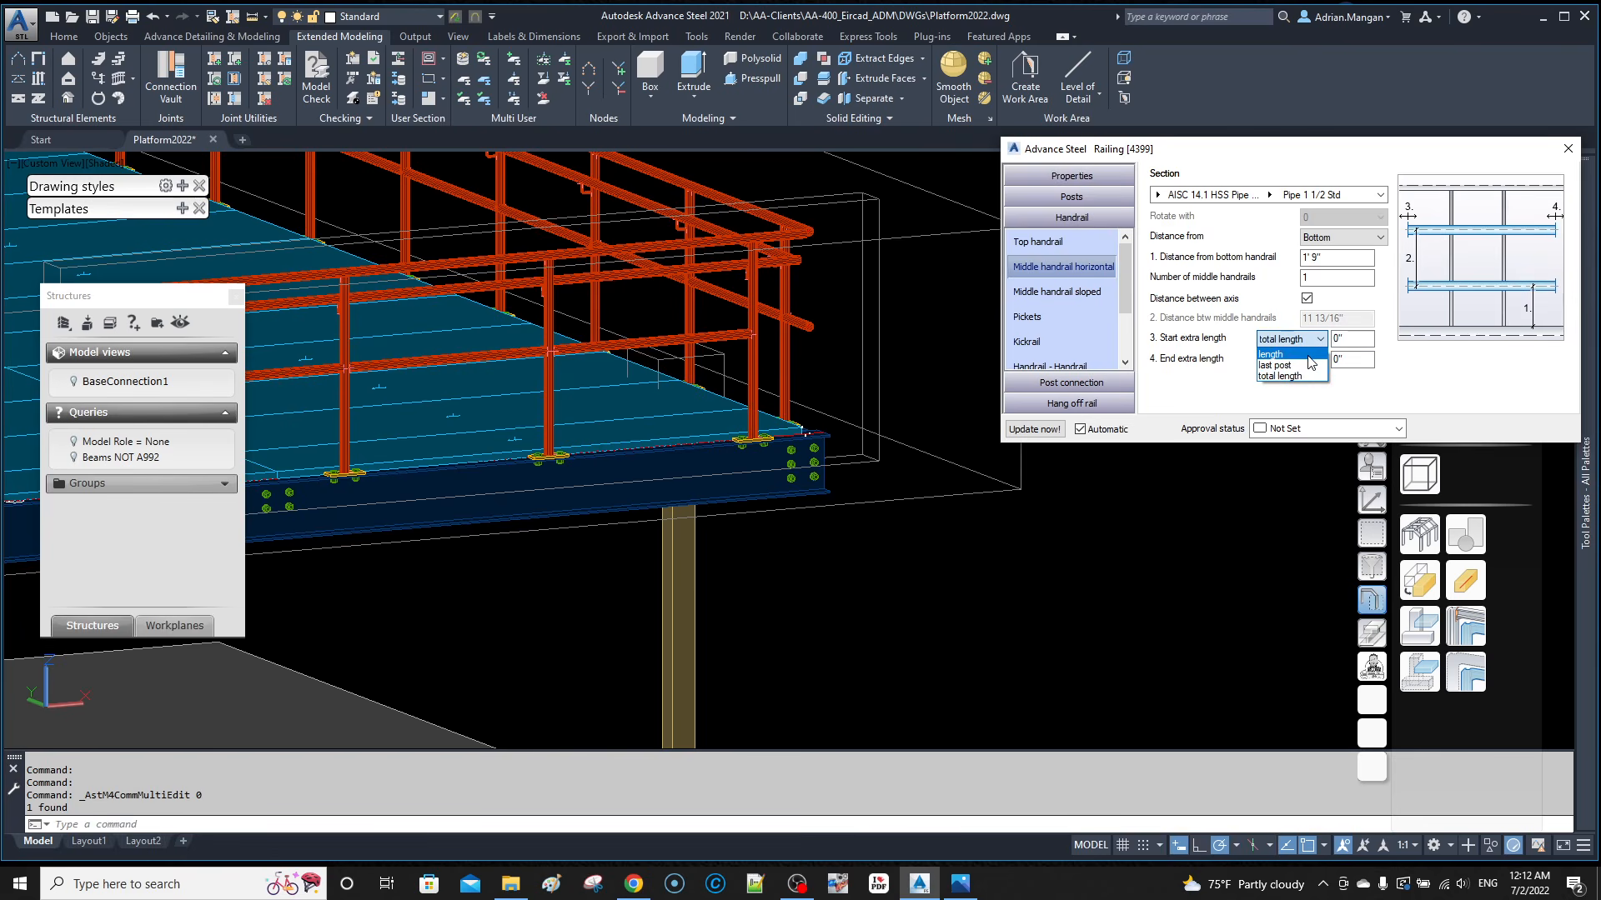
click(1309, 356)
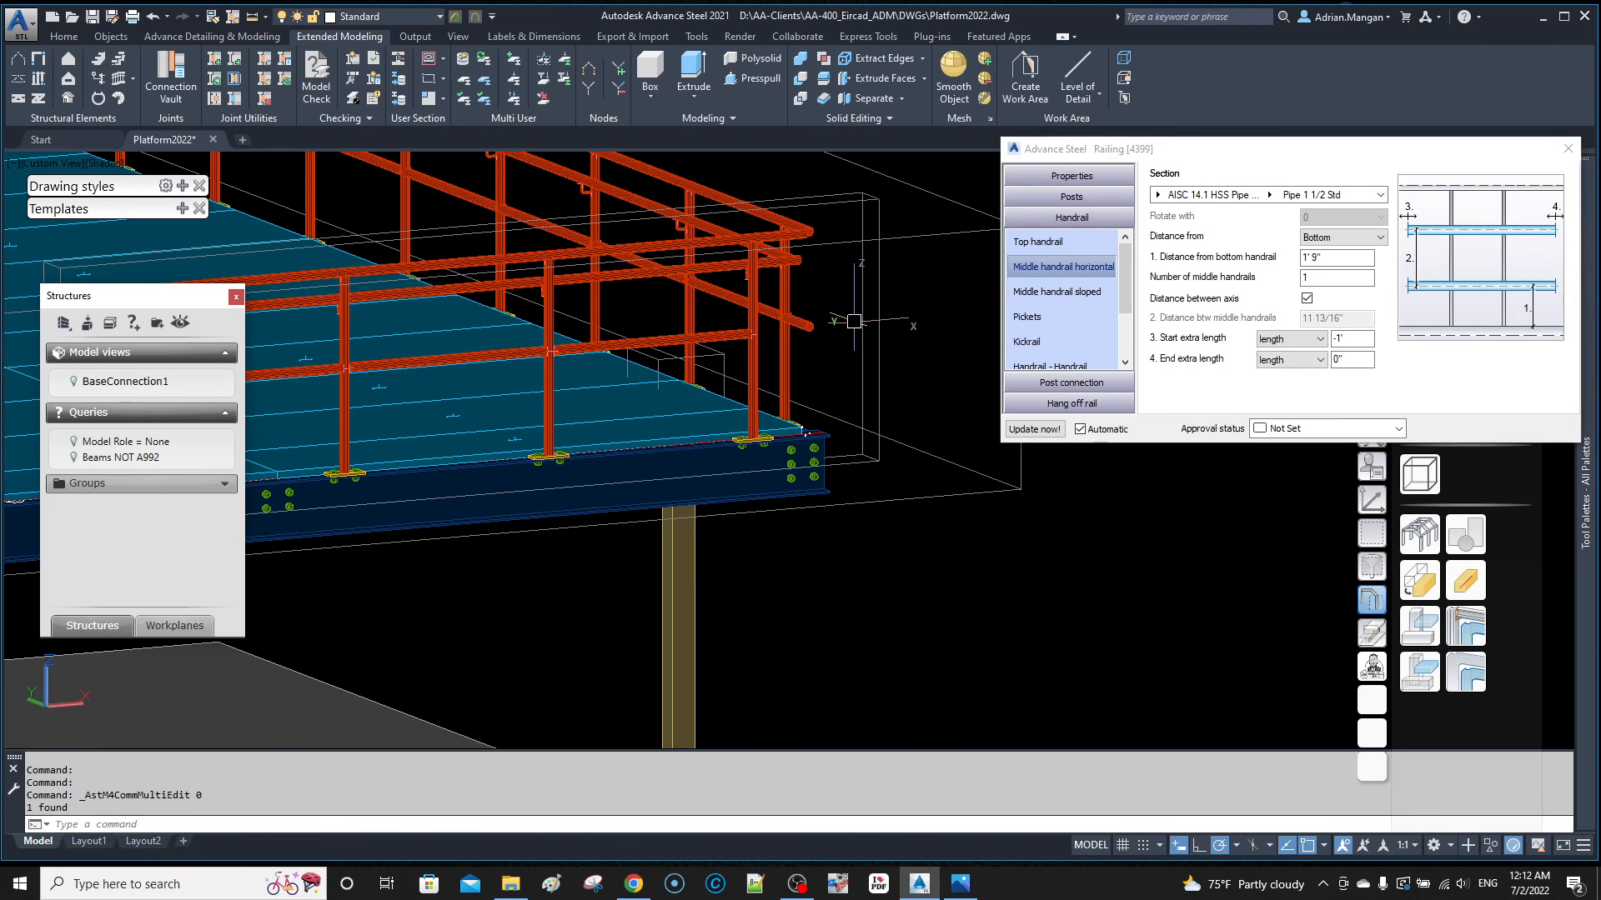
scroll(859, 335, down, 3)
scroll(711, 337, up, 2)
shift+middle_drag(711, 338, 723, 341)
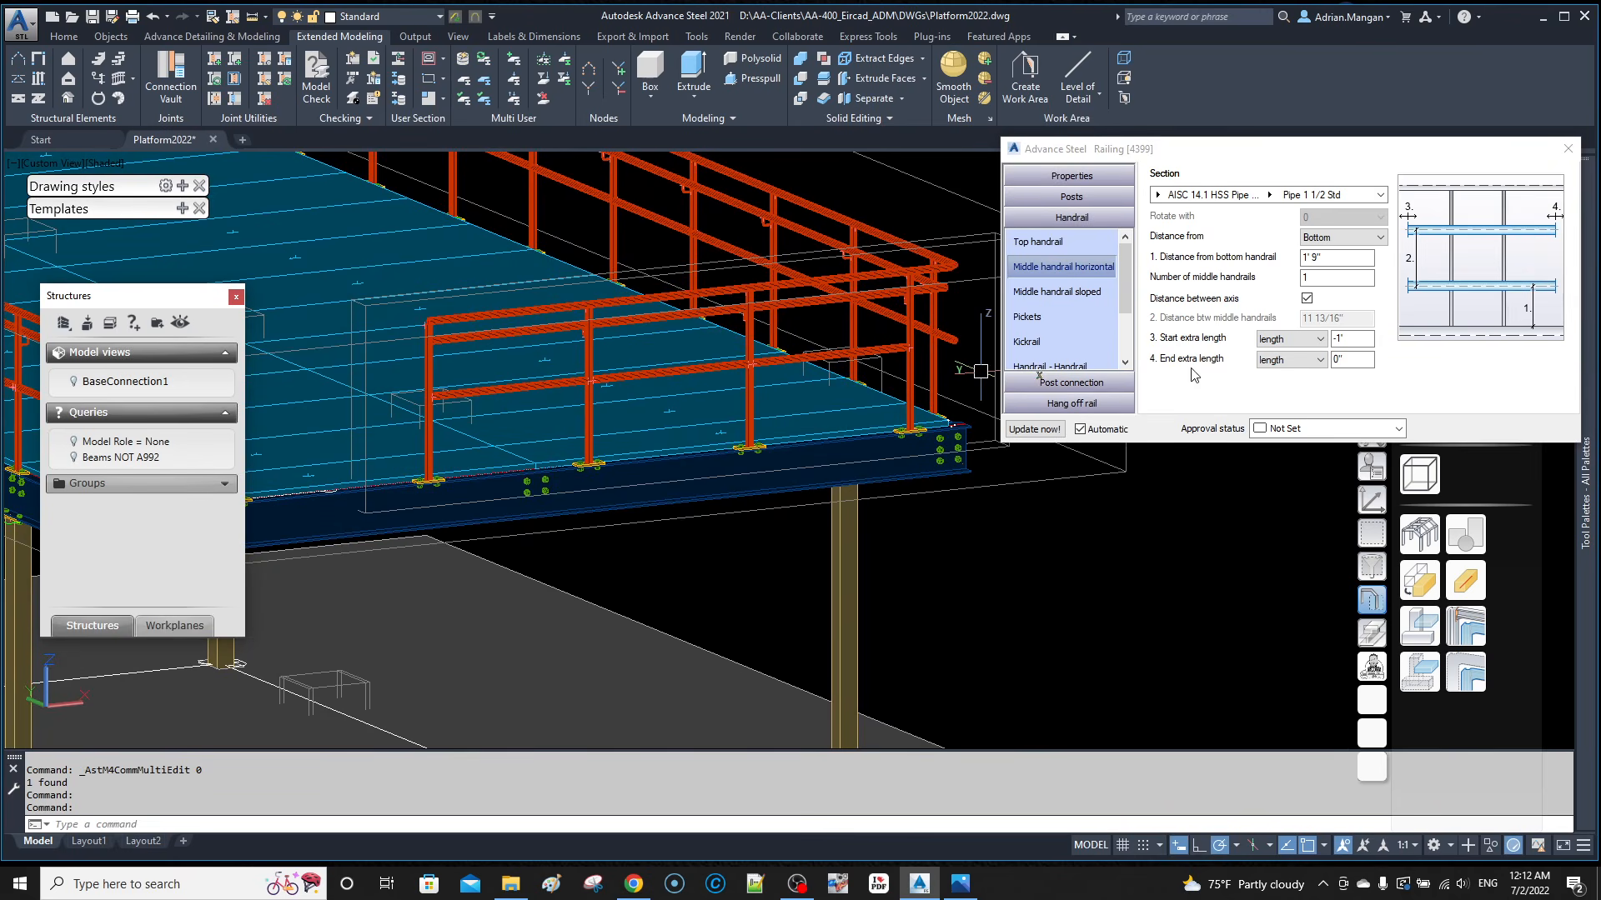
click(1350, 338)
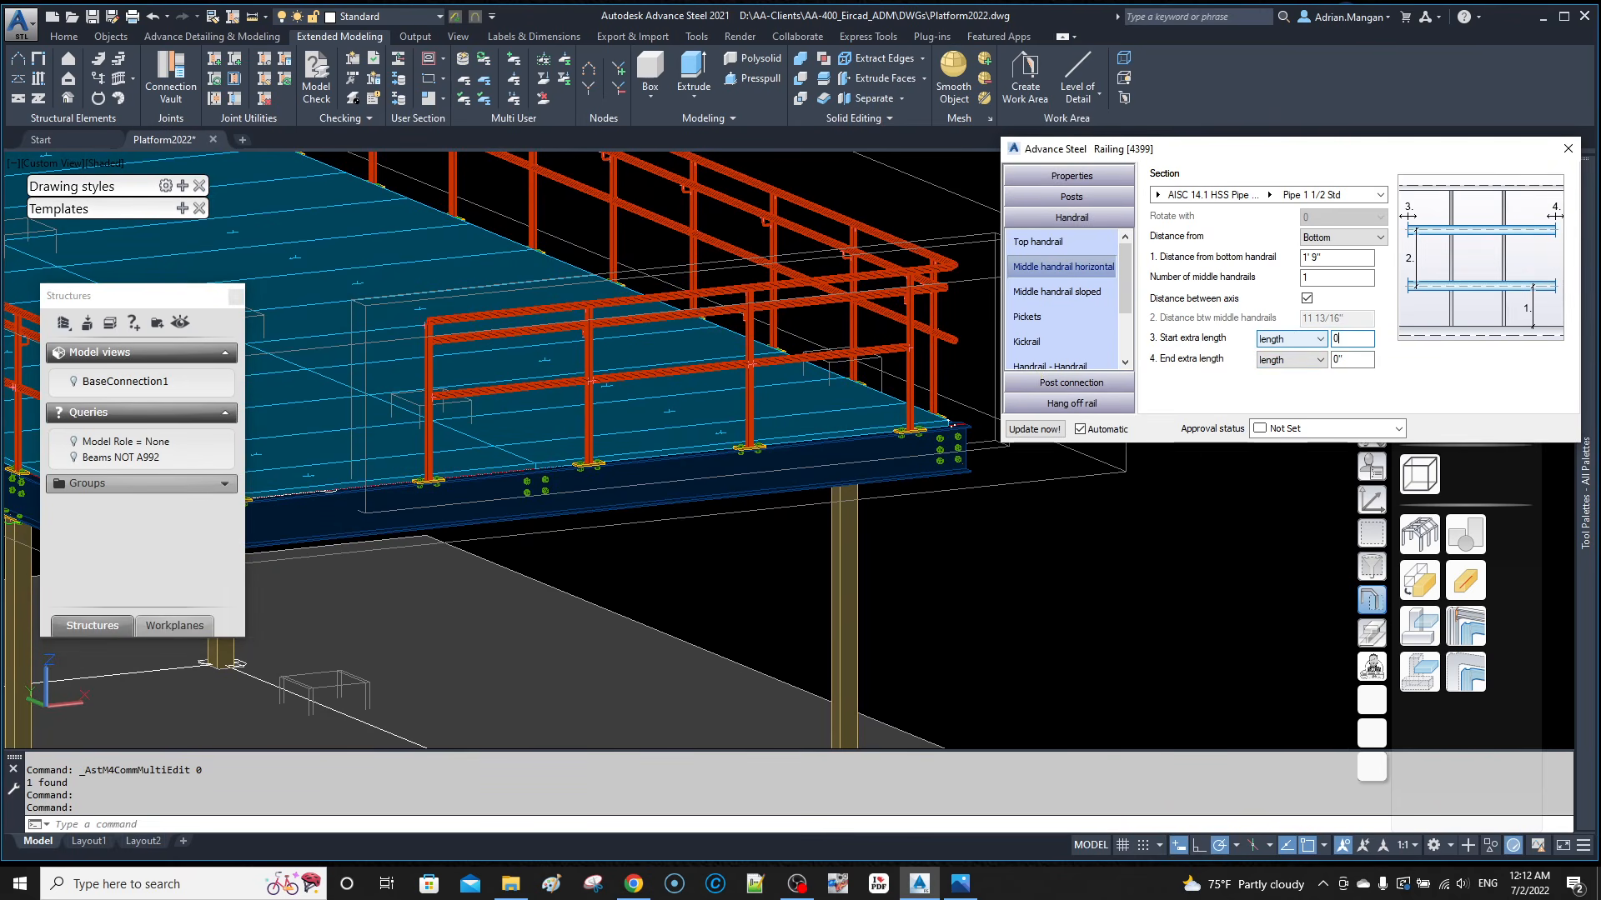
text(0)
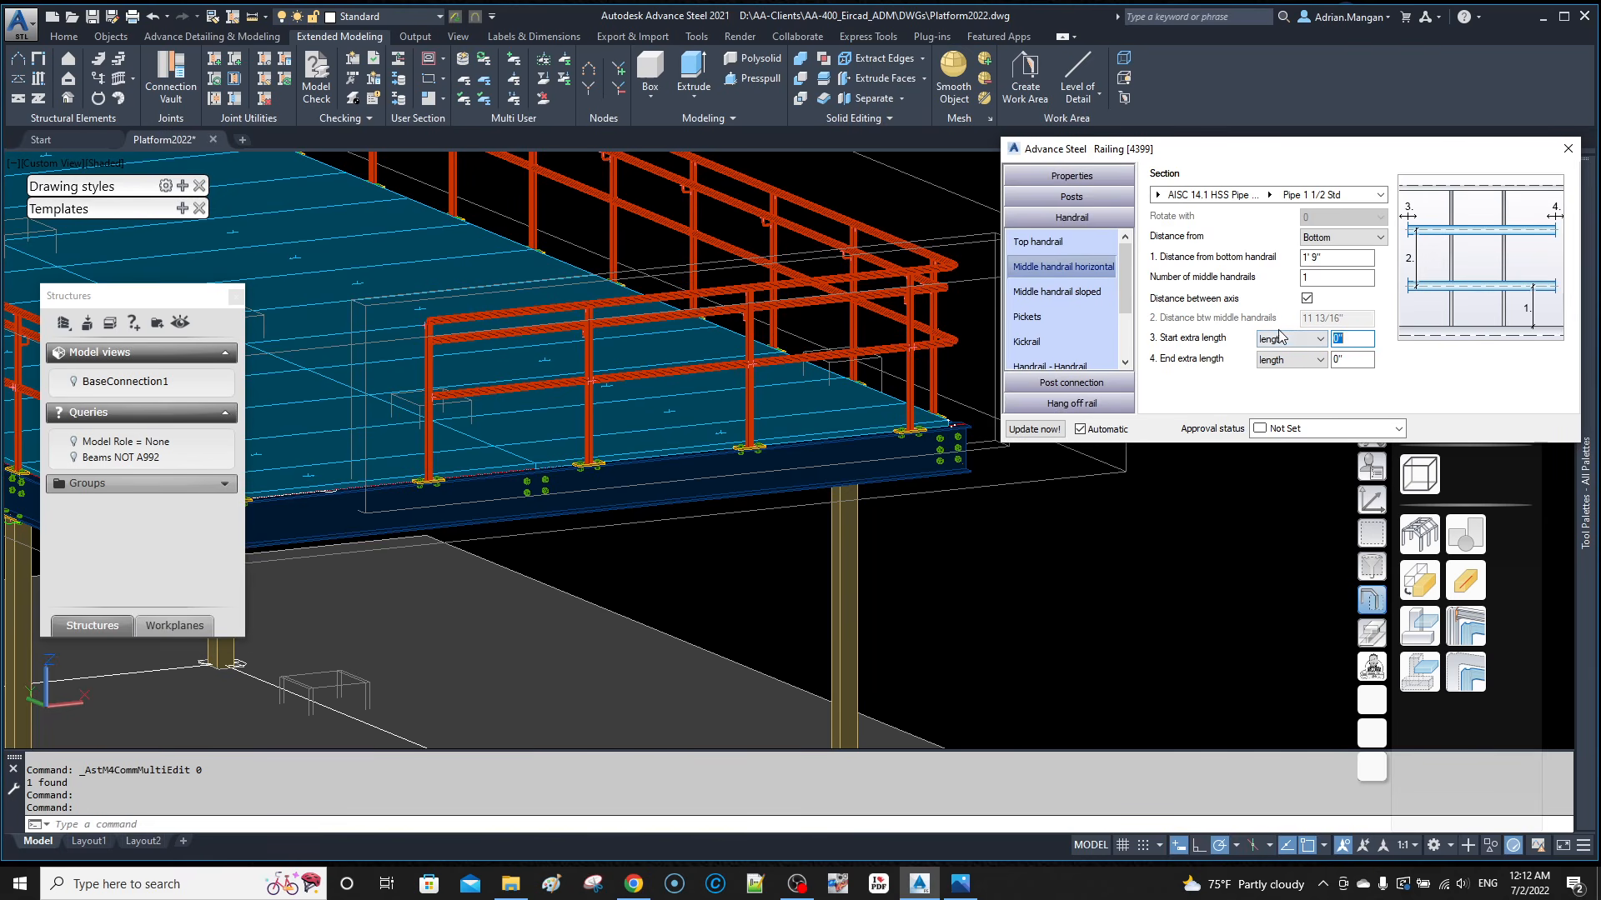
Step: Examine how the front railing's handrails meet the side railing at the platform corner, both up close and across the whole platform
scroll(999, 325, up, 3)
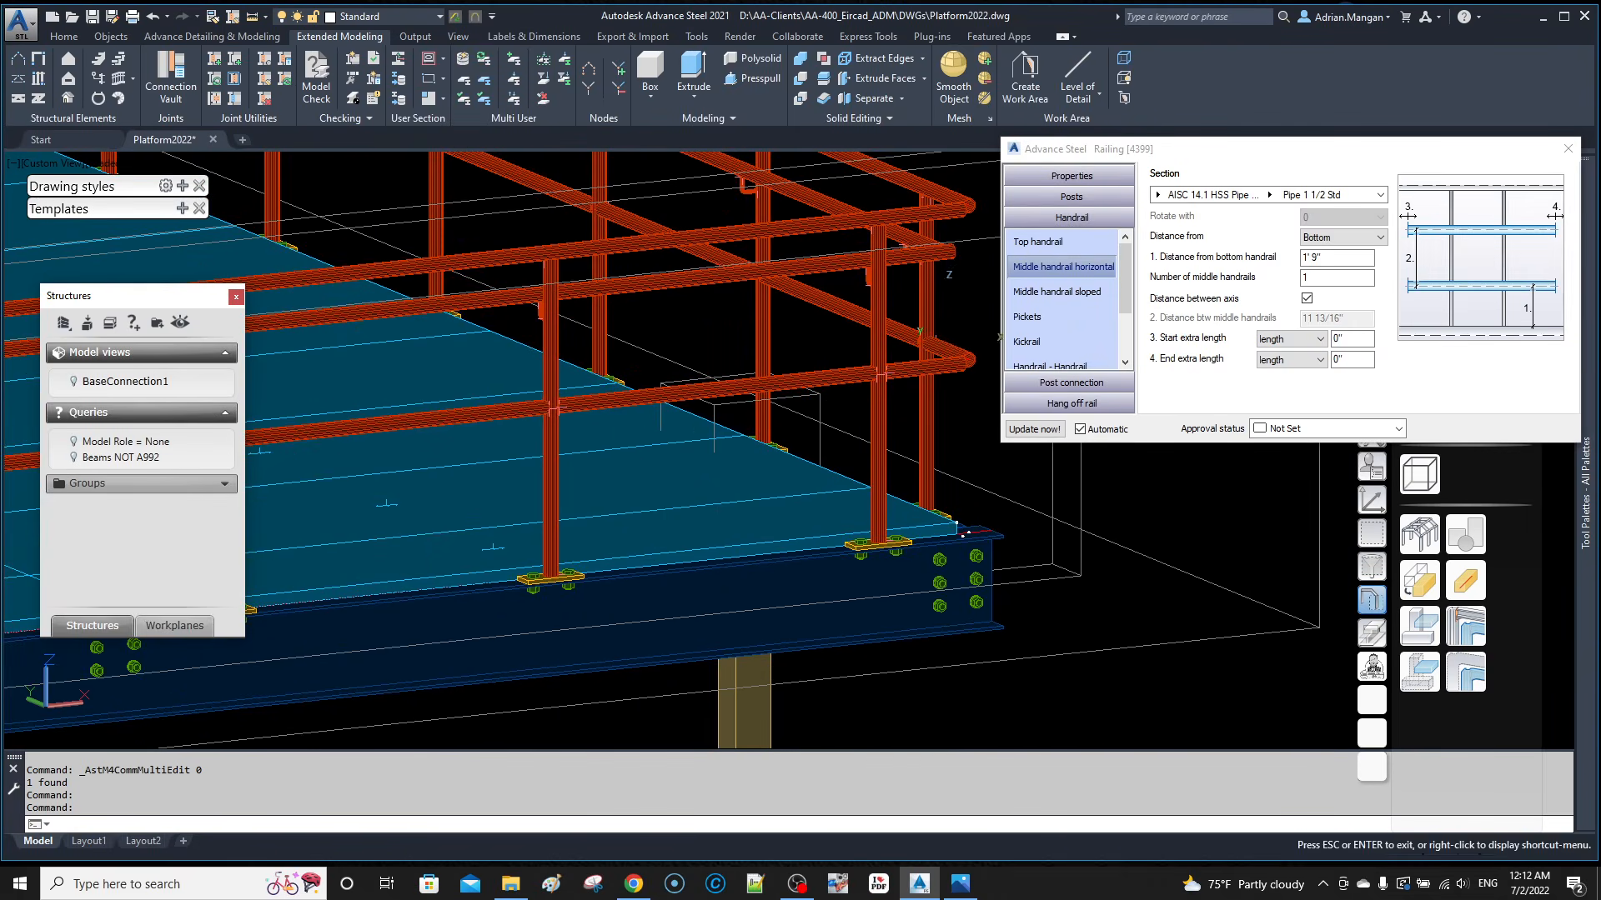
scroll(999, 325, up, 2)
scroll(859, 342, up, 2)
shift+middle_drag(857, 342, 426, 409)
scroll(655, 416, down, 5)
scroll(700, 326, up, 4)
shift+middle_drag(789, 302, 762, 329)
scroll(905, 461, down, 4)
middle_drag(899, 458, 759, 464)
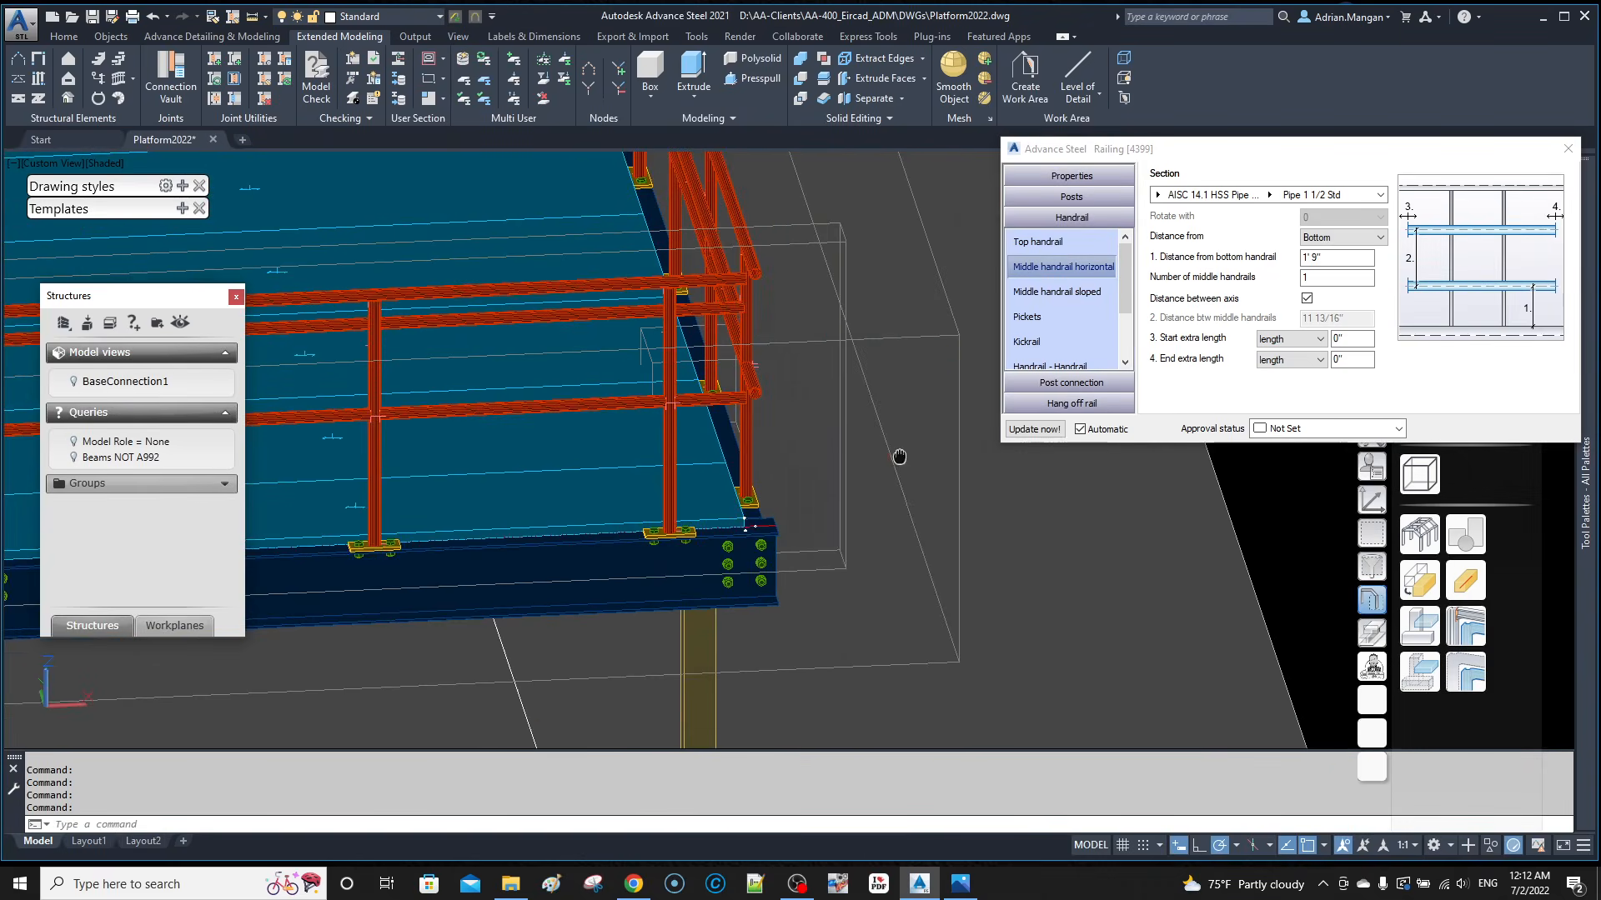
scroll(776, 405, down, 4)
shift+middle_drag(785, 391, 857, 370)
scroll(918, 308, up, 8)
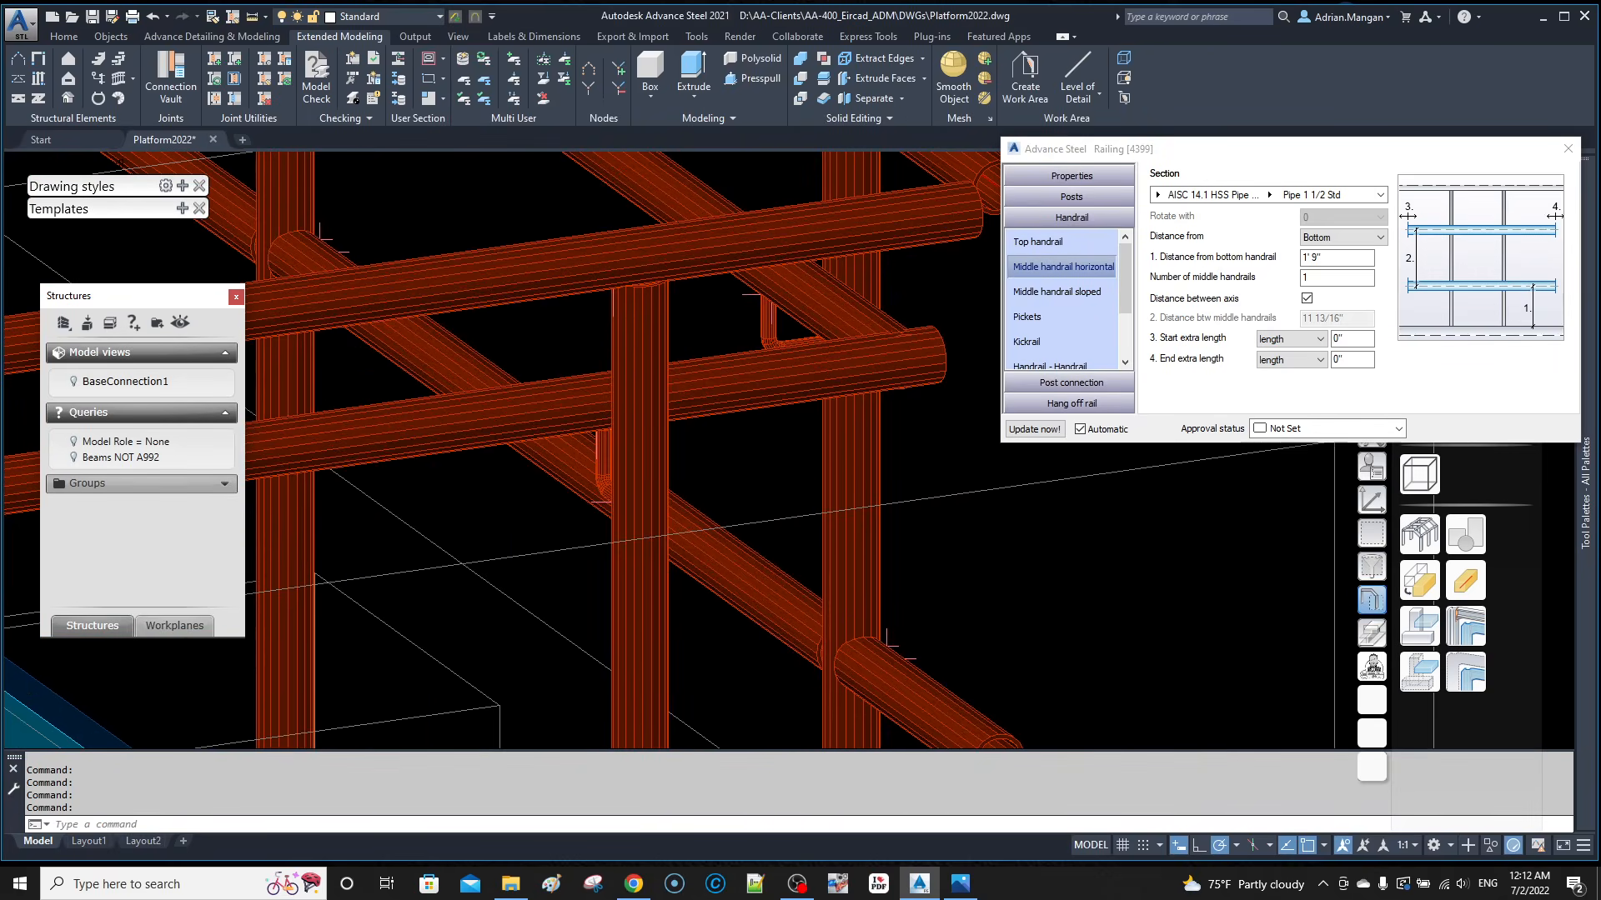
scroll(917, 308, down, 8)
scroll(717, 325, down, 3)
middle_drag(684, 323, 776, 404)
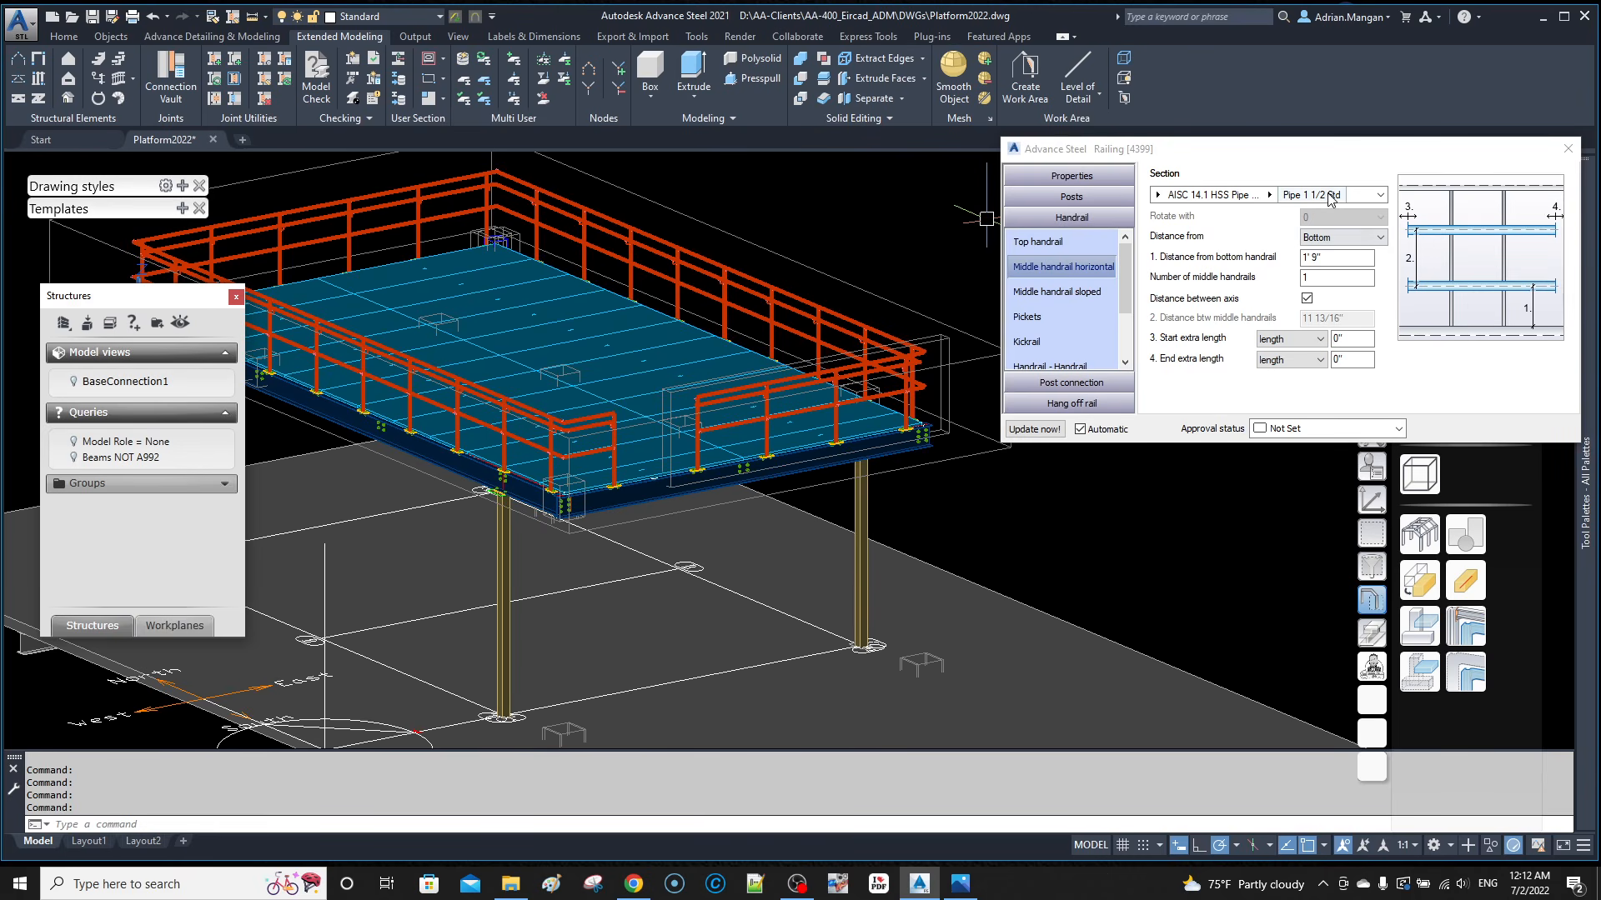
Step: Close the railing settings and save the drawing, and duplicate Platform2022.dwg within the DWGs folder
click(1569, 149)
click(94, 18)
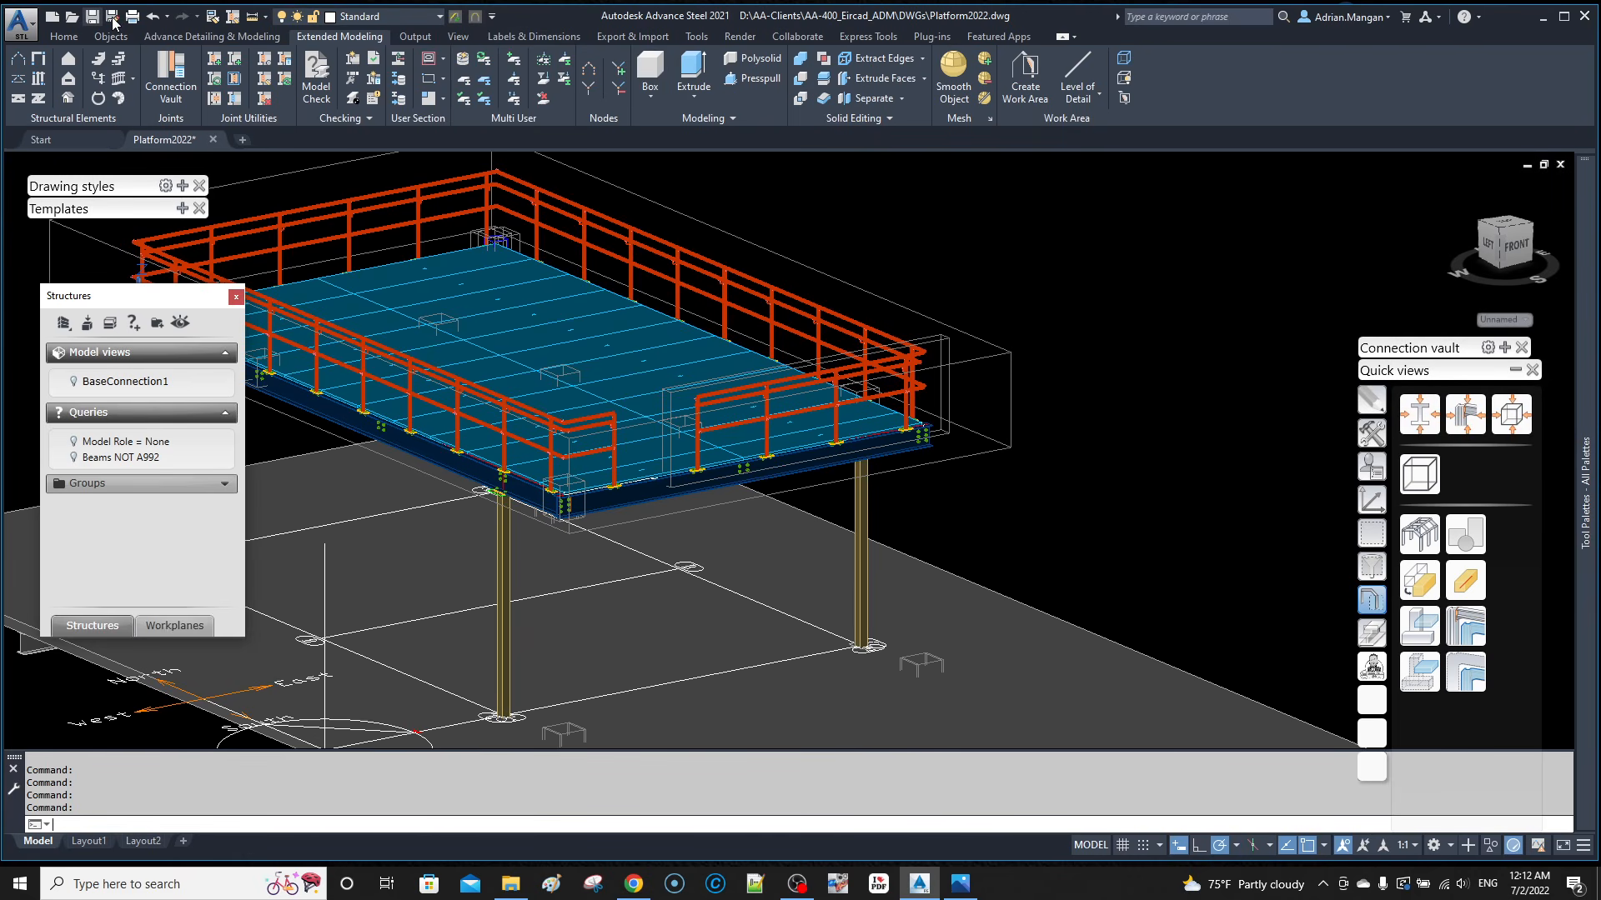
click(112, 17)
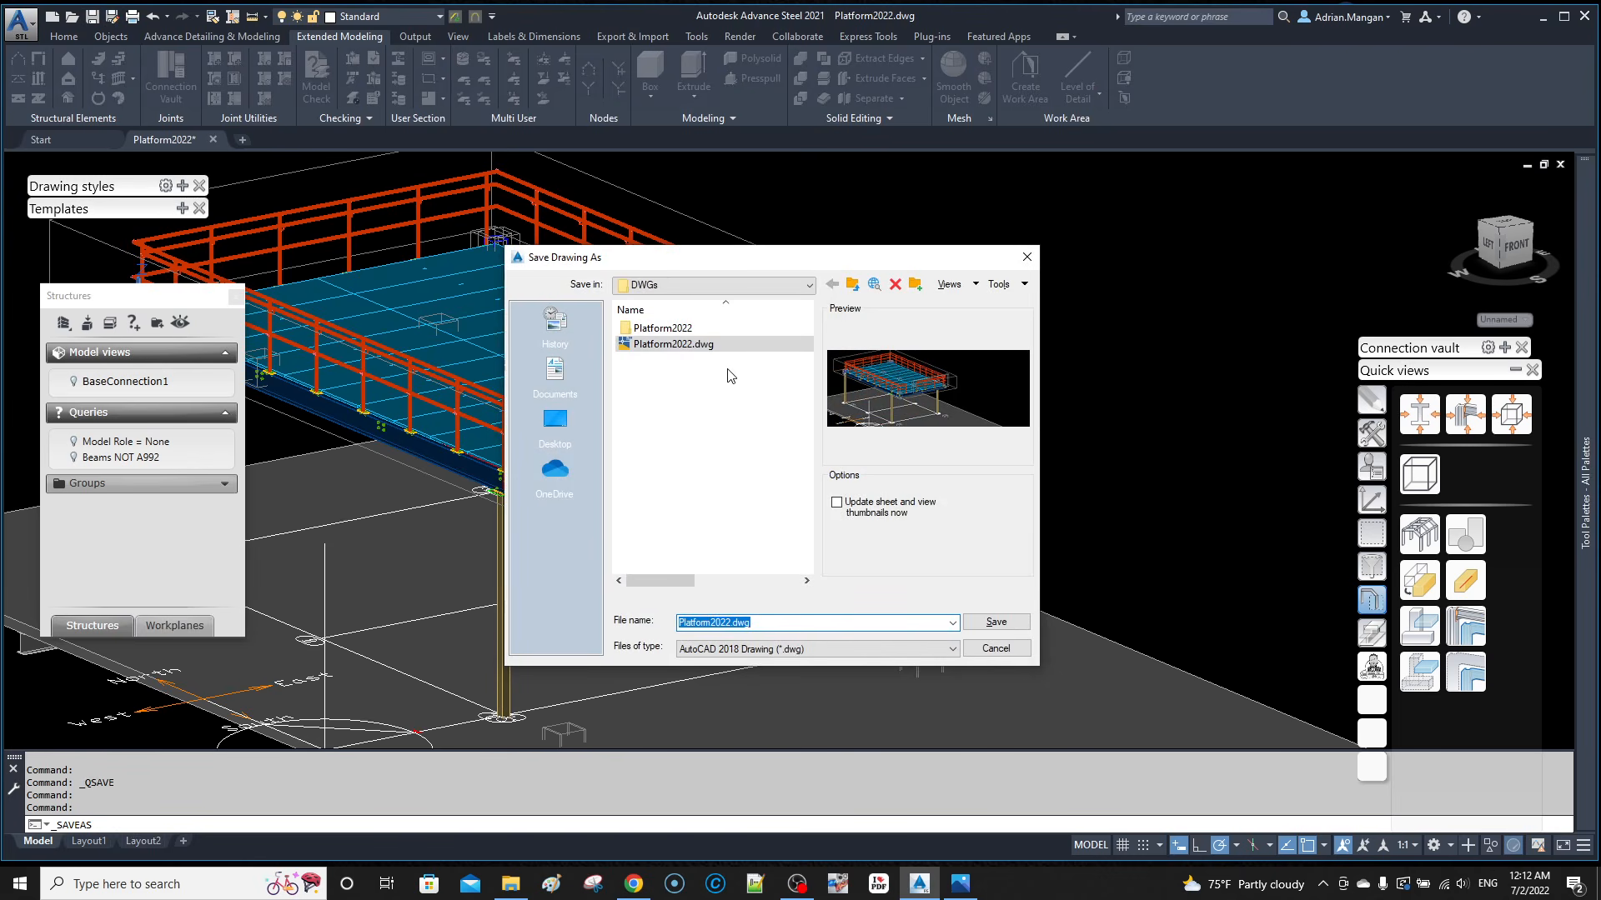
right_click(717, 356)
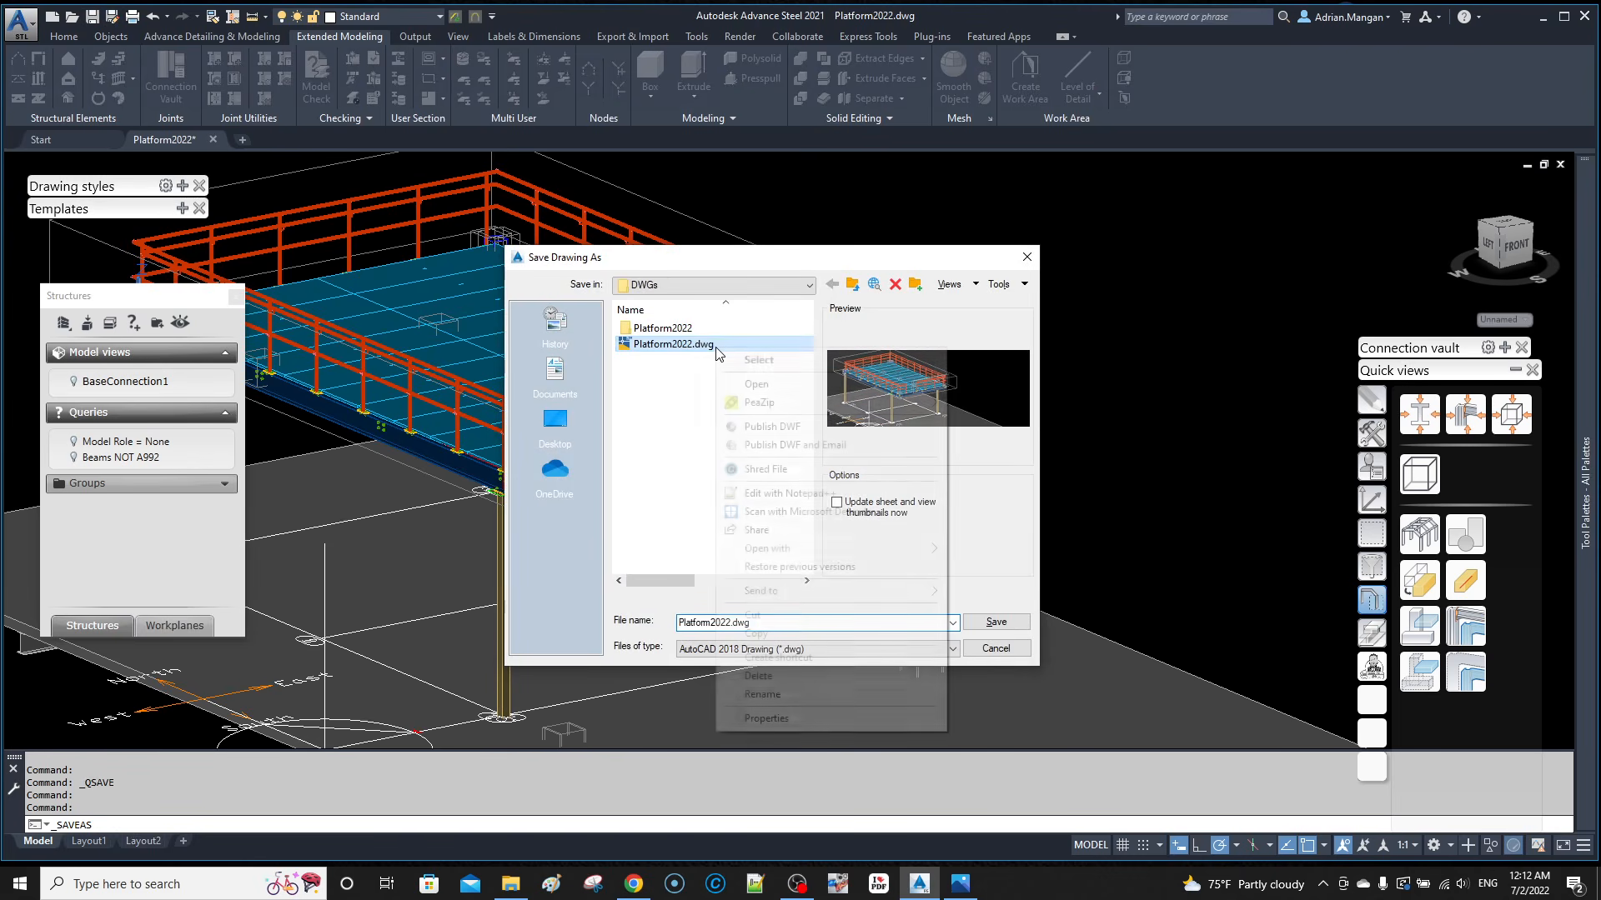
click(789, 633)
right_click(736, 423)
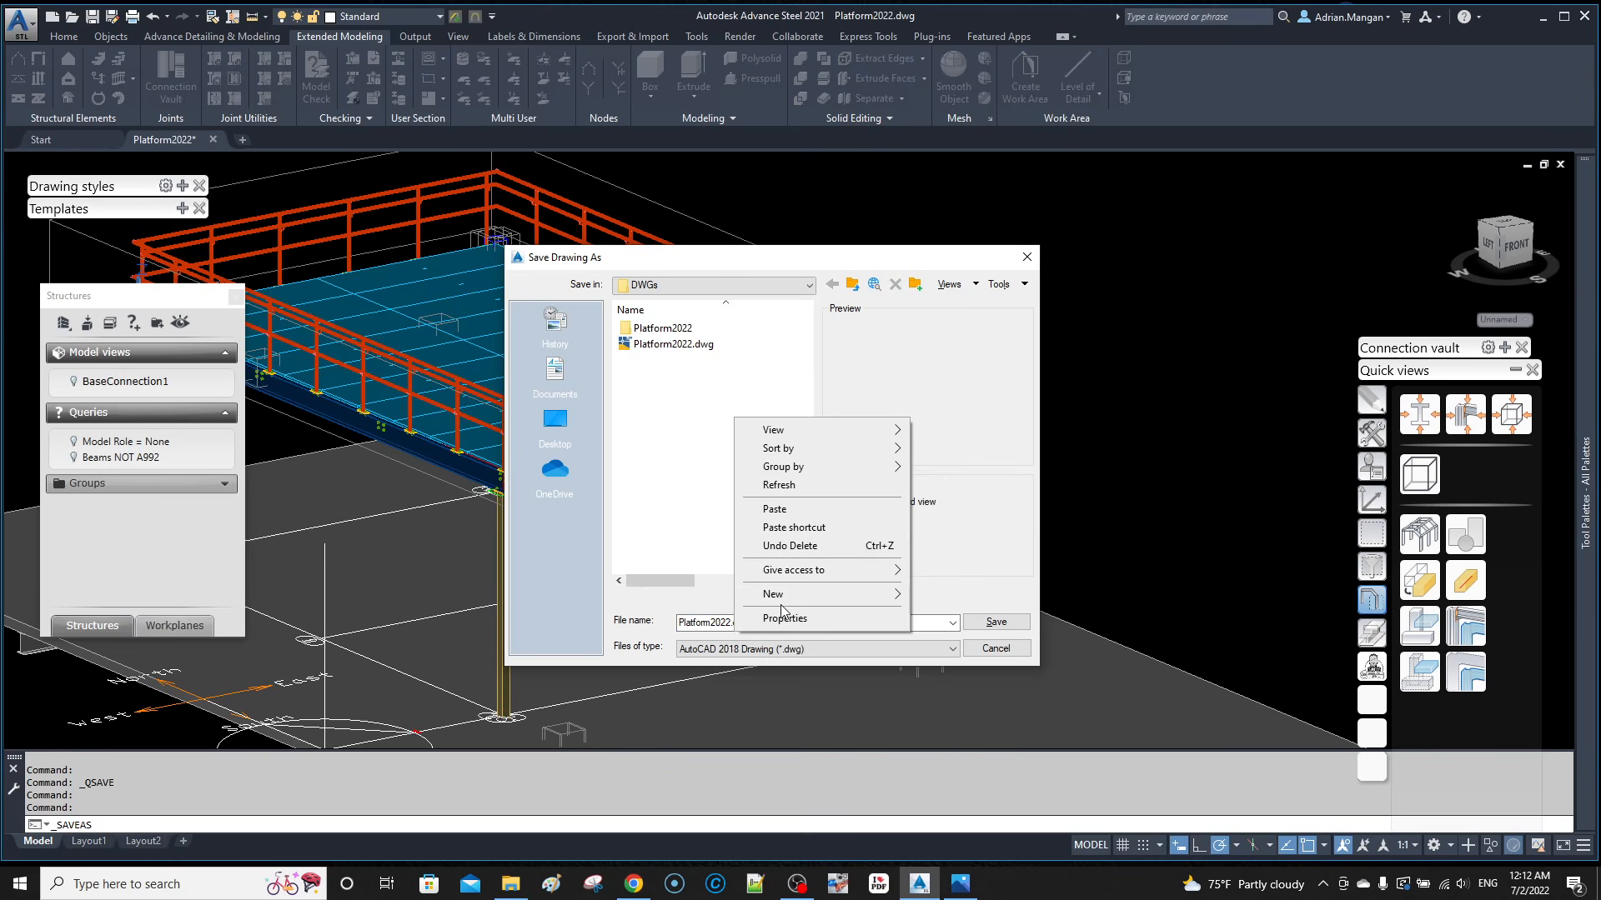
click(775, 508)
Step: Rename the copied drawing Platform2022_7-2-2022.dwg and leave Save Drawing As without overwriting it
right_click(713, 367)
click(759, 707)
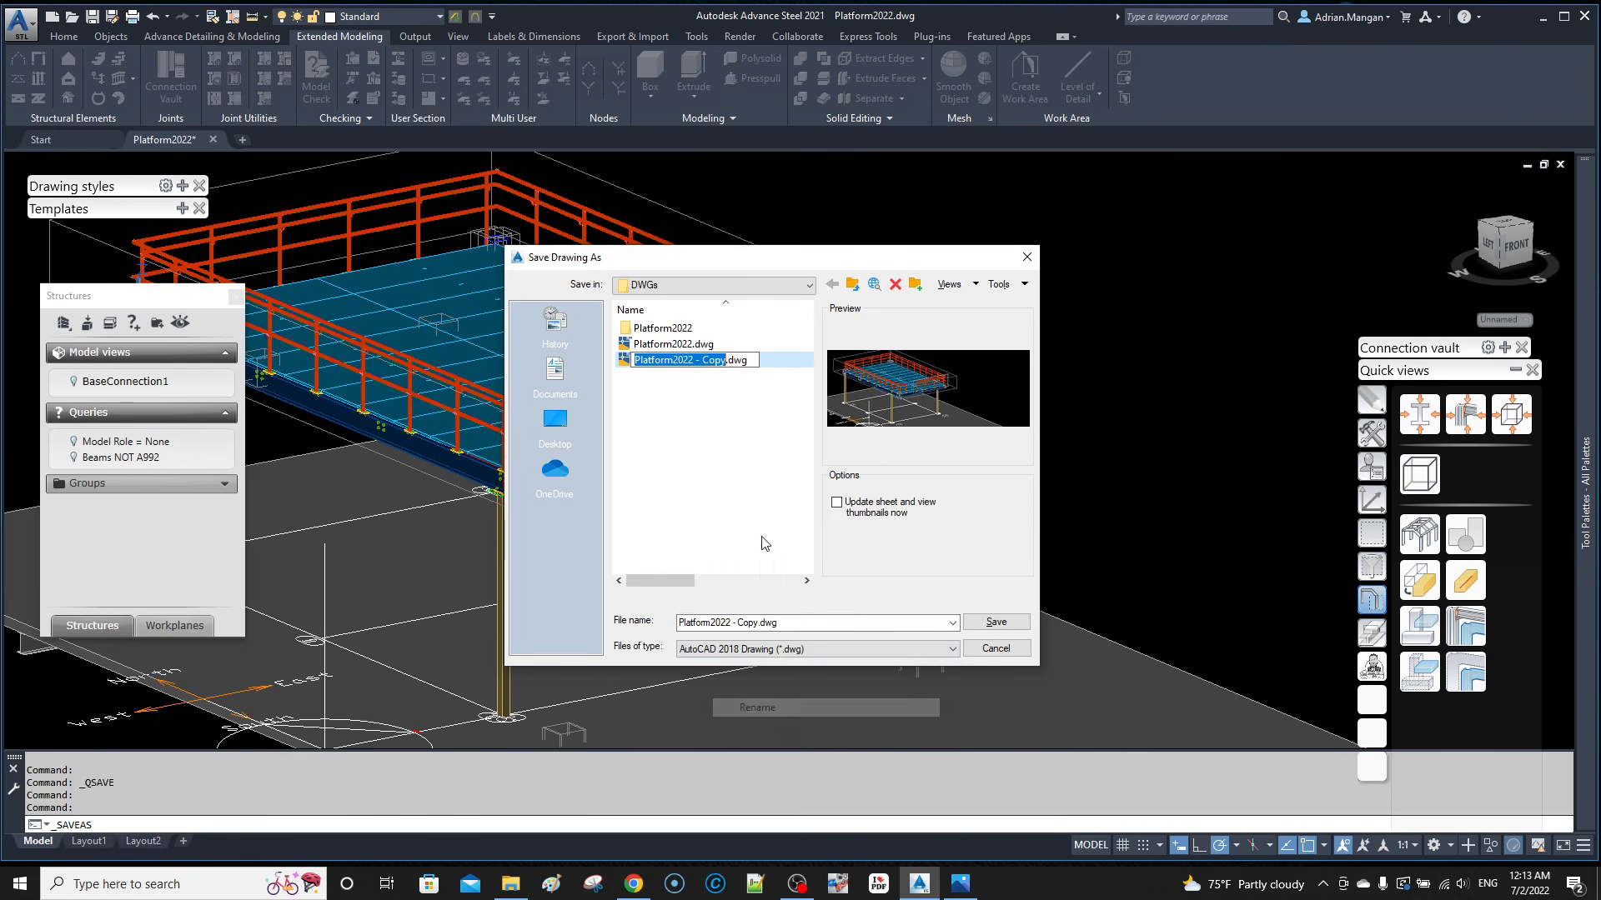
click(727, 365)
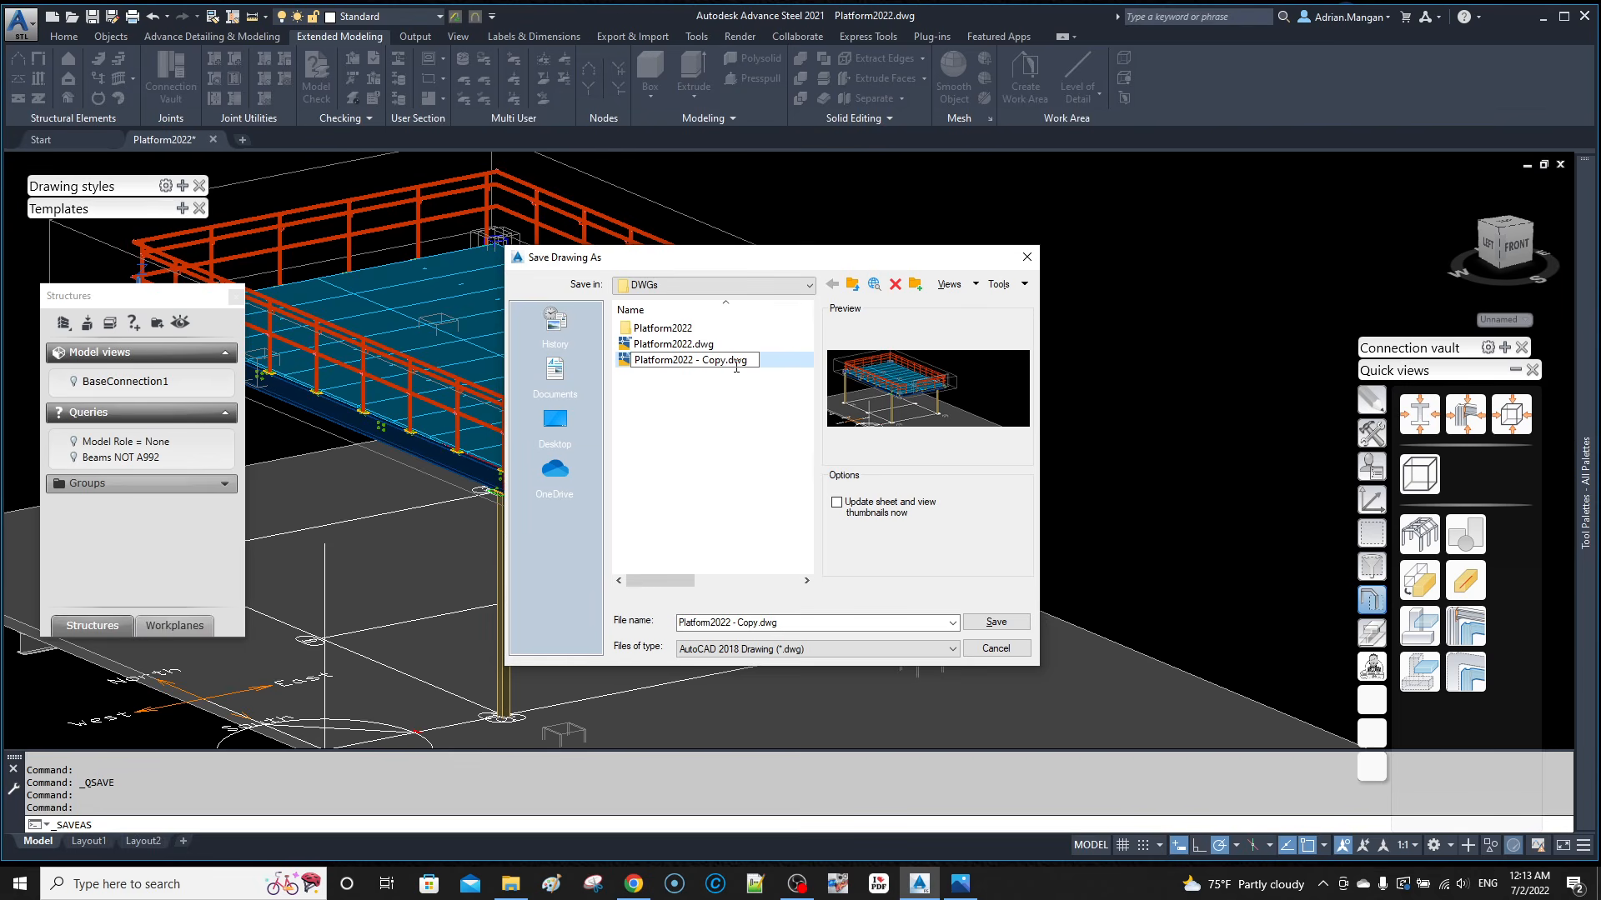
key(BackSpace)
key(BackSpace)
key(BackSpace)
text(_7-2-)
key(Return)
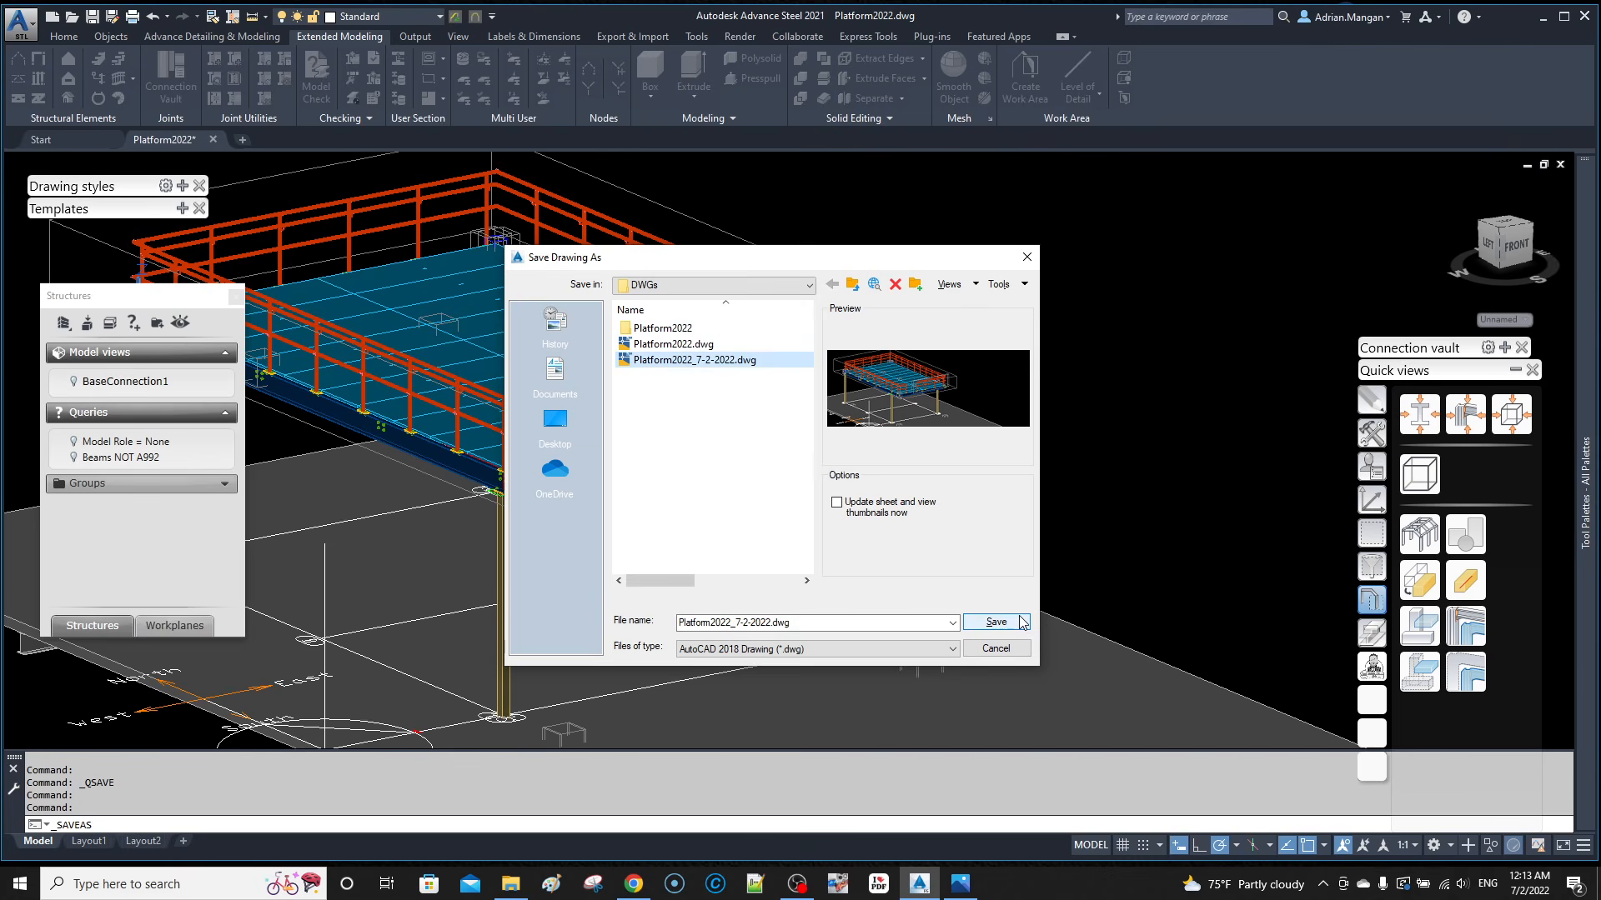
click(1019, 627)
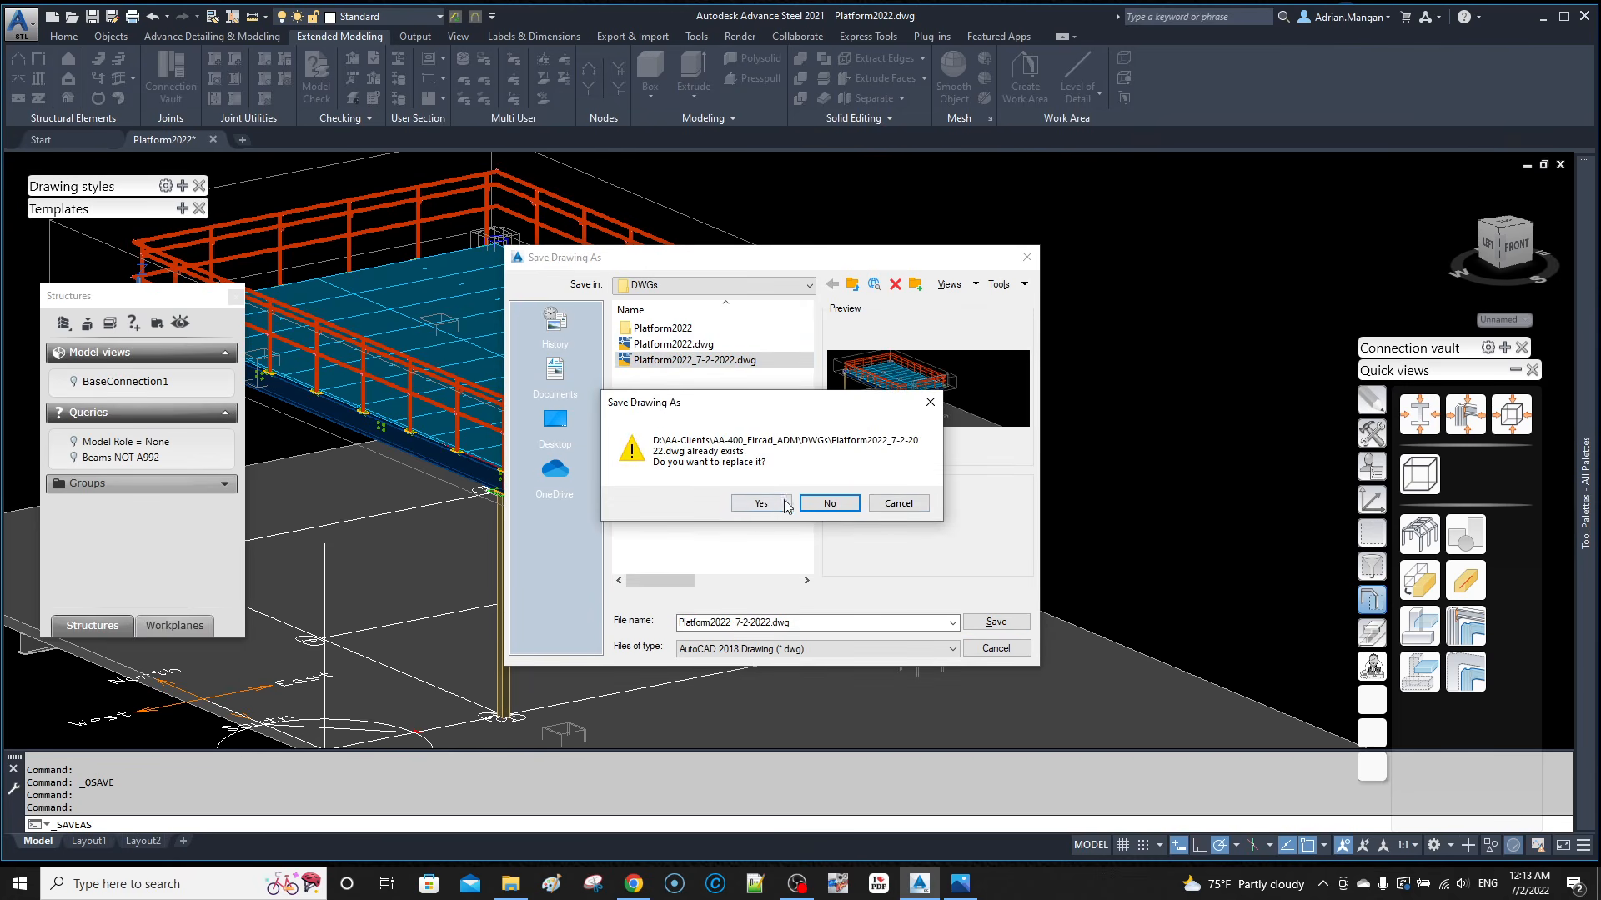
click(890, 504)
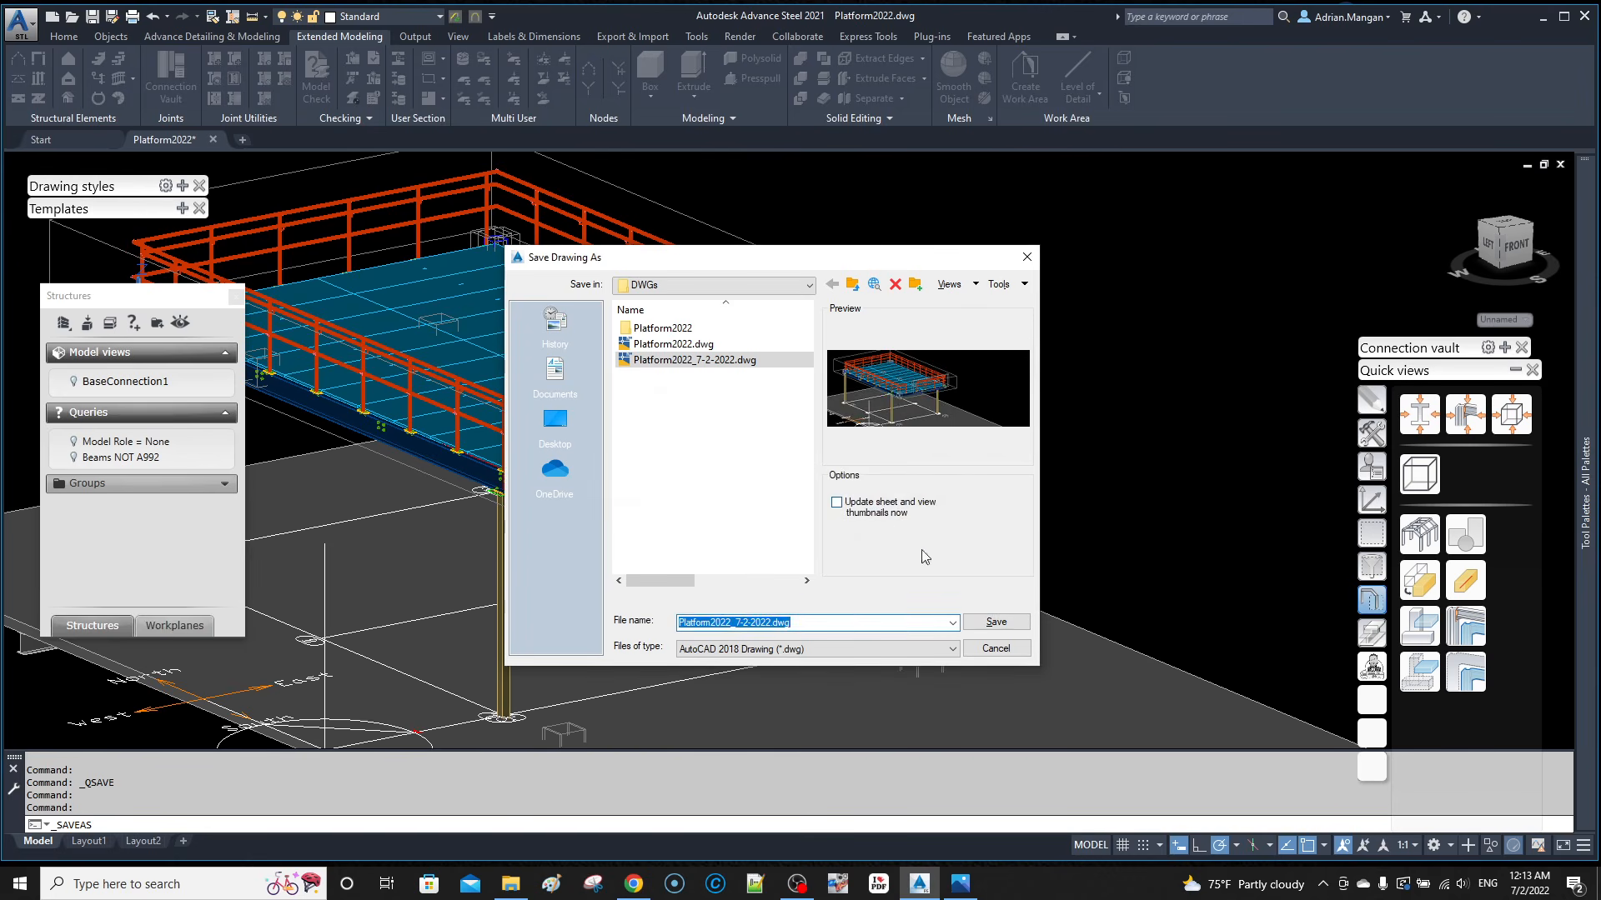
click(989, 647)
Step: Delete the connection boxes around the perimeter railing and the front railing, keeping the railing members in the model
middle_drag(938, 342, 1030, 337)
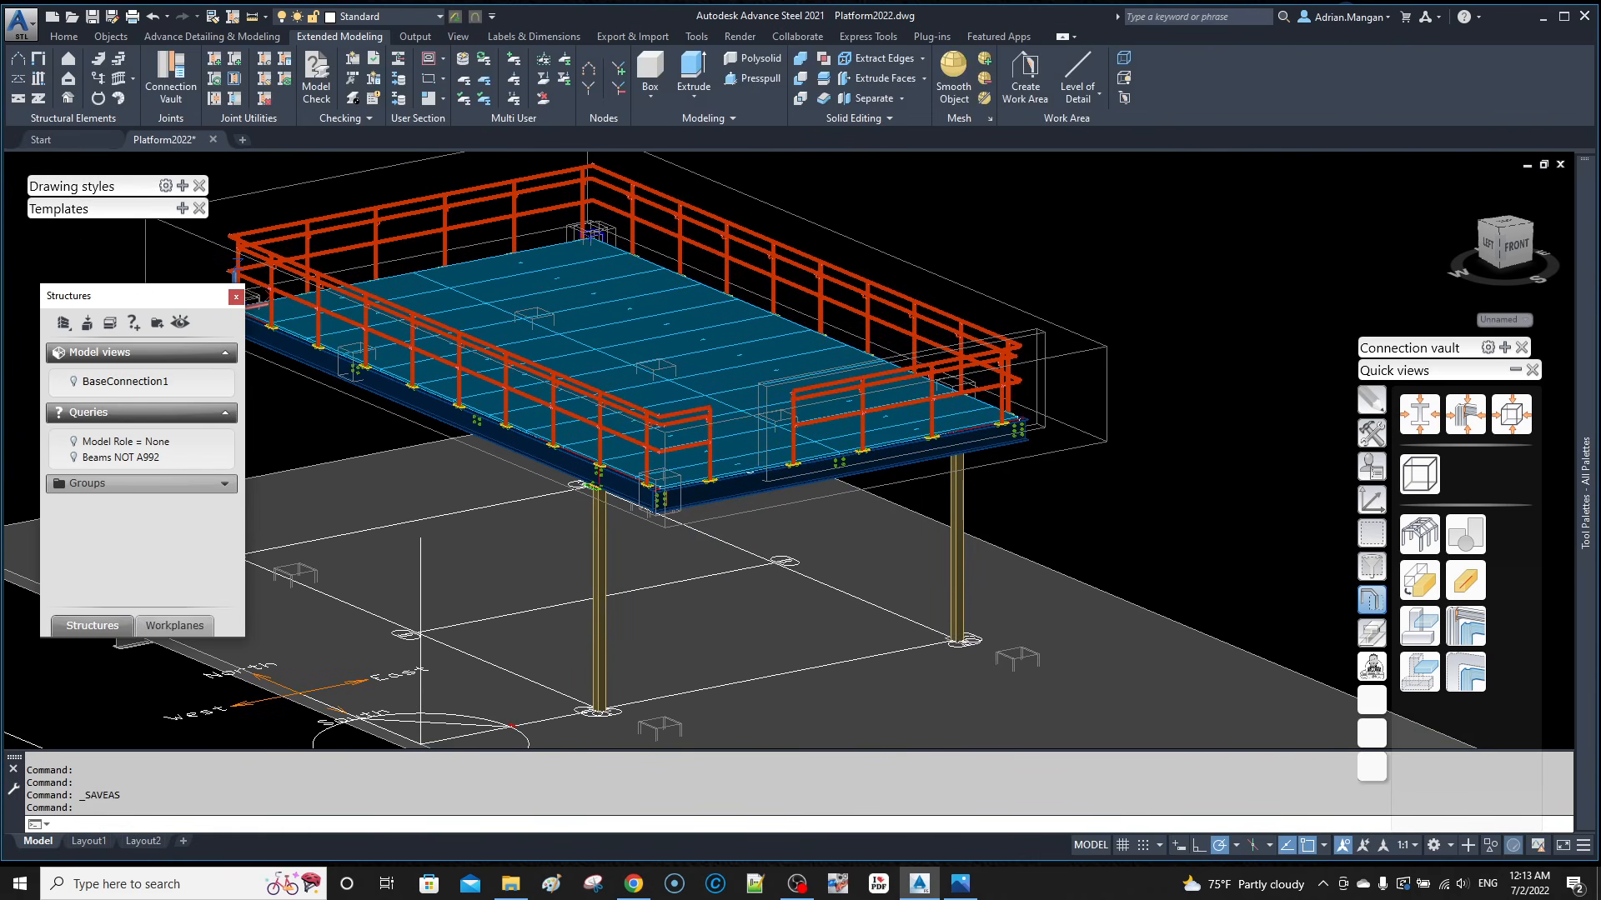
click(946, 277)
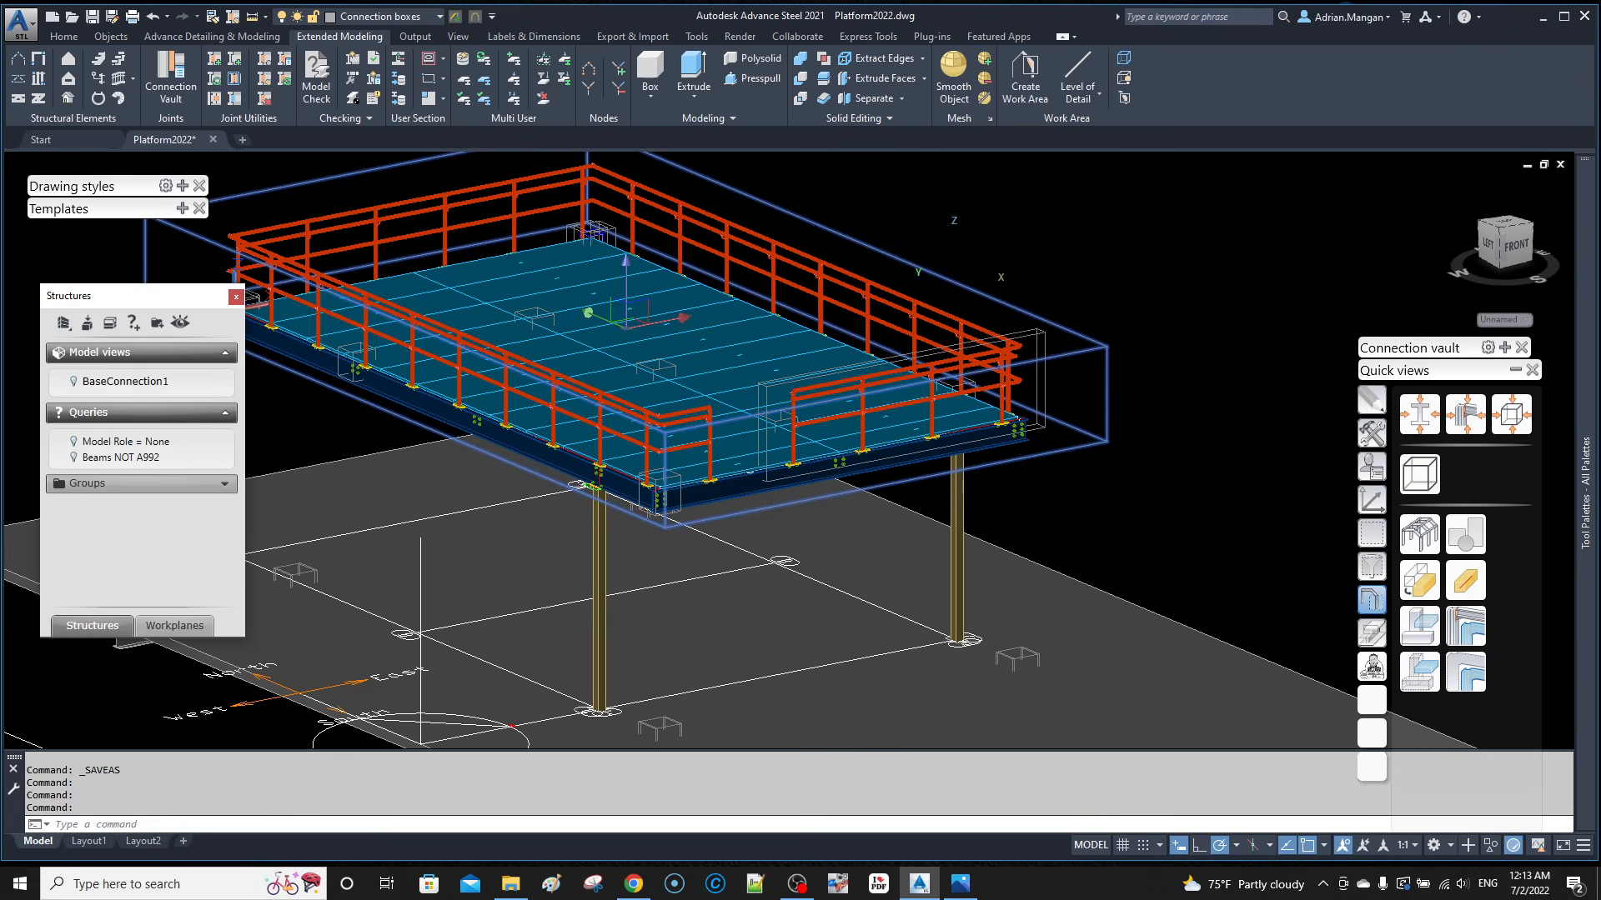
key(Delete)
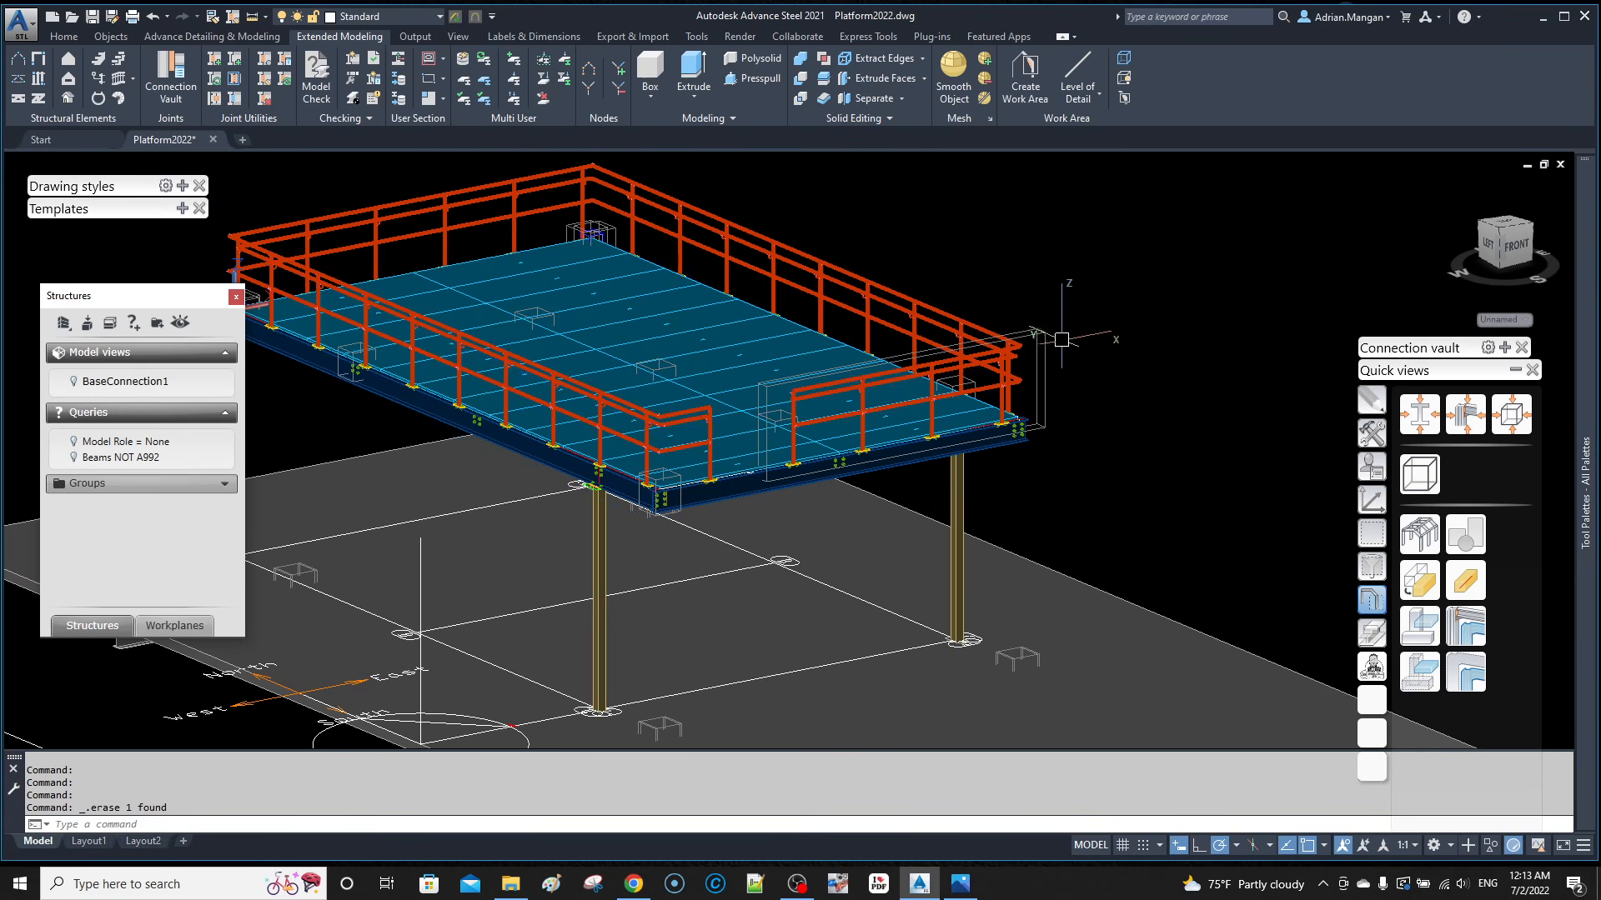
click(1063, 339)
click(1047, 348)
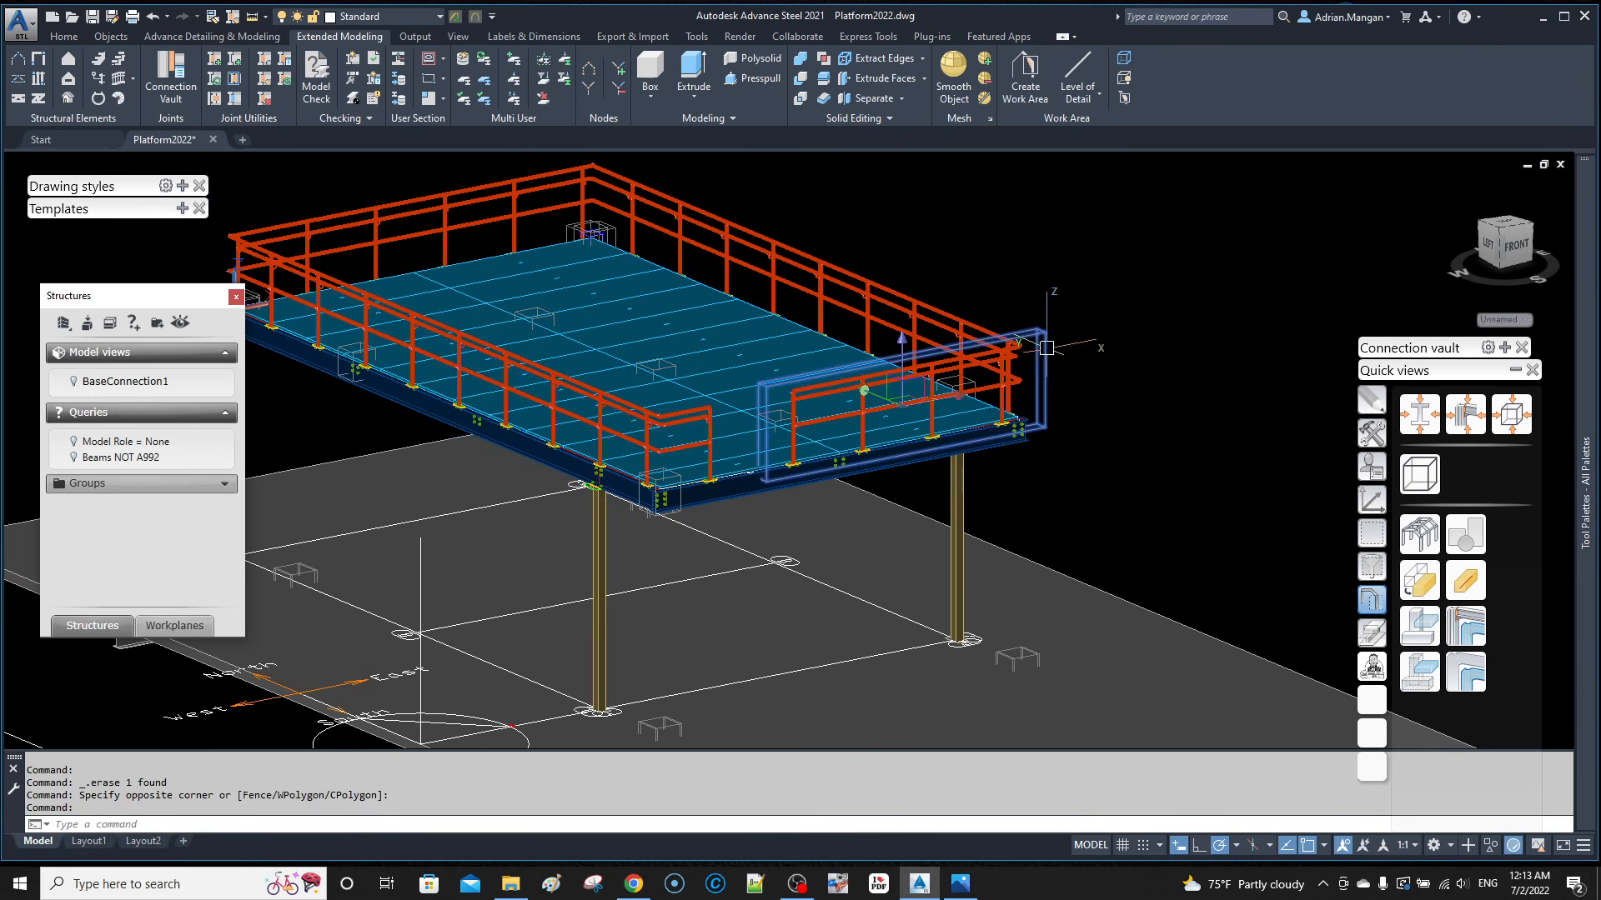
key(Delete)
Step: Try a Railing joint handrail connection between the perimeter railing's end post and its top rail, inspect the elbow, and undo it
scroll(669, 407, up, 8)
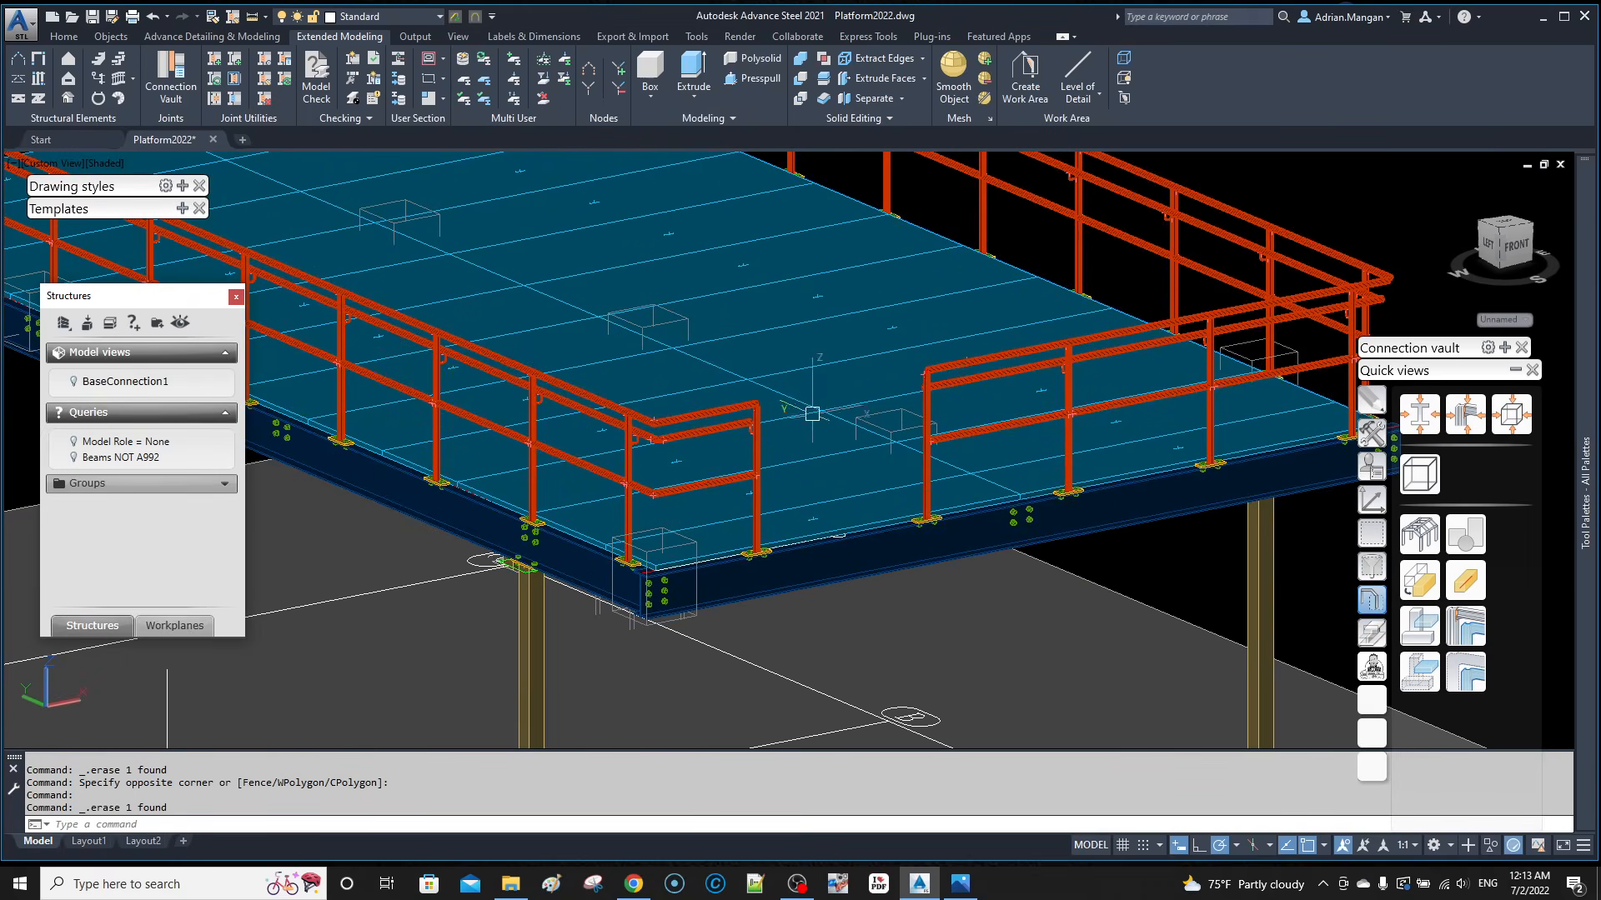
shift+middle_drag(834, 384, 1047, 329)
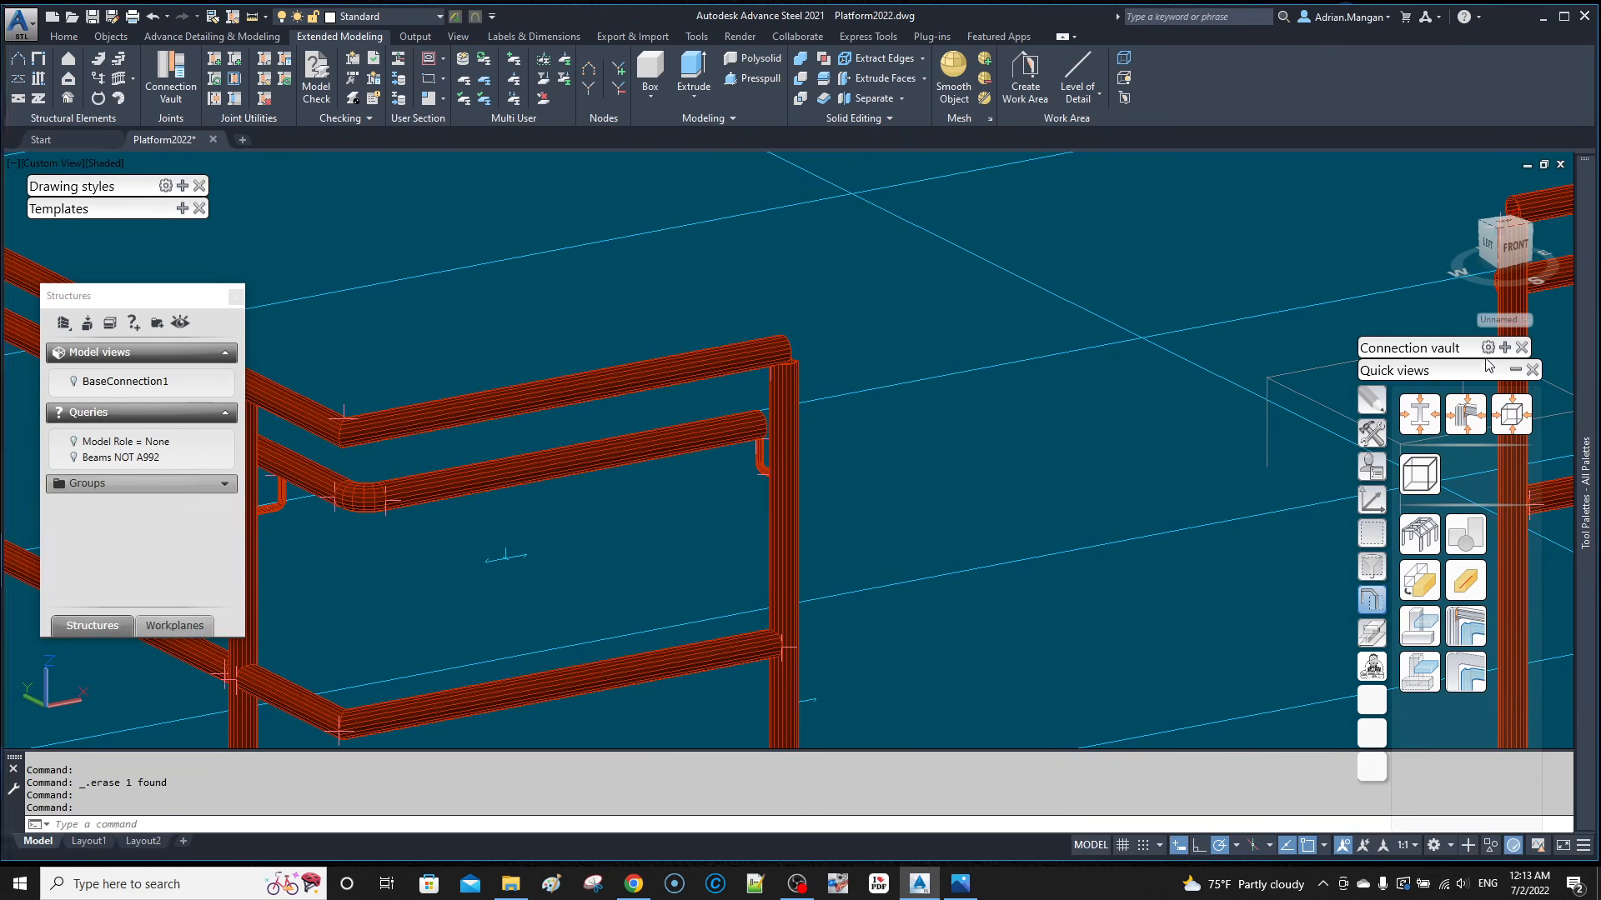
click(1507, 348)
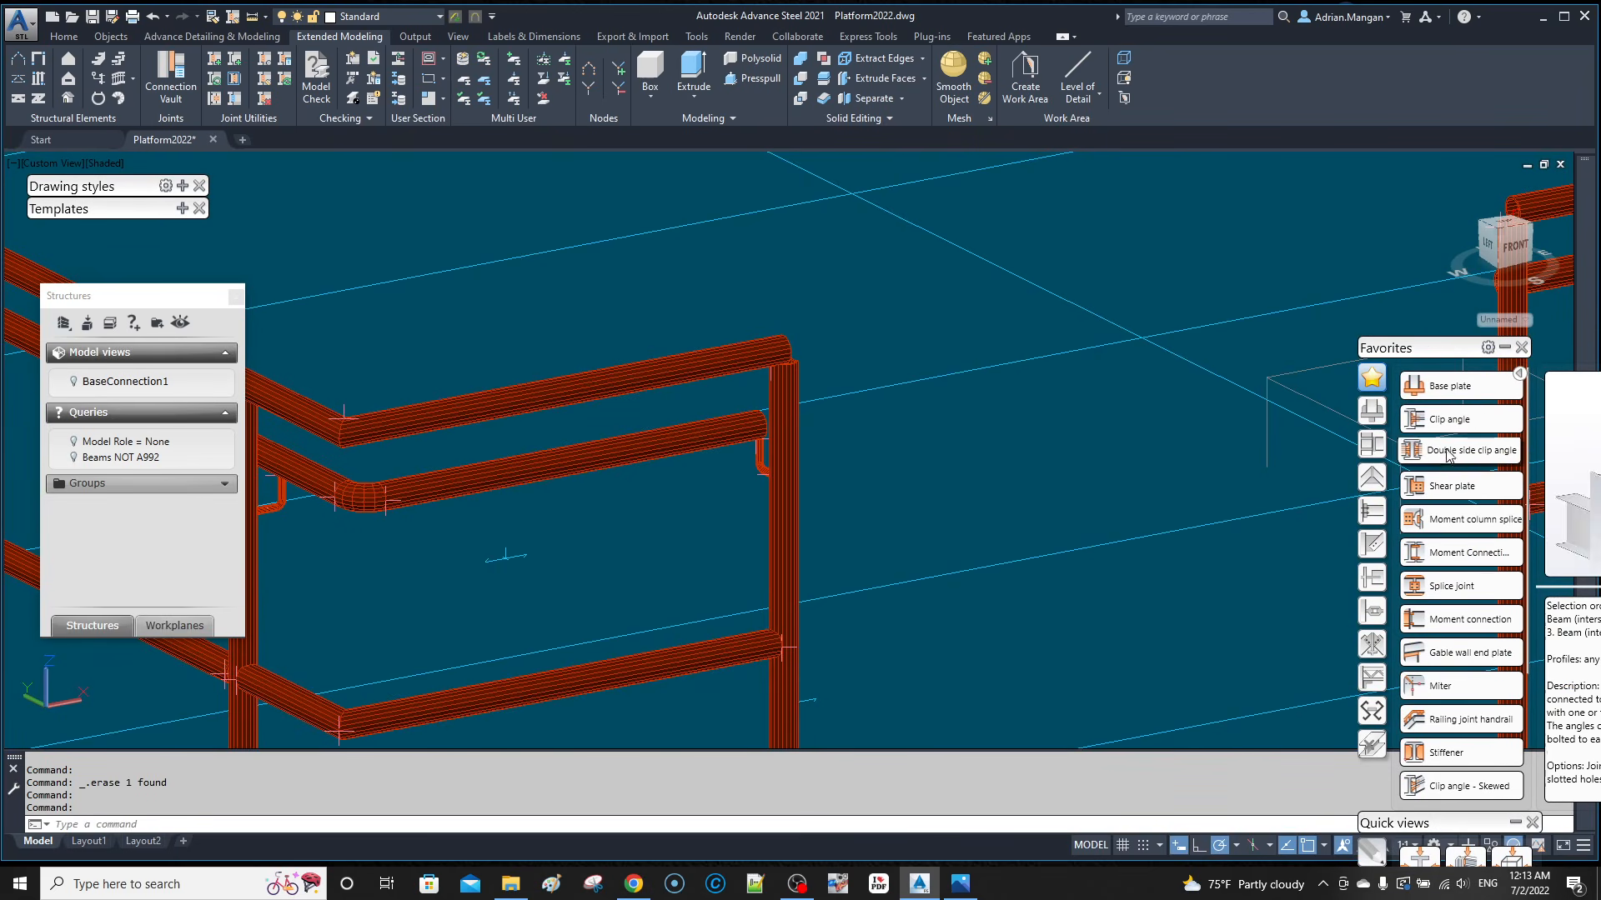
click(1373, 676)
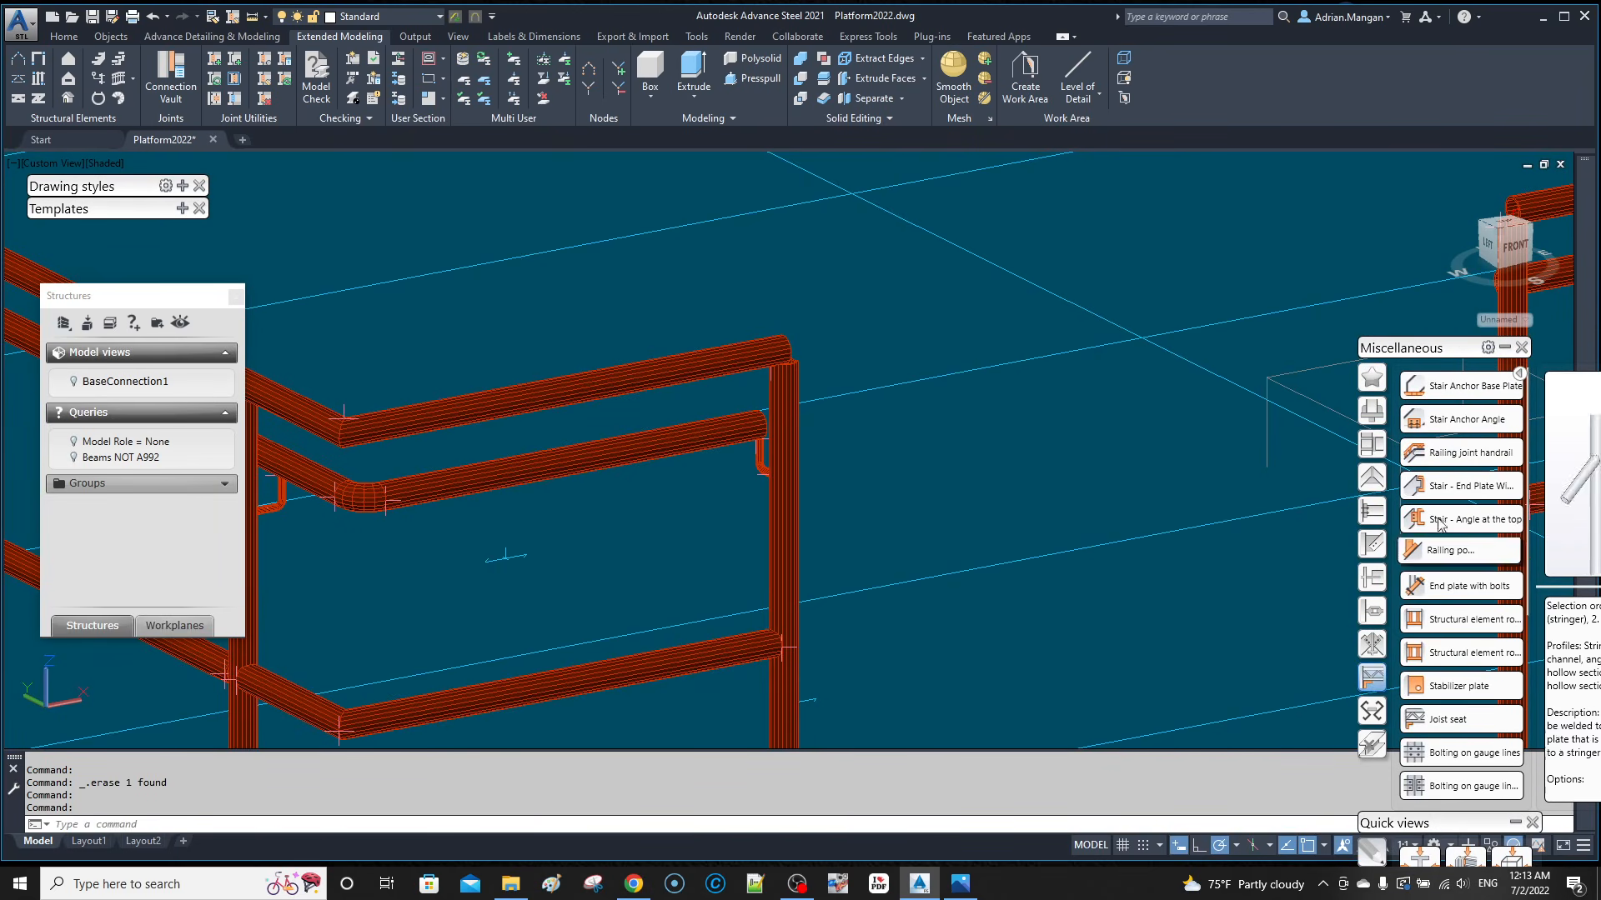
click(1448, 452)
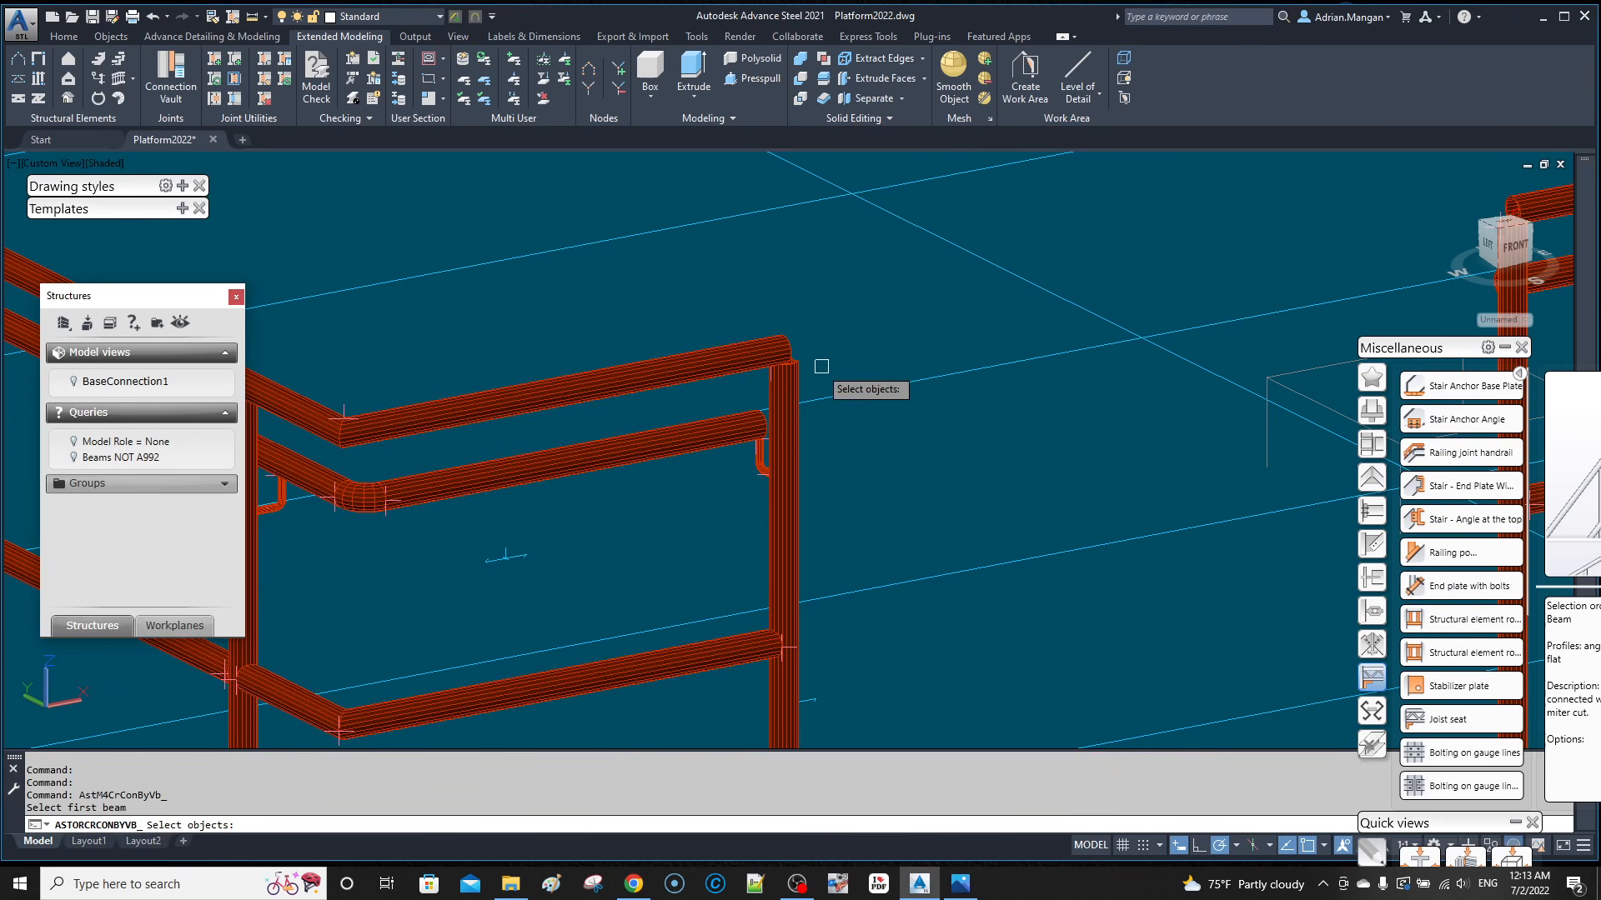
click(793, 400)
key(Return)
click(748, 346)
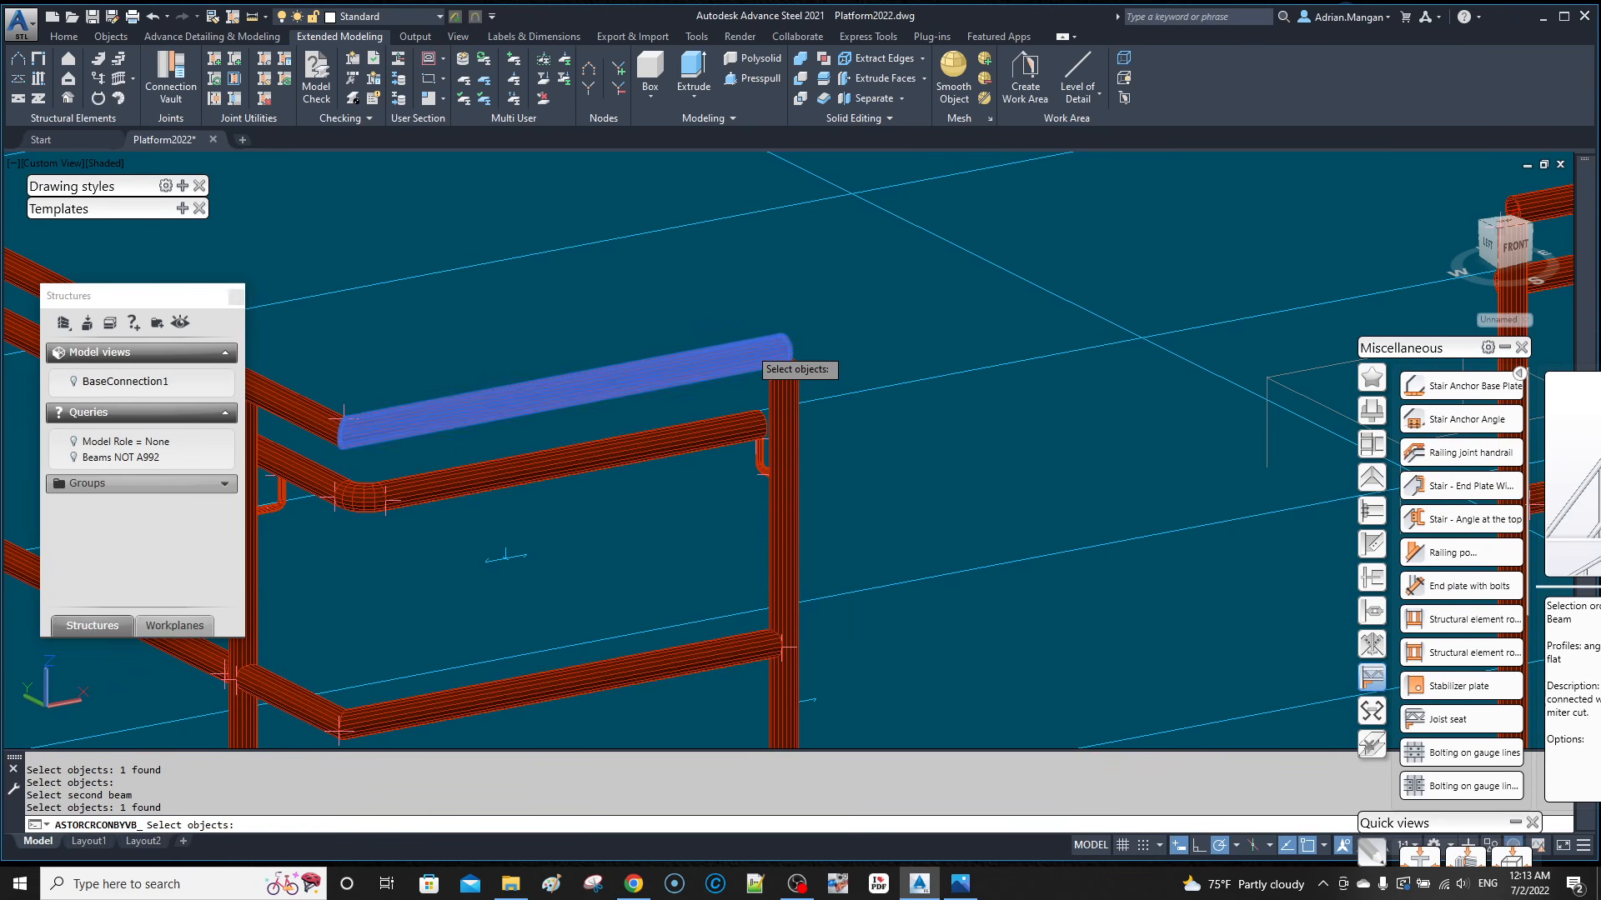
key(Return)
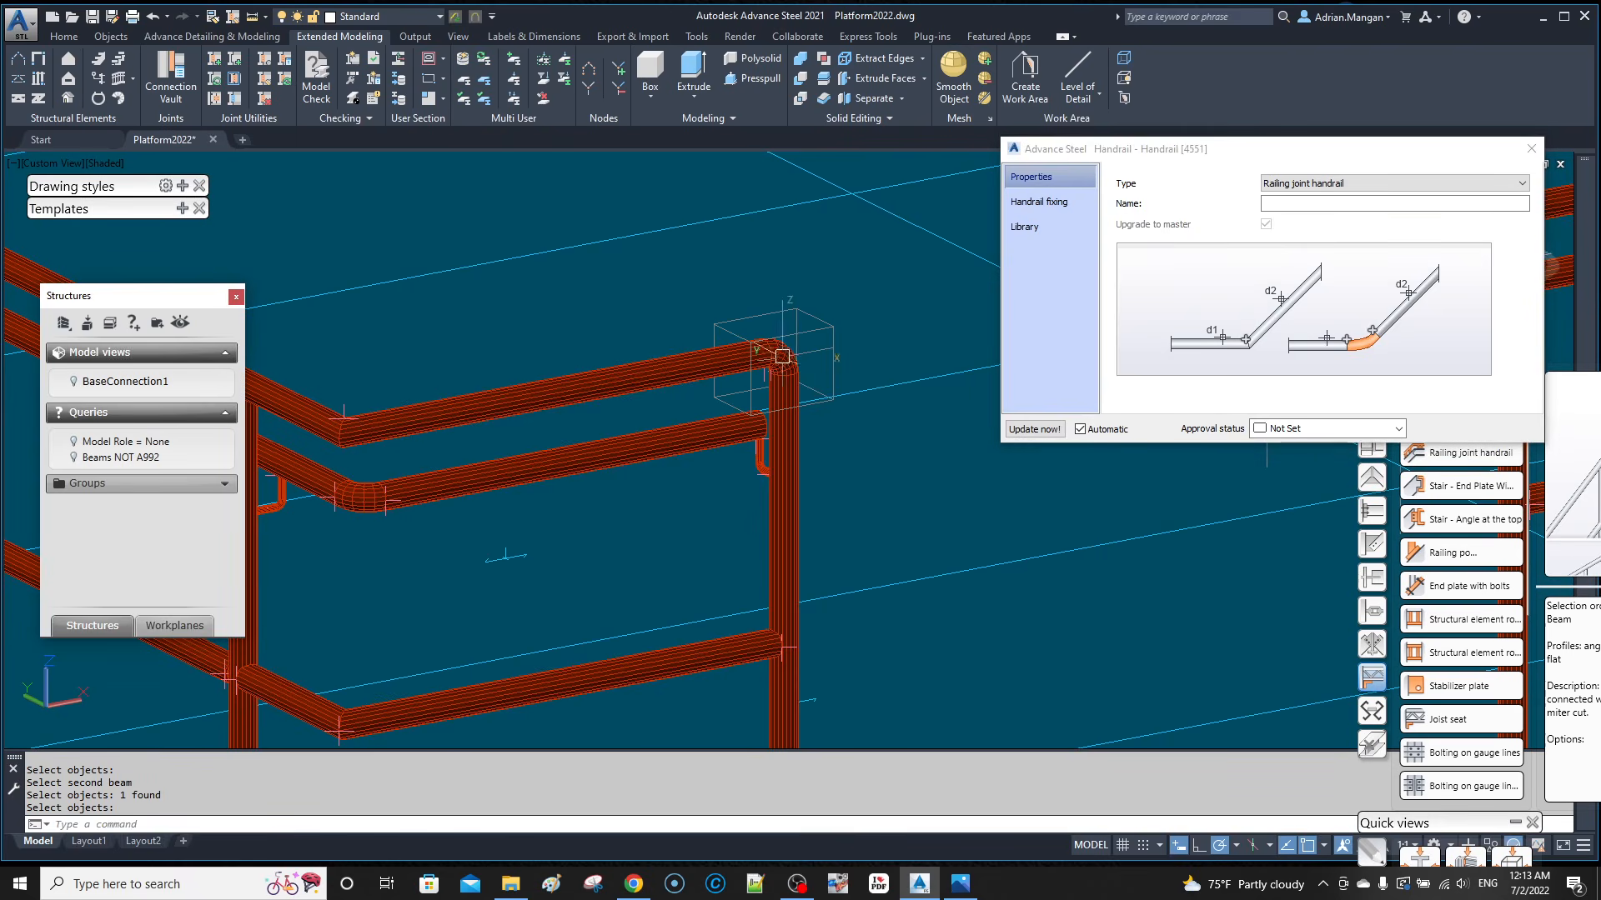
scroll(788, 358, up, 5)
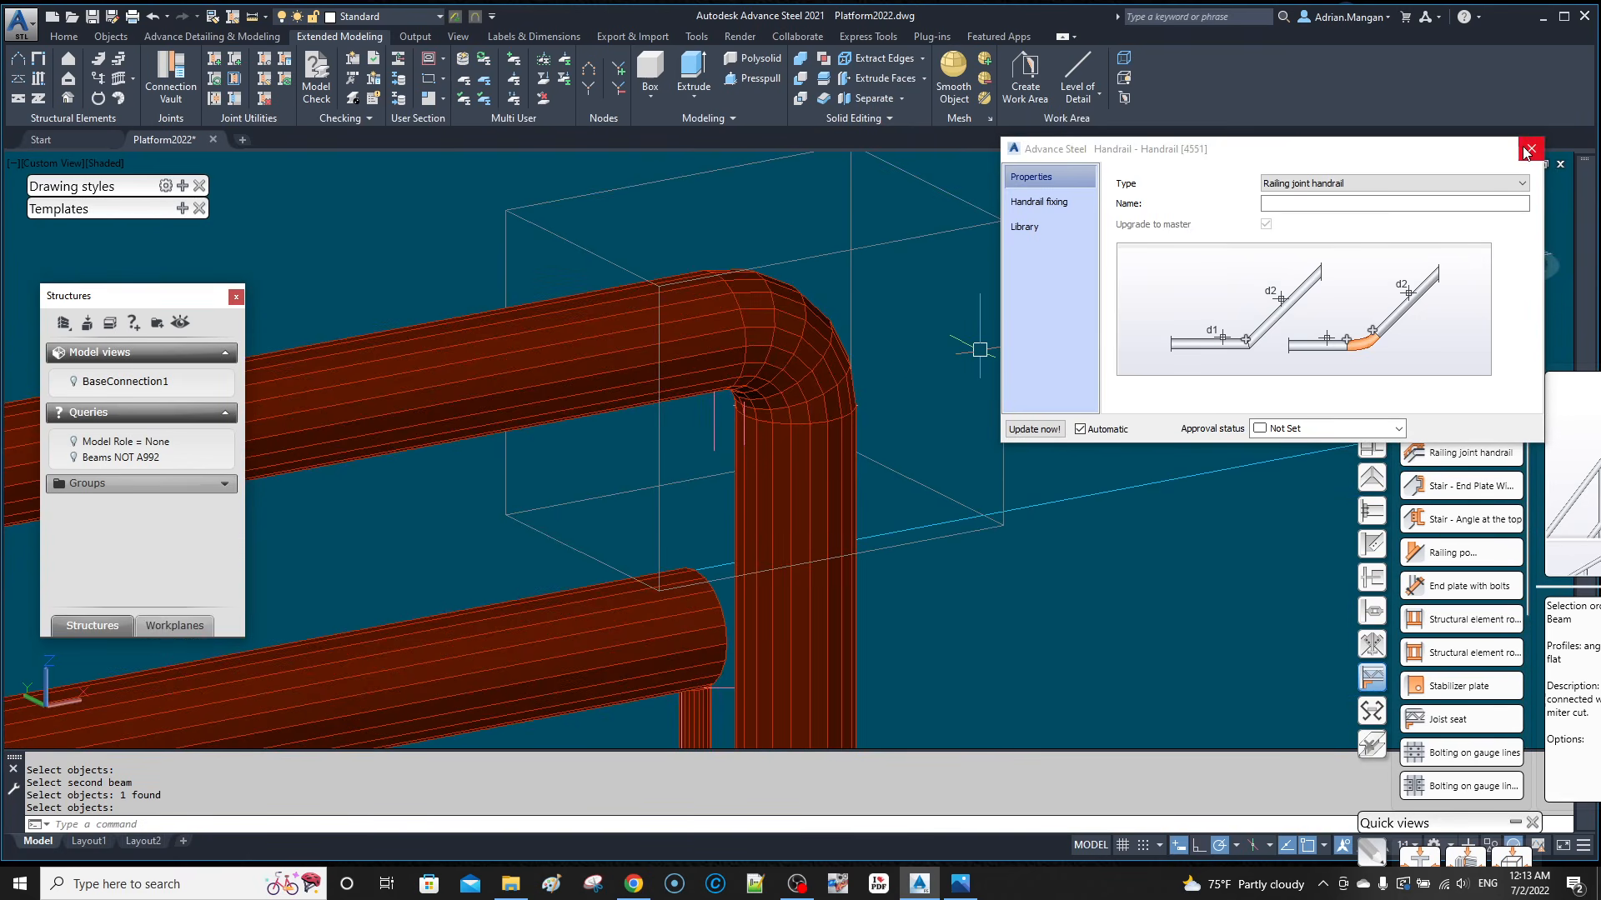
click(1529, 150)
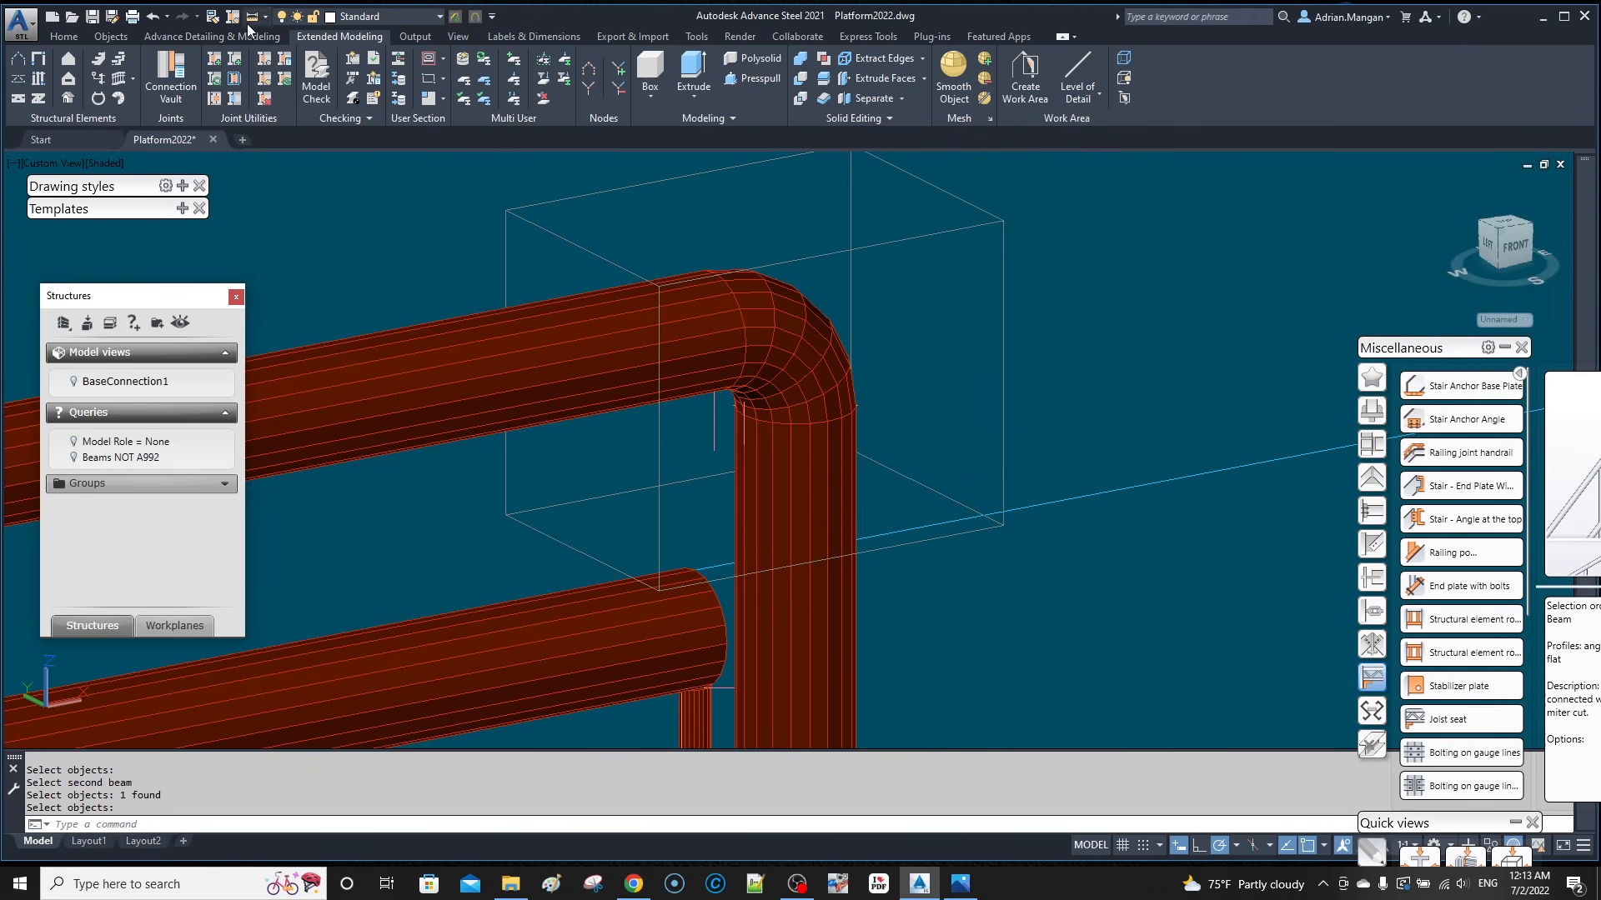
click(151, 21)
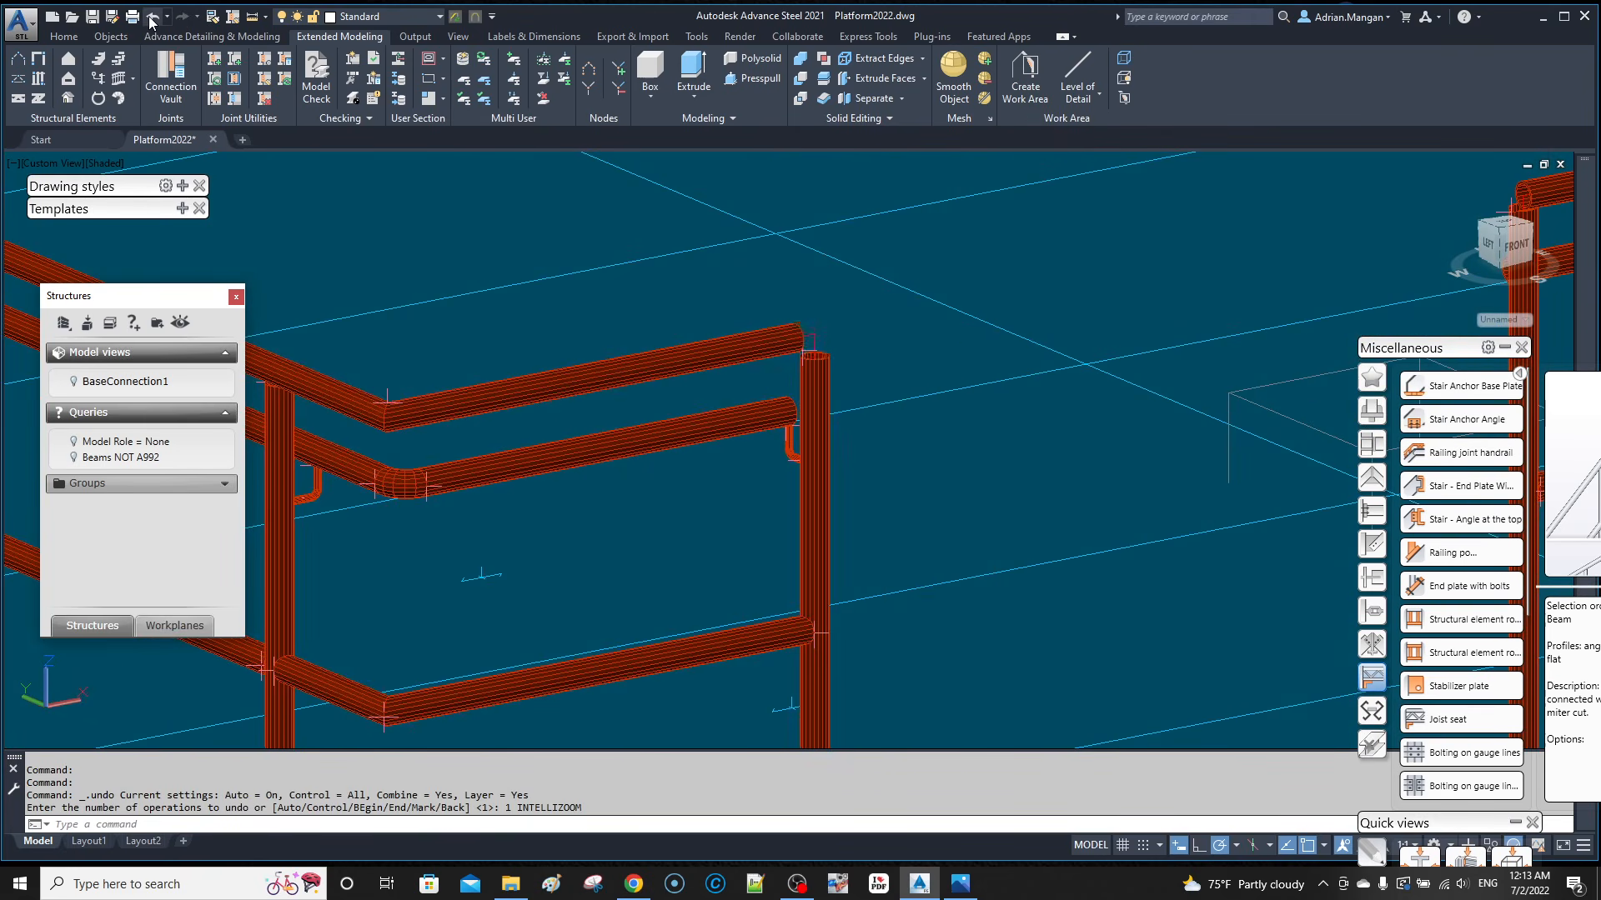
Step: Delete the handrail bracket and its connecting marks at the perimeter railing's end post beside the front opening
scroll(796, 439, up, 5)
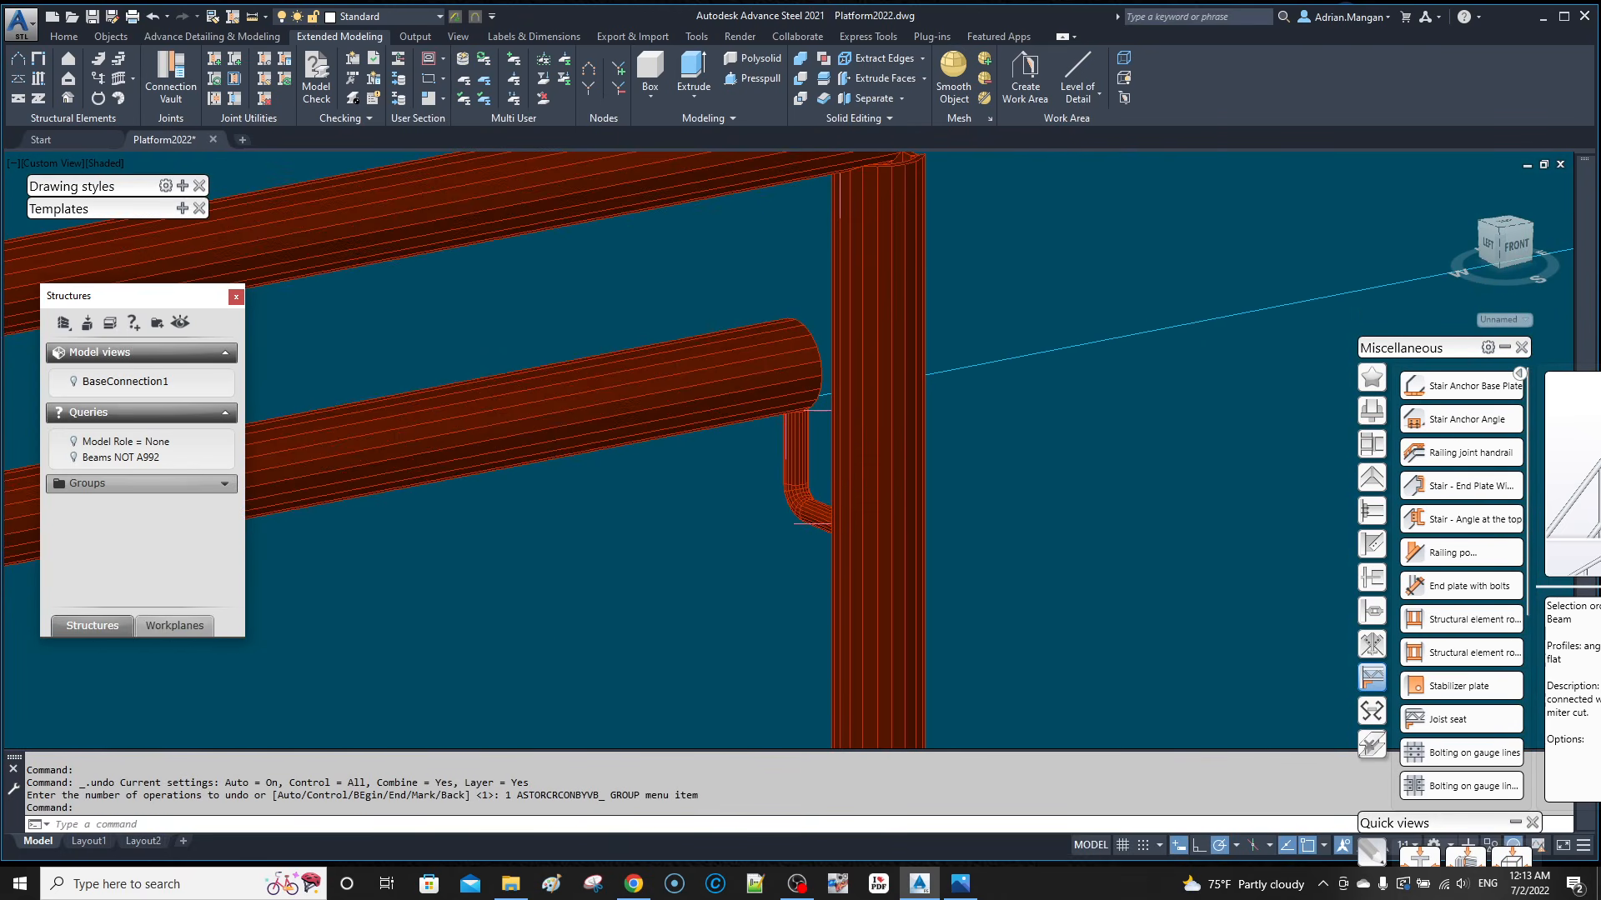
click(825, 415)
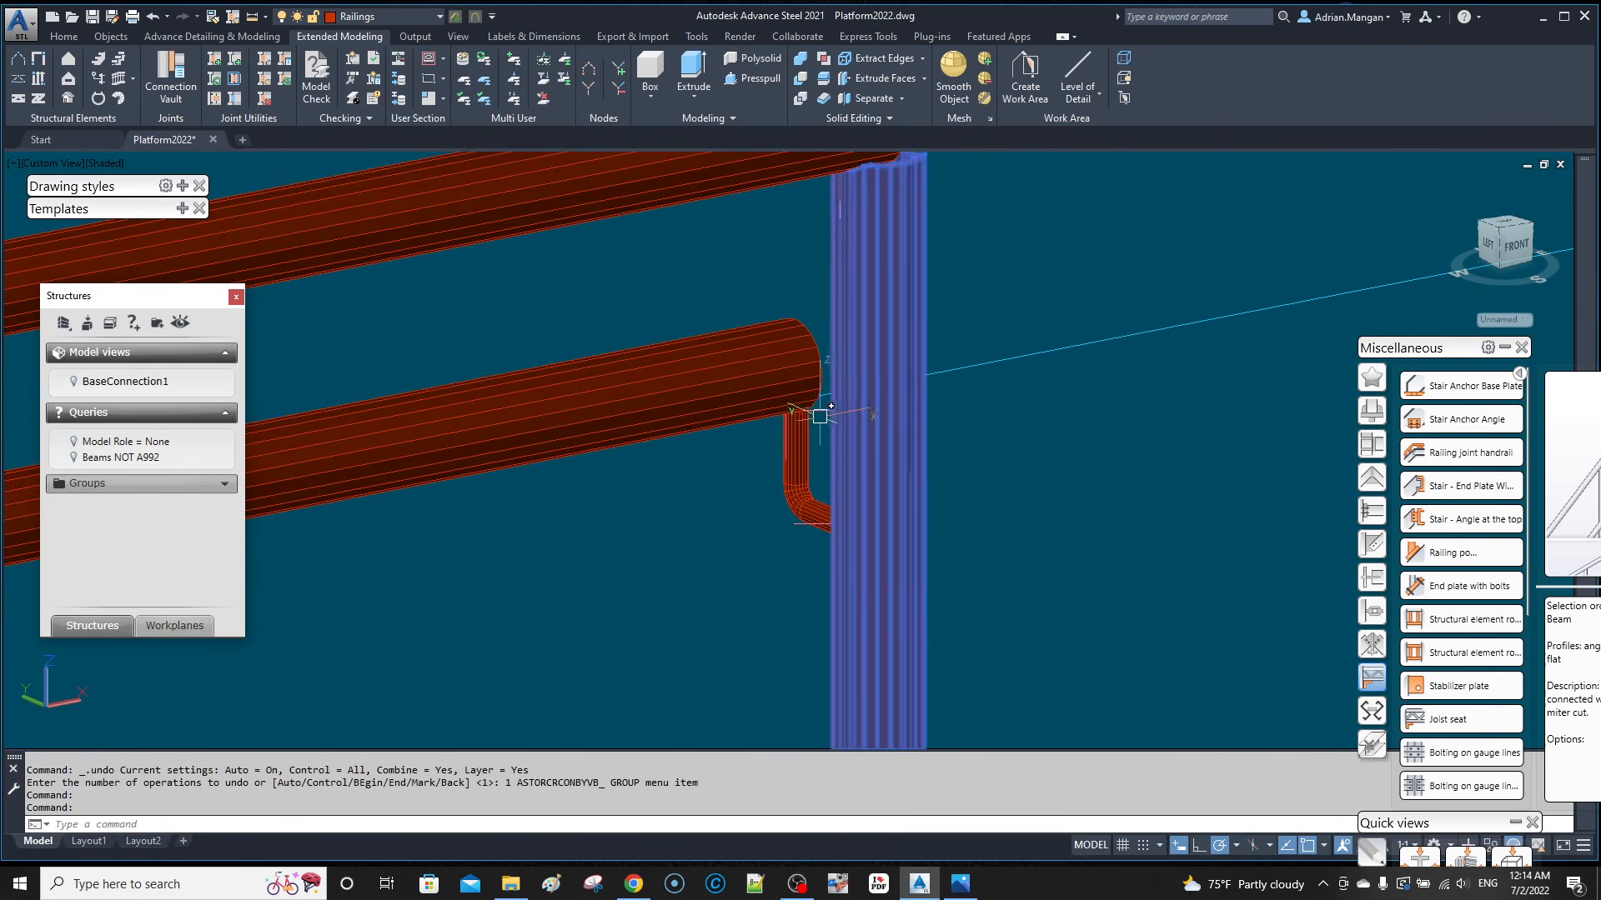
key(Escape)
click(805, 434)
click(817, 418)
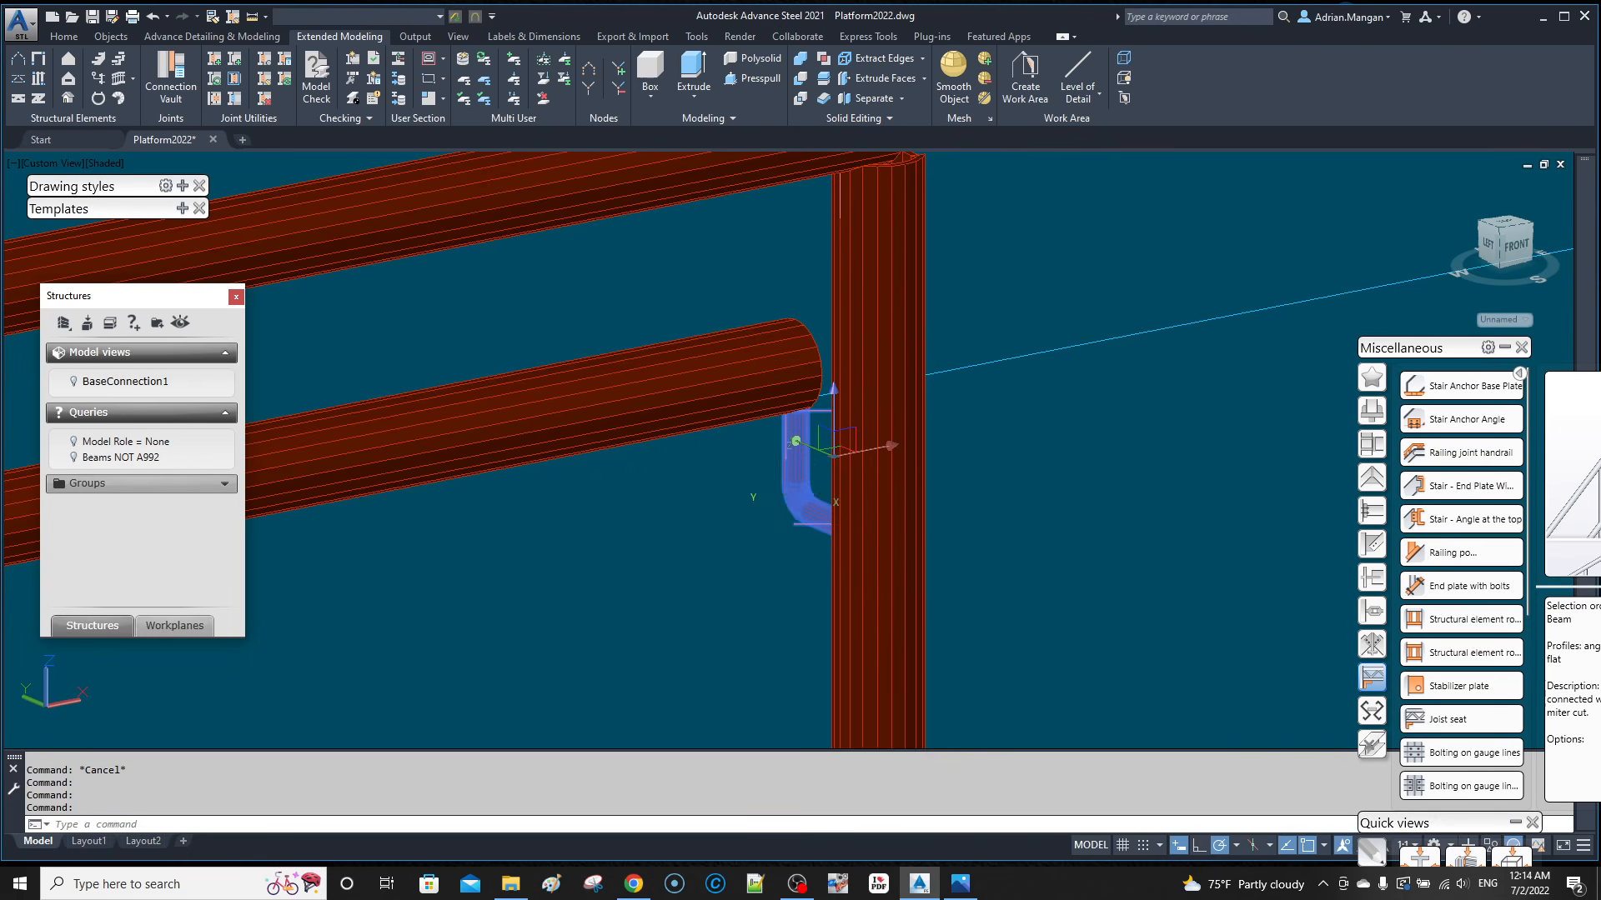
key(Delete)
middle_drag(779, 489, 886, 651)
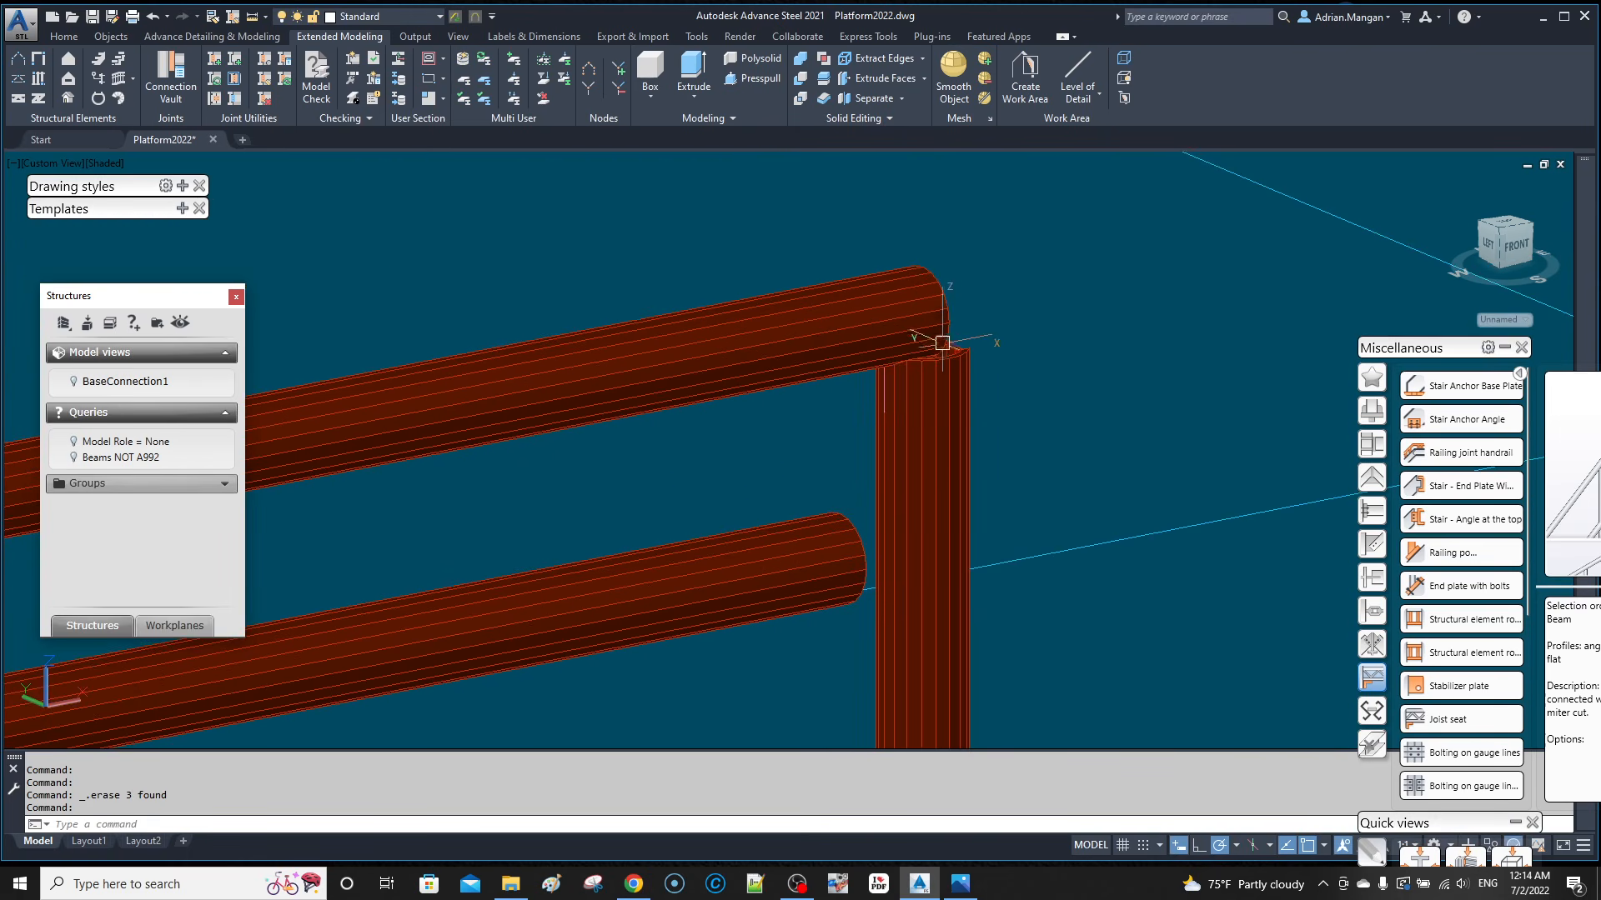
Step: Display the cut features of the two end posts on either side of the front opening
scroll(934, 351, up, 3)
click(968, 427)
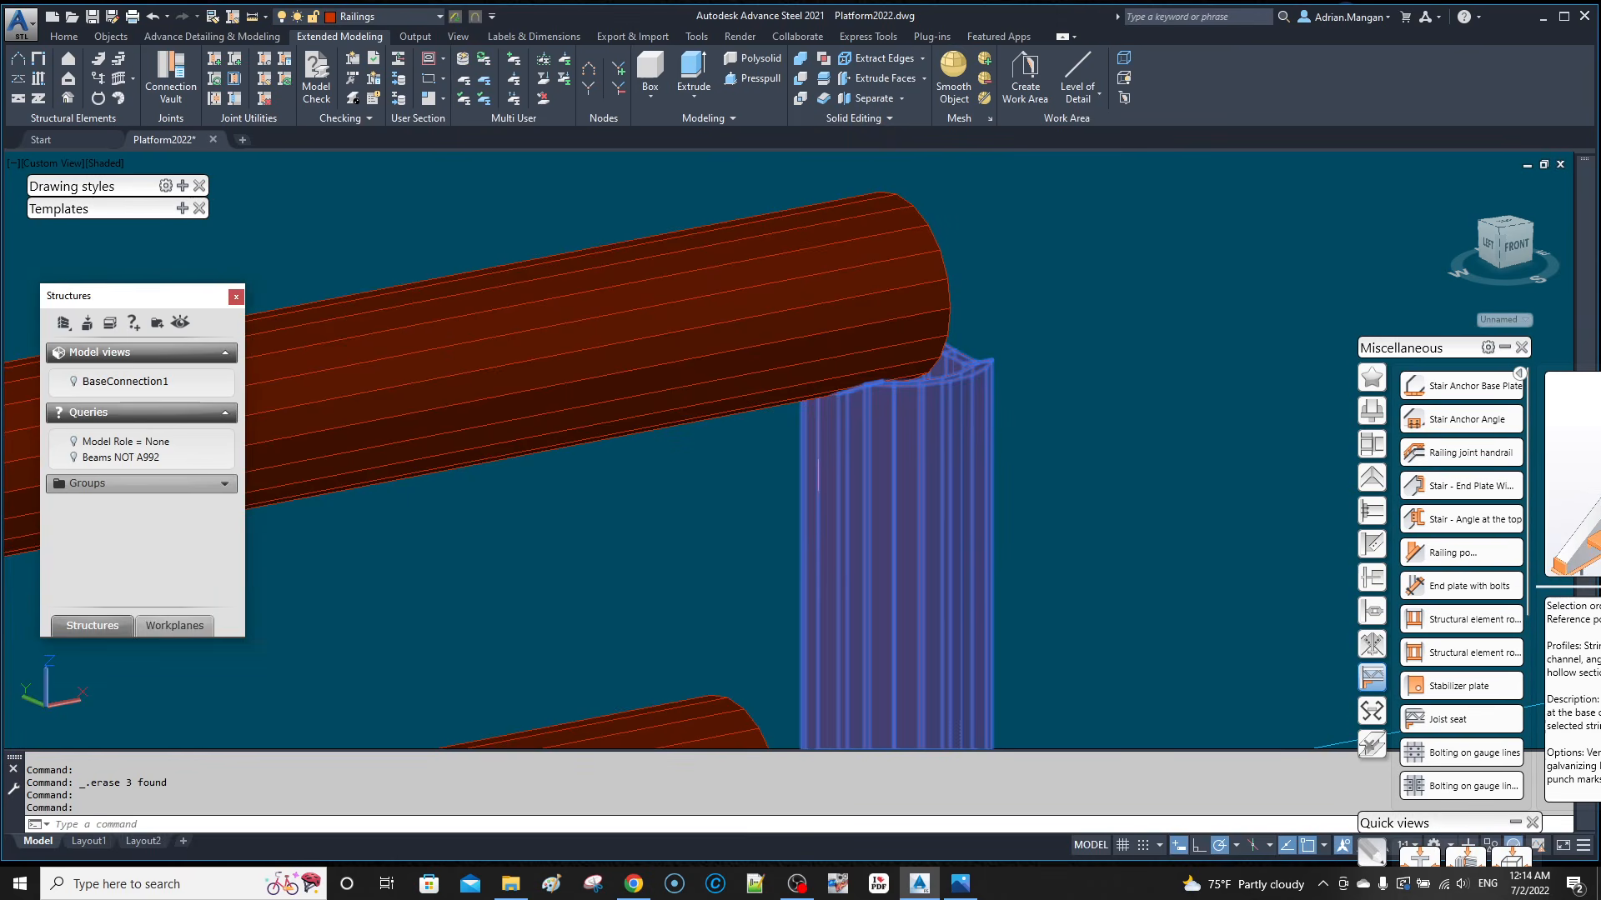
scroll(1341, 560, down, 5)
middle_drag(1169, 333, 383, 265)
scroll(384, 264, down, 3)
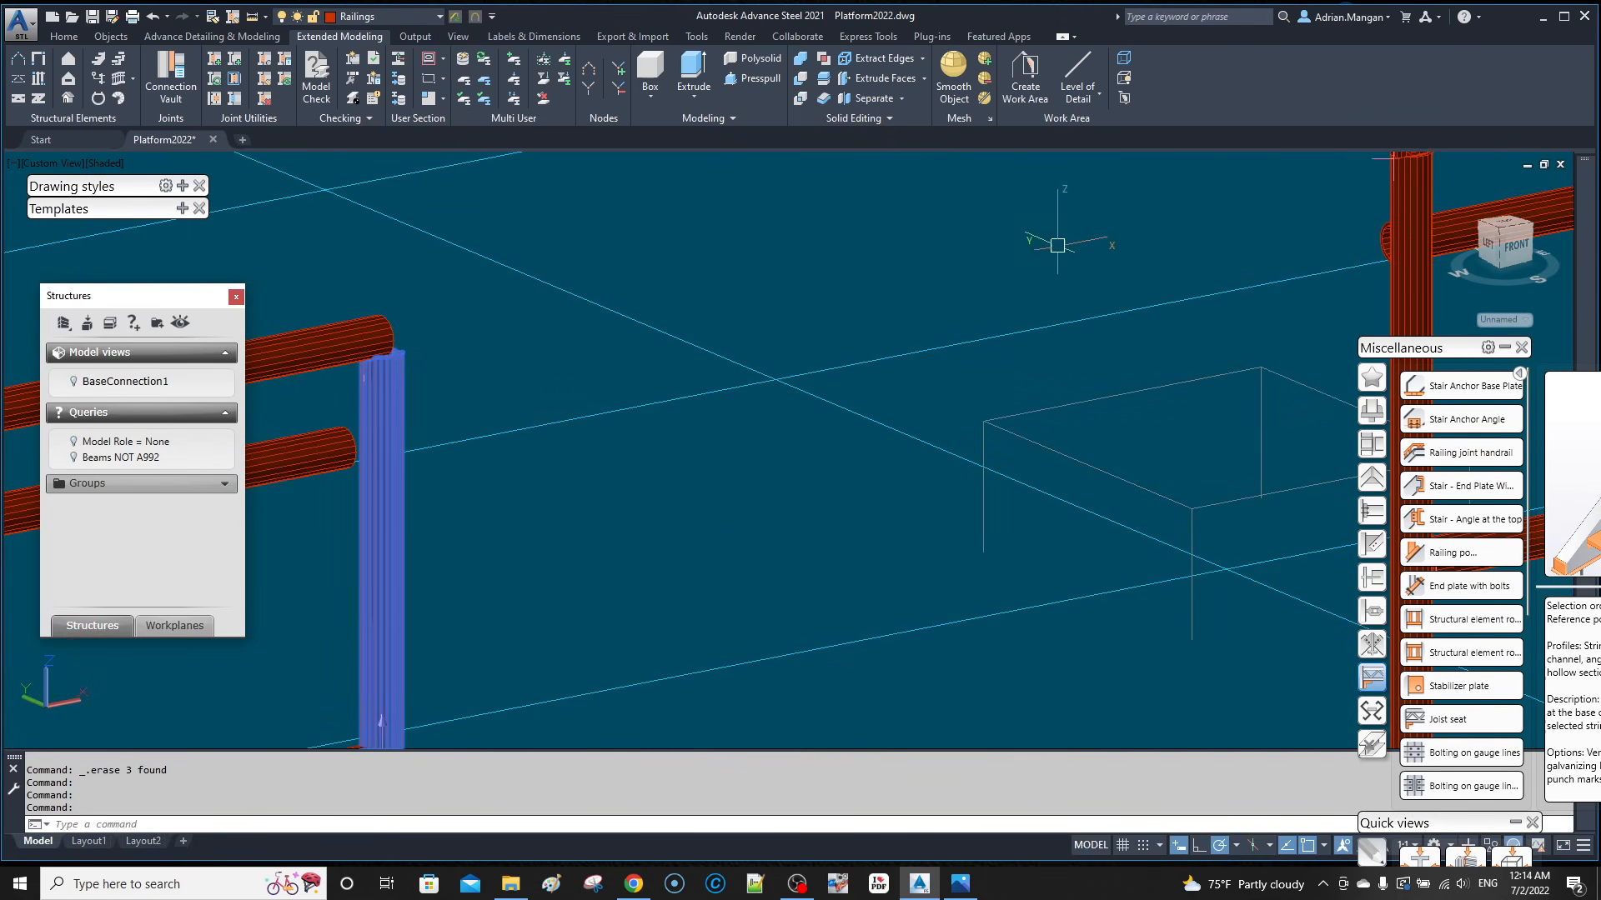
middle_drag(1054, 245, 857, 342)
scroll(1163, 255, up, 2)
click(1182, 238)
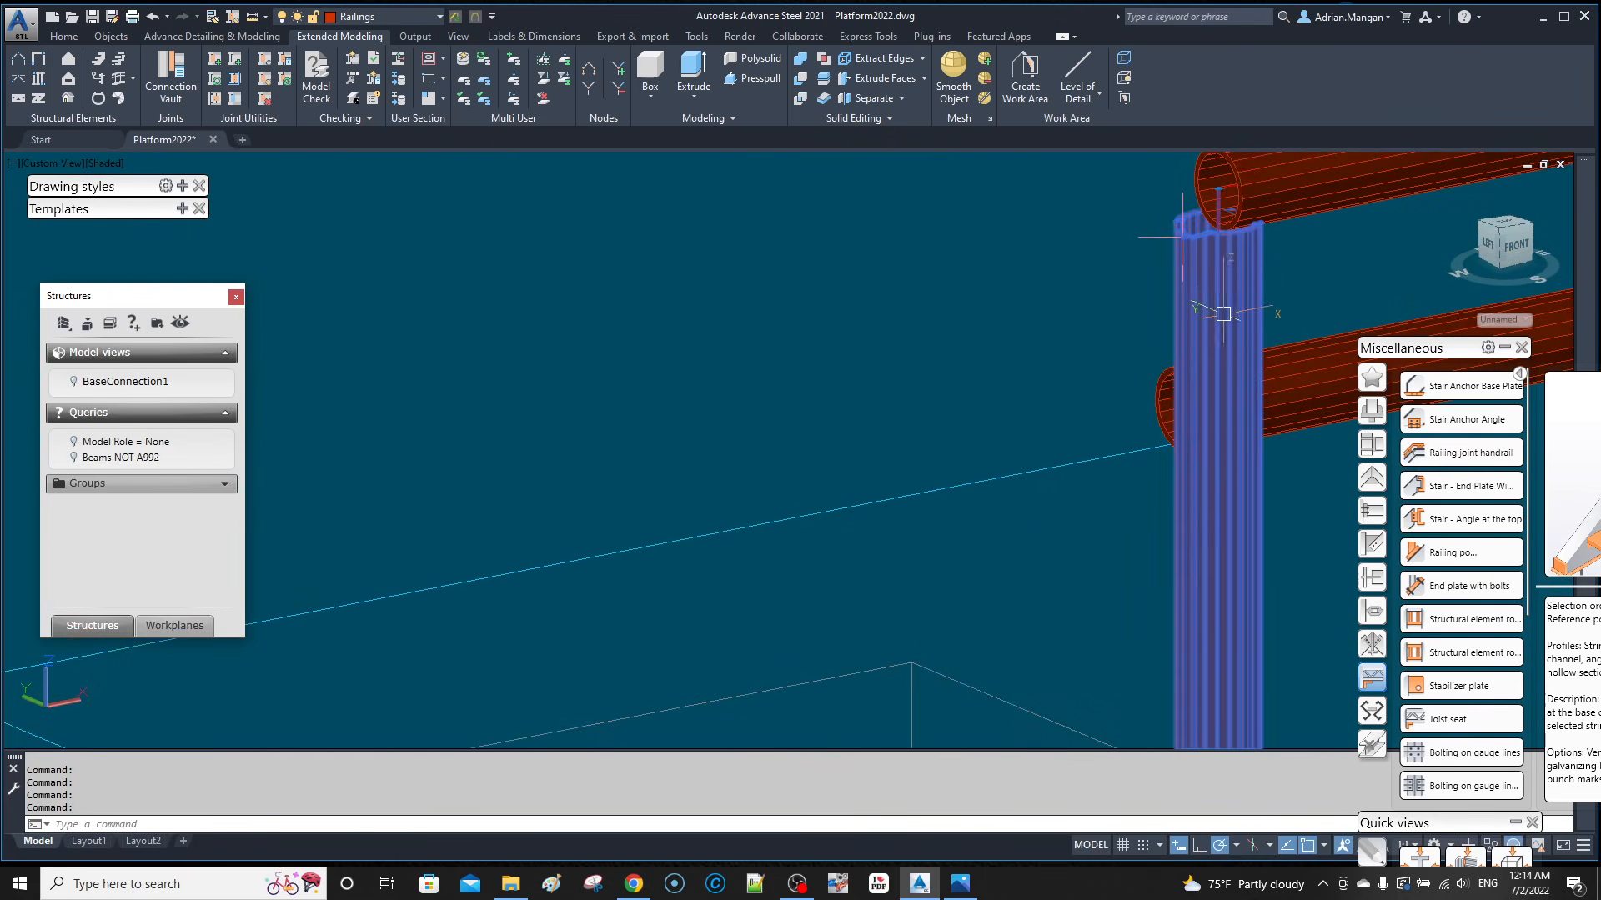
click(1505, 347)
click(1415, 594)
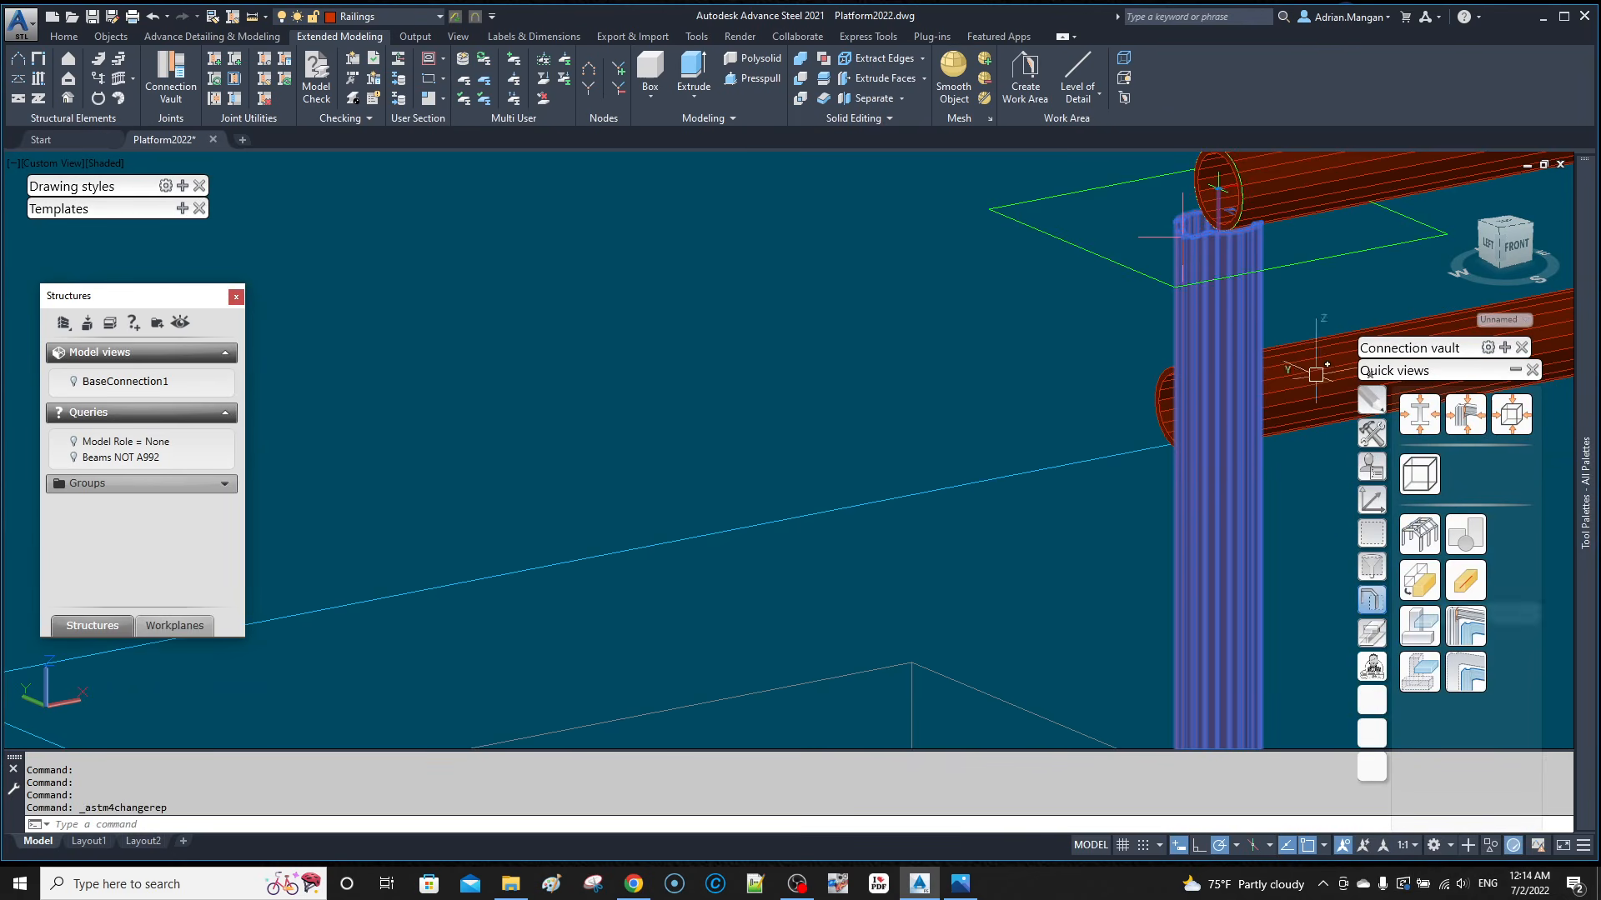
Step: Delete the round and planar cuts at the top of the front railing's end post, along with its weld point
key(Escape)
scroll(1218, 200, up, 2)
click(1228, 208)
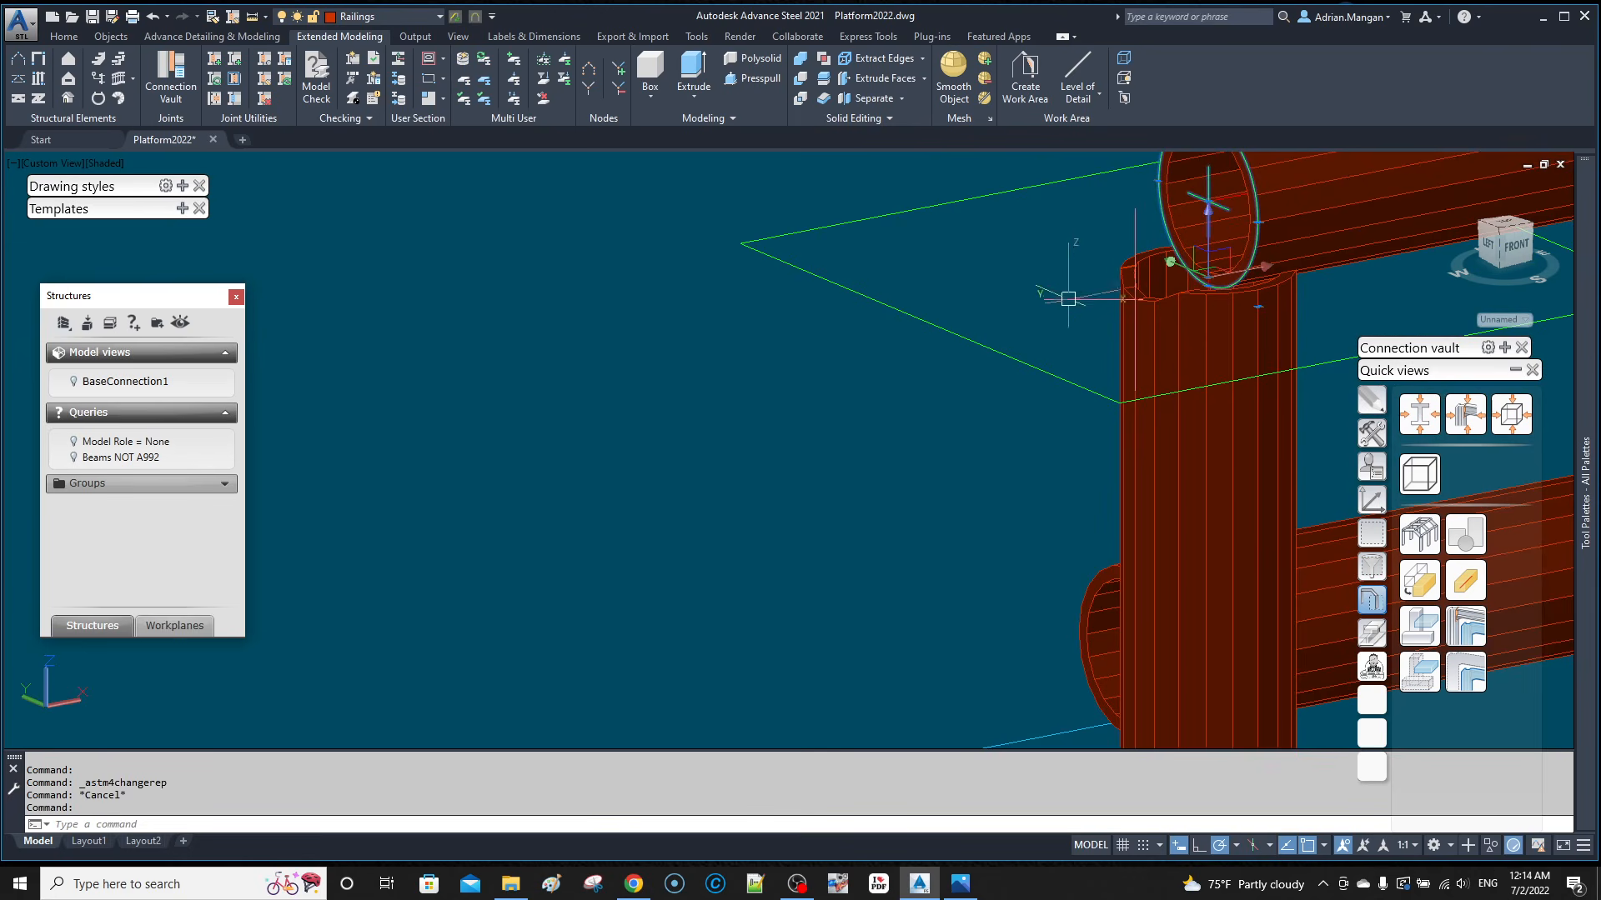
click(1038, 363)
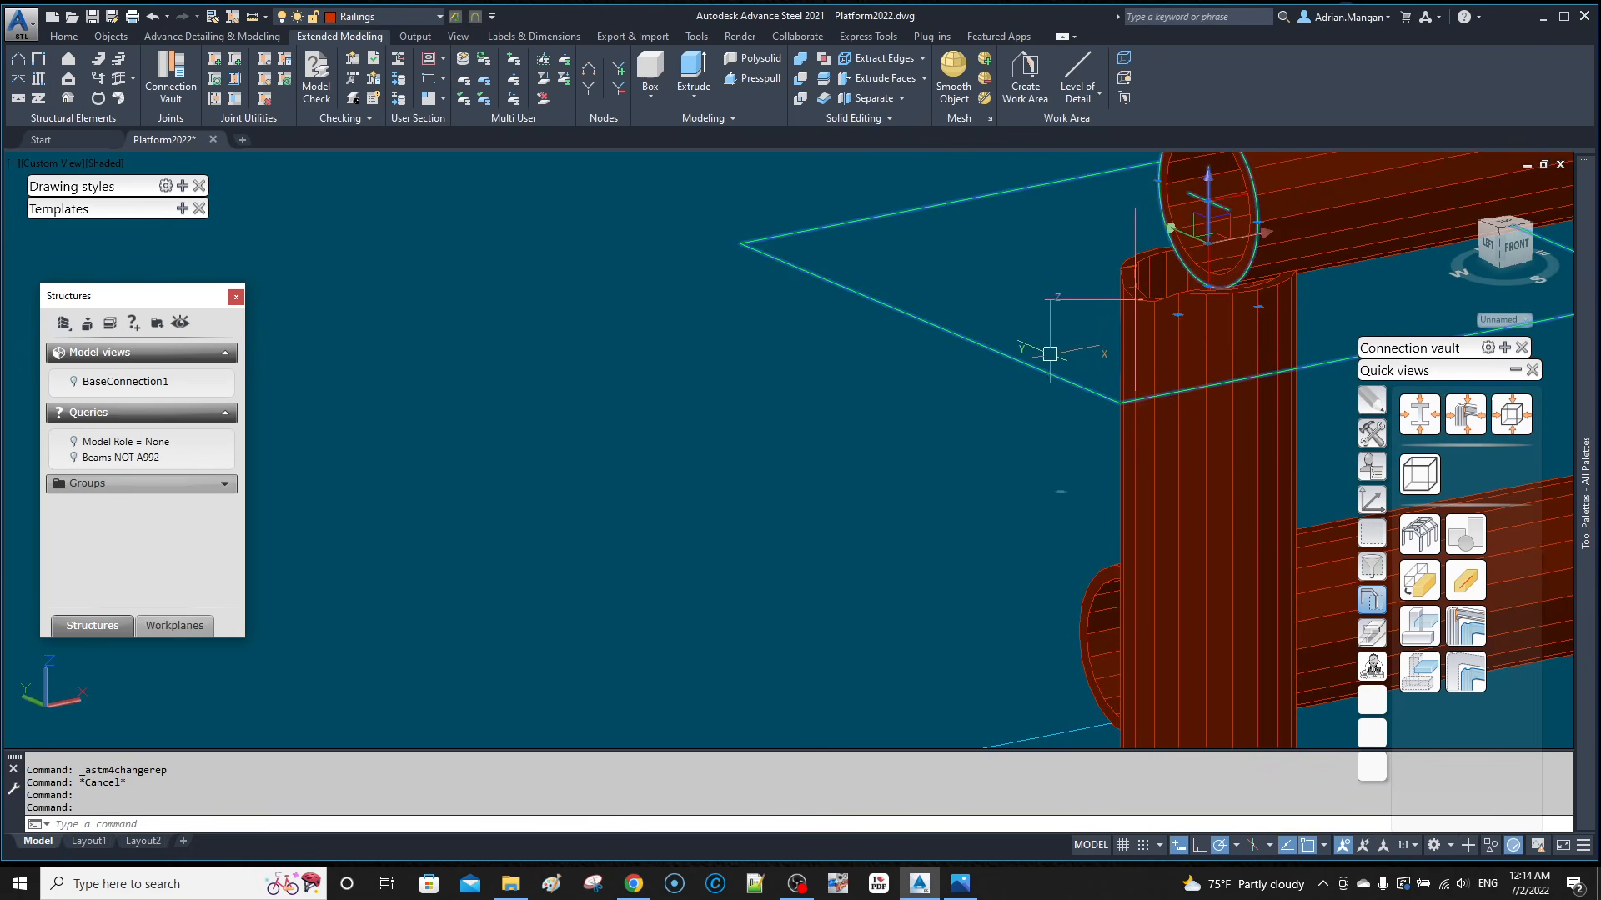
key(Delete)
click(1087, 298)
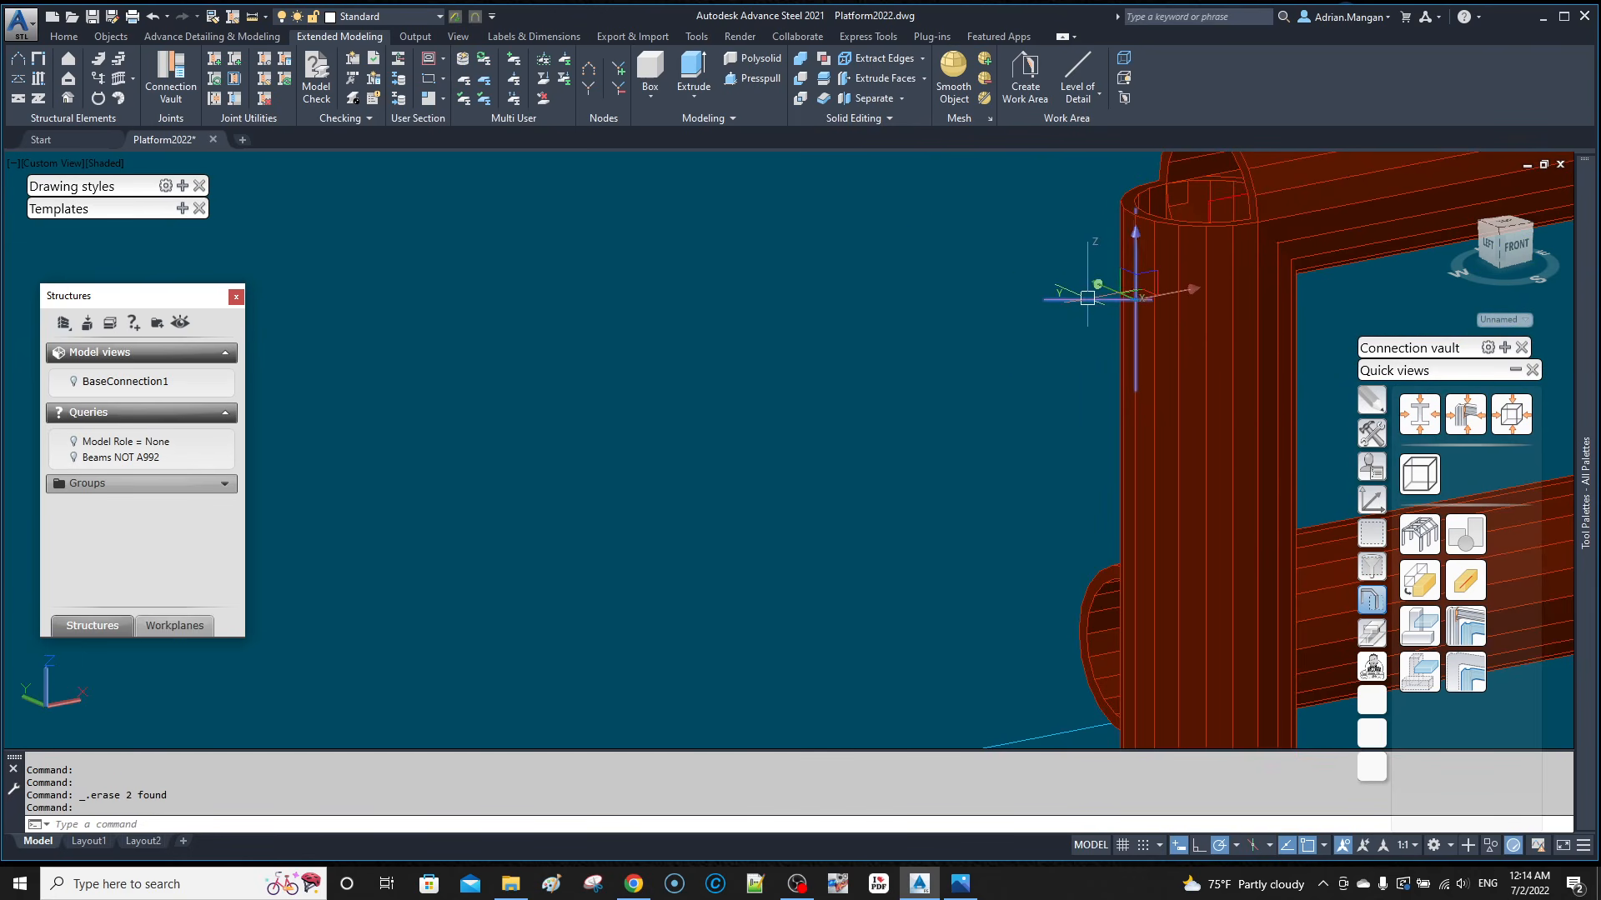
key(Delete)
Step: Delete the round and planar cuts at the top of the perimeter railing's end post
scroll(1063, 274, down, 6)
middle_drag(603, 421, 1095, 271)
scroll(584, 300, up, 3)
click(514, 318)
scroll(515, 317, up, 2)
key(Escape)
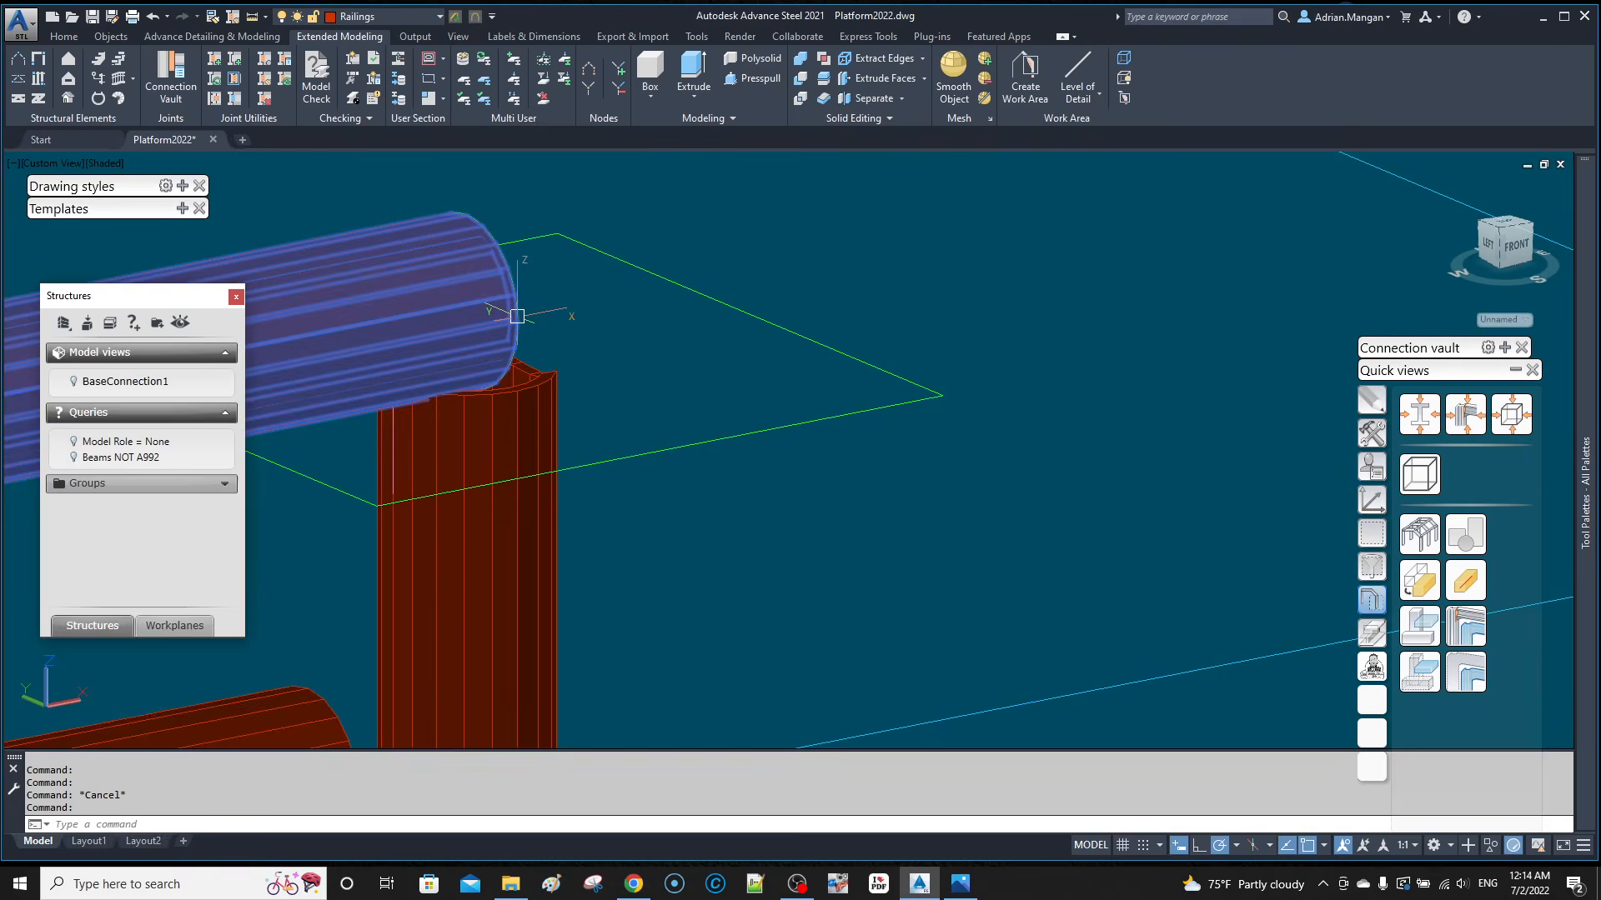
click(520, 315)
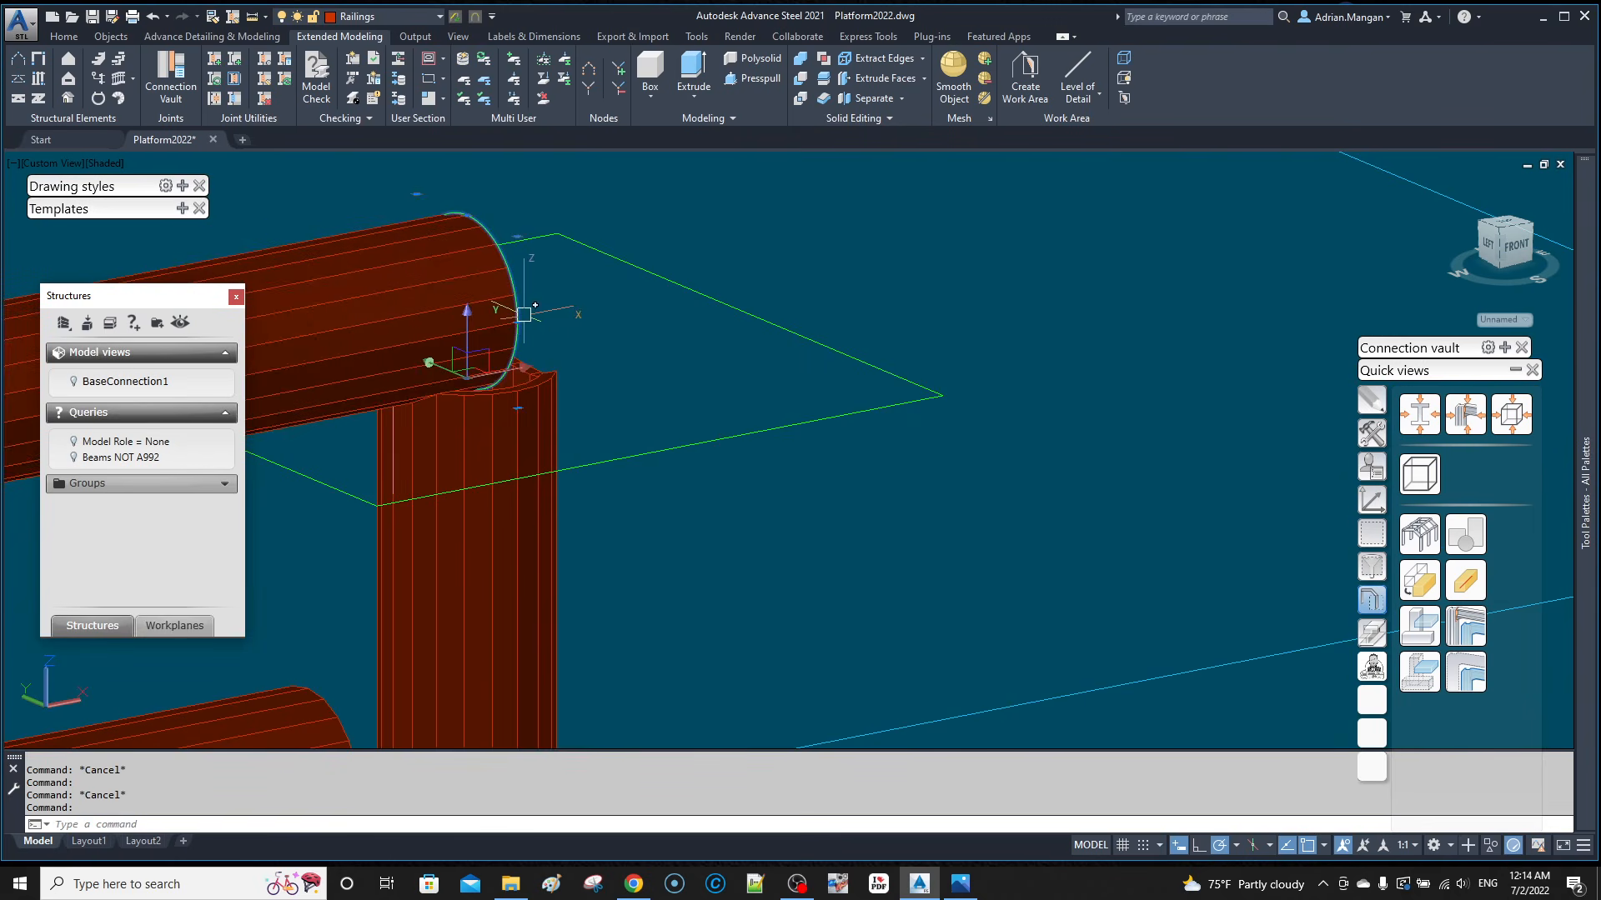
click(727, 308)
key(Delete)
scroll(728, 309, down, 4)
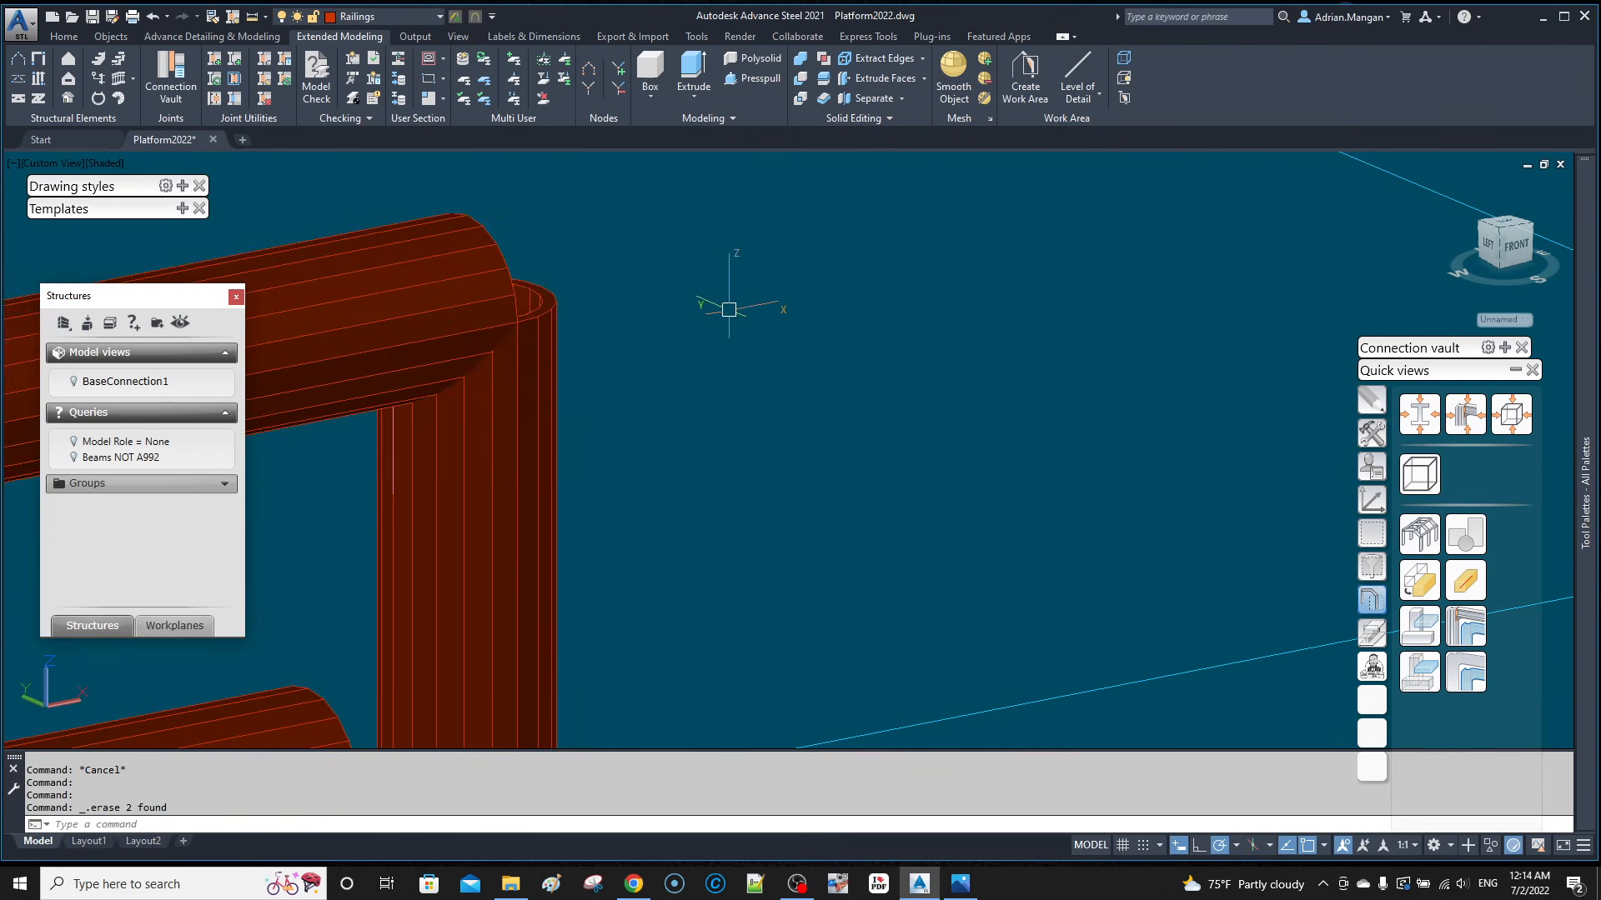
Step: Join the perimeter railing's end post to its top rail with a Railing joint handrail connection
scroll(735, 317, down, 3)
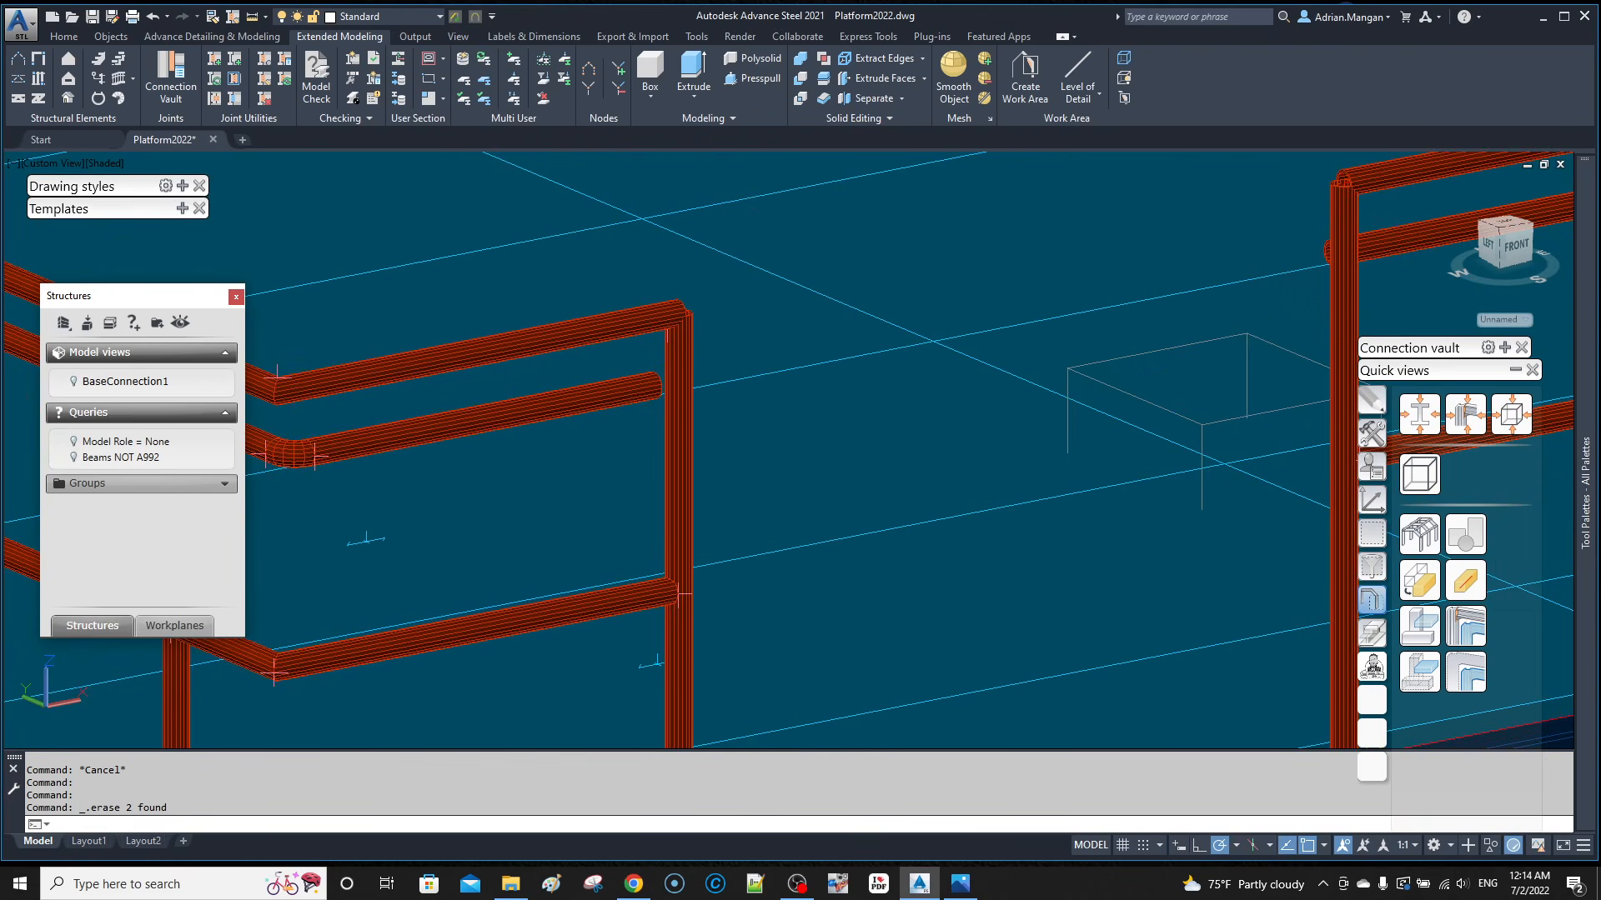
mouse_move(1510, 350)
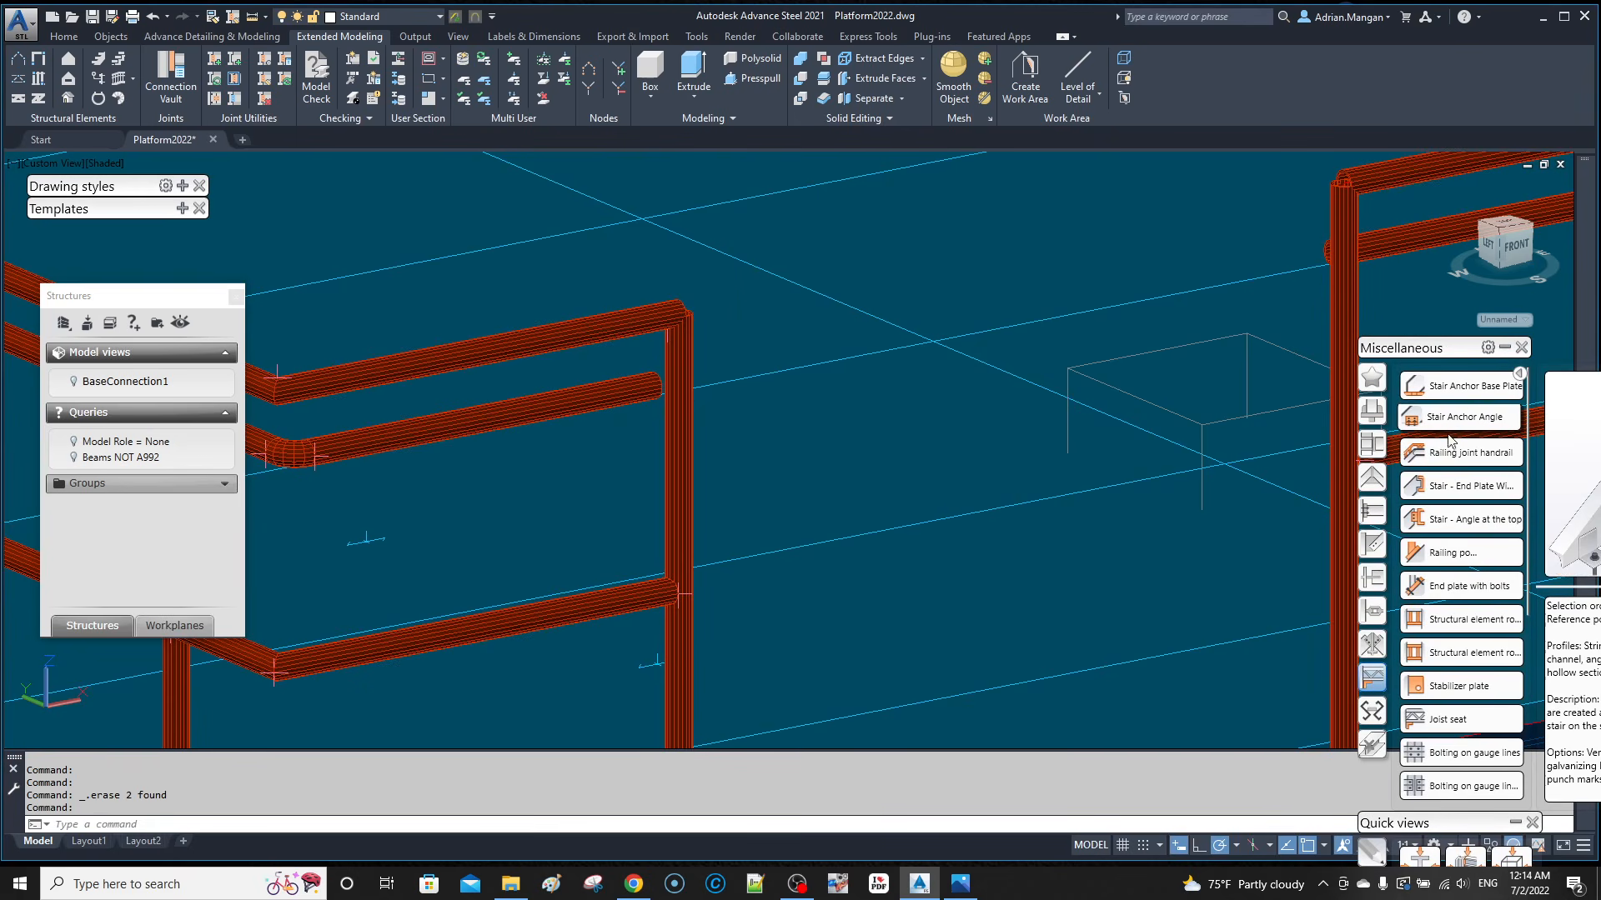
click(1467, 453)
click(679, 350)
key(Return)
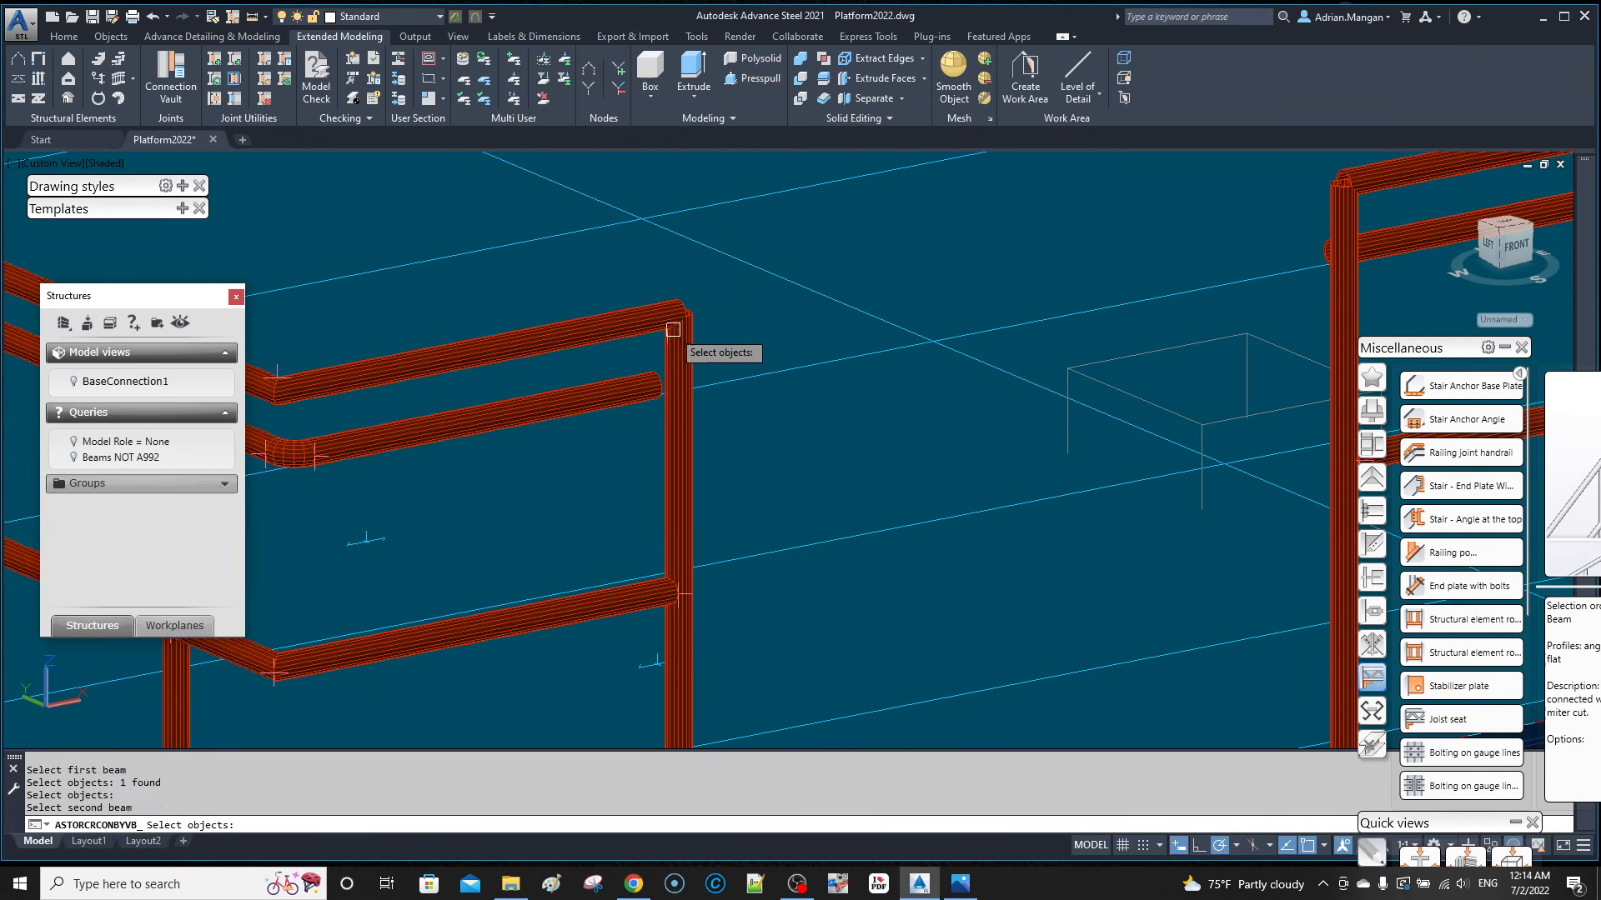
click(661, 317)
key(Return)
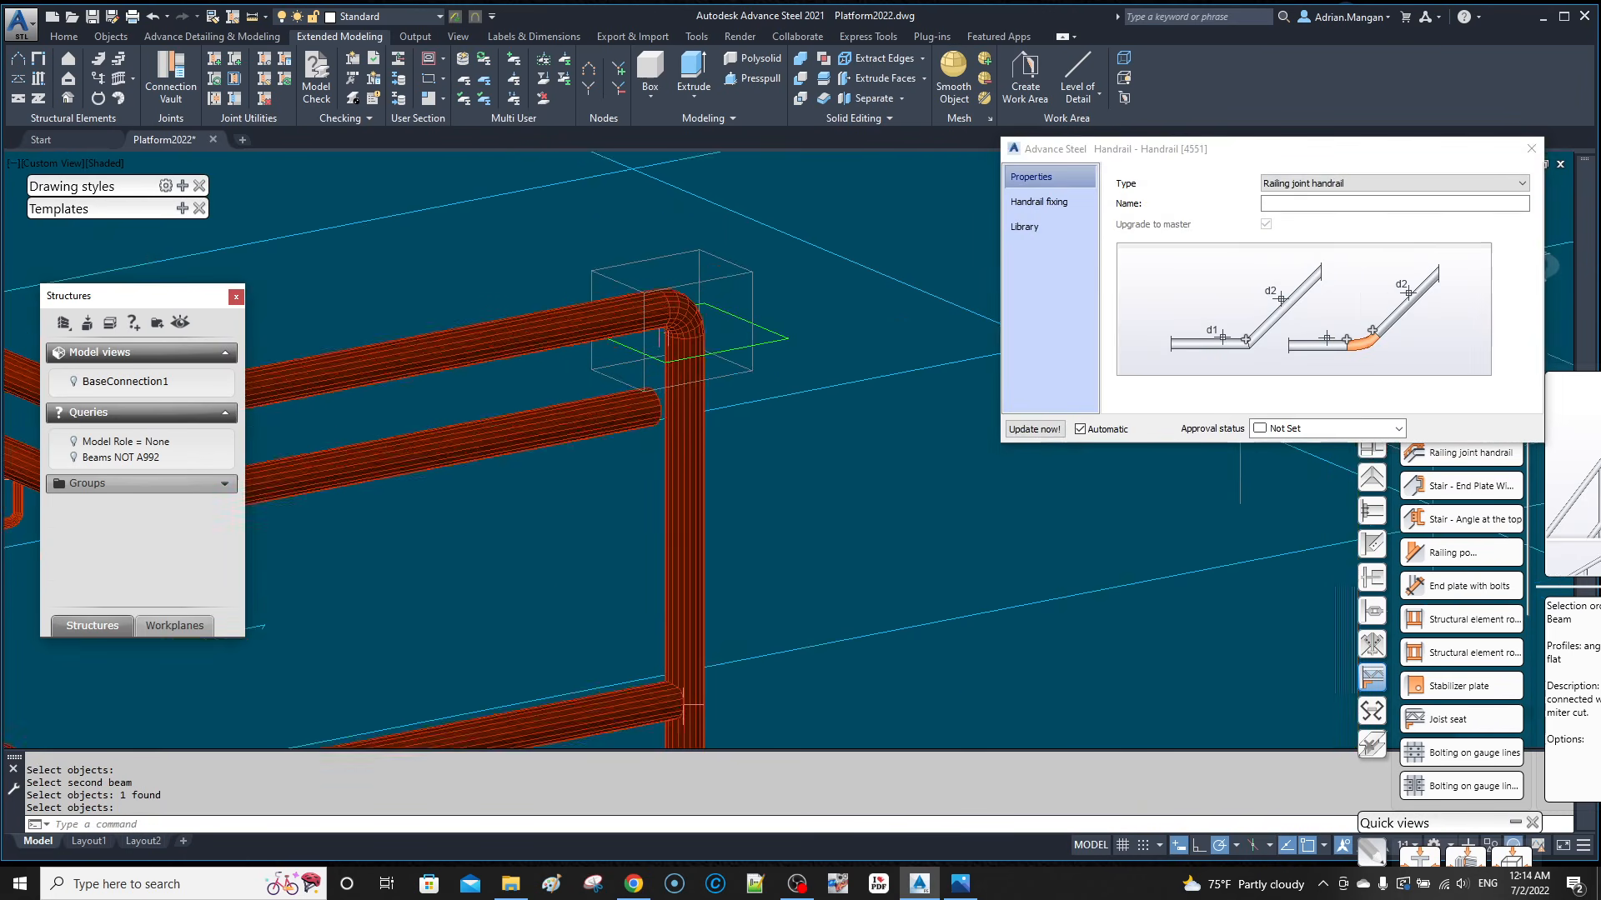
Step: Delete the leftover weld point under the new handrail elbow
scroll(660, 324, up, 5)
click(677, 352)
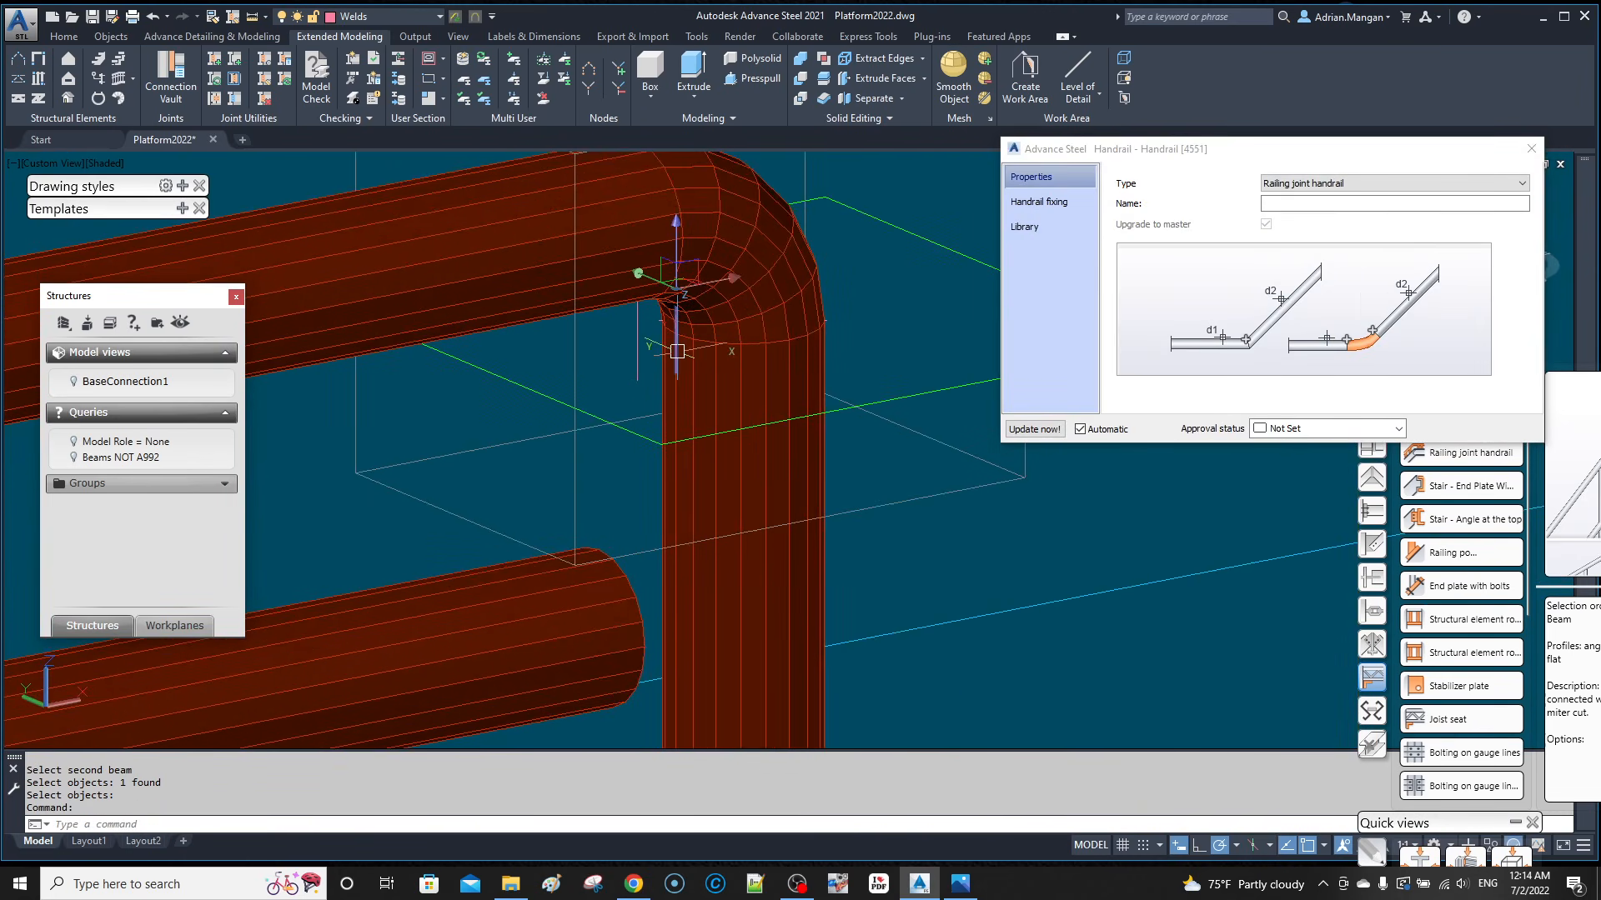
key(Delete)
Step: Reopen the elbow joint's properties, review its Handrail fixing settings, and close them
scroll(813, 315, down, 4)
double_click(882, 228)
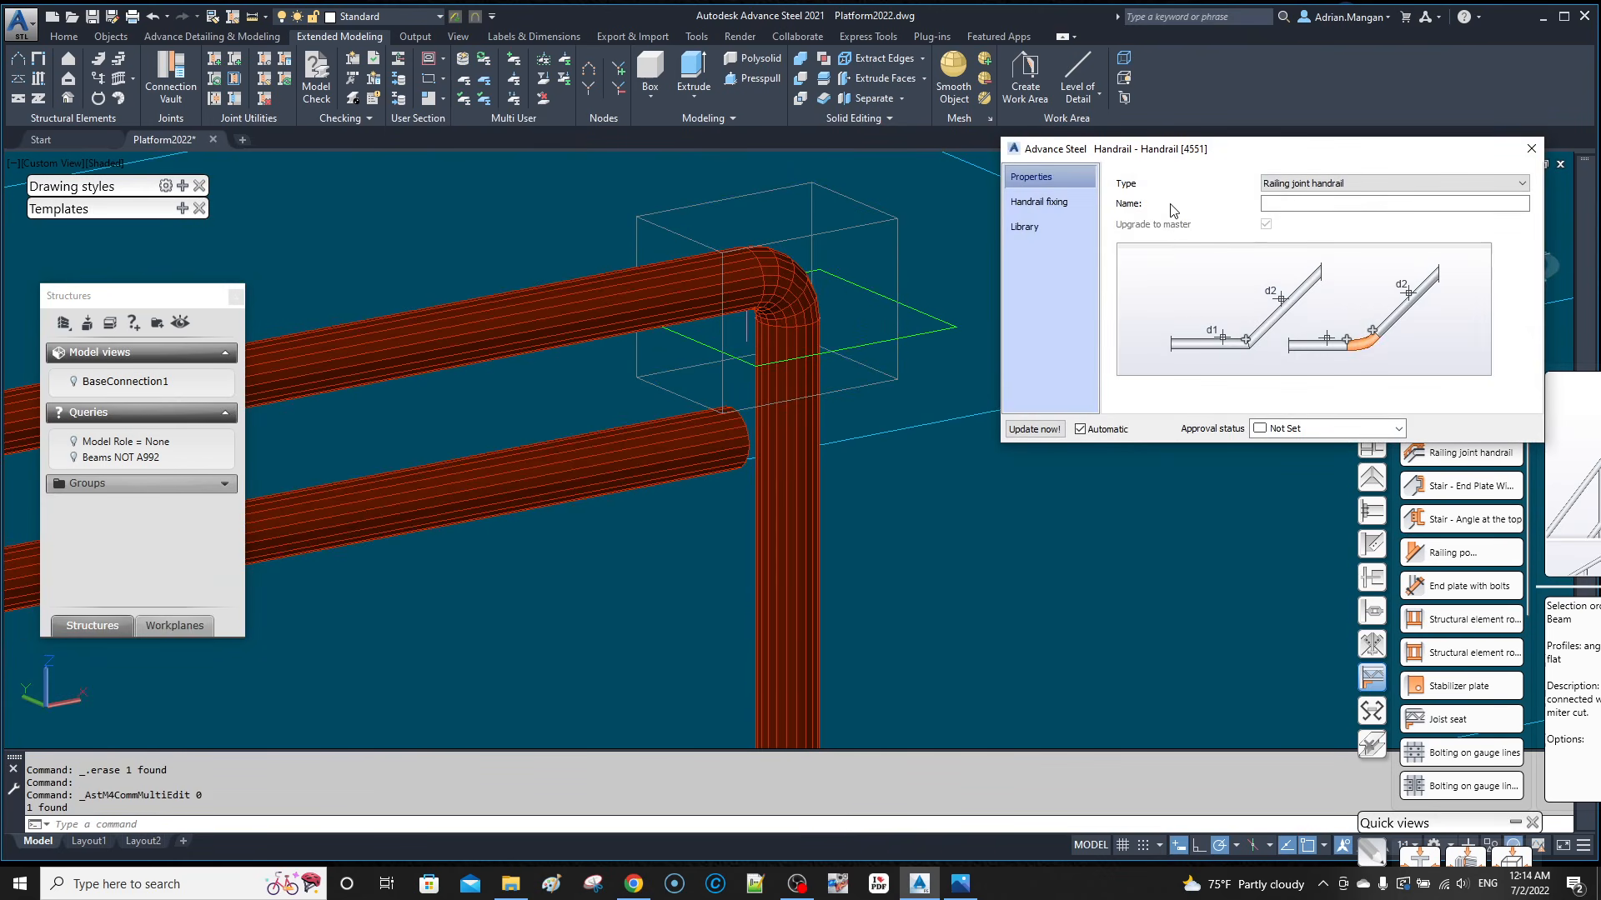
click(1058, 204)
click(1531, 148)
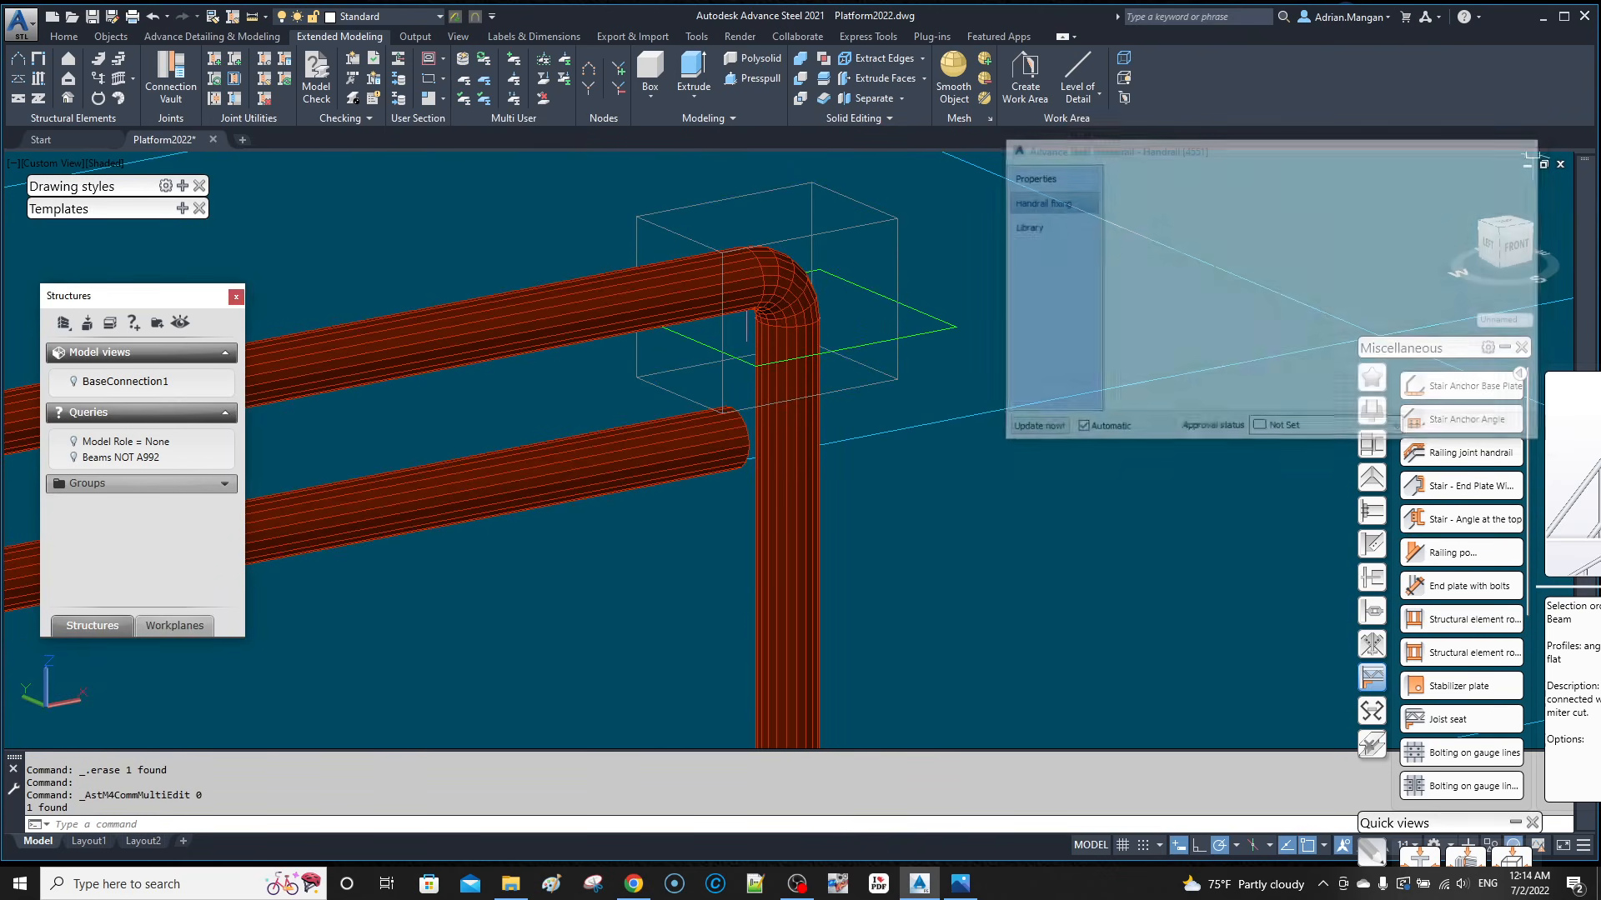
Step: Use the existing handrail elbow joint as a template to join the top rail to the end post across the railing opening
scroll(701, 354, down, 5)
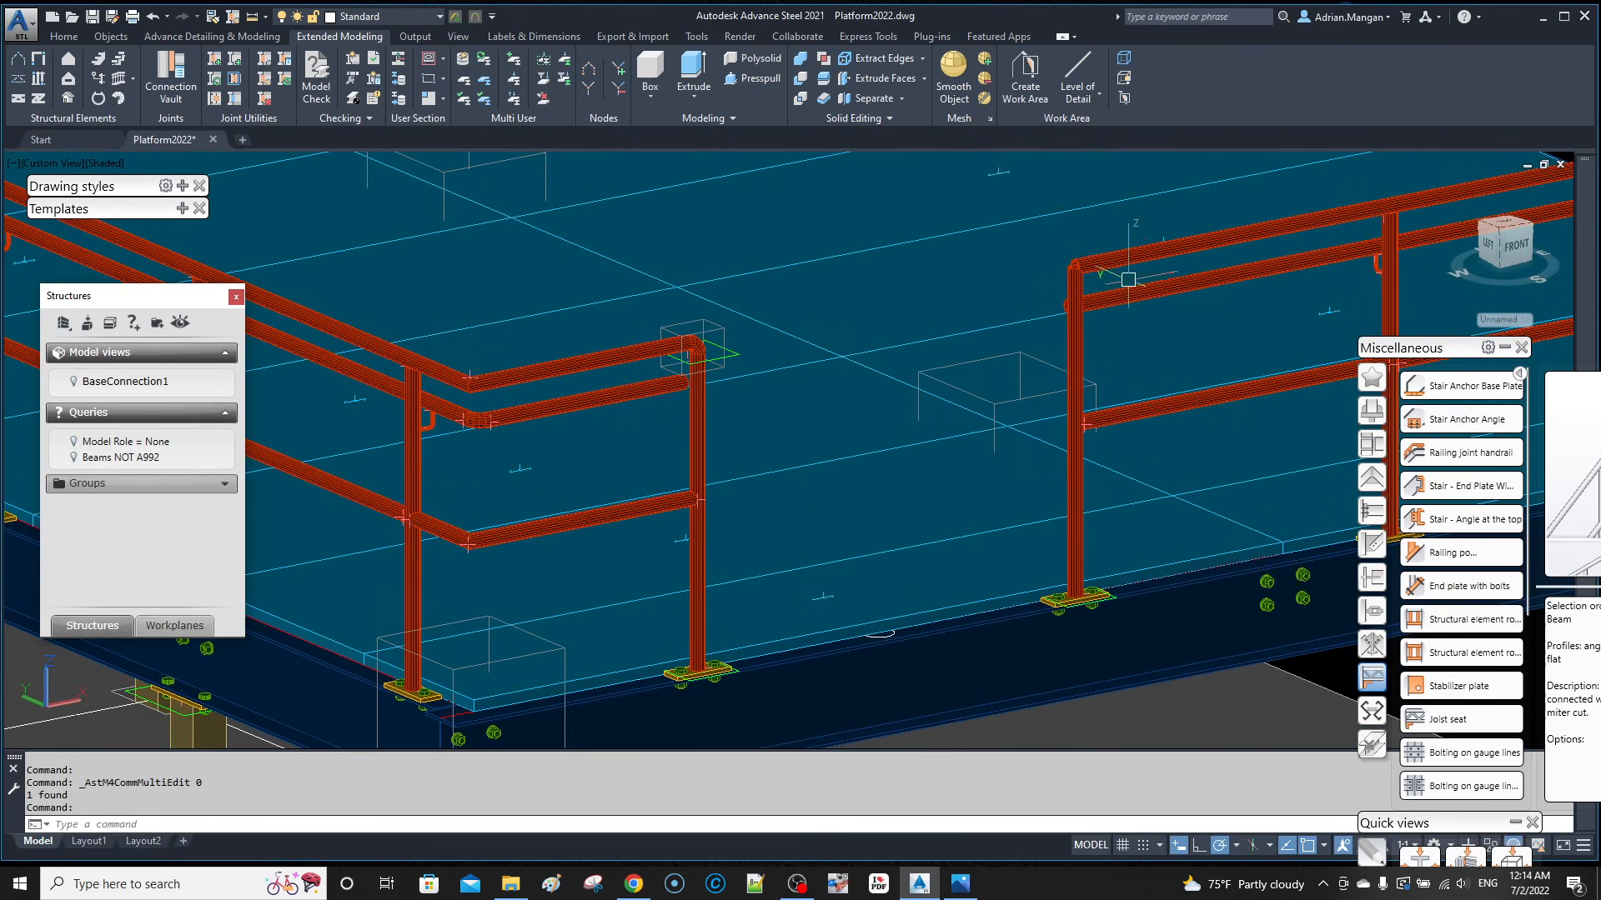
scroll(1133, 278, up, 5)
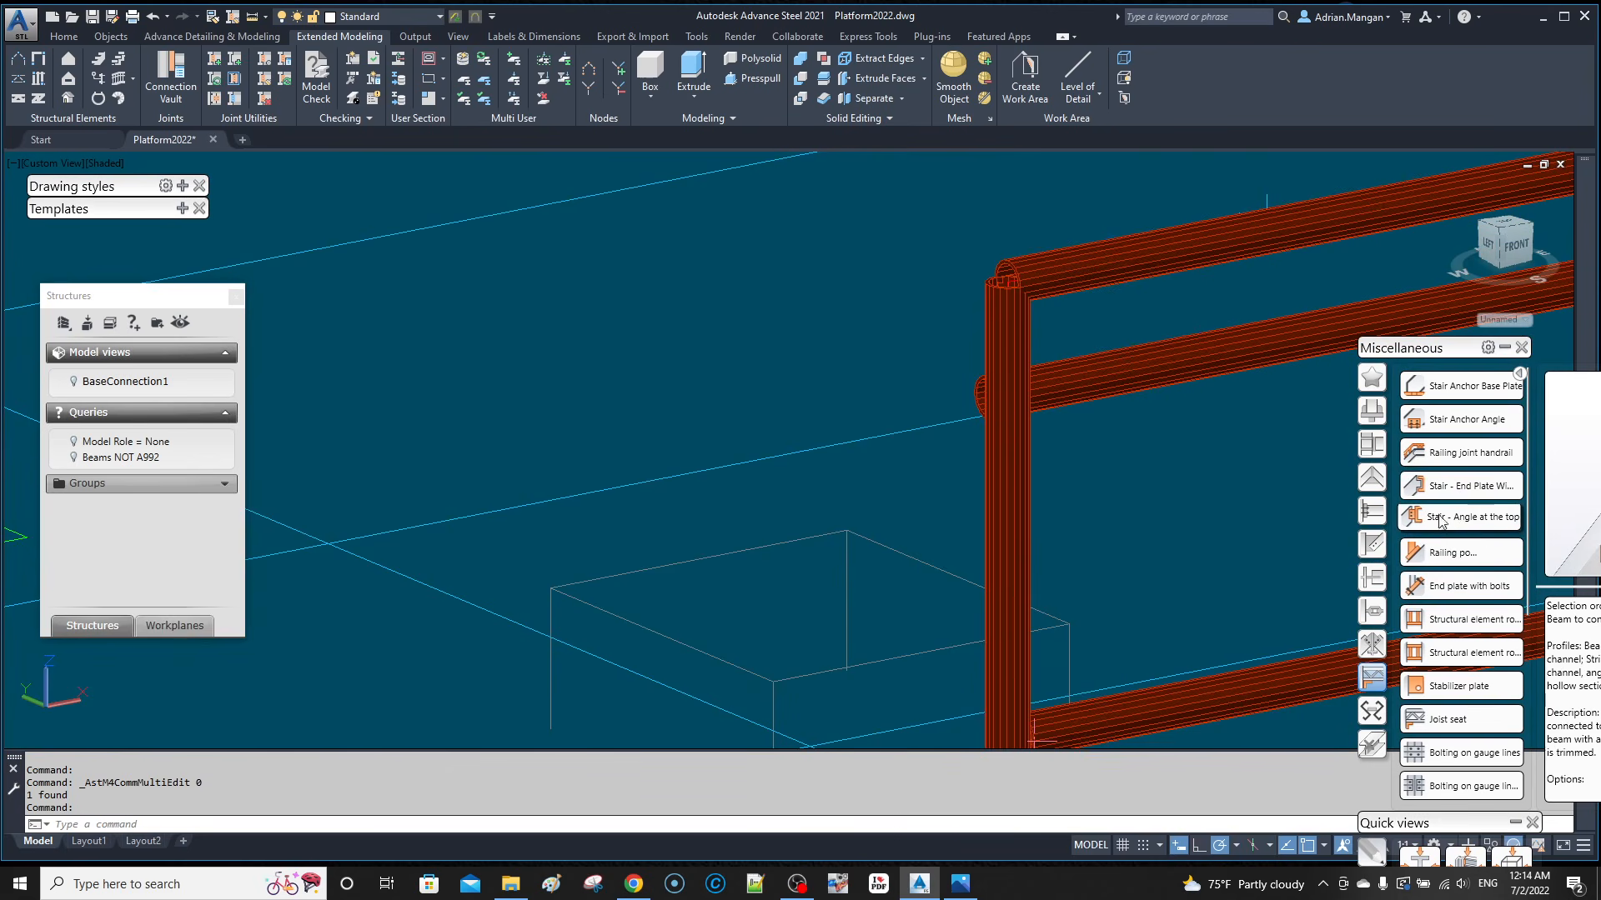
scroll(868, 388, down, 2)
click(305, 435)
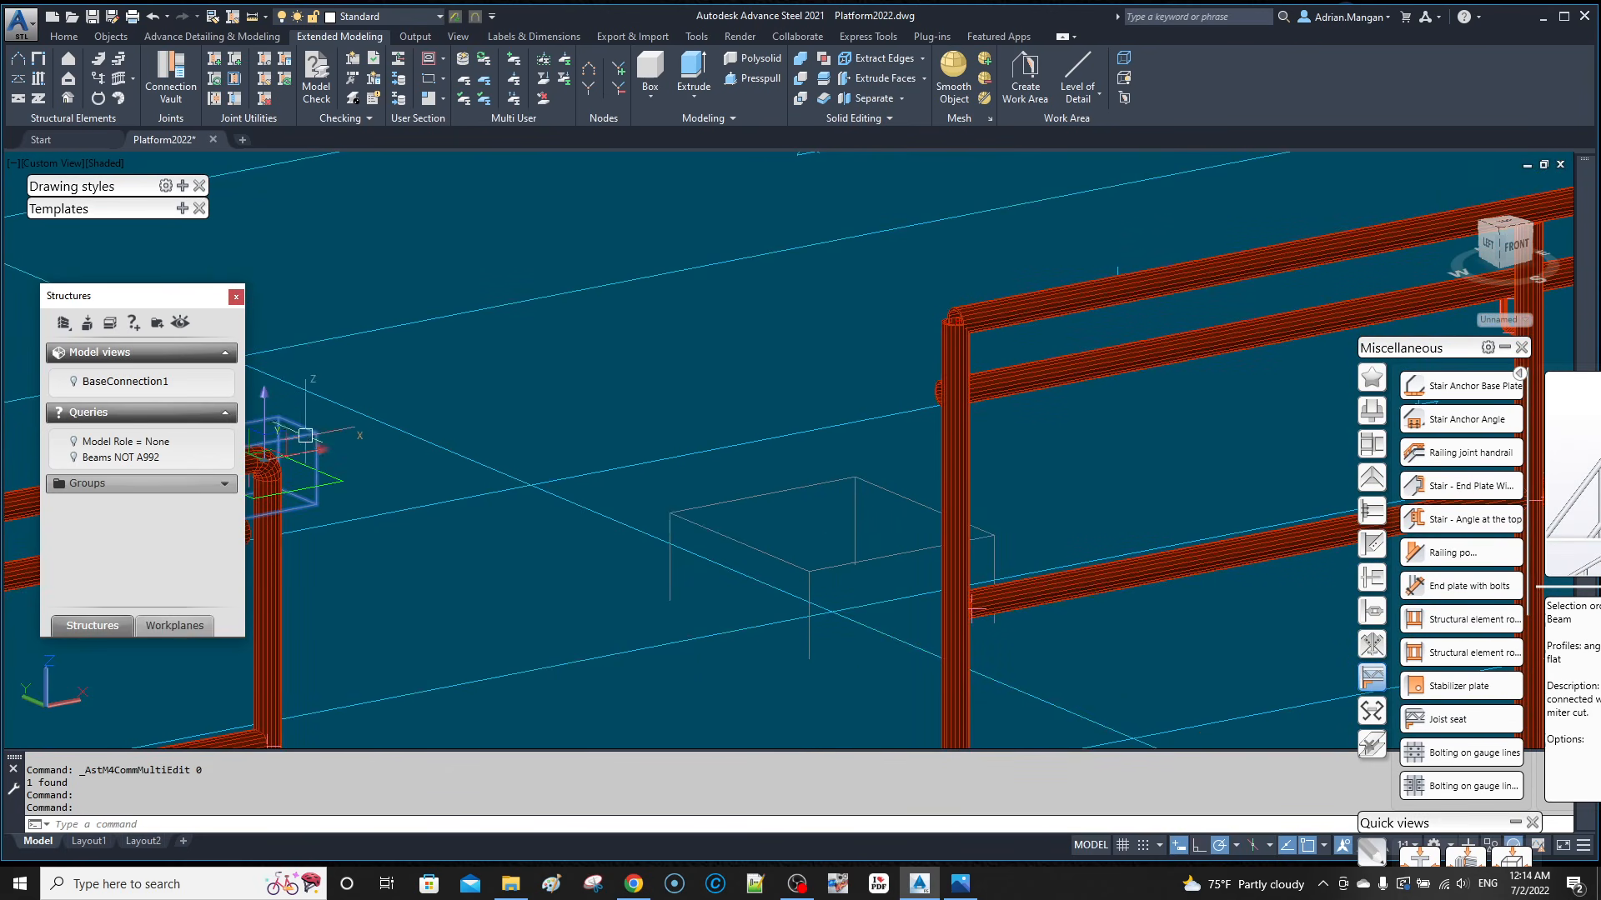
click(1505, 348)
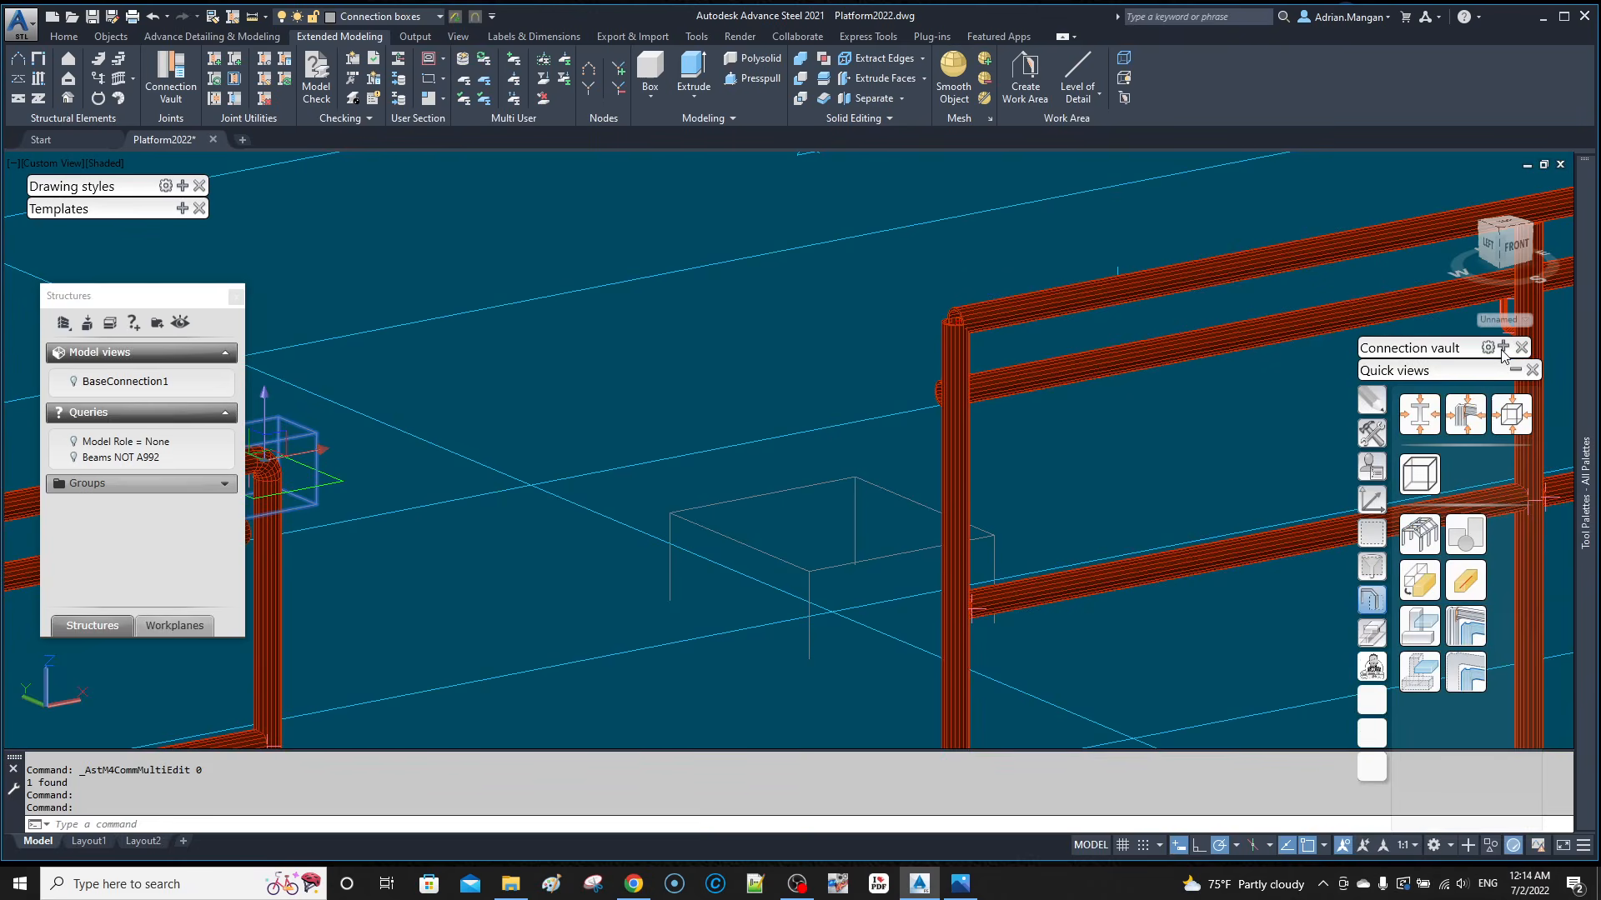
click(1370, 433)
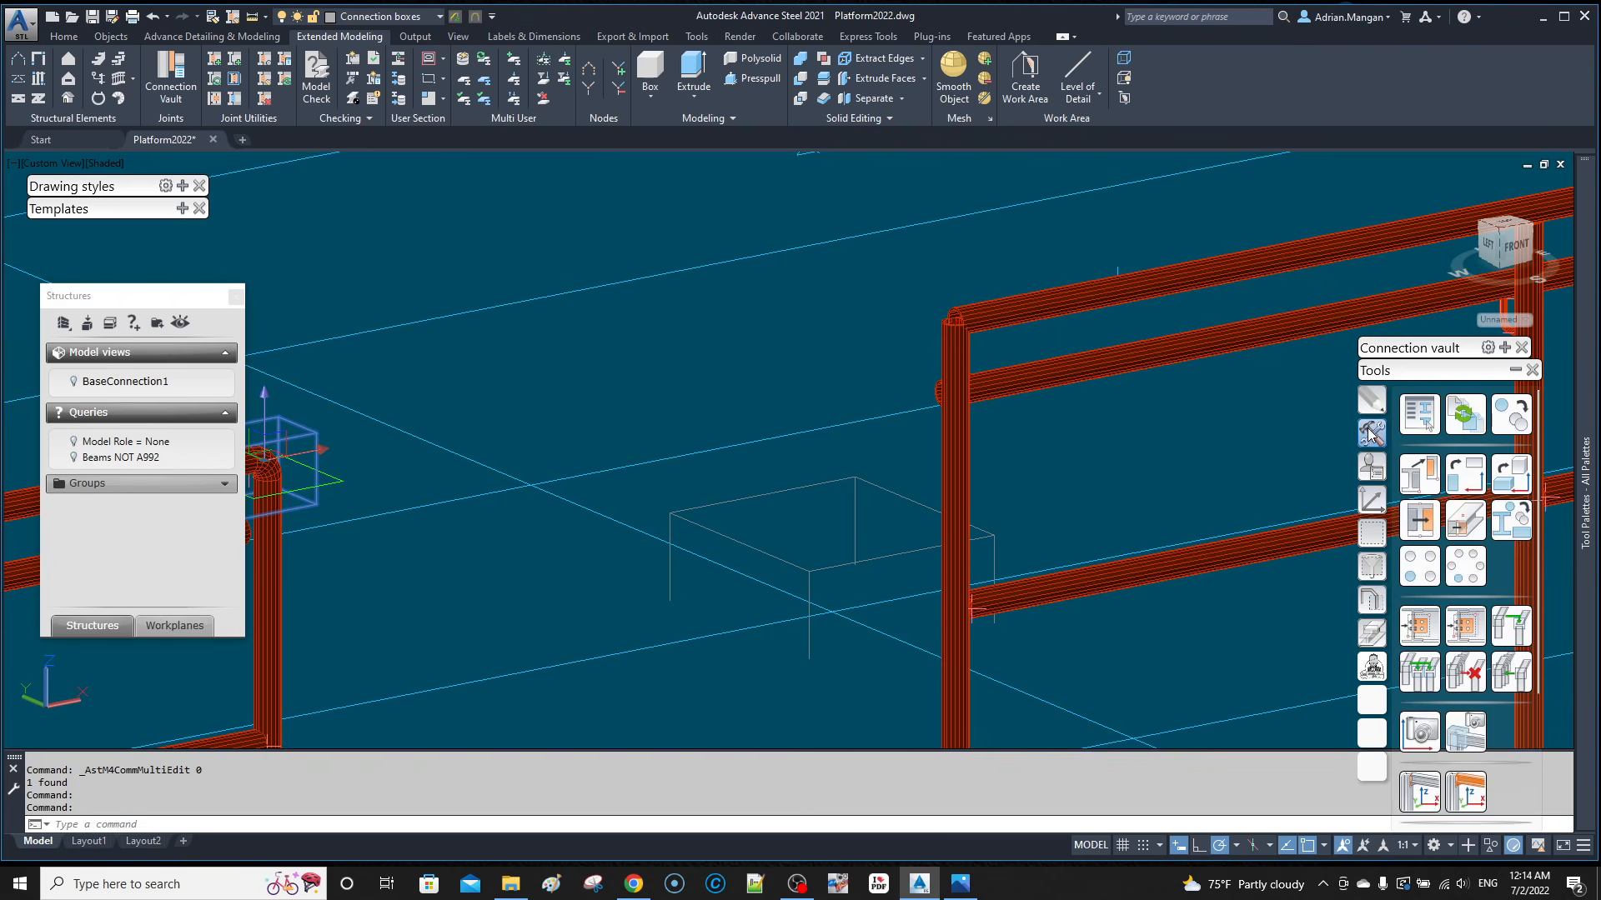
click(1417, 627)
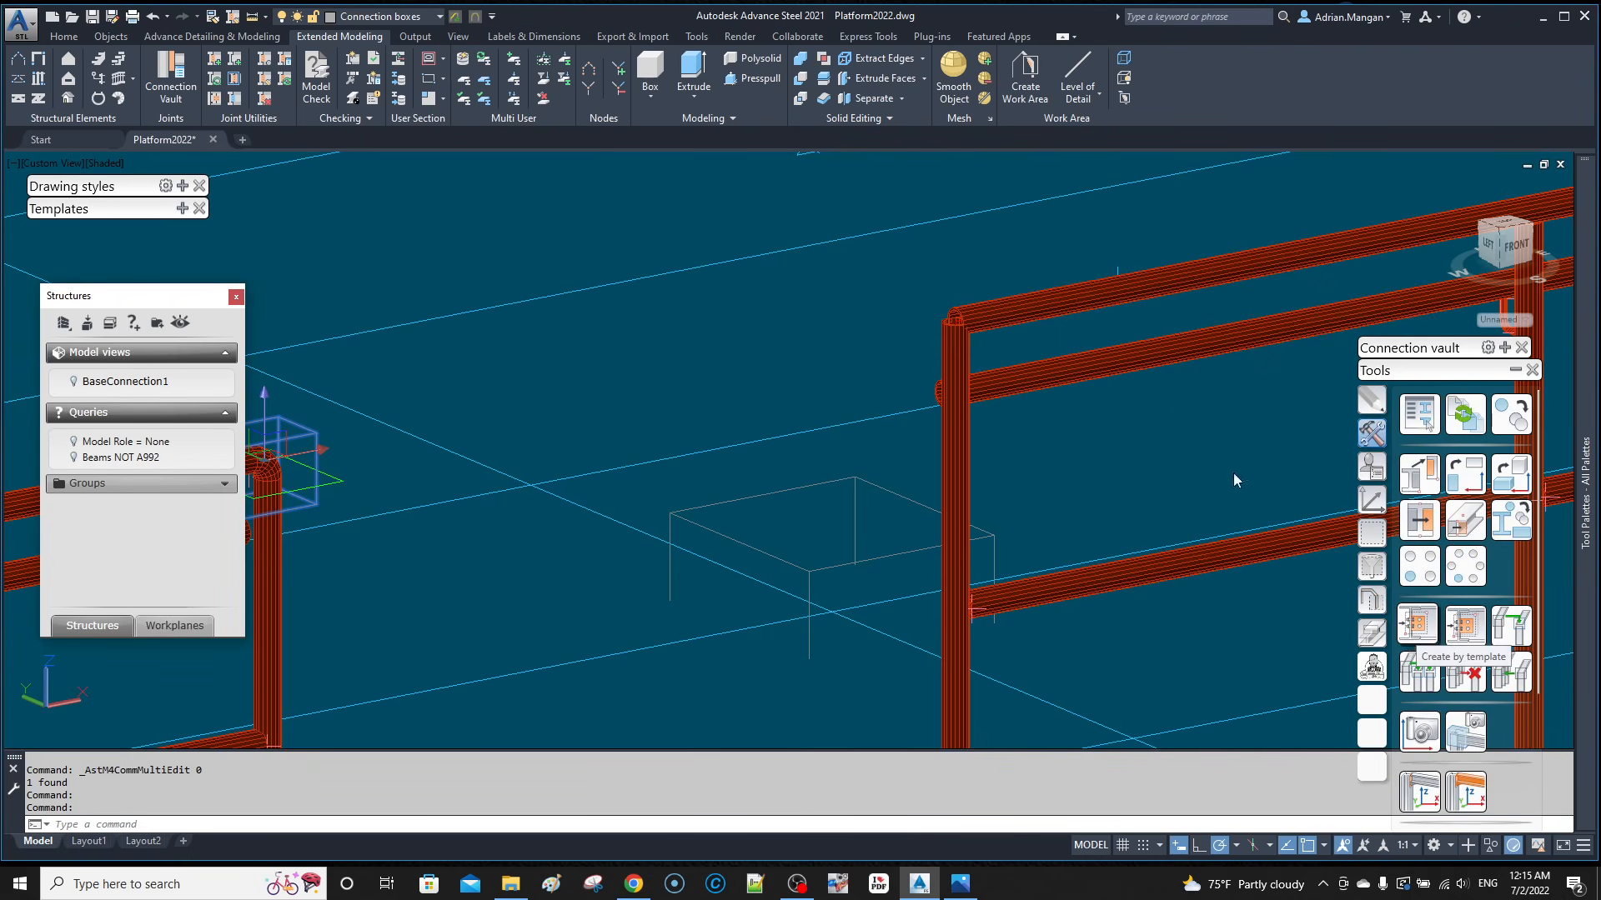
click(957, 332)
key(Return)
click(979, 320)
key(Return)
Step: Apply the same elbow joint template to the two top rails meeting at the platform corner
scroll(968, 291, down, 5)
scroll(956, 267, up, 5)
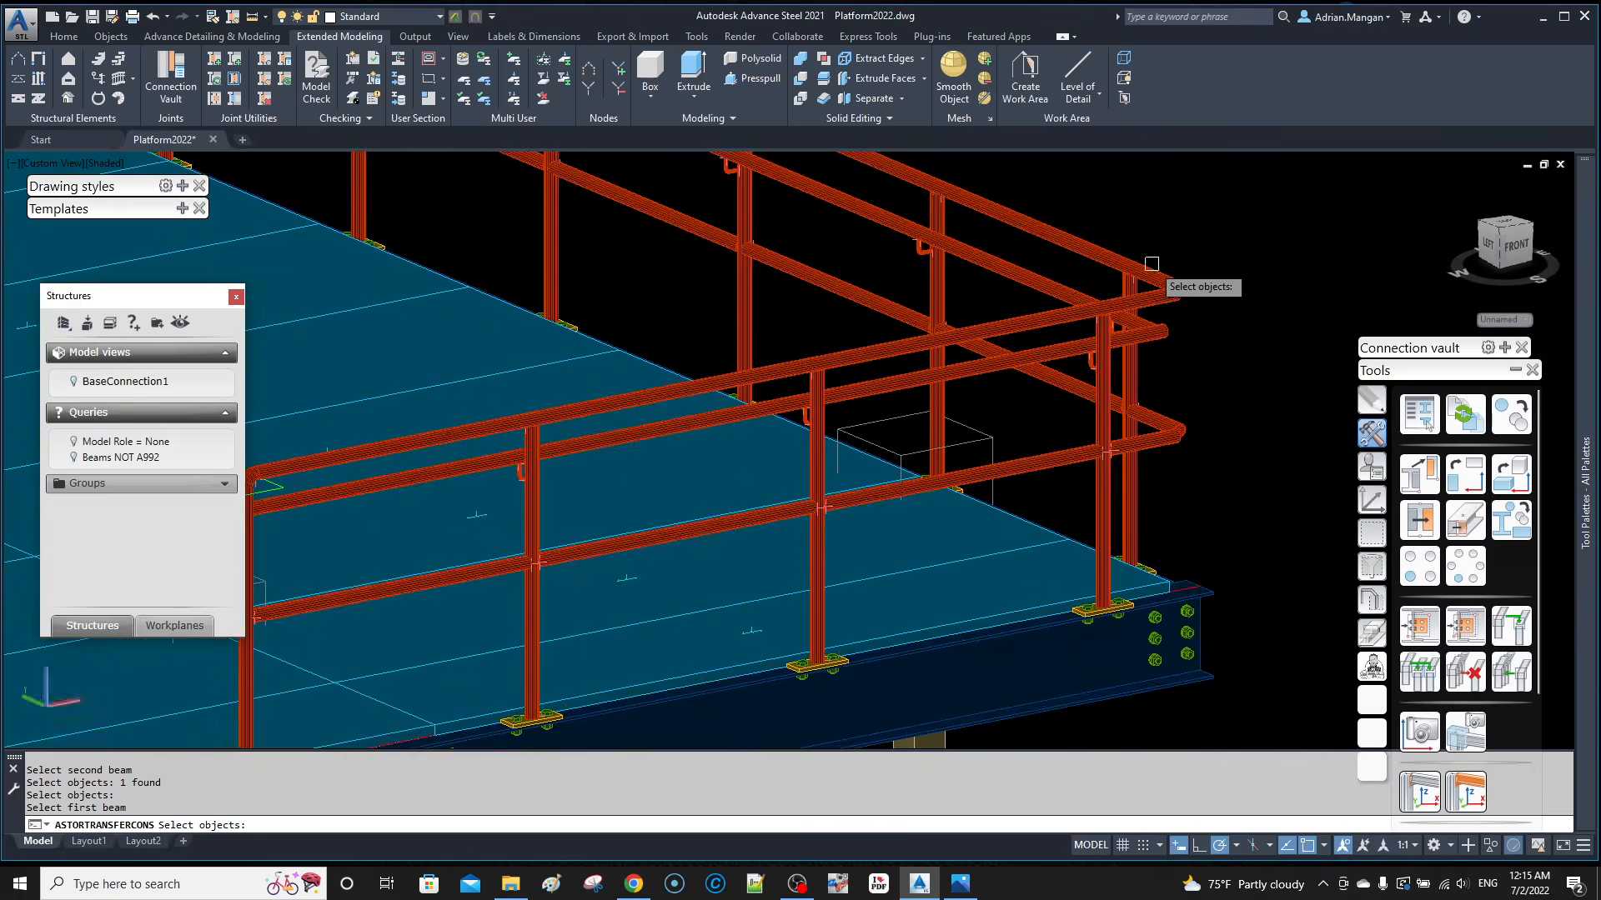
click(1175, 288)
key(Return)
click(1174, 284)
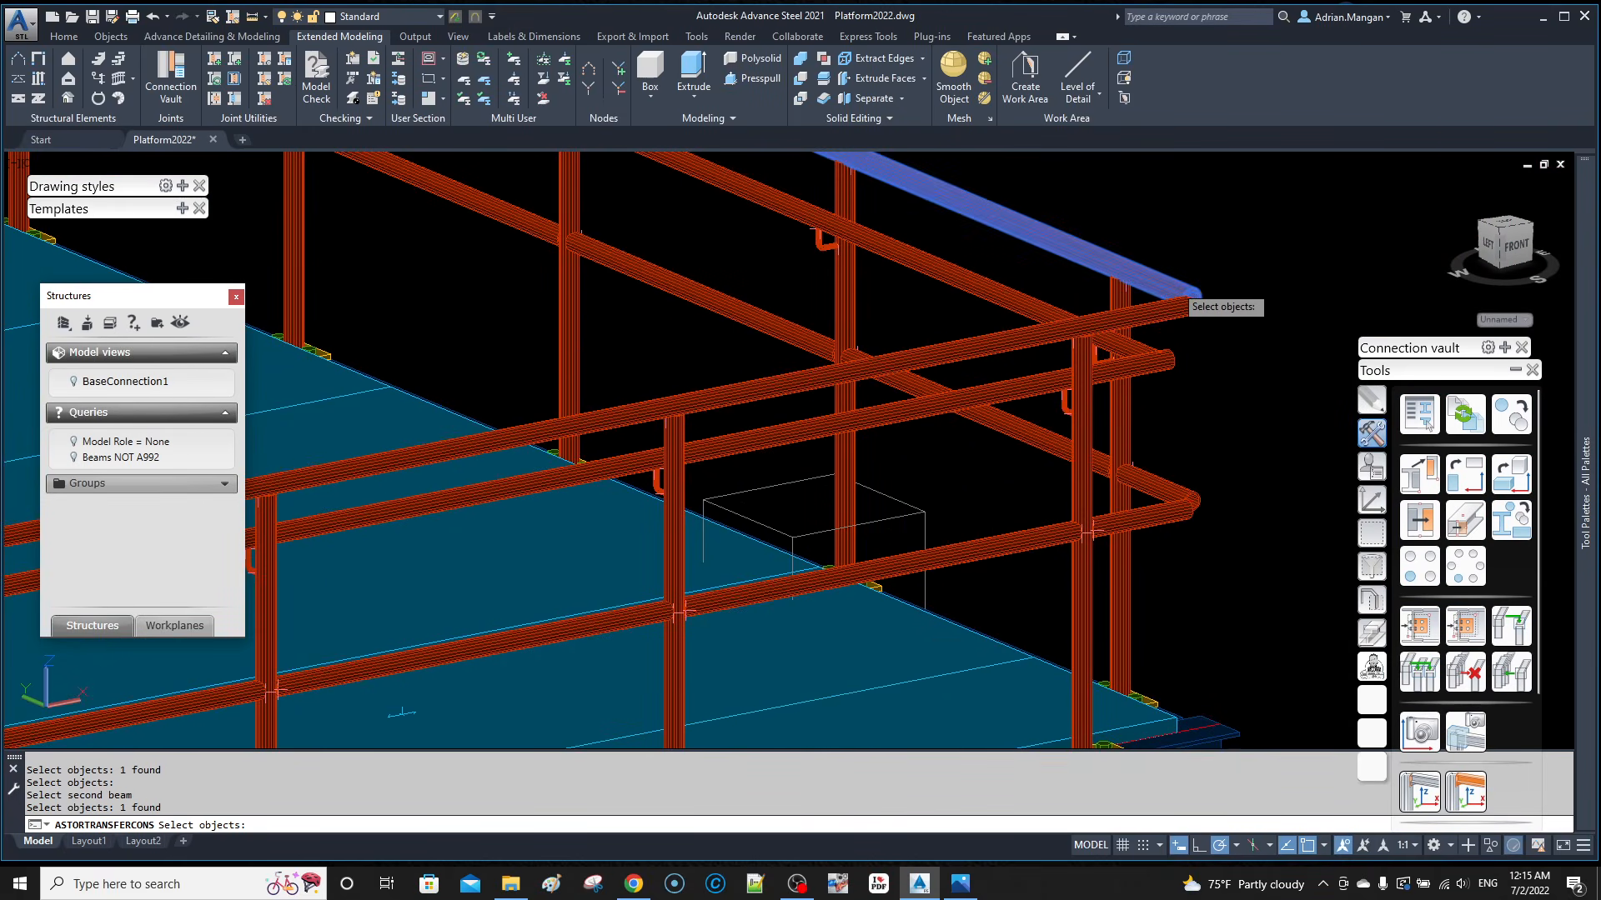
key(Return)
Step: Apply the elbow joint template to the two handrails just below the top rails at the same corner, and end the command
click(1143, 368)
key(Return)
scroll(1145, 351, up, 4)
click(1147, 342)
key(Return)
middle_drag(1172, 411, 1172, 236)
middle_drag(1196, 294, 1093, 500)
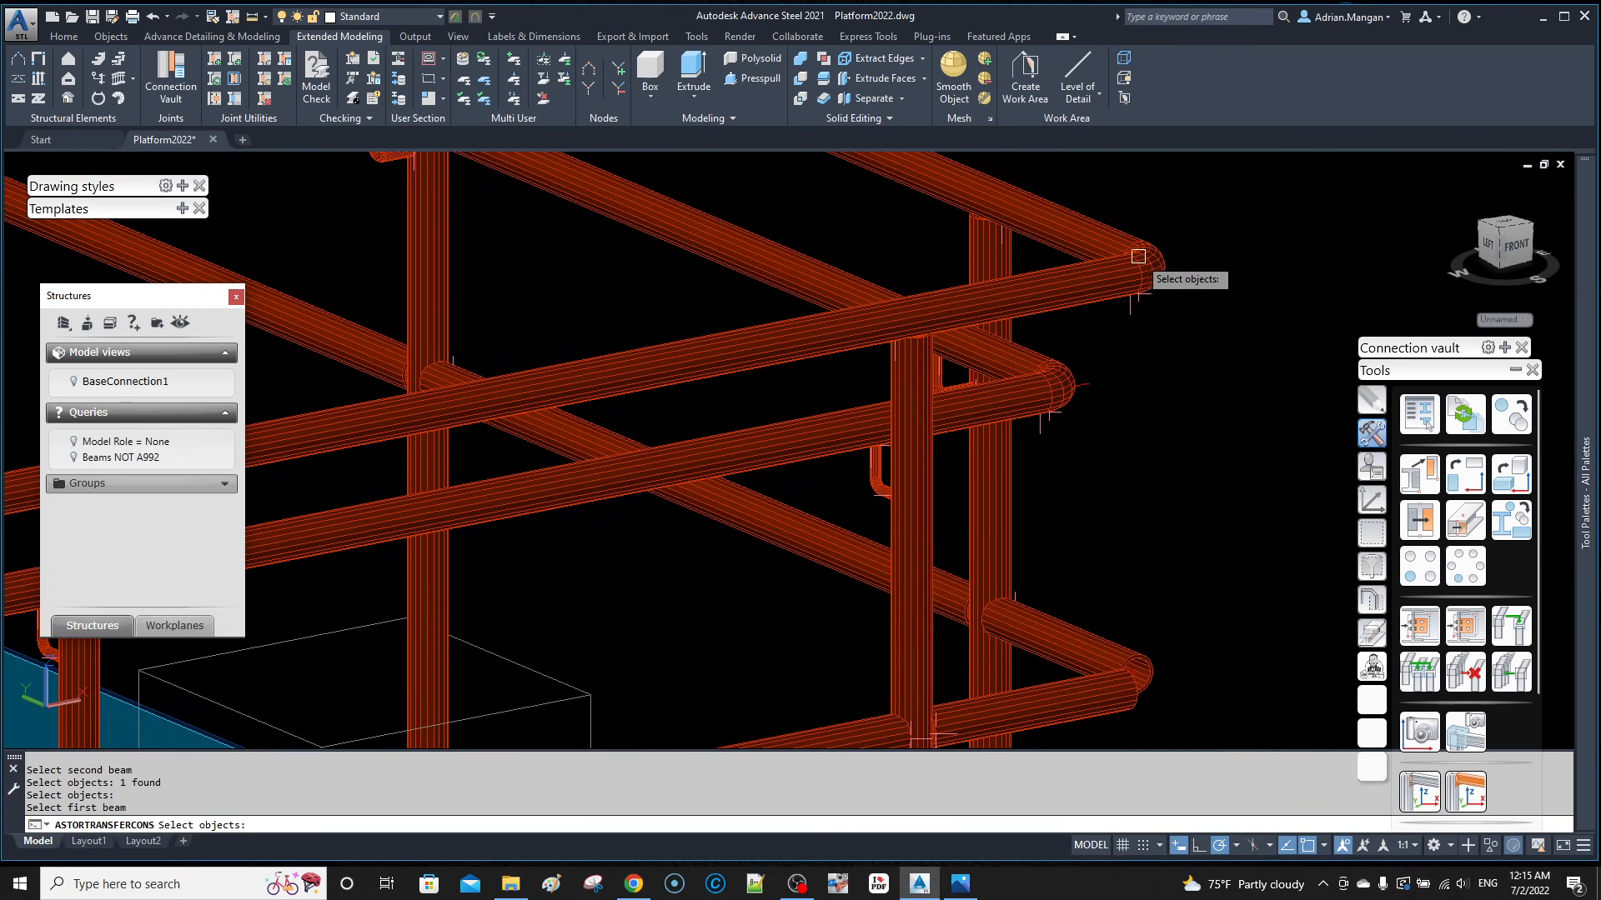
key(Escape)
Step: Inspect the weld properties beneath the new top rail corner elbow and close them without changes
shift+middle_drag(1155, 290, 1119, 327)
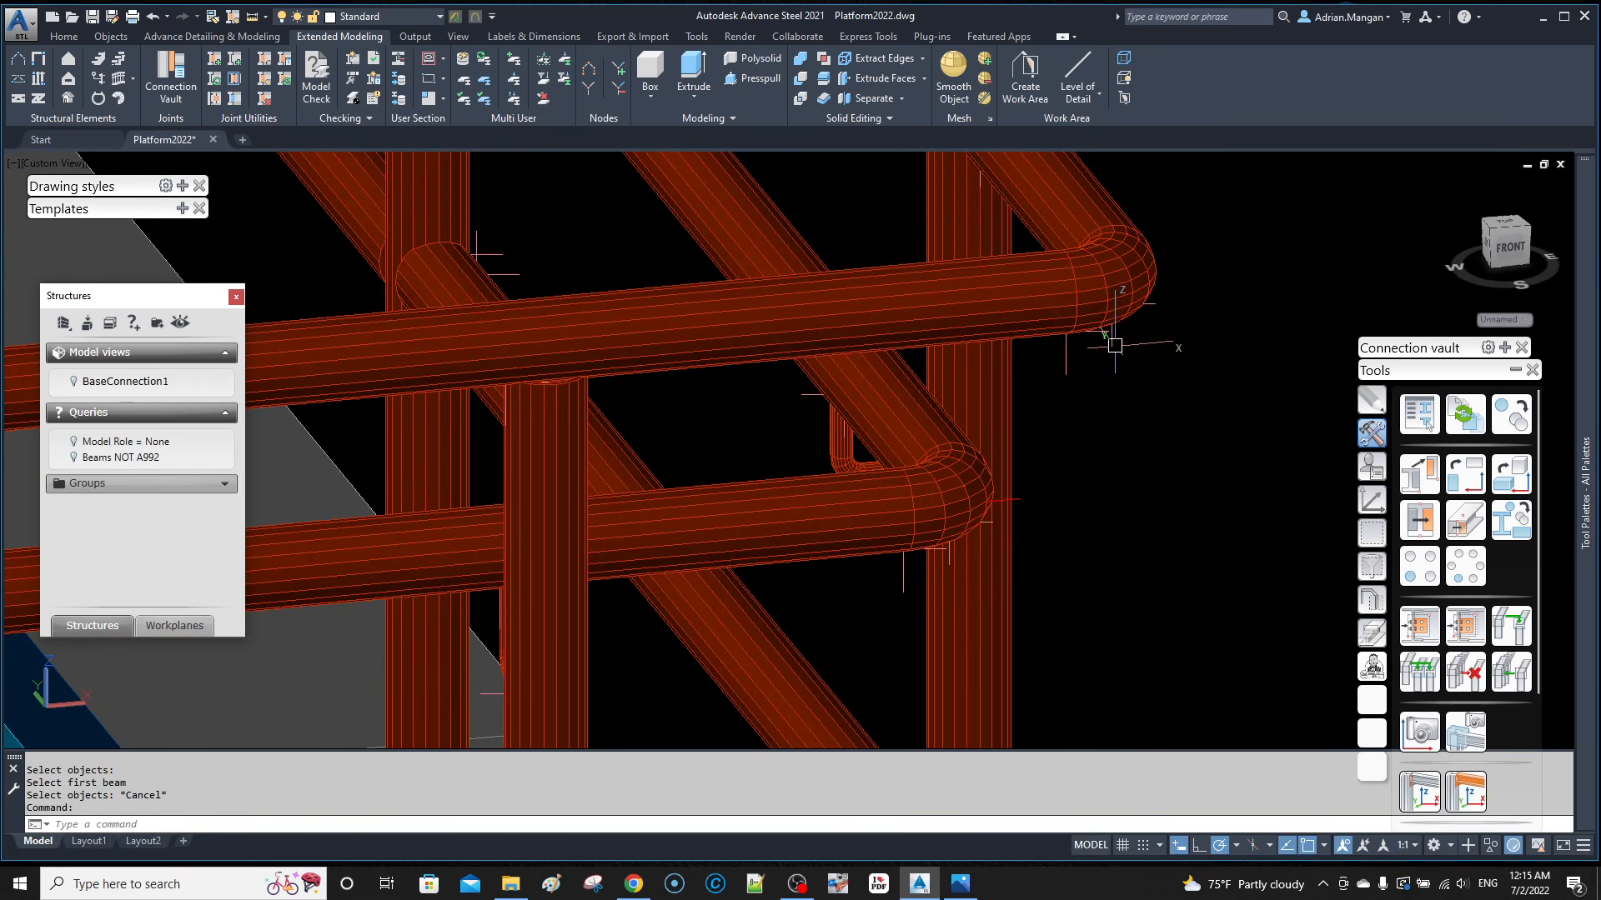
scroll(1106, 230, down, 2)
middle_drag(1106, 230, 1122, 448)
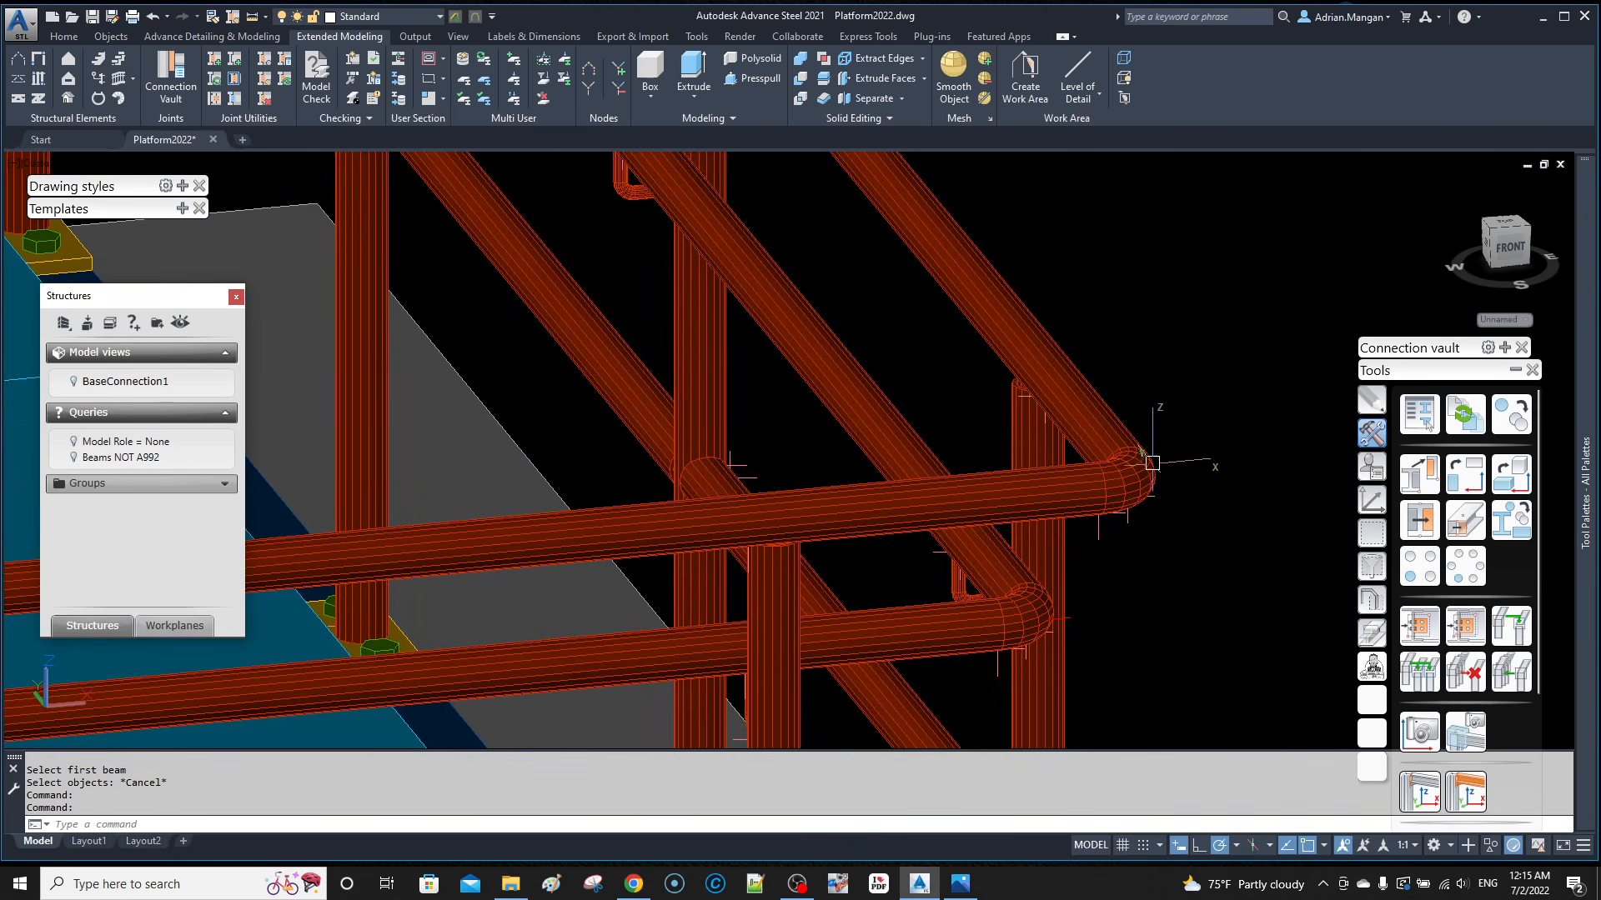
scroll(1158, 457, up, 2)
double_click(1121, 541)
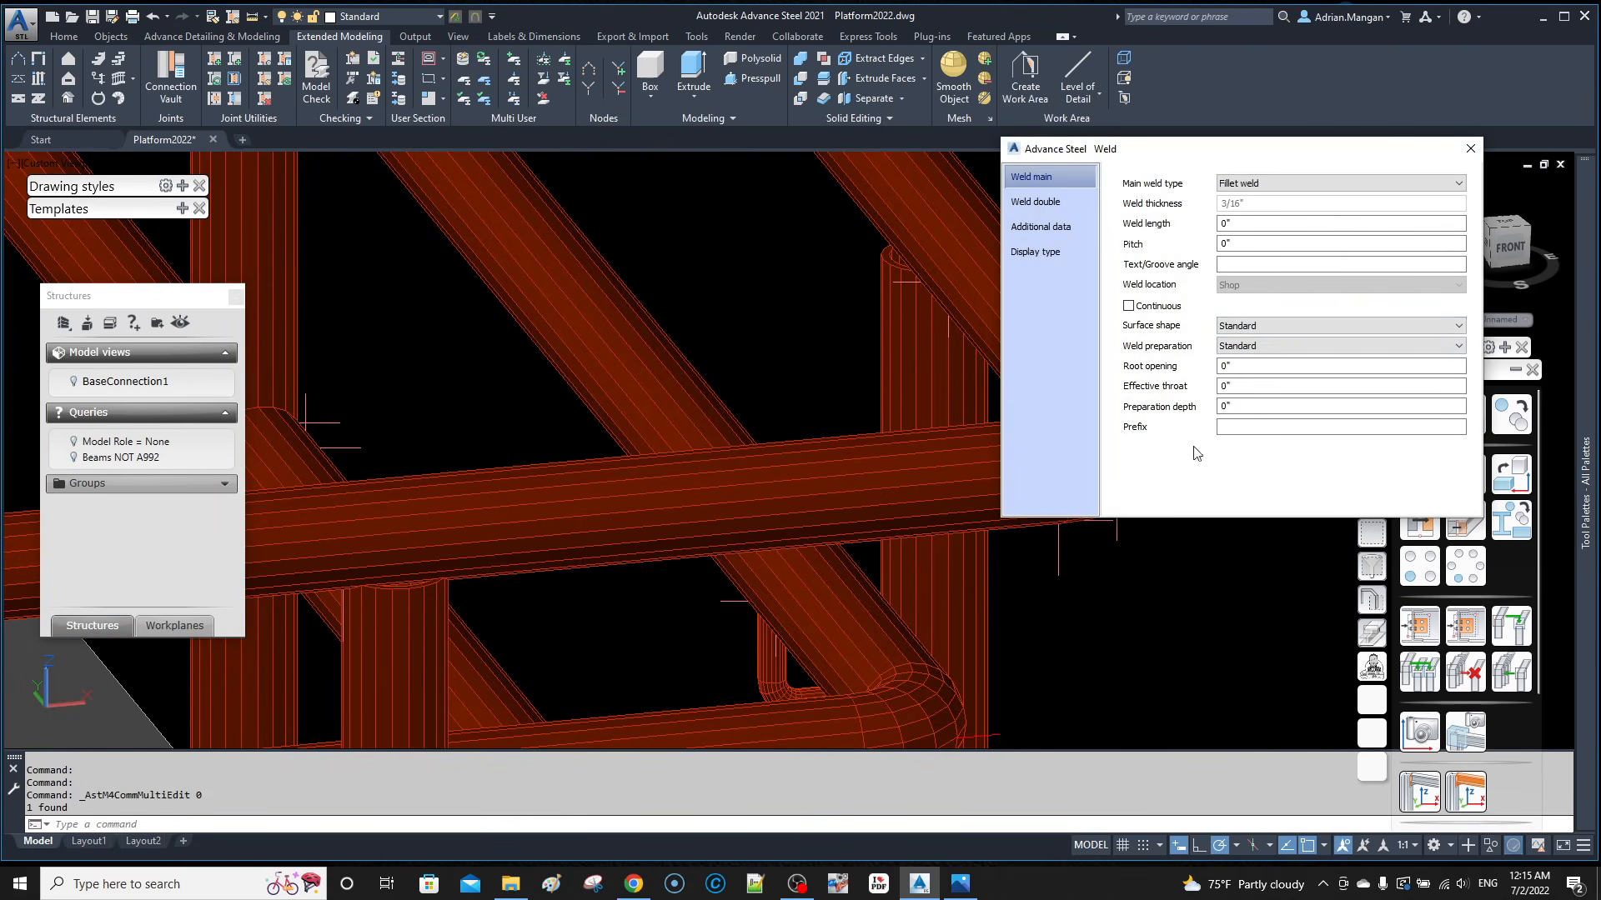
key(Escape)
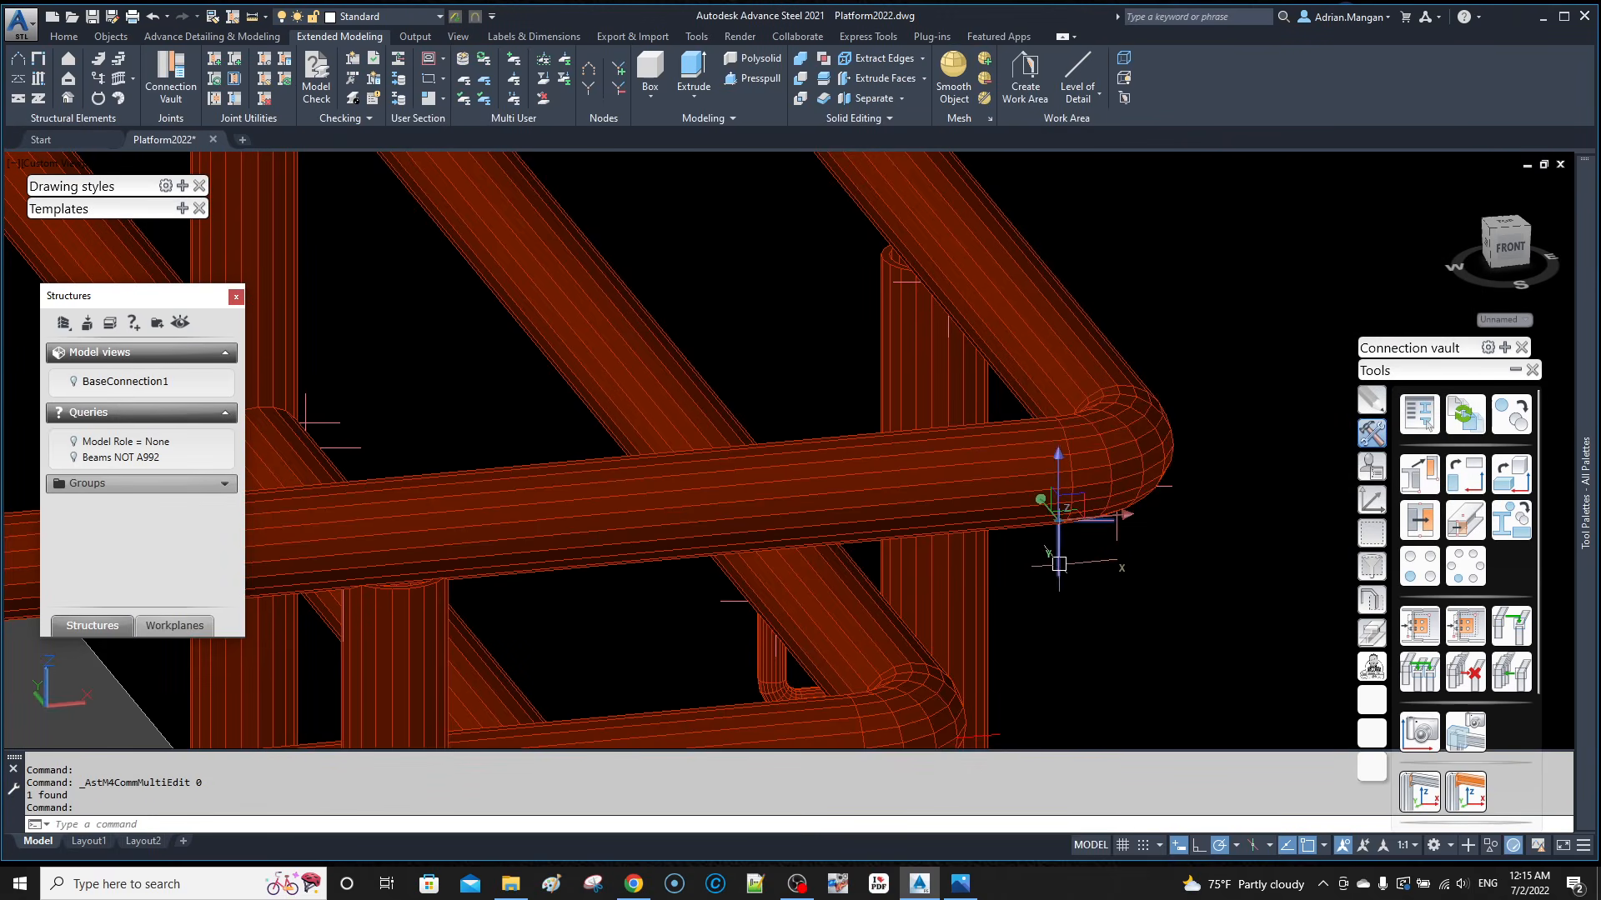
double_click(1058, 566)
key(Escape)
Step: Create an elbow between the two lower rails at the same corner, using the handrail's corner elbow as template
scroll(1159, 411, down, 4)
middle_drag(1159, 412, 1072, 184)
click(979, 318)
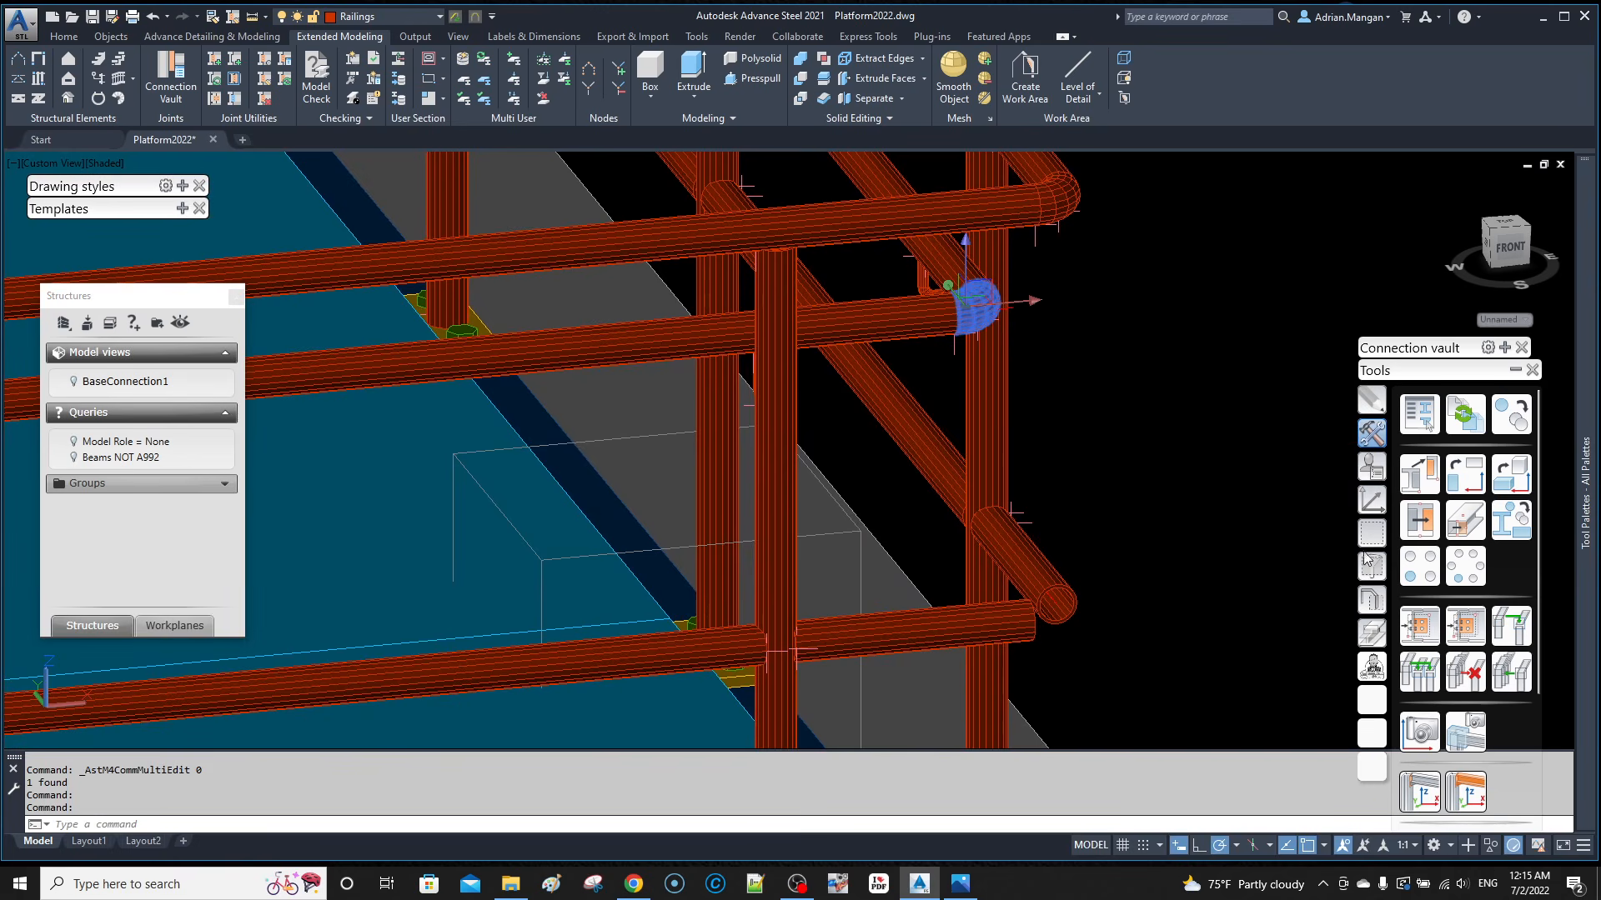
click(1417, 638)
click(976, 636)
key(Return)
click(1019, 577)
key(Return)
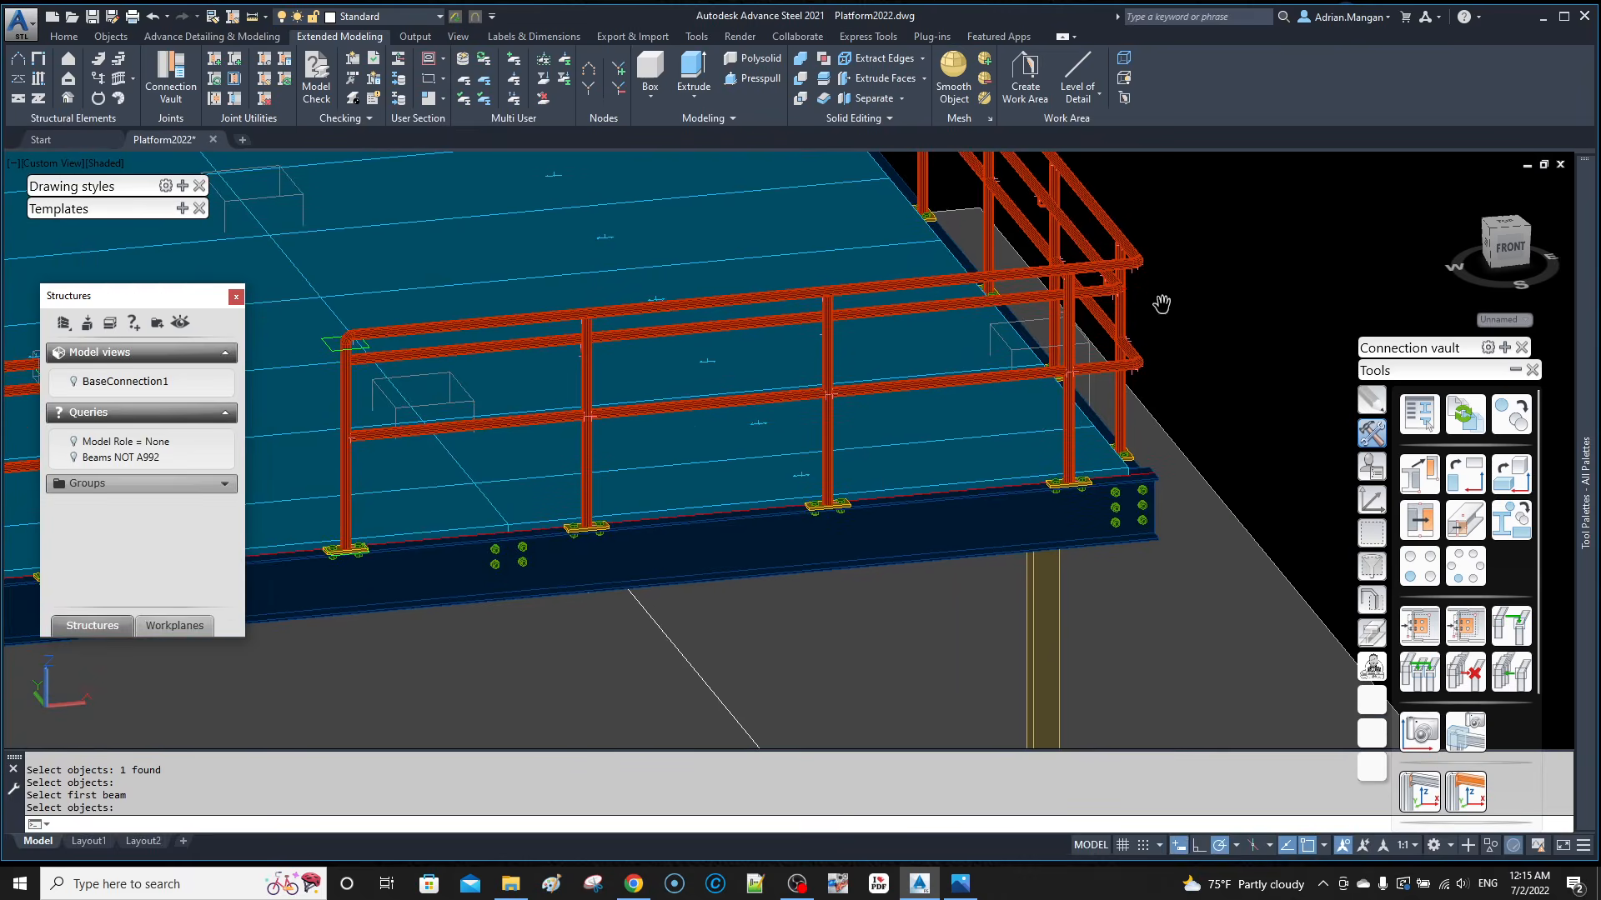
middle_drag(1161, 308, 1116, 500)
scroll(1129, 437, down, 5)
shift+middle_drag(1126, 416, 1155, 402)
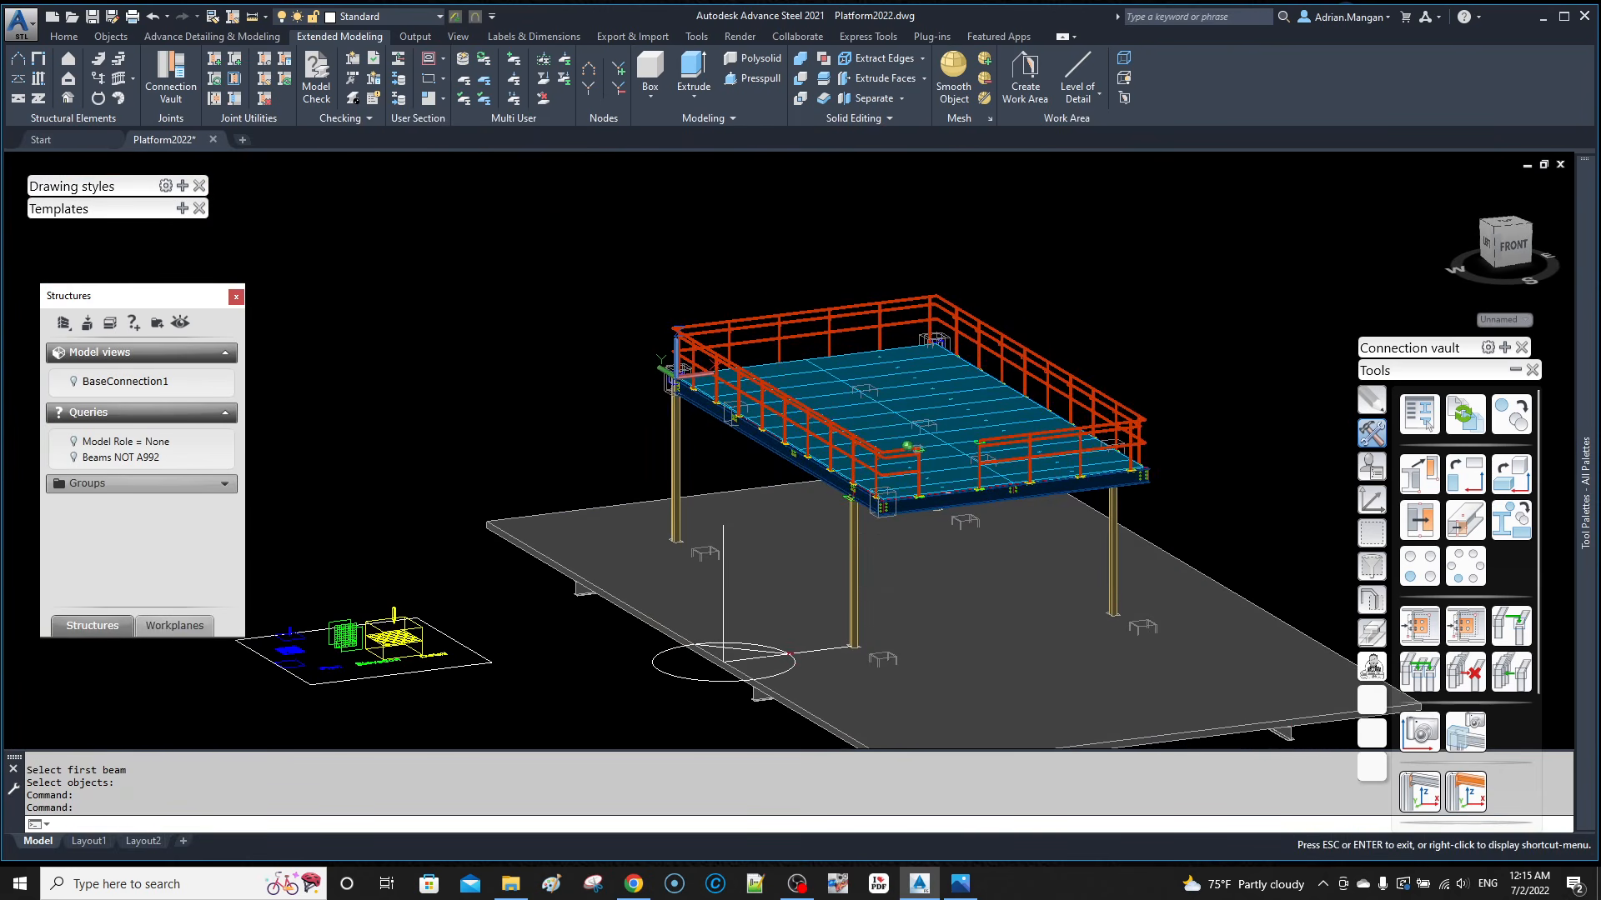
Step: Highlight the objects shop-connected to the perimeter railing, select the marked objects, and check the short end section by the opening
click(1371, 534)
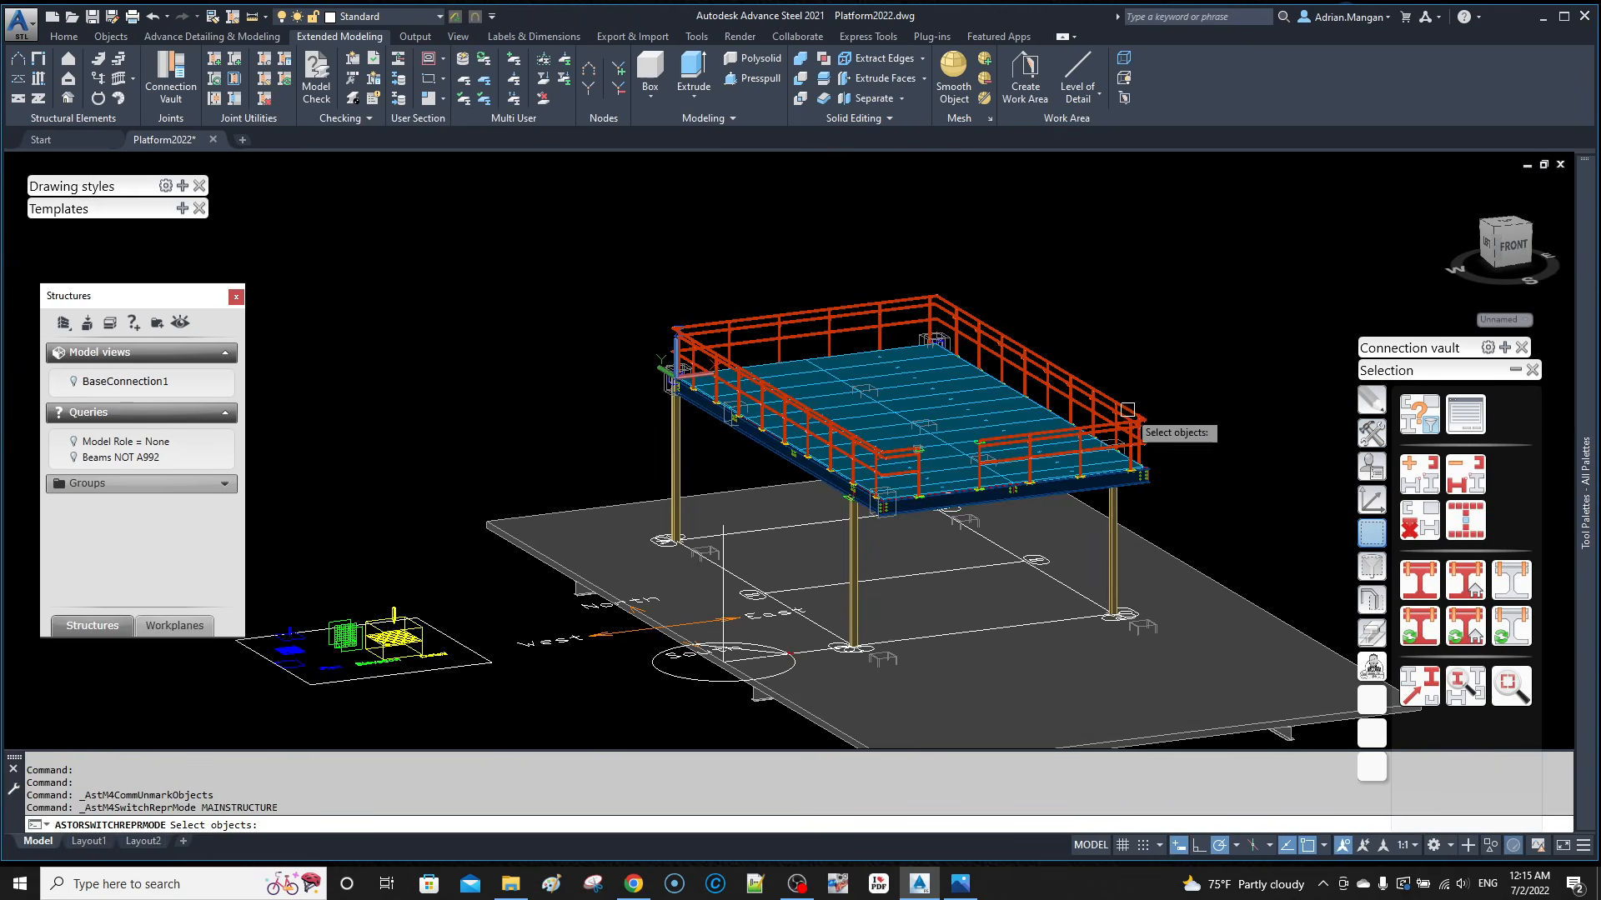
scroll(1084, 391, up, 5)
click(1091, 387)
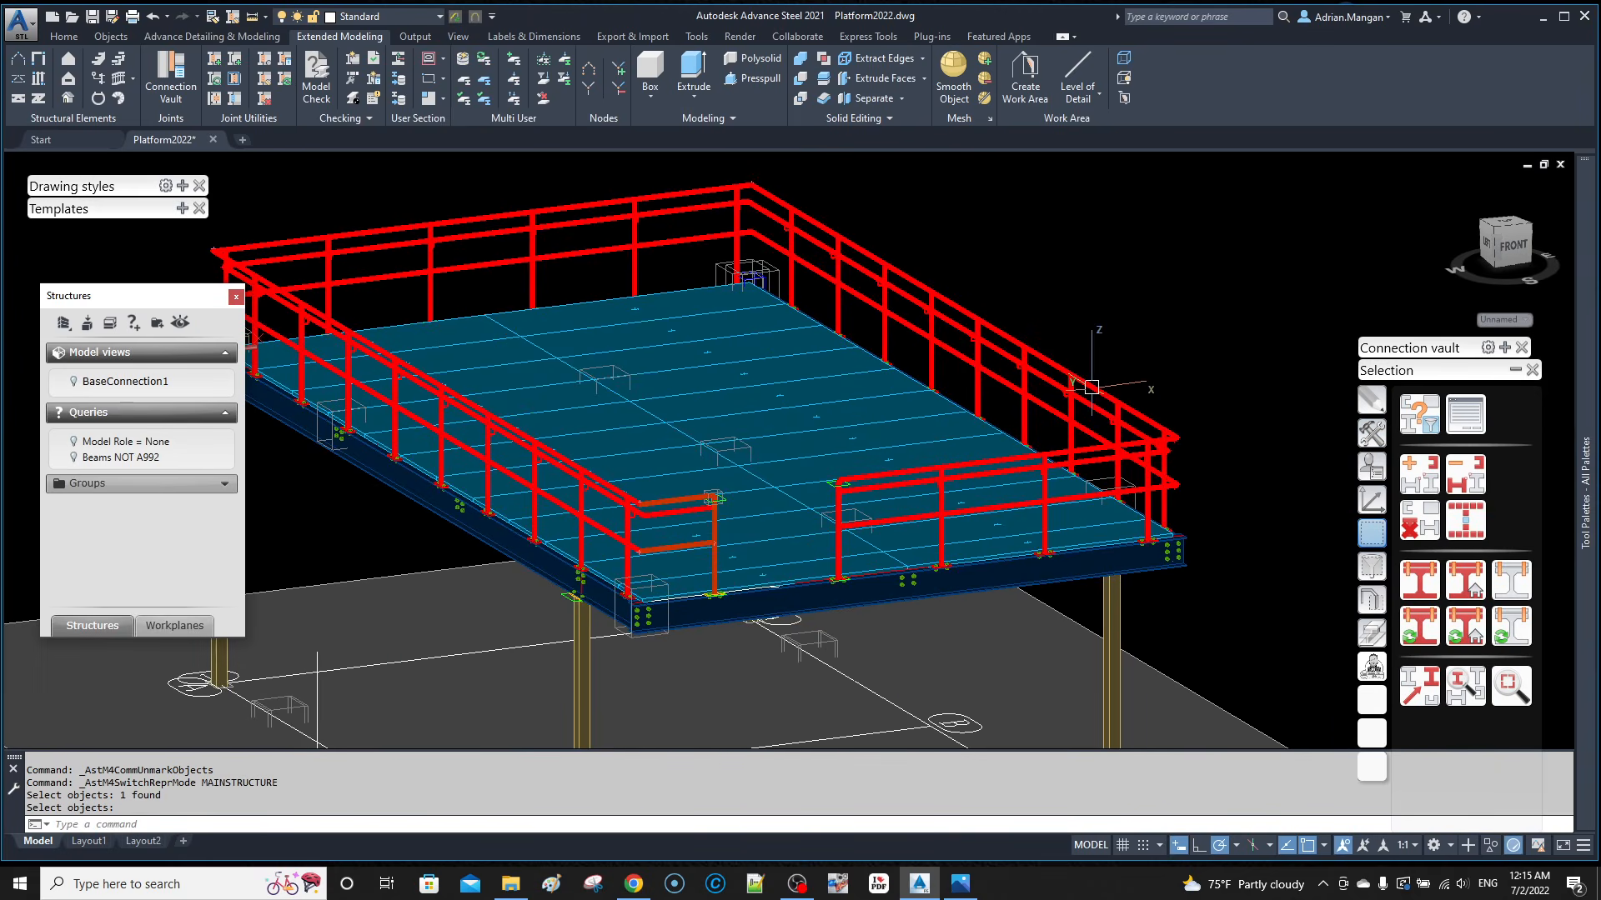
click(1467, 530)
shift+middle_drag(1157, 296, 1188, 307)
scroll(943, 575, up, 2)
scroll(917, 538, up, 4)
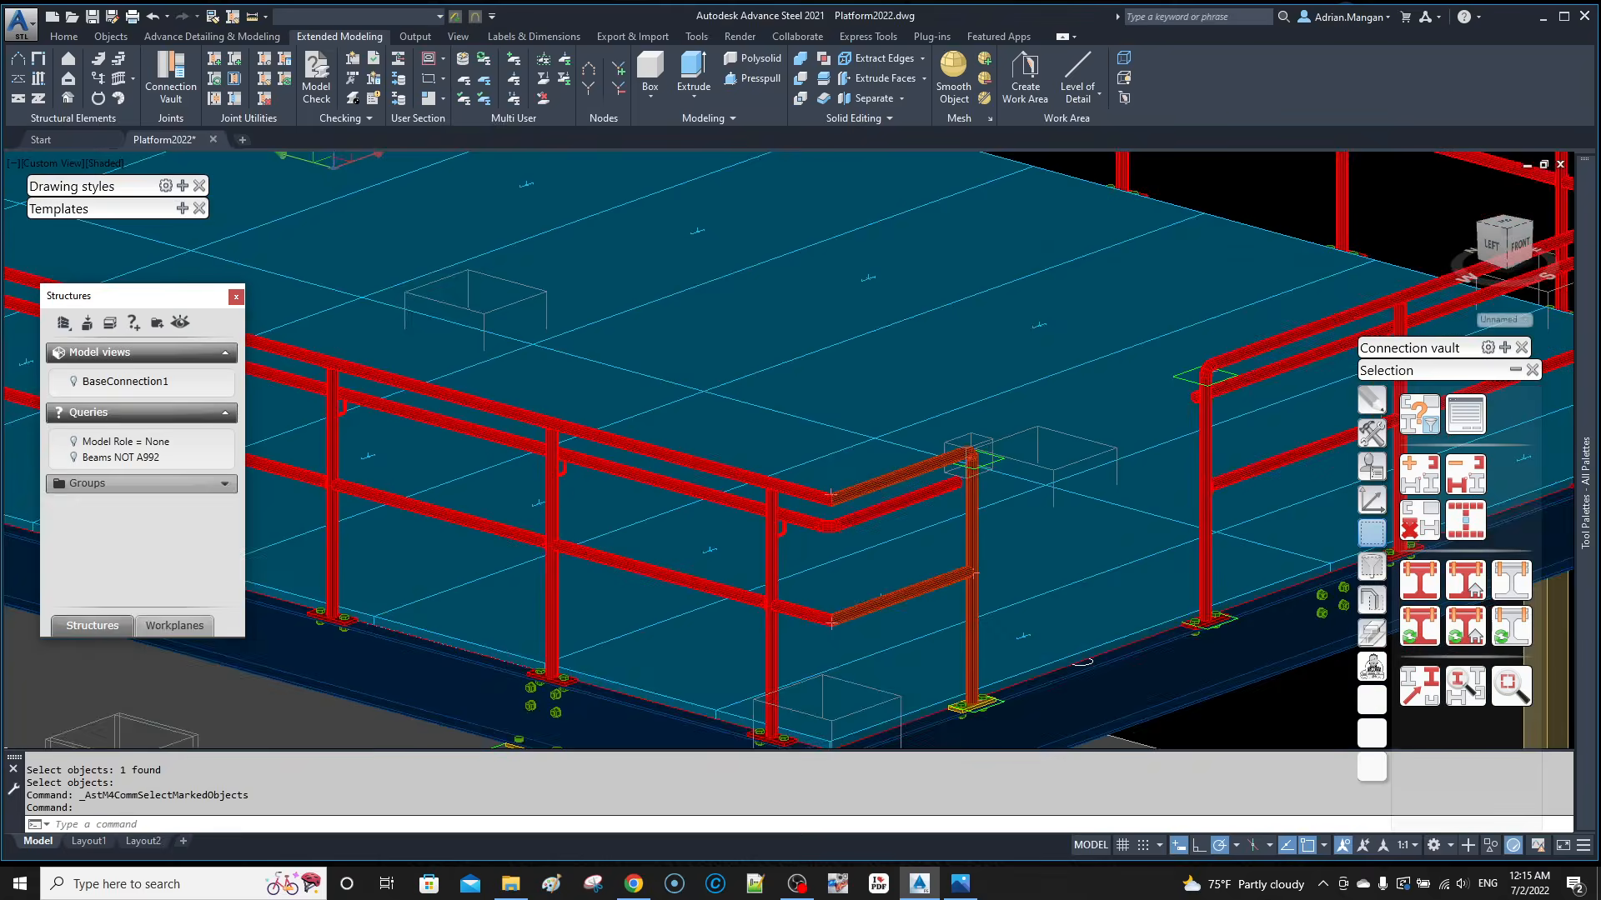
scroll(904, 527, down, 5)
shift+middle_drag(922, 534, 906, 546)
key(Escape)
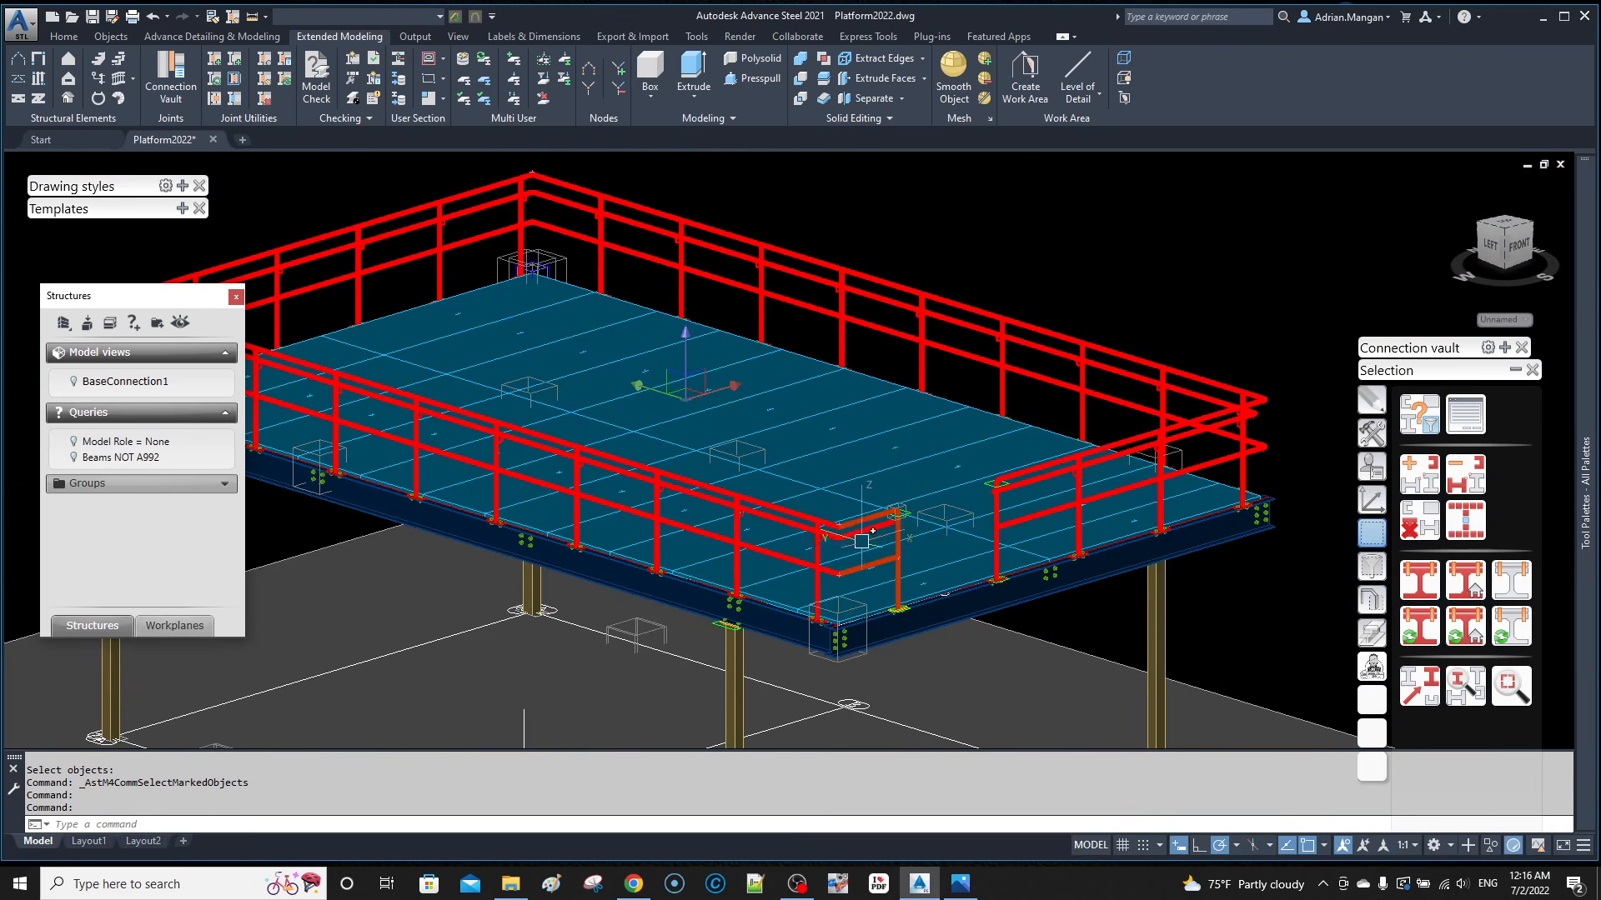
Step: Set the weld location to Shop for the weld at the mitred top rail corner of the short end section
scroll(905, 545, up, 6)
scroll(907, 446, up, 2)
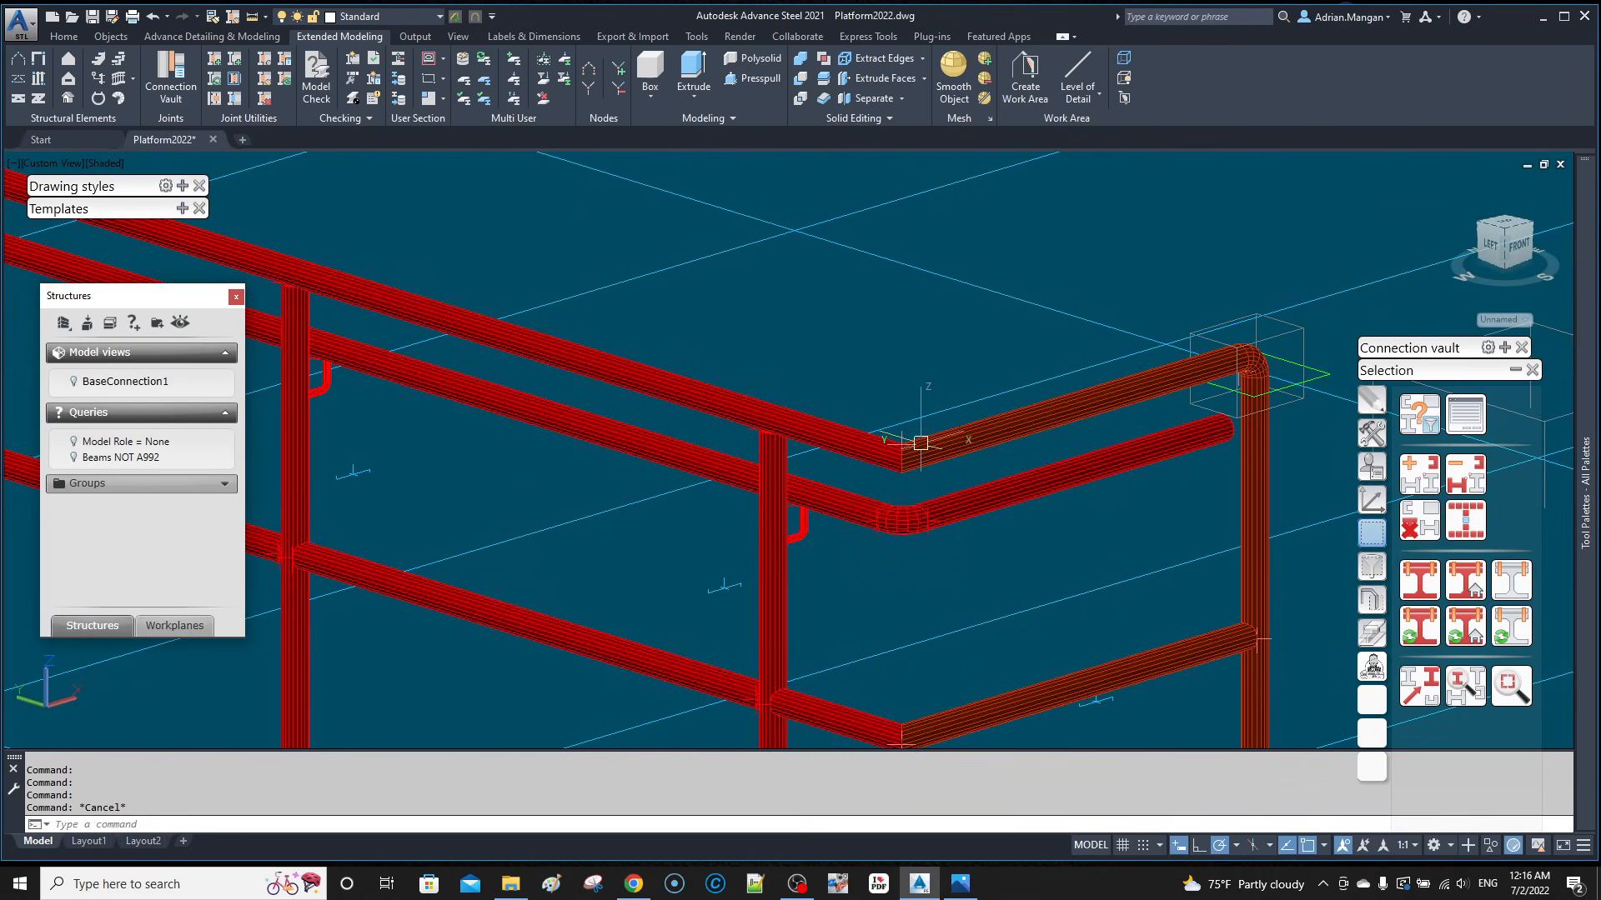
key(Escape)
scroll(938, 462, down, 2)
middle_drag(931, 448, 894, 376)
scroll(884, 373, up, 3)
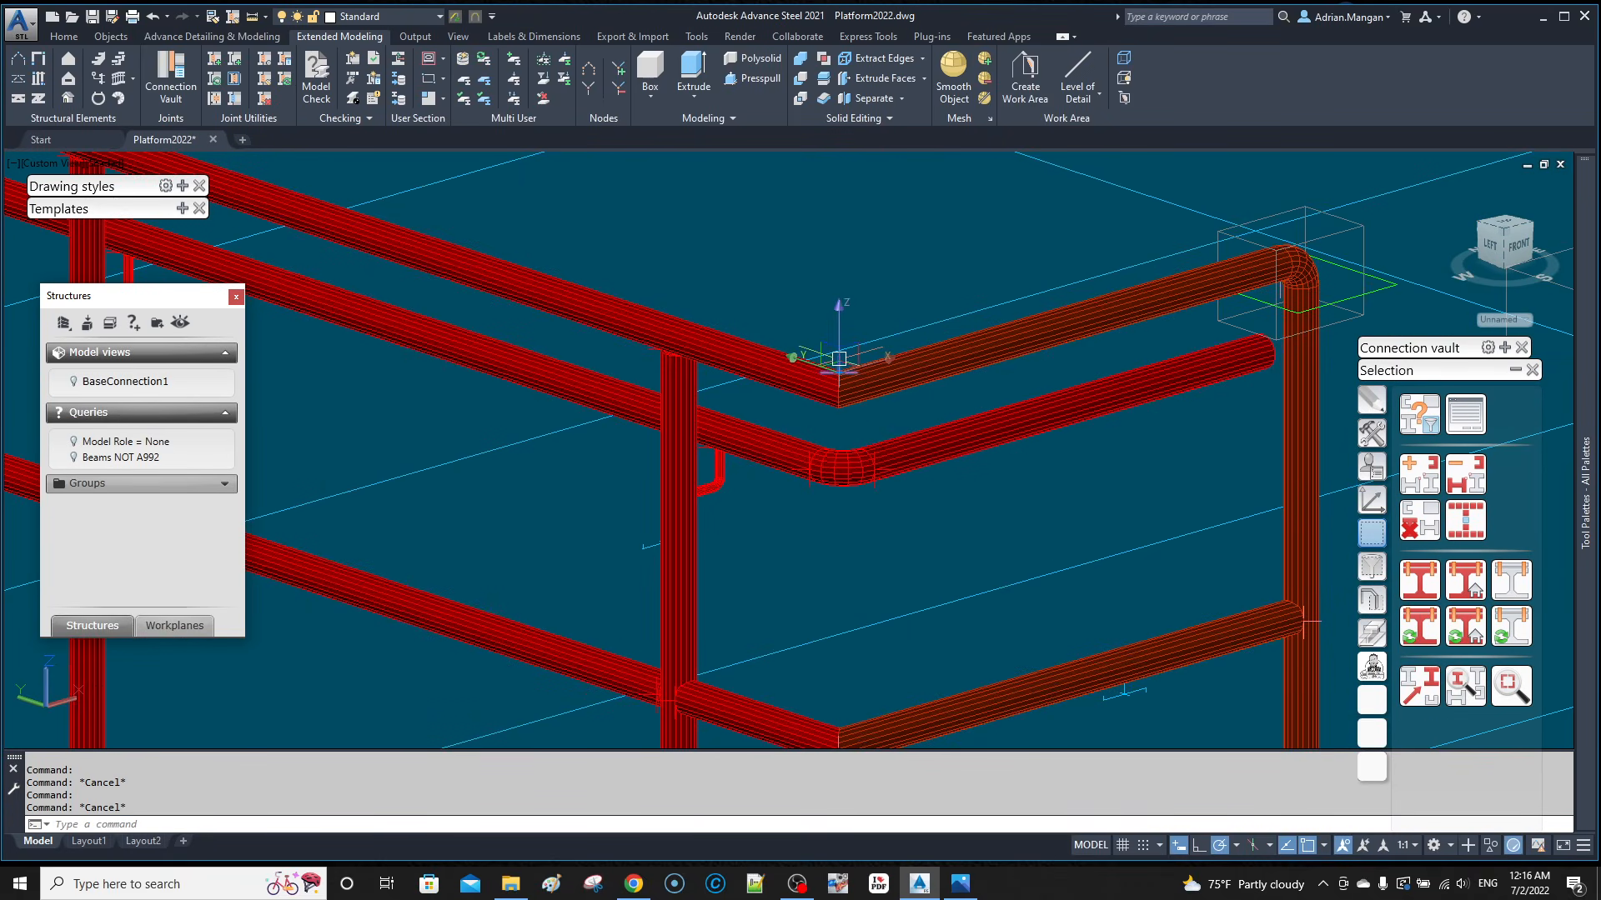
double_click(839, 359)
key(Escape)
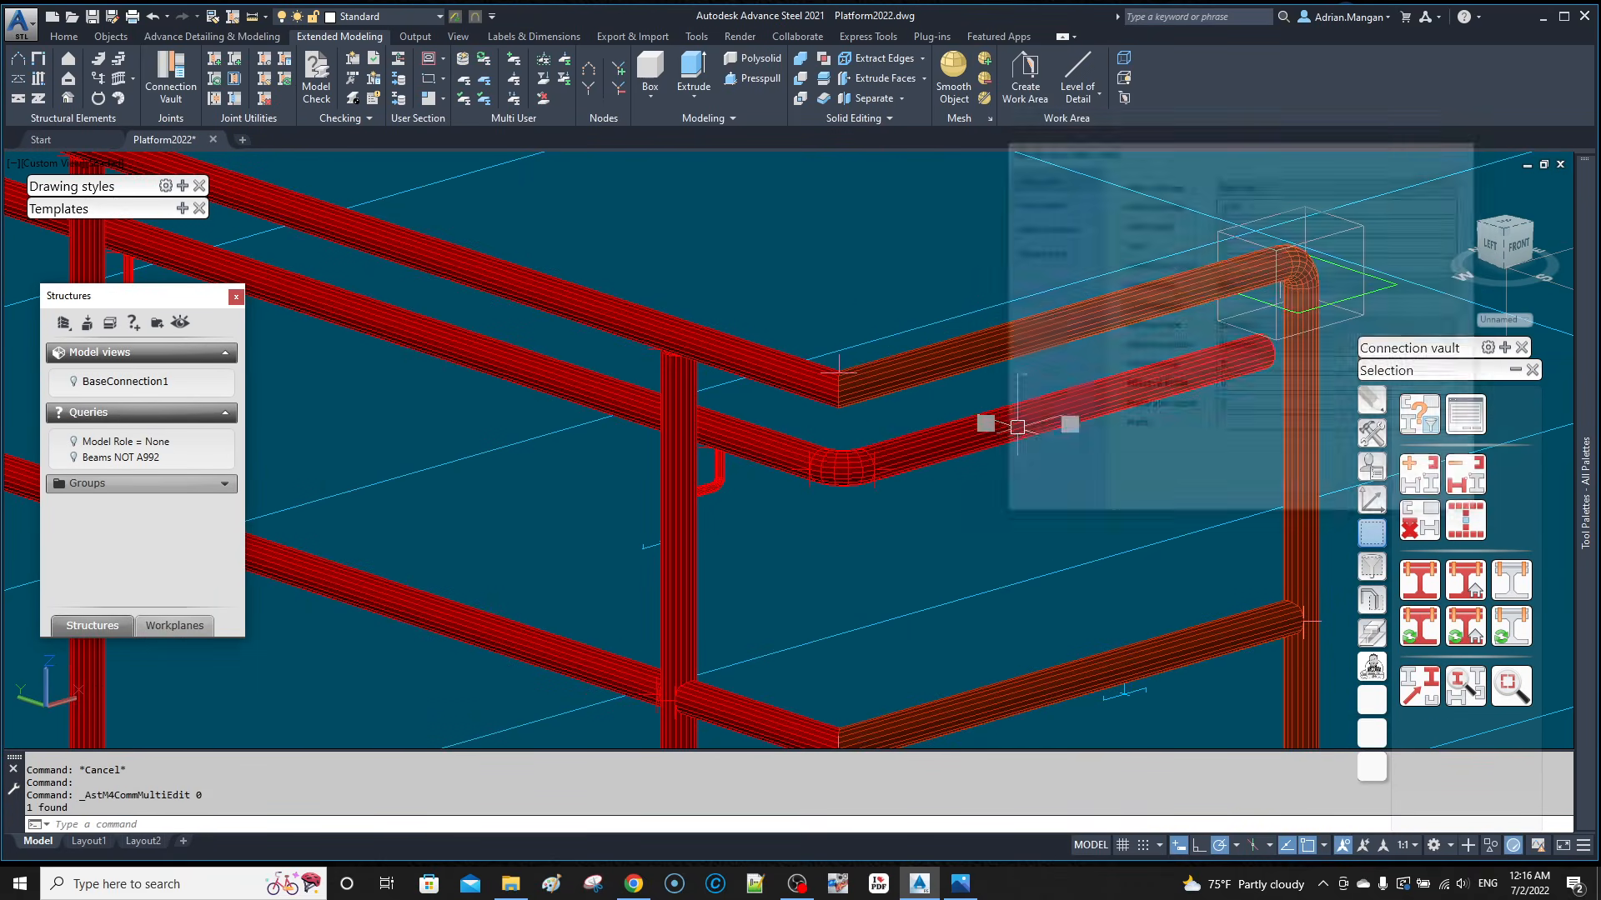
scroll(1070, 391, down, 2)
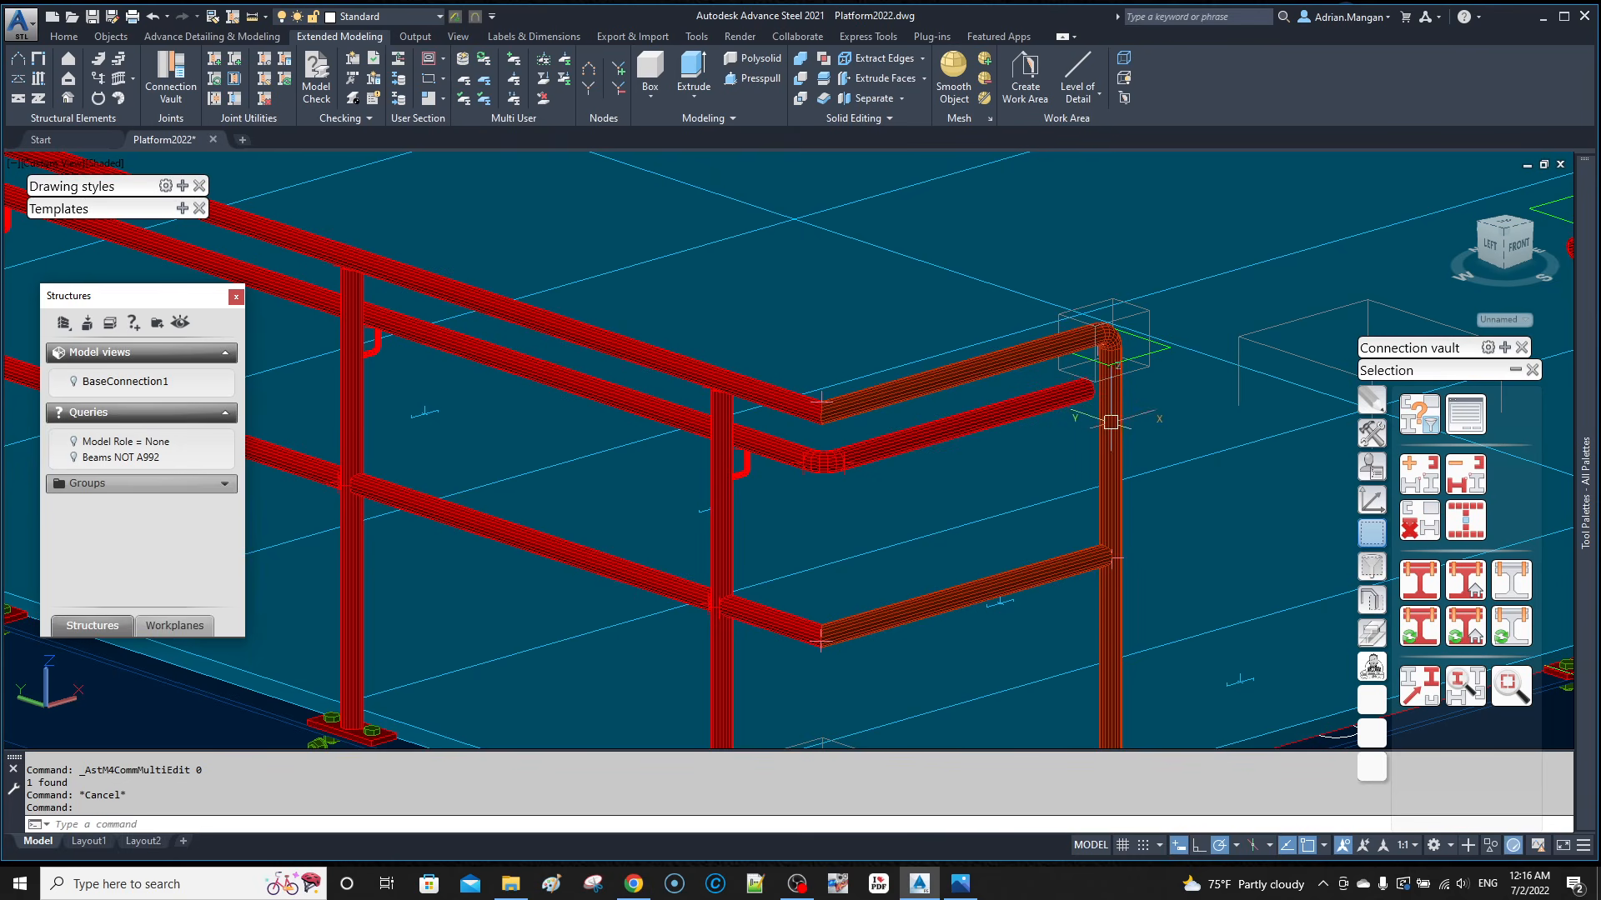
key(Escape)
scroll(837, 394, up, 3)
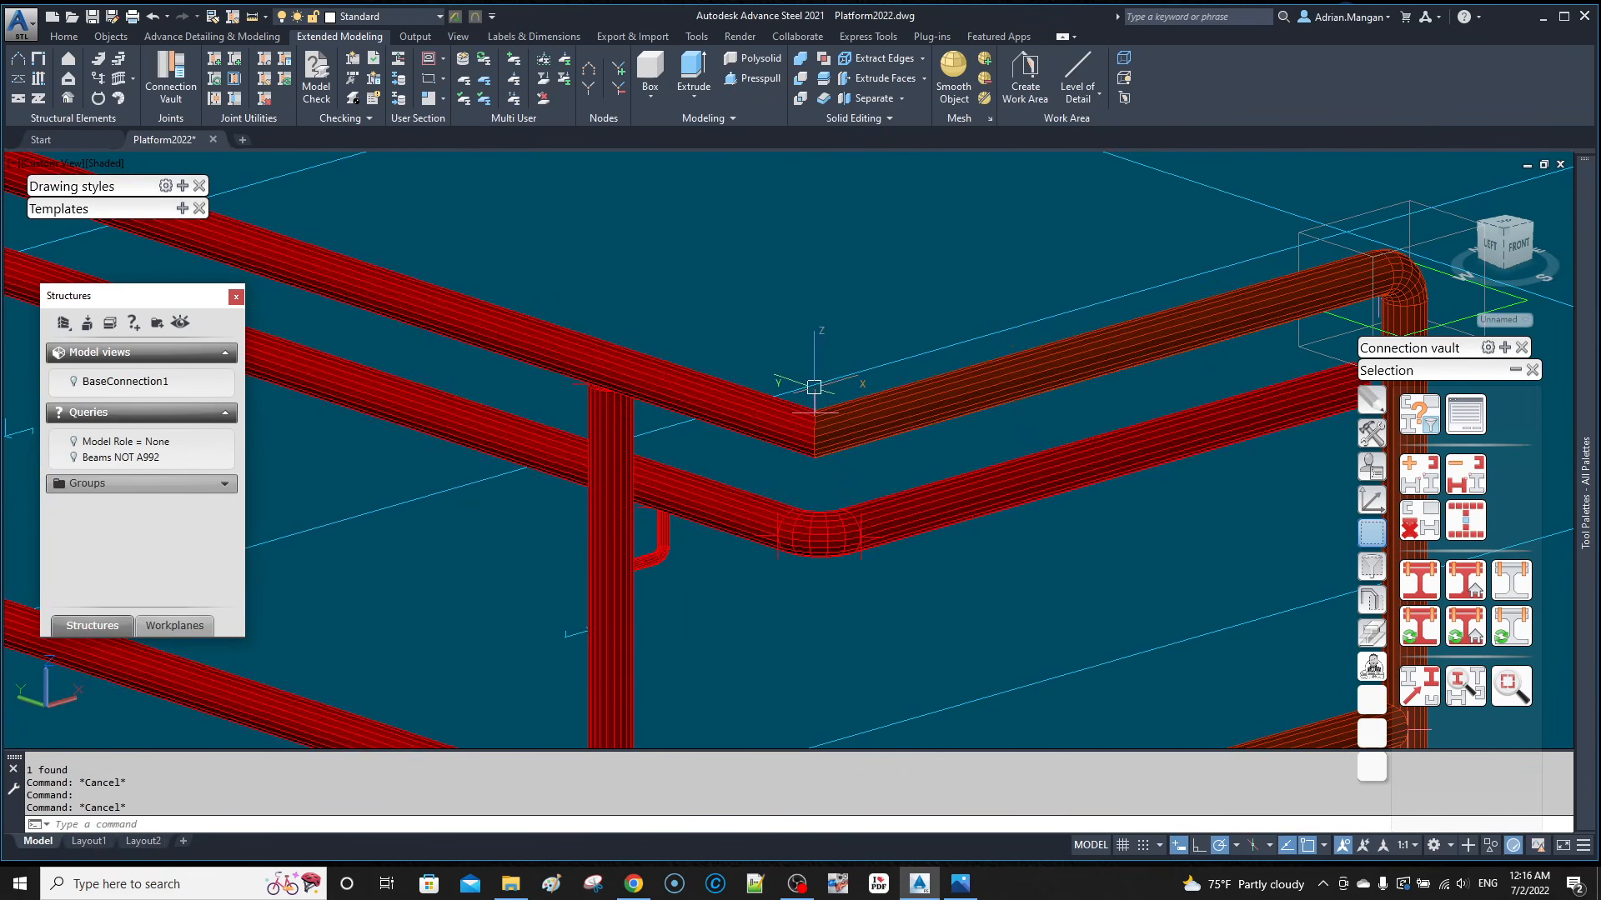
double_click(814, 387)
click(1240, 285)
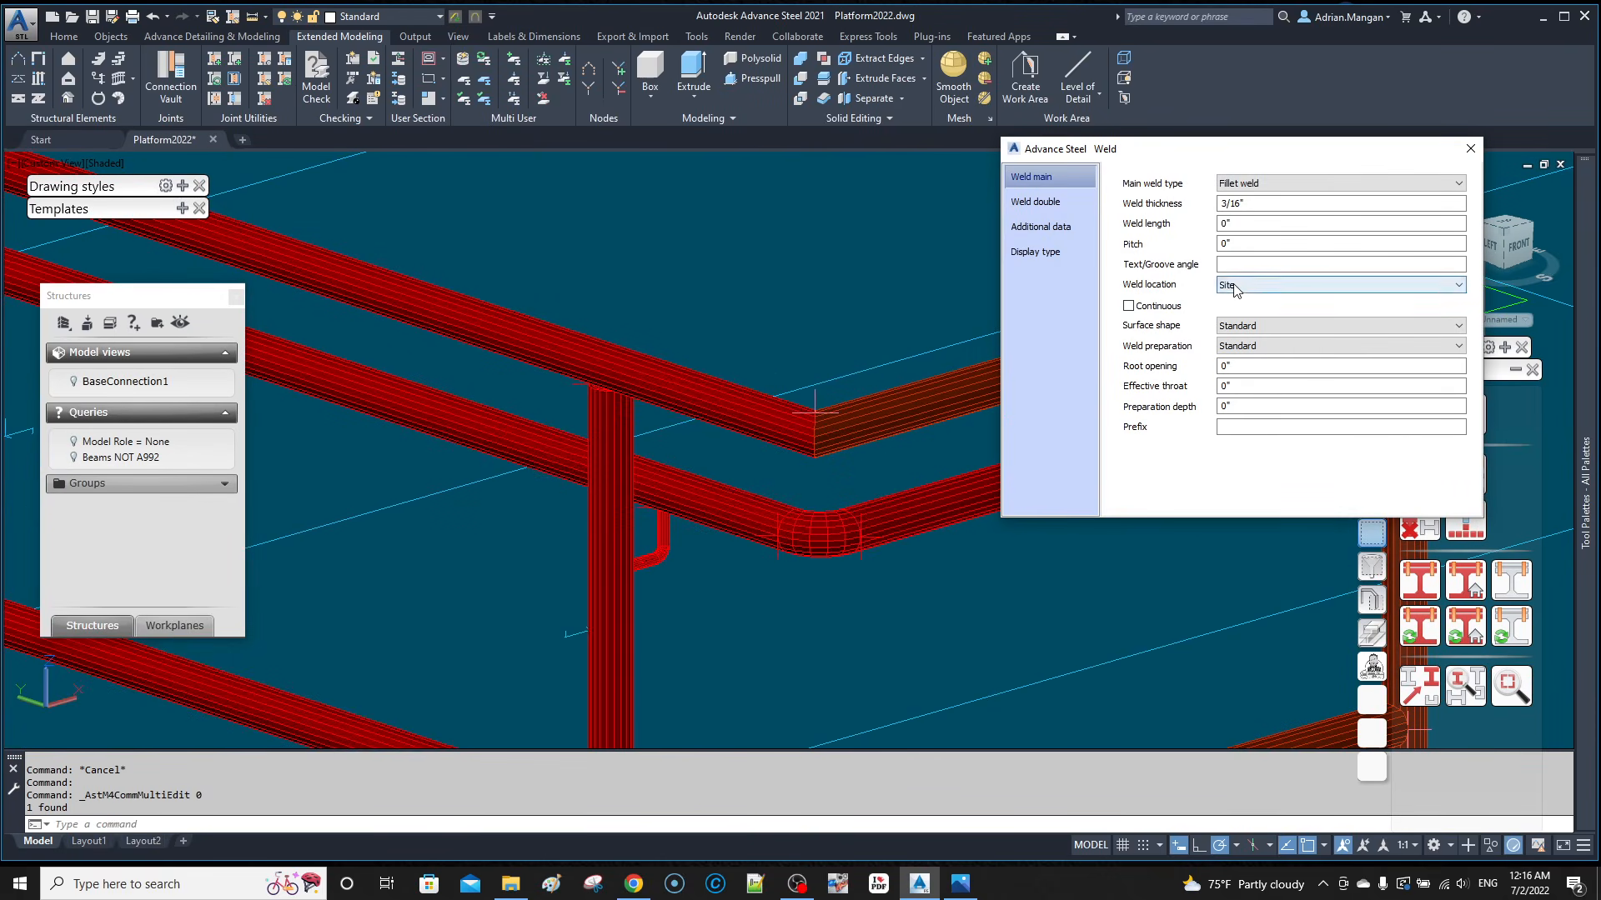
click(1244, 310)
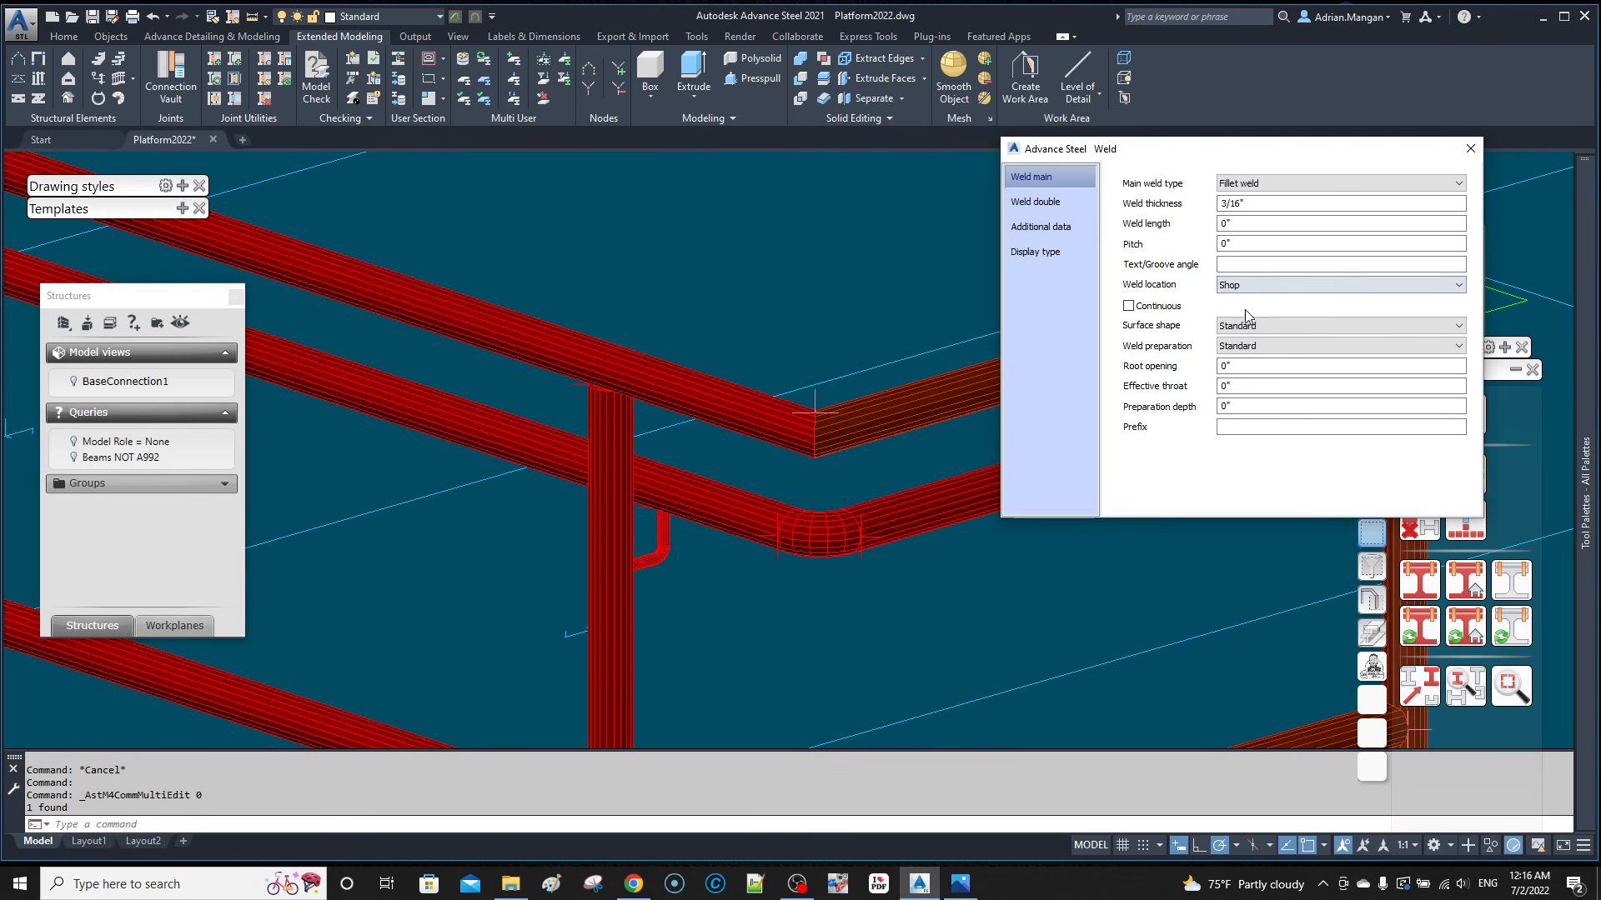
click(1470, 149)
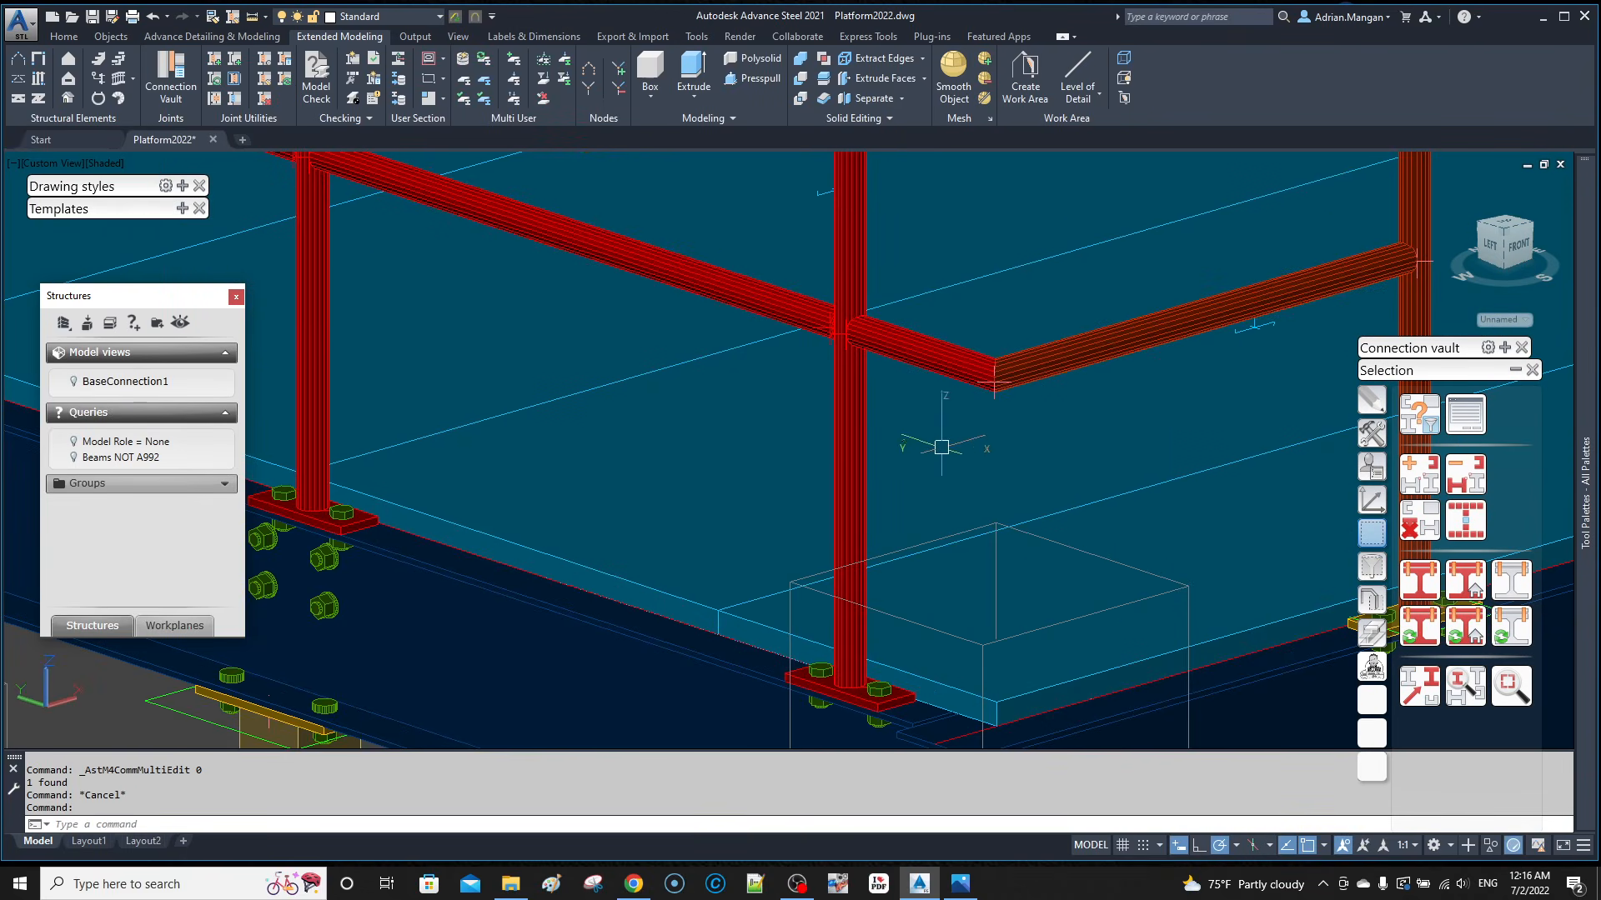
Step: Set the weld location to Shop for the weld at the lower rail's mitred corner
scroll(985, 383, up, 3)
double_click(1008, 412)
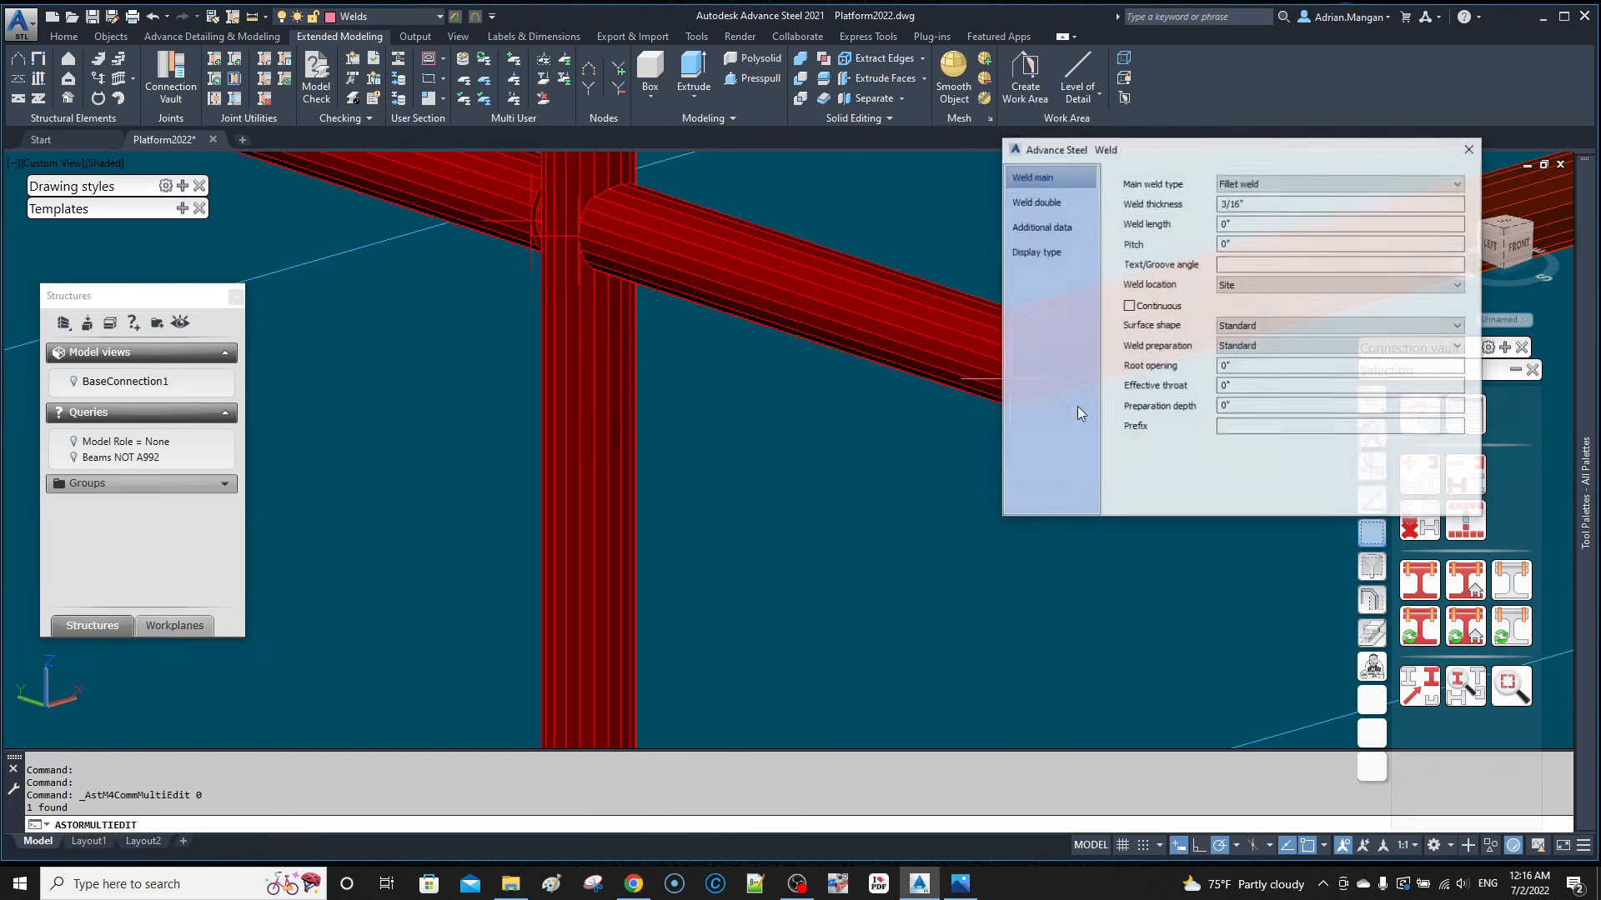
click(1266, 285)
click(1262, 308)
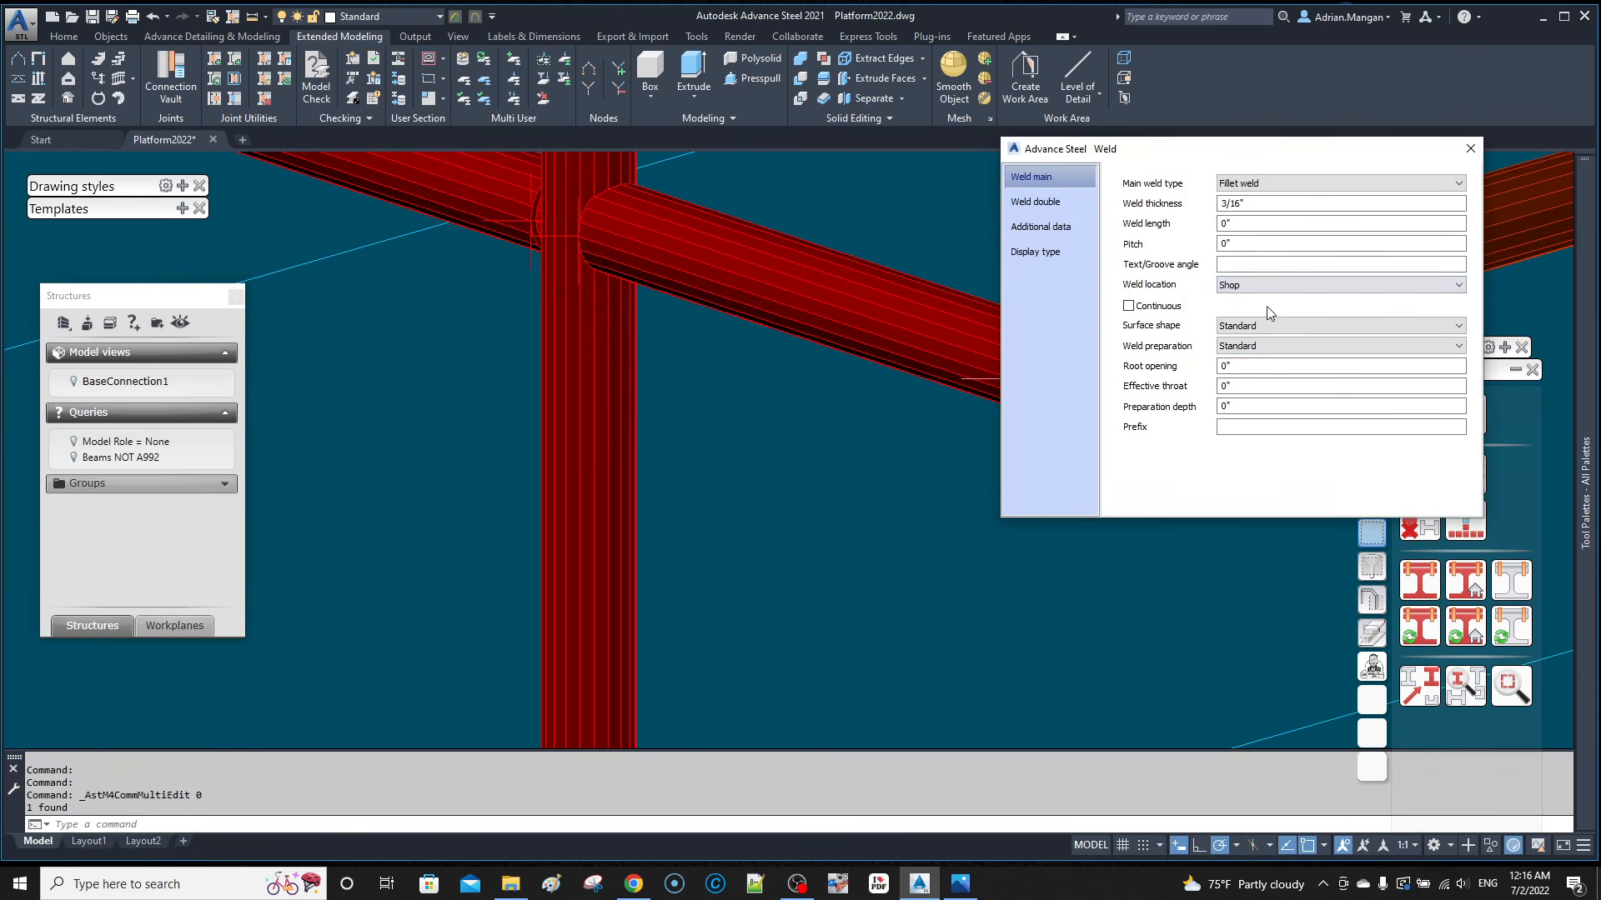
Step: Highlight the railing's shop-connected objects again to check that the short end section is included
scroll(1009, 378, down, 10)
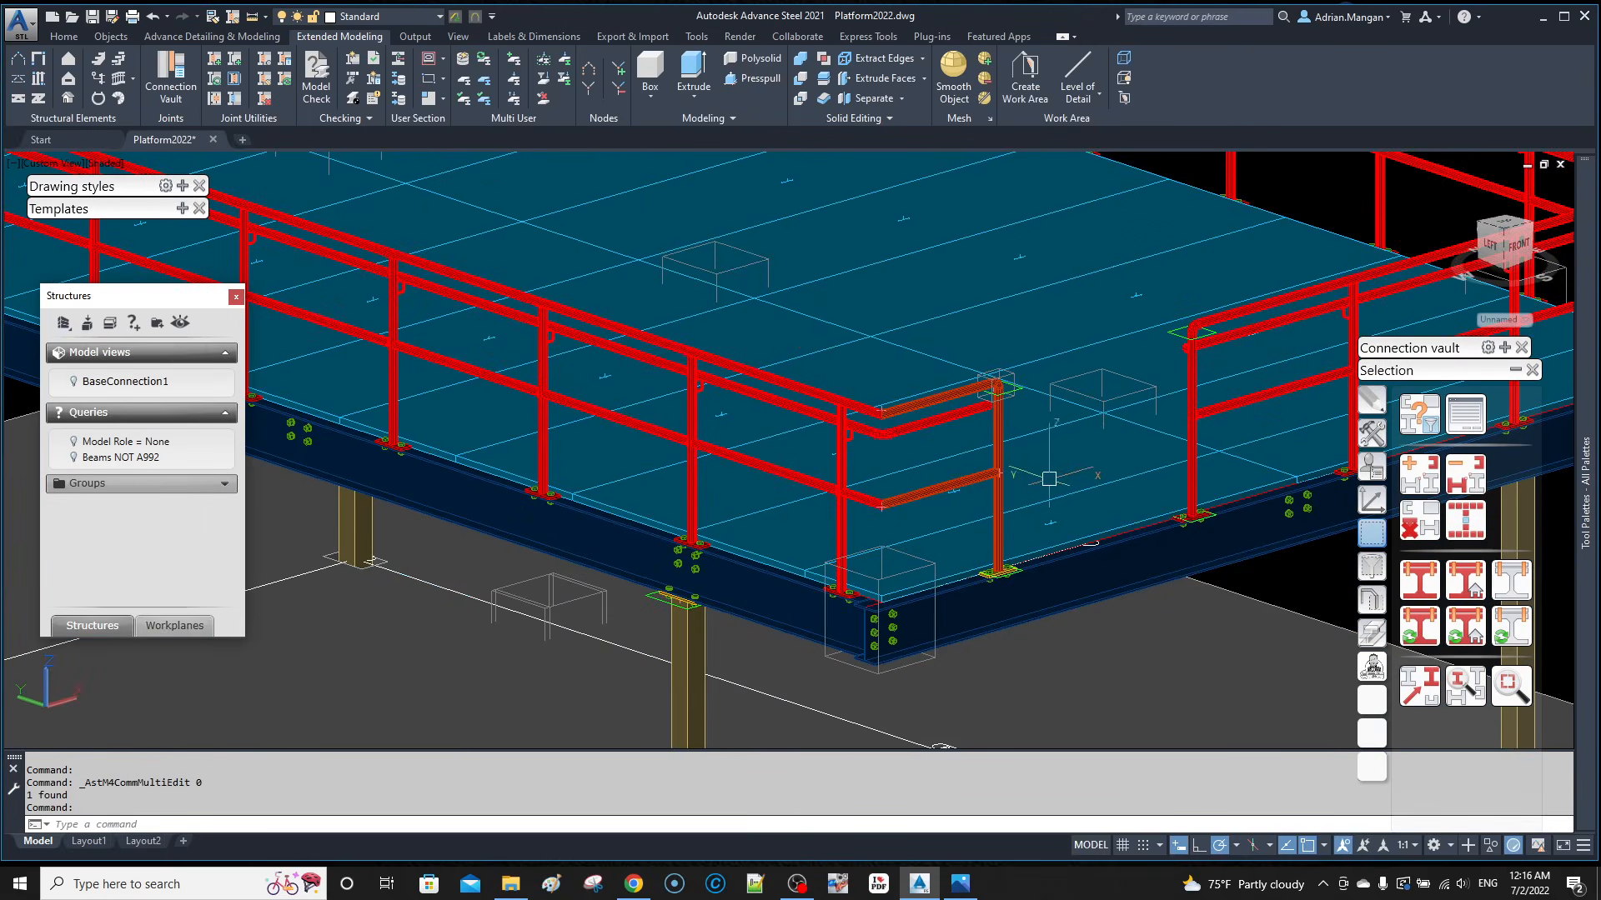
click(1449, 639)
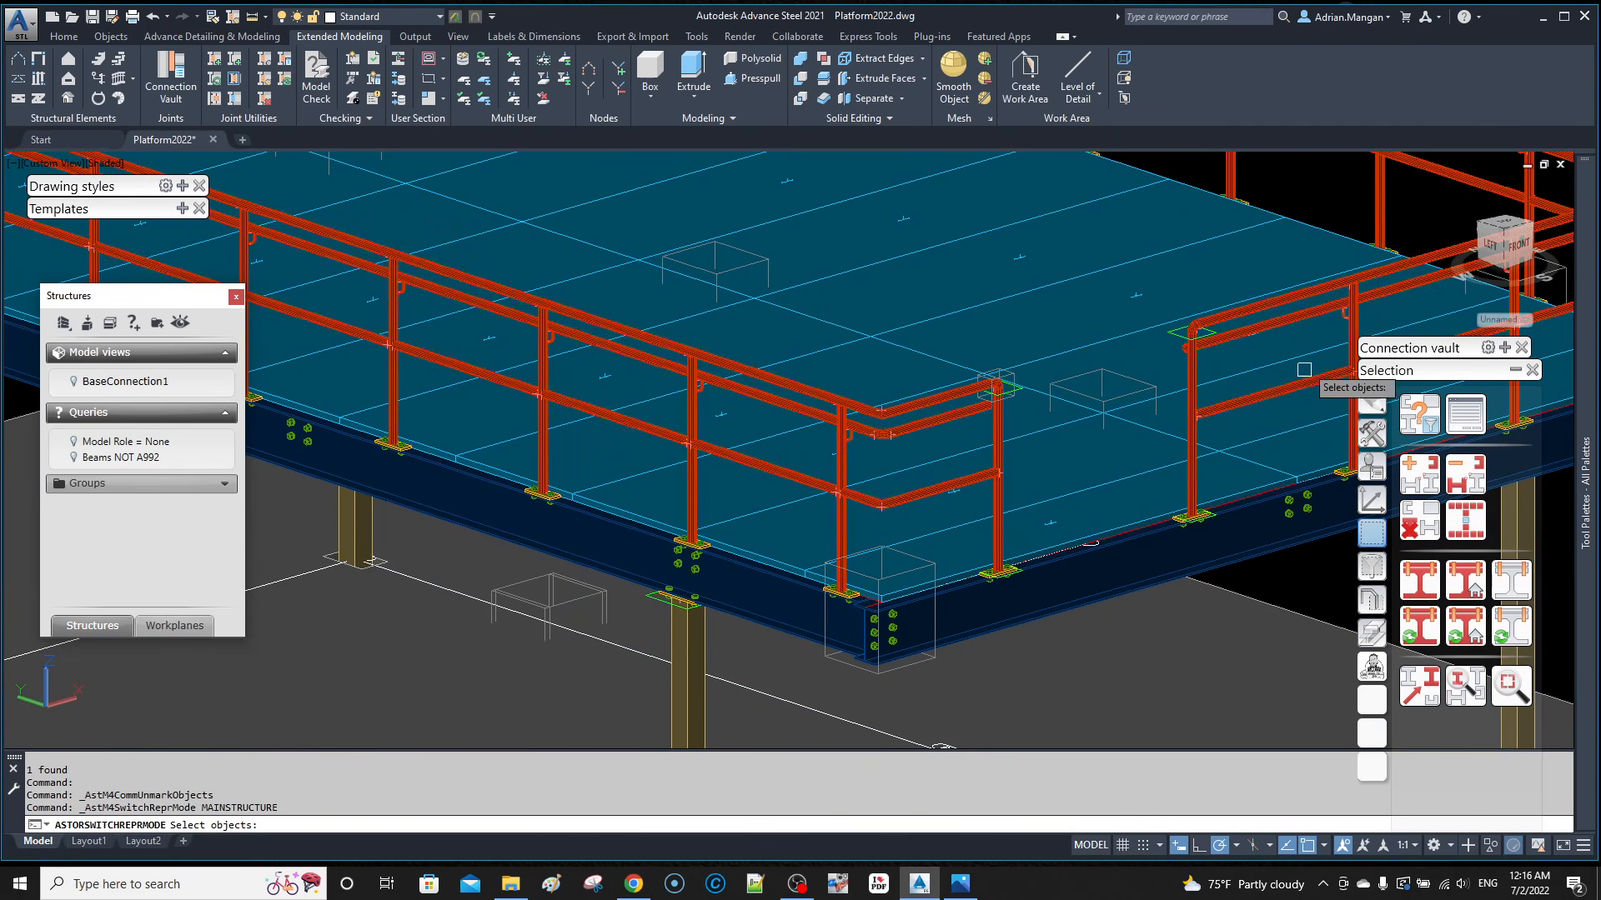
key(Return)
middle_drag(1231, 338, 1296, 392)
key(Escape)
key(Escape)
Step: Set the visual style to 2D wireframe with the open handrail end beside the short section's end post in view
scroll(782, 448, up, 8)
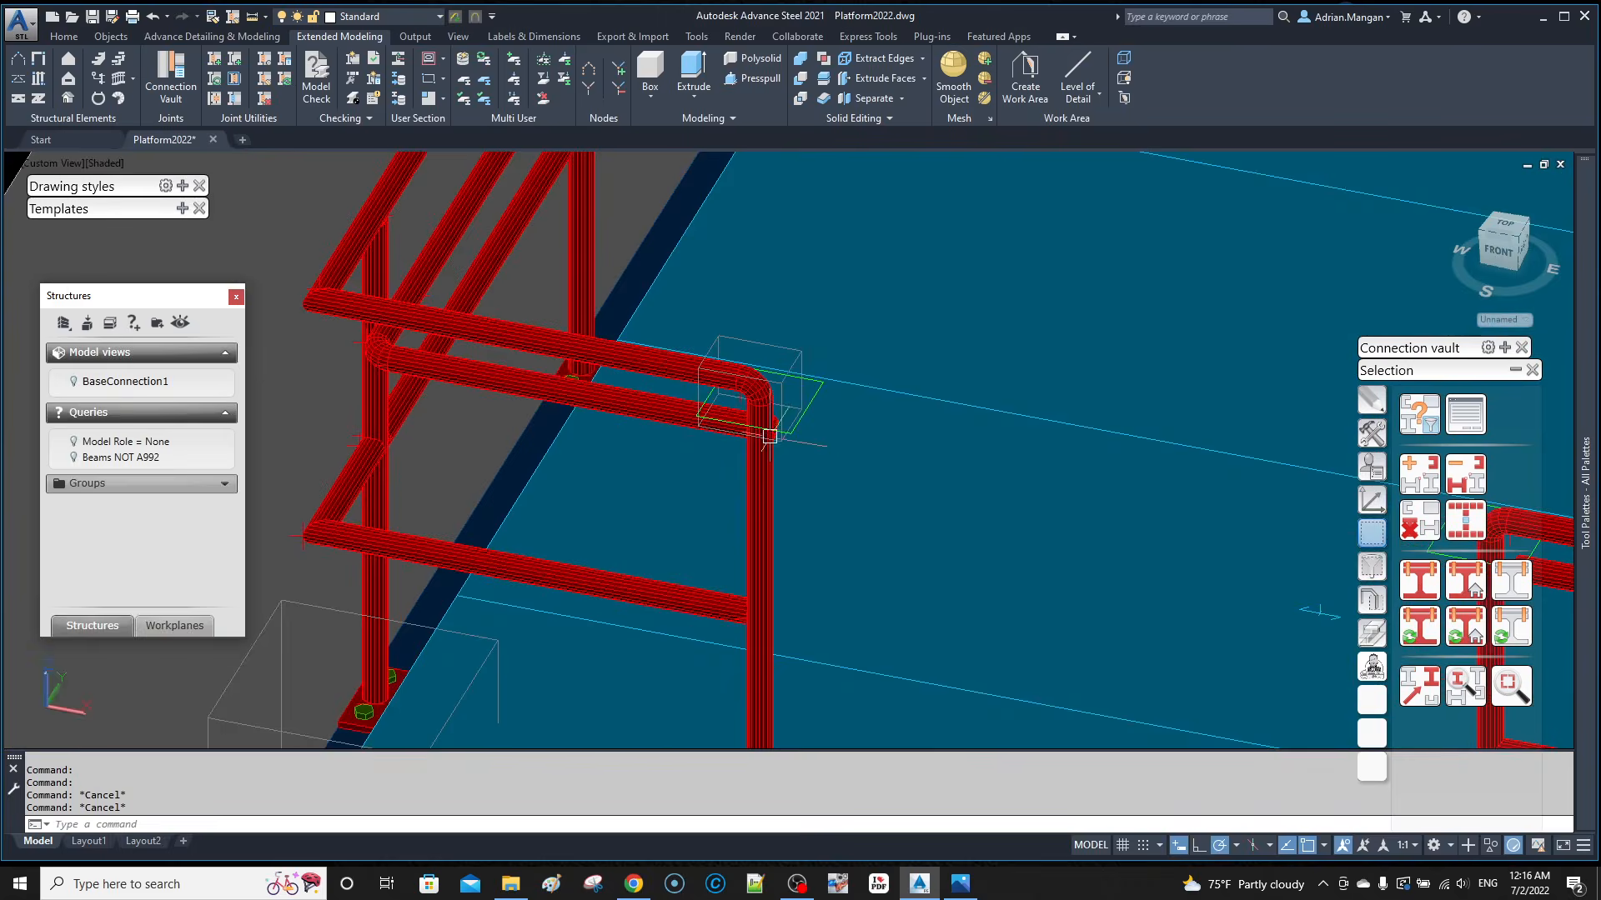
shift+middle_drag(837, 418, 1574, 474)
shift+middle_drag(1401, 484, 1072, 472)
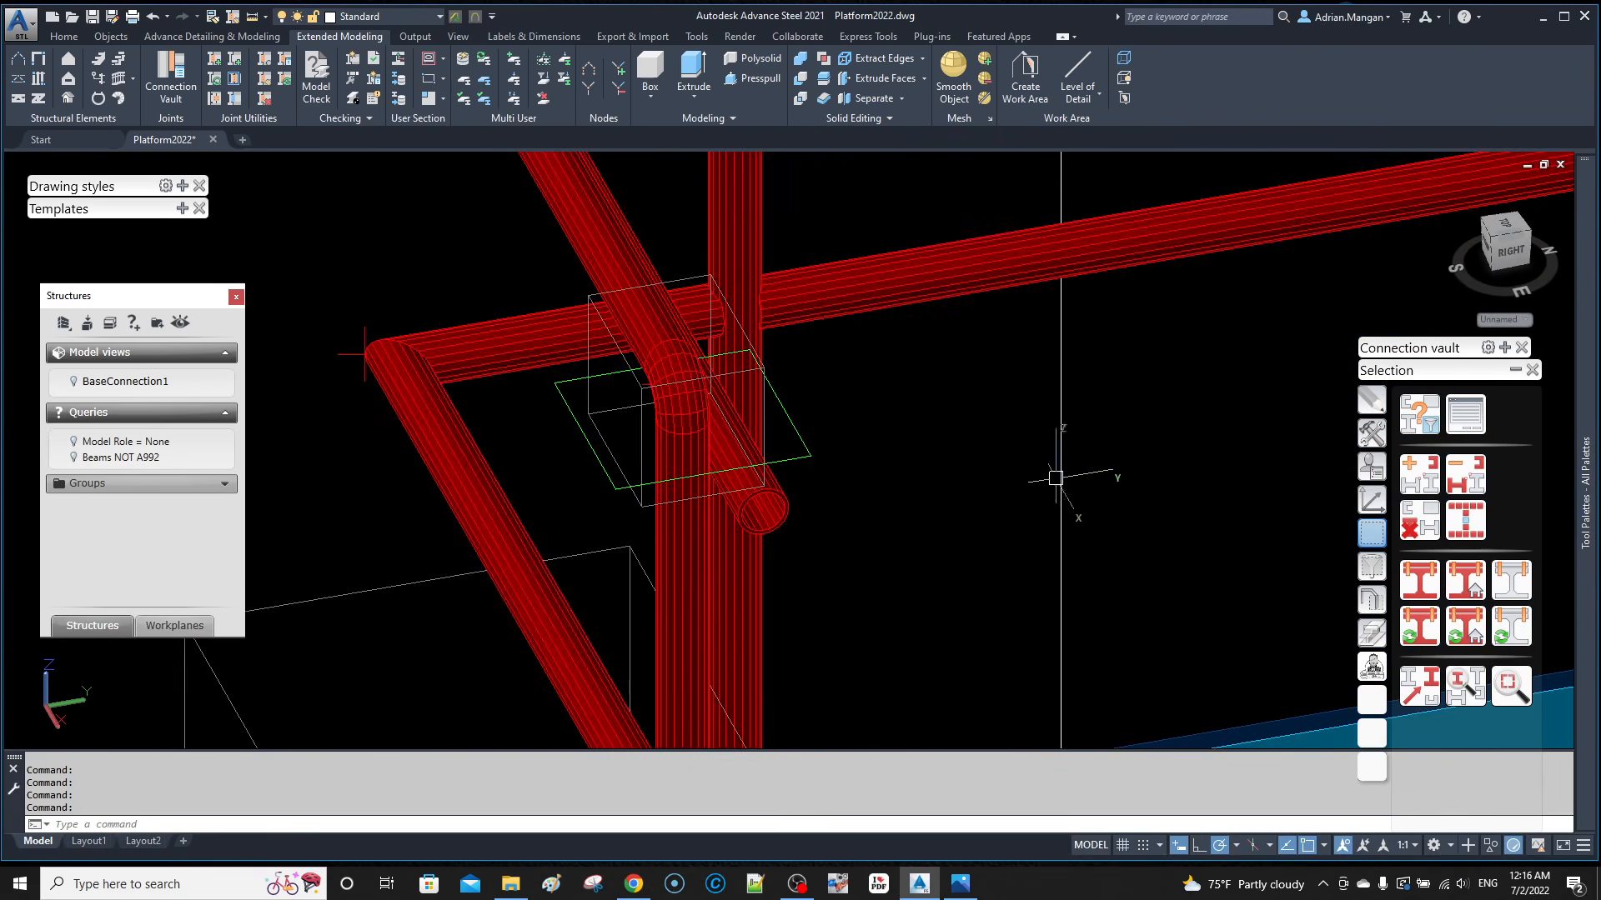
scroll(784, 498, up, 5)
scroll(741, 486, up, 2)
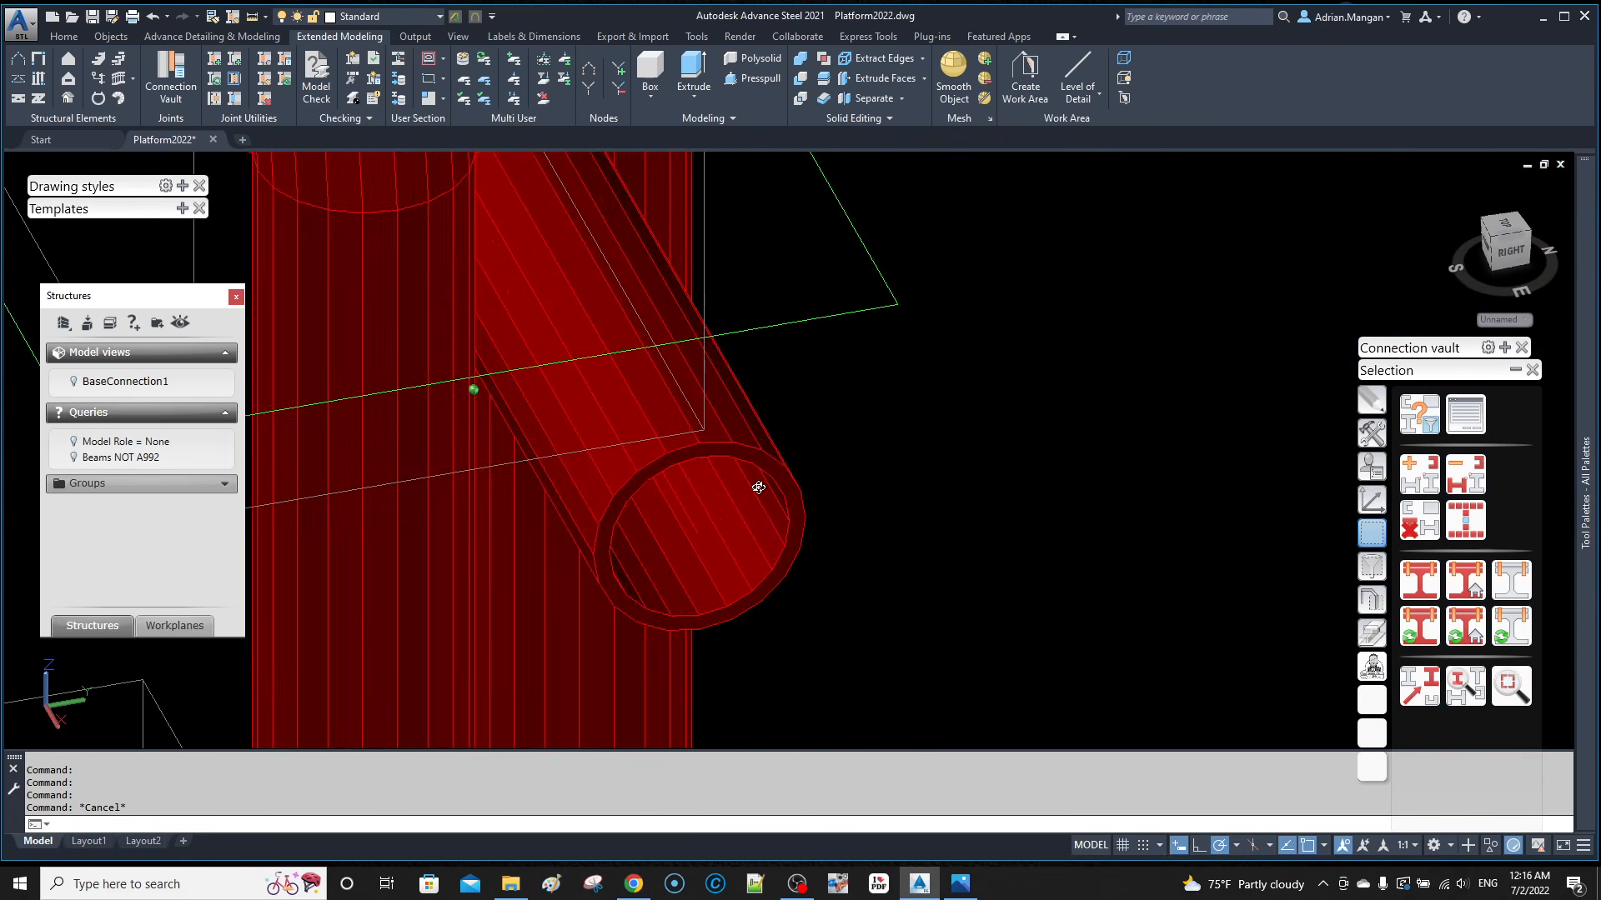
shift+middle_drag(758, 483, 871, 503)
scroll(824, 496, down, 8)
scroll(800, 479, up, 1)
scroll(750, 433, up, 4)
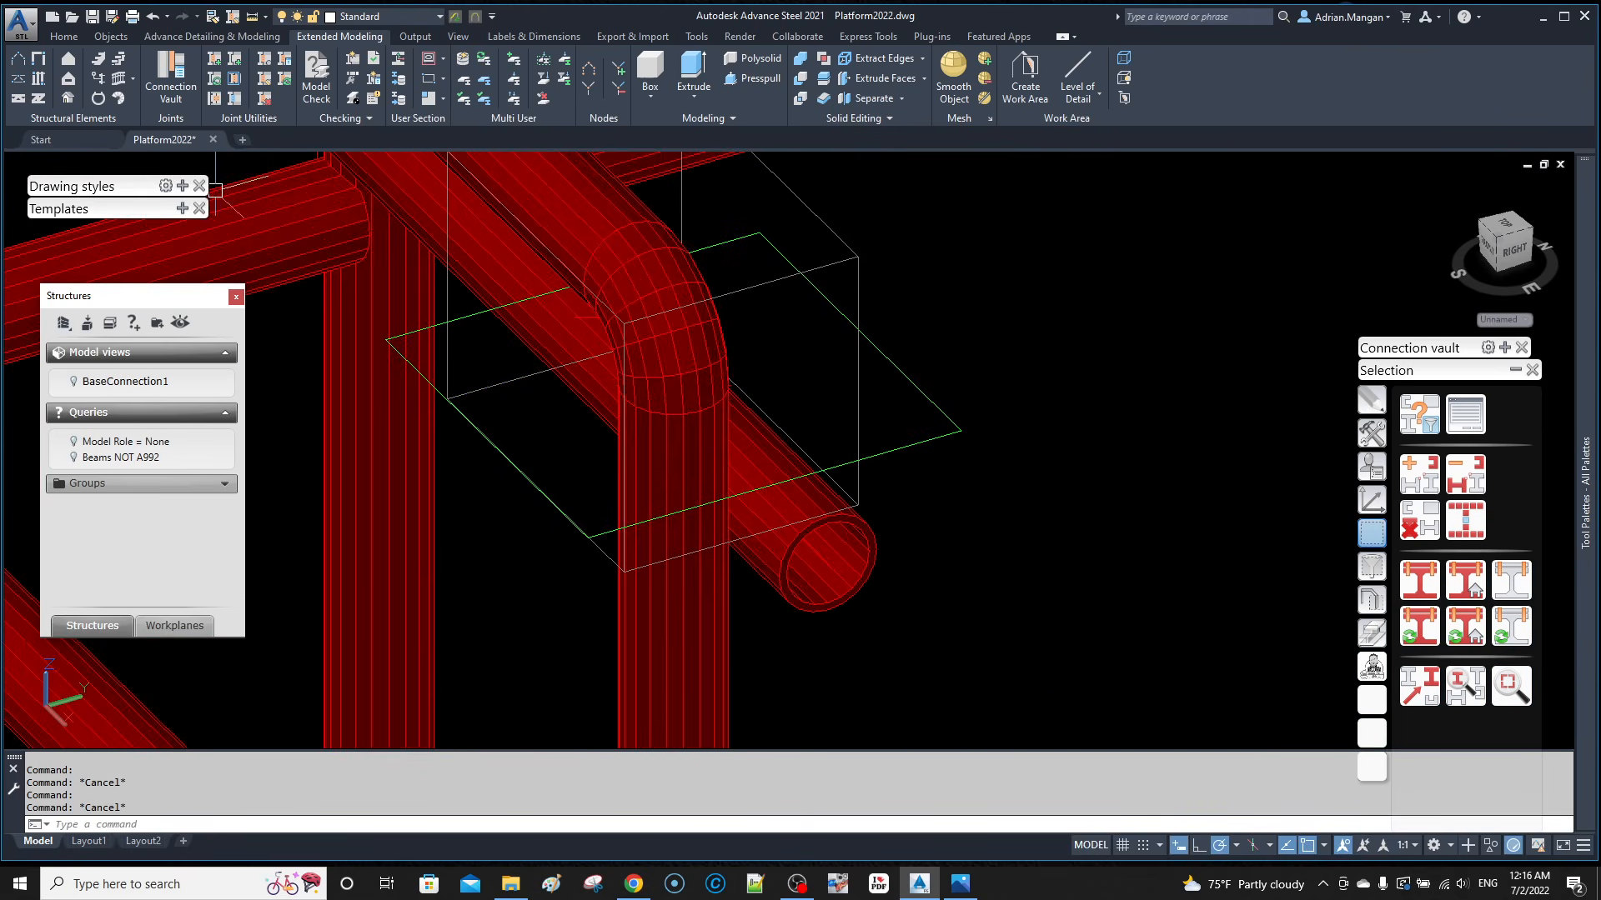
click(122, 165)
click(155, 207)
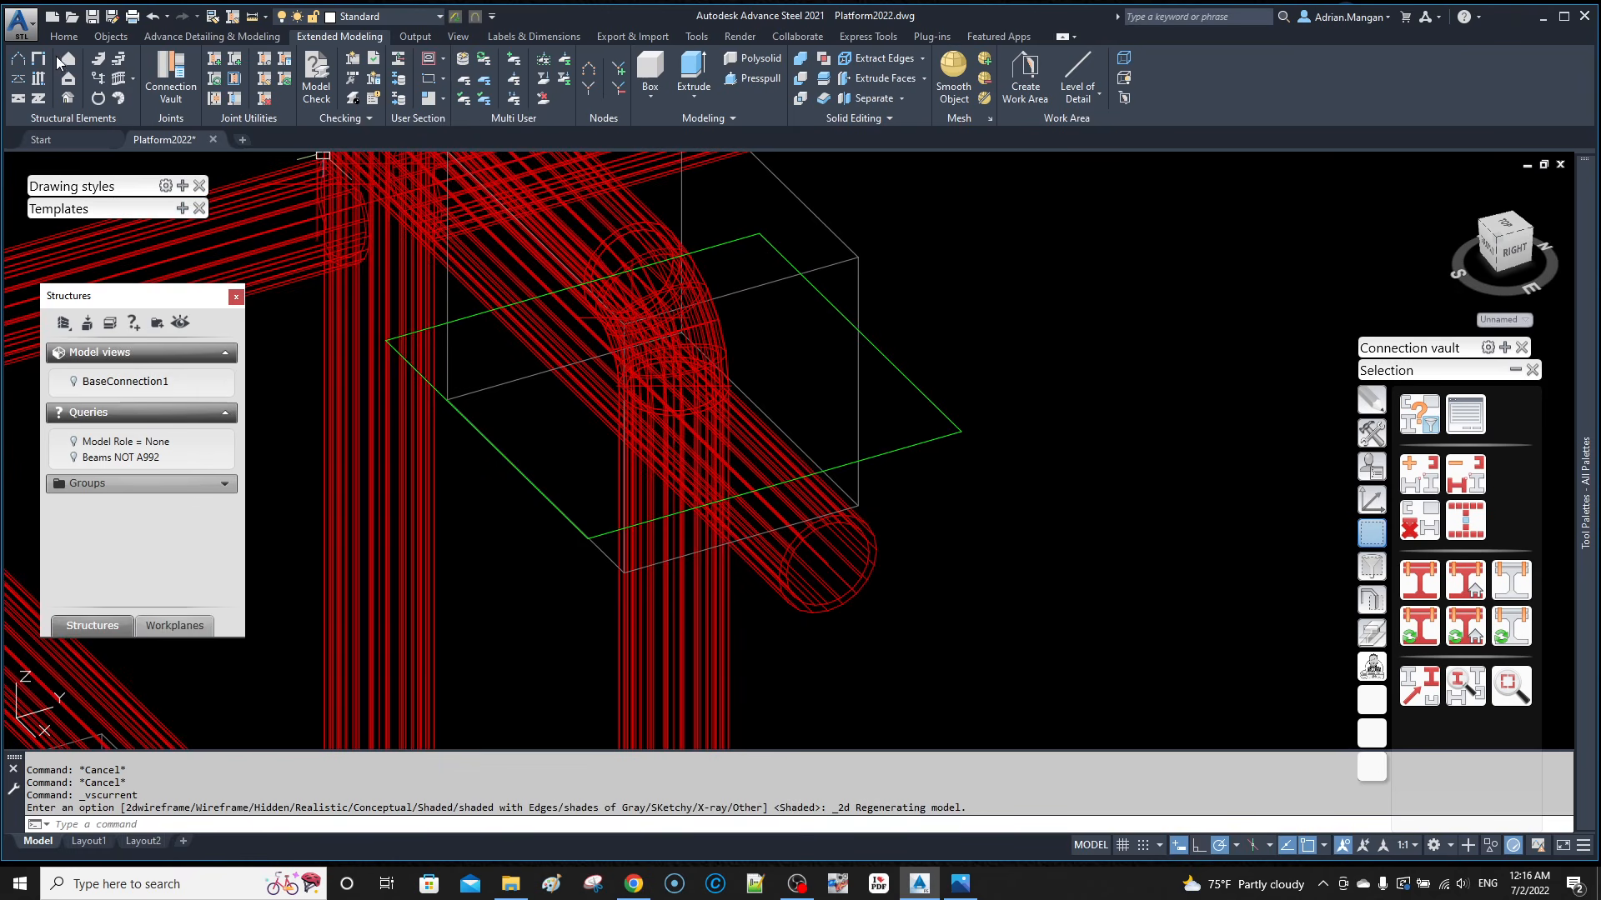
Step: Draw a 3" long circular hollow section outward from the axis point under the top rail's elbow at the end post
click(64, 37)
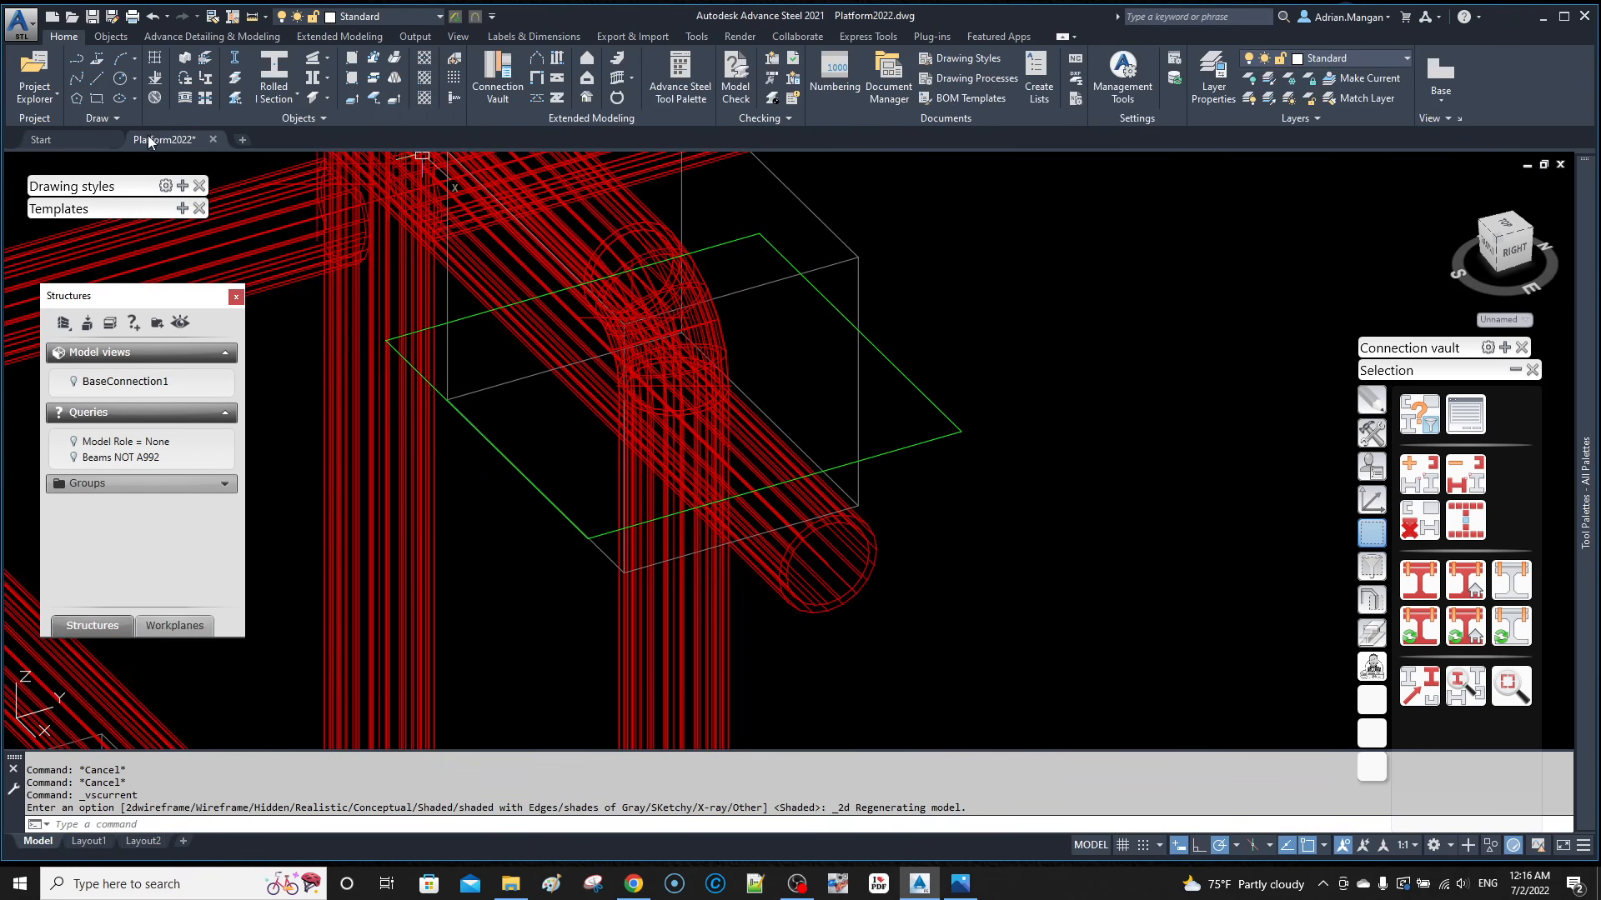
click(278, 96)
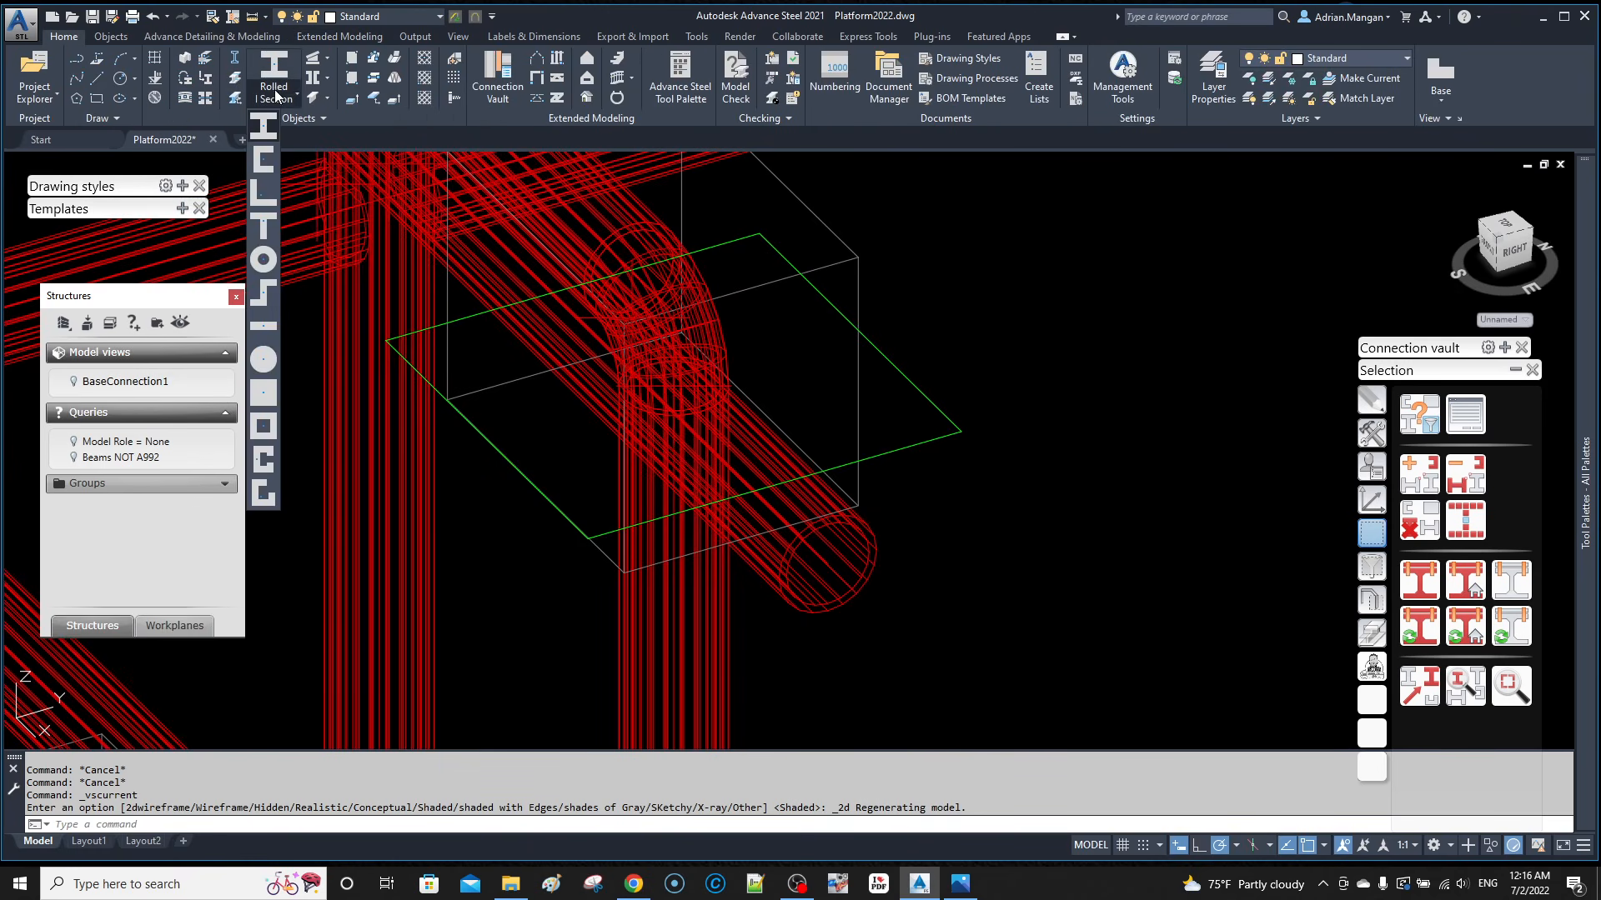
click(271, 263)
scroll(671, 385, up, 2)
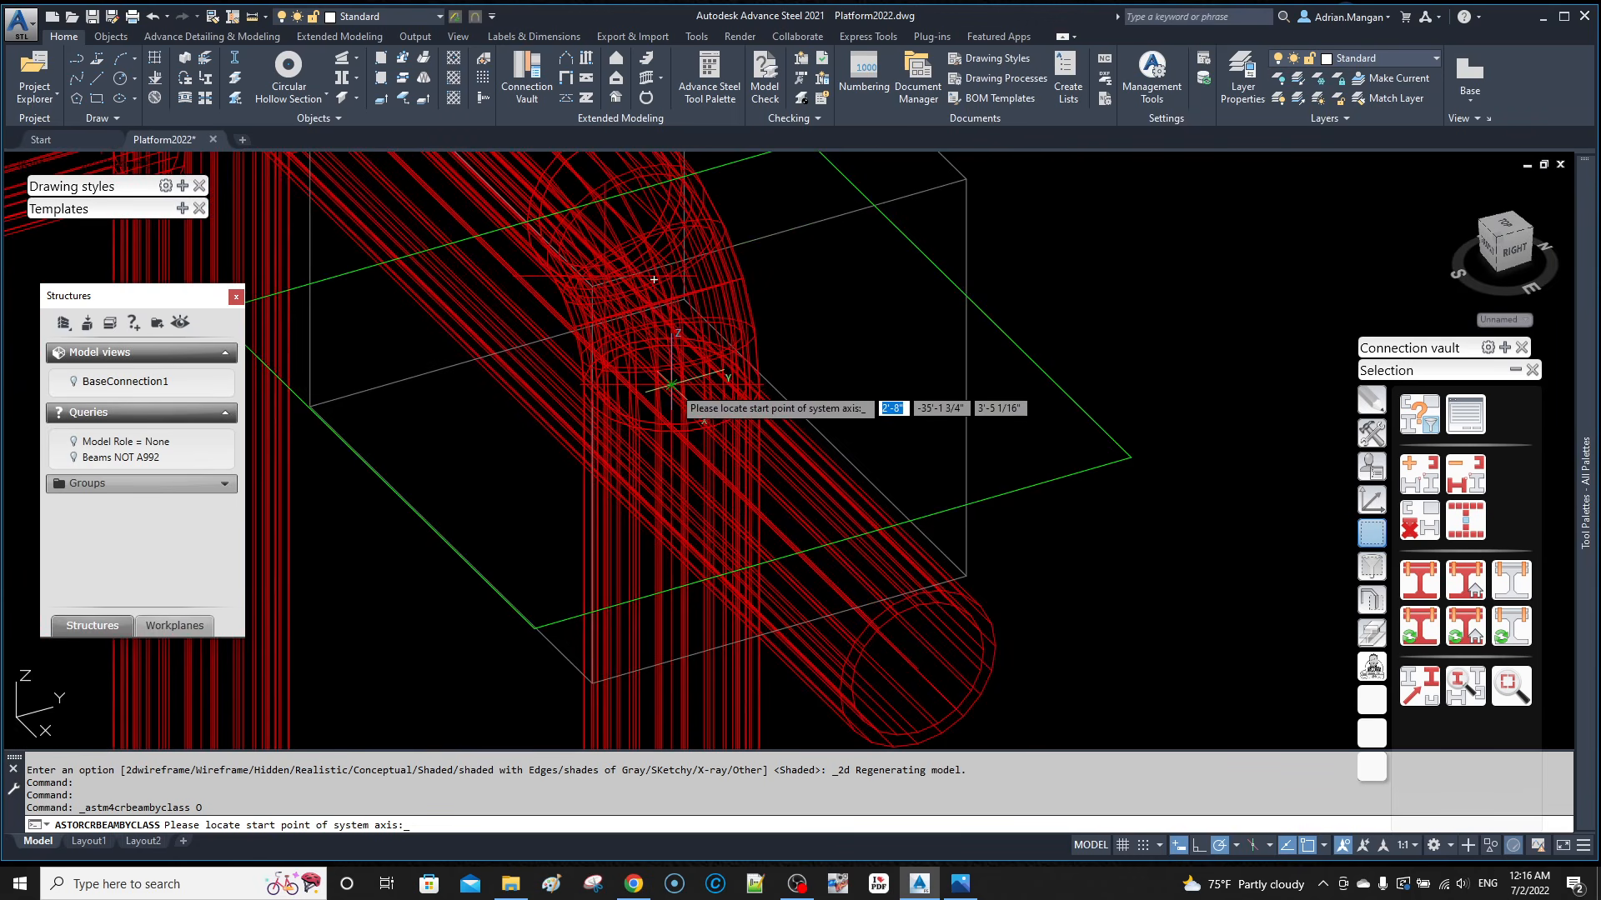
click(671, 385)
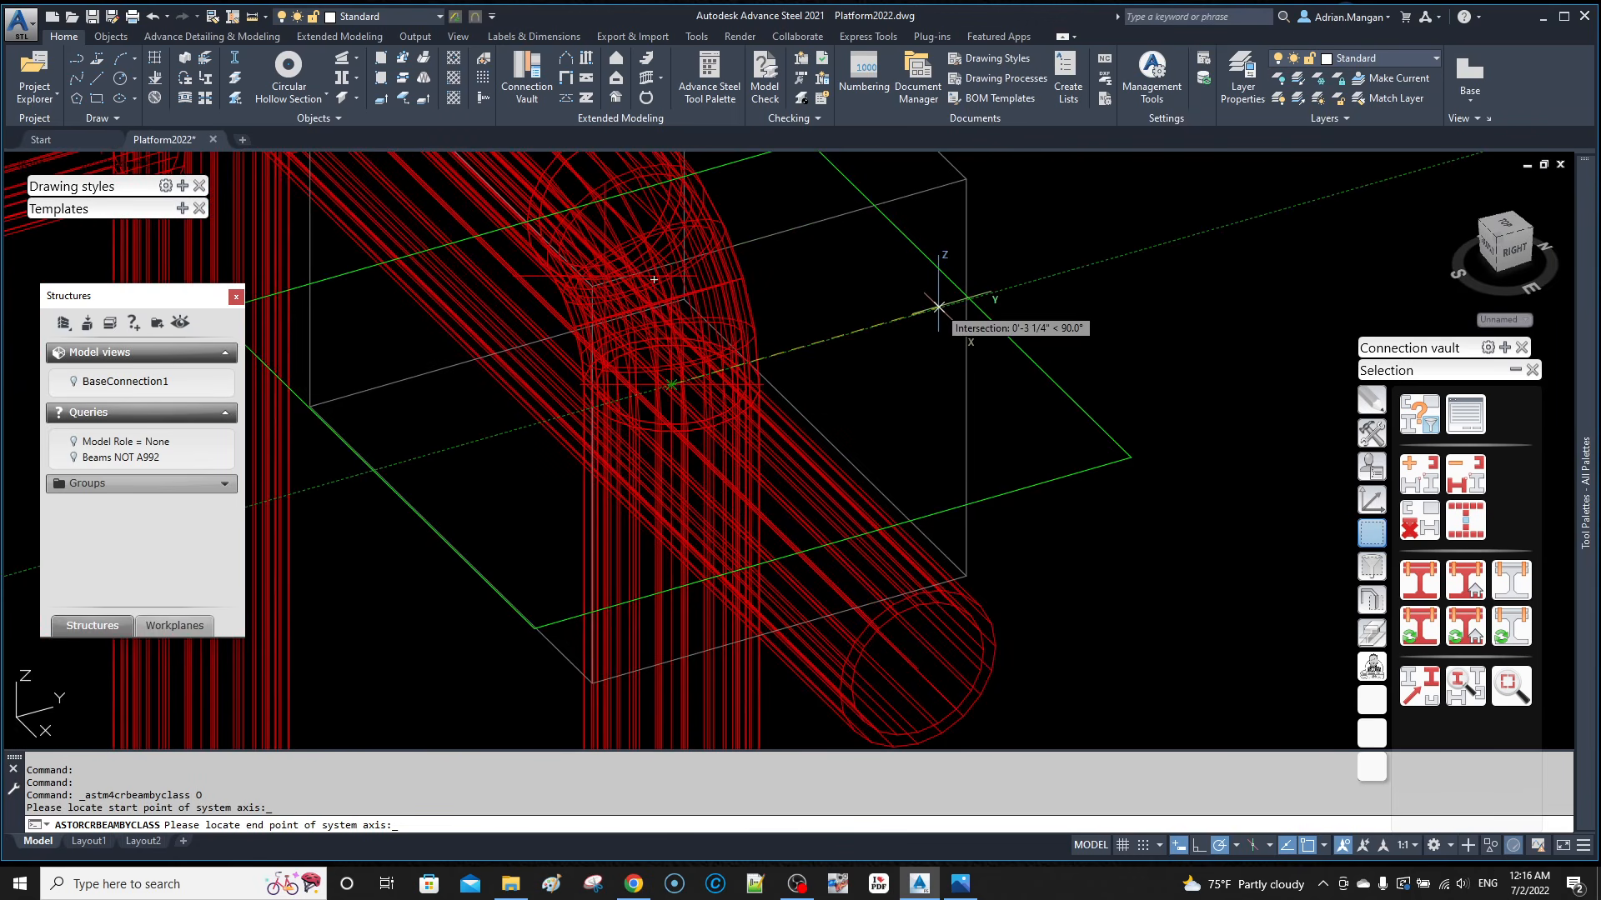
text(1)
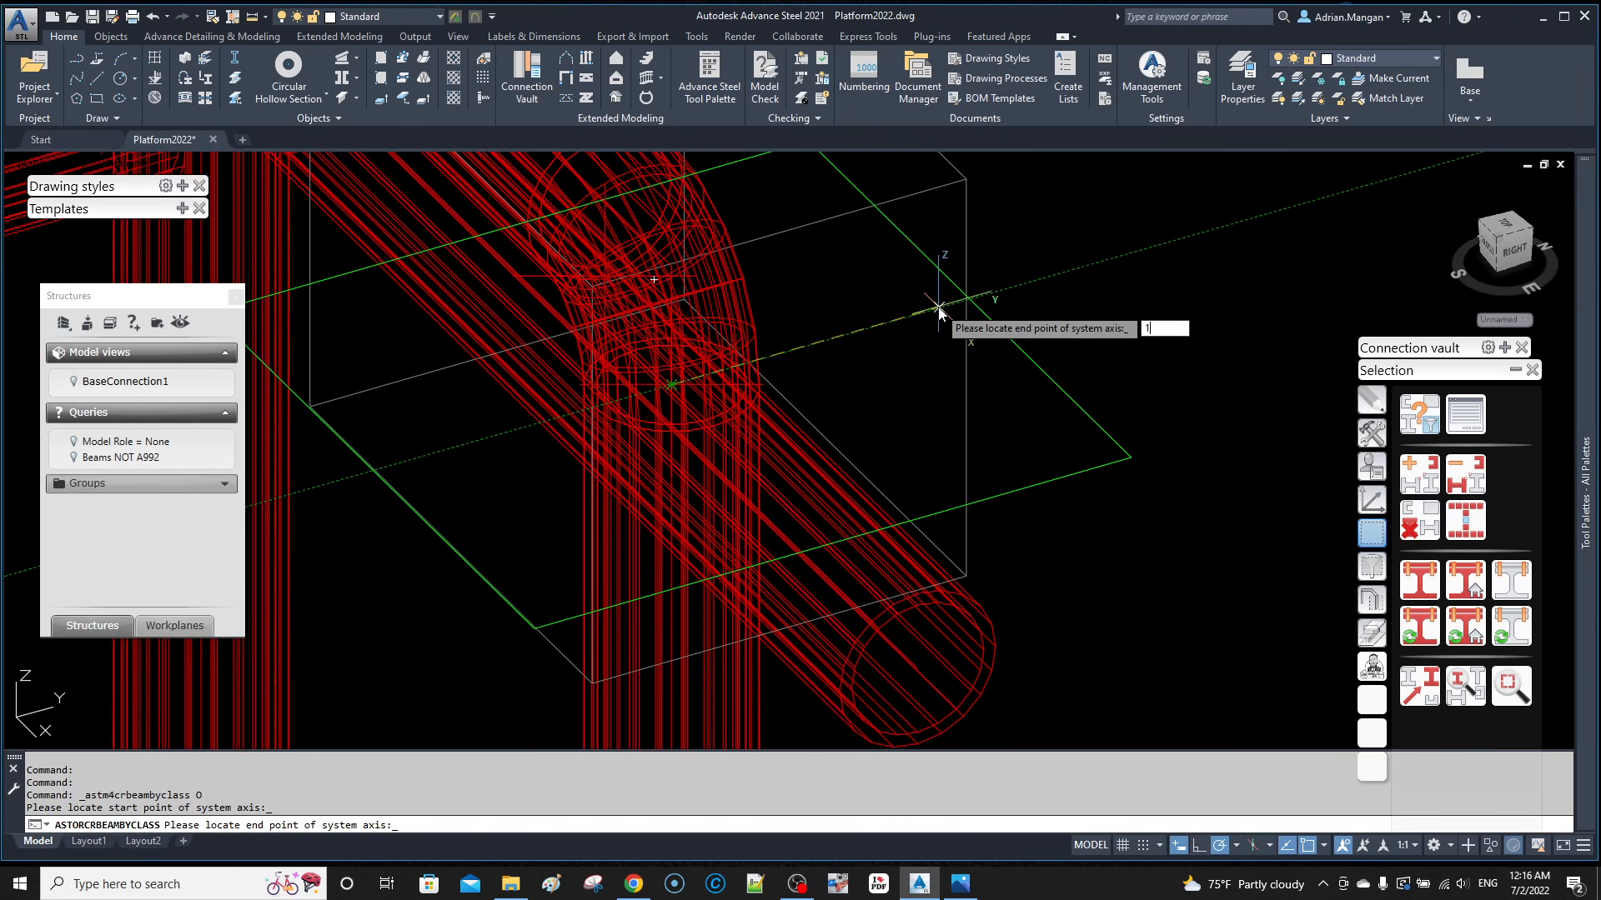
text(3)
key(Return)
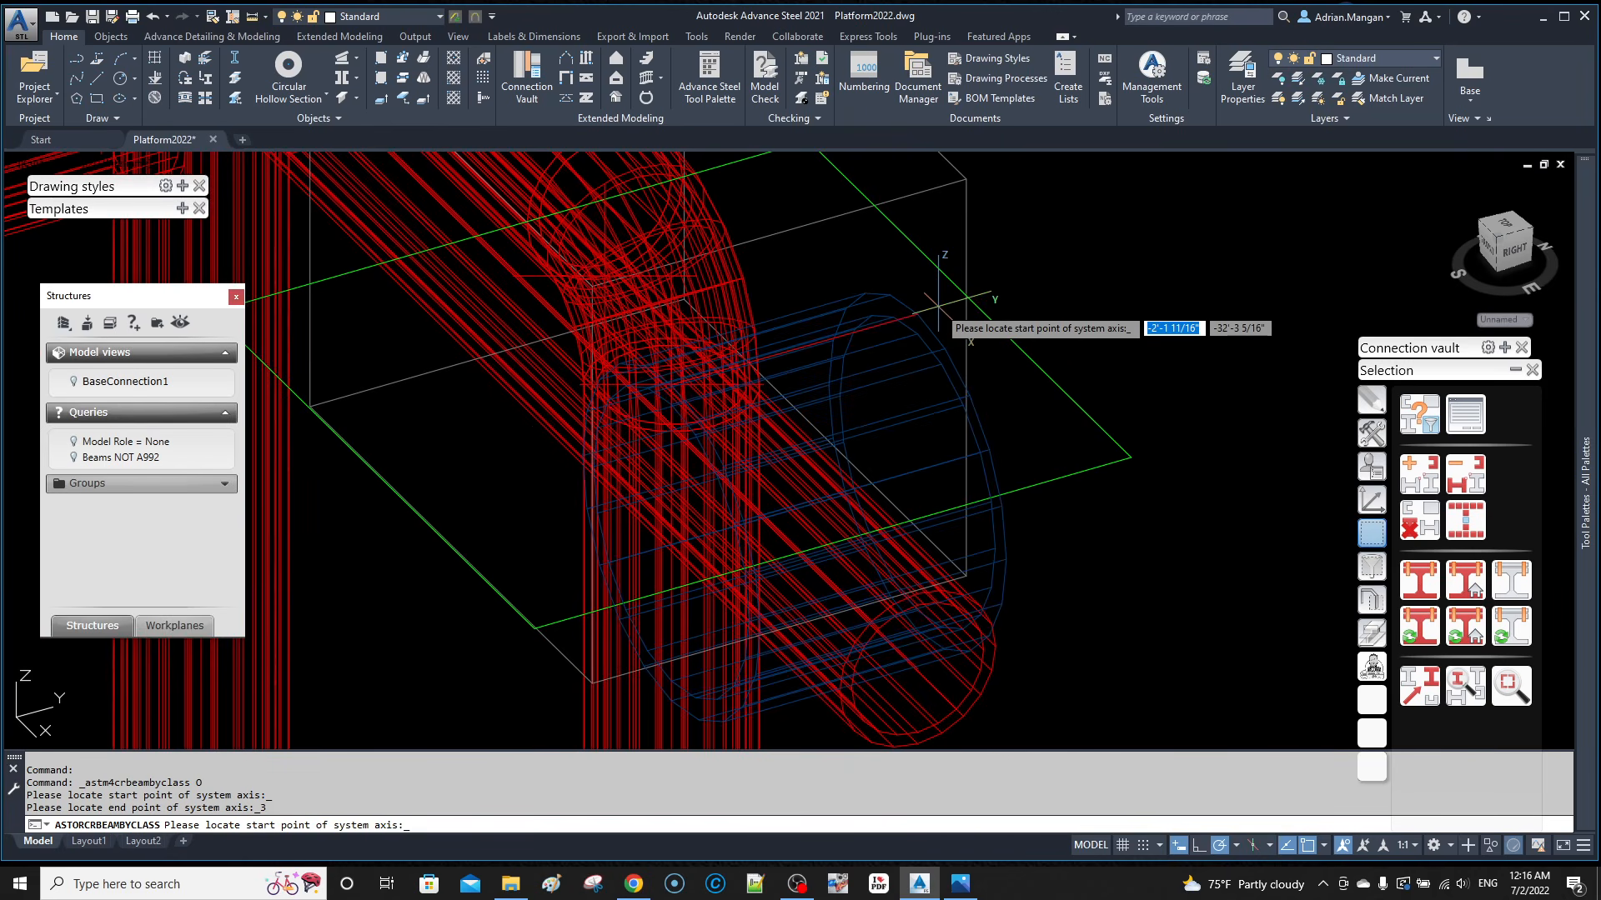
key(Return)
key(Escape)
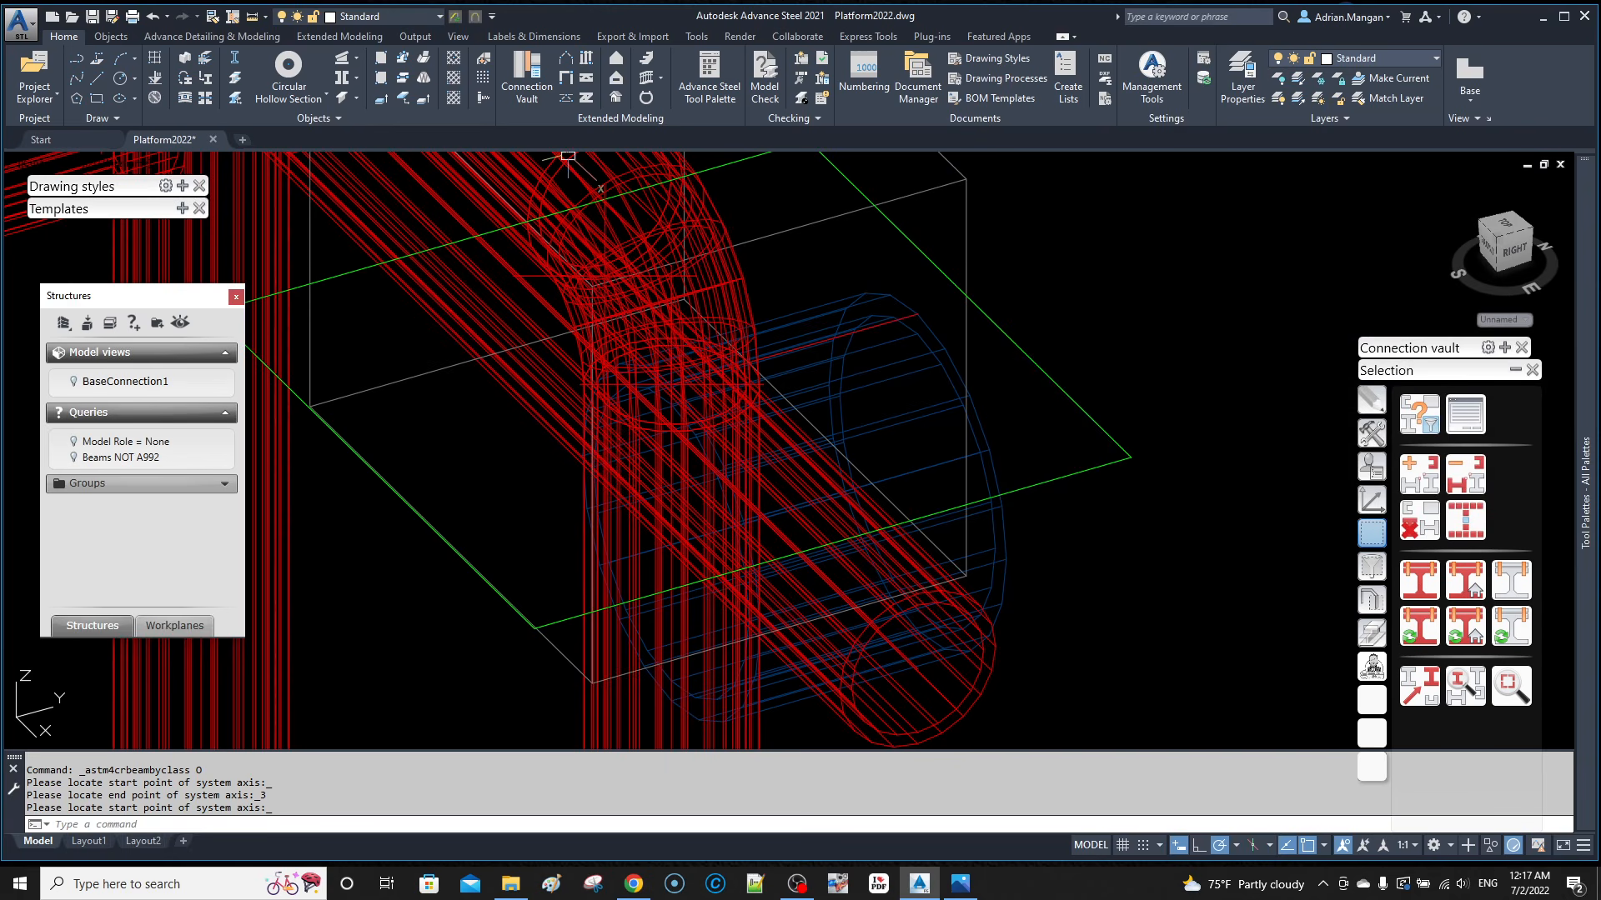
Step: Match the railing pipe's properties onto the new circular hollow section
click(234, 55)
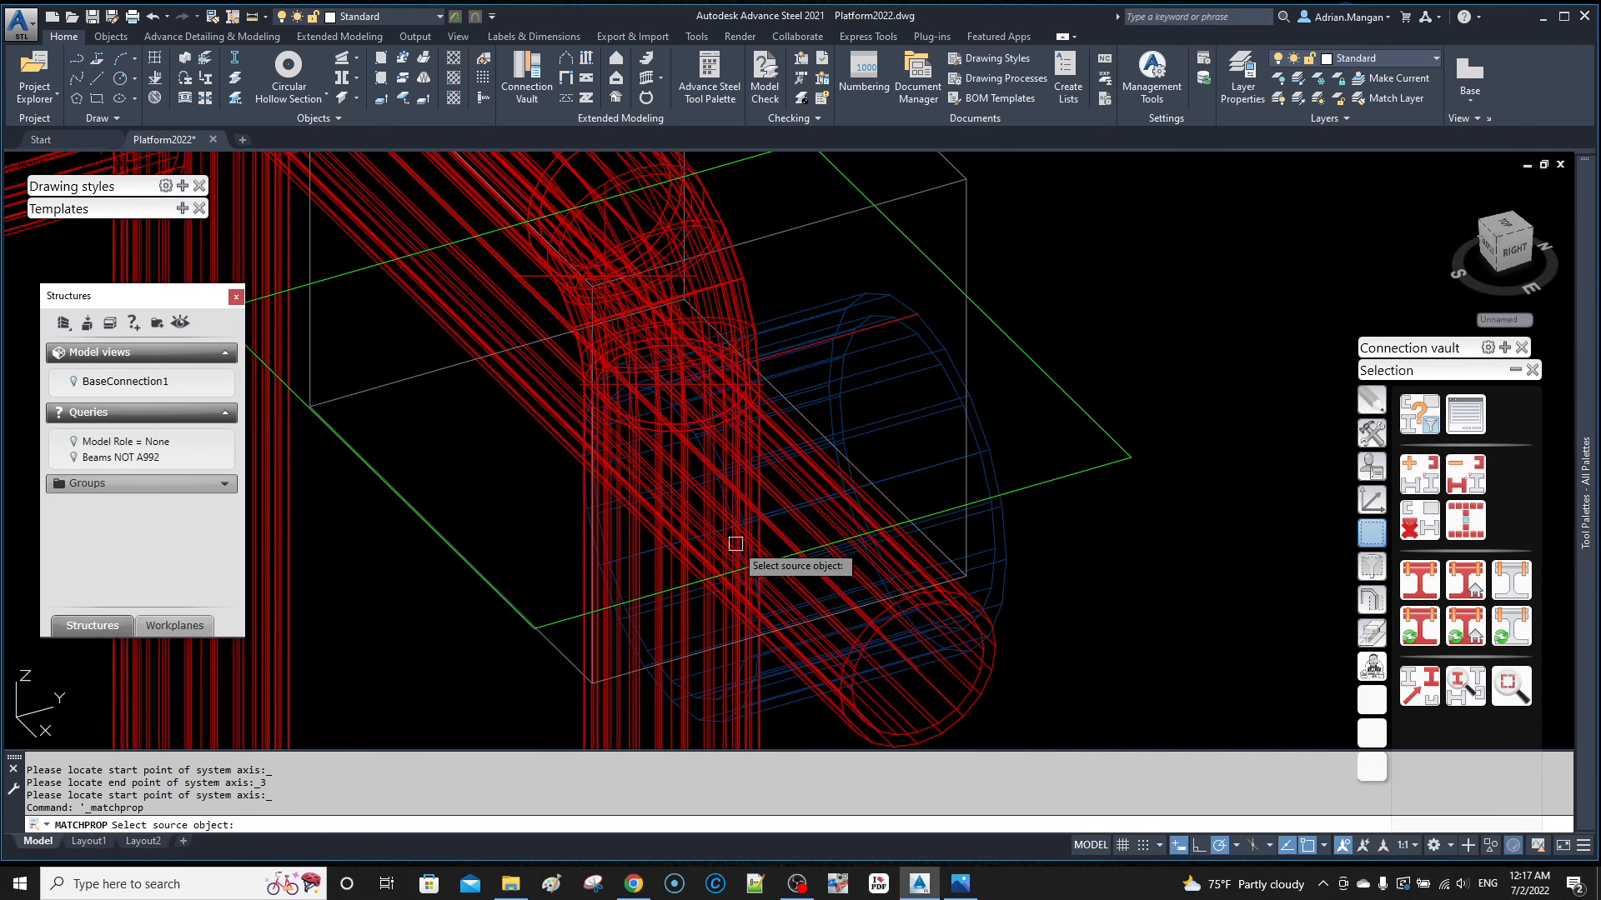
click(761, 709)
click(776, 709)
right_click(780, 715)
click(807, 720)
click(882, 345)
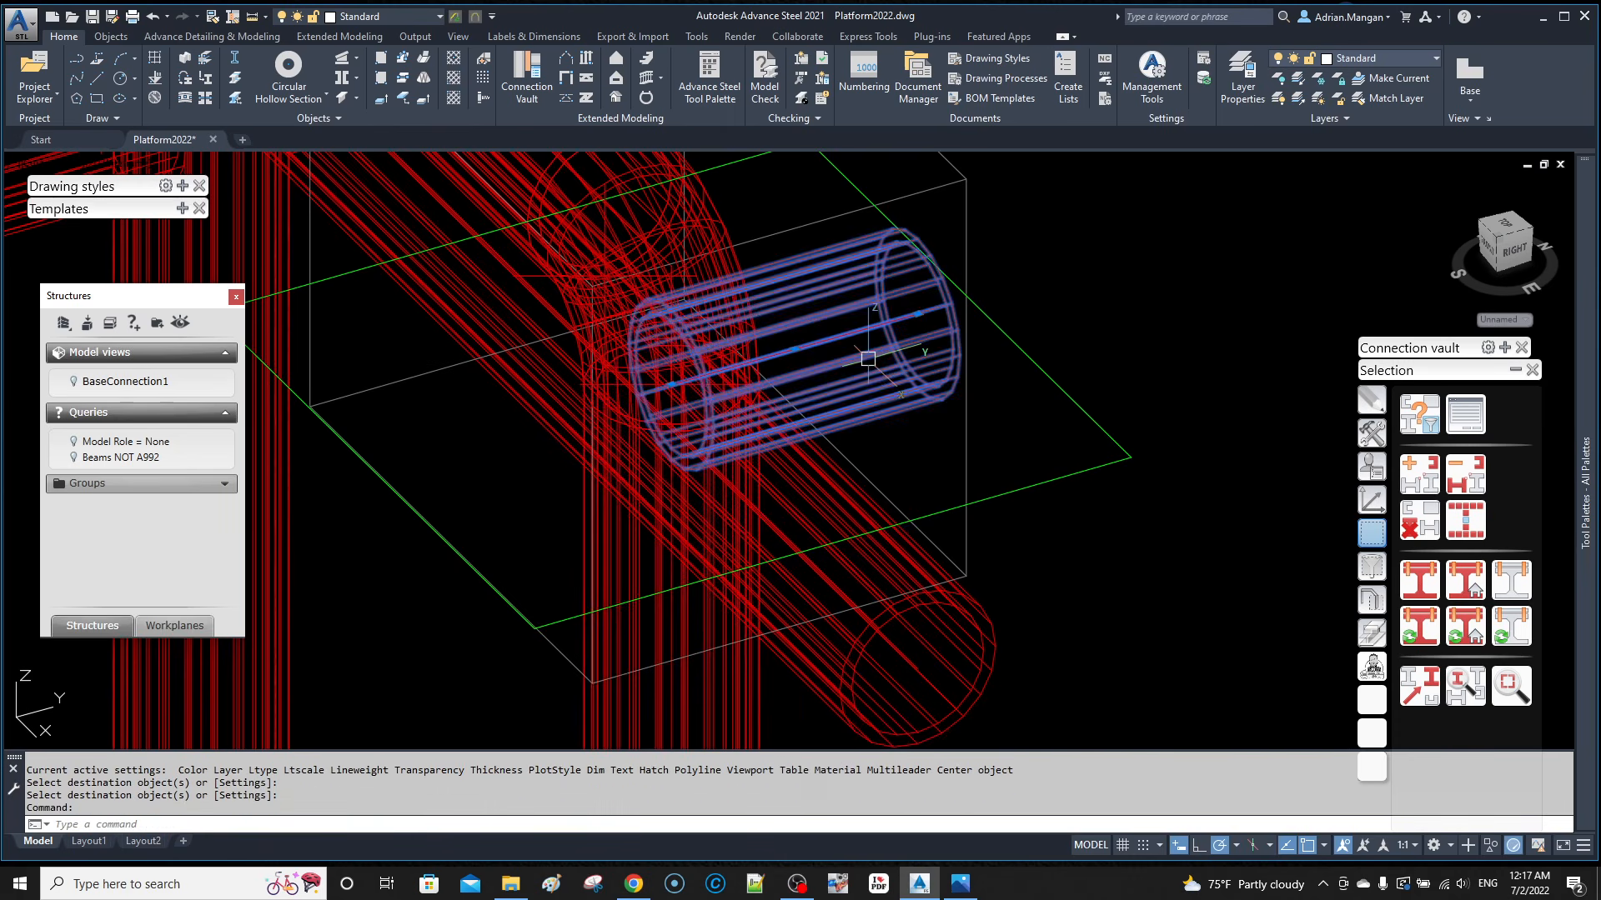
Step: Move the short pipe section vertically down to the open handrail end's elevation with a Z point filter
right_click(876, 305)
click(908, 447)
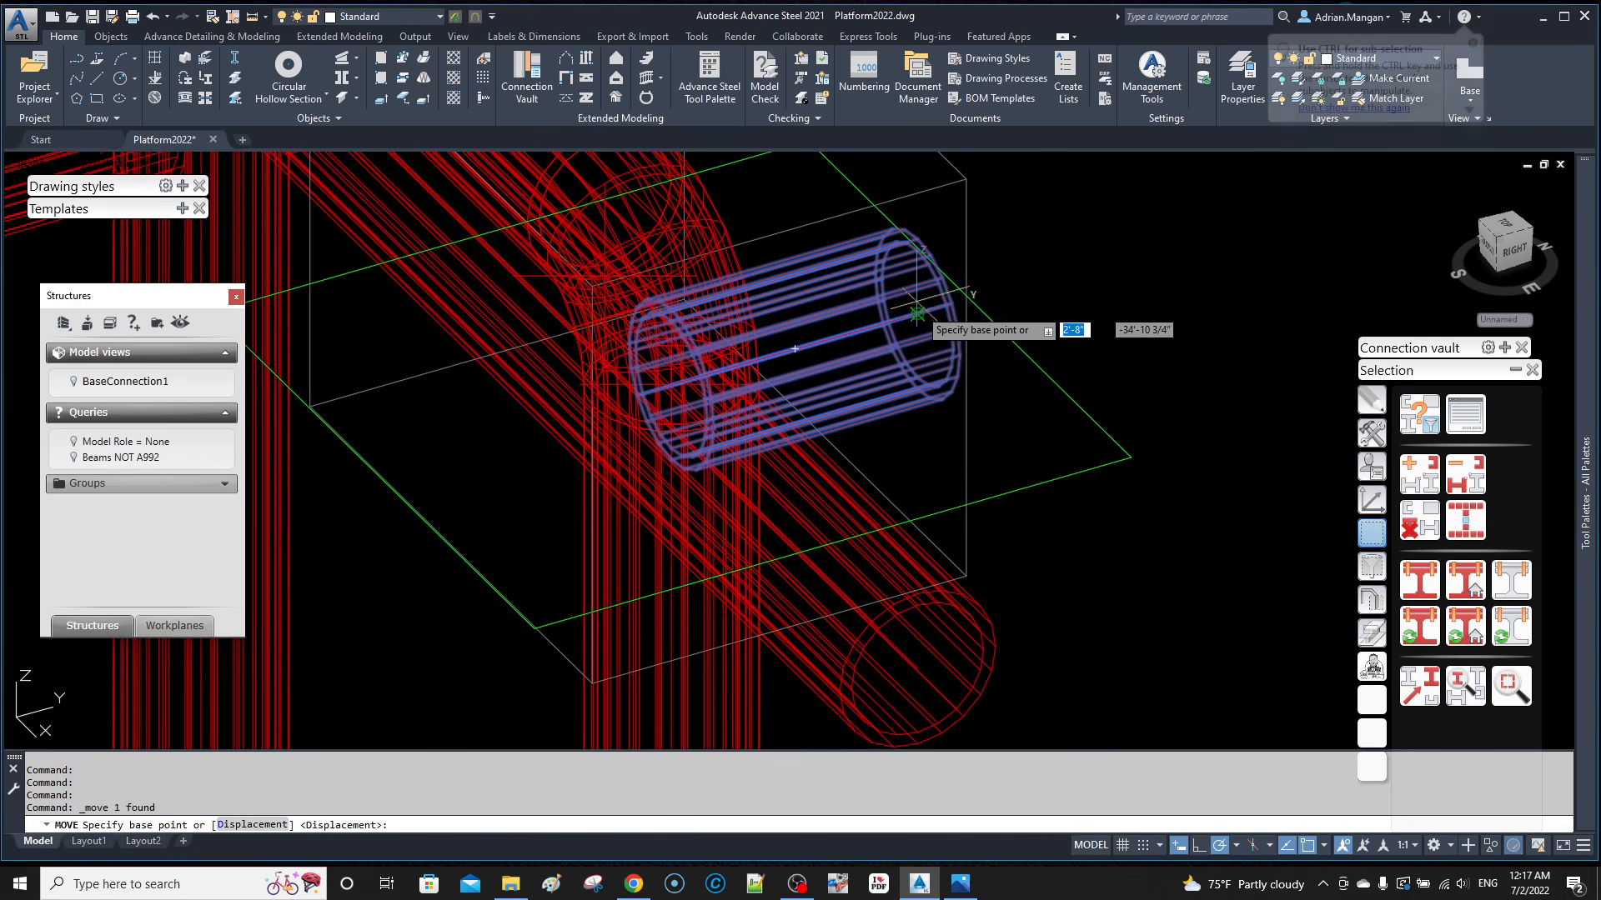
click(918, 314)
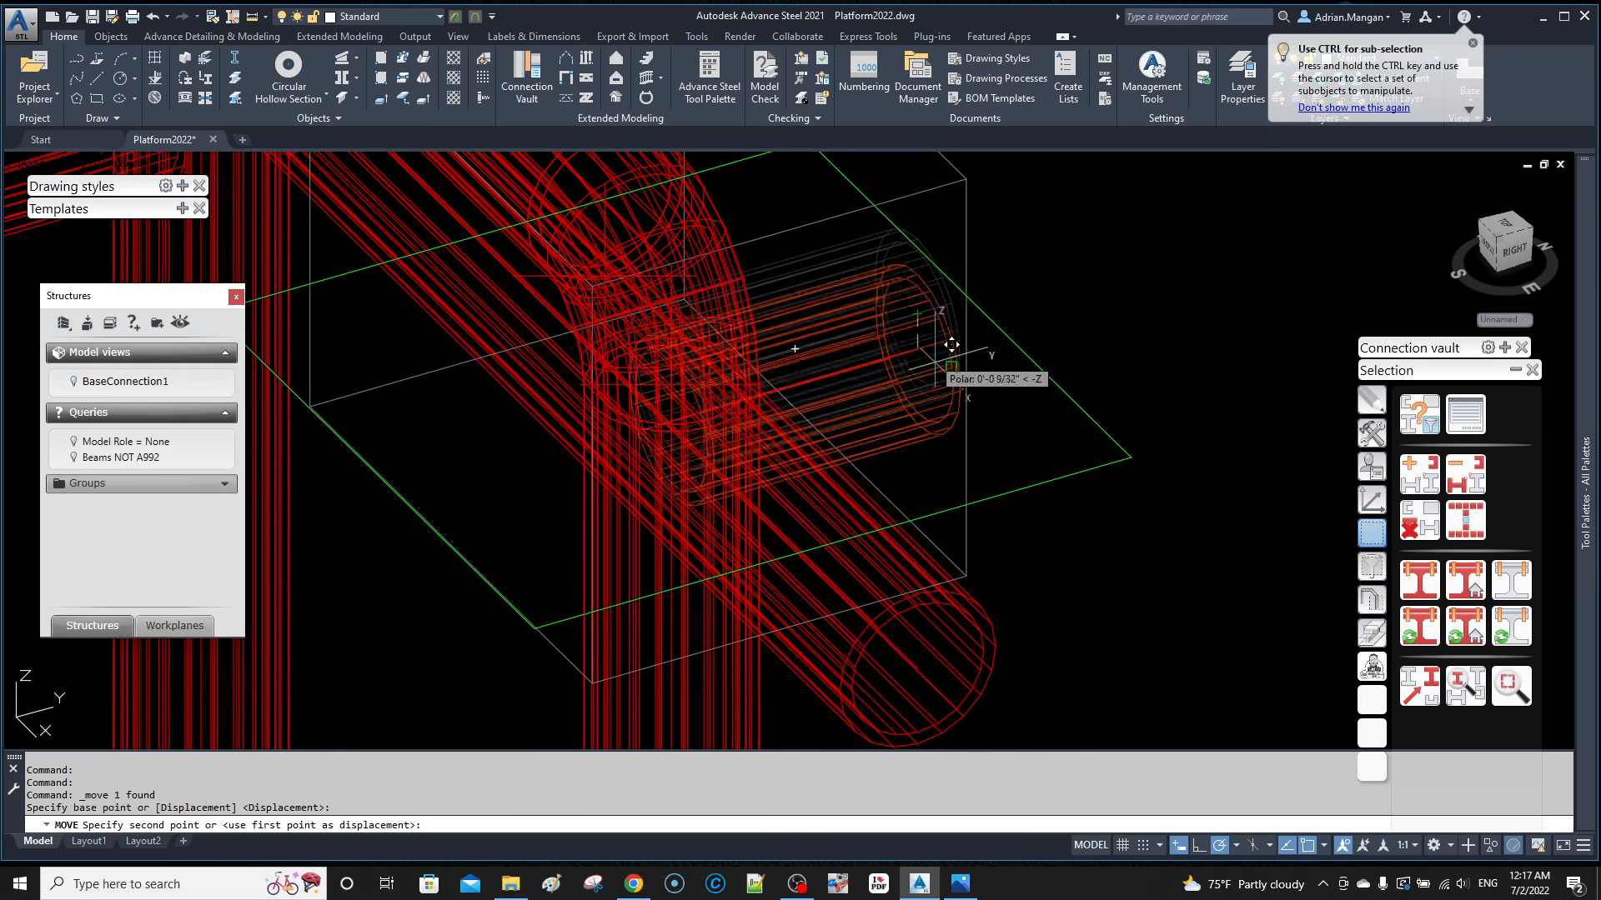
click(1375, 504)
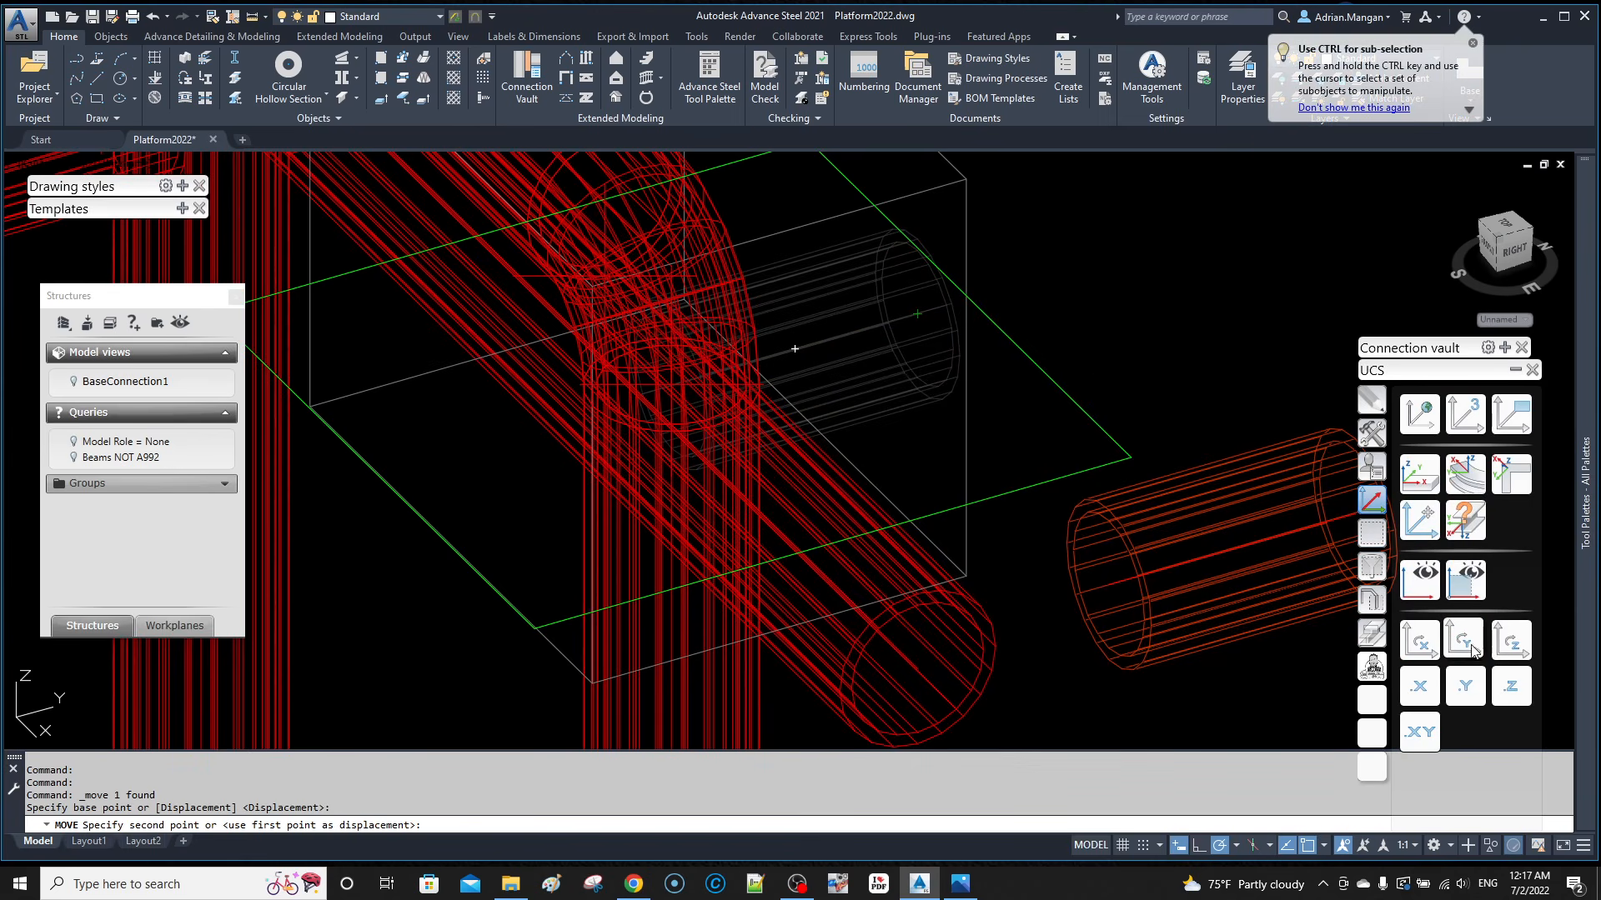
click(1507, 696)
click(921, 668)
scroll(962, 570, down, 4)
middle_drag(960, 549, 909, 418)
key(Escape)
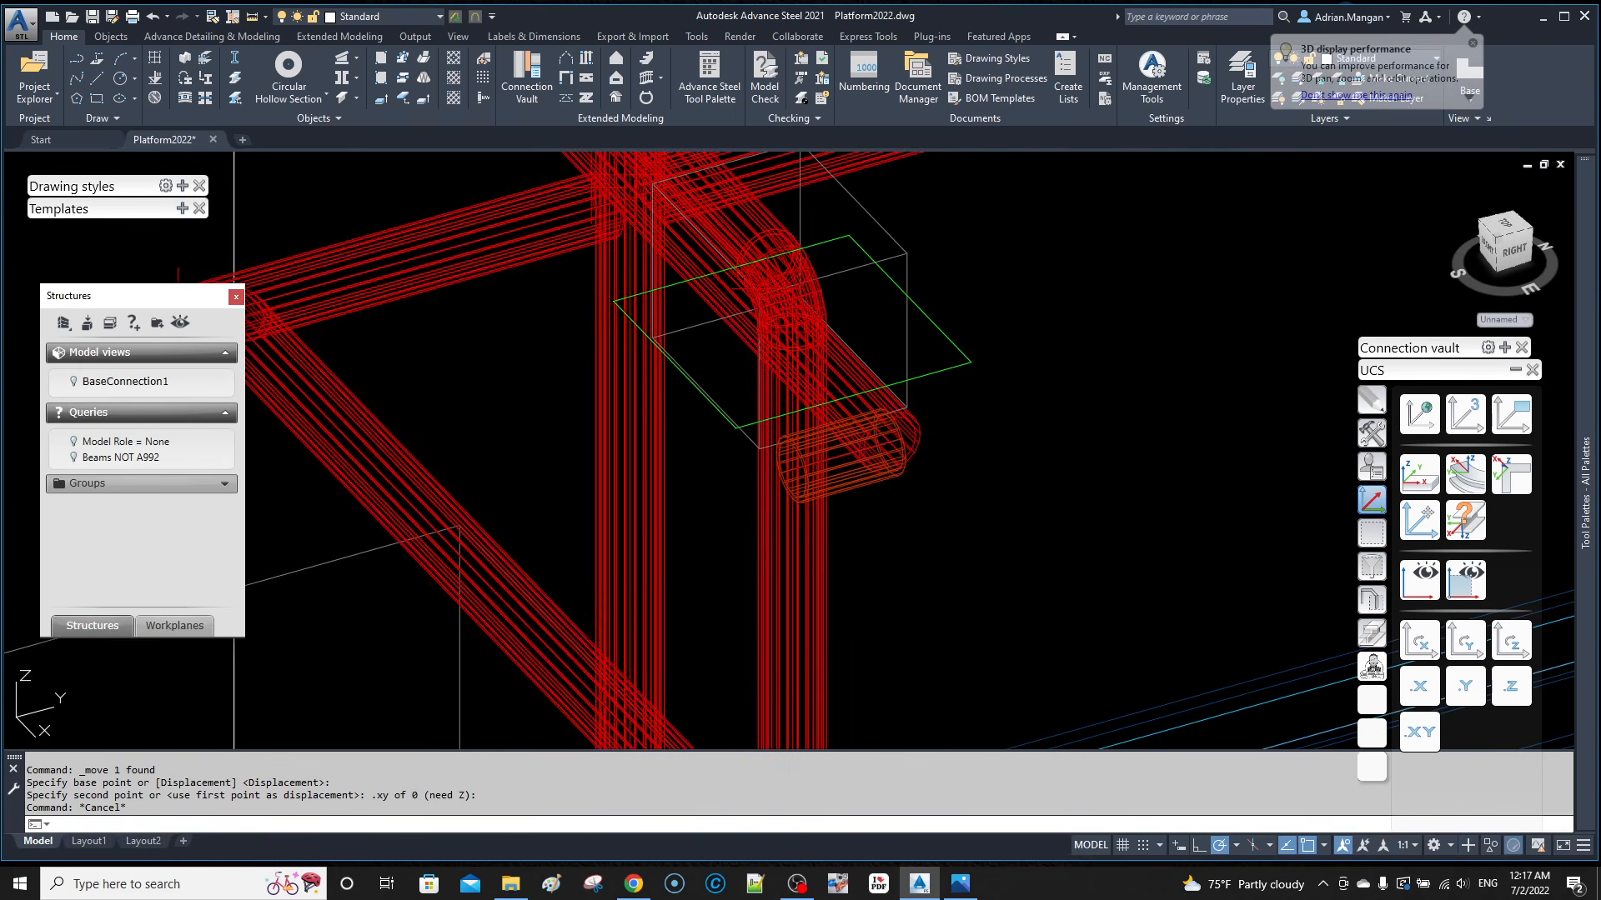
Step: Add an elbow joint between the open handrail end and the short pipe section
click(1368, 434)
click(1434, 635)
scroll(957, 417, up, 3)
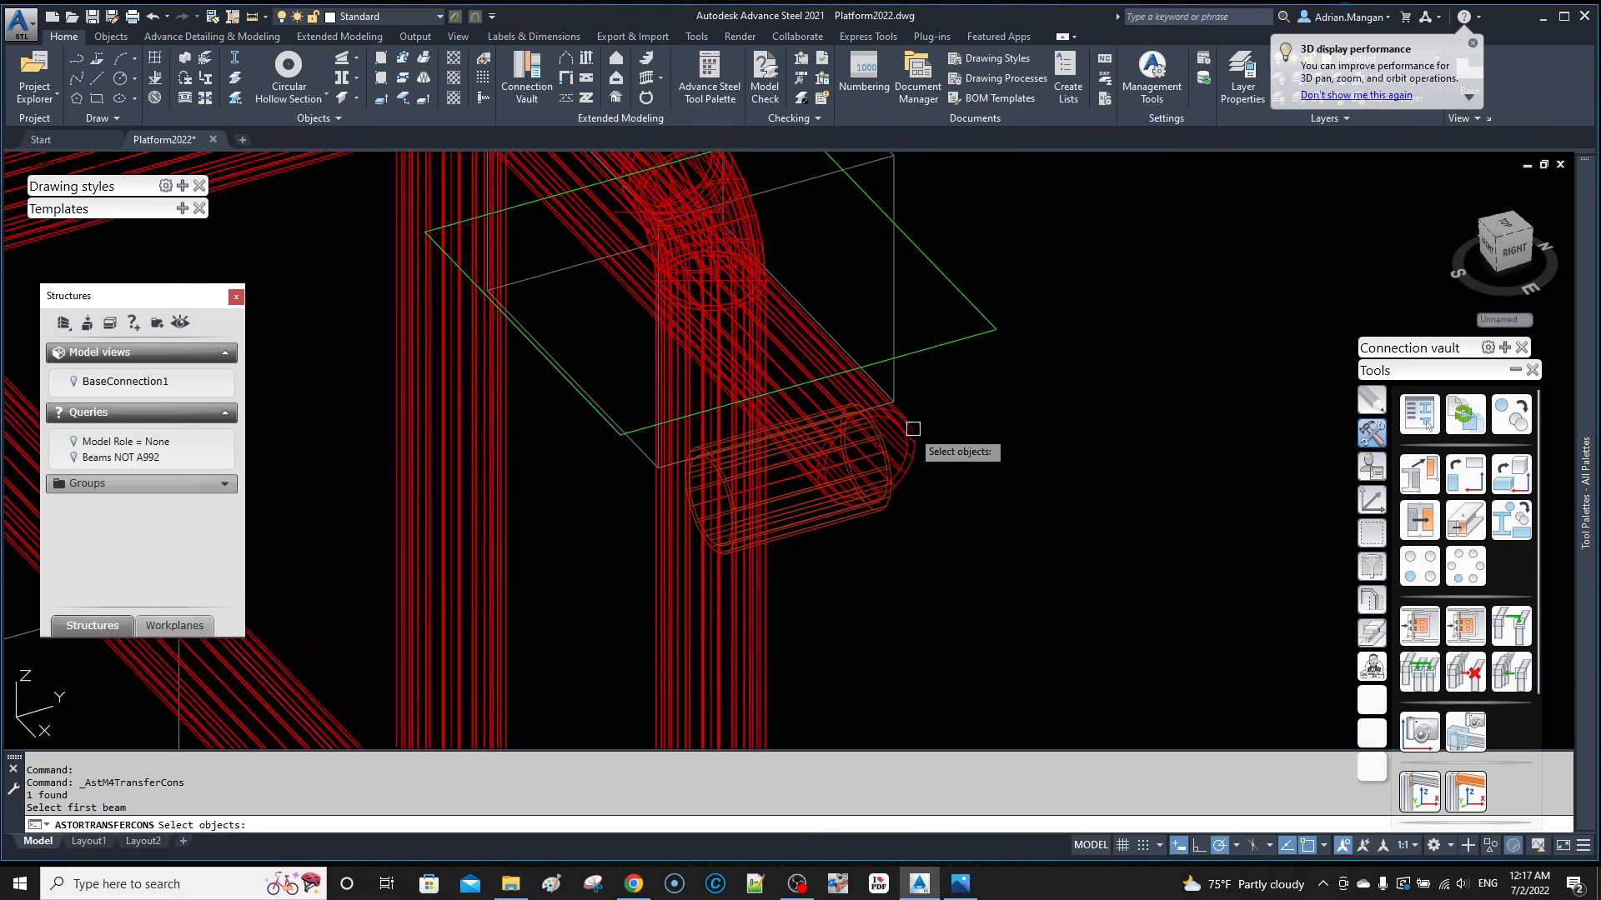
click(909, 442)
key(Return)
click(836, 514)
key(Return)
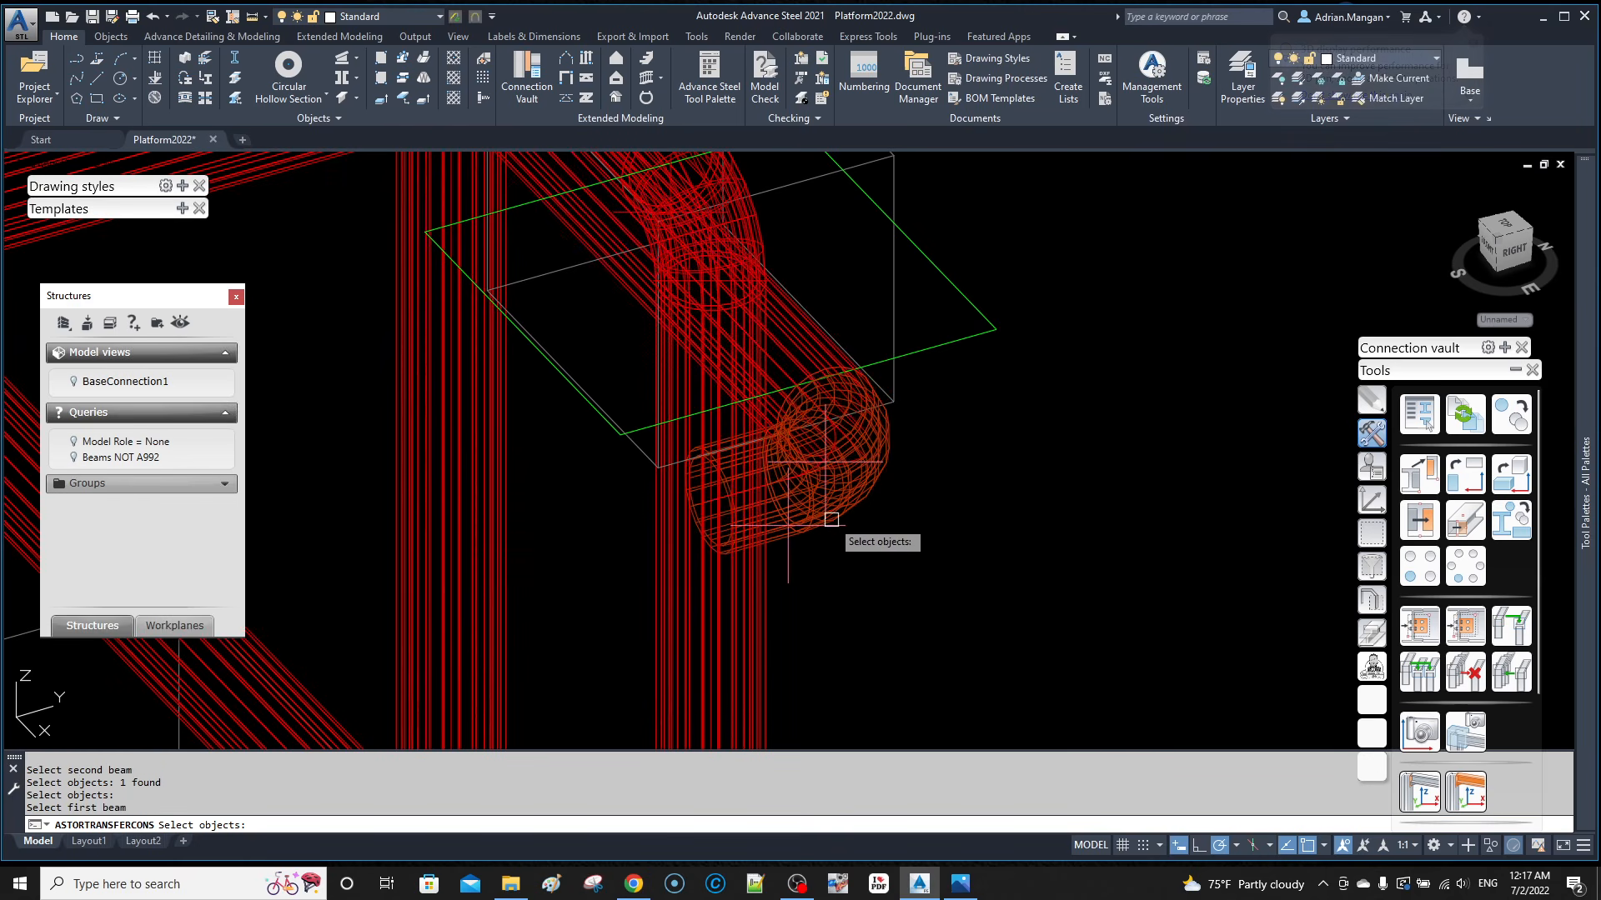
Step: Cope the short pipe section's end against the end post with an element contour of type Coped connection between beams
shift+middle_drag(851, 529, 852, 526)
scroll(834, 520, up, 4)
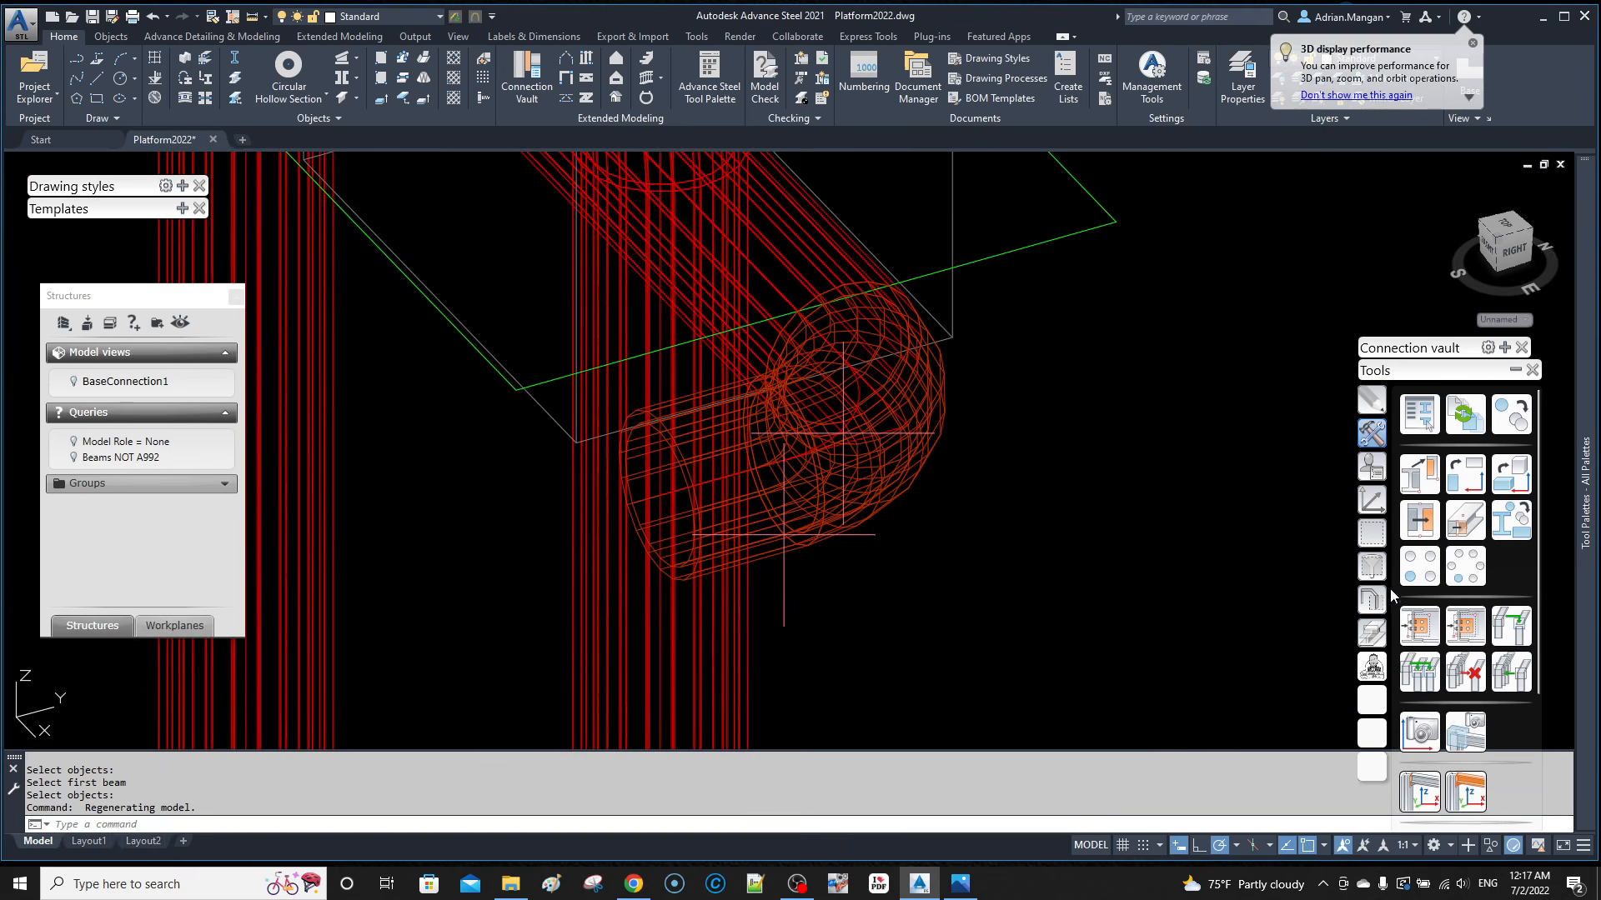
click(1370, 633)
click(1423, 656)
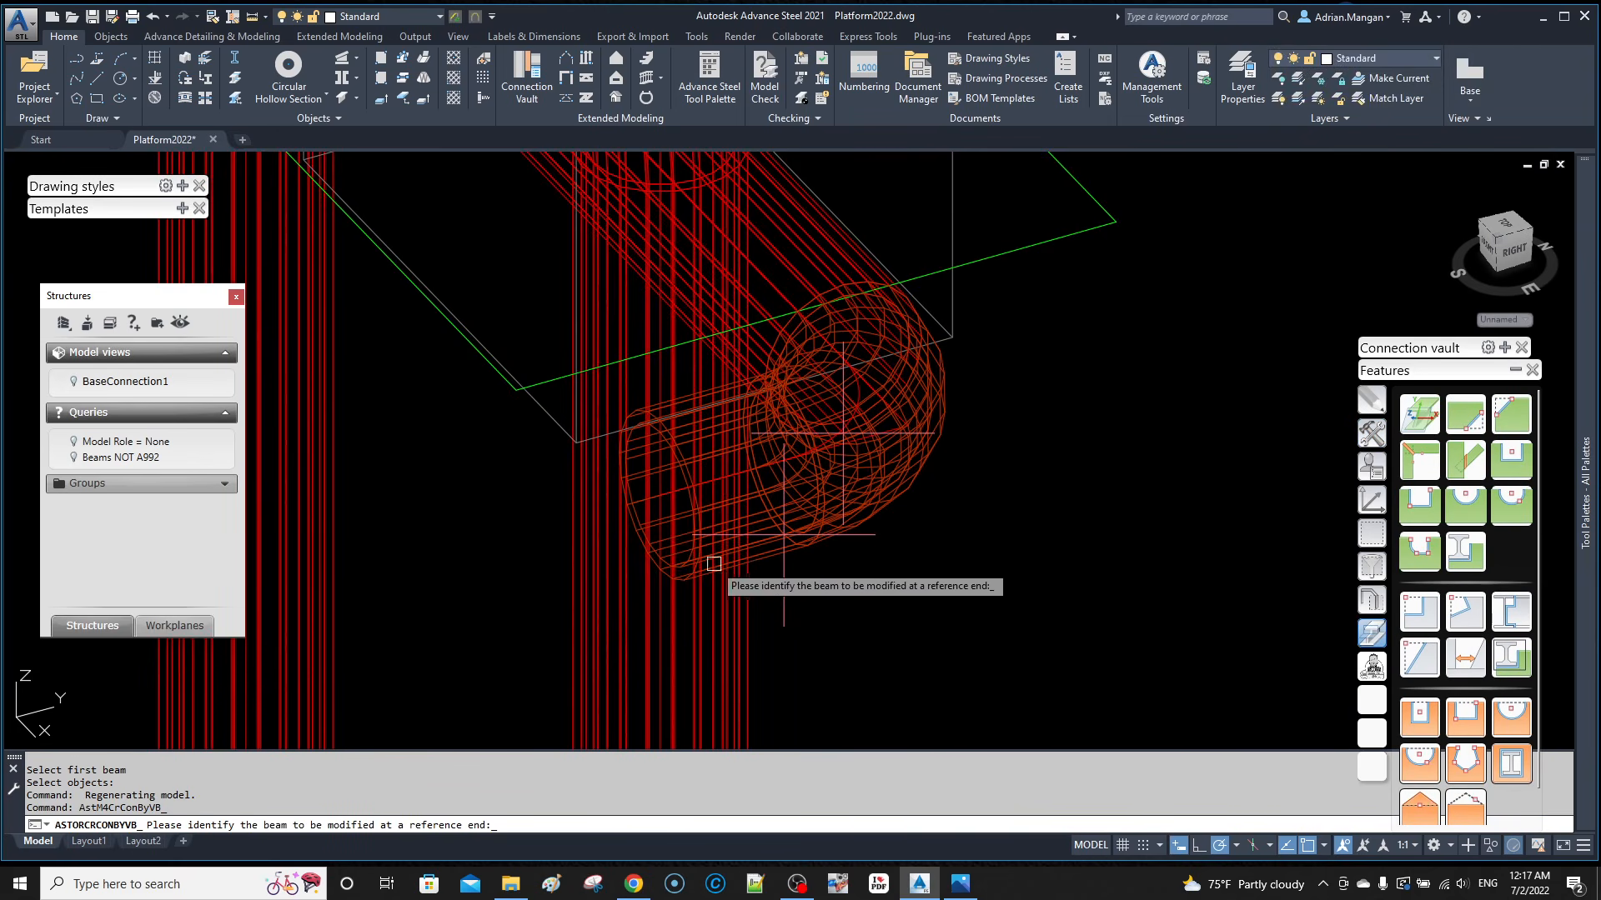
scroll(708, 563, up, 4)
click(682, 576)
key(Return)
click(763, 641)
key(Return)
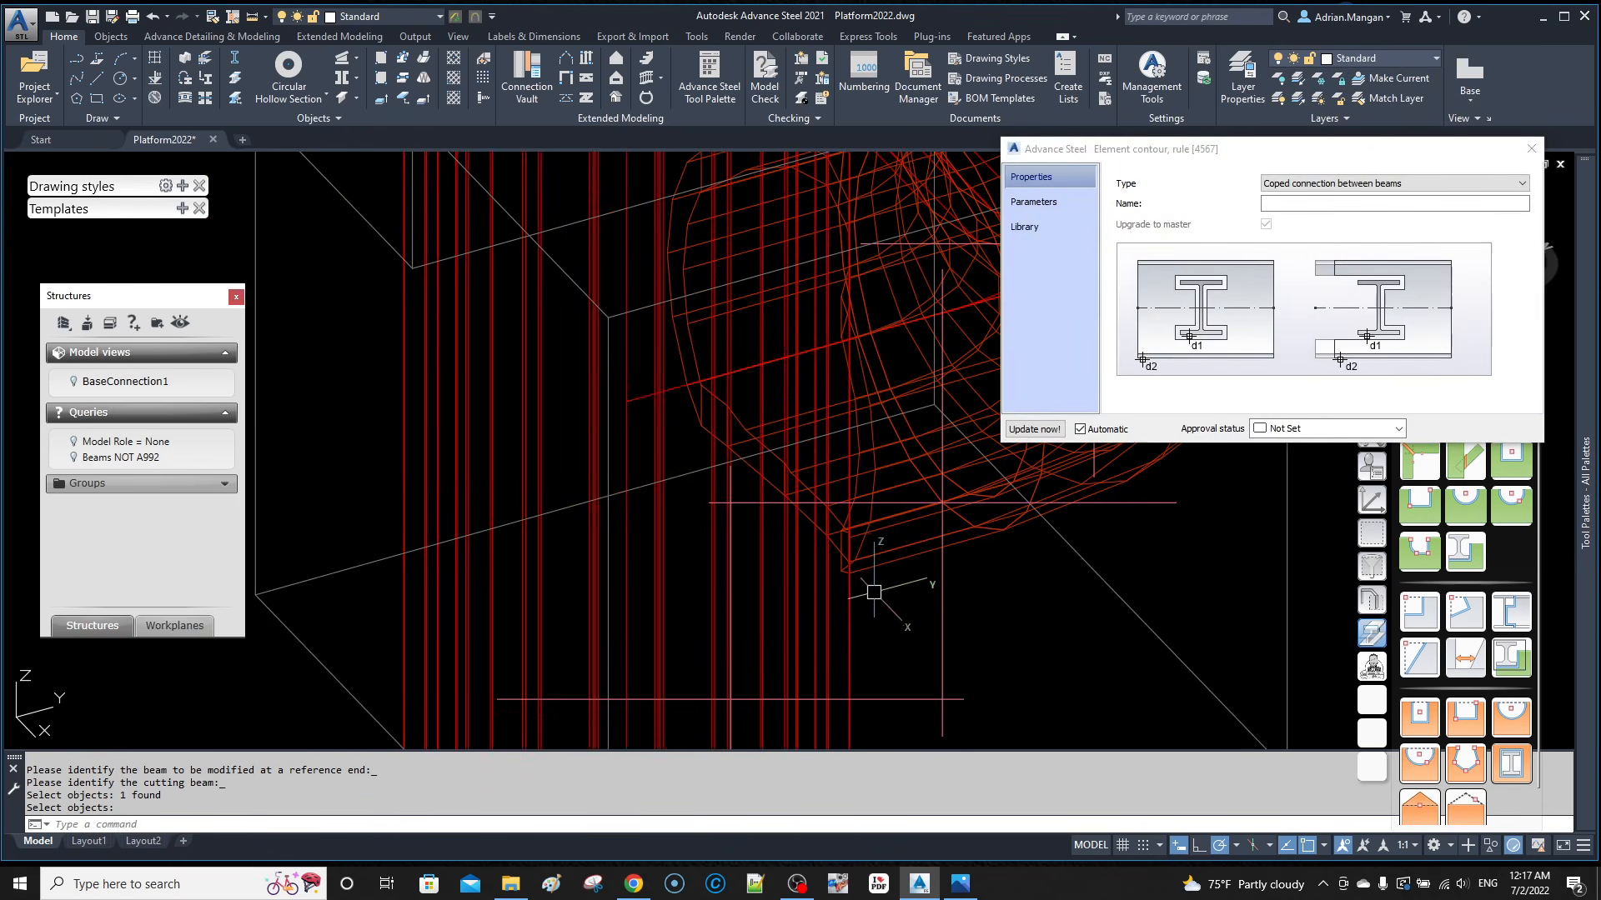
scroll(679, 481, down, 5)
shift+middle_drag(679, 482, 658, 445)
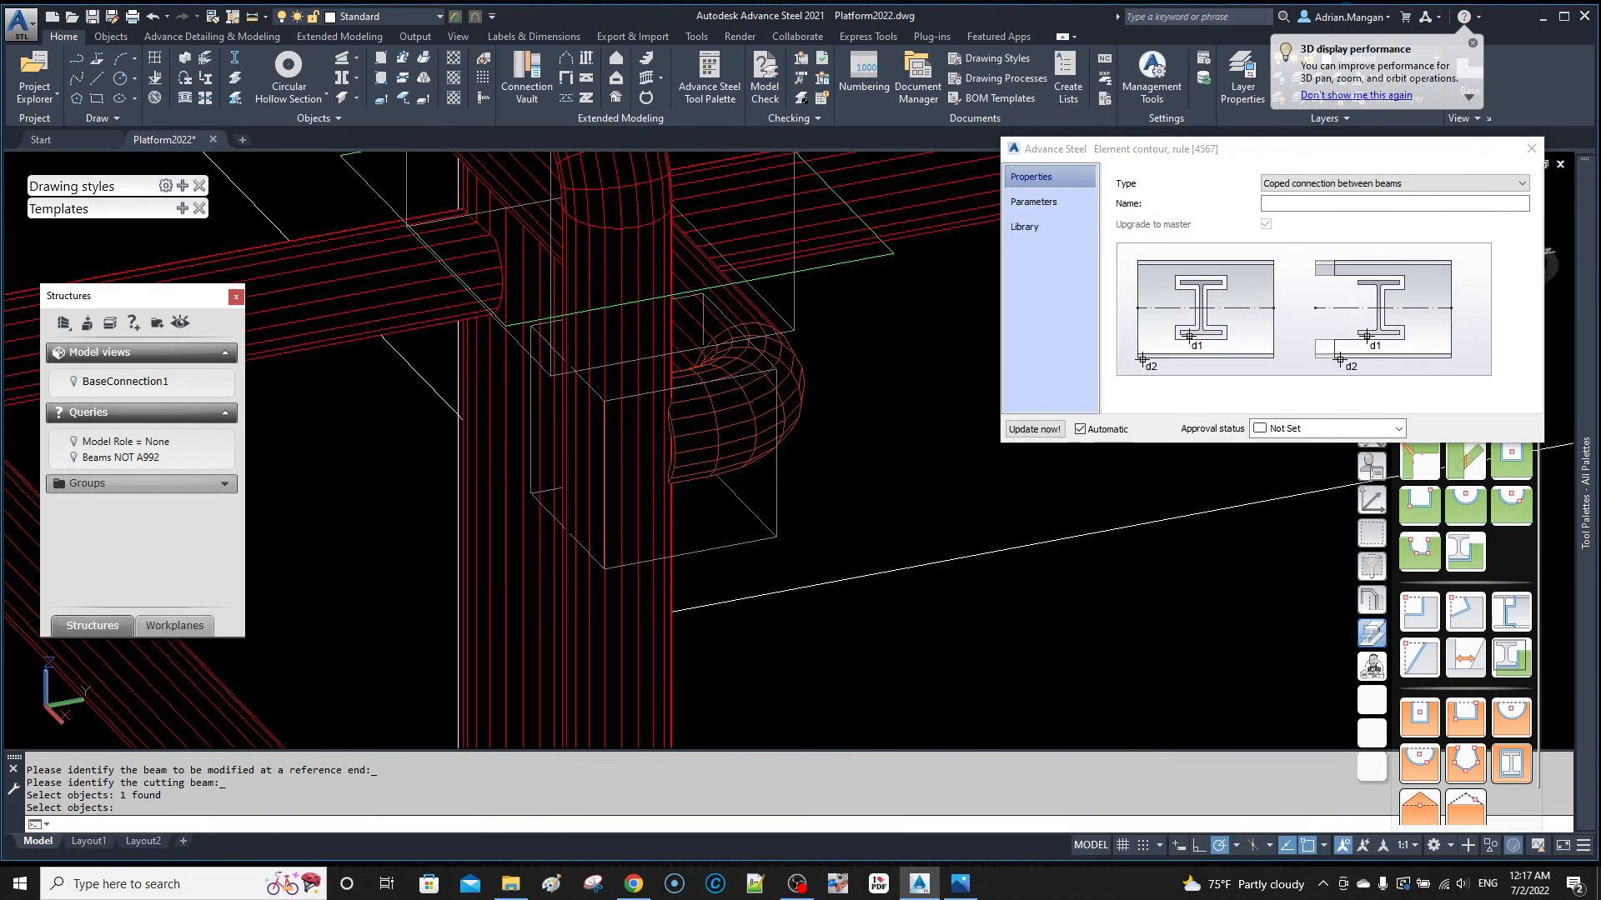
scroll(741, 483, down, 10)
middle_drag(742, 485, 554, 368)
shift+middle_drag(625, 434, 691, 439)
scroll(690, 440, up, 8)
shift+middle_drag(796, 474, 968, 514)
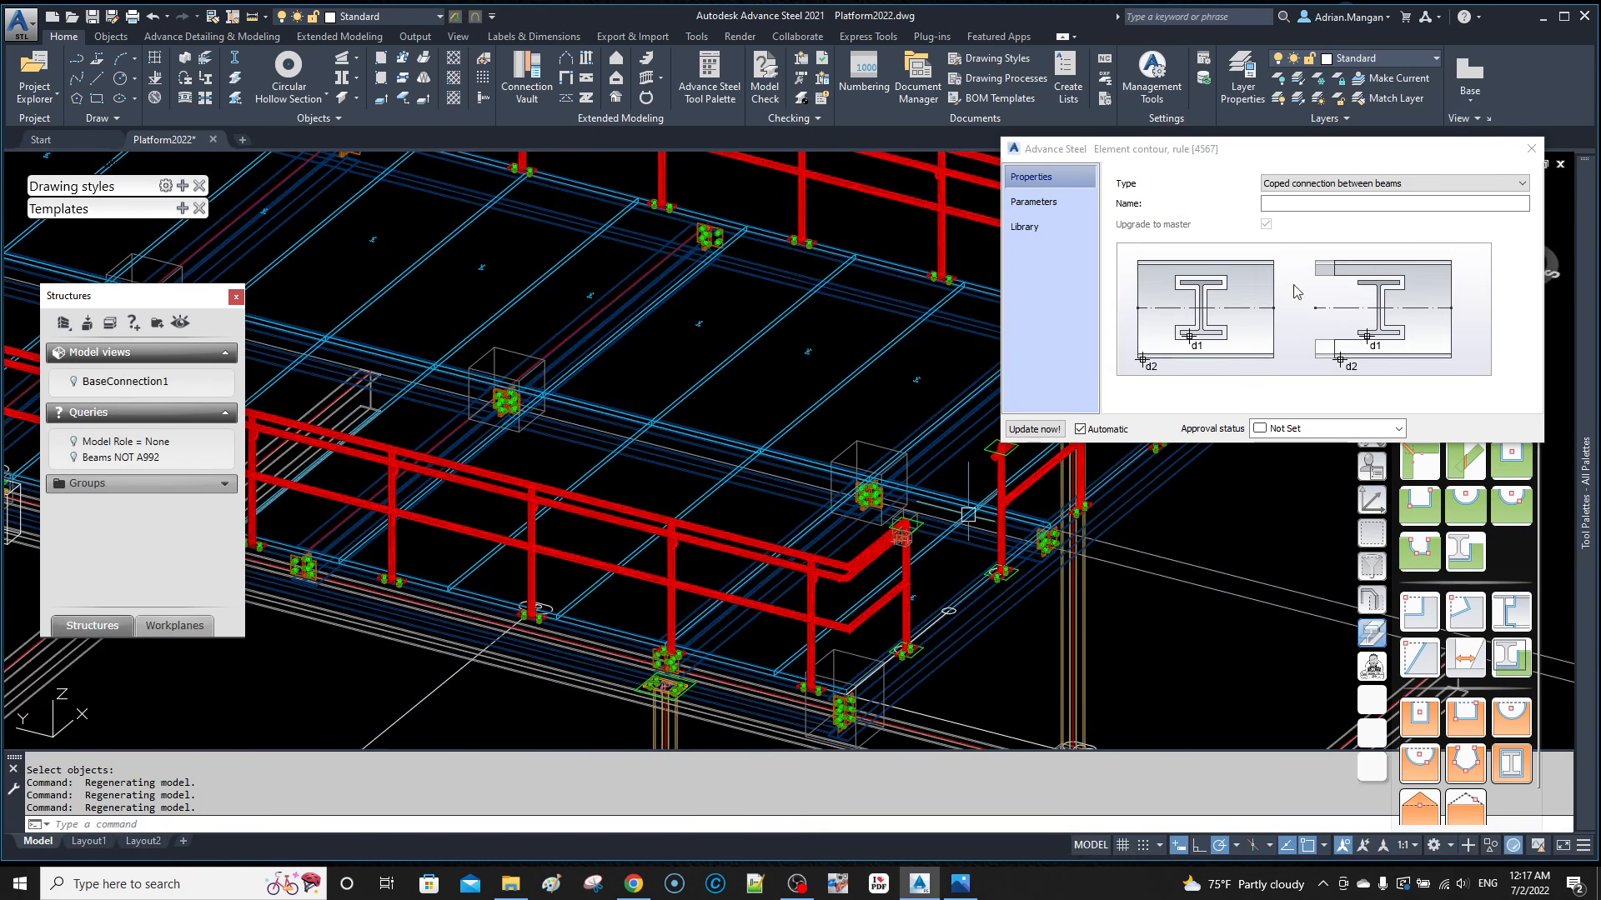
click(1538, 151)
Step: Examine the coped handrail return at the end post and the matching open handrail end across the opening
scroll(845, 495, up, 8)
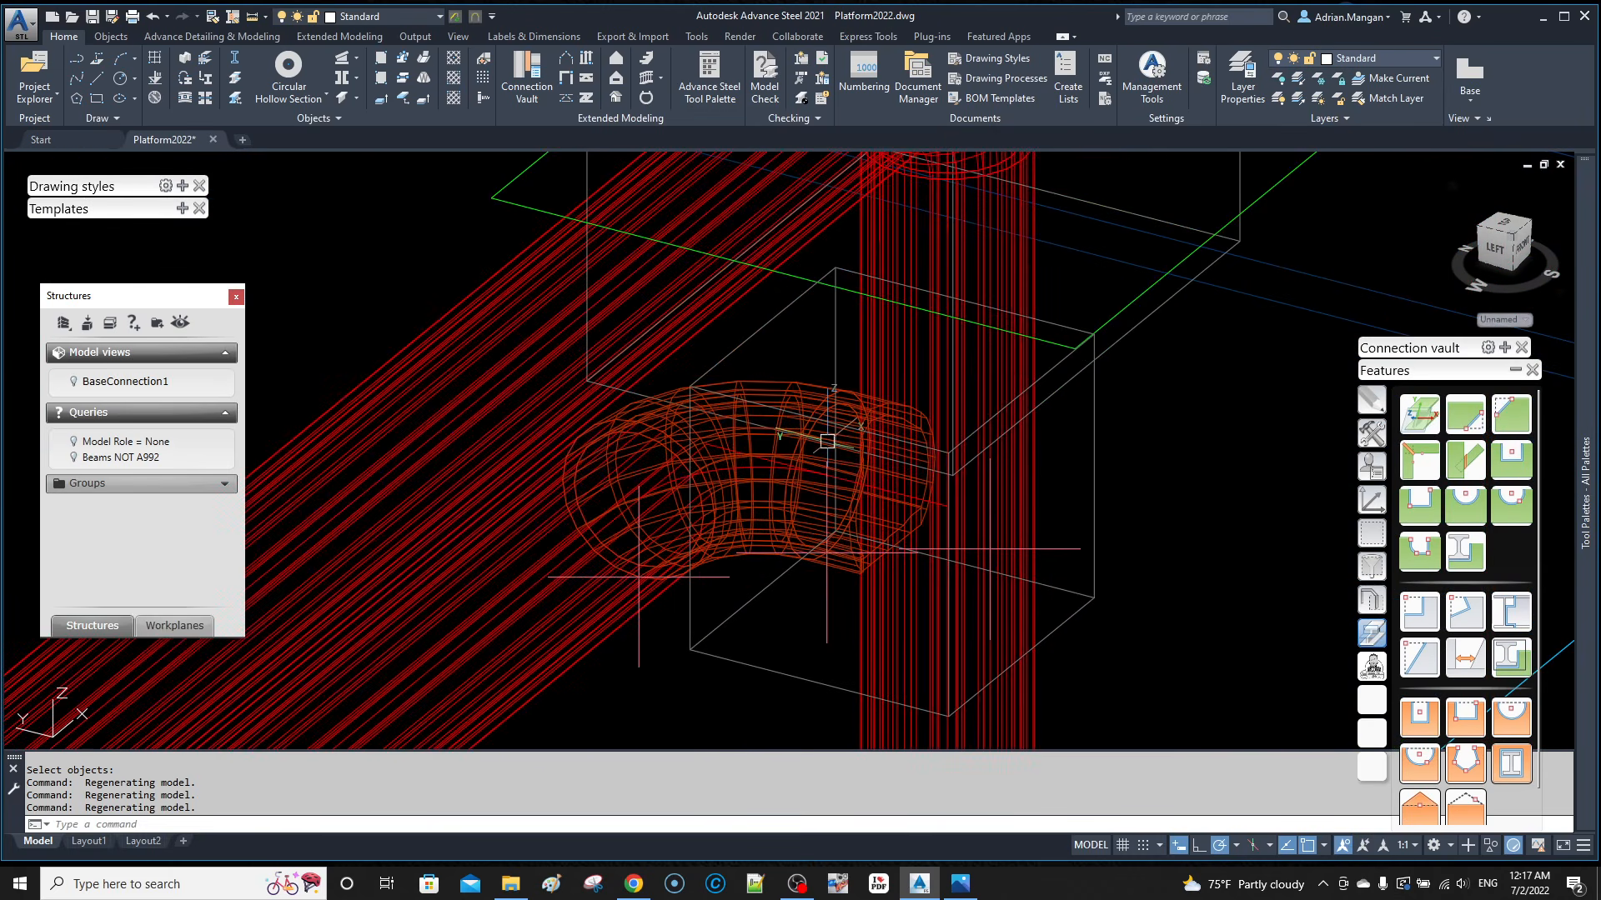
click(819, 449)
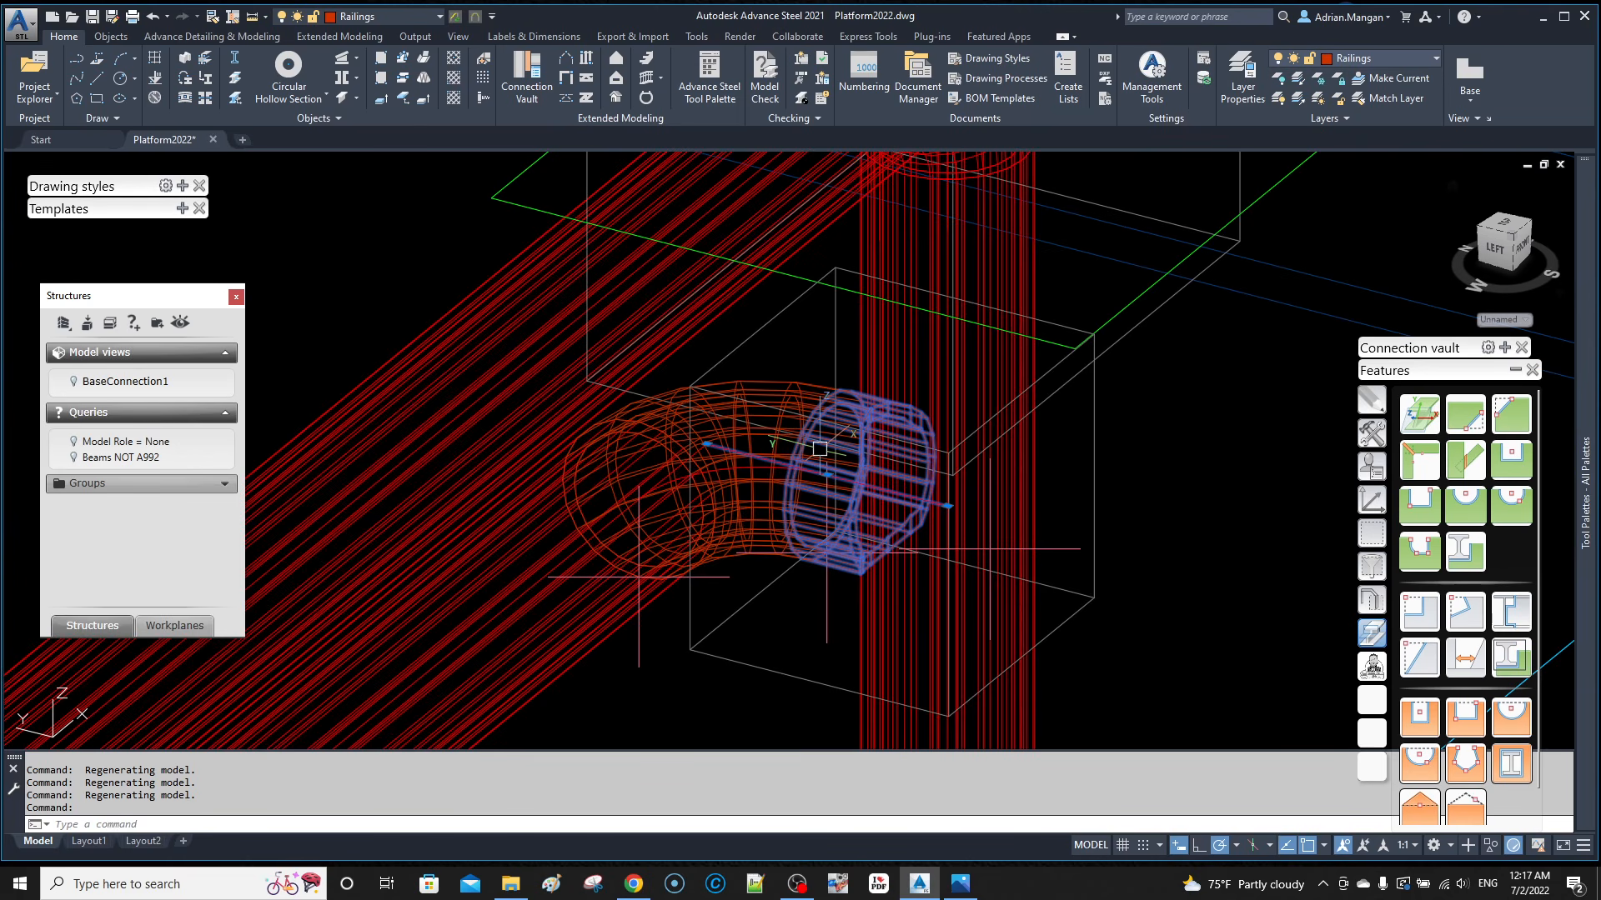
key(Escape)
scroll(825, 470, down, 4)
middle_drag(825, 471, 601, 617)
scroll(651, 473, down, 2)
scroll(619, 584, down, 3)
scroll(619, 583, up, 4)
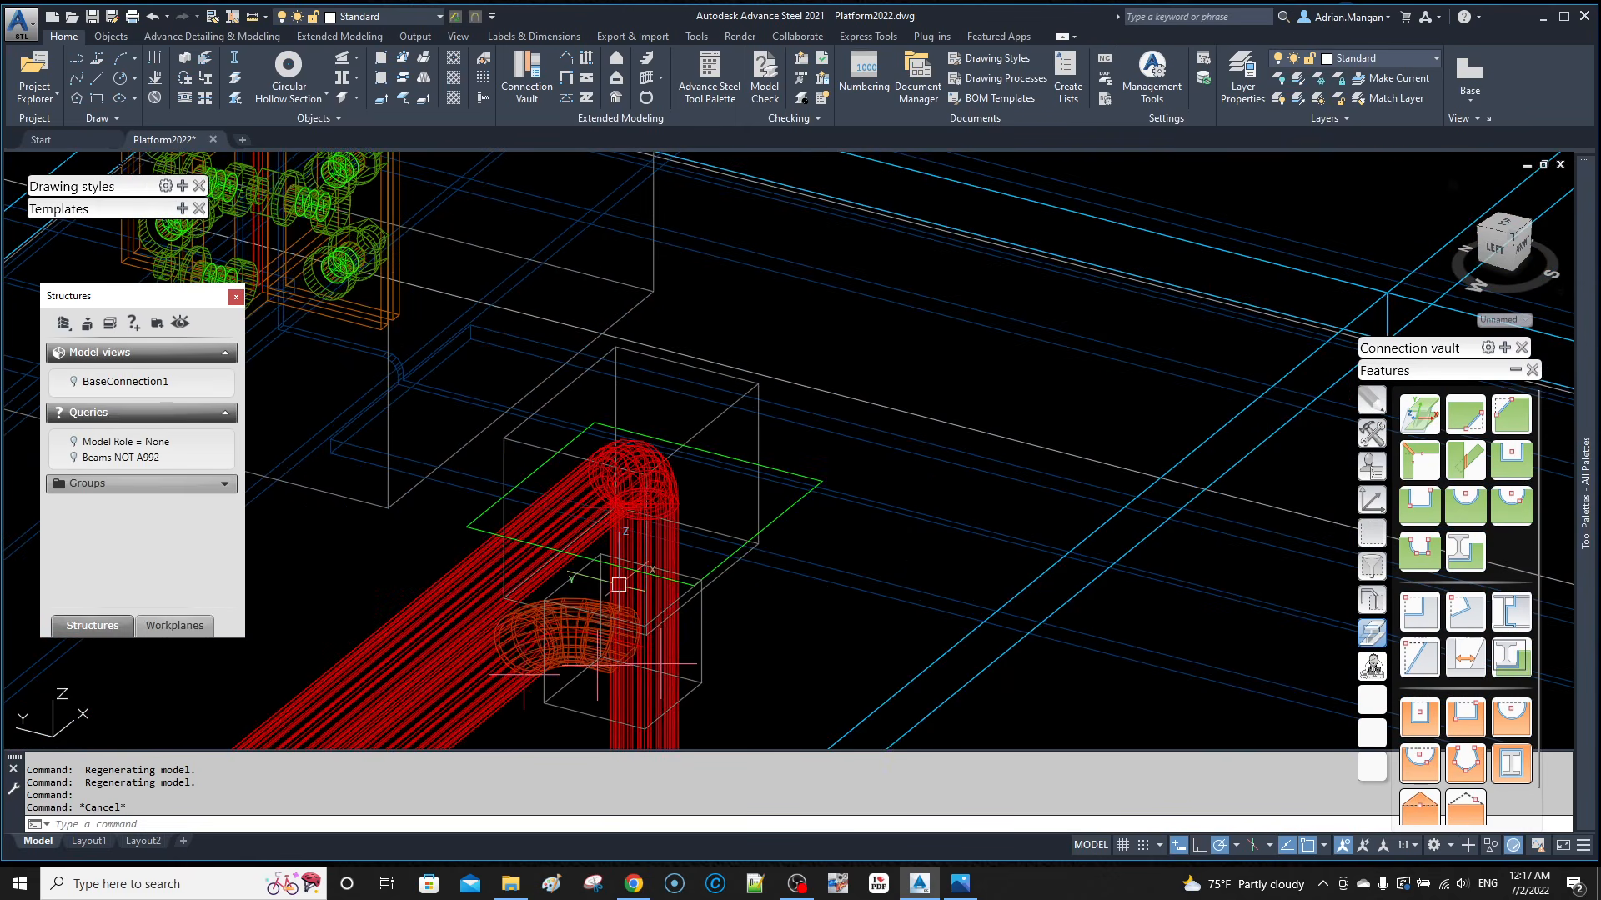
scroll(618, 583, down, 3)
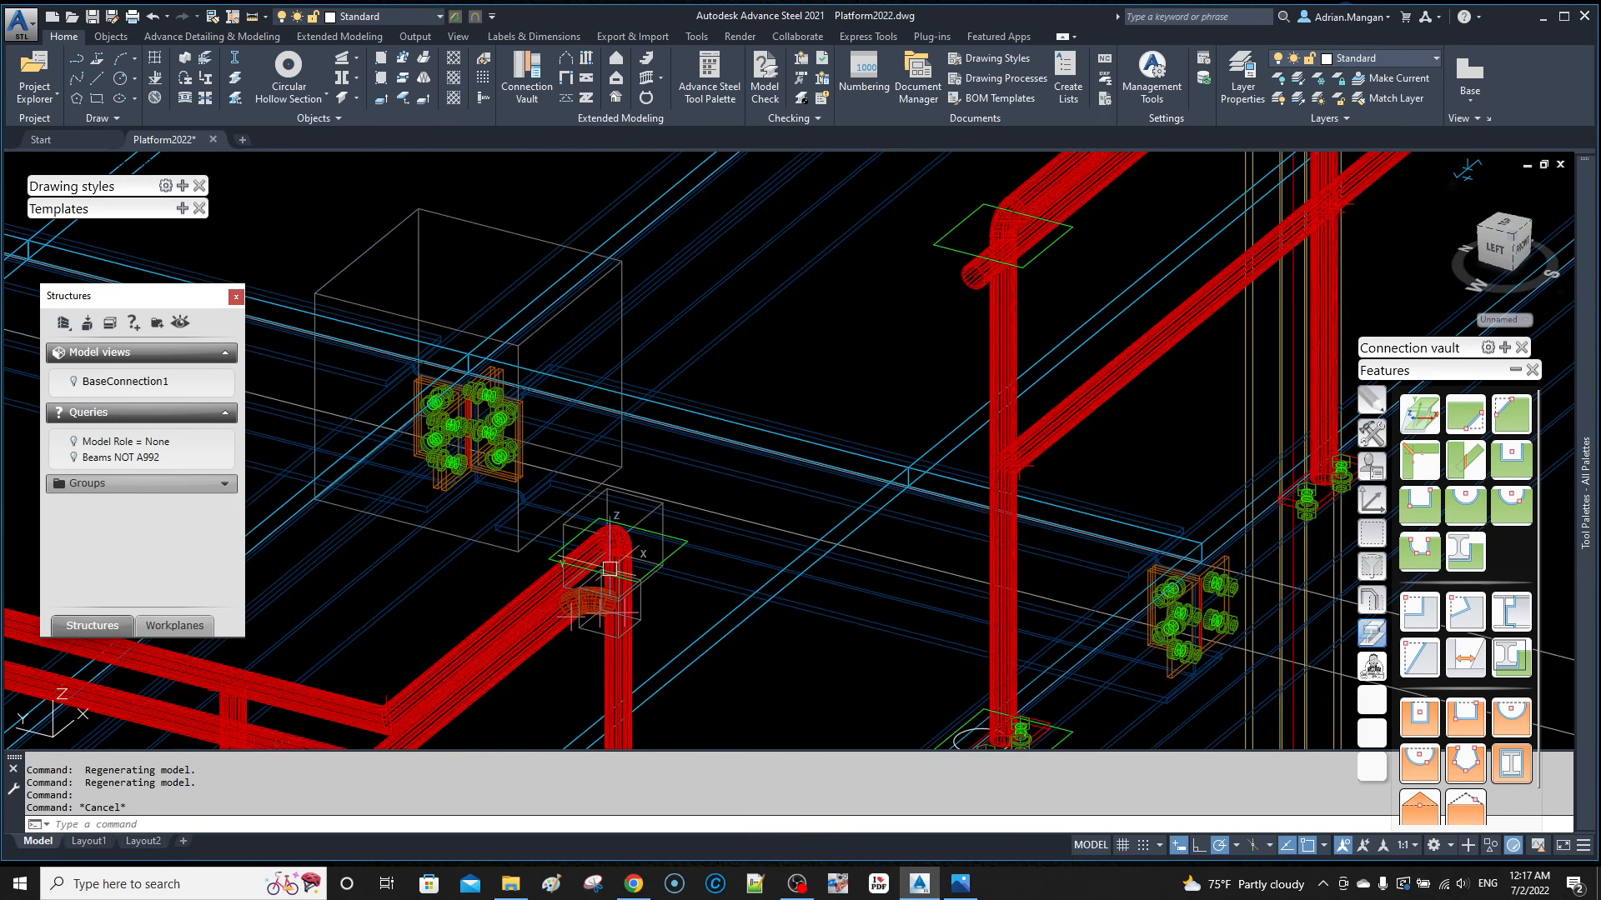
scroll(600, 615, up, 4)
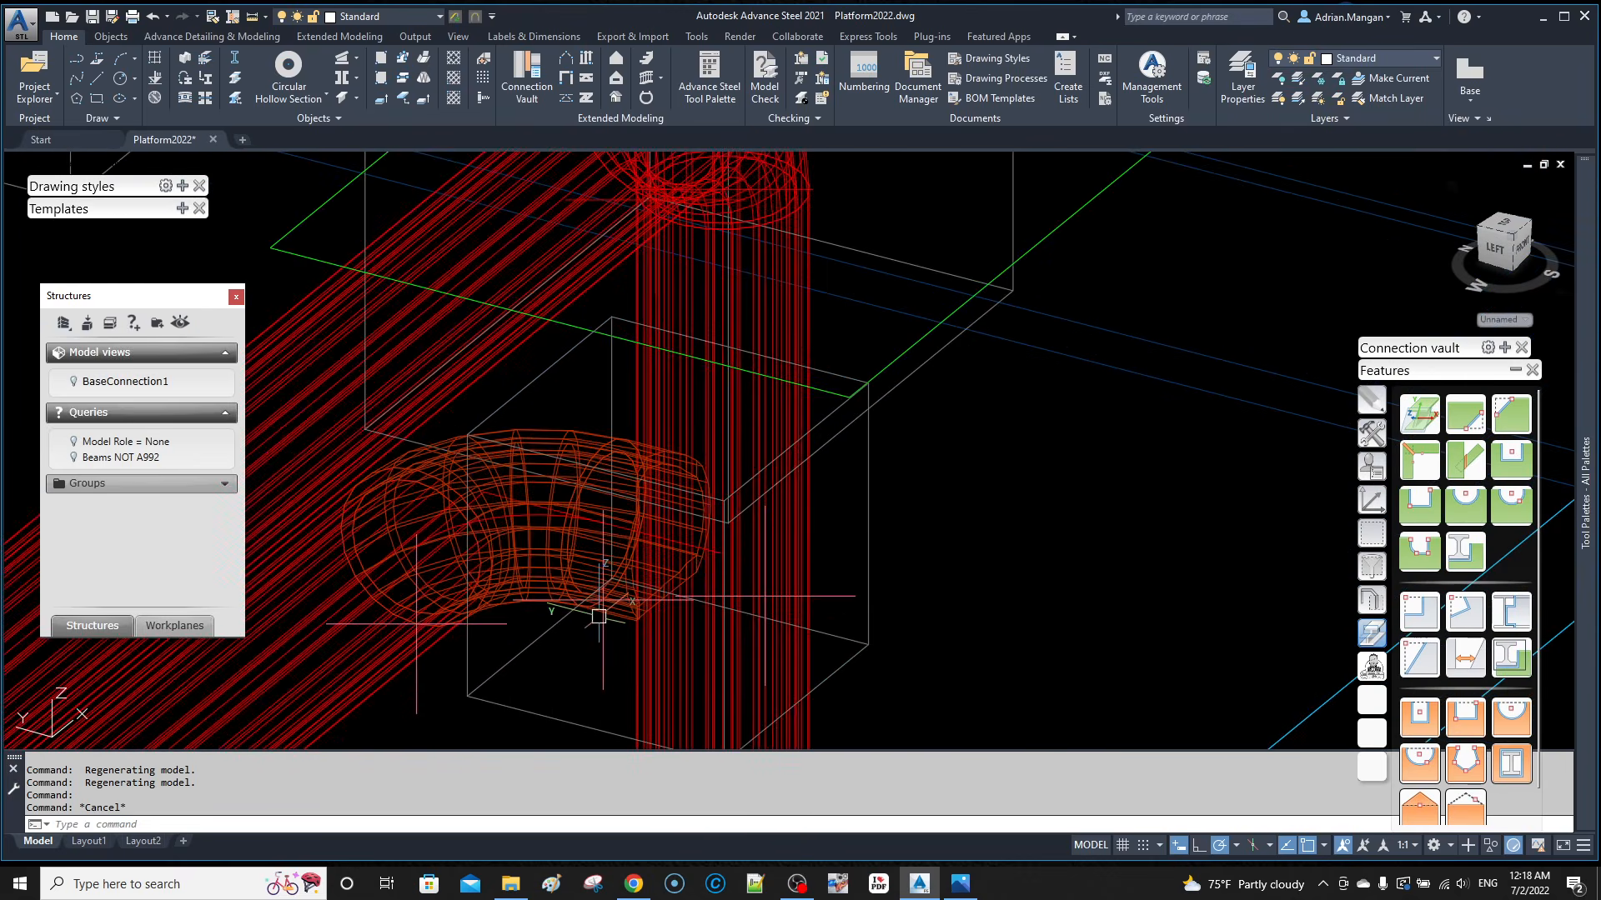
scroll(599, 616, down, 2)
scroll(900, 408, down, 2)
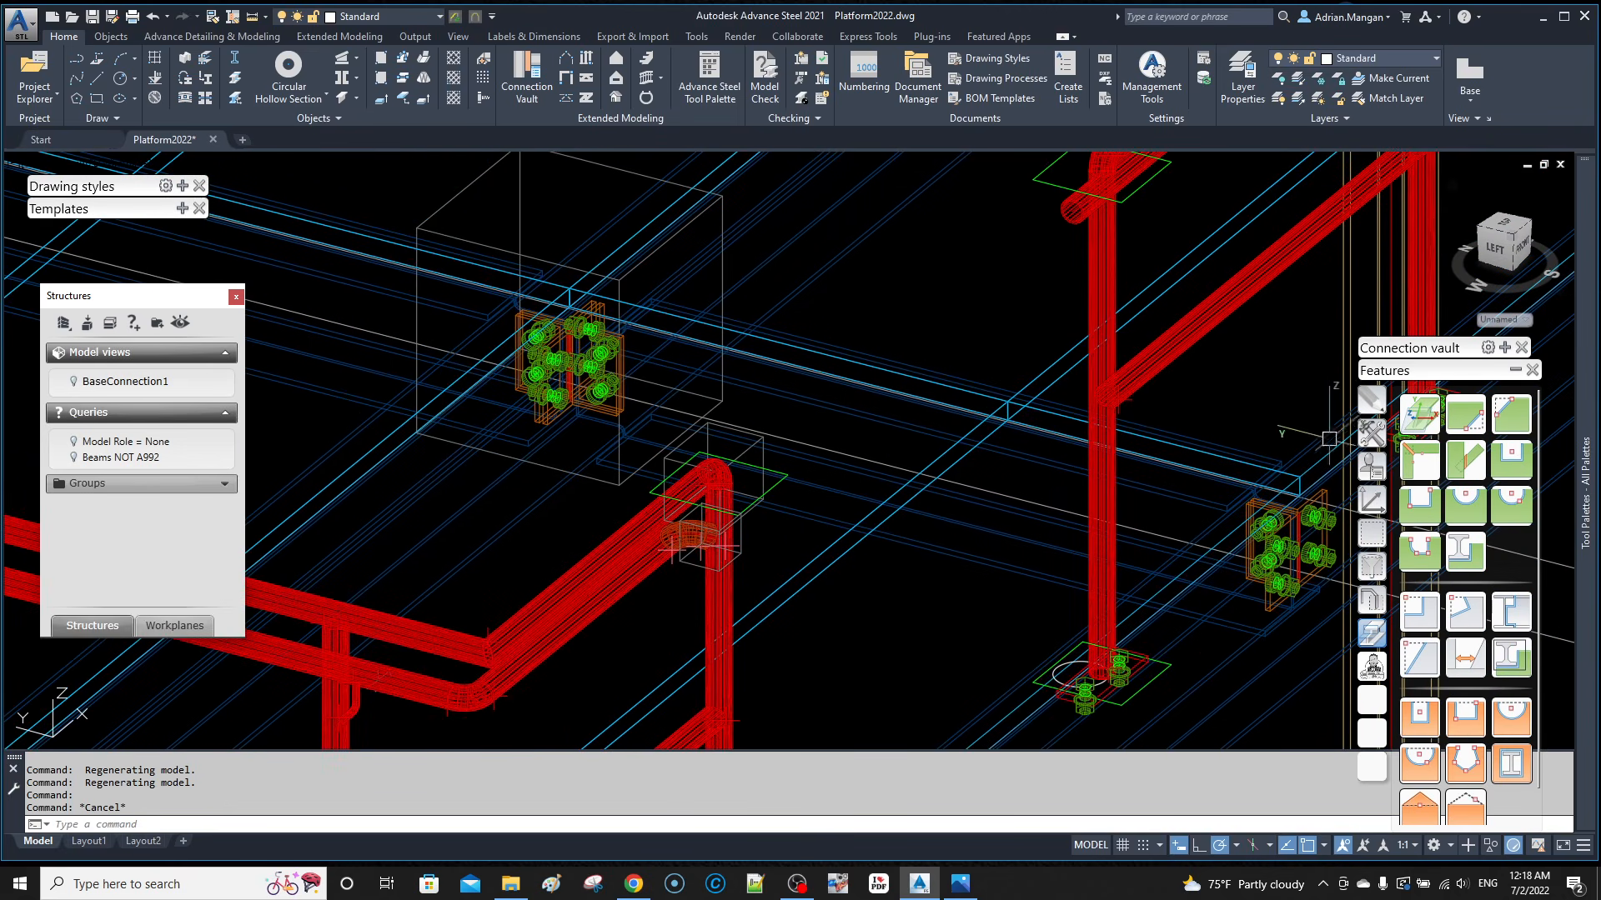
Step: Set up a mirror transform that includes additional connections for the coped short pipe section and its elbow at the end post
click(1371, 434)
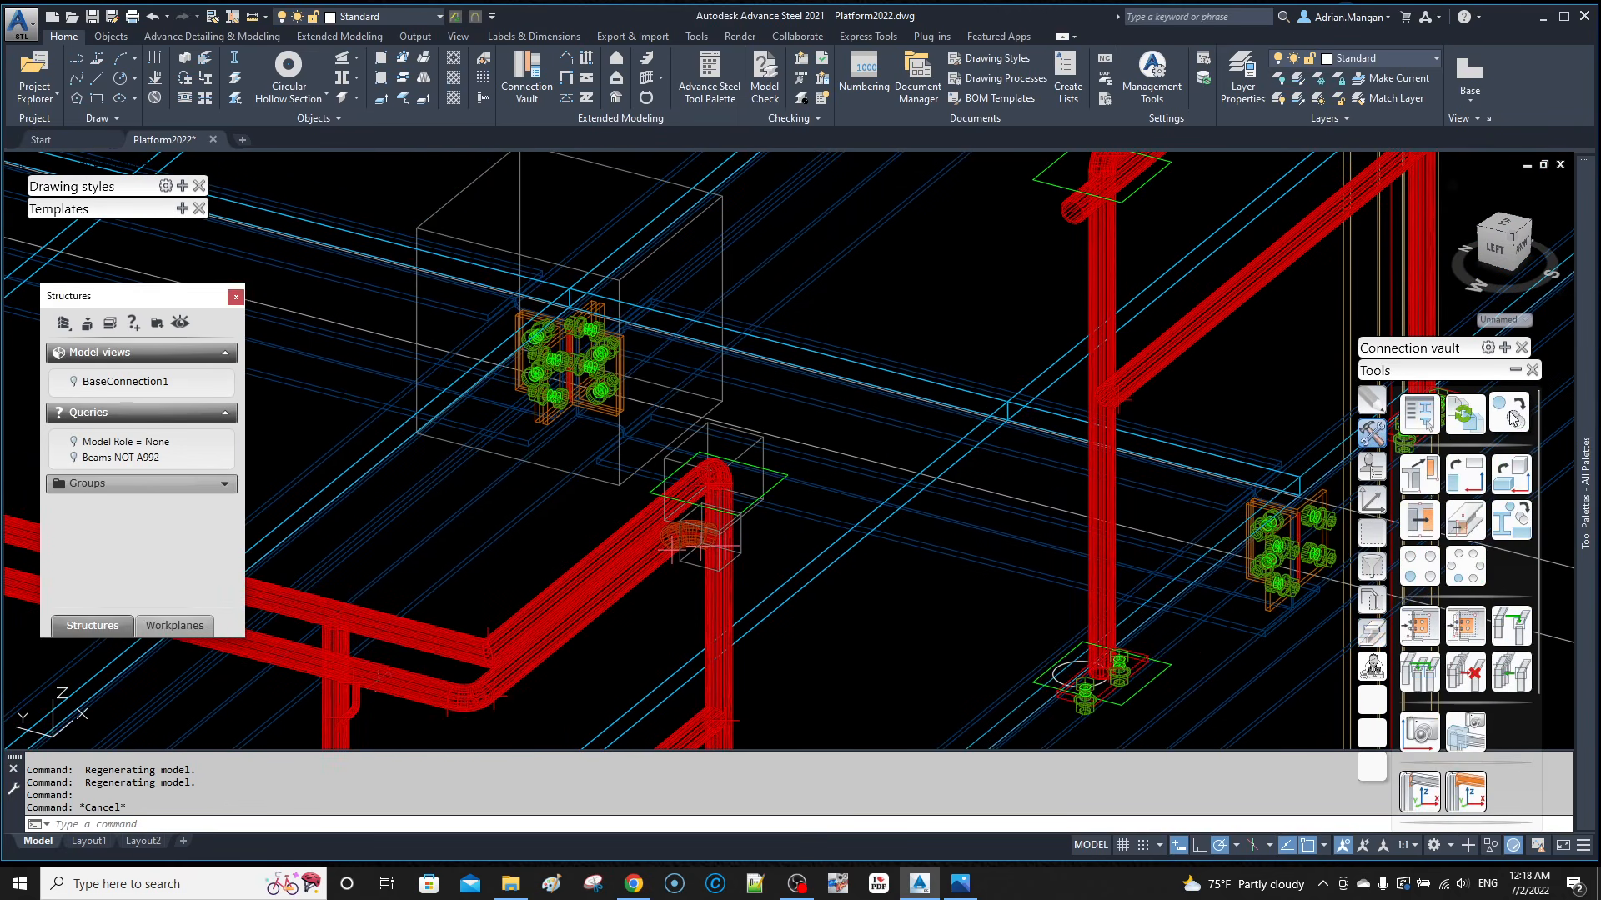
click(1514, 419)
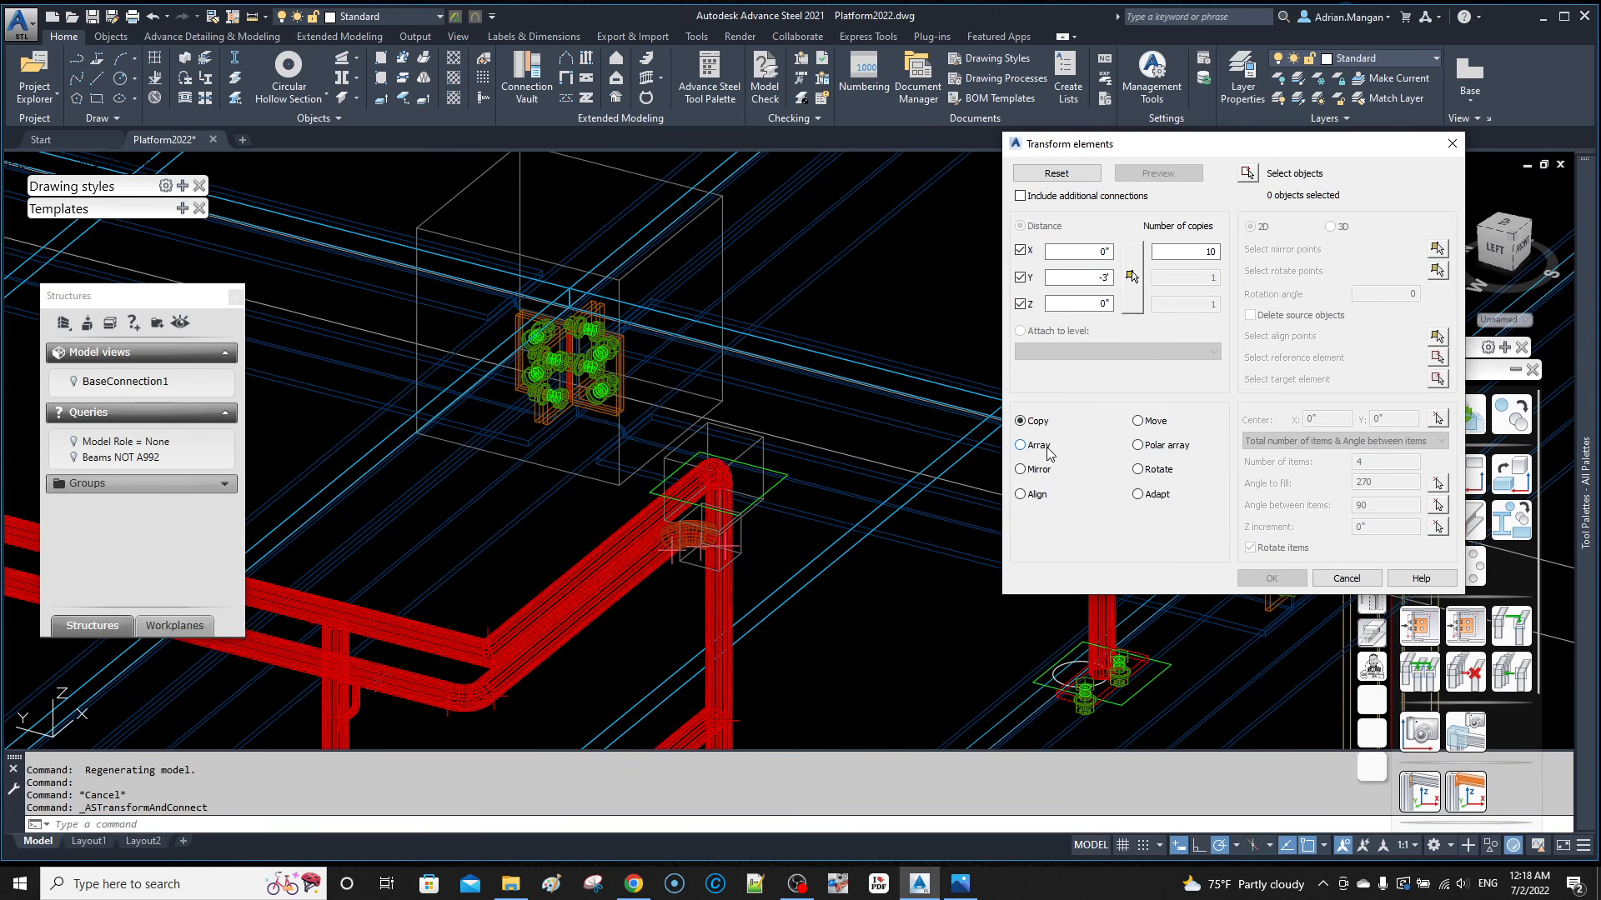
click(1037, 469)
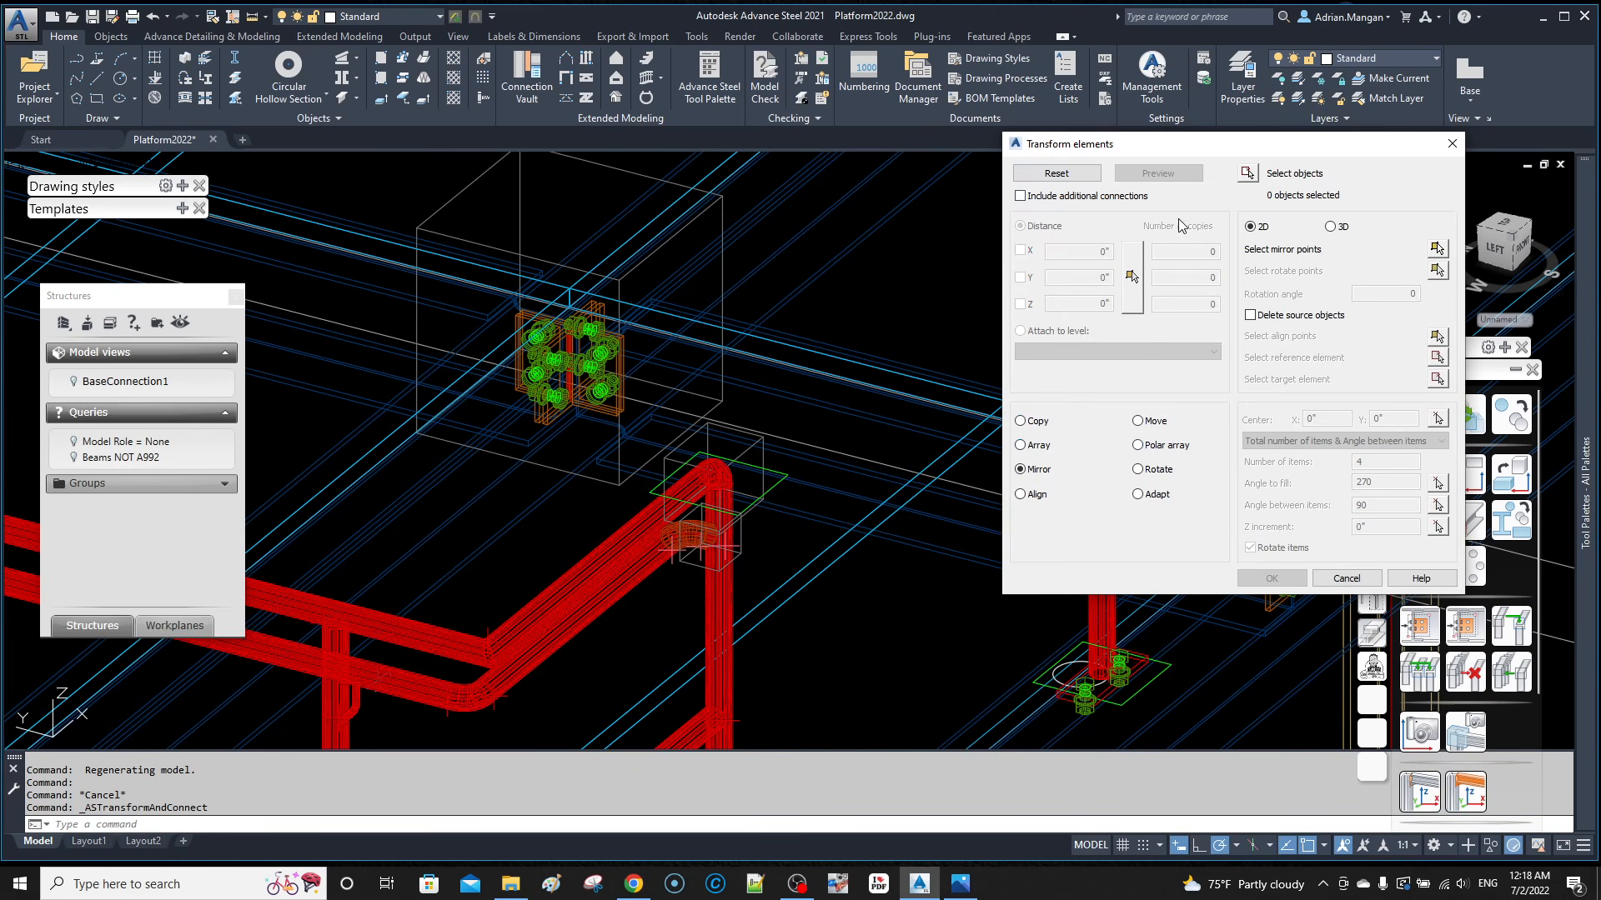
click(1020, 196)
click(1247, 174)
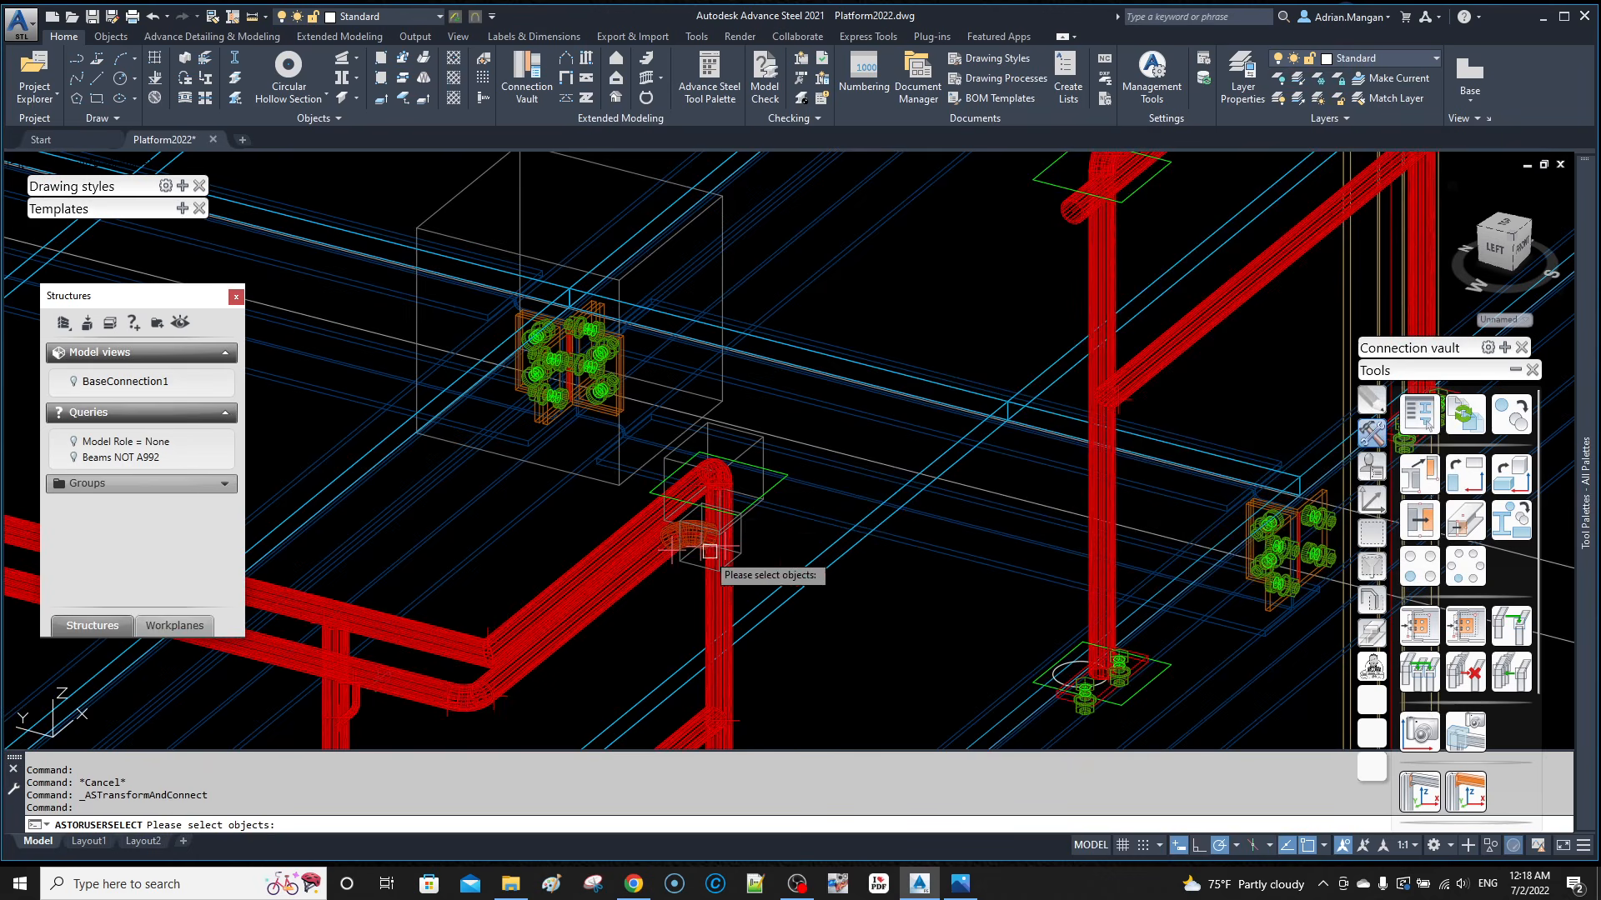
scroll(711, 550, up, 3)
scroll(711, 385, up, 3)
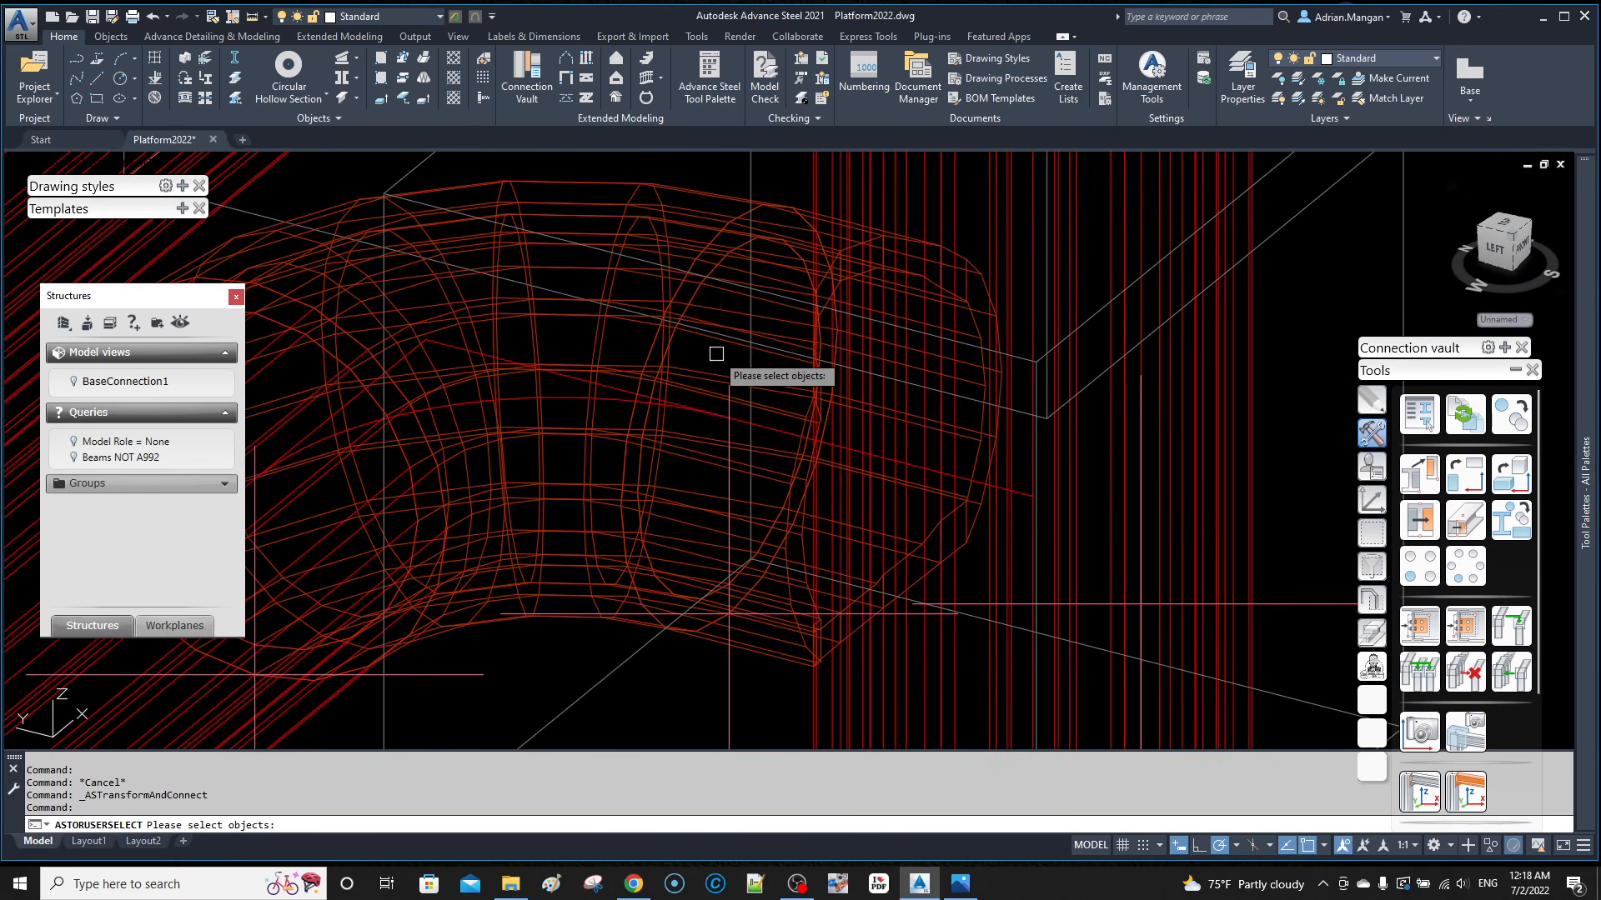
click(910, 245)
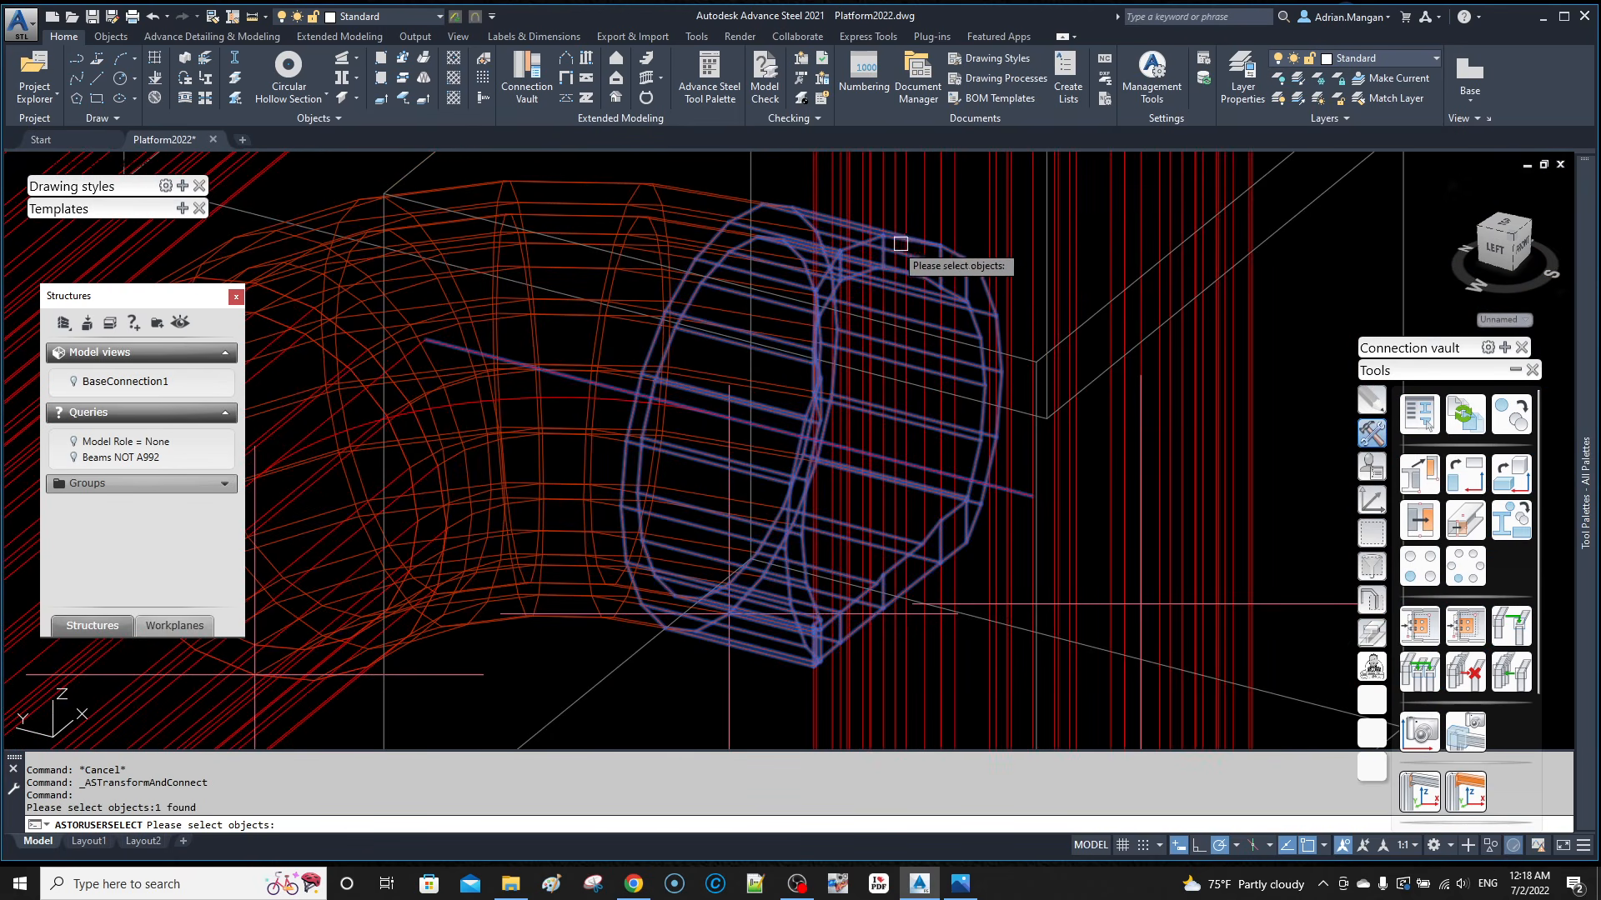
click(681, 198)
scroll(867, 228, down, 5)
scroll(821, 343, up, 3)
scroll(801, 354, down, 3)
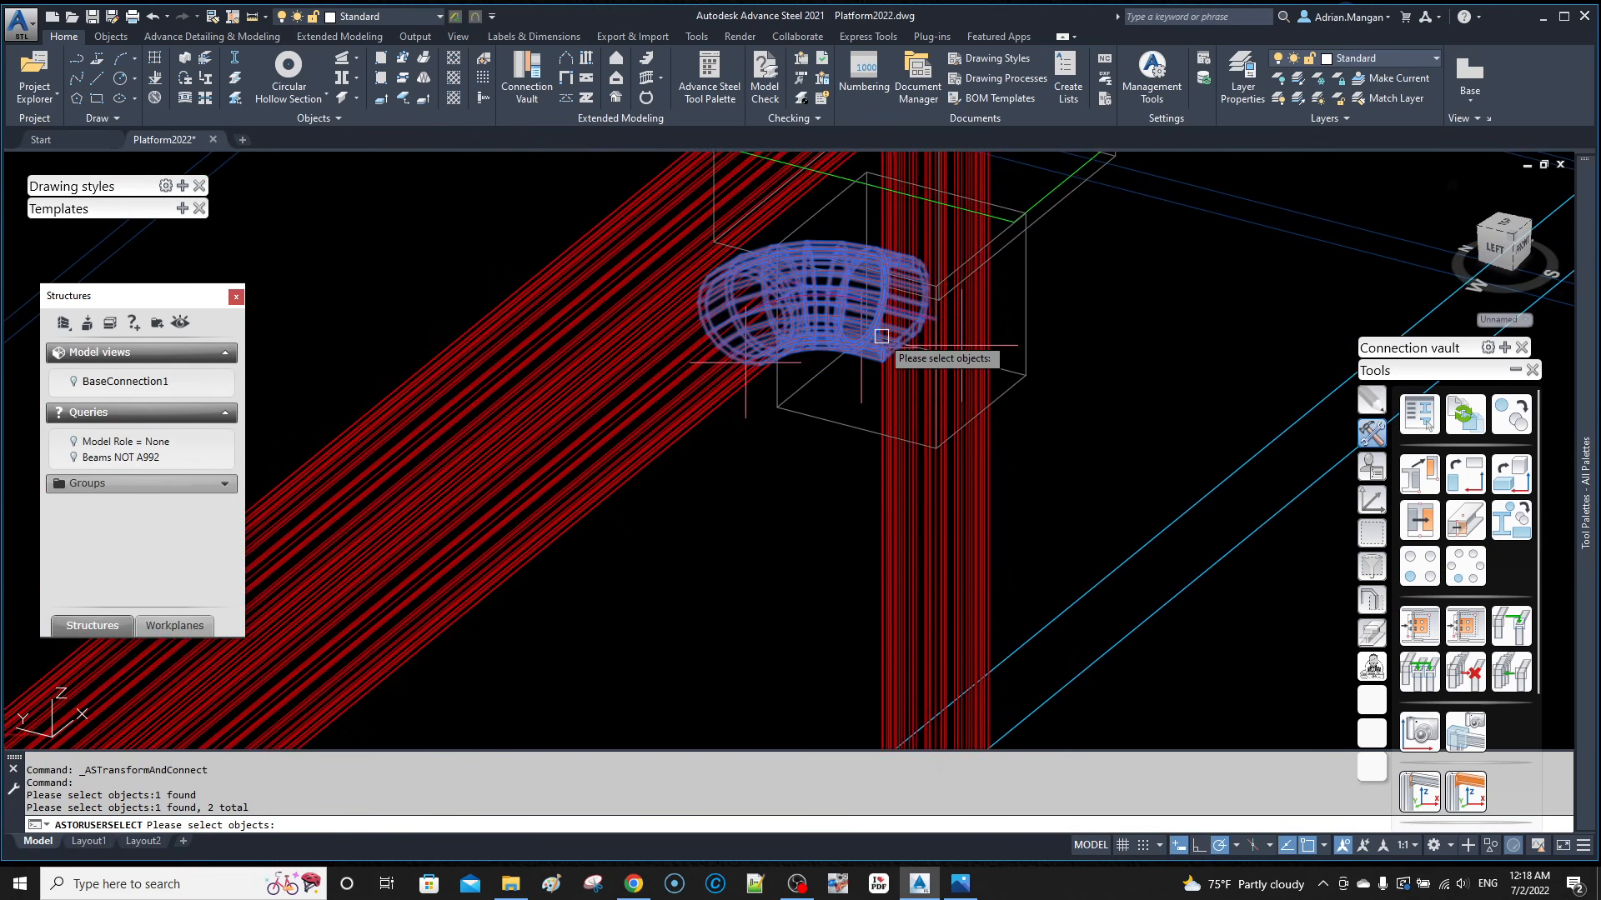
key(Return)
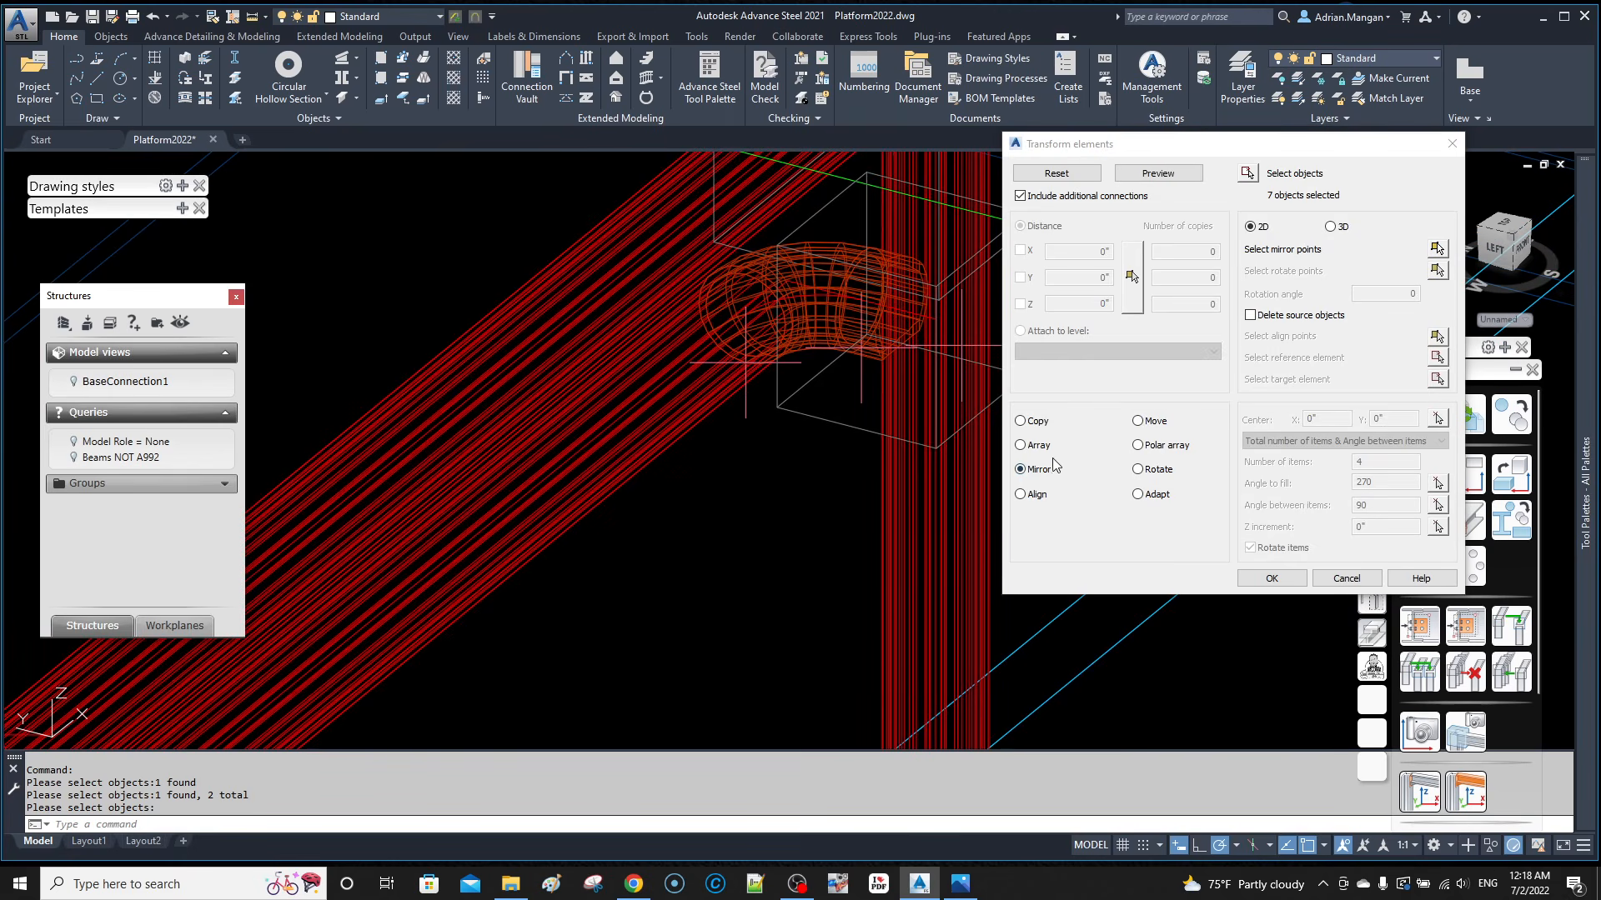
Step: Define the mirroring line starting midway between the two end posts' bases and running perpendicular to the platform edge
click(1438, 249)
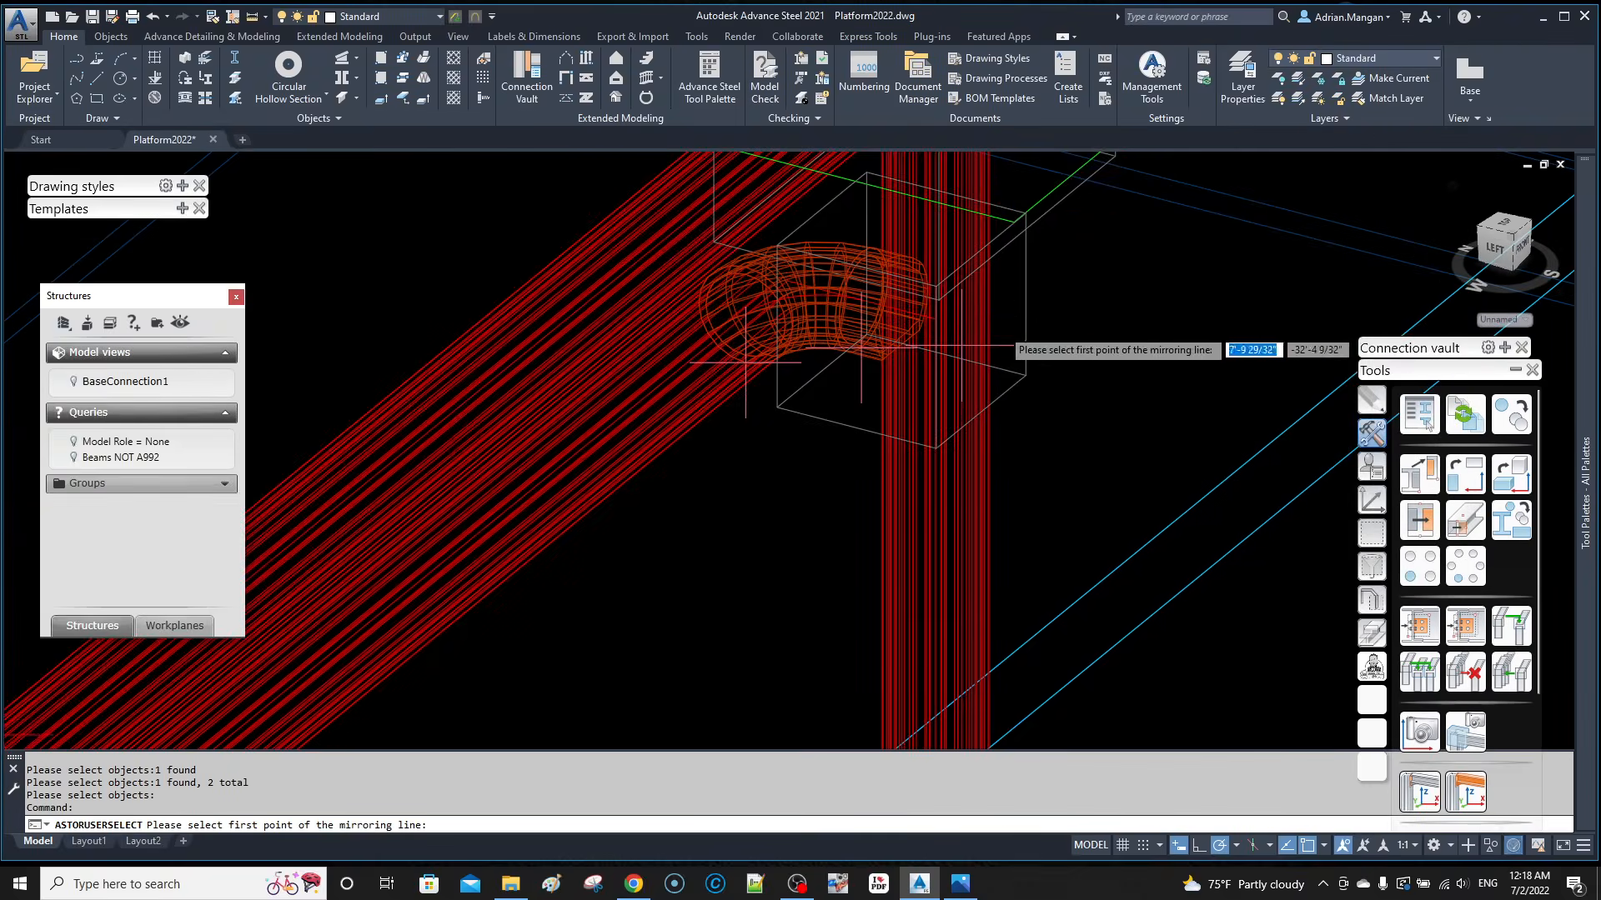
scroll(993, 331, down, 2)
shift+right_click(1151, 288)
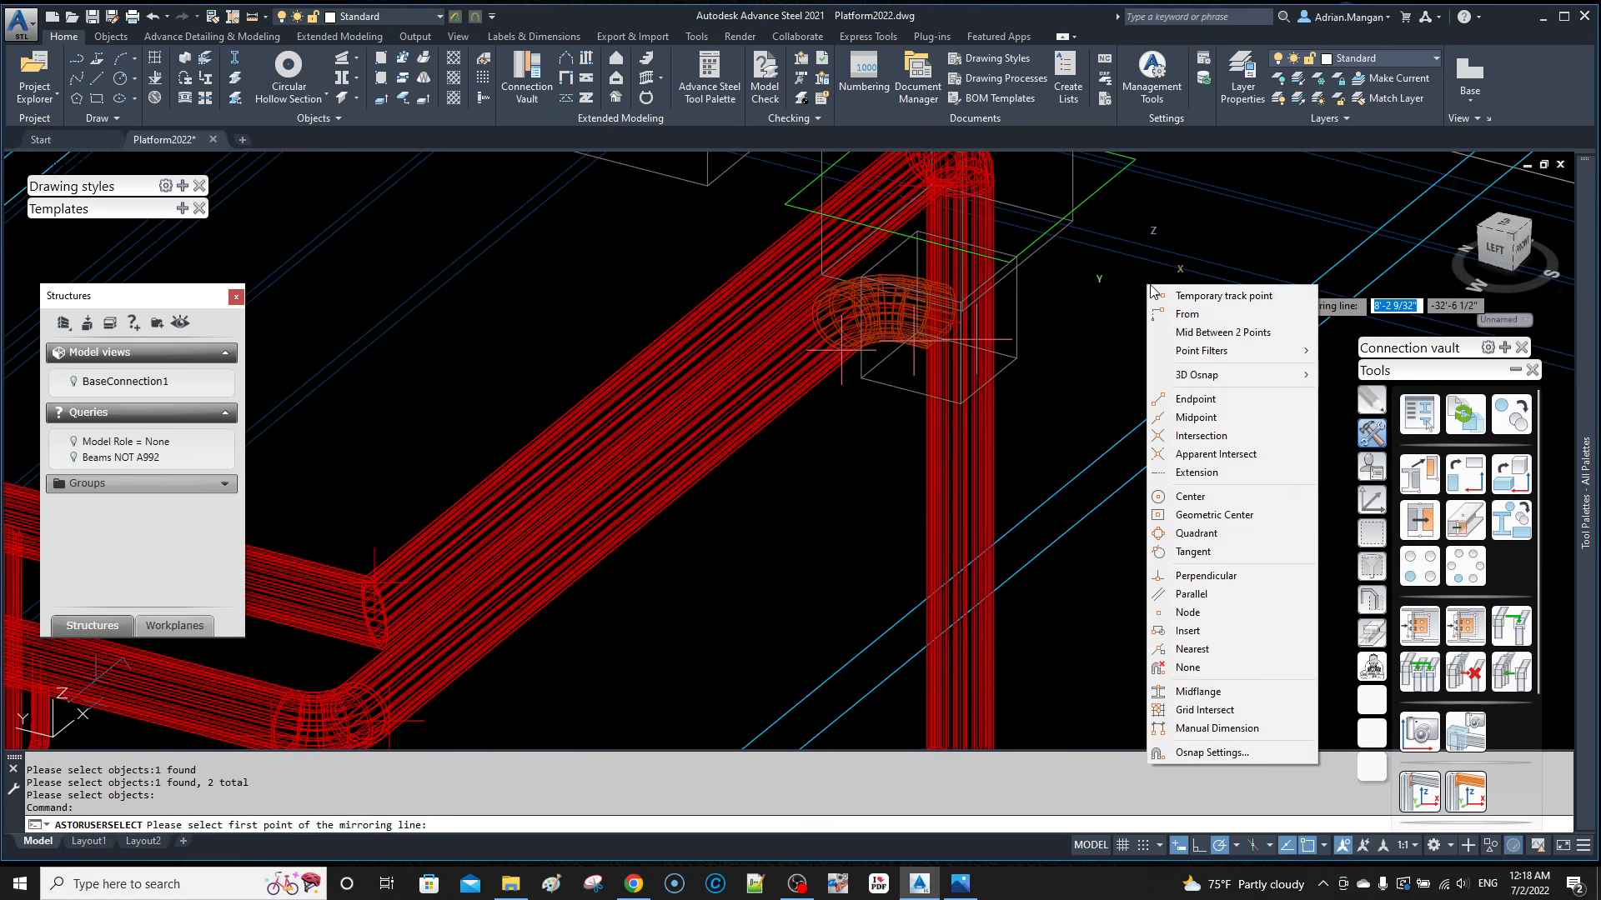
click(1208, 332)
scroll(1198, 360, down, 3)
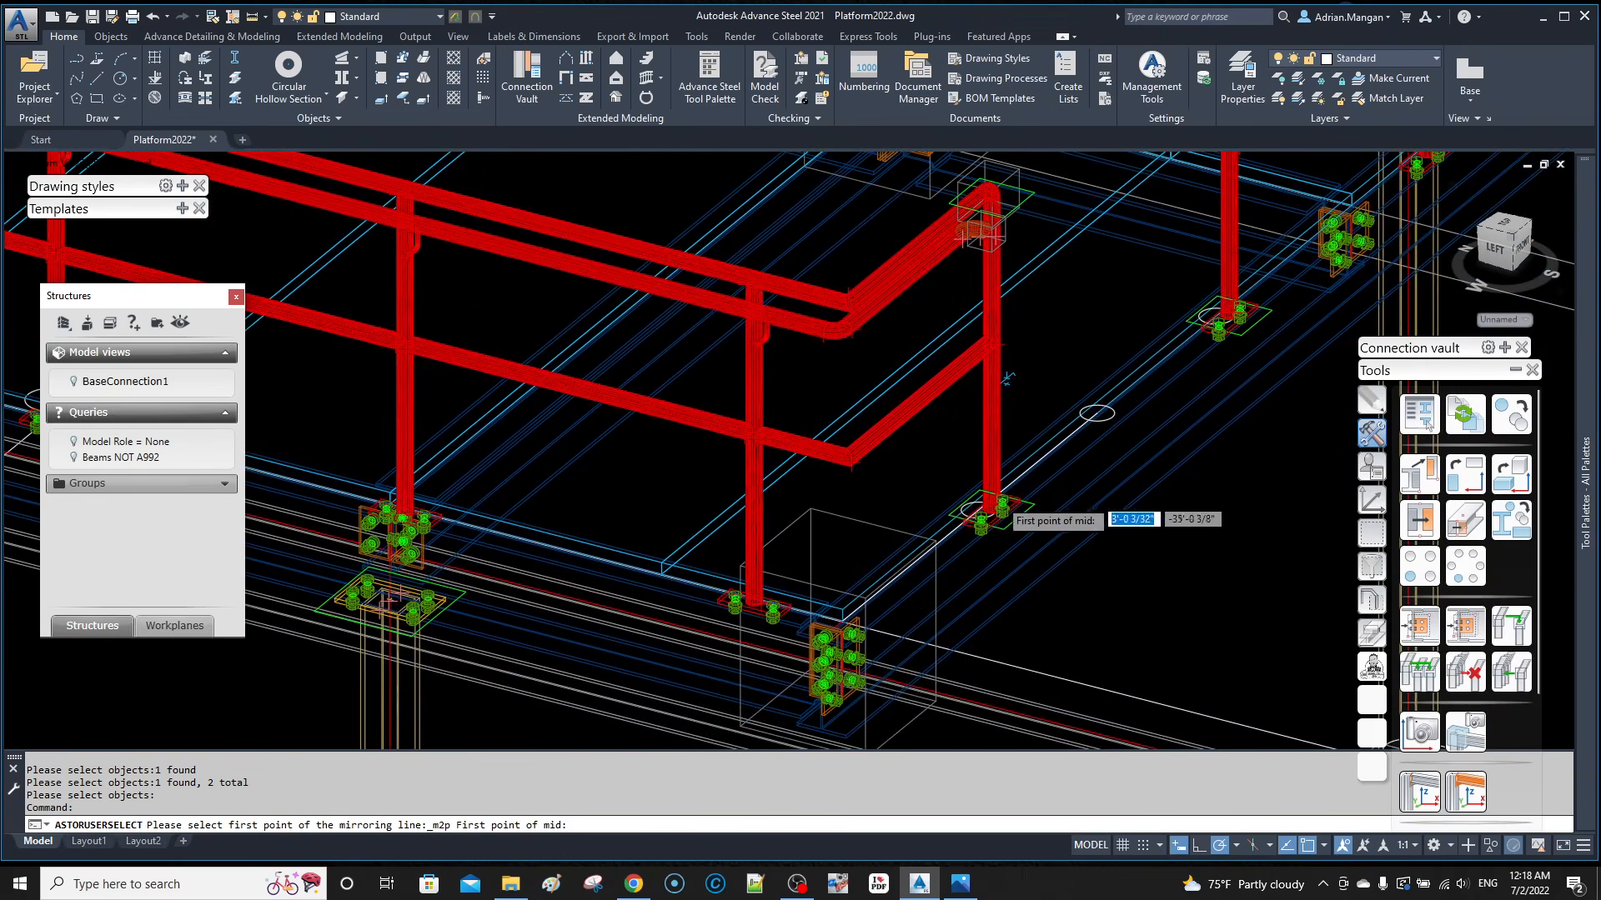
scroll(959, 563, up, 4)
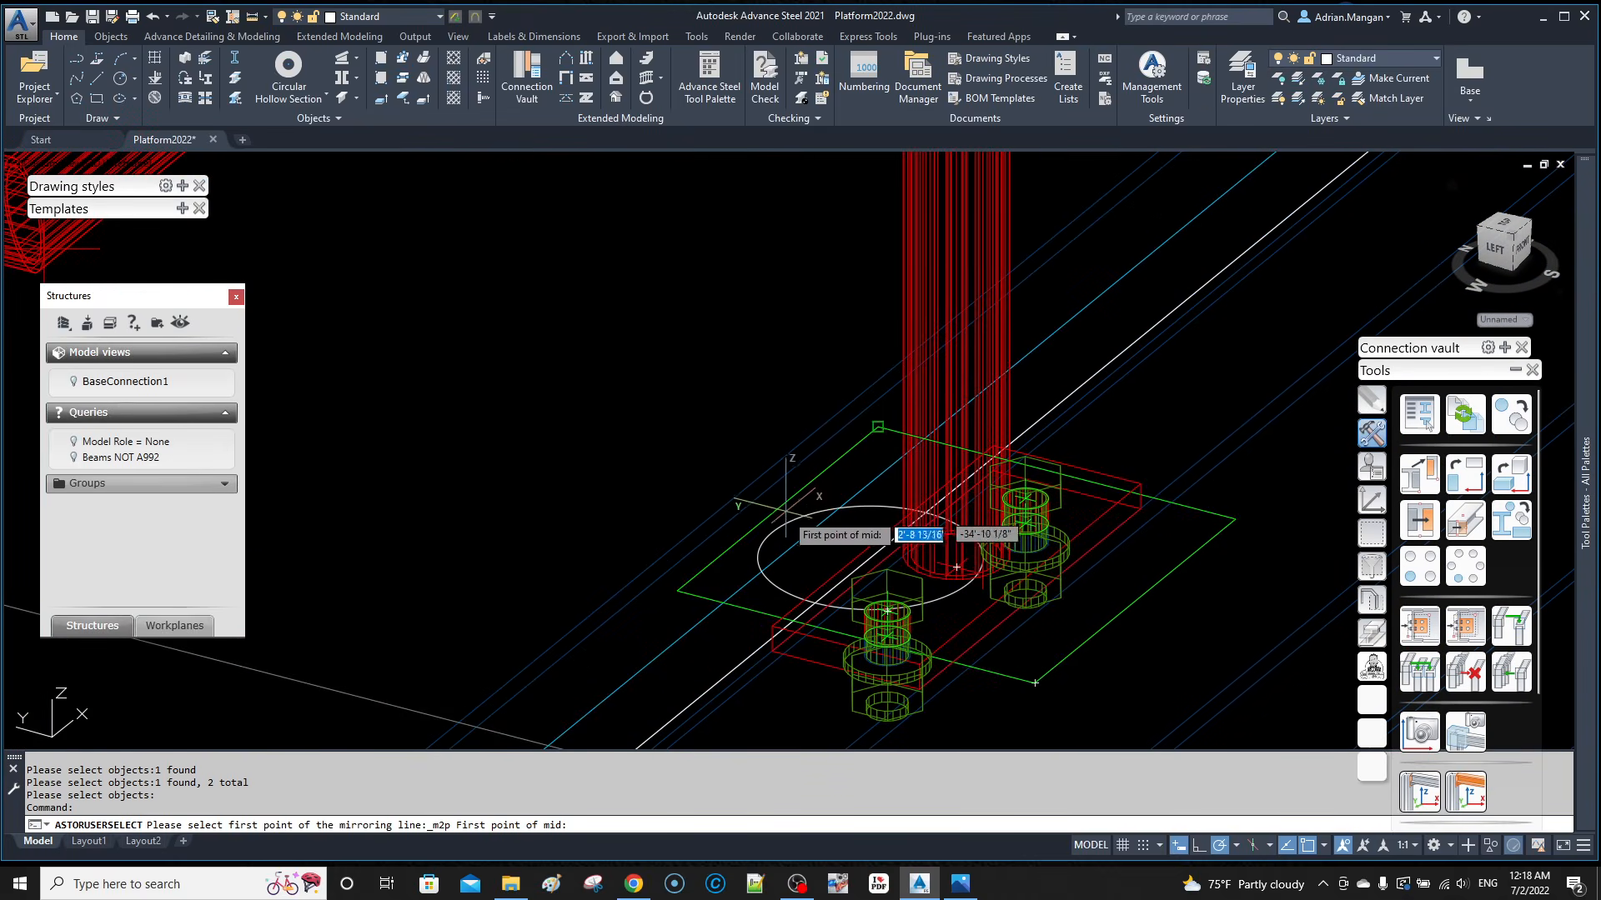
click(786, 517)
scroll(787, 518, down, 4)
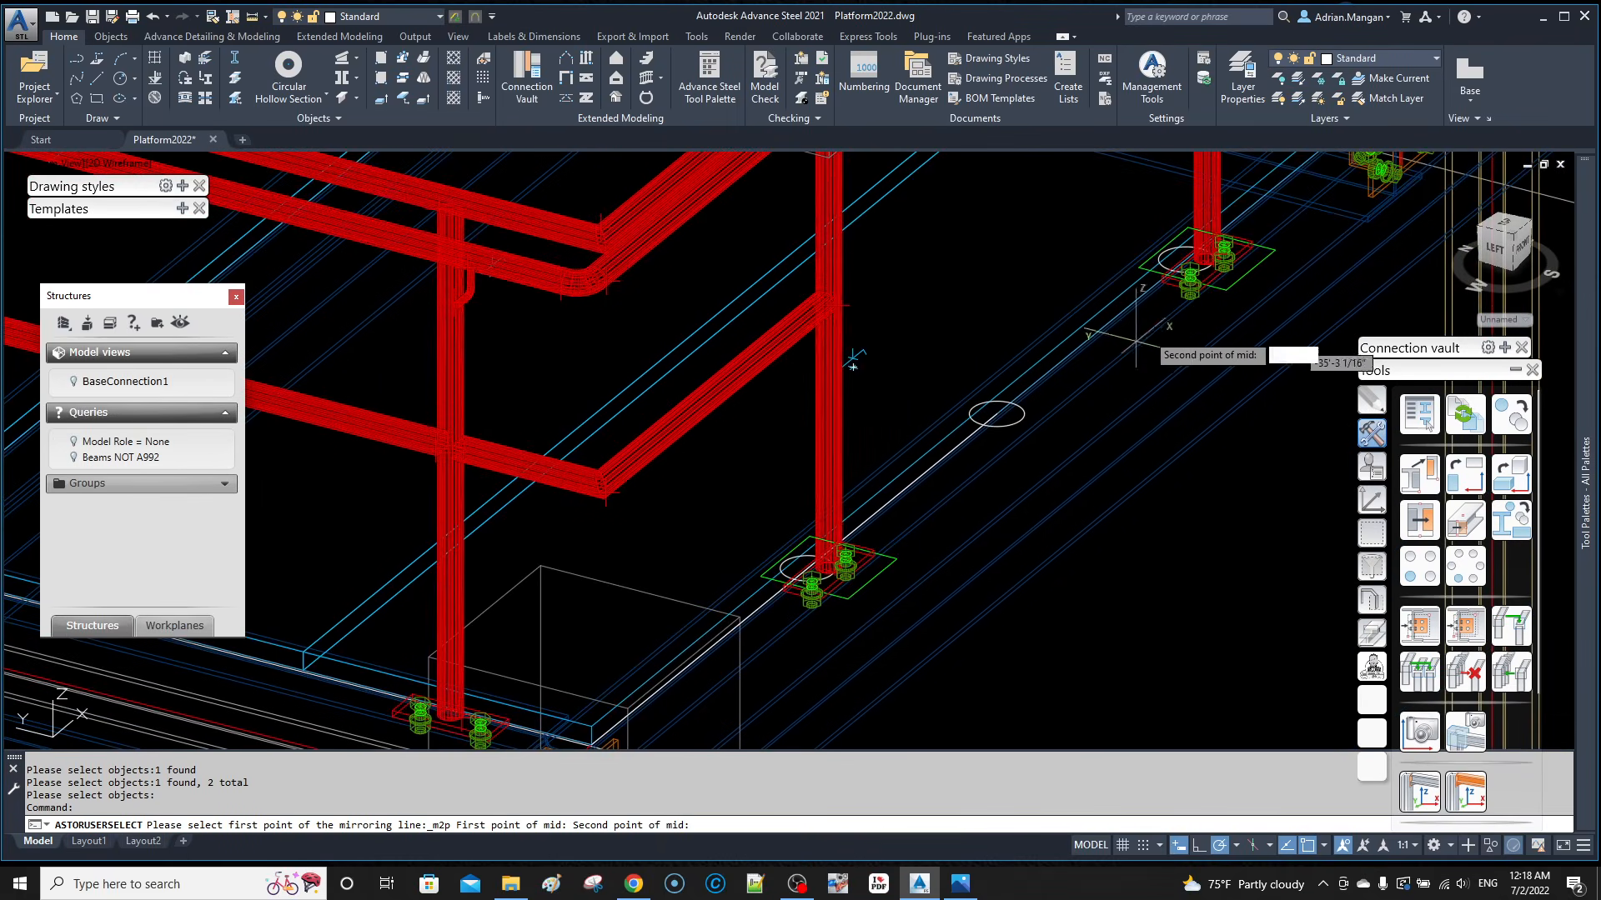
scroll(1134, 334, up, 4)
scroll(1130, 250, up, 5)
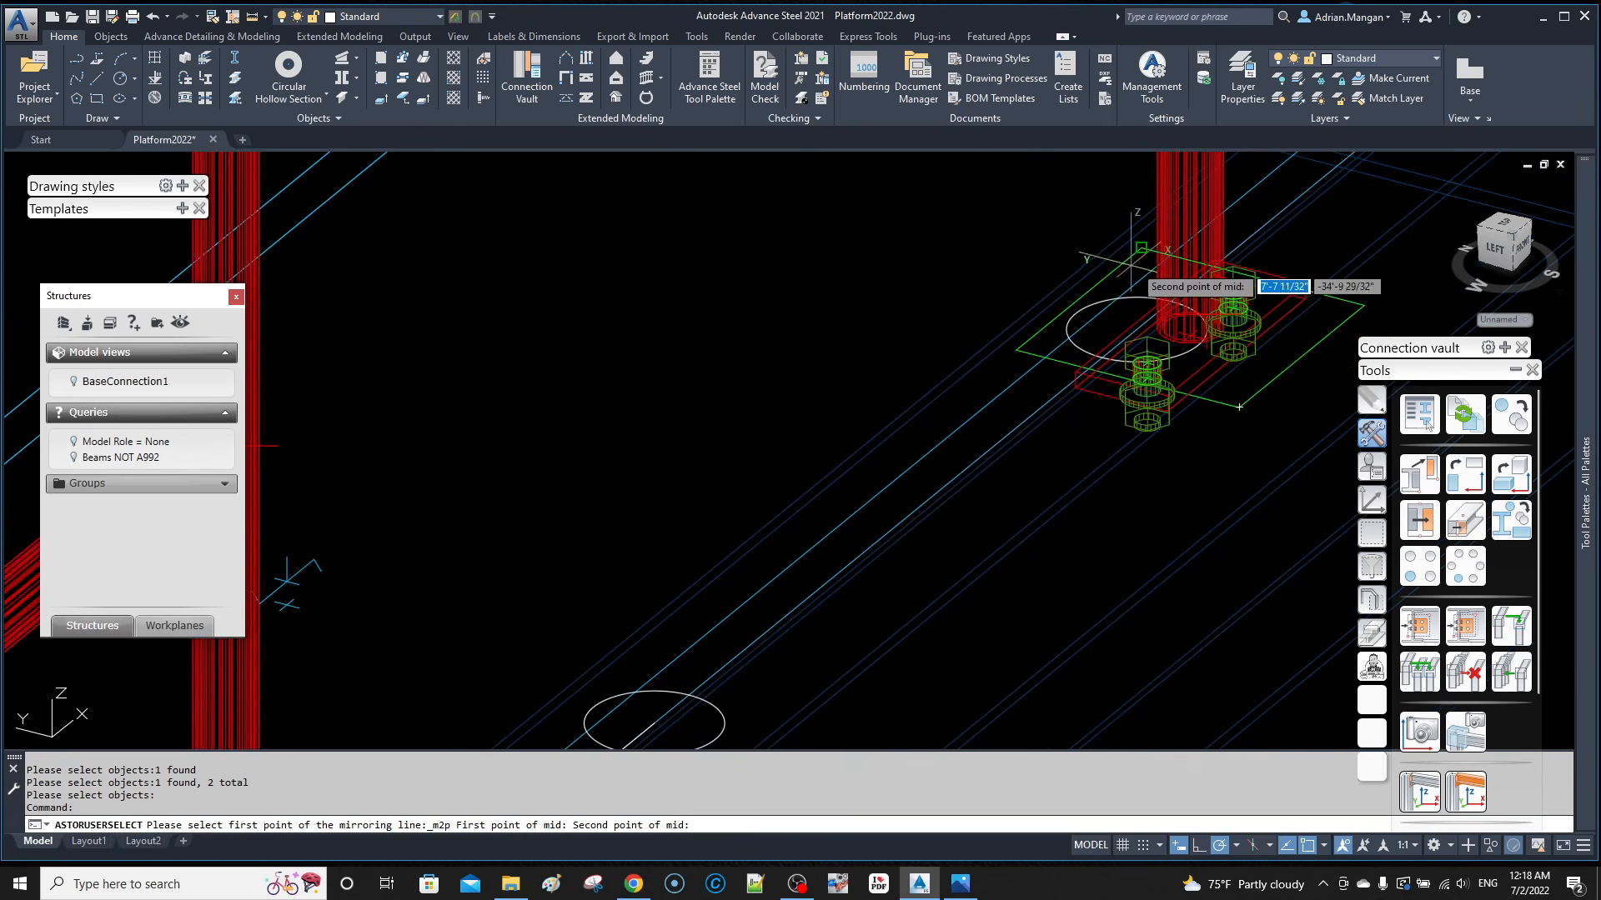
scroll(1155, 265, down, 3)
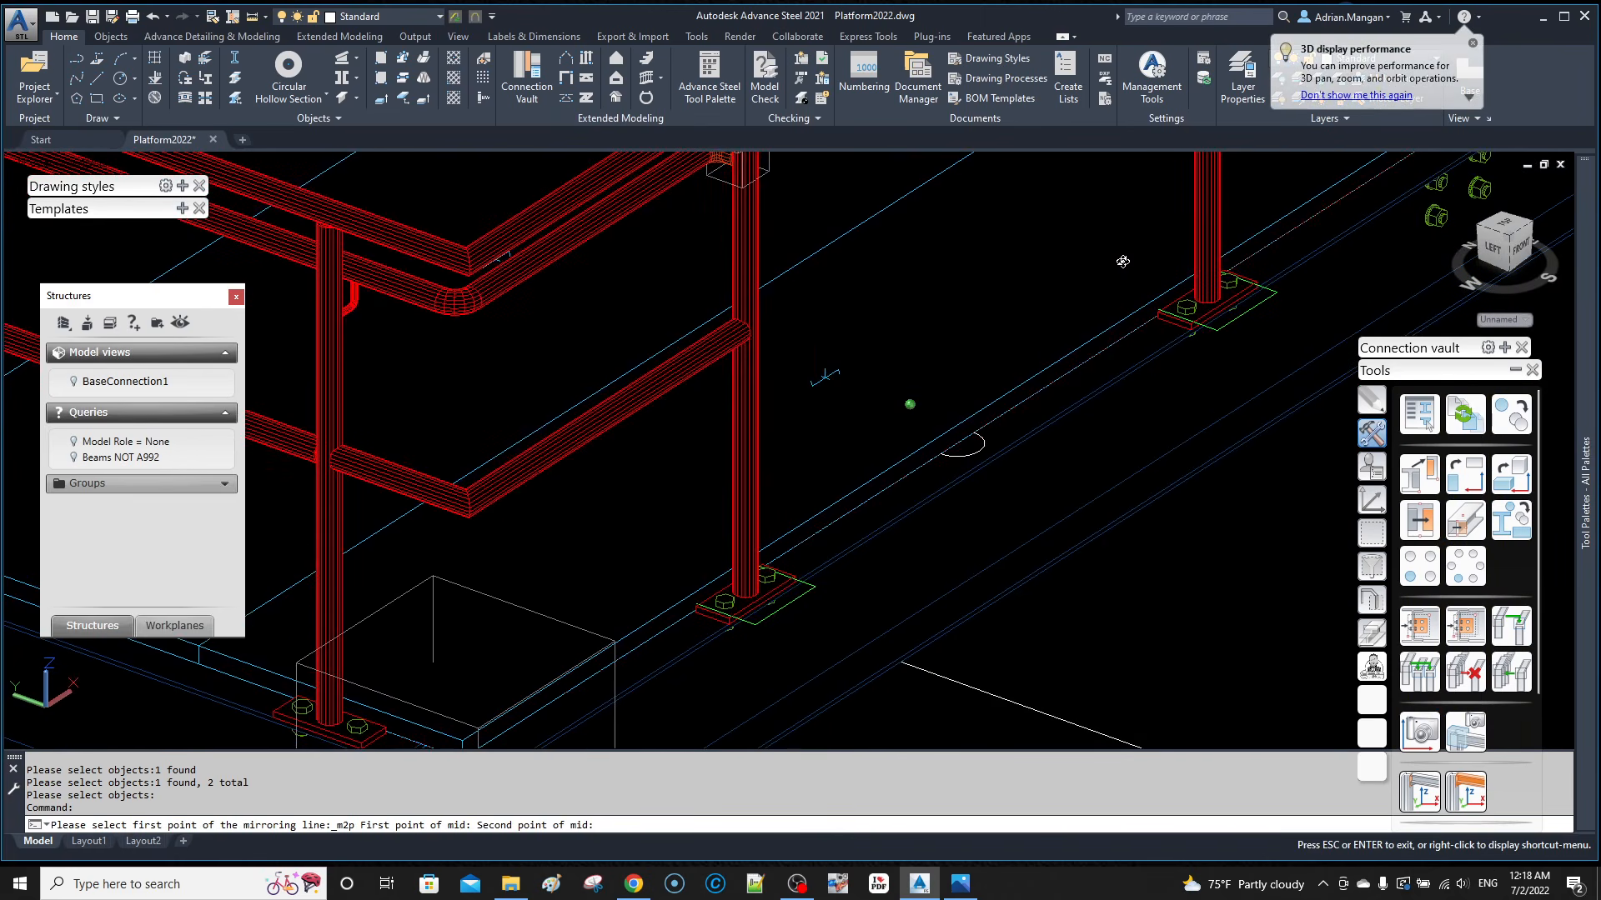
scroll(1178, 319, up, 4)
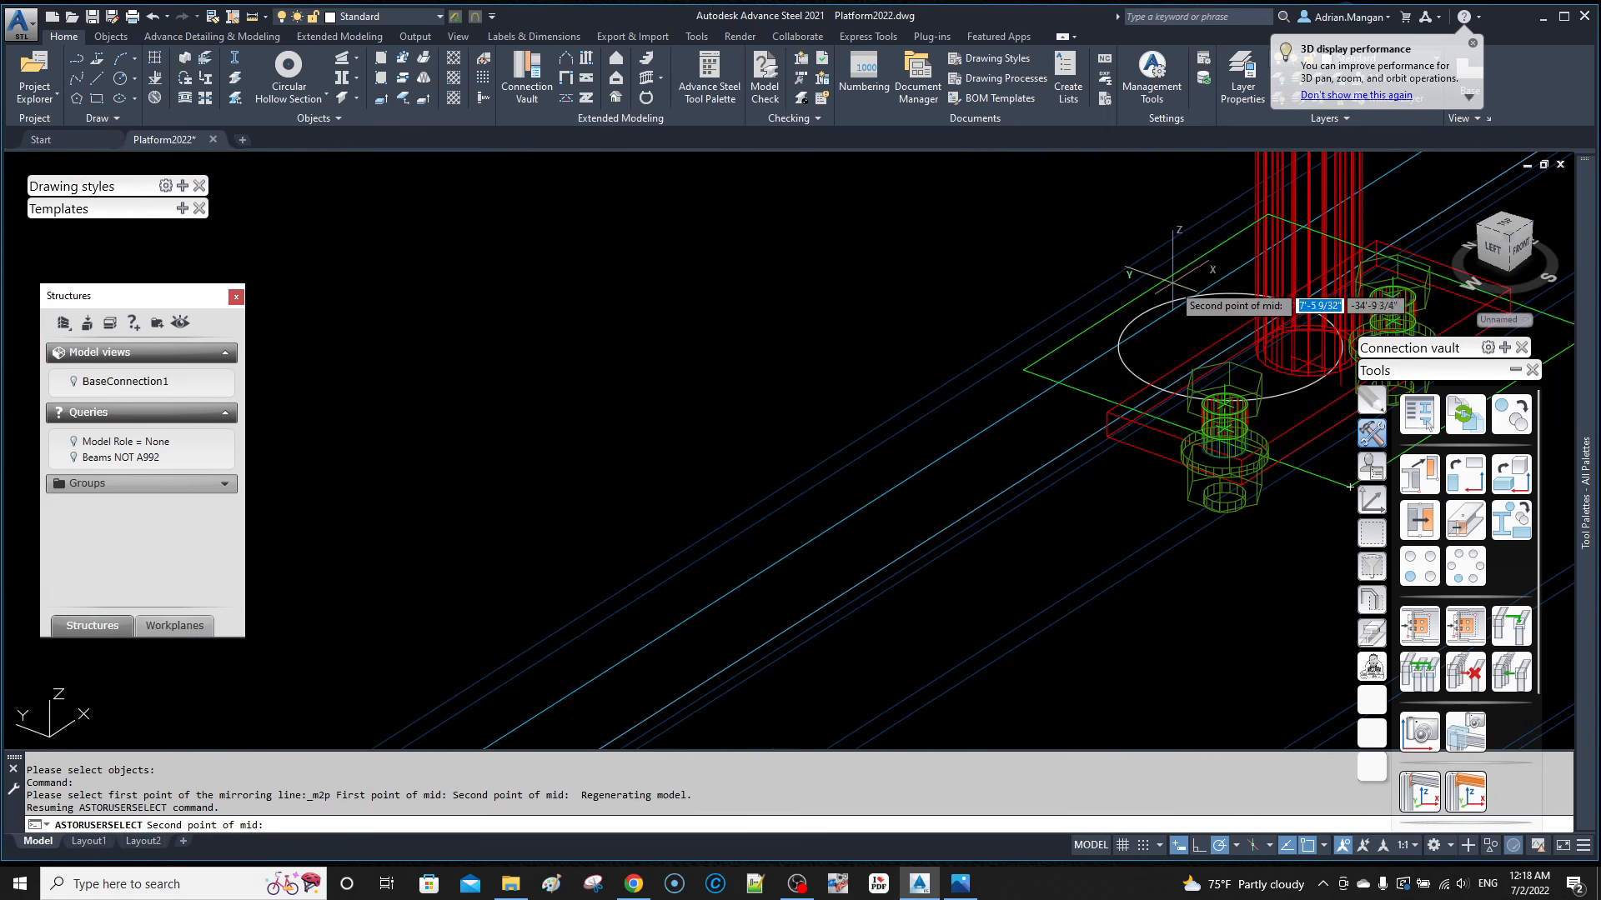
click(1230, 345)
scroll(1084, 359, down, 5)
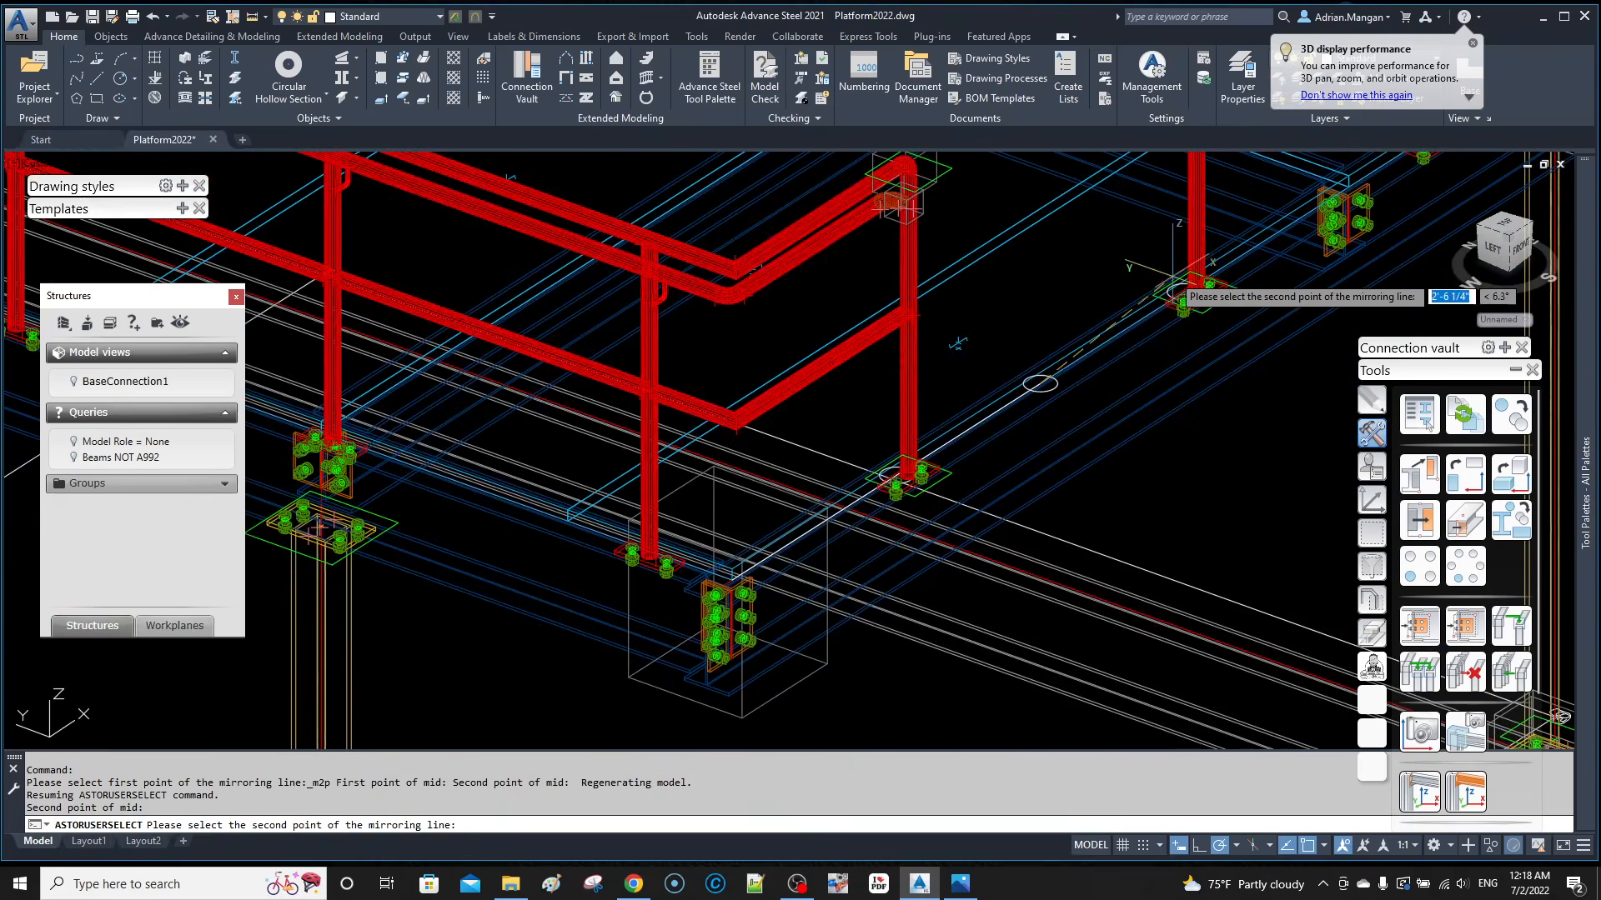
click(995, 344)
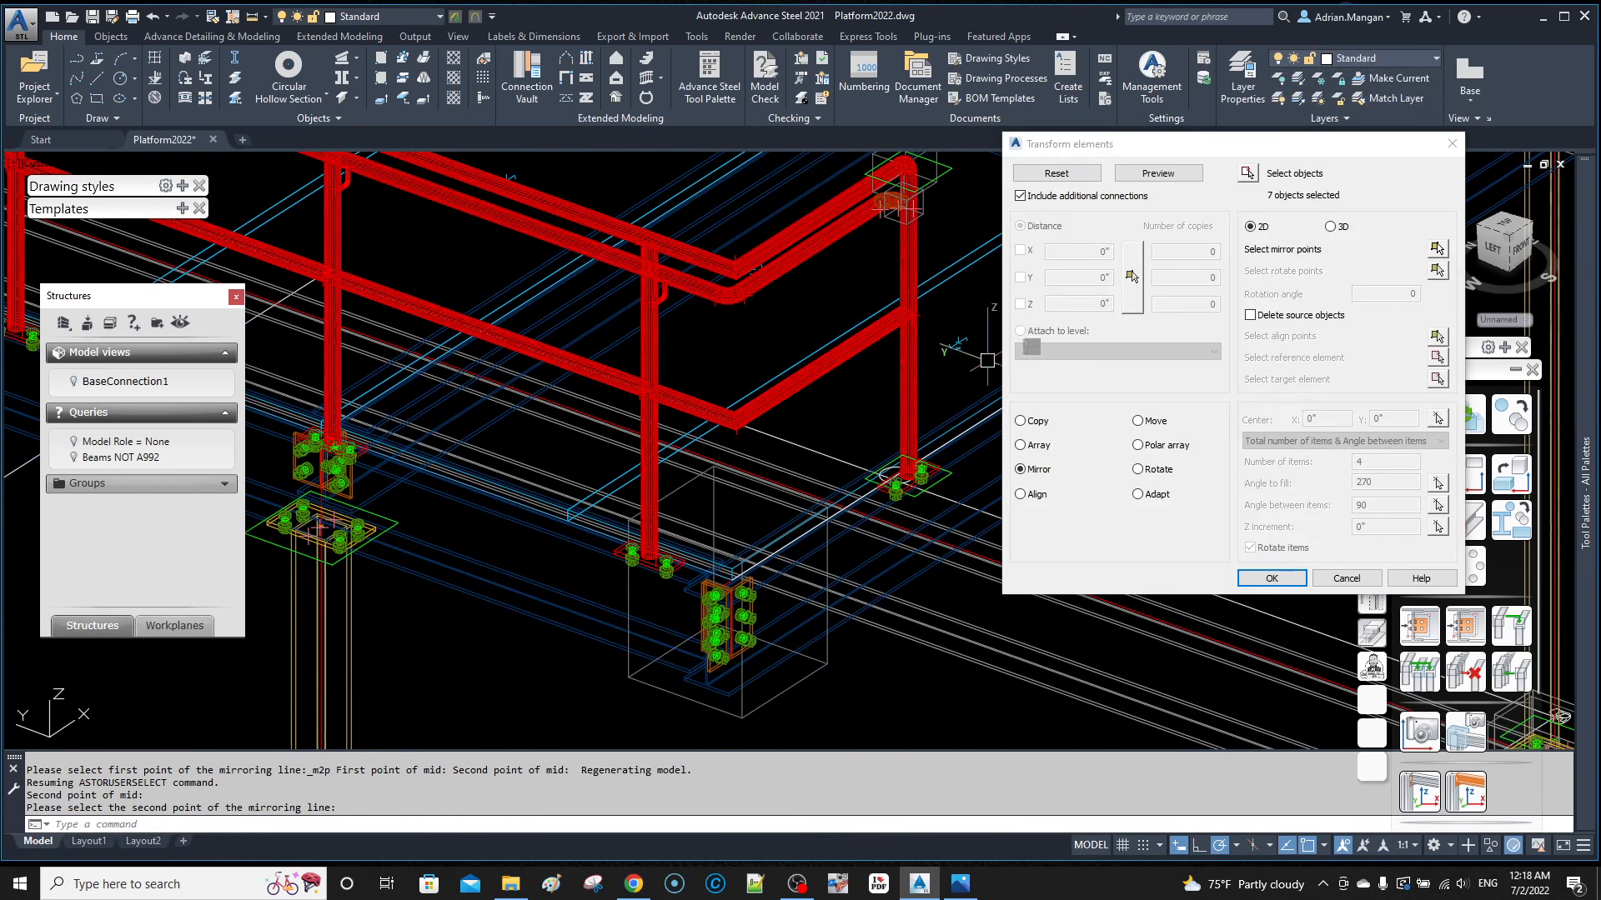
Step: Preview the mirrored handrail return at the opposite end post and accept the copy
click(1166, 178)
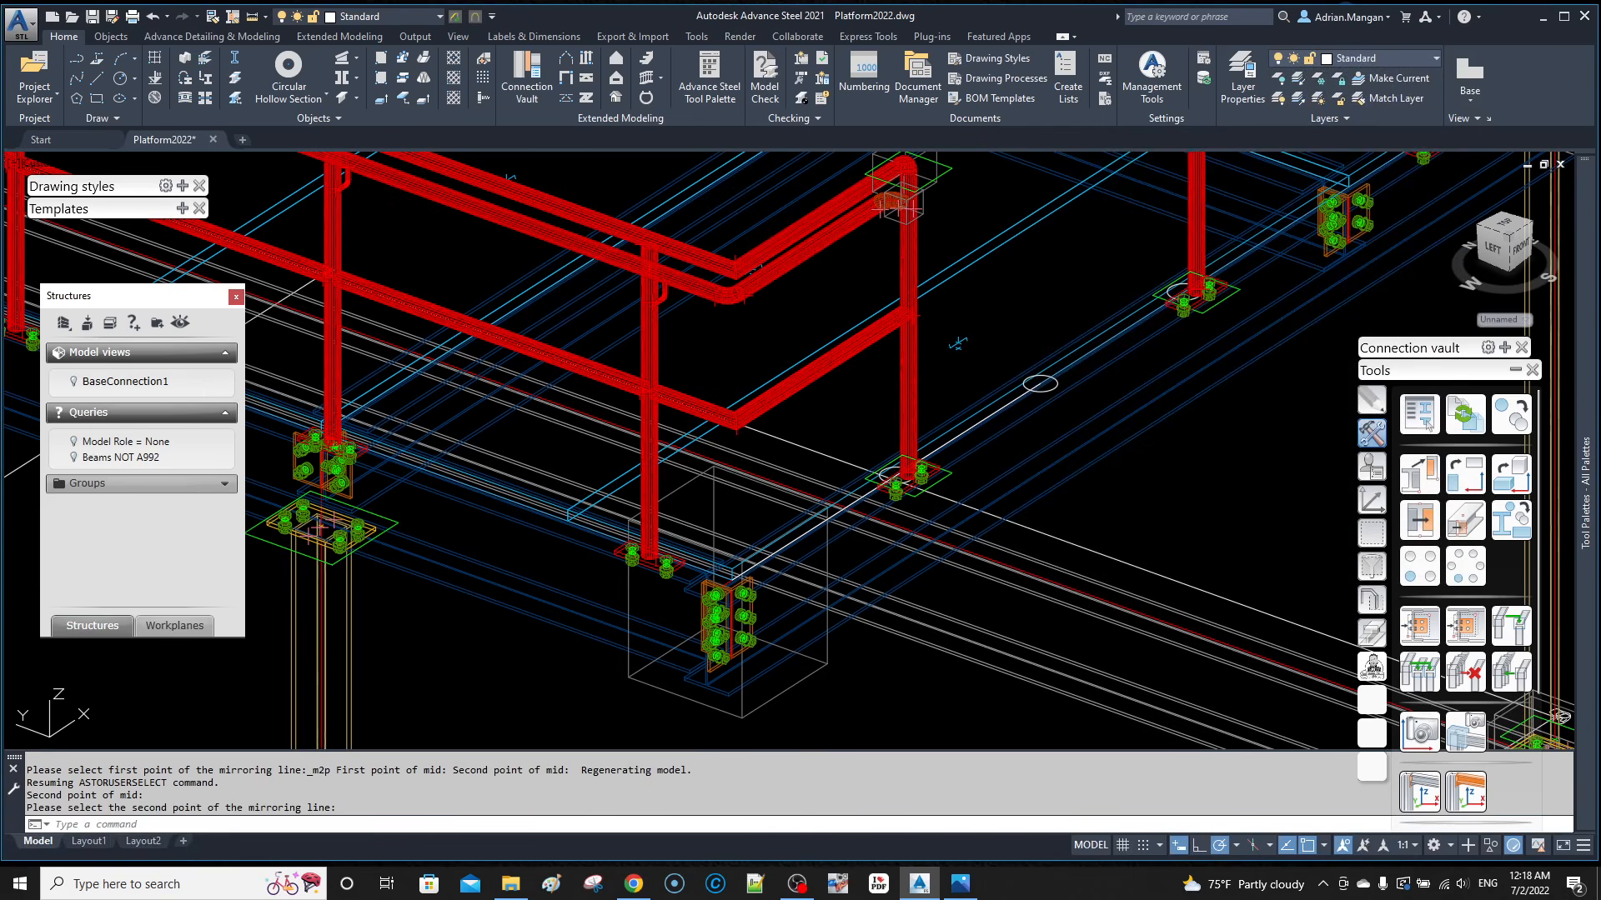
scroll(1062, 236, down, 4)
middle_drag(1051, 258, 981, 381)
scroll(1047, 260, up, 8)
shift+middle_drag(948, 280, 1130, 289)
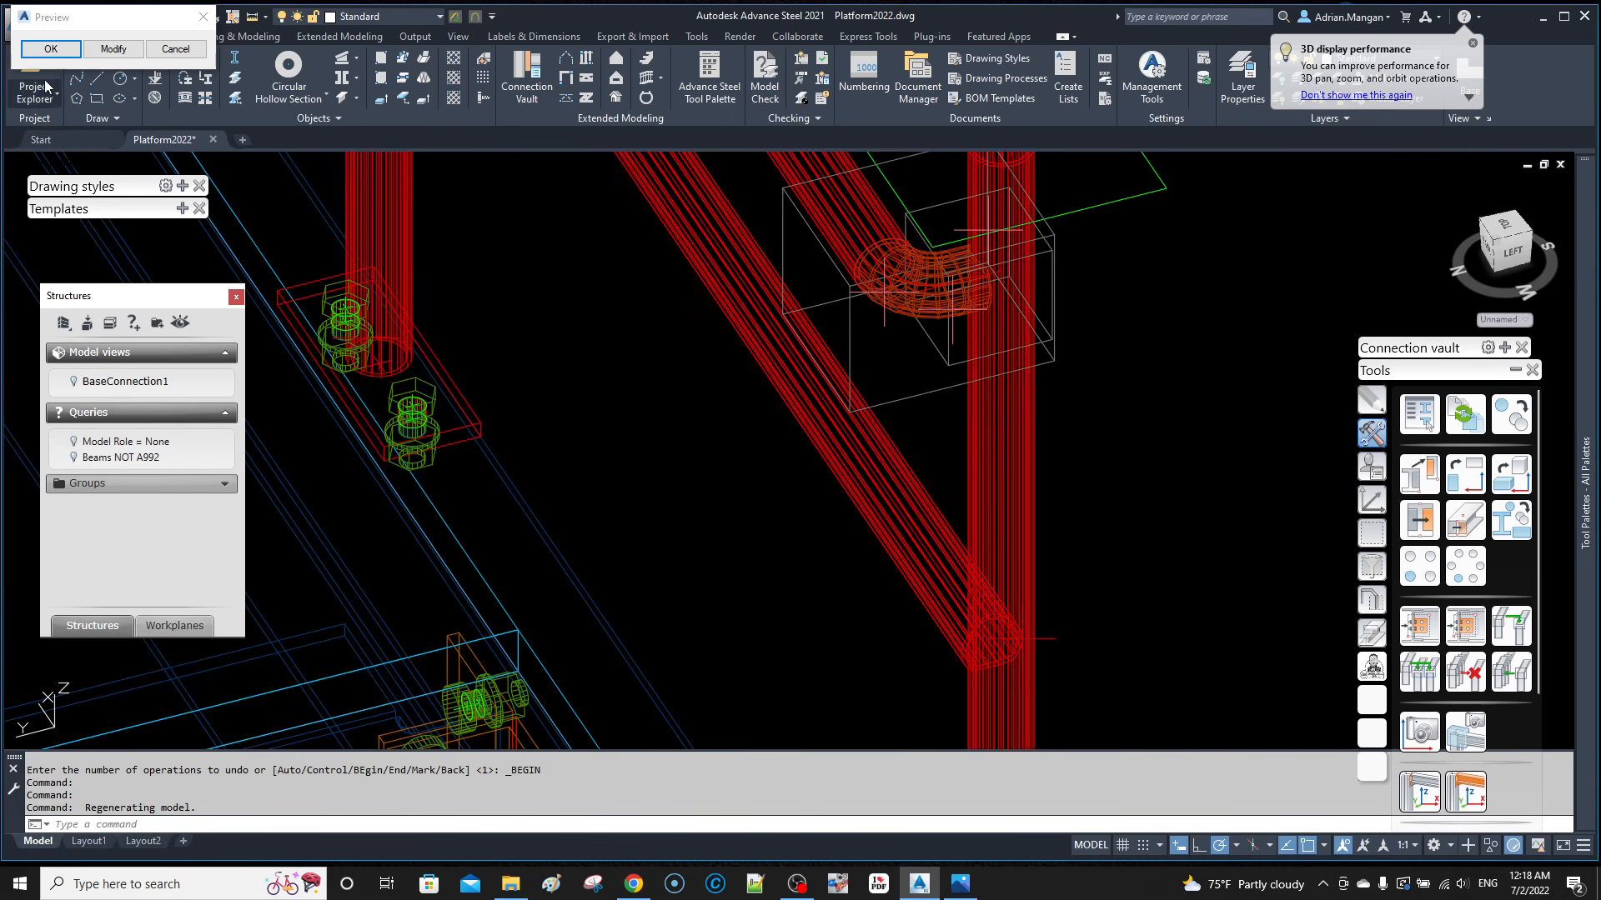
click(51, 49)
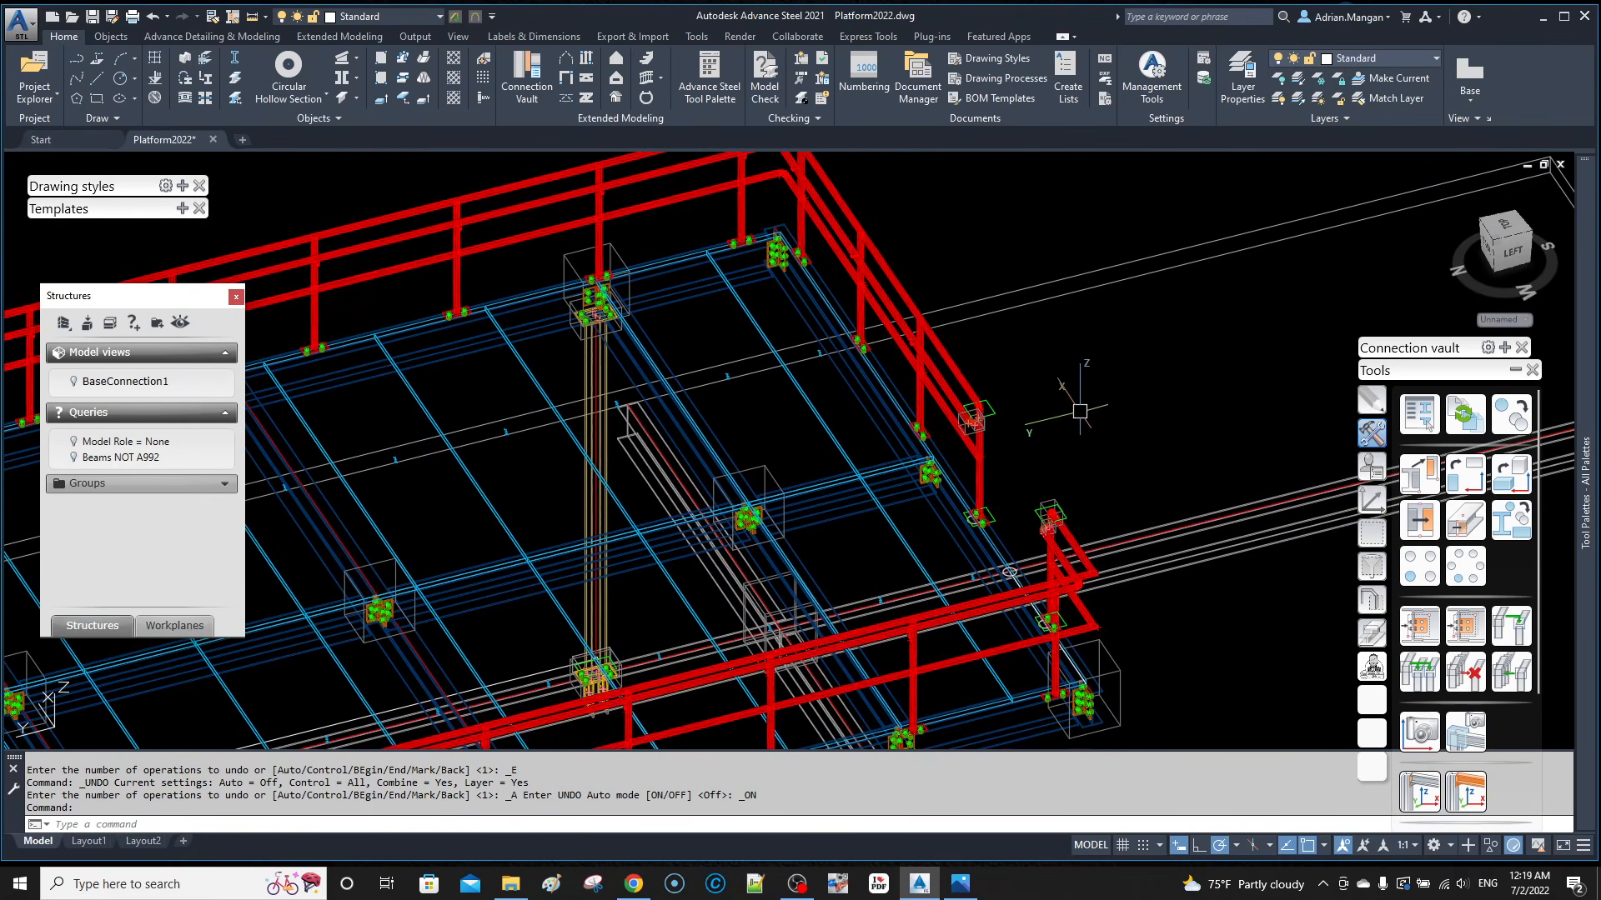
Step: Mark the railing parts connected to the top handrail beside the opening and select all marked objects
click(1378, 537)
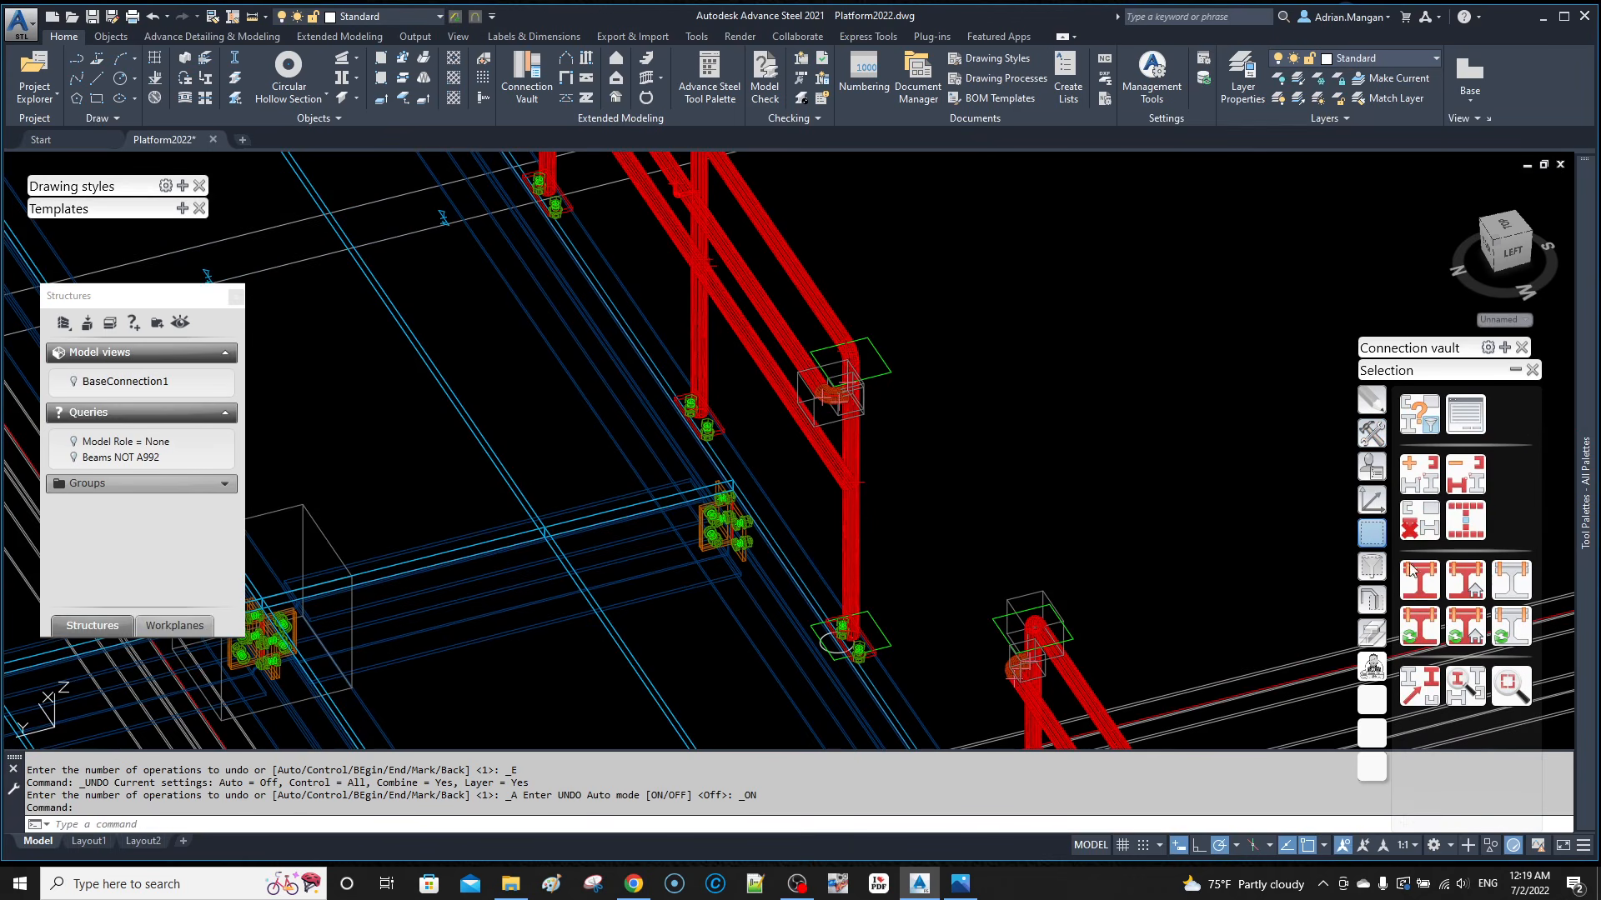
click(1457, 630)
click(817, 298)
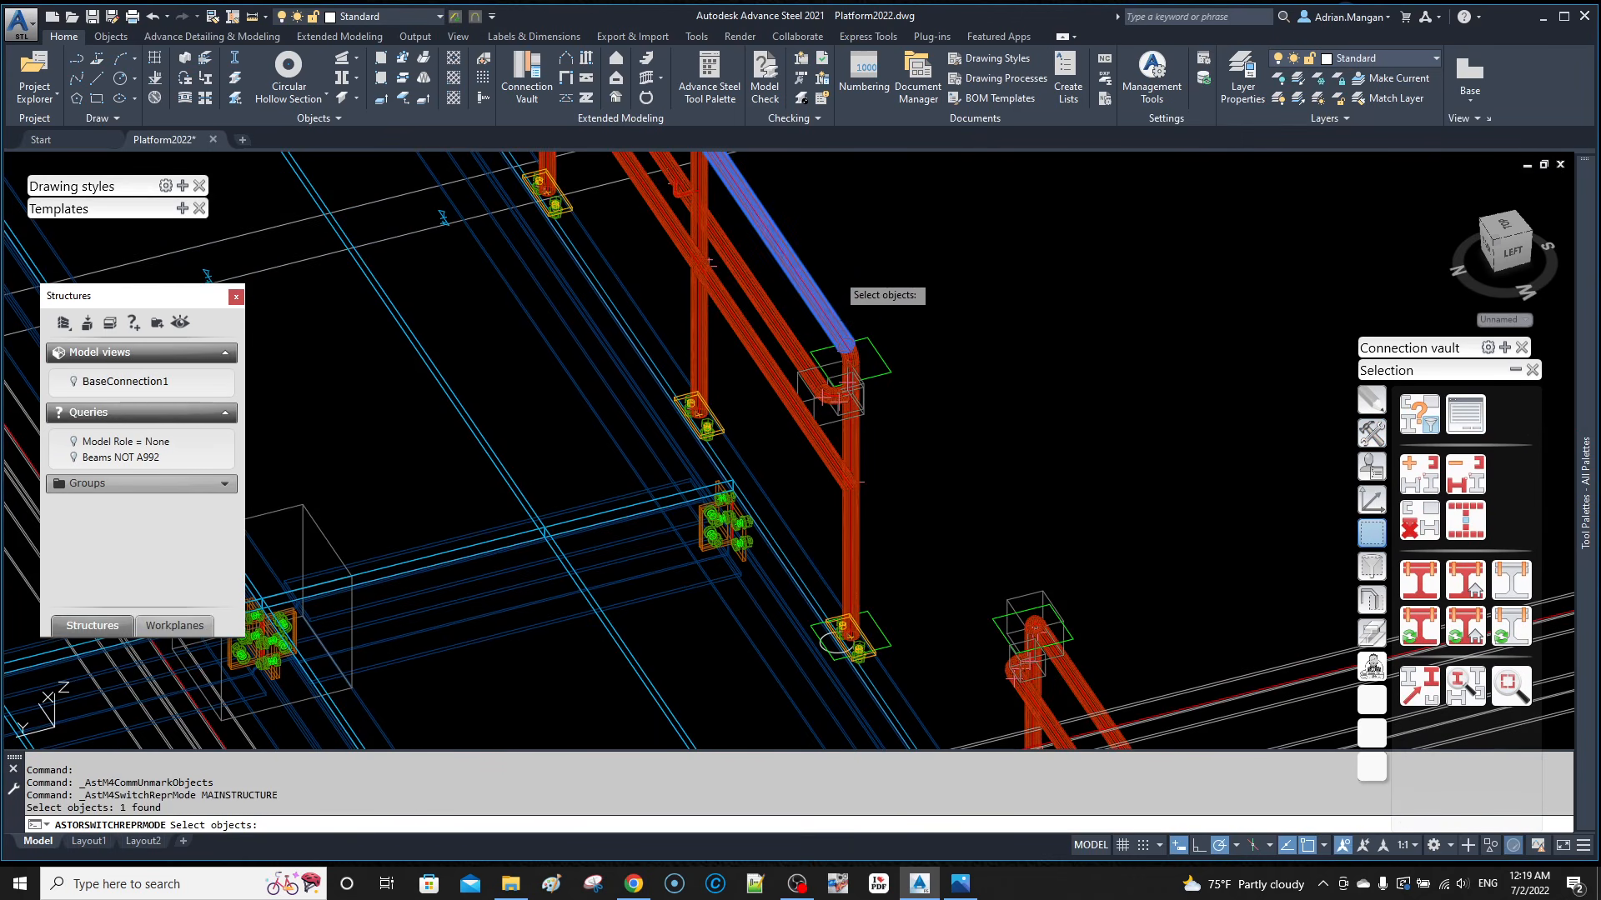
right_click(837, 272)
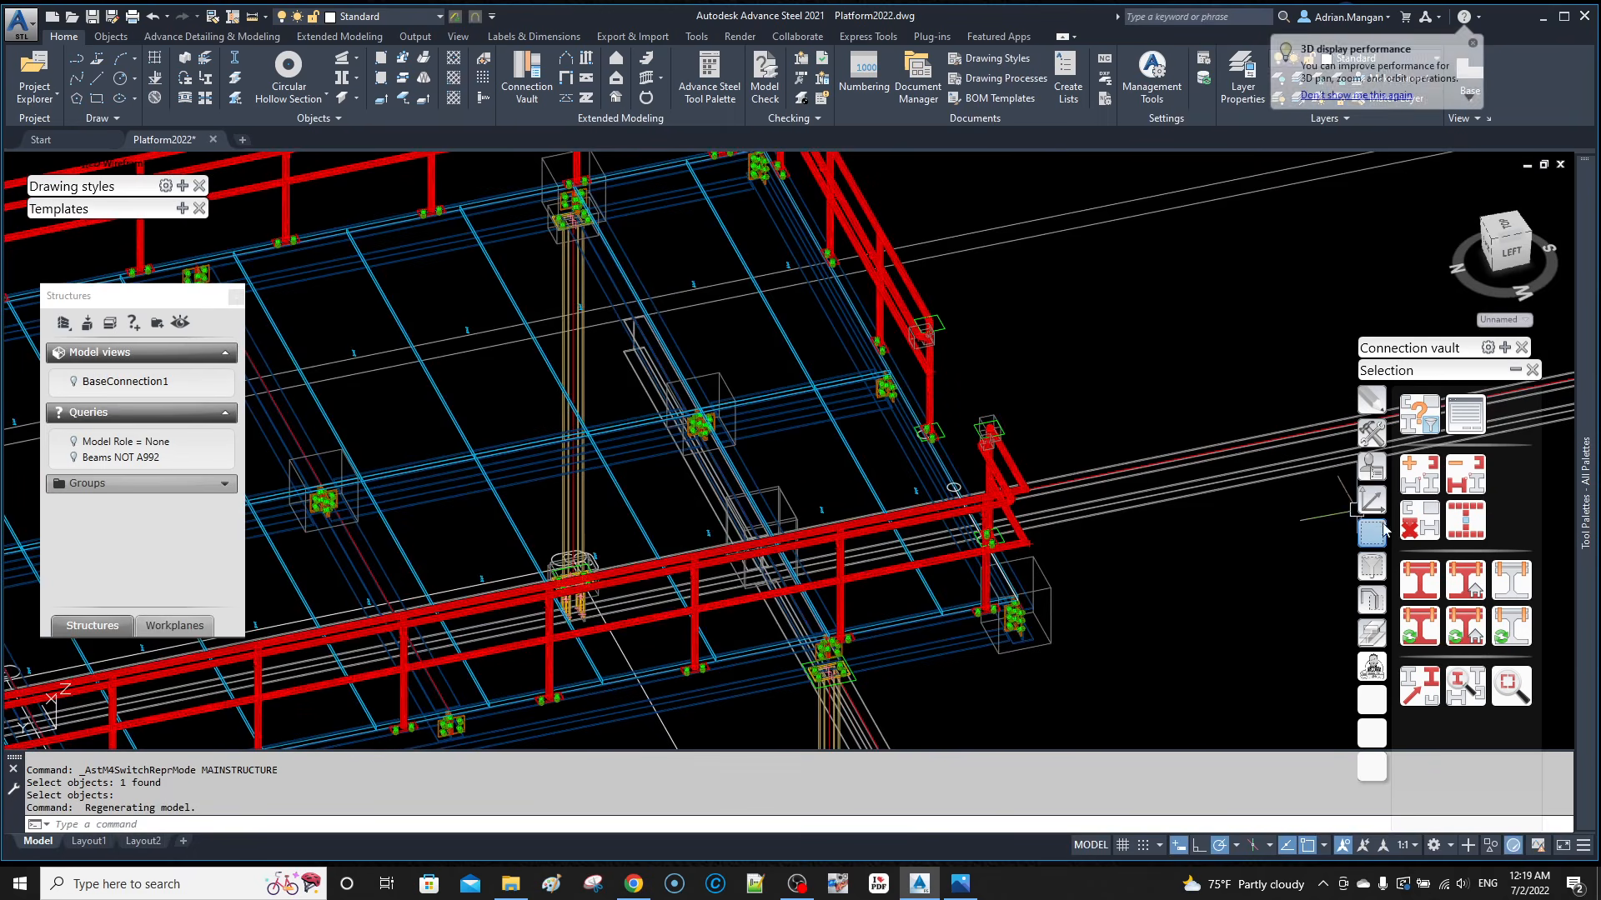
click(1468, 534)
shift+middle_drag(1102, 297, 737, 258)
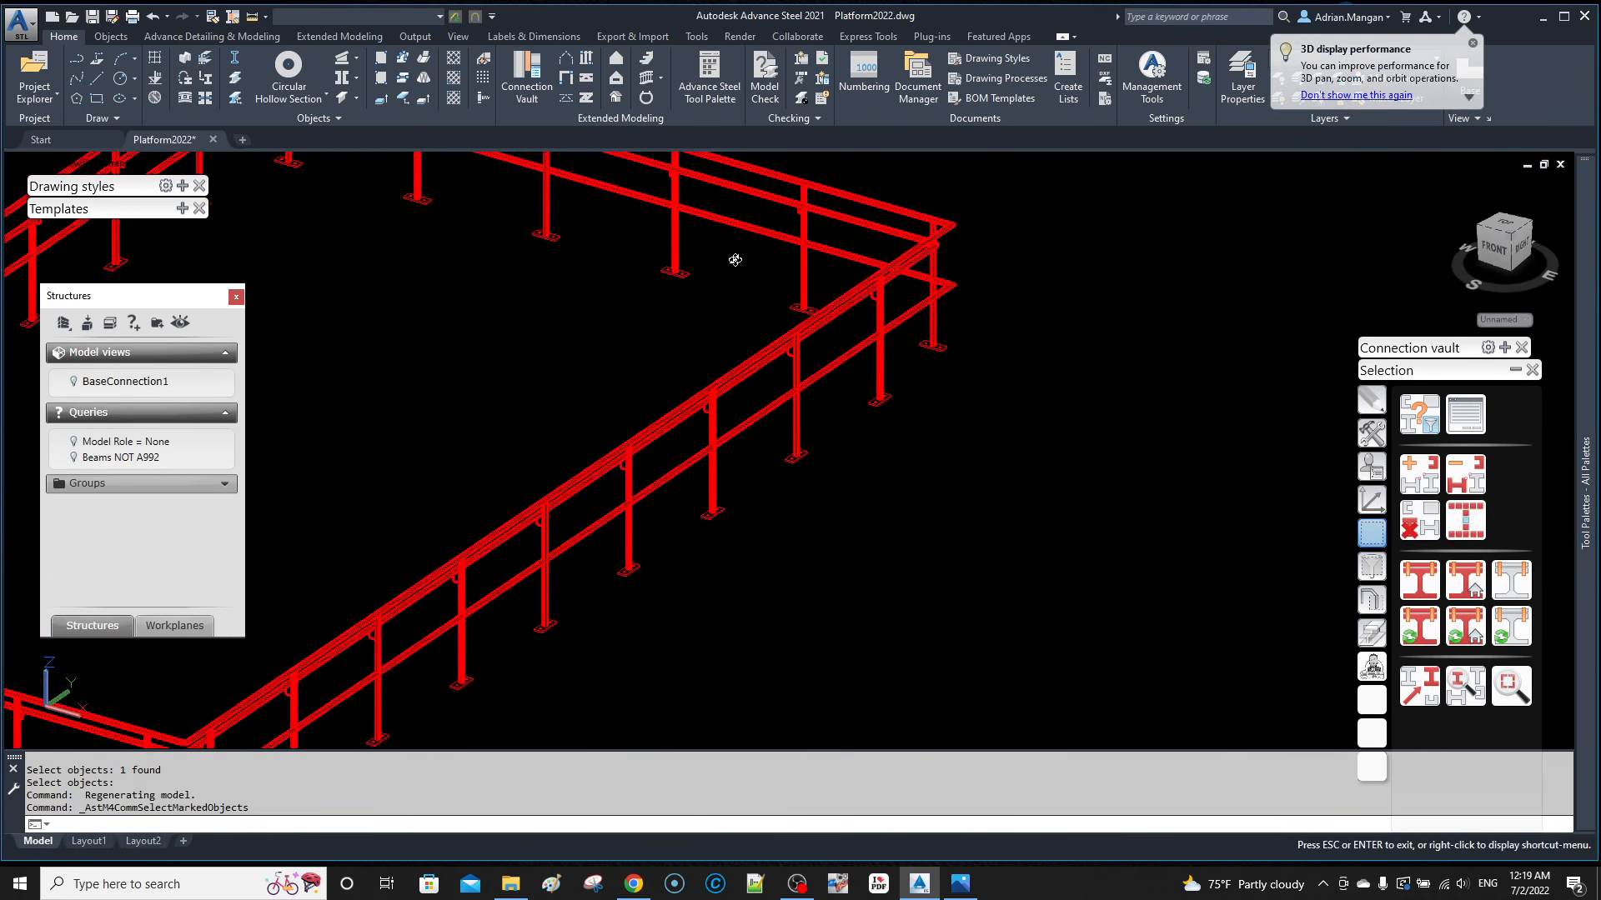
middle_drag(696, 328, 1177, 310)
Step: Set the Lot/Phase of the selected railing beams to 3 with an Advance multi edit of the beam properties
right_click(1200, 308)
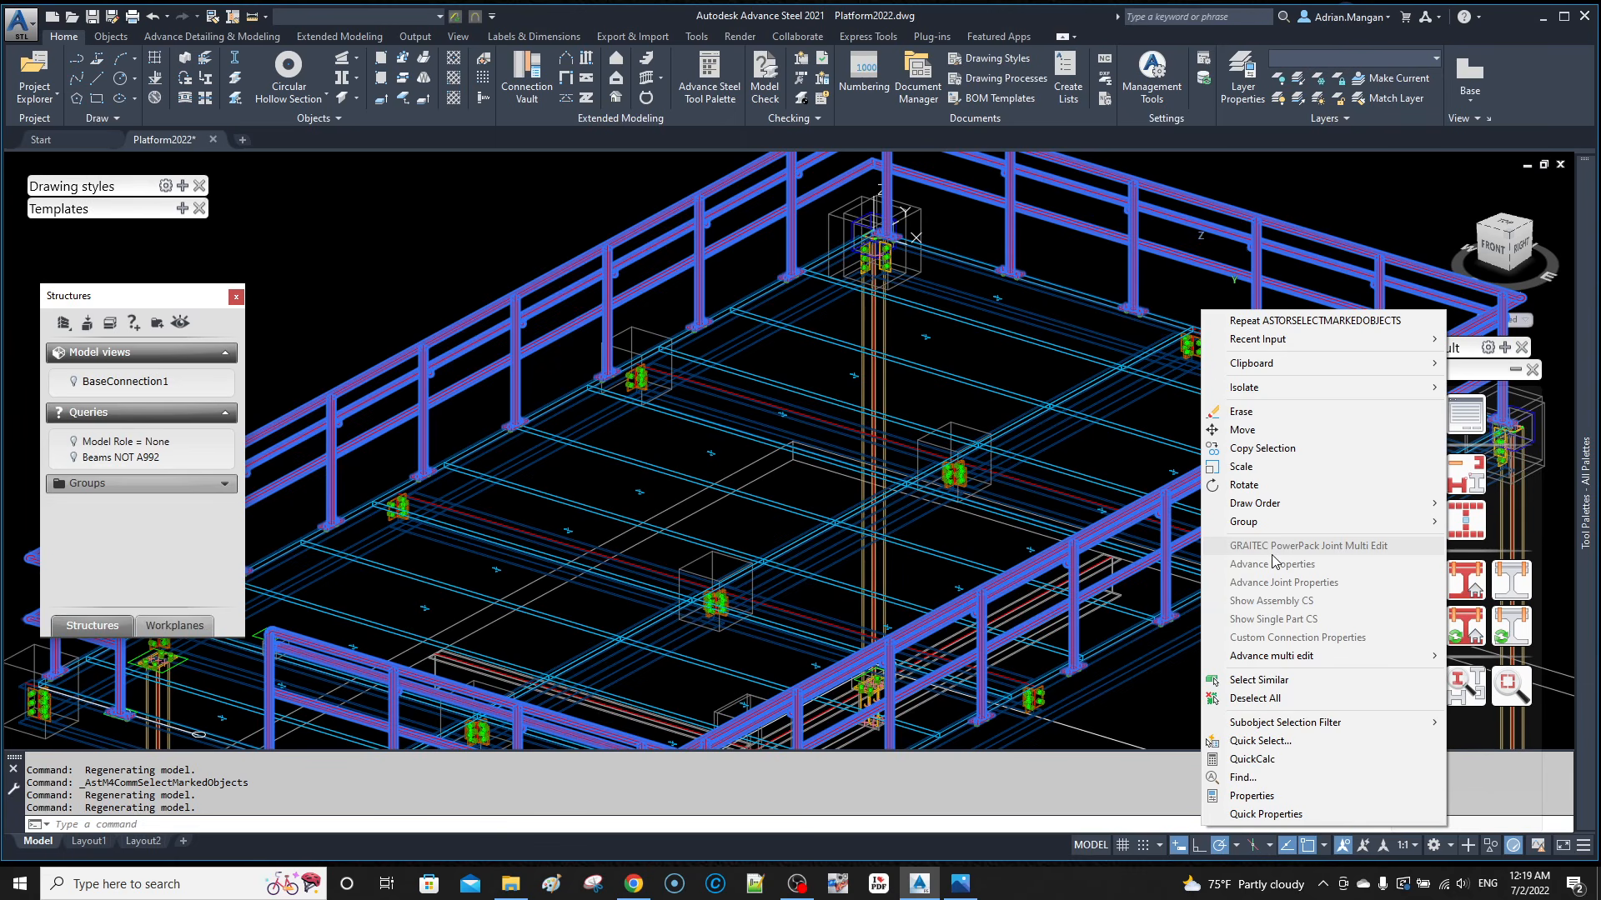
mouse_move(1306, 657)
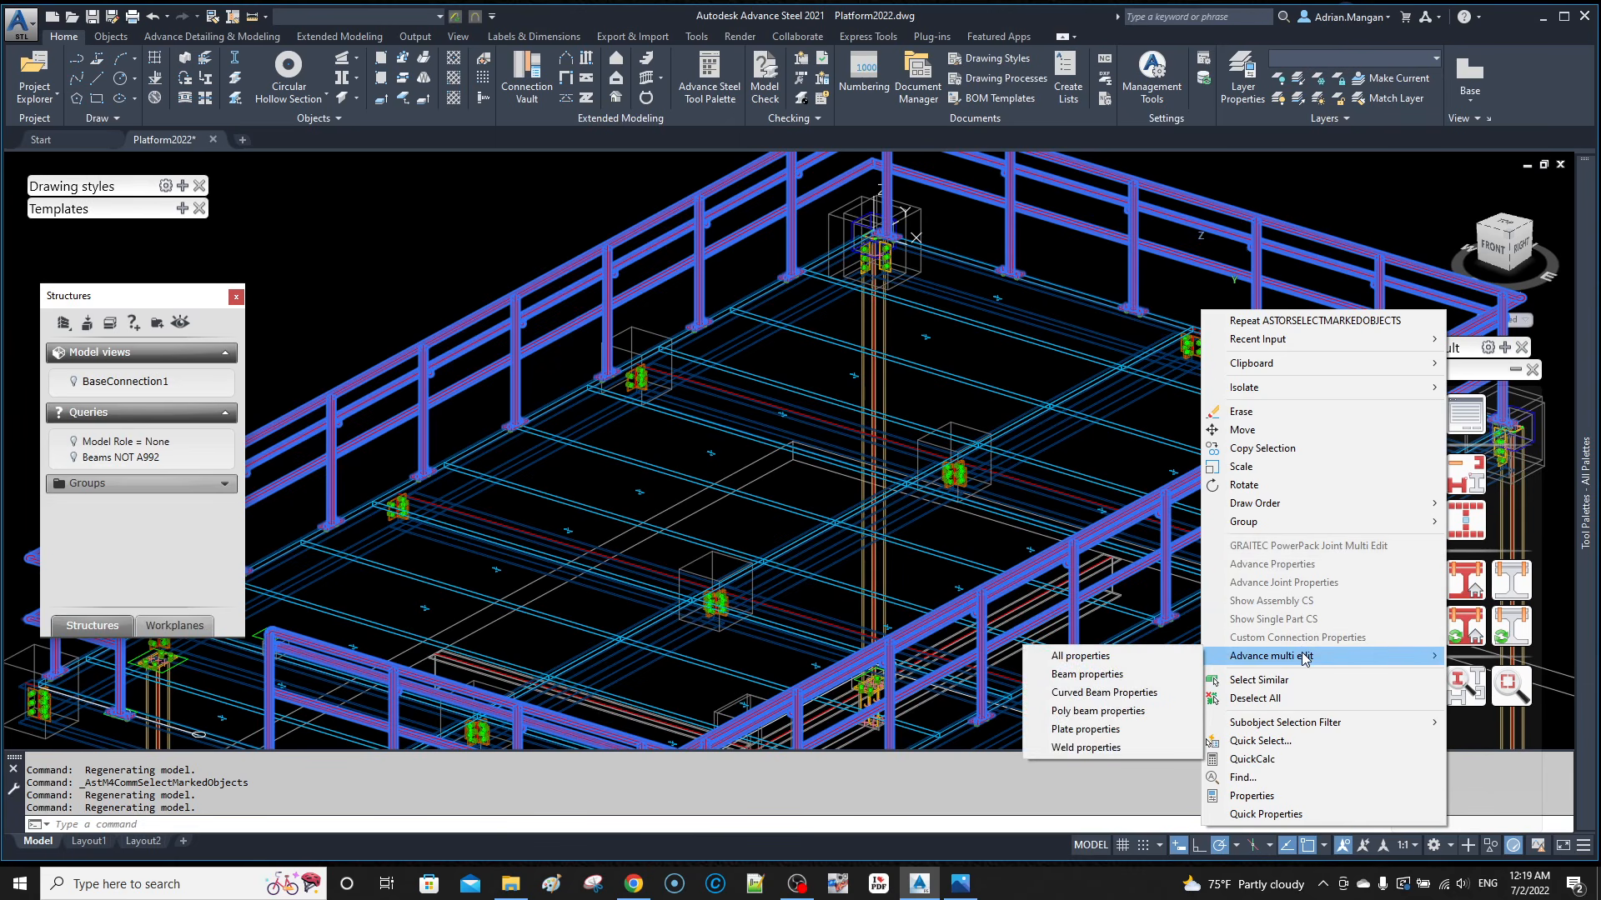
click(1144, 675)
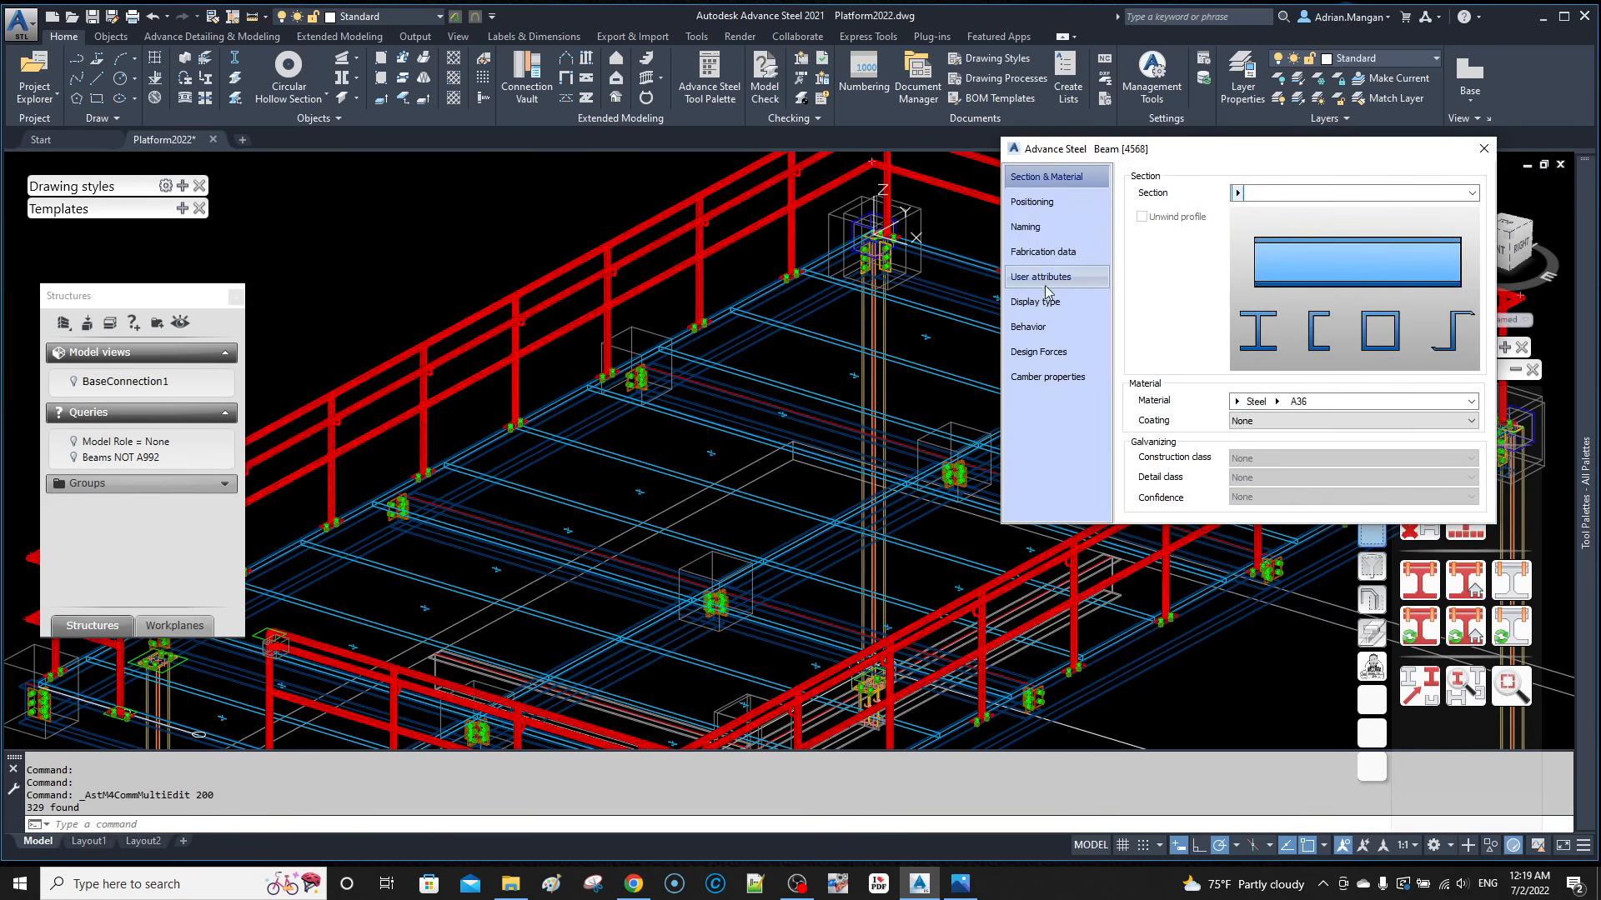
click(1052, 227)
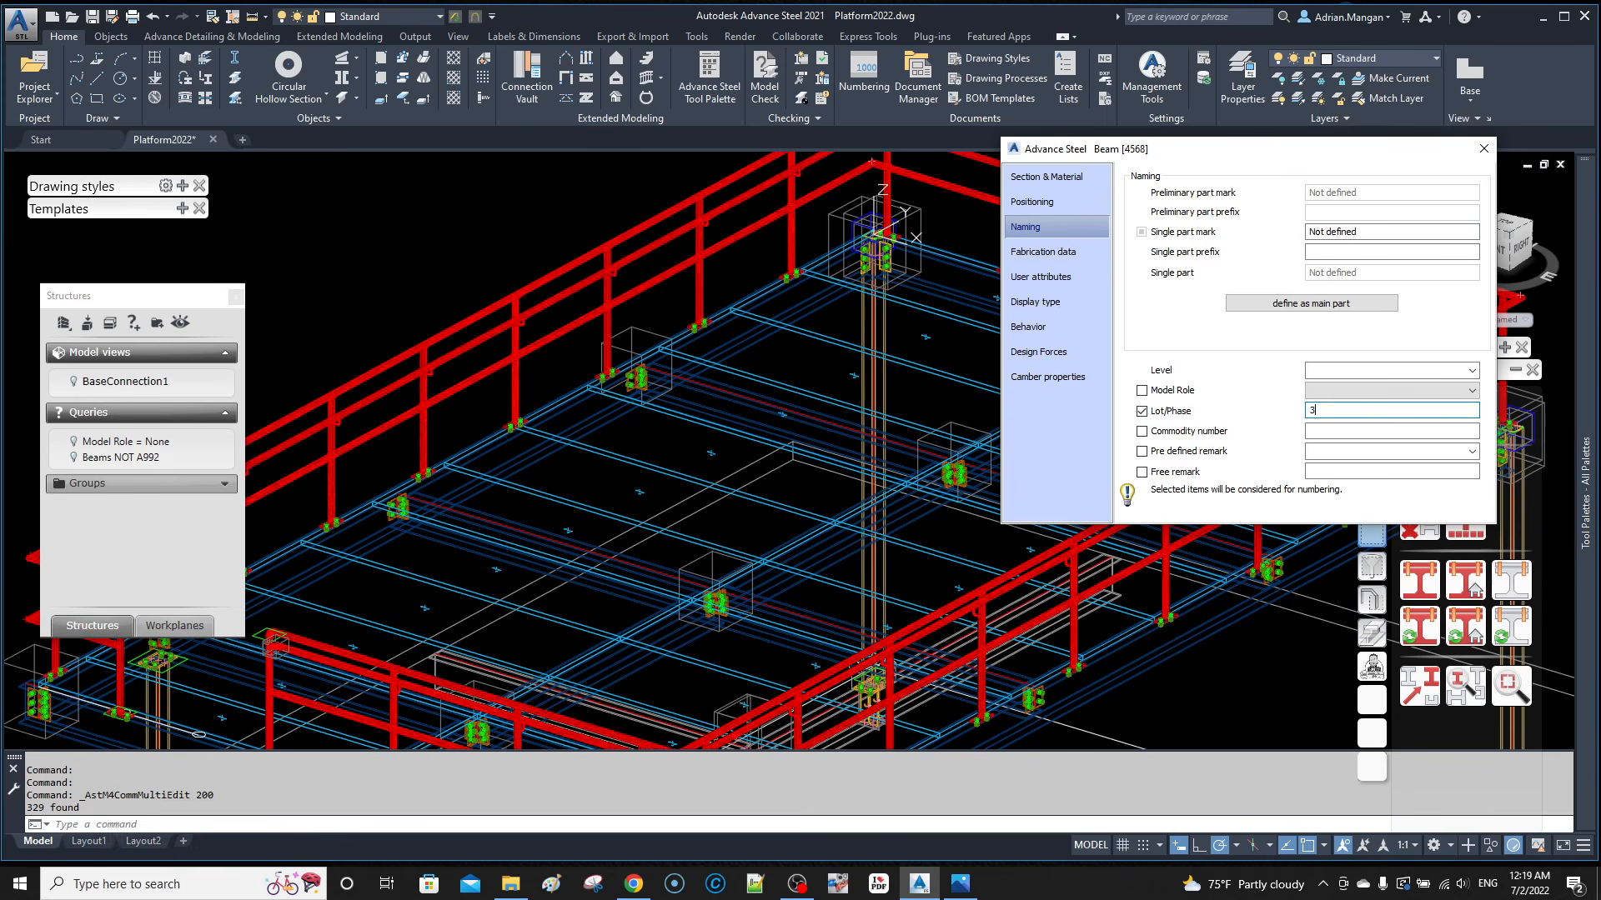
click(1483, 148)
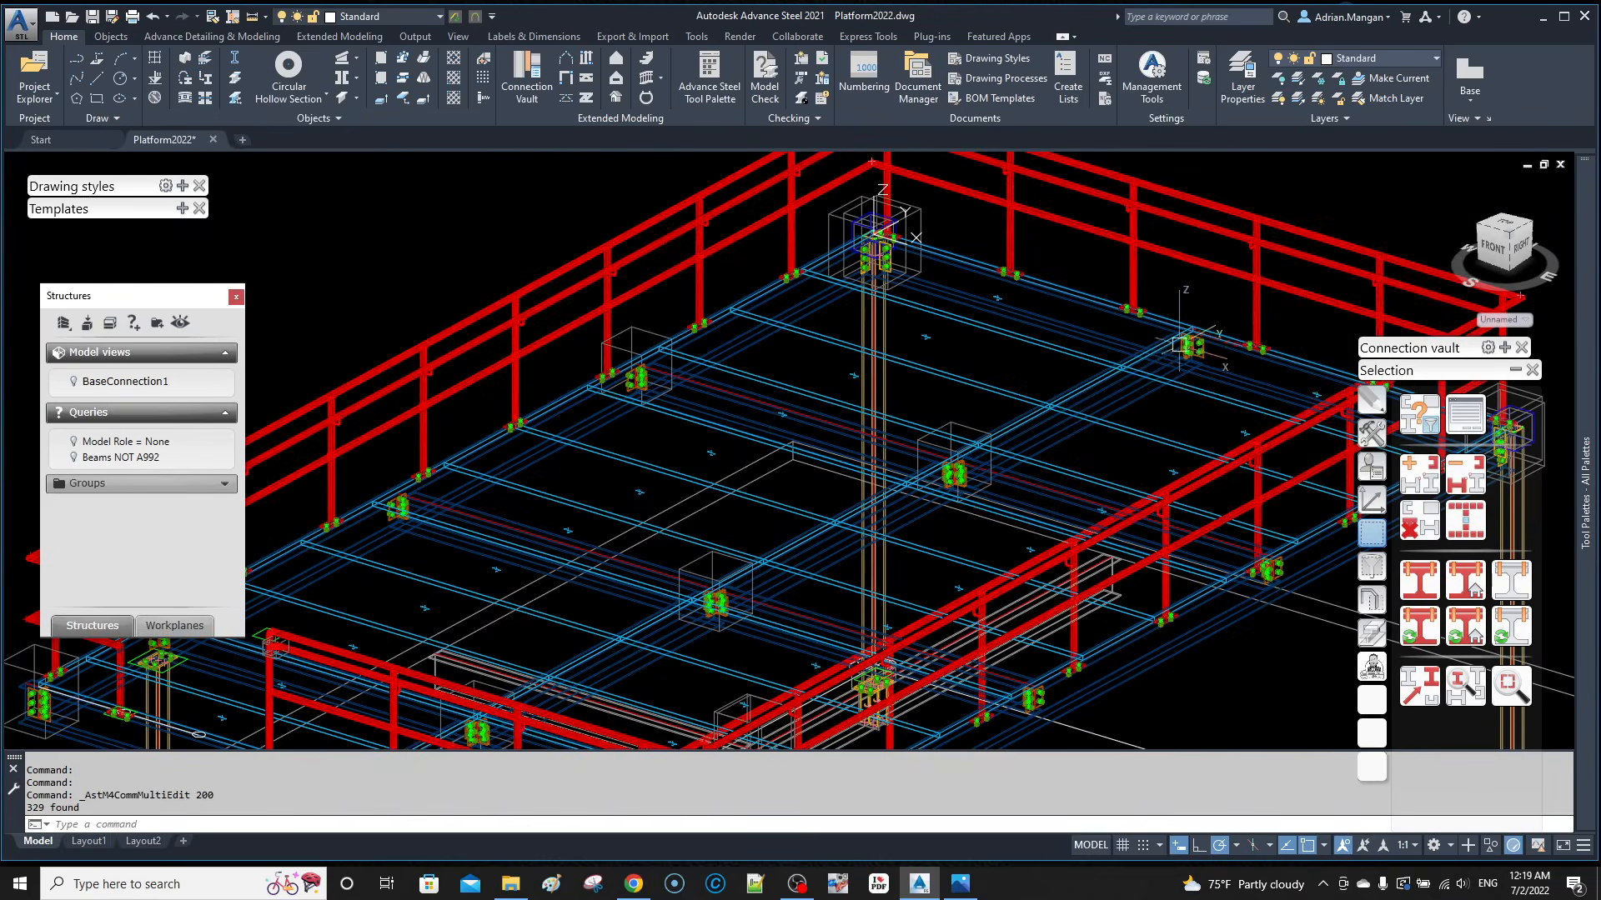
Step: Clear the marking from the platform's railing objects
scroll(1032, 354, down, 8)
mouse_move(1027, 377)
middle_down()
mouse_move(934, 381)
mouse_move(1093, 408)
mouse_move(913, 371)
mouse_move(902, 425)
middle_up()
scroll(935, 381, up, 8)
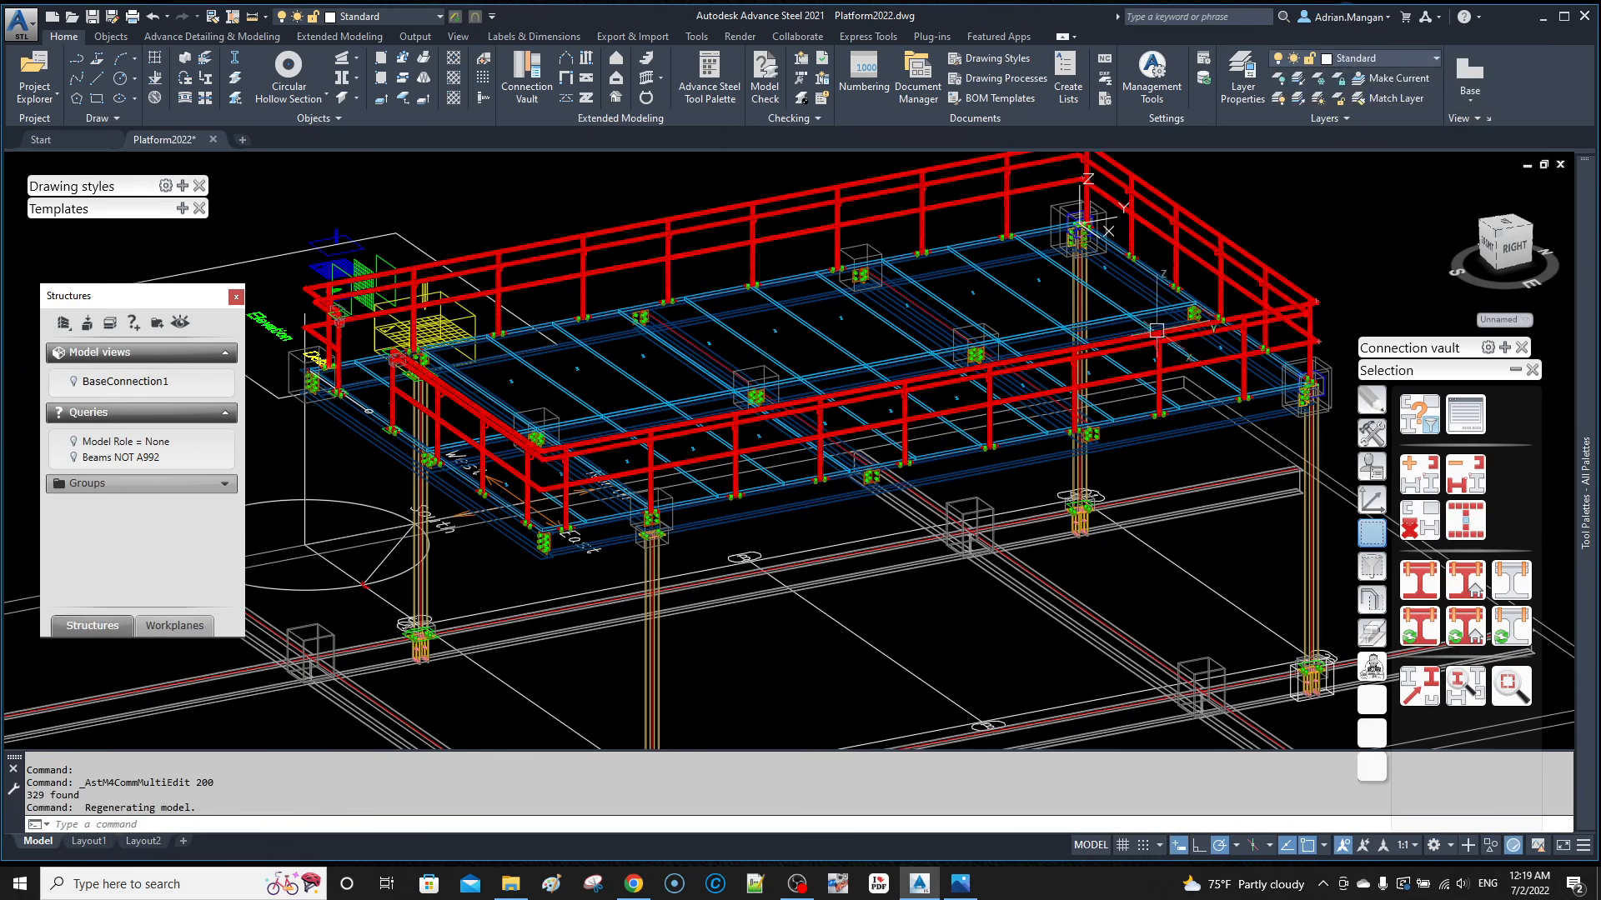
key(Escape)
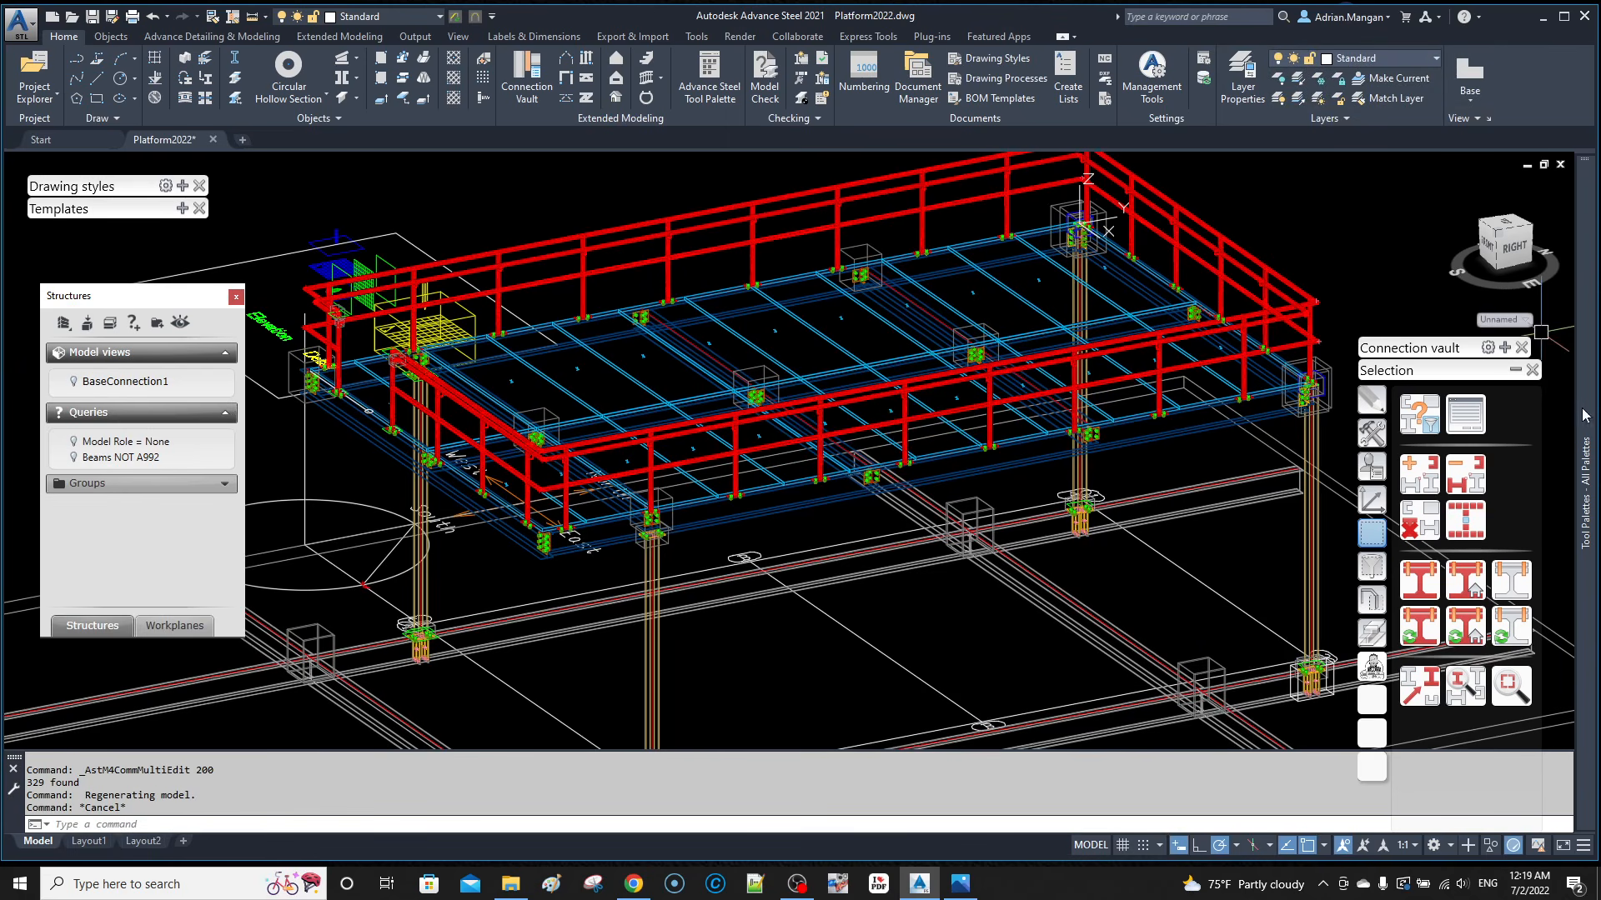
mouse_move(1586, 410)
key(Escape)
key(Escape)
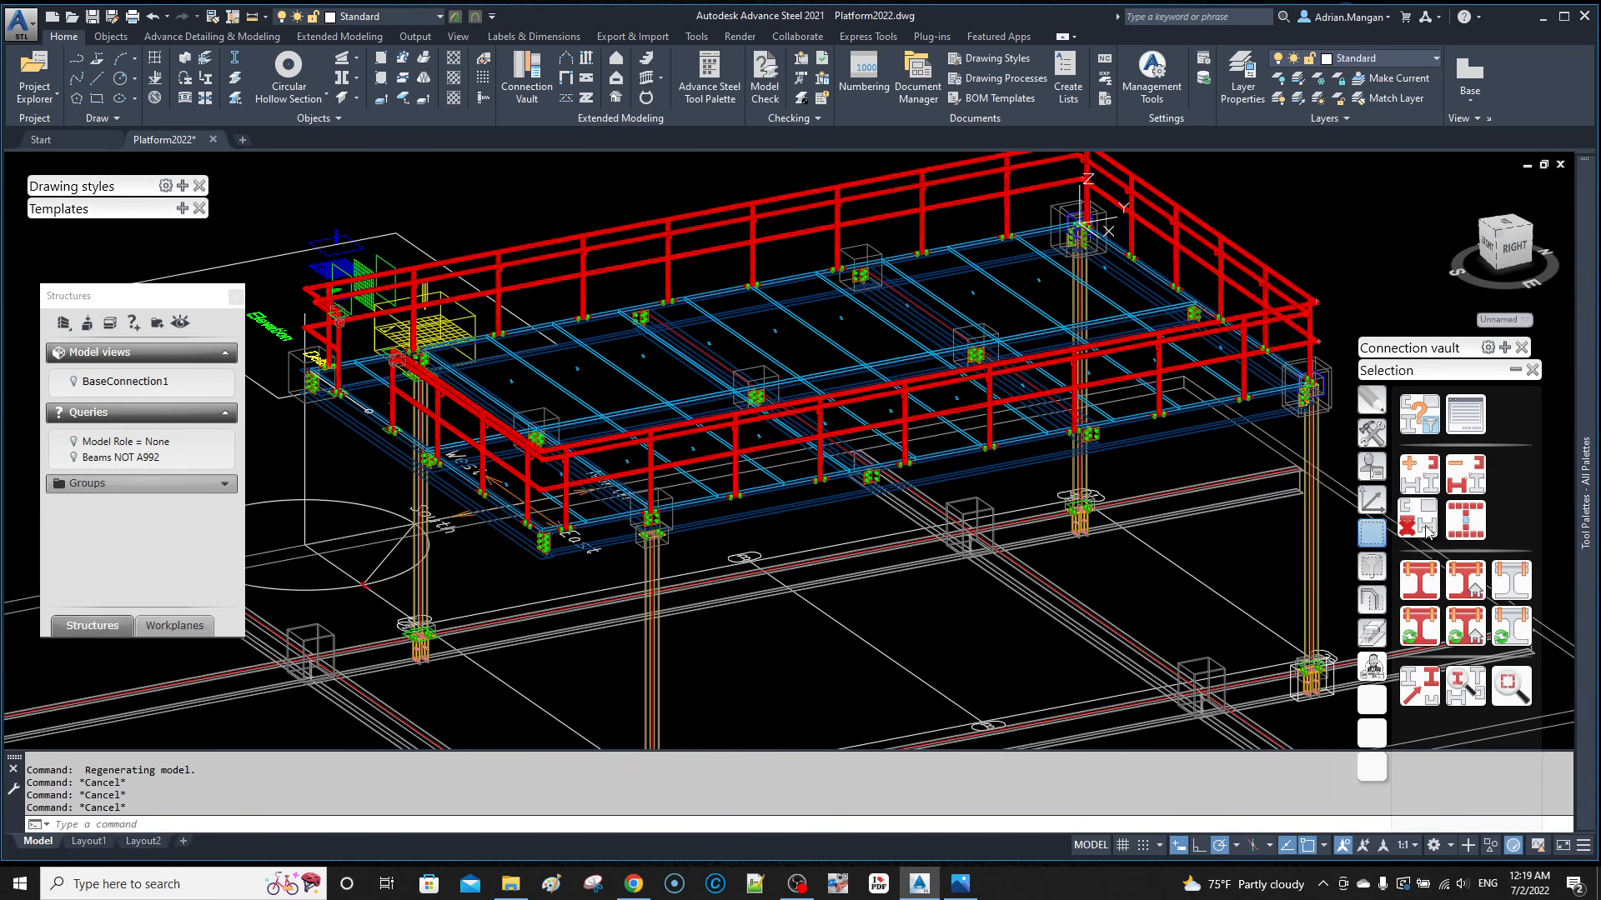
key(Escape)
middle_drag(812, 337, 949, 409)
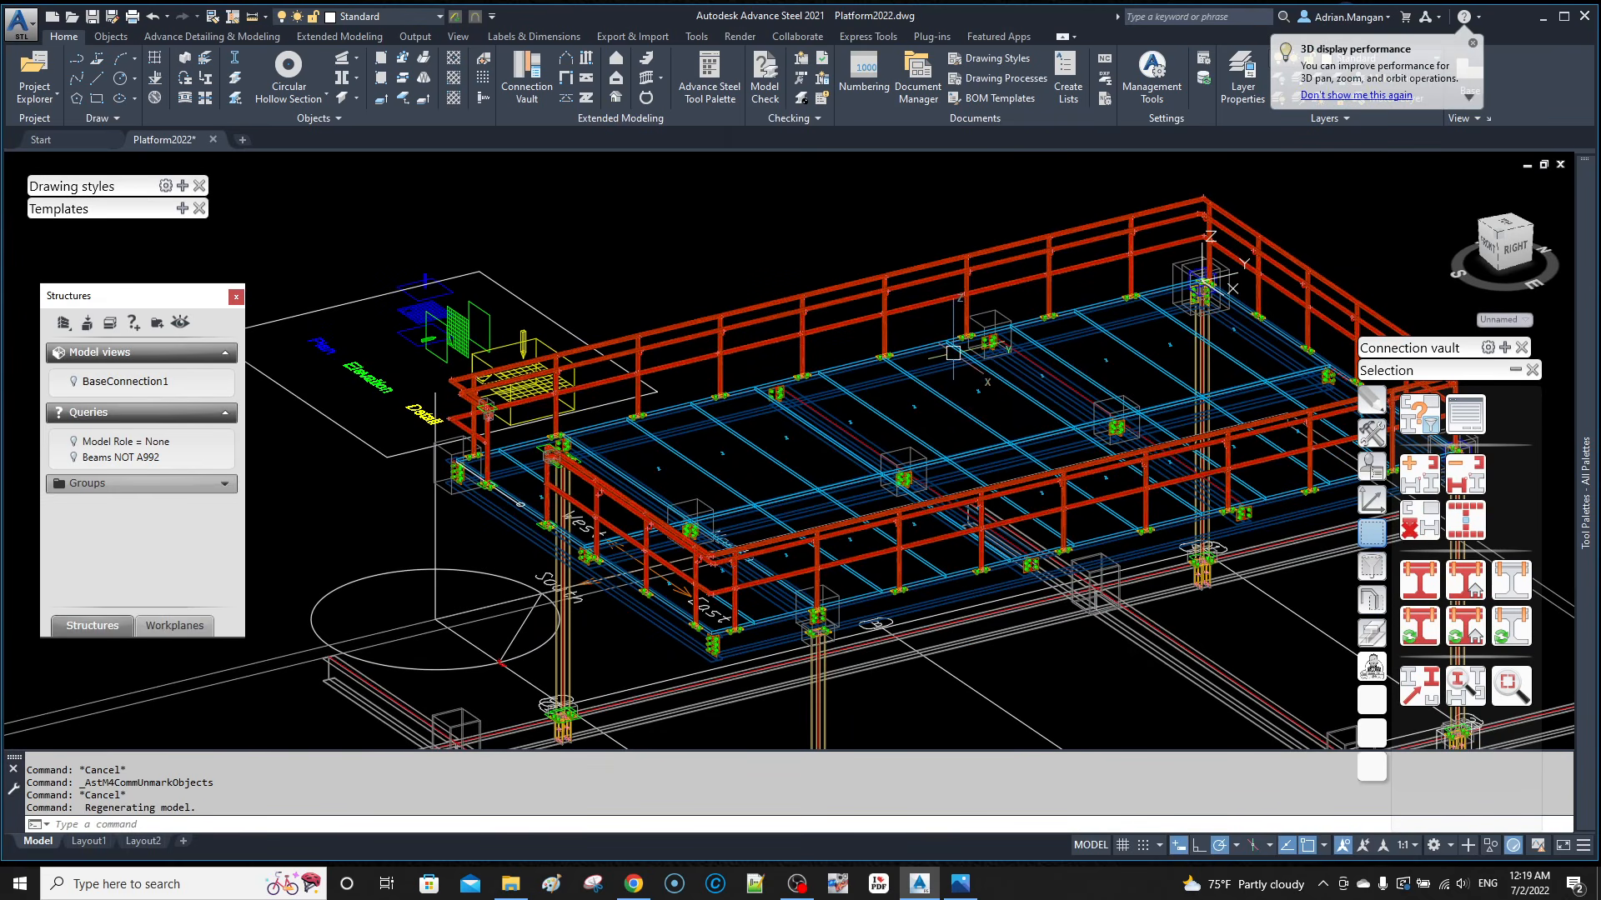
scroll(893, 353, up, 5)
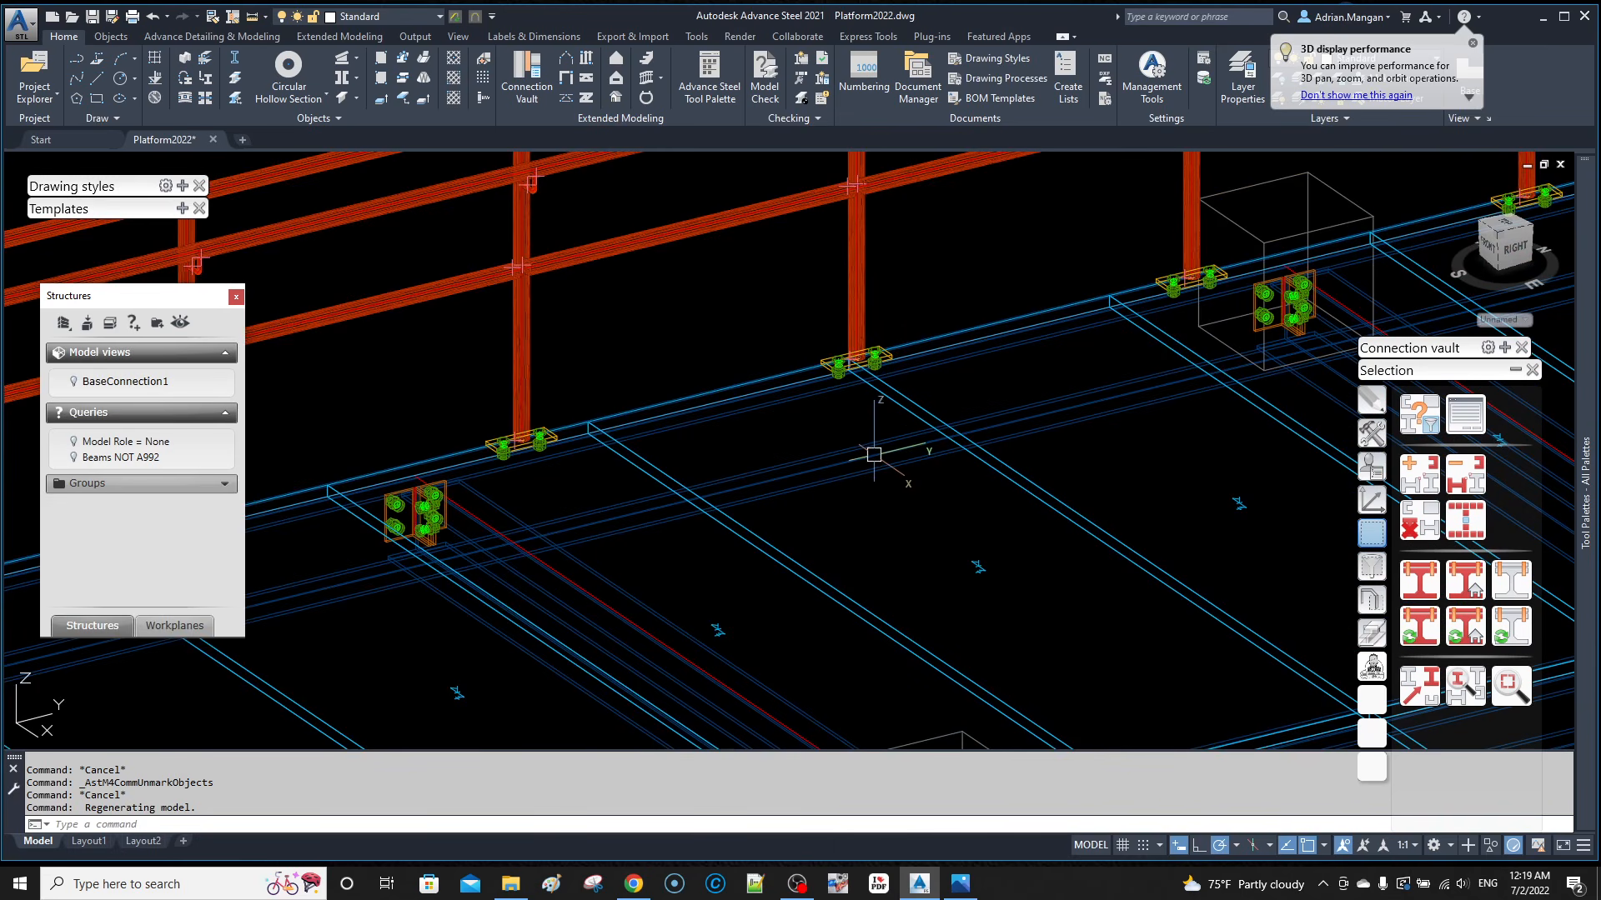
Step: Split the three rails of the long west railing at the midpoint of the lower rail in its middle bay
scroll(874, 454, down, 5)
shift+middle_drag(868, 450, 821, 461)
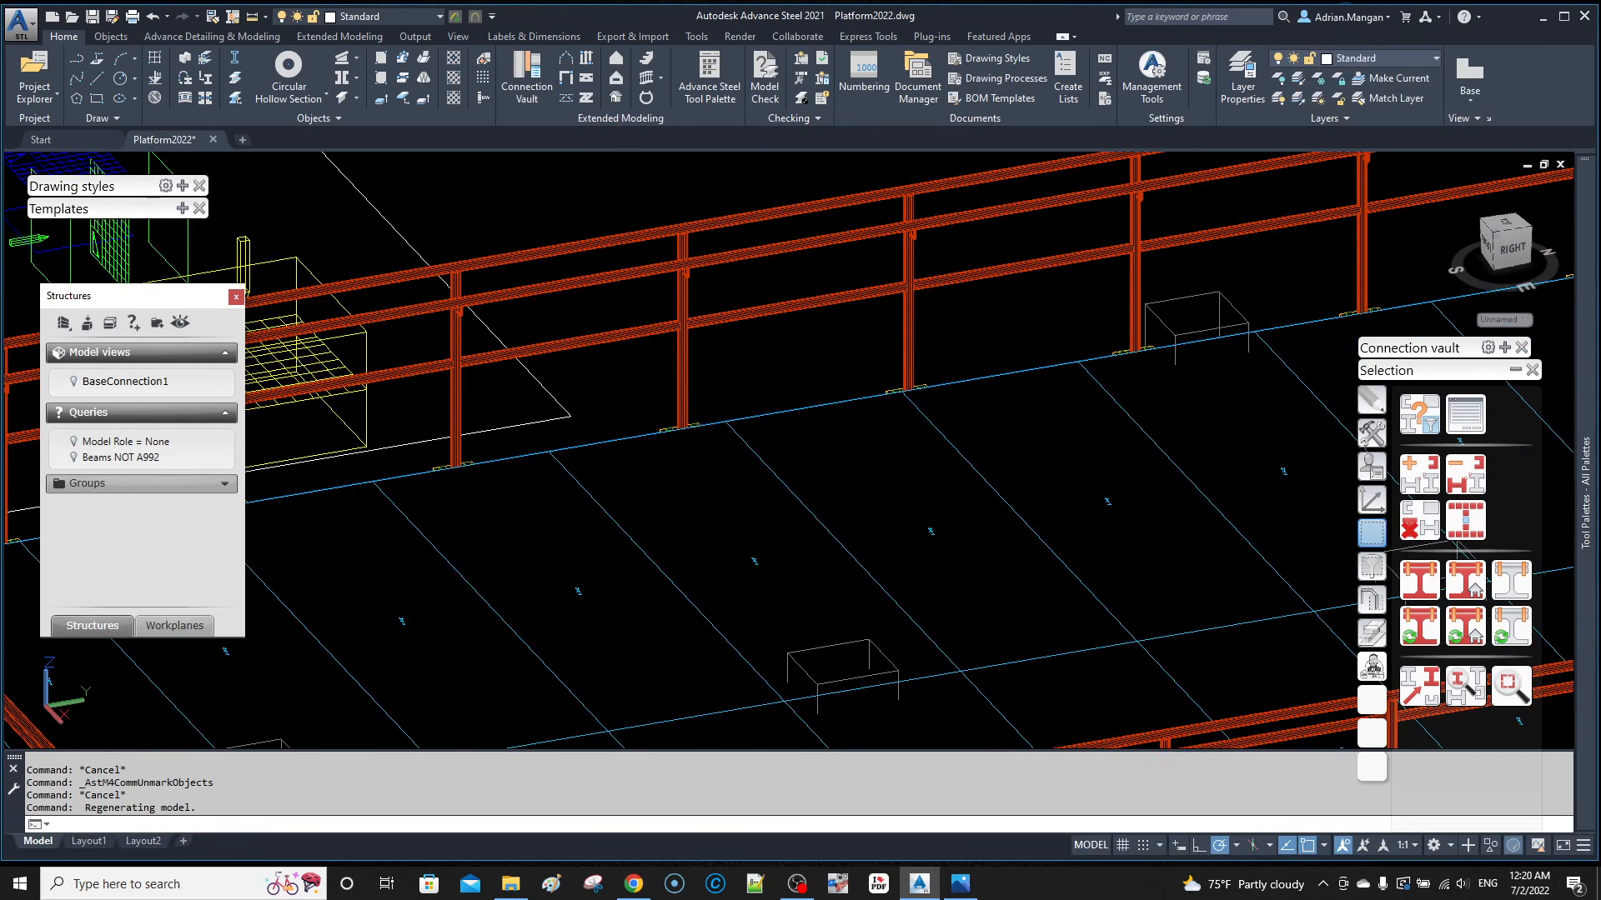
mouse_move(803, 304)
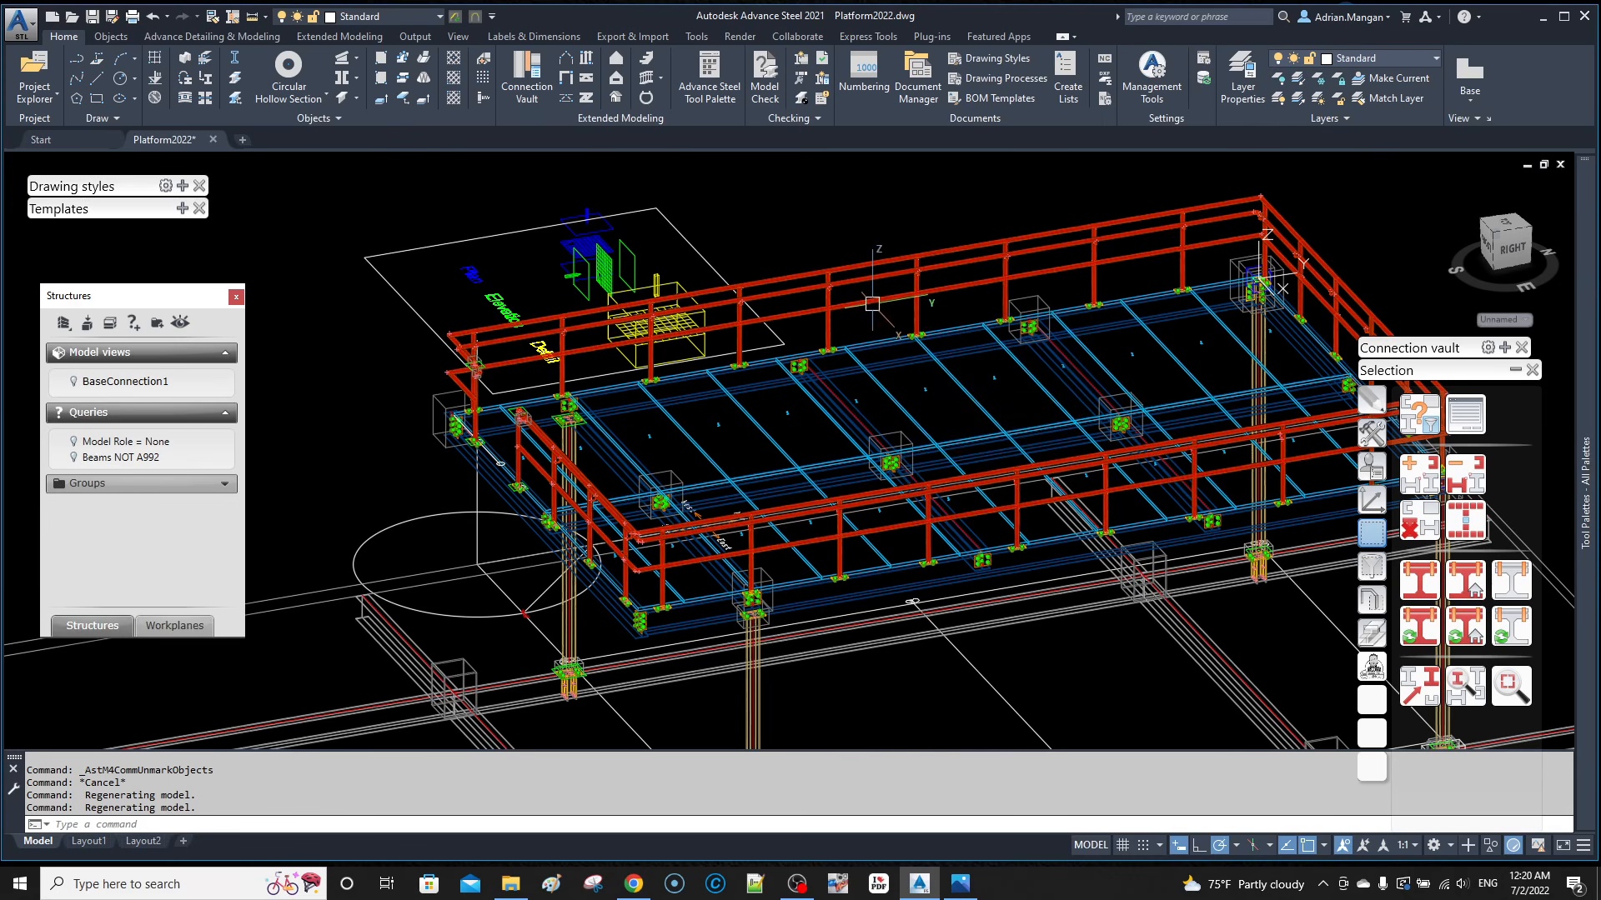
mouse_move(872, 303)
click(236, 80)
click(872, 305)
click(874, 275)
click(871, 258)
key(Return)
scroll(880, 338, up, 5)
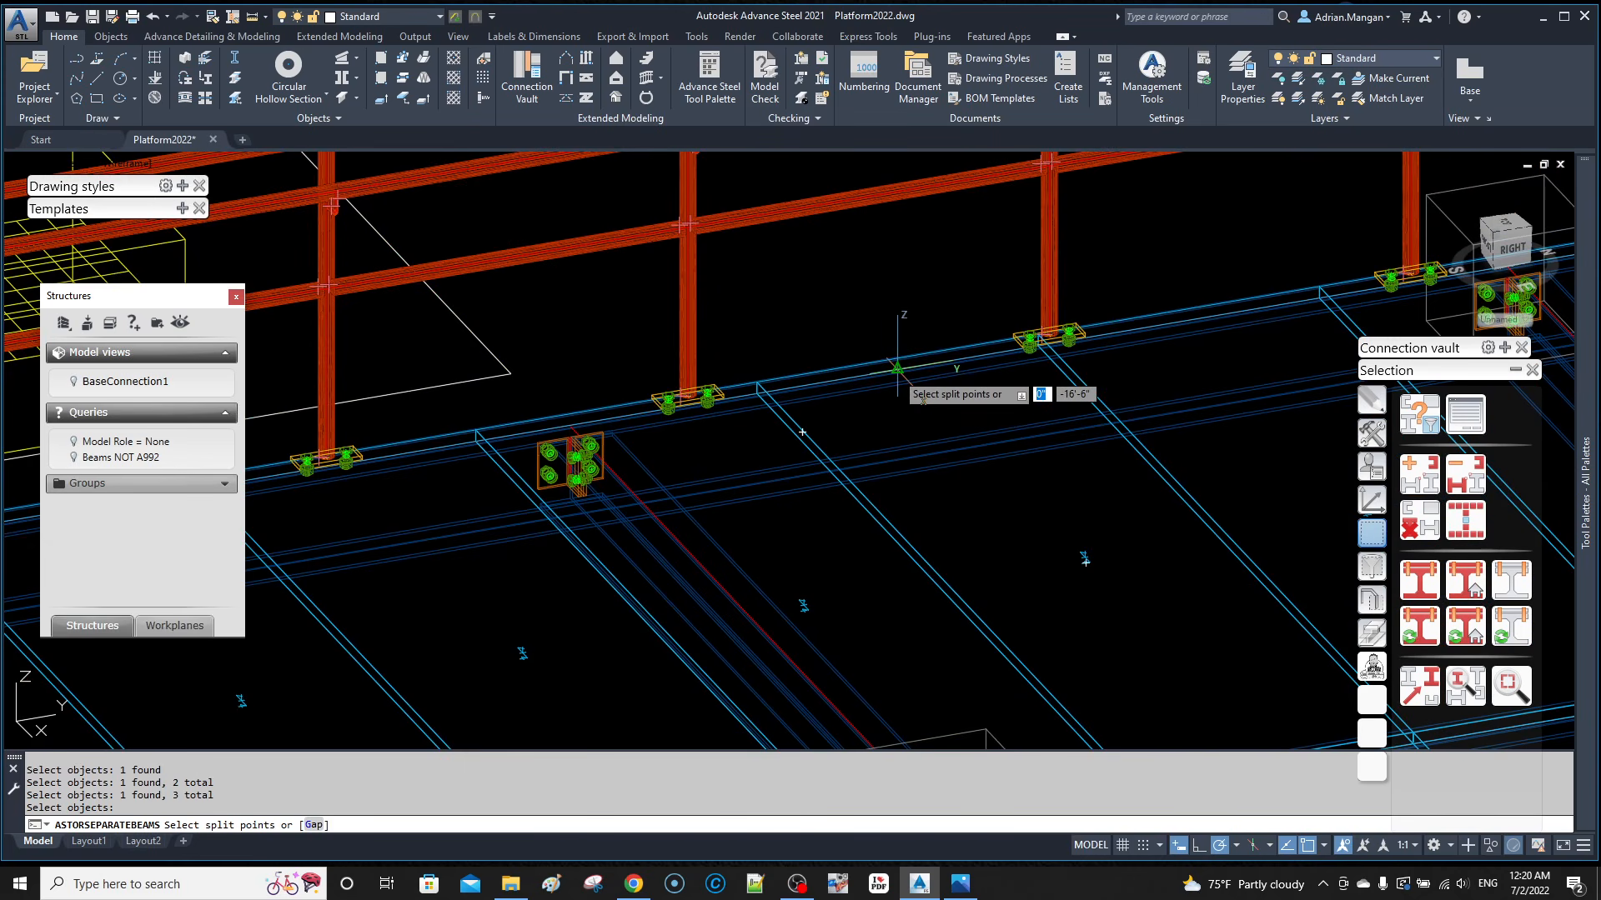
key(Return)
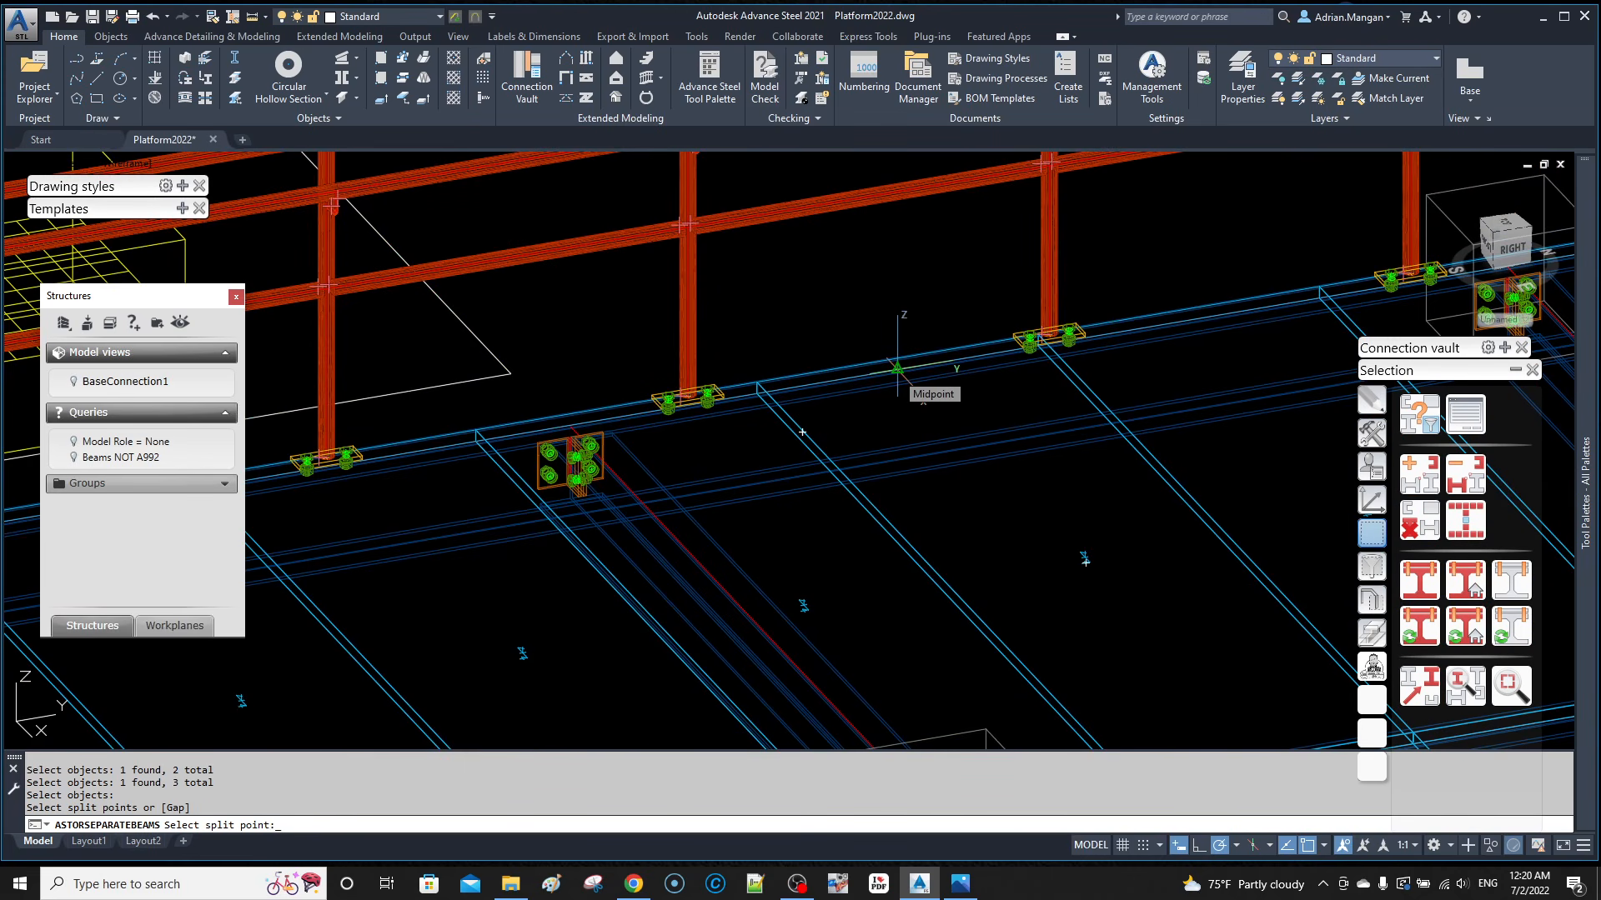
click(897, 367)
scroll(895, 371, down, 5)
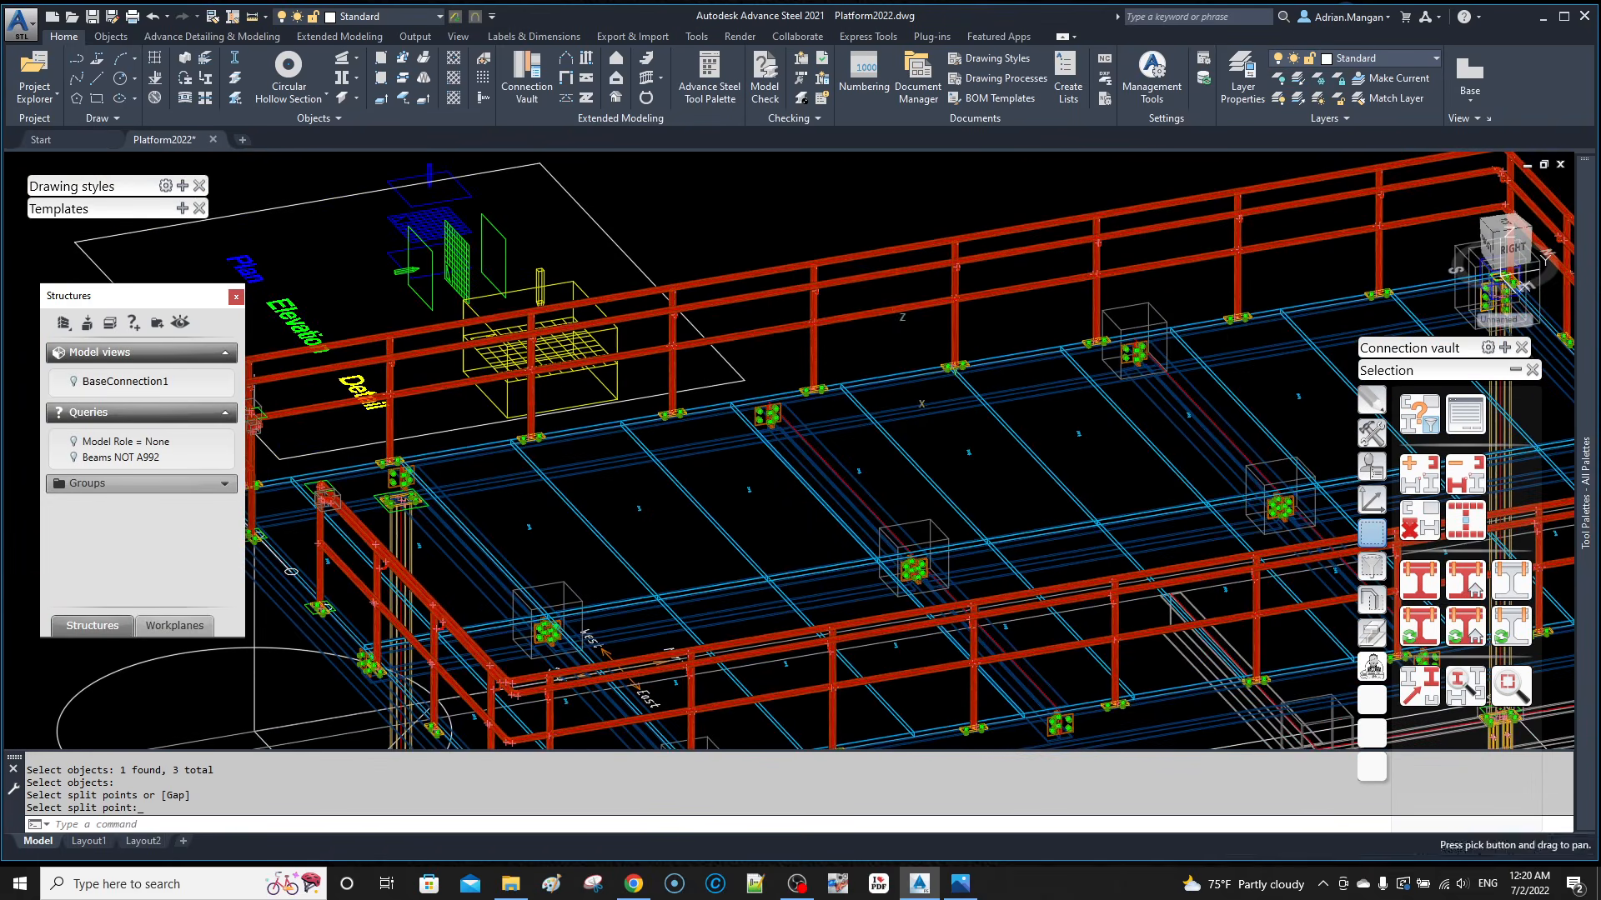
Step: Check the separated west rails by selecting them at the split, and clear the selection
scroll(889, 328, up, 7)
click(874, 264)
scroll(862, 292, down, 5)
click(864, 288)
click(847, 253)
key(Escape)
scroll(857, 268, down, 5)
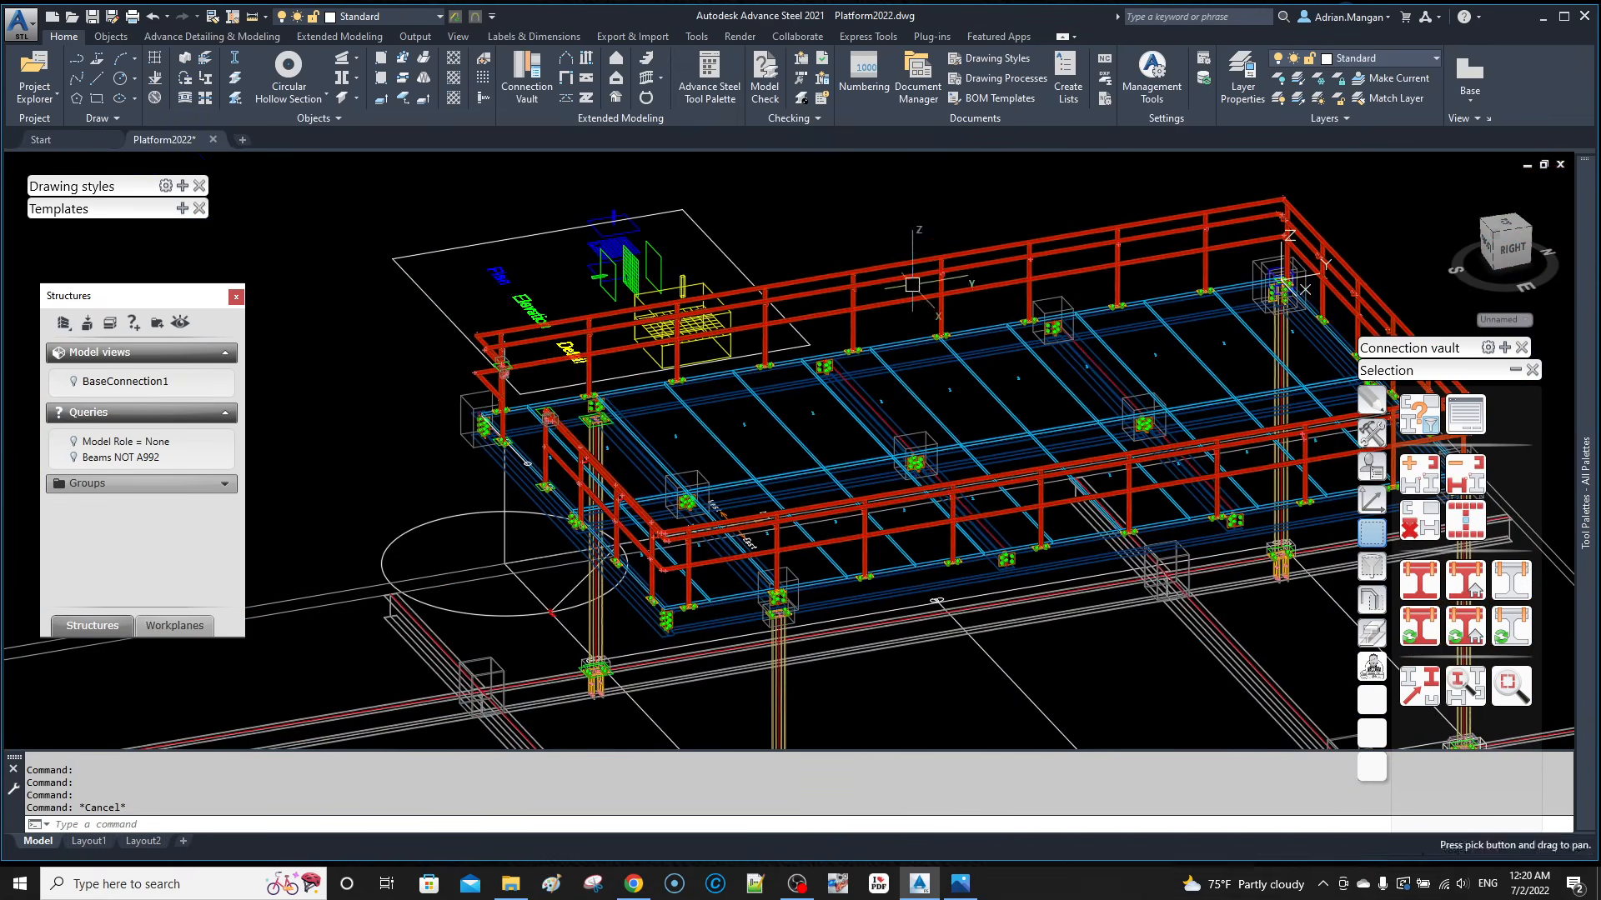
Step: Mark the main structure of the southern part of the west railing, select the marked objects for checking, and clear the selection
click(1463, 640)
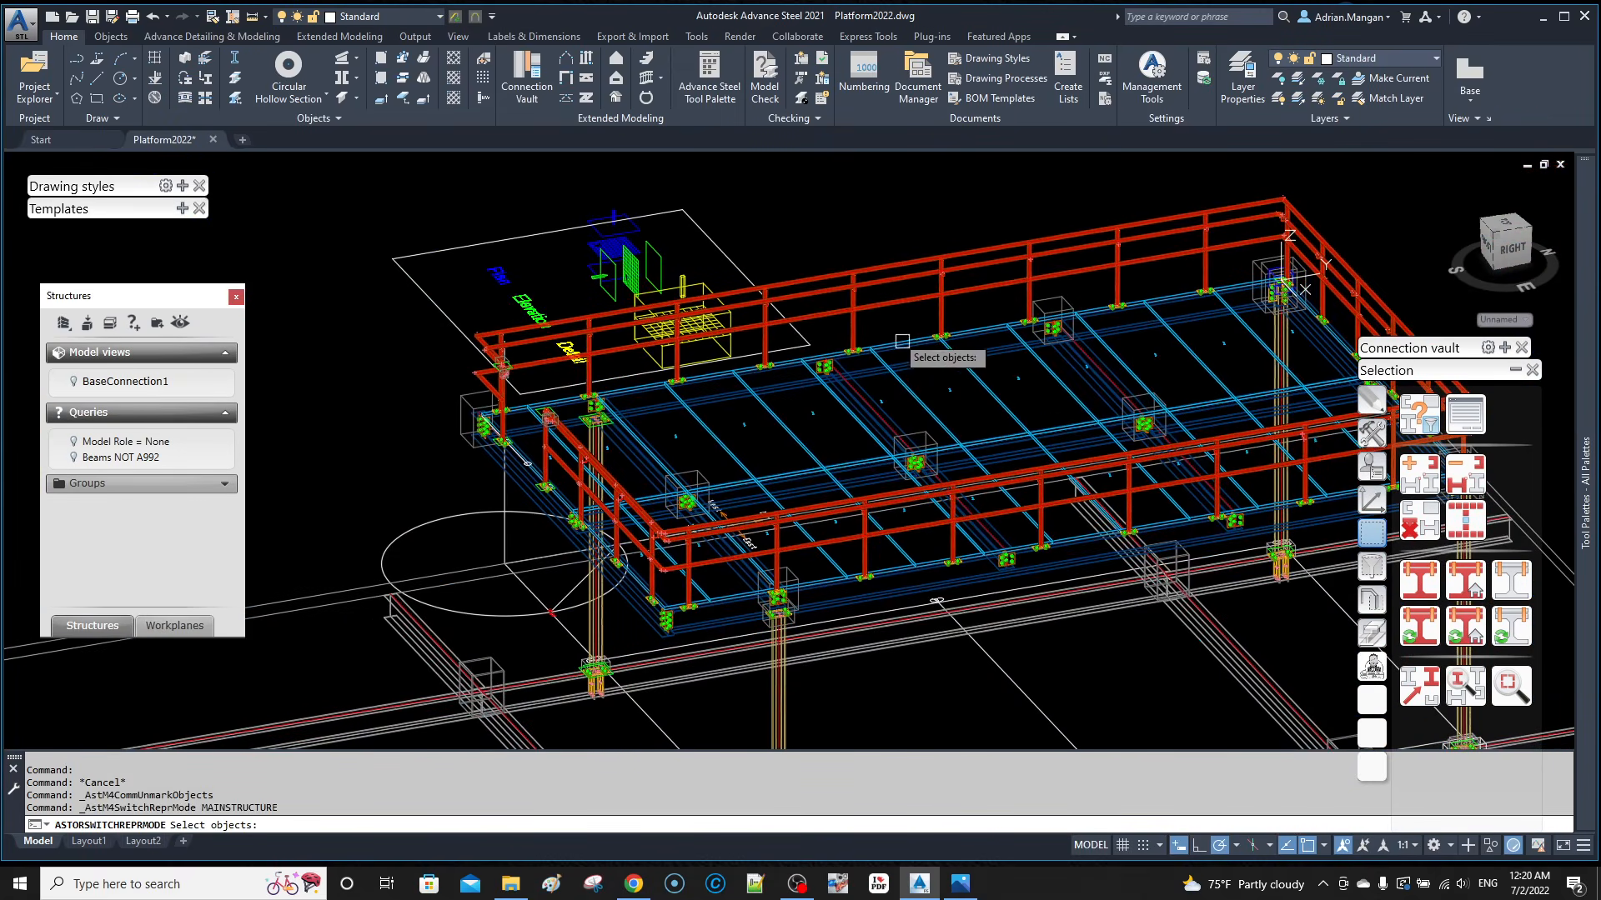
scroll(876, 329, up, 5)
click(868, 307)
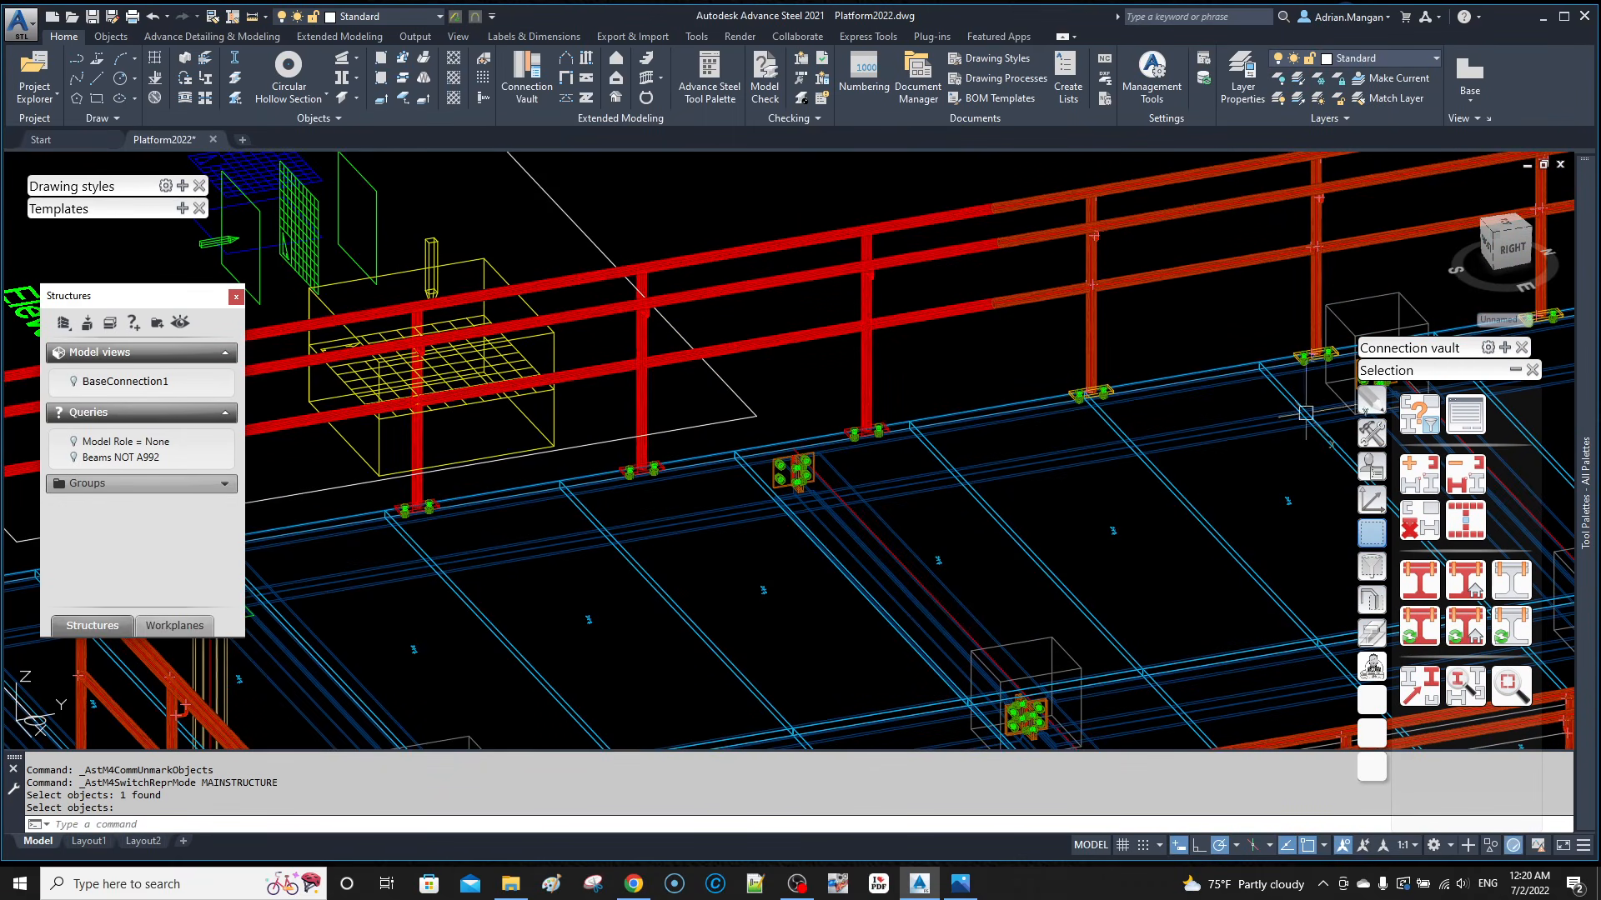
click(1464, 518)
scroll(958, 336, down, 6)
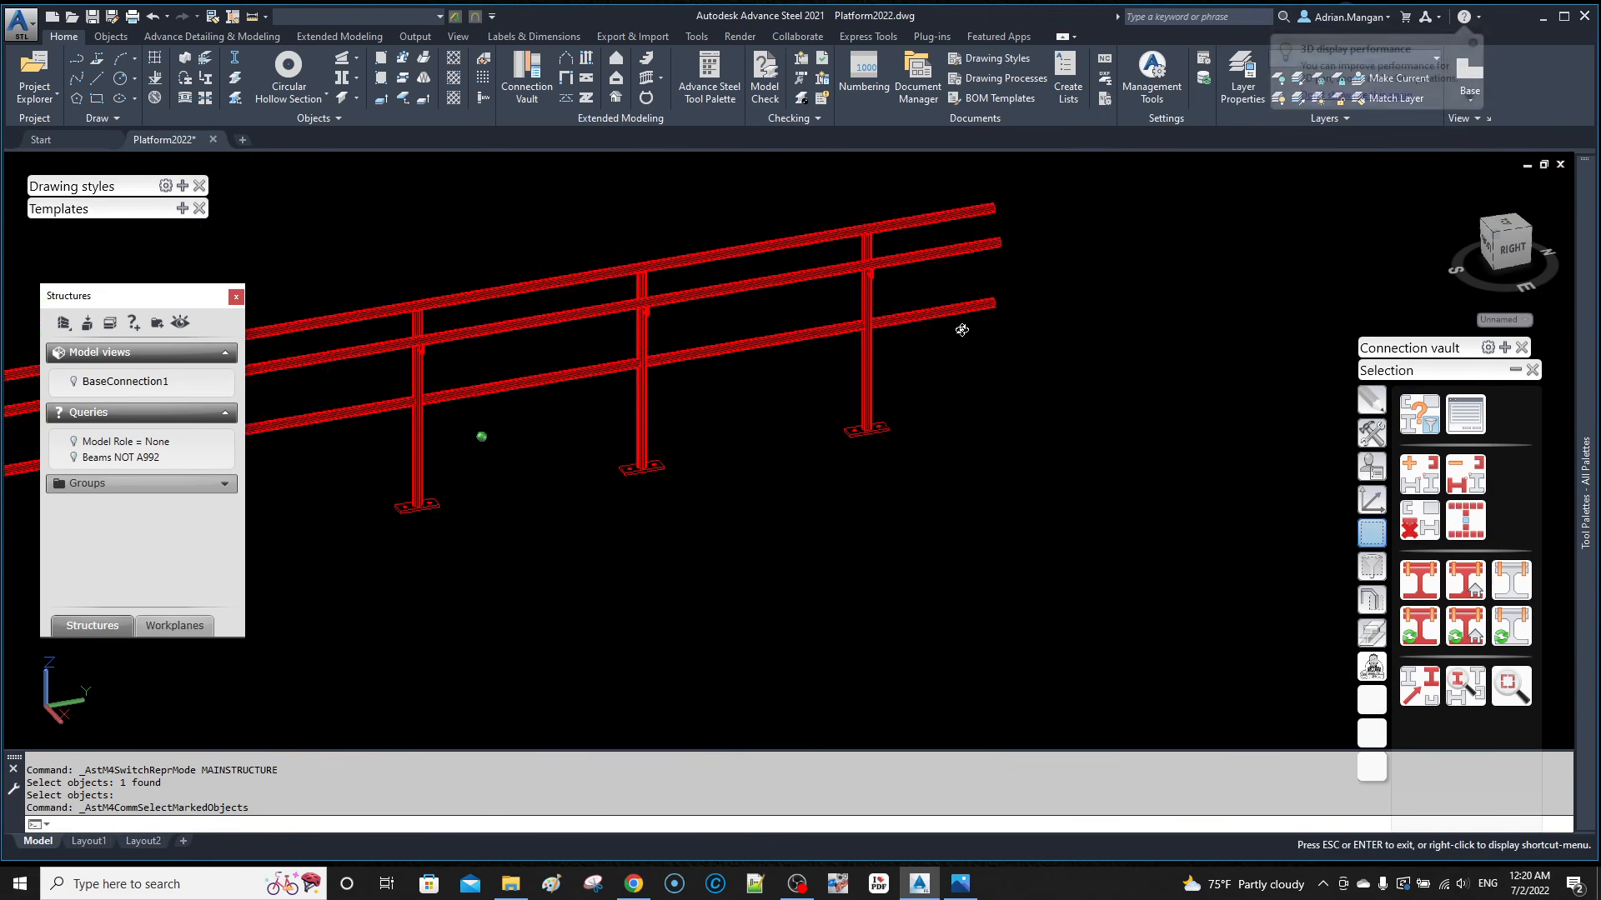
shift+middle_drag(958, 336, 1250, 367)
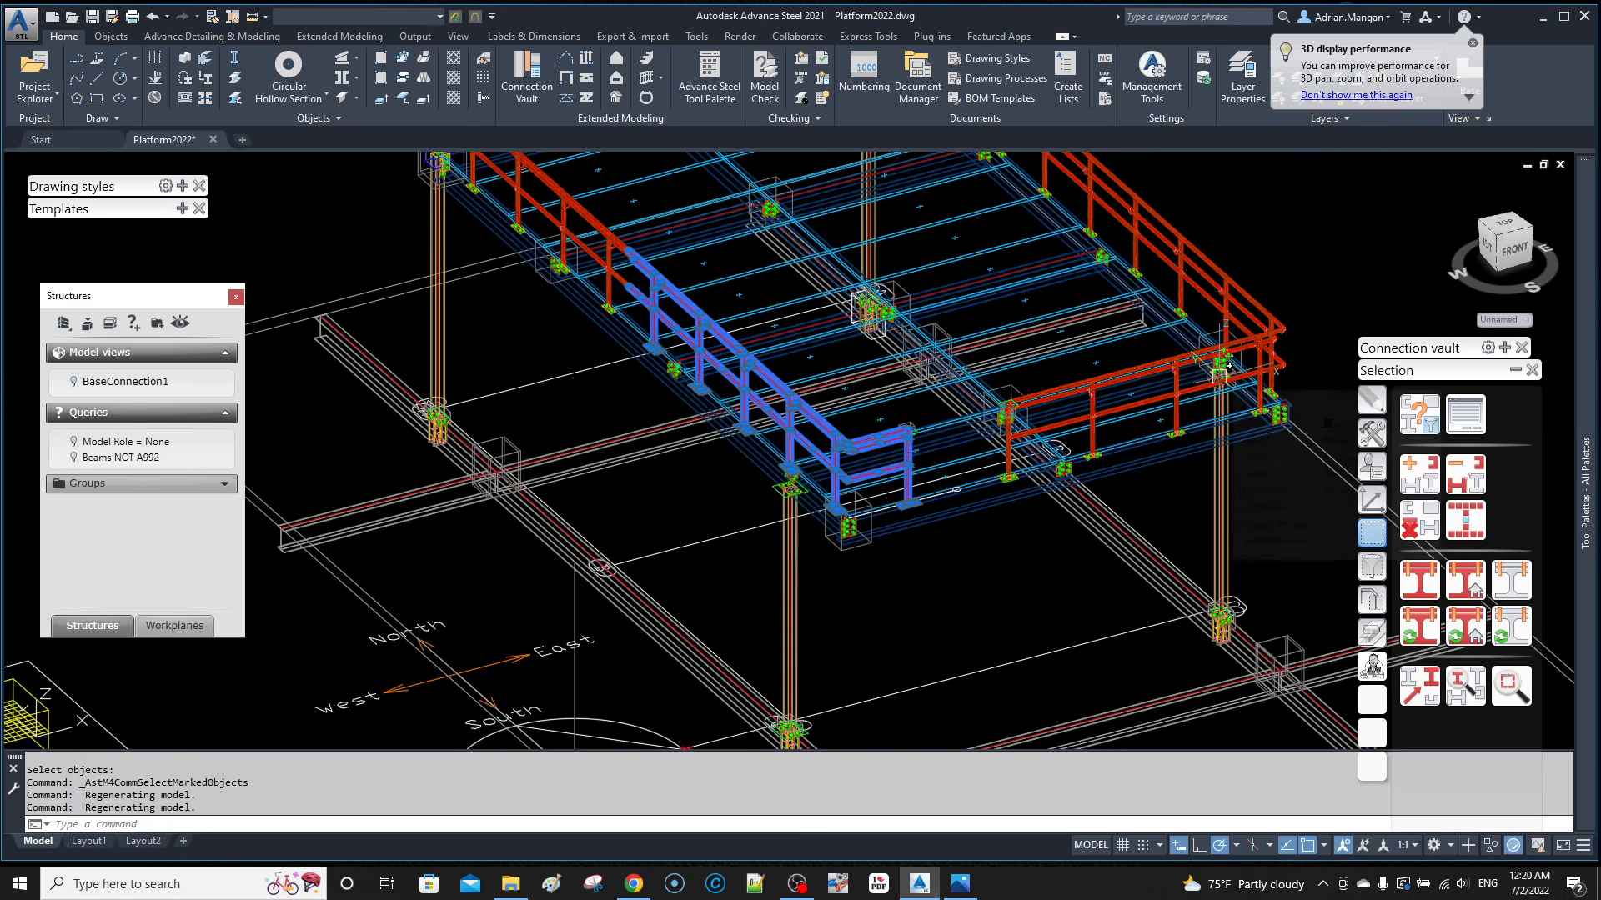
key(Escape)
Step: Split the three rails of the north end railing at the midpoint of the bay beside the northwest corner
middle_drag(618, 247, 763, 691)
scroll(685, 316, up, 5)
middle_drag(826, 475, 766, 515)
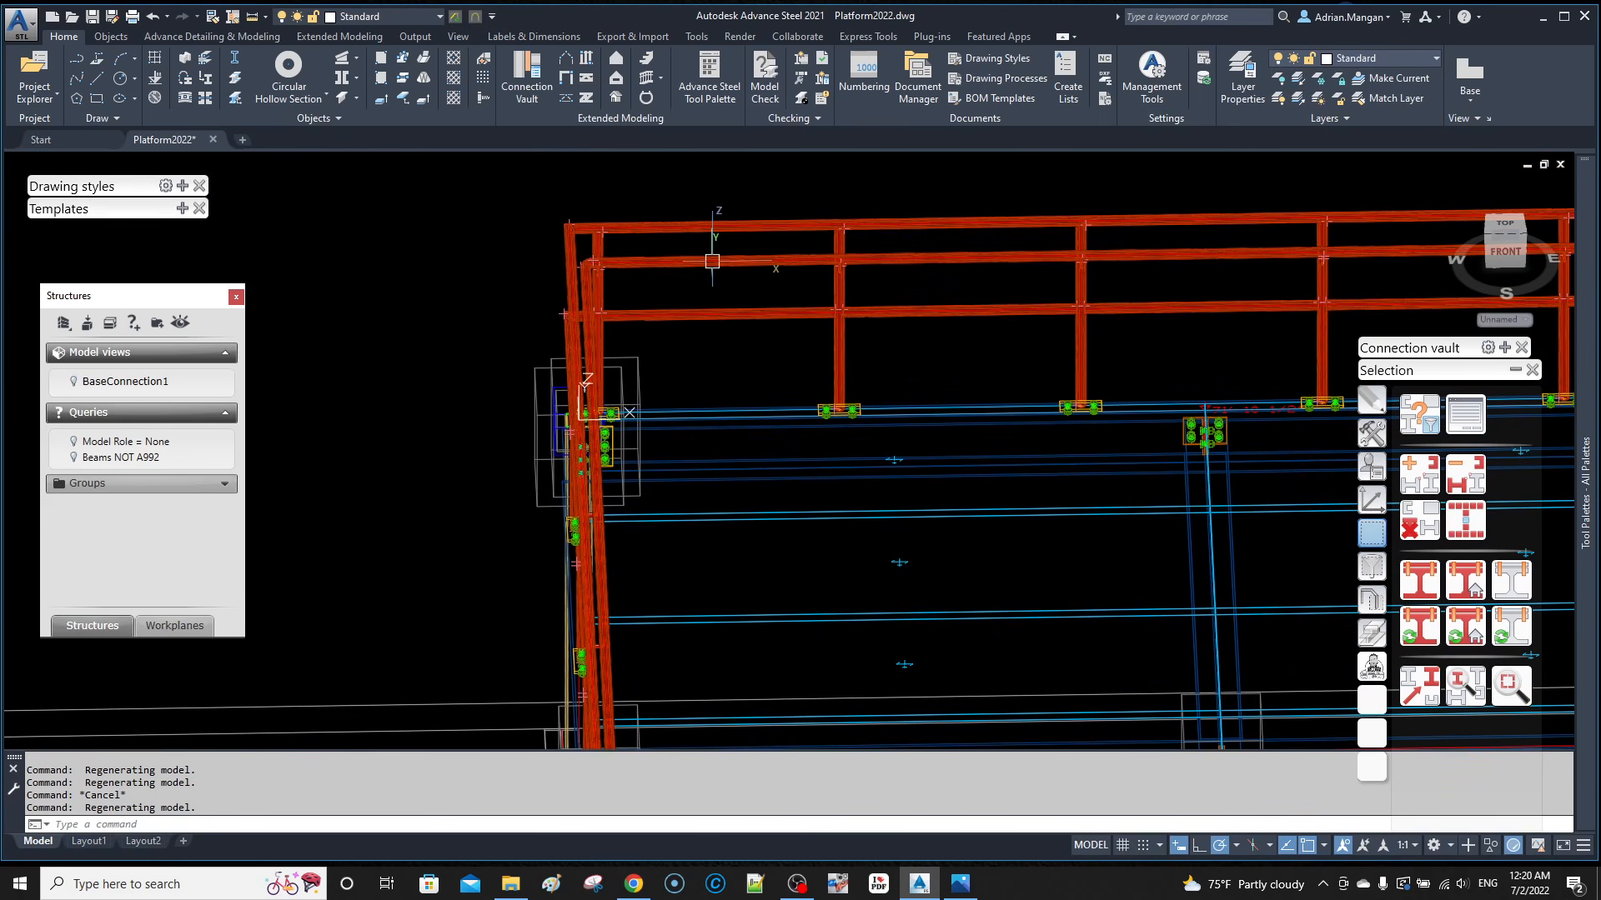
click(289, 80)
click(755, 313)
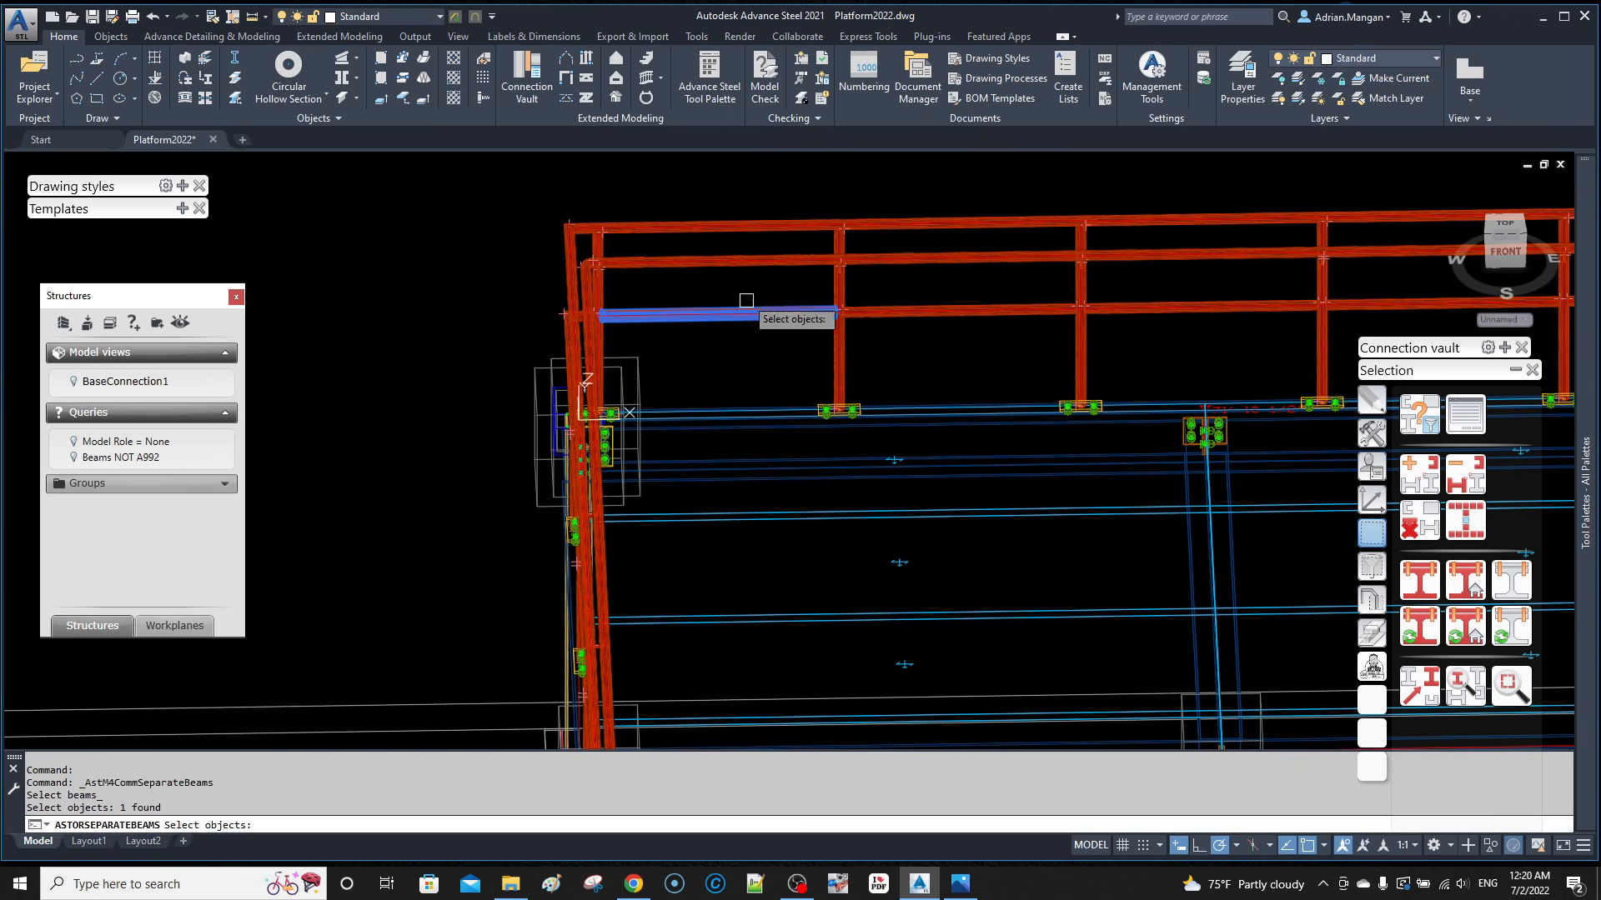
click(740, 259)
click(734, 227)
key(Return)
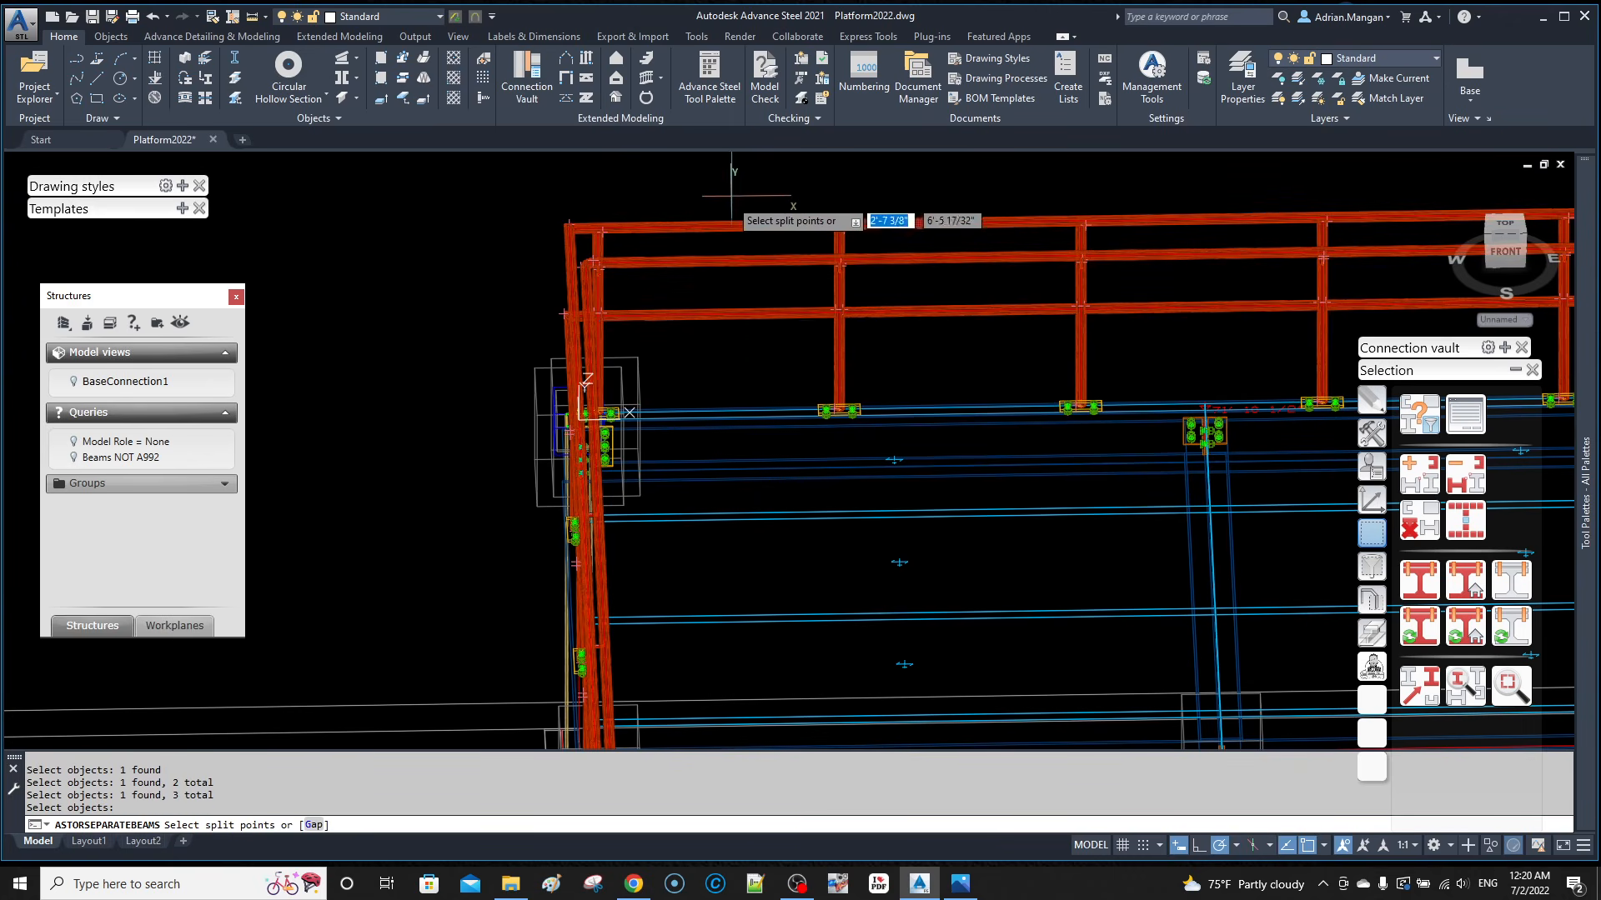
click(718, 314)
key(Return)
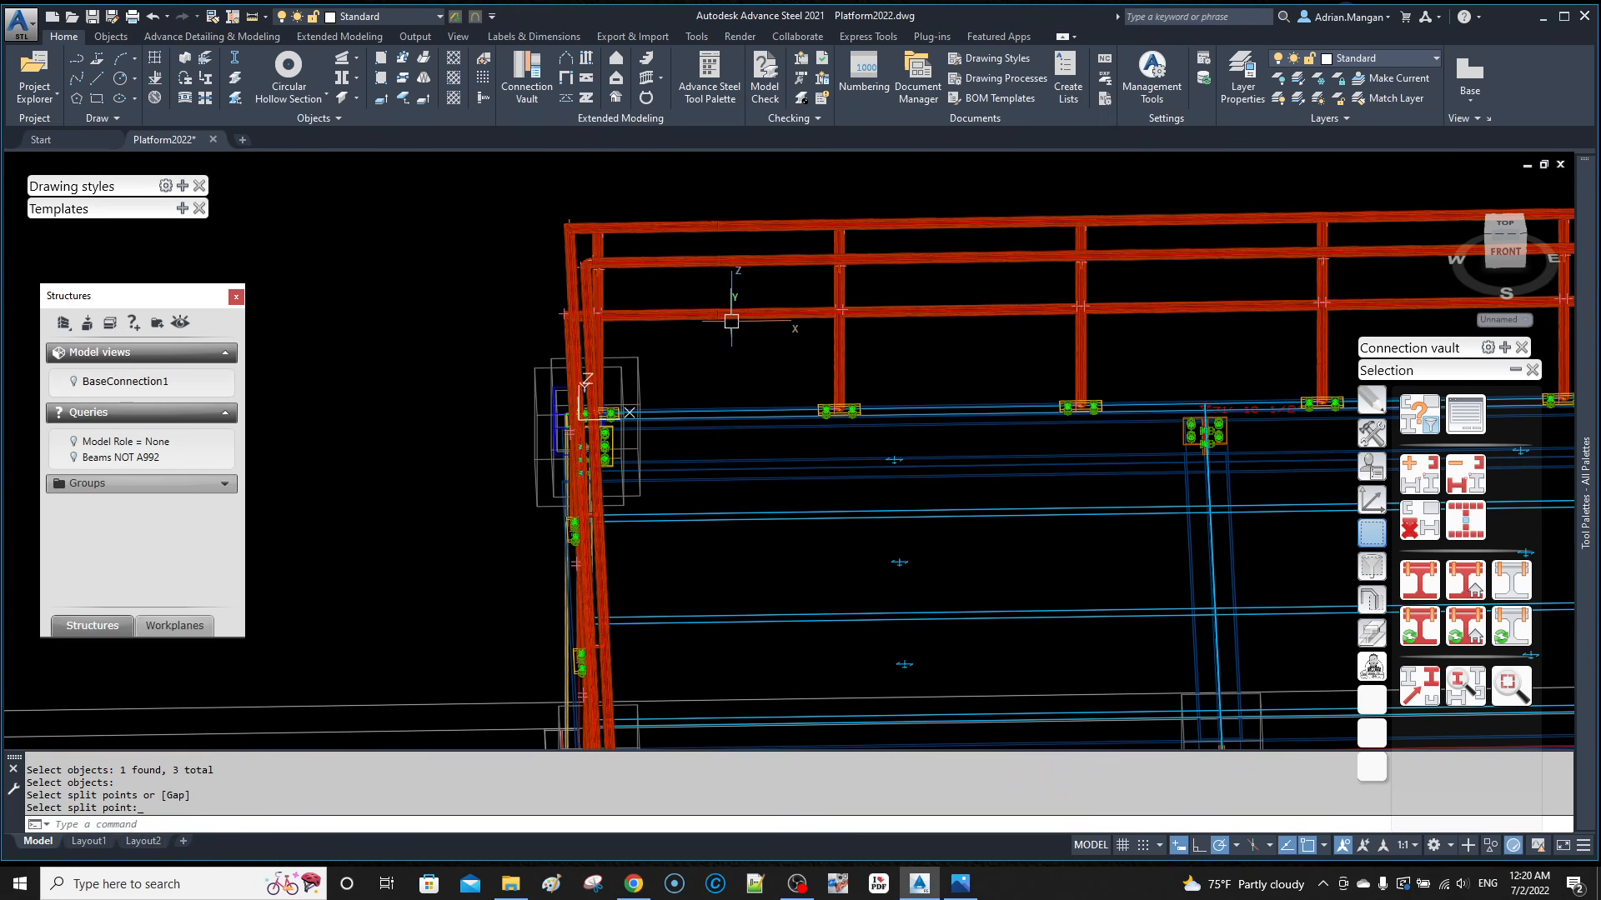
Step: Mark the main structure of the railing section around the northwest corner, select the marked objects for checking, and clear the selection
scroll(732, 322, down, 7)
shift+middle_drag(741, 333, 938, 308)
scroll(665, 453, up, 5)
middle_drag(655, 475, 692, 386)
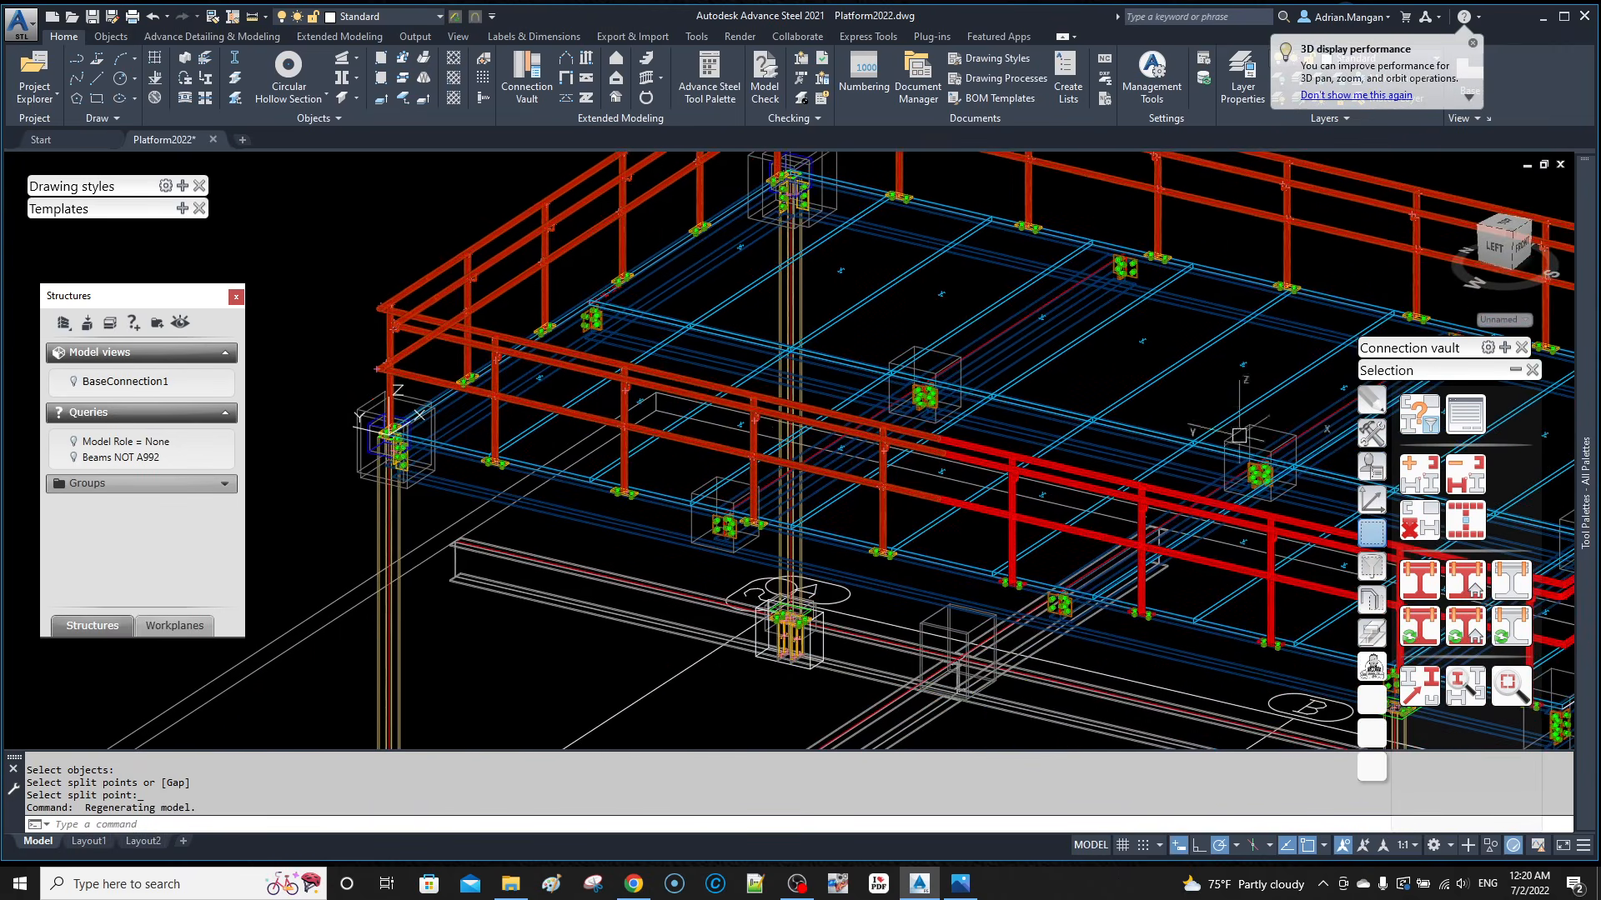
mouse_move(1584, 492)
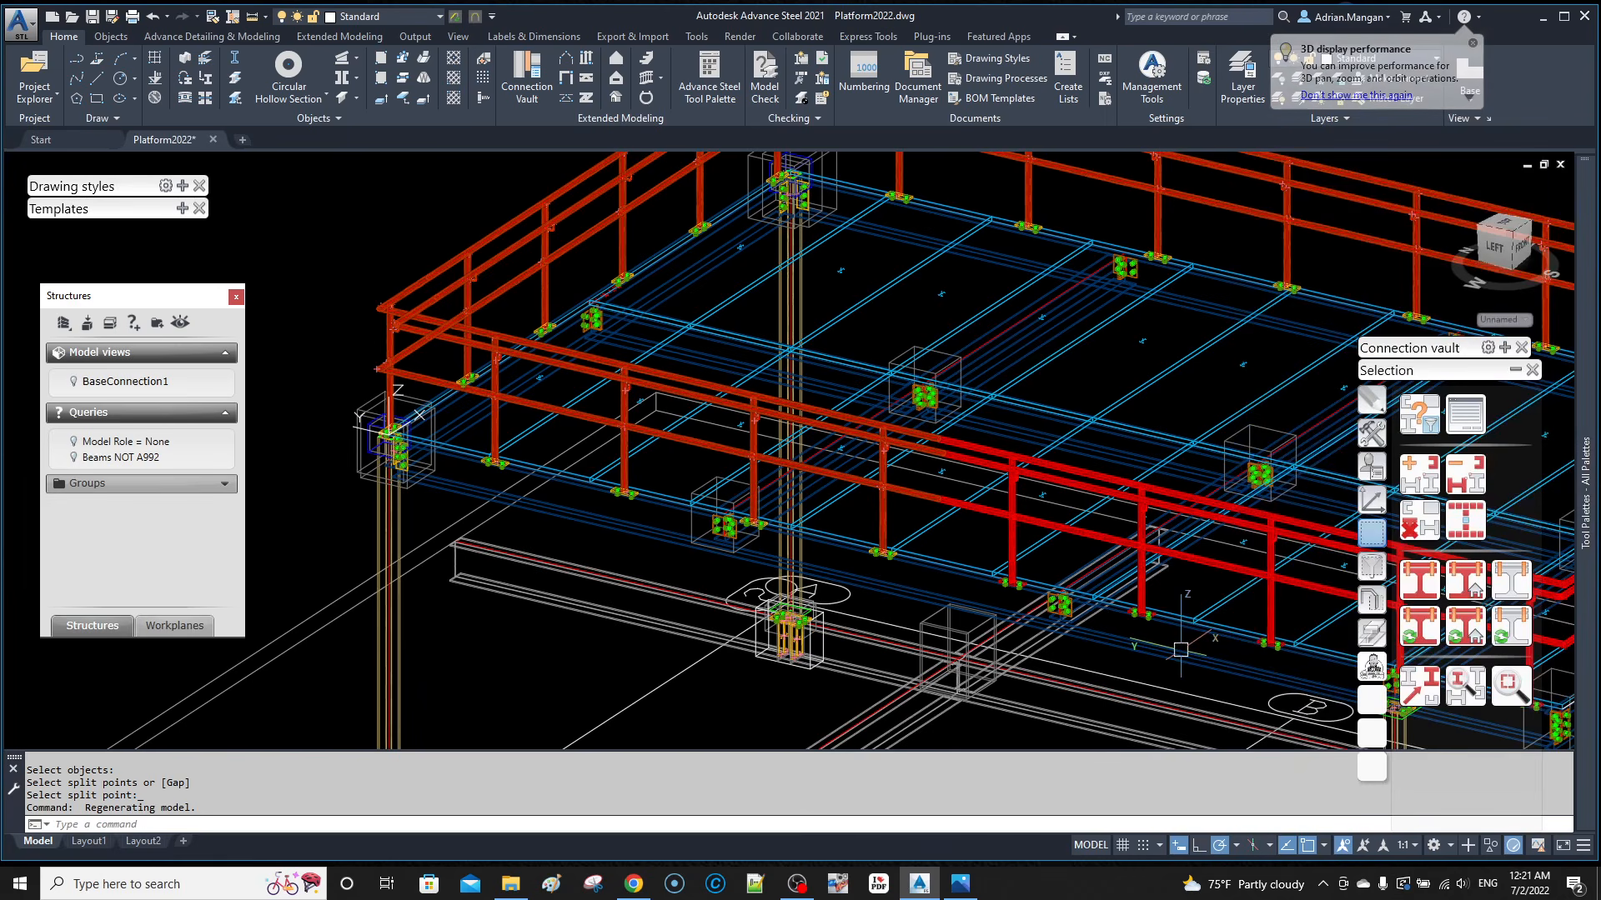
click(683, 434)
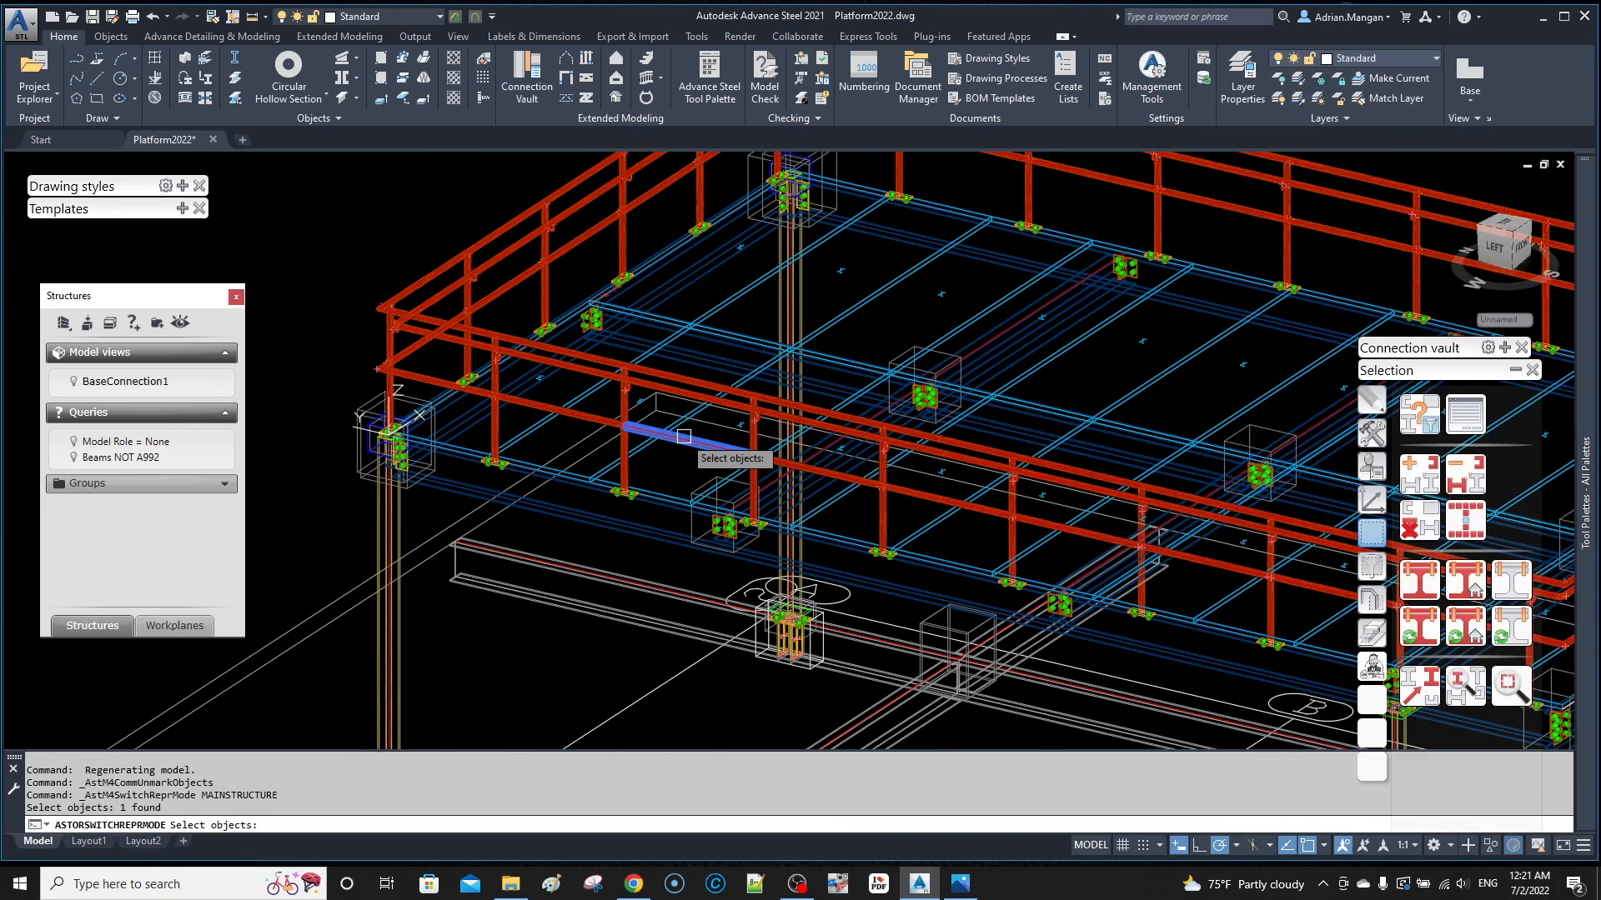
click(1451, 523)
shift+middle_drag(923, 364, 761, 347)
key(Escape)
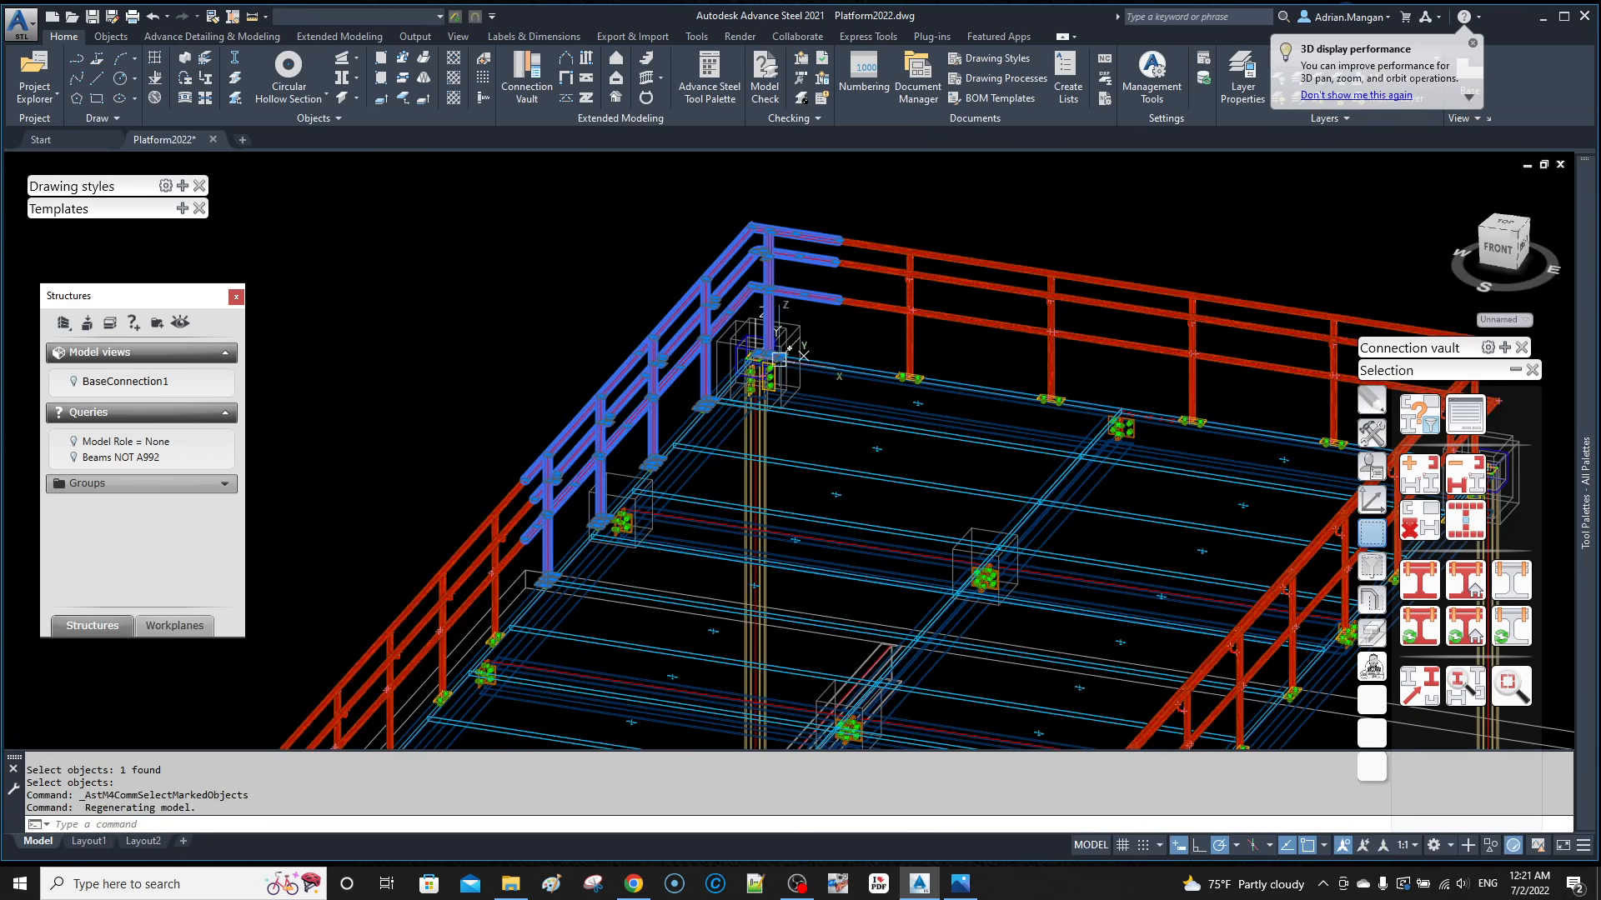
key(Escape)
scroll(779, 359, down, 5)
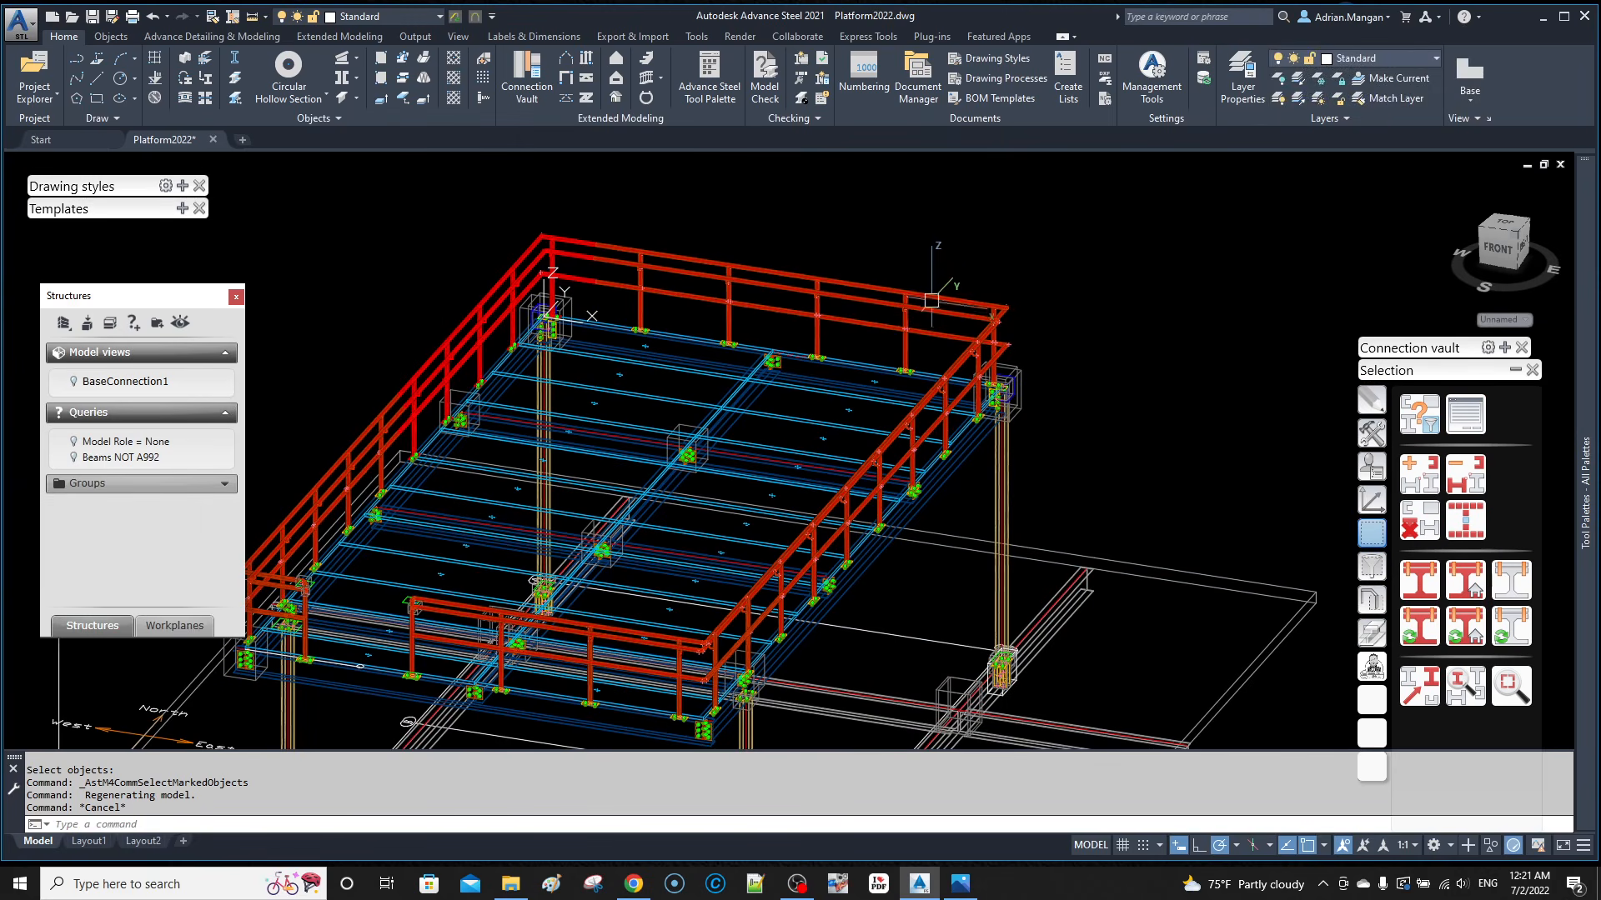
Step: Split the three rails of the north end railing in the bay beside the northeast corner
scroll(920, 296, up, 4)
click(236, 81)
click(929, 381)
click(944, 327)
click(945, 276)
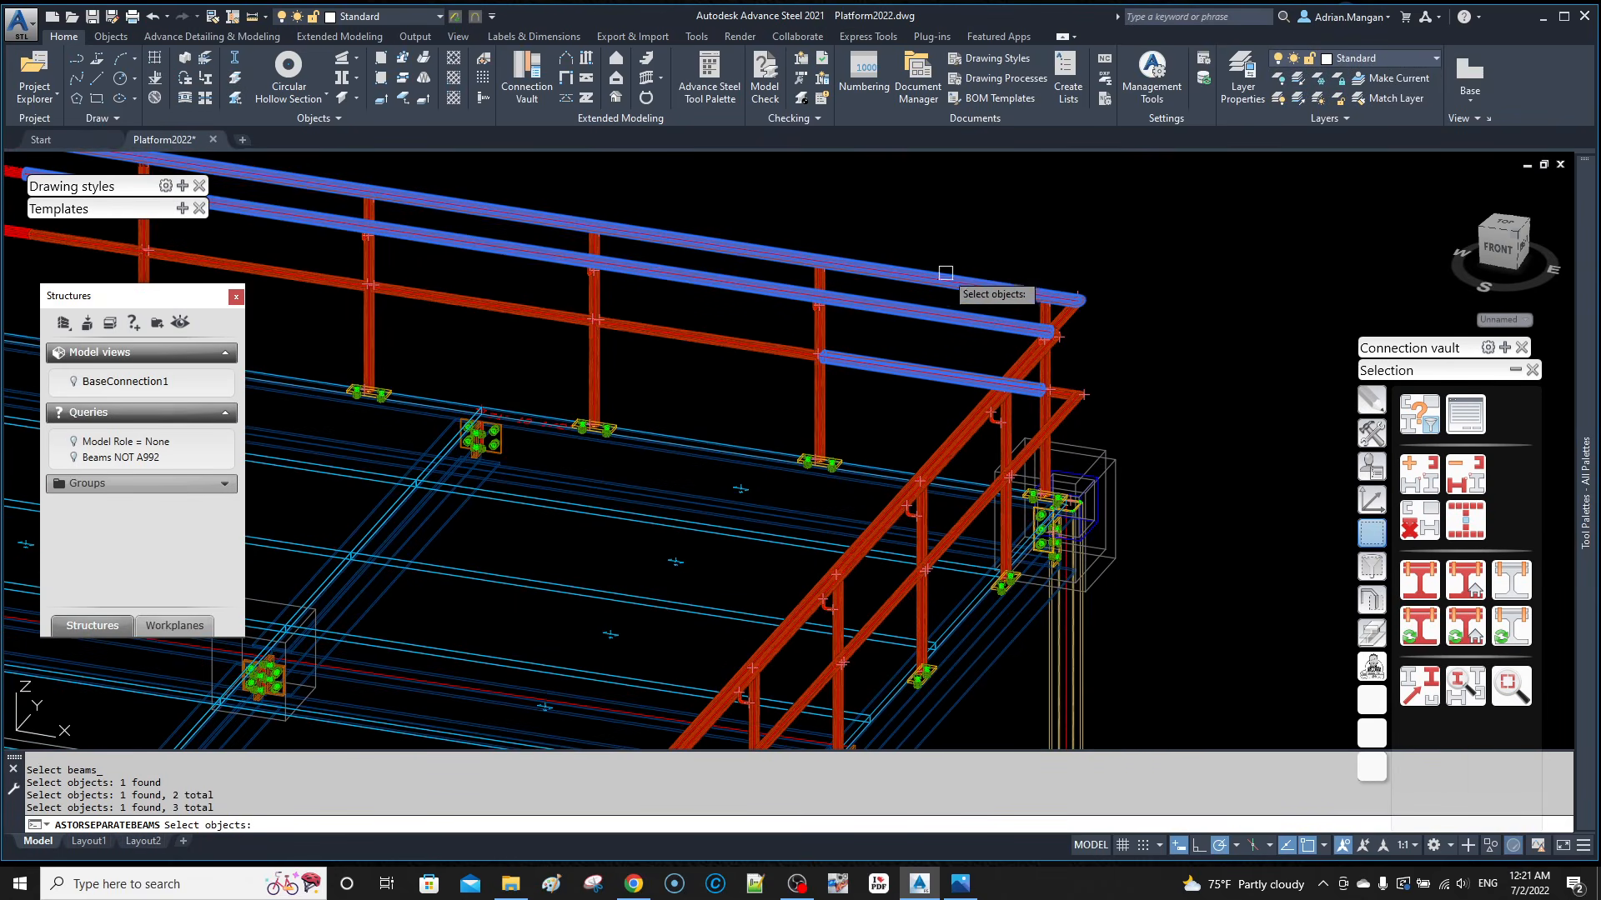
key(Return)
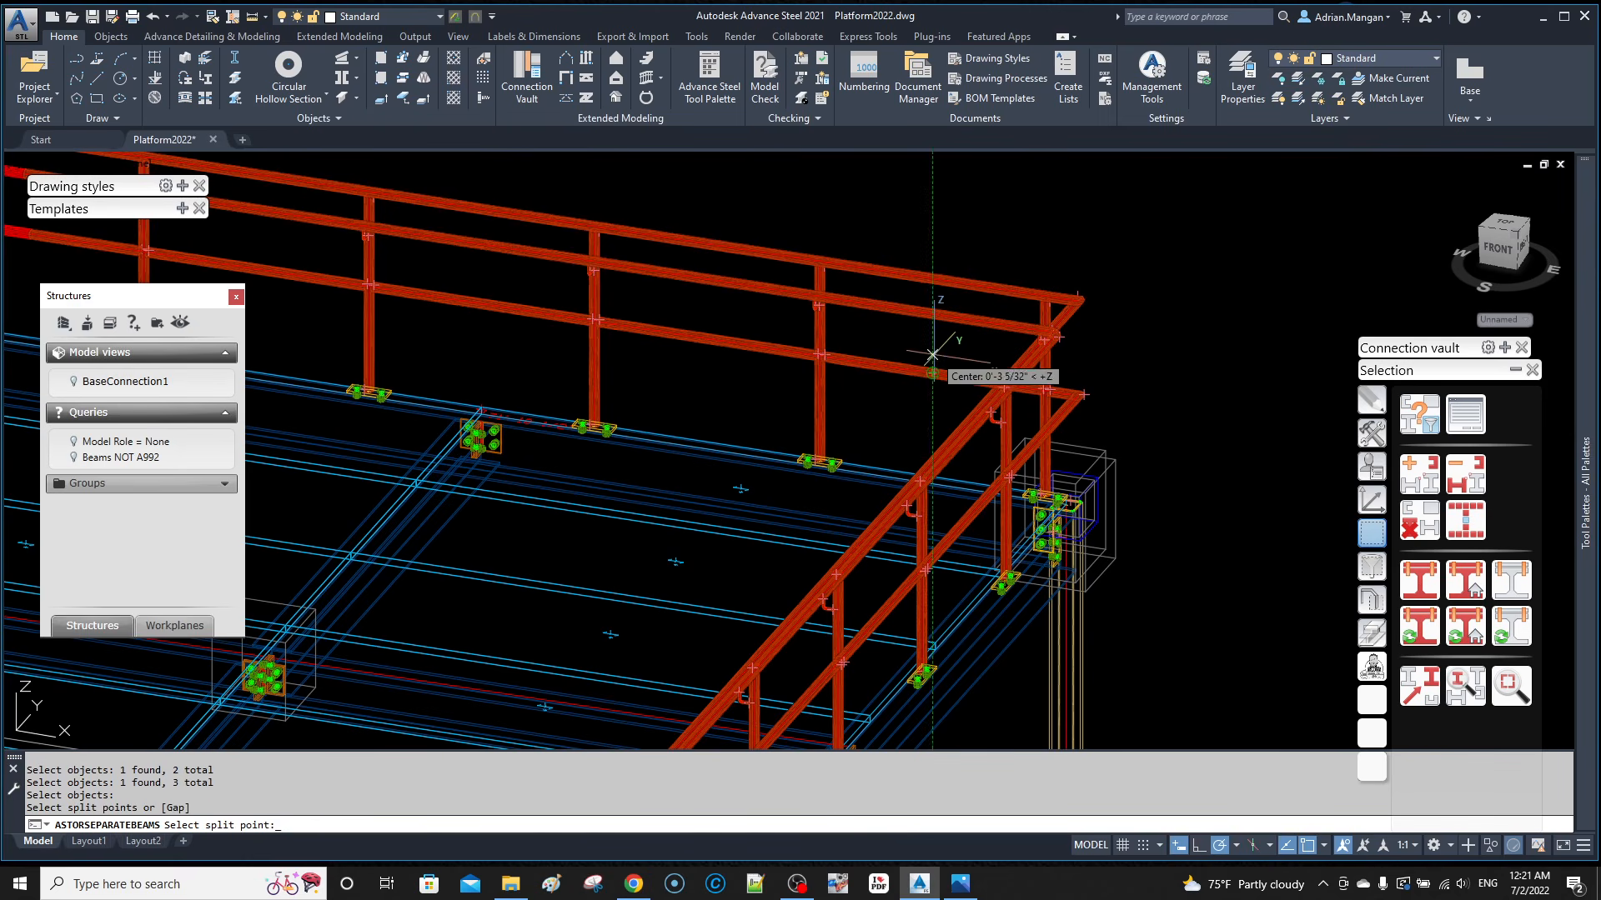
key(Return)
Step: Mark the main structure of the north railing's middle section to check its connected parts, and clear the selection
scroll(934, 357, down, 2)
middle_drag(934, 360, 1141, 425)
click(1454, 623)
click(1036, 350)
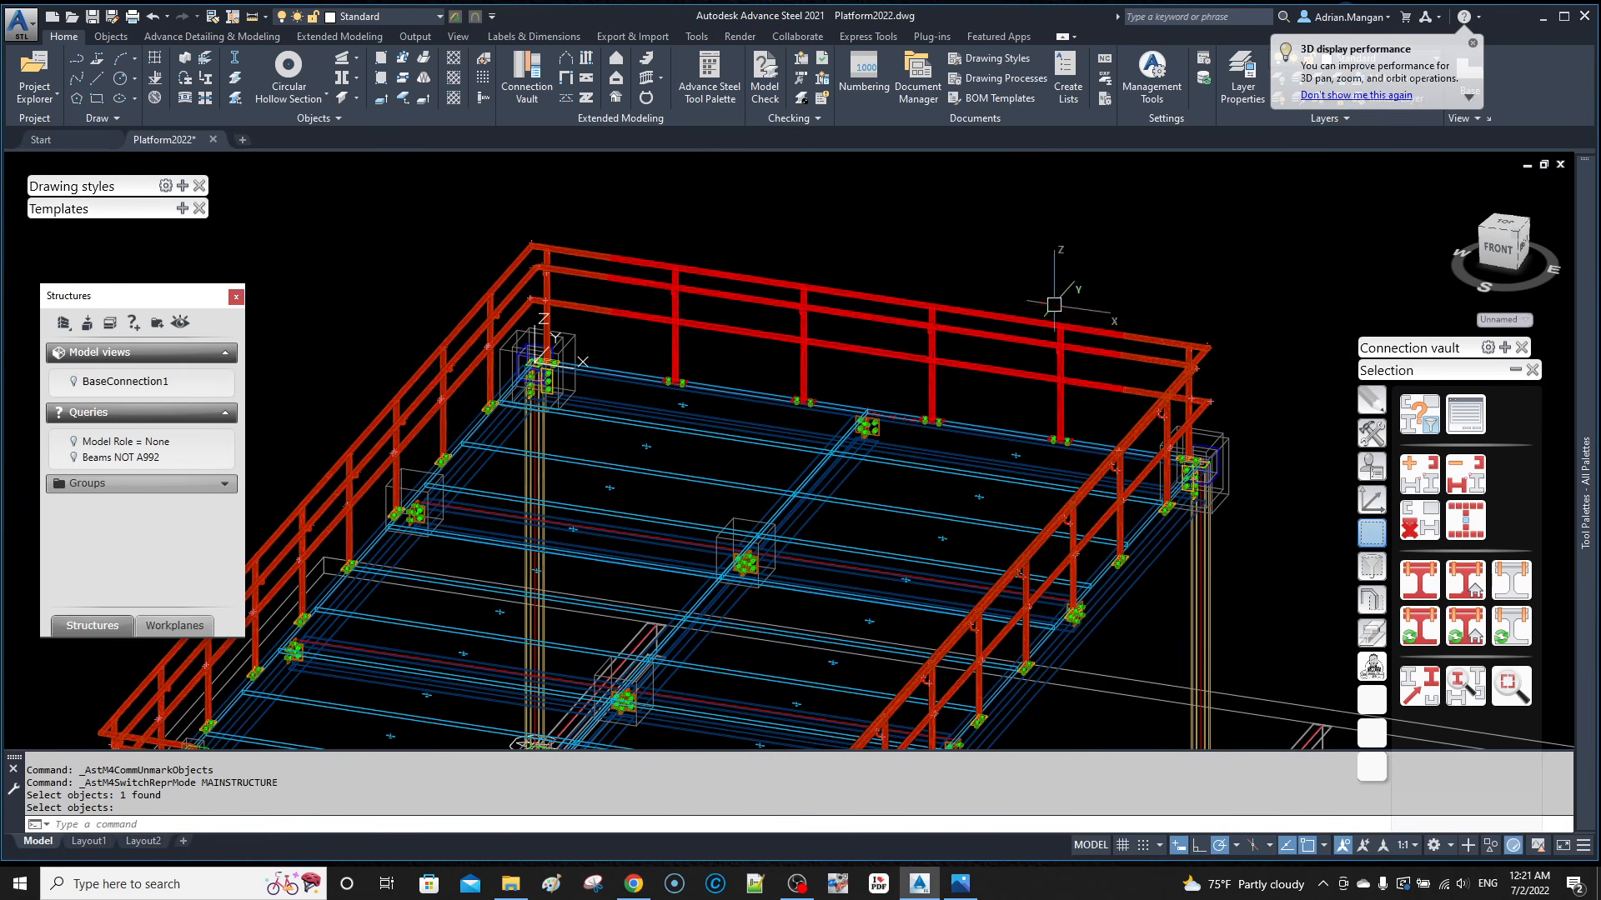
click(1423, 519)
shift+middle_drag(1065, 252, 1073, 273)
key(Escape)
Step: Split the three rails of the long east railing, using a split point picked on the lower rail of the opposite west railing
middle_drag(1205, 360, 1134, 167)
shift+middle_drag(1165, 390, 969, 425)
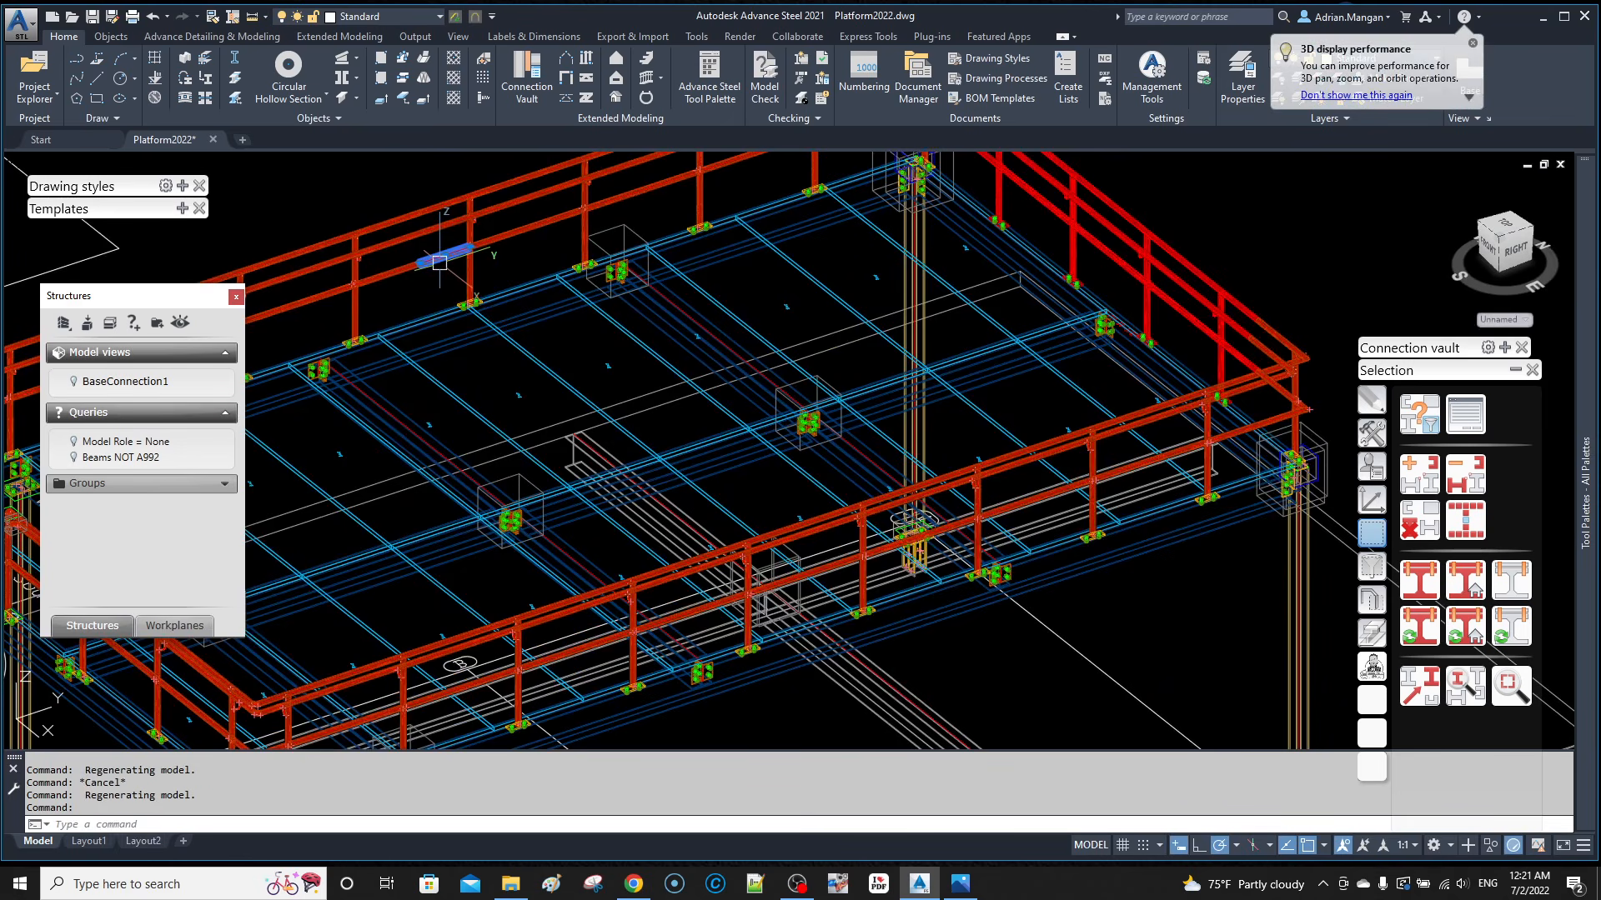
key(Escape)
click(833, 563)
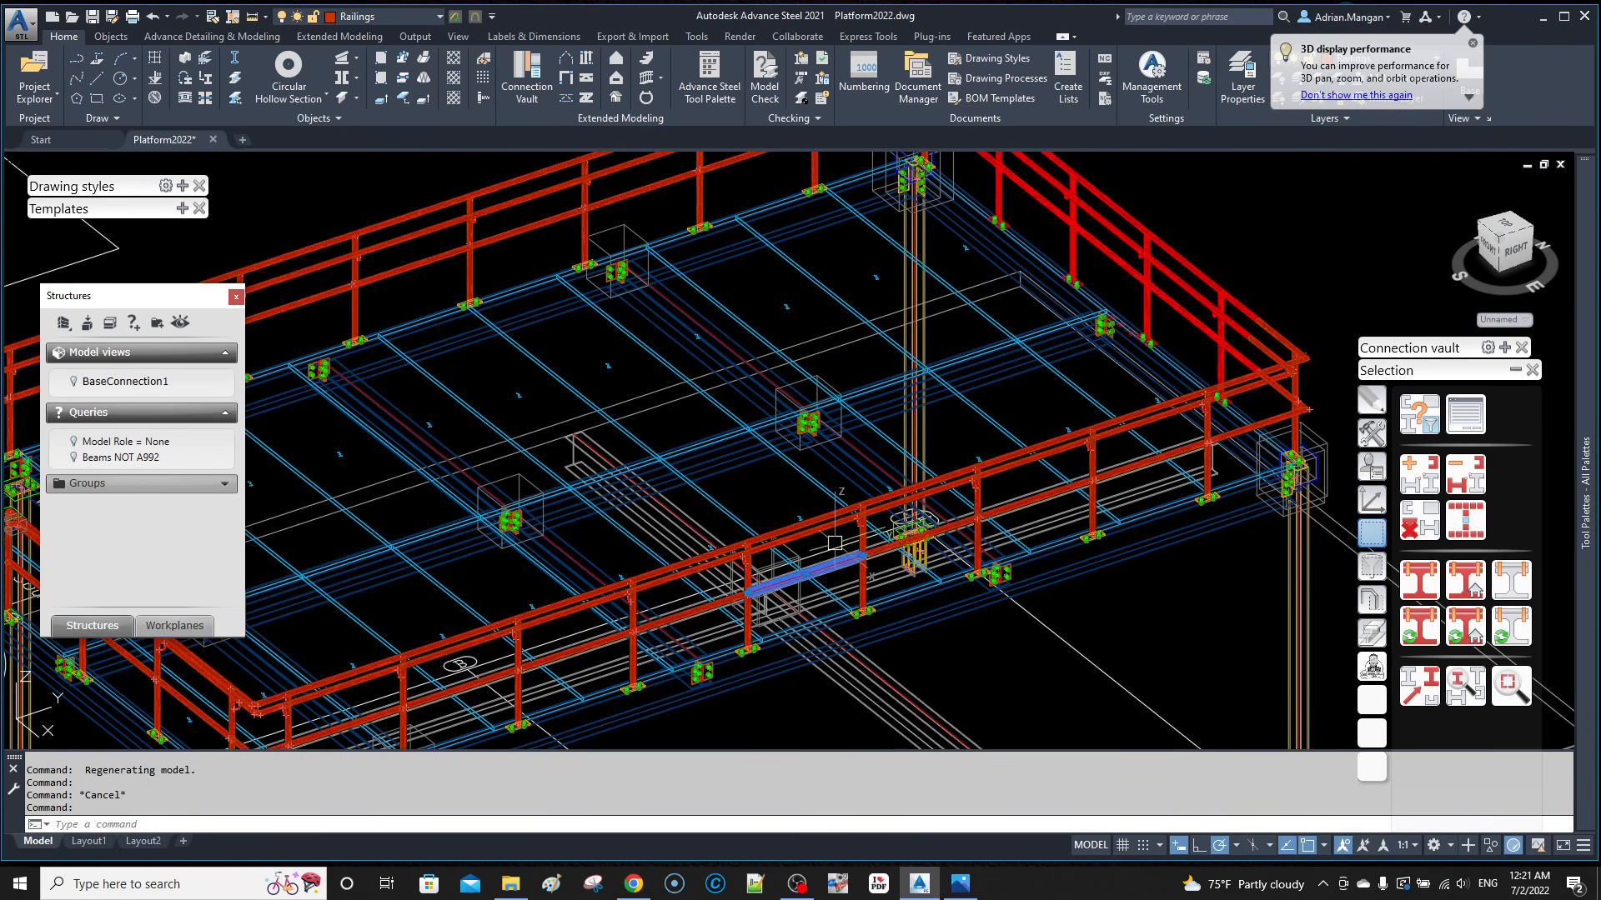
click(833, 510)
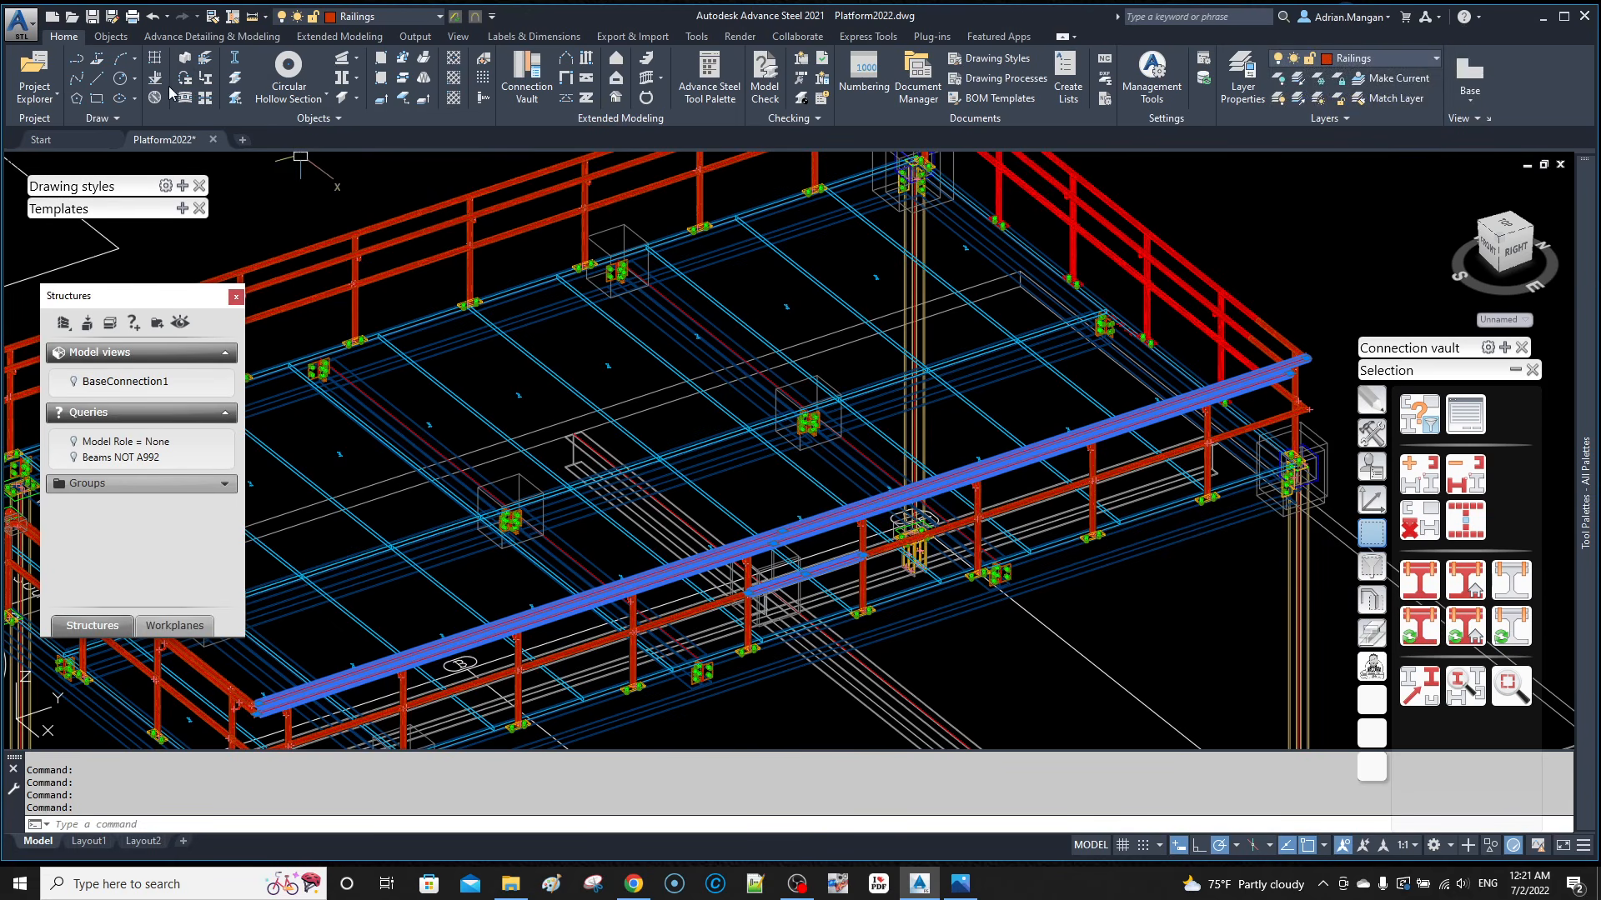
click(234, 81)
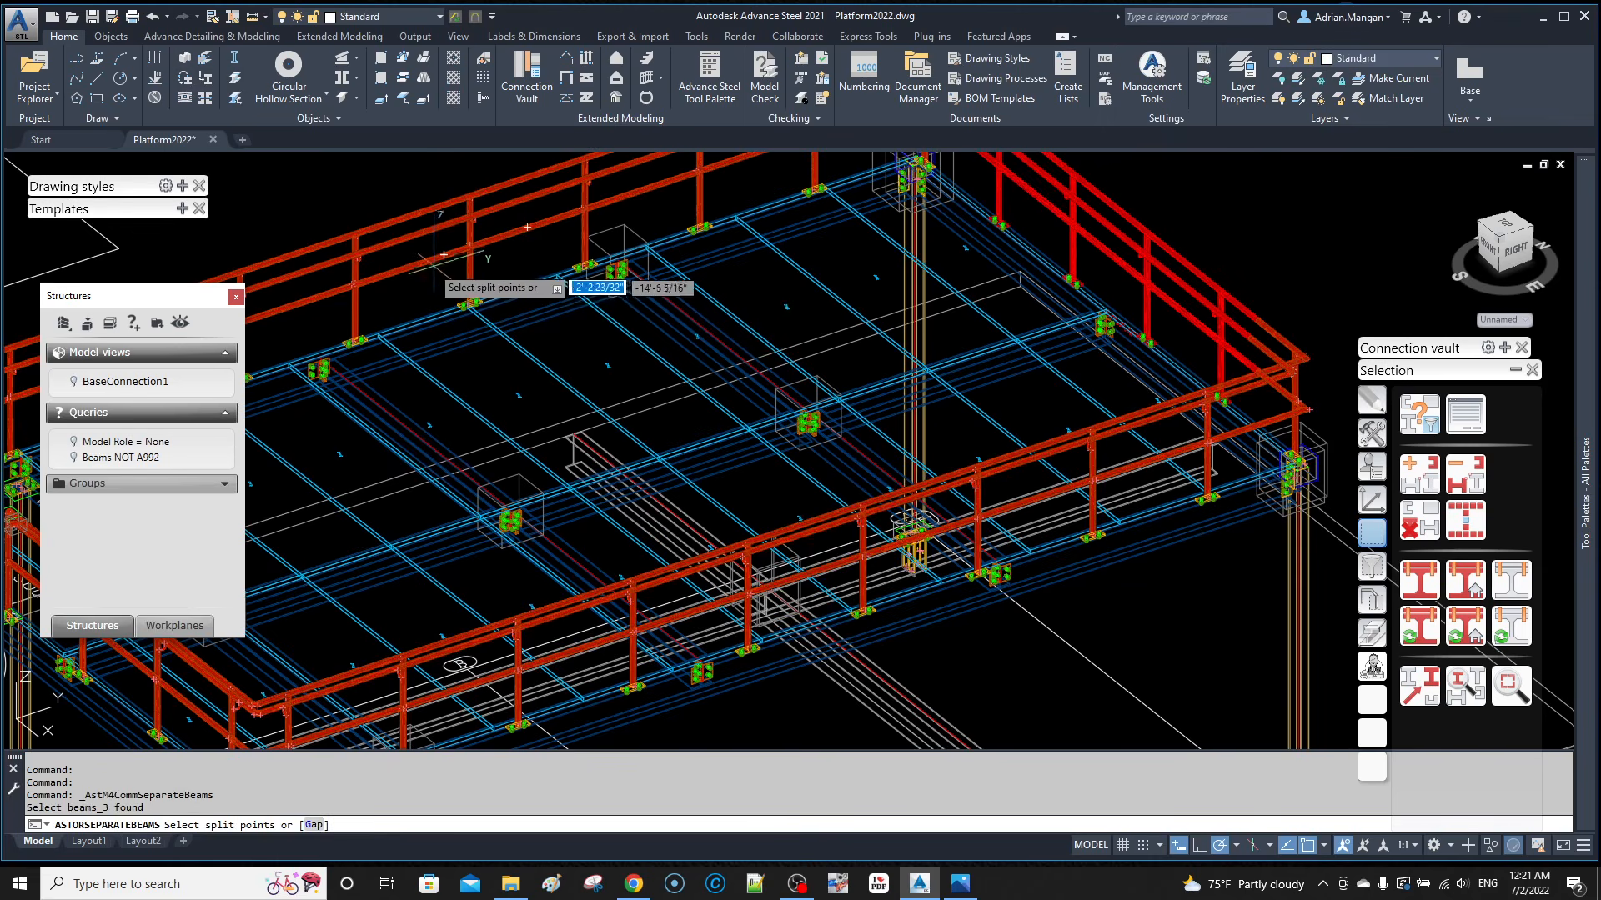
scroll(620, 236, up, 5)
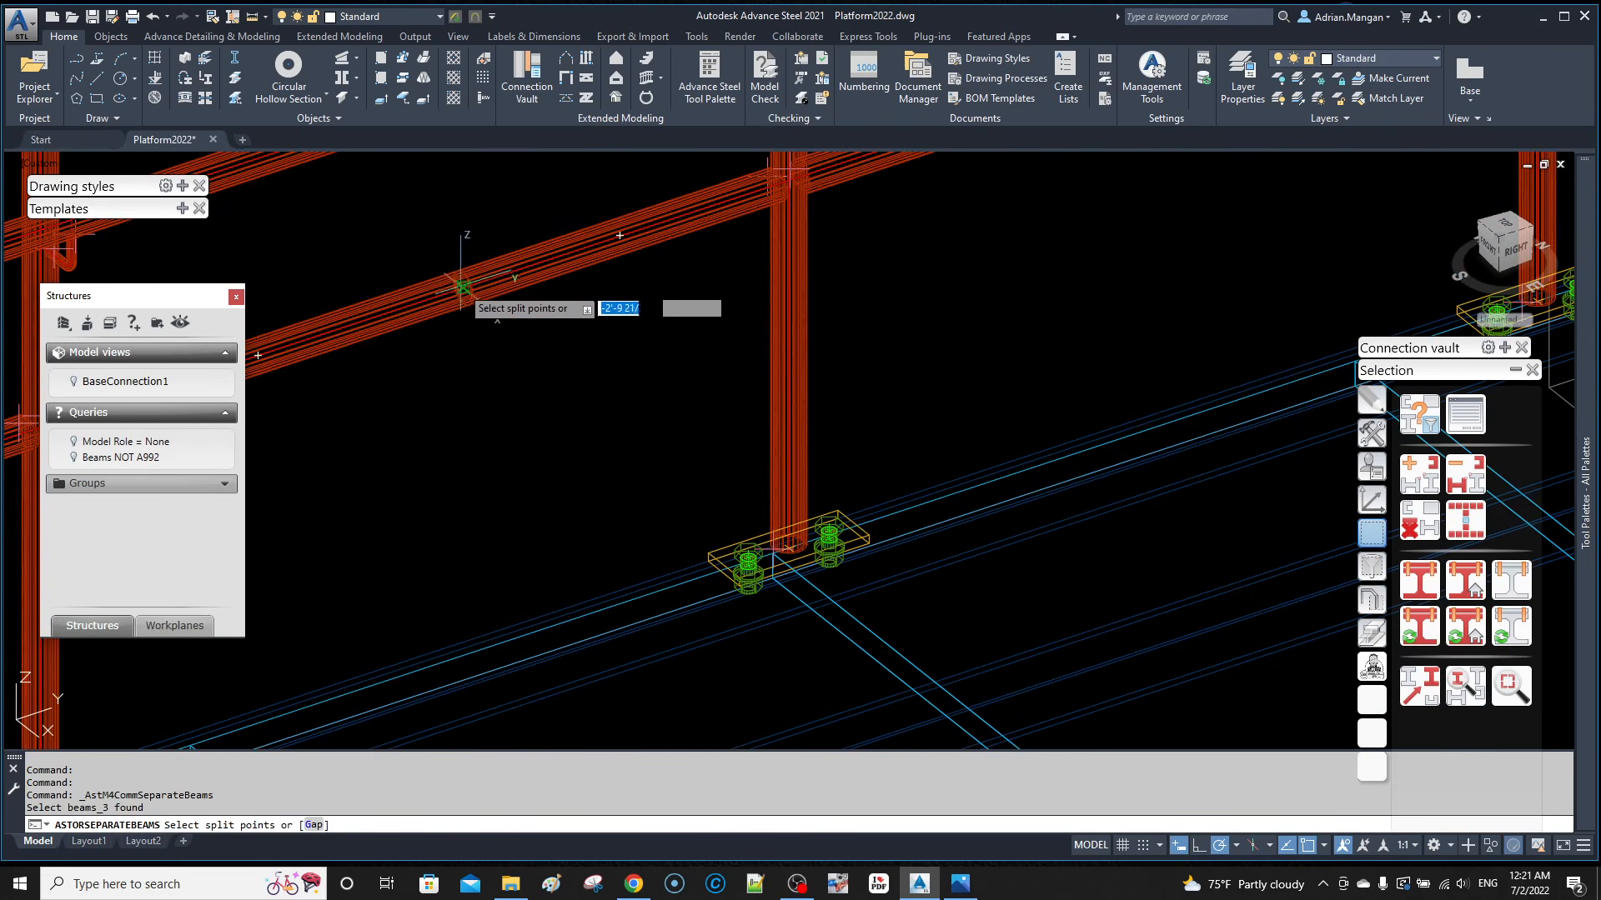
click(463, 287)
key(Return)
scroll(464, 287, down, 9)
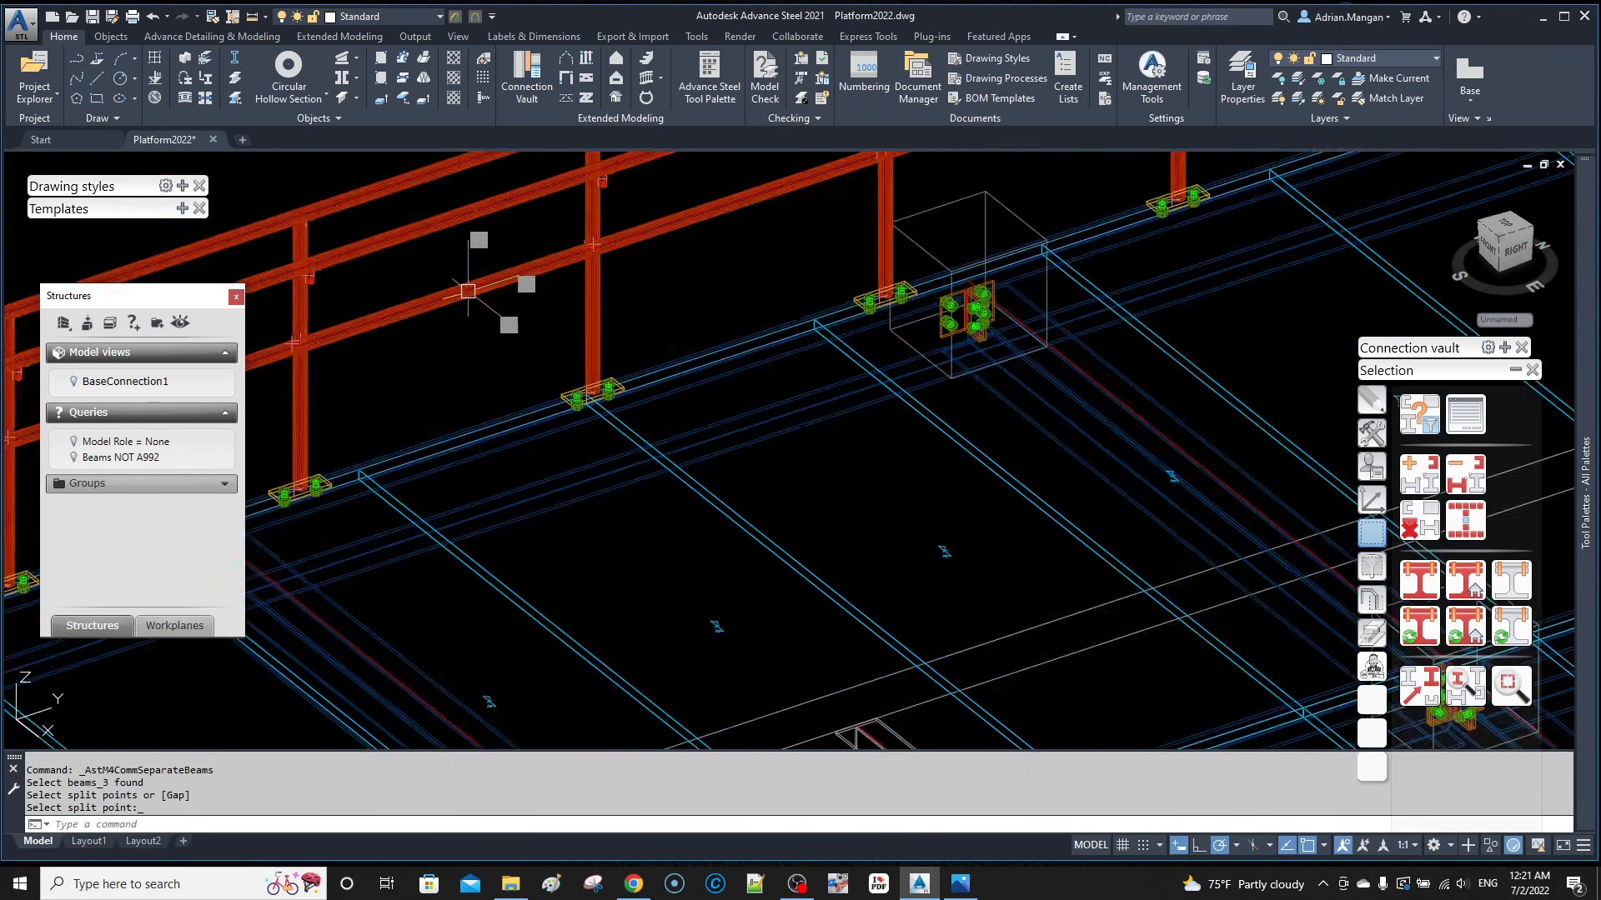
Step: Mark the main structure of the east railing's northern part, select the marked objects for checking, and clear the selection
scroll(649, 355, up, 8)
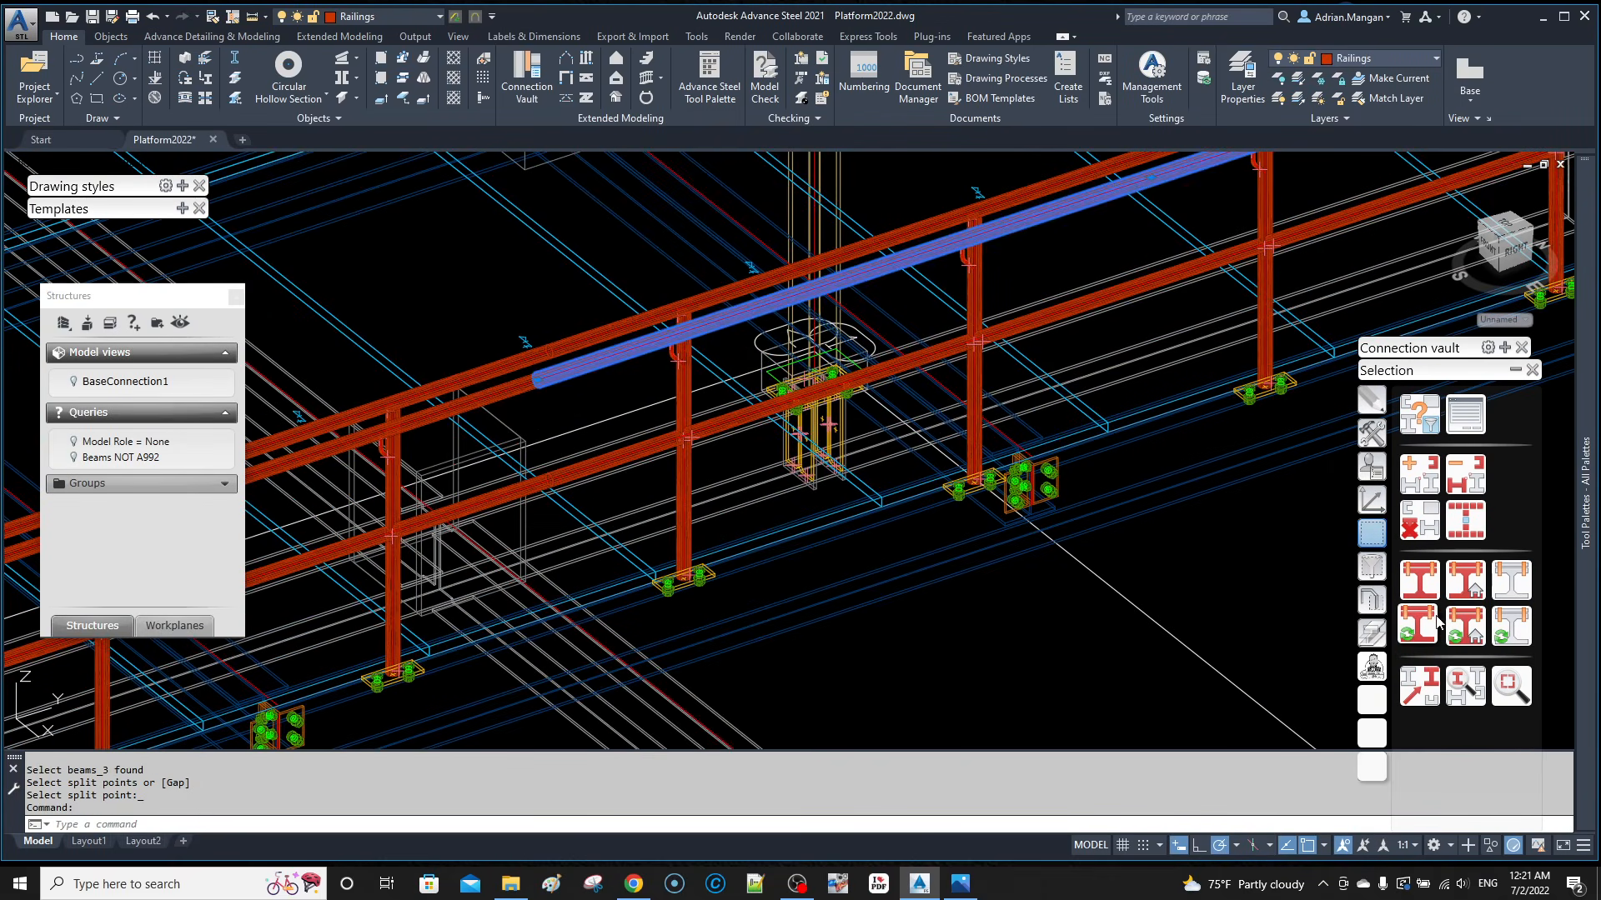
click(1458, 575)
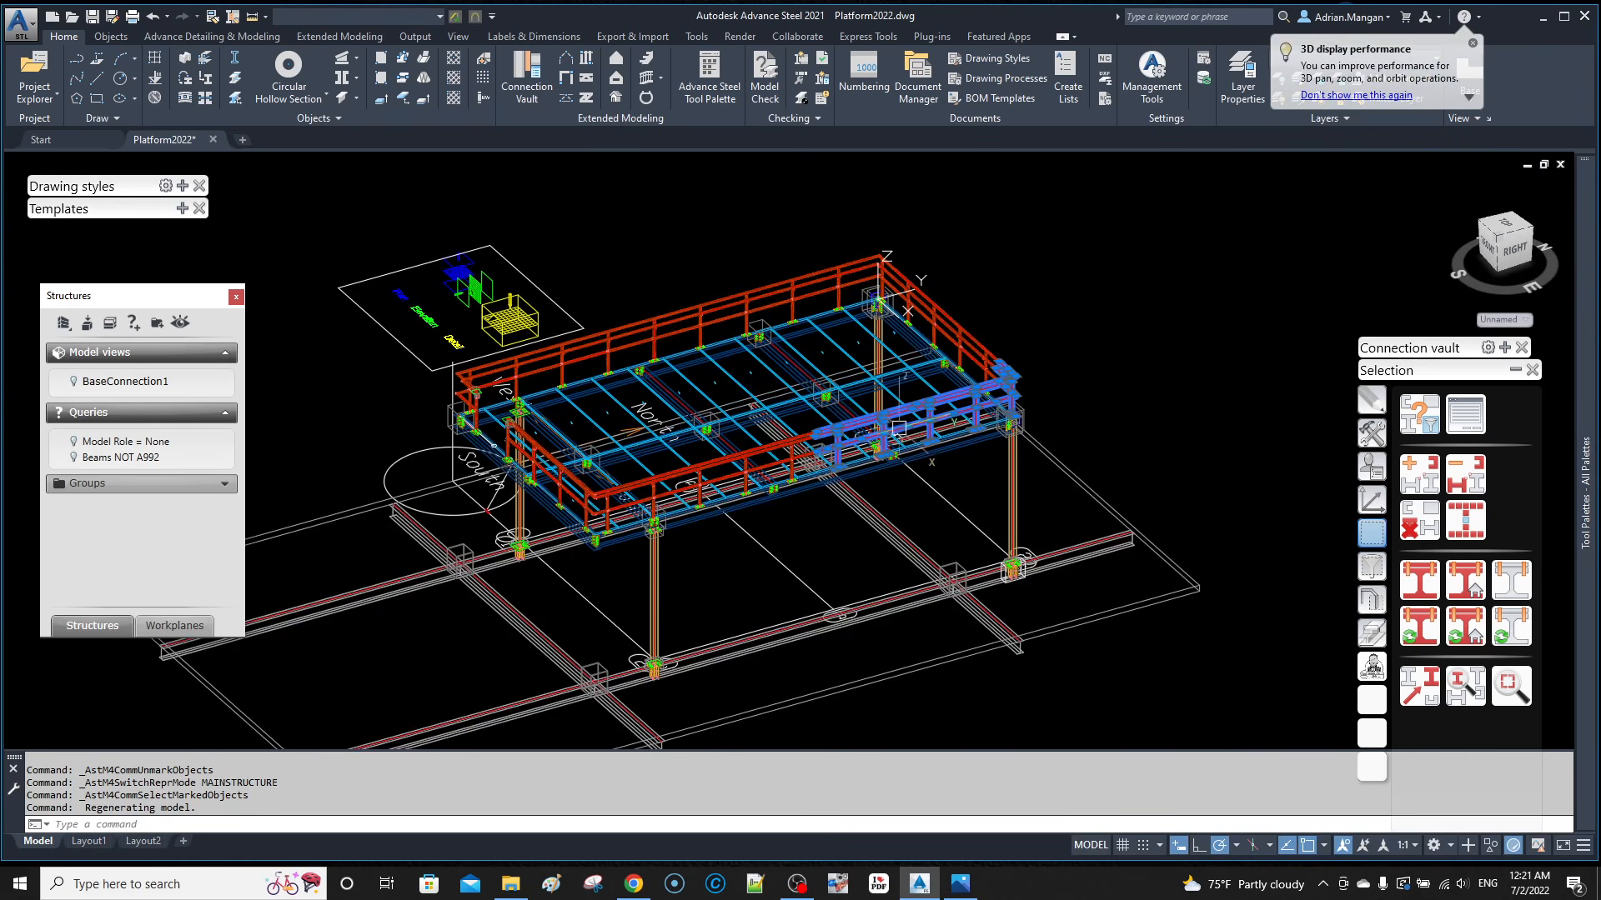
key(Escape)
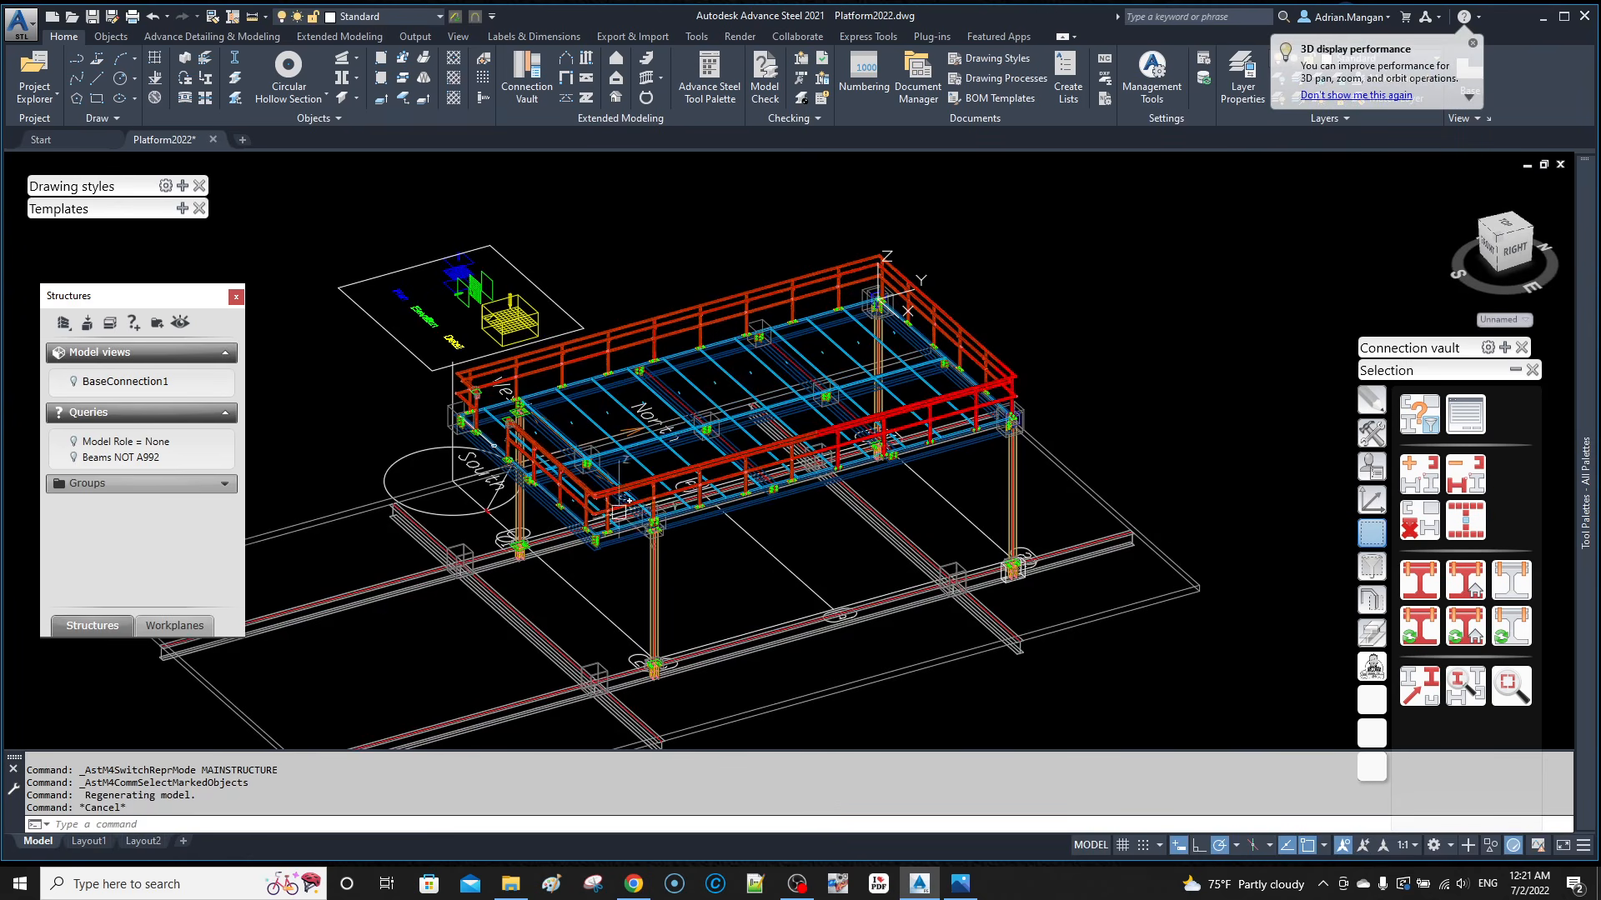
Step: Split the three rails of the south end railing at the middle of the bay beside the southeast corner
scroll(631, 500, up, 6)
mouse_move(631, 500)
shift+middle_down()
mouse_move(697, 506)
mouse_move(721, 487)
shift+middle_up()
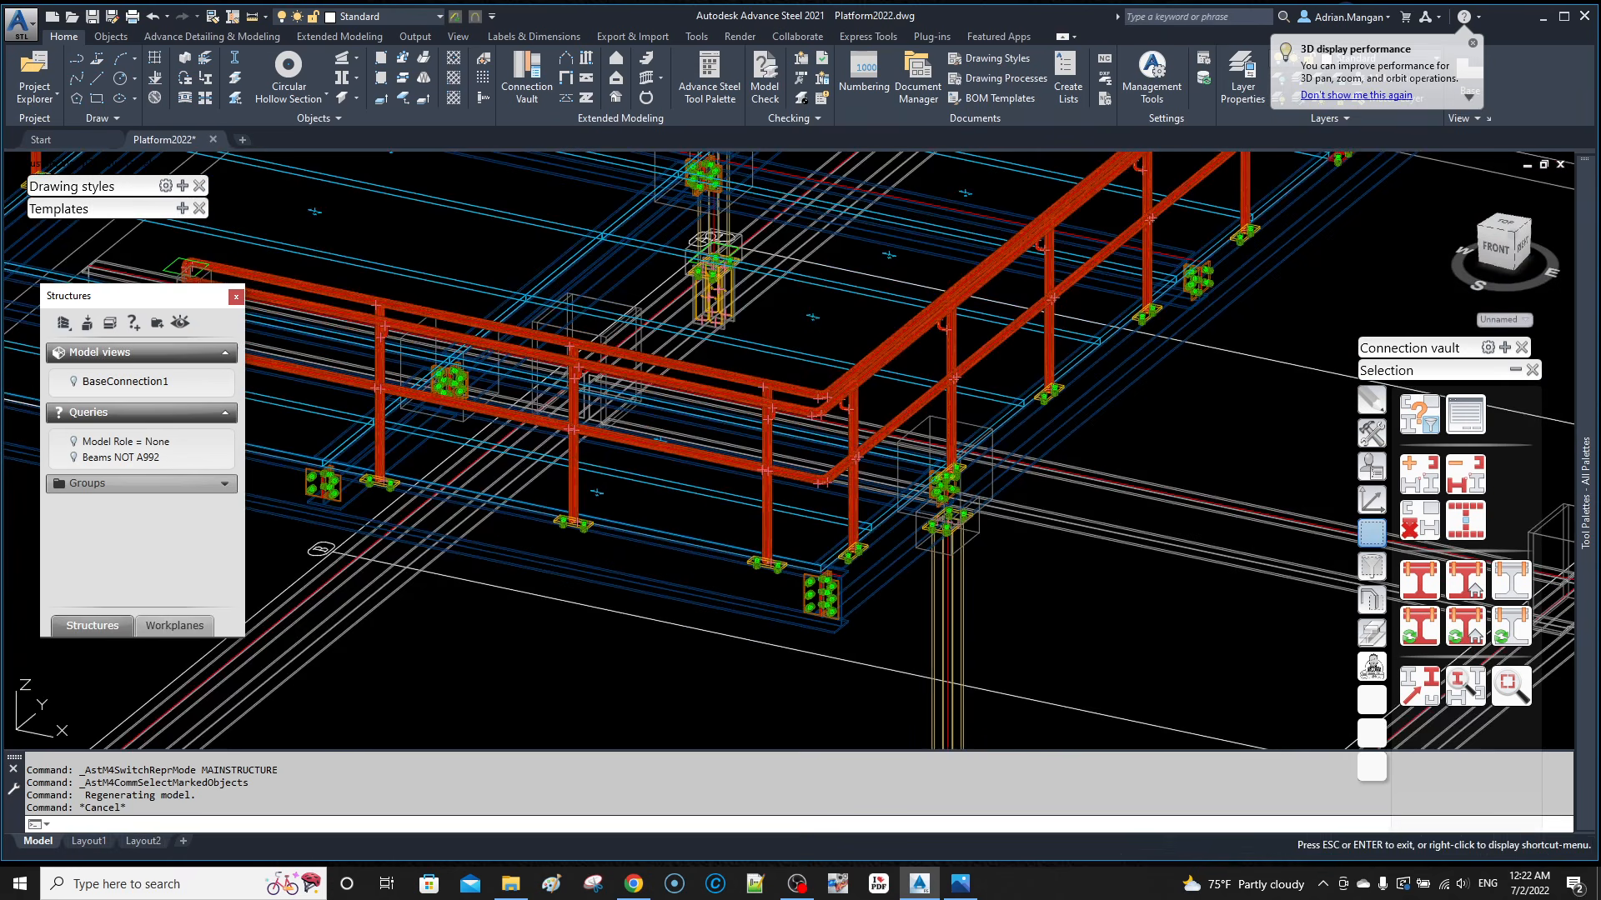
click(669, 446)
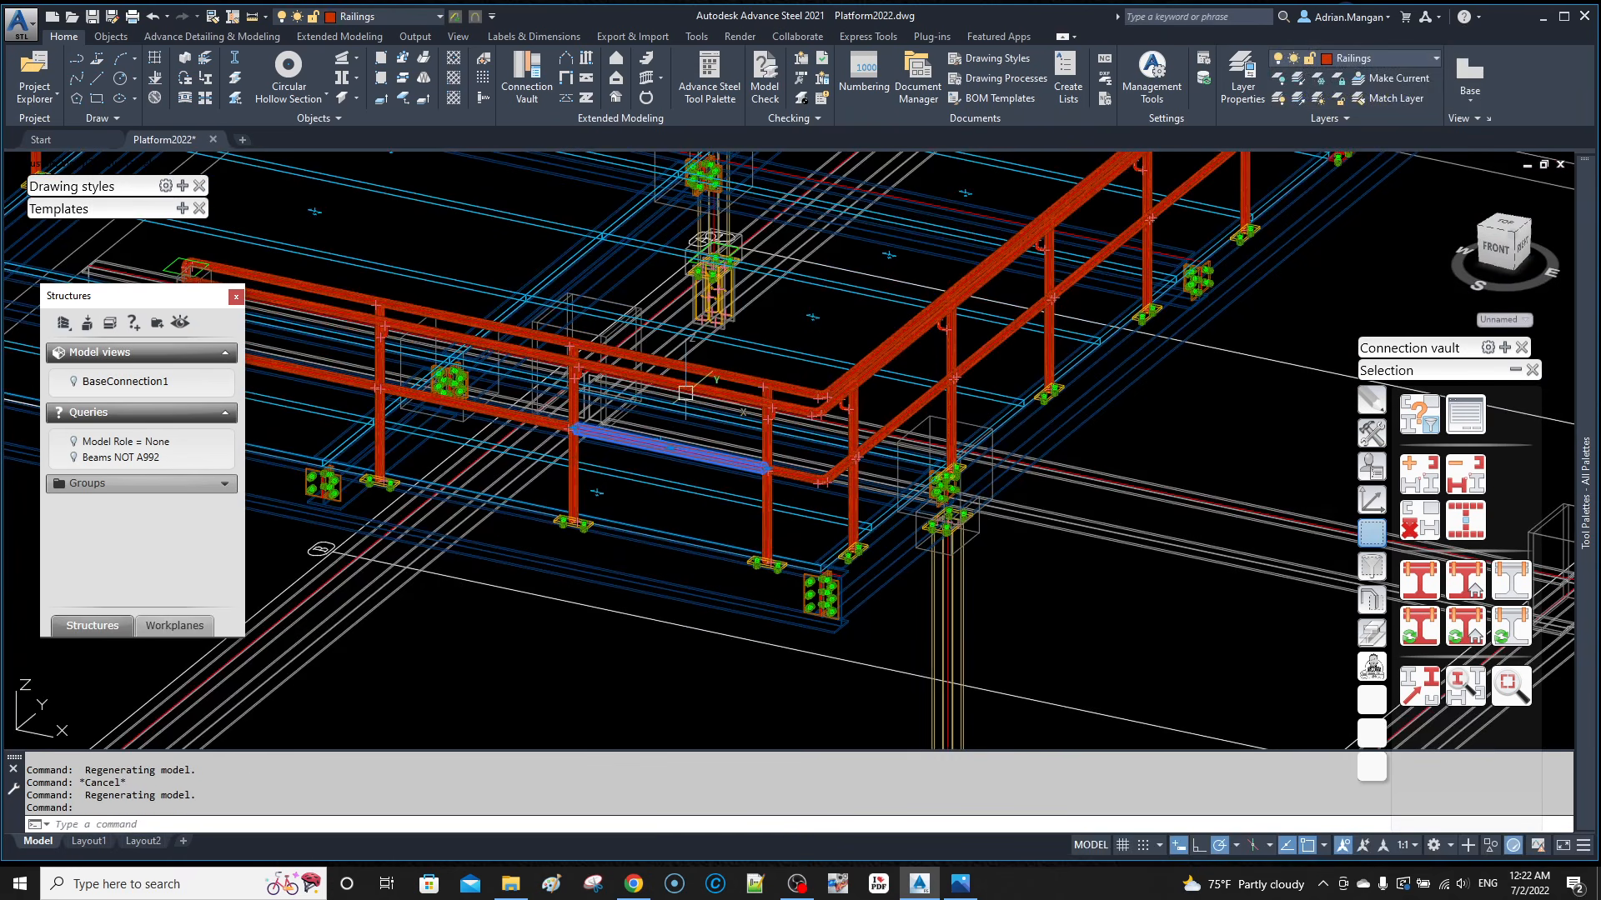
click(668, 384)
click(667, 360)
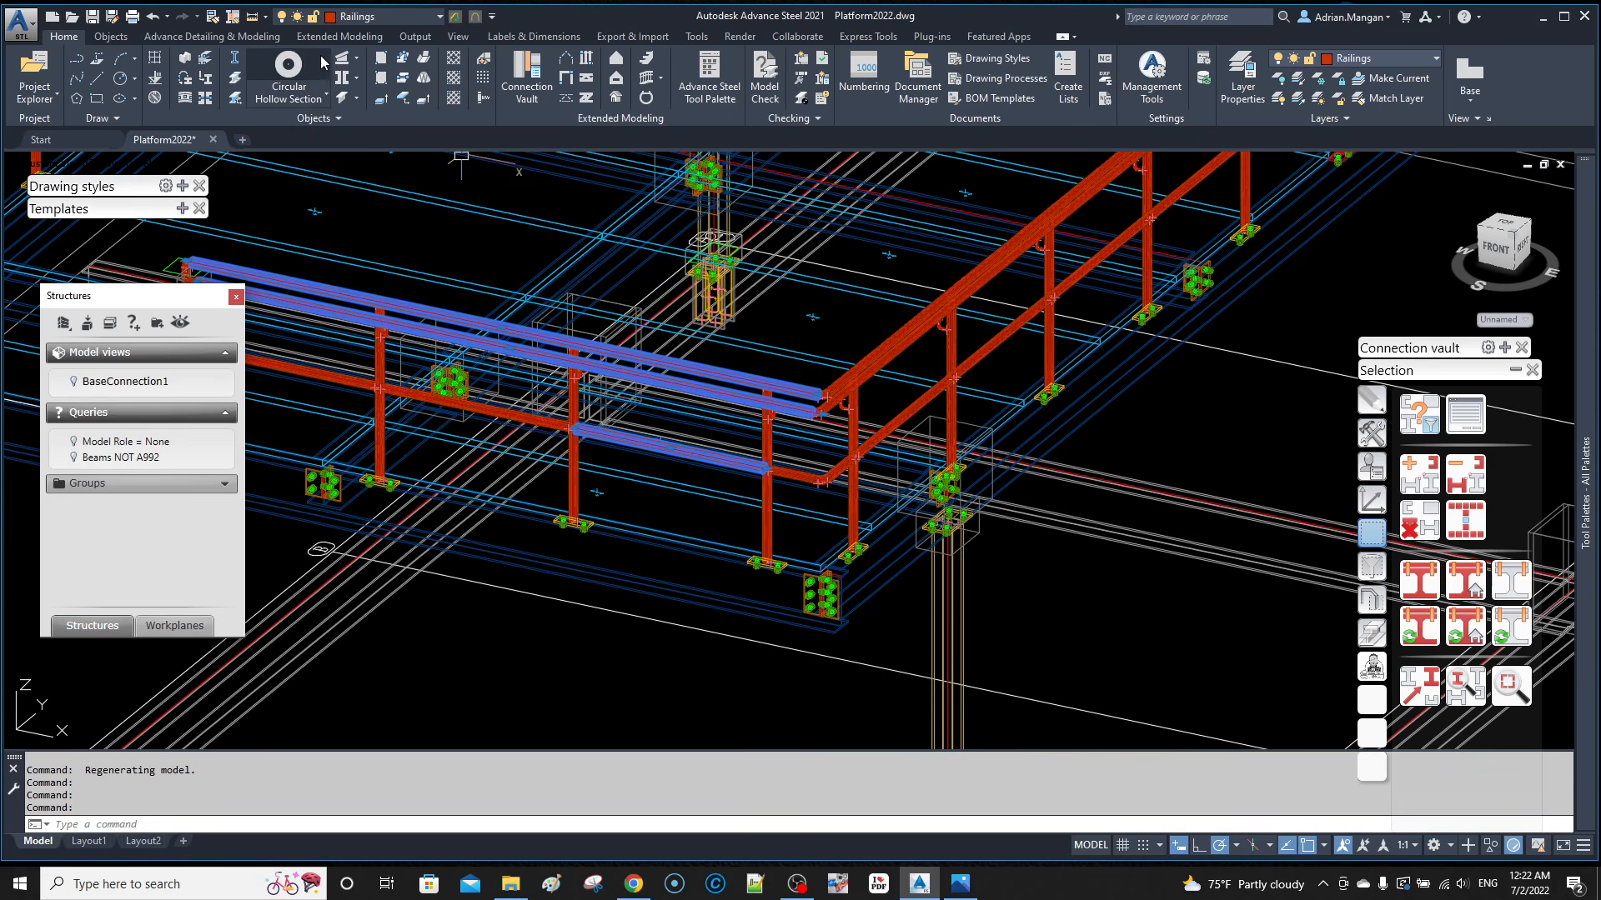
click(237, 77)
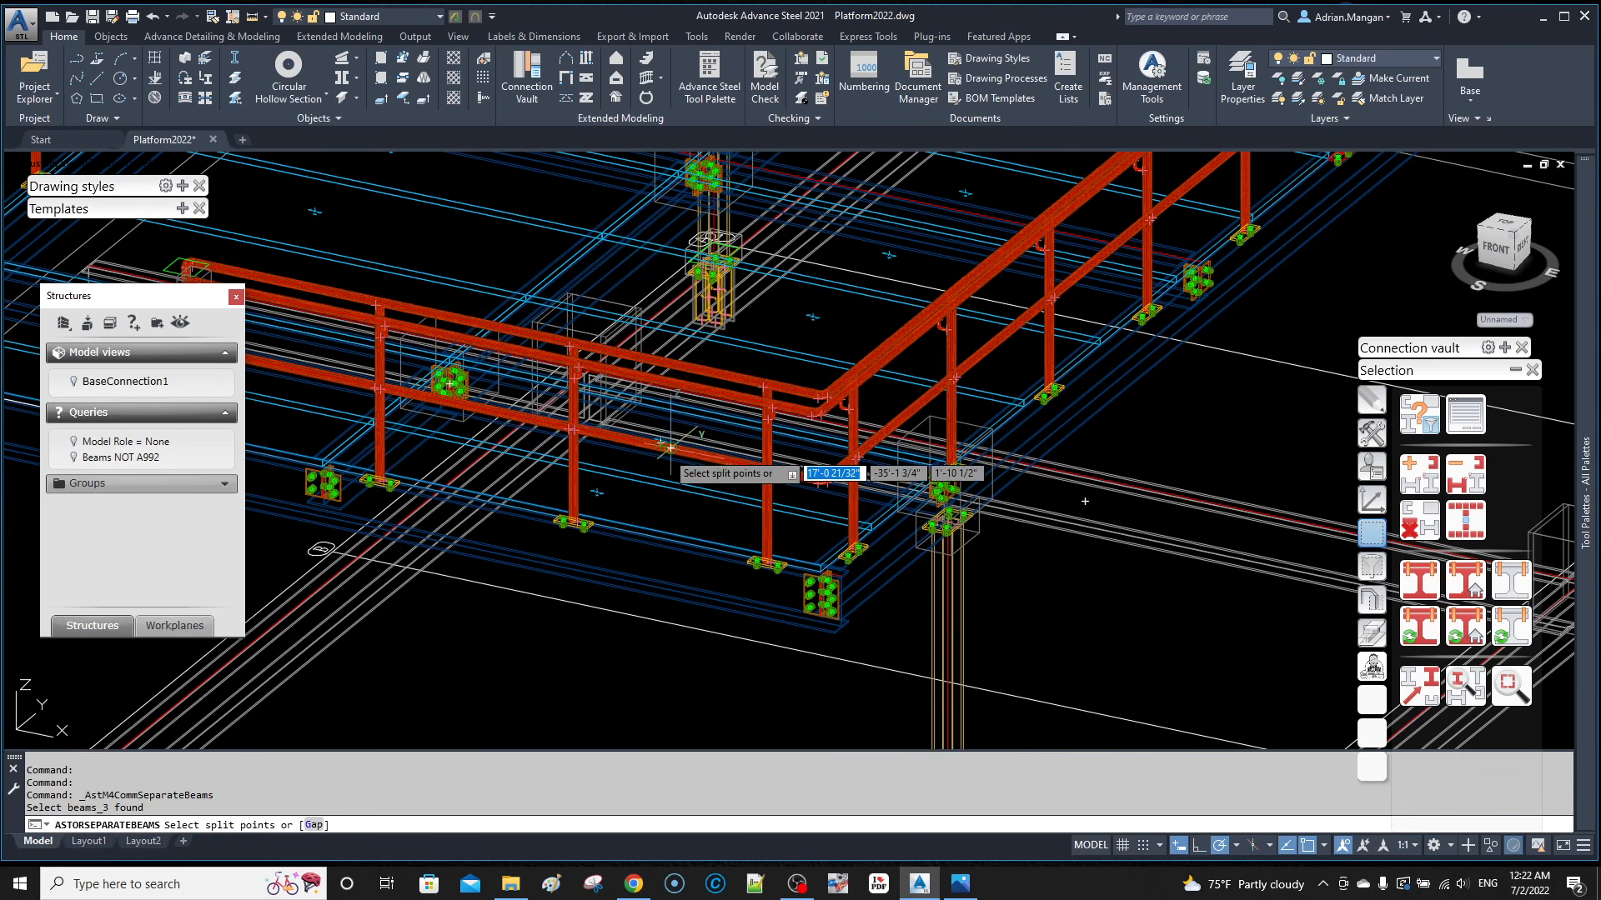
scroll(661, 446, up, 5)
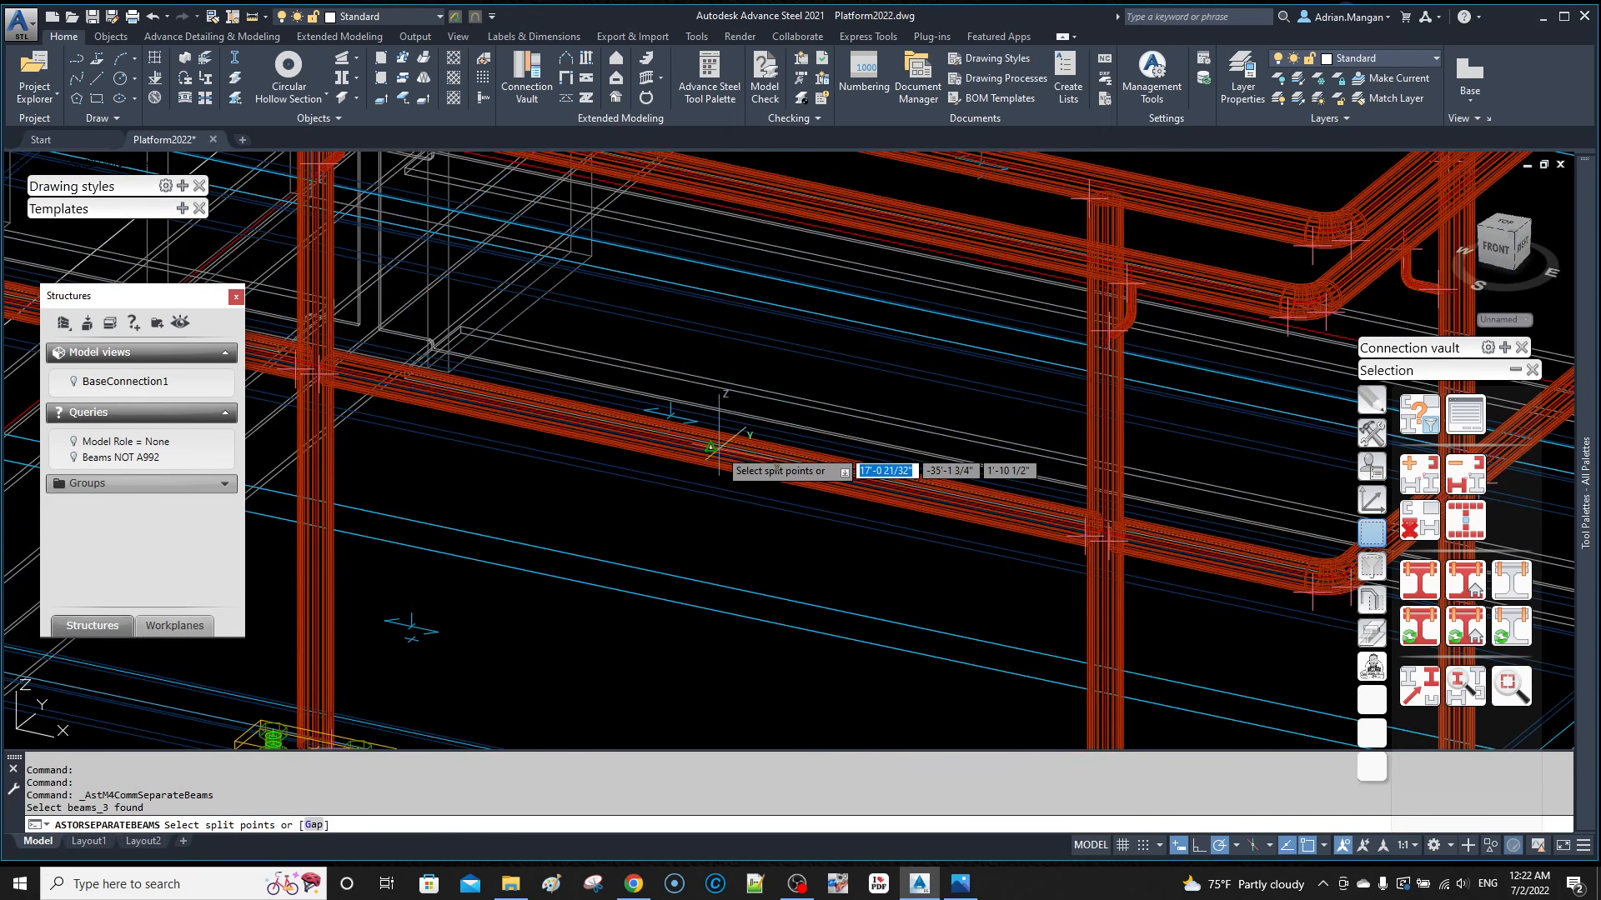
click(711, 448)
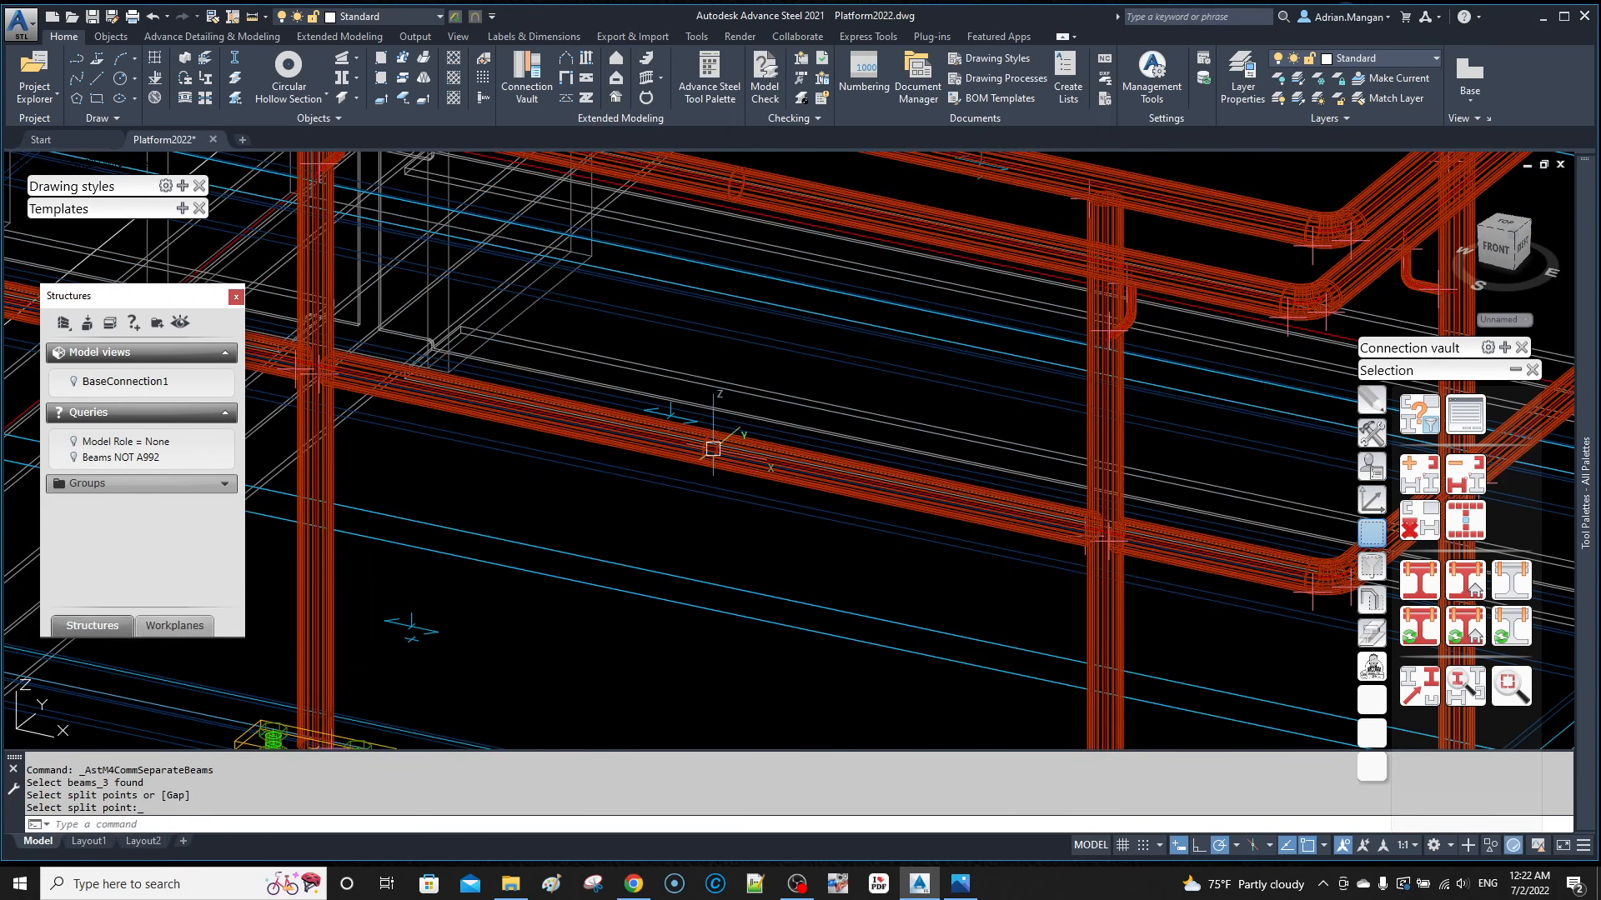
Step: Clear earlier marks, mark the main structure of the south railing's western section to check its connected parts, and unmark it
scroll(715, 449, down, 8)
click(1380, 600)
click(625, 430)
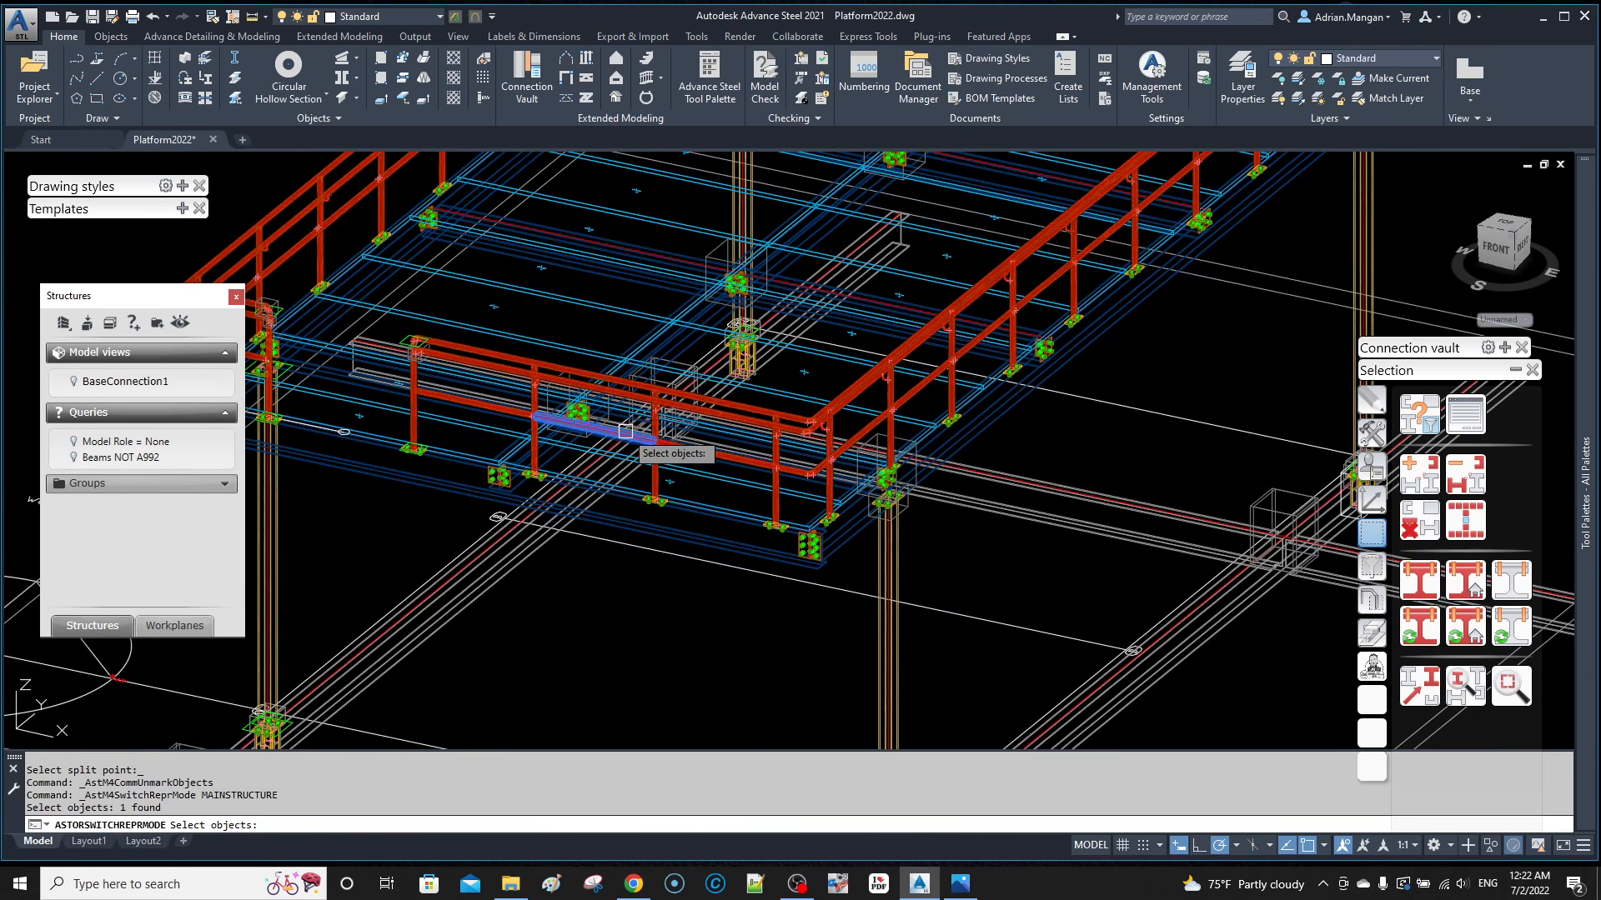
key(Return)
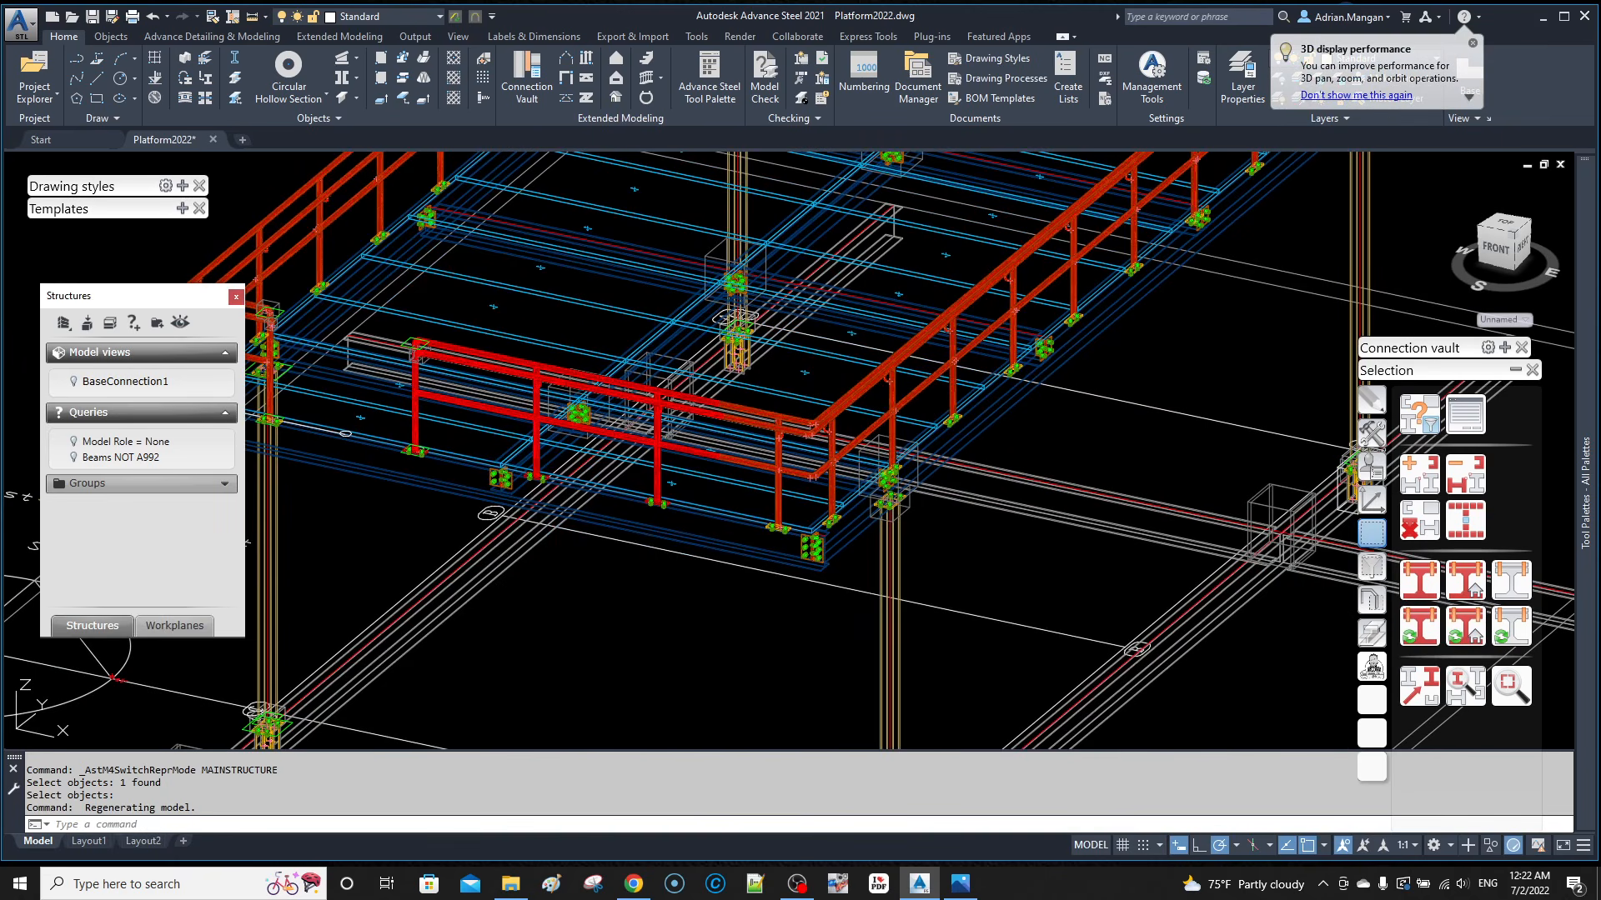
middle_drag(768, 407, 788, 492)
scroll(834, 313, down, 3)
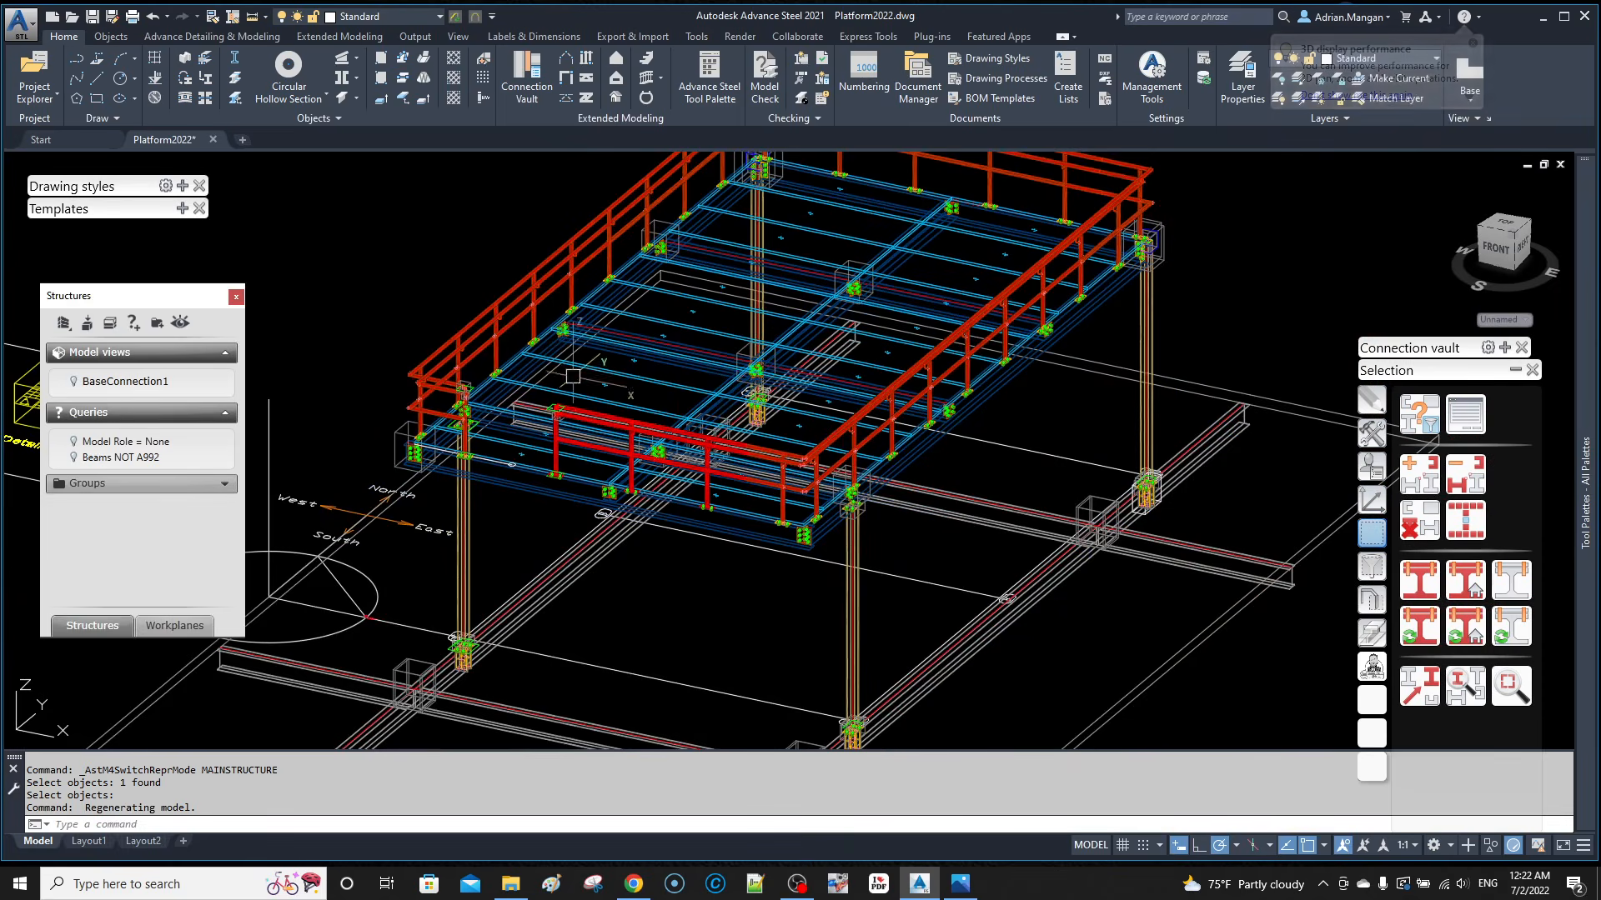
middle_drag(625, 296, 586, 328)
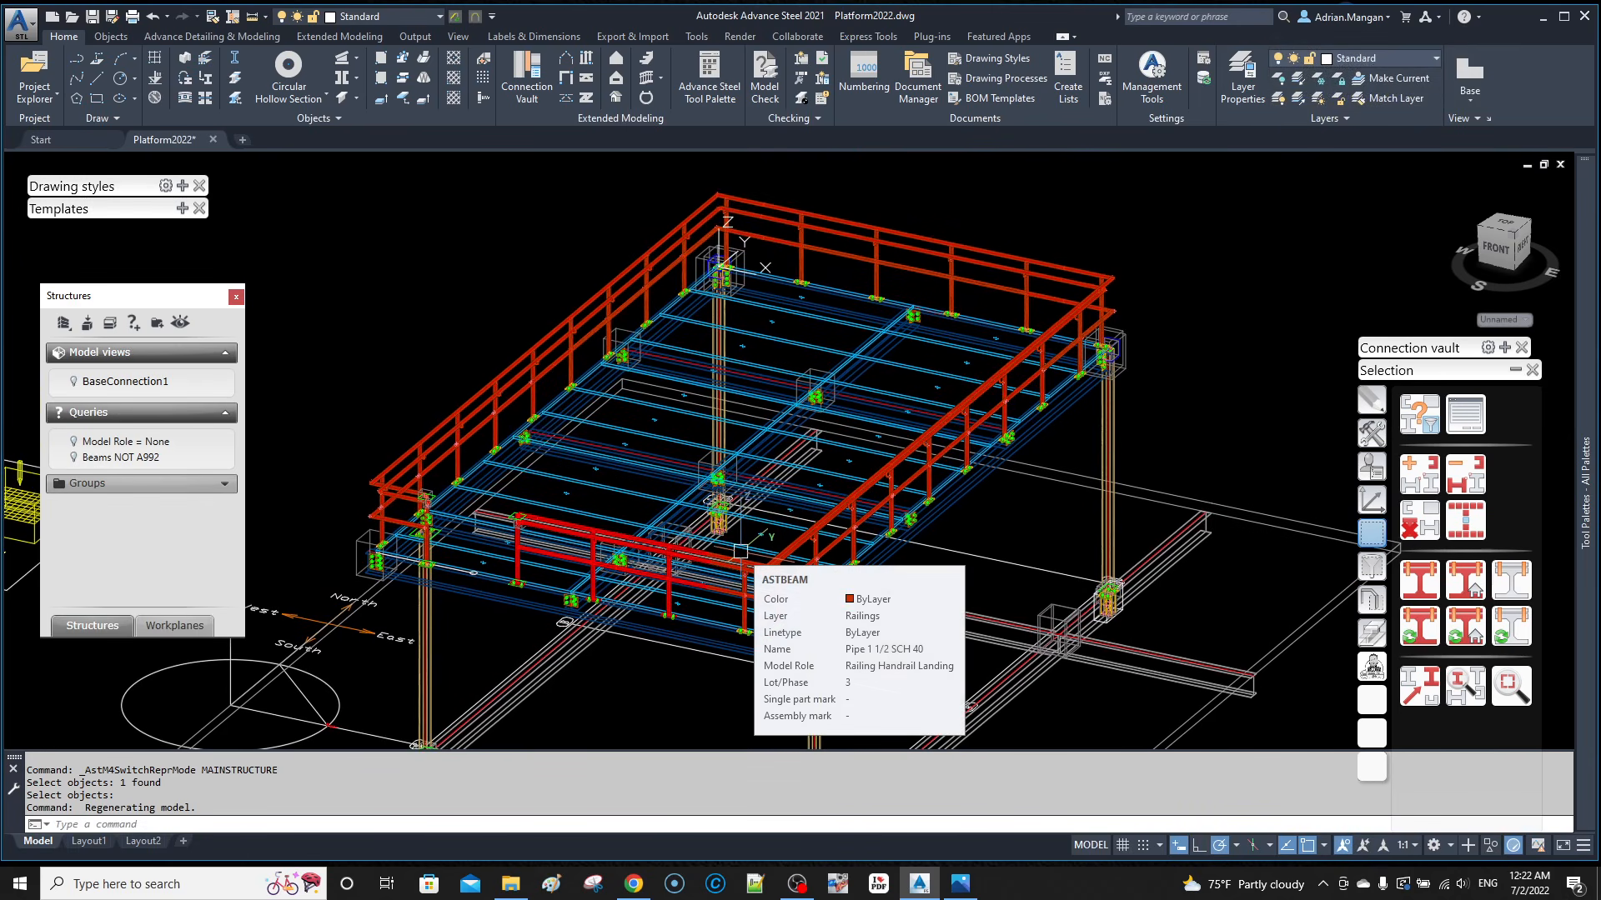
key(Escape)
middle_drag(842, 592, 834, 511)
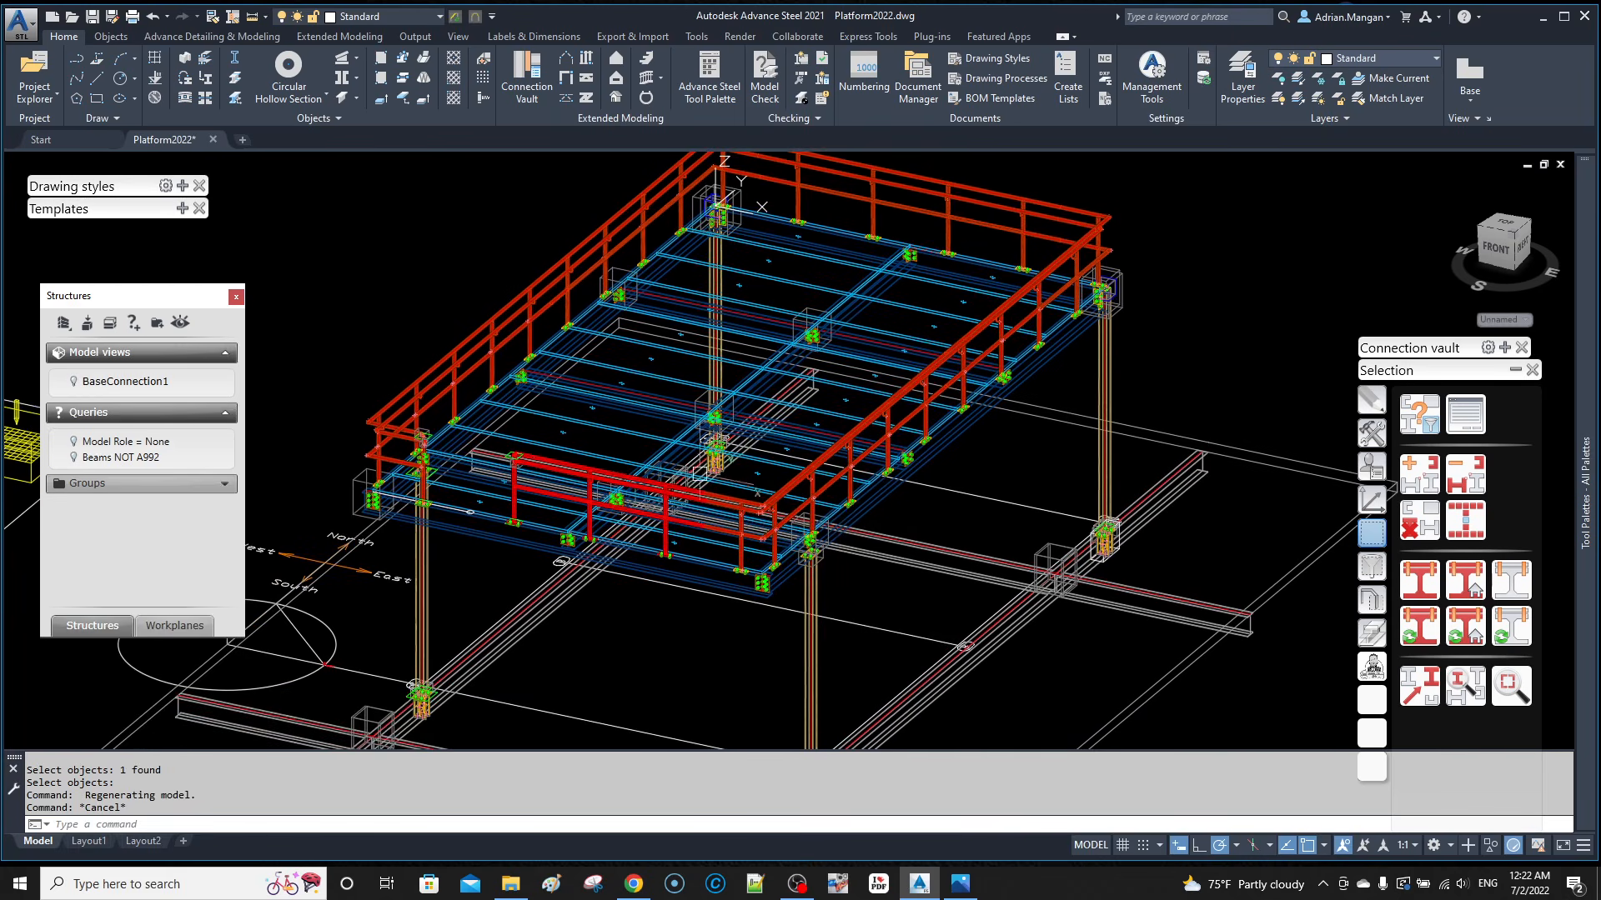
scroll(644, 461, up, 4)
scroll(802, 485, down, 4)
middle_drag(647, 461, 812, 484)
key(Escape)
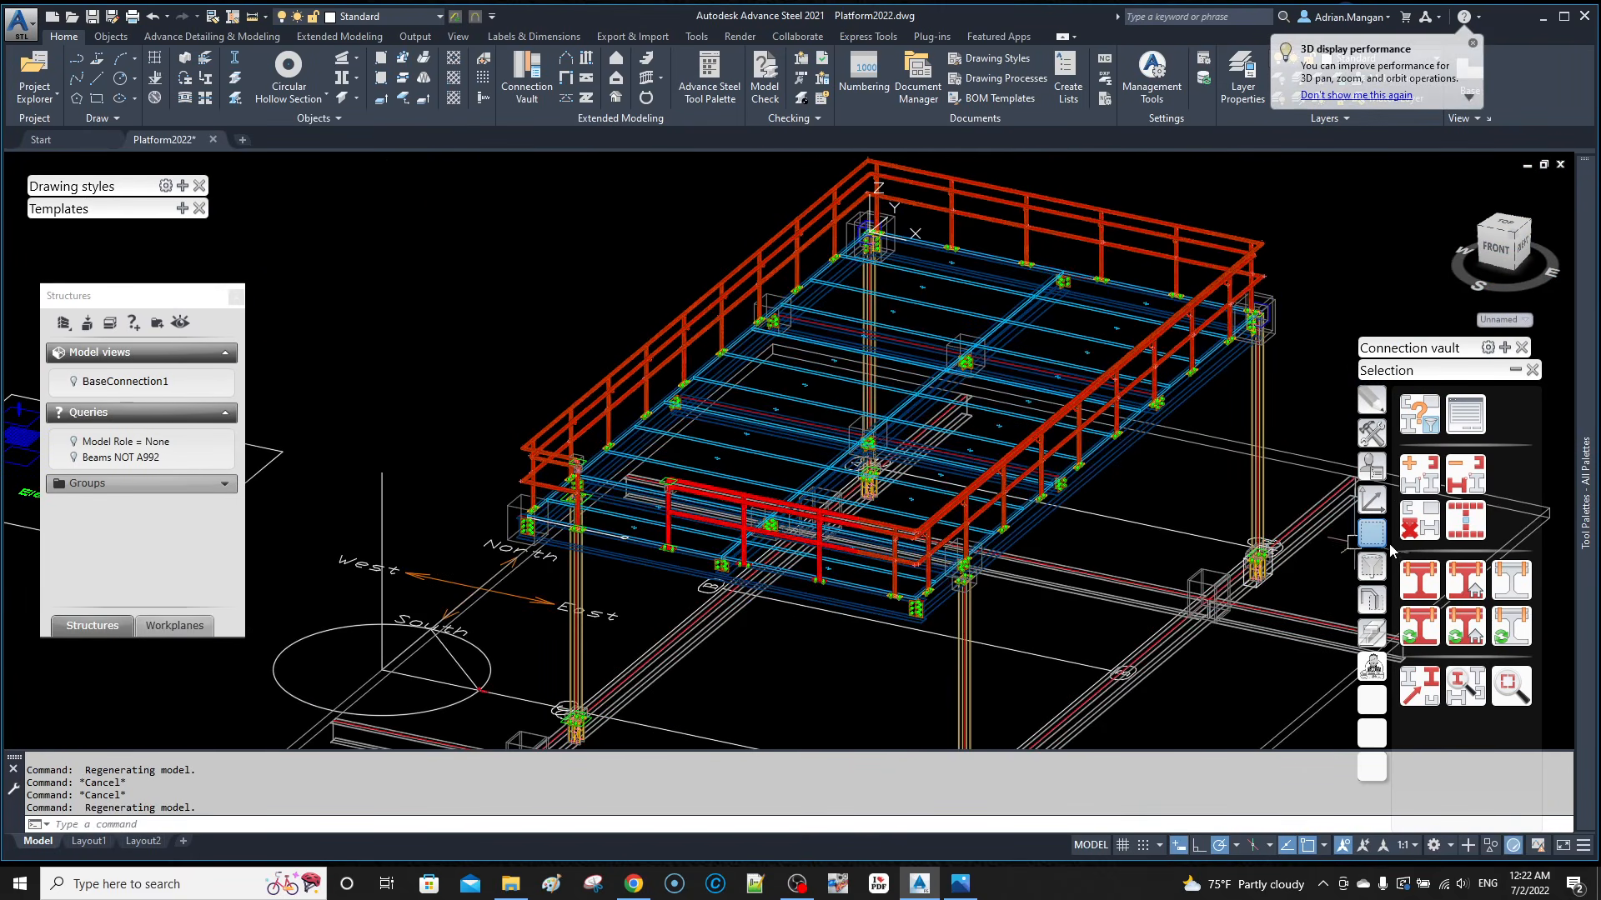
click(1410, 531)
Step: Select the top rail of the south railing's western section together with the top rail of the long west railing
scroll(744, 488, up, 6)
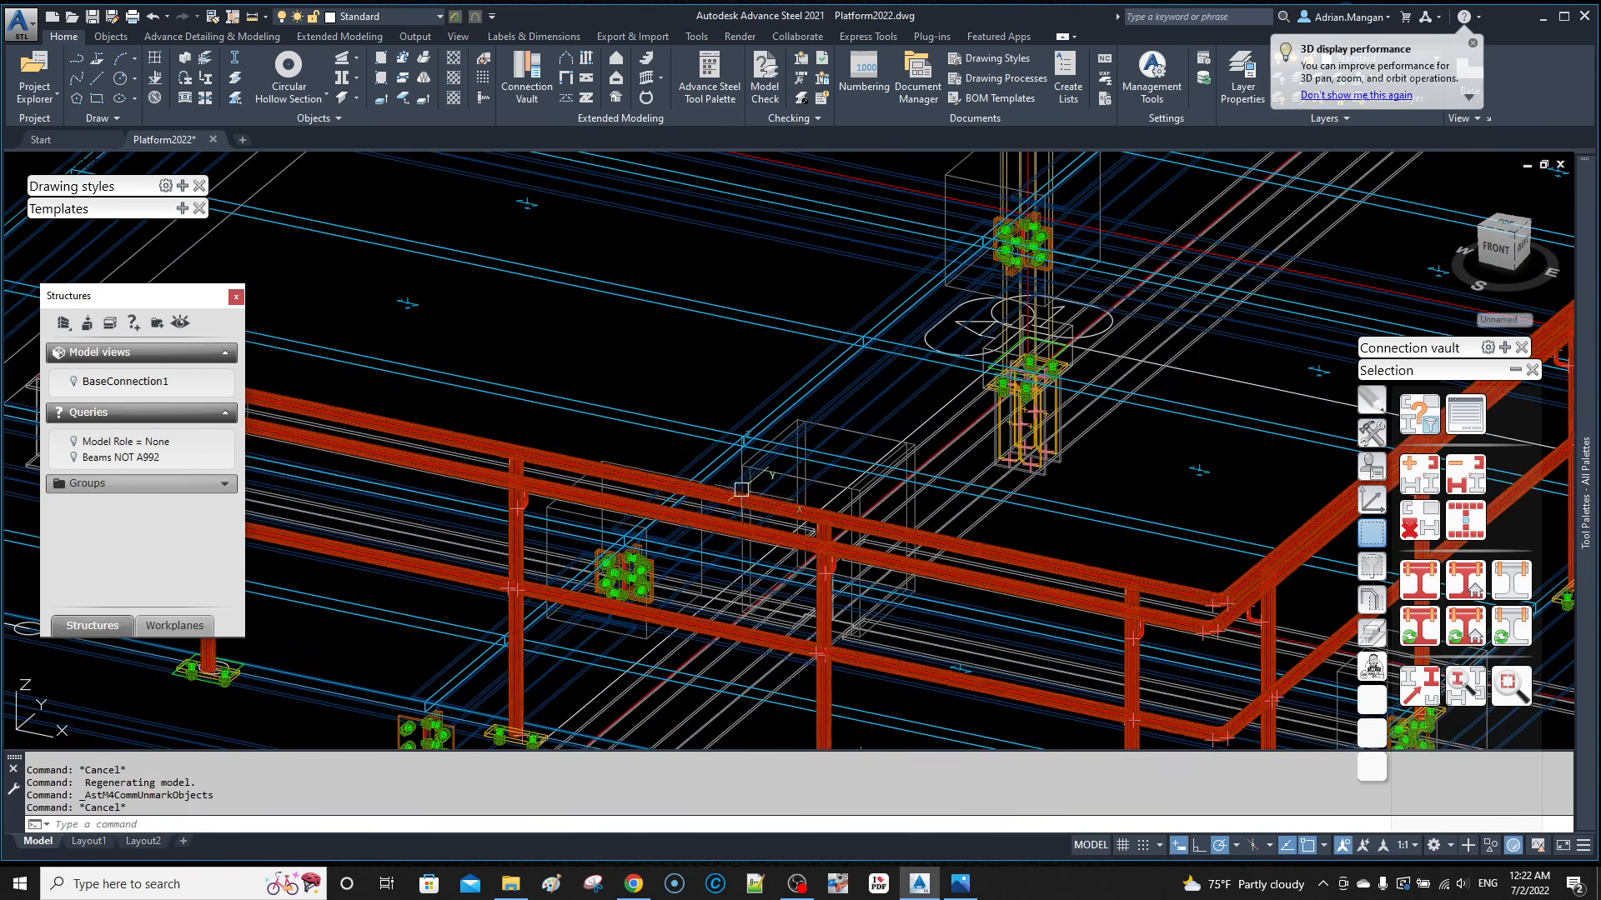
click(565, 463)
scroll(743, 425, down, 6)
middle_drag(747, 425, 773, 448)
key(Escape)
scroll(715, 452, up, 5)
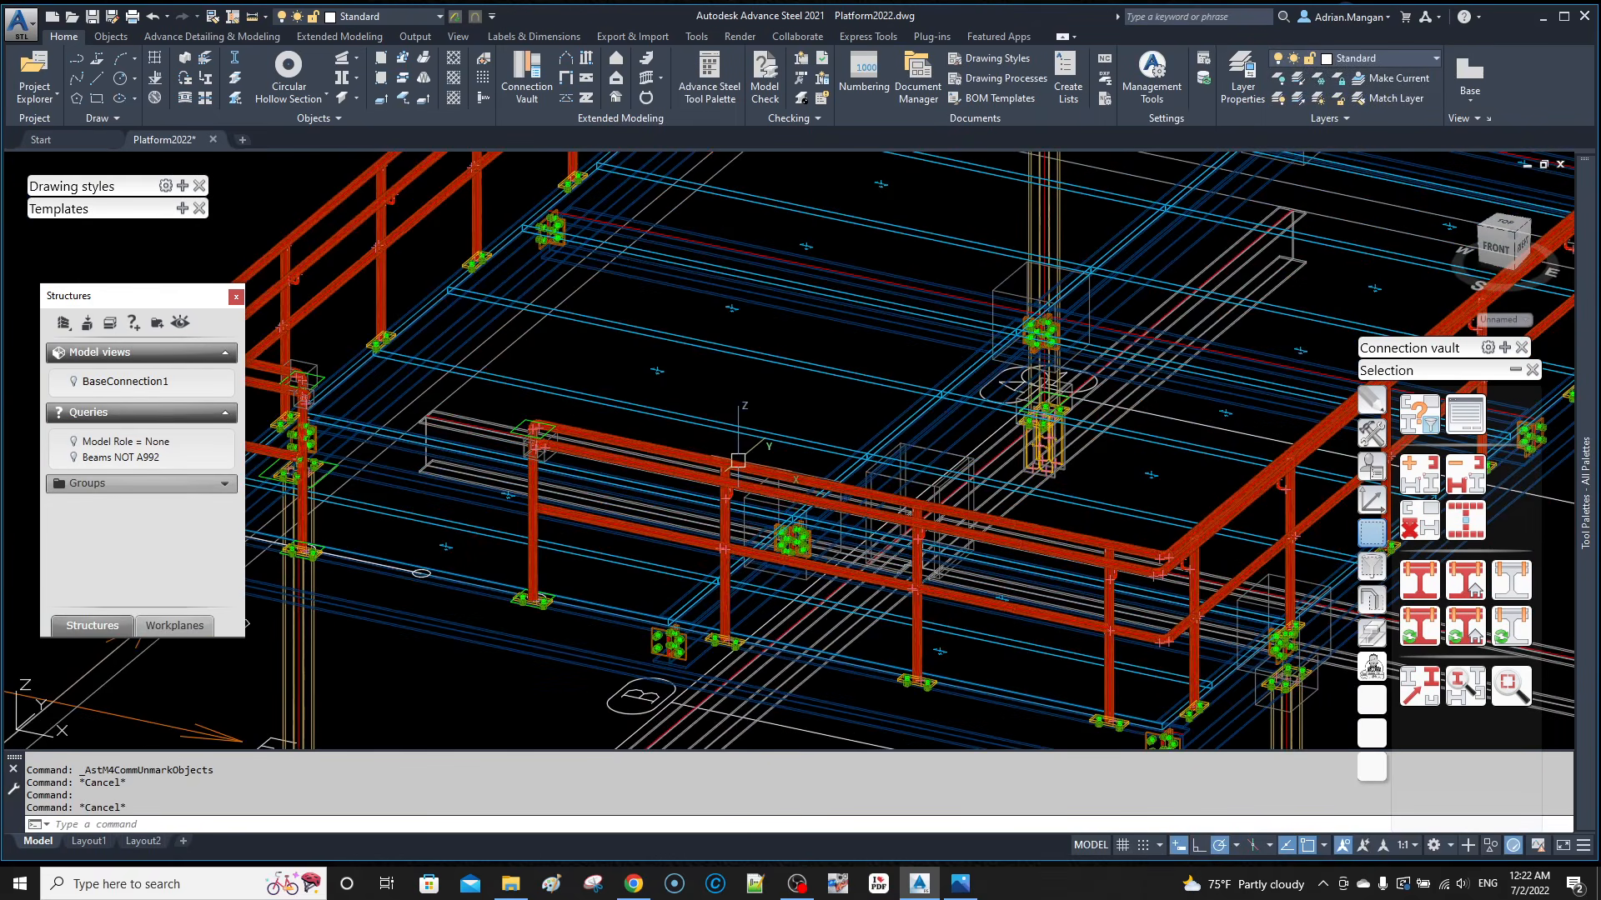
click(774, 472)
scroll(763, 397, down, 5)
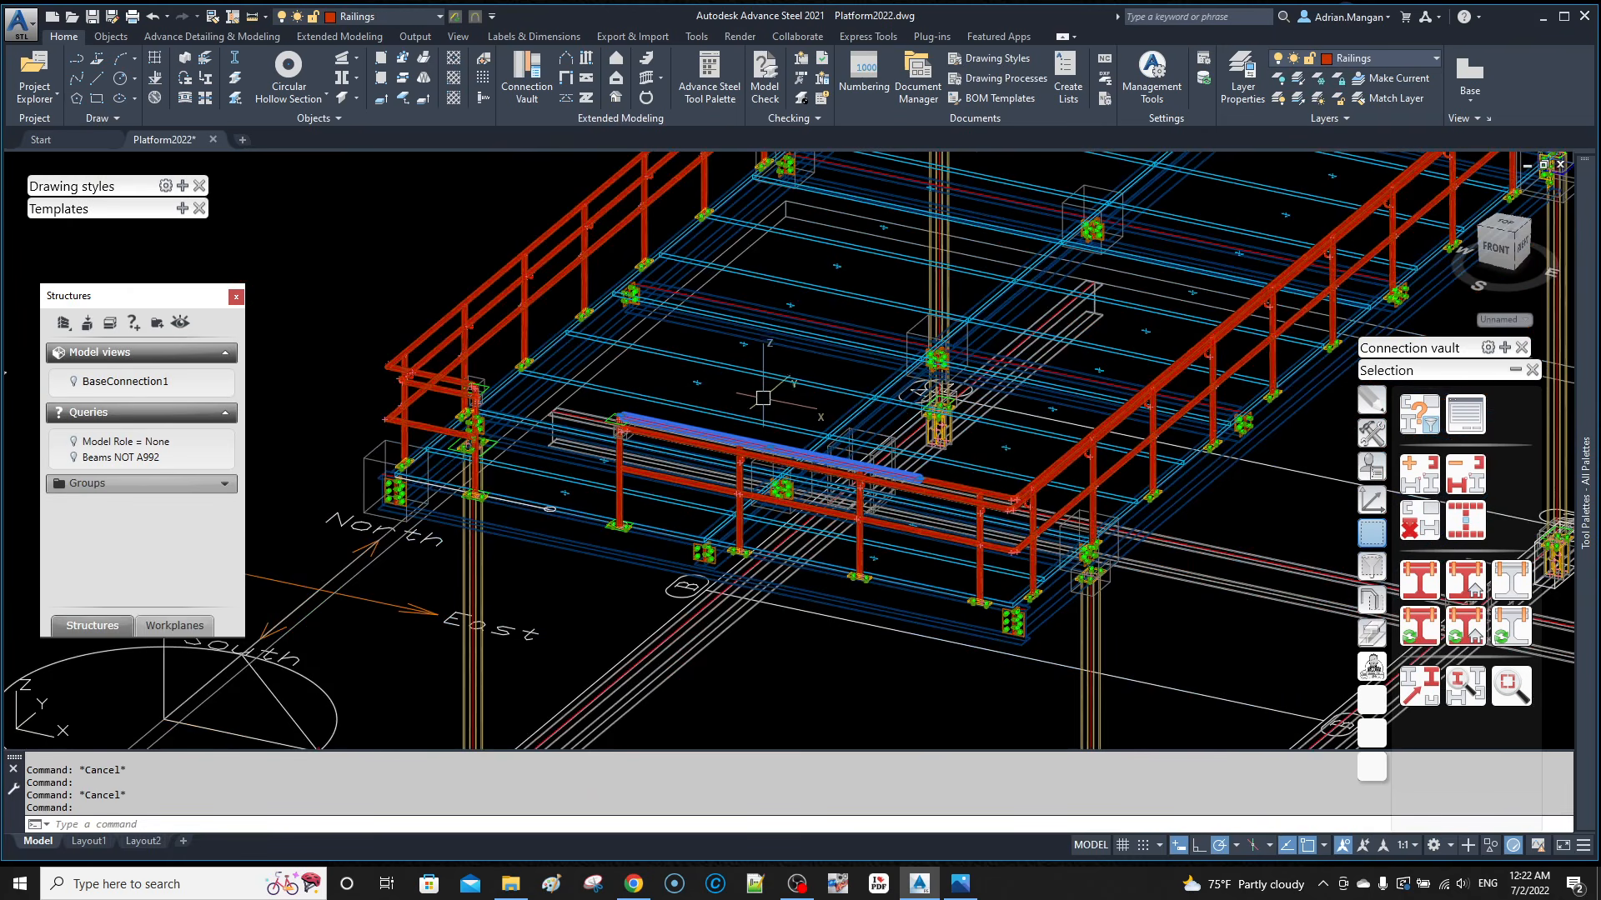
click(494, 283)
scroll(653, 407, up, 3)
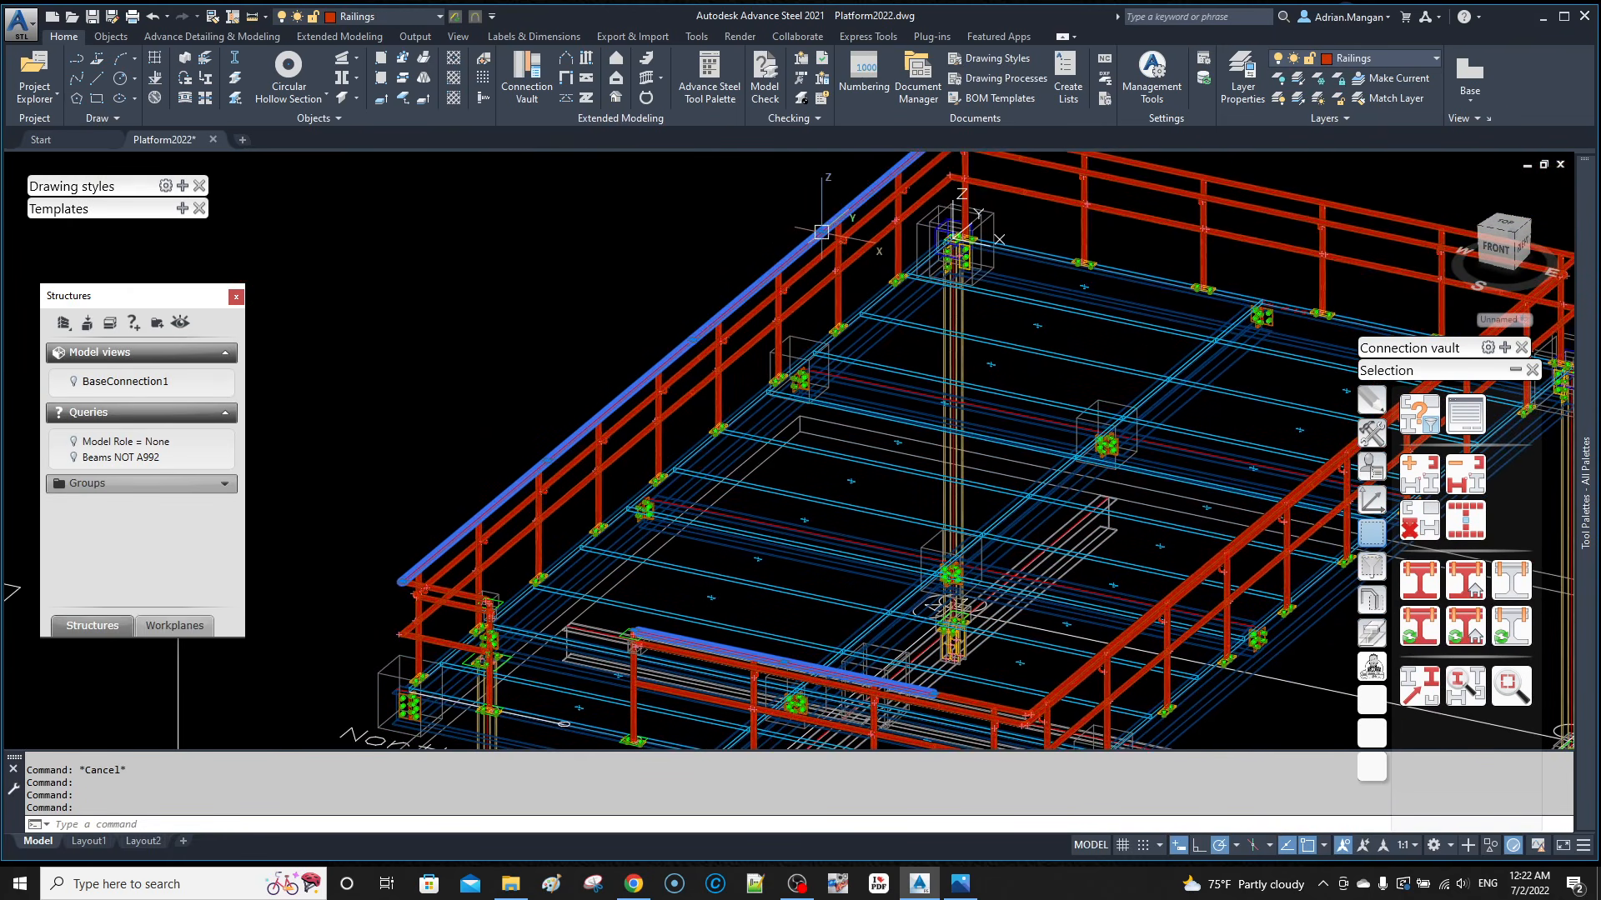
Step: Select the top handrail pipes around the platform and review their naming properties
middle_drag(796, 254, 664, 334)
scroll(945, 260, down, 5)
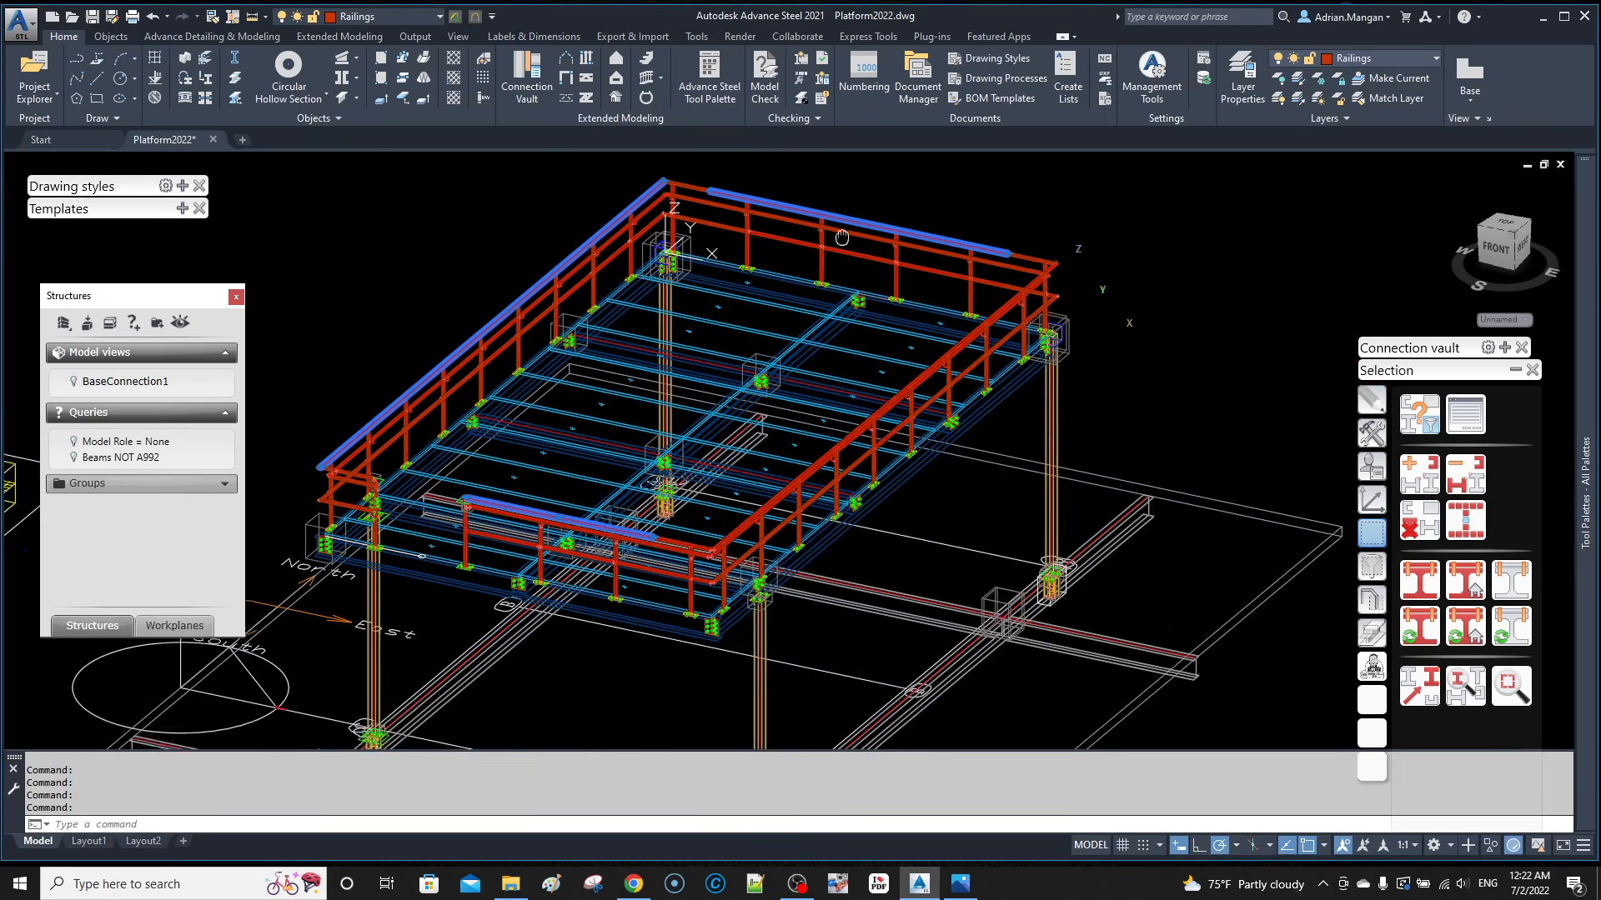
scroll(933, 313, up, 8)
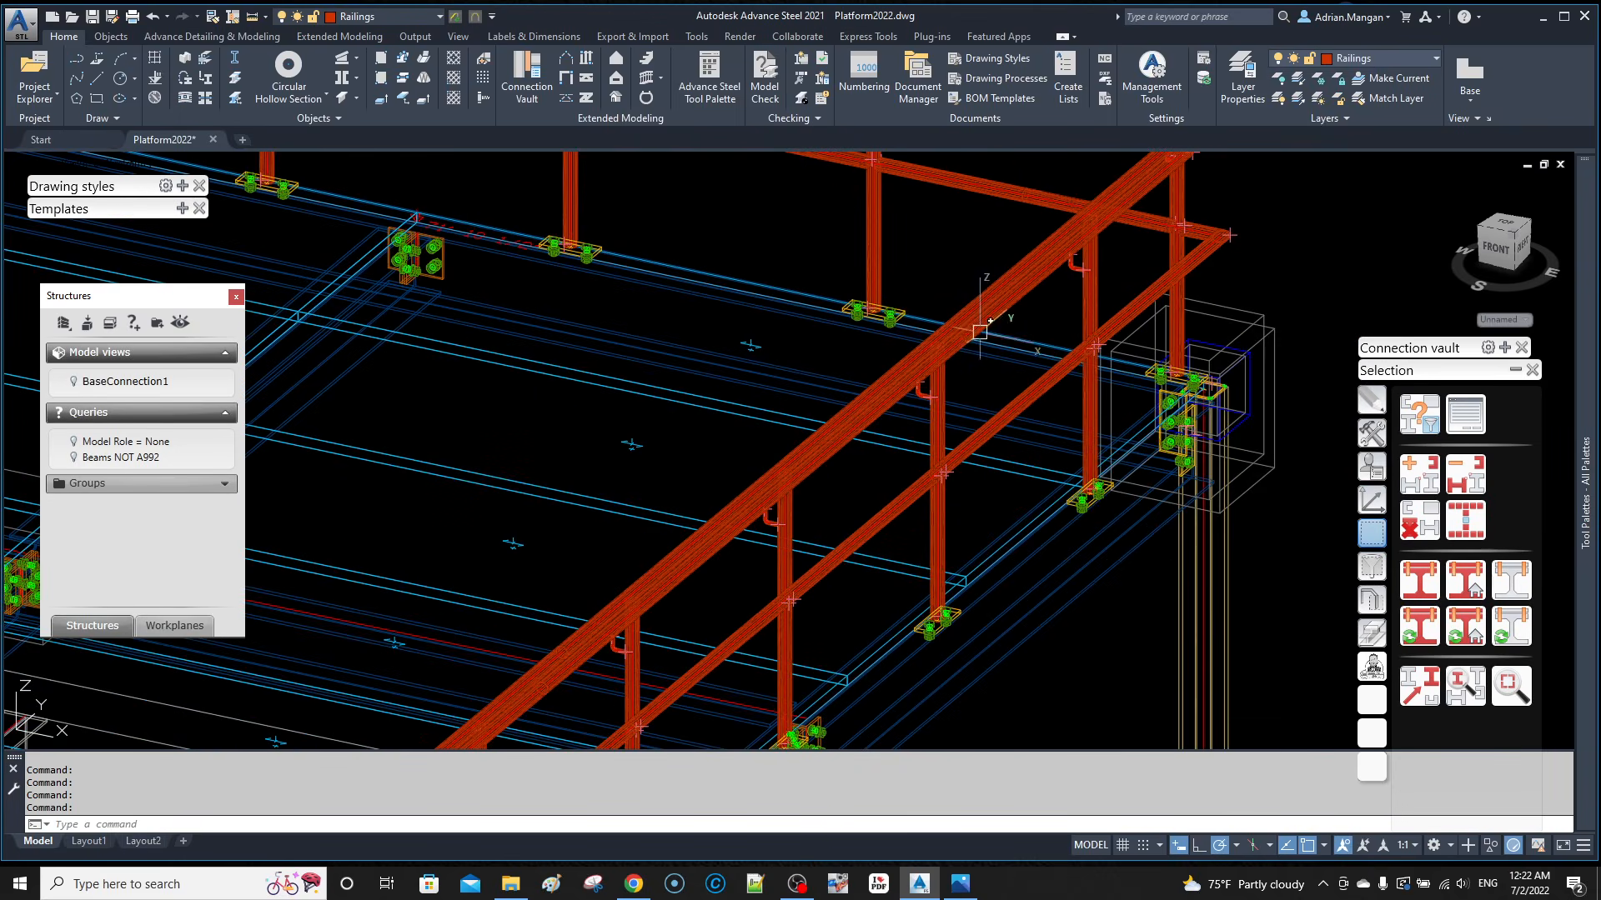
middle_drag(1076, 319, 1017, 444)
scroll(1138, 242, down, 4)
scroll(960, 430, up, 6)
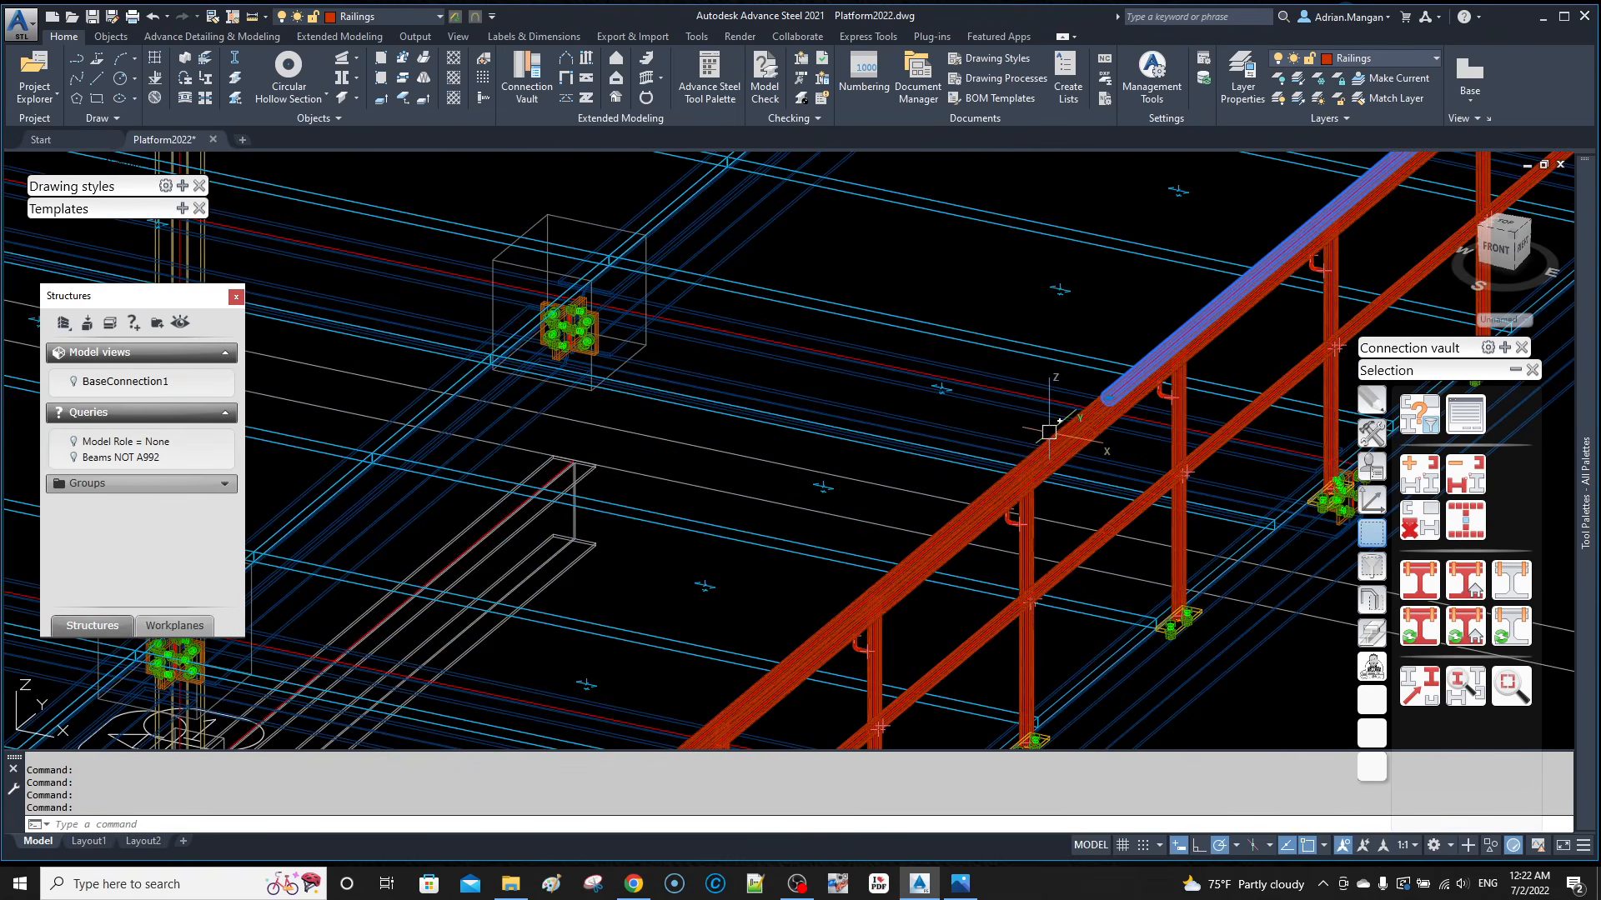
scroll(1049, 431, down, 5)
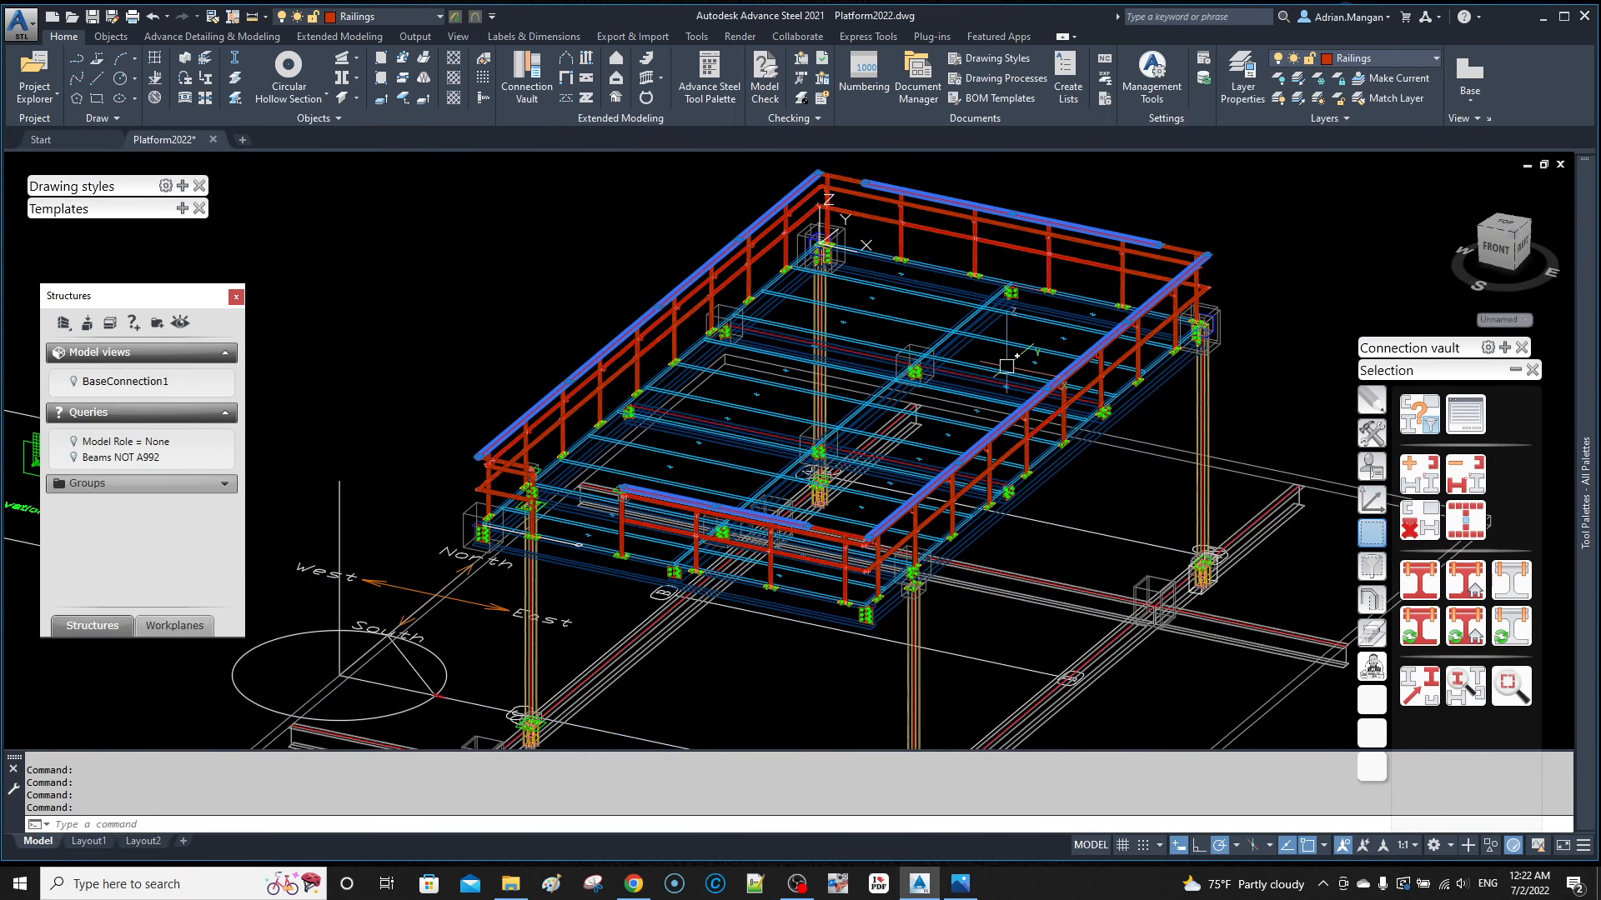
right_click(1006, 365)
click(1057, 604)
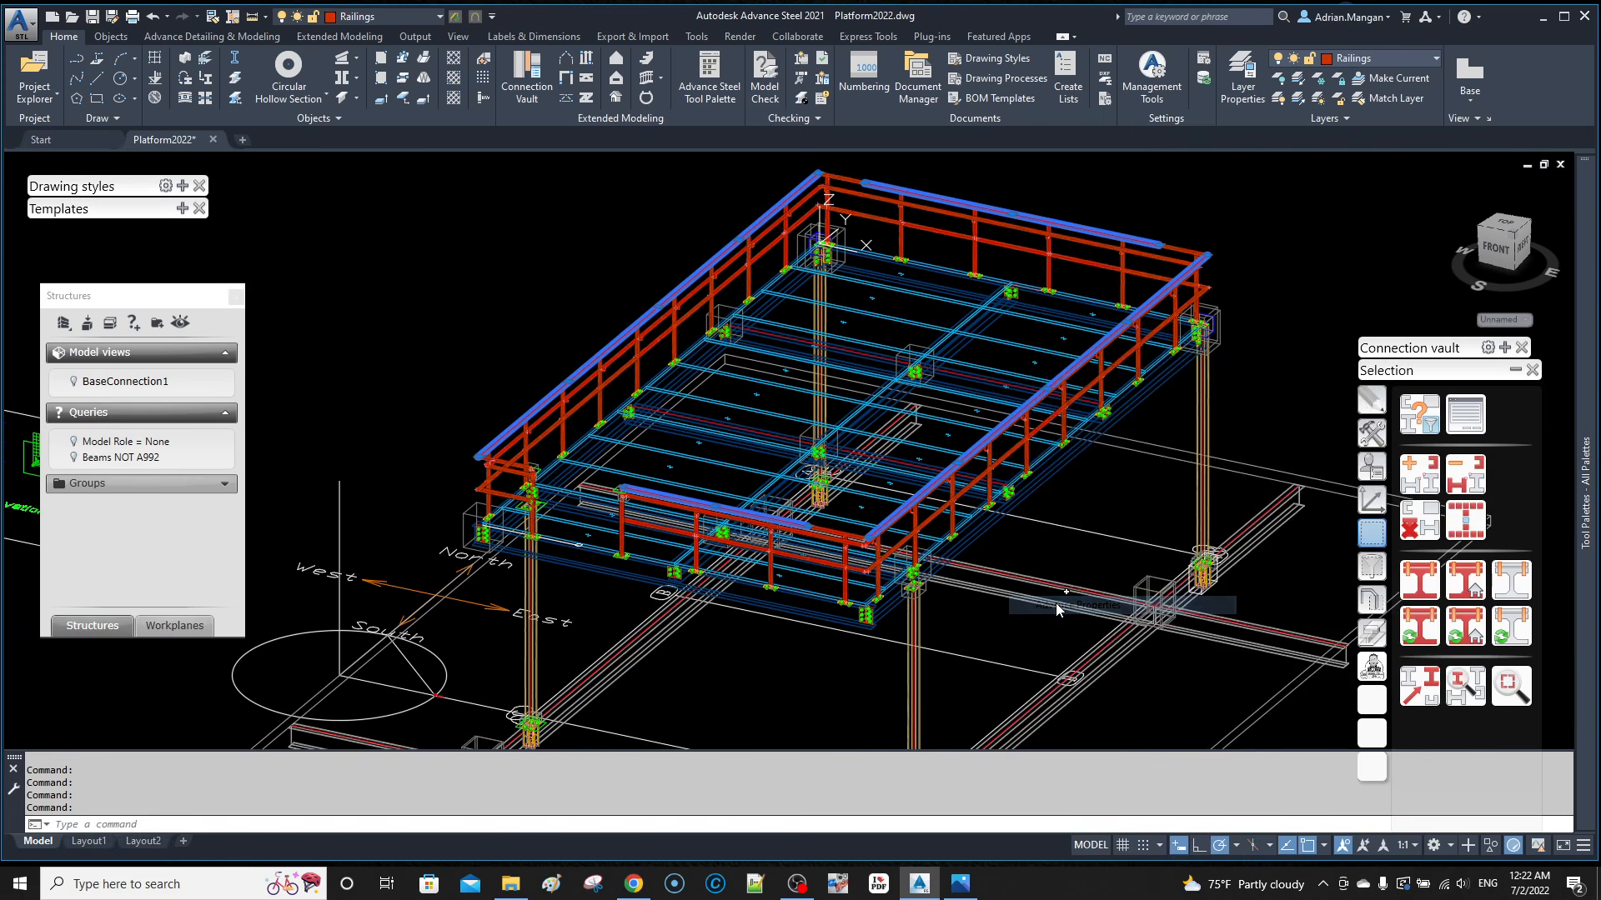
click(1074, 222)
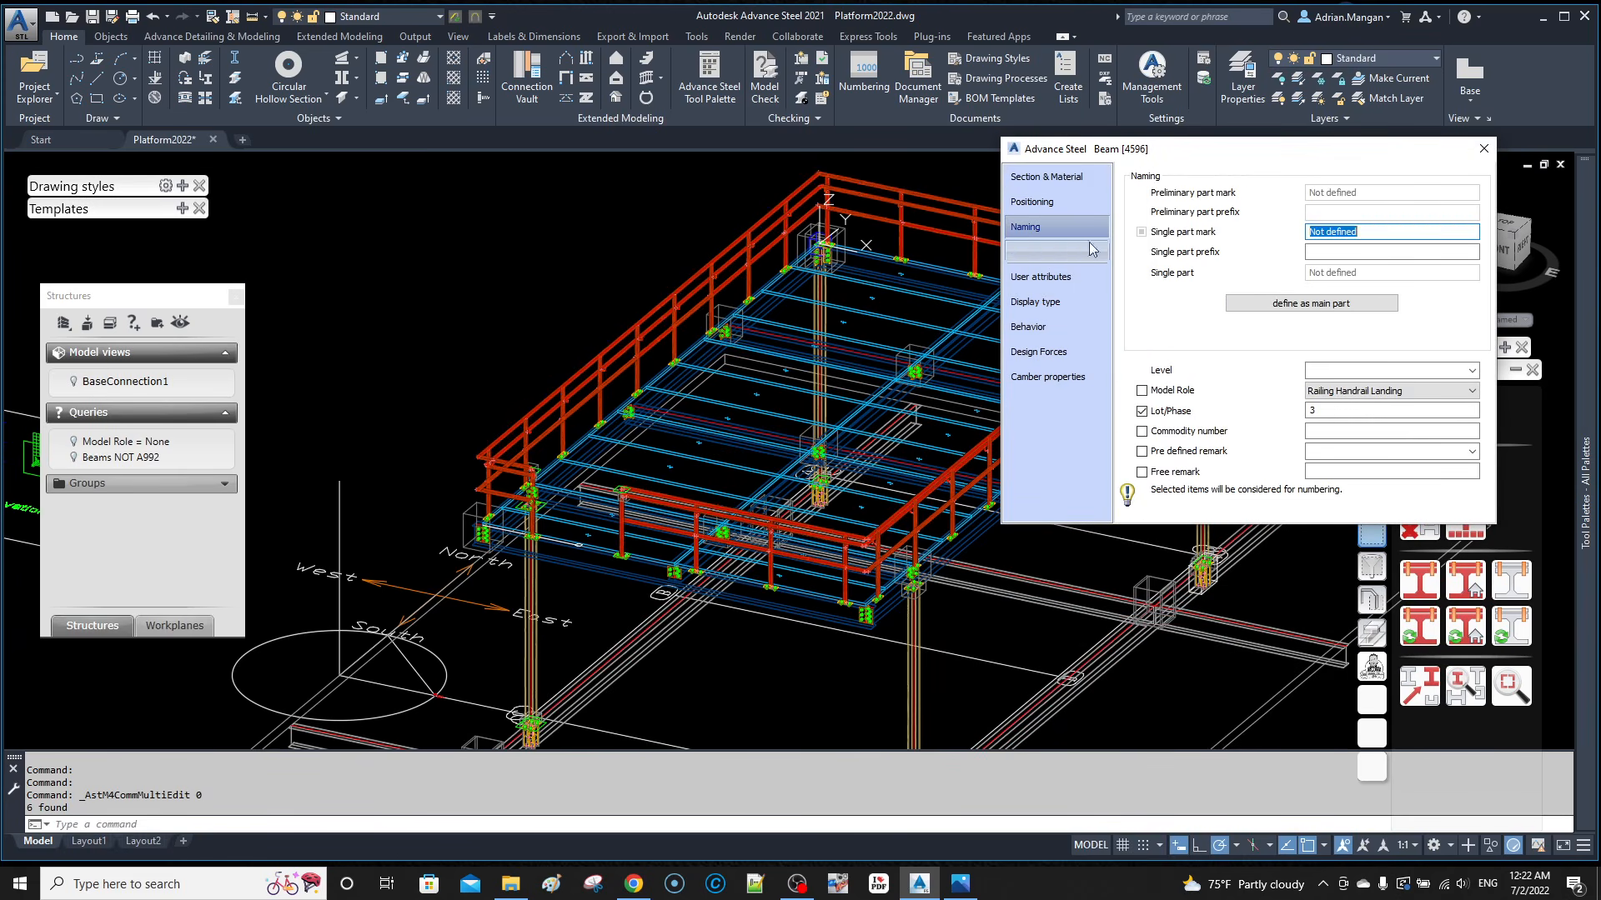
click(1484, 149)
Step: Select all parts of the railing assembly beside the platform opening from one mid-rail piece, and clear the selection and marking
middle_drag(695, 426, 939, 444)
scroll(848, 437, up, 10)
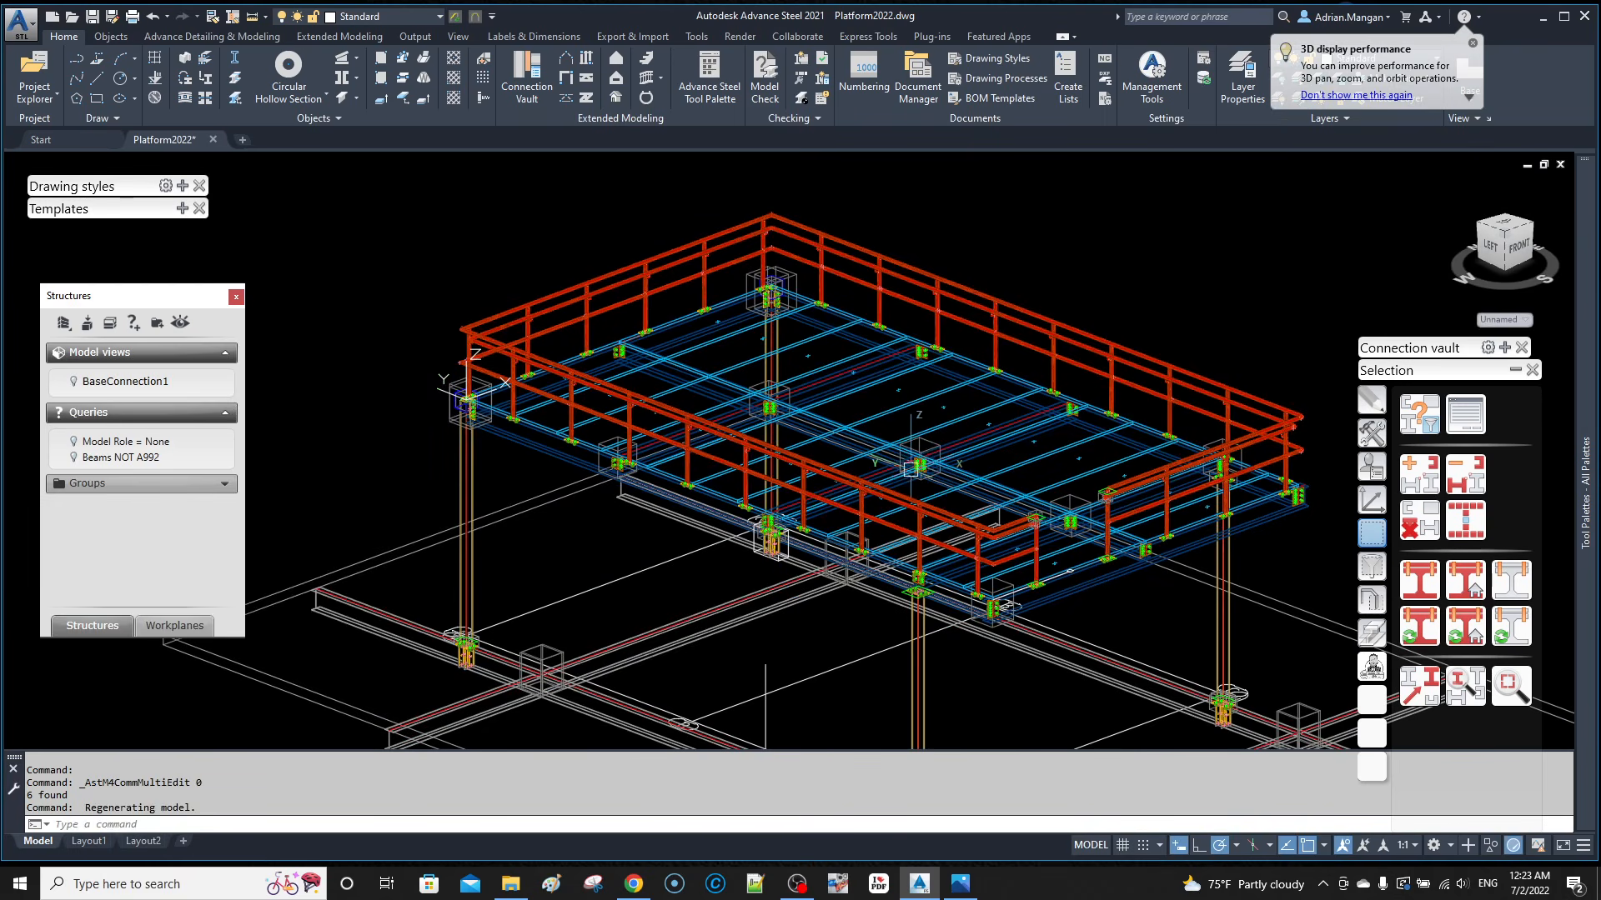
click(825, 504)
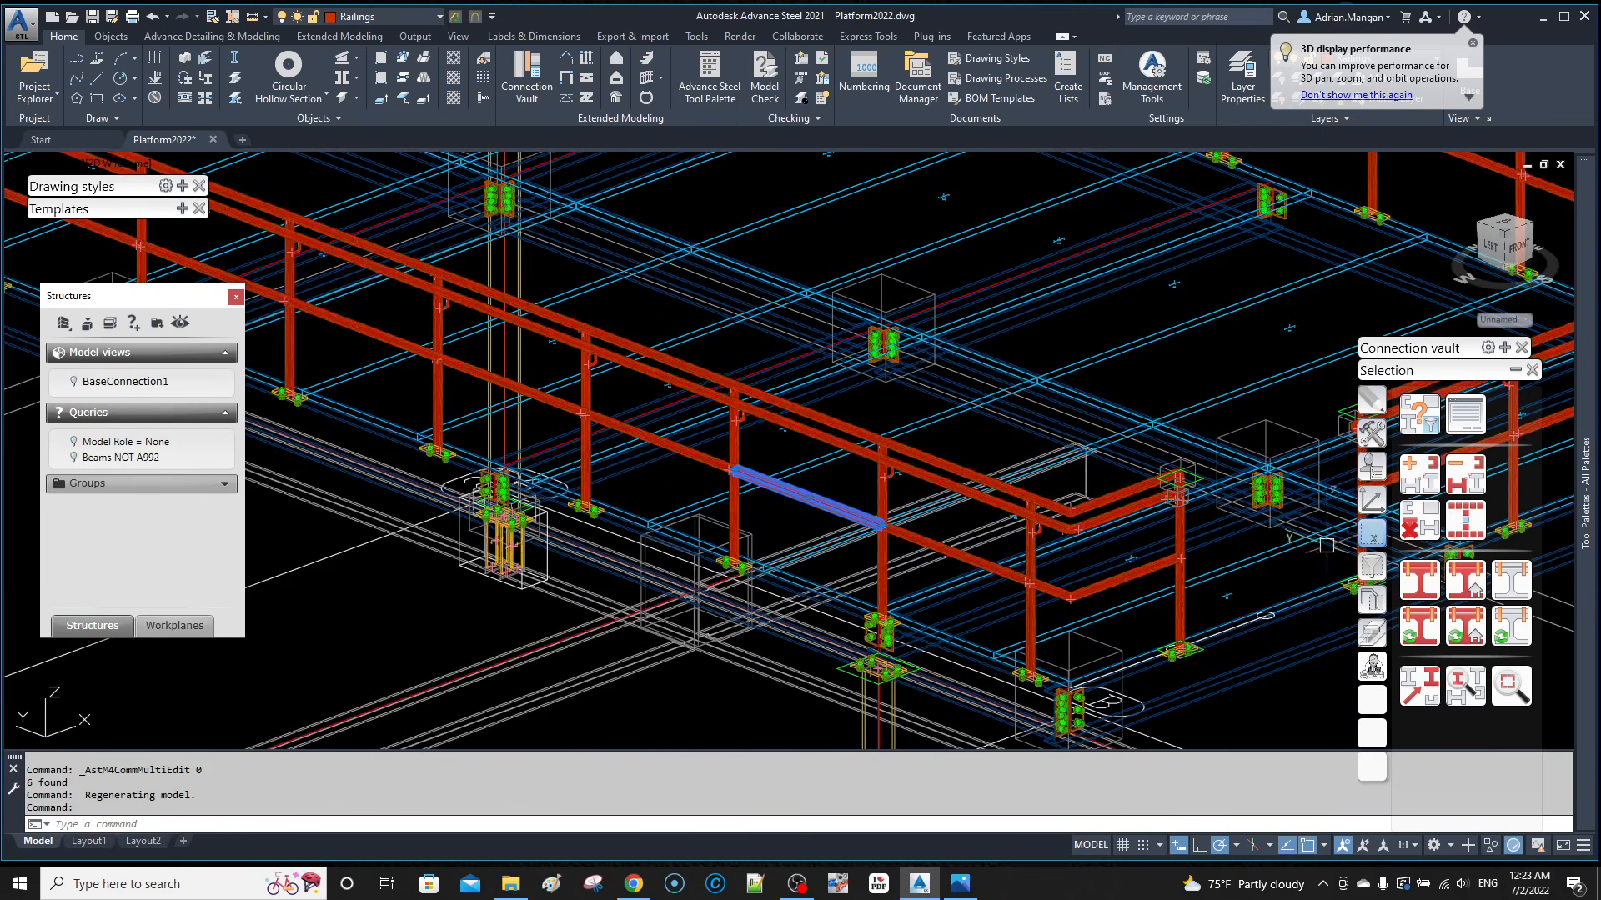
click(1465, 521)
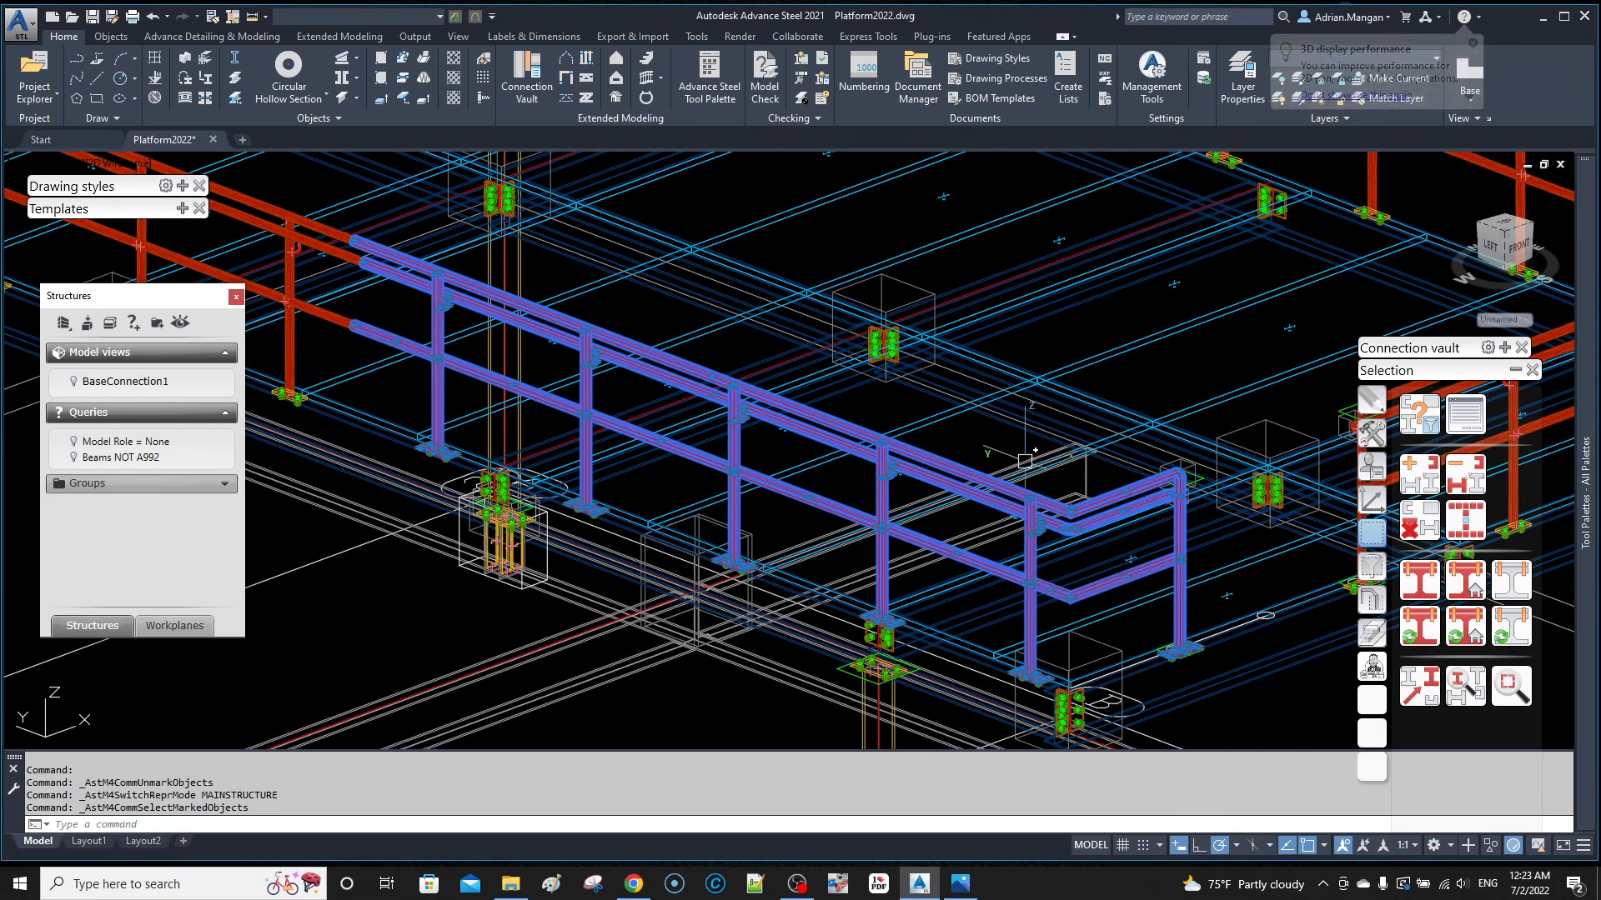
key(Escape)
key(Escape)
click(1426, 524)
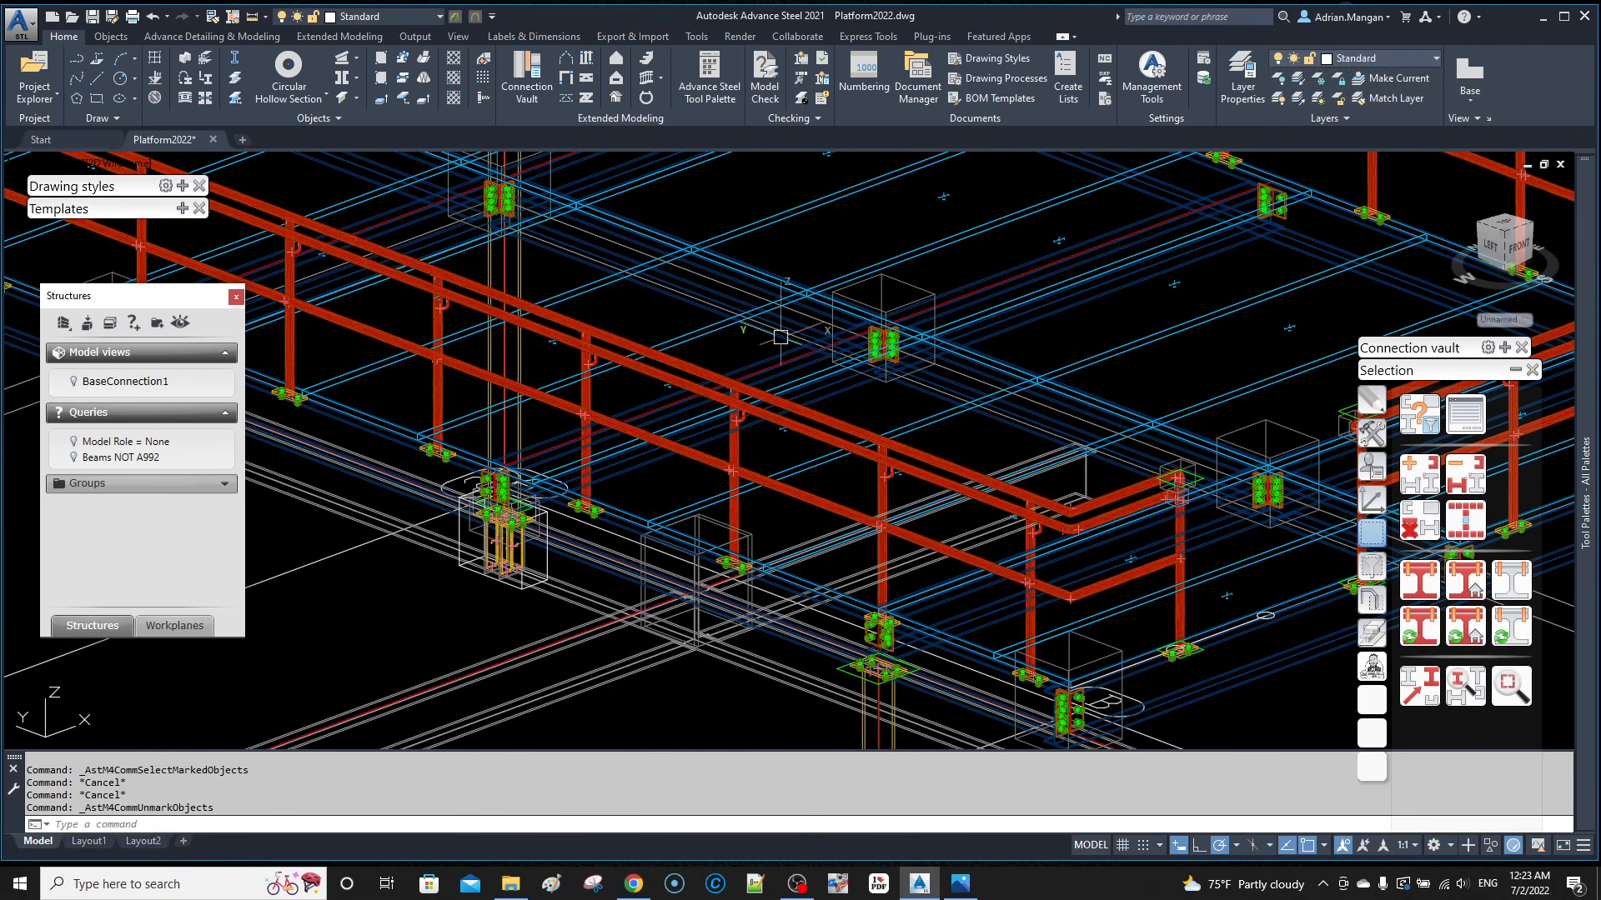
Step: Mark the main part of the railing assembly beside the platform opening to check which pipe it is
click(112, 37)
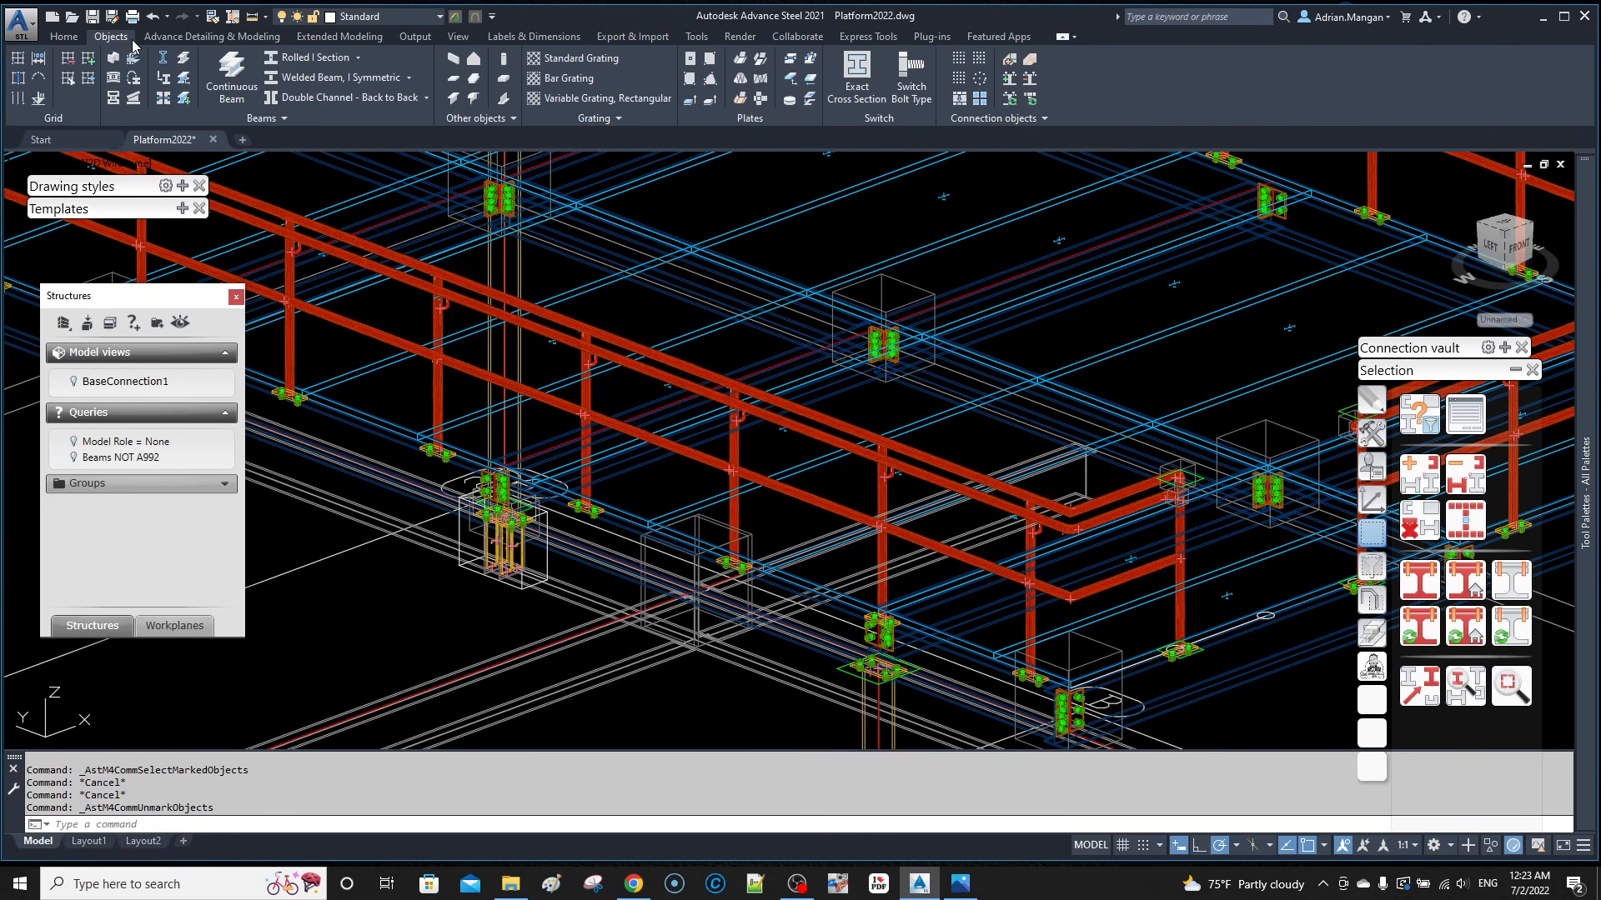
click(415, 36)
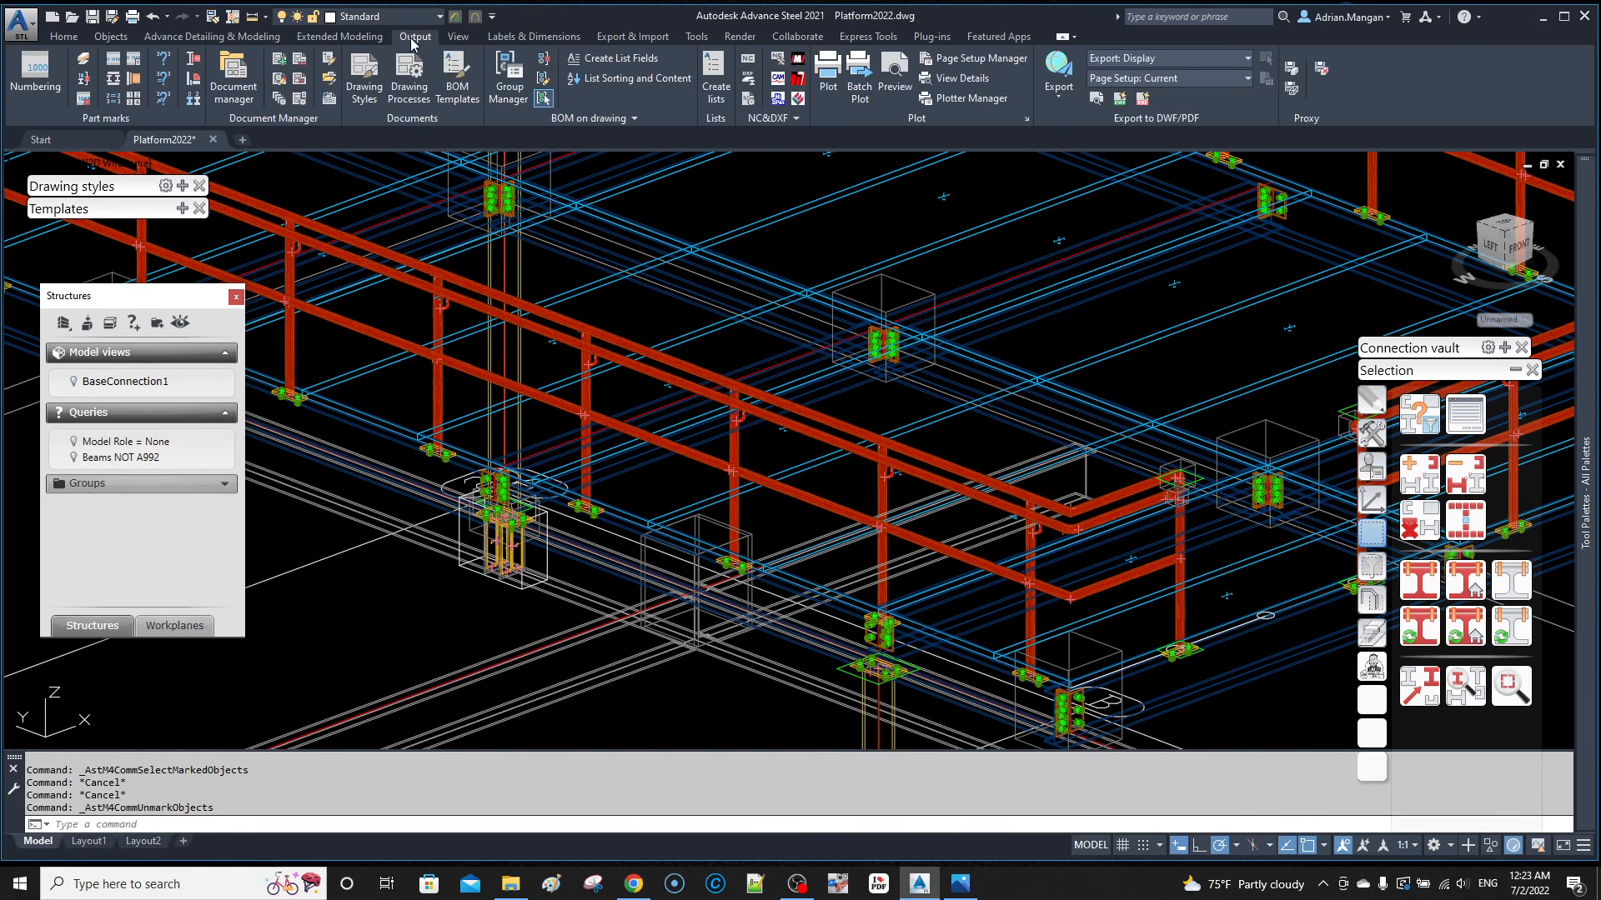
click(190, 67)
click(784, 491)
key(Return)
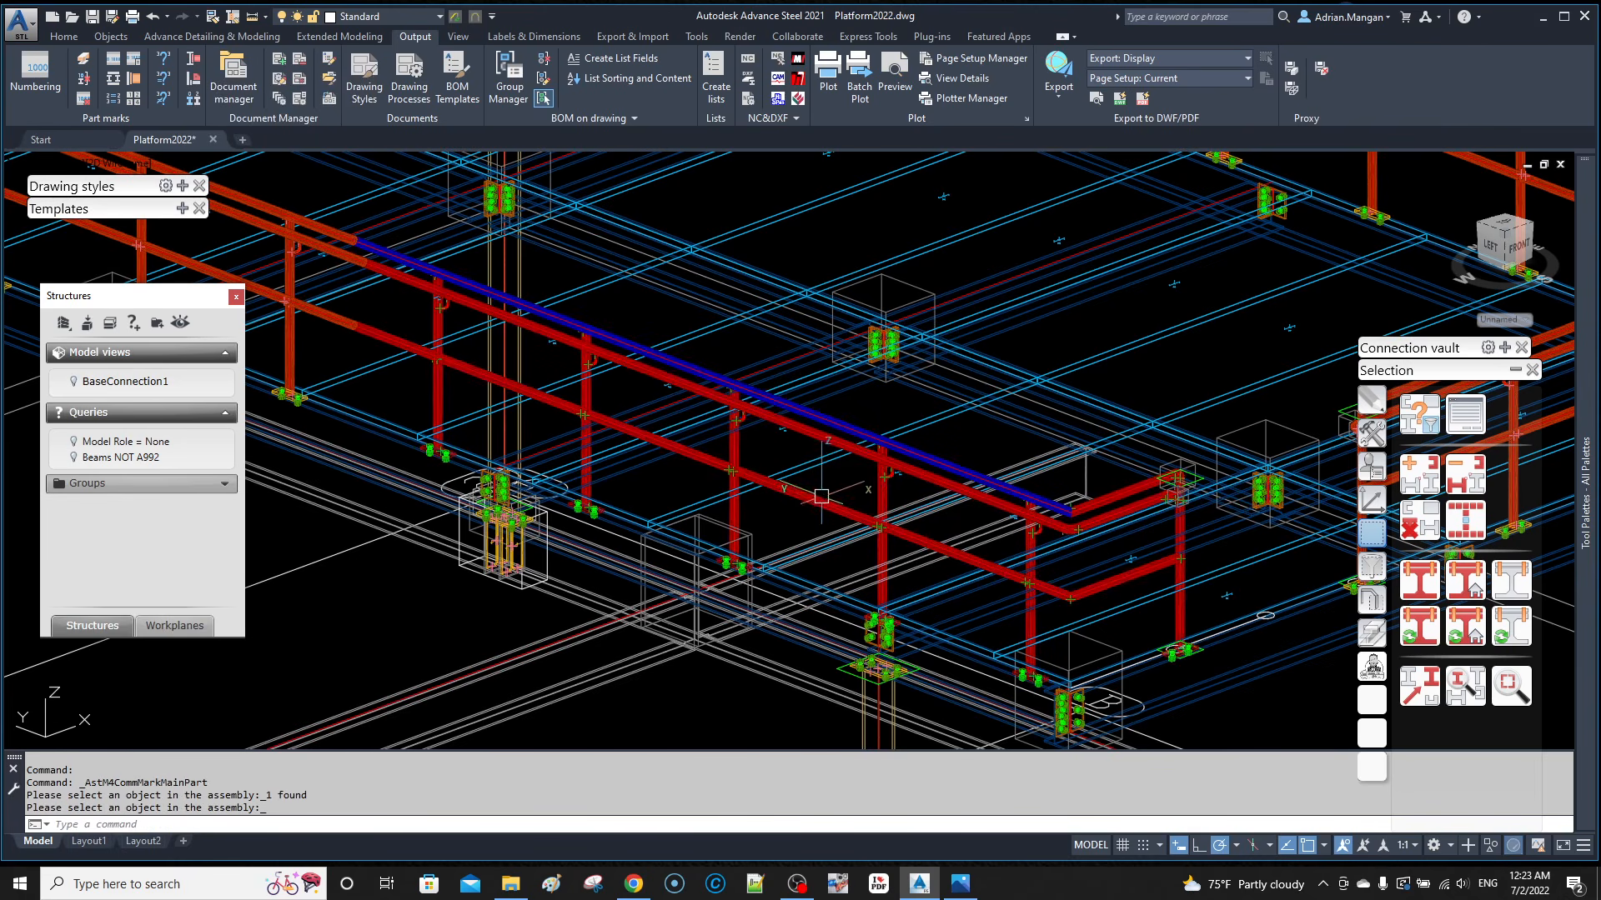
Step: Mark the main part of the adjoining railing assembly on the same long side, and clear all markings
click(195, 60)
right_click(261, 290)
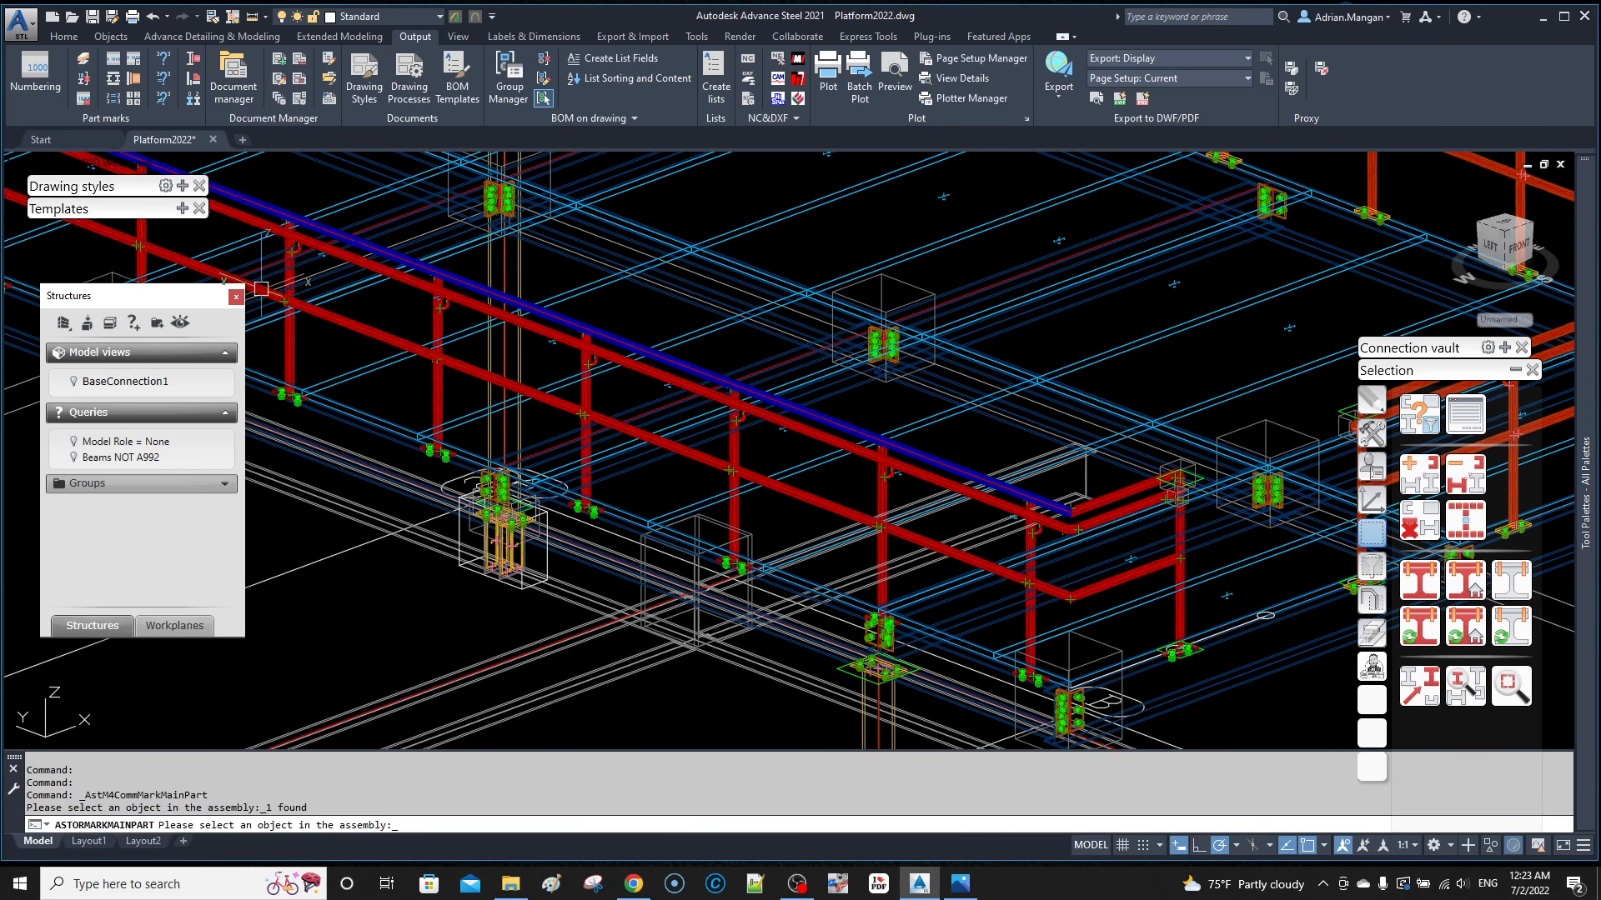
scroll(618, 387, down, 4)
middle_drag(745, 331, 809, 374)
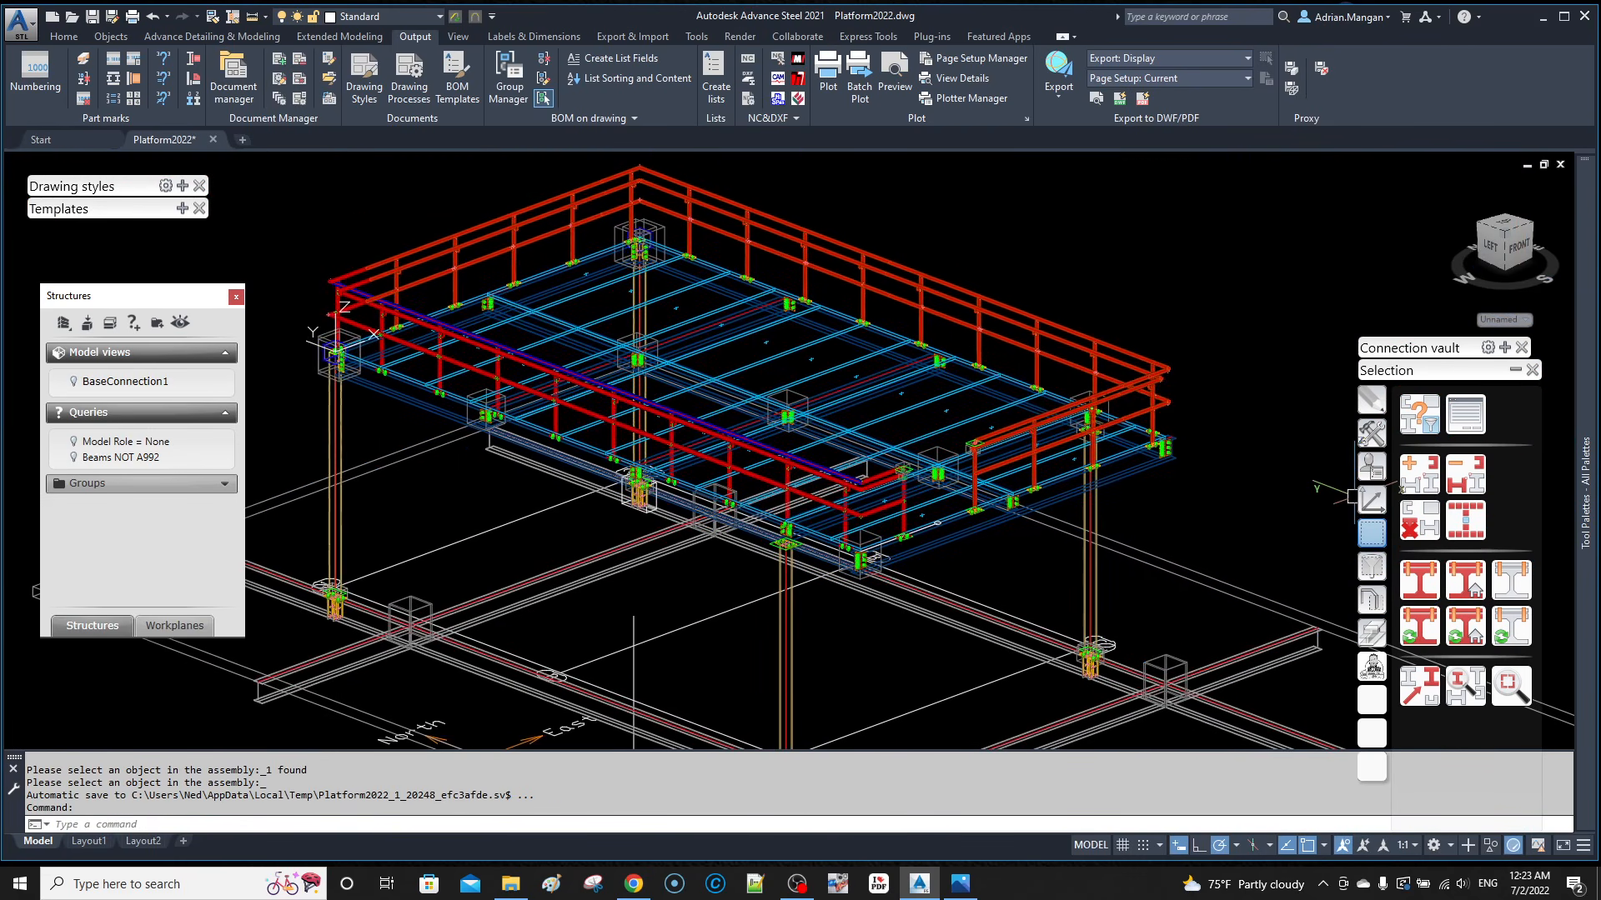
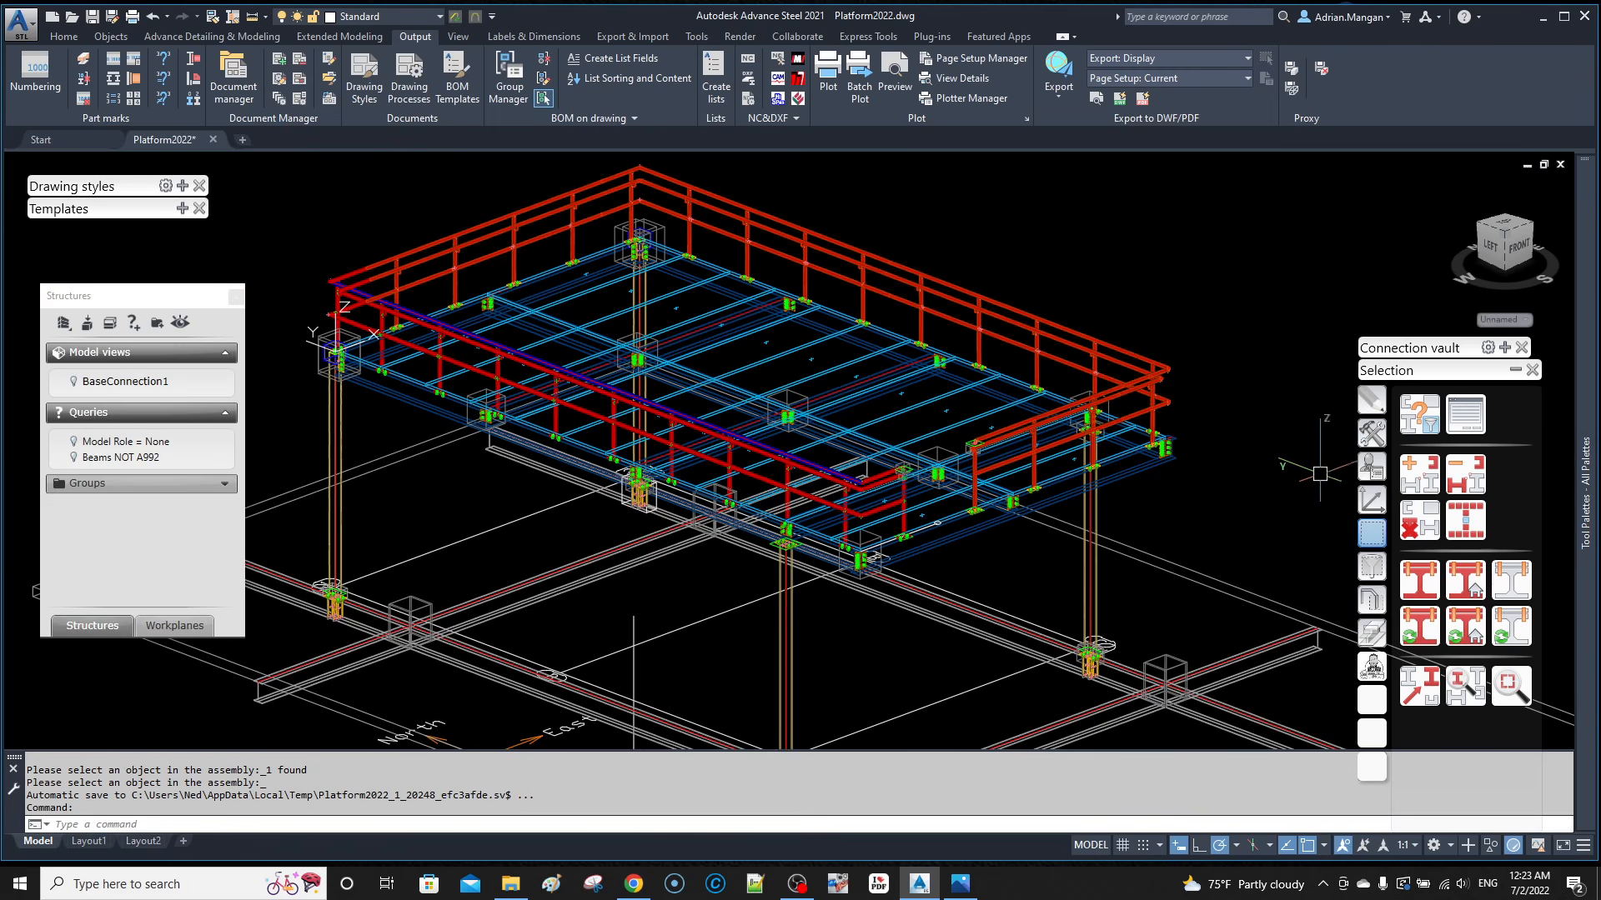
mouse_move(1584, 598)
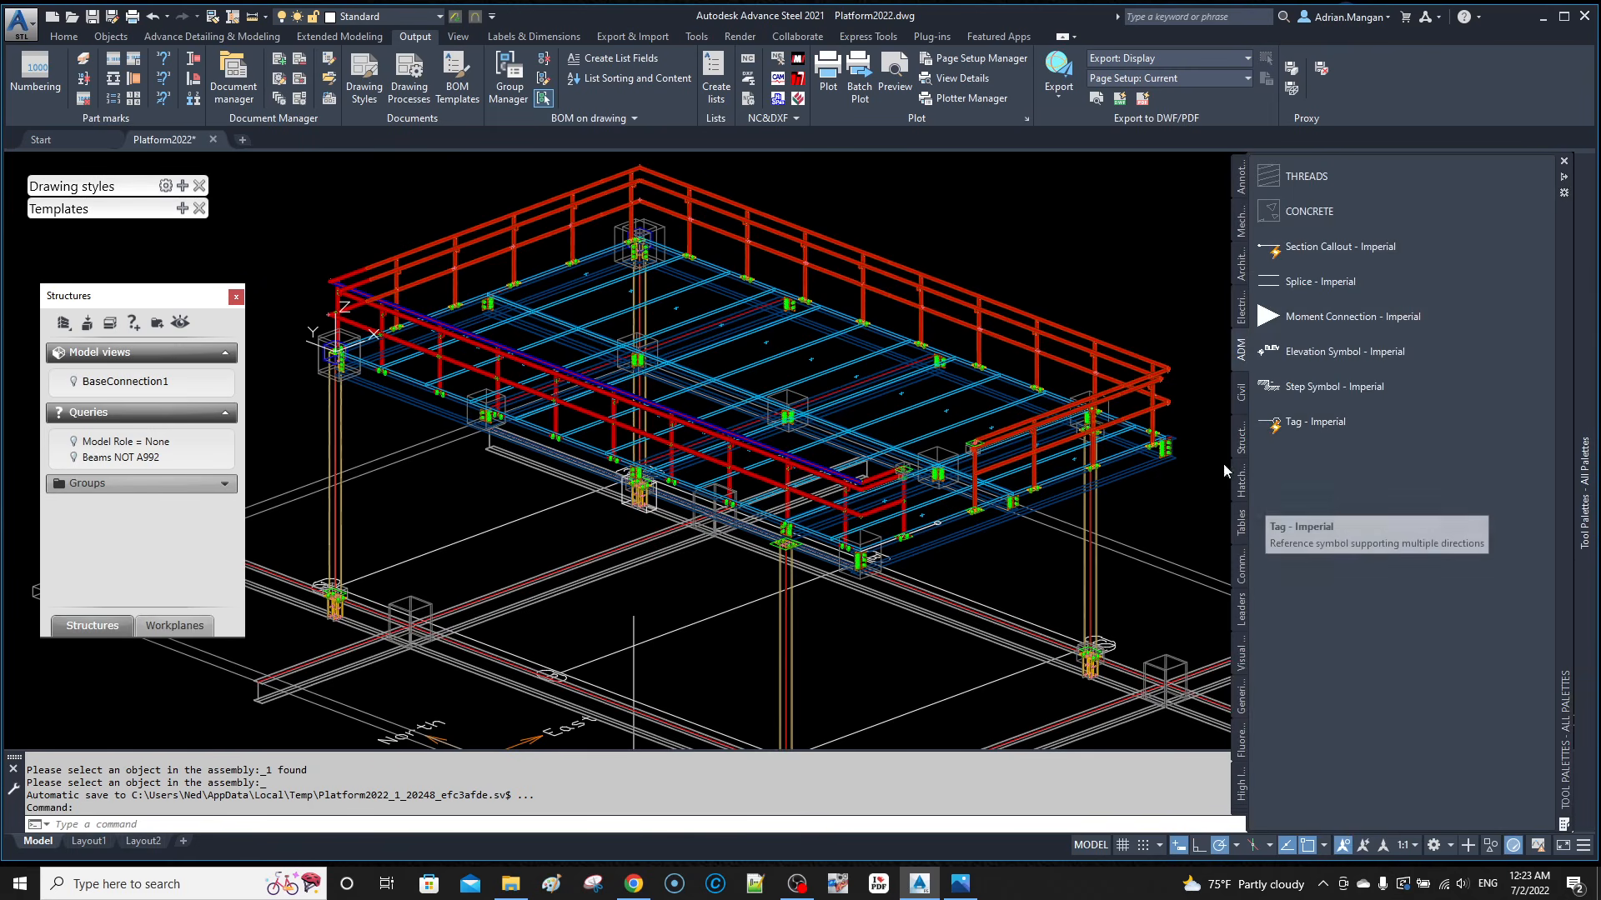
key(Escape)
click(1407, 525)
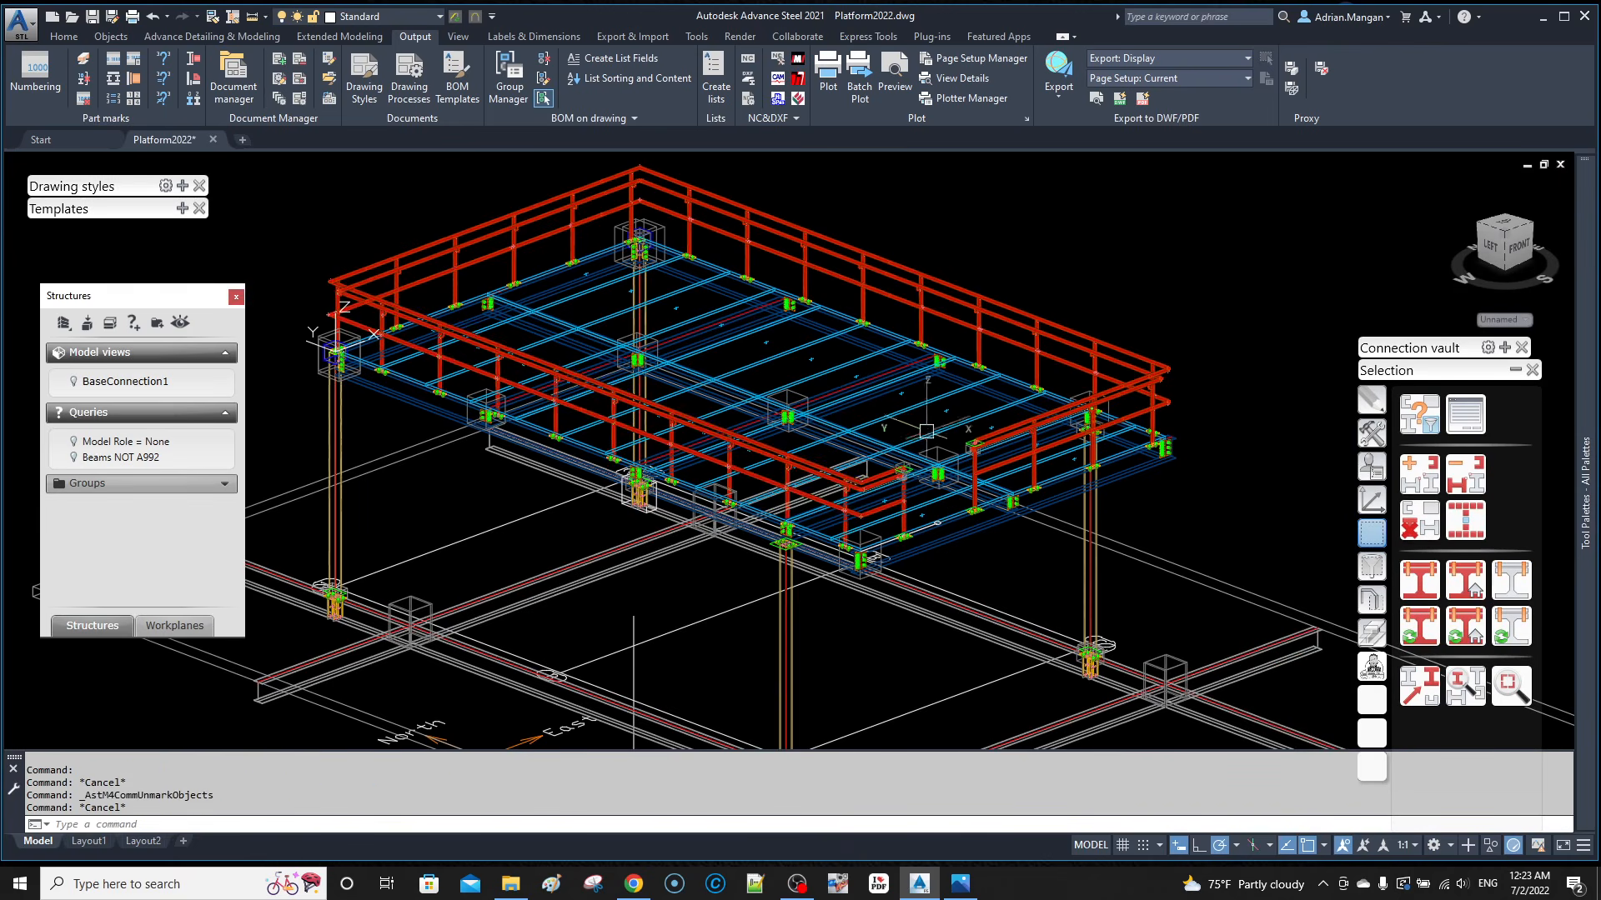
Step: Select the complete railing assembly beside the platform opening, starting from one of its rails
scroll(828, 465, up, 4)
click(831, 473)
click(1474, 589)
scroll(1066, 503, down, 5)
middle_drag(1066, 502, 997, 517)
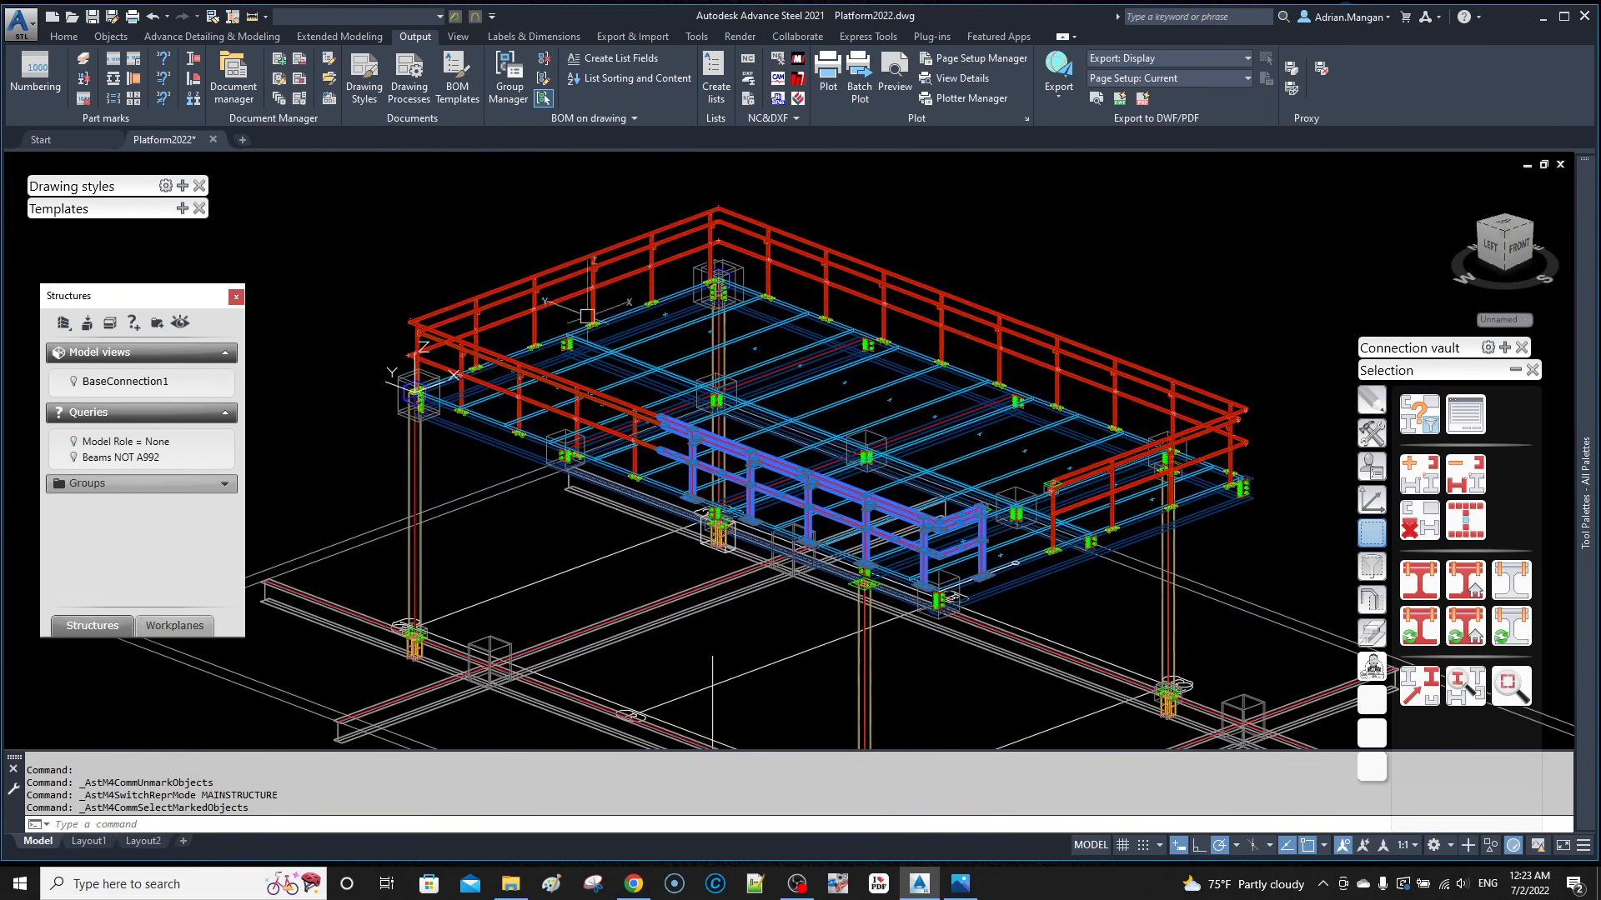
Step: Insert Lot/Phase before the prefix in the assembly number format, apply it, and run numbering on the selected railing
click(47, 79)
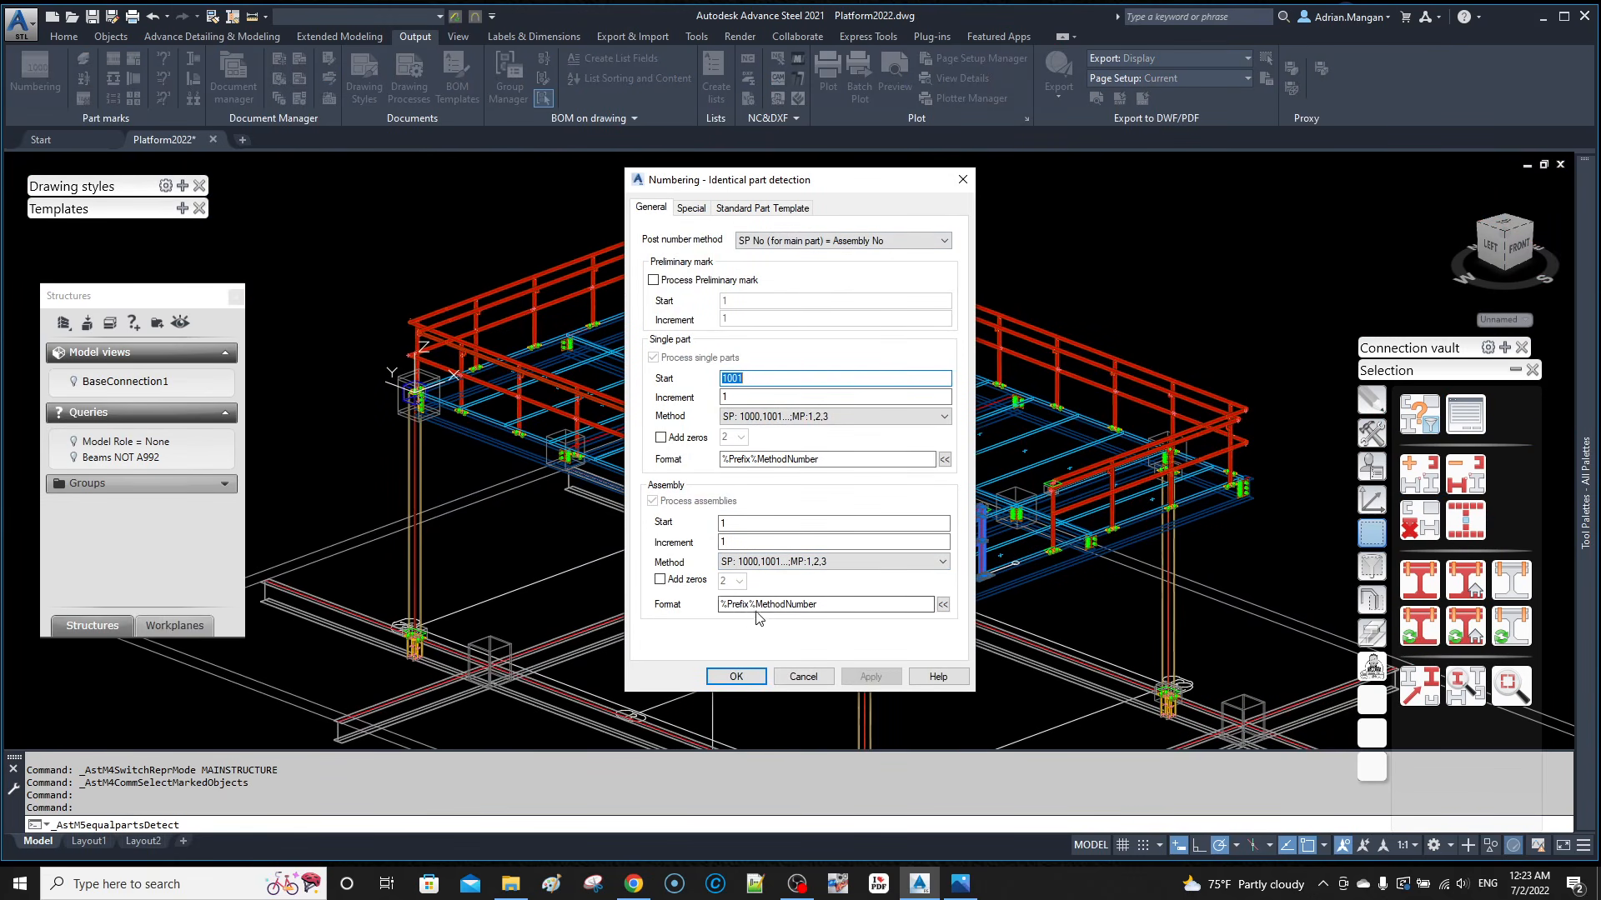
click(723, 605)
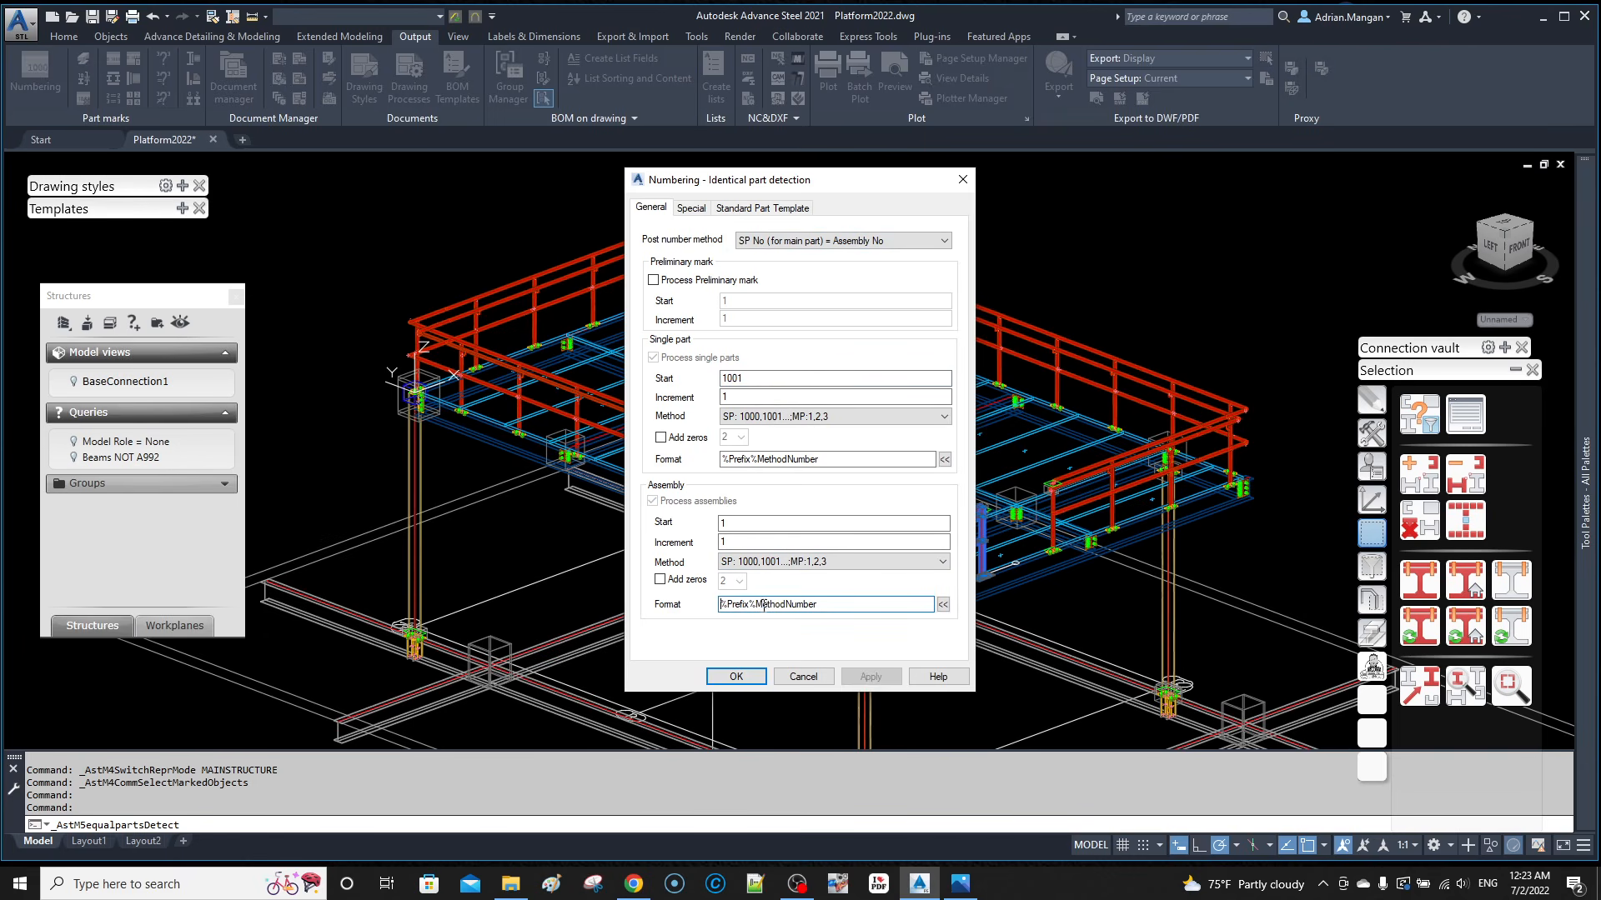
click(944, 604)
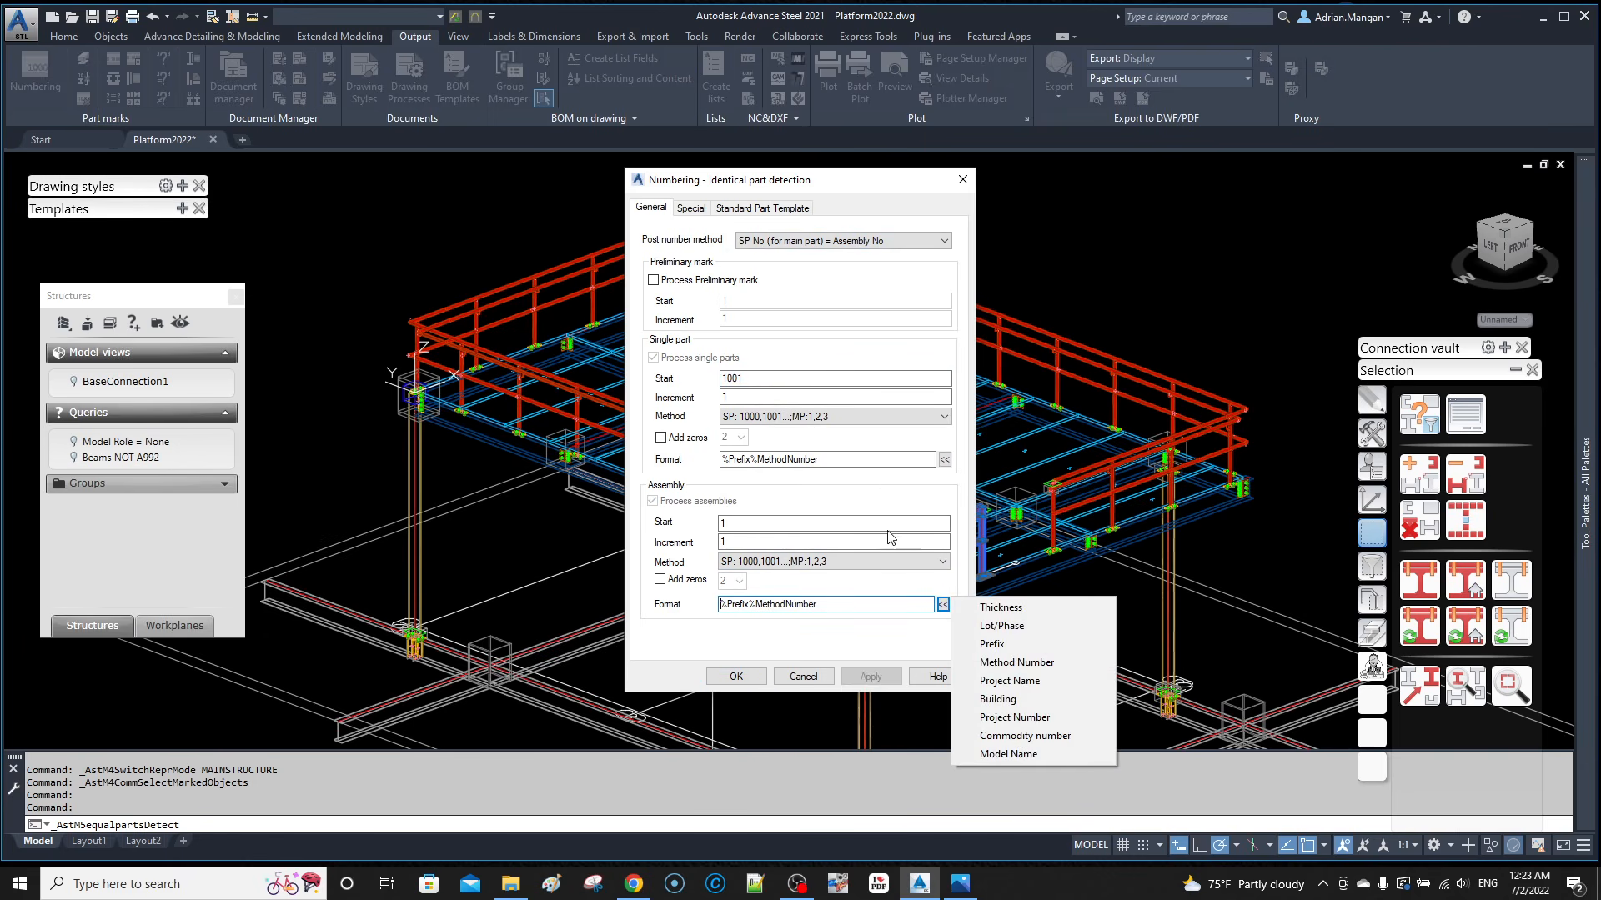
click(1001, 625)
click(867, 677)
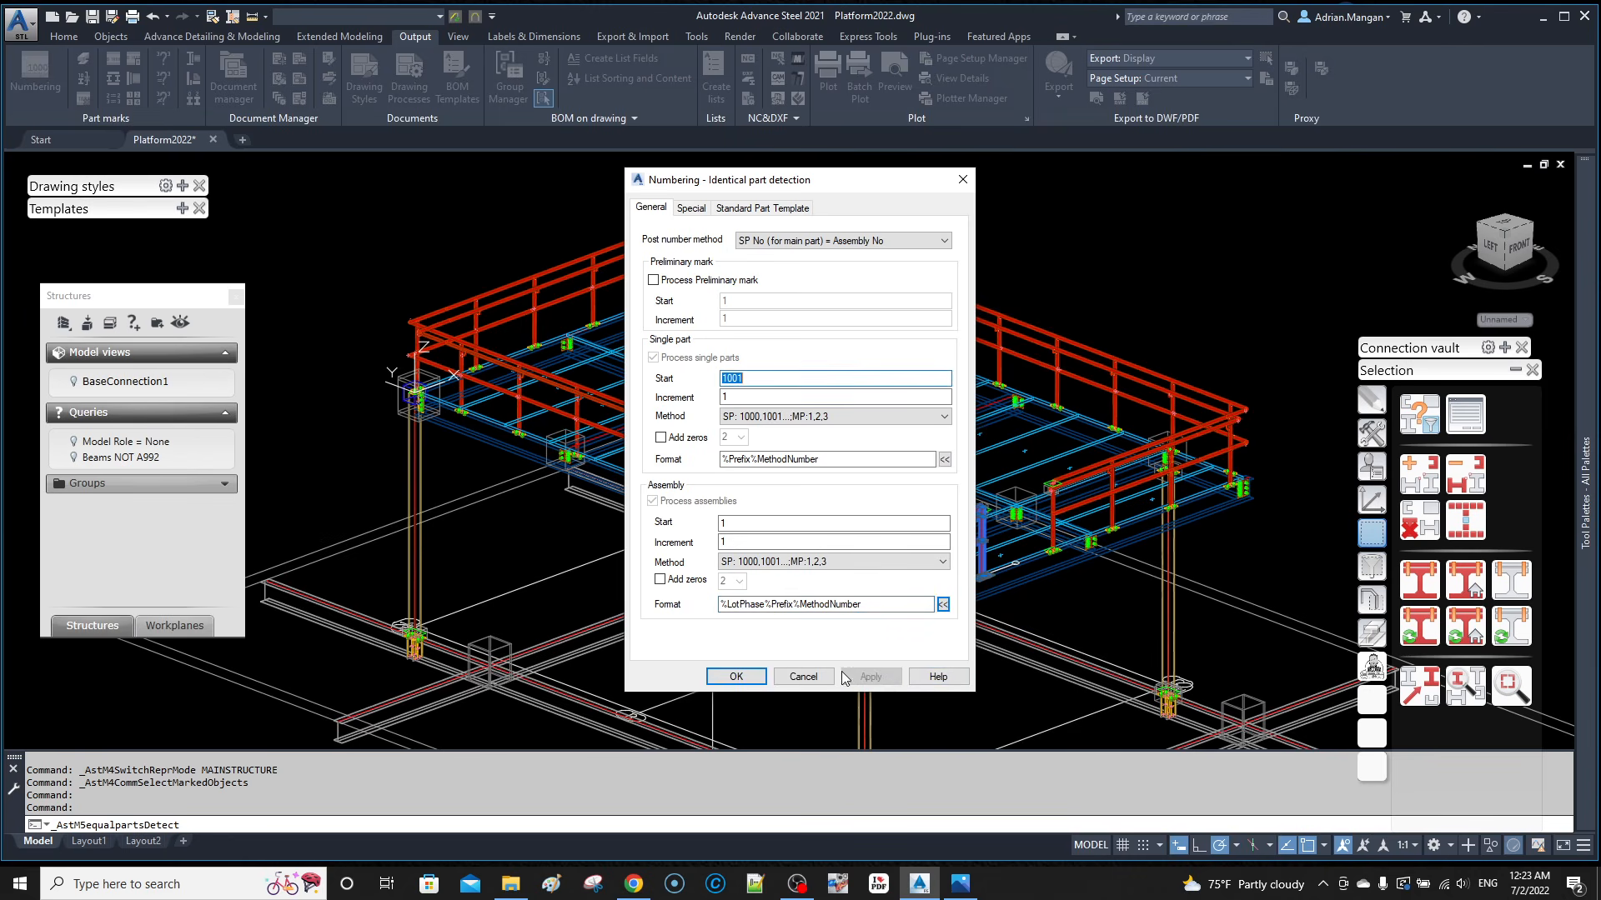
click(737, 677)
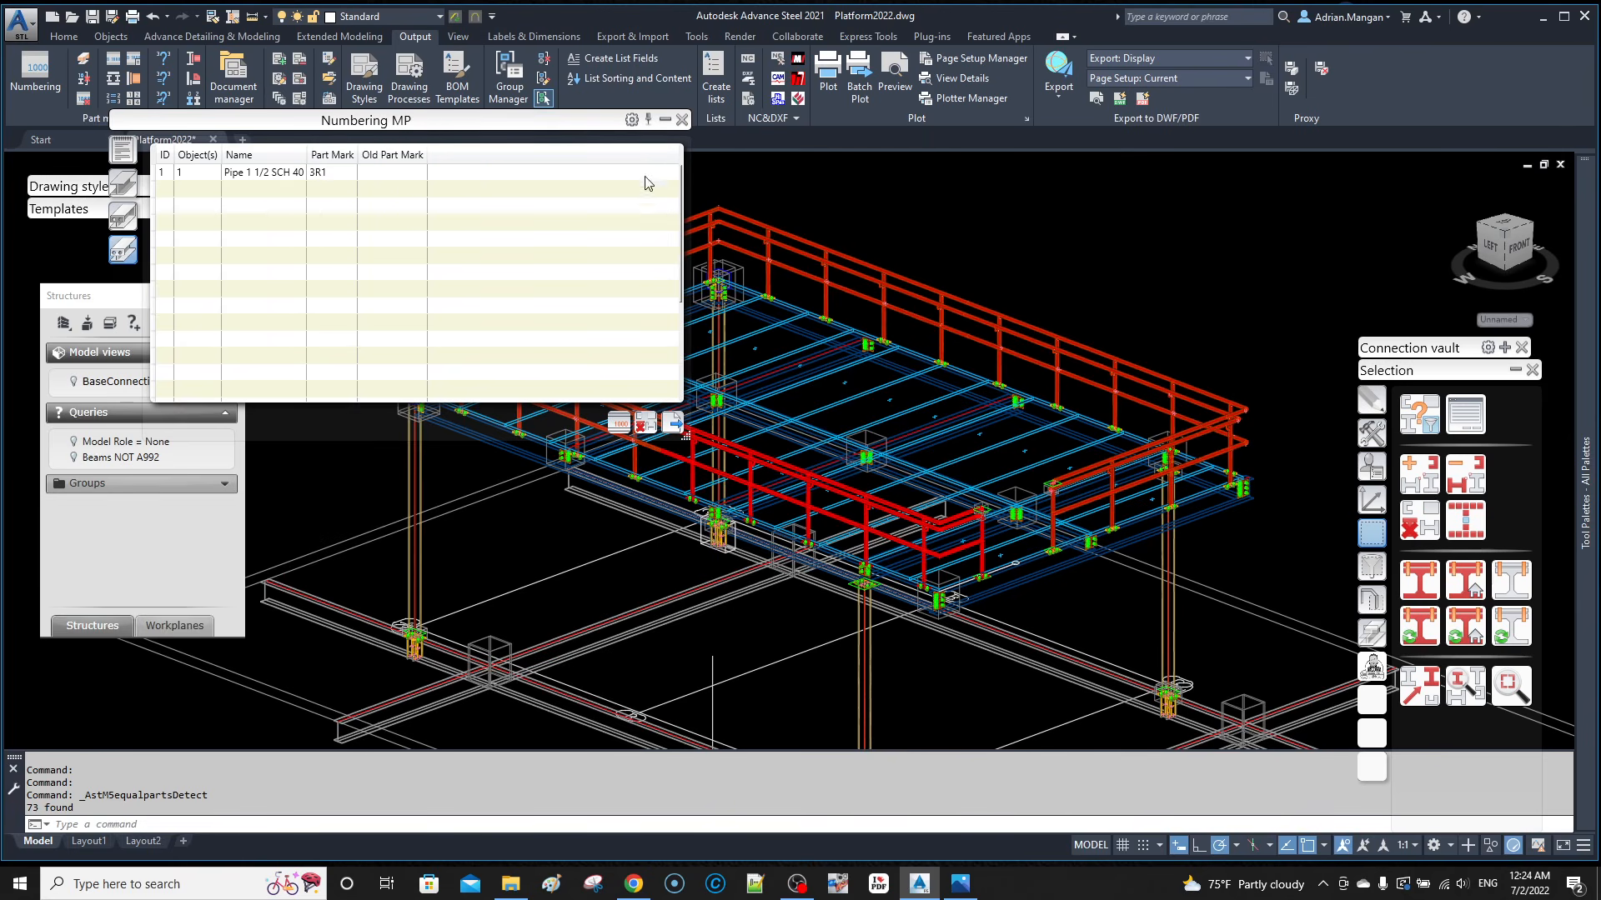
click(681, 119)
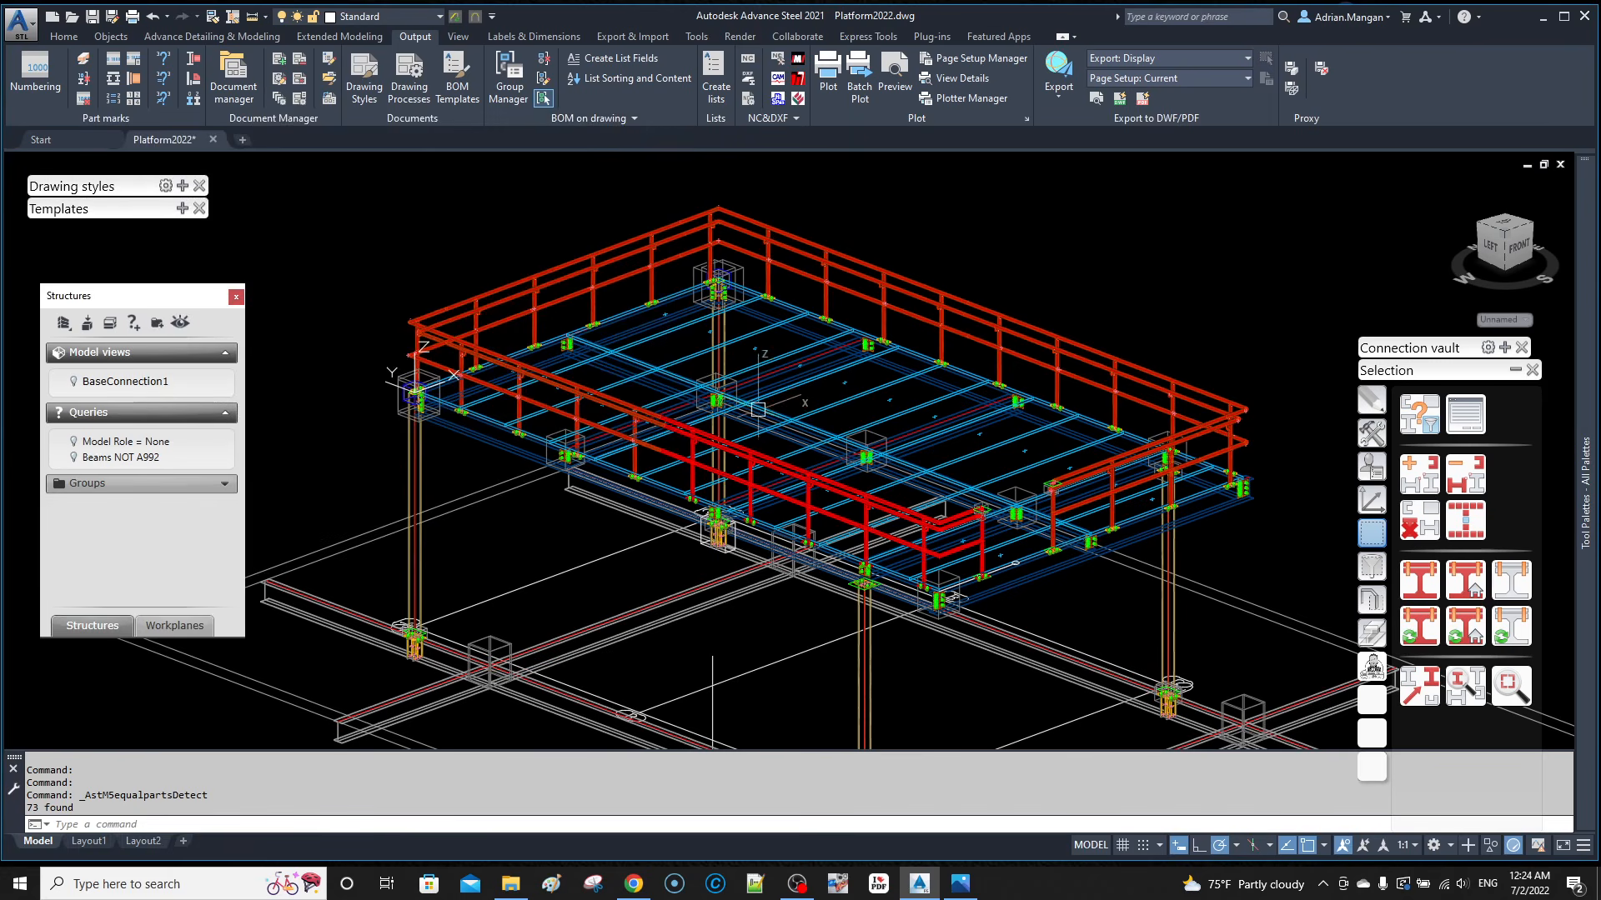
Step: Select both railing assemblies along the long side from their top handrails and run numbering with the current settings
click(785, 454)
click(625, 392)
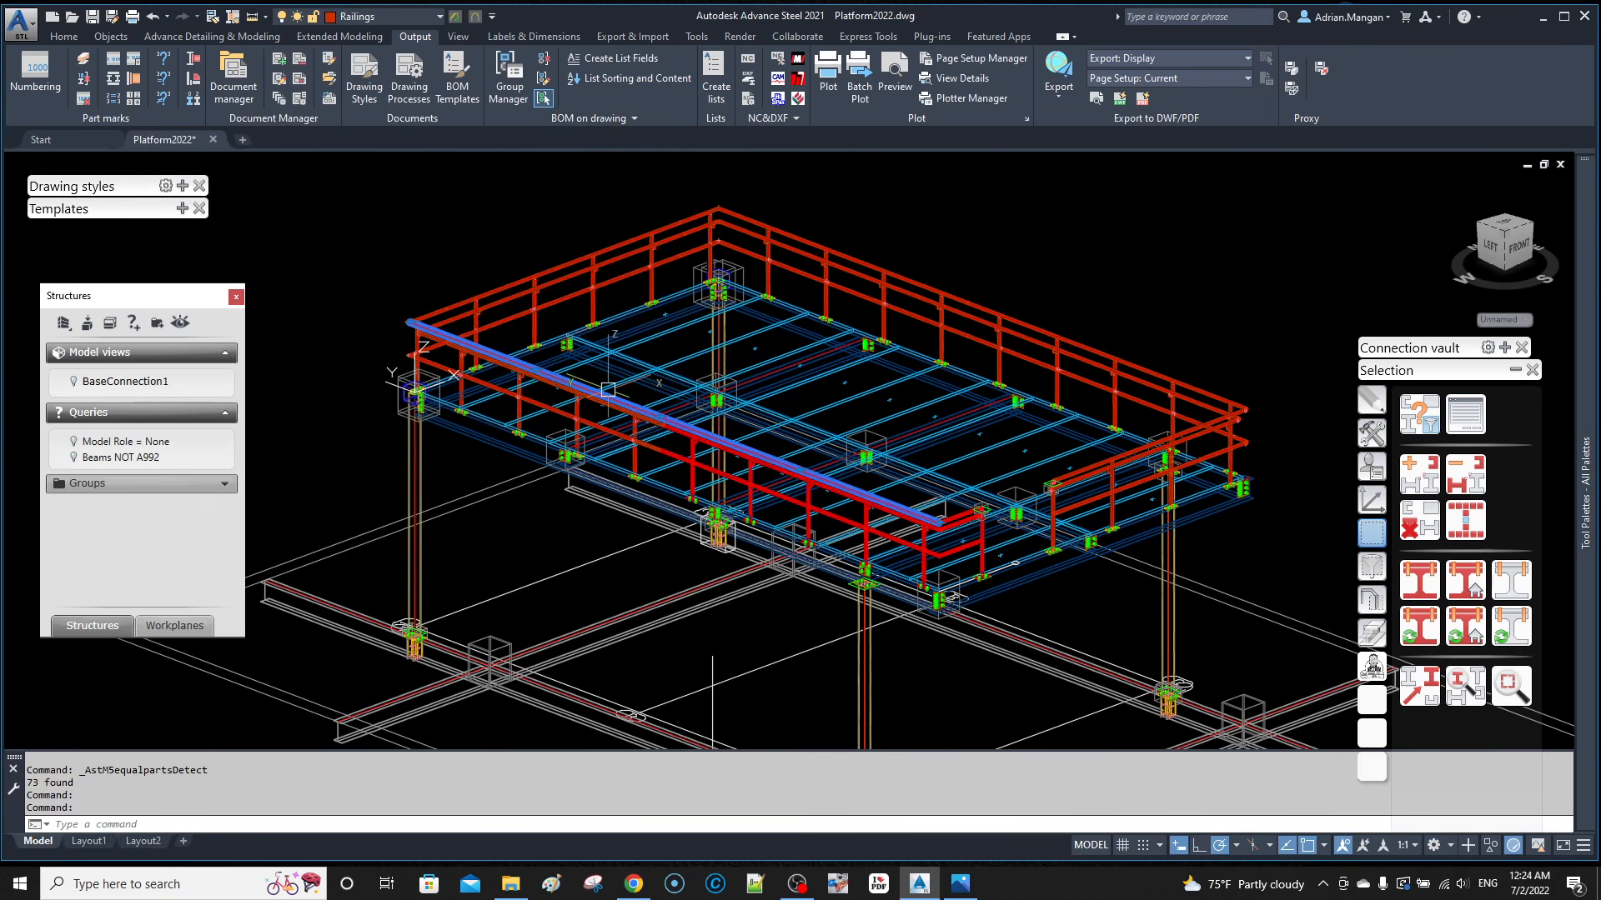
click(1465, 521)
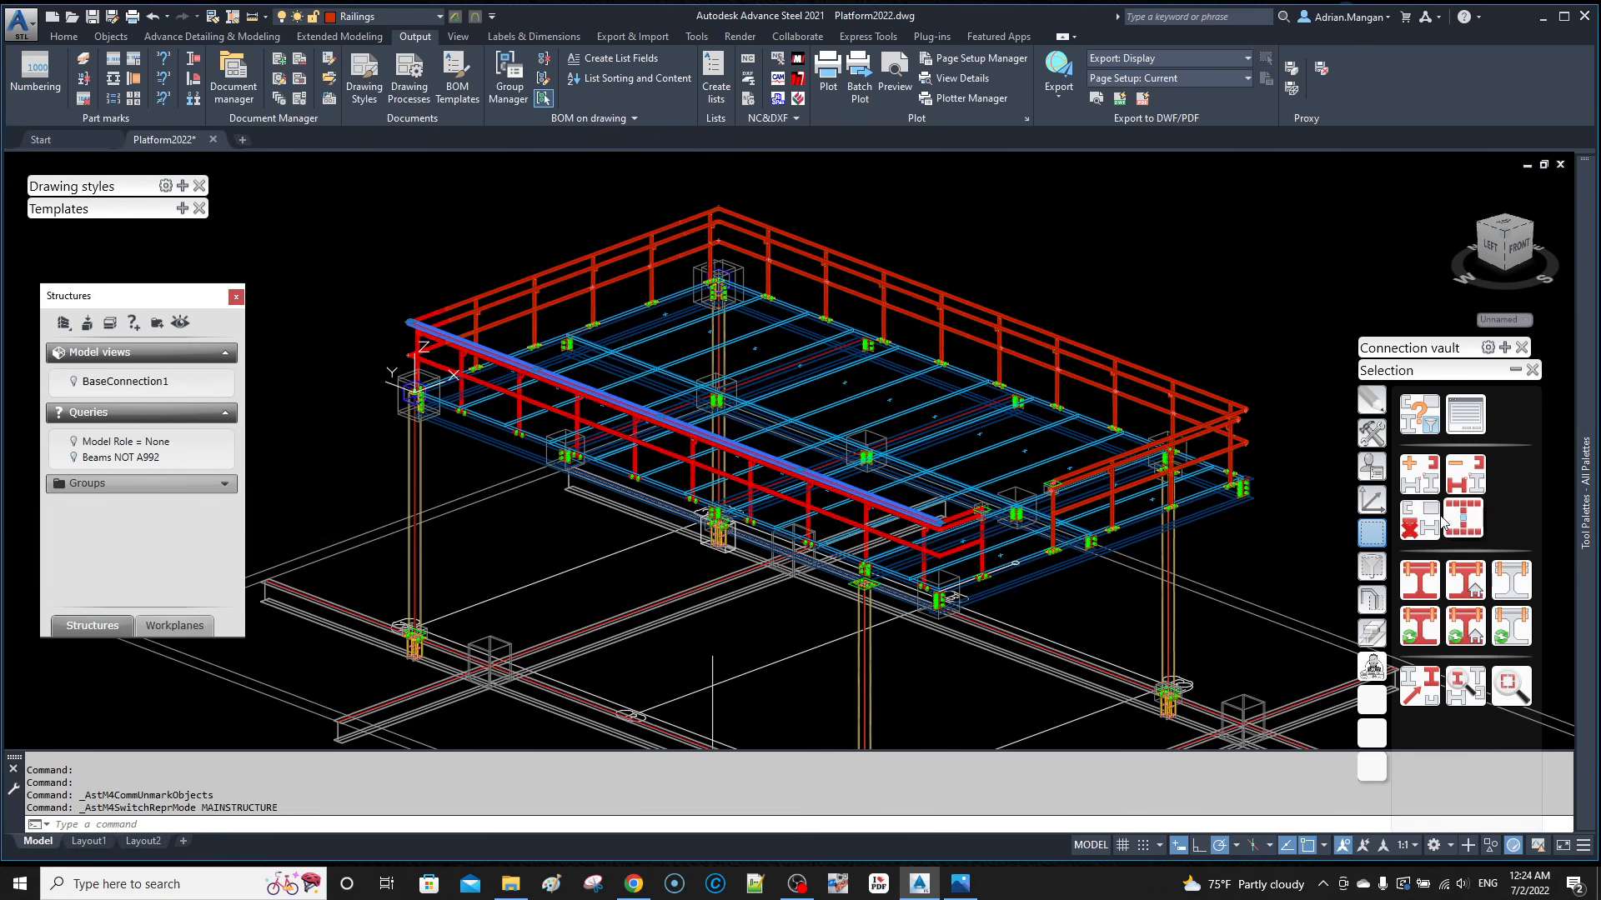
click(35, 73)
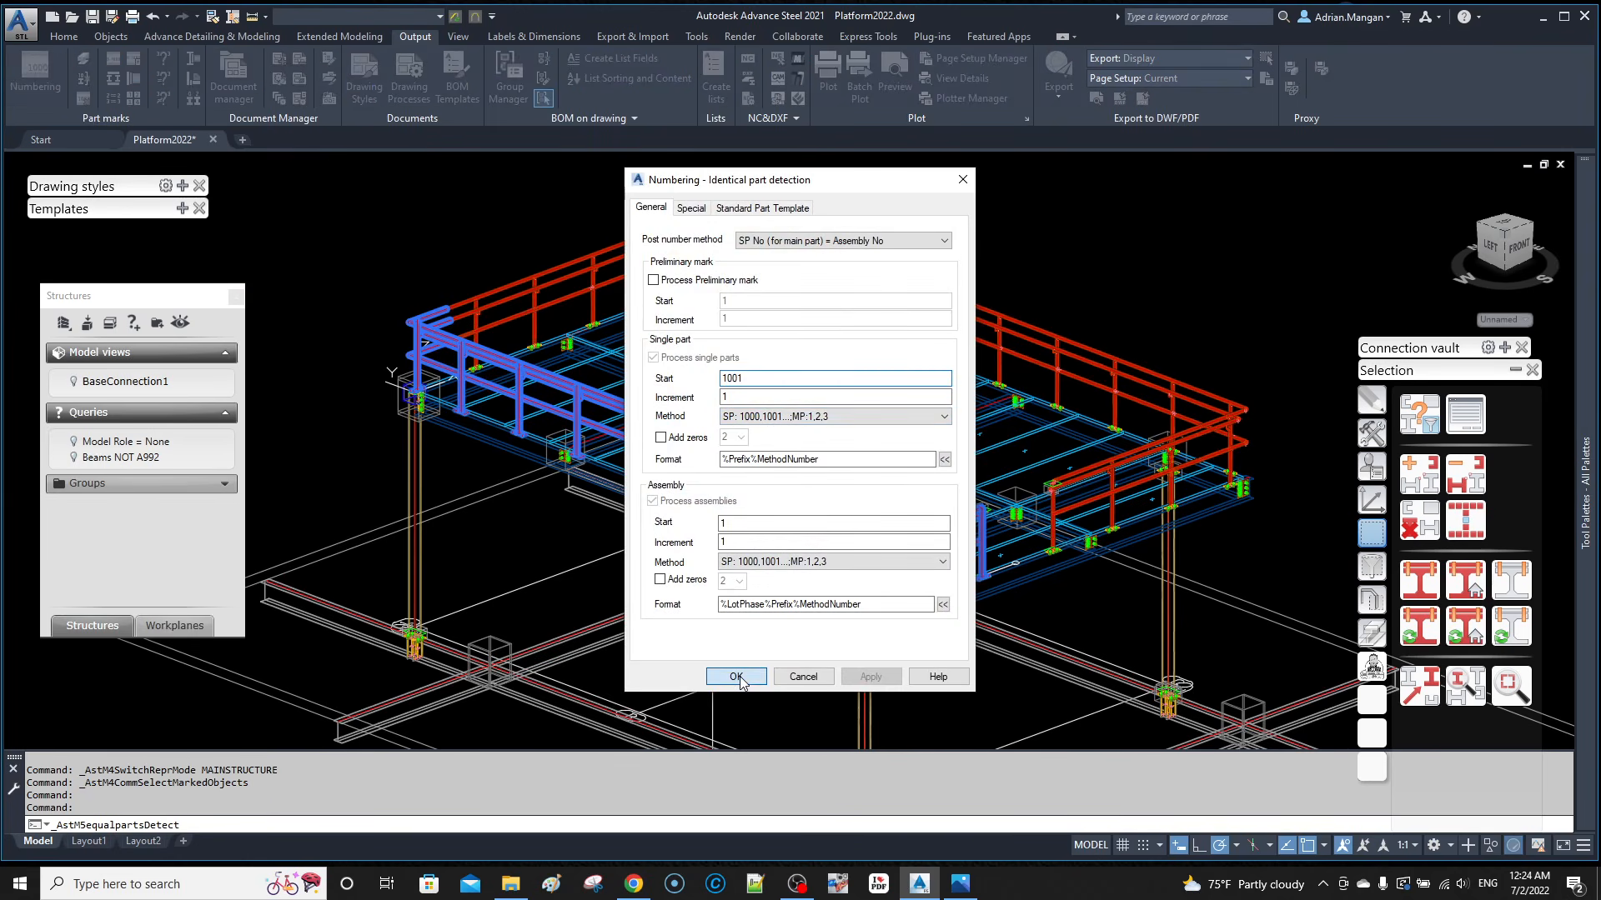
click(737, 674)
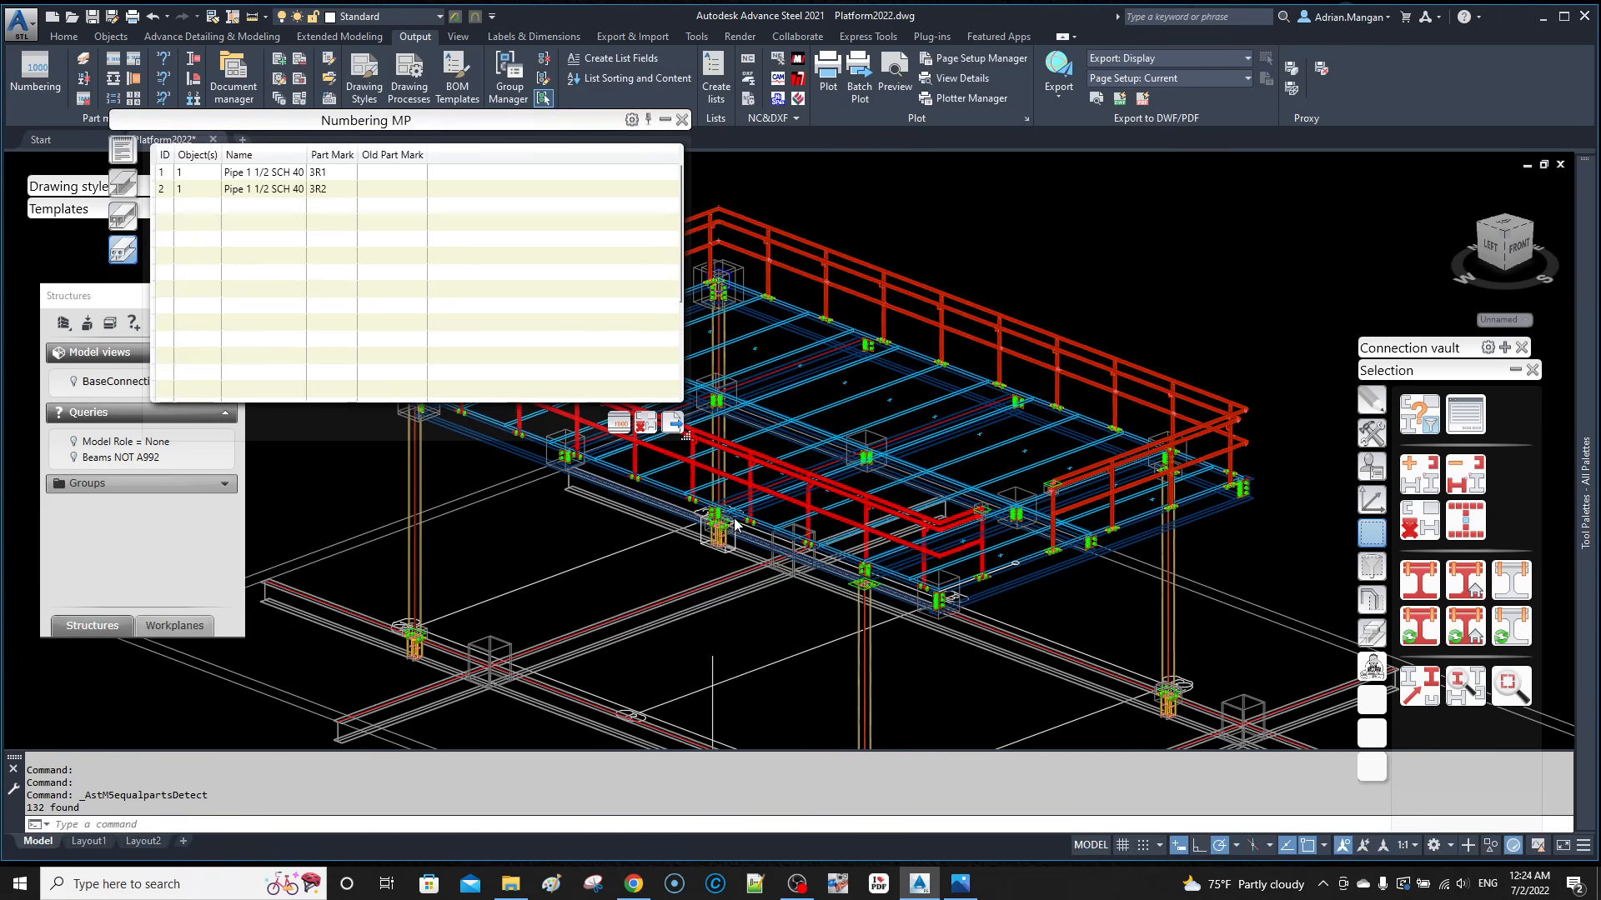
click(664, 119)
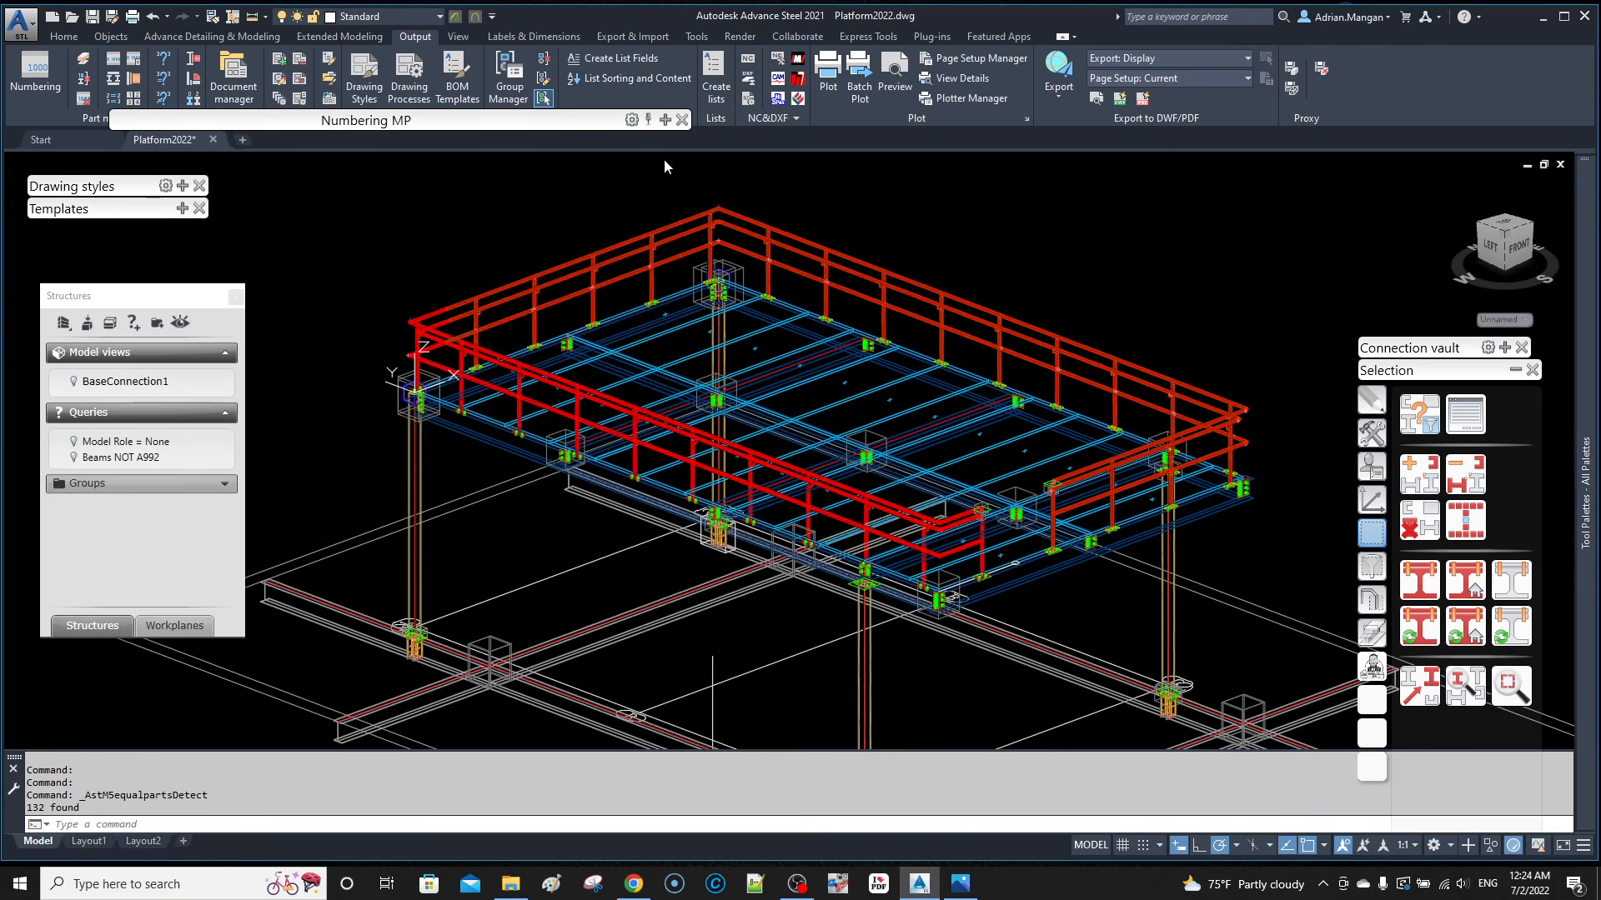
Step: Add the railing assembly on the adjacent short side to the two long-side assemblies and run numbering on all three
click(567, 376)
click(576, 256)
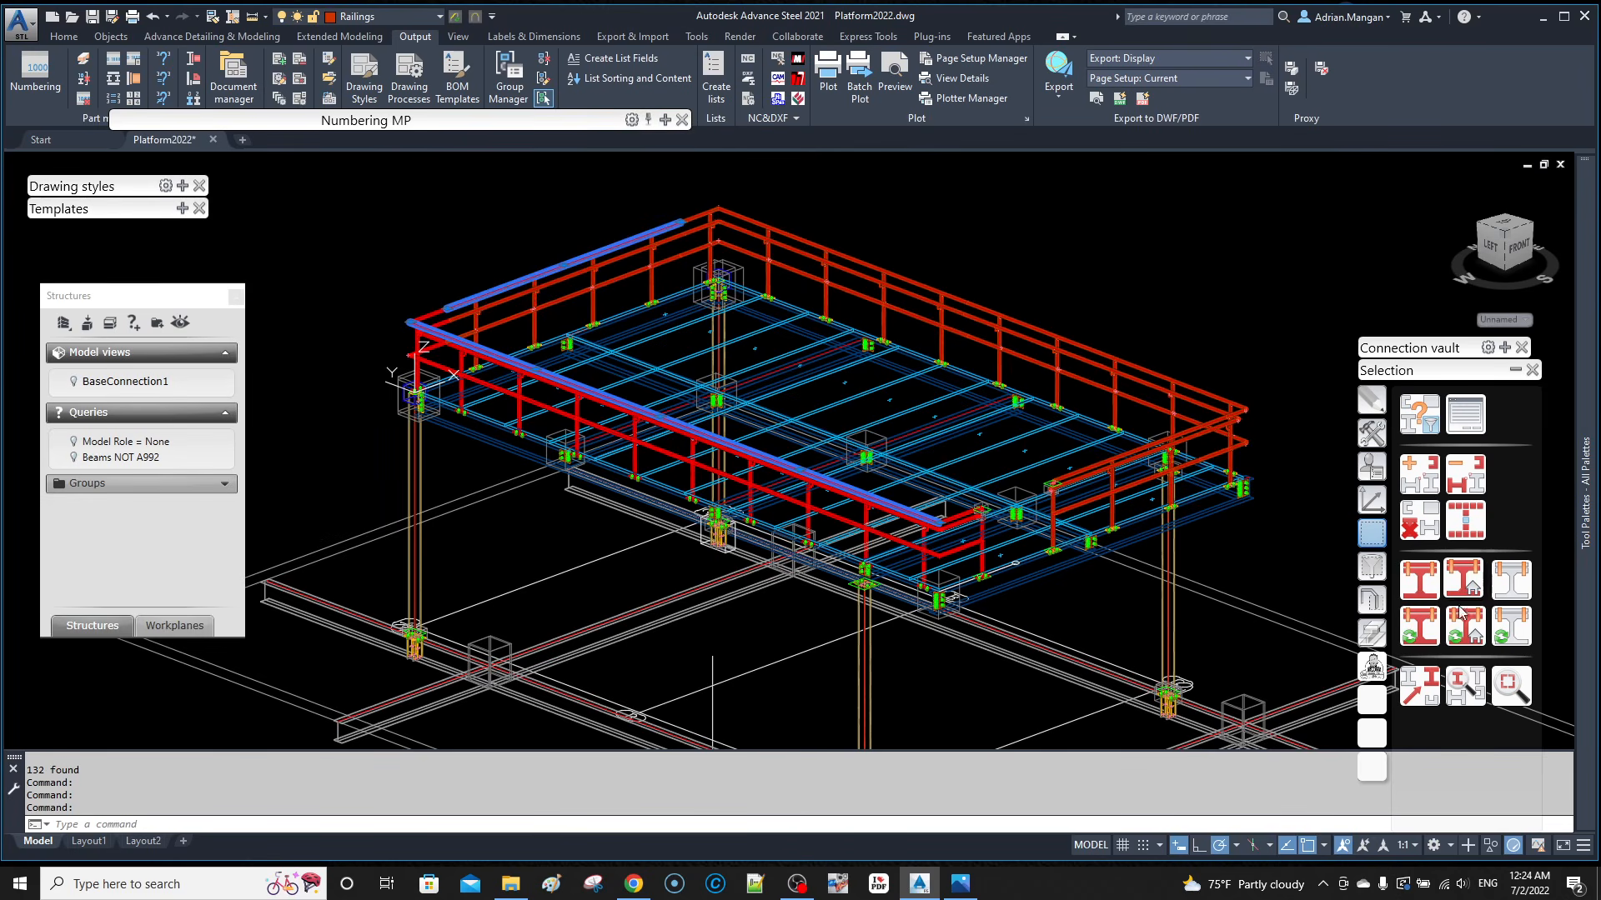
click(1465, 529)
click(1466, 532)
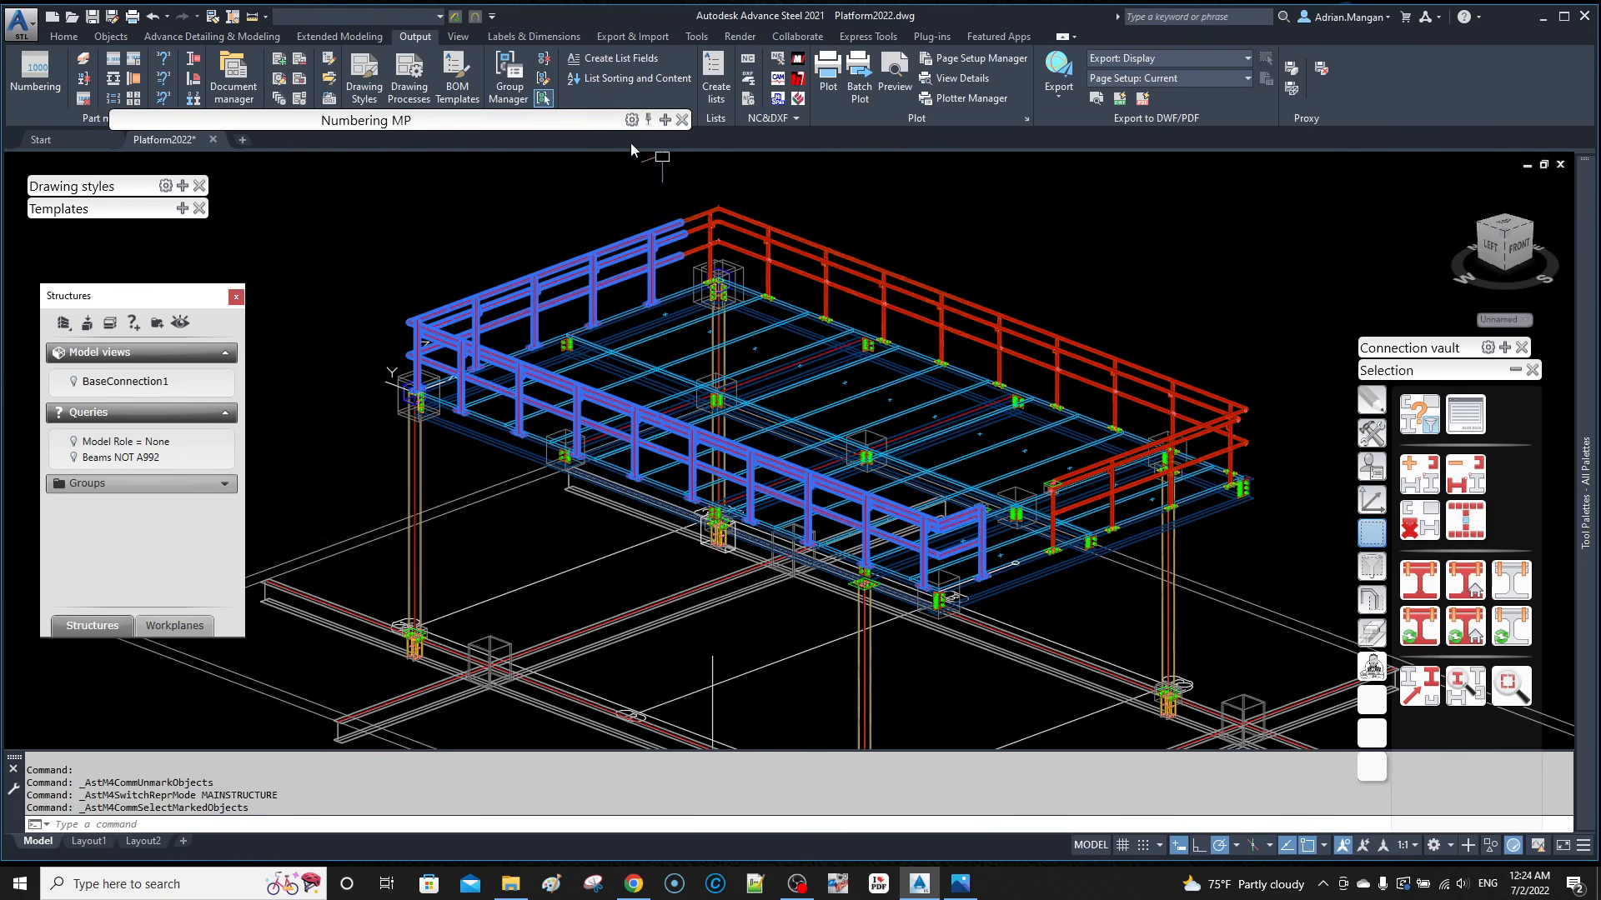
click(35, 76)
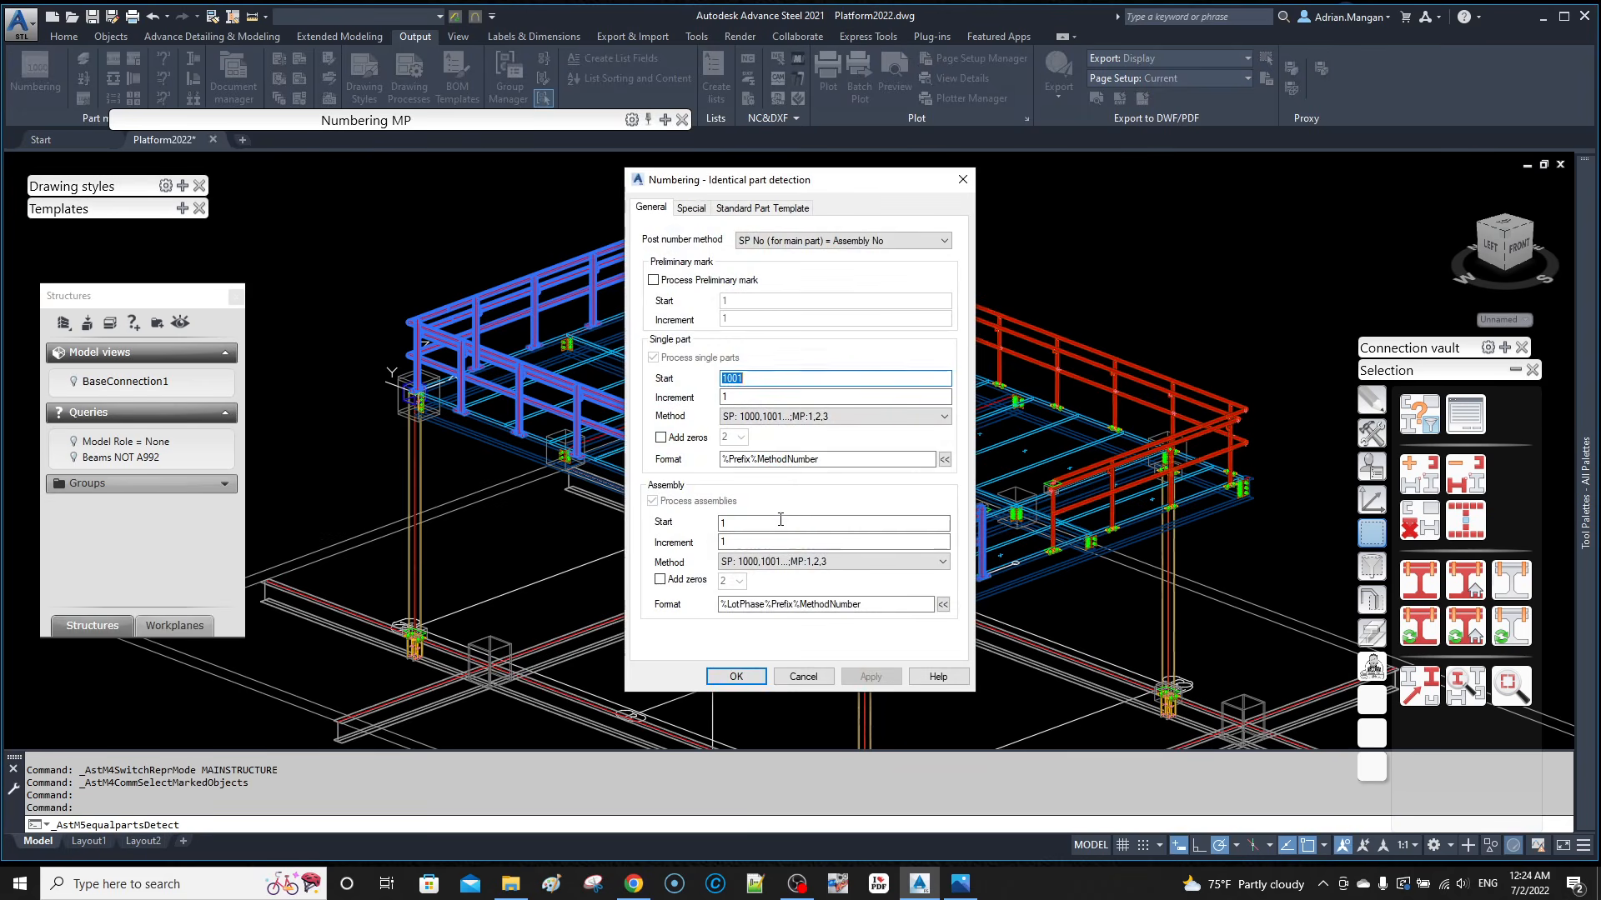
click(736, 676)
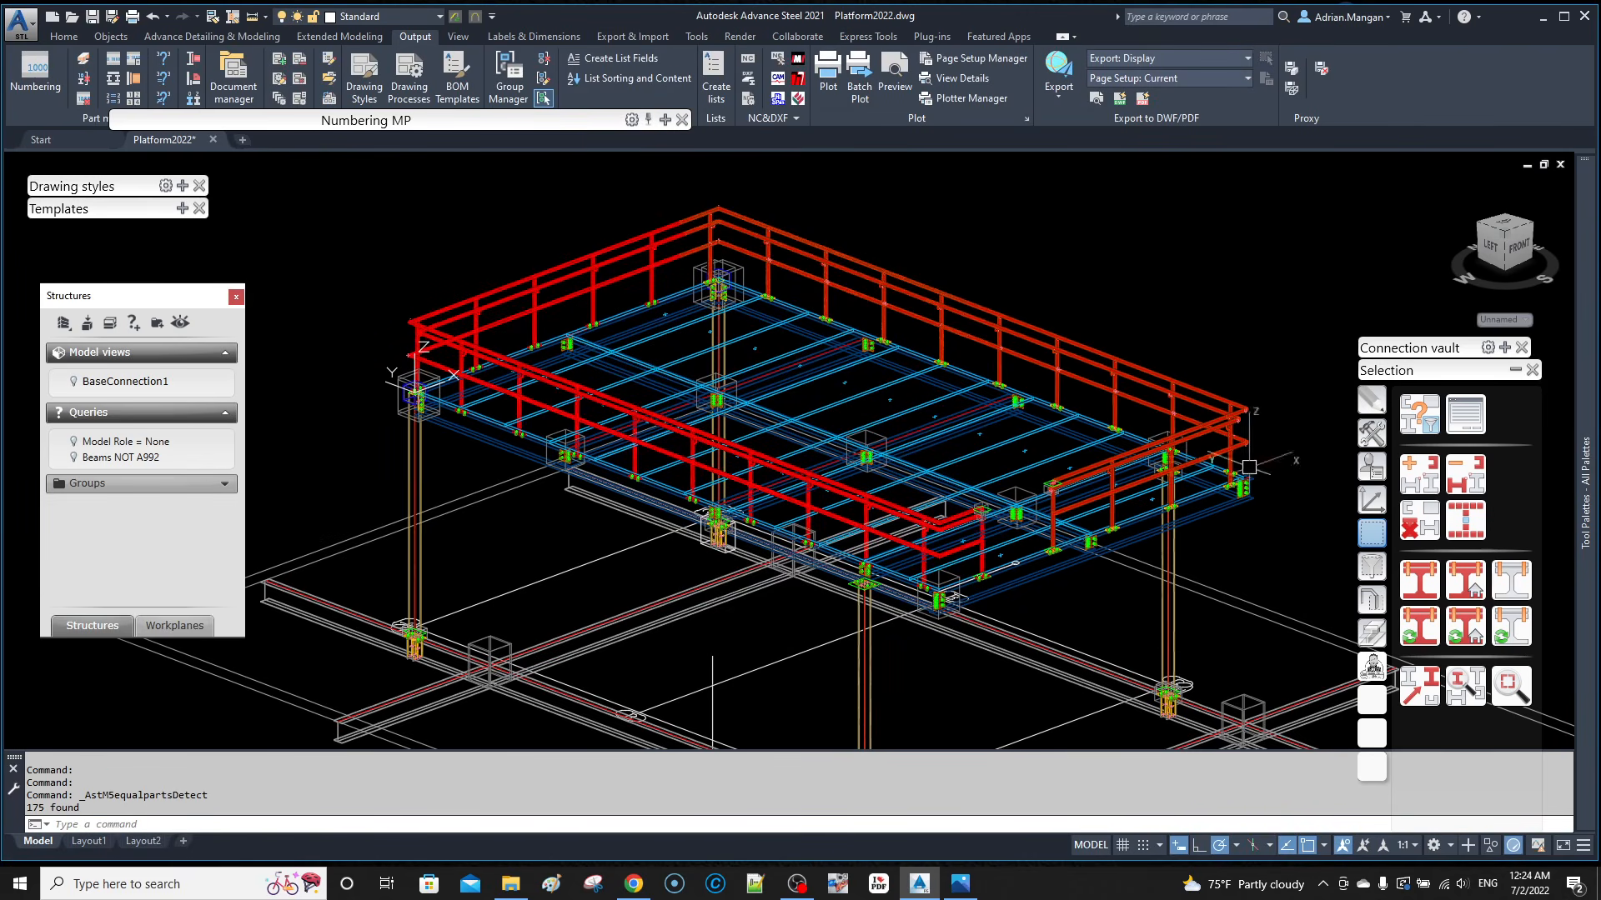
Step: Add the railing assembly that wraps the platform's back corner to the three numbered ones, run numbering on all four and close the results list
click(1466, 520)
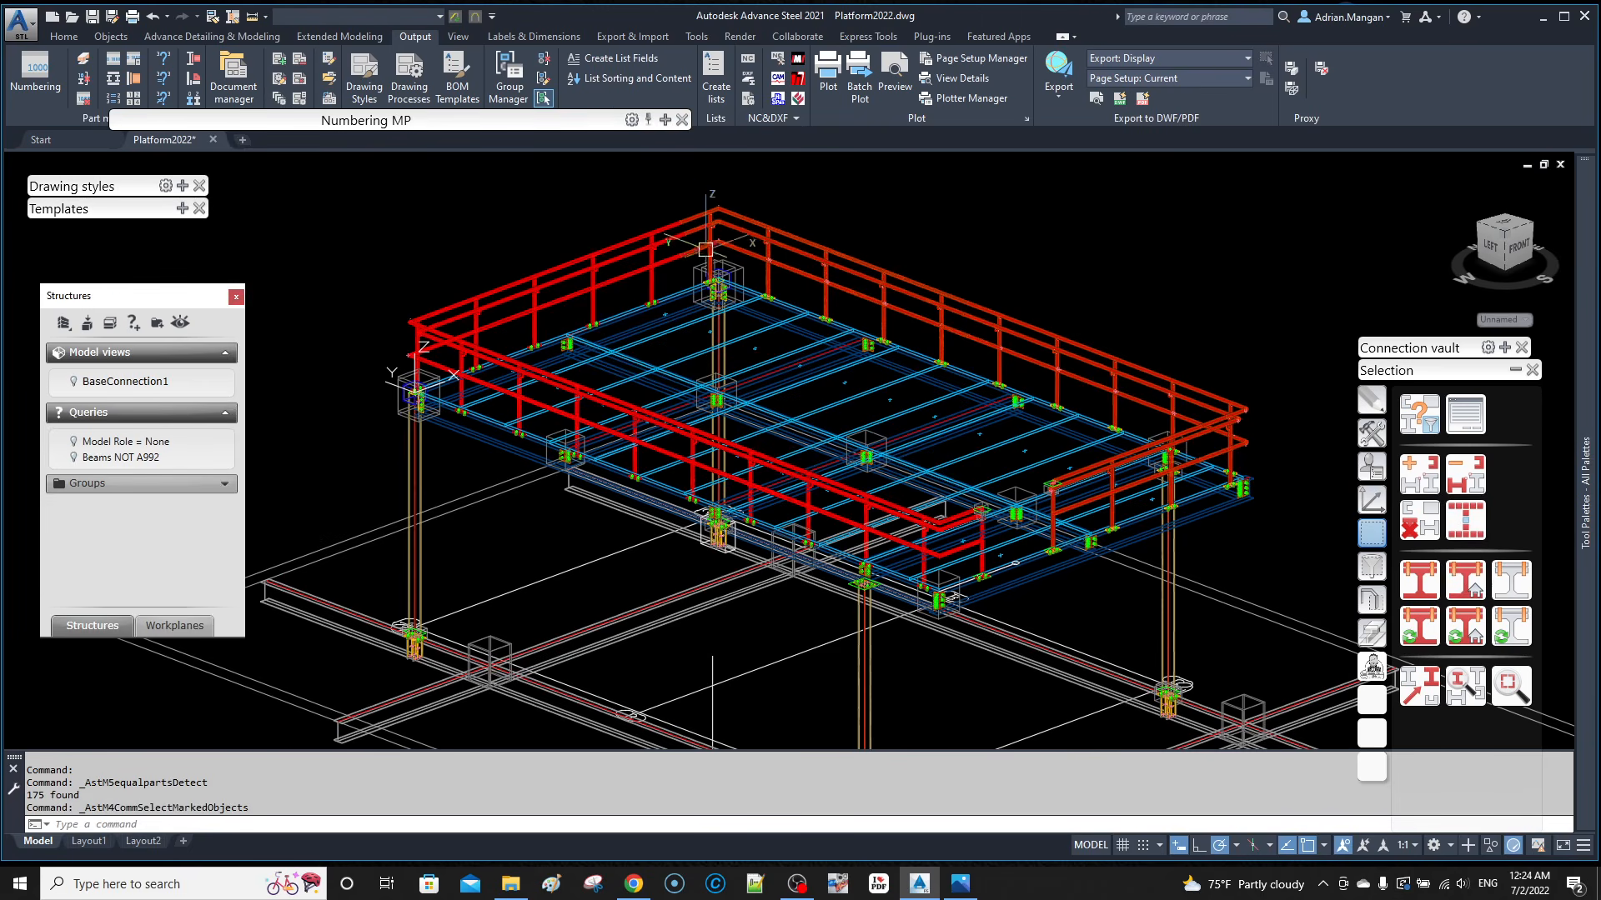
scroll(704, 219, up, 5)
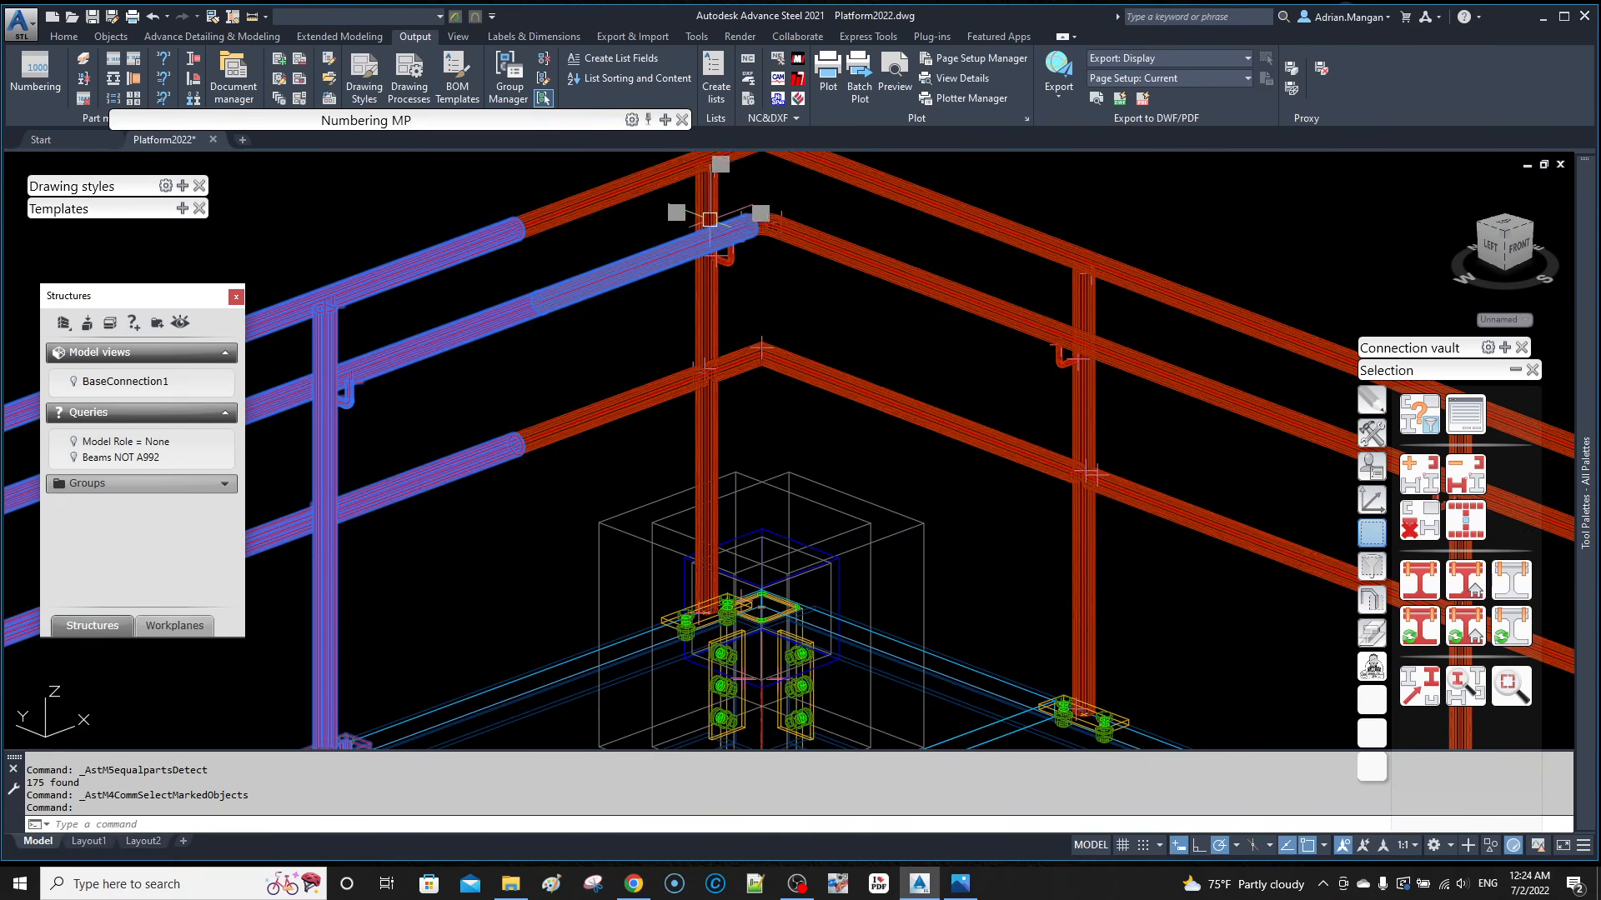
scroll(566, 281, up, 3)
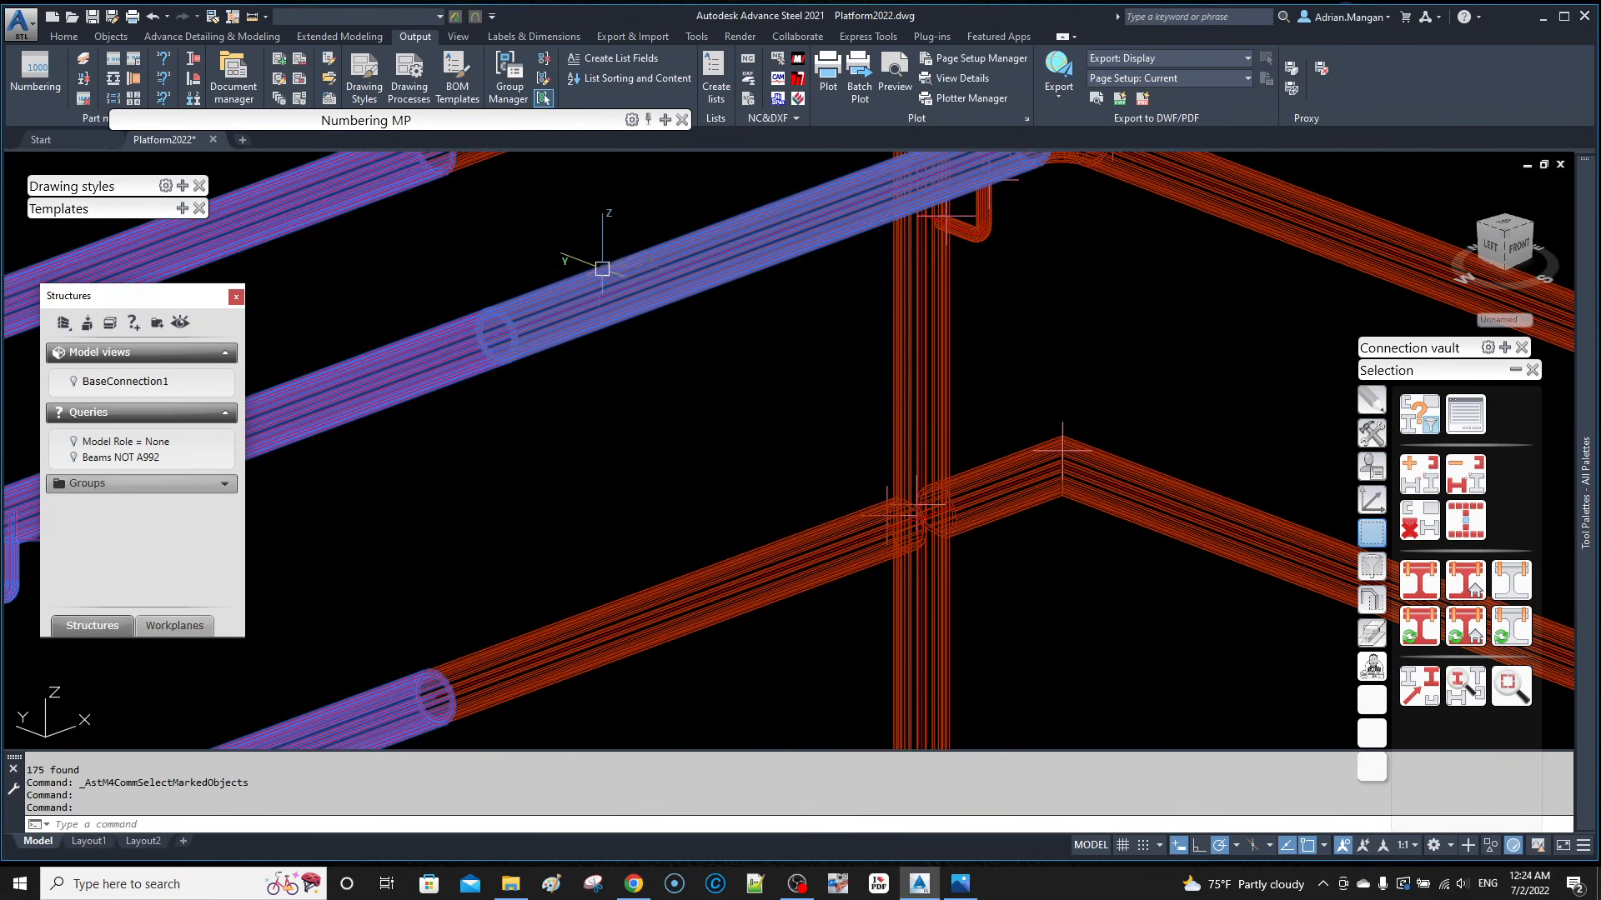
scroll(615, 325, down, 6)
click(857, 322)
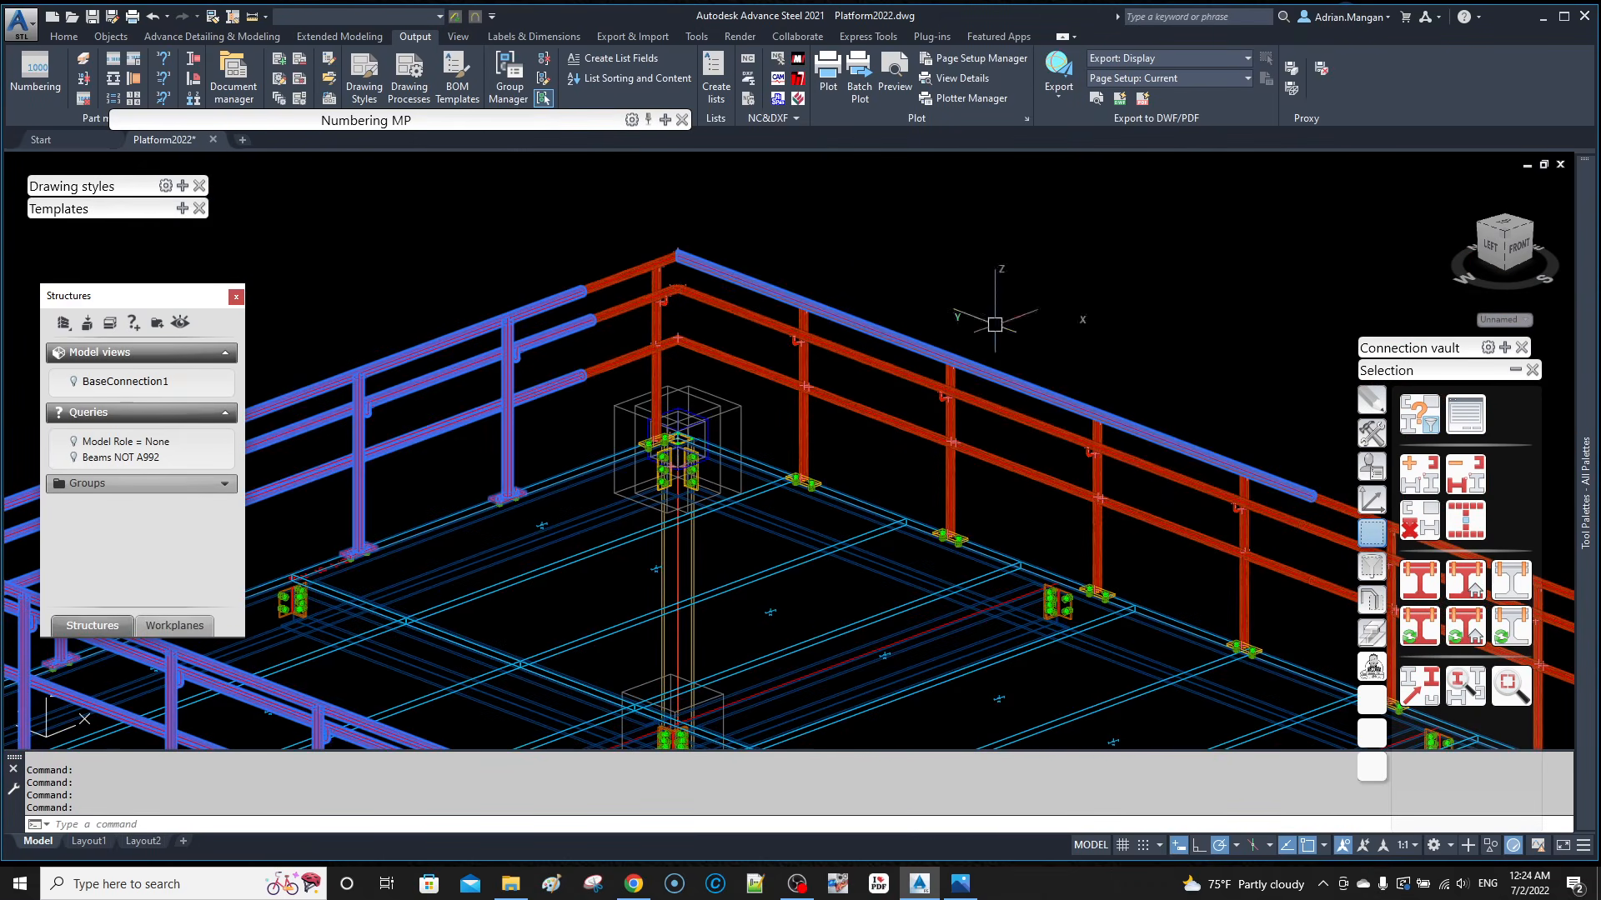
click(1474, 511)
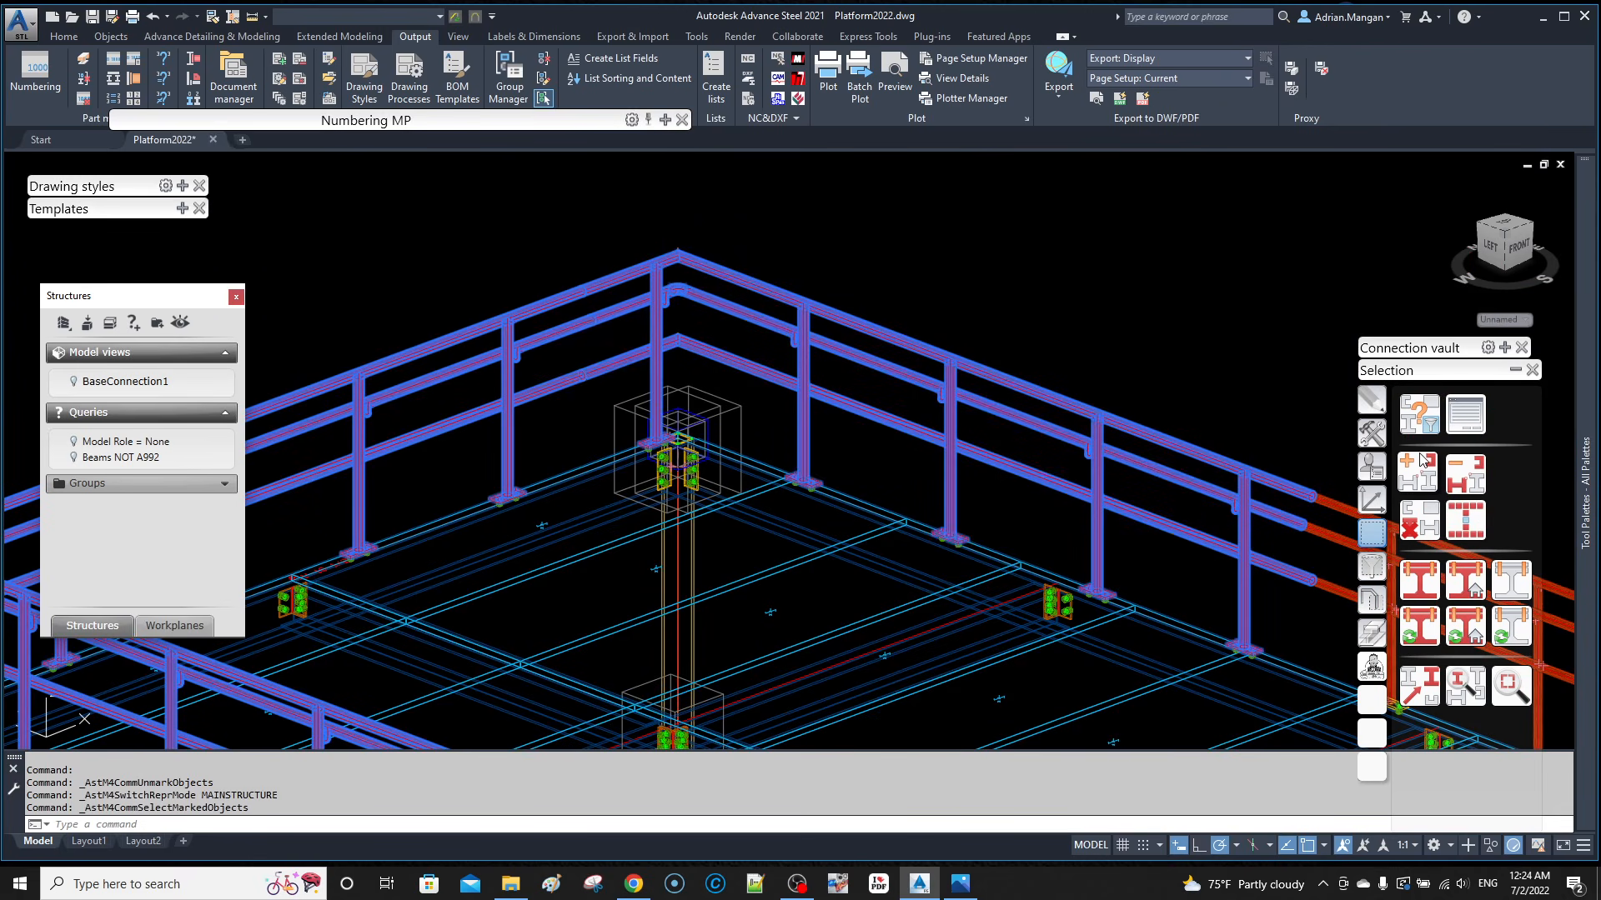
click(38, 73)
click(734, 681)
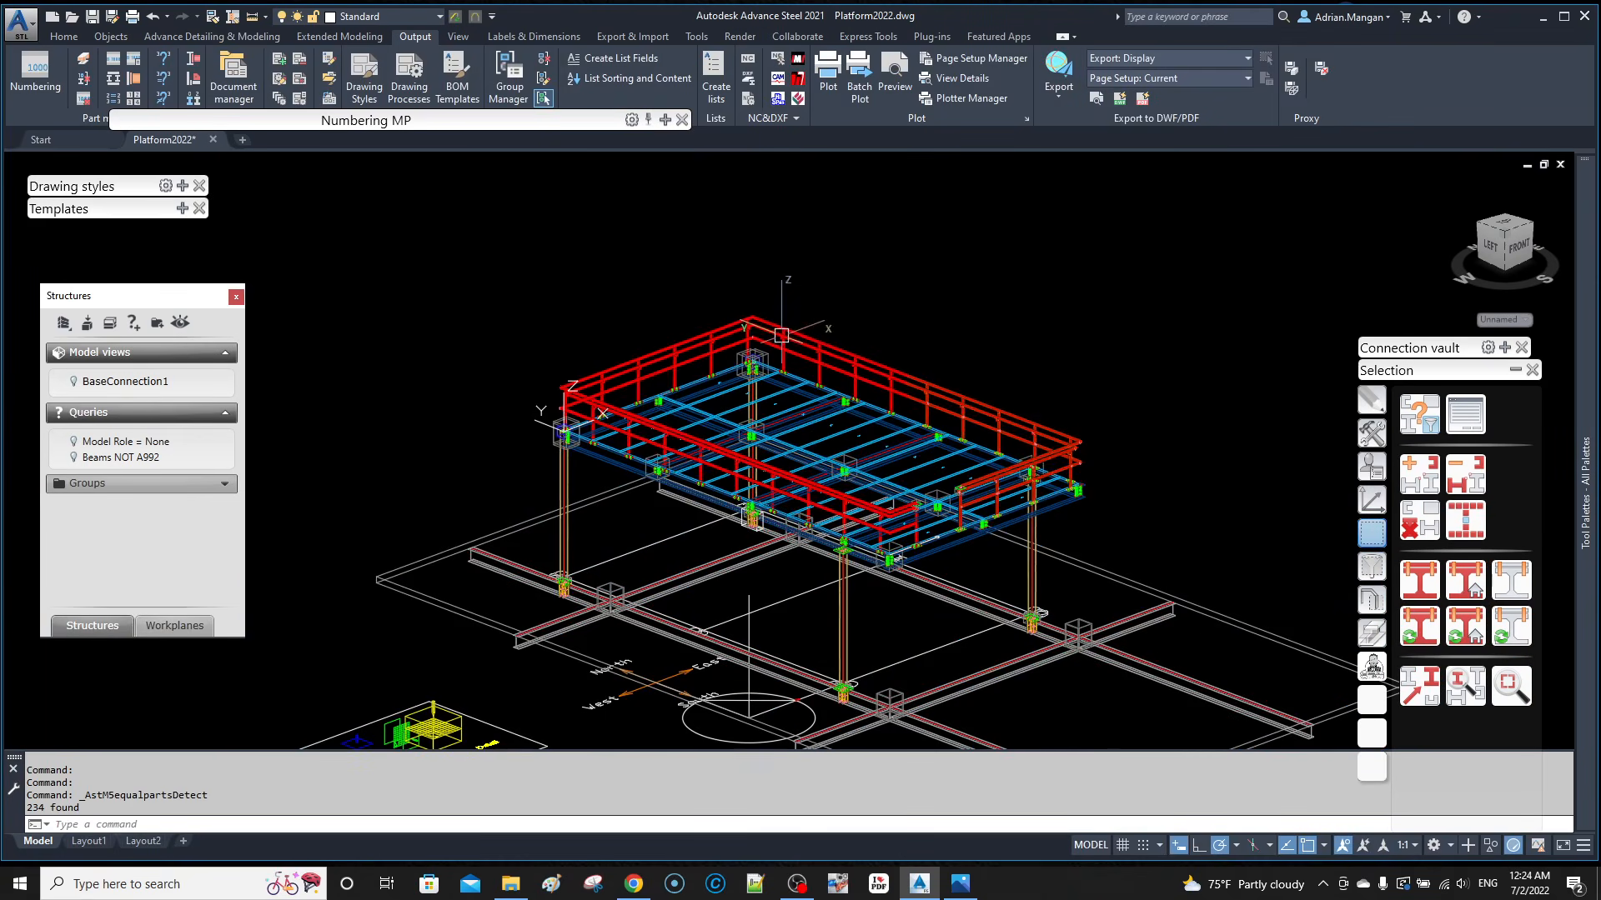
click(663, 121)
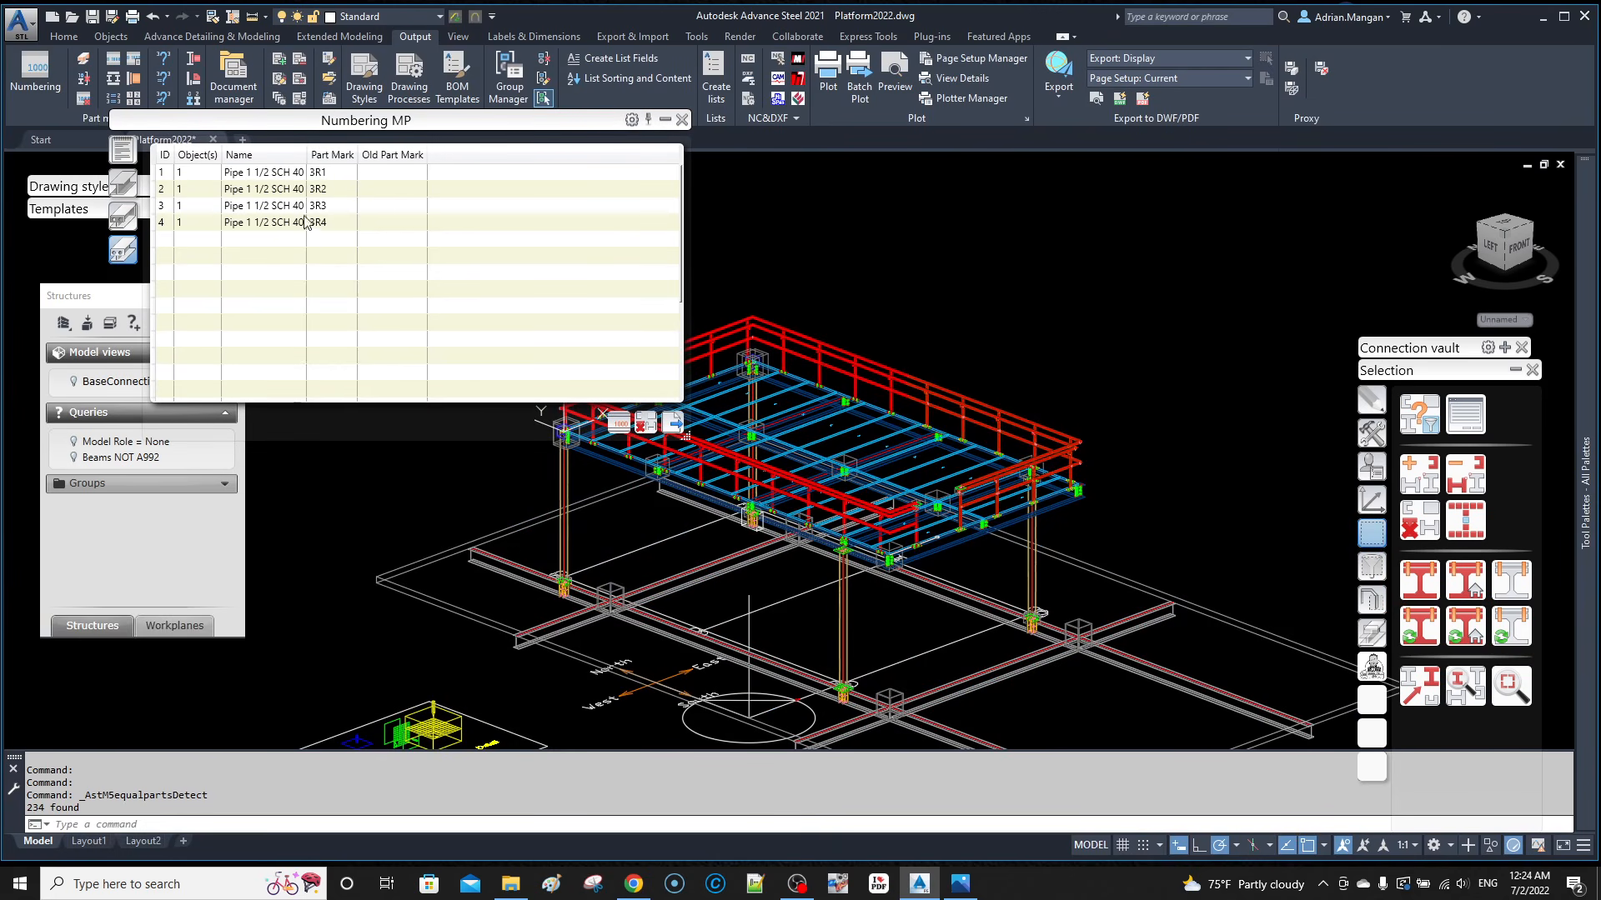
click(681, 119)
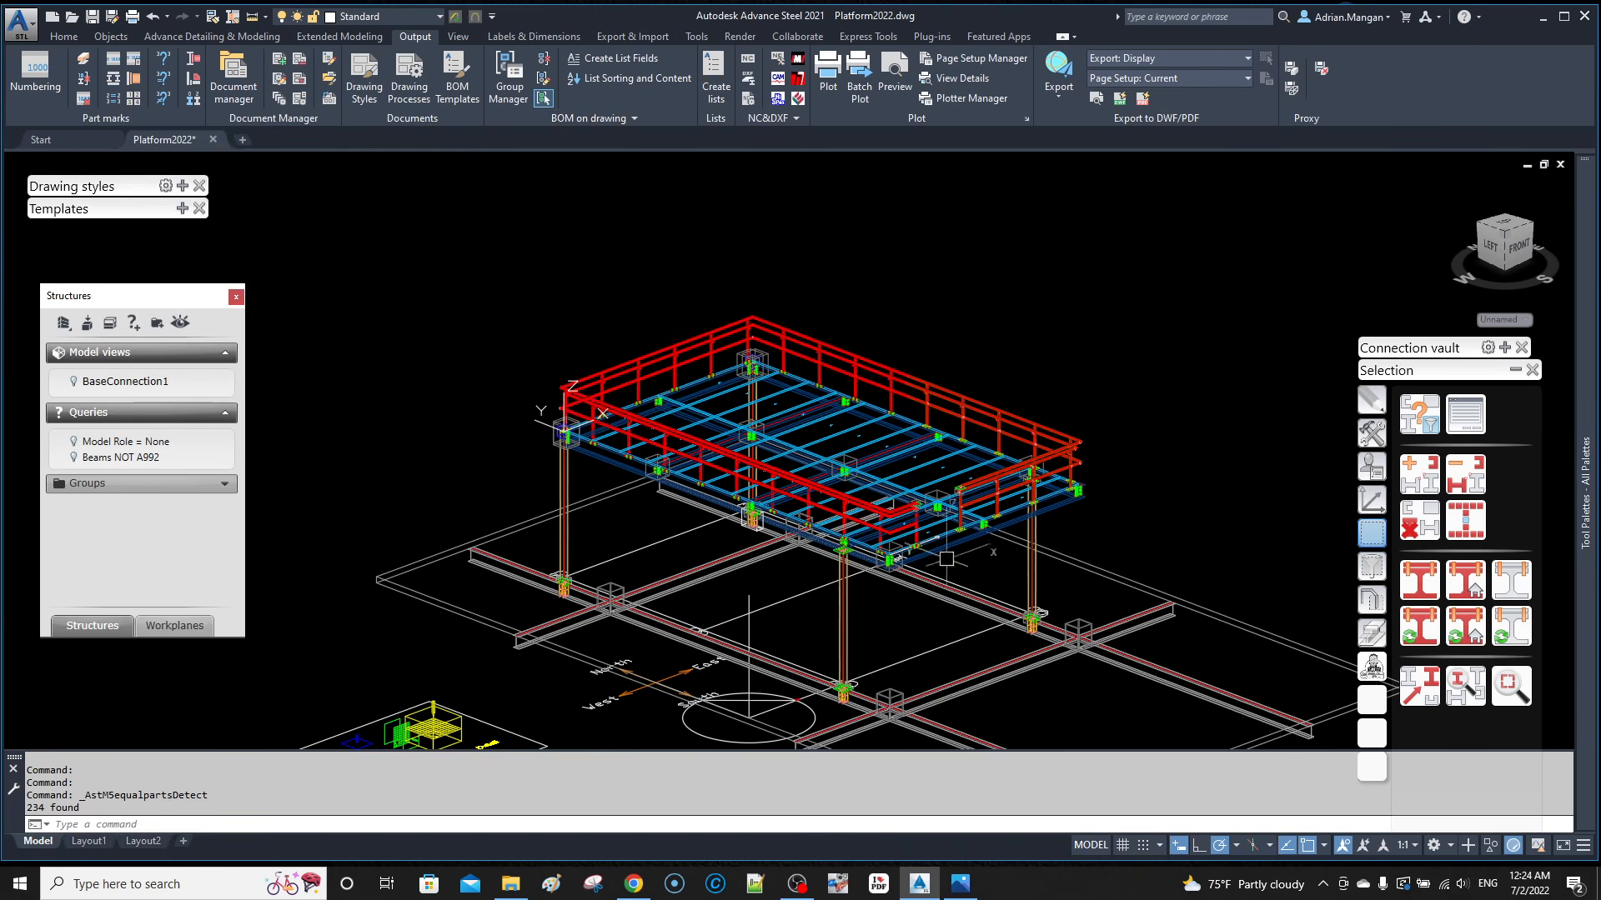
Step: Add the remaining railing assembly on the back long side to the four numbered ones and run numbering on all five
click(1466, 519)
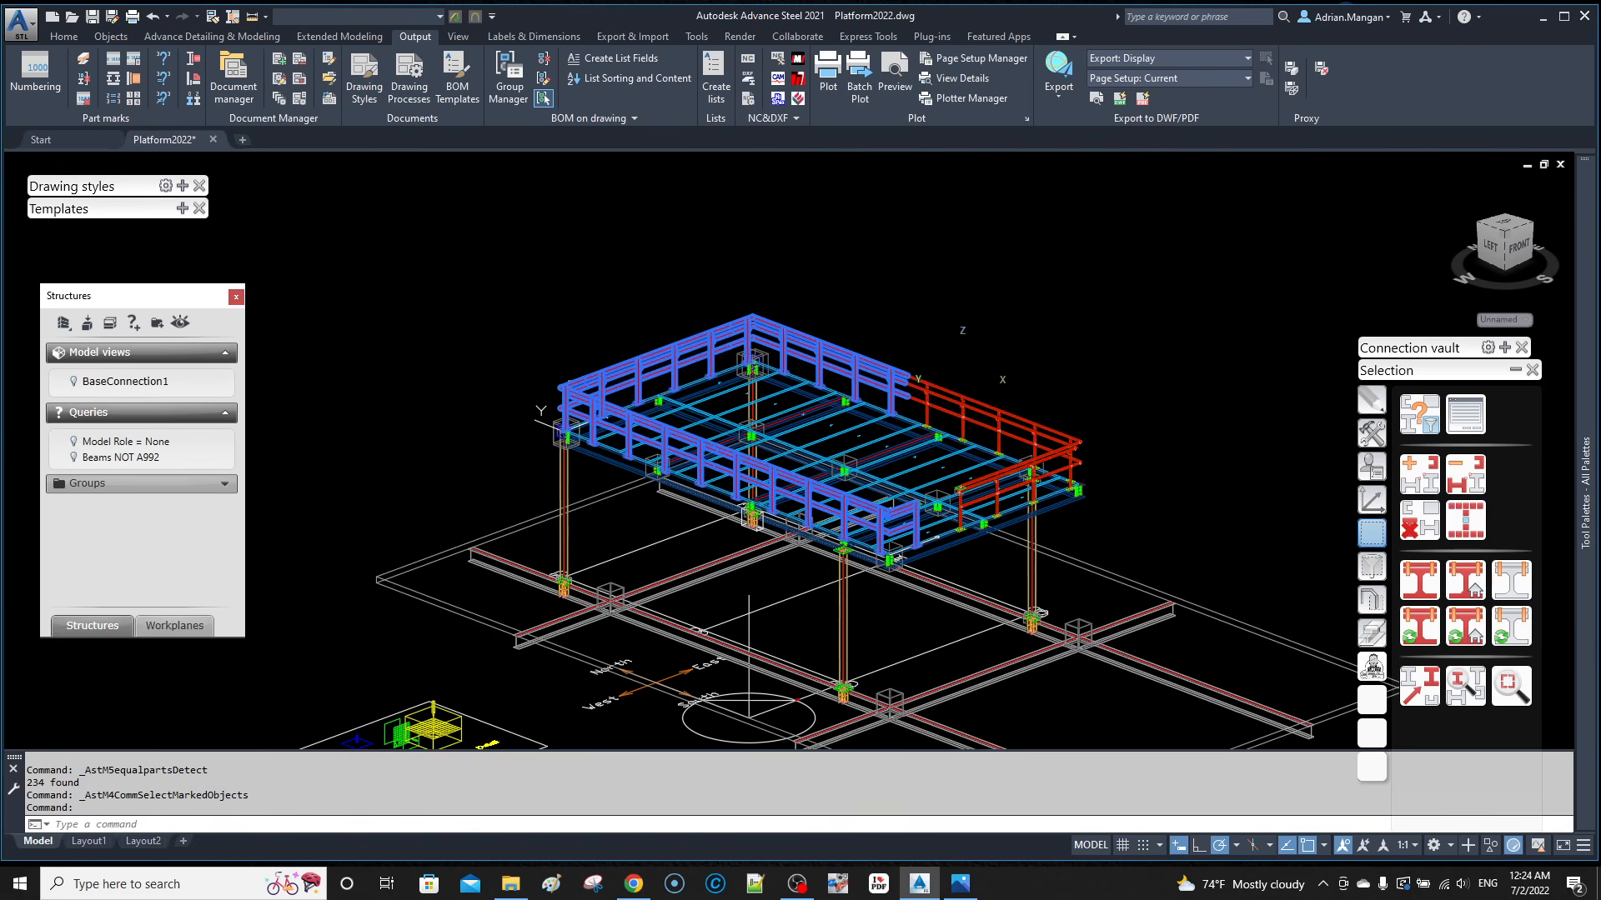
click(957, 391)
click(1465, 626)
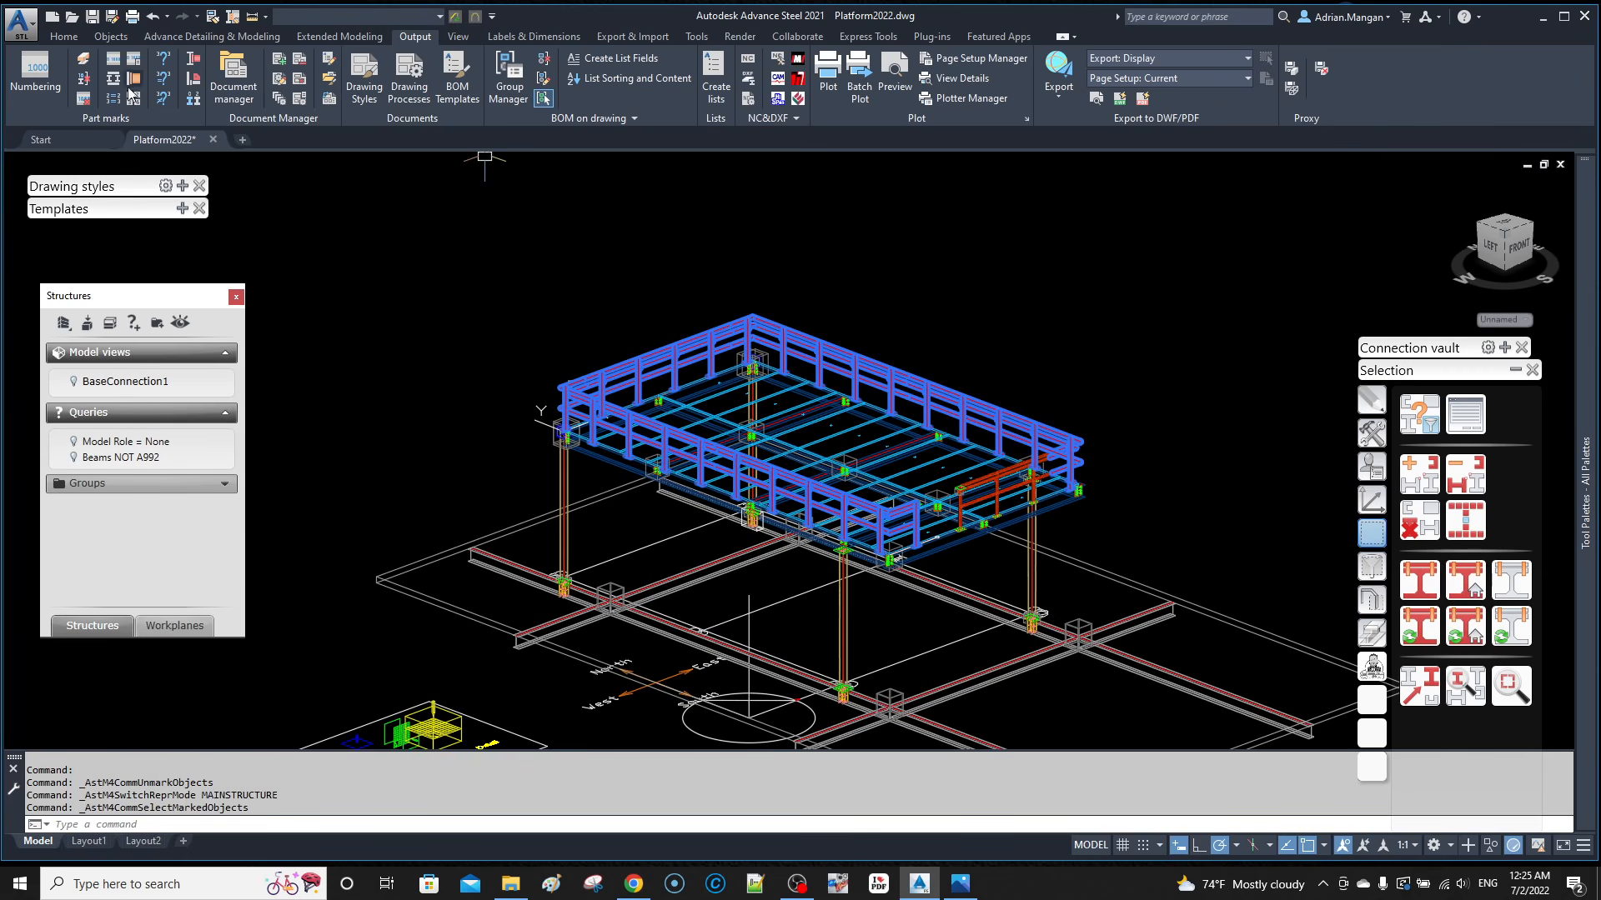
click(46, 77)
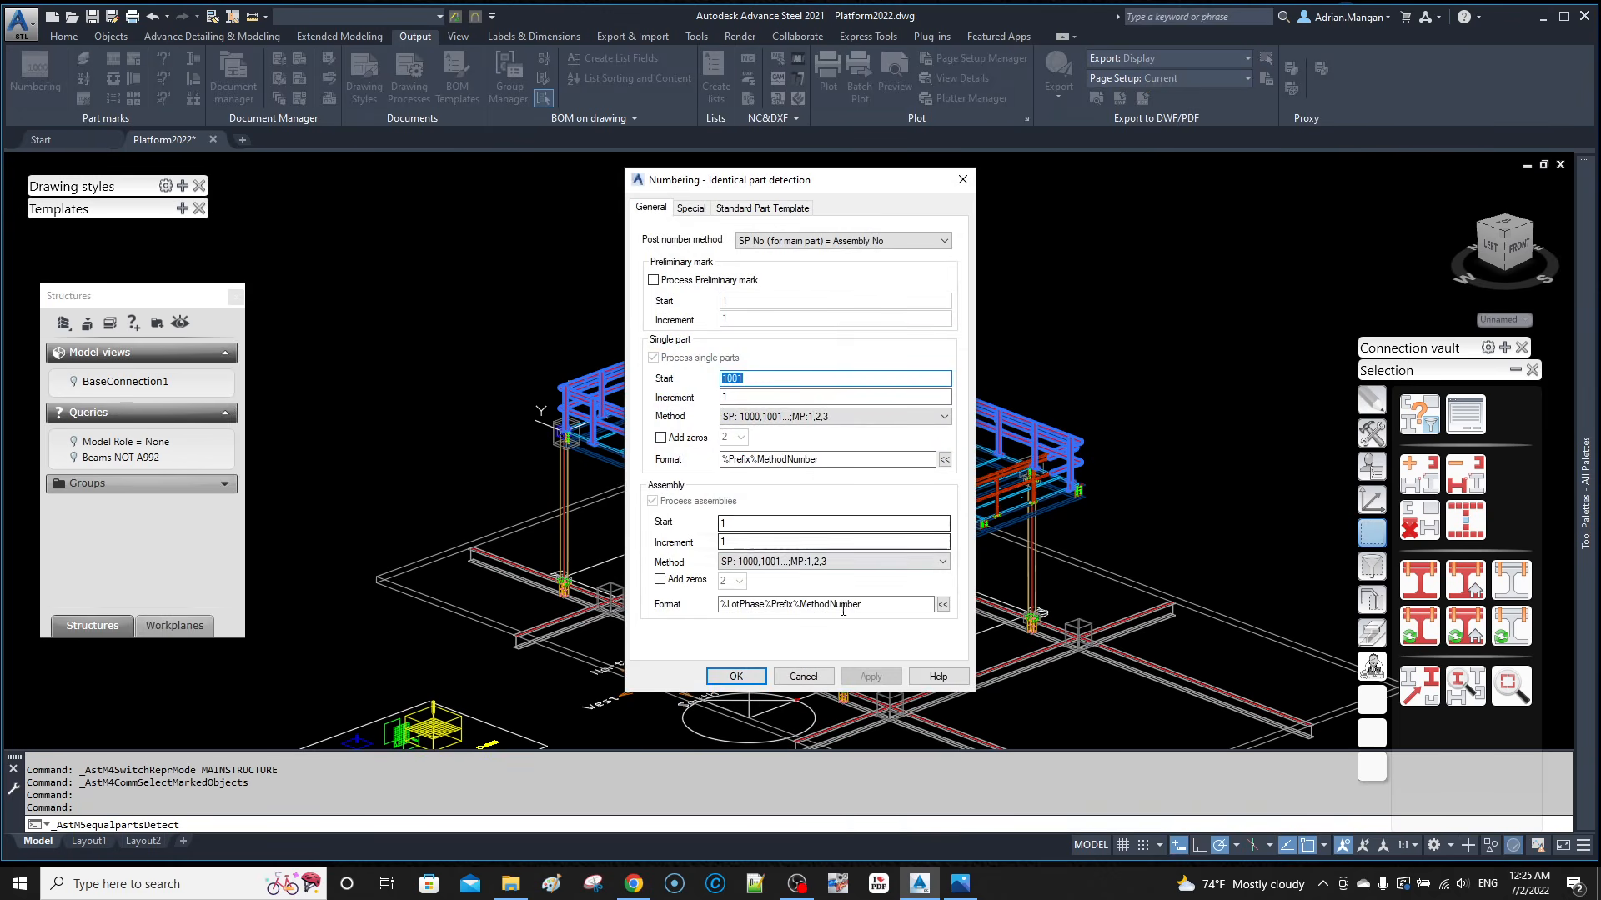
click(760, 677)
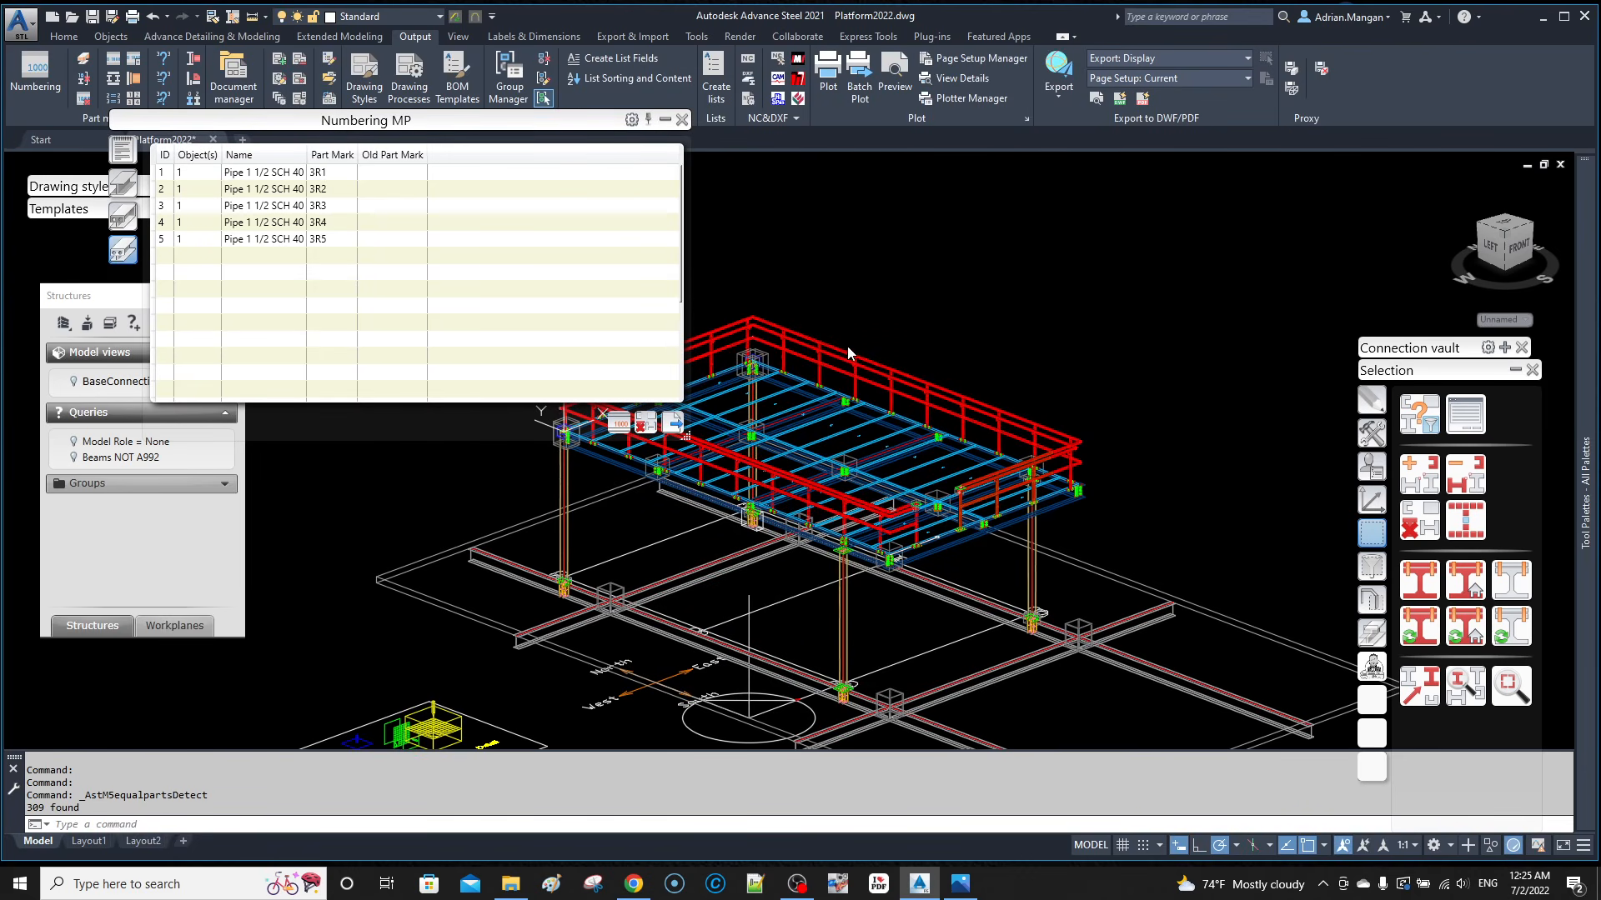
click(680, 119)
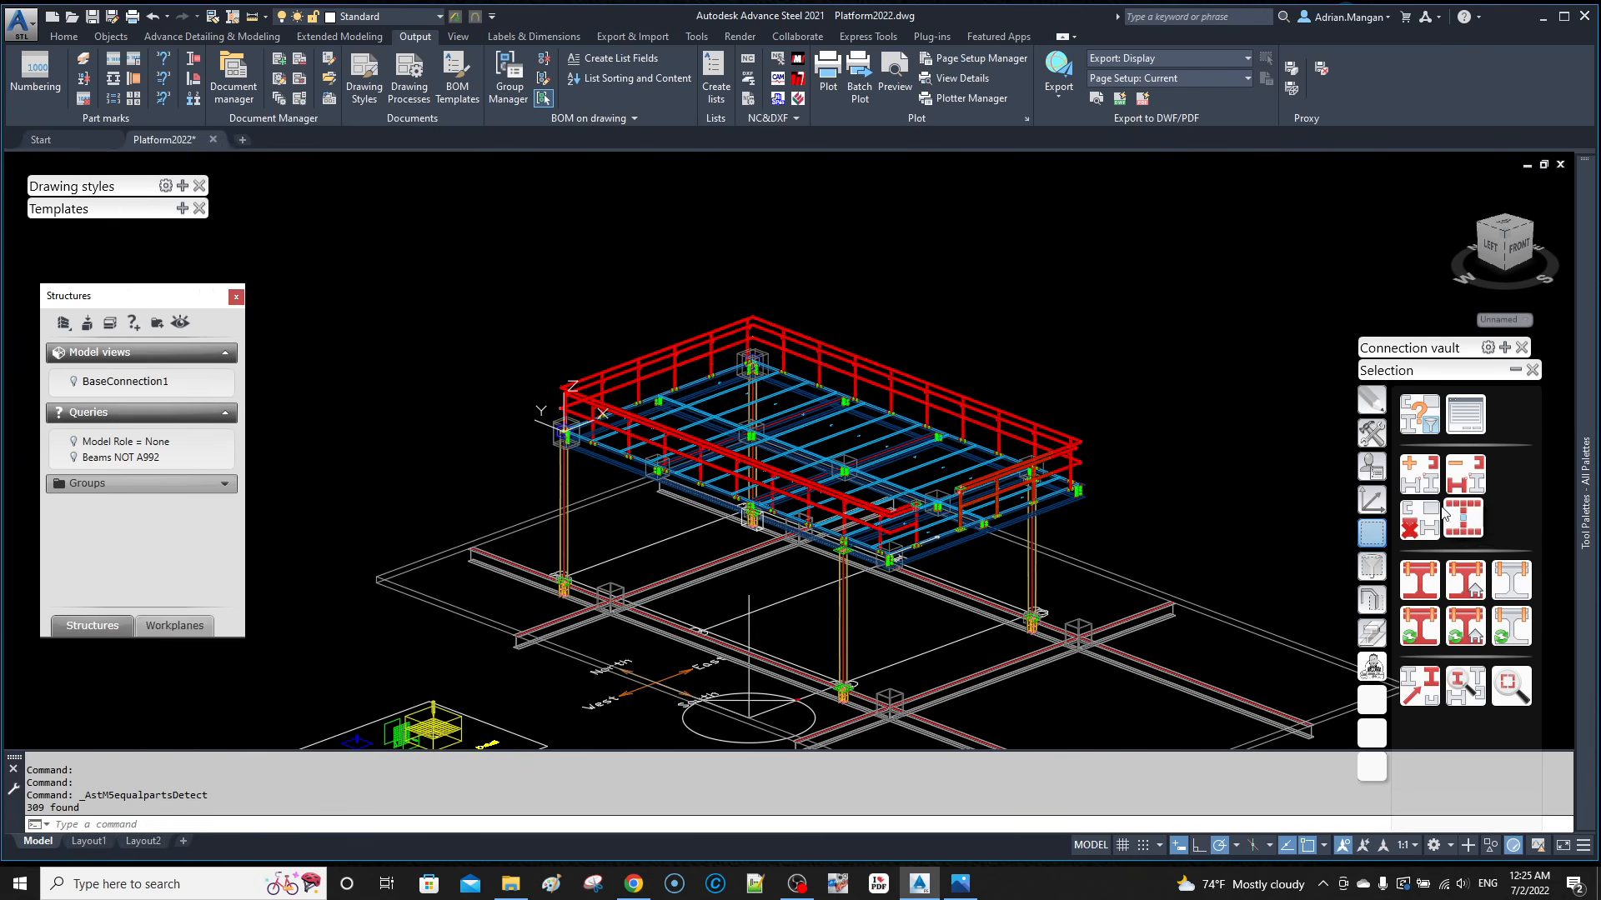
Step: Add the last short railing assembly beside the platform opening to the selection and run numbering on all six railings
click(1465, 520)
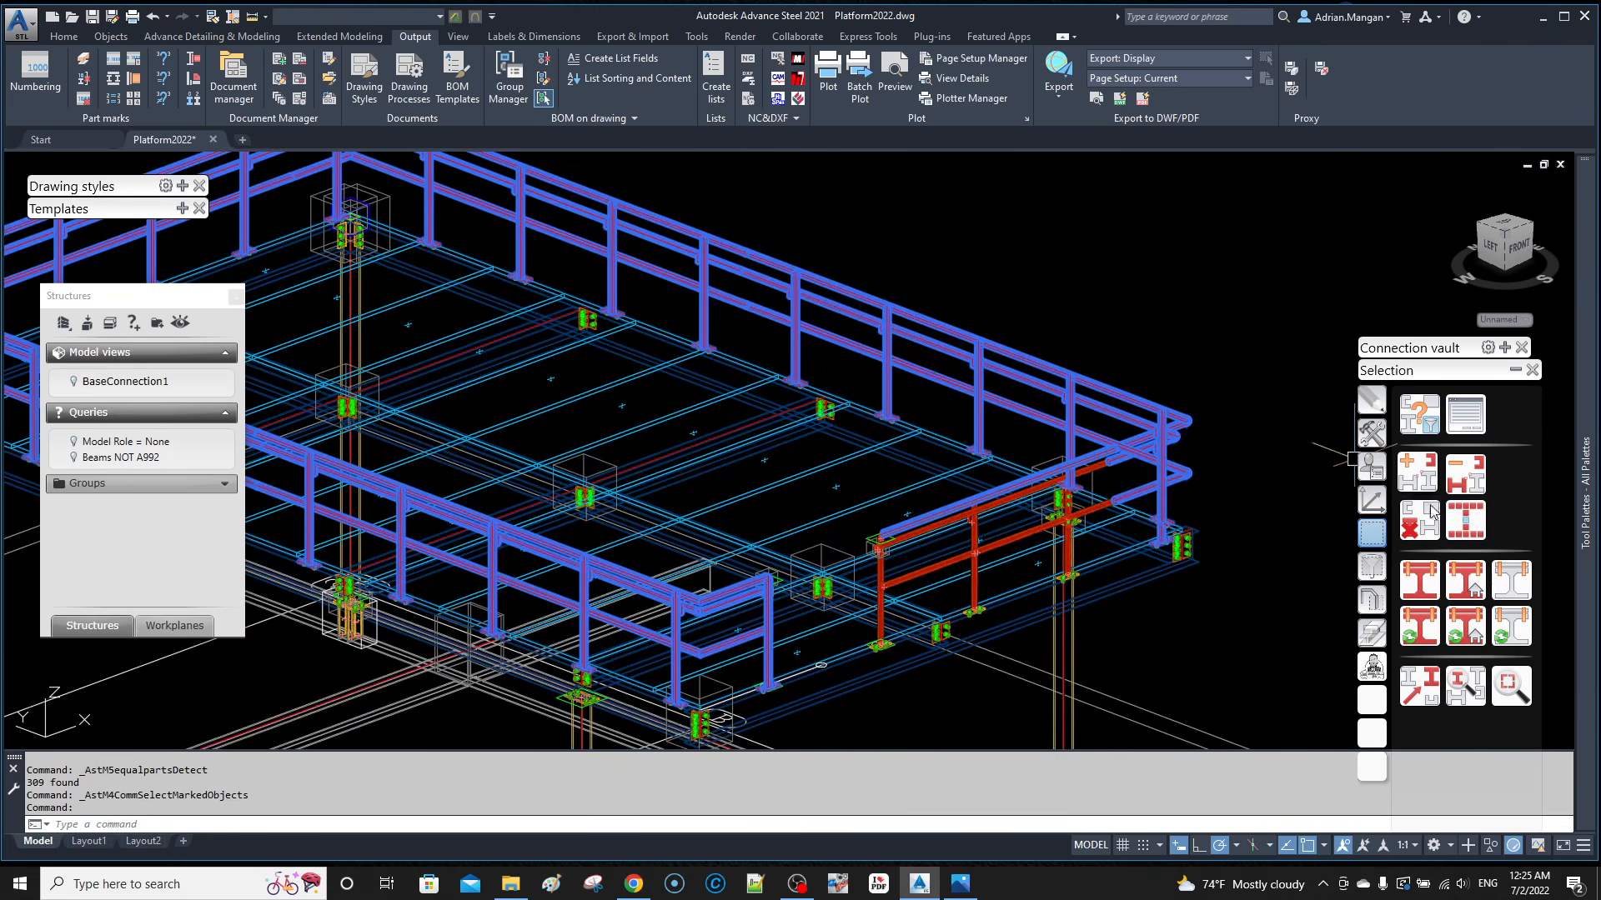
click(1464, 526)
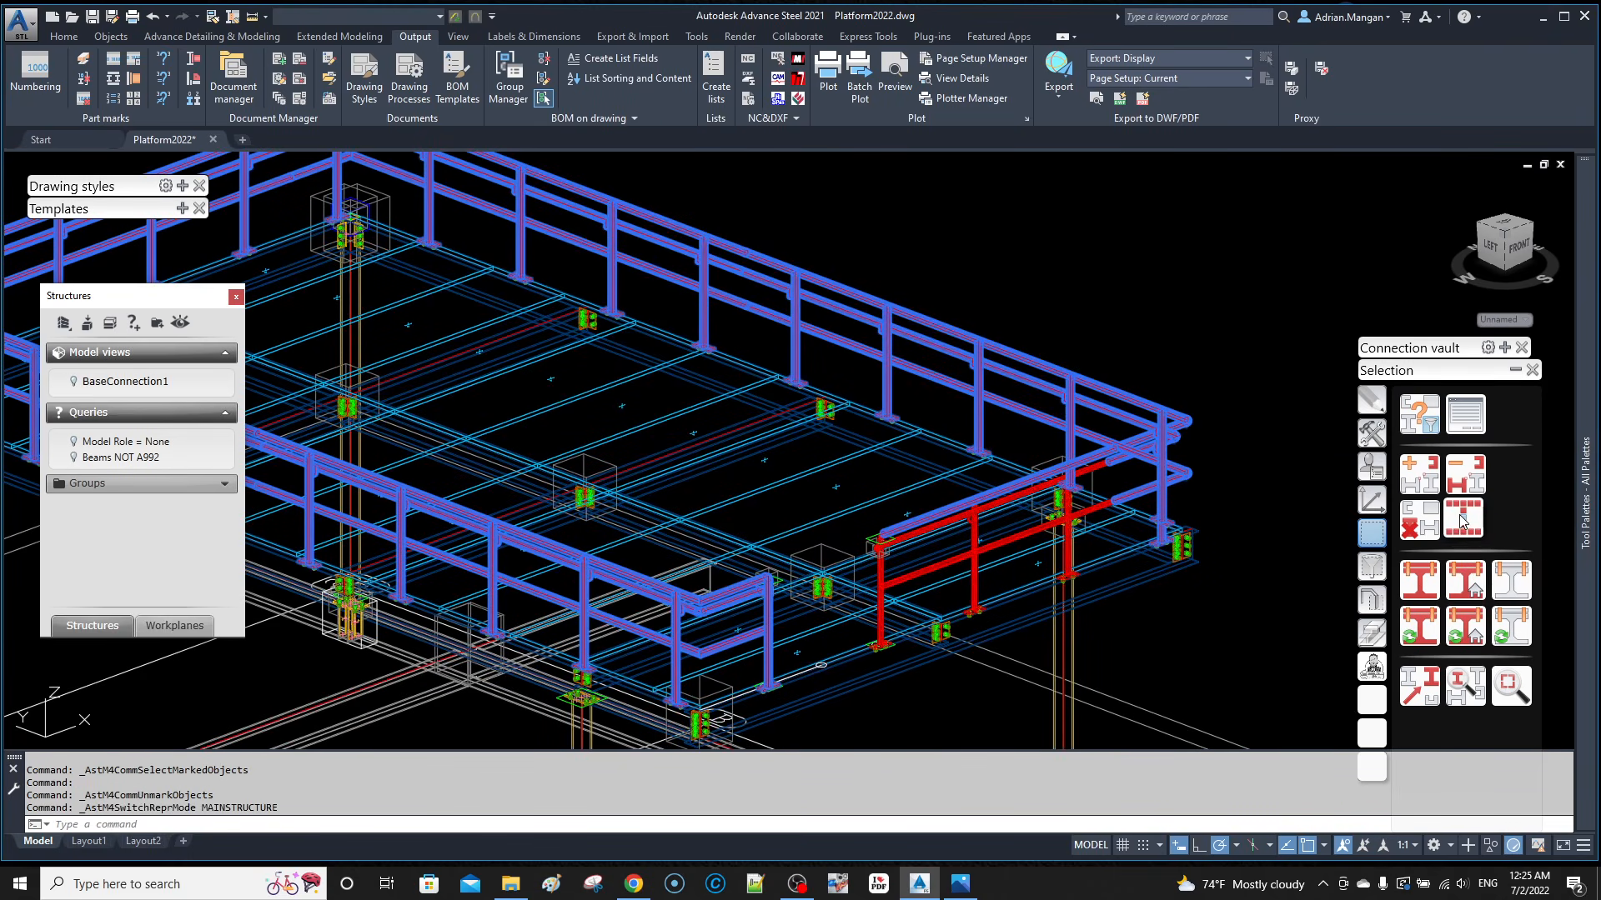
scroll(1160, 425, down, 4)
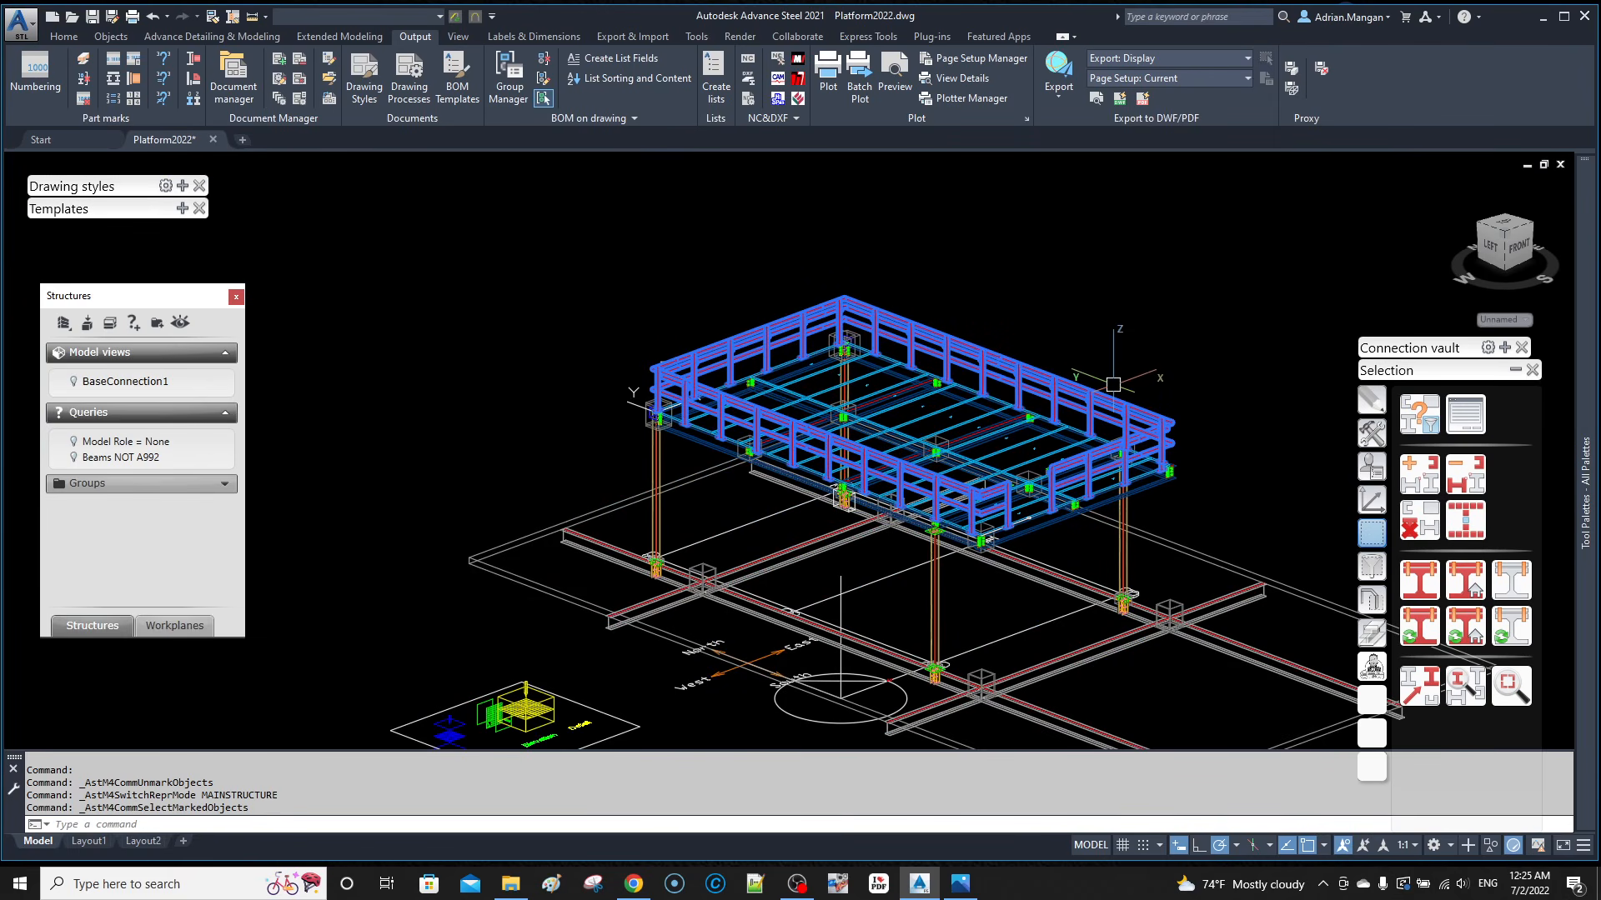
click(35, 73)
click(734, 679)
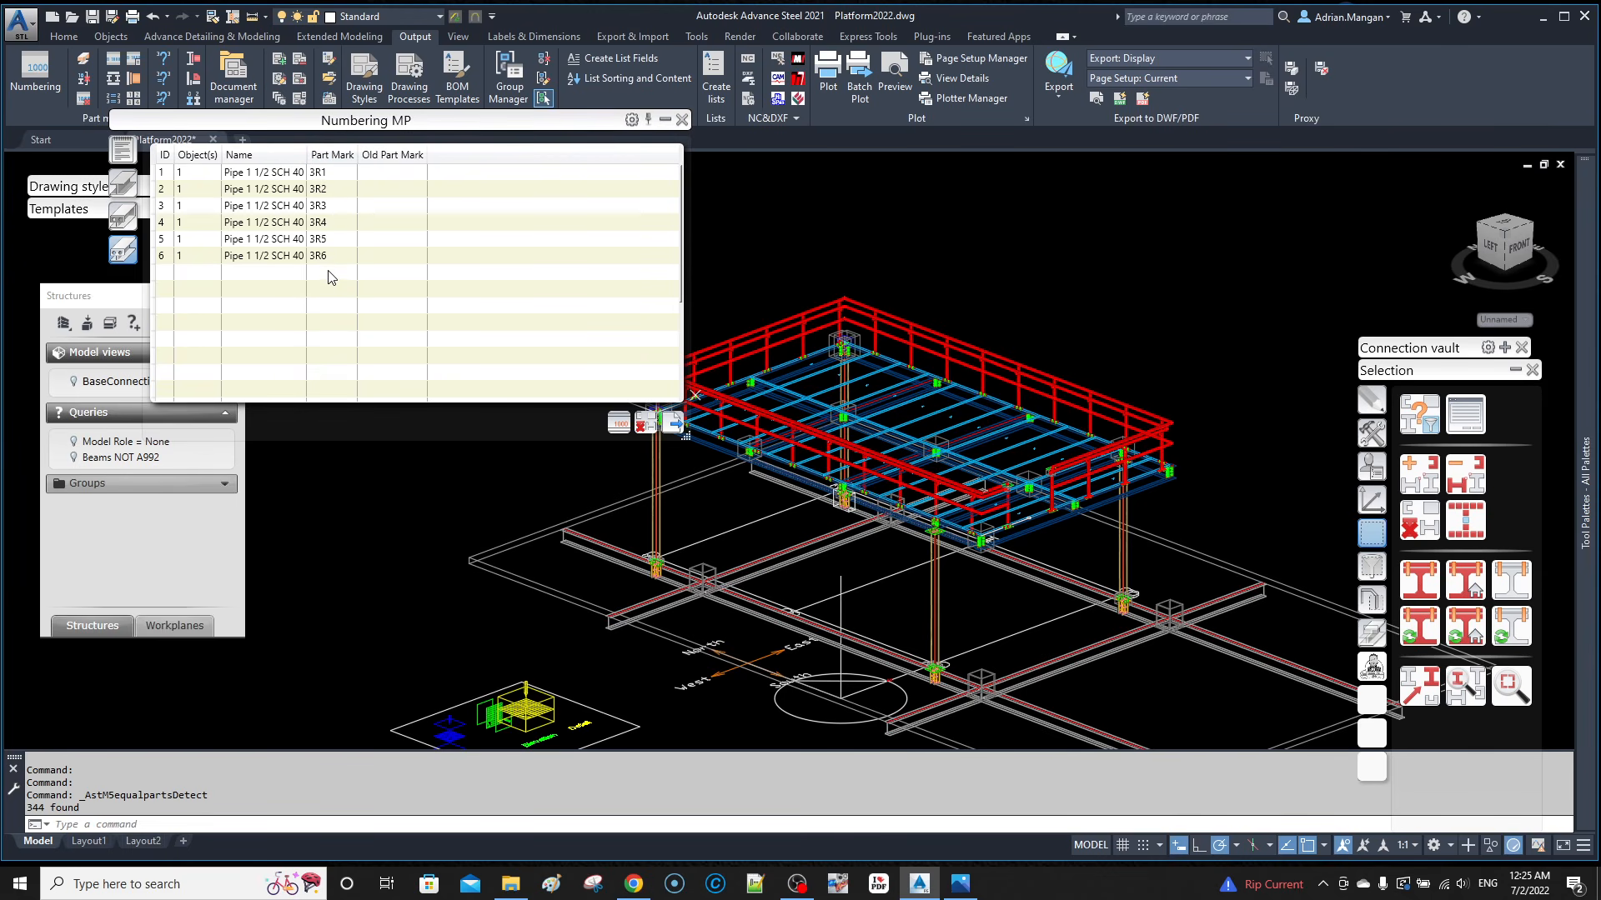
click(684, 120)
Step: Select all the platform's gratings with Select Similar and run numbering on them with the current settings
scroll(879, 384, up, 5)
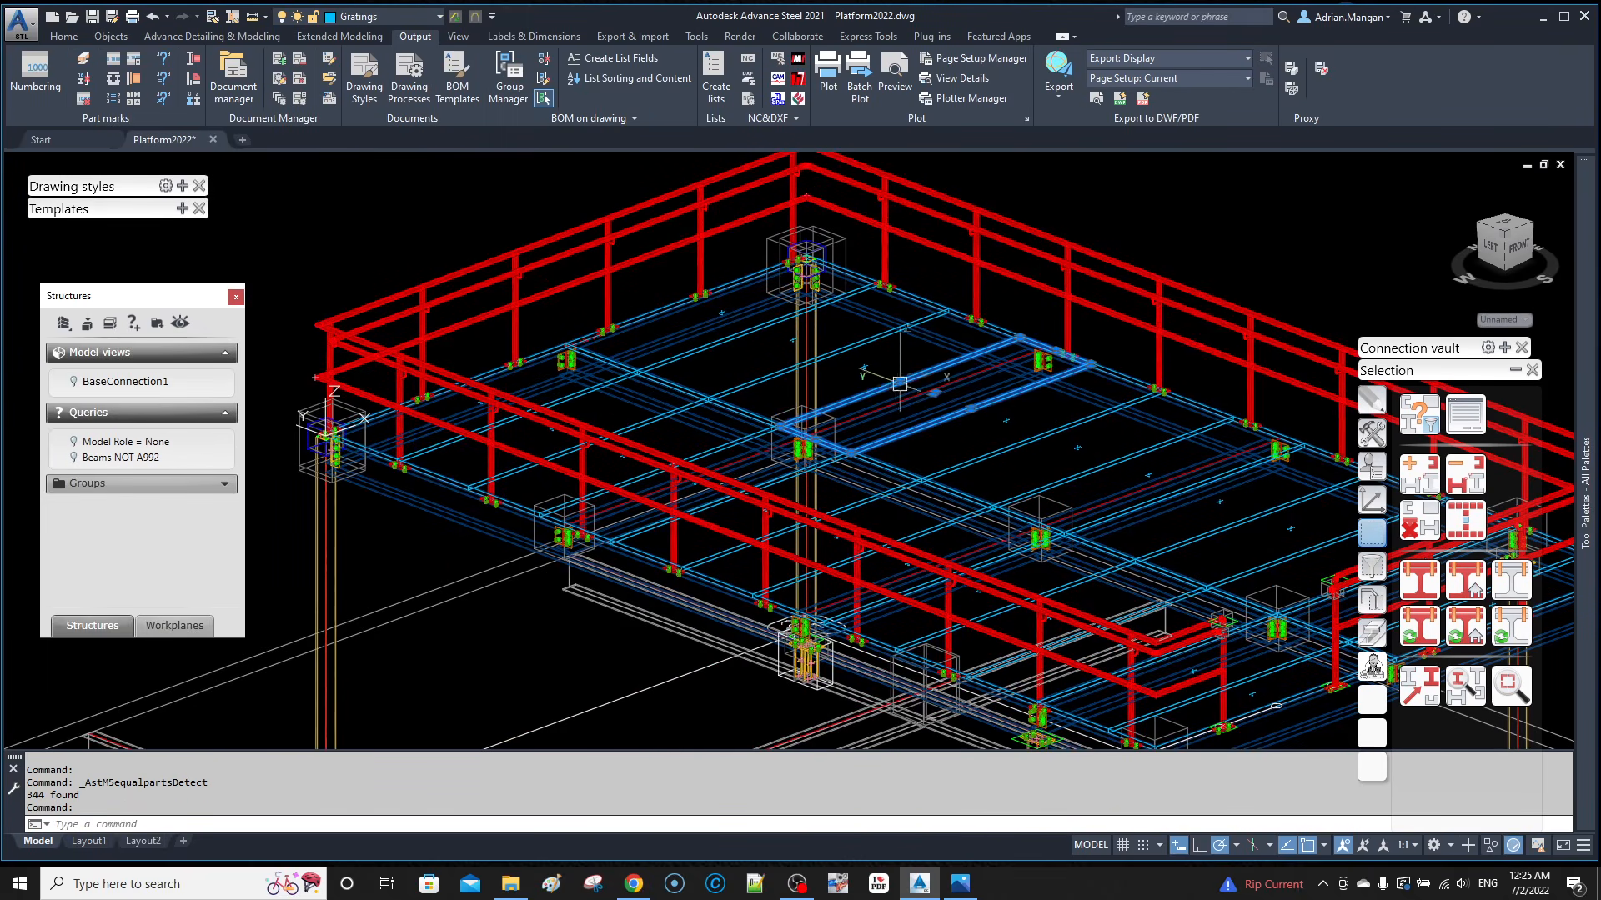
right_click(1190, 438)
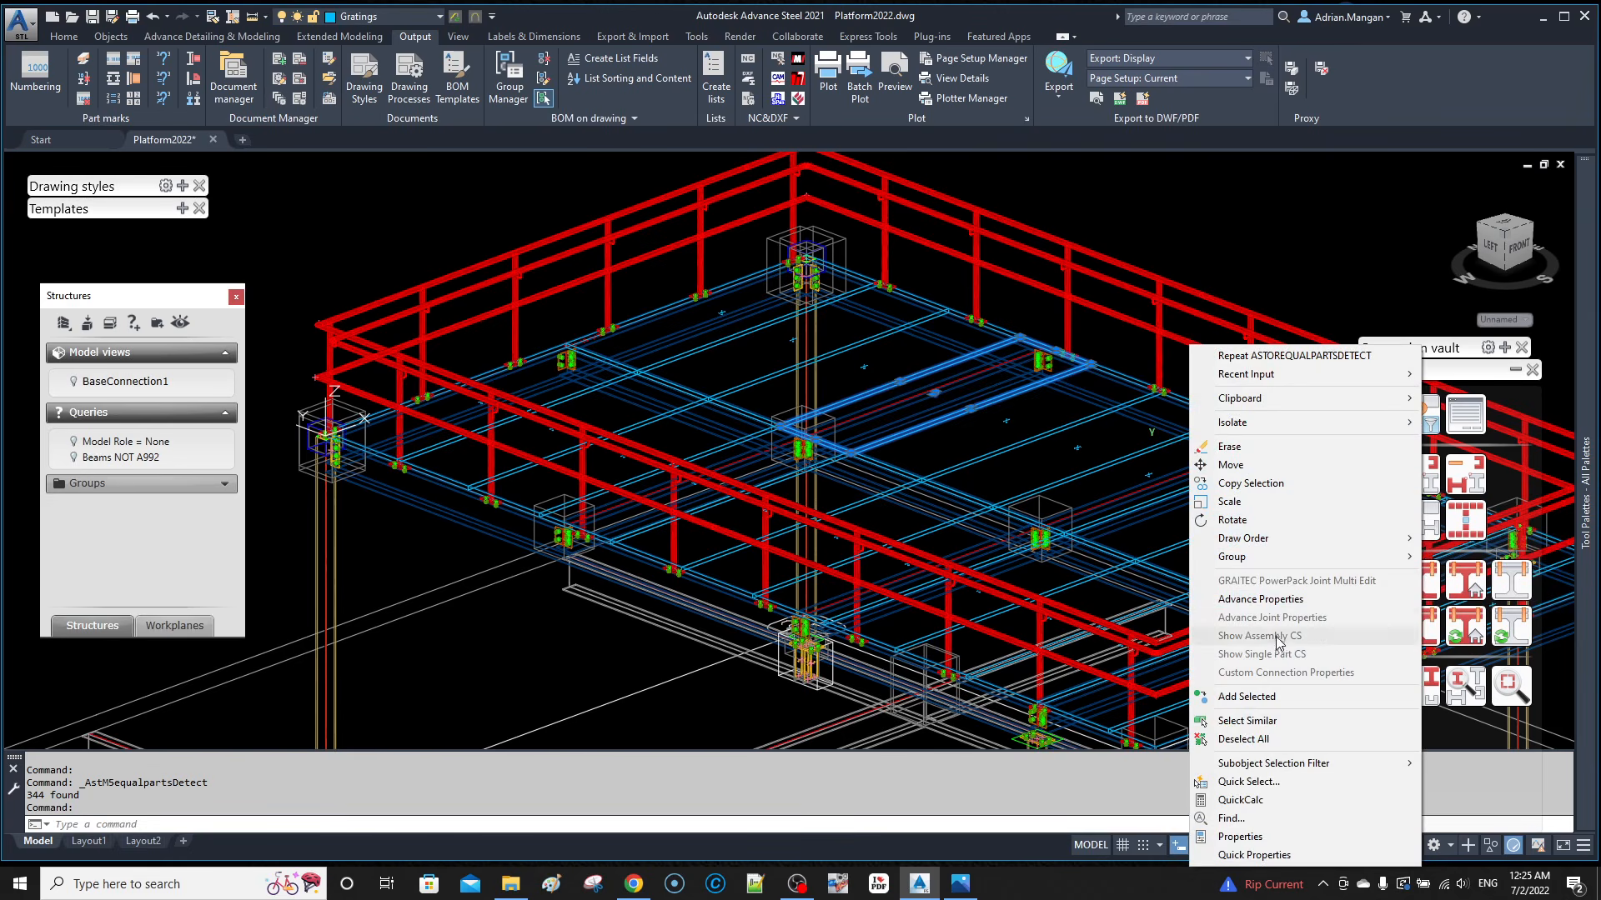
click(1273, 724)
scroll(1017, 392, down, 3)
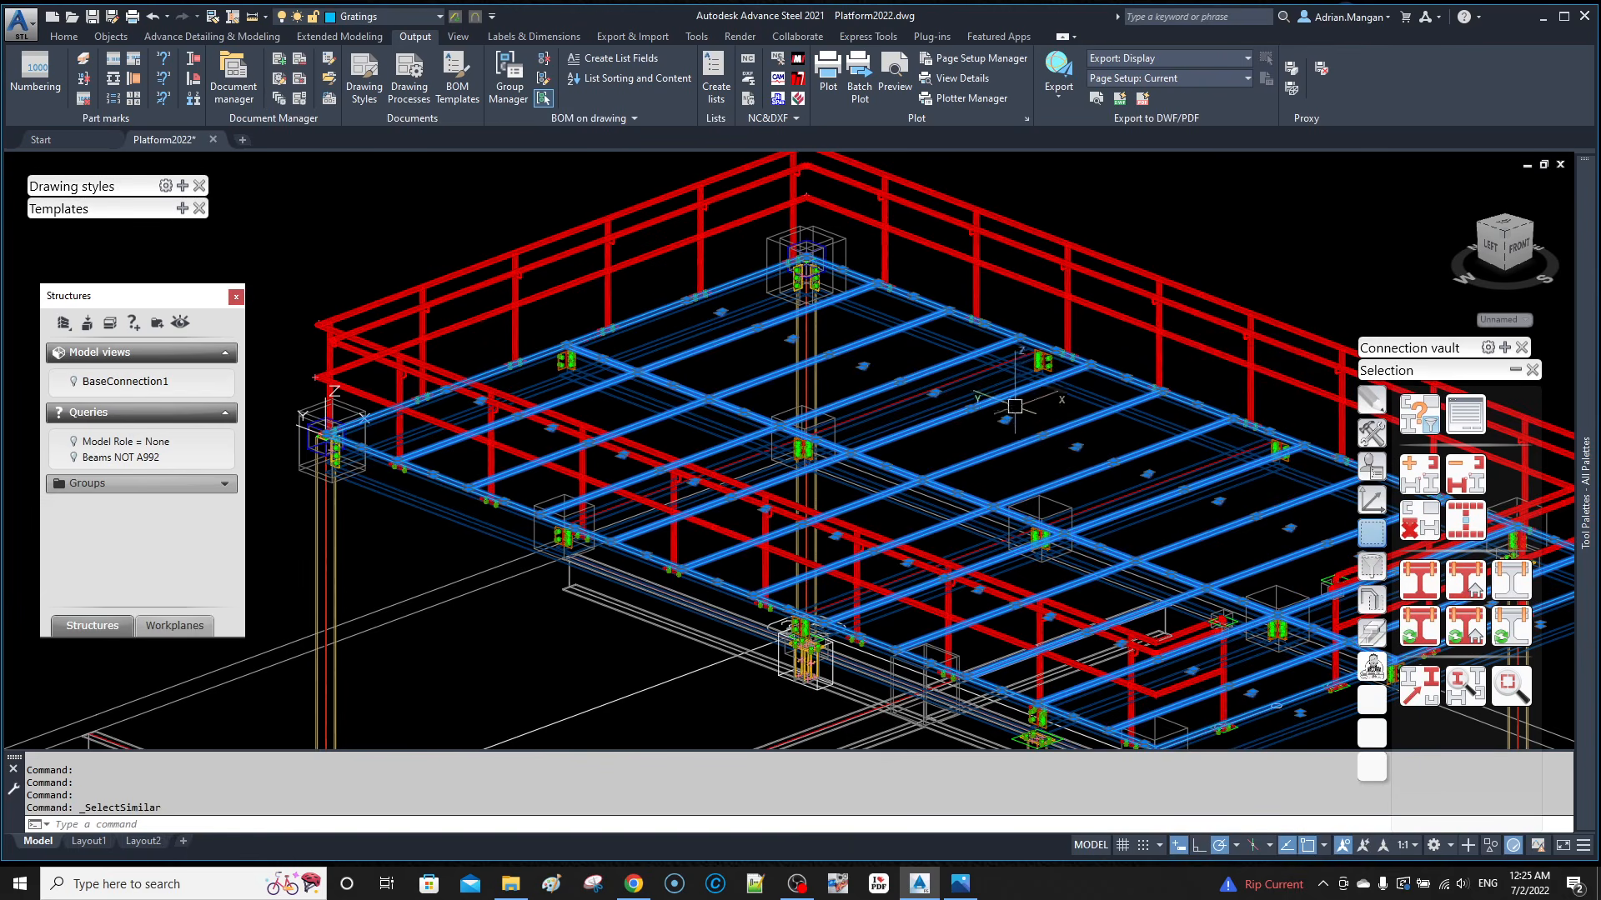
middle_drag(1027, 306, 1023, 276)
scroll(1023, 276, down, 2)
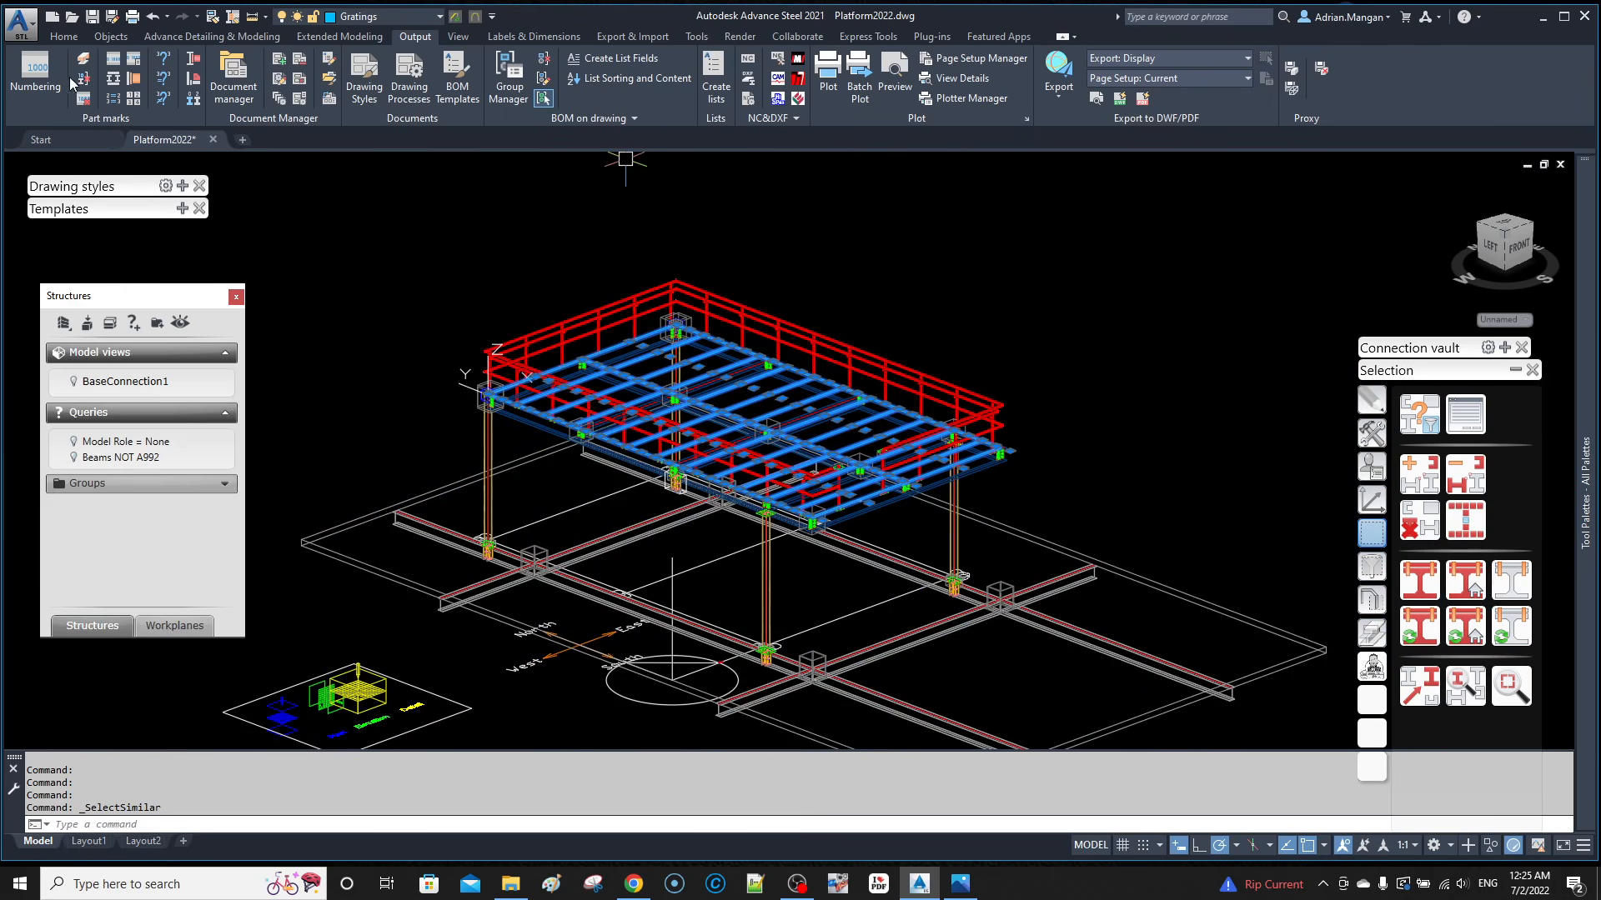
click(40, 82)
click(737, 677)
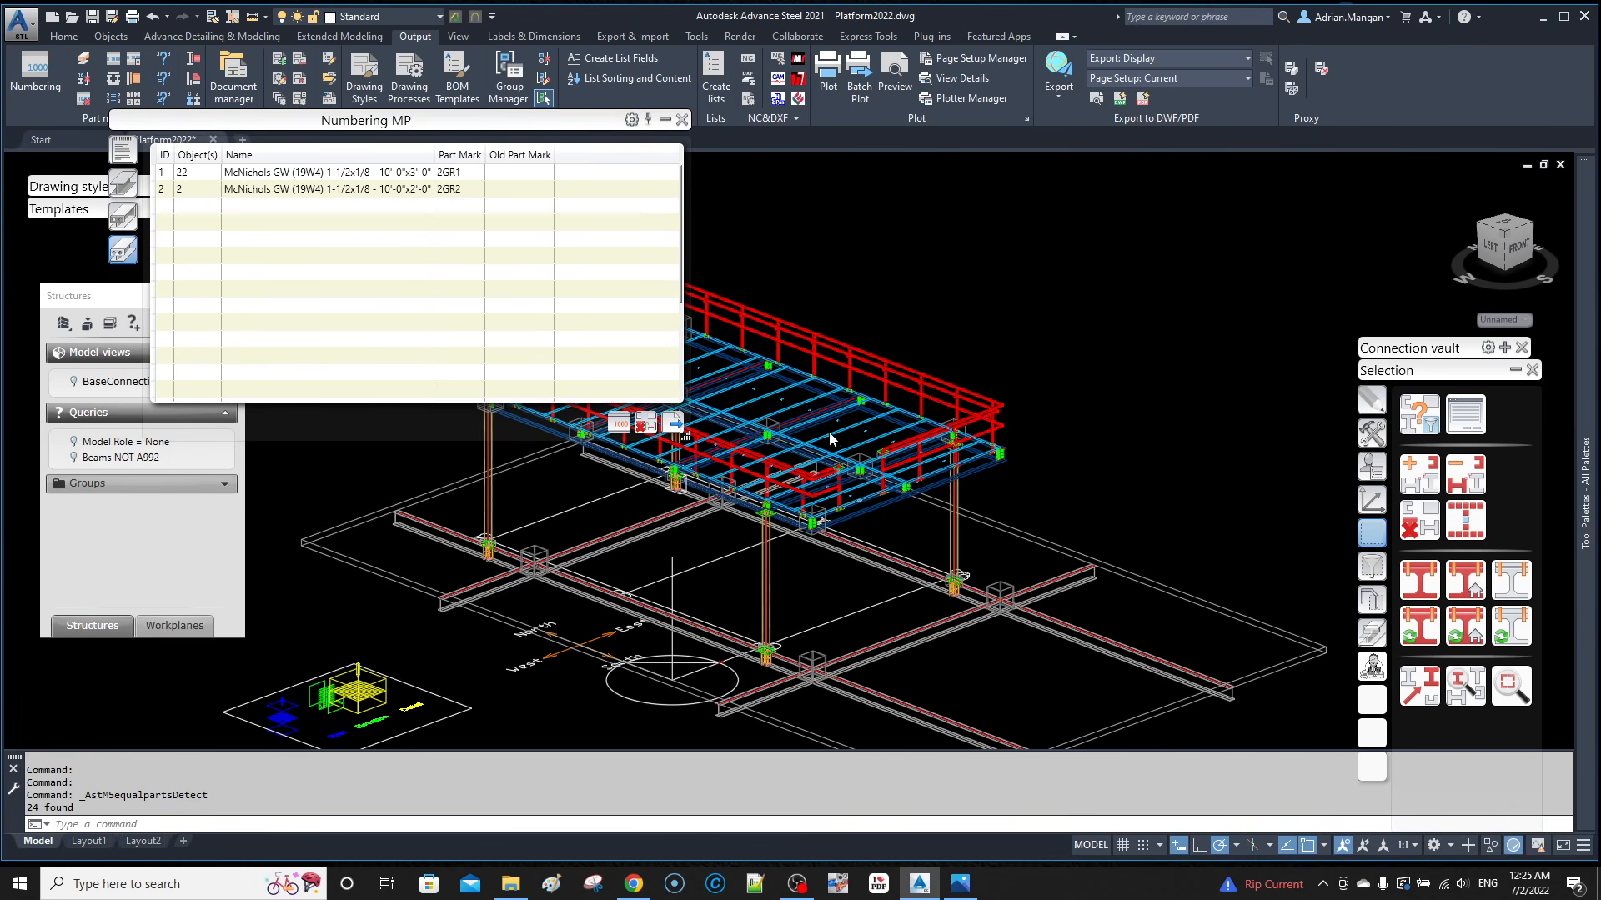
Step: Highlight the gratings of each part mark in the model from the numbering results, then close the list
click(212, 174)
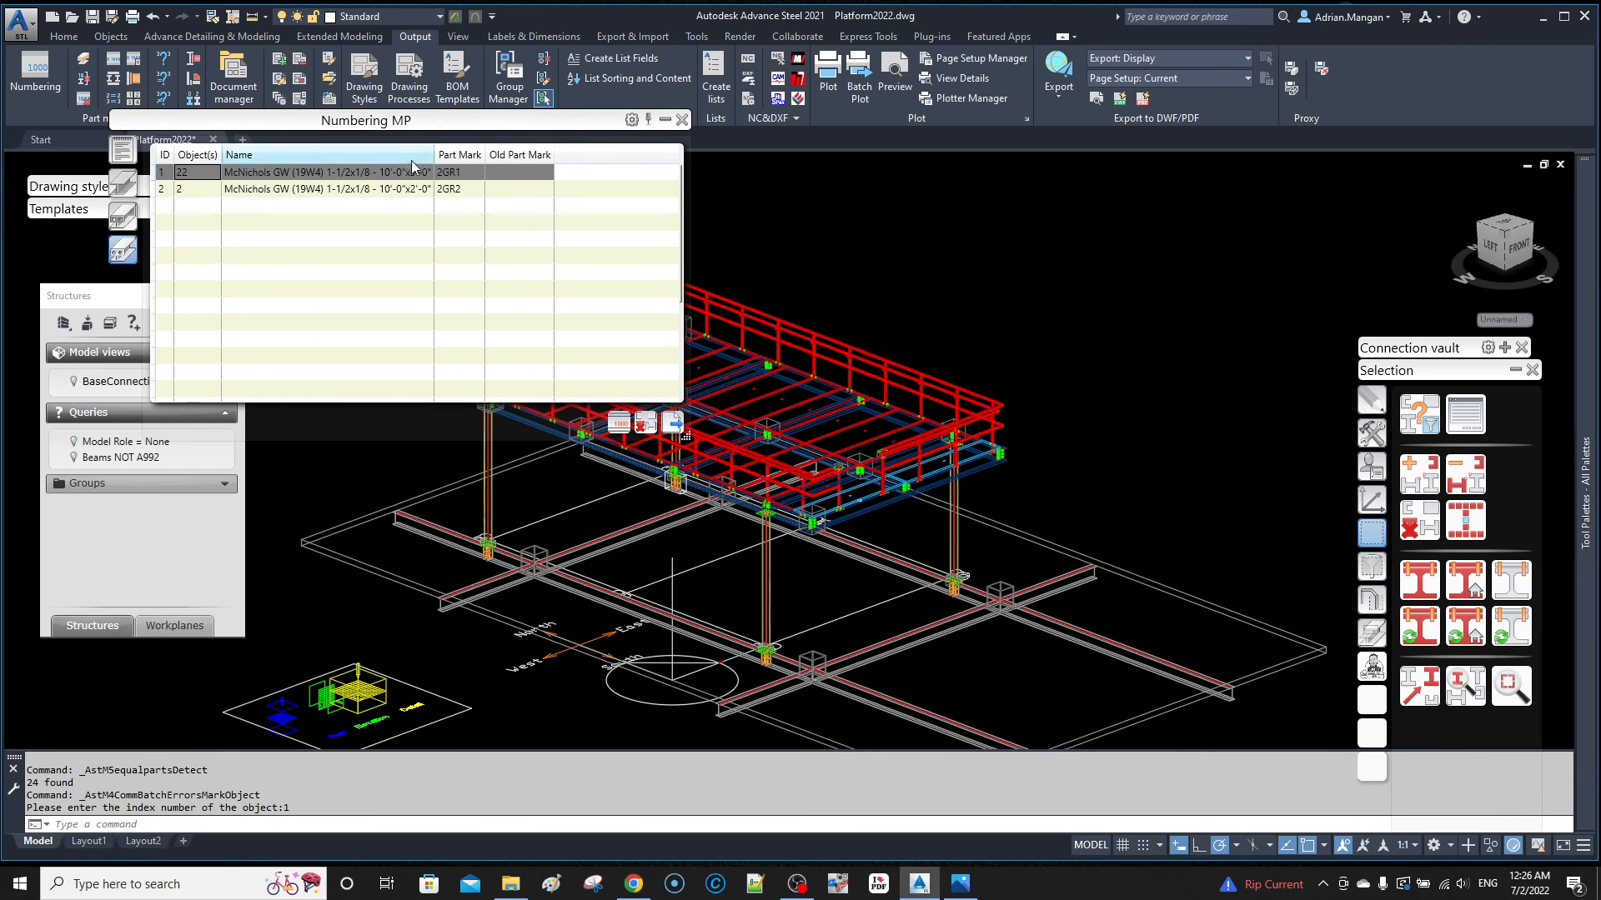
click(209, 197)
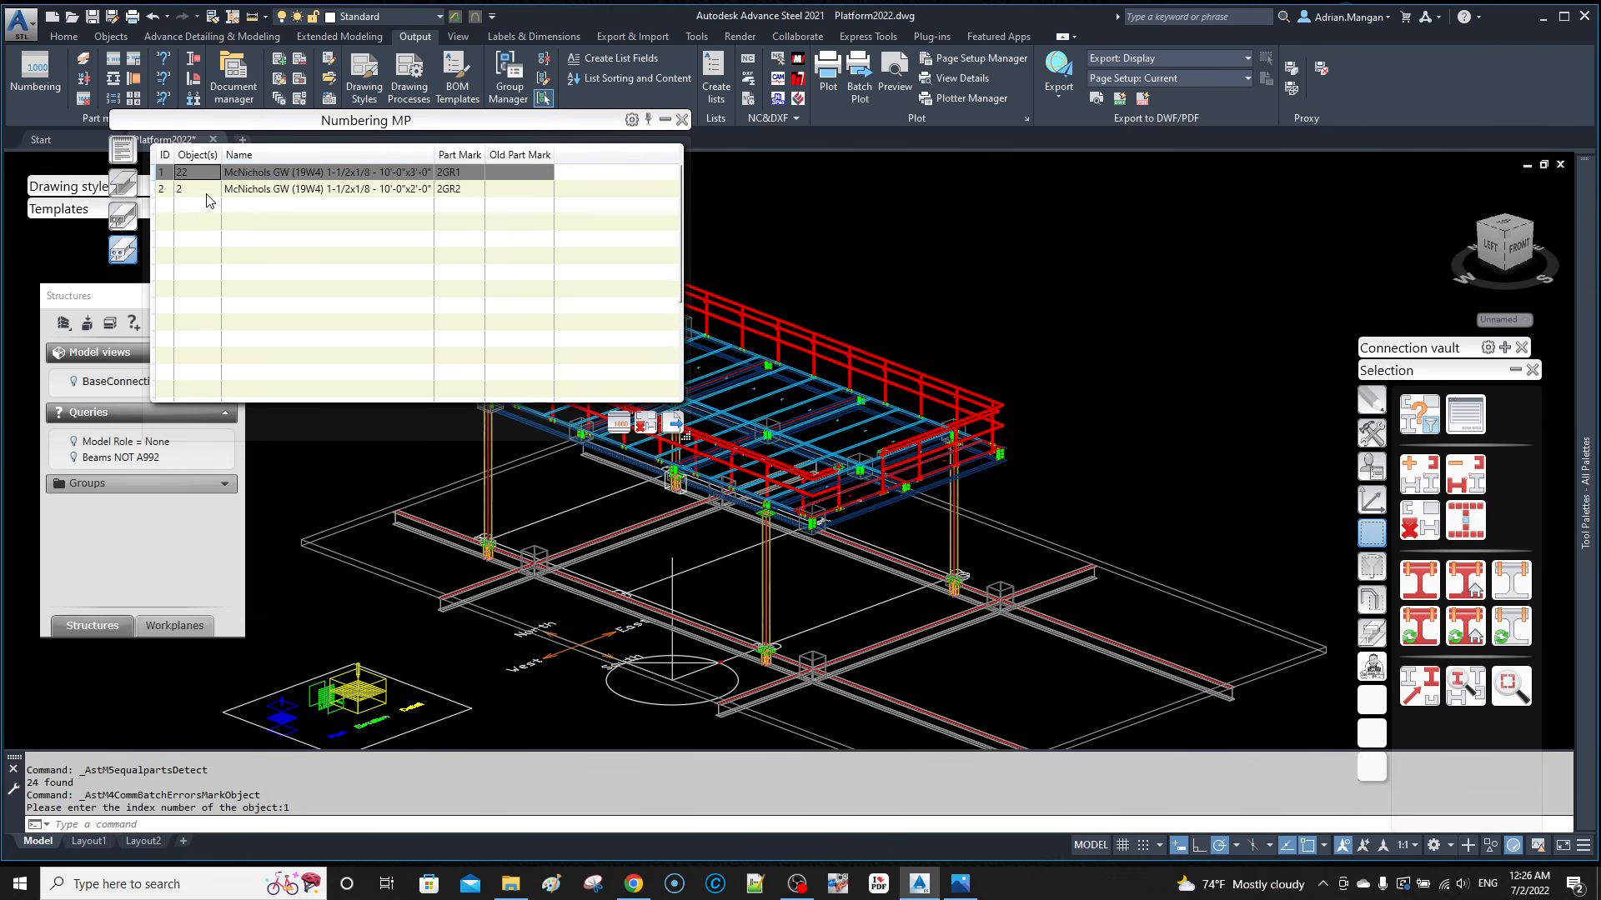
click(679, 119)
Step: Set the positioning offset of the W12x26 perimeter beam under the long-side railing to the centre of its section
scroll(924, 516, up, 5)
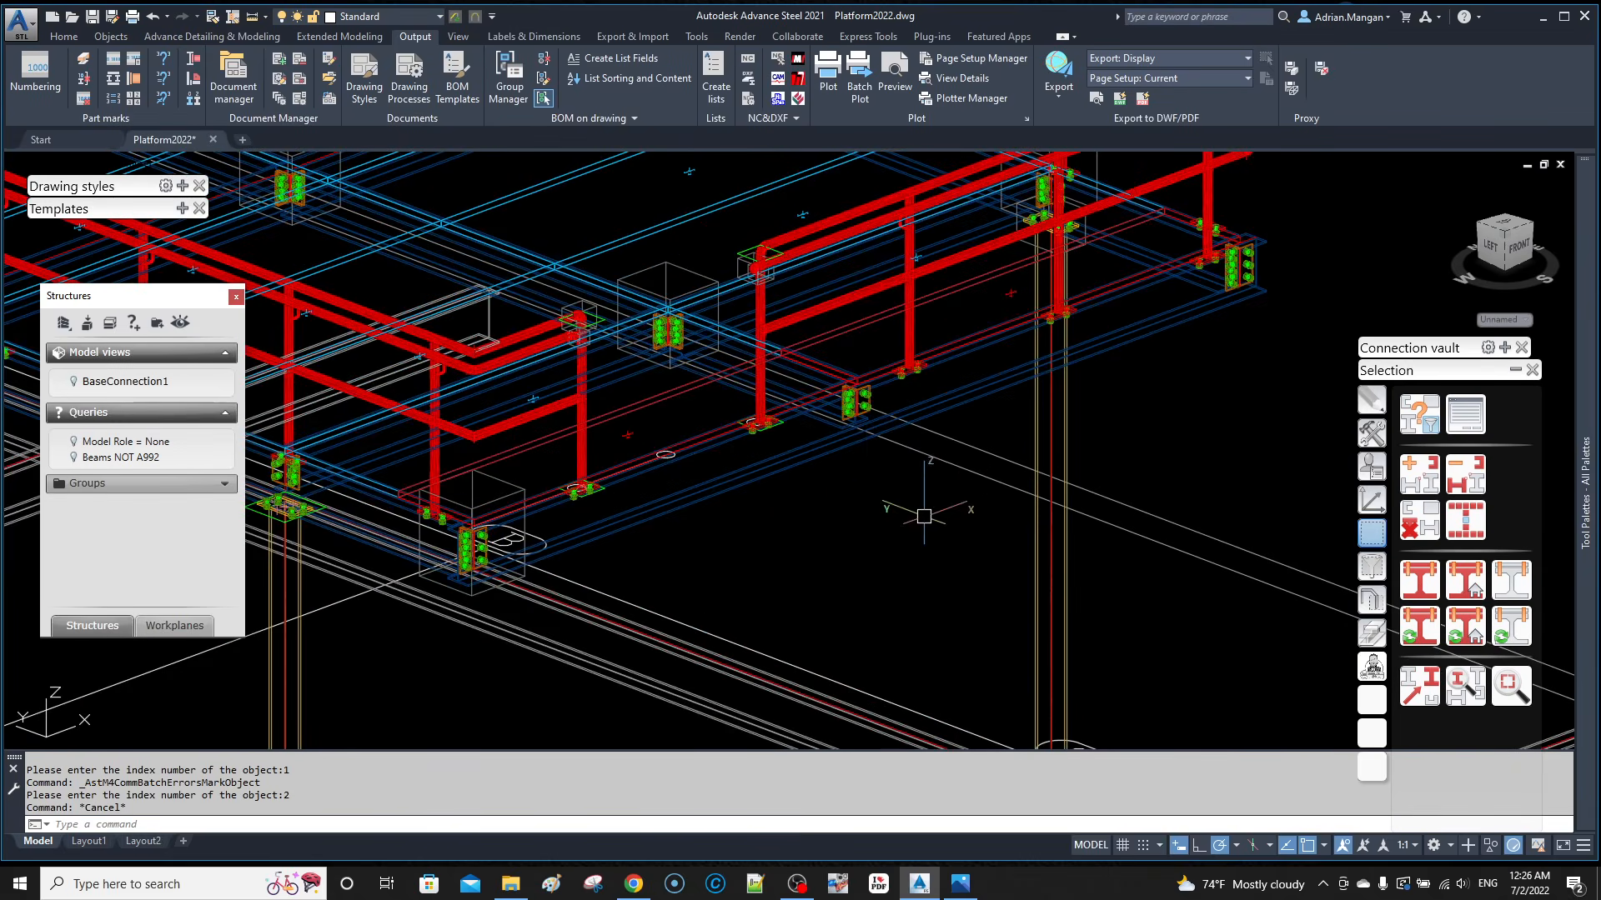
shift+middle_drag(867, 480, 862, 479)
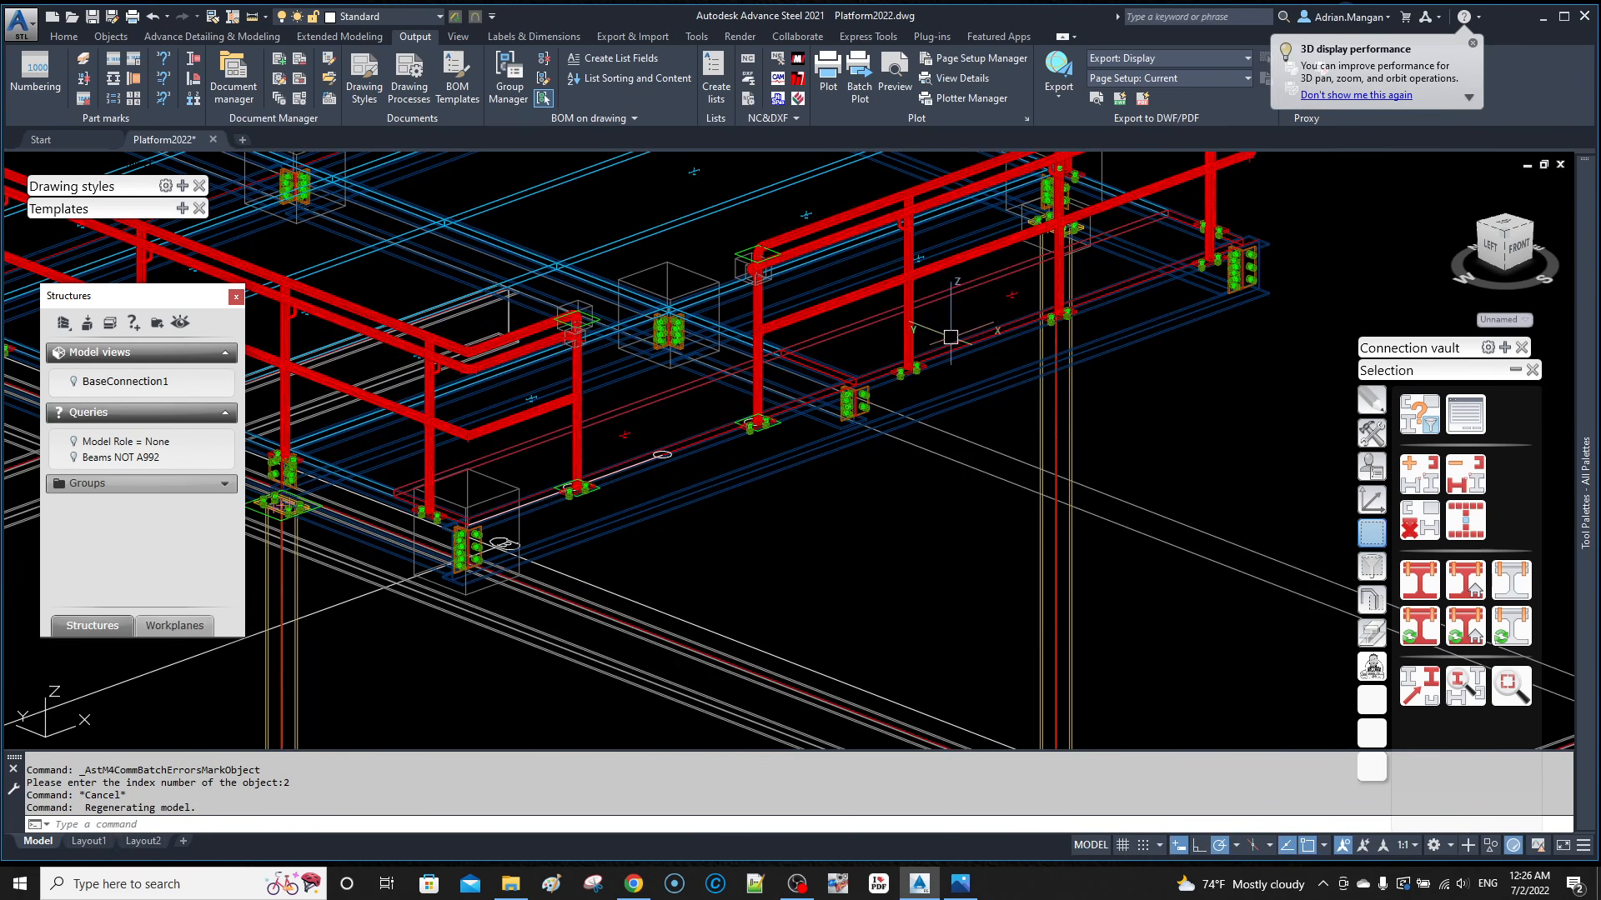
middle_drag(893, 399, 1122, 403)
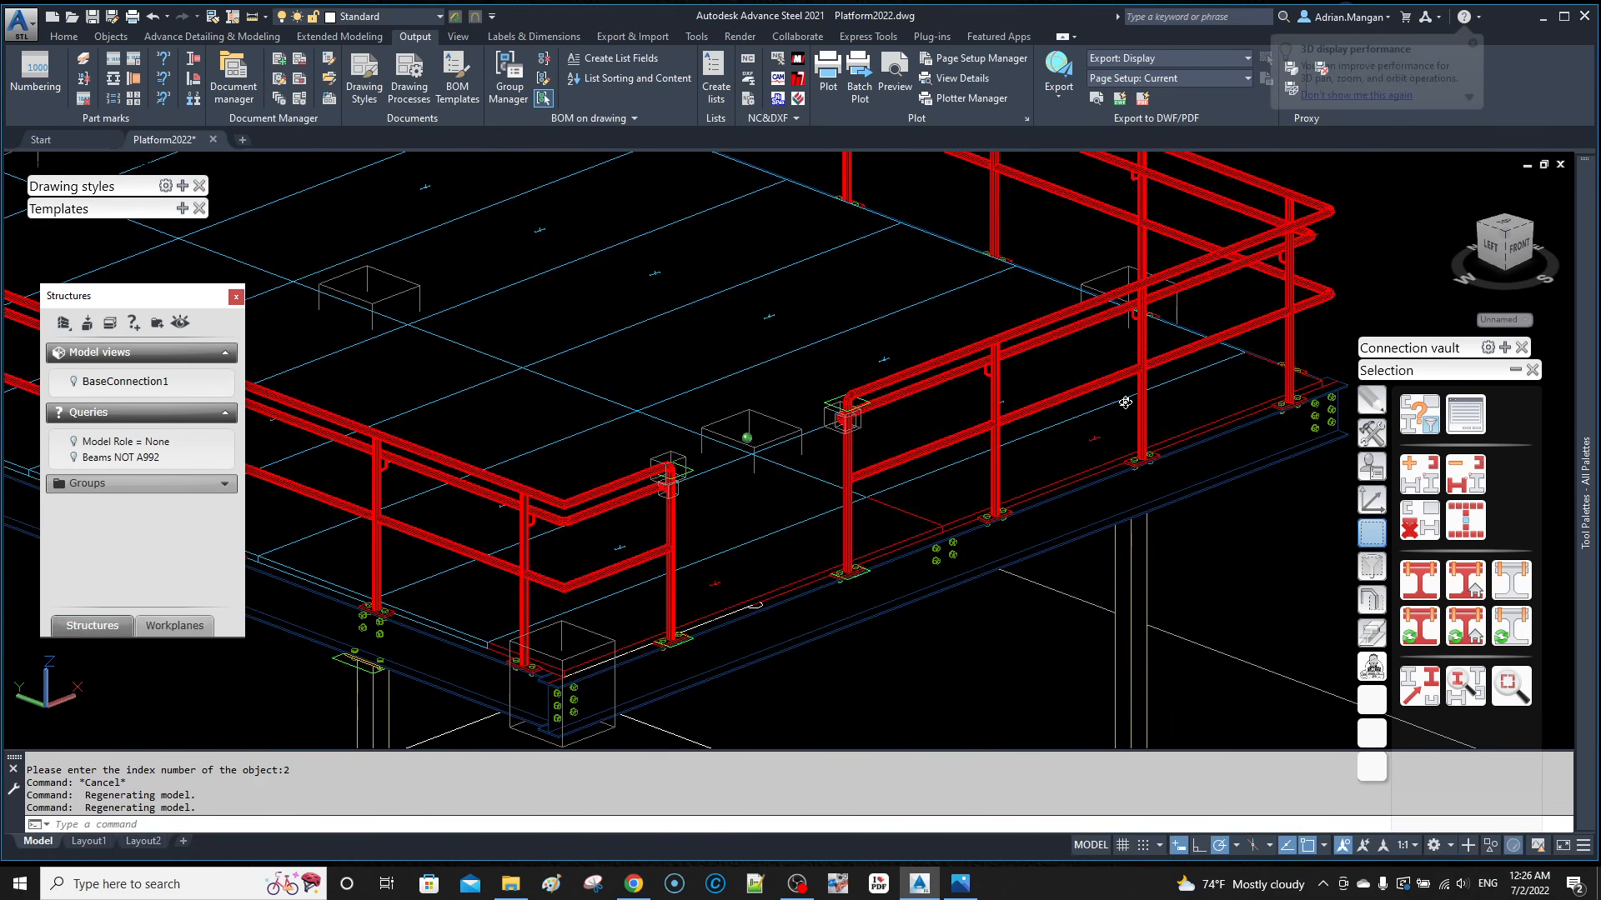
shift+middle_drag(1242, 395, 698, 421)
scroll(1204, 367, down, 7)
scroll(905, 402, up, 5)
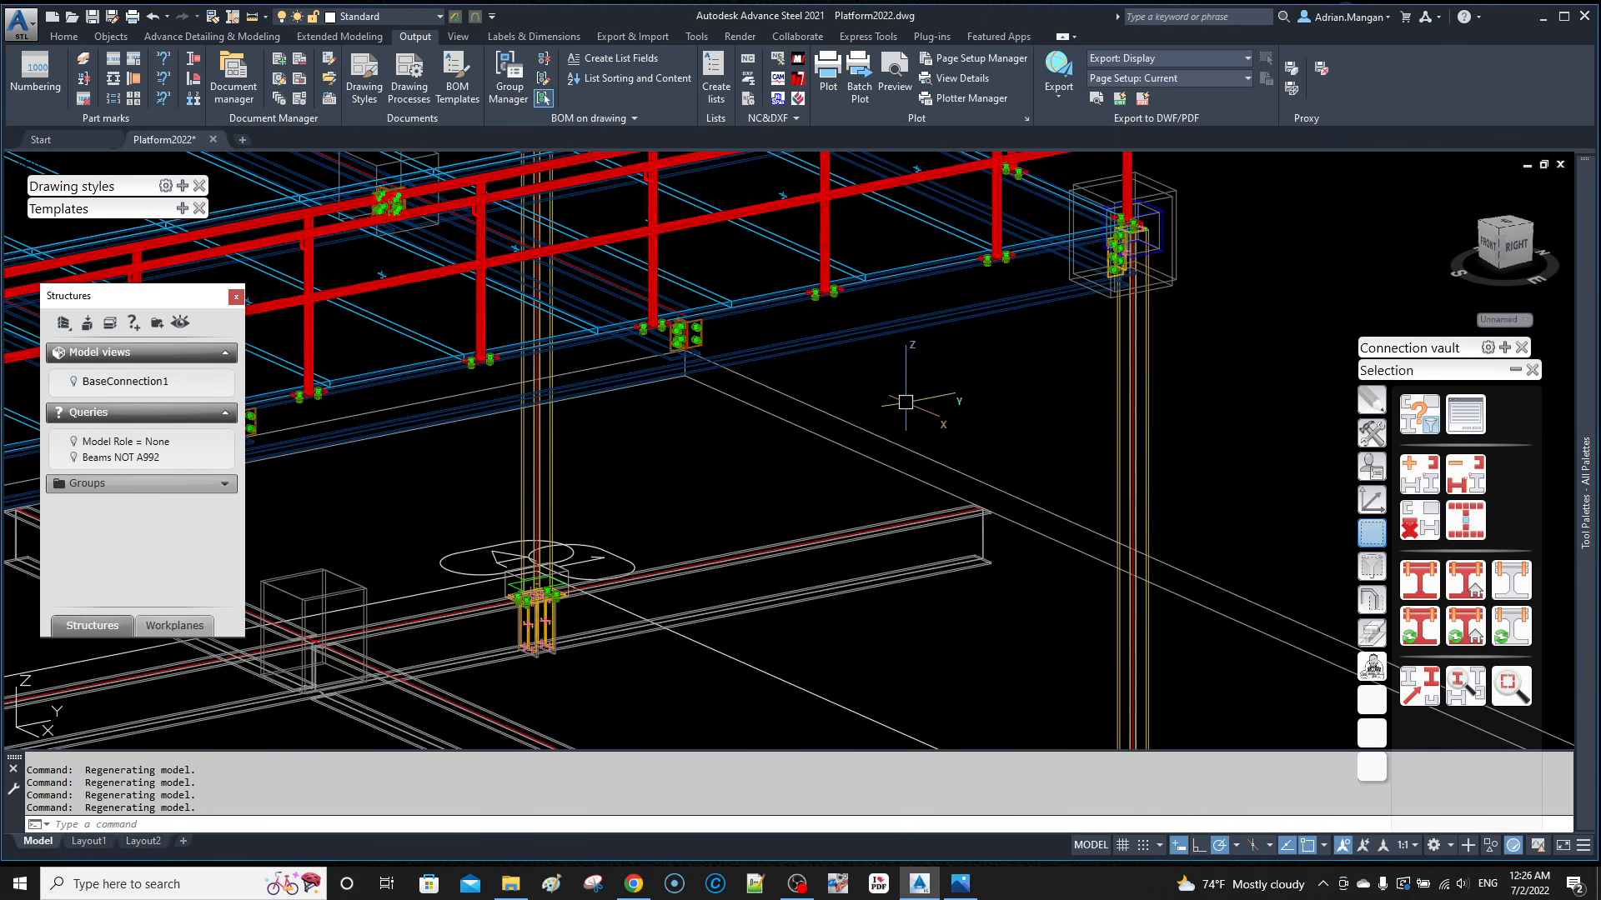
middle_drag(996, 333, 1061, 431)
mouse_move(1074, 401)
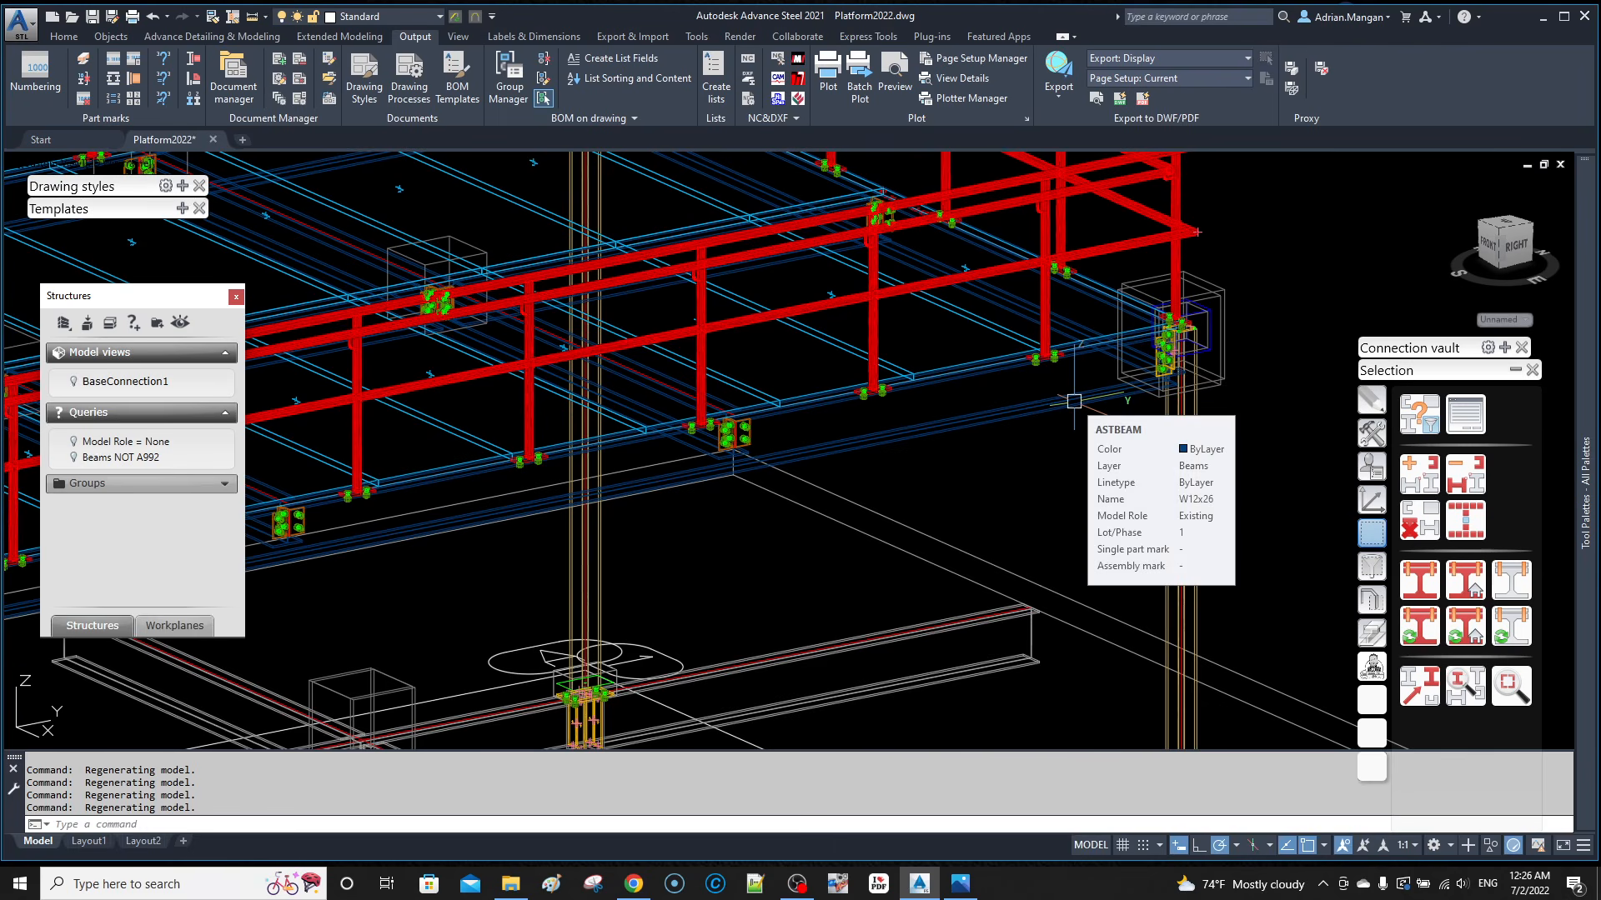
double_click(1073, 401)
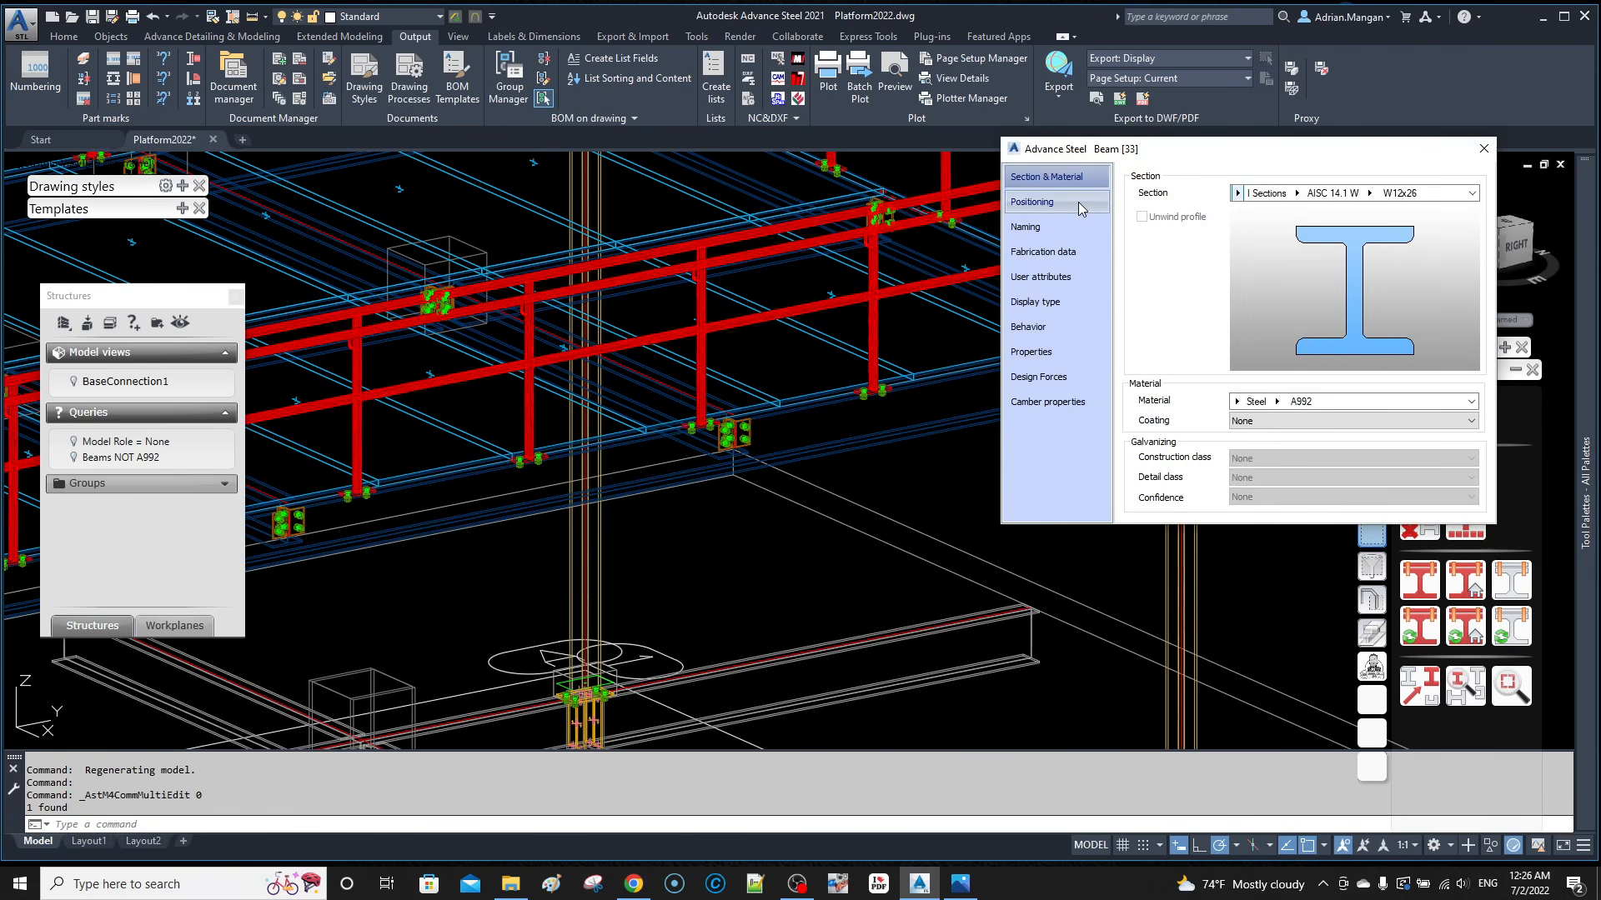
click(1078, 202)
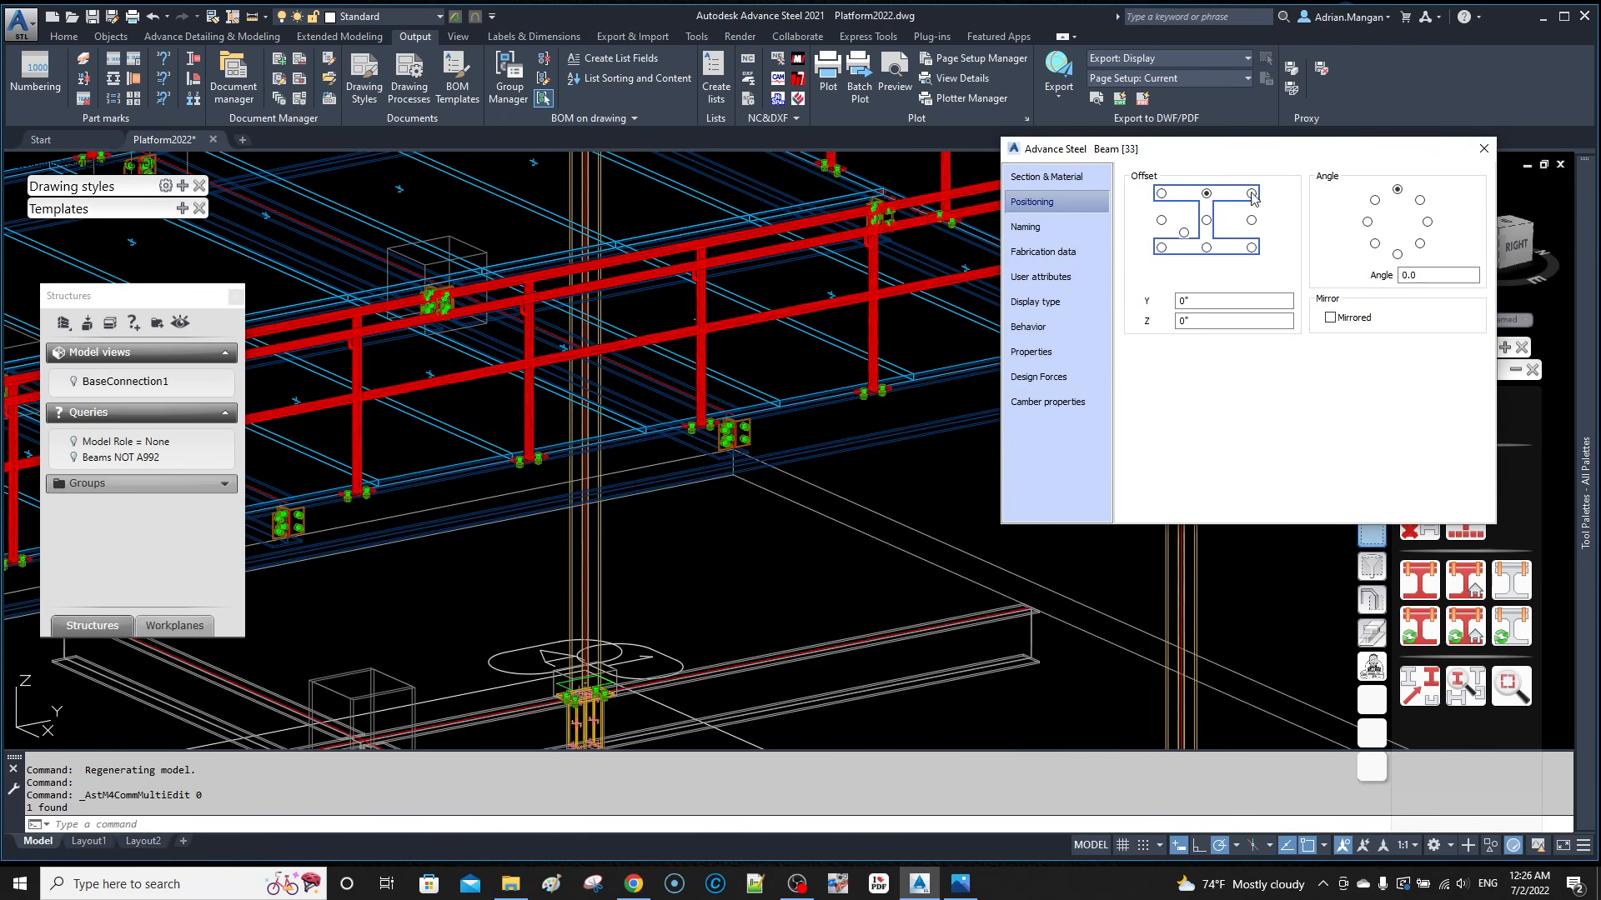
click(1206, 221)
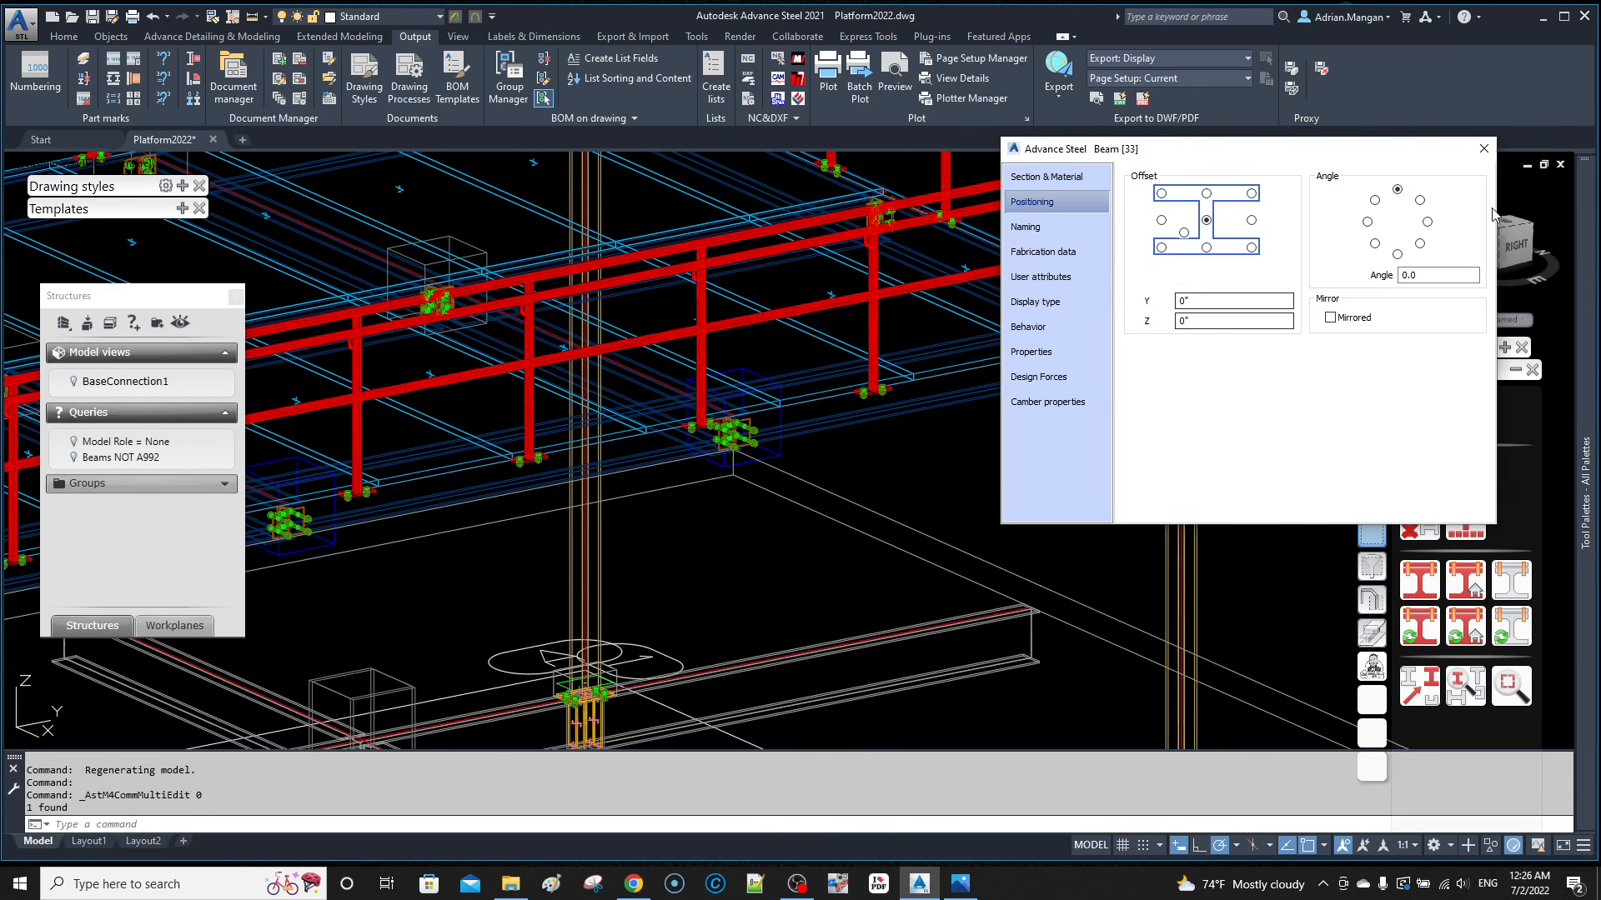
click(1484, 149)
Step: Move the W12x26 perimeter beam vertically by its top flange corner, keeping XY and taking the elevation from the corner column's axis top end
right_click(999, 329)
click(1028, 446)
scroll(1116, 327, up, 5)
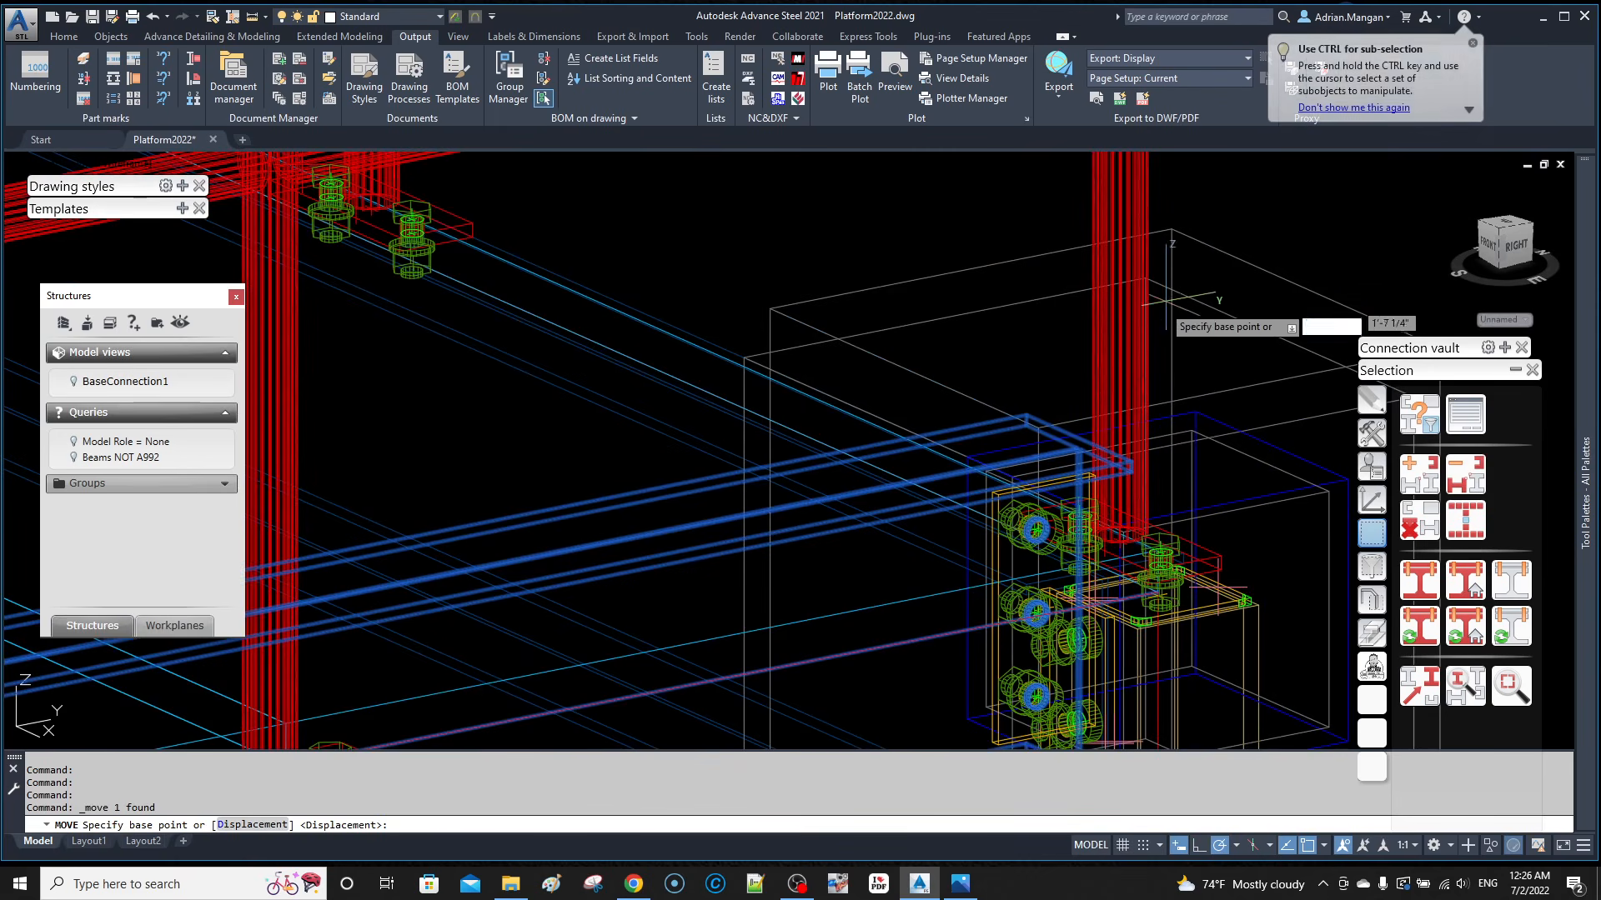
click(1027, 415)
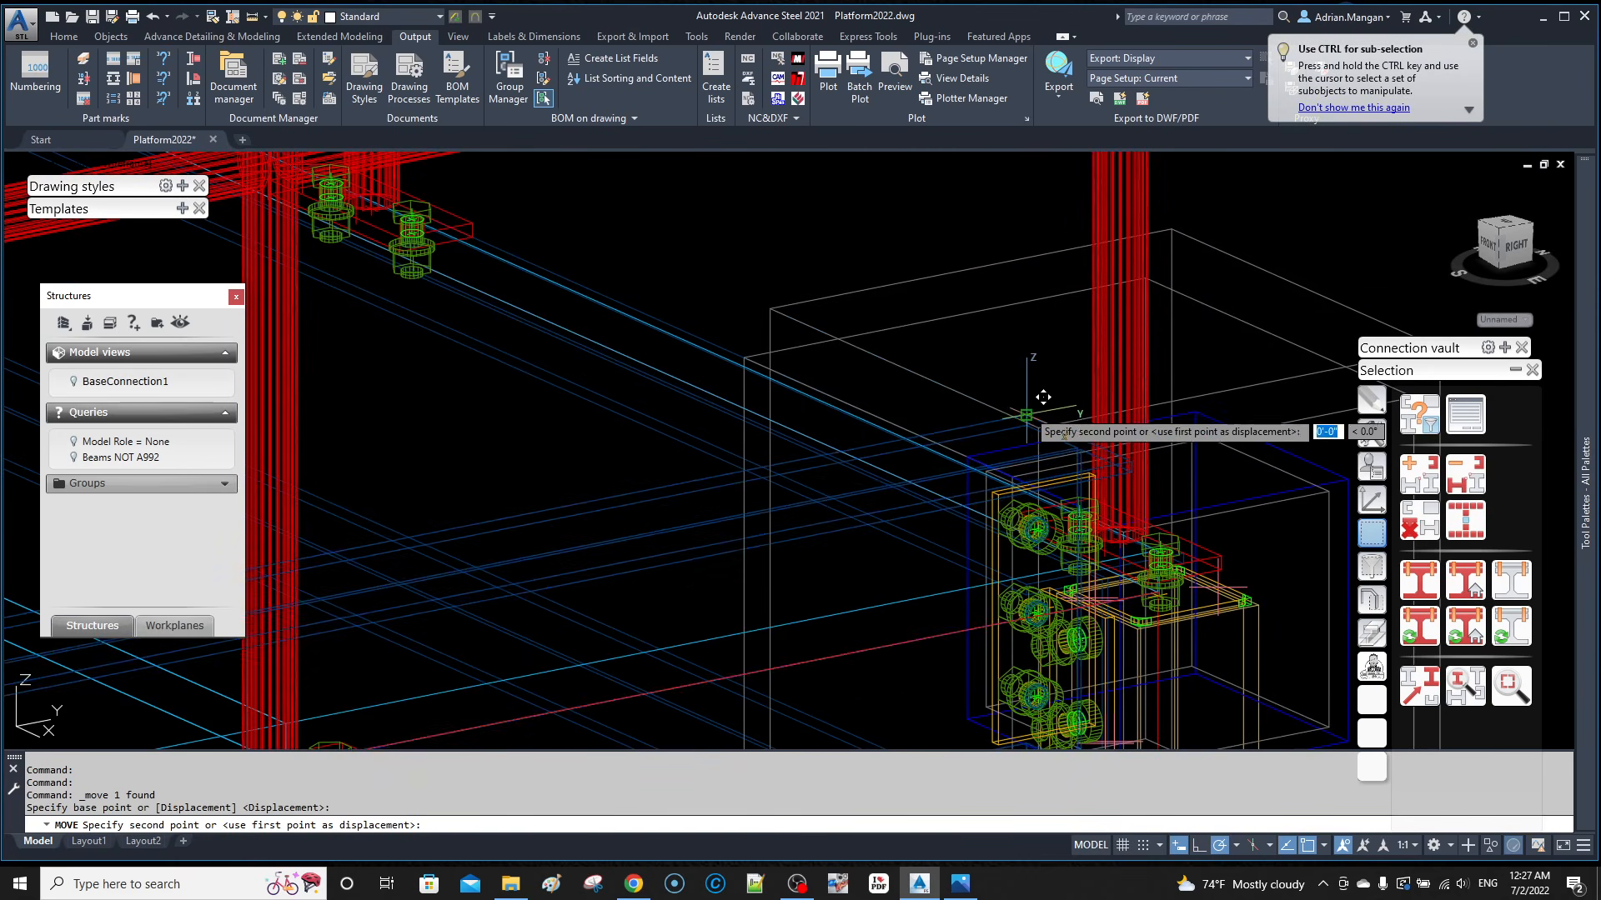
click(1372, 500)
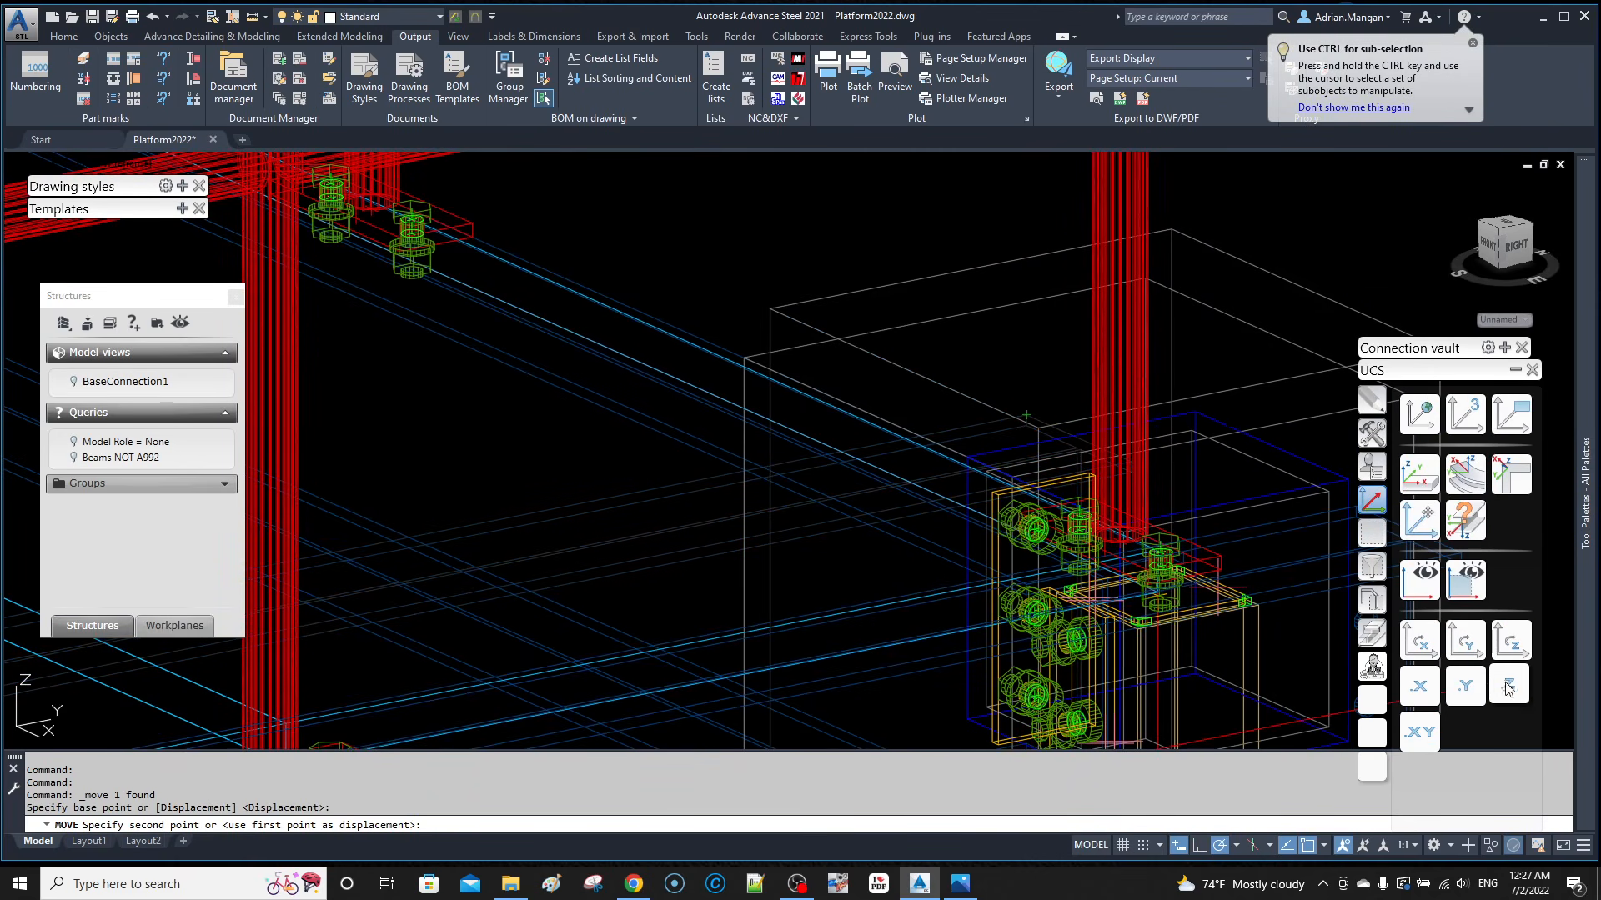
click(1420, 732)
middle_drag(1206, 547, 1141, 392)
scroll(1177, 404, up, 4)
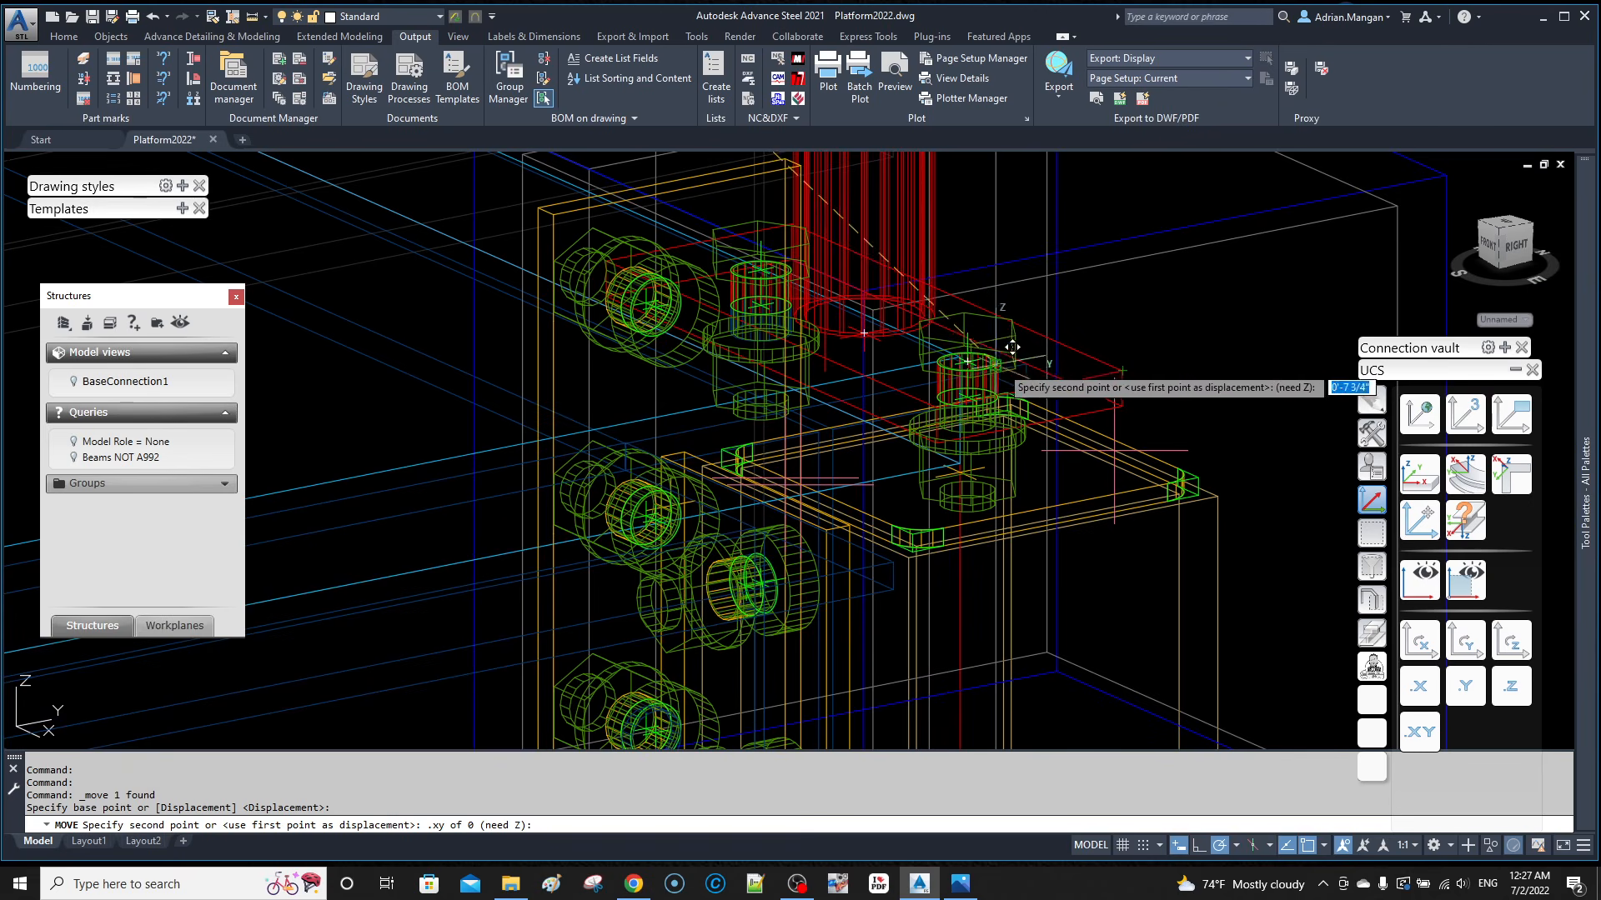
middle_drag(1038, 389, 1168, 335)
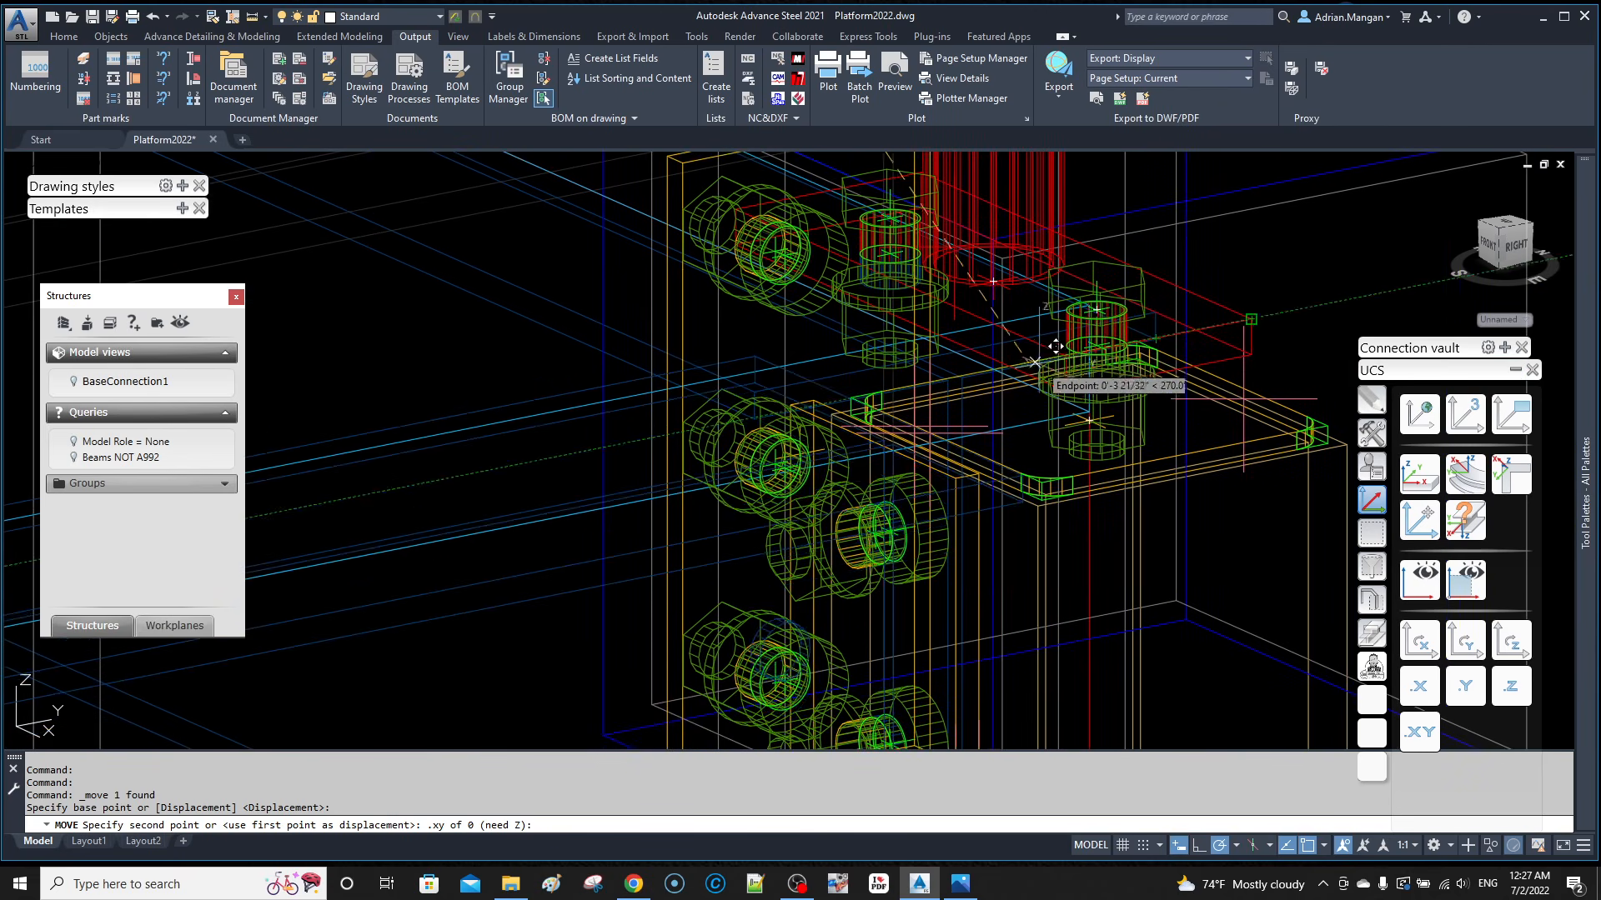
scroll(1081, 379, up, 4)
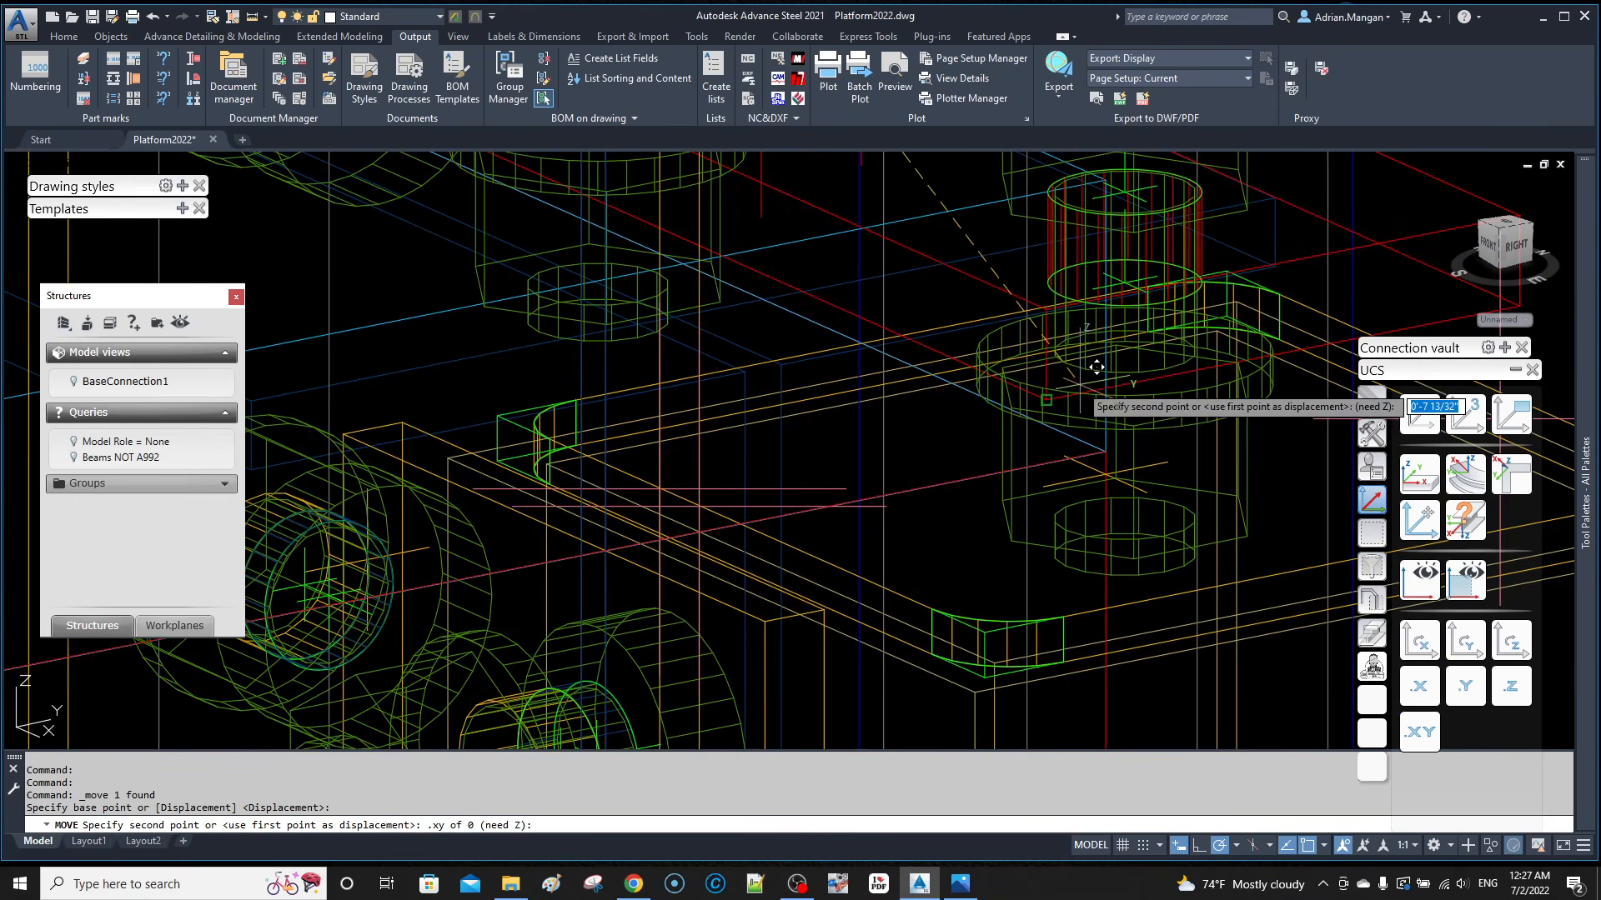
click(1105, 451)
scroll(1110, 442, down, 10)
middle_drag(1105, 422, 1059, 327)
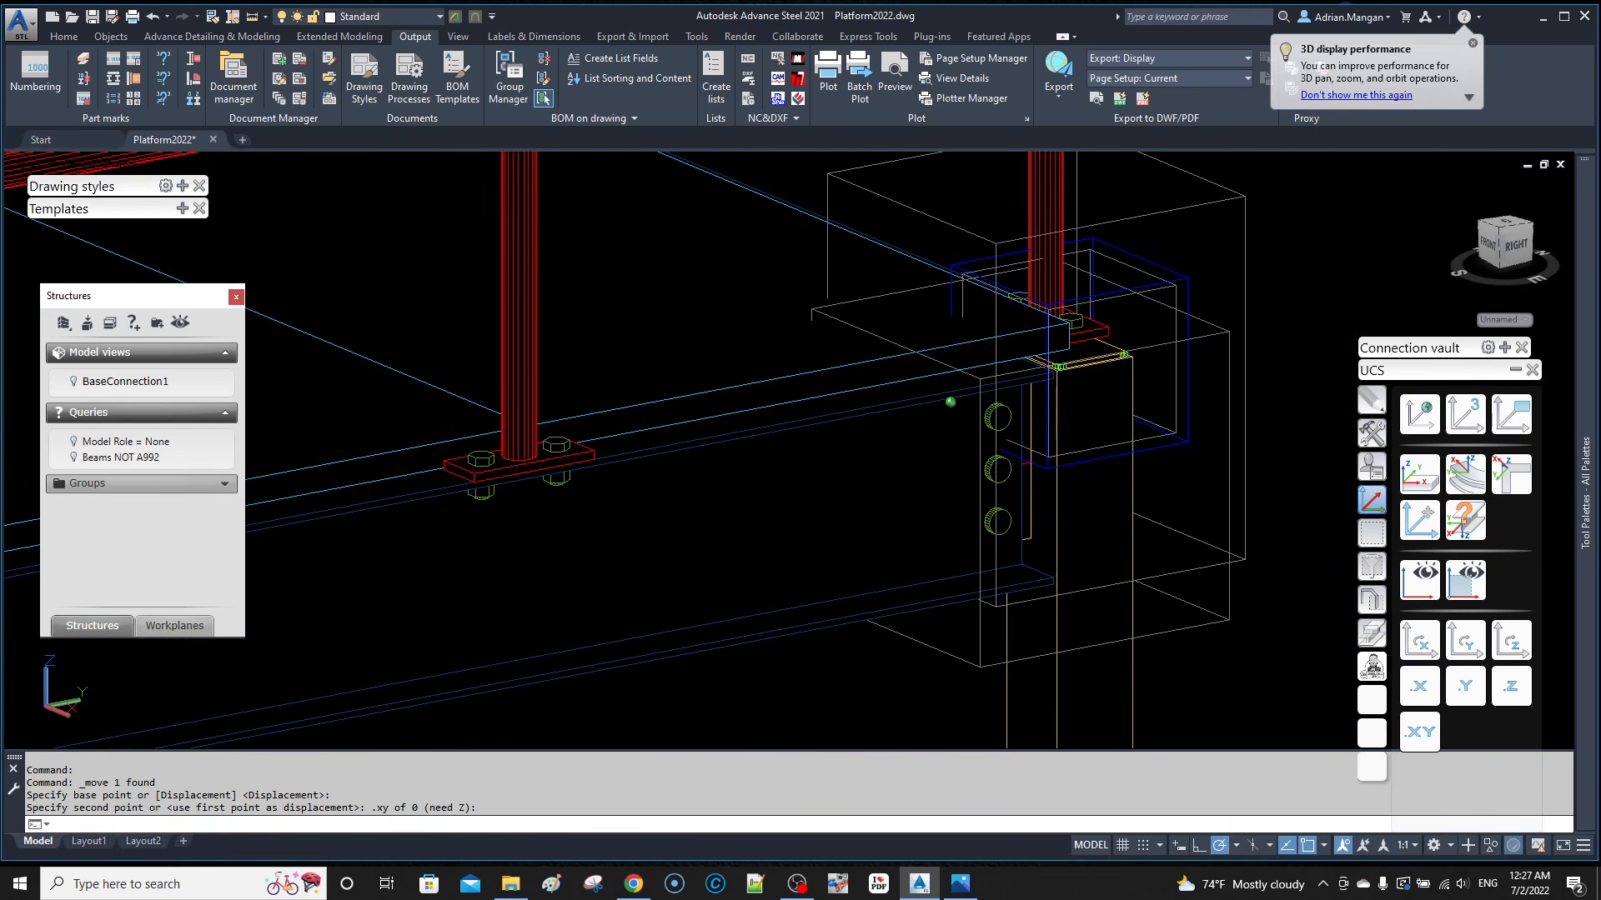
Step: Draw a 4' line straight down the corner column's axis from its intersection with the W12x26 beam's axis
scroll(1038, 454, up, 5)
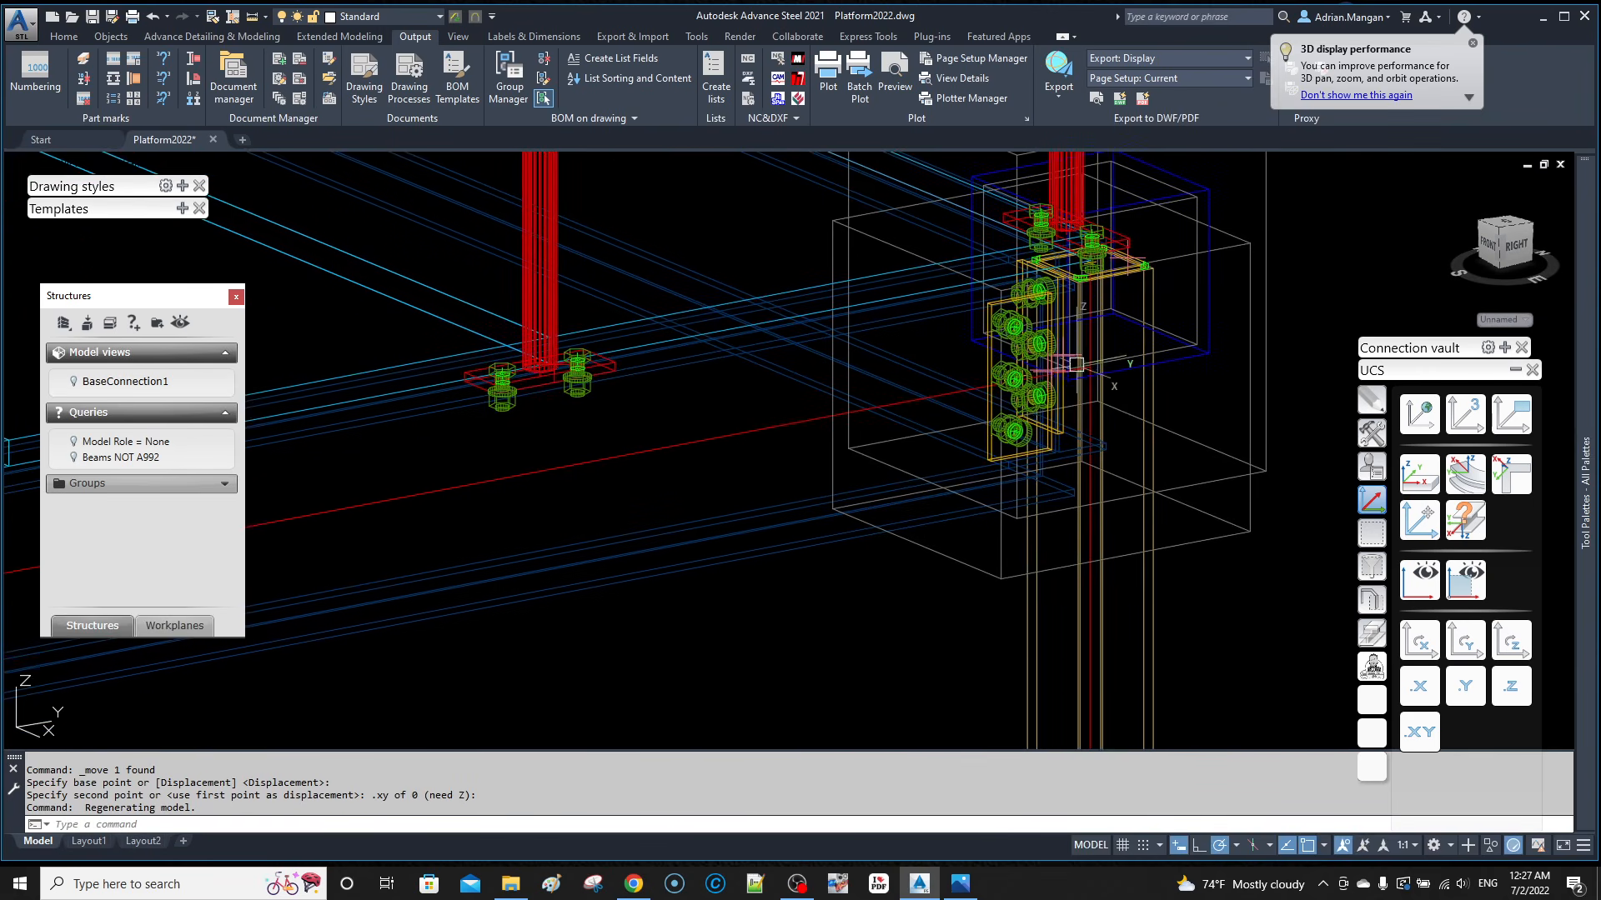
middle_drag(1127, 412, 1134, 401)
scroll(1144, 325, down, 4)
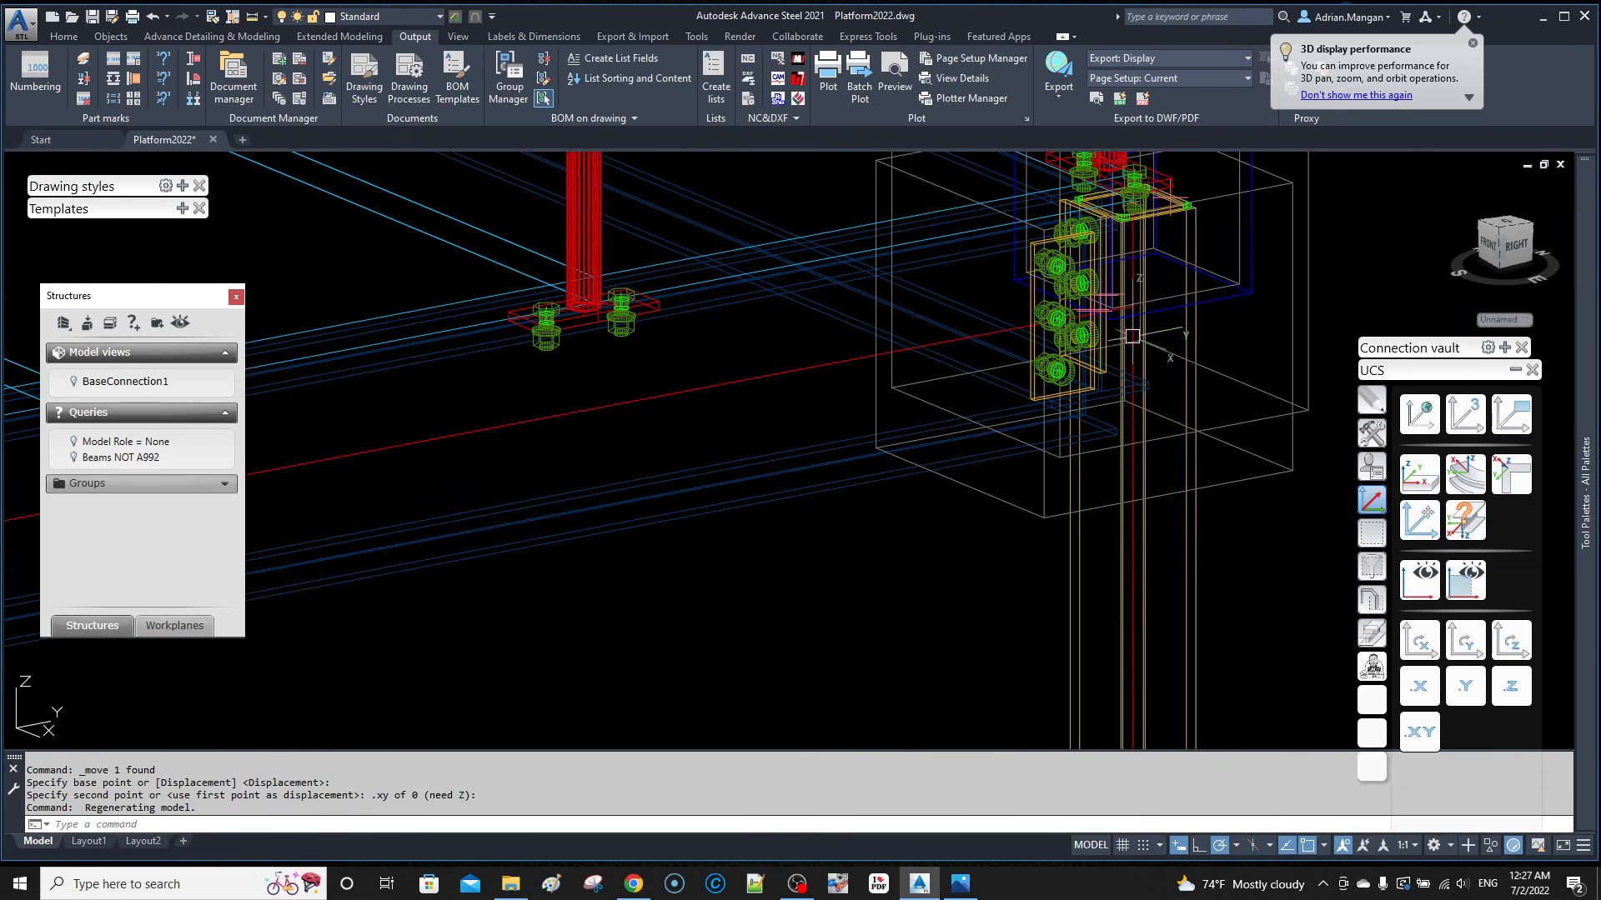
mouse_move(989, 353)
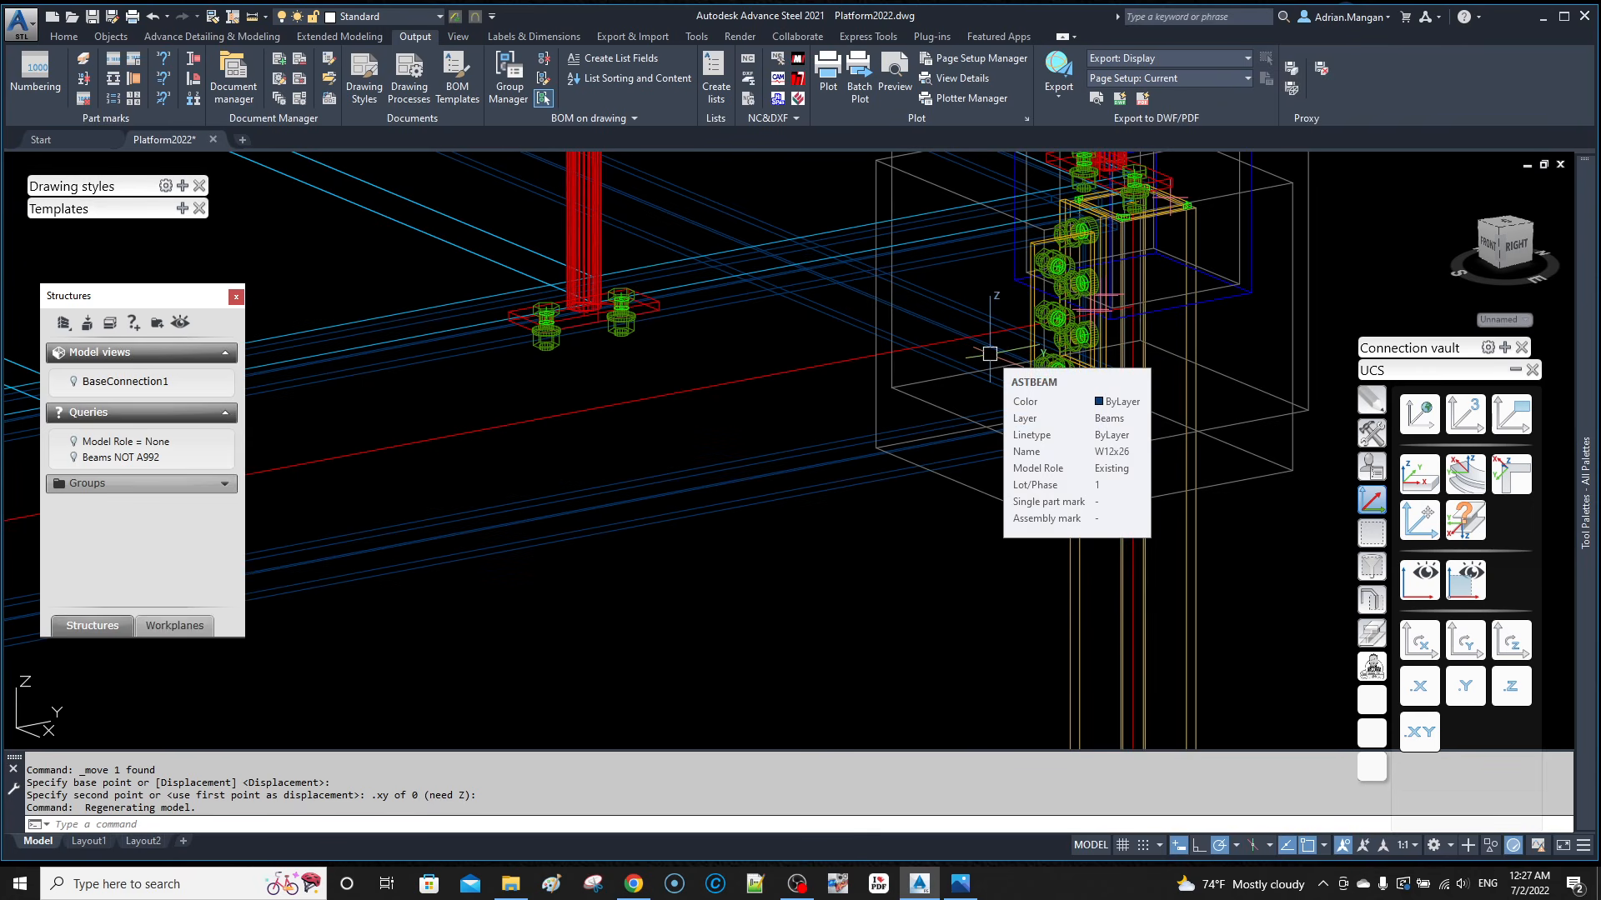
text(l)
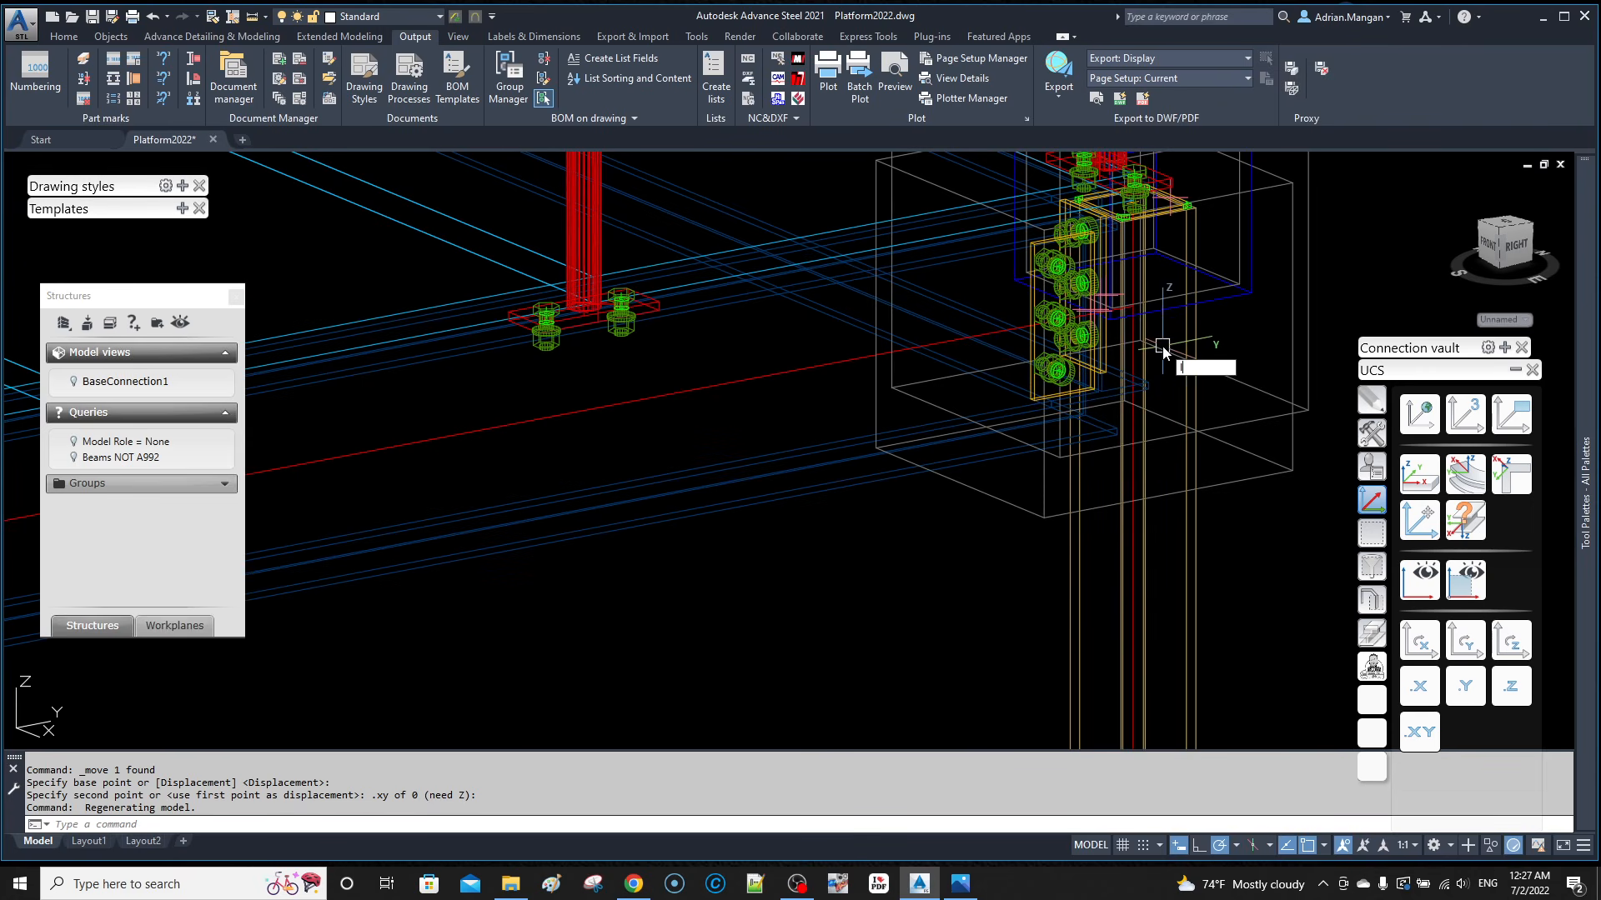
key(Return)
click(1133, 307)
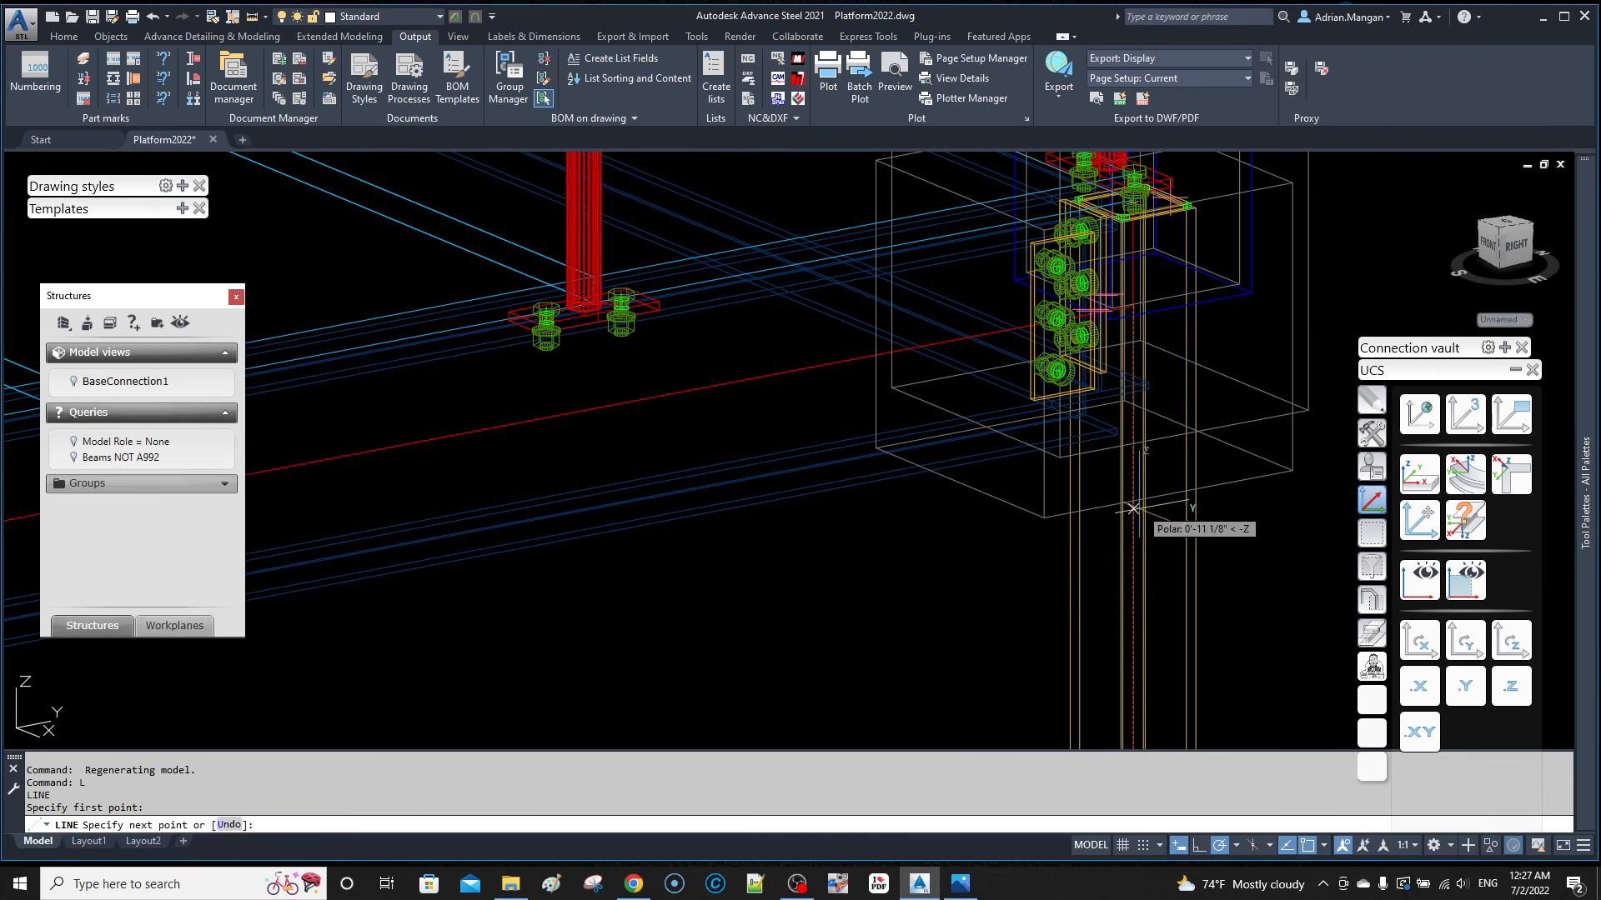
text(4')
key(Return)
scroll(1348, 526, down, 2)
middle_drag(1348, 525, 1159, 419)
key(Escape)
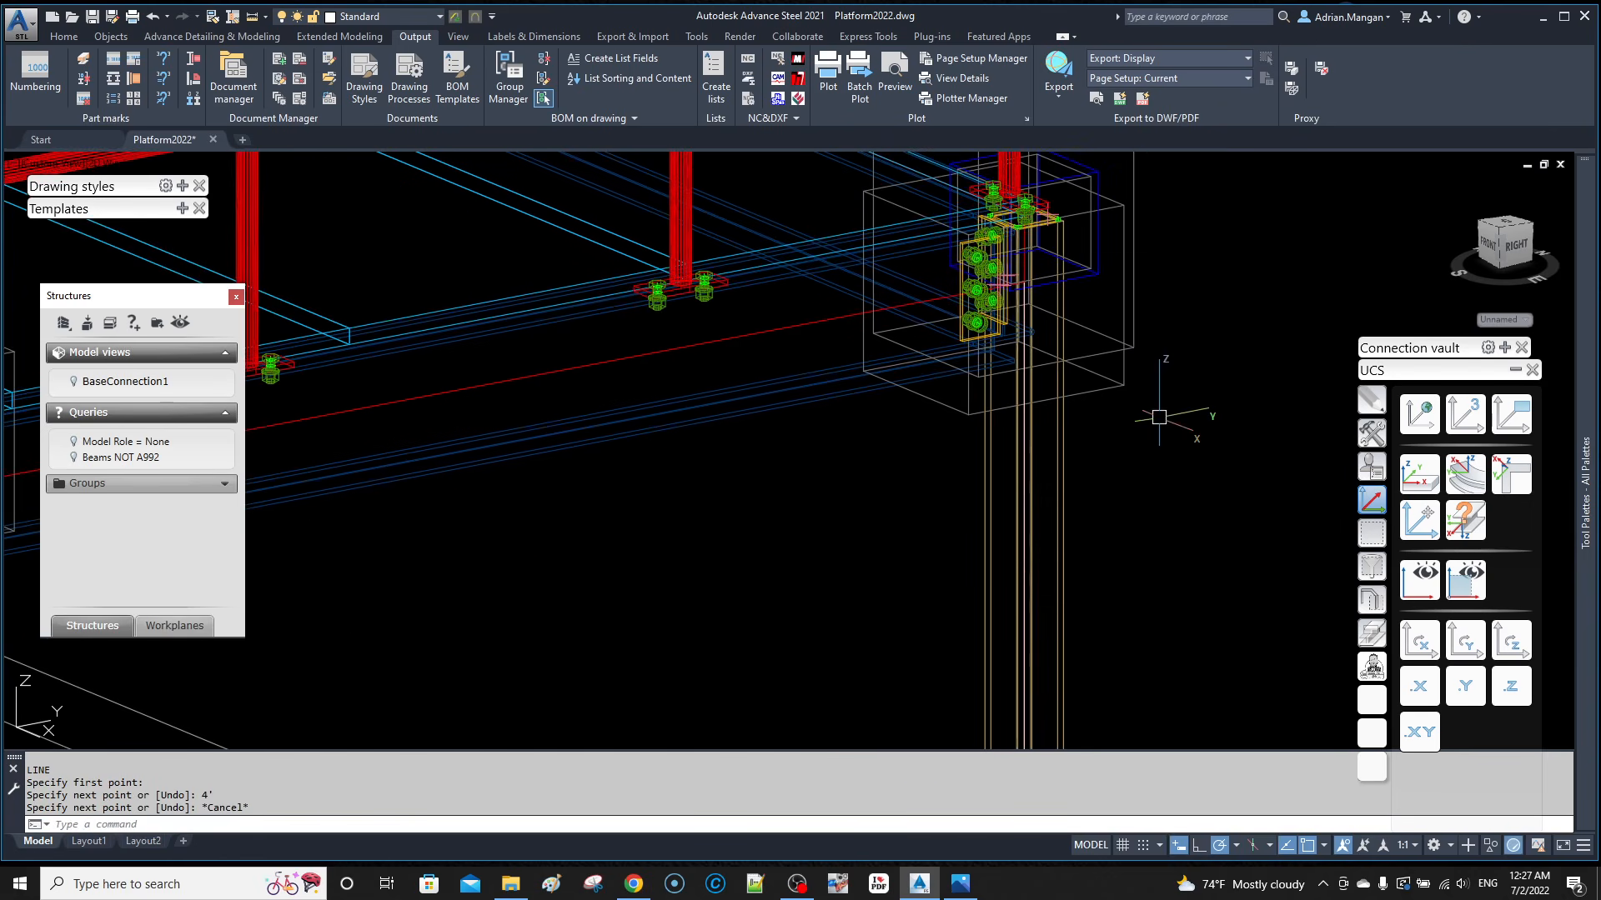
Step: Draw a 4' line along the W12x26 beam's axis from the corner column's axis toward the middle of the beam
scroll(1150, 364, down, 2)
middle_drag(1148, 360, 1144, 357)
text(l)
key(Return)
scroll(1105, 277, up, 5)
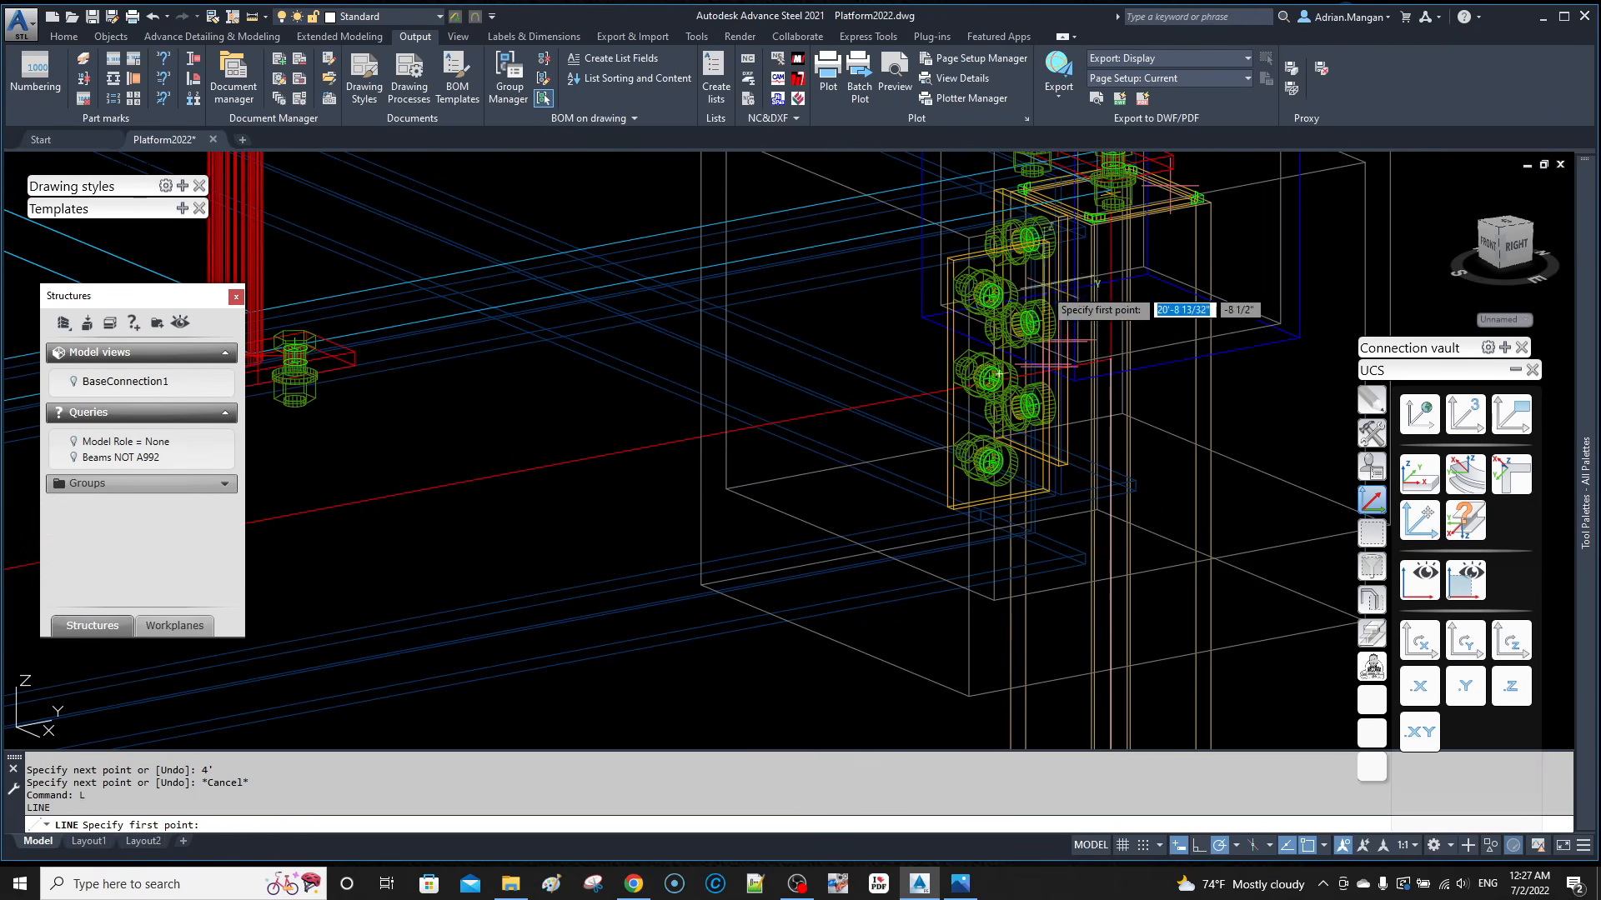
click(1110, 360)
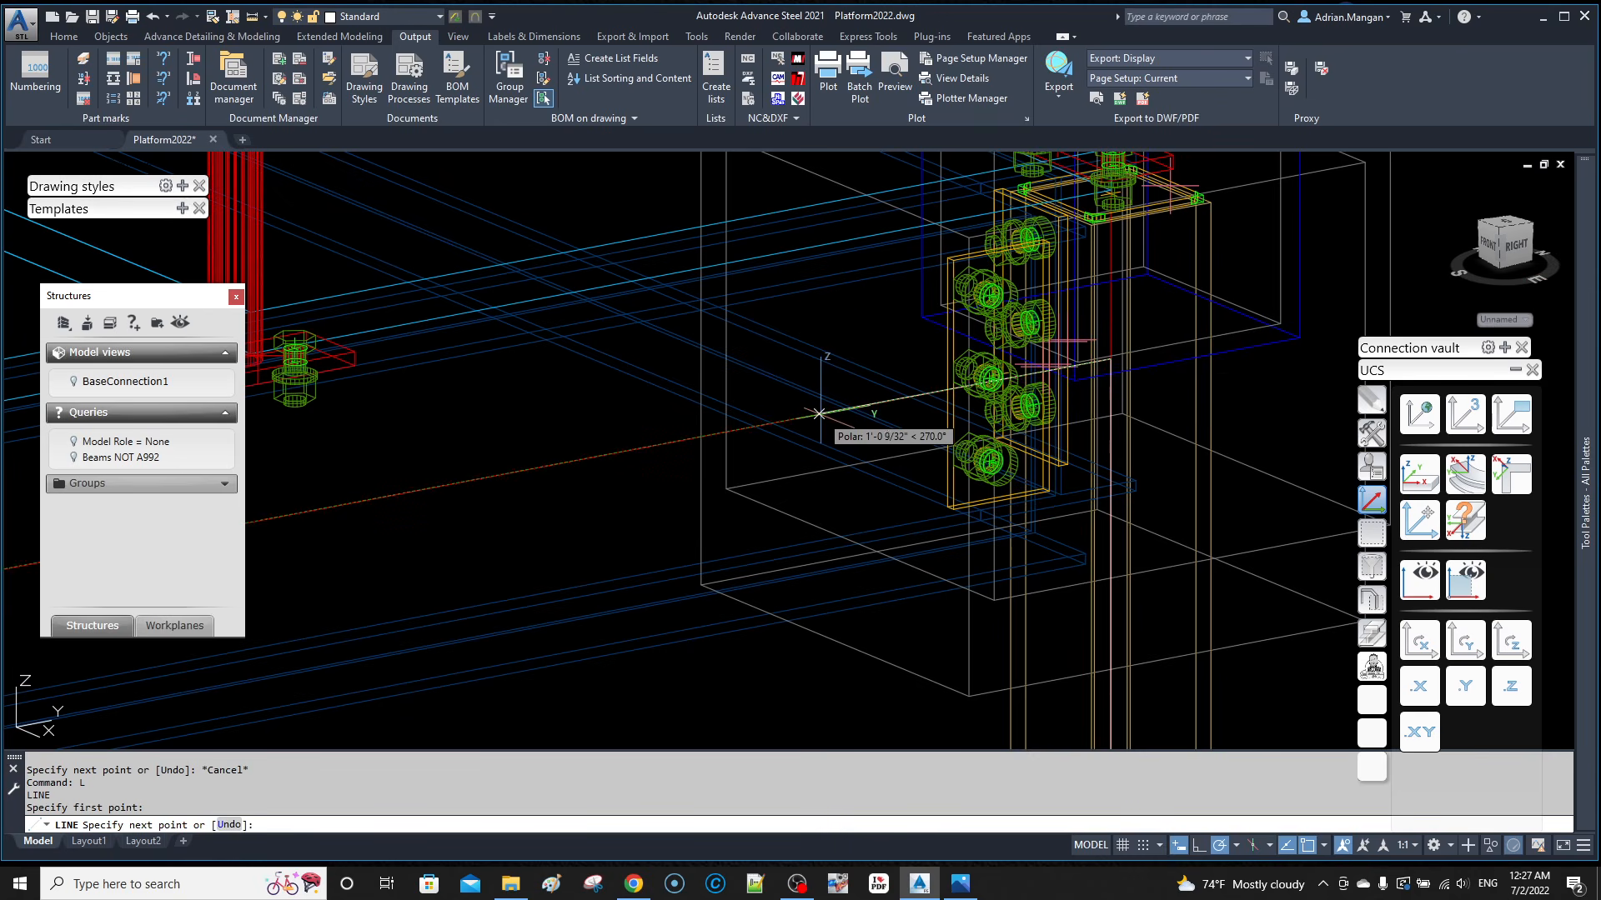
text(4')
key(Return)
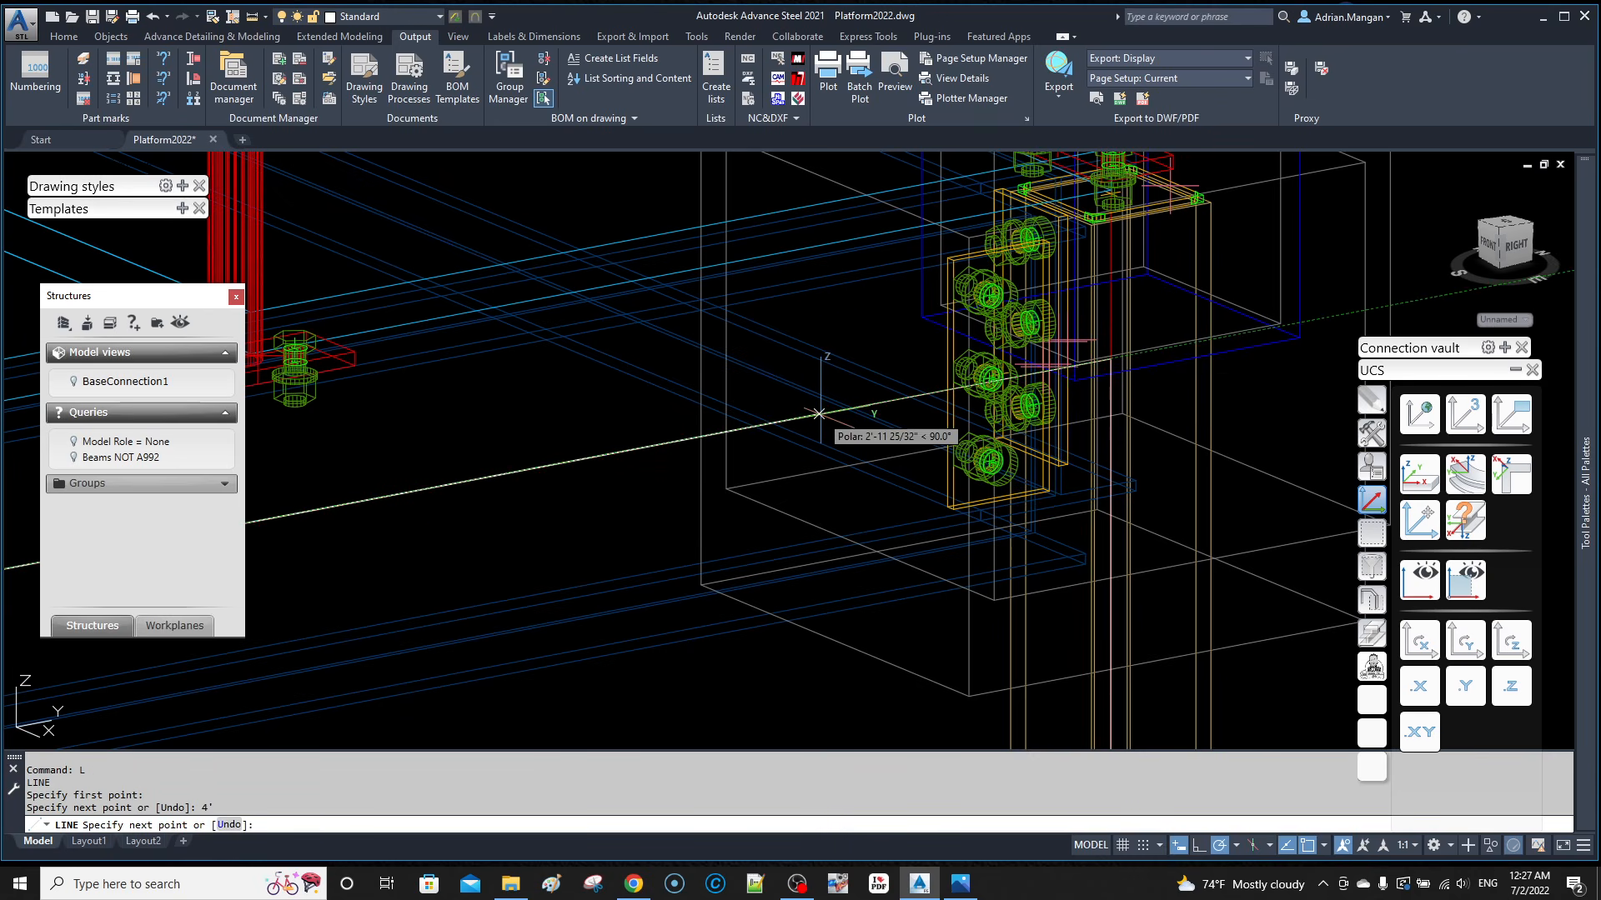
Step: Continue with a diagonal line from the beam point down to the lower end of the column's 4' line
scroll(867, 376, down, 5)
middle_drag(868, 376, 873, 334)
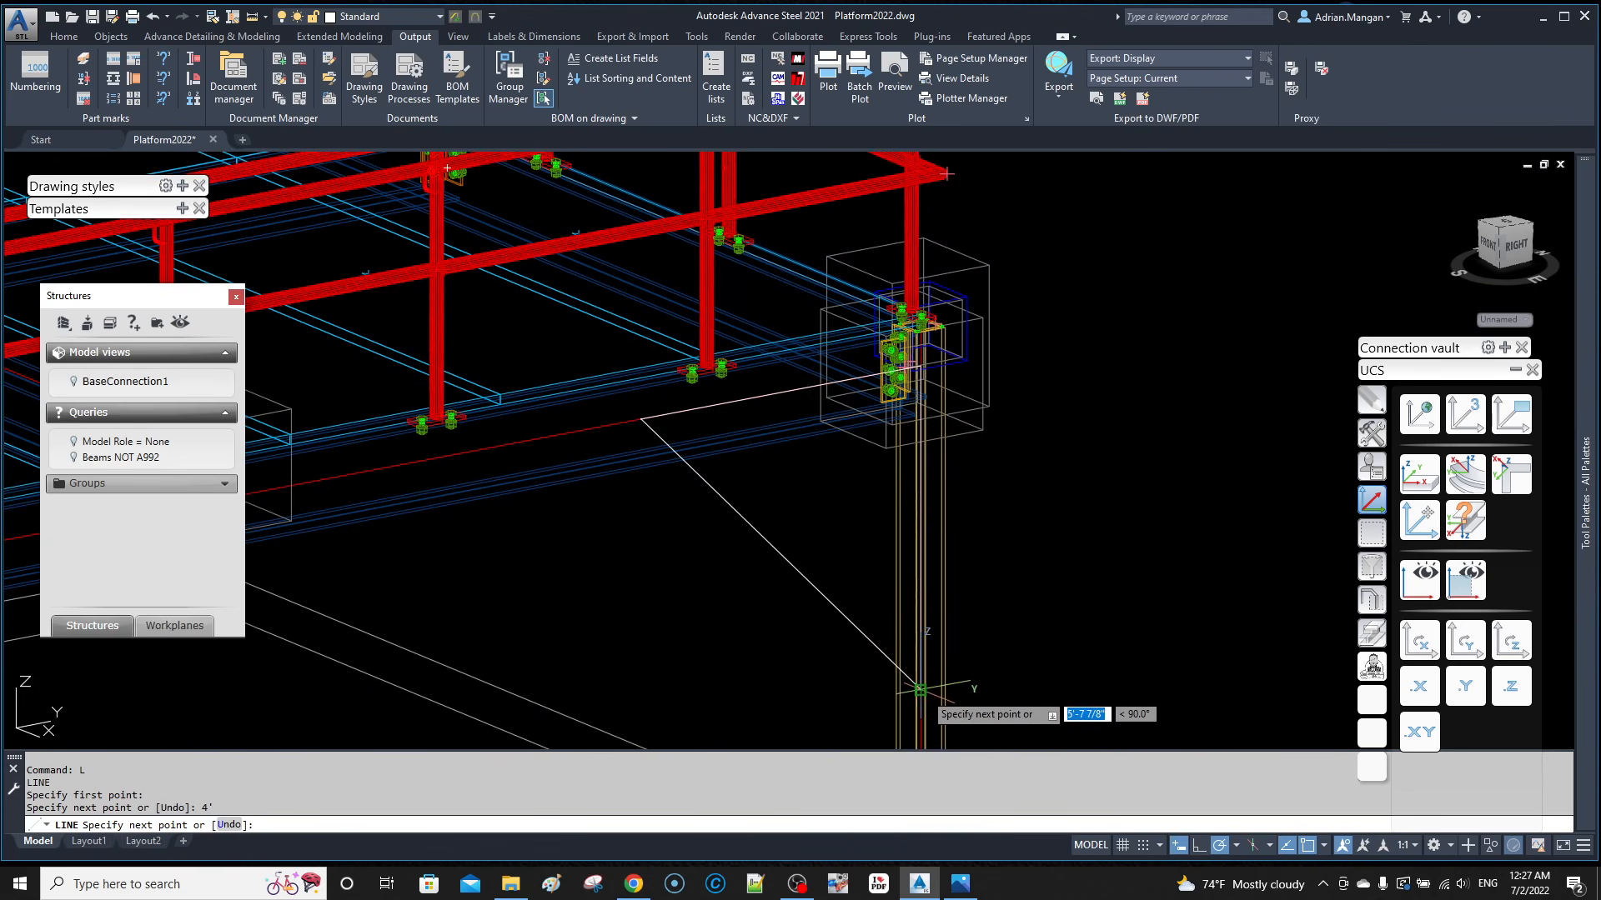
click(919, 688)
key(Escape)
Step: Create an angle section brace along the diagonal line, from its lower end on the column up to the beam
middle_drag(948, 650, 947, 579)
shift+middle_drag(947, 509, 916, 496)
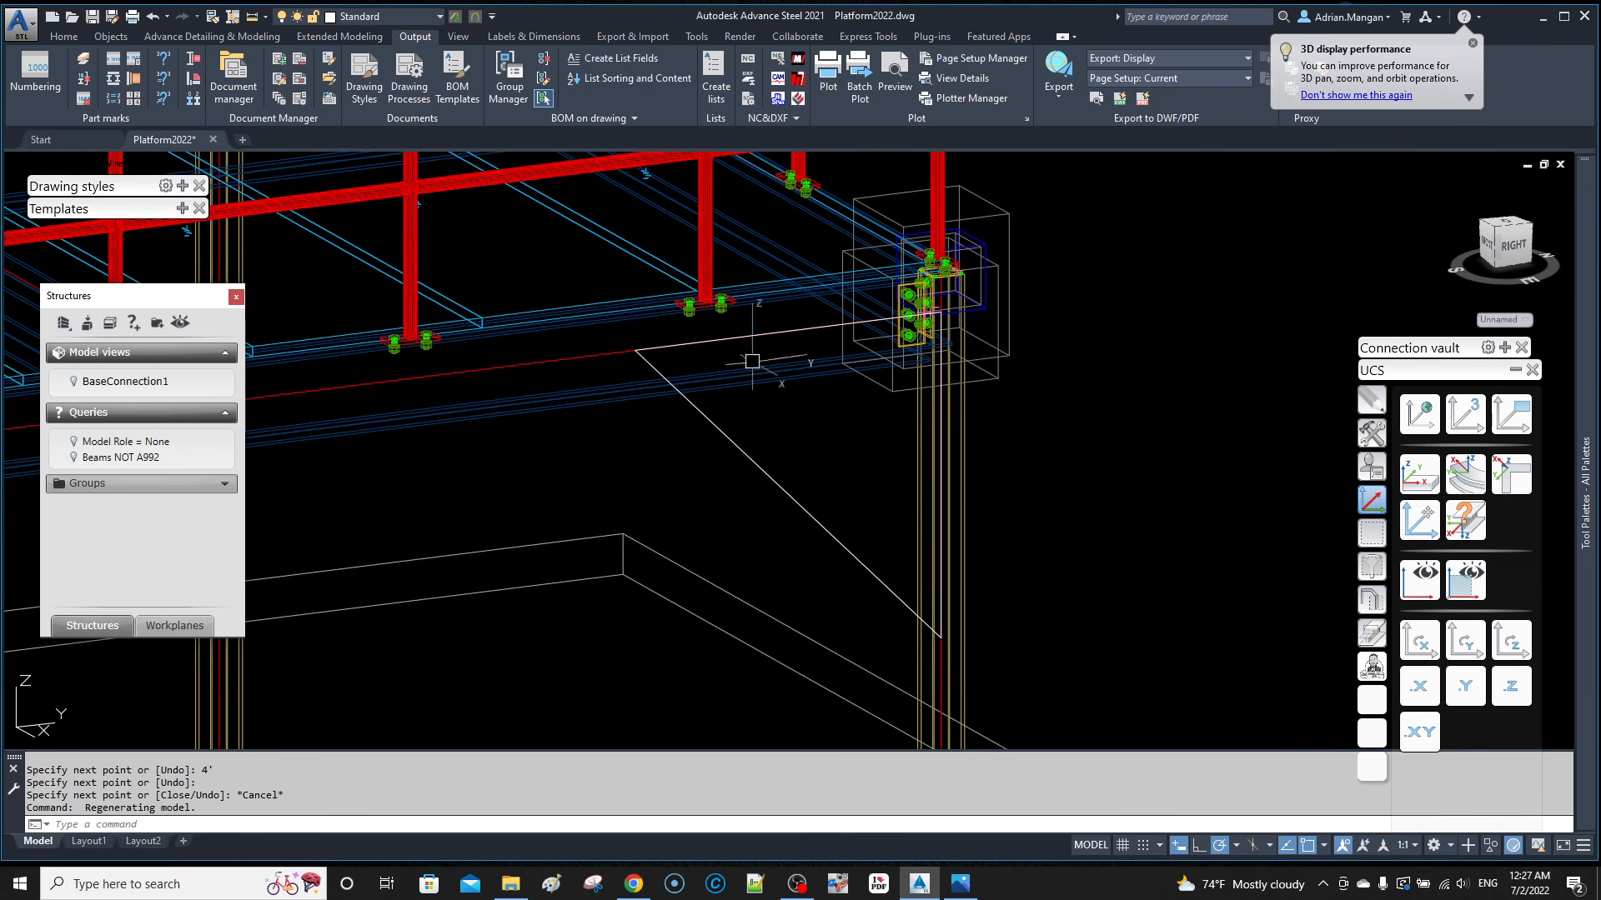
click(63, 39)
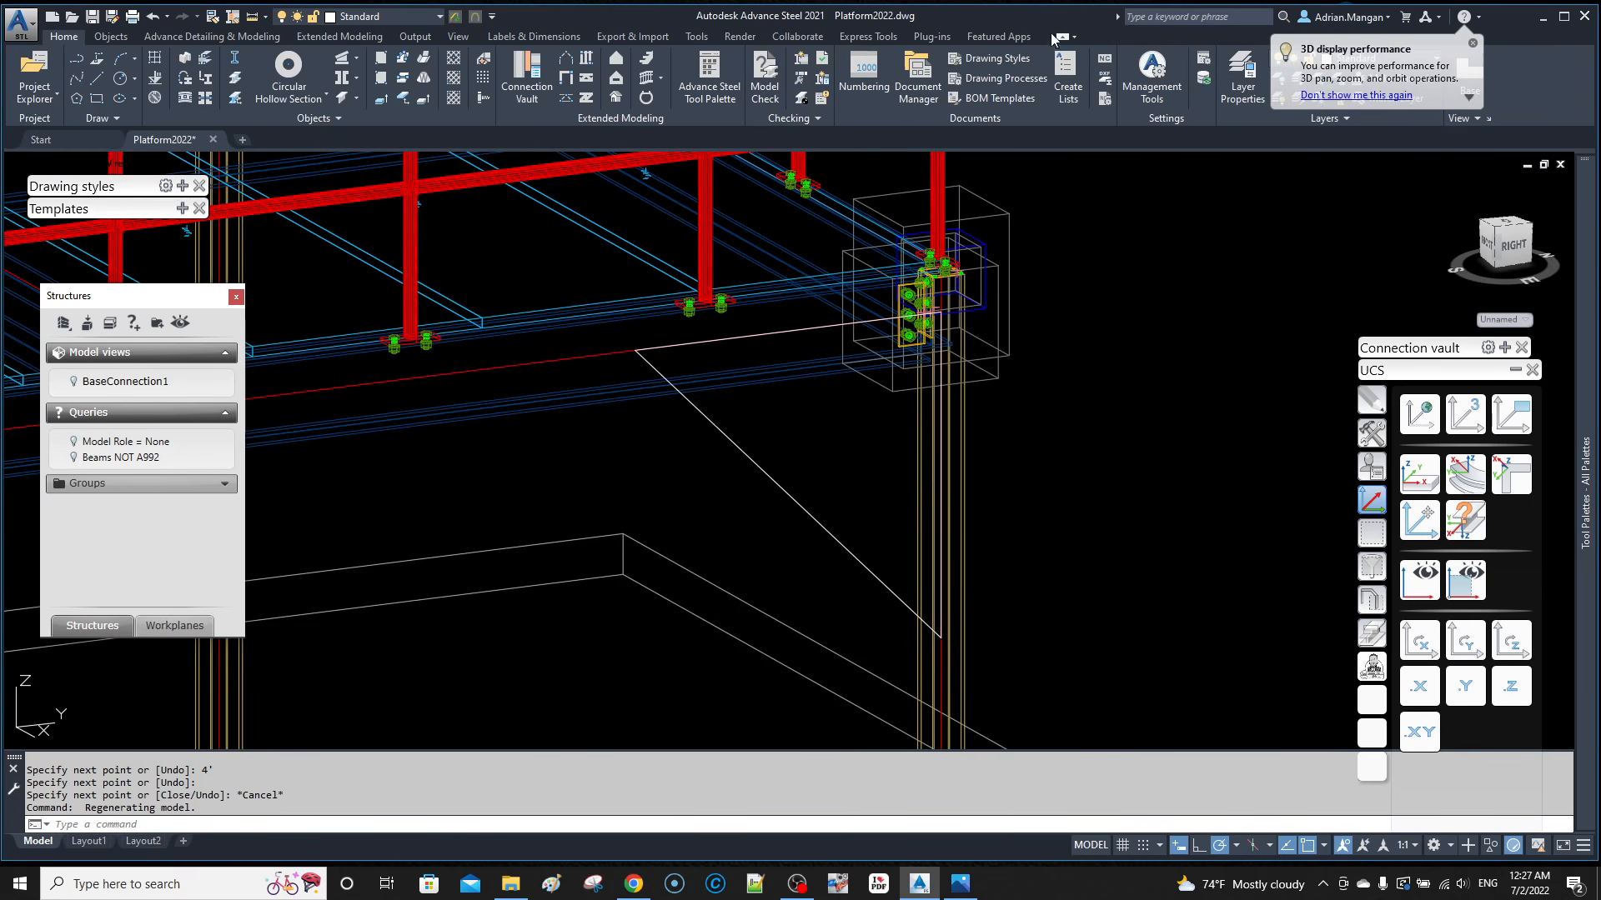
click(1473, 44)
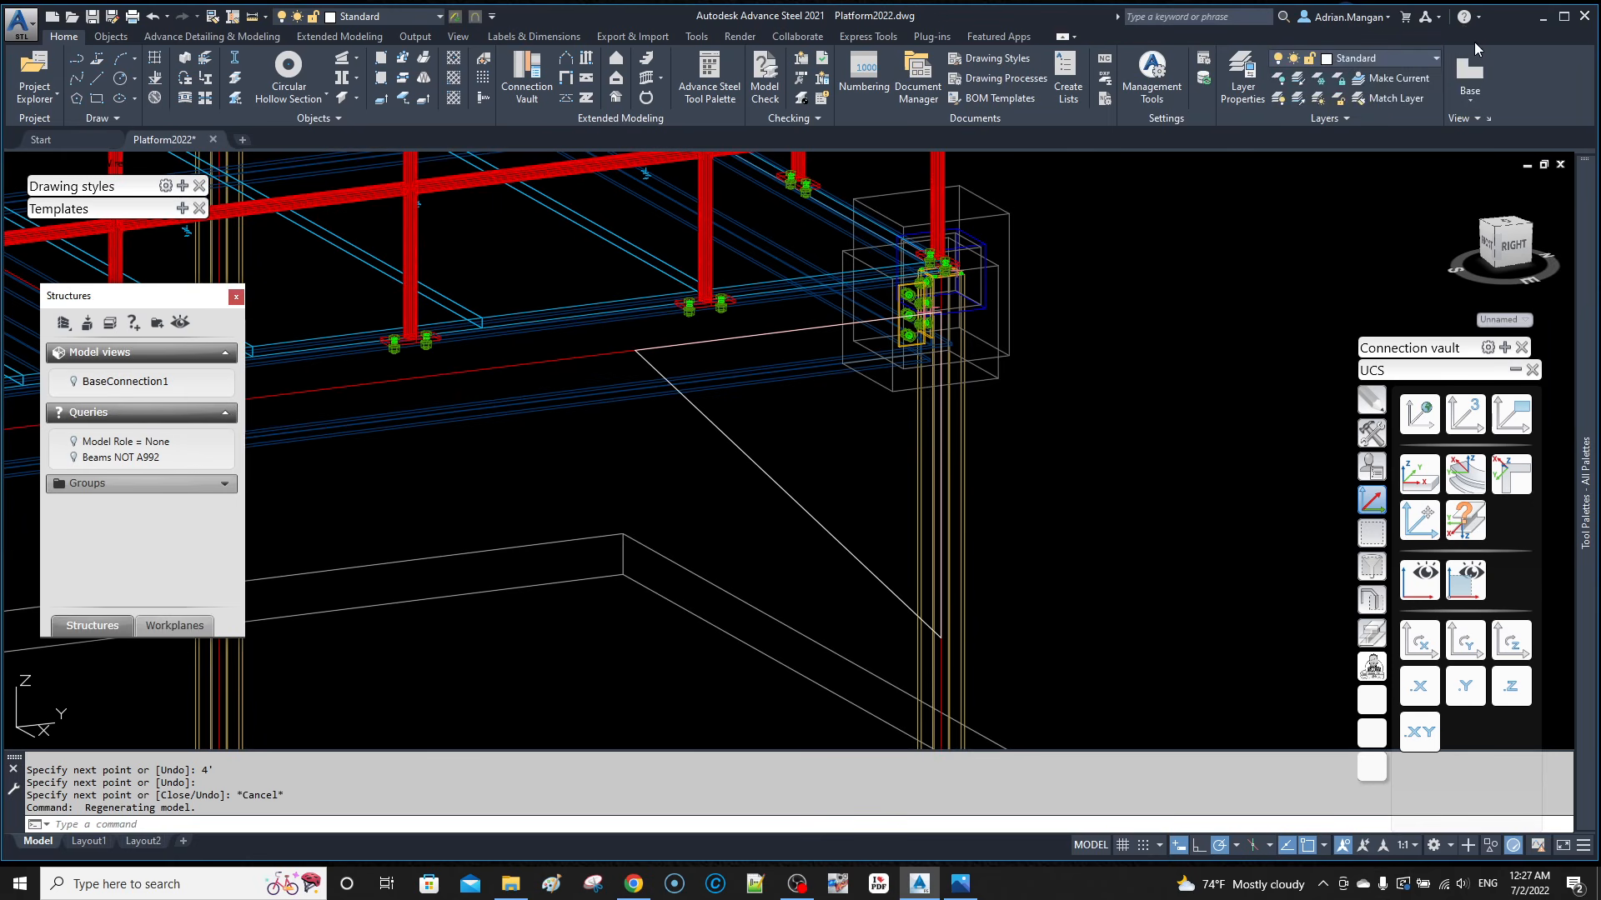
click(280, 105)
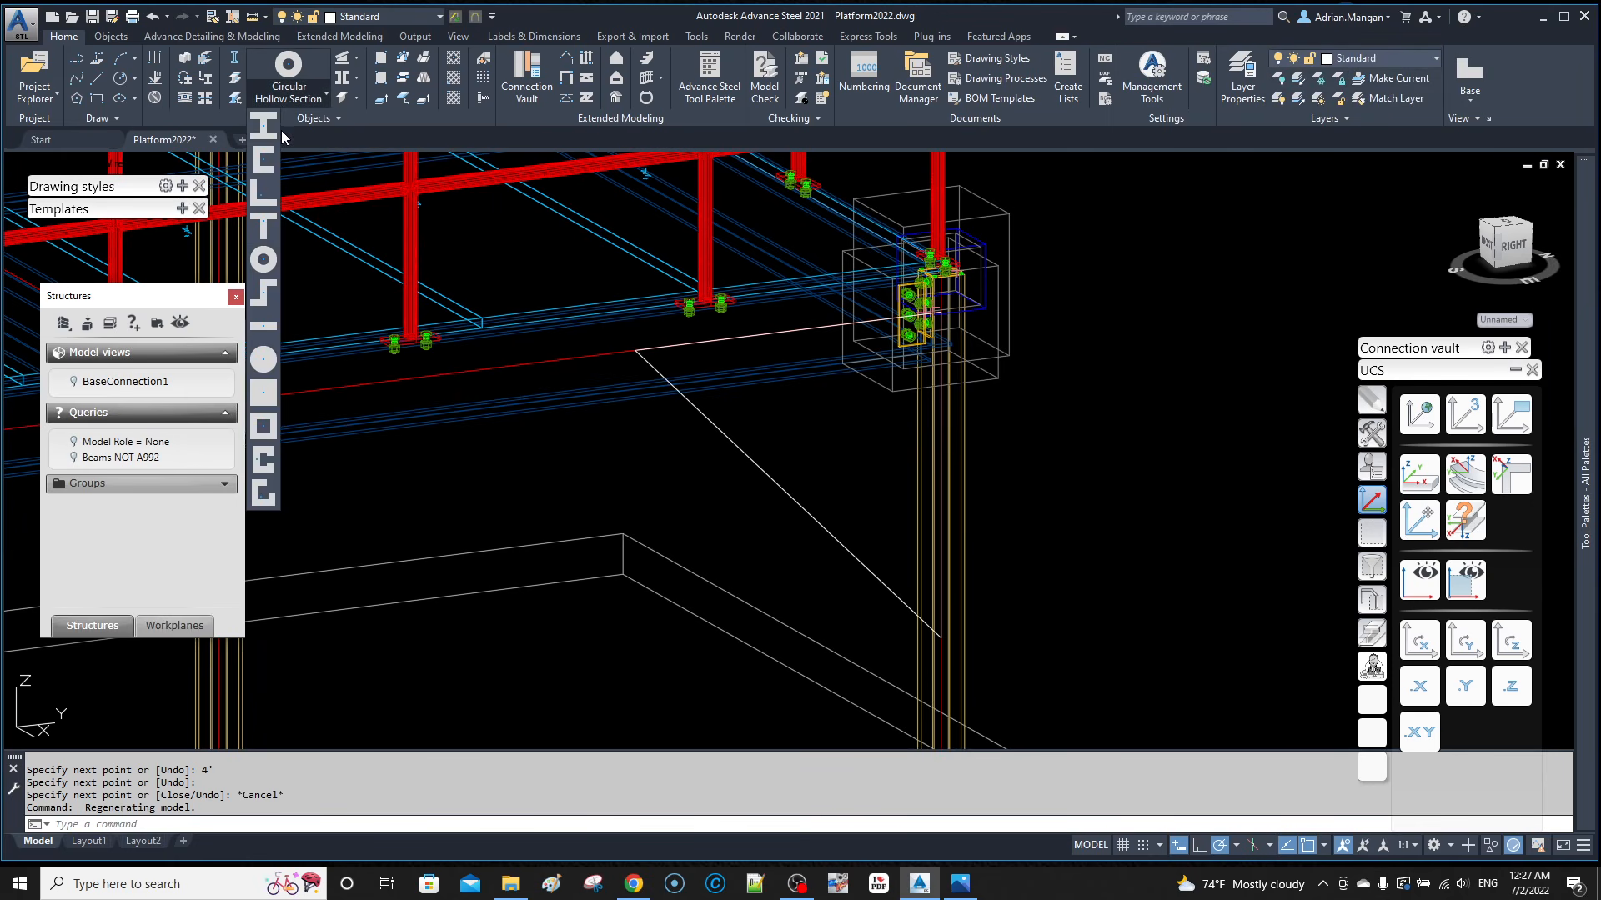
click(266, 196)
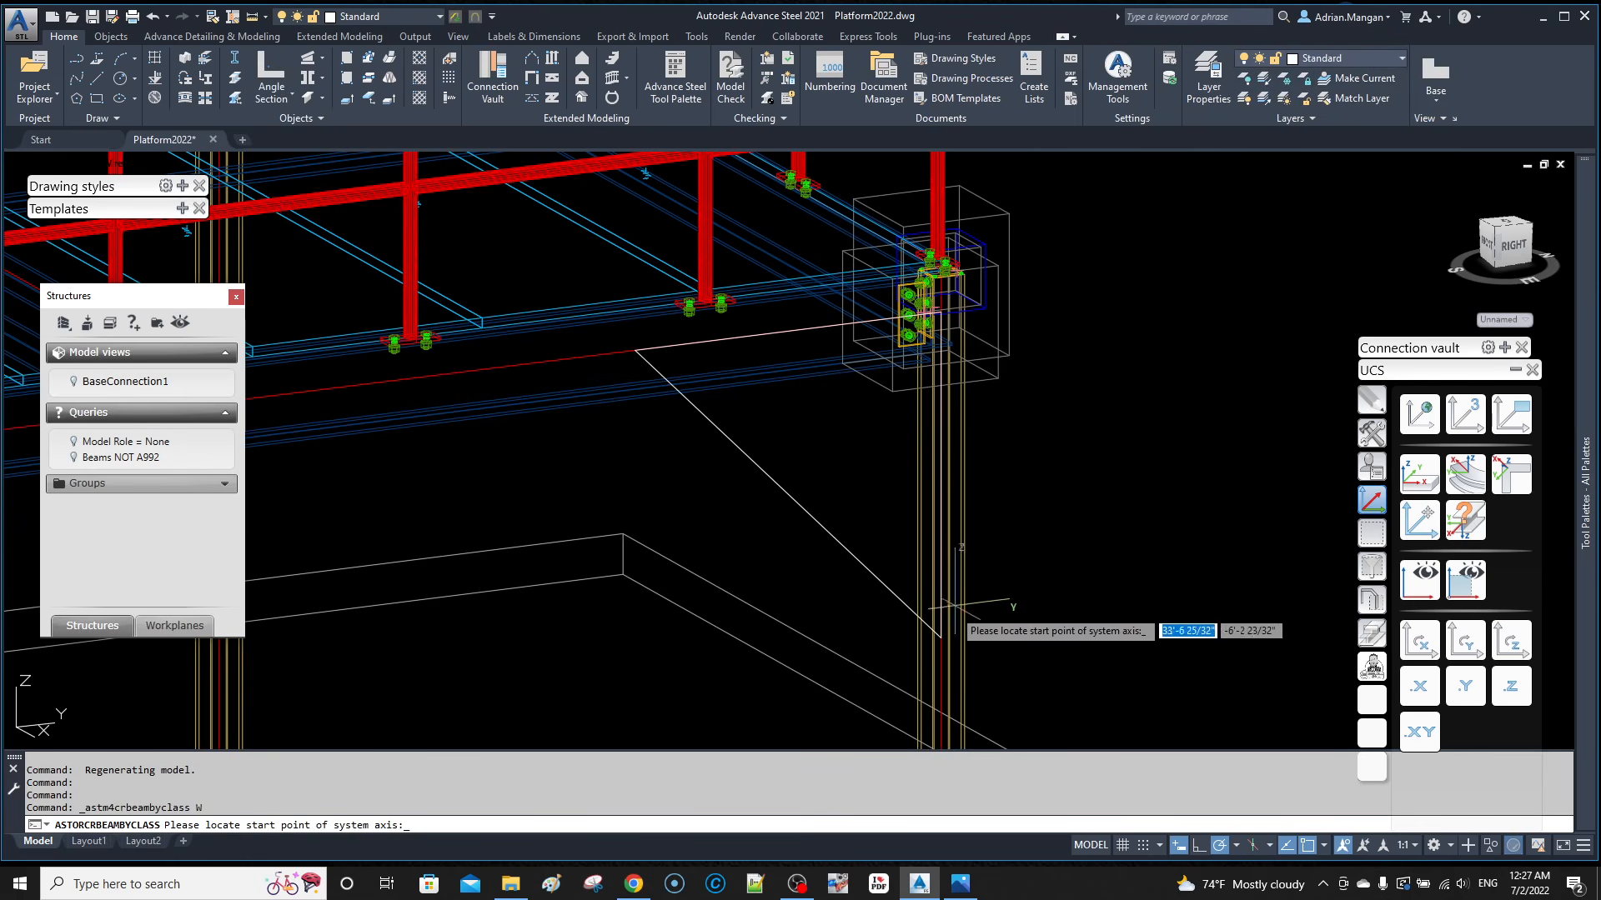
scroll(949, 638, up, 2)
click(948, 641)
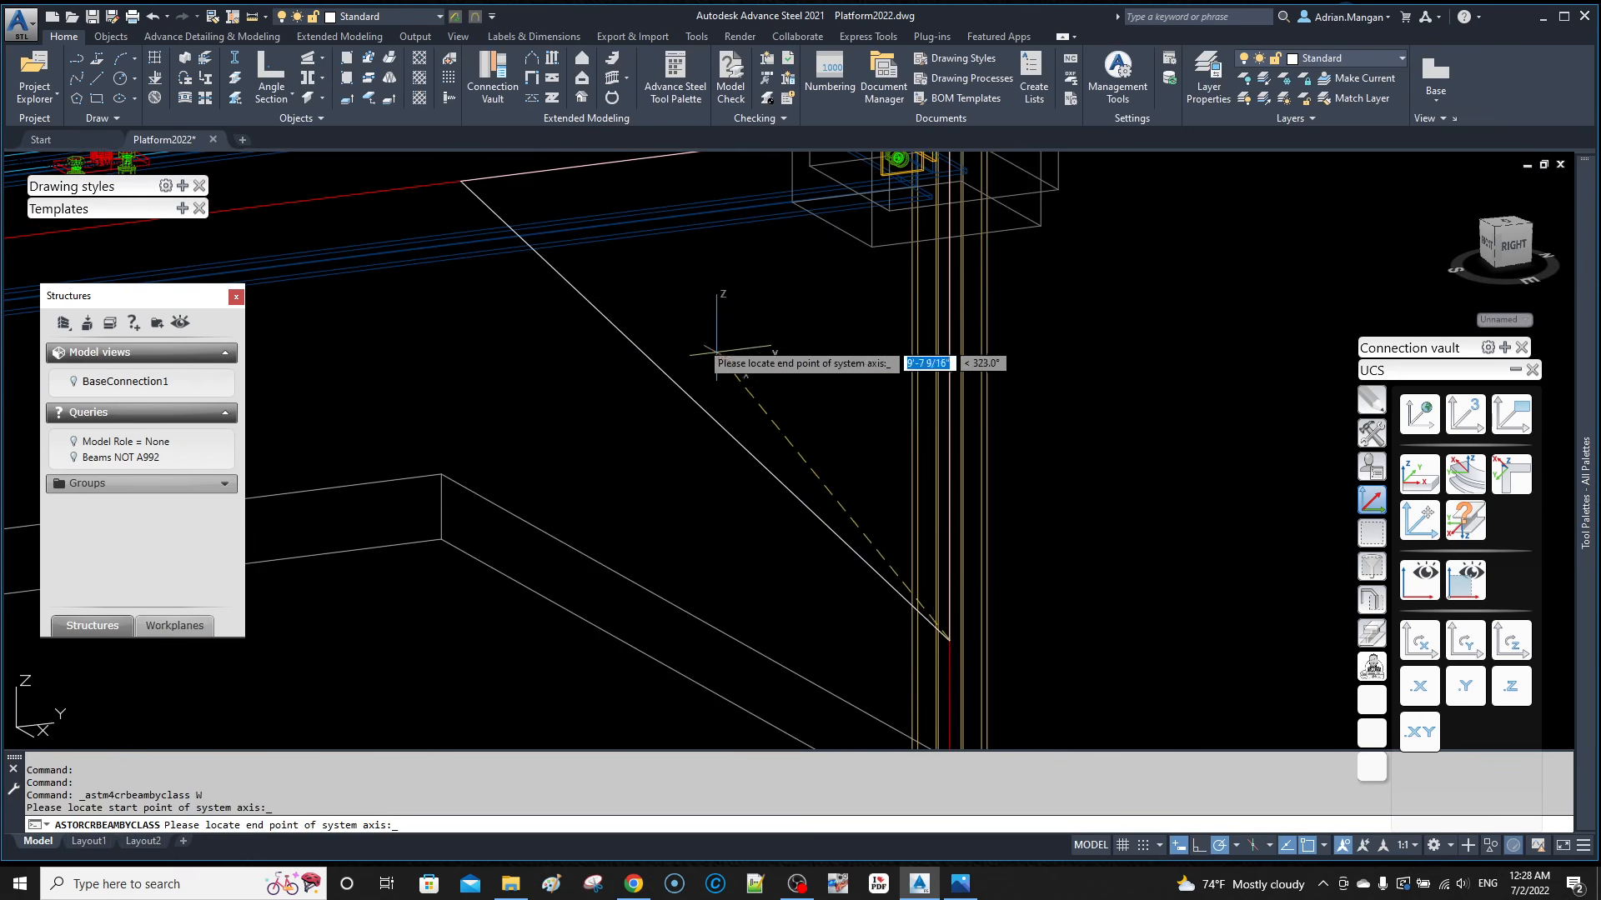
scroll(608, 284, down, 2)
click(517, 217)
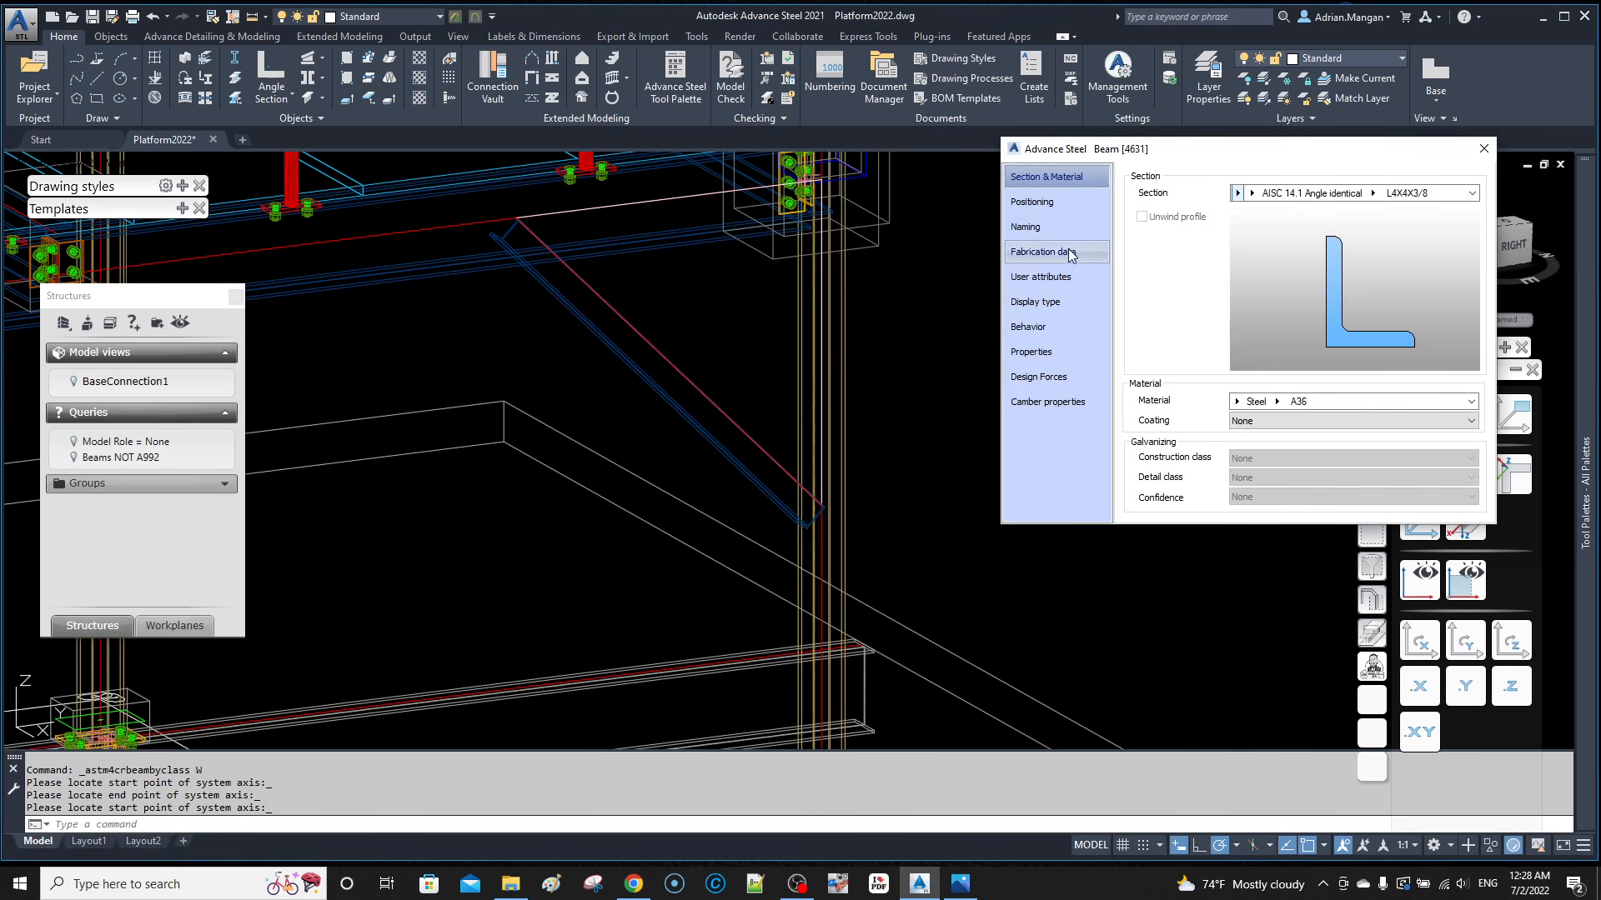
Step: Position the angle brace with its offset at the heel corner of the section and a rotation angle of 90.0
click(1038, 202)
click(1162, 248)
click(1367, 223)
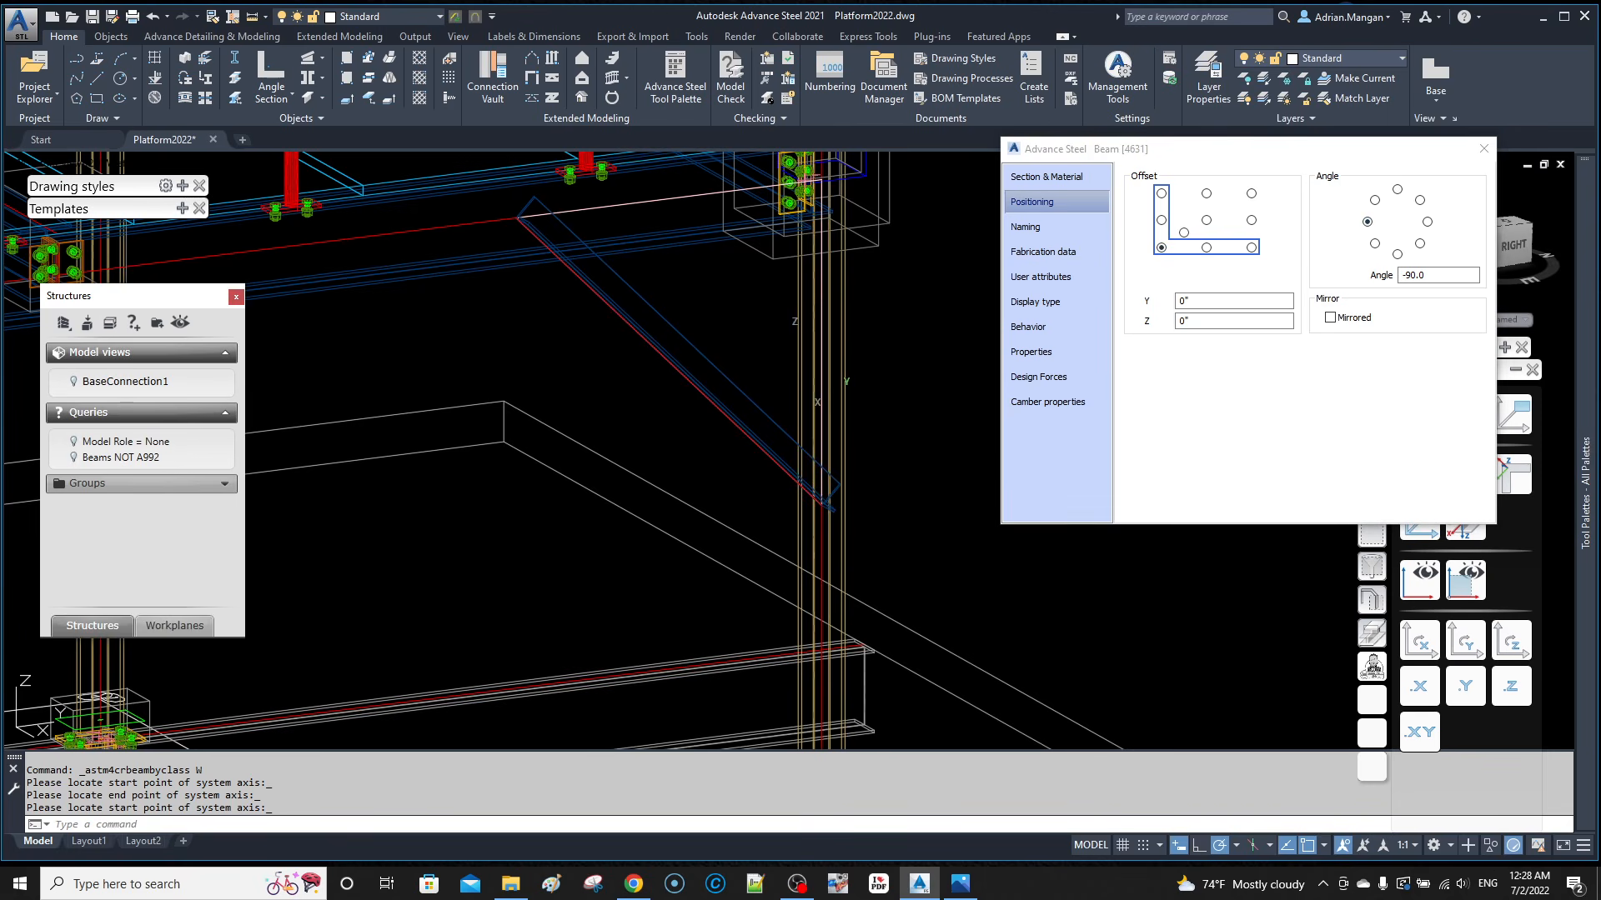
click(1427, 222)
shift+middle_drag(681, 323, 633, 300)
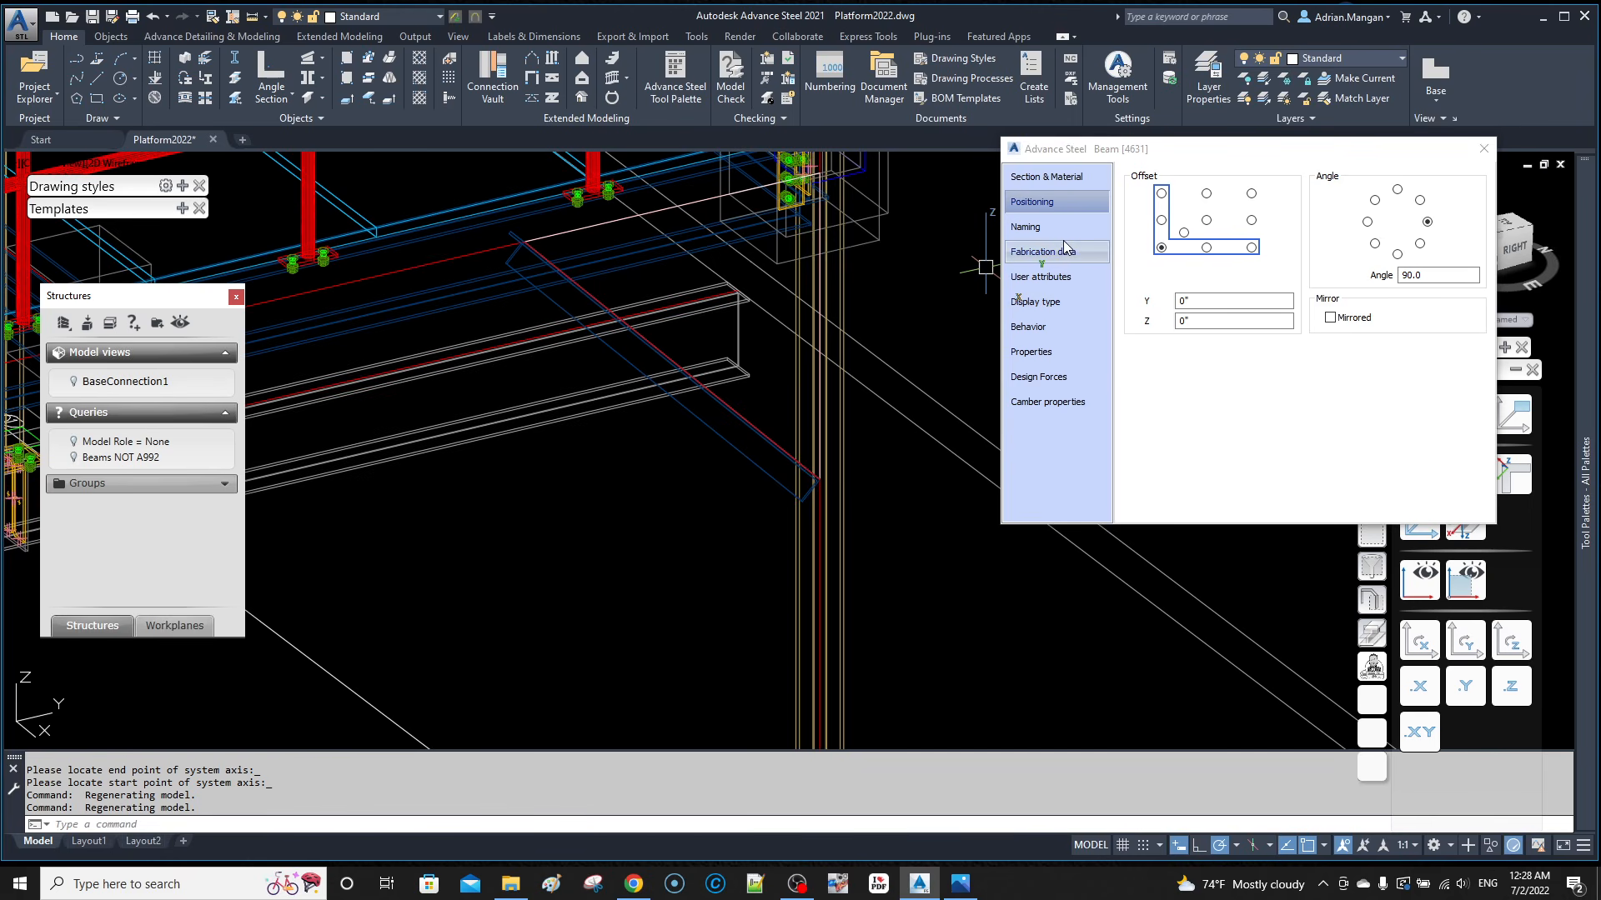
Step: Set the angle brace's positioning offset to -2" in Y and 0" in Z
click(1075, 178)
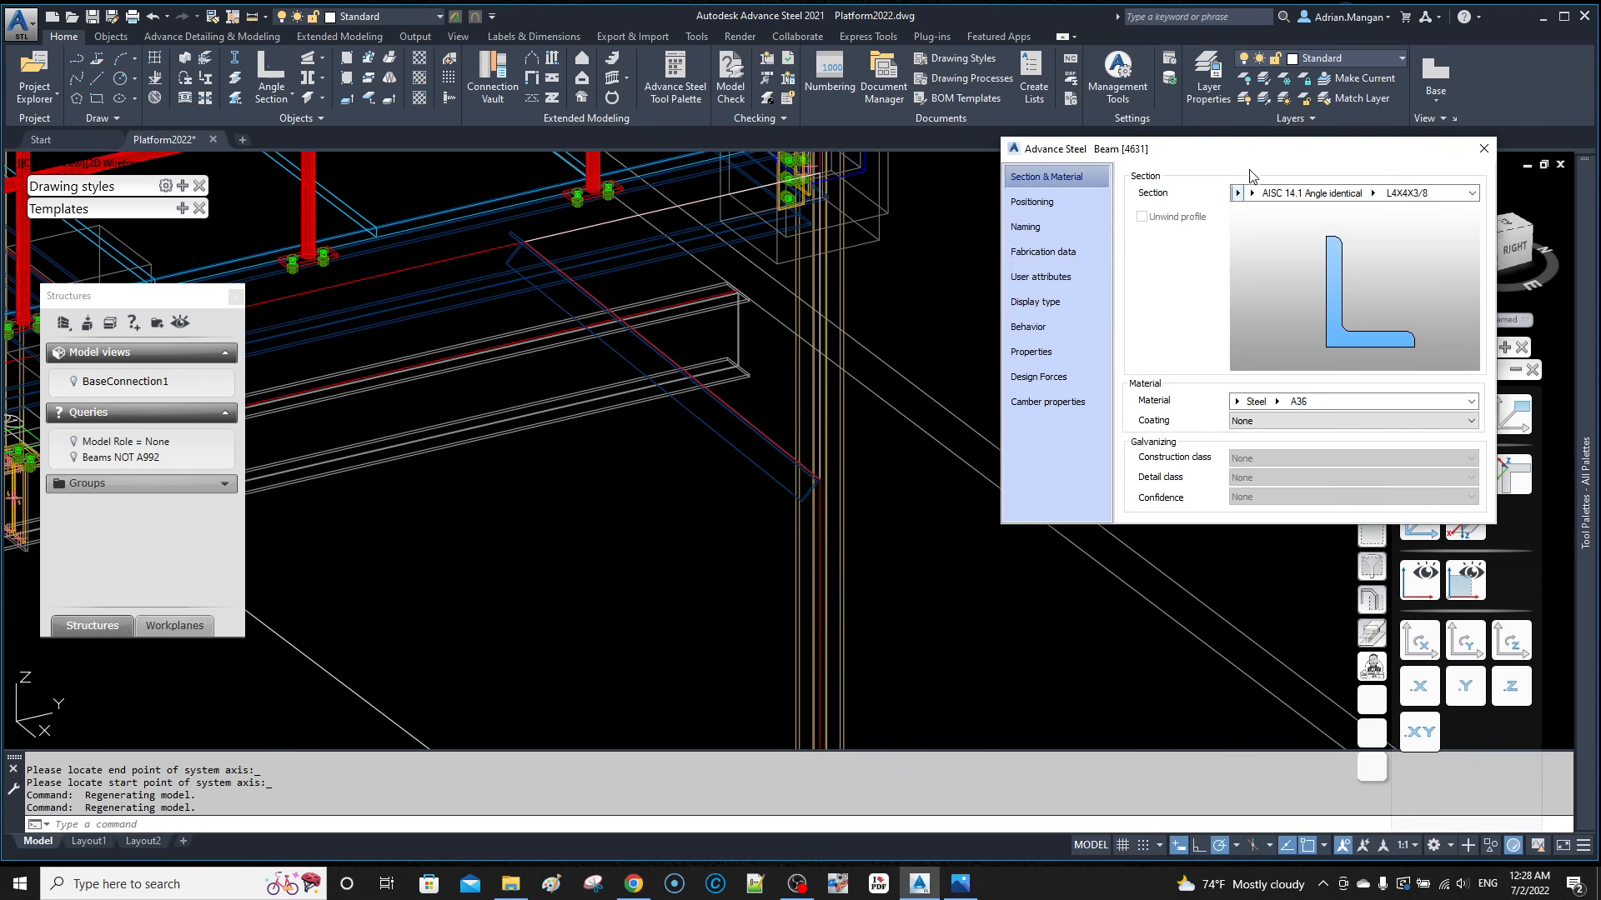
click(1055, 208)
click(1205, 319)
text(2)
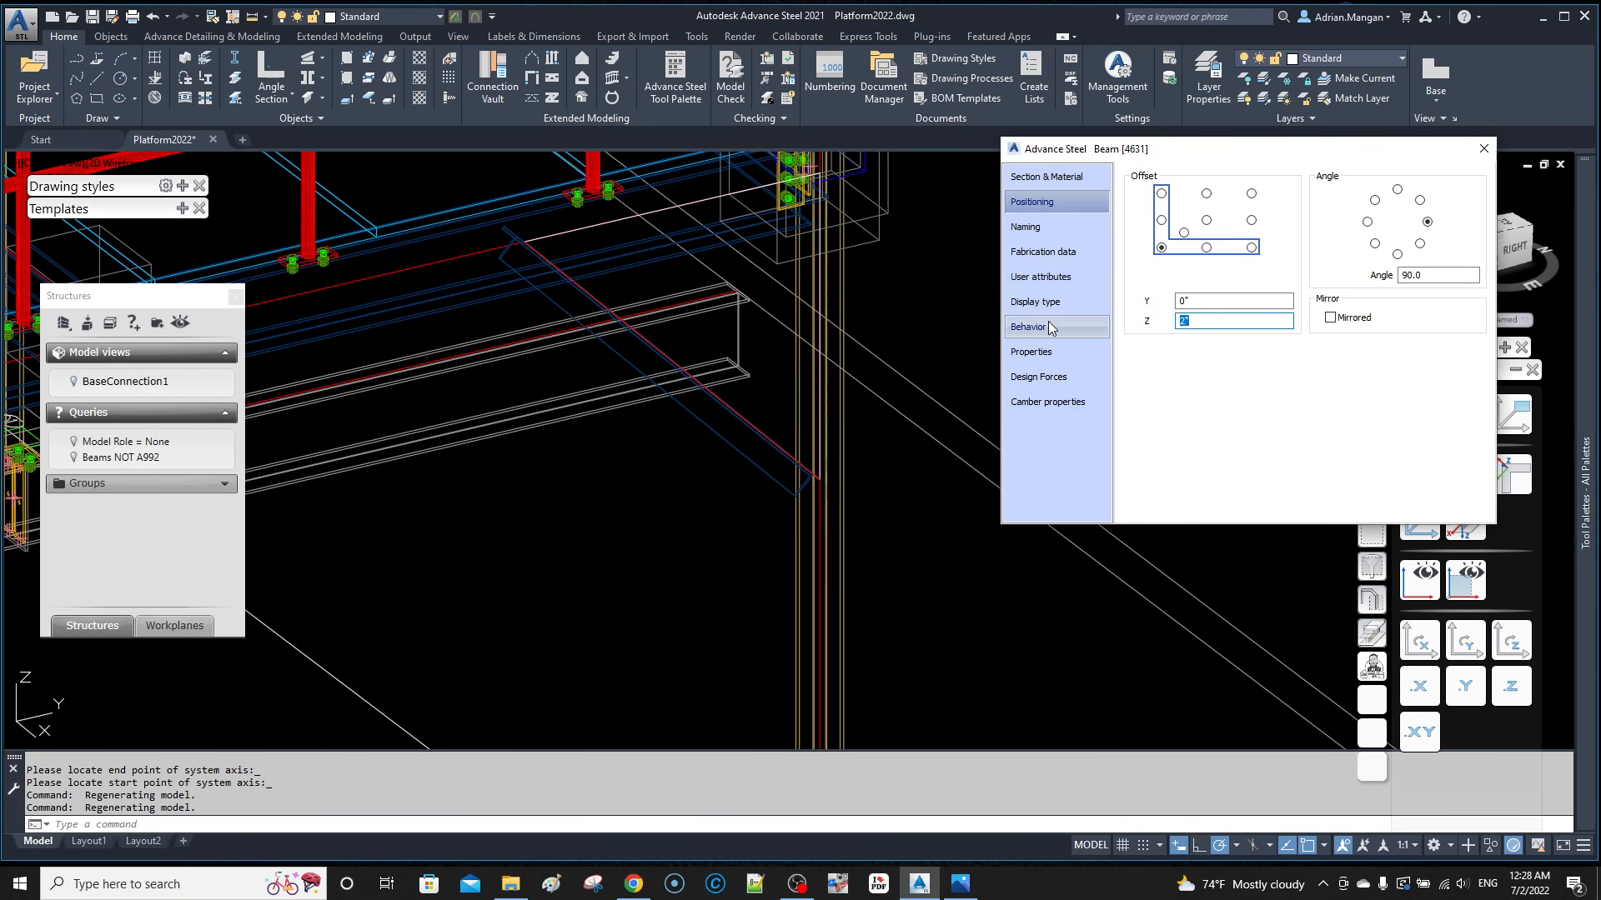
text(0)
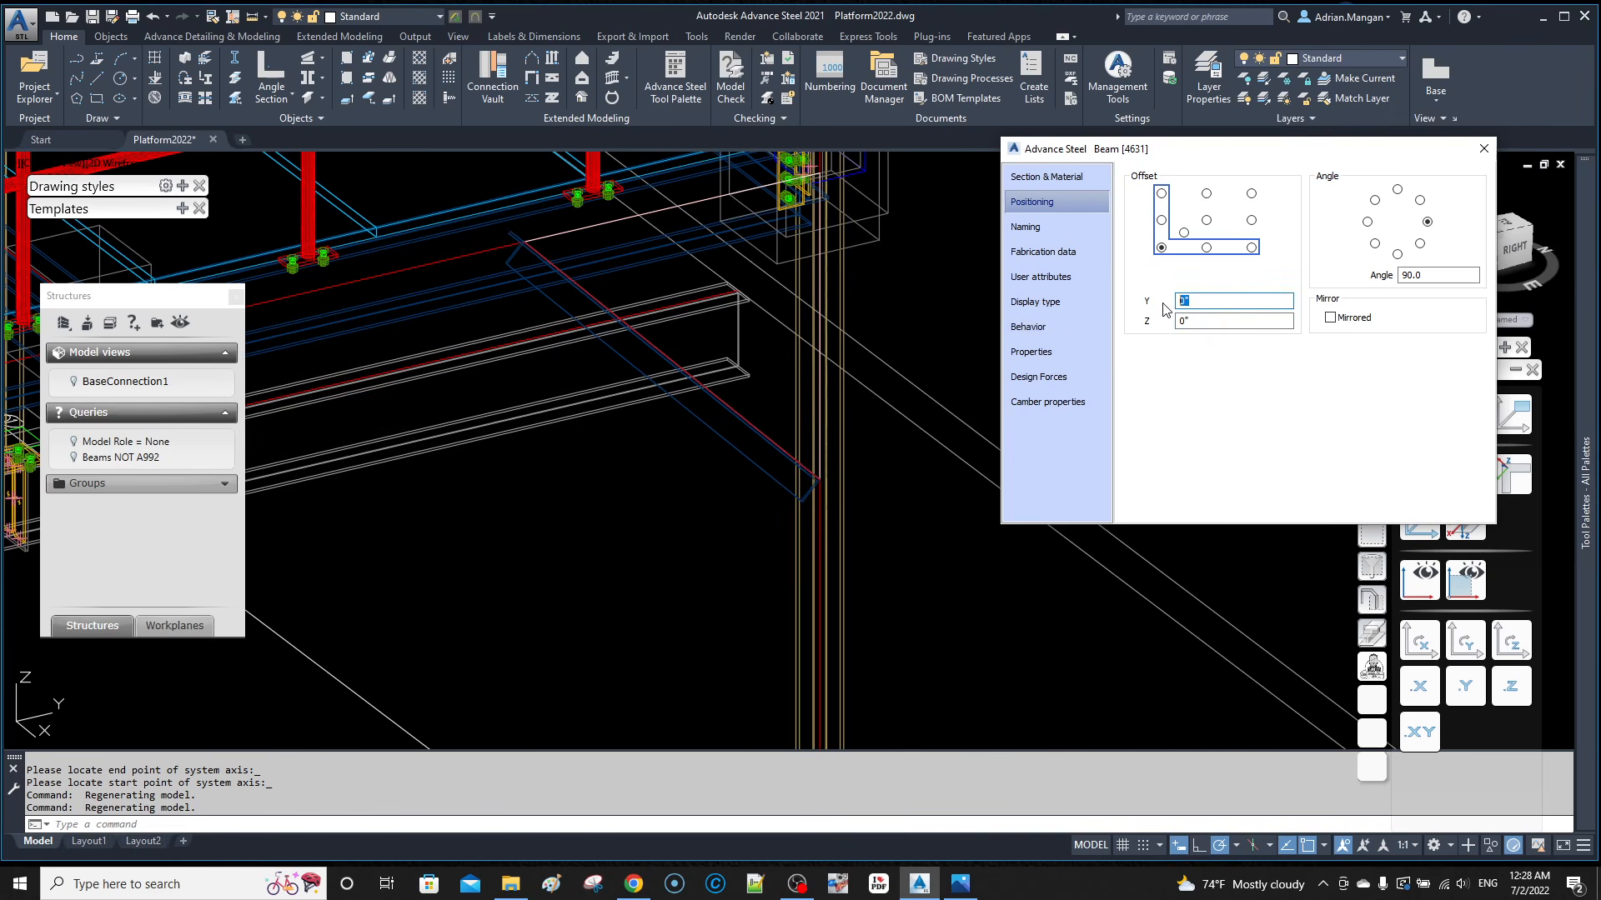
key(Return)
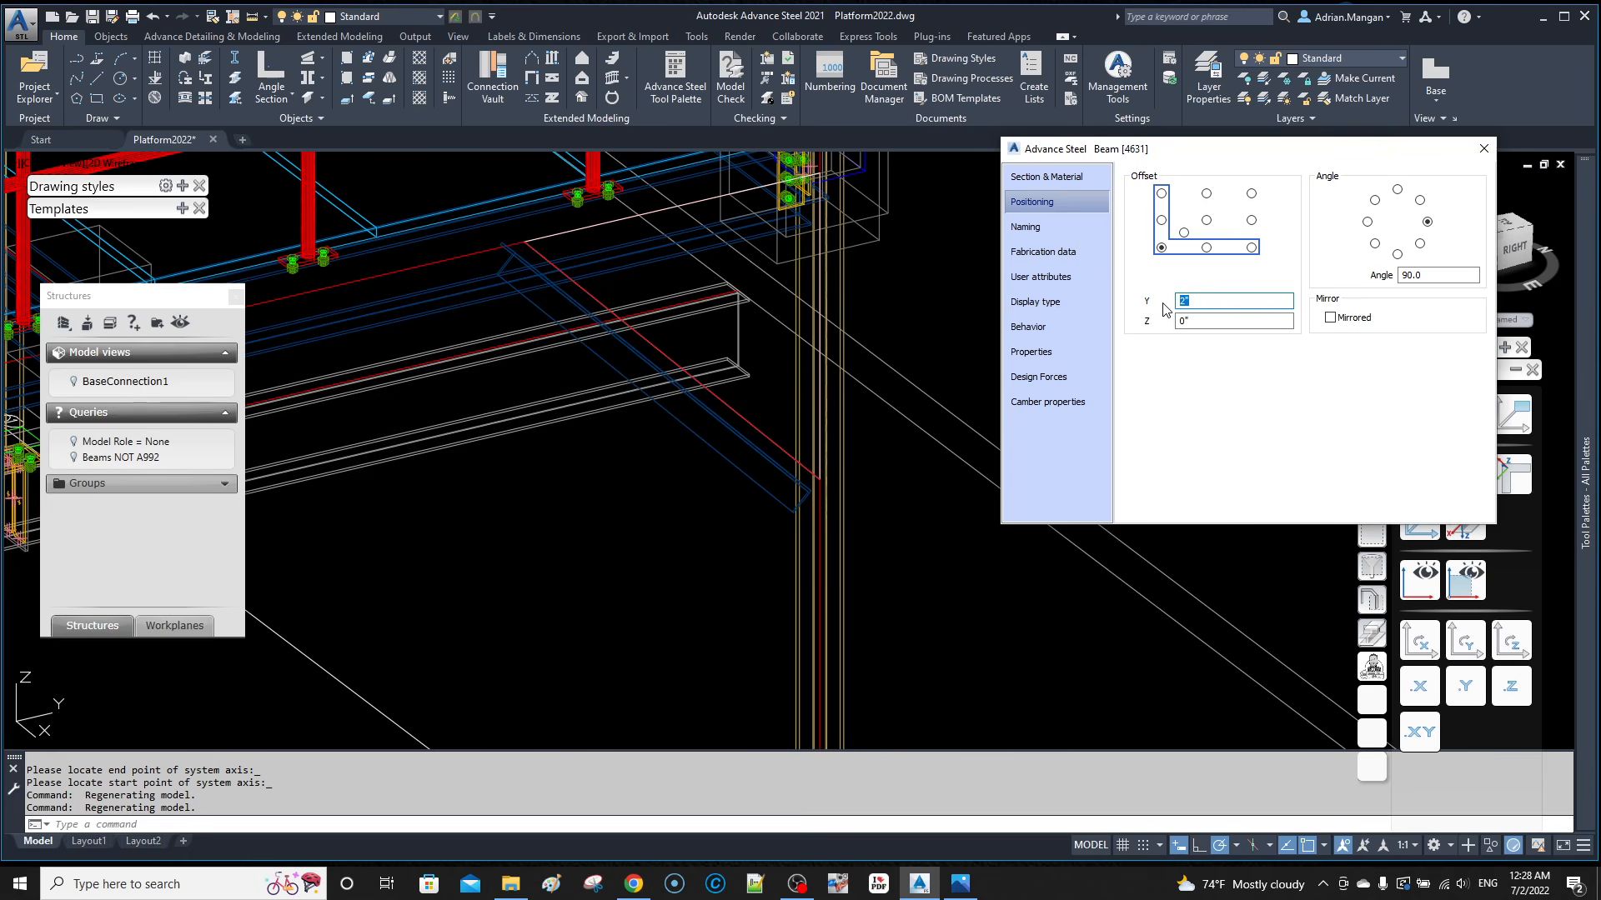
key(Return)
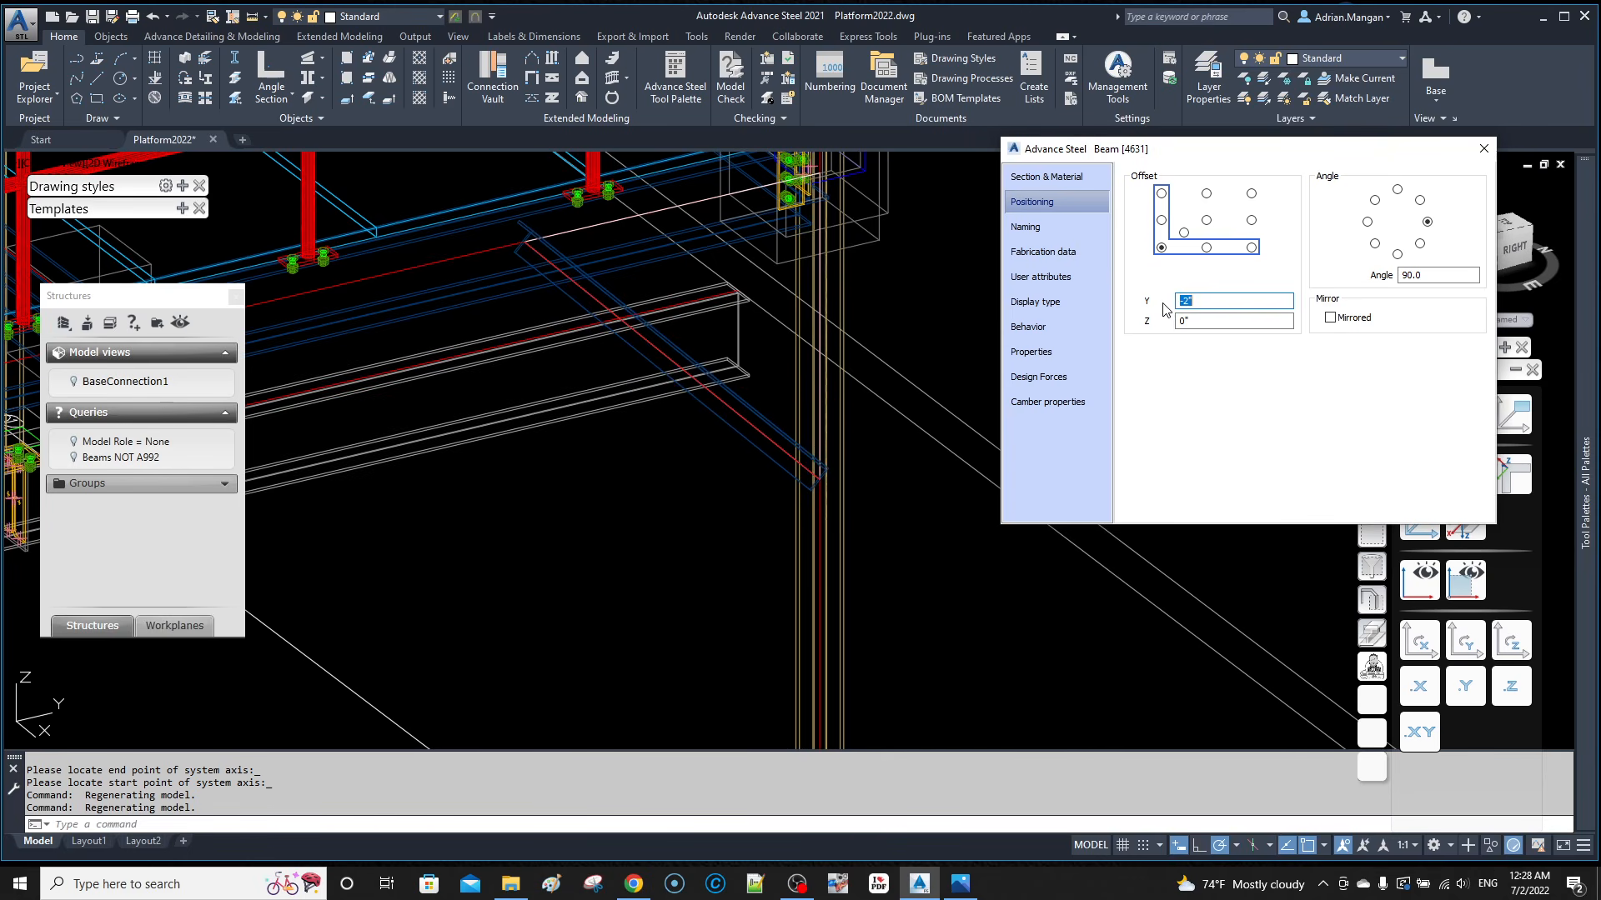
shift+middle_drag(647, 315, 637, 335)
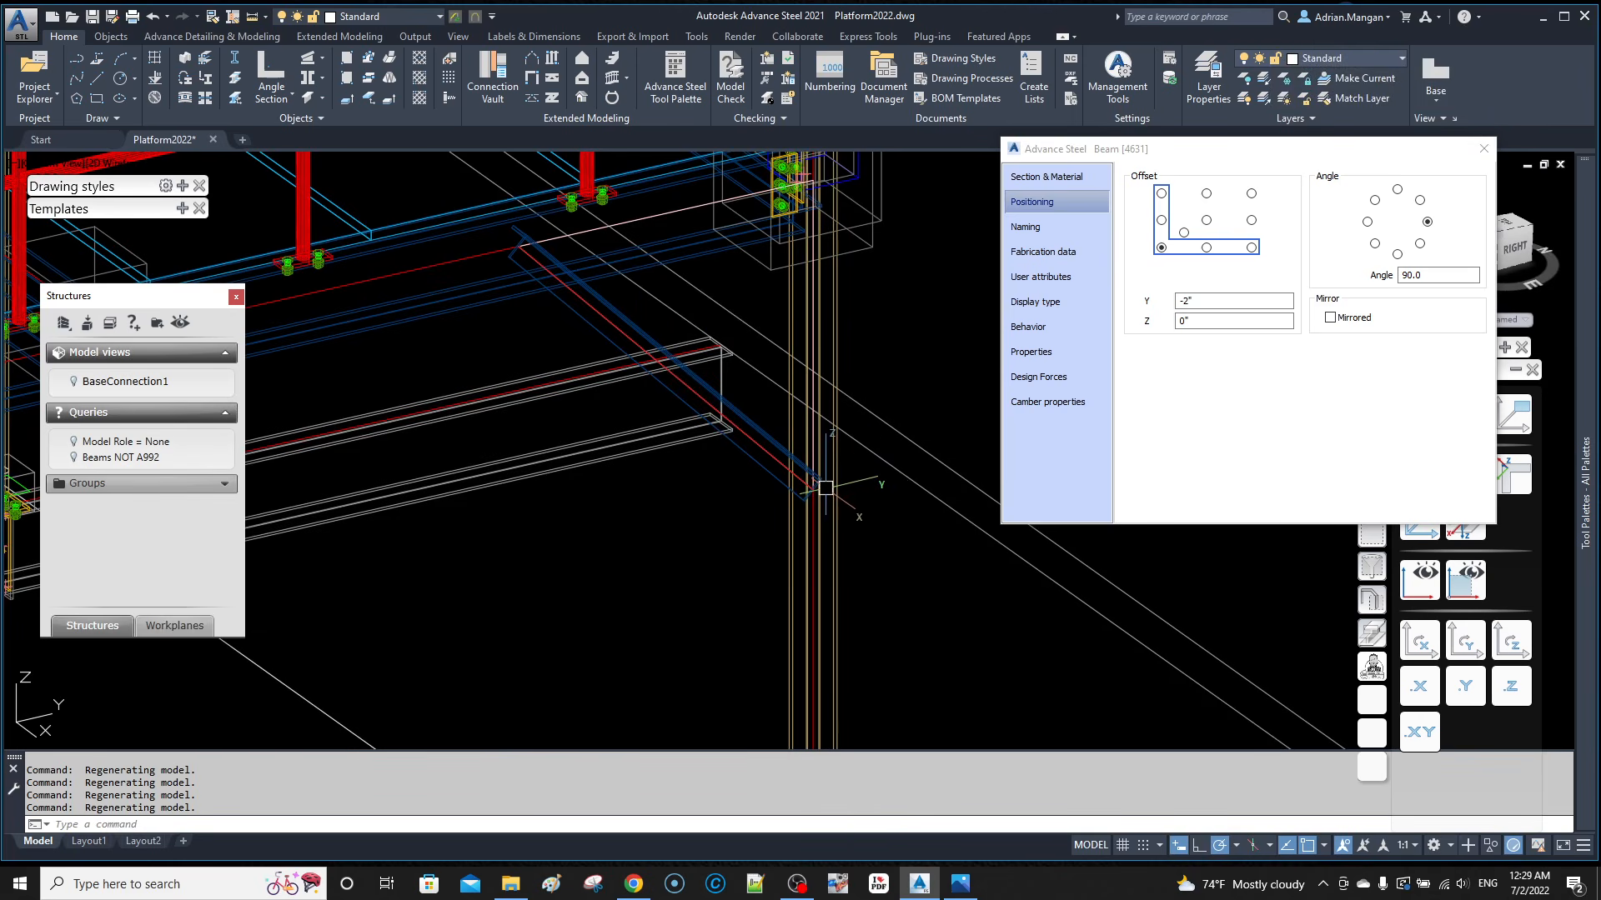
right_click(825, 488)
key(Escape)
Step: Change the model role of the angle brace from Existing and close its properties
click(1024, 227)
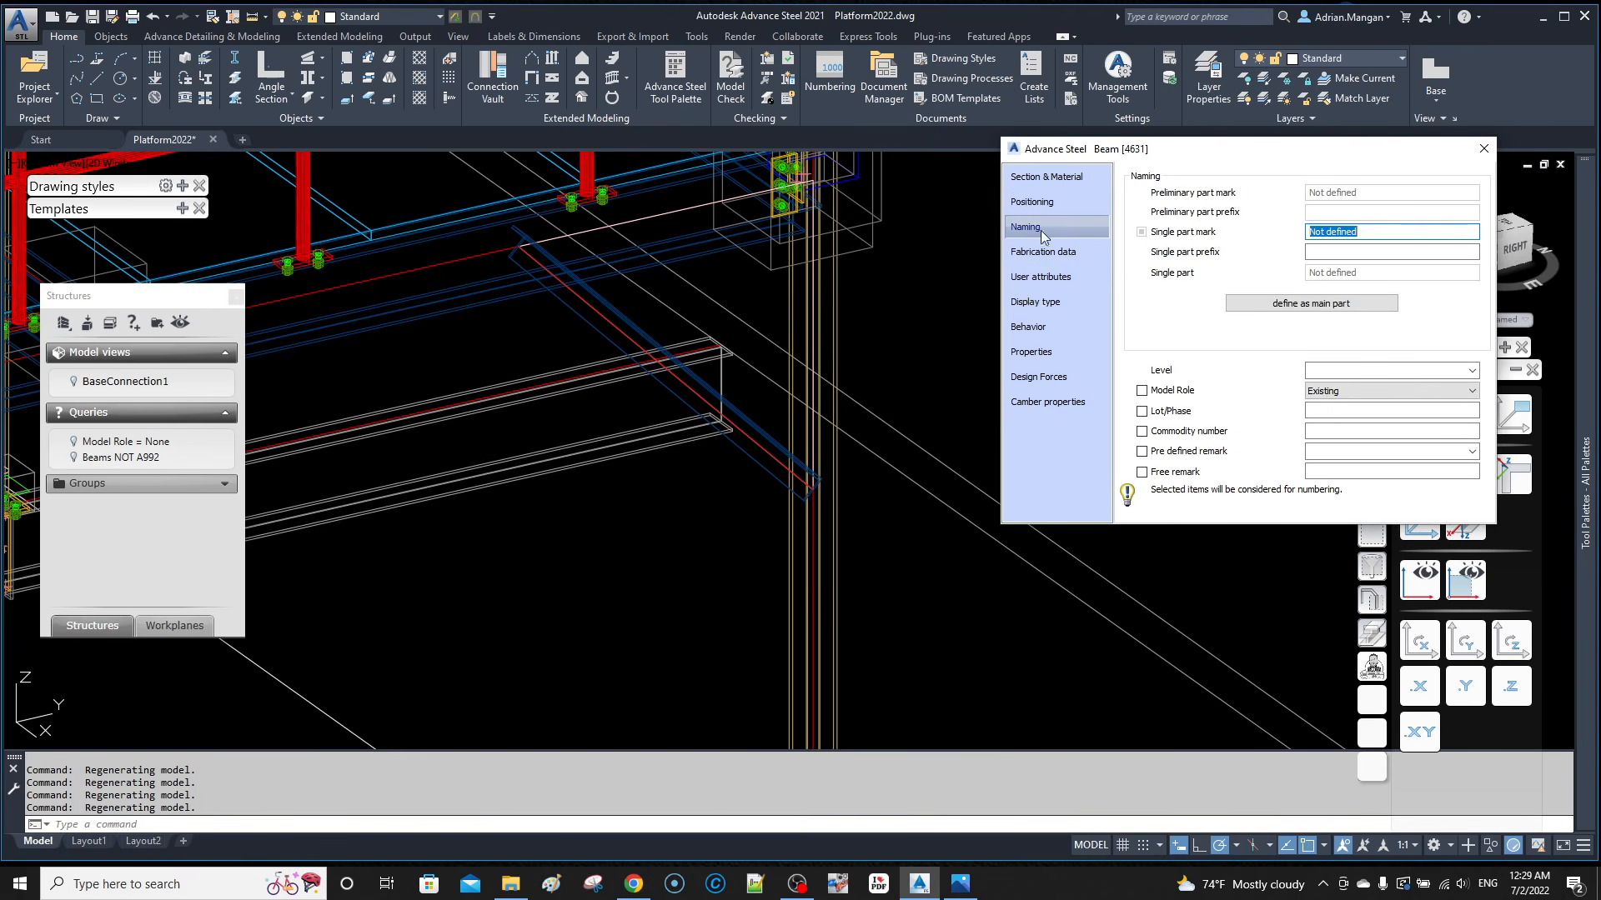
click(1359, 391)
click(1362, 400)
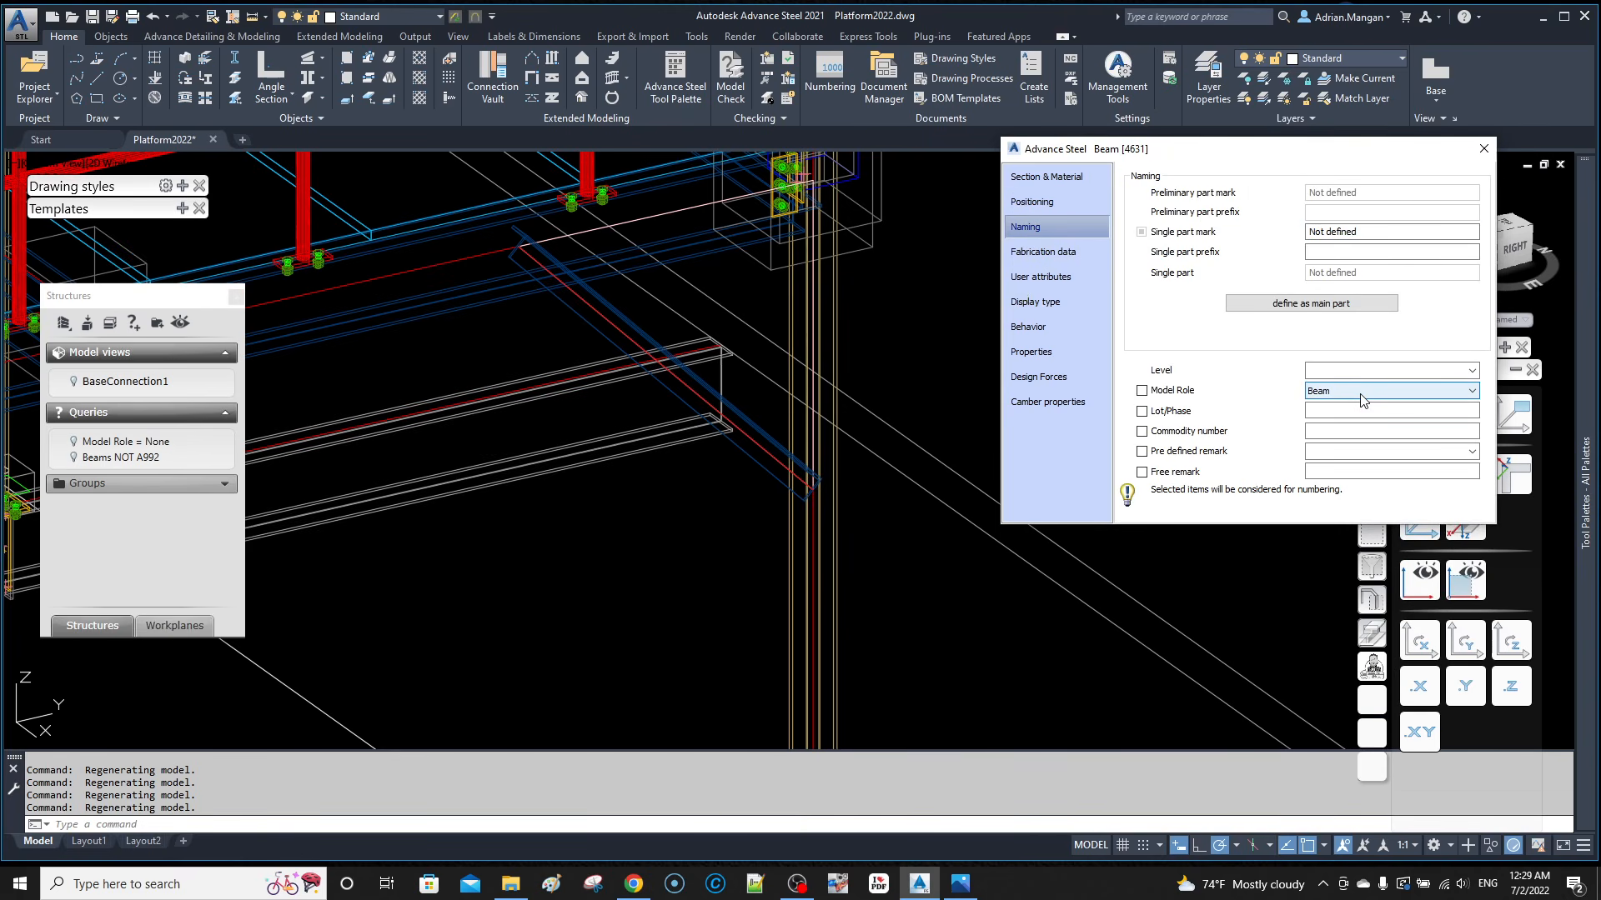
scroll(1362, 400, down, 2)
click(1484, 150)
Step: Set the angle brace's model role to Vertical Bracing in its naming properties and close them
click(655, 354)
double_click(655, 354)
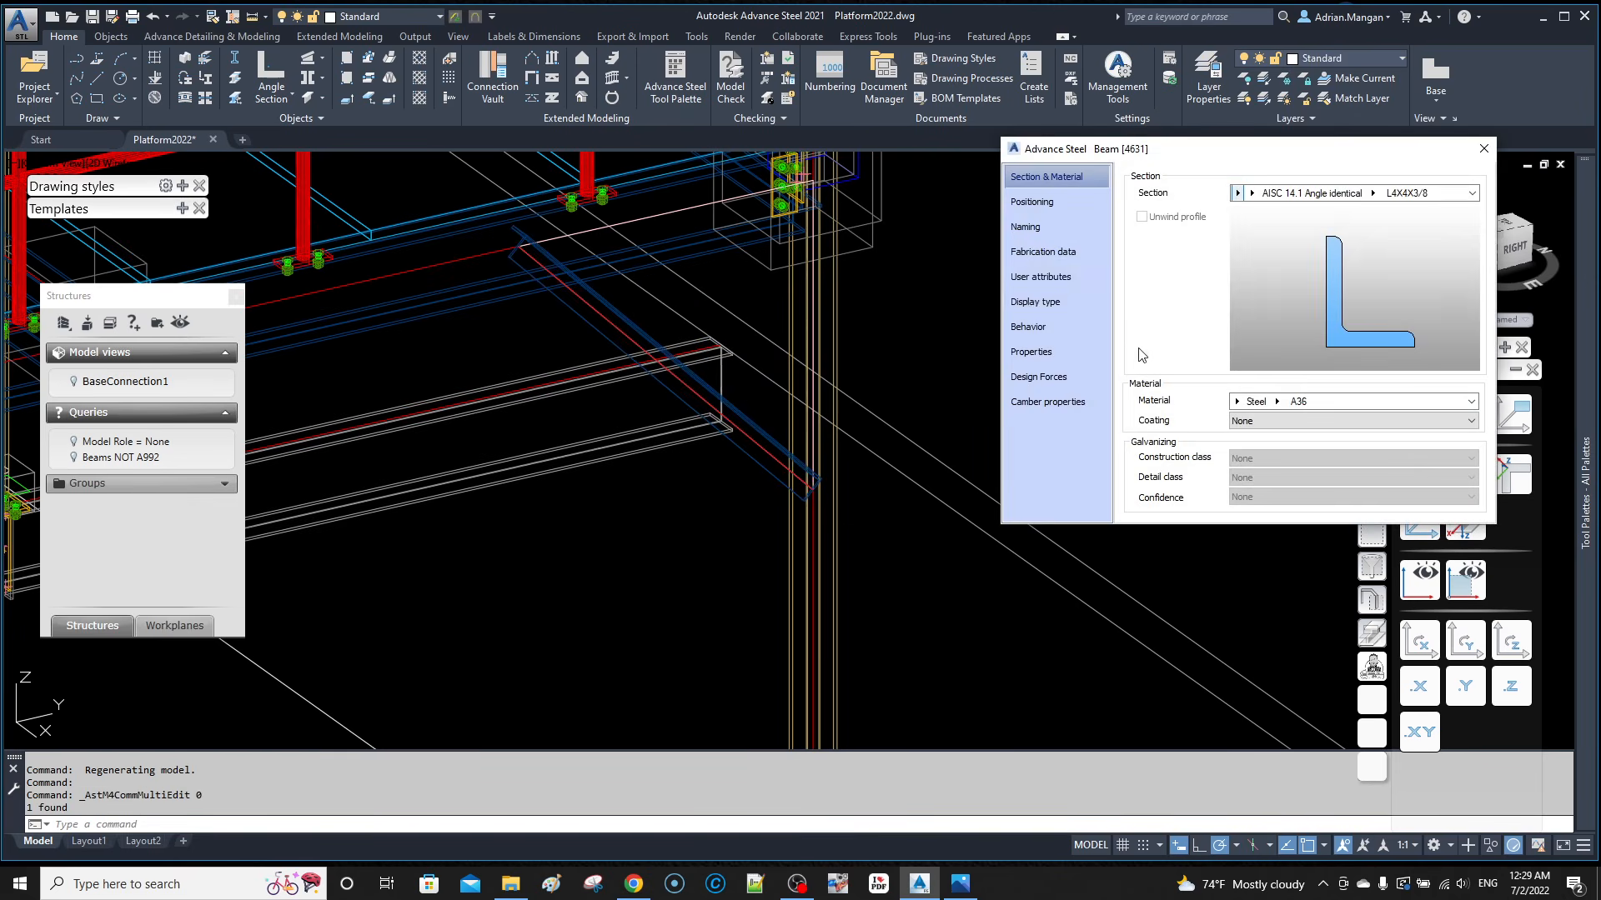
click(1059, 228)
click(1350, 408)
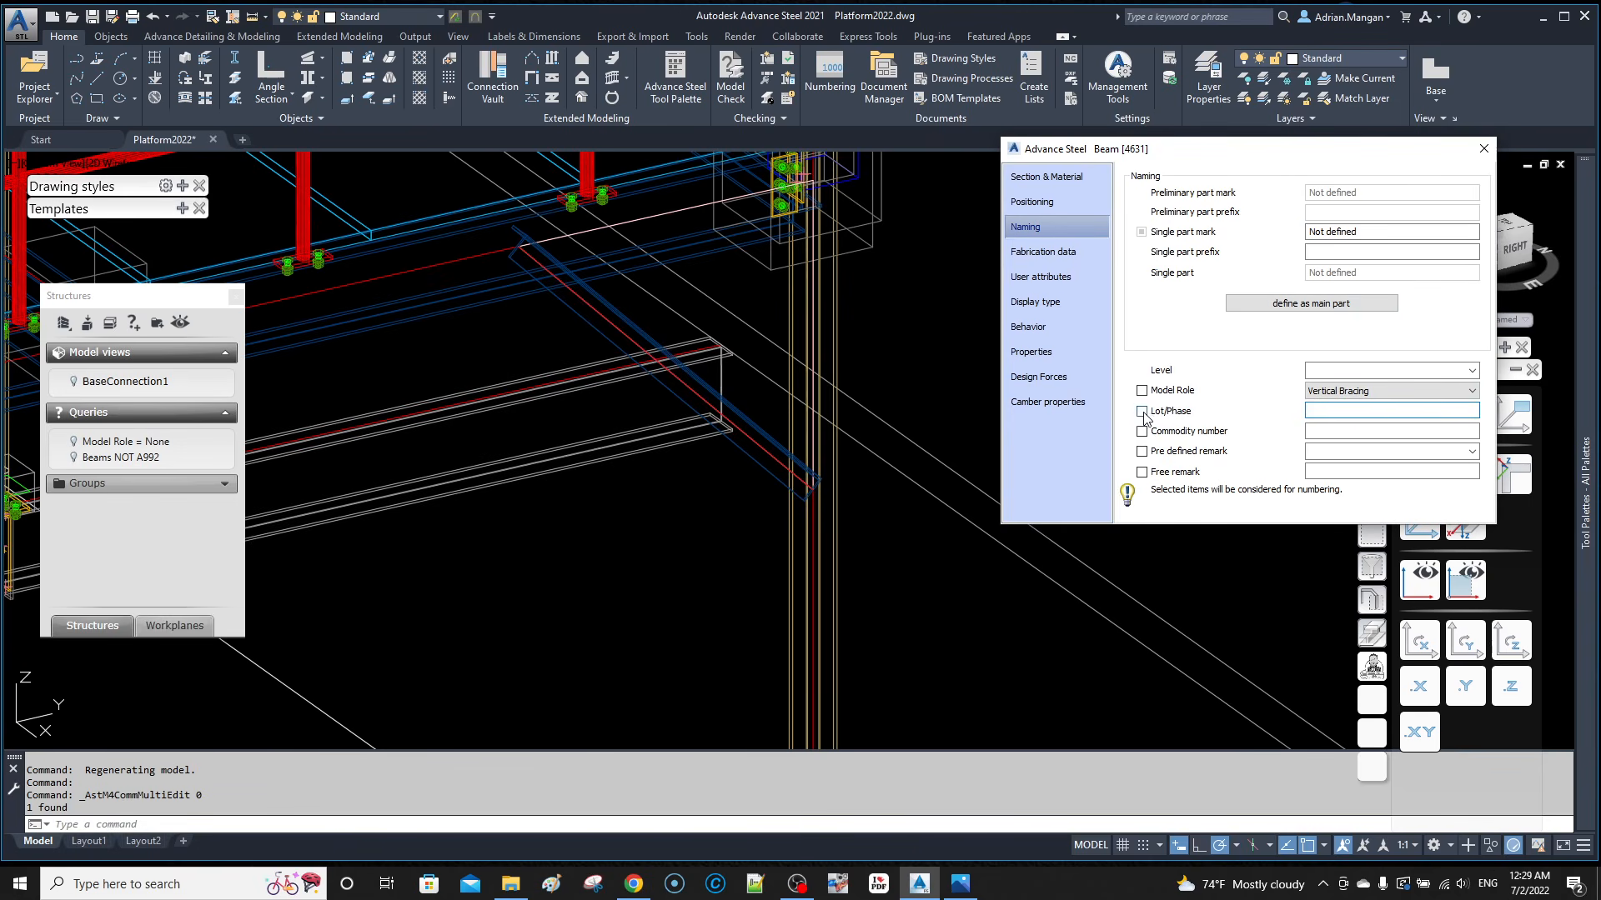
click(1311, 411)
click(1484, 148)
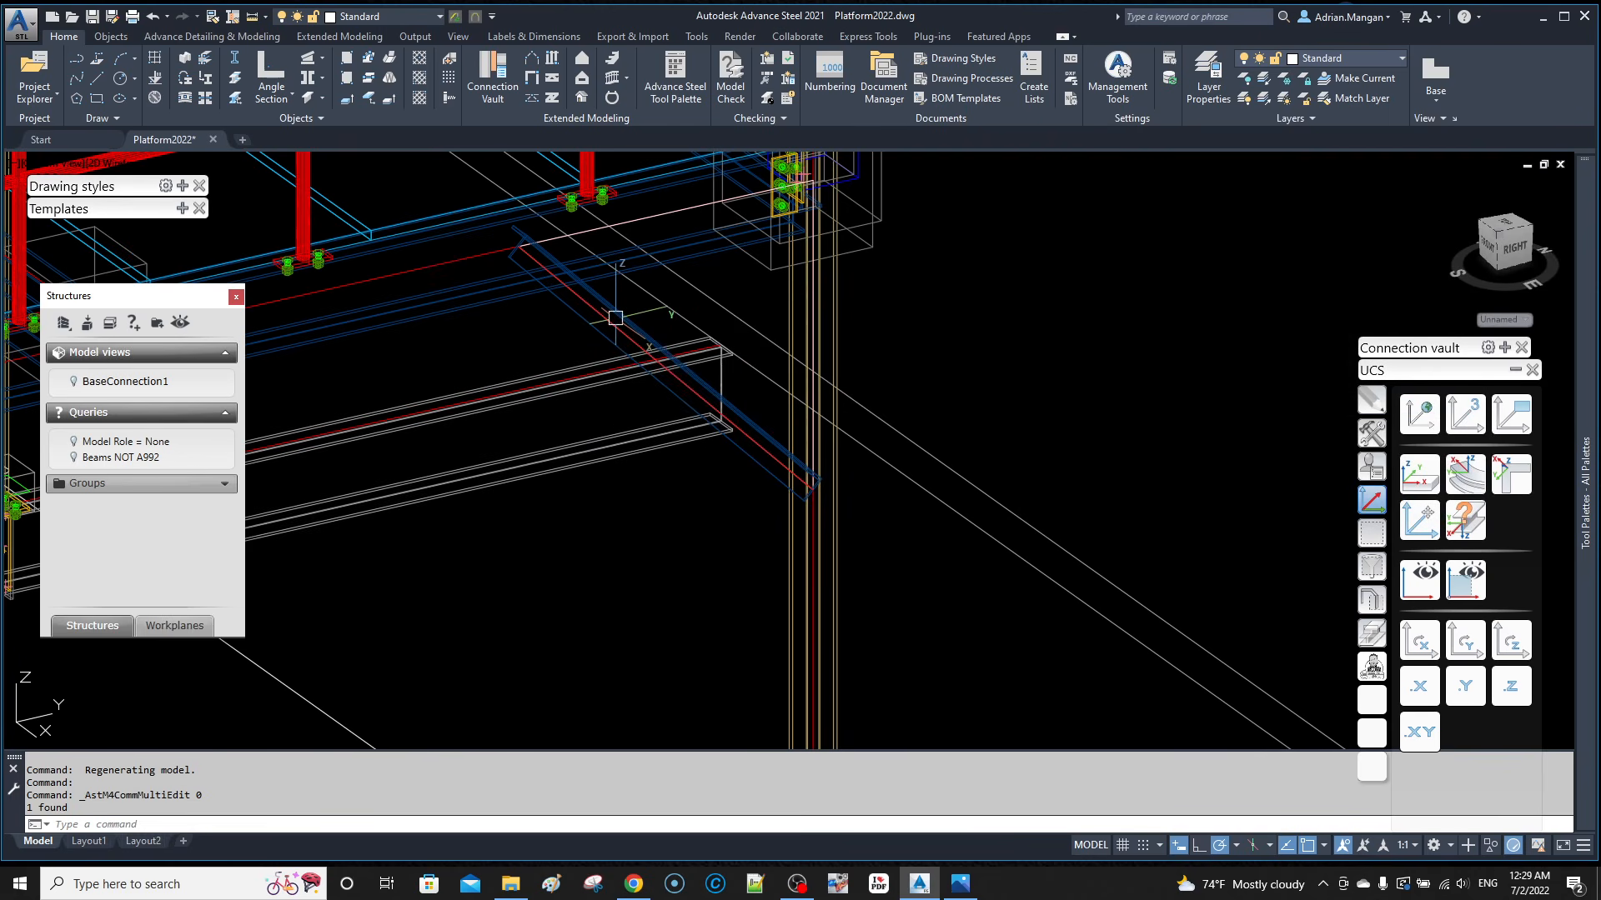
Step: Move the angle brace by .25 along the 180° polar direction
click(615, 318)
right_click(615, 319)
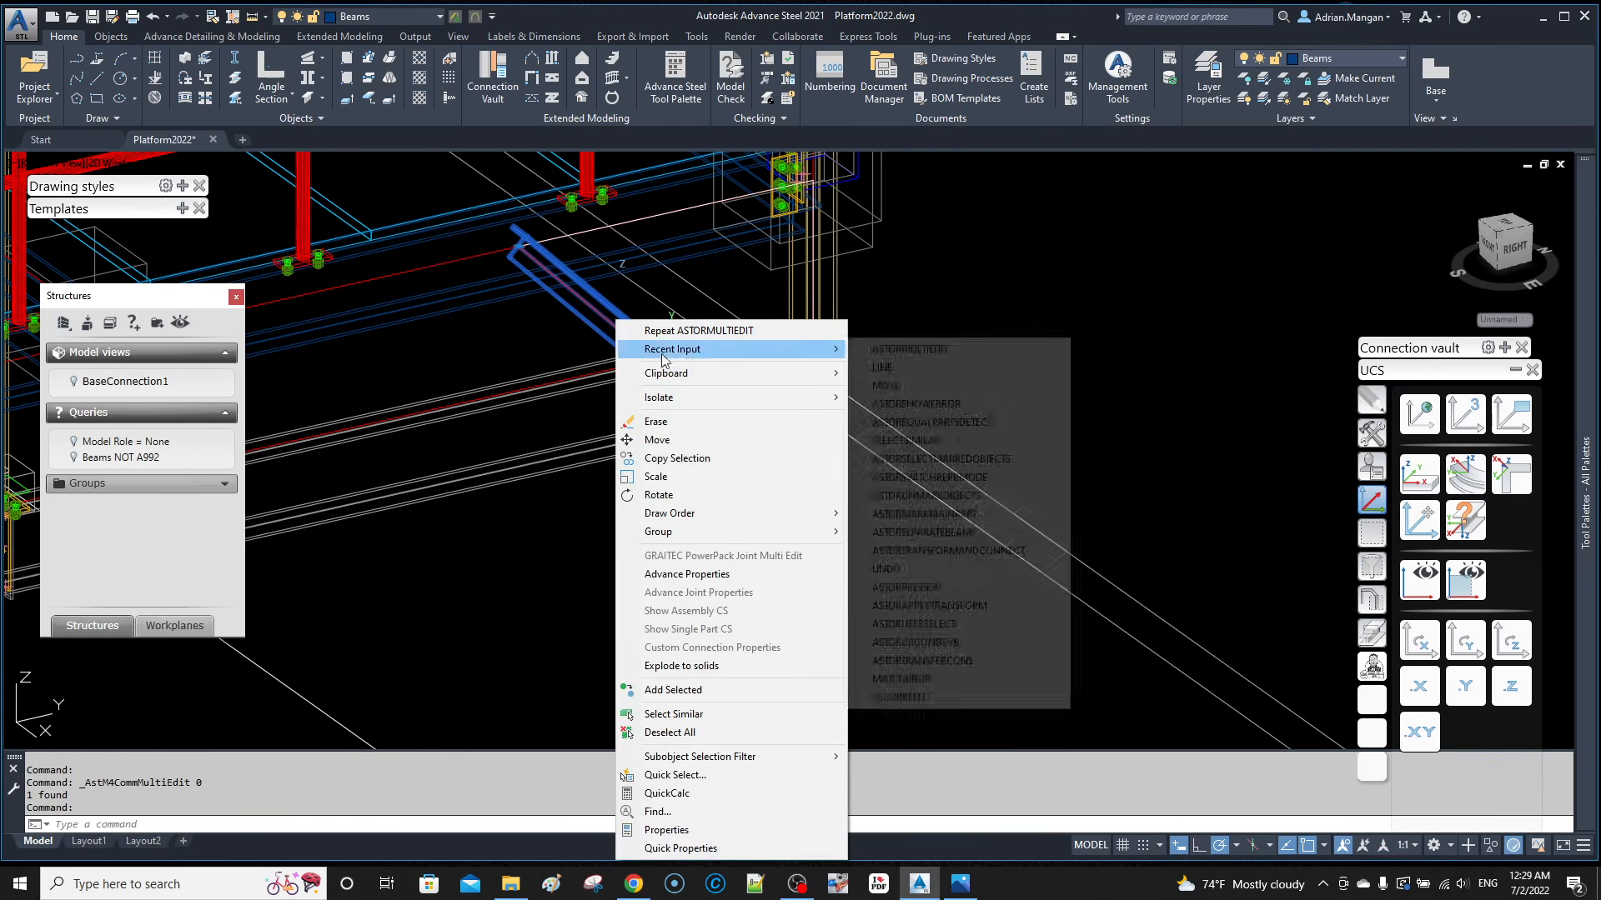
click(677, 436)
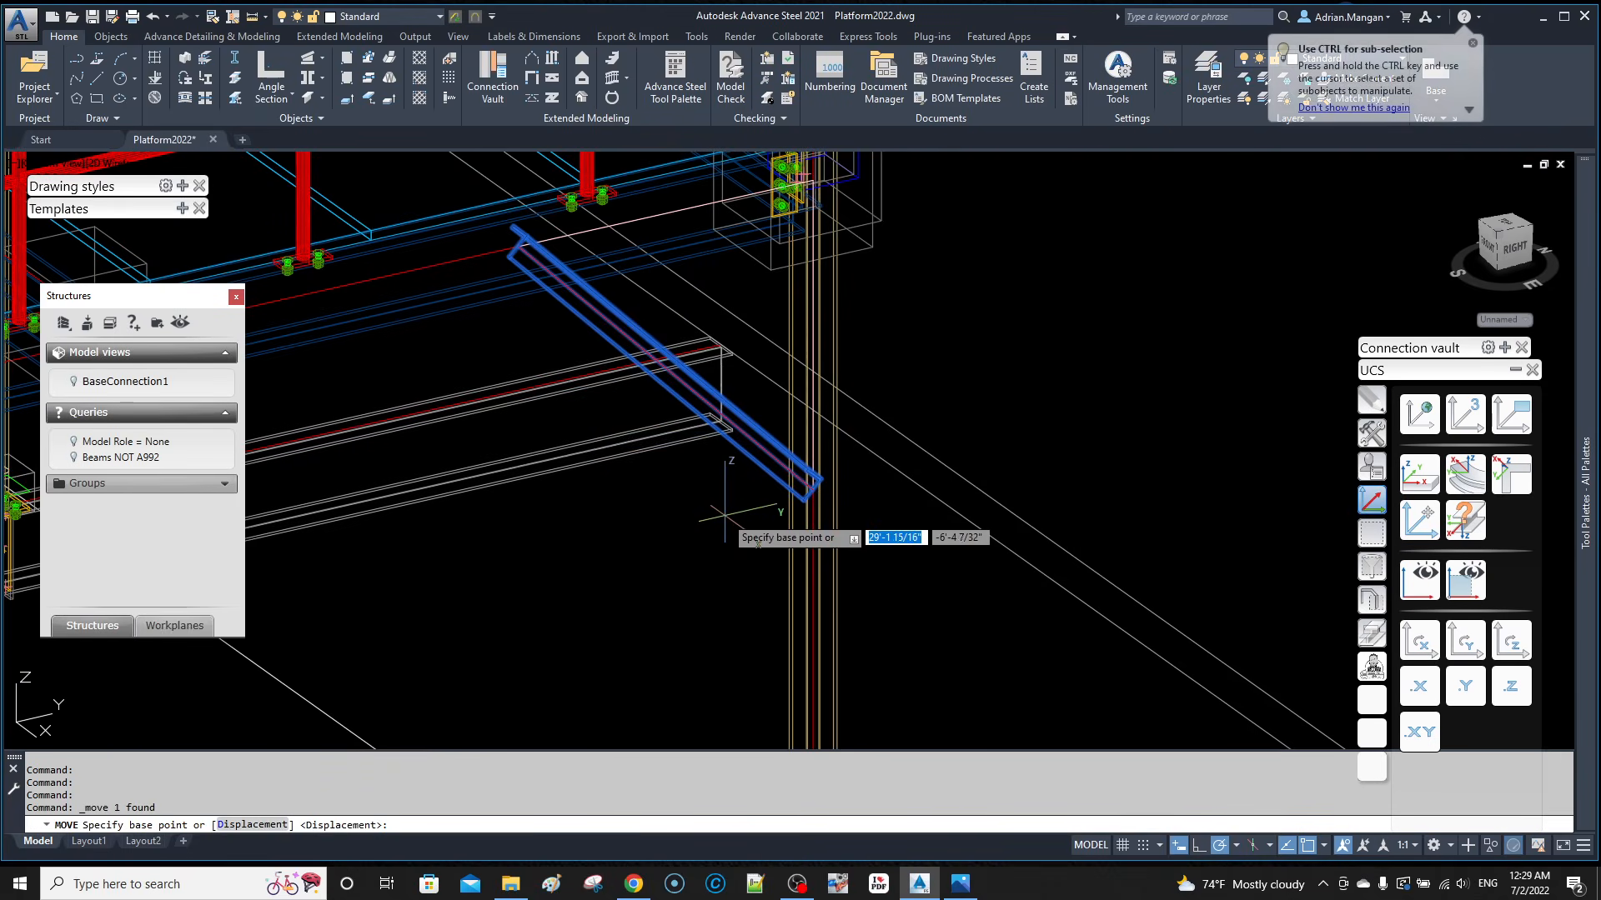
click(713, 507)
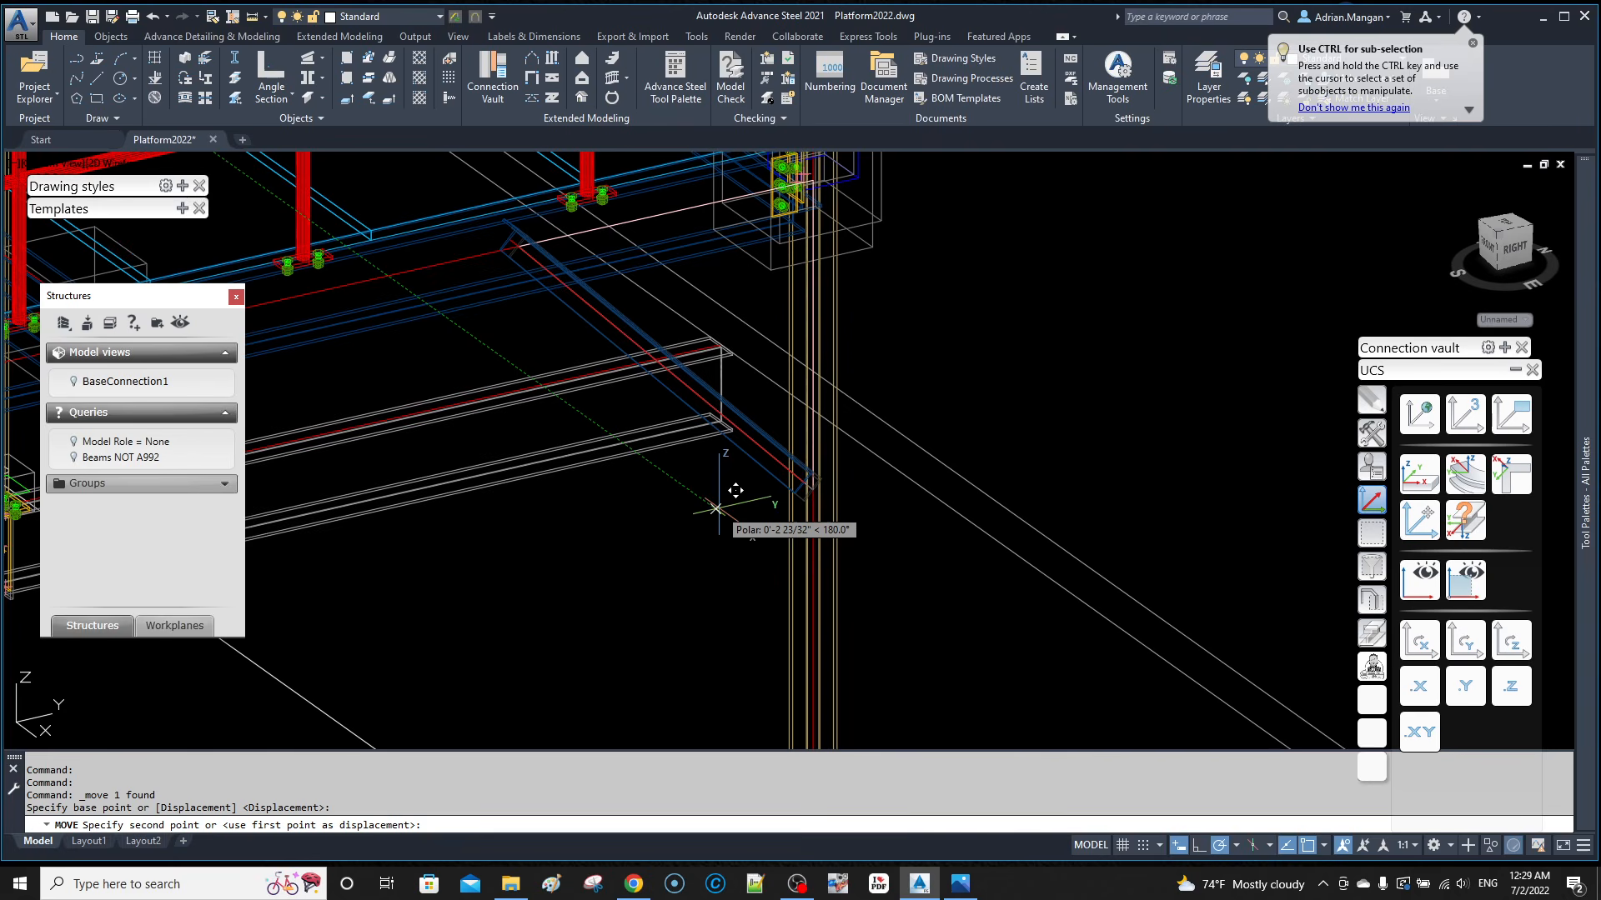
text(.25)
key(Return)
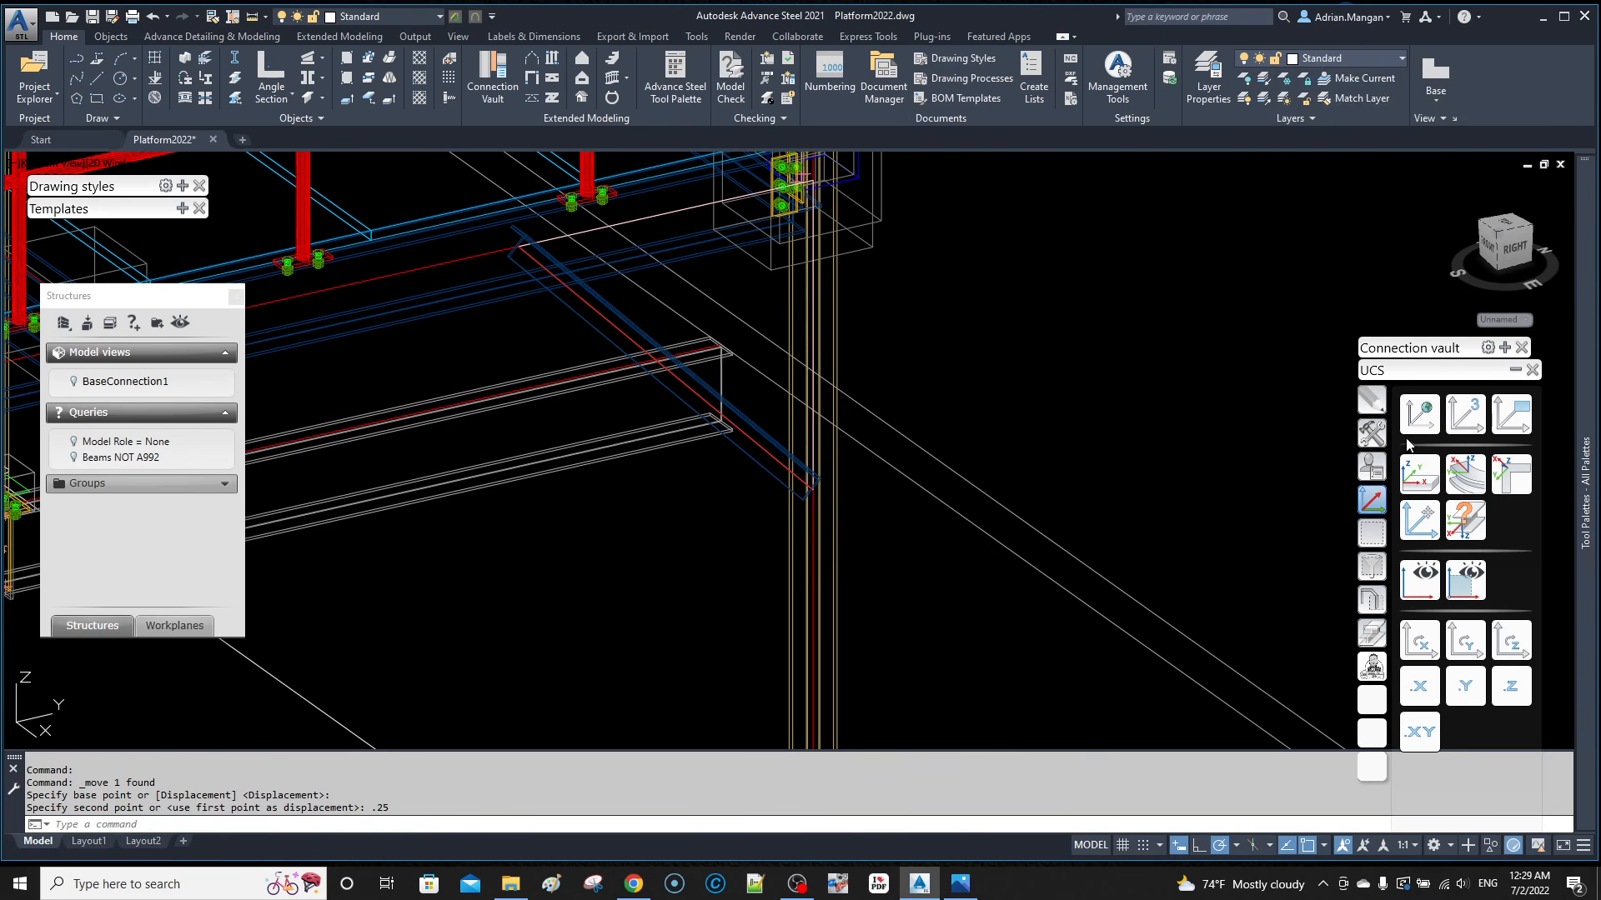
Step: Create a Gusset plate at one diagonal connection between the corner column and the lower end of the angle brace
click(1498, 348)
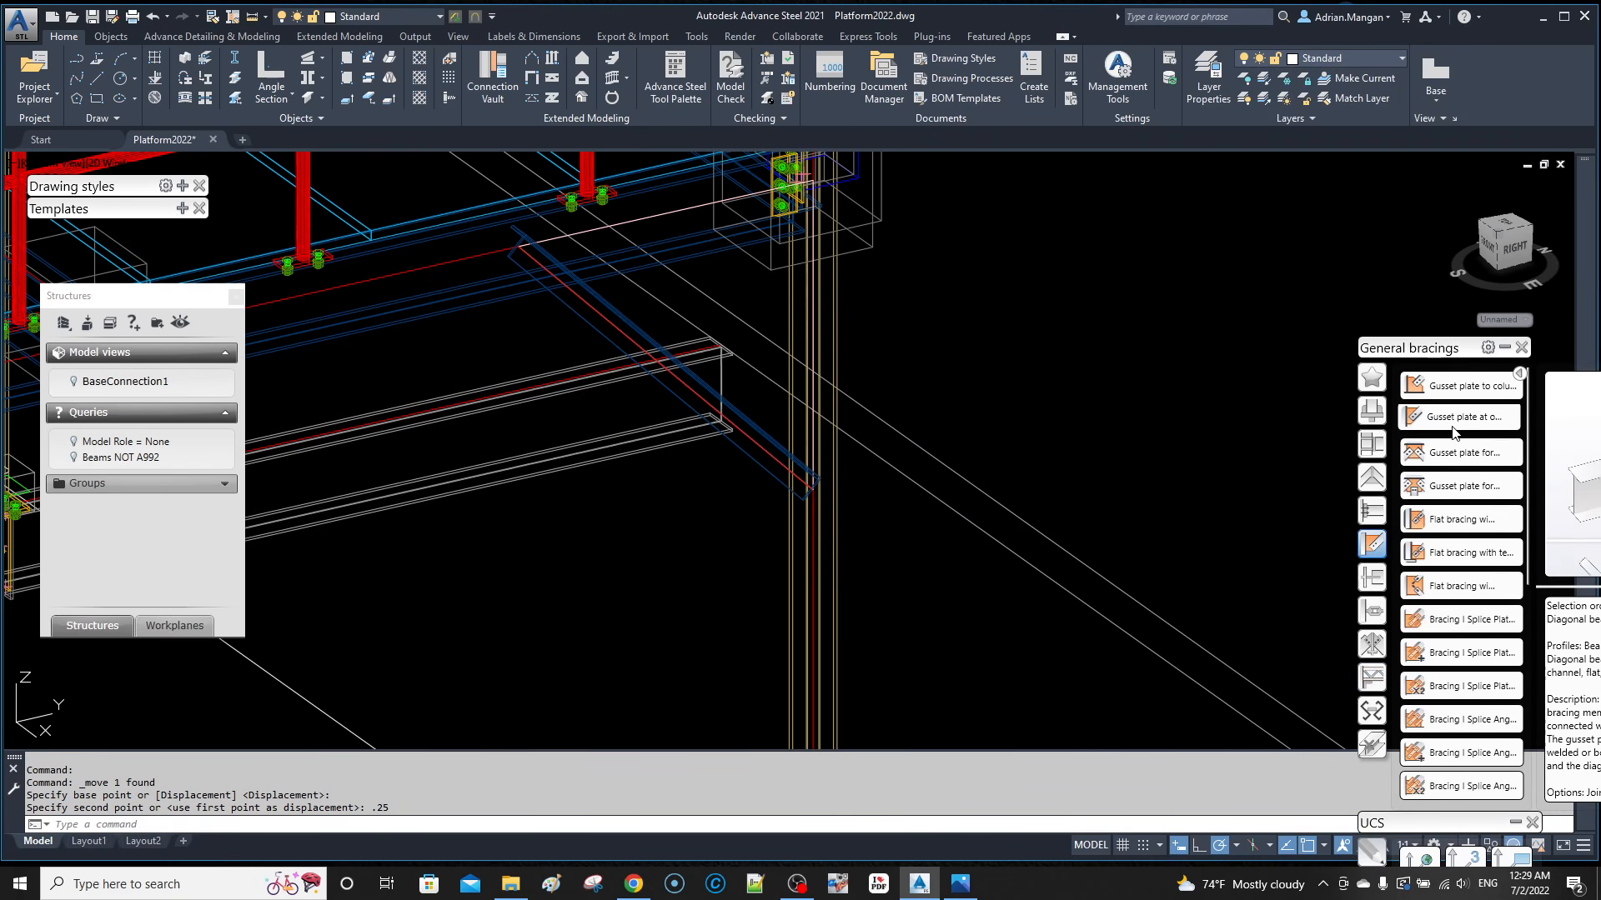
click(1456, 425)
click(790, 539)
key(Return)
click(778, 470)
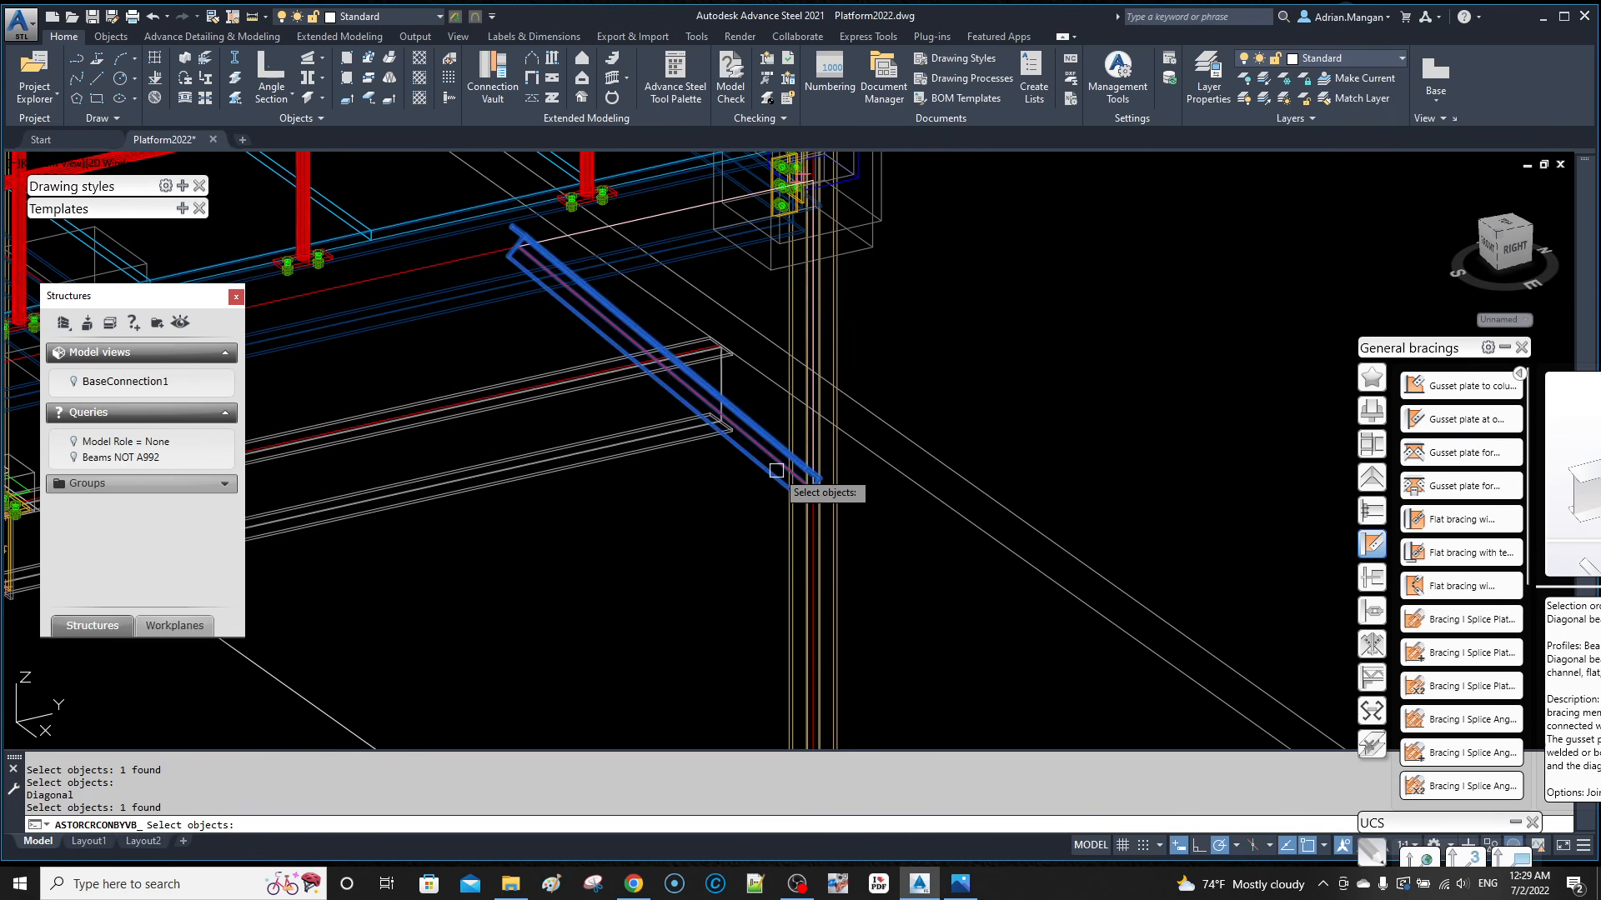
key(Return)
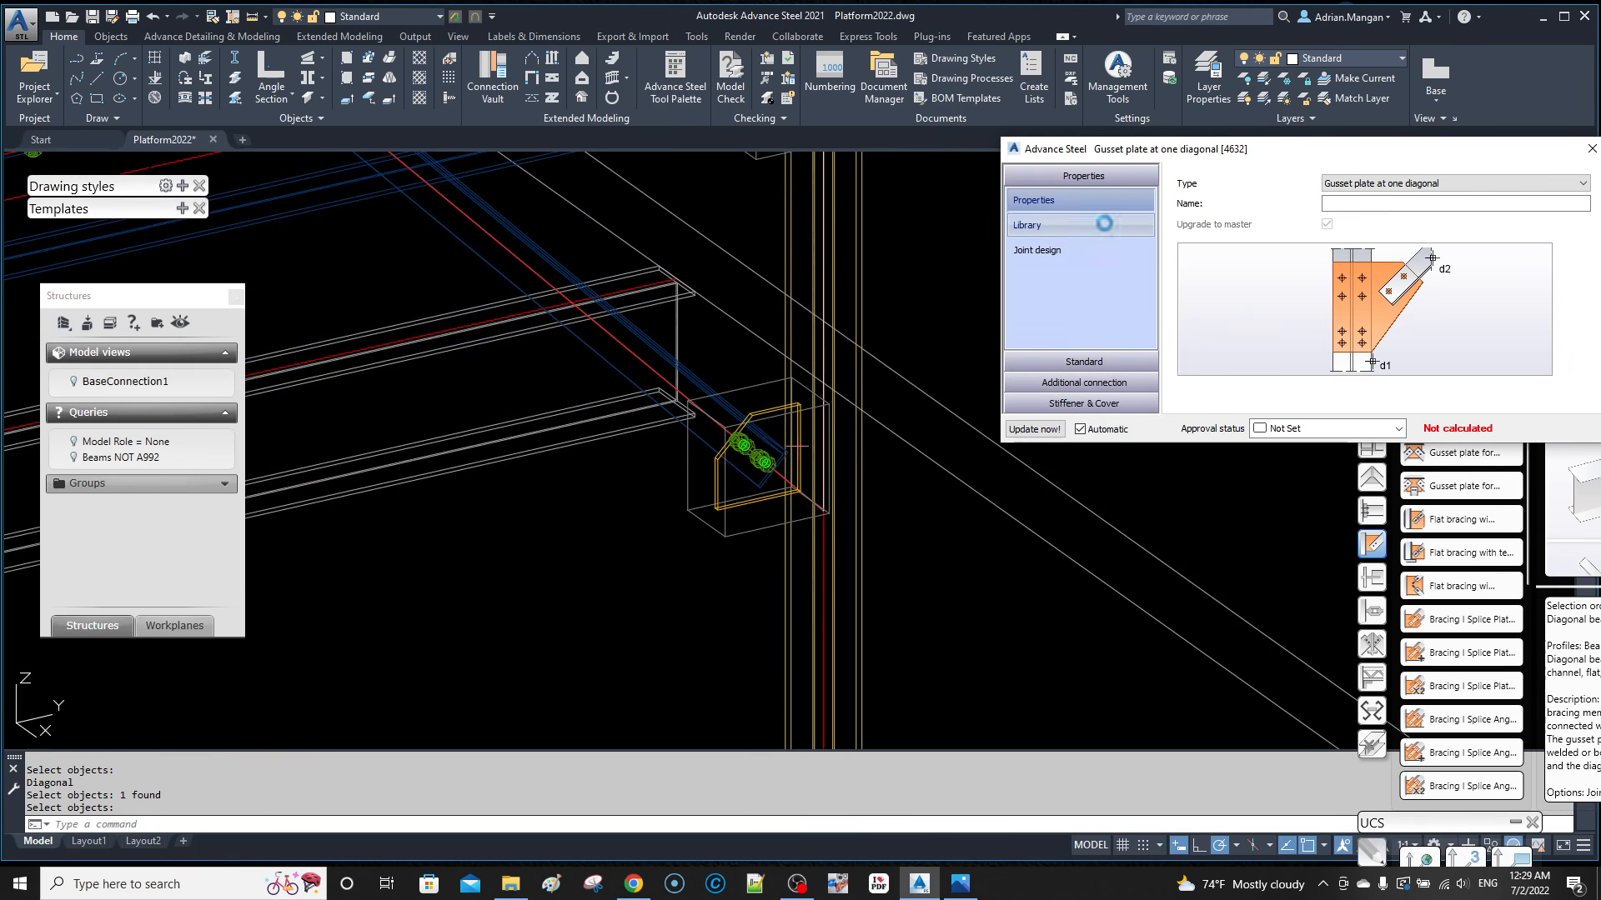
Step: Set the gusset plate's chamfer to two
click(1084, 254)
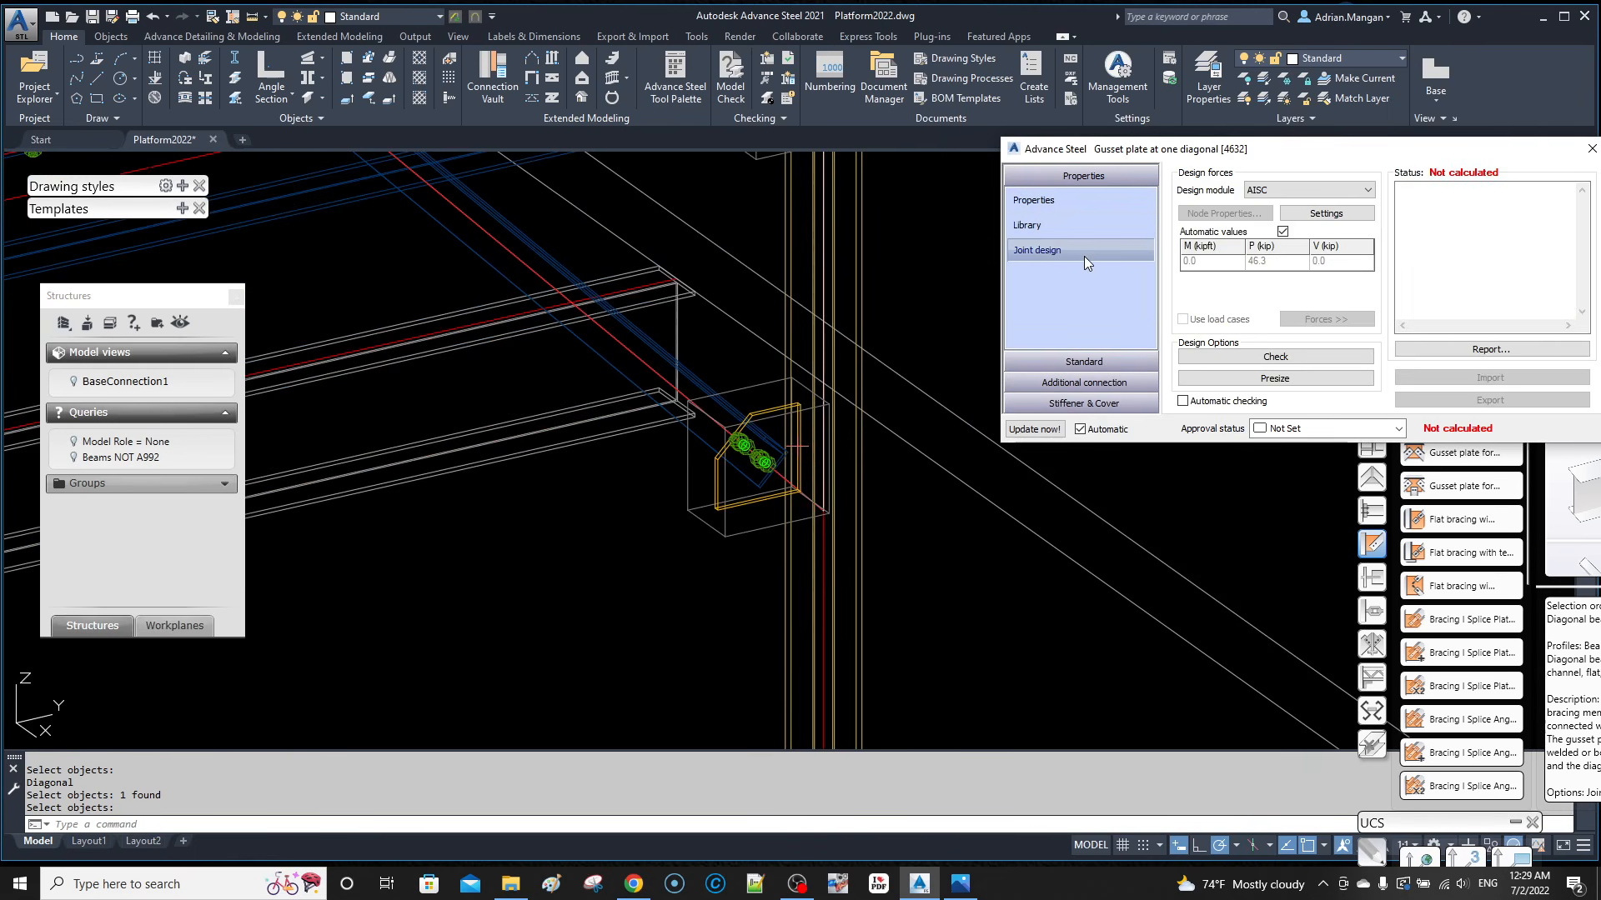
click(1083, 361)
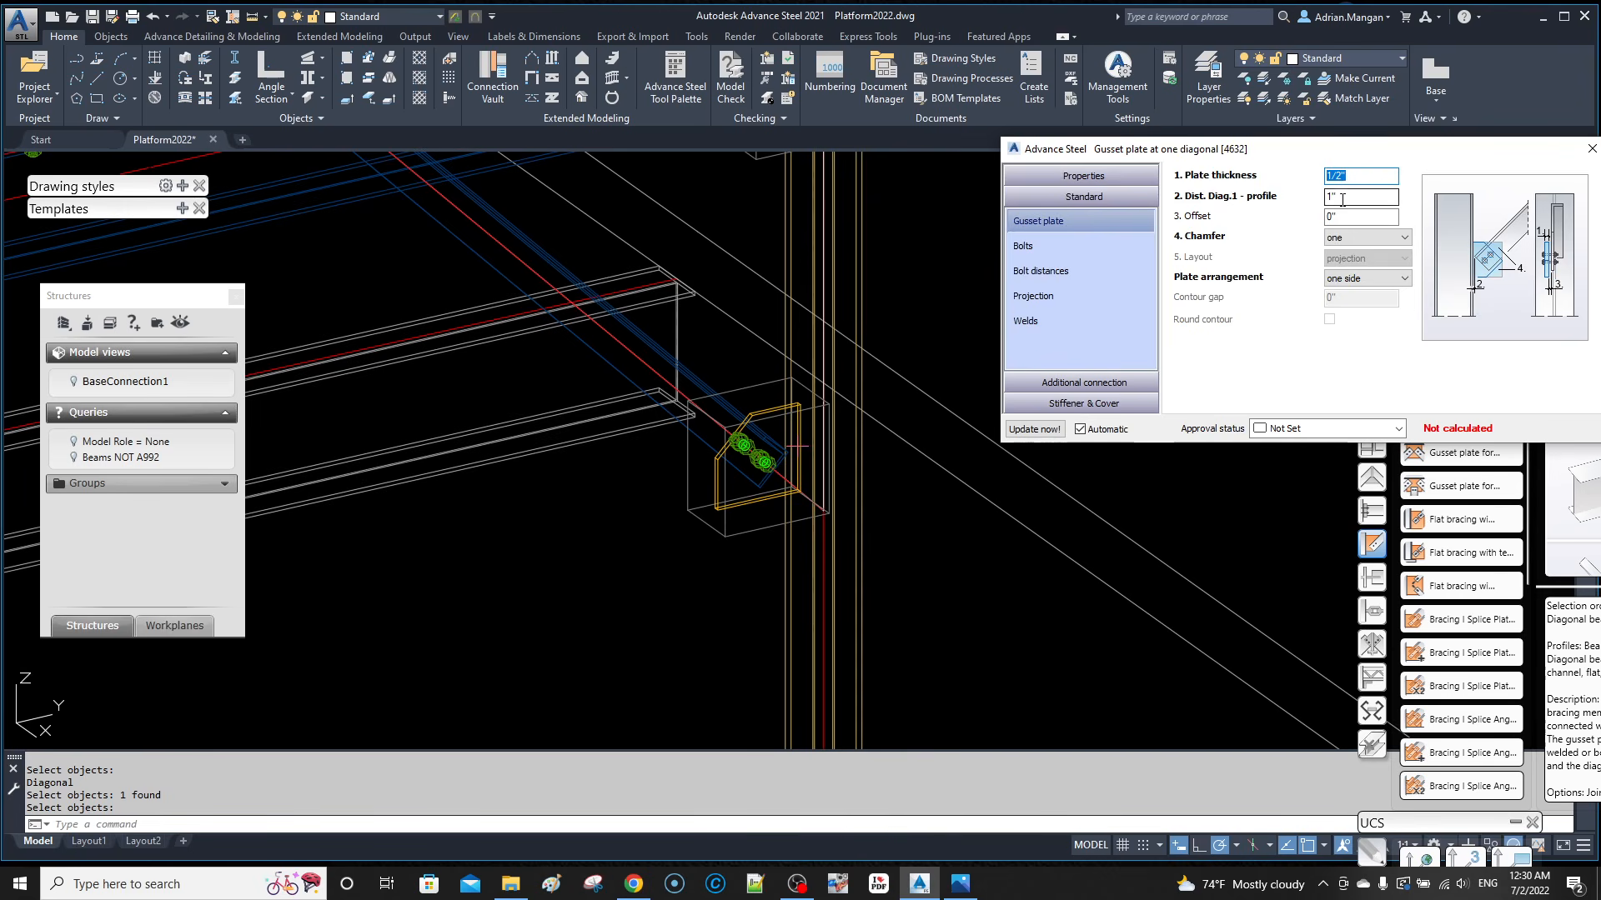
click(1350, 238)
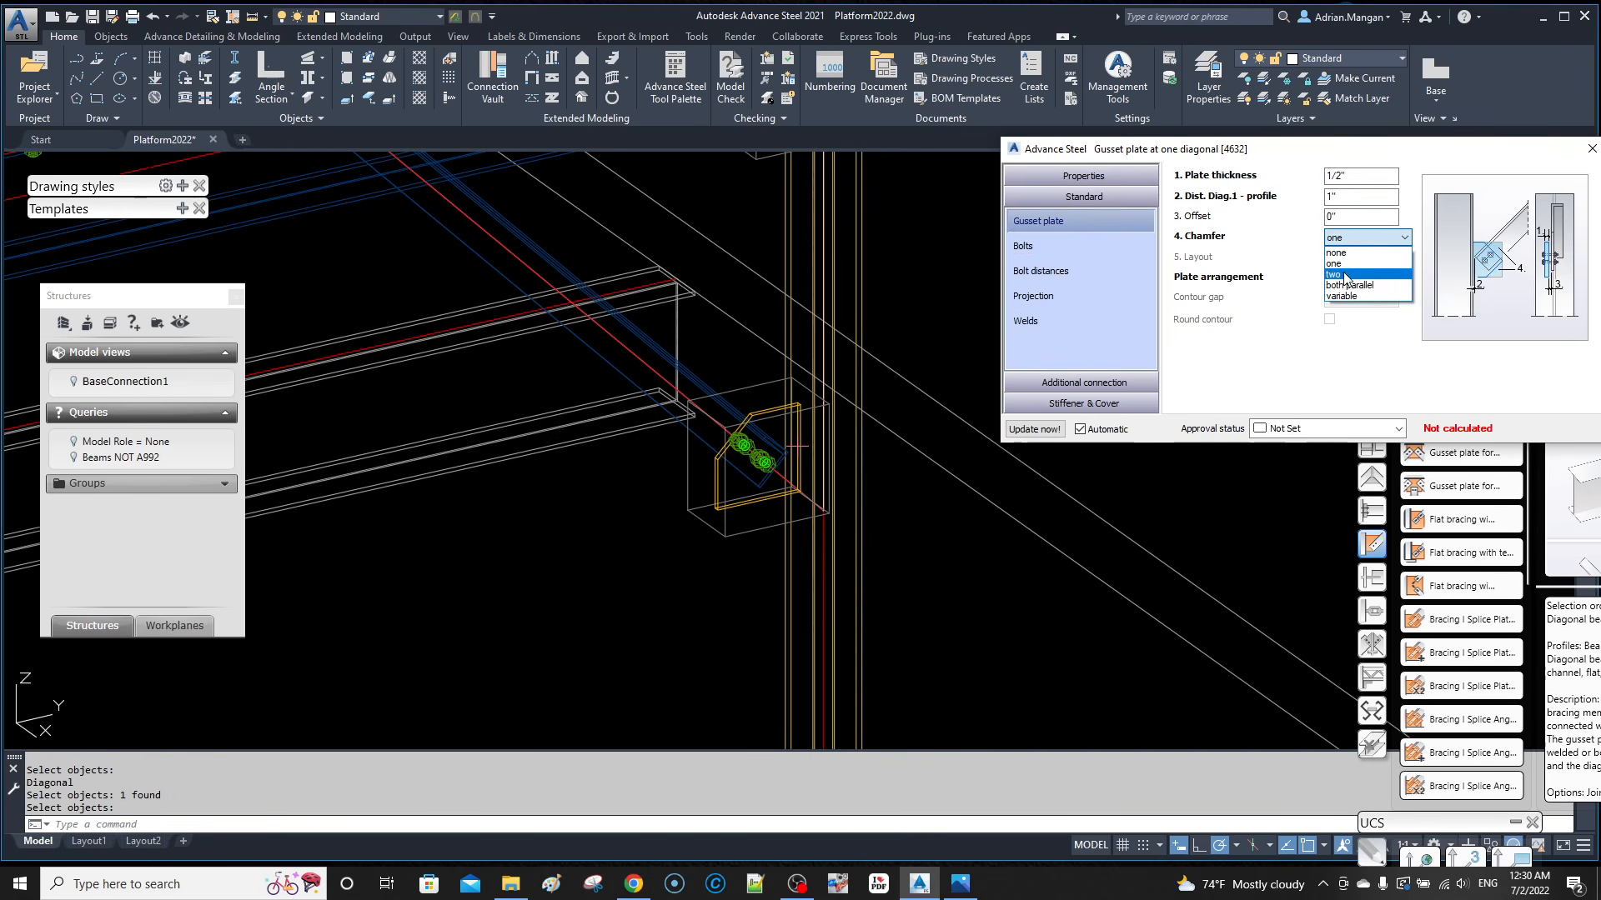
click(1346, 274)
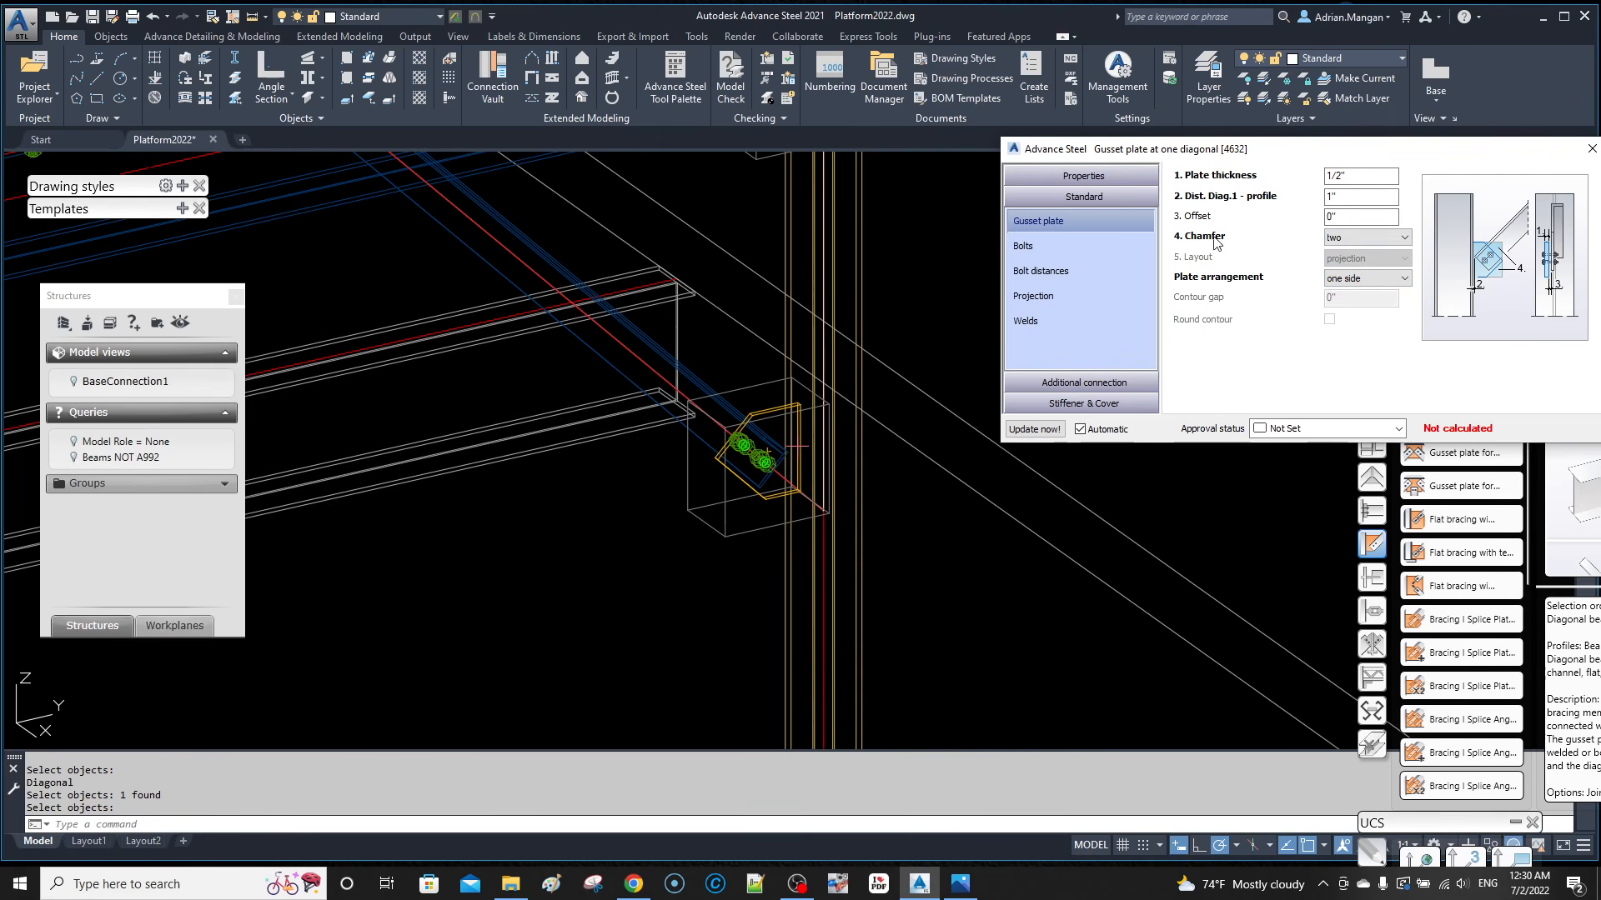
Step: Choose the bolt type for the gusset plate connection and check its bolt distances
click(1118, 245)
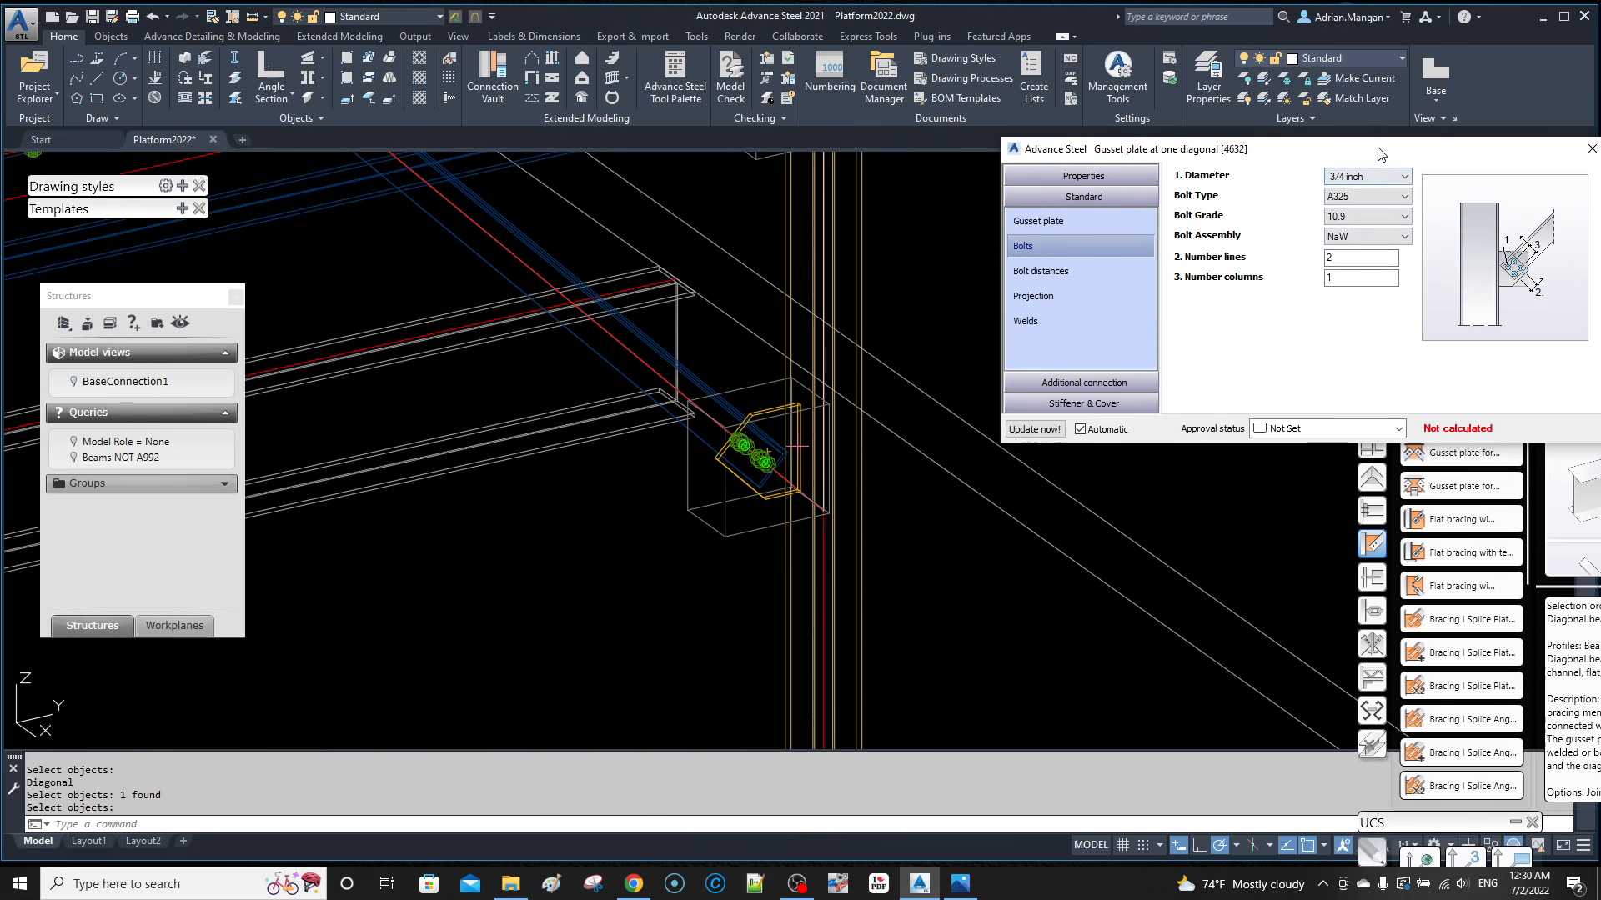
click(1374, 203)
click(1377, 226)
click(1093, 275)
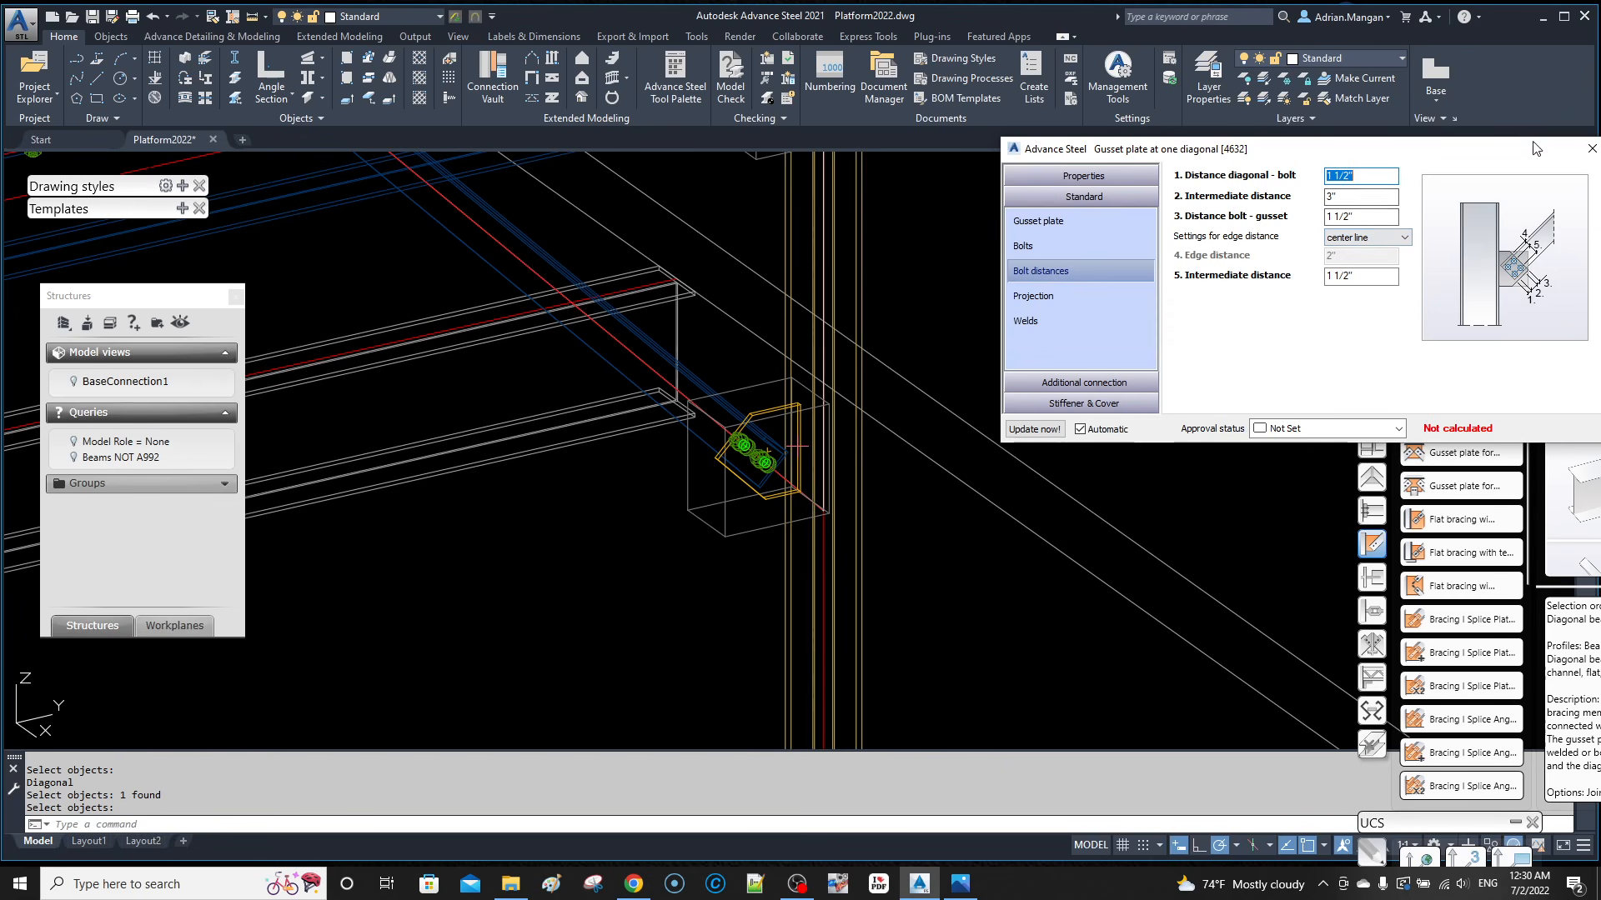
Step: Save the gusset plate connection's values to its library with the comment Platform
click(1111, 179)
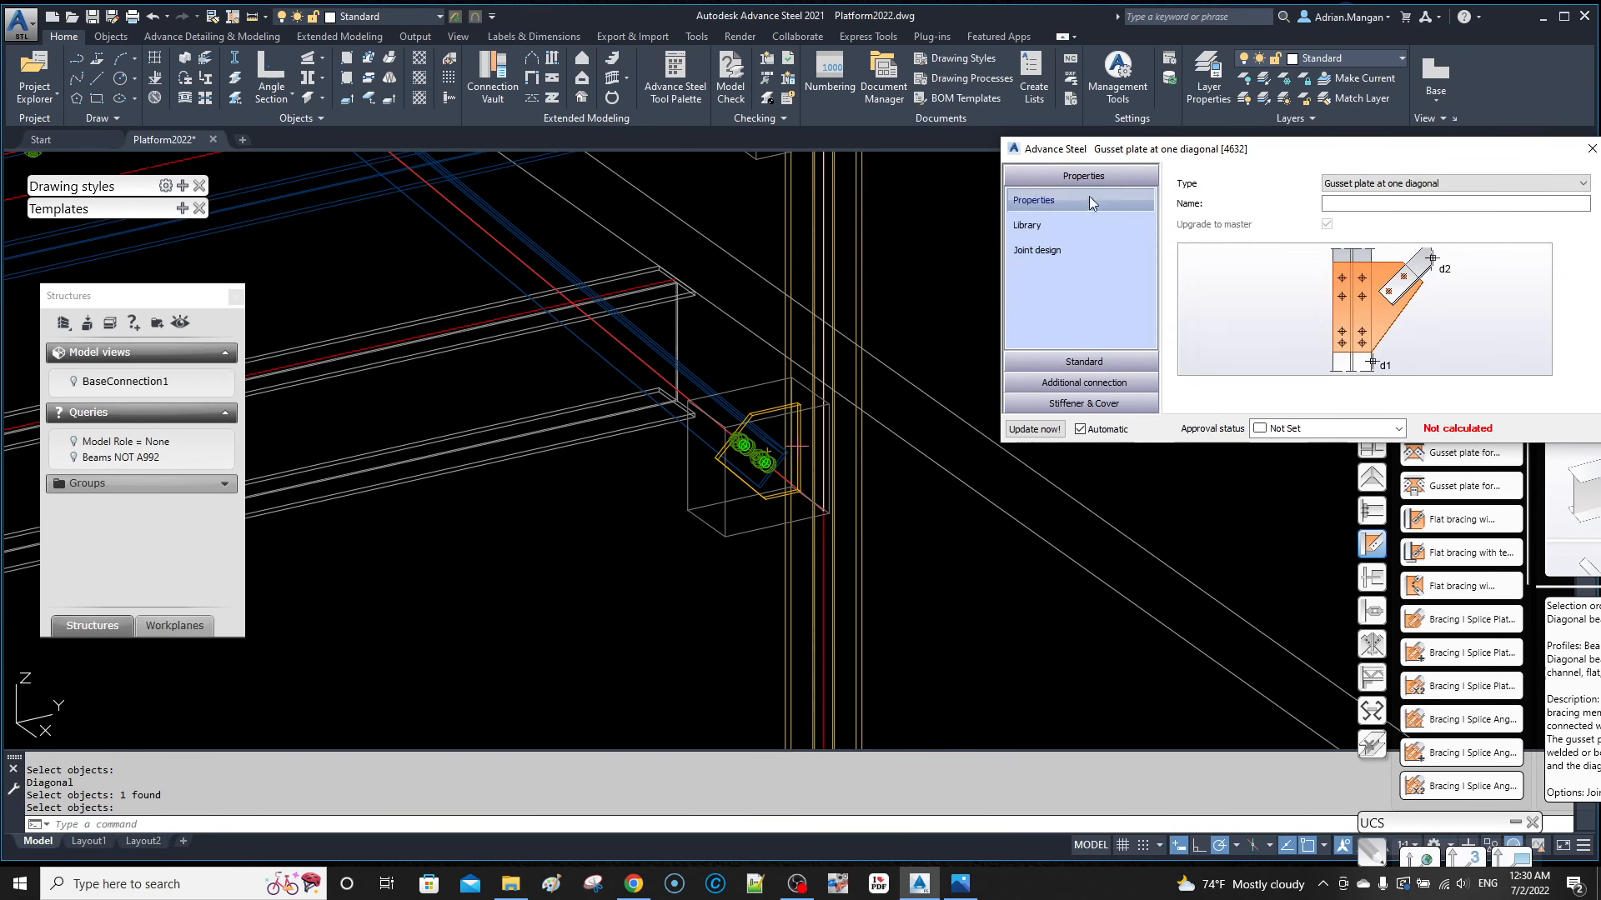
click(1060, 232)
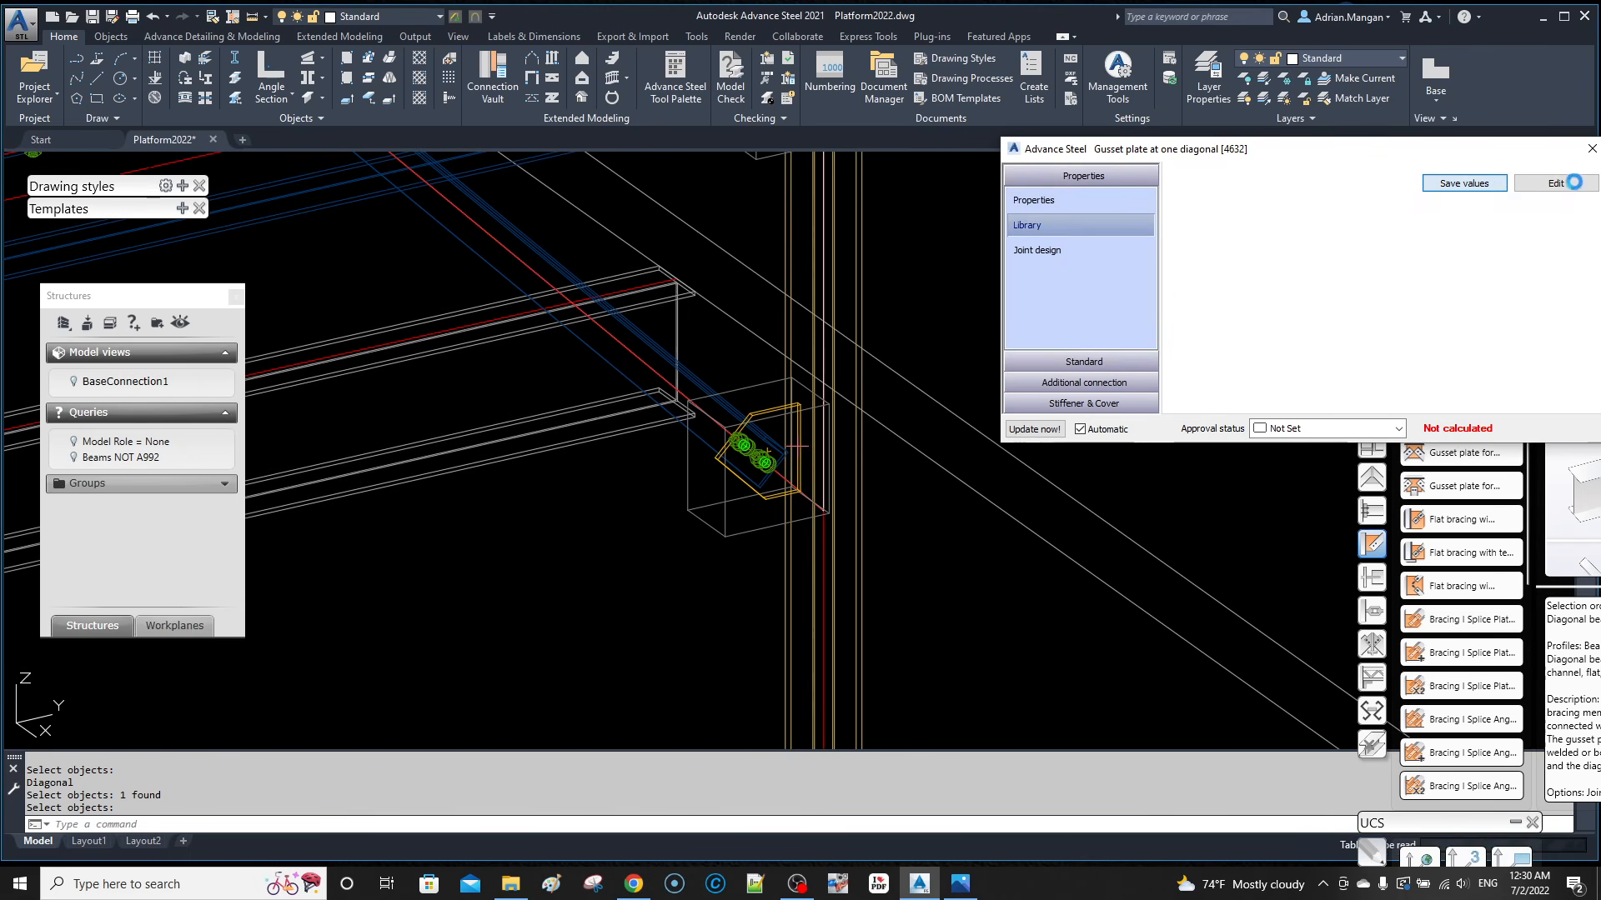
scroll(213, 325, down, 3)
click(169, 337)
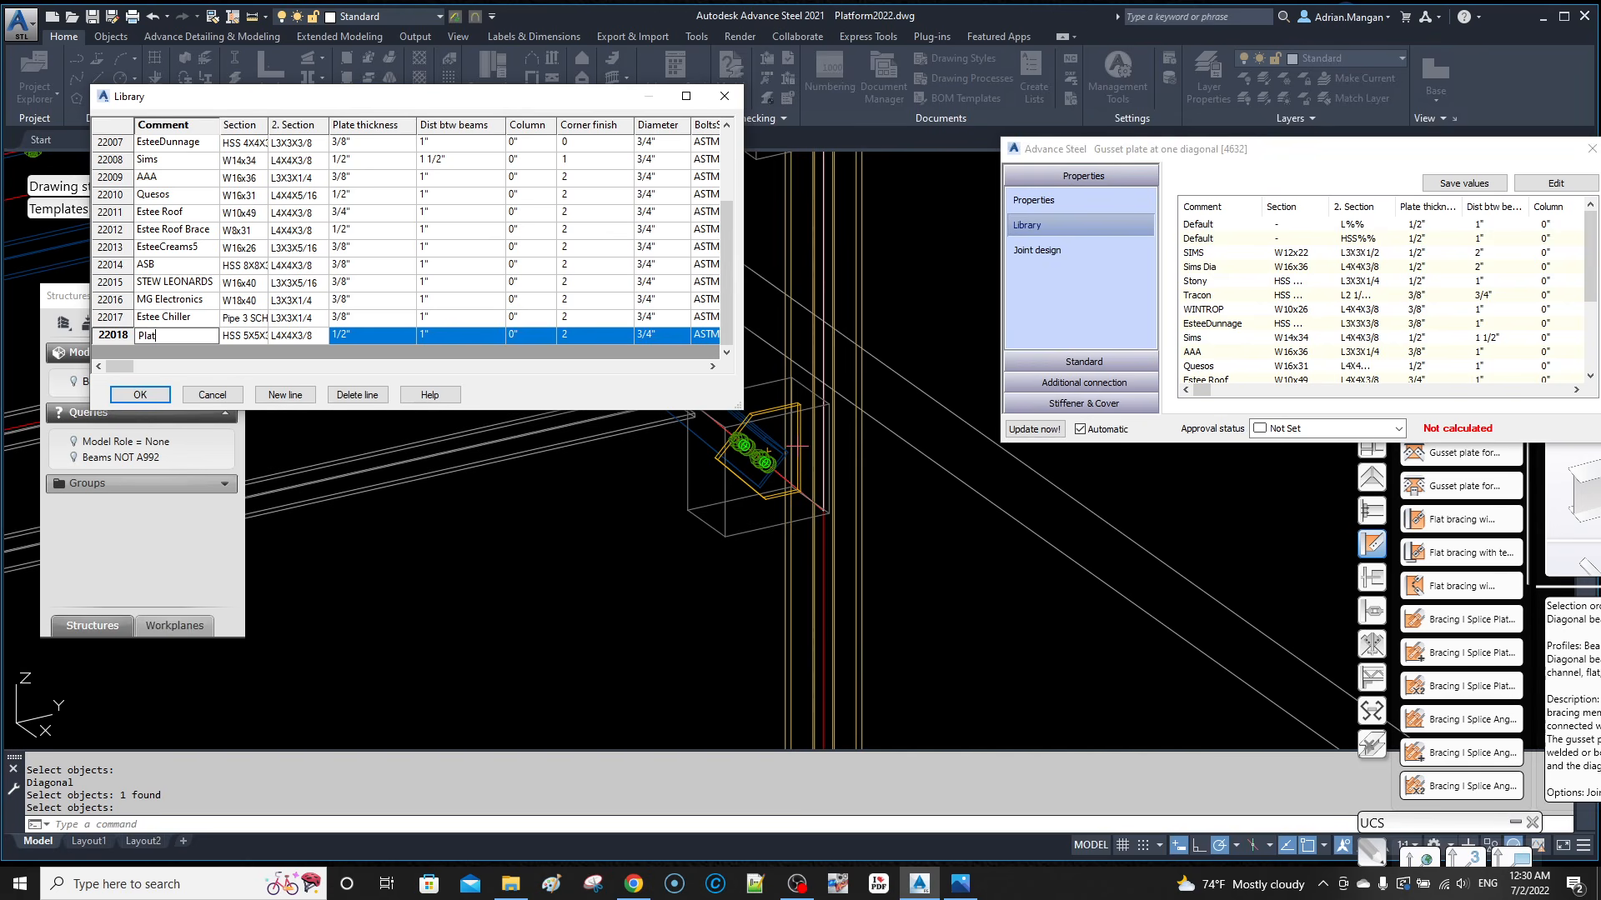
Step: Delete the Estee Roof Brace, Quesos, AAA and Estee Roof entries from the gusset connection library
click(158, 232)
click(347, 396)
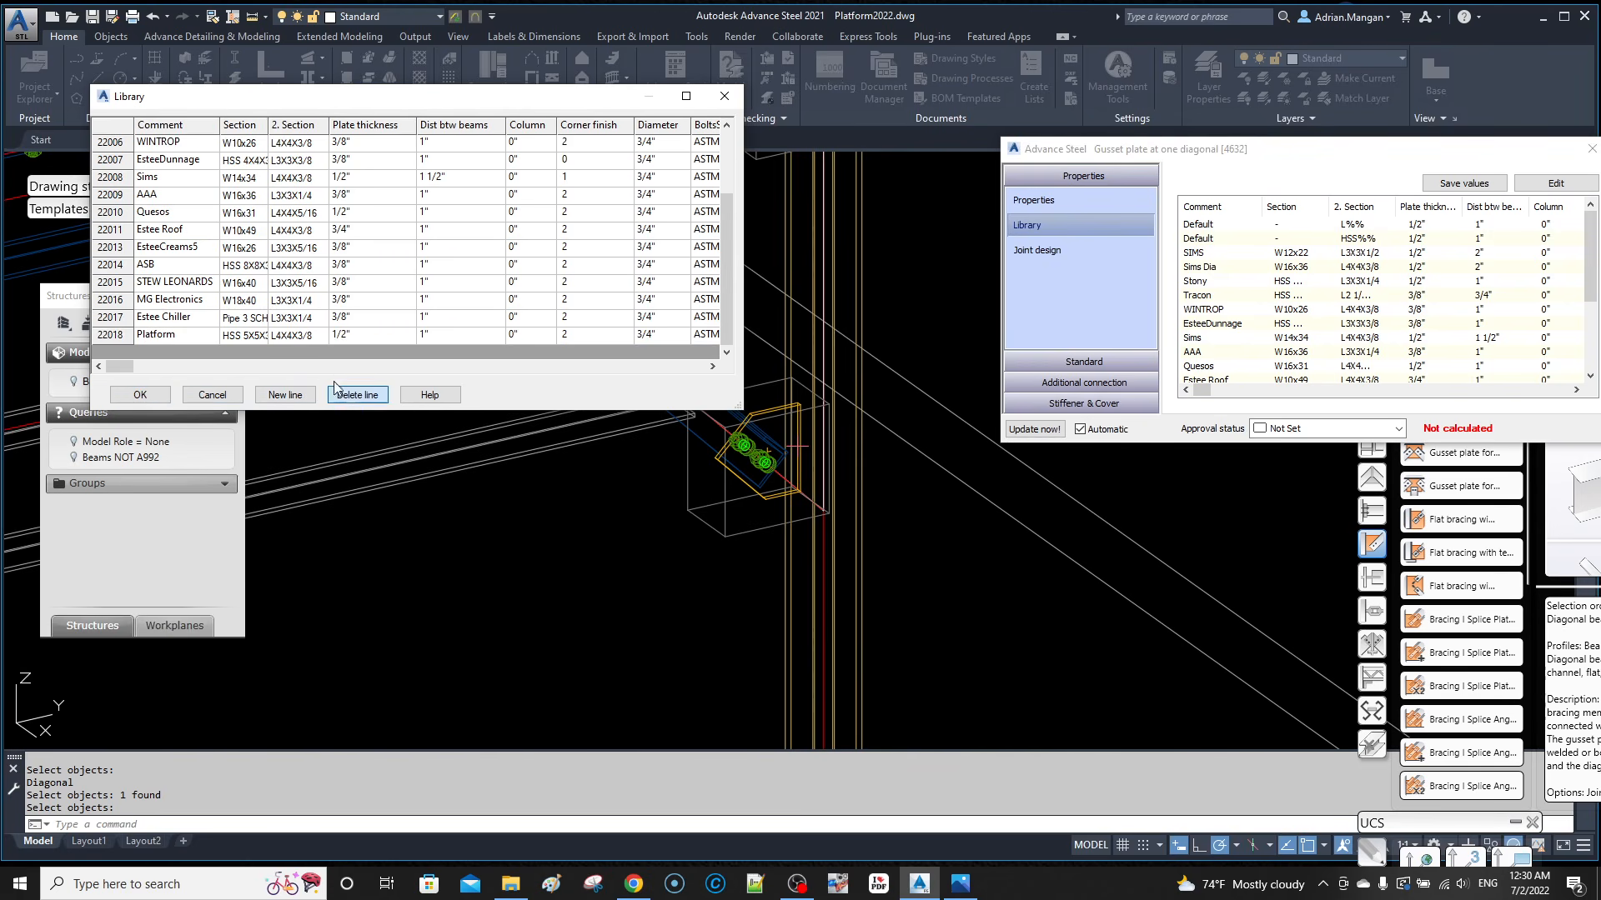
click(123, 214)
click(336, 396)
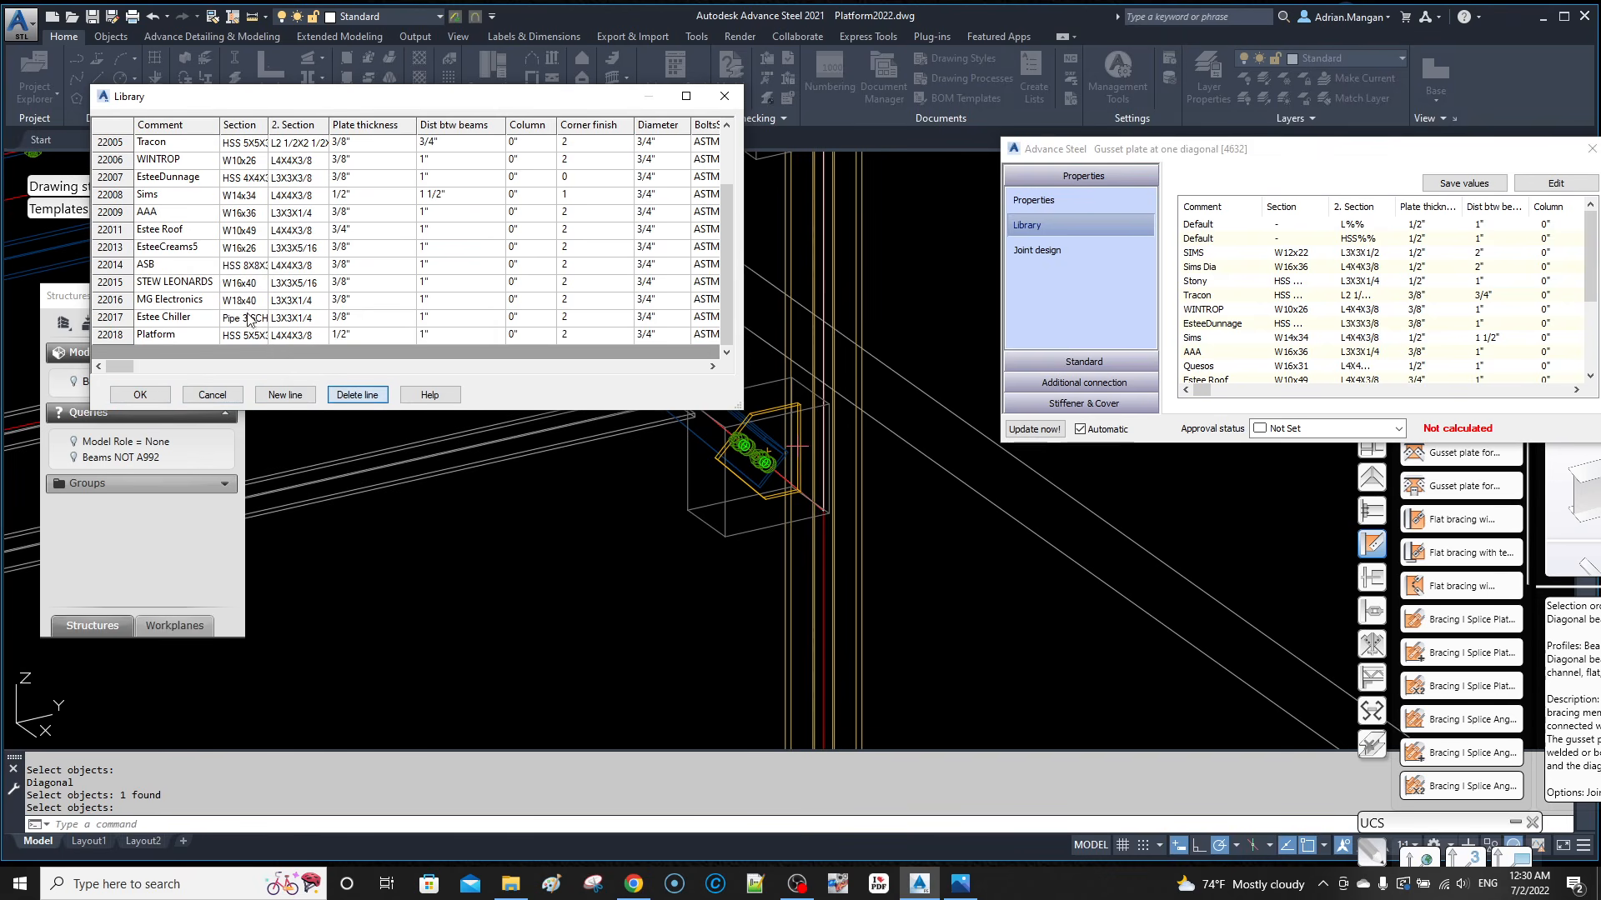
click(121, 216)
click(349, 393)
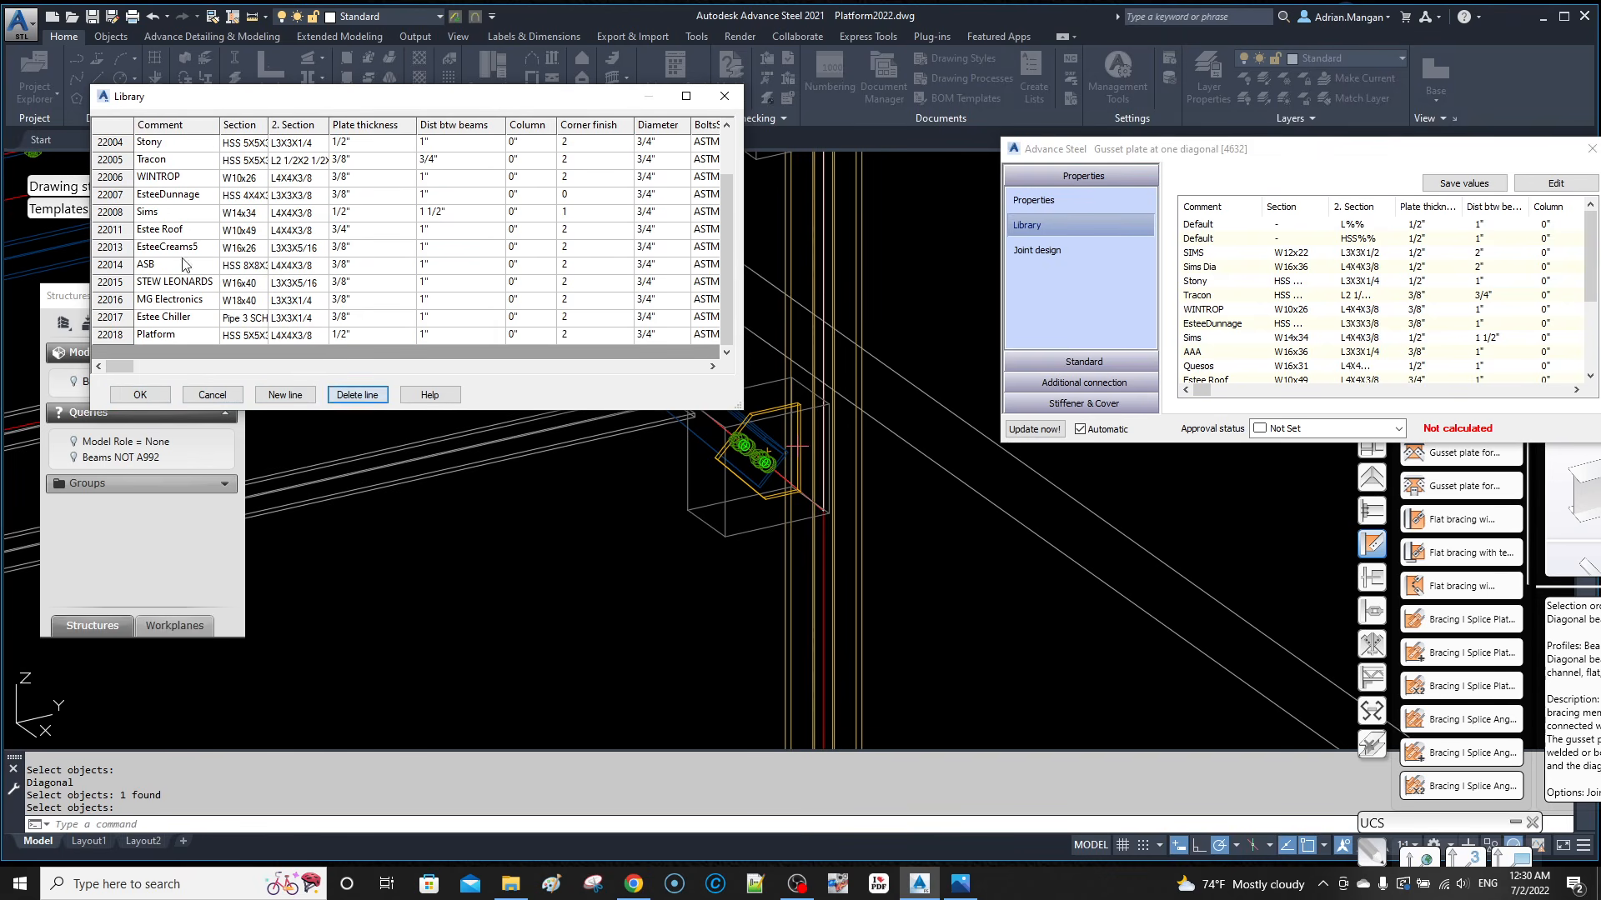
click(141, 231)
click(357, 394)
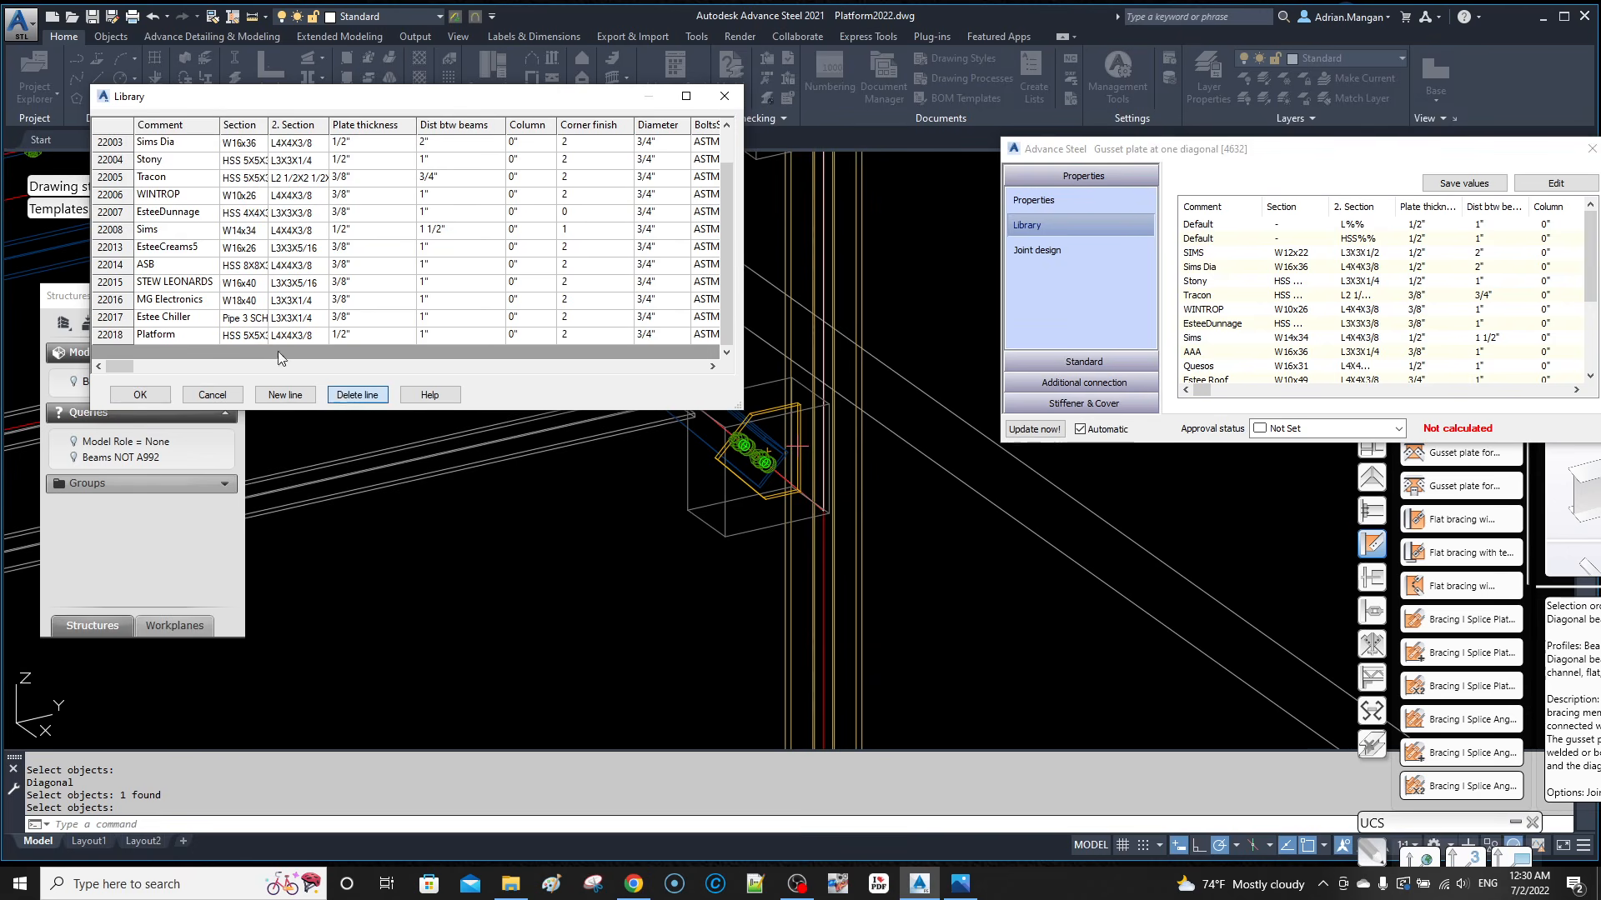
Step: Delete the ASB, W14x34 Sims and WINTROP entries from the gusset connection library
click(145, 265)
click(356, 395)
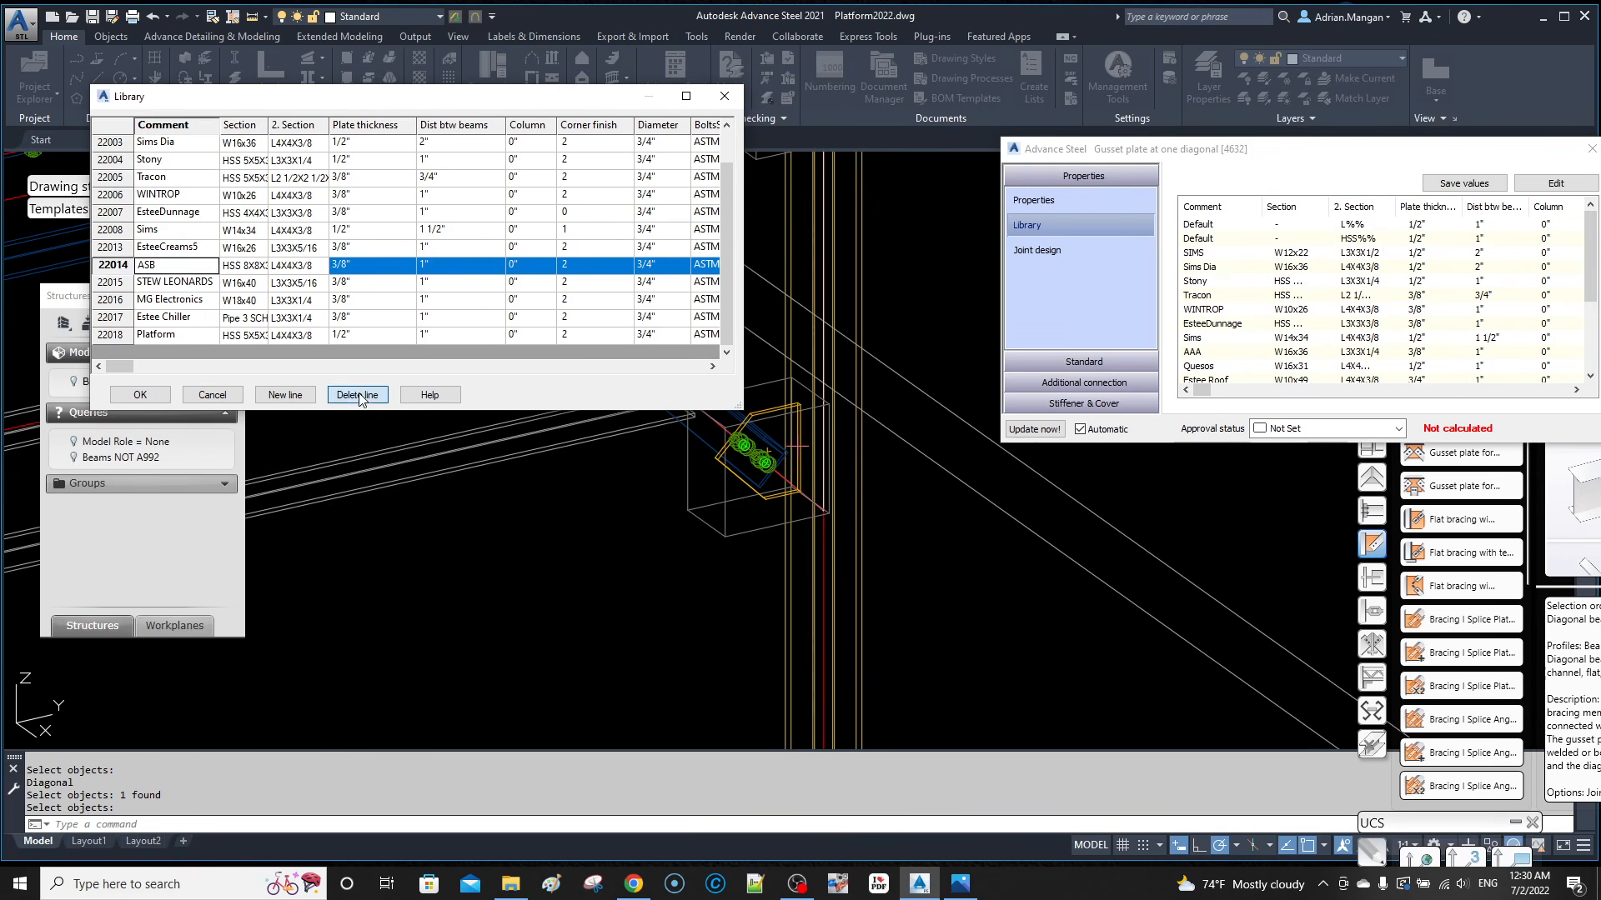
click(123, 250)
click(338, 395)
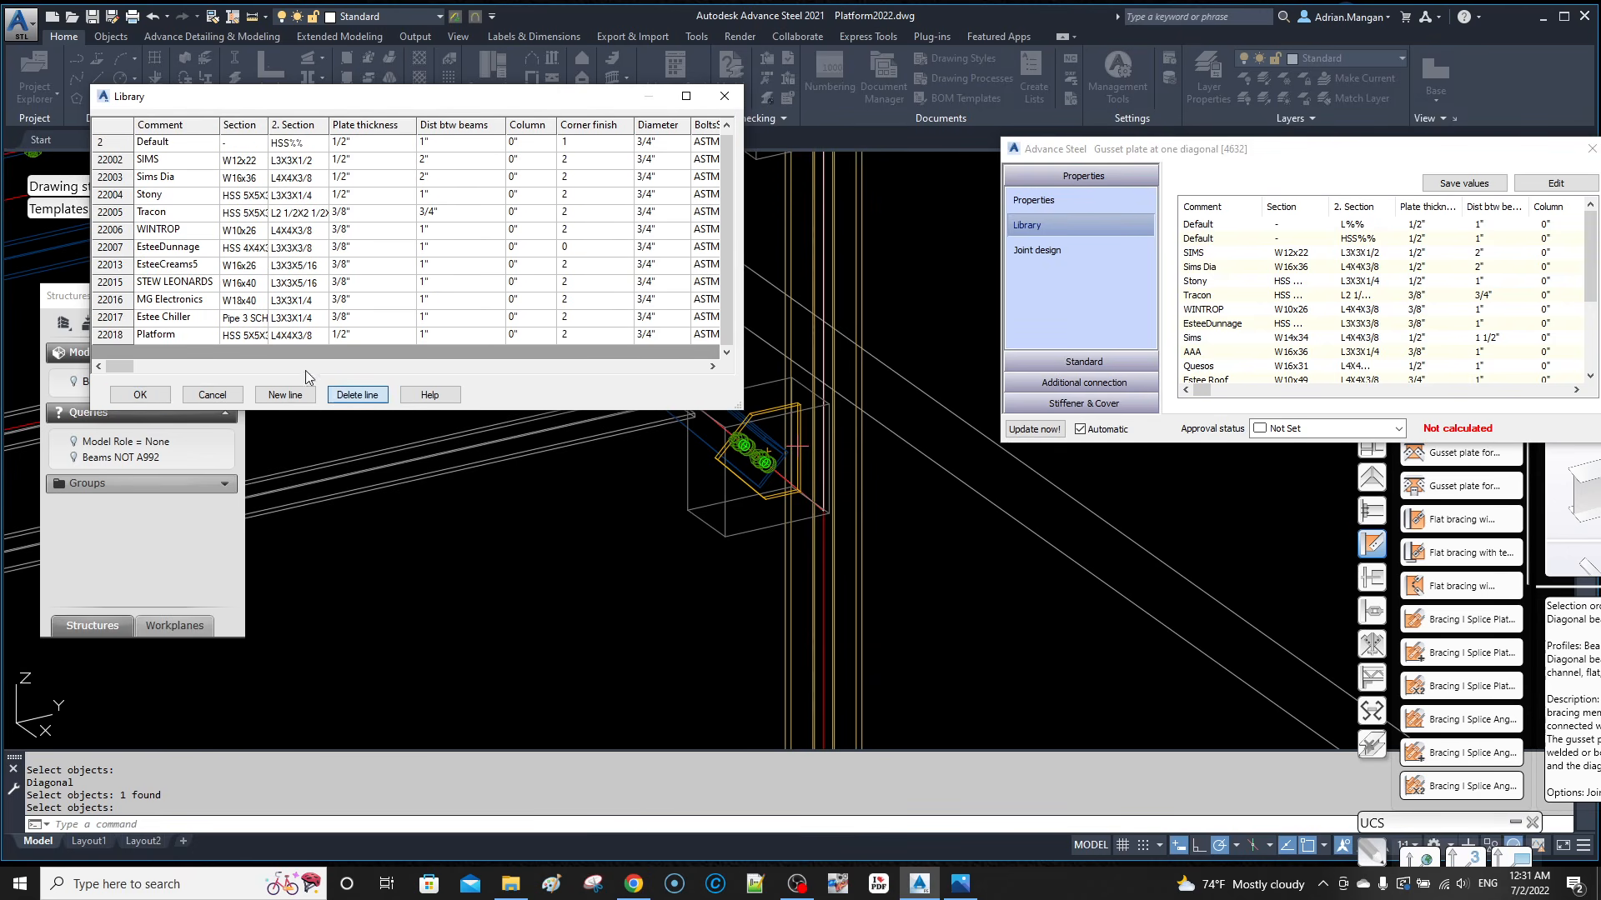
click(342, 397)
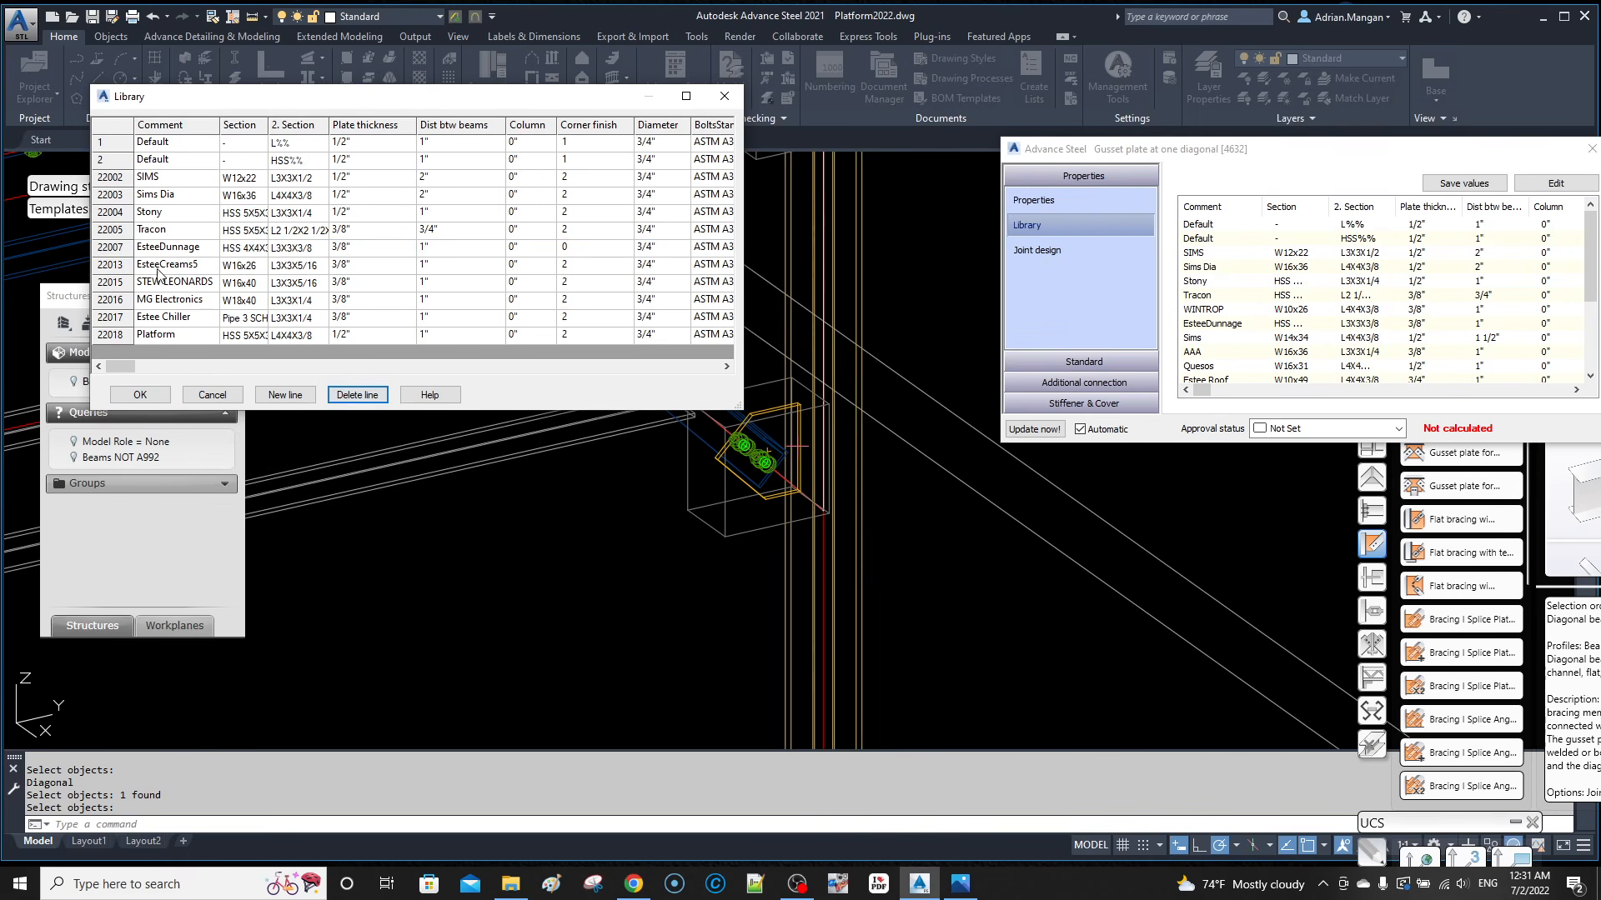
Step: Delete the STEW LEONARDS, EsteeCreams5, Tracon and Stony library entries, accept the library changes and close the connection properties
click(125, 283)
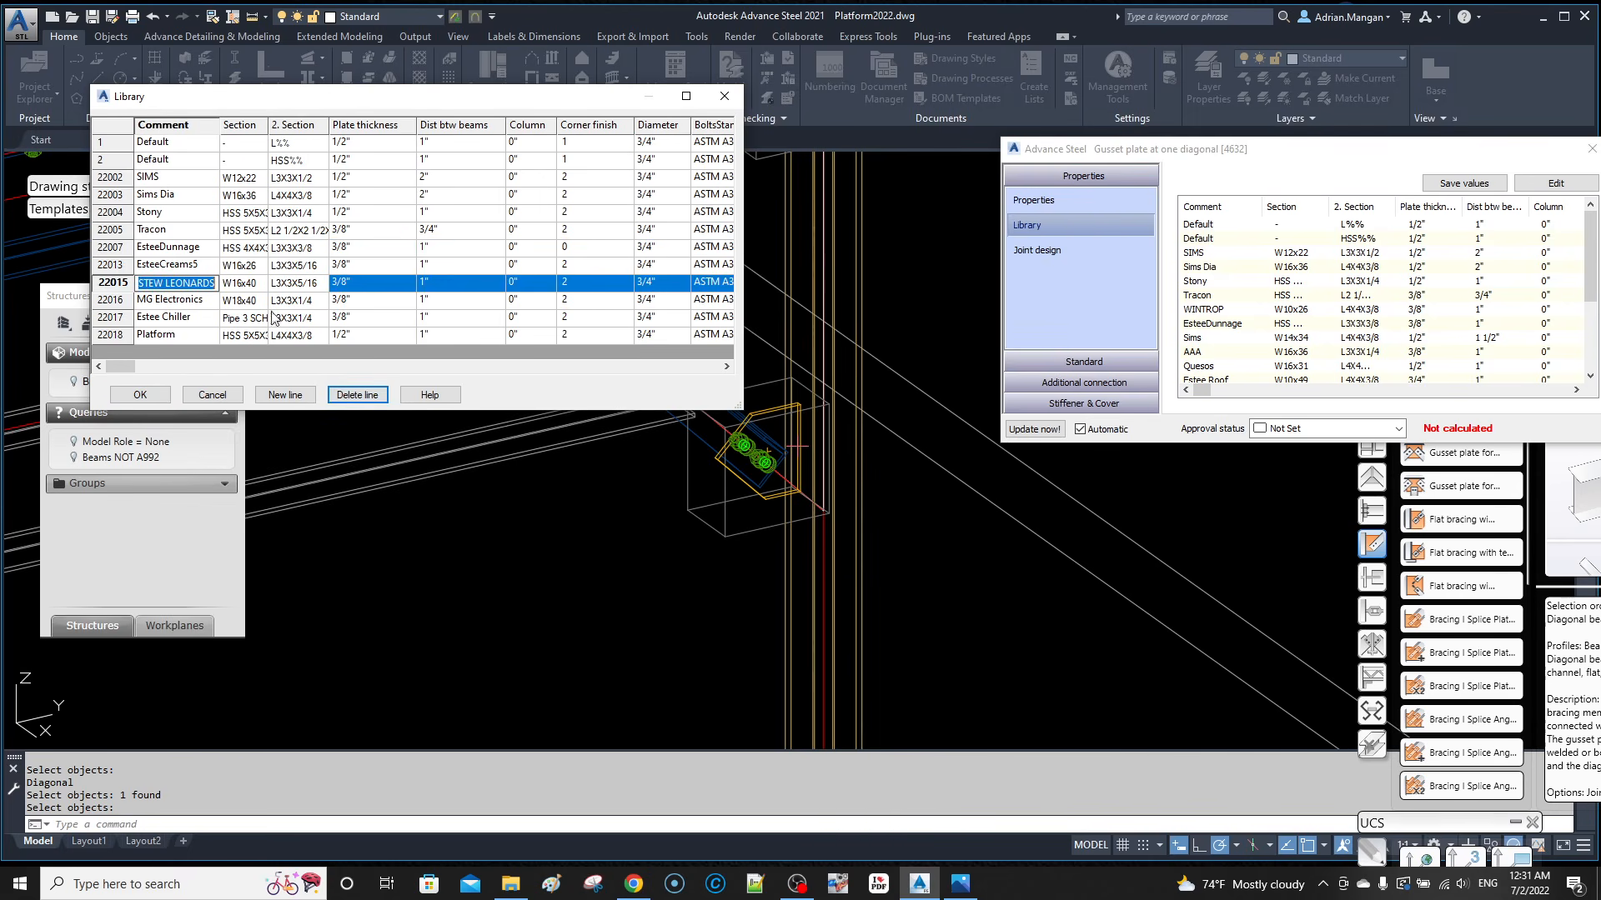
click(357, 394)
click(155, 265)
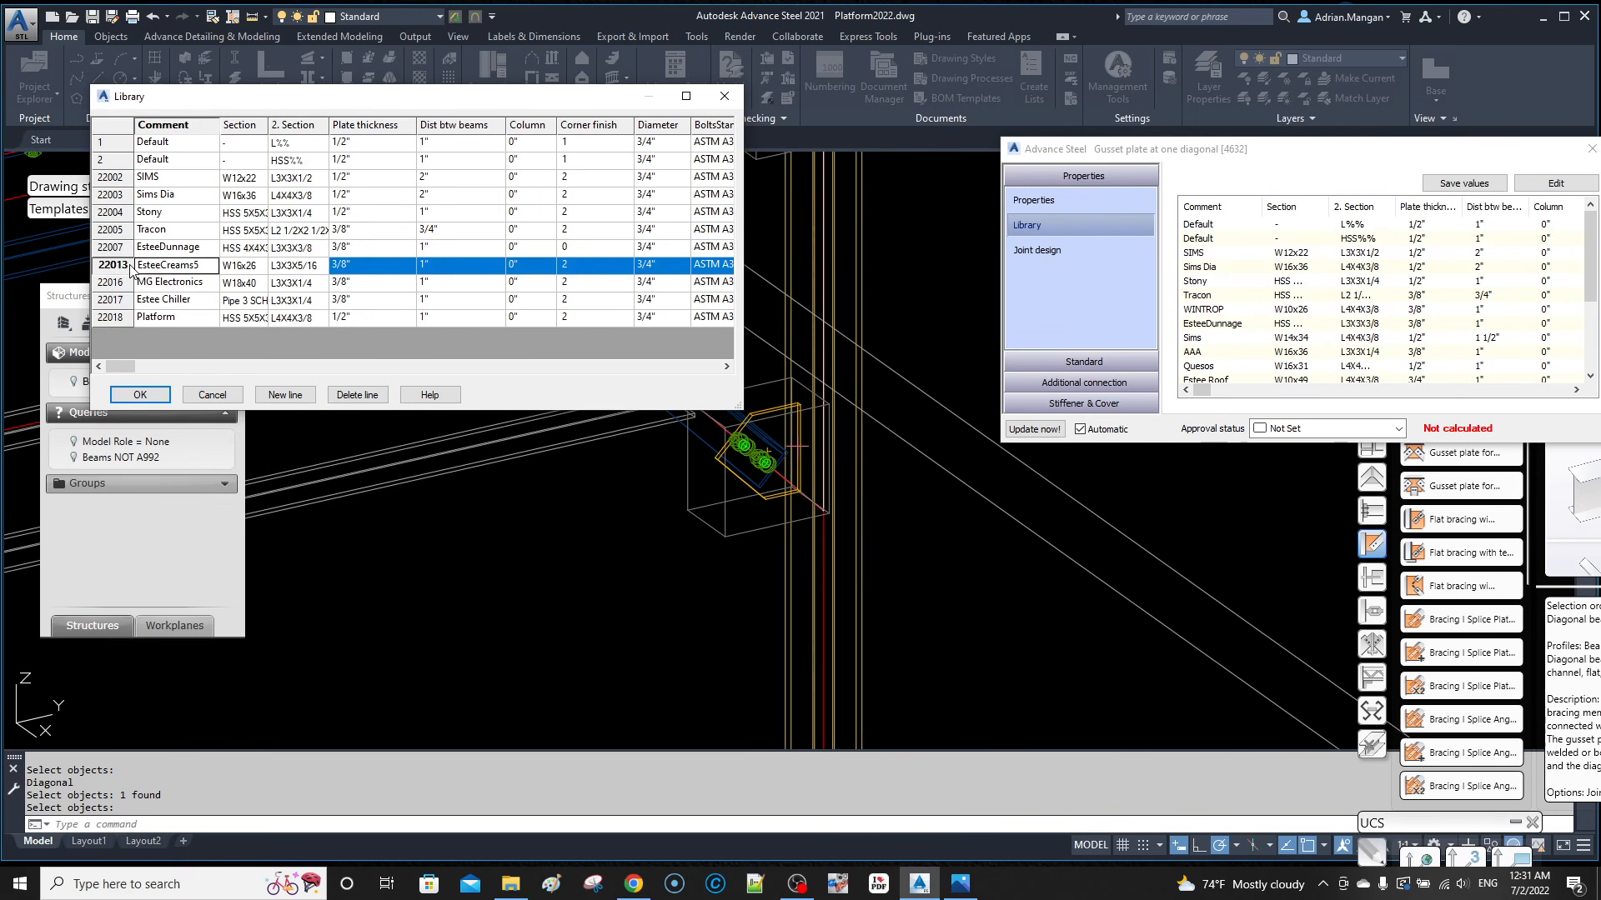
click(356, 395)
click(126, 236)
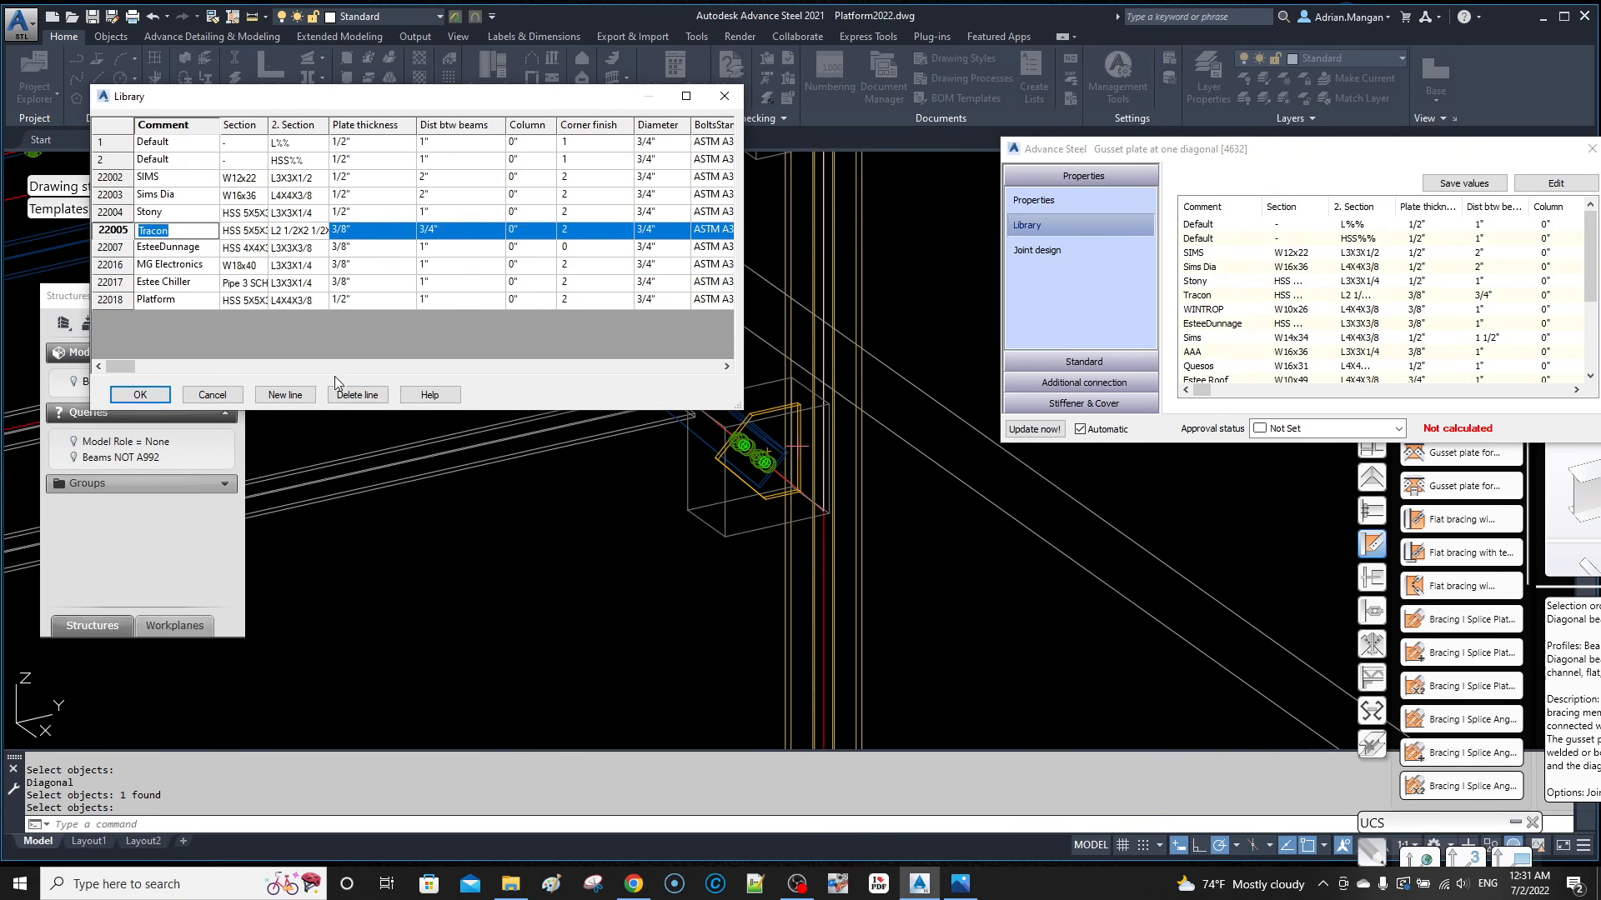
click(357, 395)
click(160, 235)
click(354, 395)
click(147, 395)
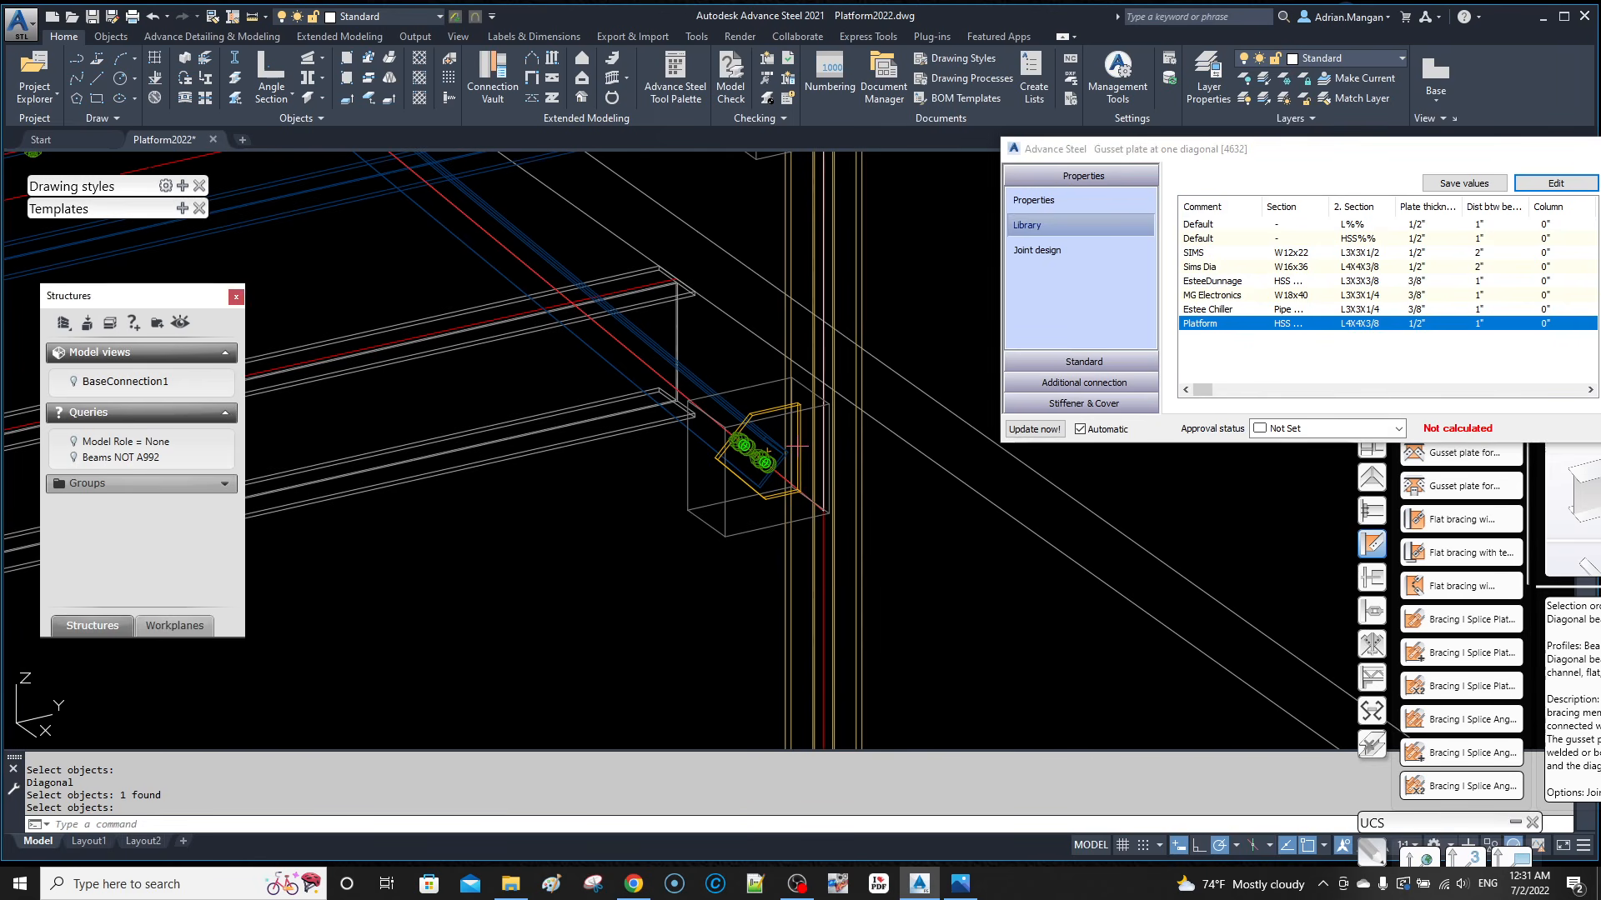
click(1591, 150)
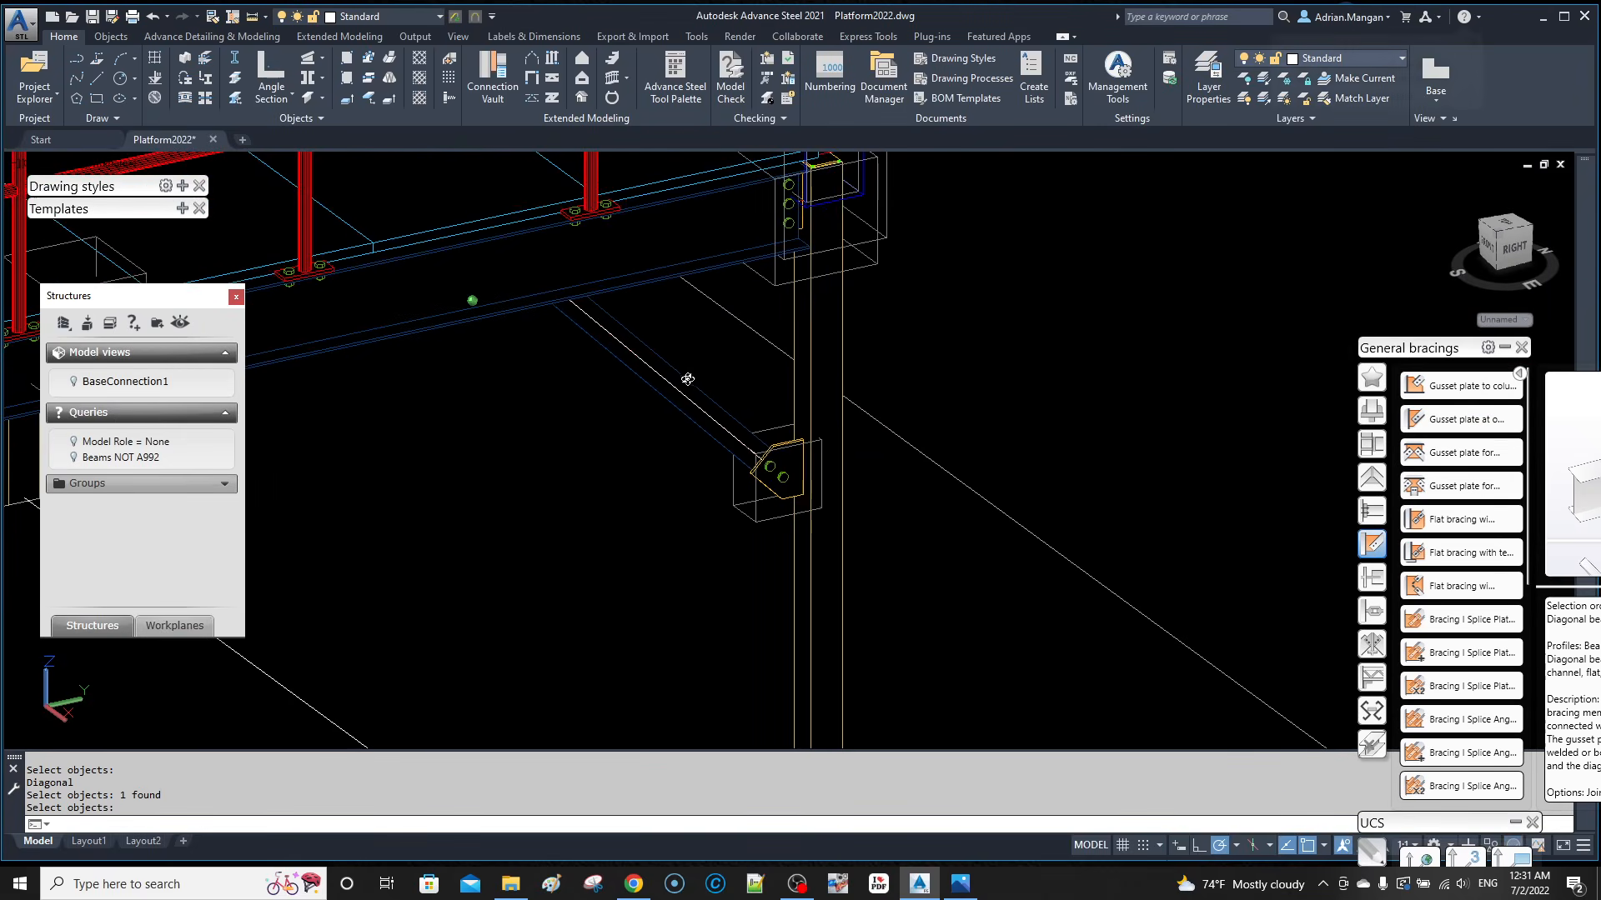
Step: Propagate the column-end gusset plate connection to the brace's upper end as a slave joint, declining to separate it from the master
scroll(769, 460, up, 3)
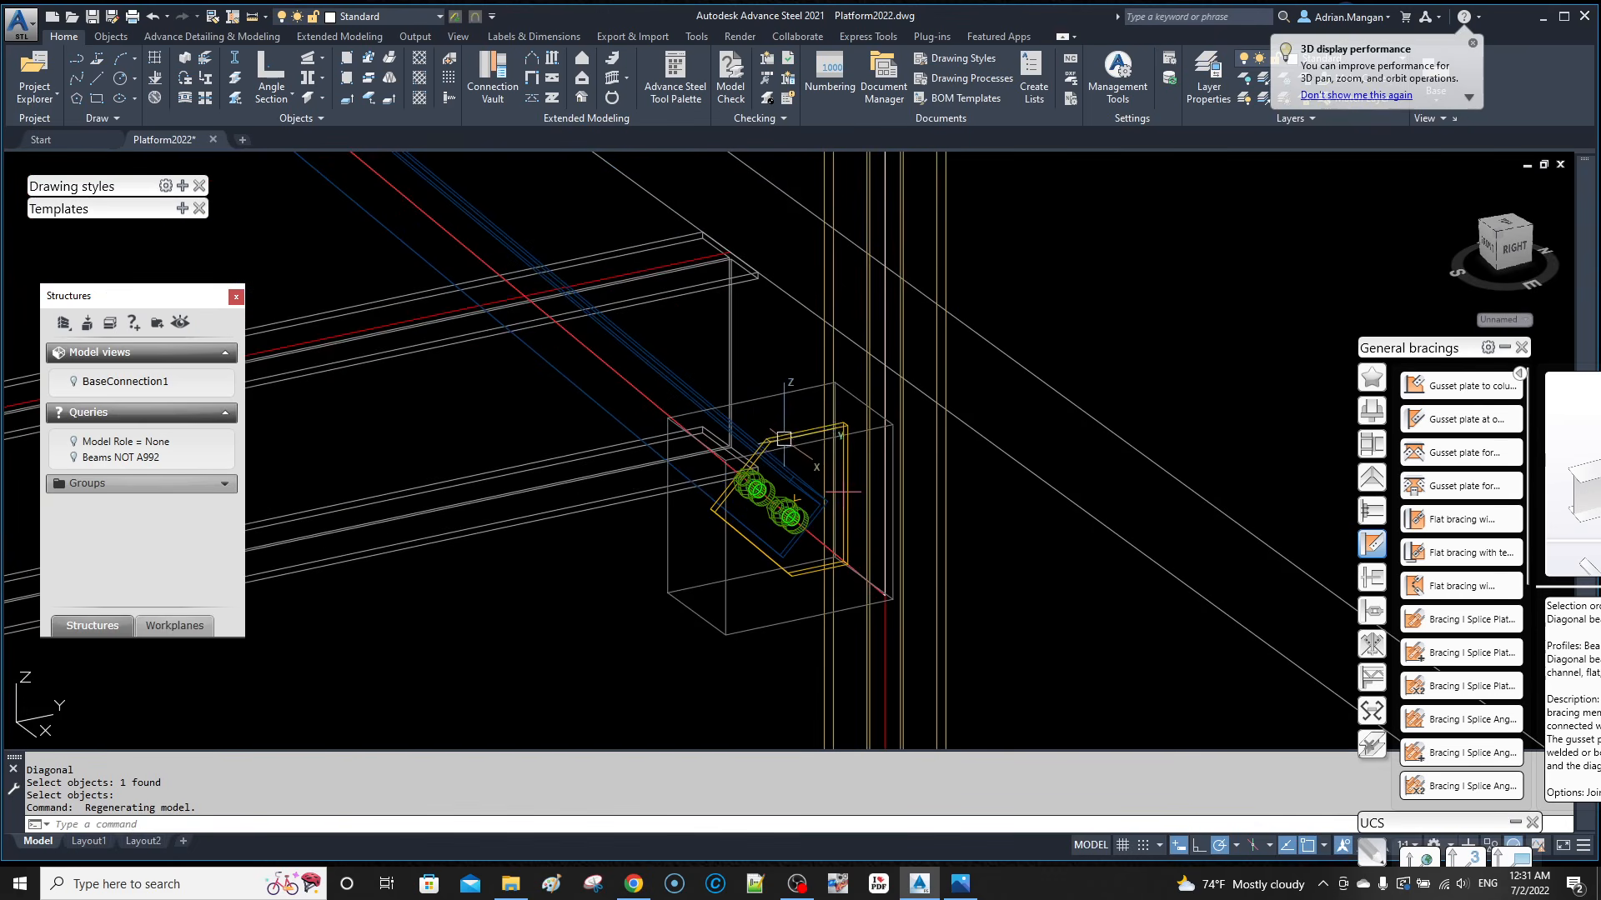
click(786, 430)
scroll(1082, 475, down, 5)
middle_drag(1083, 475, 957, 467)
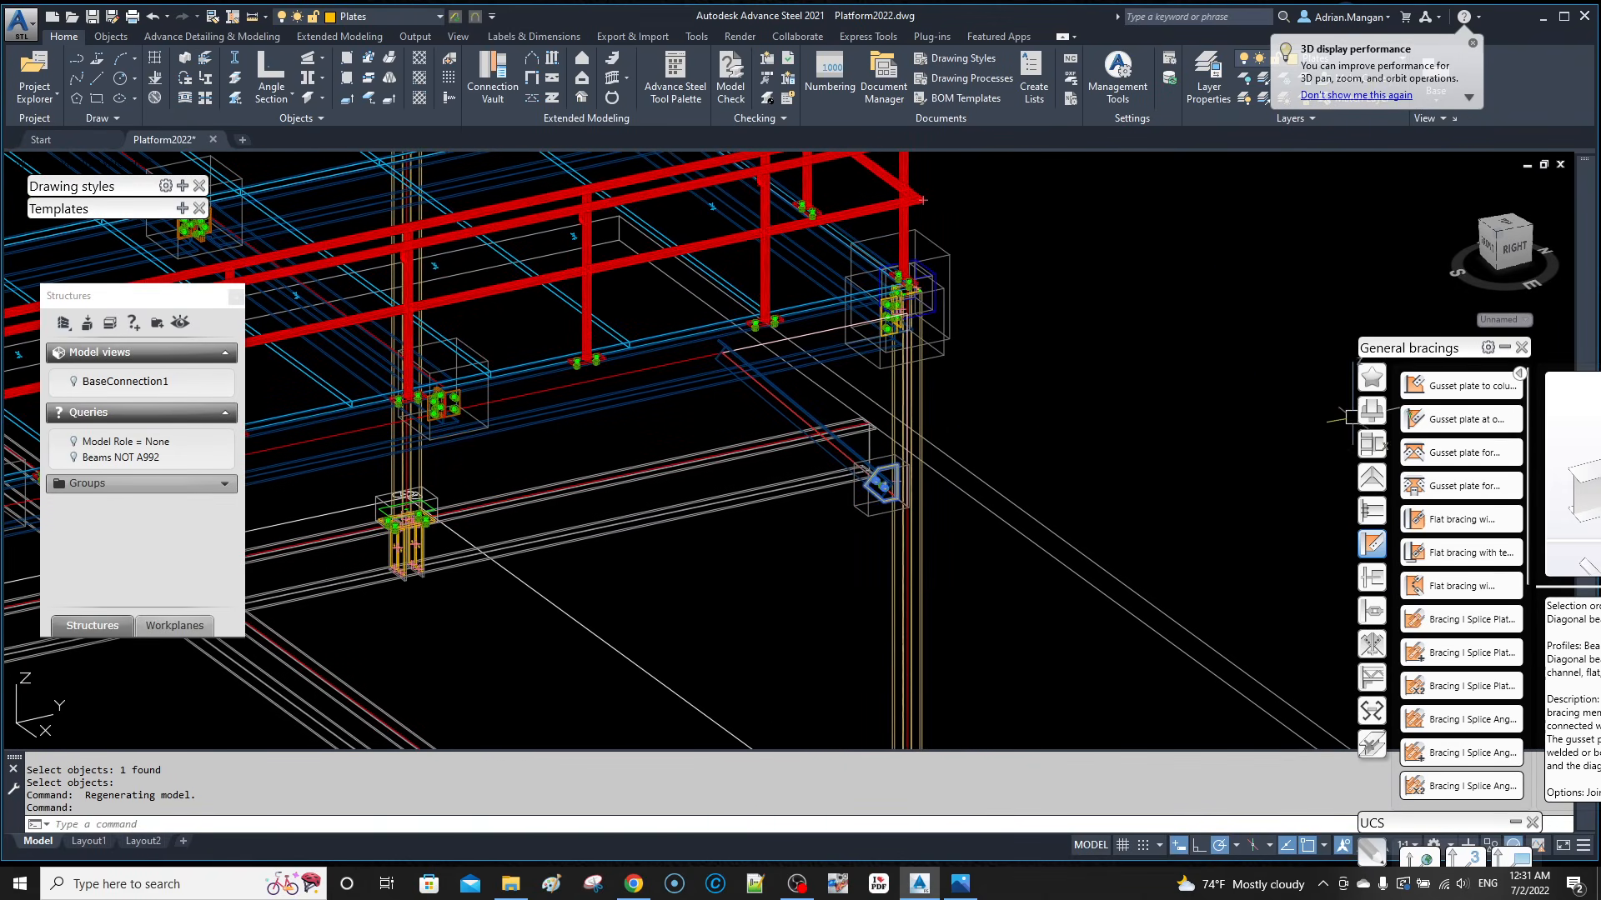
click(1504, 347)
click(1372, 433)
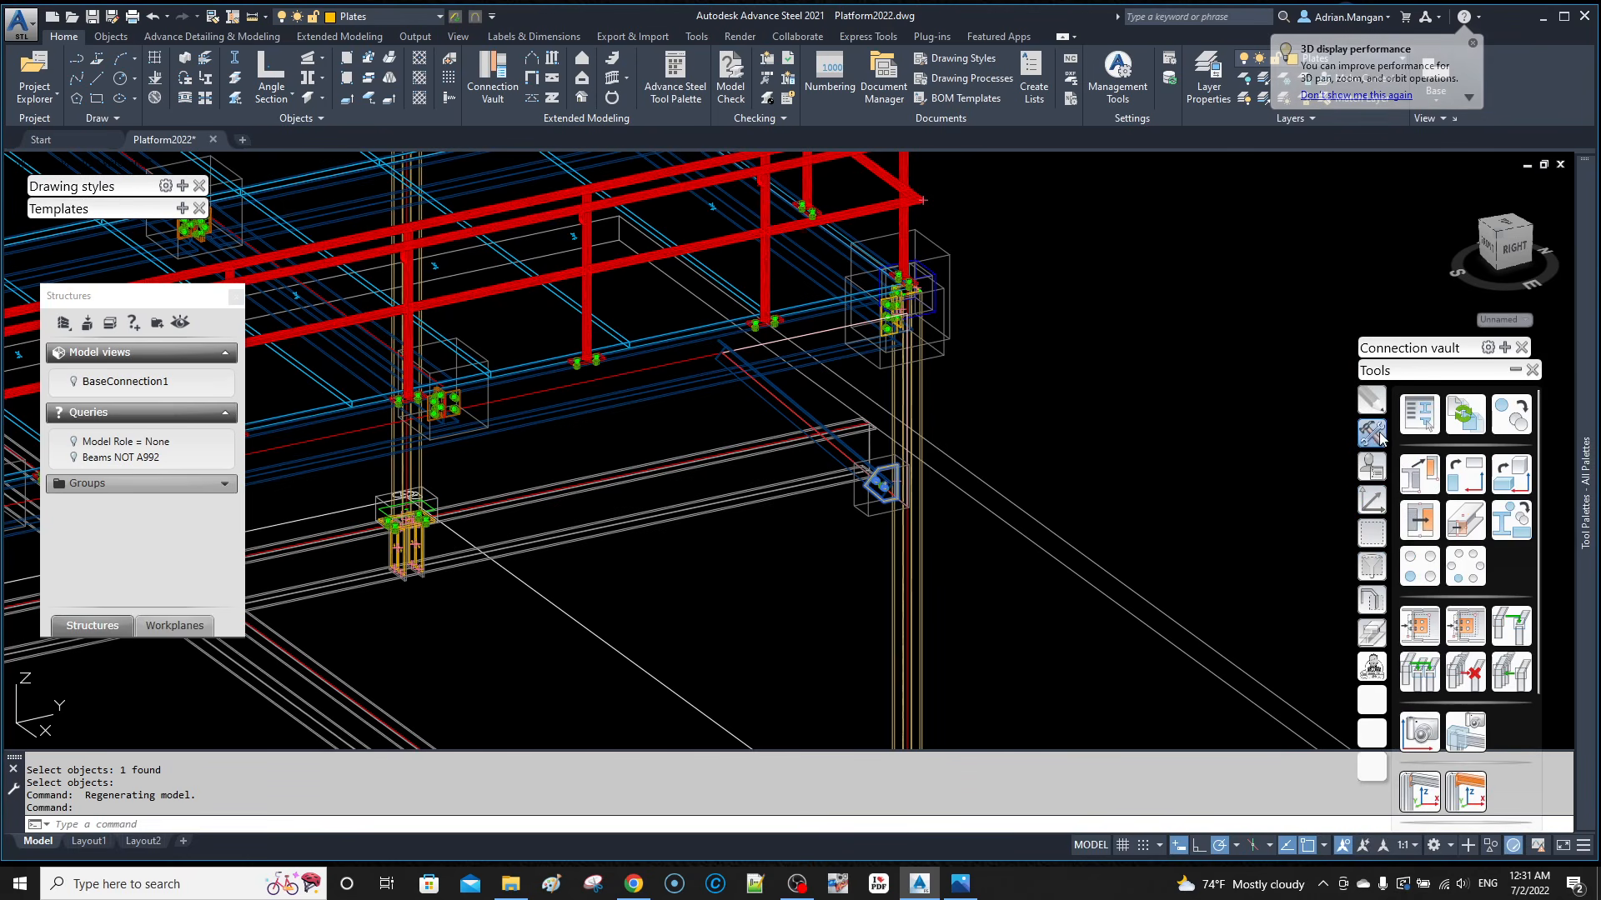
click(1506, 627)
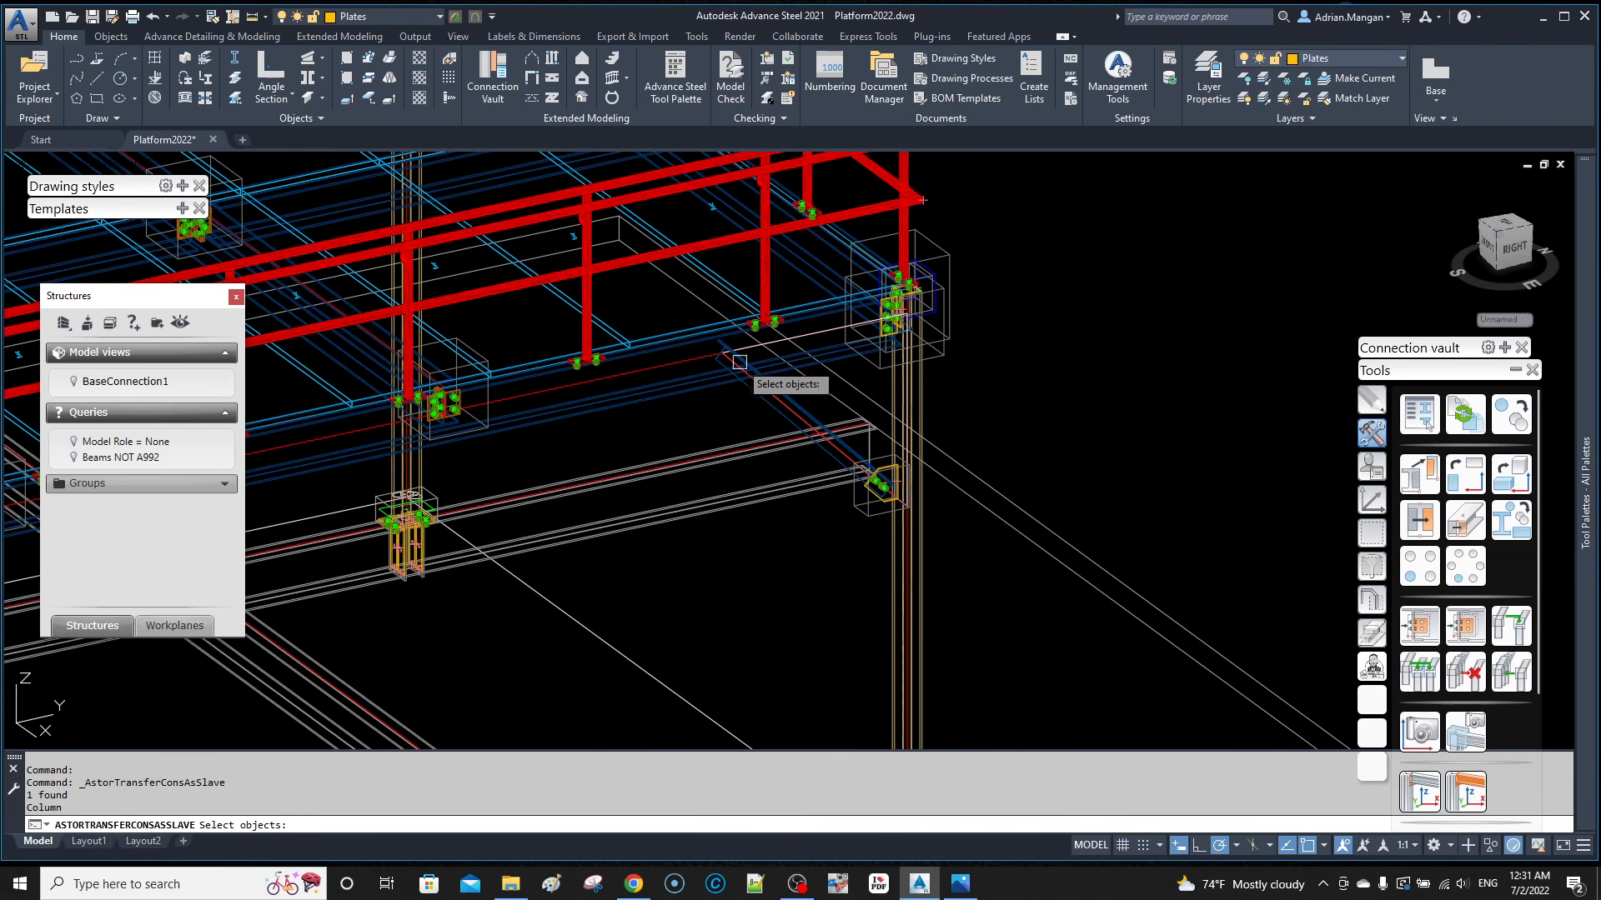
click(761, 398)
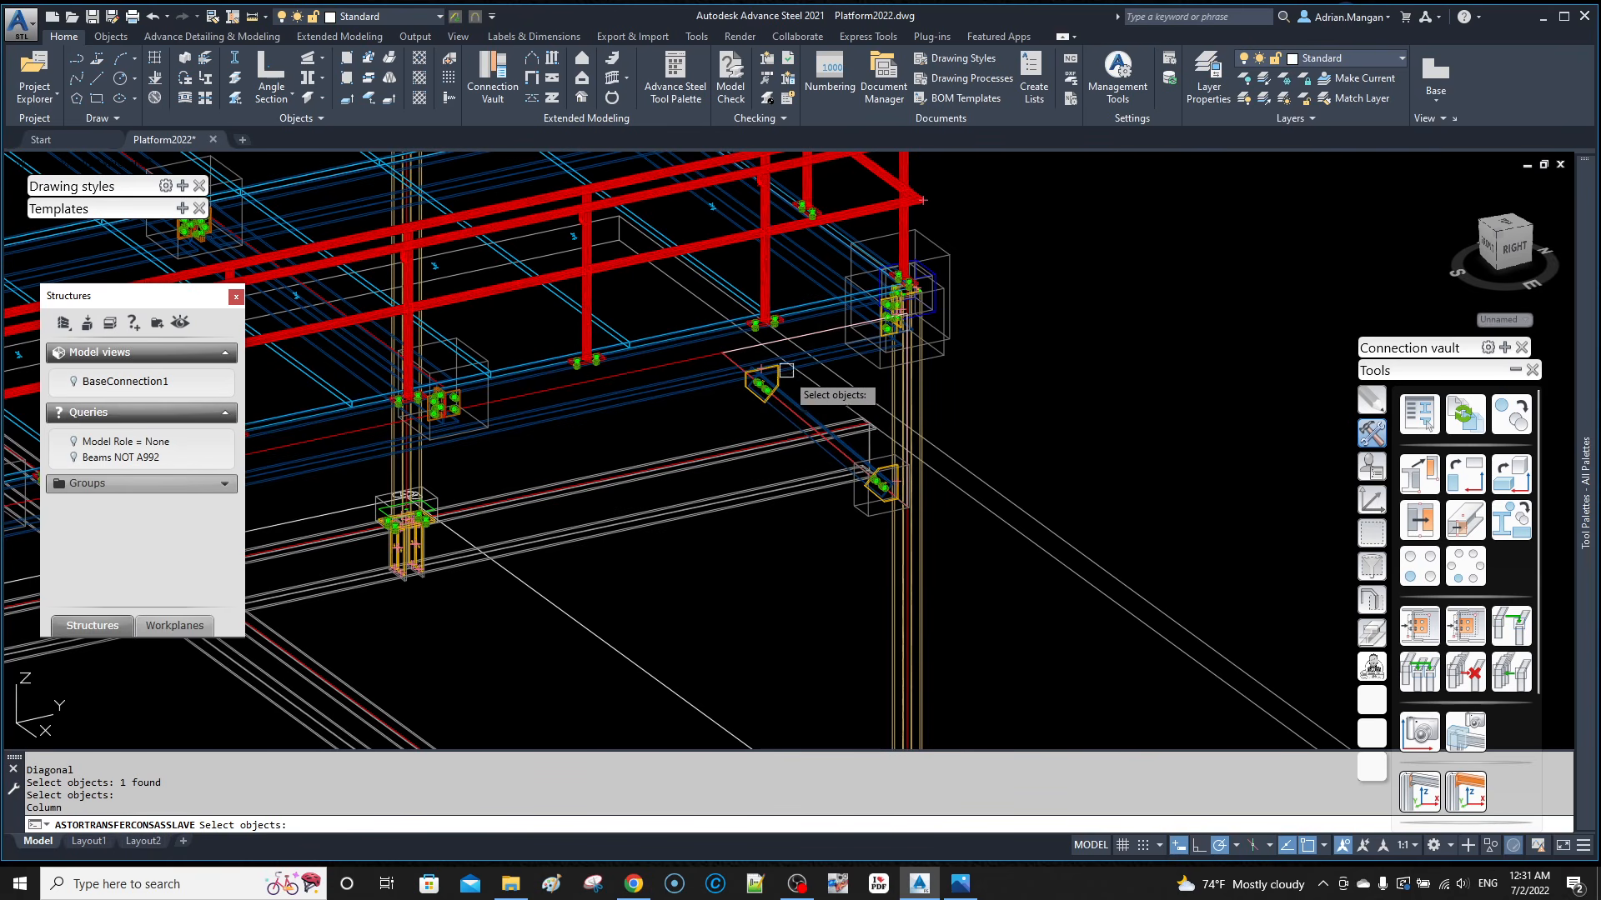
key(Return)
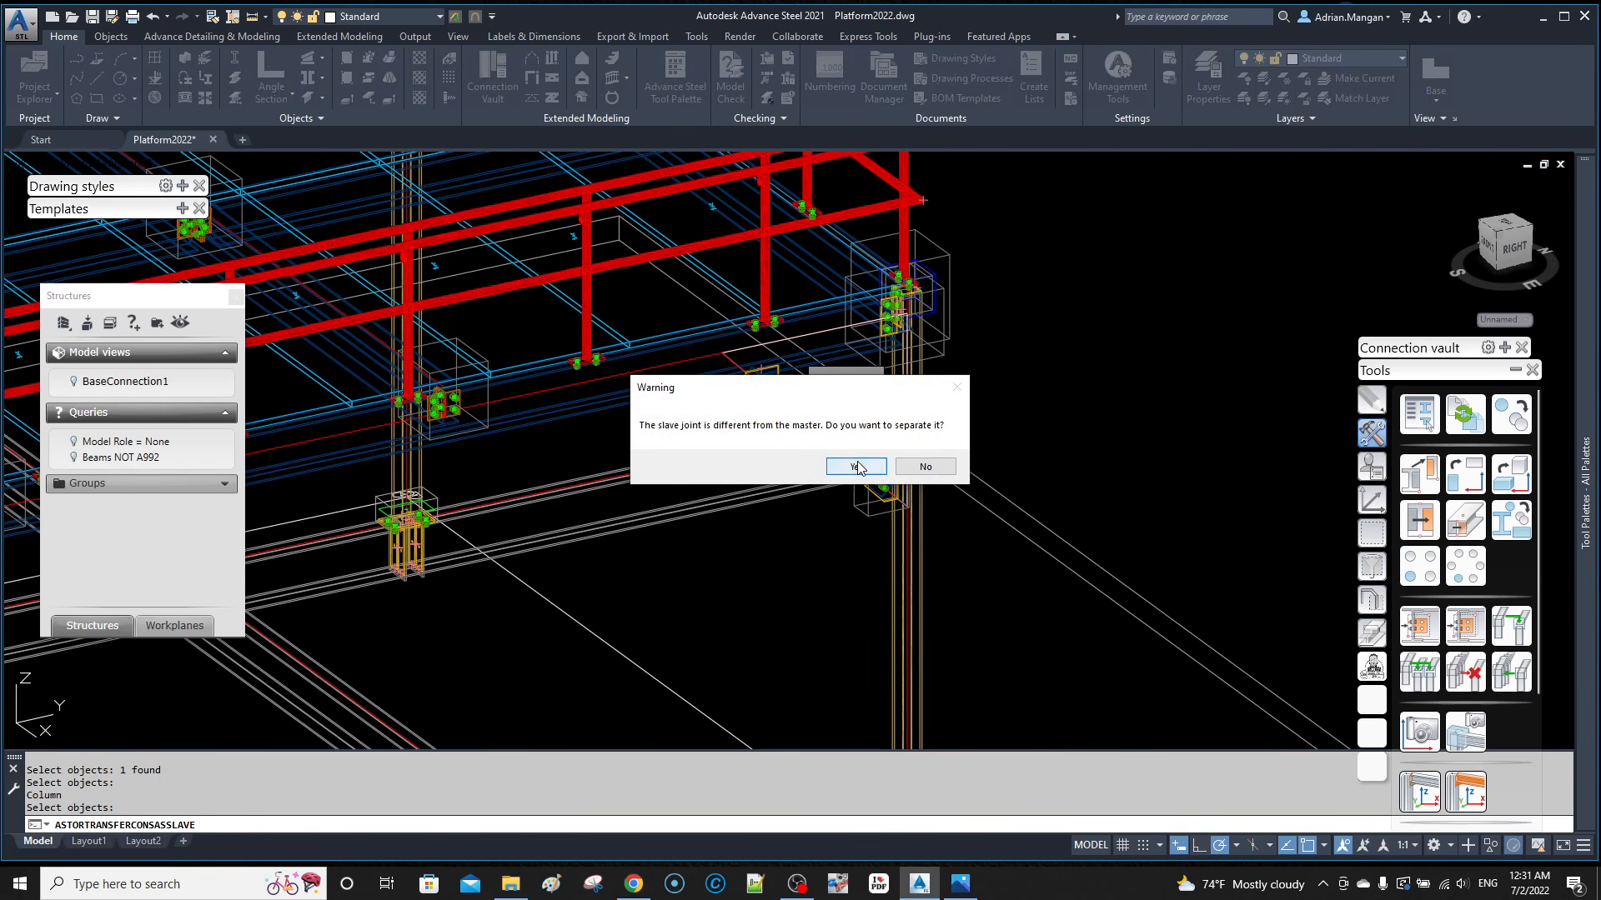
click(927, 469)
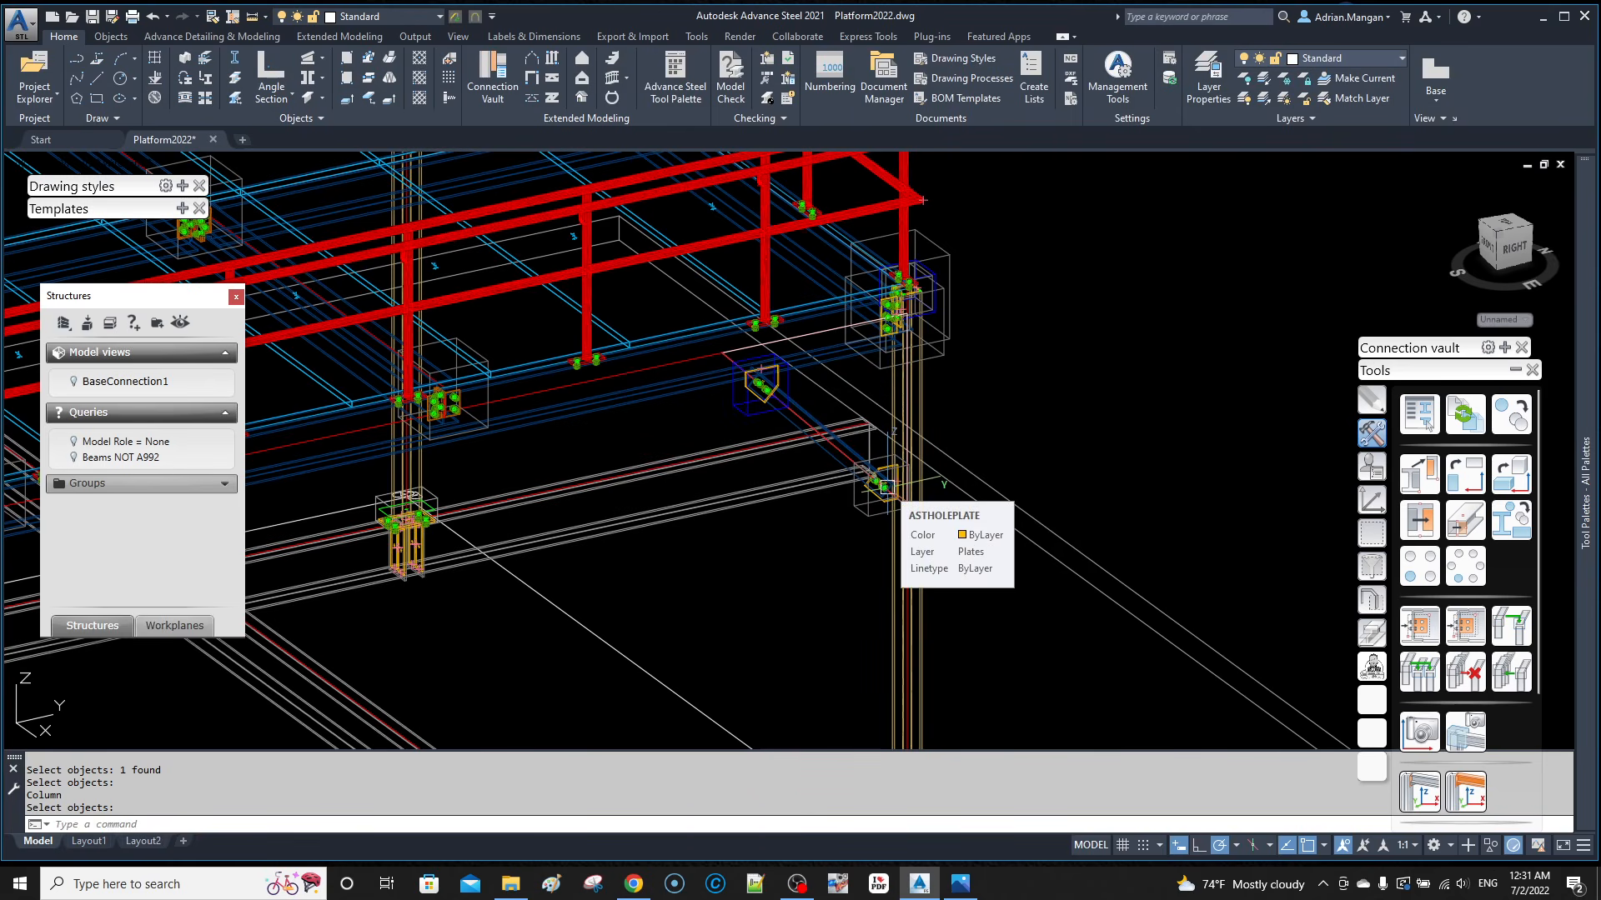
Step: Delete the connection boxes at the lower and upper ends of the brace, keeping the gusset plates and bolts
shift+middle_drag(909, 486, 1004, 440)
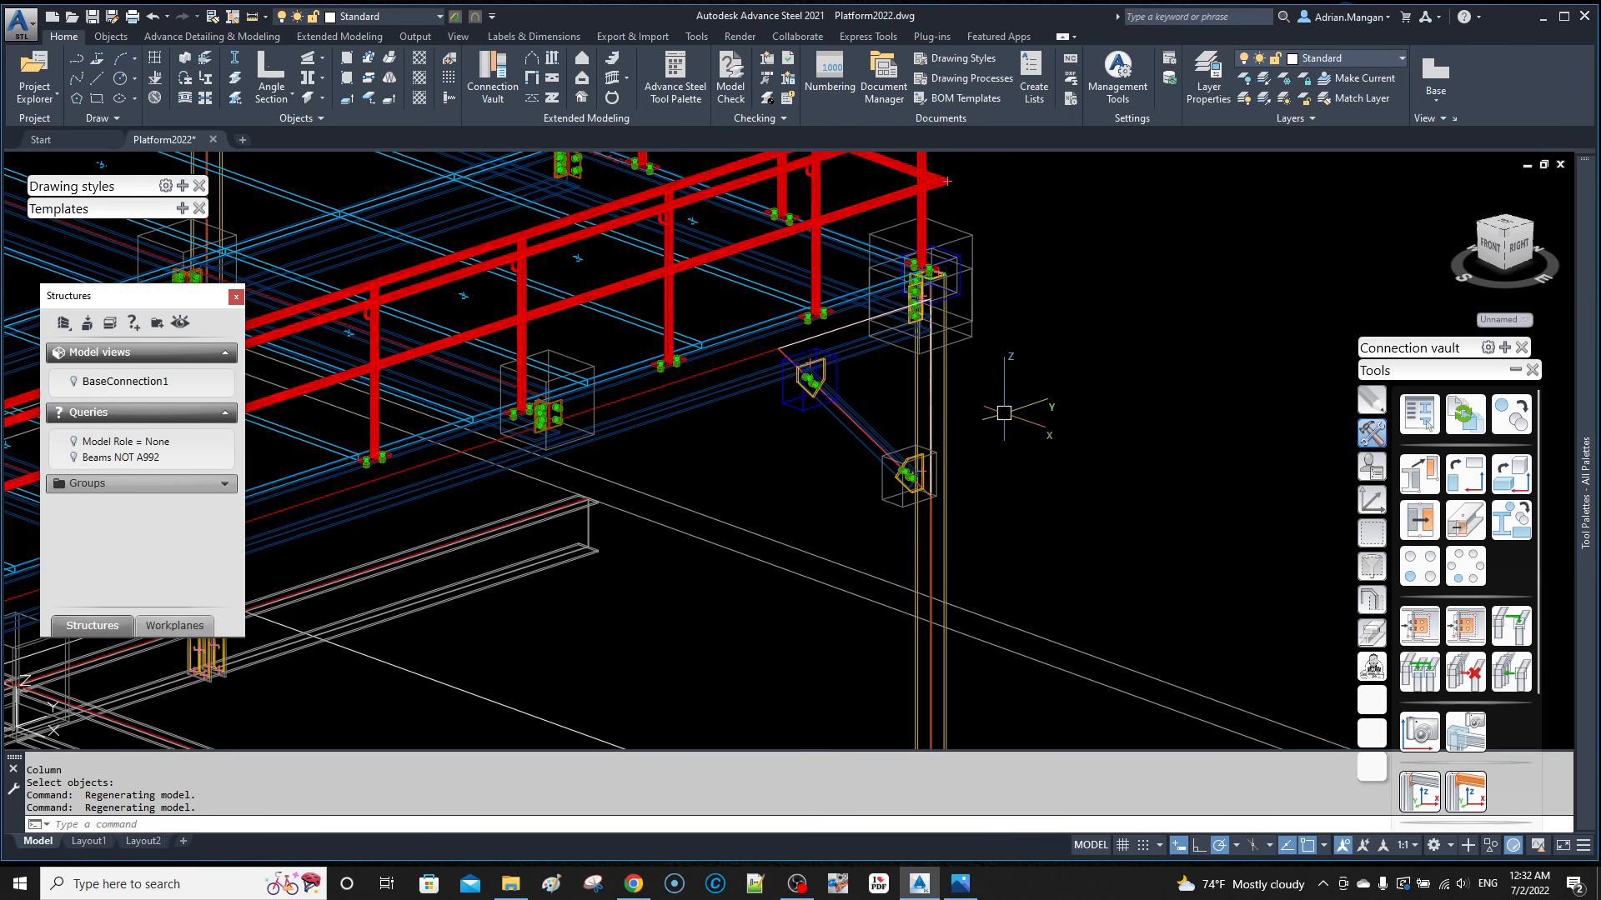
shift+middle_drag(989, 447, 985, 450)
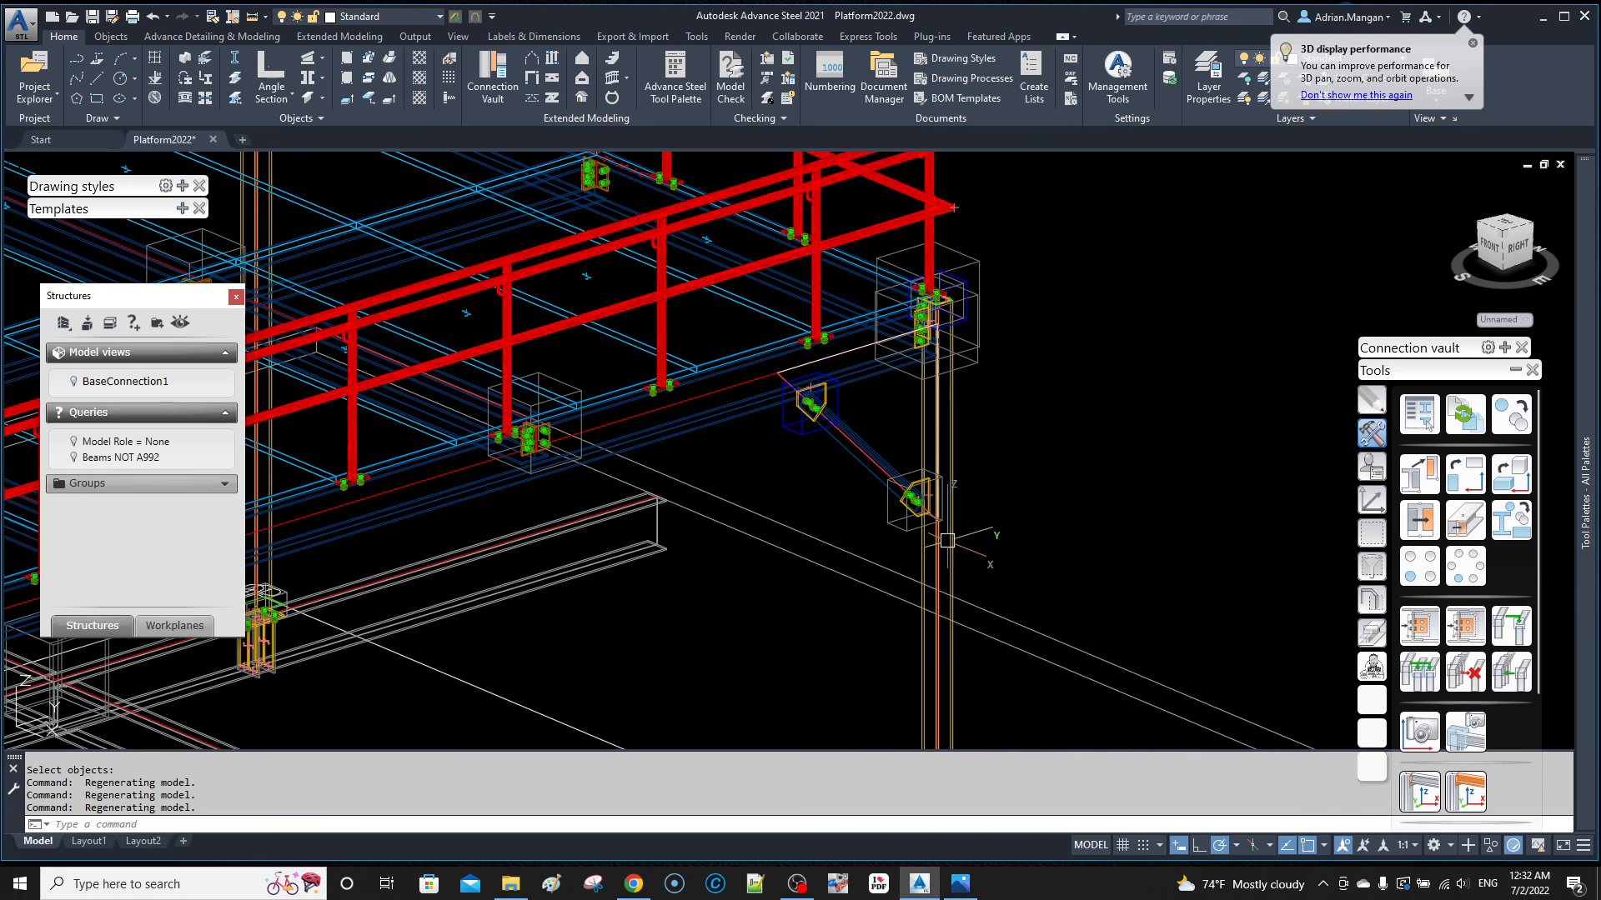
middle_drag(947, 530, 909, 500)
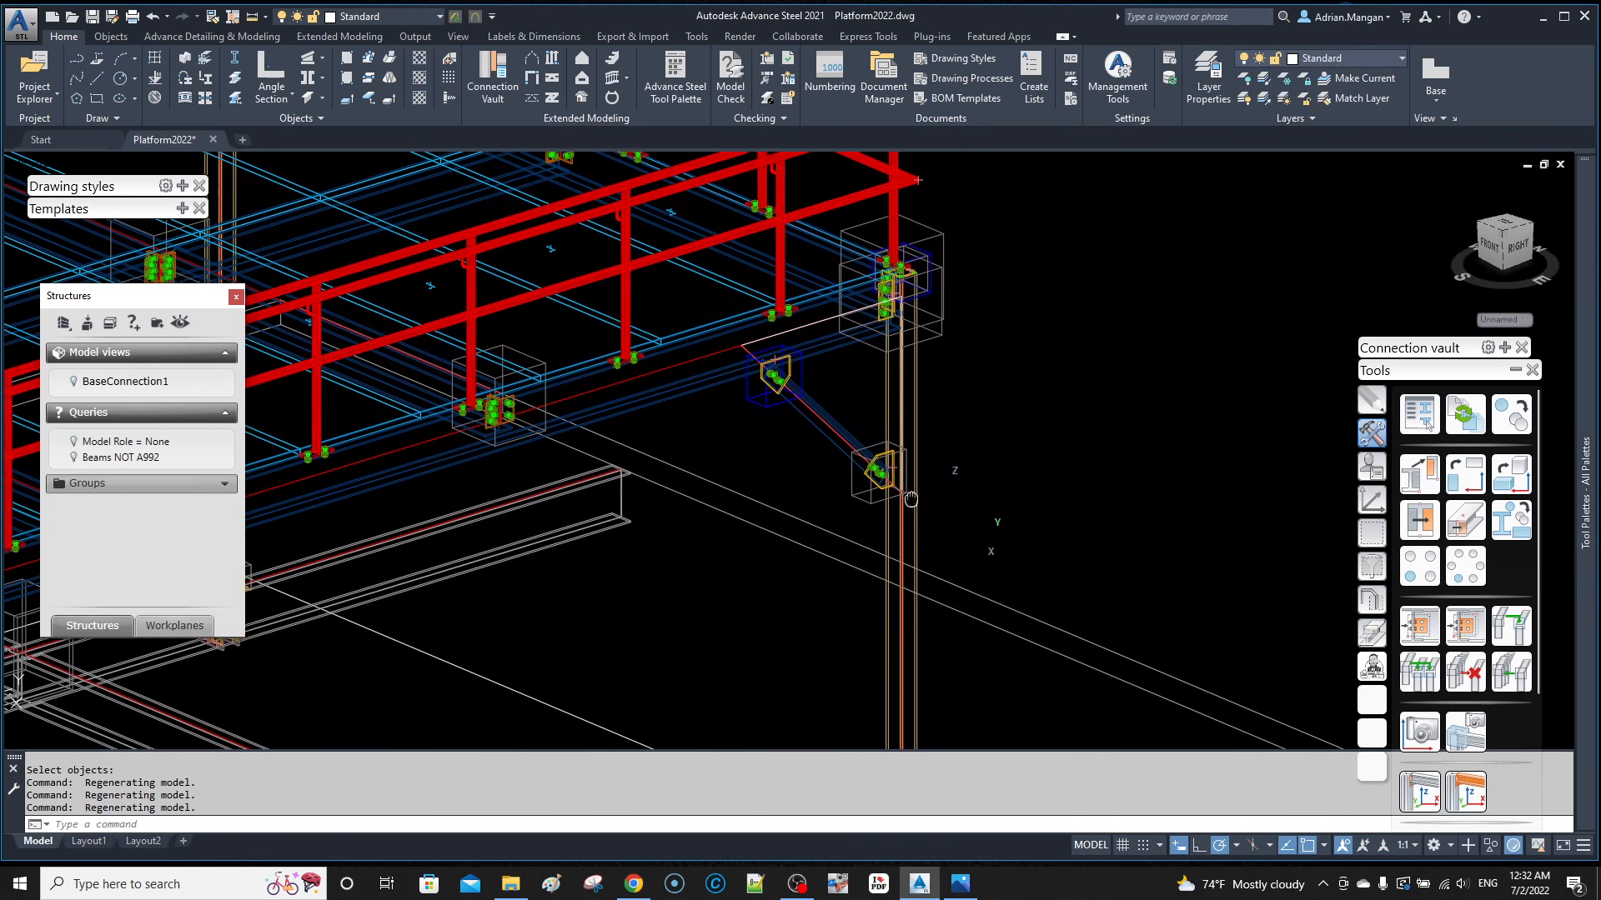
click(851, 487)
key(Delete)
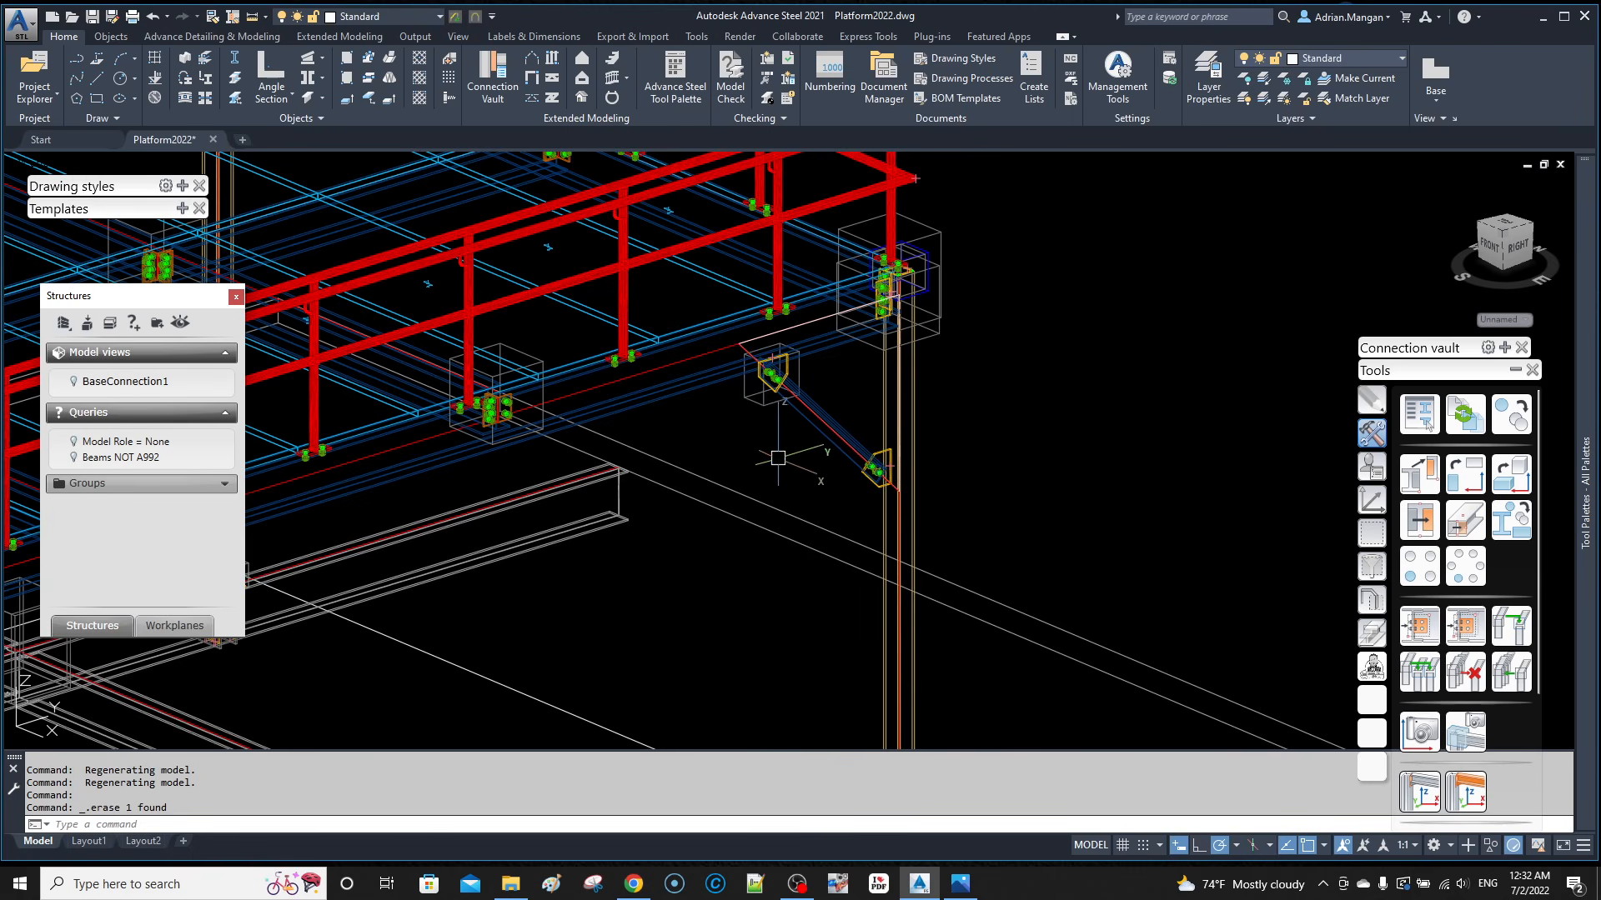
click(772, 392)
key(Delete)
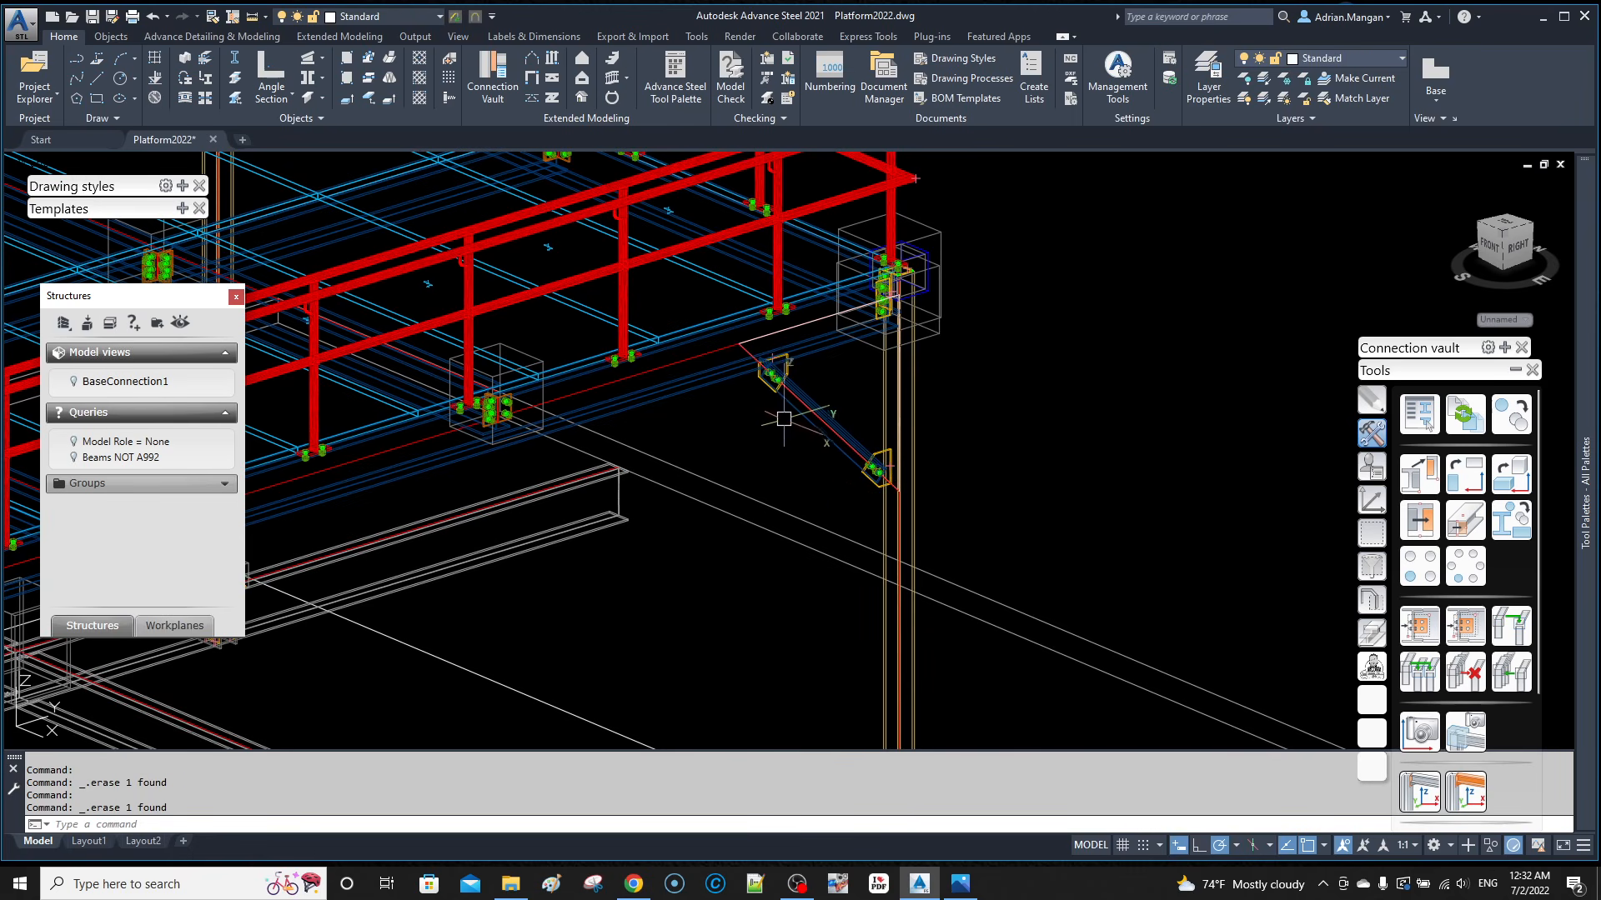
Step: Open Transform elements for the brace with both gusset plates and their bolts, and choose Rotate
scroll(799, 404, up, 6)
shift+middle_drag(802, 404, 784, 328)
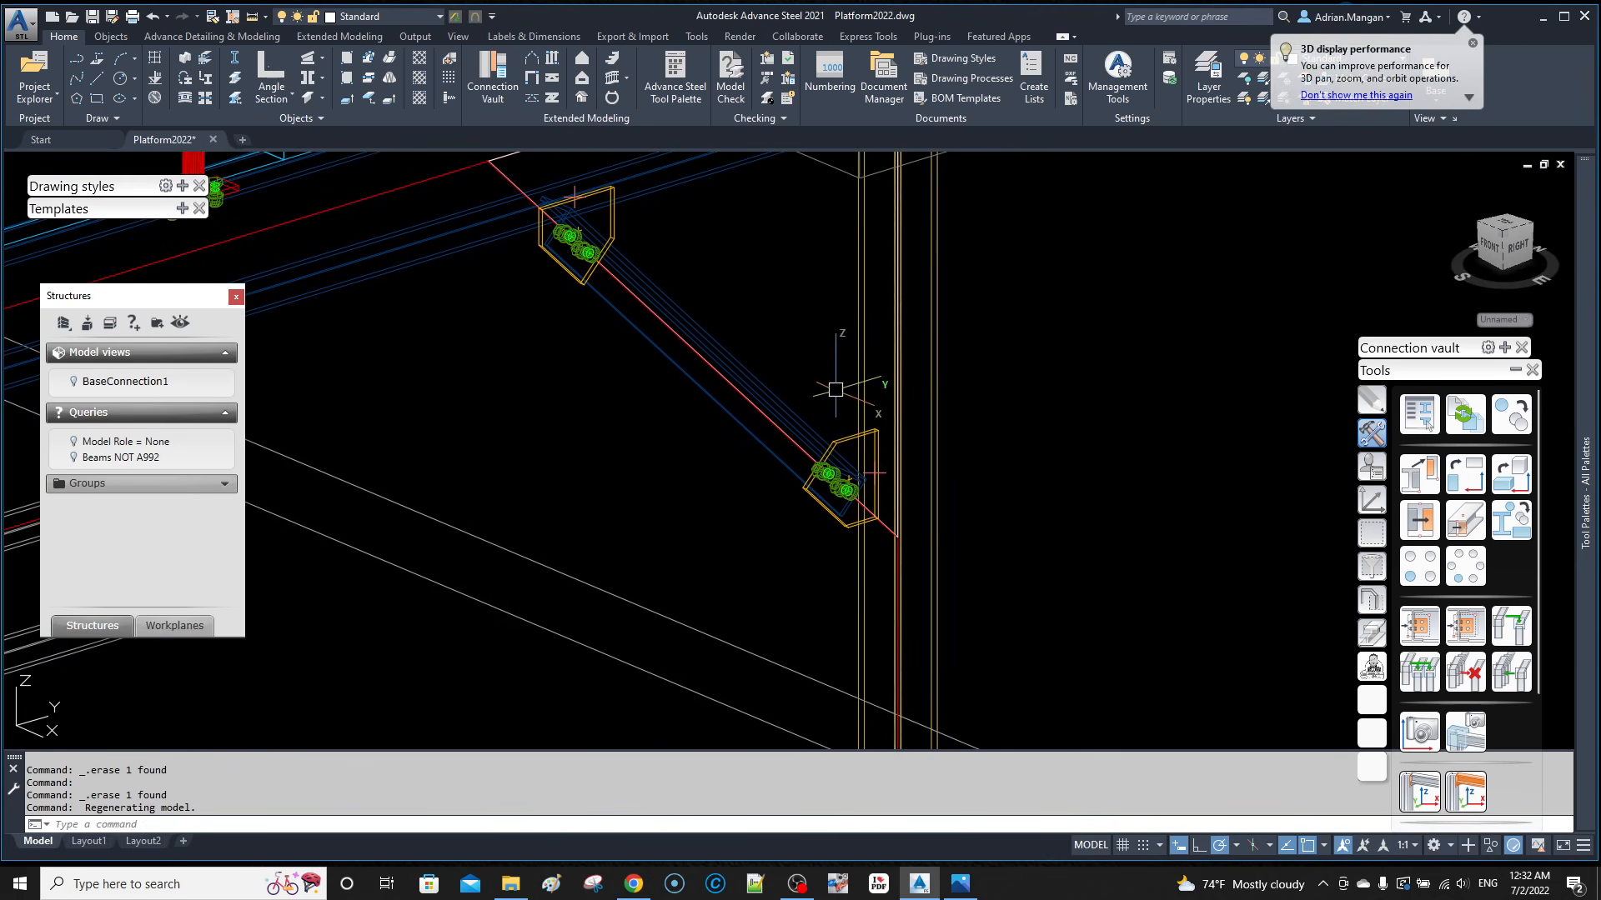
scroll(834, 383, down, 2)
click(597, 263)
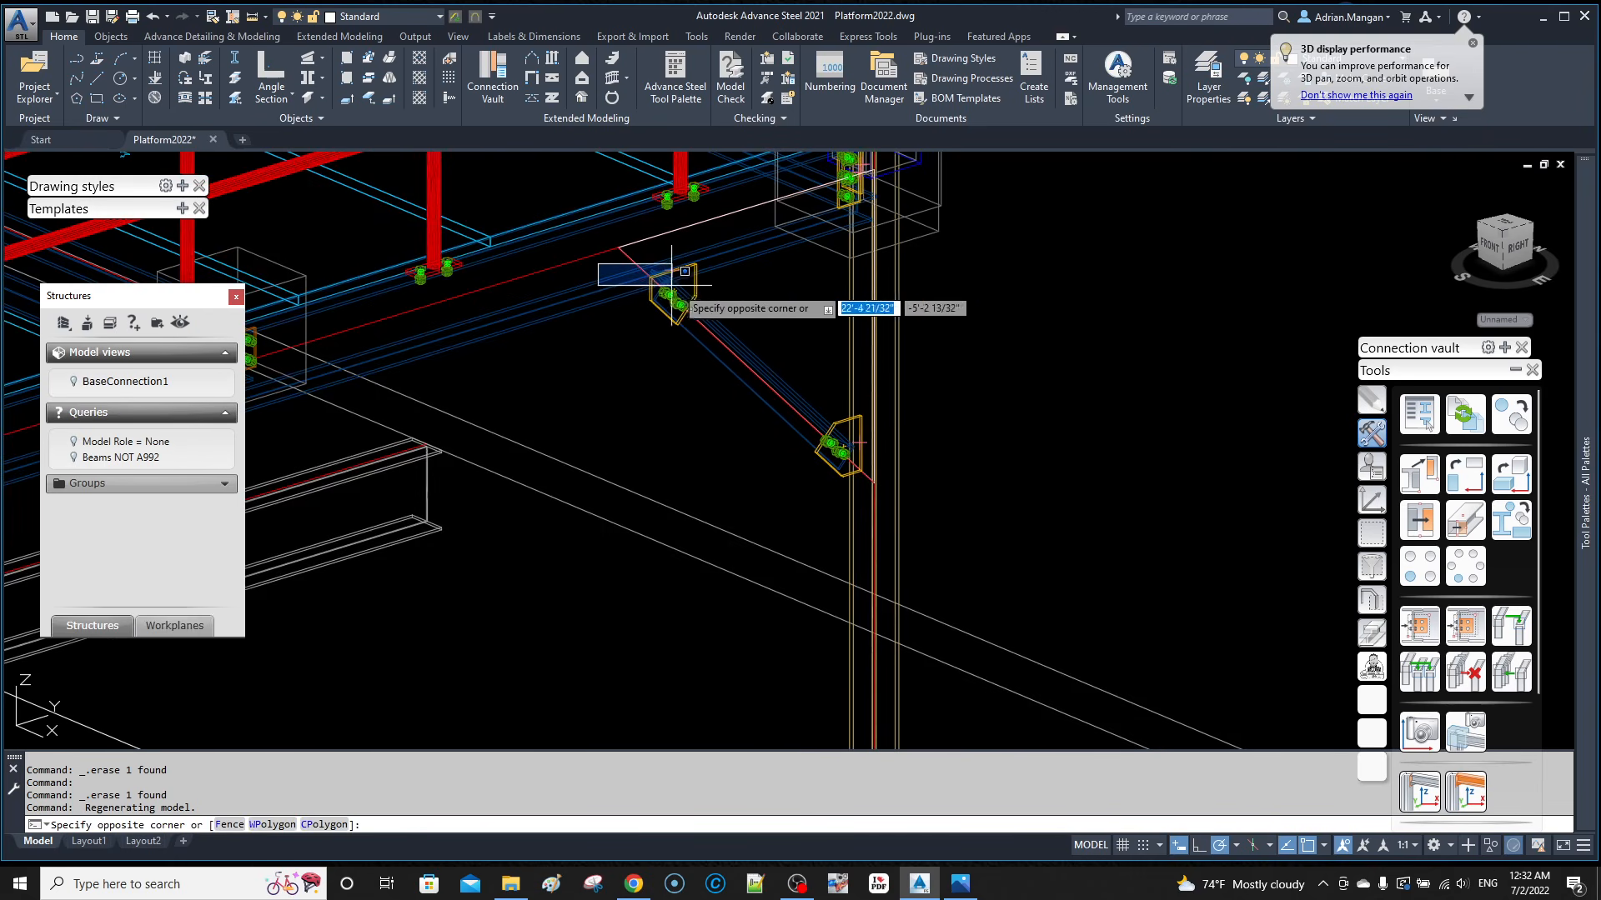
click(929, 490)
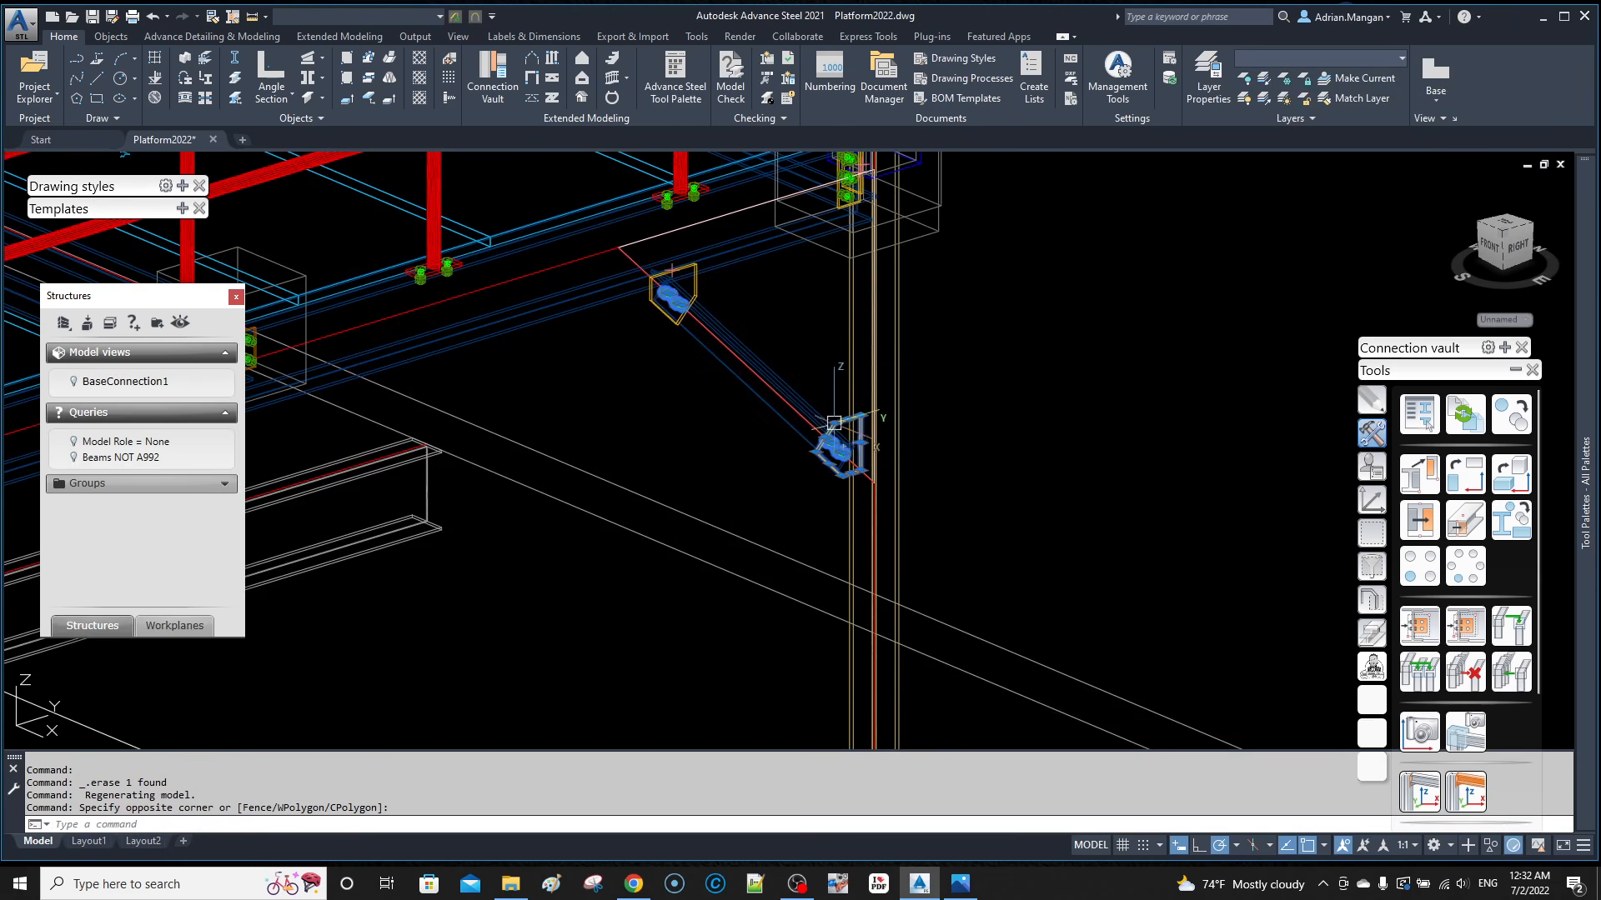
scroll(692, 273, up, 4)
click(692, 274)
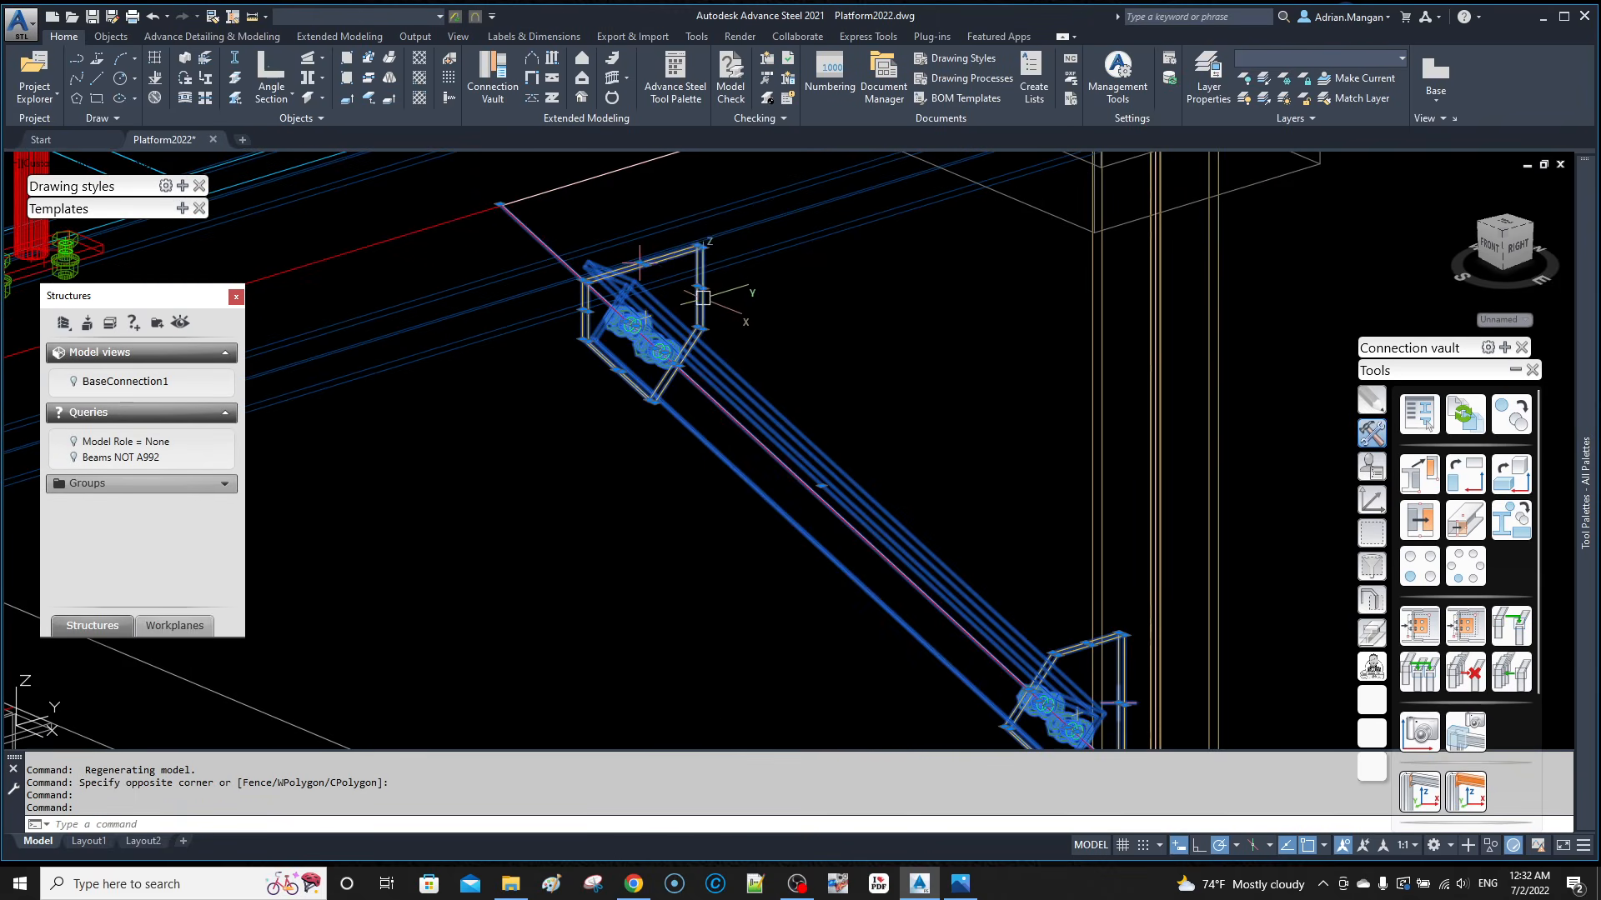
scroll(721, 308, down, 3)
scroll(829, 413, up, 6)
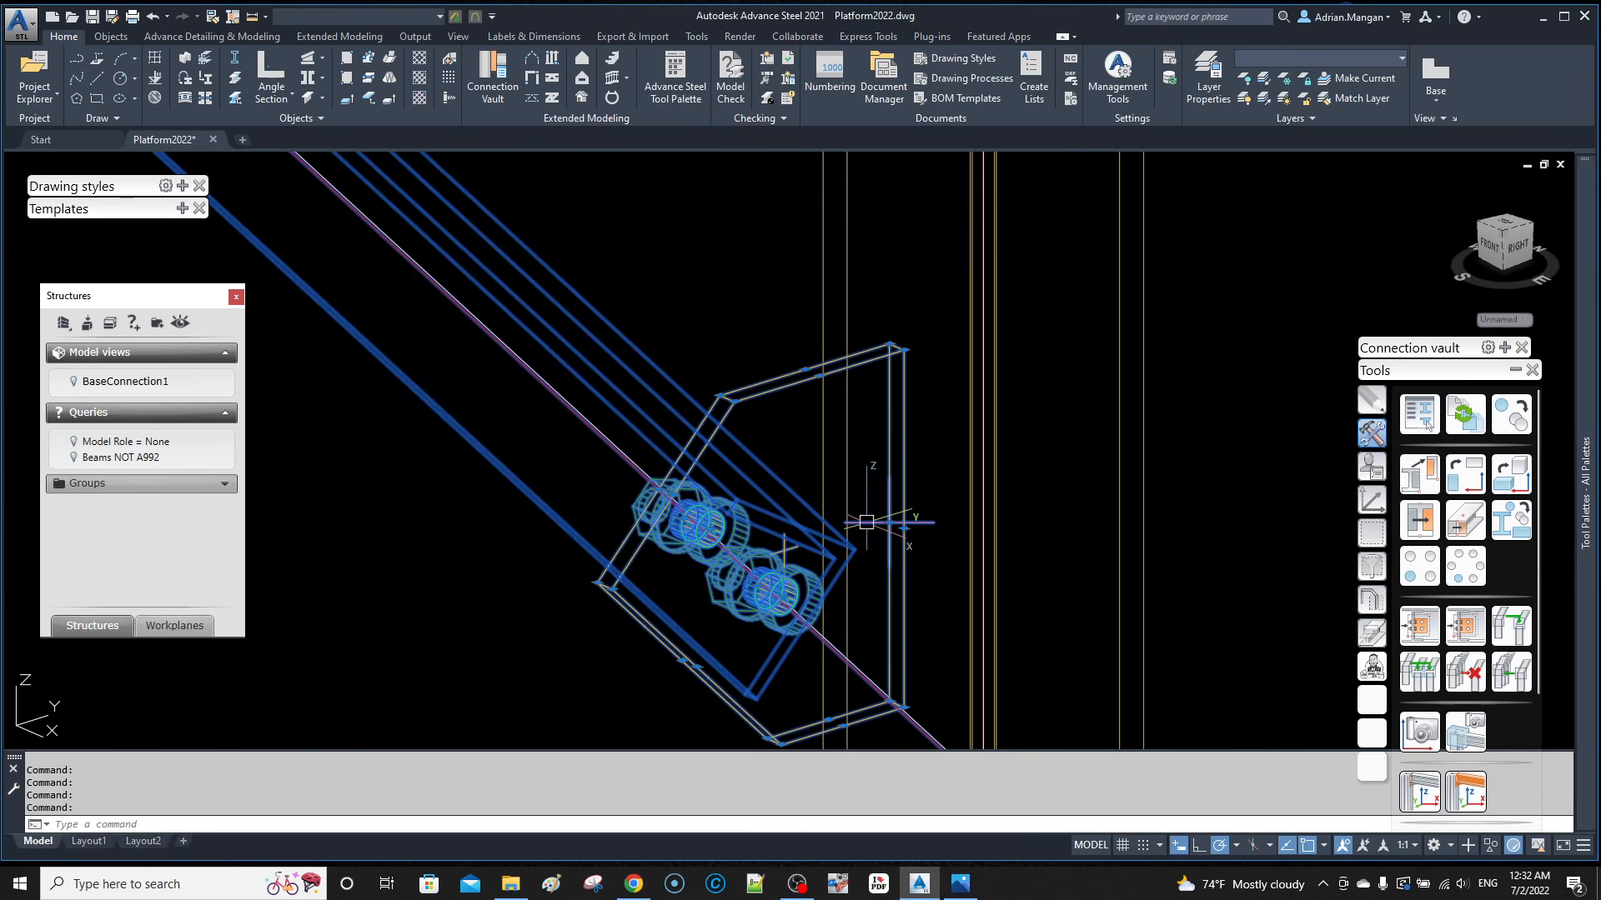
scroll(871, 500, down, 4)
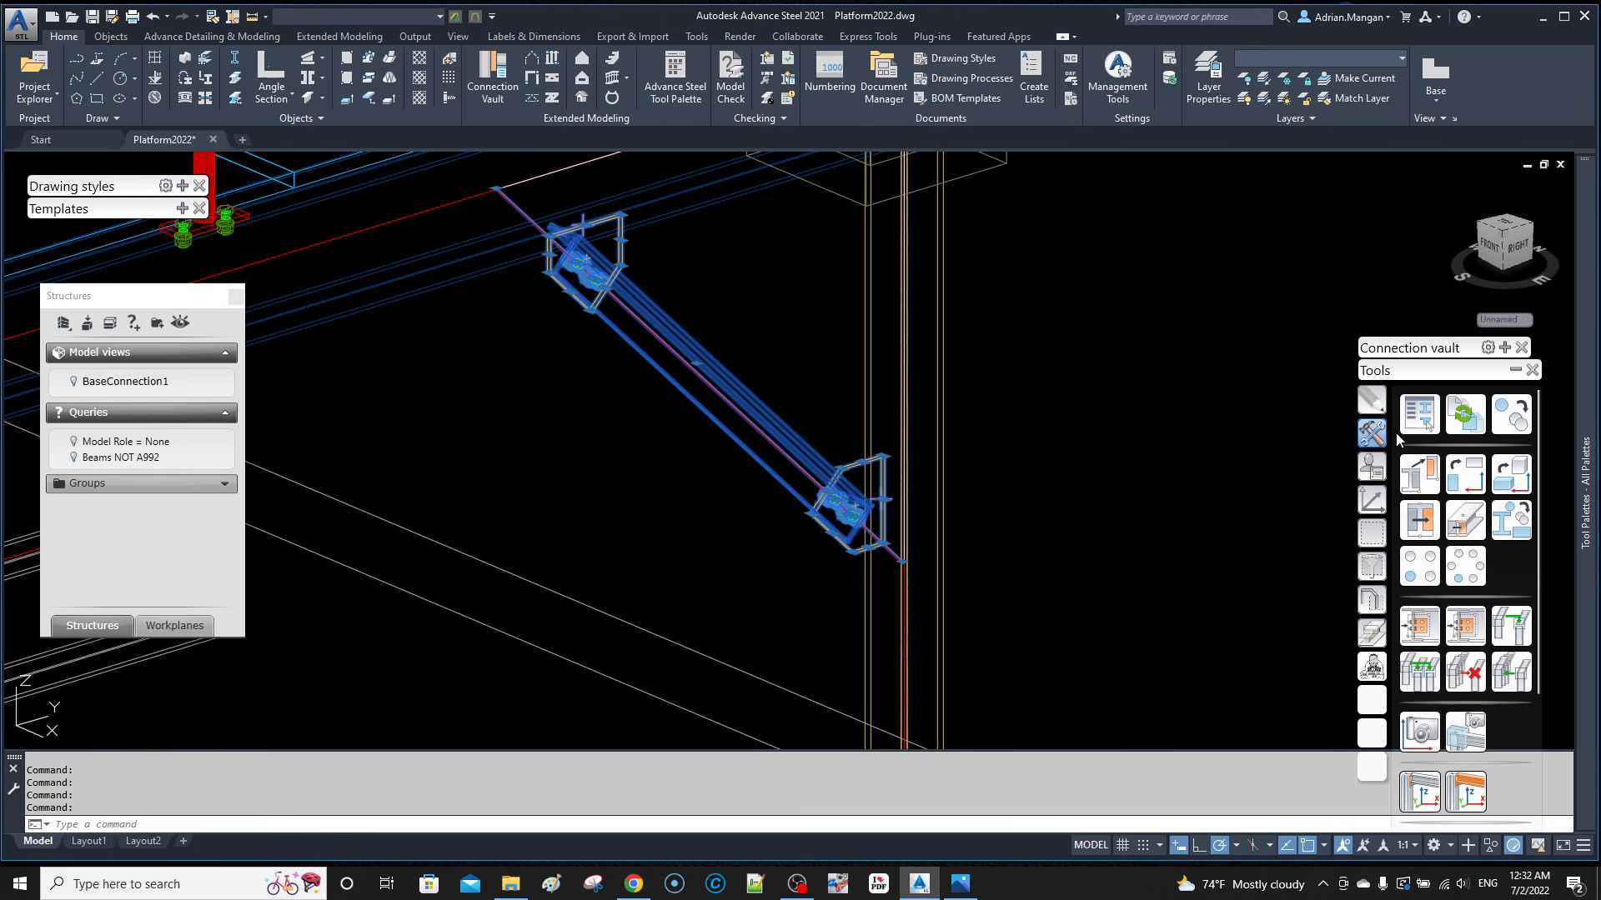
click(1519, 417)
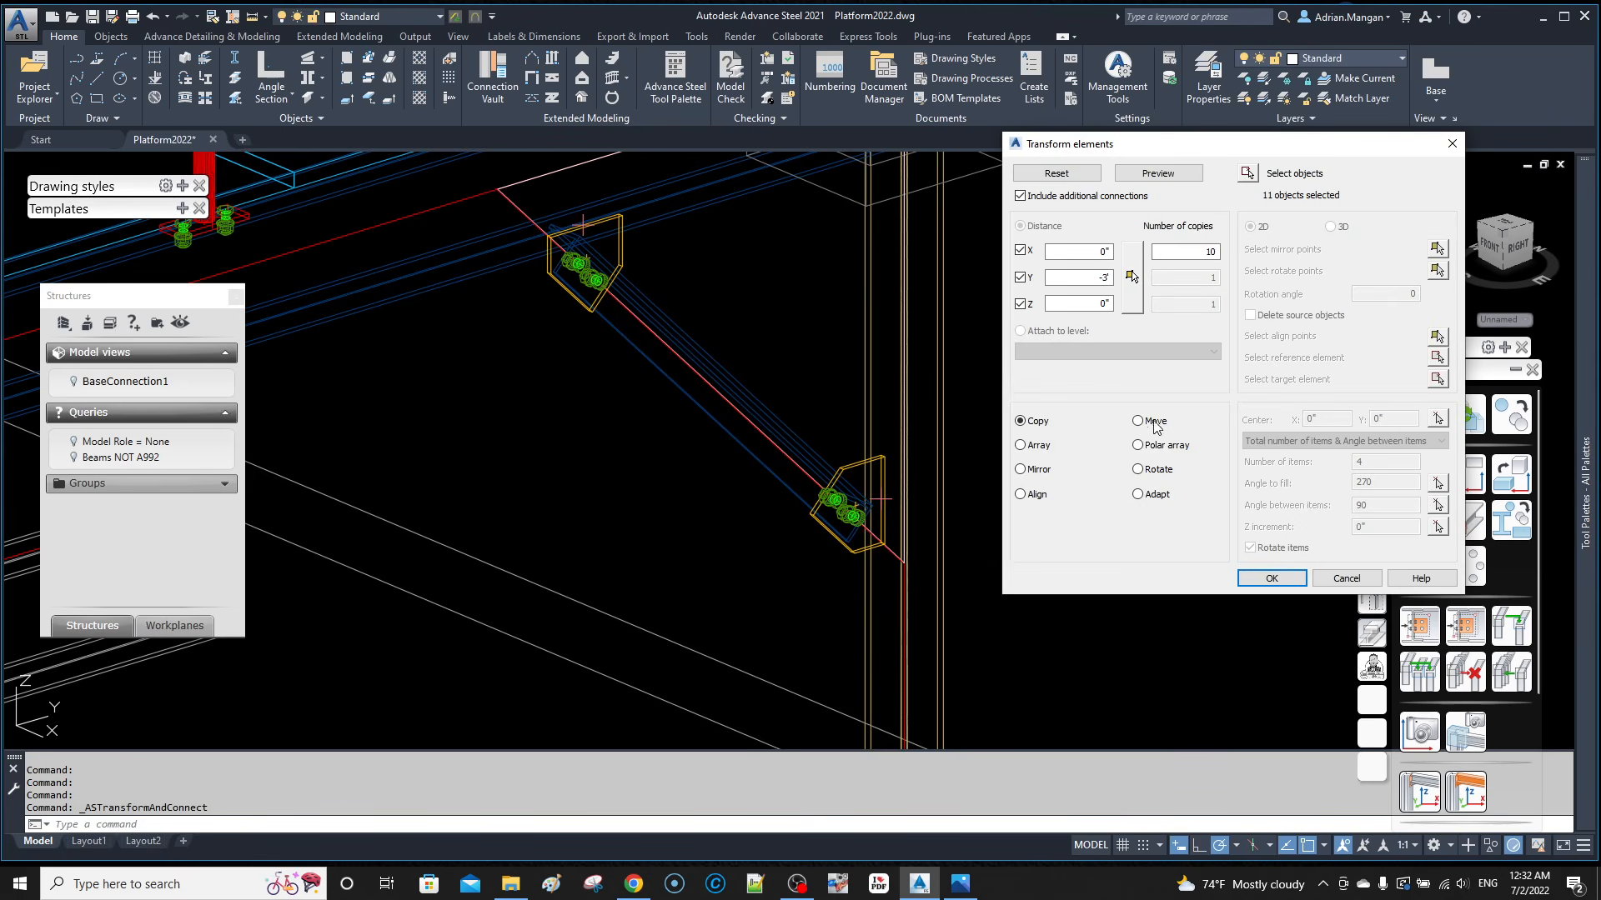
click(1139, 471)
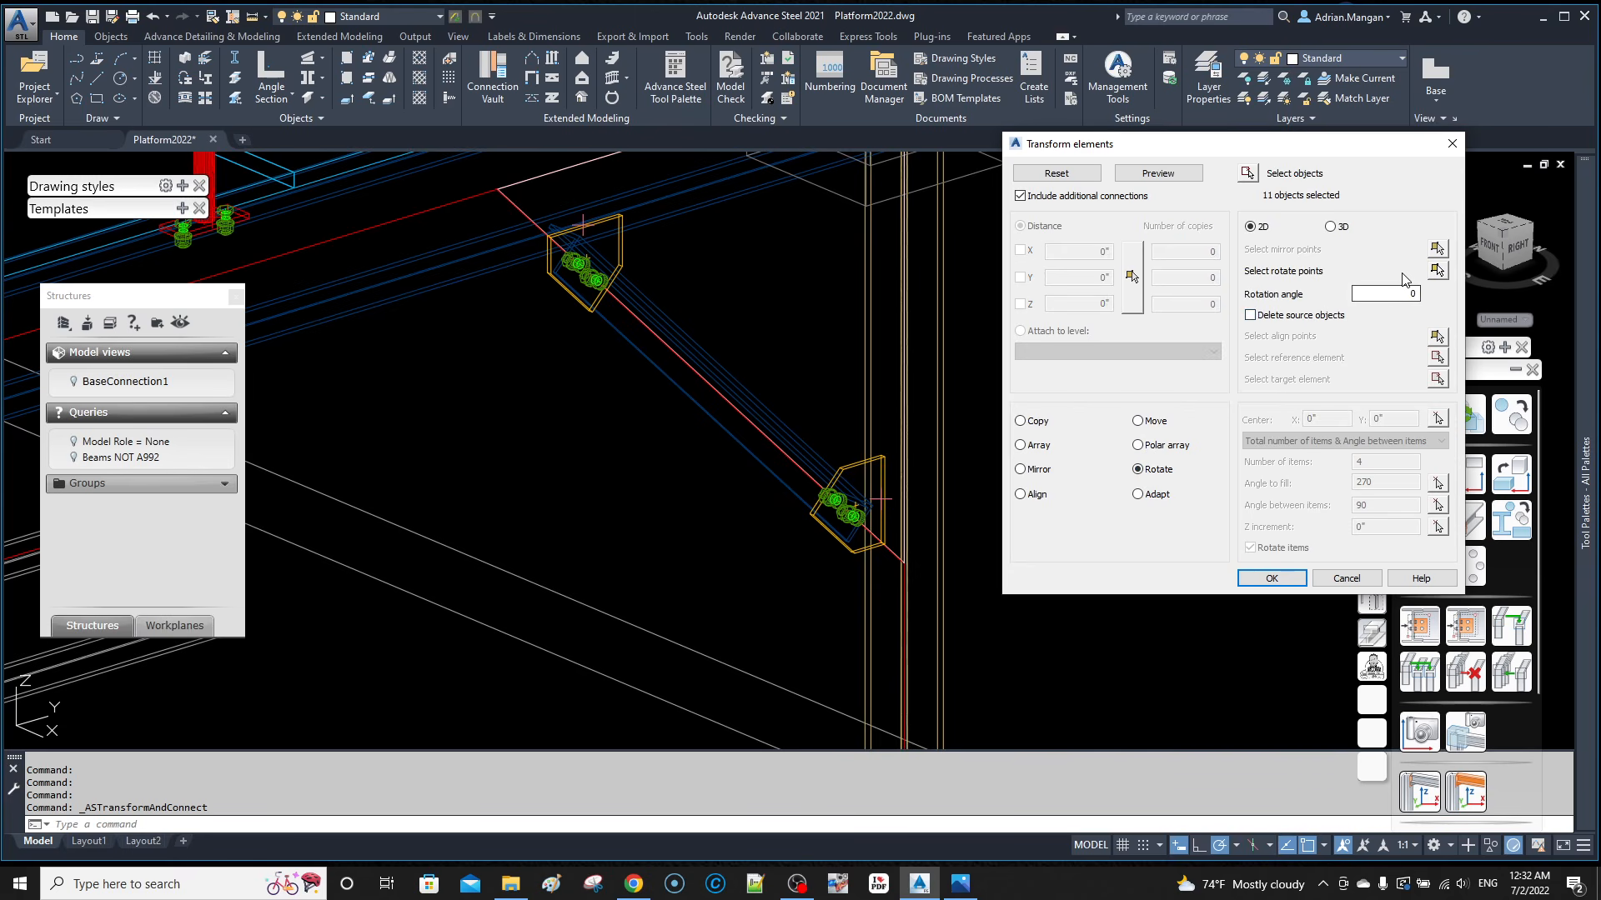
Step: Pick the brace's lower work point on the column as the centre of rotation and a point straight above it for the angle
click(1437, 271)
scroll(959, 534, up, 5)
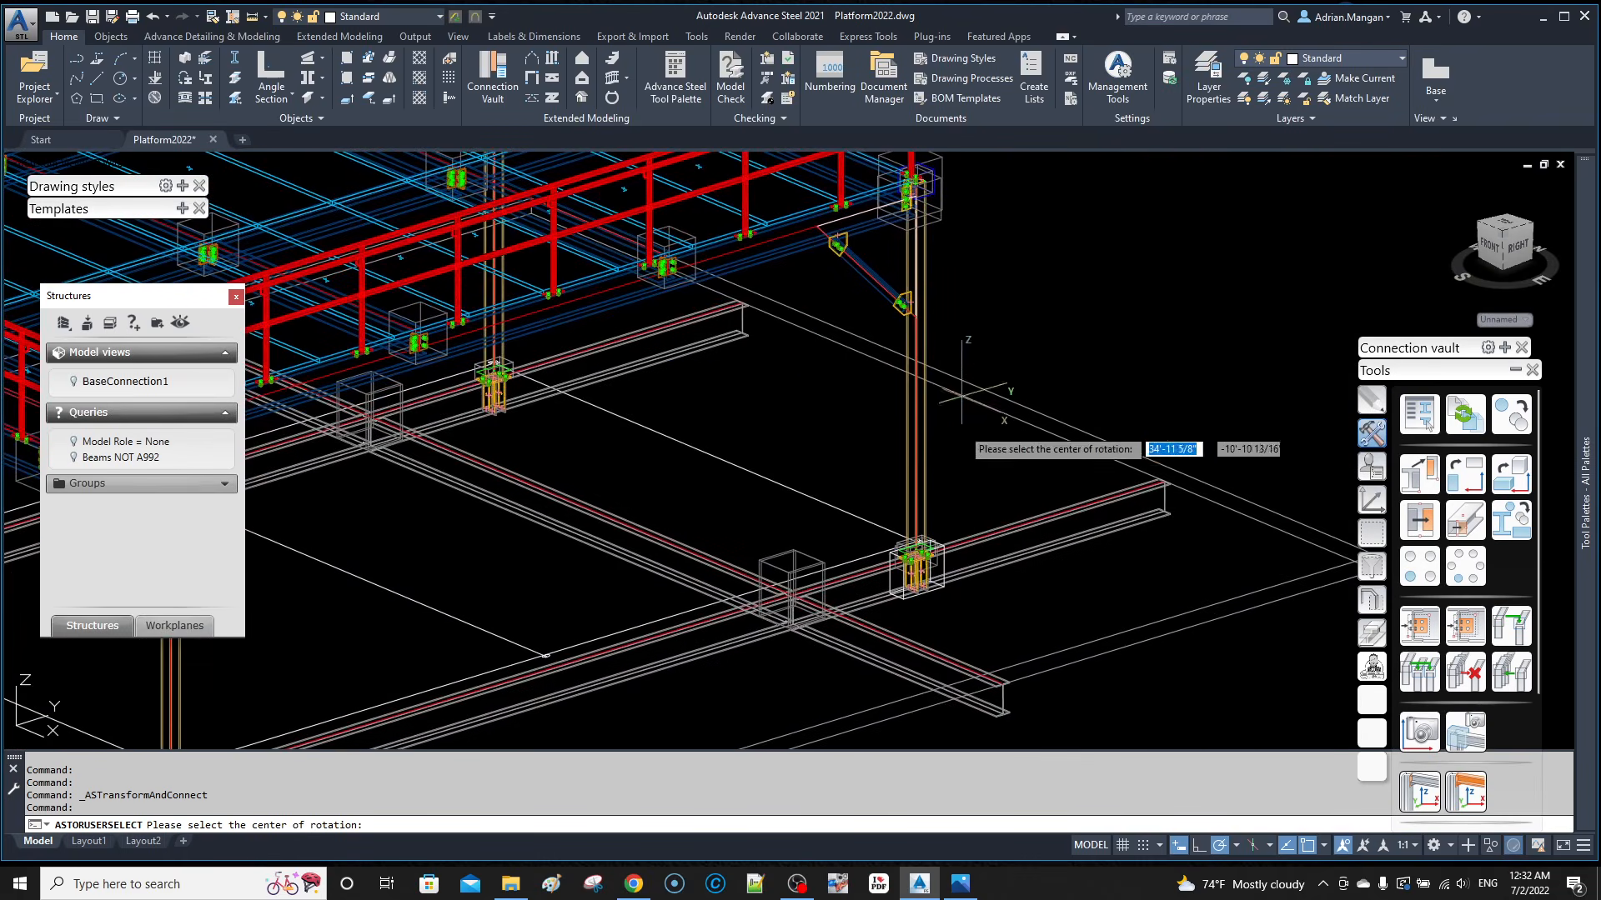
scroll(931, 576, up, 1)
scroll(851, 442, up, 3)
scroll(882, 400, down, 5)
middle_drag(882, 401, 866, 696)
middle_drag(848, 355, 898, 740)
middle_drag(939, 409, 947, 509)
scroll(900, 586, up, 6)
scroll(901, 342, down, 3)
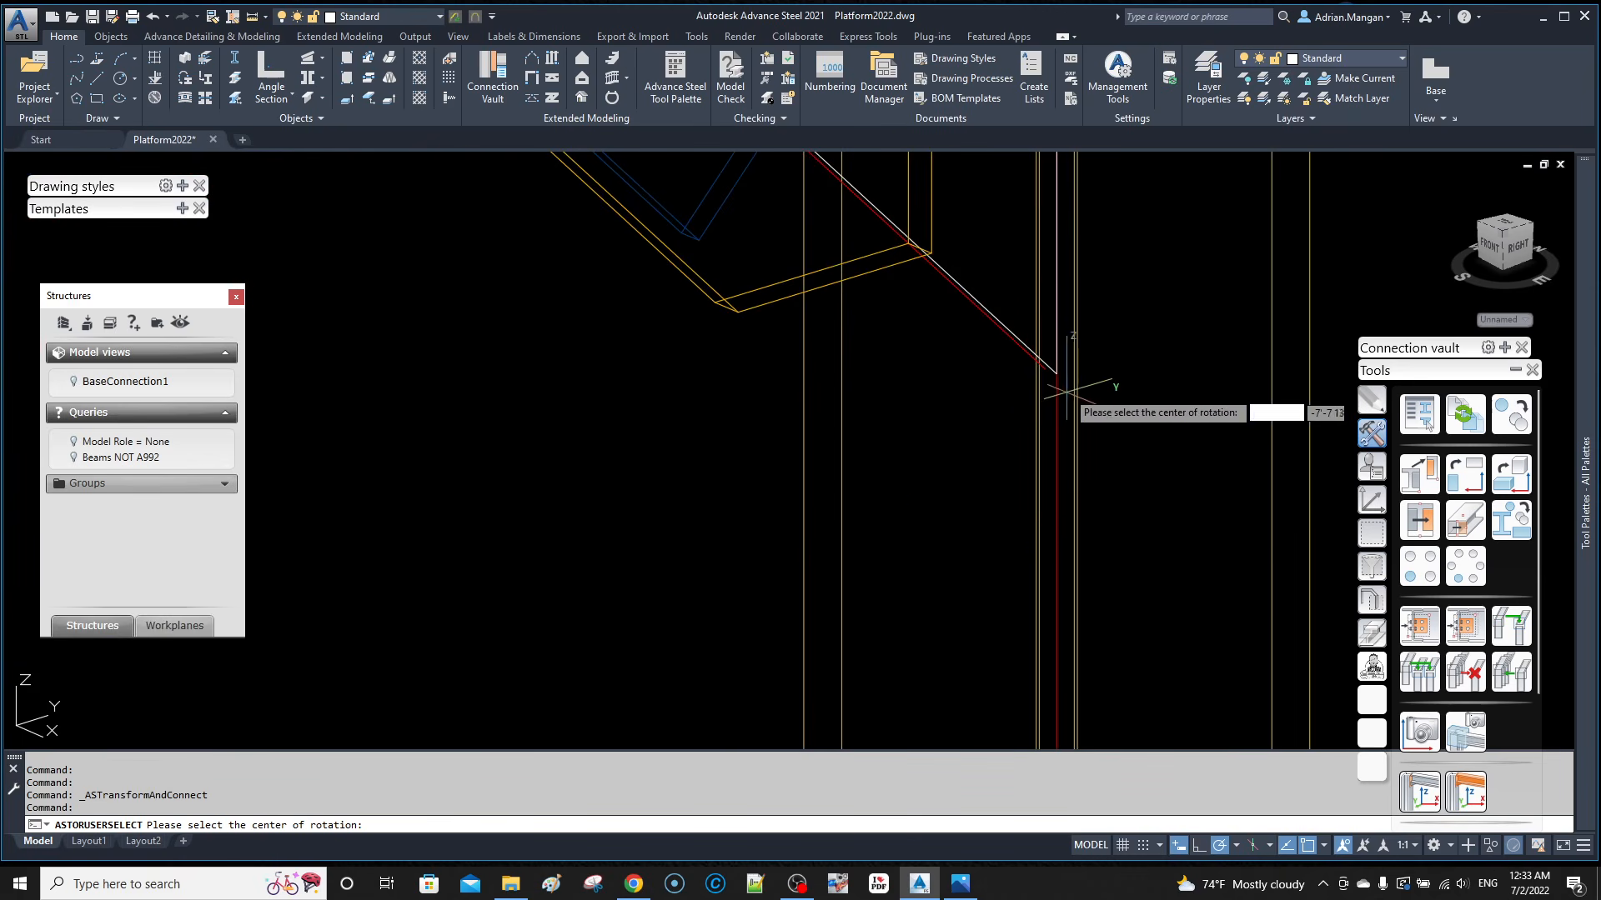
click(1056, 374)
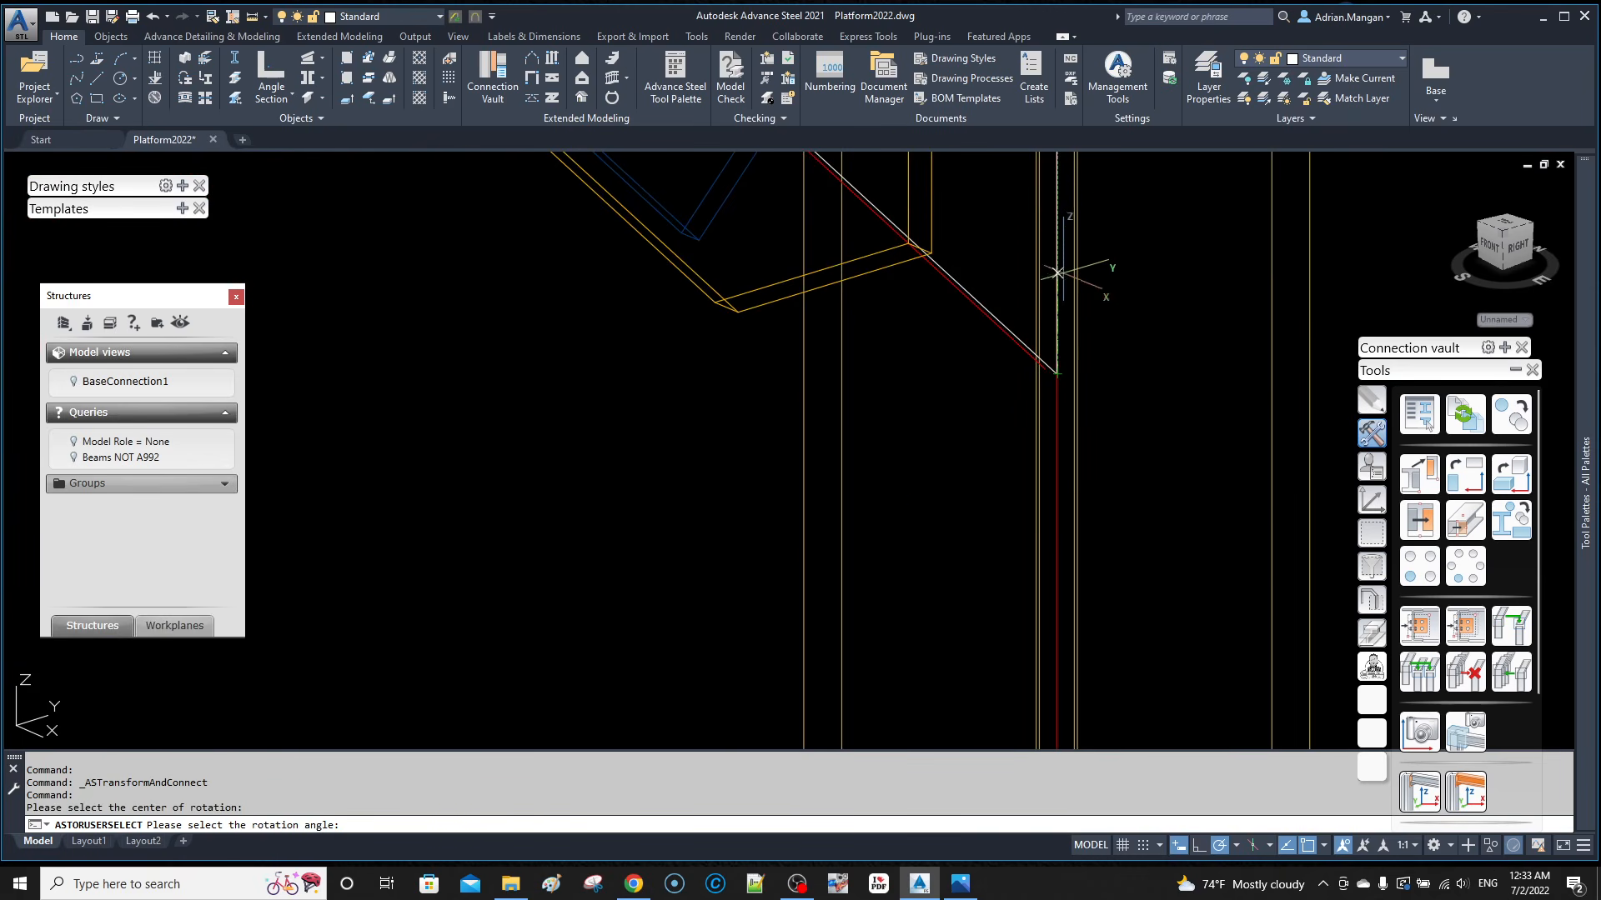
click(1056, 269)
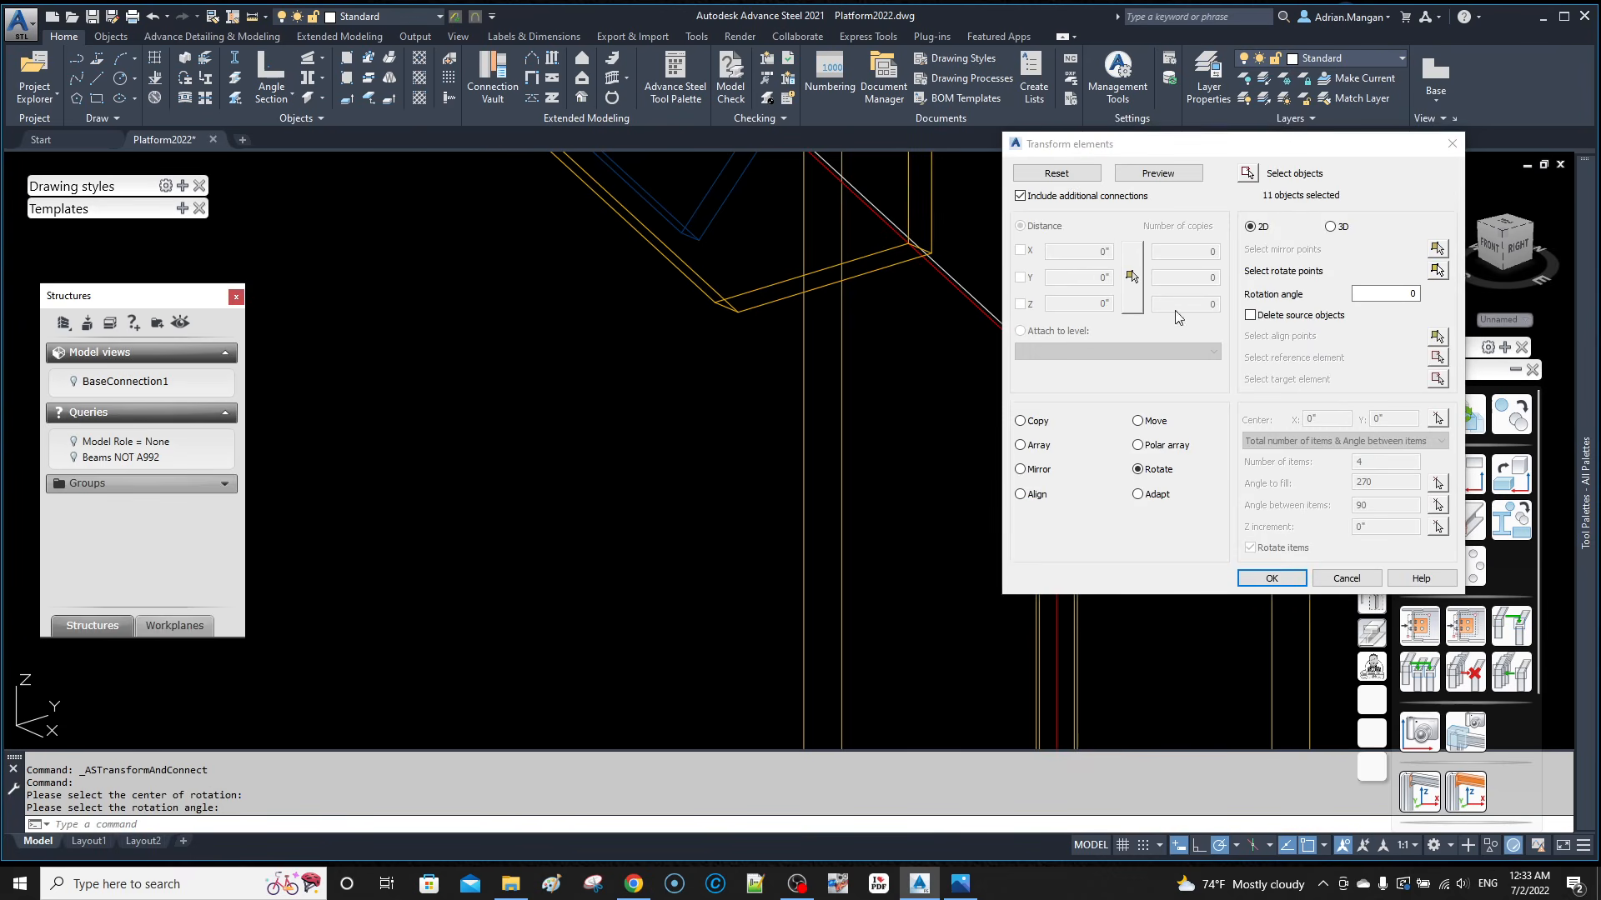
Step: Set the rotation angle to -90, preview the rotated brace, and apply the rotation while keeping the source objects
click(1404, 295)
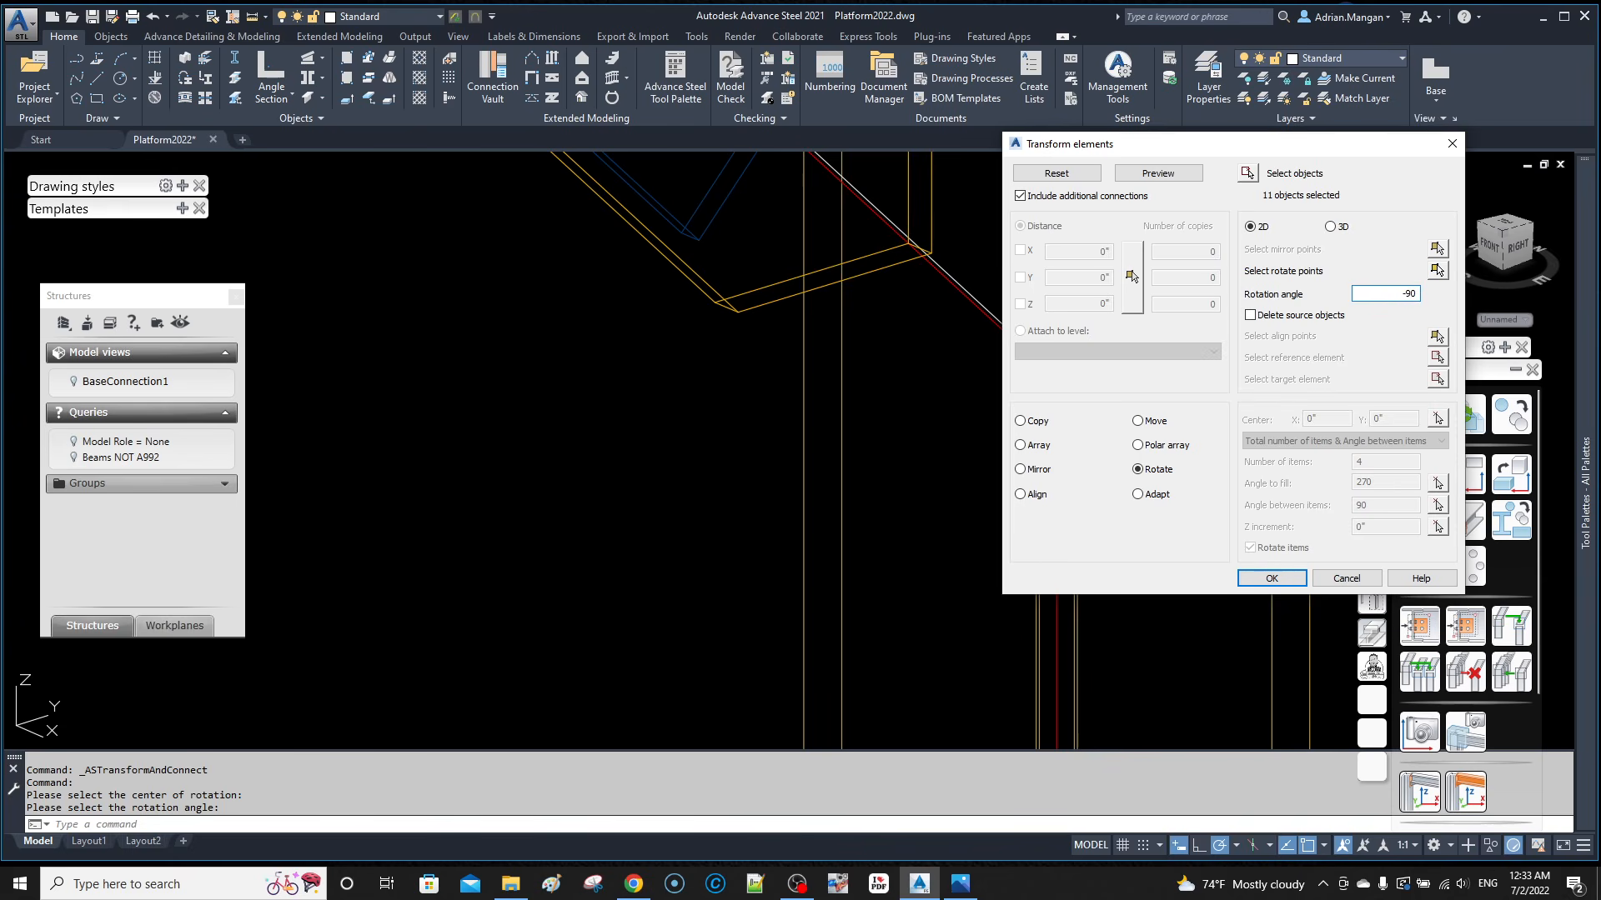
click(1191, 175)
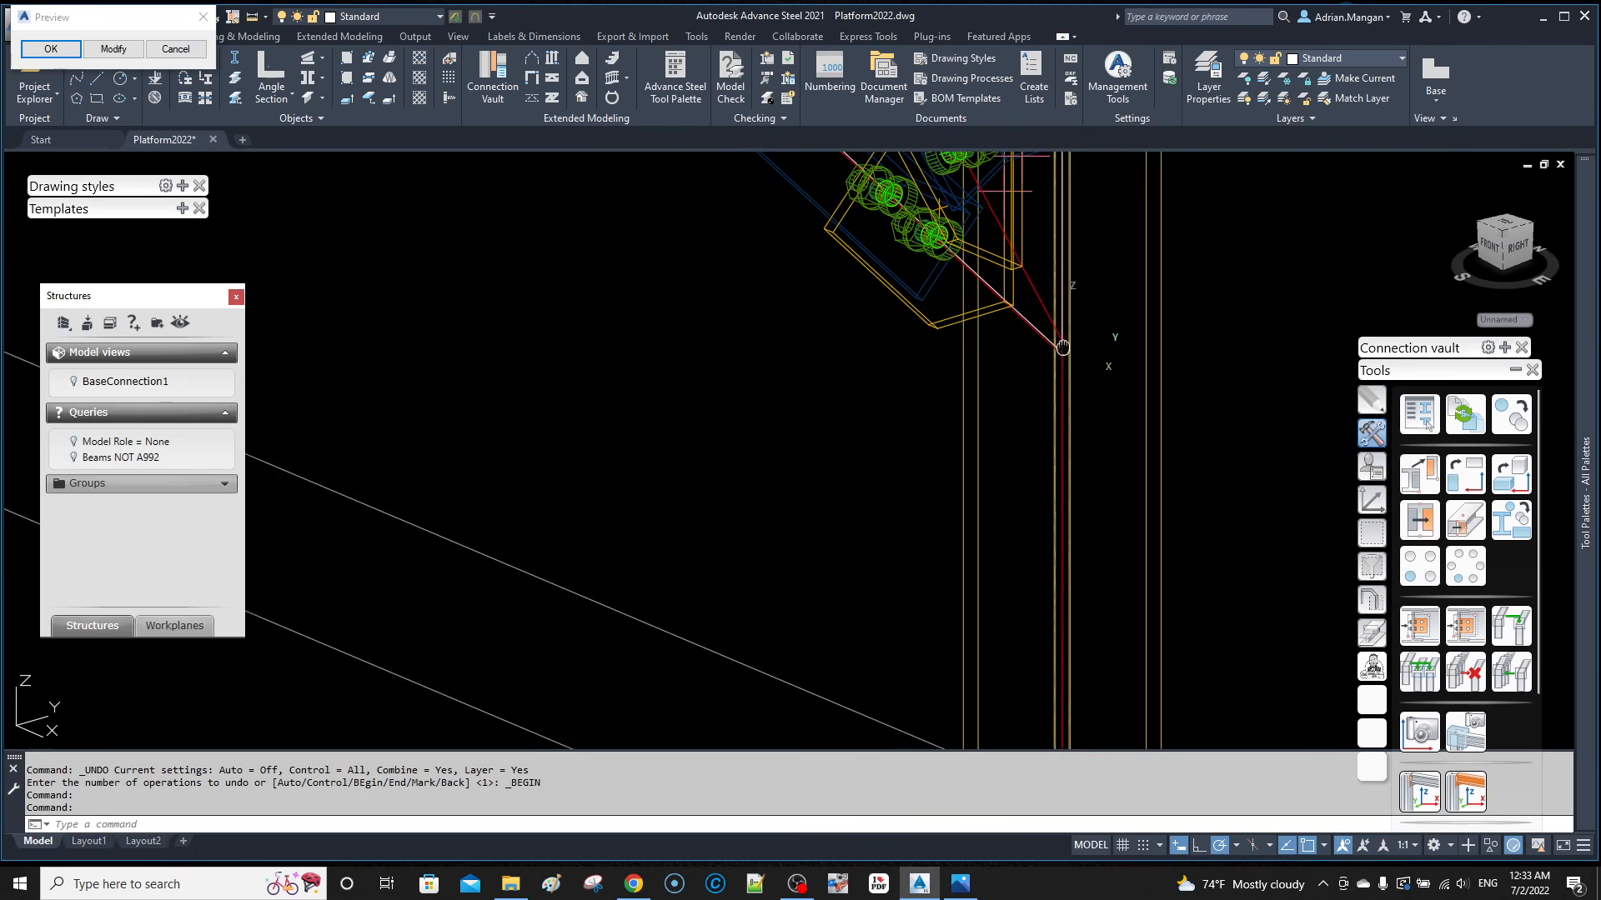
middle_drag(1066, 338, 1077, 513)
scroll(942, 508, down, 2)
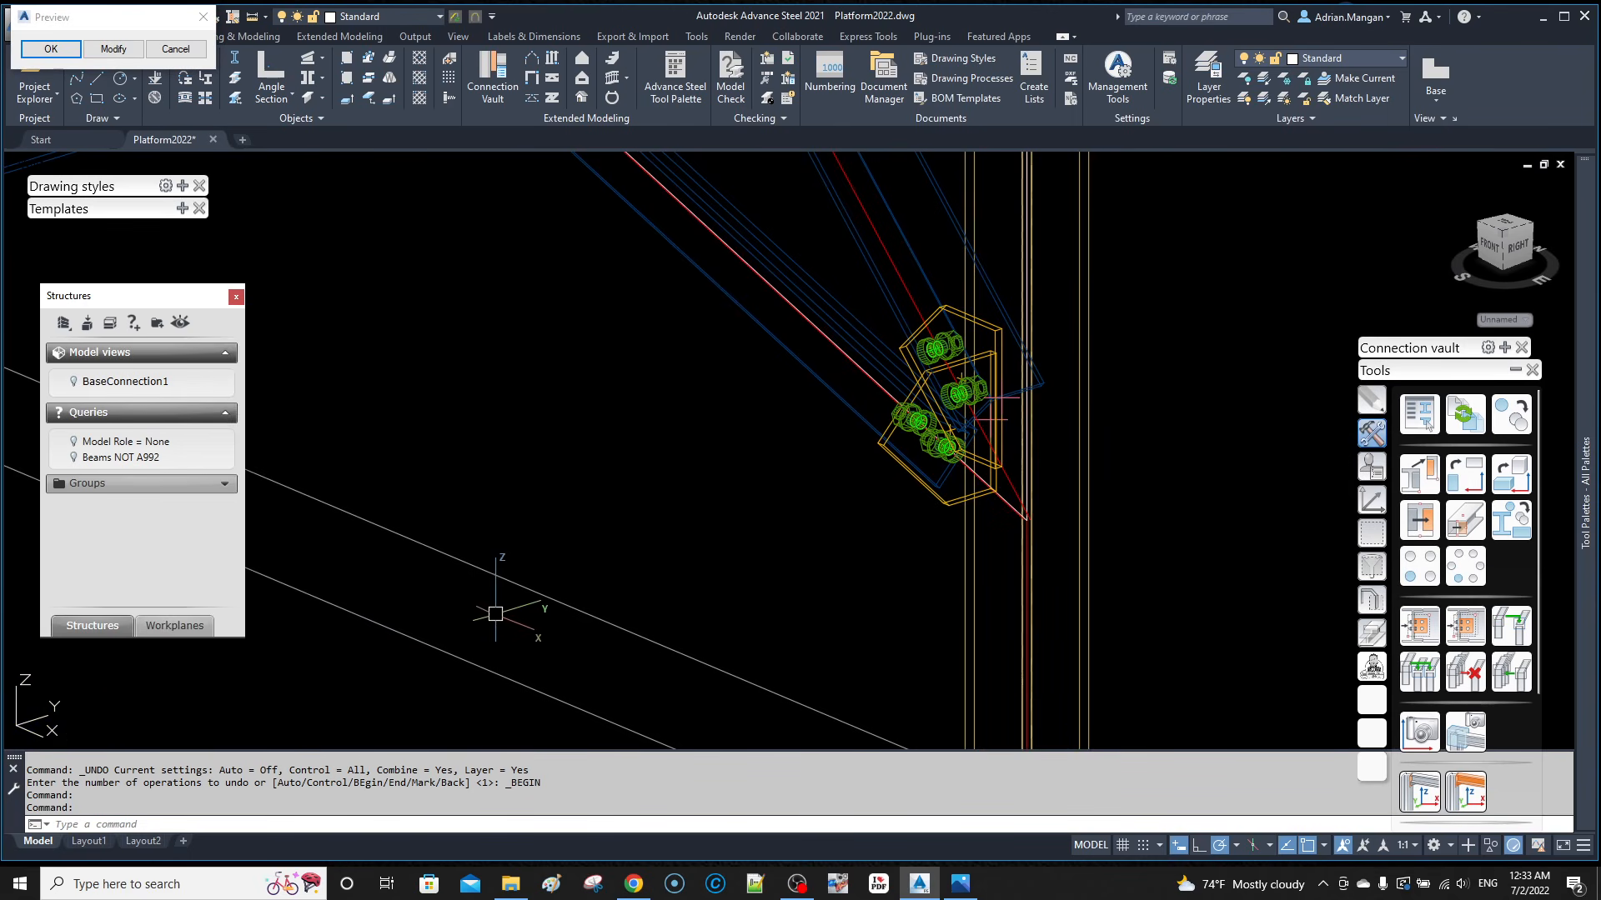
scroll(687, 538, down, 4)
middle_drag(735, 448, 745, 514)
shift+middle_drag(762, 438, 747, 385)
drag(742, 369, 525, 419)
key(Escape)
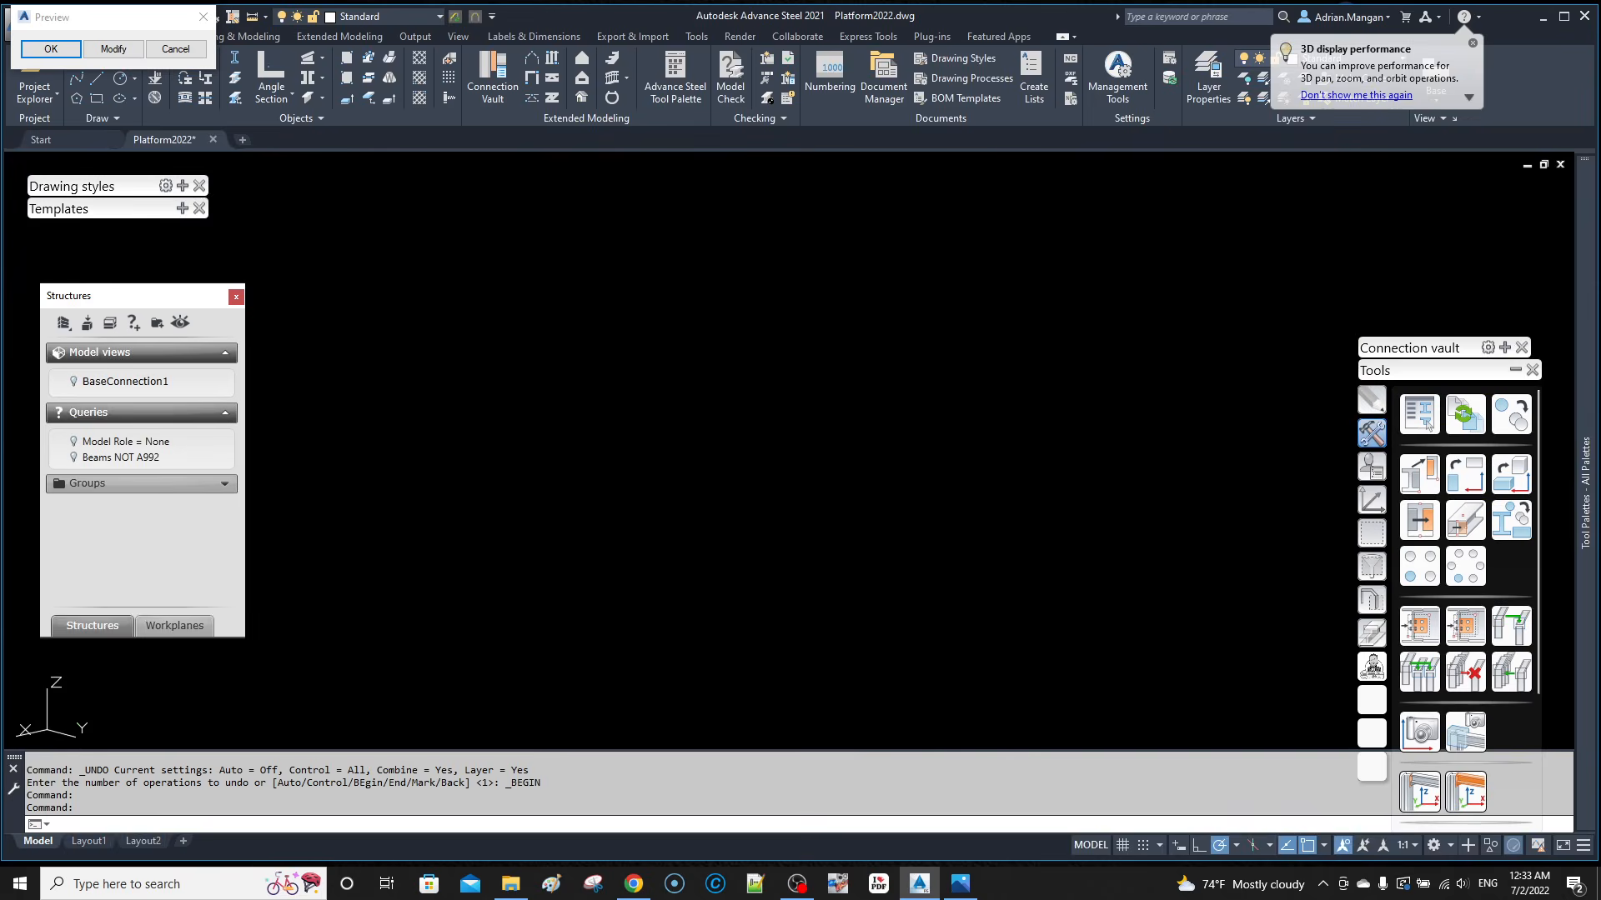
click(51, 49)
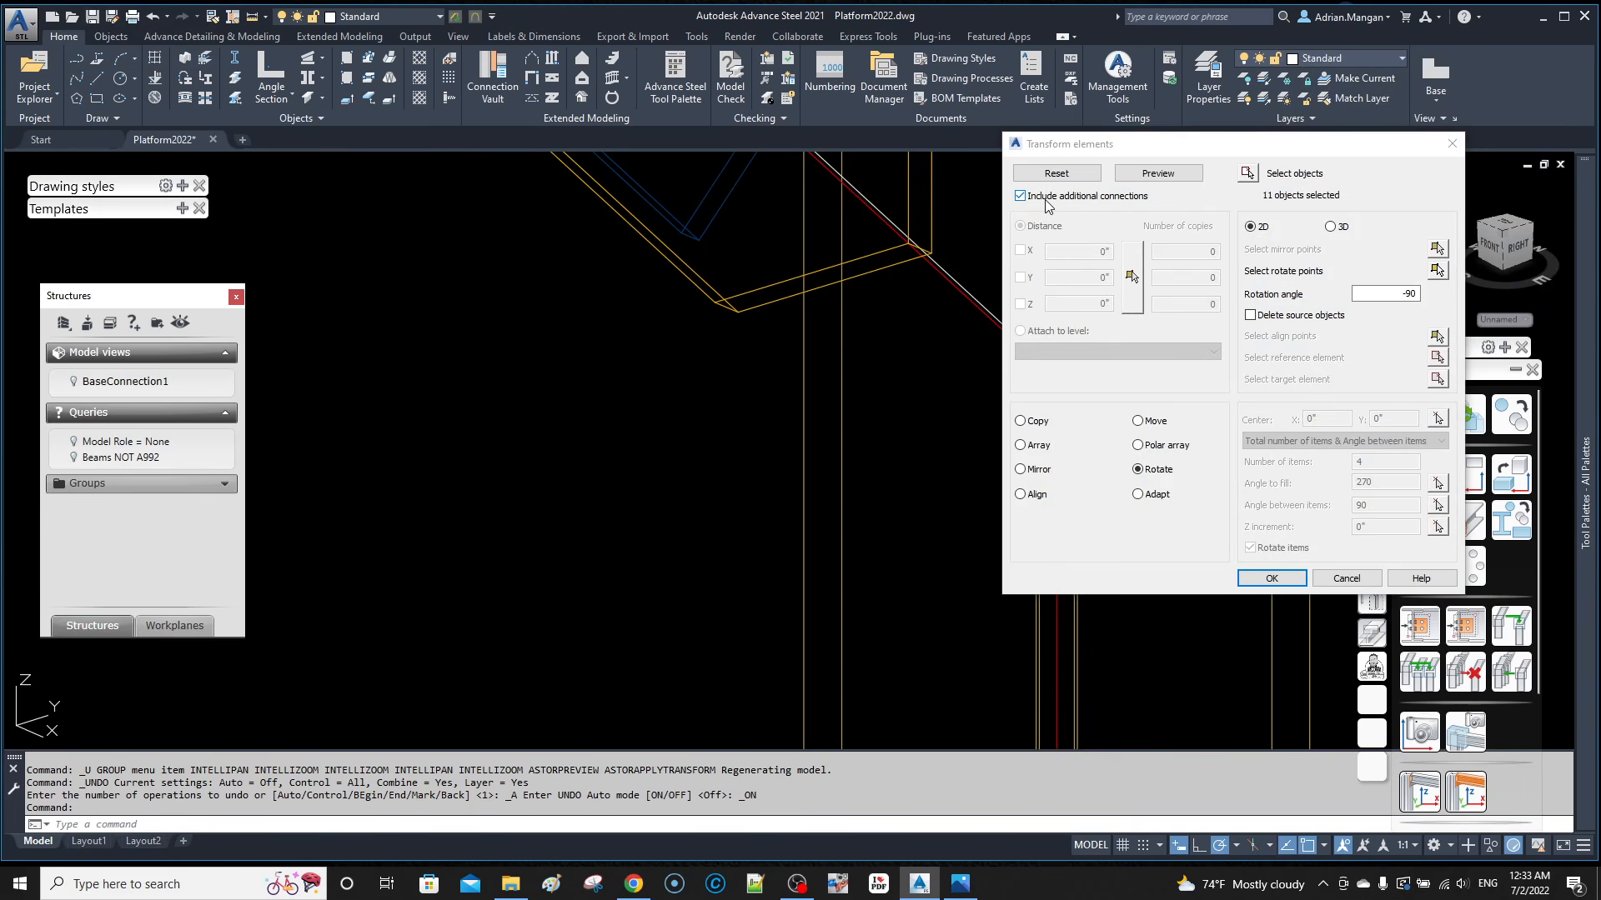
click(1263, 577)
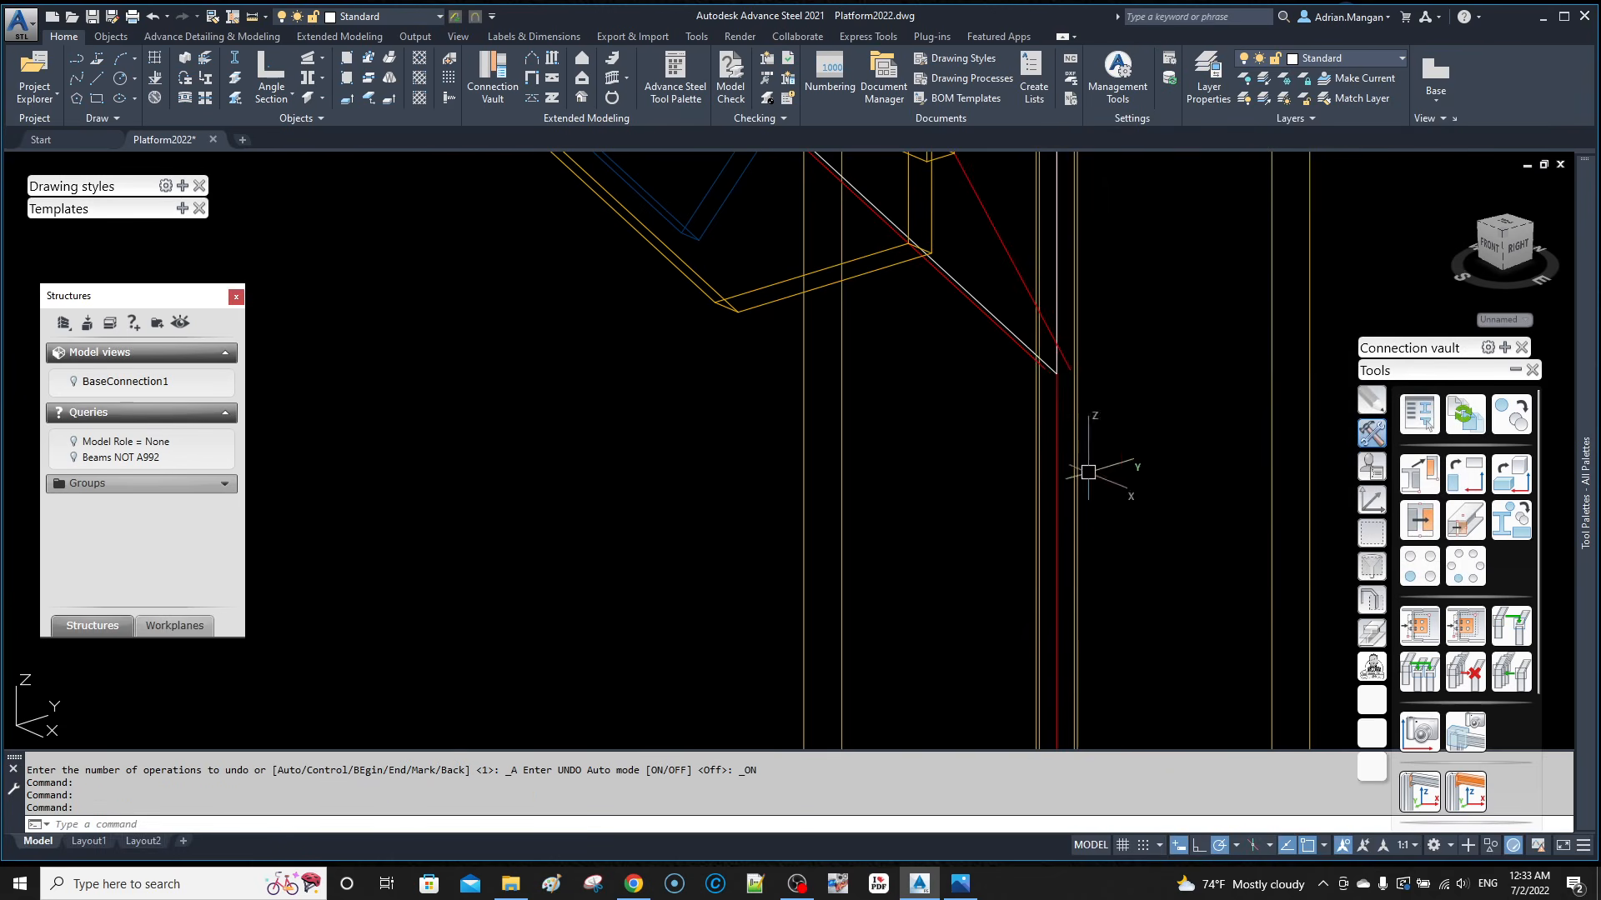
Step: Clear the existing marks, mark the parts connected to the corner column, and examine both braces' gusset plates at the column
scroll(1089, 477, down, 4)
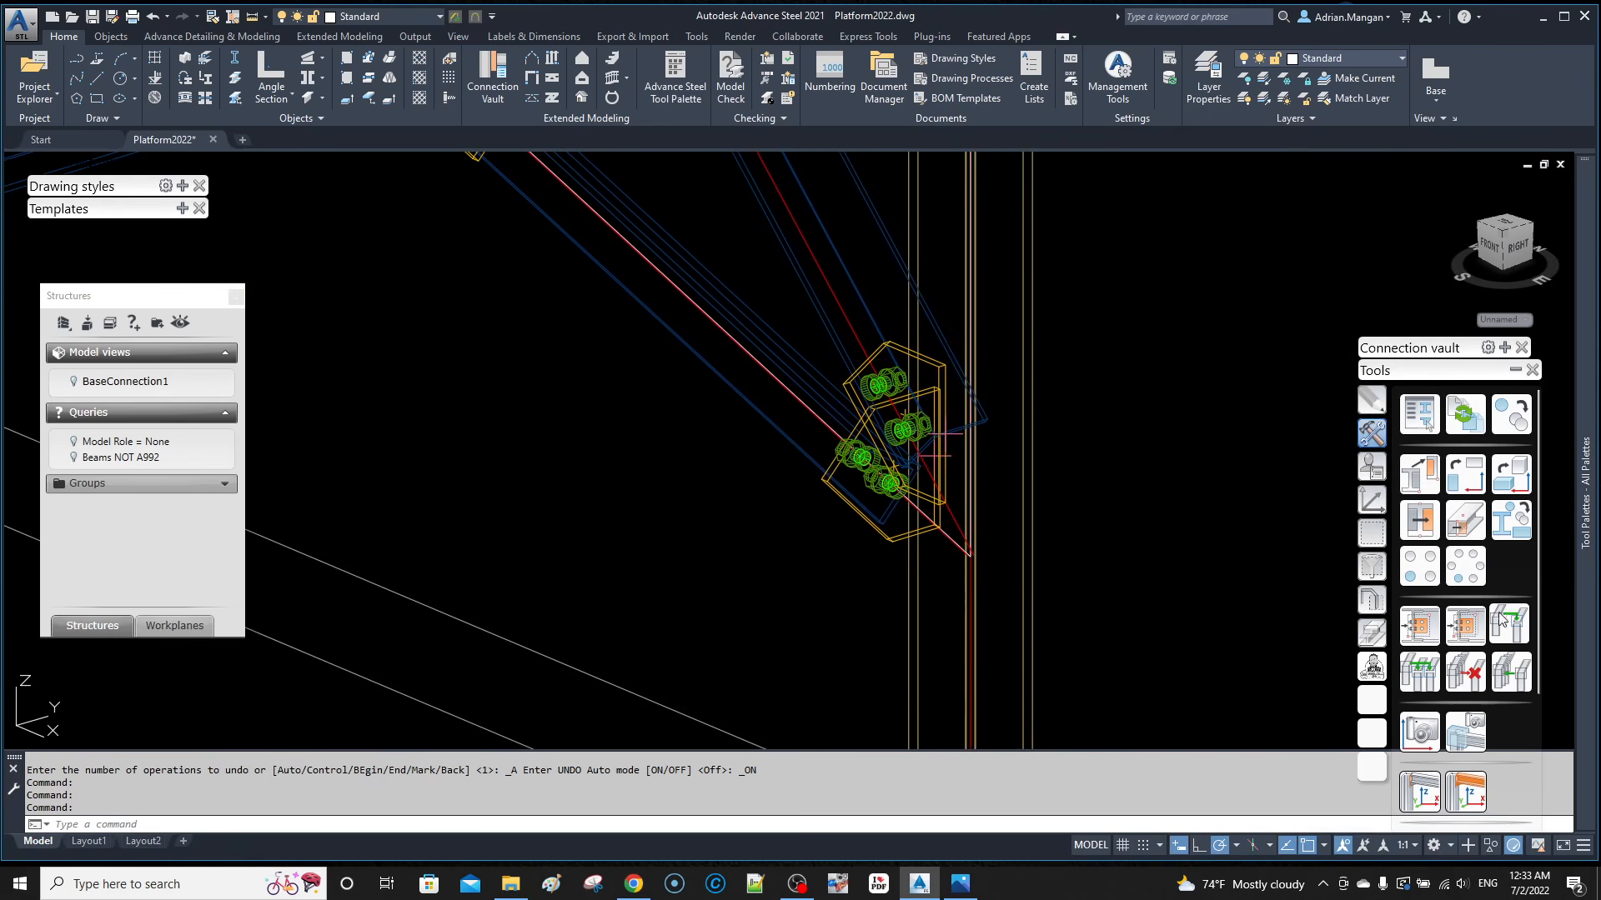
click(1371, 531)
click(1465, 625)
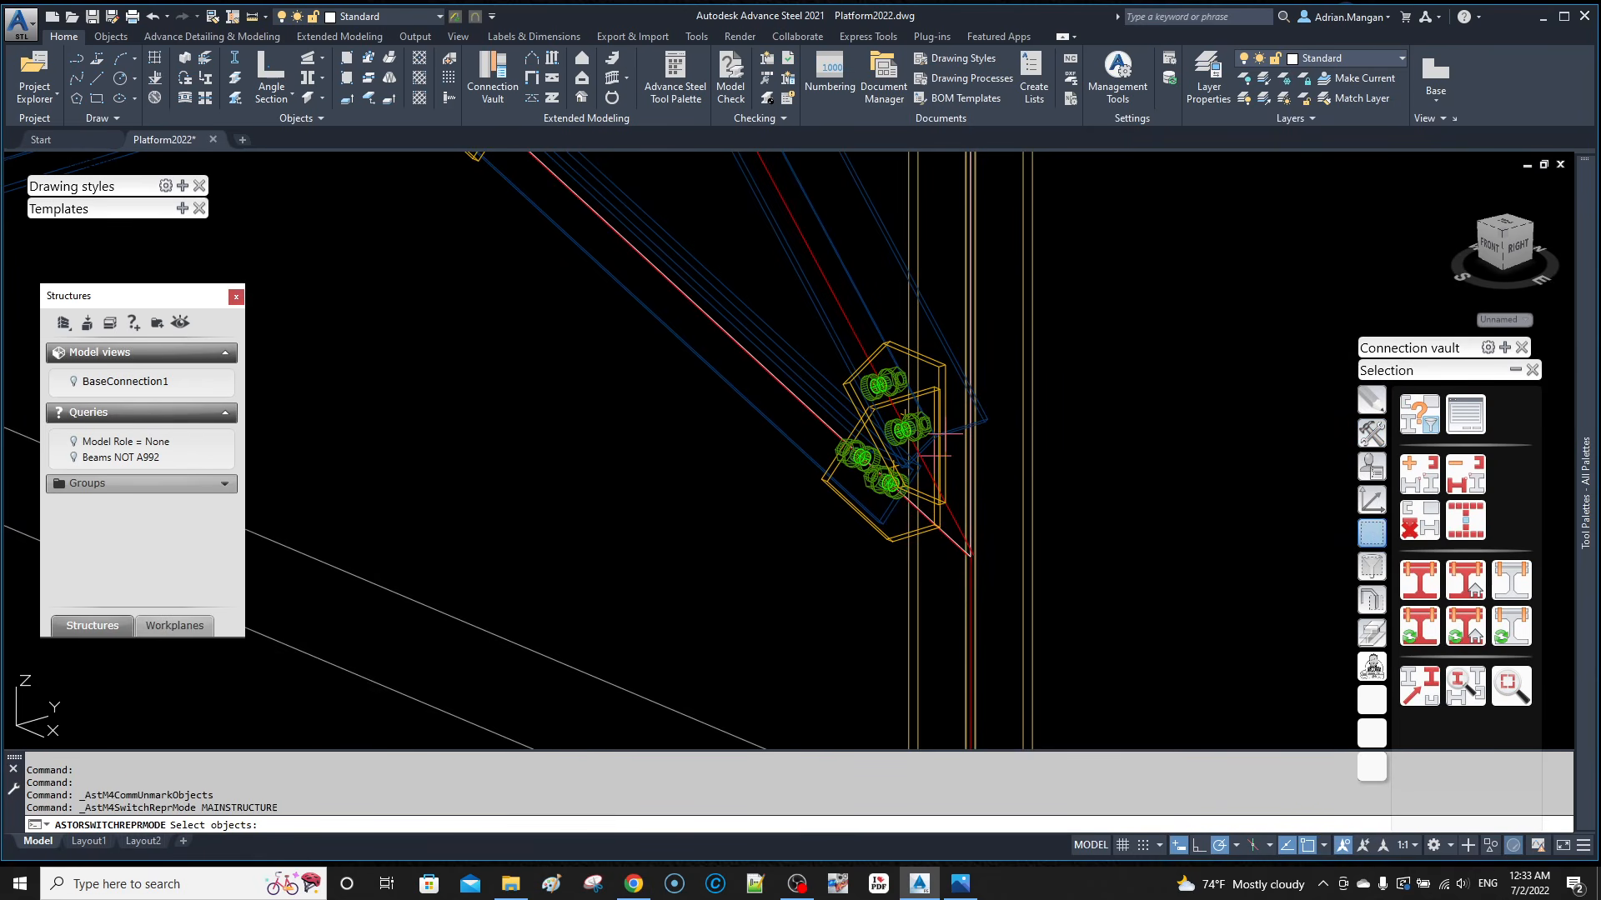
click(1034, 475)
key(Return)
middle_drag(1092, 491, 1094, 606)
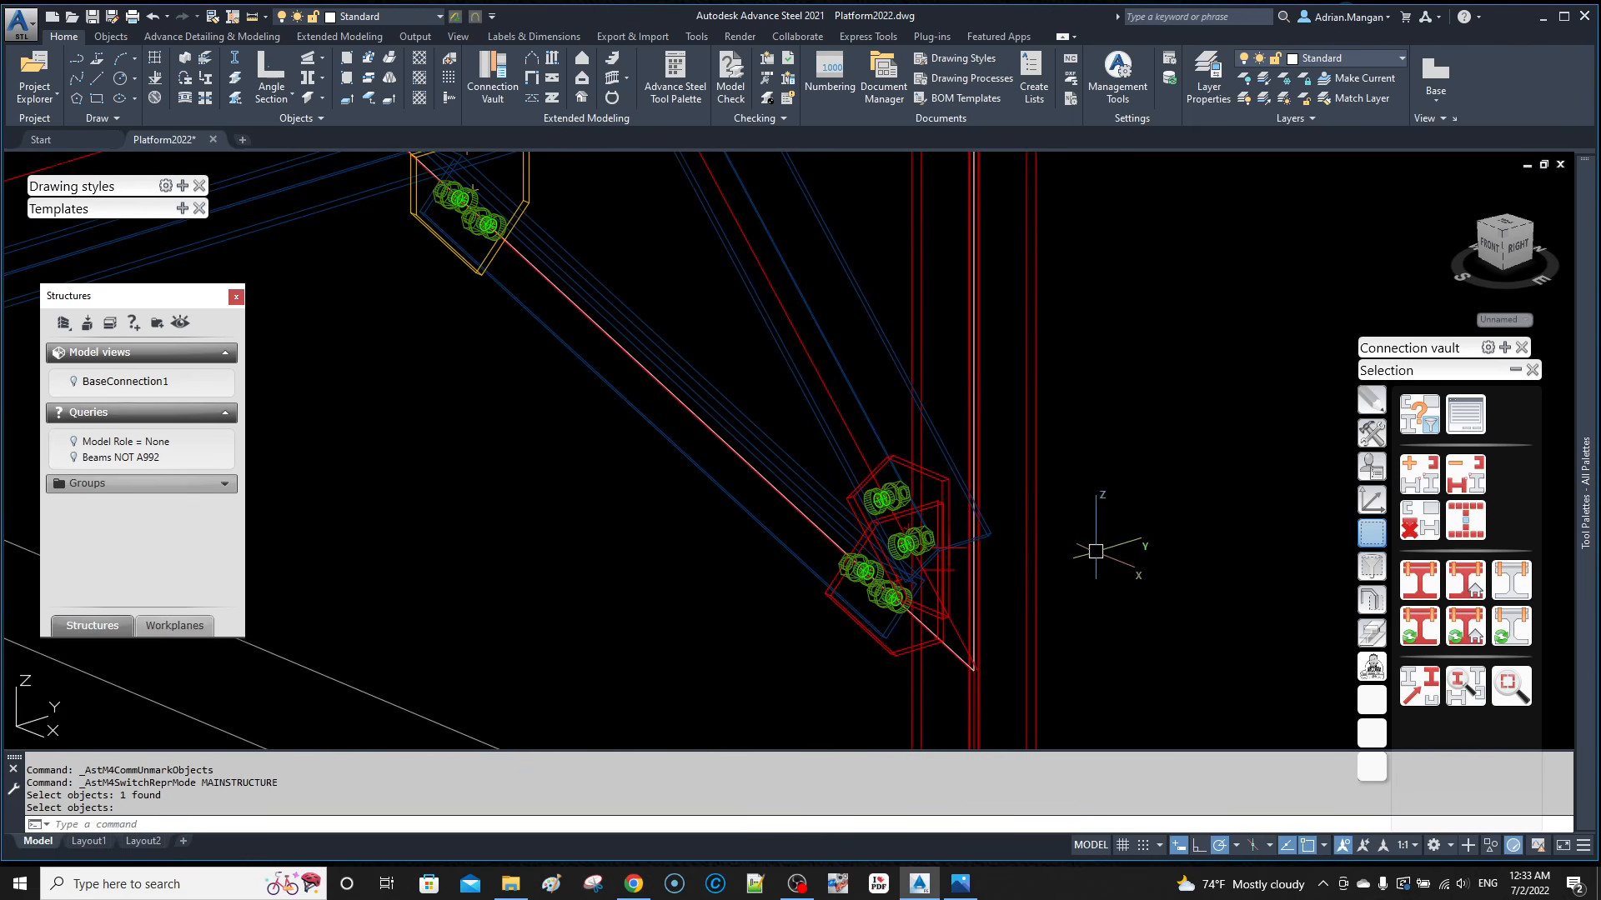
click(1466, 519)
scroll(1042, 467, down, 8)
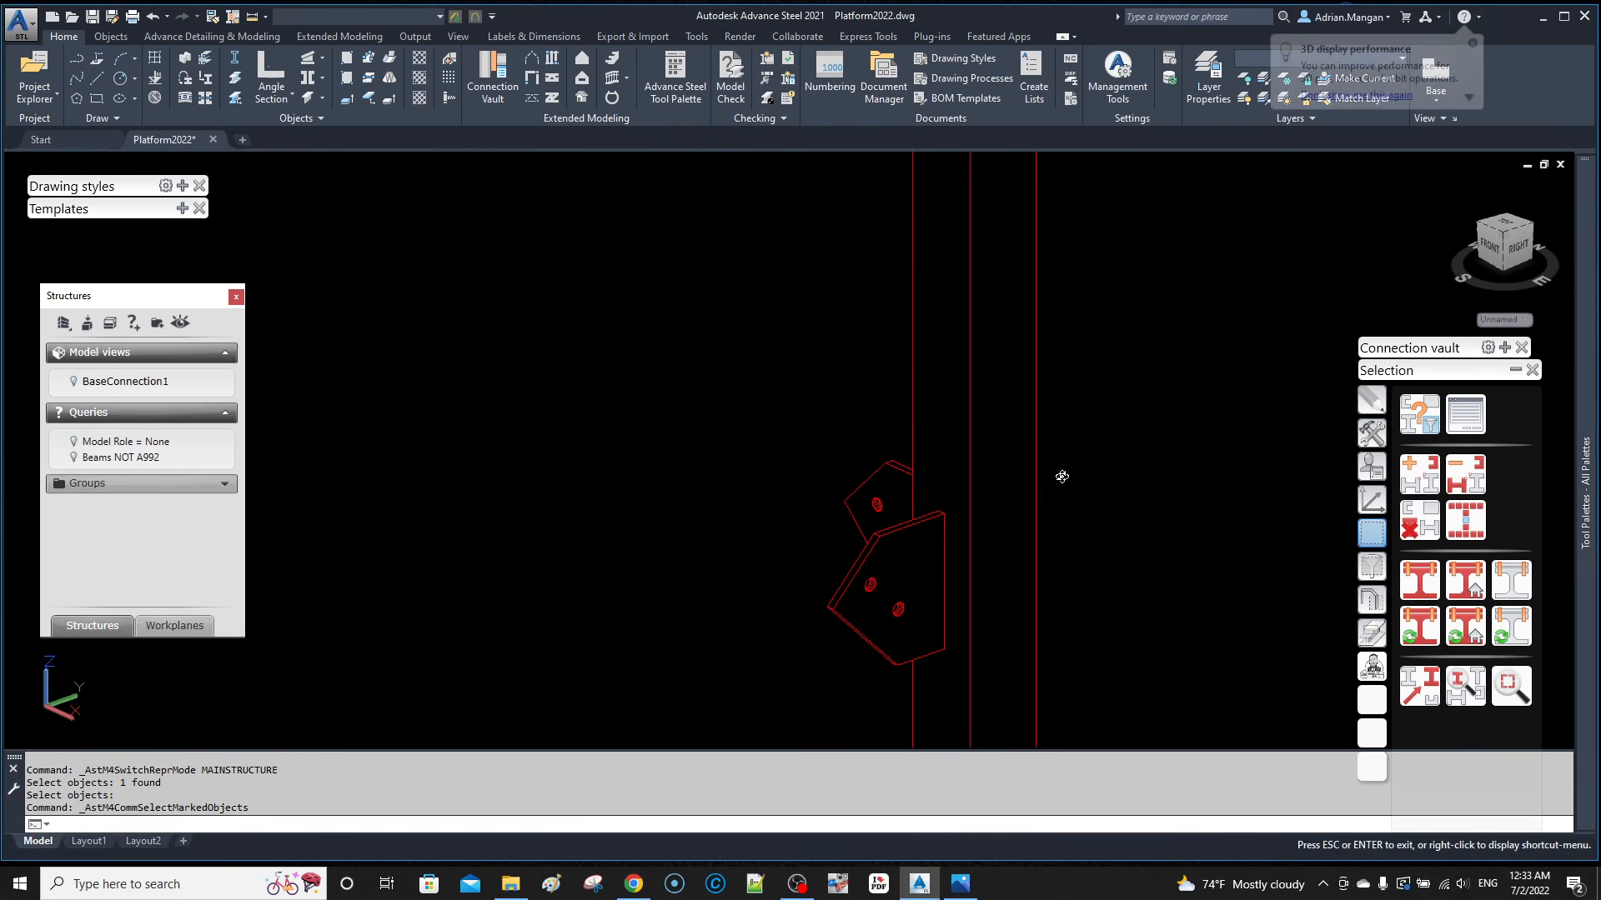
key(Escape)
mouse_move(1057, 483)
shift+middle_down()
mouse_move(1016, 489)
mouse_move(844, 442)
shift+middle_up()
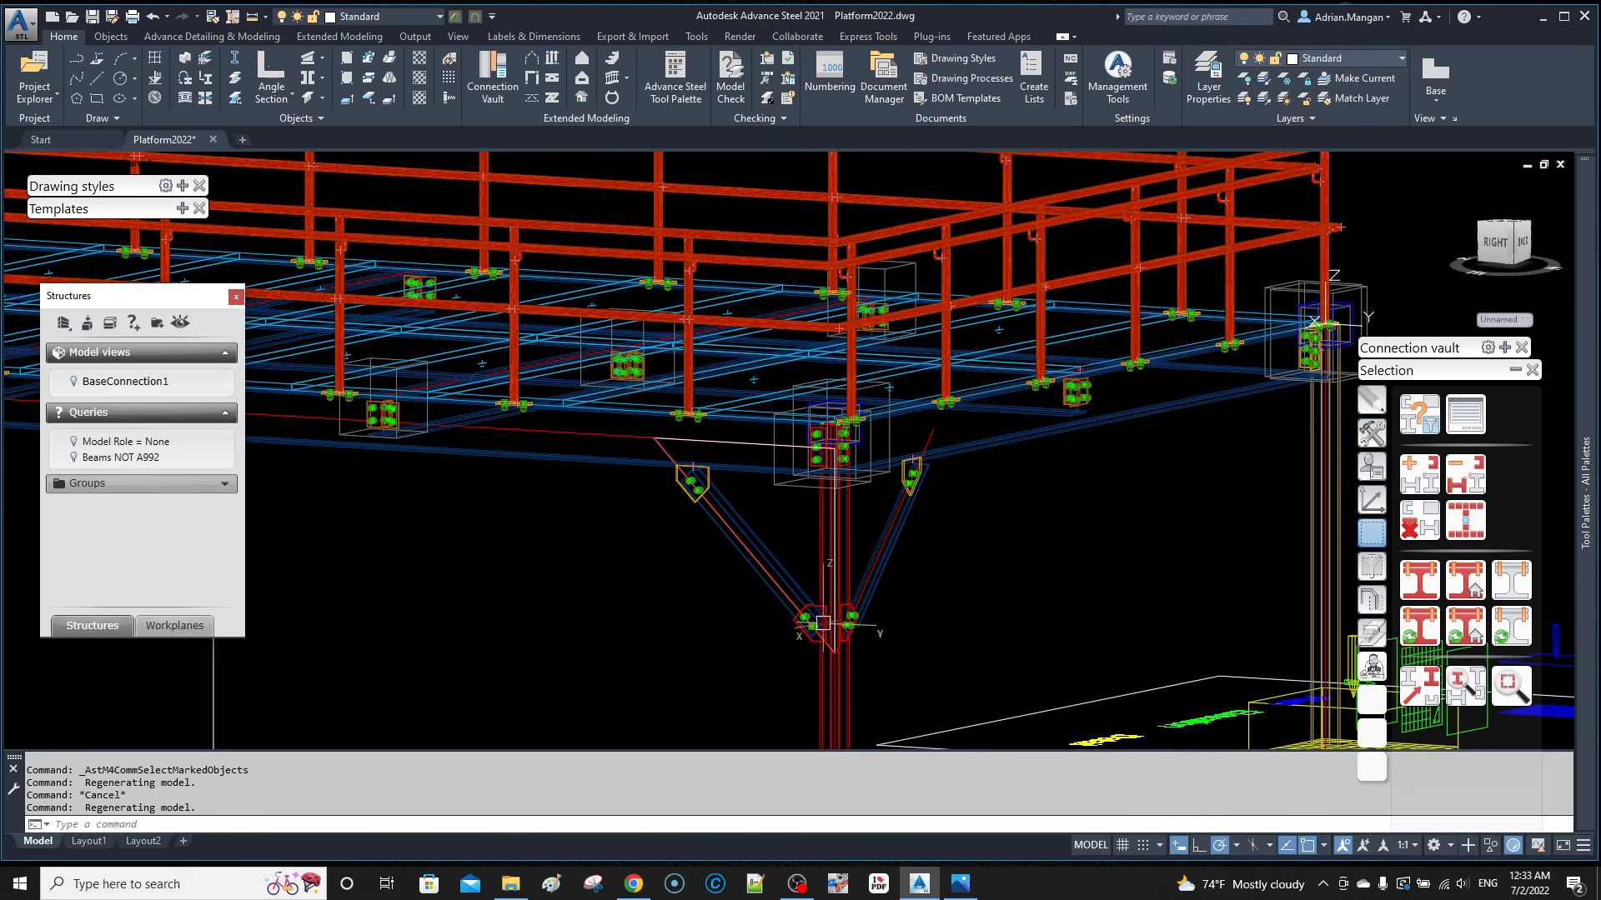
Step: Check which parts are connected to the adjacent side's edge beam by marking them, and clear the marks
click(1472, 635)
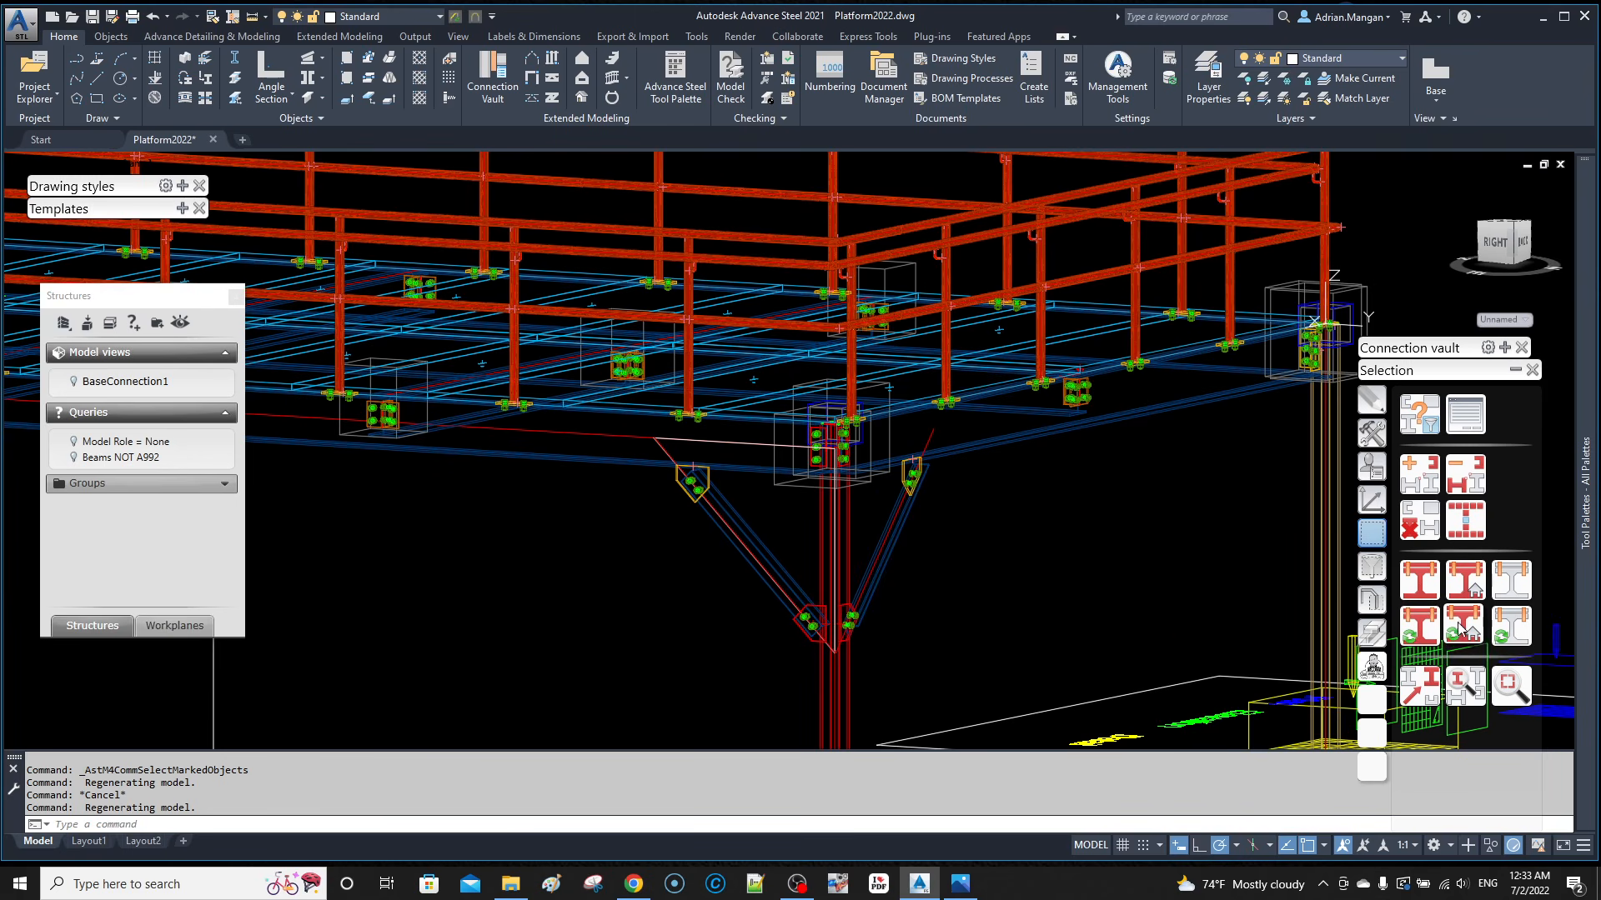
scroll(945, 463, up, 2)
click(950, 446)
key(Return)
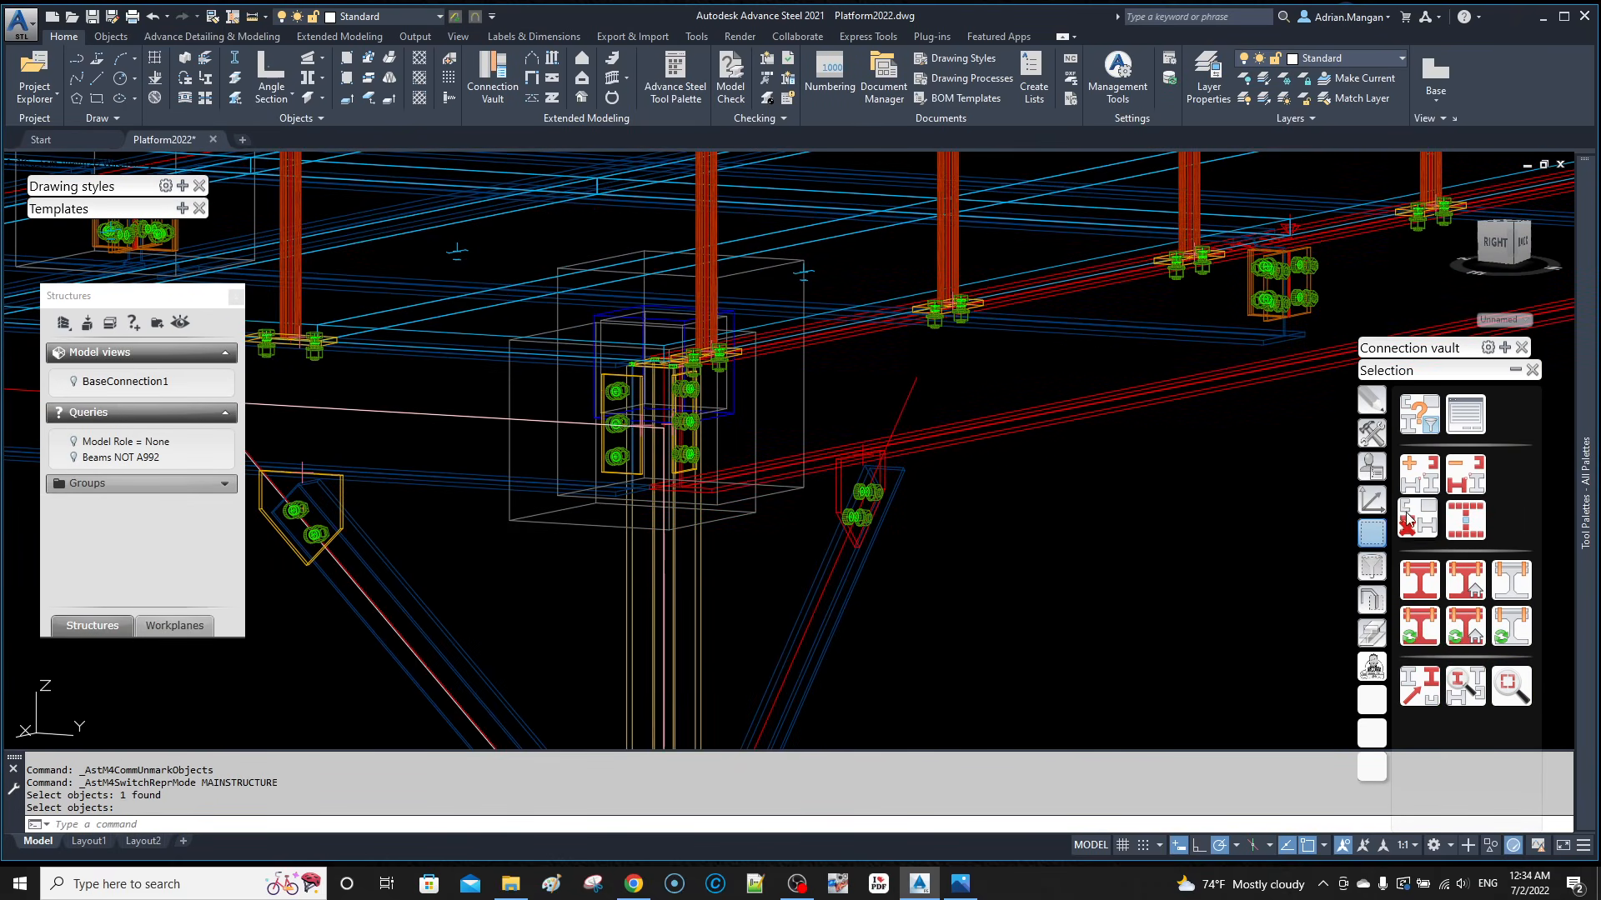
scroll(944, 495, down, 4)
key(Escape)
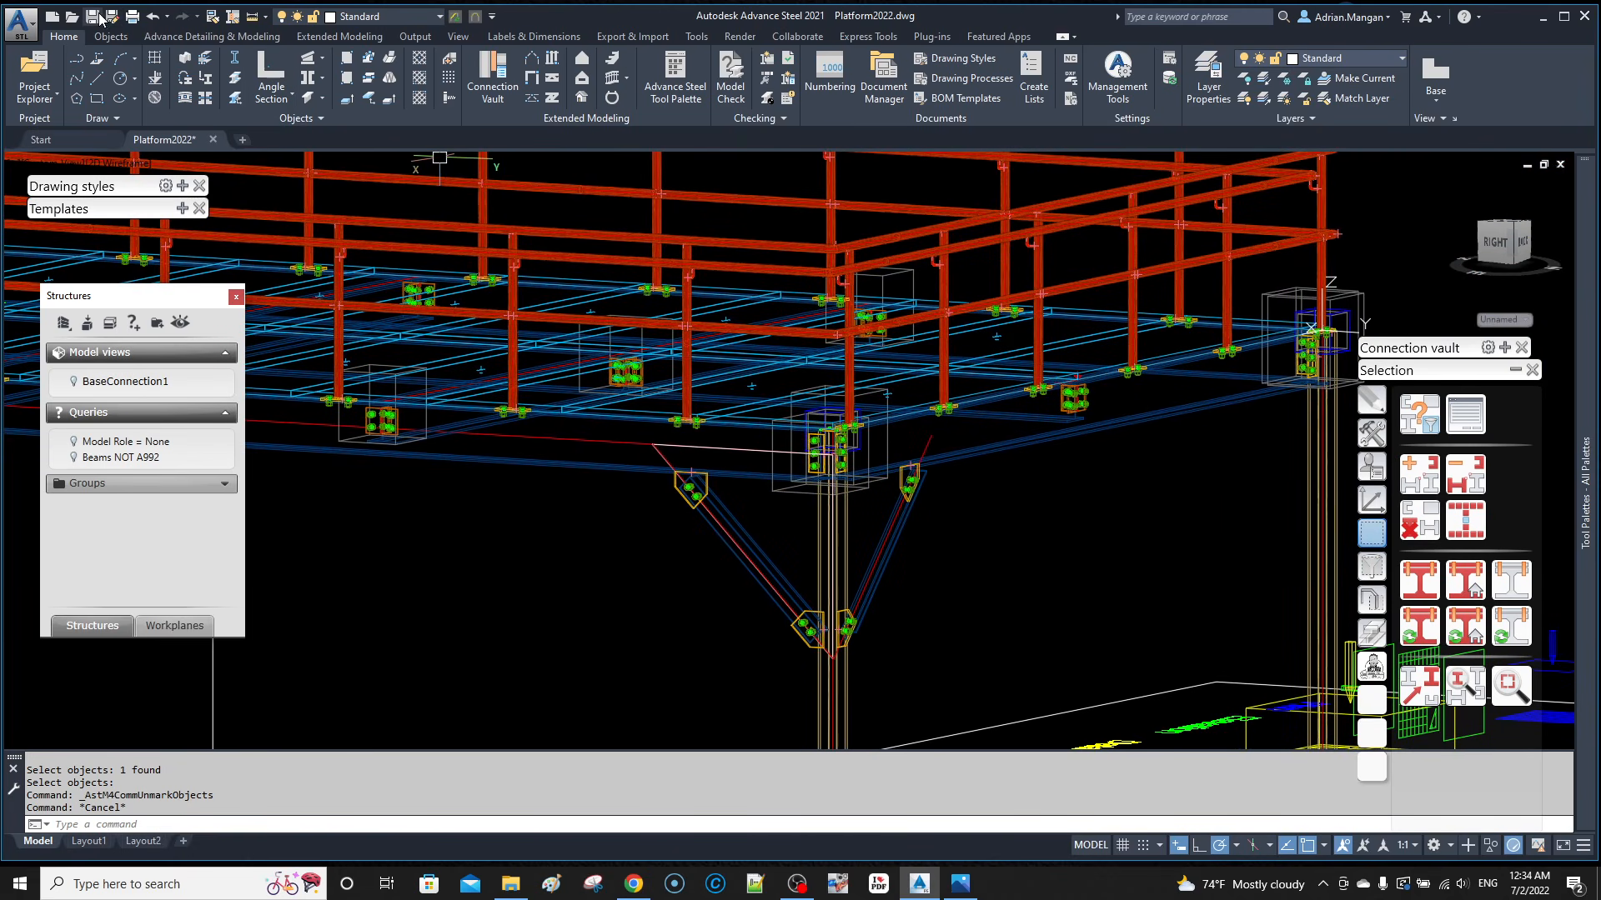
Step: Match the properties of the front edge beam onto the adjacent side beam and the rear edge beam
click(213, 17)
click(572, 455)
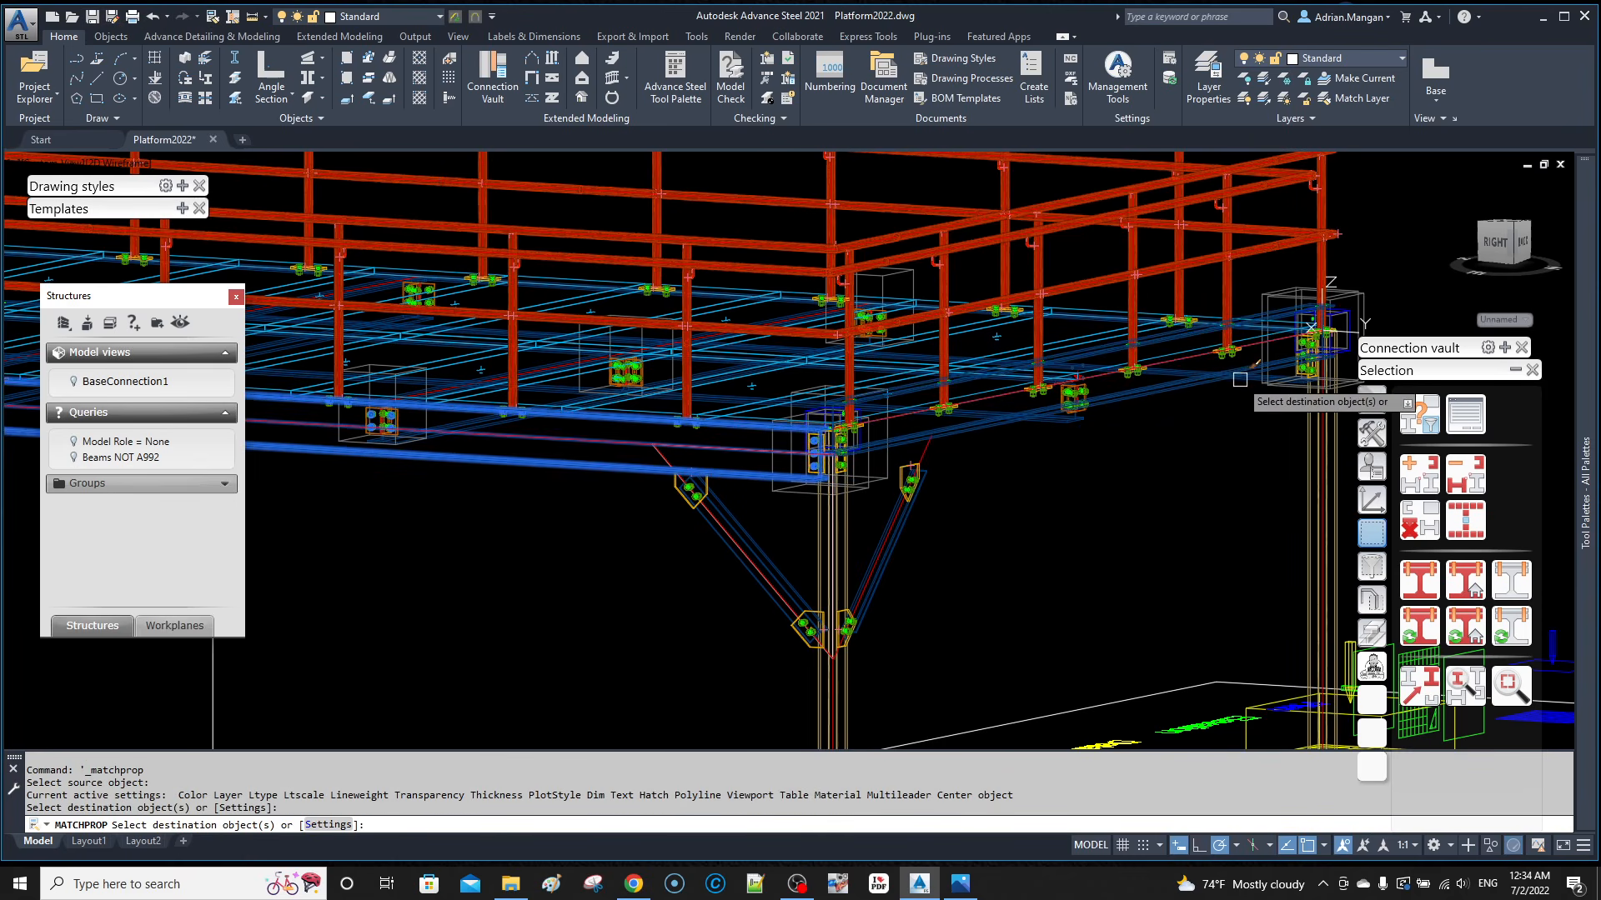
scroll(1259, 367, up, 4)
right_click(1269, 384)
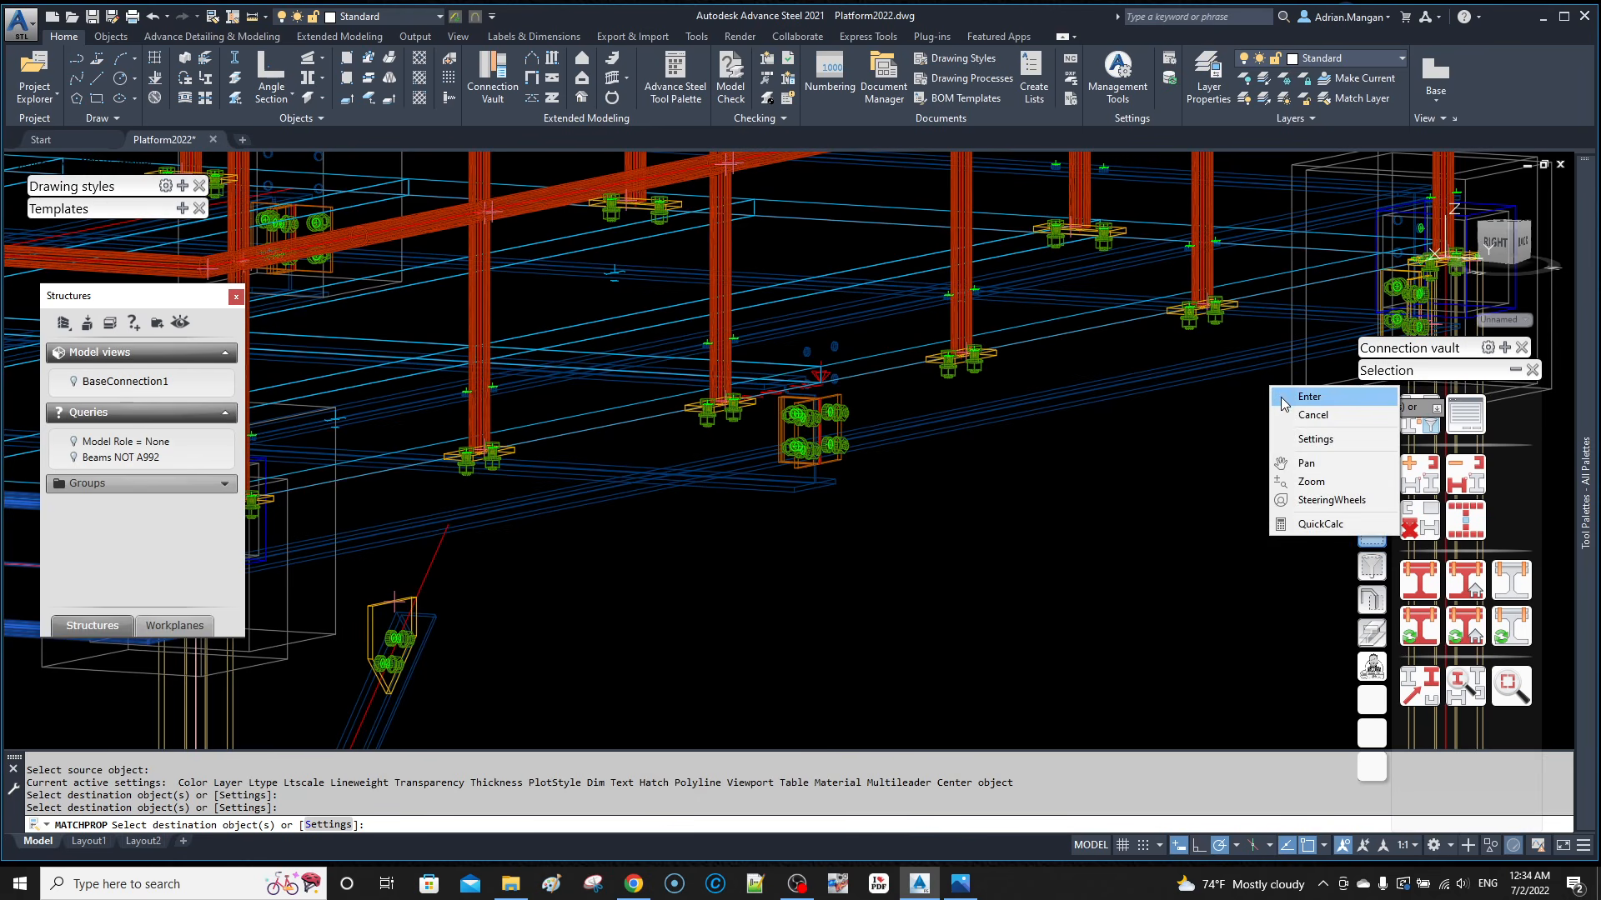
click(1242, 359)
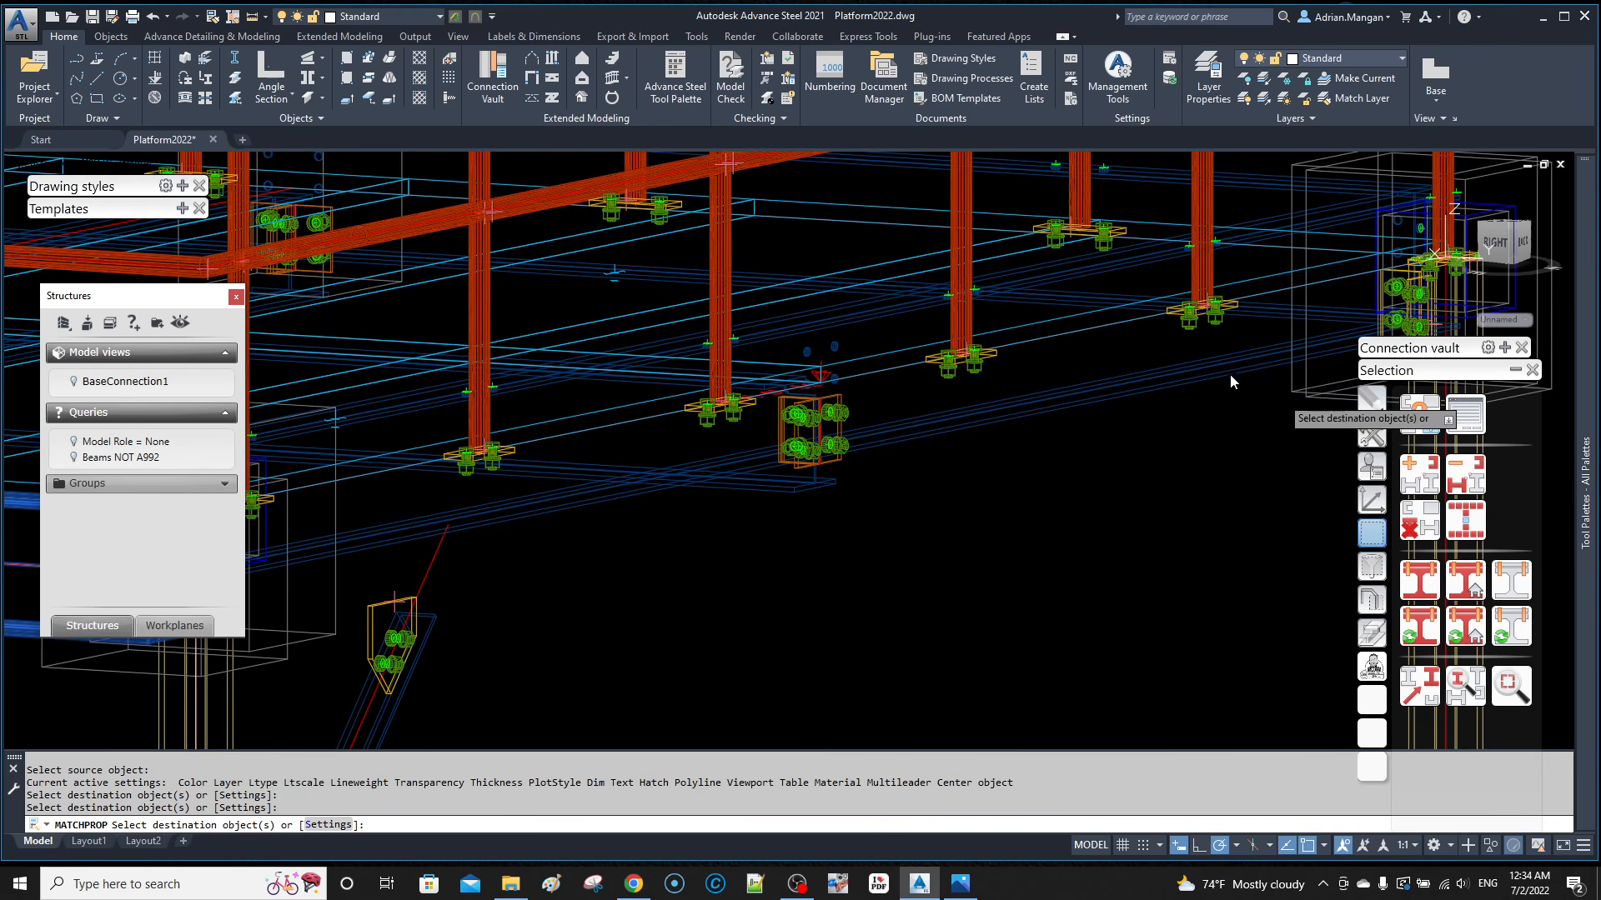
click(1231, 372)
key(Return)
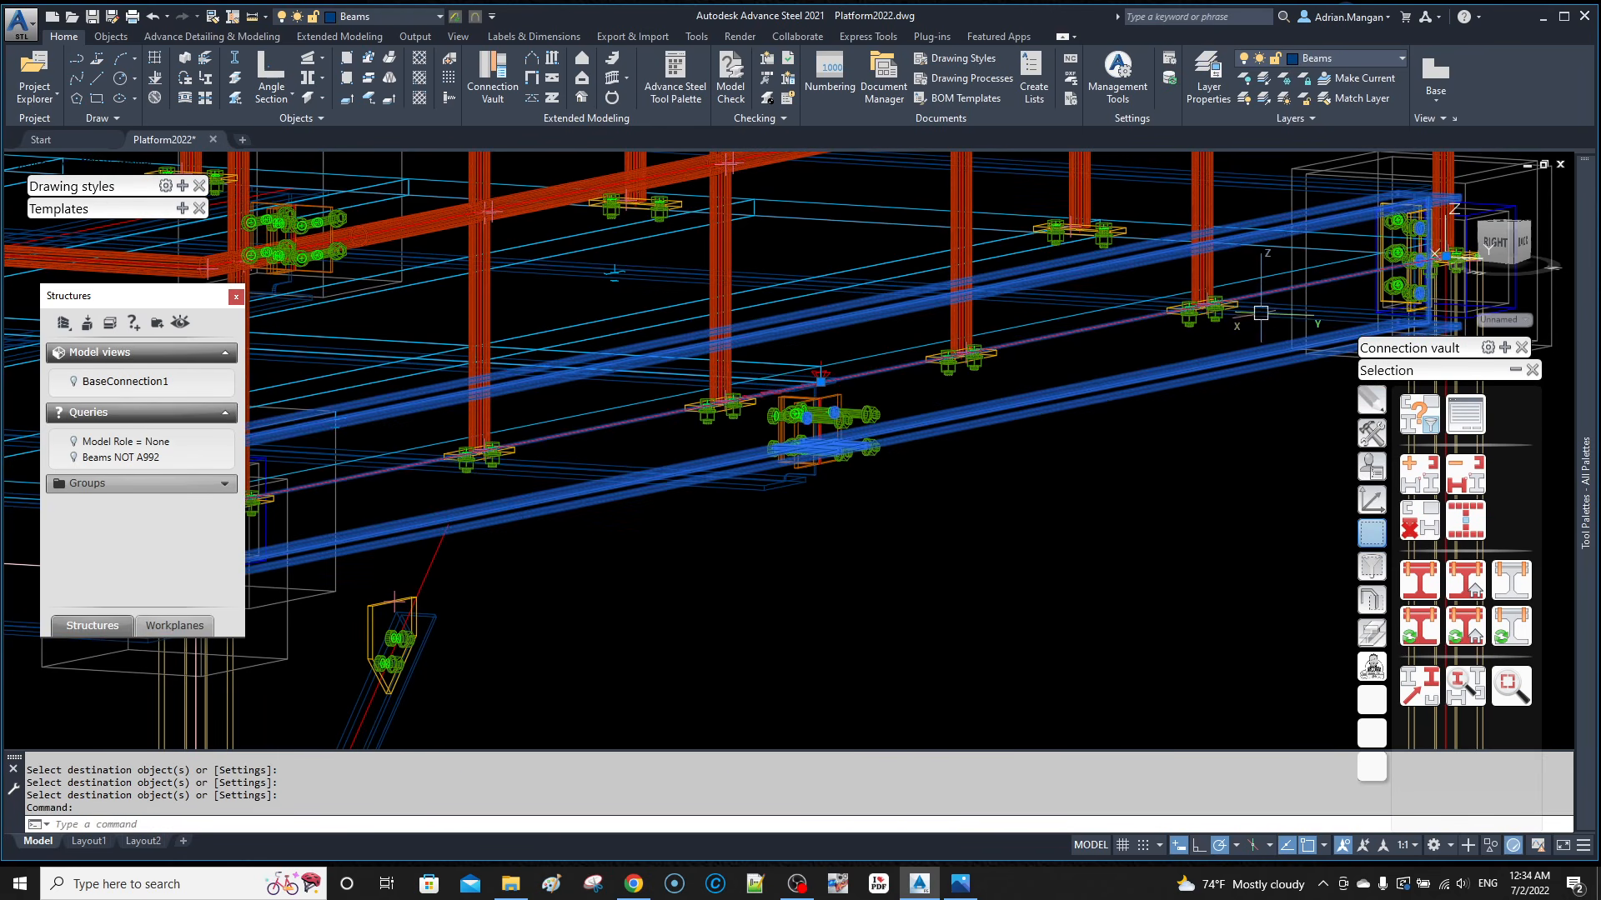
Step: Move the two matched edge beams vertically with an XY point filter, from their top corner to the front beam's top at the corner column
scroll(1261, 313, down, 5)
right_click(1110, 354)
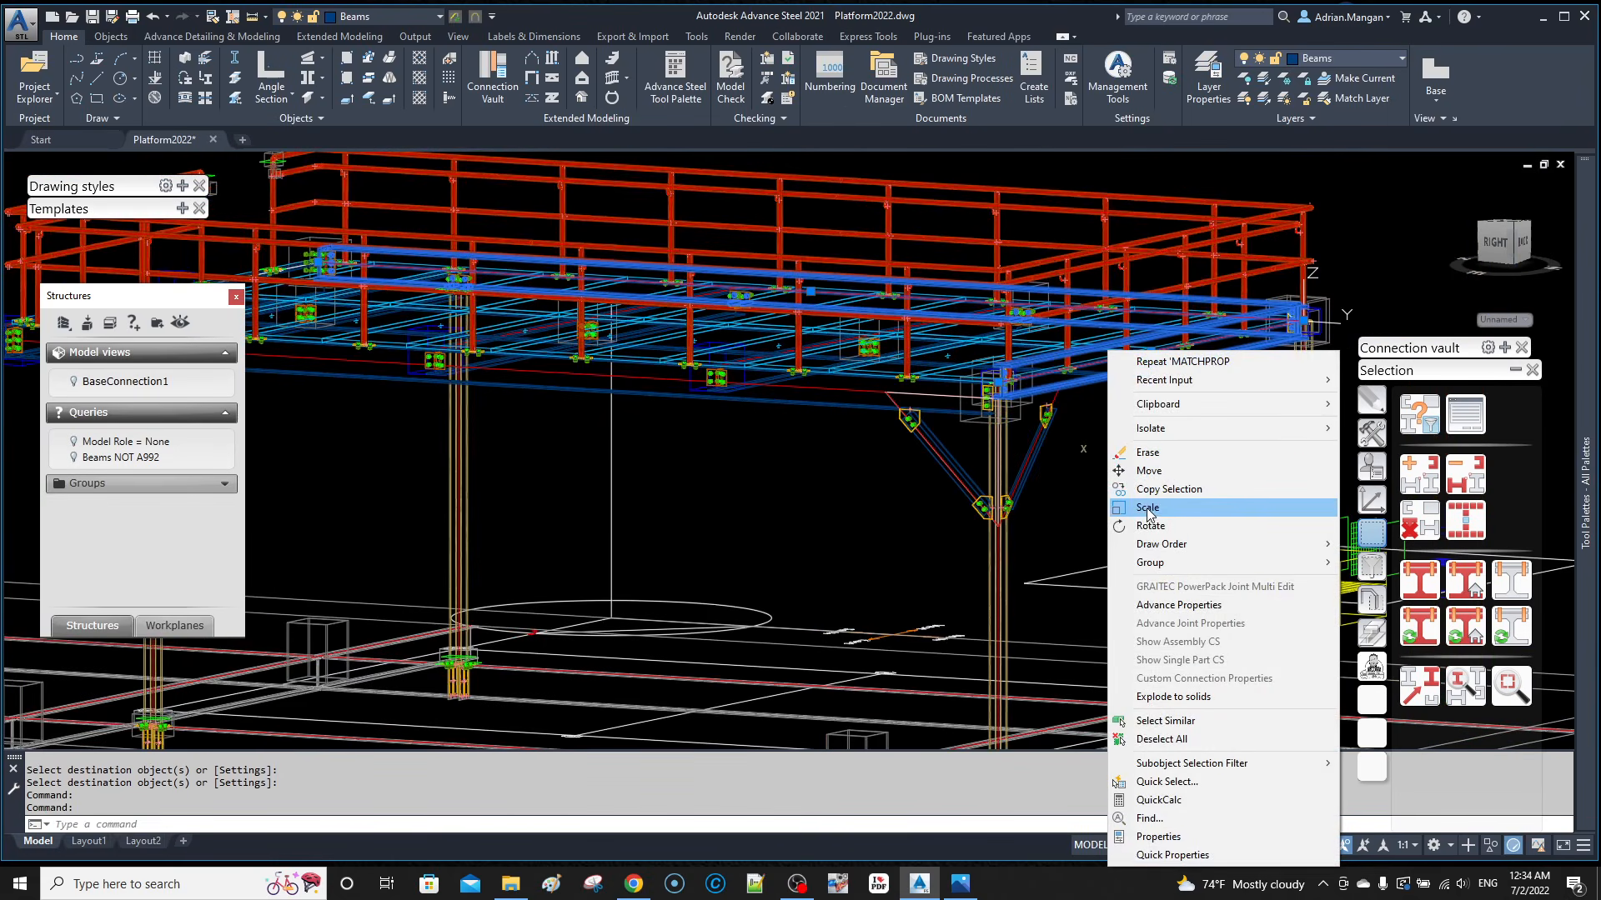
click(1151, 471)
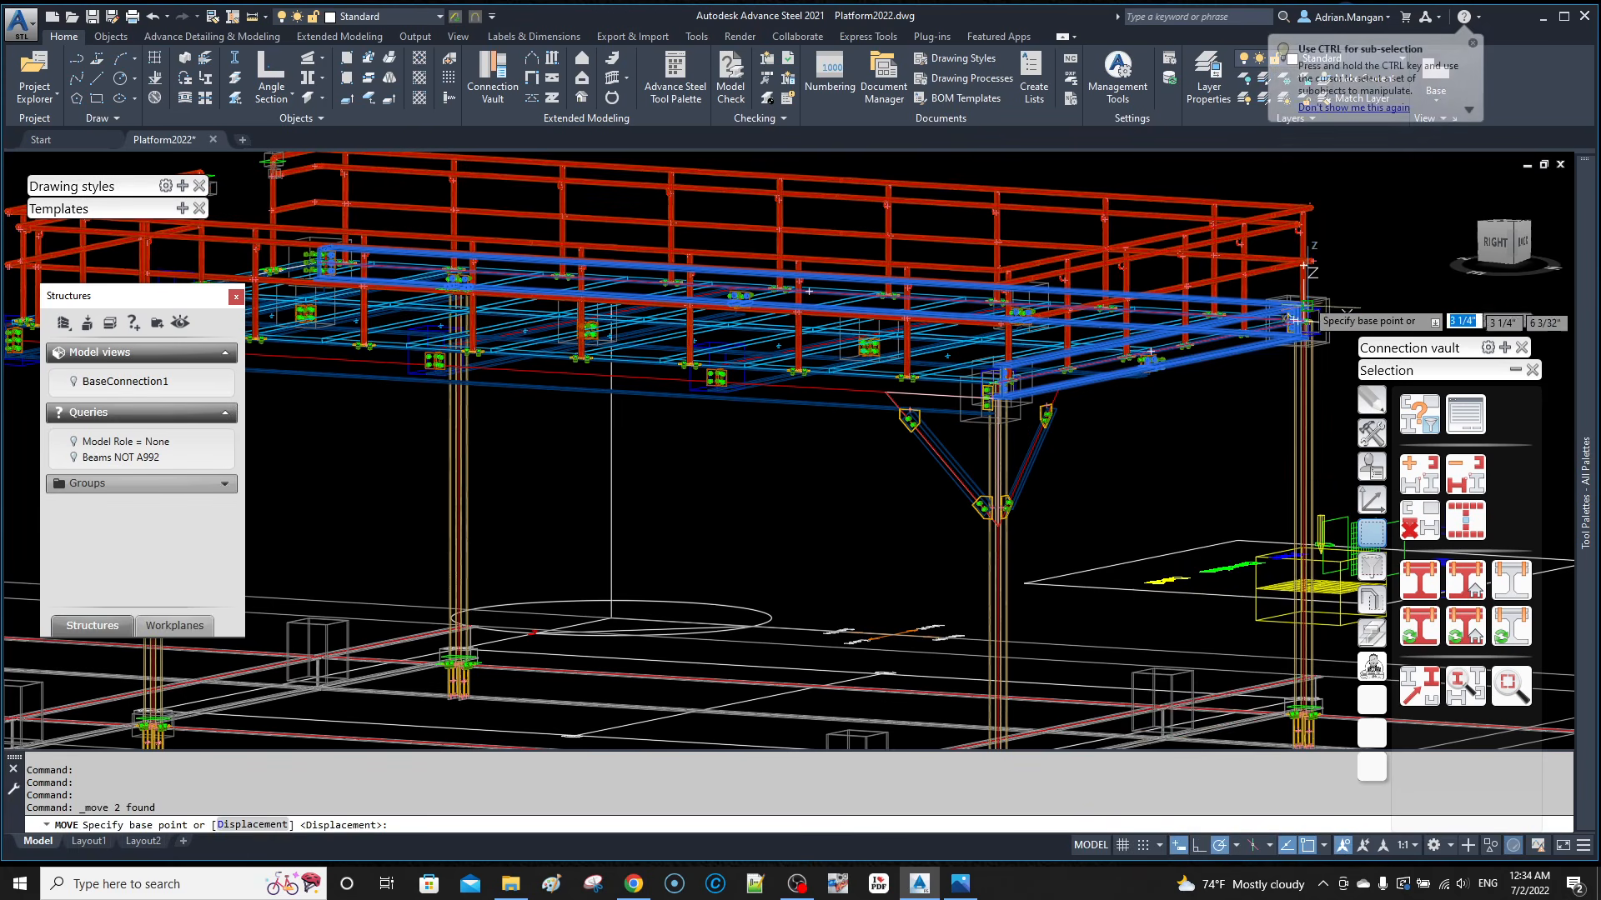
scroll(1295, 320, up, 6)
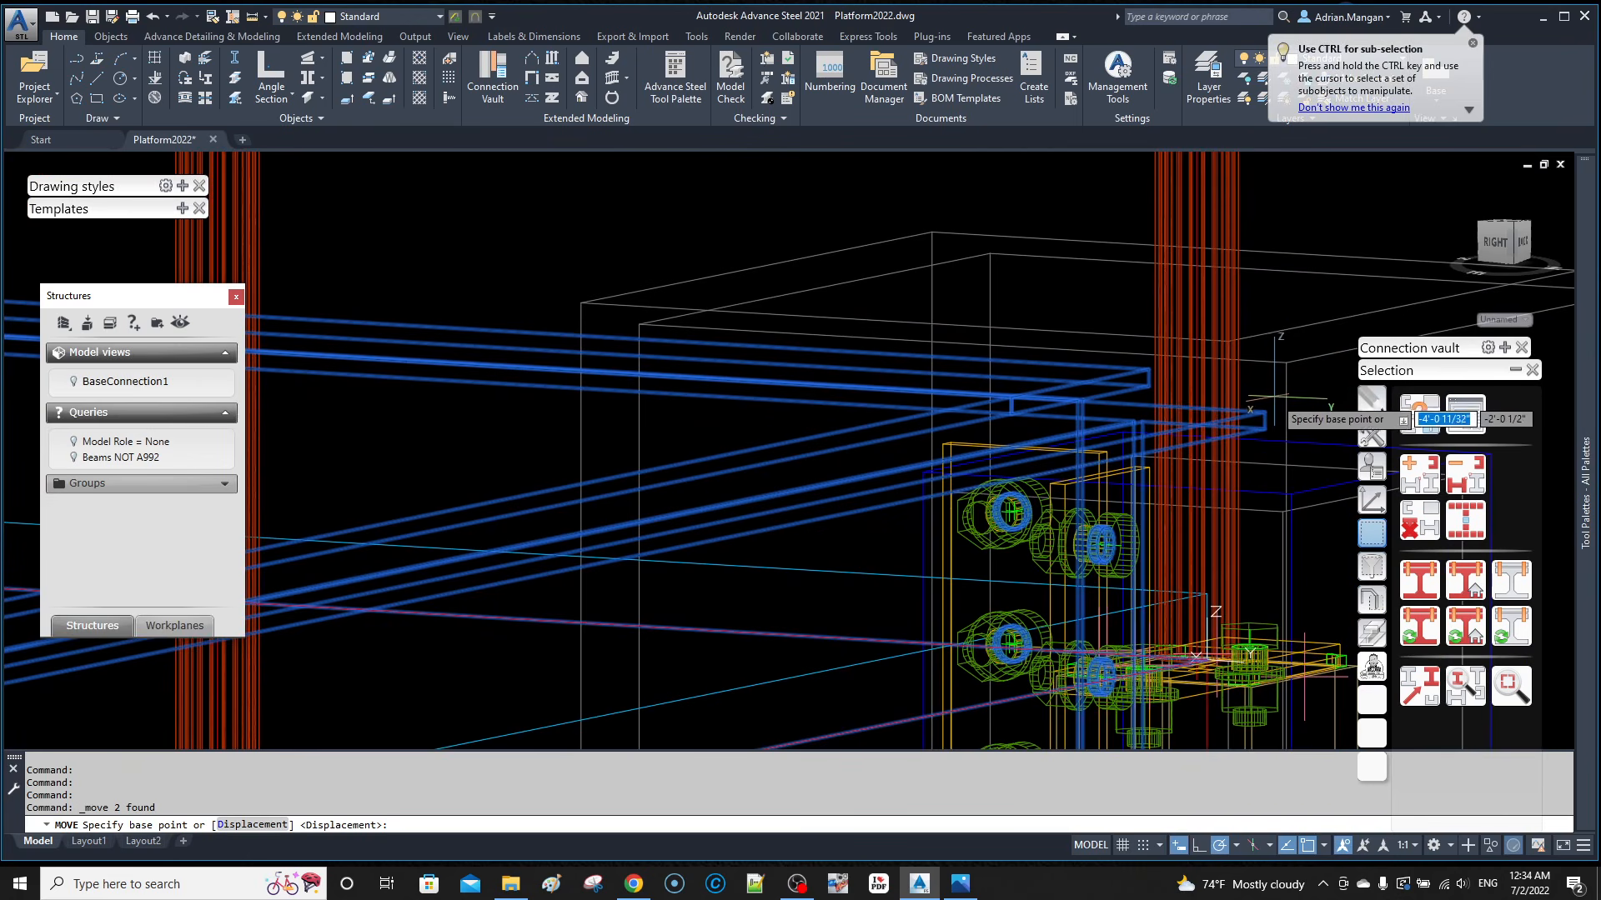
click(1265, 412)
scroll(1239, 372, down, 7)
middle_drag(1240, 371, 1133, 328)
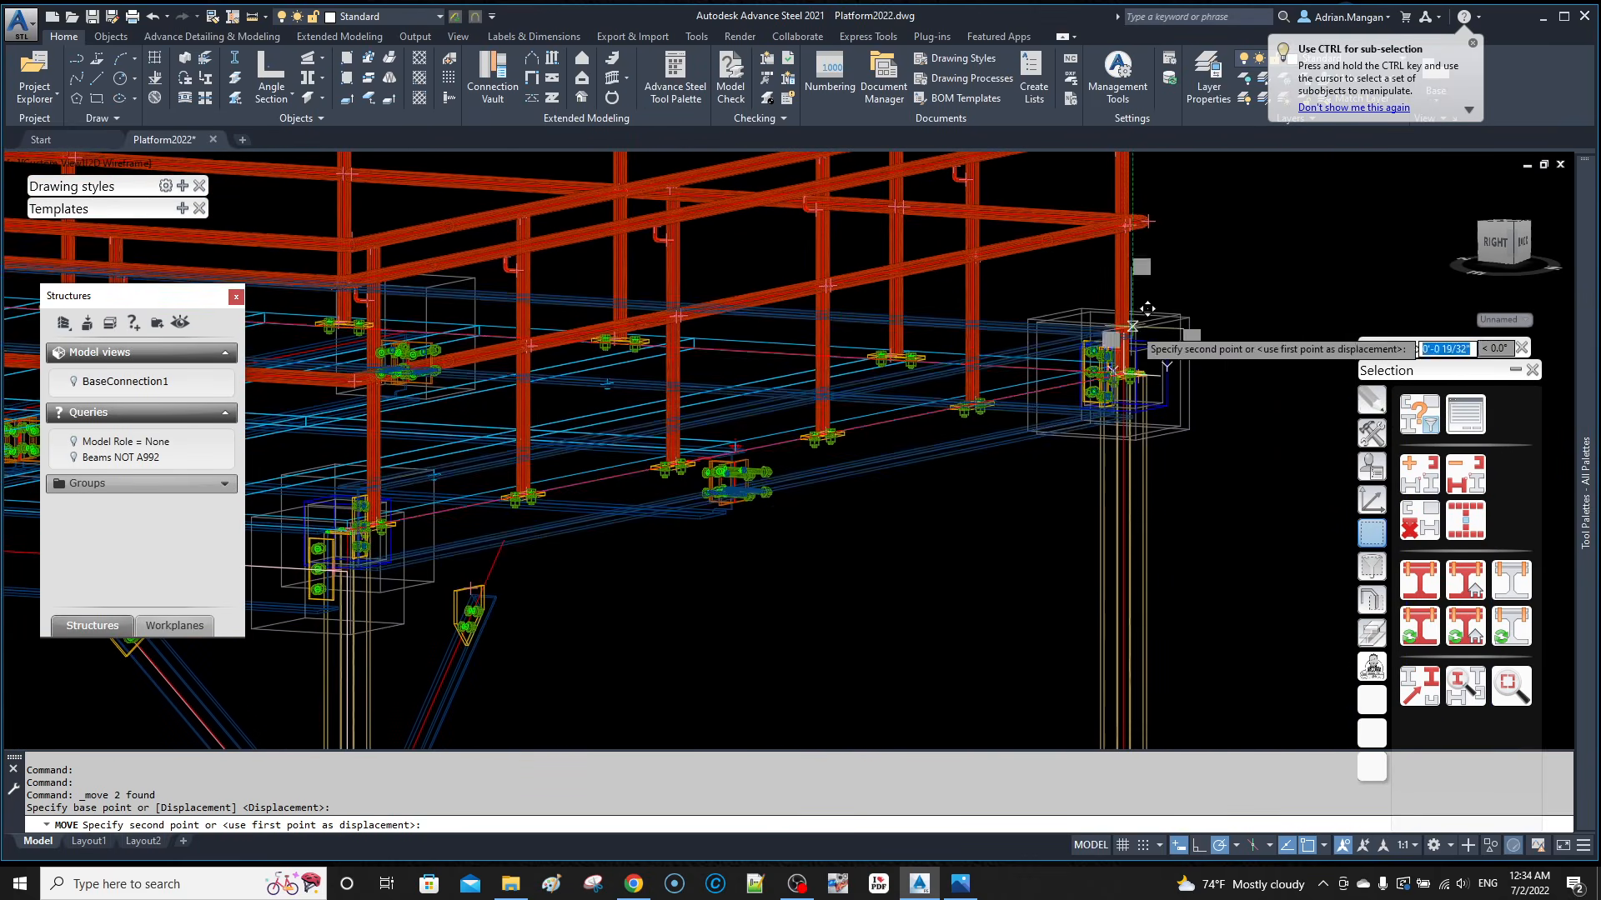
click(1371, 500)
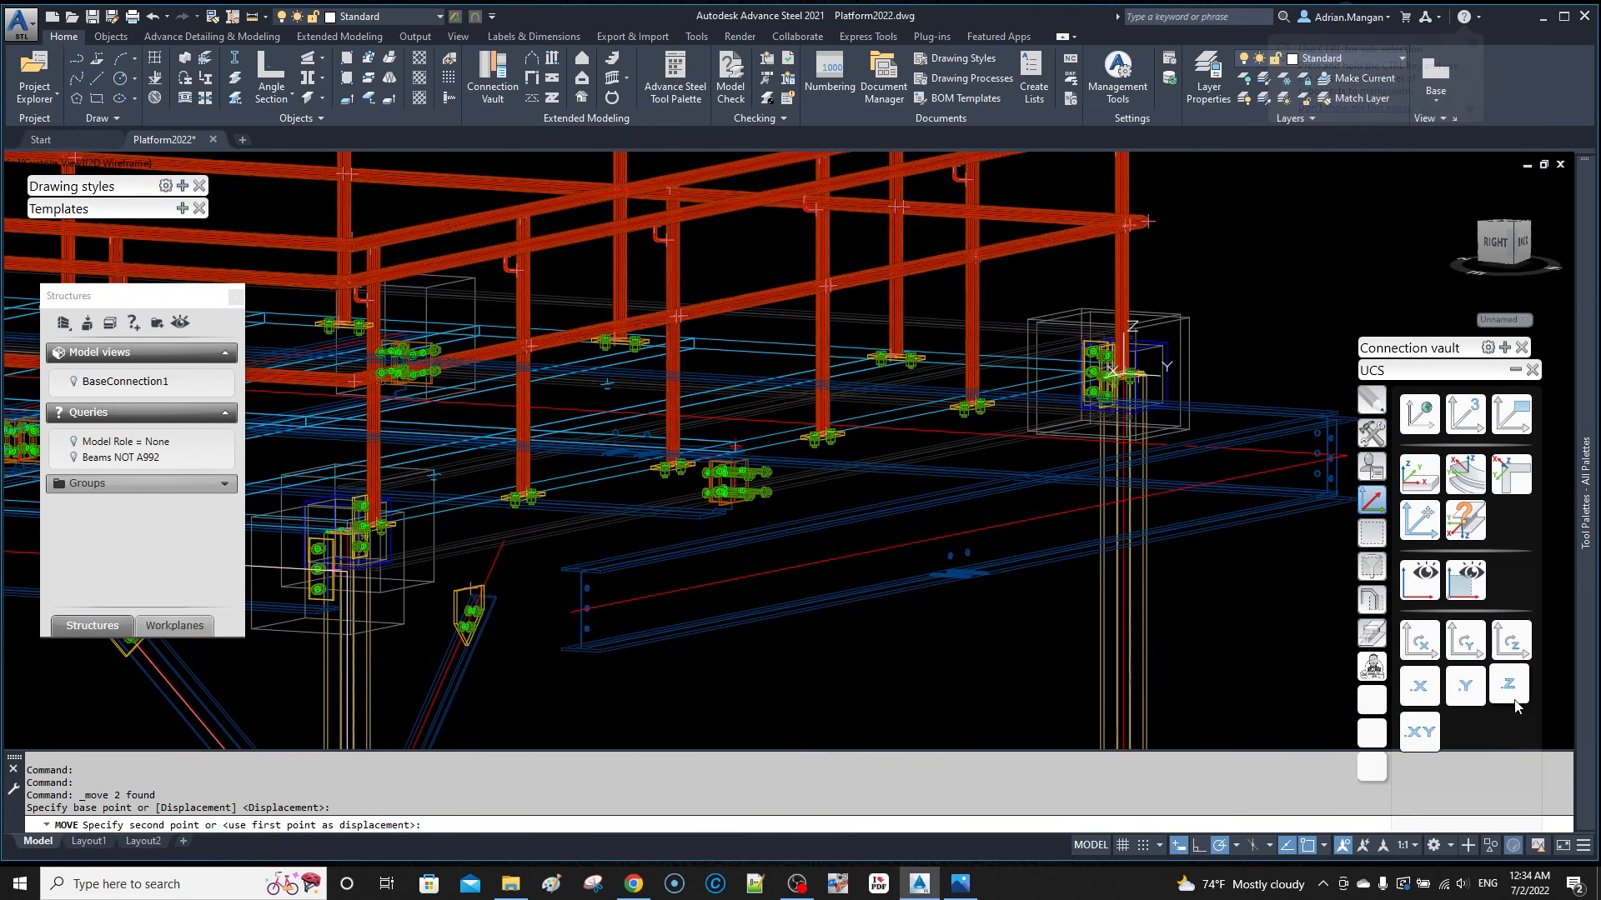
click(1420, 731)
middle_drag(642, 606, 759, 539)
scroll(857, 453, up, 8)
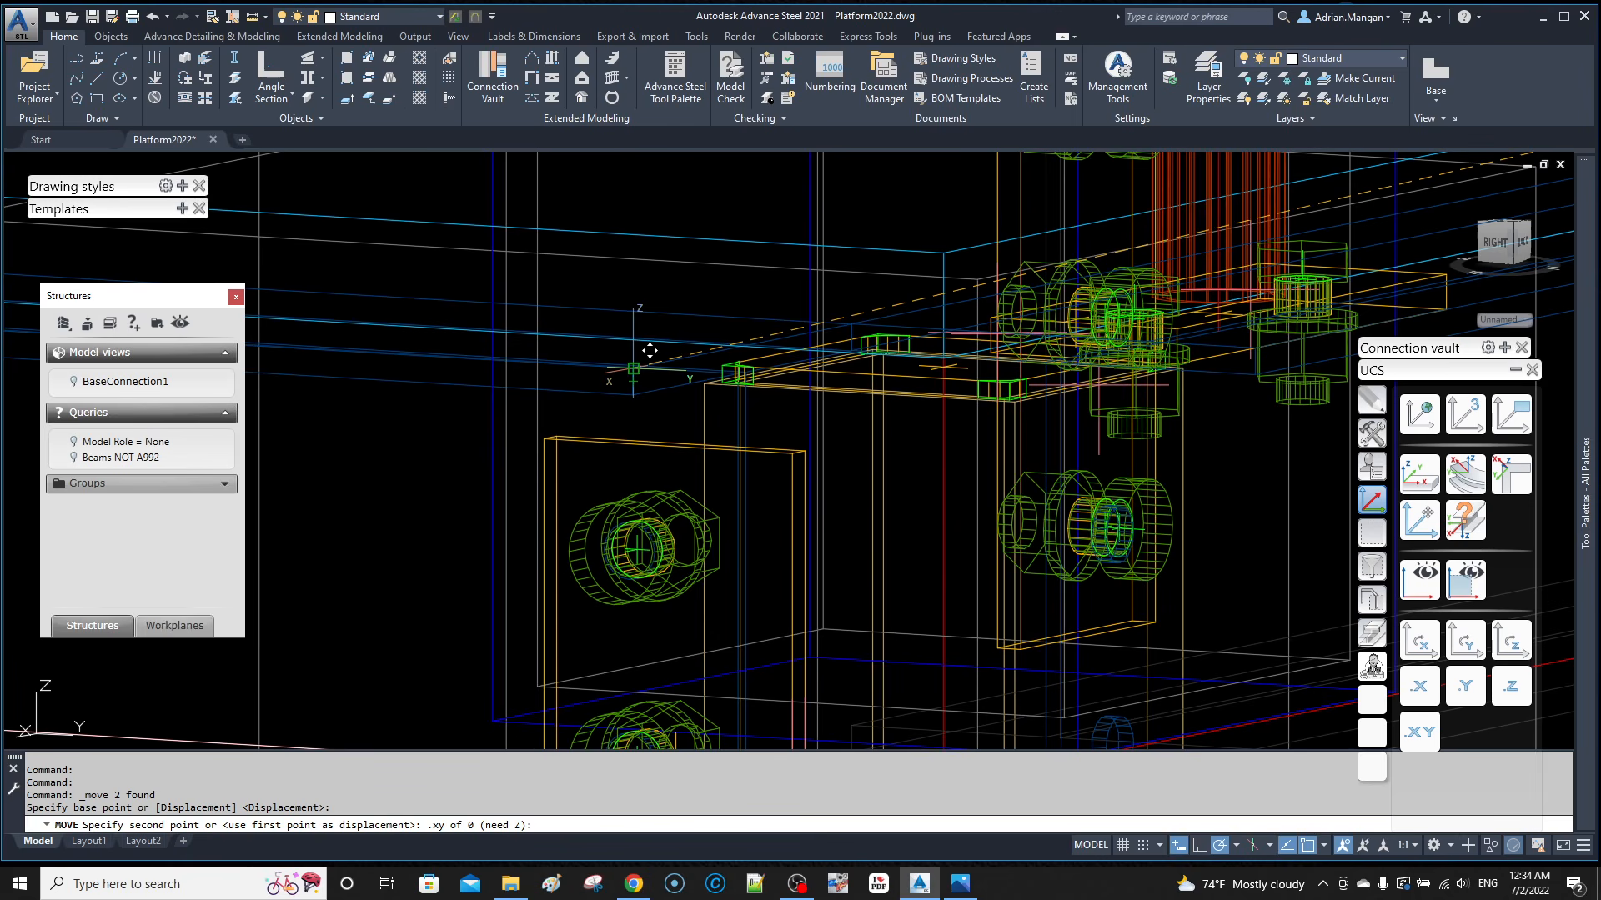
click(650, 351)
Step: Examine the whole platform from several angles and the two diagonal braces at the corner column
scroll(942, 484, down, 10)
middle_drag(963, 473, 922, 396)
shift+middle_drag(990, 436, 991, 438)
scroll(991, 436, down, 8)
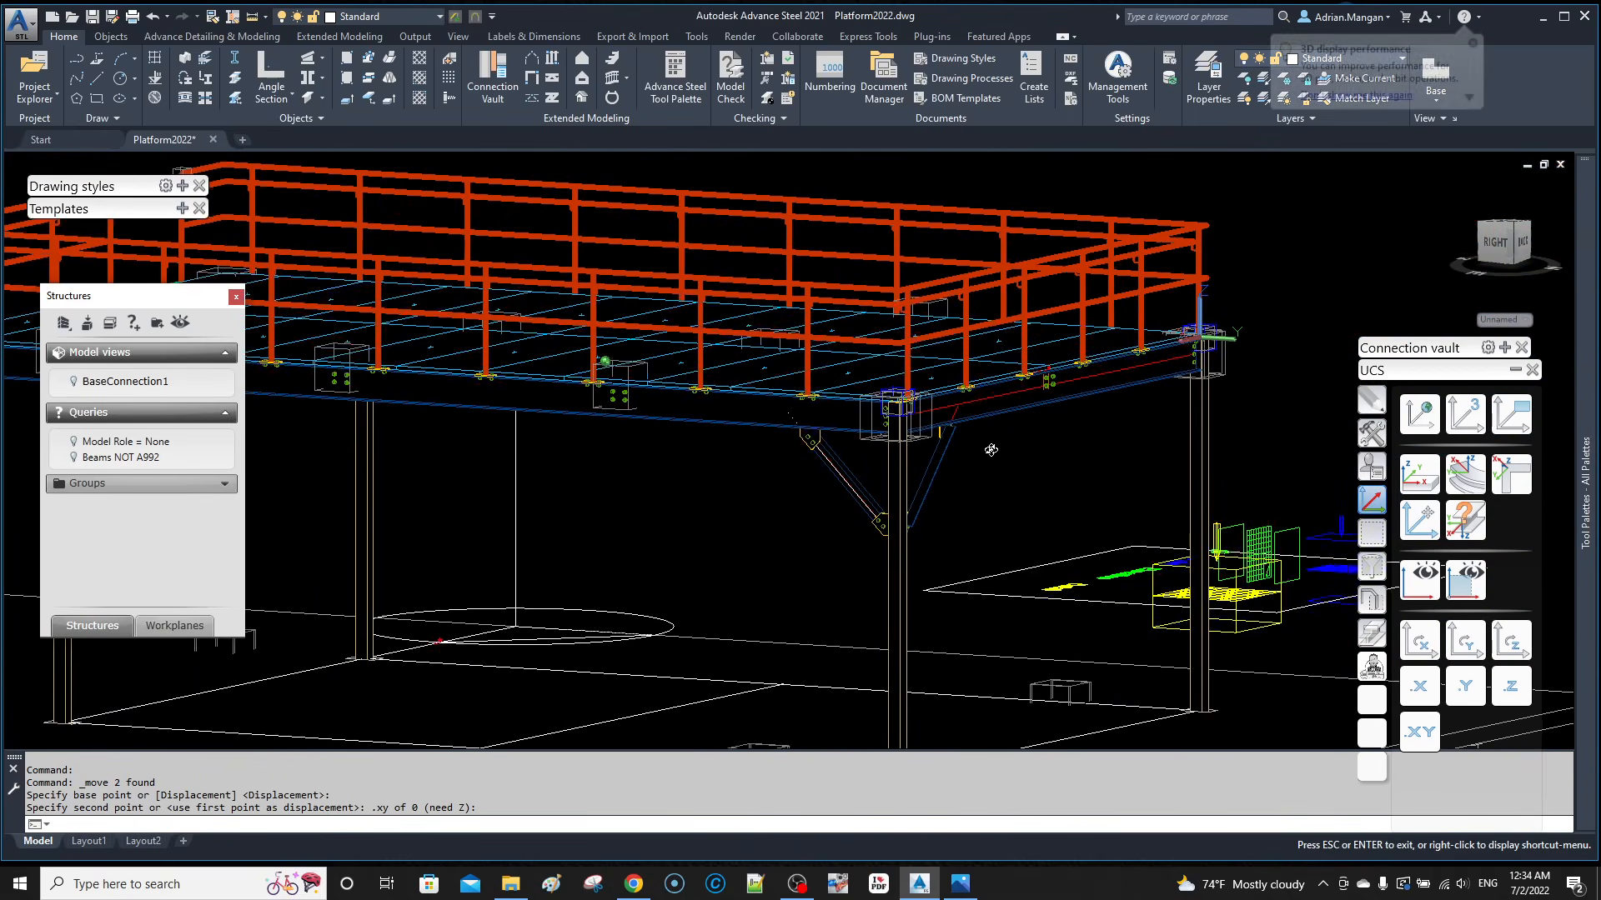
shift+middle_drag(1023, 431, 1287, 481)
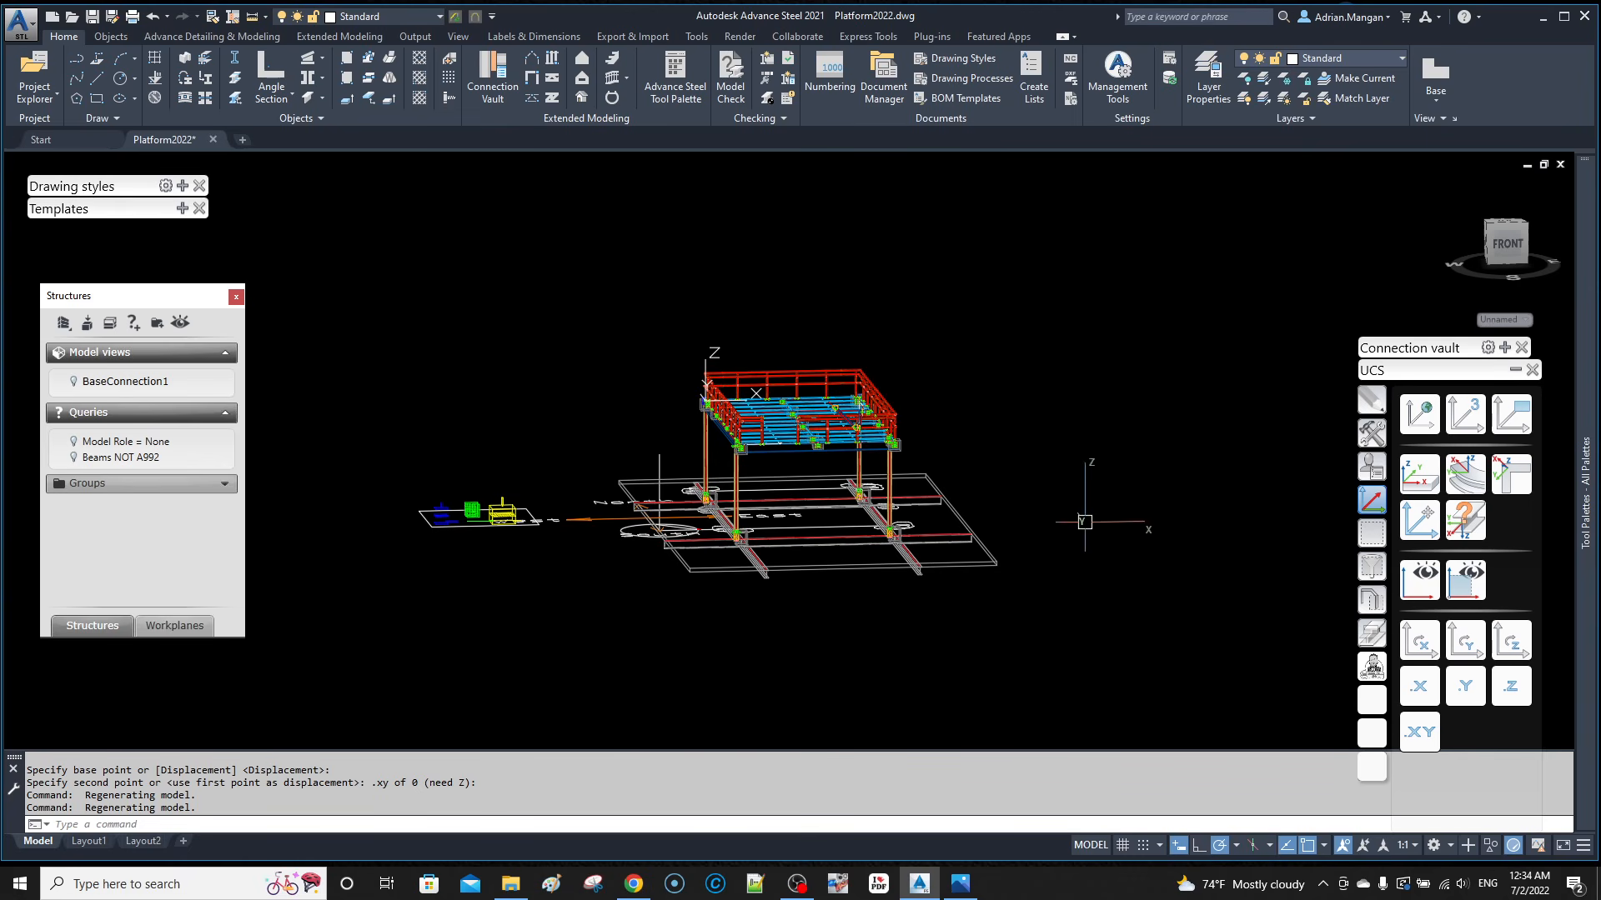
middle_drag(1001, 515, 1064, 507)
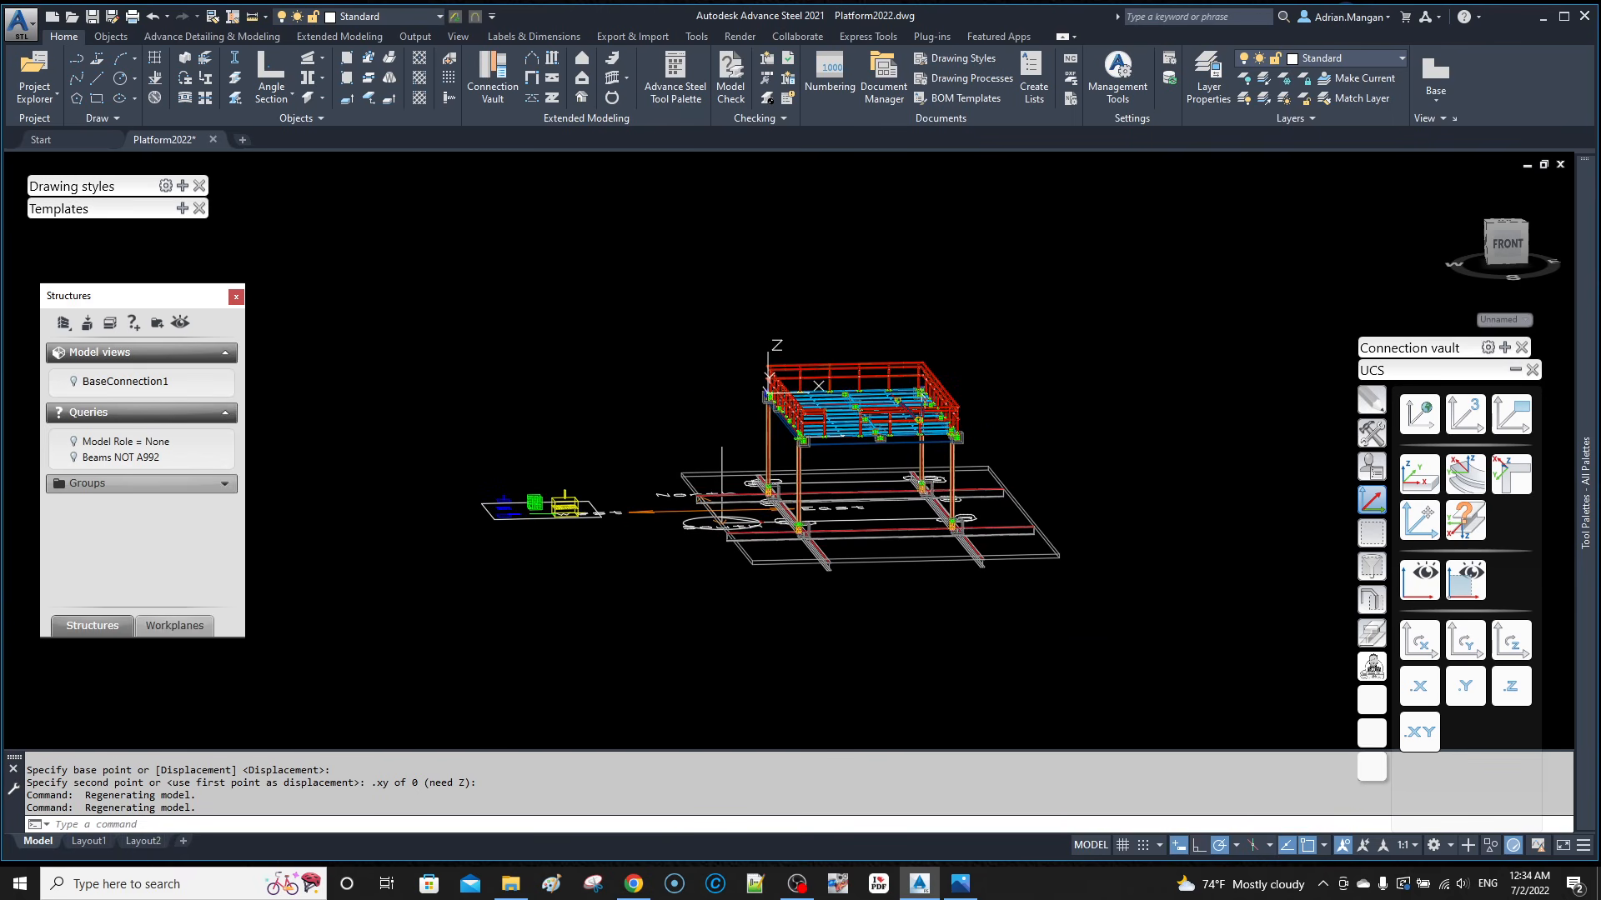
shift+middle_drag(980, 515, 791, 488)
scroll(917, 467, up, 8)
scroll(871, 466, down, 5)
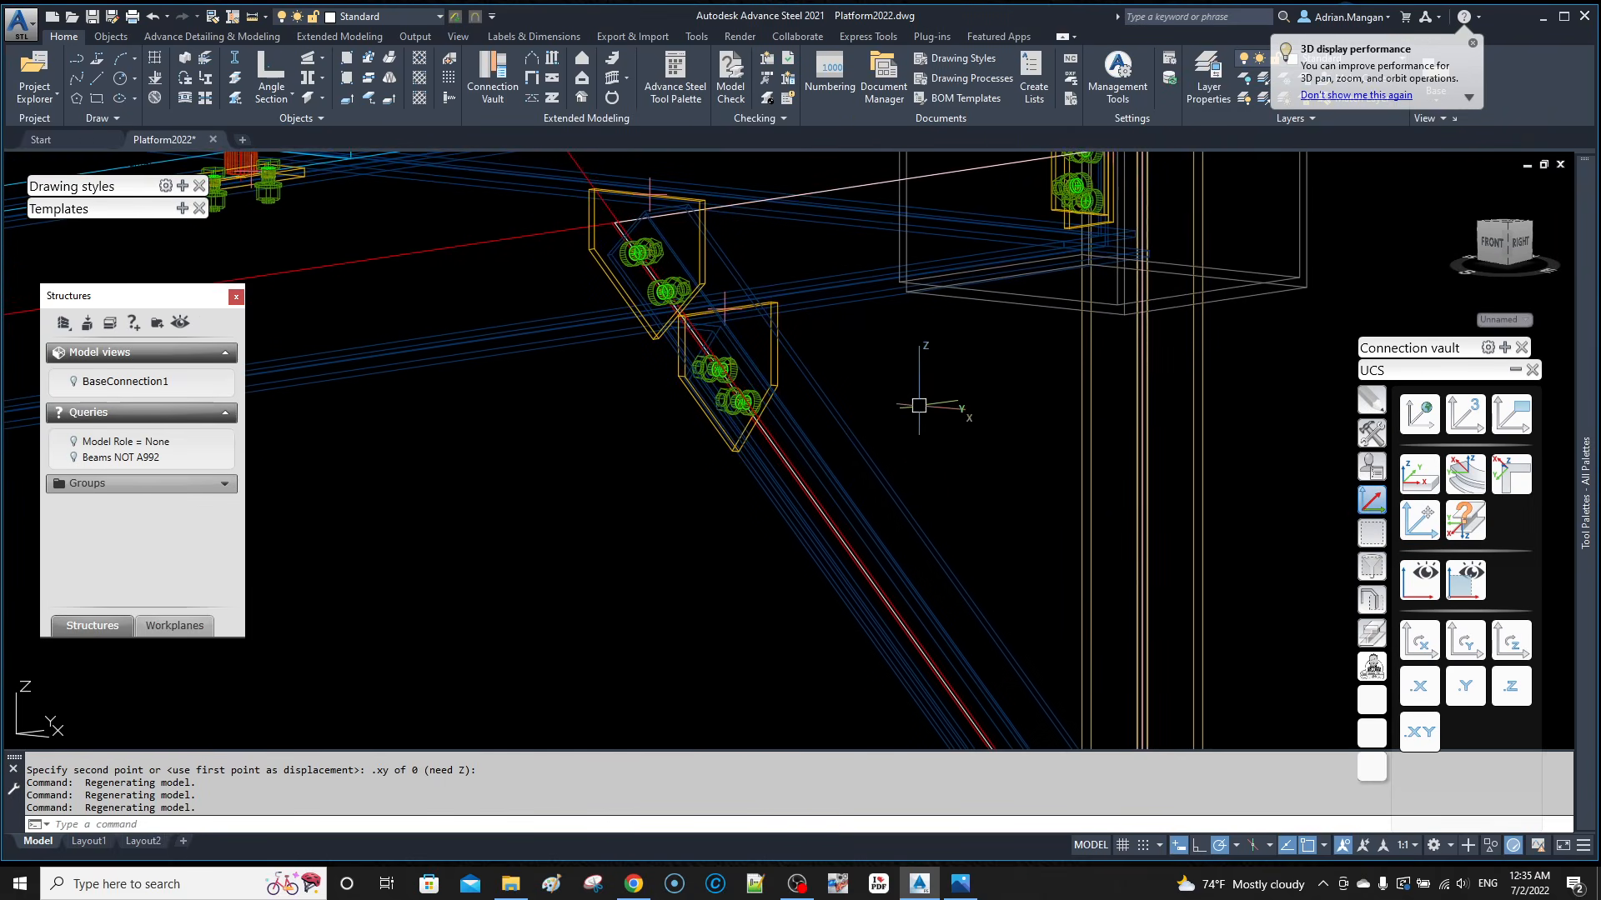
shift+middle_drag(912, 408, 859, 400)
Step: Select the two diagonal braces at the corner column and set Transform elements to Mirror
click(871, 458)
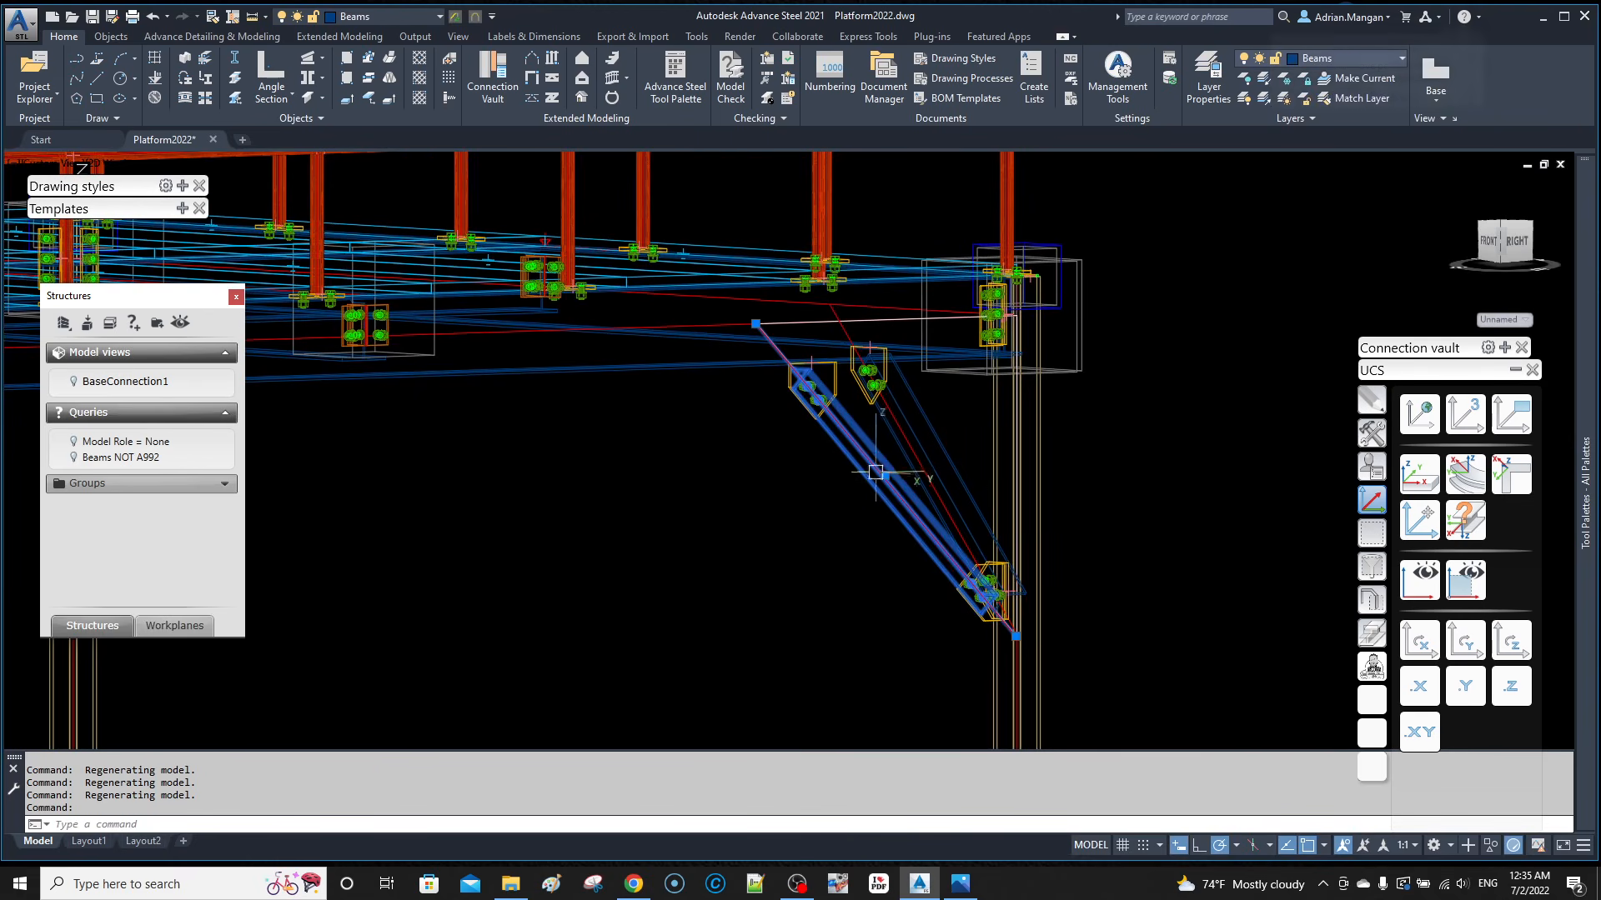
click(930, 443)
scroll(930, 443, down, 4)
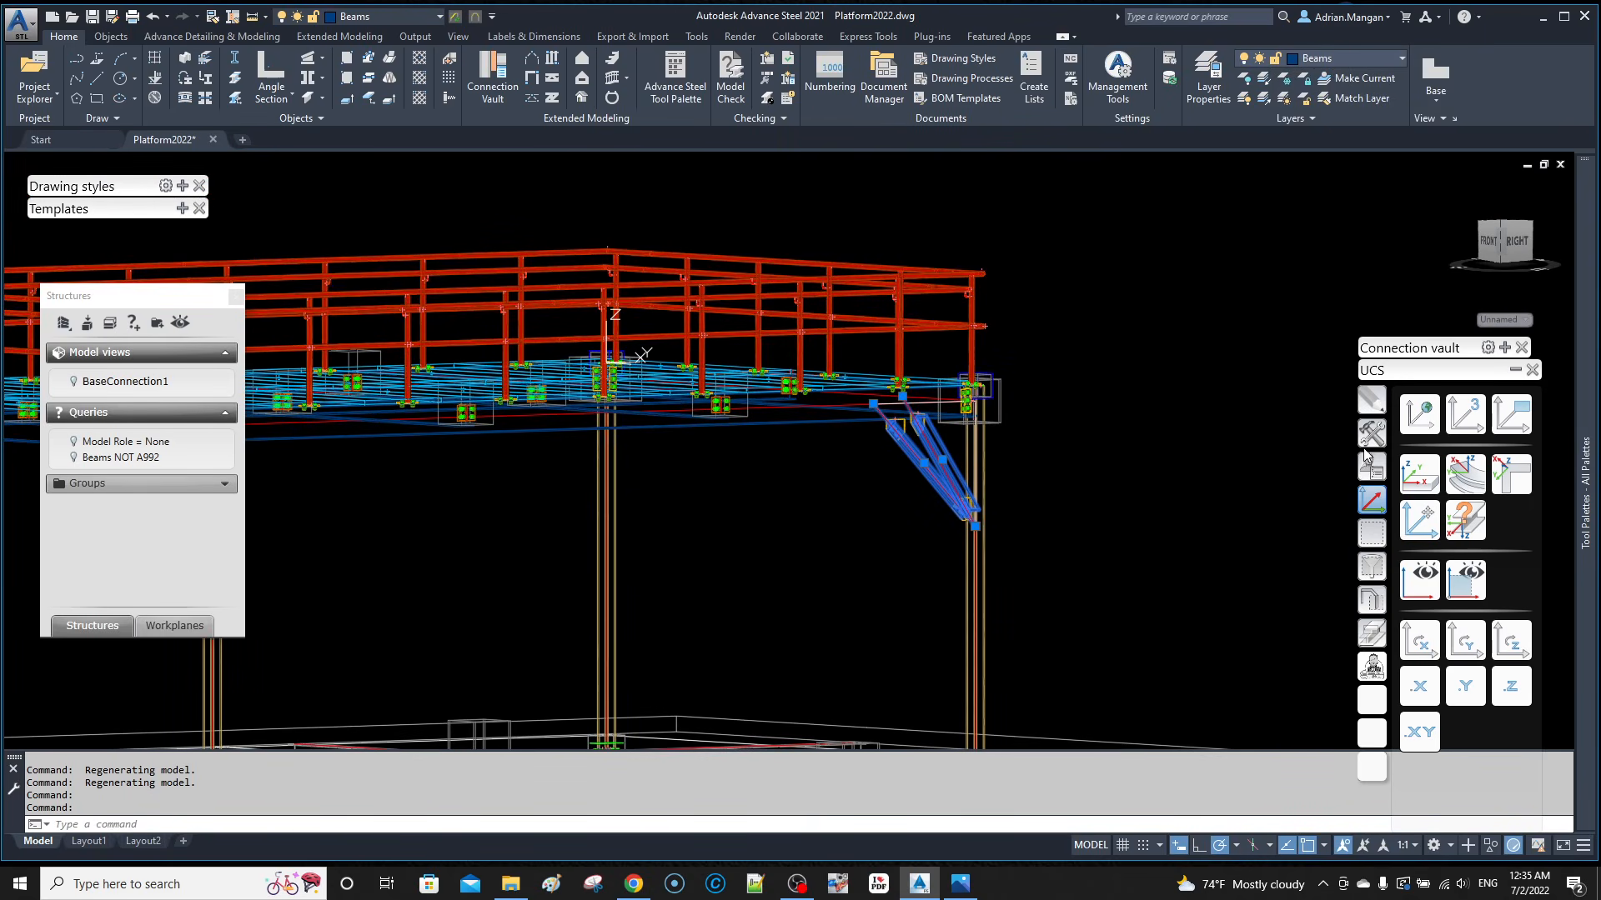
click(1369, 464)
click(1510, 412)
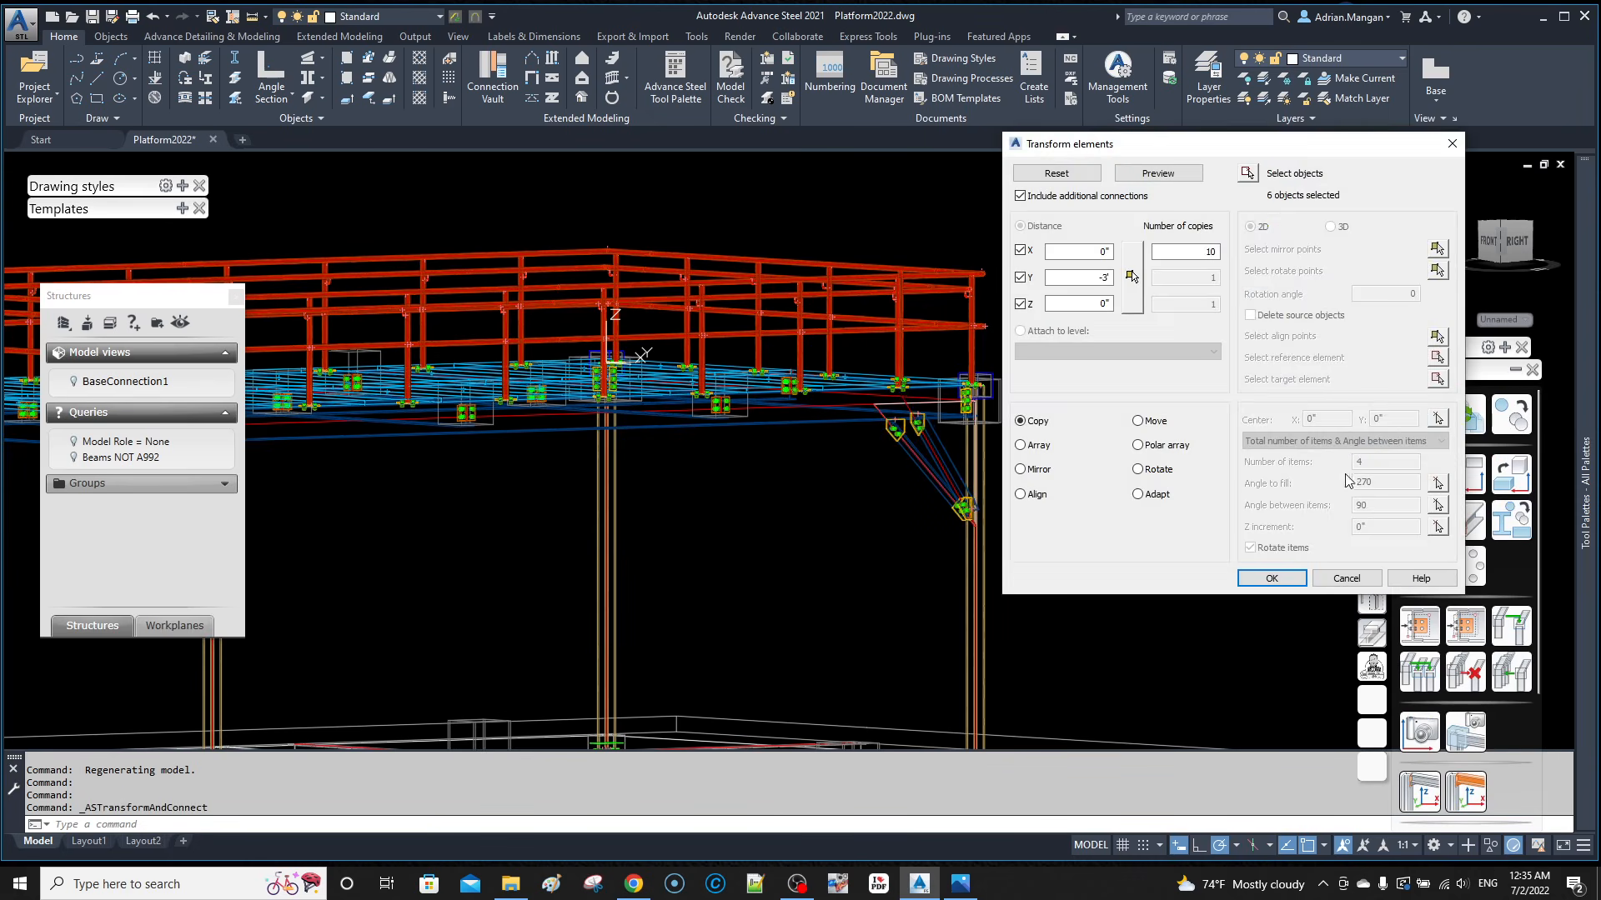
click(1034, 470)
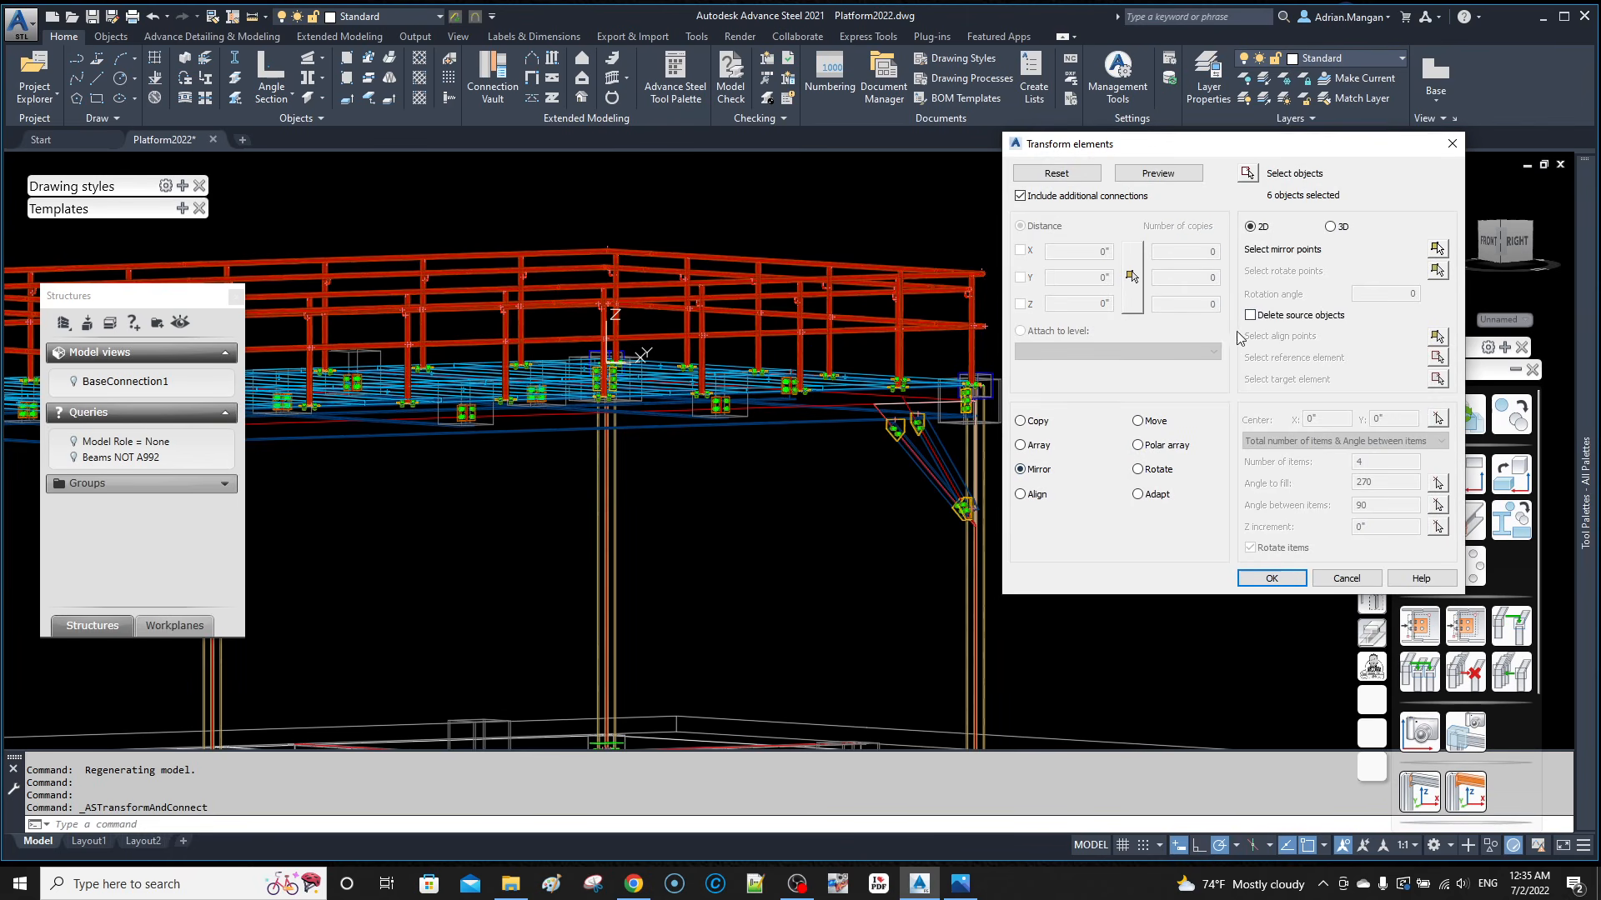
Step: Define the mirror line from the midpoint between the braced column and the next column, running along the Y axis
click(1431, 250)
scroll(1085, 534, down, 4)
middle_drag(1086, 534, 1122, 323)
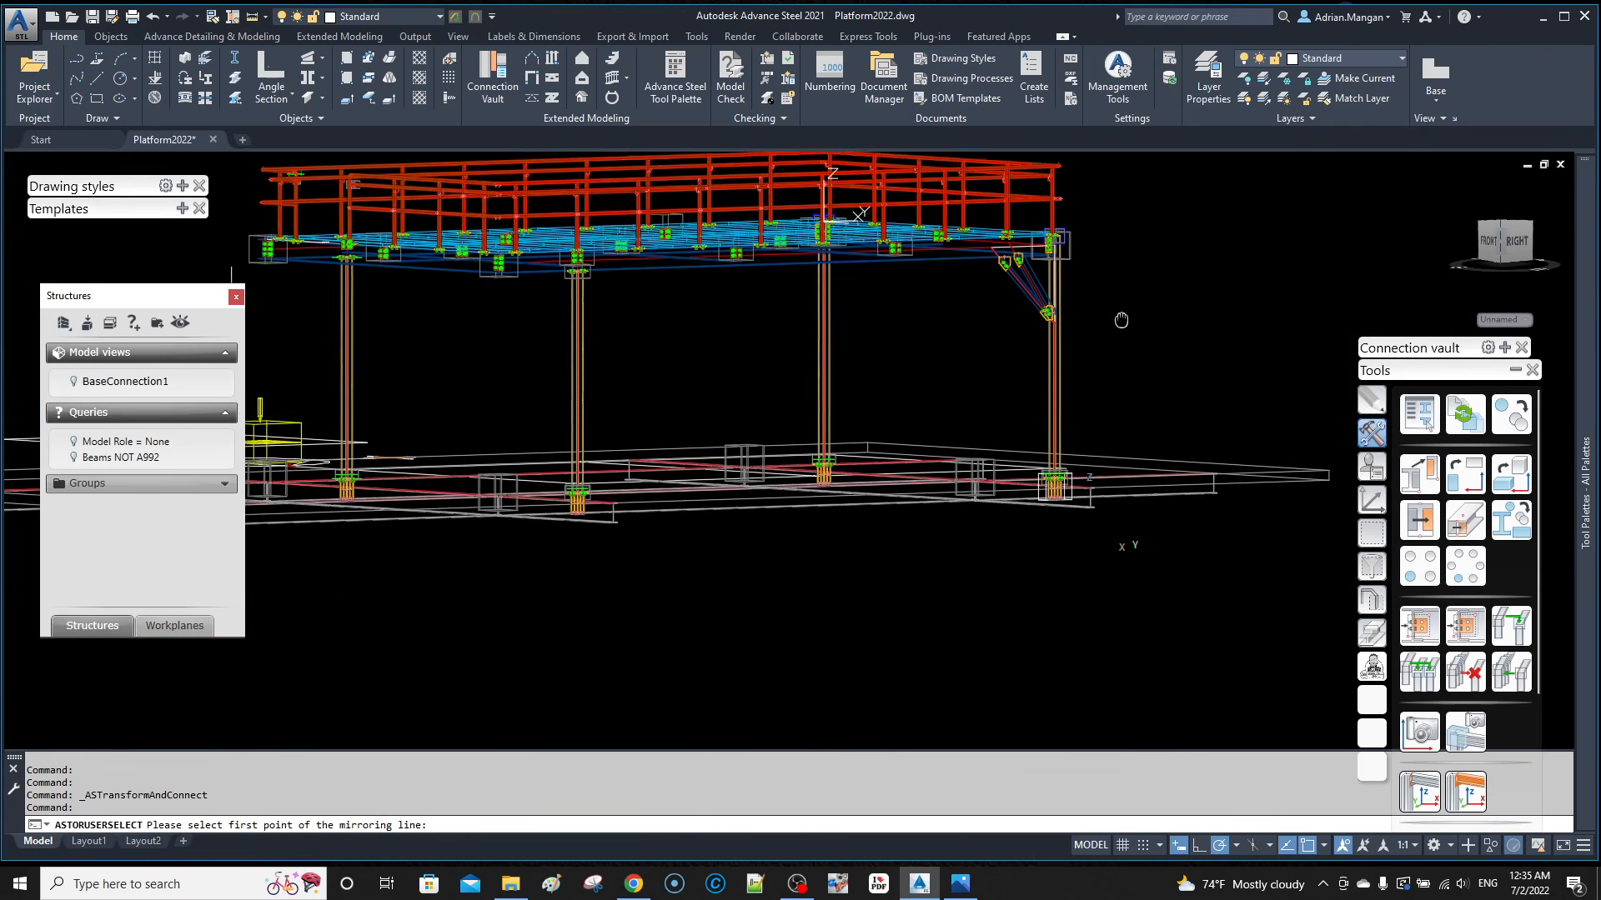
shift+middle_drag(1109, 384, 1144, 465)
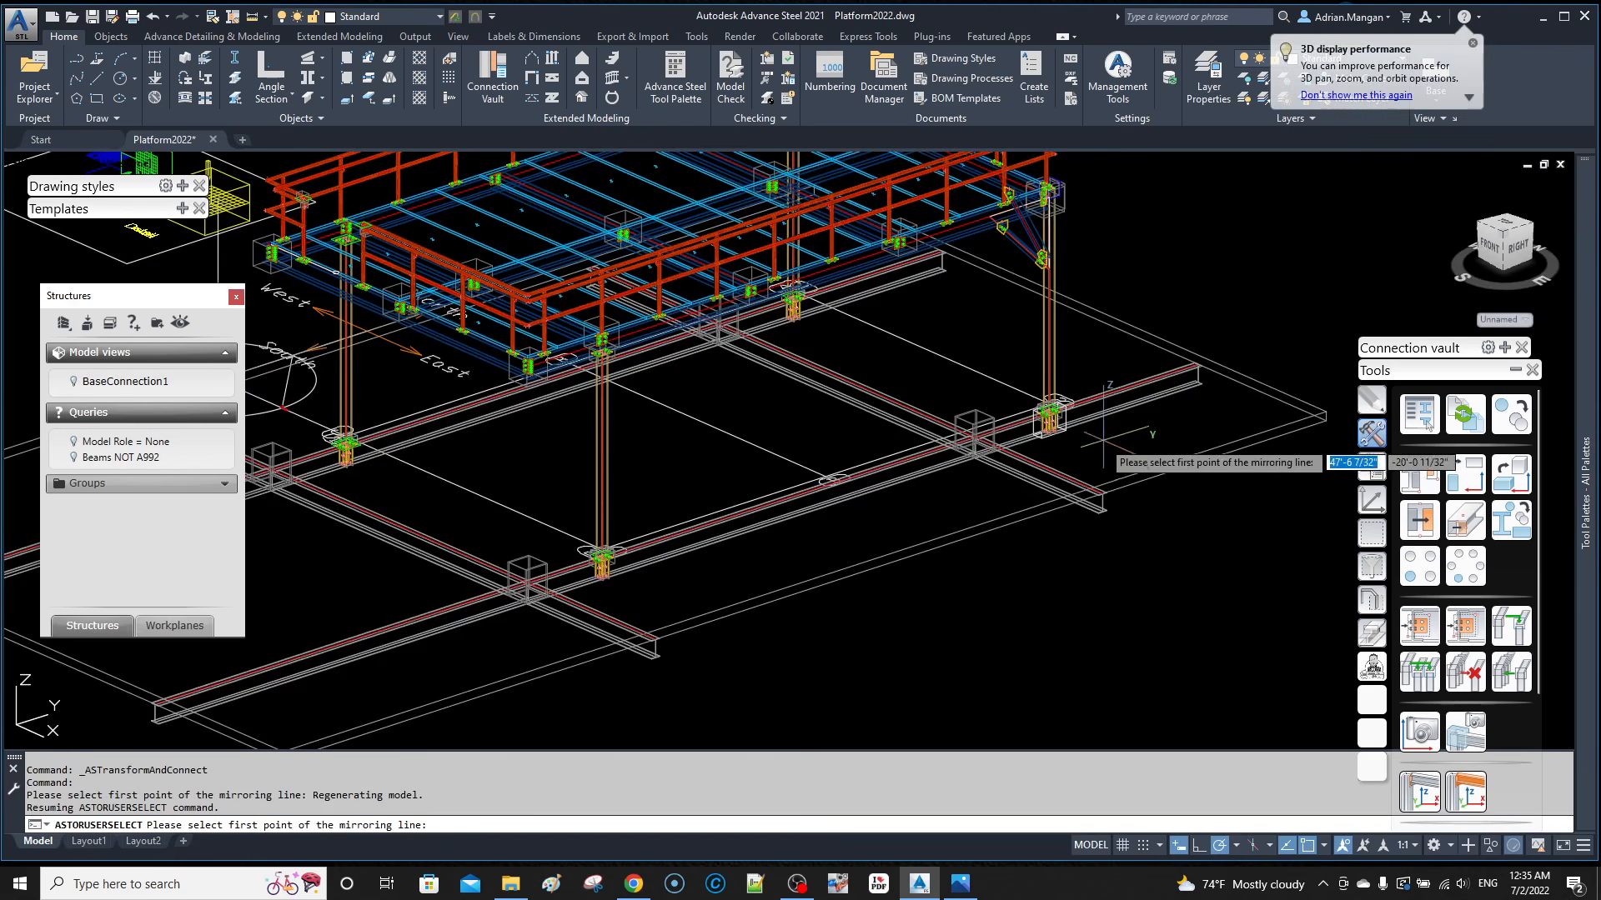
click(925, 334)
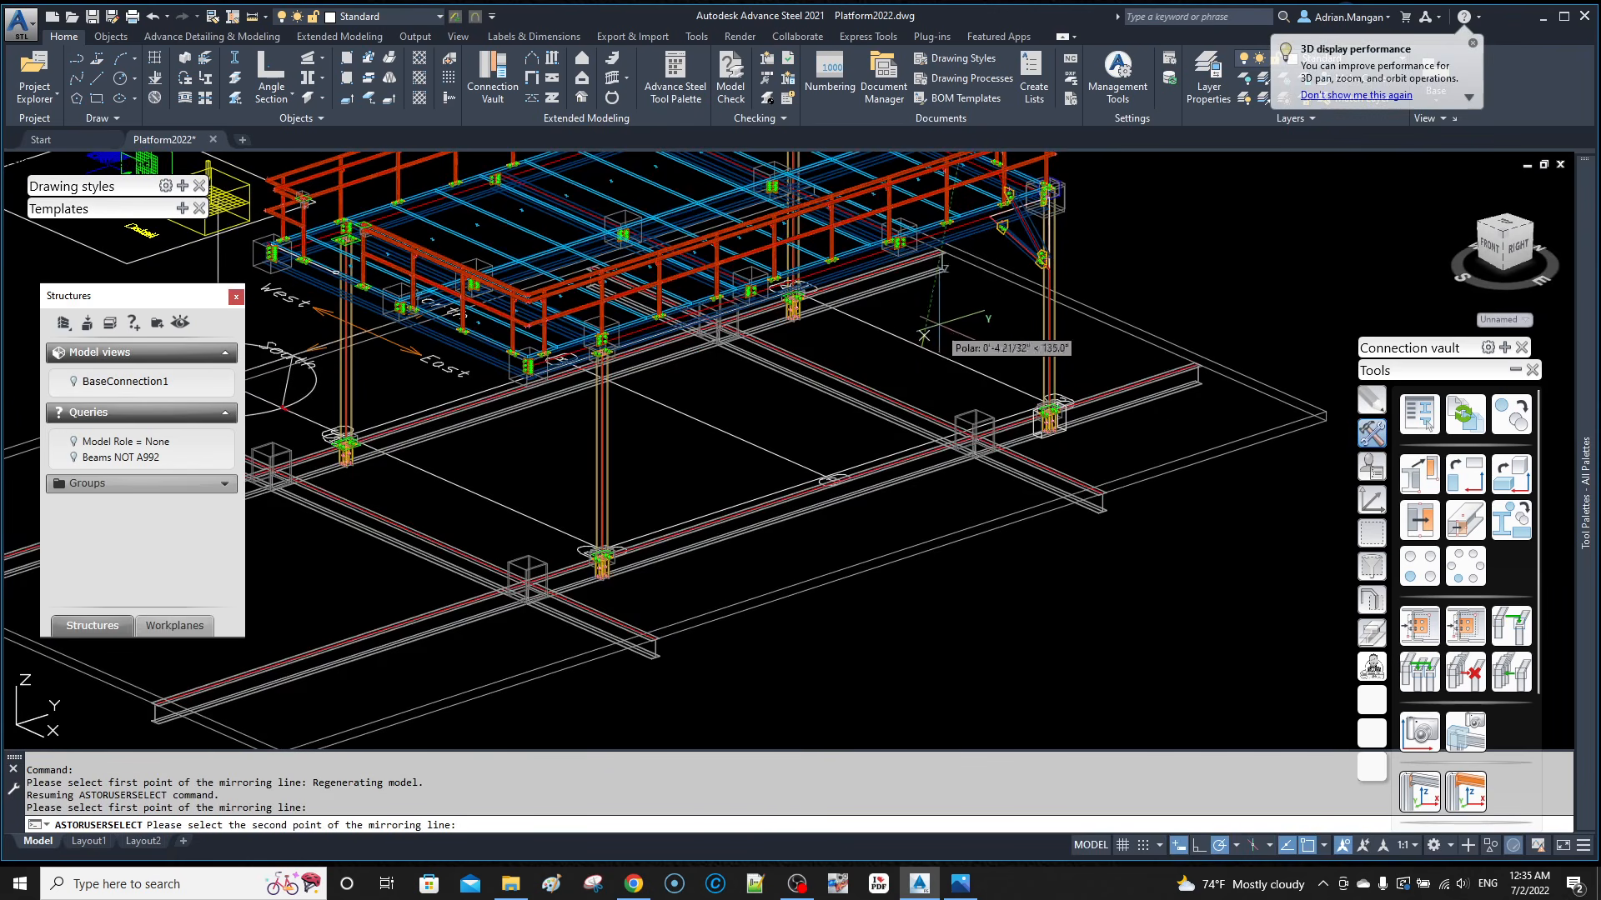
click(991, 309)
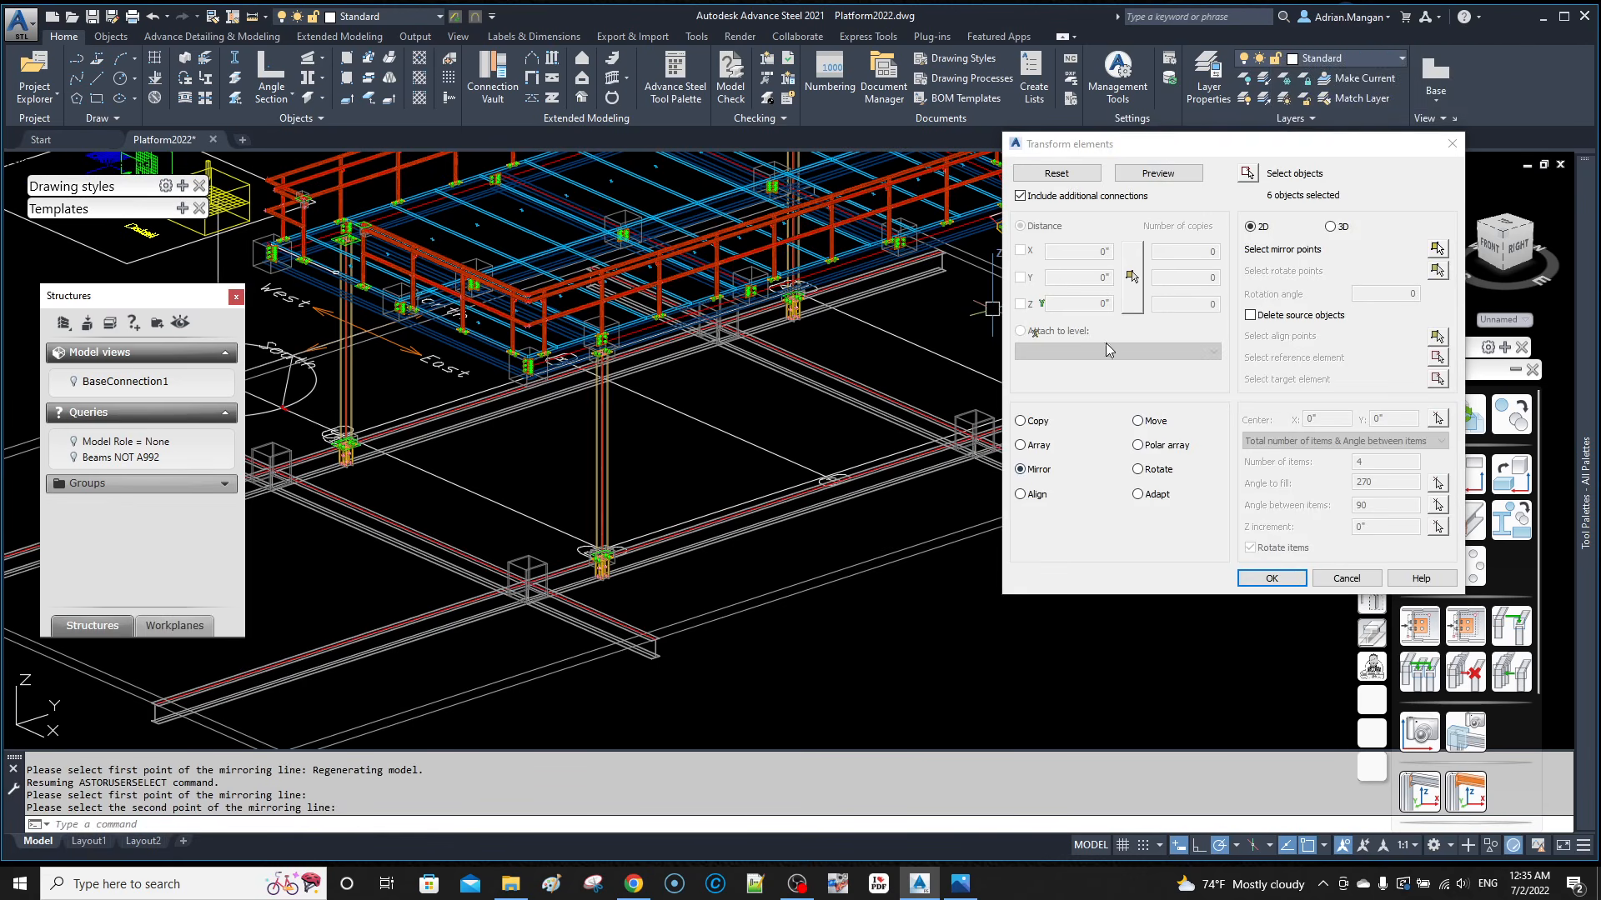
Step: Preview the mirrored braces at the next column and discard the transformation
click(1158, 173)
middle_drag(952, 280, 964, 398)
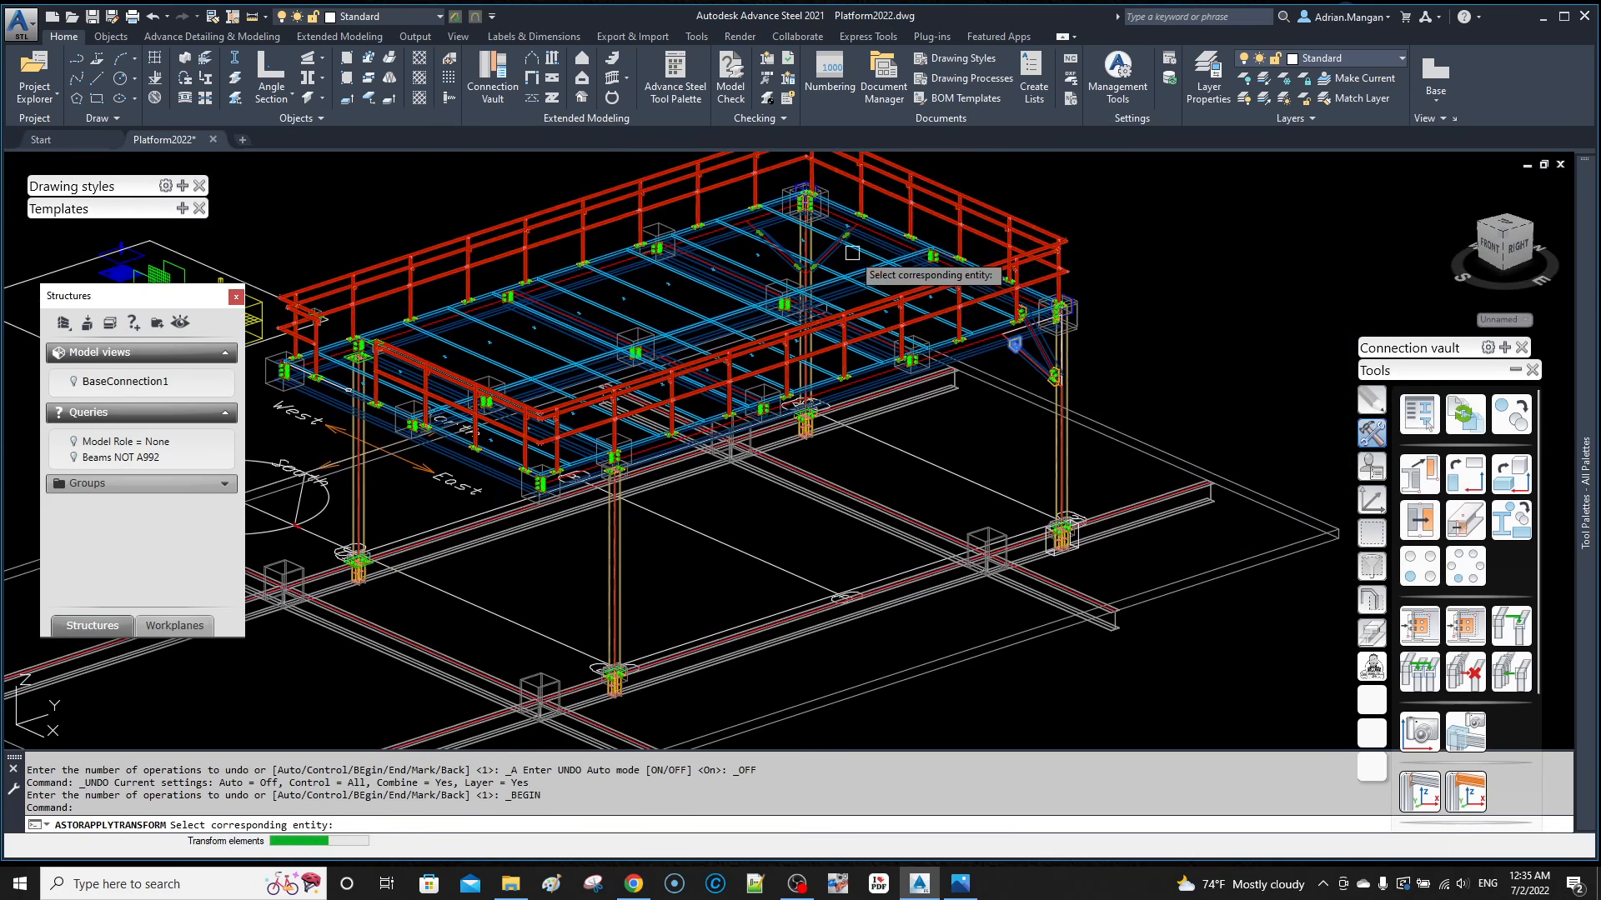
scroll(852, 254, up, 5)
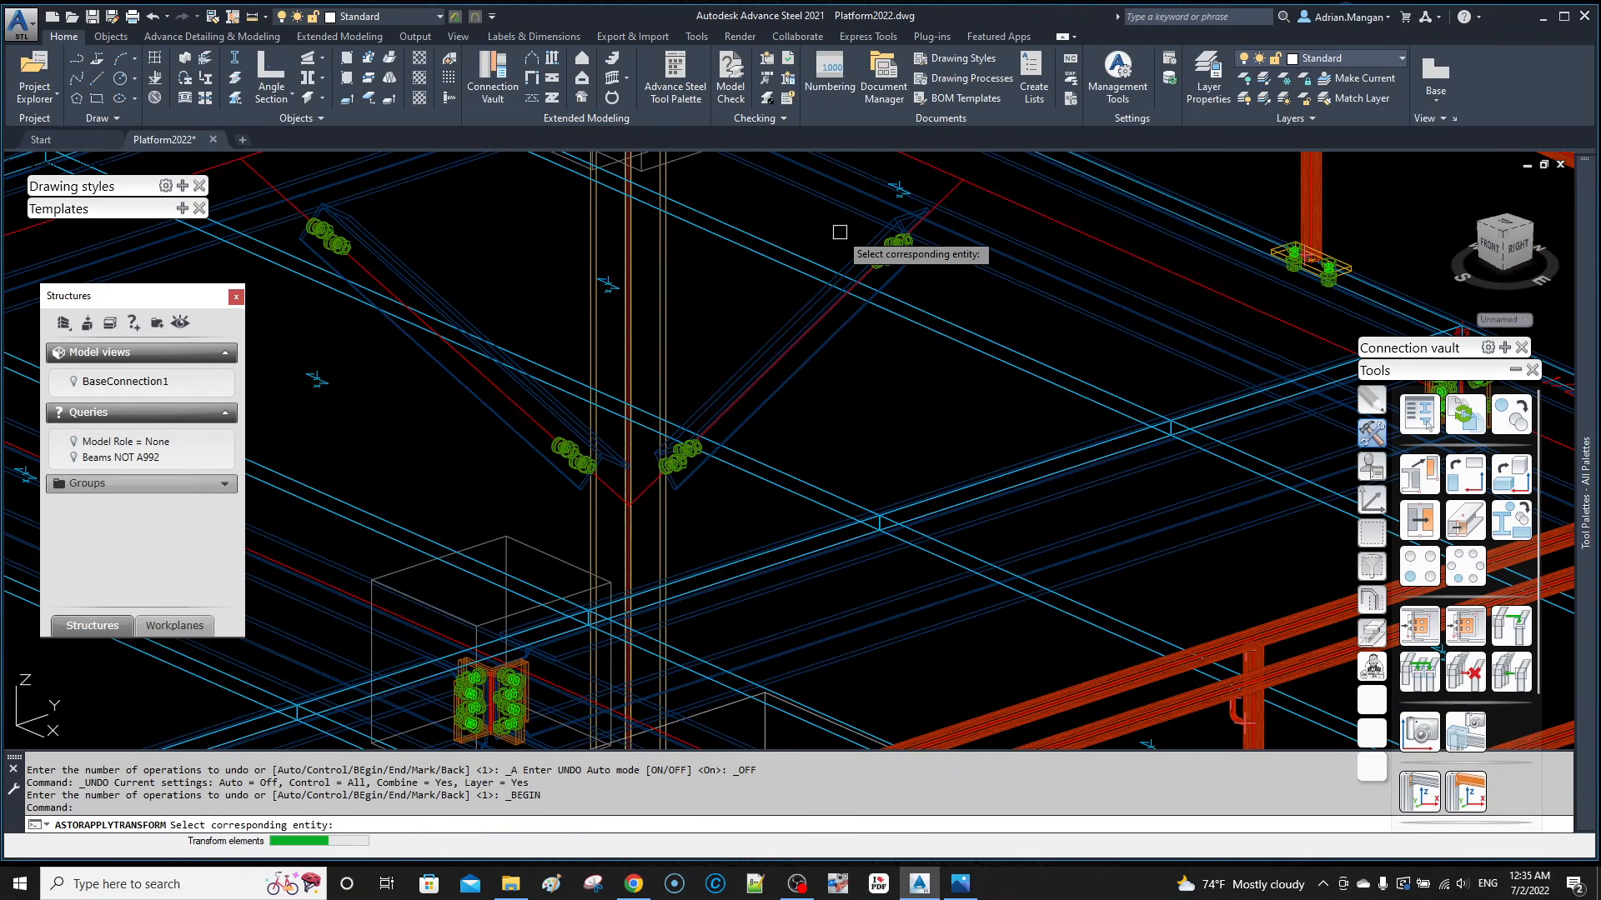
scroll(840, 232, down, 3)
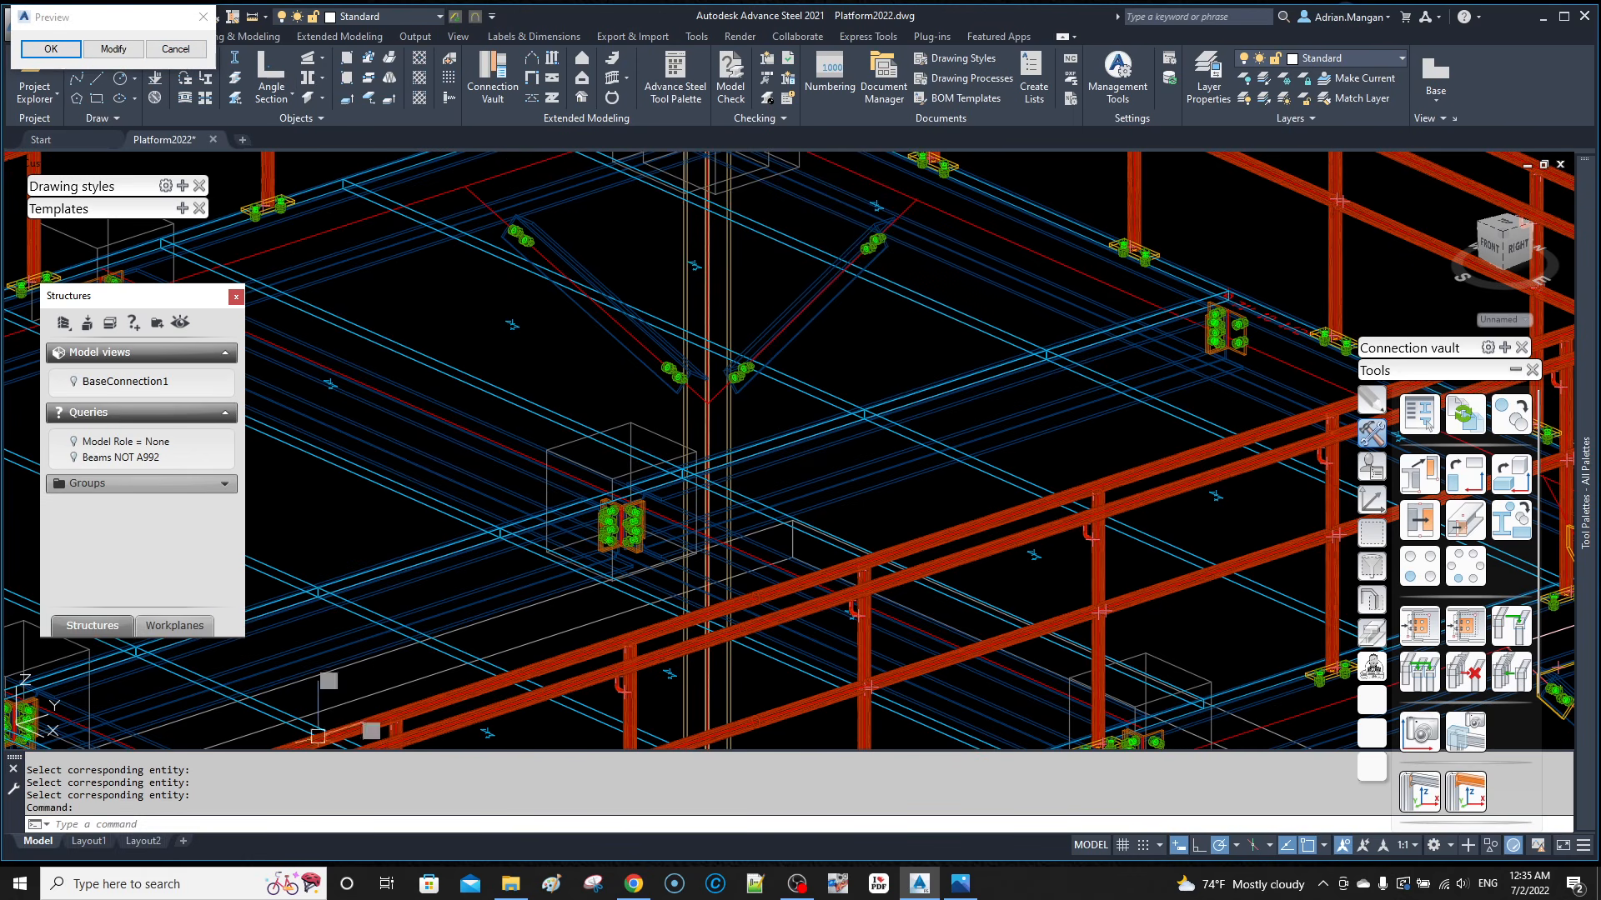
click(195, 53)
Step: Select both corner braces together with their upper and lower gusset plates, and set Transform elements to Mirror
scroll(1033, 228, up, 5)
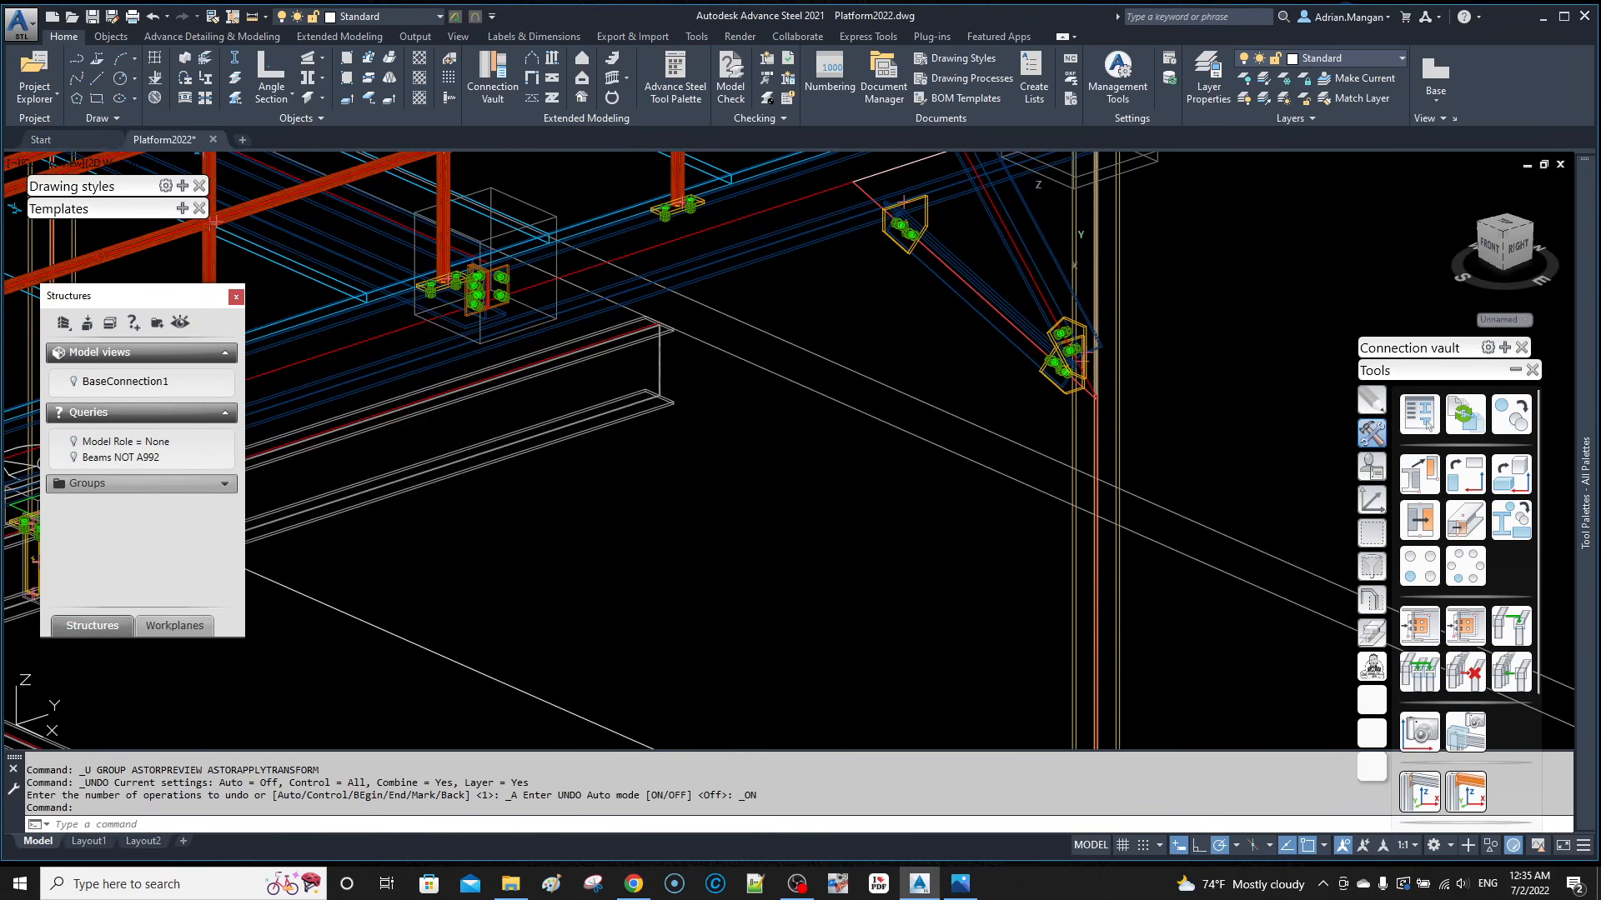
scroll(1102, 353, up, 5)
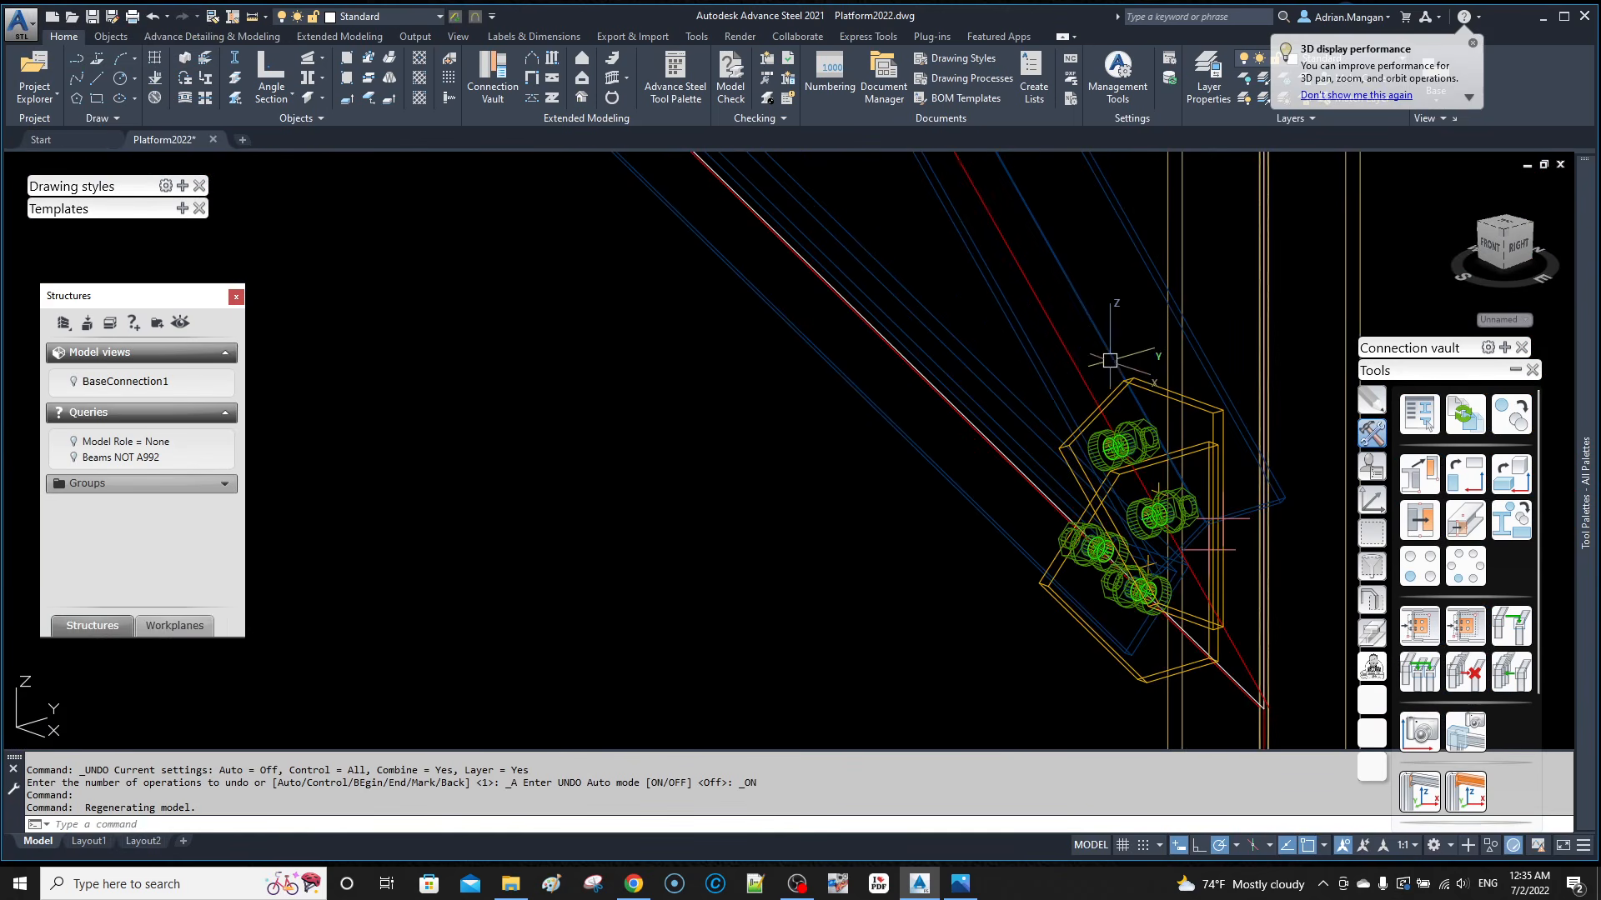
click(1119, 385)
click(1107, 354)
click(1046, 595)
click(1008, 542)
scroll(1000, 476, down, 6)
scroll(860, 316, up, 5)
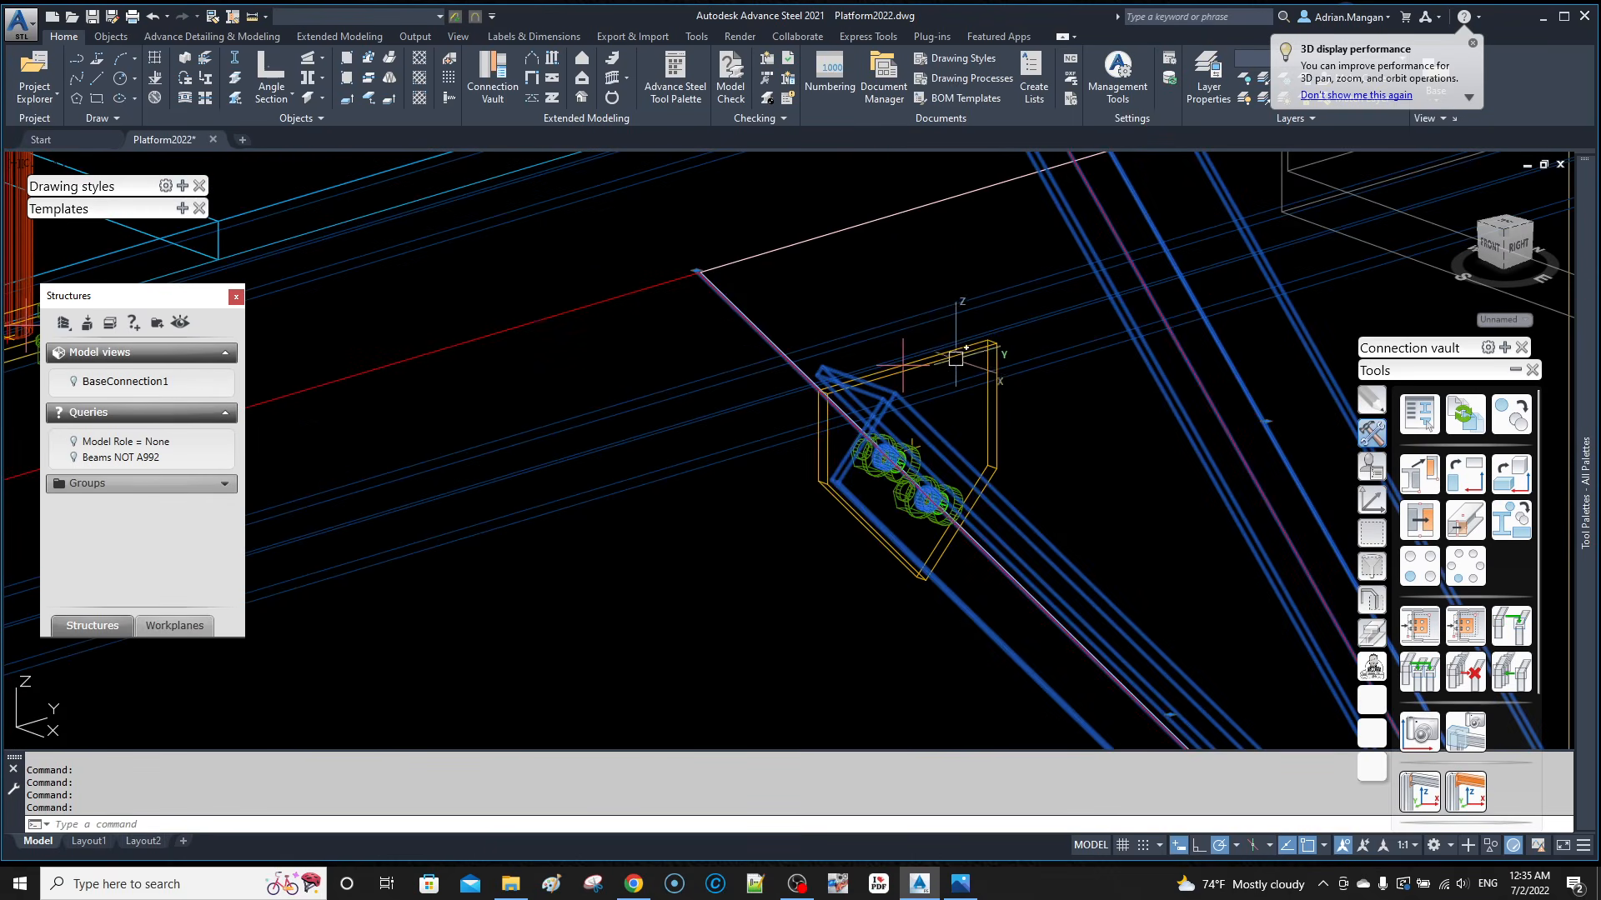
scroll(977, 285, down, 4)
scroll(993, 150, up, 2)
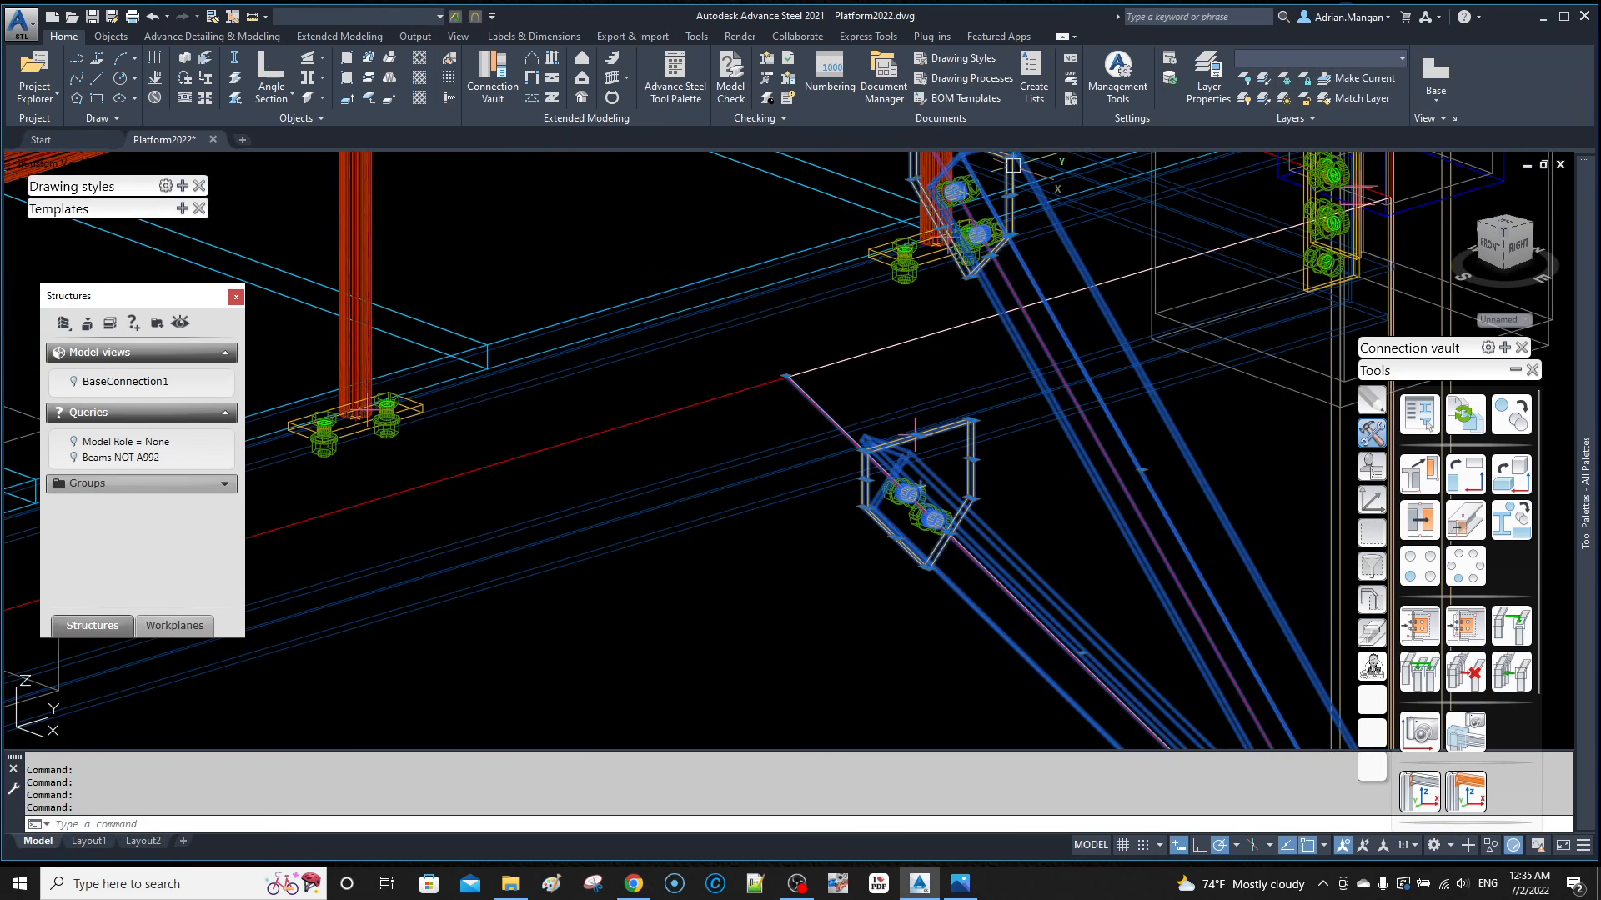
scroll(1013, 165, down, 5)
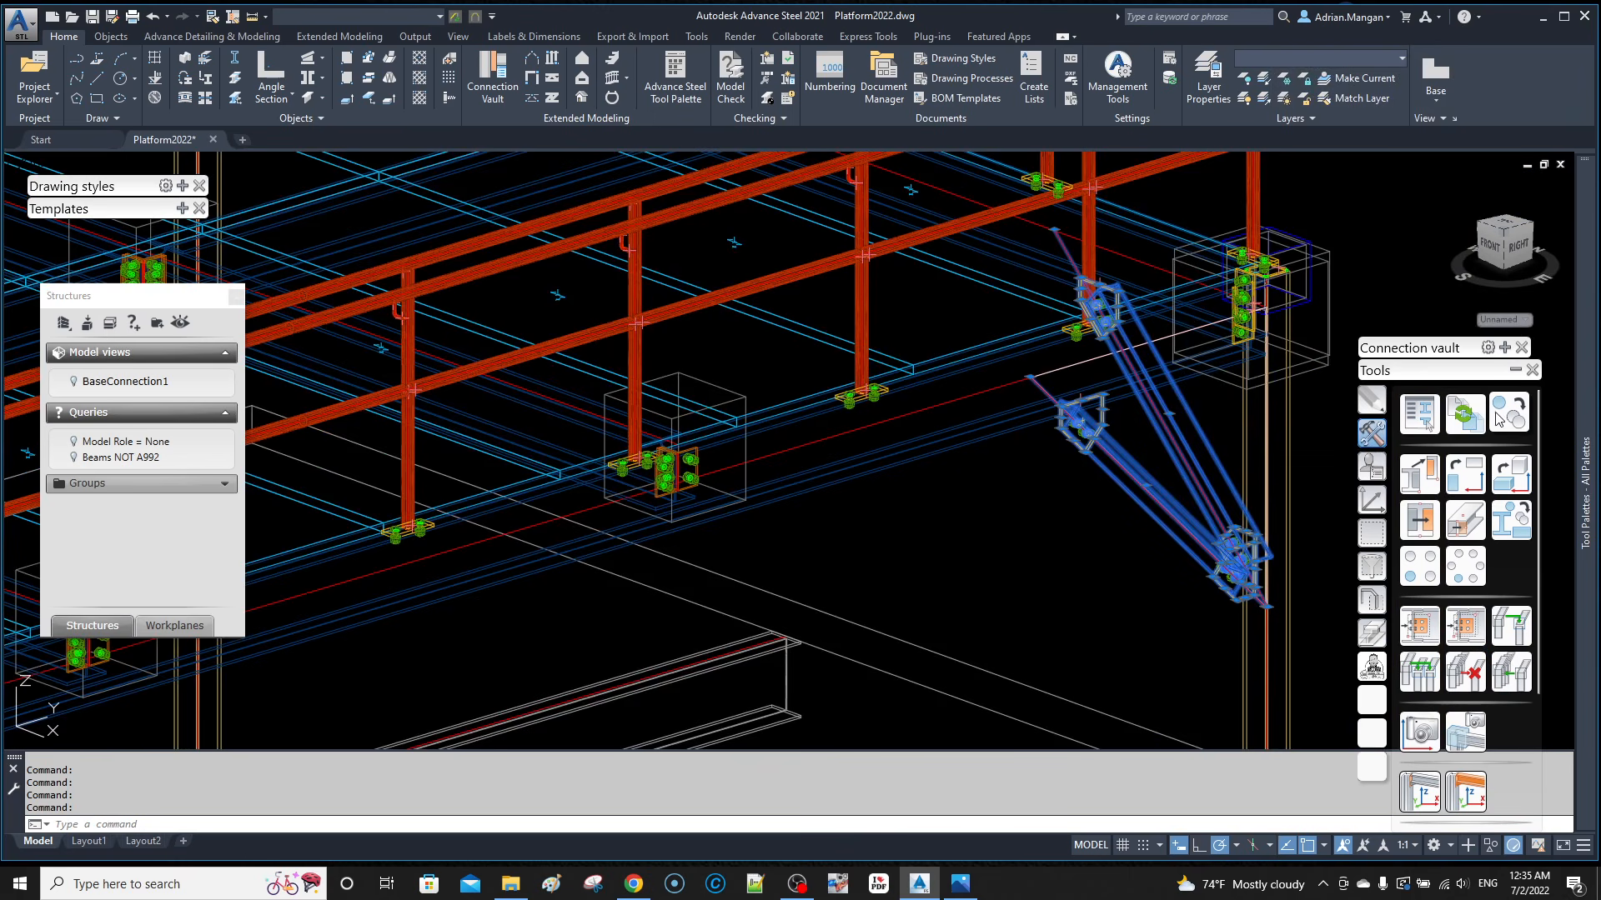
click(1511, 417)
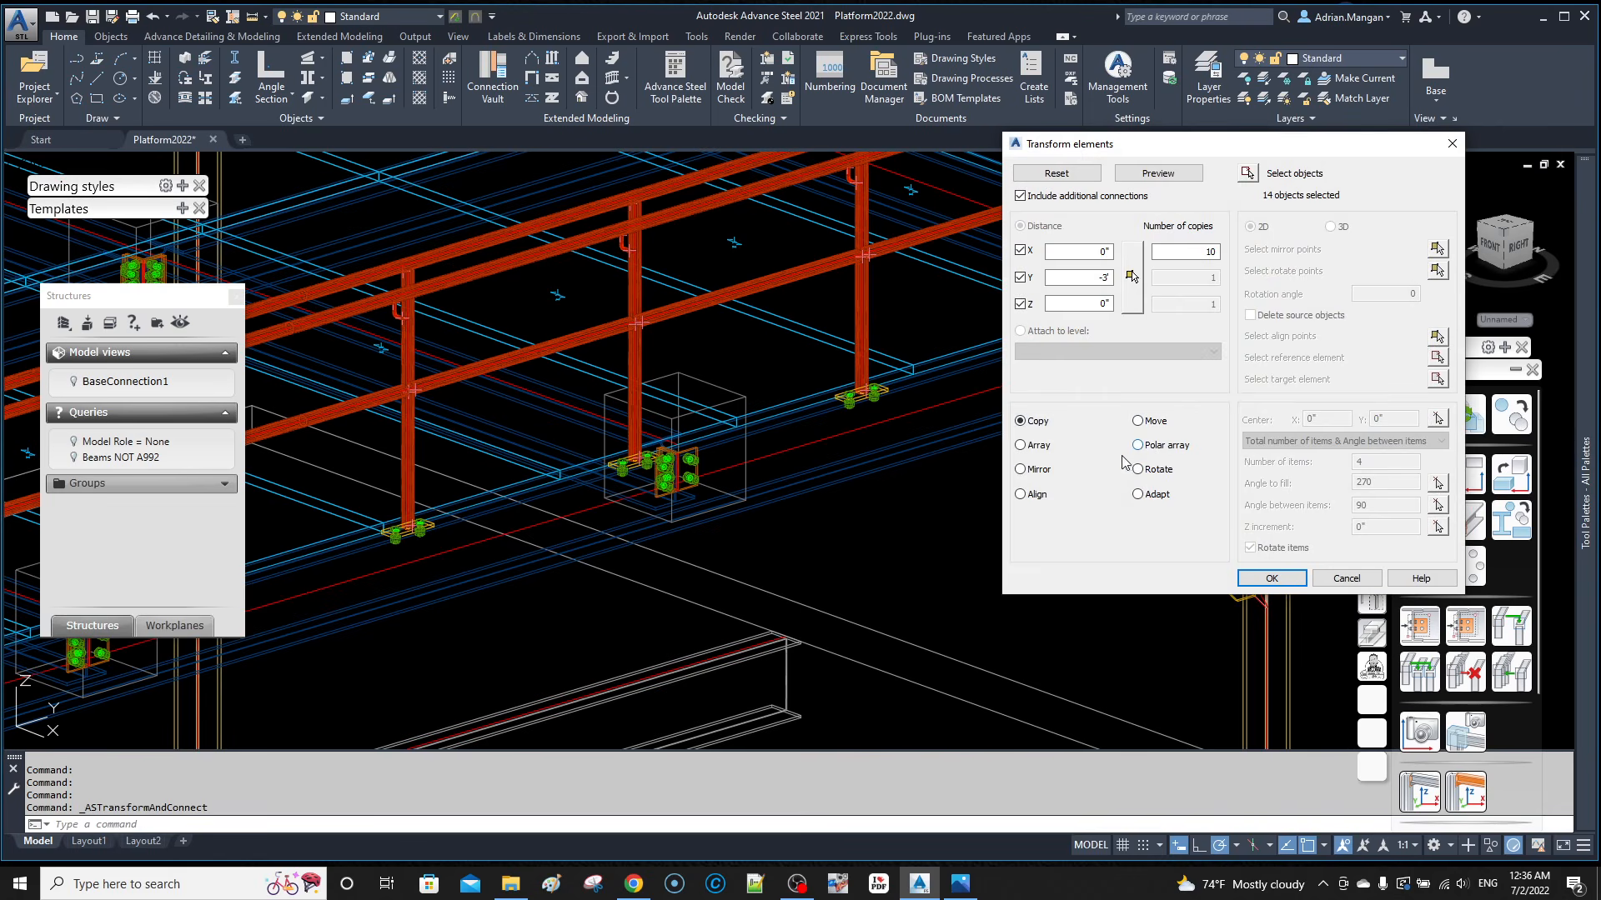
click(1041, 473)
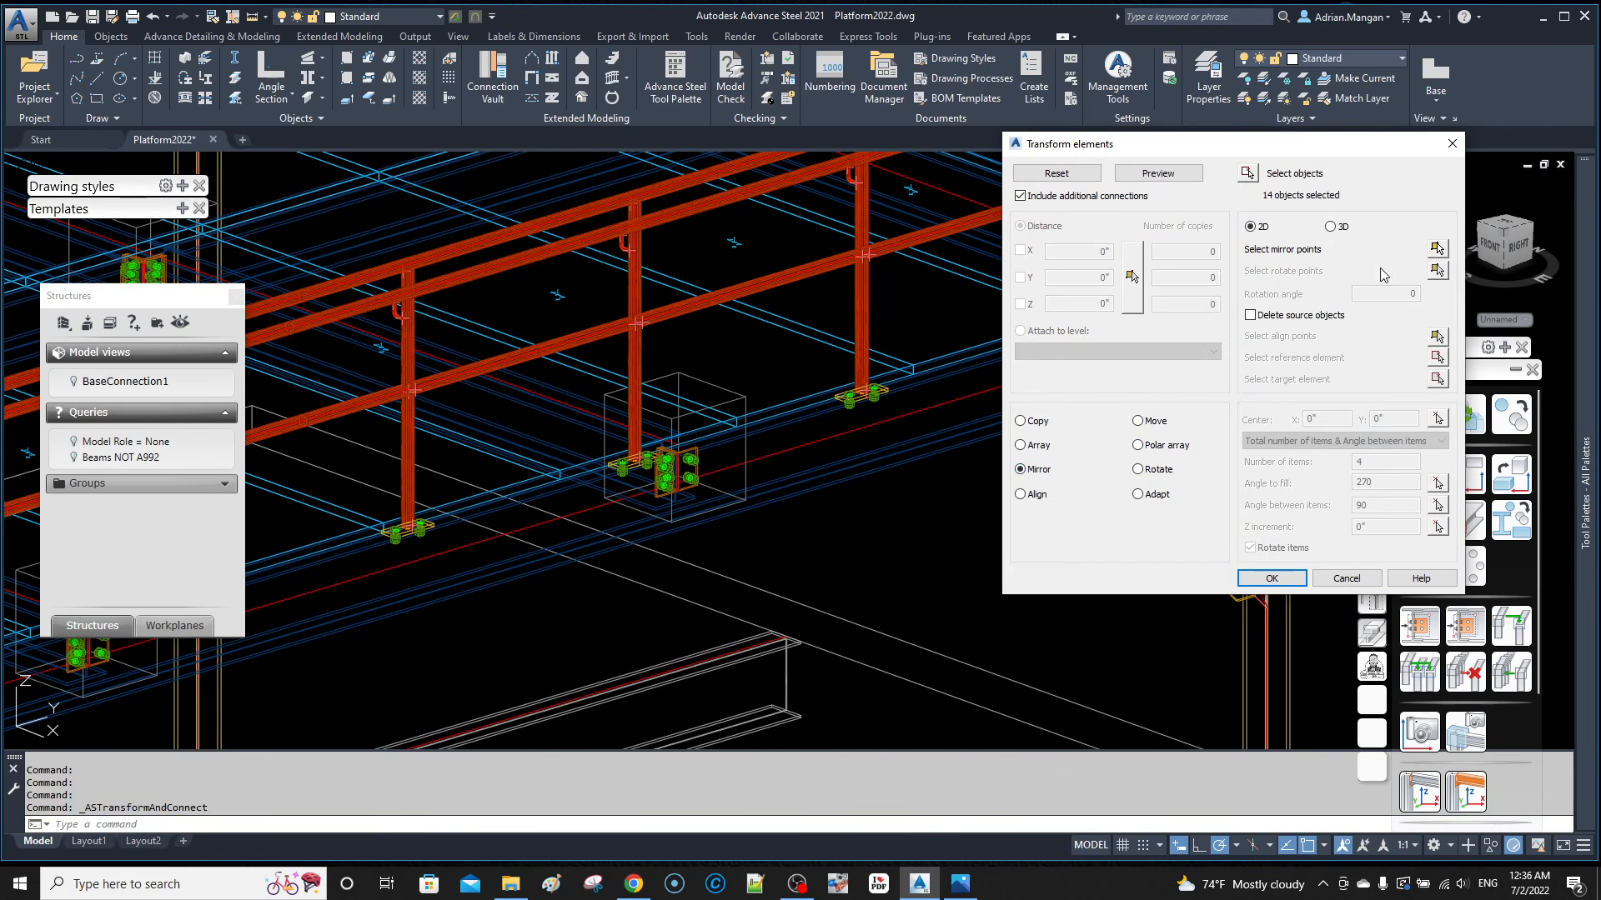
Step: Mirror the selected braces and gusset plates across a Y-axis line through the midpoint between the two columns, and accept the preview
click(1436, 249)
scroll(1009, 482, down, 5)
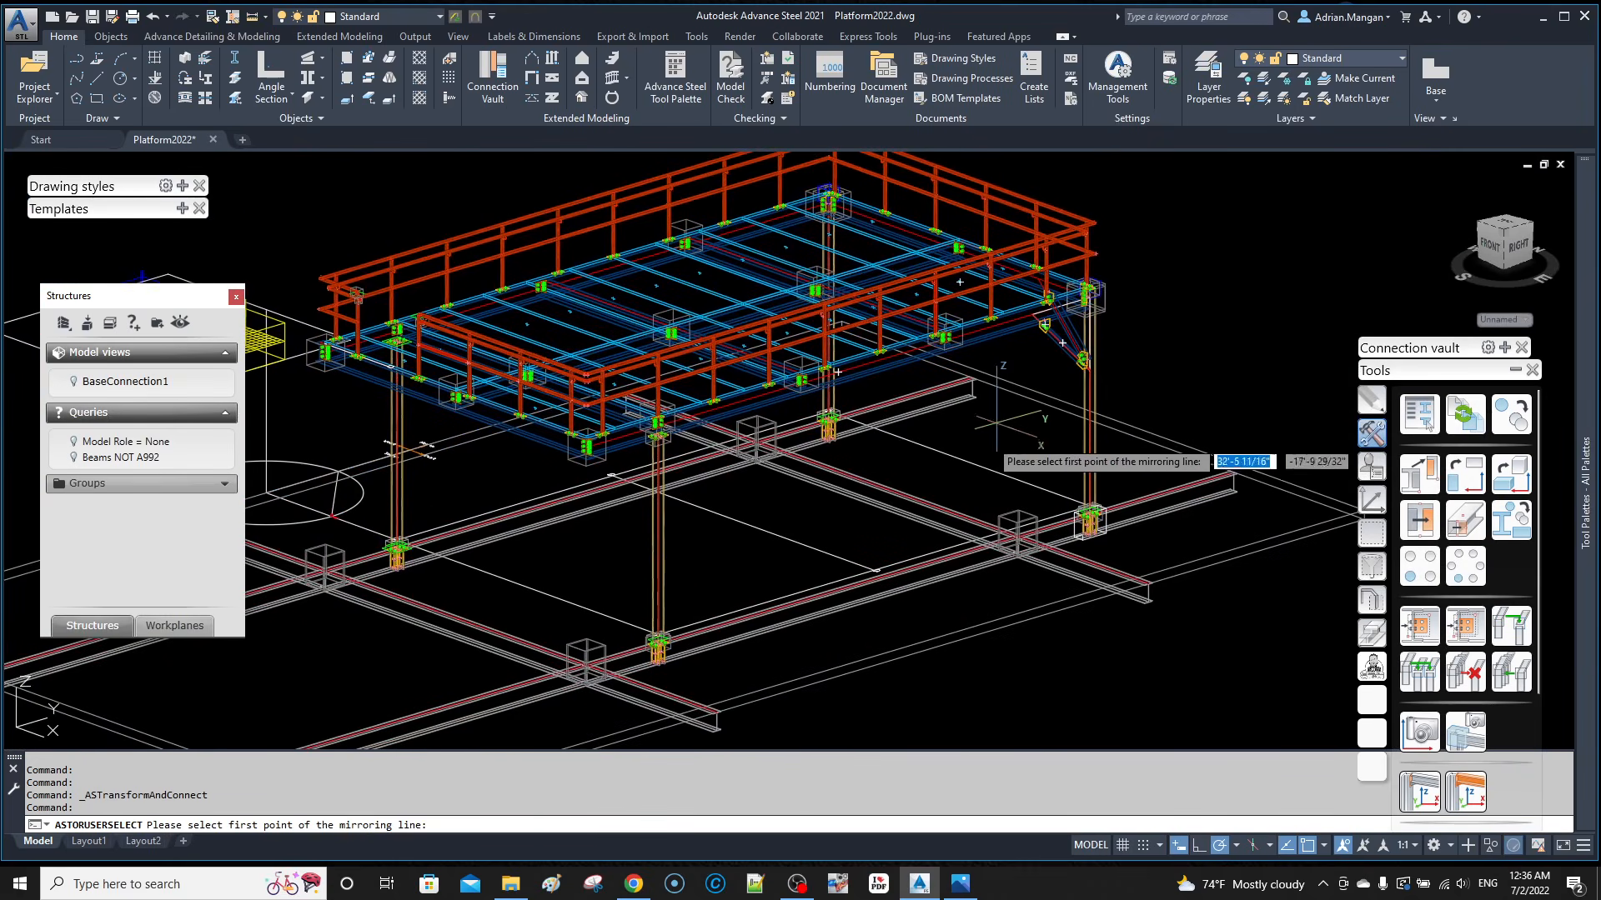
click(960, 457)
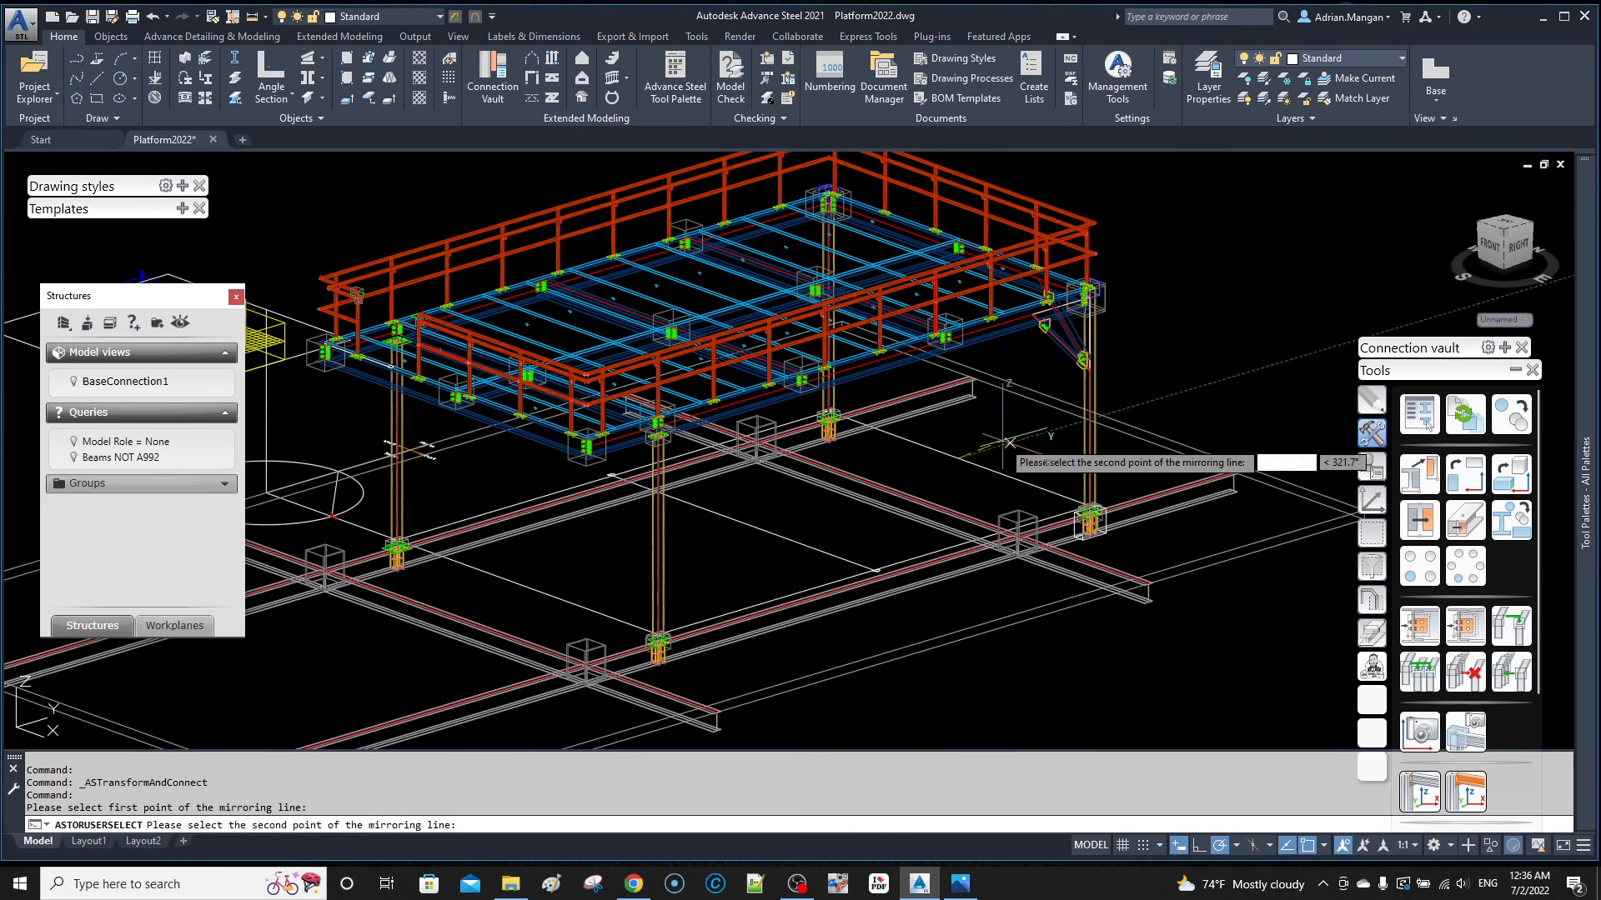
click(1002, 435)
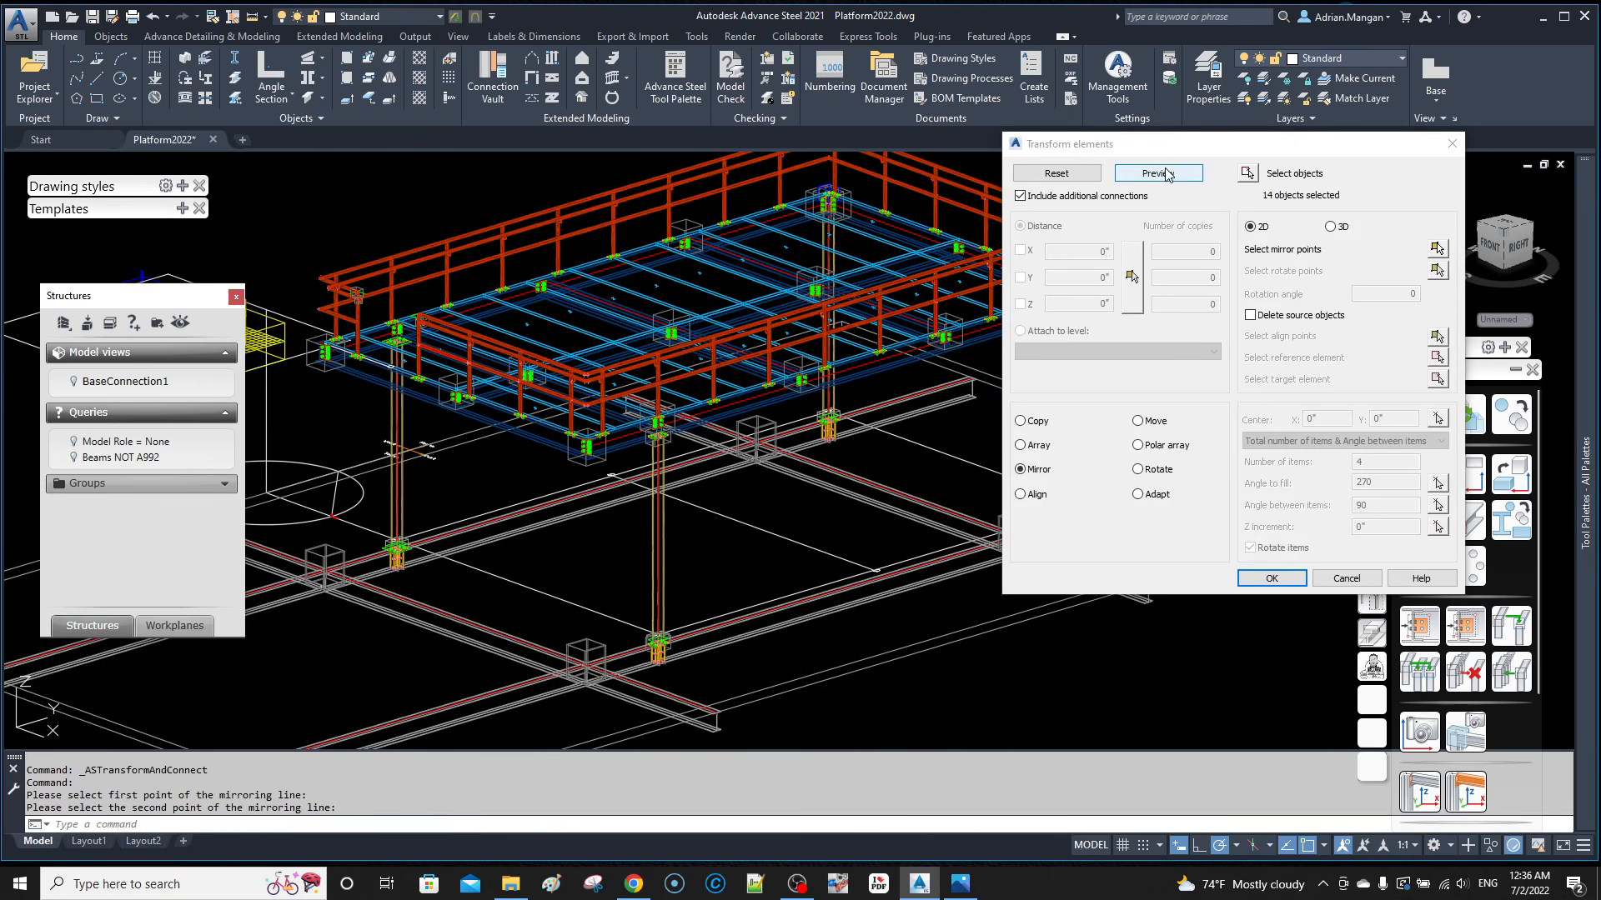
click(1165, 175)
click(1271, 578)
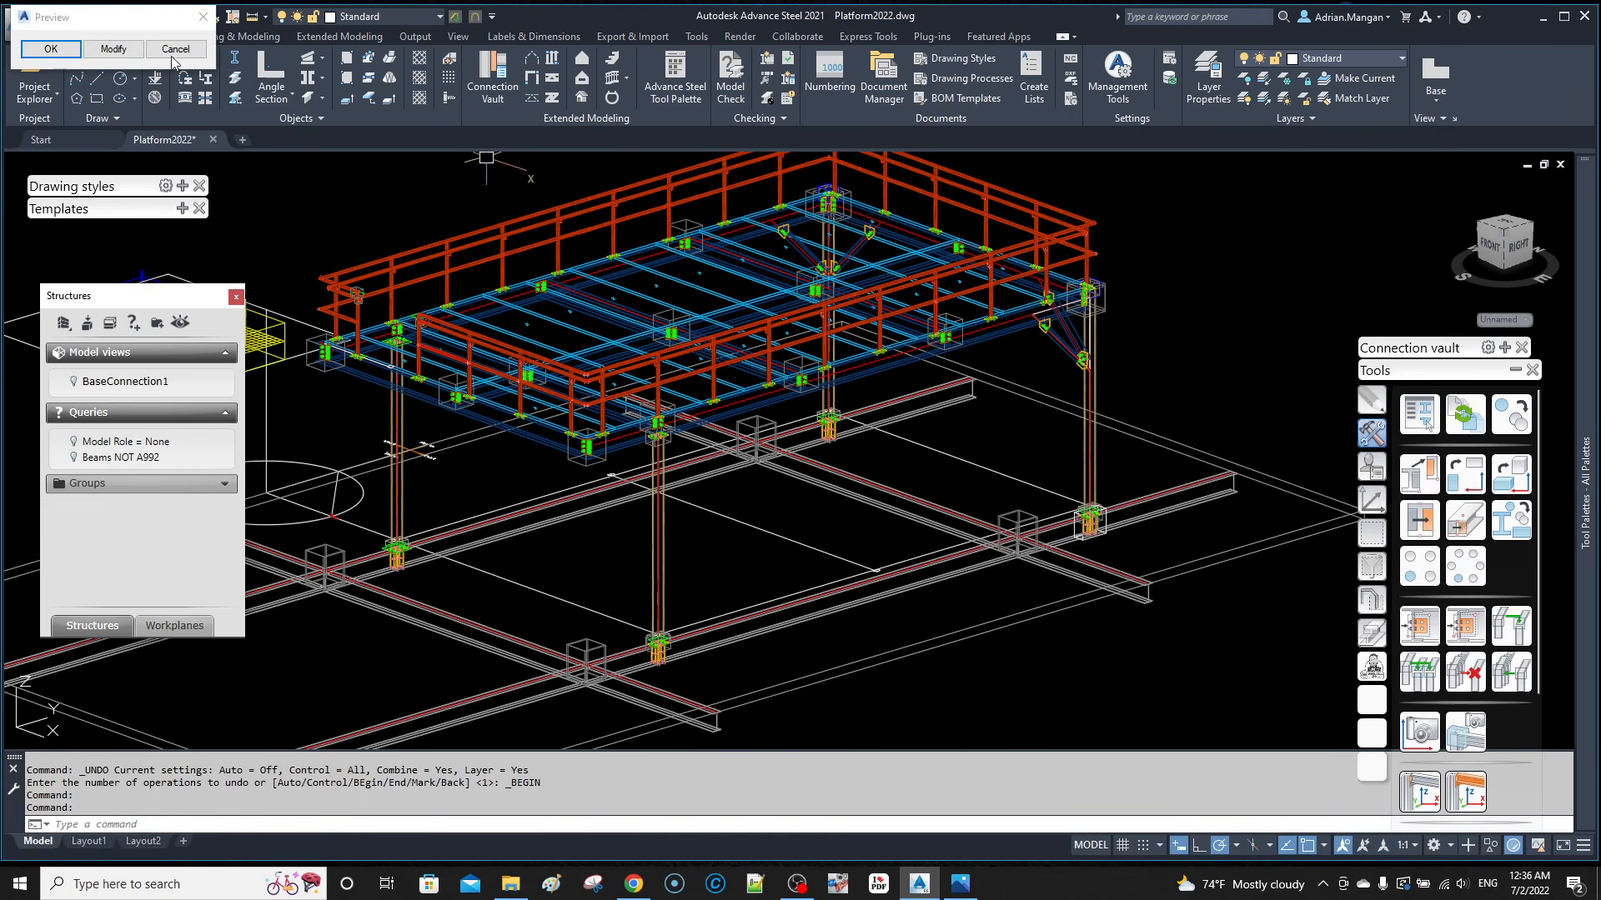
click(49, 49)
Step: Select the corner column's diagonal brace on the platform's long side, together with its upper and lower gusset plates
shift+middle_drag(839, 367, 773, 314)
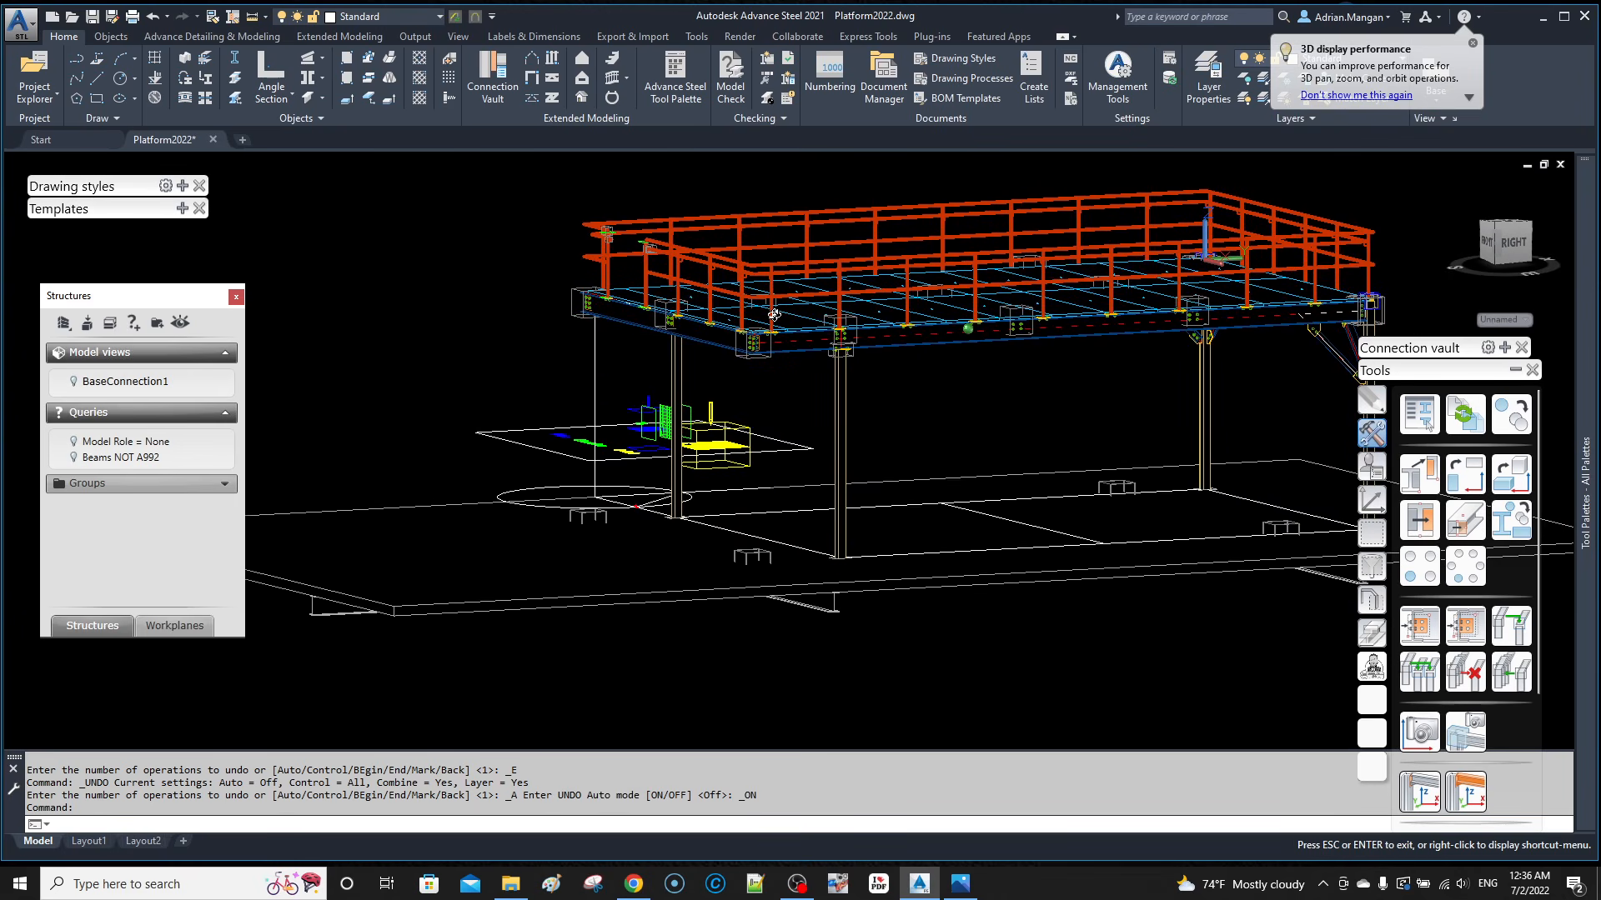
middle_drag(893, 396, 698, 406)
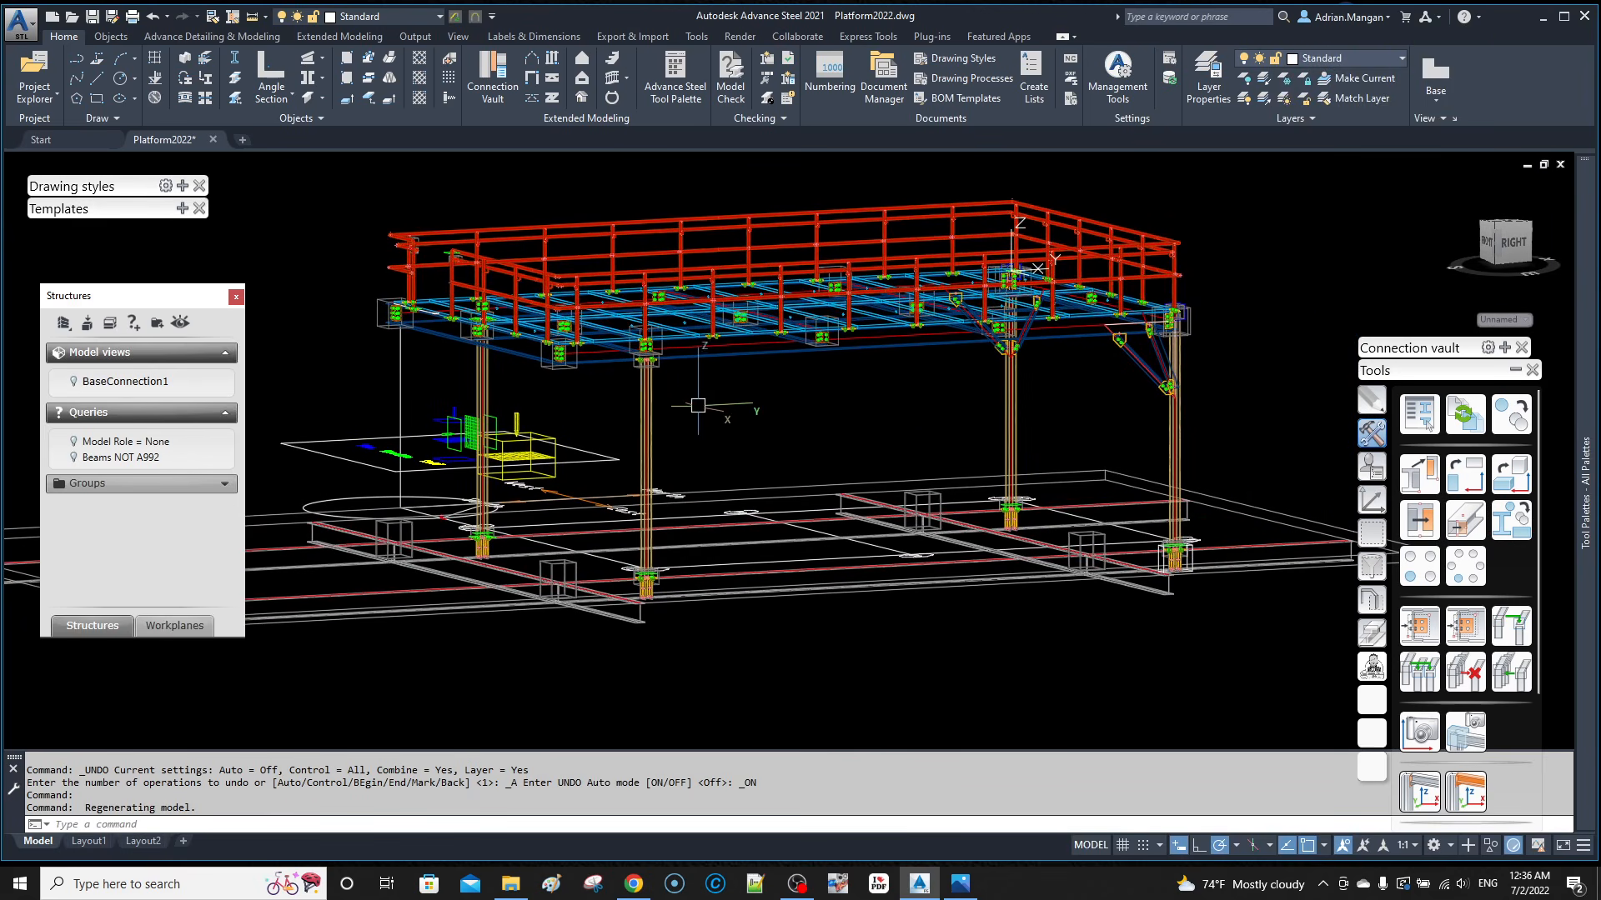
scroll(1167, 383, up, 6)
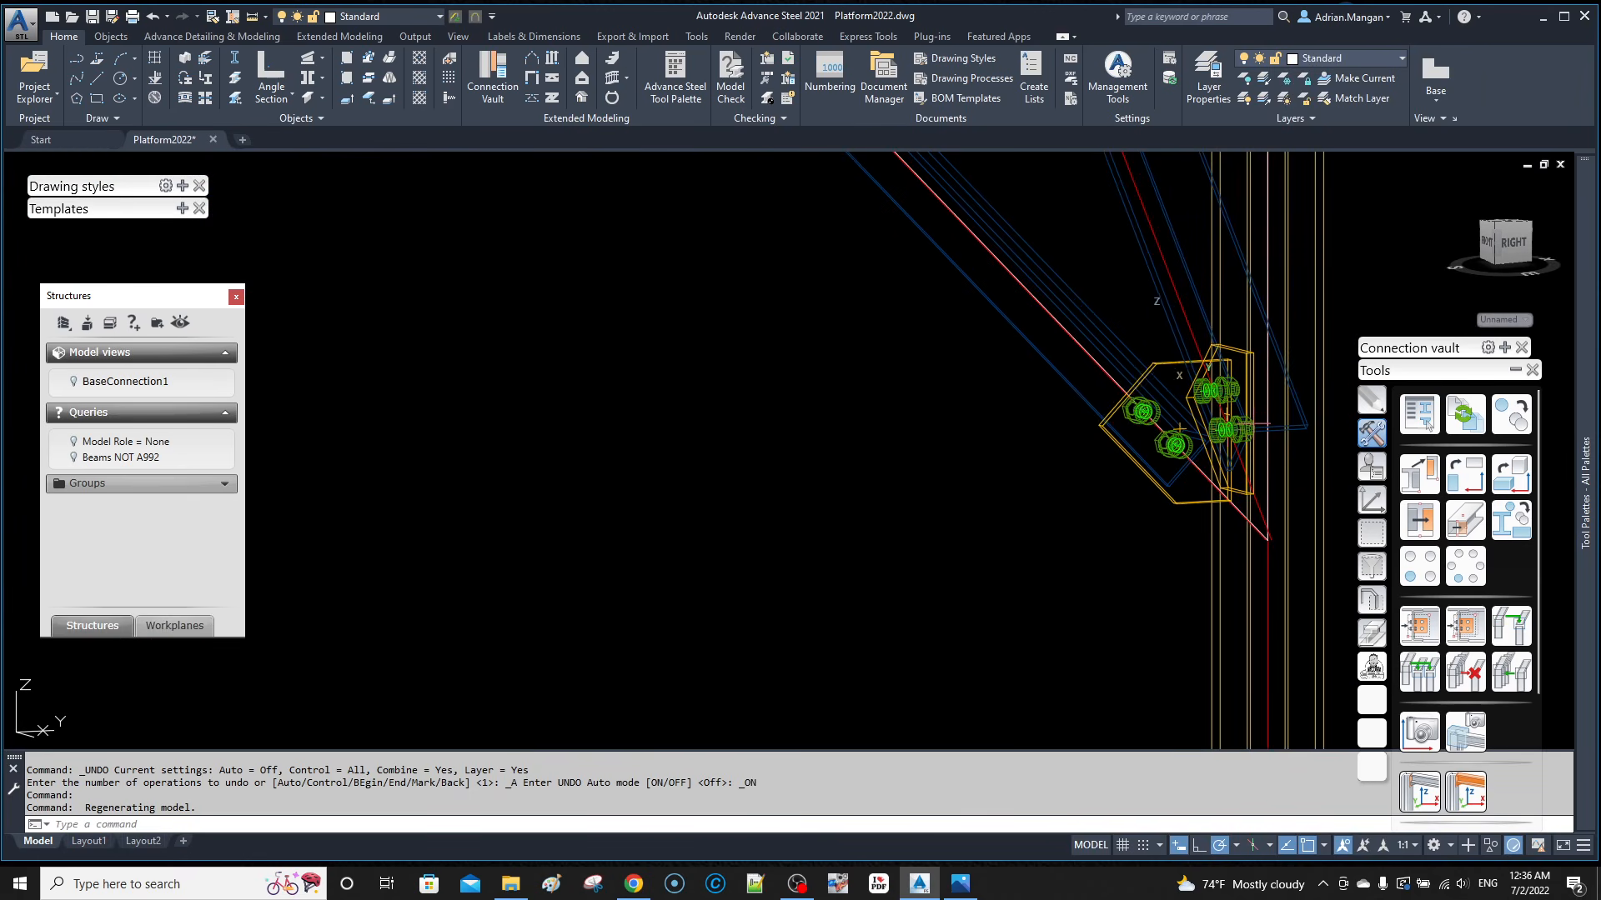
click(1150, 361)
click(1051, 365)
scroll(1046, 360, down, 4)
middle_drag(1014, 321, 1075, 470)
scroll(952, 358, up, 4)
scroll(1044, 324, down, 5)
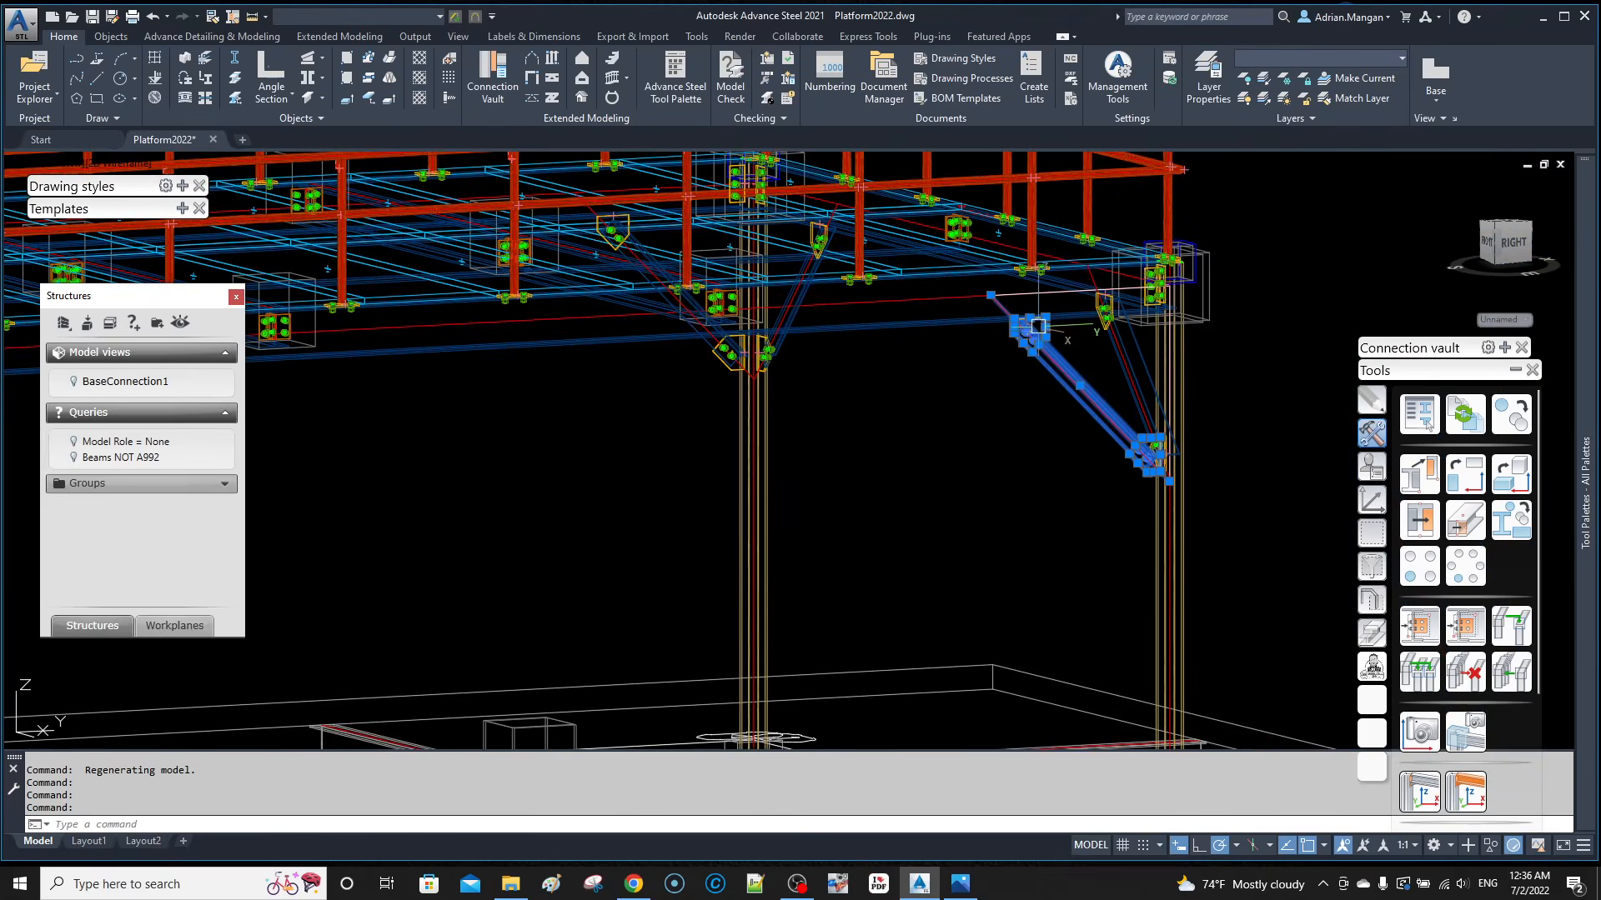
Step: Add the matching long-side brace and its two gusset plates at the neighbouring column to the selection
scroll(738, 319, up, 2)
middle_drag(746, 370, 1013, 409)
click(1006, 421)
scroll(1009, 450, up, 5)
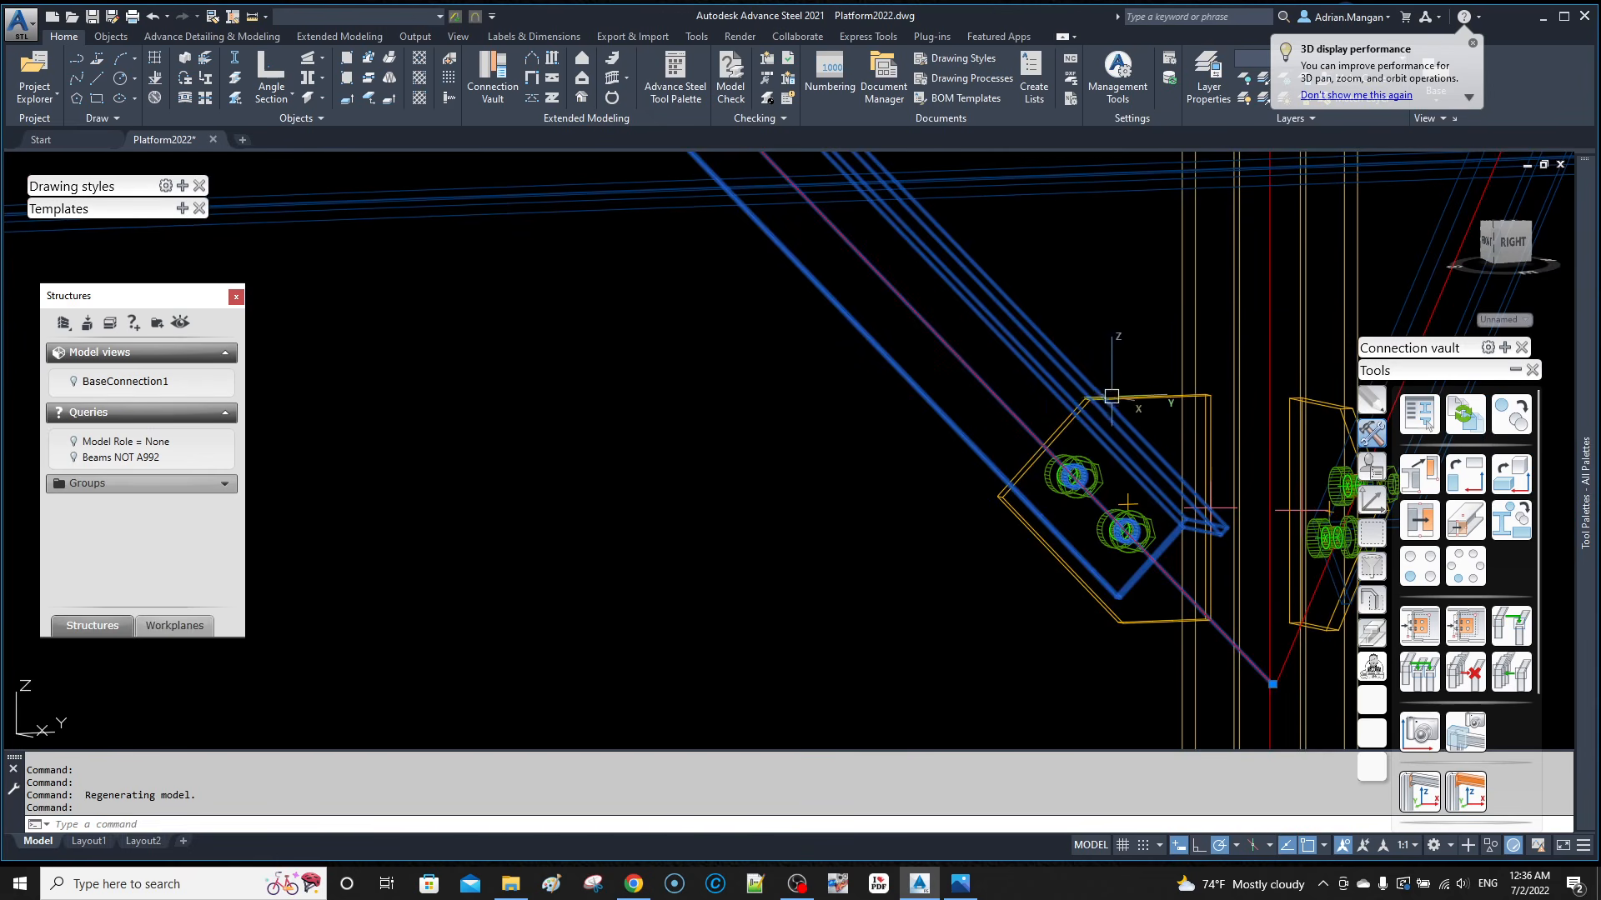
scroll(1111, 396, down, 6)
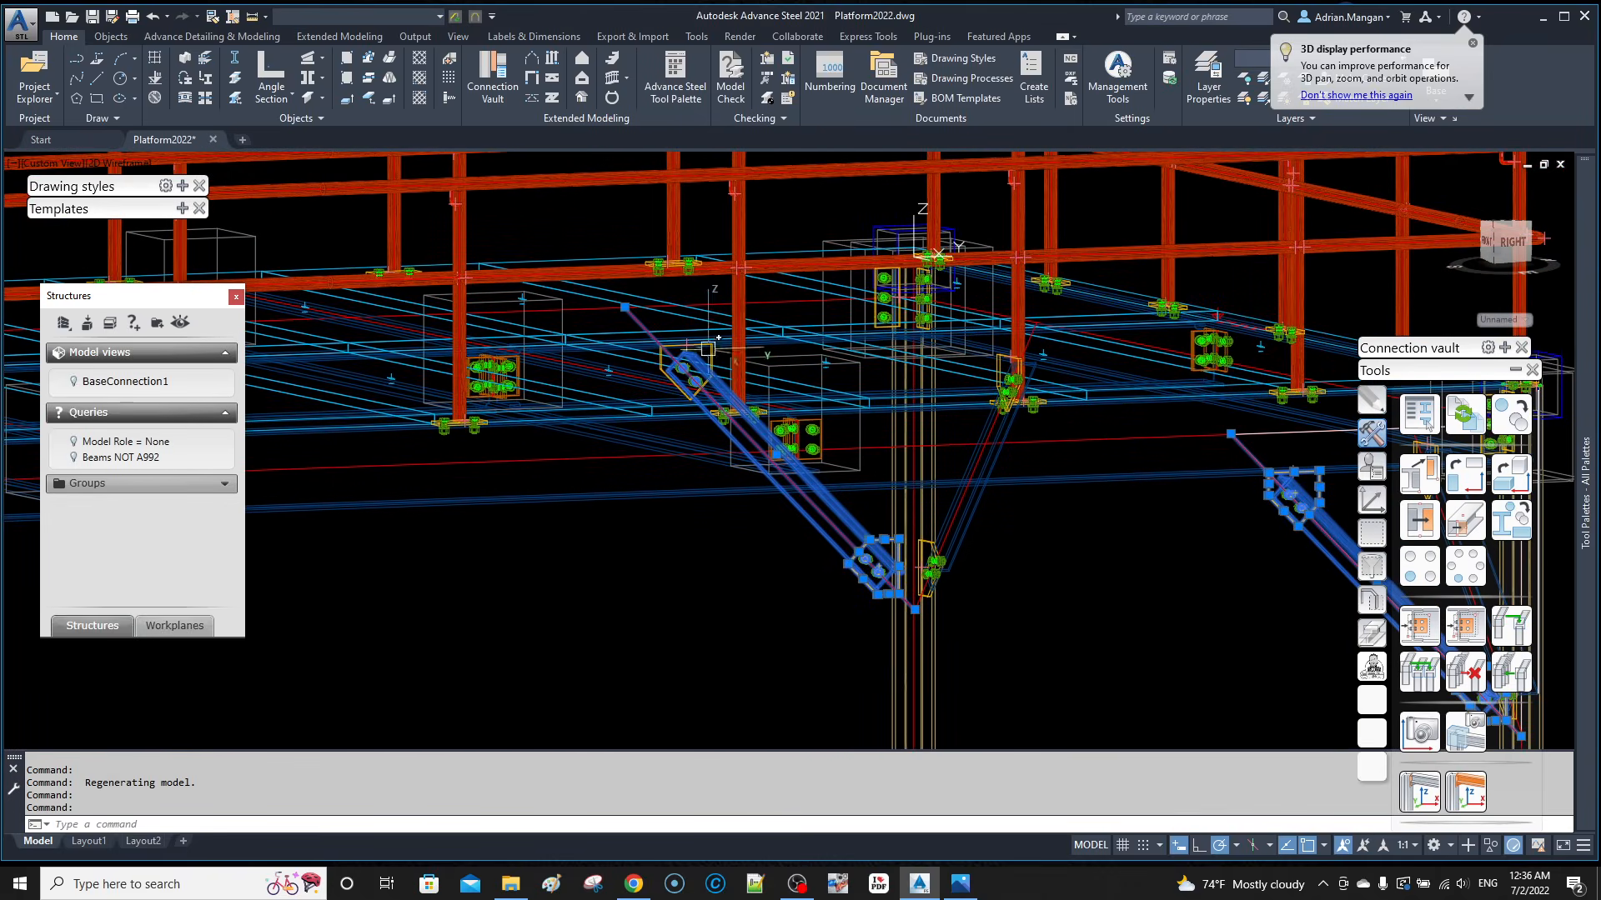
scroll(717, 354, down, 6)
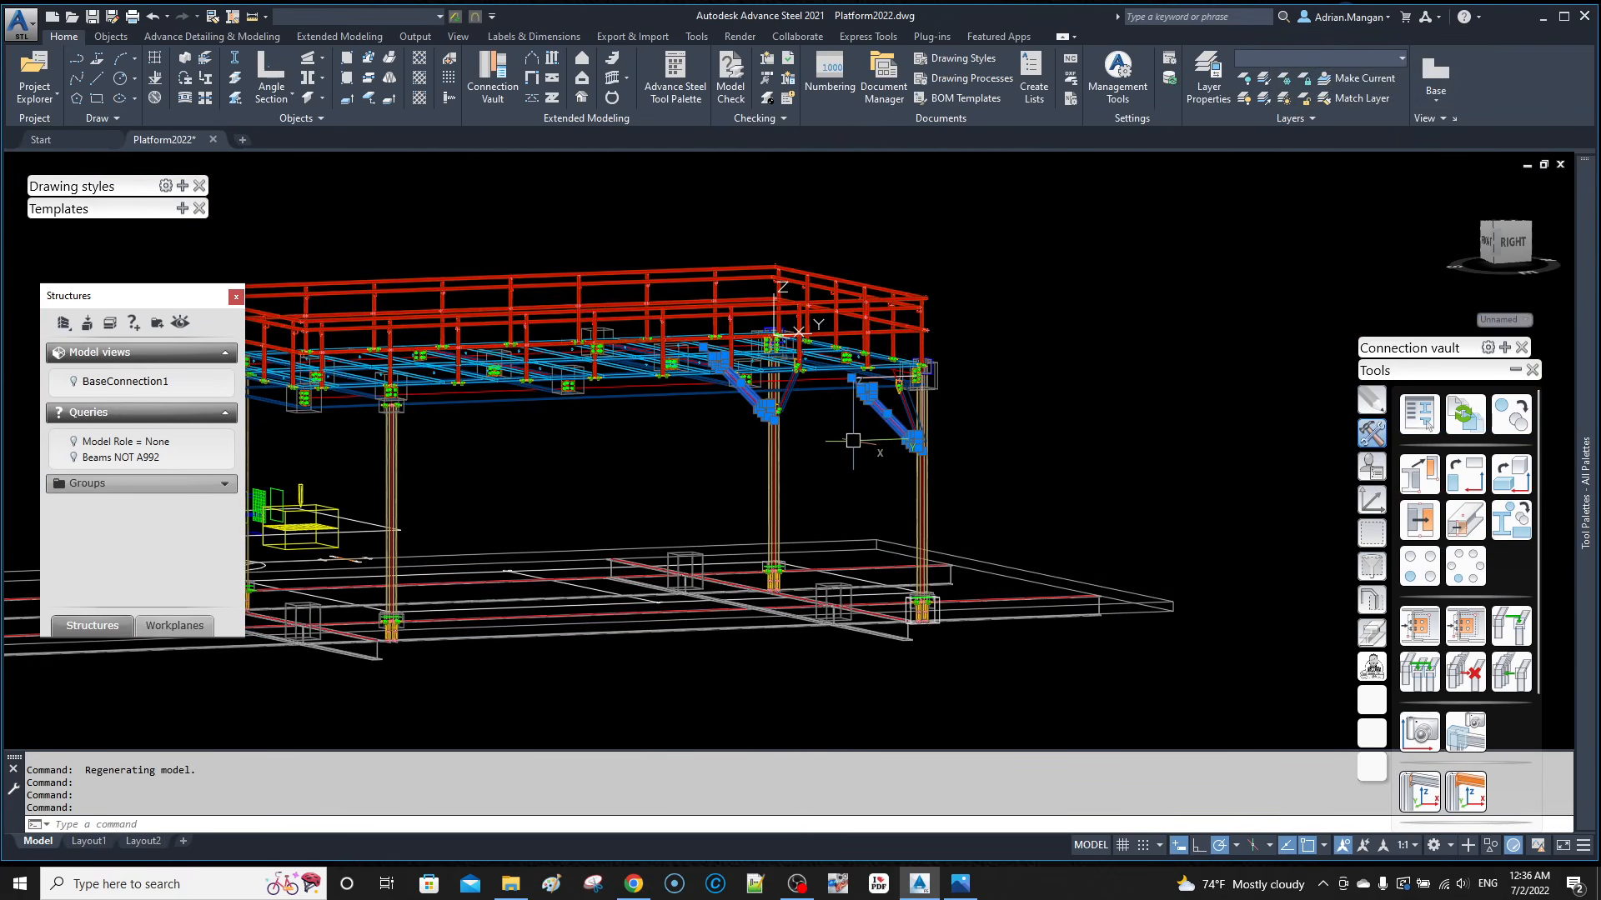
middle_drag(892, 498, 887, 456)
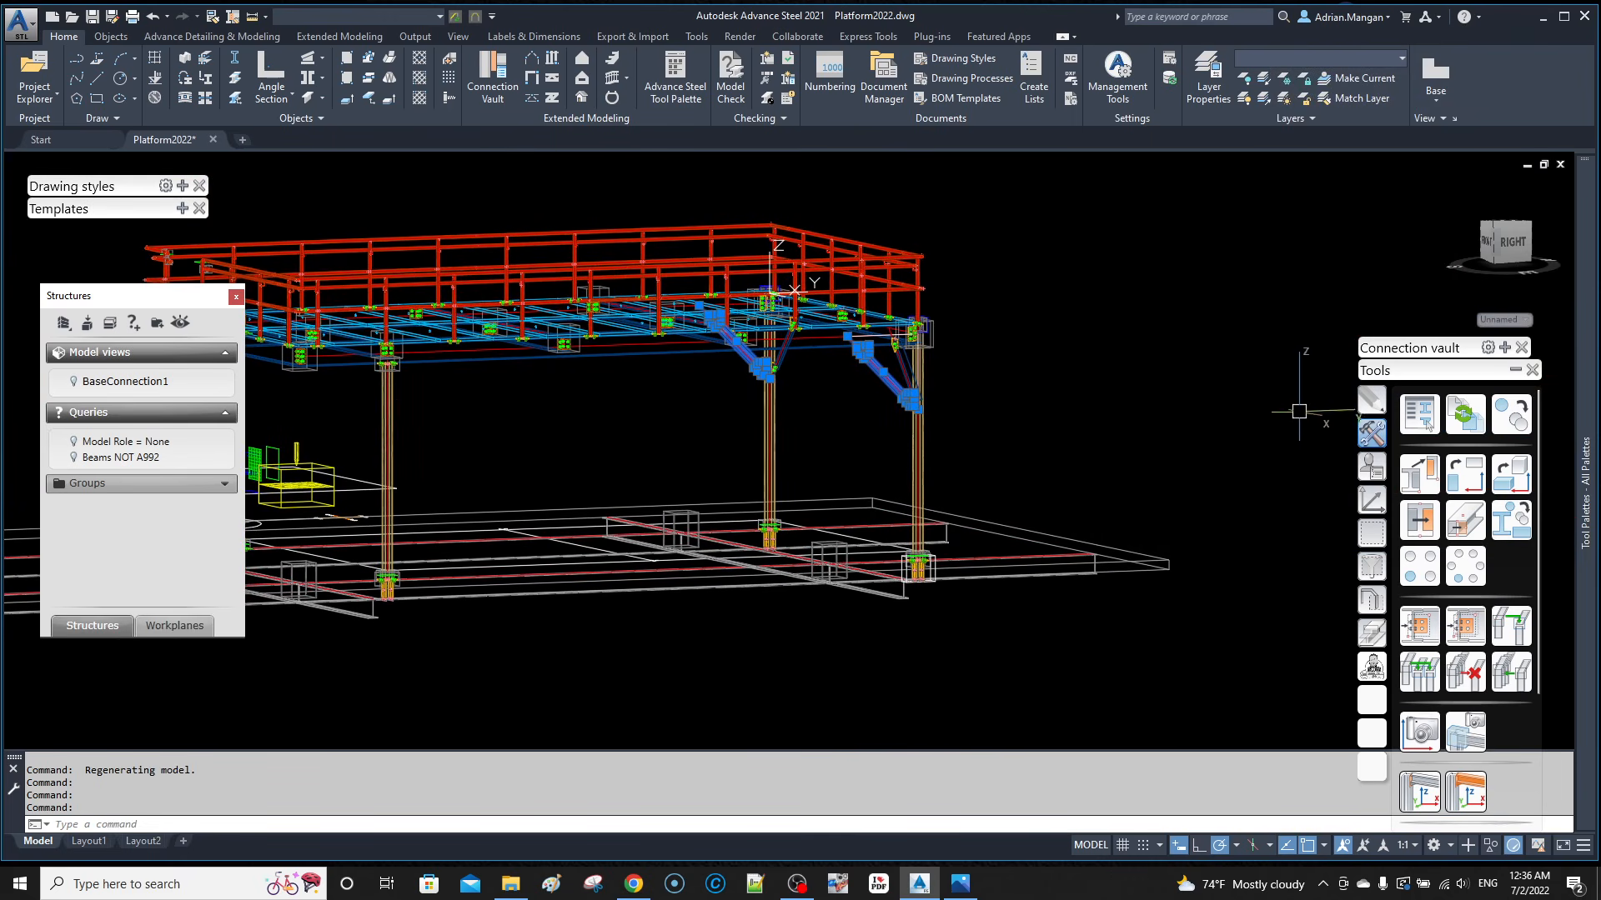
Step: Copy both selected braces with their gusset plates from the corner column's base point to the base point of the column at the platform's opposite end
click(1420, 474)
scroll(749, 532, up, 7)
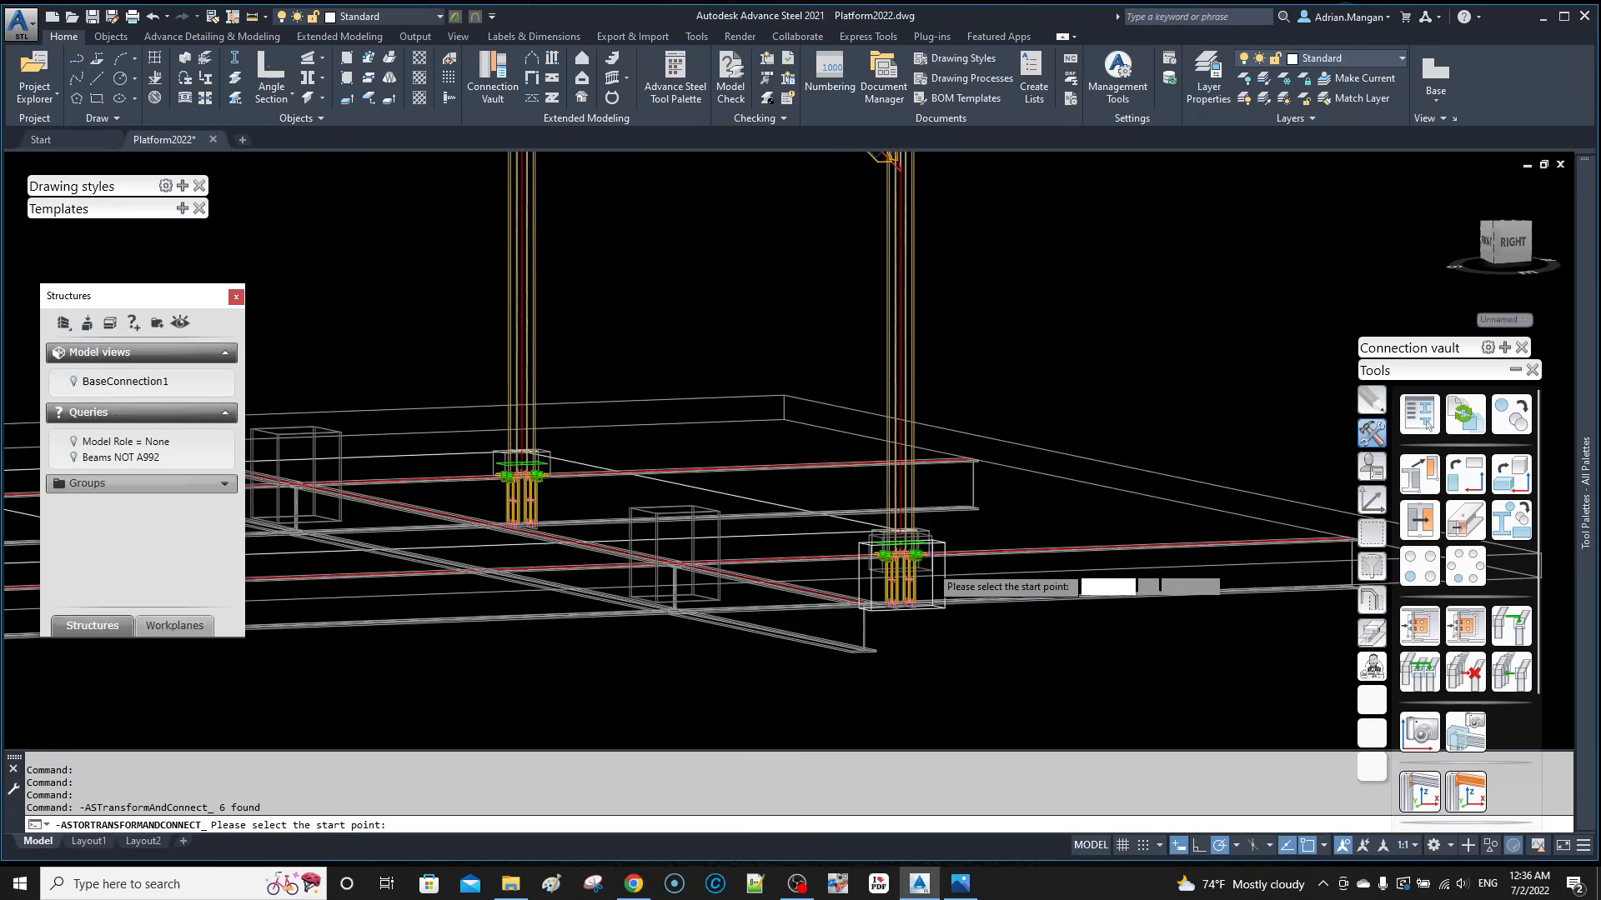
scroll(846, 550, up, 4)
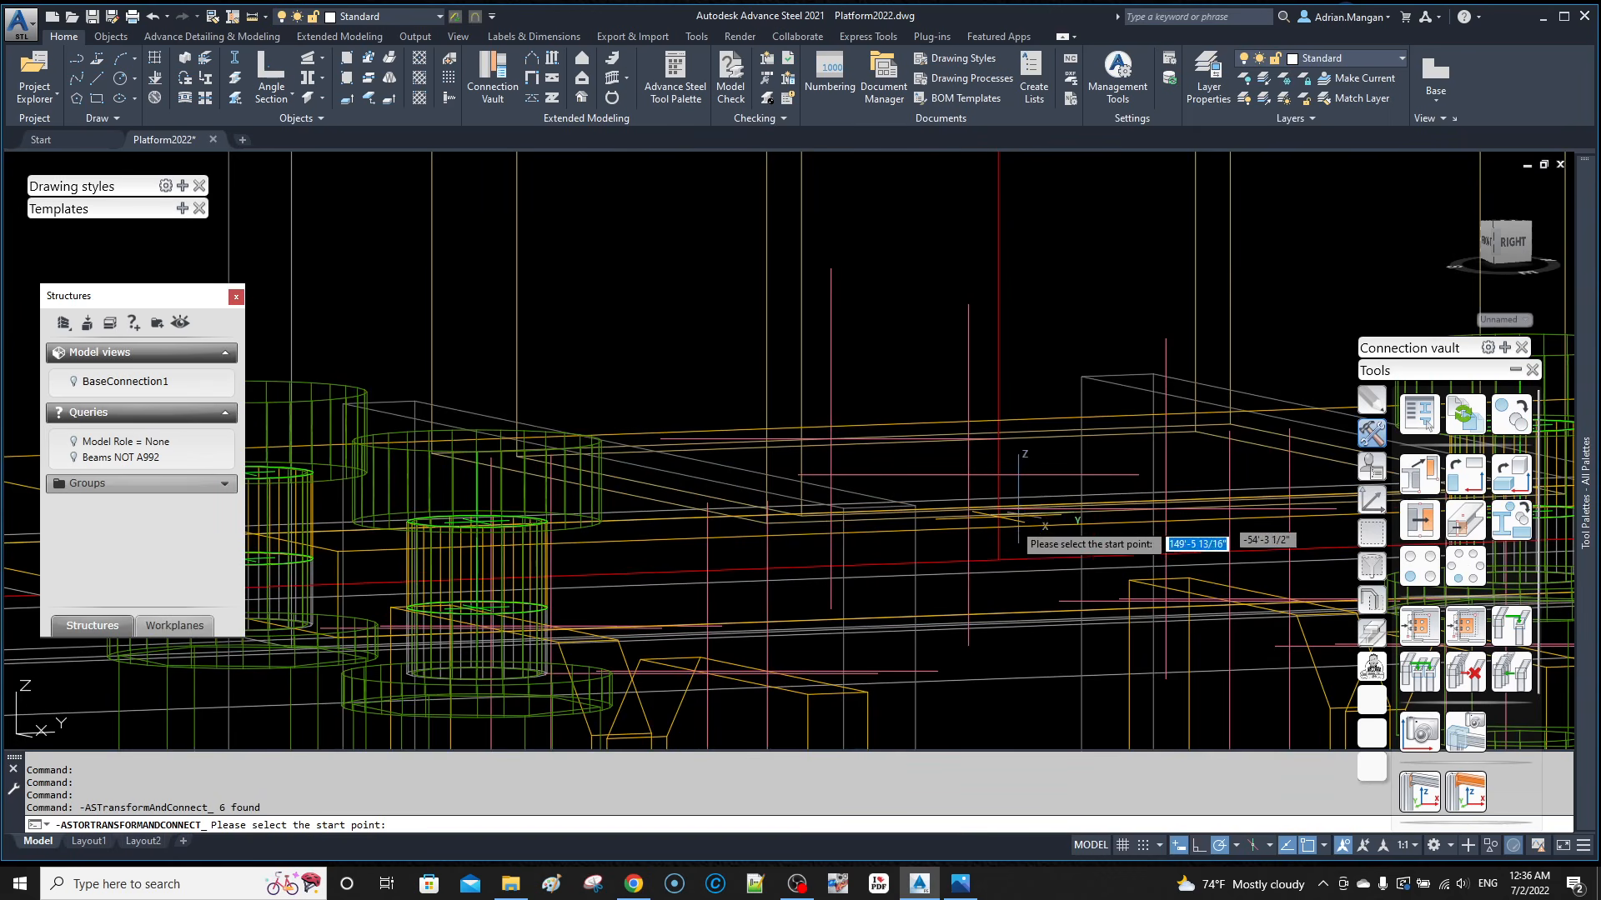
click(999, 560)
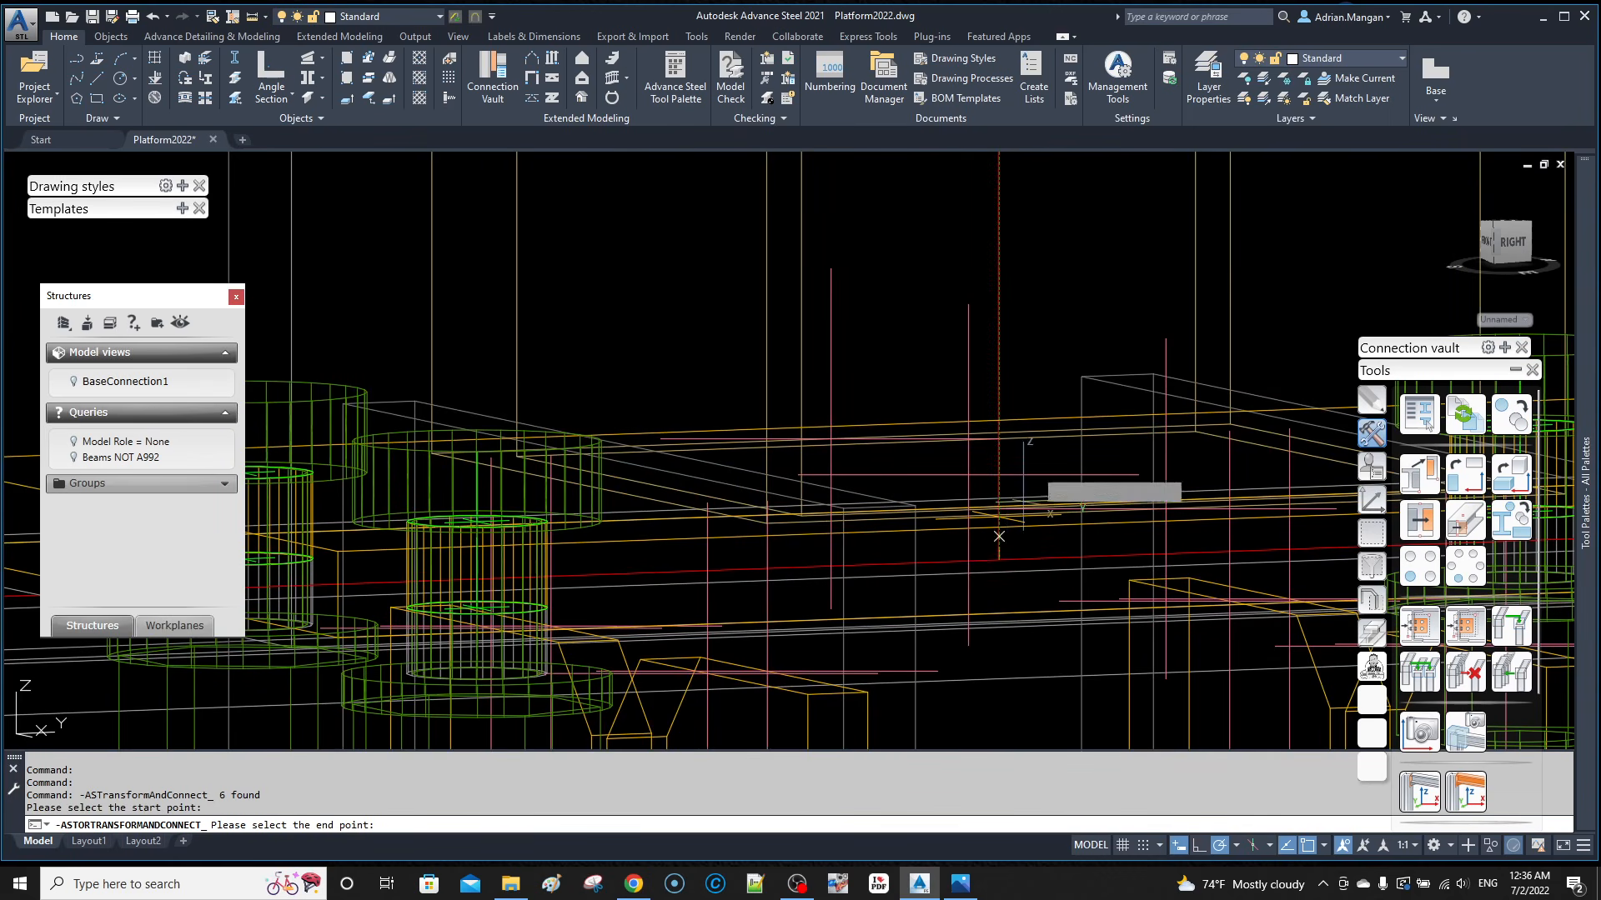
scroll(1059, 413, up, 5)
scroll(721, 381, up, 6)
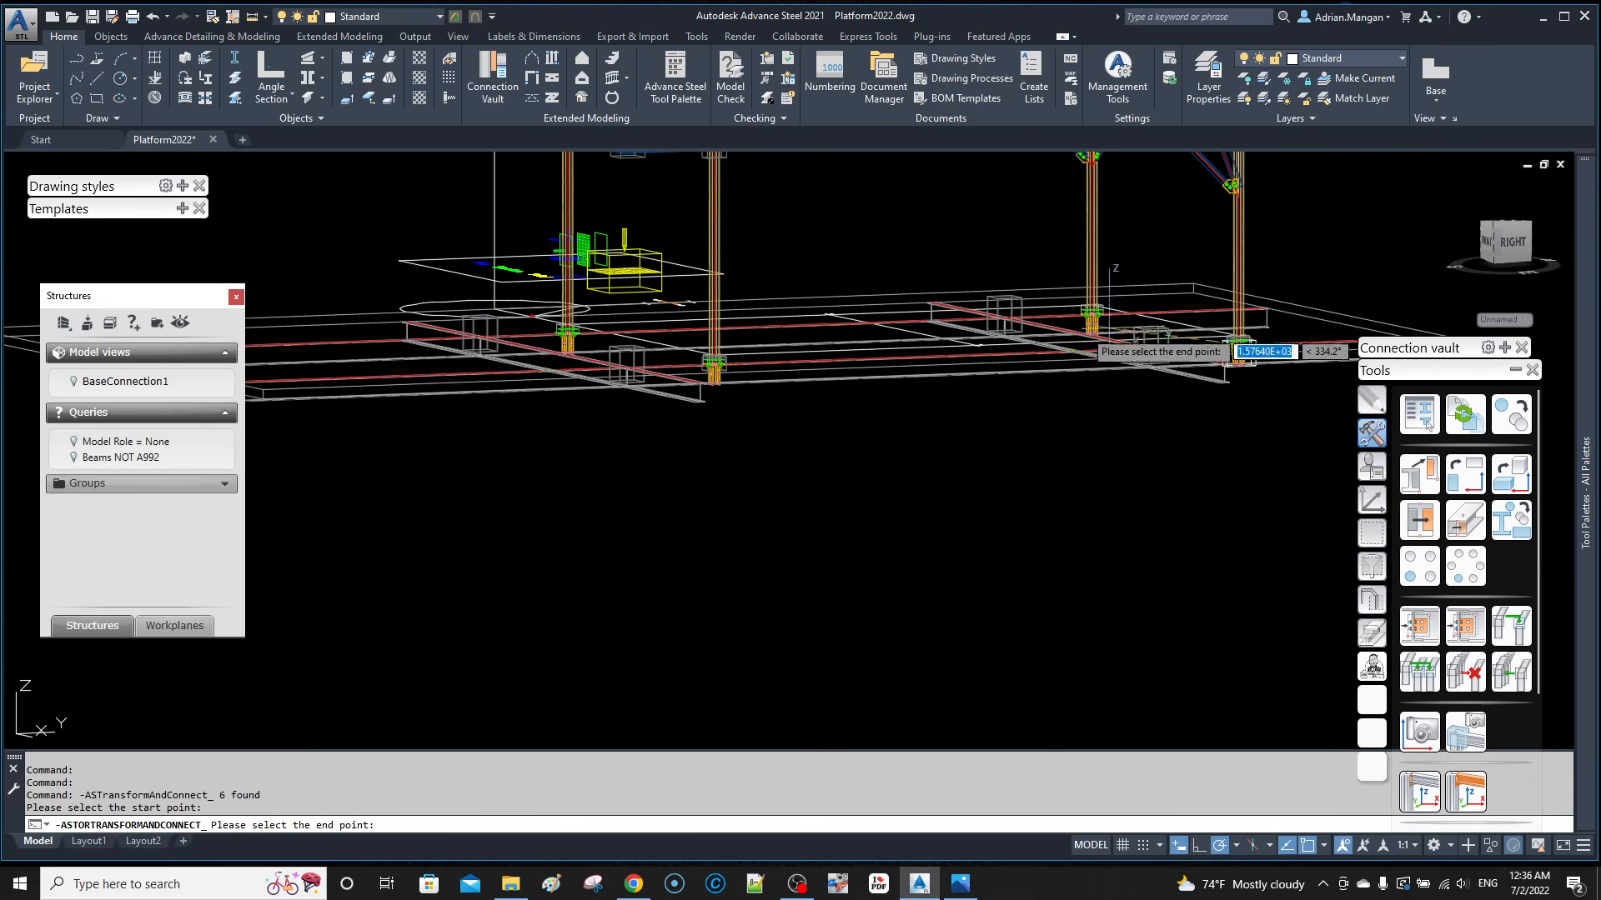
scroll(959, 434, up, 4)
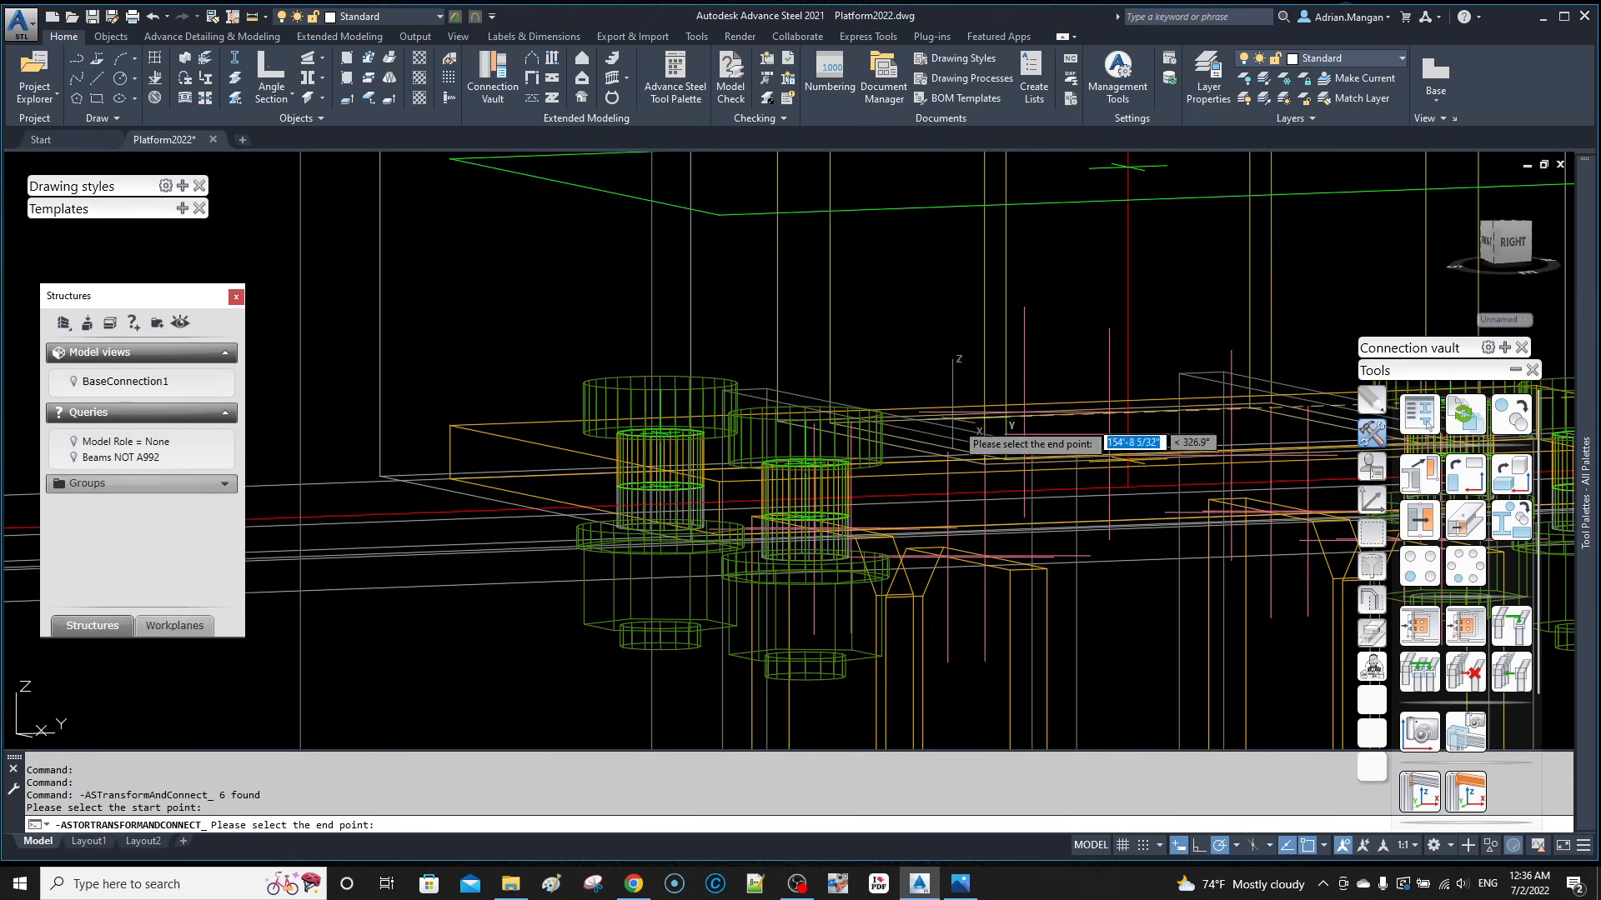
click(1126, 501)
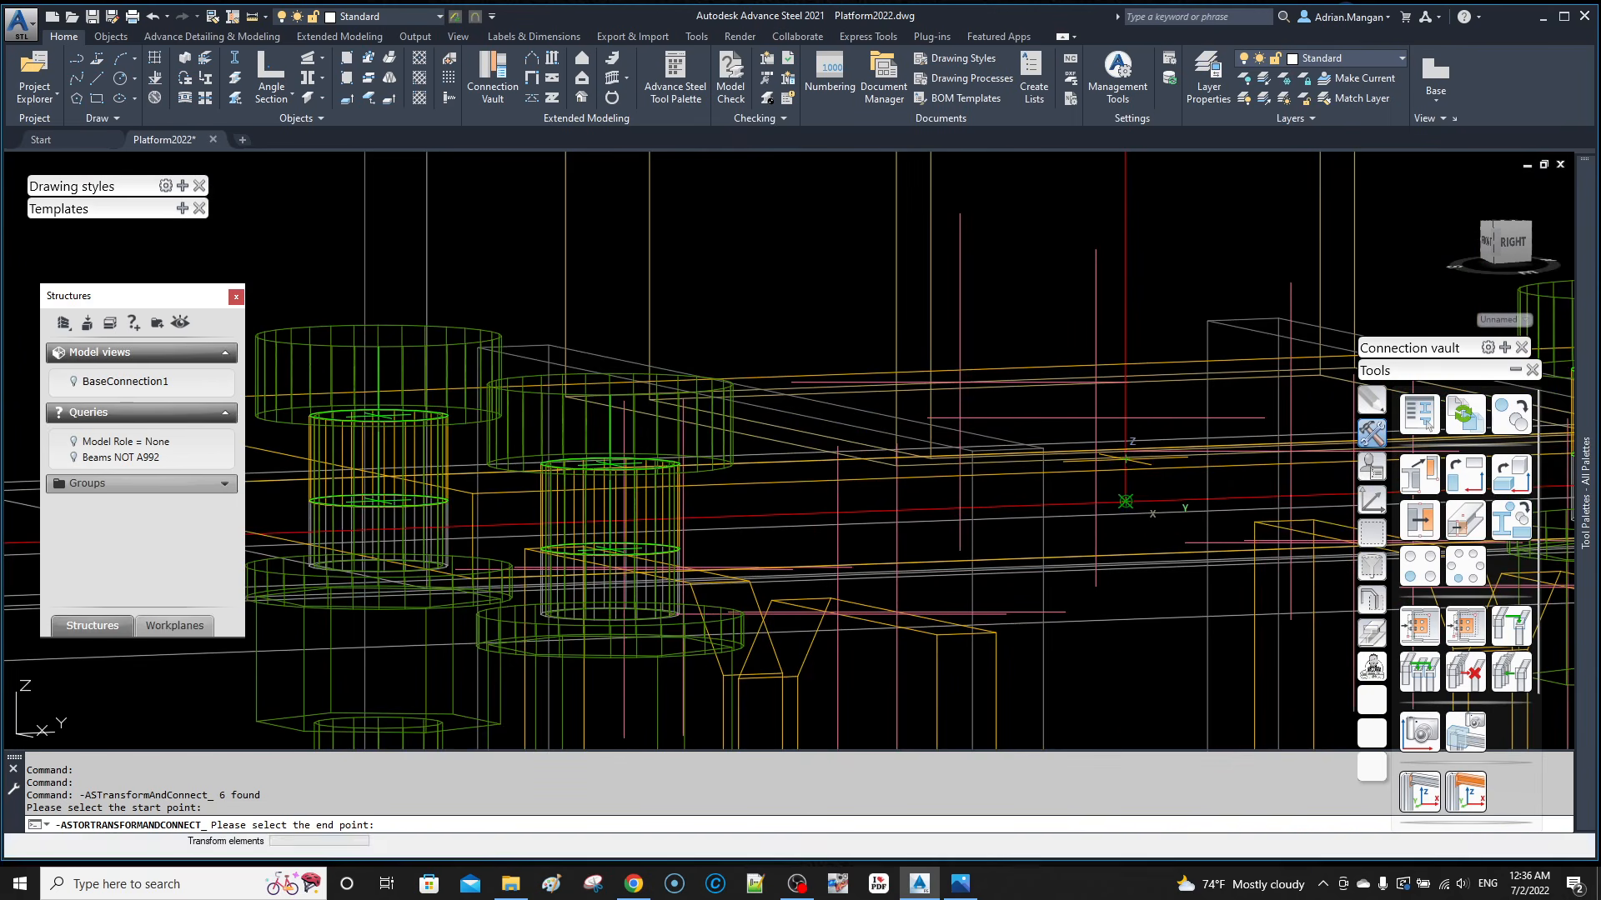
right_click(1135, 475)
Step: Select the copied diagonal brace at the opposite end's front column together with its upper and lower gusset plates
scroll(1135, 474, down, 6)
scroll(1135, 475, down, 10)
middle_drag(1149, 435, 1007, 540)
scroll(1010, 536, up, 3)
middle_drag(1003, 482, 1018, 430)
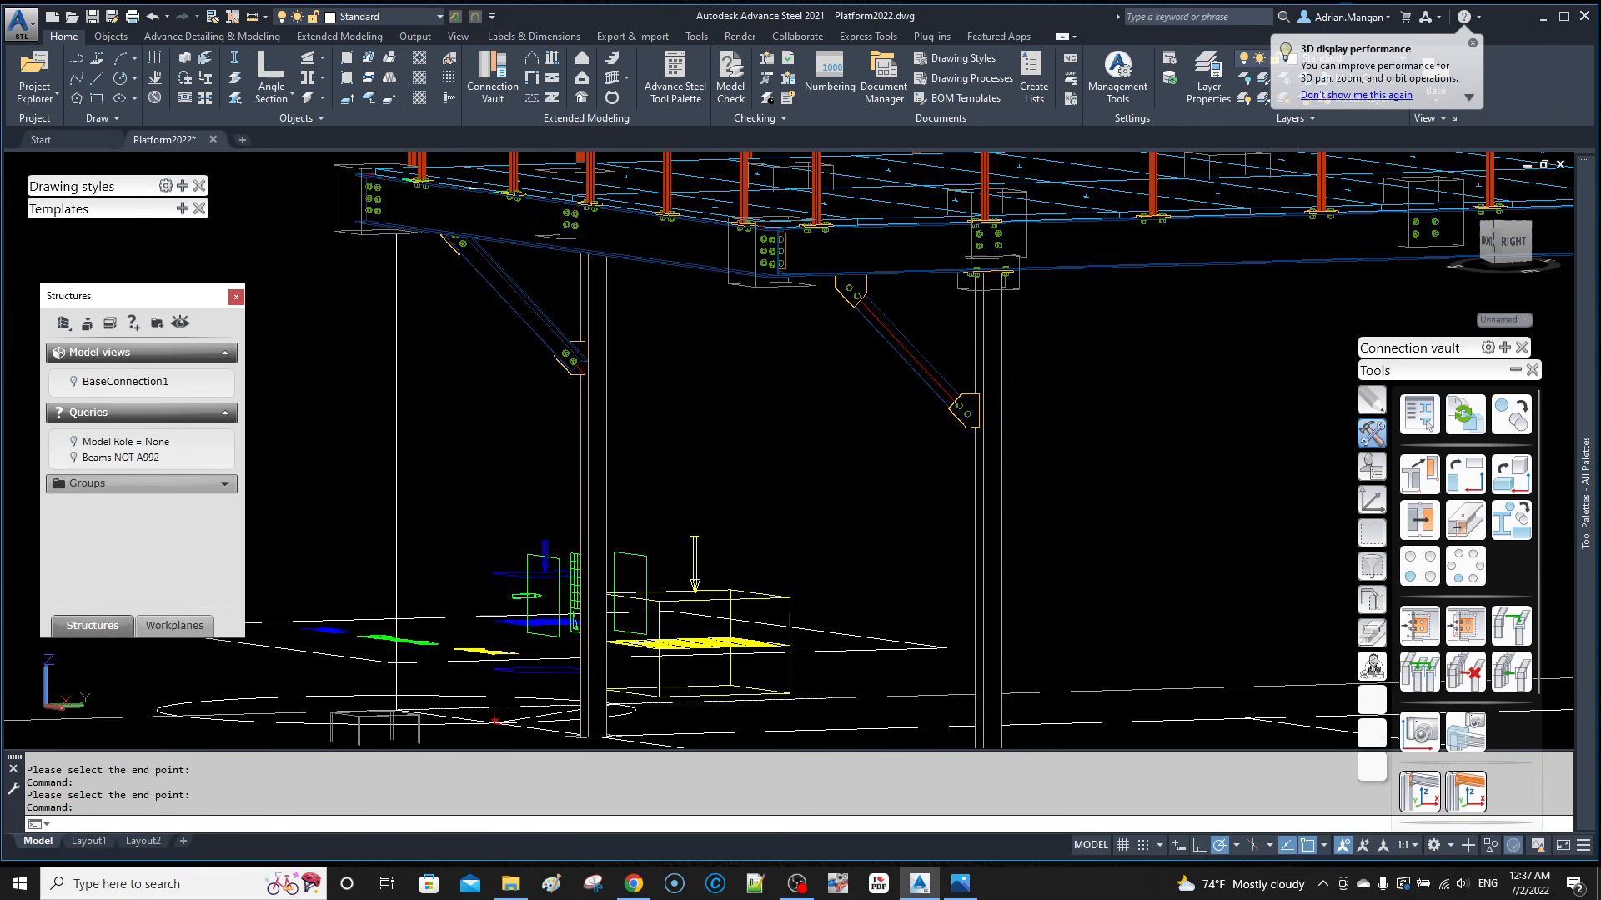
scroll(1000, 417, up, 6)
click(964, 419)
click(962, 388)
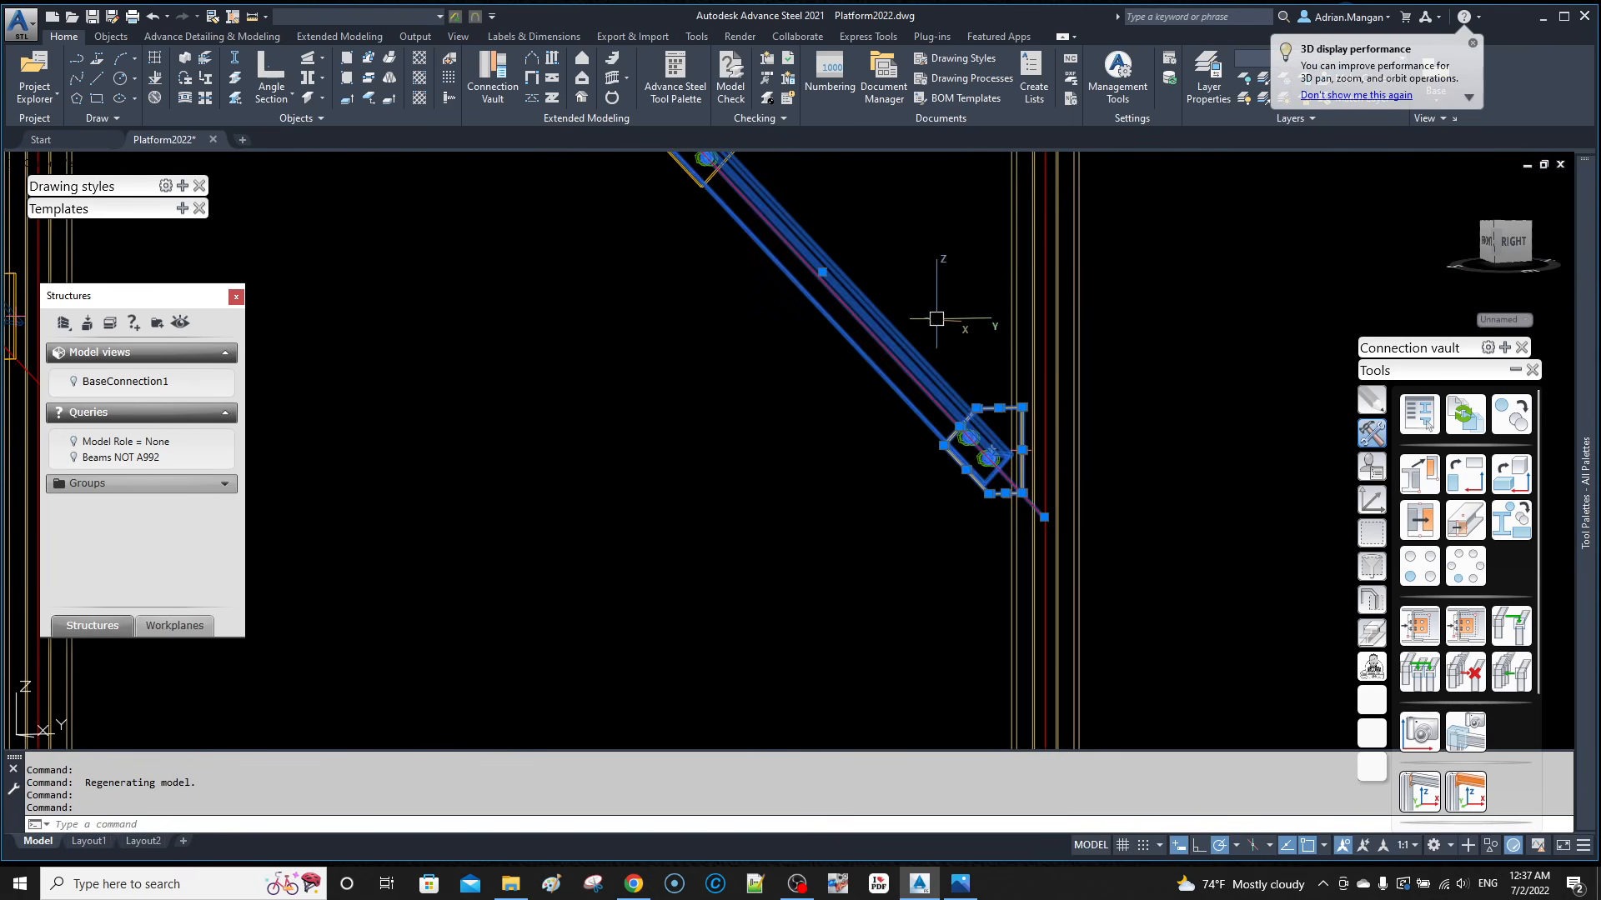
scroll(959, 387, down, 3)
click(860, 308)
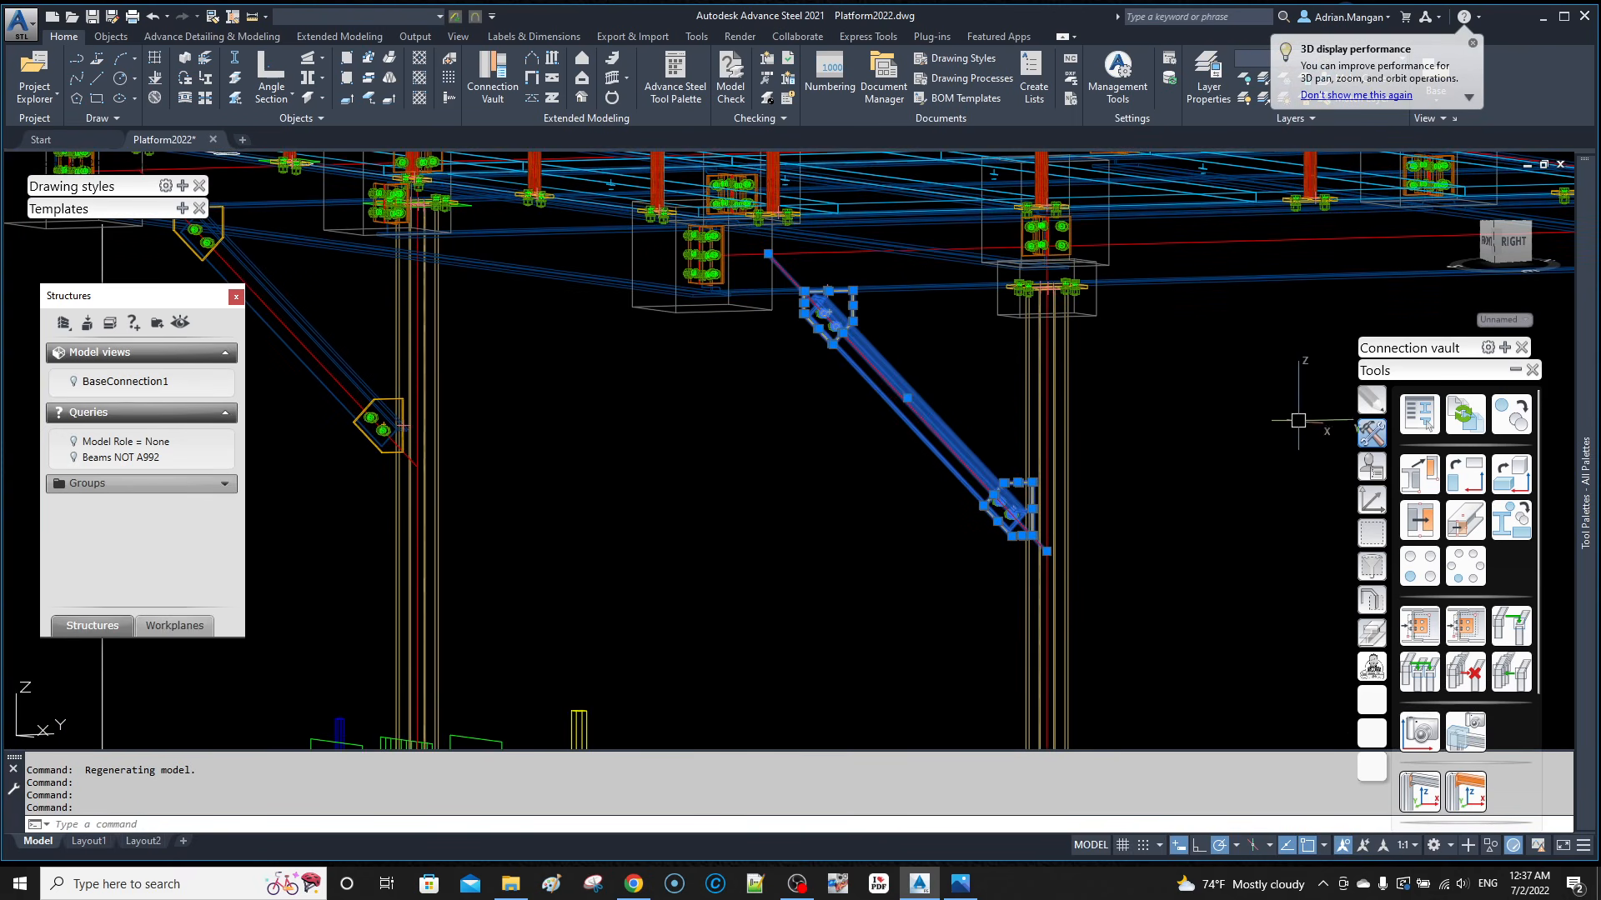
Step: Set Transform elements to Rotate with a rotation angle of 180, and pick the front column's base point as the centre of rotation
click(1518, 421)
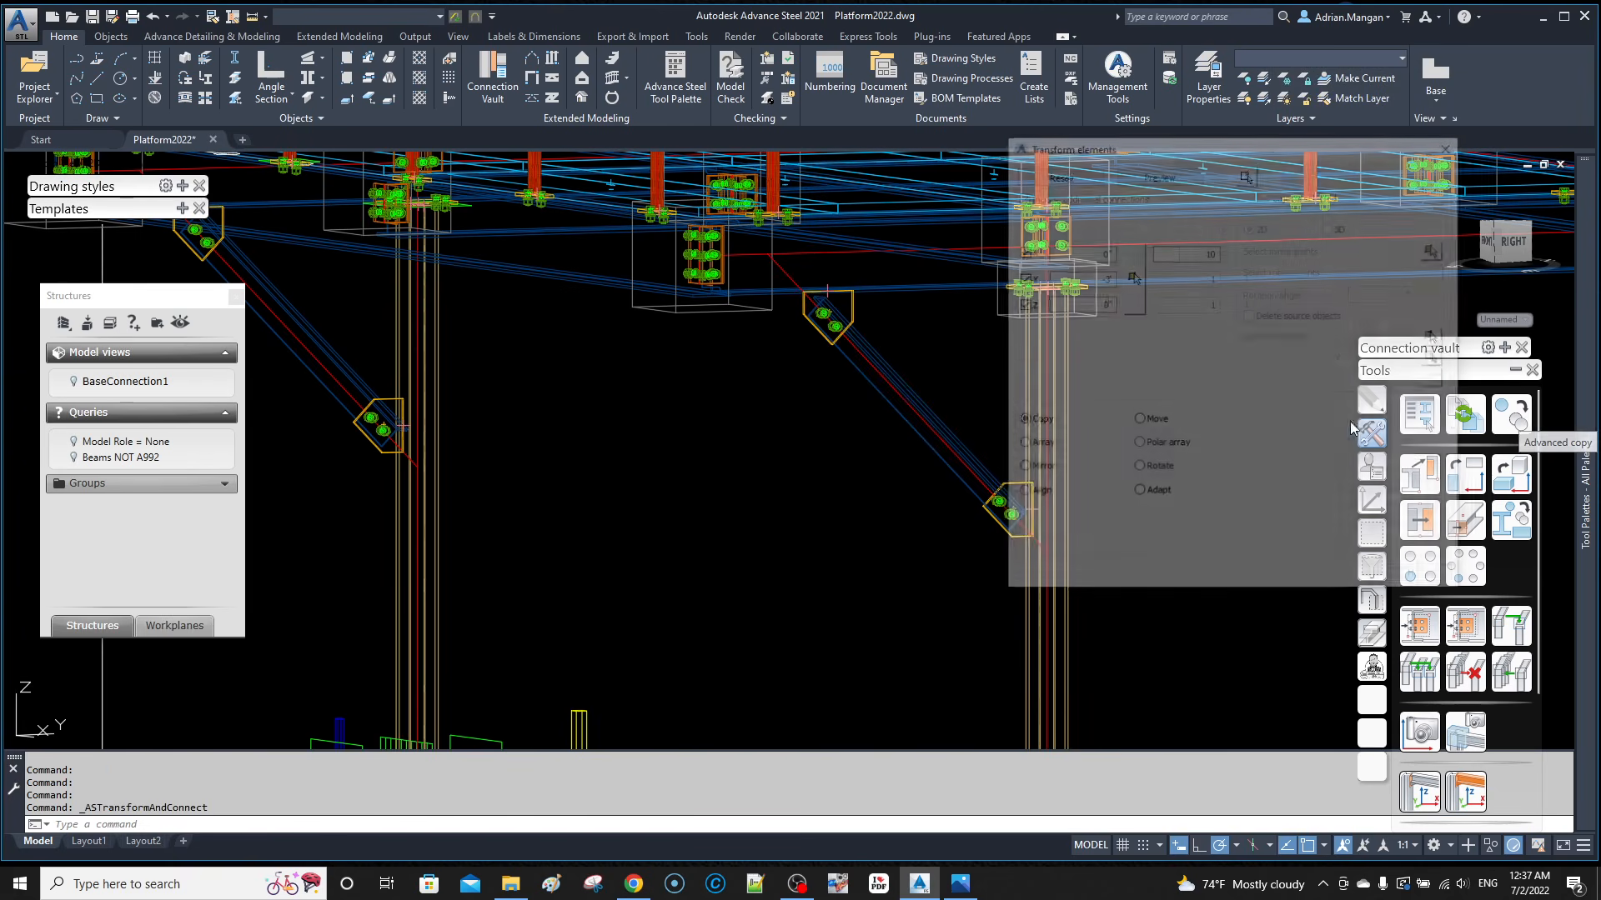
click(1137, 469)
click(1409, 293)
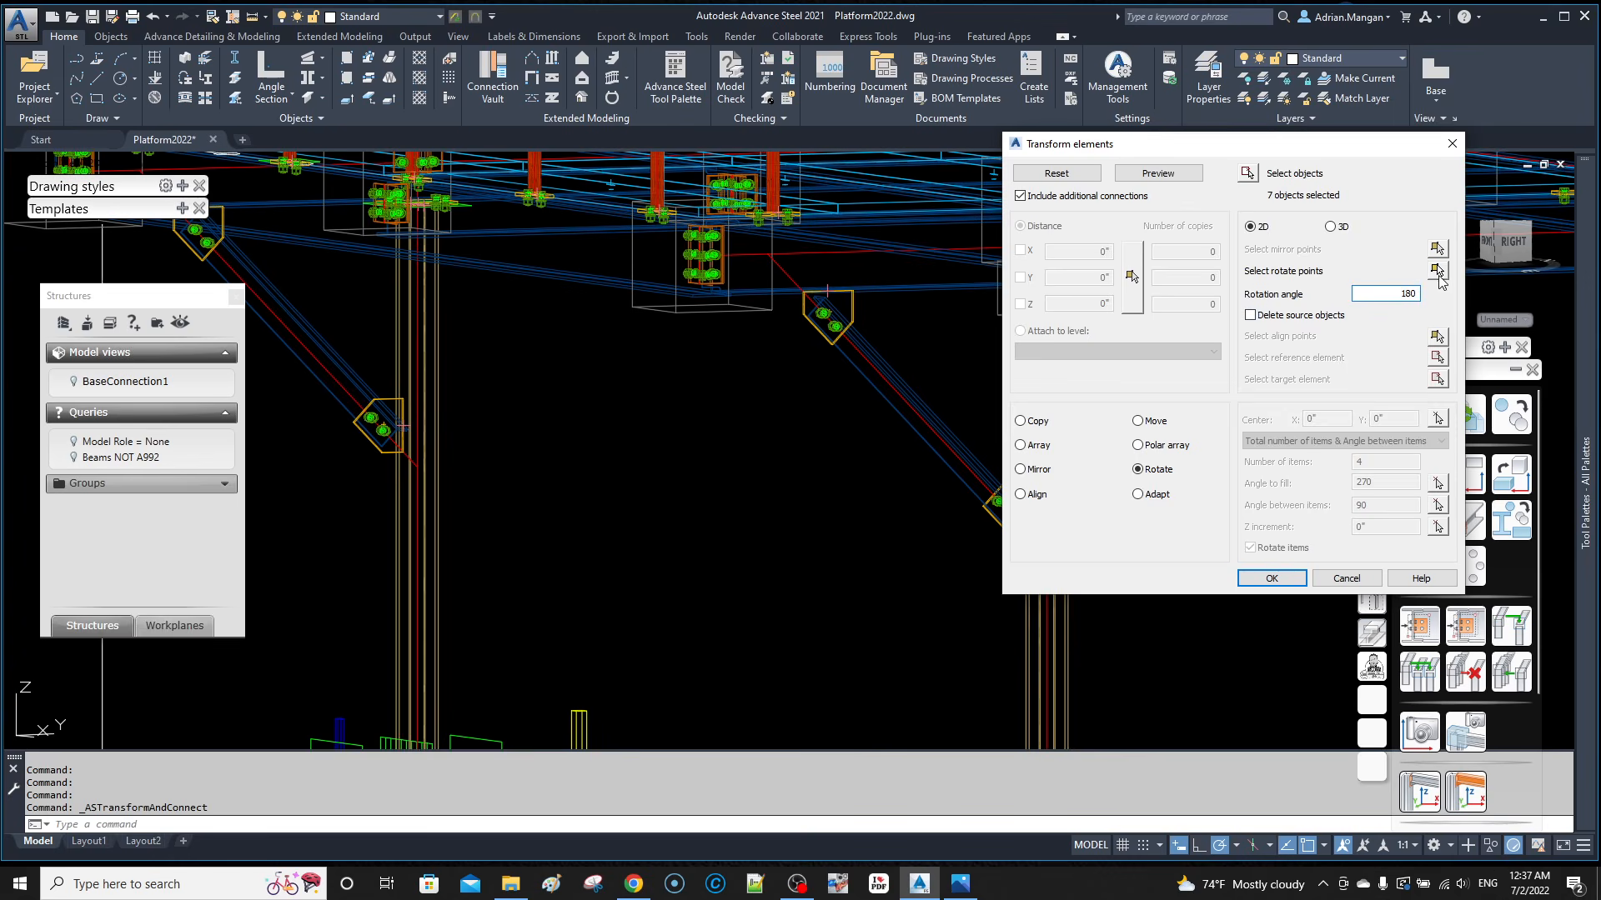
click(1436, 270)
scroll(1018, 469, up, 6)
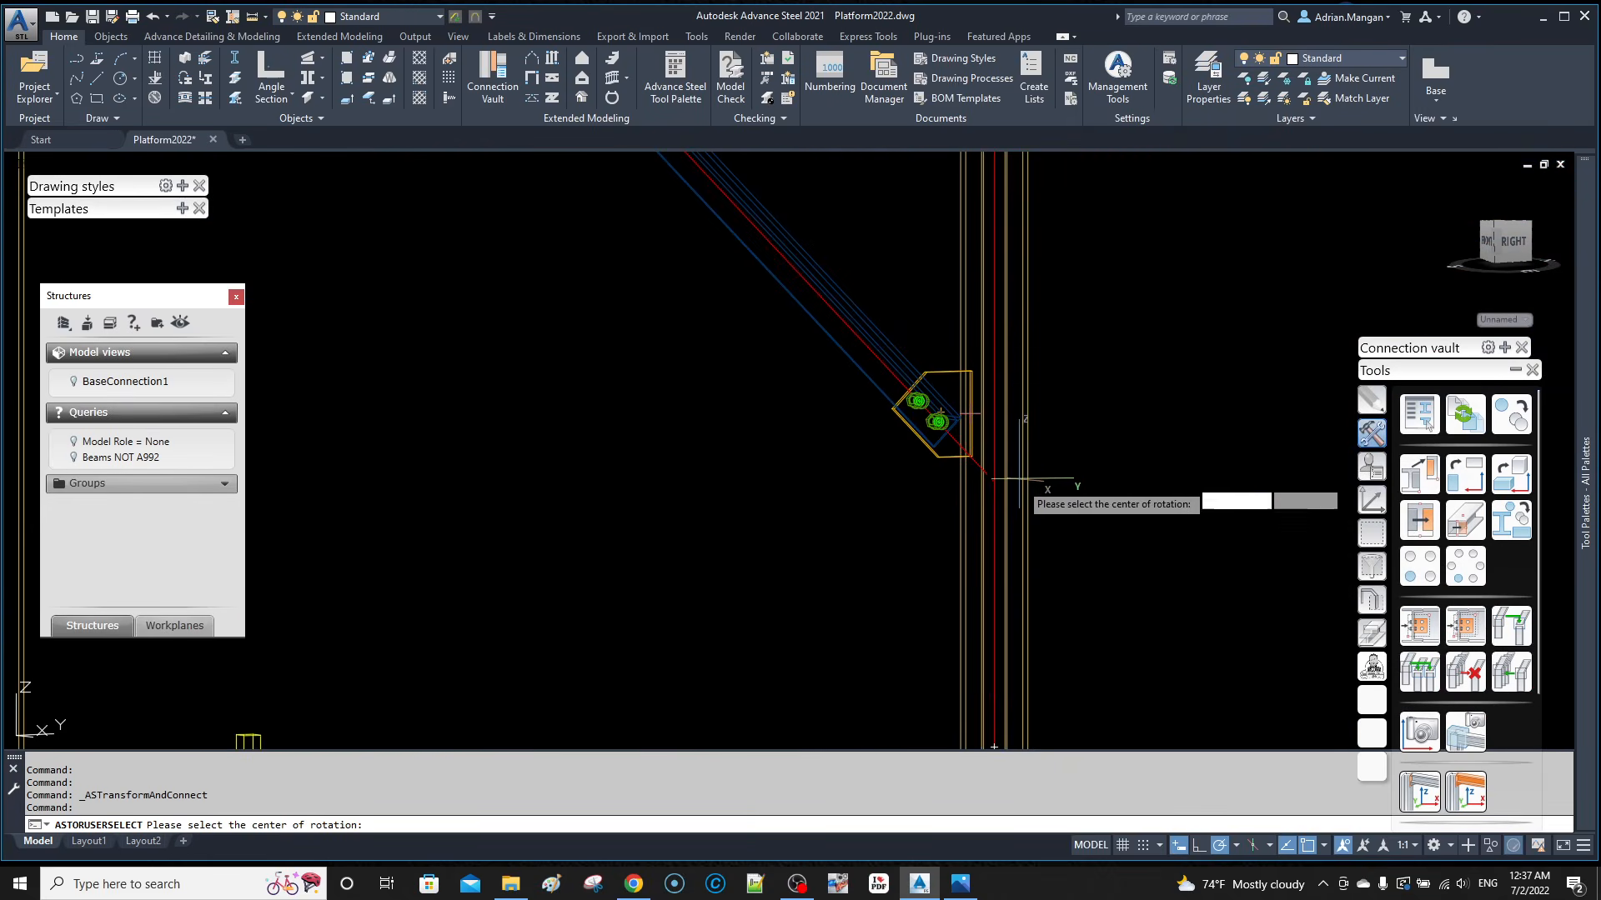
scroll(1019, 470, down, 6)
scroll(1001, 542, up, 5)
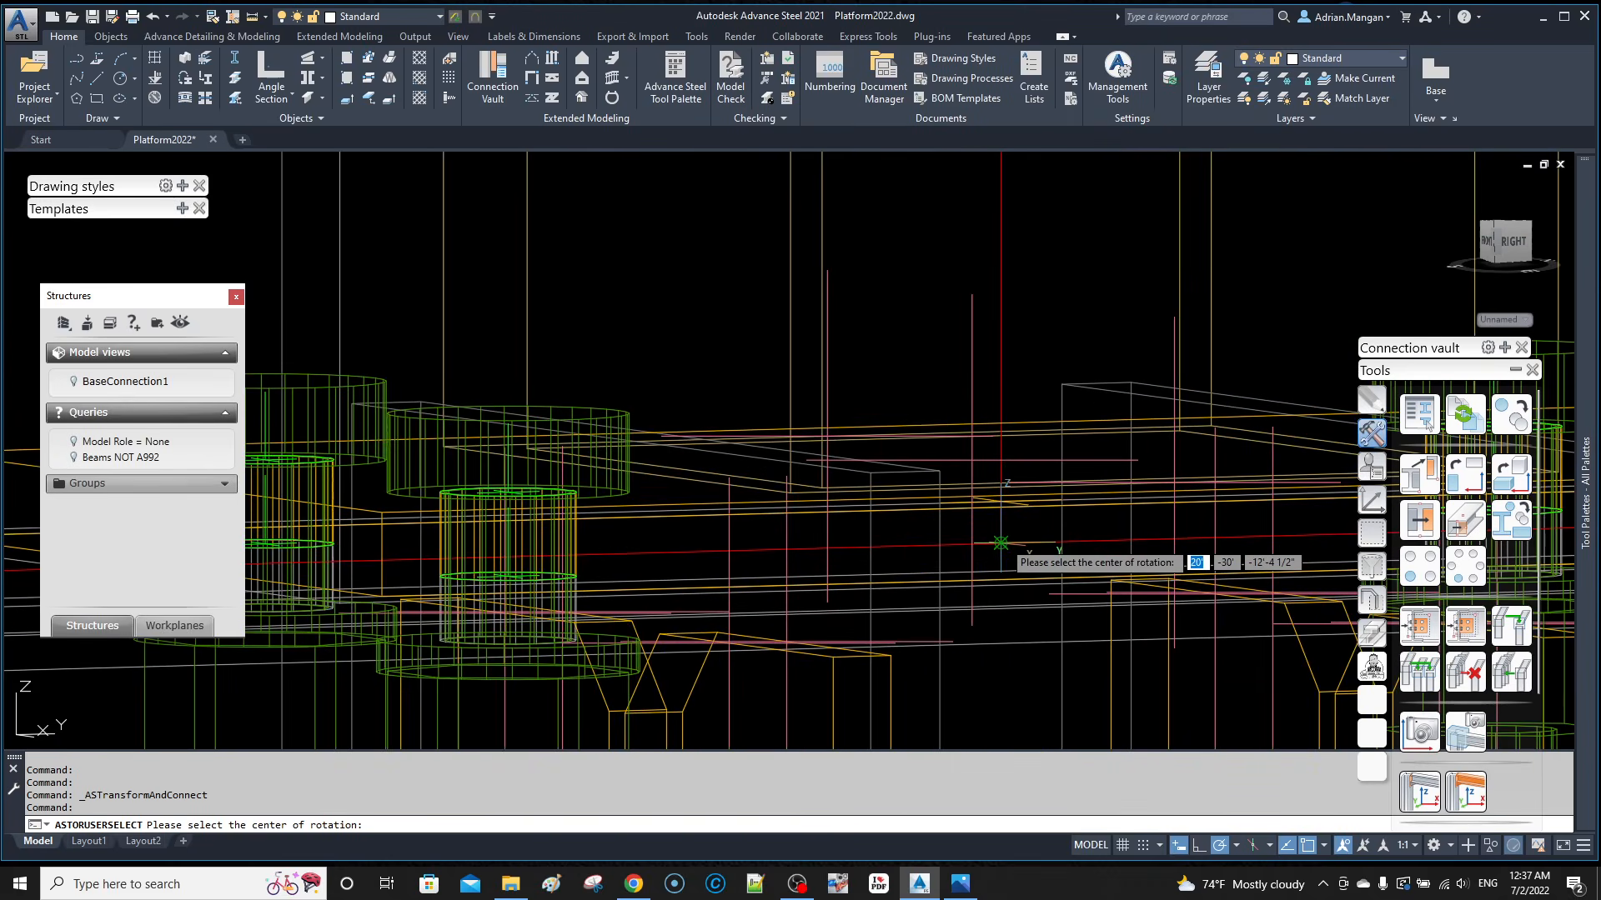
click(1000, 542)
click(1014, 248)
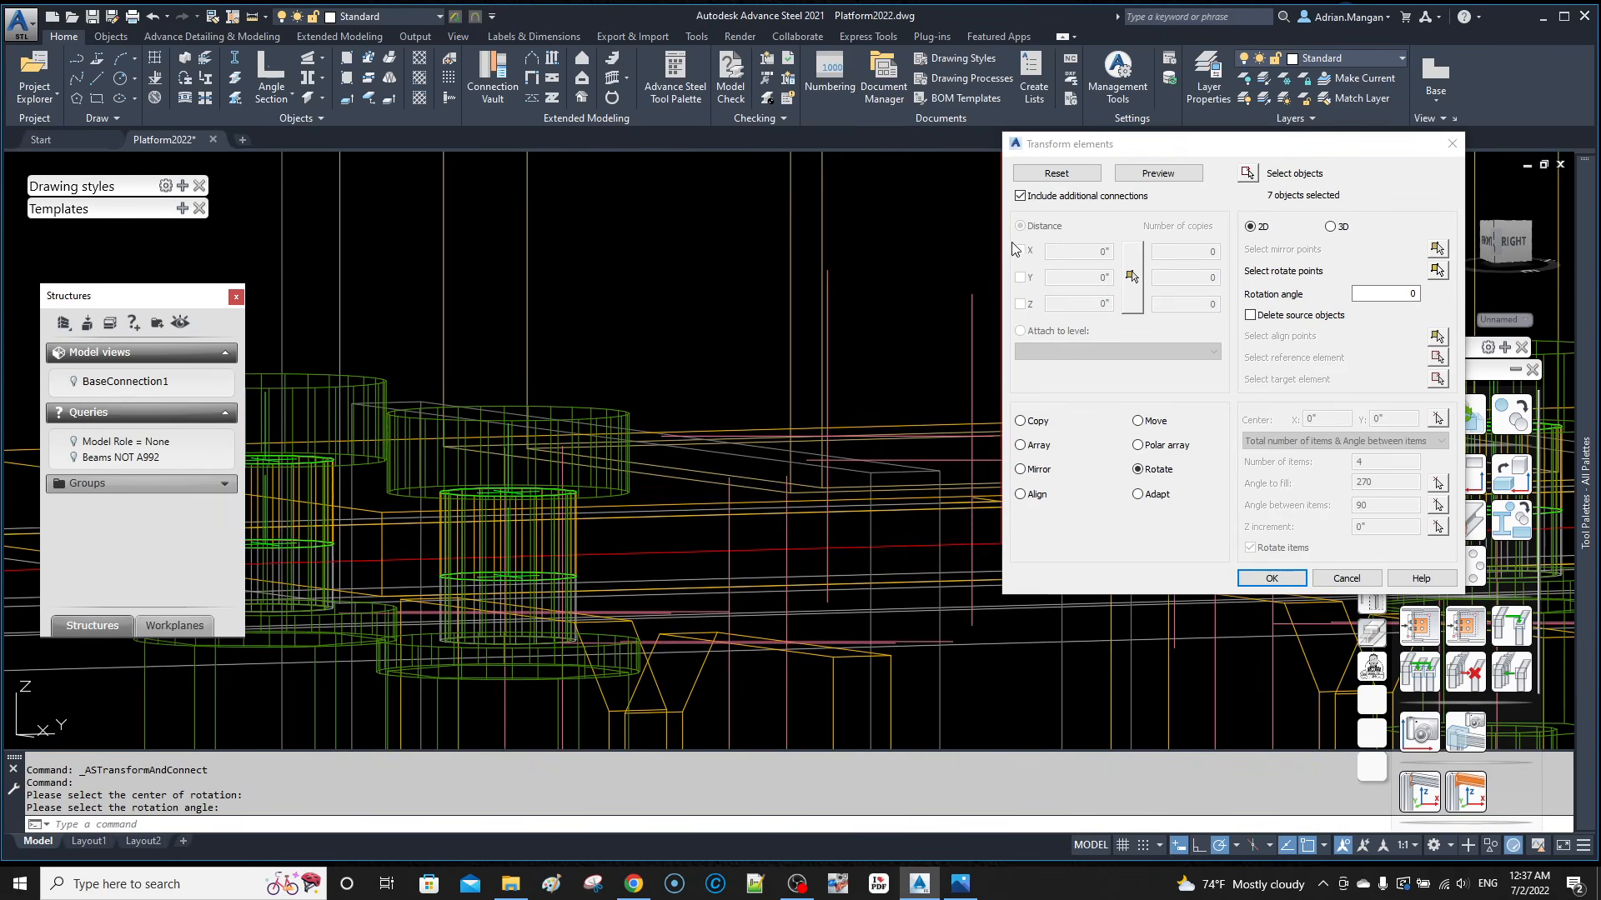
Step: Preview the brace rotation at the front column and return to modify the transformation settings
click(1158, 172)
scroll(984, 284, down, 4)
middle_drag(984, 284, 960, 530)
scroll(963, 441, down, 2)
middle_drag(972, 341, 973, 411)
scroll(980, 319, up, 4)
scroll(969, 282, down, 4)
shift+middle_drag(980, 294, 433, 270)
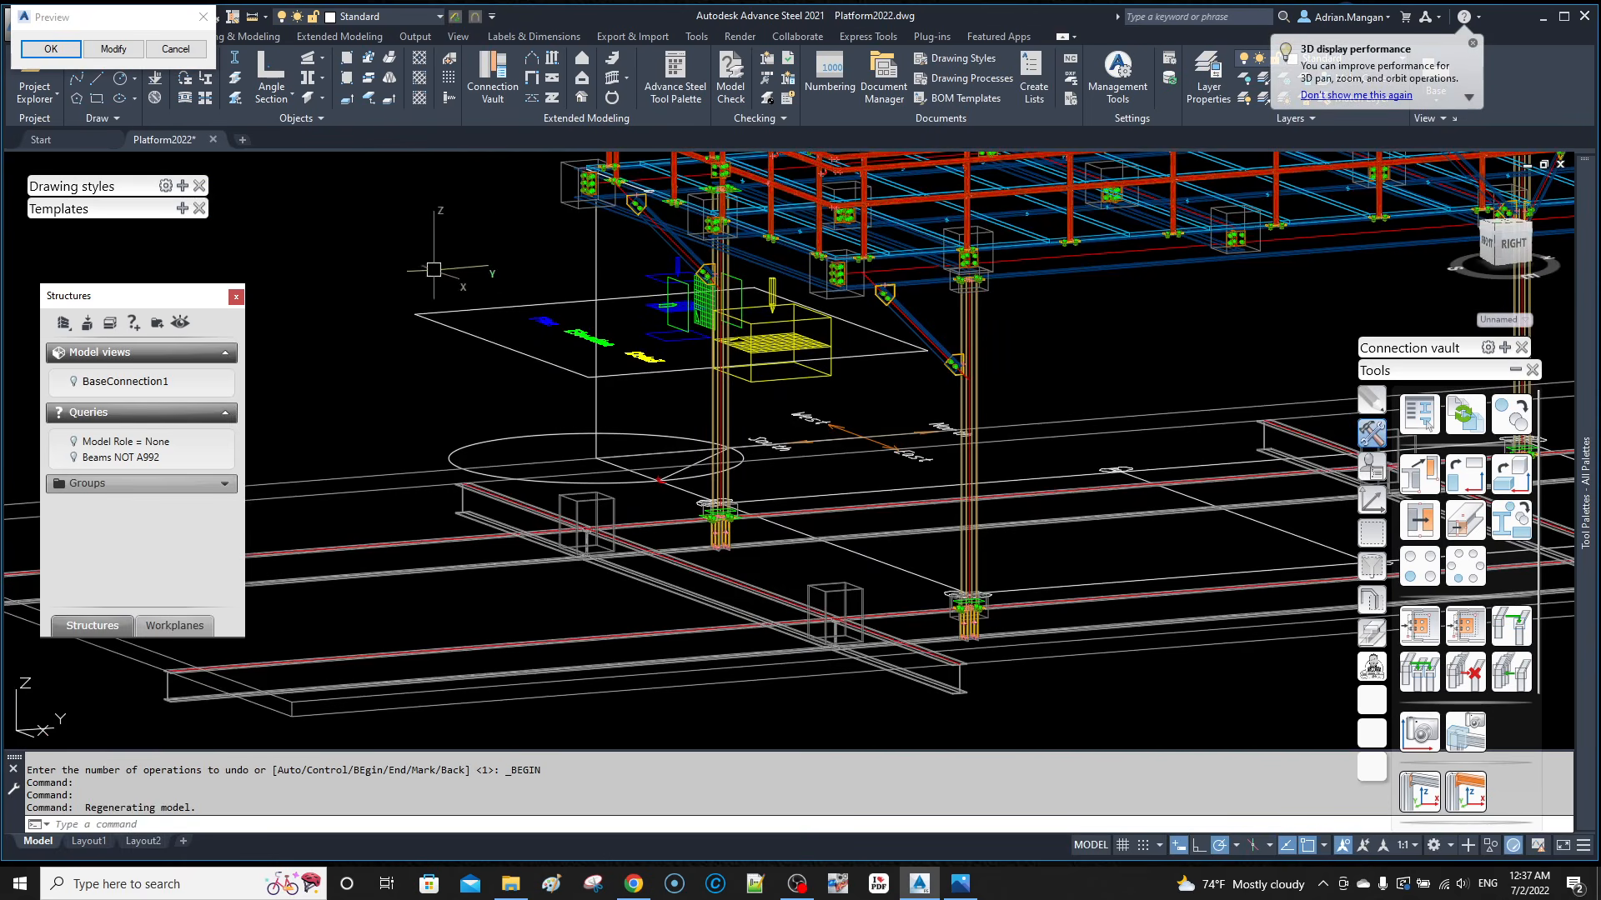
click(113, 49)
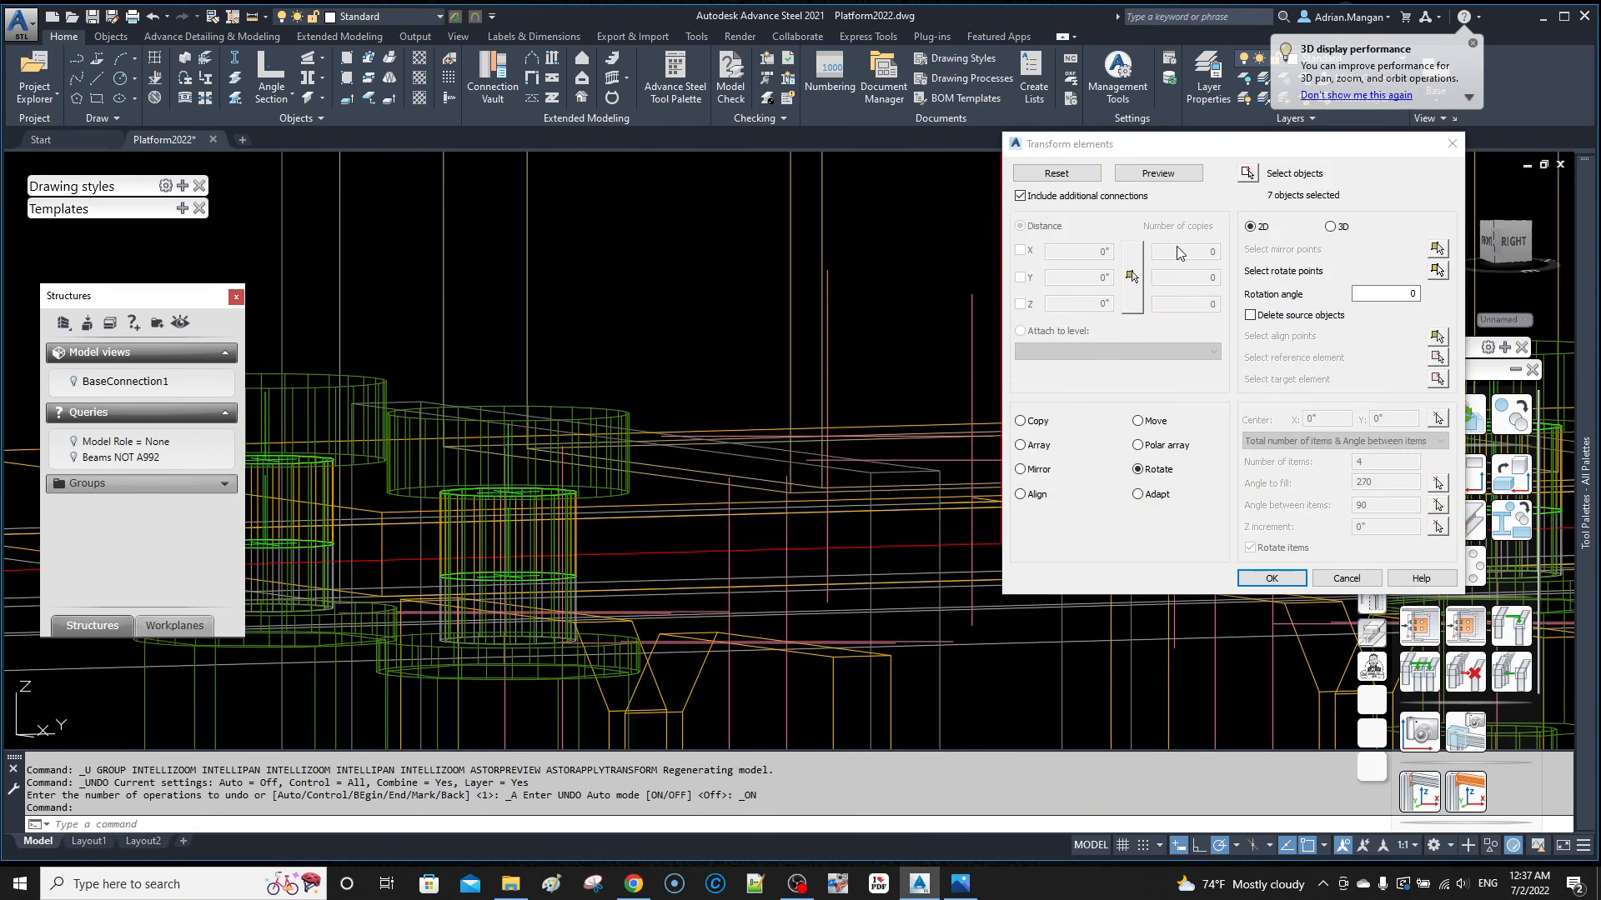
Step: Re-enter 180 as the rotation angle, preview the rotated brace copy on the column's other side, and accept it
scroll(670, 297, down, 14)
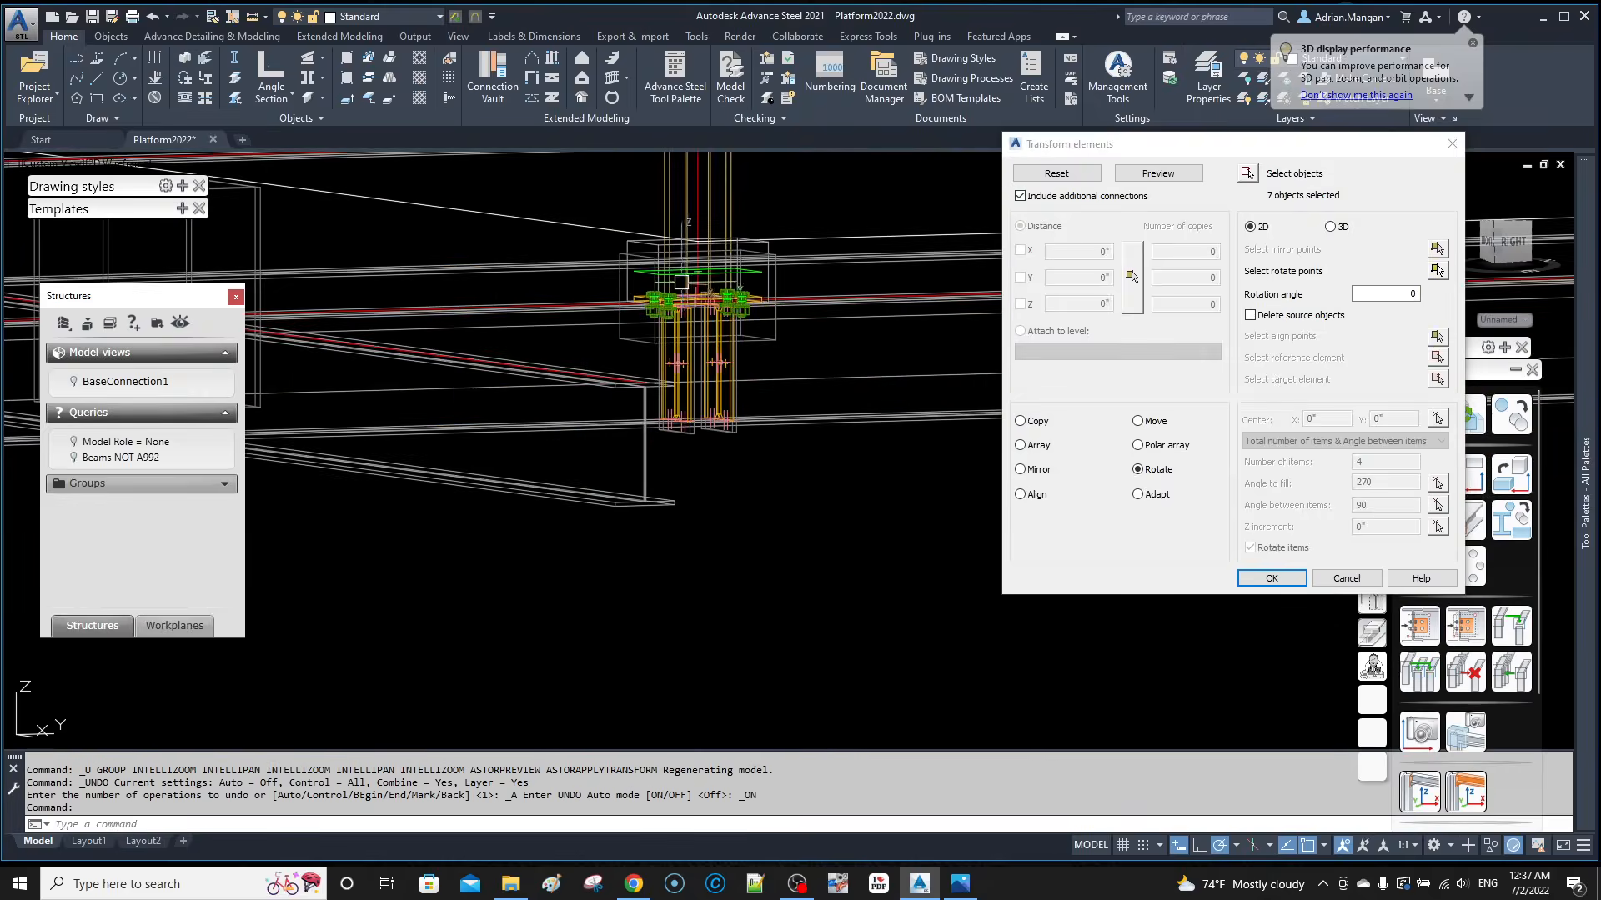
middle_drag(715, 209, 736, 411)
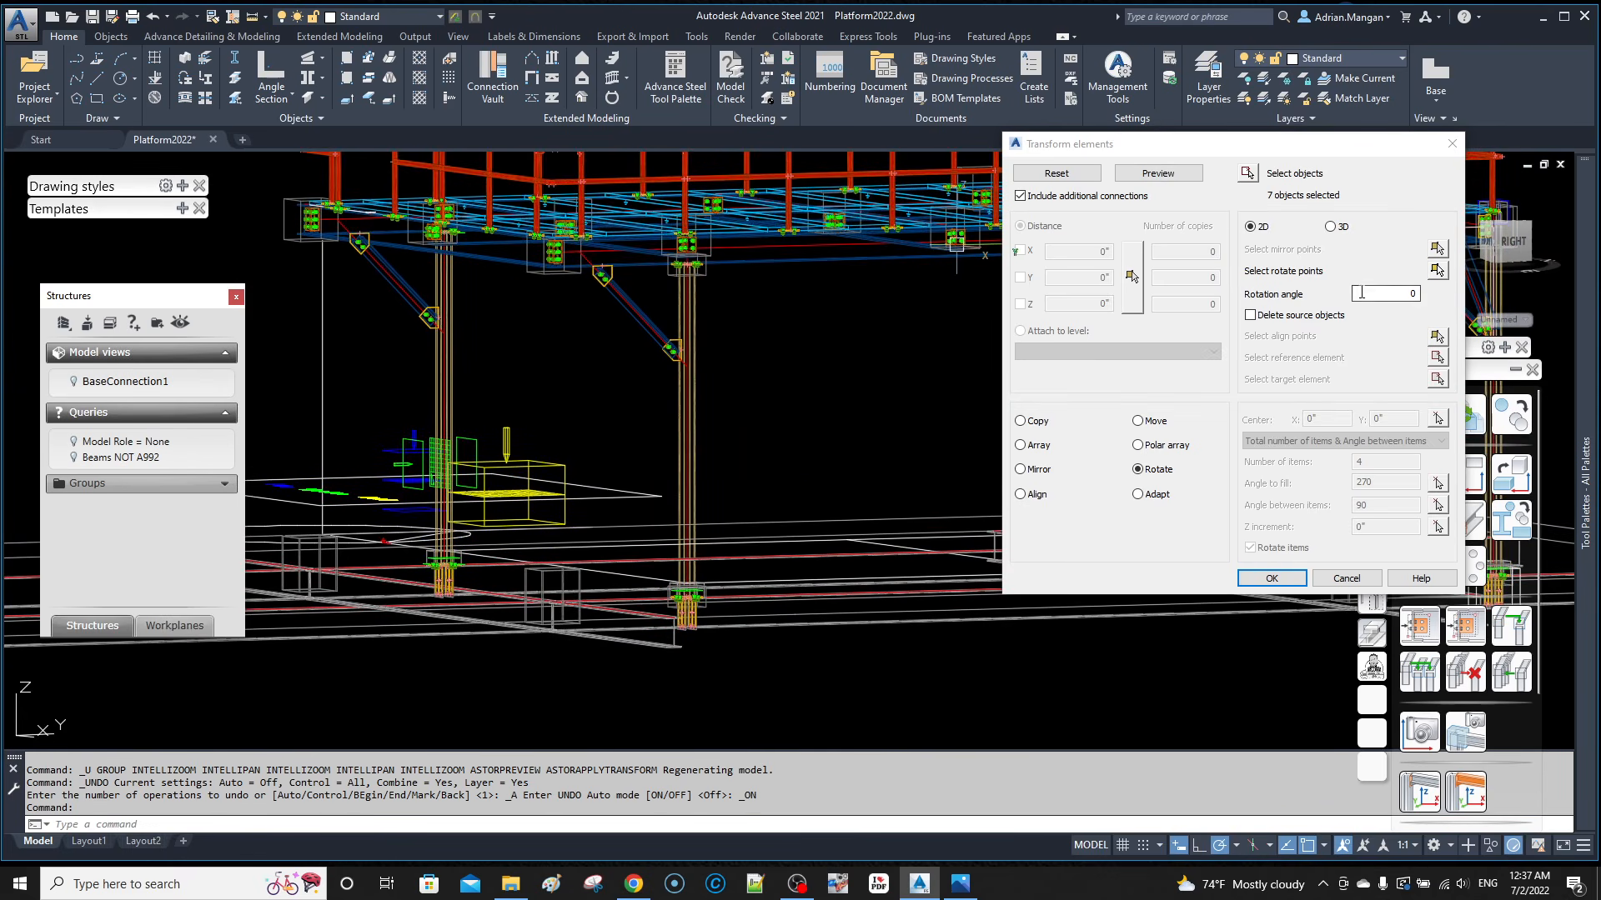
click(1399, 296)
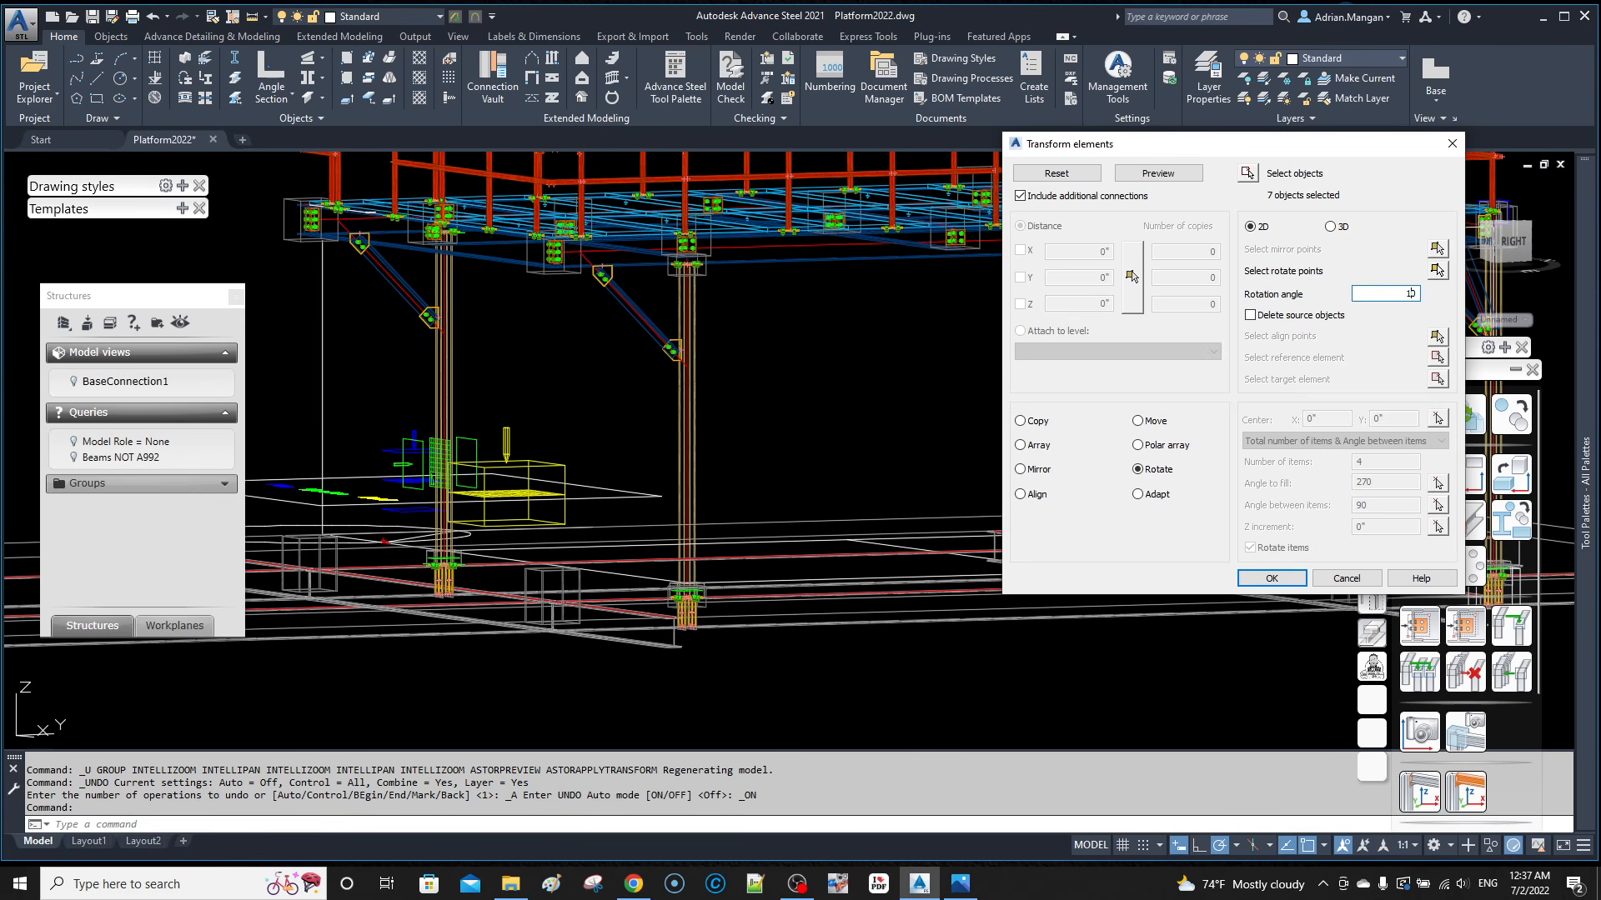
click(1158, 172)
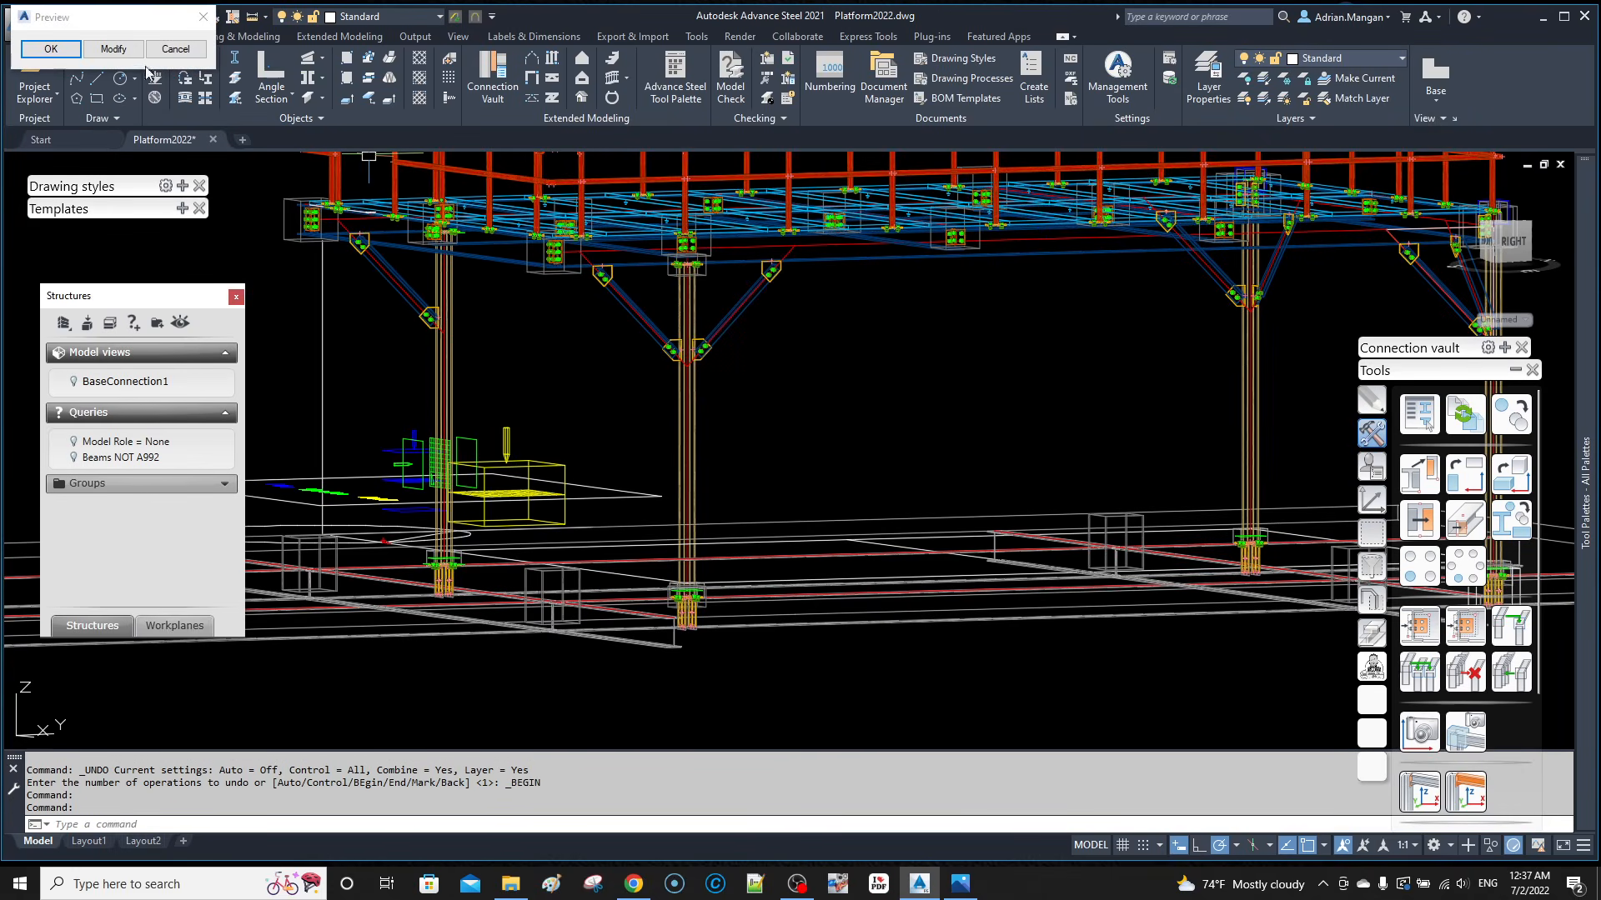
click(51, 49)
Step: Select the rotated brace on the front column's inner side together with its upper and lower gusset plates
scroll(679, 295, up, 6)
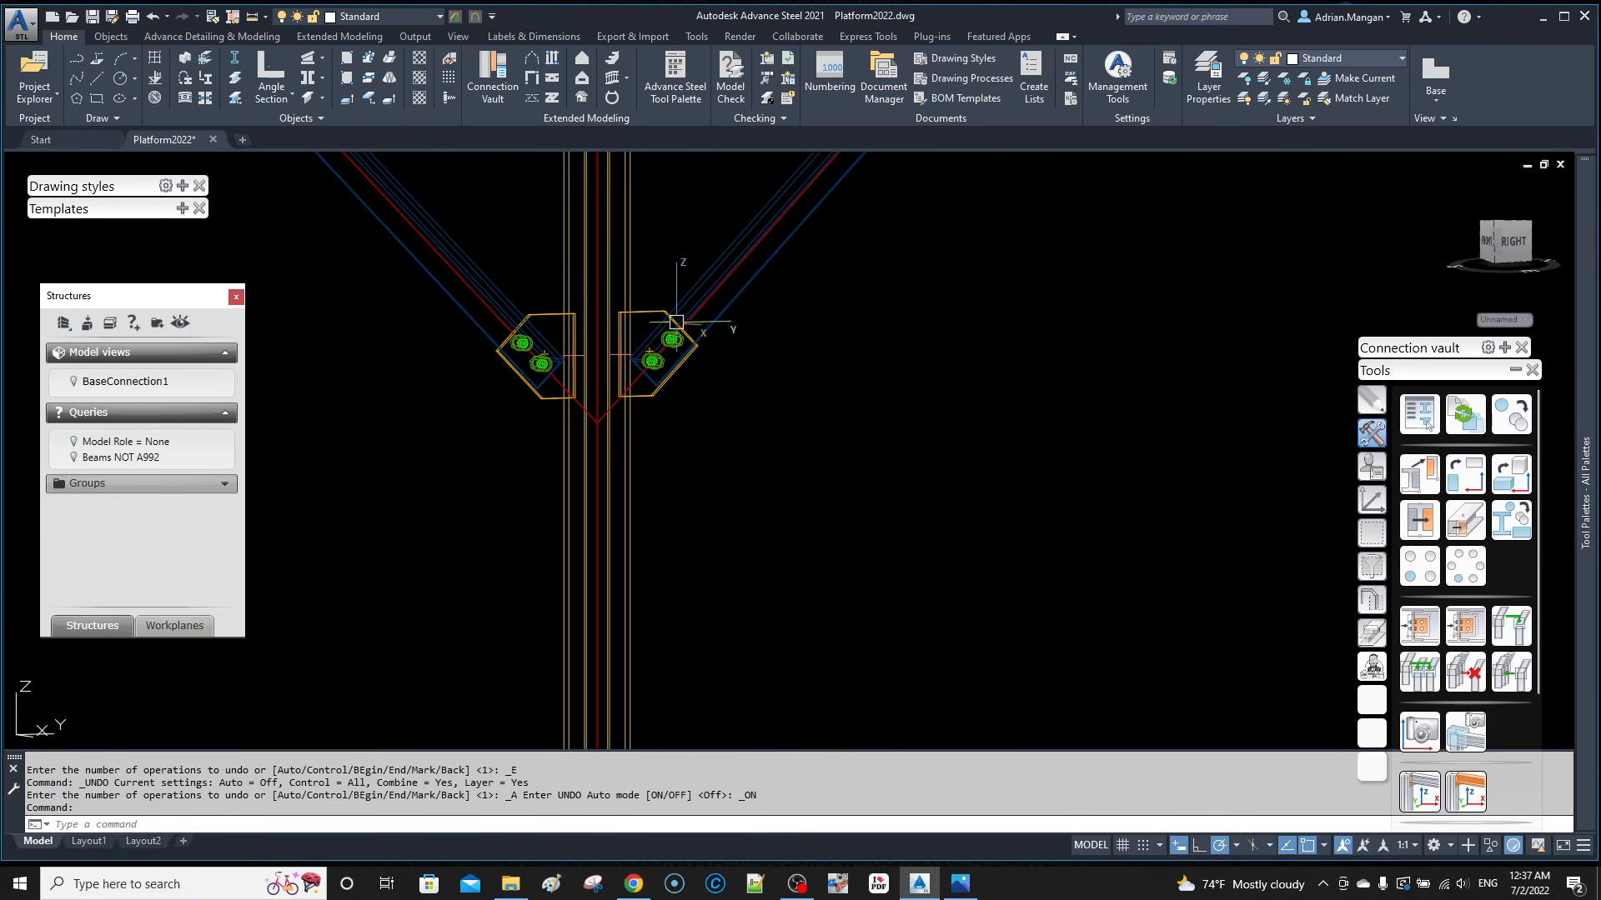
click(748, 258)
scroll(759, 255, down, 4)
middle_drag(777, 196, 800, 343)
scroll(810, 321, up, 4)
click(875, 311)
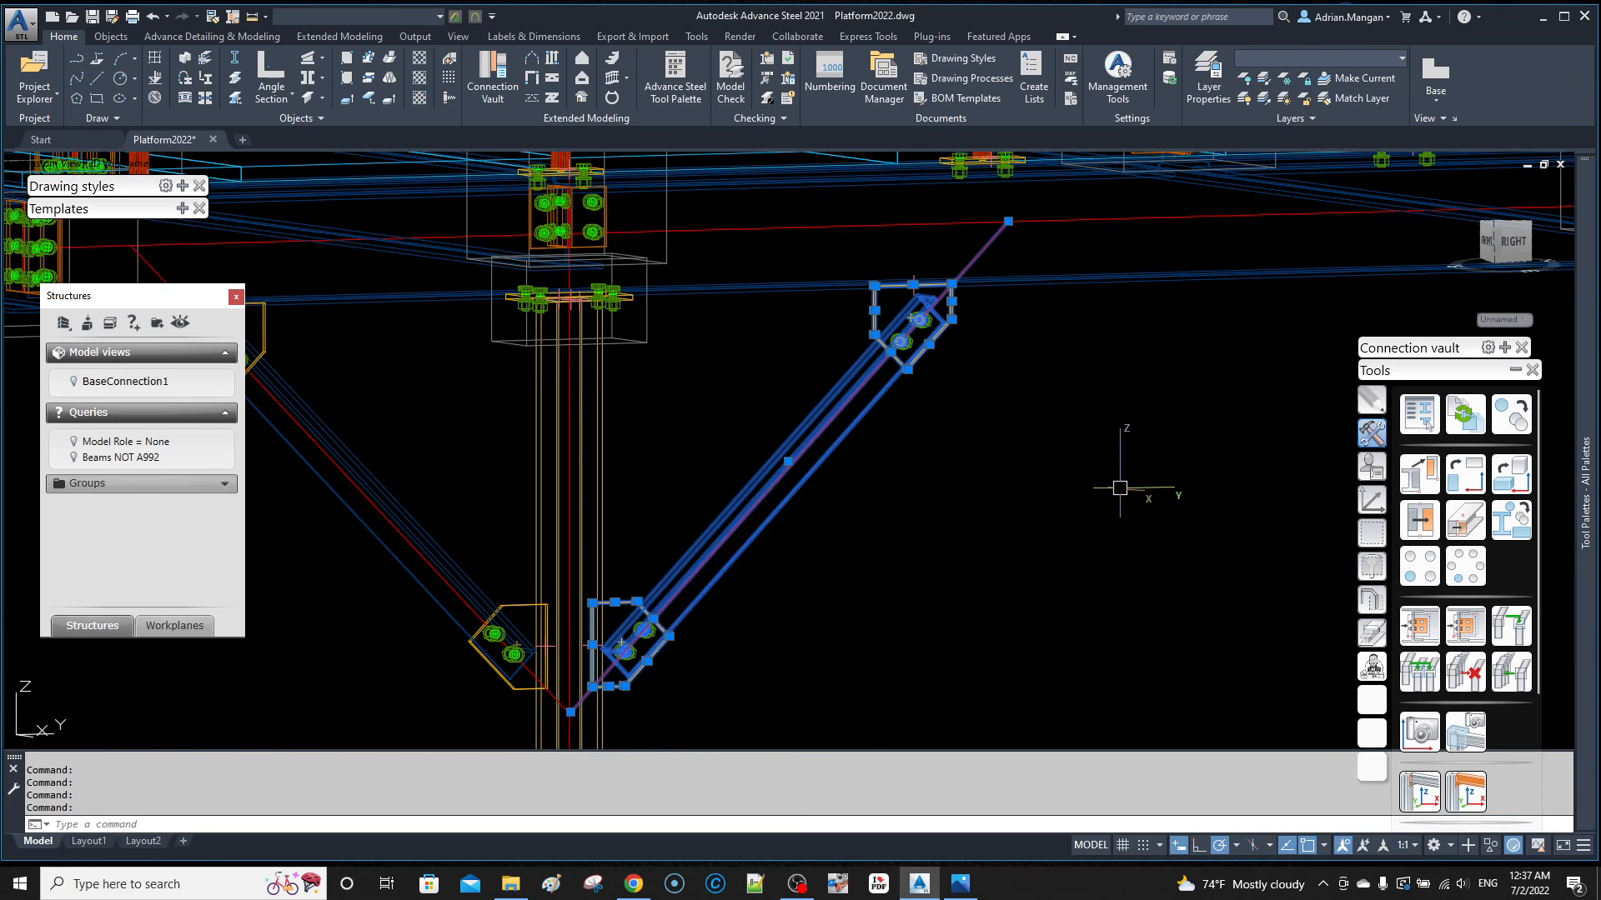
scroll(1075, 434, down, 2)
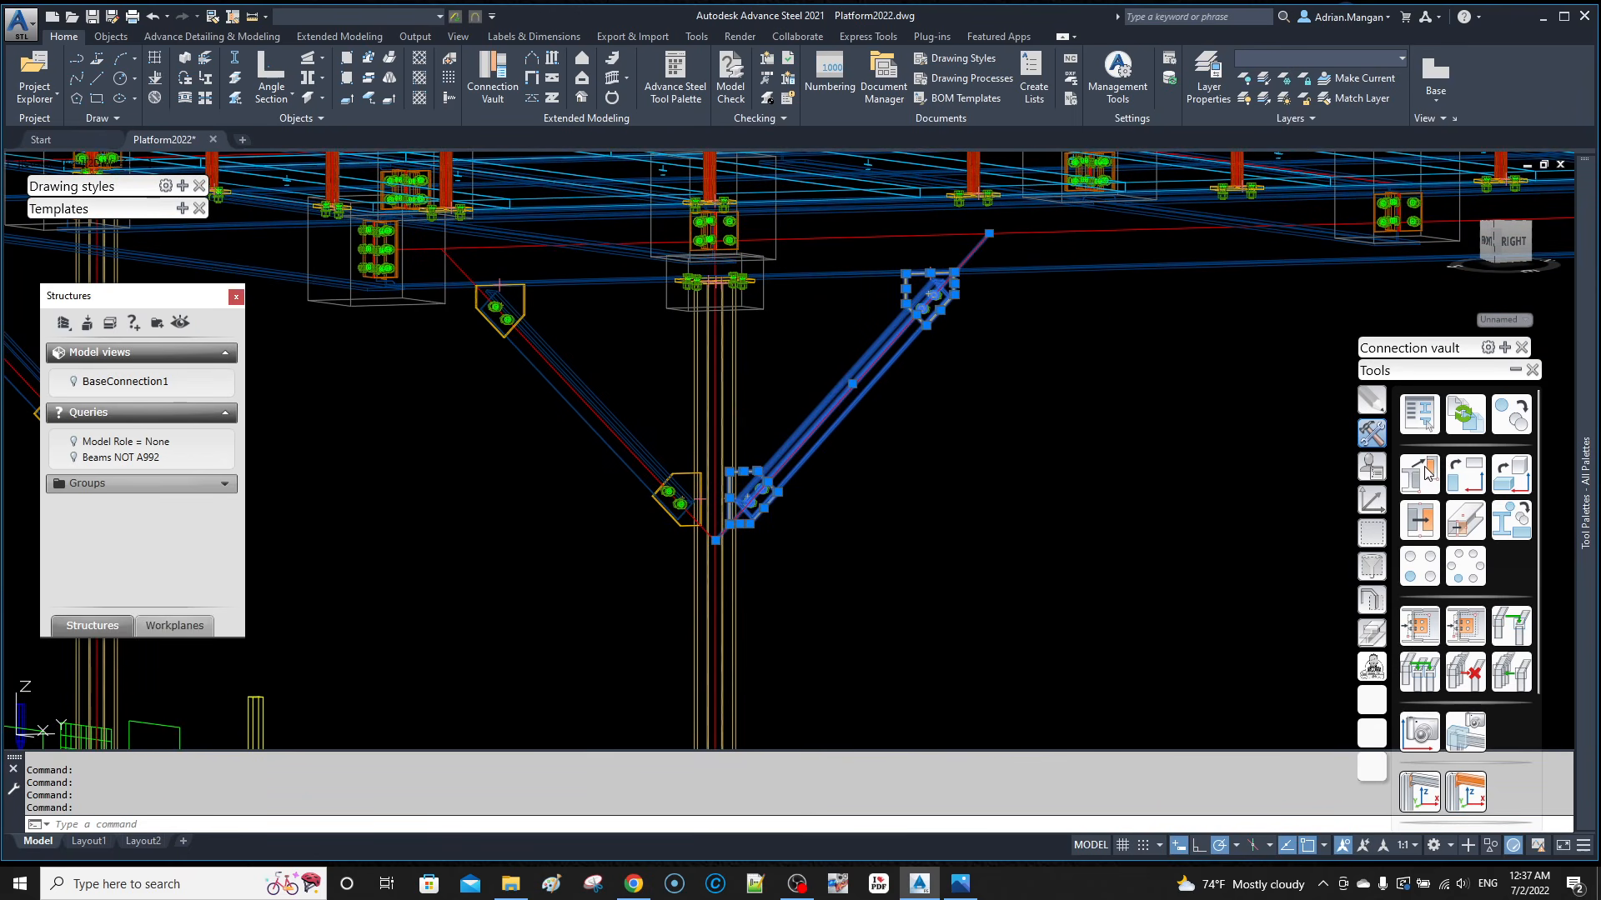
Step: Copy the selected brace and its two gusset plates from the front column's base point to the neighbouring column's base point, keeping their connections
click(1426, 473)
scroll(951, 499, down, 5)
scroll(908, 495, up, 8)
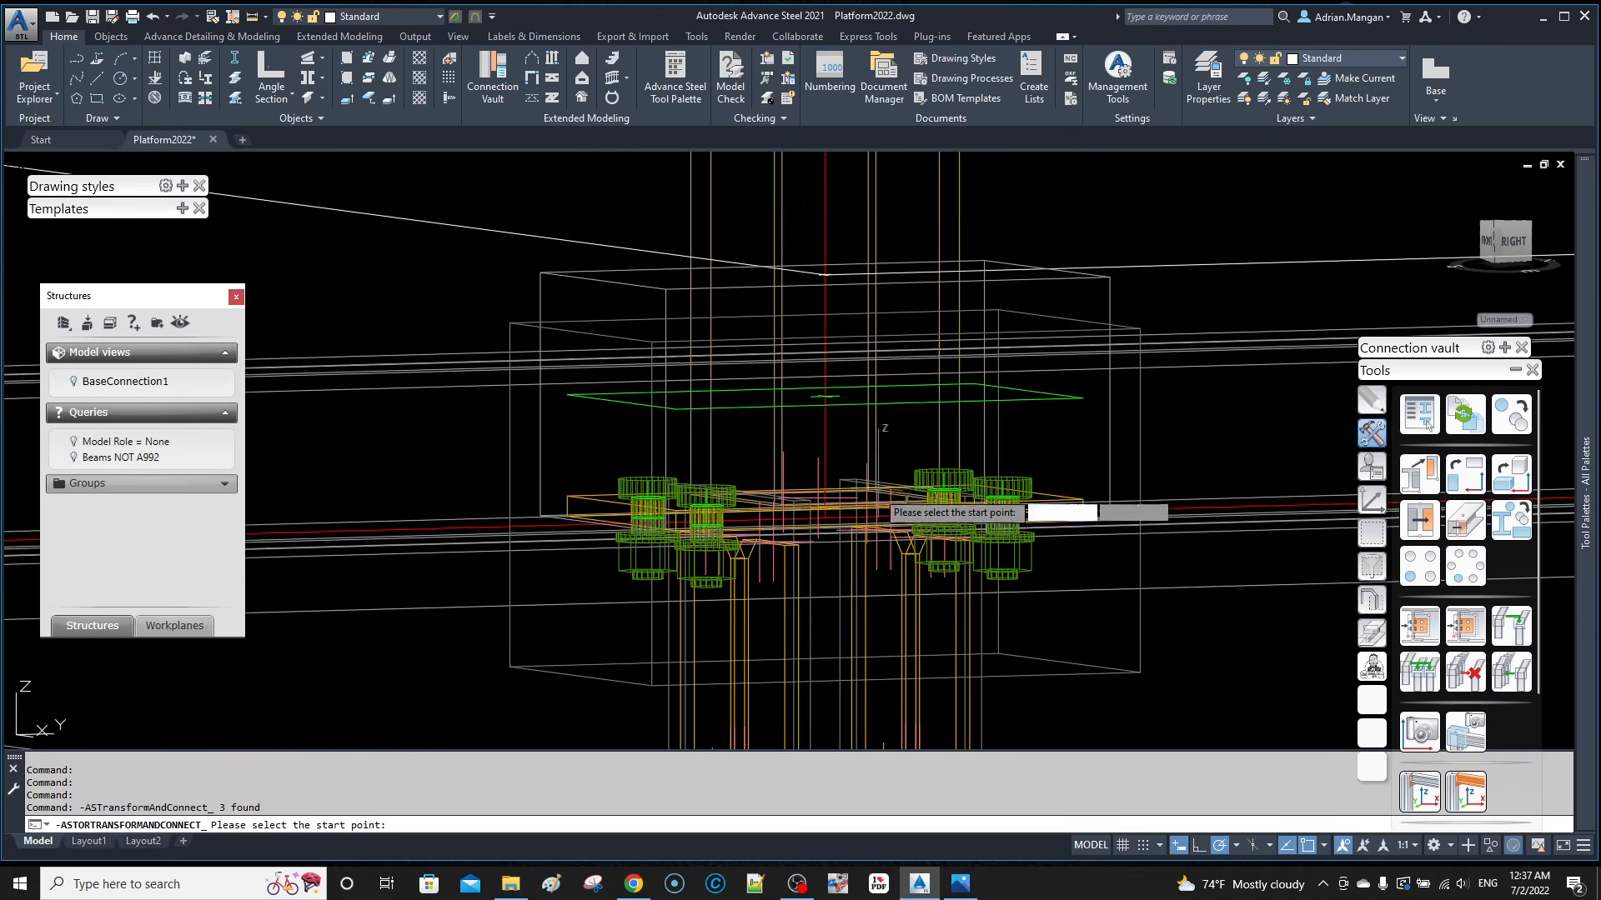
scroll(875, 485, up, 3)
click(749, 548)
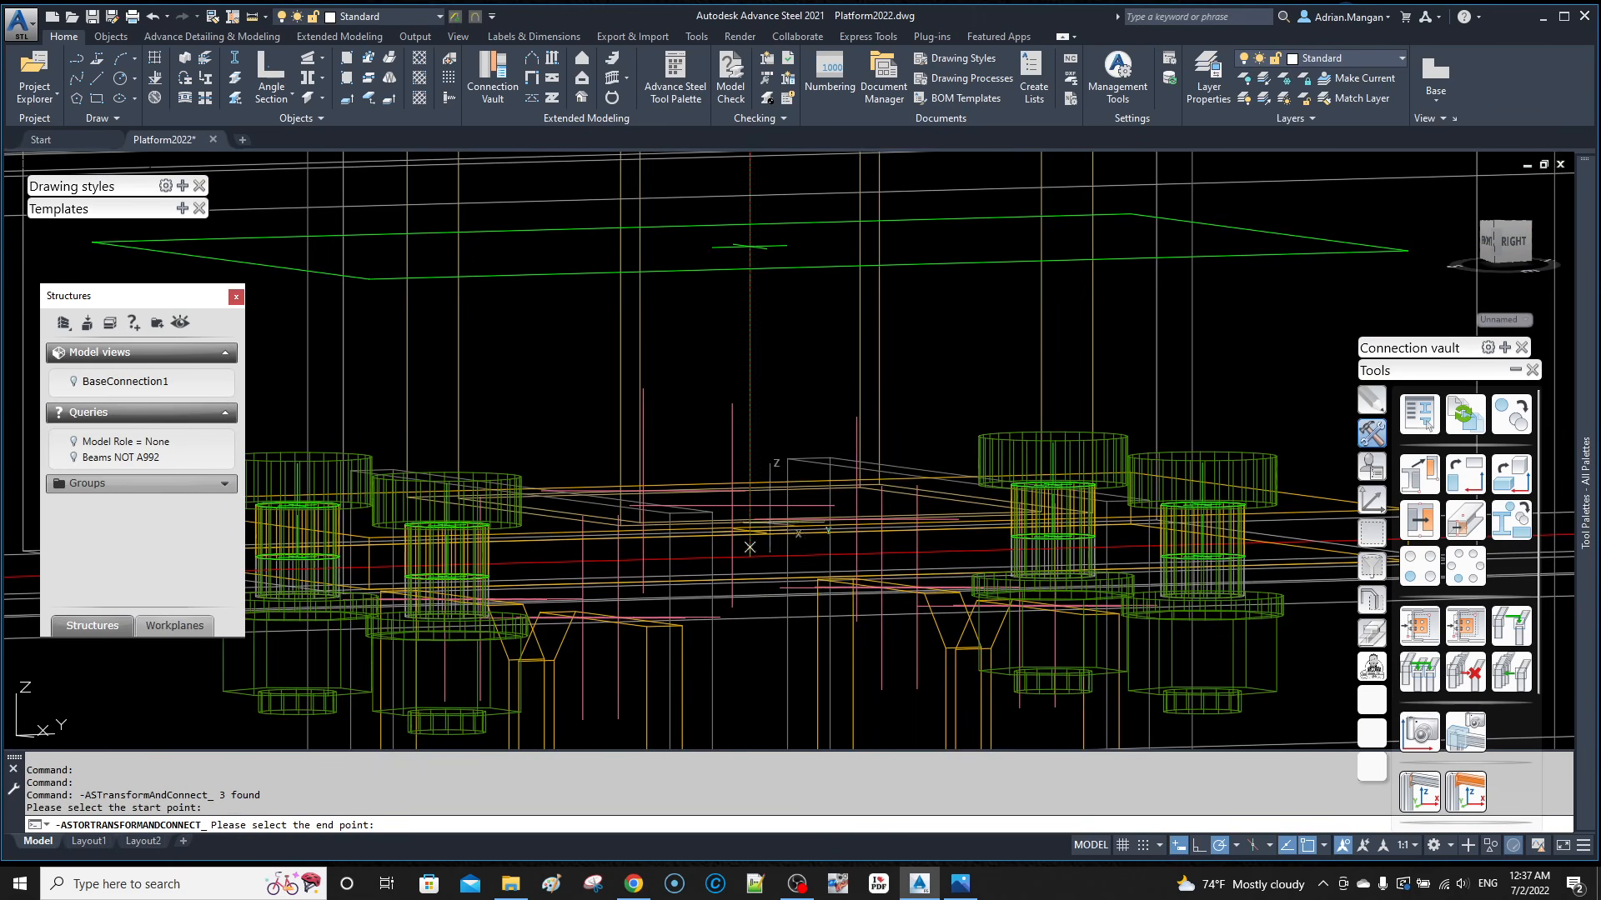
scroll(885, 431, down, 10)
middle_drag(874, 438, 898, 501)
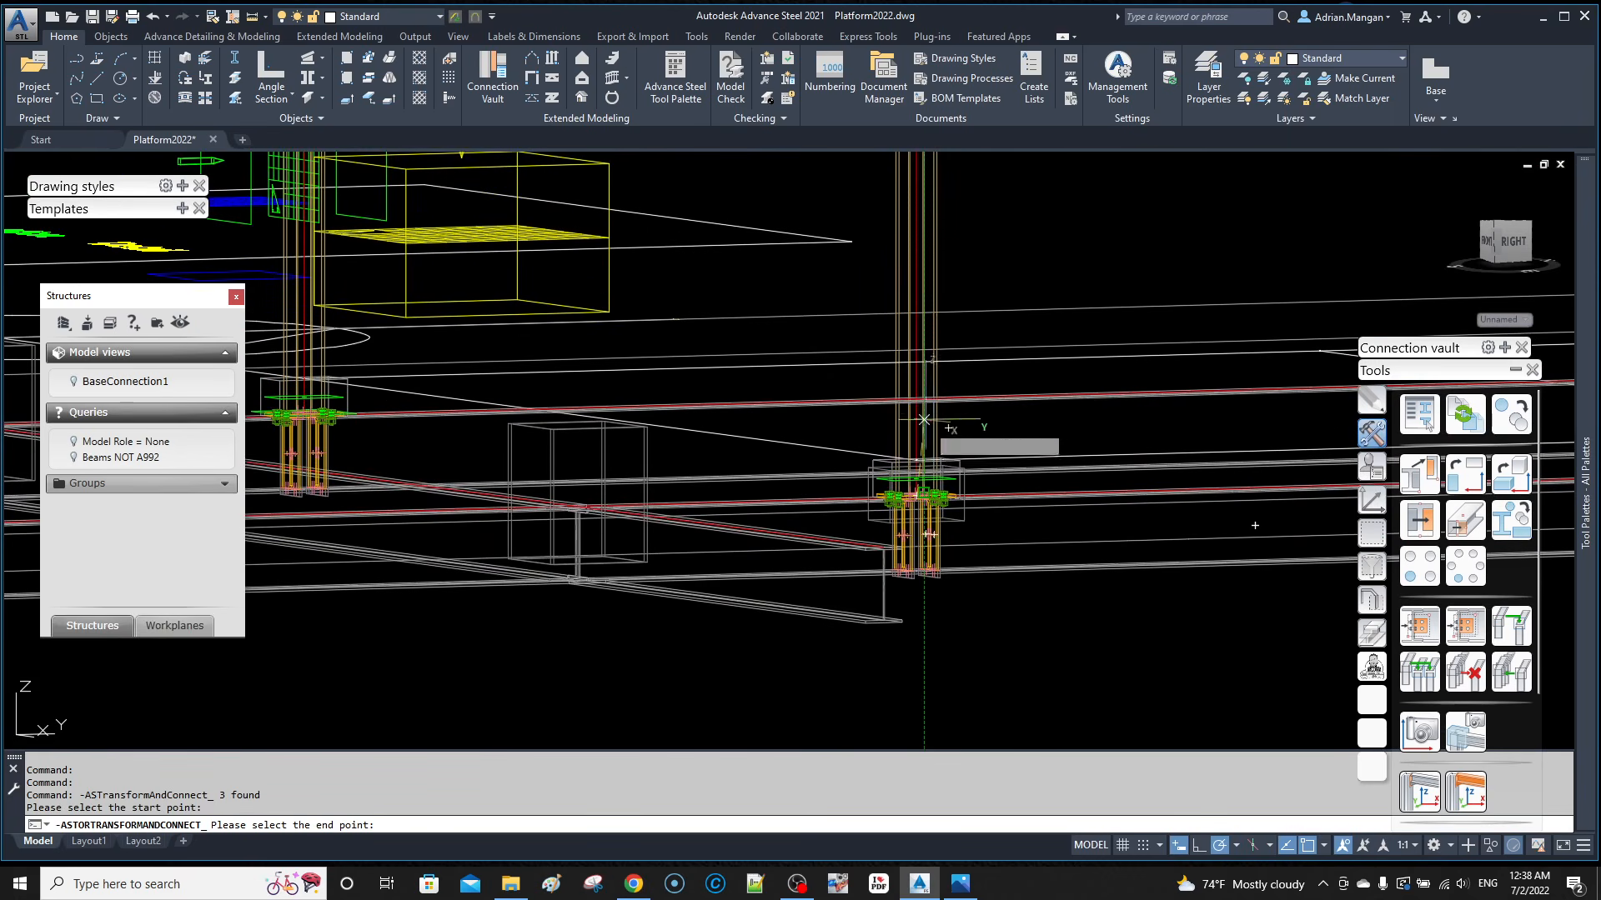
scroll(924, 419, down, 3)
scroll(676, 405, up, 9)
scroll(813, 544, up, 5)
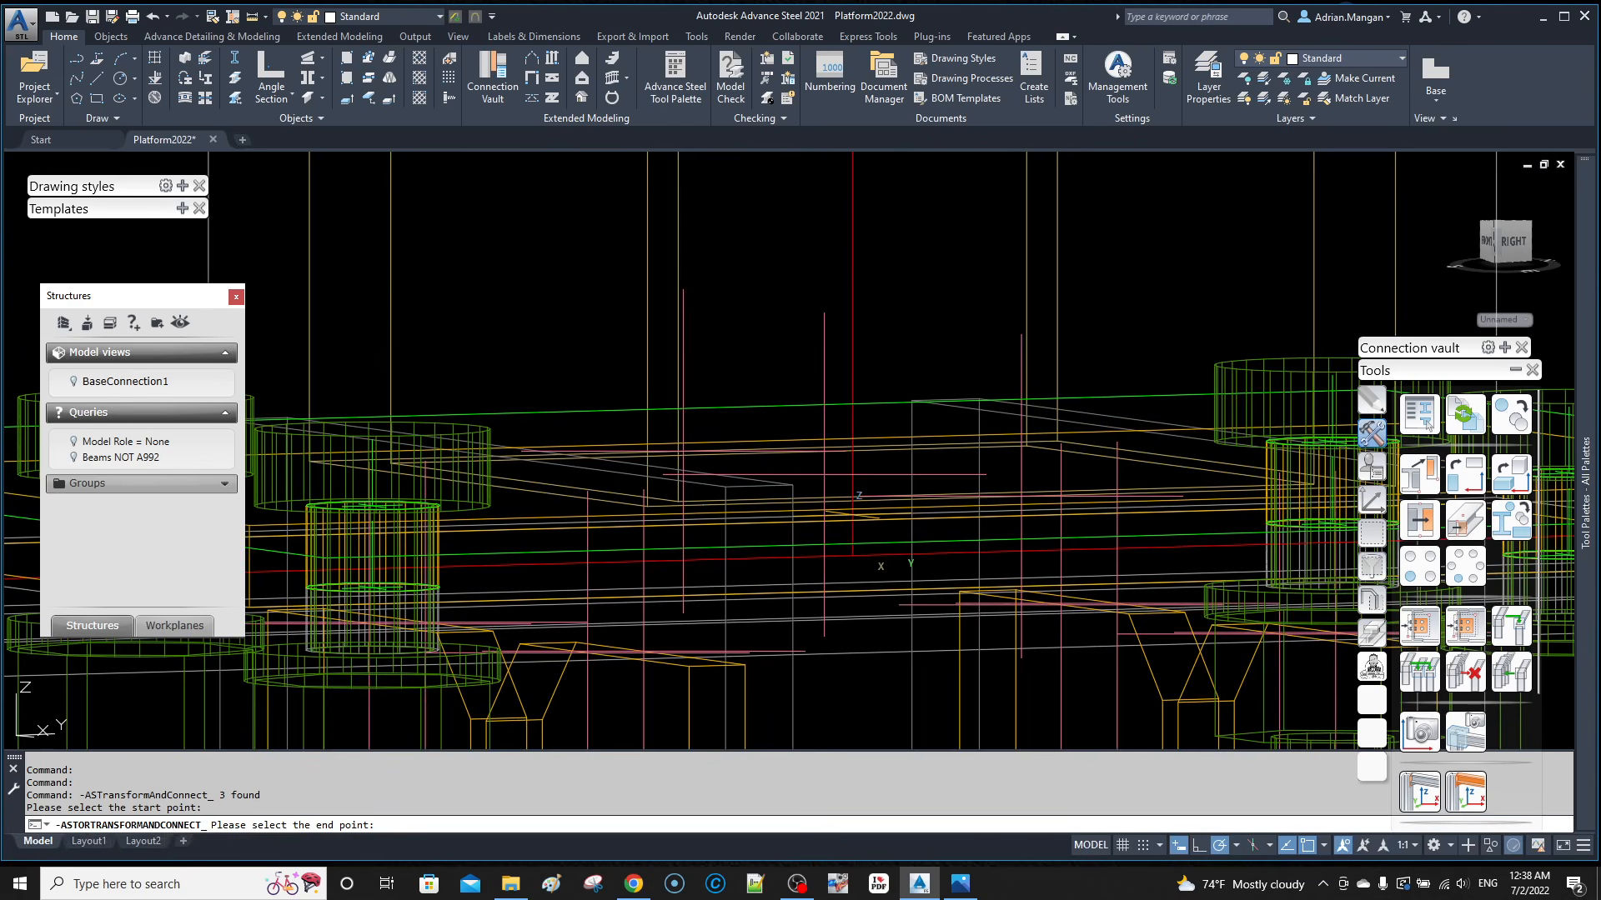
click(852, 554)
right_click(881, 457)
Step: Display the whole platform model in the Shaded visual style
scroll(885, 456, down, 10)
scroll(1002, 419, down, 6)
shift+middle_drag(967, 418, 786, 455)
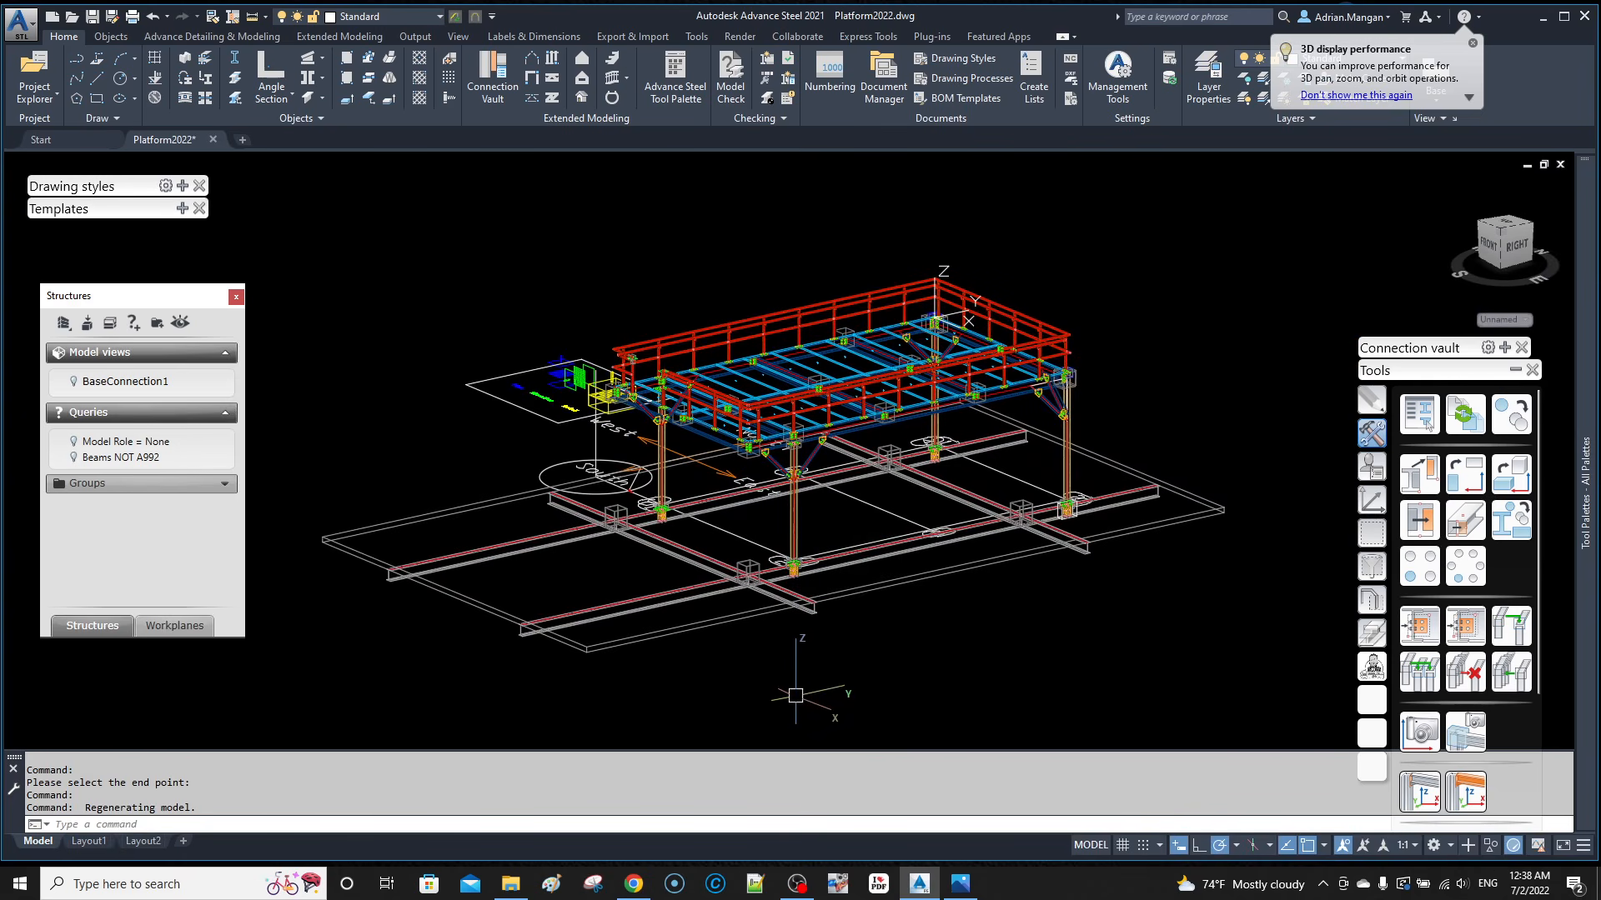
shift+middle_drag(868, 593, 881, 590)
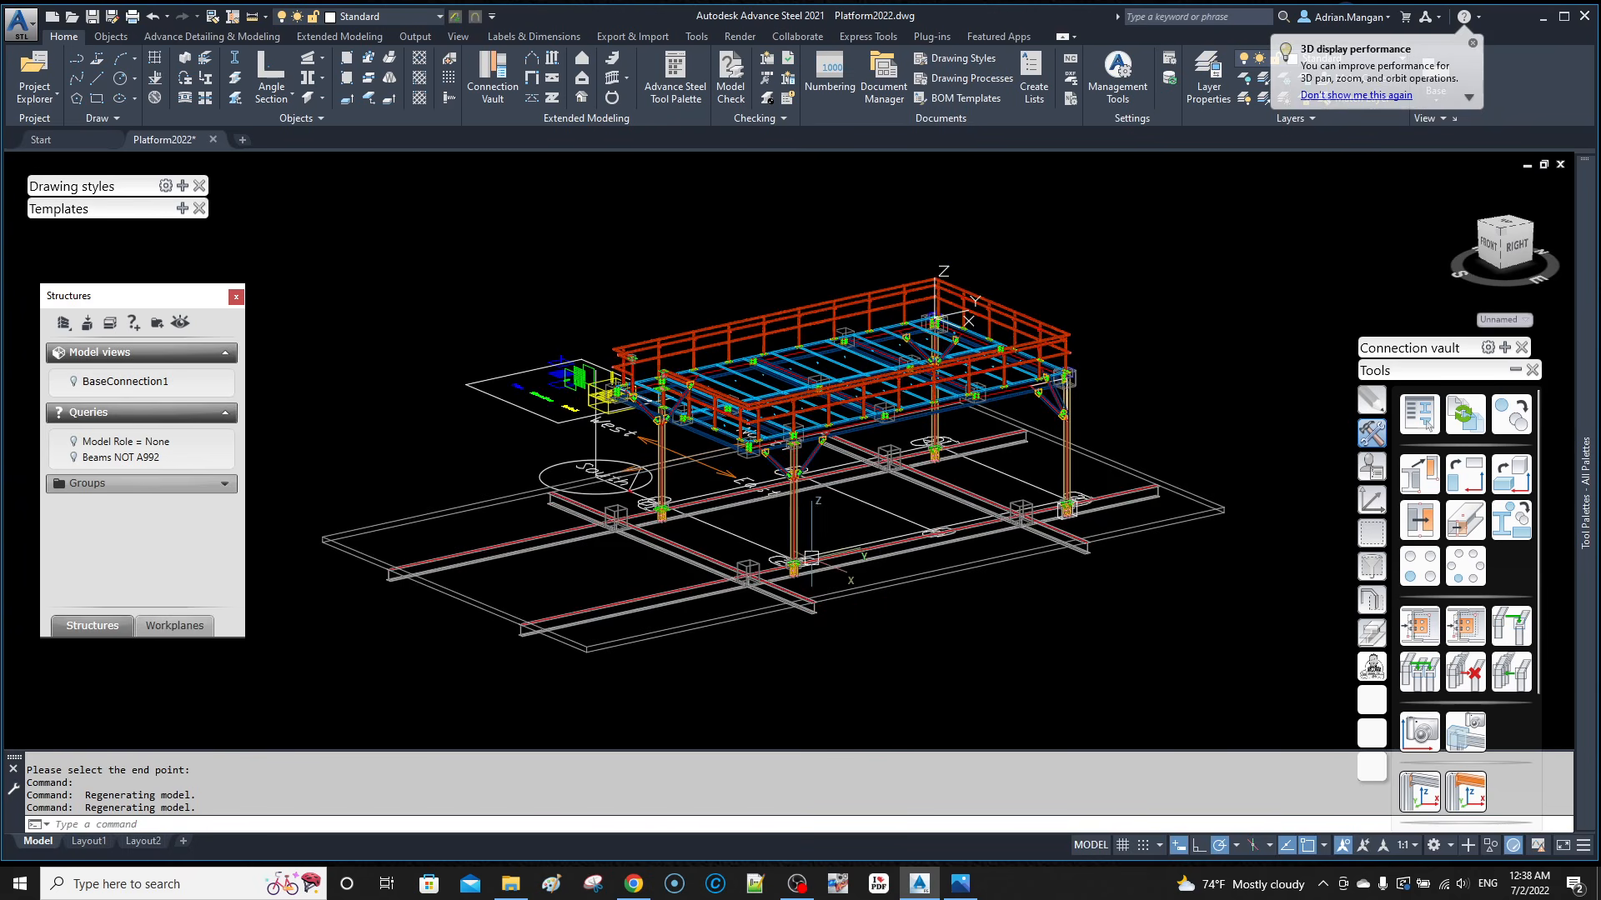
mouse_move(849, 556)
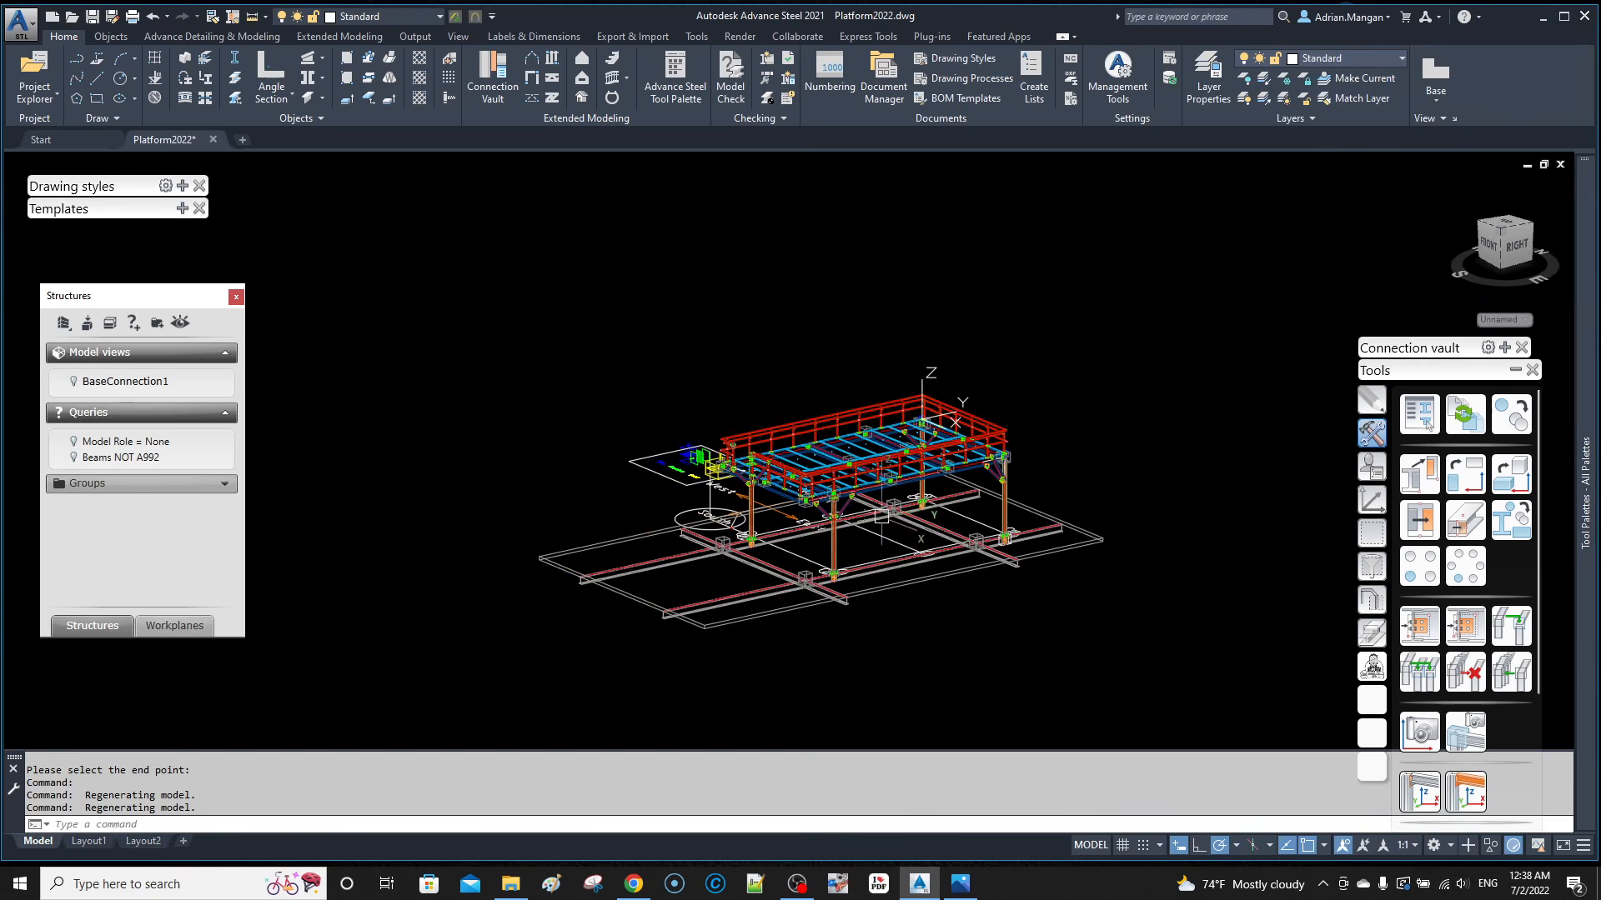
scroll(872, 512, up, 3)
mouse_move(872, 512)
middle_down()
mouse_move(855, 529)
mouse_move(885, 517)
middle_up()
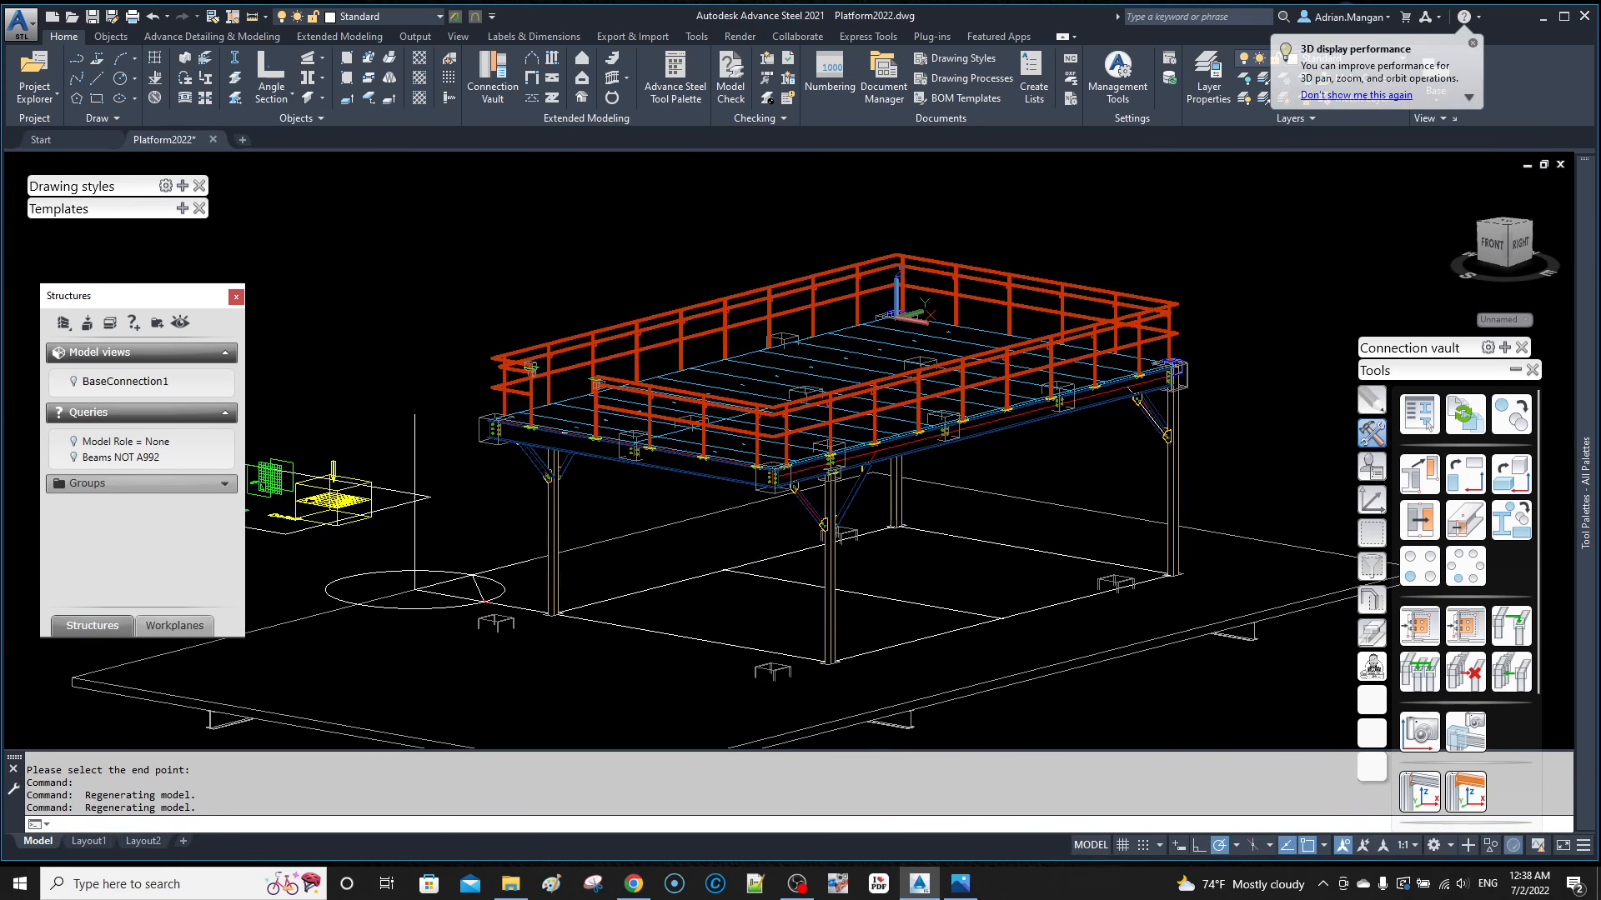
middle_drag(884, 516, 889, 501)
click(134, 165)
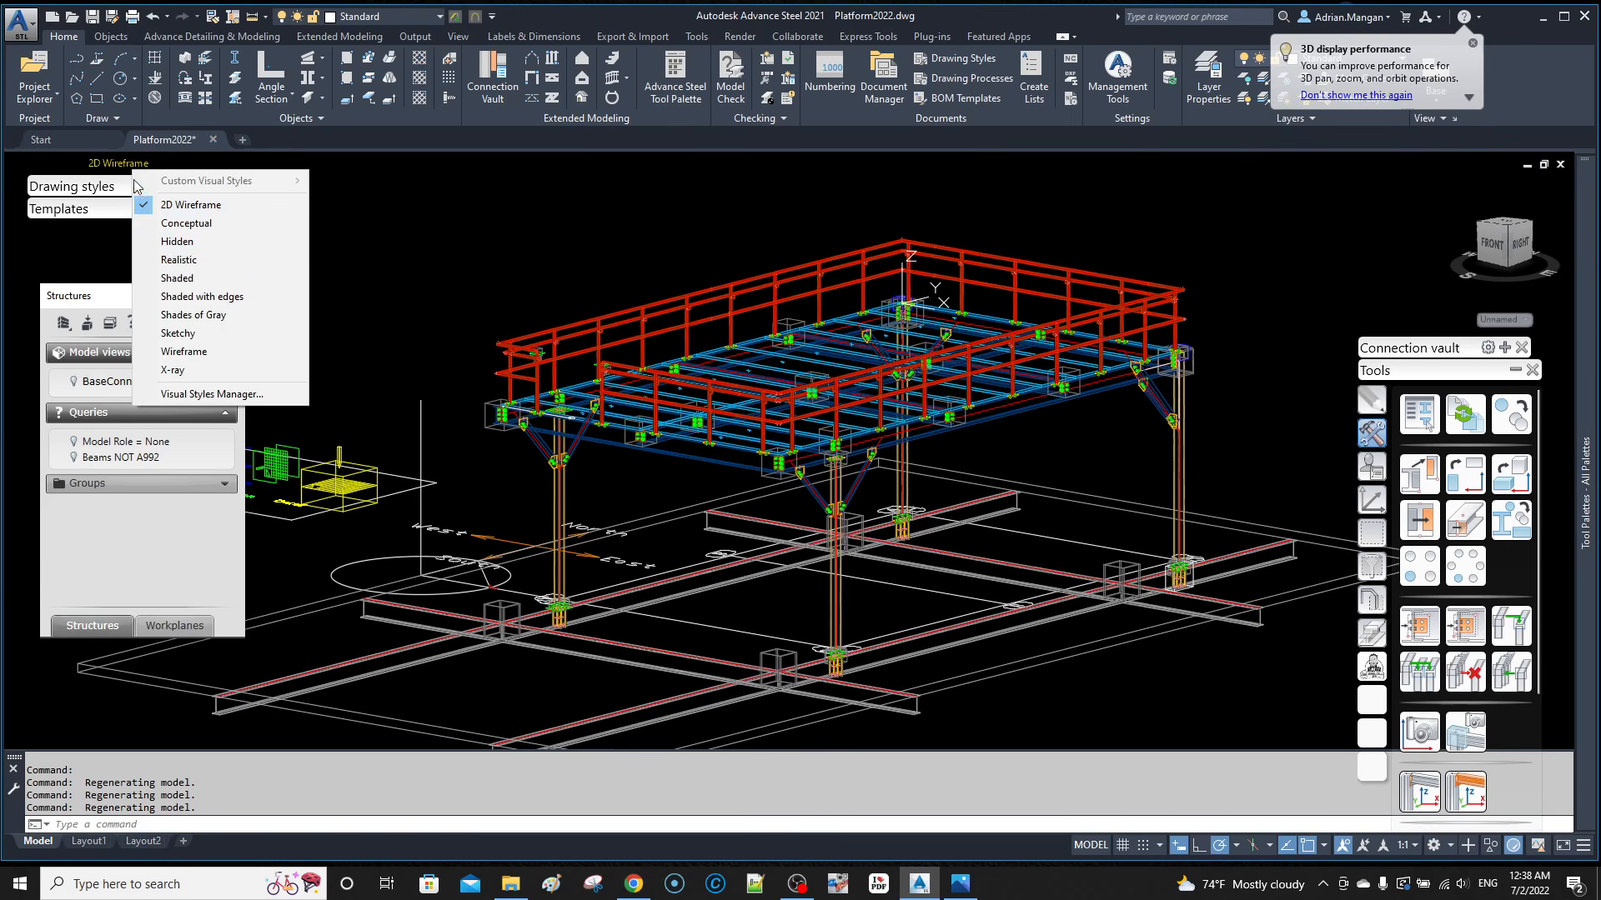
click(200, 277)
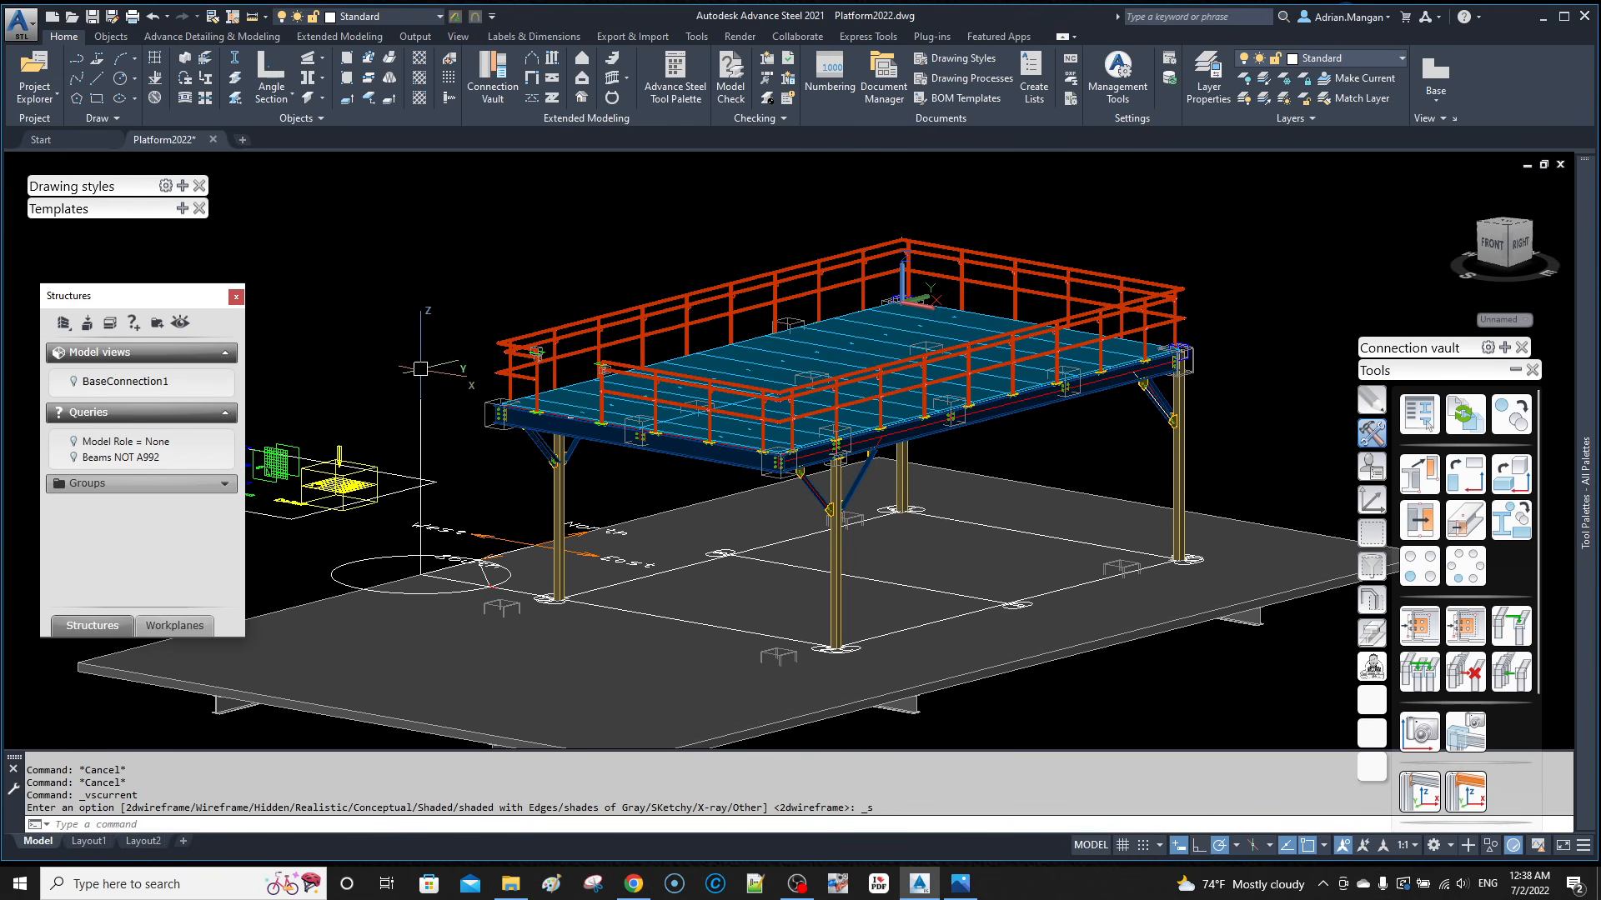
Step: Move the small circle on the platform's end beam edge straight up by 1.5 inches
shift+middle_drag(738, 401, 970, 404)
scroll(1082, 480, up, 5)
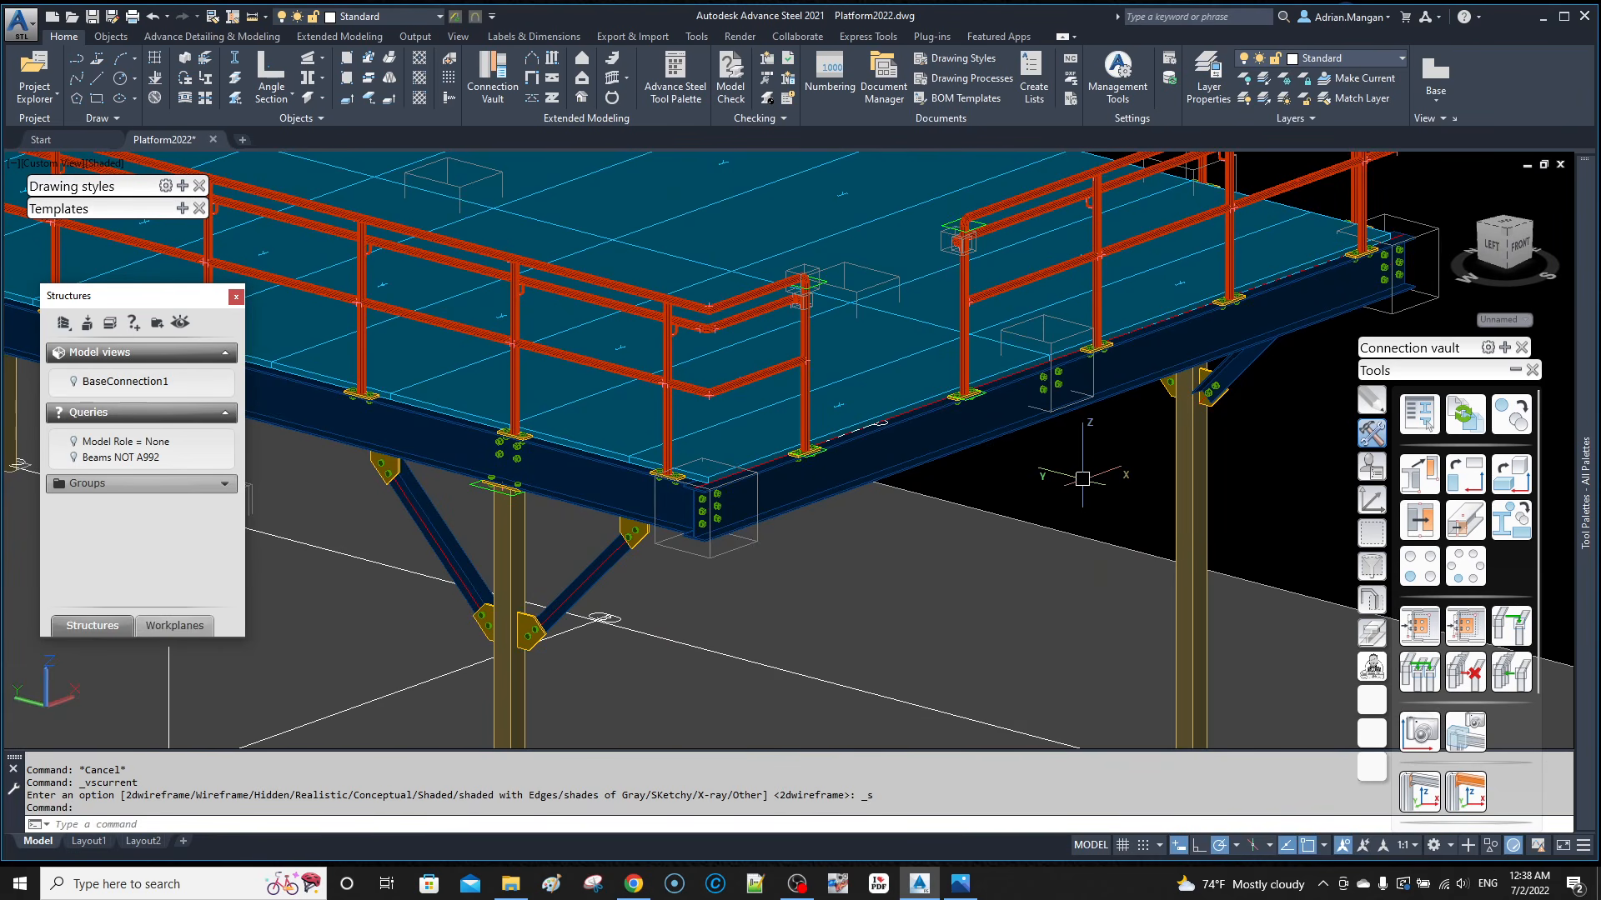
scroll(925, 468, up, 8)
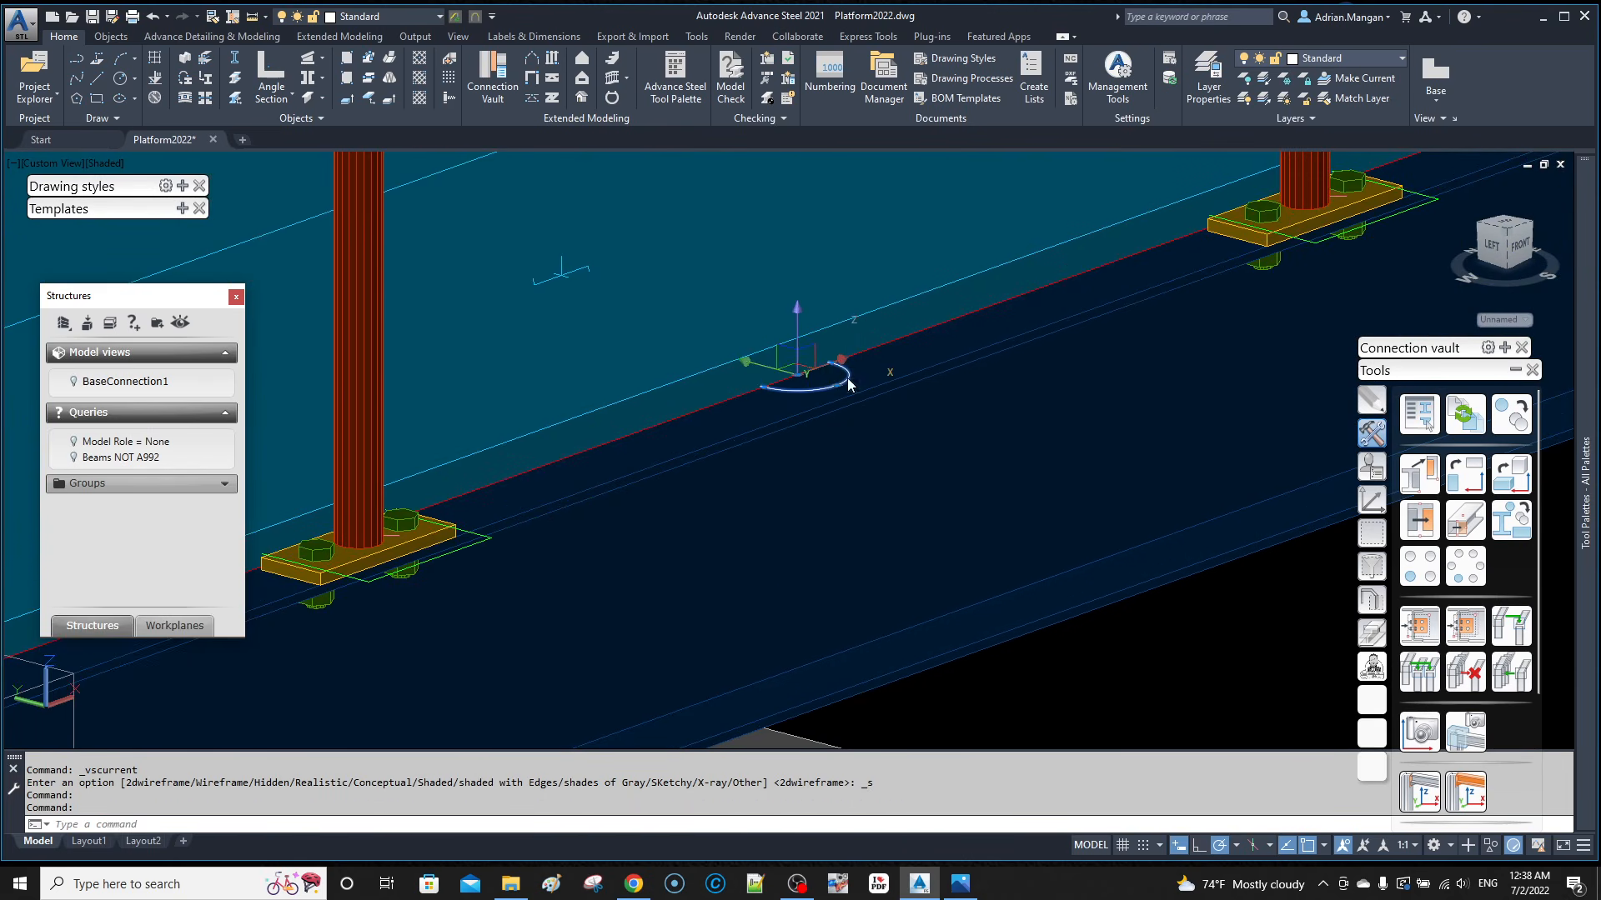
right_click(780, 377)
click(938, 499)
click(1100, 699)
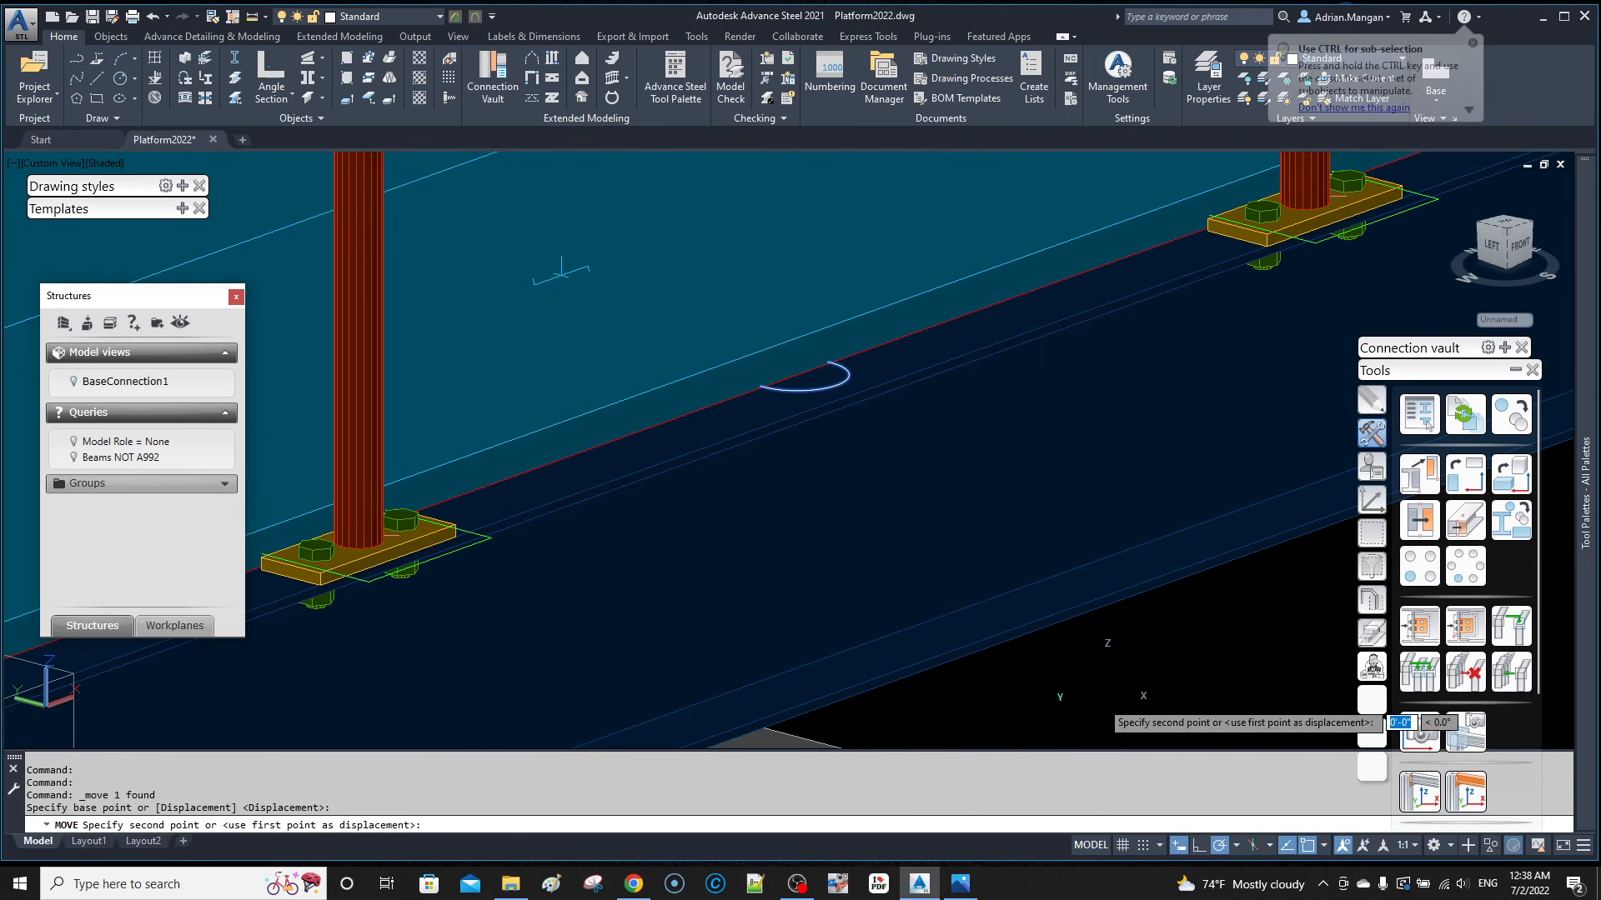
text(1.5)
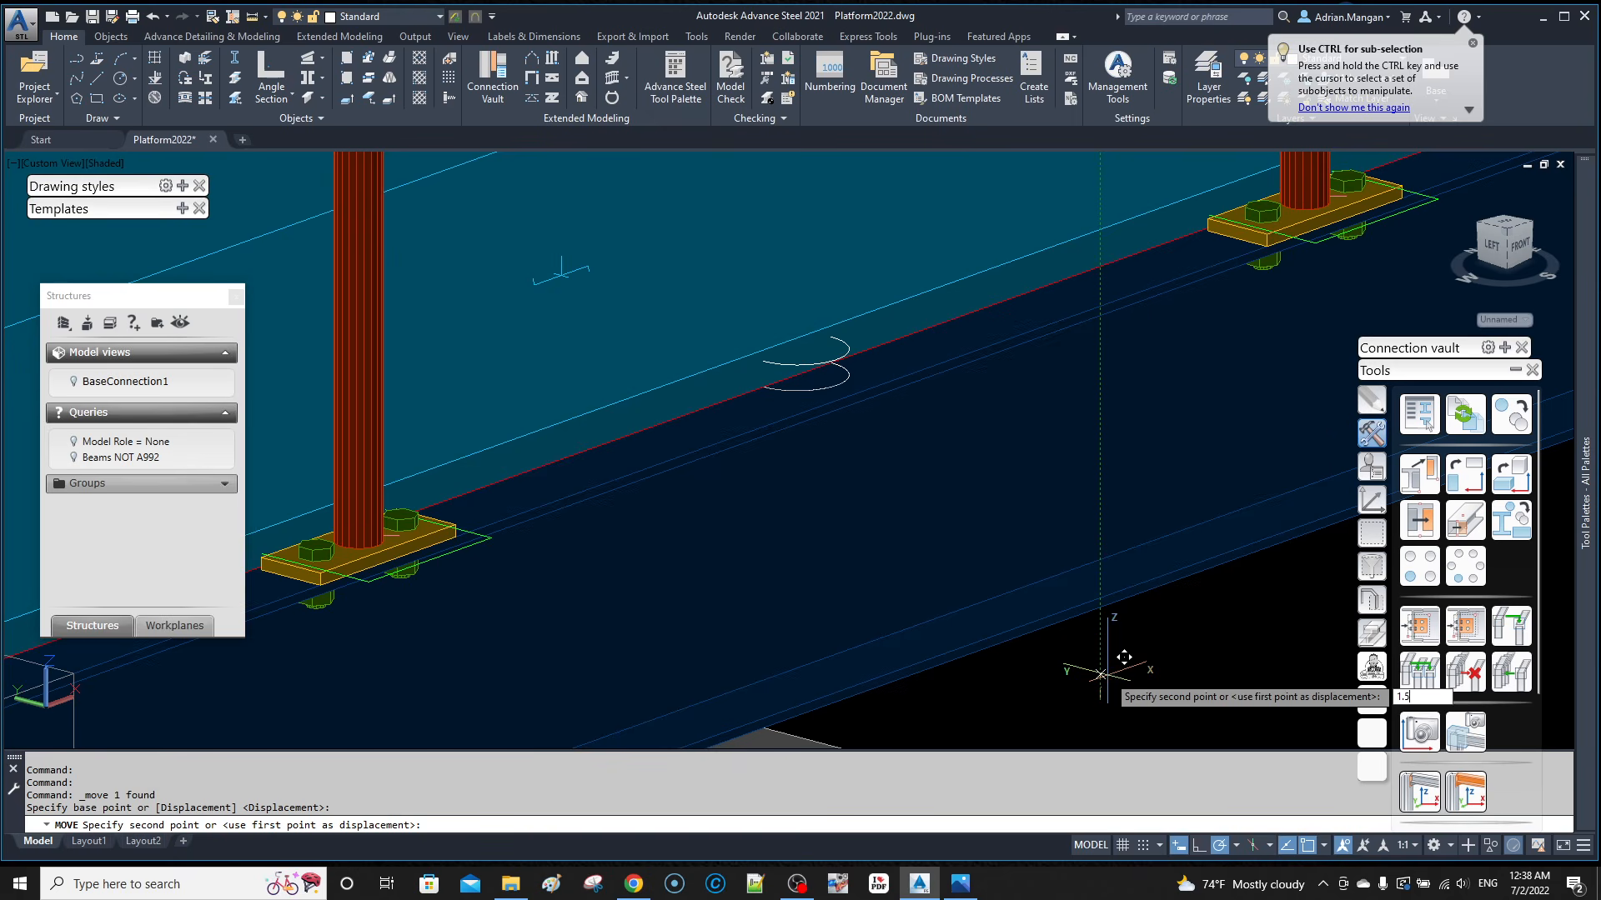
key(Return)
key(Escape)
Step: Draw a 12' vertical line straight down from the centre of the raised circle at the end beam
scroll(1107, 664, down, 7)
middle_drag(1107, 664, 1028, 426)
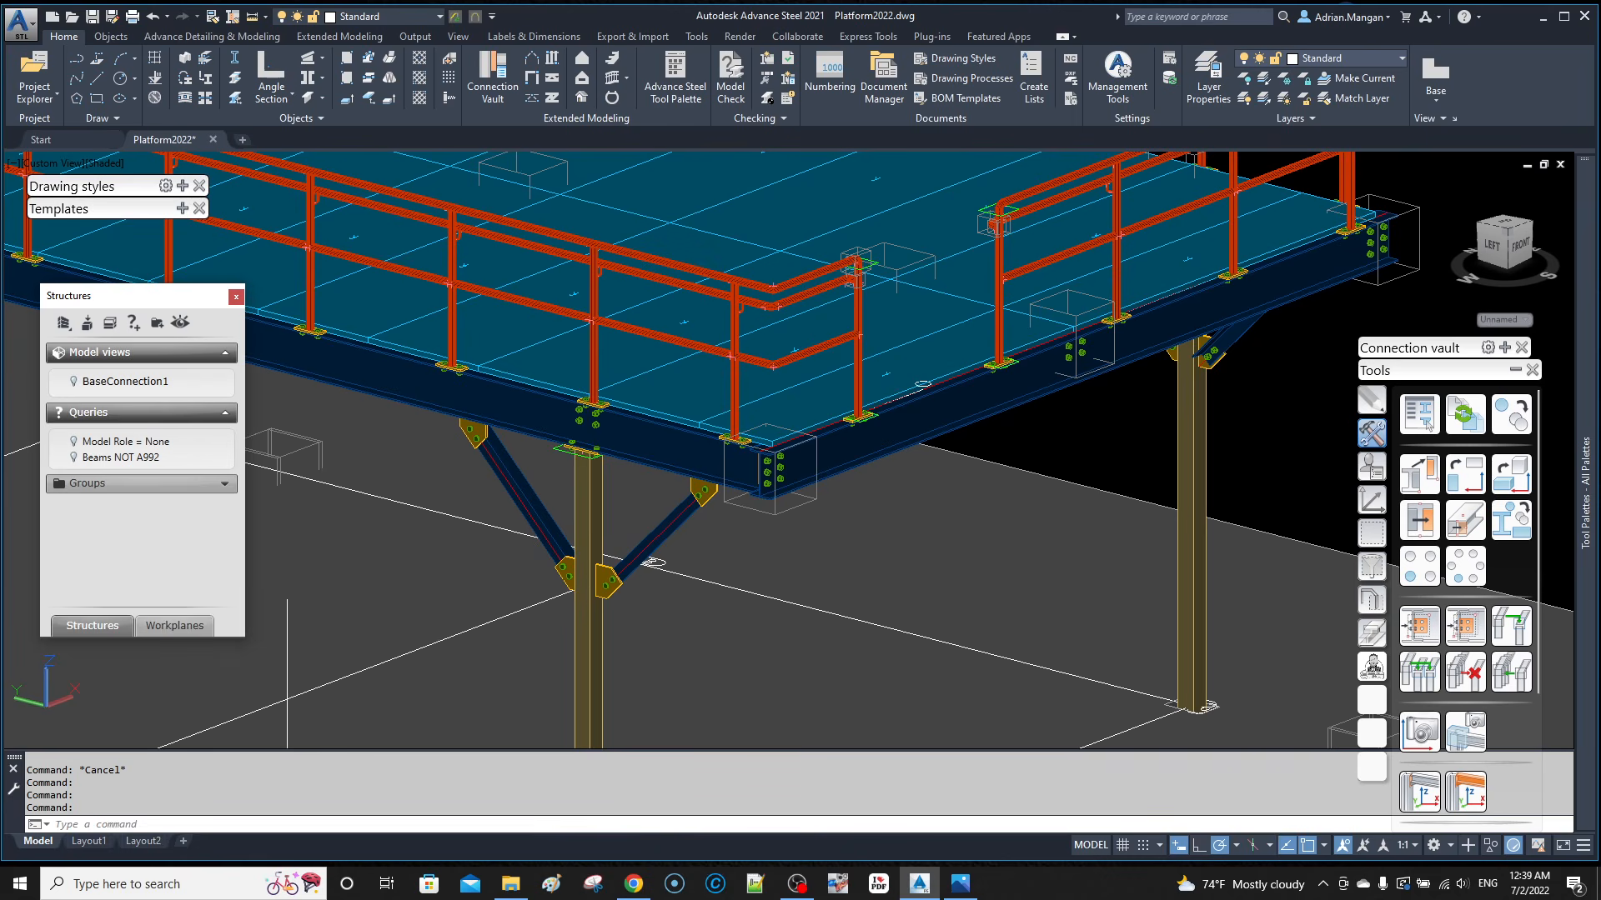
middle_drag(838, 517, 837, 374)
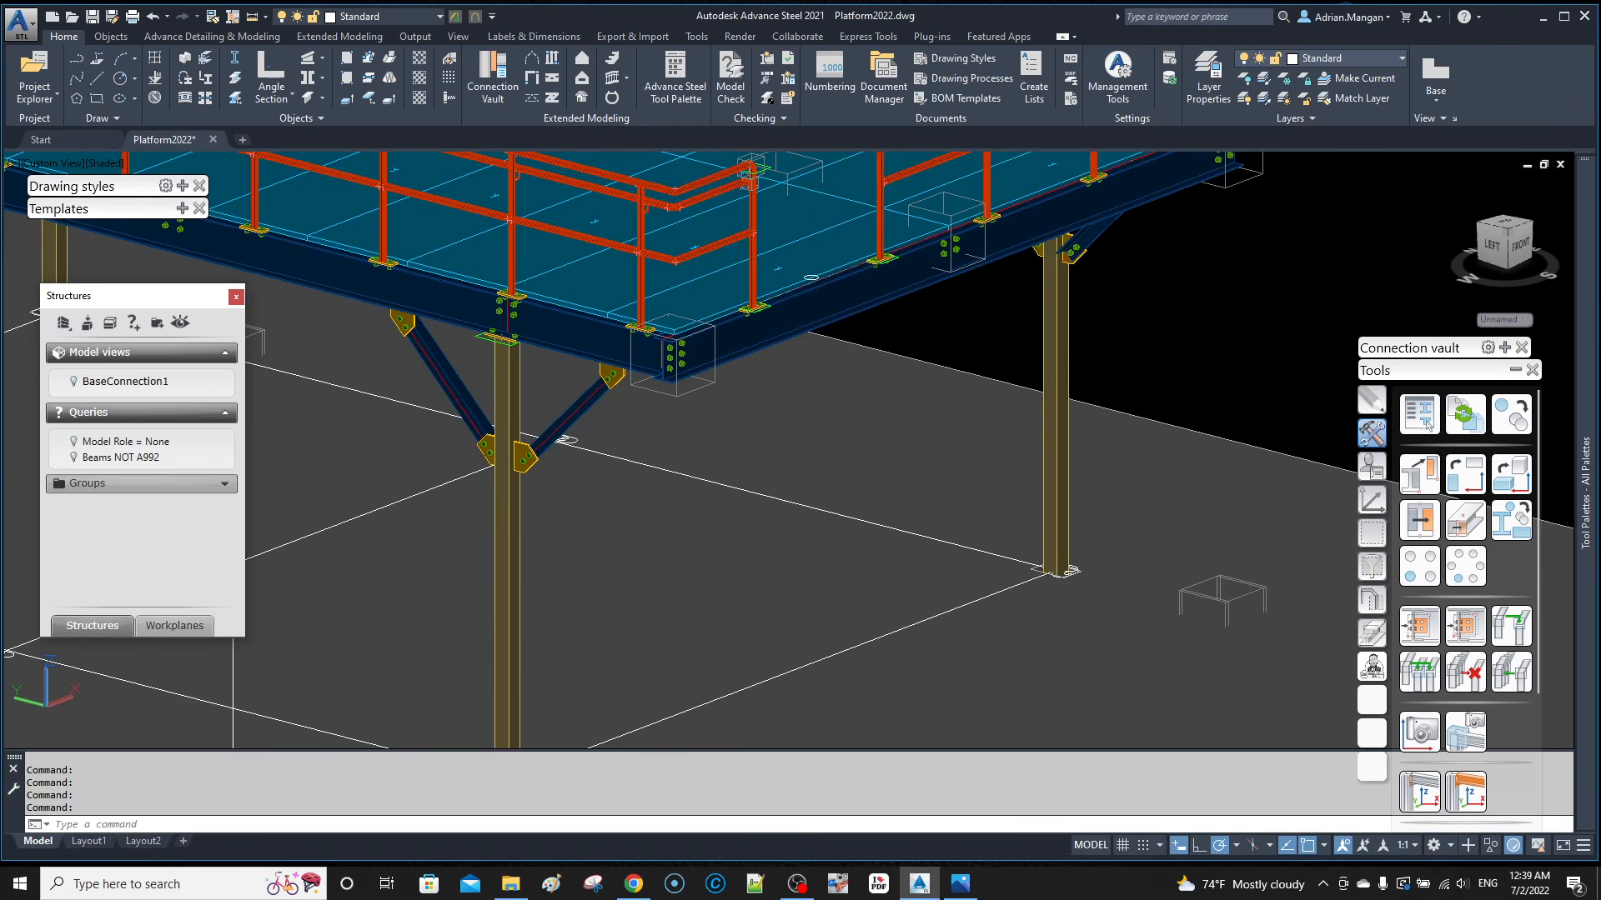
scroll(837, 371, down, 3)
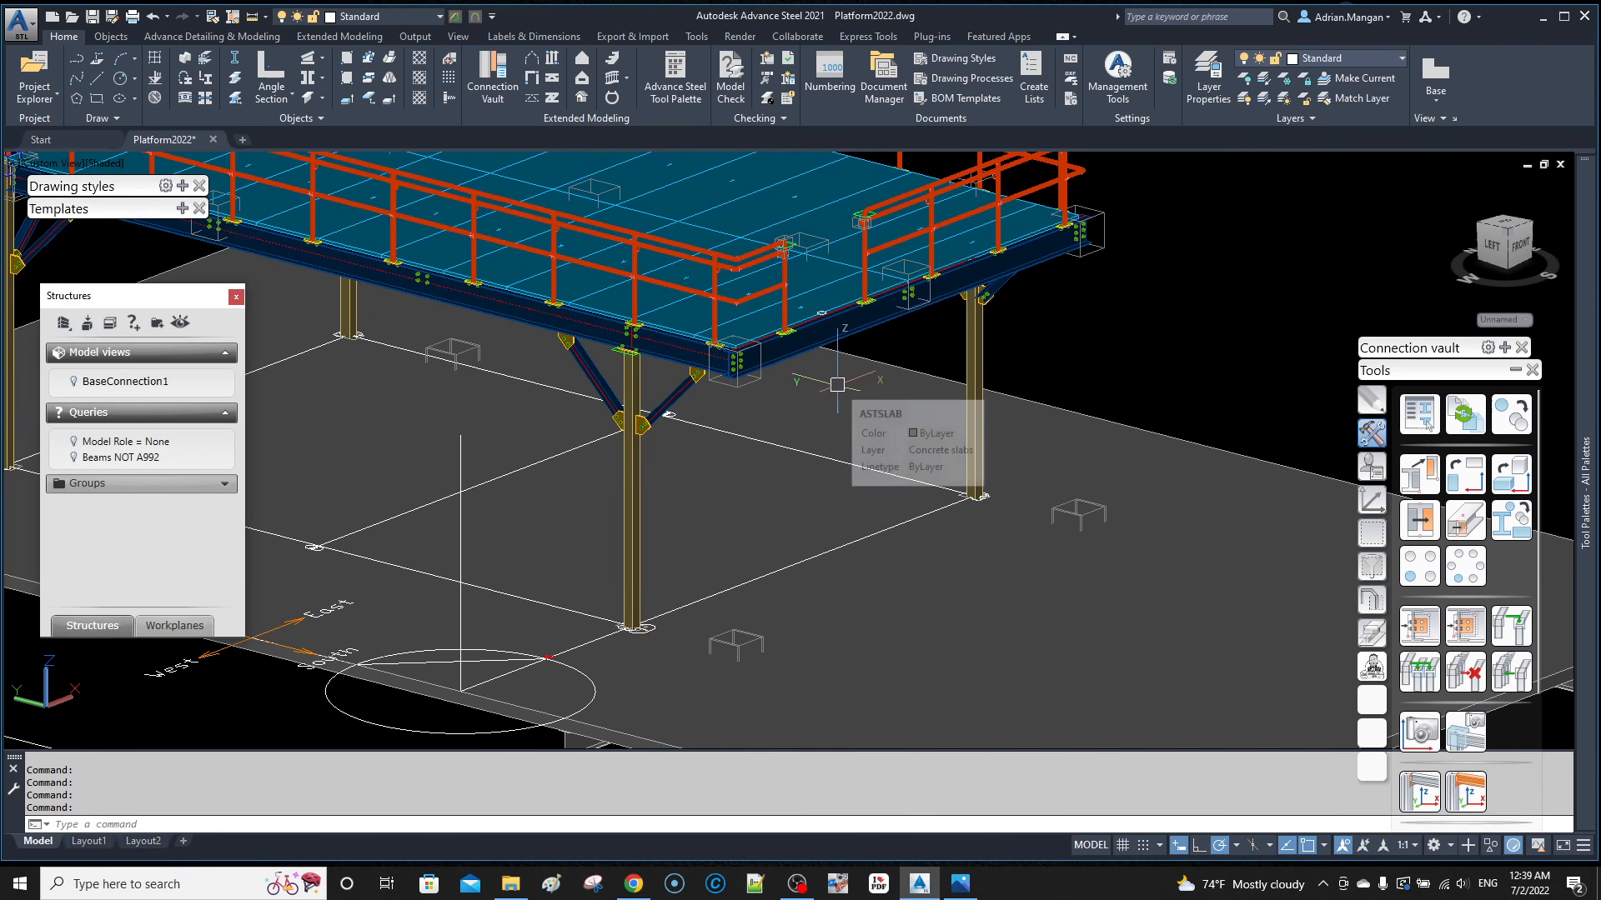
key(Return)
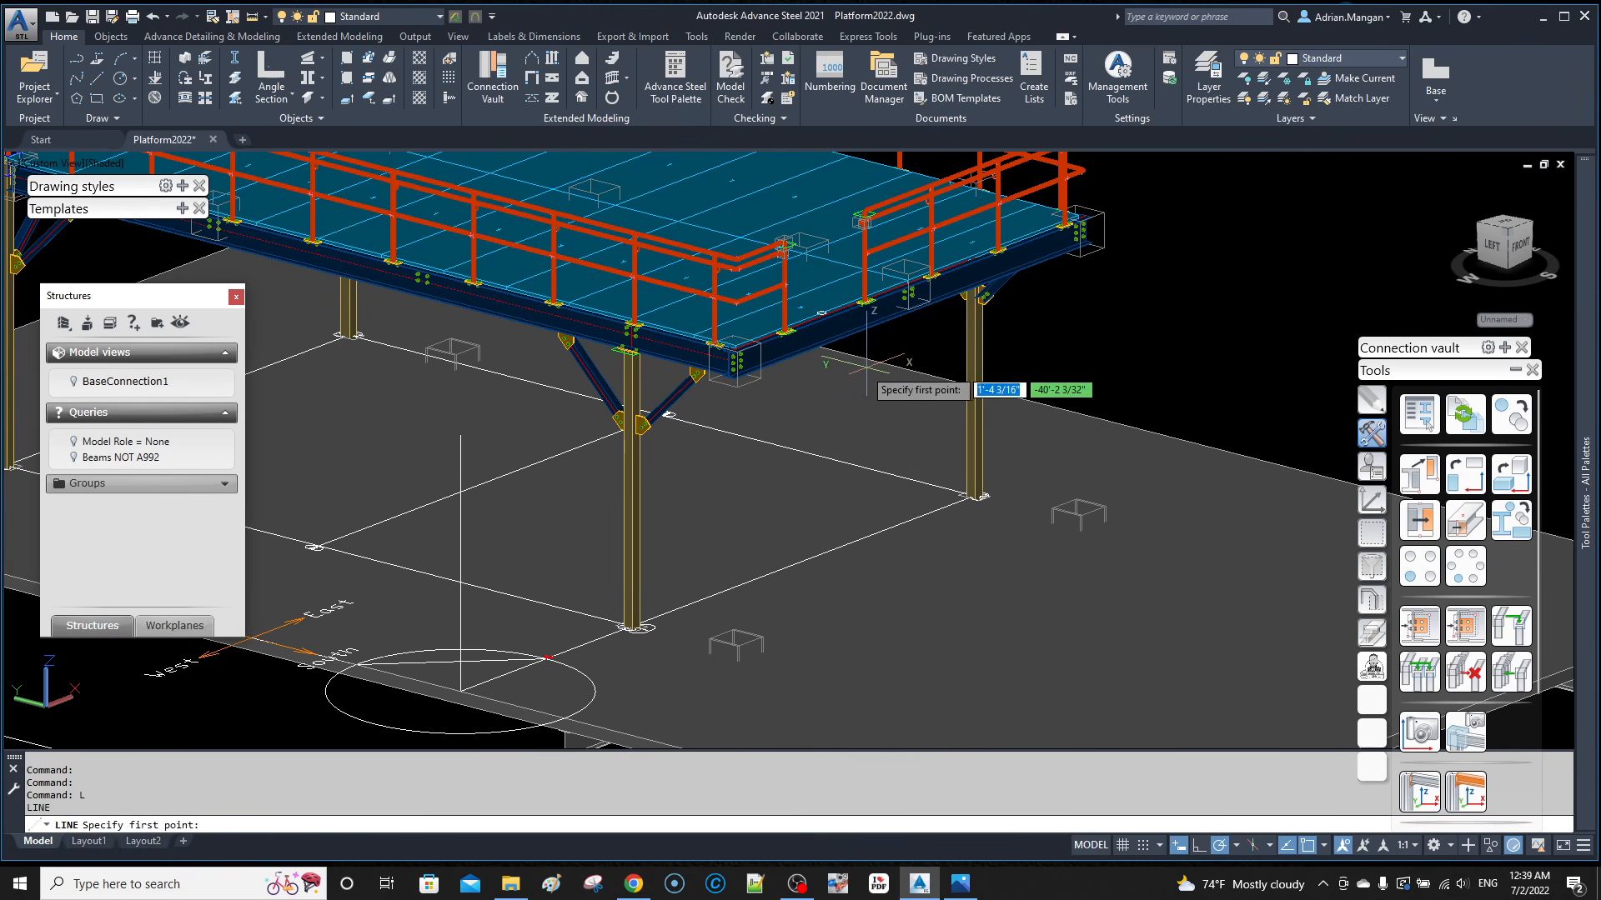
scroll(863, 375, up, 5)
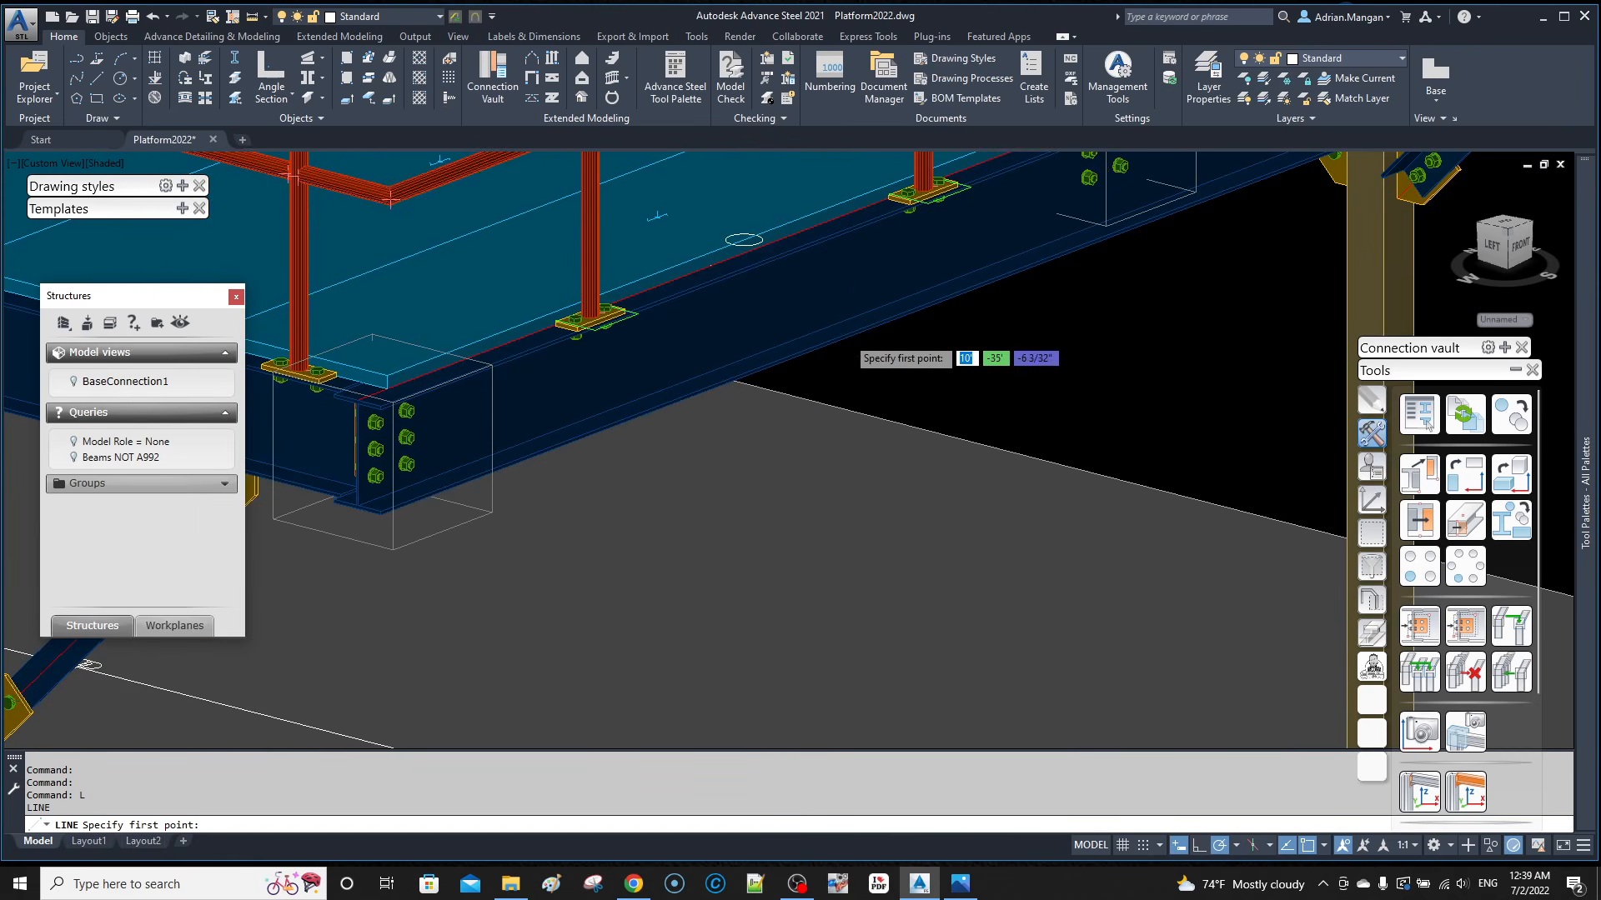
click(743, 240)
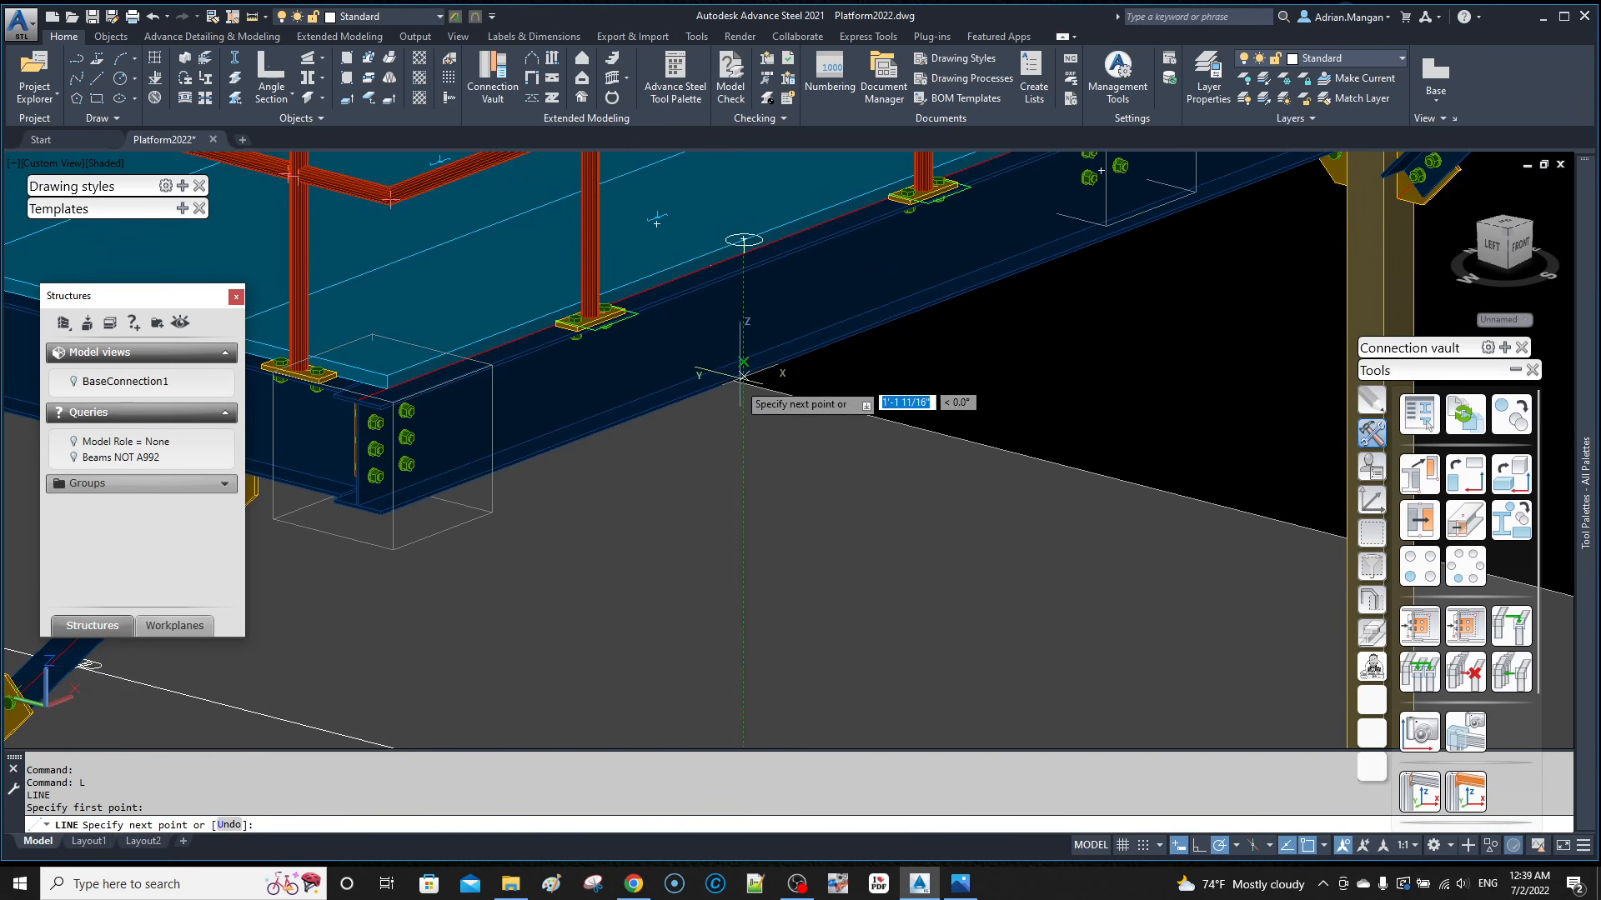
text(12)
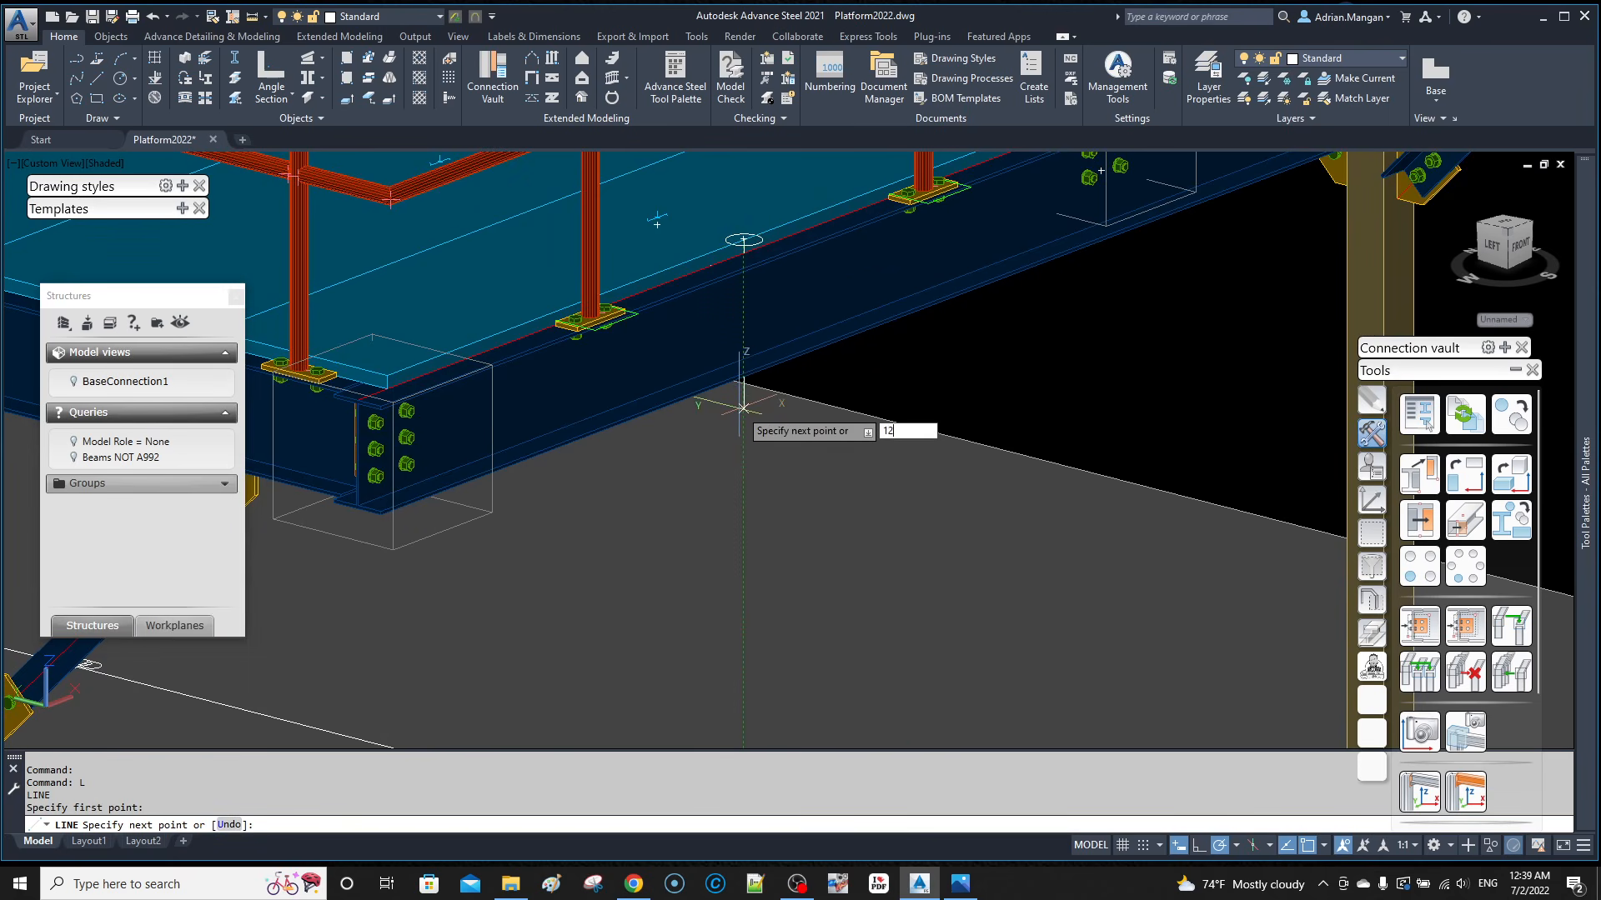
text(')
key(Return)
scroll(743, 408, down, 5)
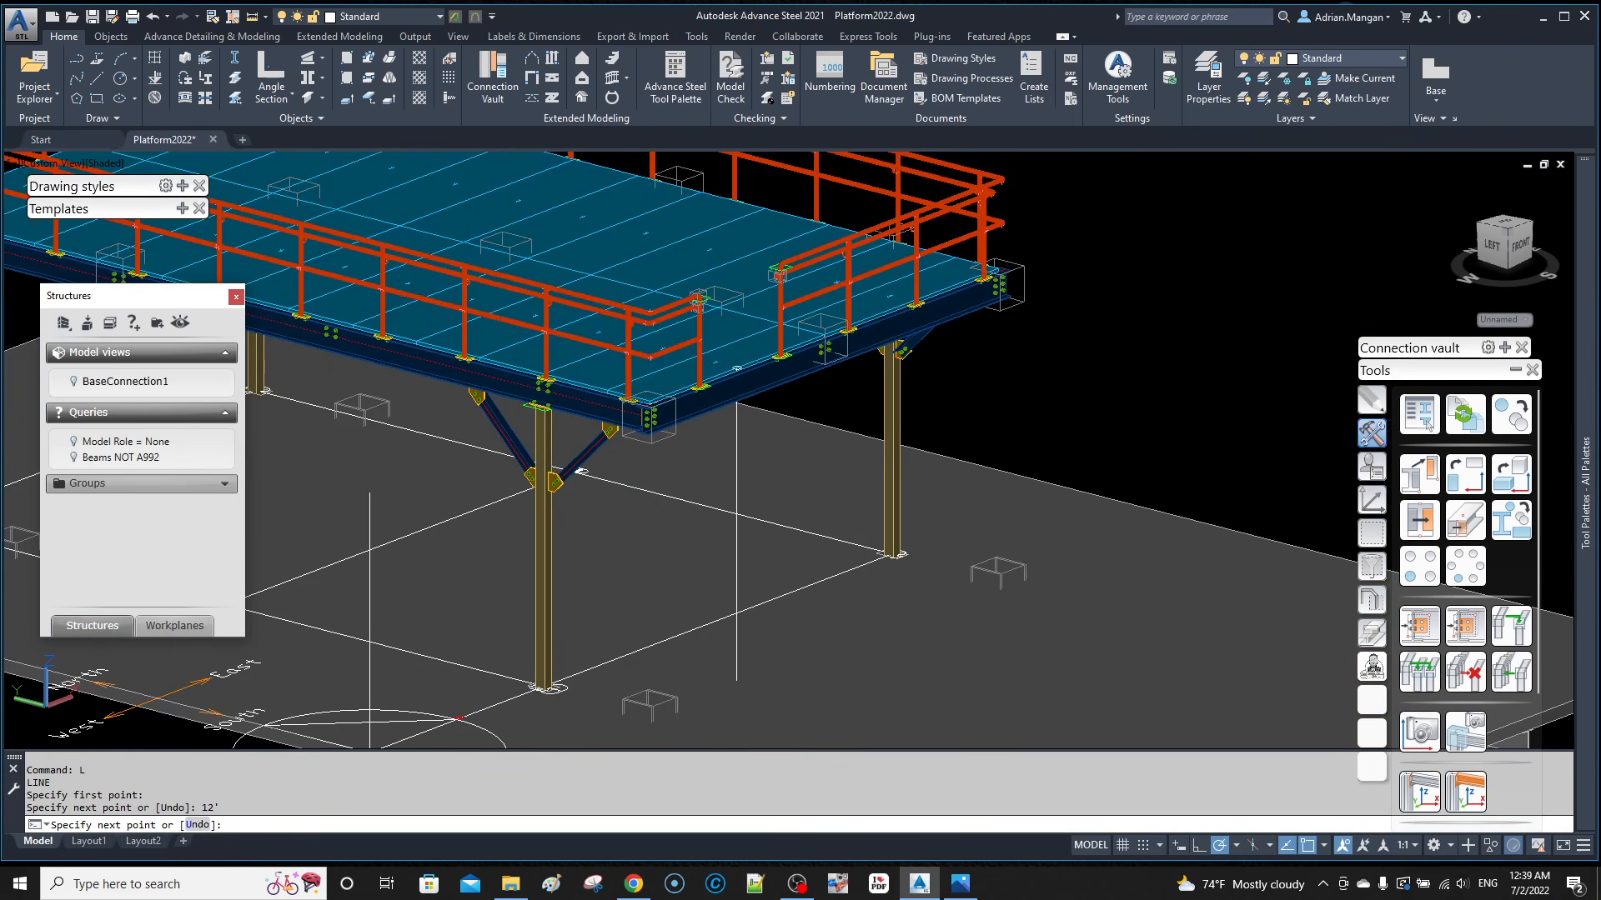
key(Escape)
click(735, 651)
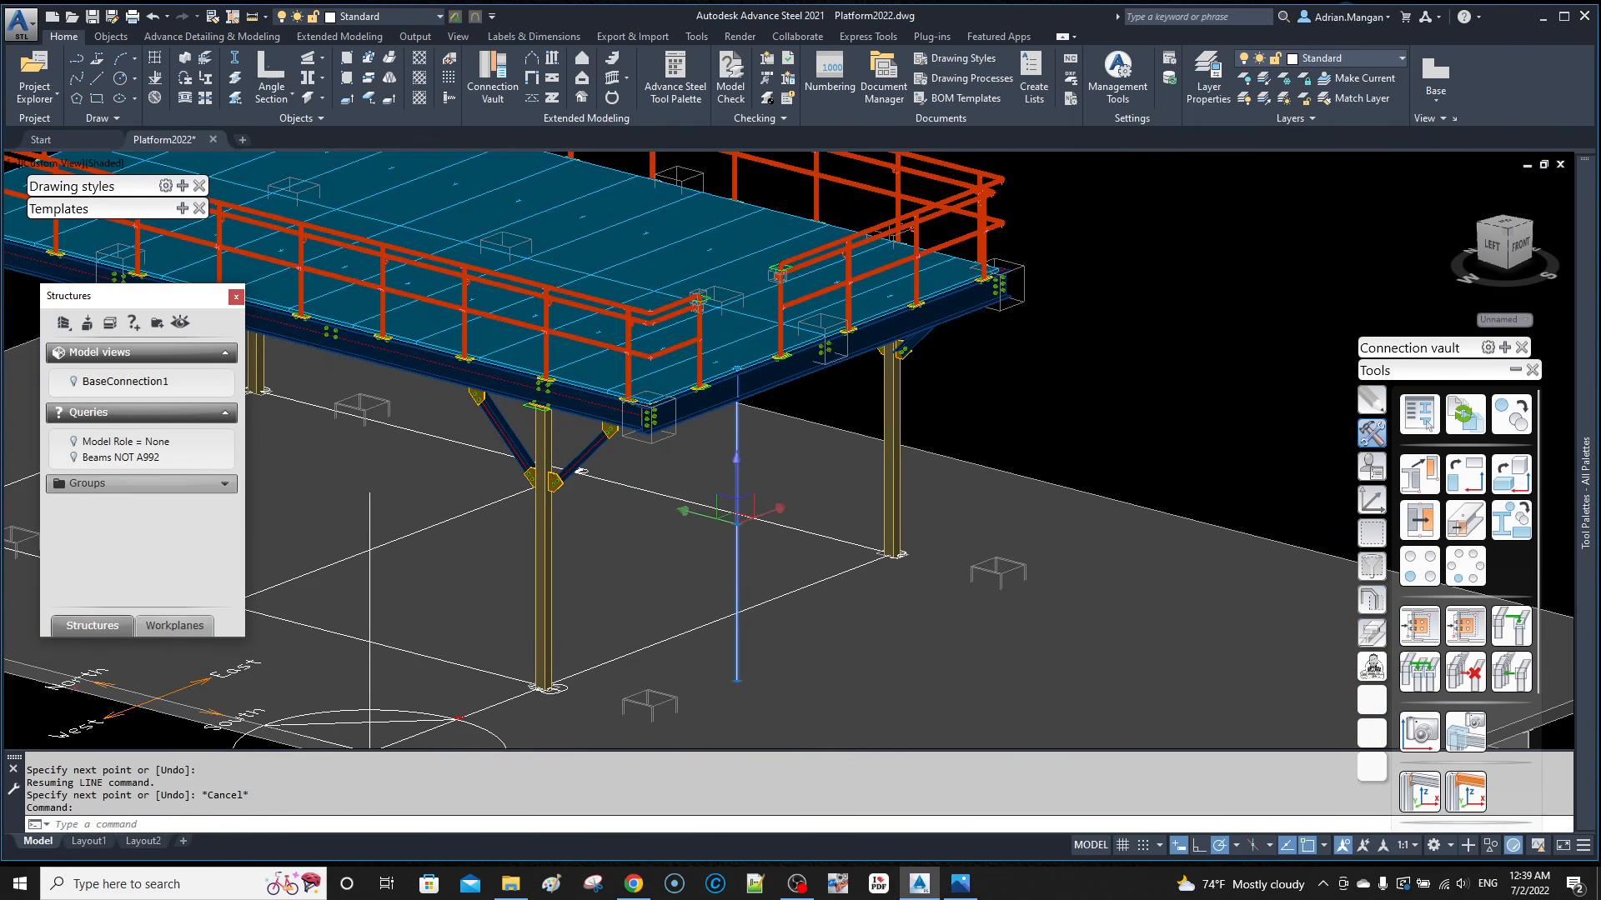
scroll(737, 691, up, 5)
key(Escape)
scroll(783, 607, down, 5)
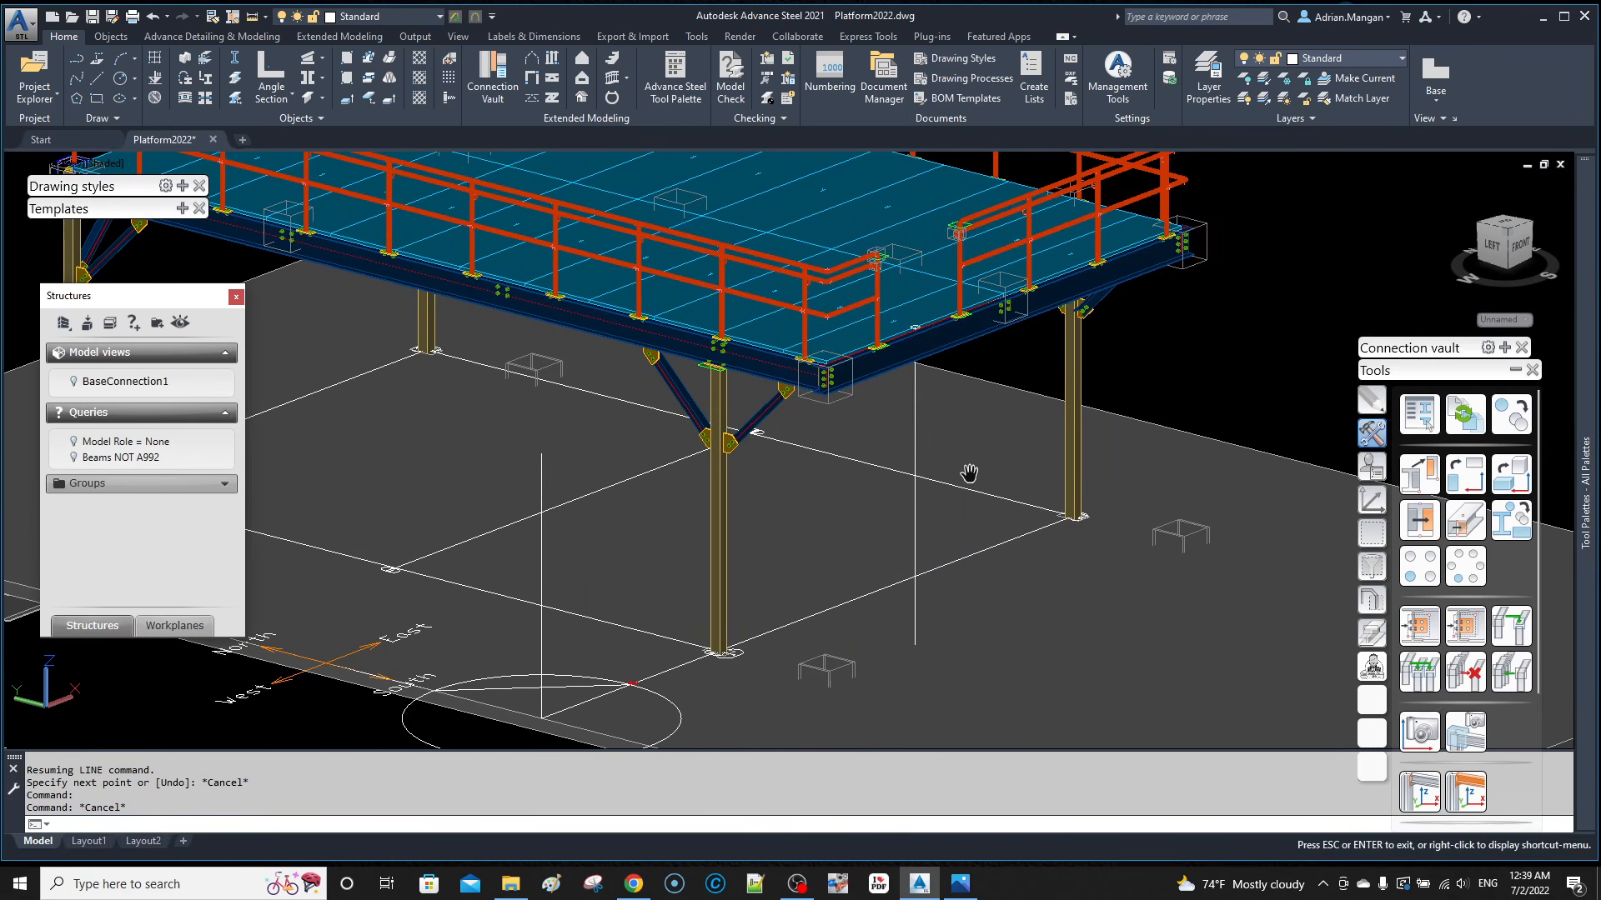
scroll(914, 351, up, 4)
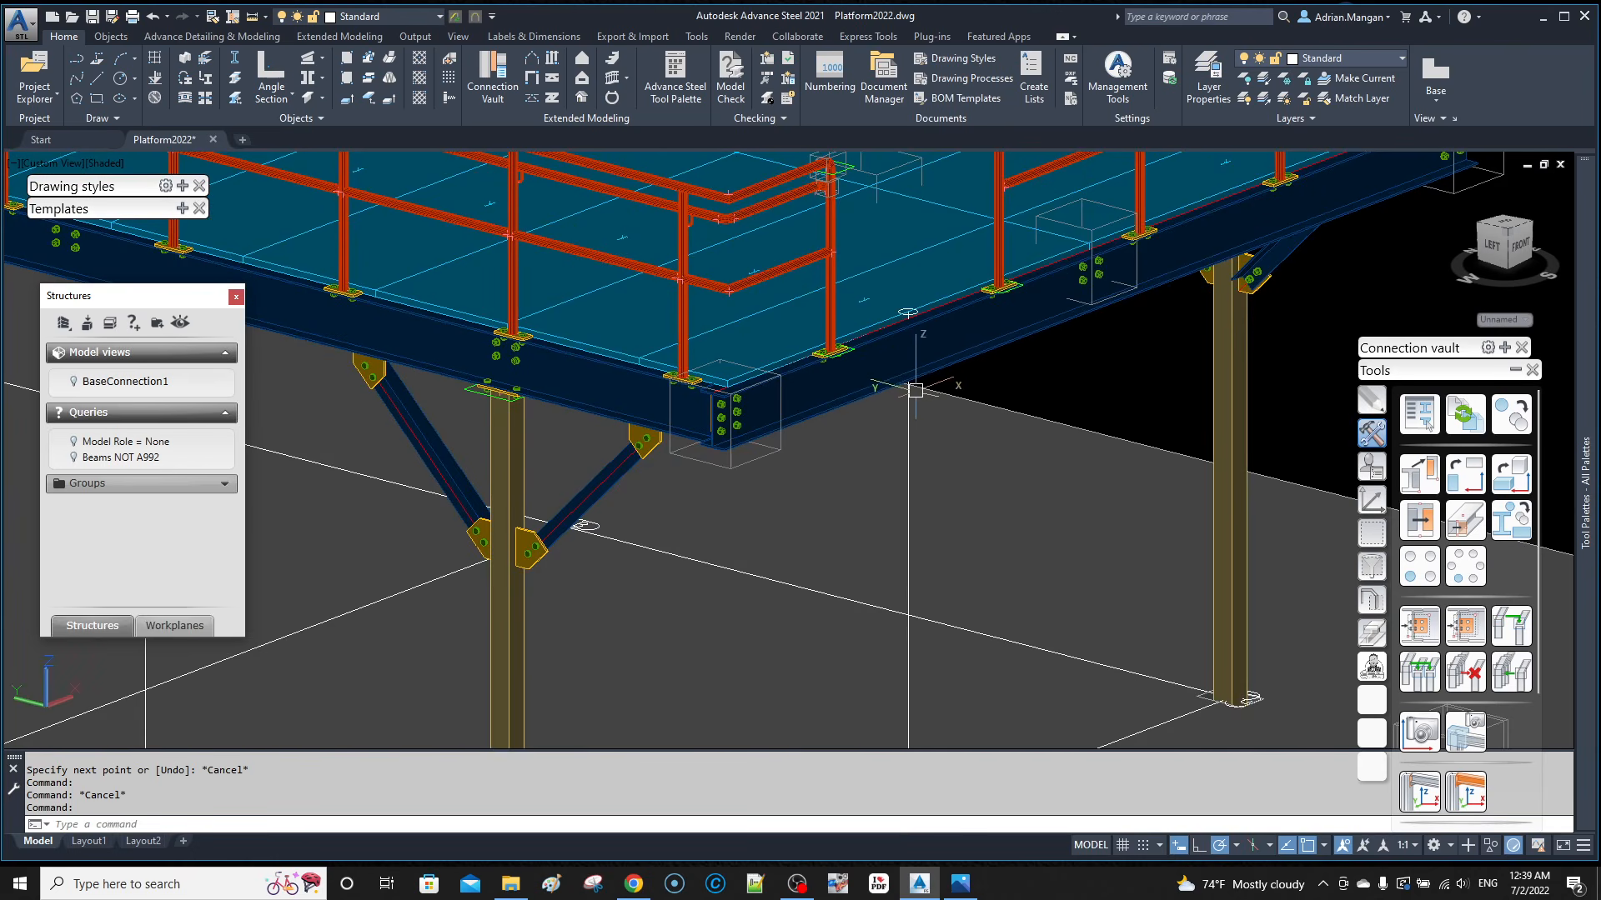
Step: Move the vertical line from the circle's centre outward in Y only to the end beam's outer flange edge, using the .xz point filter of 0
shift+middle_drag(918, 381, 933, 382)
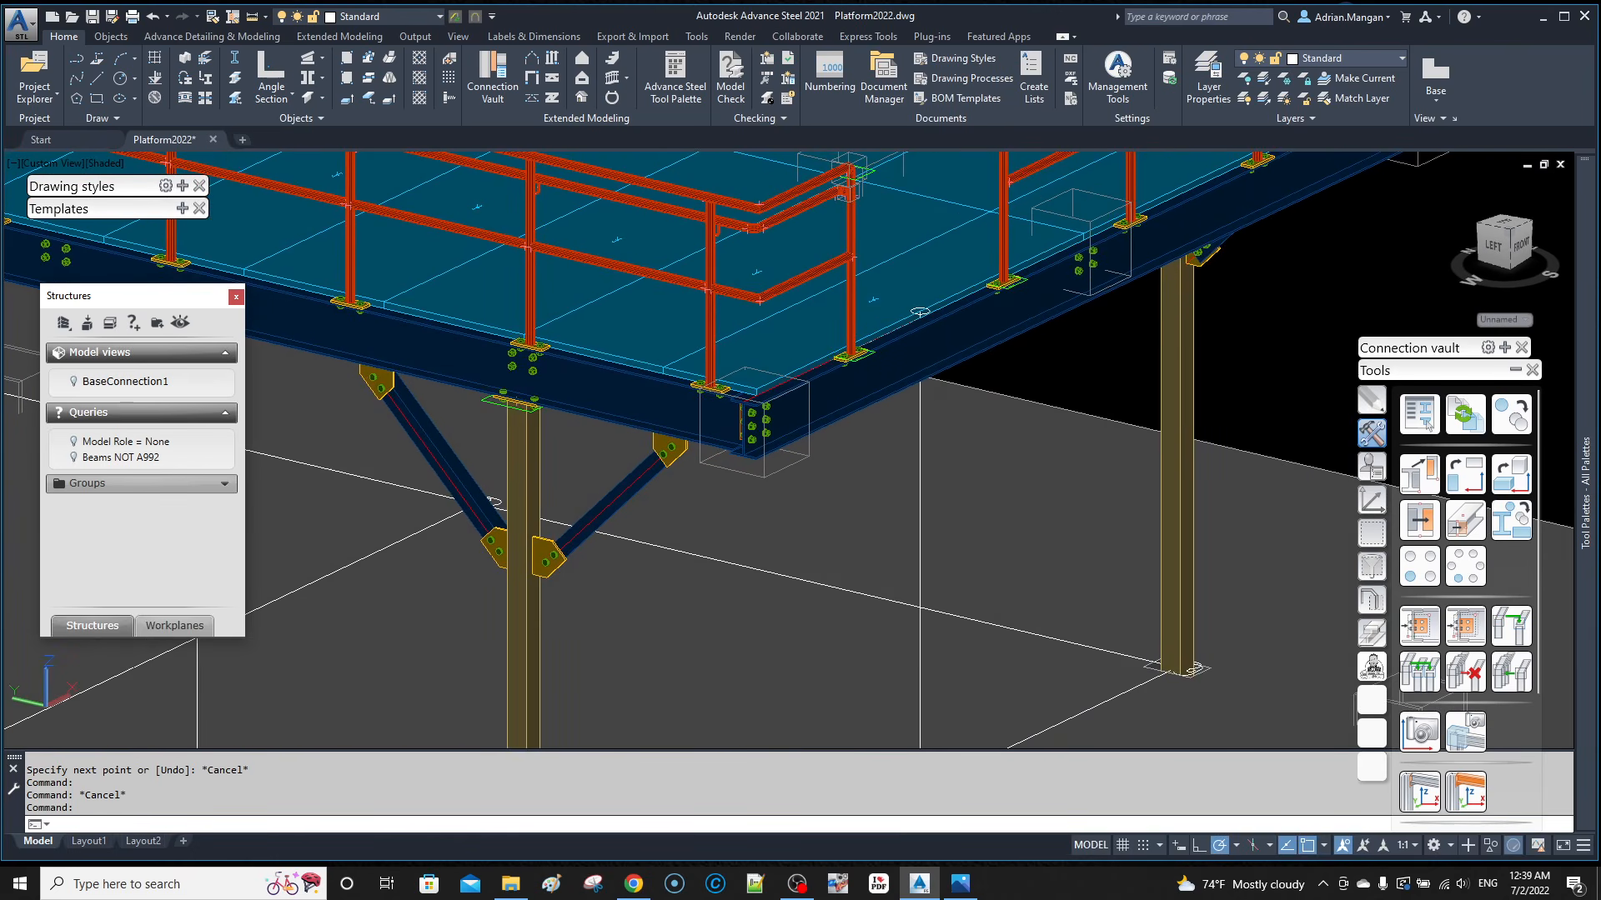
click(921, 420)
right_click(921, 422)
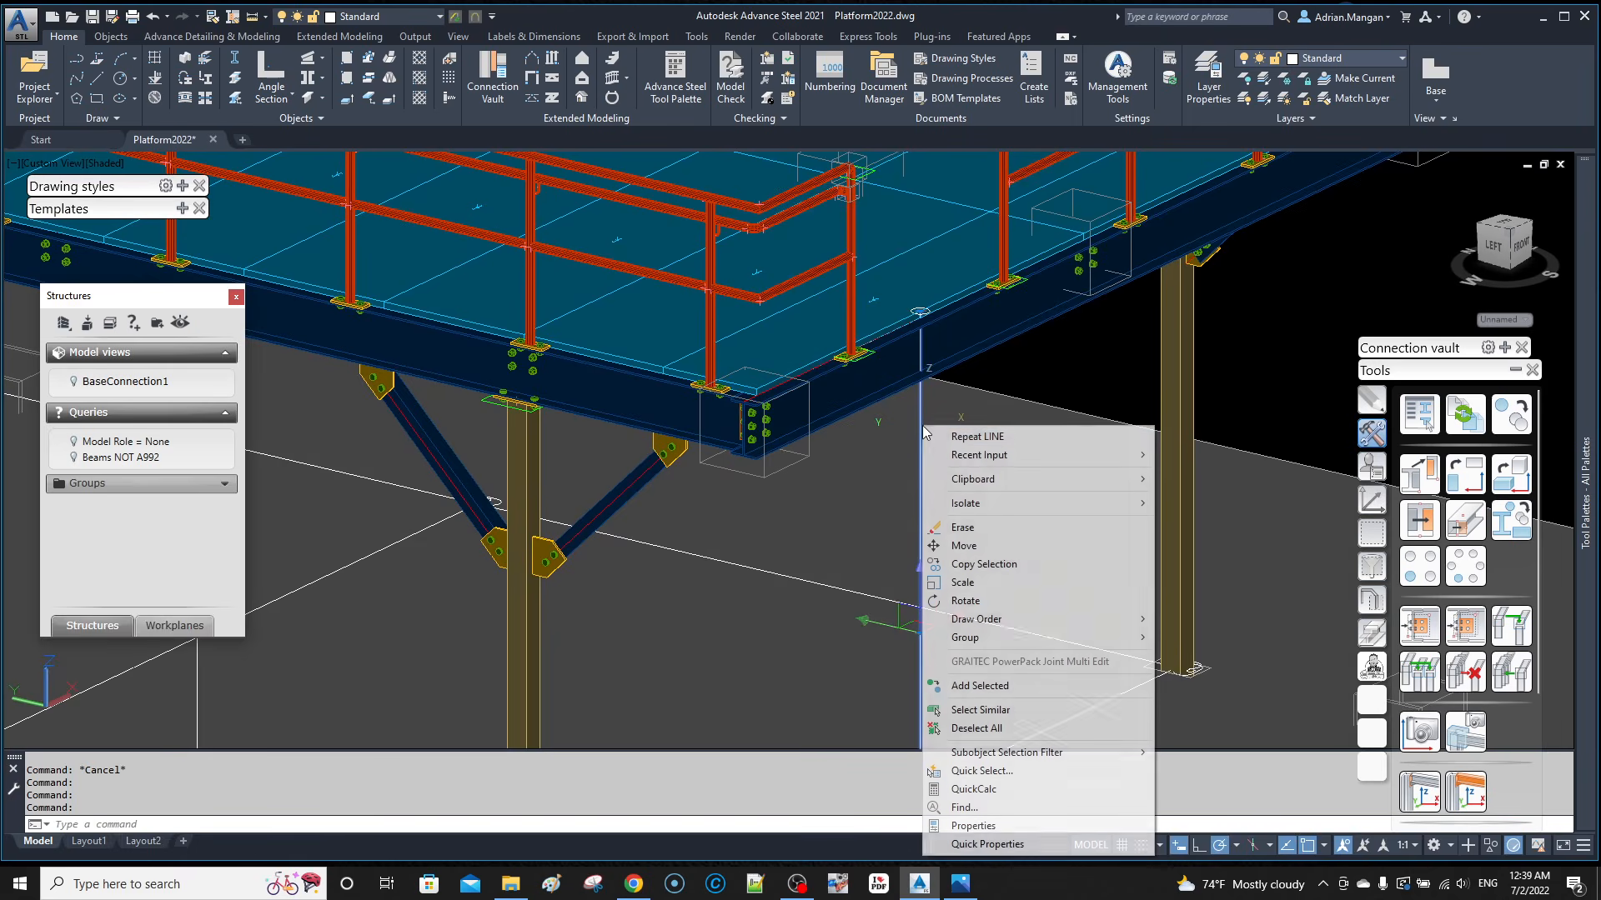
click(967, 537)
scroll(905, 333, up, 4)
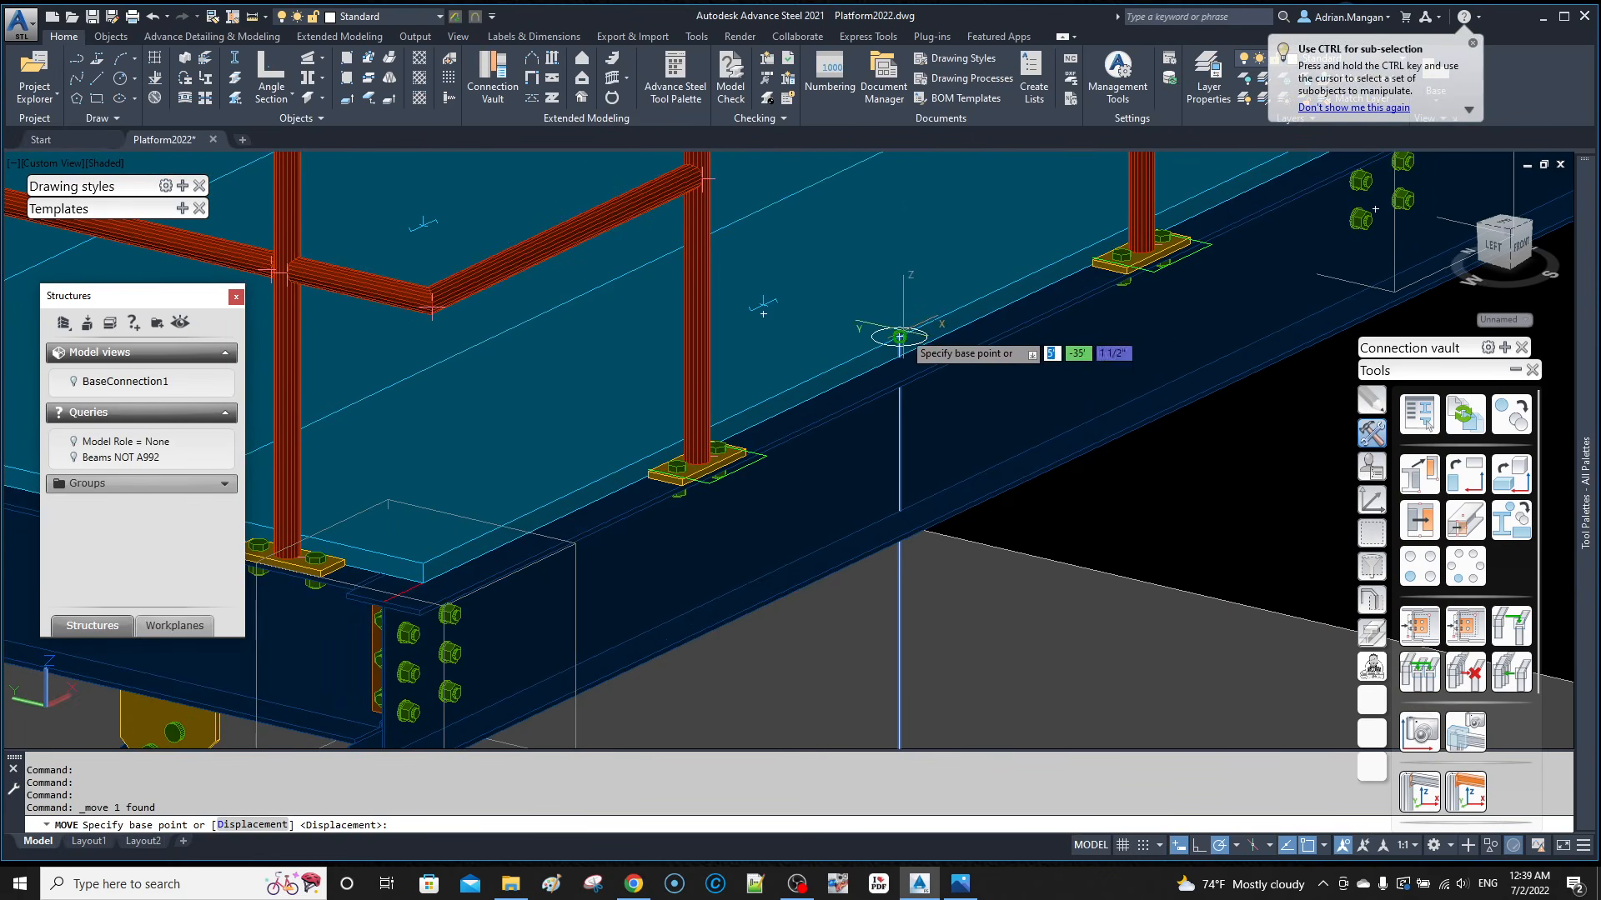
click(899, 336)
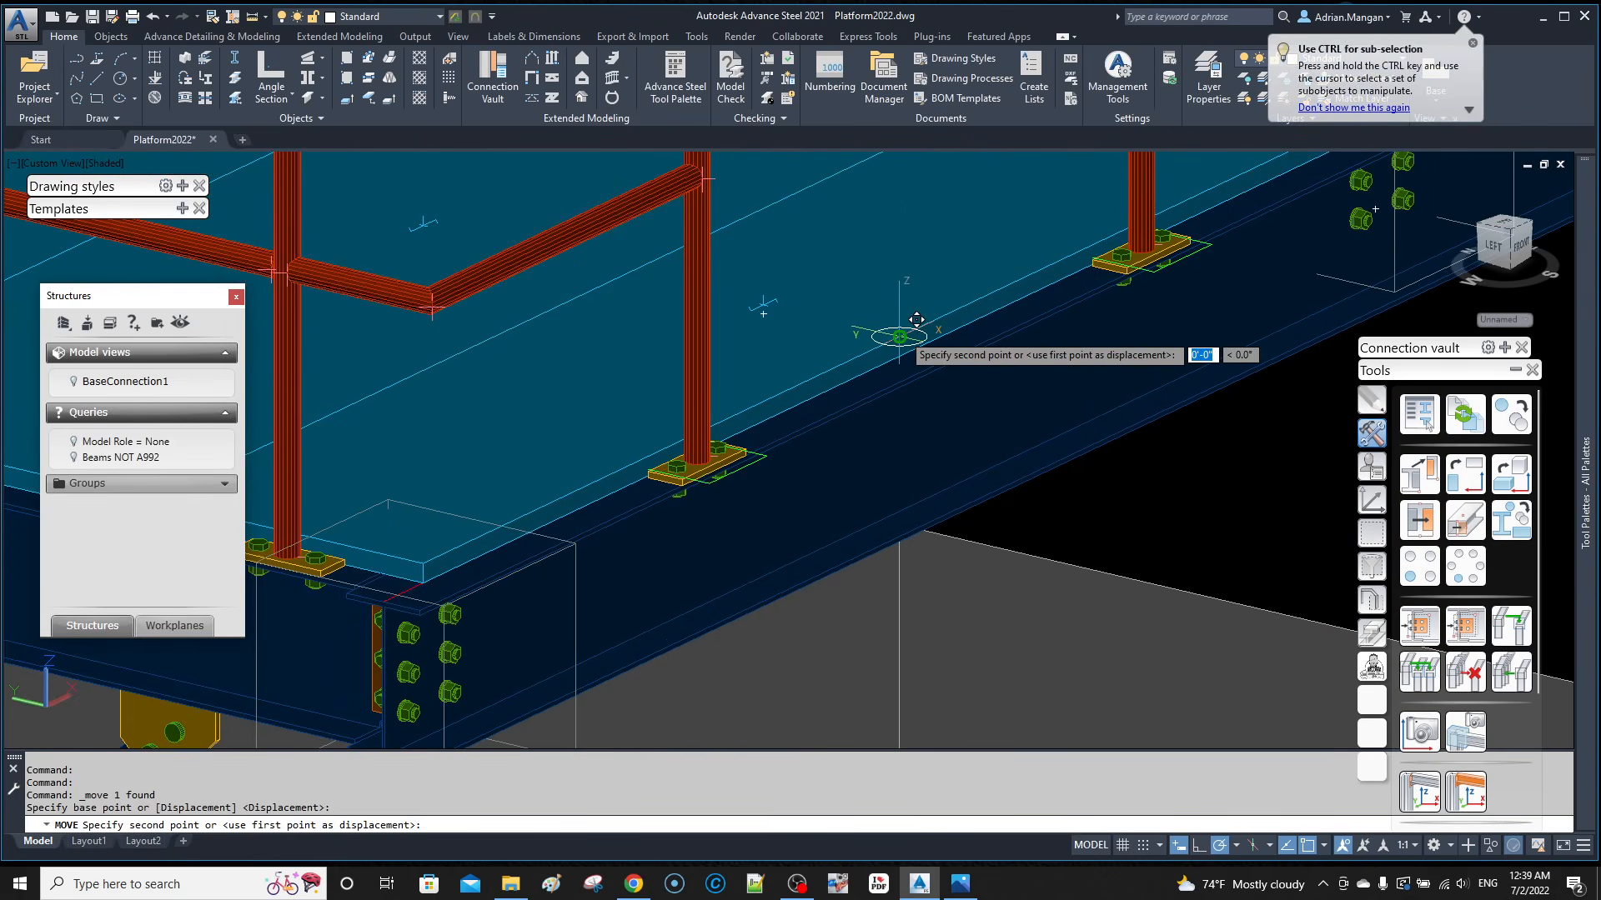
click(1372, 501)
click(1471, 687)
scroll(434, 567, up, 4)
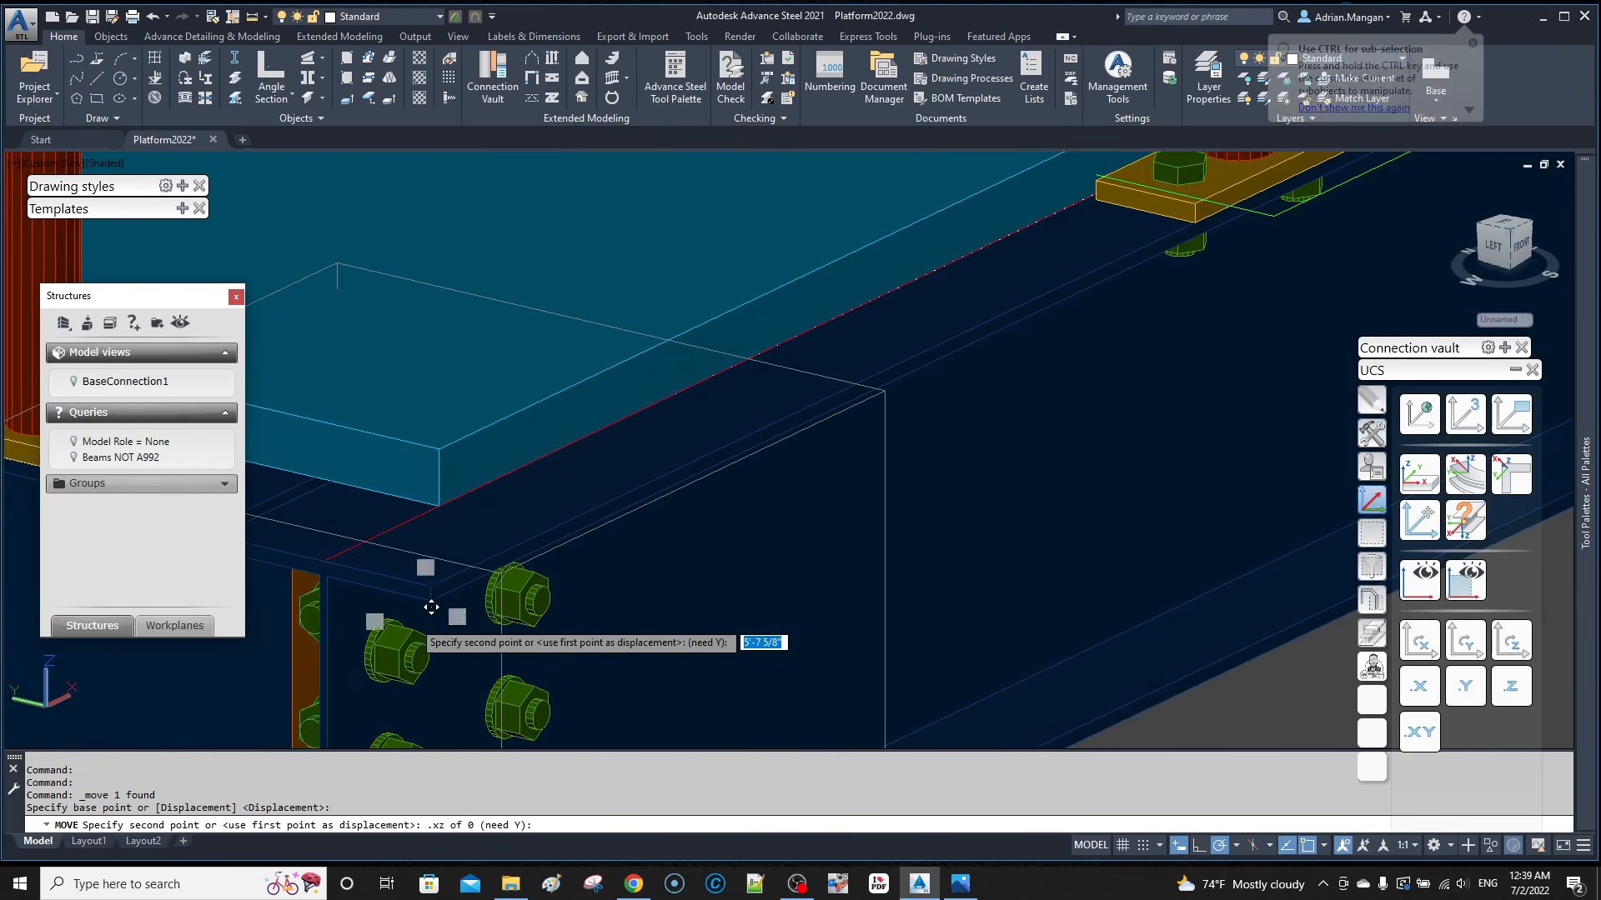
click(447, 569)
Step: Inspect the moved line's position against the circle and the end beam, and check the line's properties
scroll(629, 489, down, 5)
shift+middle_drag(913, 344, 959, 336)
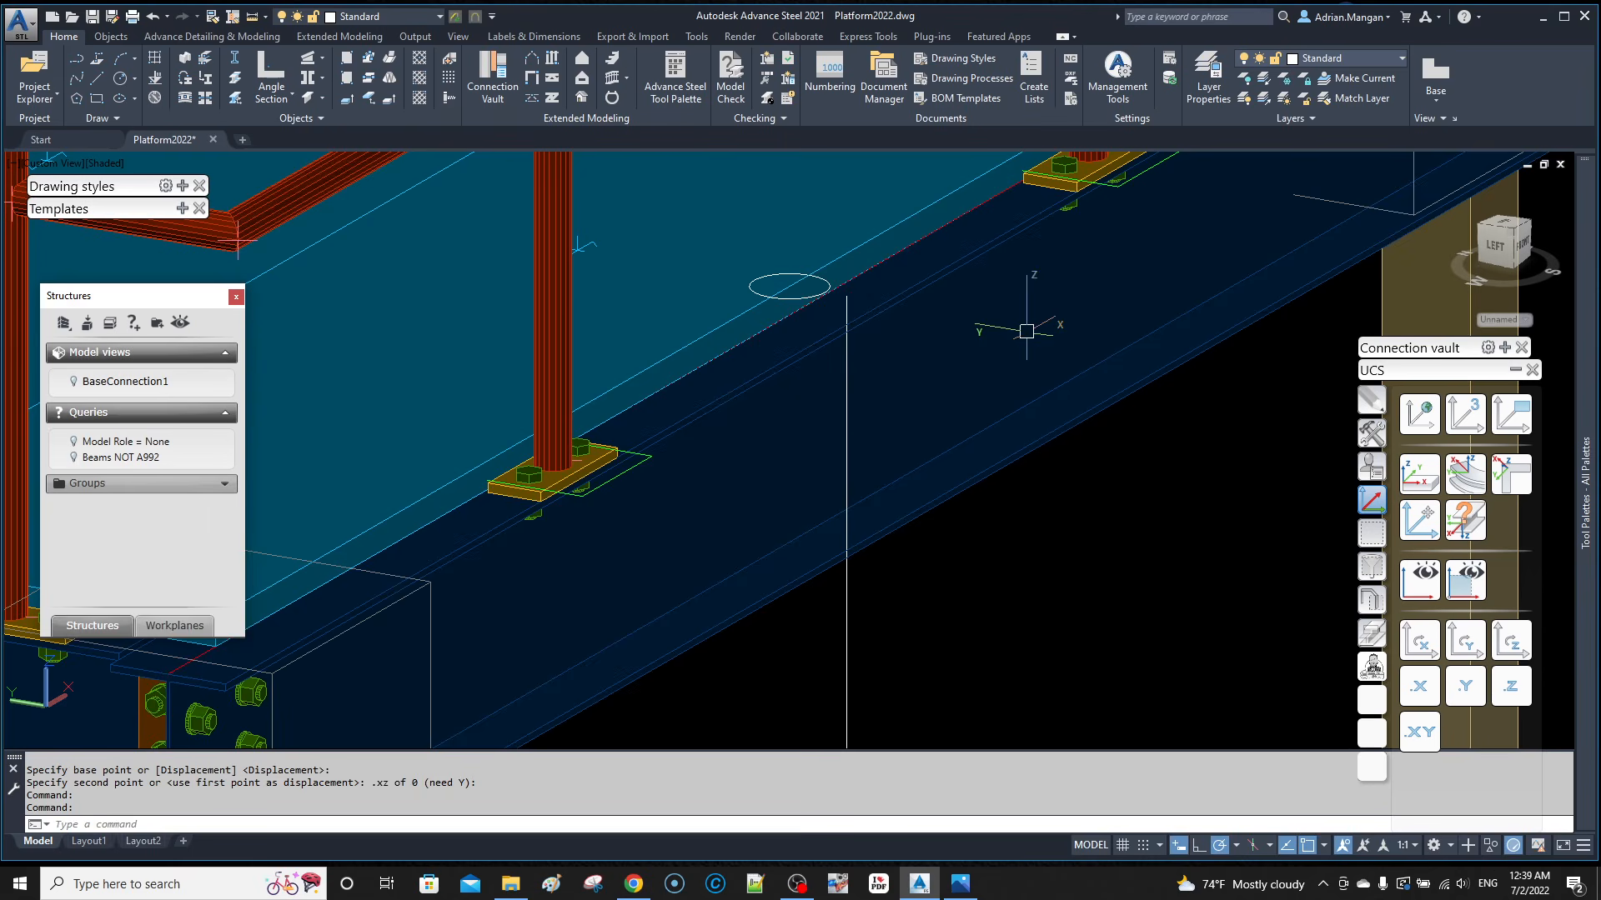
middle_drag(918, 302, 900, 352)
scroll(900, 352, down, 1)
scroll(899, 352, up, 5)
scroll(900, 352, down, 6)
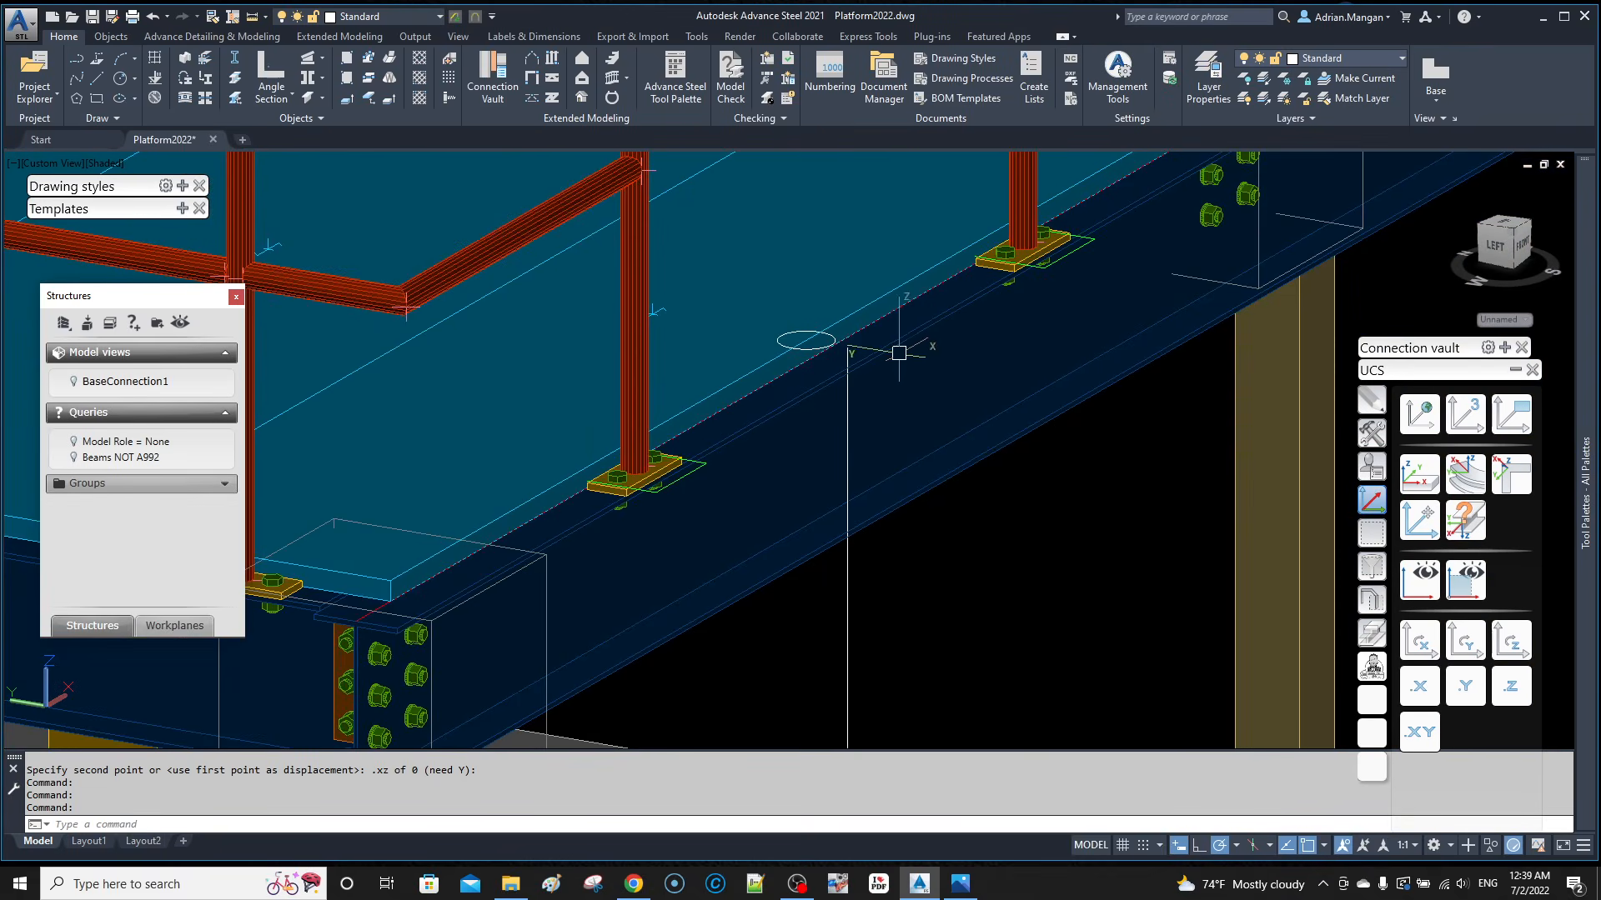
click(851, 427)
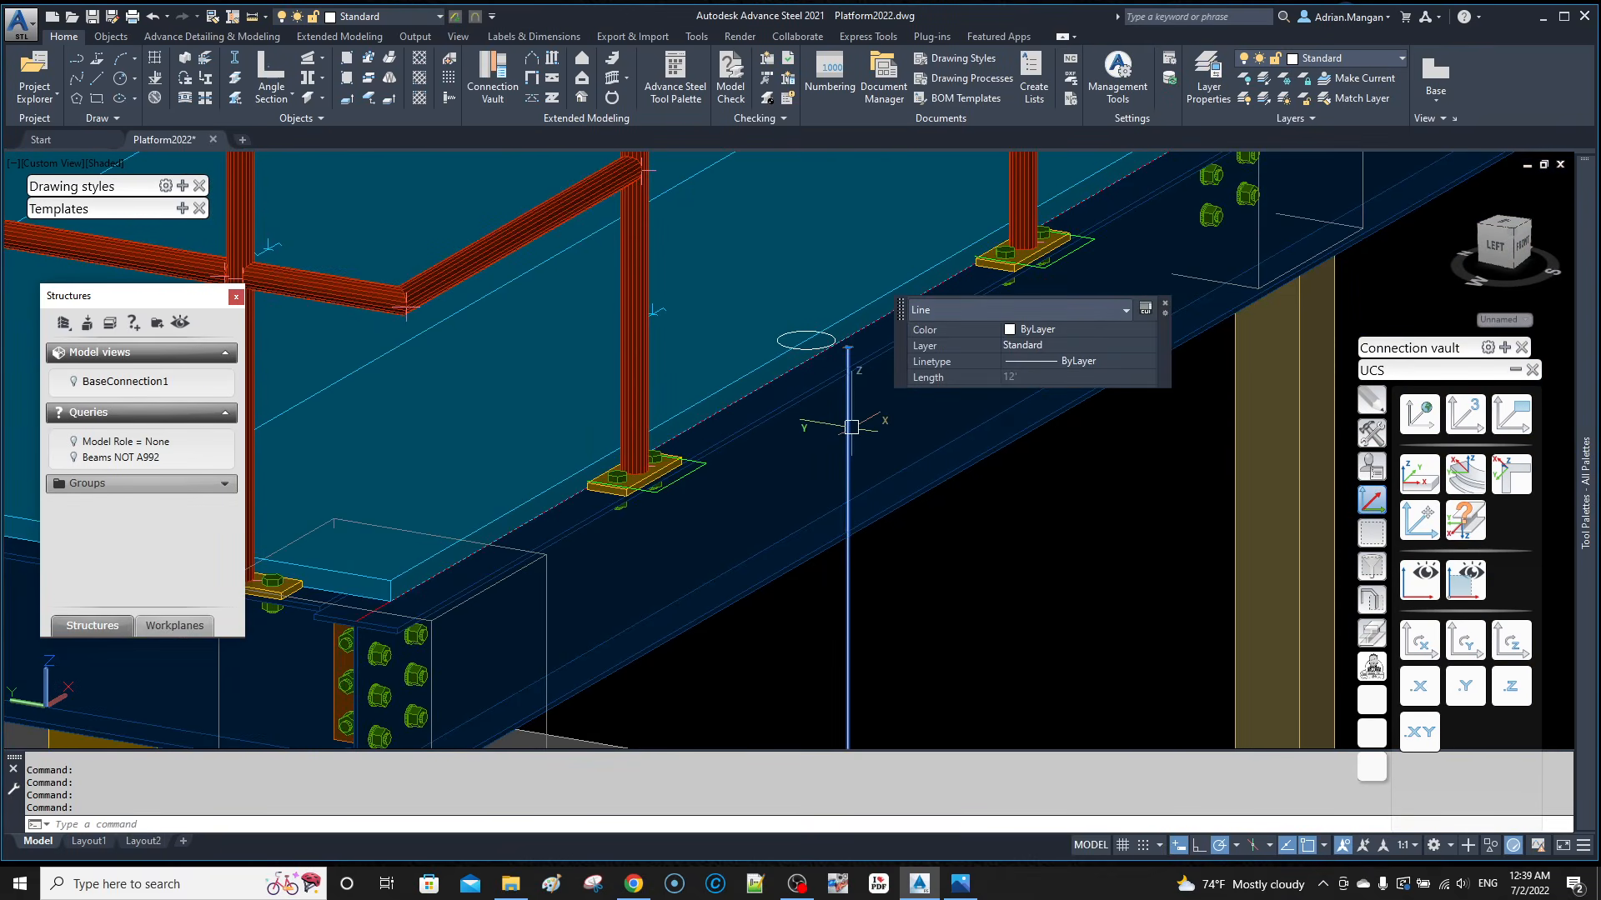
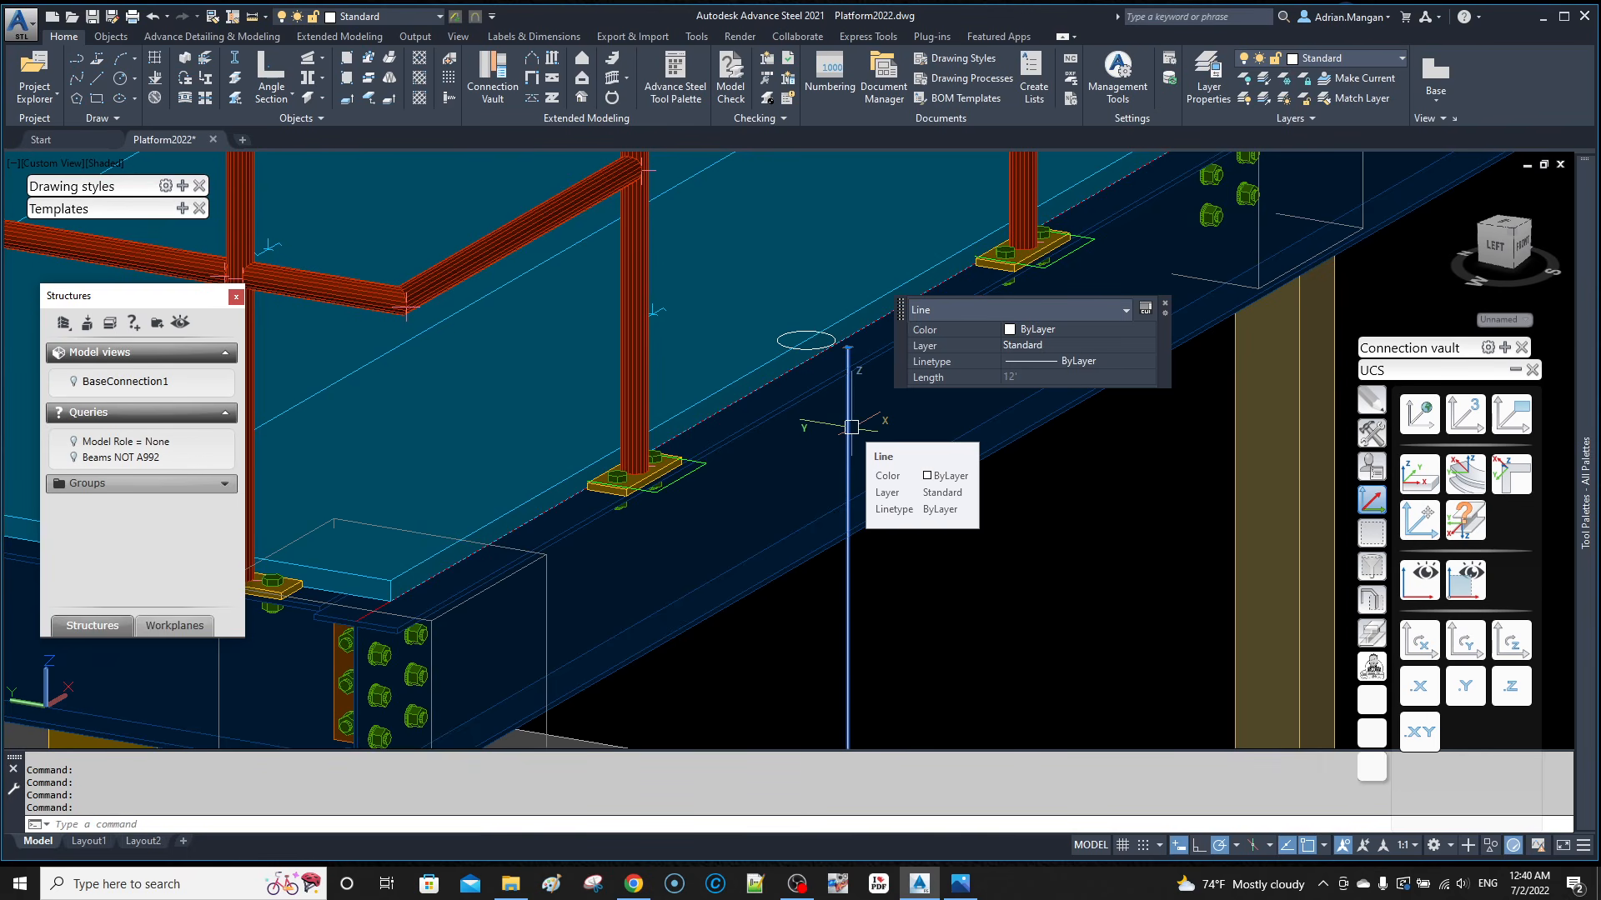
key(Escape)
scroll(851, 428, down, 7)
scroll(861, 431, up, 4)
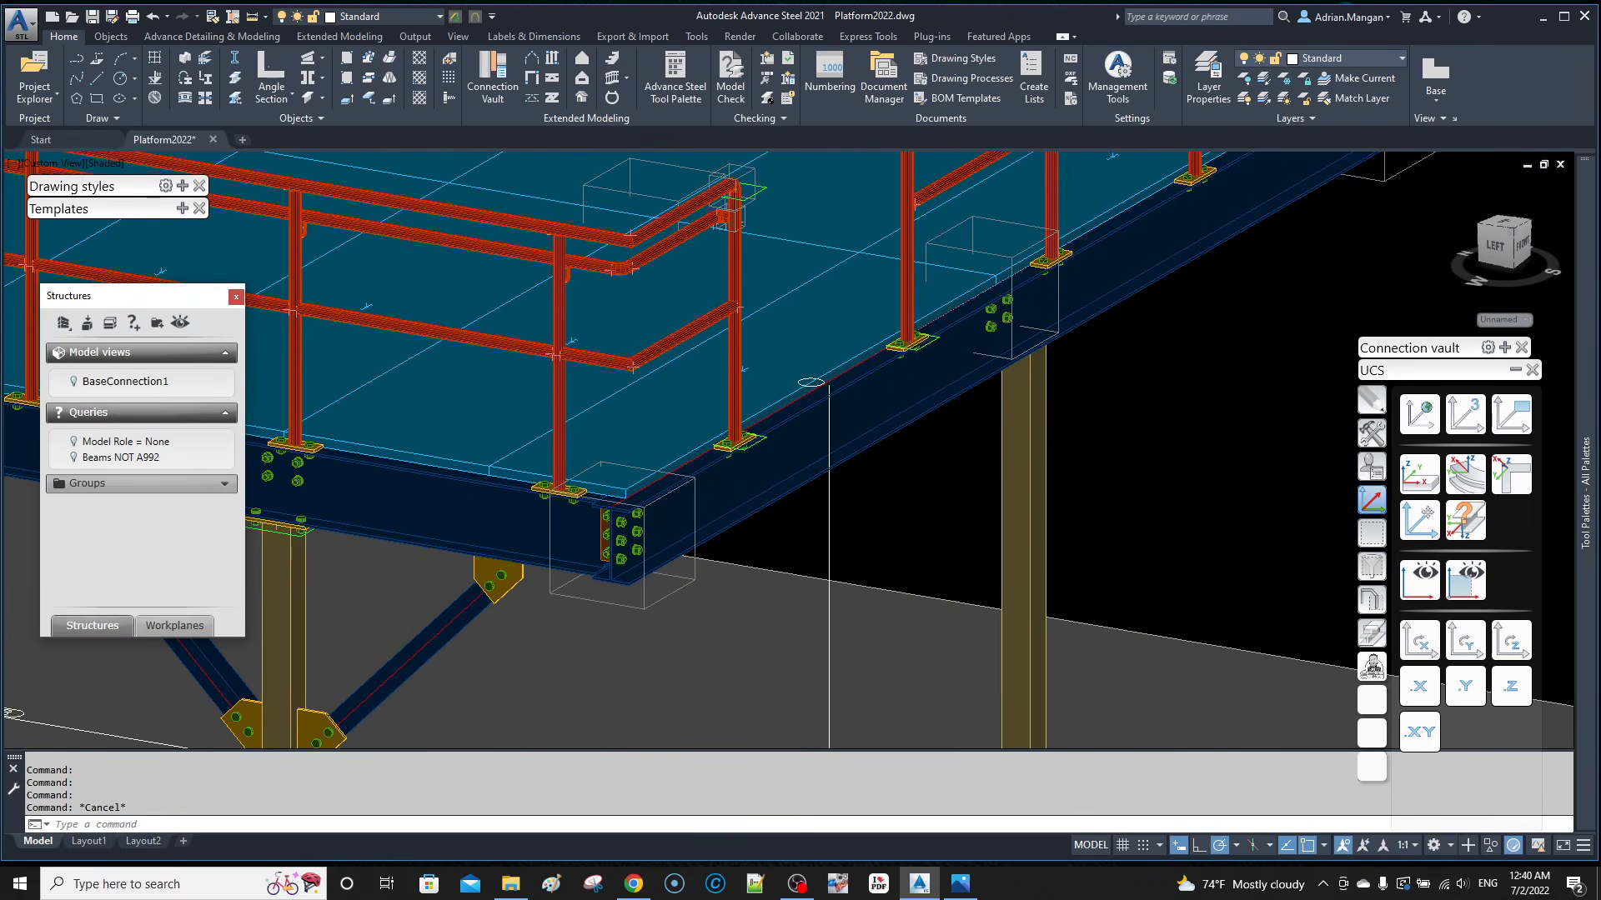
Step: Divide the 12' vertical line at the end beam into 22 equal segments
text(div)
key(Return)
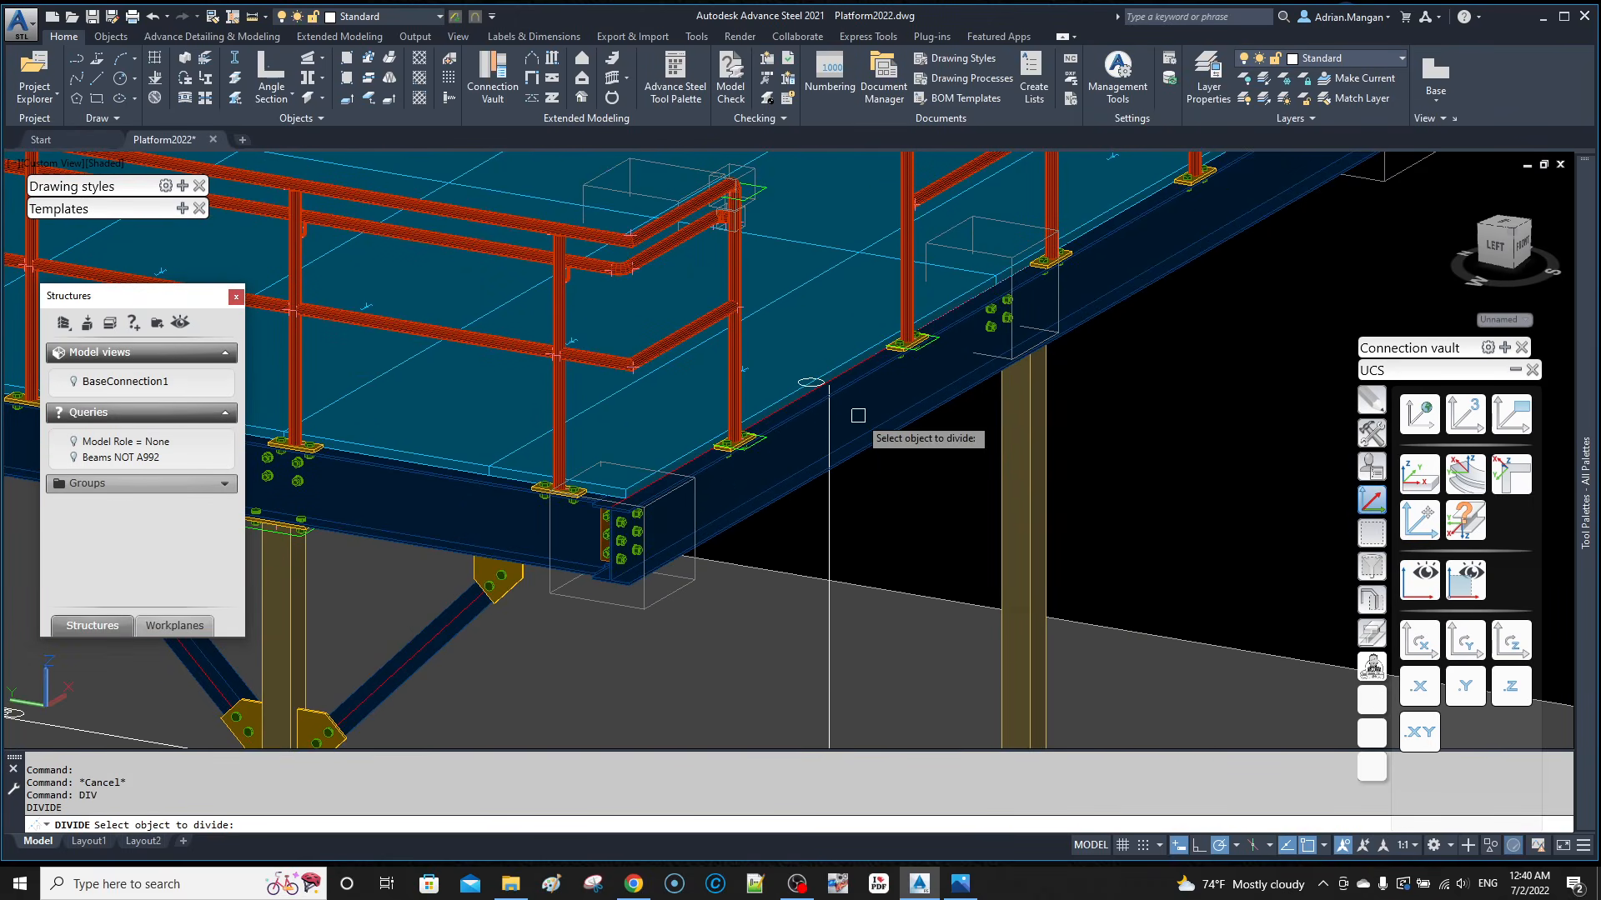
click(830, 510)
text(22)
key(Return)
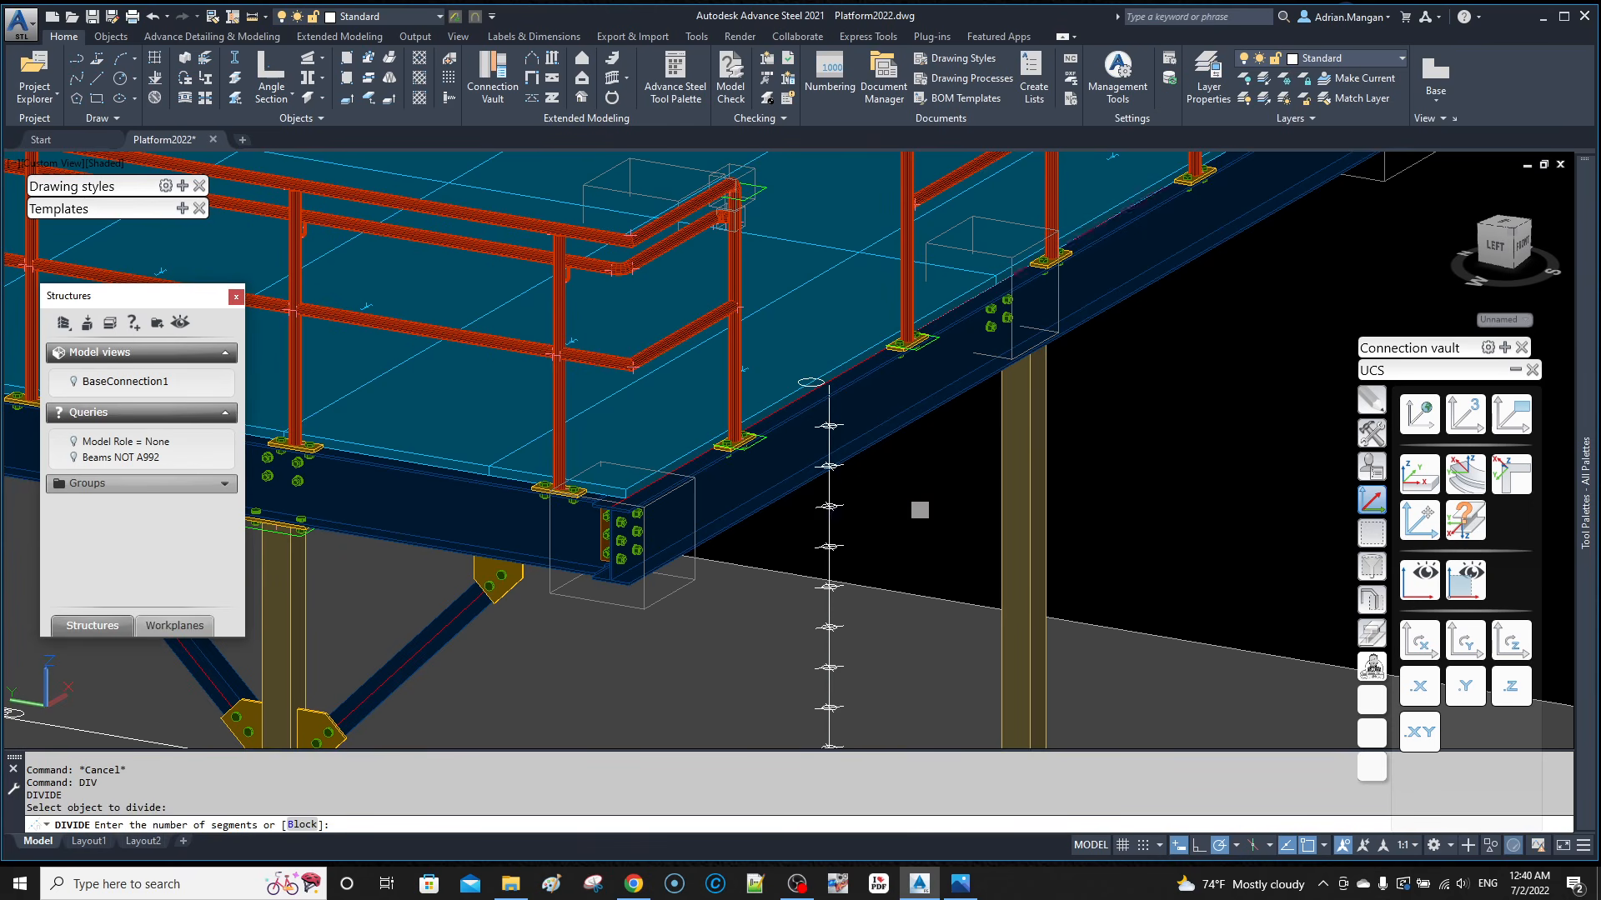
Step: Measure the distance between the upper two division points on the vertical line, and undo the 22-segment division
click(256, 20)
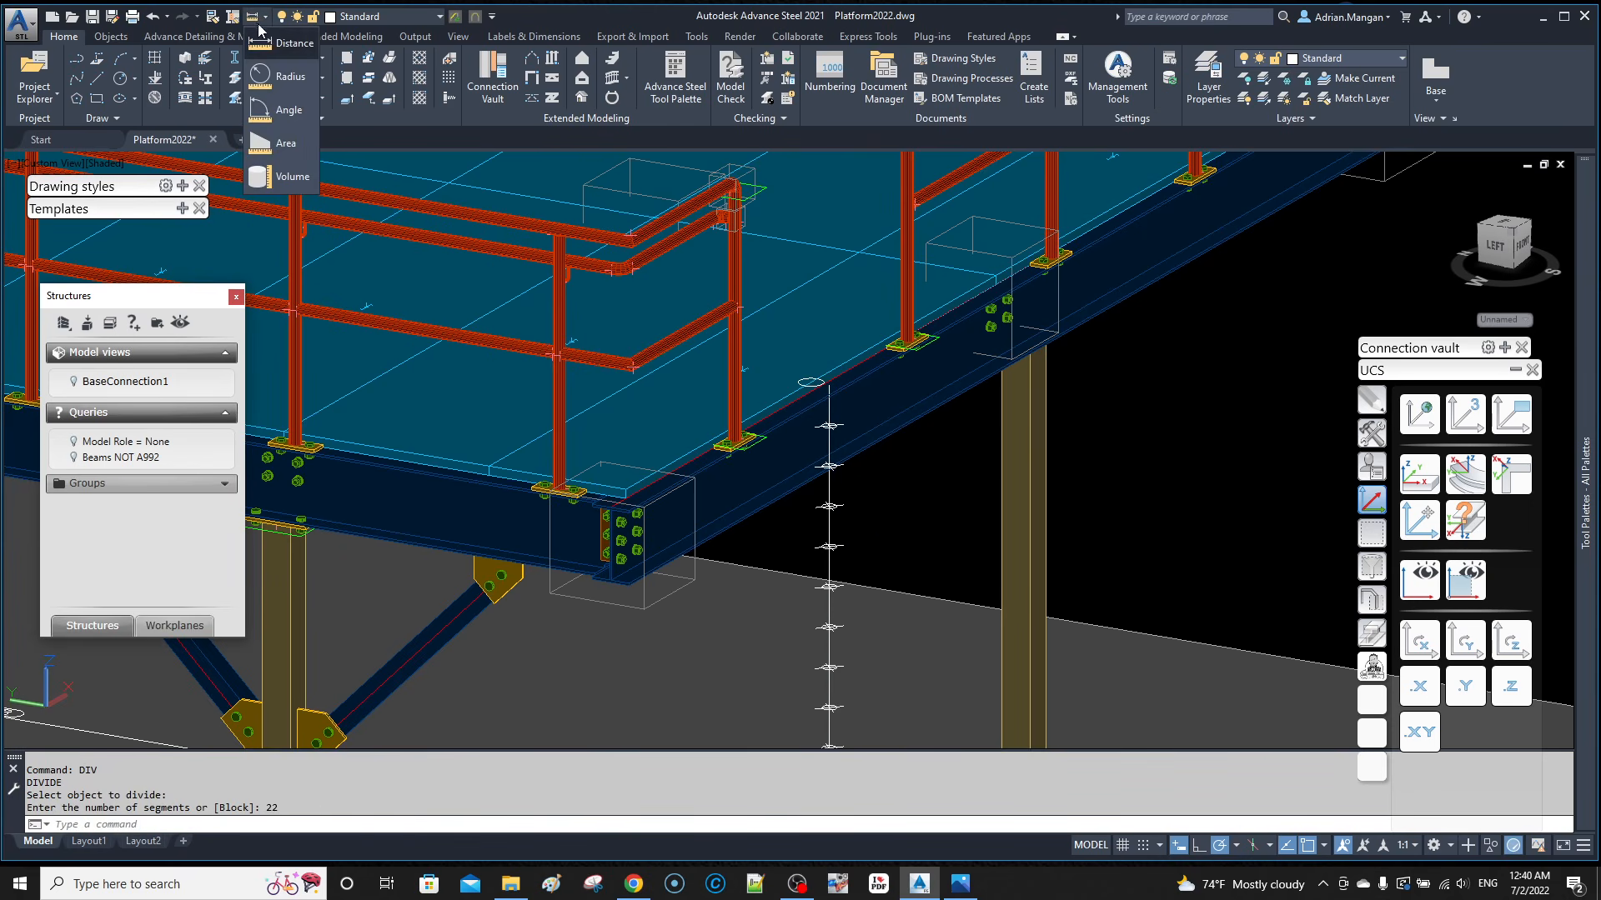
click(266, 53)
scroll(825, 472, up, 3)
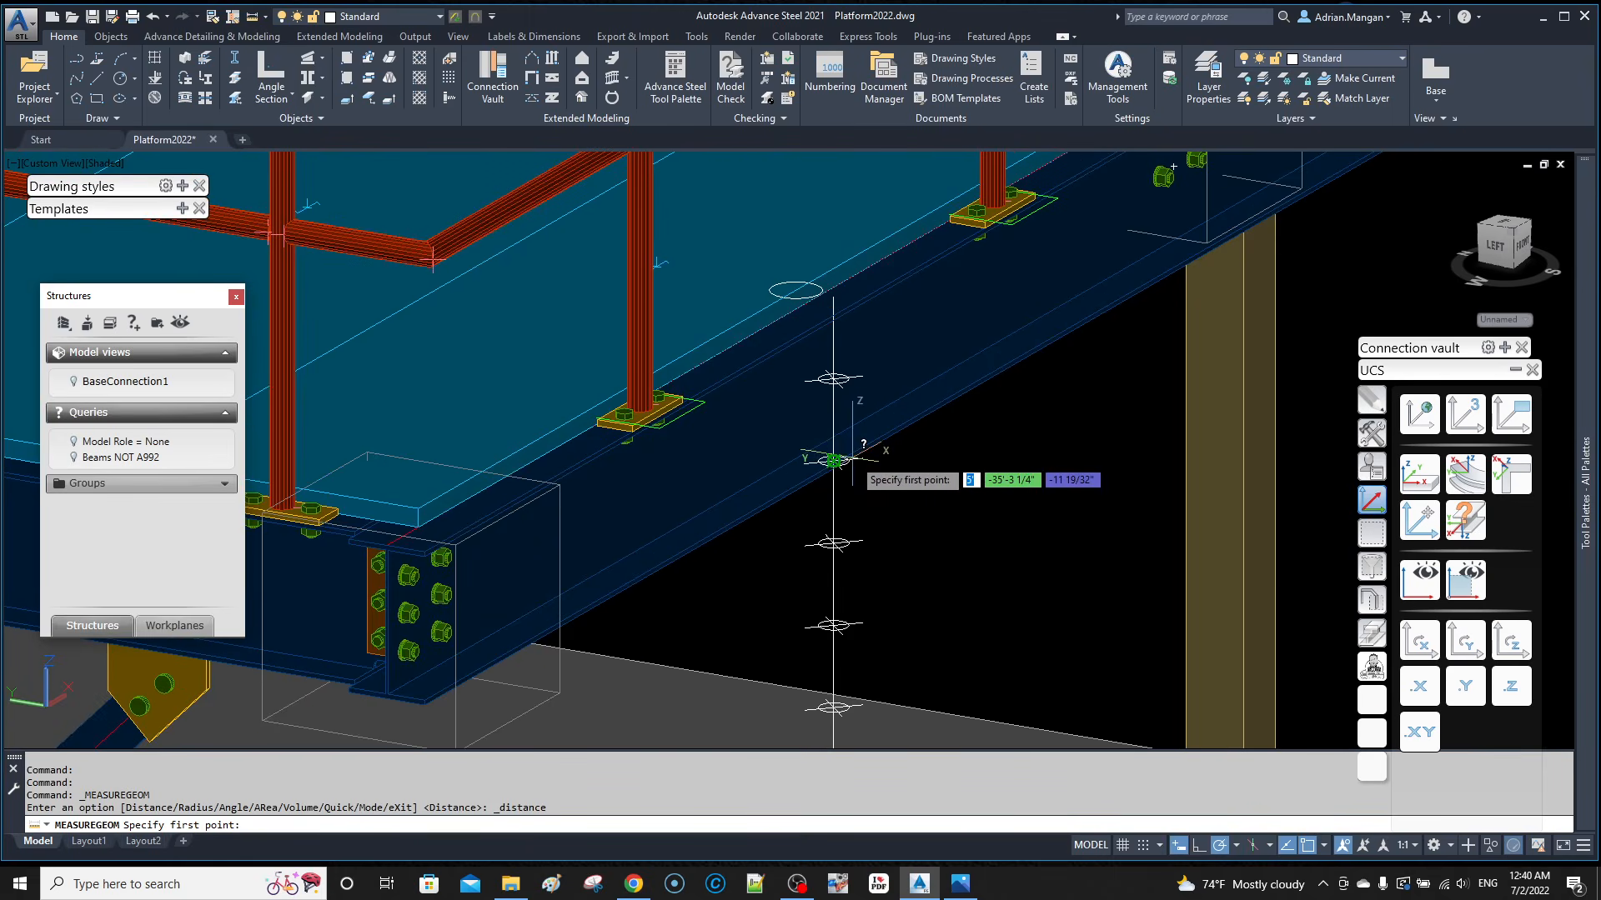
click(833, 460)
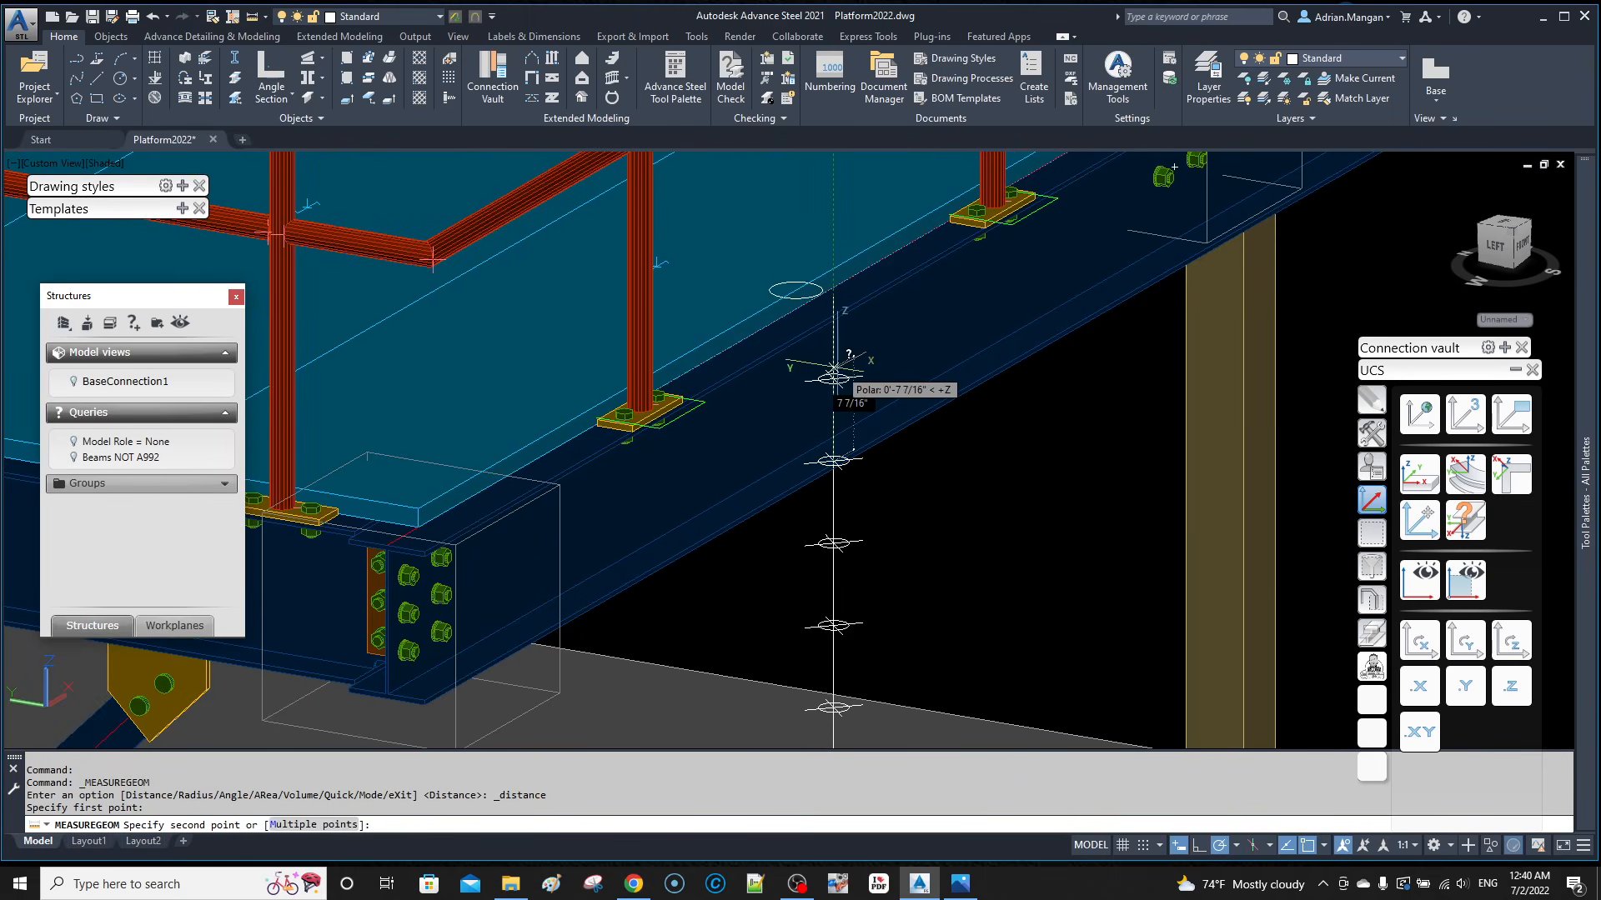
click(834, 378)
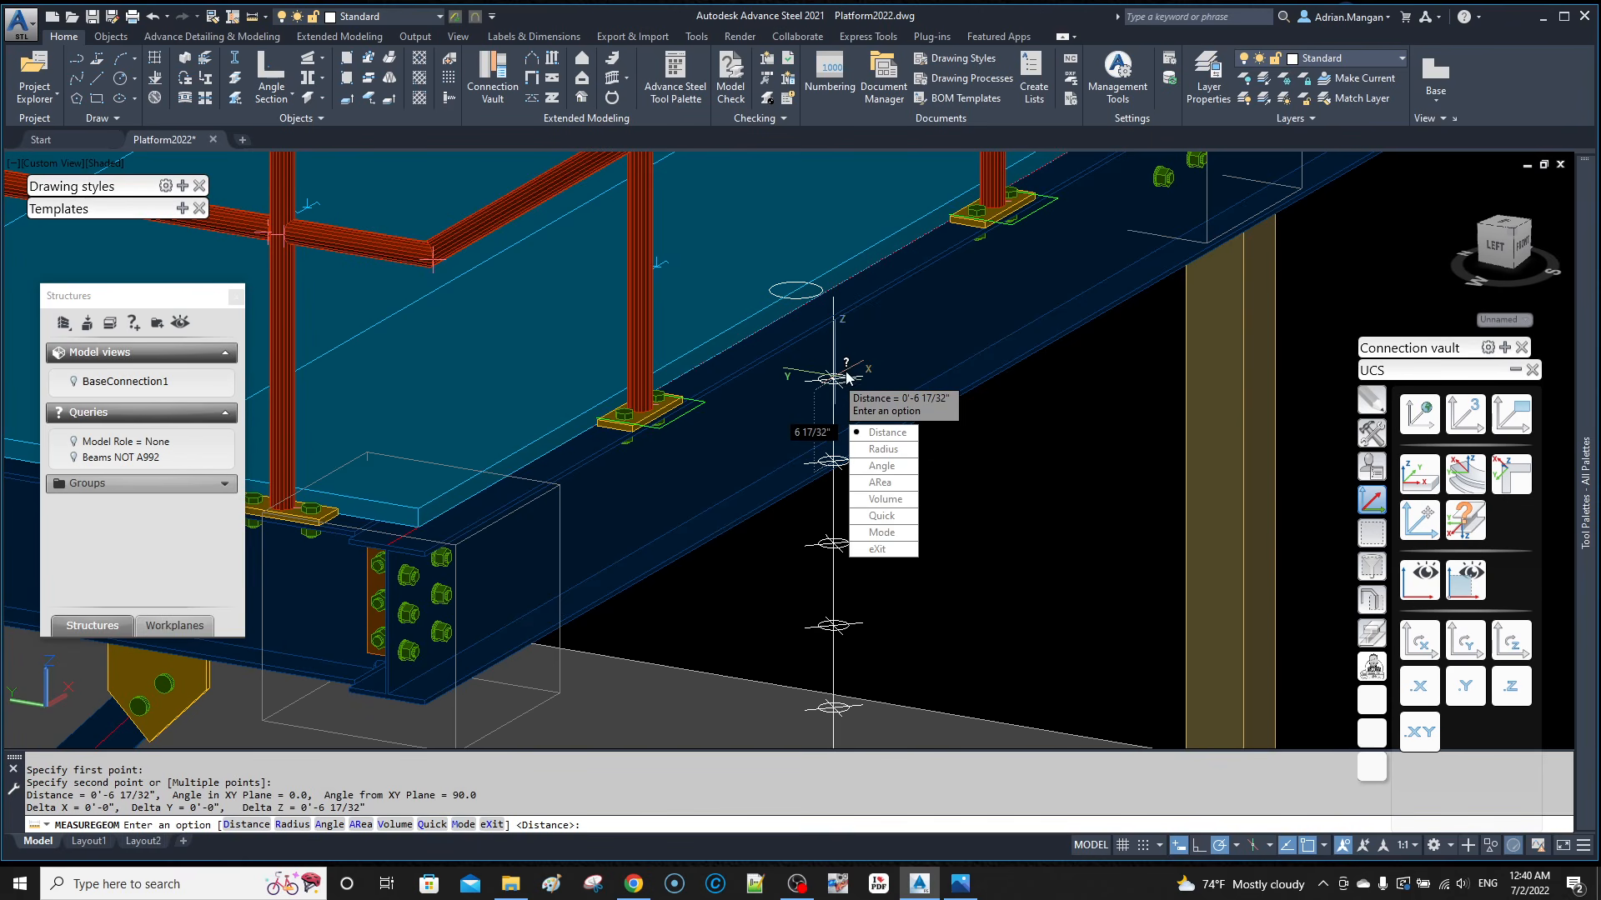
key(Escape)
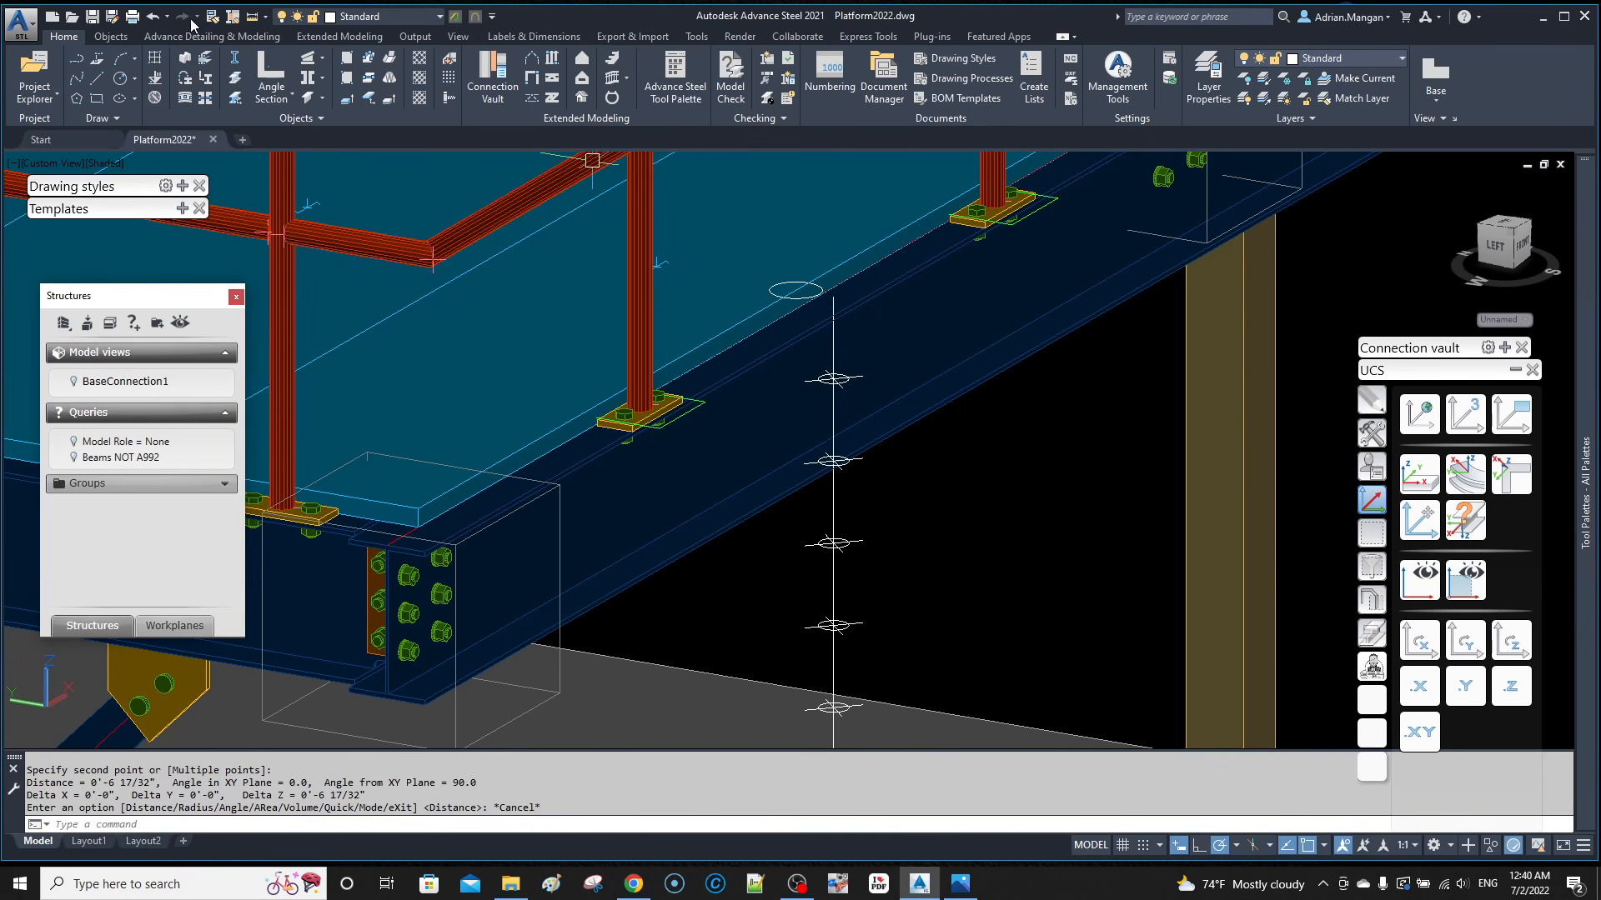
click(152, 17)
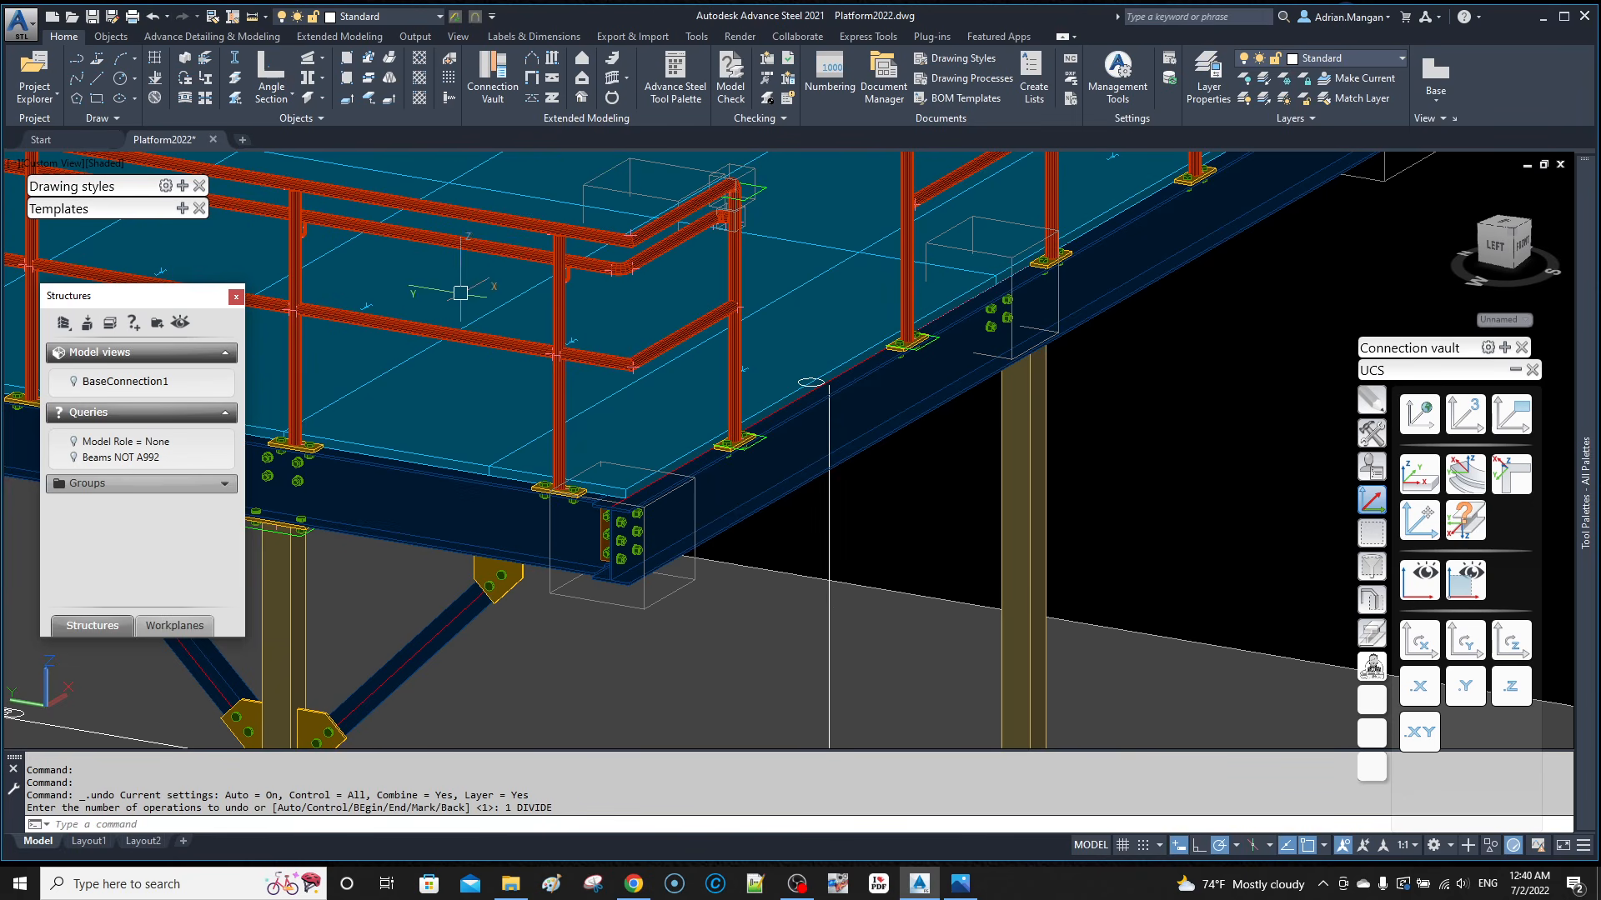
Step: Divide the 12' vertical line into 20 equal segments
text(div)
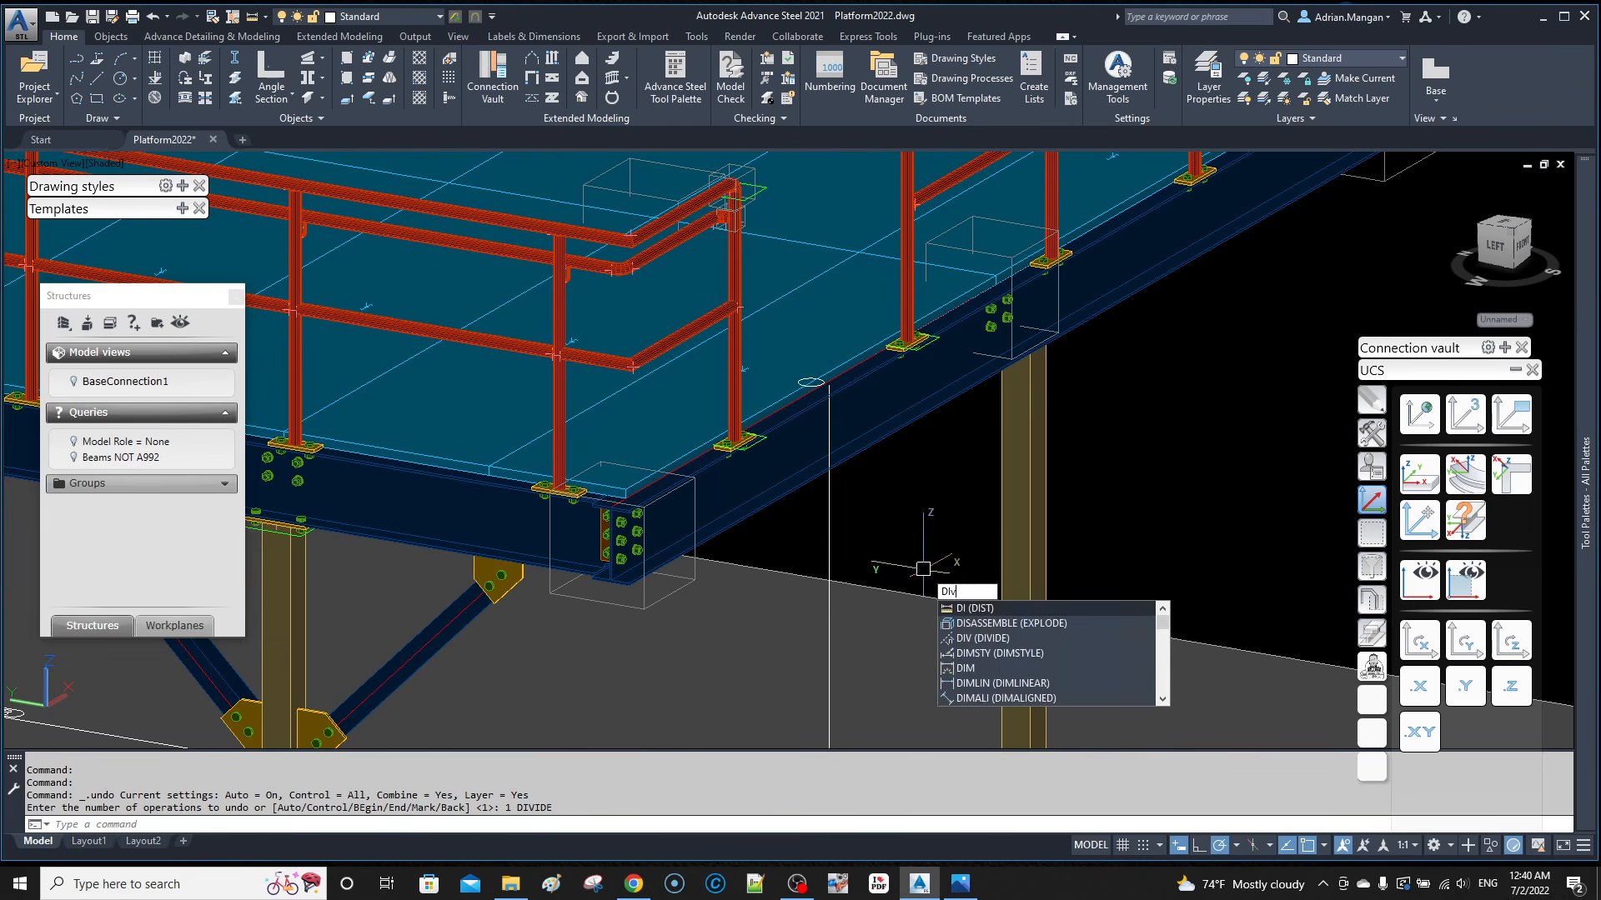
key(Return)
click(832, 544)
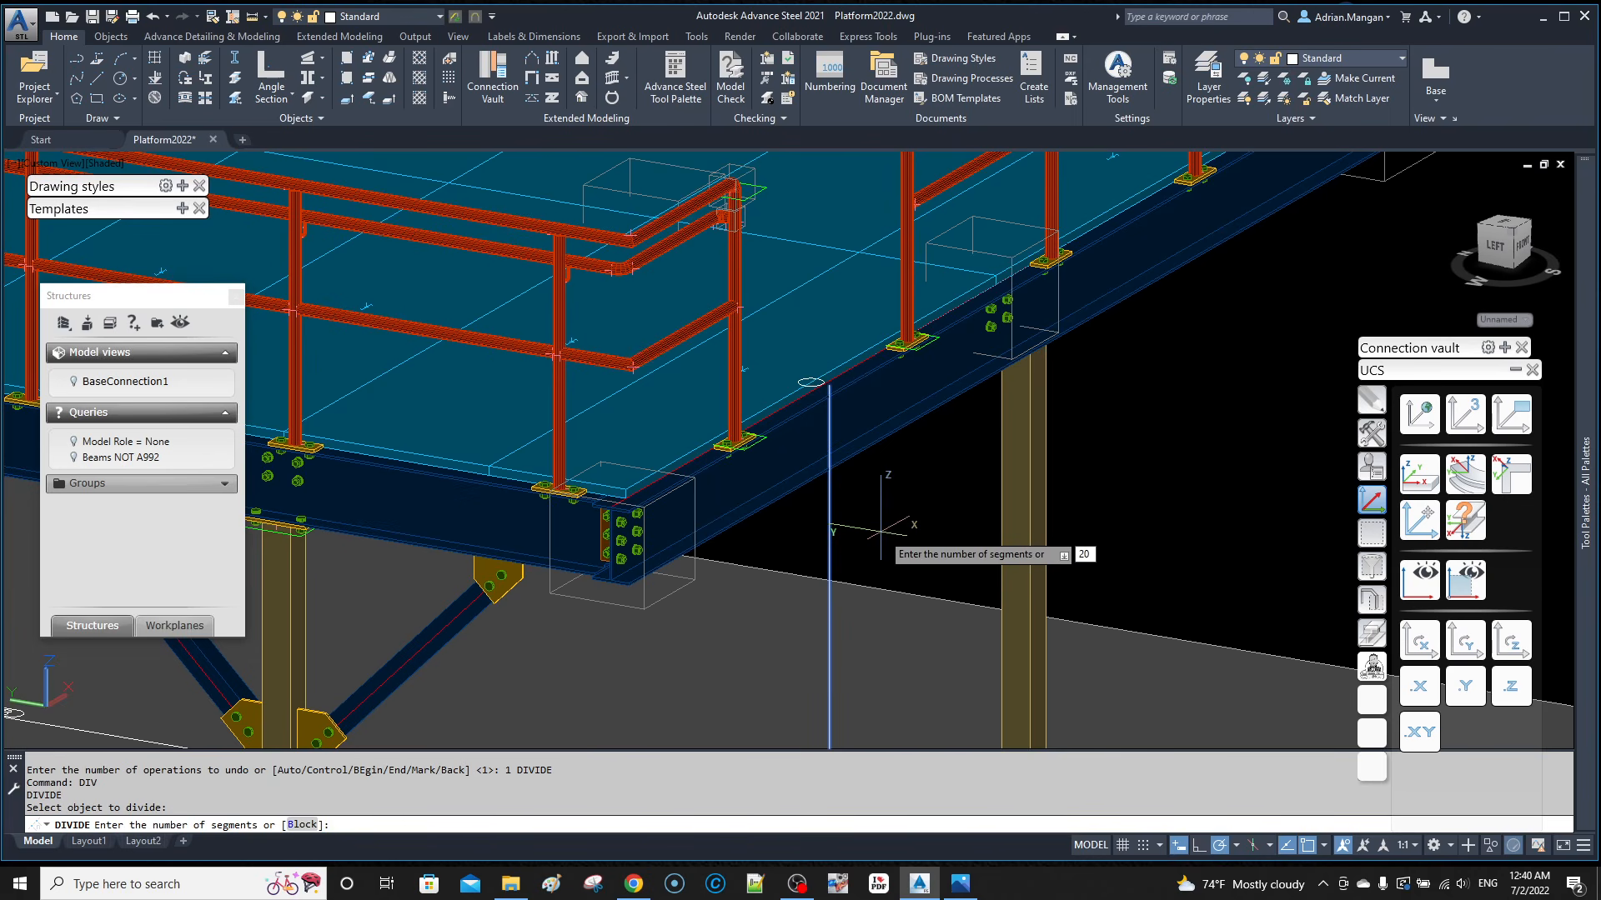
key(Return)
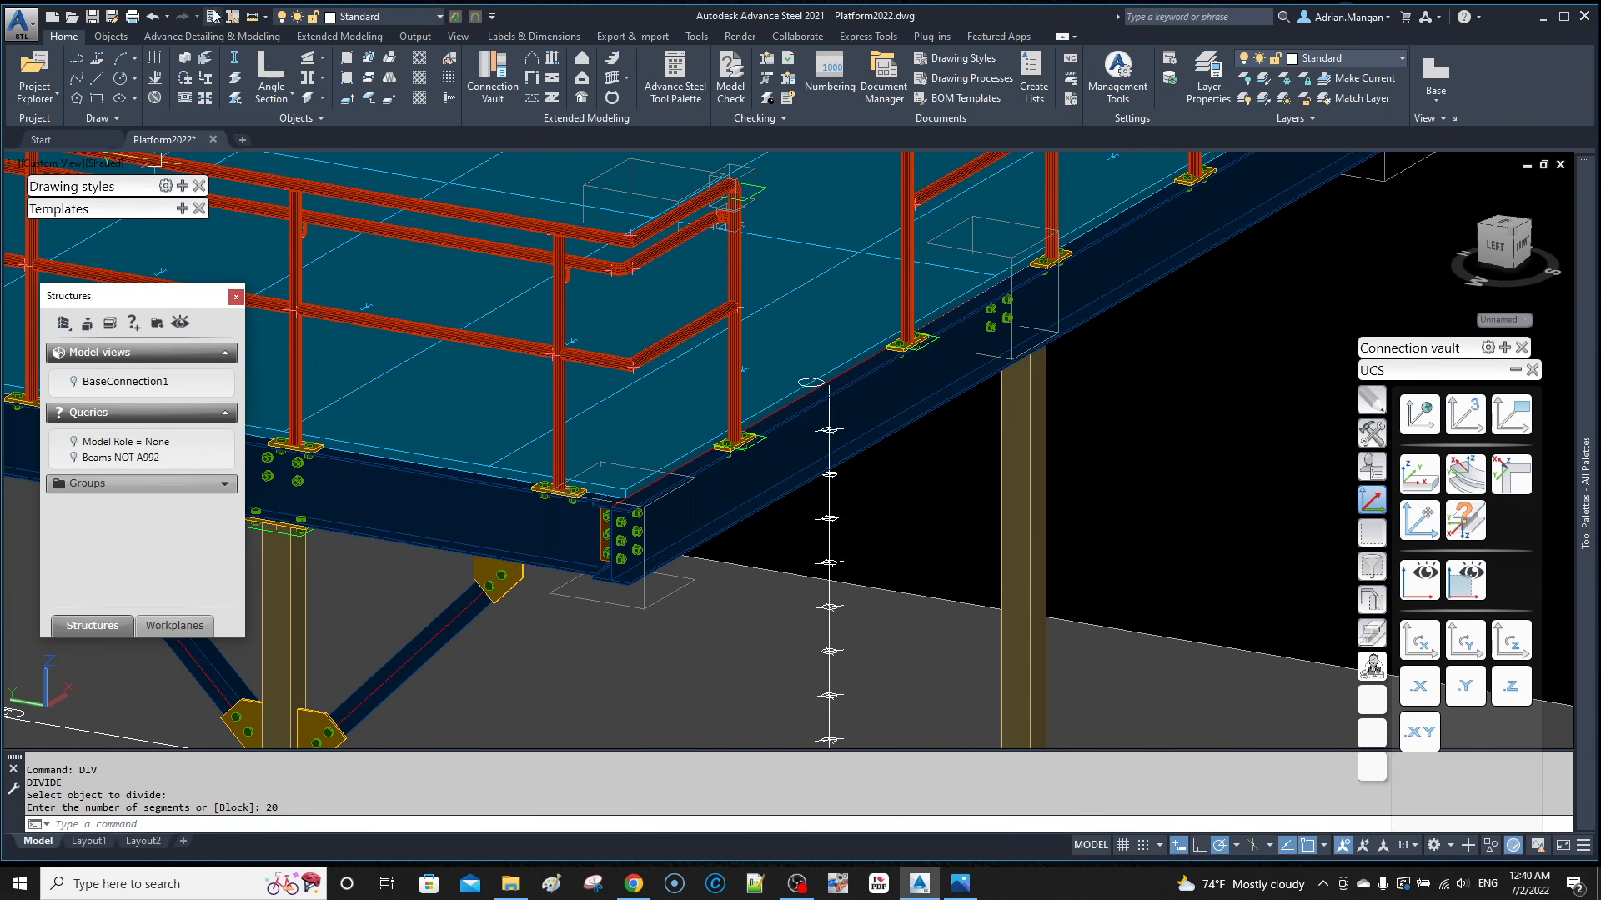
Step: Measure the distance between two neighbouring division points, and undo the 20-segment division
click(251, 16)
click(265, 53)
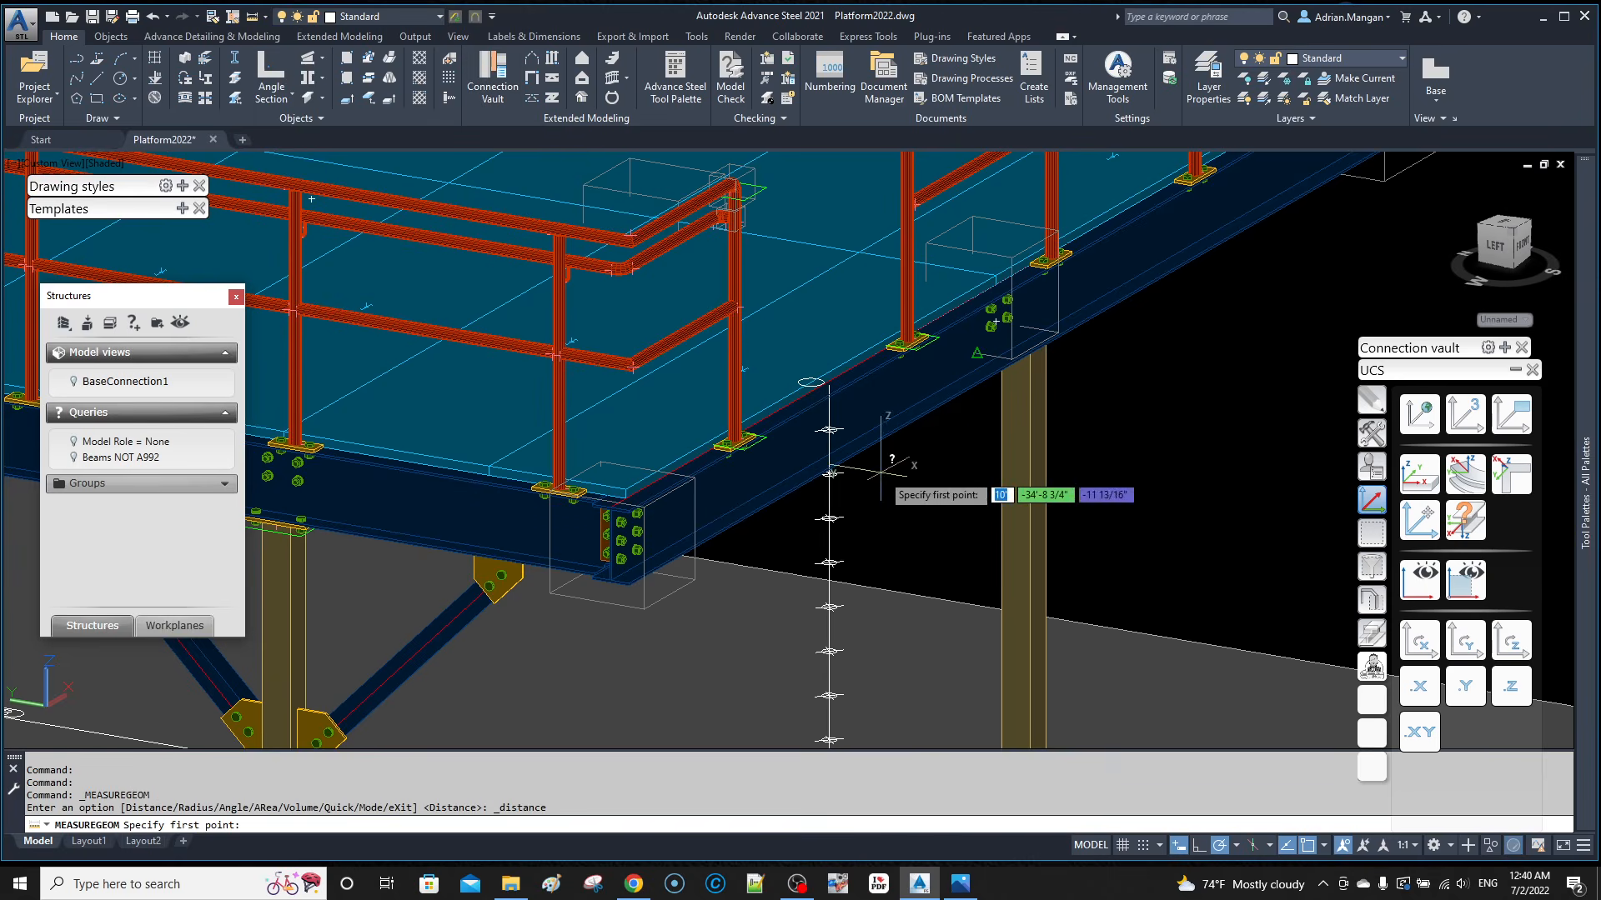
scroll(841, 484, up, 3)
scroll(841, 483, up, 3)
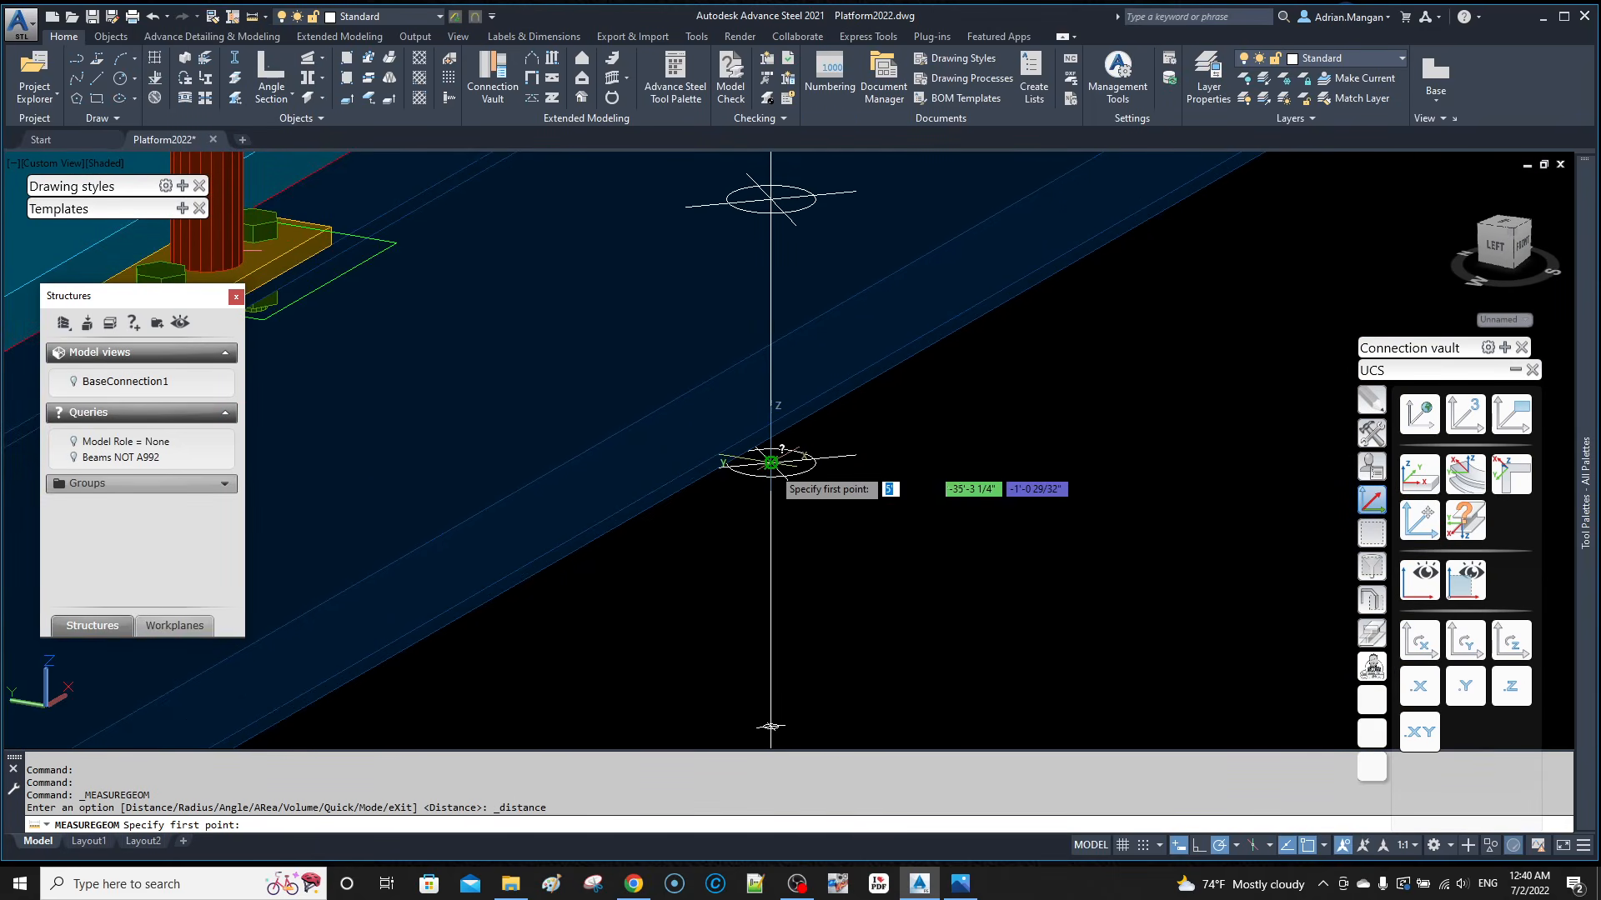
click(771, 460)
click(771, 199)
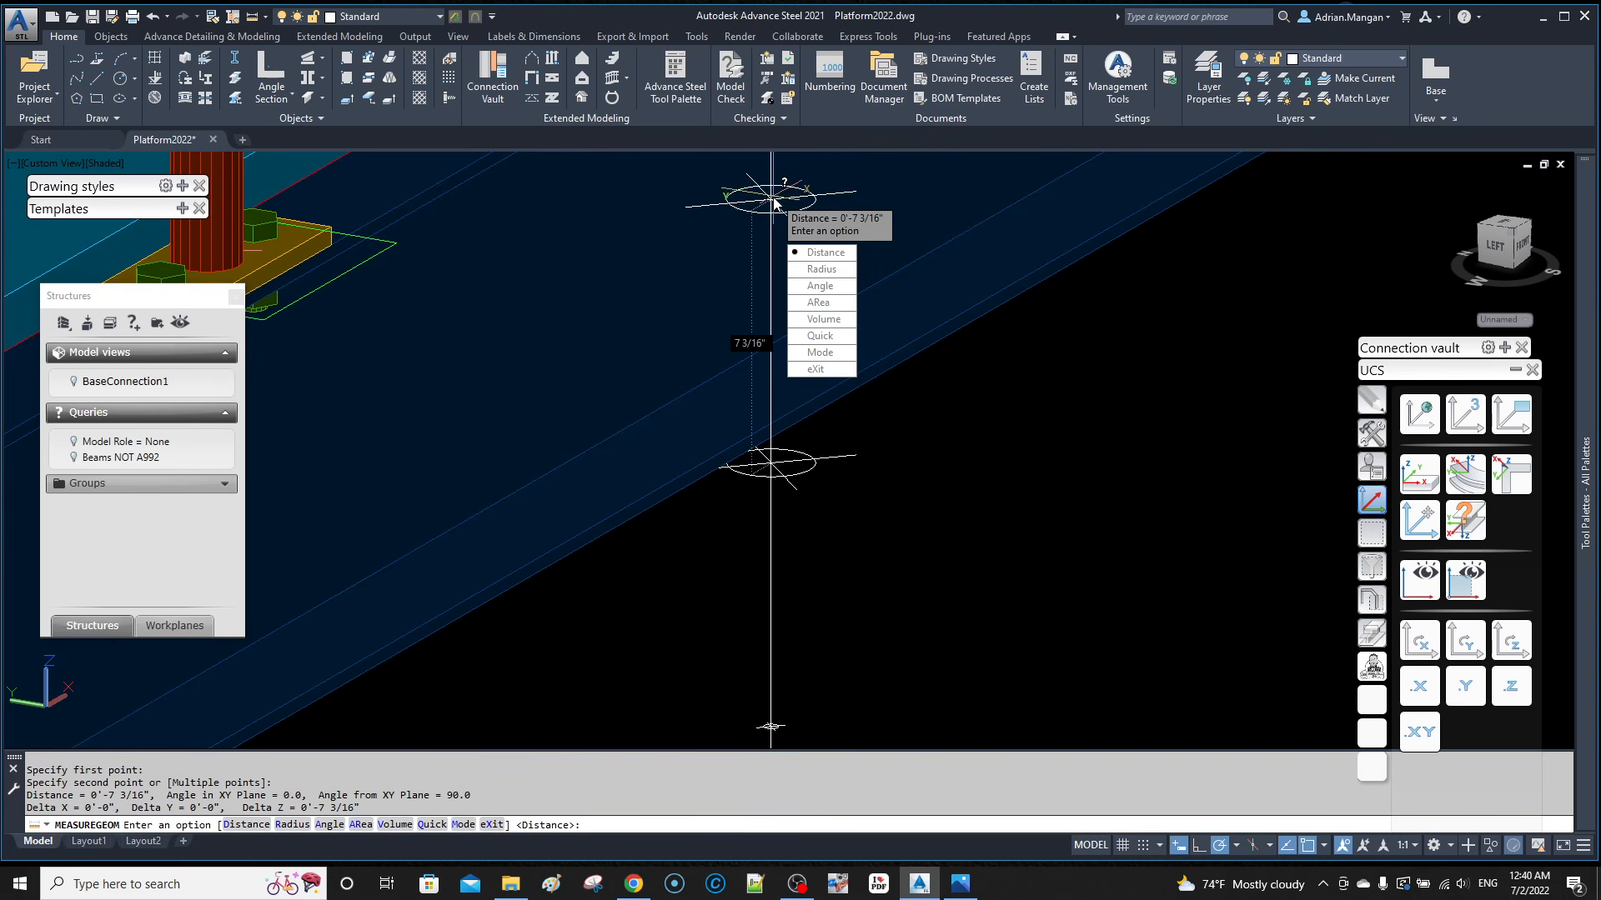
key(Escape)
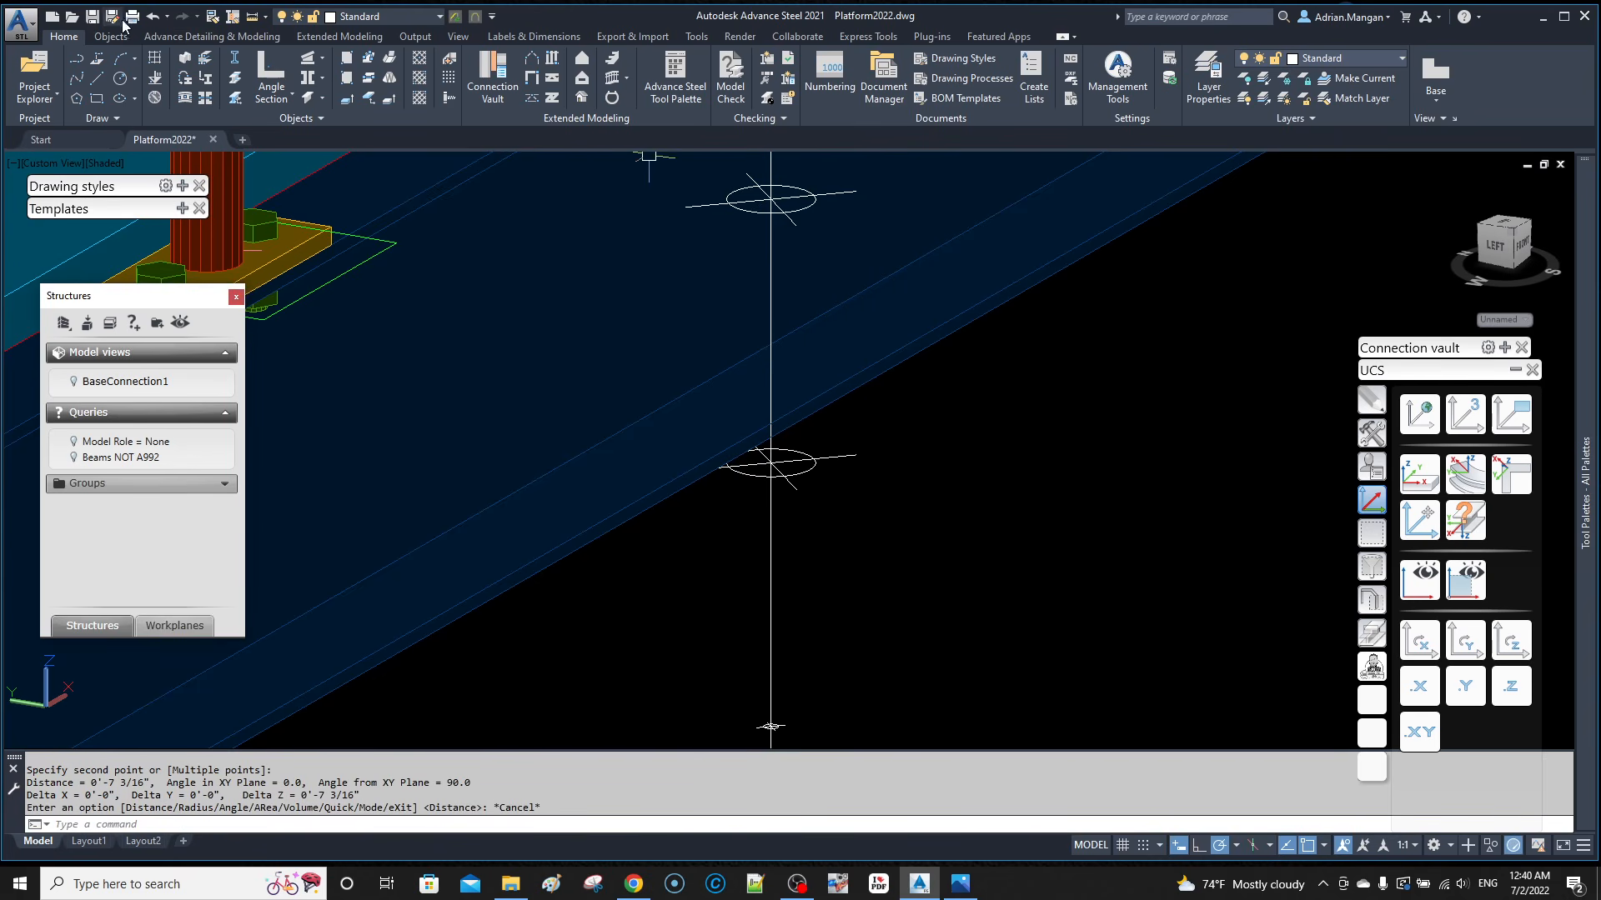
click(150, 17)
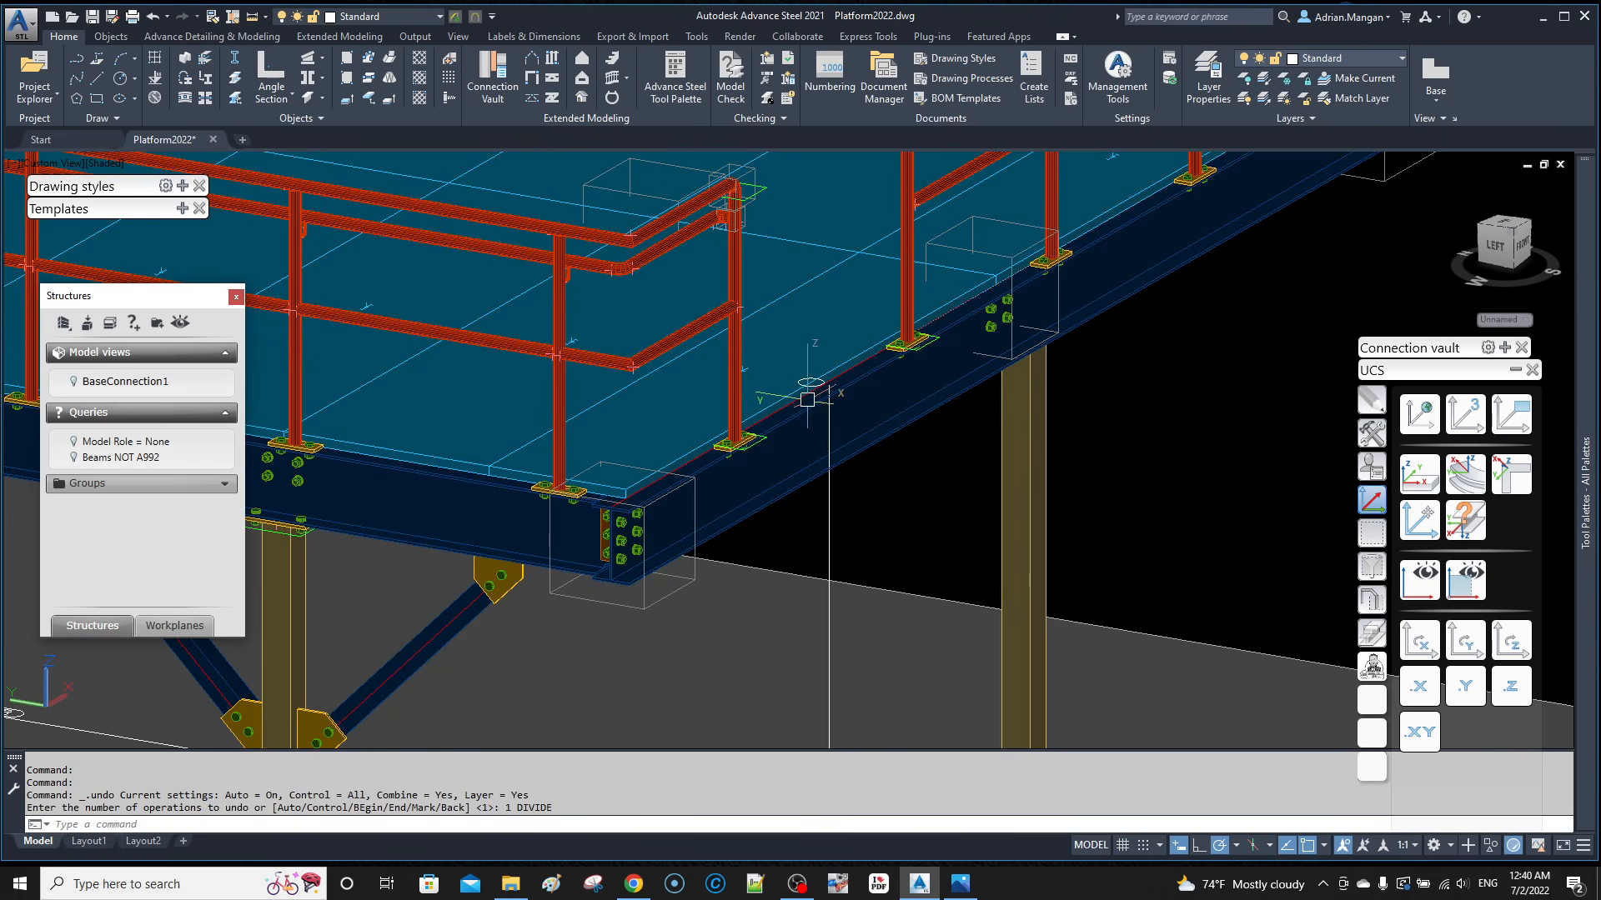
Step: Divide the 12' vertical line into 21 equal segments
text(di)
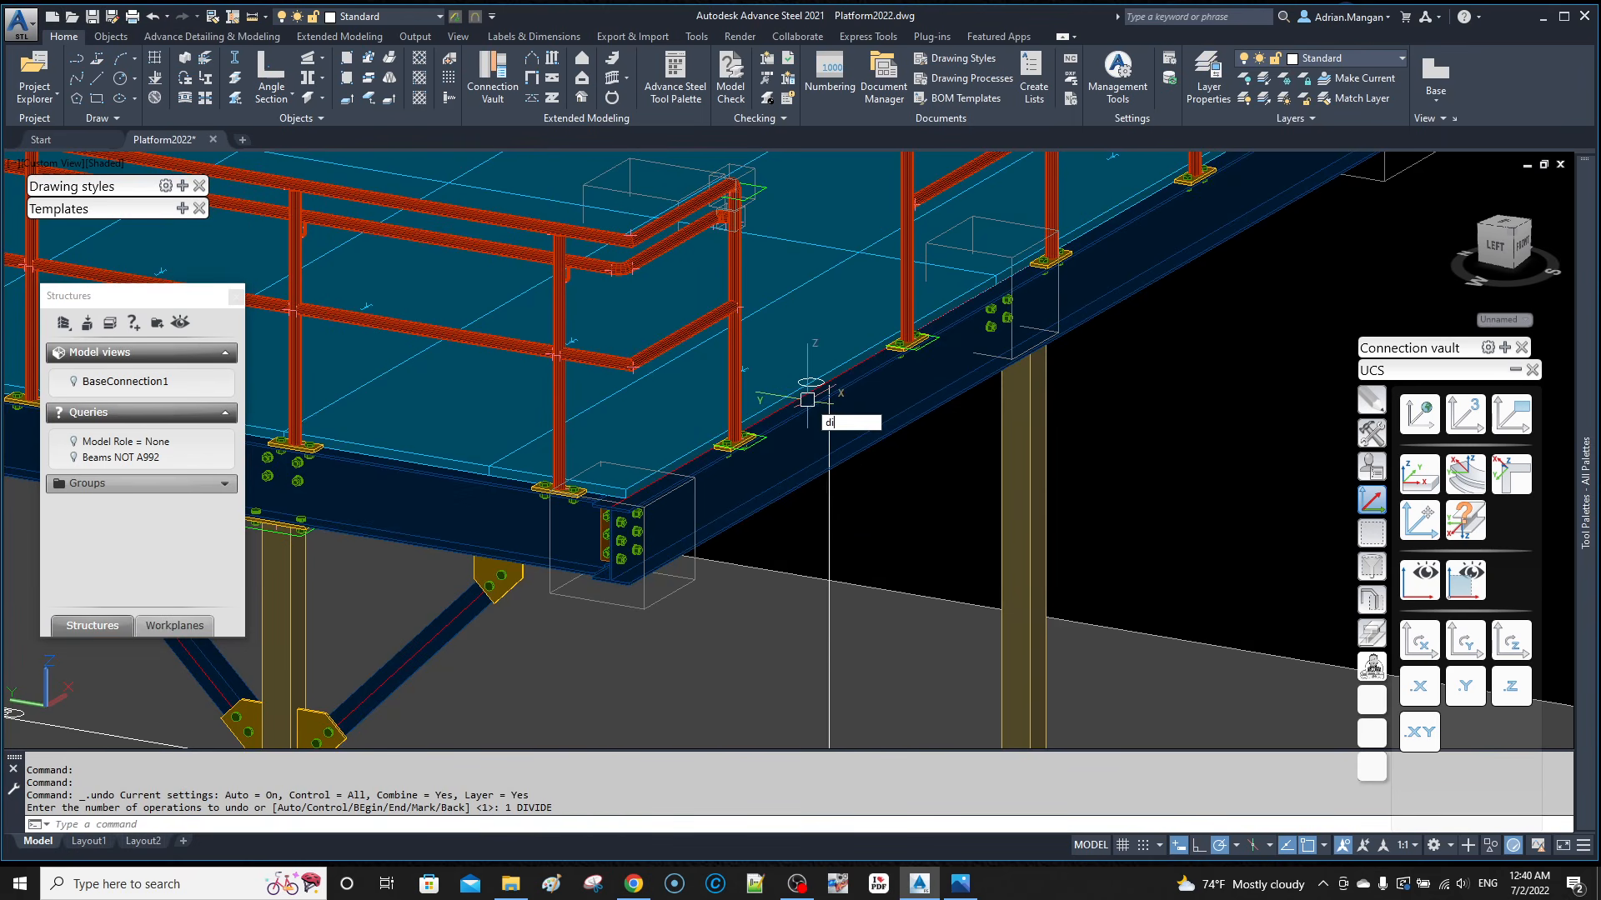
key(Return)
click(829, 500)
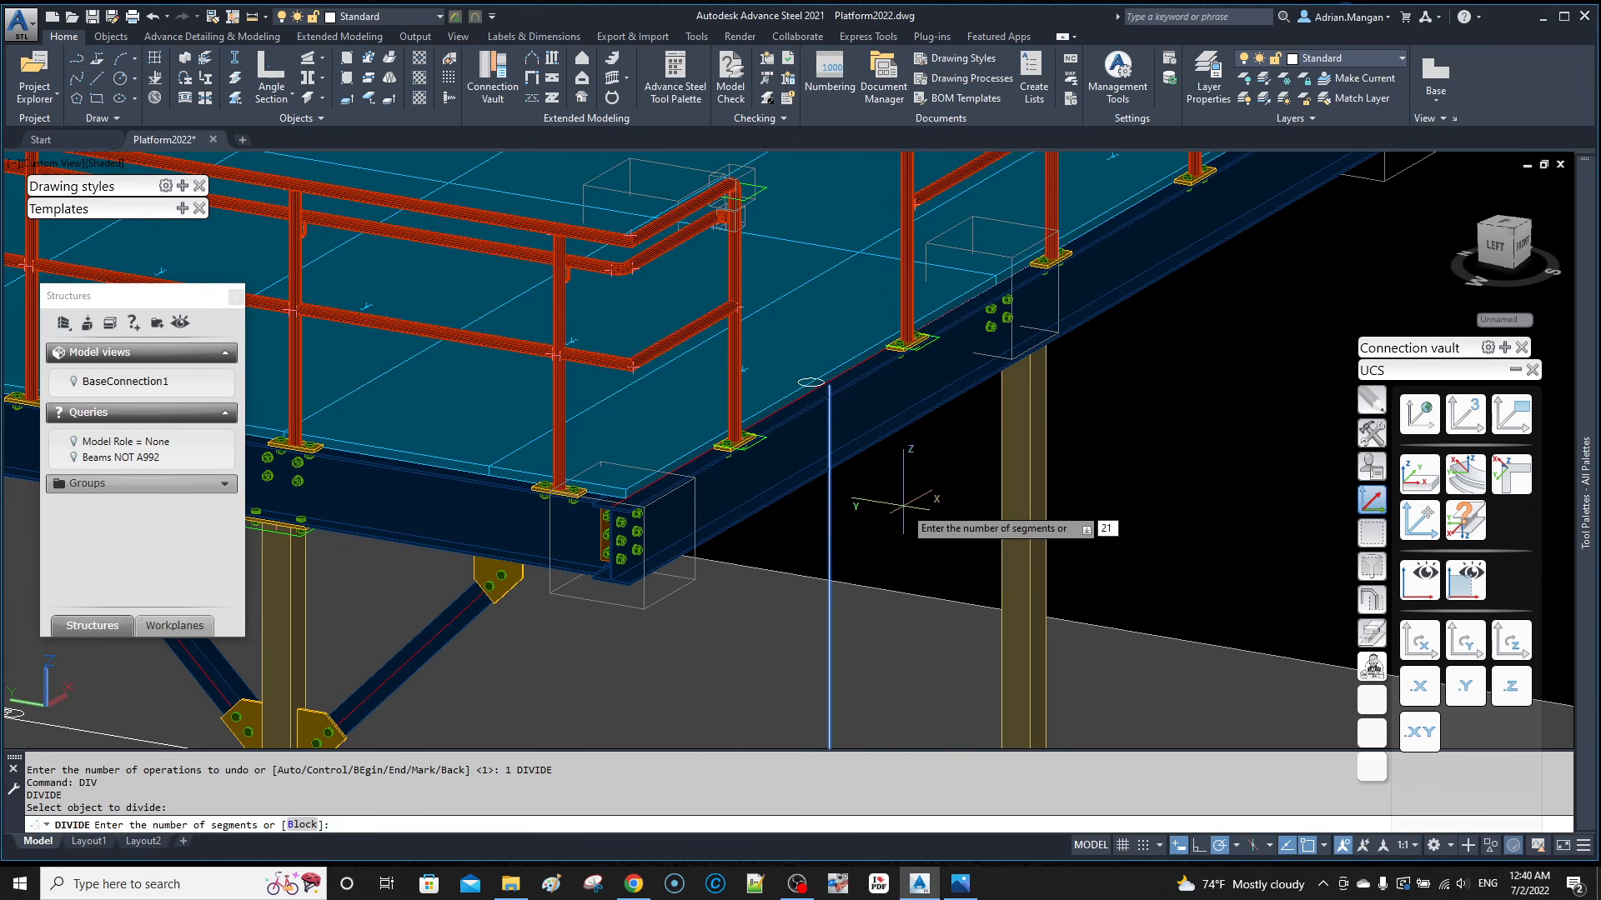
key(Return)
Step: Measure the distance between the second and third division points below the vertical line's upper end
scroll(878, 451, up, 3)
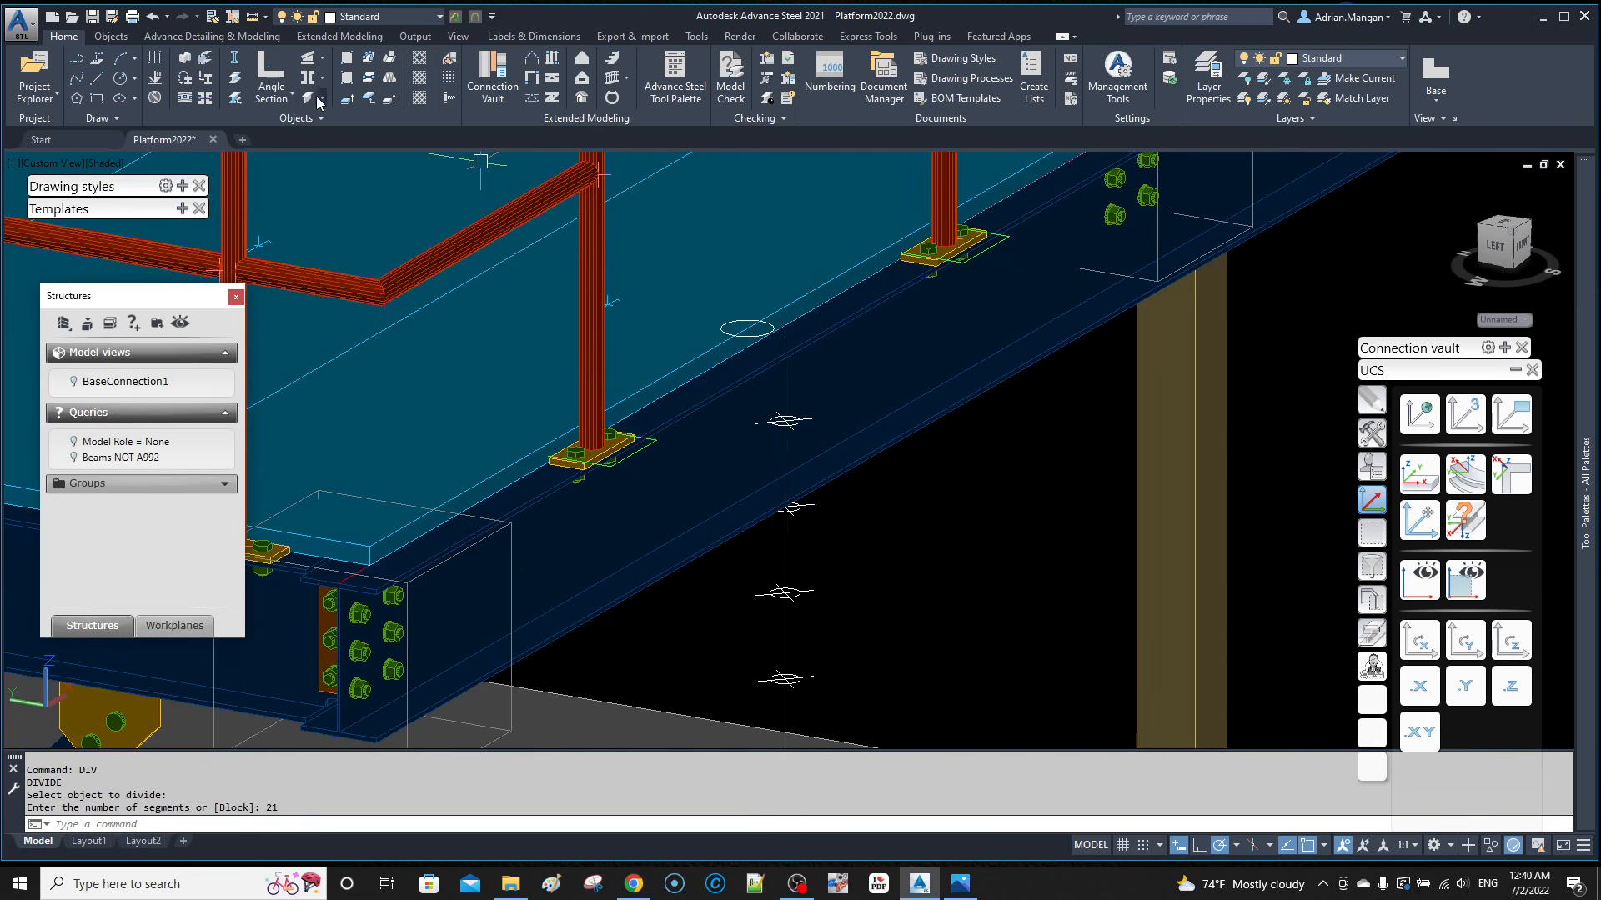
click(257, 16)
click(271, 46)
click(789, 506)
click(785, 593)
key(Escape)
Step: Draw a 12-inch horizontal line outward in Y from the upper end of the divided vertical line
scroll(815, 506, down, 4)
middle_drag(826, 499, 757, 414)
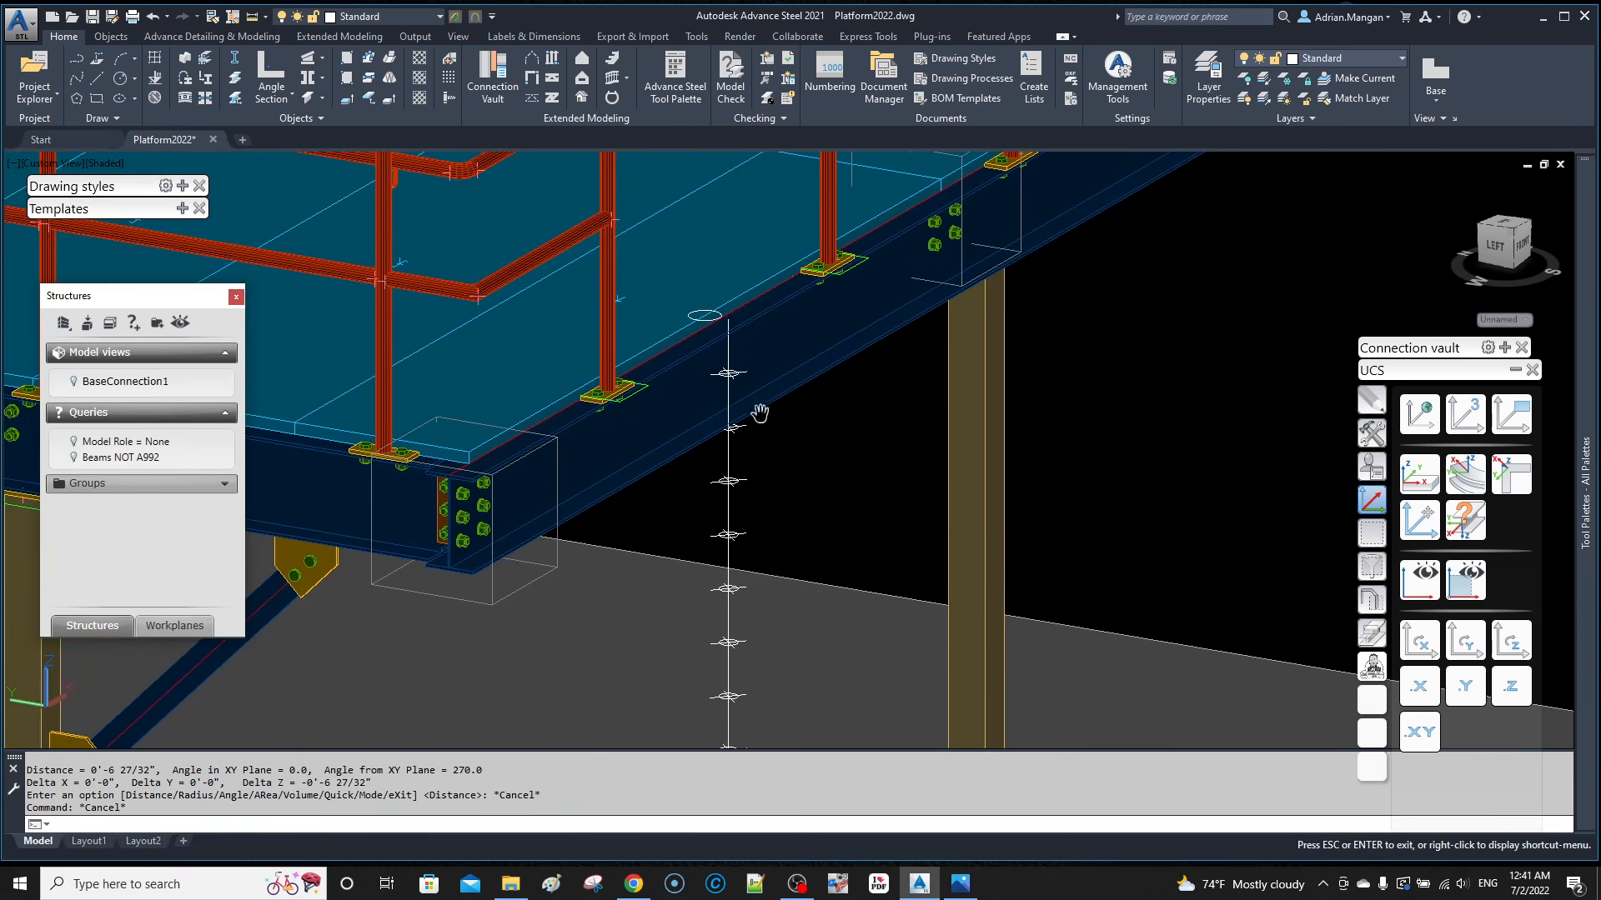
scroll(727, 303, up, 8)
right_click(726, 302)
key(Escape)
text(l)
key(Return)
click(731, 353)
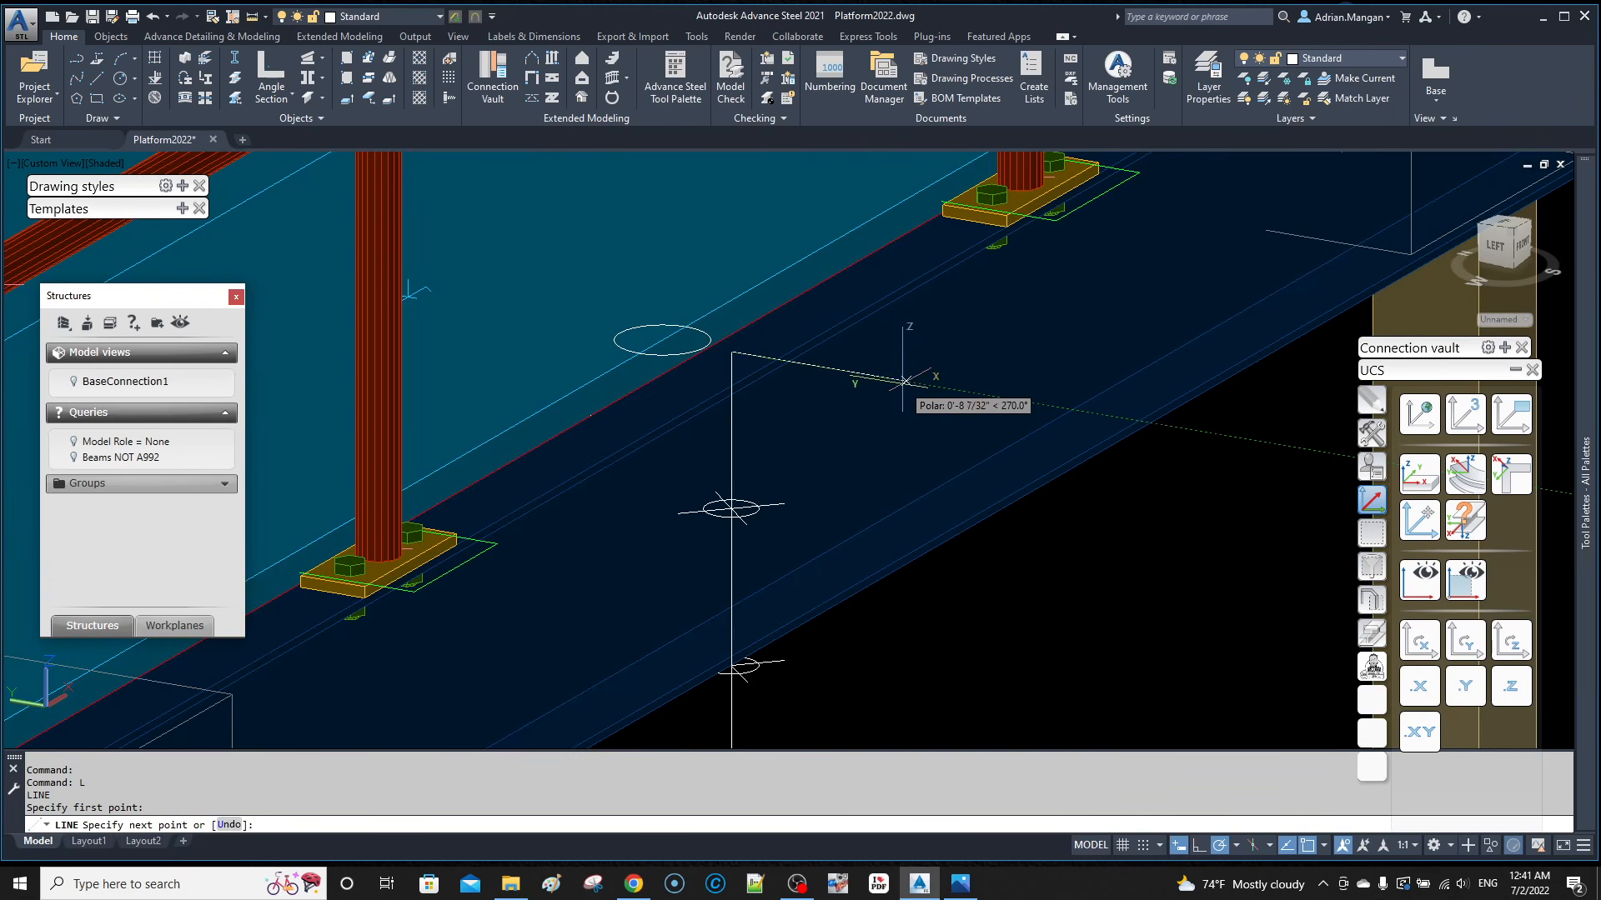
text(12)
key(Return)
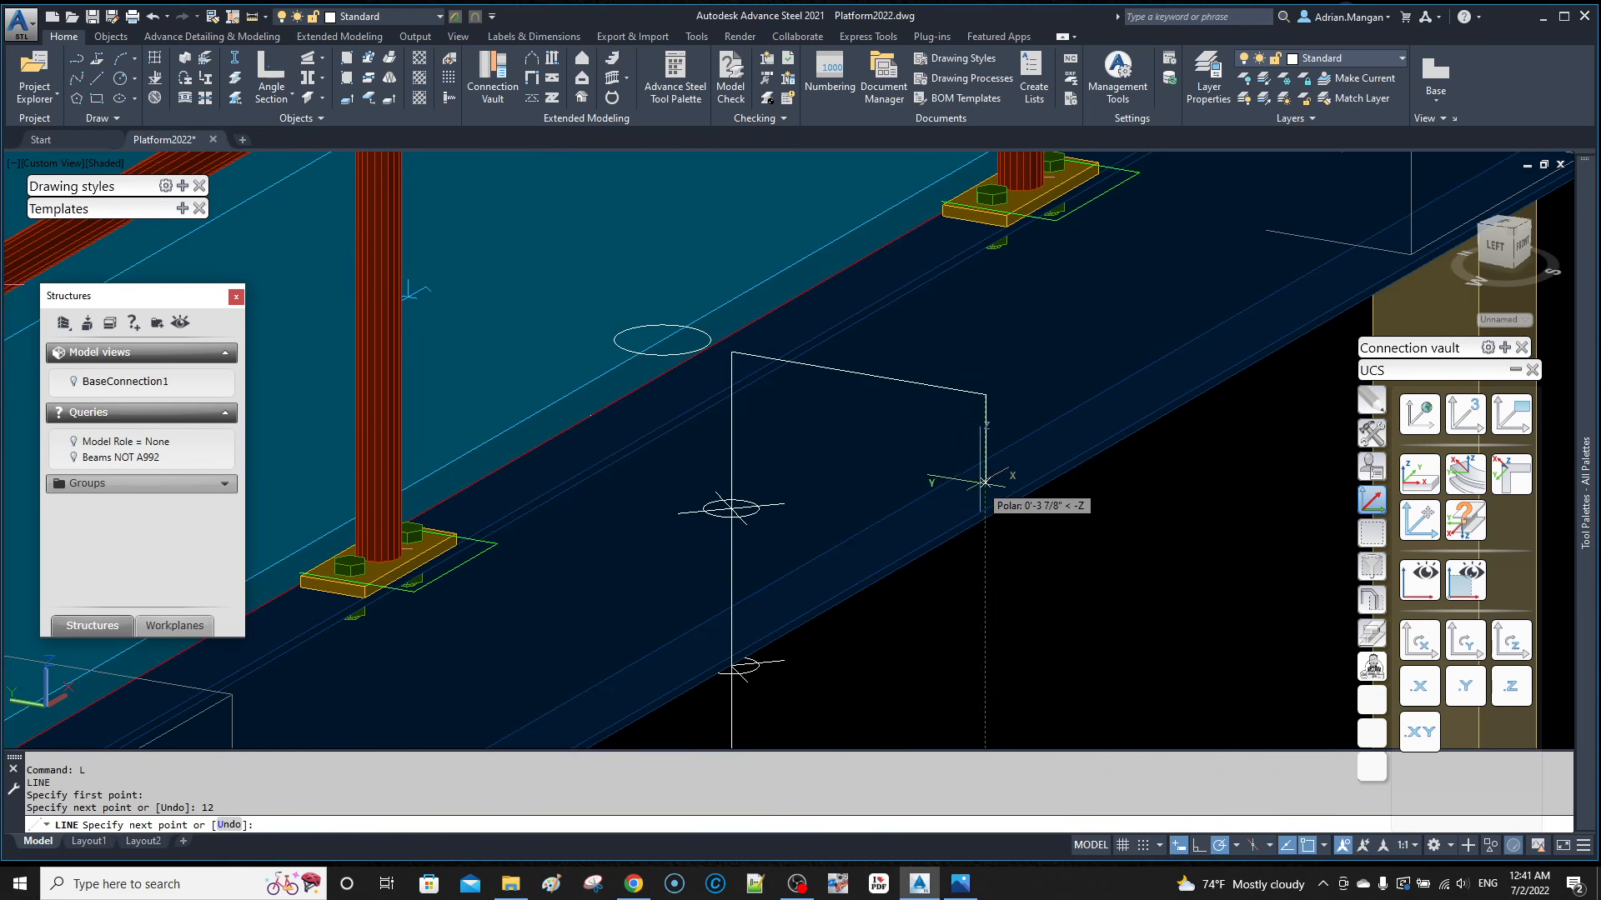
Step: Continue the line straight down to the level of the first division point, using the .xy point filter of 0
click(1515, 687)
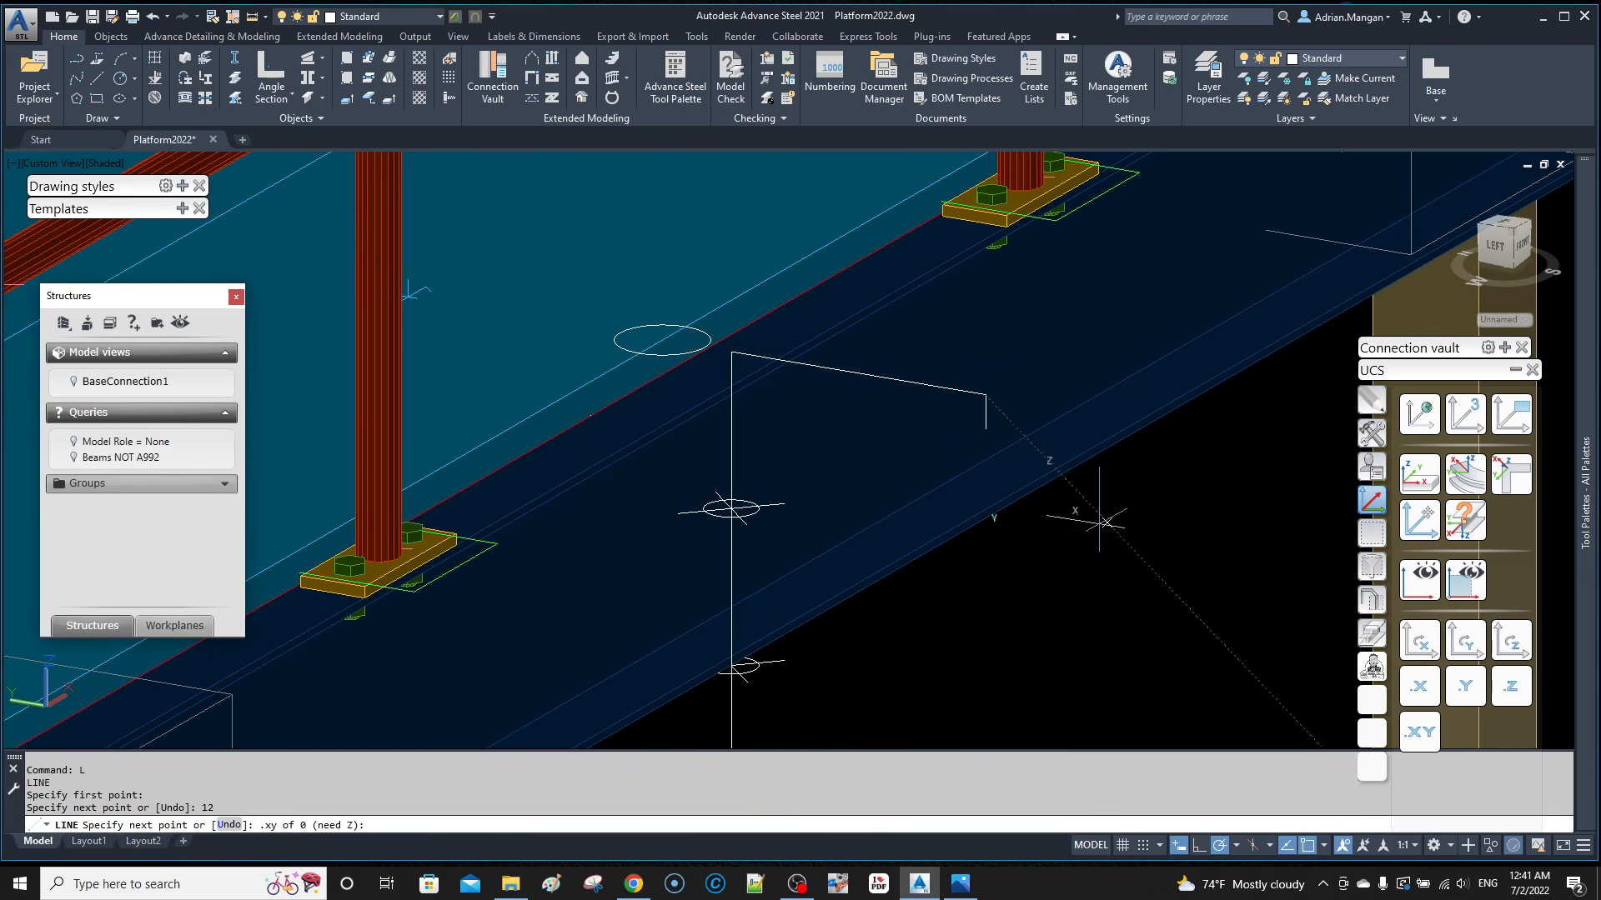
click(732, 507)
key(Escape)
Step: Try to join the 12-inch horizontal line and the short vertical line into one object, and select the result to check it
click(987, 465)
click(945, 389)
text(j)
key(Return)
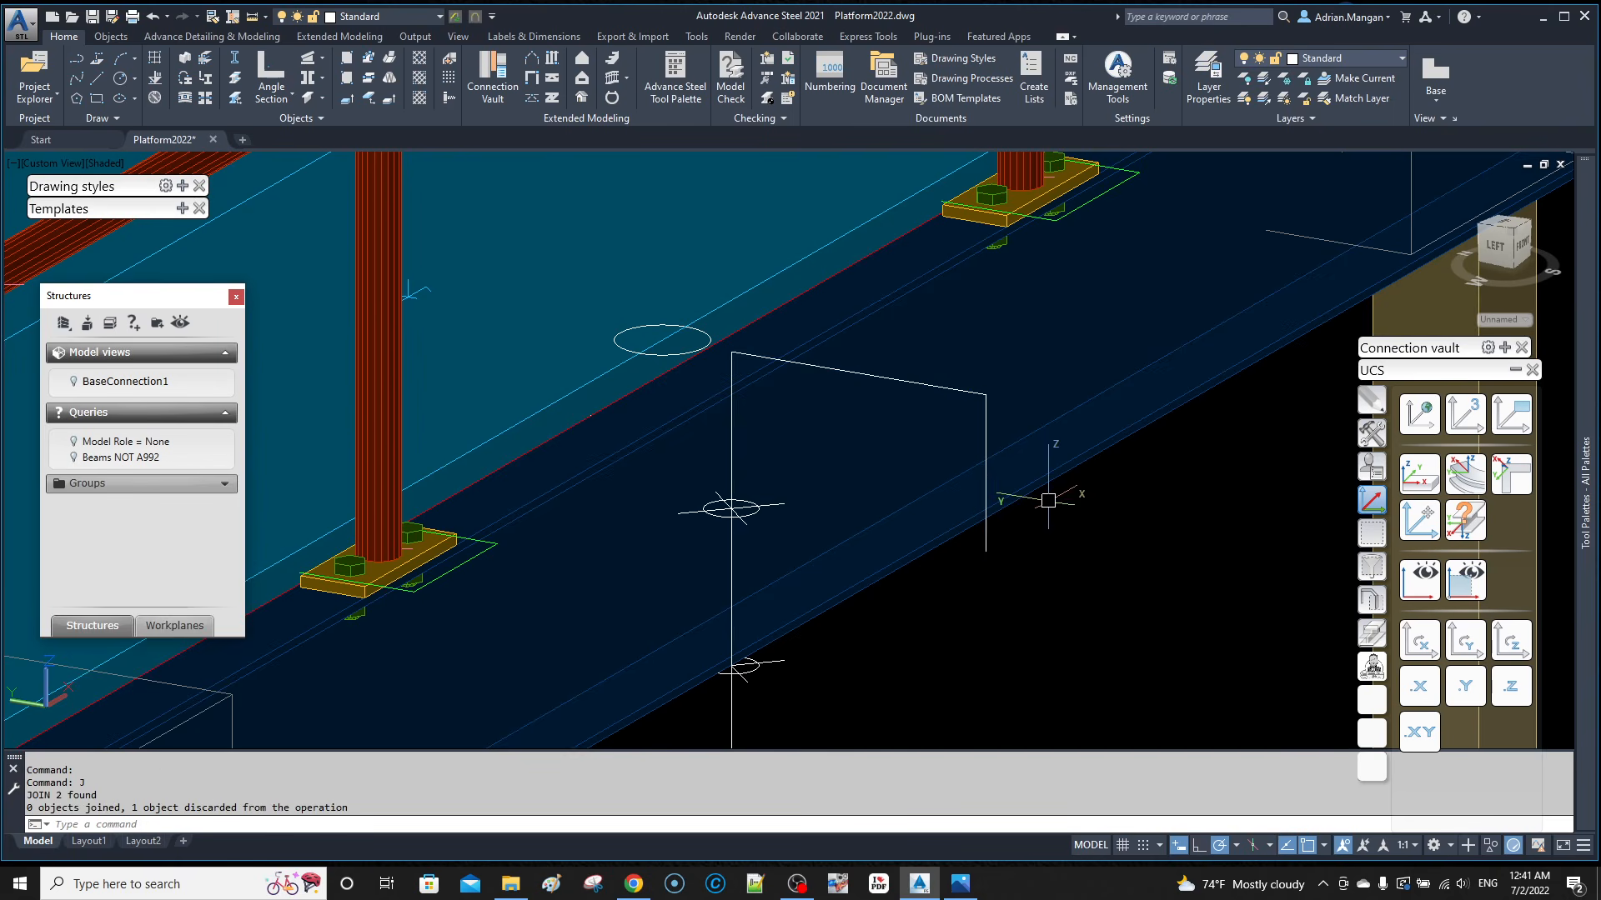
click(945, 393)
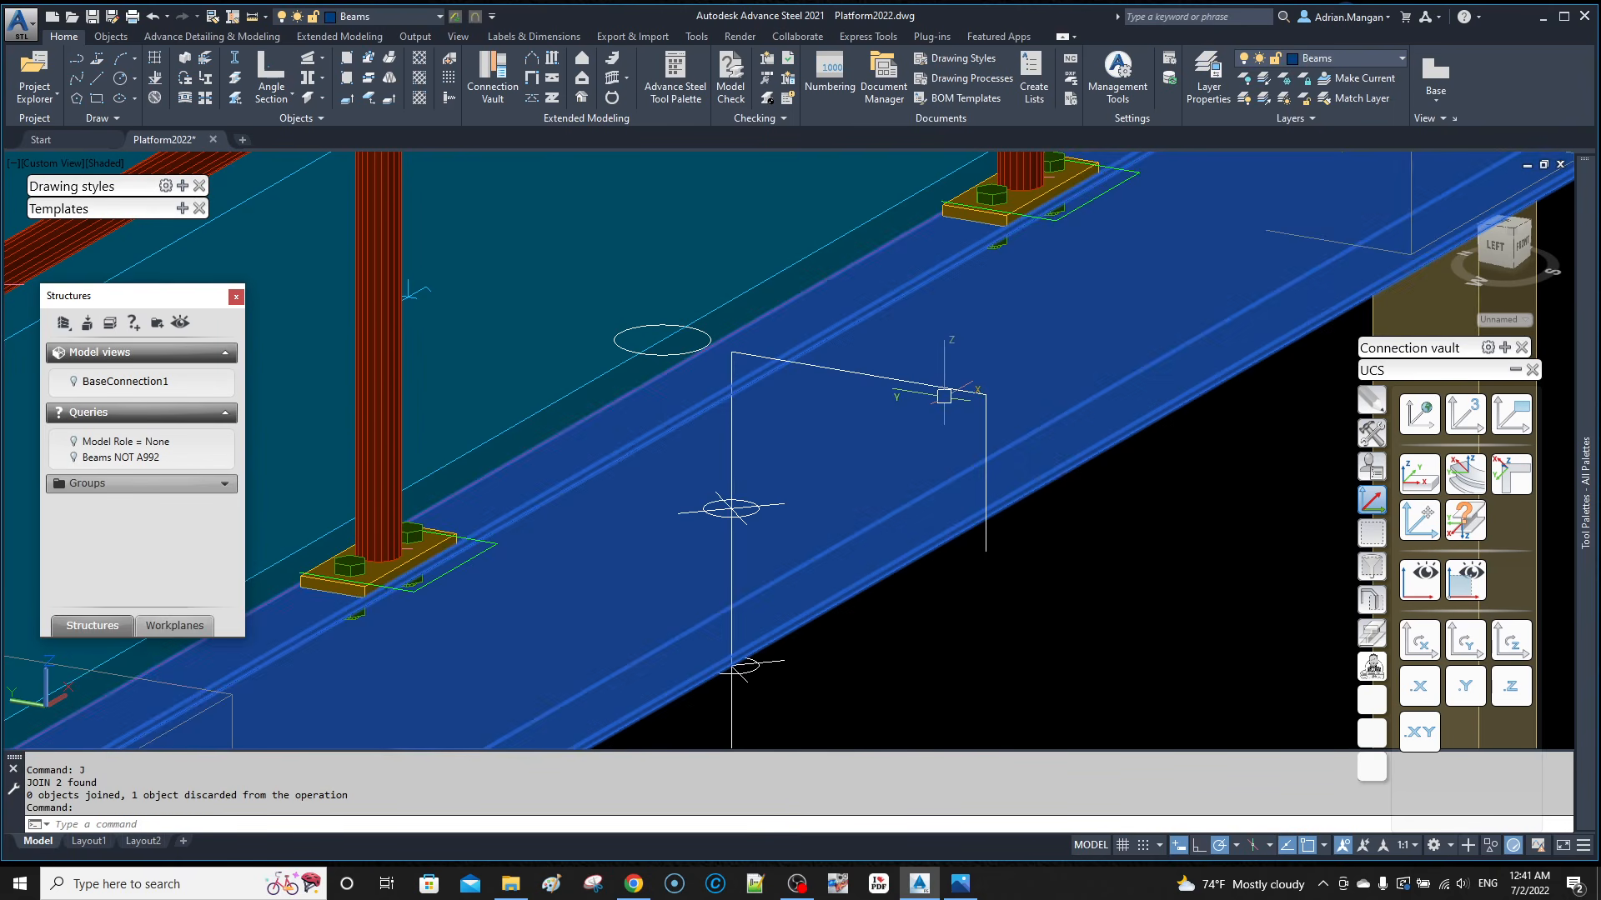
key(Escape)
right_click(959, 389)
key(Escape)
click(974, 389)
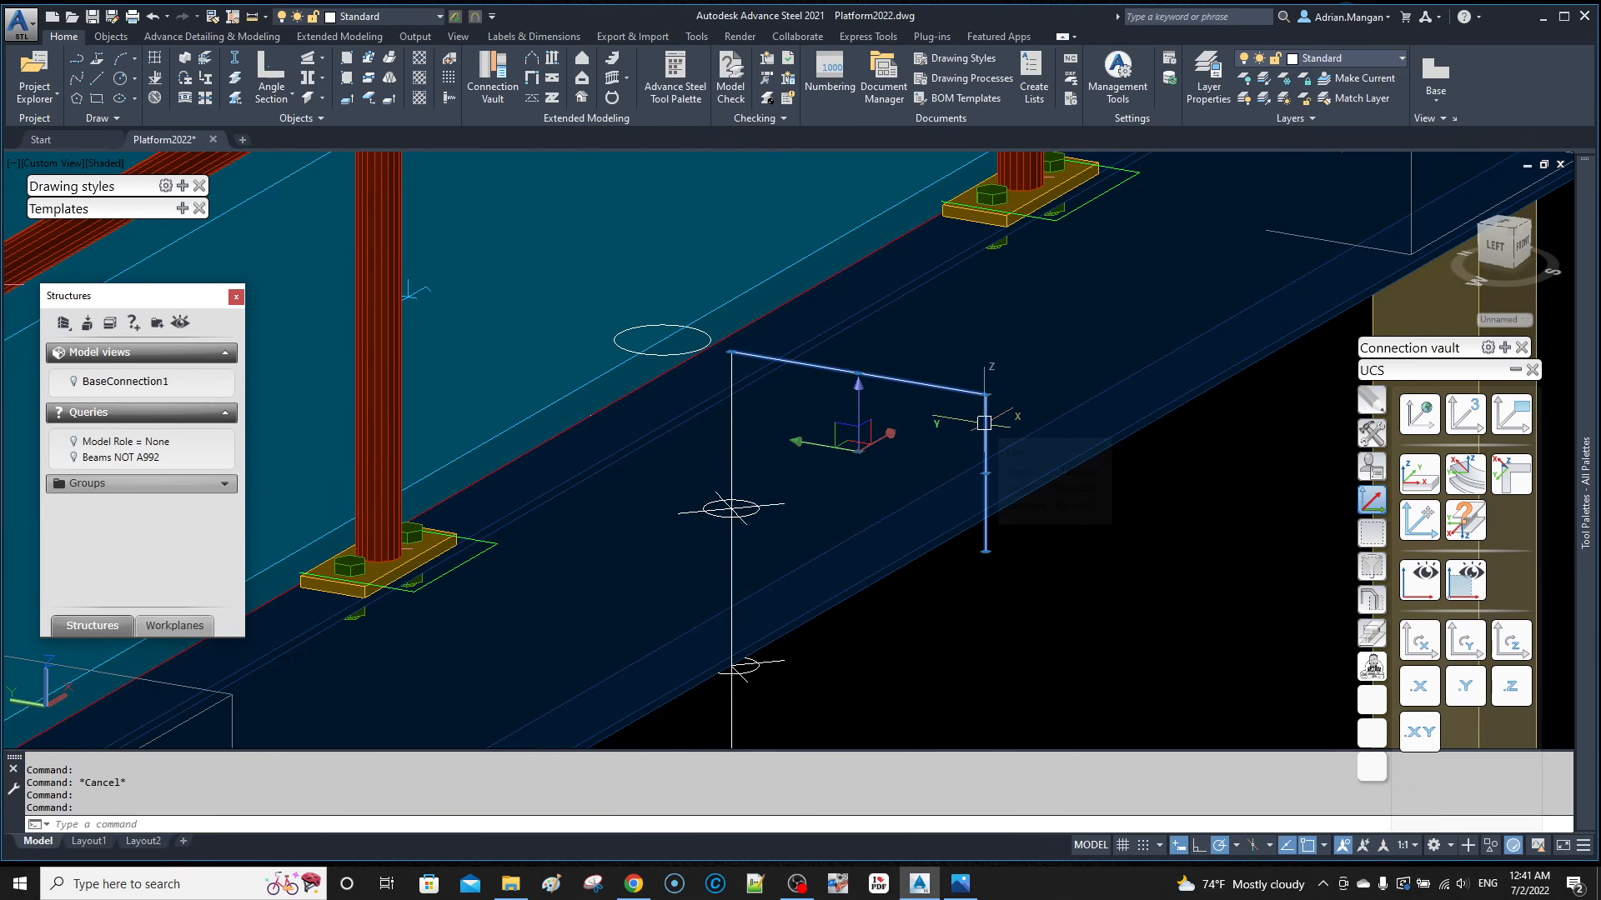
key(Escape)
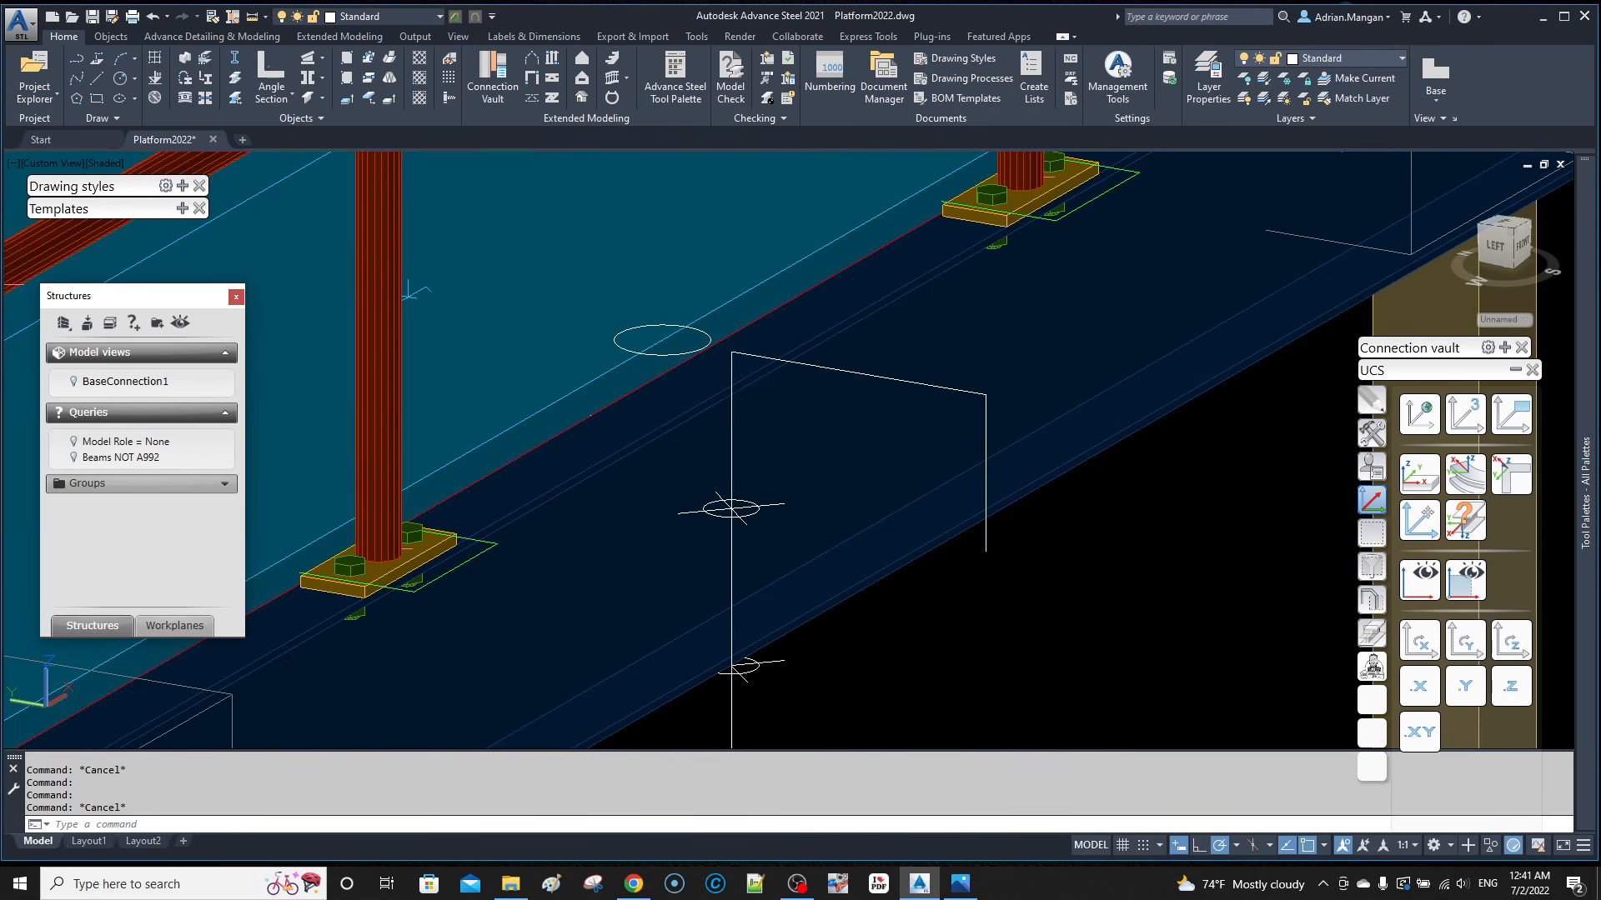
Step: Rotate the UCS about its Y axis to align its plane with the horizontal and short vertical lines
shift+middle_drag(1050, 377, 1070, 379)
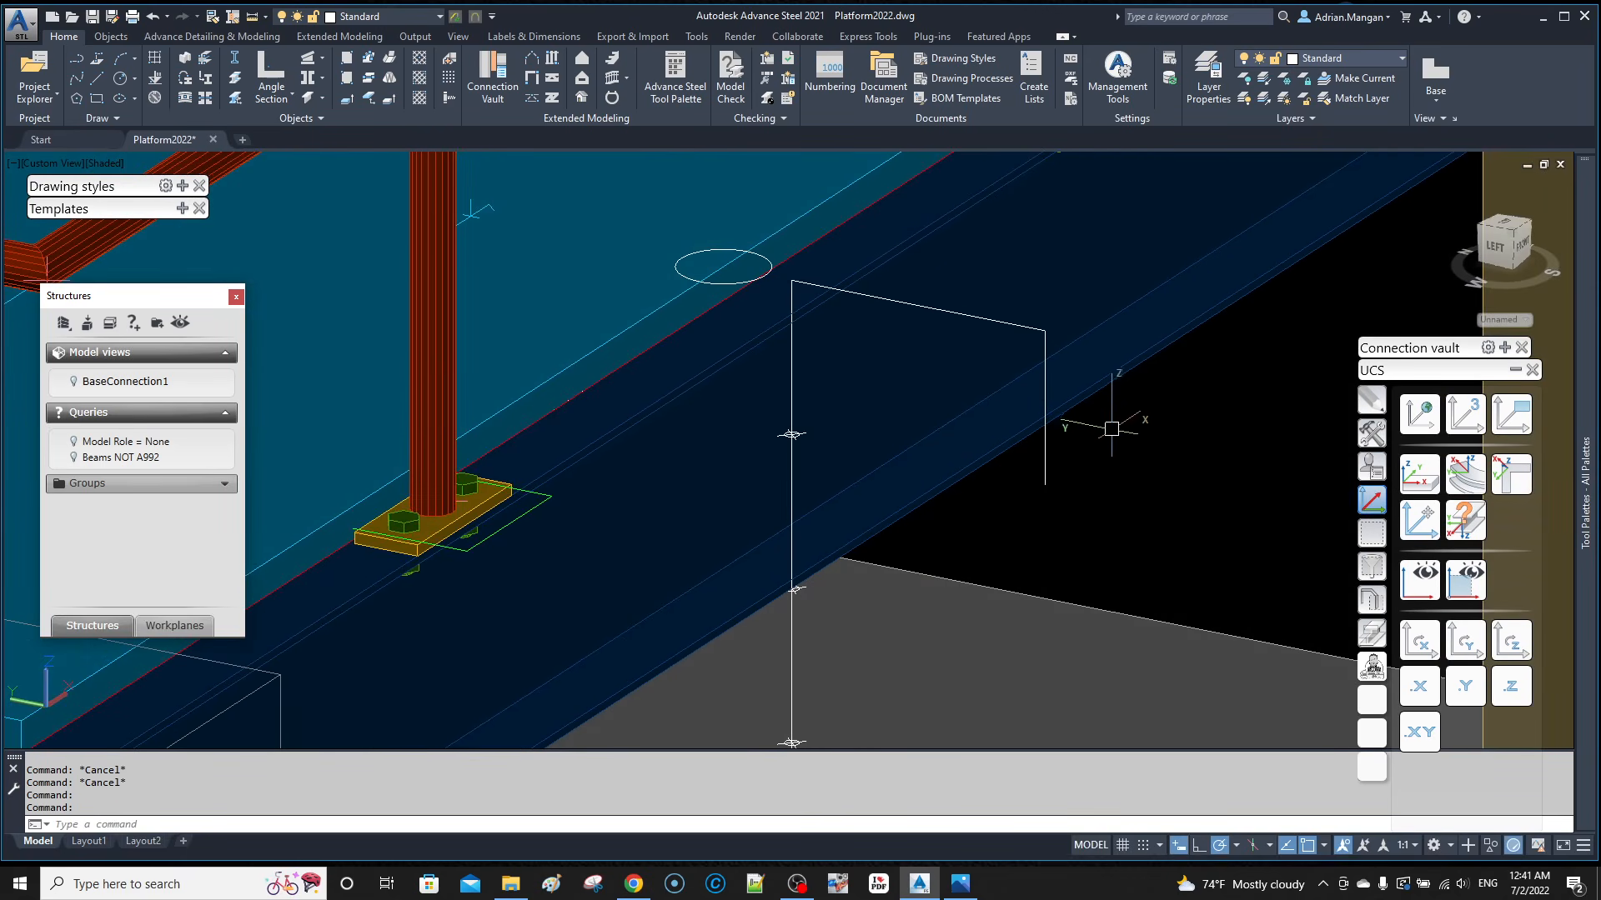
click(1464, 641)
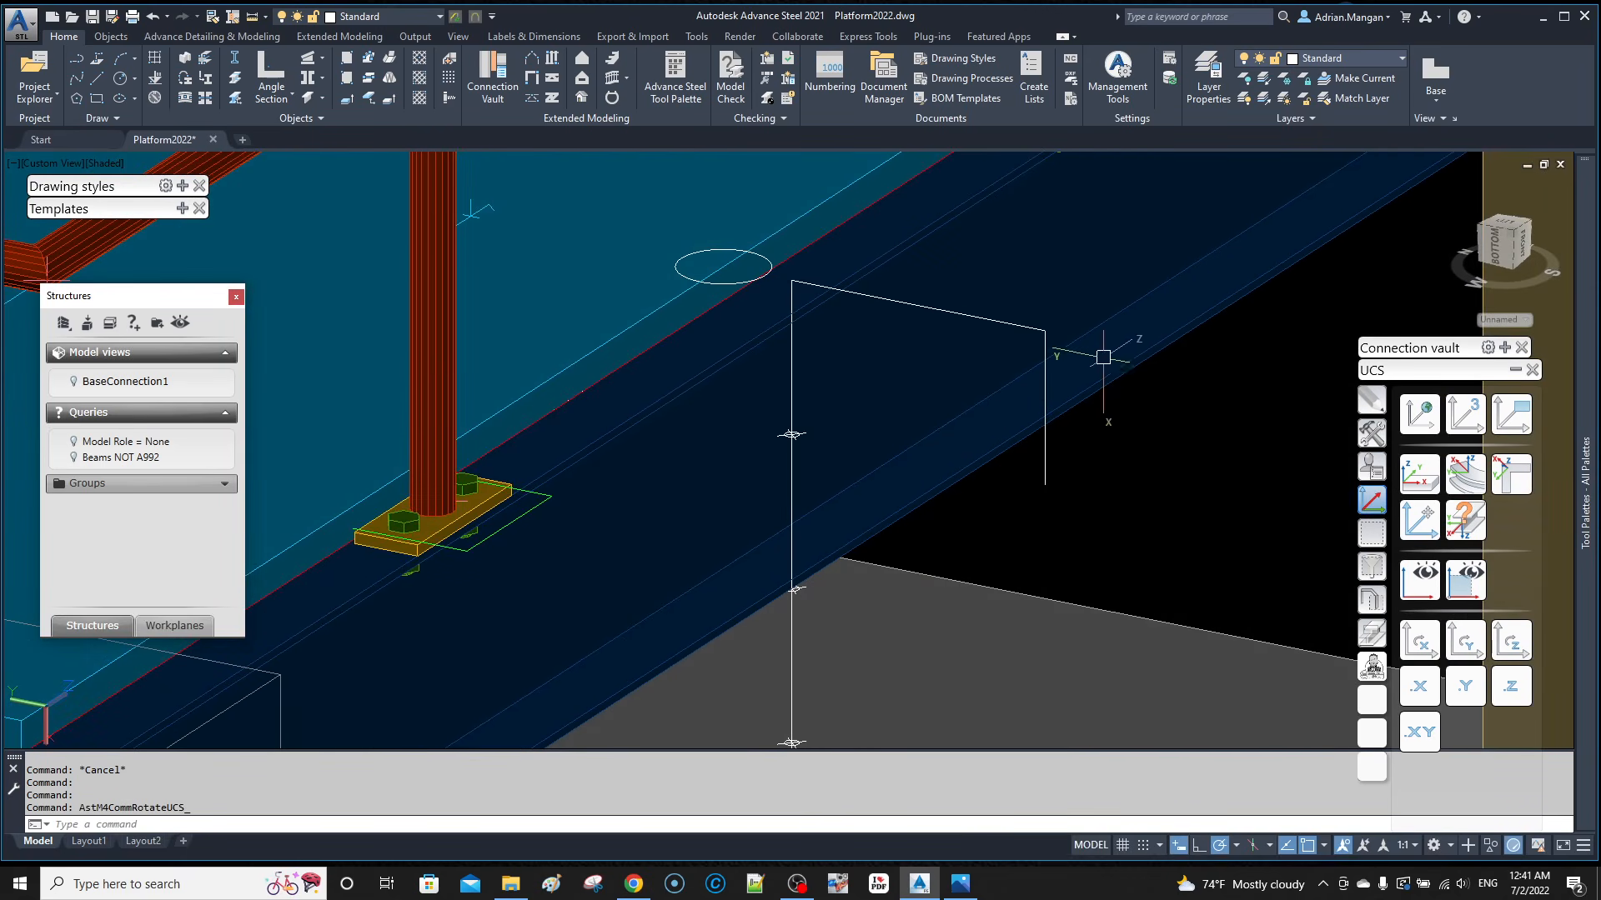
Step: Try again to join the horizontal line and the short vertical line in the rotated UCS, and check the result
text(J)
key(Return)
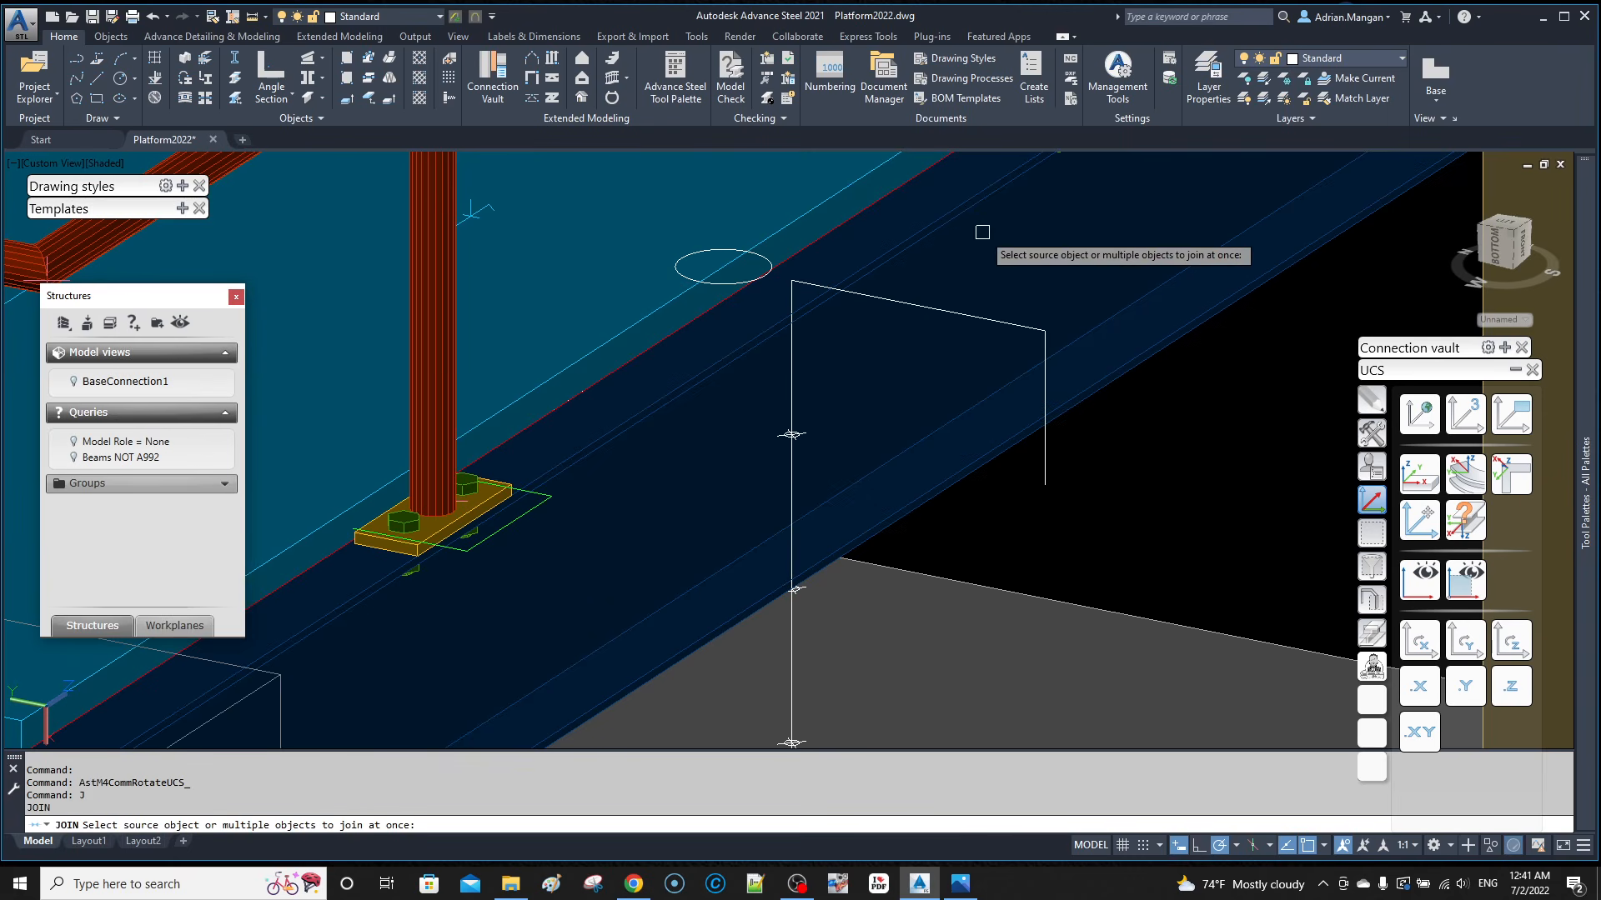
click(1003, 325)
click(1044, 338)
key(Return)
click(1032, 328)
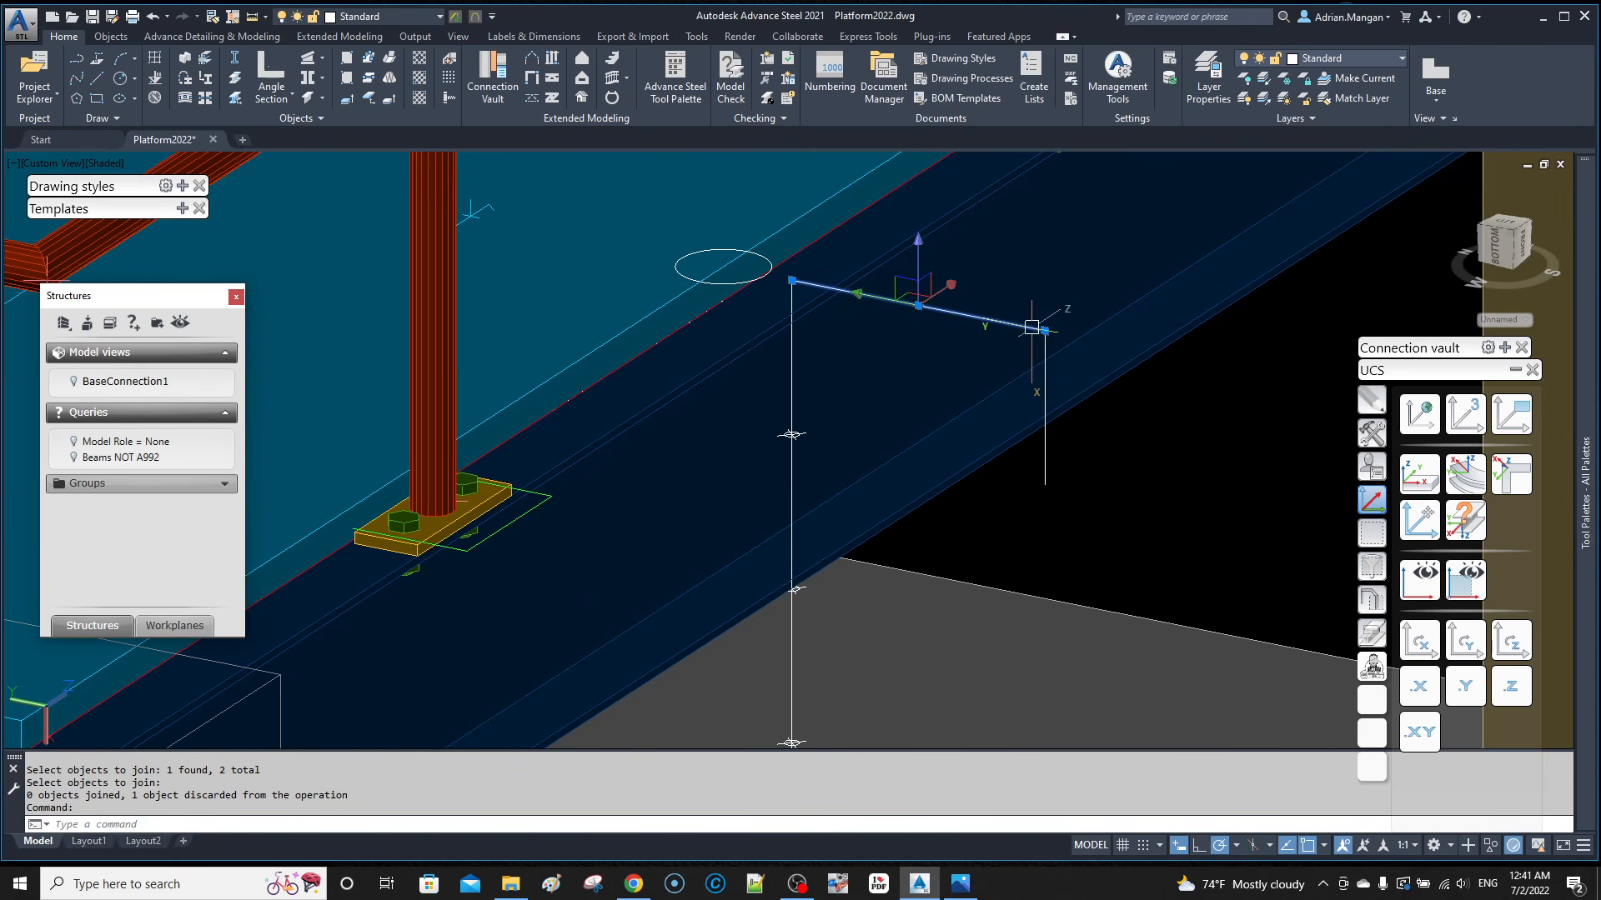
key(Escape)
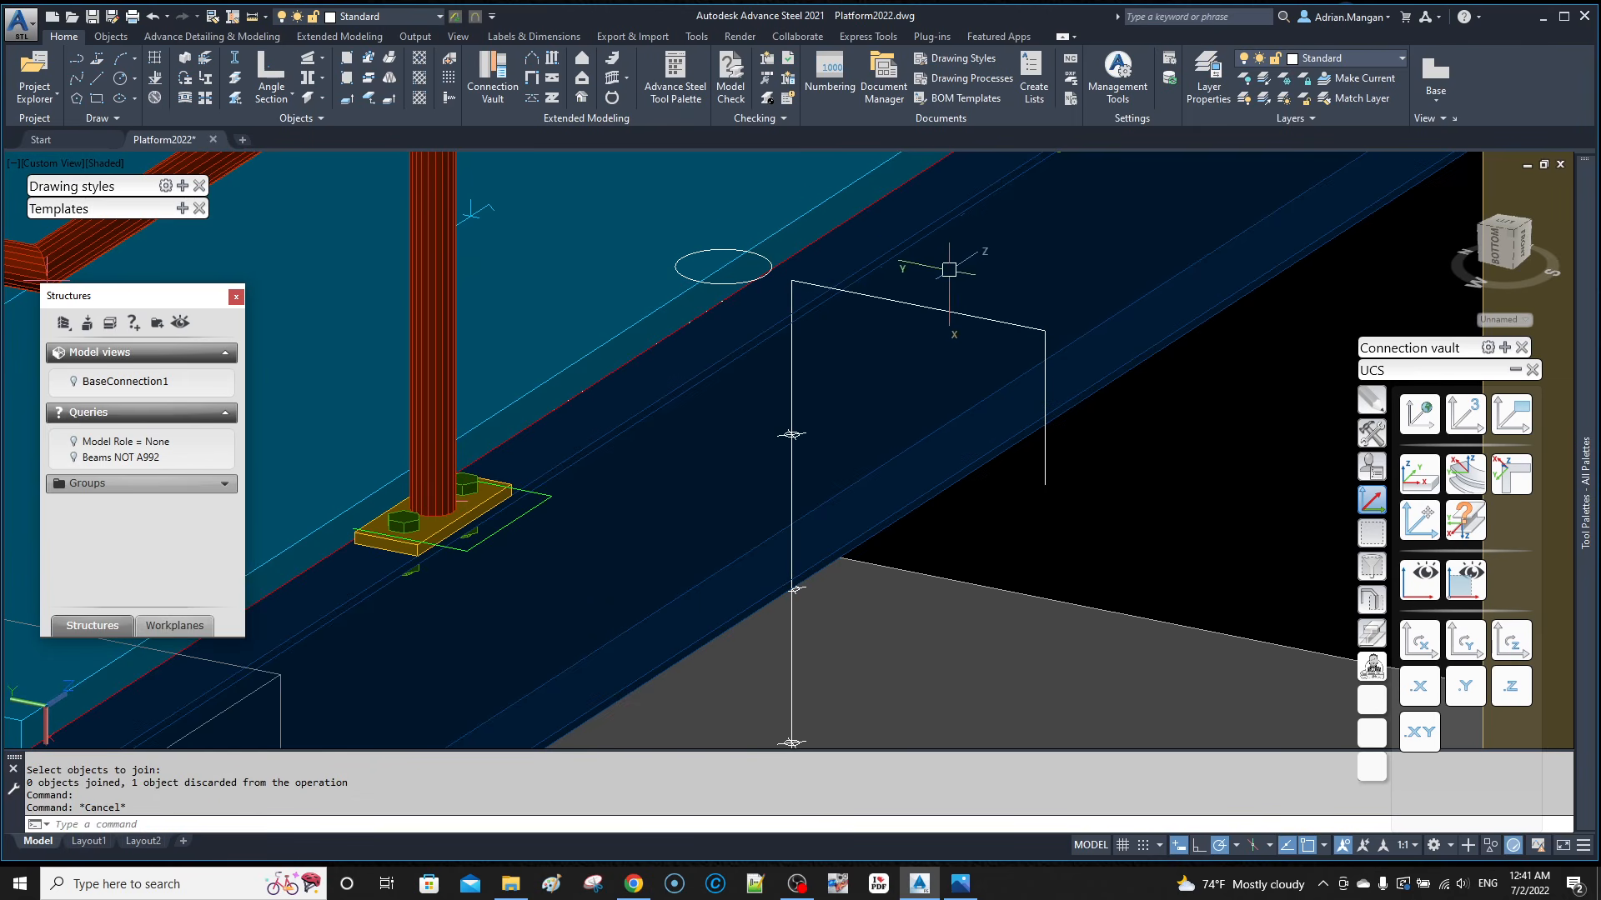
Step: Erase the horizontal line and draw a polyline through its two endpoints and down to the short vertical line's lower end
click(956, 313)
key(Delete)
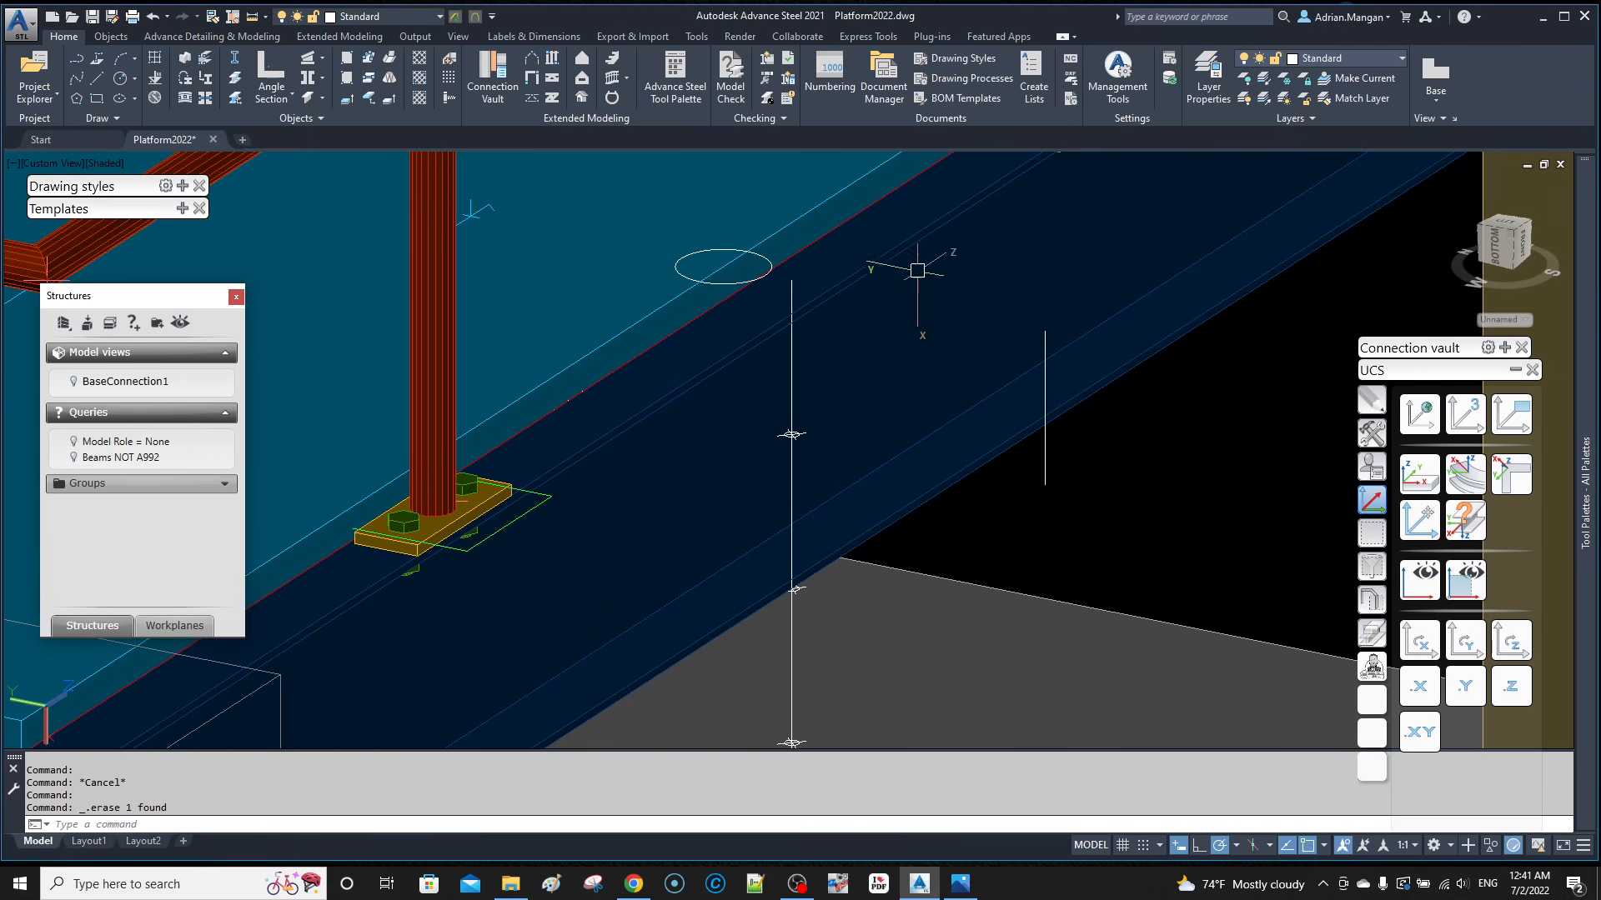
click(77, 62)
click(792, 280)
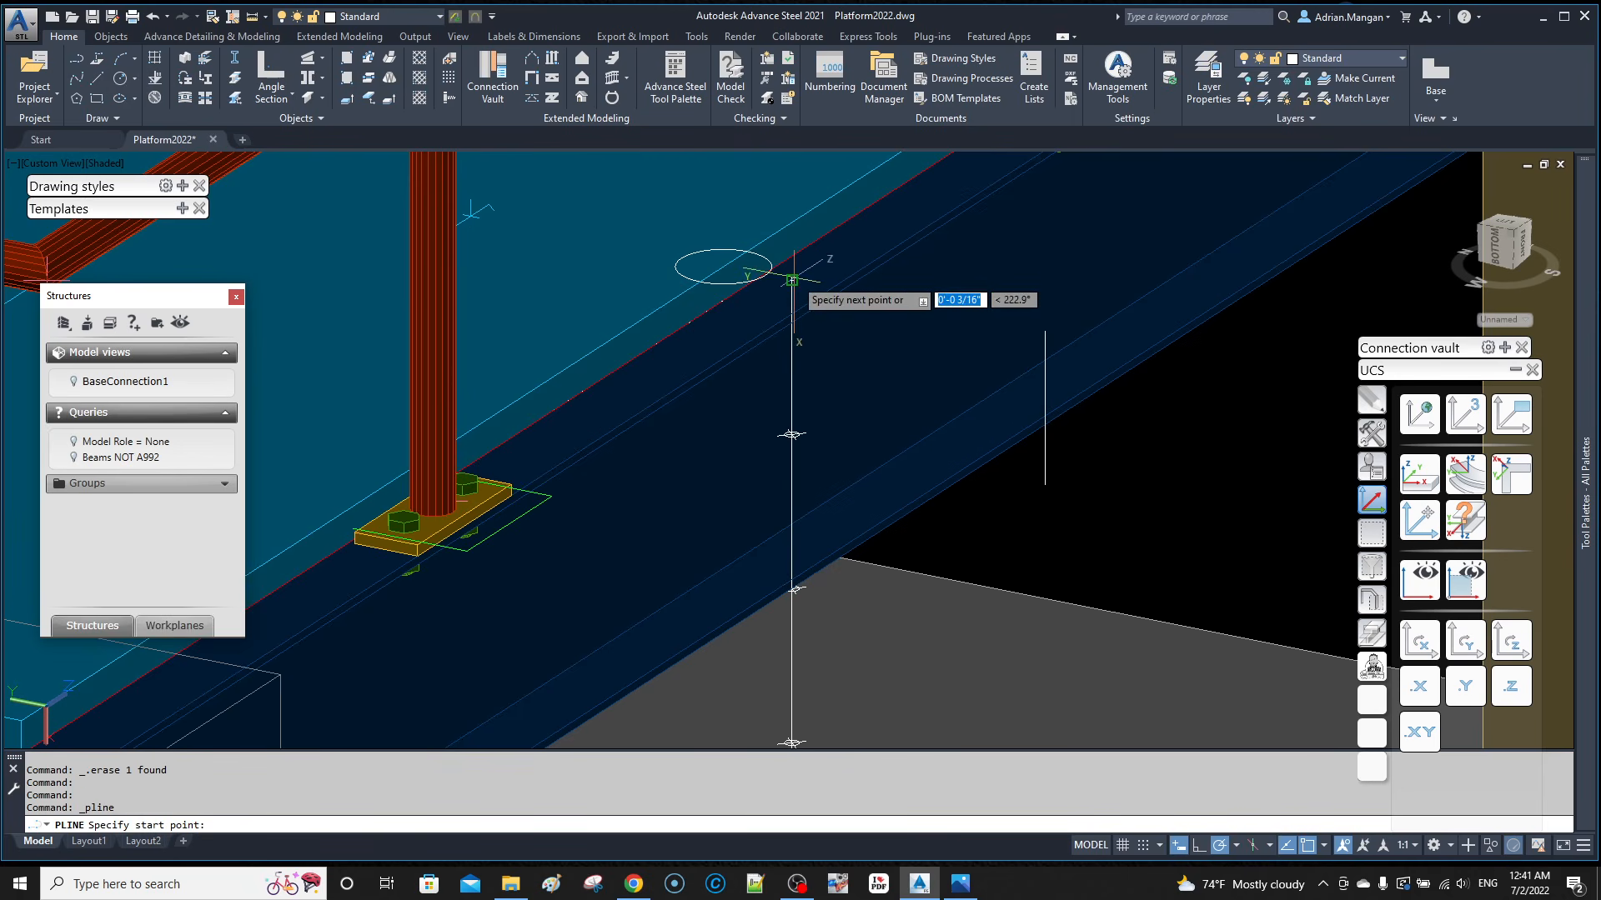
click(1045, 331)
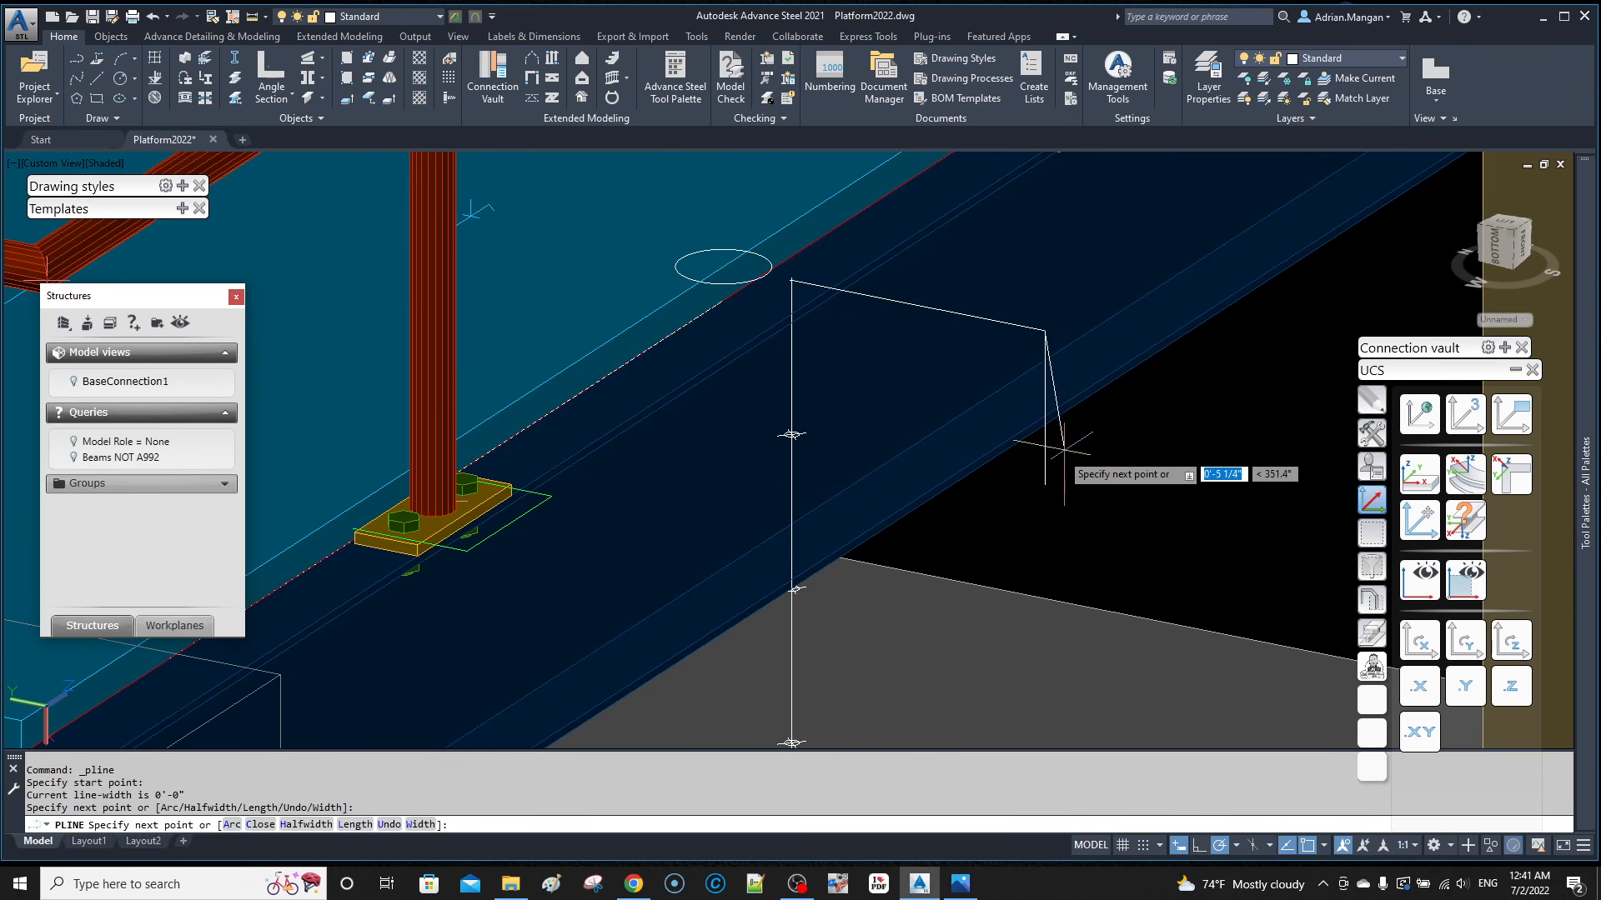
click(1045, 484)
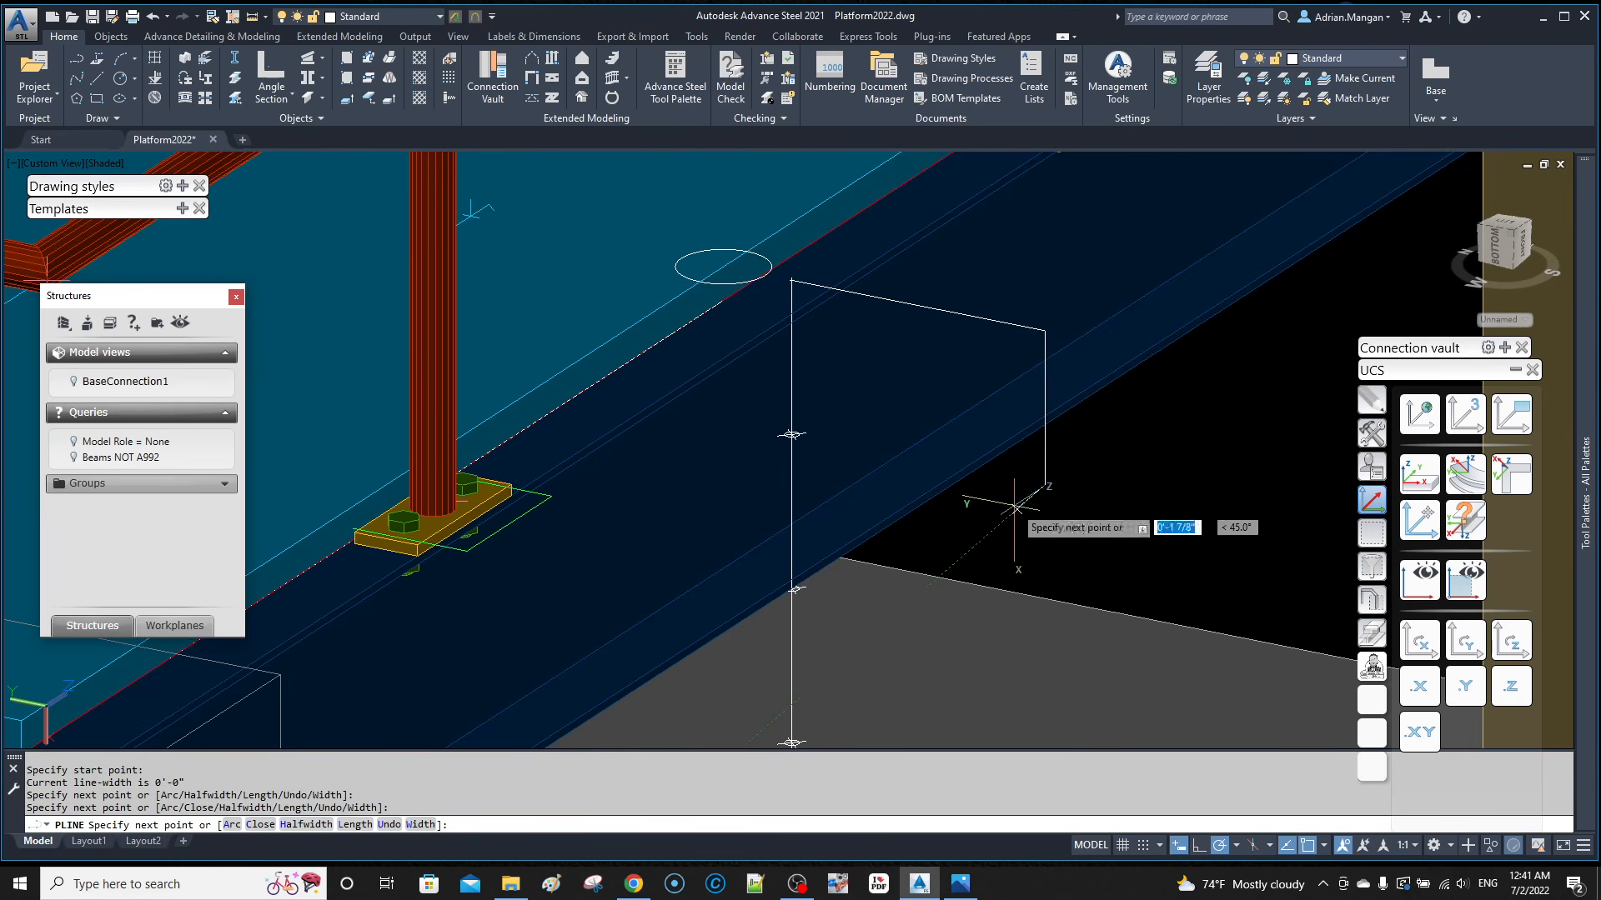
key(Escape)
Step: Erase the short vertical line that lies underneath the new polyline
click(1017, 510)
click(1103, 293)
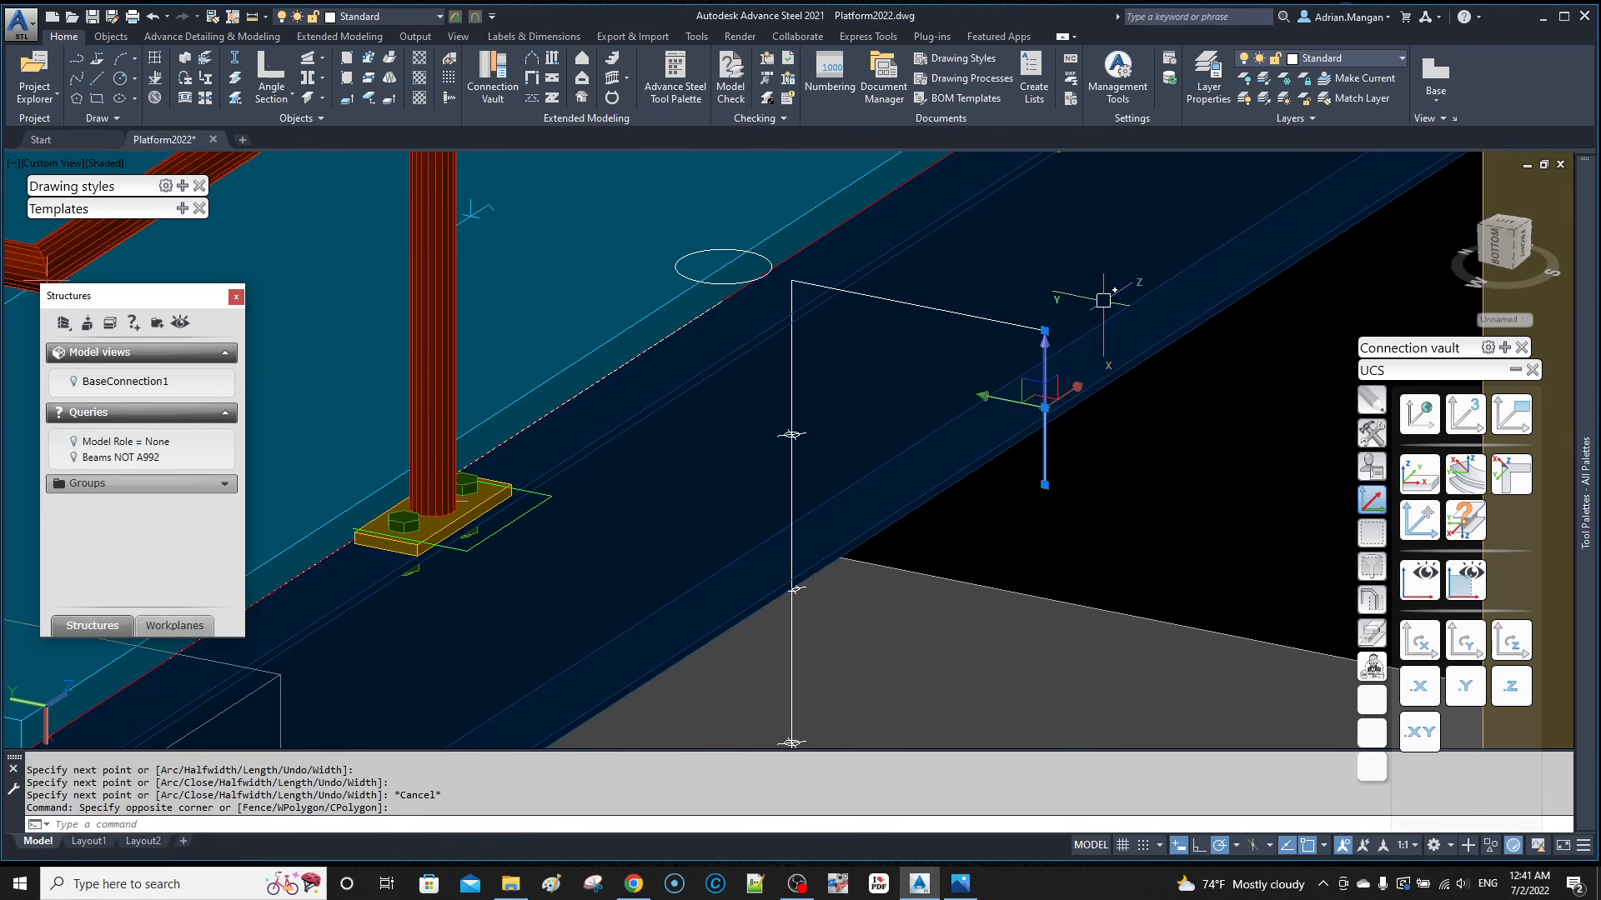
key(Delete)
Step: Move the step-shaped polyline to the Construction Lines layer
click(1005, 327)
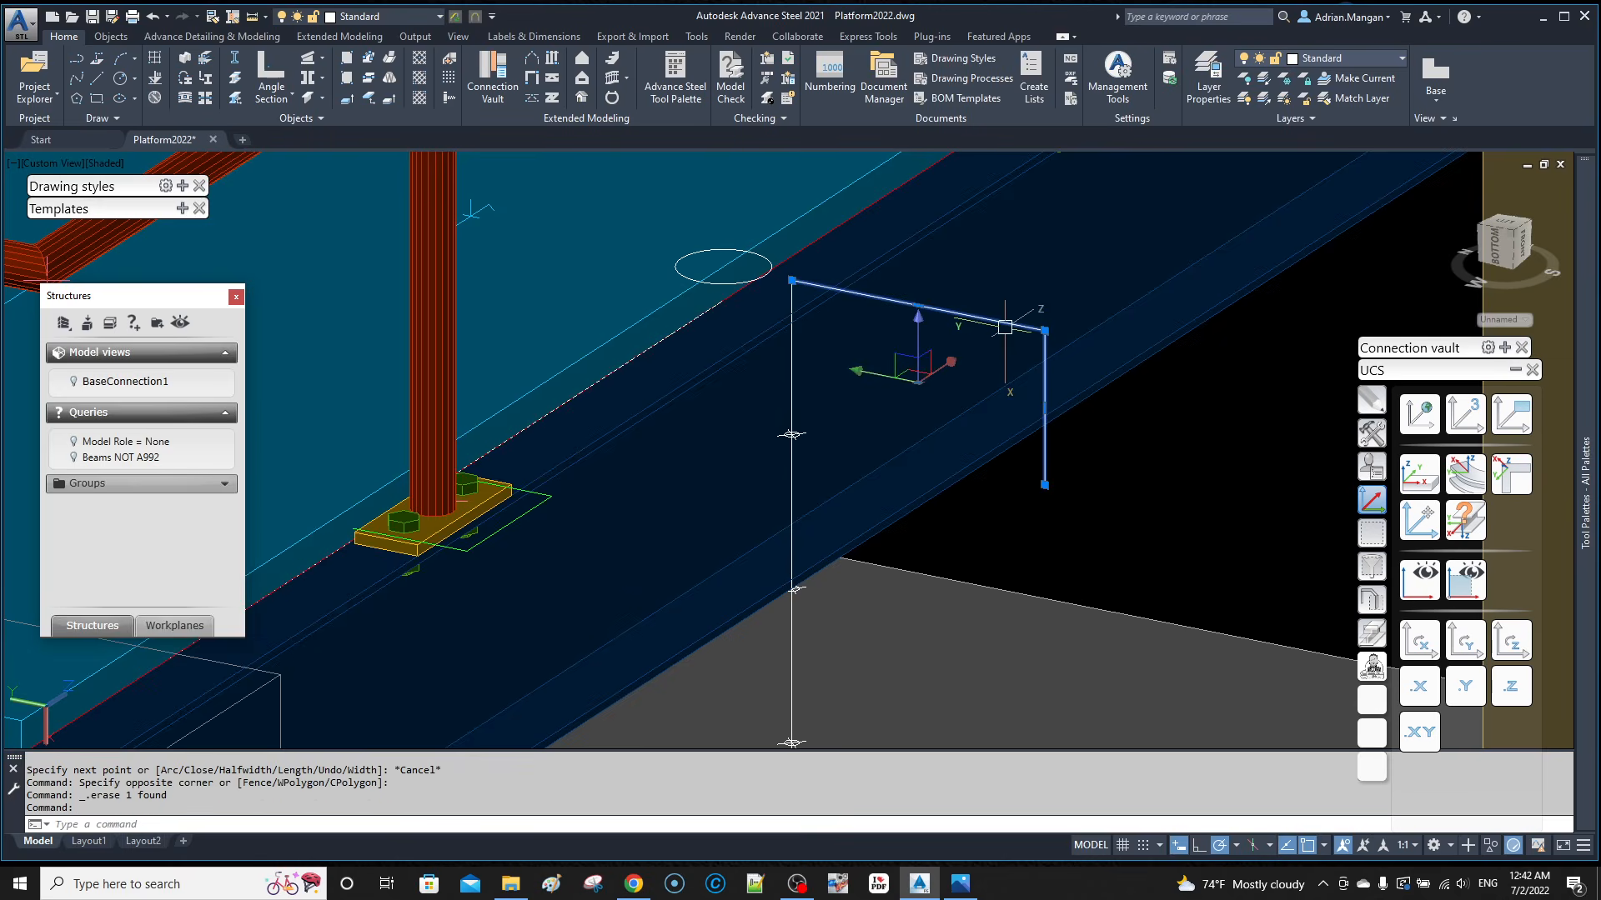
right_click(1007, 330)
click(1359, 56)
click(1379, 56)
click(1379, 57)
click(1379, 57)
click(1346, 98)
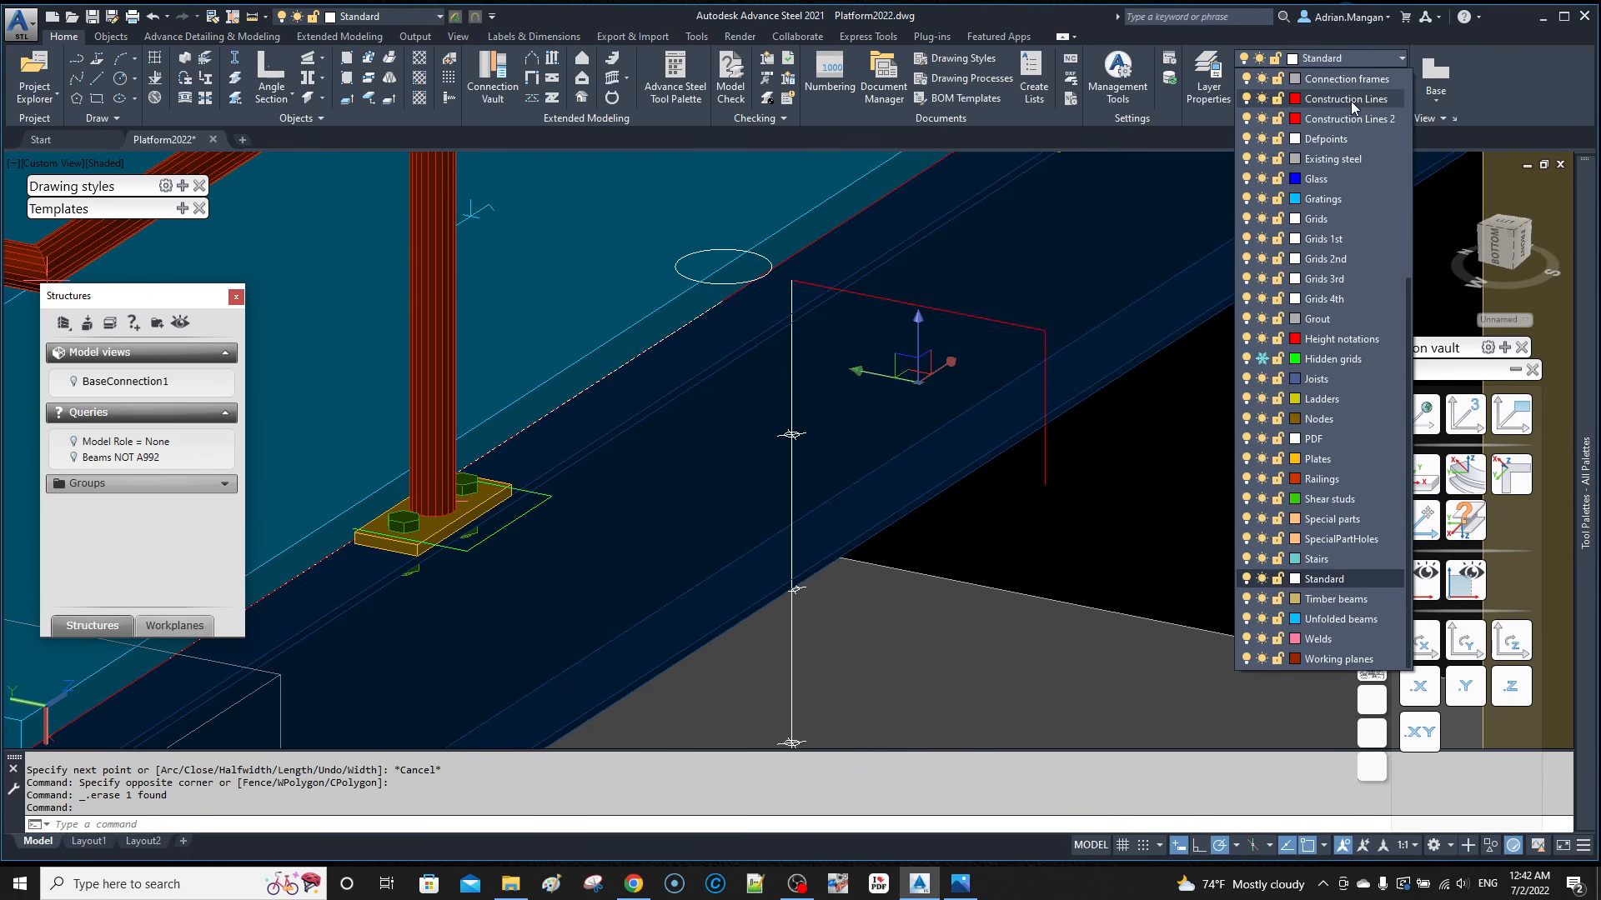
key(Escape)
Step: Copy the step polyline as an array of 21 items, using its upper endpoint as base and its lower endpoint as second point
click(1012, 325)
right_click(1009, 325)
click(1075, 490)
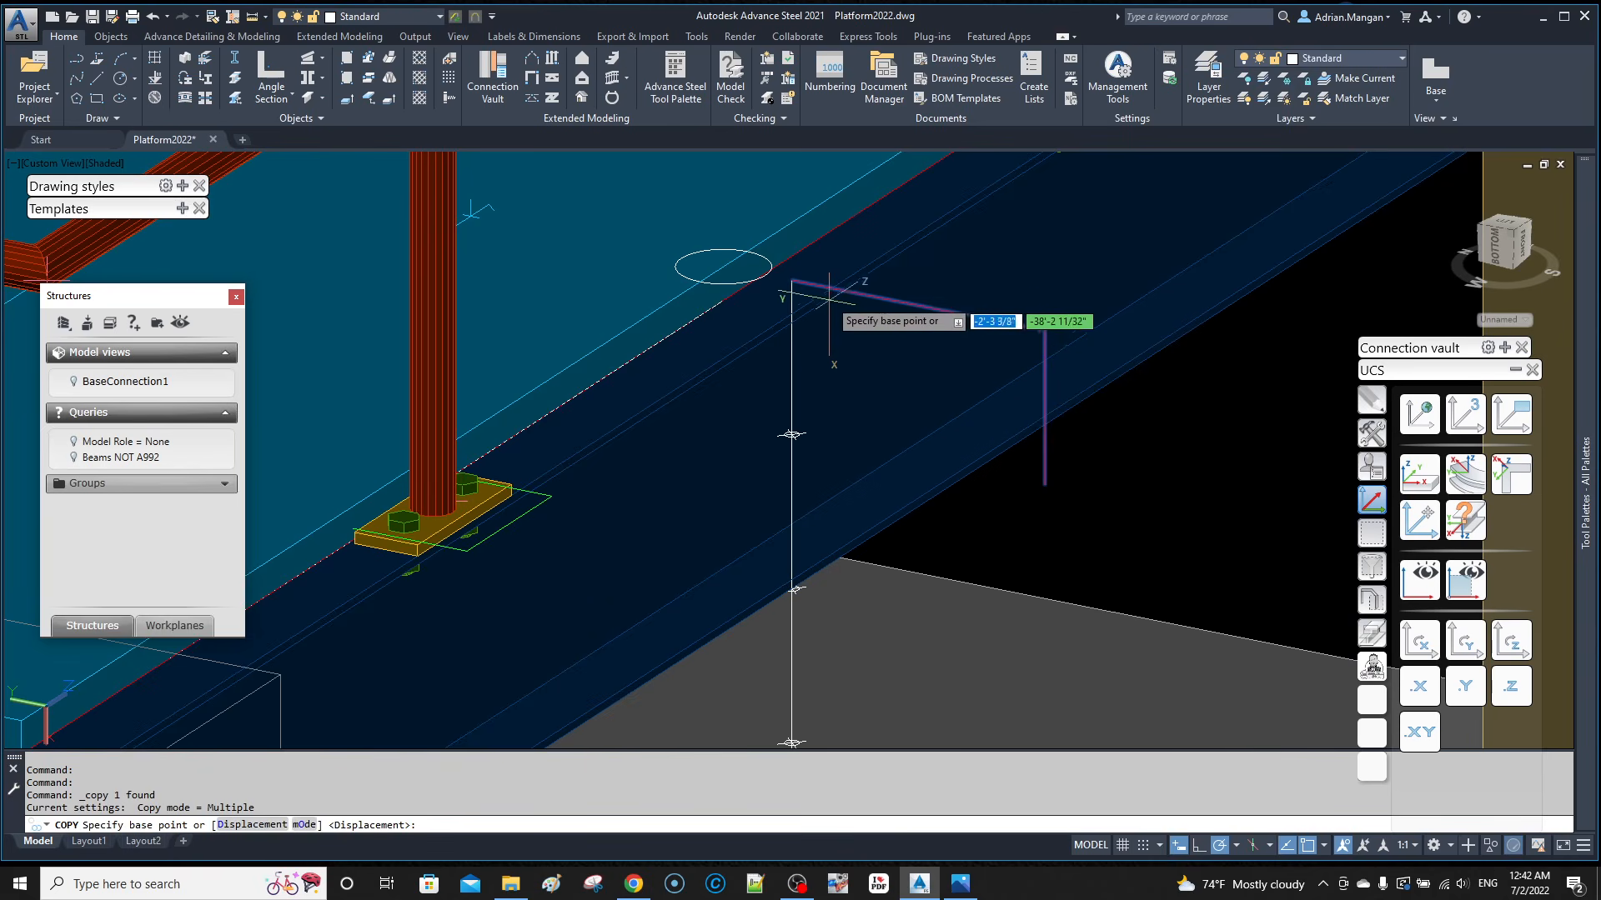
click(792, 281)
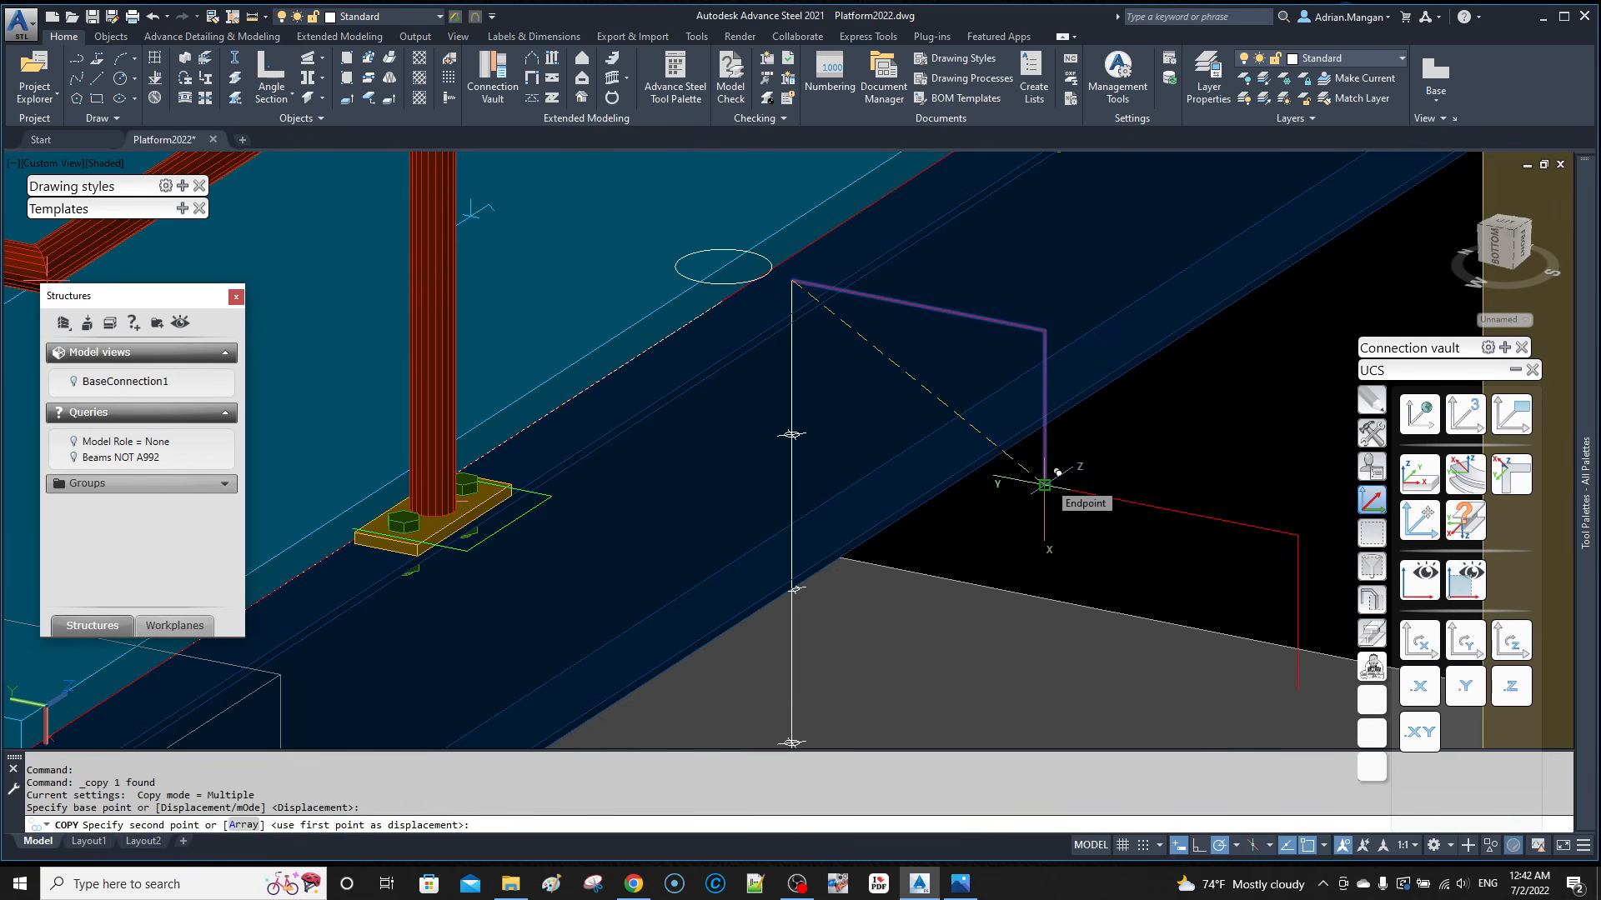
text(a)
key(Return)
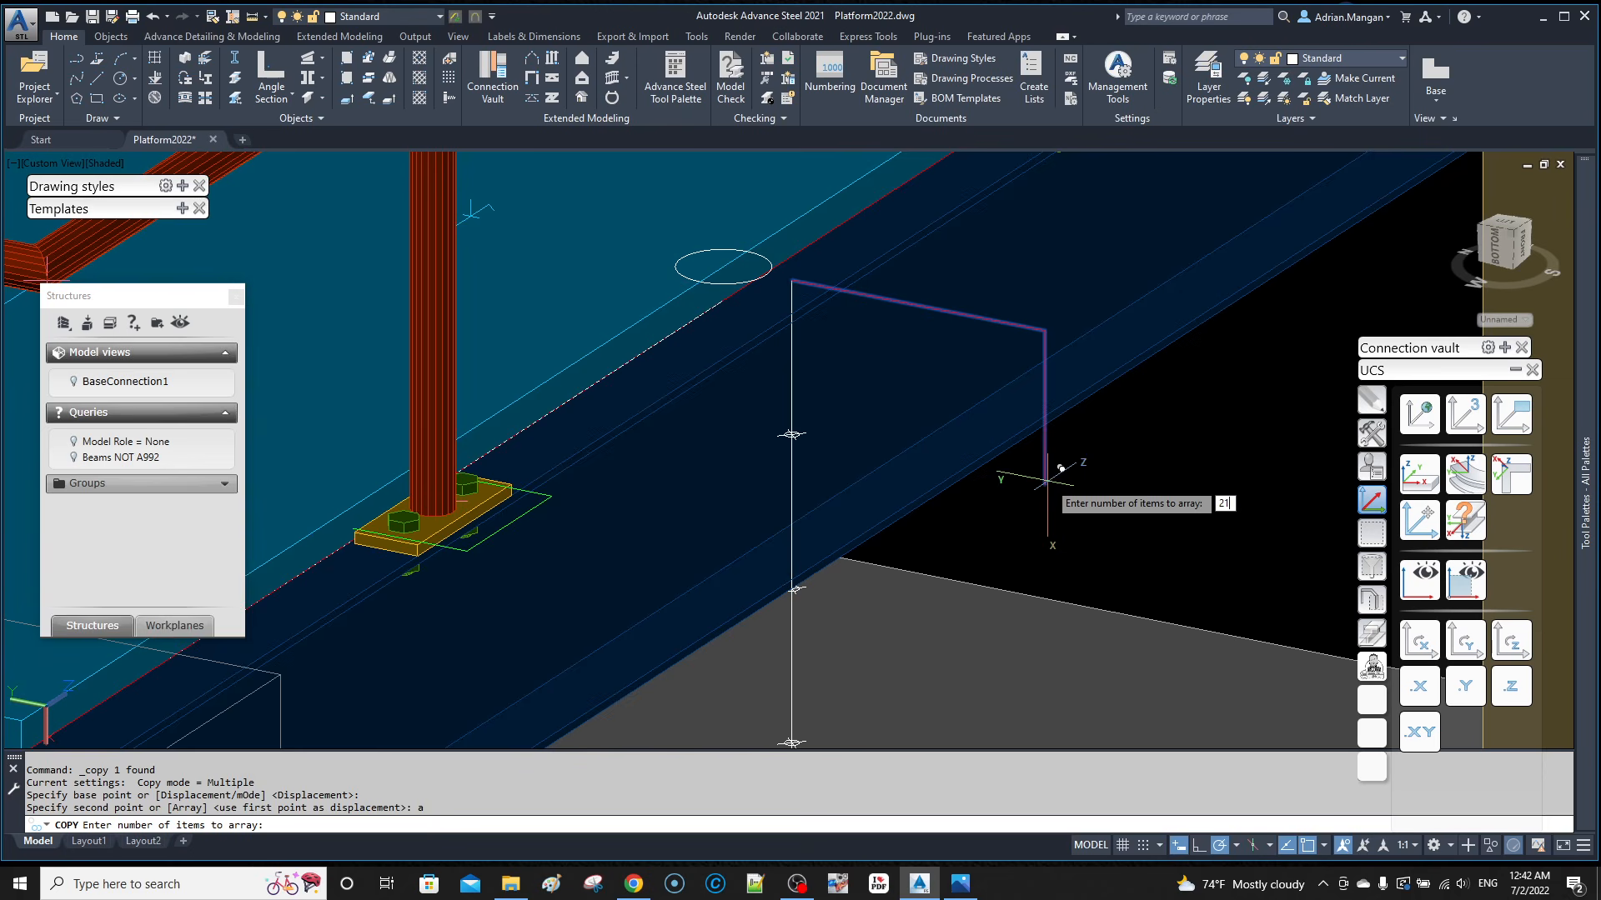
key(Return)
scroll(1047, 467, down, 5)
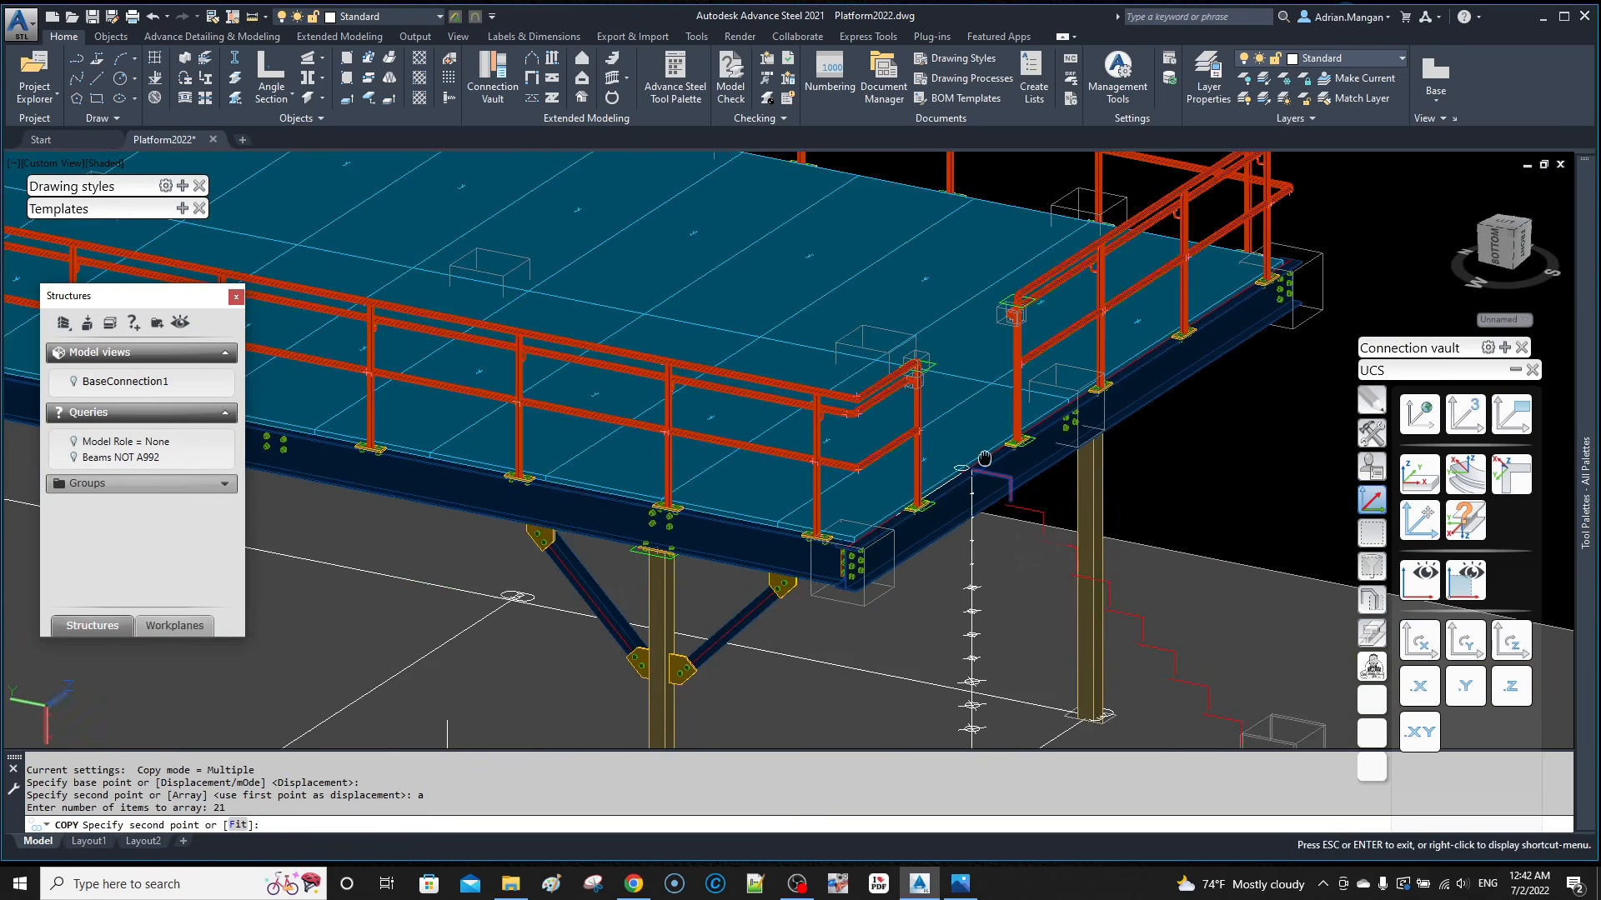
scroll(898, 343, up, 3)
scroll(925, 357, up, 3)
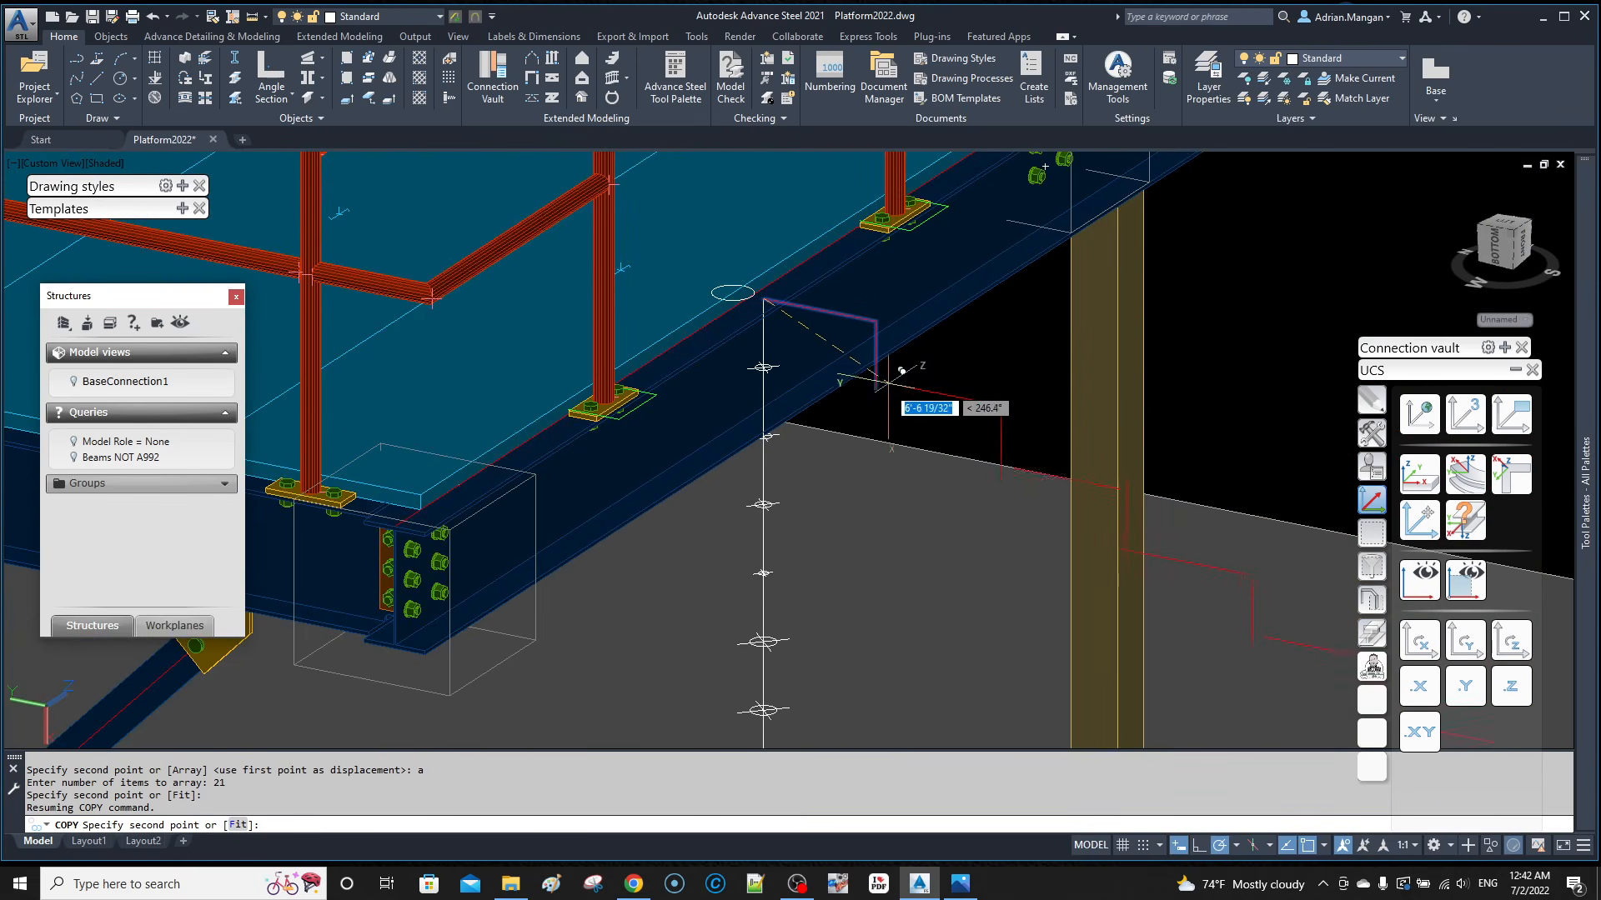
click(888, 365)
key(Escape)
Step: Insert a level symbol at the lowest endpoint of the stepped profile and close its properties
scroll(917, 334, down, 5)
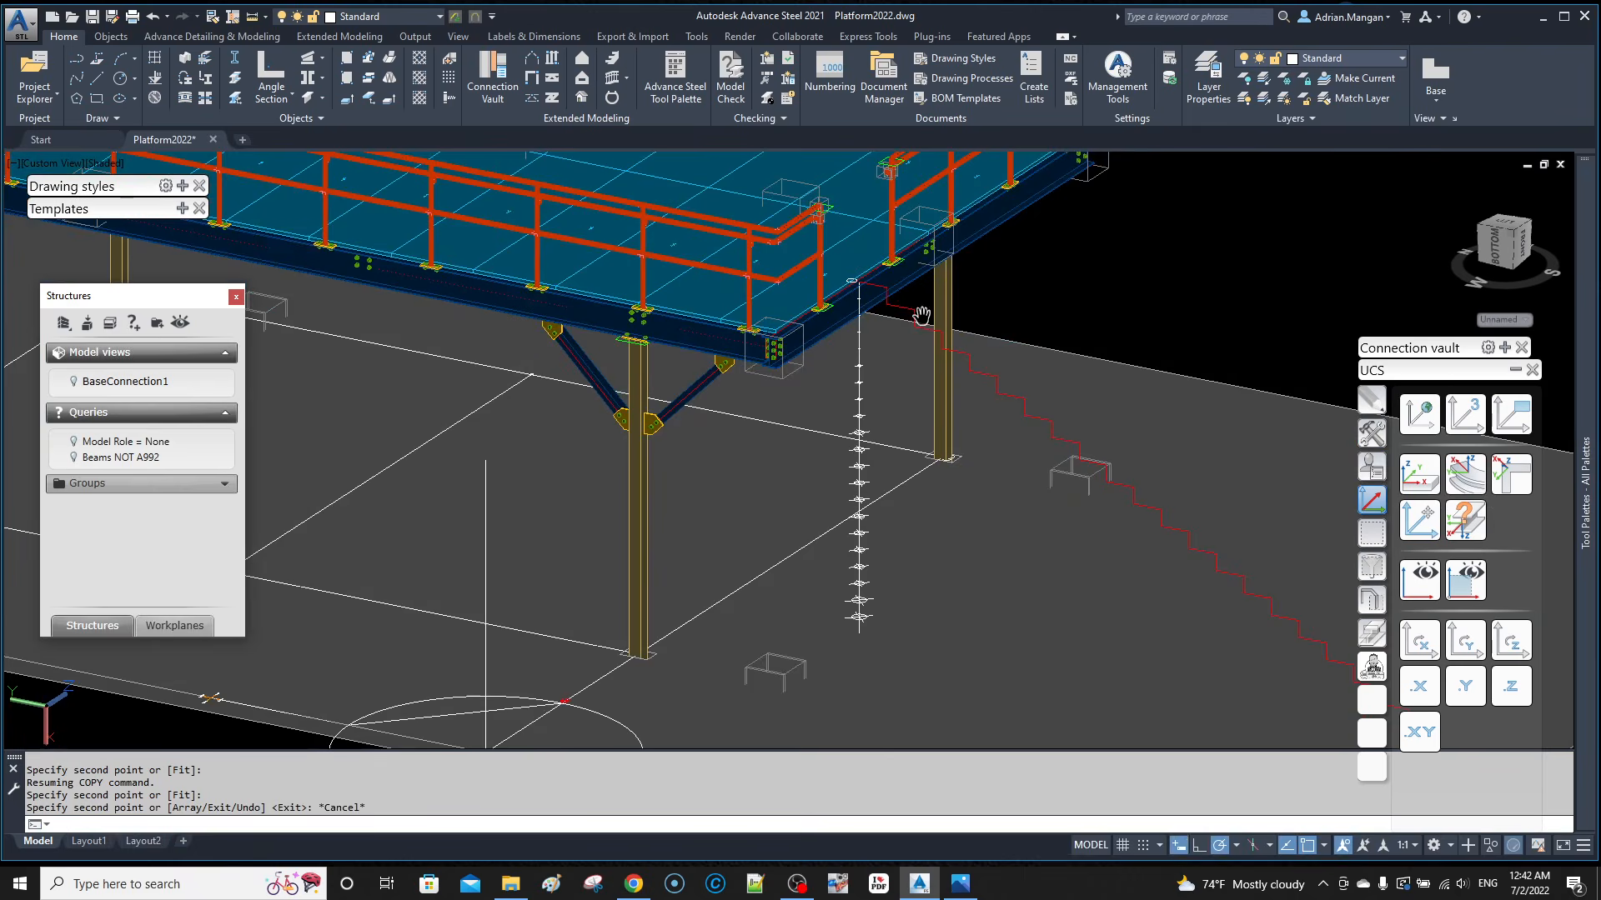
scroll(922, 315, down, 3)
scroll(1076, 521, up, 7)
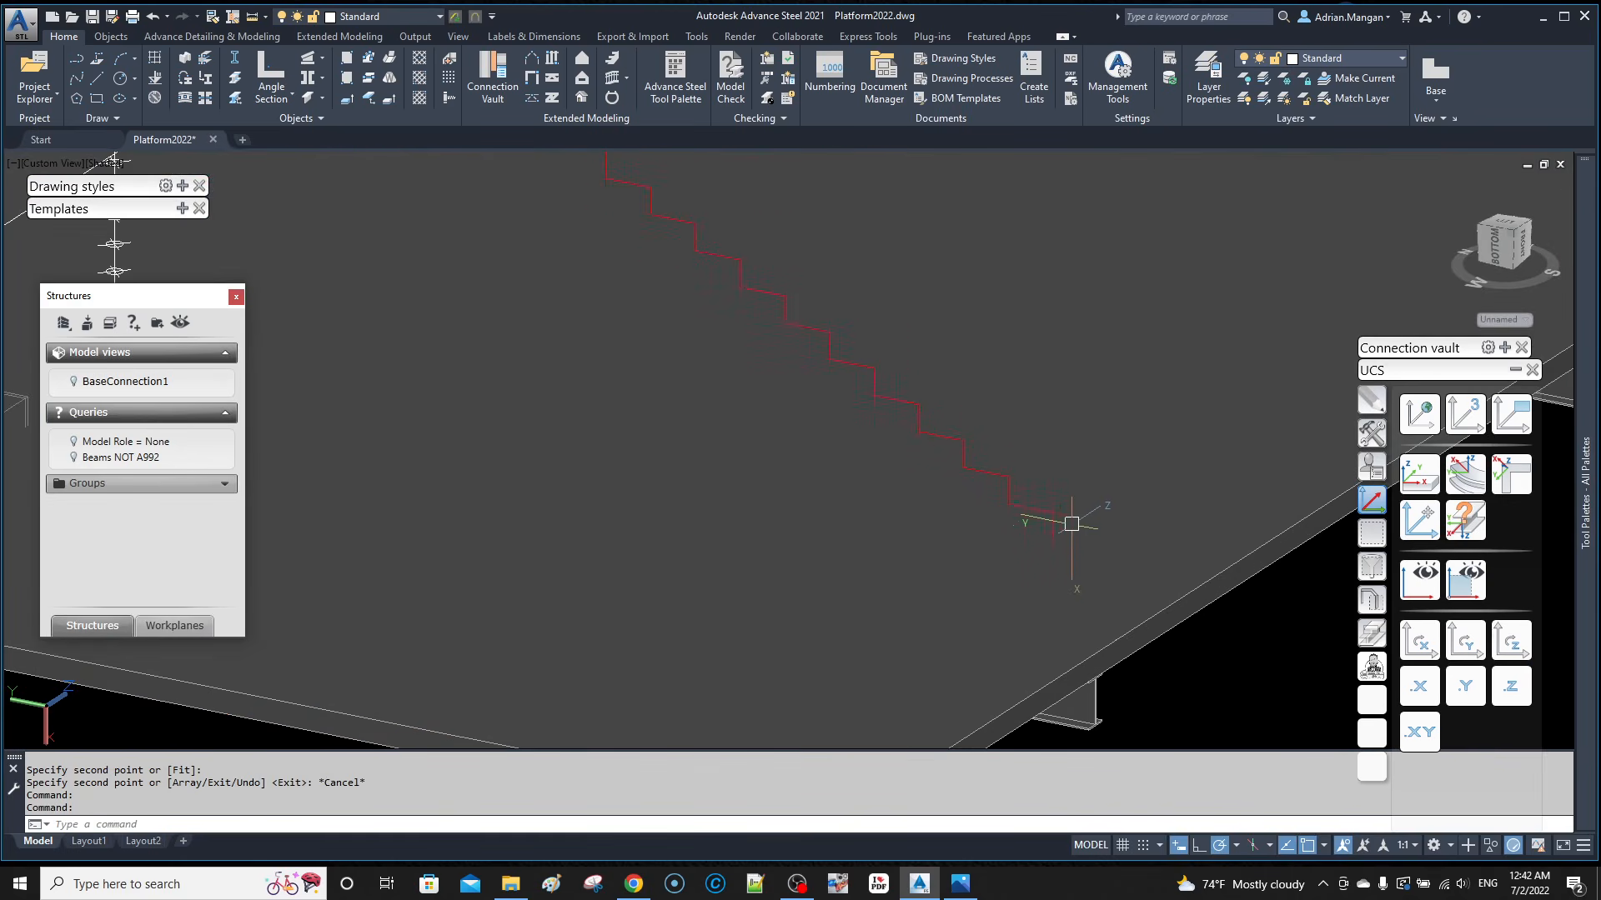
shift+middle_drag(1068, 546, 1098, 478)
scroll(1099, 469, up, 3)
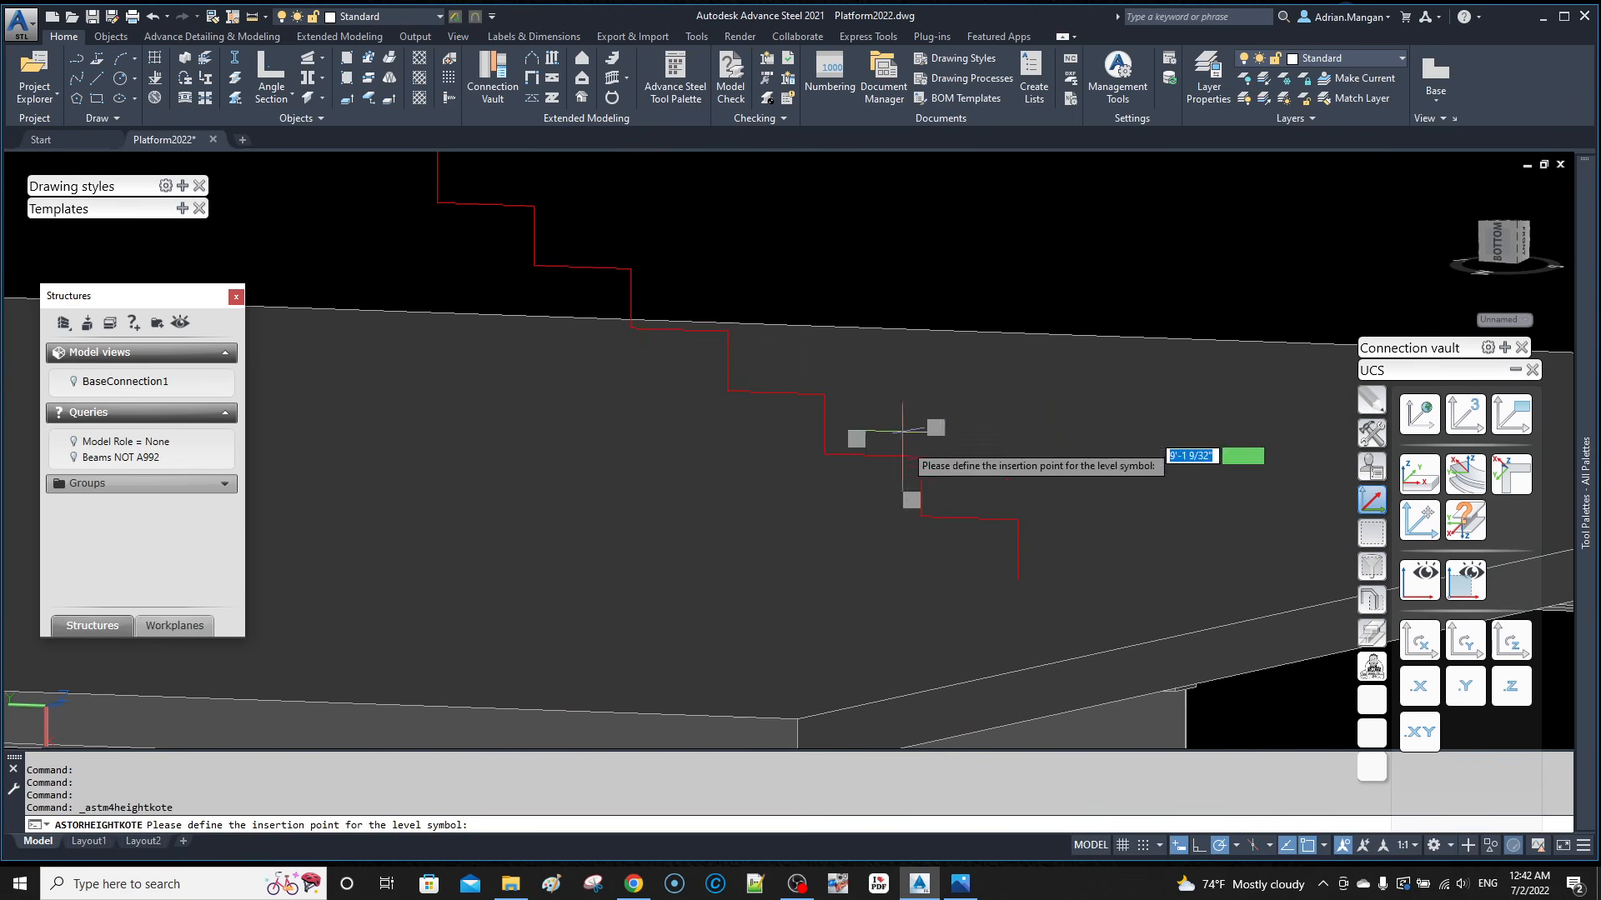
click(1018, 578)
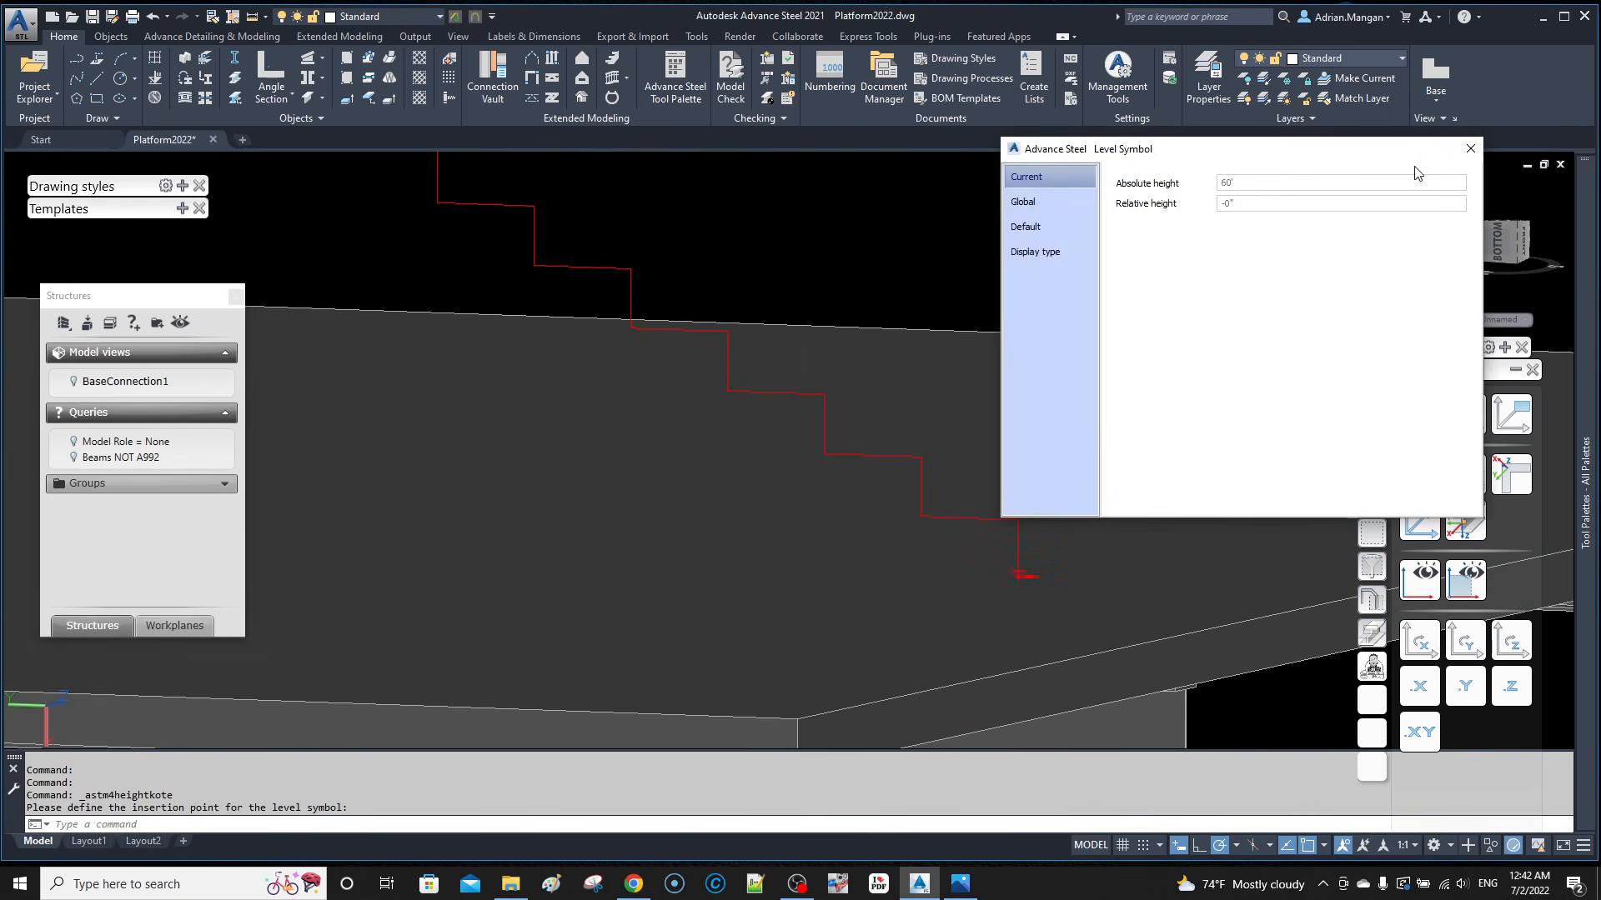
click(1466, 152)
Step: Examine the stepped profile's run from the platform to the slab and the separate step segments at its lower end
scroll(1108, 425, down, 3)
shift+middle_drag(1118, 343, 1045, 427)
scroll(1057, 383, down, 4)
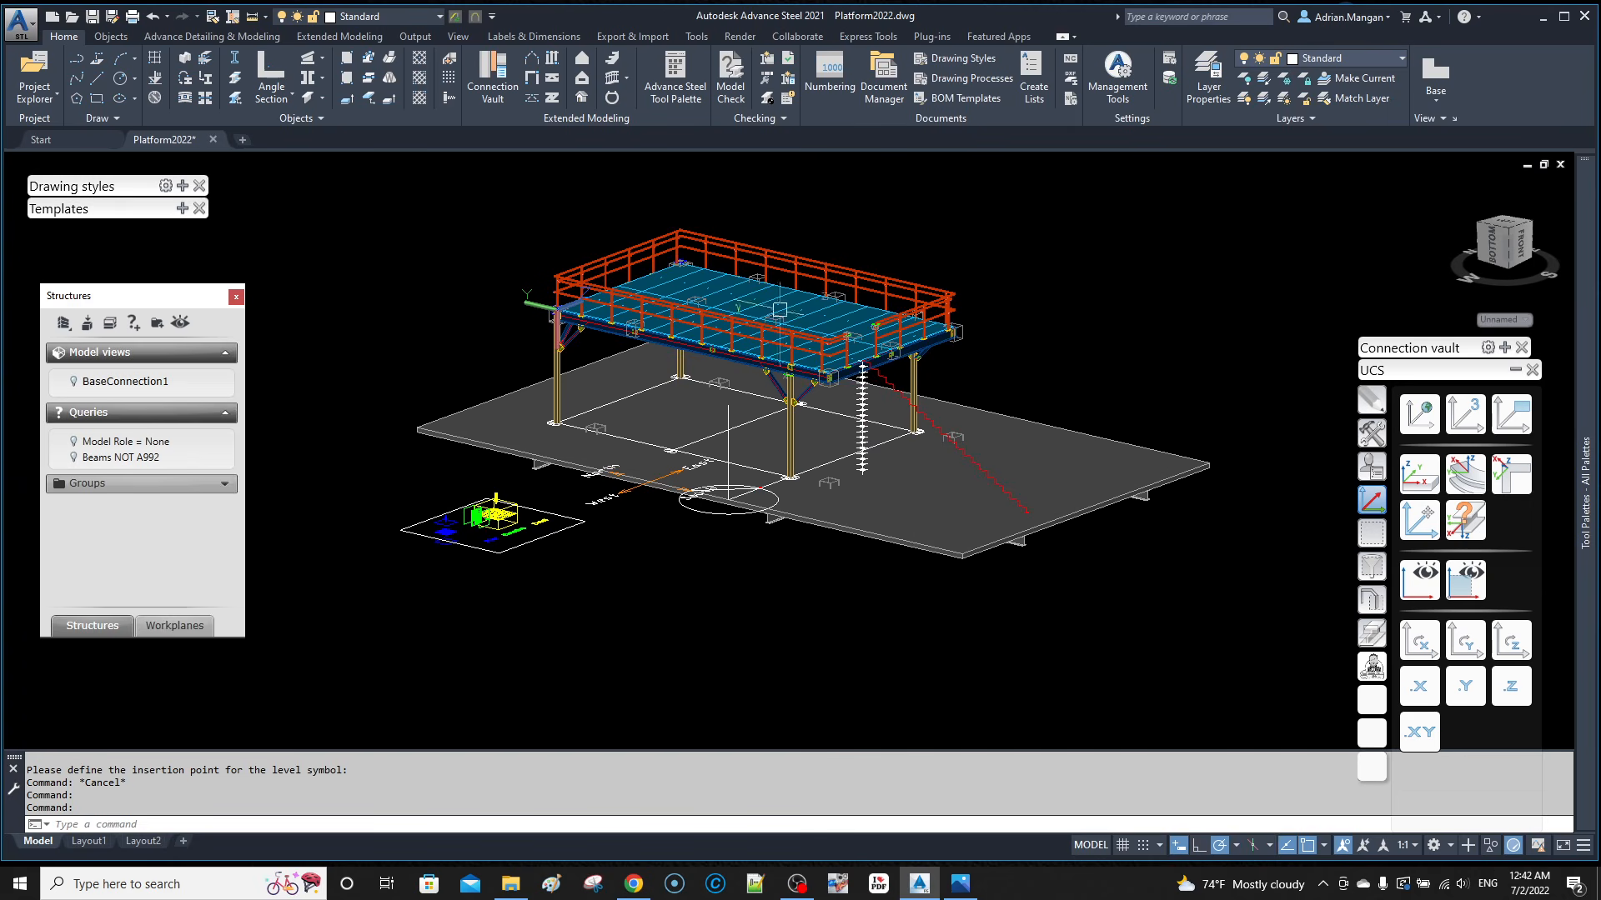
scroll(881, 390, up, 6)
shift+middle_drag(882, 390, 967, 404)
scroll(975, 382, down, 5)
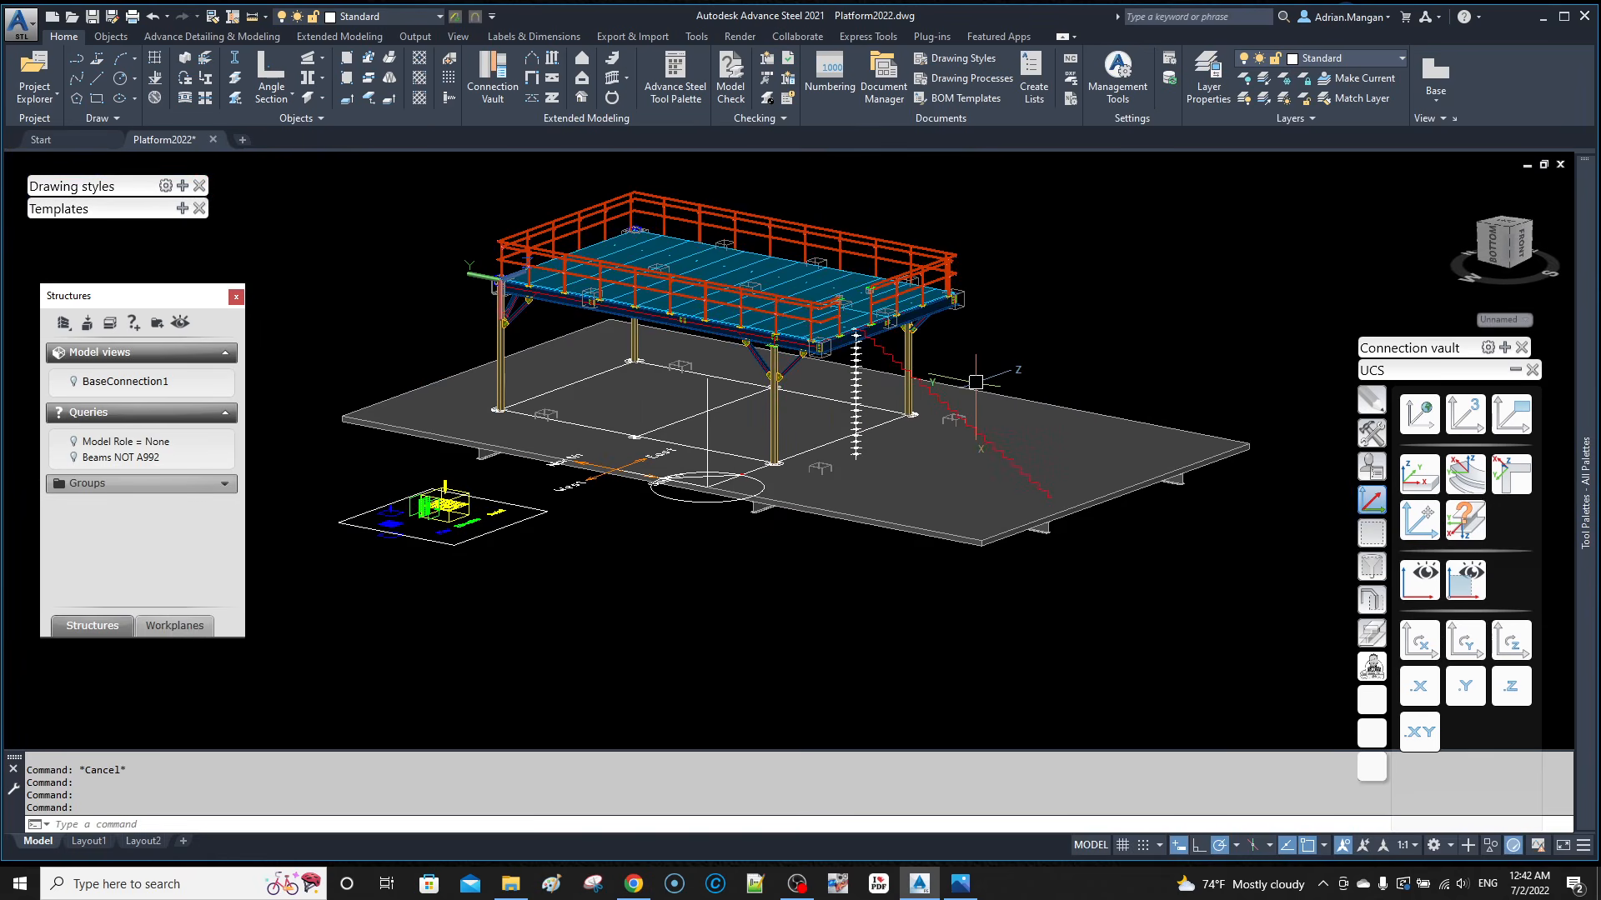
shift+middle_drag(982, 377, 982, 357)
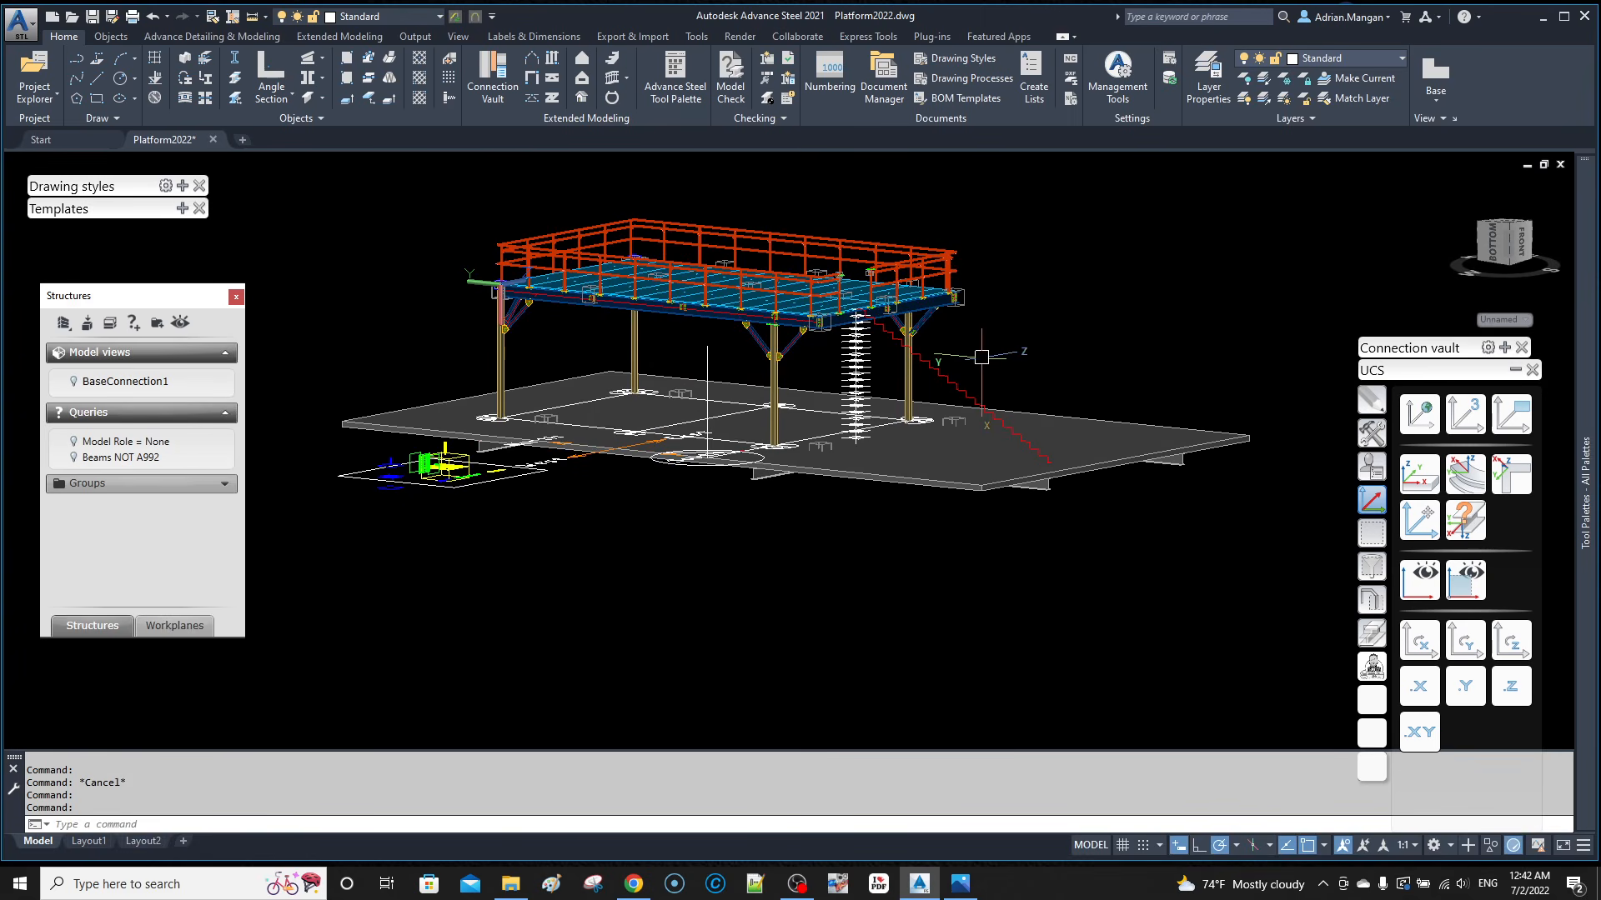
scroll(972, 382, up, 8)
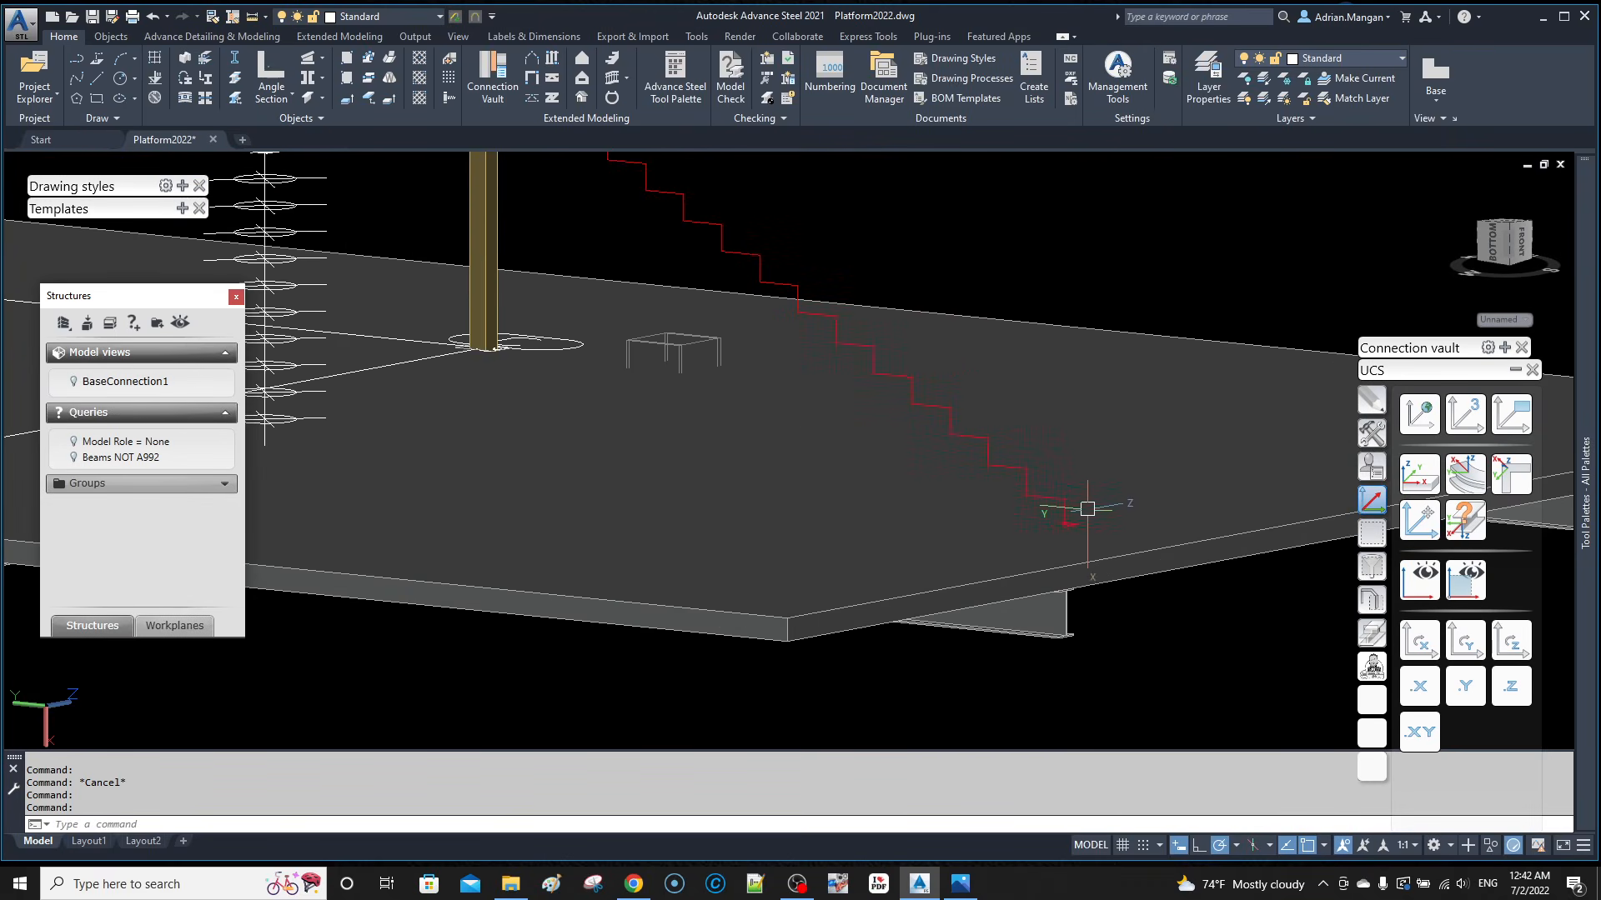
shift+middle_drag(1089, 483, 996, 352)
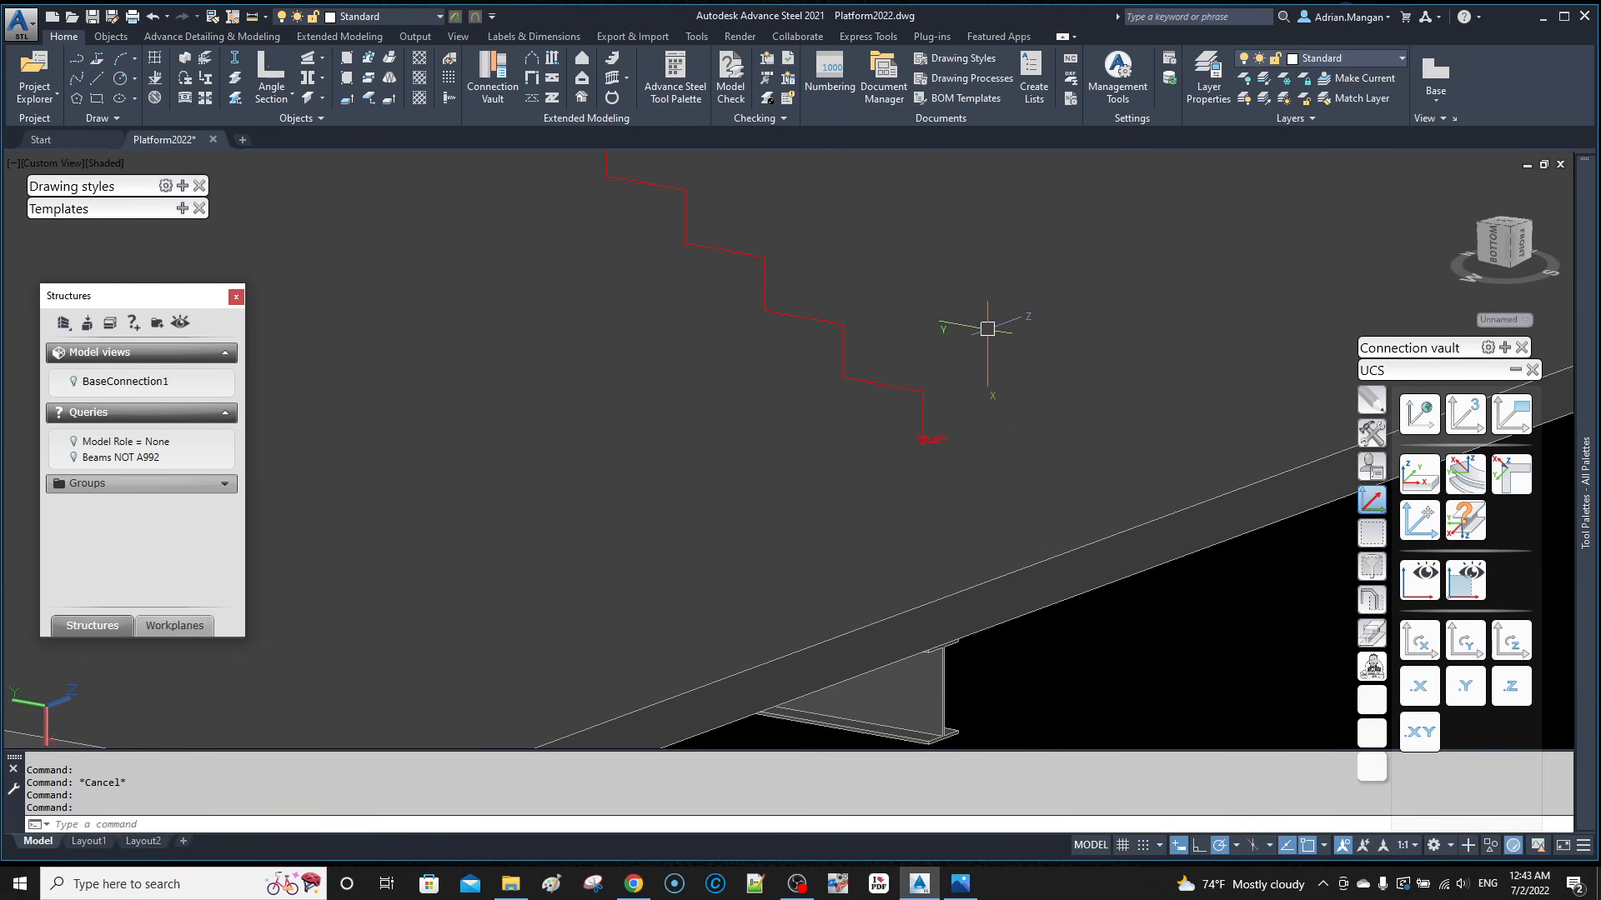
click(917, 389)
click(832, 323)
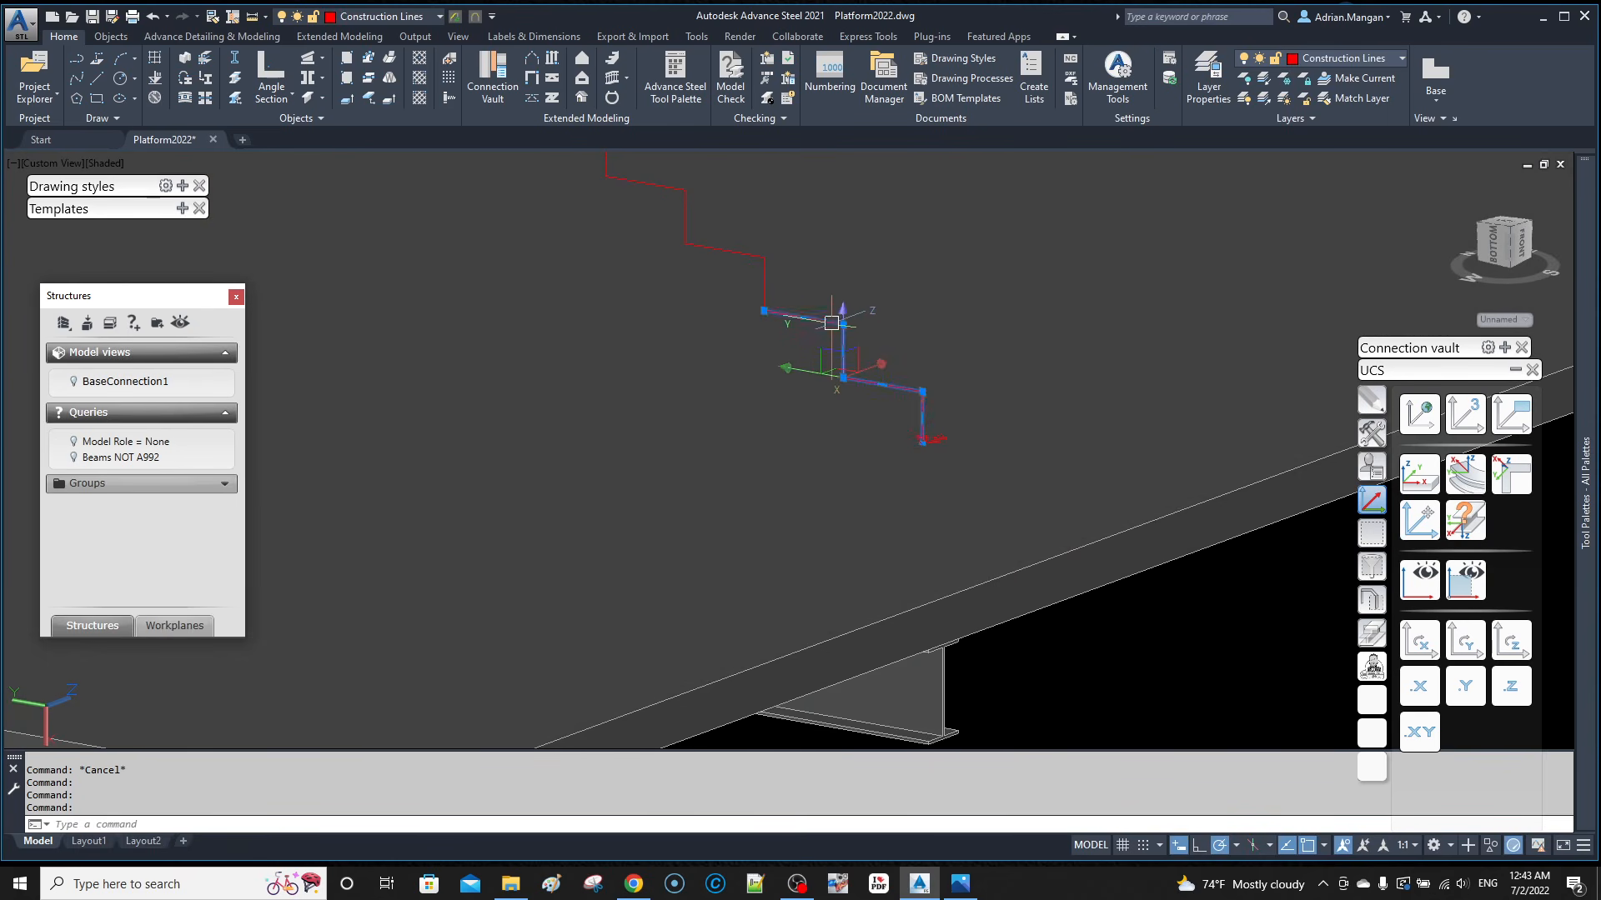
key(Escape)
scroll(787, 501, down, 4)
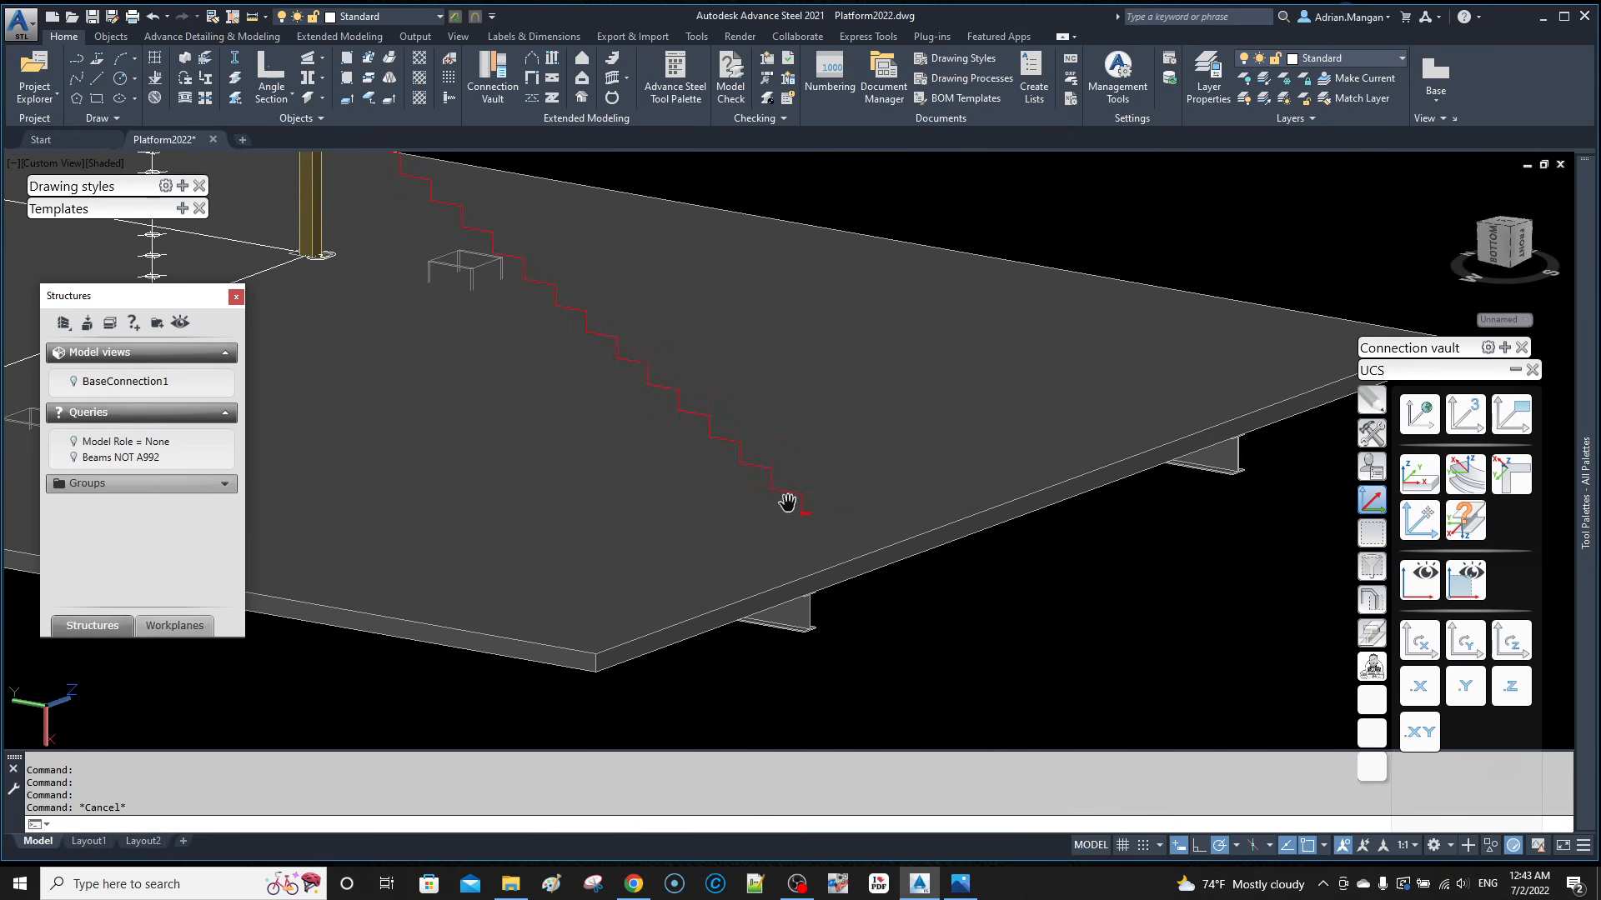
Step: Select all the step polylines in a side view of the platform and join them into one polyline
click(1498, 247)
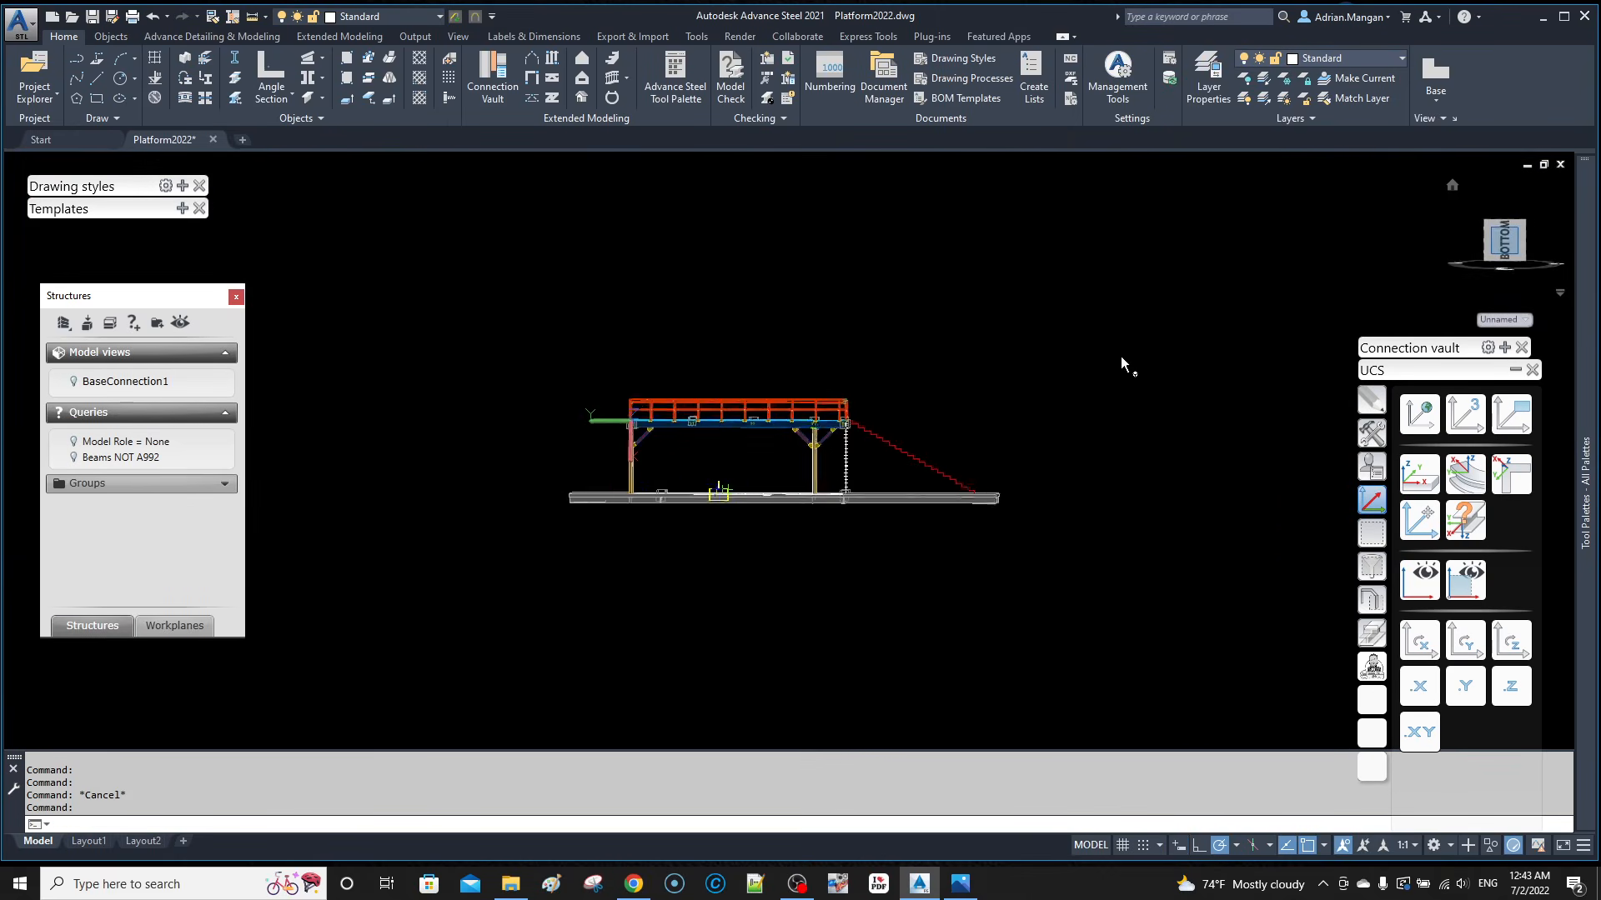
scroll(1019, 457, up, 4)
click(1018, 356)
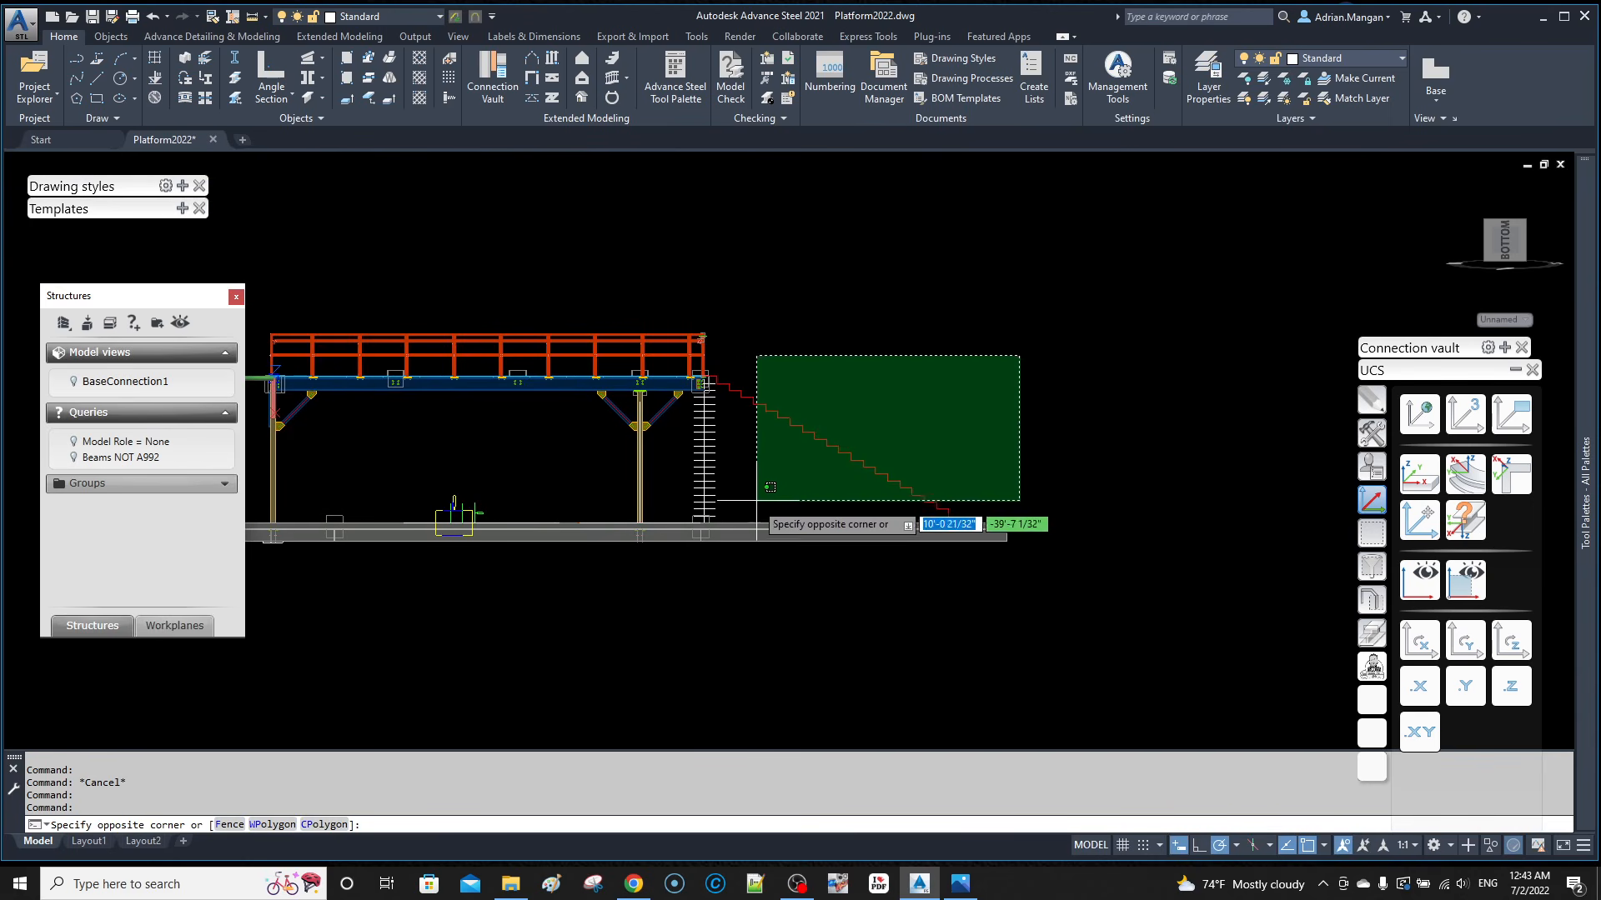
click(727, 519)
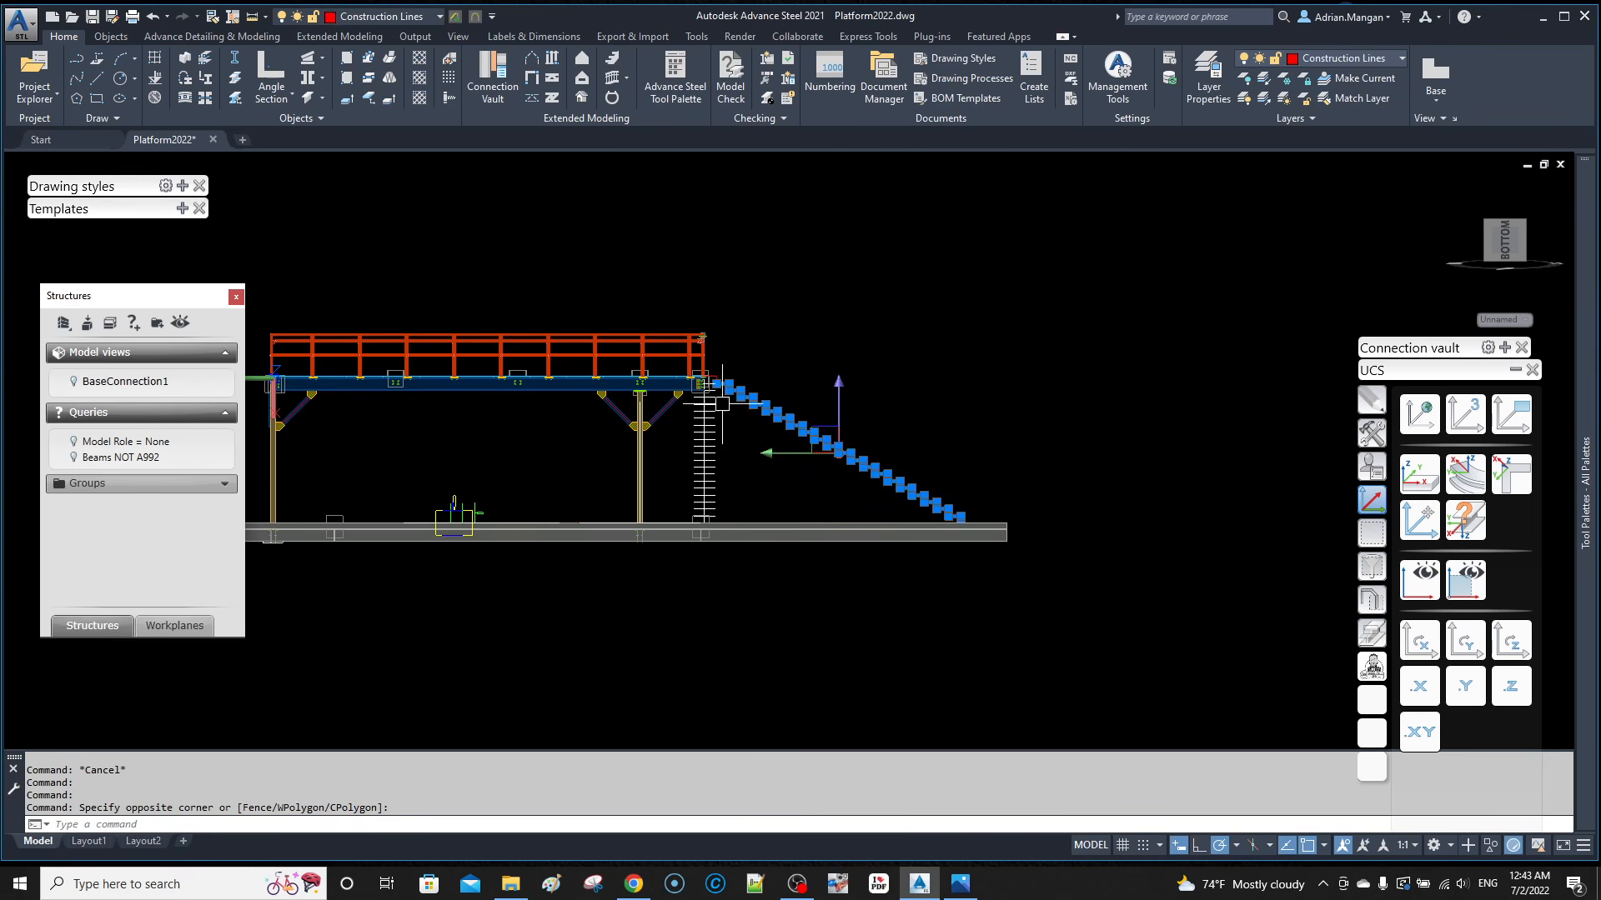
scroll(734, 401, up, 3)
click(736, 386)
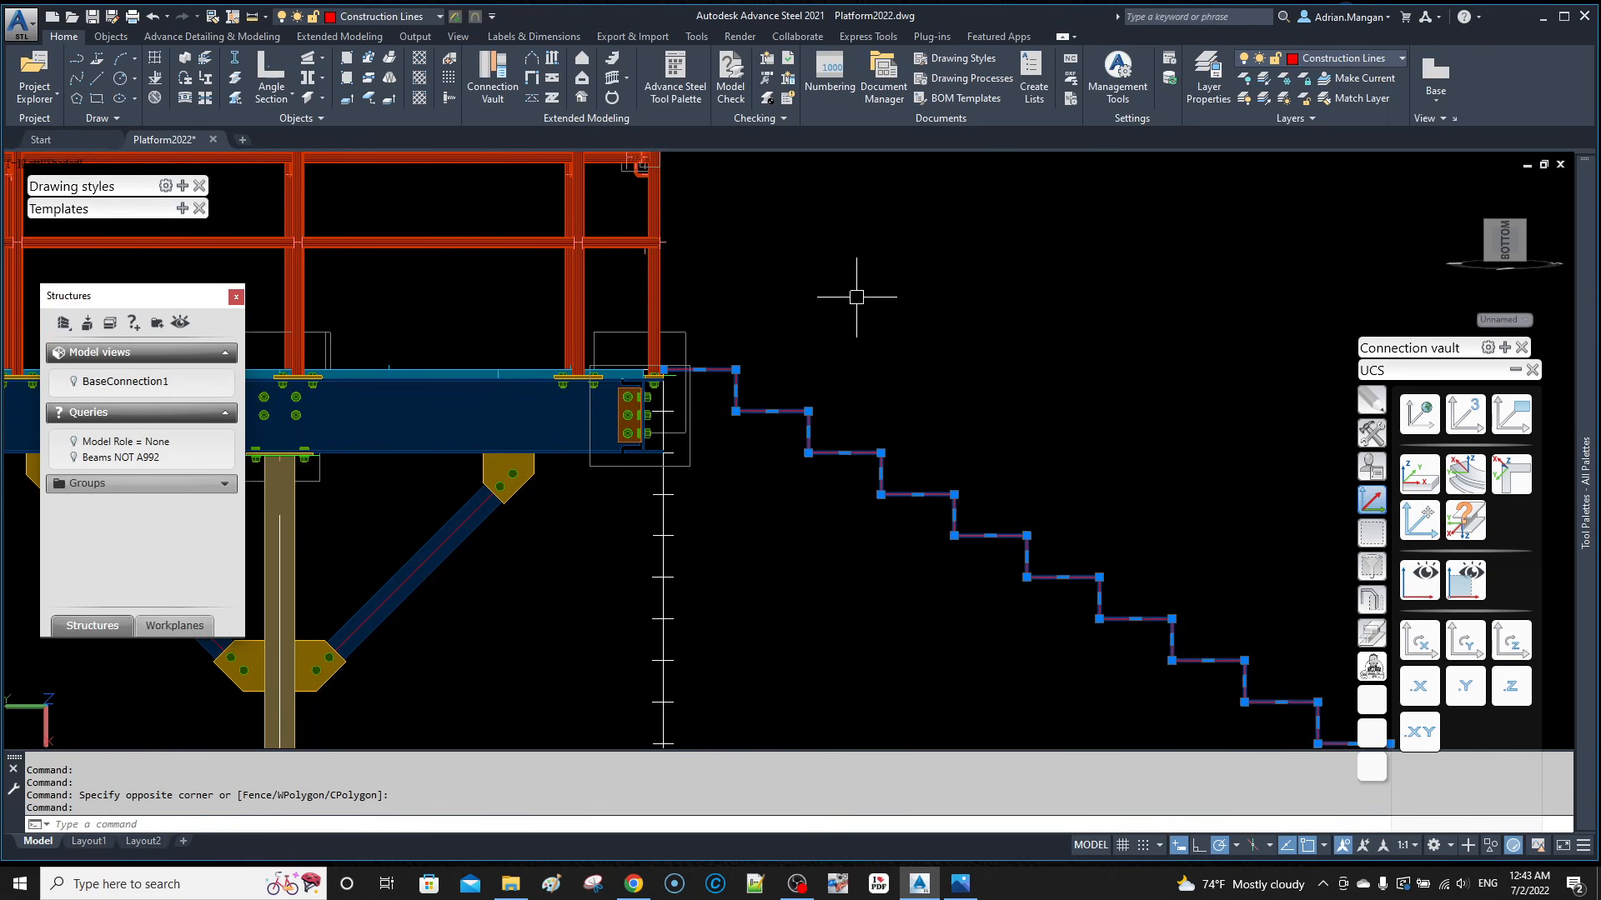
text(j)
key(Return)
click(812, 426)
key(Escape)
Step: Draw a 12-inch horizontal line outward from the lowest endpoint of the stepped polyline
scroll(1043, 406, down, 4)
middle_drag(1135, 415, 756, 334)
scroll(881, 380, up, 3)
shift+middle_drag(904, 443, 876, 503)
shift+middle_drag(842, 679, 832, 705)
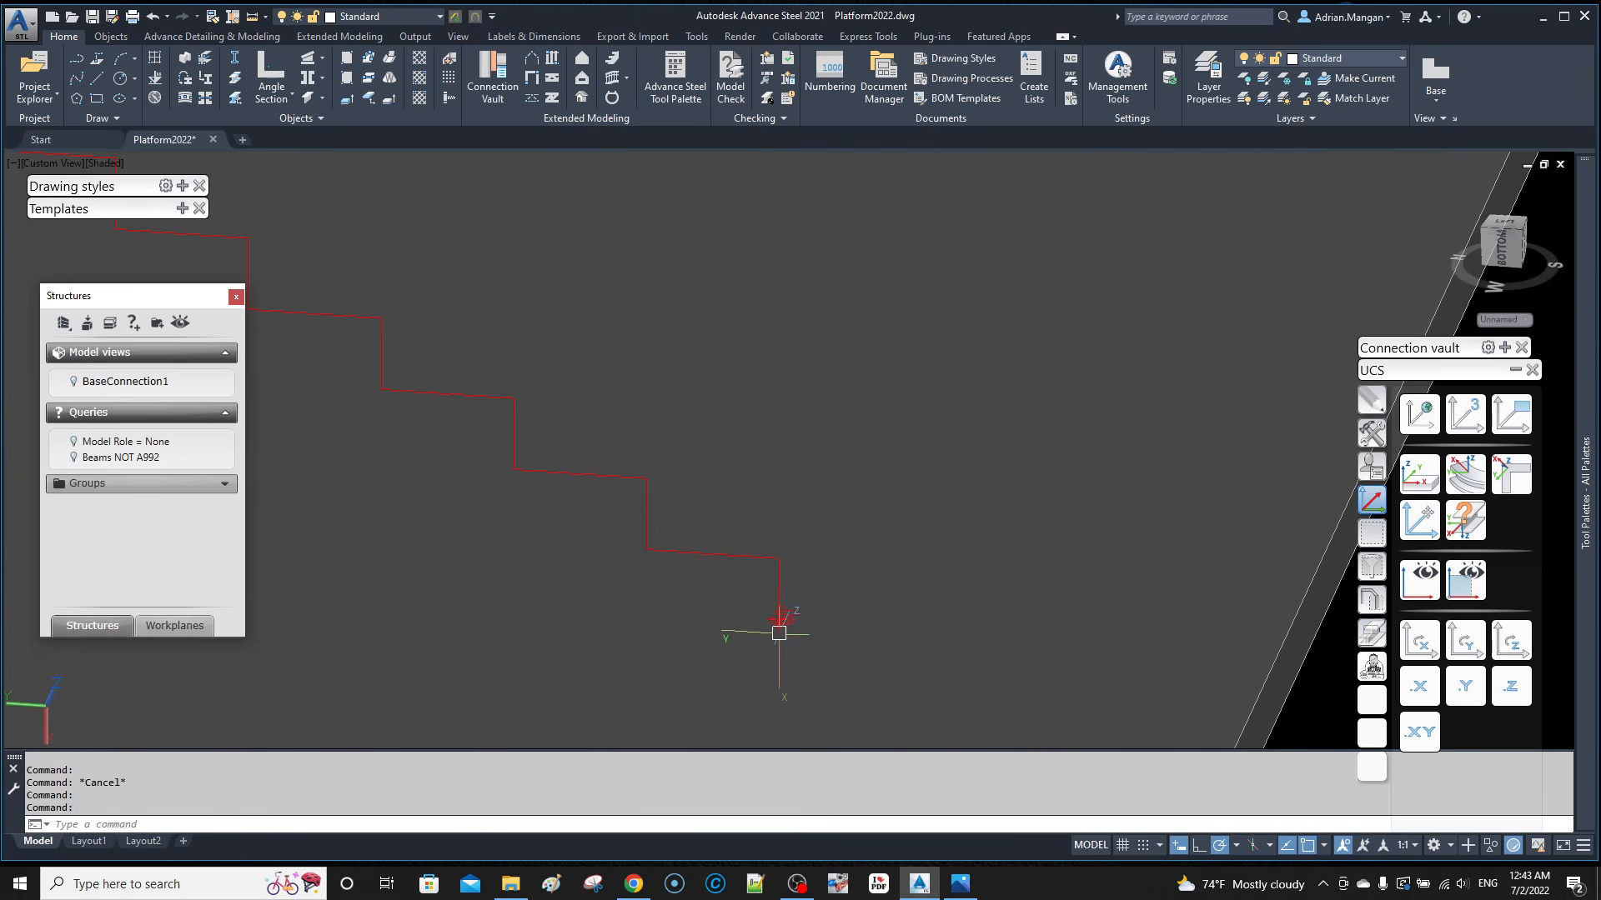
text(L)
key(Return)
click(779, 621)
text(12)
key(Return)
key(Escape)
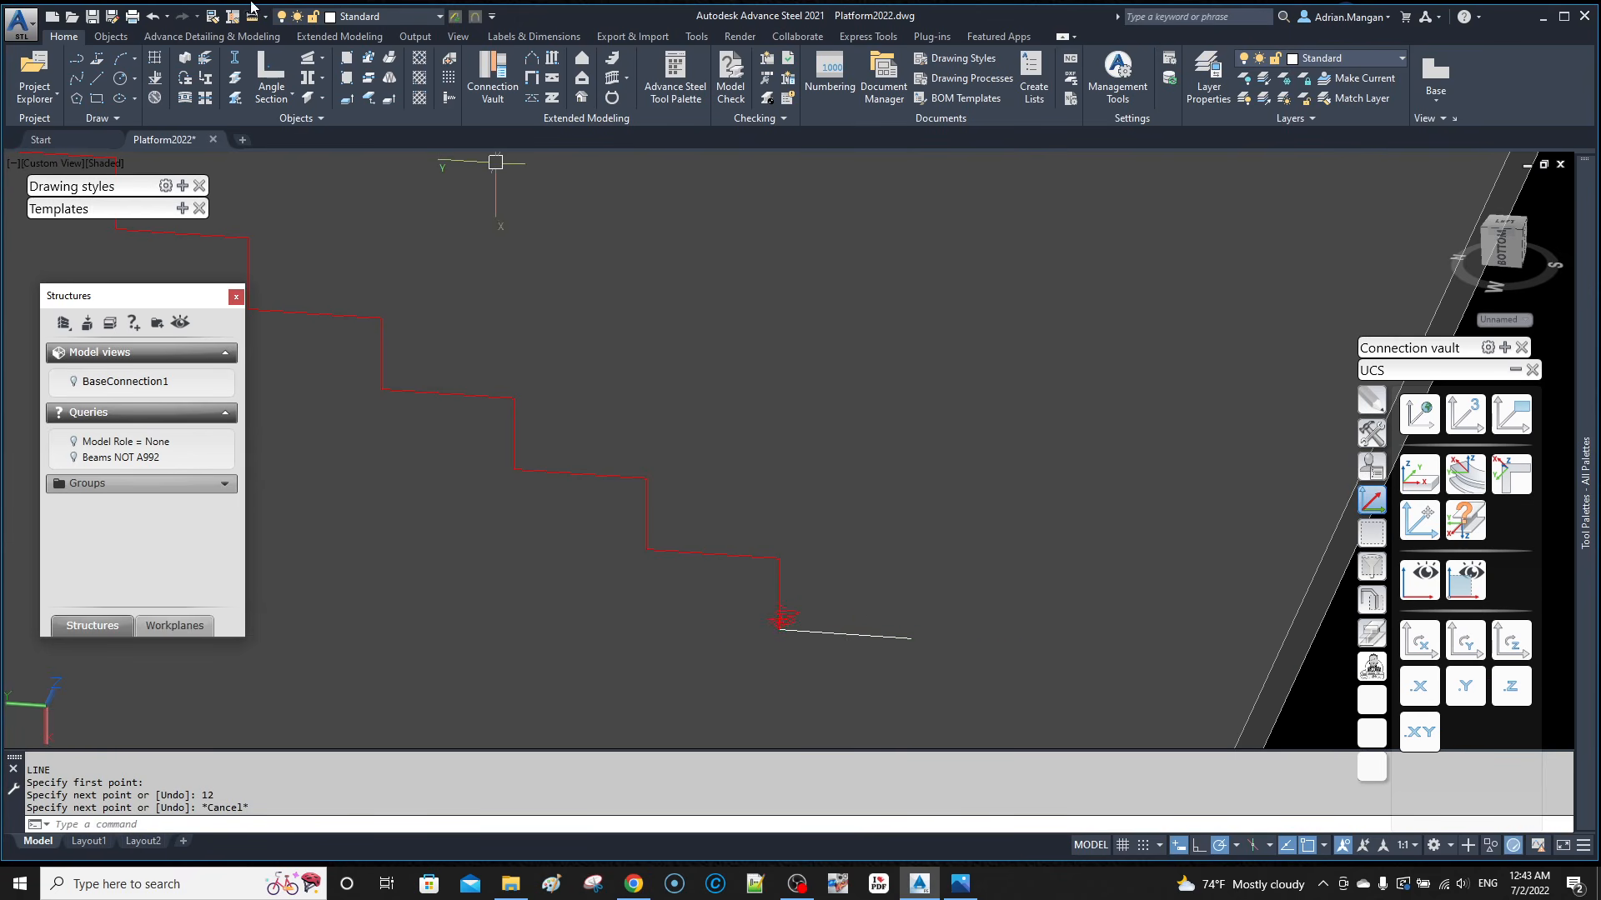
Step: Match the new 12-inch line's properties to the stepped polyline, and undo that change
click(214, 16)
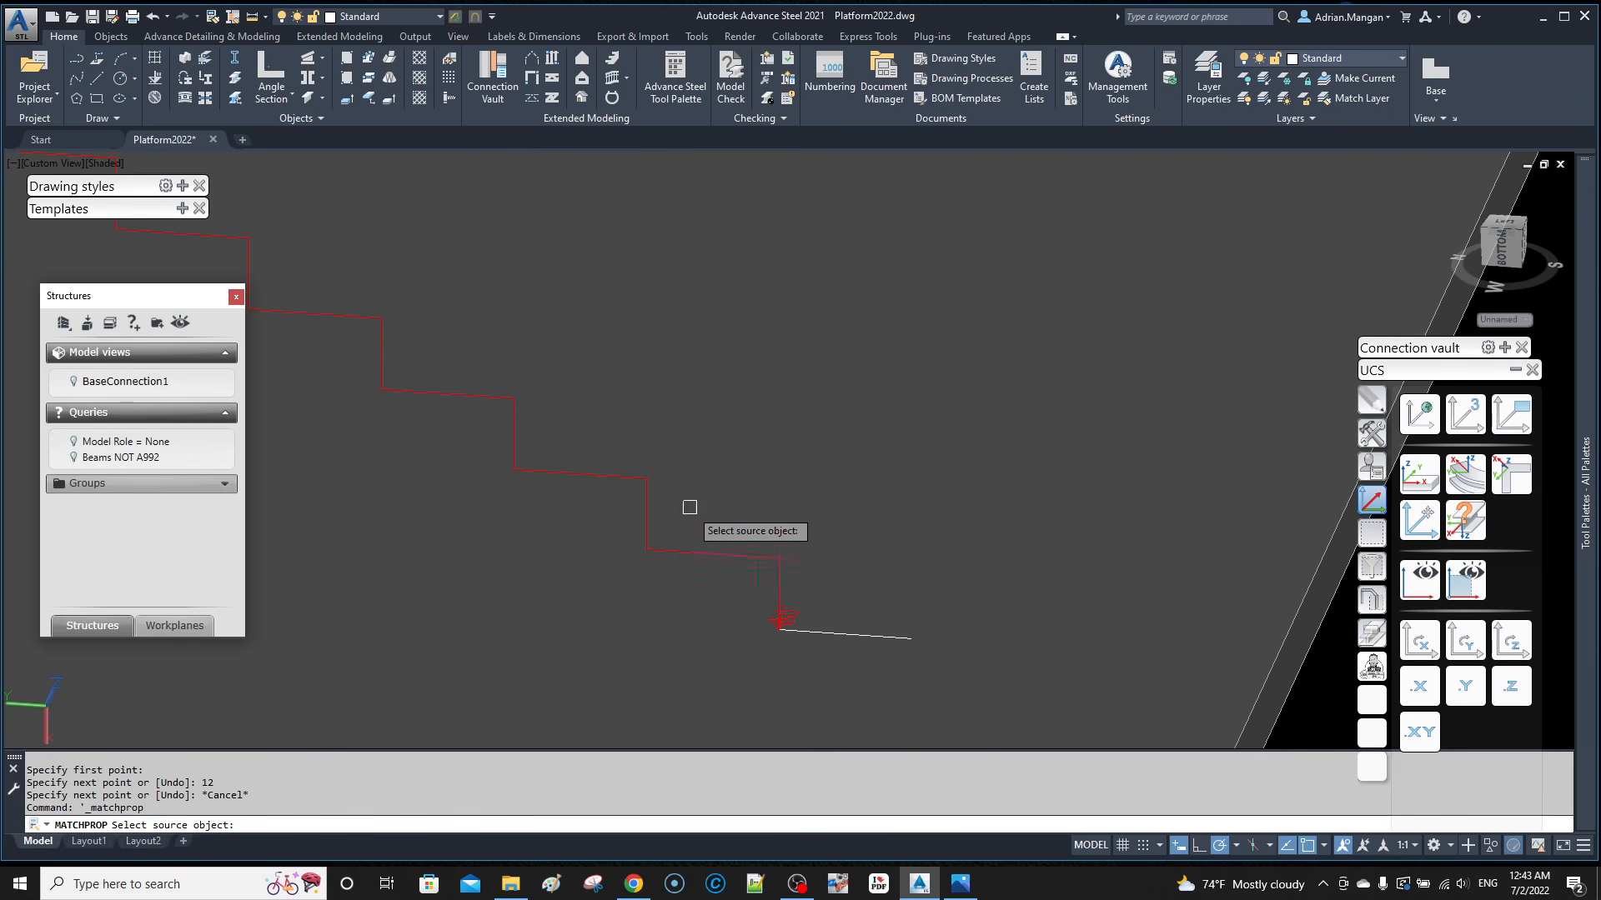
click(700, 551)
click(847, 631)
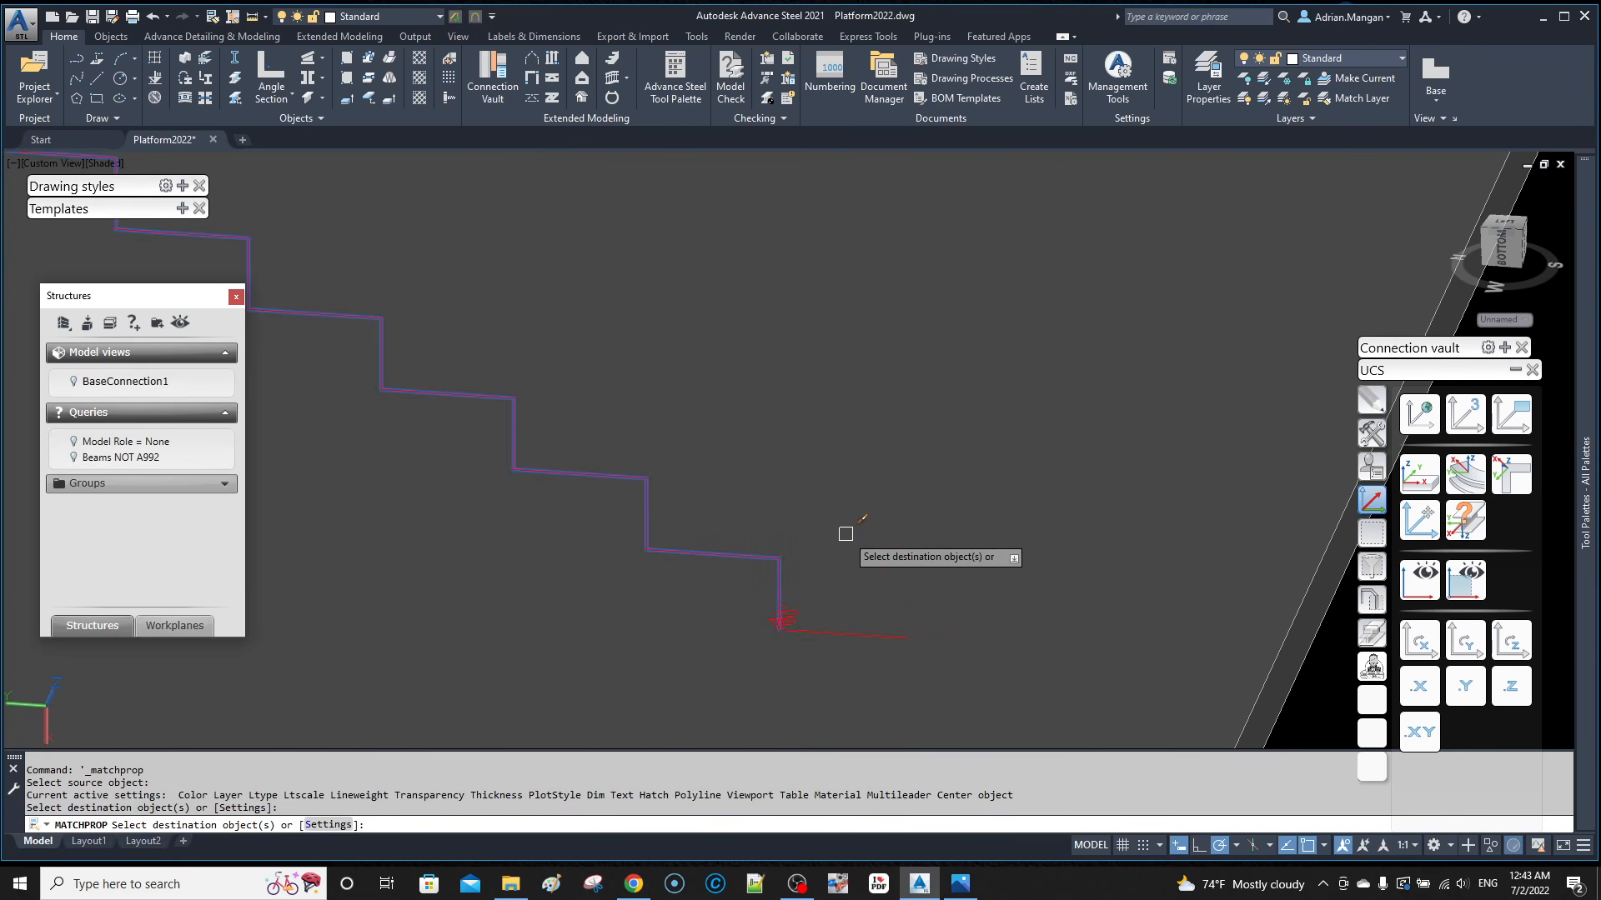
key(Escape)
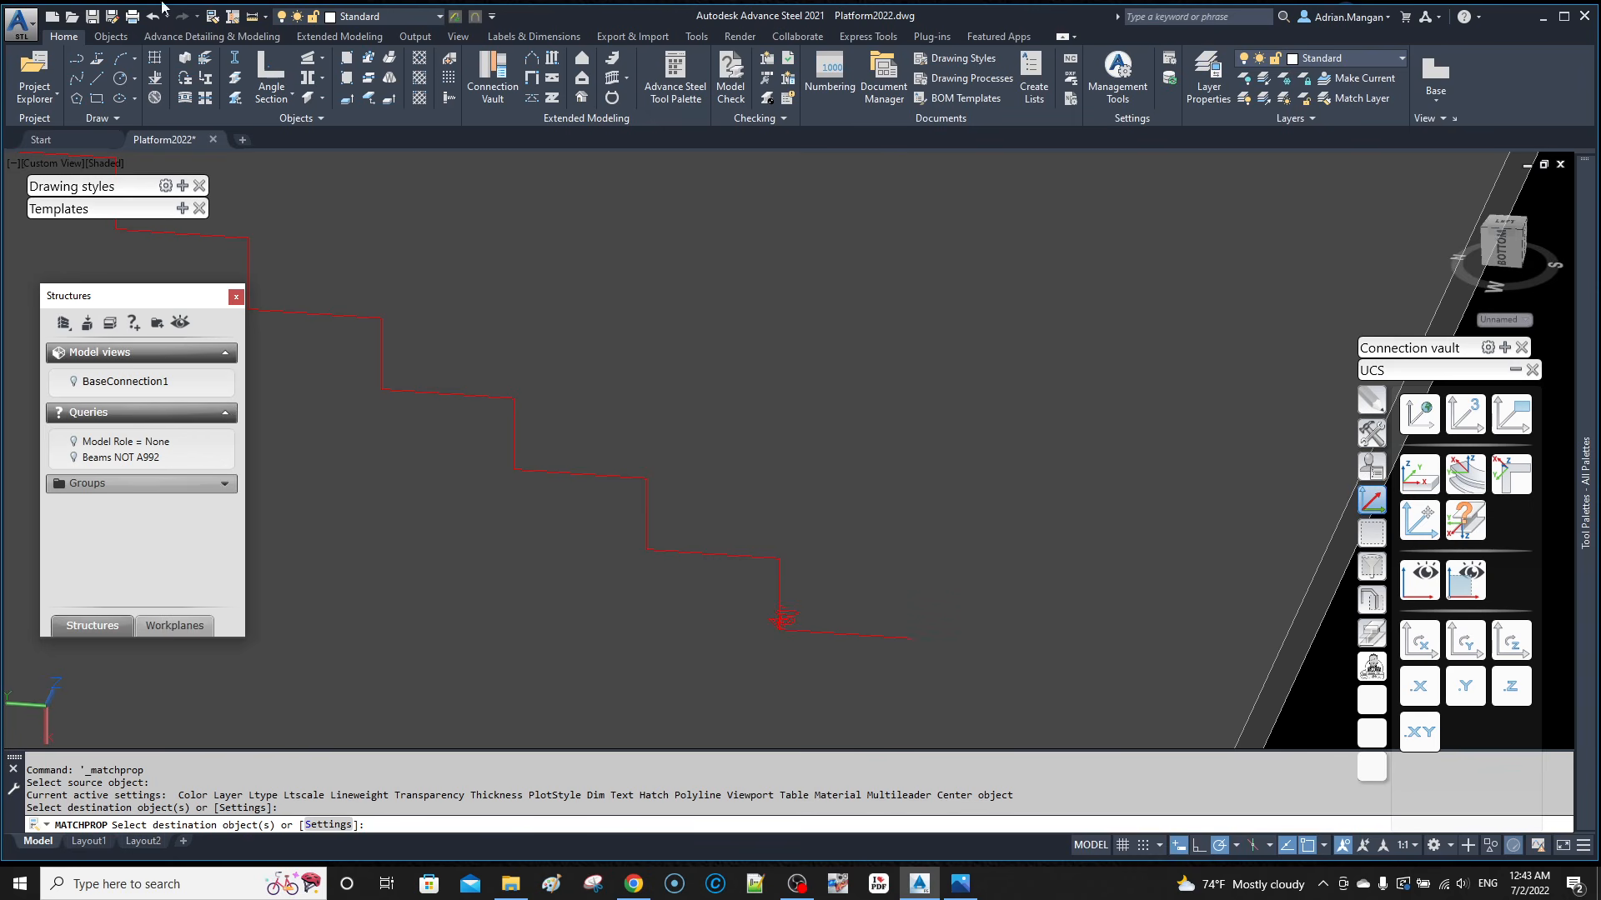
key(Escape)
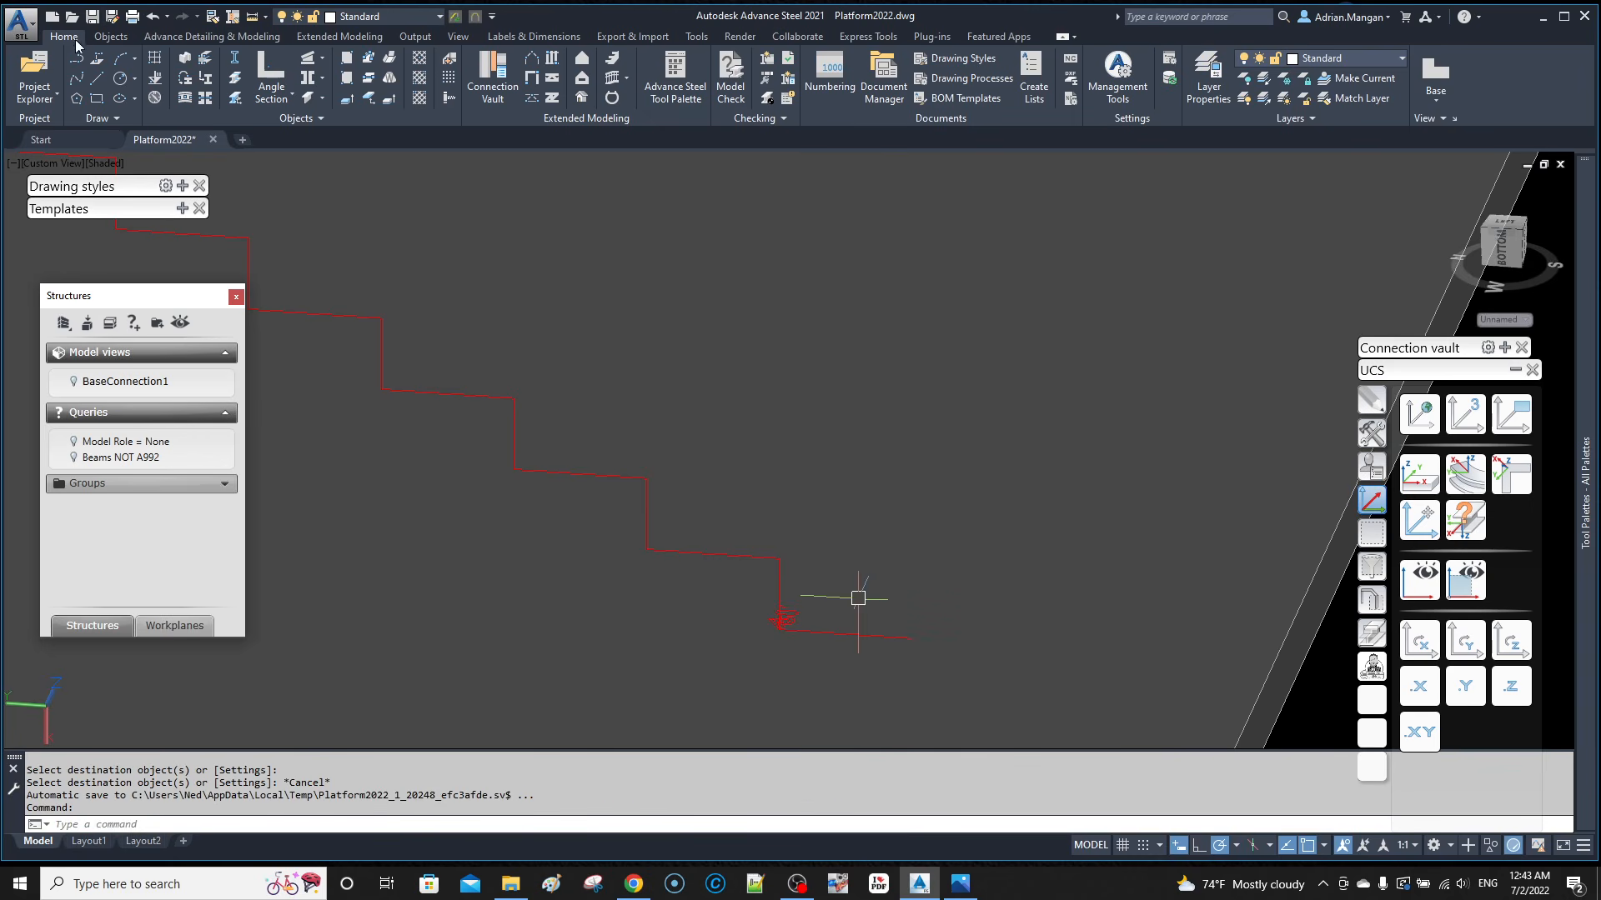
click(153, 16)
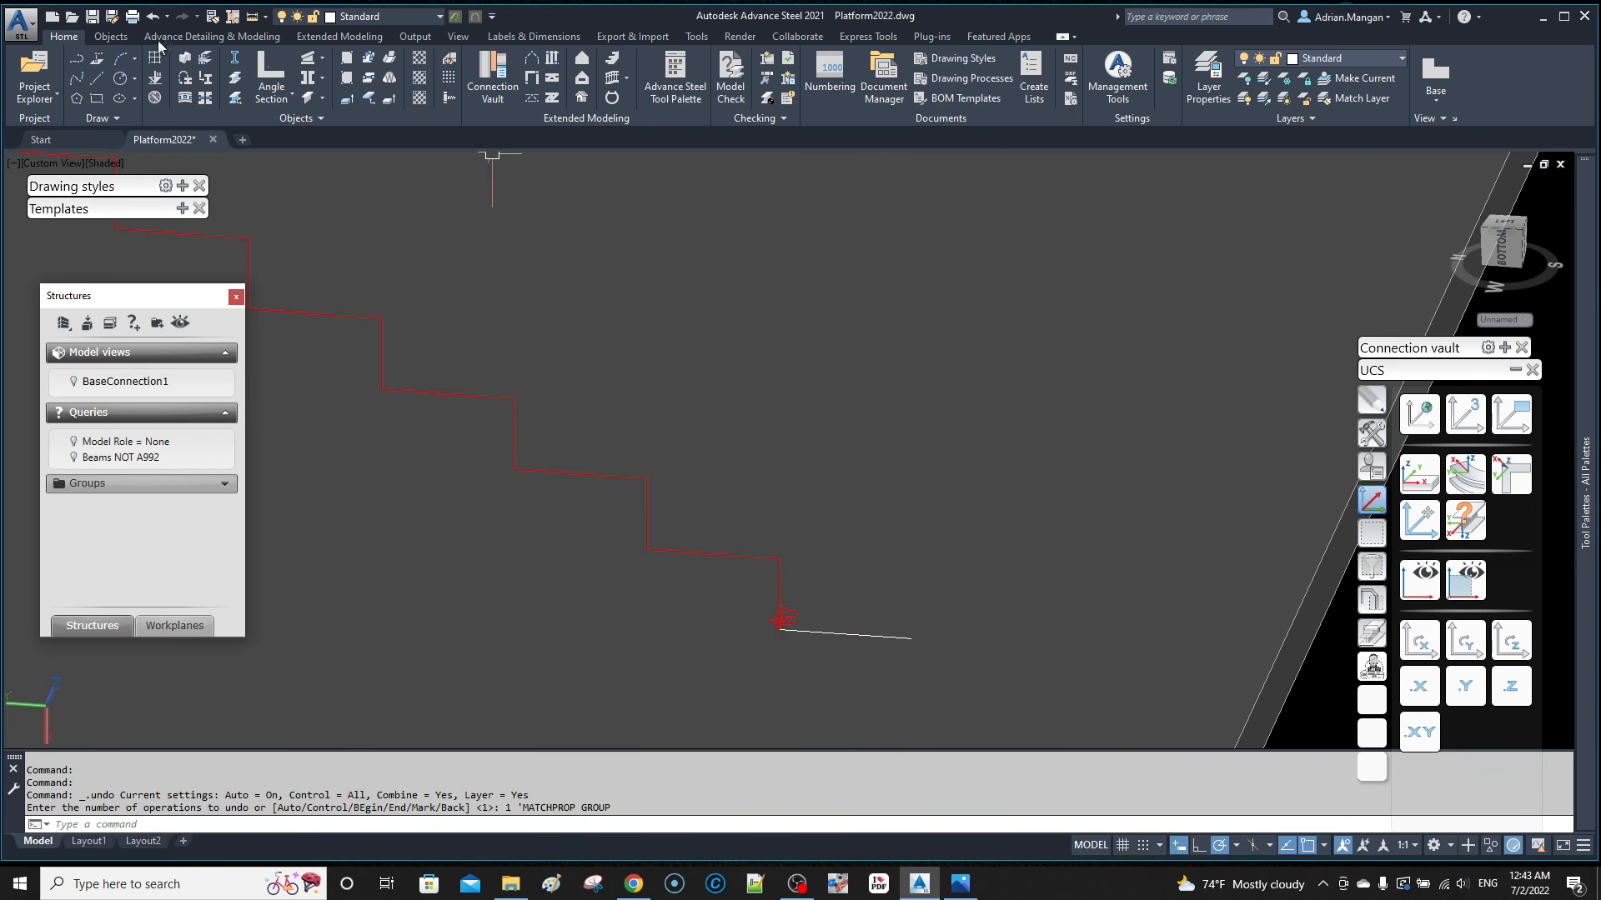
Step: Join the 12-inch line to the stepped polyline and select the result to check it
text(j)
key(Return)
click(647, 500)
click(878, 636)
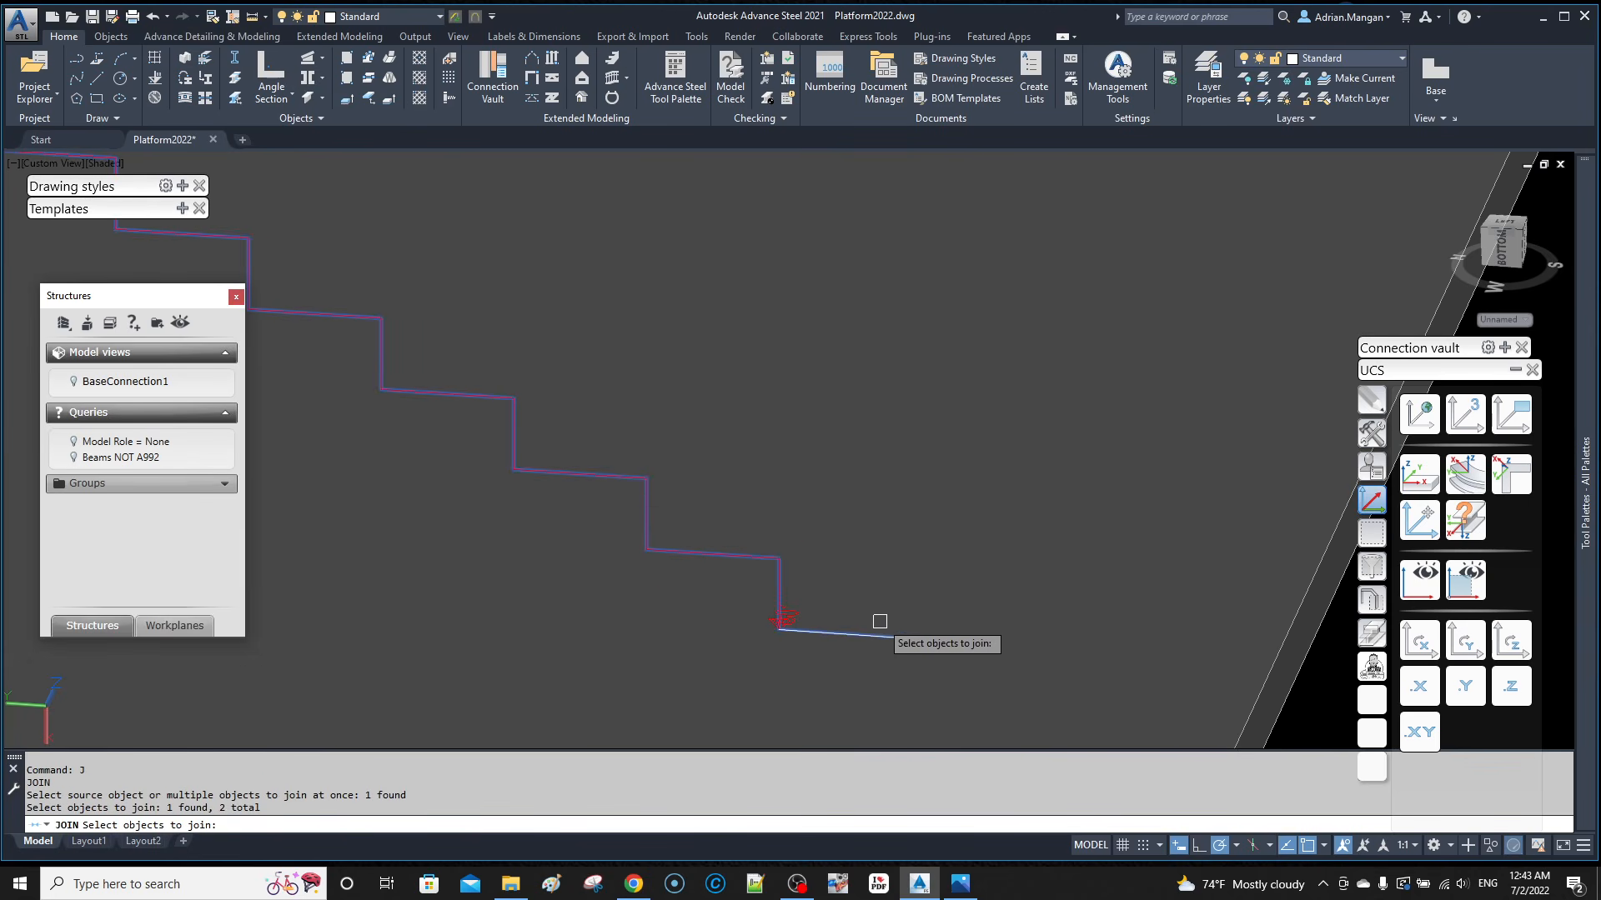
key(Return)
scroll(908, 589, down, 5)
middle_drag(908, 589, 969, 506)
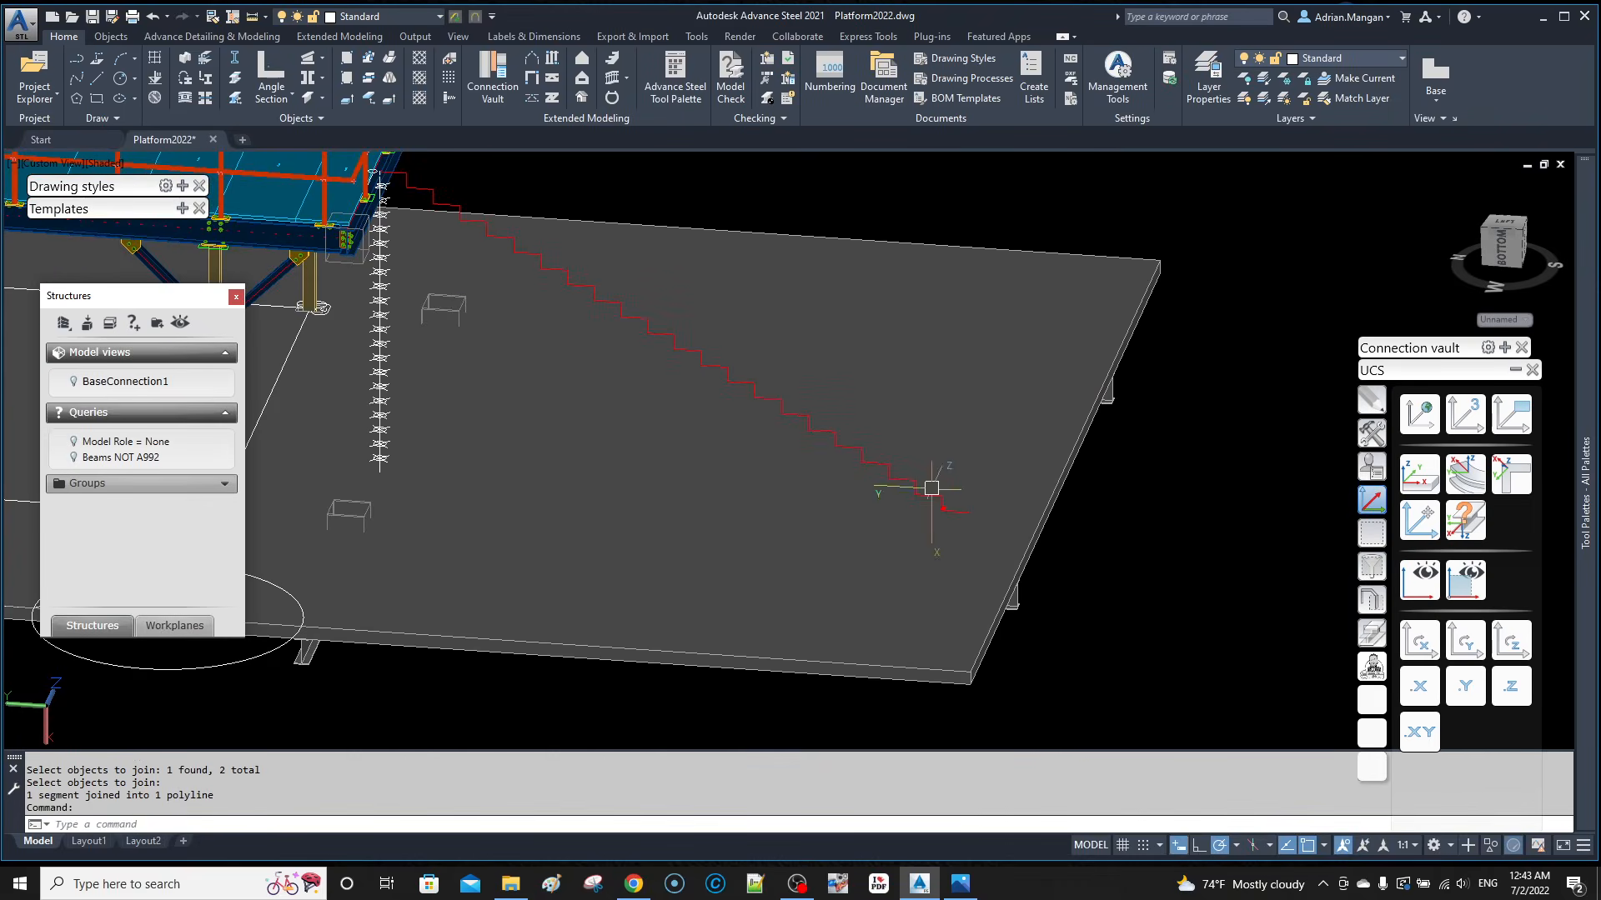
click(965, 509)
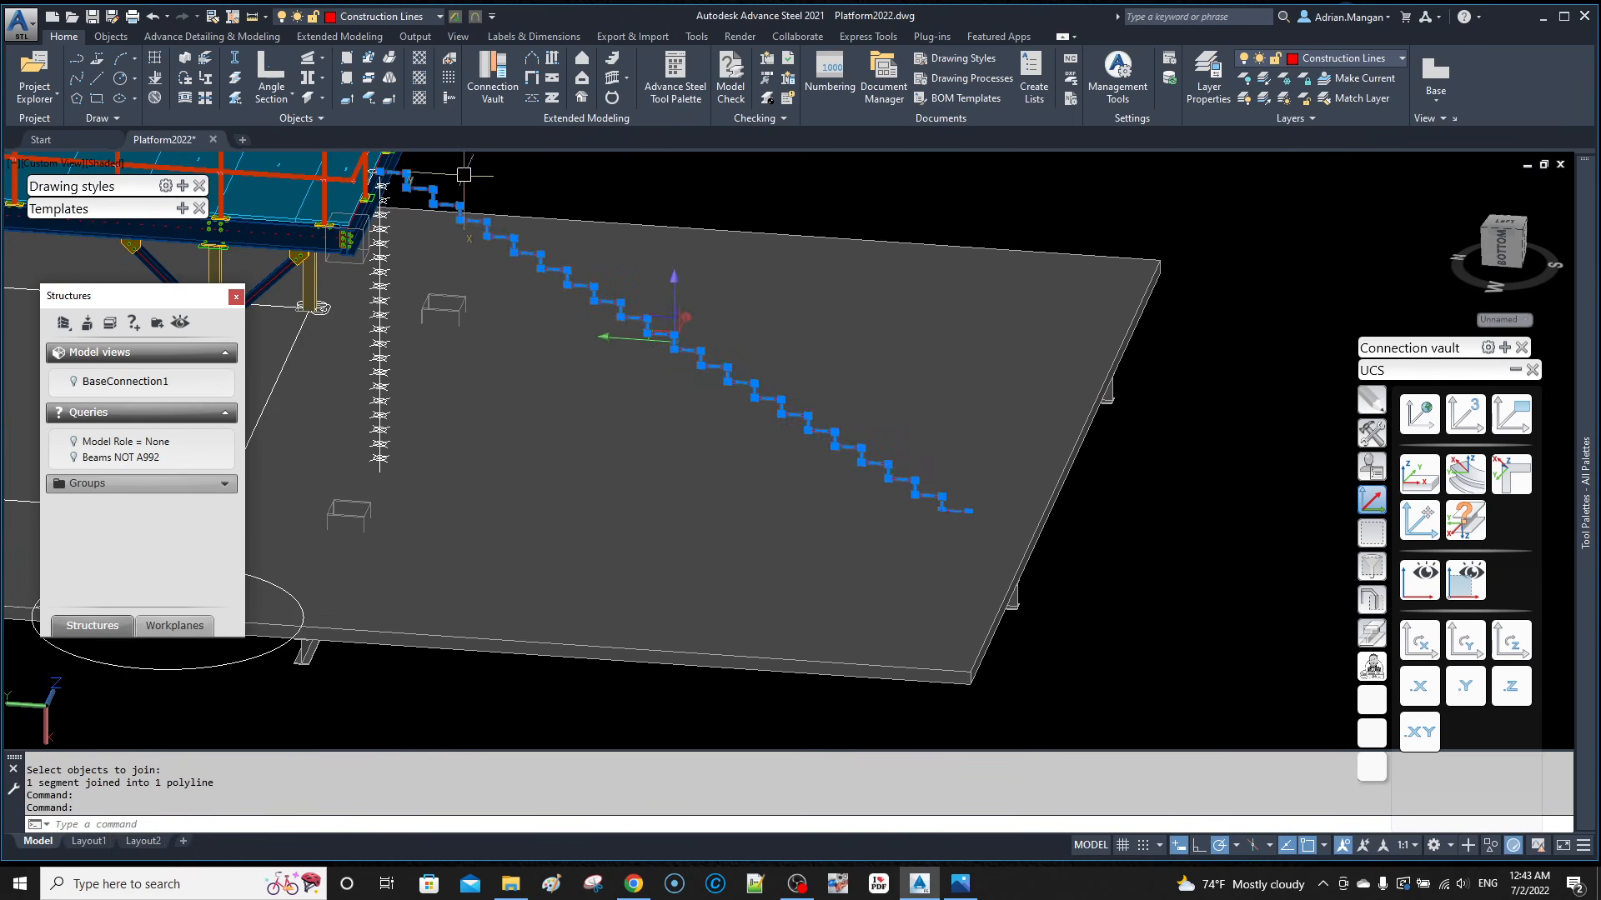
key(Escape)
scroll(590, 236, down, 2)
scroll(591, 238, down, 2)
middle_drag(590, 240, 667, 382)
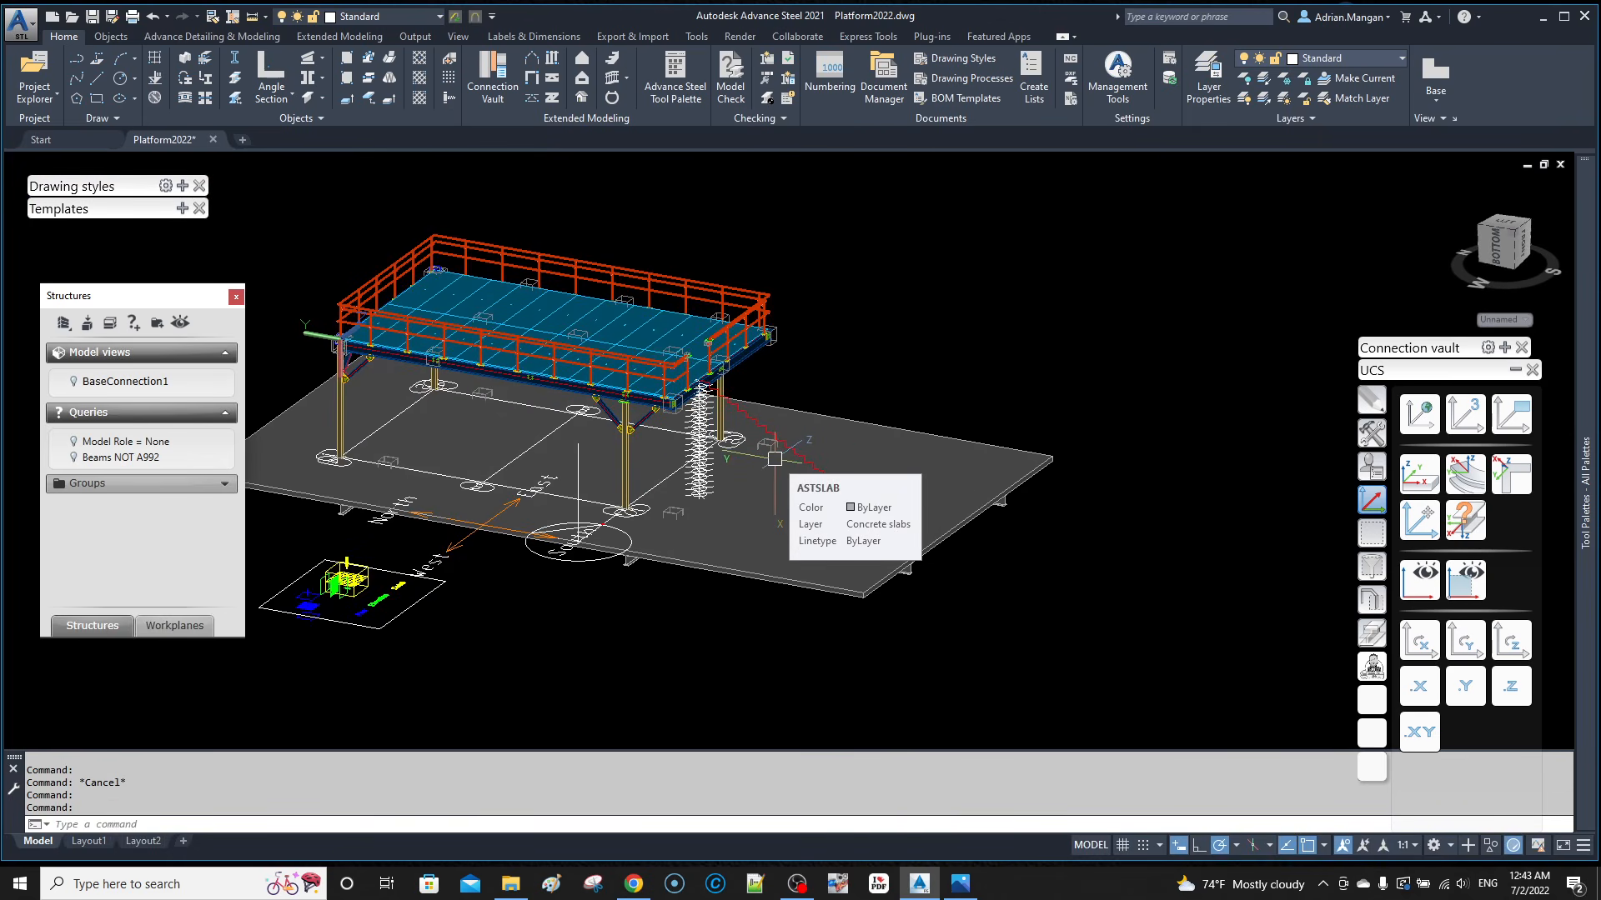
middle_drag(775, 458, 506, 404)
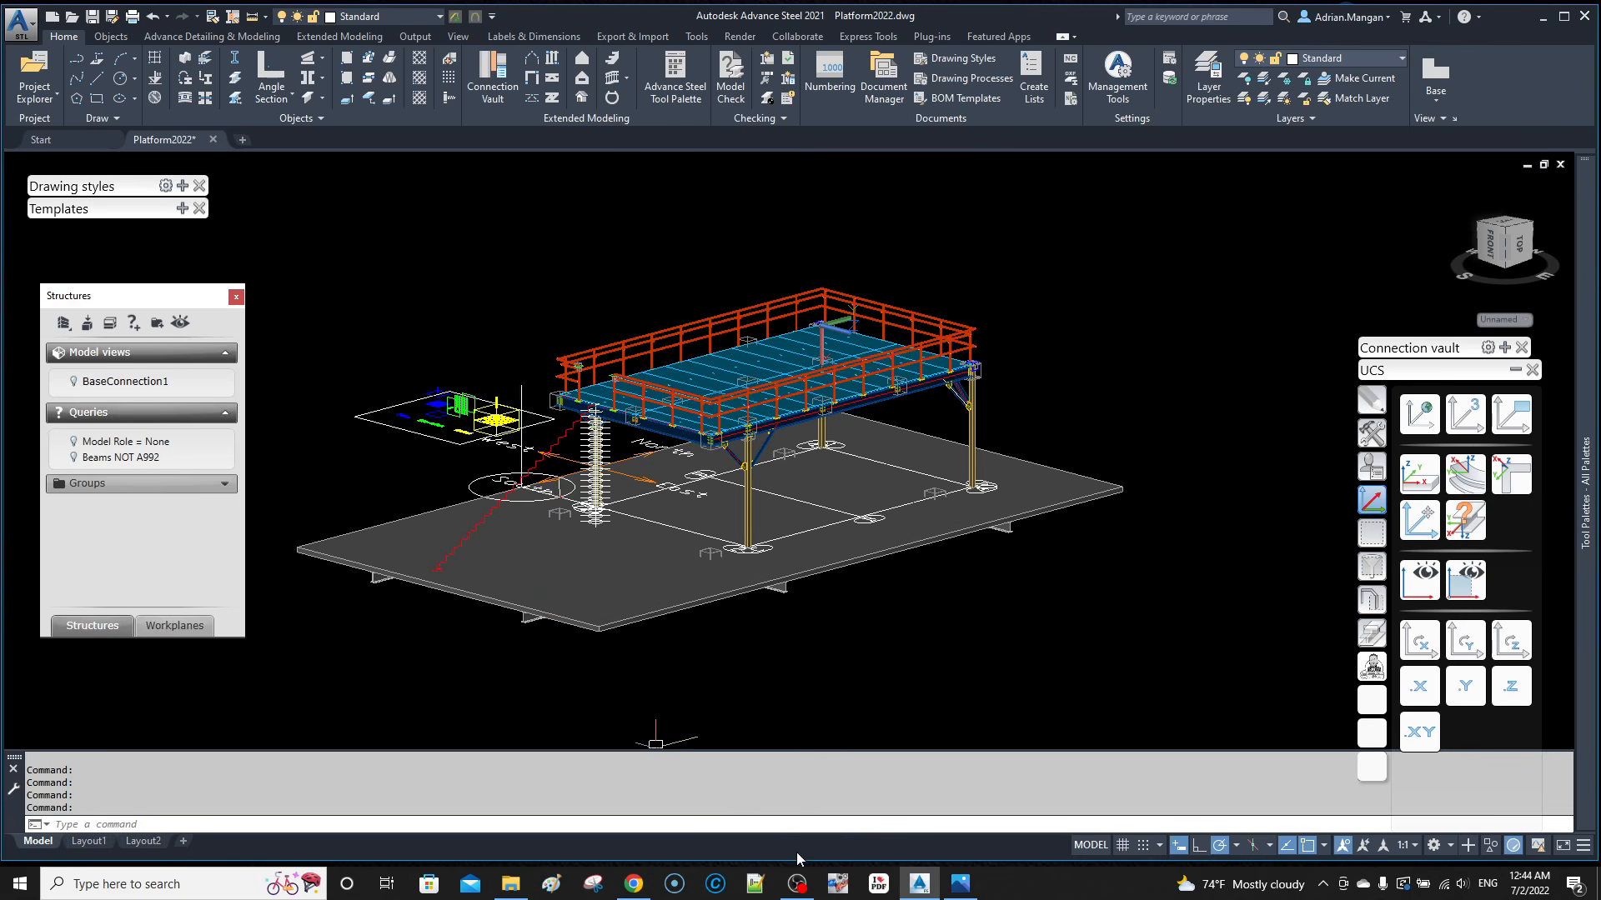
click(804, 891)
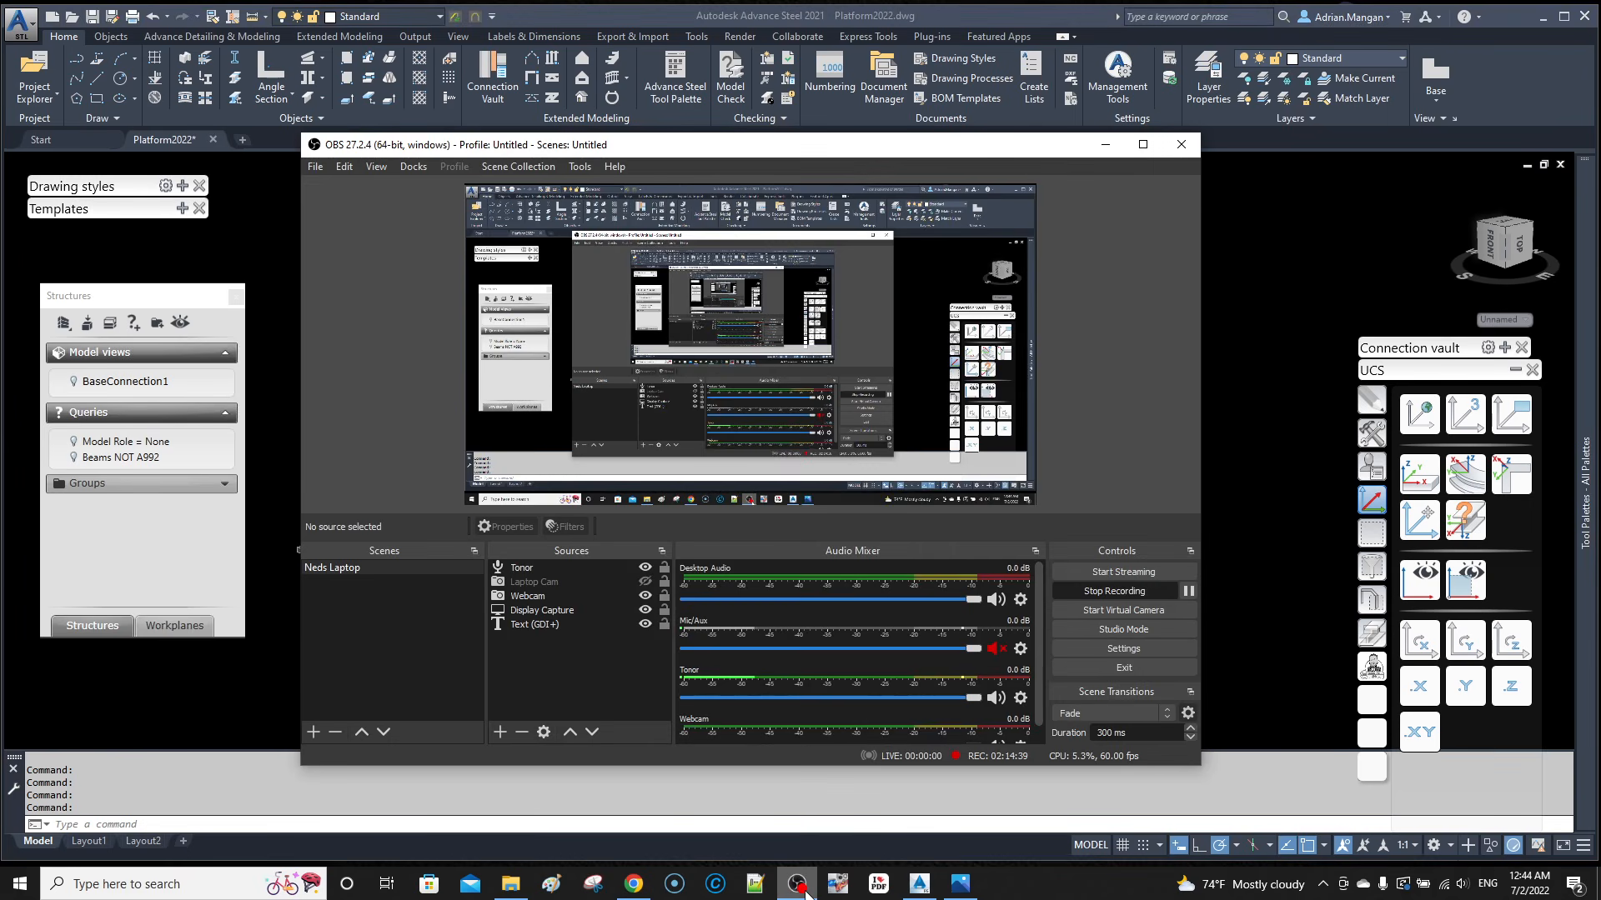